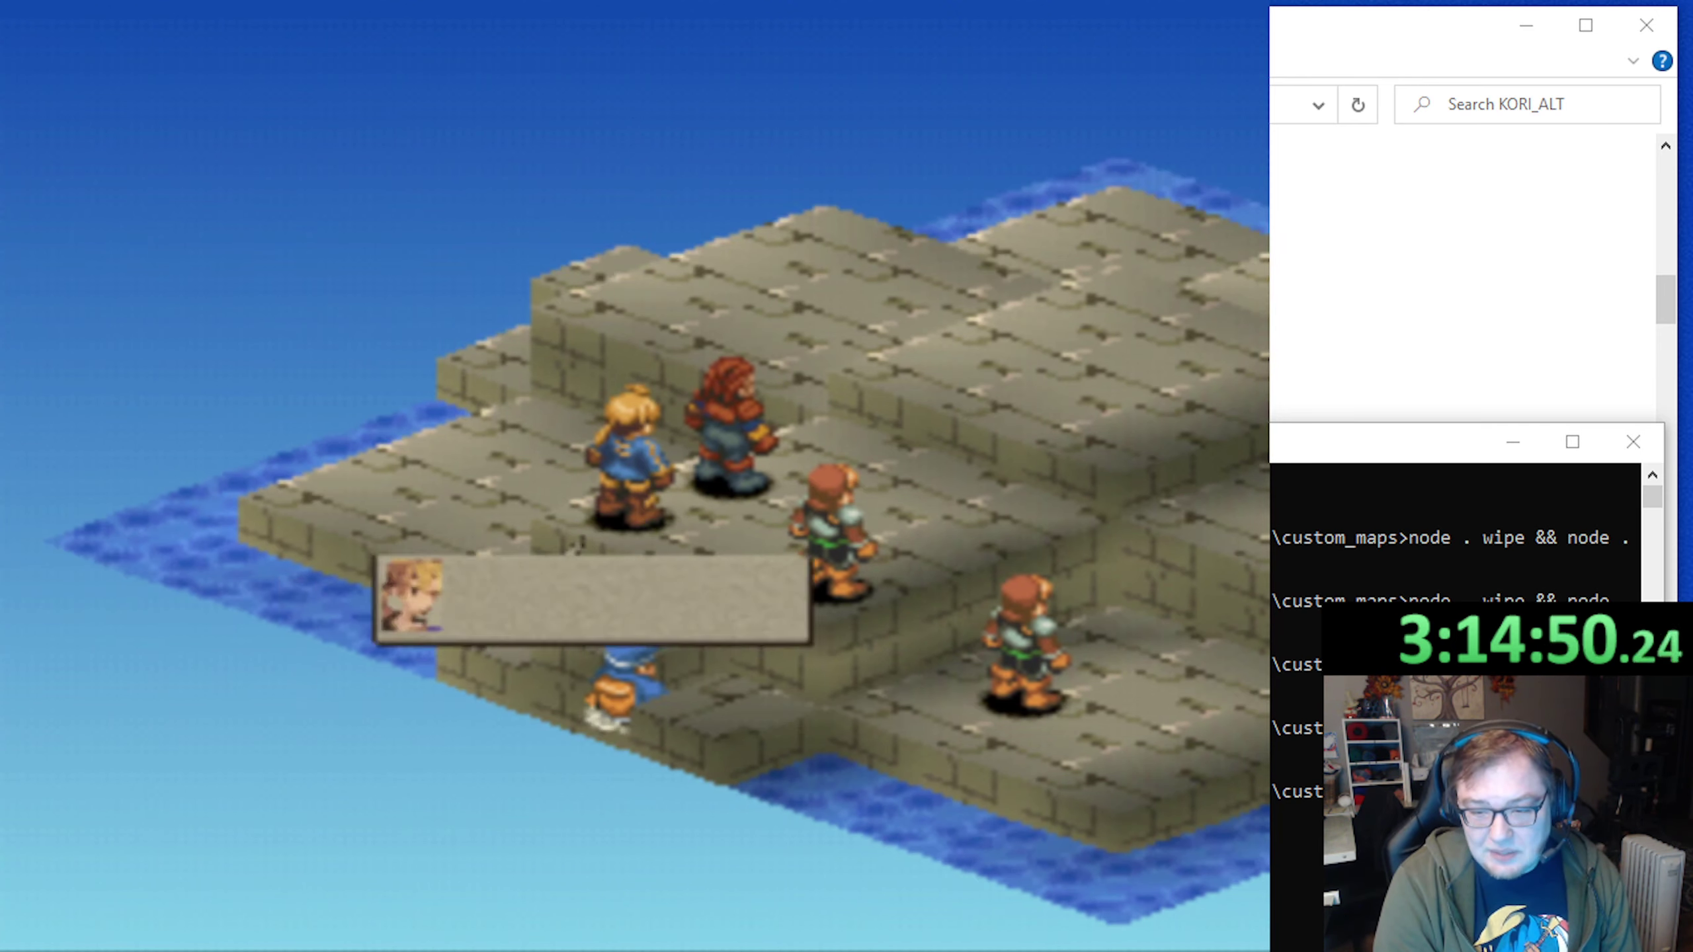
# Advance through the battle's opening dialogue until Ramza's first turn
pyautogui.press('Return')
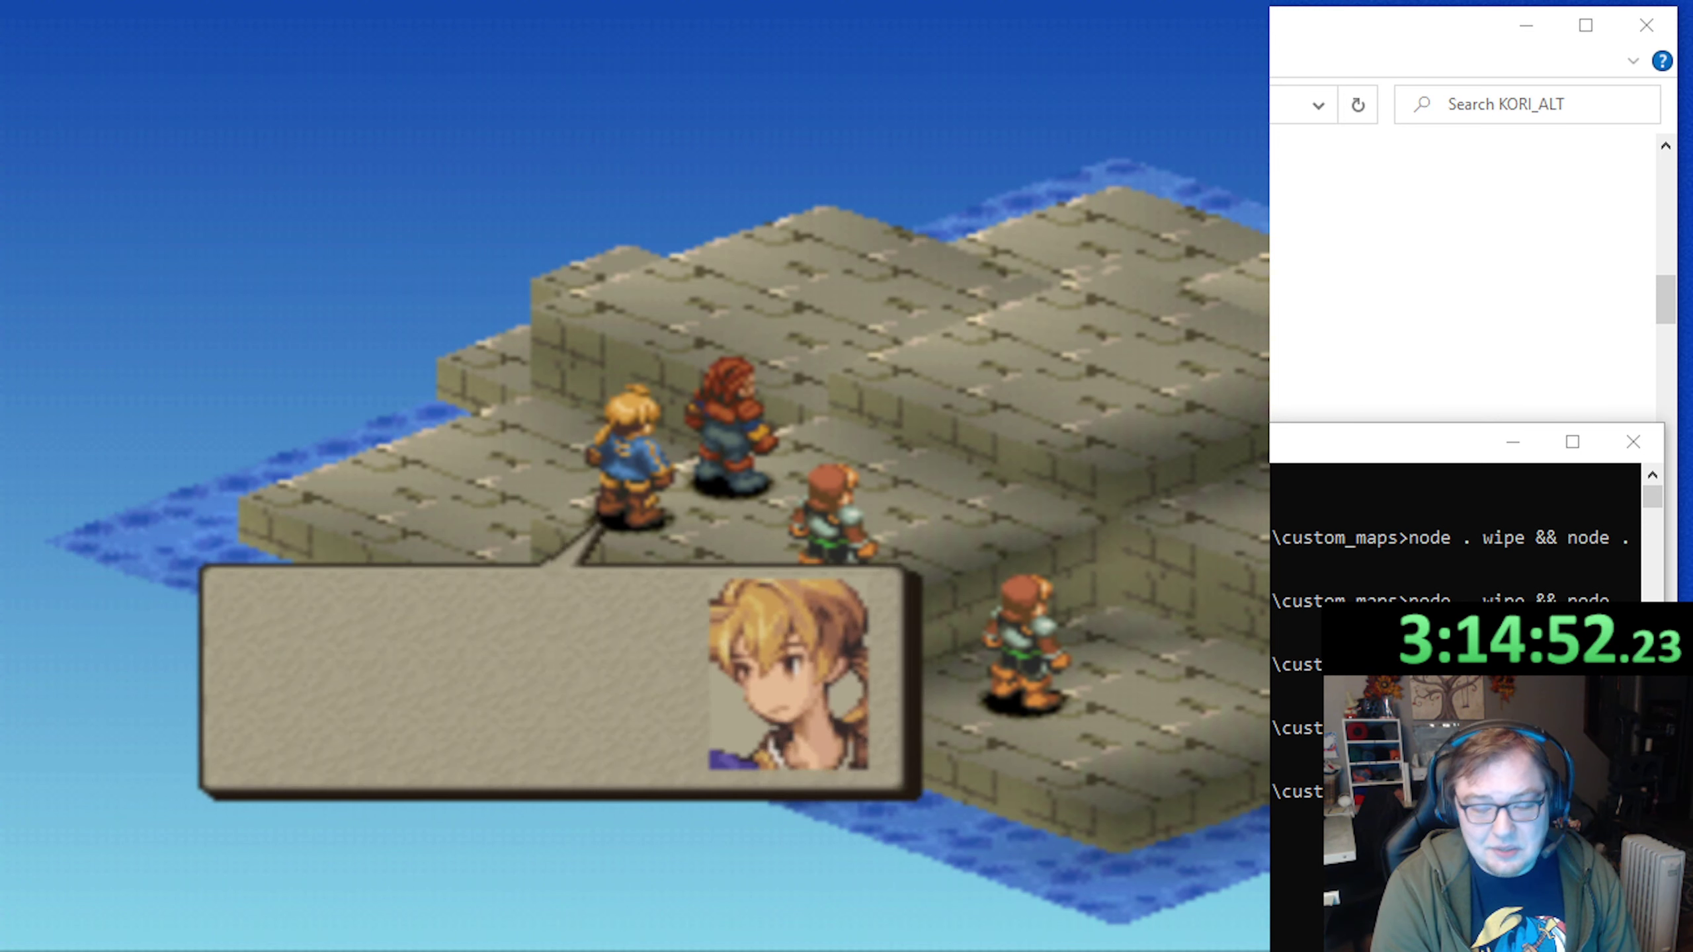
pyautogui.press('Return')
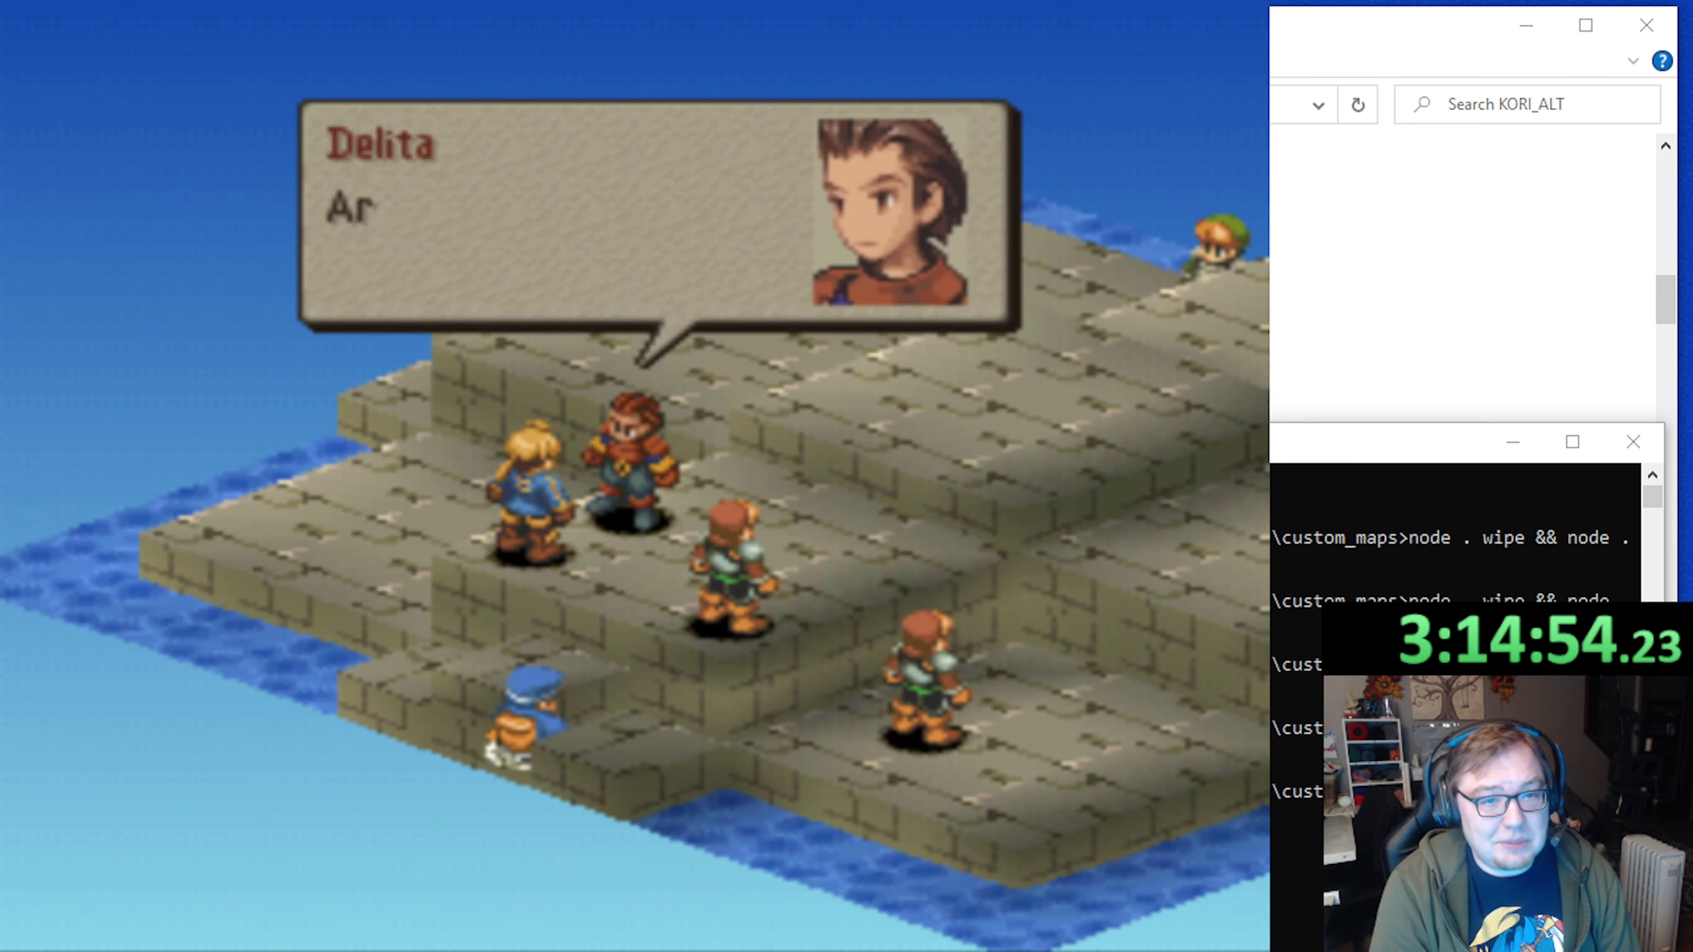
pyautogui.press('Return')
pyautogui.press('Return')
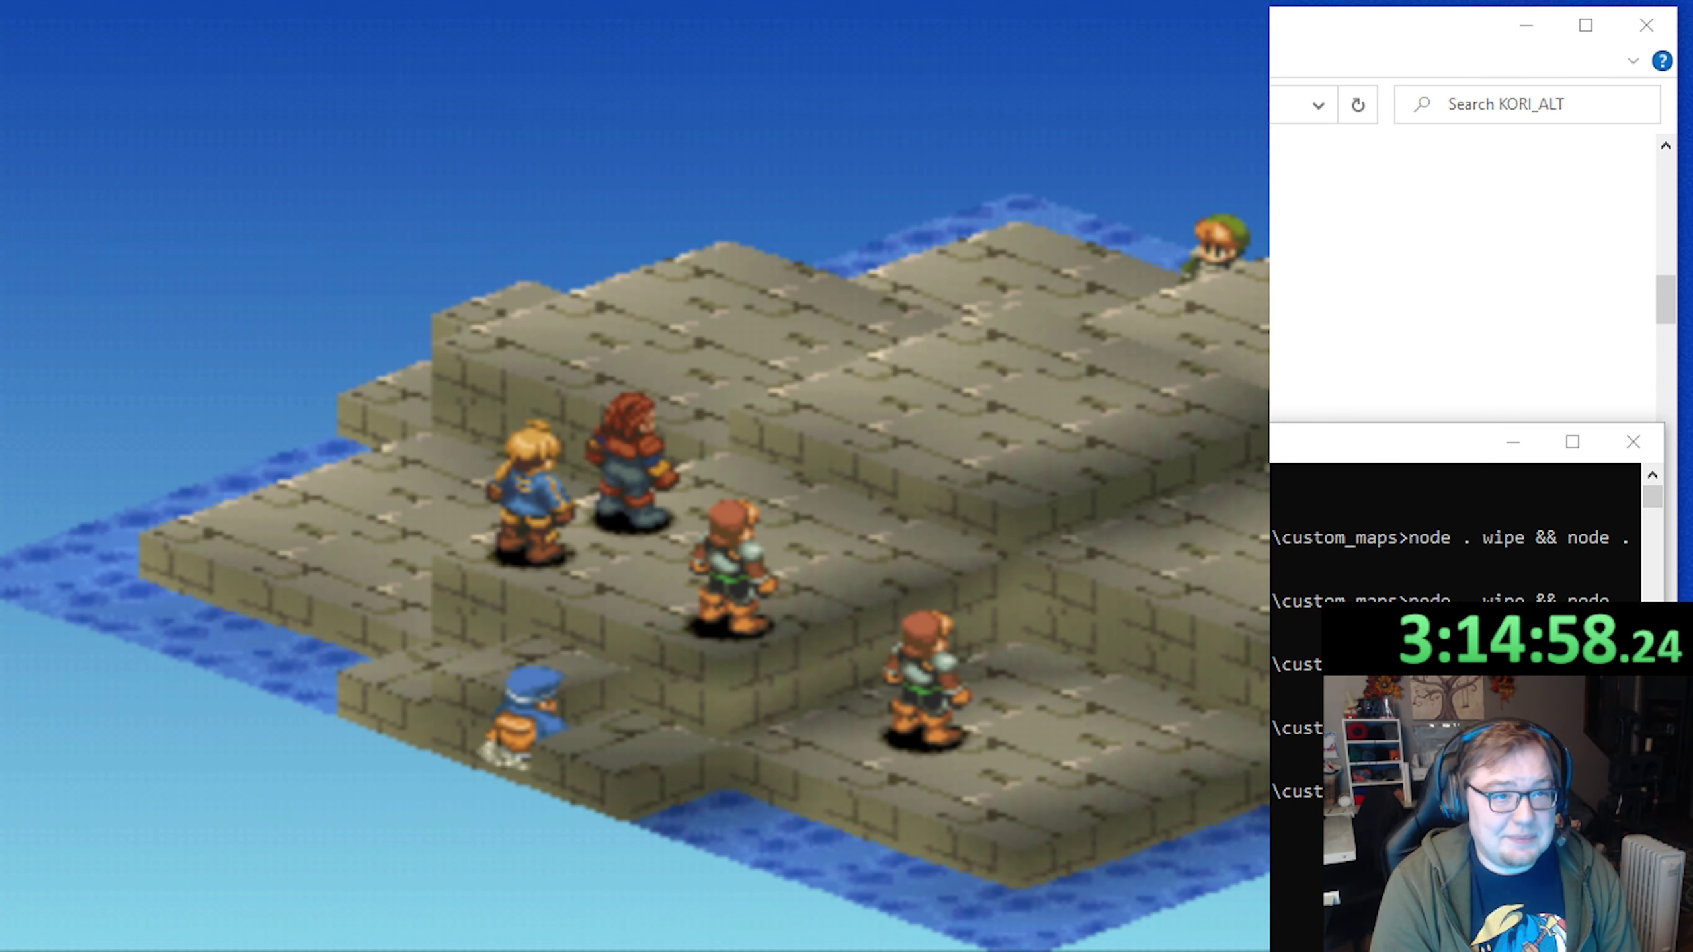
pyautogui.press('Return')
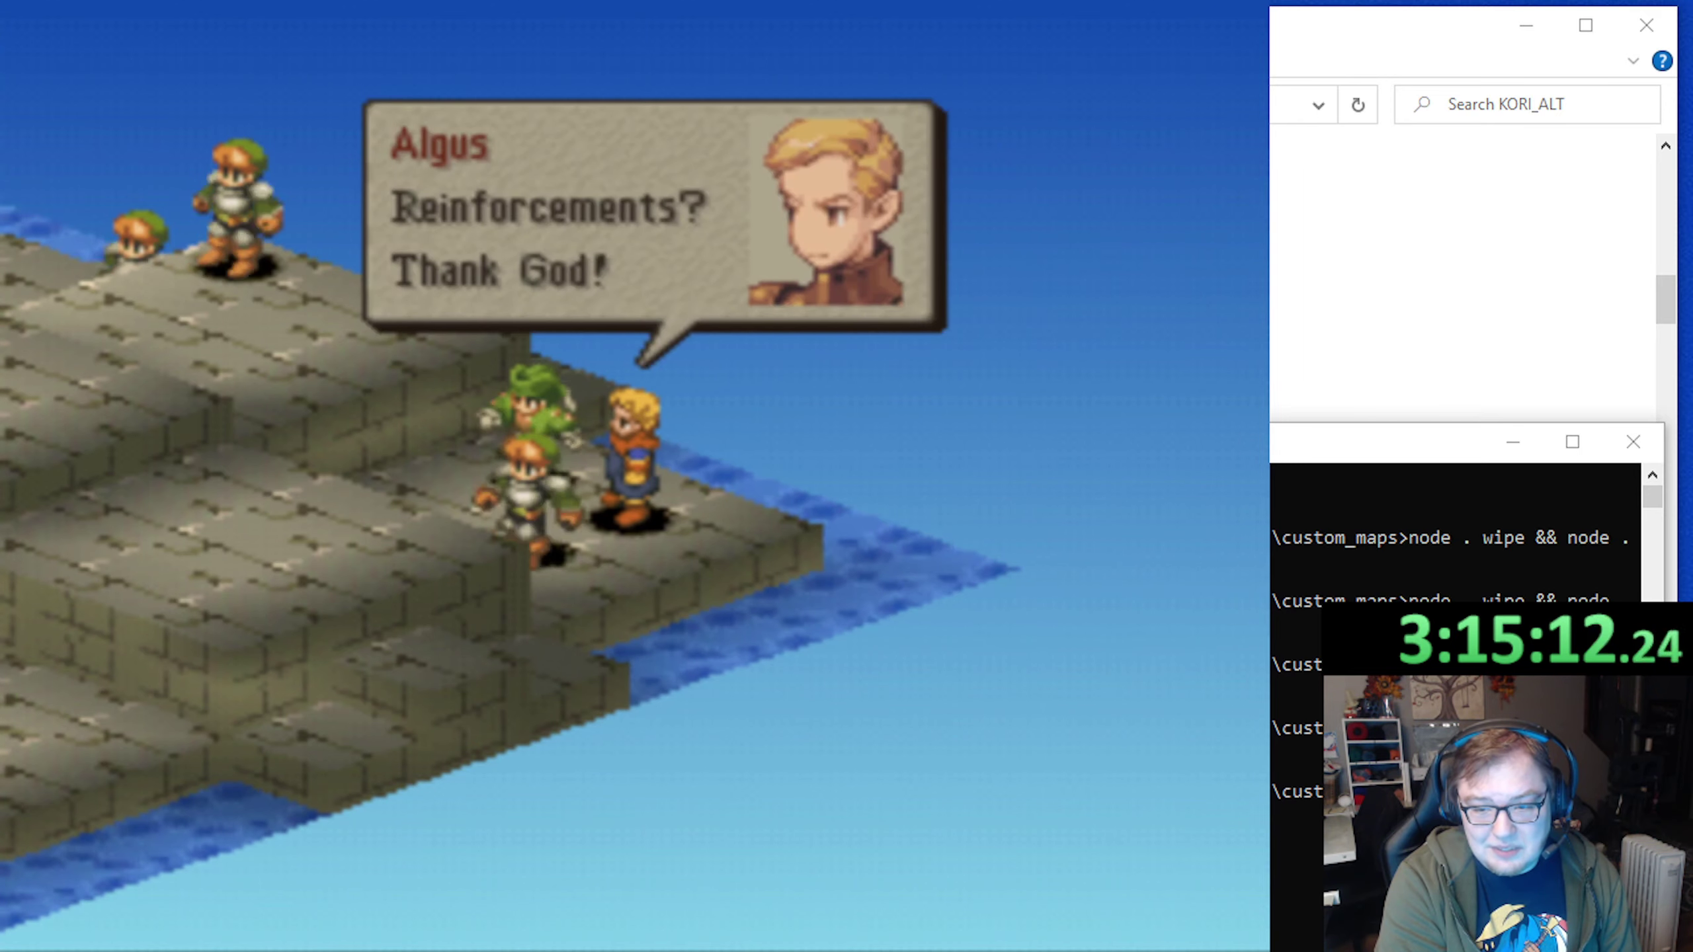
pyautogui.press('x')
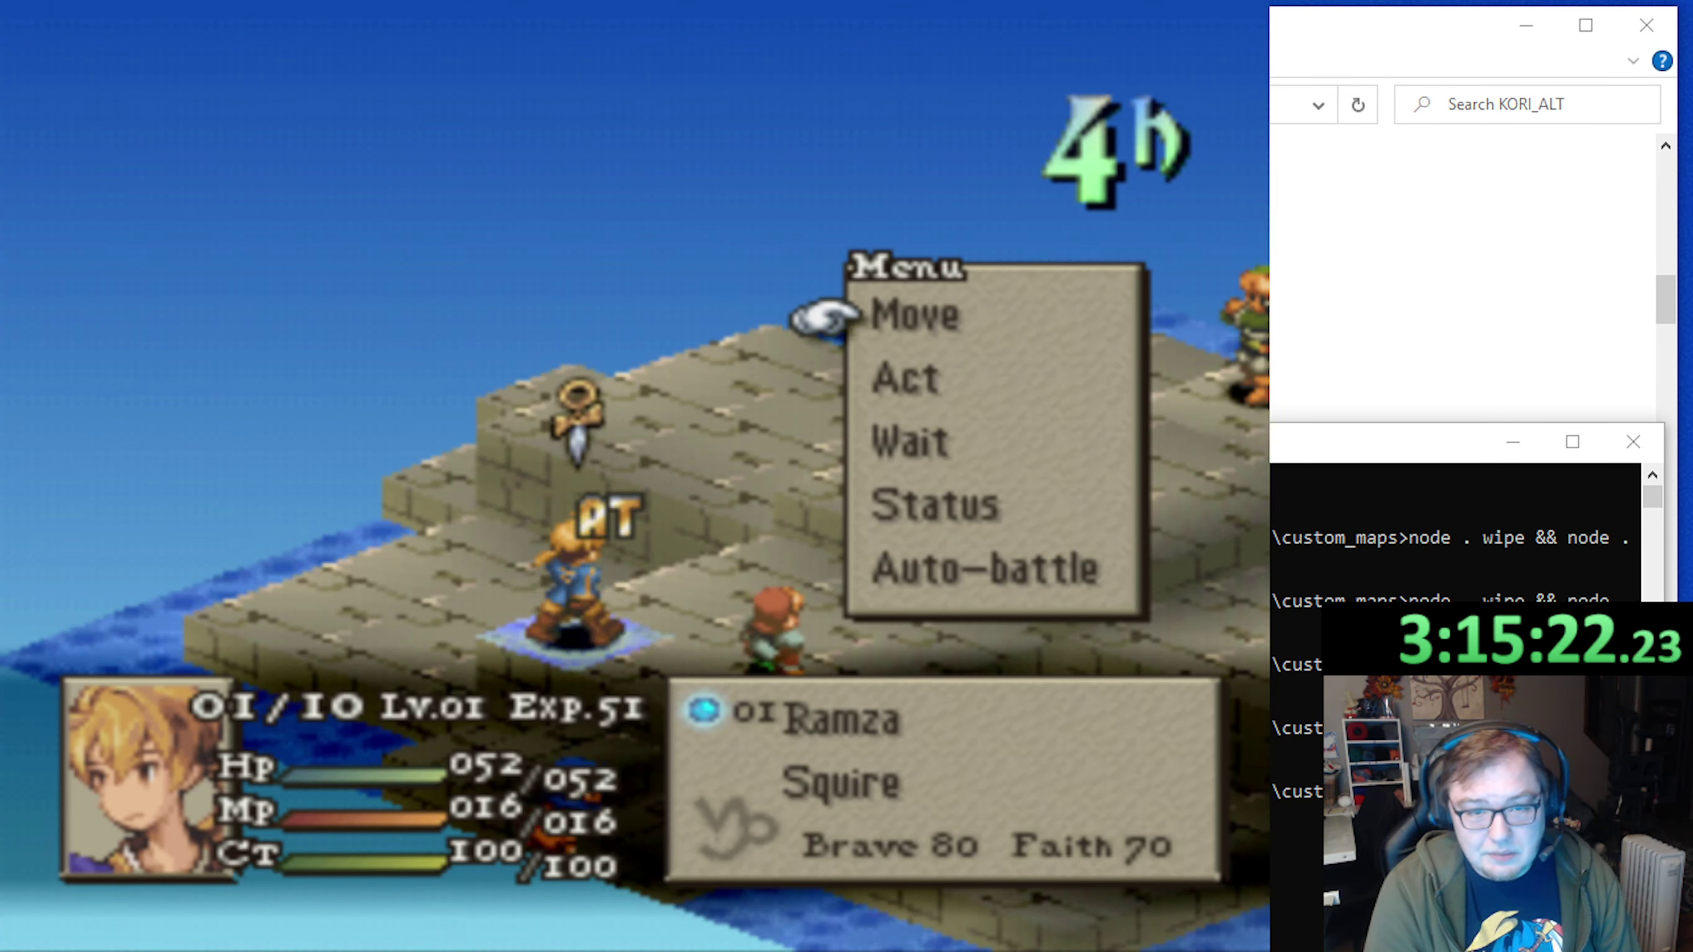
# Display Ramza's movement range and check the height of tiles from his position down to the water at the map edge
pyautogui.press('Return')
pyautogui.press('Return')
pyautogui.press('Right')
pyautogui.press('Right')
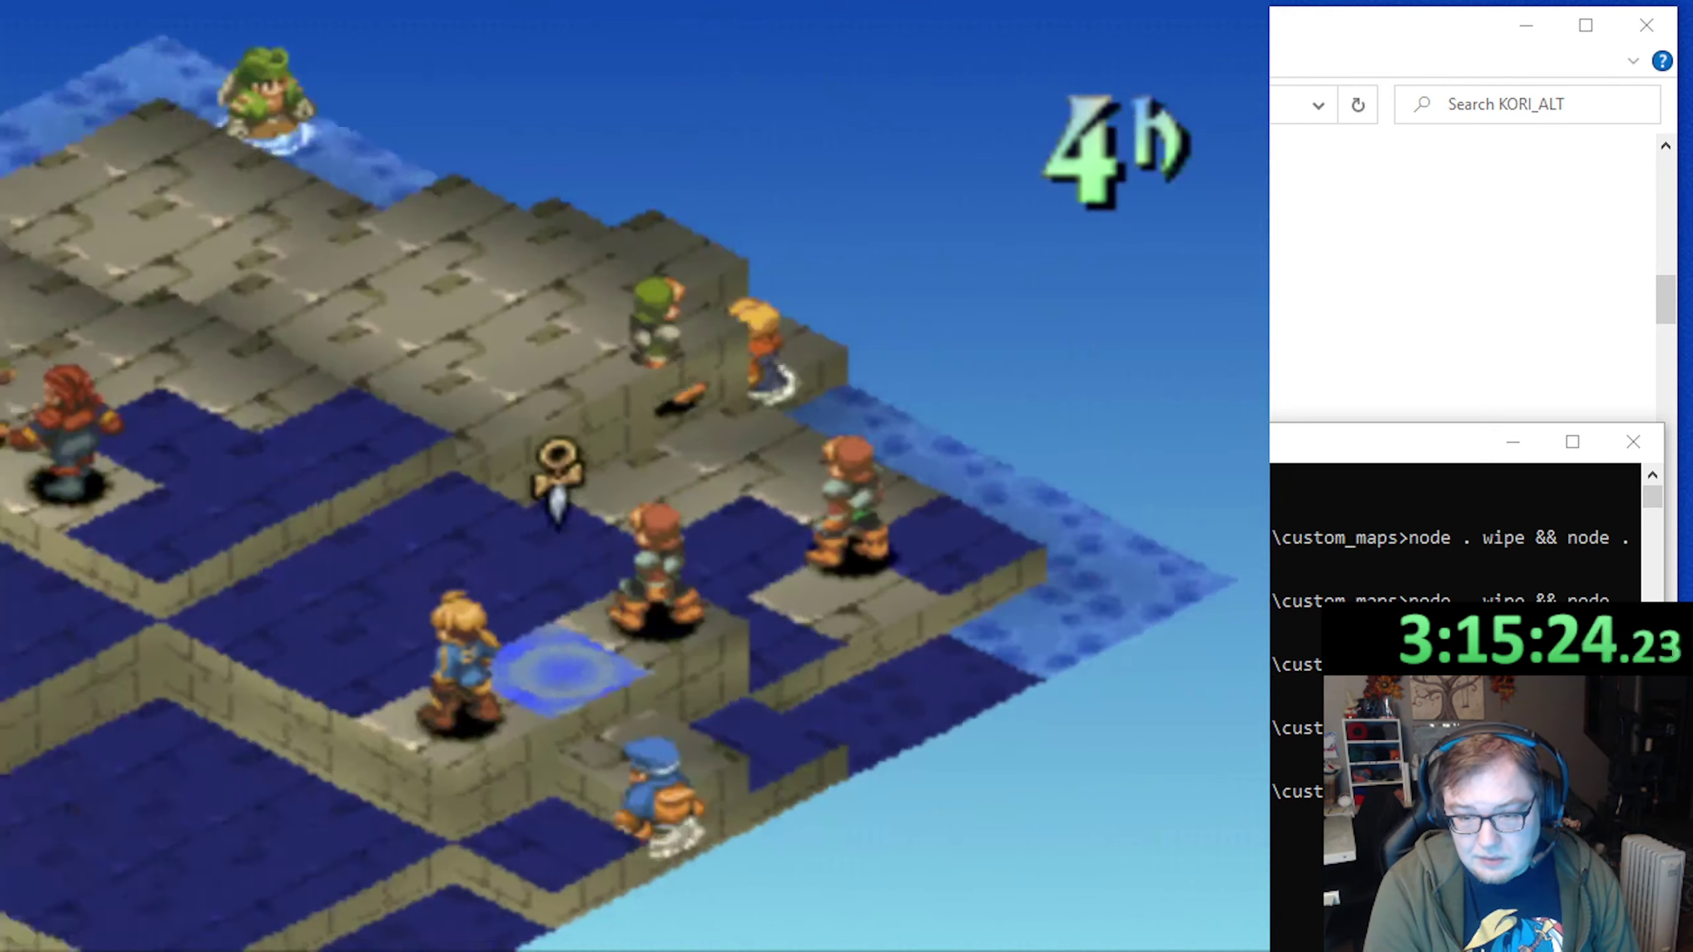
pyautogui.press('Left')
pyautogui.press('Up')
pyautogui.press('Left')
pyautogui.press('Left')
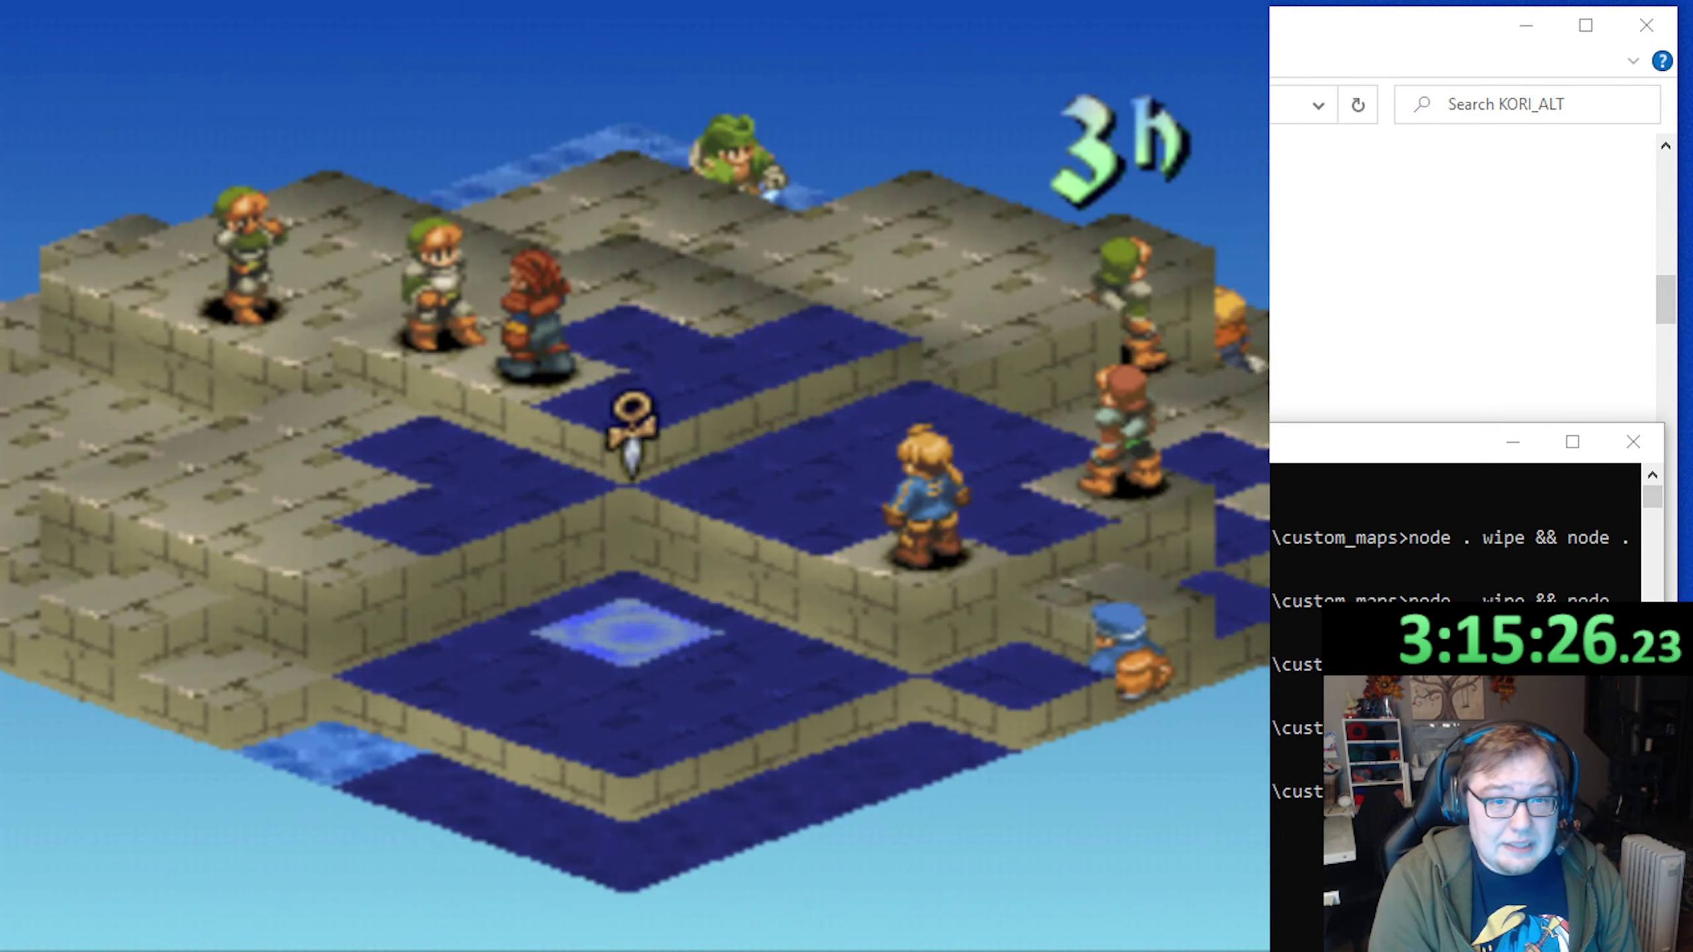
pyautogui.press('Down')
pyautogui.press('Up')
pyautogui.press('Left')
pyautogui.press('Left')
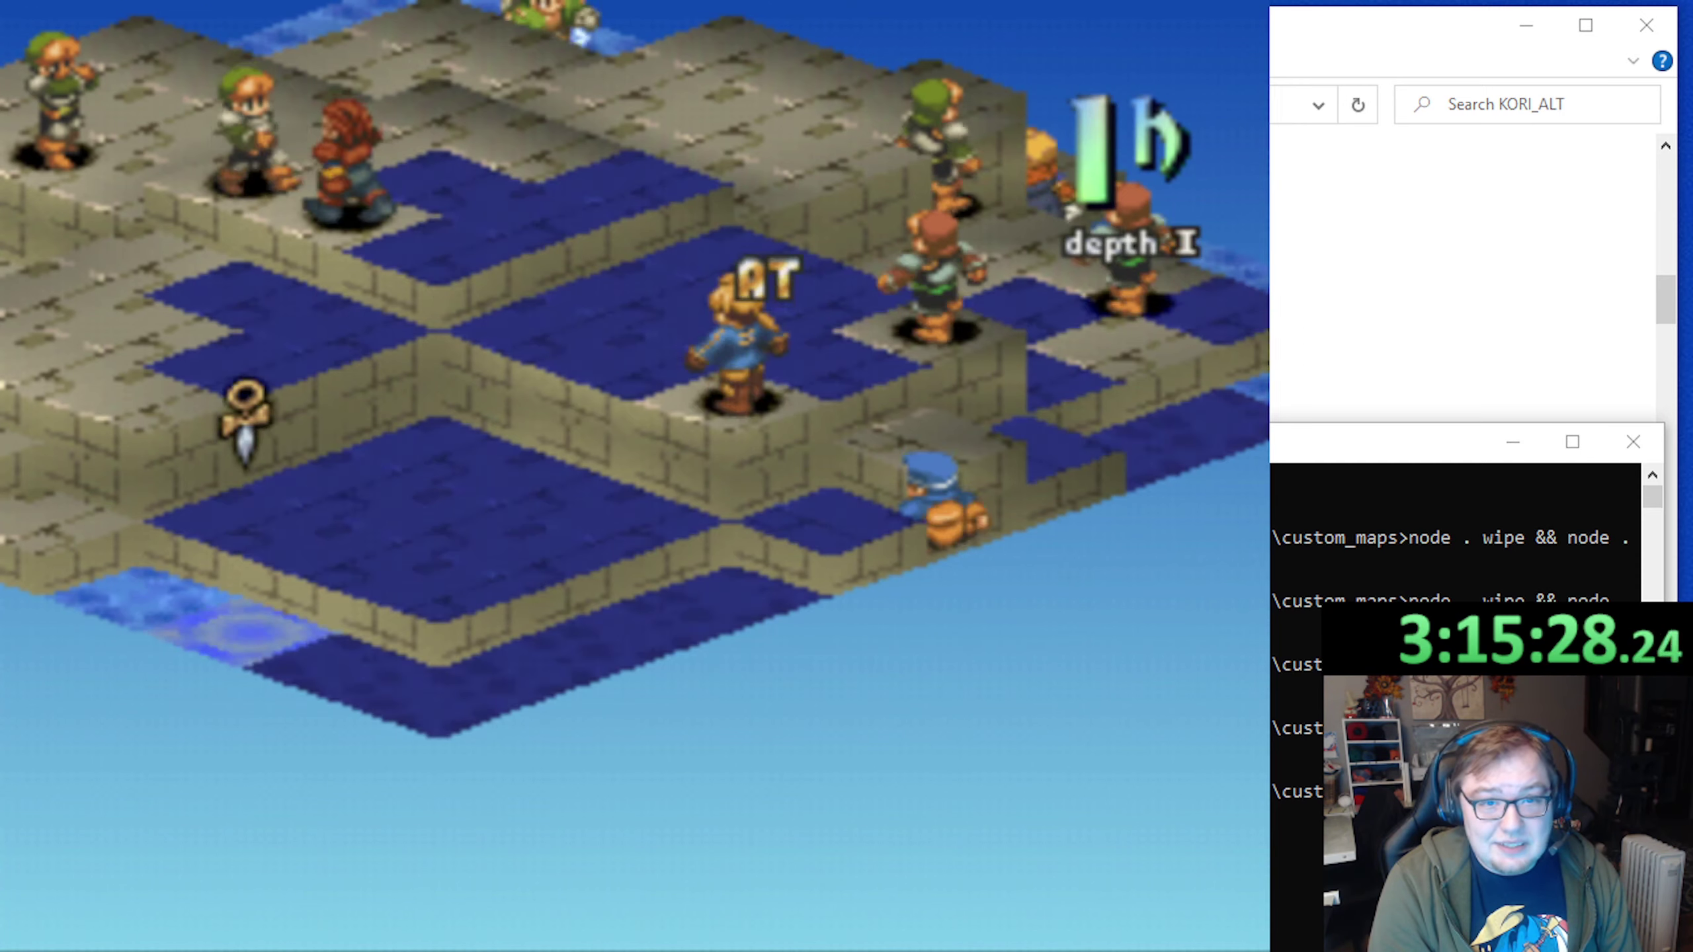
# Inspect the height and depth of the water tiles along the near edge and the stone tiles behind them
pyautogui.press('q')
pyautogui.press('e')
pyautogui.press('1')
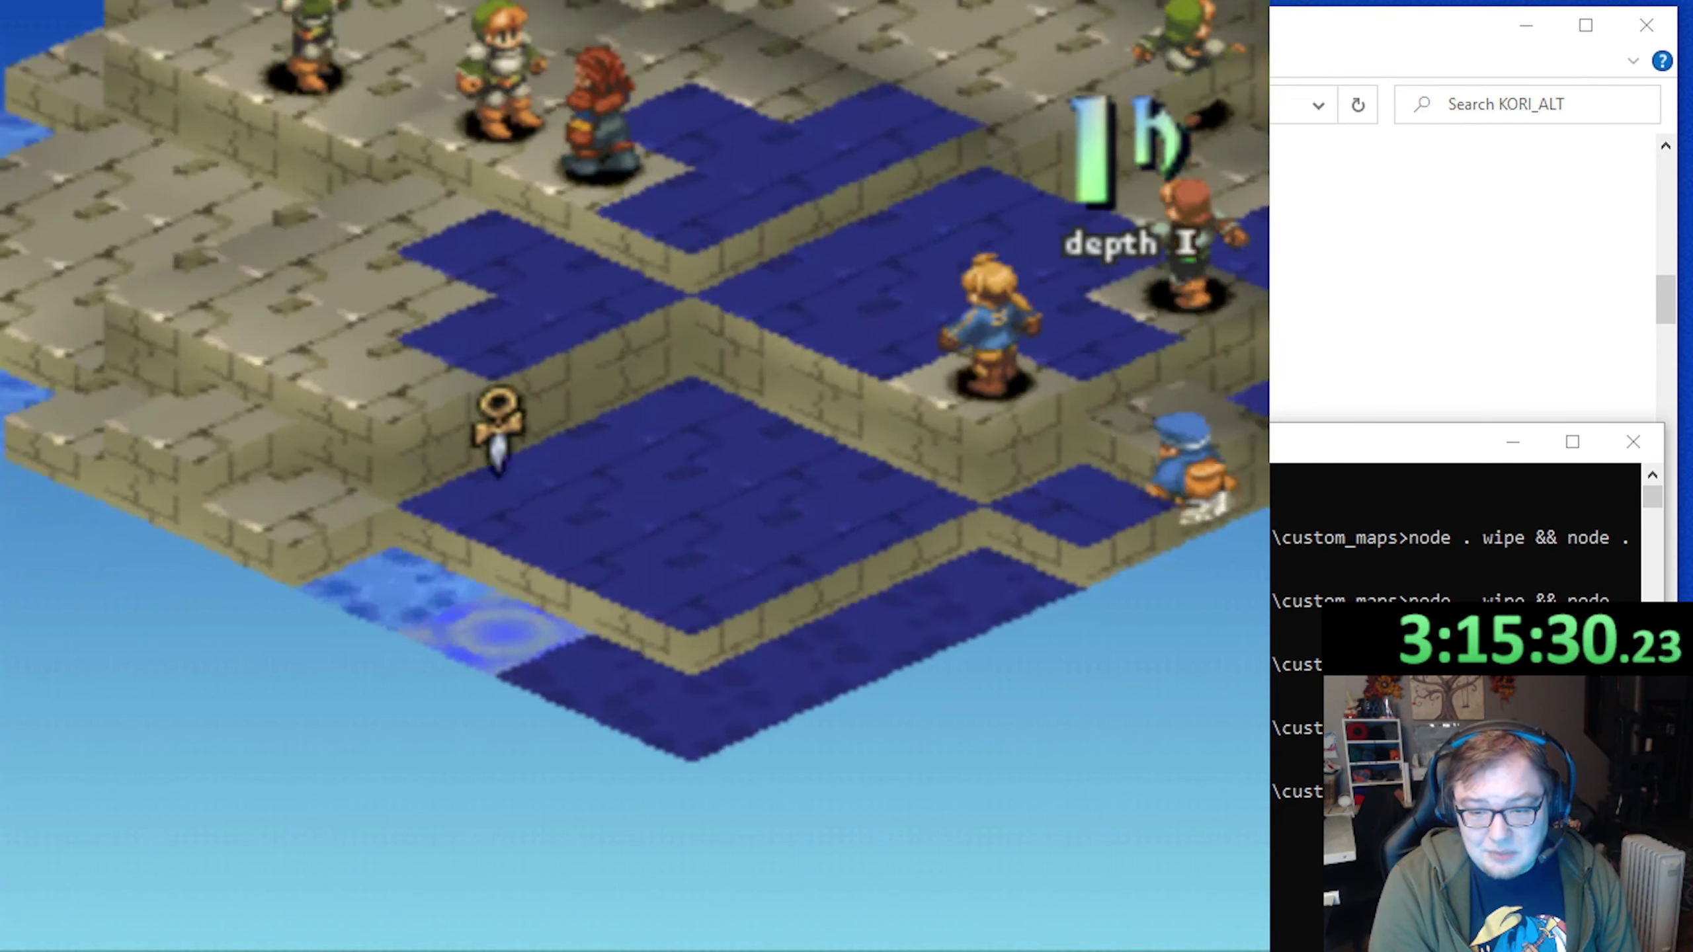
pyautogui.press('Down')
pyautogui.press('Right')
pyautogui.press('Right')
pyautogui.press('Right')
pyautogui.press('Right')
pyautogui.press('Left')
pyautogui.press('Left')
pyautogui.press('Left')
pyautogui.press('Left')
pyautogui.press('Up')
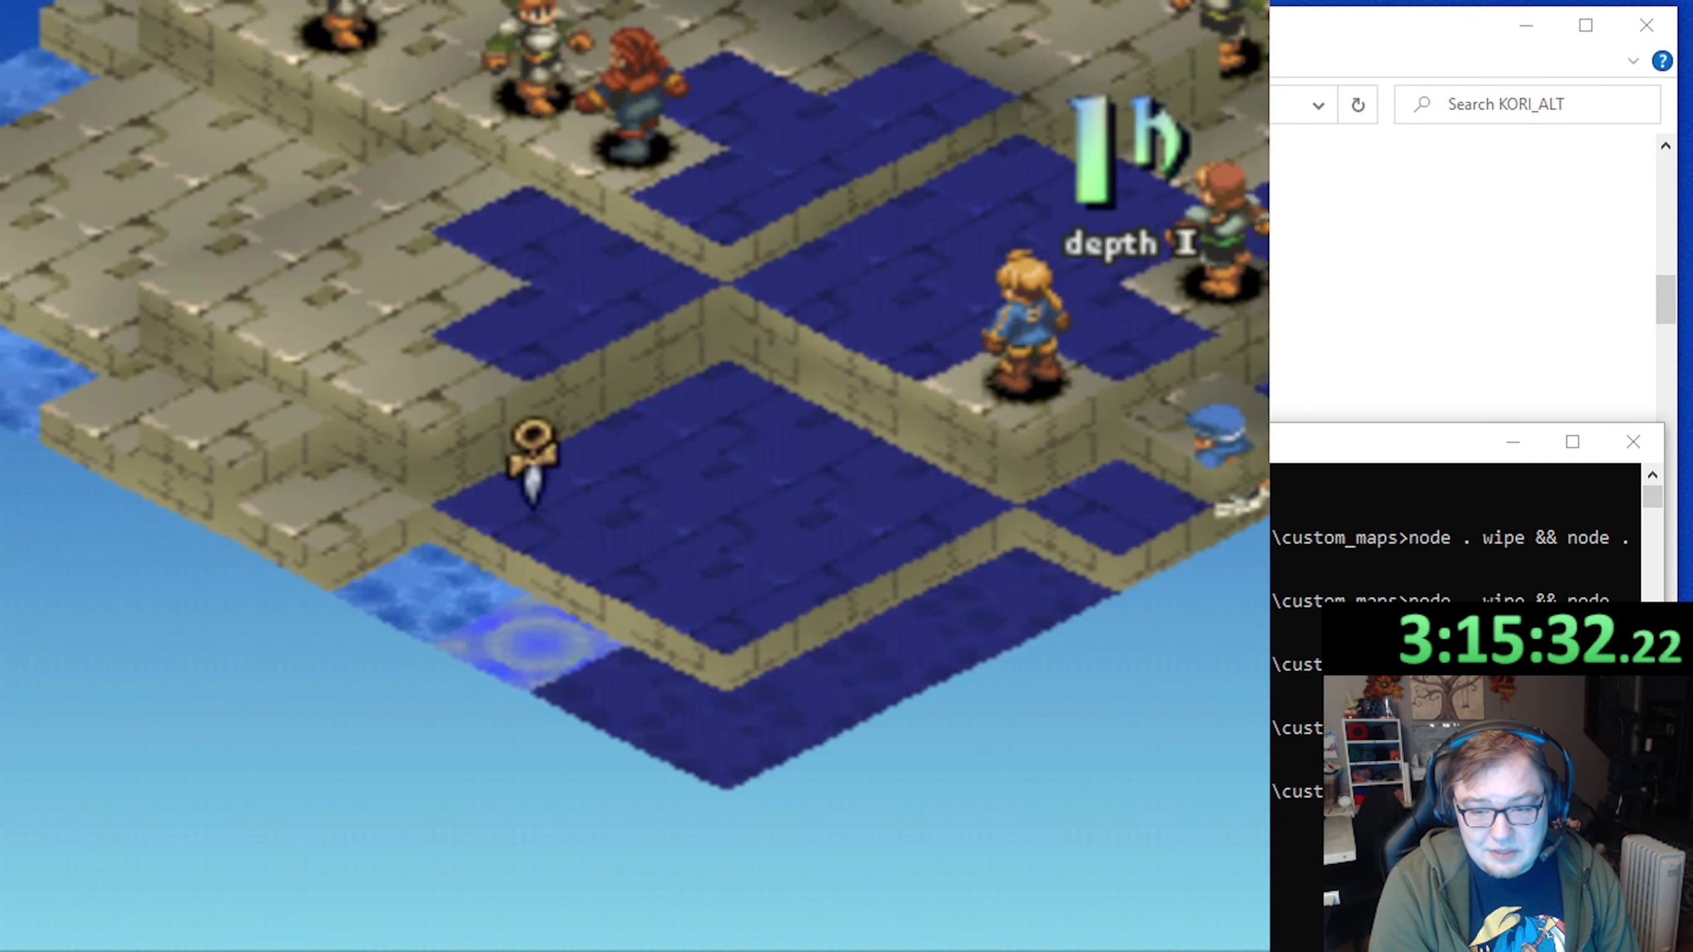
pyautogui.press('Down')
pyautogui.press('Right')
pyautogui.press('Right')
pyautogui.press('Right')
pyautogui.press('Right')
pyautogui.press('Right')
pyautogui.press('Up')
pyautogui.press('Up')
pyautogui.press('Left')
pyautogui.press('Left')
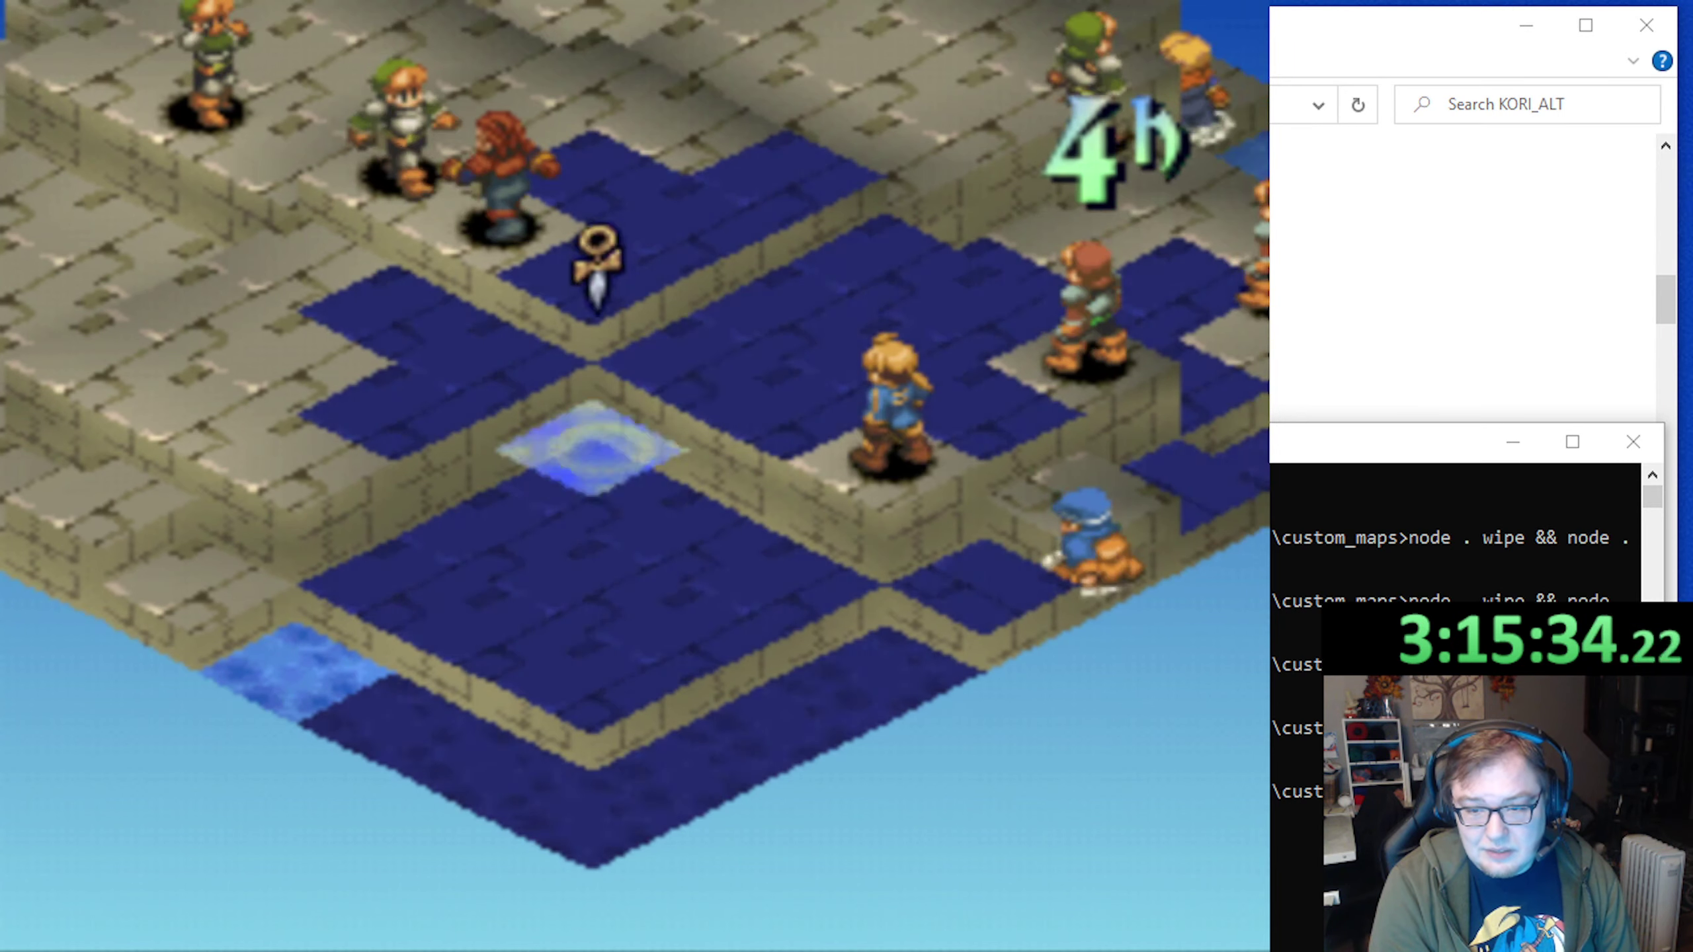
pyautogui.press('Up')
pyautogui.press('Left')
# Try moving Ramza to a nearby stone tile, cancel the move, and tilt the camera
pyautogui.press('x')
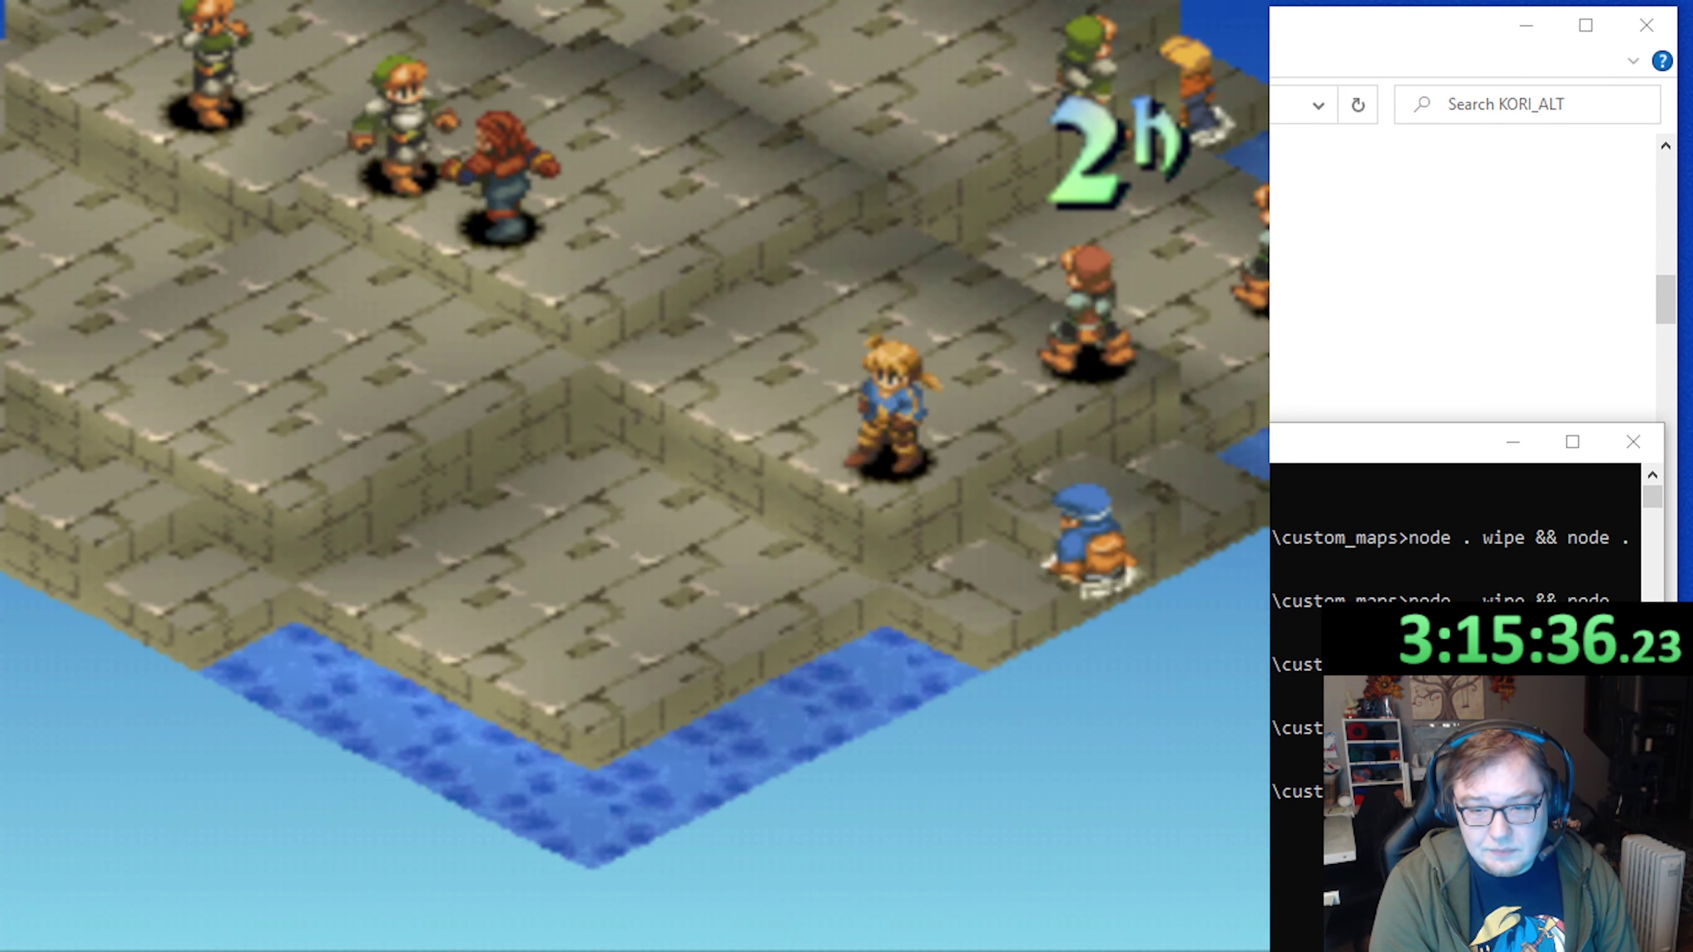
pyautogui.press('z')
pyautogui.press('Right')
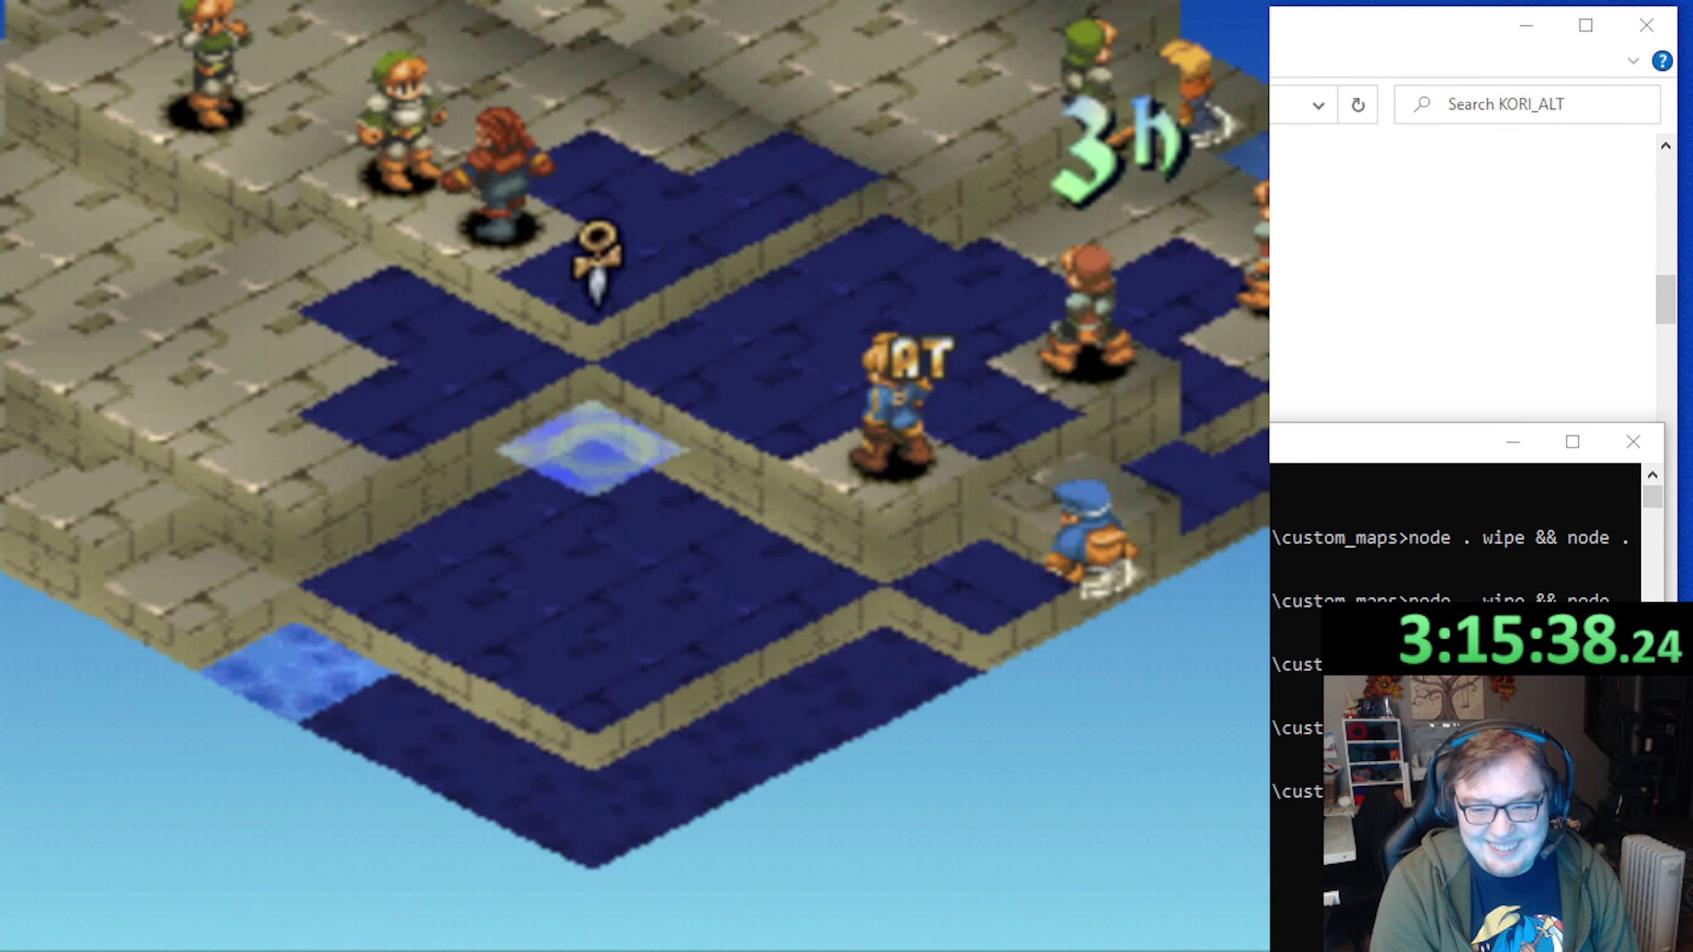
pyautogui.press('t')
pyautogui.press('x')
pyautogui.press('z')
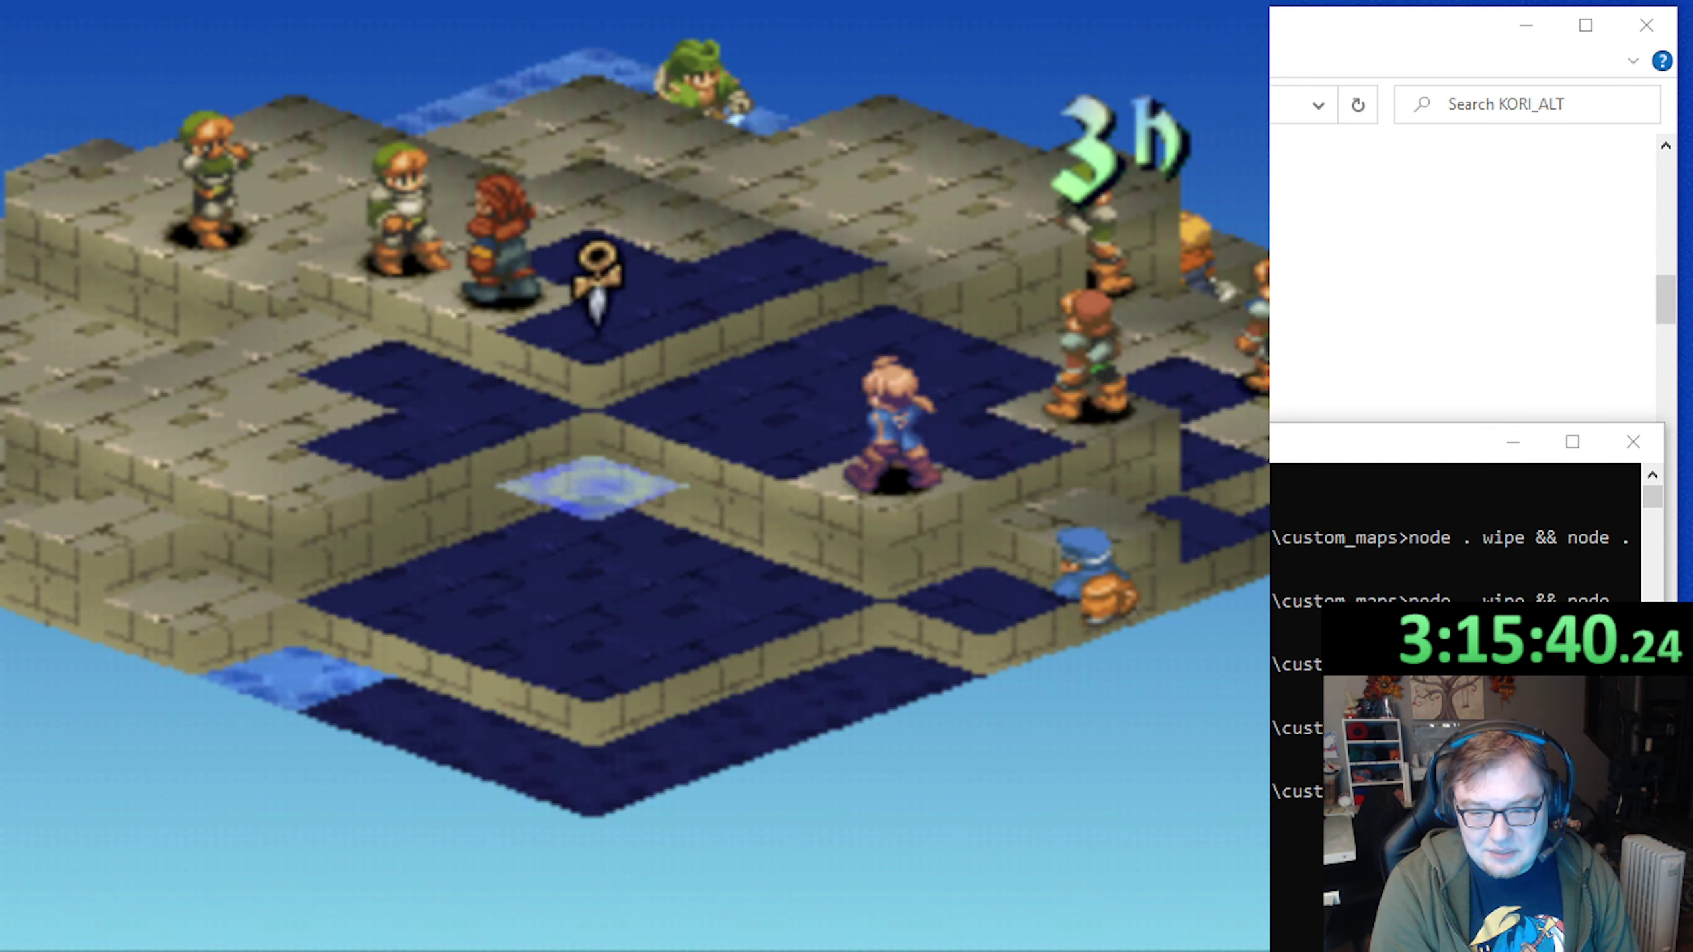
# Try moving Ramza onto the raised ledge next to Delita and take the move back
pyautogui.press('q')
pyautogui.press('Down')
pyautogui.press('Down')
pyautogui.press('Down')
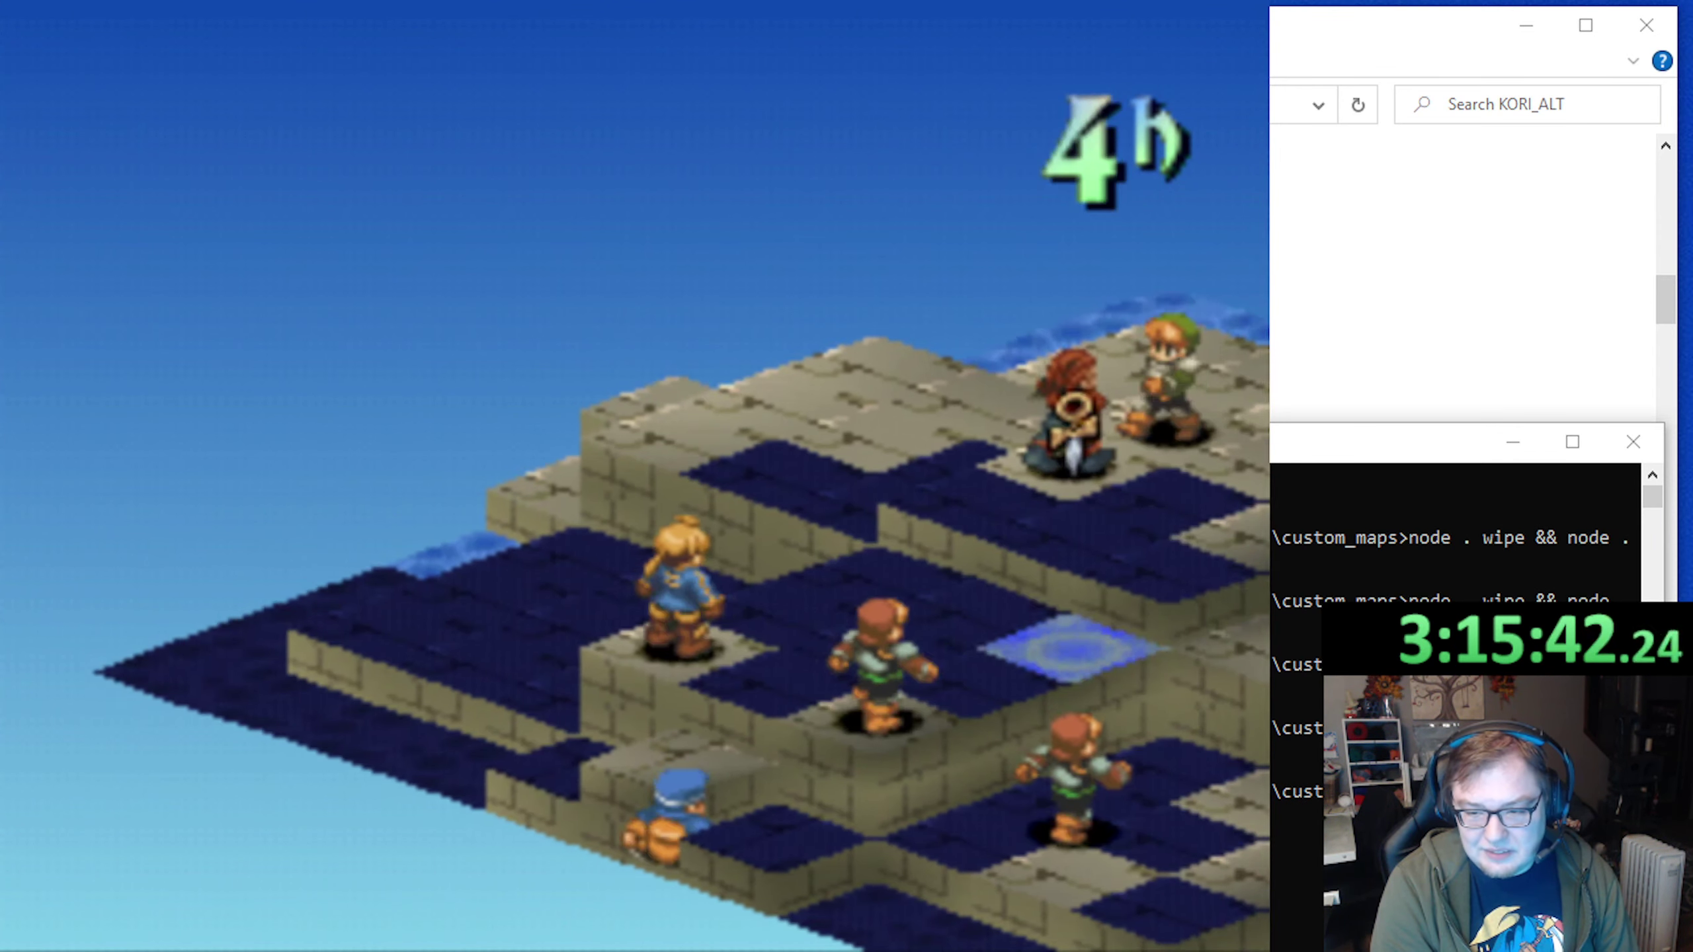
pyautogui.press('Right')
pyautogui.press('Right')
pyautogui.press('x')
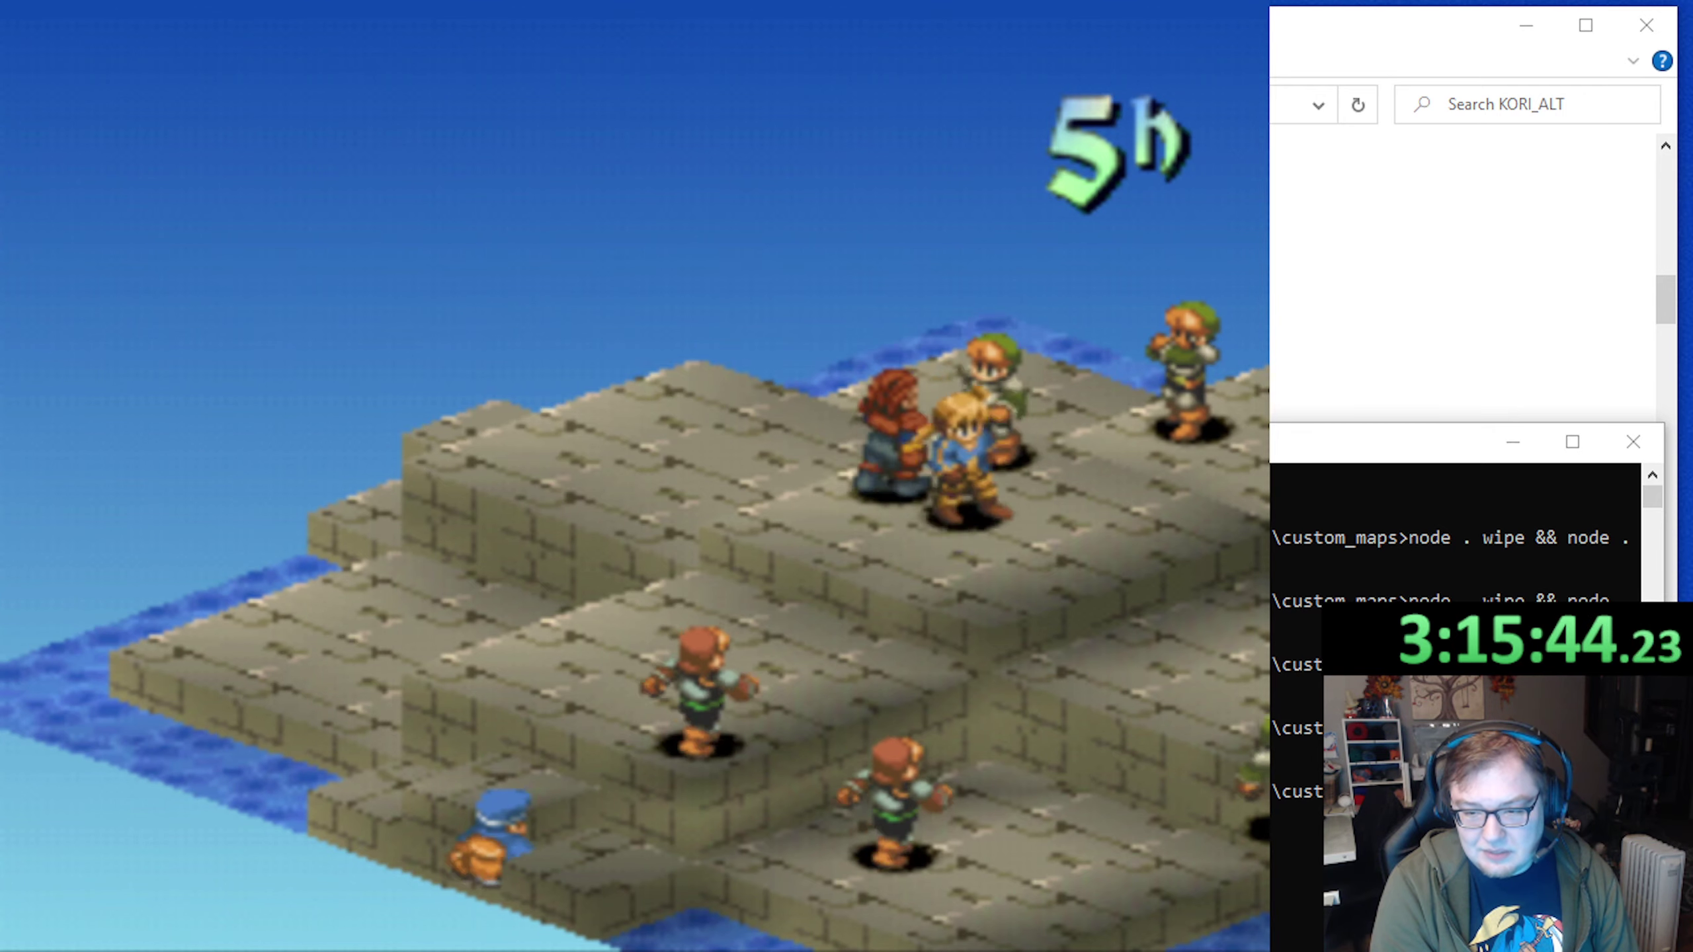
pyautogui.press('z')
# Examine the tile heights around the squires and the far corner of the map from several camera angles
pyautogui.press('Left')
pyautogui.press('Left')
pyautogui.press('t')
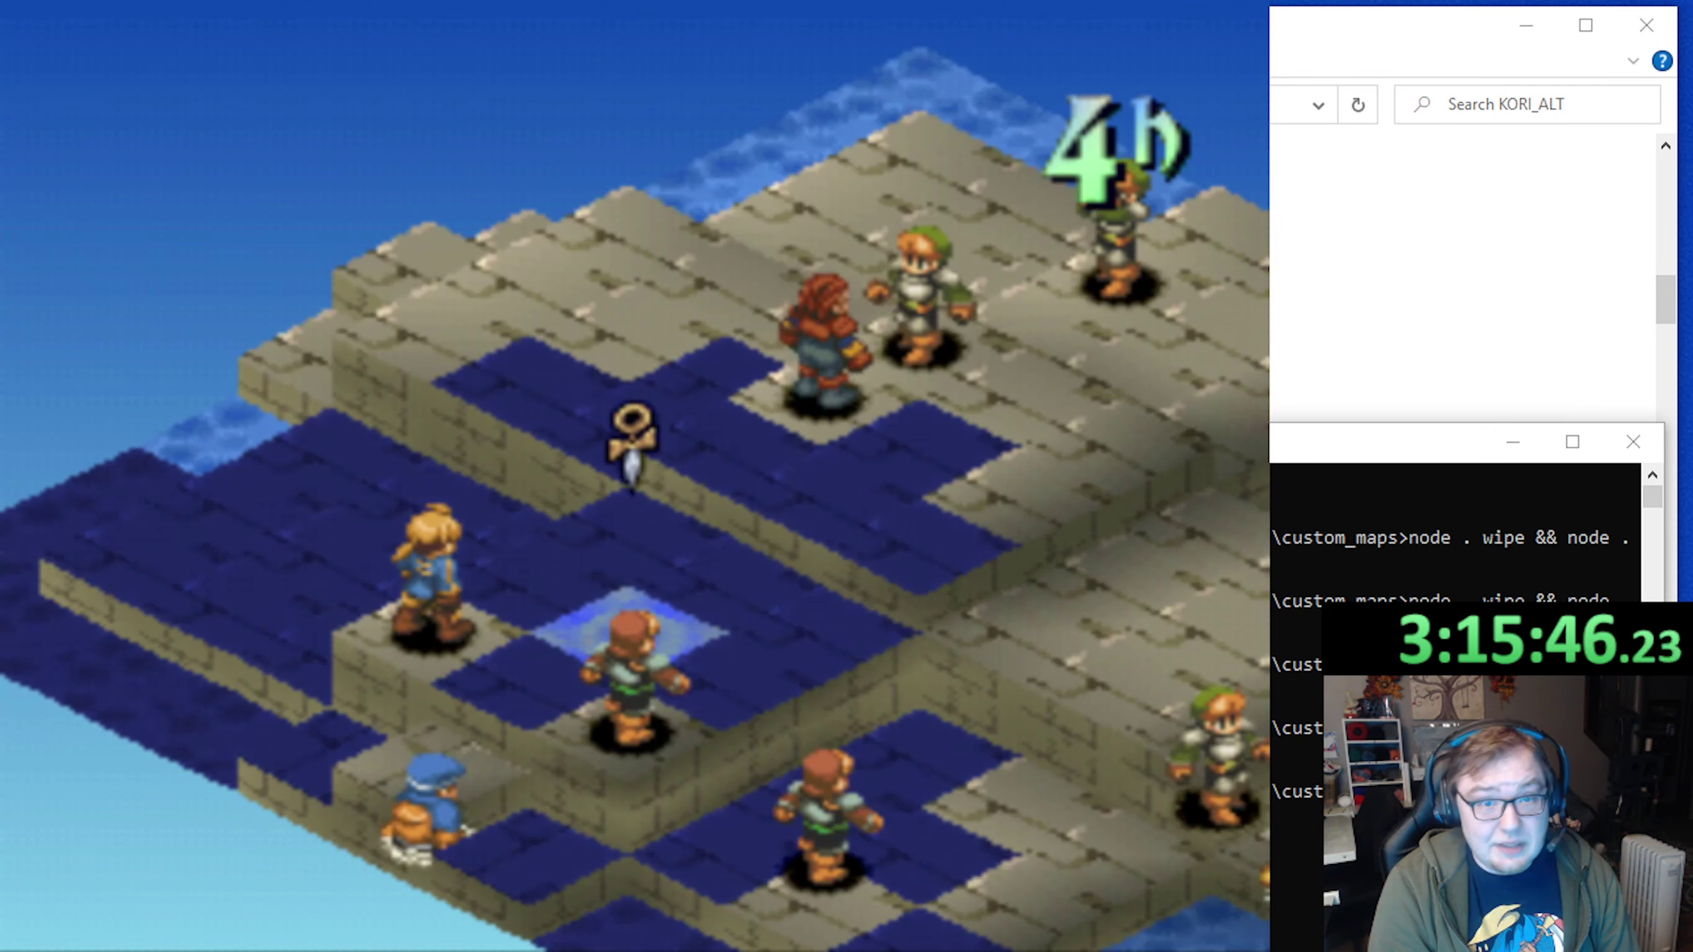
pyautogui.press('t')
pyautogui.press('Left')
pyautogui.press('Down')
pyautogui.press('Down')
pyautogui.press('Down')
pyautogui.press('Down')
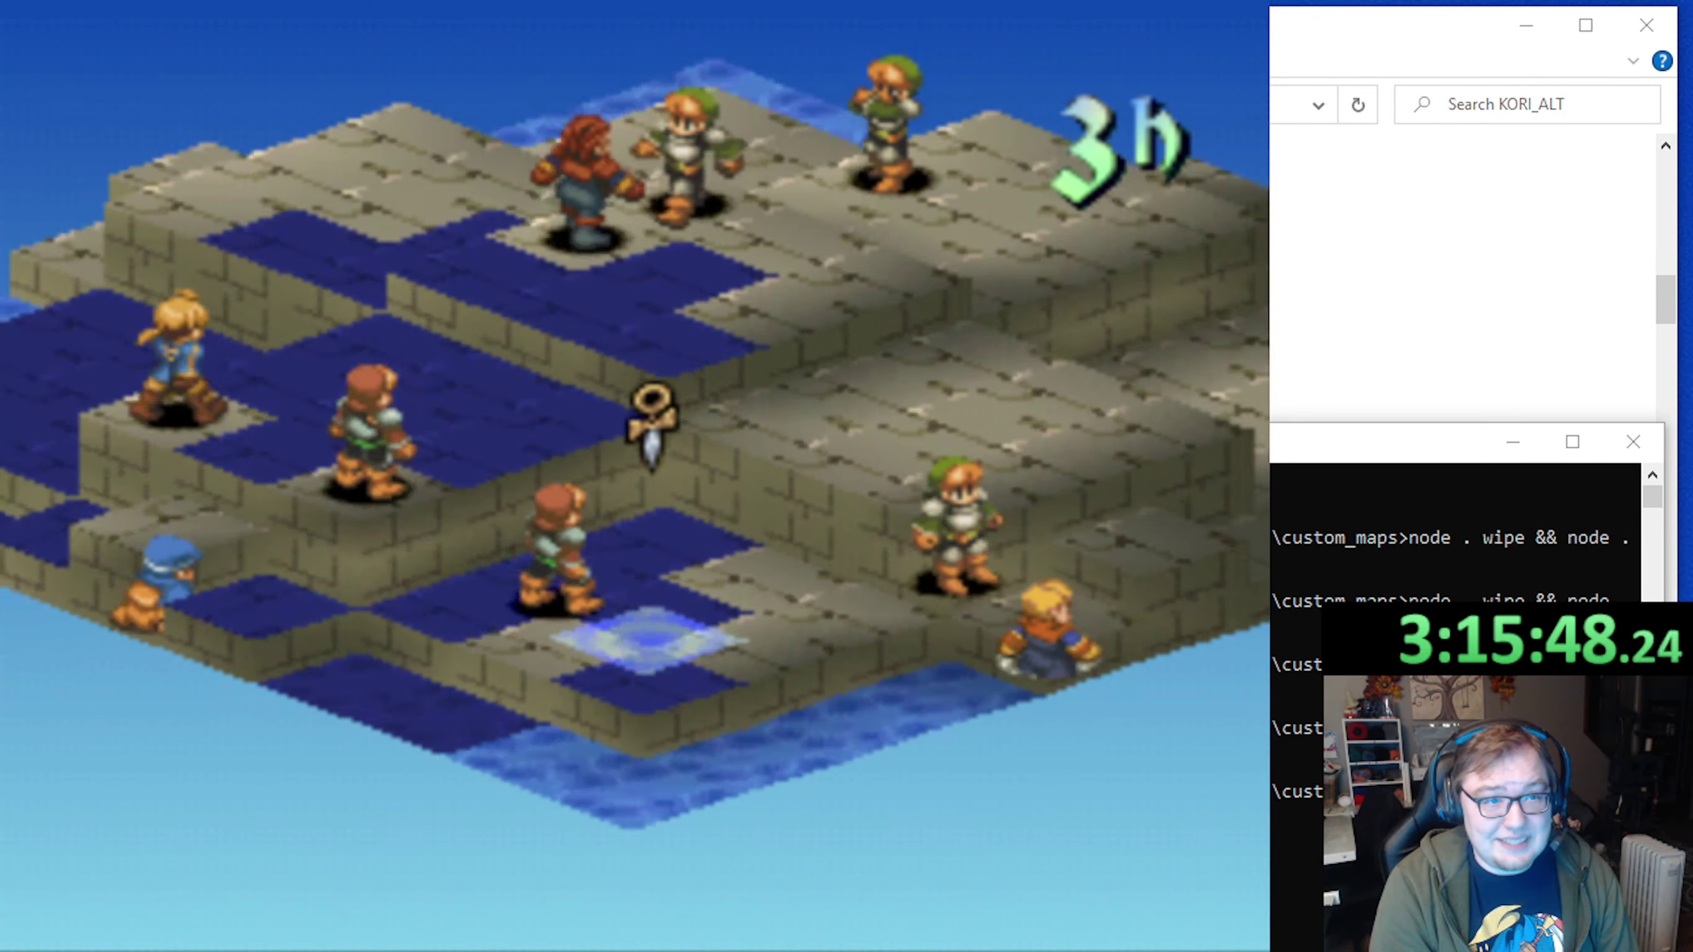
pyautogui.press('w')
pyautogui.press('r')
pyautogui.press('r')
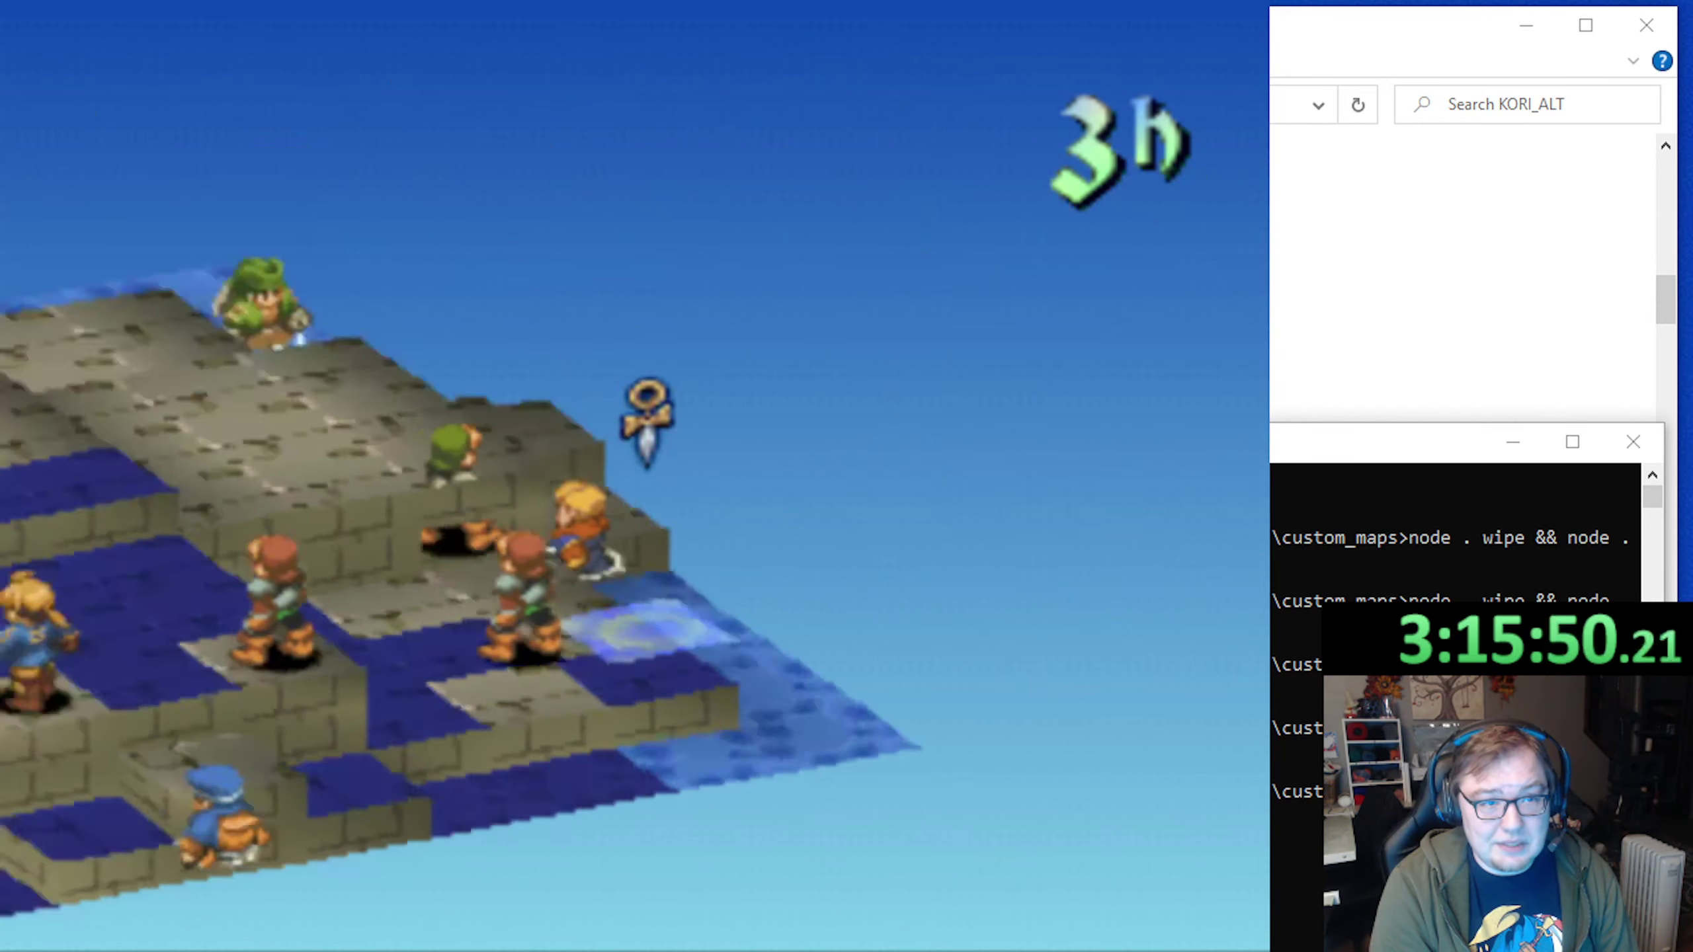
pyautogui.press('Left')
pyautogui.press('Left')
pyautogui.press('Left')
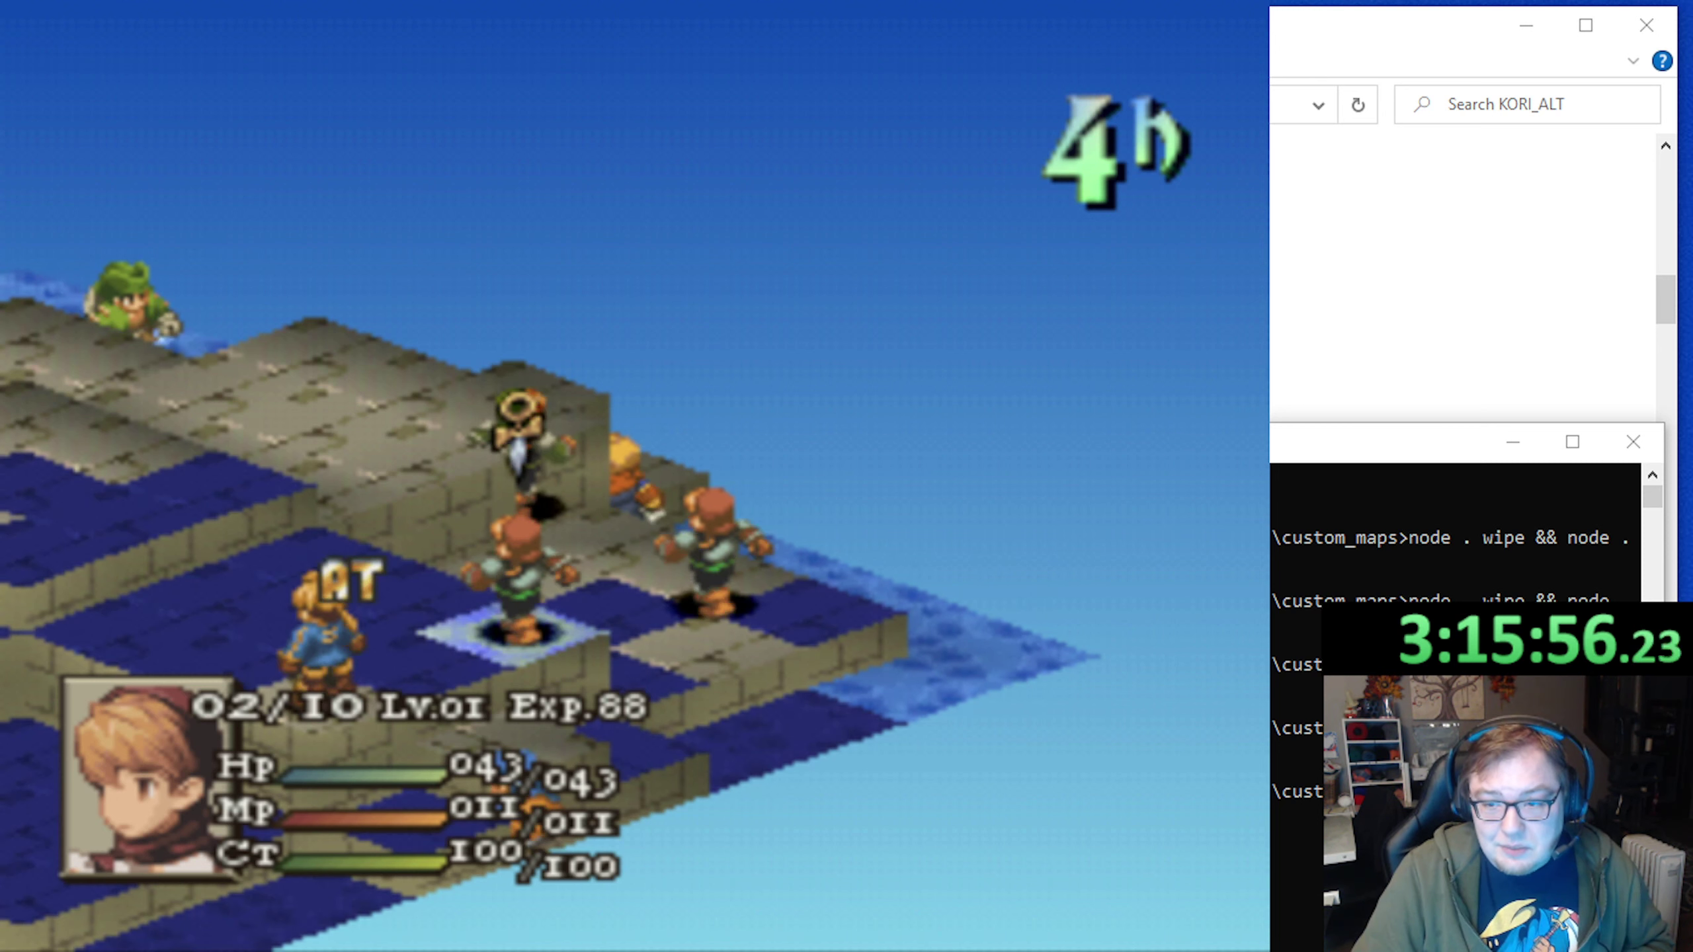
# Leave the game for the map editor and display the terrain tiles with Polygon Transparency set to 52
pyautogui.press('Escape')
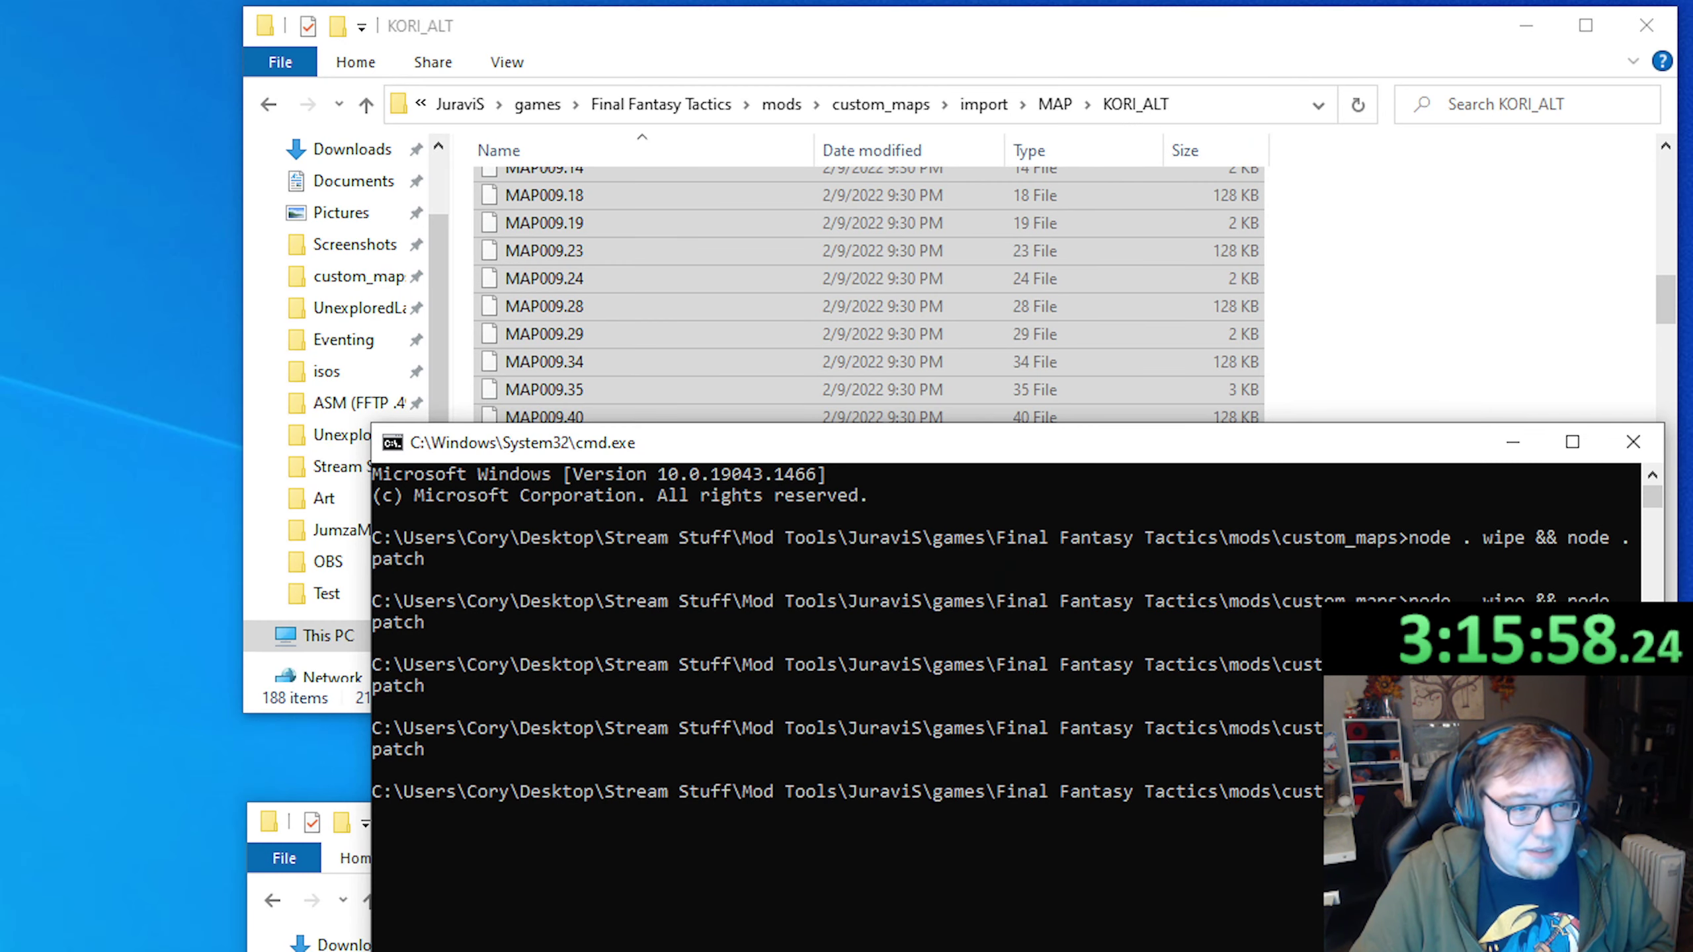
pyautogui.hotkey('alt', 'Tab')
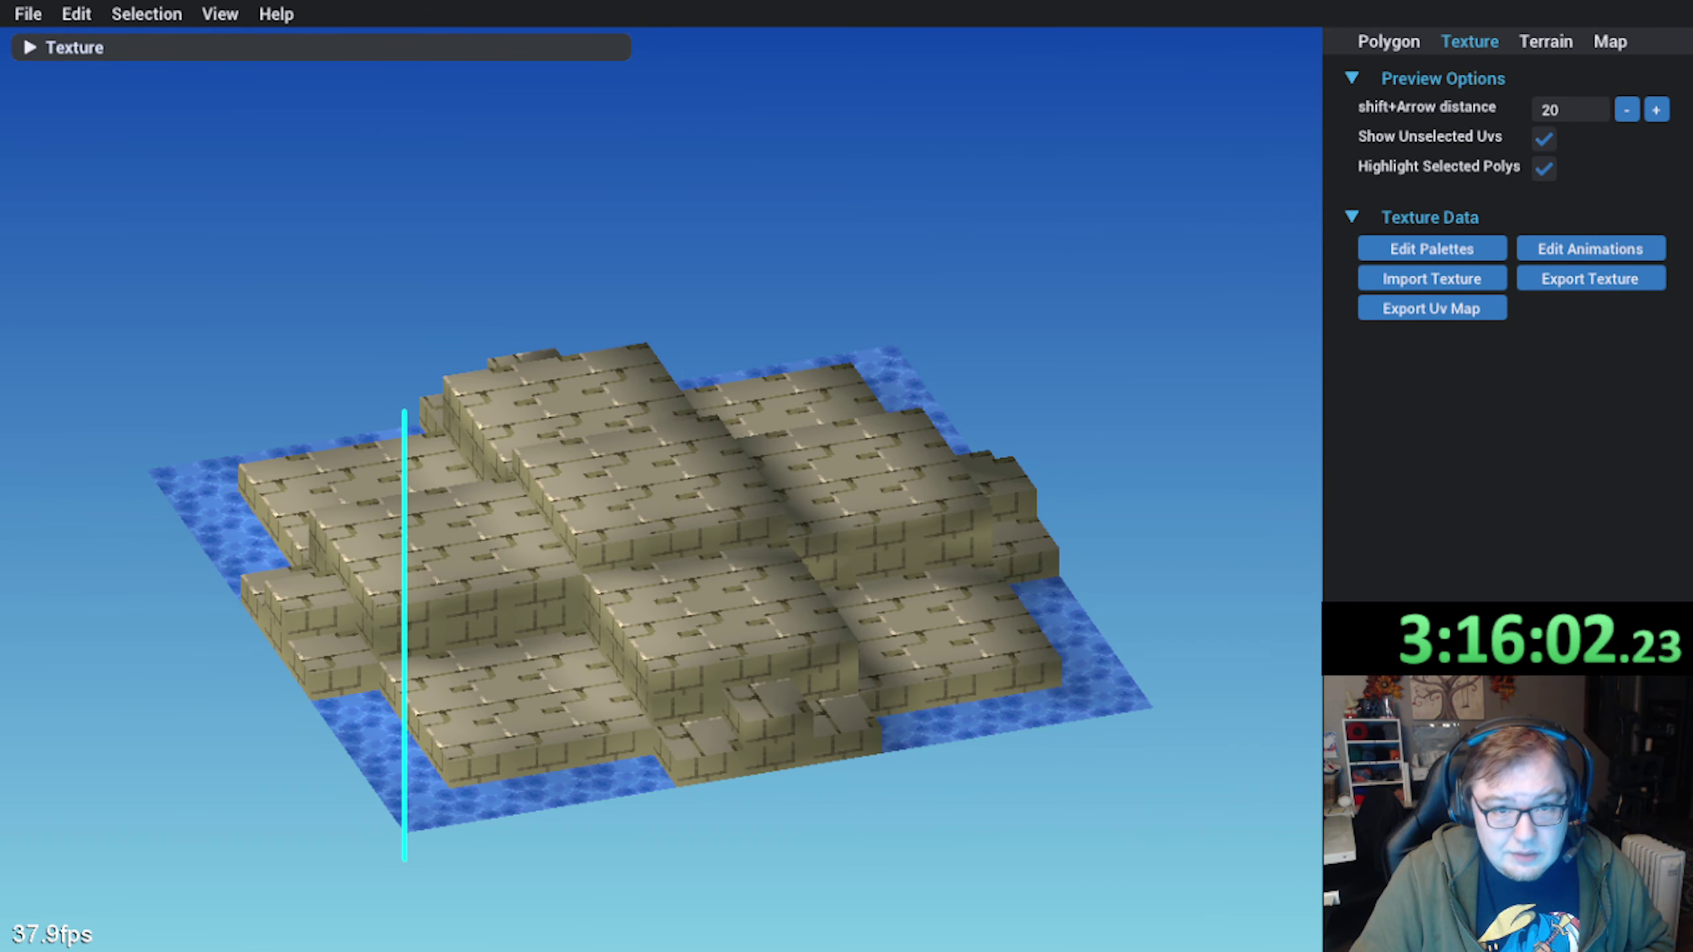
pyautogui.moveTo(527, 657); pyautogui.dragTo(579, 527, button='right')
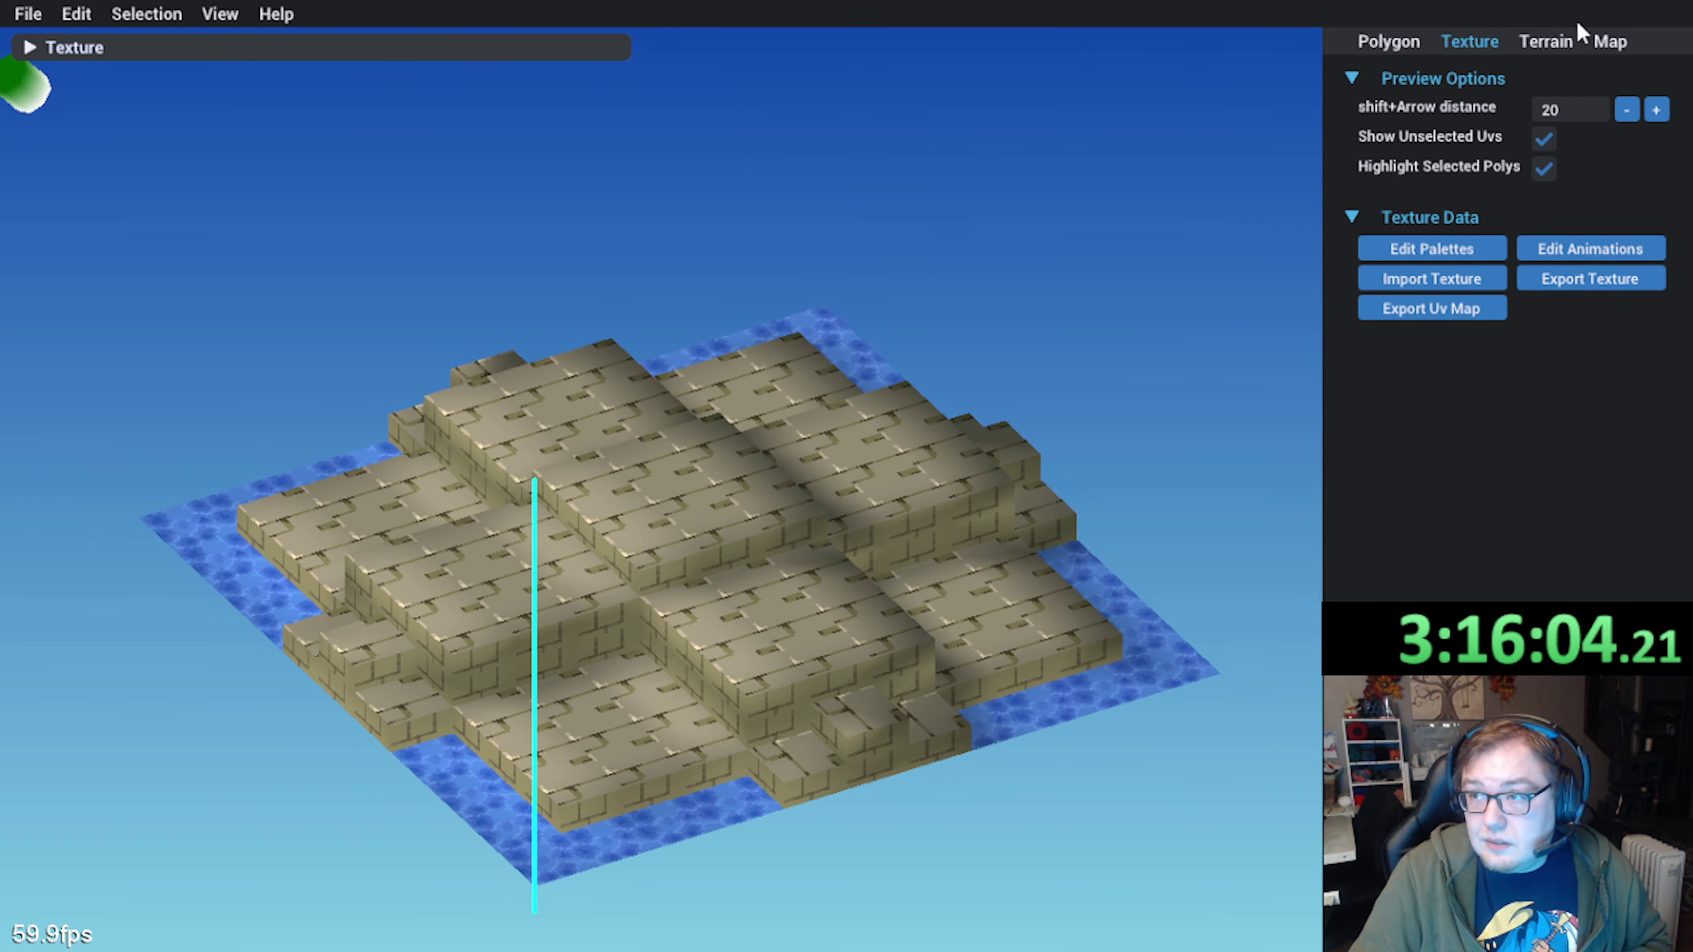
pyautogui.click(1548, 42)
pyautogui.moveTo(694, 517); pyautogui.dragTo(527, 514, button='middle')
pyautogui.moveTo(526, 515); pyautogui.dragTo(622, 442, button='right')
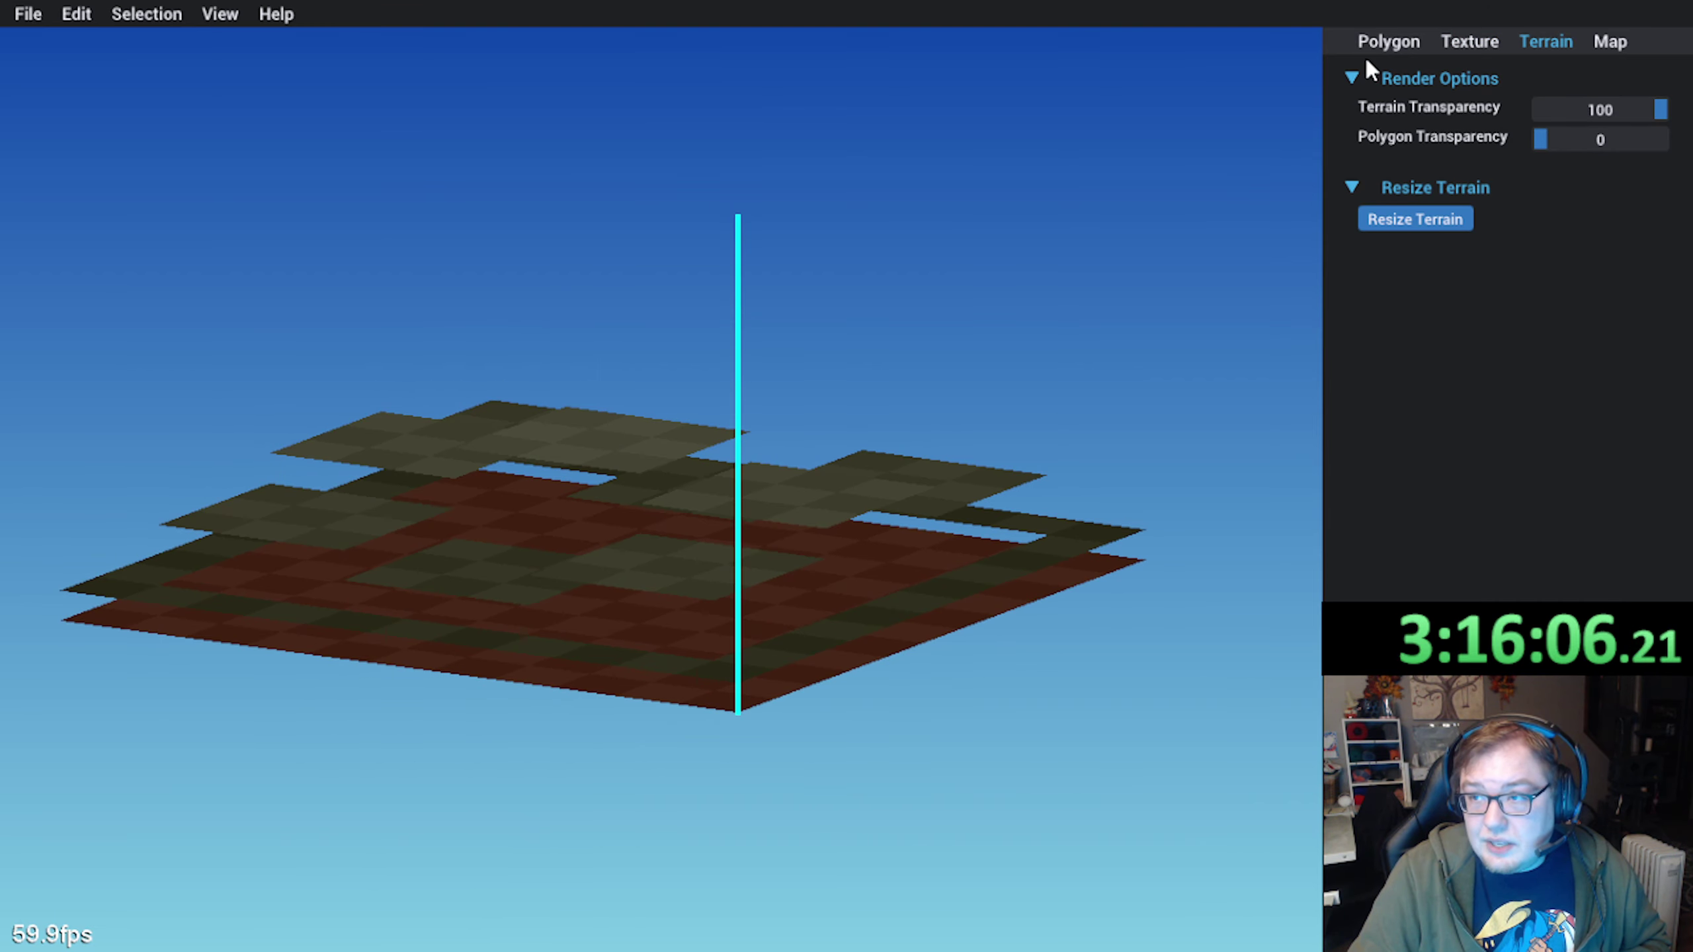
pyautogui.moveTo(1550, 132); pyautogui.dragTo(1601, 144)
pyautogui.moveTo(968, 415); pyautogui.dragTo(484, 640, button='right')
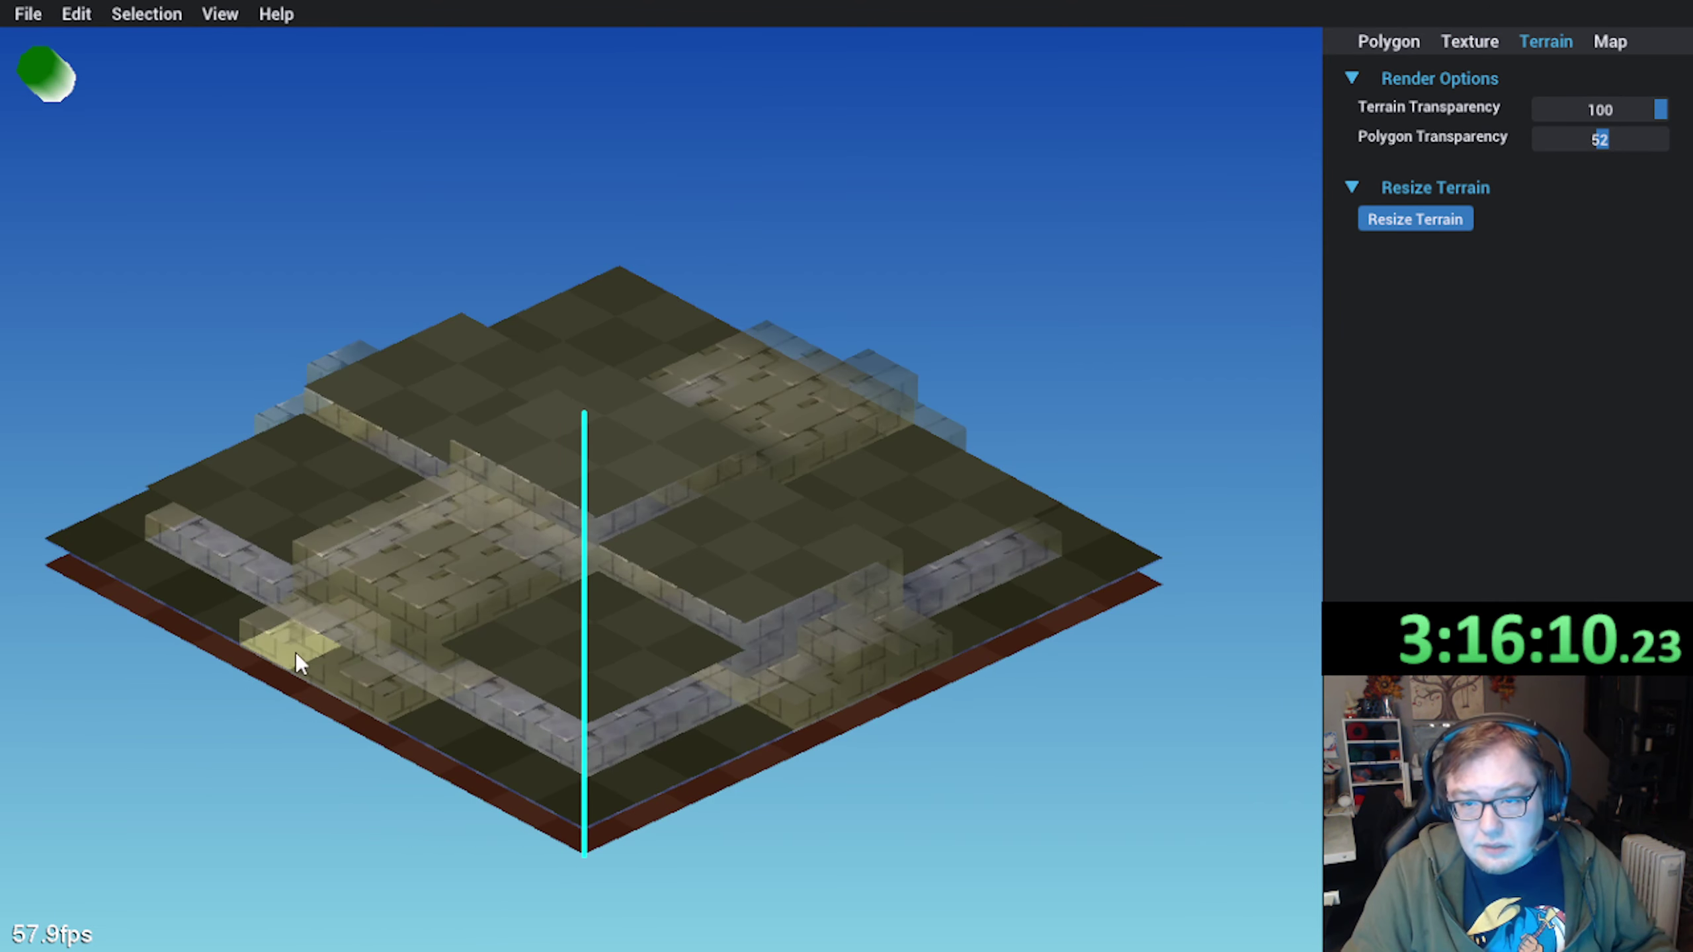
# Set the three edge tiles at the 0x, 6z block to depth 0 and height 2, raising the middle one another level
pyautogui.click(300, 654)
pyautogui.moveTo(348, 672); pyautogui.dragTo(378, 687)
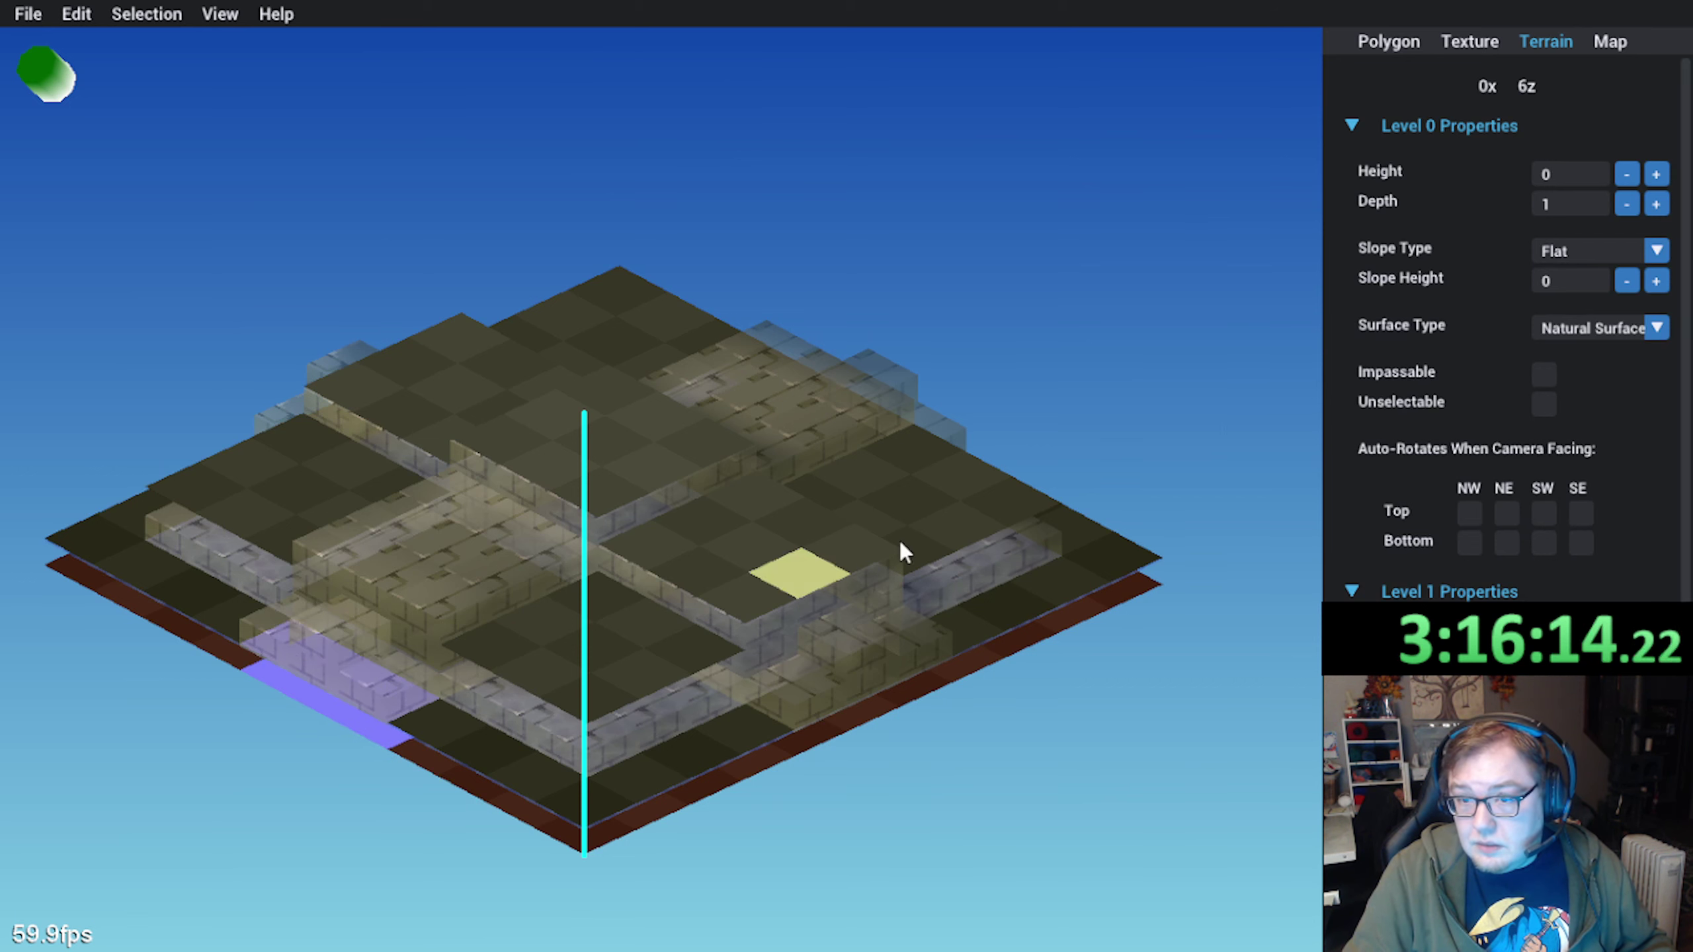
pyautogui.click(1627, 205)
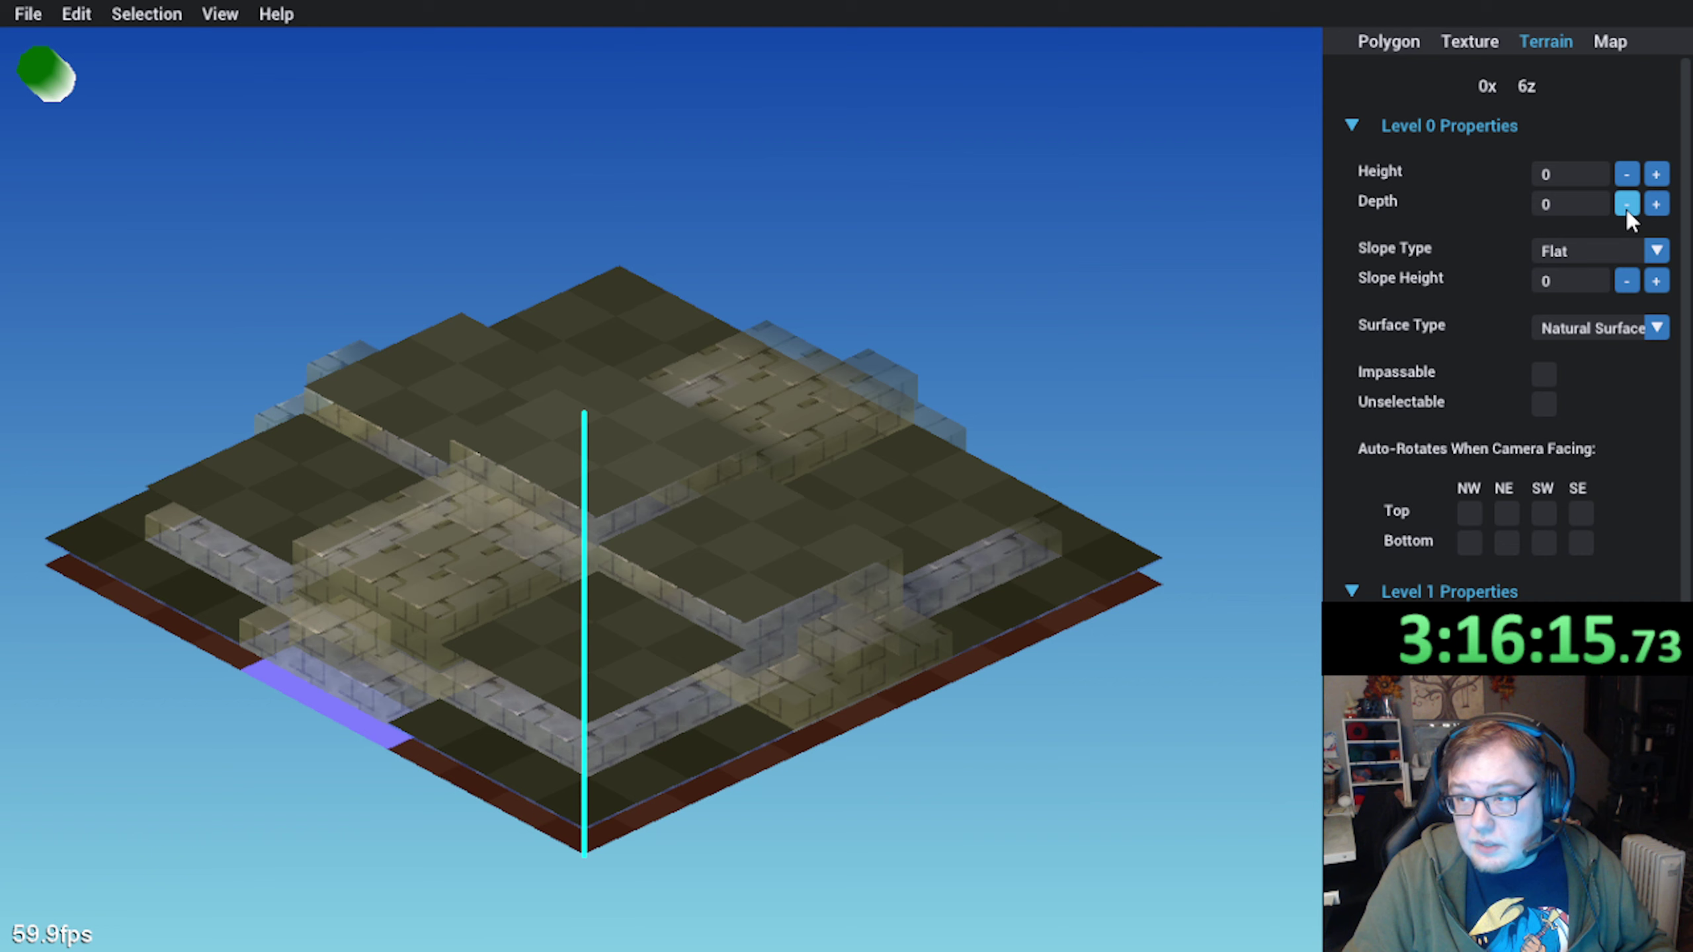
pyautogui.click(1659, 175)
pyautogui.click(1660, 177)
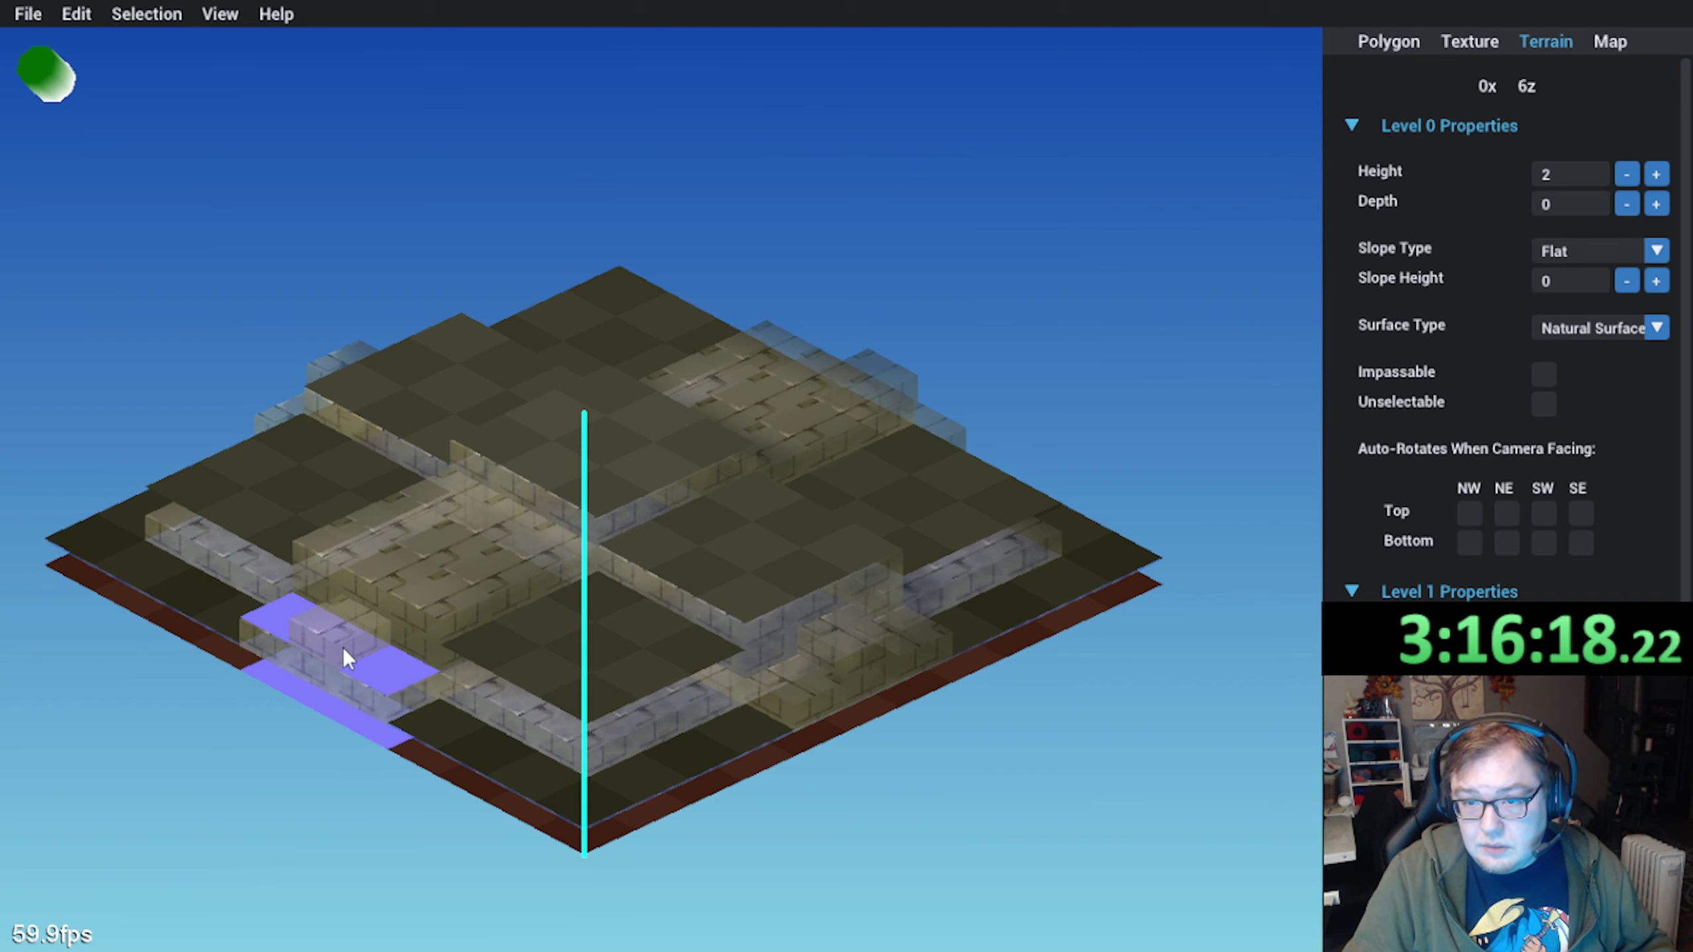
pyautogui.click(1656, 175)
# Select the stone-block tiles along the other three map edges and set their depth to 0 and height to 2
pyautogui.moveTo(1167, 412); pyautogui.dragTo(417, 803, button='middle')
pyautogui.click(352, 781)
pyautogui.moveTo(352, 781); pyautogui.dragTo(480, 801)
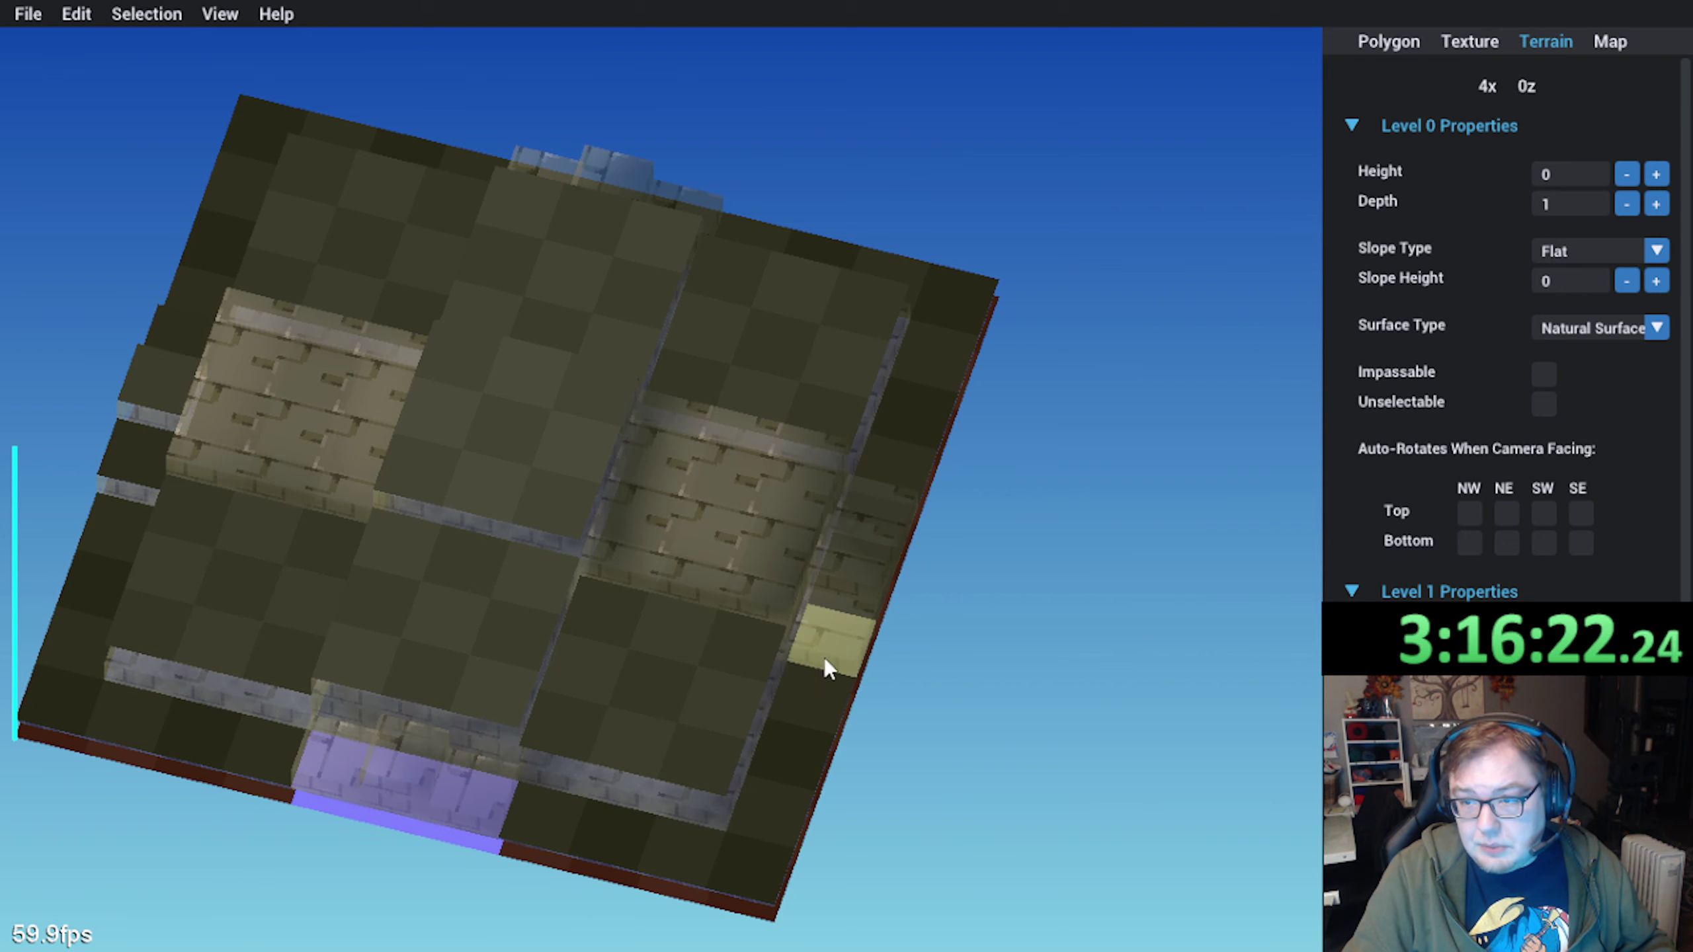
pyautogui.moveTo(891, 539); pyautogui.dragTo(876, 639, button='right')
pyautogui.moveTo(903, 626); pyautogui.dragTo(1049, 560)
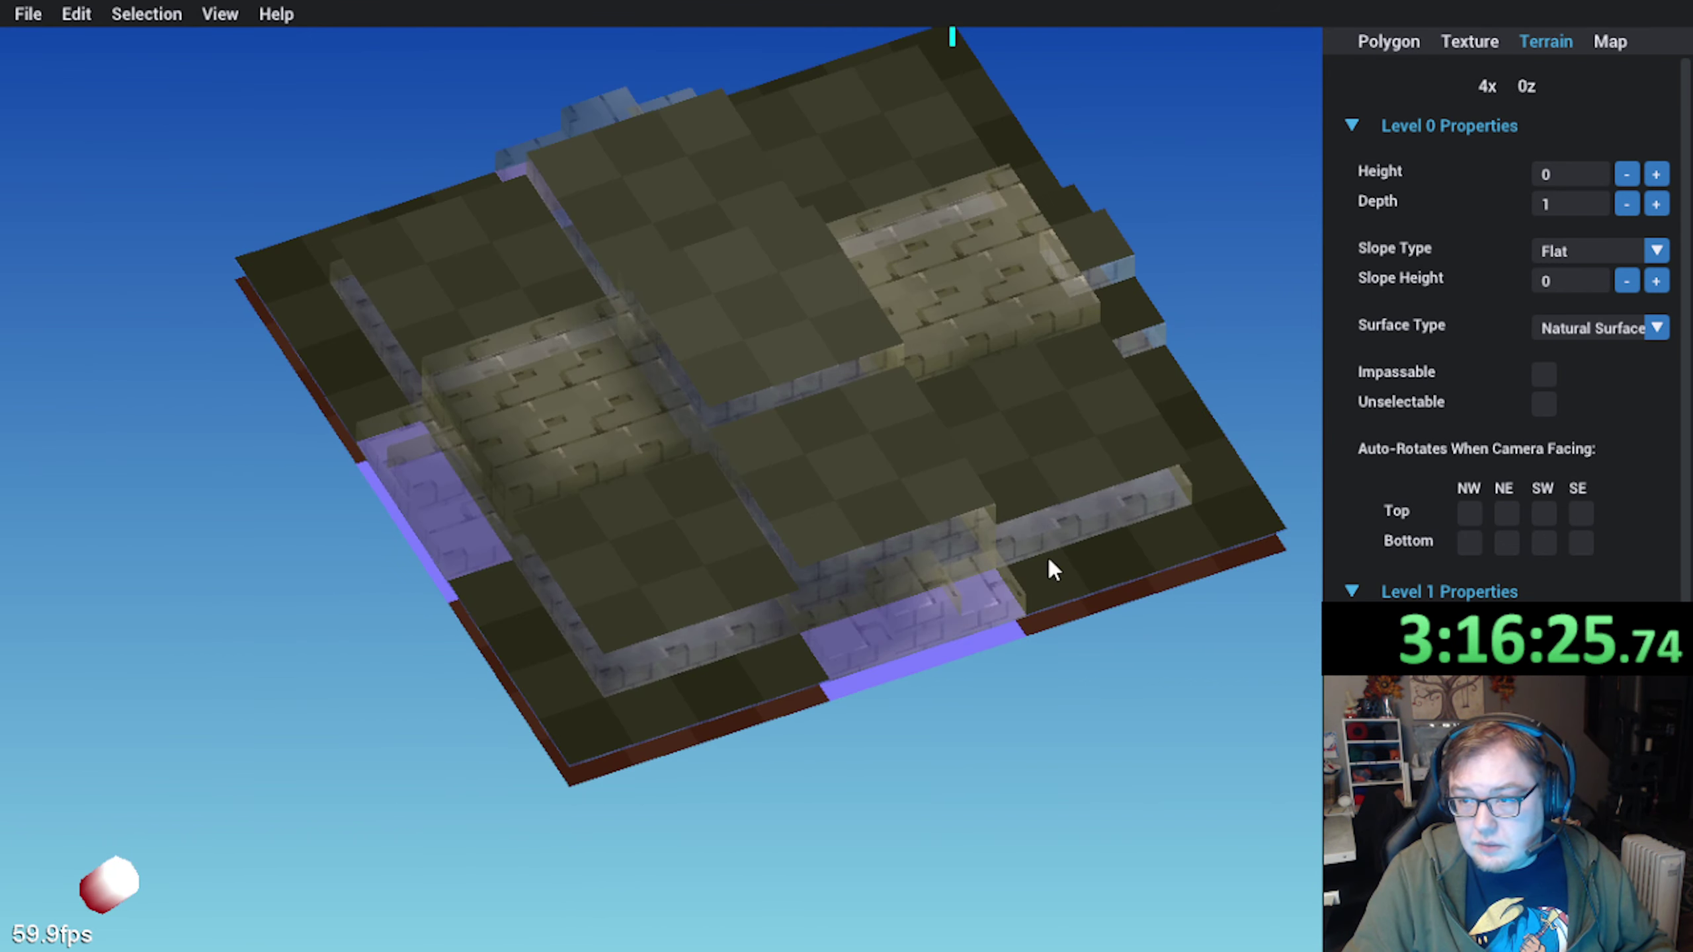
pyautogui.click(1657, 205)
pyautogui.click(1627, 205)
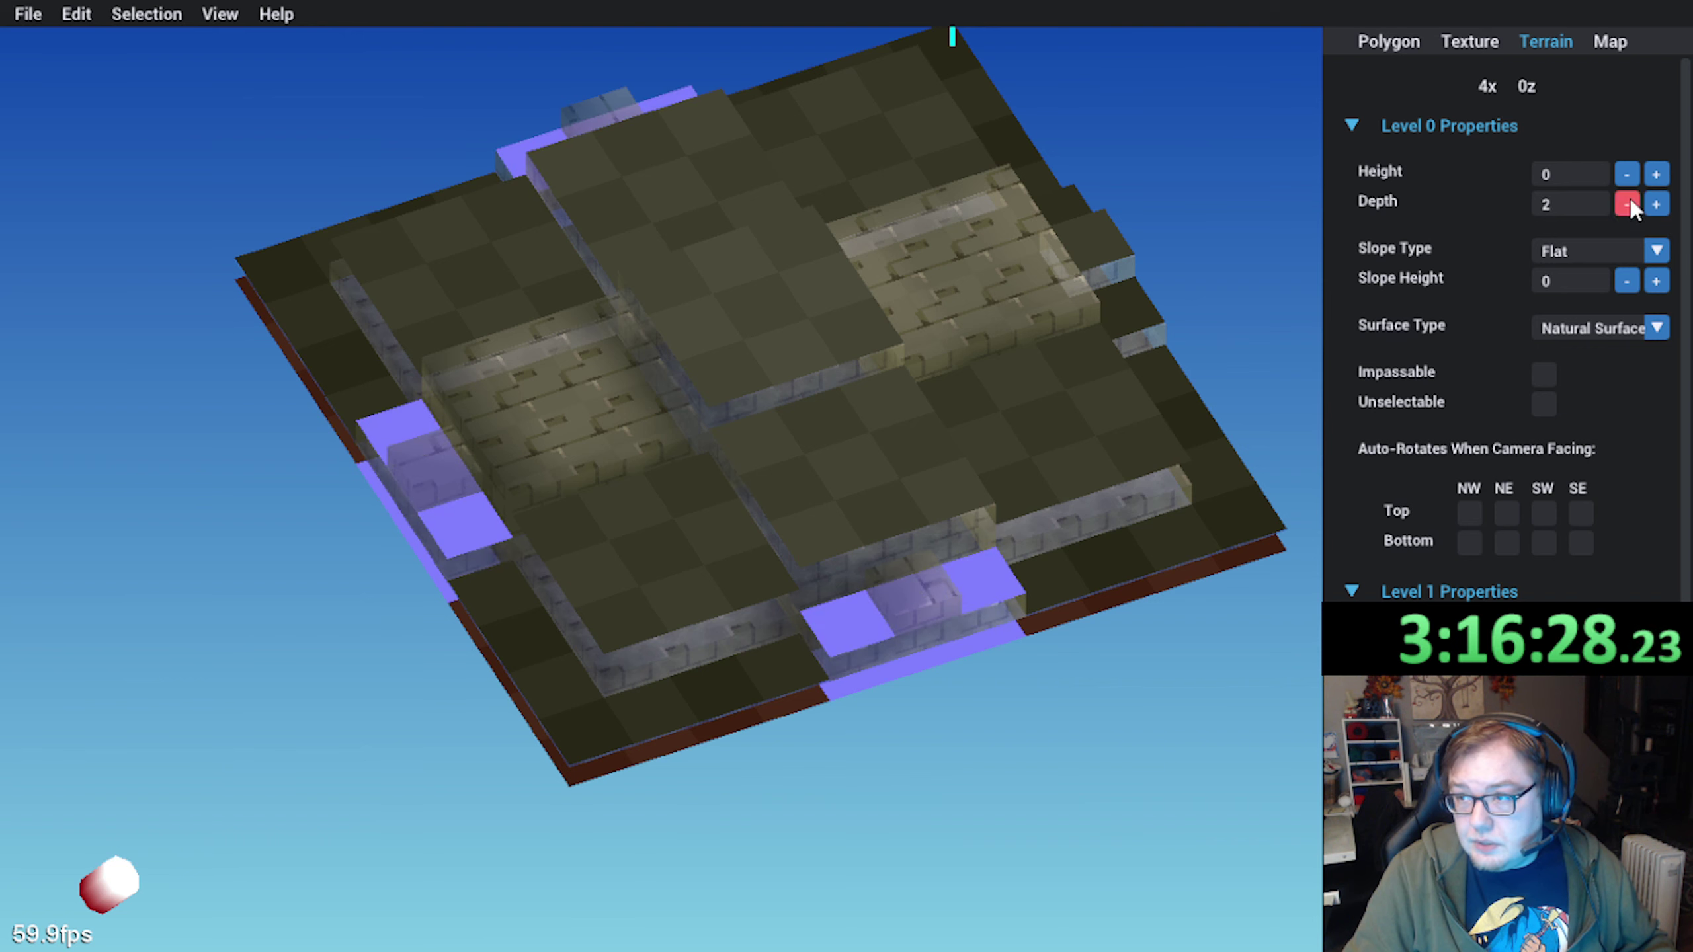
pyautogui.click(1627, 205)
pyautogui.click(1657, 174)
pyautogui.click(1657, 174)
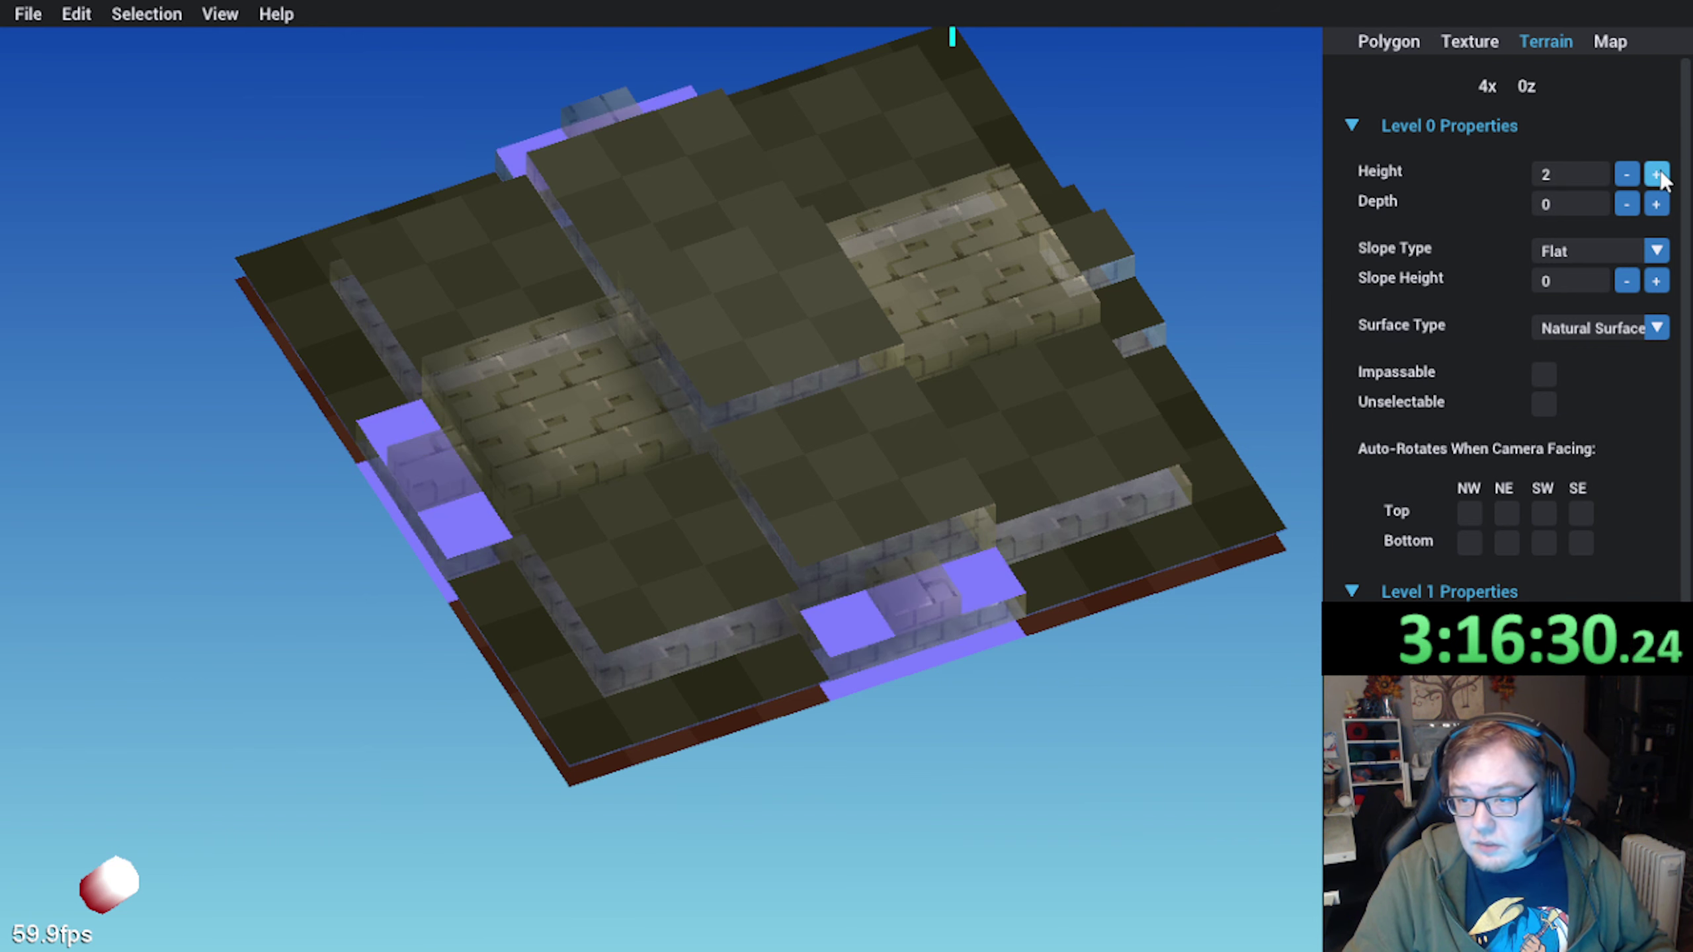
# Set the height of the middle block tile on each of those three edges to 3
pyautogui.click(431, 487)
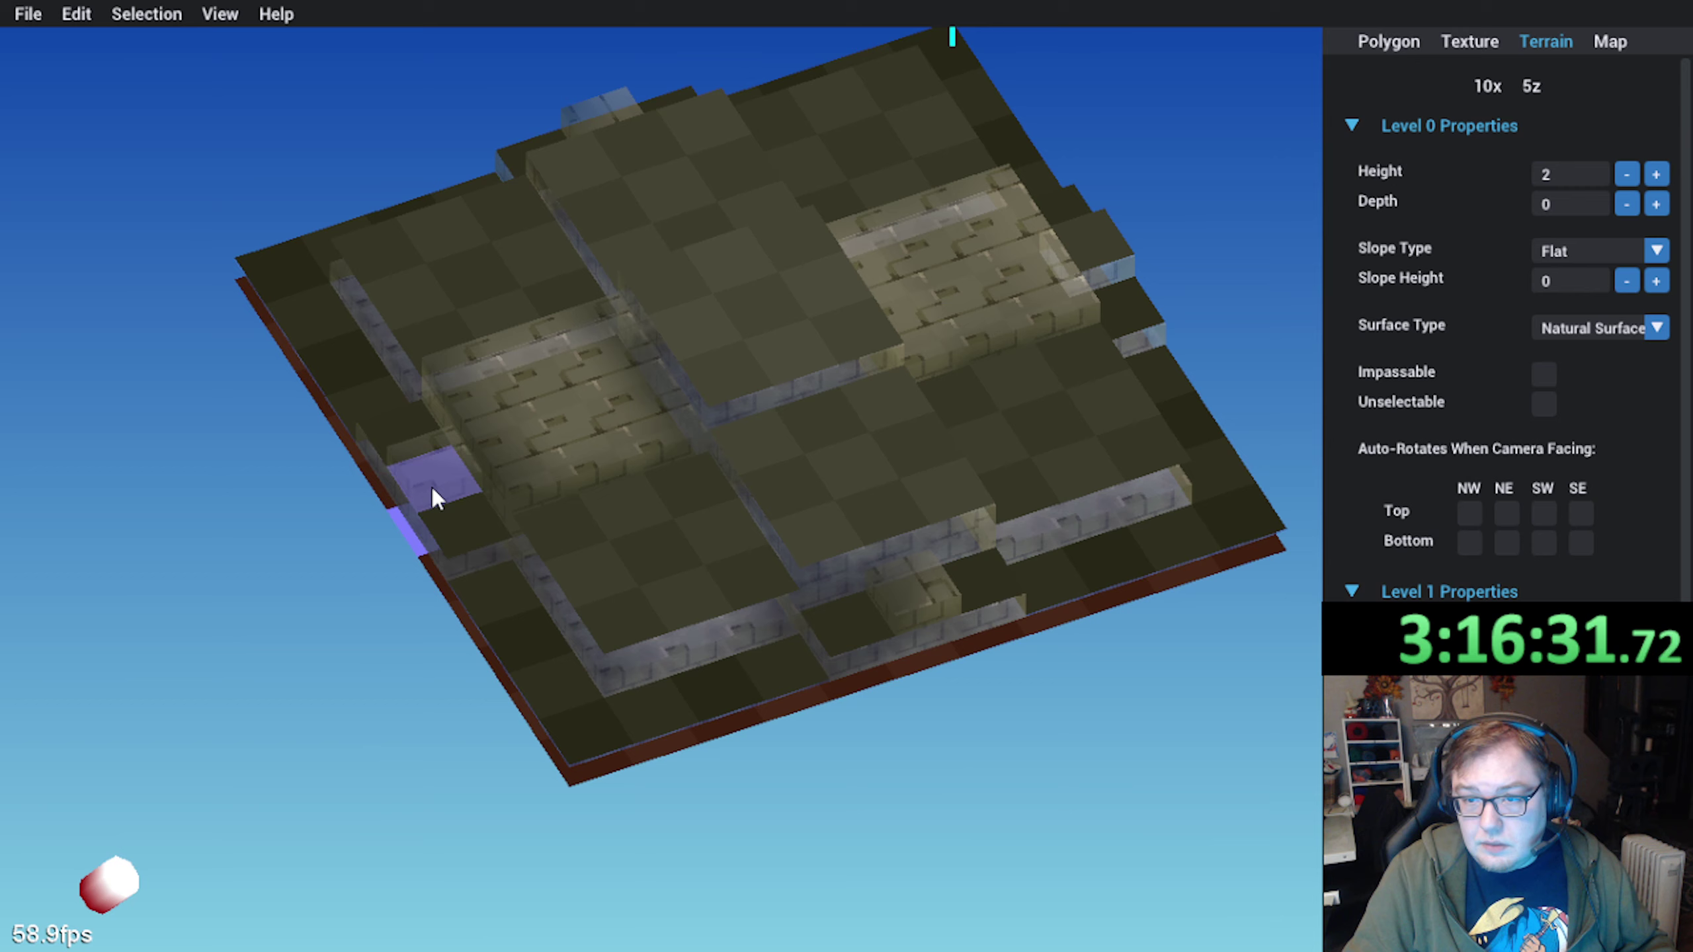
pyautogui.keyDown('shift'); pyautogui.click(908, 601); pyautogui.keyUp('shift')
pyautogui.moveTo(481, 547); pyautogui.dragTo(772, 594, button='right')
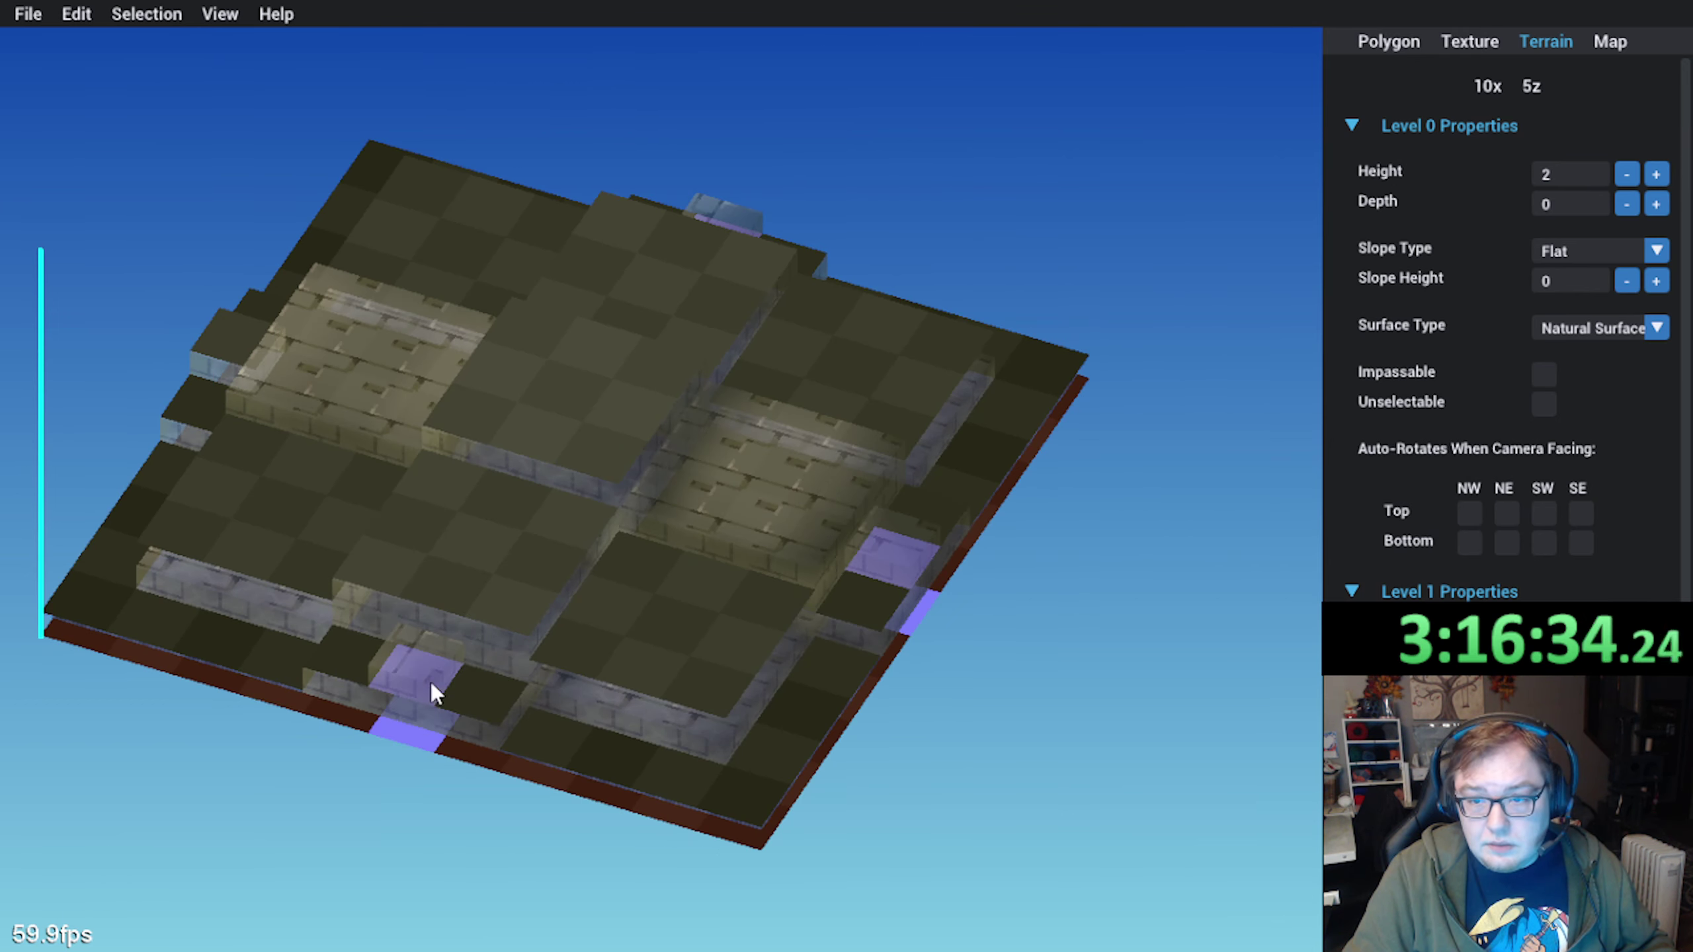
pyautogui.click(1654, 169)
pyautogui.moveTo(1000, 484); pyautogui.dragTo(894, 460, button='right')
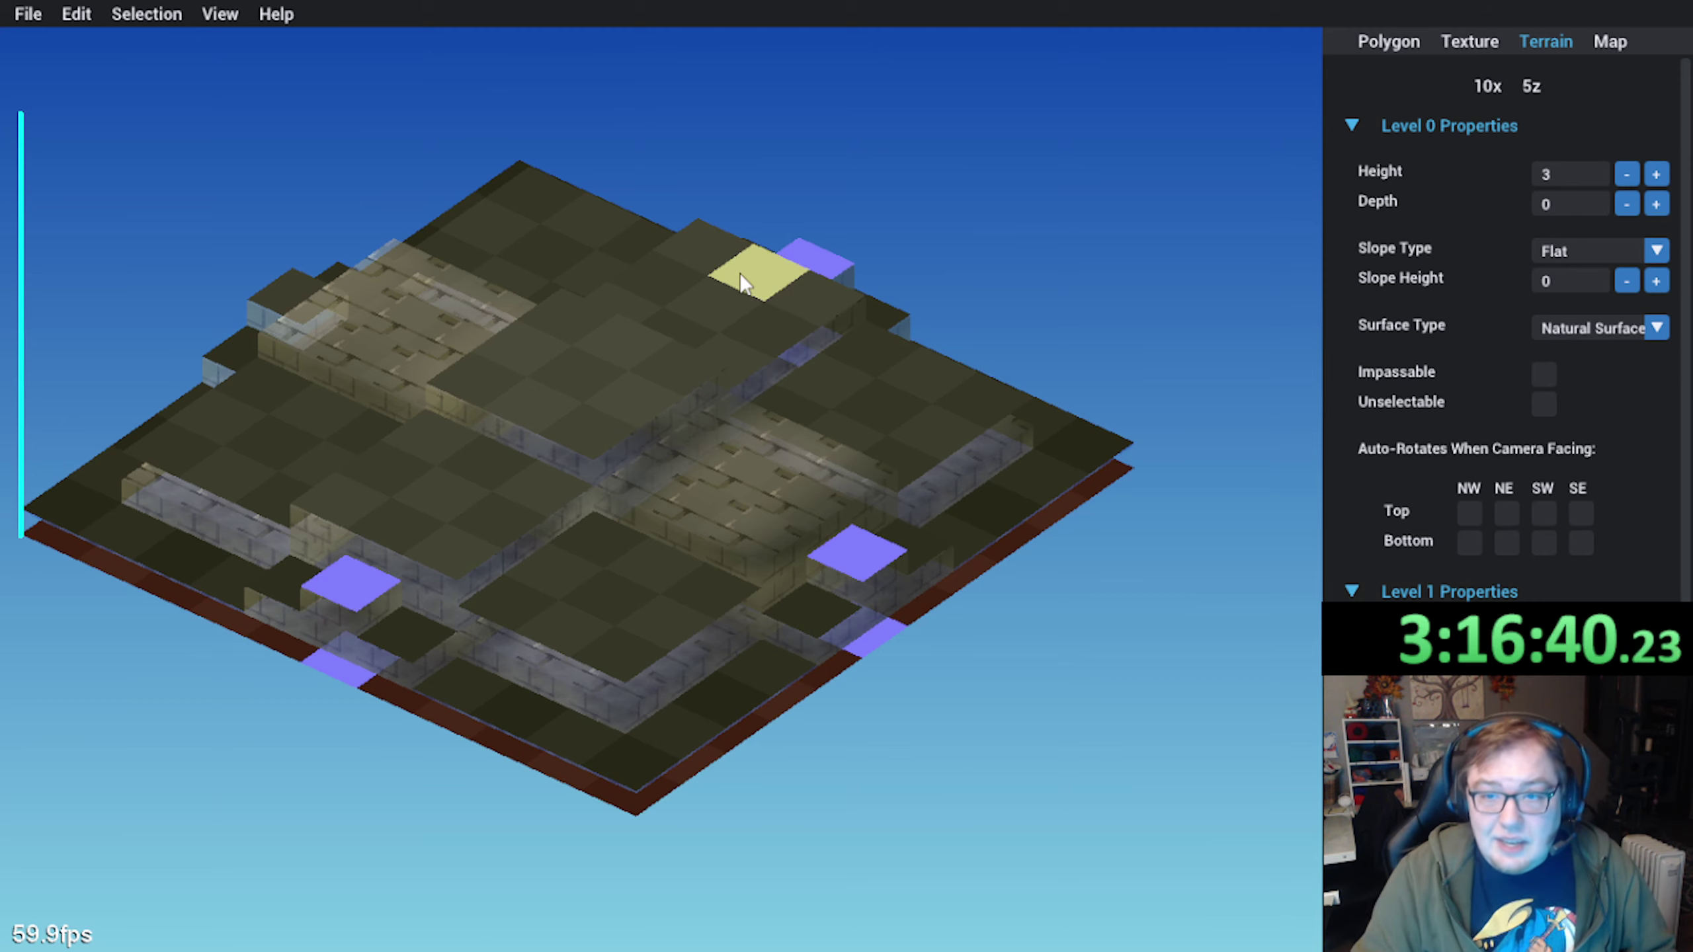
# Select all the tiles of the four 3x3 stone blocks in the map's corners and set their height to 2
pyautogui.moveTo(619, 428); pyautogui.dragTo(791, 407, button='right')
pyautogui.moveTo(496, 410); pyautogui.dragTo(528, 531, button='right')
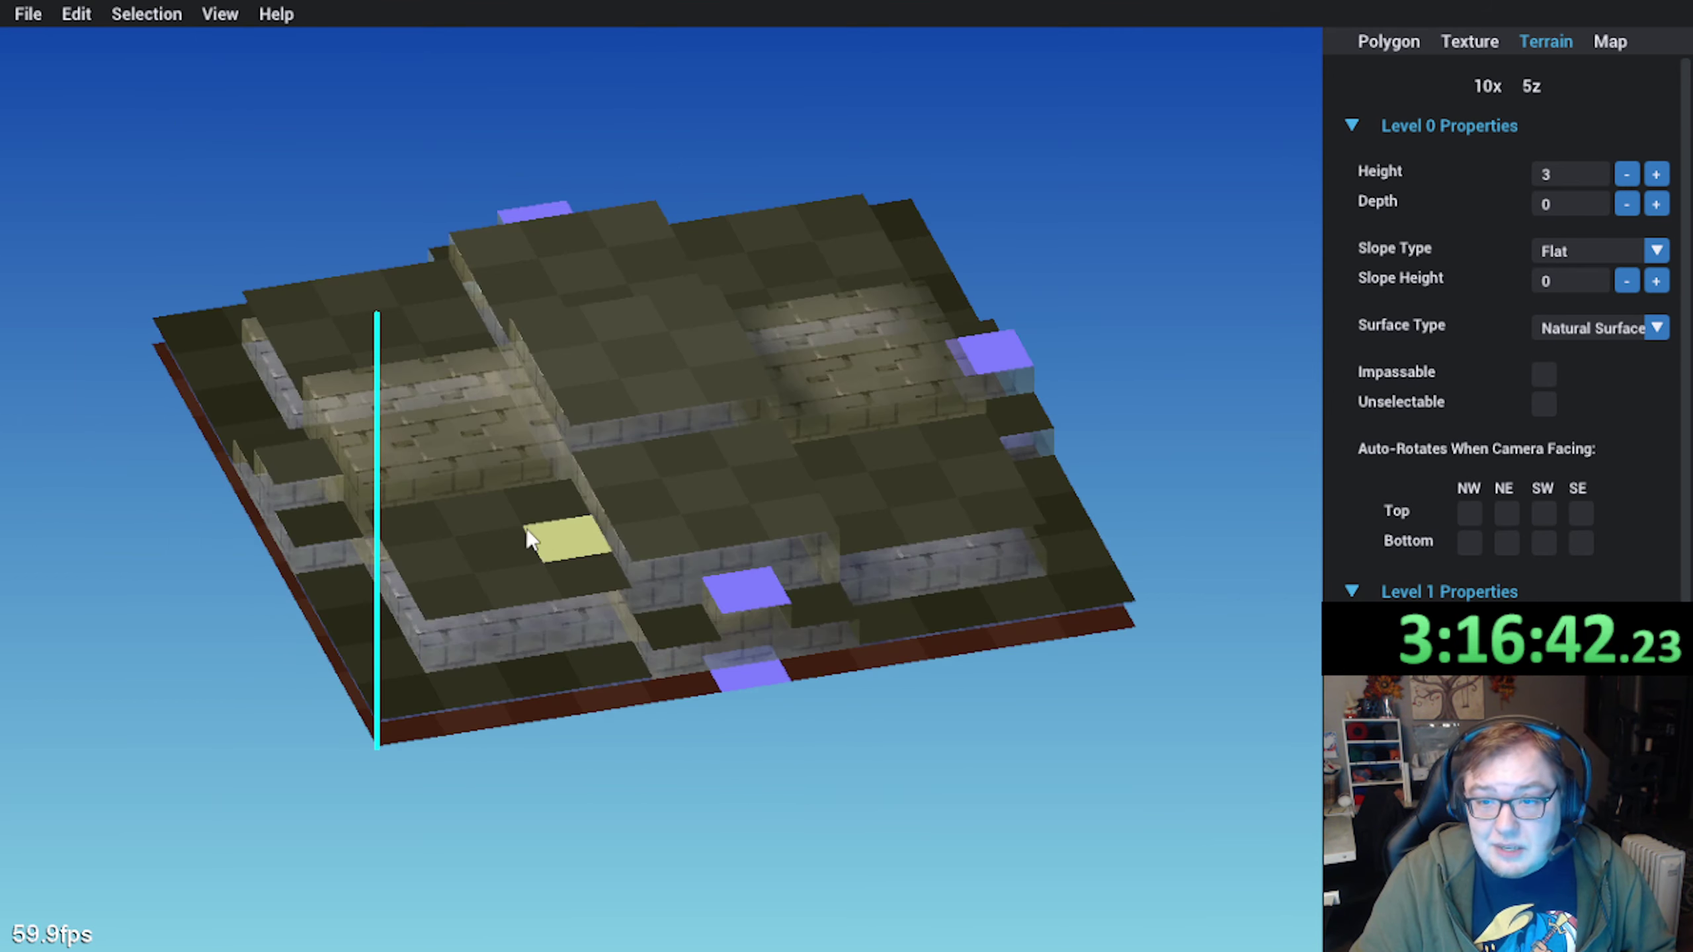
pyautogui.click(437, 530)
pyautogui.moveTo(412, 554); pyautogui.dragTo(457, 620, button='right')
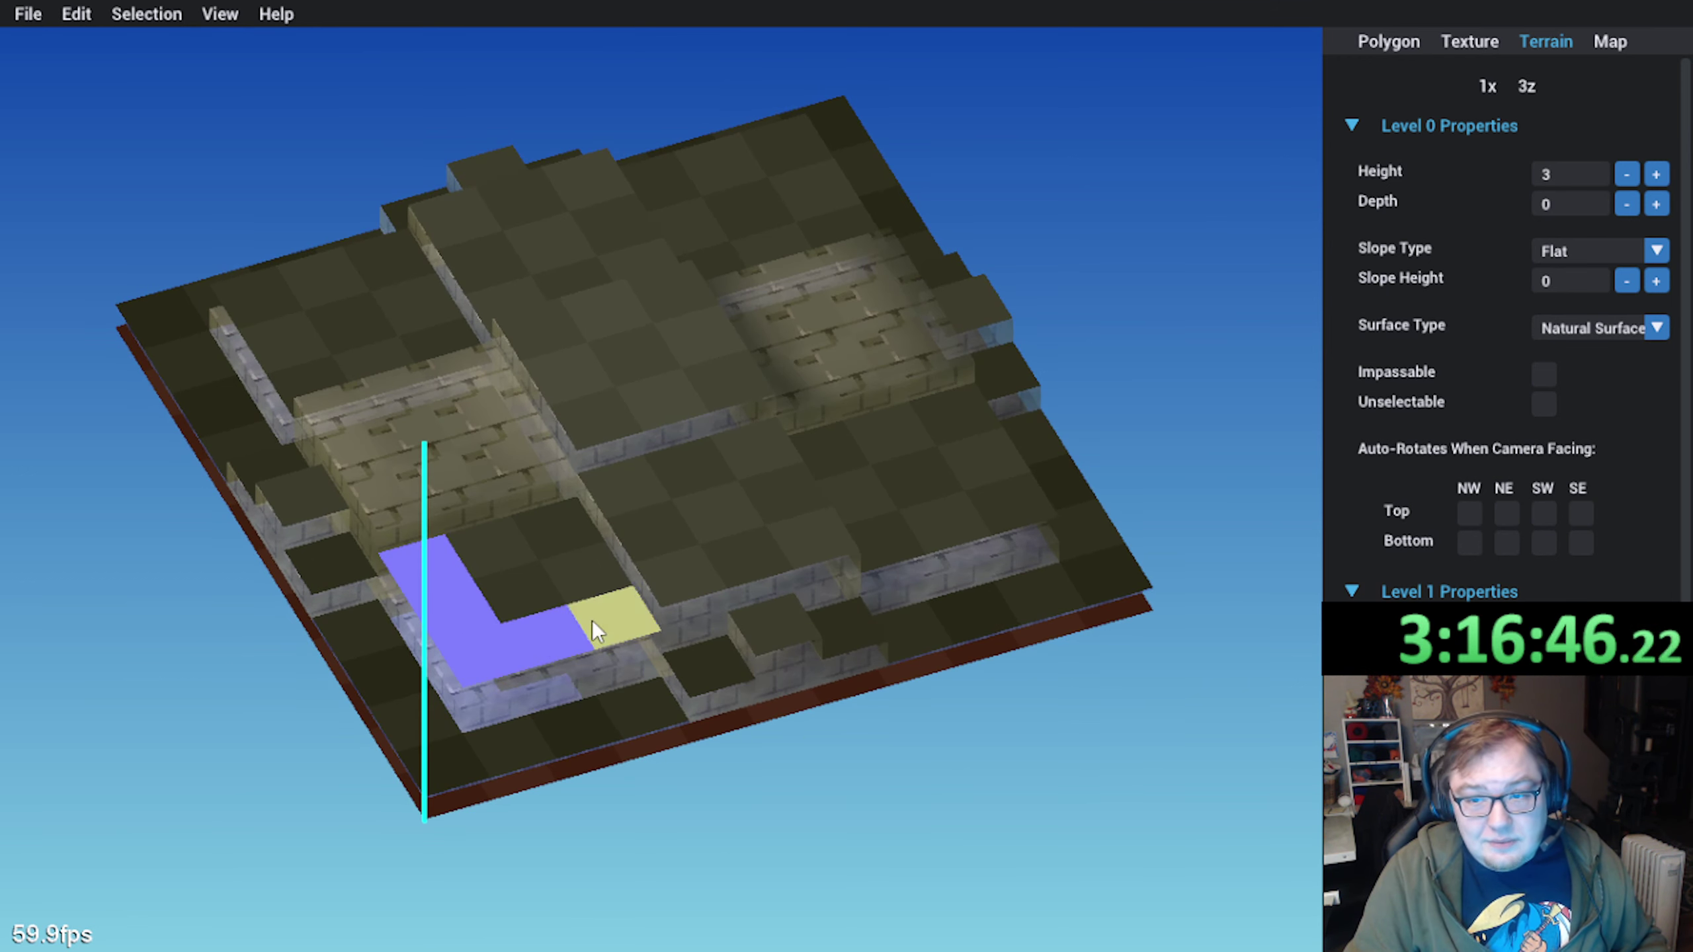
pyautogui.moveTo(593, 619)
pyautogui.mouseDown()
pyautogui.moveTo(590, 587)
pyautogui.moveTo(513, 540)
pyautogui.mouseUp()
pyautogui.moveTo(525, 594); pyautogui.dragTo(558, 570, button='right')
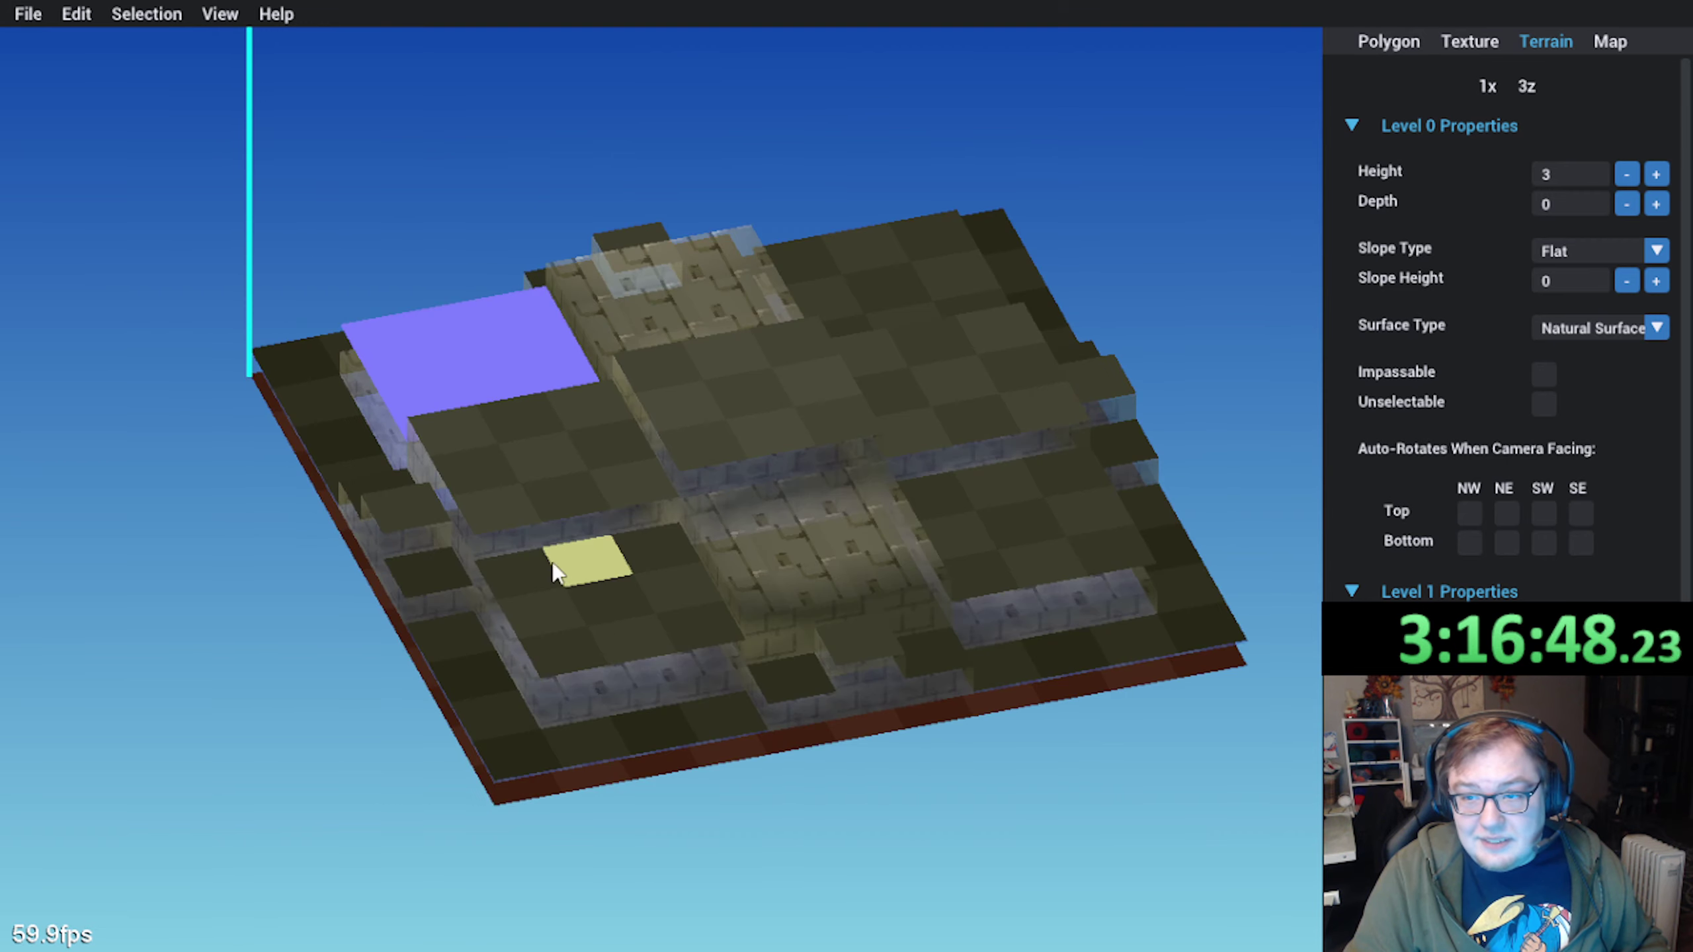
pyautogui.moveTo(572, 598)
pyautogui.mouseDown()
pyautogui.moveTo(533, 590)
pyautogui.moveTo(554, 623)
pyautogui.mouseUp()
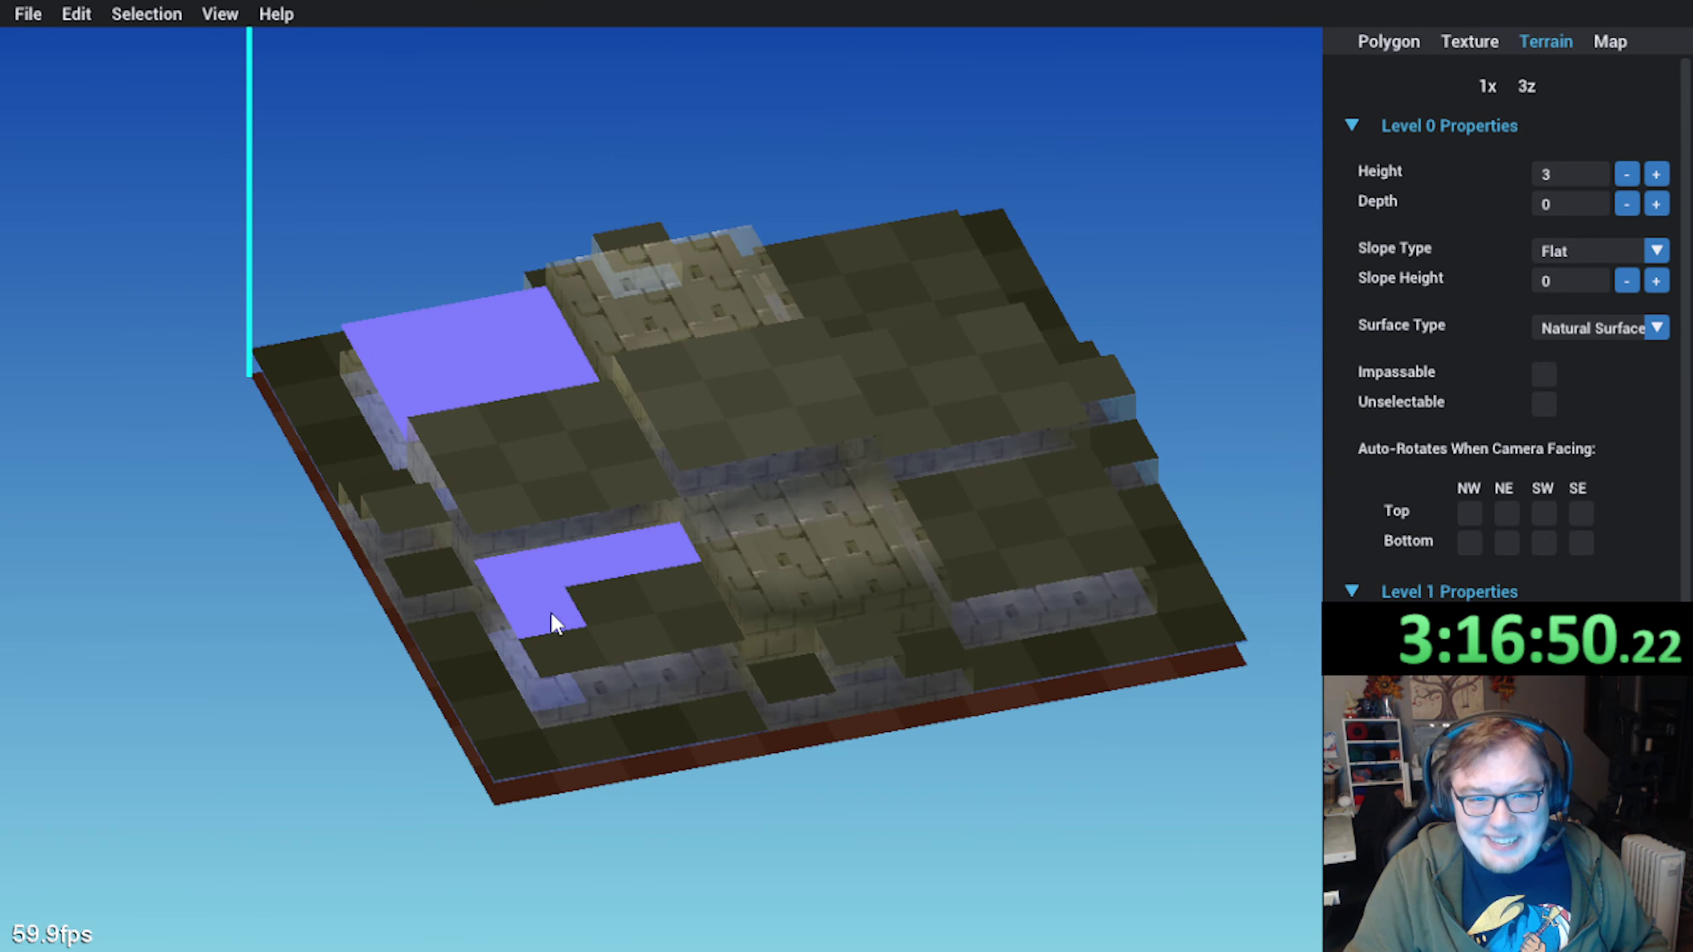
pyautogui.press('e')
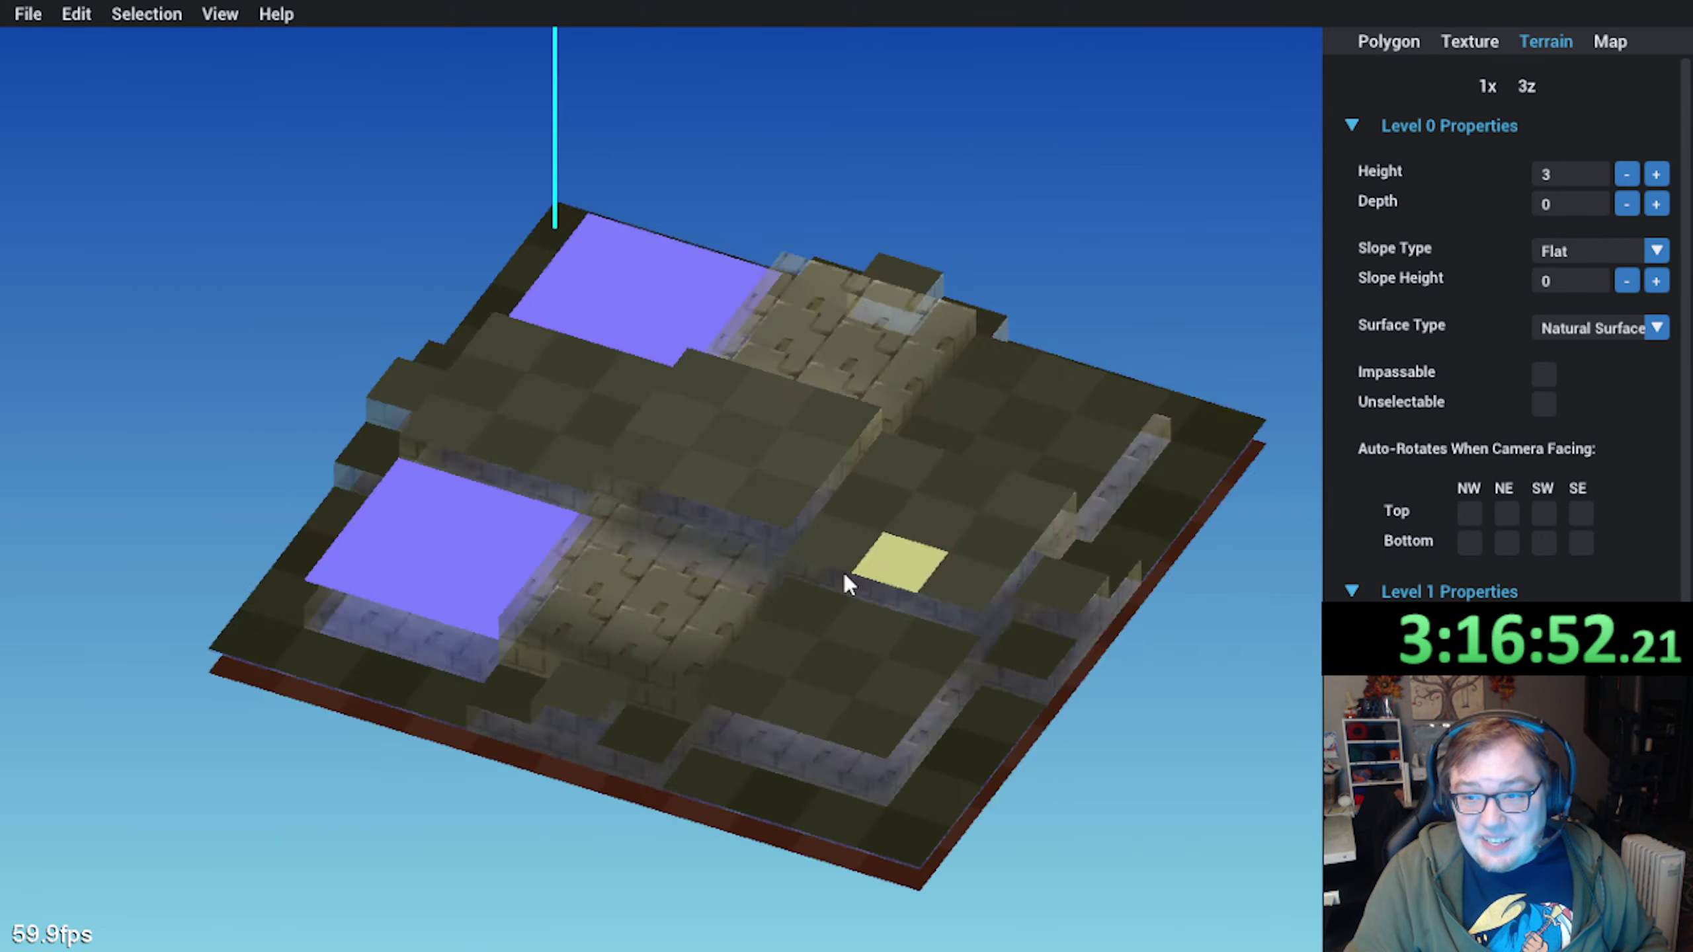
pyautogui.moveTo(648, 625)
pyautogui.mouseDown()
pyautogui.moveTo(517, 684)
pyautogui.moveTo(565, 725)
pyautogui.moveTo(648, 743)
pyautogui.mouseUp()
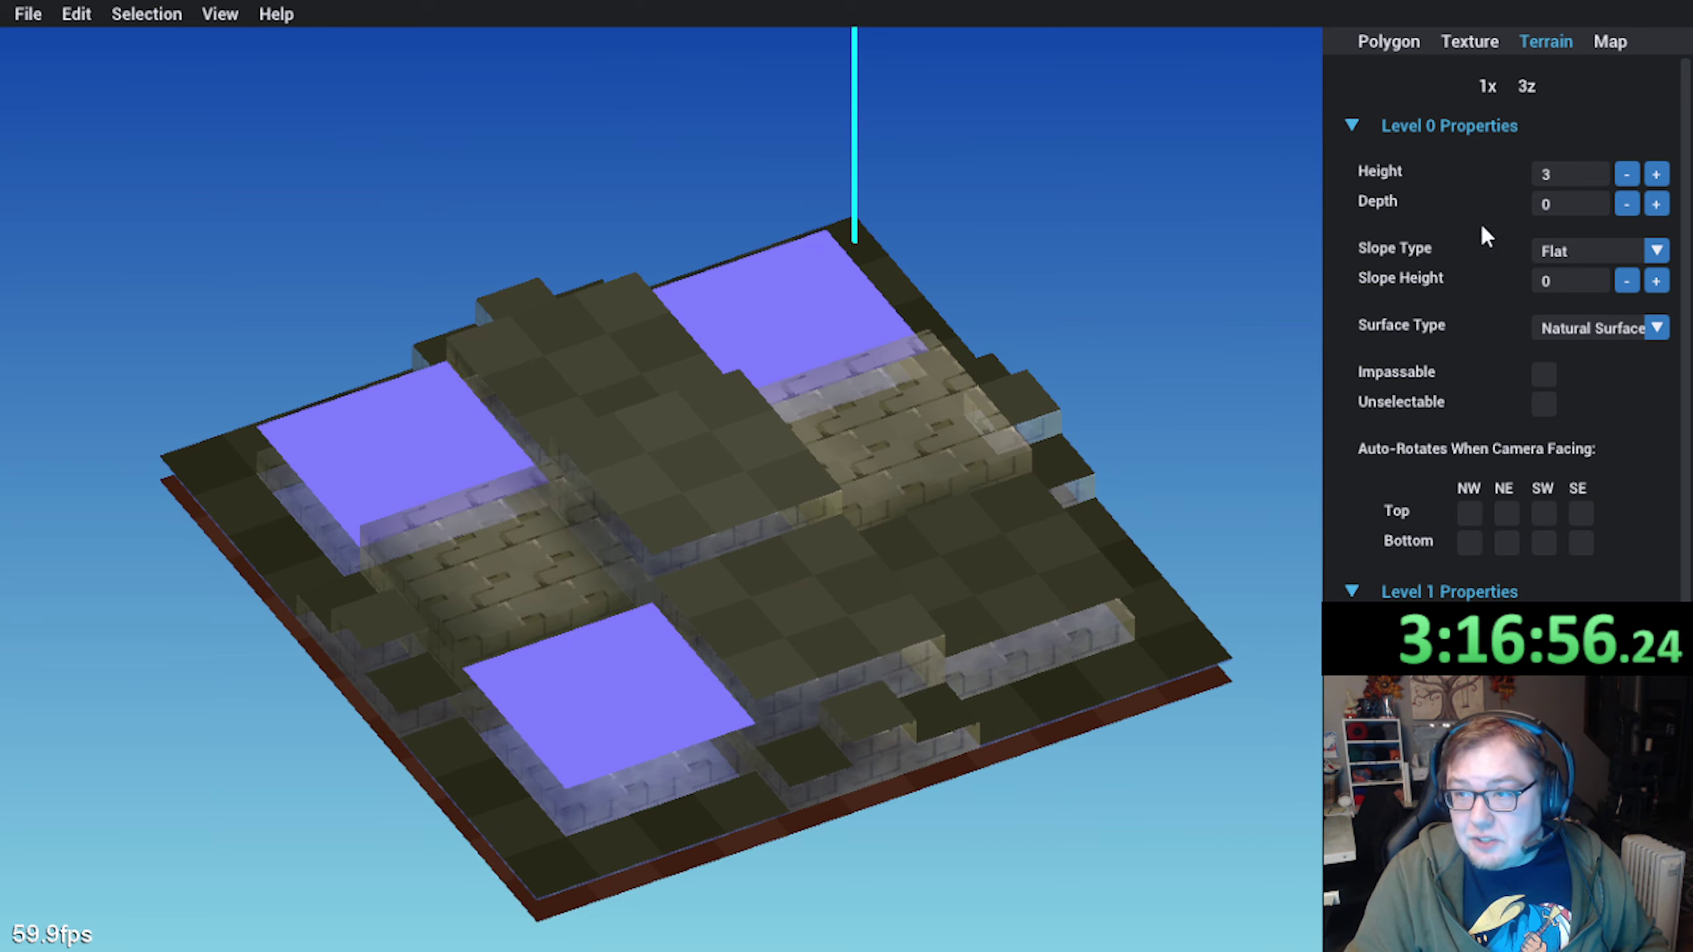
pyautogui.press('e')
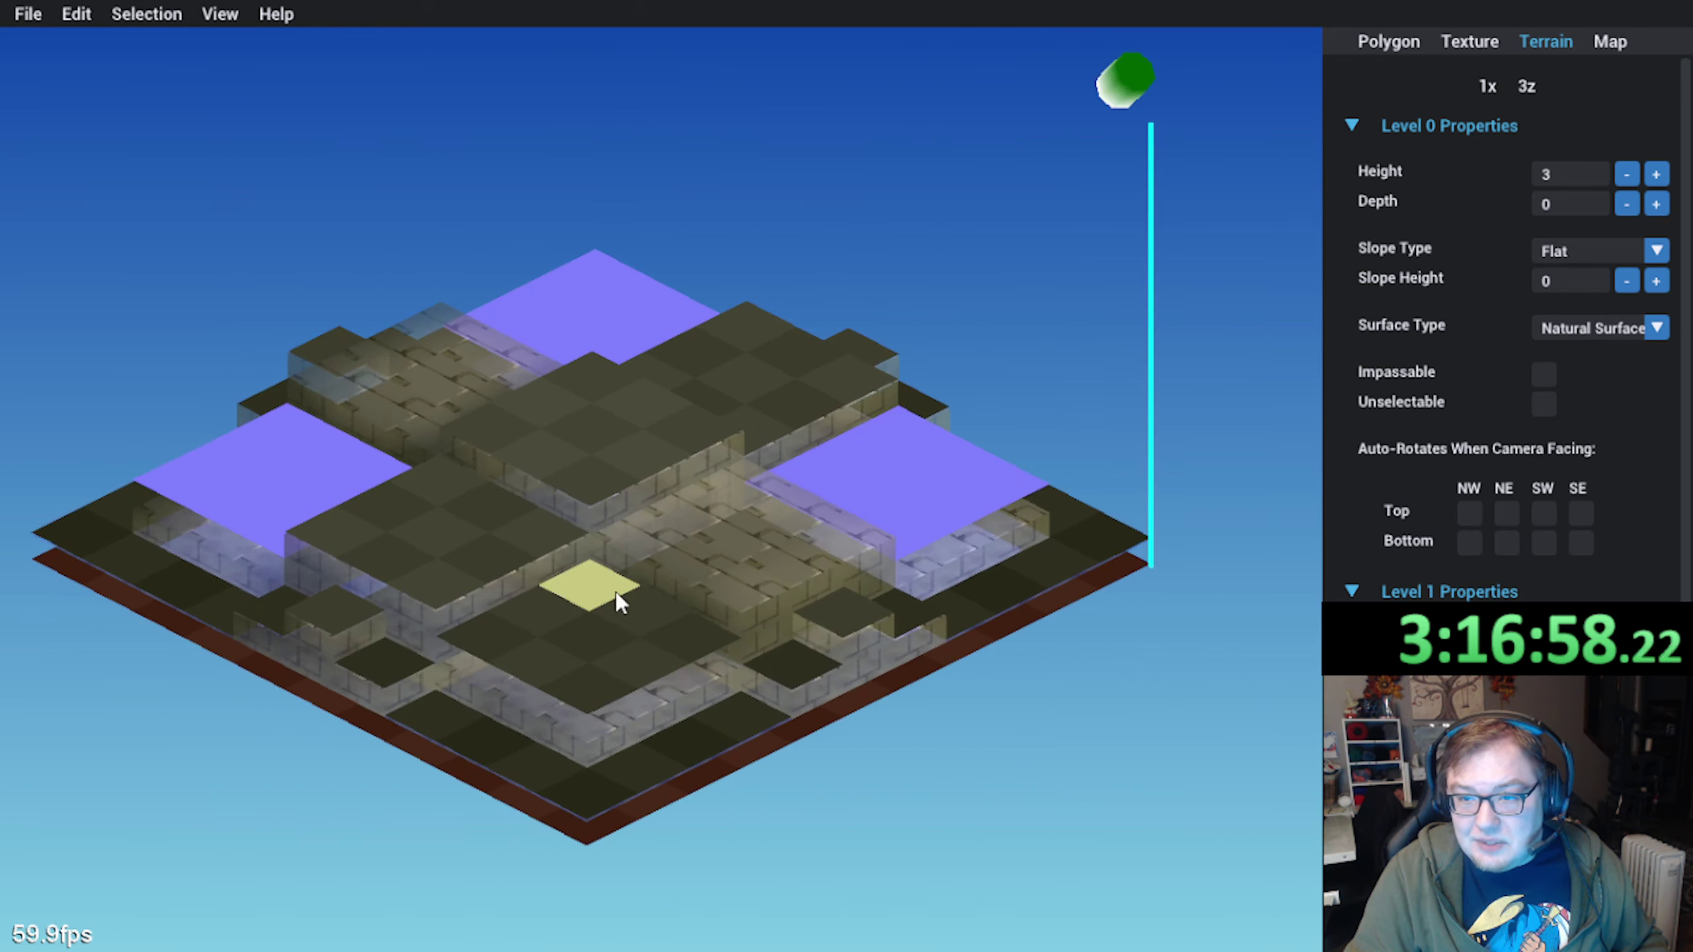
pyautogui.click(618, 597)
pyautogui.click(646, 617)
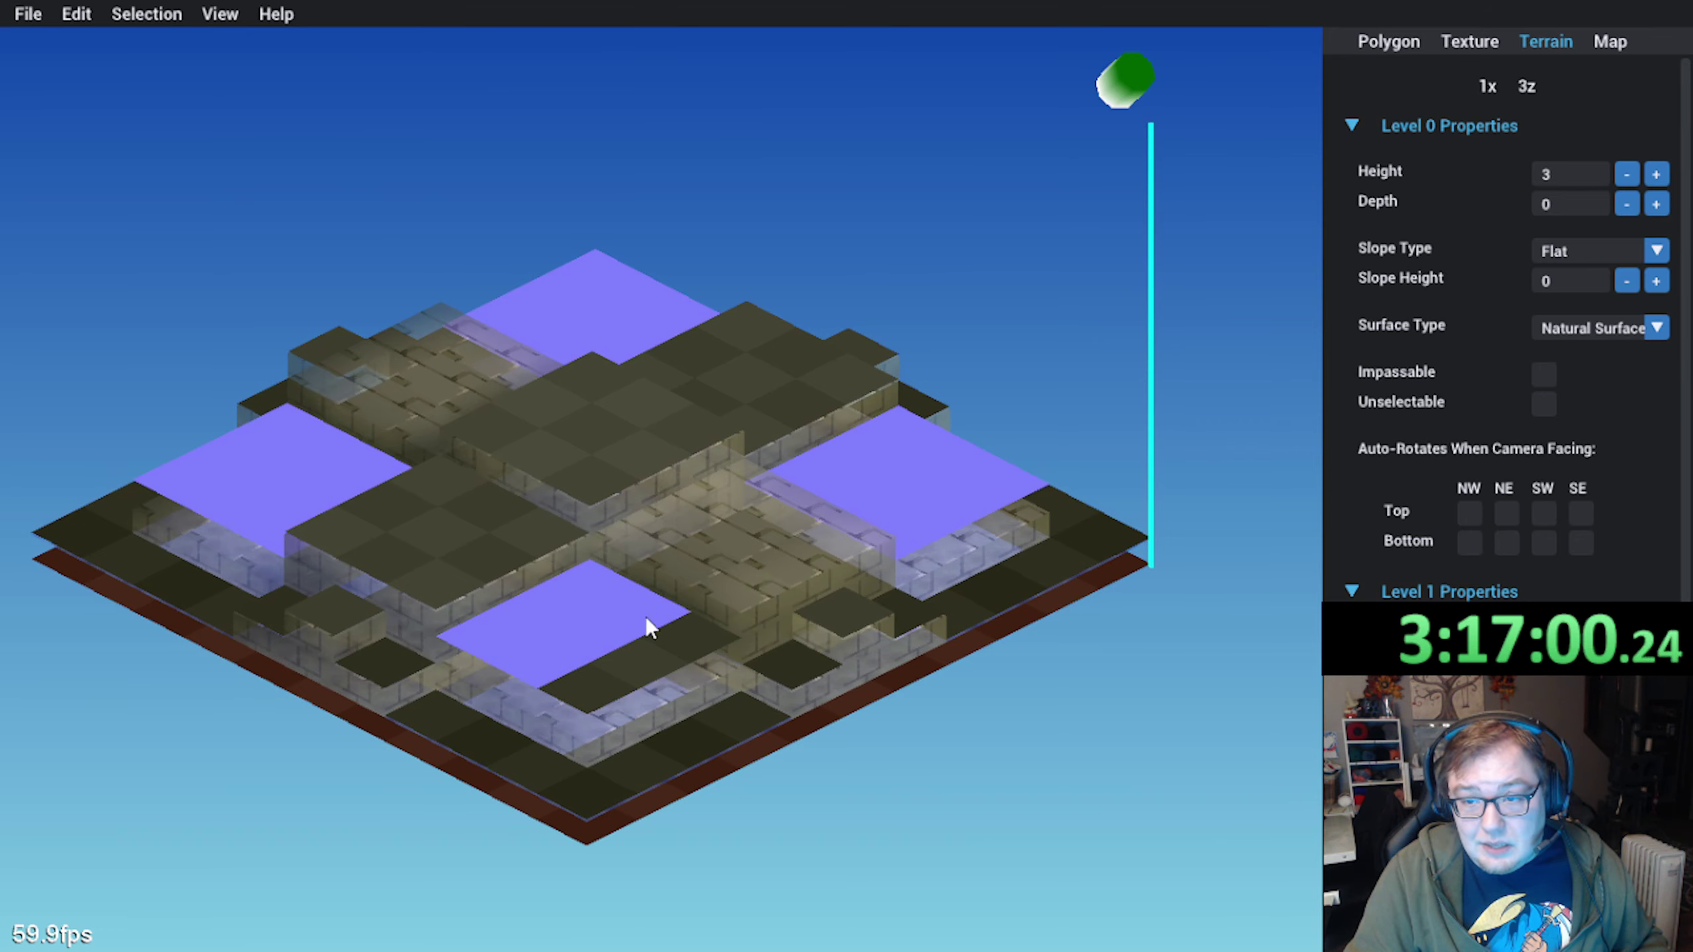
pyautogui.click(633, 670)
pyautogui.click(1631, 178)
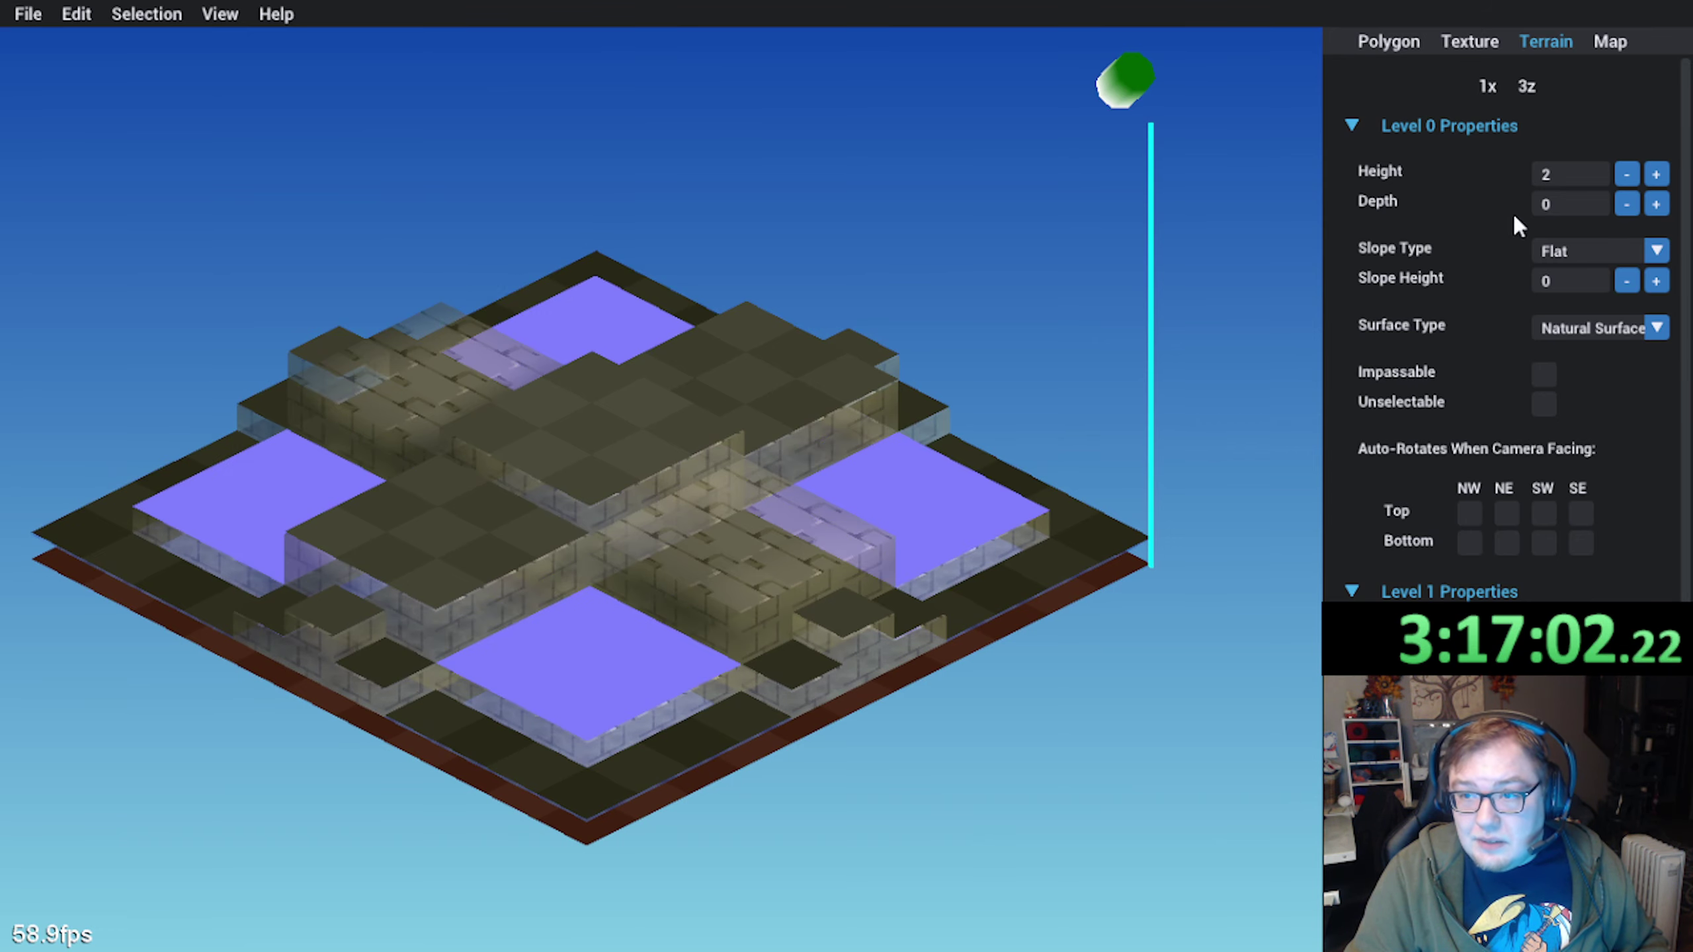
# Select the tiles of the two sunken 3x3 blocks beside the central plateau and raise their height by two levels
pyautogui.moveTo(1154, 323); pyautogui.dragTo(870, 369, button='middle')
pyautogui.moveTo(501, 451); pyautogui.dragTo(479, 566, button='middle')
pyautogui.click(358, 434)
pyautogui.keyDown('shift'); pyautogui.click(473, 565); pyautogui.keyUp('shift')
pyautogui.keyDown('shift'); pyautogui.click(529, 584); pyautogui.keyUp('shift')
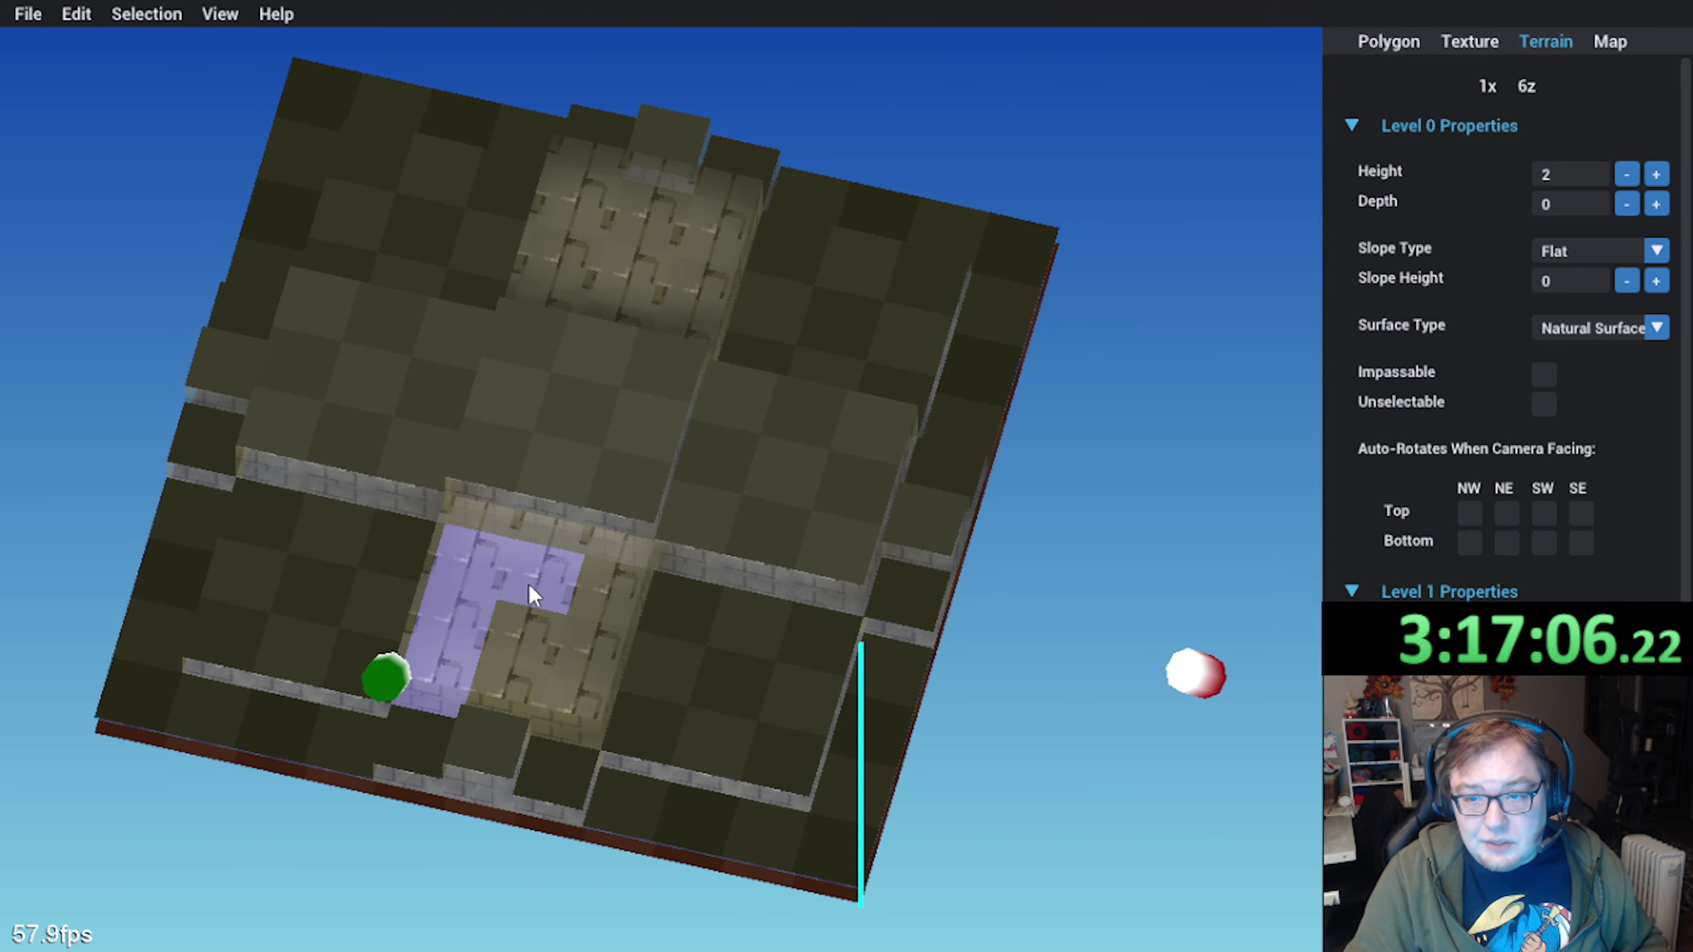
pyautogui.keyDown('shift'); pyautogui.click(598, 596); pyautogui.keyUp('shift')
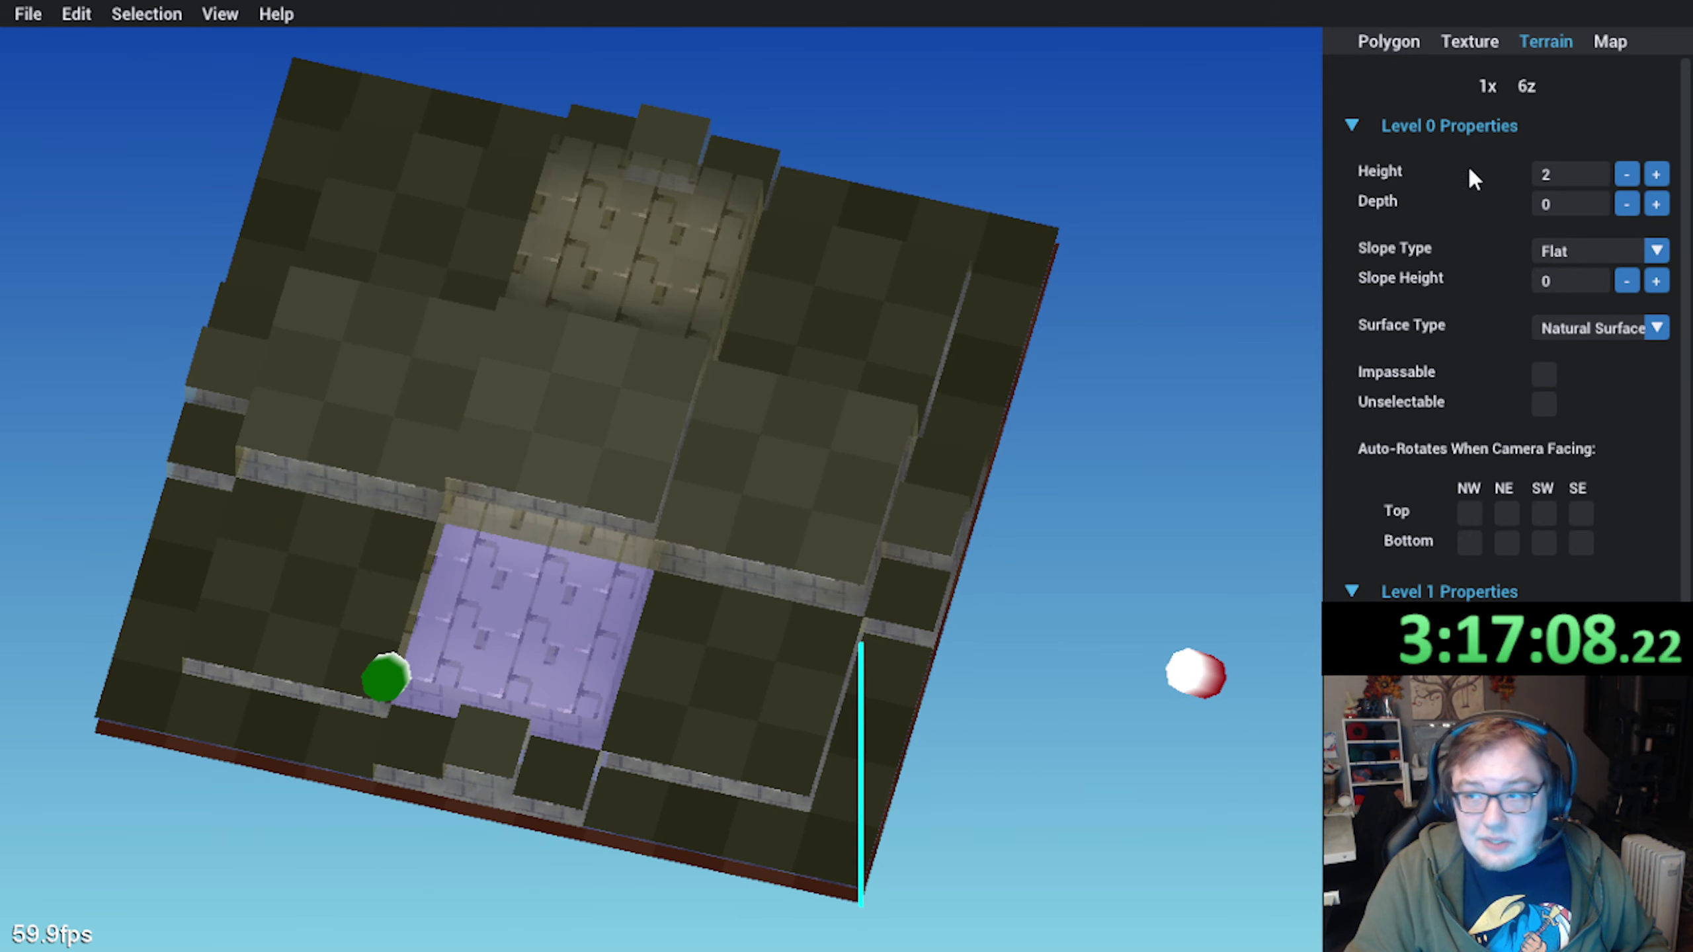
pyautogui.moveTo(1106, 283); pyautogui.dragTo(687, 559, button='middle')
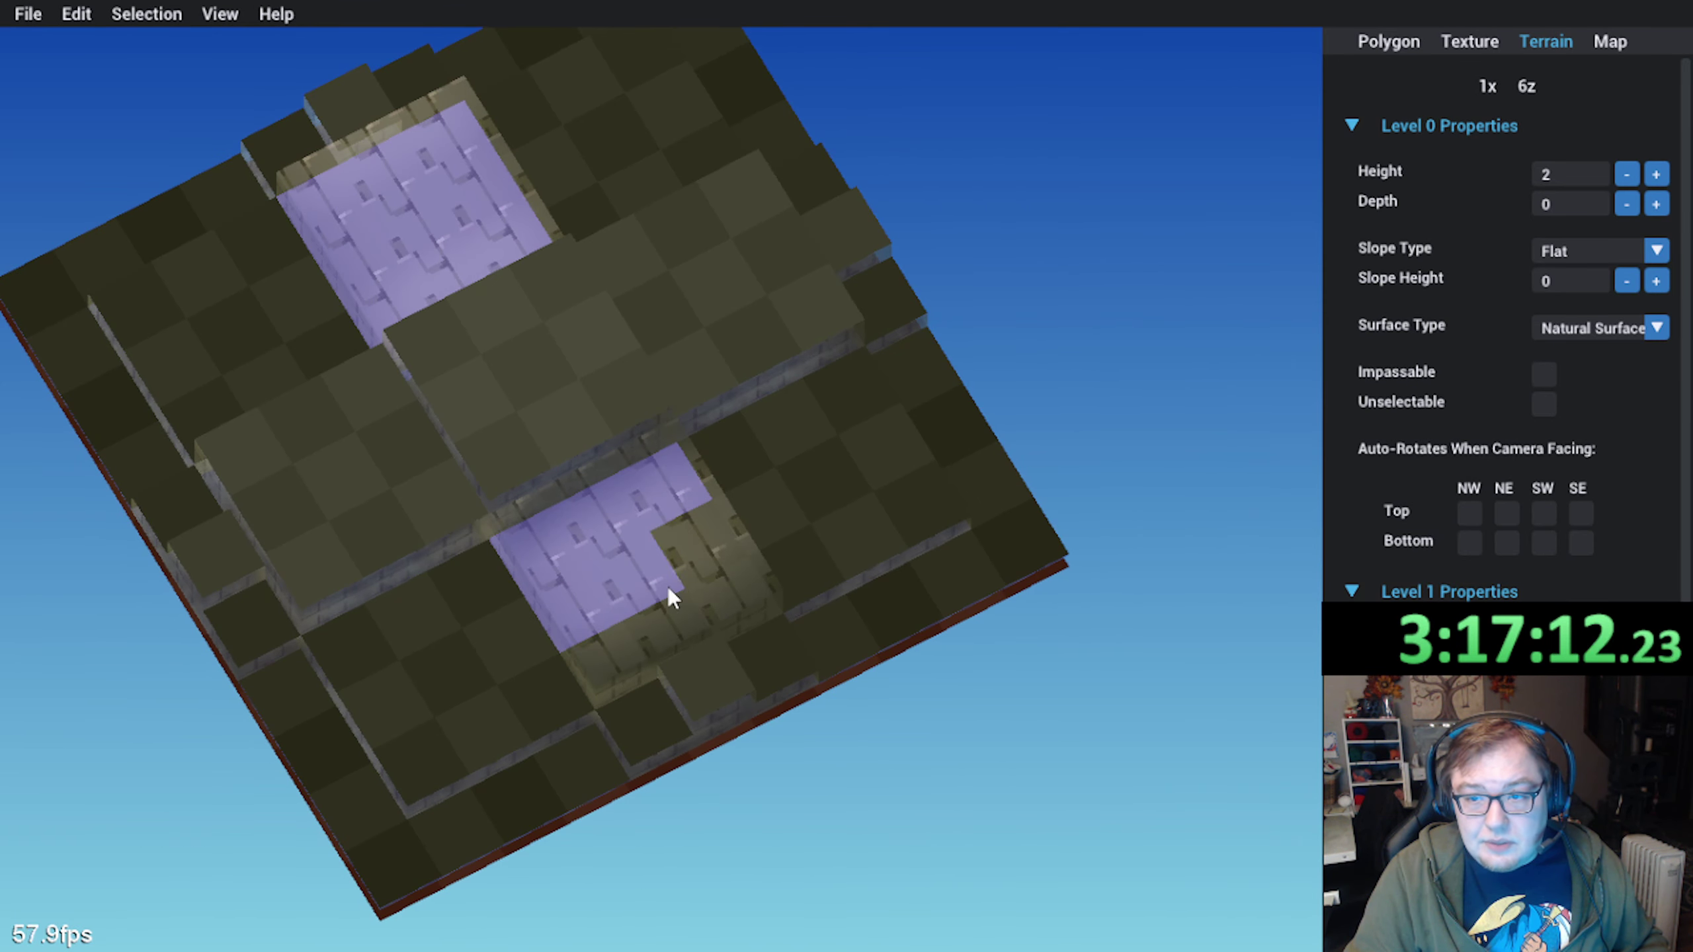
pyautogui.moveTo(643, 643); pyautogui.dragTo(688, 590, button='middle')
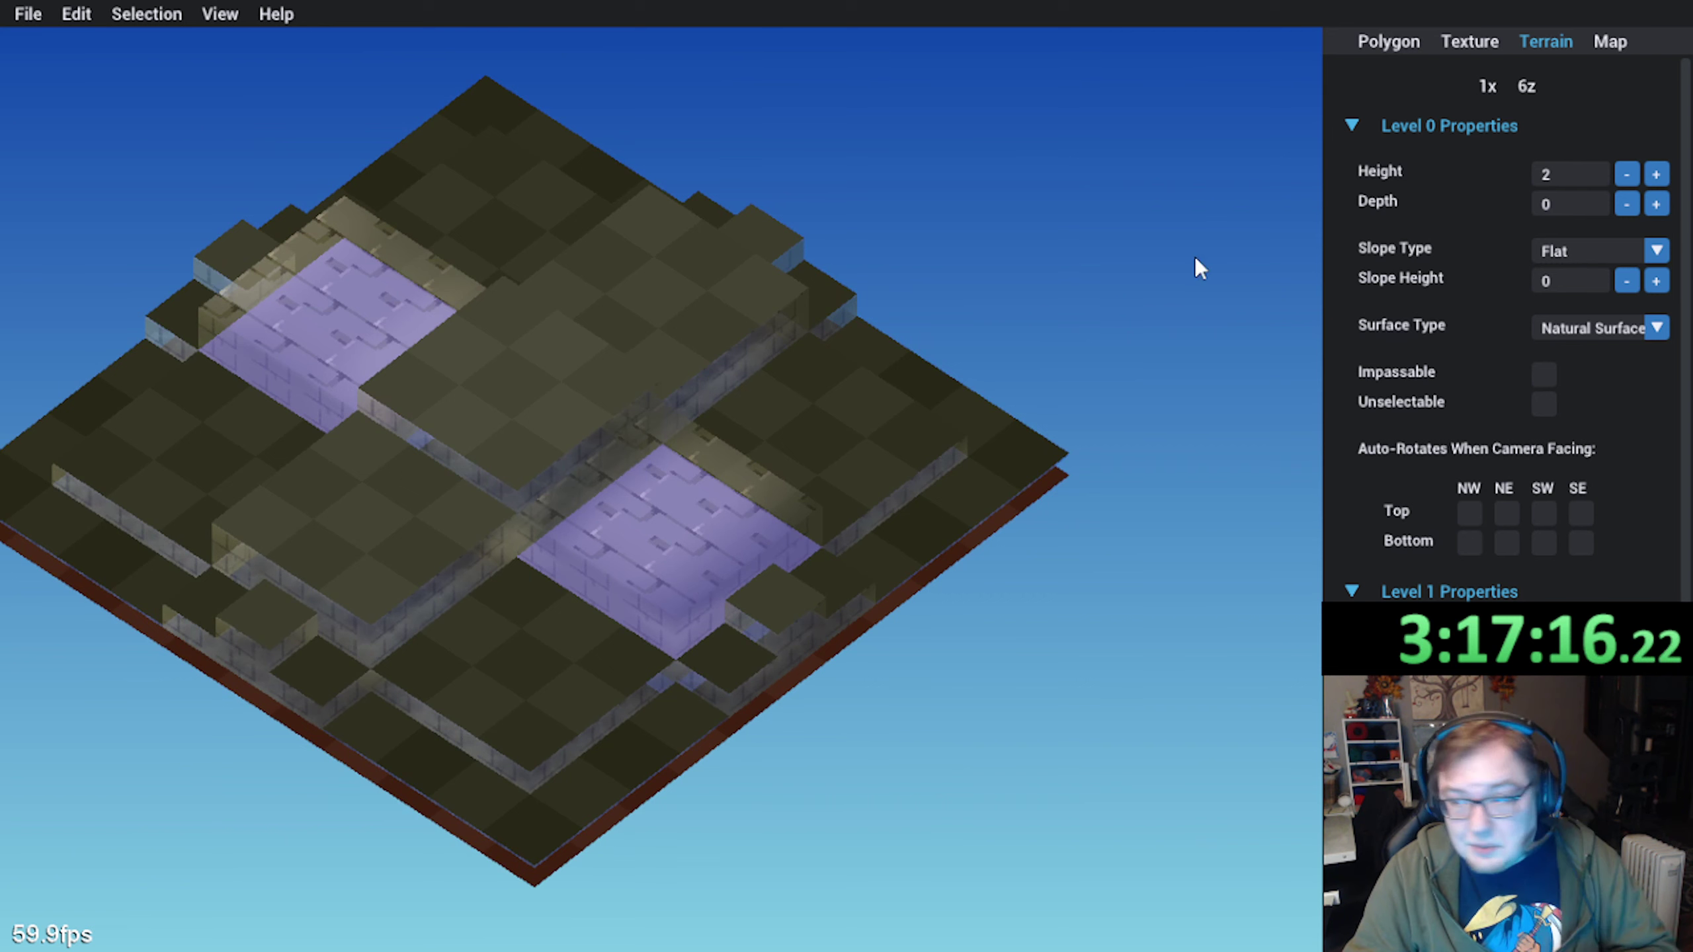
pyautogui.moveTo(800, 439); pyautogui.dragTo(917, 421, button='middle')
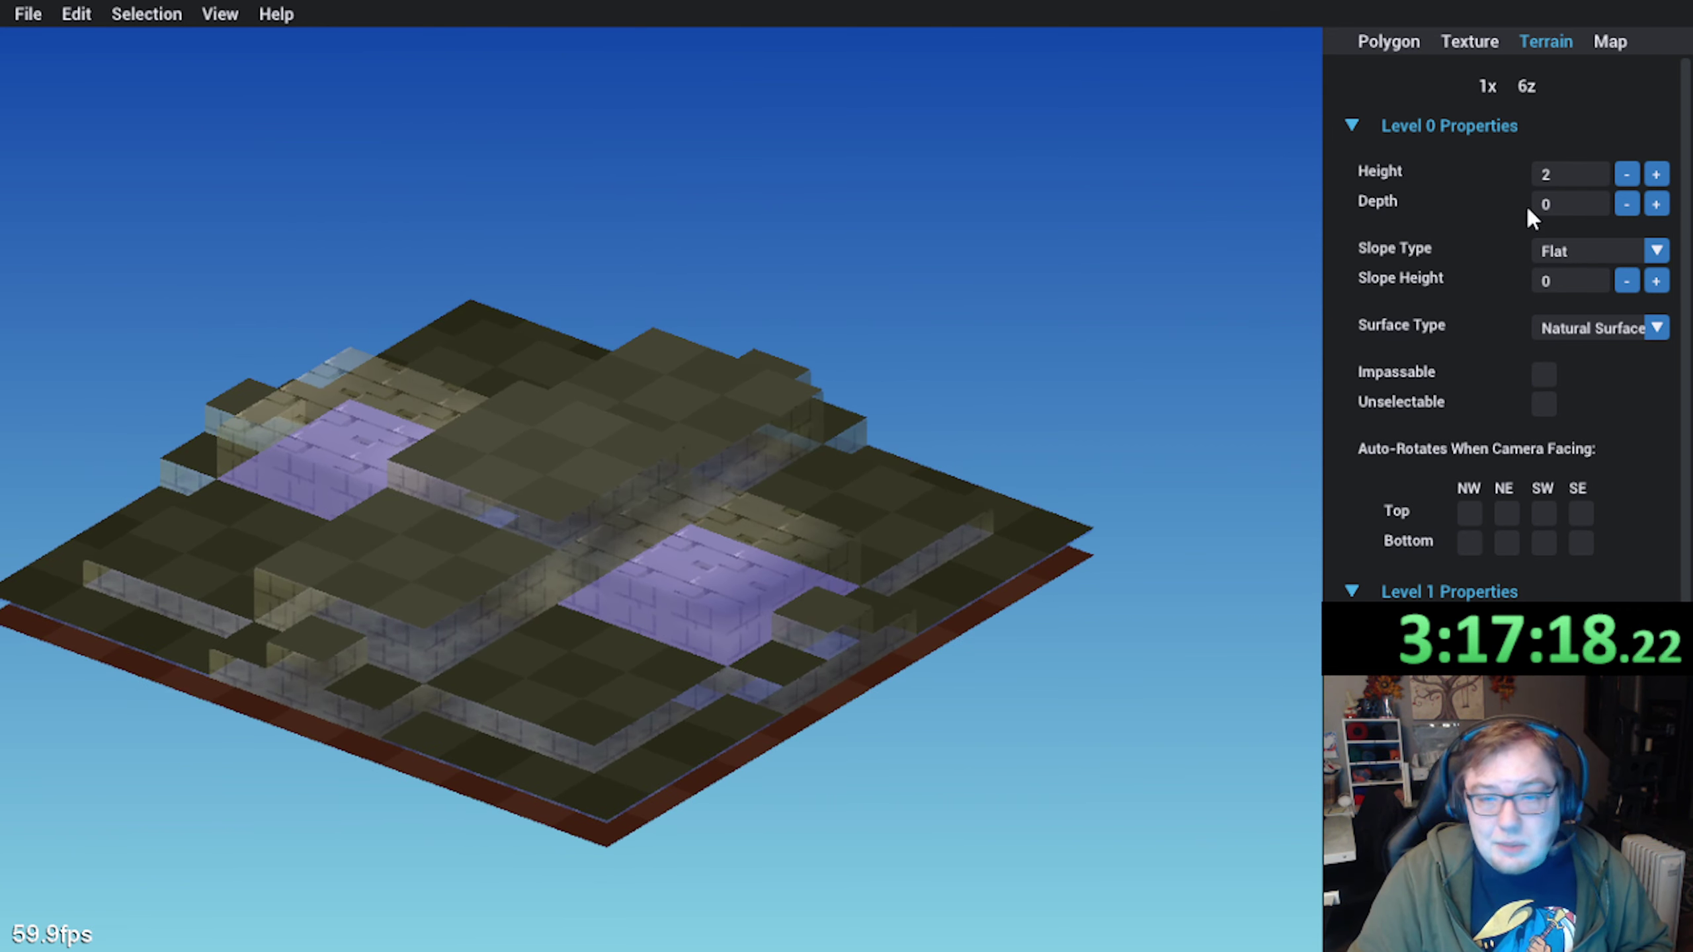
pyautogui.click(1657, 175)
pyautogui.click(1658, 175)
pyautogui.click(1658, 174)
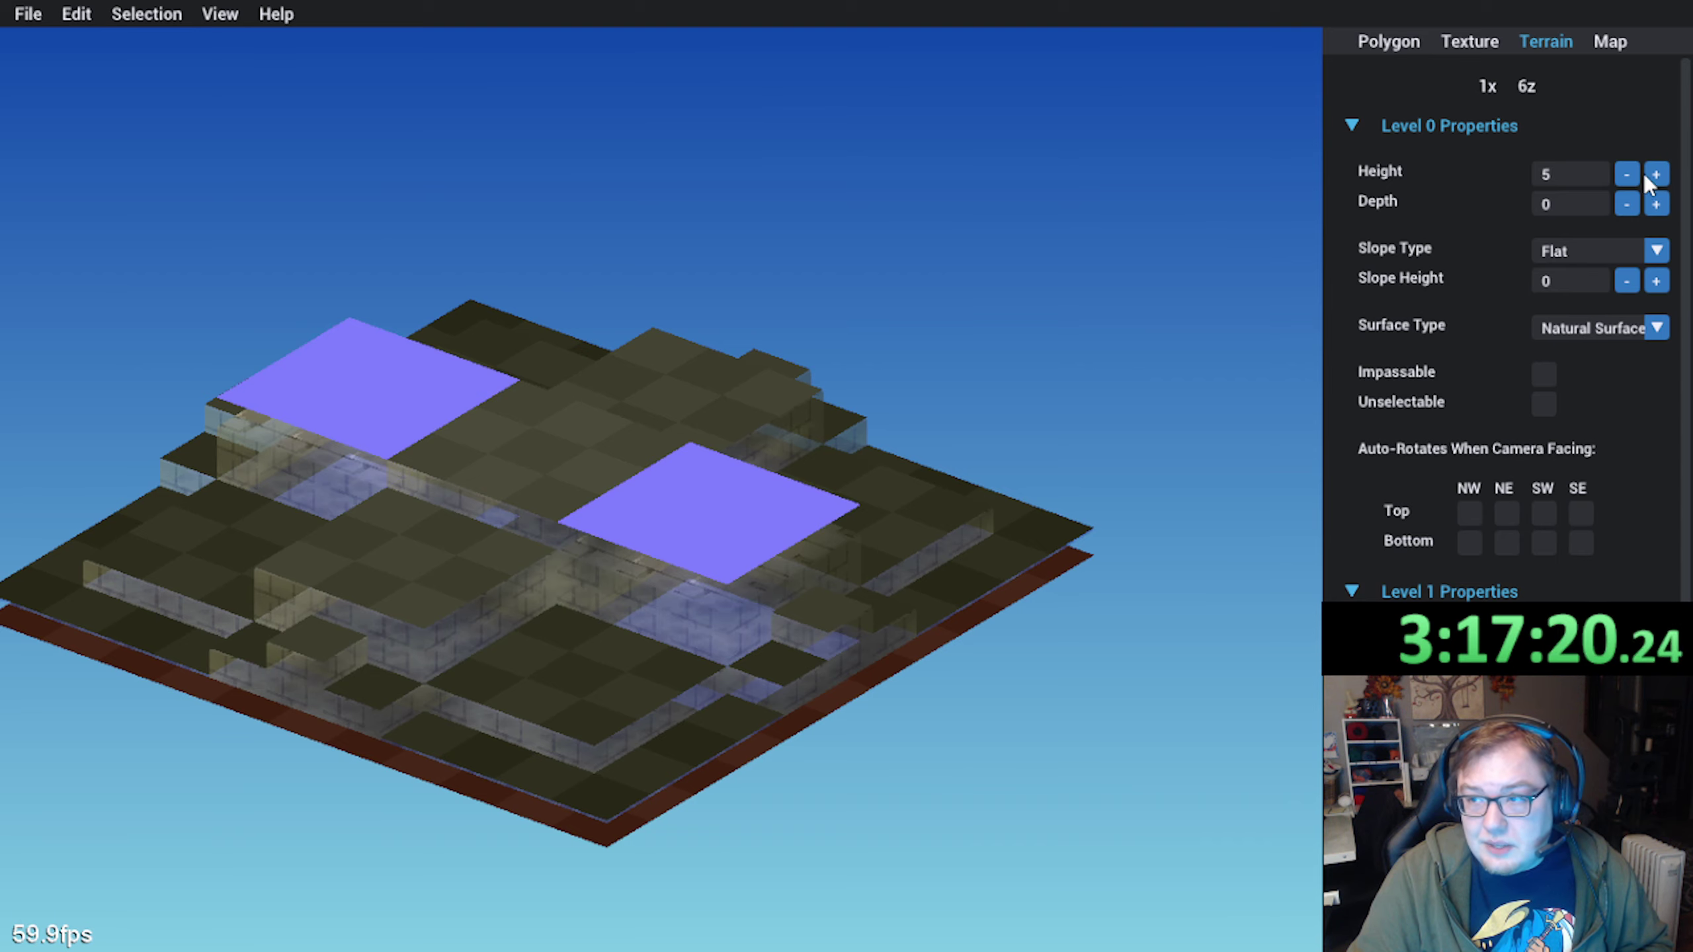
pyautogui.click(1638, 174)
# Deselect the tiles, lower the Polygon Transparency, and save the map from polygon mode
pyautogui.click(1116, 317)
pyautogui.moveTo(1116, 318)
pyautogui.mouseDown(button='middle')
pyautogui.moveTo(971, 348)
pyautogui.moveTo(781, 340)
pyautogui.moveTo(530, 428)
pyautogui.moveTo(778, 519)
pyautogui.moveTo(793, 500)
pyautogui.mouseUp(button='middle')
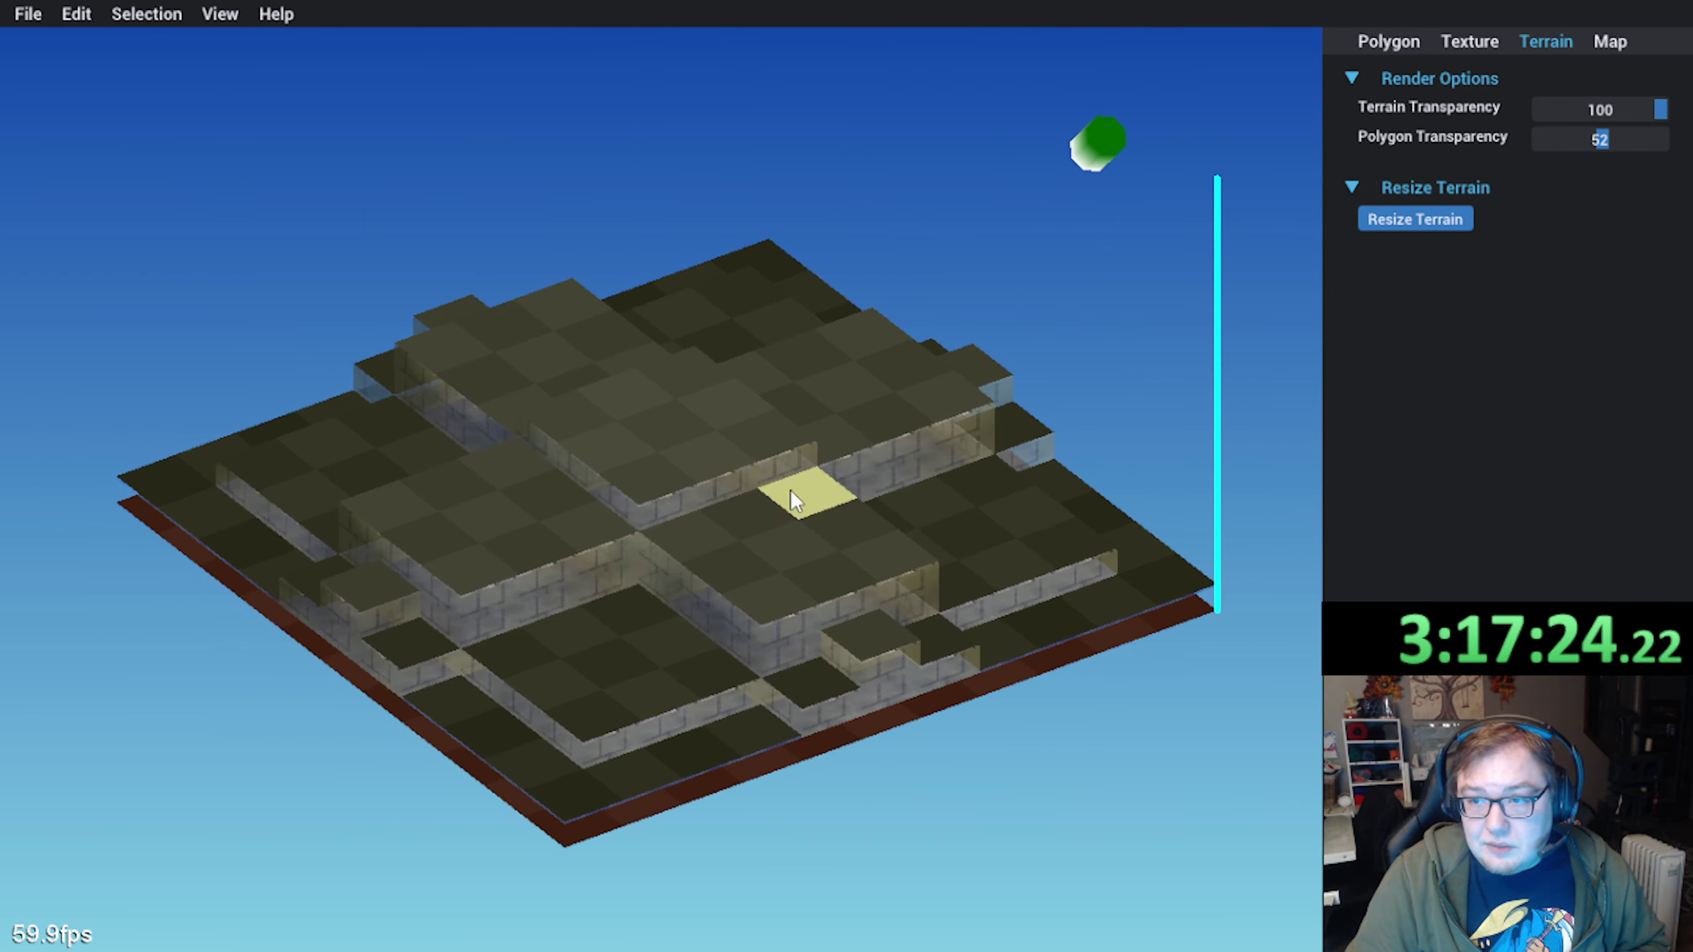
pyautogui.moveTo(1630, 133); pyautogui.dragTo(1530, 141)
pyautogui.click(1396, 47)
pyautogui.moveTo(1096, 219); pyautogui.dragTo(767, 294, button='middle')
pyautogui.click(28, 13)
pyautogui.click(51, 99)
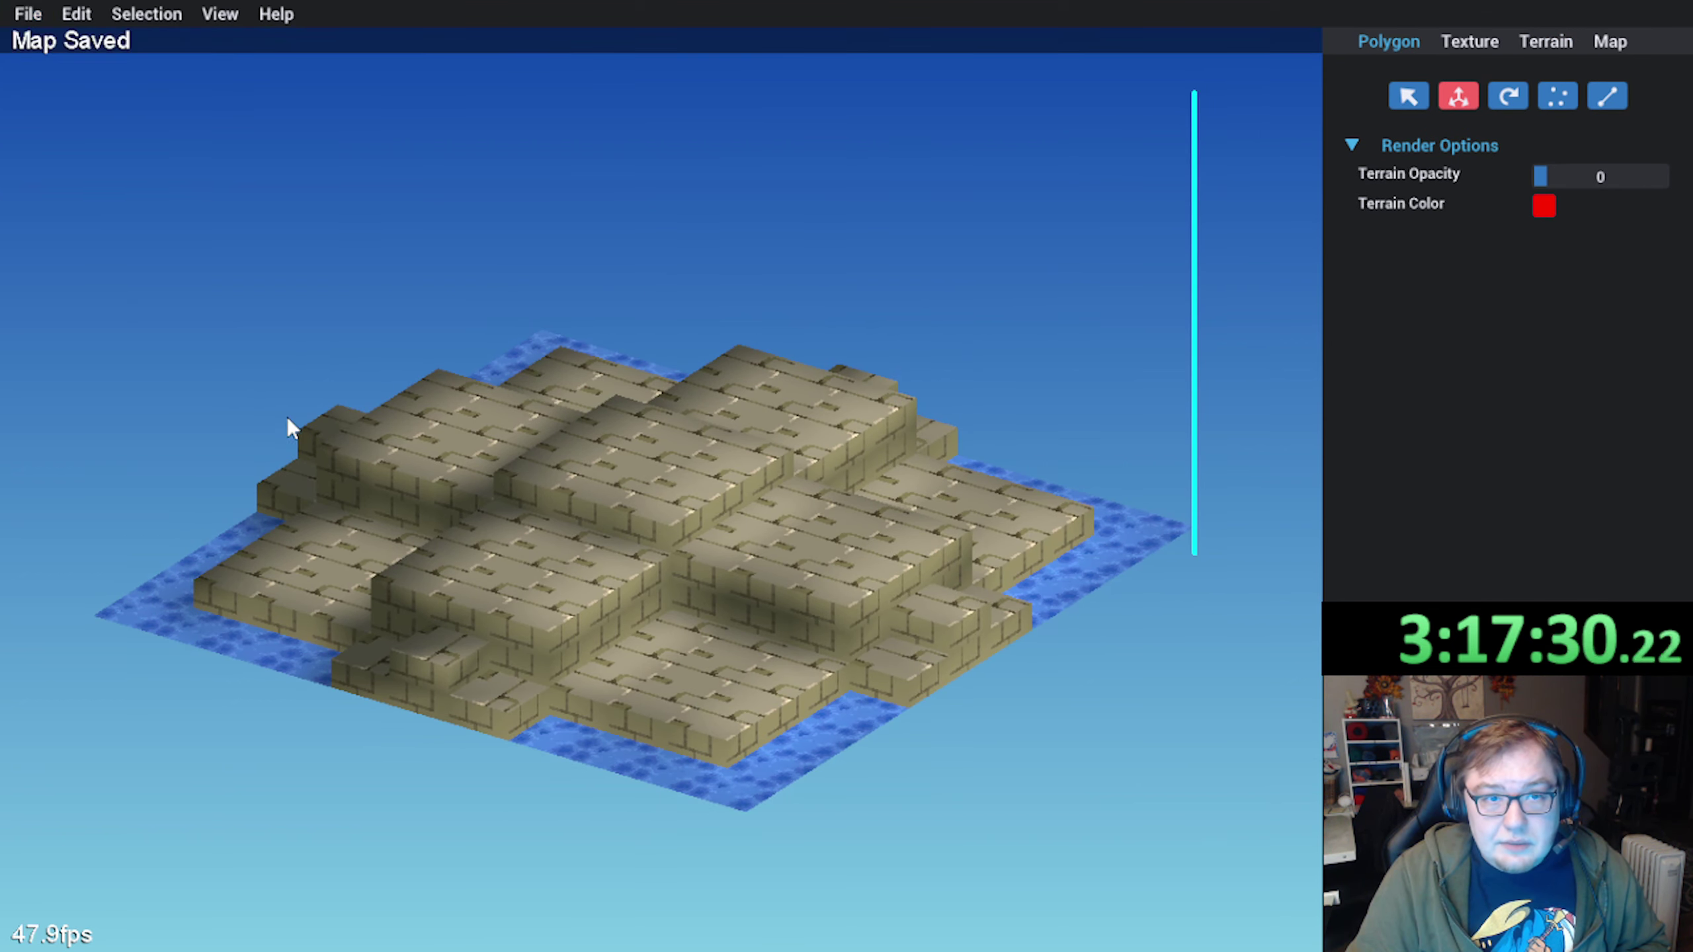
# Examine the textured stone blocks and surrounding water of the map from several angles
pyautogui.moveTo(287, 417); pyautogui.dragTo(309, 431, button='middle')
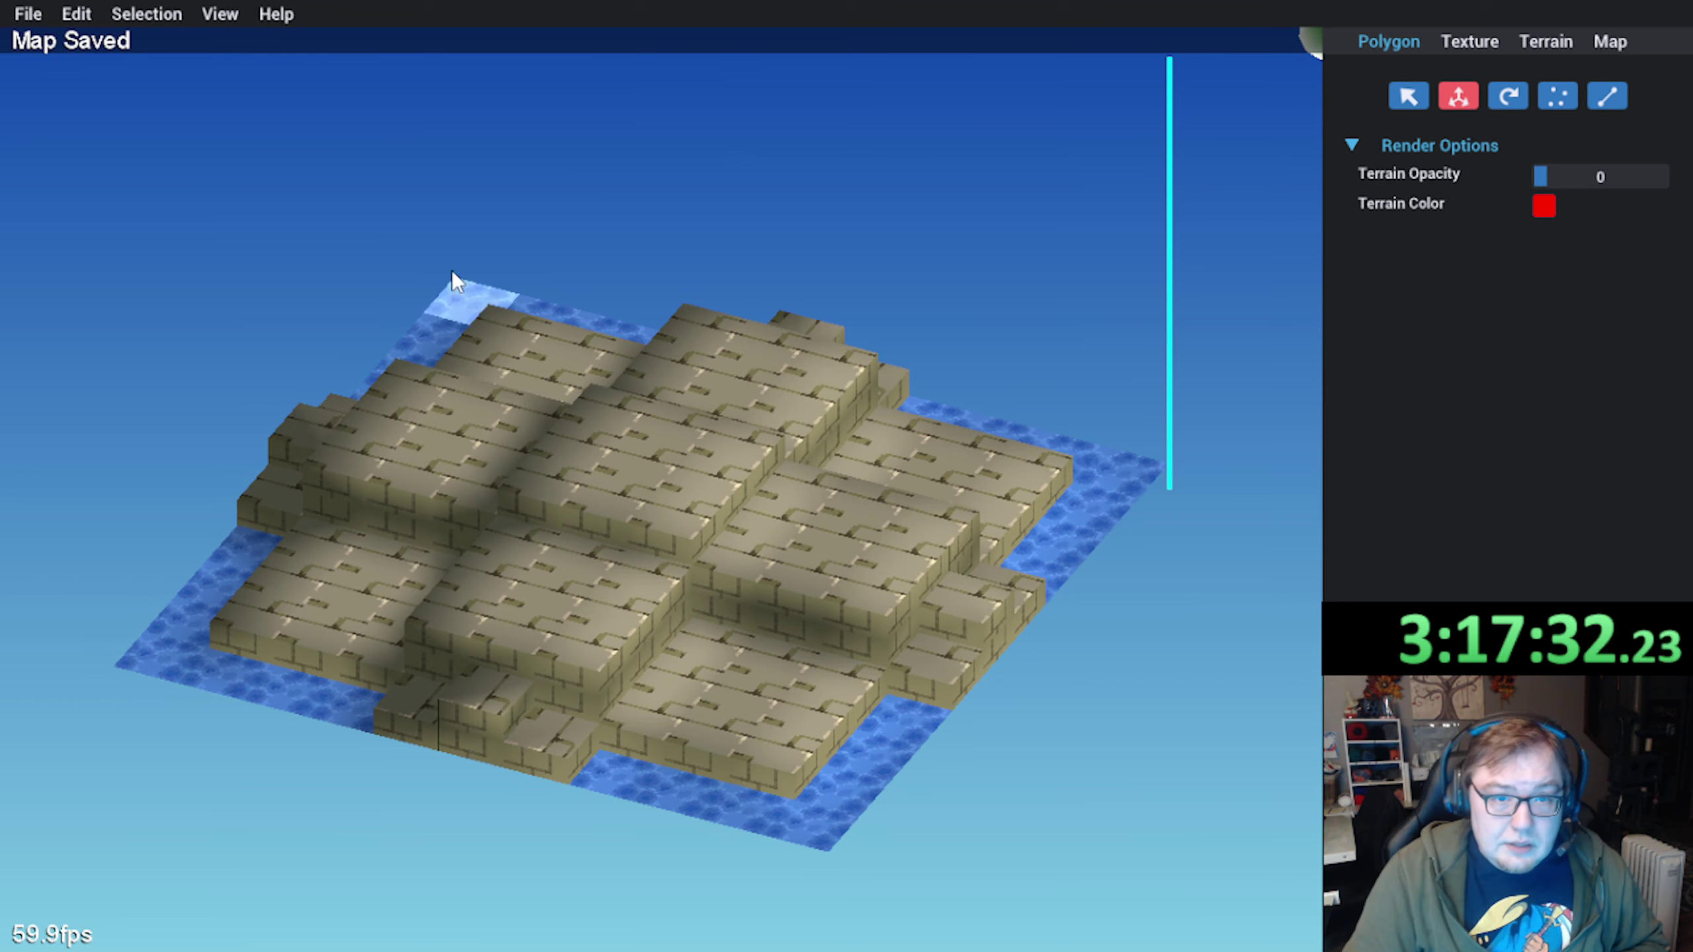
pyautogui.moveTo(453, 292)
pyautogui.mouseDown(button='middle')
pyautogui.moveTo(595, 434)
pyautogui.moveTo(484, 380)
pyautogui.mouseUp(button='middle')
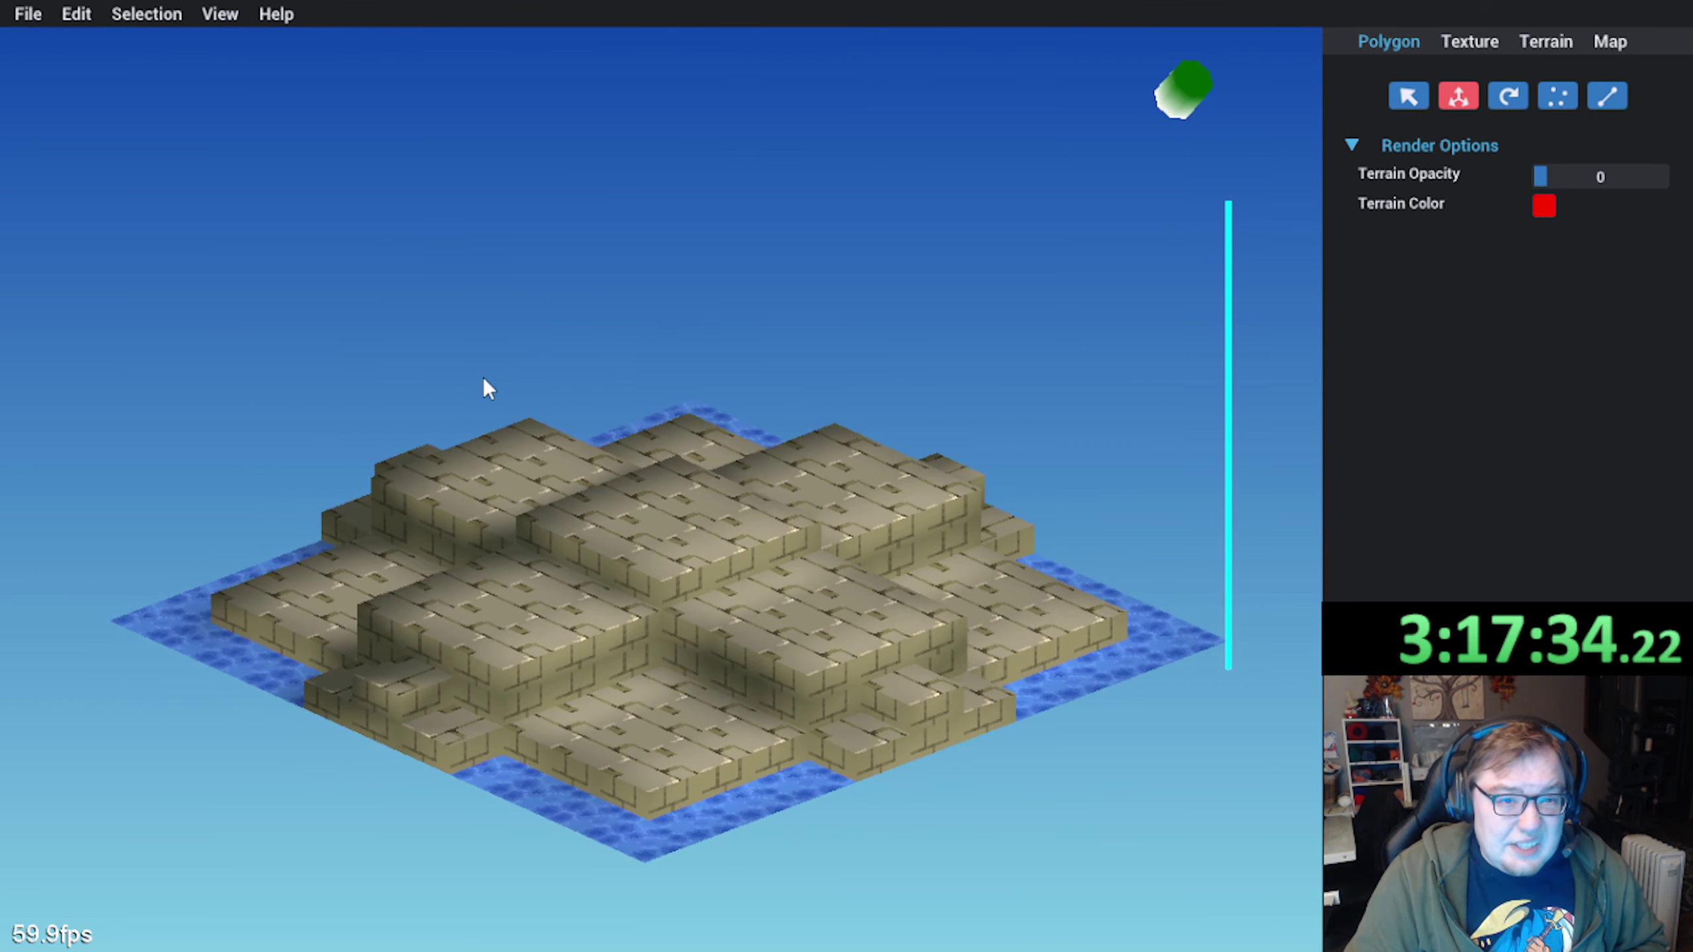
pyautogui.moveTo(663, 657); pyautogui.dragTo(512, 567, button='middle')
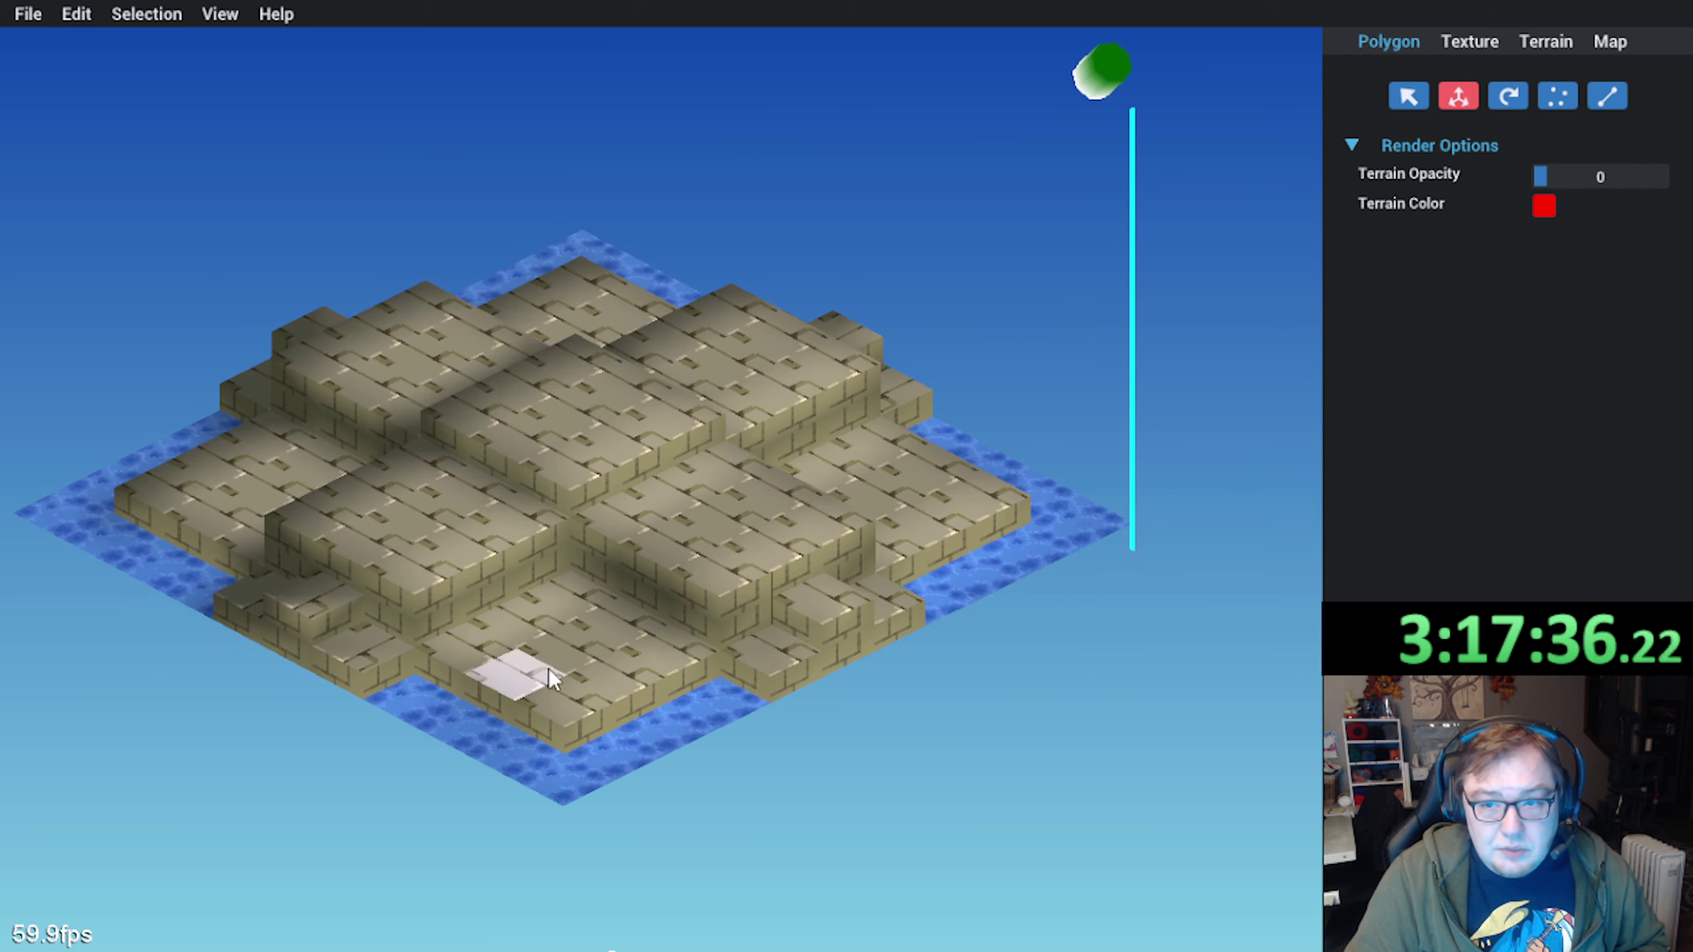
pyautogui.click(567, 643)
pyautogui.click(804, 795)
pyautogui.moveTo(806, 796)
pyautogui.mouseDown(button='middle')
pyautogui.moveTo(771, 838)
pyautogui.moveTo(807, 735)
pyautogui.mouseUp(button='middle')
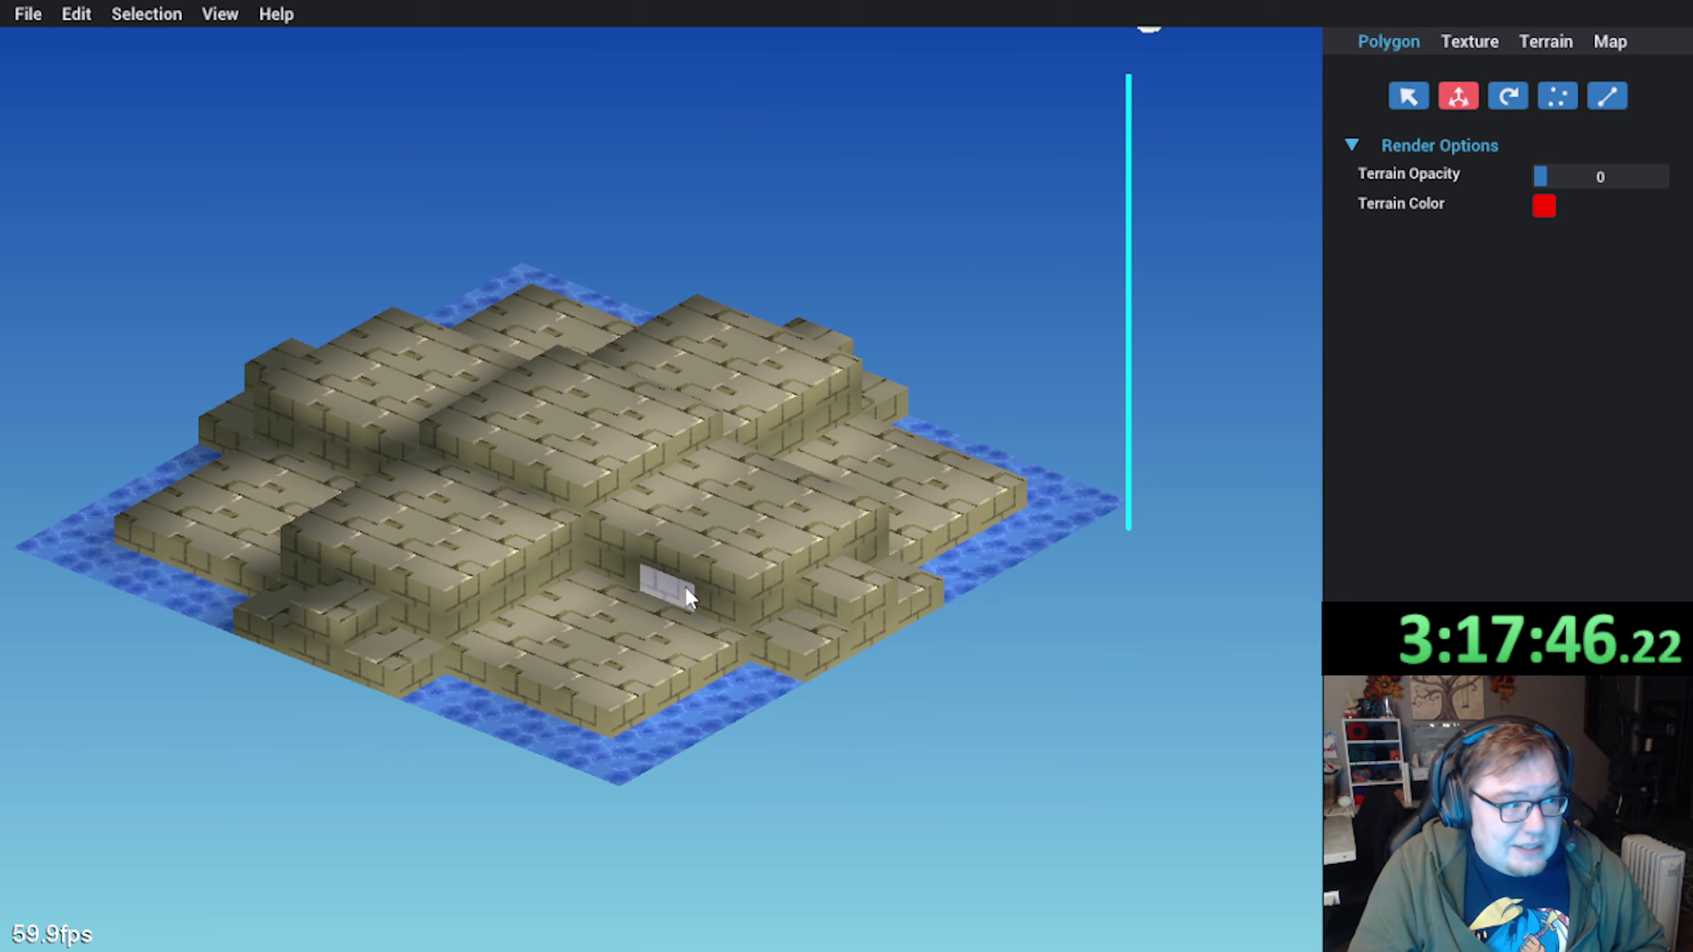
pyautogui.moveTo(230, 553); pyautogui.dragTo(387, 411, button='middle')
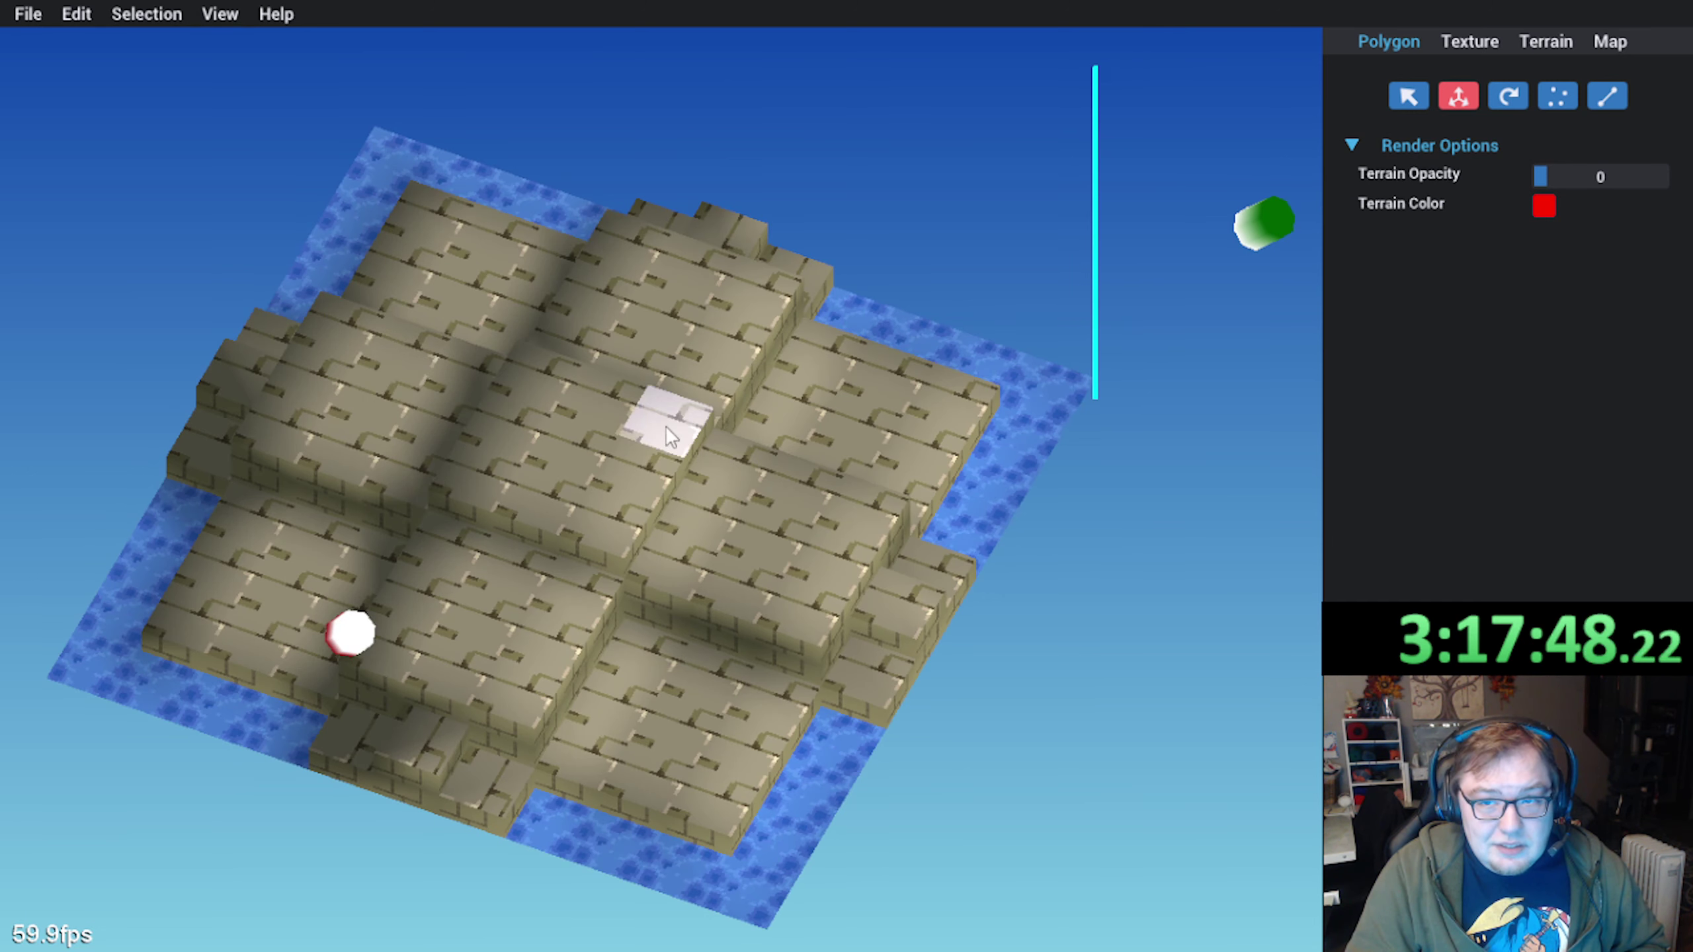
pyautogui.moveTo(575, 699); pyautogui.dragTo(532, 691, button='middle')
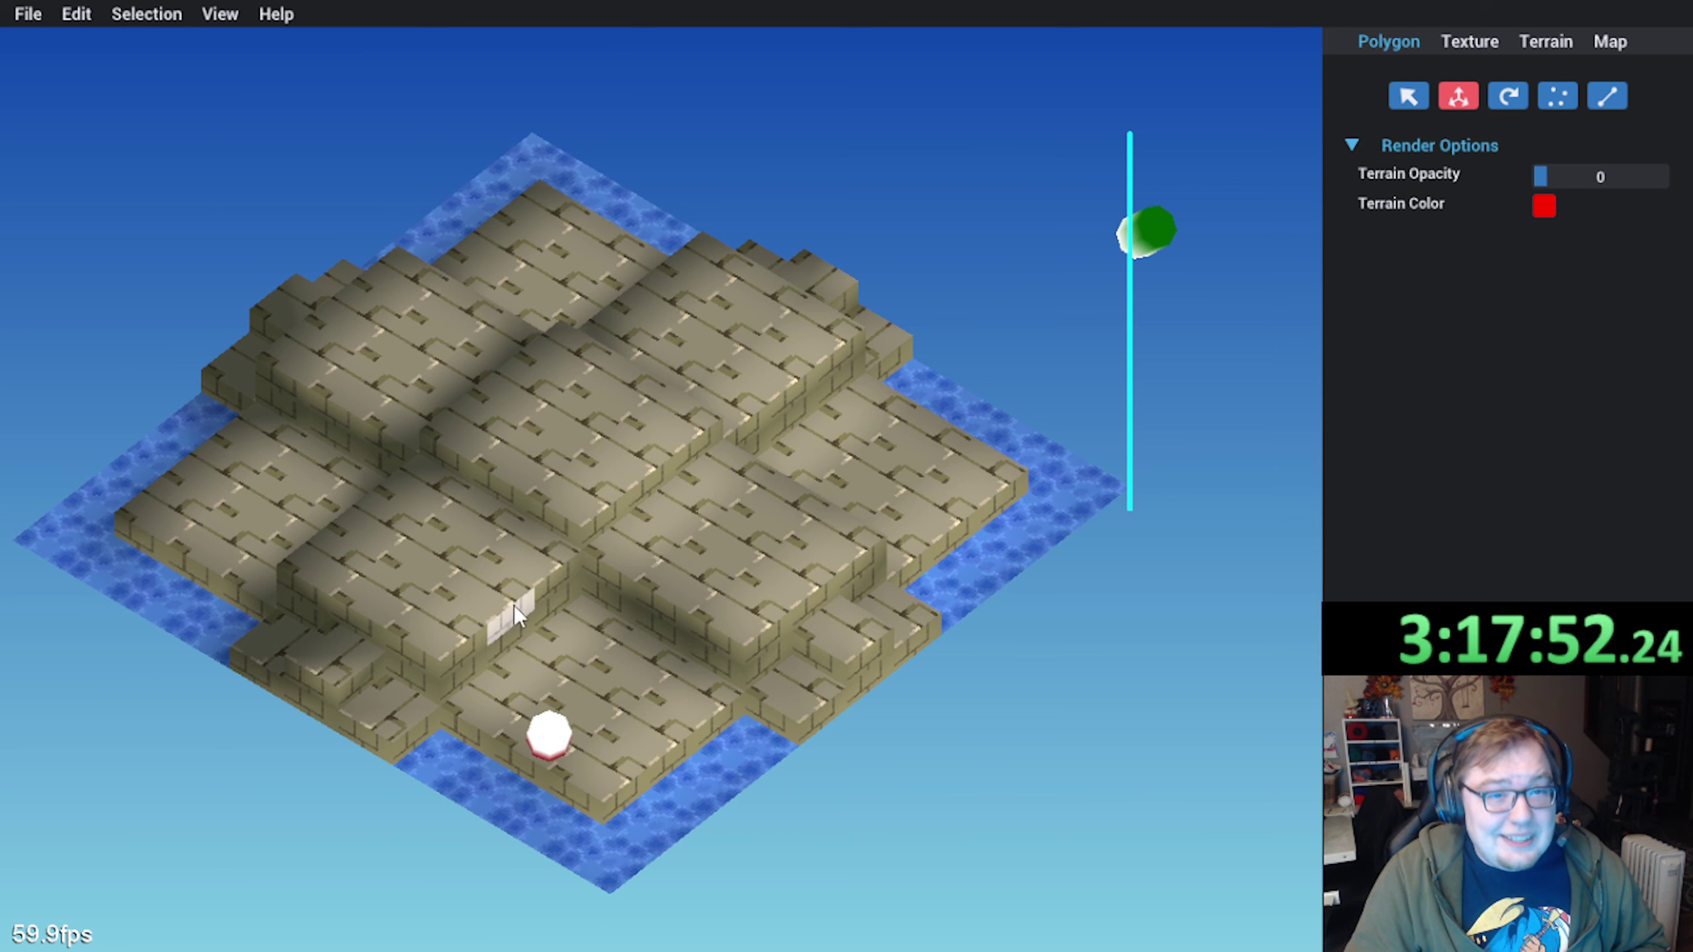
pyautogui.moveTo(513, 561); pyautogui.dragTo(533, 597, button='middle')
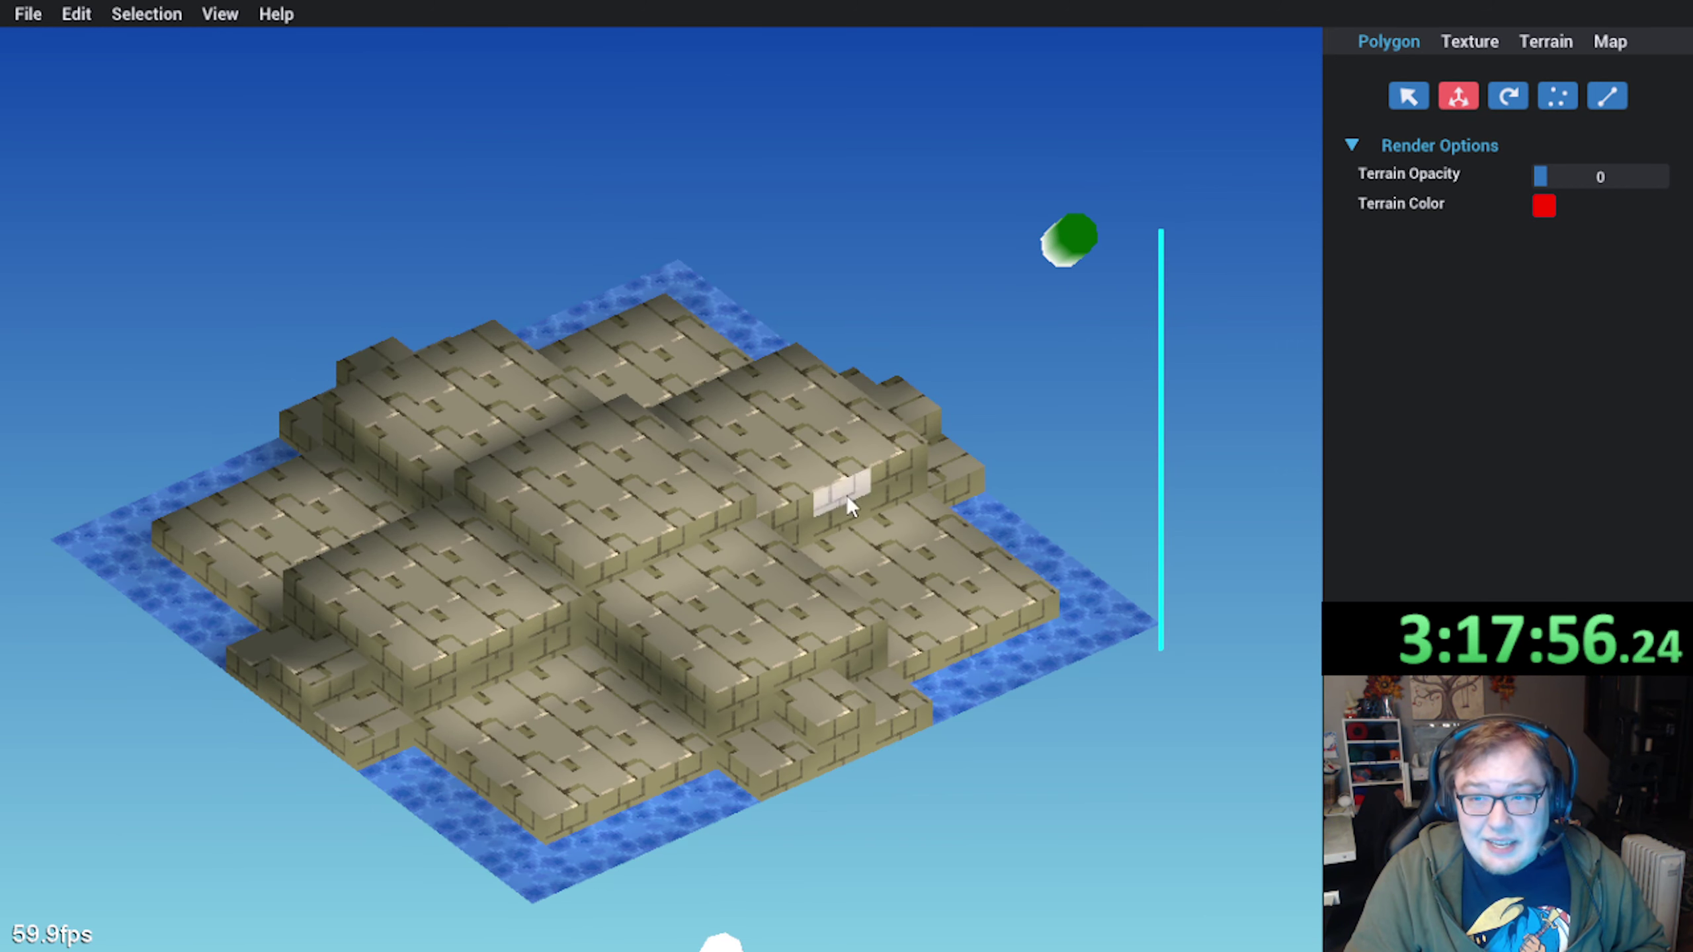
# Open the texture animations list from a stone tile's texture properties and review its animation slots
pyautogui.click(571, 729)
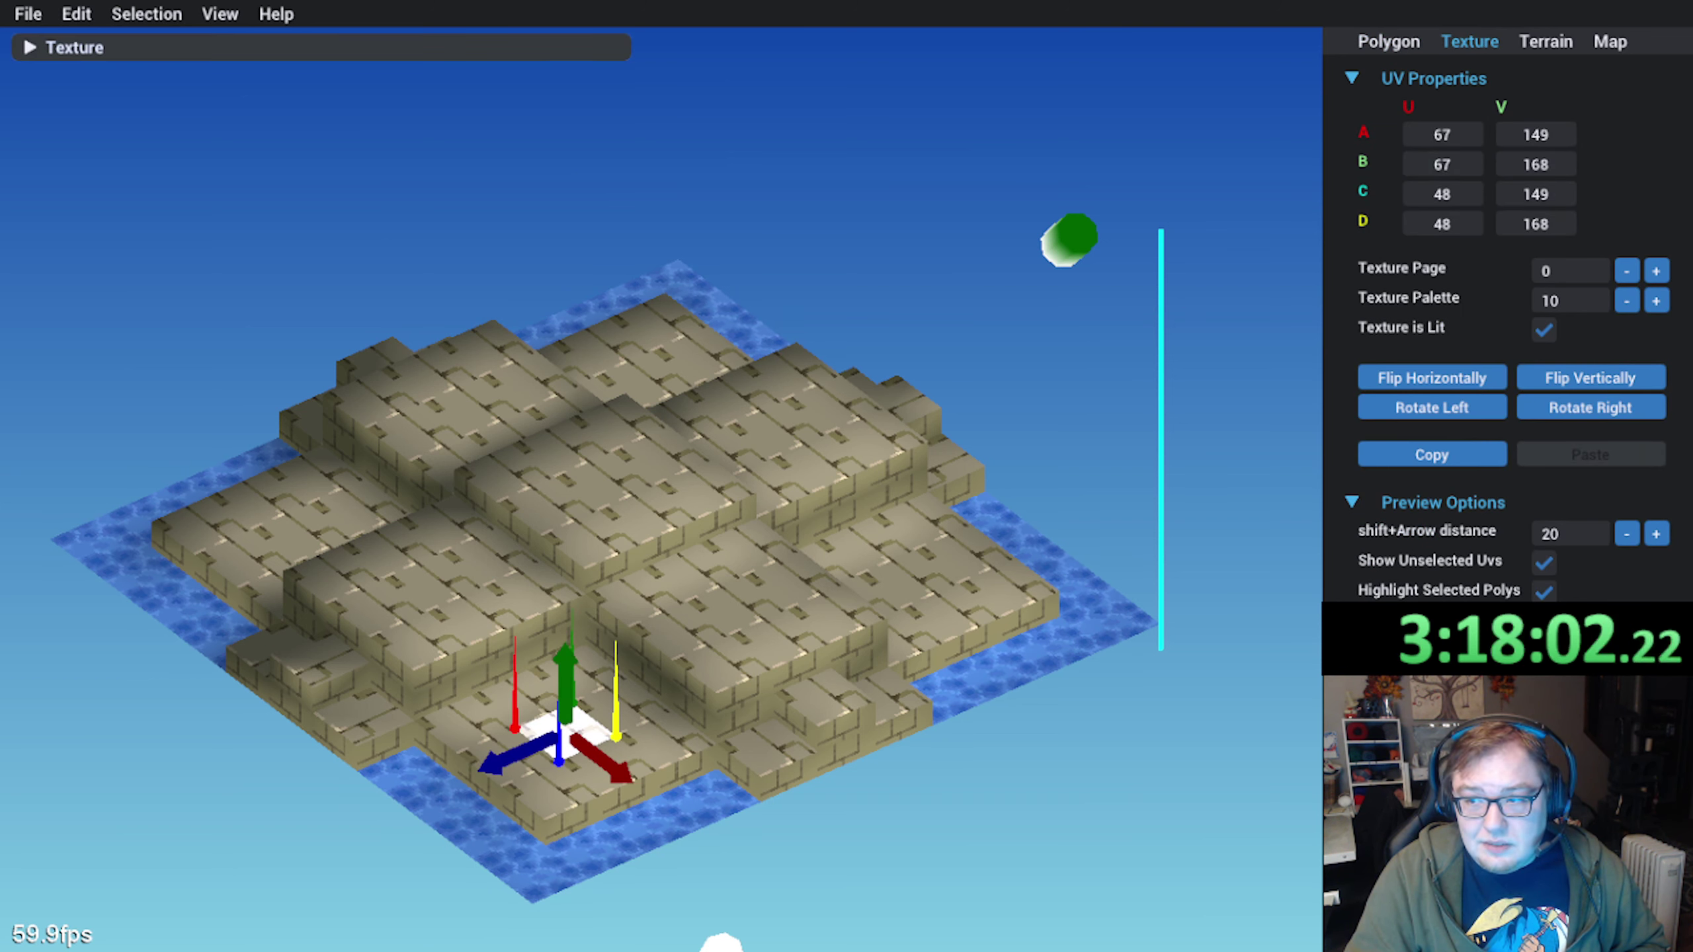
pyautogui.click(1481, 694)
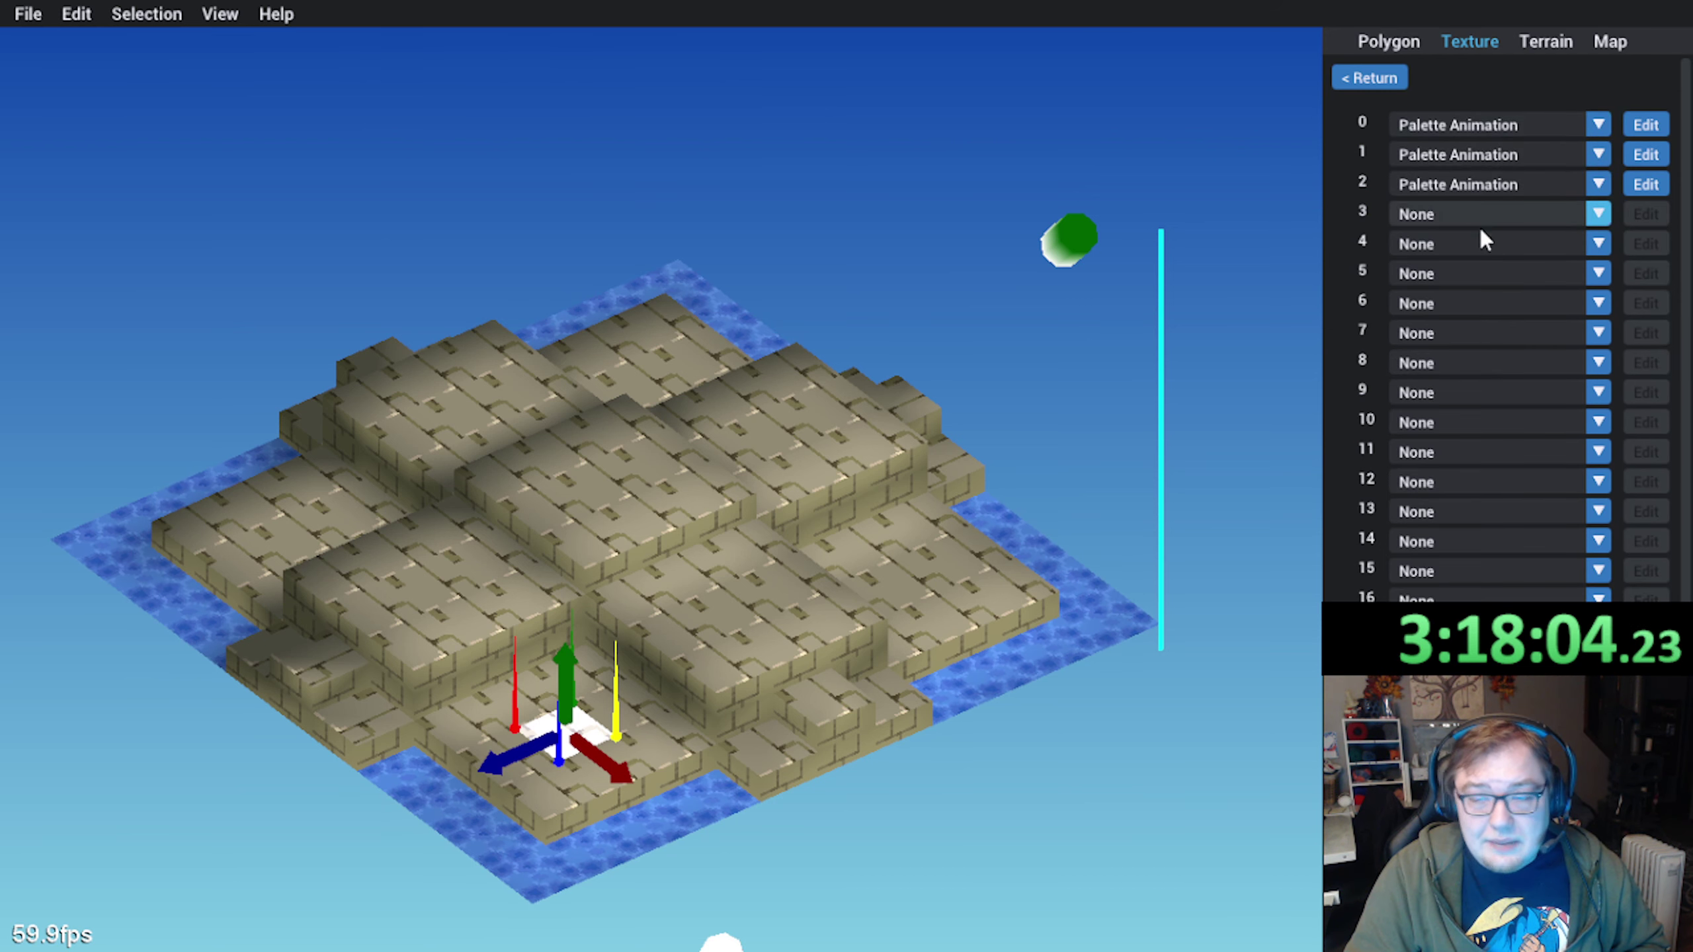
pyautogui.scroll(-1, 1486, 486)
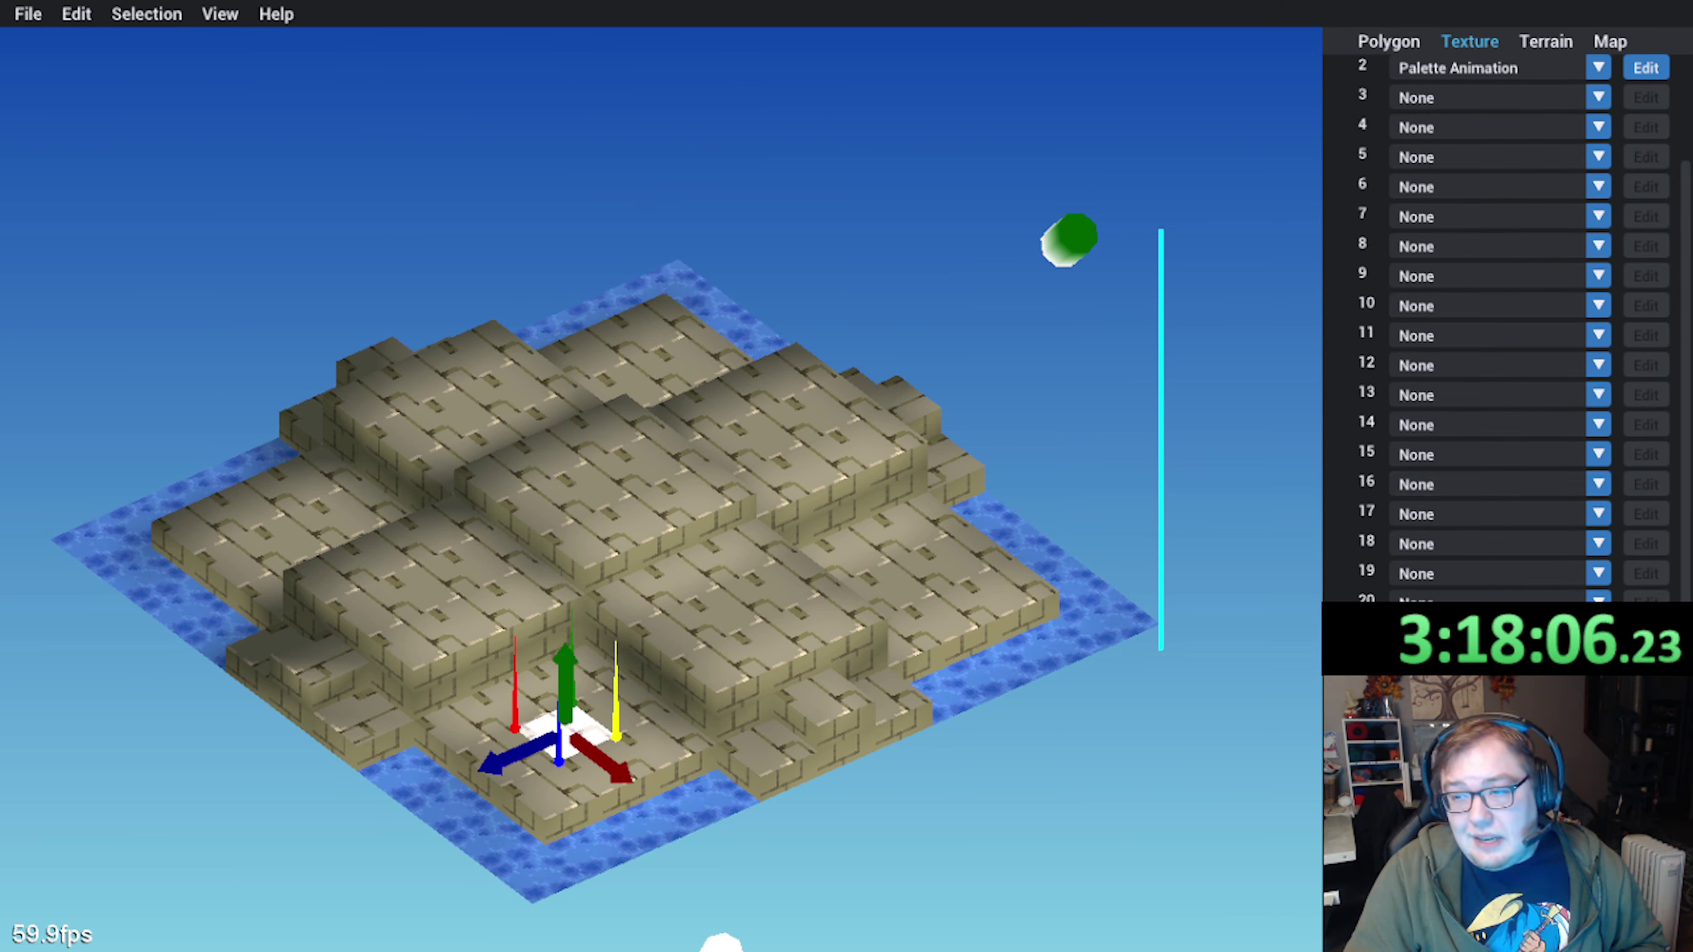
pyautogui.scroll(4, 1453, 484)
pyautogui.scroll(-4, 1450, 478)
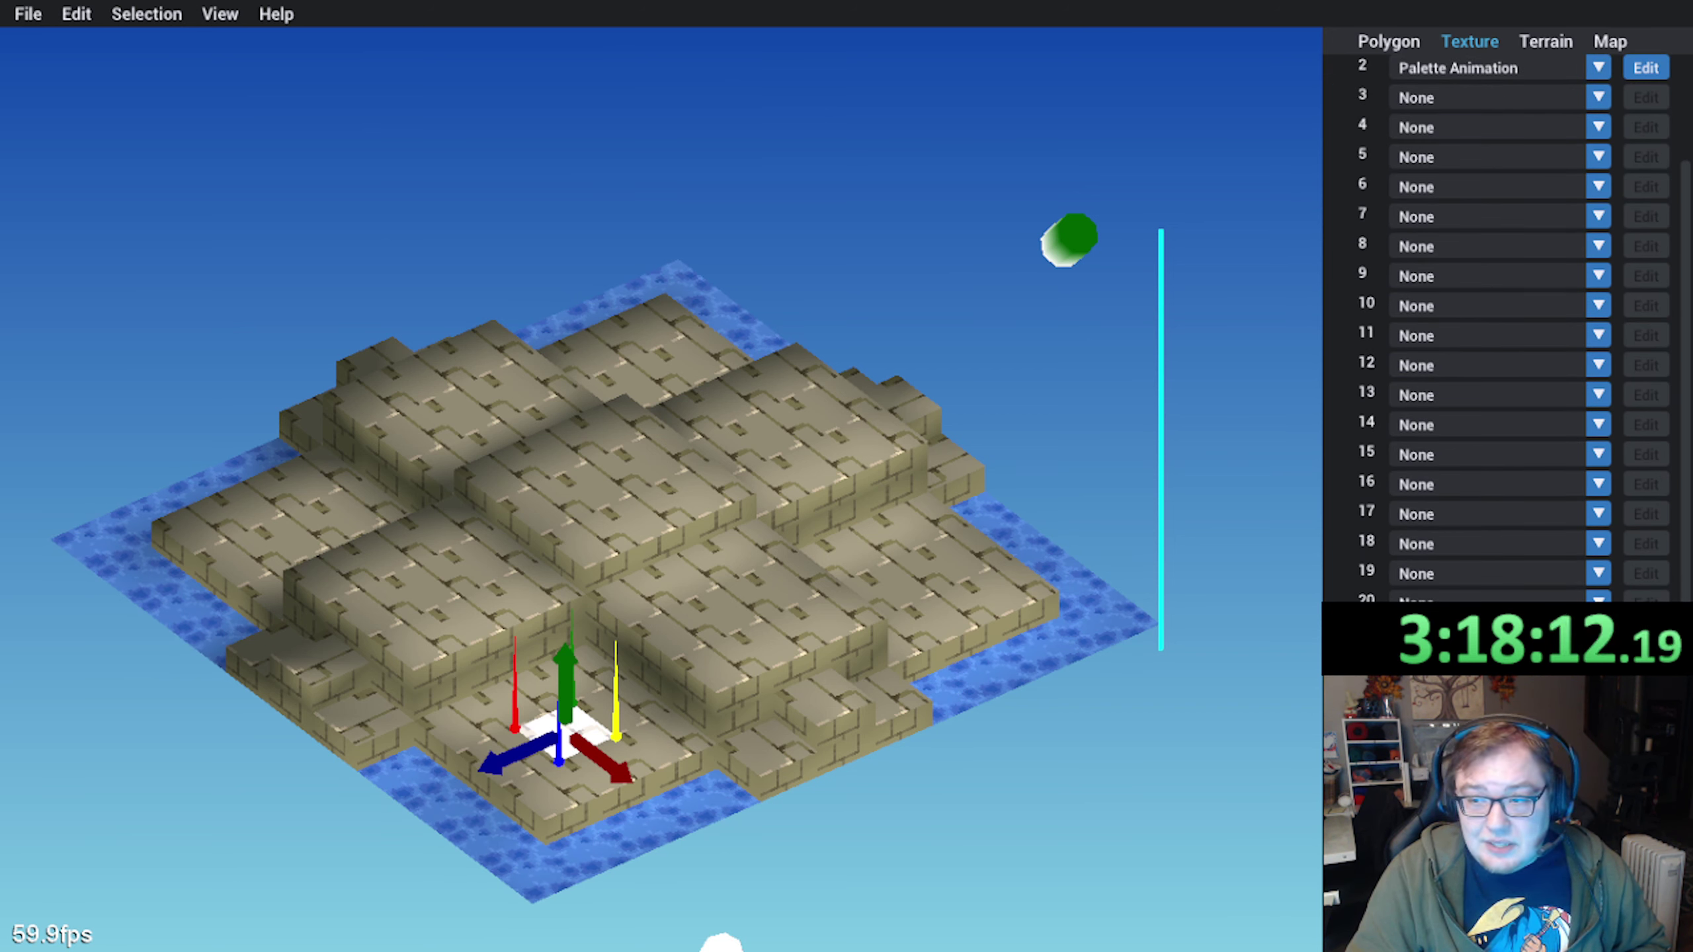
pyautogui.scroll(4, 1500, 320)
pyautogui.scroll(-4, 1500, 321)
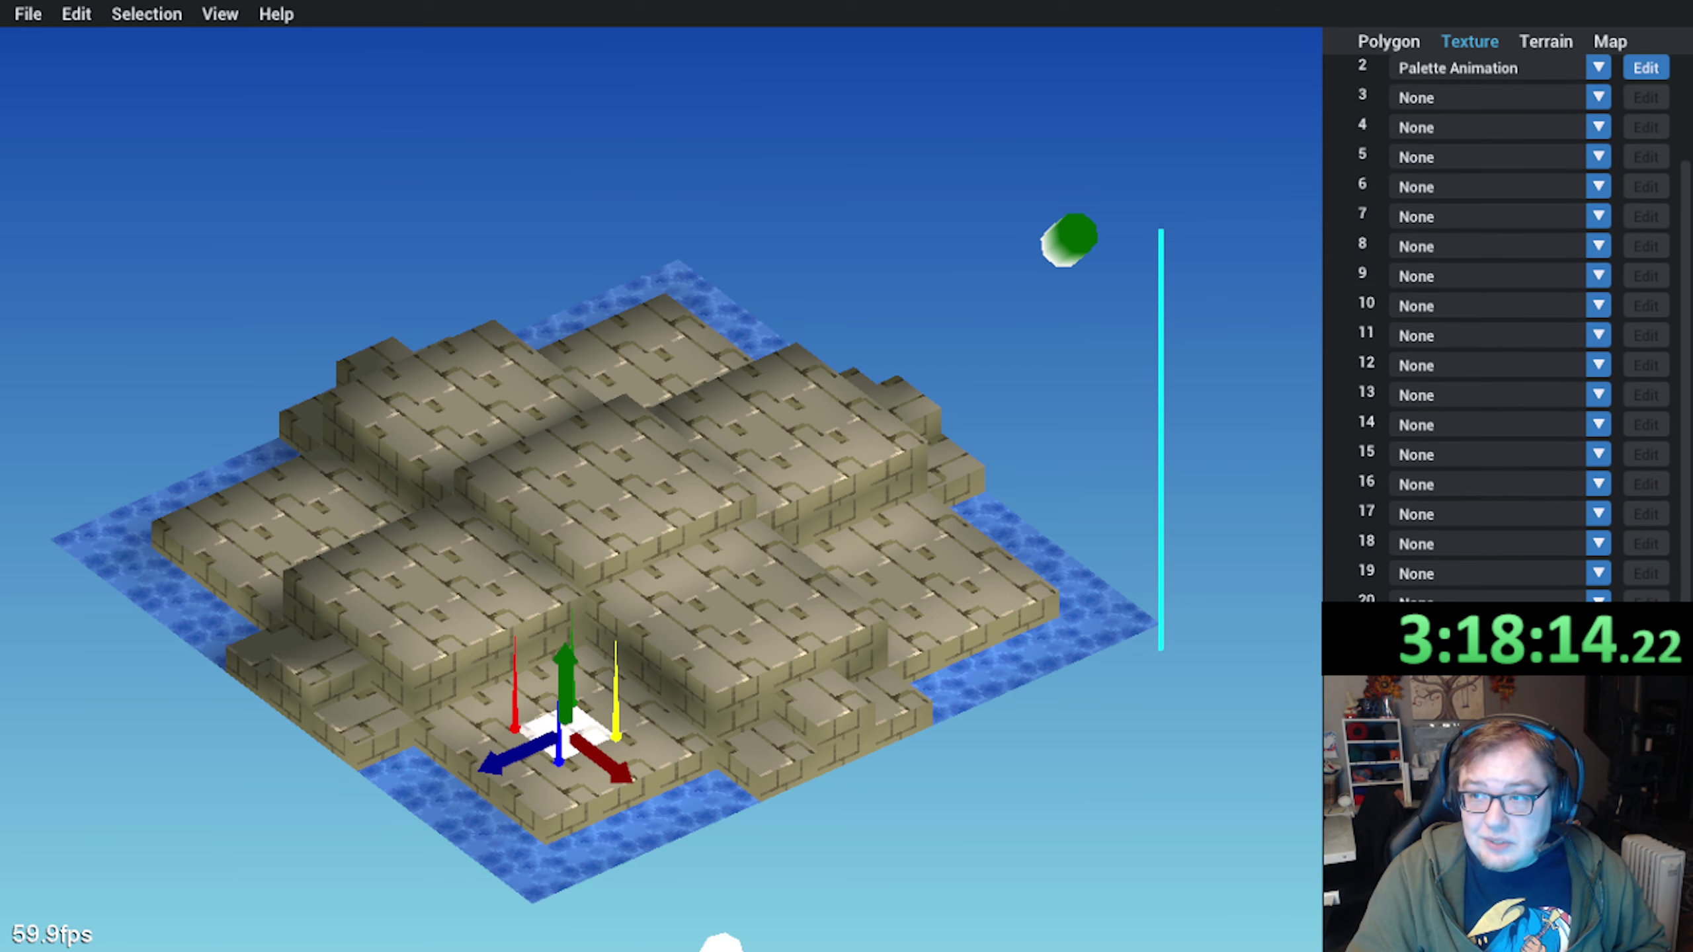
pyautogui.scroll(4, 1450, 299)
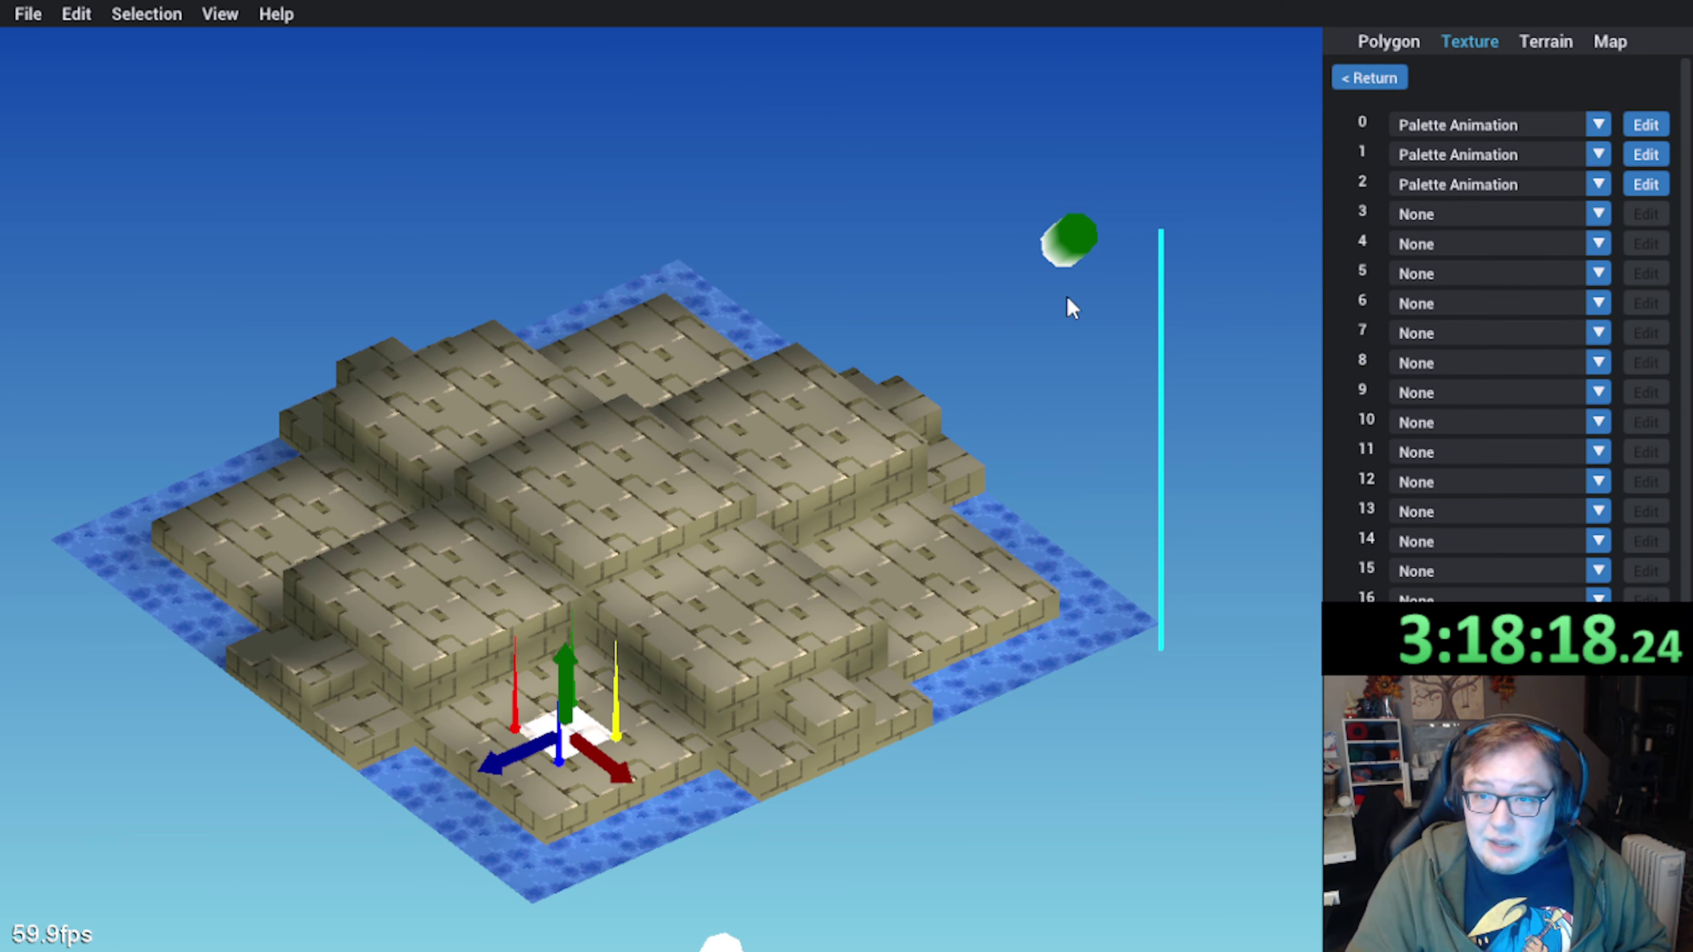
# Deselect the stone tile and set texture animation slot 3 to Uv Animation
pyautogui.moveTo(1066, 298); pyautogui.dragTo(926, 375, button='middle')
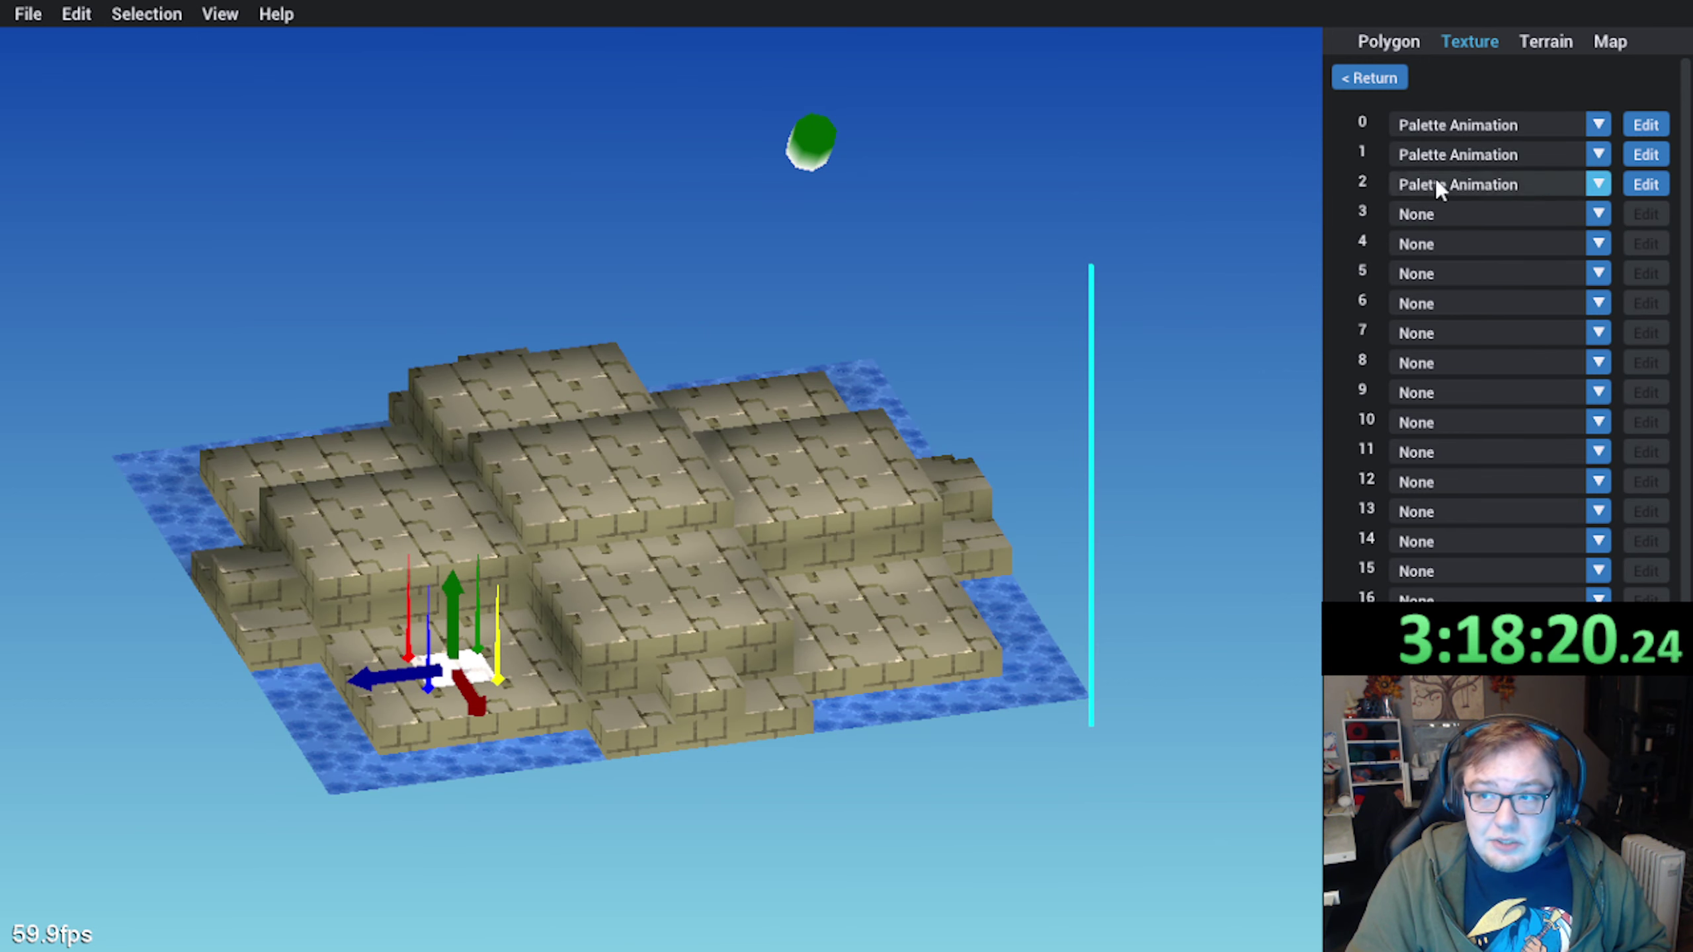
pyautogui.moveTo(1046, 309); pyautogui.dragTo(1185, 308, button='middle')
pyautogui.moveTo(733, 578); pyautogui.dragTo(518, 744, button='middle')
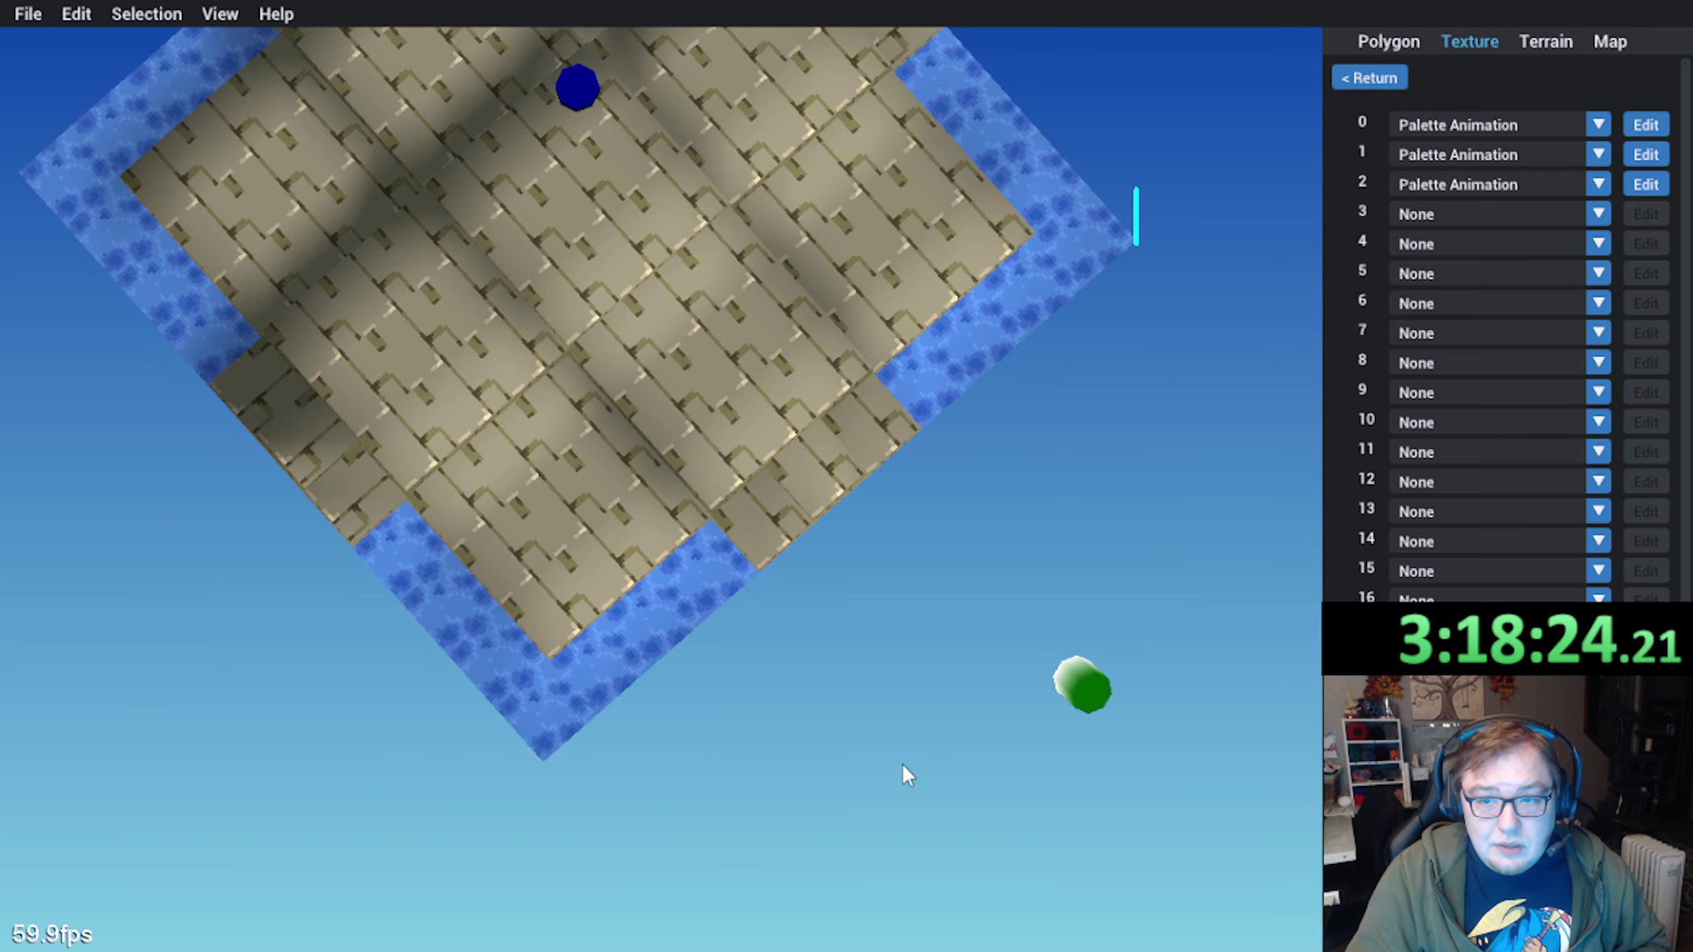
pyautogui.moveTo(903, 772); pyautogui.dragTo(782, 691, button='middle')
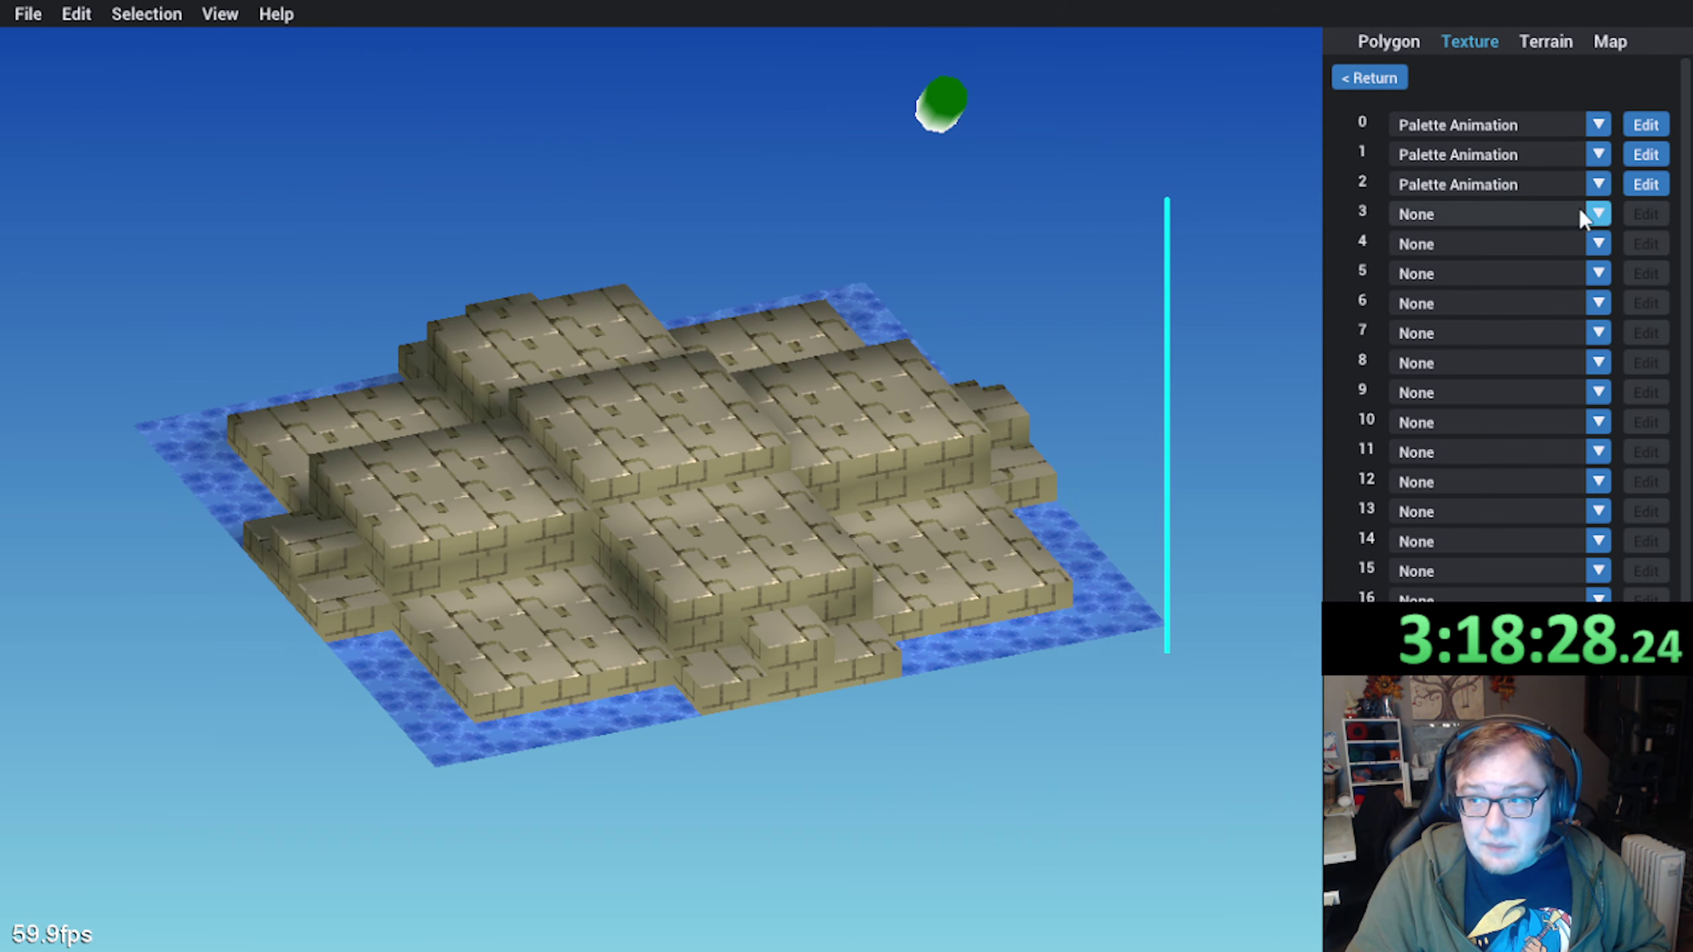
pyautogui.click(1600, 213)
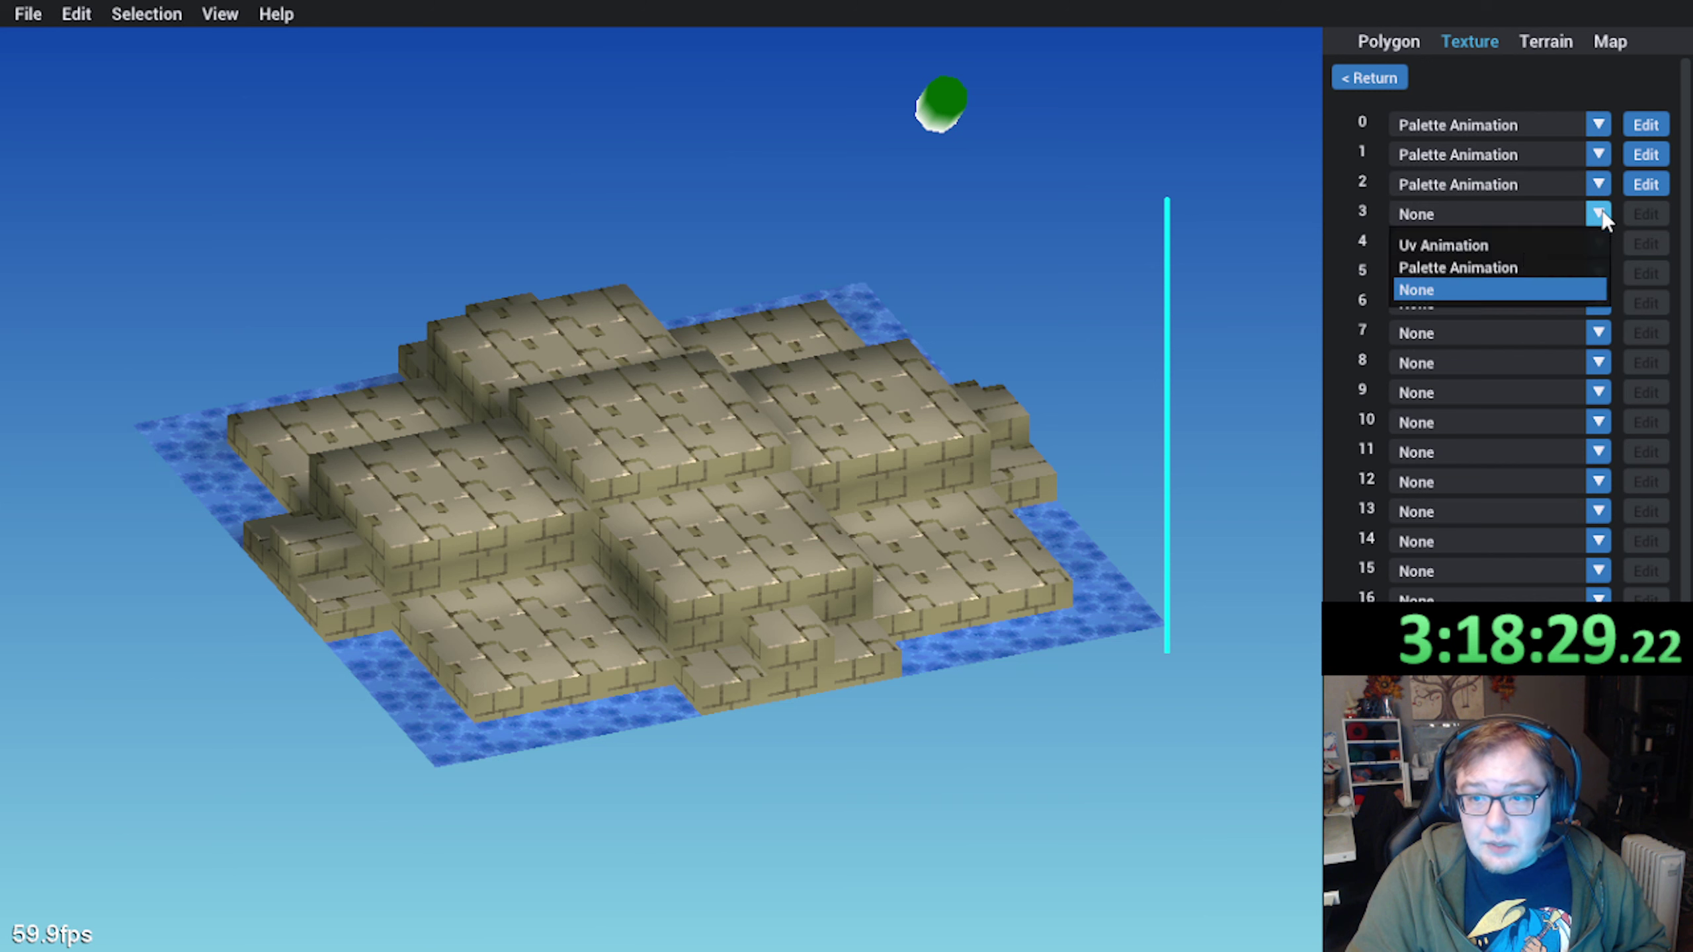
pyautogui.click(1476, 246)
pyautogui.moveTo(665, 625); pyautogui.dragTo(684, 638, button='middle')
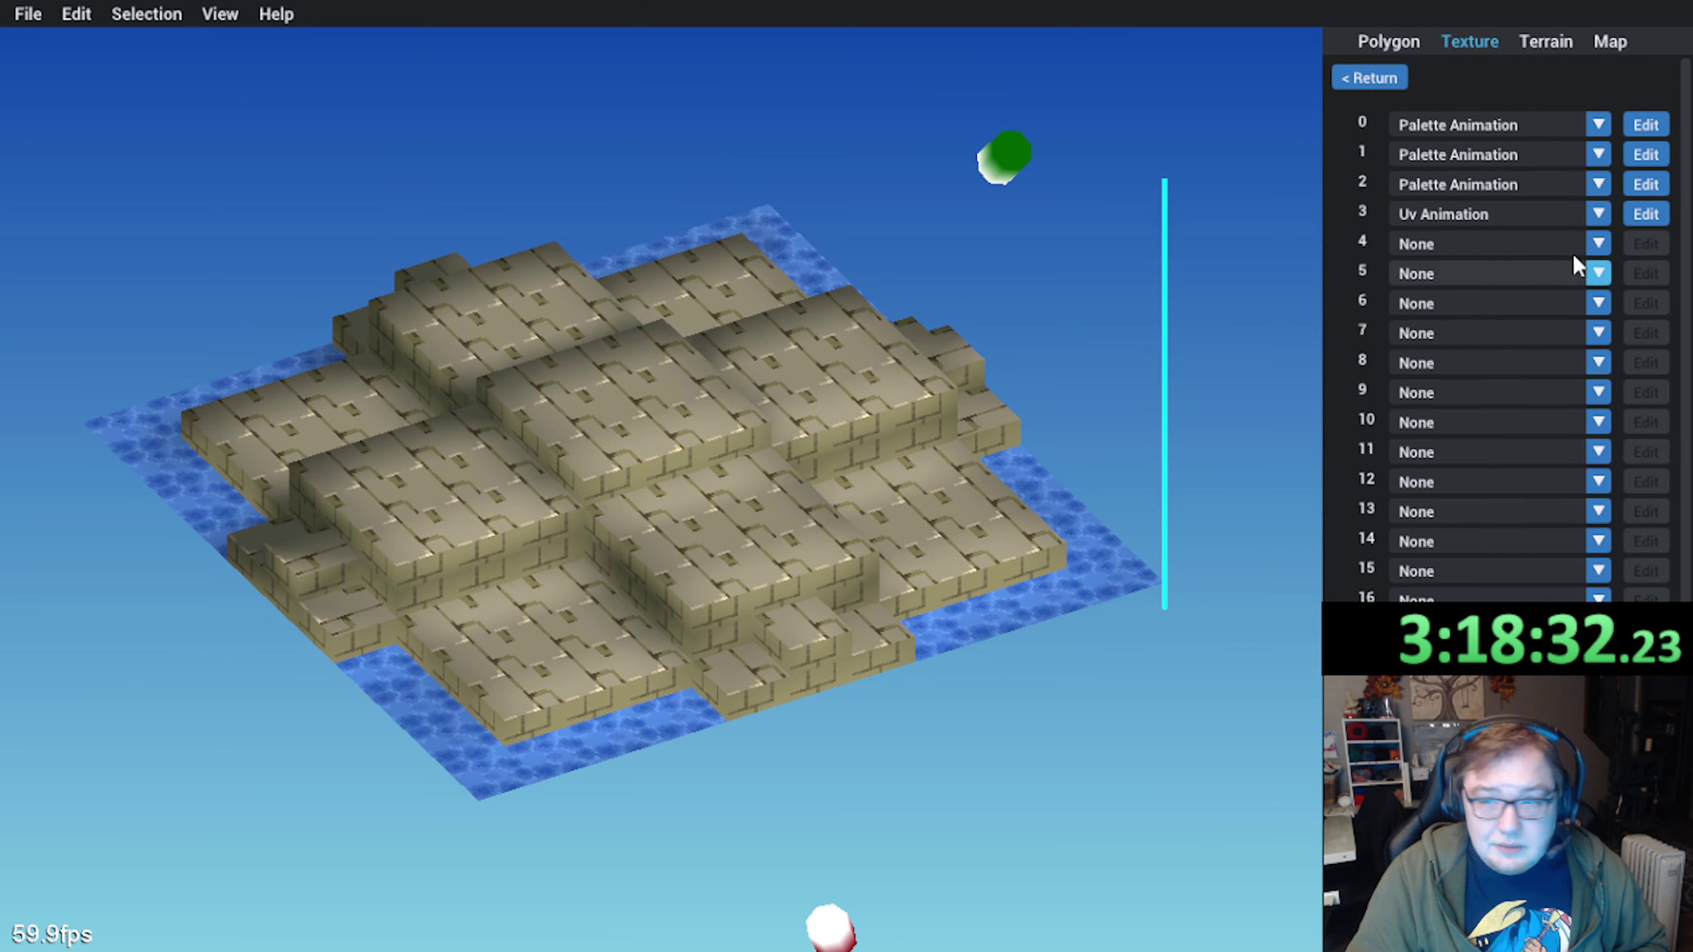
# Open the slot 3 Uv Animation for editing, show the texture preview, and set the canvas Texture Page to 3
pyautogui.click(1646, 214)
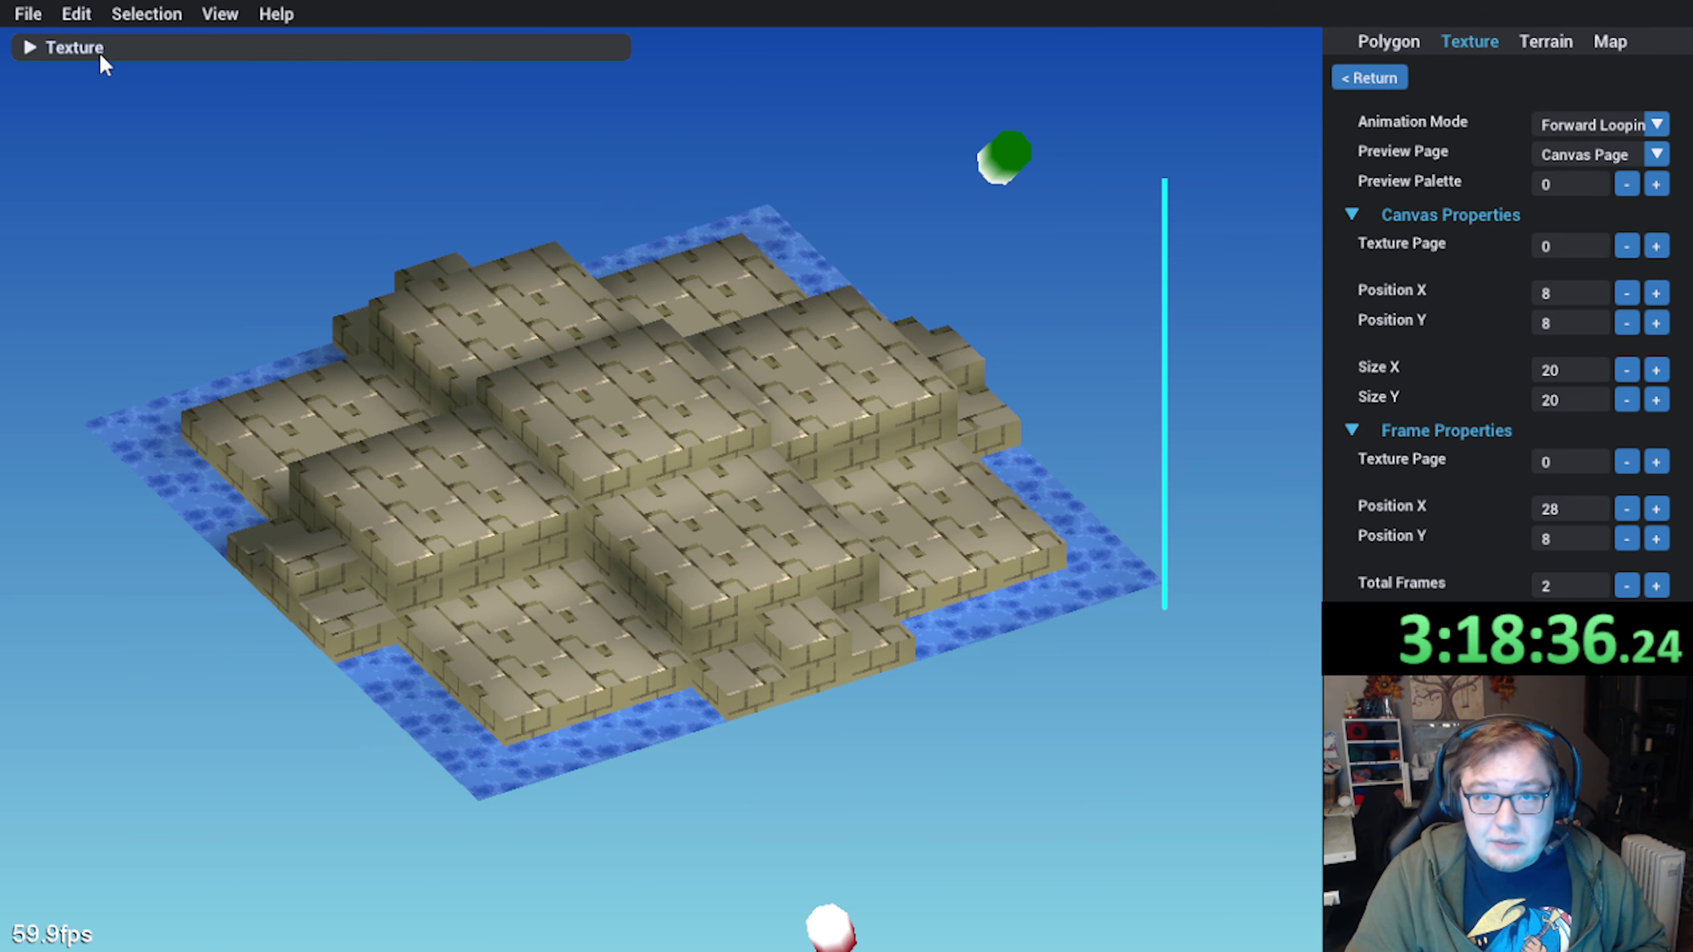
pyautogui.click(35, 44)
pyautogui.moveTo(672, 272); pyautogui.dragTo(894, 364, button='middle')
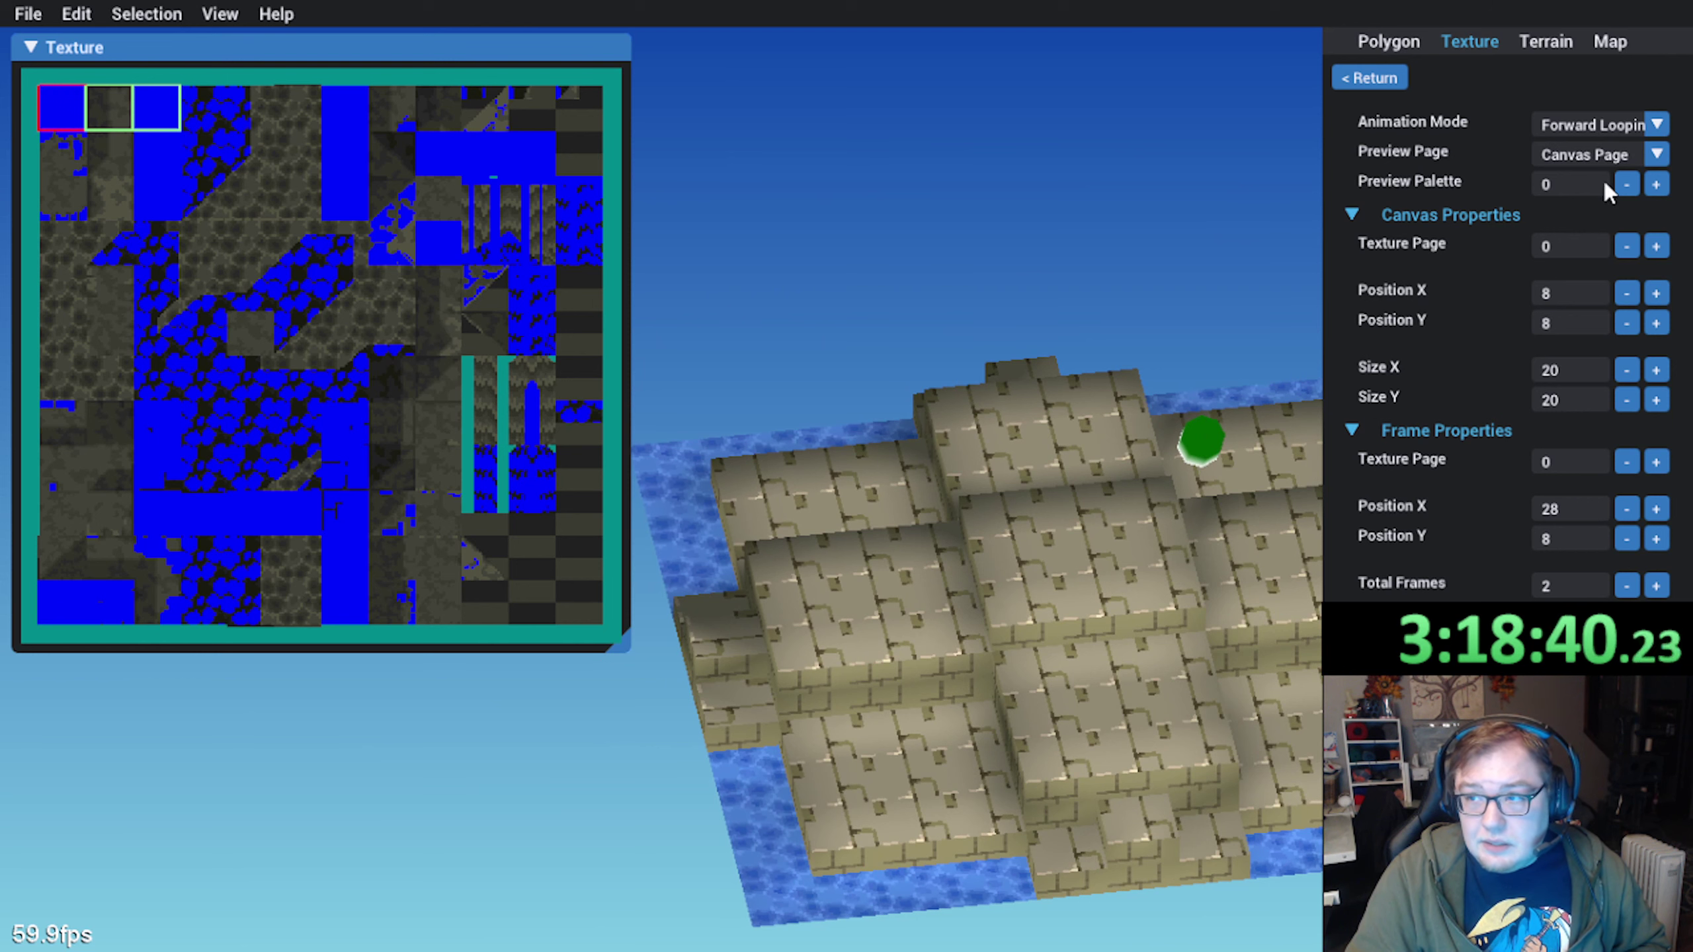
pyautogui.click(1656, 247)
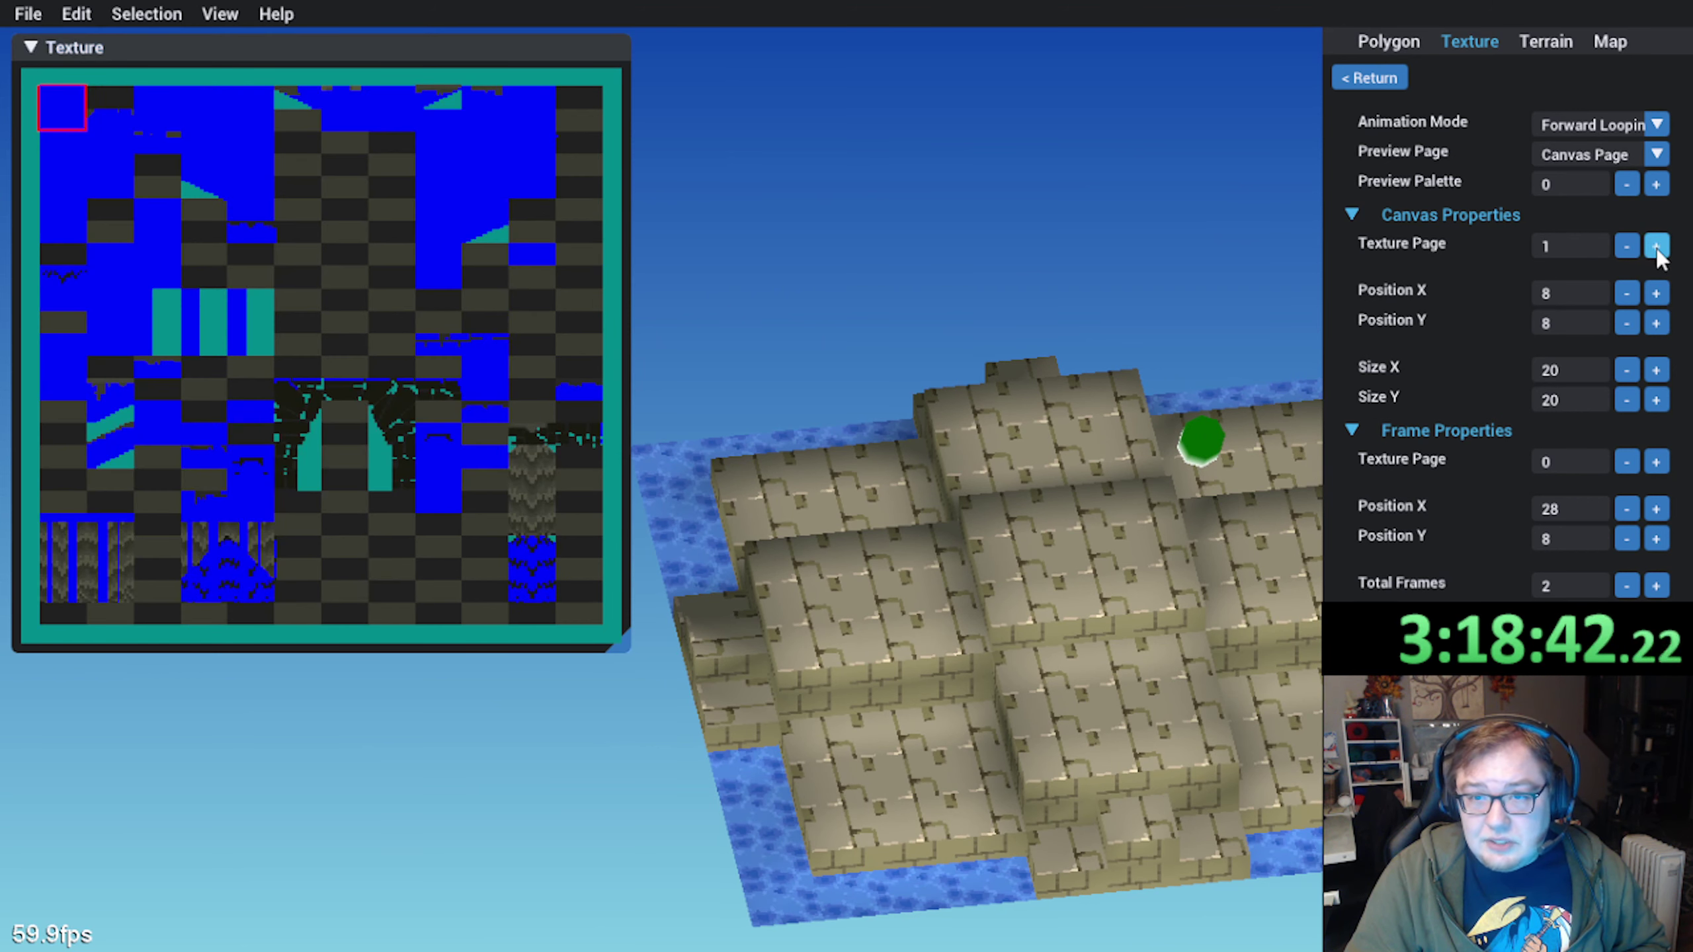
pyautogui.click(1657, 247)
pyautogui.click(1656, 247)
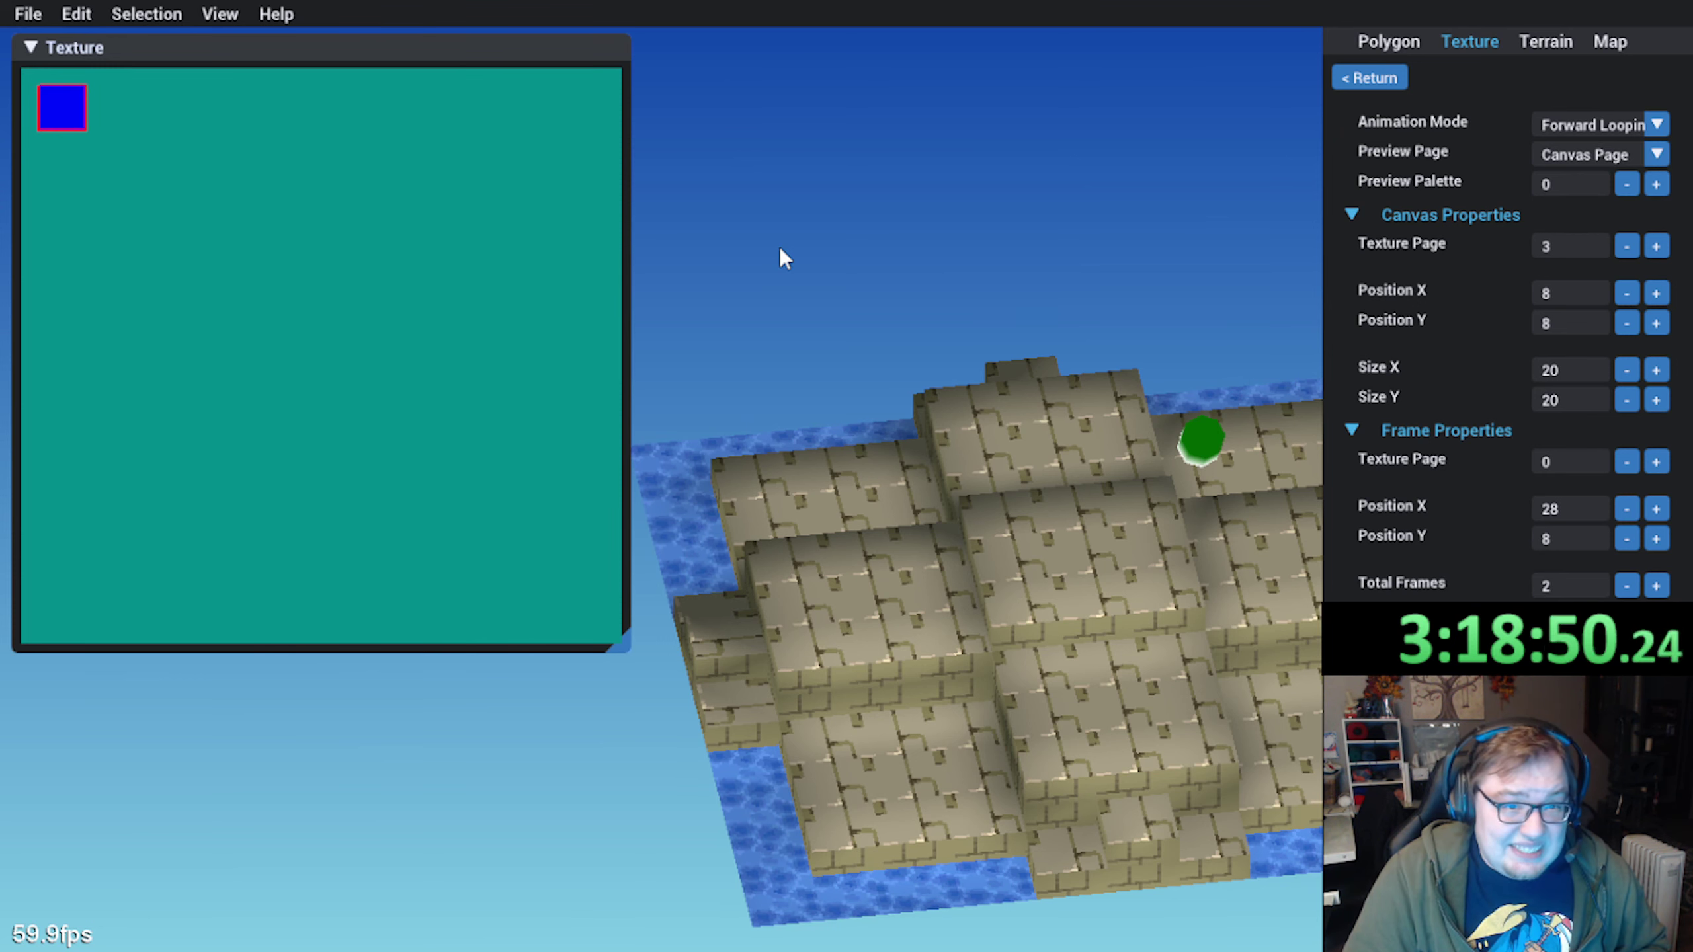
pyautogui.moveTo(885, 261); pyautogui.dragTo(777, 384, button='middle')
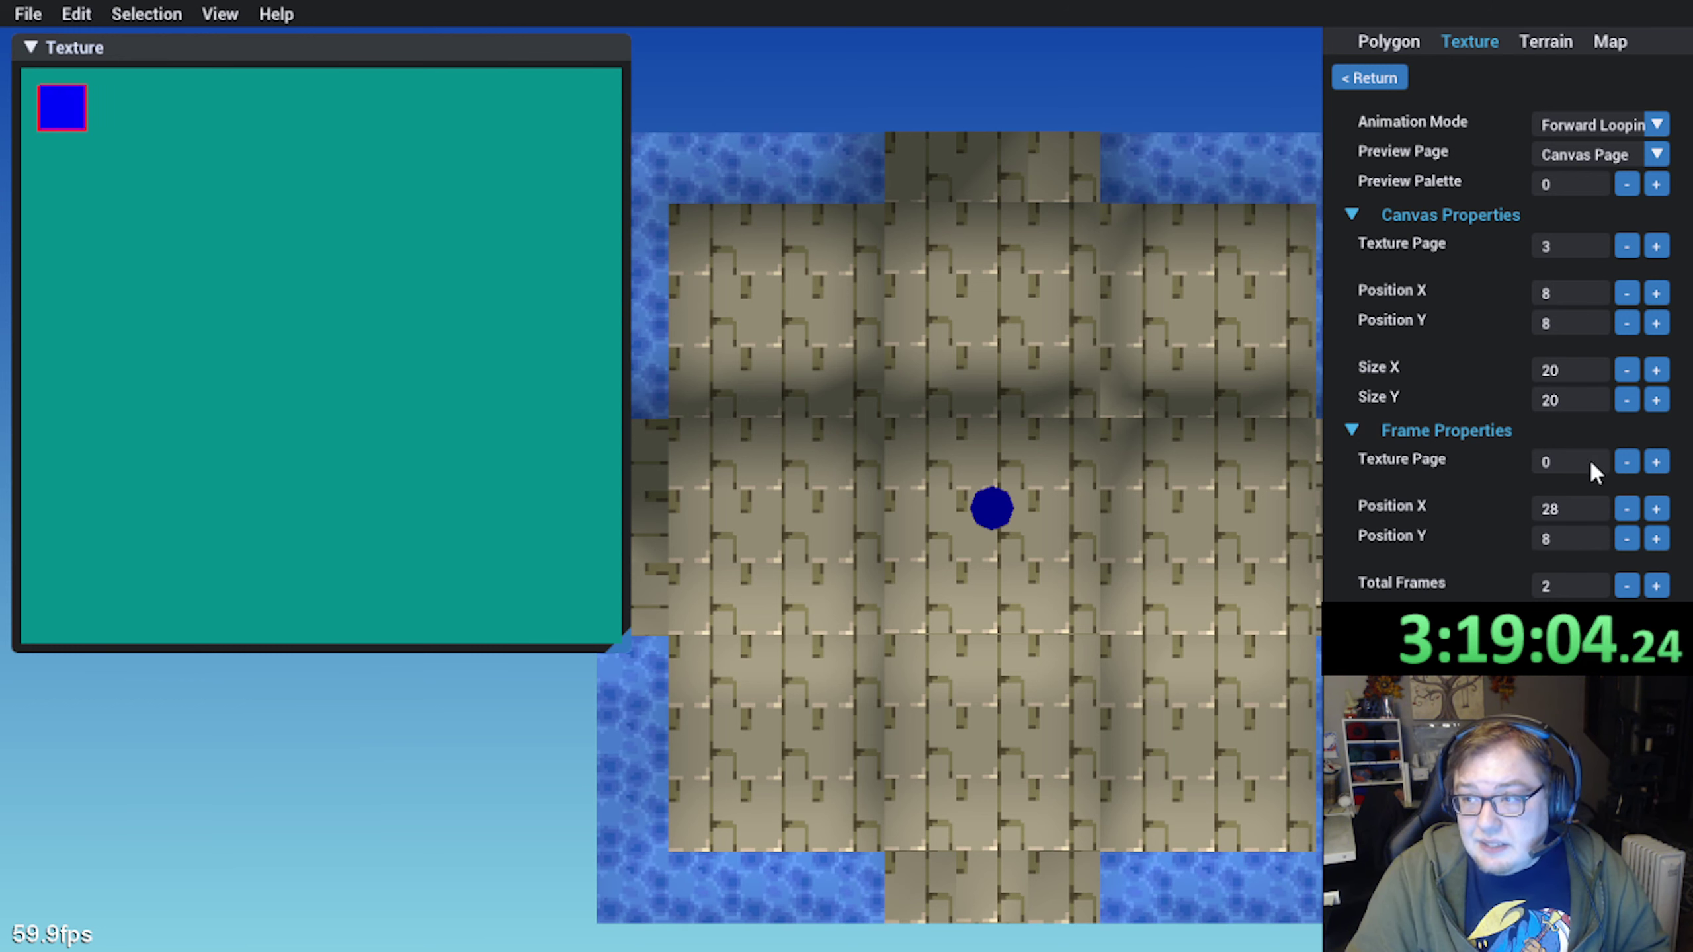
# Set the animation's frame Texture Page to 3 and Total Frames to 3
pyautogui.click(1657, 462)
pyautogui.click(1657, 463)
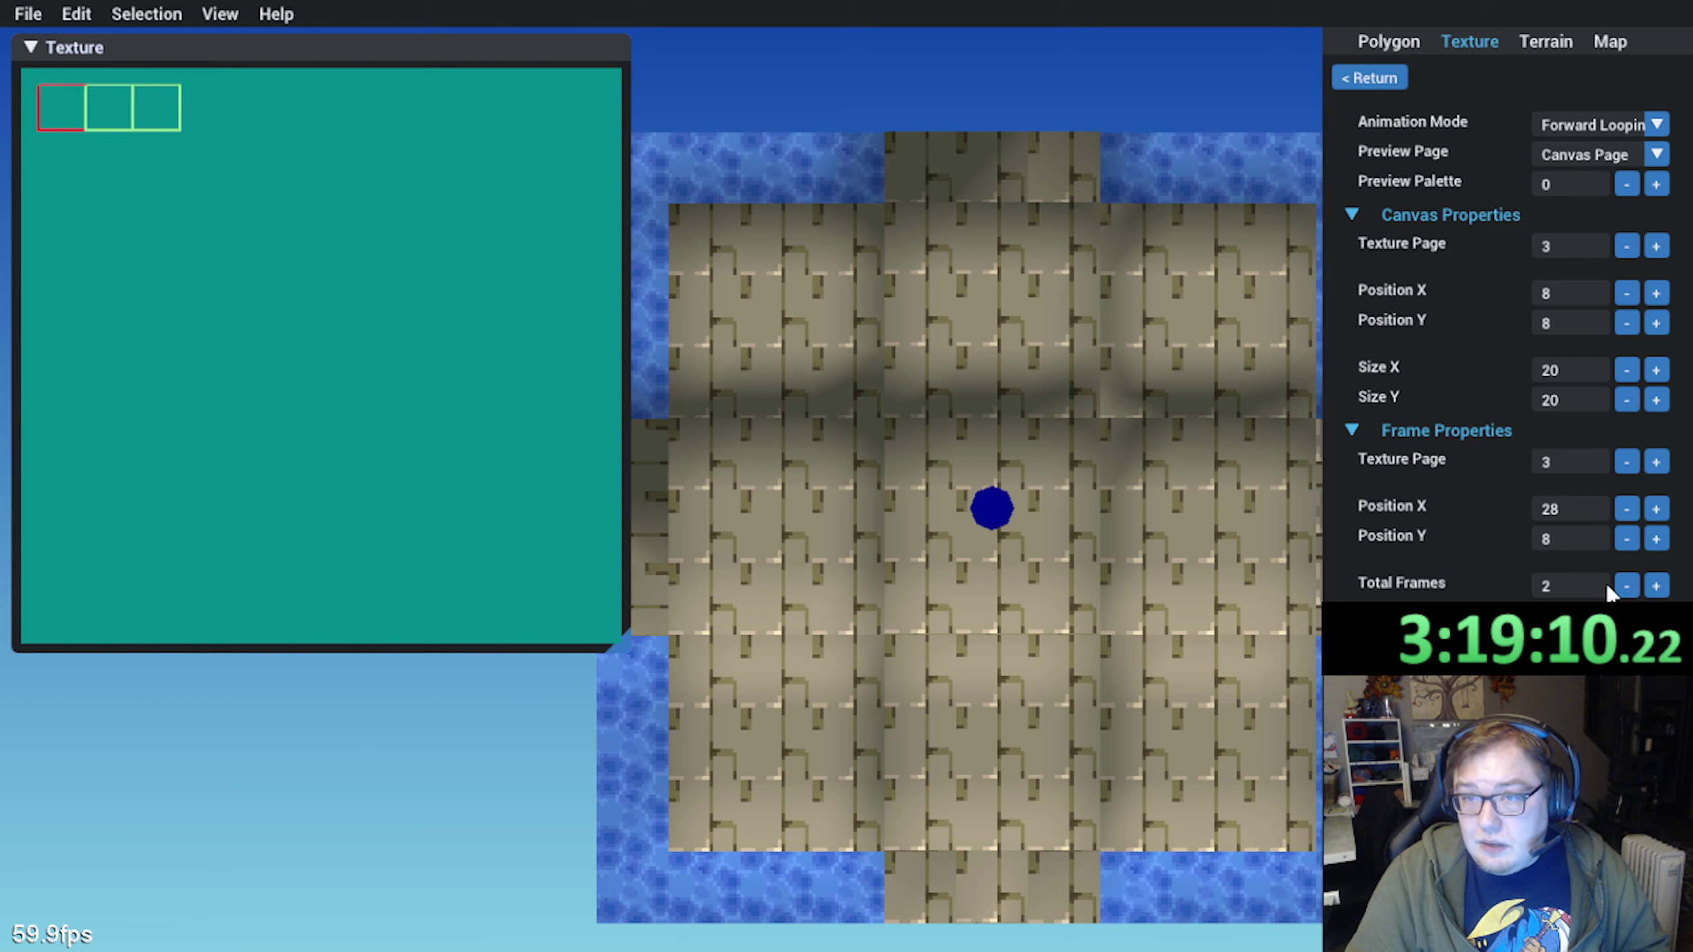
pyautogui.click(1657, 586)
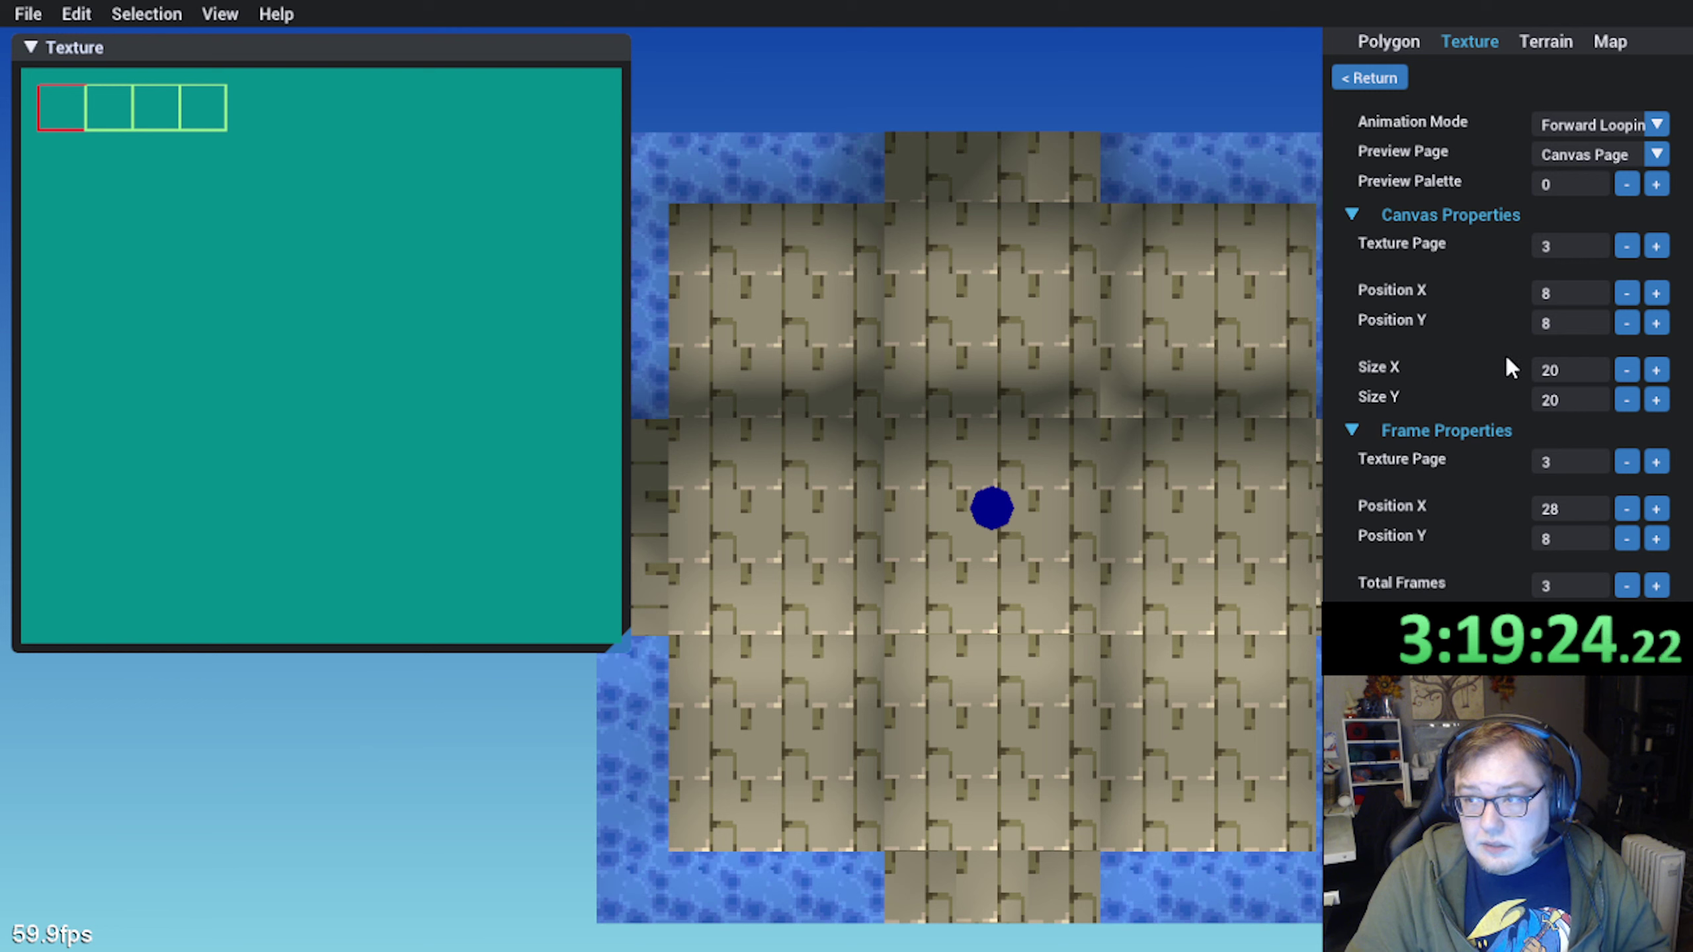
pyautogui.click(1625, 298)
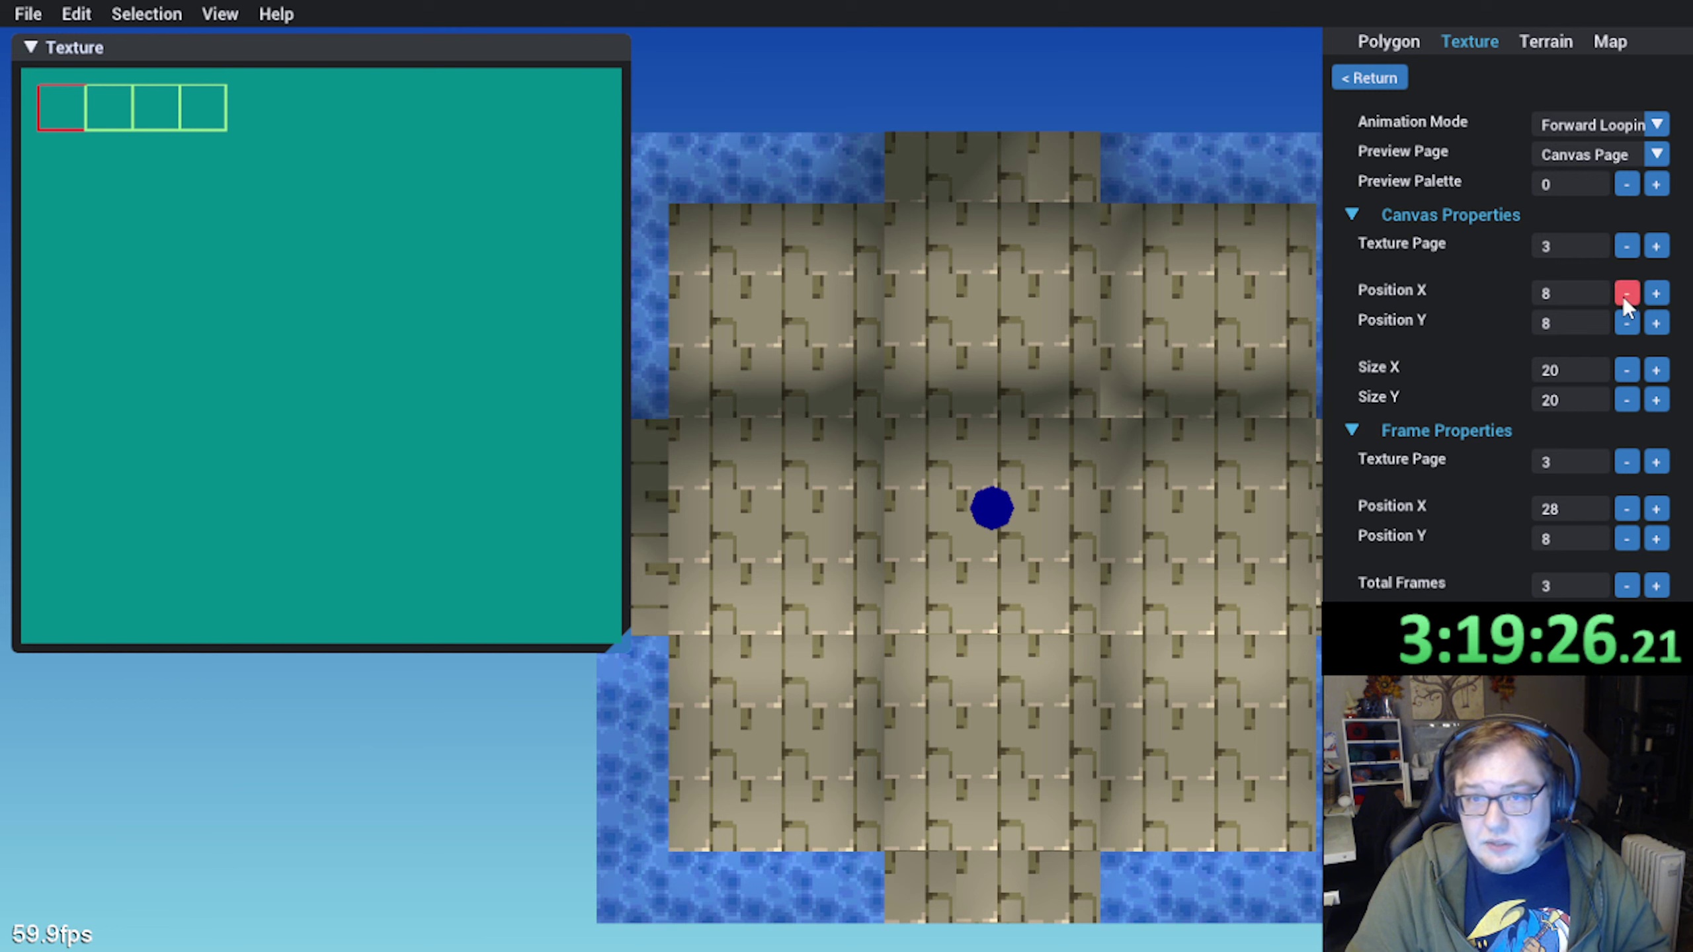
pyautogui.click(1625, 299)
pyautogui.click(1667, 291)
pyautogui.click(1667, 292)
pyautogui.click(1665, 292)
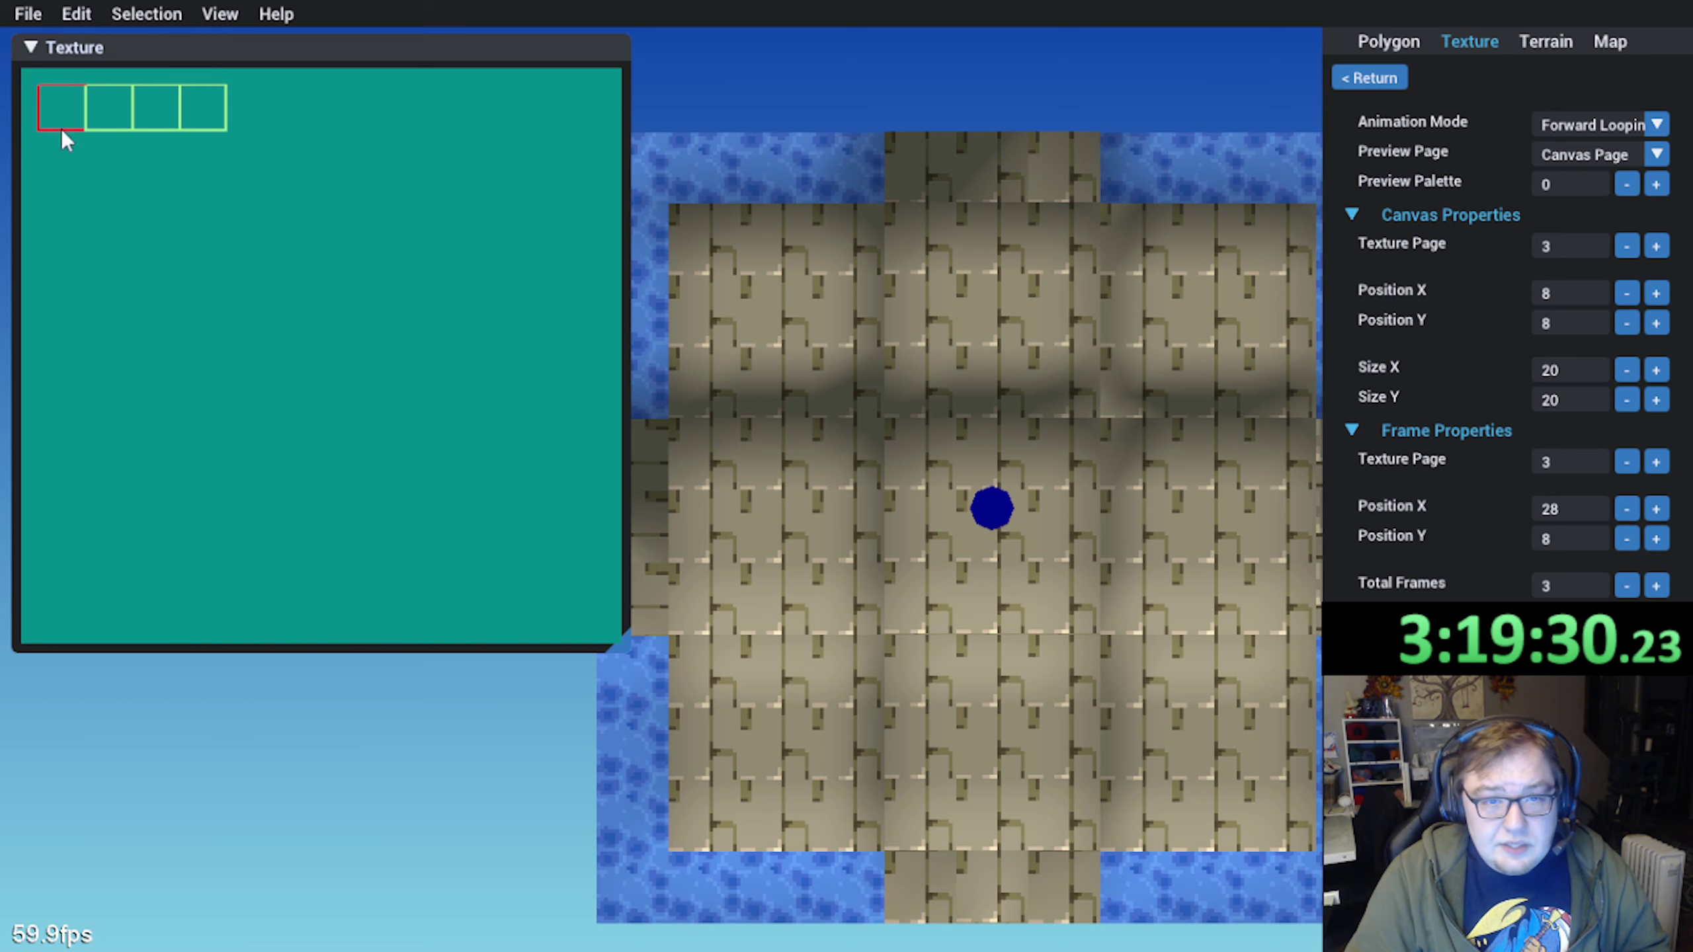
pyautogui.click(72, 96)
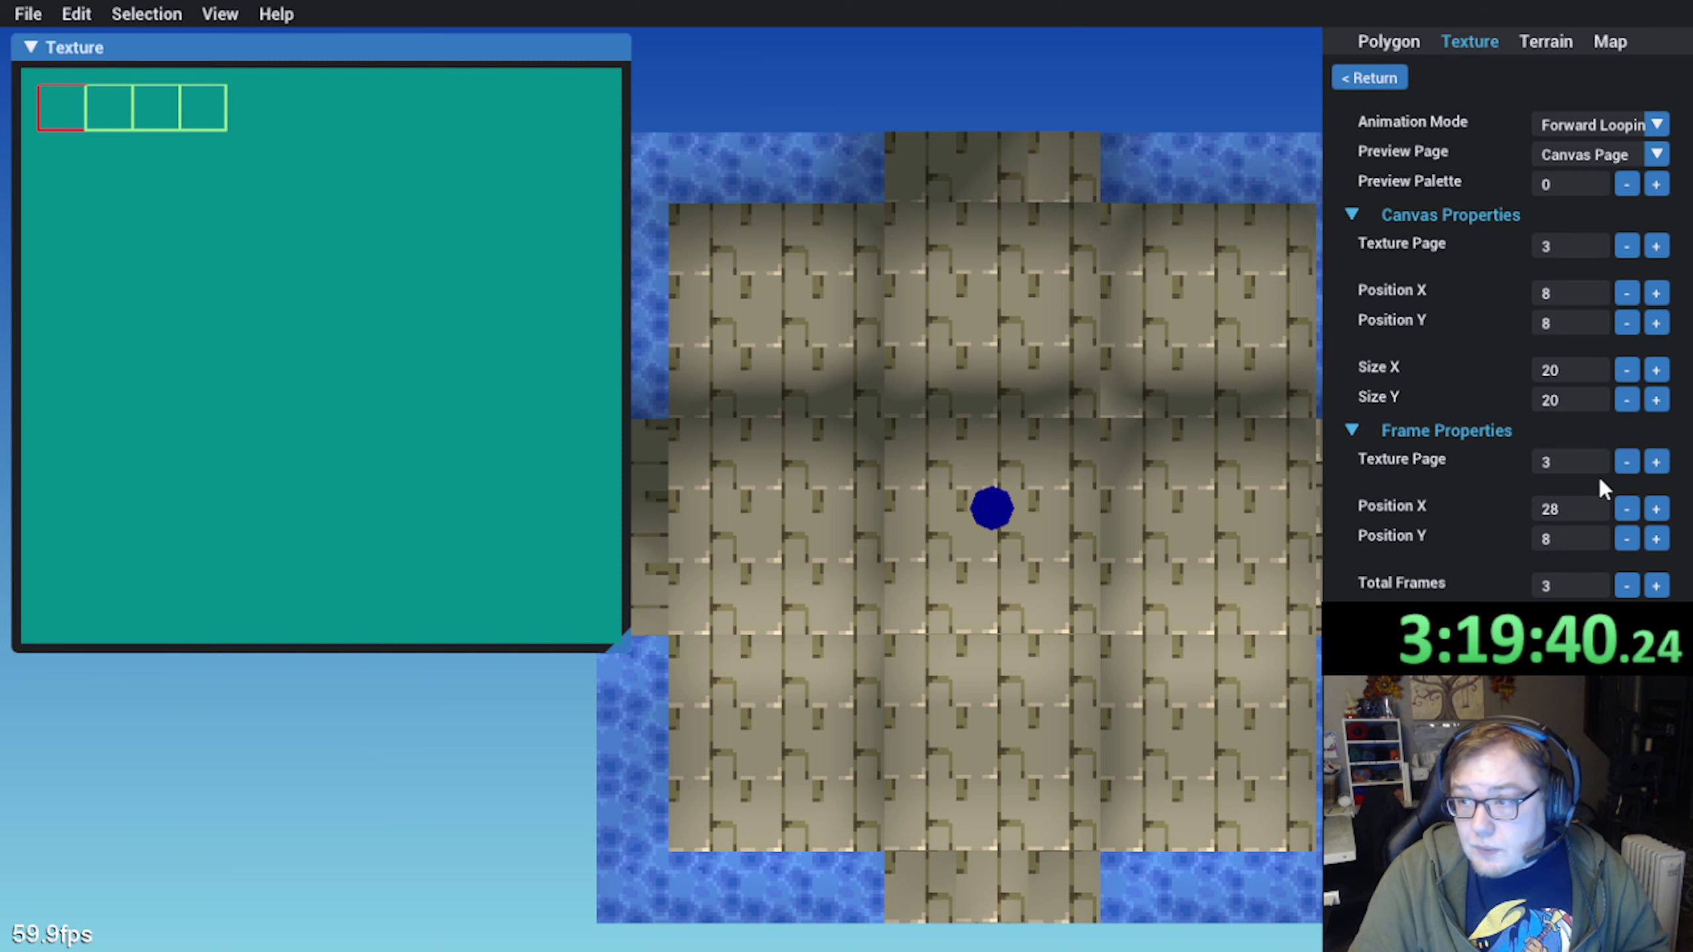
# Set the Uv Animation's Total Frames to 4
pyautogui.click(1656, 585)
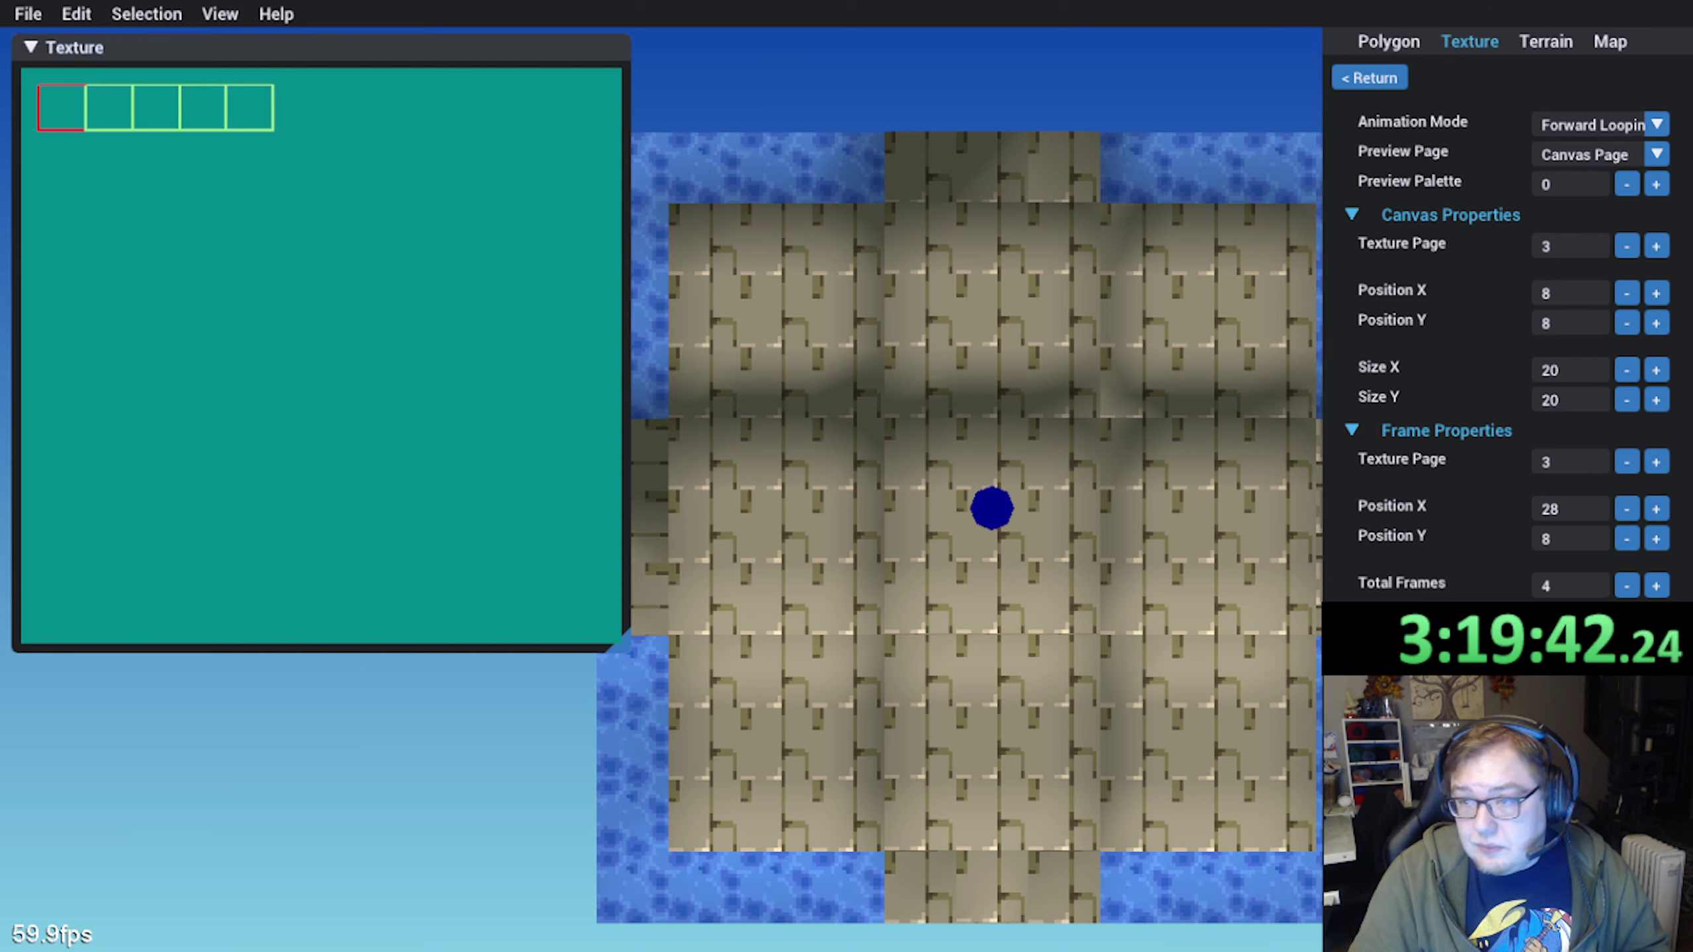
pyautogui.click(99, 106)
pyautogui.click(730, 253)
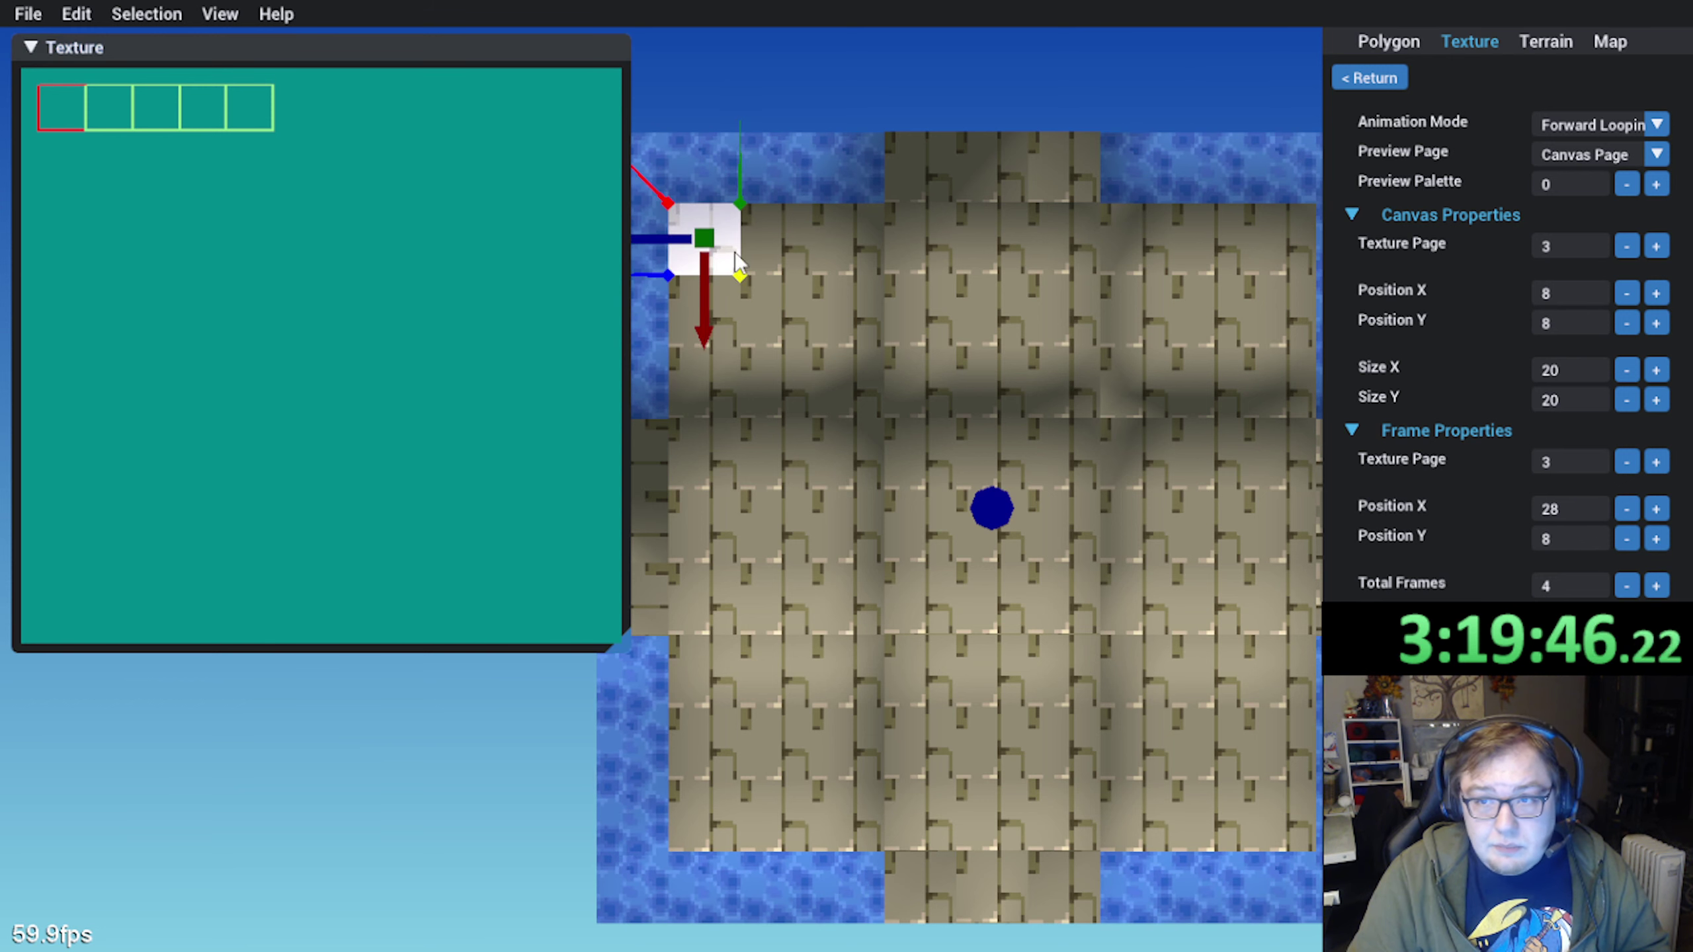
pyautogui.click(152, 108)
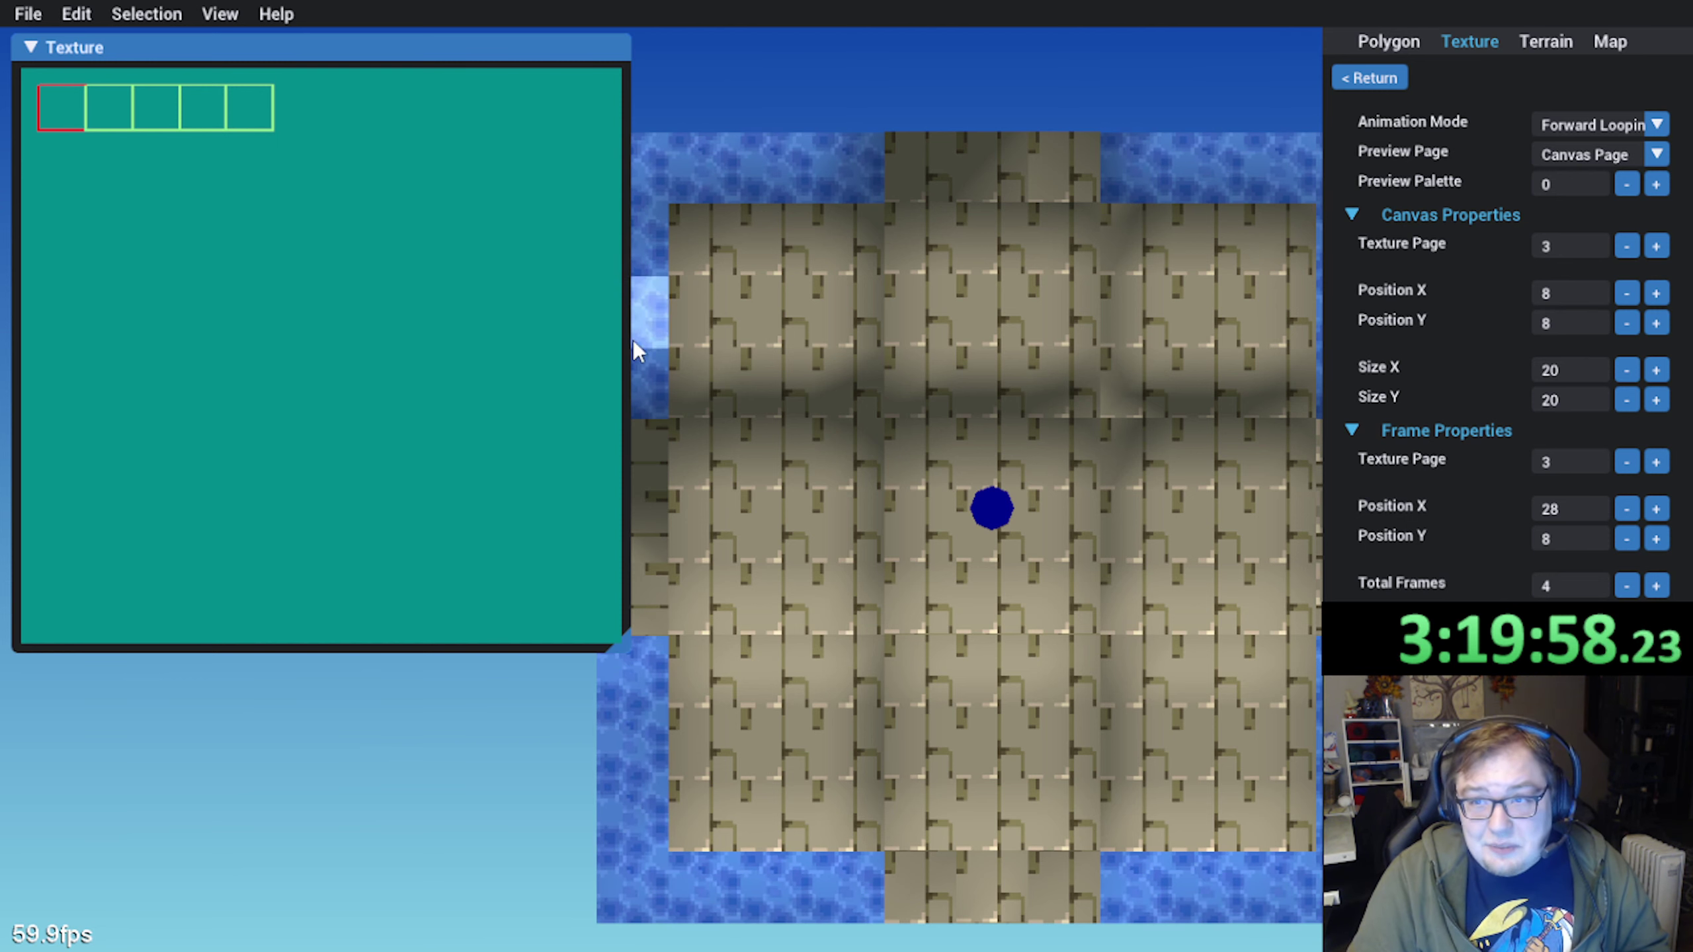
# Select the upper corner stone tile and leave the animation settings for its UV properties
pyautogui.click(715, 227)
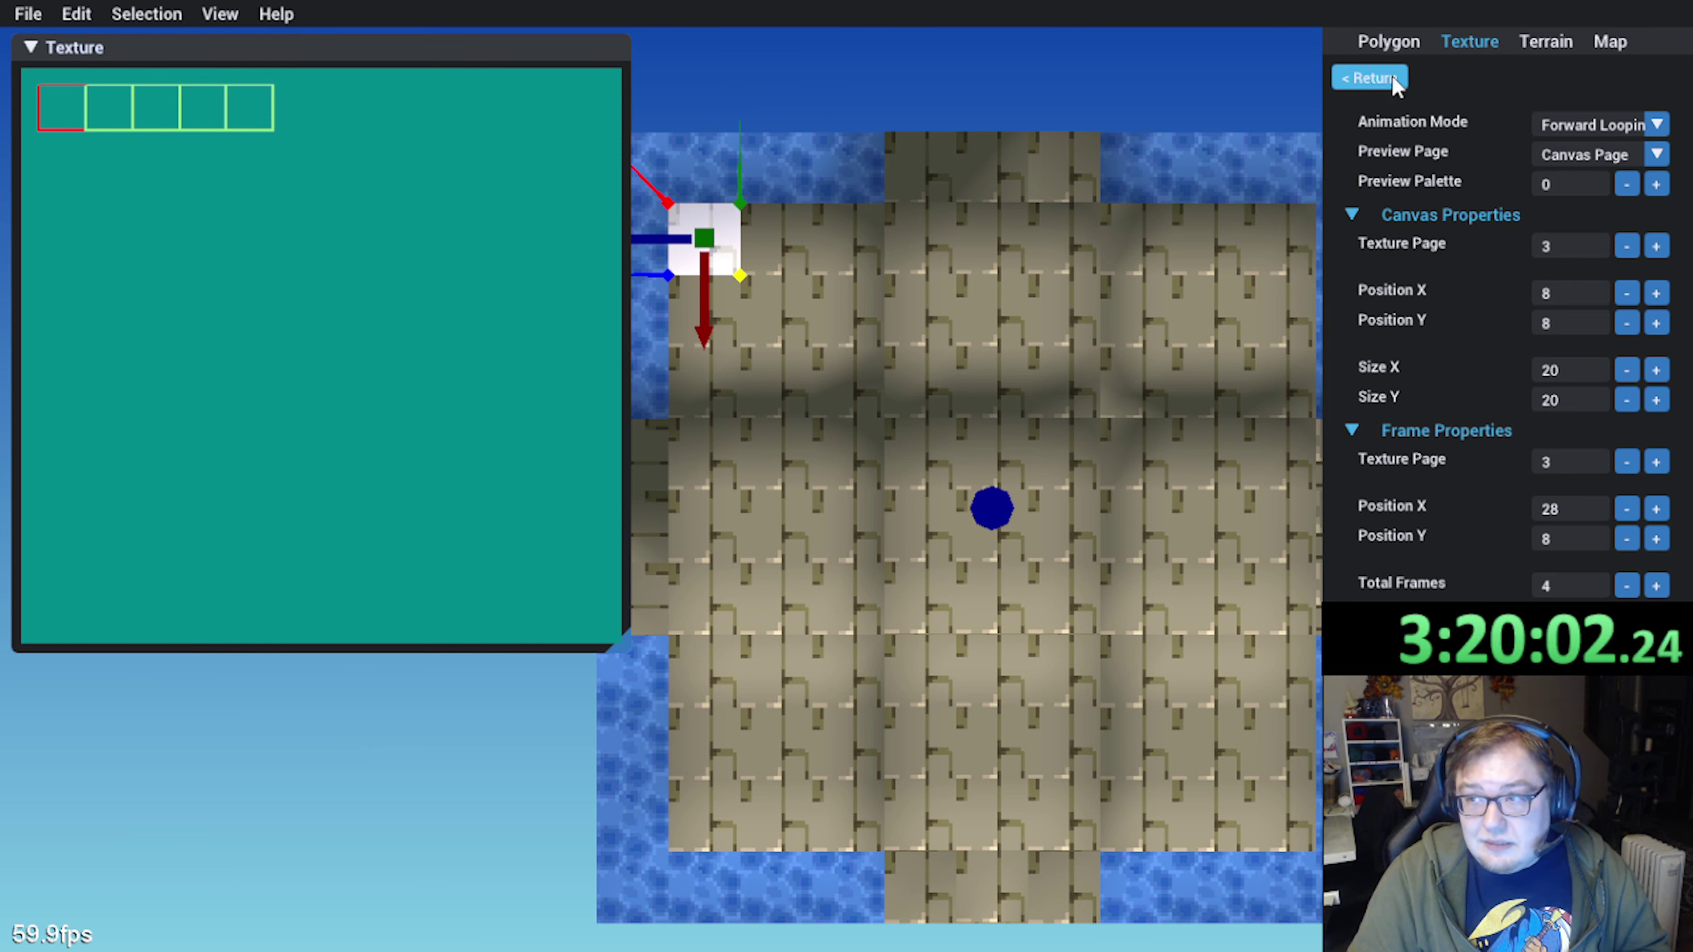
pyautogui.click(1656, 125)
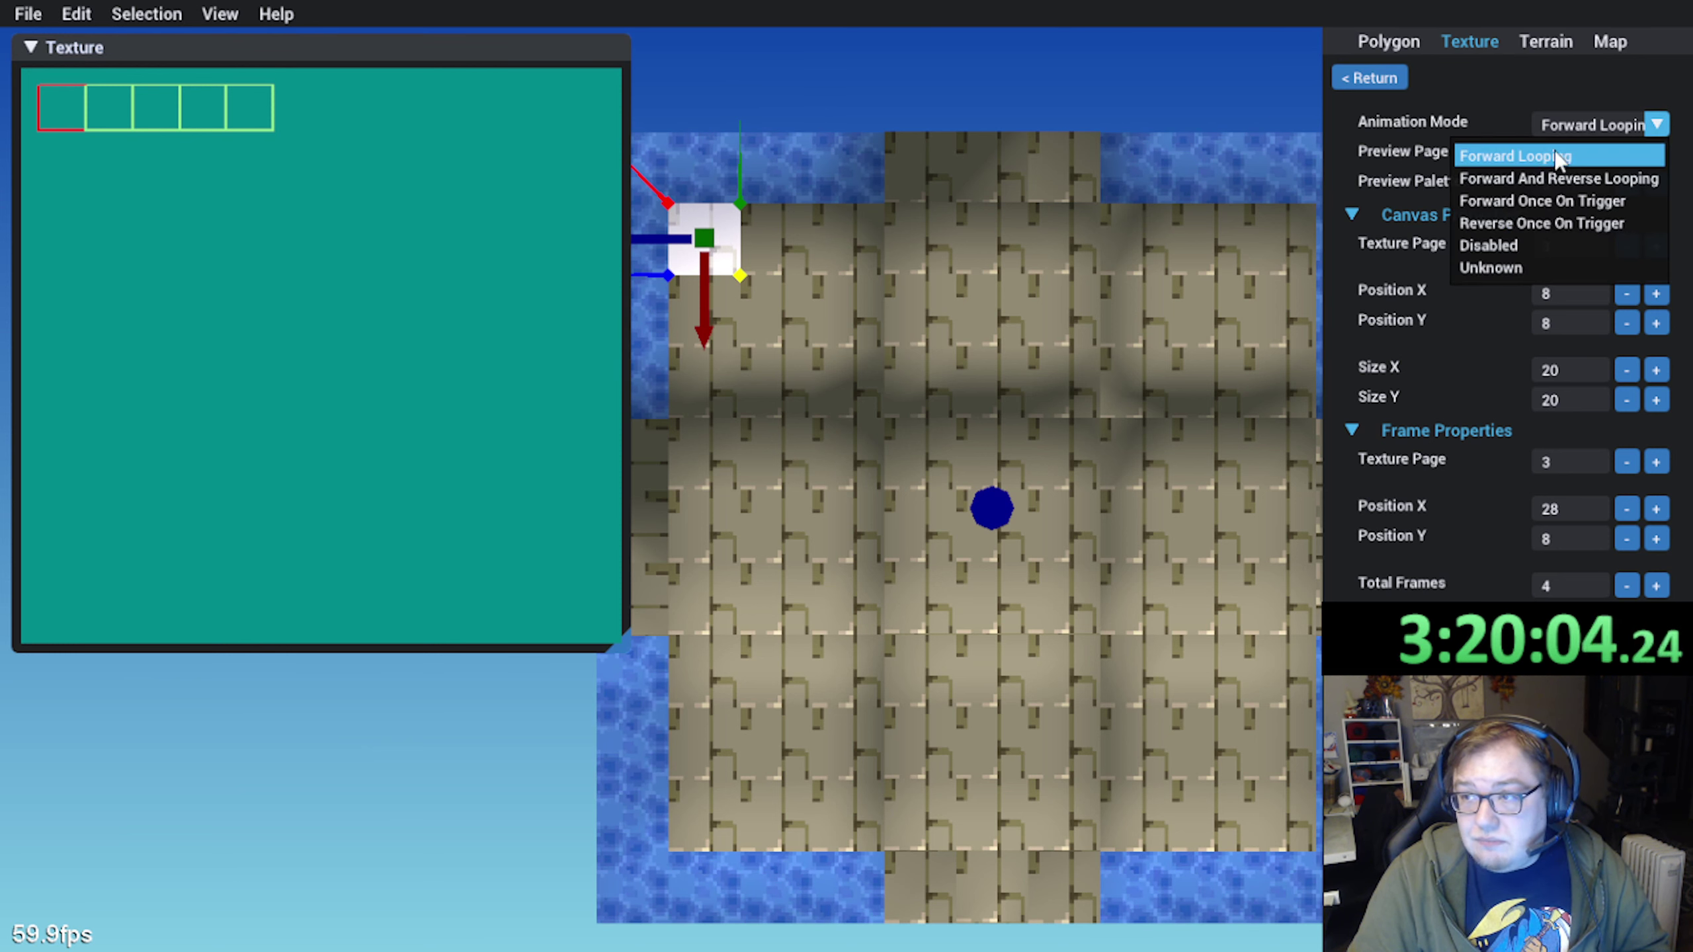
pyautogui.click(1521, 95)
pyautogui.click(1370, 78)
pyautogui.click(1389, 42)
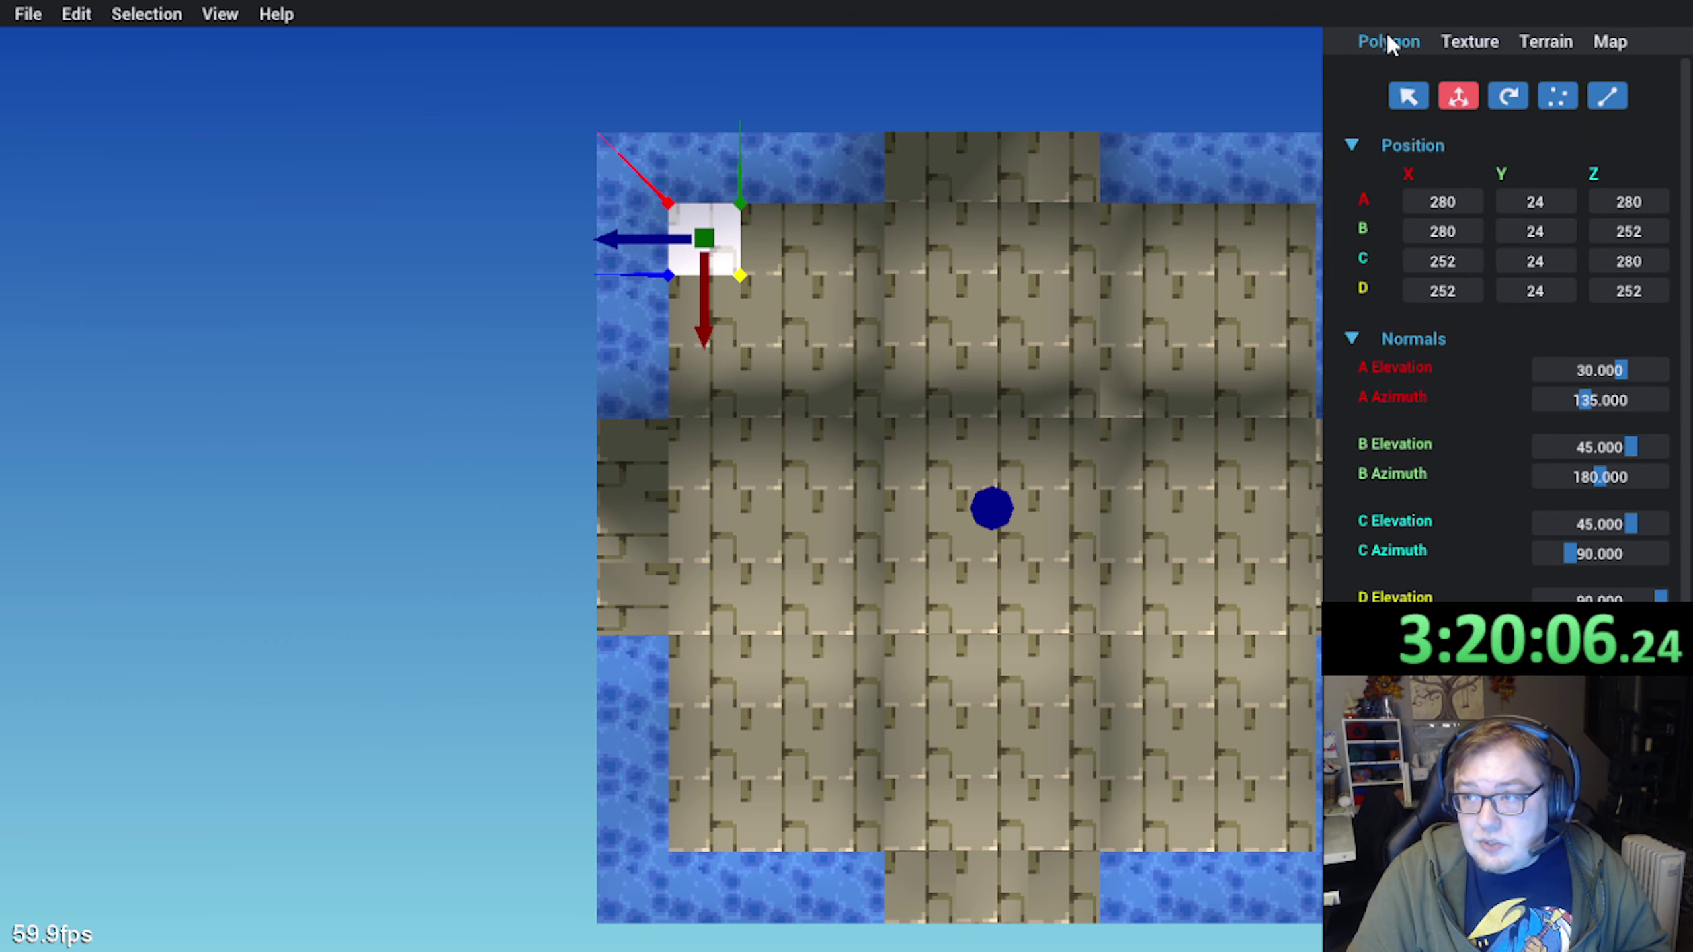
pyautogui.click(1480, 44)
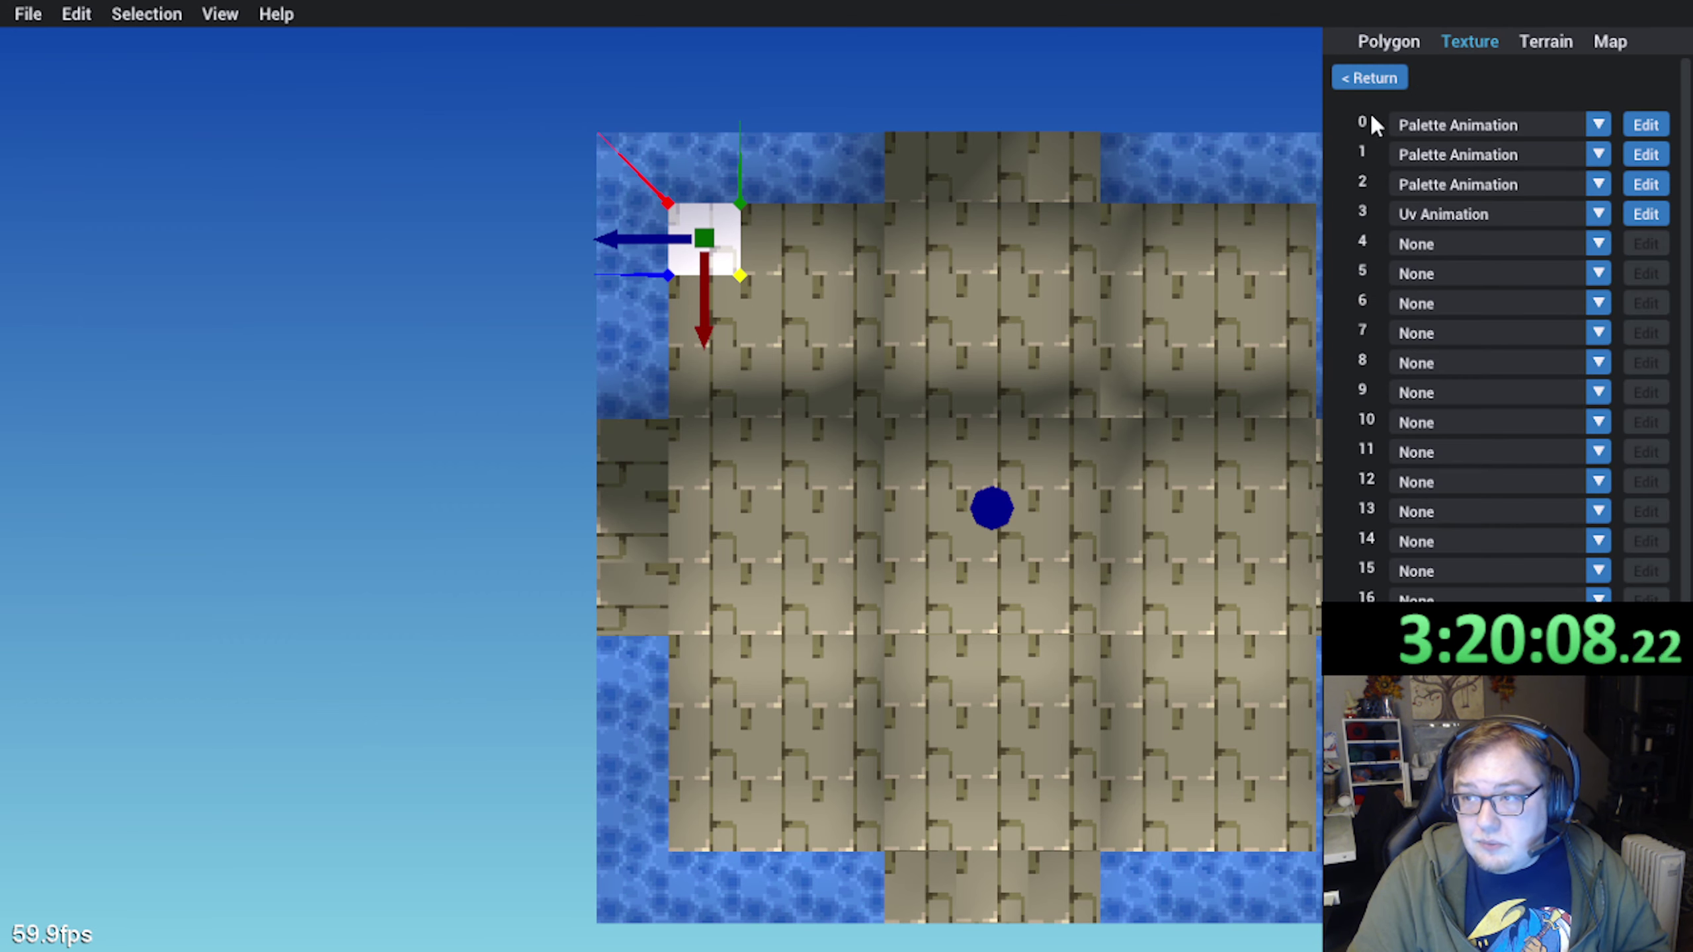
pyautogui.click(1375, 80)
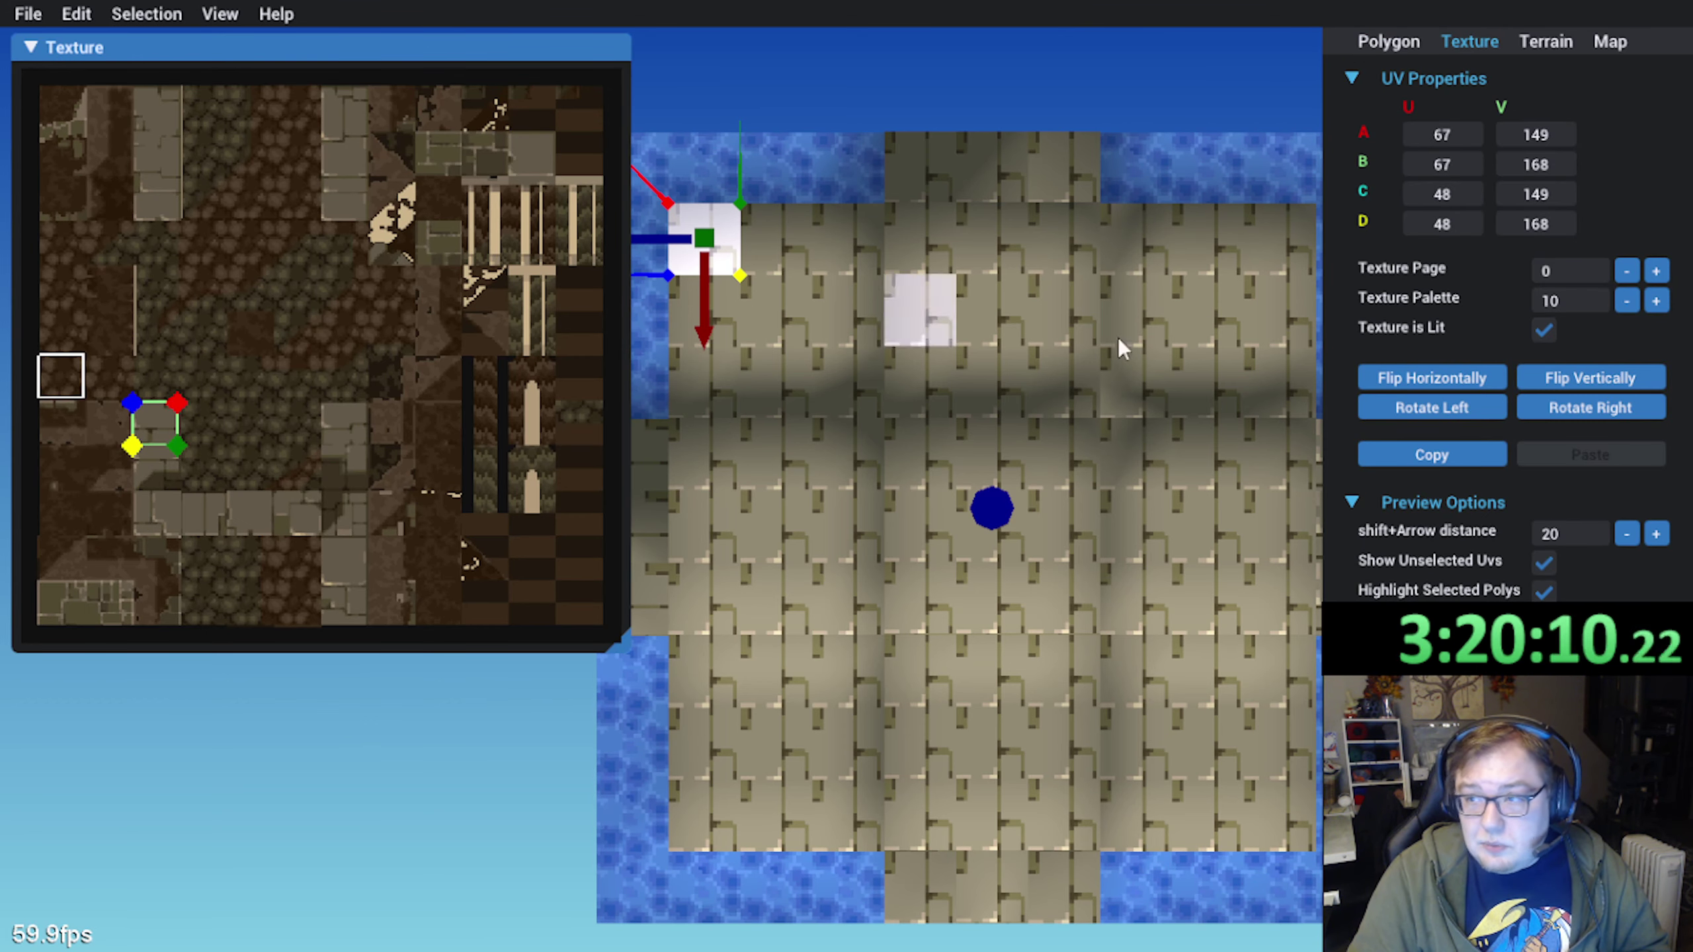
# Assign the corner stone tile to Texture Page 3, place its UVs at 1 to 20 in both directions, and deselect it
pyautogui.click(1650, 272)
pyautogui.click(1657, 271)
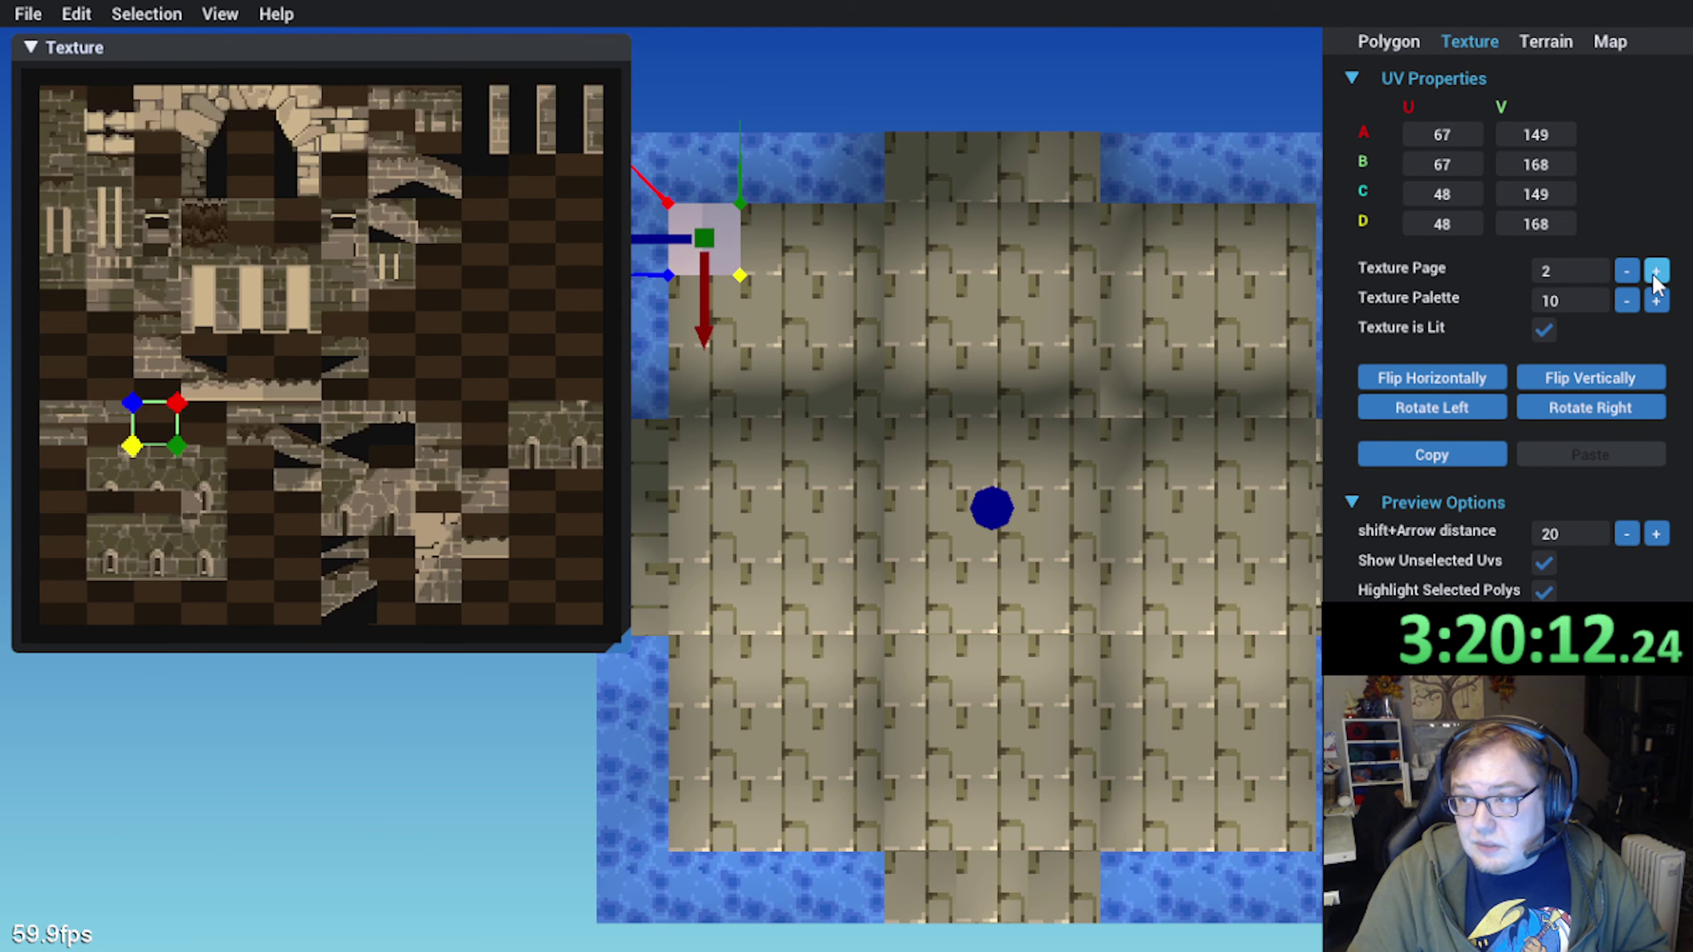
pyautogui.click(1656, 271)
pyautogui.moveTo(155, 426); pyautogui.dragTo(66, 104)
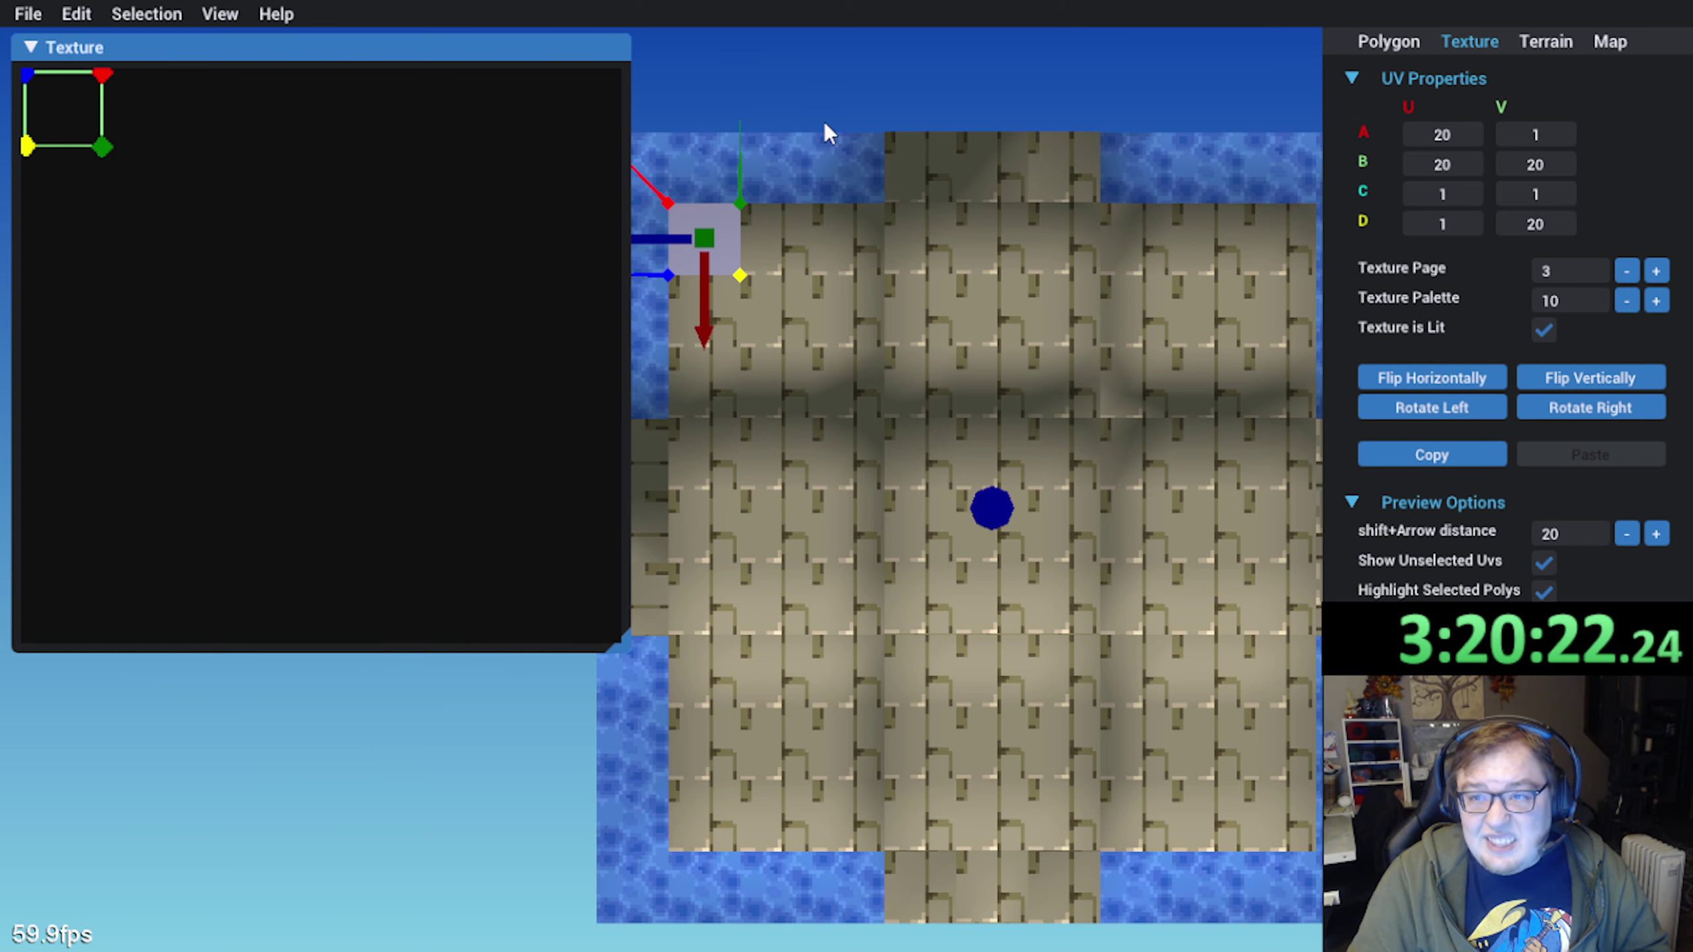
pyautogui.click(804, 87)
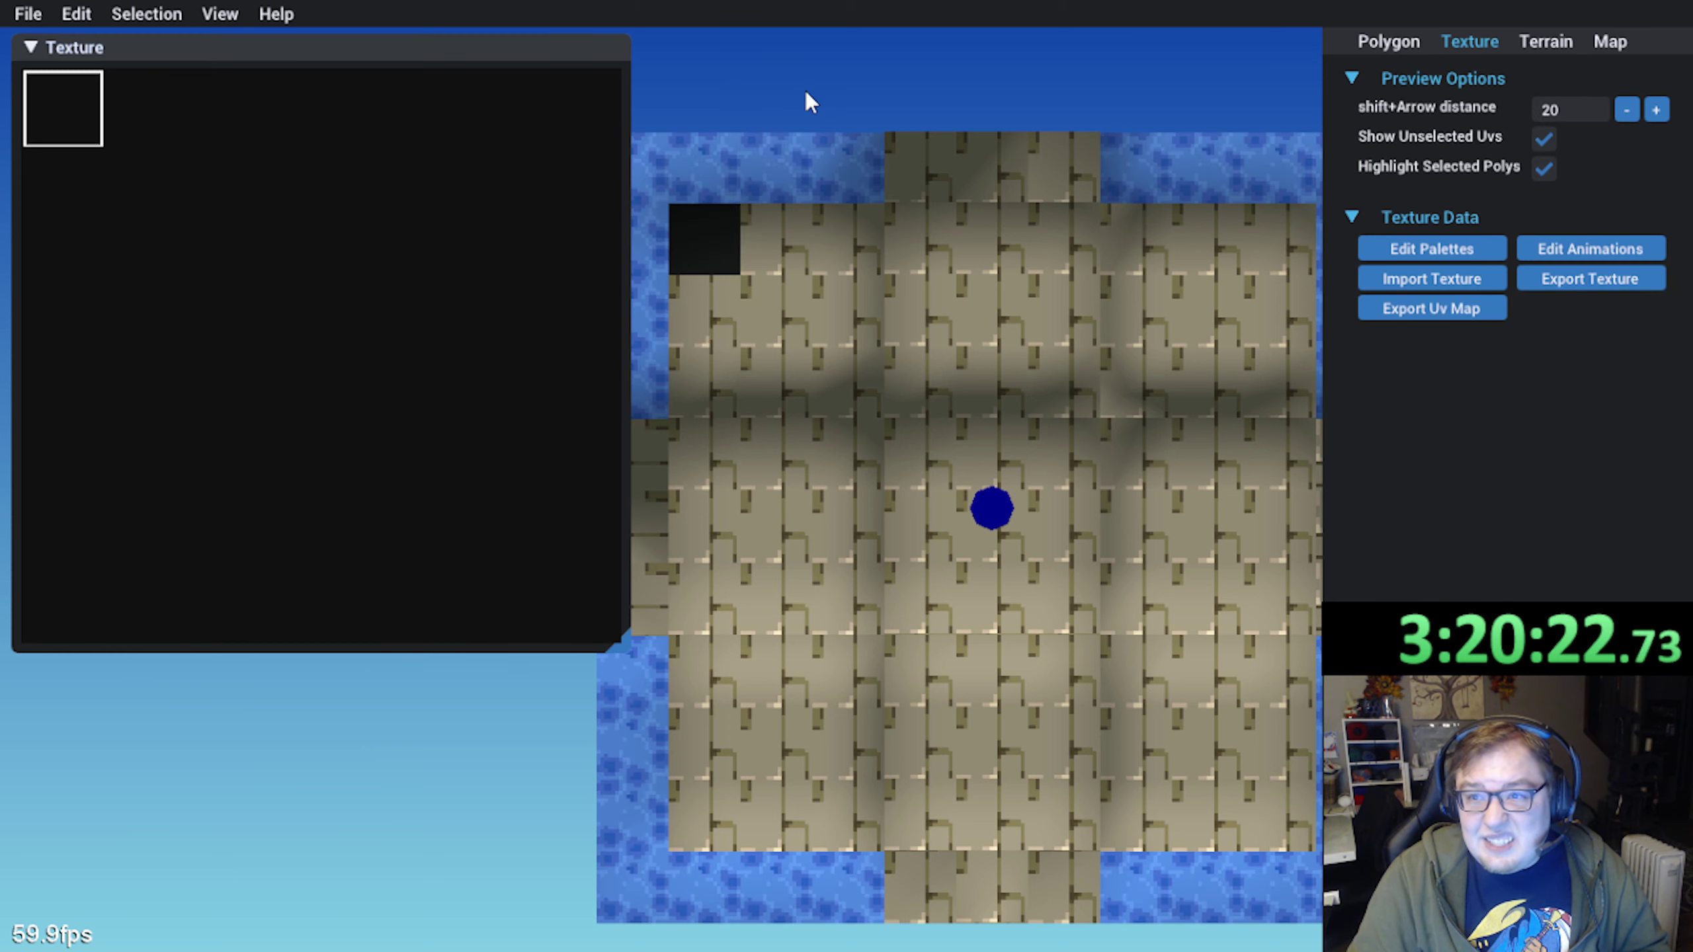
# Compare the slot 3 Uv Animation's canvas and frame areas with the corner tile's UV placement
pyautogui.click(1553, 249)
pyautogui.click(1652, 214)
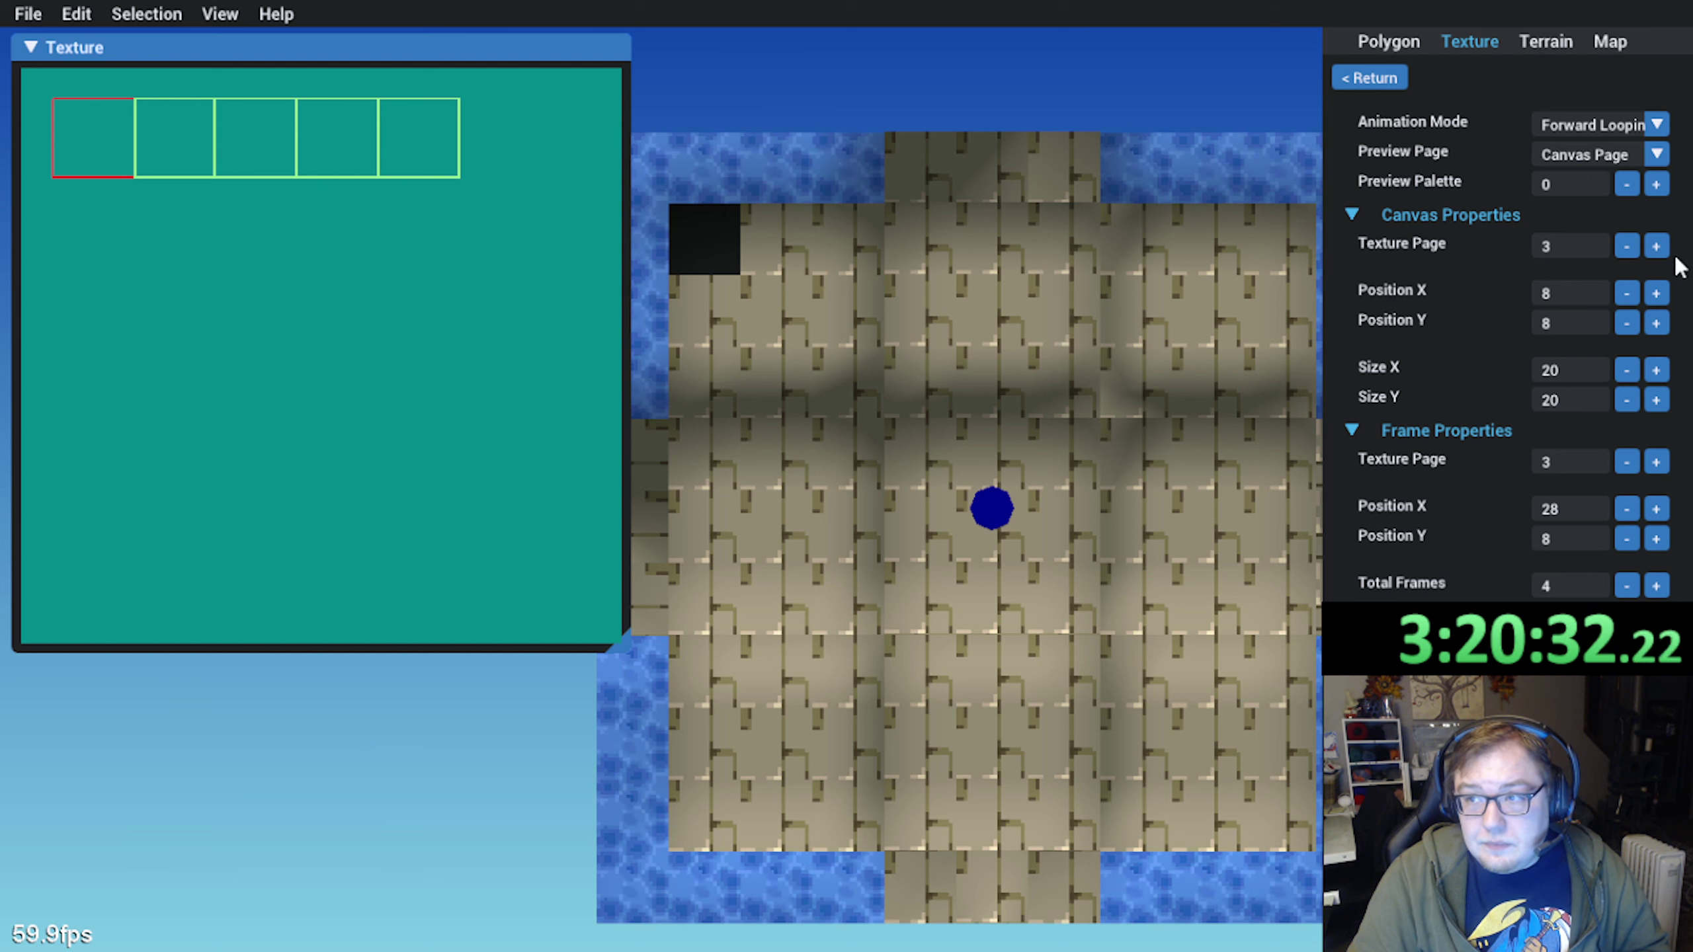
pyautogui.click(732, 212)
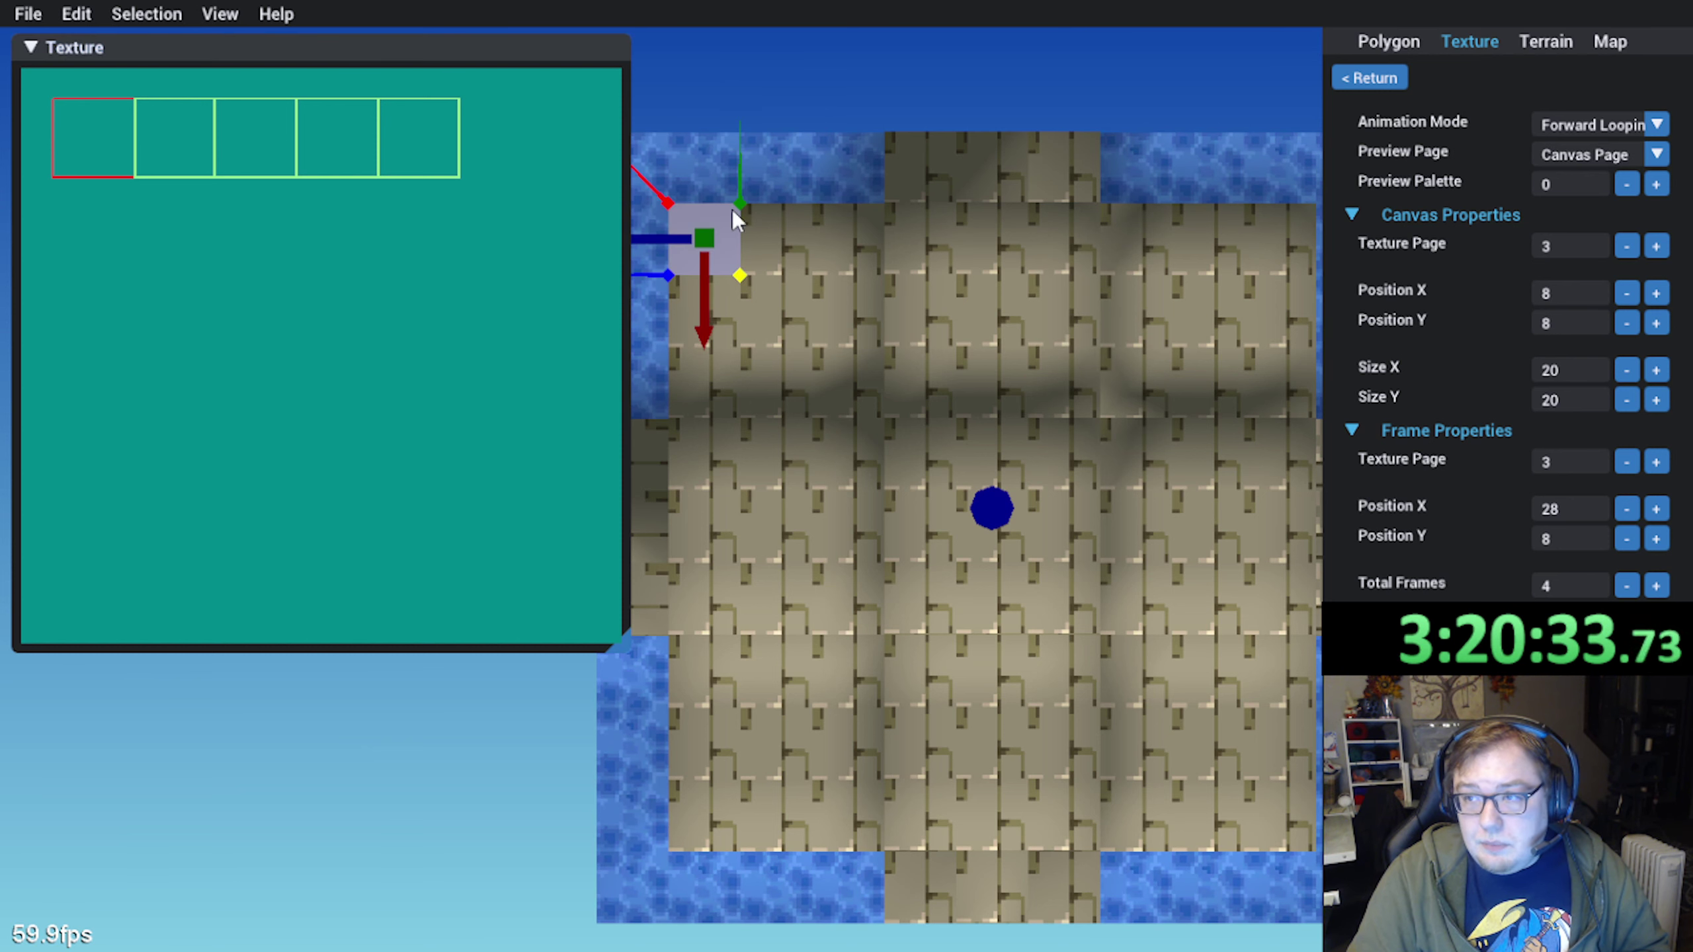
pyautogui.click(1363, 76)
pyautogui.click(1360, 73)
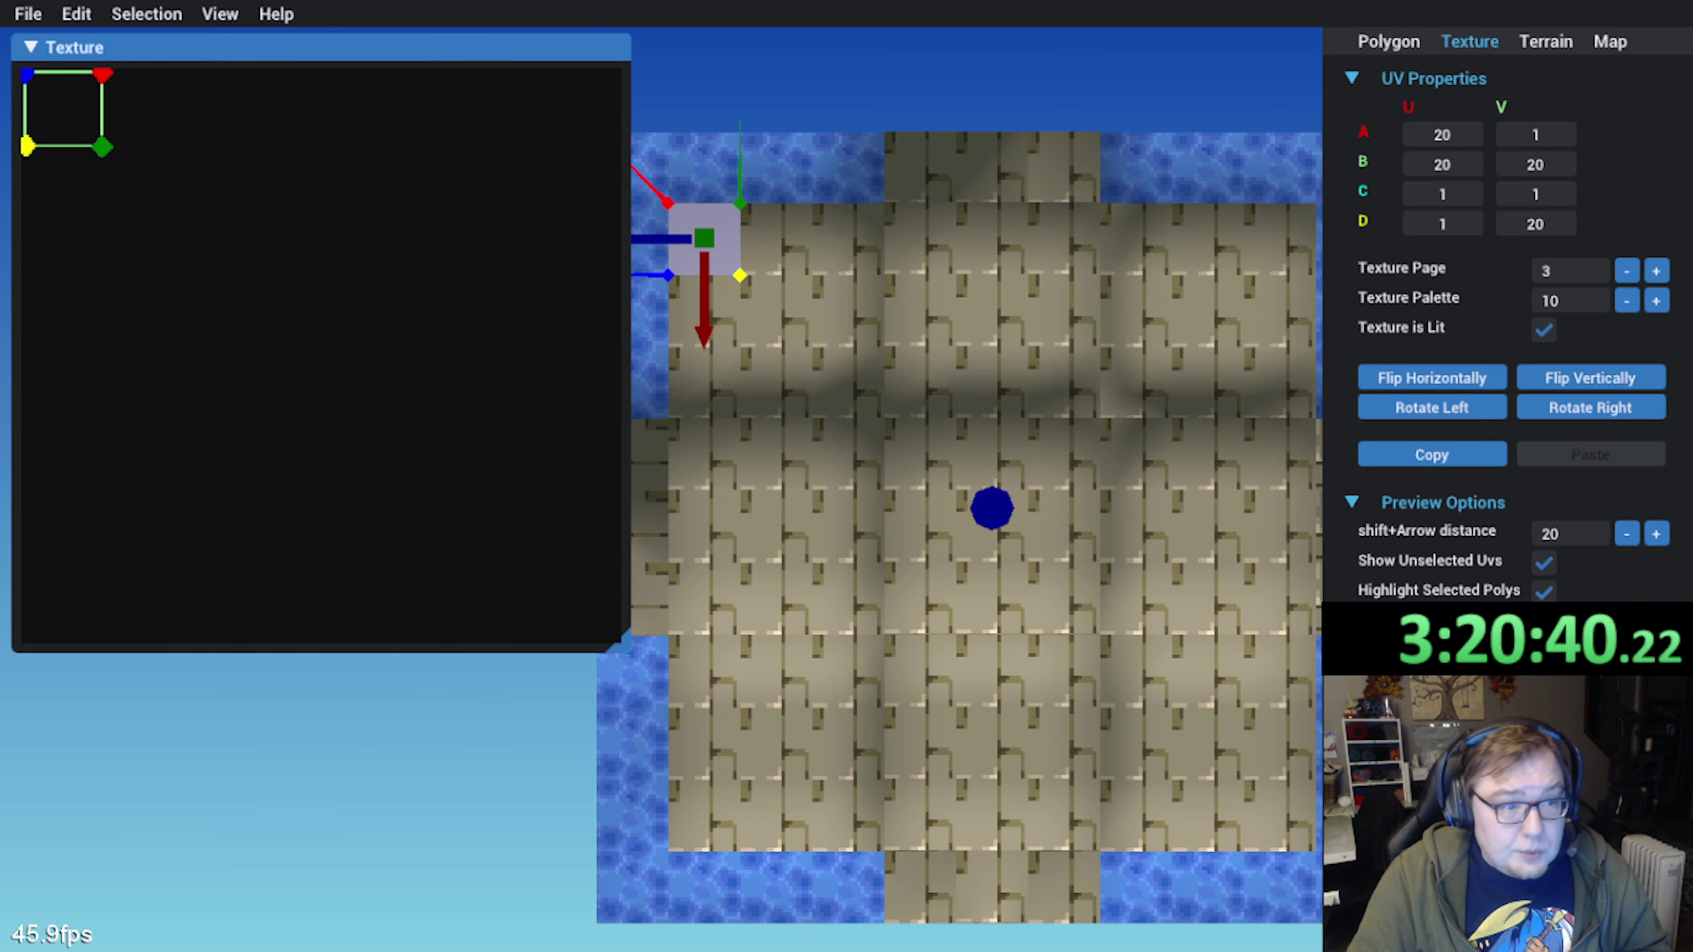
# Switch to Aseprite and open MAP009.8.png from the JumzaMap Texture folder
pyautogui.hotkey('alt', 'Tab')
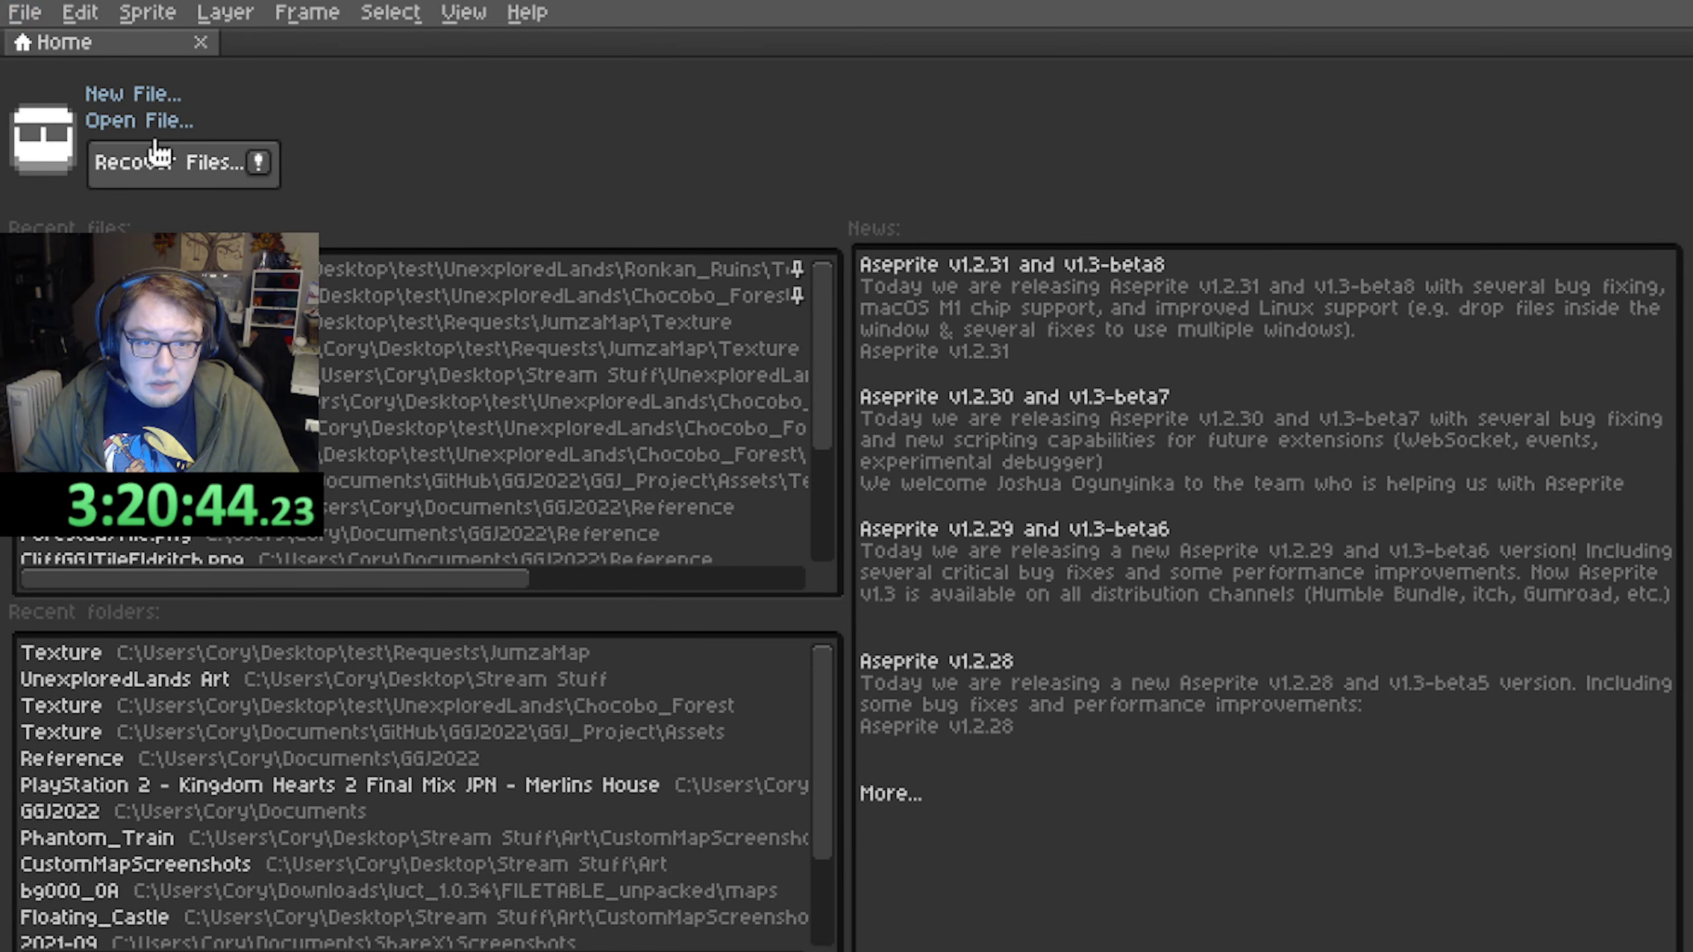
pyautogui.click(137, 123)
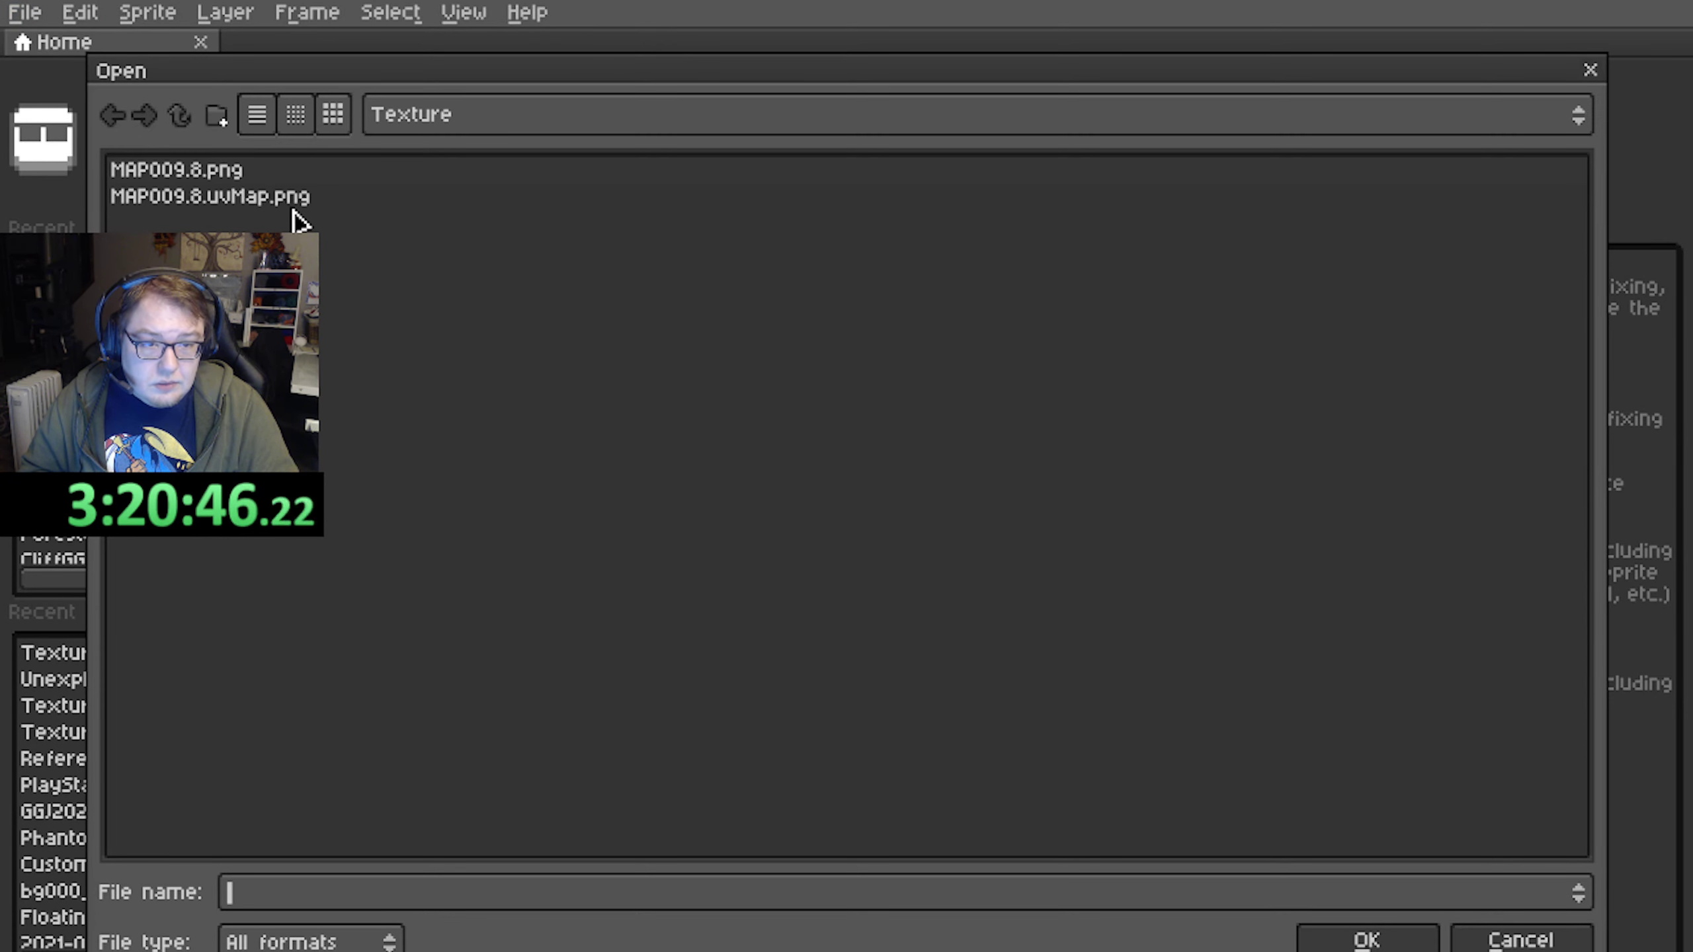
pyautogui.click(178, 116)
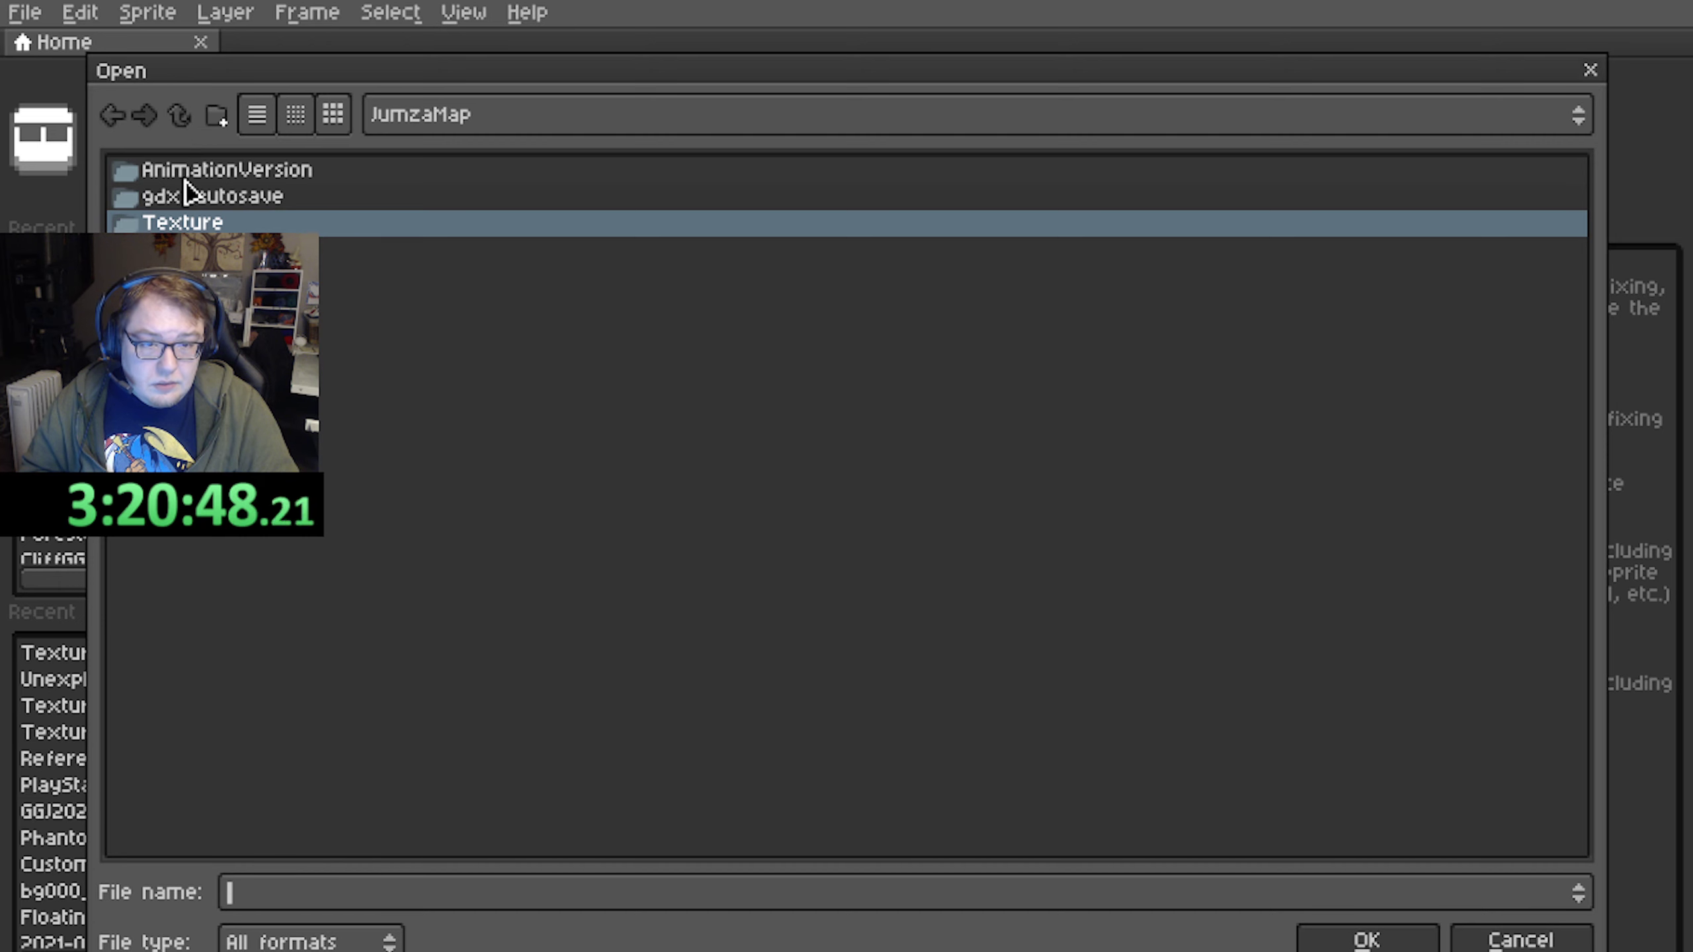
pyautogui.doubleClick(174, 223)
pyautogui.doubleClick(196, 170)
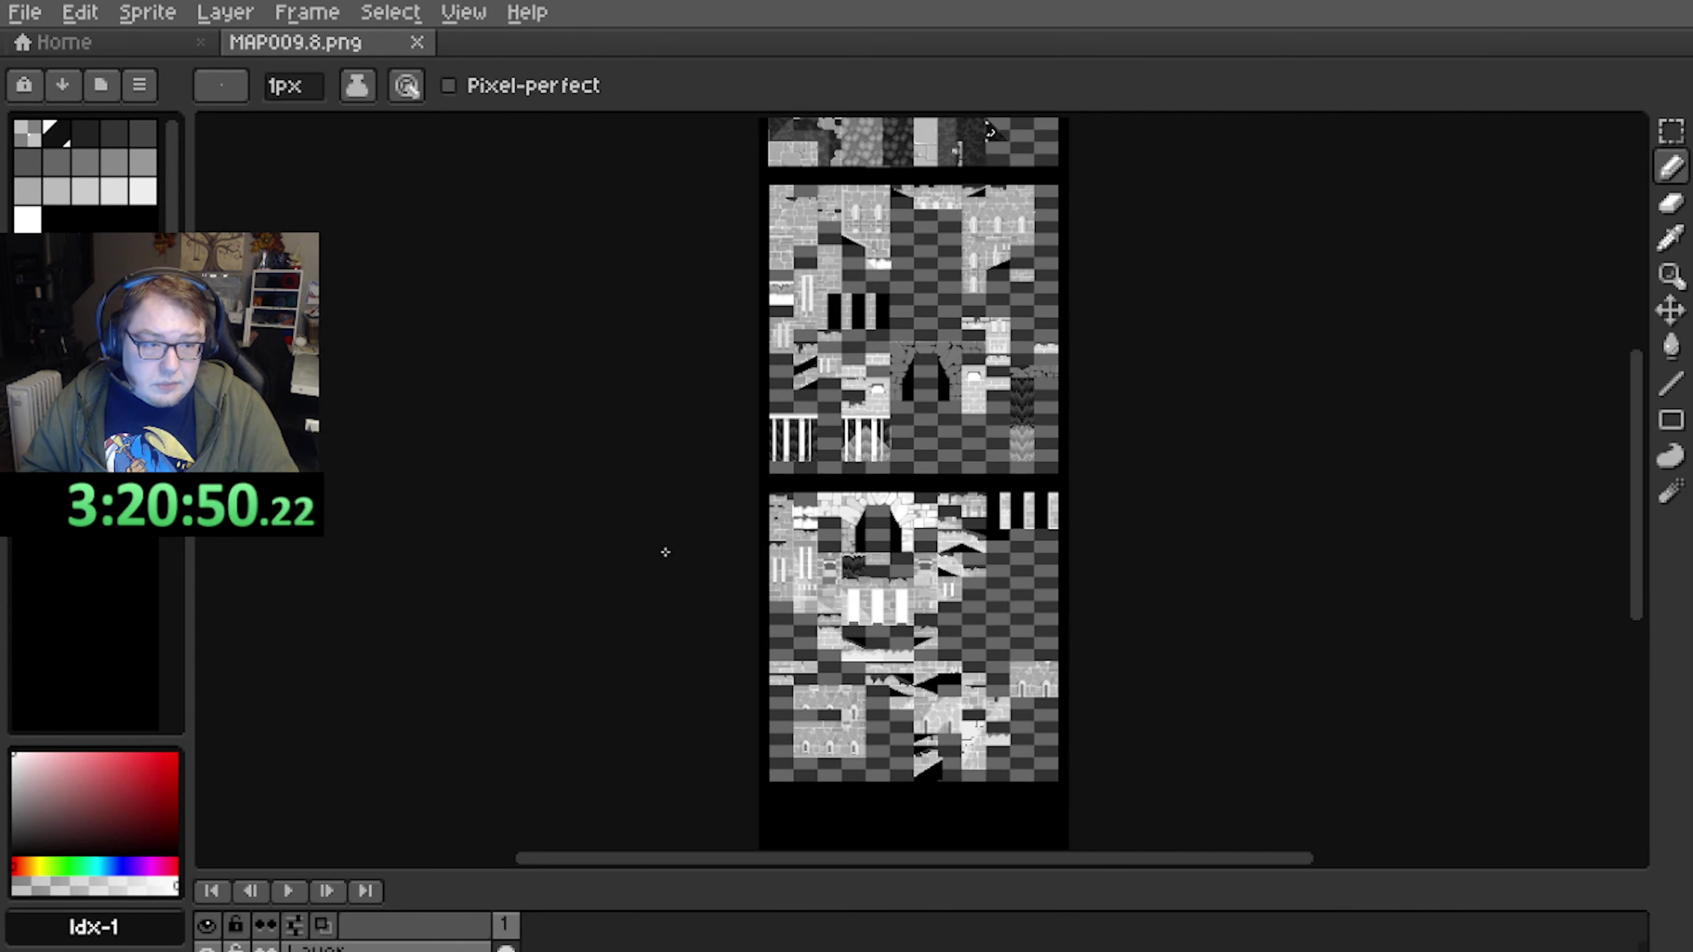
pyautogui.press('+')
pyautogui.click(148, 12)
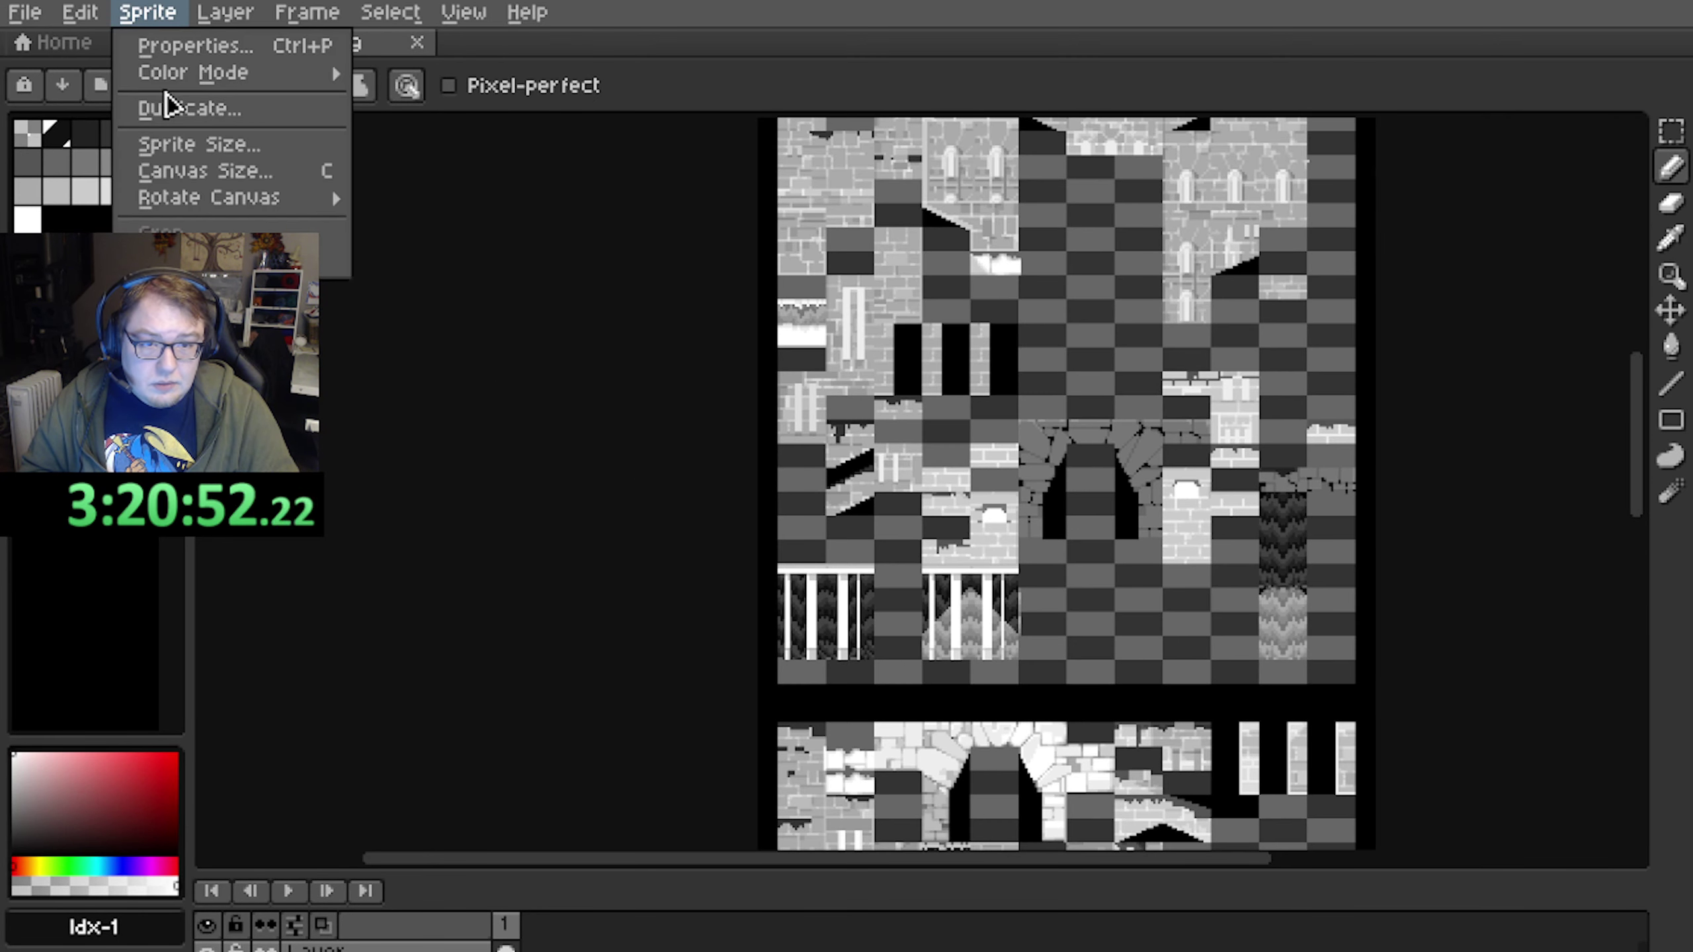
pyautogui.moveTo(154, 75)
pyautogui.click(148, 13)
pyautogui.press('-')
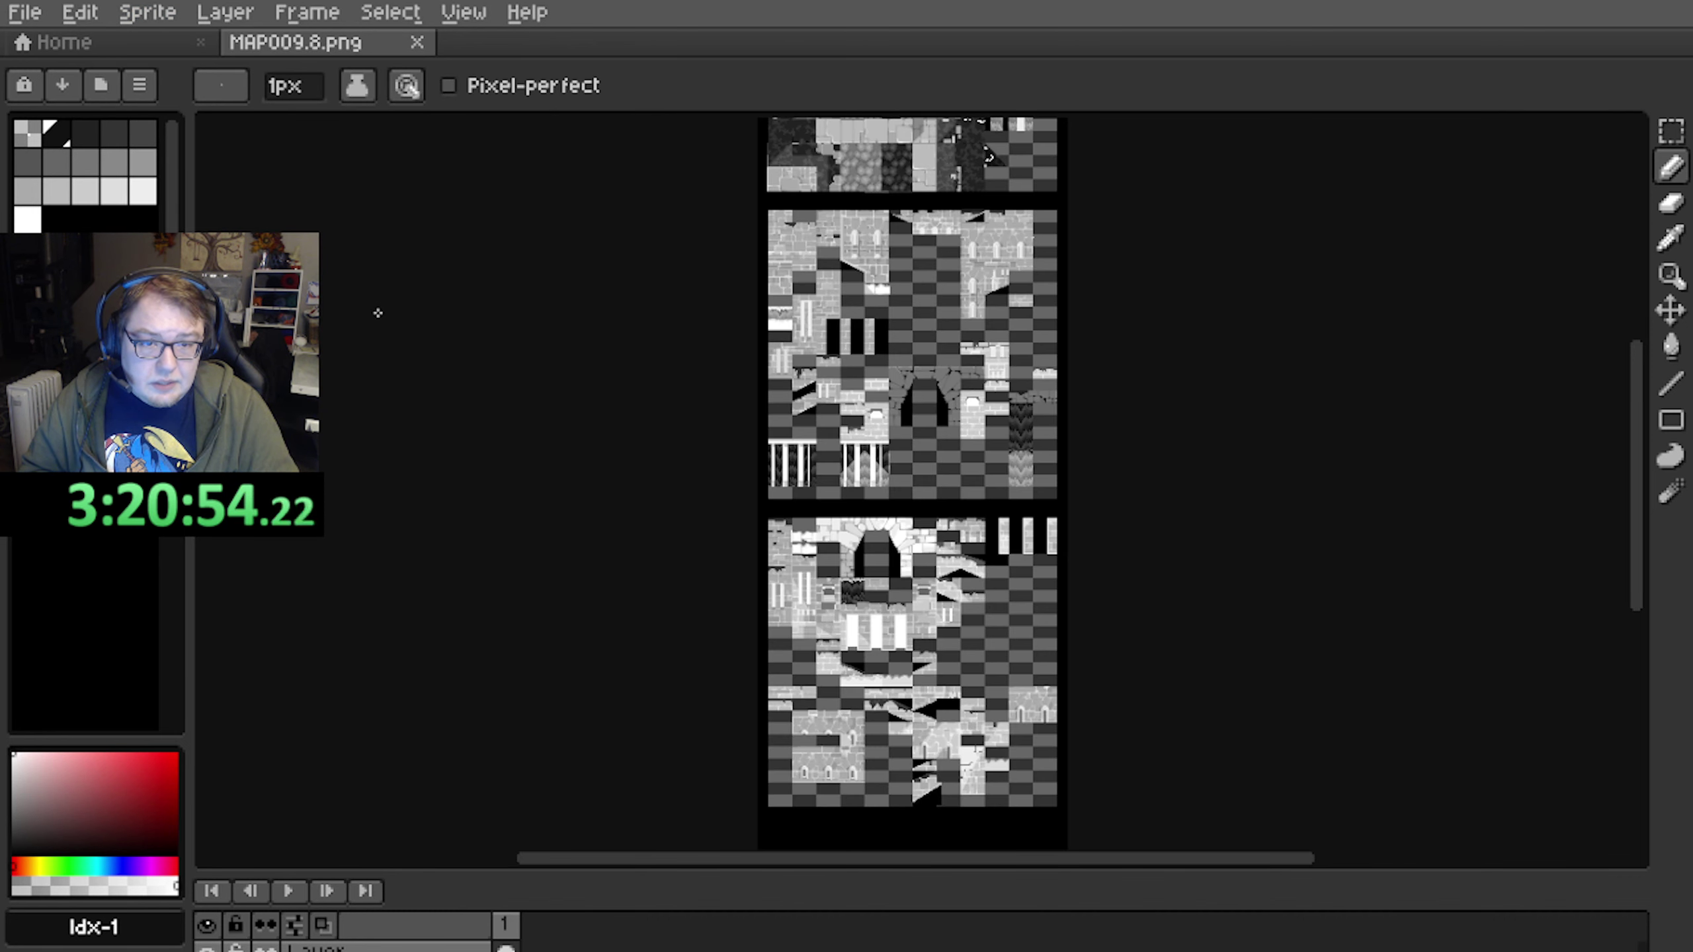
# Load a palette from file into the MAP009.8.png sprite
pyautogui.click(139, 85)
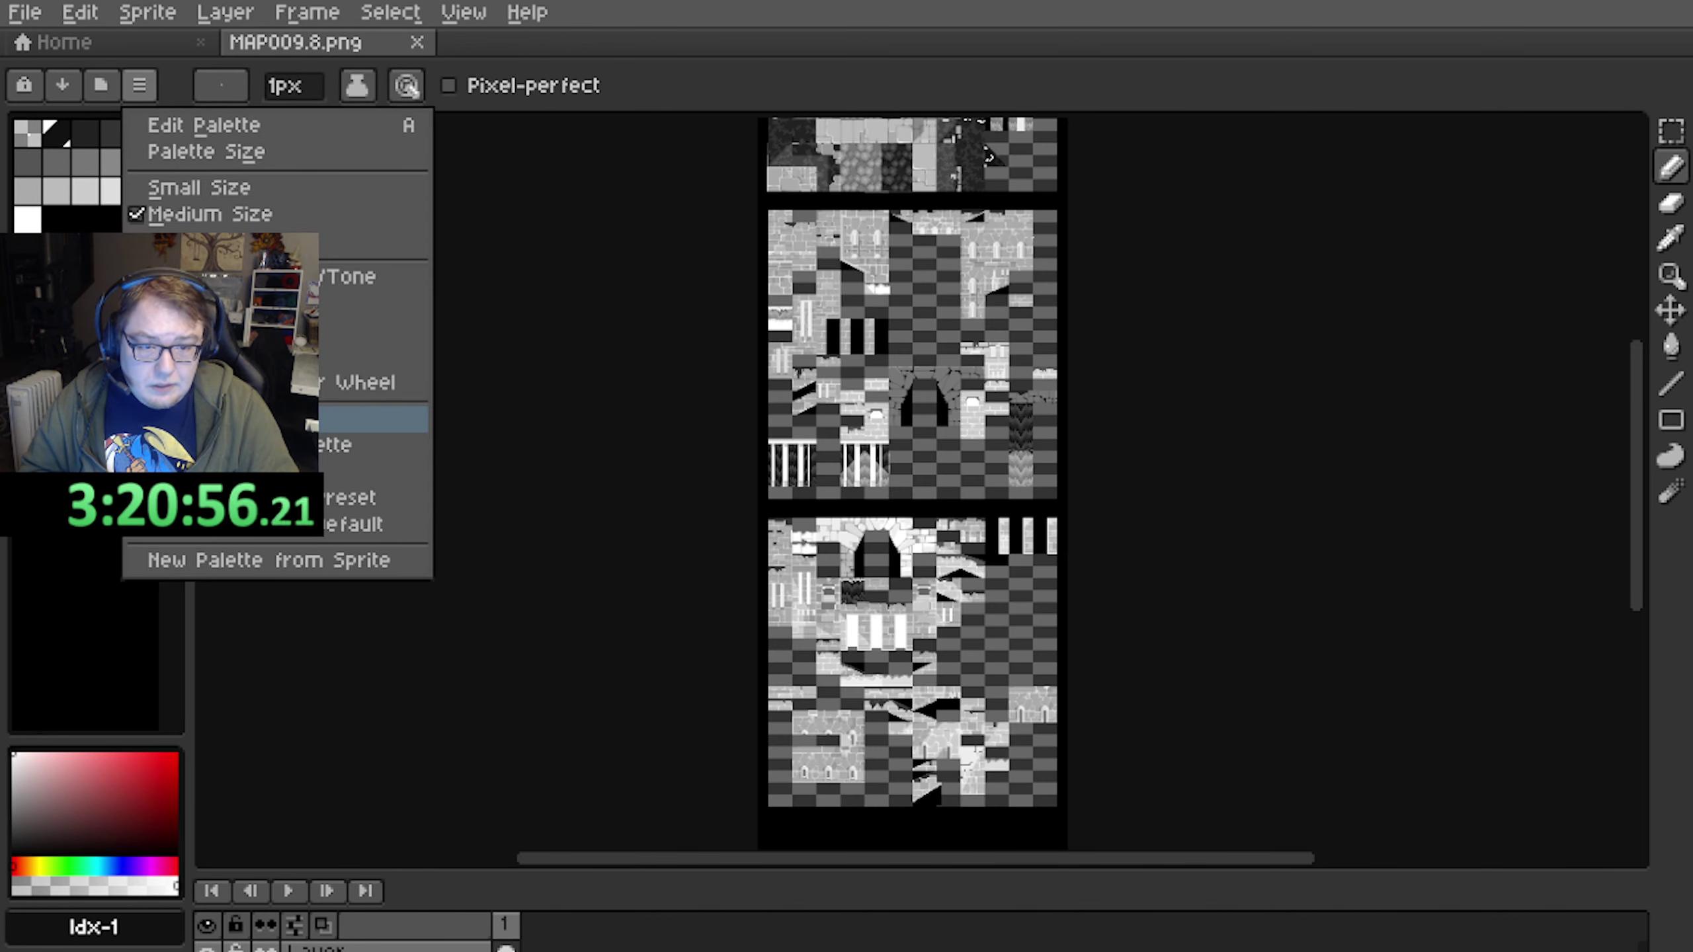
pyautogui.click(213, 418)
pyautogui.click(187, 171)
pyautogui.click(1353, 940)
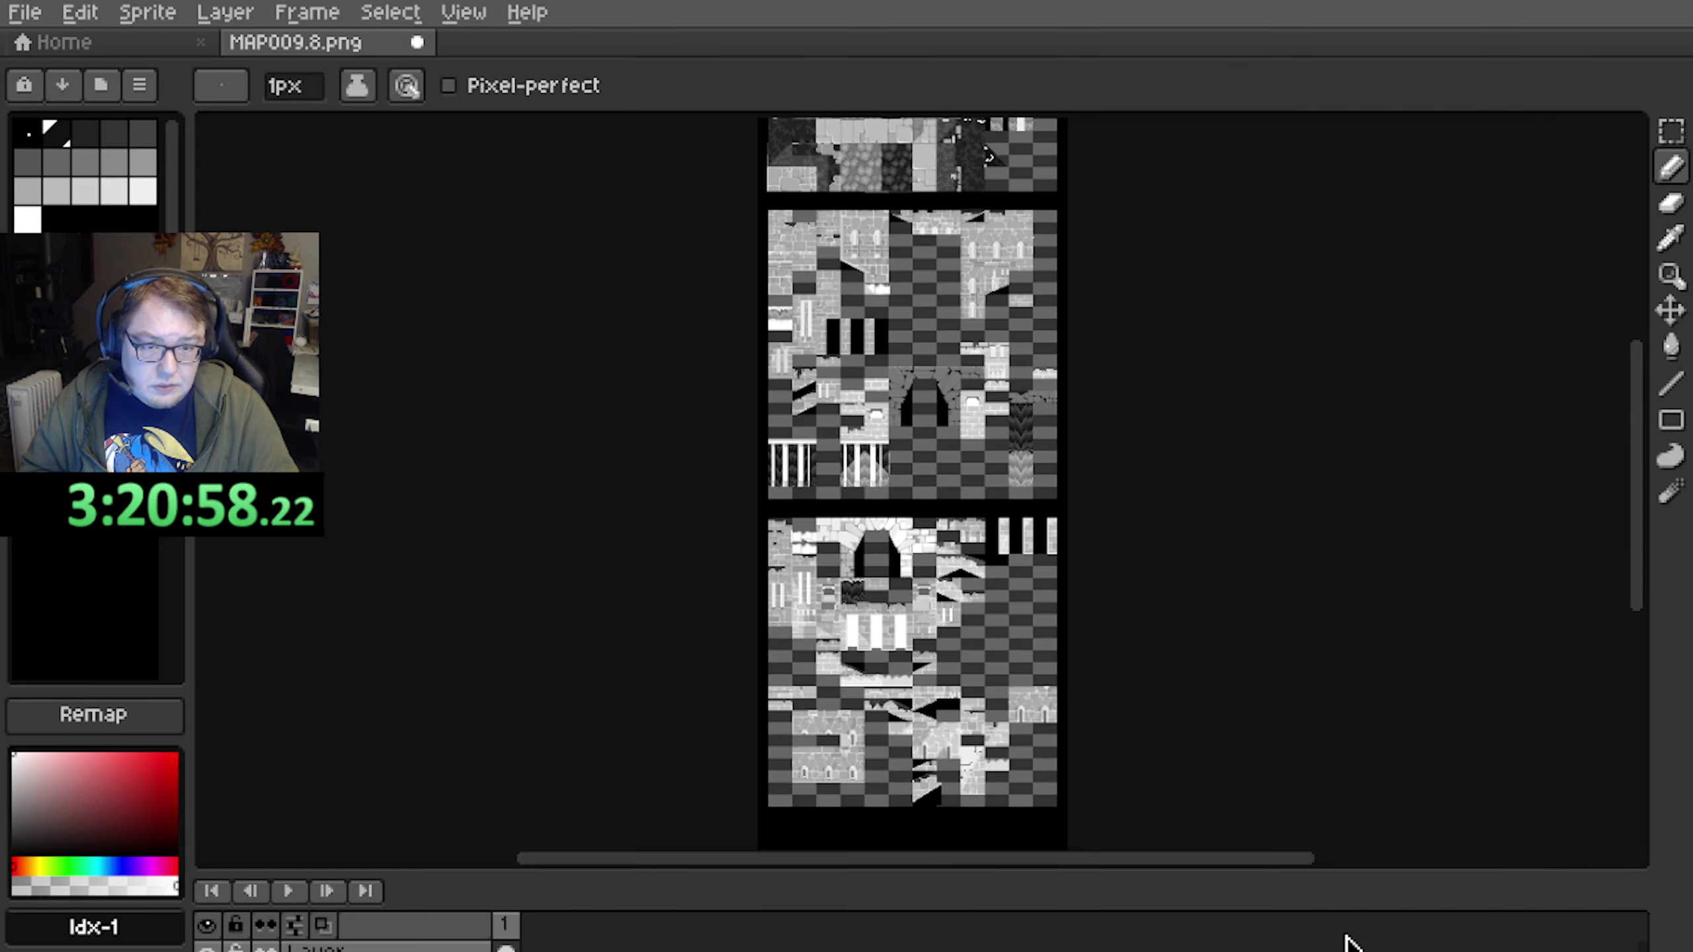
pyautogui.scroll(3, 954, 635)
pyautogui.scroll(-5, 955, 635)
pyautogui.scroll(6, 933, 600)
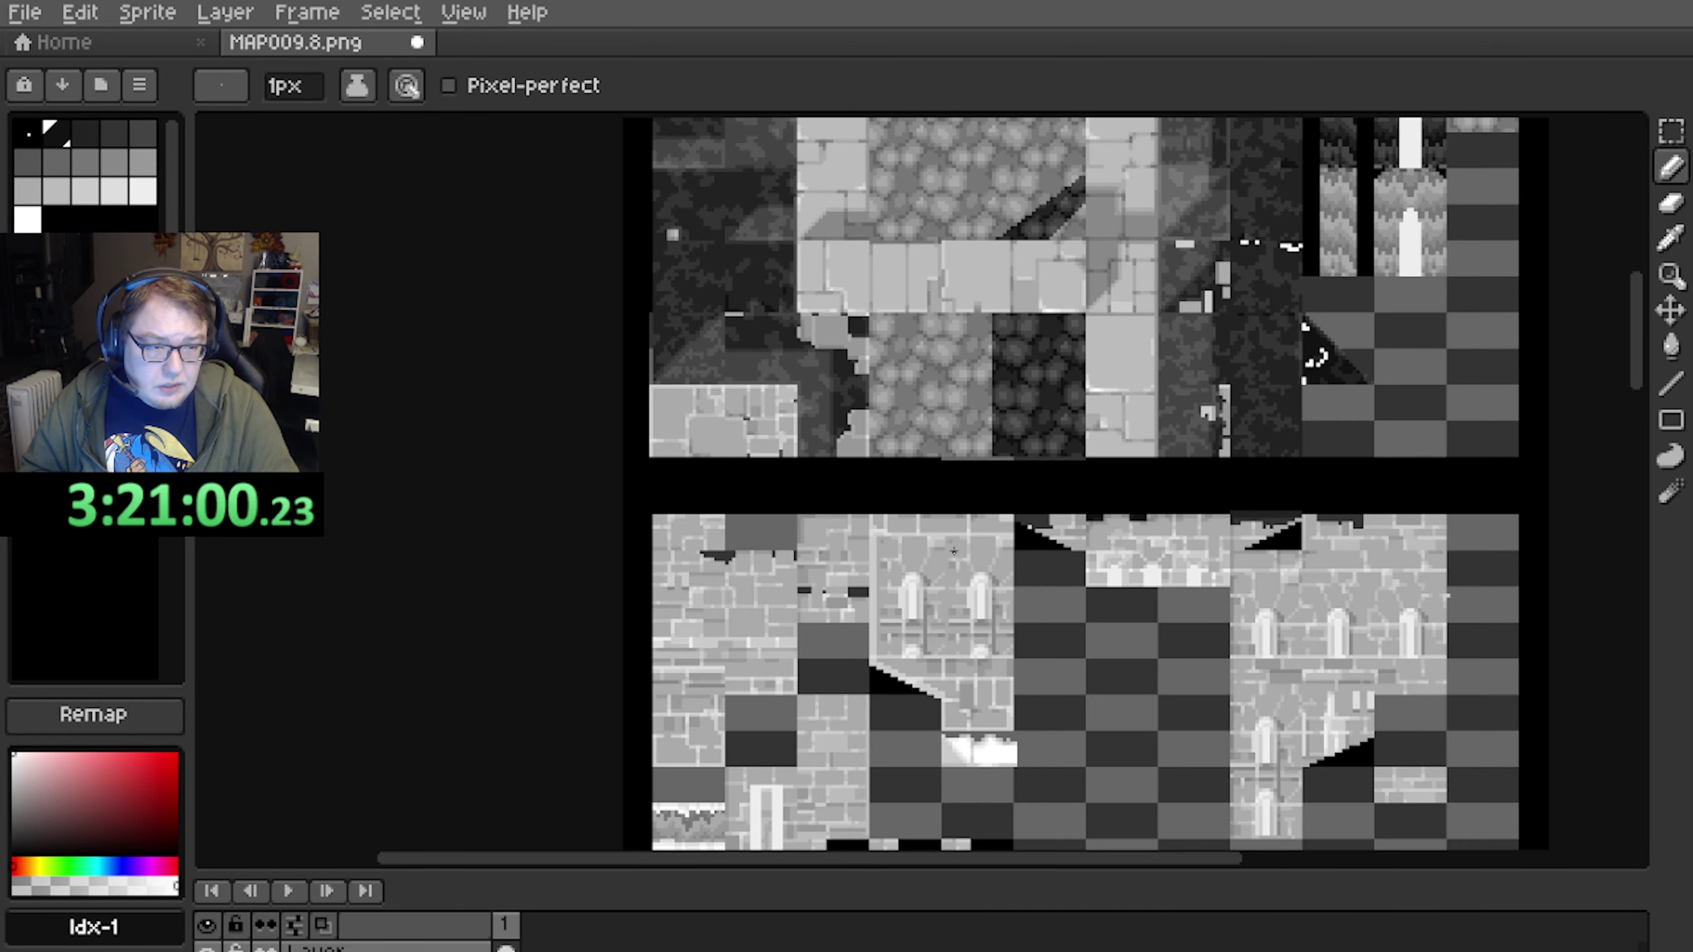
pyautogui.click(142, 88)
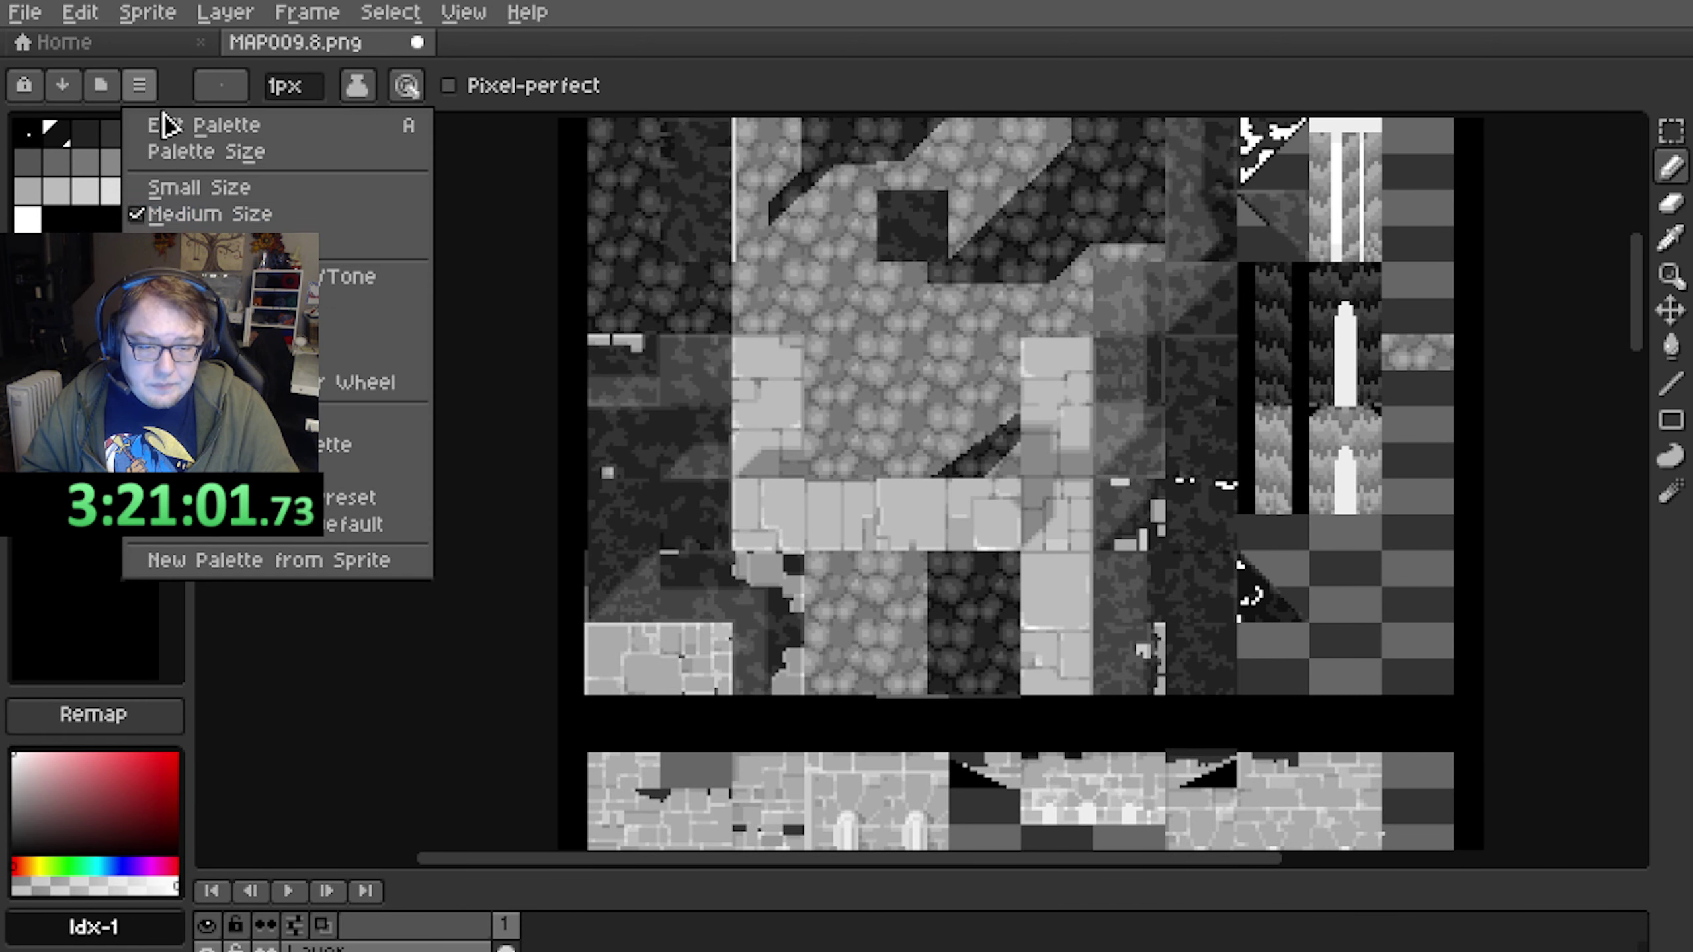
pyautogui.click(308, 526)
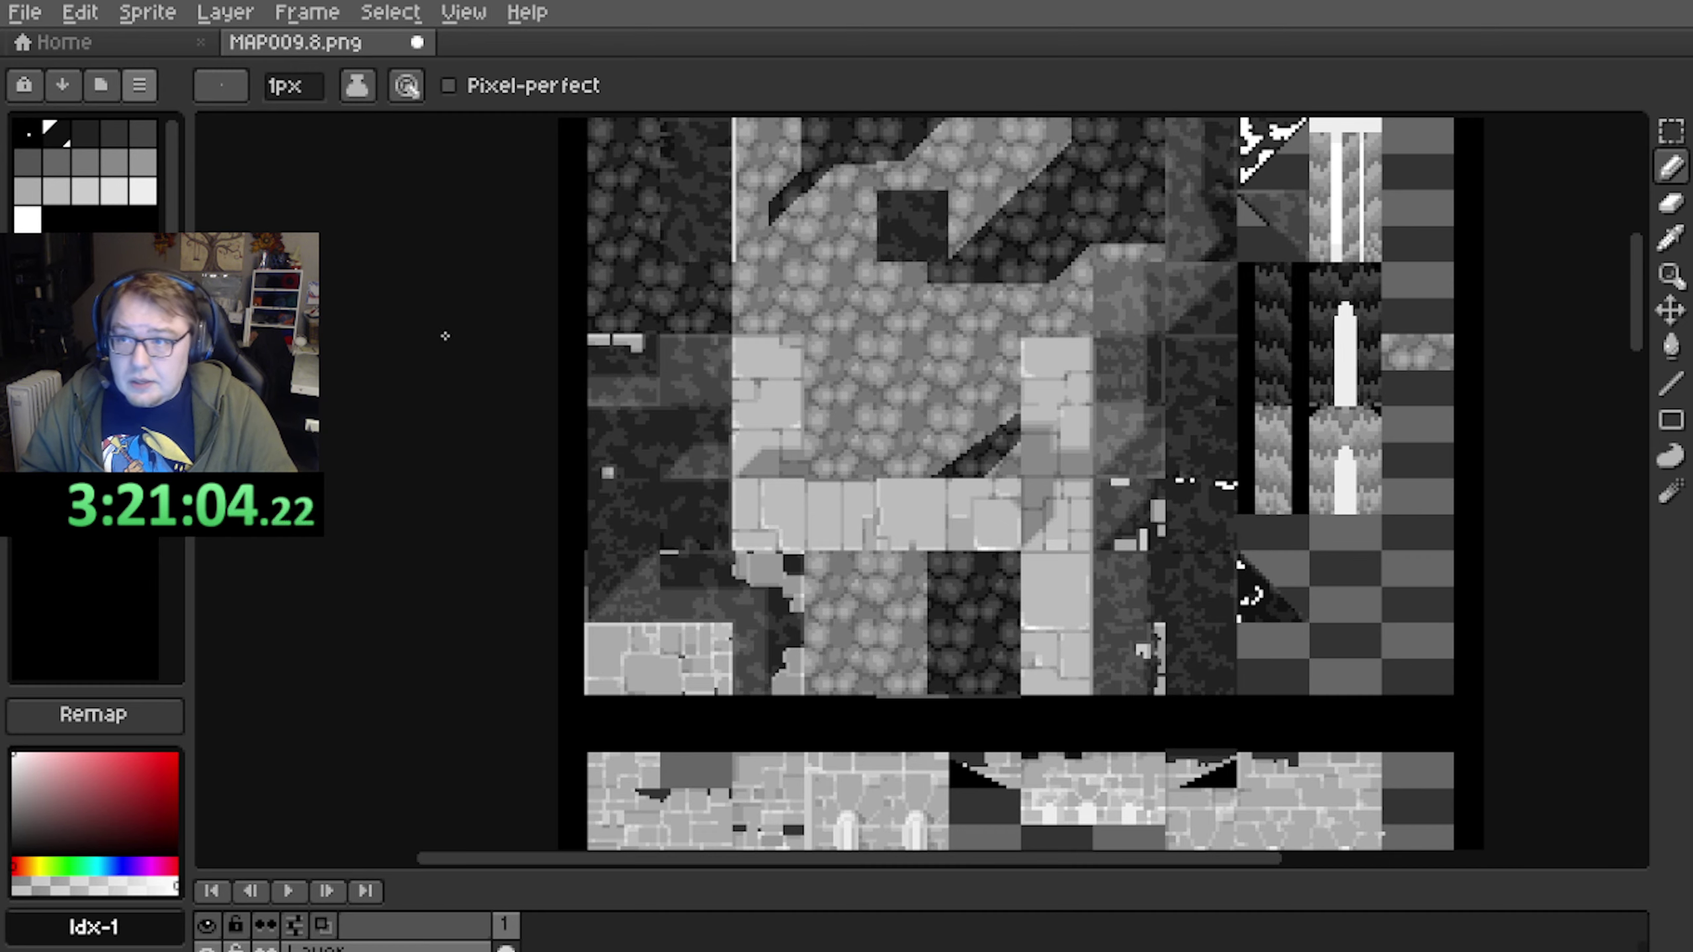
# Examine the texture pages of MAP009.8.png from the first page down to the black last page
pyautogui.scroll(-2, 612, 426)
pyautogui.scroll(1, 608, 420)
pyautogui.moveTo(603, 411); pyautogui.dragTo(593, 208, button='middle')
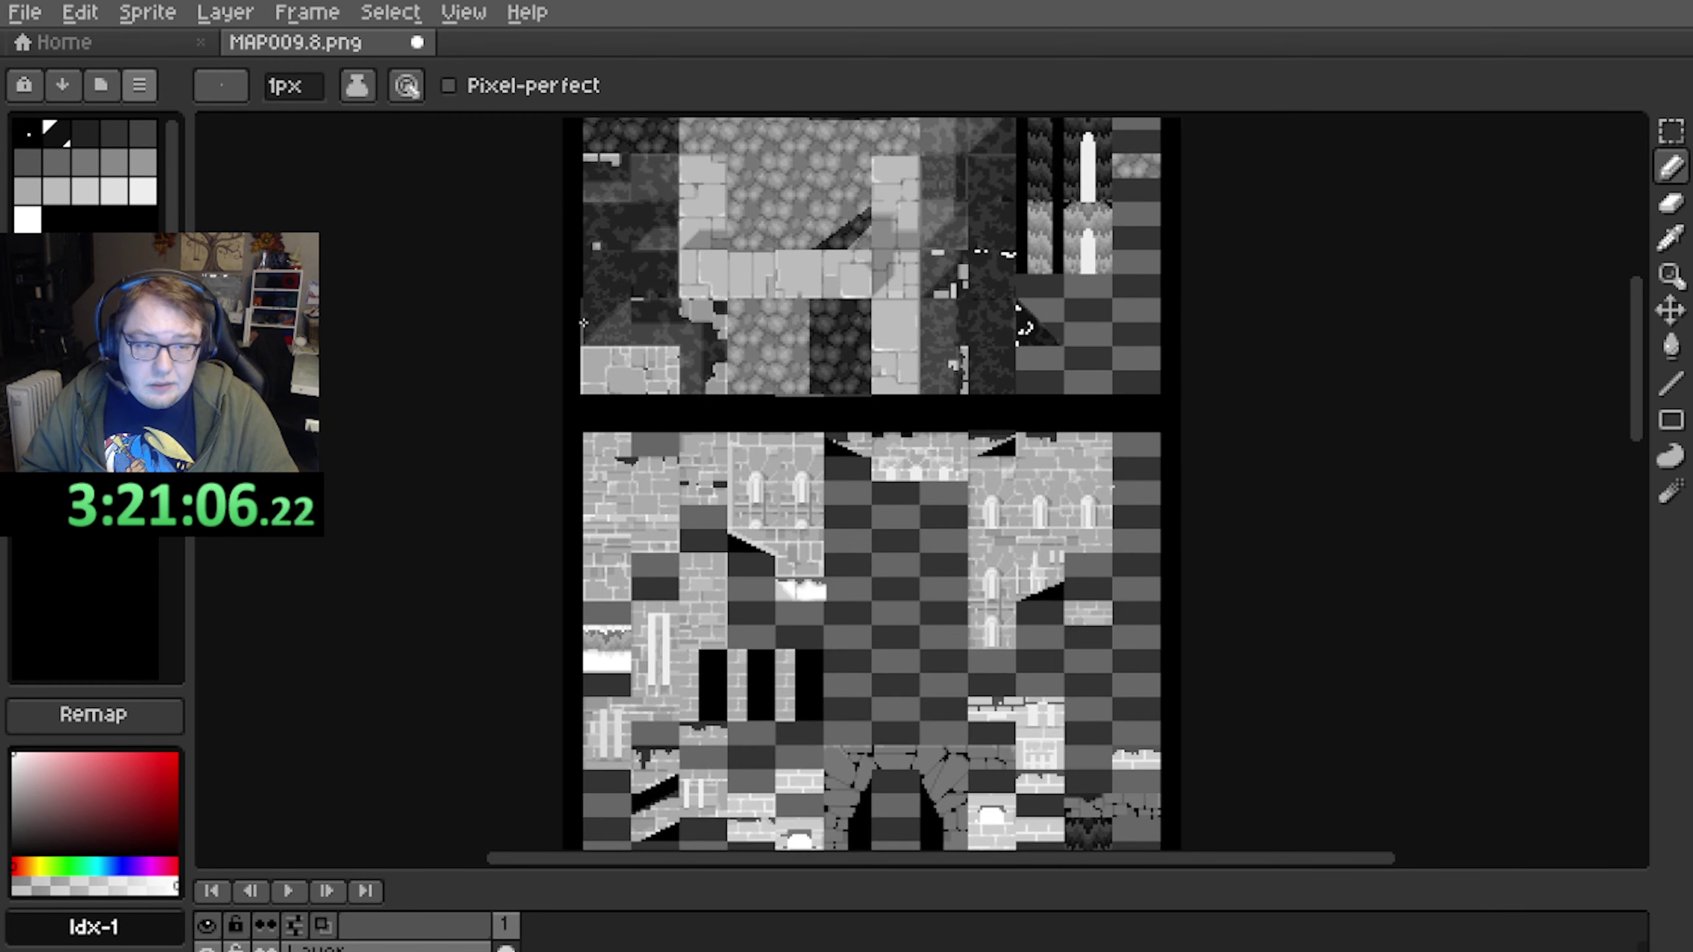
pyautogui.moveTo(582, 482)
pyautogui.mouseDown(button='middle')
pyautogui.moveTo(539, 244)
pyautogui.moveTo(603, 130)
pyautogui.mouseUp(button='middle')
pyautogui.moveTo(603, 507); pyautogui.dragTo(604, 219, button='middle')
pyautogui.moveTo(609, 577); pyautogui.dragTo(595, 178, button='middle')
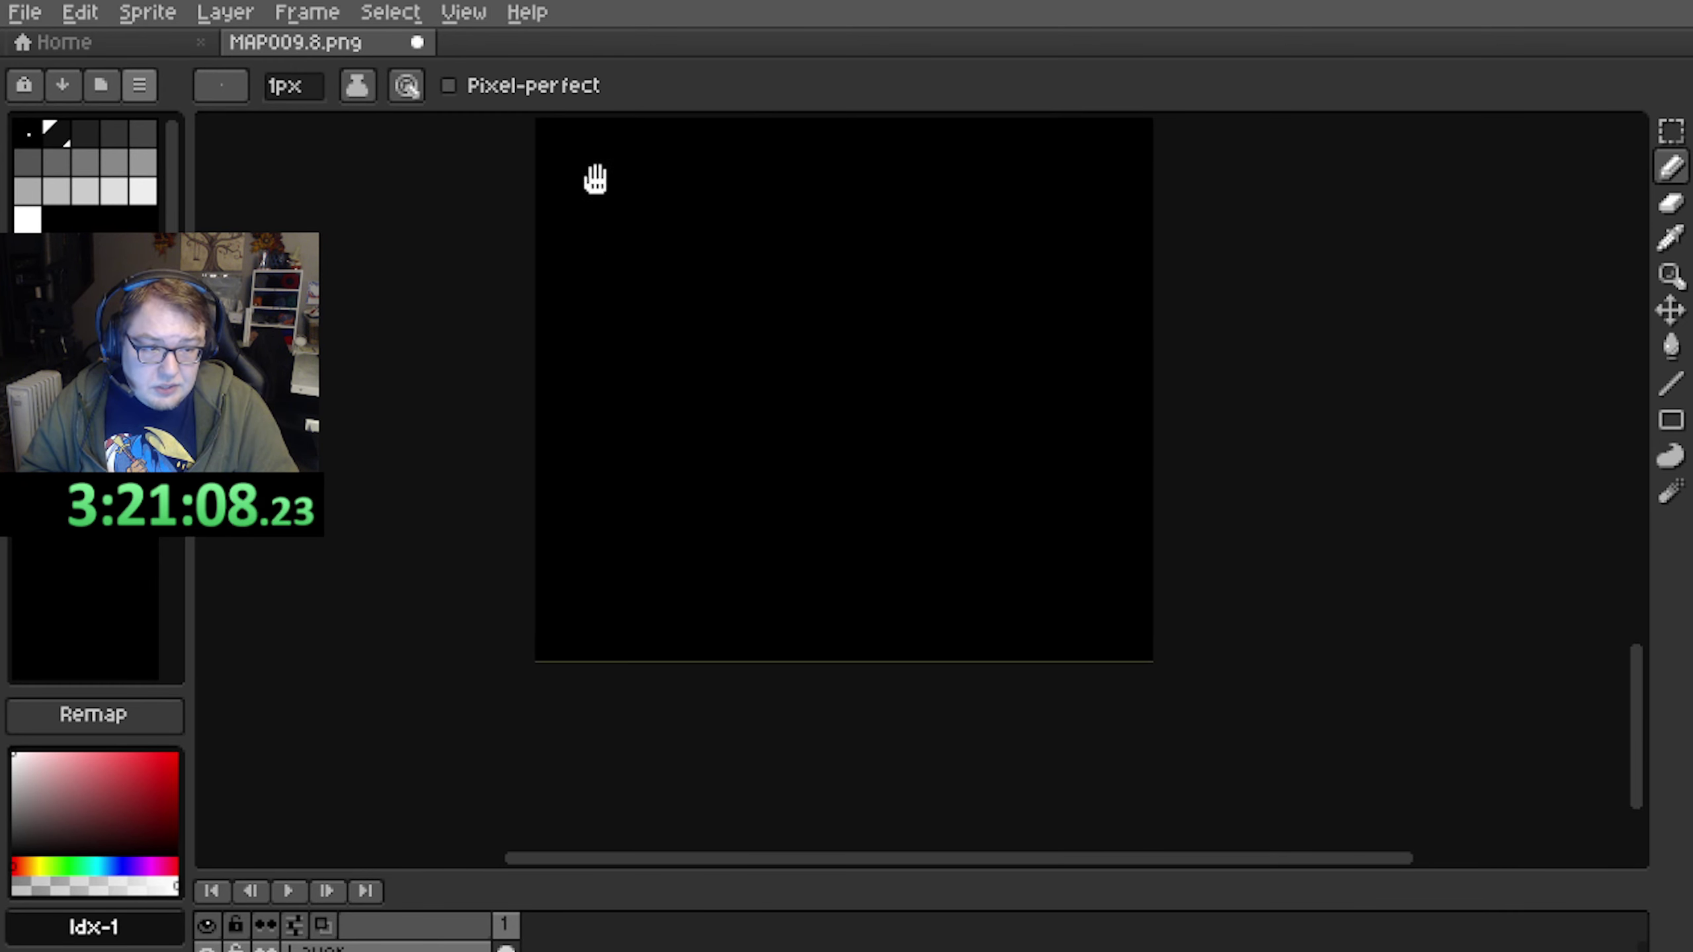
pyautogui.moveTo(594, 409); pyautogui.dragTo(599, 379, button='middle')
pyautogui.scroll(3, 587, 394)
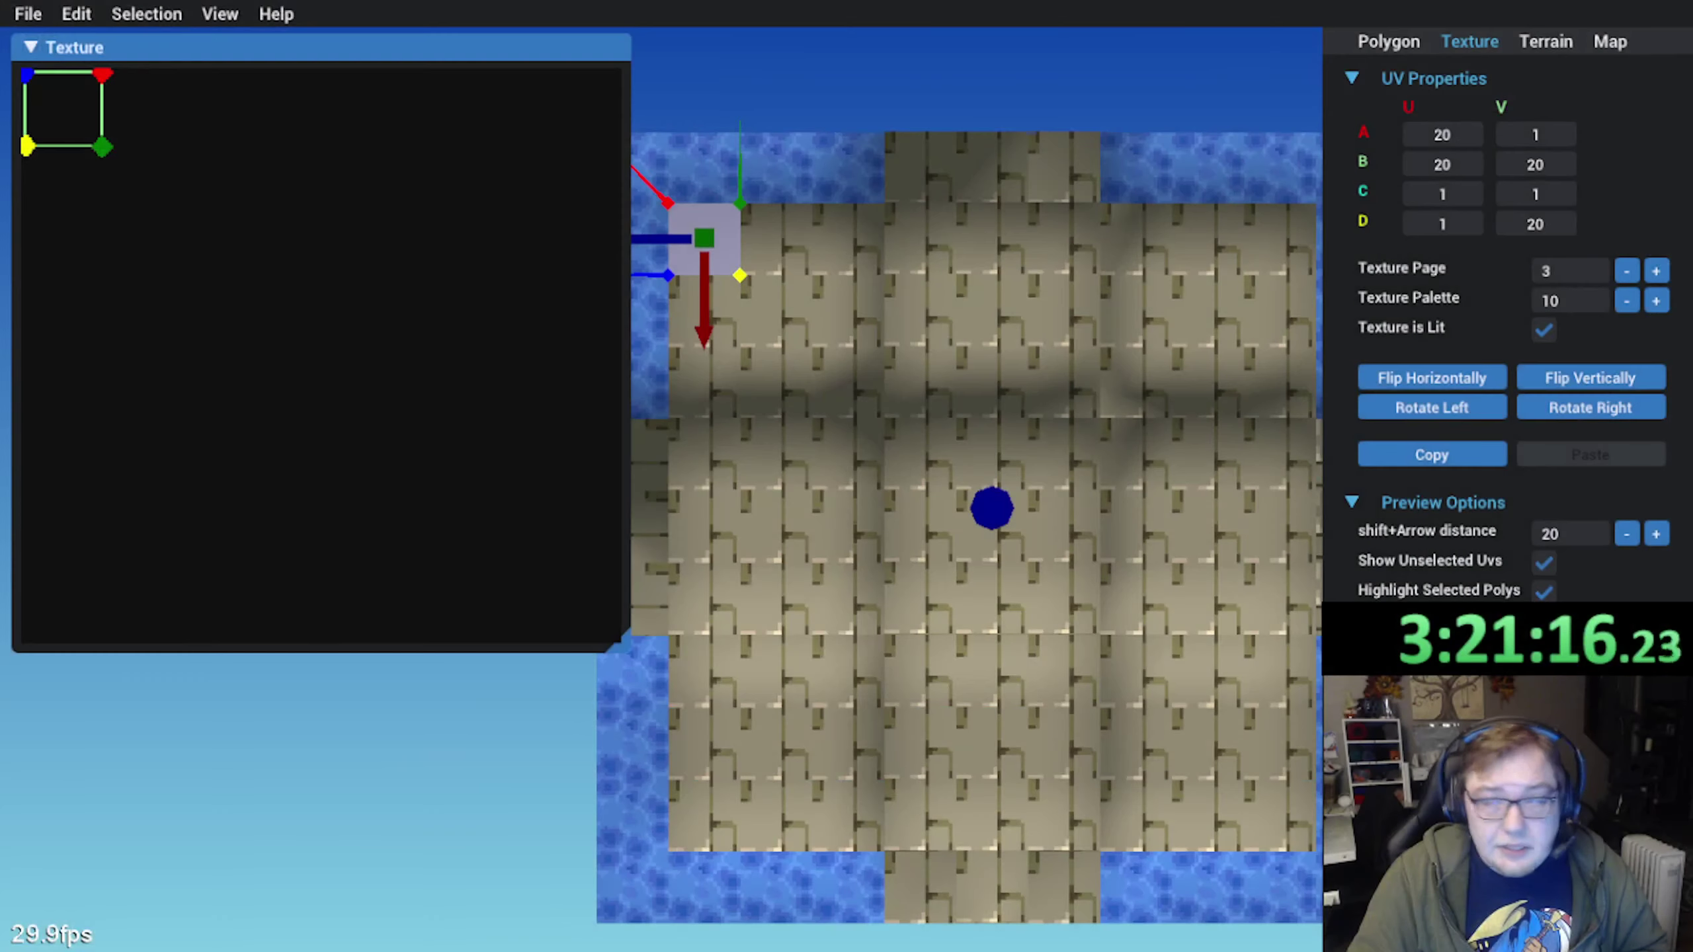
# Switch to the map editor, deselect the corner tile, and save the map
pyautogui.click(663, 78)
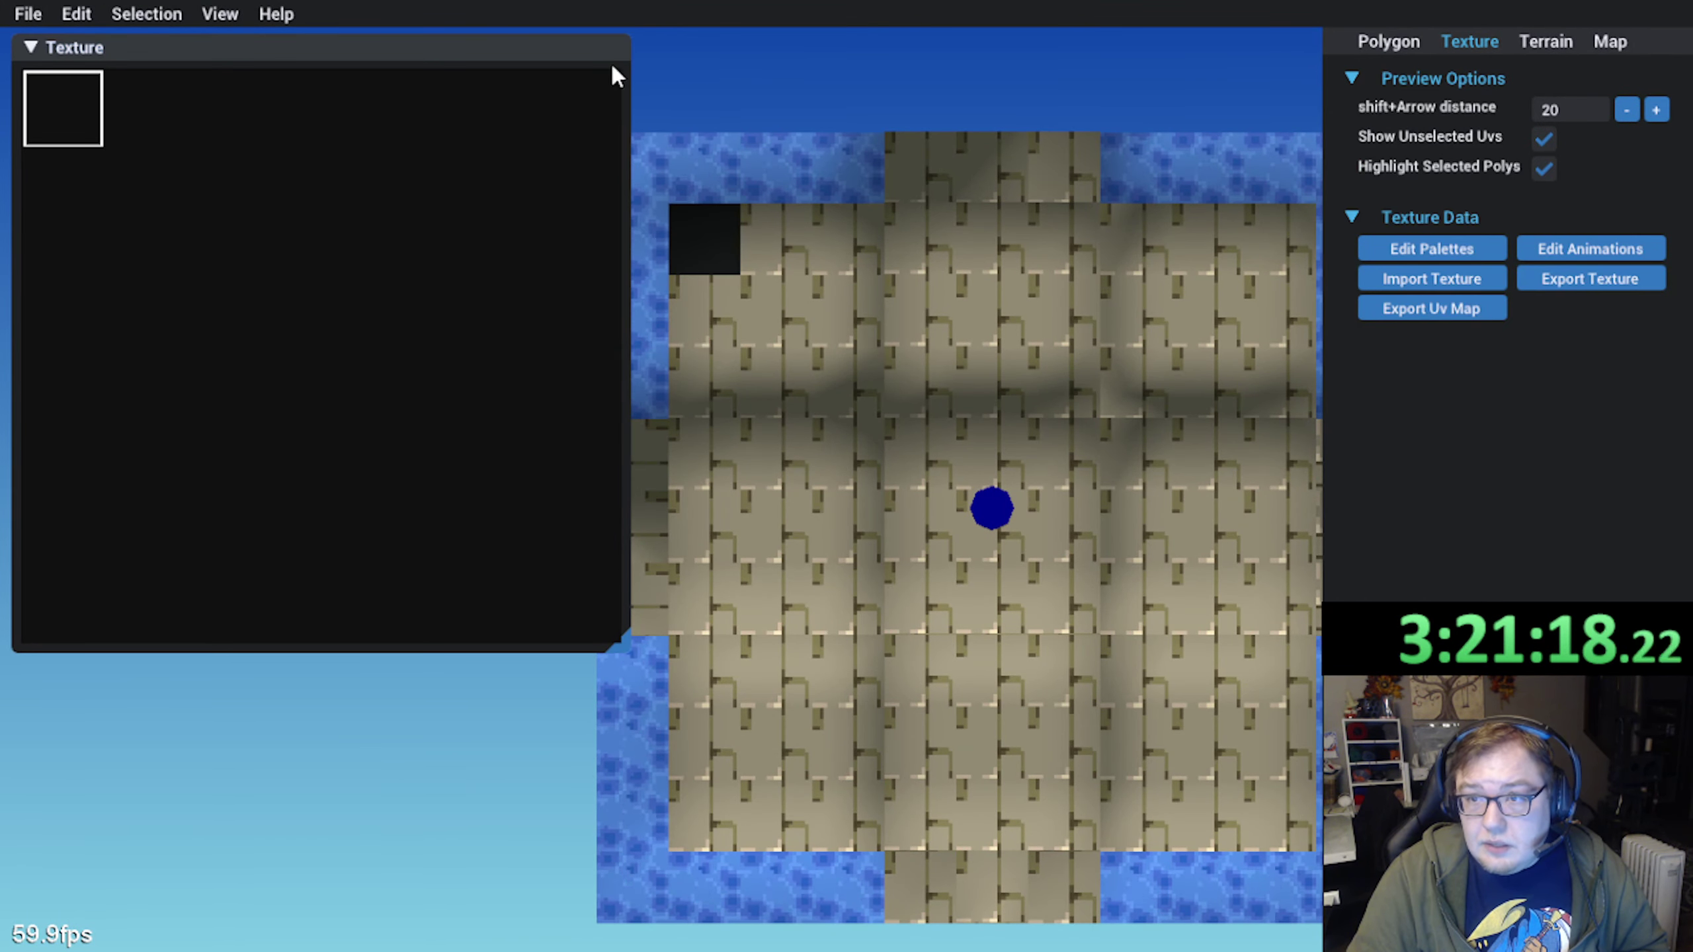
pyautogui.click(28, 13)
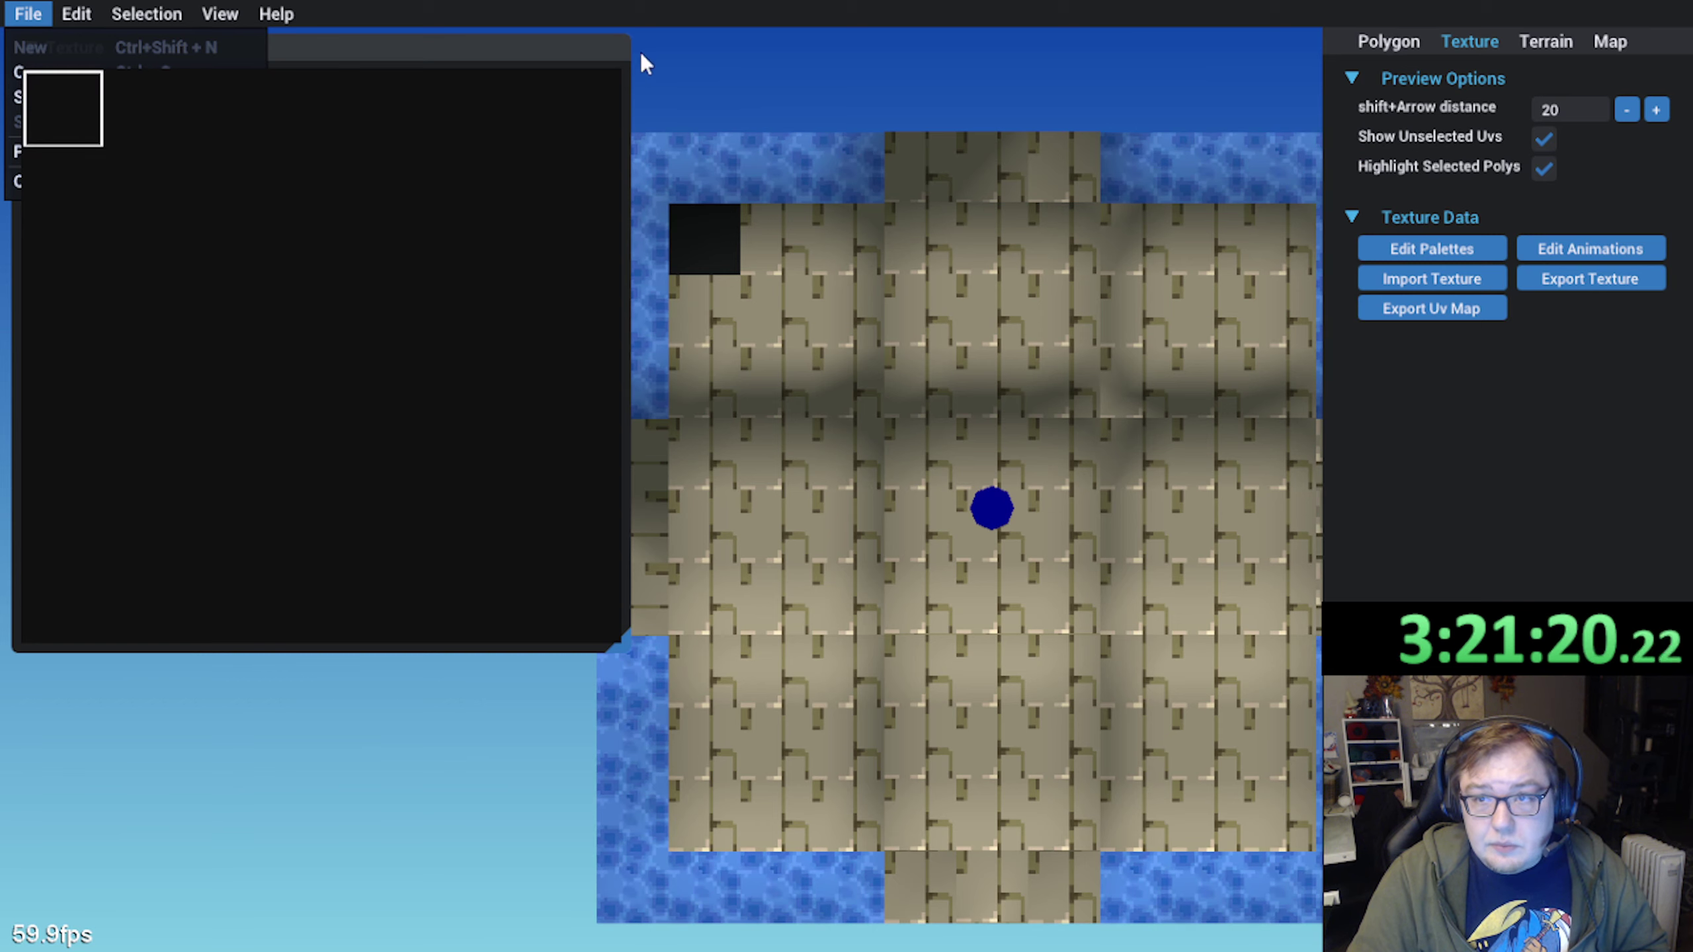
pyautogui.moveTo(538, 53); pyautogui.dragTo(979, 98)
pyautogui.click(30, 13)
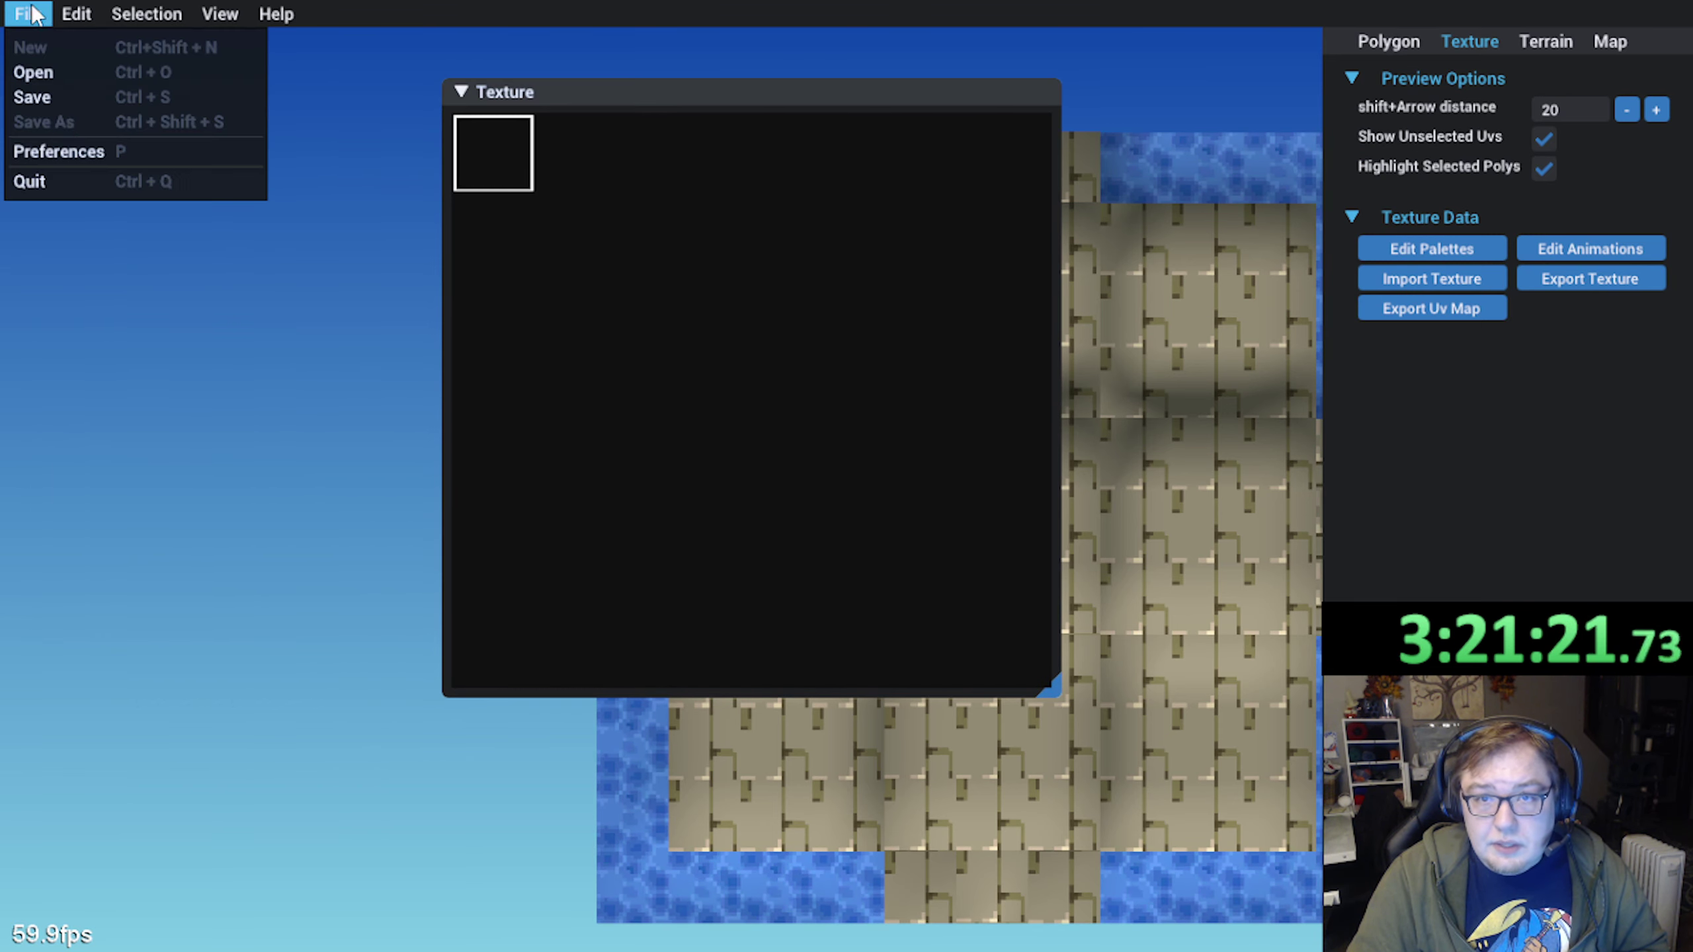
pyautogui.click(52, 92)
pyautogui.moveTo(616, 99); pyautogui.dragTo(315, 99)
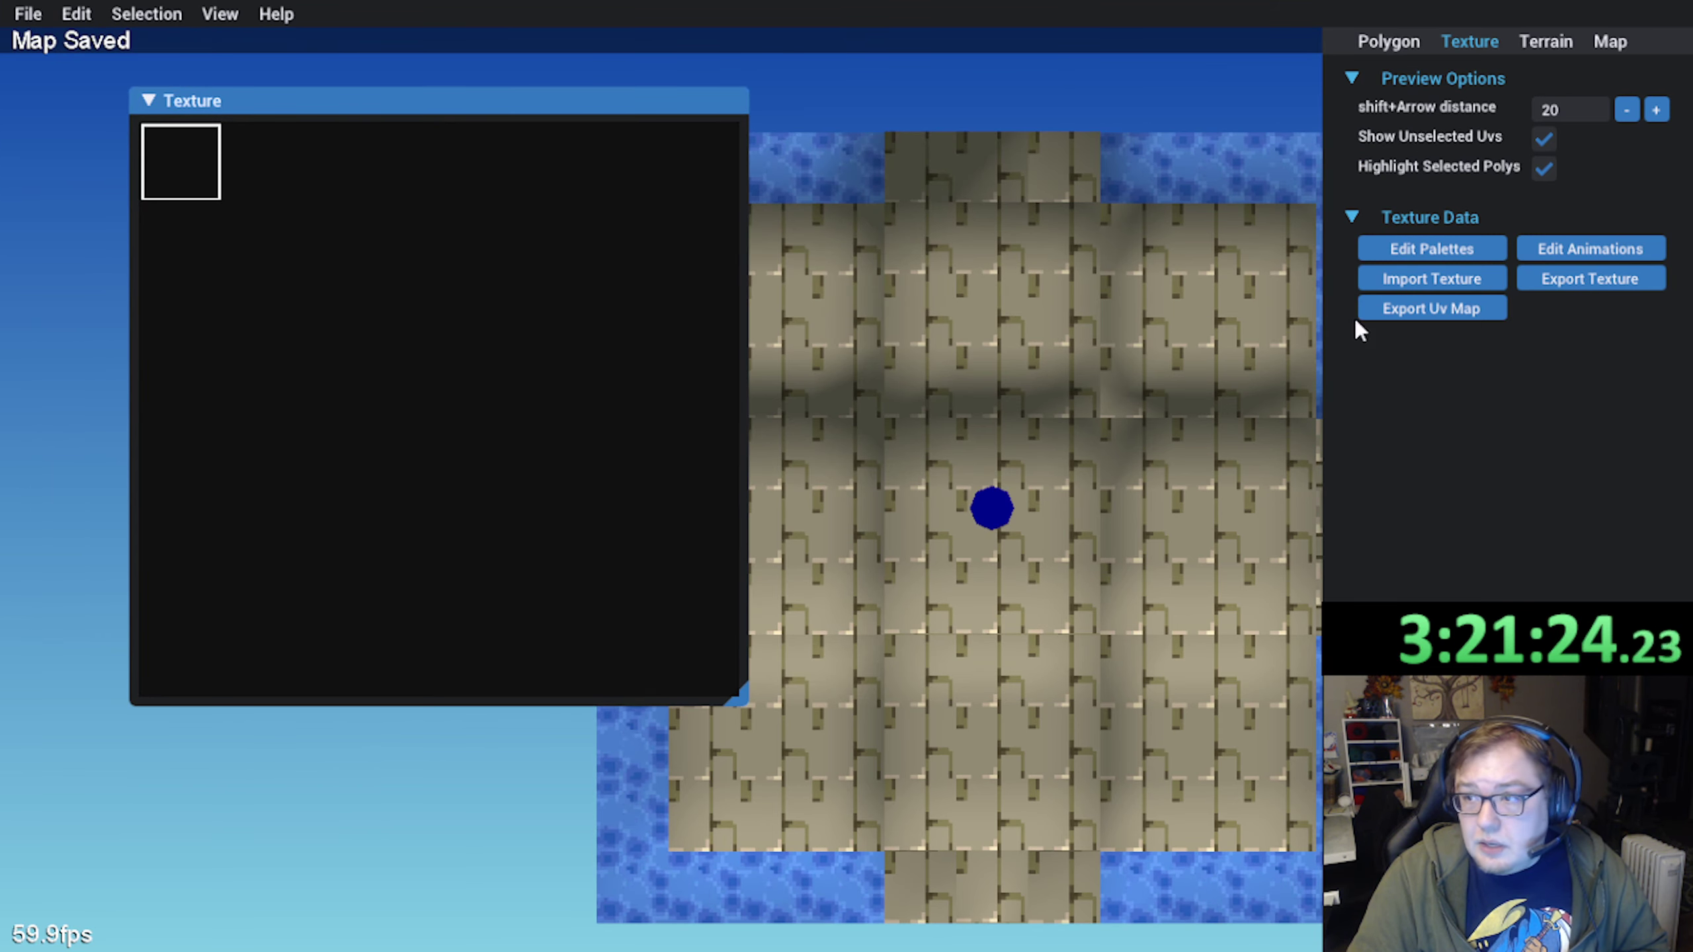
# Export the UV map into the Texture folder, replacing the existing MAP009.8.uvMap.png
pyautogui.click(1426, 309)
pyautogui.moveTo(432, 127); pyautogui.dragTo(308, 59)
pyautogui.click(836, 225)
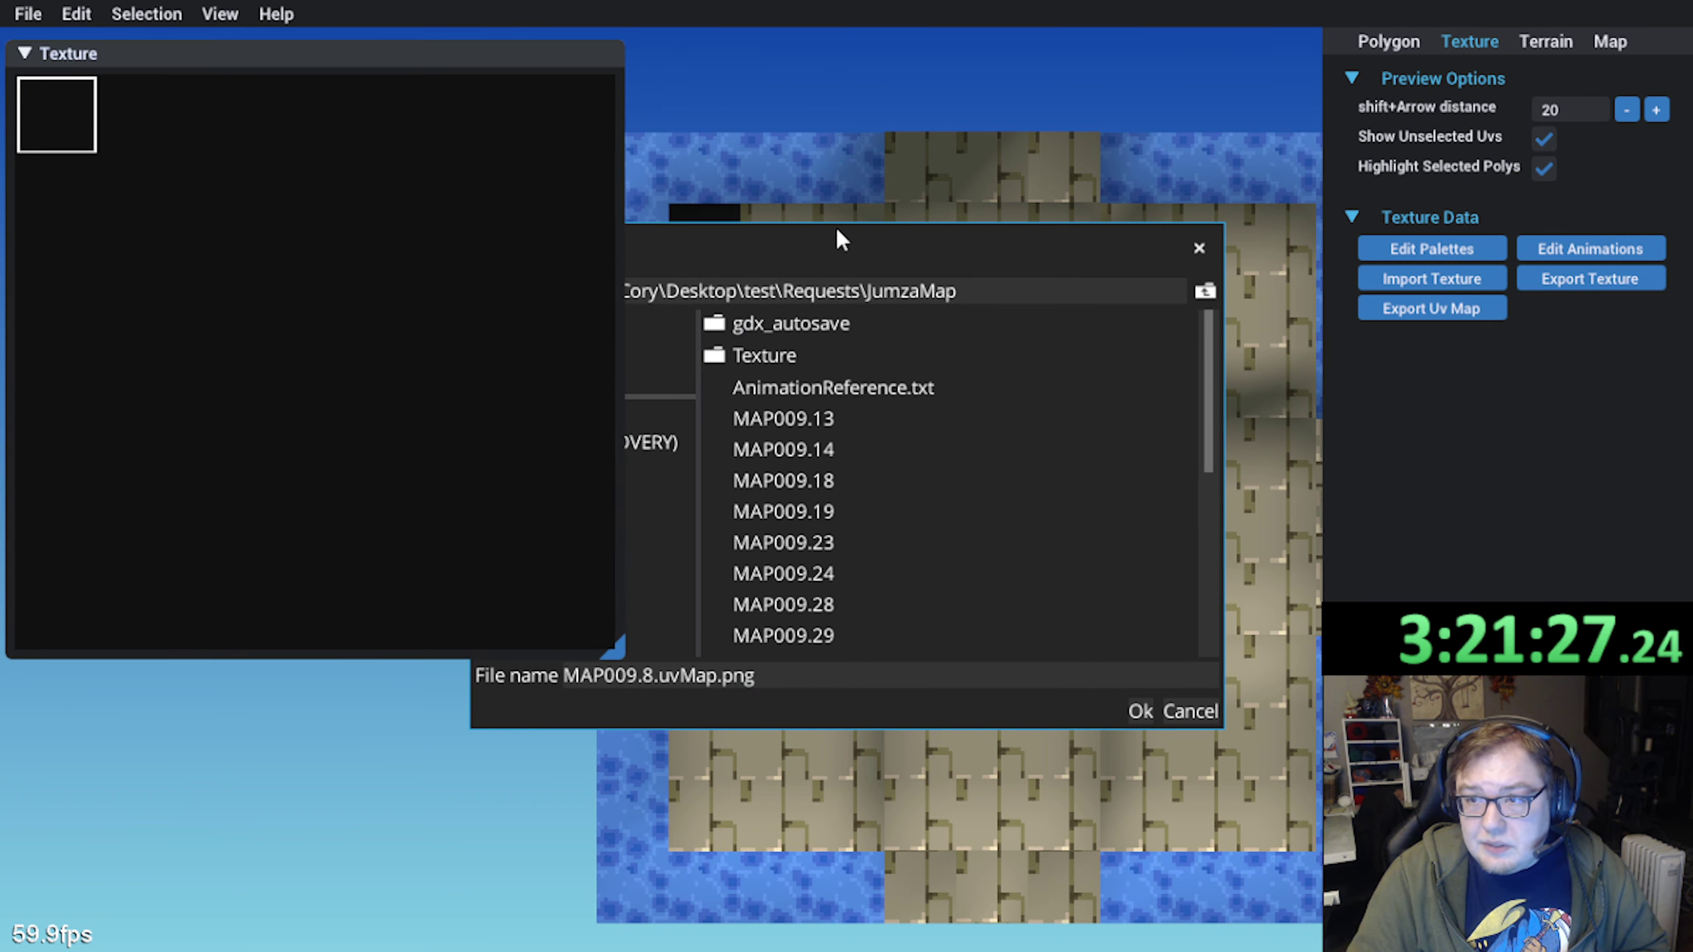
pyautogui.doubleClick(748, 355)
pyautogui.click(833, 358)
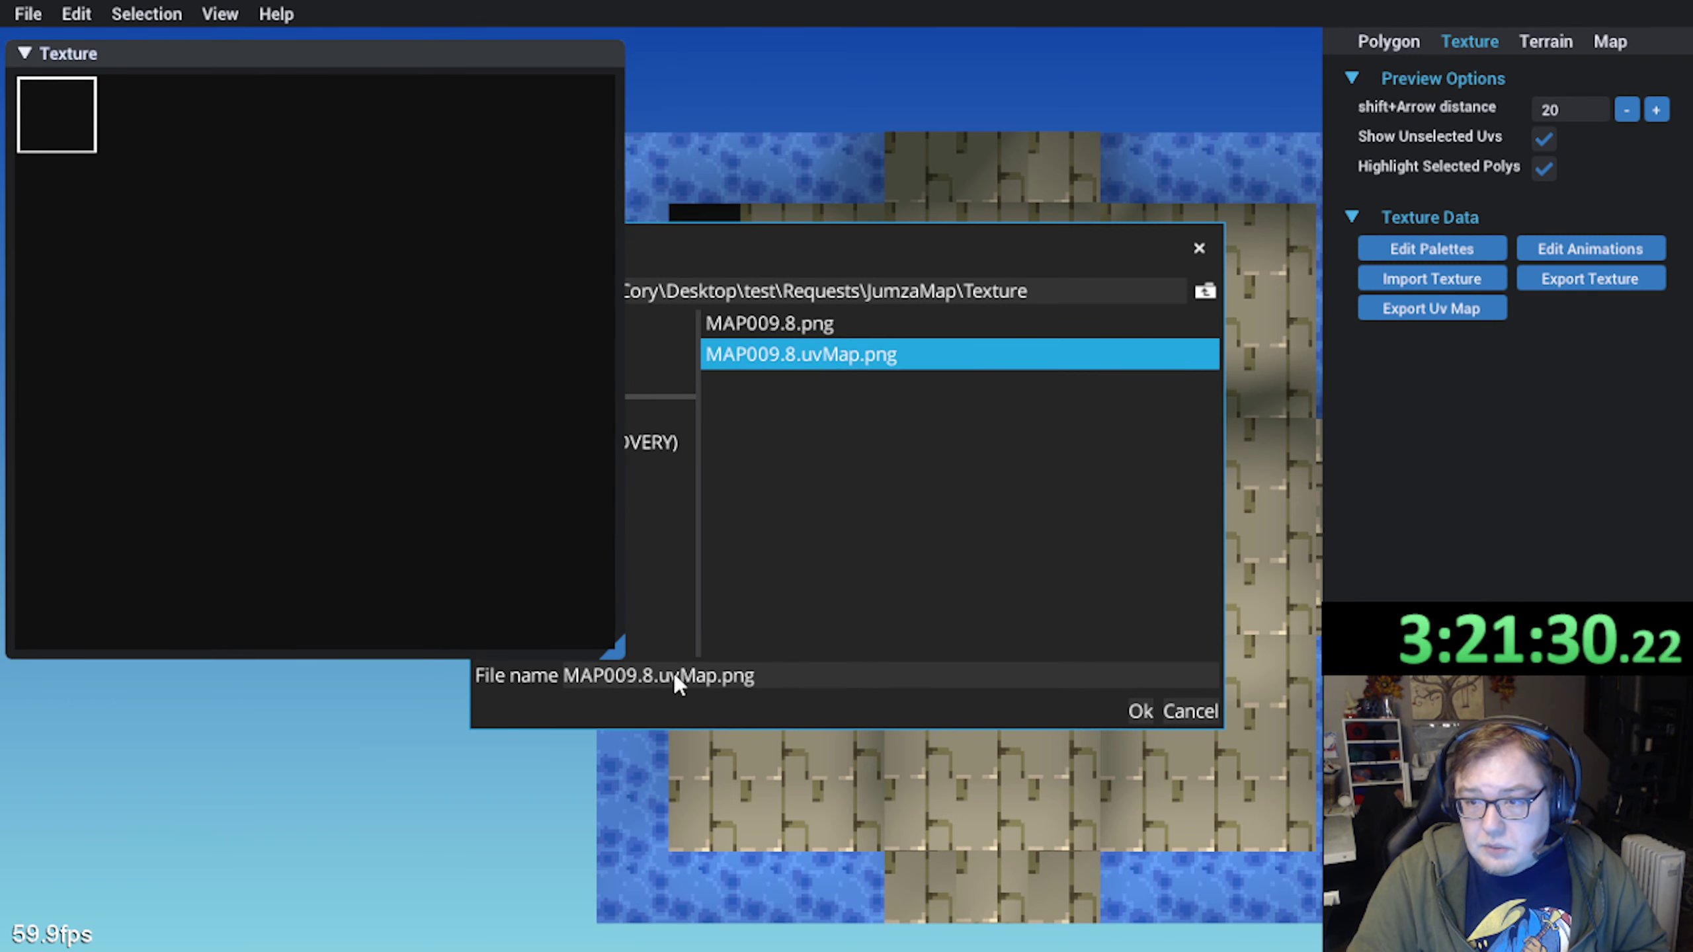
pyautogui.click(1148, 712)
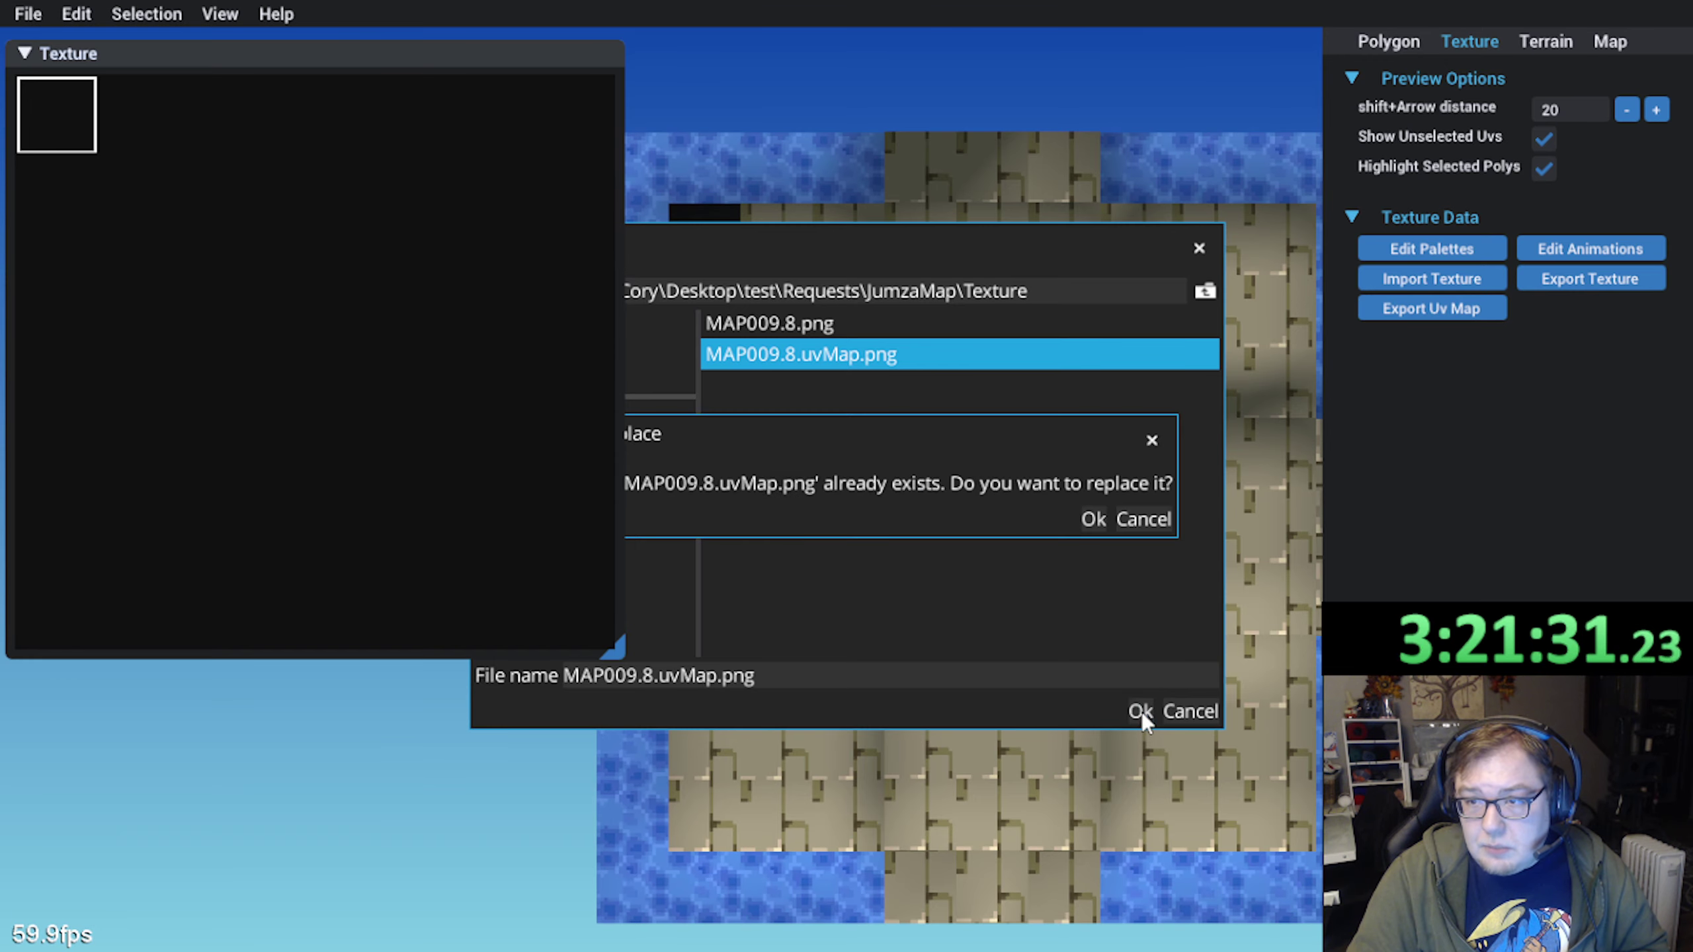
pyautogui.click(1092, 520)
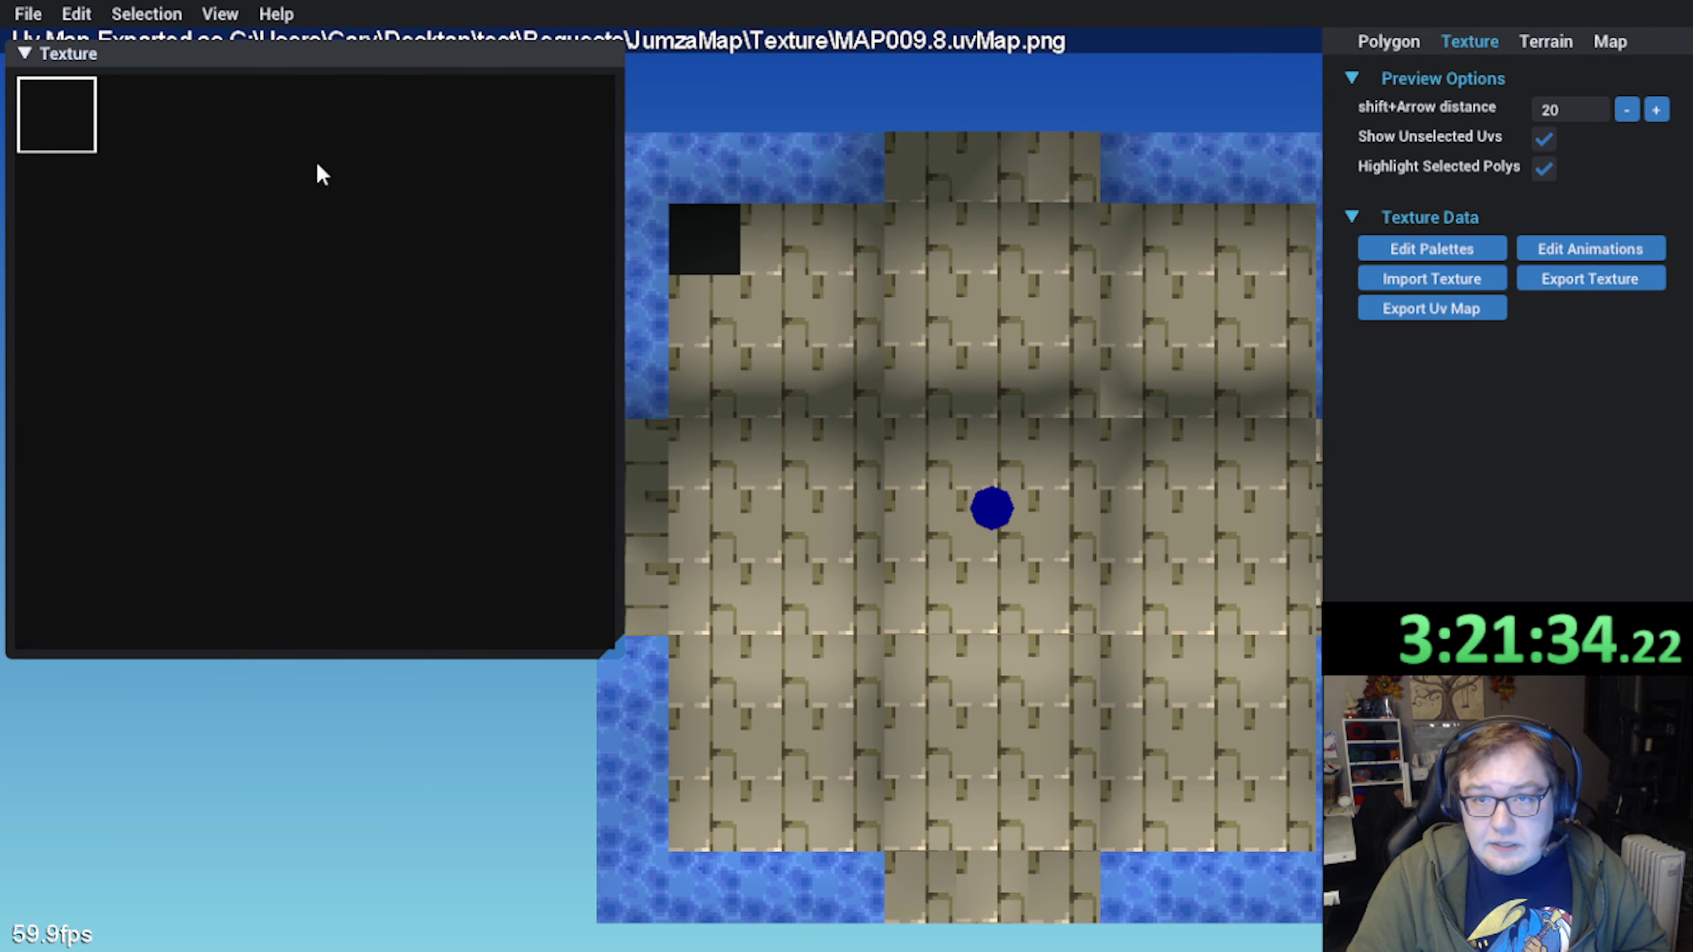
# Switch to Aseprite and open MAP009.8.uvMap.png from the Texture folder
pyautogui.hotkey('alt', 'Tab')
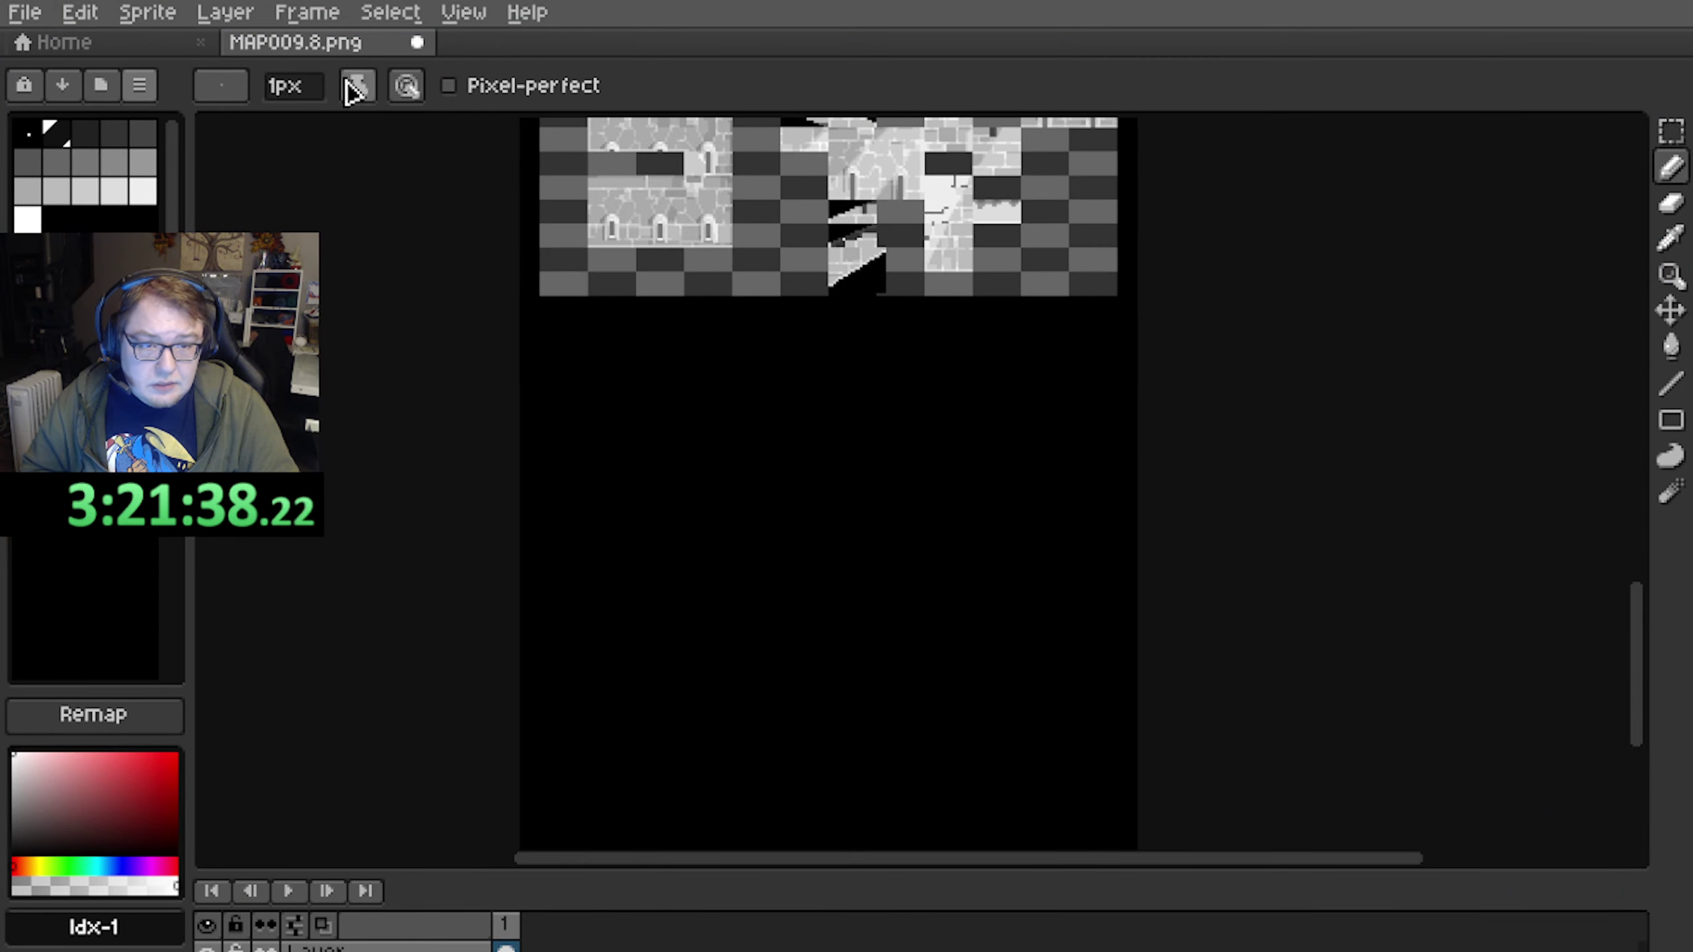
pyautogui.click(26, 12)
pyautogui.click(53, 72)
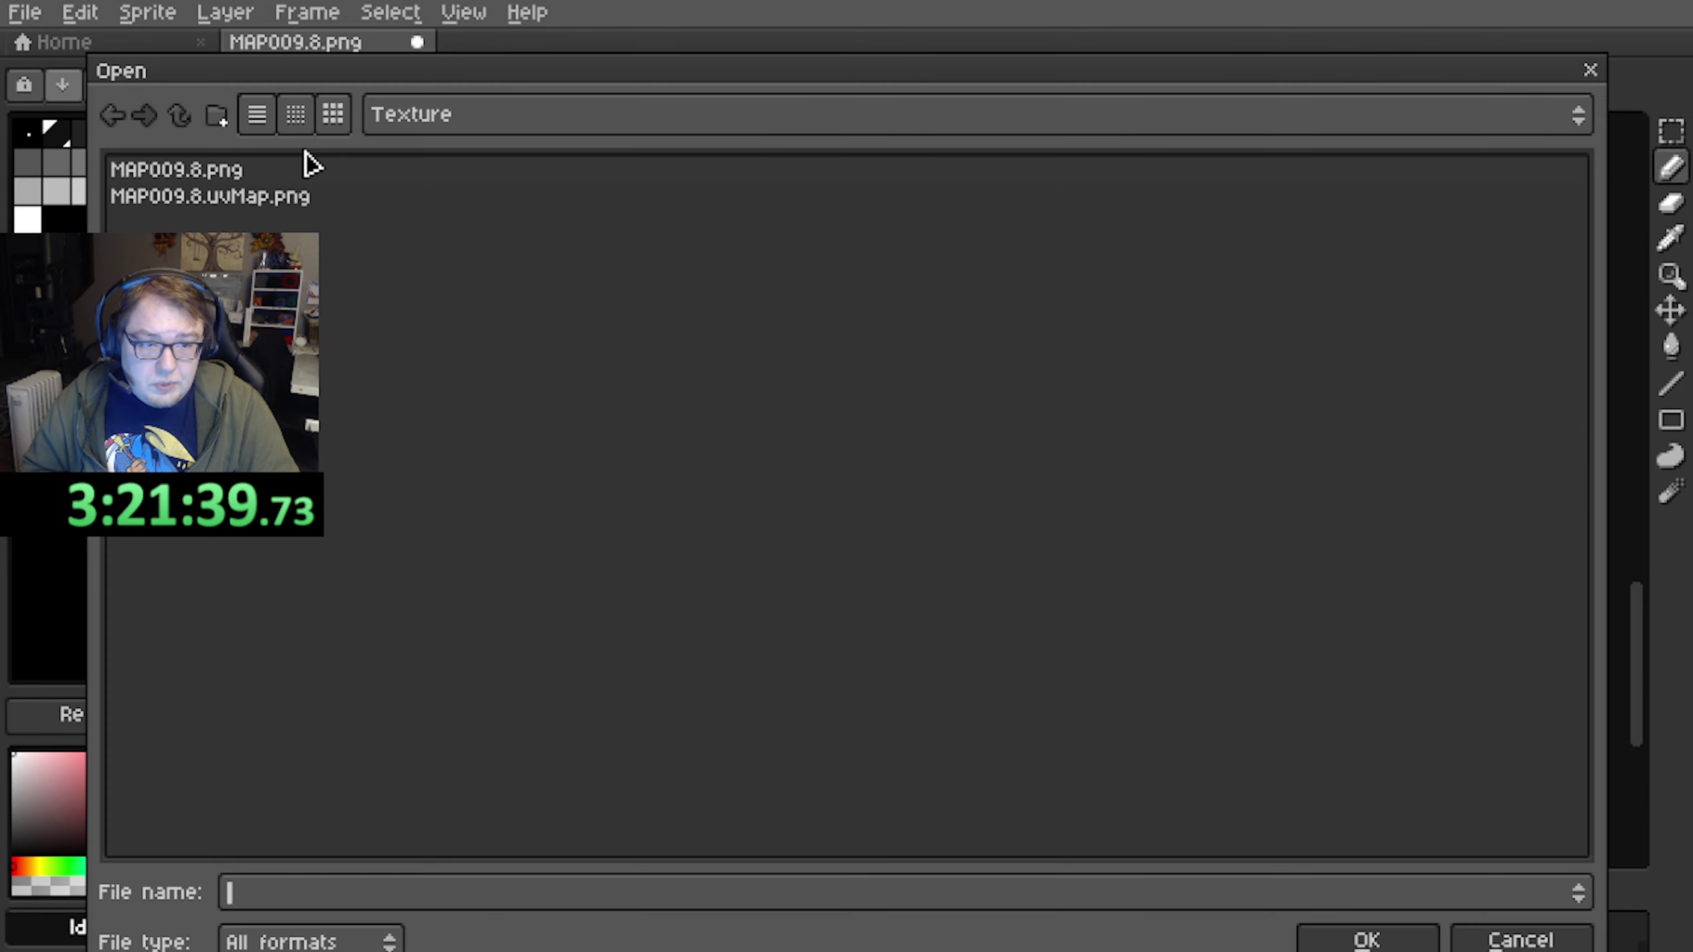
pyautogui.click(308, 197)
pyautogui.click(1366, 939)
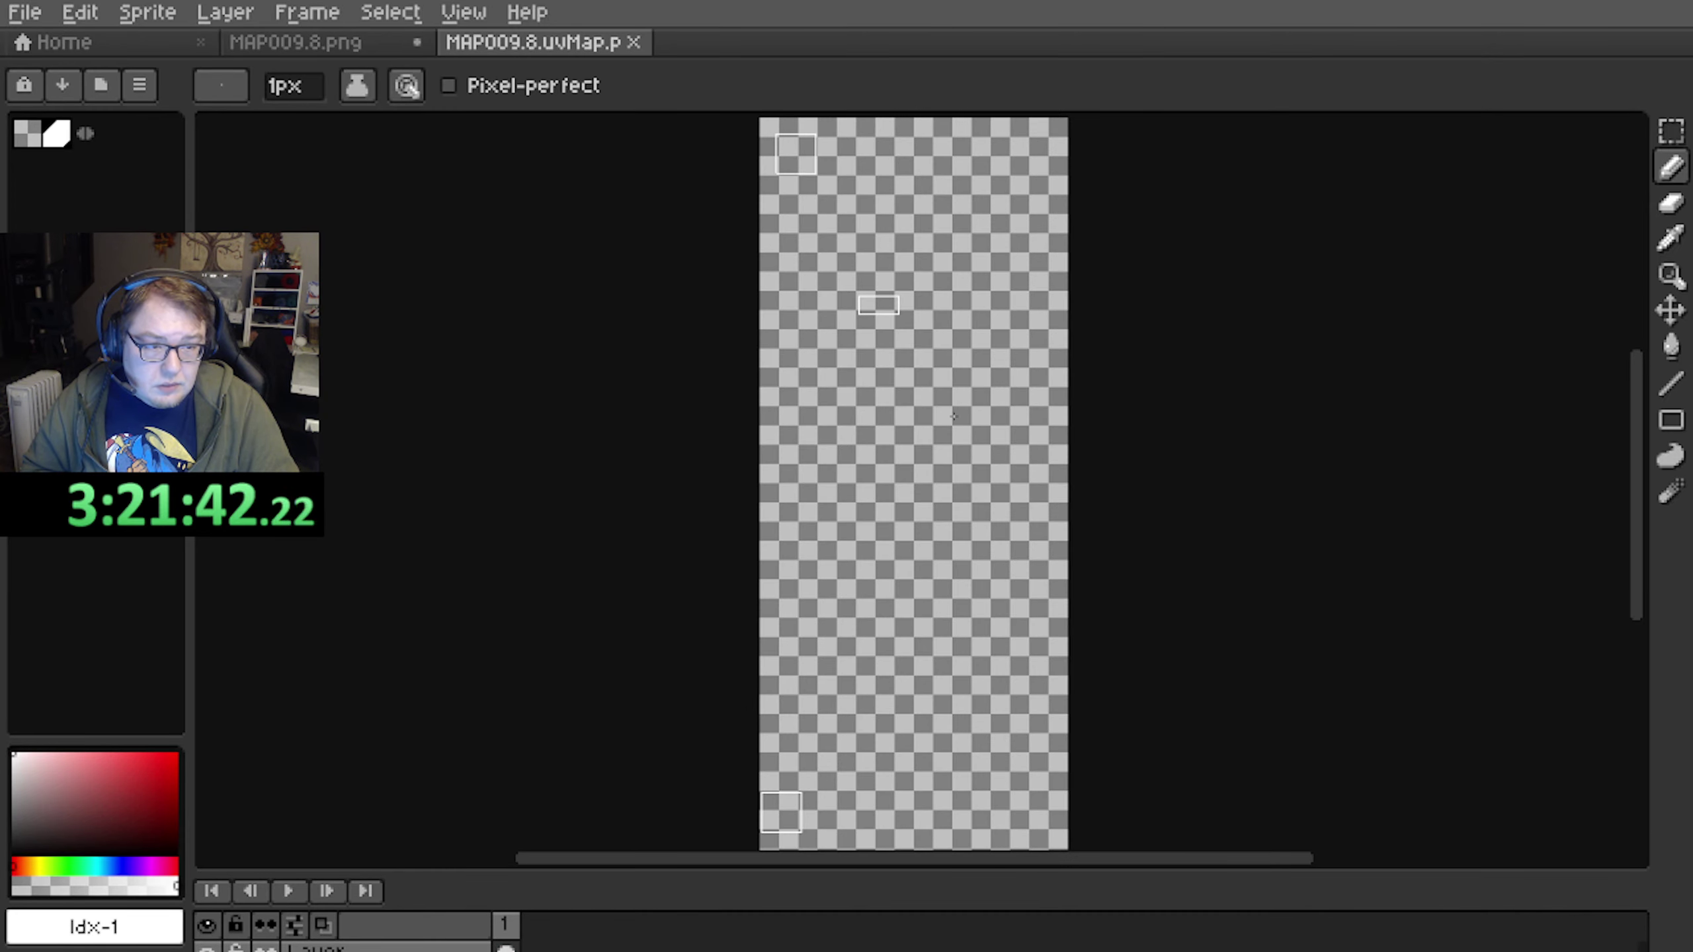
# Copy the entire UV map image and paste it into MAP009.8.png as a new layer
pyautogui.moveTo(919, 303); pyautogui.dragTo(838, 379, button='middle')
pyautogui.scroll(-1, 928, 642)
pyautogui.scroll(2, 824, 424)
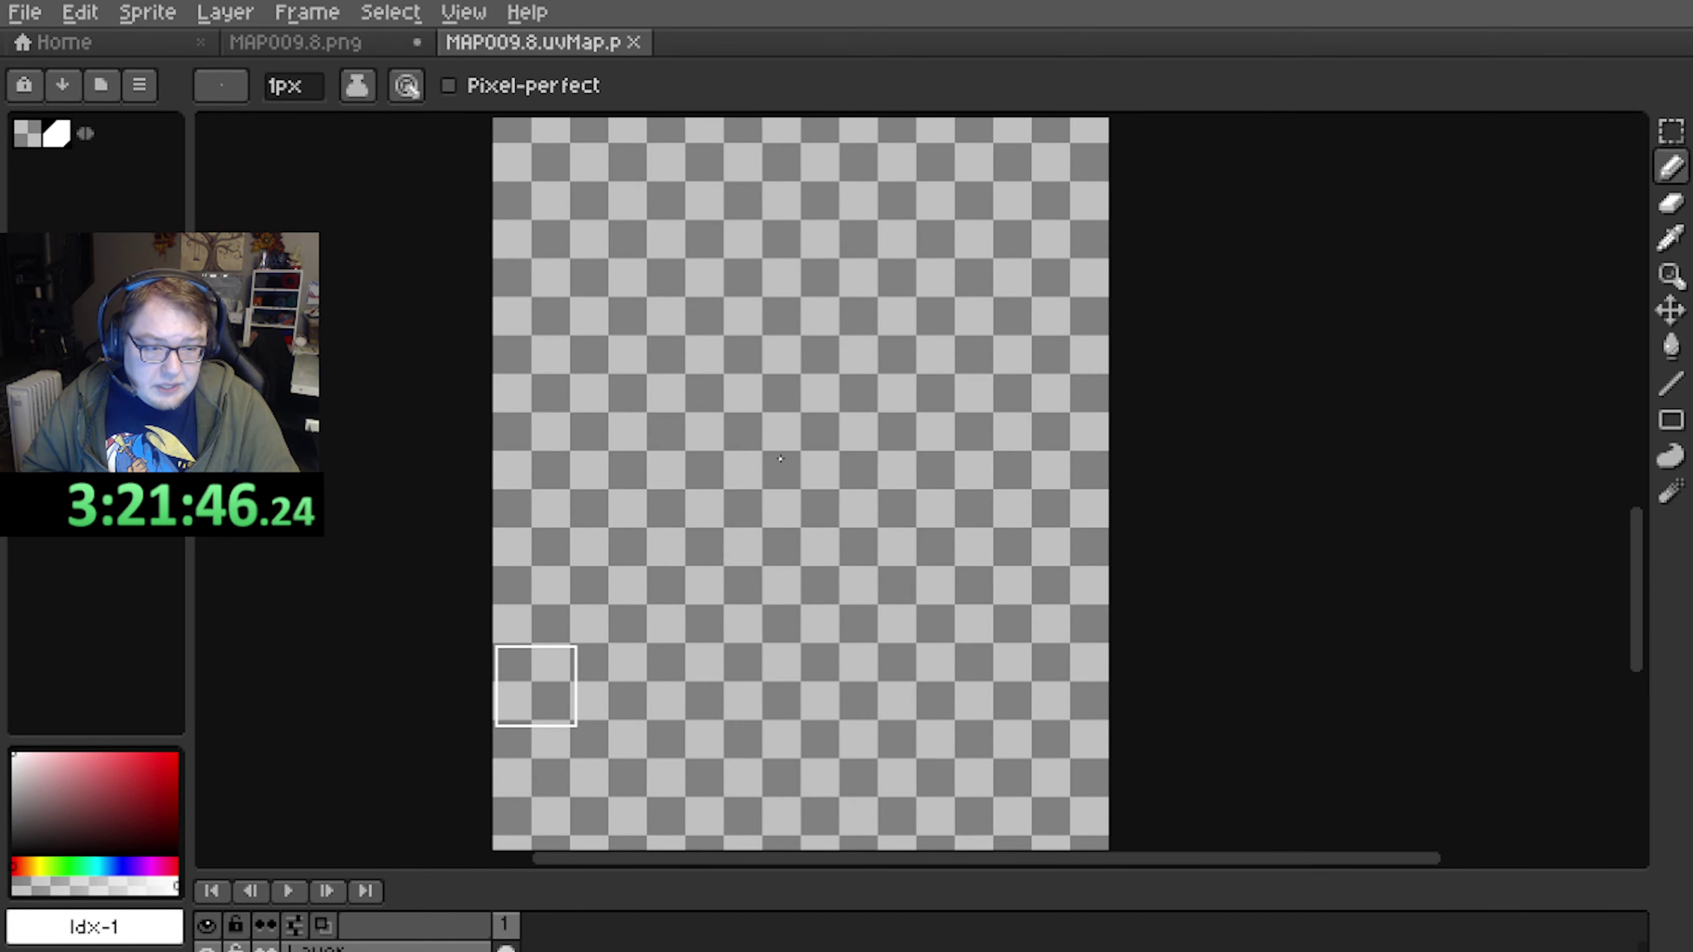
pyautogui.scroll(-1, 780, 459)
pyautogui.moveTo(780, 459); pyautogui.dragTo(781, 339, button='middle')
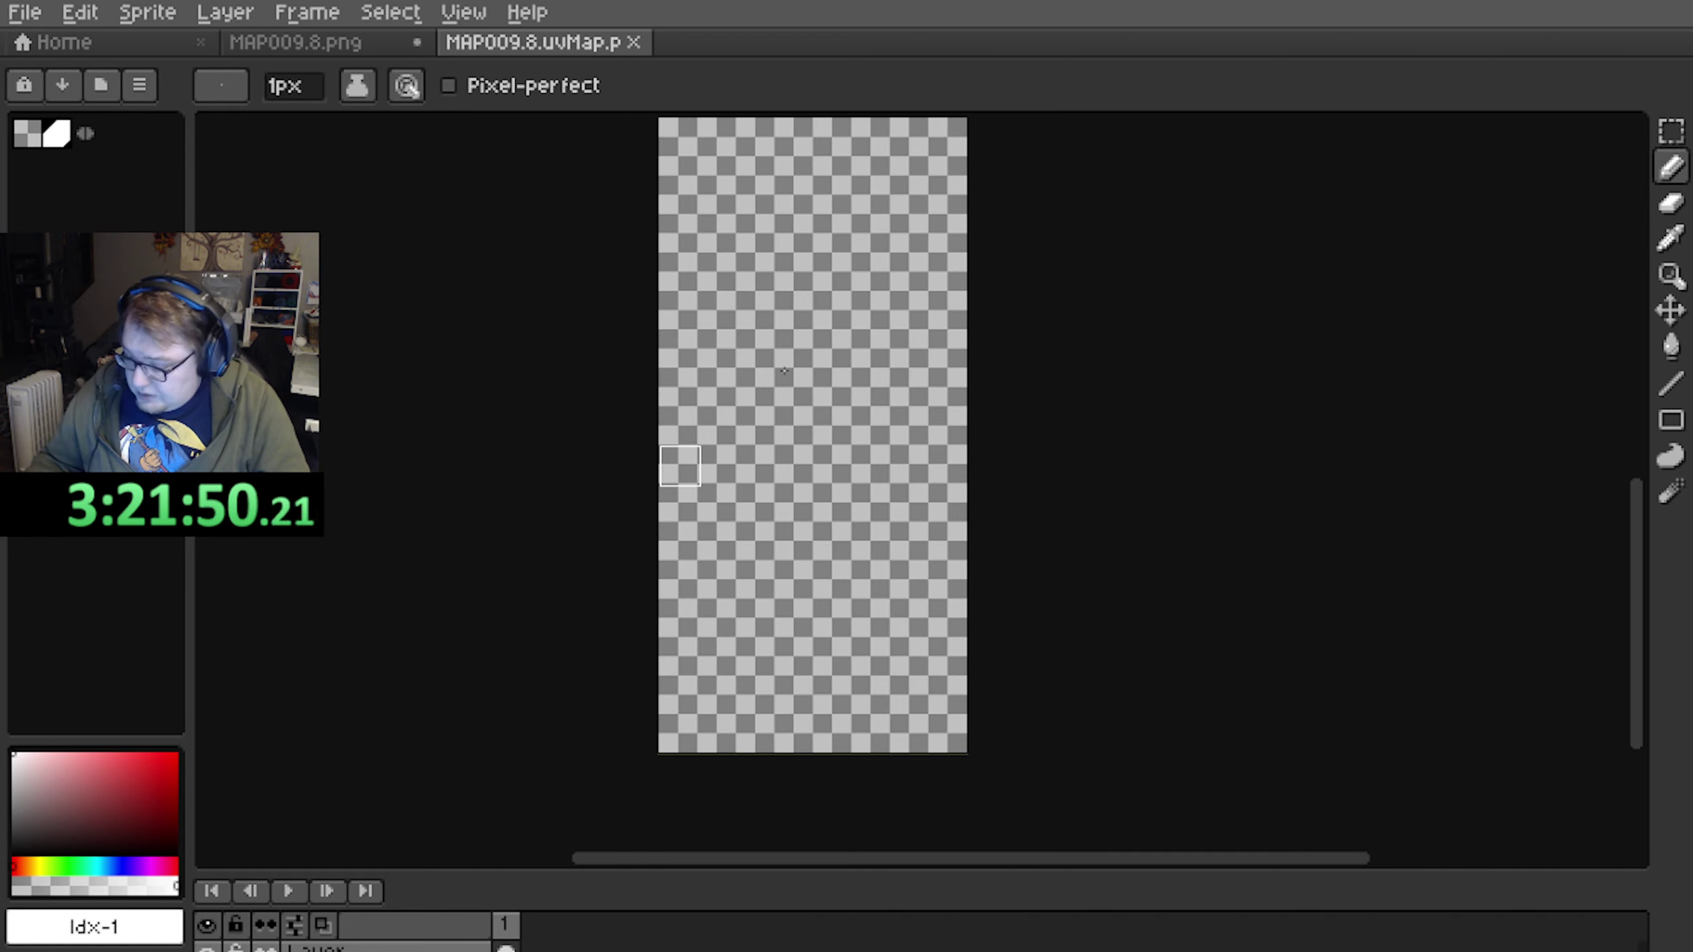
pyautogui.hotkey('ctrl', 'a')
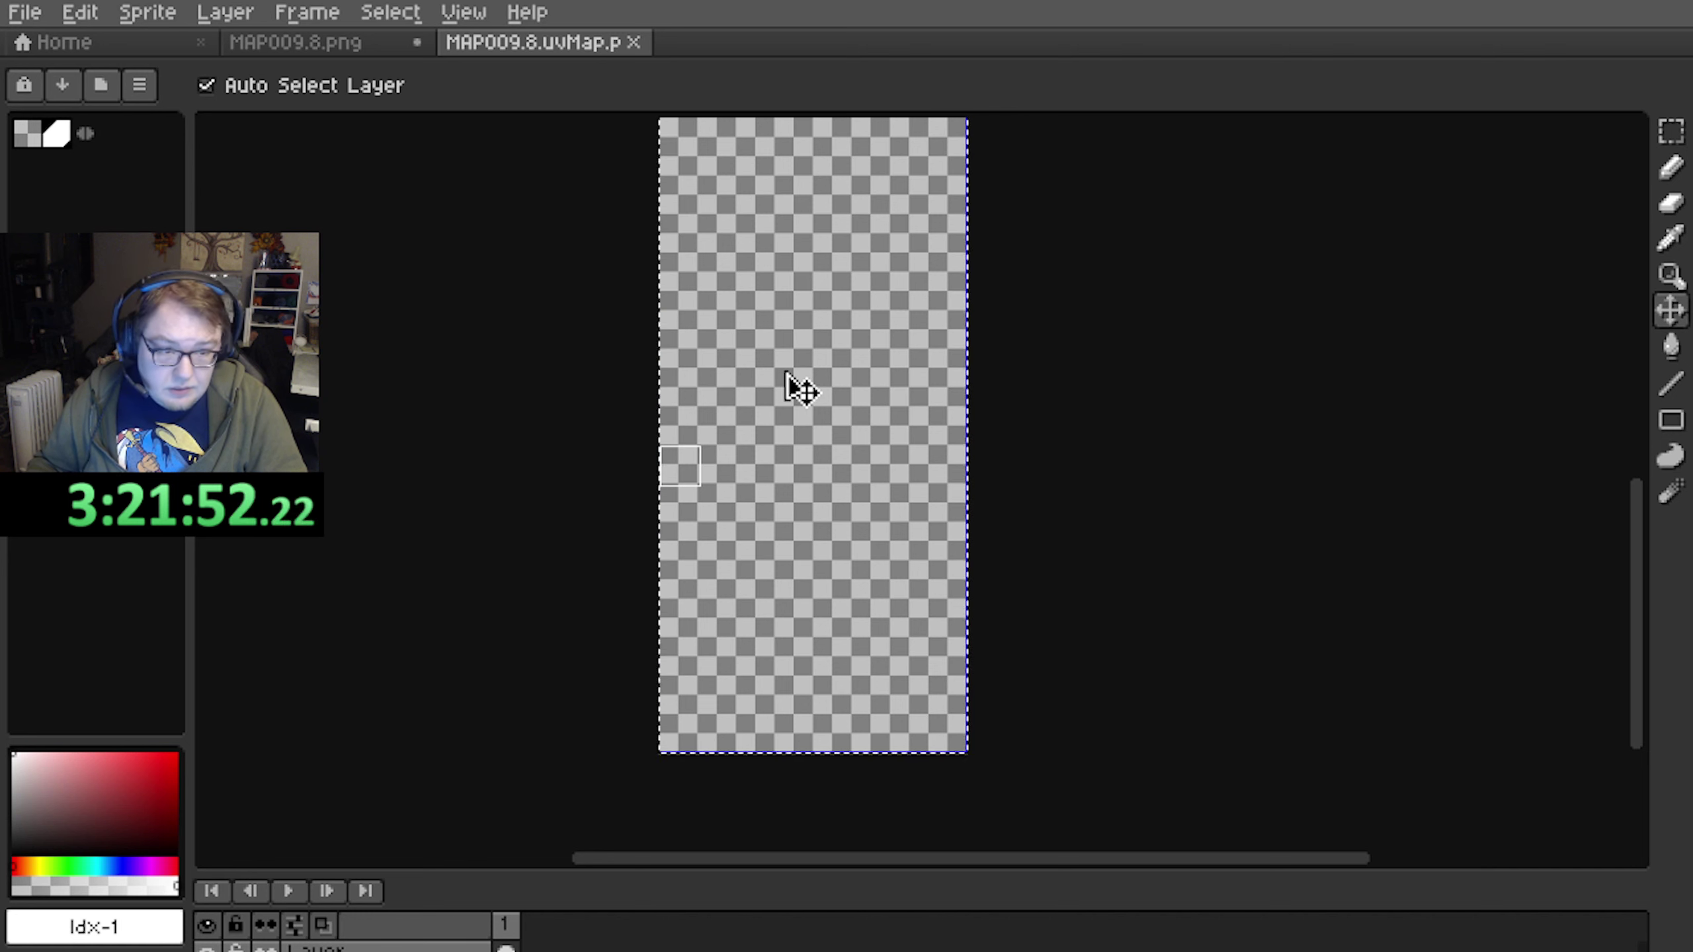
pyautogui.click(312, 49)
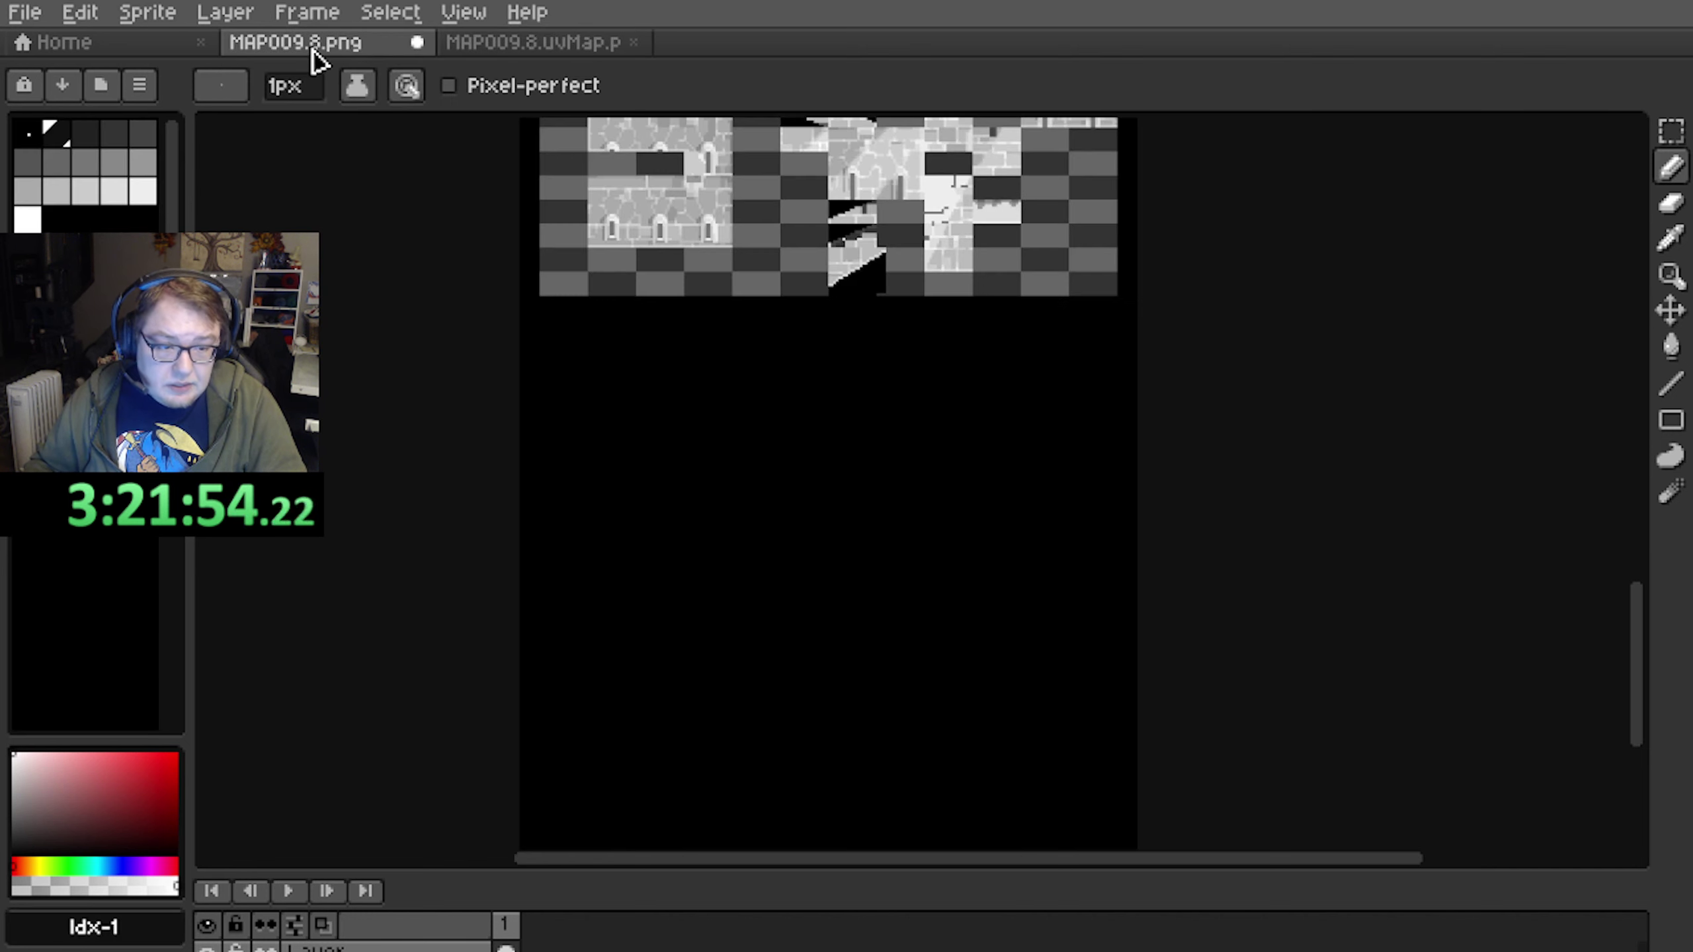
pyautogui.click(88, 12)
pyautogui.moveTo(460, 241)
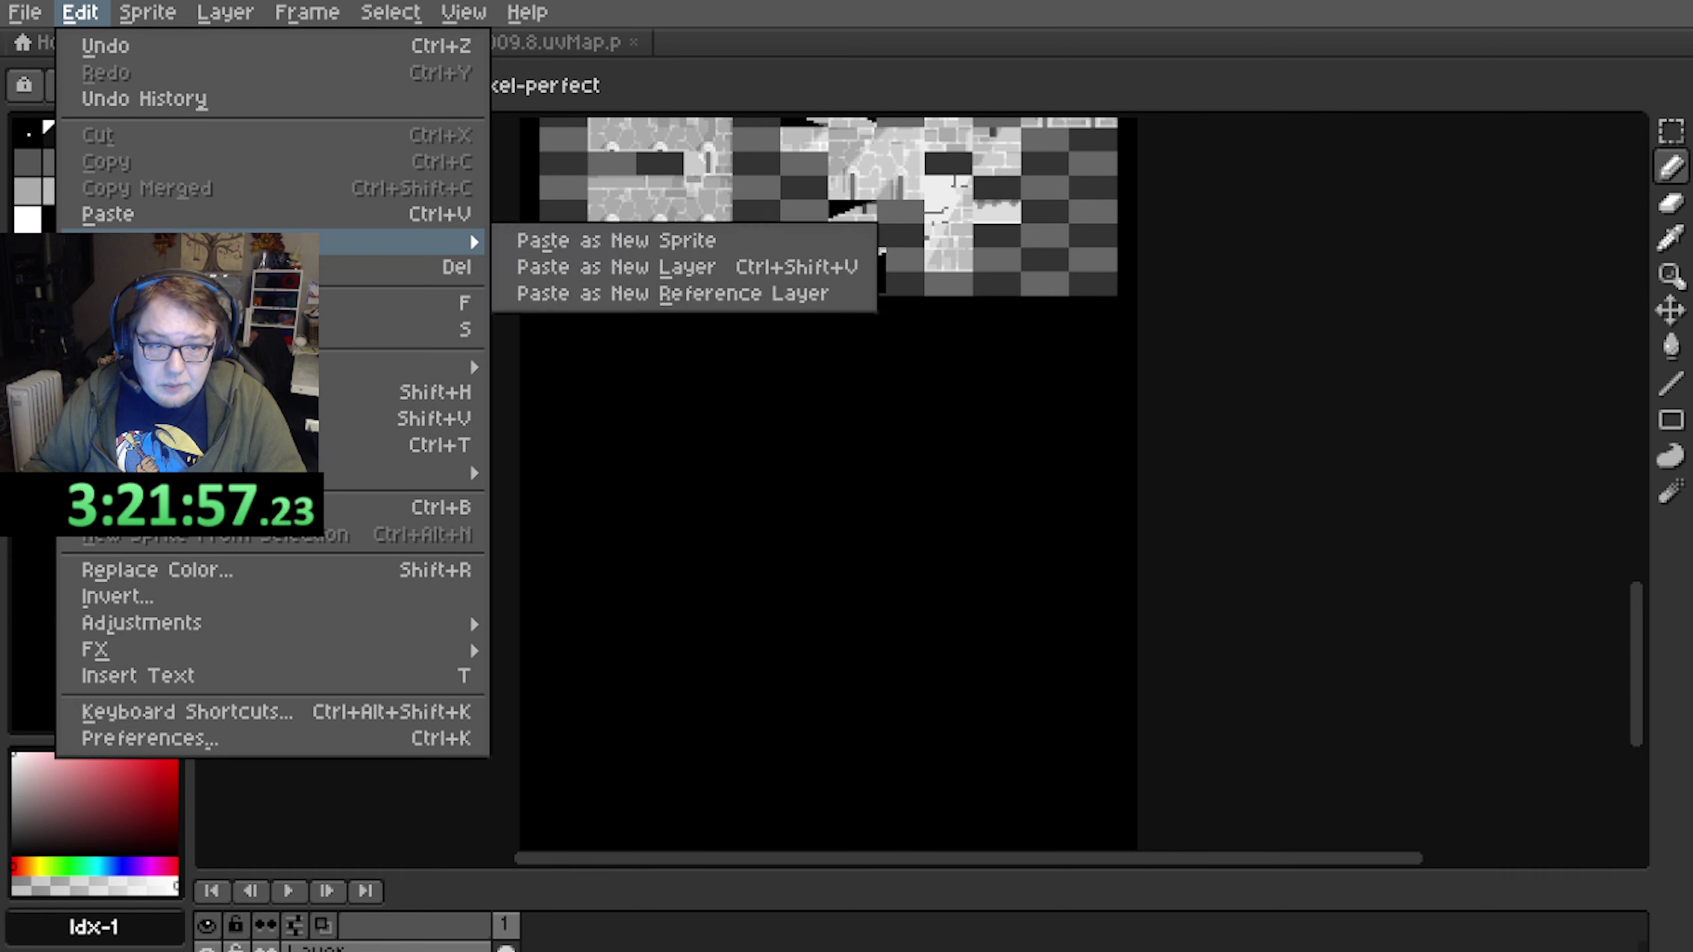
pyautogui.click(655, 275)
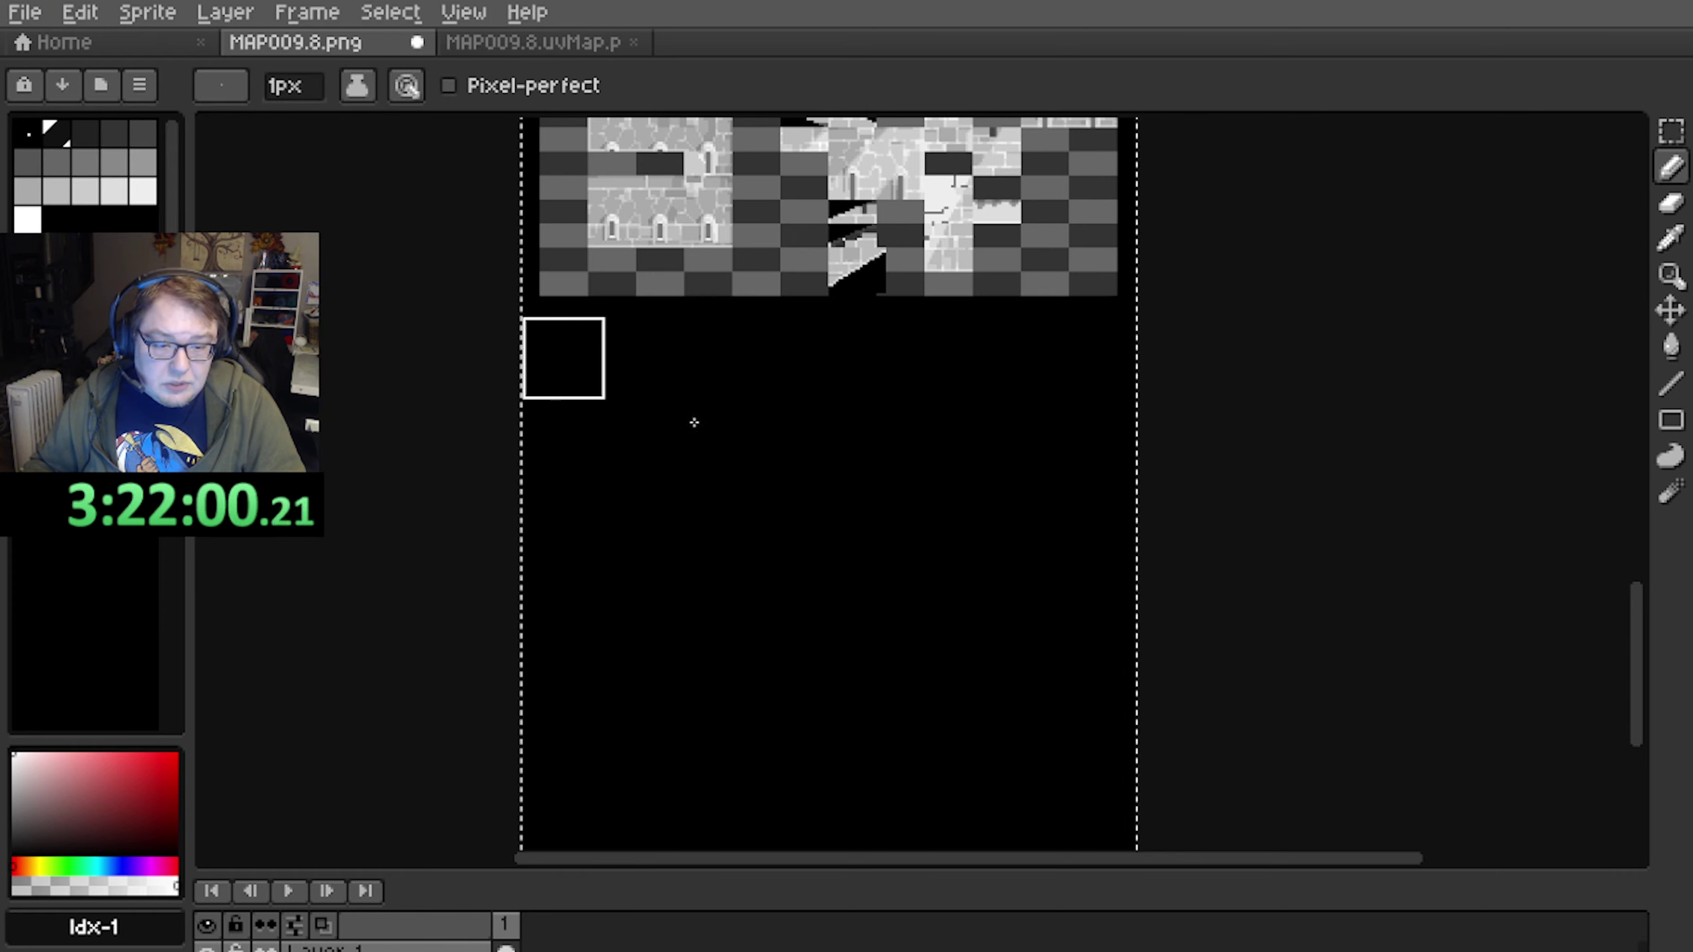
# Check the pasted UV outlines against the texture pages, from the black last page up to the first page
pyautogui.moveTo(694, 422); pyautogui.dragTo(726, 385, button='middle')
pyautogui.scroll(1, 662, 328)
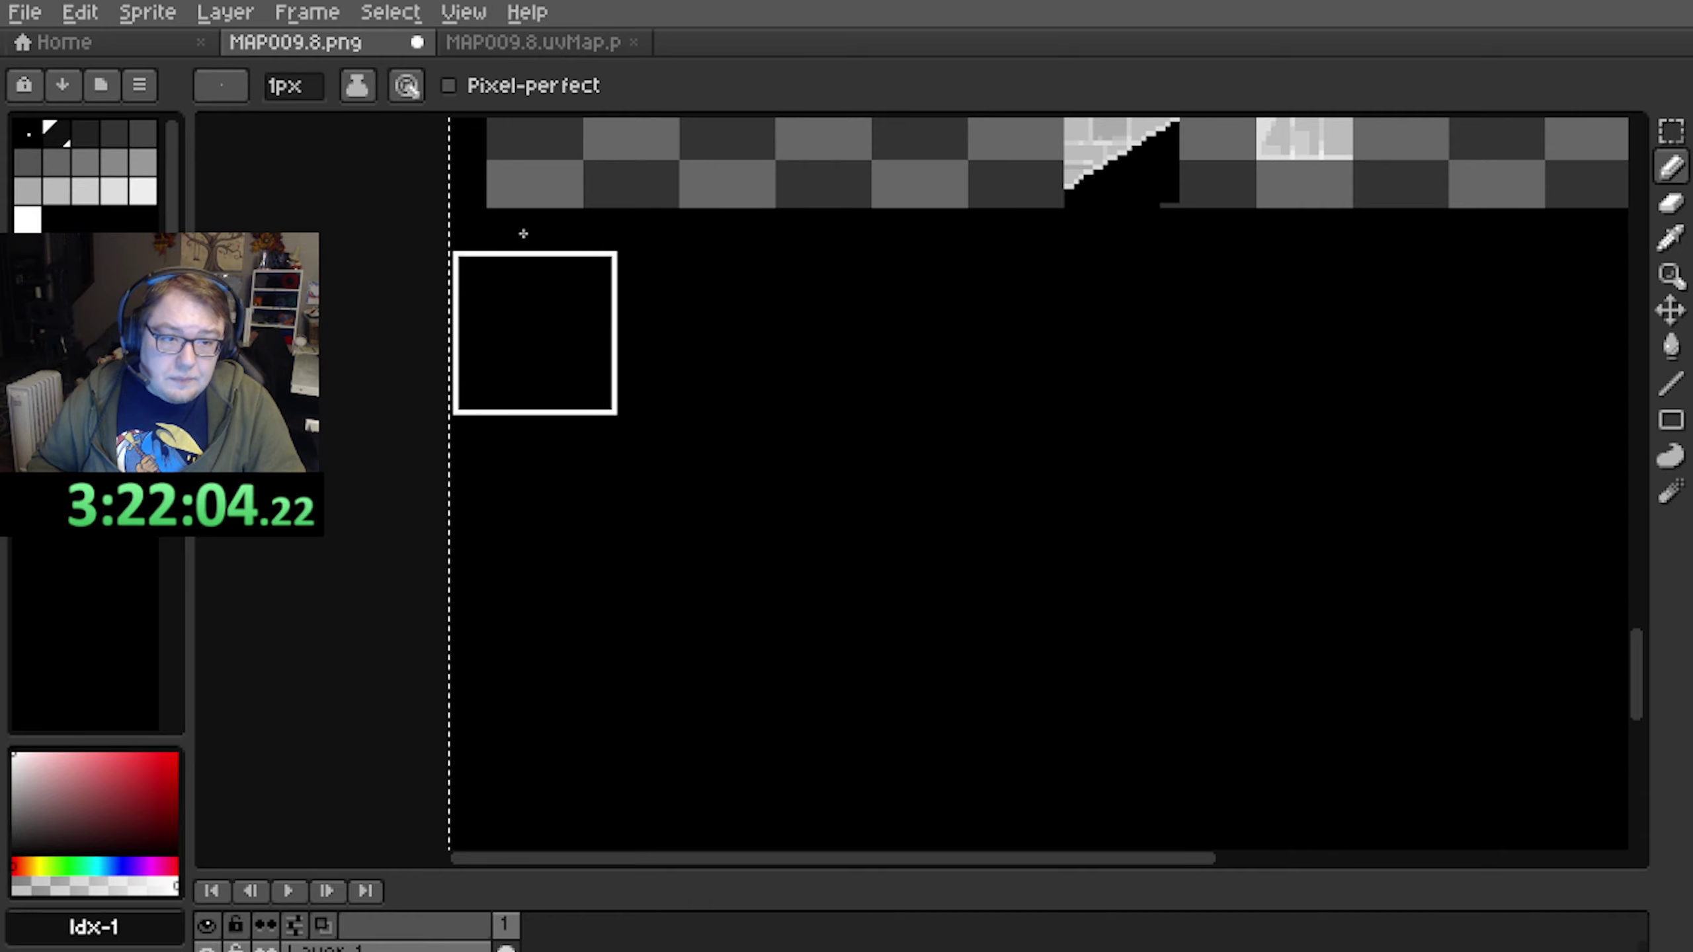
pyautogui.scroll(-4, 639, 343)
pyautogui.scroll(2, 711, 263)
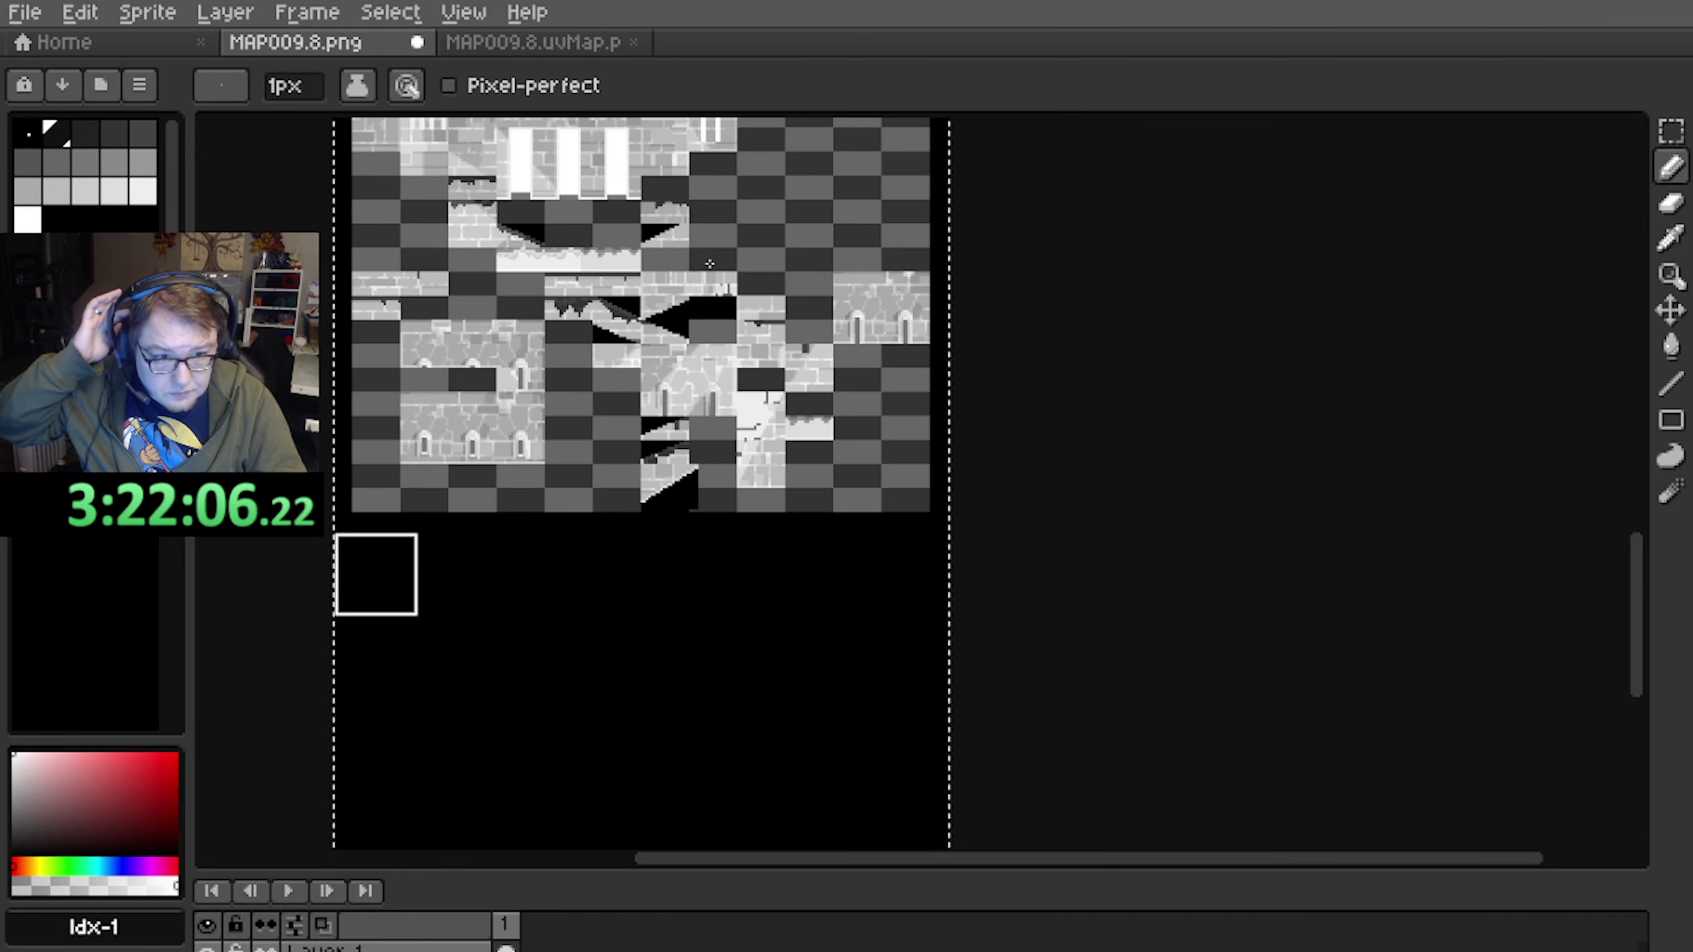
pyautogui.moveTo(711, 262); pyautogui.dragTo(745, 358, button='middle')
pyautogui.moveTo(615, 264); pyautogui.dragTo(695, 468, button='middle')
pyautogui.moveTo(627, 270); pyautogui.dragTo(648, 455)
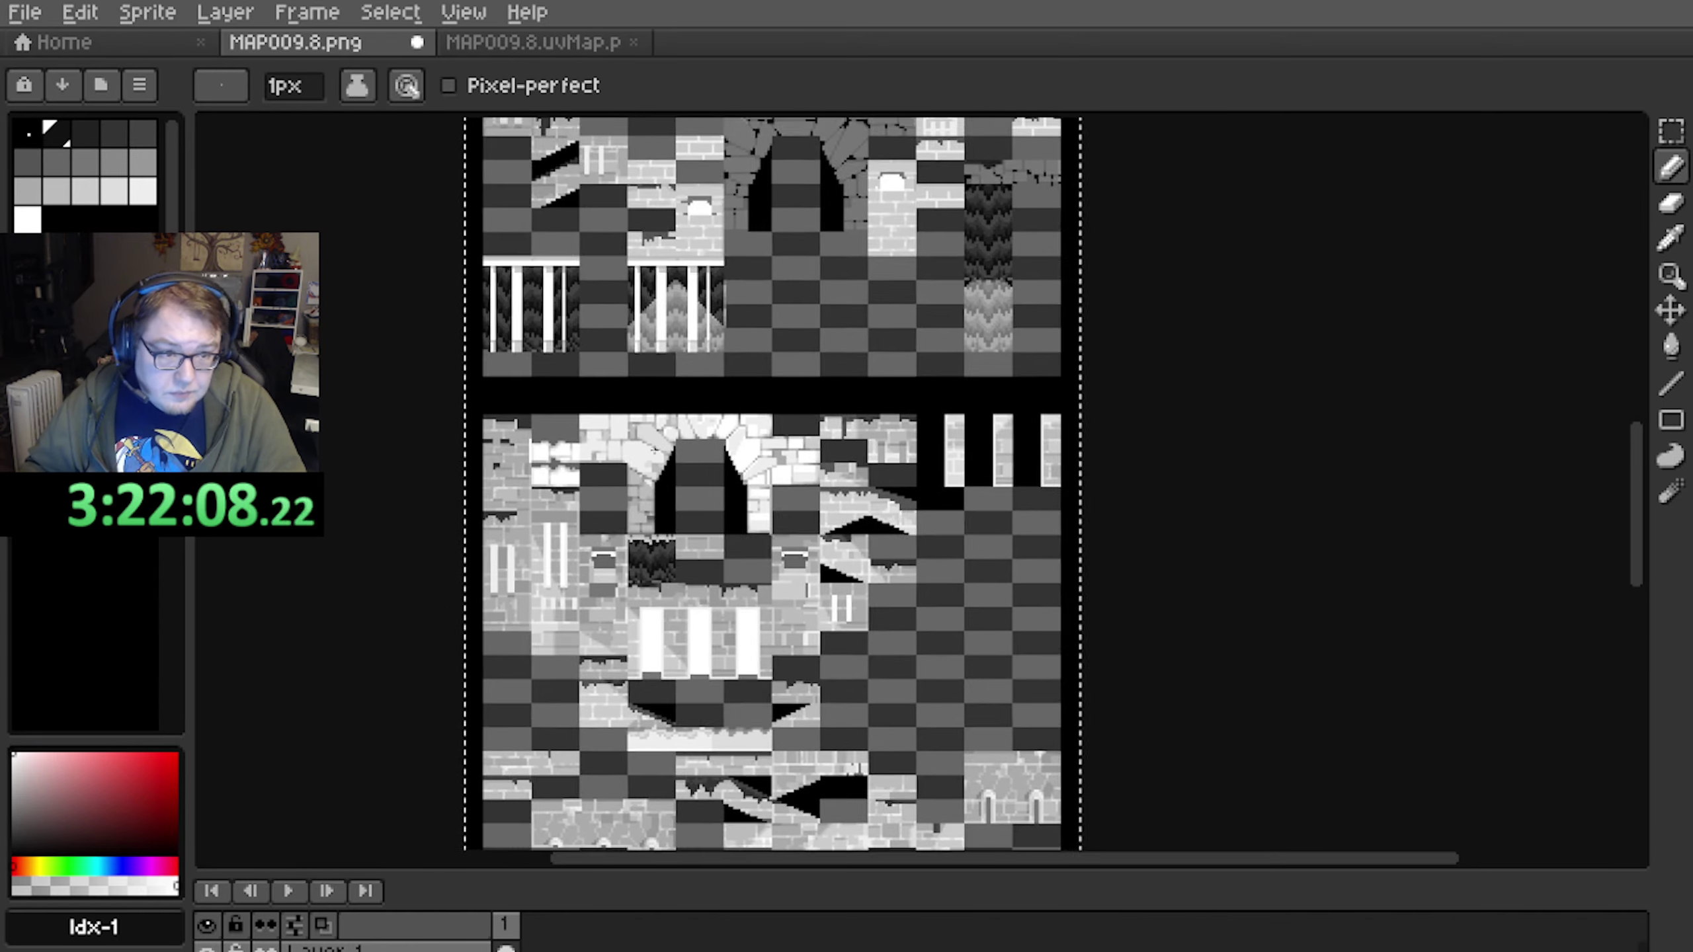
pyautogui.moveTo(575, 231); pyautogui.dragTo(568, 544, button='middle')
pyautogui.moveTo(541, 388); pyautogui.dragTo(549, 459, button='middle')
pyautogui.moveTo(576, 328); pyautogui.dragTo(607, 559, button='middle')
pyautogui.moveTo(585, 399); pyautogui.dragTo(591, 639, button='middle')
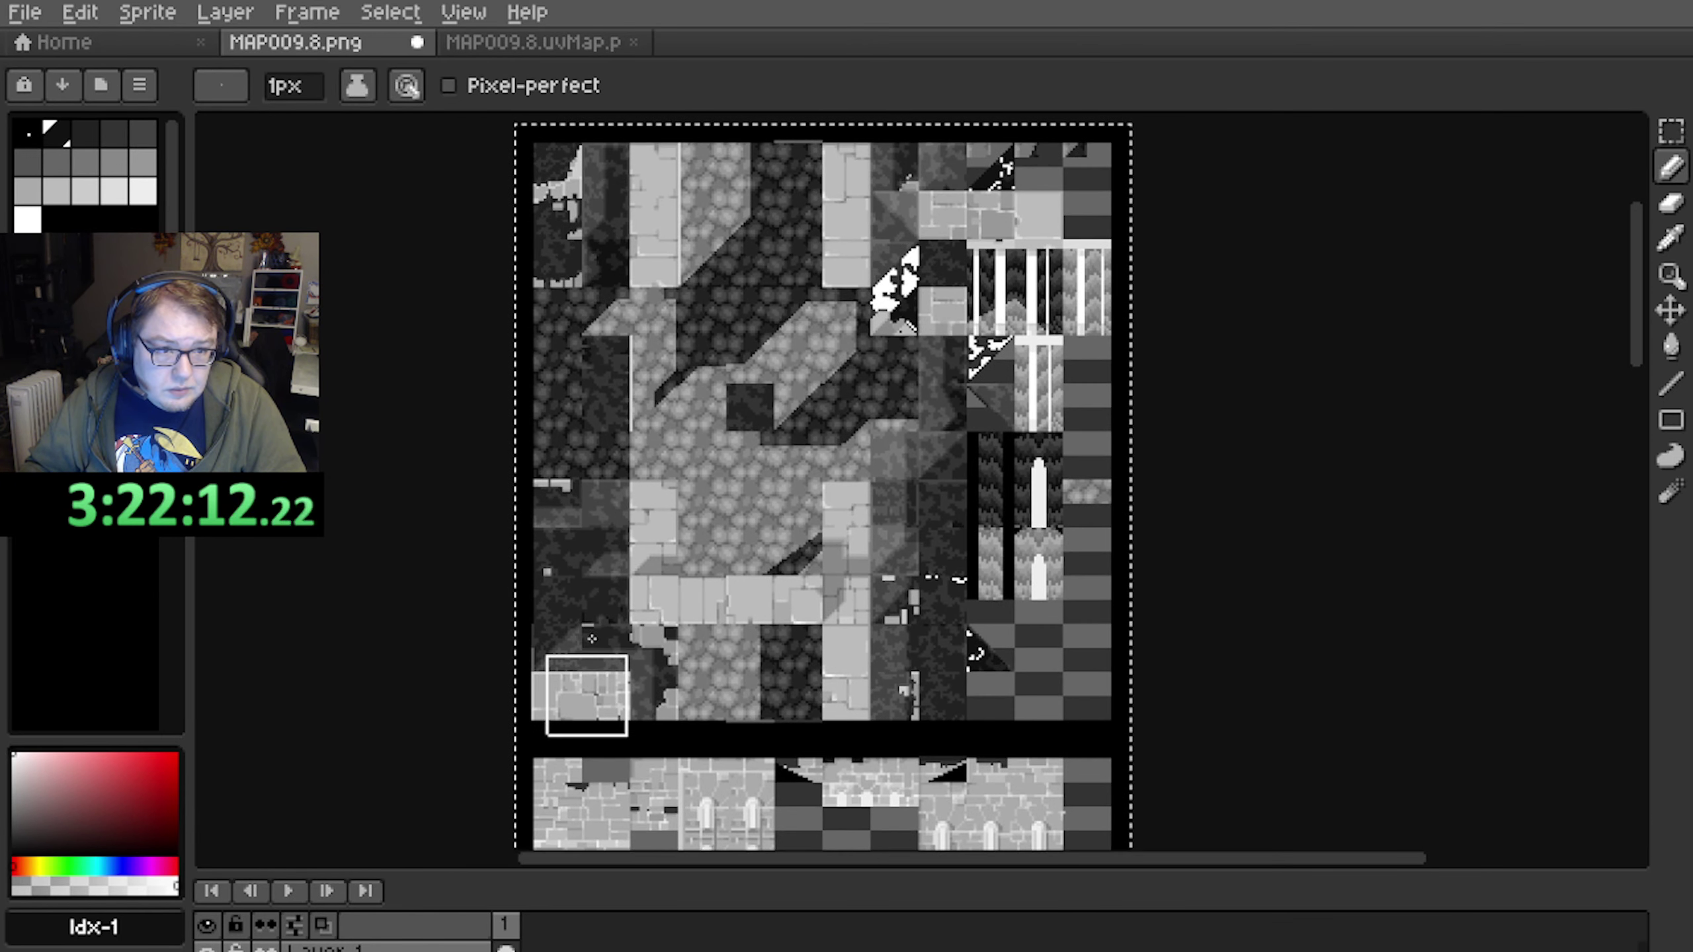
pyautogui.moveTo(555, 465); pyautogui.dragTo(523, 478, button='middle')
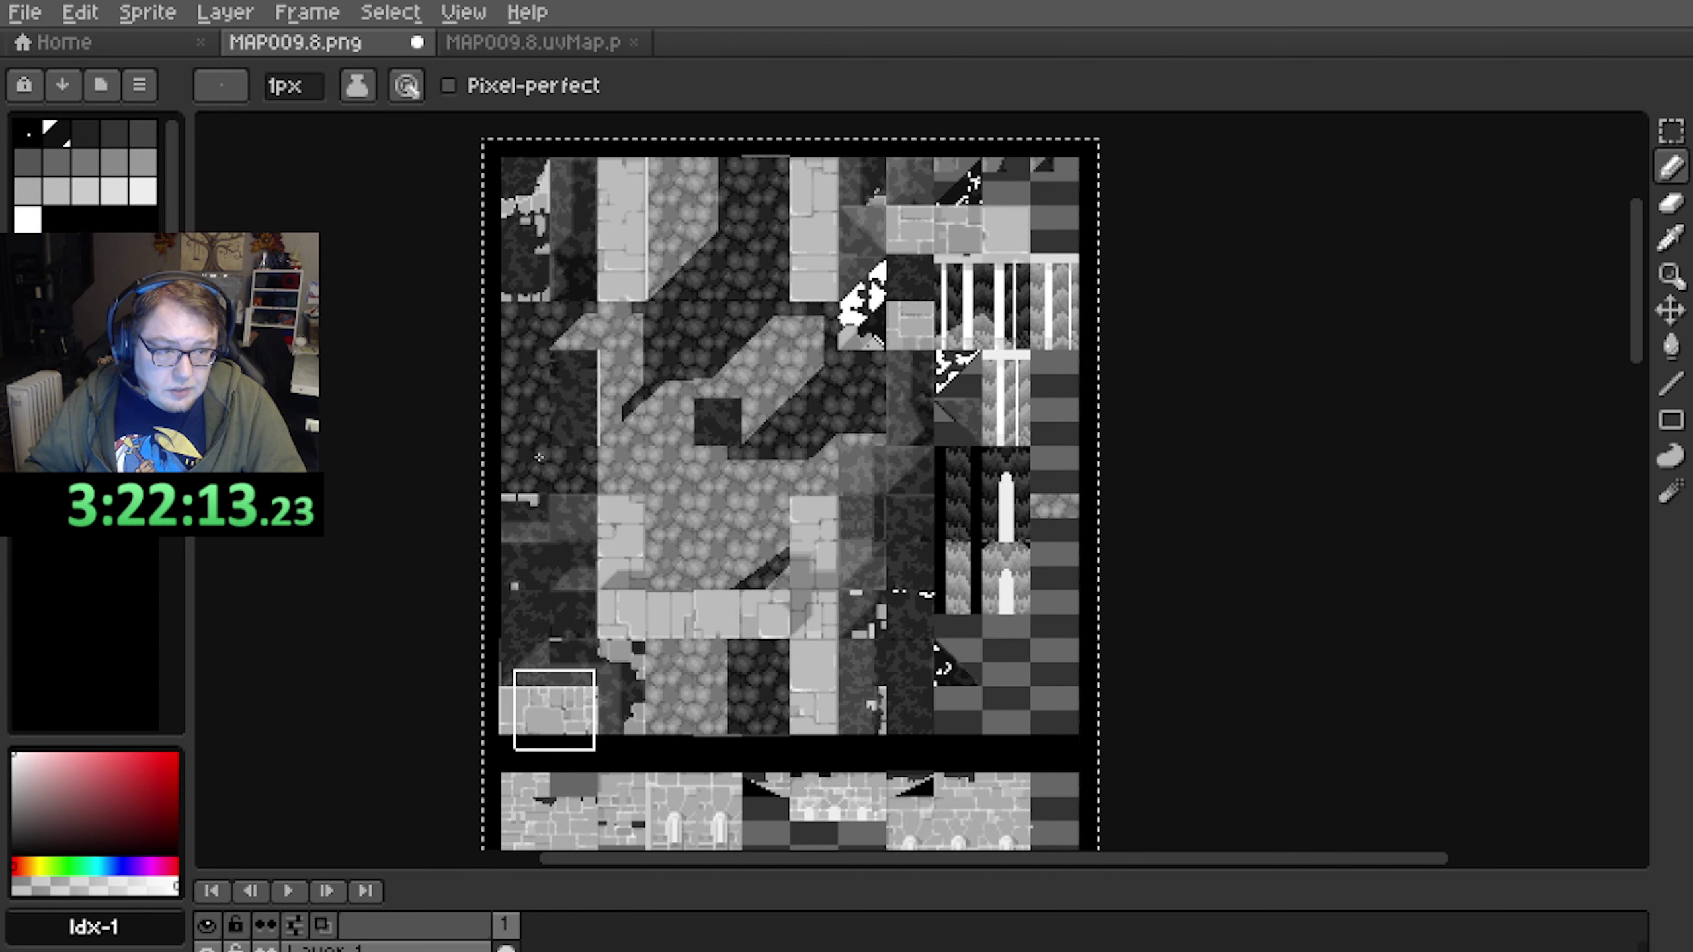
# Marquee-select and copy the square stone block at the start of the light horizontal stone strip on the first texture page
pyautogui.click(1672, 131)
pyautogui.scroll(-5, 670, 328)
pyautogui.scroll(3, 620, 386)
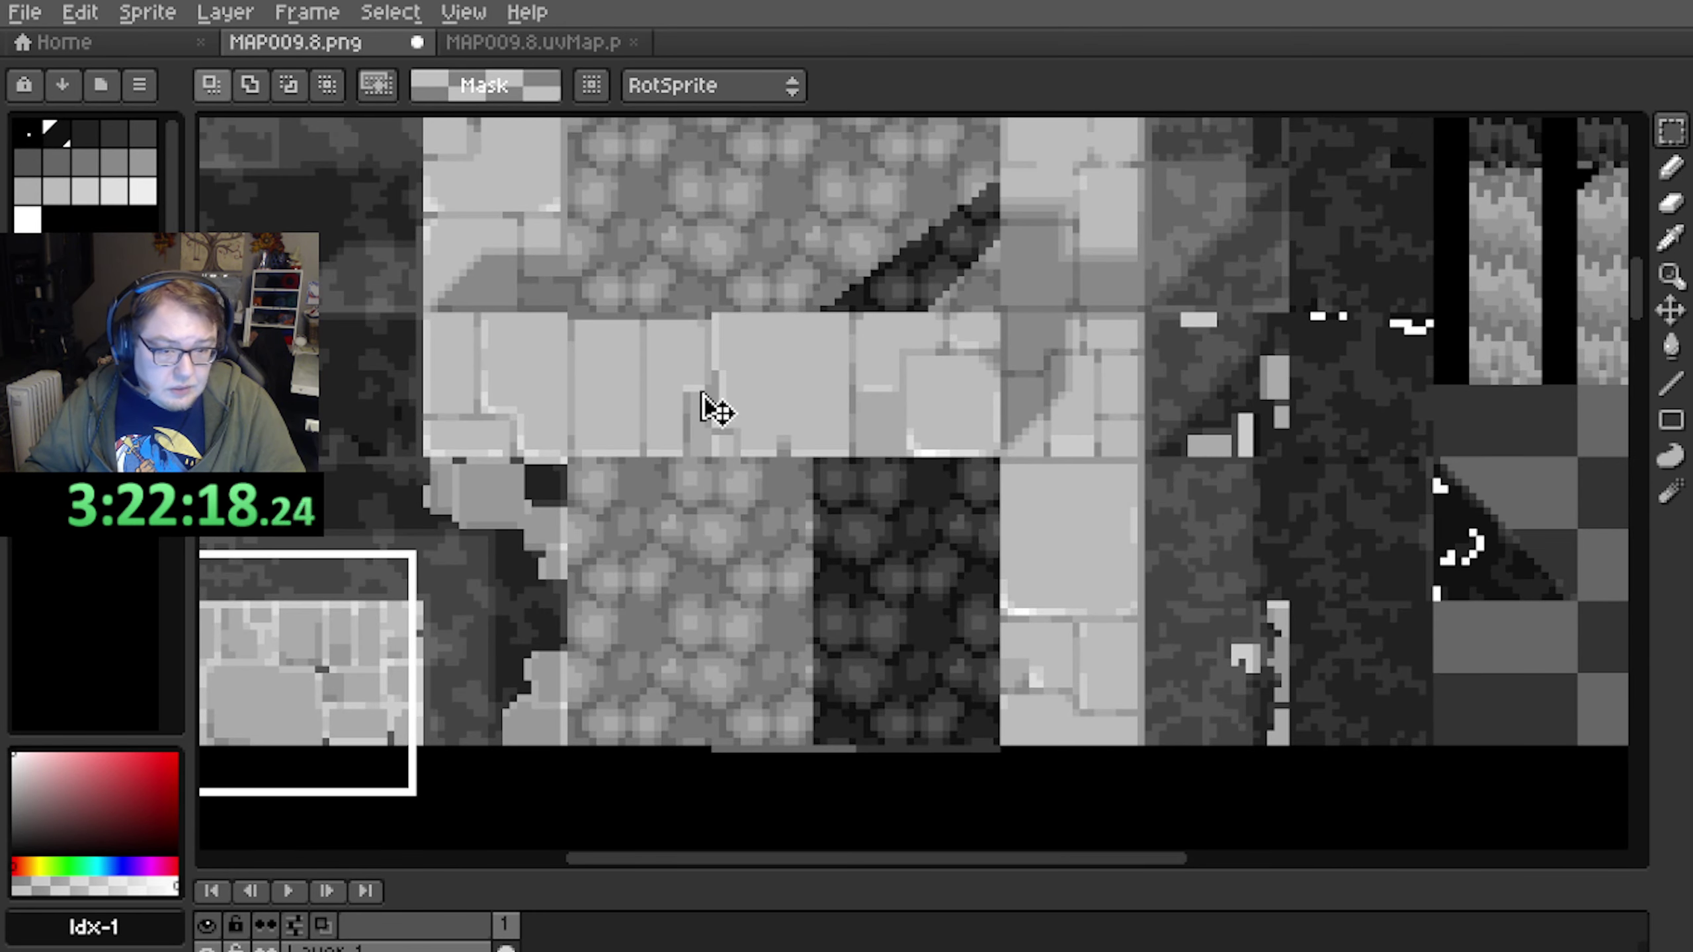
pyautogui.scroll(-2, 716, 410)
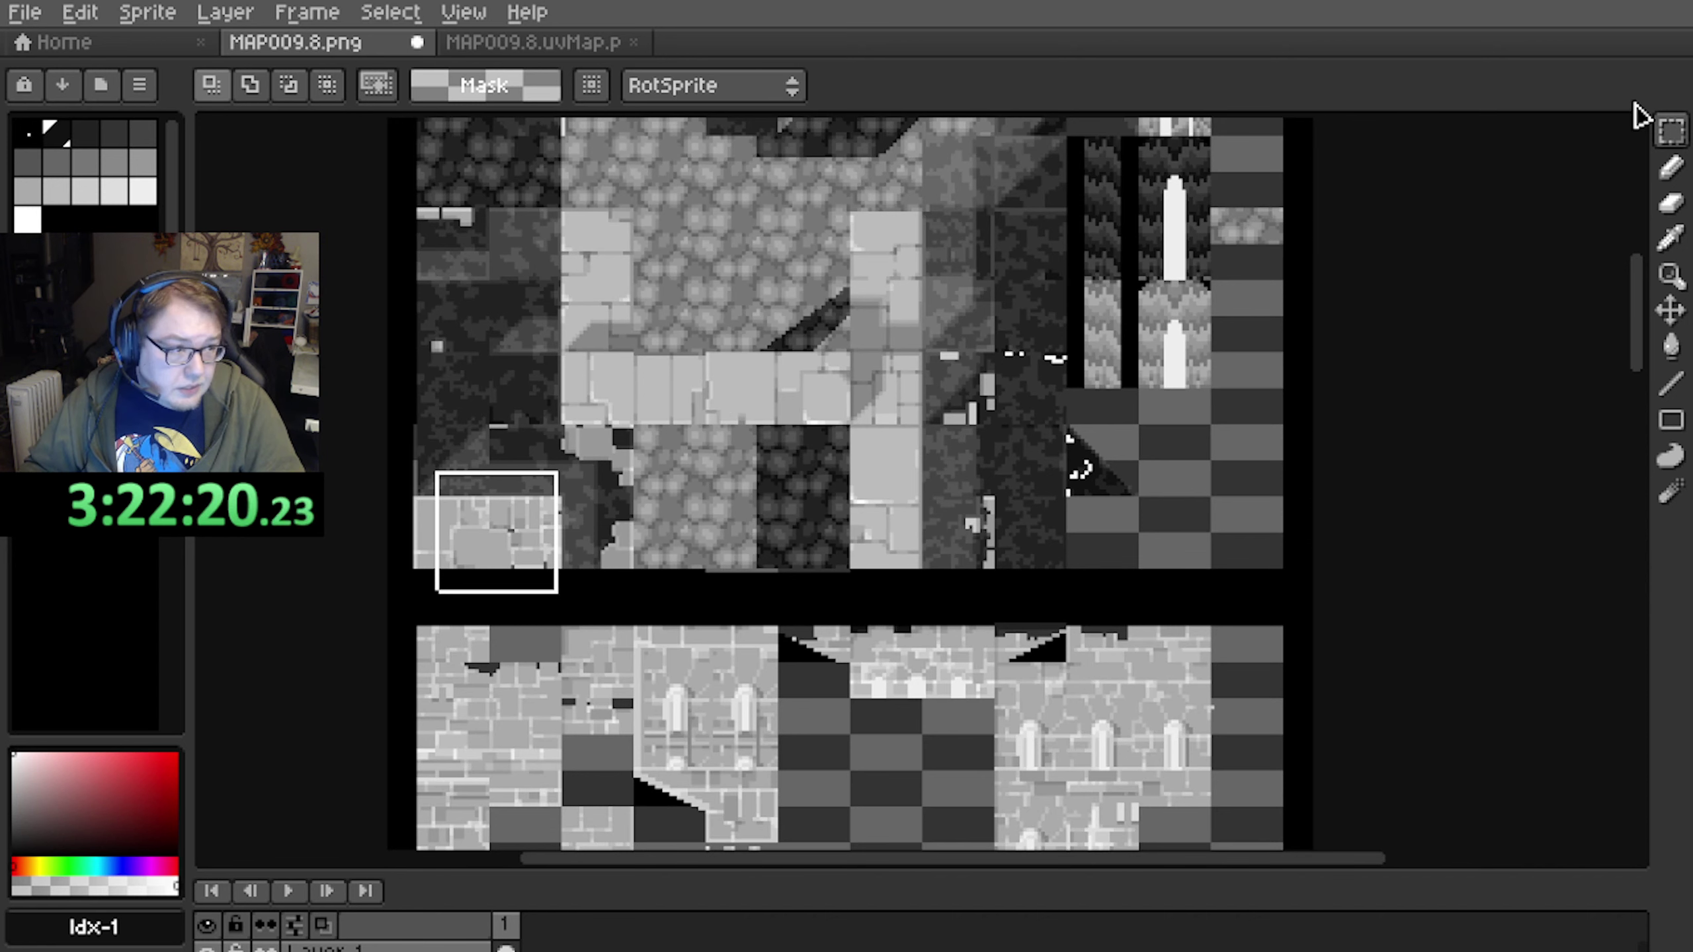
pyautogui.scroll(4, 667, 382)
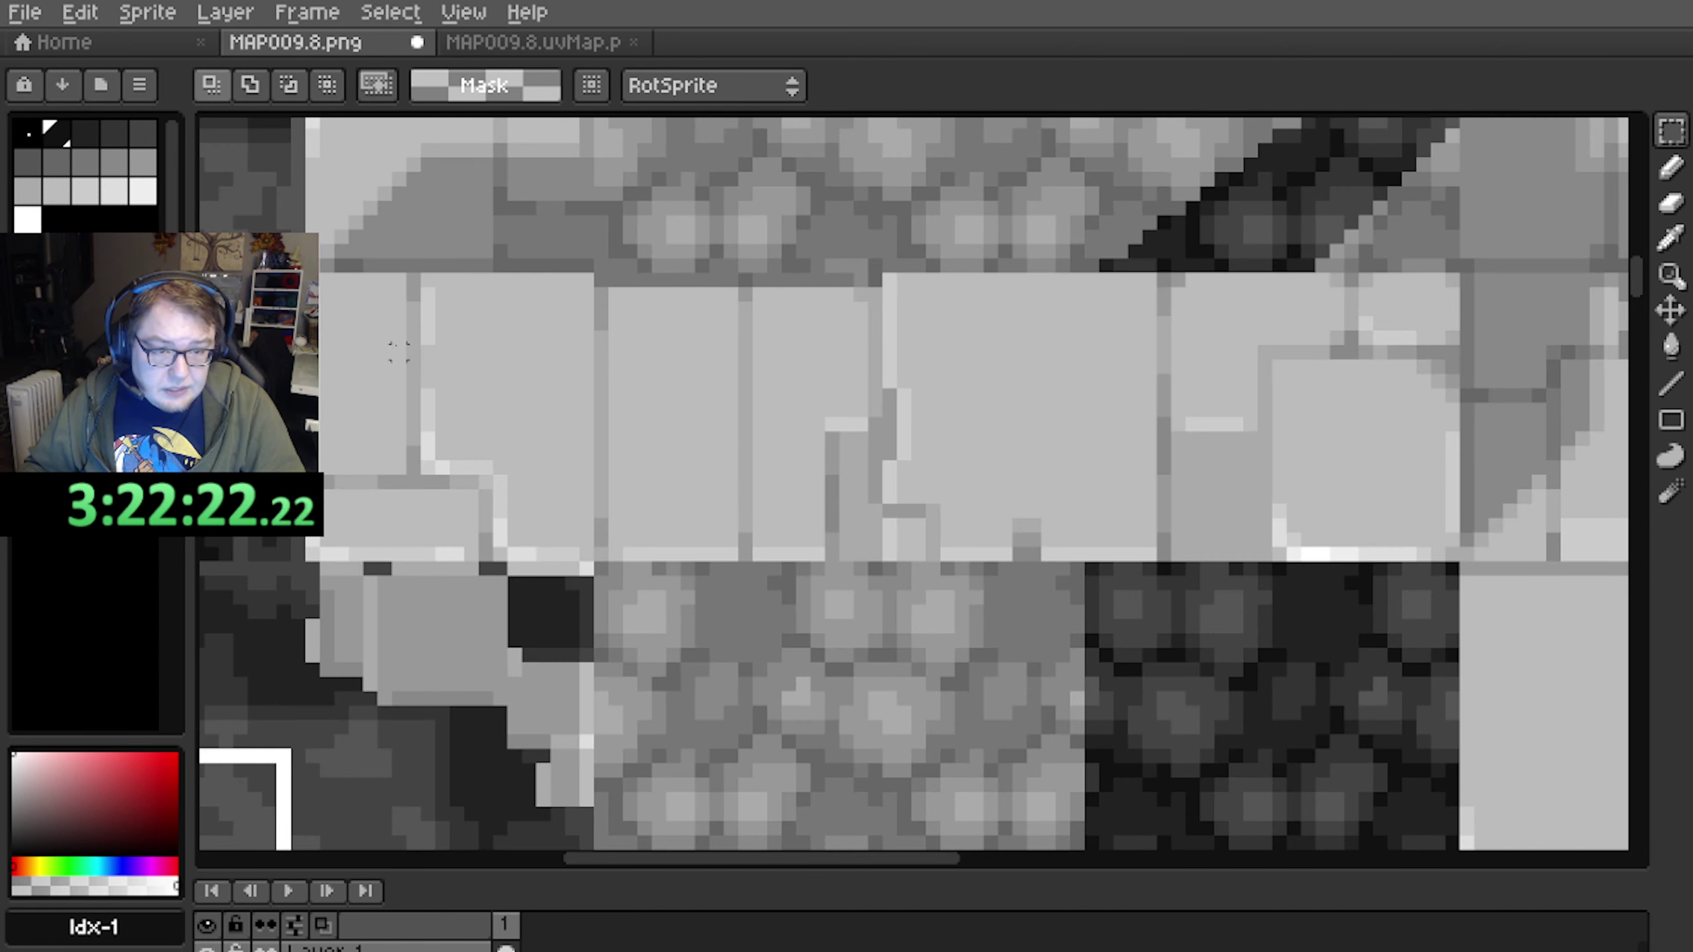
pyautogui.moveTo(399, 352); pyautogui.dragTo(424, 309, button='middle')
pyautogui.scroll(1, 414, 302)
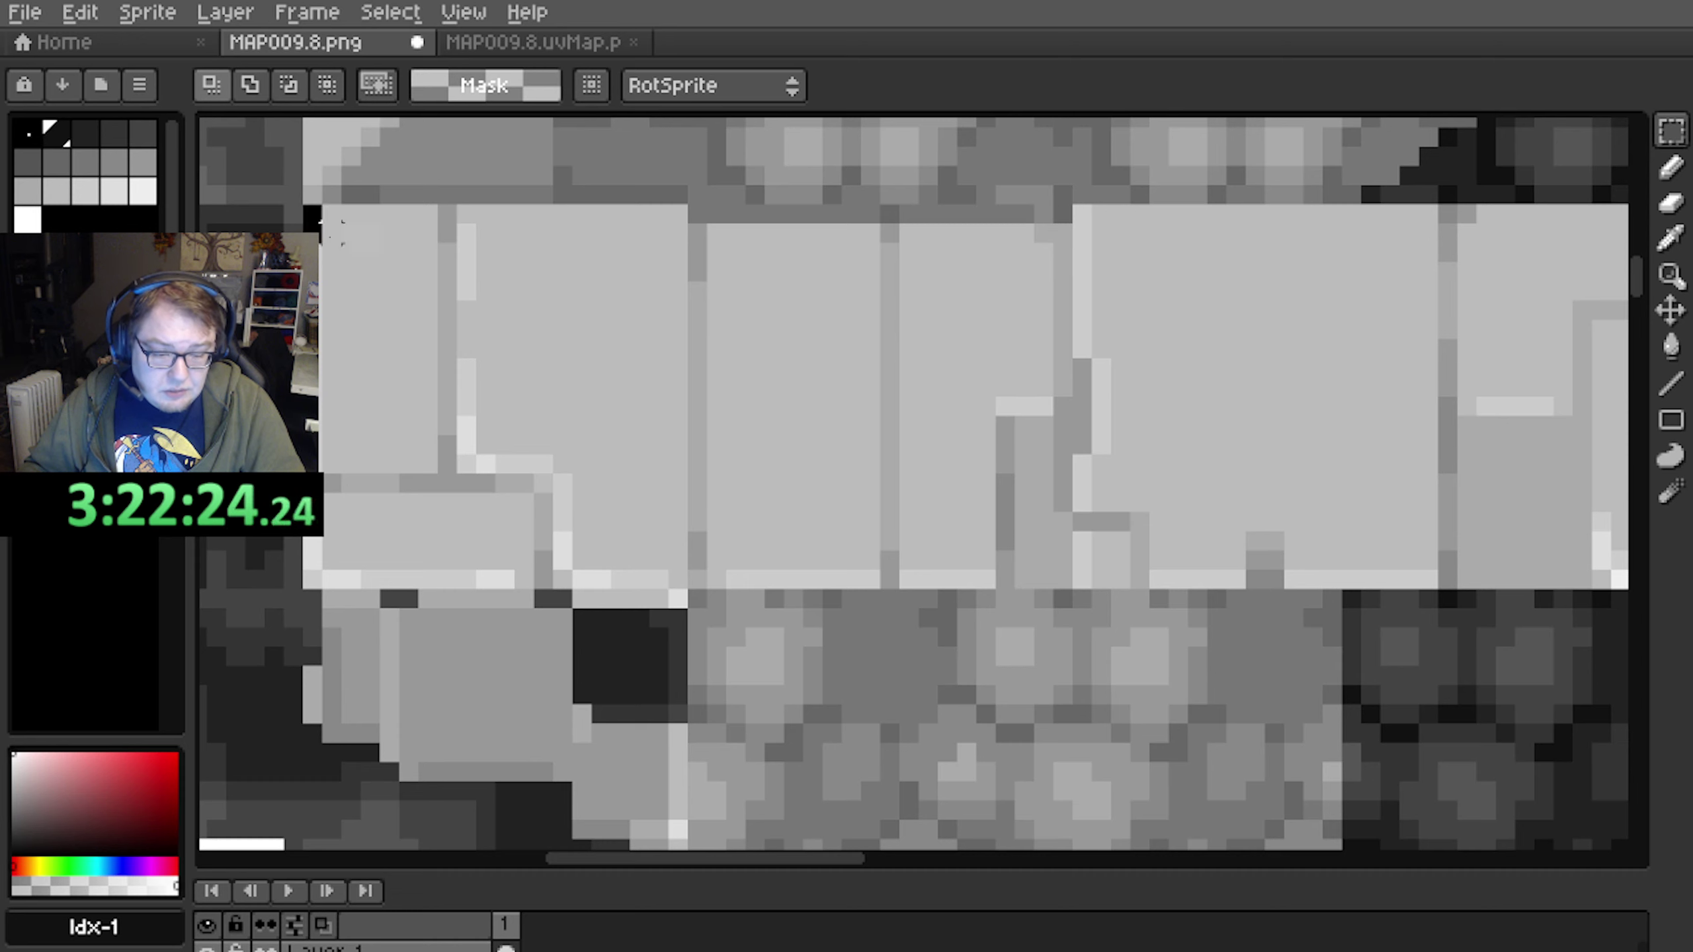
pyautogui.moveTo(331, 230); pyautogui.dragTo(688, 590)
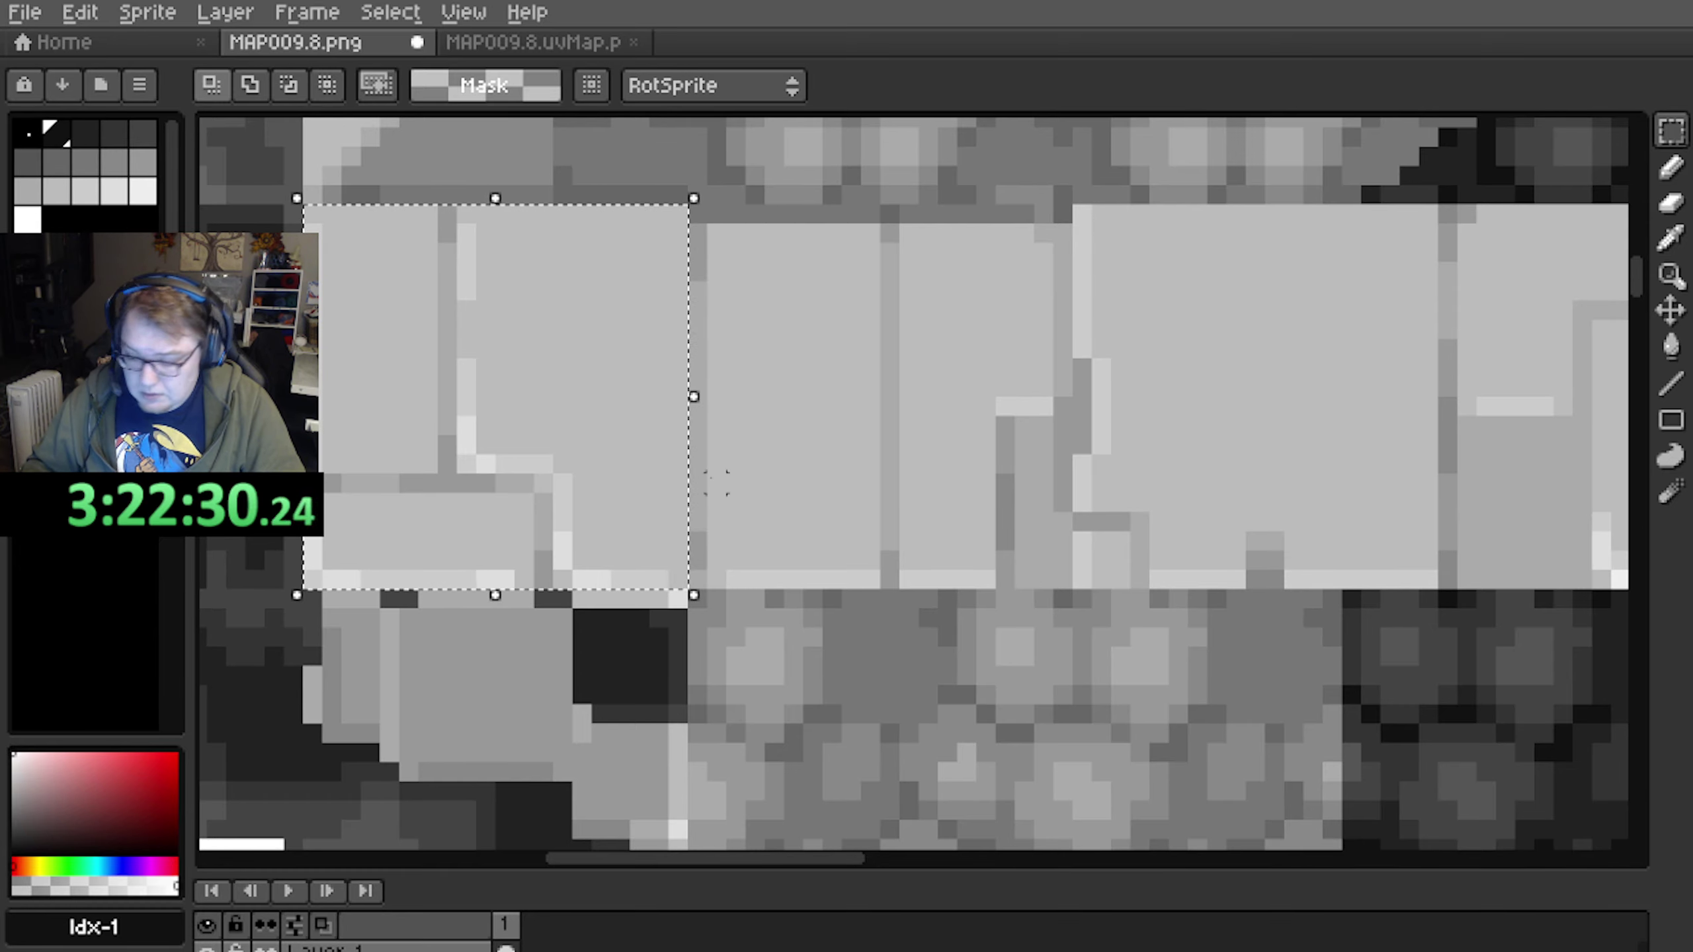
# Try to paste the copied stone block near the UV square on the last texture page and reposition it
pyautogui.scroll(-6, 717, 483)
pyautogui.moveTo(720, 510); pyautogui.dragTo(729, 124, button='middle')
pyautogui.moveTo(627, 767); pyautogui.dragTo(643, 200, button='middle')
pyautogui.moveTo(596, 830); pyautogui.dragTo(617, 133, button='middle')
pyautogui.moveTo(601, 598); pyautogui.dragTo(575, 310, button='middle')
pyautogui.scroll(3, 552, 404)
pyautogui.hotkey('ctrl', 'v')
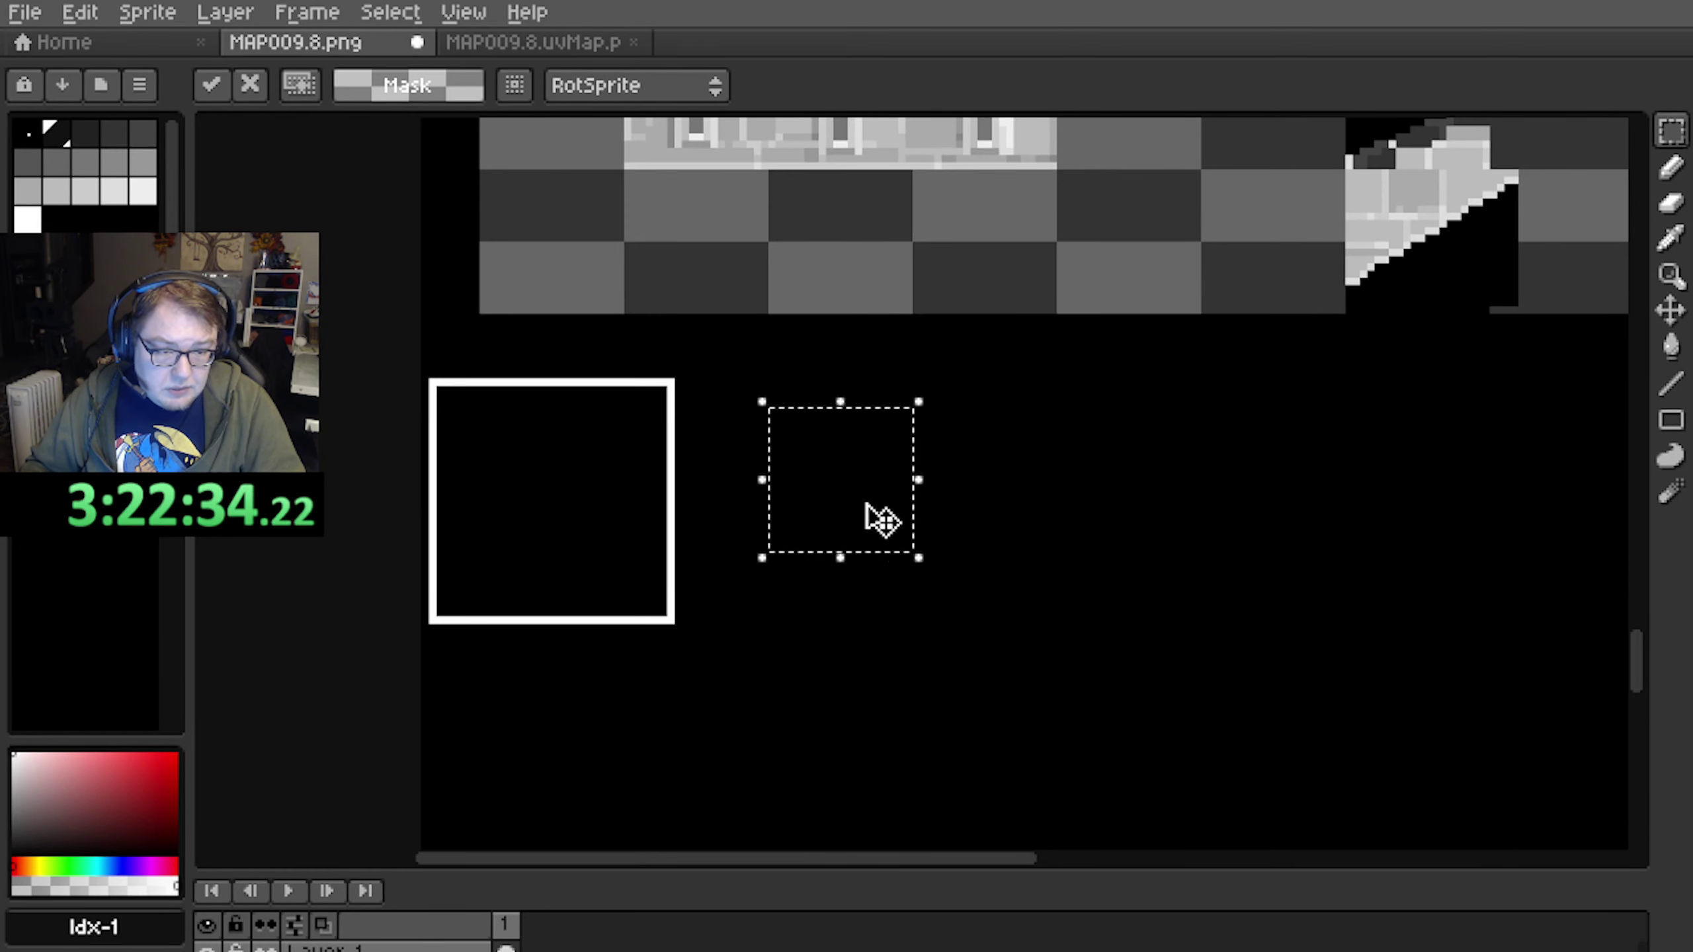
pyautogui.moveTo(867, 505); pyautogui.dragTo(601, 255)
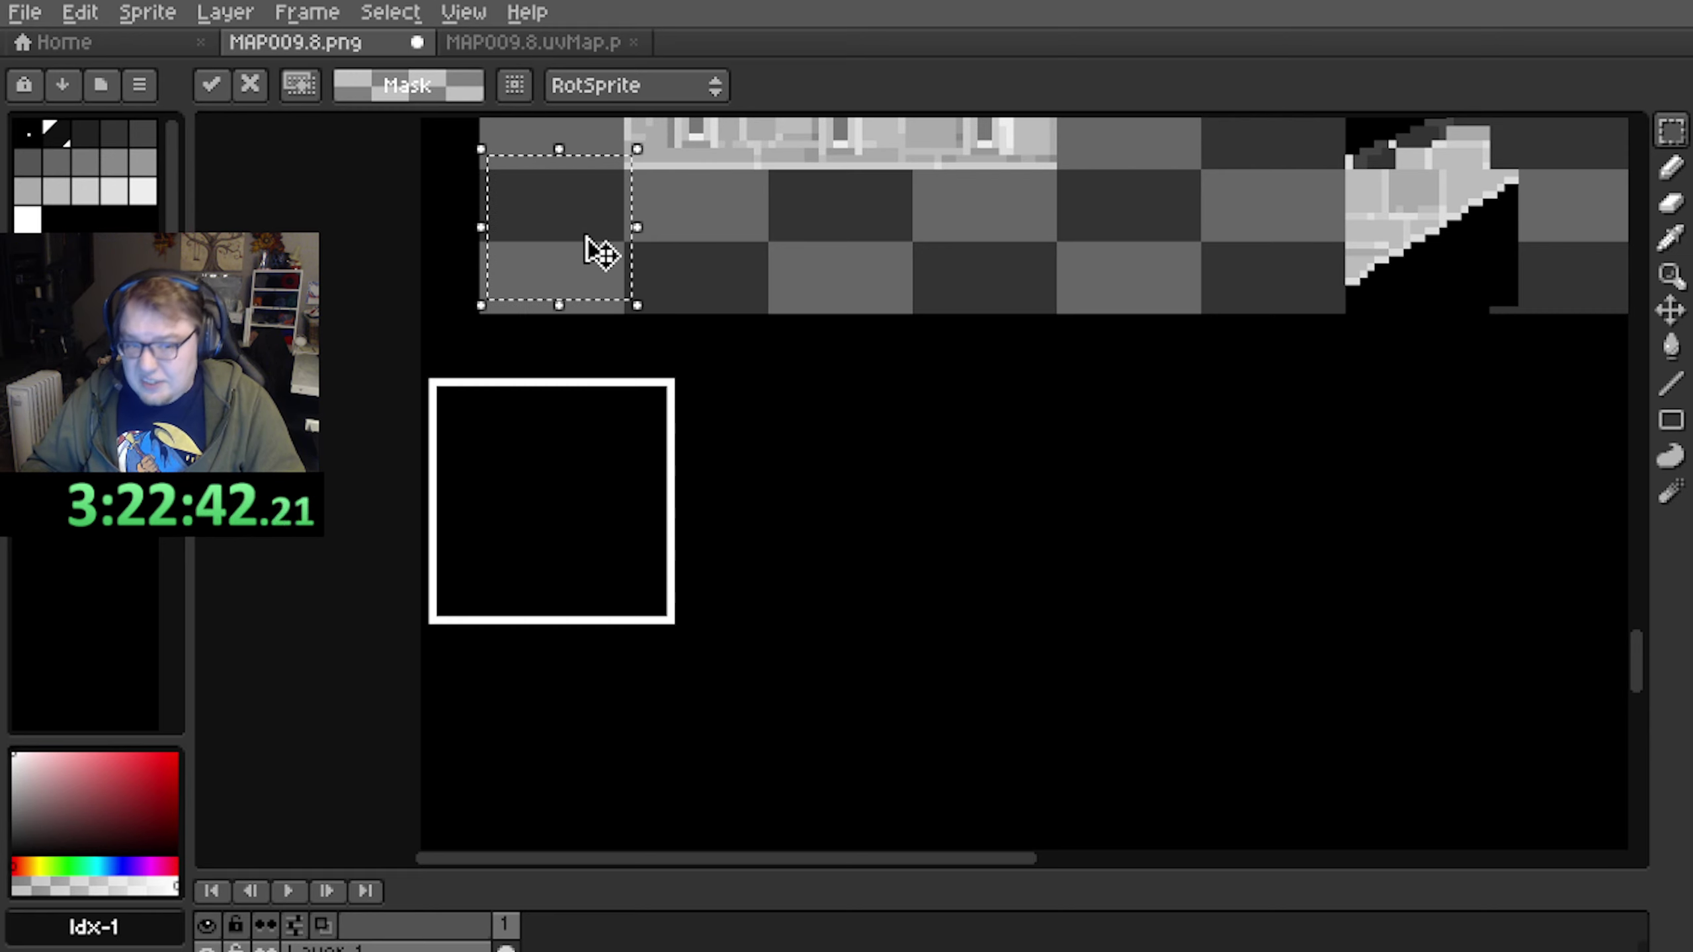
pyautogui.hotkey('ctrl', 'd')
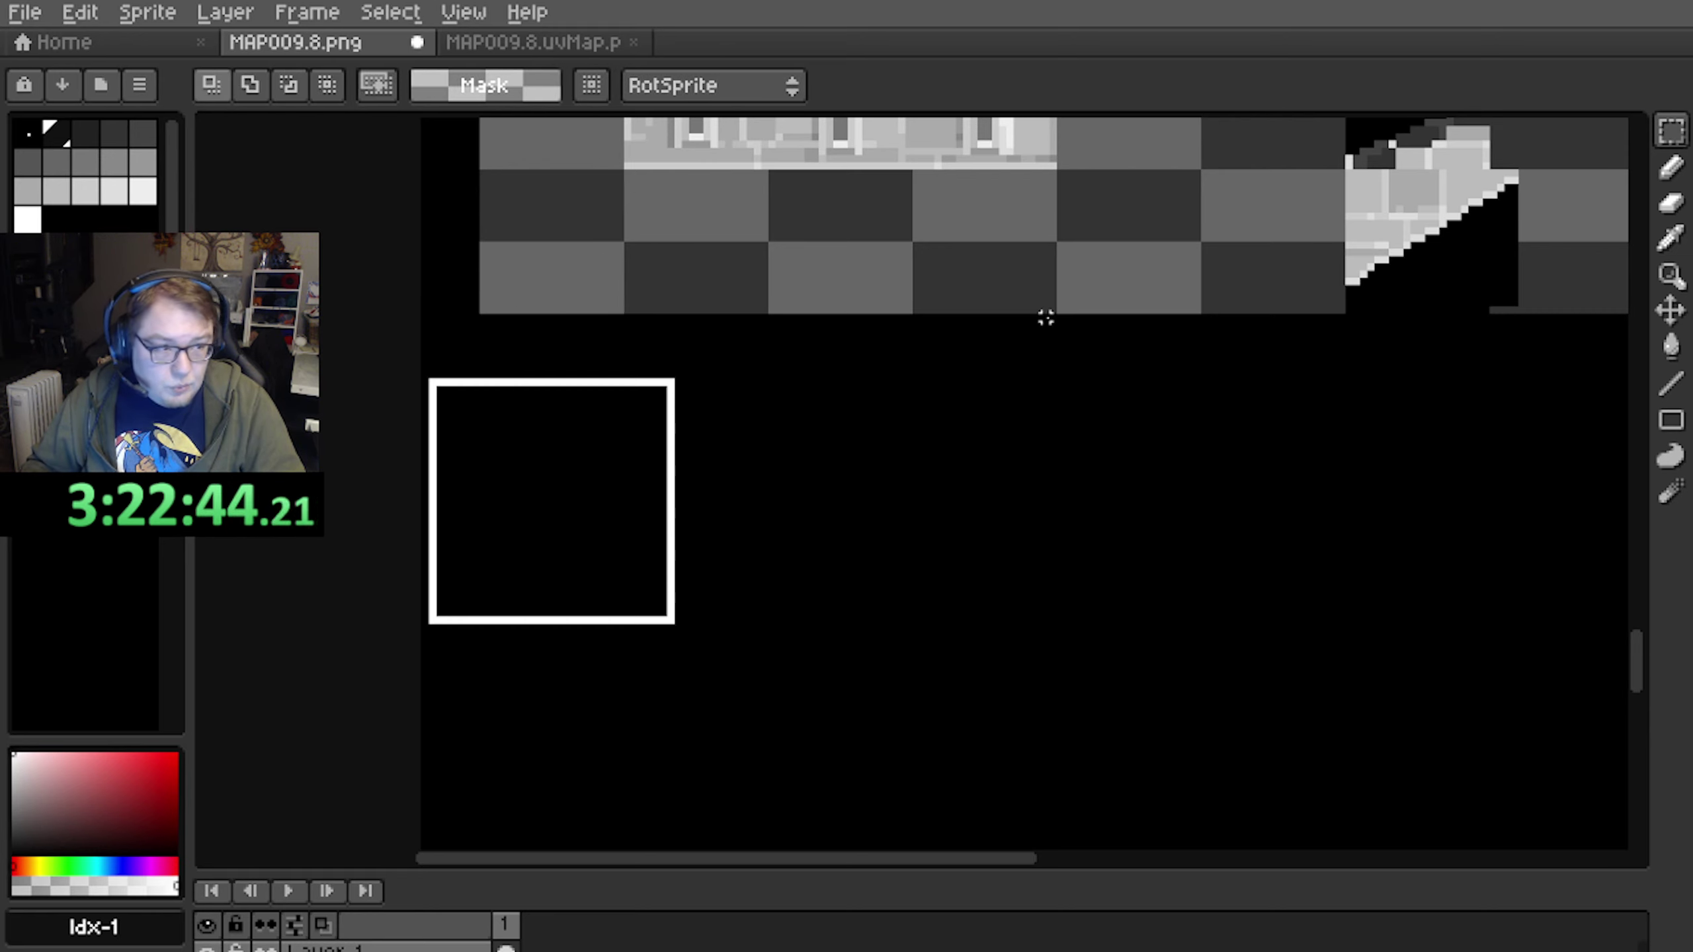
pyautogui.scroll(-2, 1045, 318)
pyautogui.moveTo(1039, 318); pyautogui.dragTo(731, 459, button='middle')
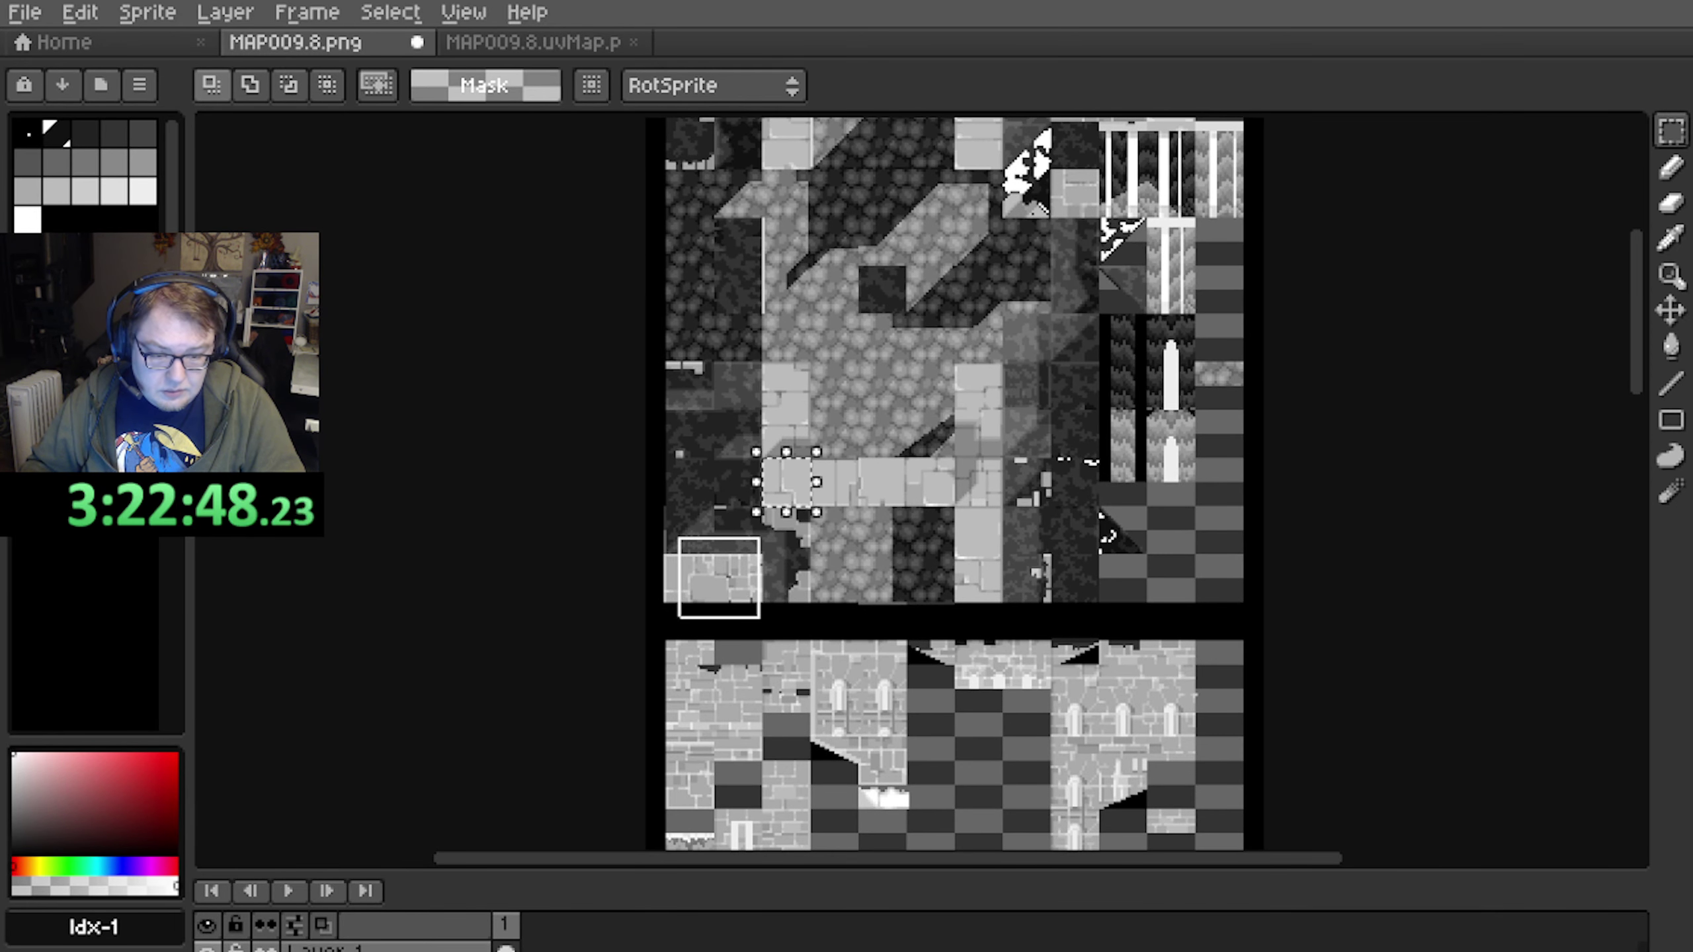
pyautogui.scroll(2, 717, 575)
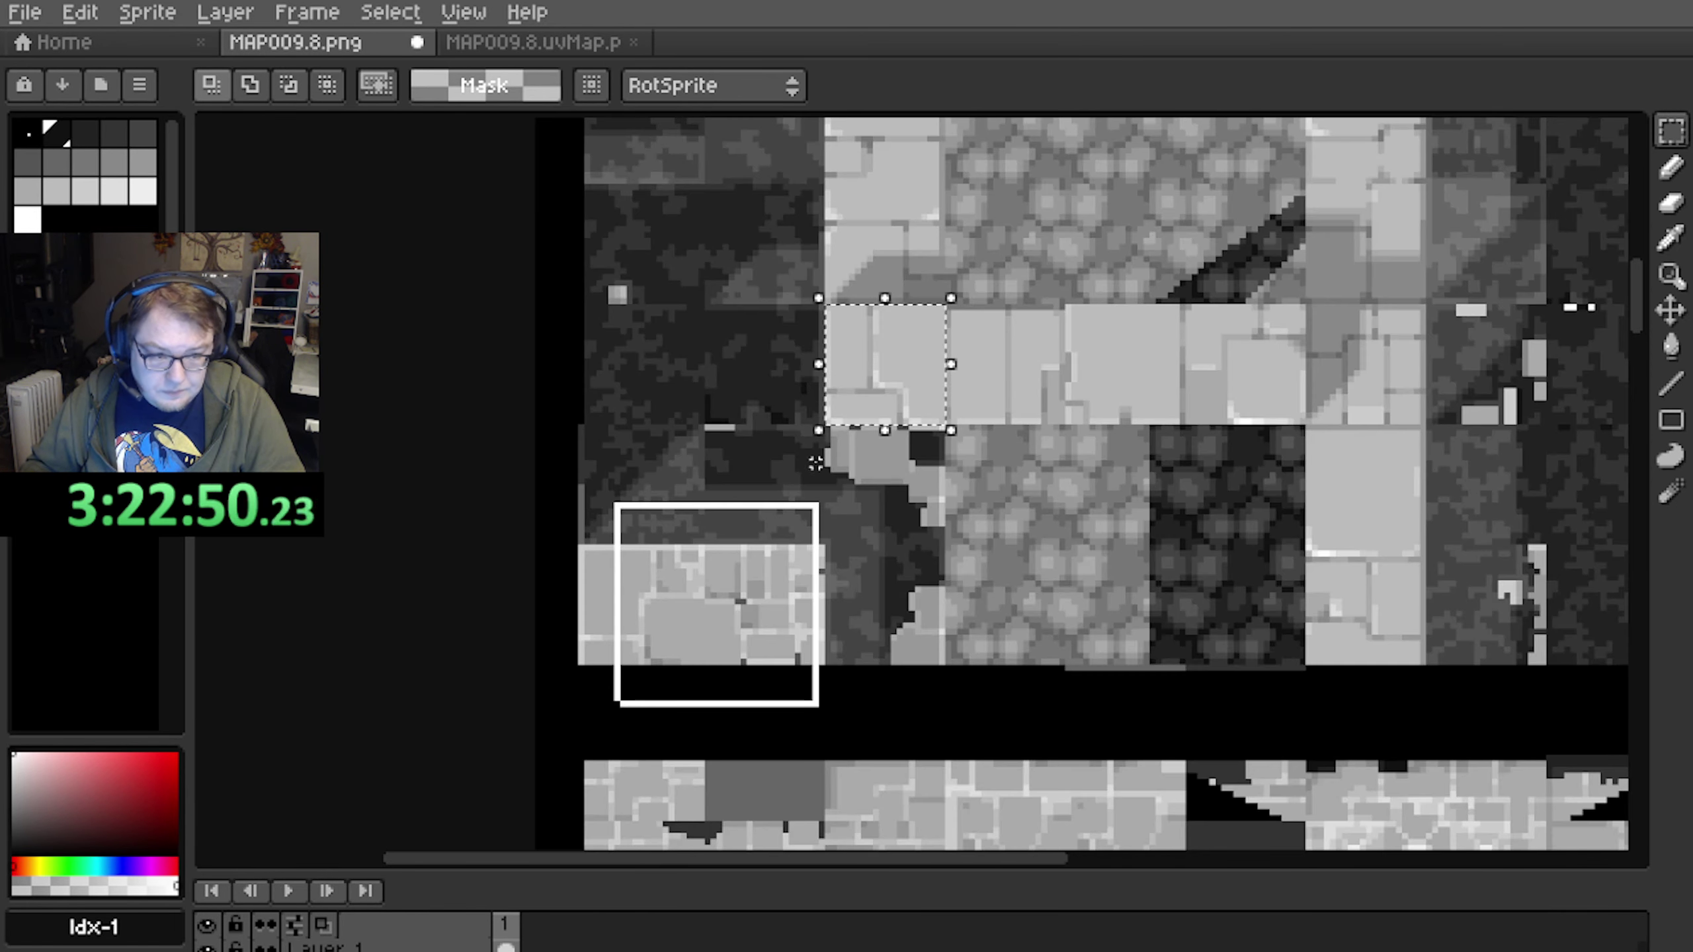
pyautogui.scroll(-3, 793, 698)
pyautogui.moveTo(793, 698); pyautogui.dragTo(756, 329, button='middle')
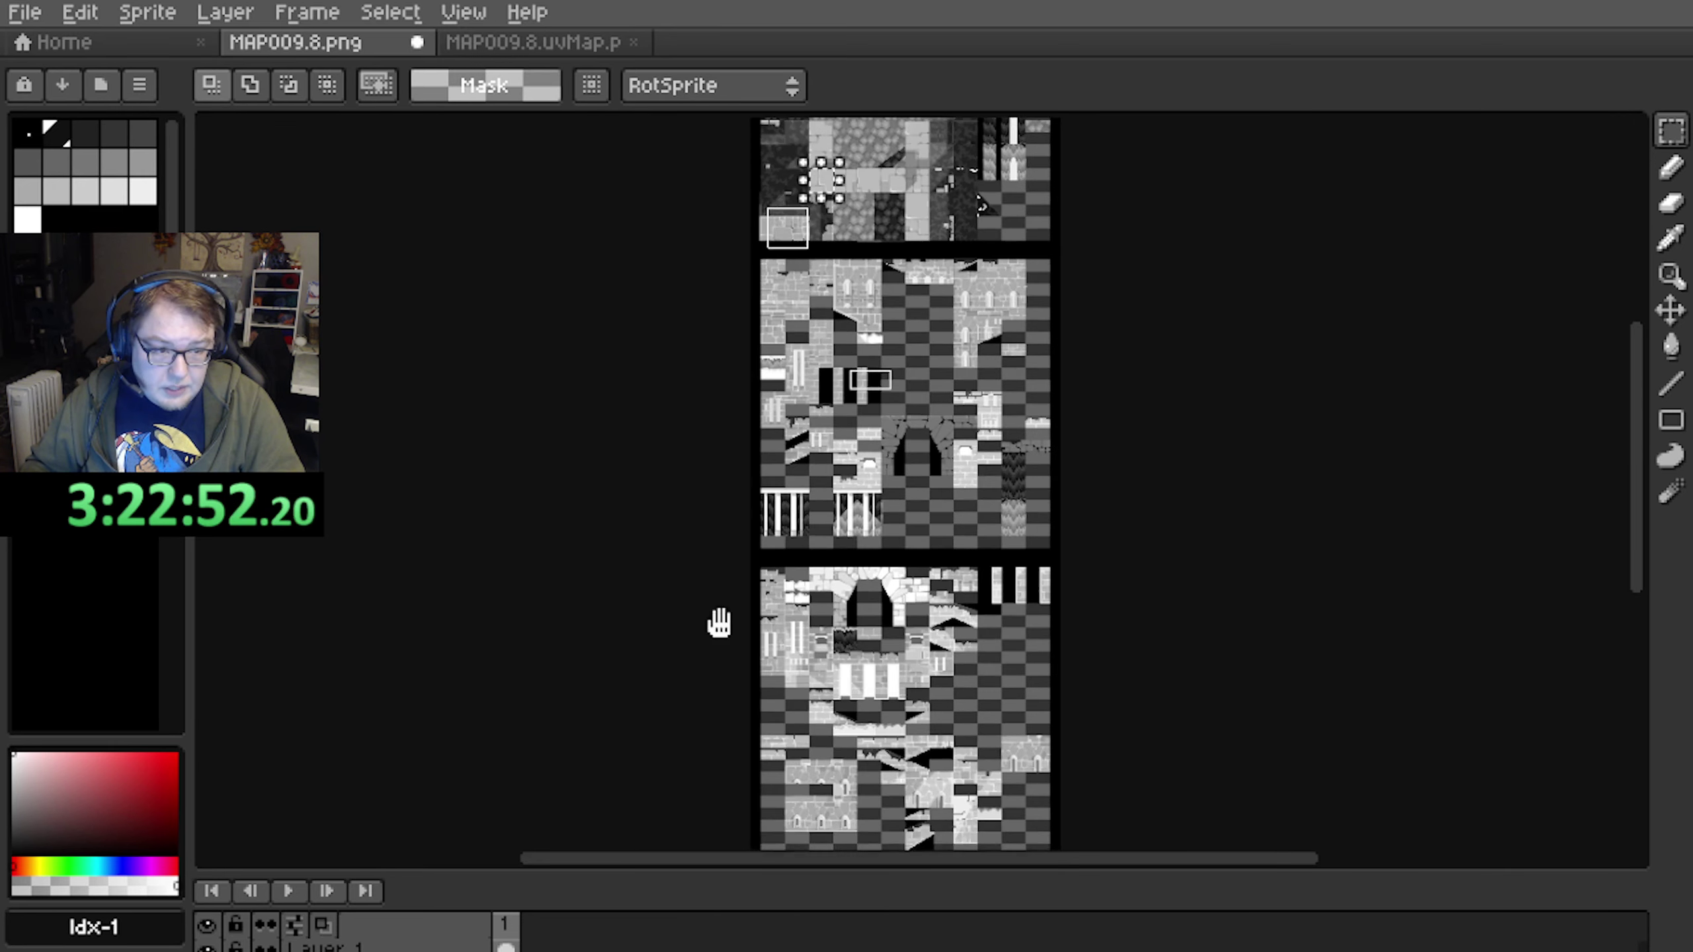
pyautogui.moveTo(718, 624); pyautogui.dragTo(608, 75, button='middle')
pyautogui.scroll(5, 623, 541)
pyautogui.moveTo(753, 120); pyautogui.dragTo(676, 661, button='middle')
pyautogui.moveTo(566, 130); pyautogui.dragTo(564, 666, button='middle')
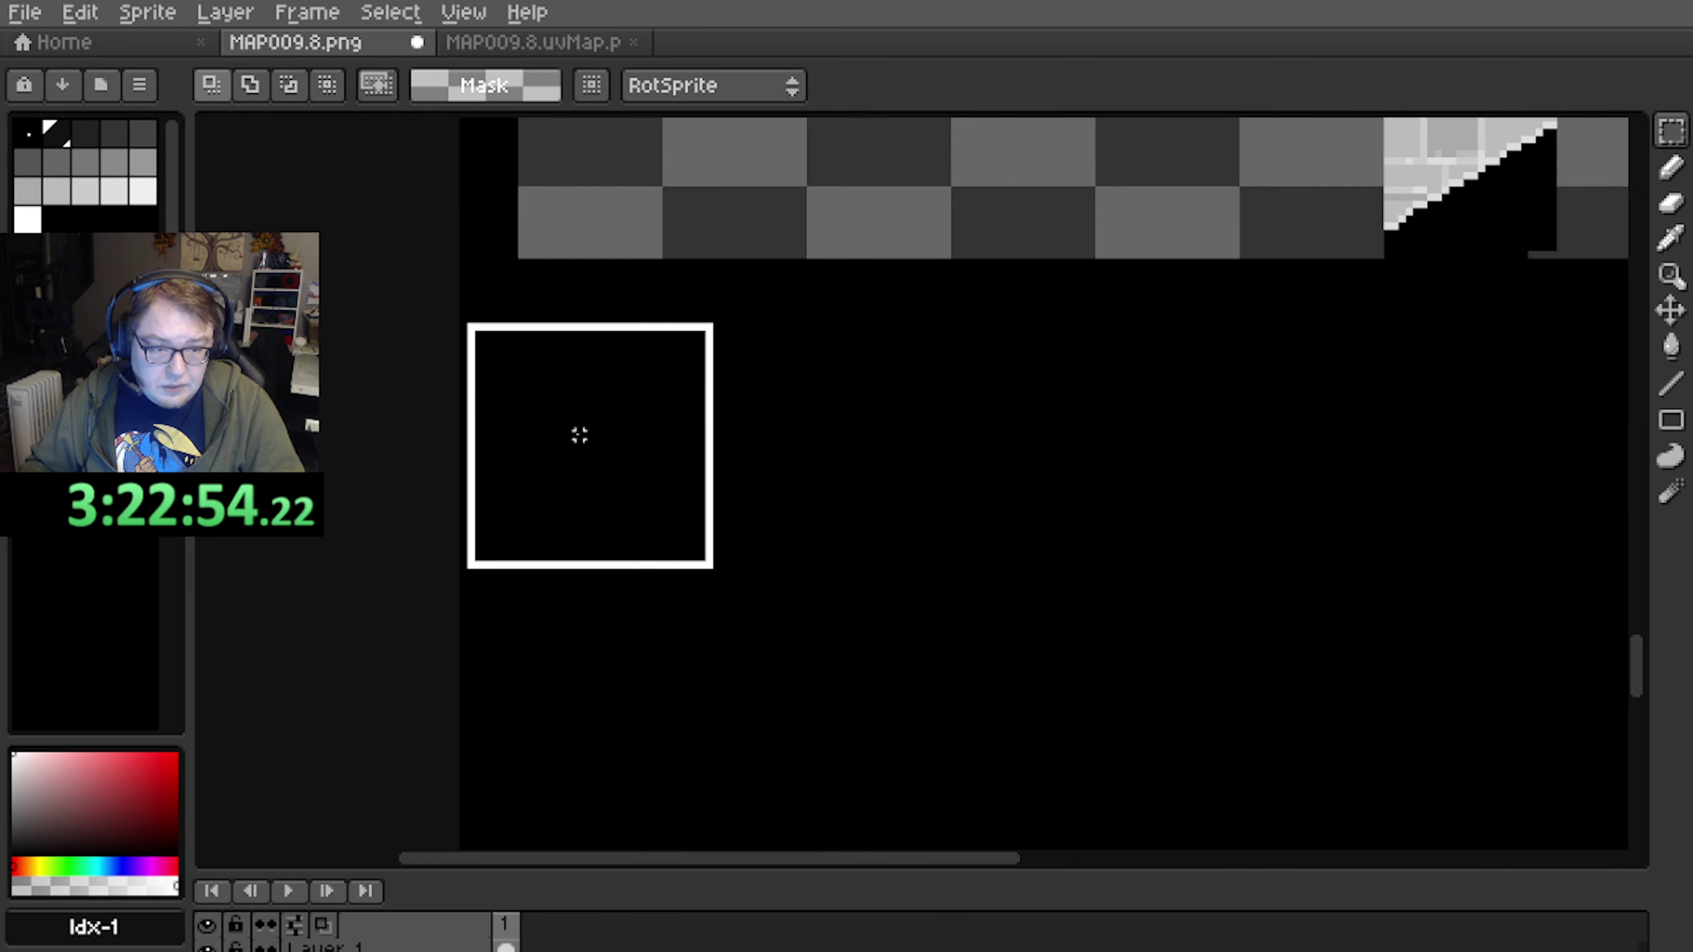
pyautogui.hotkey('ctrl', 'z')
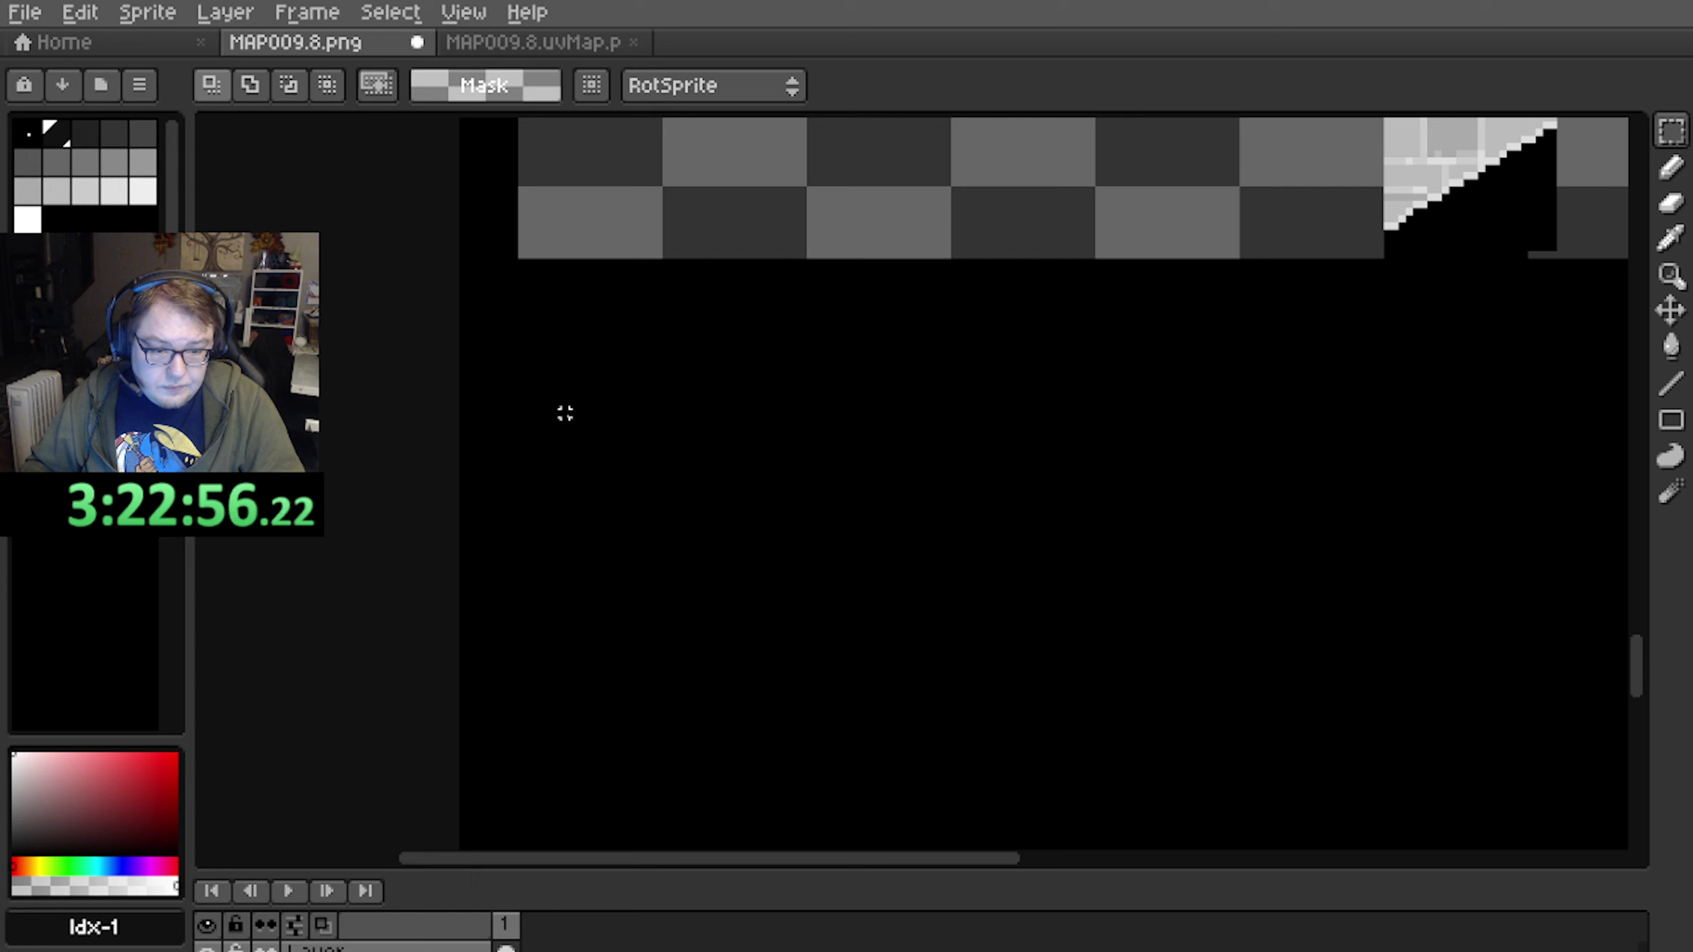
pyautogui.hotkey('ctrl', 'z')
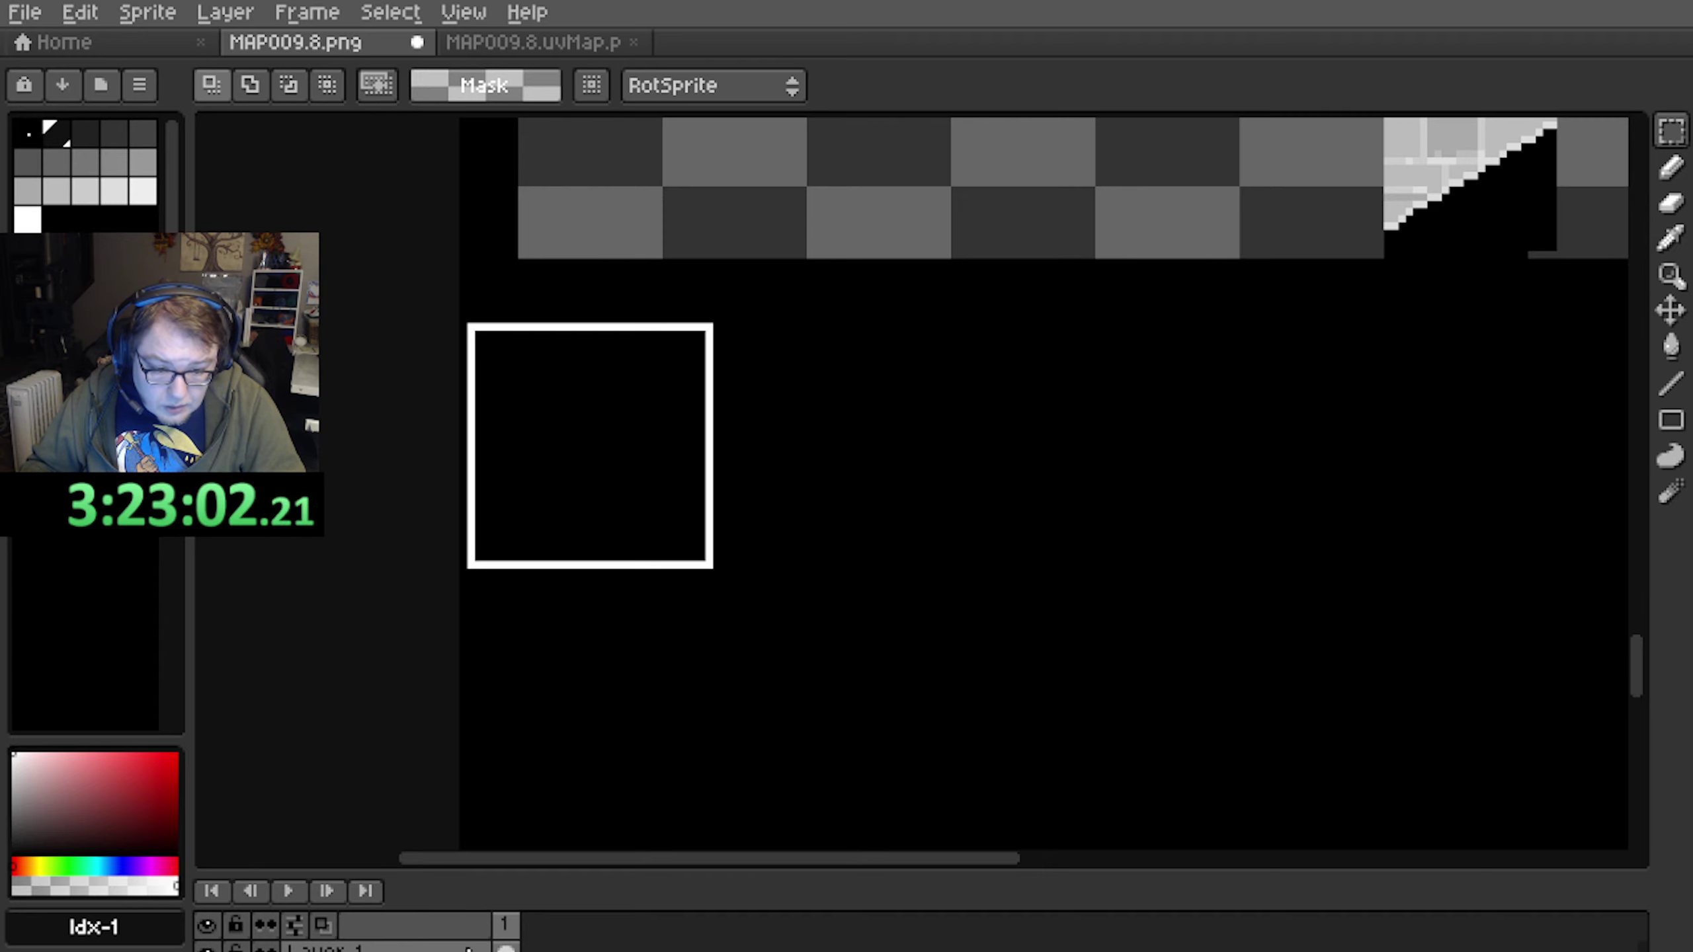
# Enlarge the timeline to expose the full layer list and hide Layer 1 with its UV outlines
pyautogui.moveTo(626, 876); pyautogui.dragTo(627, 777)
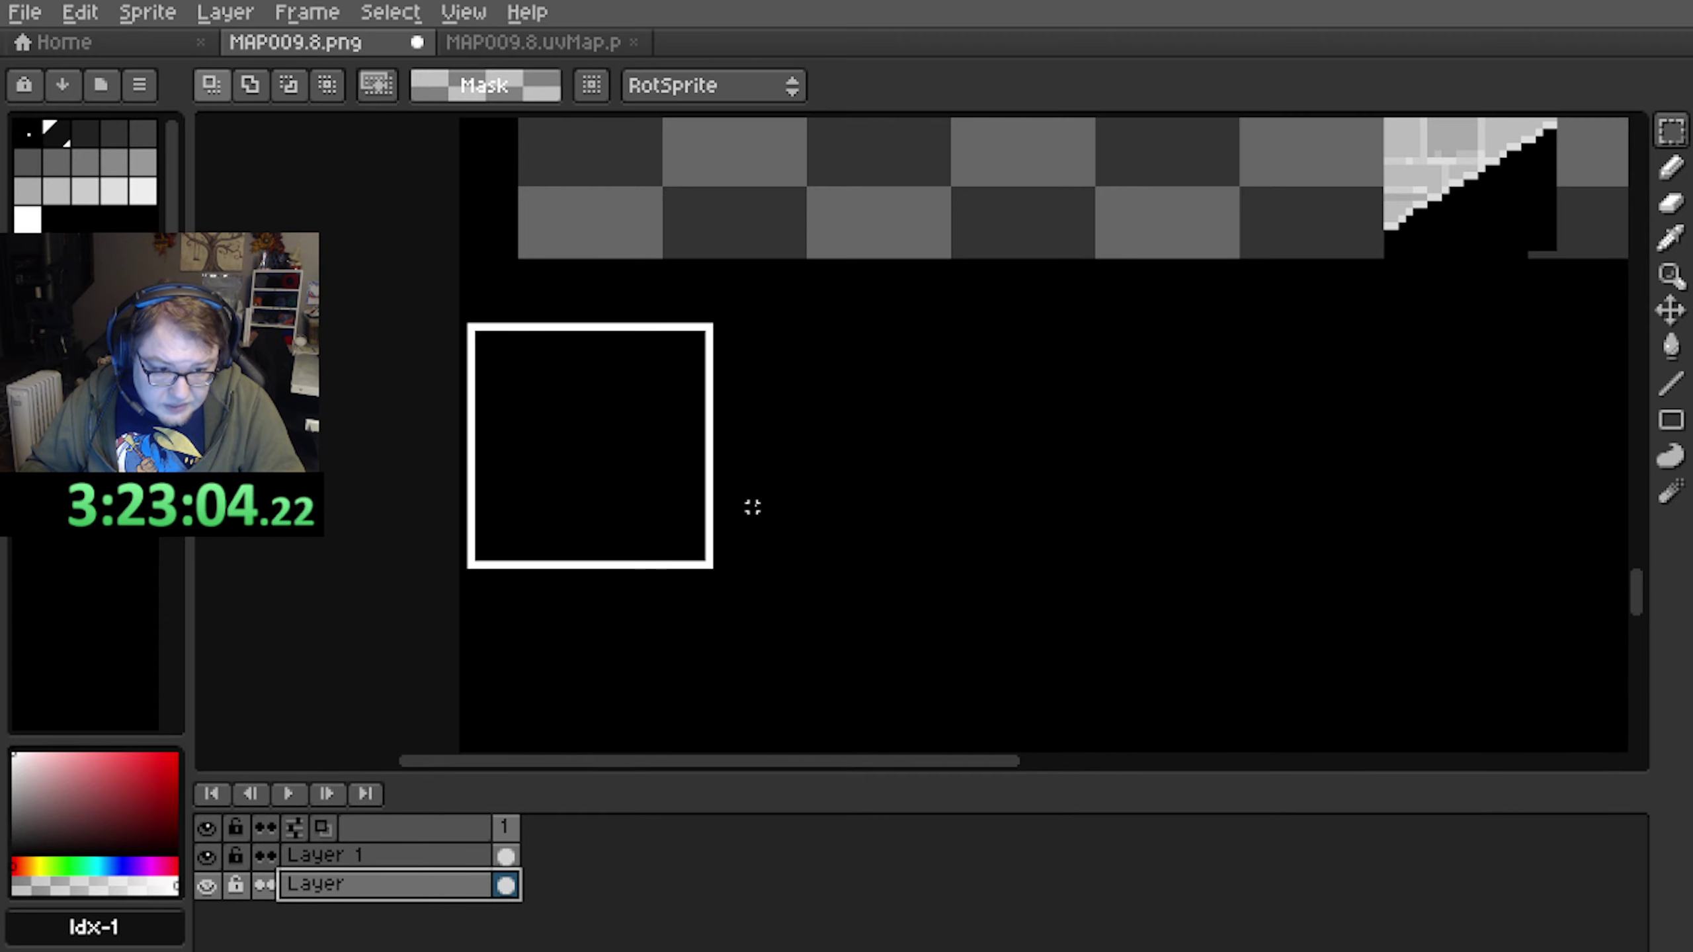
pyautogui.scroll(-3, 755, 505)
pyautogui.moveTo(818, 264); pyautogui.dragTo(730, 823, button='middle')
pyautogui.moveTo(739, 317); pyautogui.dragTo(710, 633, button='middle')
pyautogui.moveTo(678, 413); pyautogui.dragTo(681, 654, button='middle')
pyautogui.click(205, 858)
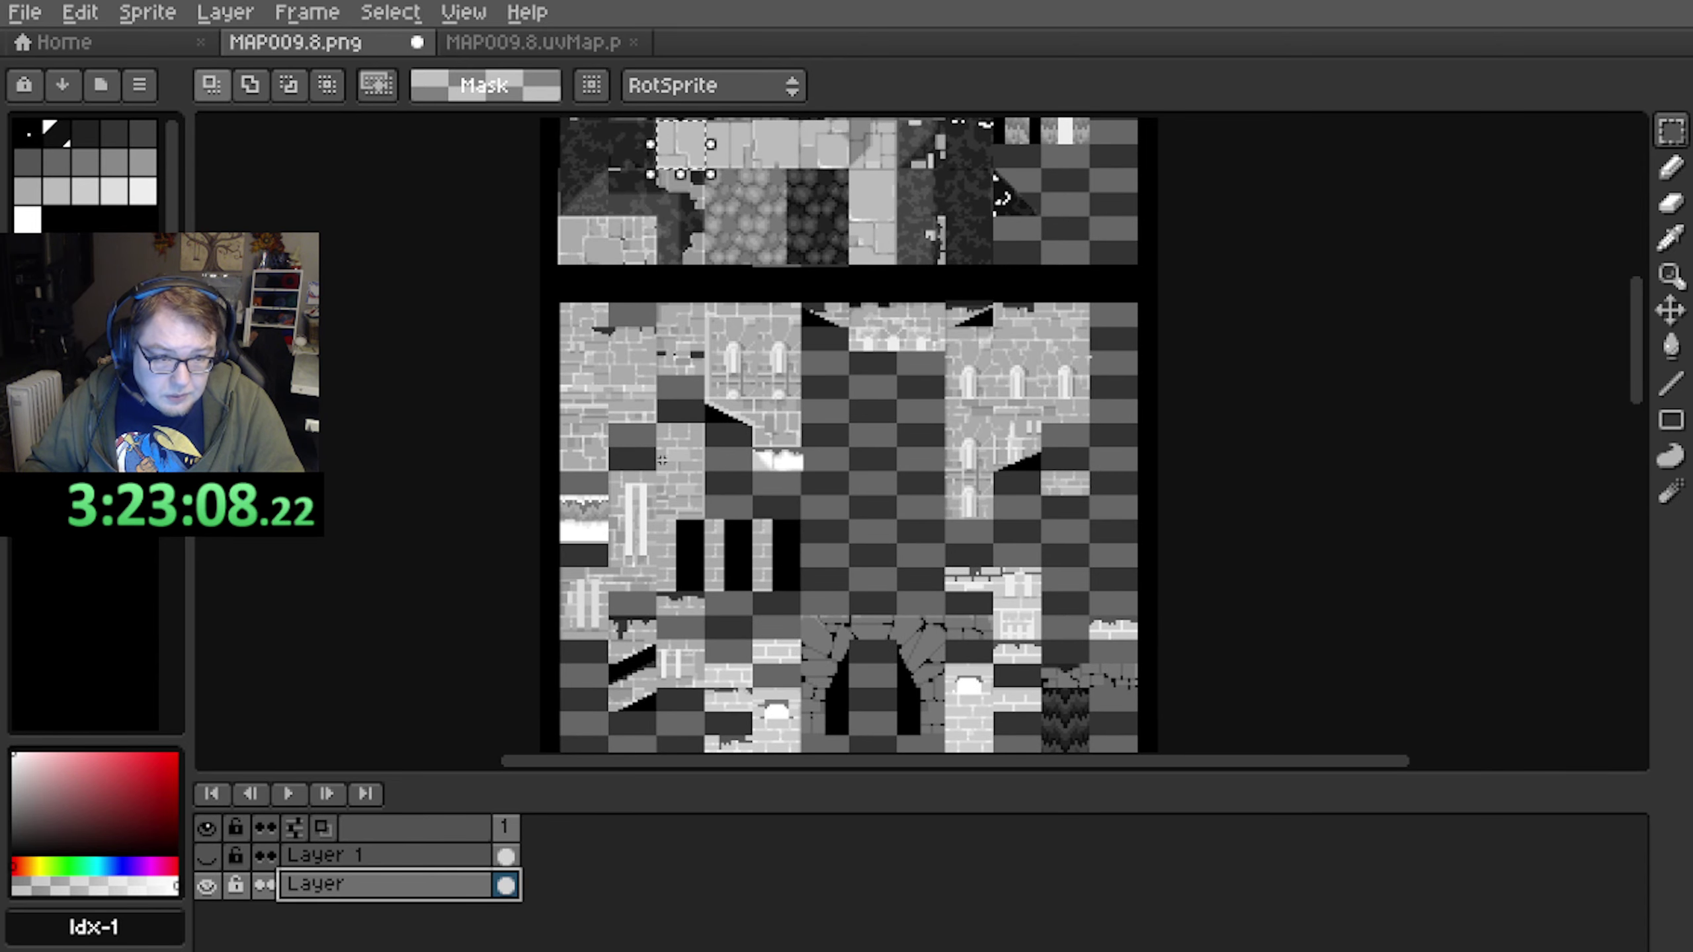
# Marquee-select and copy the square stone block at the start of the light stone strip on the base layer's first texture page
pyautogui.scroll(5, 662, 460)
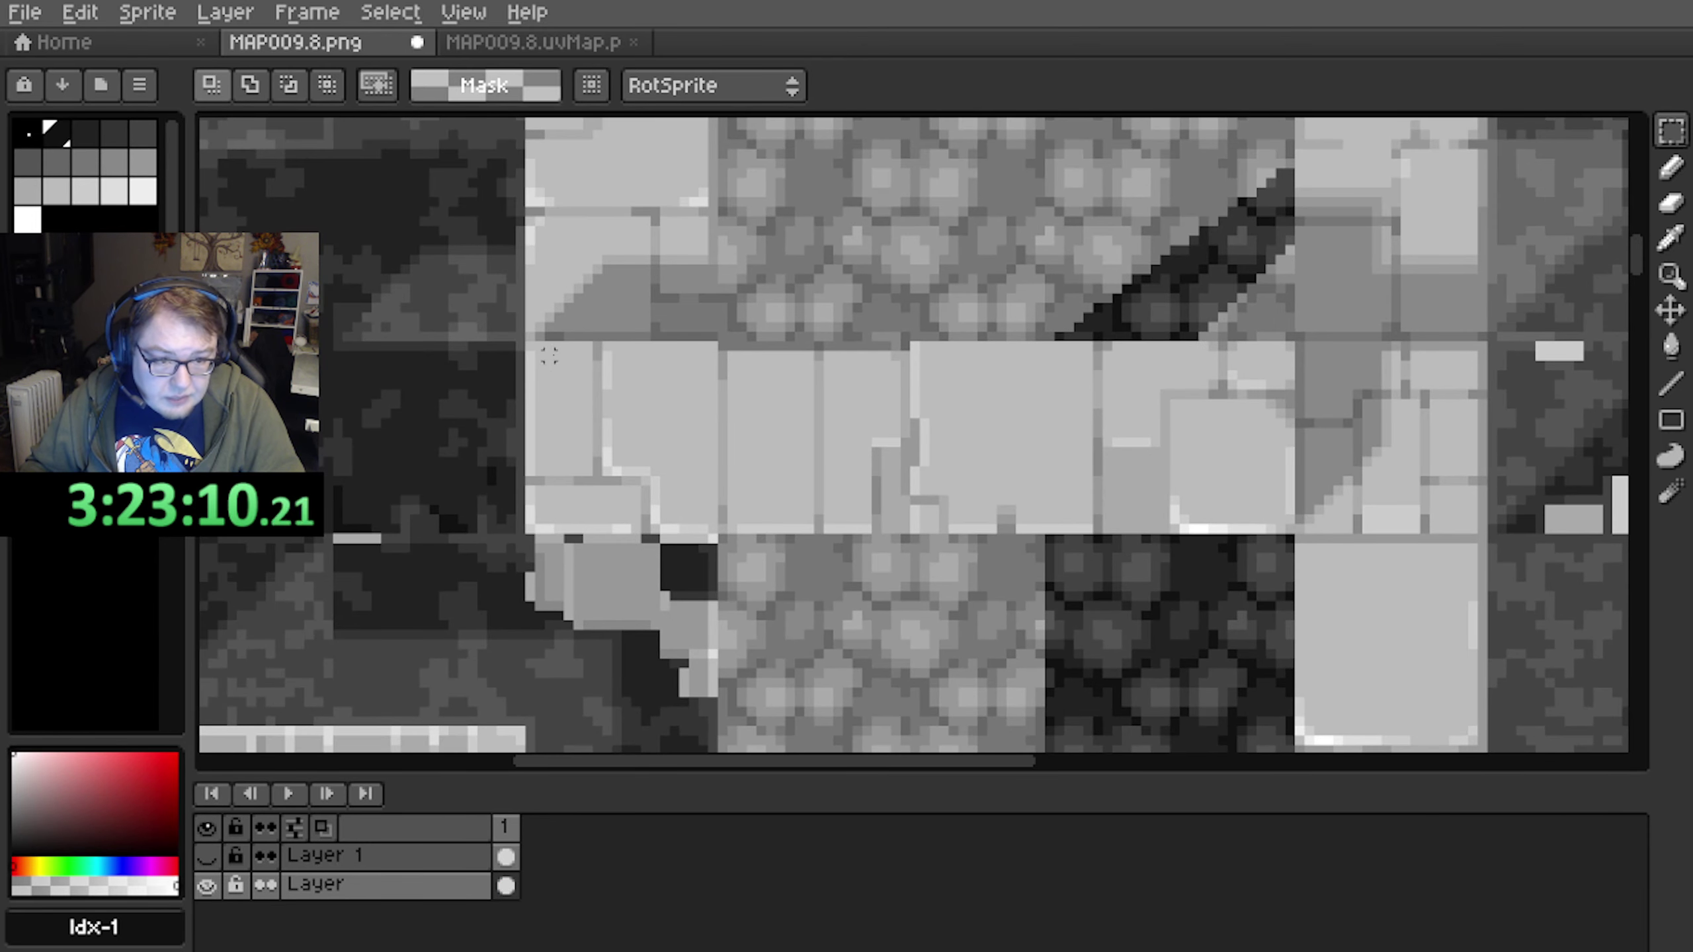
pyautogui.scroll(2, 549, 355)
pyautogui.moveTo(531, 325); pyautogui.dragTo(912, 705)
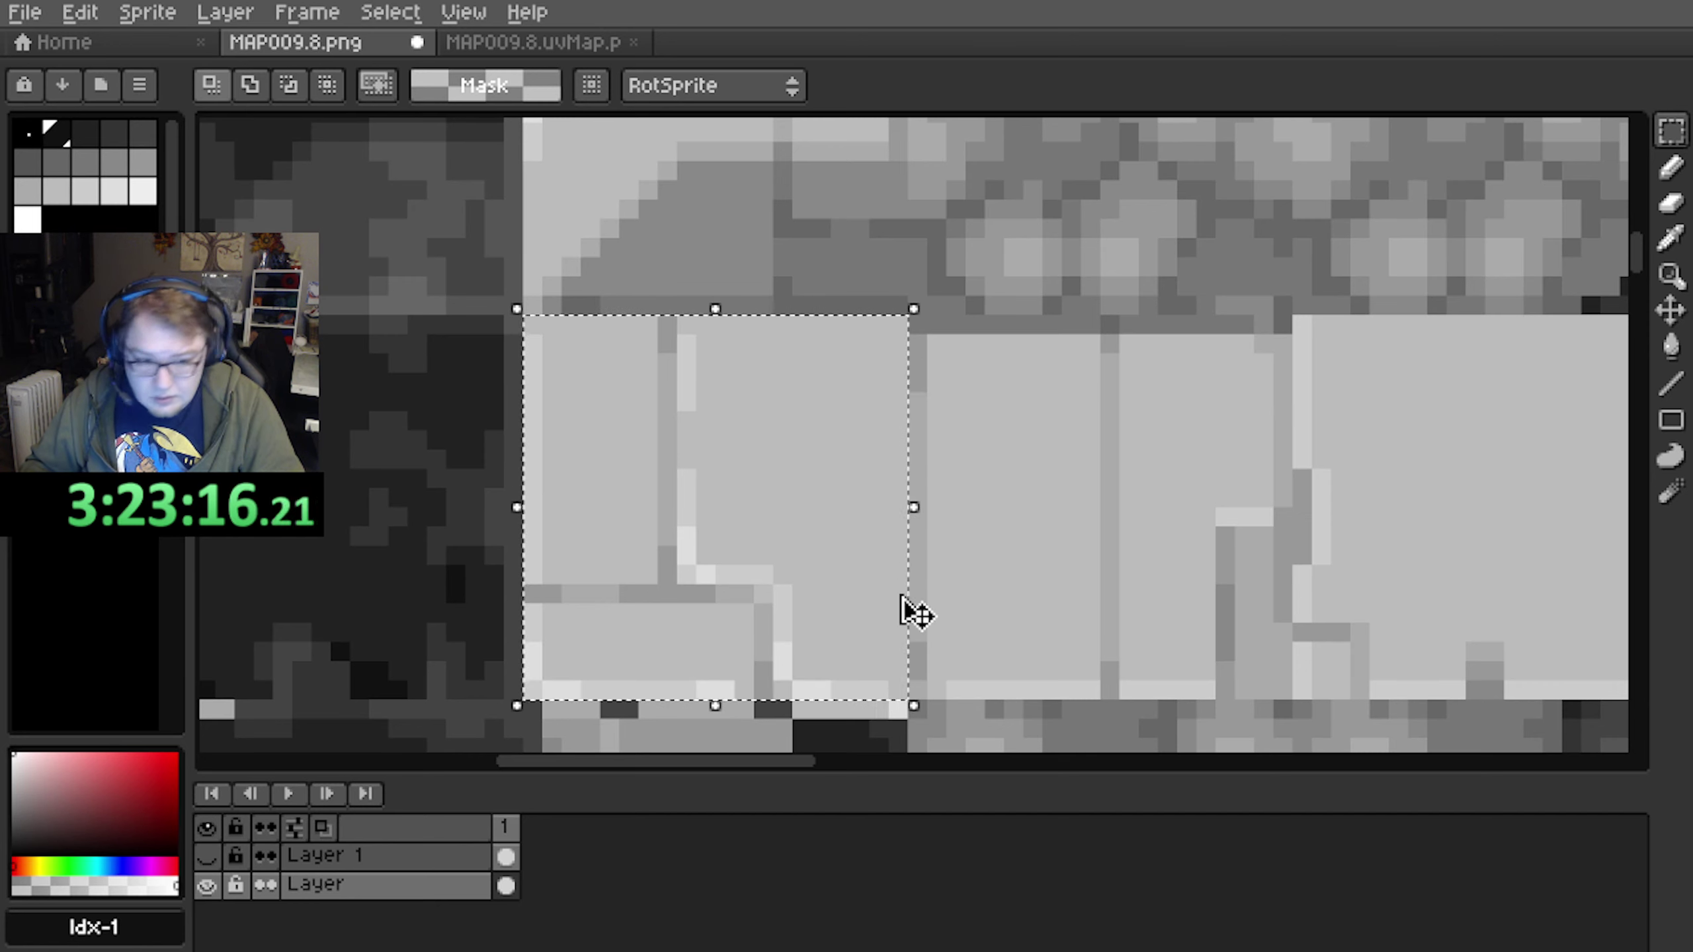
# Paste the copied stone block onto the base layer in the black area below the last checkered texture page
pyautogui.scroll(-4, 816, 596)
pyautogui.moveTo(708, 639); pyautogui.dragTo(669, 147, button='middle')
pyautogui.moveTo(599, 742); pyautogui.dragTo(601, 150, button='middle')
pyautogui.moveTo(514, 697)
pyautogui.mouseDown(button='middle')
pyautogui.moveTo(553, 435)
pyautogui.moveTo(533, 150)
pyautogui.mouseUp(button='middle')
pyautogui.moveTo(561, 694); pyautogui.dragTo(508, 163, button='middle')
pyautogui.moveTo(482, 571); pyautogui.dragTo(470, 150, button='middle')
pyautogui.moveTo(518, 487); pyautogui.dragTo(551, 126, button='middle')
pyautogui.moveTo(518, 687); pyautogui.dragTo(523, 330, button='middle')
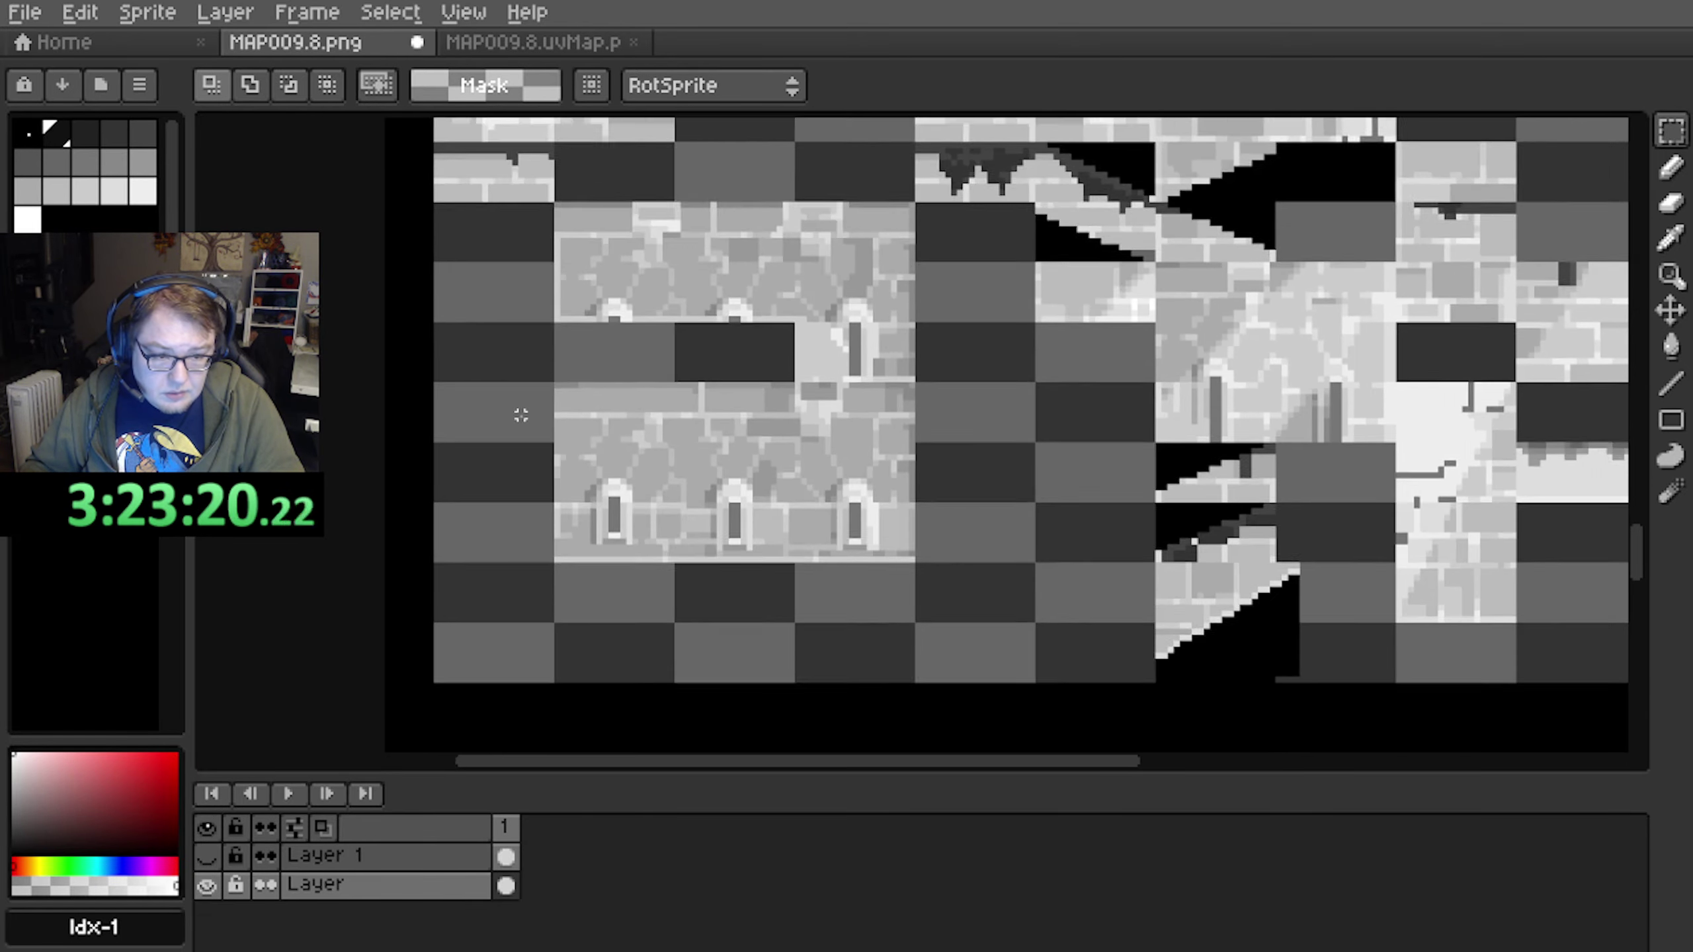
pyautogui.moveTo(510, 728); pyautogui.dragTo(498, 220, button='middle')
pyautogui.hotkey('ctrl', 'v')
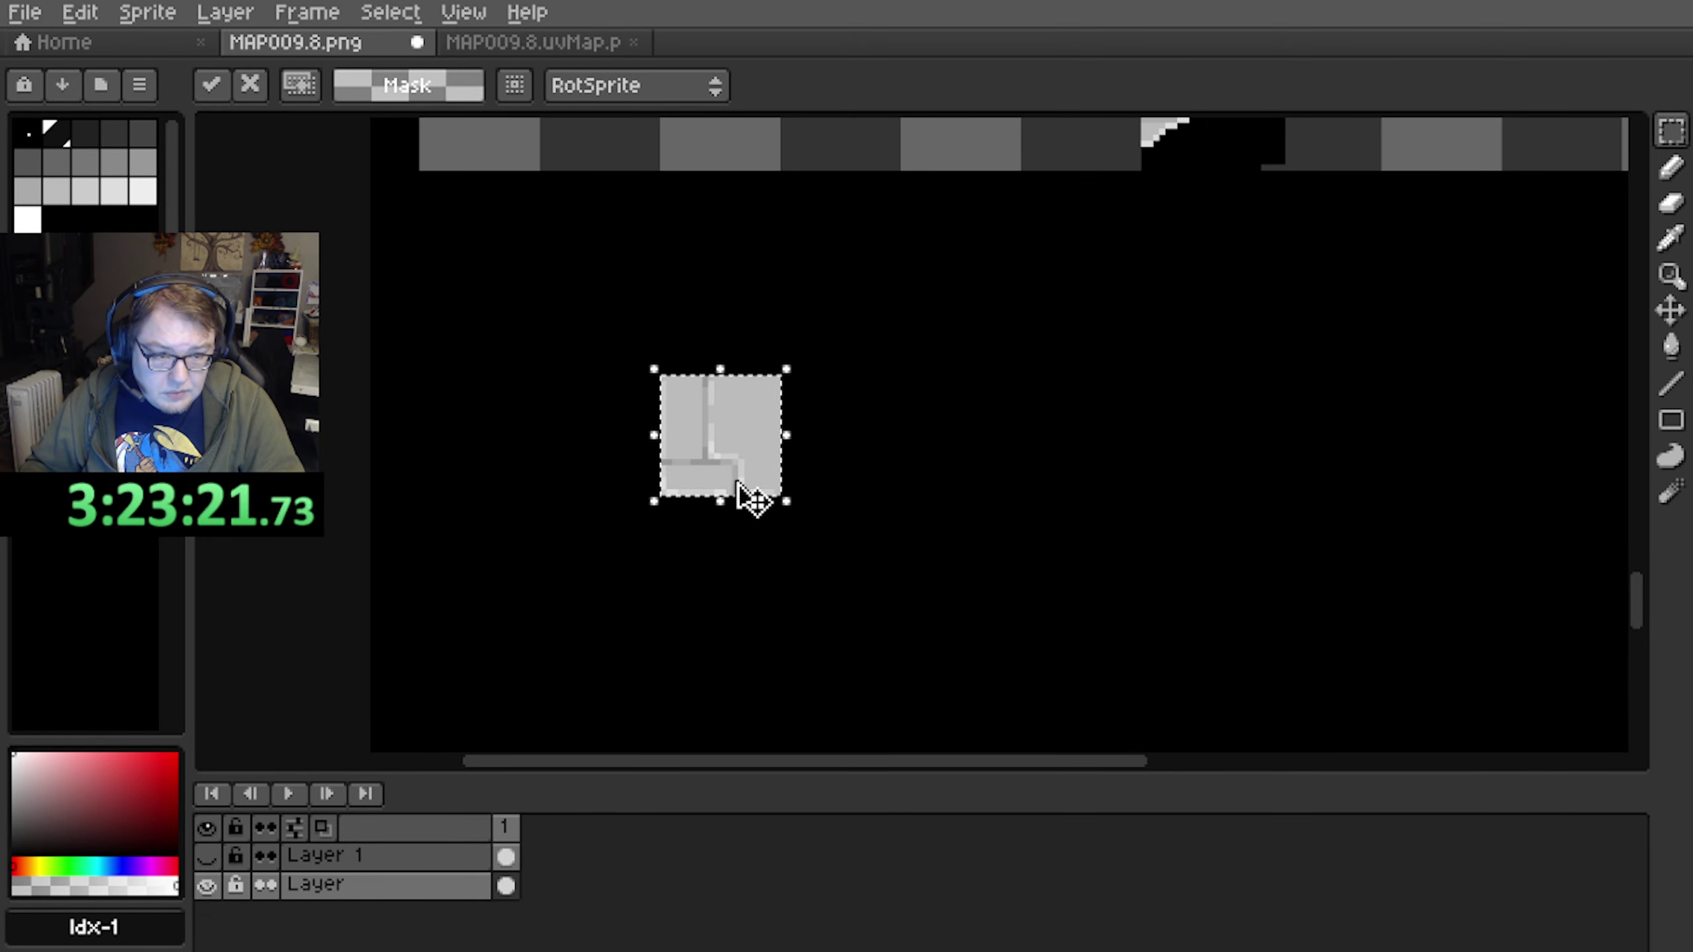
# Show Layer 1 again and move the pasted stone block inside the white UV square, placing it against the top edge
pyautogui.click(207, 857)
pyautogui.moveTo(730, 471); pyautogui.dragTo(452, 390)
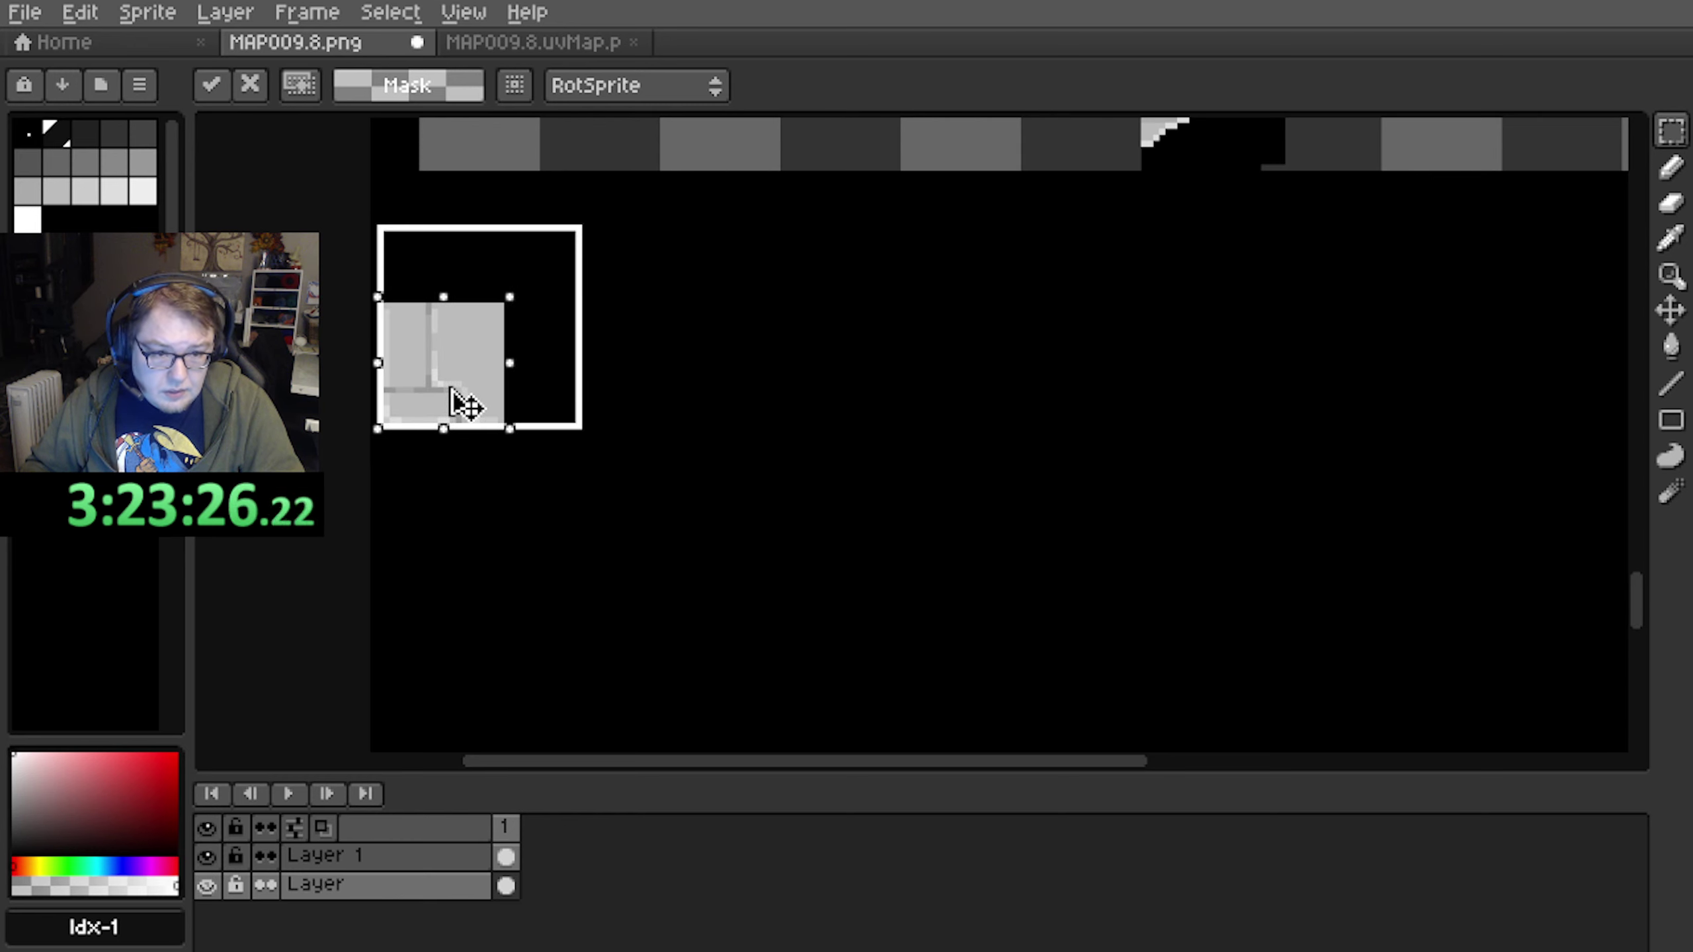
pyautogui.scroll(2, 467, 406)
pyautogui.scroll(-1, 396, 360)
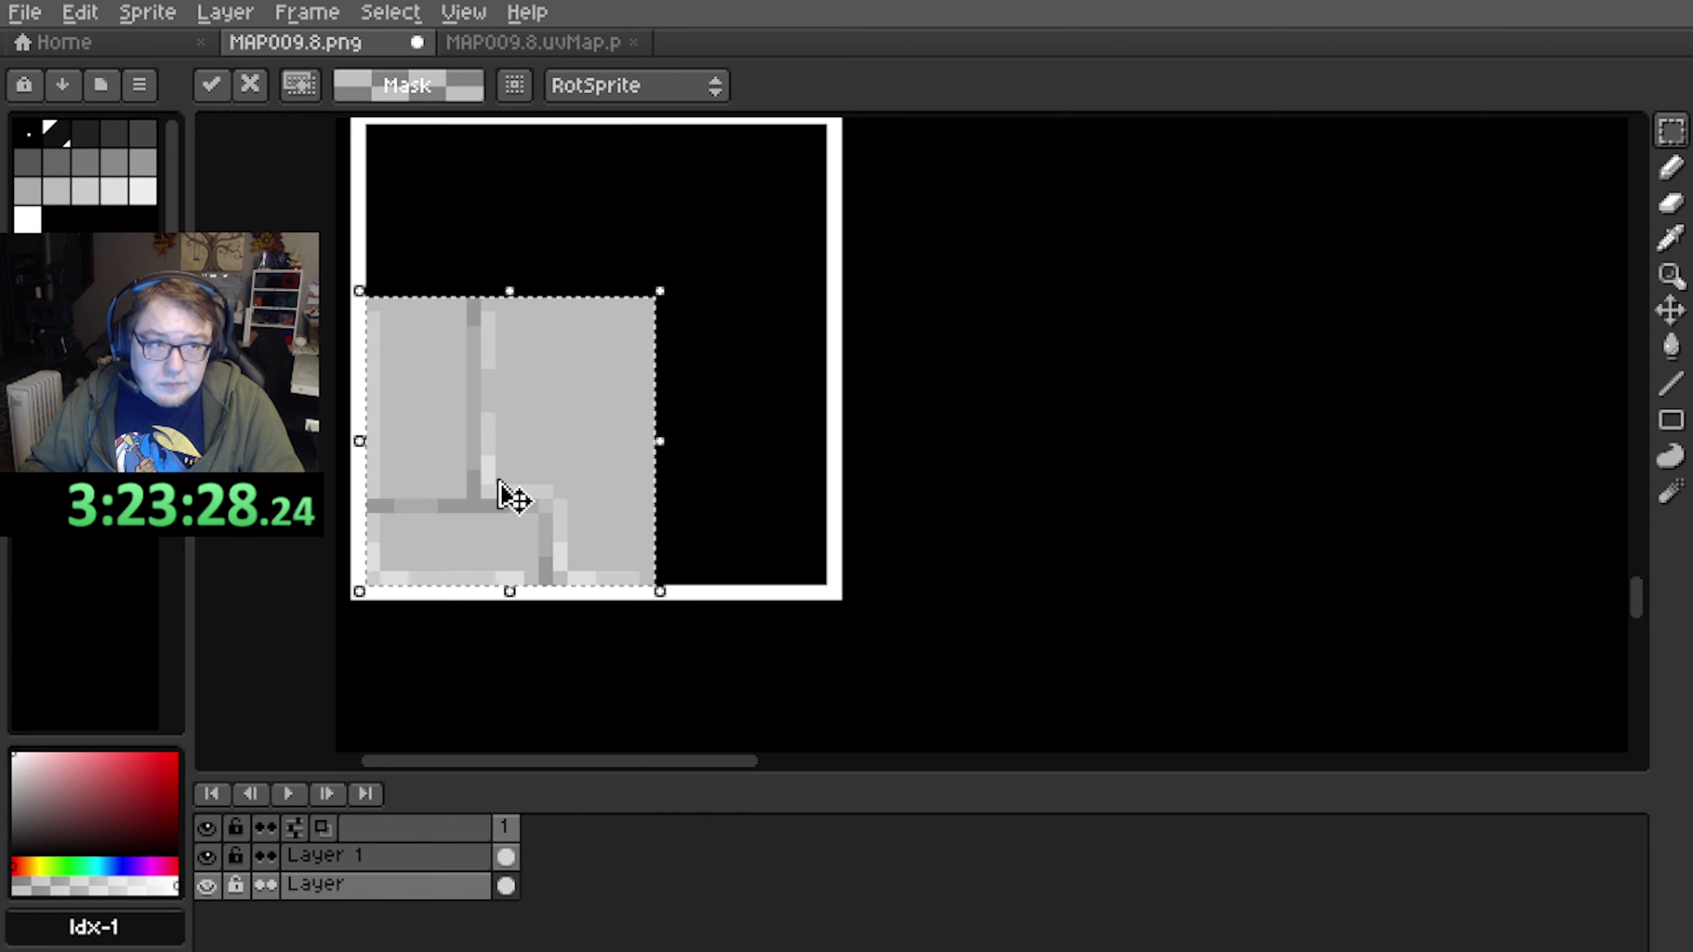
pyautogui.scroll(-1, 513, 497)
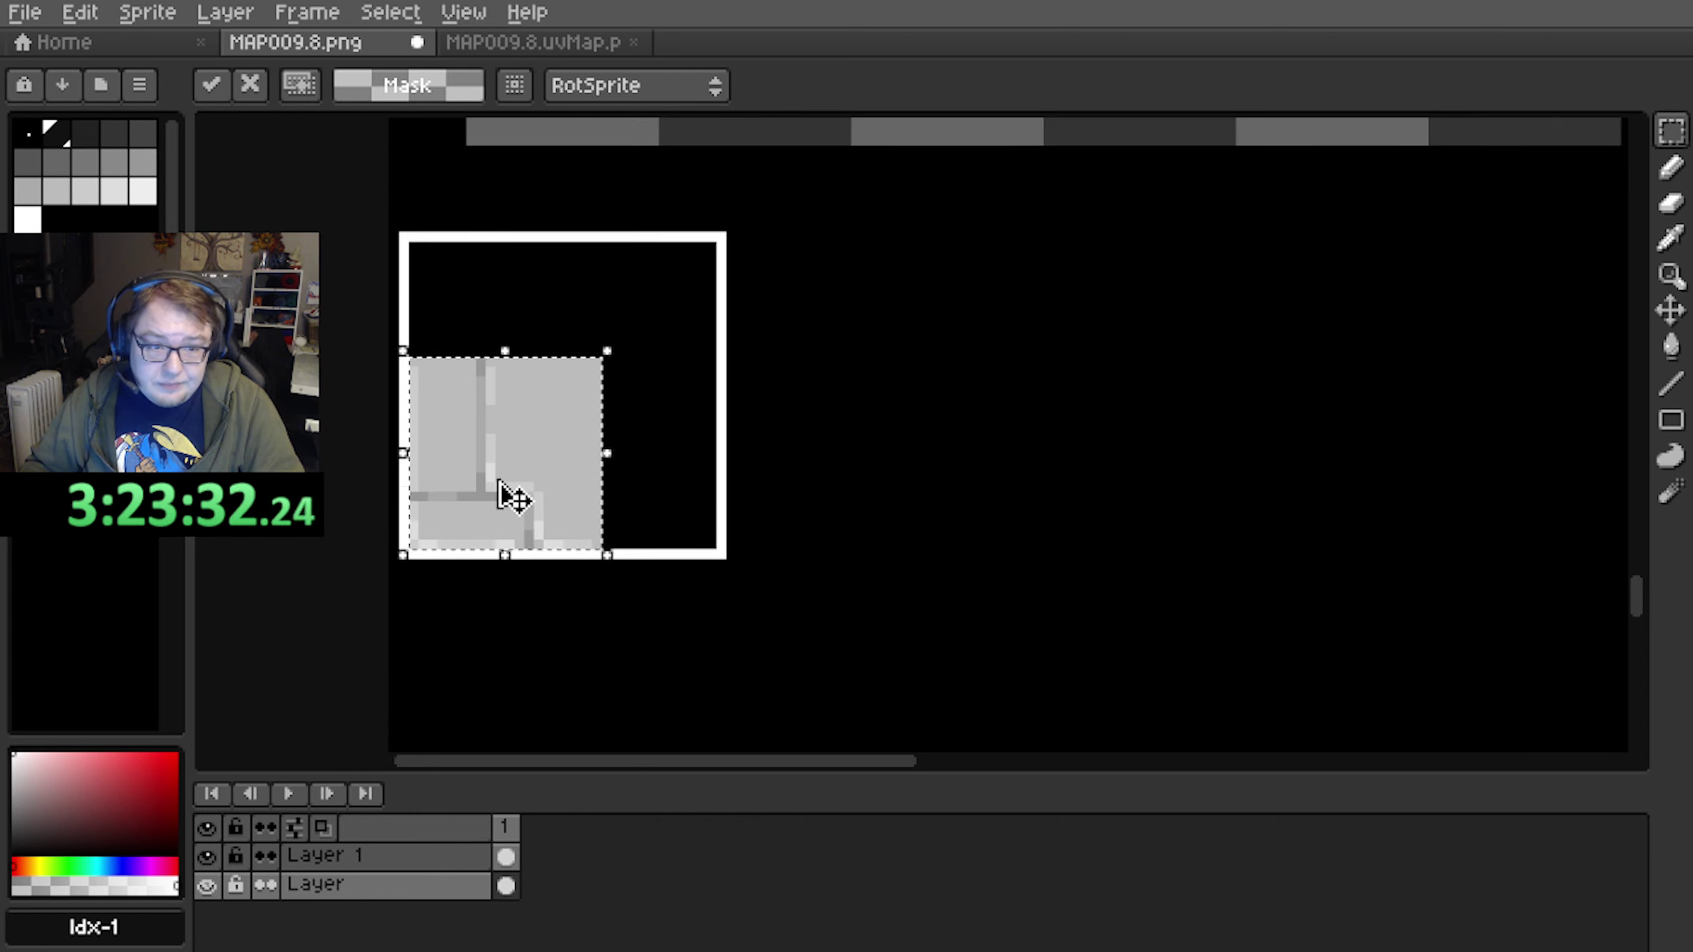
pyautogui.moveTo(455, 490); pyautogui.dragTo(574, 494)
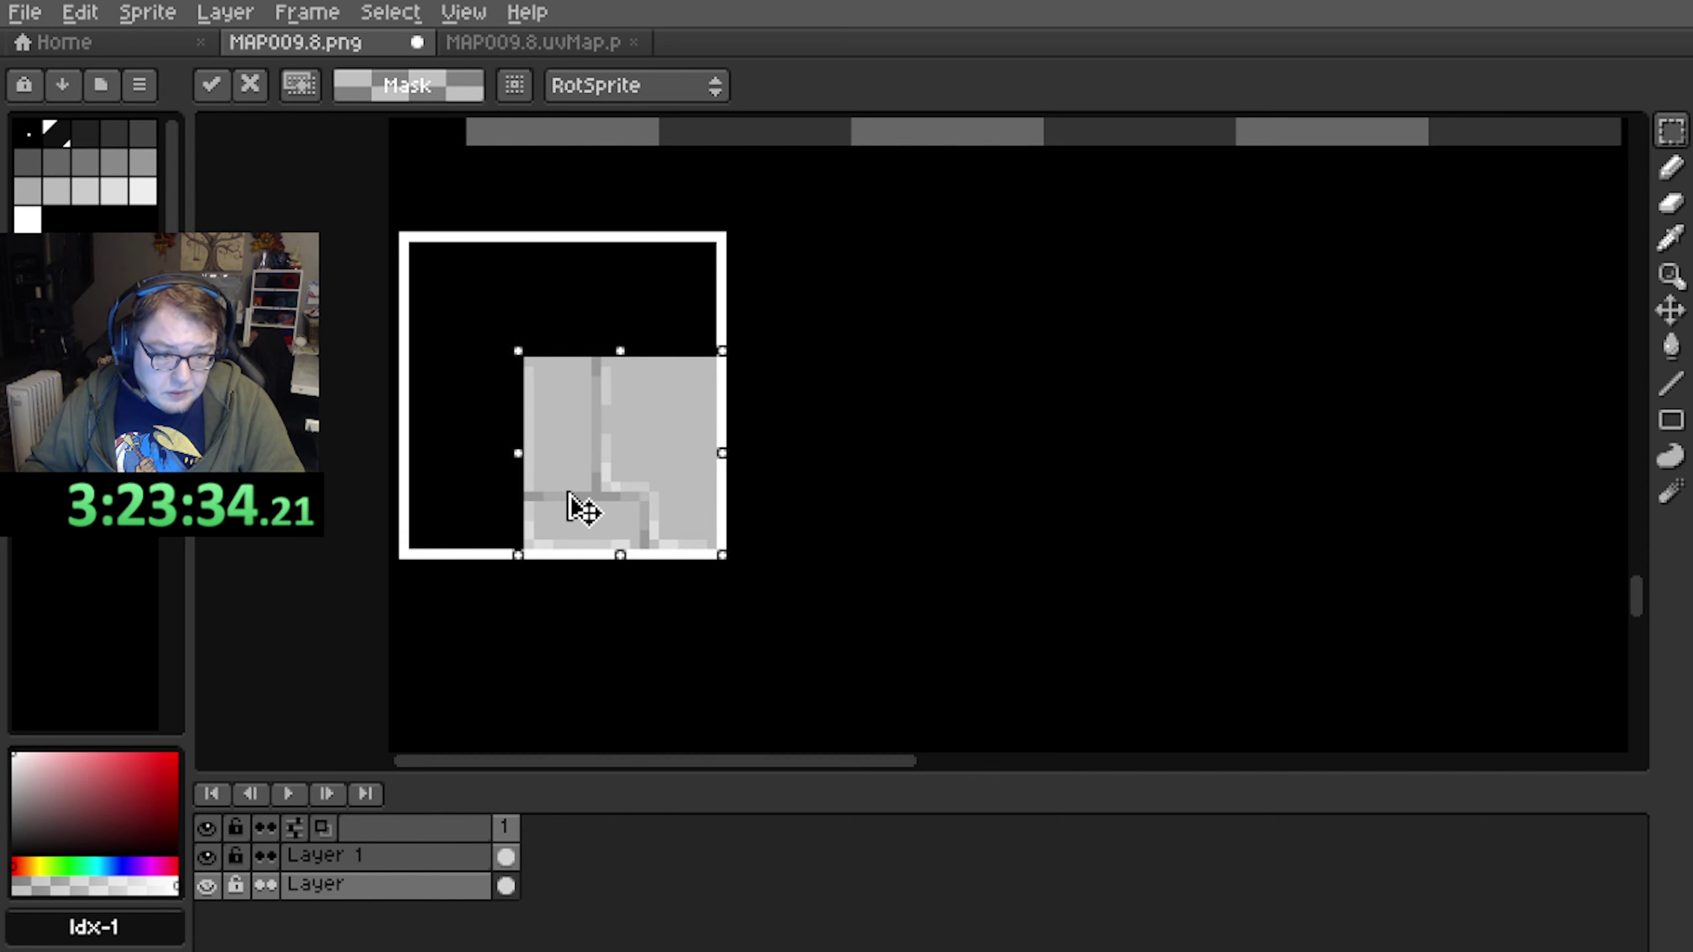
pyautogui.scroll(-1, 604, 503)
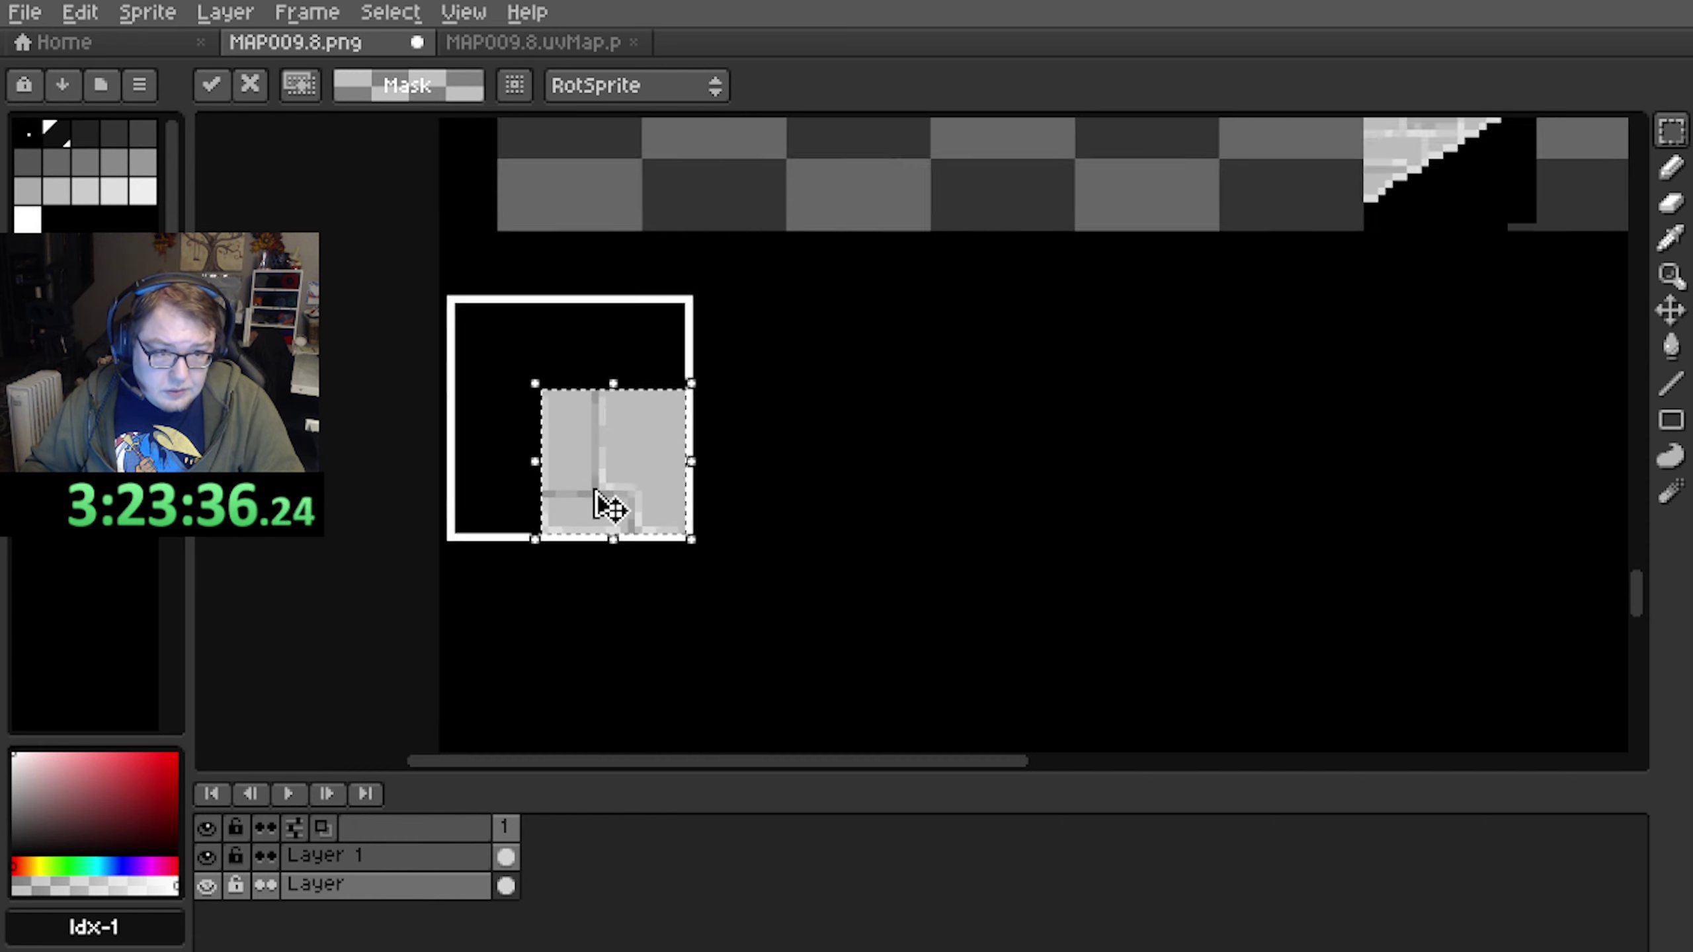
pyautogui.moveTo(595, 491); pyautogui.dragTo(548, 407)
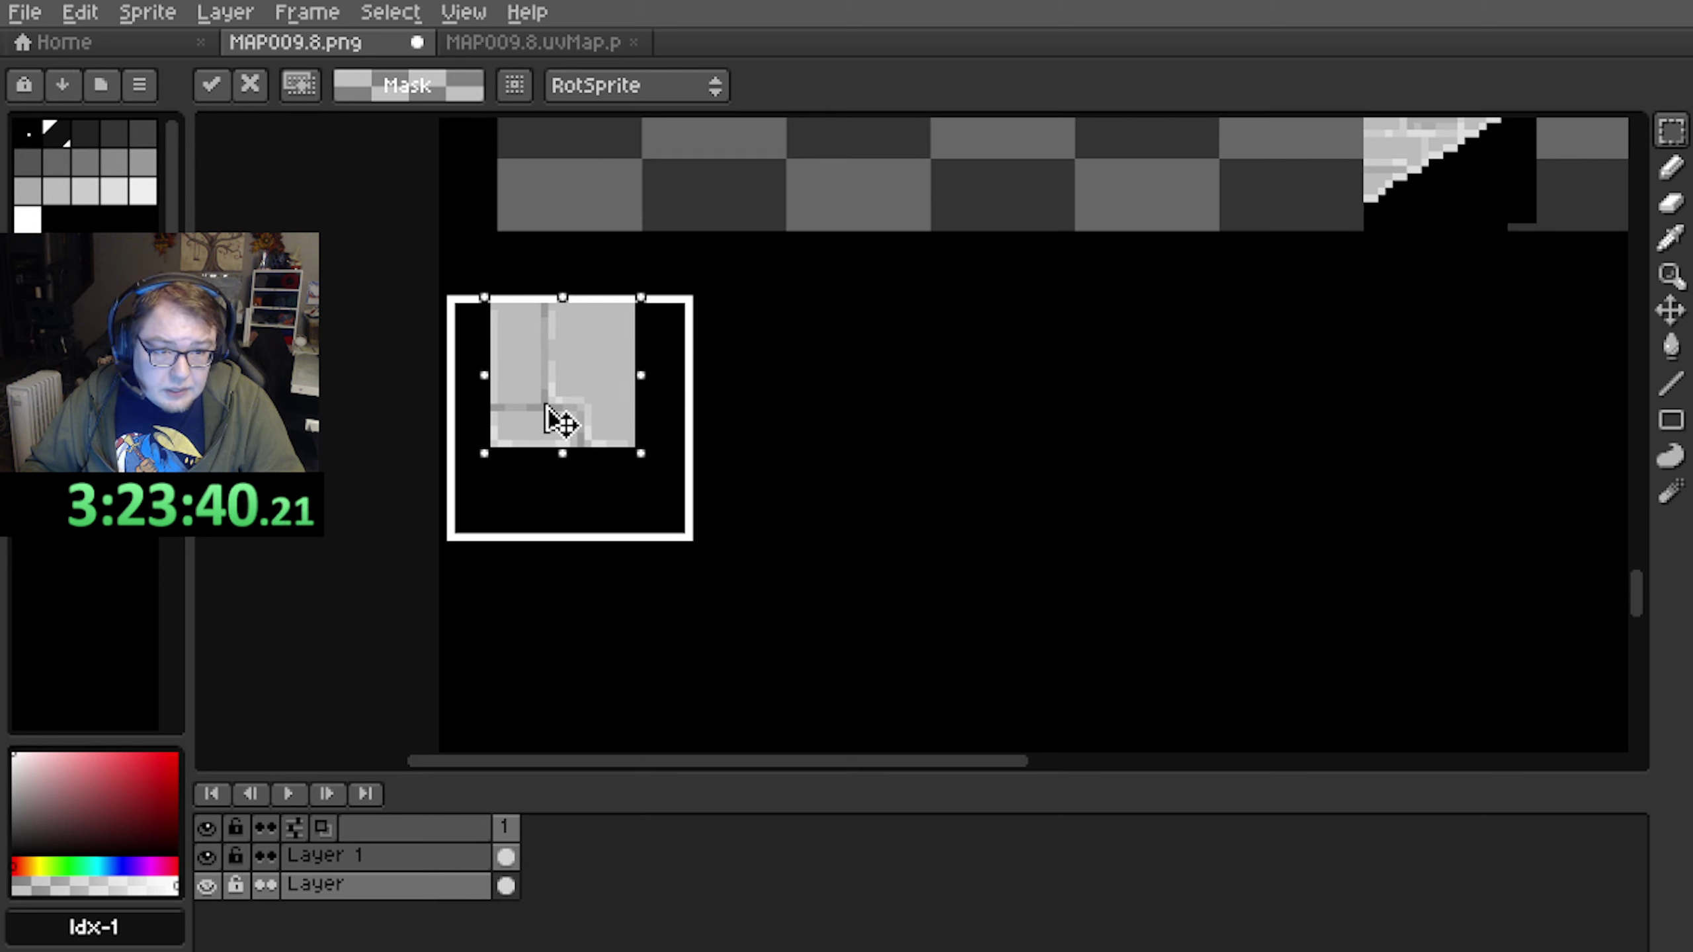
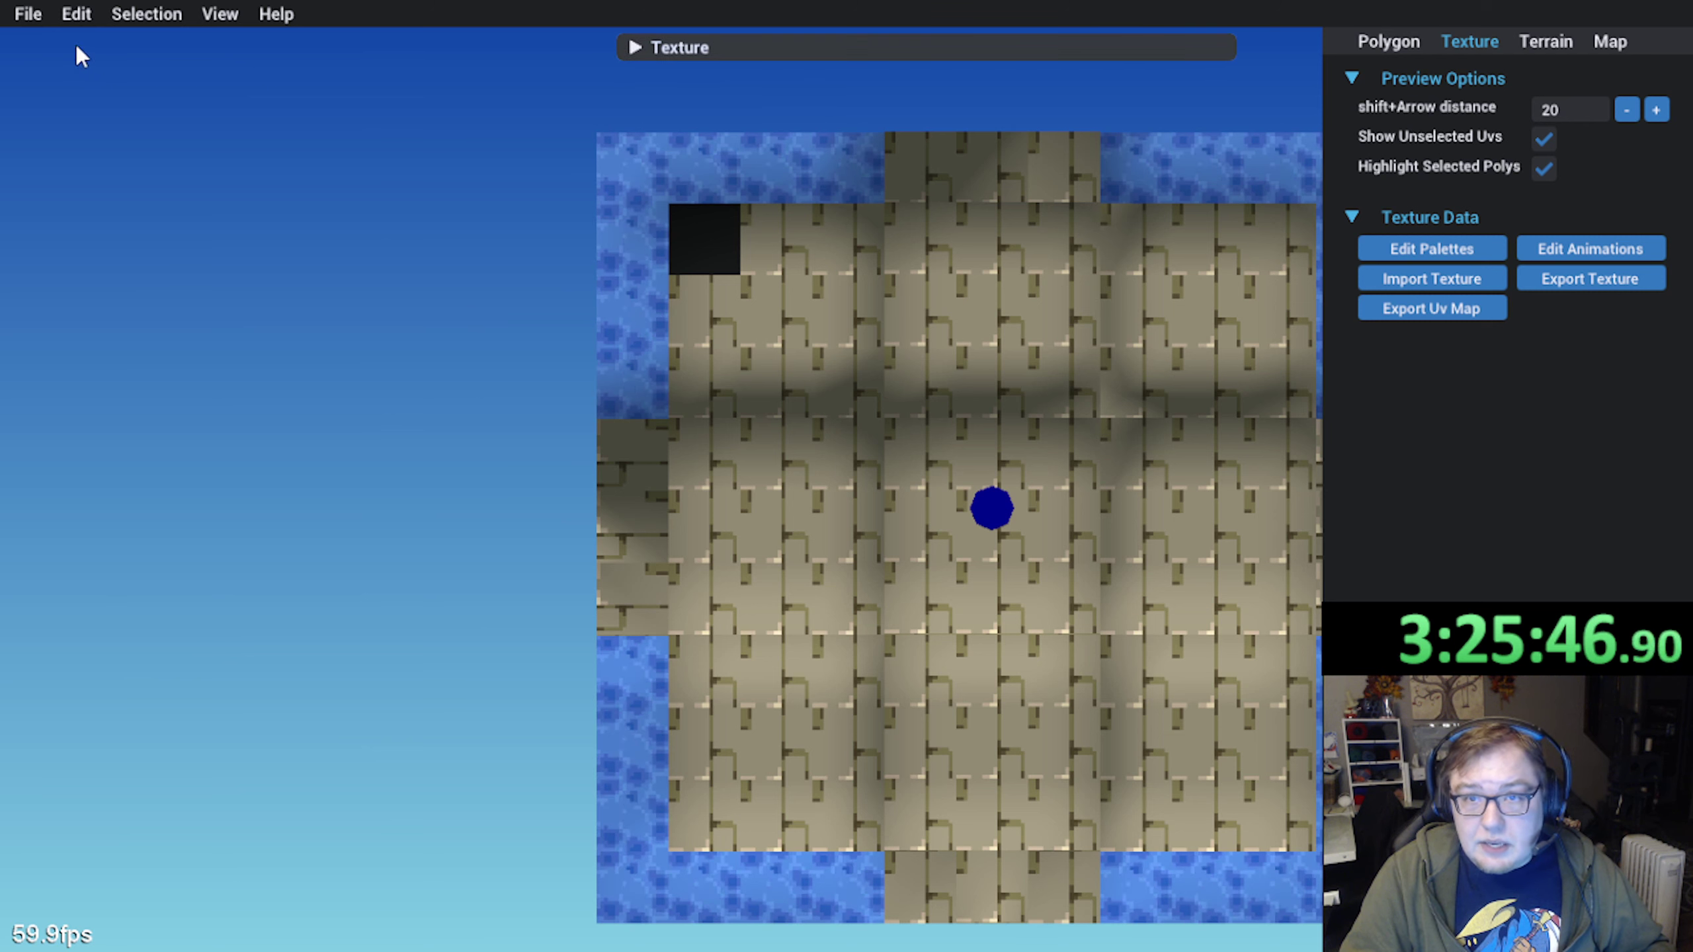
# Switch to the map editor and import MAP009.8.png from the Texture folder as the map's texture
pyautogui.click(76, 13)
pyautogui.click(122, 131)
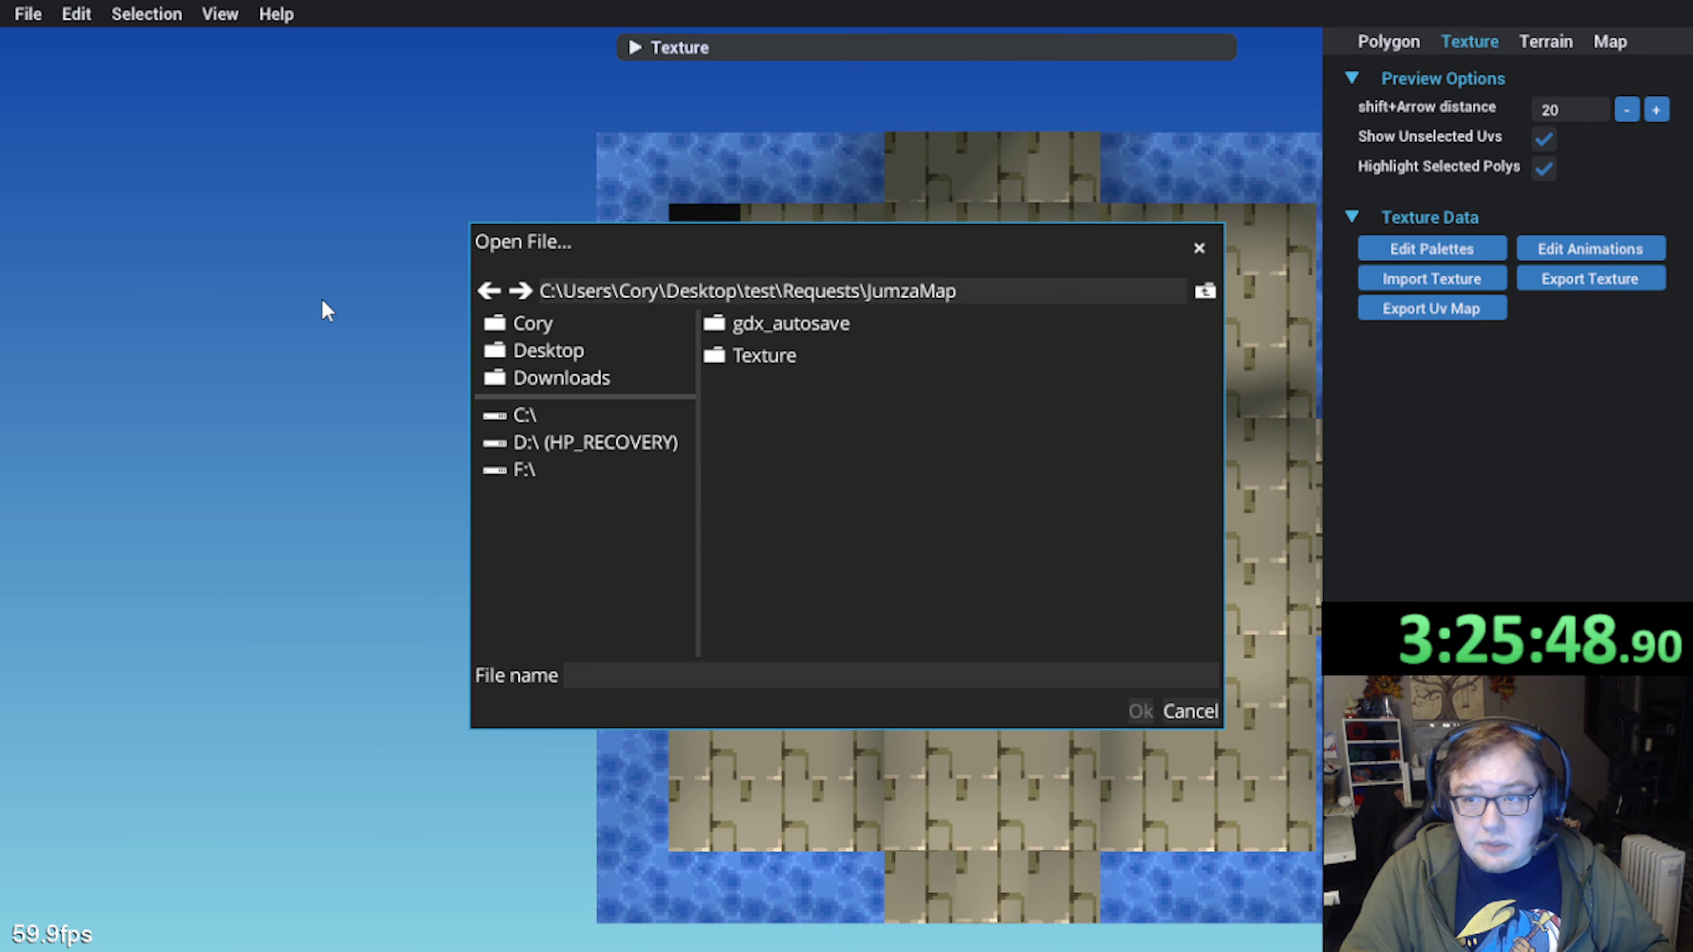
pyautogui.doubleClick(770, 348)
pyautogui.click(770, 328)
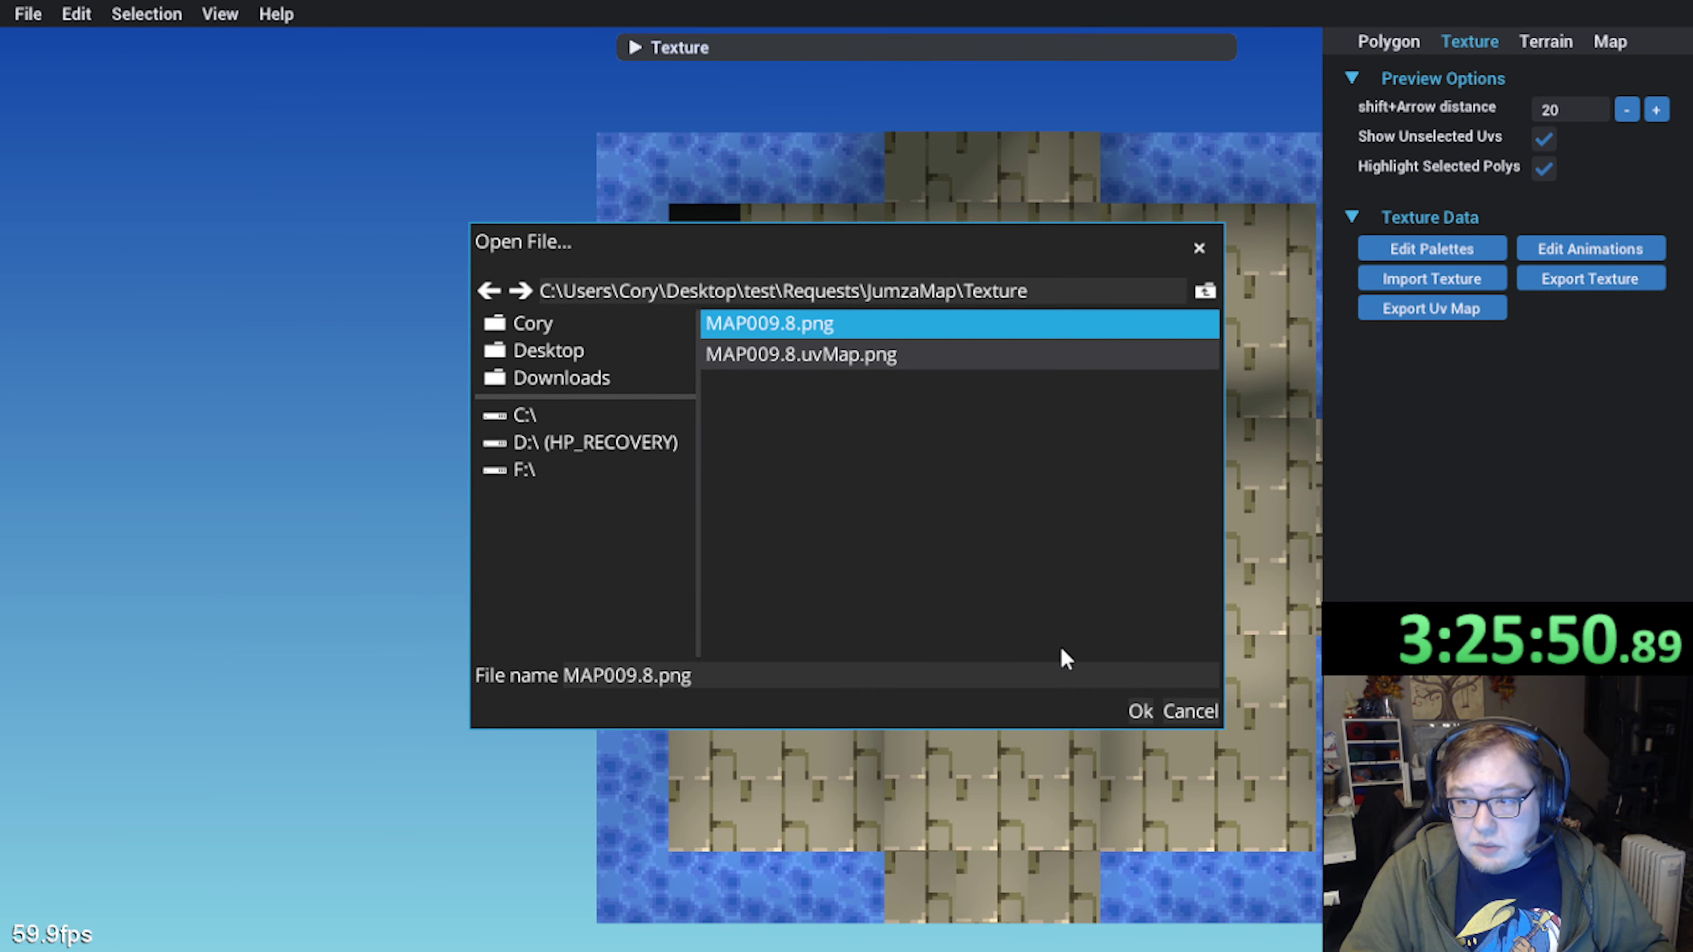
pyautogui.click(1137, 711)
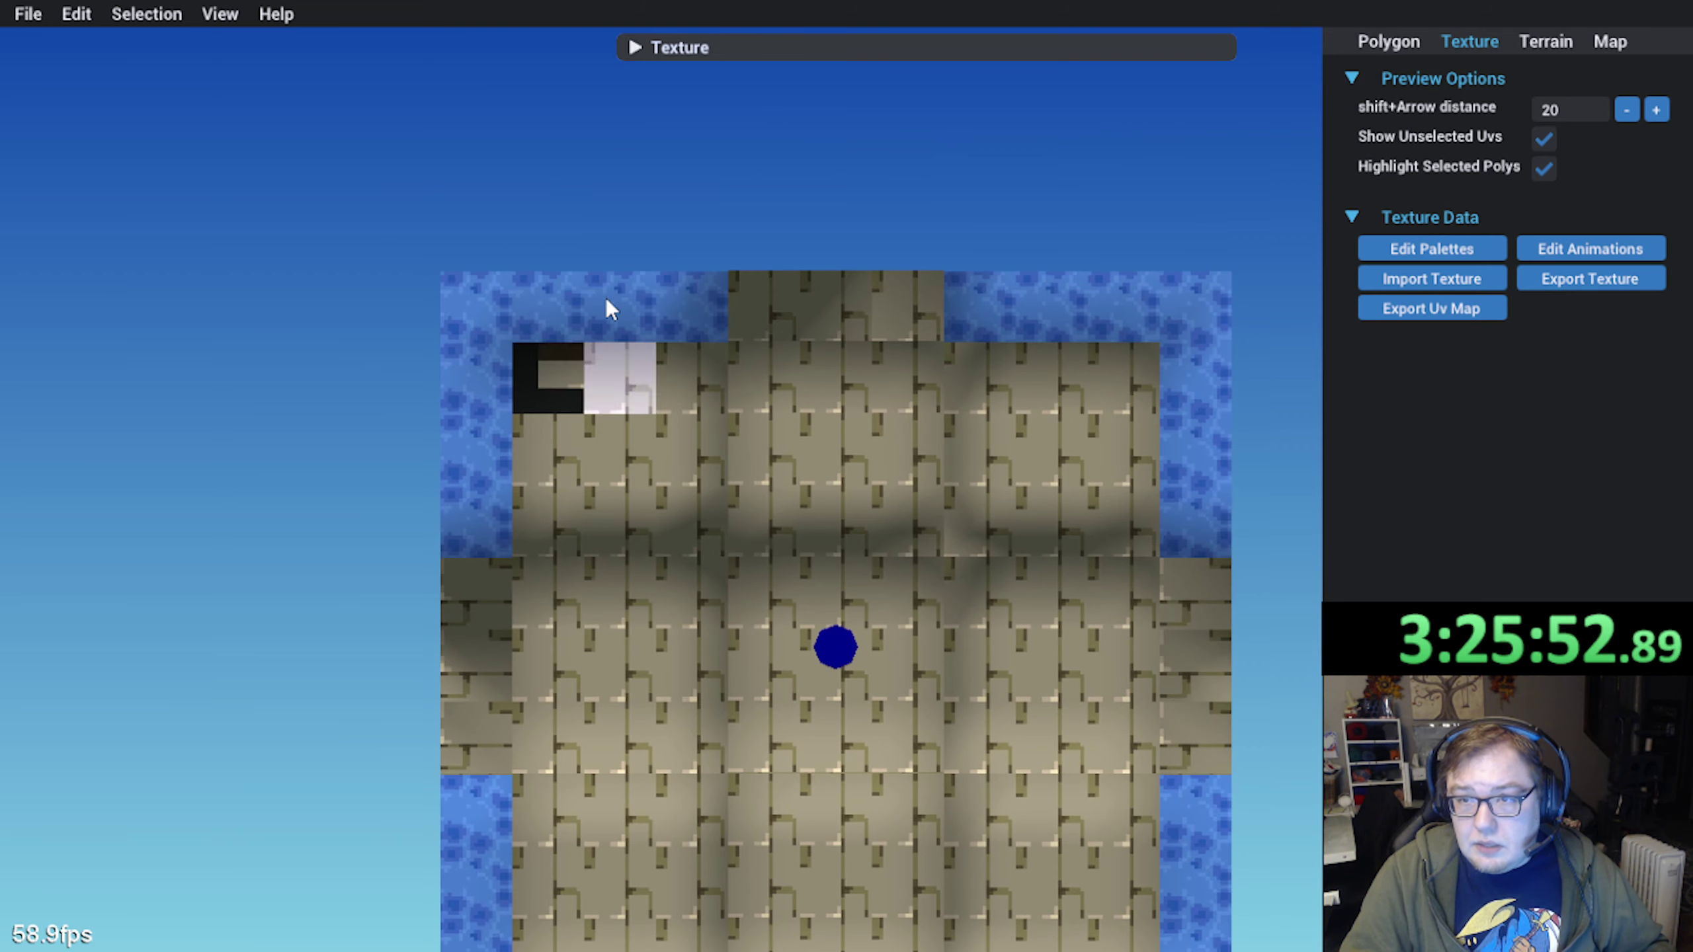
# Expand the texture preview and examine the imported frame blocks beside the UV square and the black map tile
pyautogui.click(641, 49)
pyautogui.scroll(3, 736, 198)
pyautogui.moveTo(757, 138); pyautogui.dragTo(839, 318, button='middle')
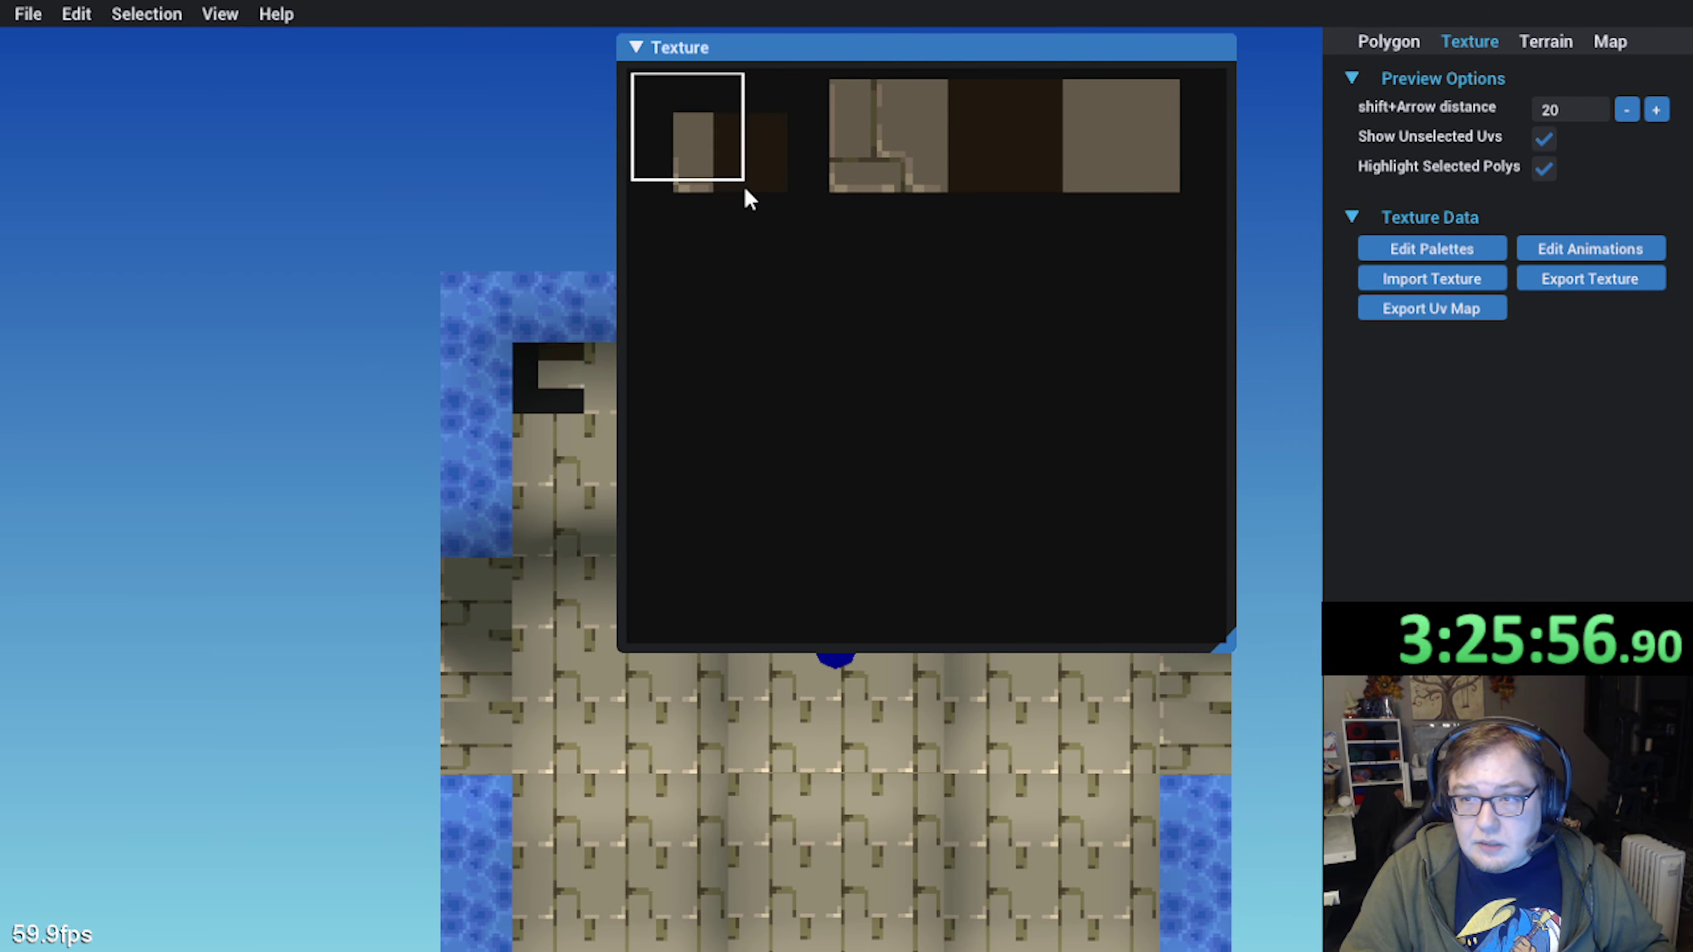
pyautogui.scroll(-2, 1013, 213)
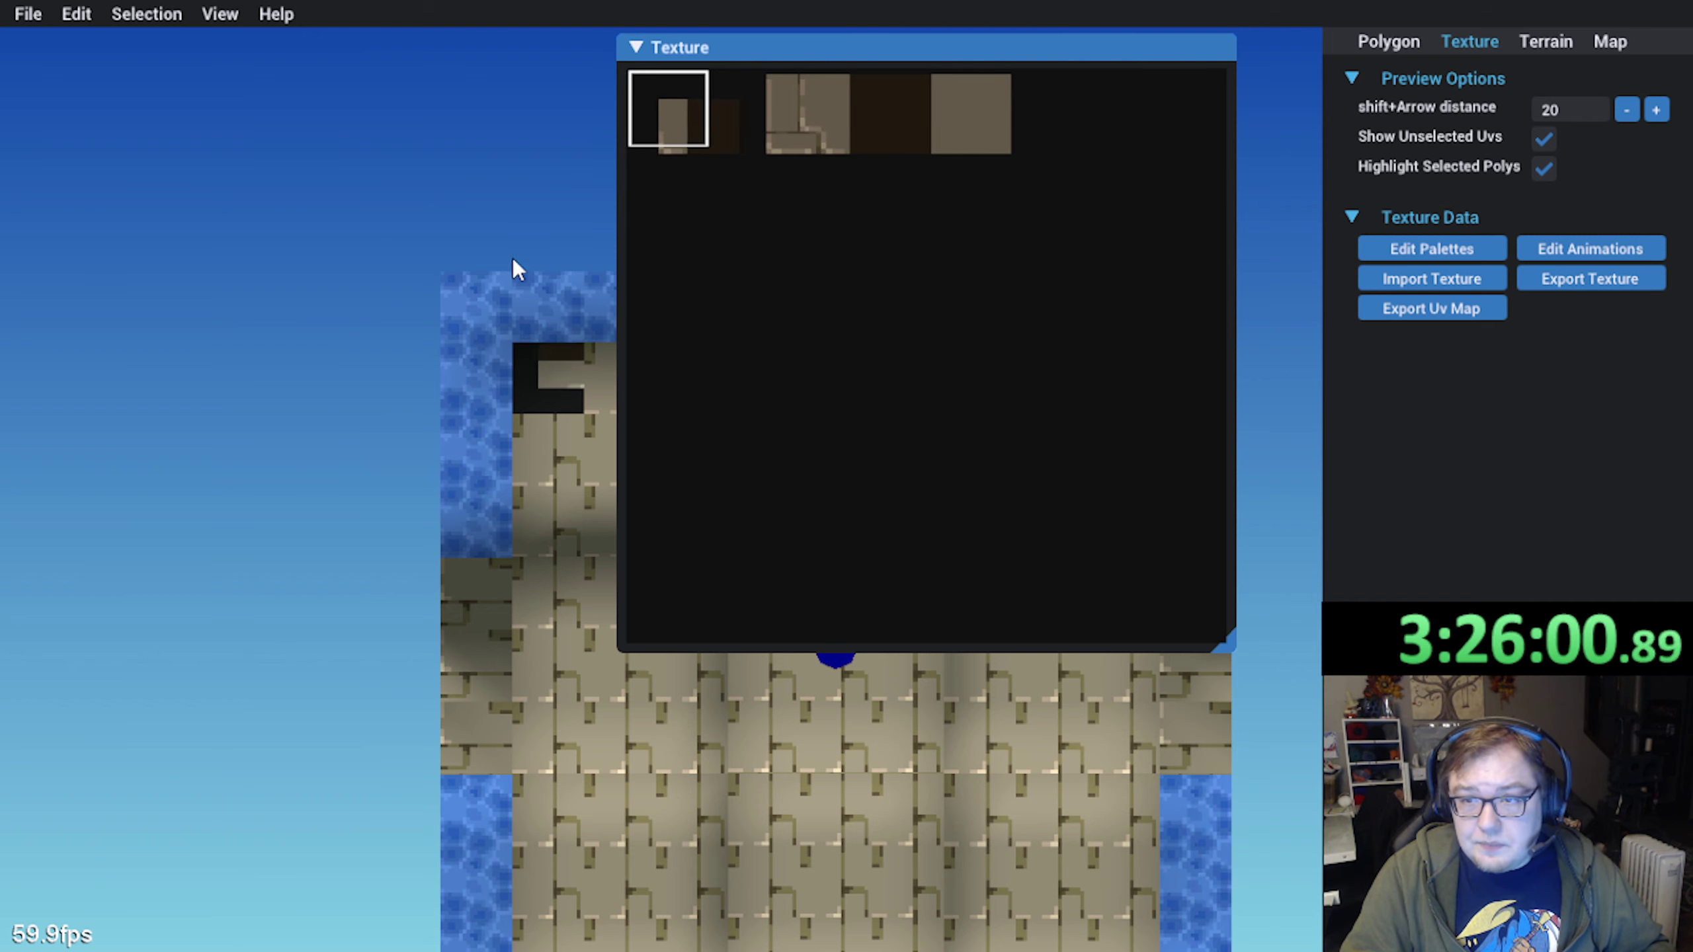
pyautogui.moveTo(563, 278); pyautogui.dragTo(363, 338, button='middle')
pyautogui.scroll(-2, 672, 199)
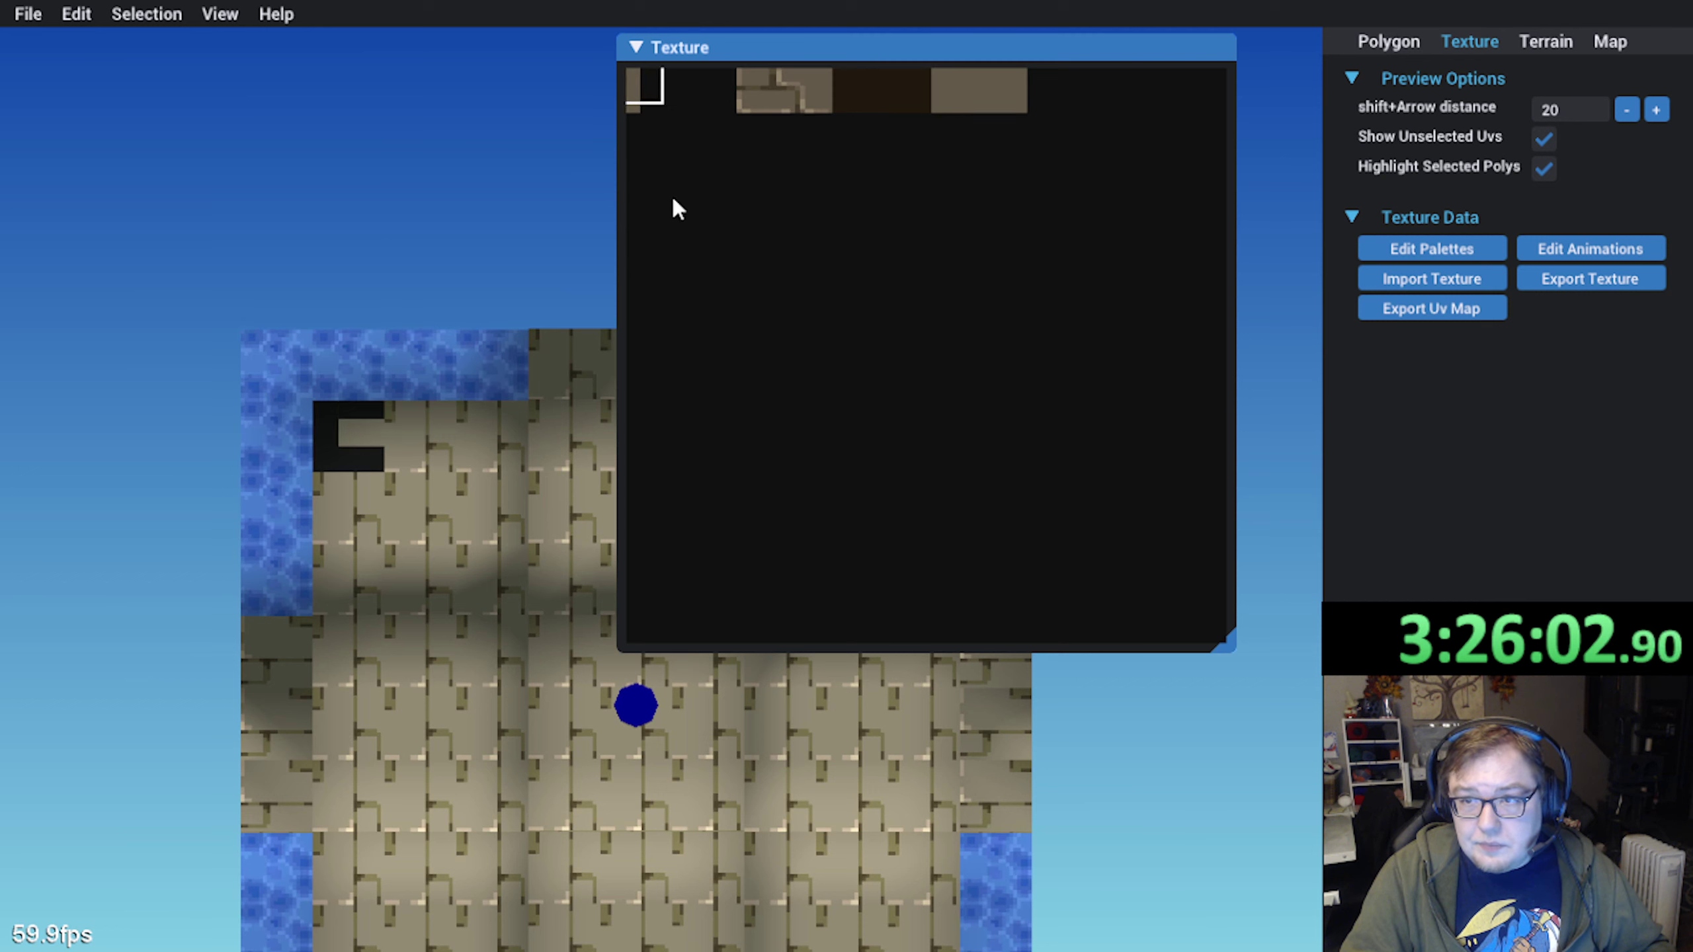
# Open the Uv Animation in slot 3 of the texture animations for editing, with its canvas and frame outlines in view
pyautogui.click(1612, 246)
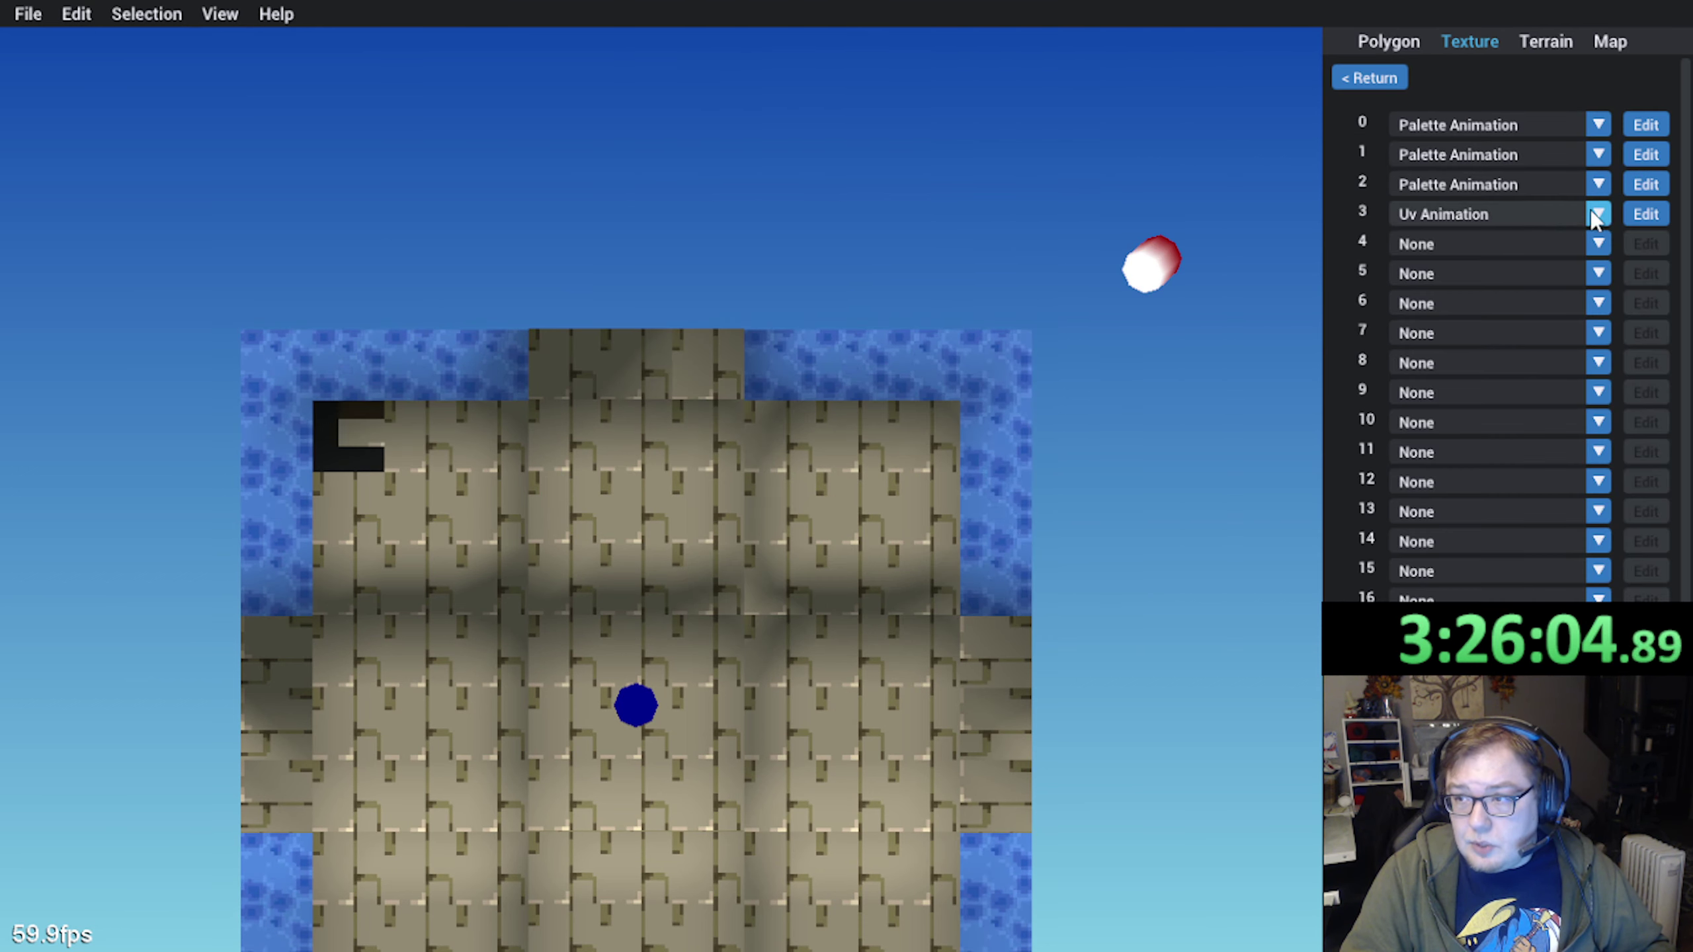
pyautogui.click(1643, 214)
pyautogui.scroll(3, 767, 204)
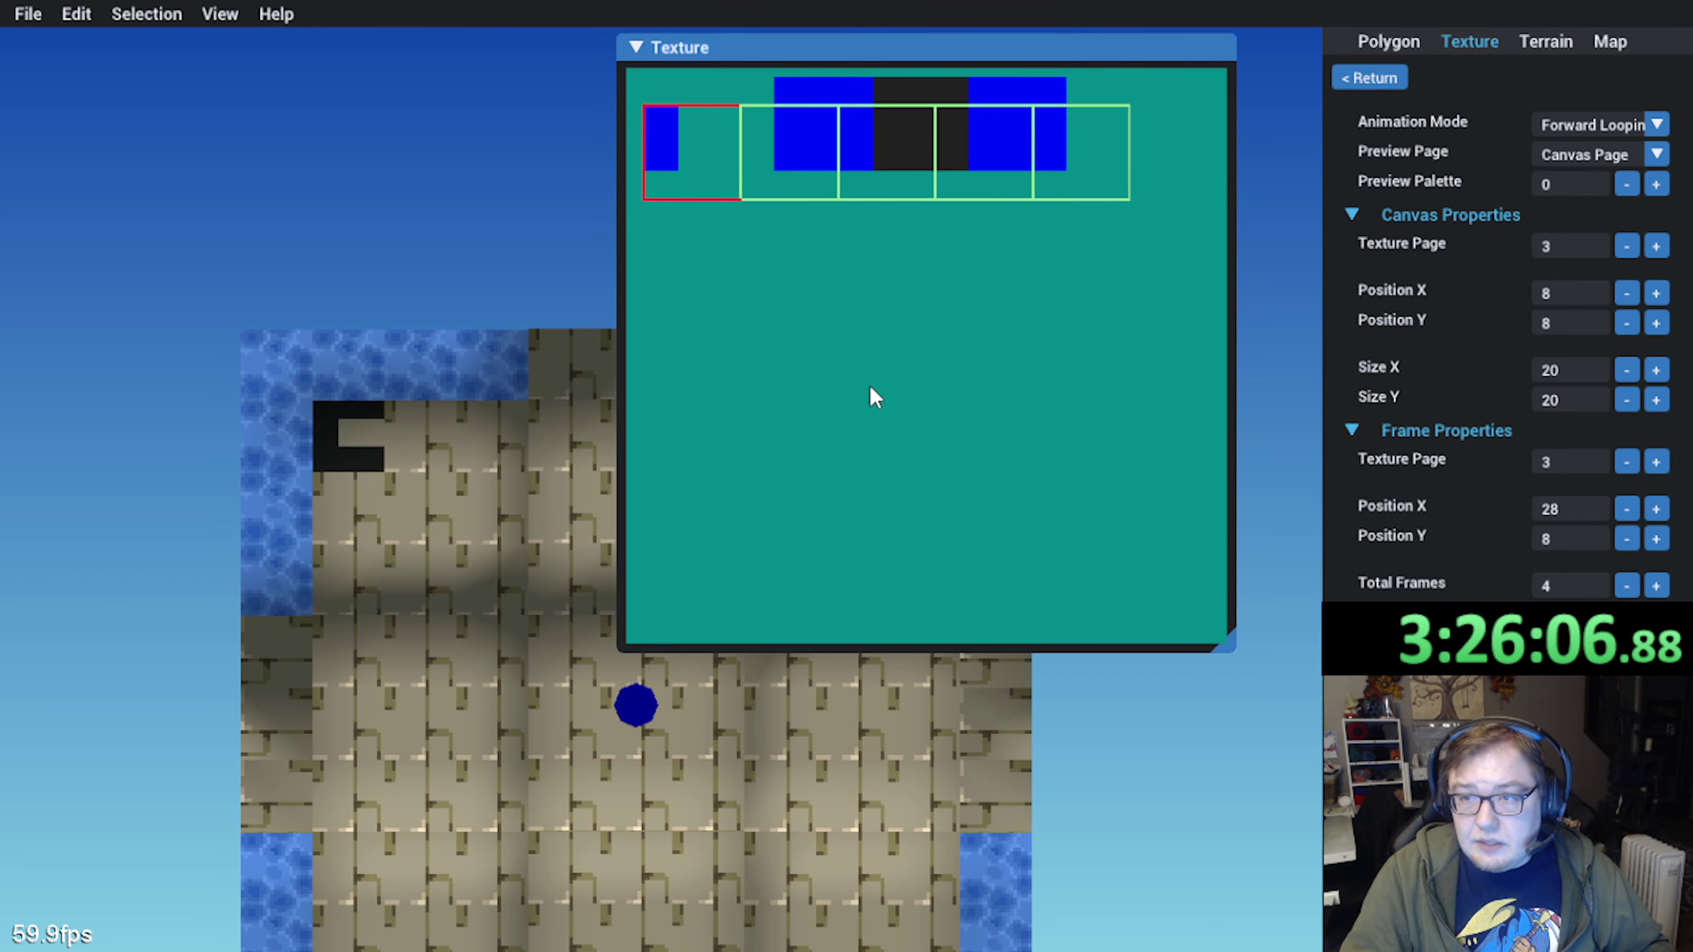
pyautogui.moveTo(766, 216); pyautogui.dragTo(835, 292, button='middle')
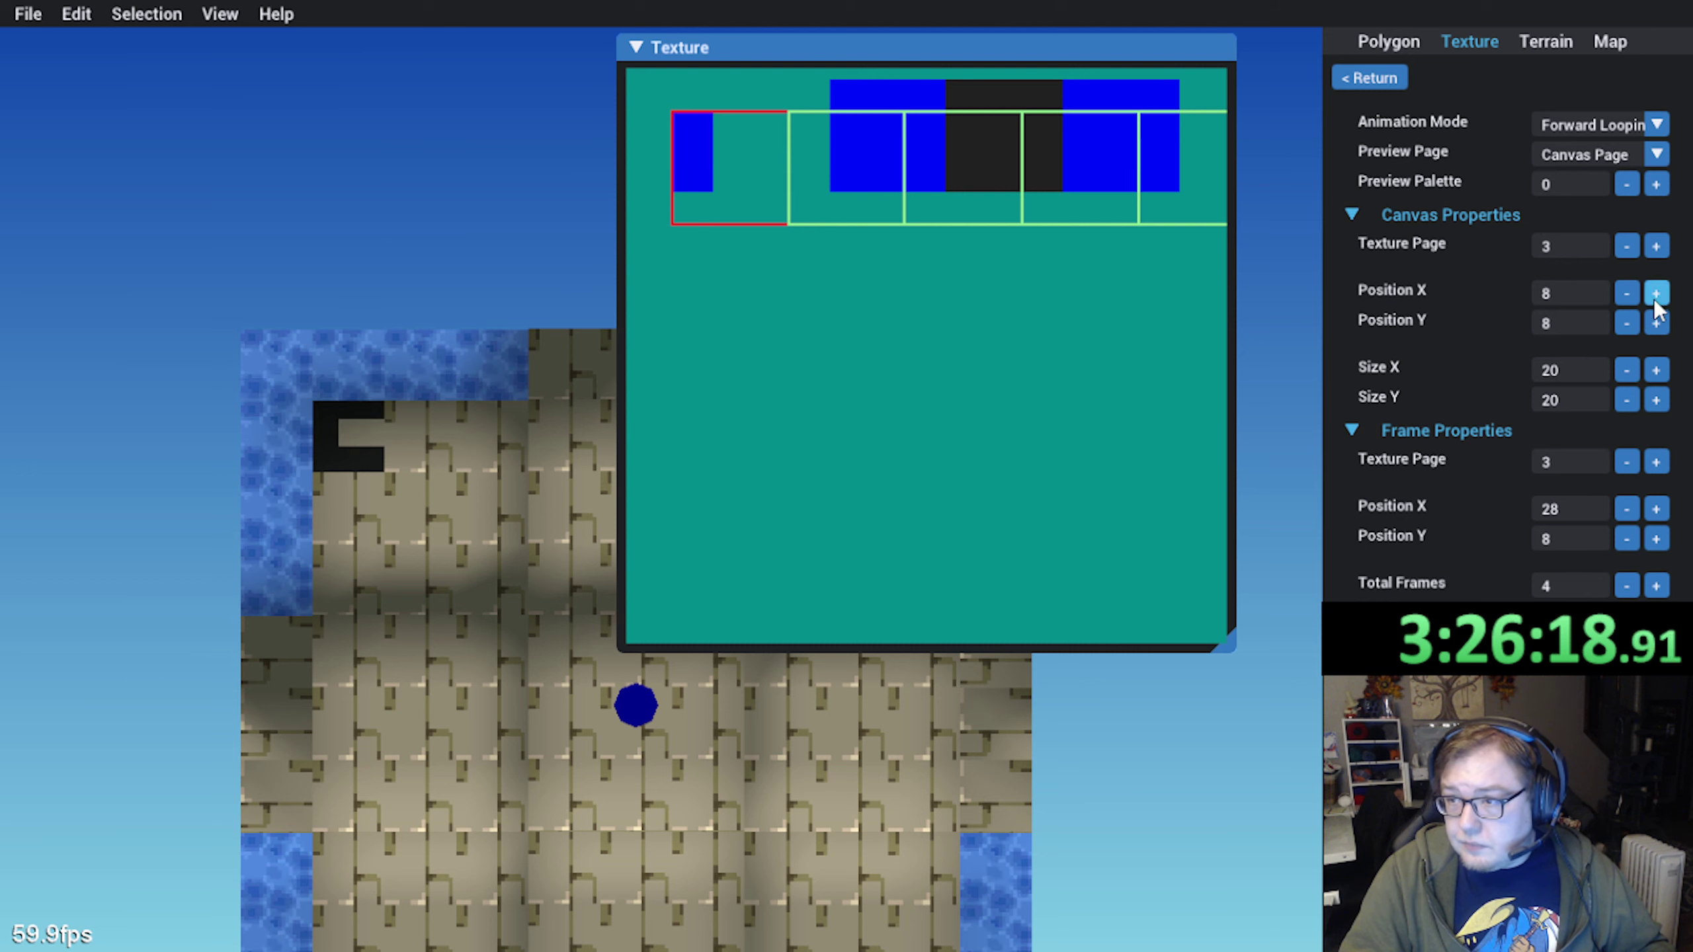
# Set the animation's frame Position X to 36 and Position Y to 2
pyautogui.click(1660, 510)
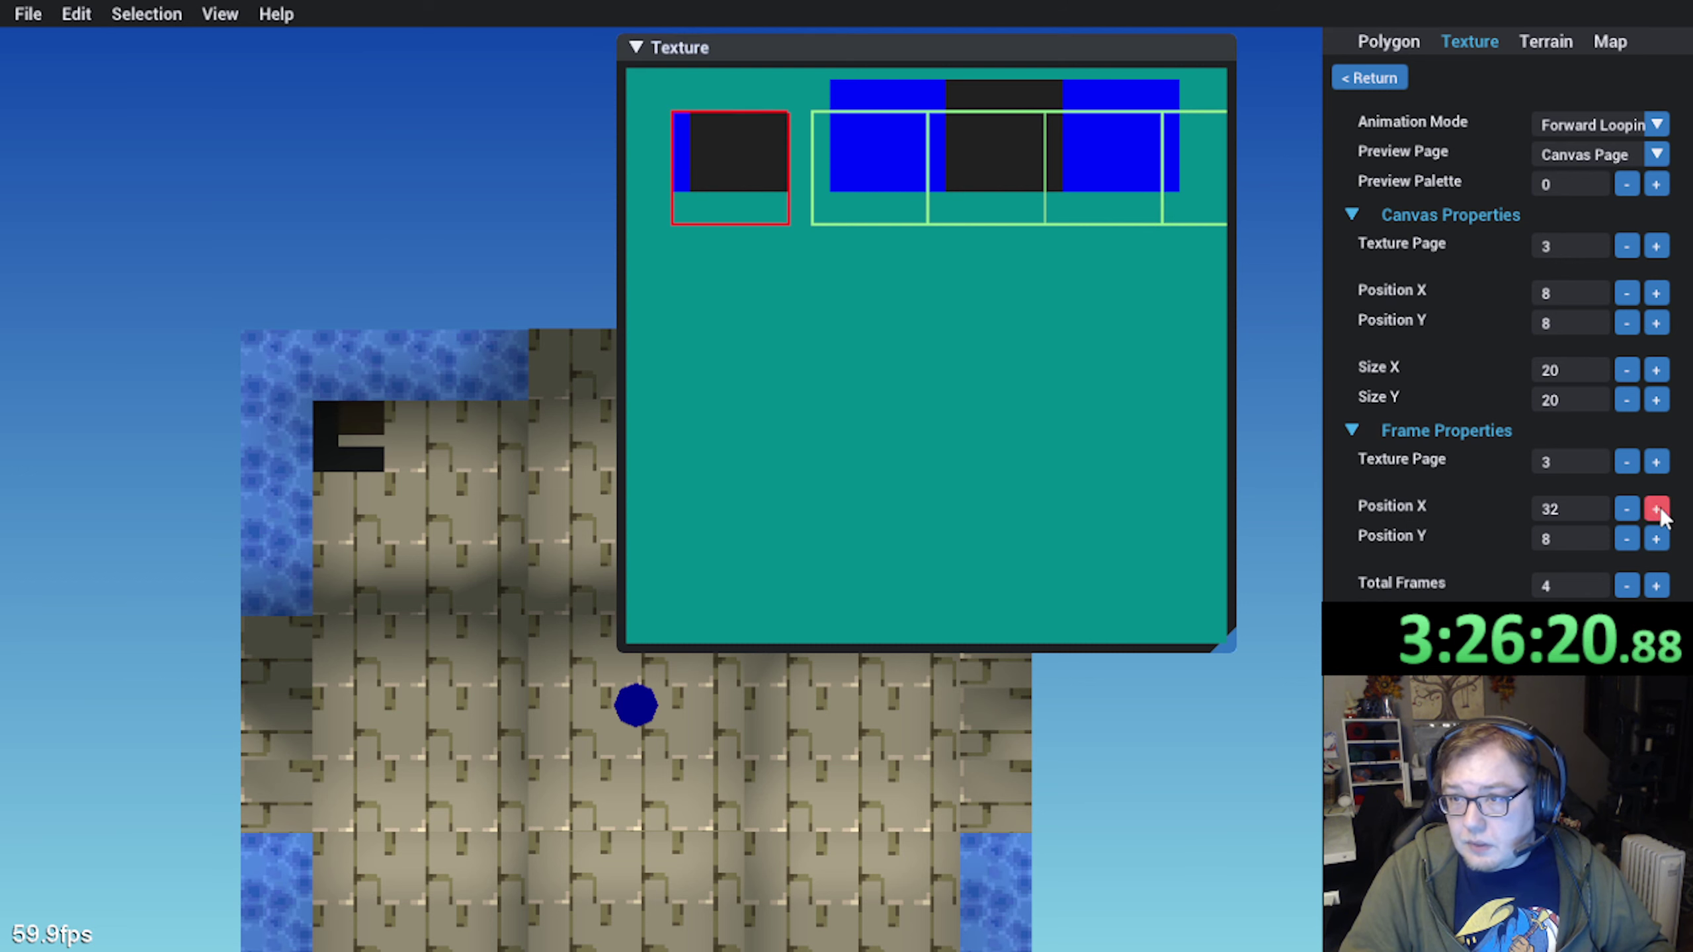
pyautogui.click(1660, 512)
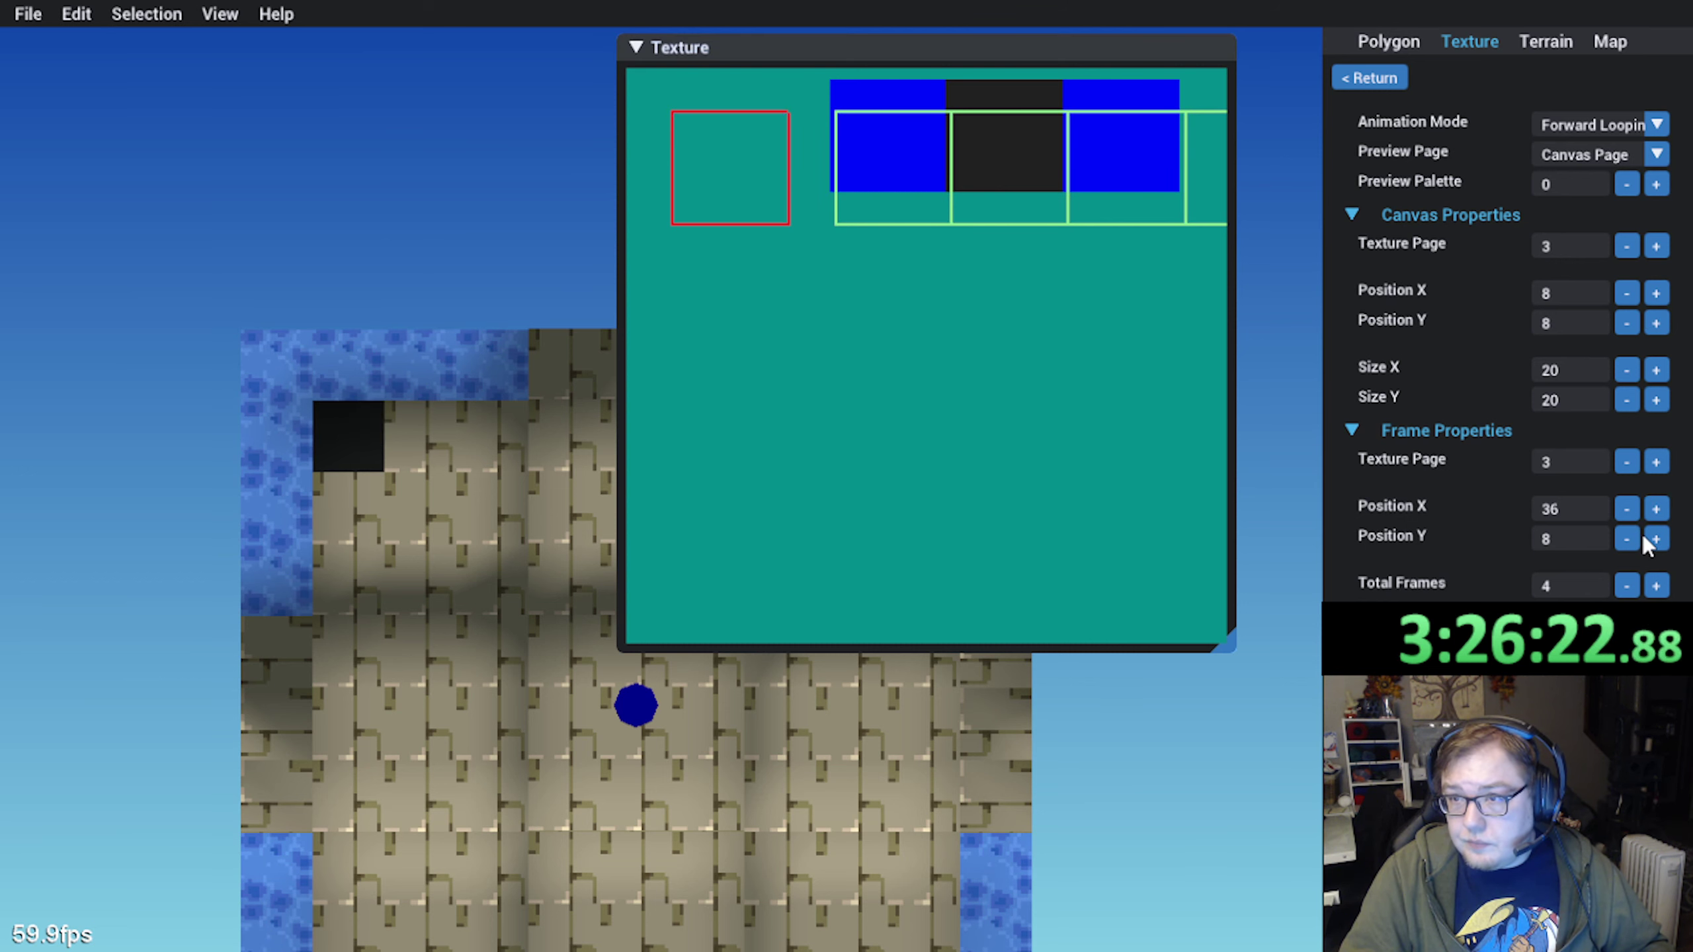
pyautogui.click(1626, 541)
pyautogui.click(1624, 536)
pyautogui.click(1625, 538)
pyautogui.click(1624, 537)
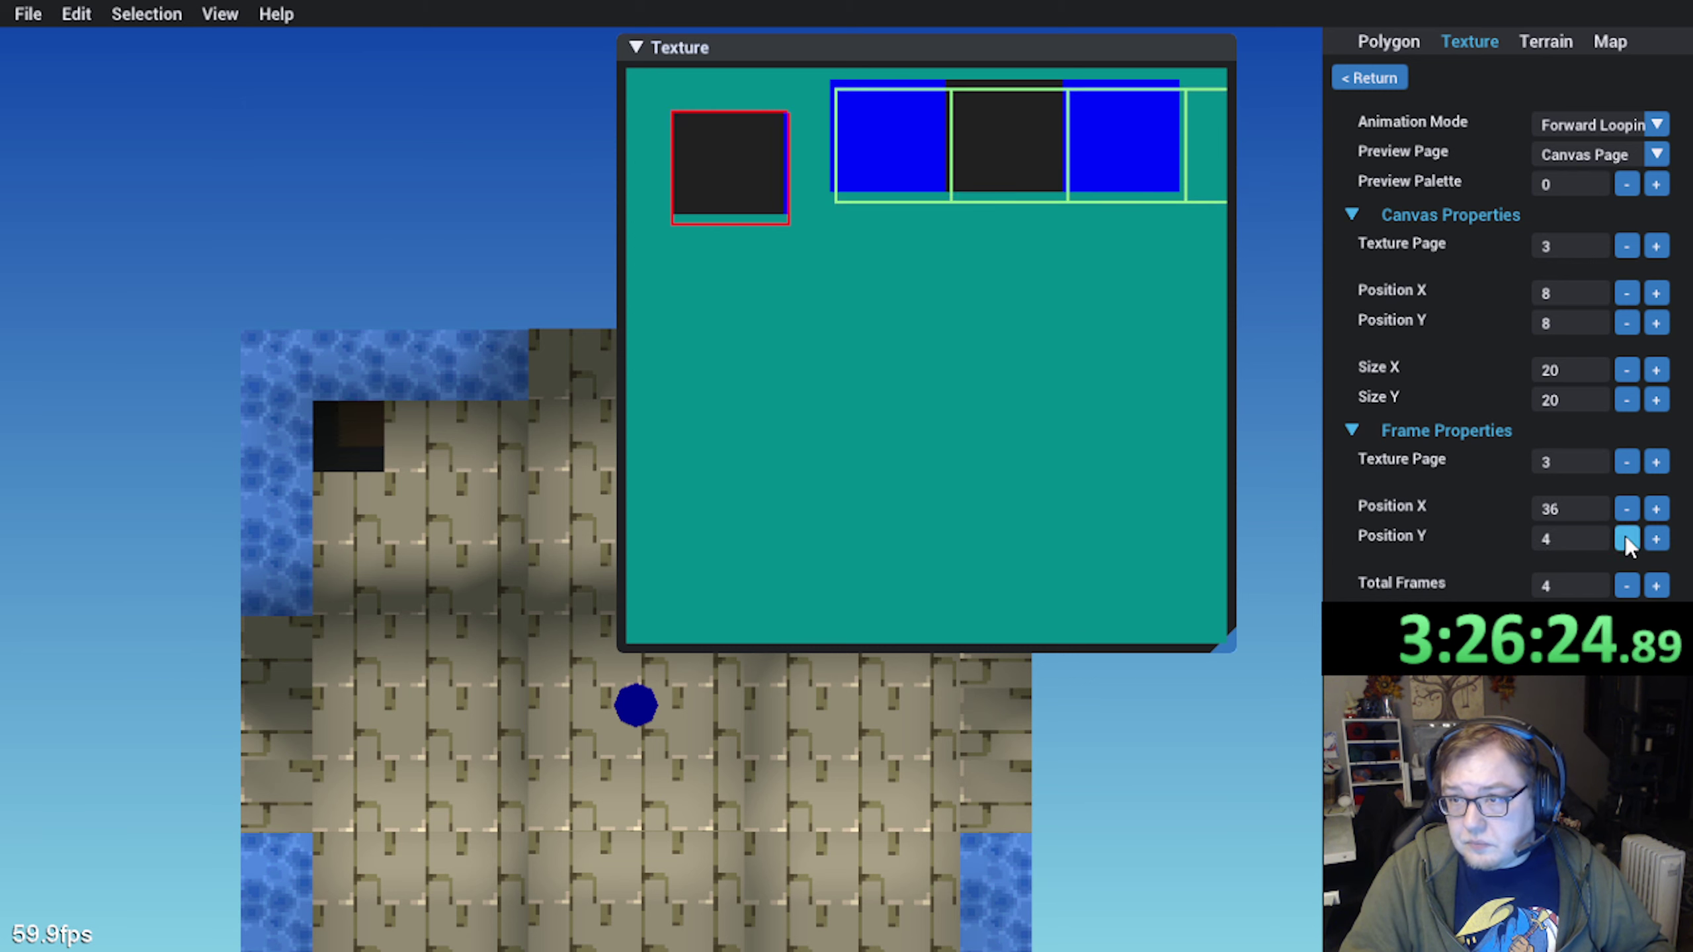
pyautogui.click(1625, 538)
pyautogui.click(1625, 537)
# Try a frame Position X of 32 and return it to 36
pyautogui.click(1628, 508)
pyautogui.click(1627, 508)
pyautogui.click(1627, 507)
pyautogui.click(1628, 508)
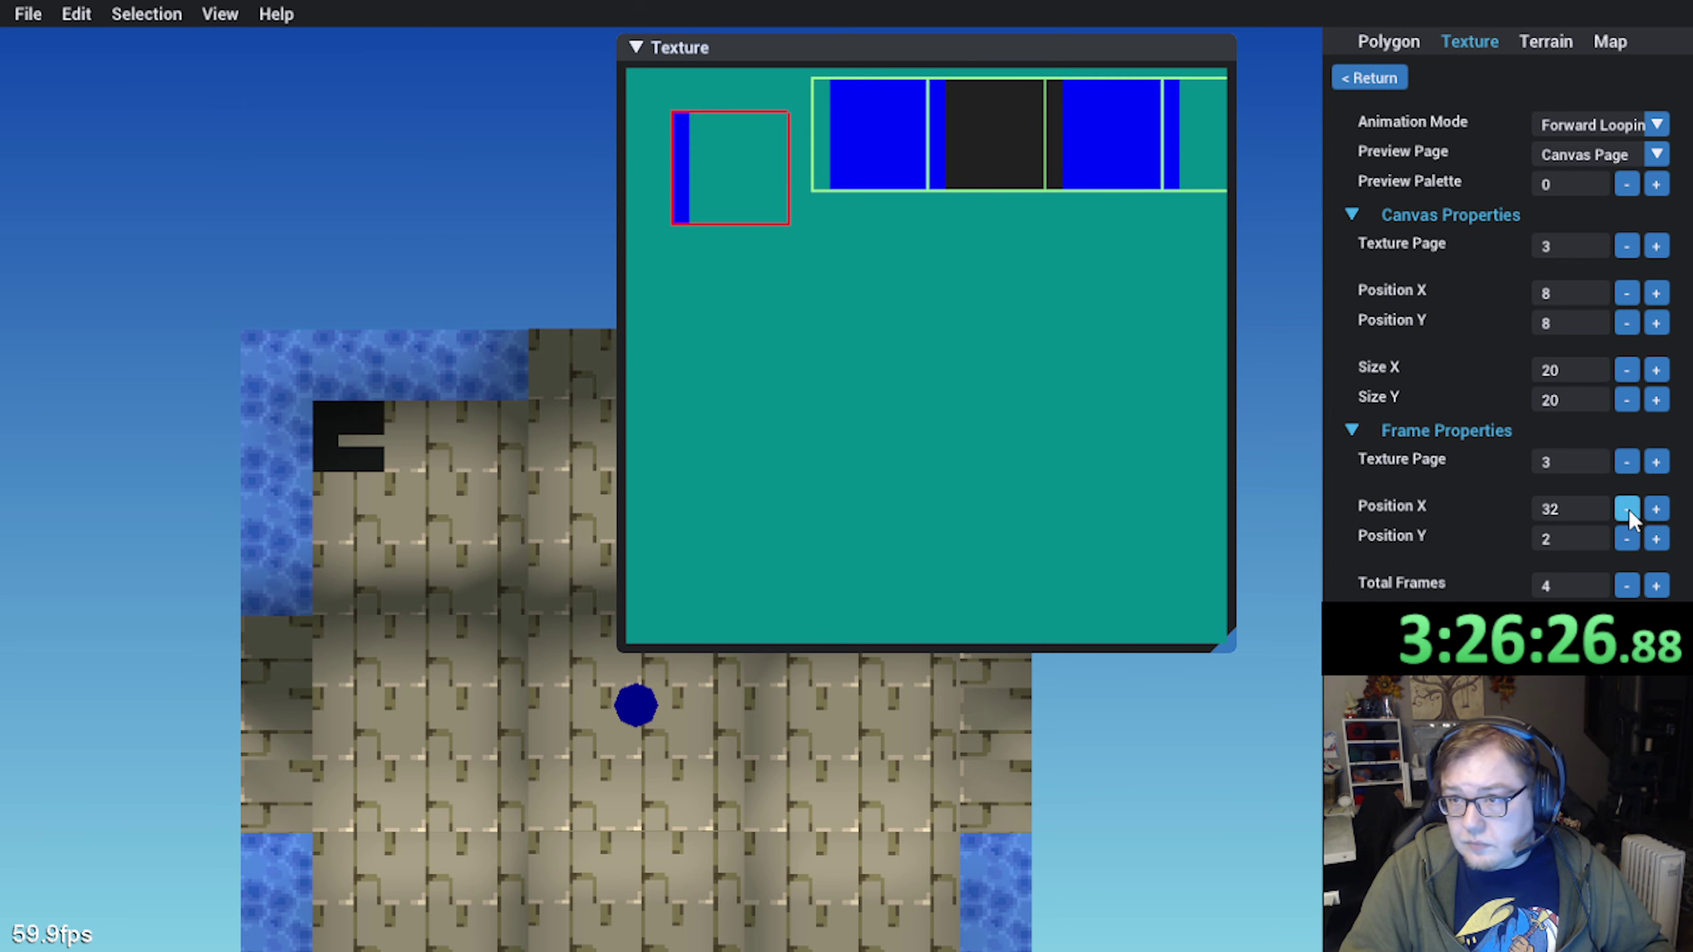
pyautogui.click(1658, 509)
pyautogui.click(1658, 509)
pyautogui.click(1658, 509)
pyautogui.click(1658, 510)
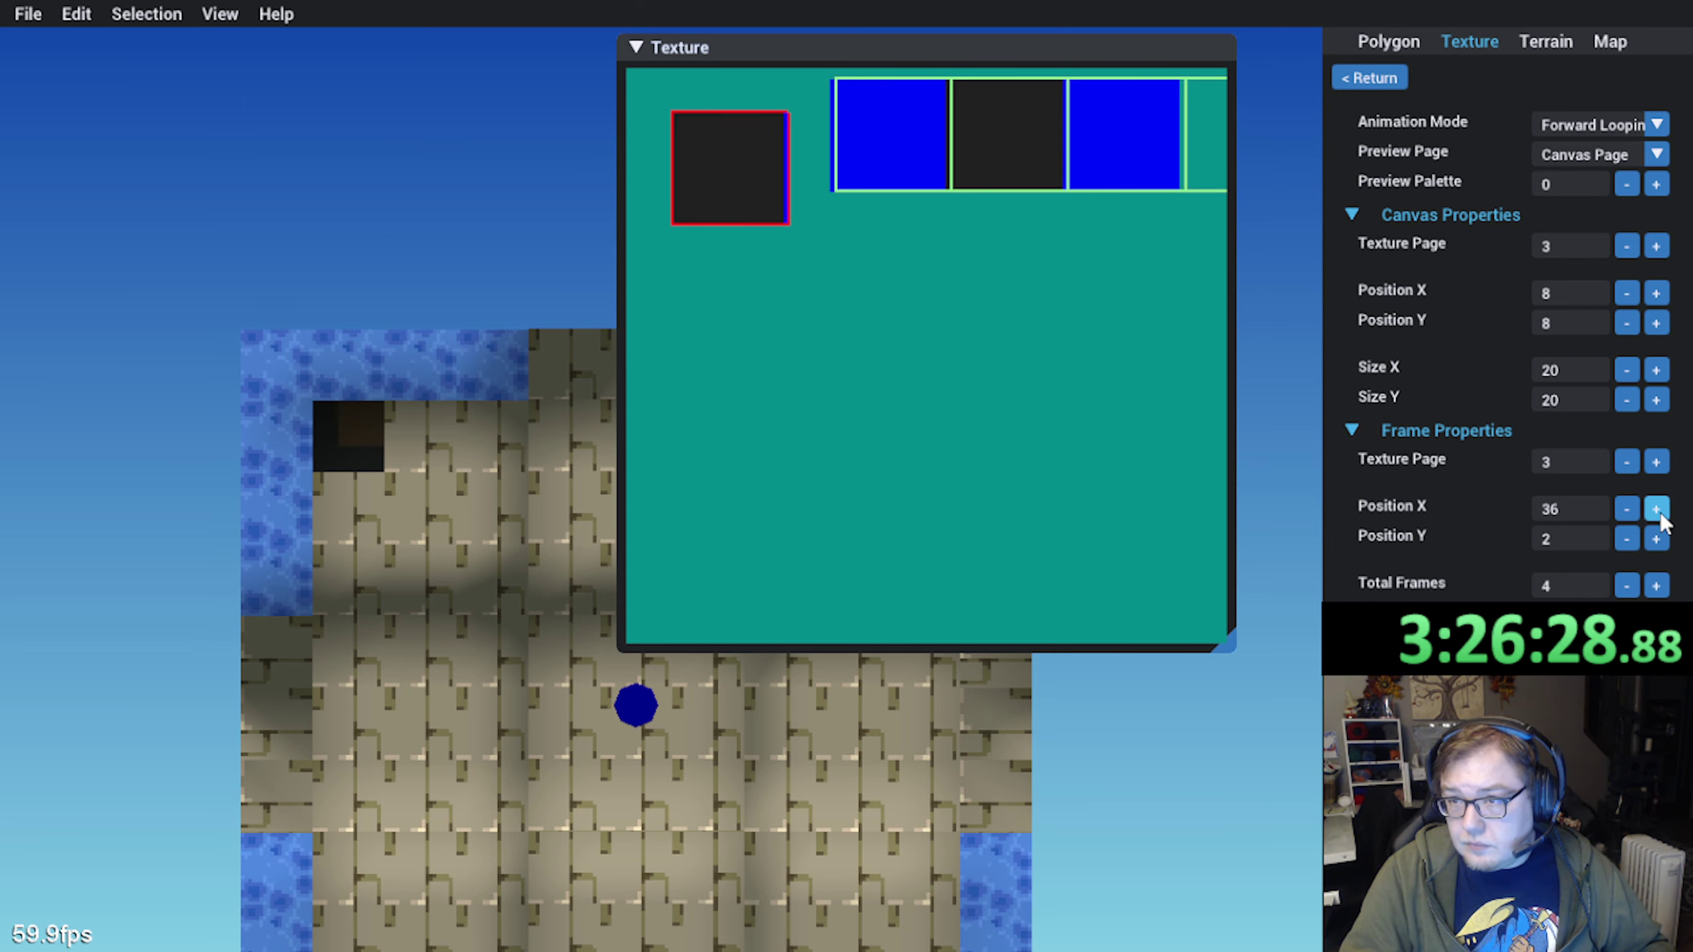
# Check the frame outlines against the blocks up close and set the Preview Palette to 2
pyautogui.scroll(2, 971, 199)
pyautogui.moveTo(971, 199); pyautogui.dragTo(920, 307, button='middle')
pyautogui.scroll(-2, 911, 325)
pyautogui.scroll(1, 939, 283)
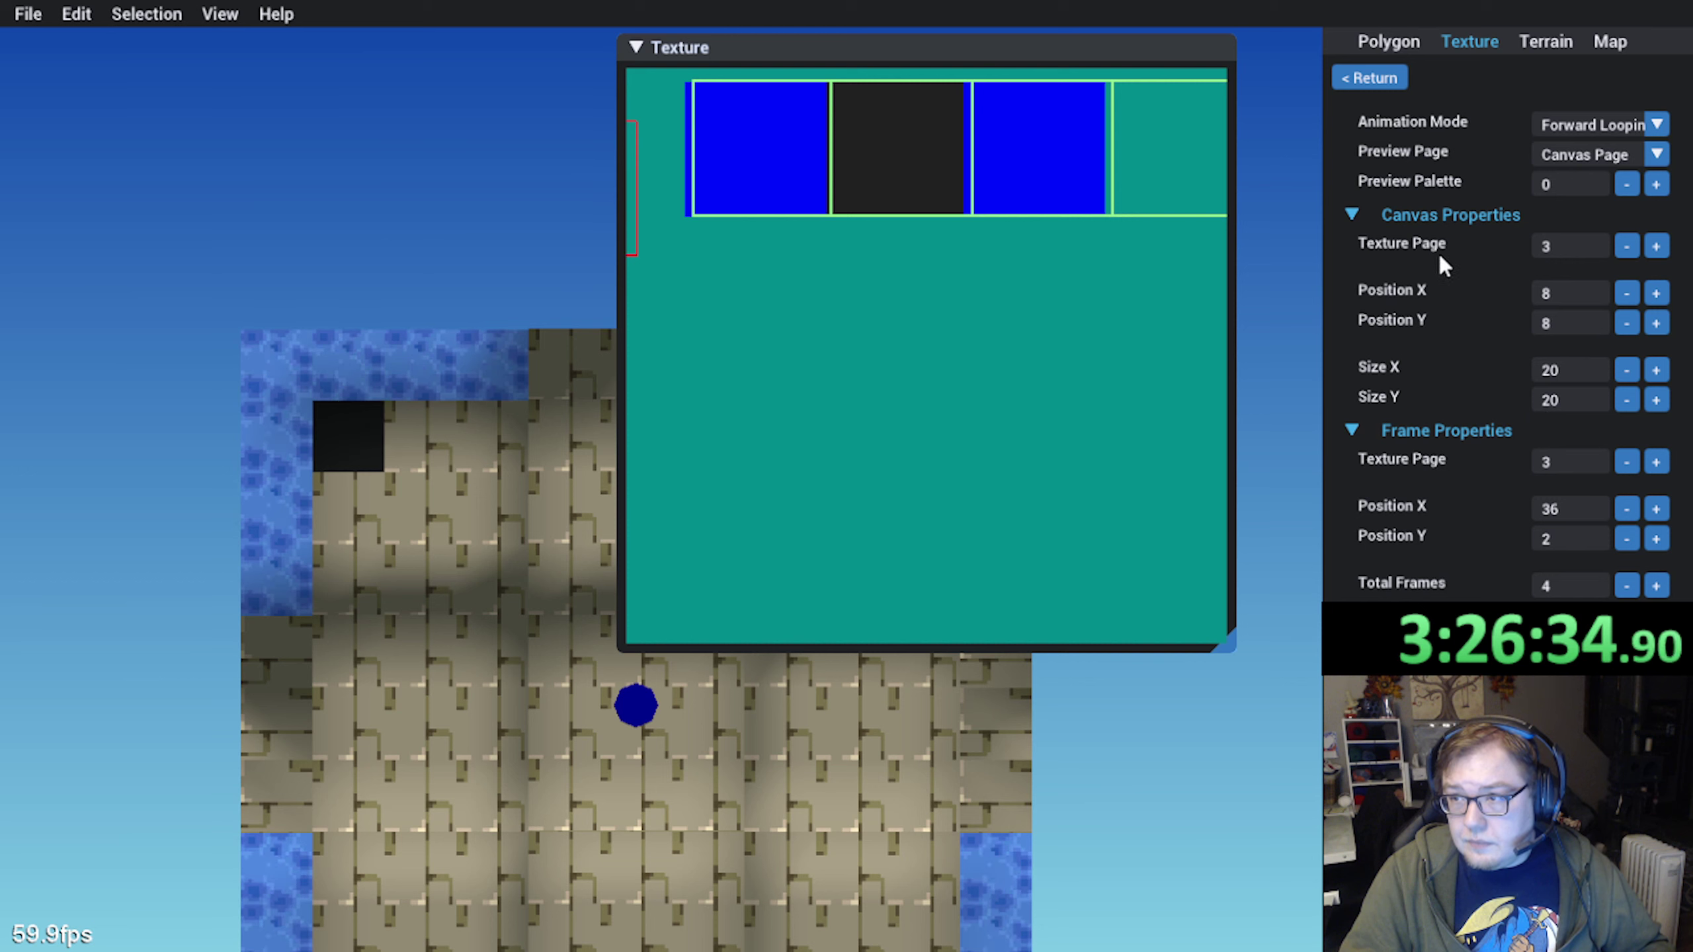
pyautogui.click(1656, 184)
pyautogui.click(1656, 184)
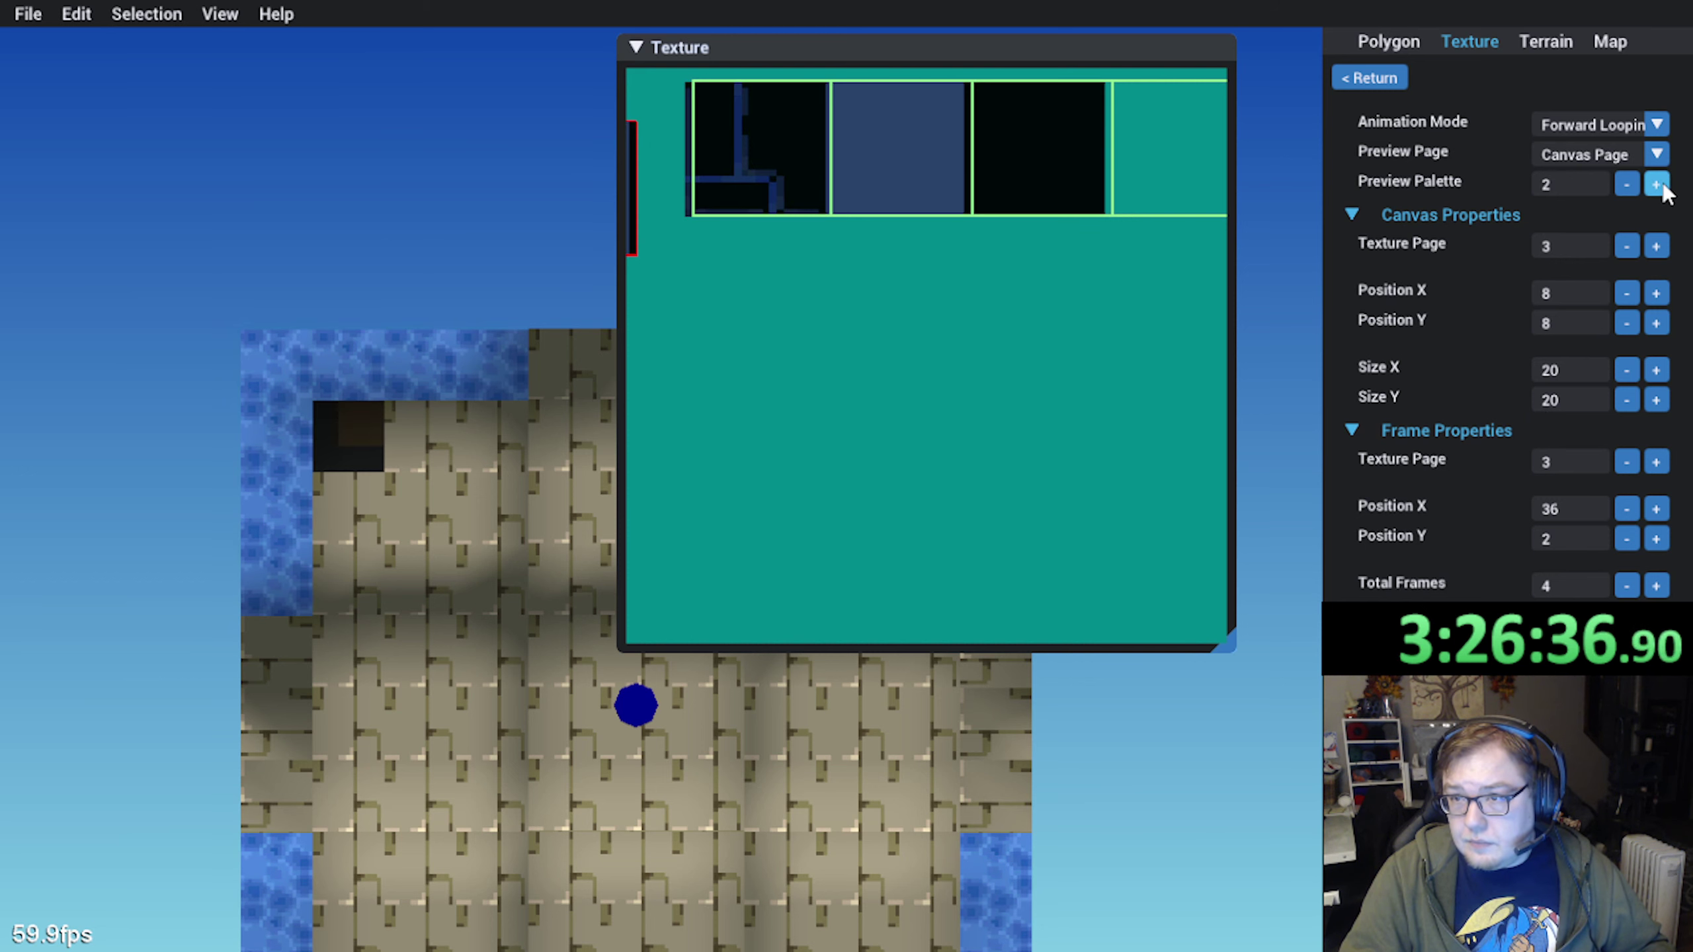
# Compare the texture in different preview palettes and set the animation's Preview Palette to 6
pyautogui.click(1627, 184)
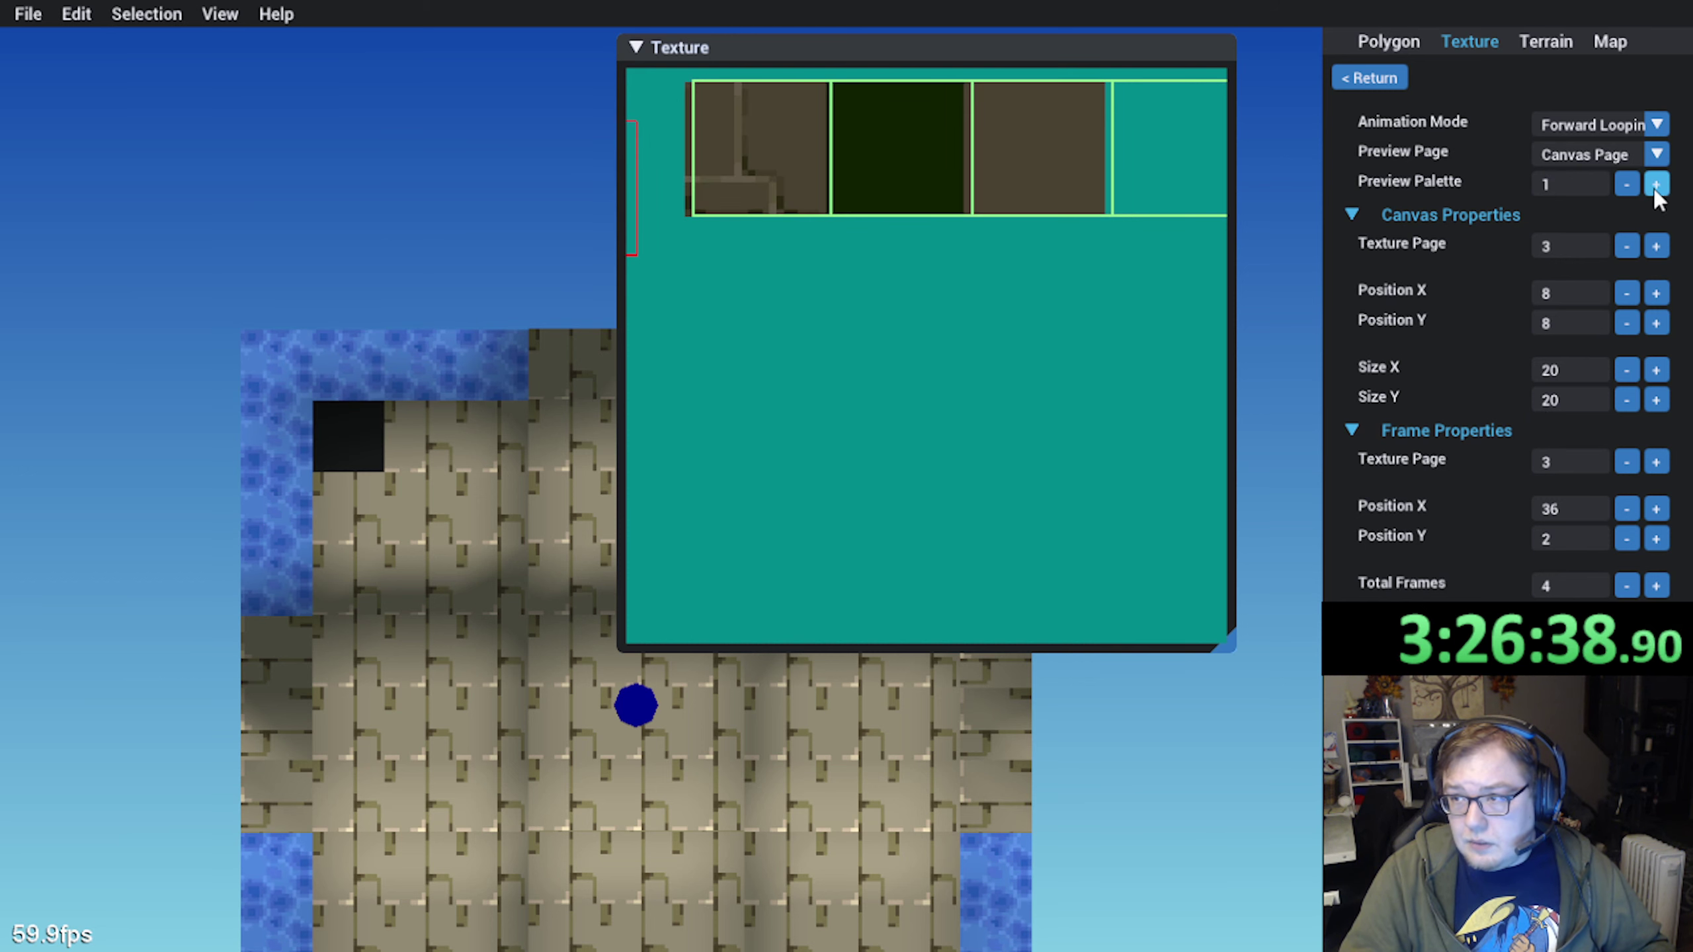
pyautogui.click(1657, 184)
pyautogui.click(1657, 184)
pyautogui.click(1657, 183)
pyautogui.click(1657, 183)
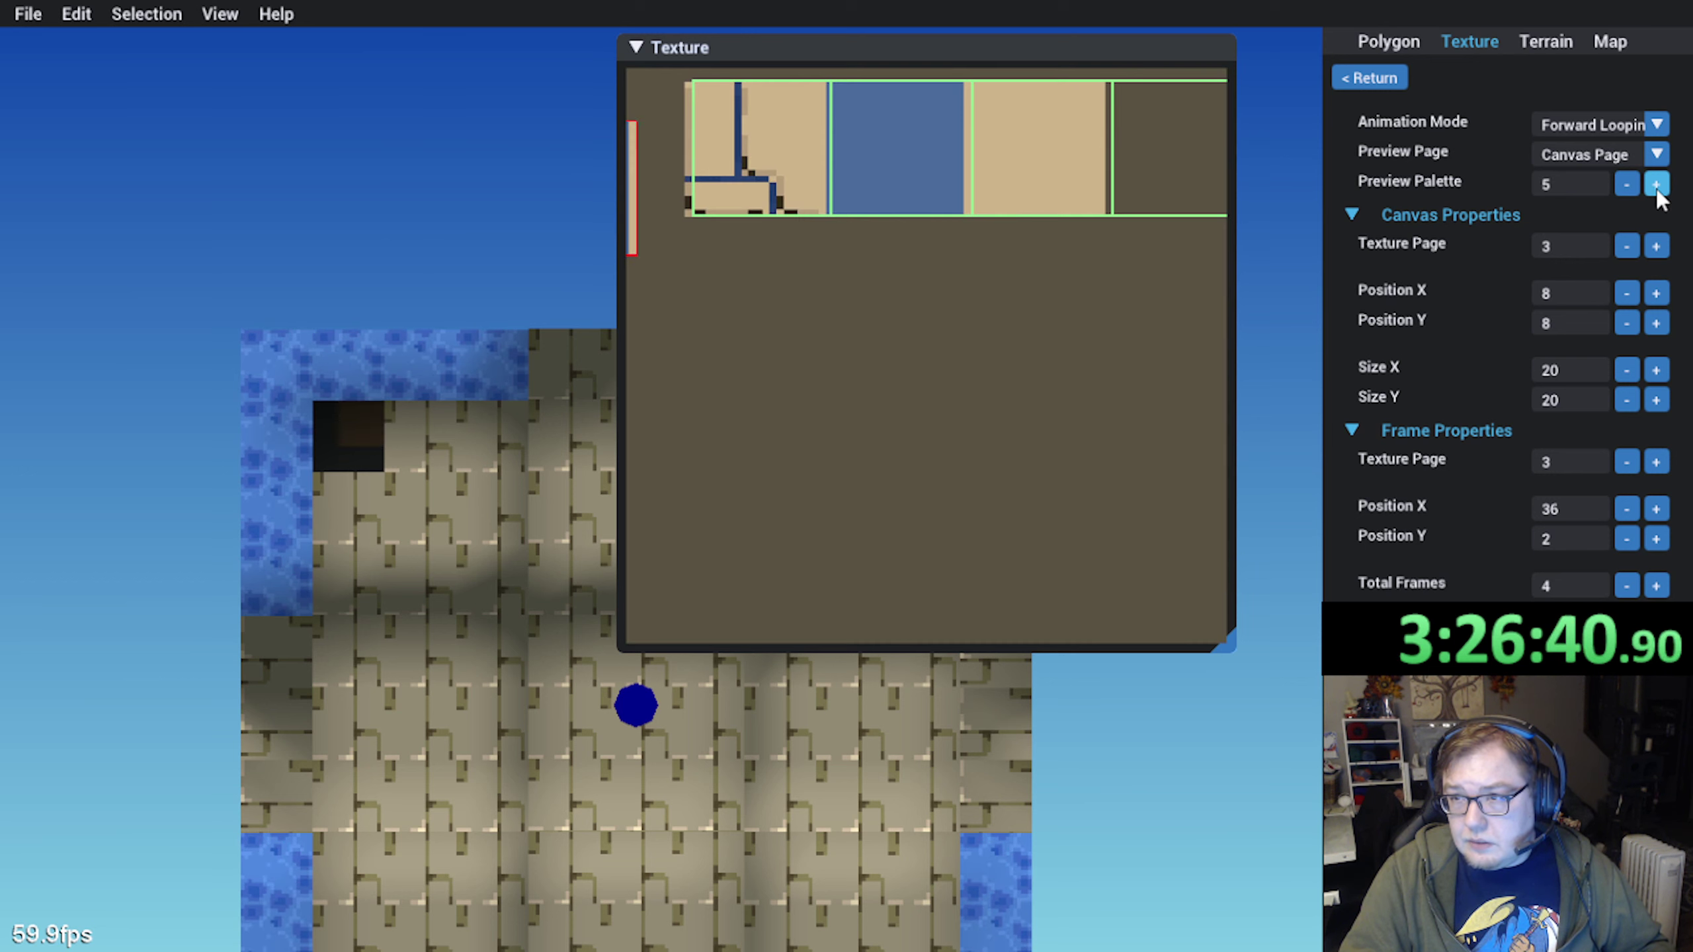
pyautogui.click(1657, 184)
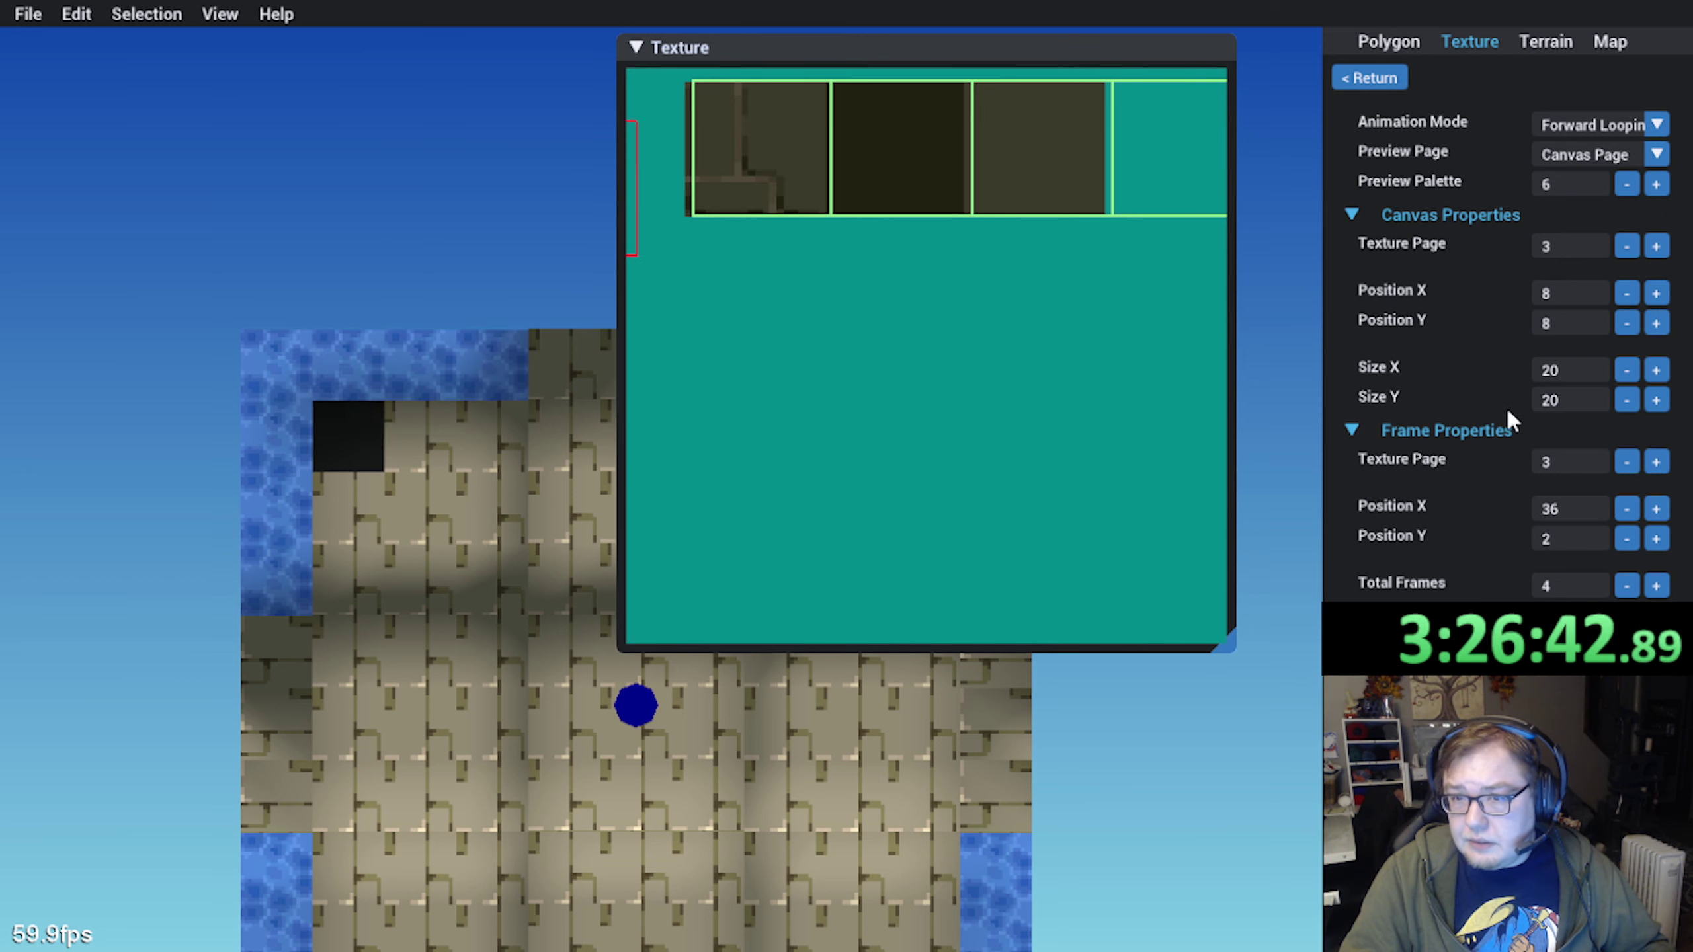
# Try a one-pixel shift of the frame Position X, return it to 36, and view the canvas and all frame outlines together
pyautogui.click(1630, 504)
pyautogui.click(1652, 511)
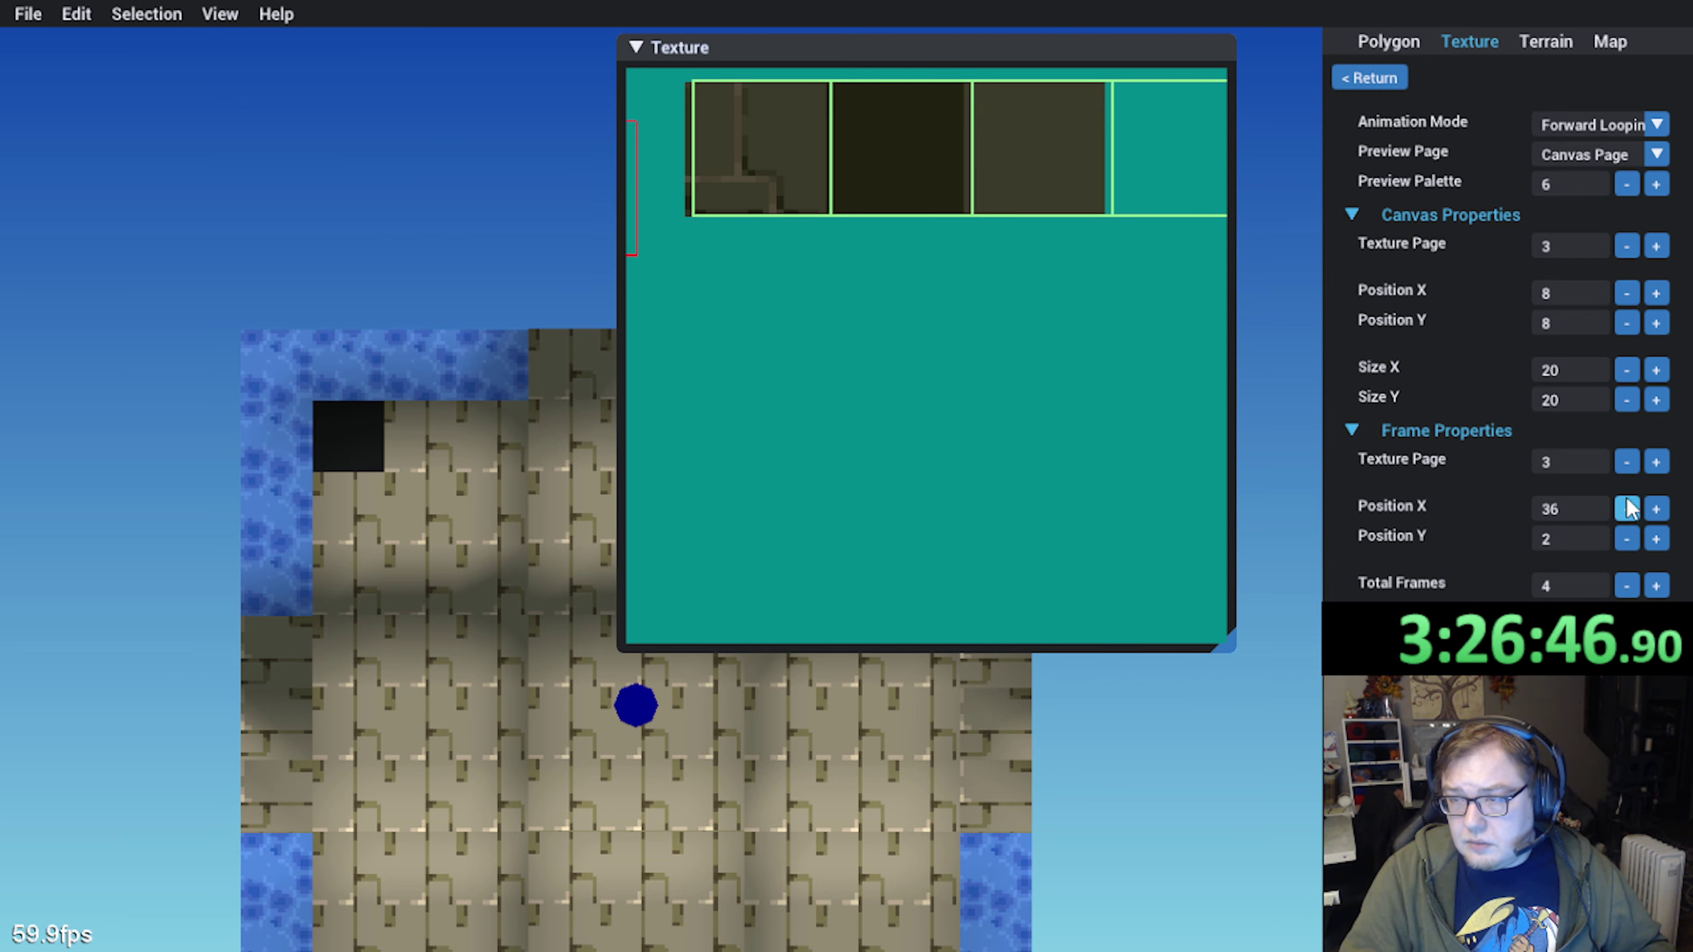
pyautogui.scroll(-3, 981, 399)
pyautogui.moveTo(818, 241); pyautogui.dragTo(969, 249, button='middle')
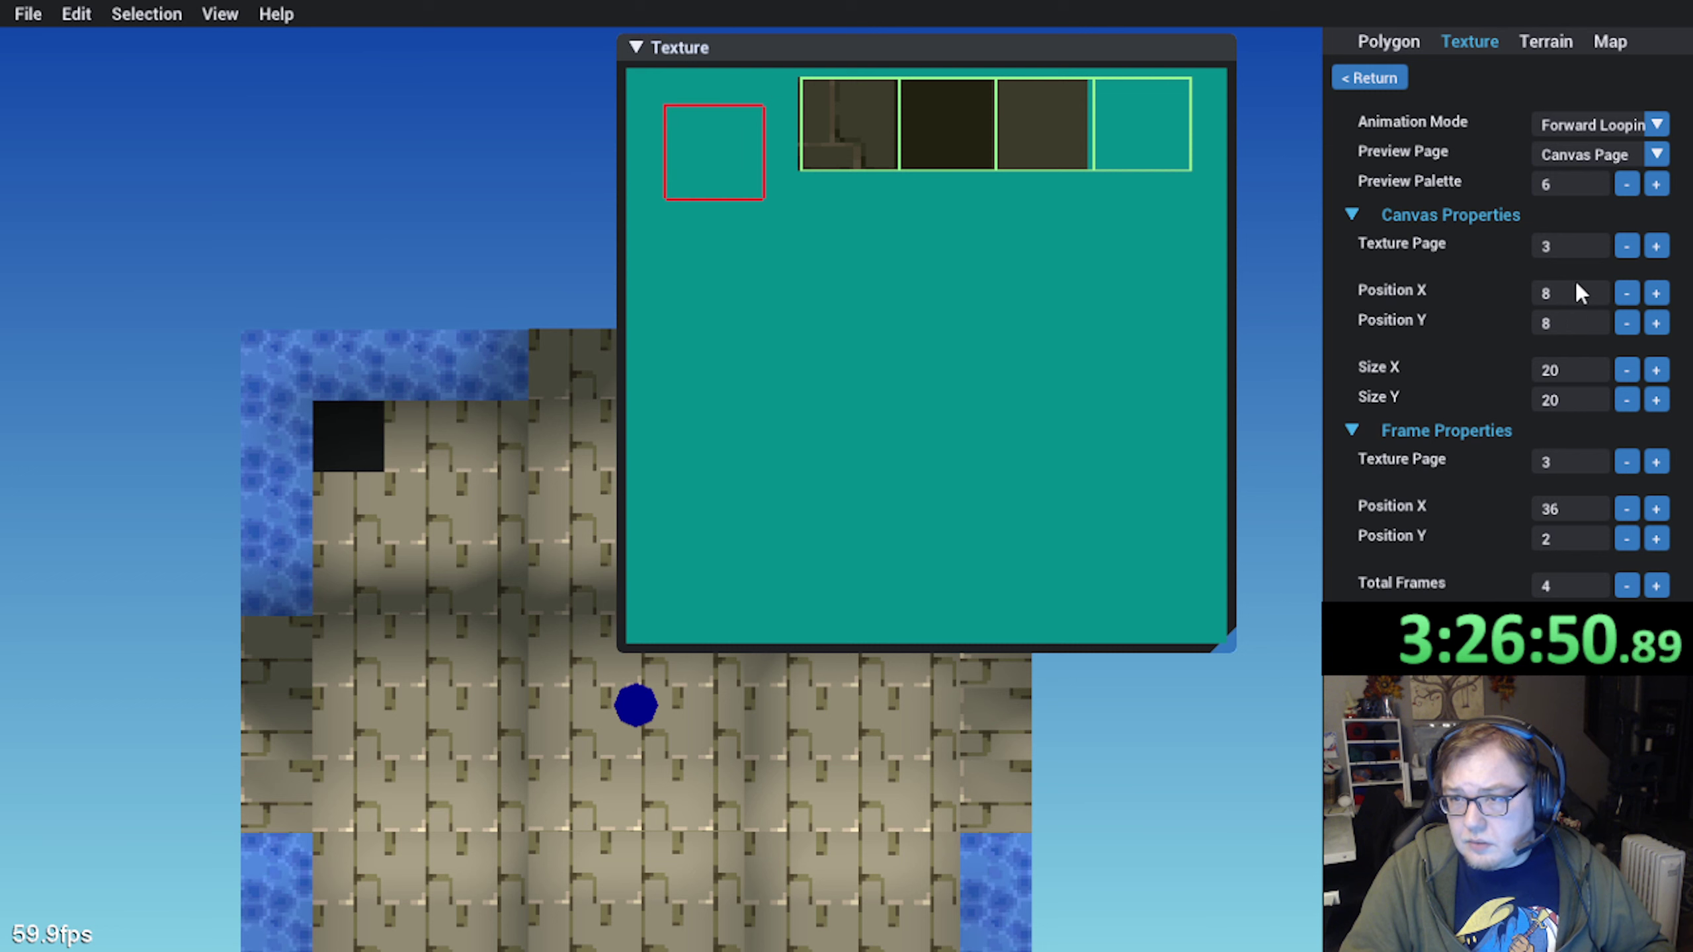
# Leave the animation settings and move the corner tile's UVs onto the animation canvas, spanning U 8 to 27 and V 9 to 28
pyautogui.click(1359, 87)
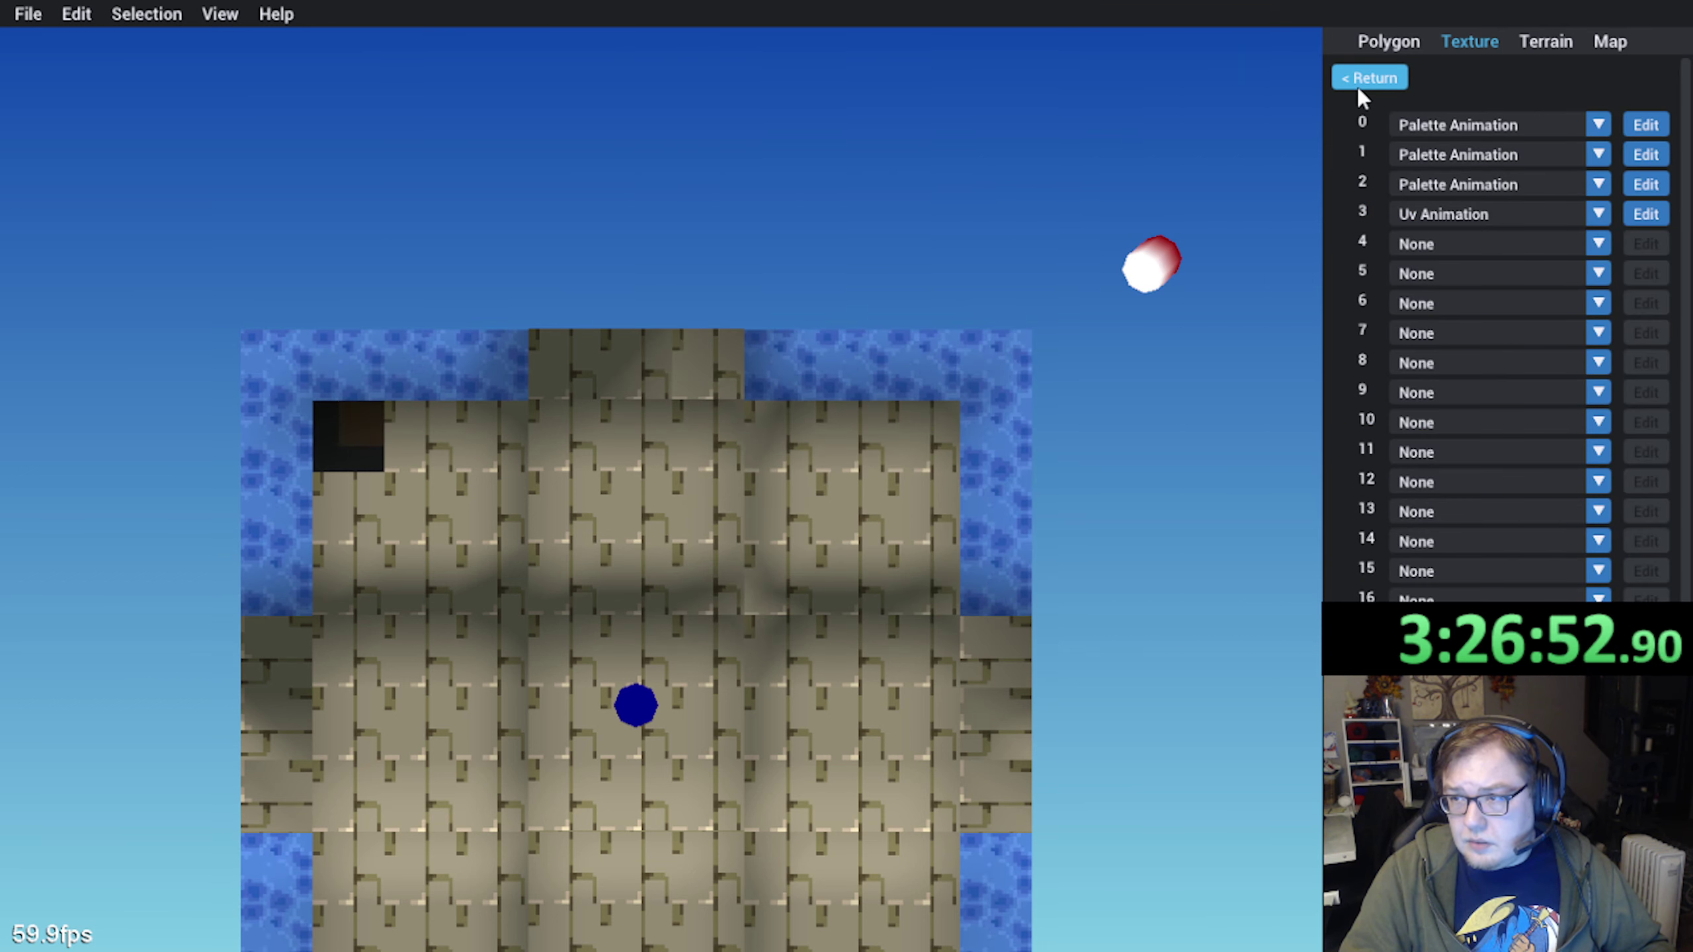
pyautogui.click(1640, 215)
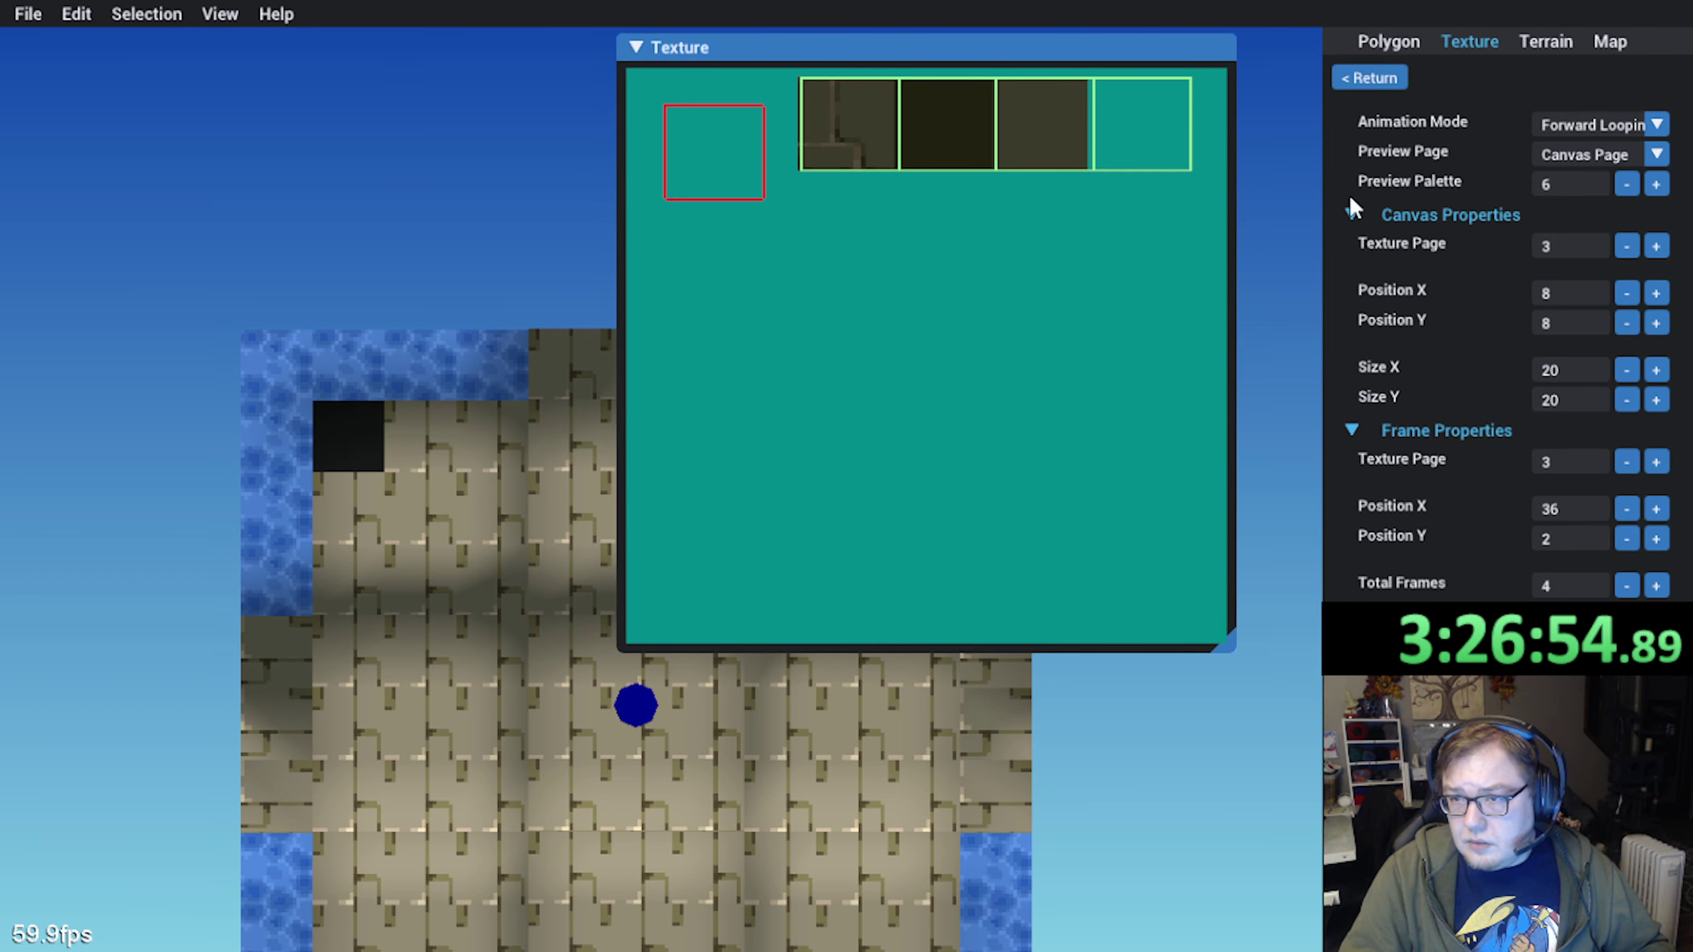
pyautogui.click(1359, 87)
pyautogui.click(1360, 86)
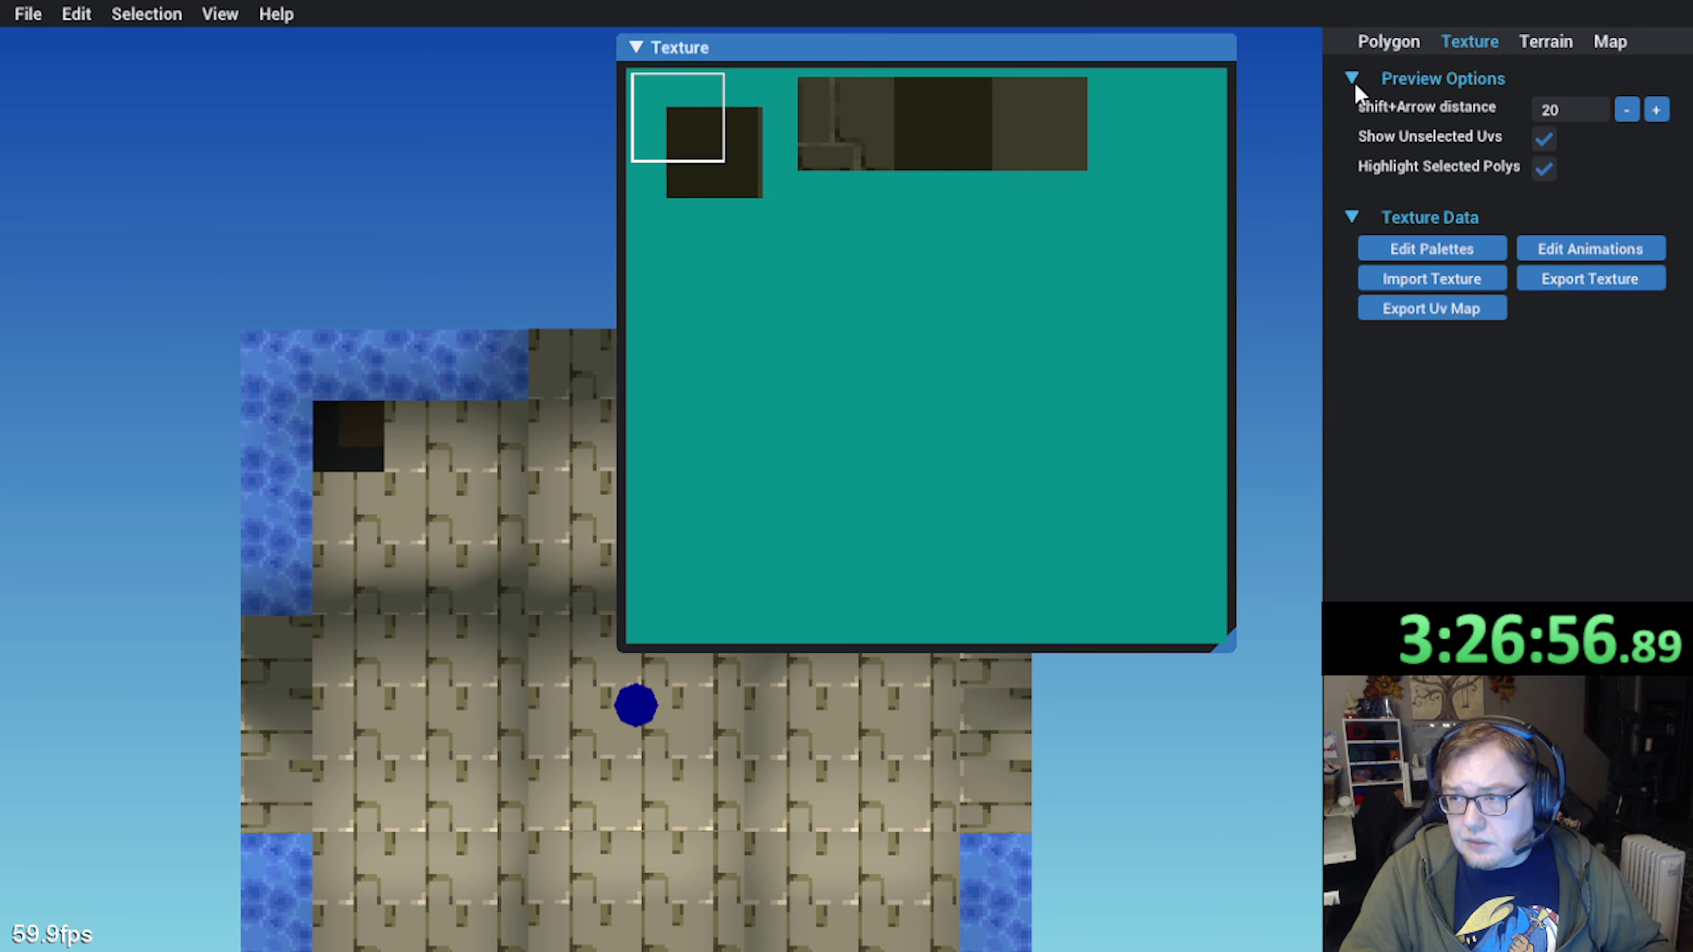
pyautogui.click(676, 111)
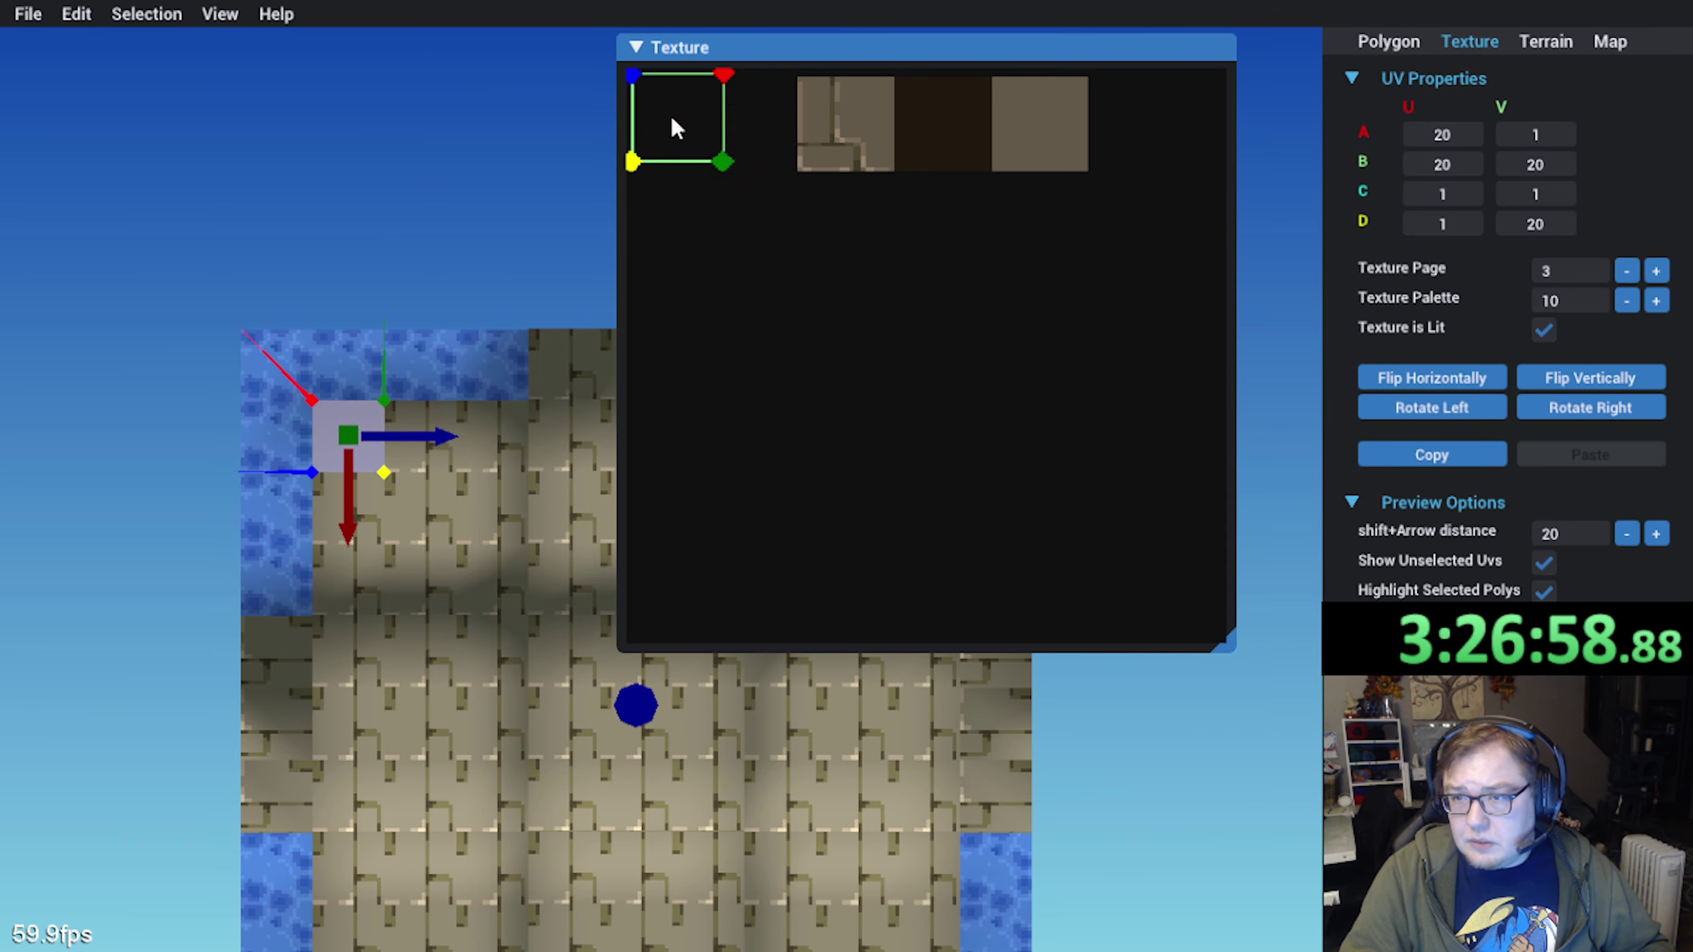
pyautogui.moveTo(669, 116); pyautogui.dragTo(701, 154)
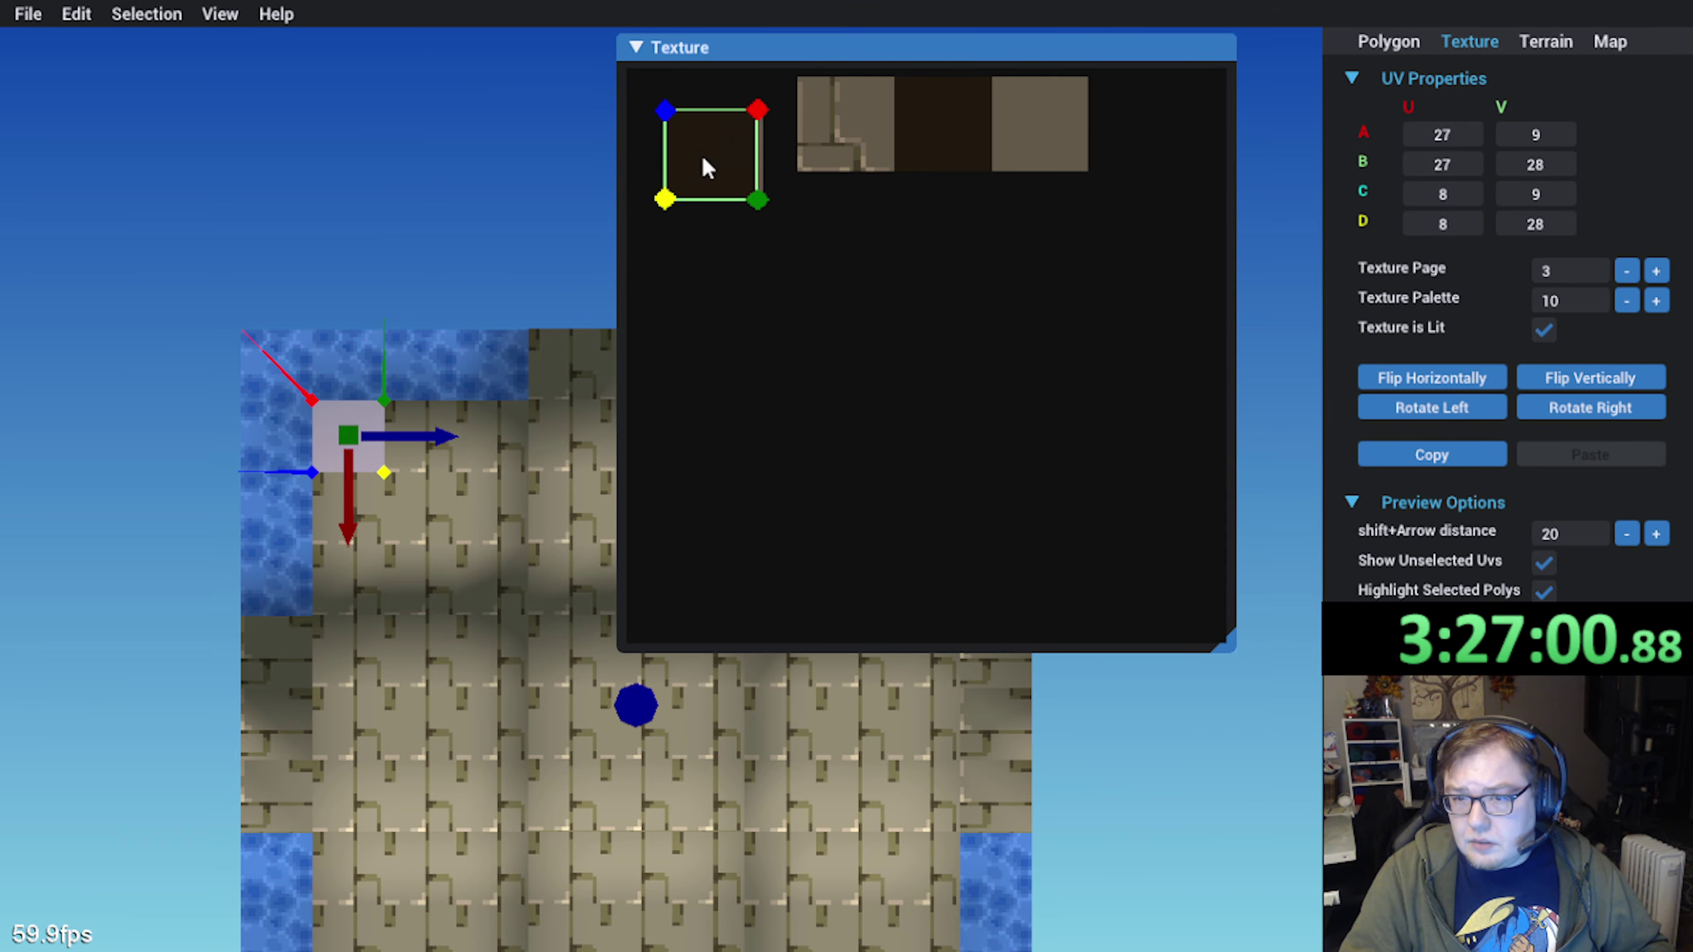
# Deselect the corner tile and examine its animated texture on the map and its UV outline on the texture page
pyautogui.click(459, 230)
pyautogui.moveTo(461, 232); pyautogui.dragTo(473, 379, button='right')
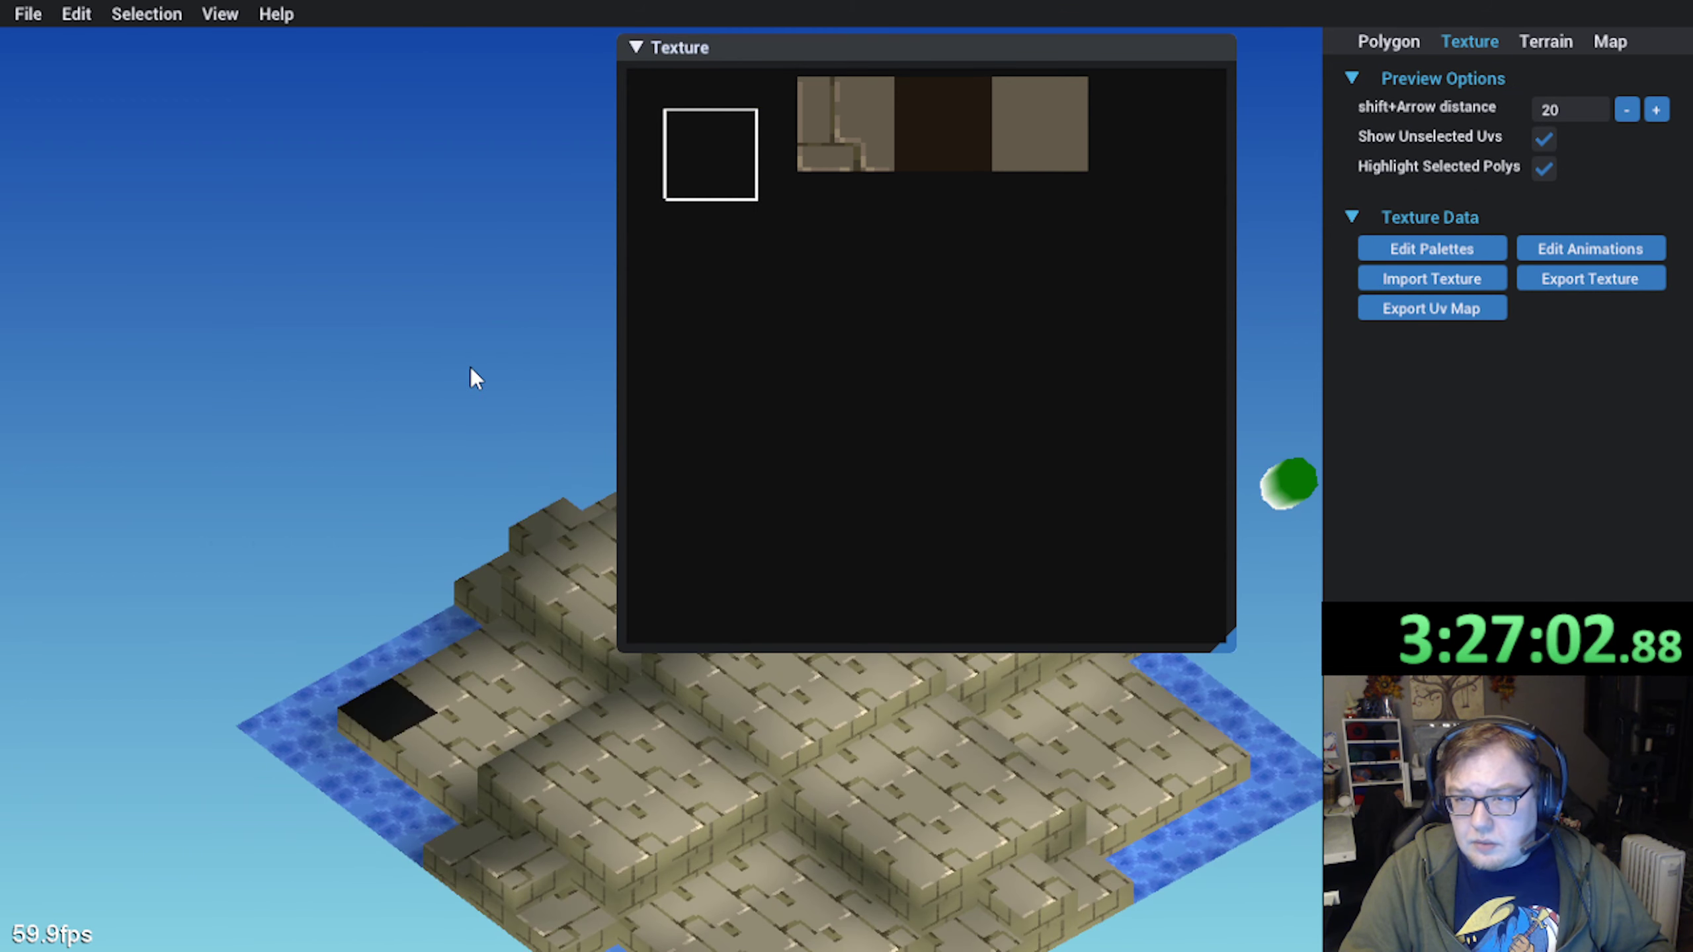
pyautogui.scroll(1, 739, 236)
pyautogui.moveTo(738, 237); pyautogui.dragTo(798, 294, button='middle')
pyautogui.scroll(1, 1043, 386)
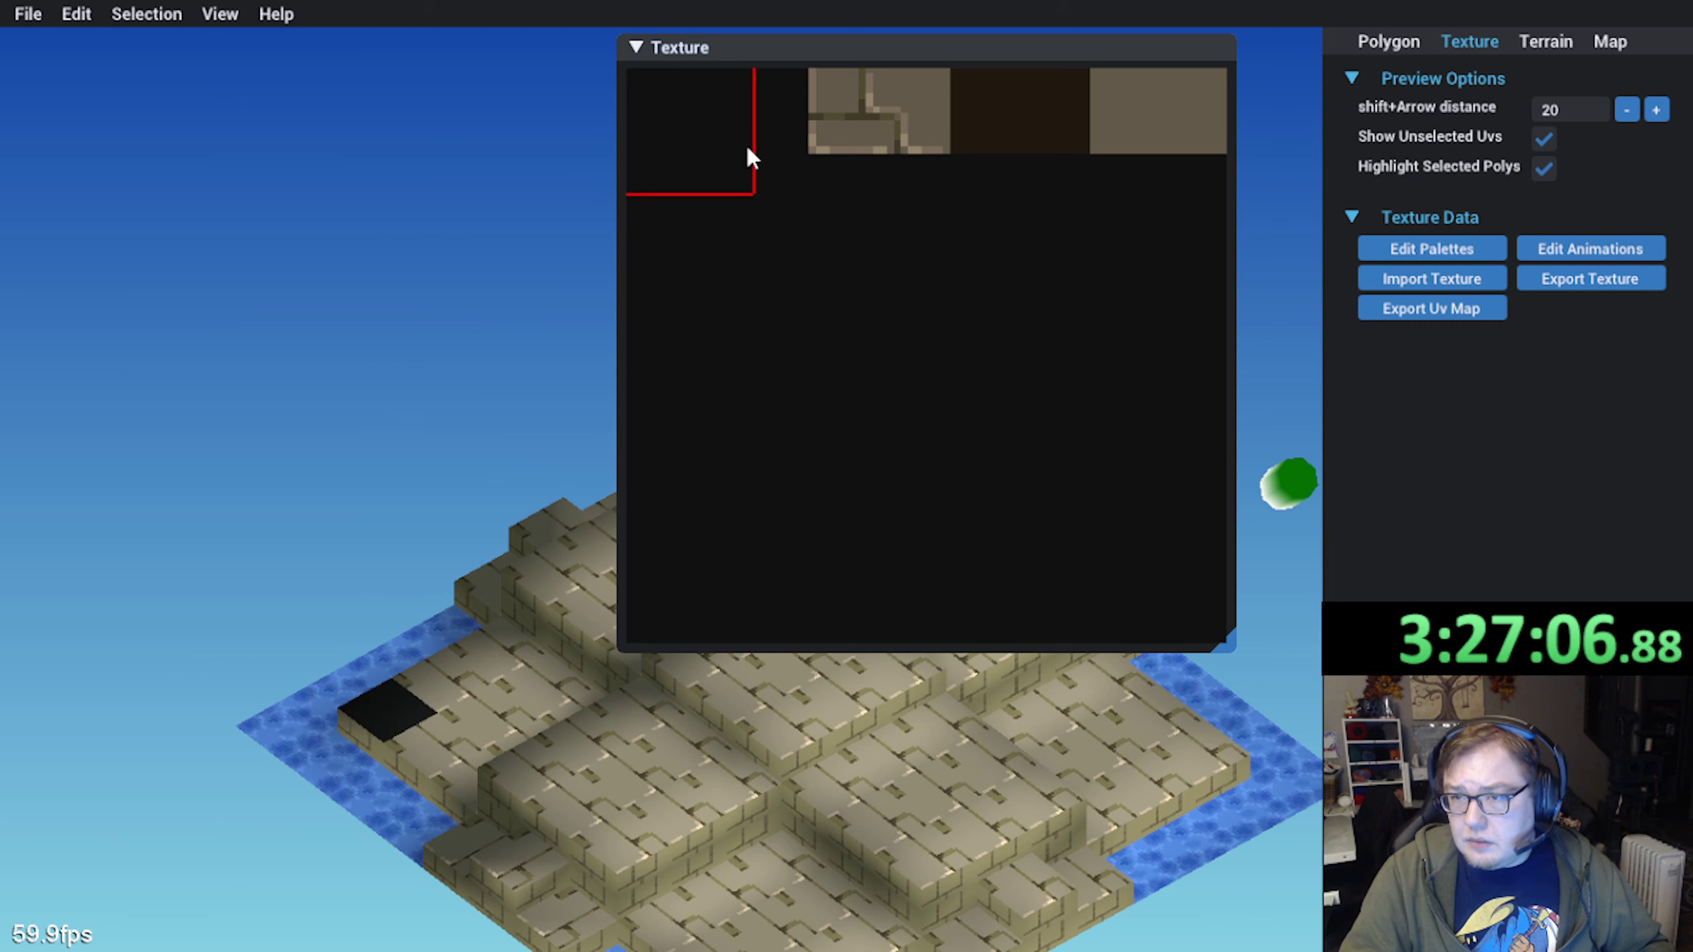
pyautogui.moveTo(463, 474); pyautogui.dragTo(436, 323, button='right')
pyautogui.scroll(2, 436, 324)
pyautogui.moveTo(580, 400); pyautogui.dragTo(453, 447, button='right')
# Select the corner tile on the map again and set its Texture Palette to 8
pyautogui.click(1385, 49)
pyautogui.click(531, 515)
pyautogui.click(486, 515)
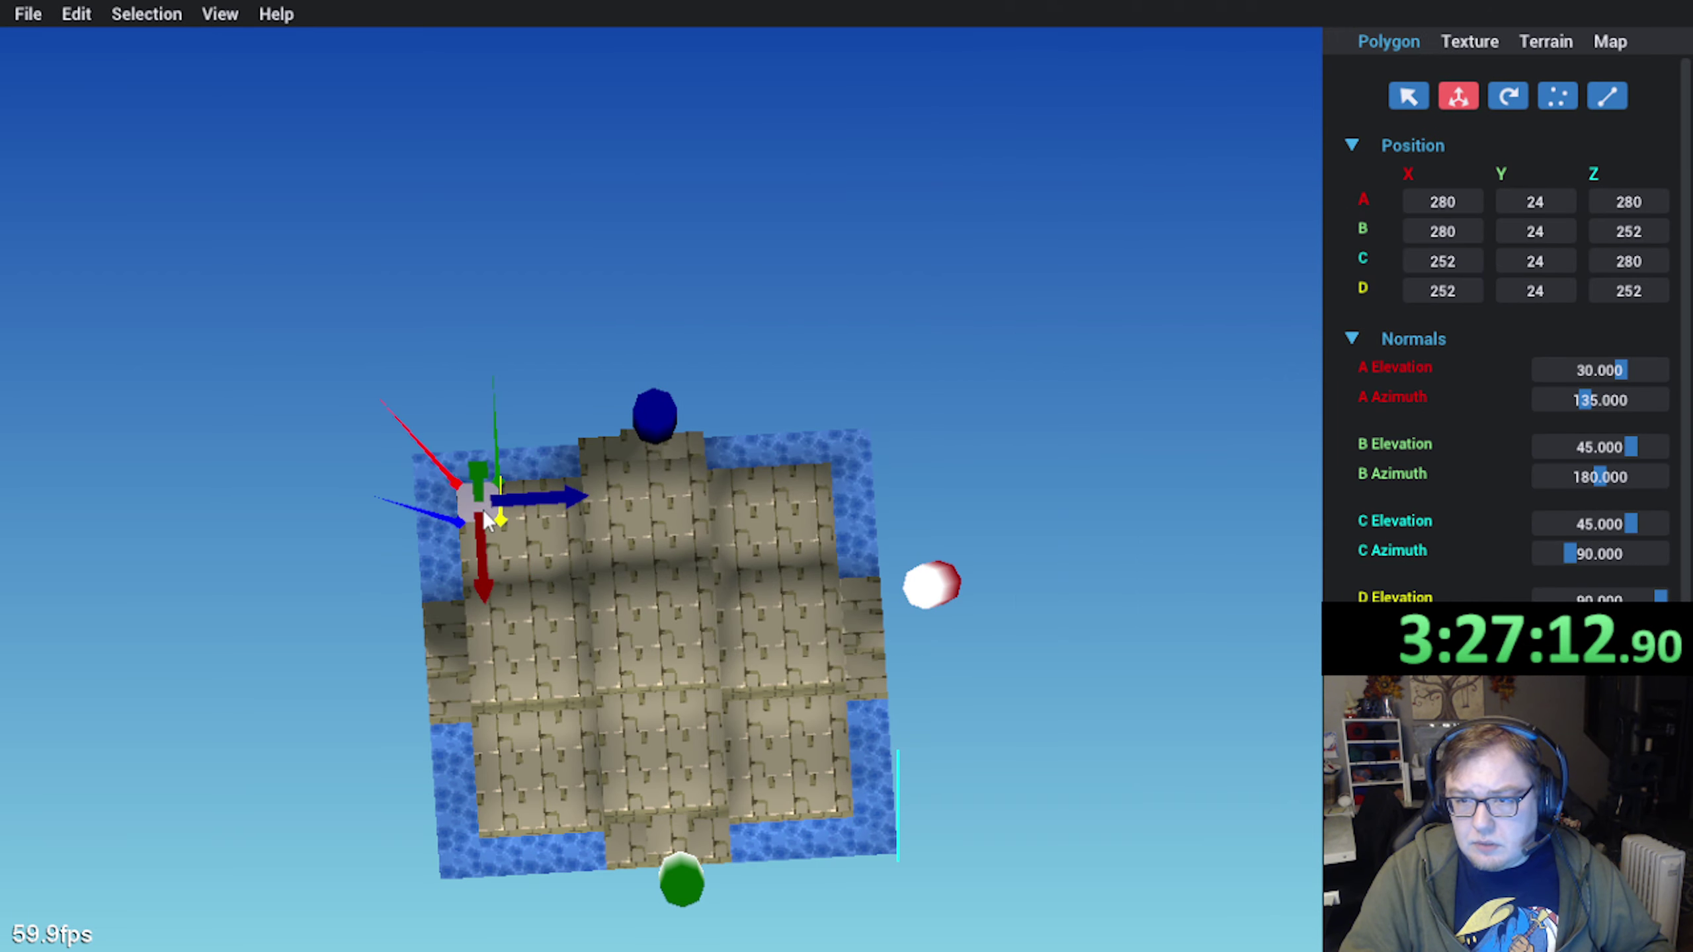
pyautogui.click(1468, 42)
pyautogui.scroll(-1, 767, 210)
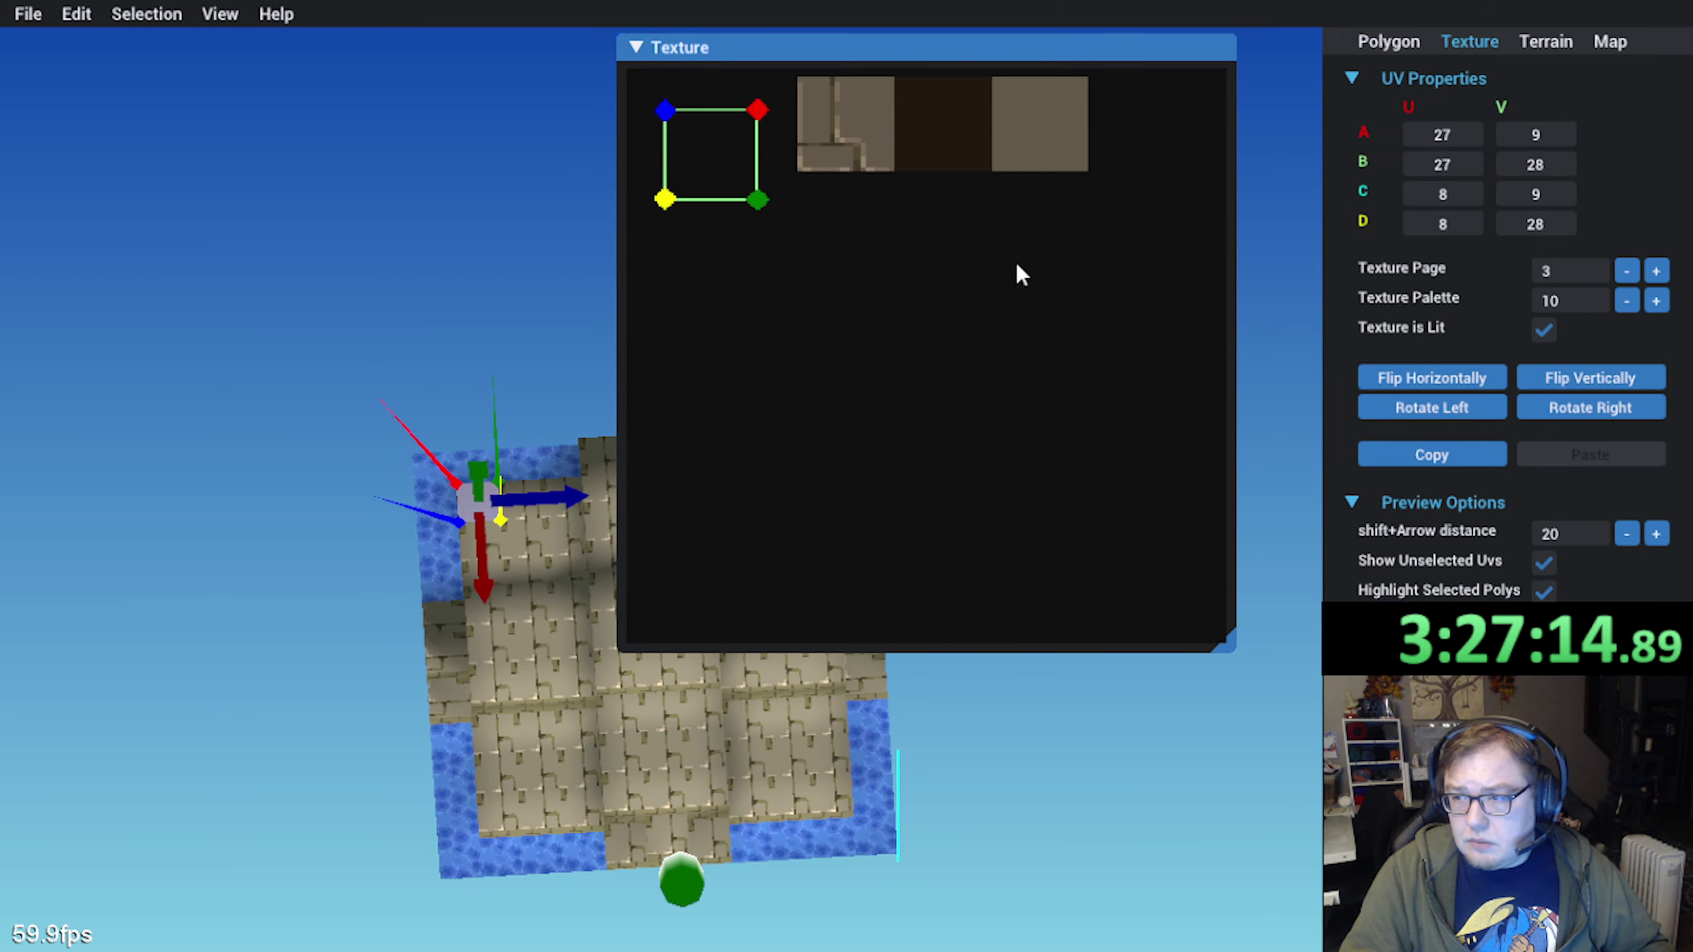
pyautogui.click(1633, 301)
pyautogui.click(1633, 301)
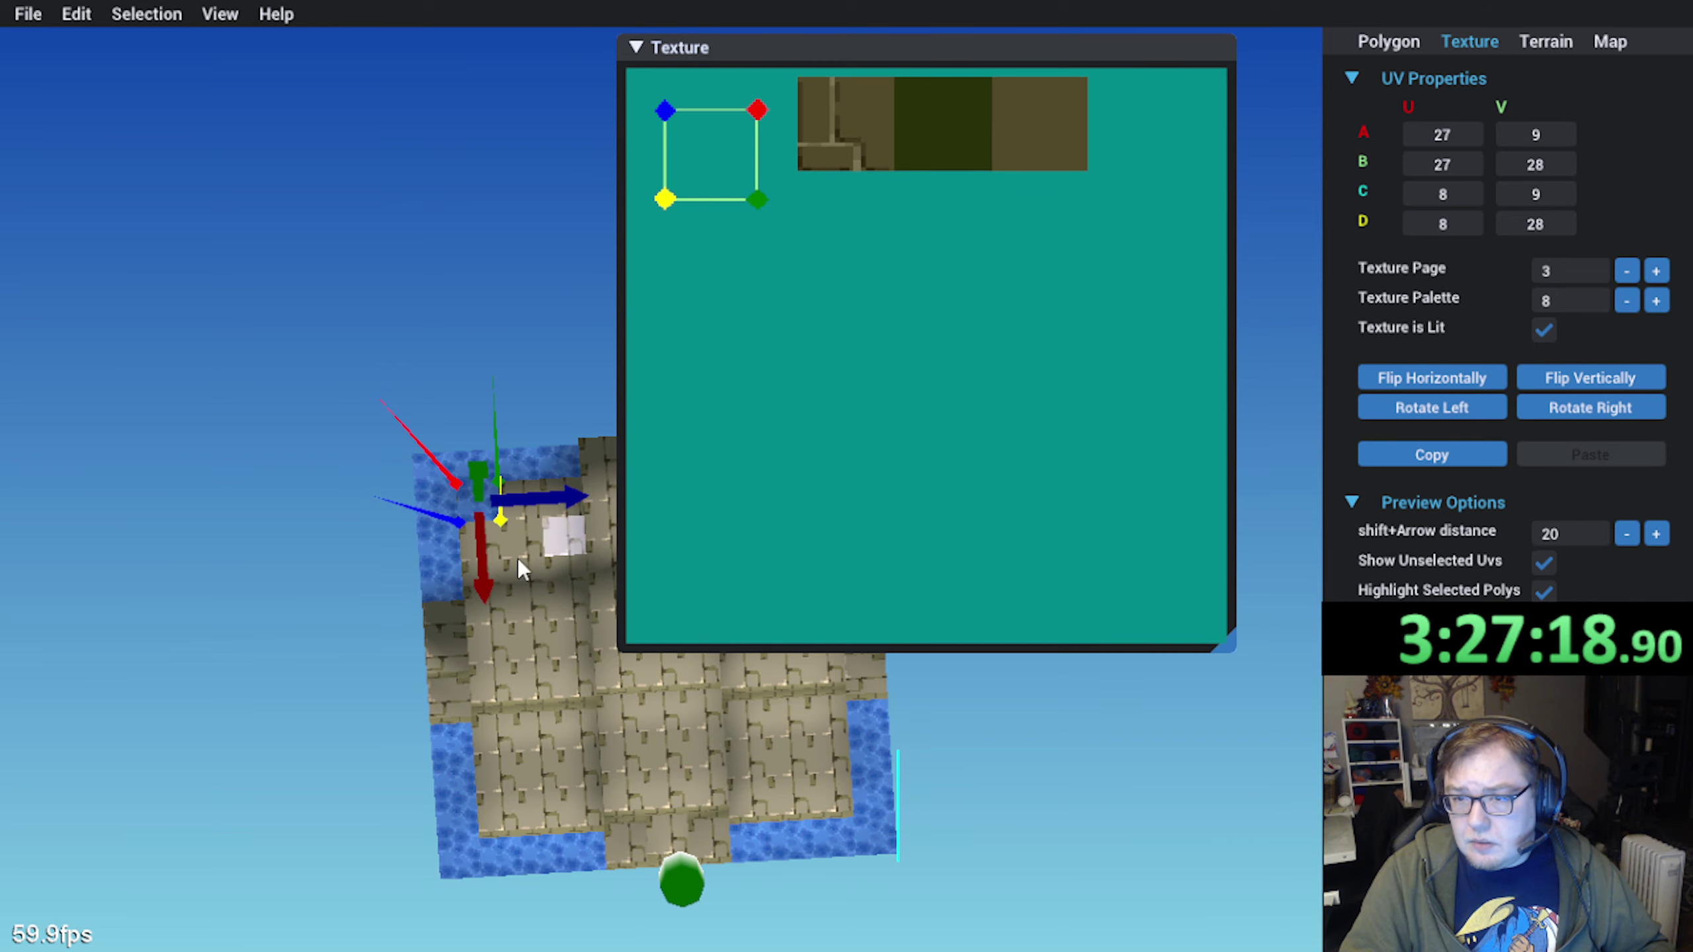
# Bring the corner tile into close view and reopen the Uv Animation in slot 3 for editing
pyautogui.moveTo(517, 558); pyautogui.dragTo(407, 408, button='middle')
pyautogui.scroll(5, 345, 600)
pyautogui.moveTo(346, 600); pyautogui.dragTo(451, 609, button='middle')
pyautogui.scroll(-2, 452, 576)
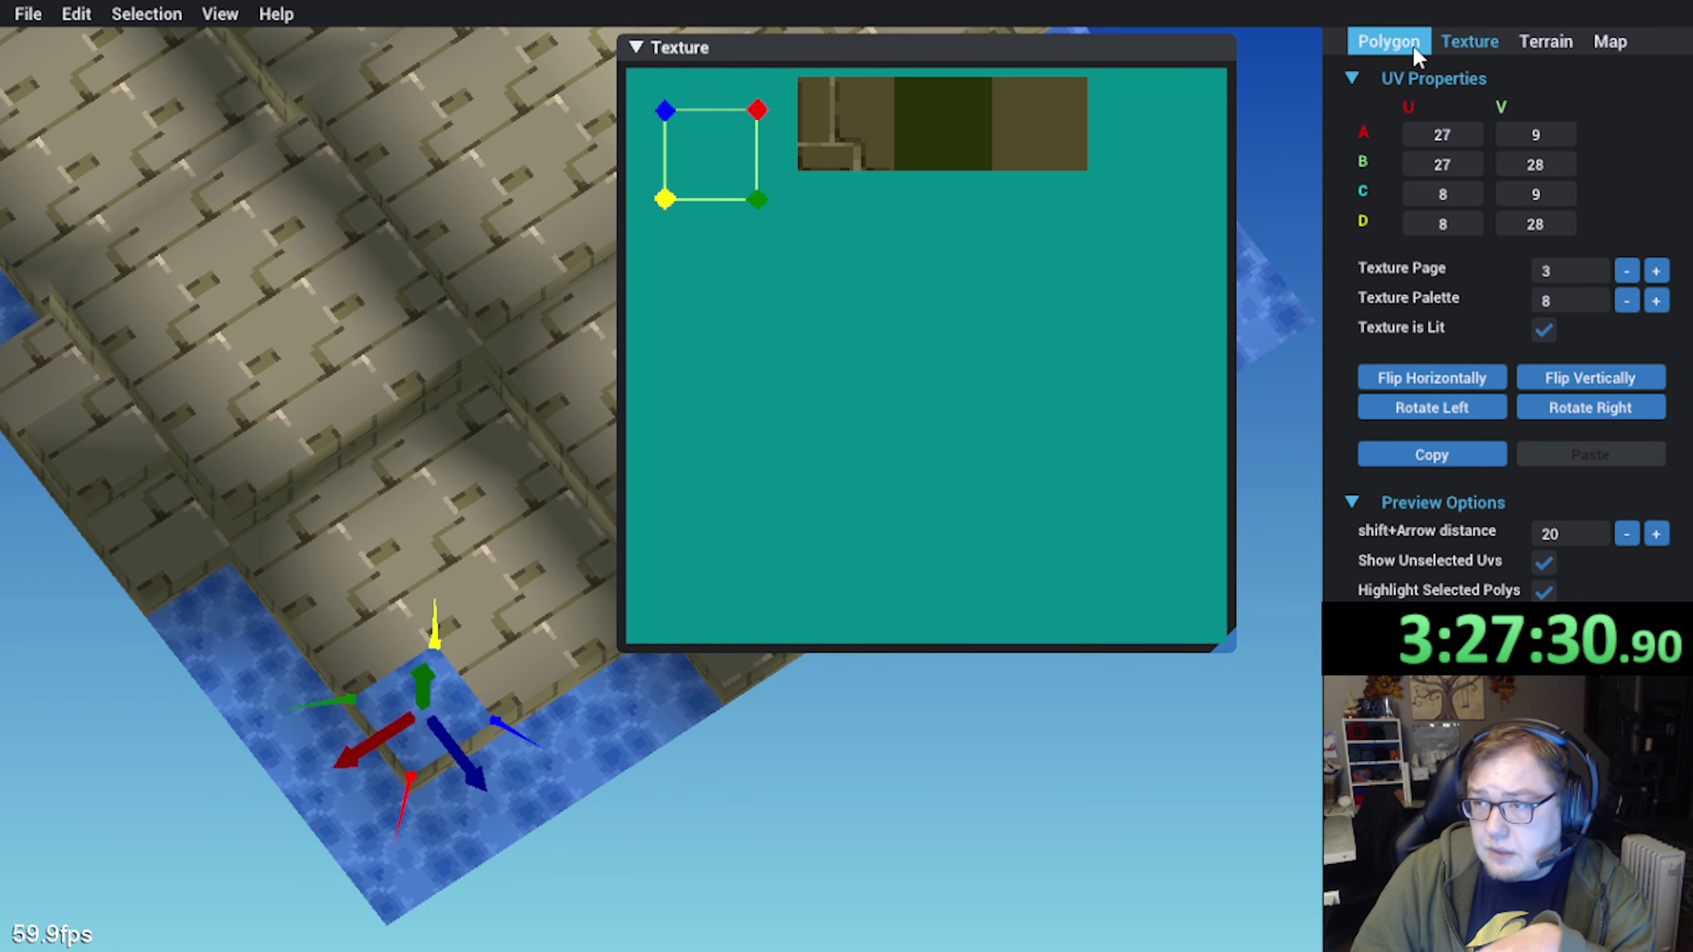
pyautogui.click(1388, 41)
pyautogui.click(1466, 43)
pyautogui.click(1533, 688)
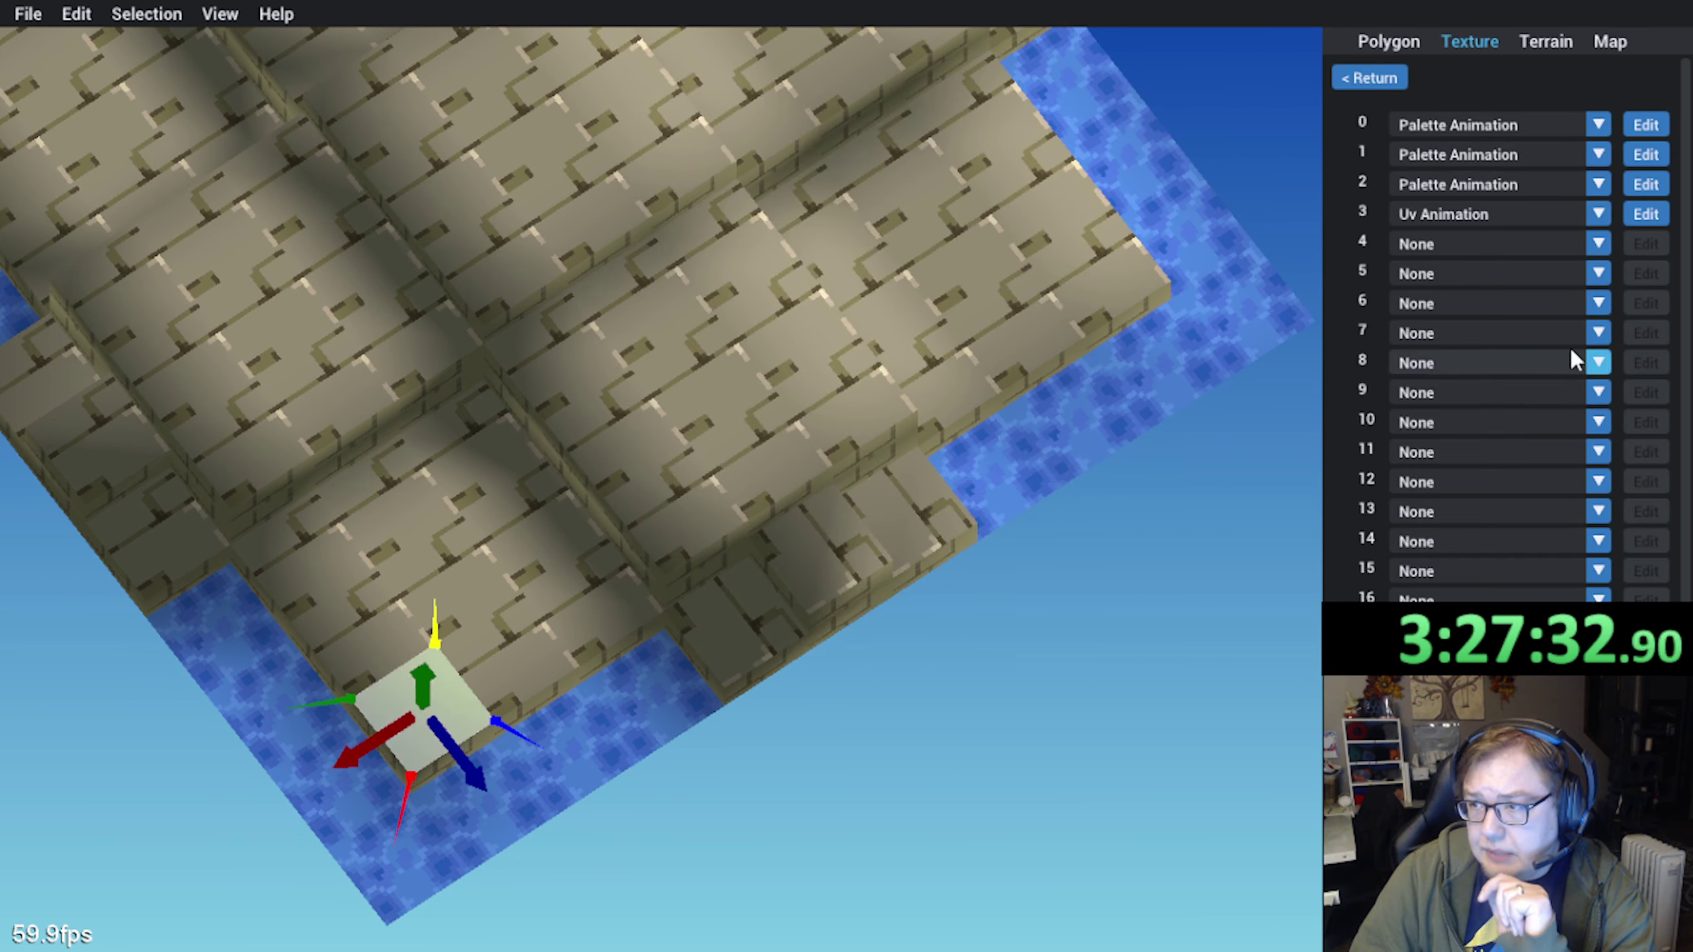
pyautogui.click(1656, 217)
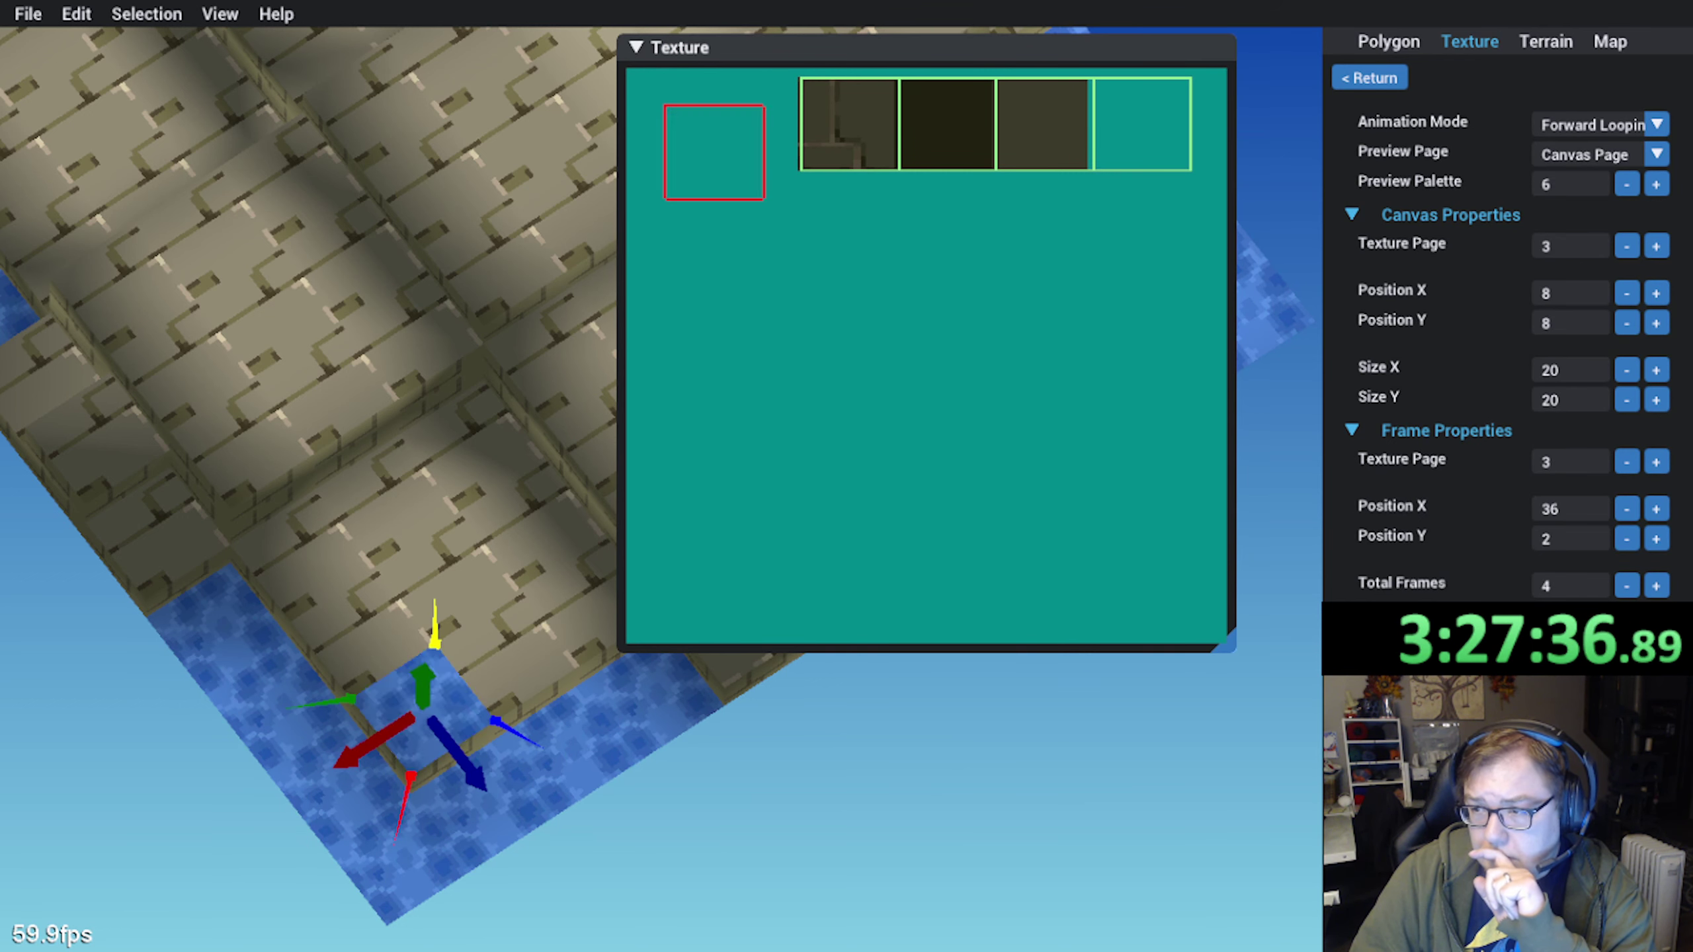
# Deselect the corner tile and watch its animation cycle from several angles, comparing it with the frames on the texture page
pyautogui.moveTo(981, 786); pyautogui.dragTo(907, 737)
pyautogui.moveTo(908, 739); pyautogui.dragTo(417, 694, button='middle')
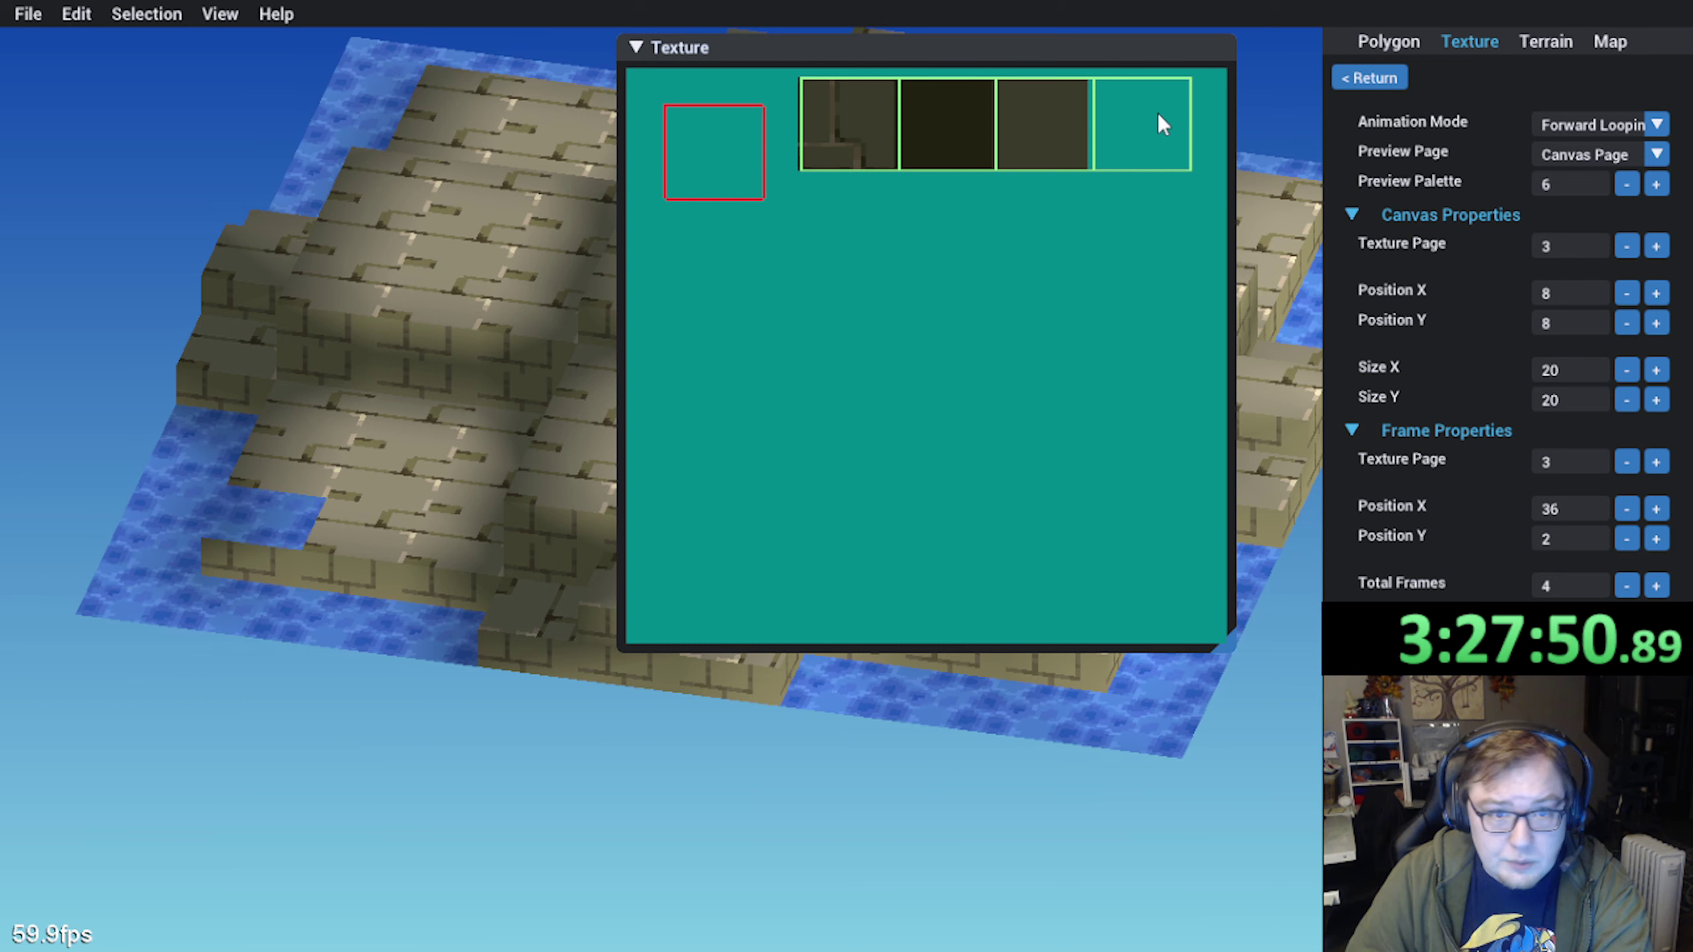
pyautogui.moveTo(221, 539); pyautogui.dragTo(219, 543, button='middle')
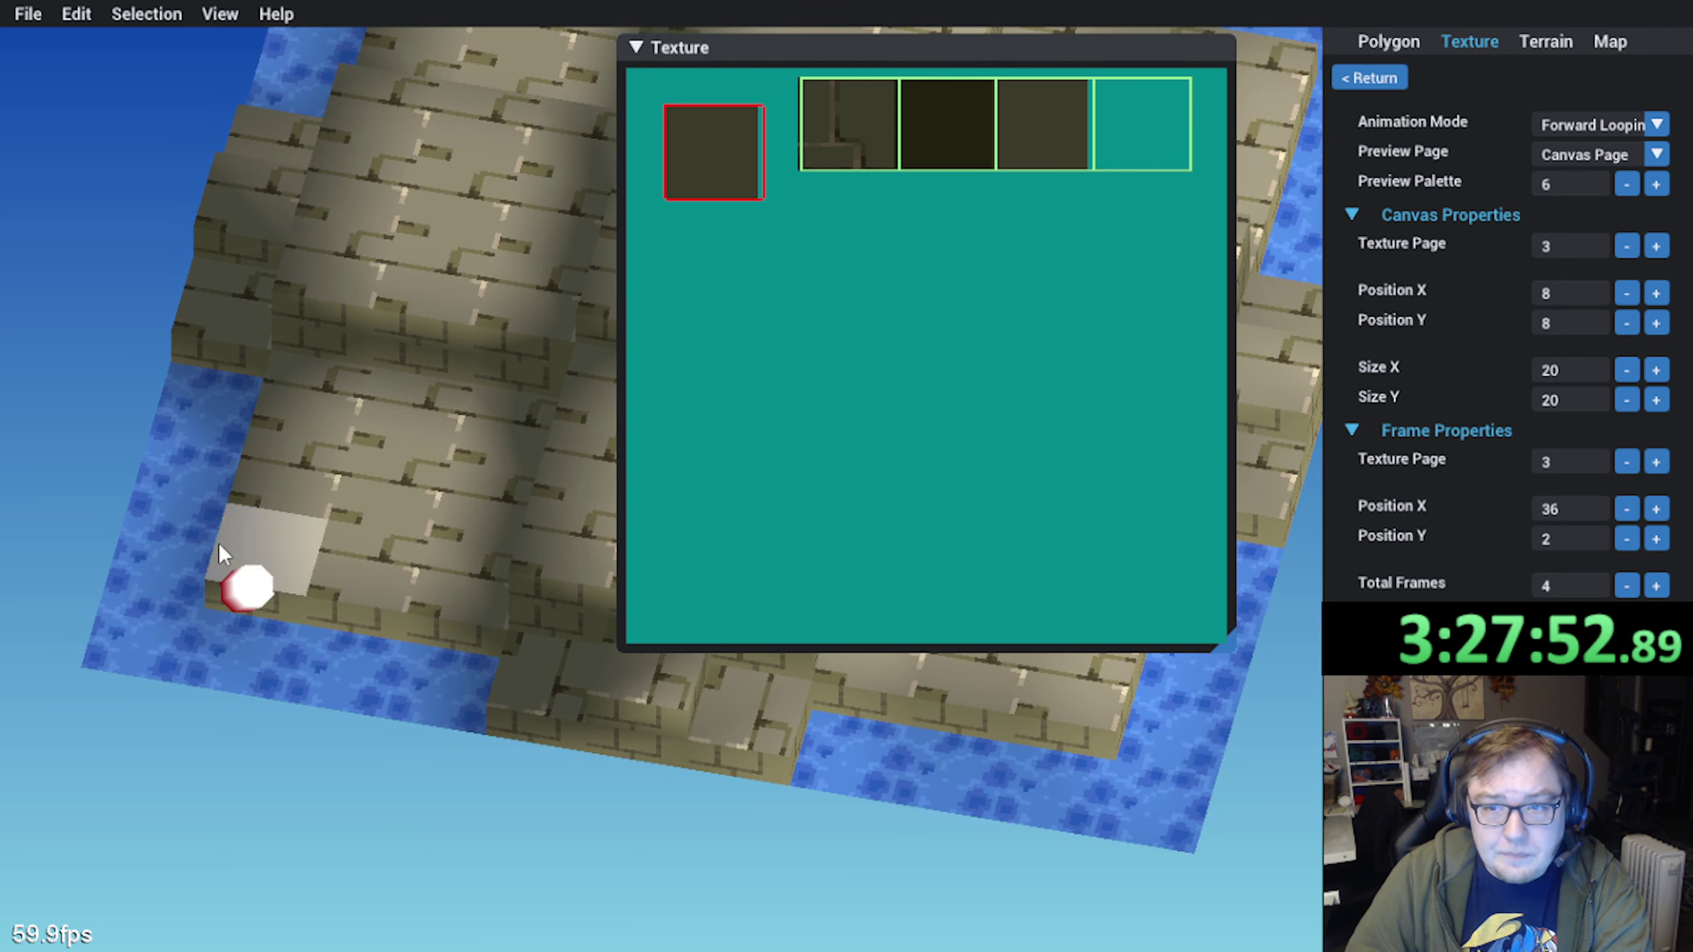
pyautogui.moveTo(310, 506); pyautogui.dragTo(343, 622, button='middle')
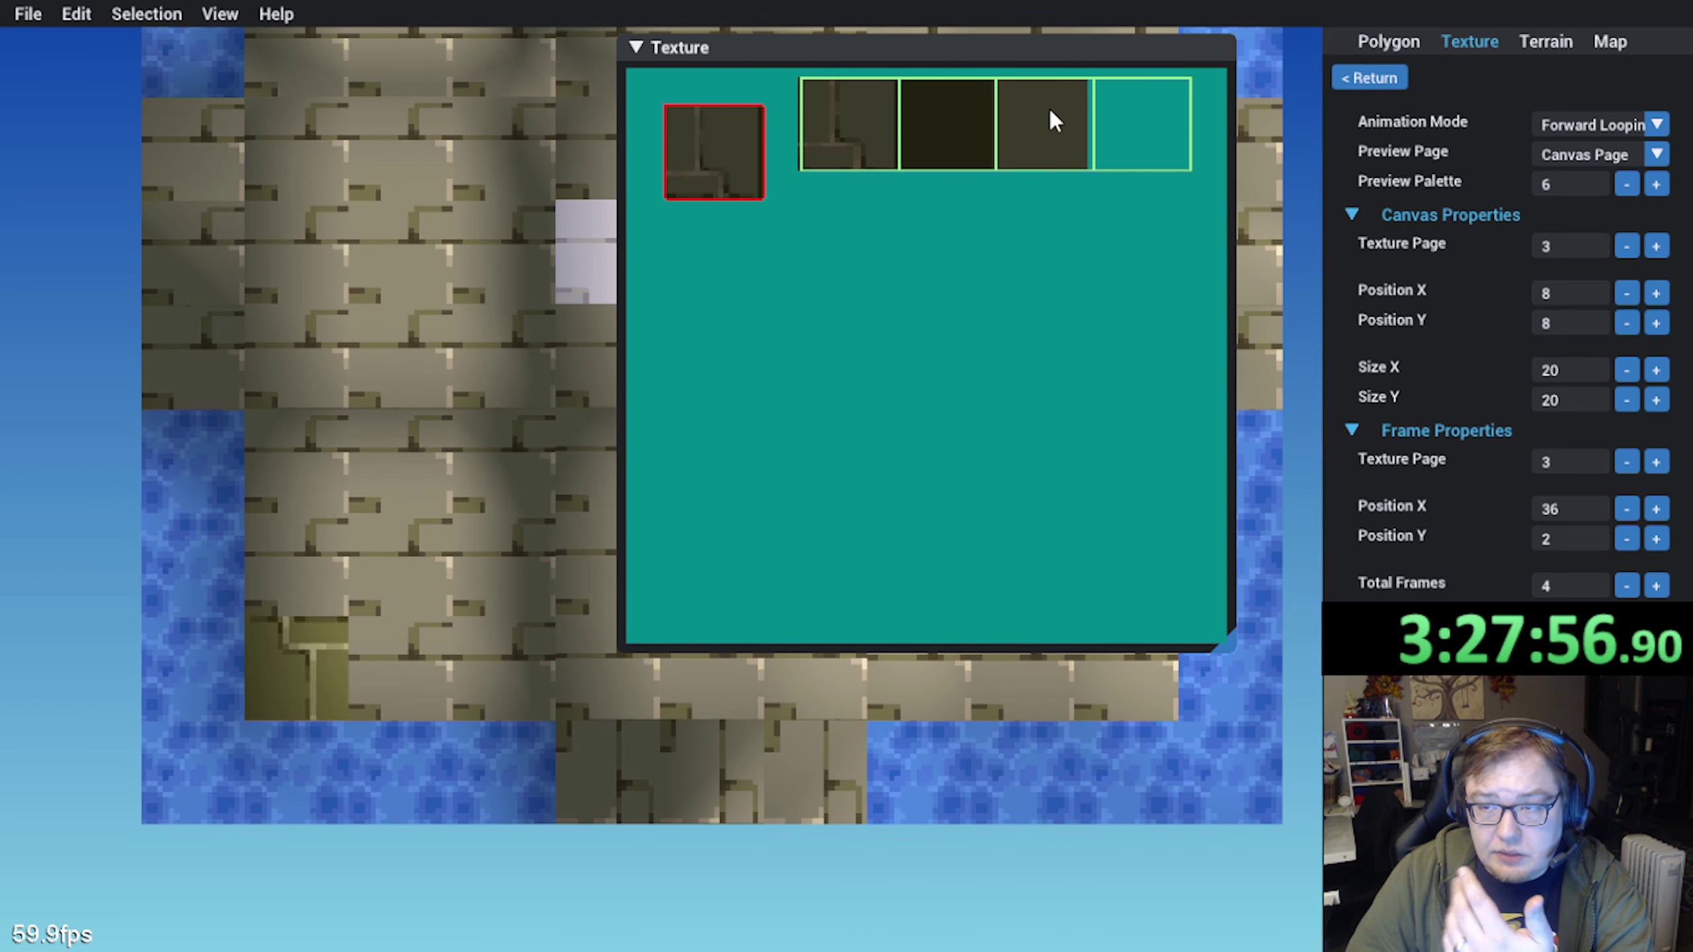
pyautogui.moveTo(193, 580); pyautogui.dragTo(345, 577, button='middle')
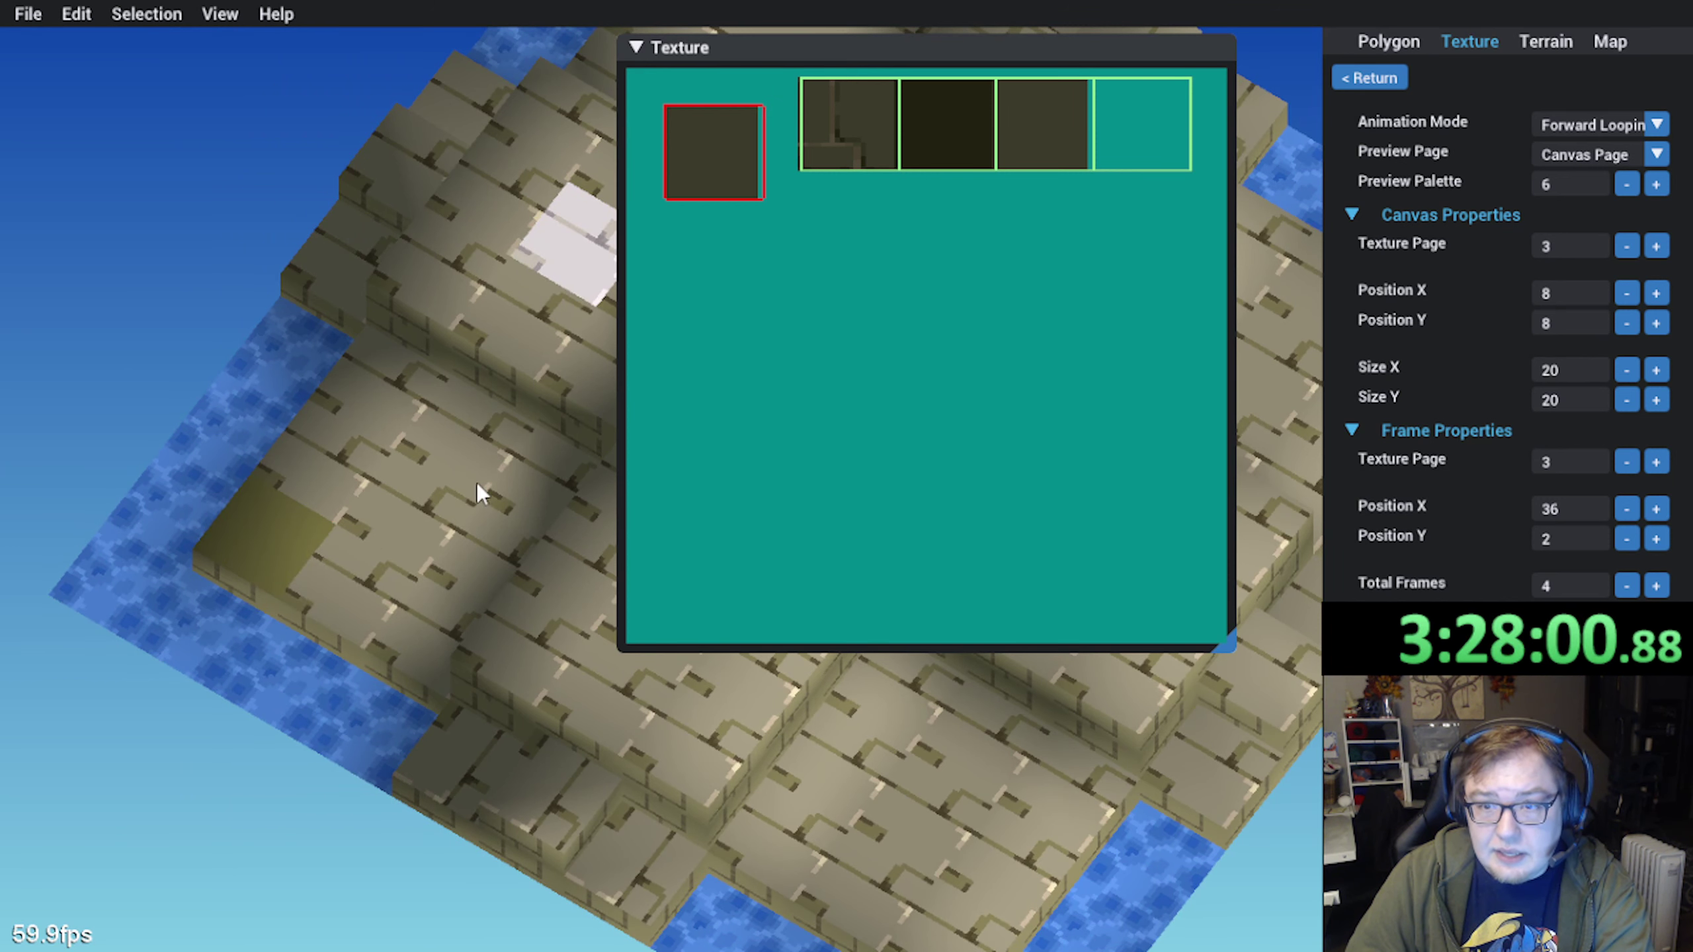
pyautogui.moveTo(370, 452); pyautogui.dragTo(336, 496, button='middle')
pyautogui.moveTo(336, 496); pyautogui.dragTo(368, 474, button='right')
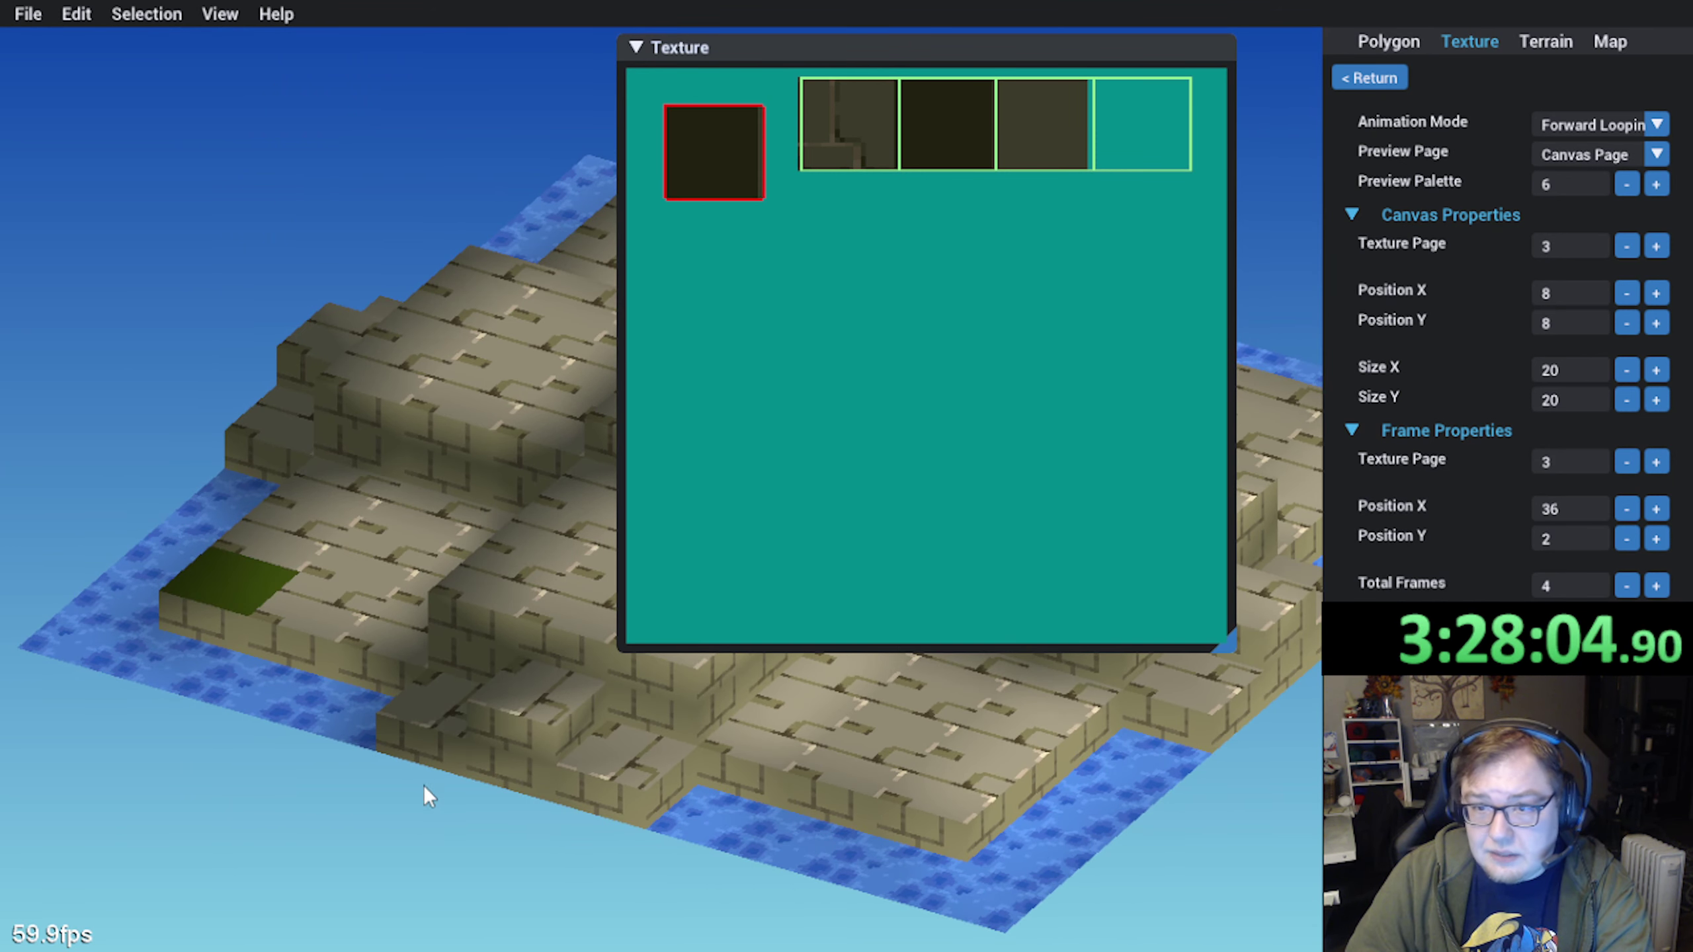
pyautogui.moveTo(423, 786); pyautogui.dragTo(391, 792, button='middle')
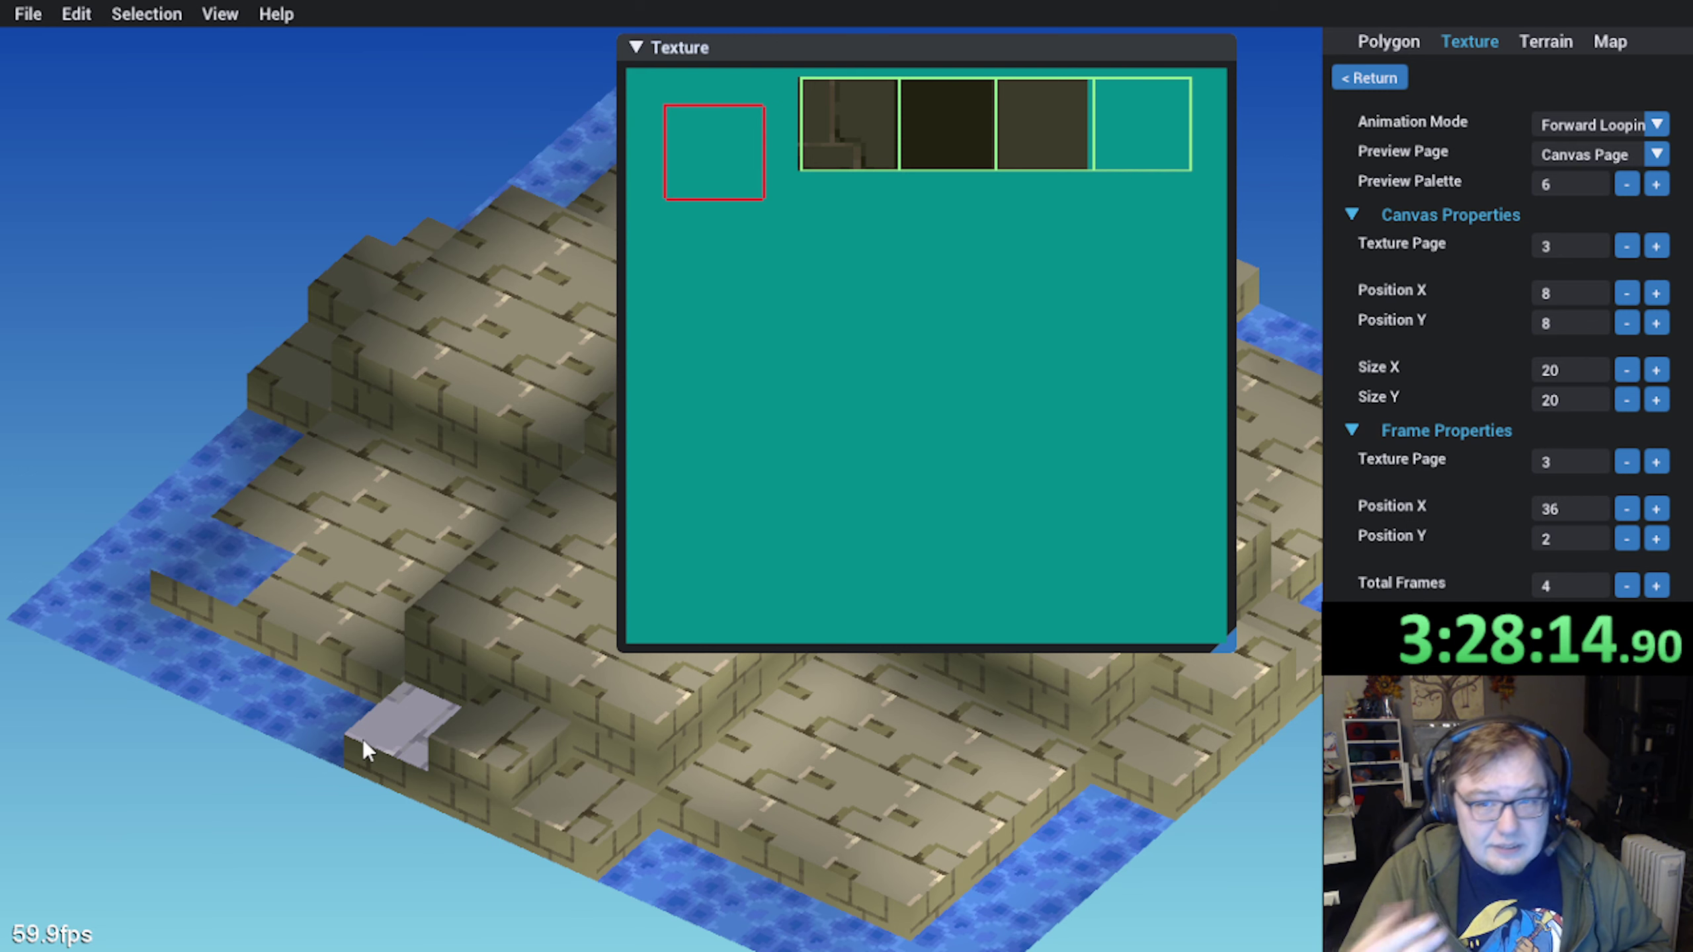
pyautogui.press('KP_5')
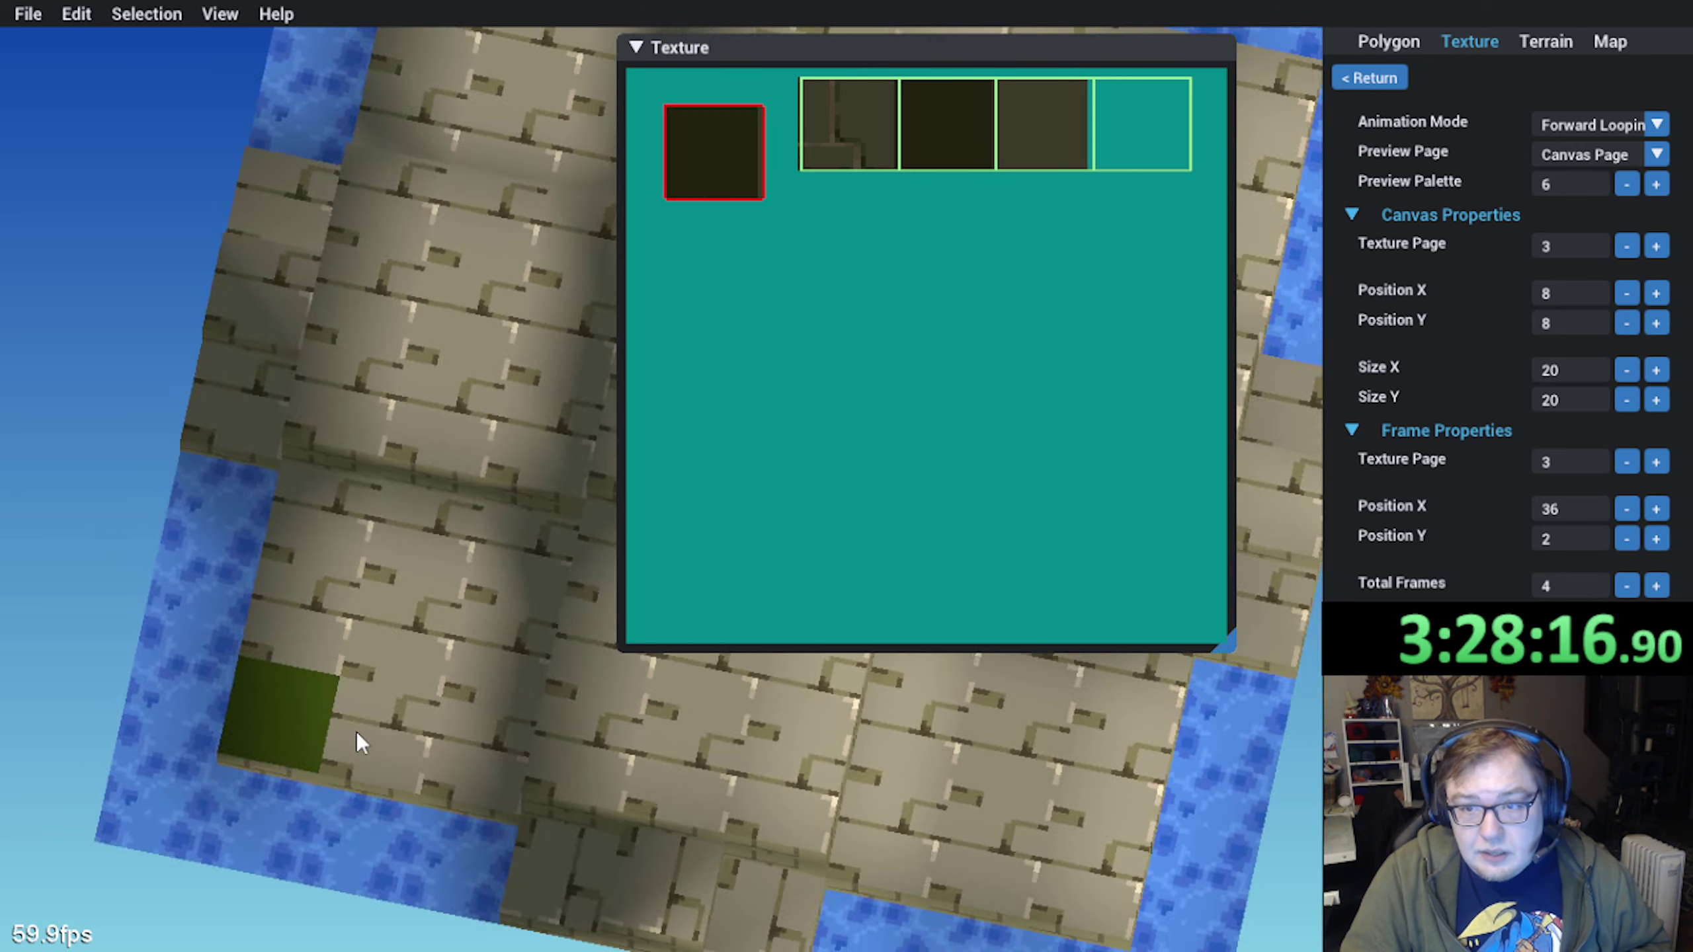
pyautogui.scroll(-3, 329, 728)
pyautogui.moveTo(434, 643); pyautogui.dragTo(338, 616, button='middle')
pyautogui.moveTo(338, 617); pyautogui.dragTo(285, 677, button='middle')
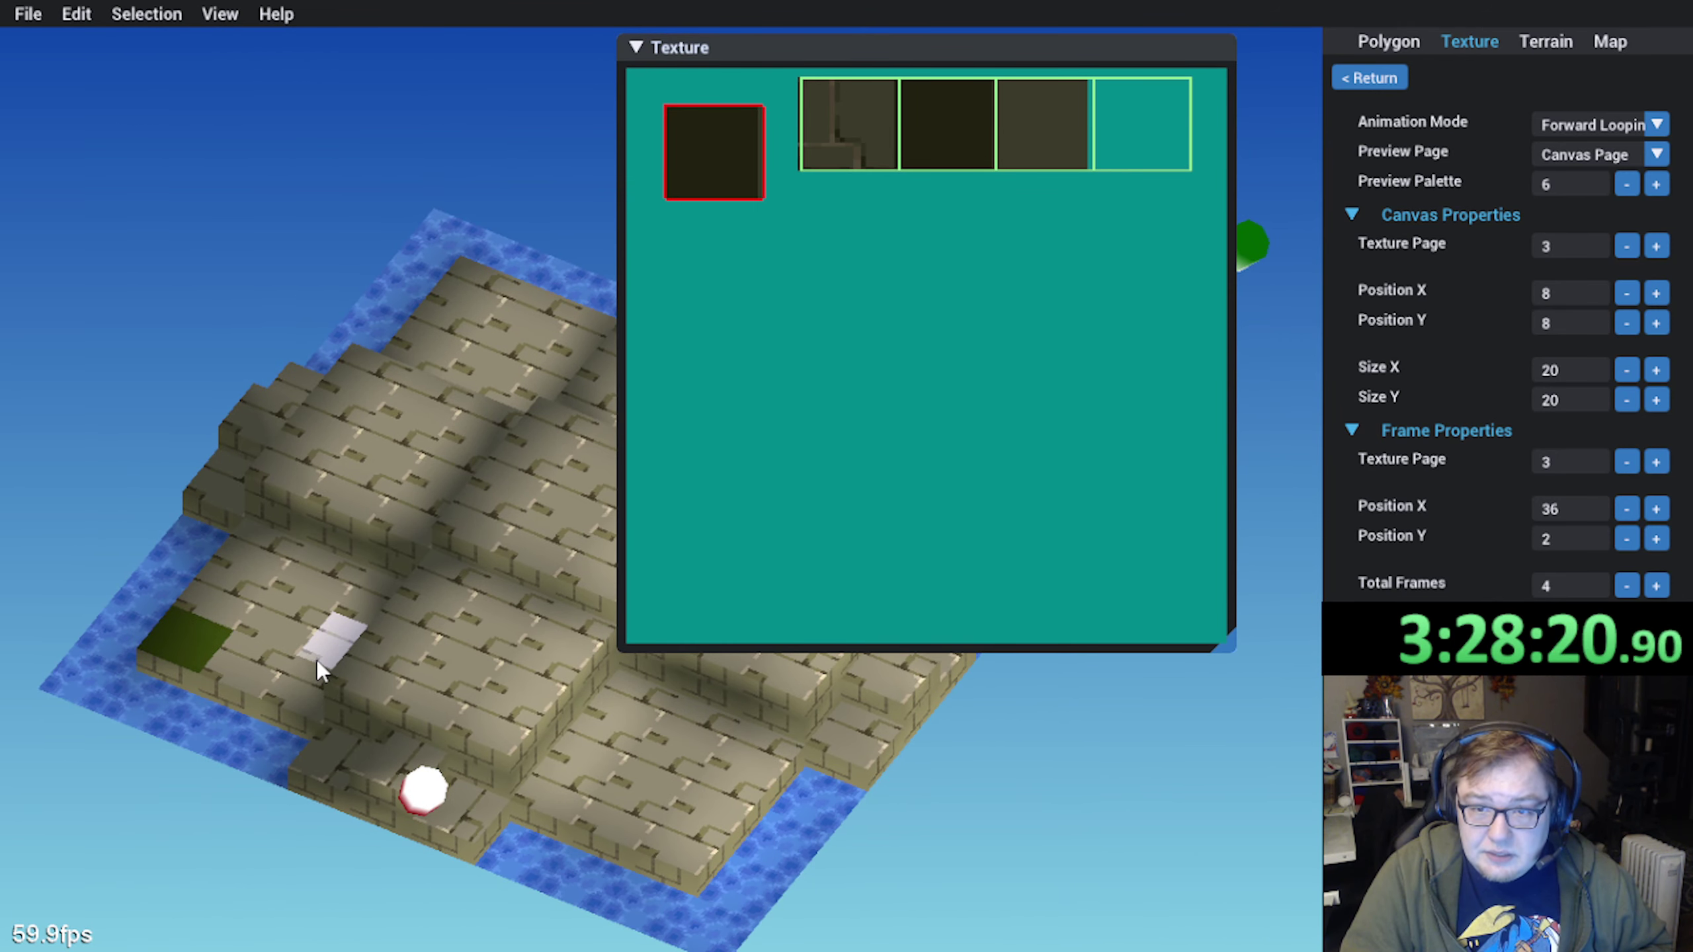
pyautogui.moveTo(317, 660); pyautogui.dragTo(434, 672, button='middle')
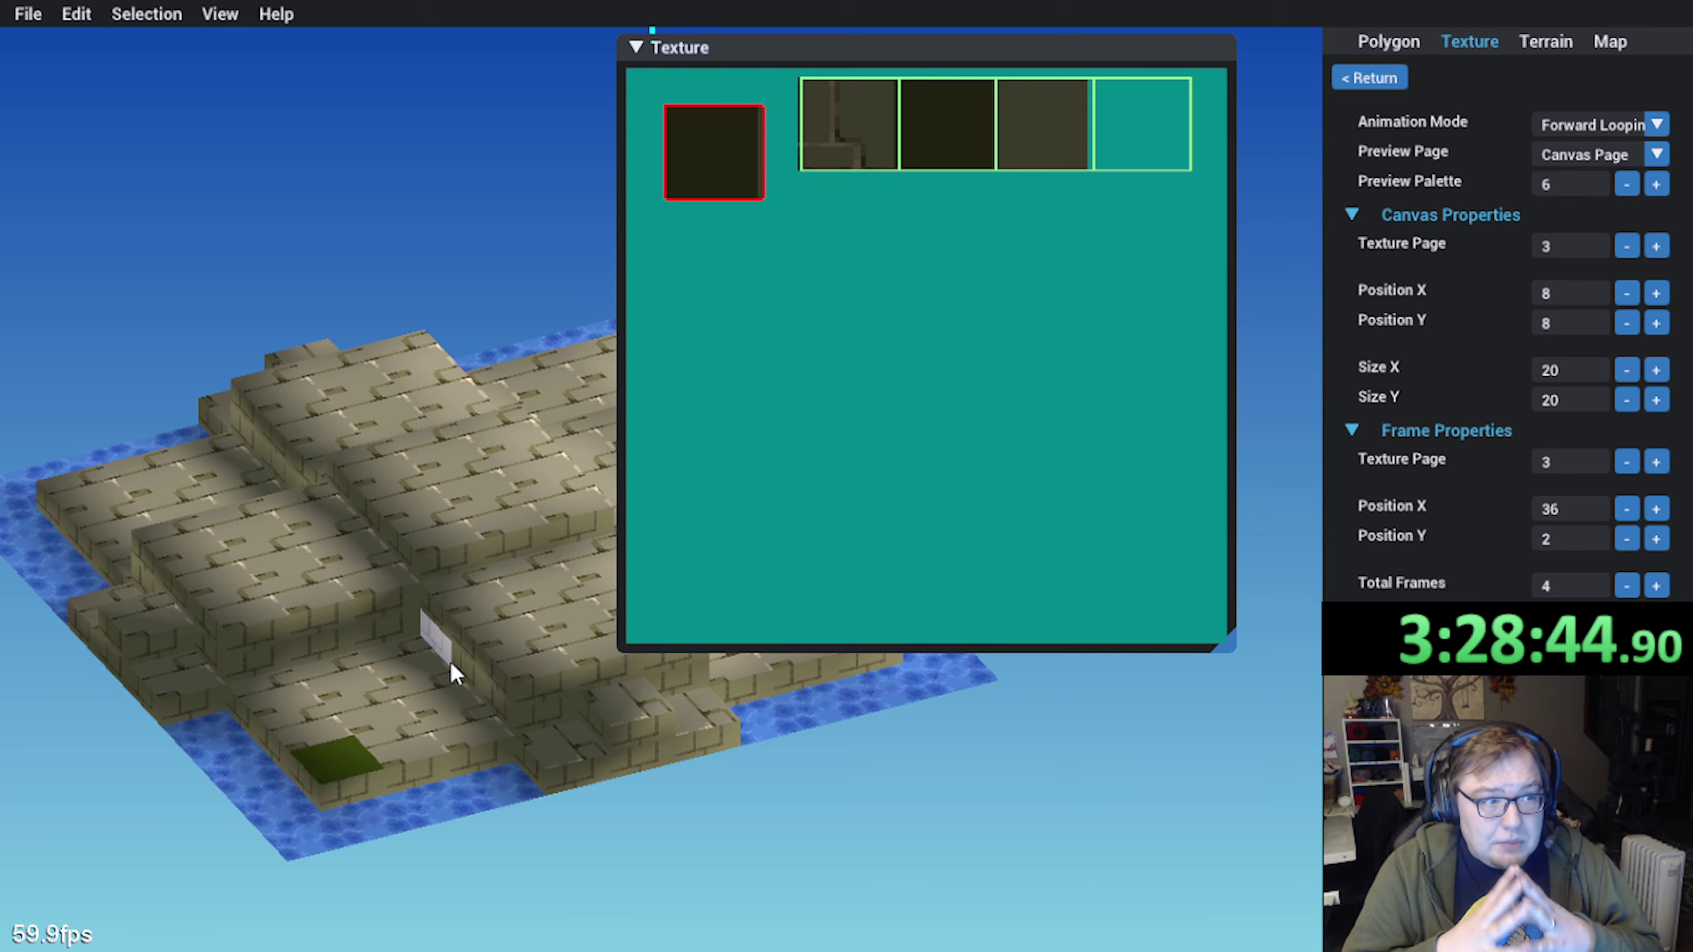
pyautogui.moveTo(653, 753); pyautogui.dragTo(406, 790, button='middle')
pyautogui.moveTo(411, 672); pyautogui.dragTo(369, 777, button='middle')
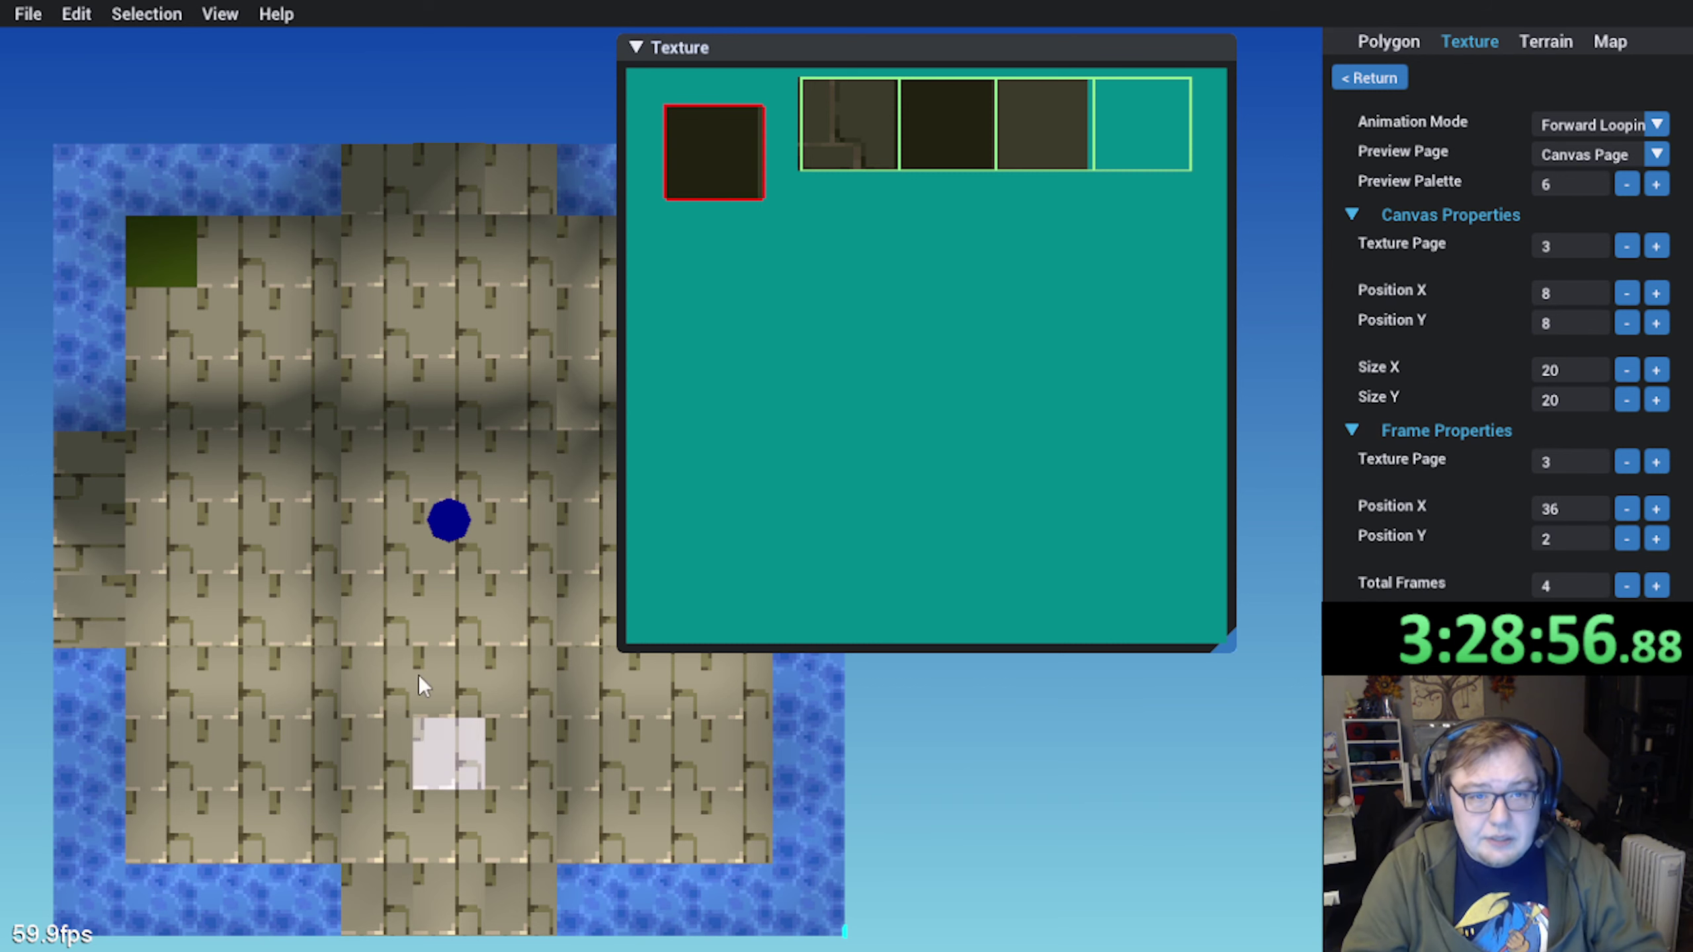
pyautogui.moveTo(299, 674); pyautogui.dragTo(359, 555, button='middle')
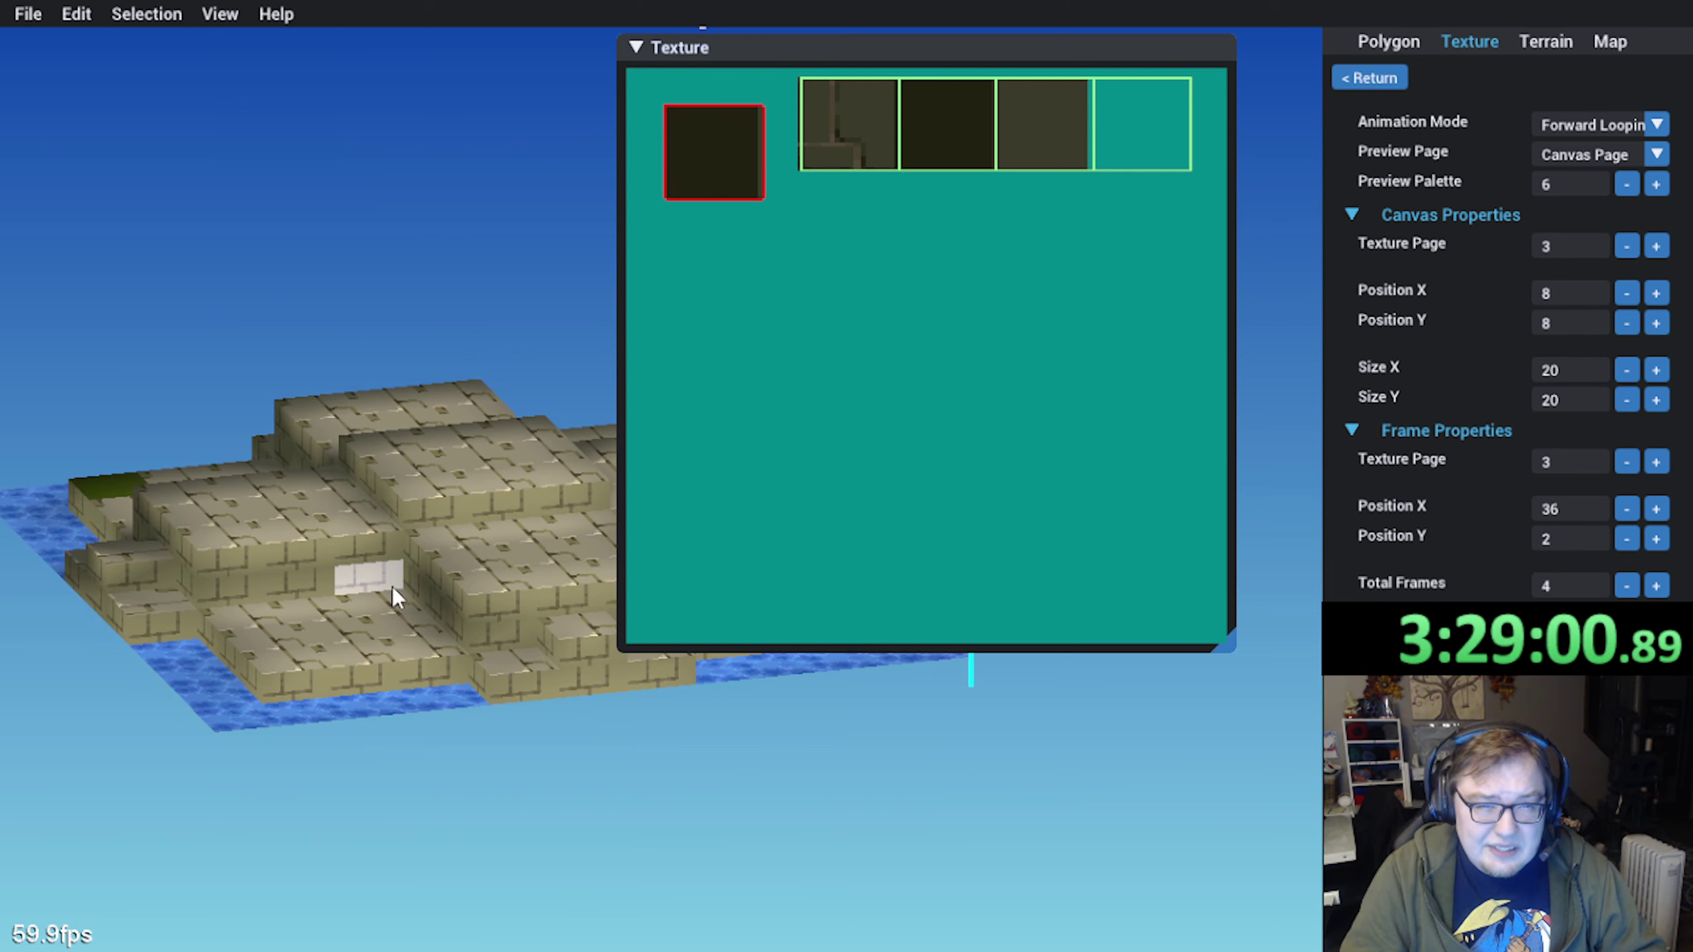
pyautogui.moveTo(391, 586); pyautogui.dragTo(349, 799, button='middle')
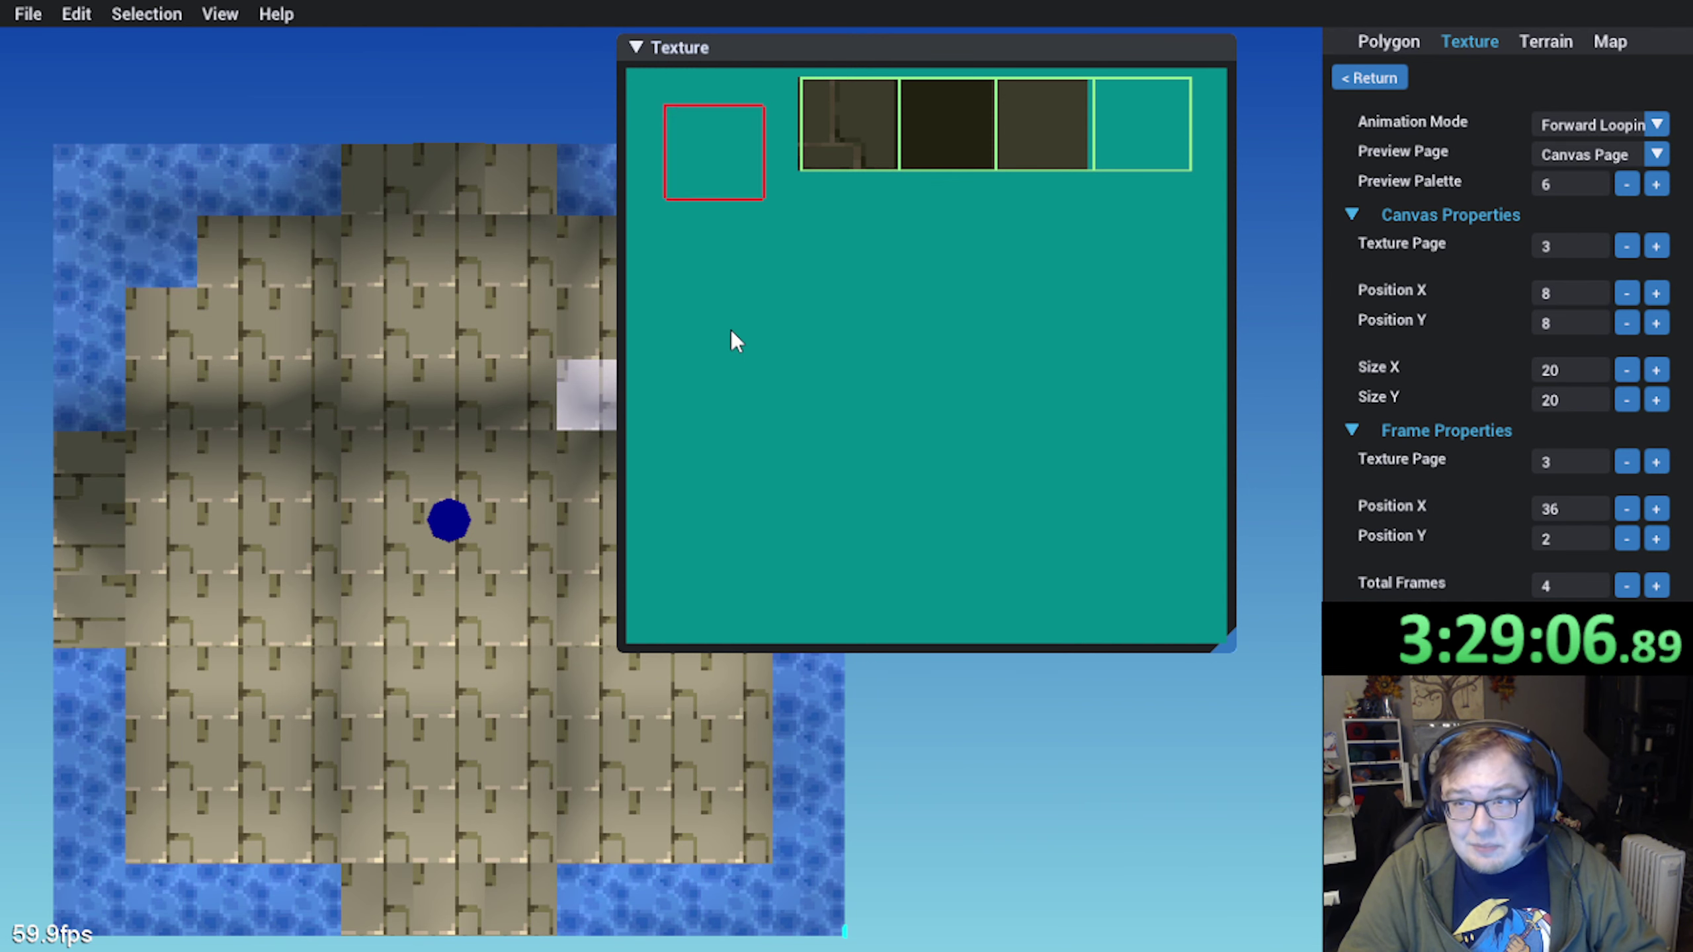
pyautogui.moveTo(239, 287)
pyautogui.mouseDown(button='middle')
pyautogui.moveTo(268, 344)
pyautogui.moveTo(258, 297)
pyautogui.mouseUp(button='middle')
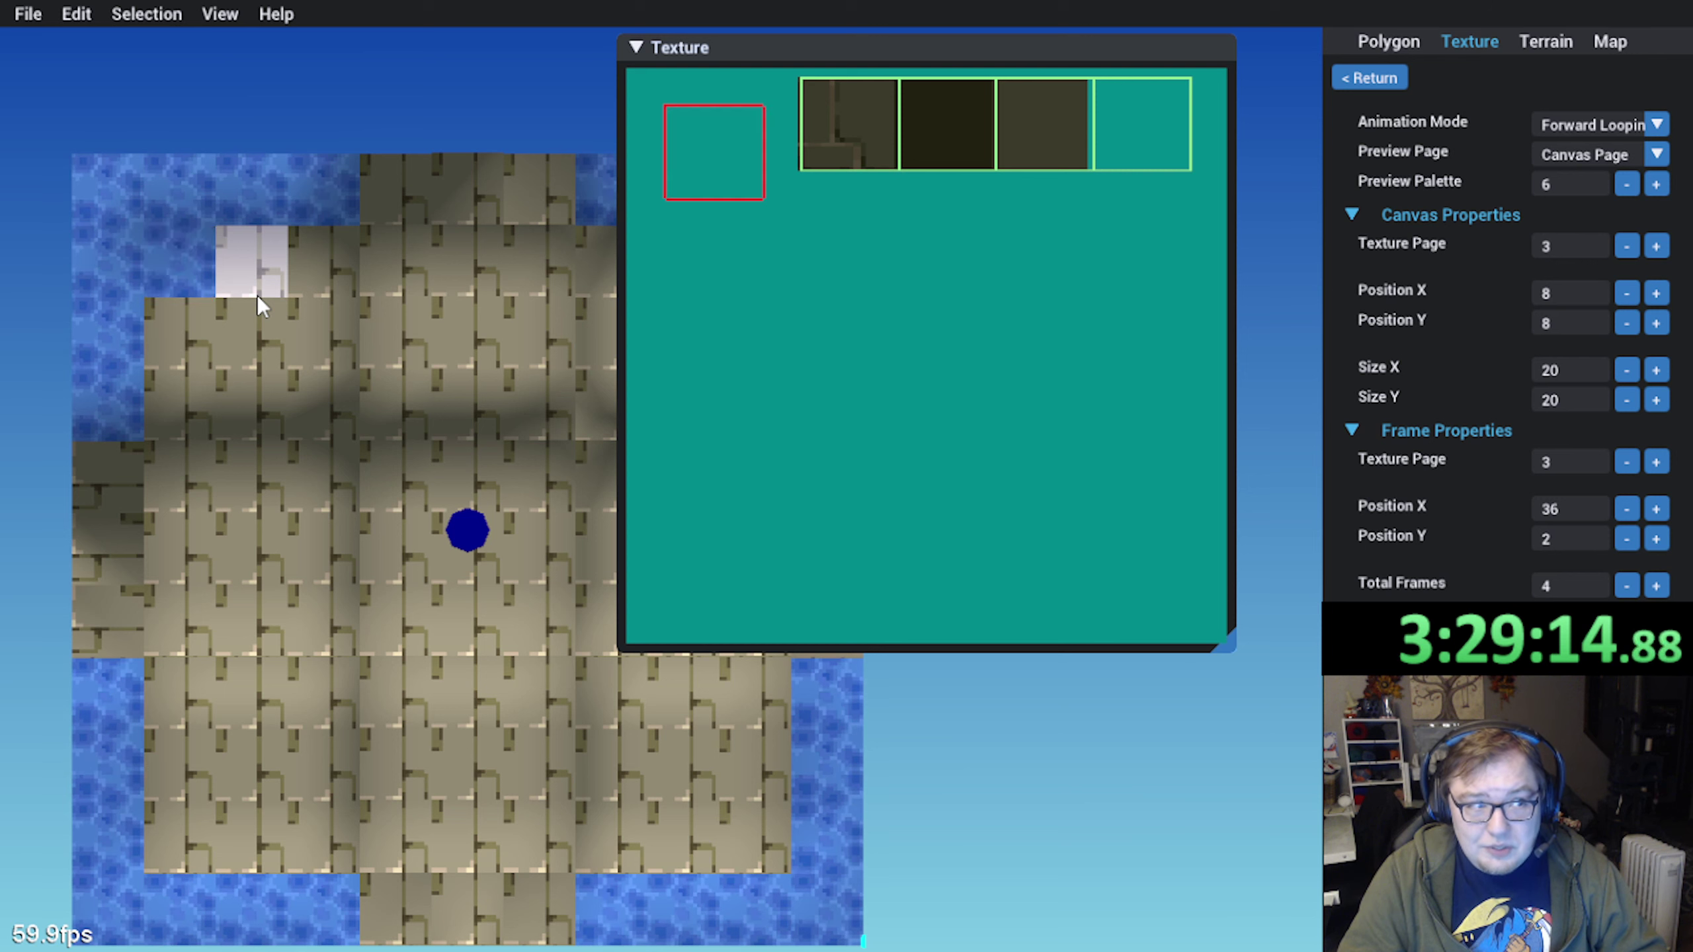
pyautogui.moveTo(373, 386); pyautogui.dragTo(336, 341, button='middle')
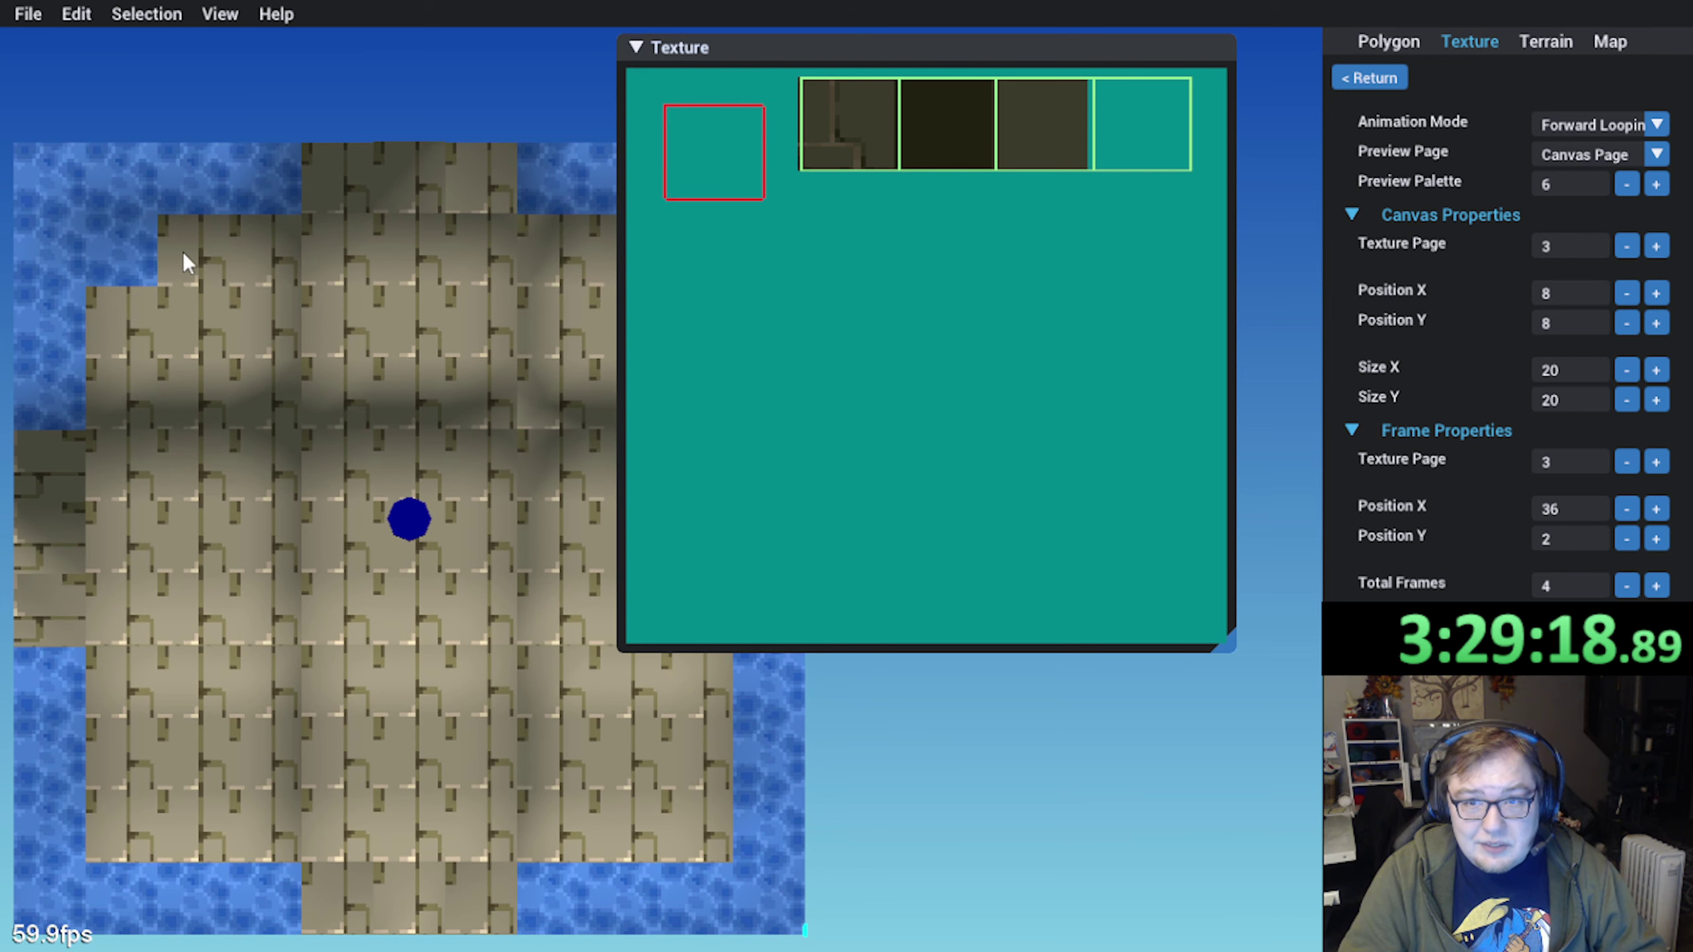
# Return from the animation editor to the UV properties of the tile beside the animated corner tile and set its Texture Page to 3
pyautogui.click(199, 259)
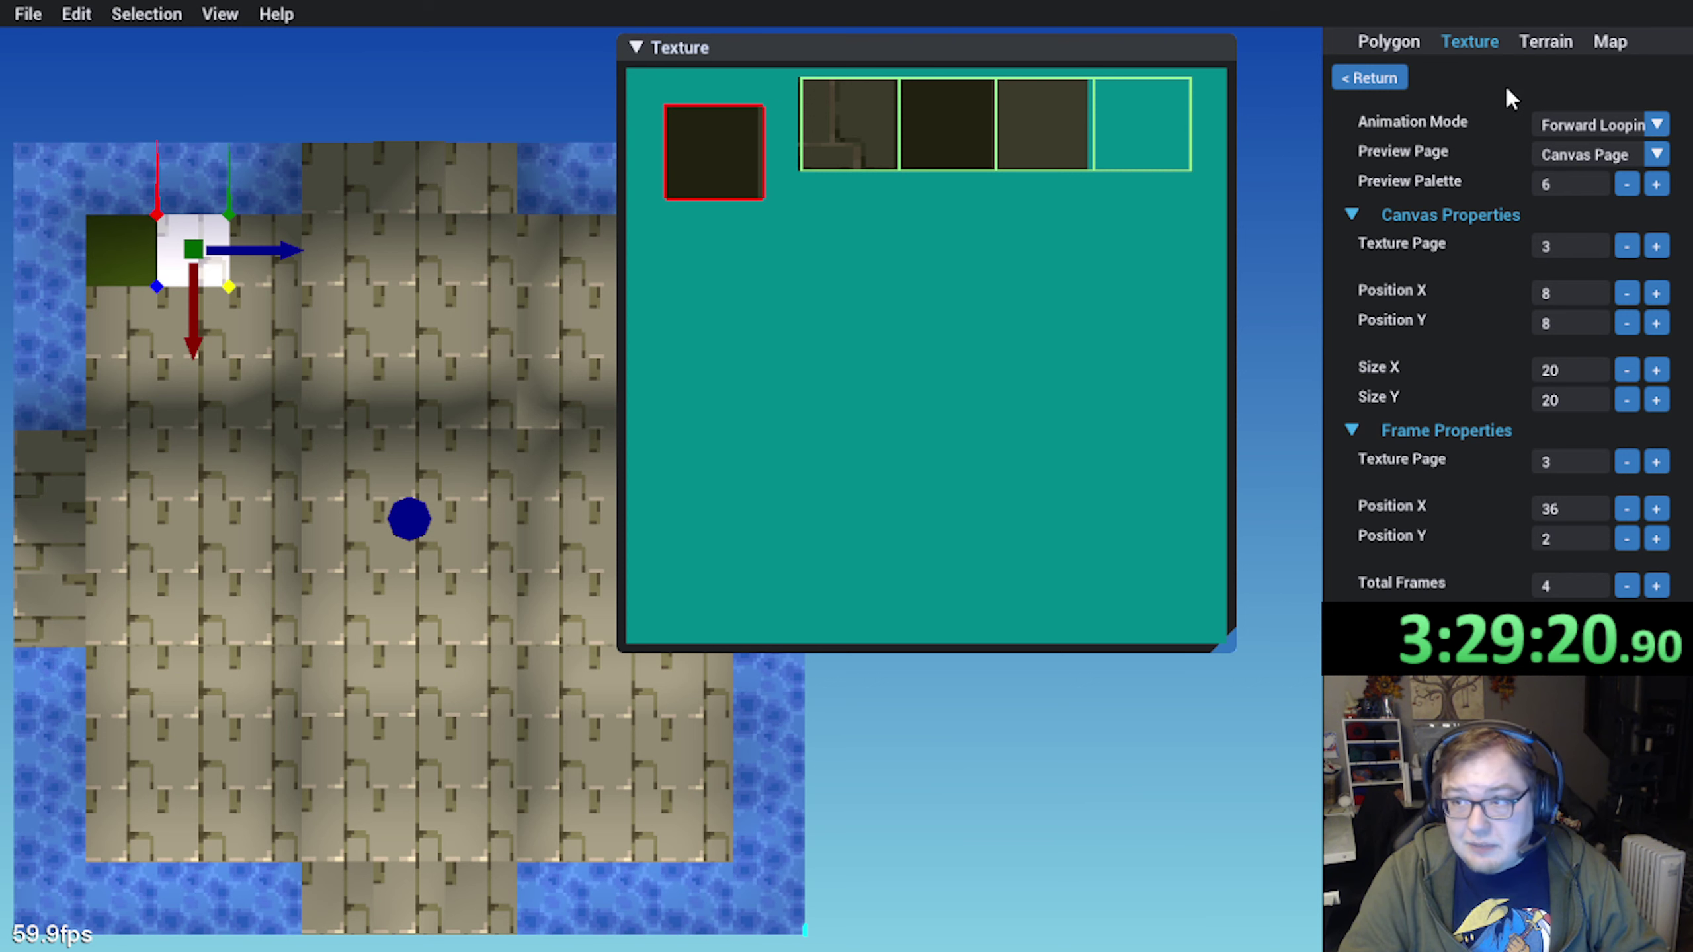
pyautogui.click(1395, 79)
pyautogui.click(1379, 80)
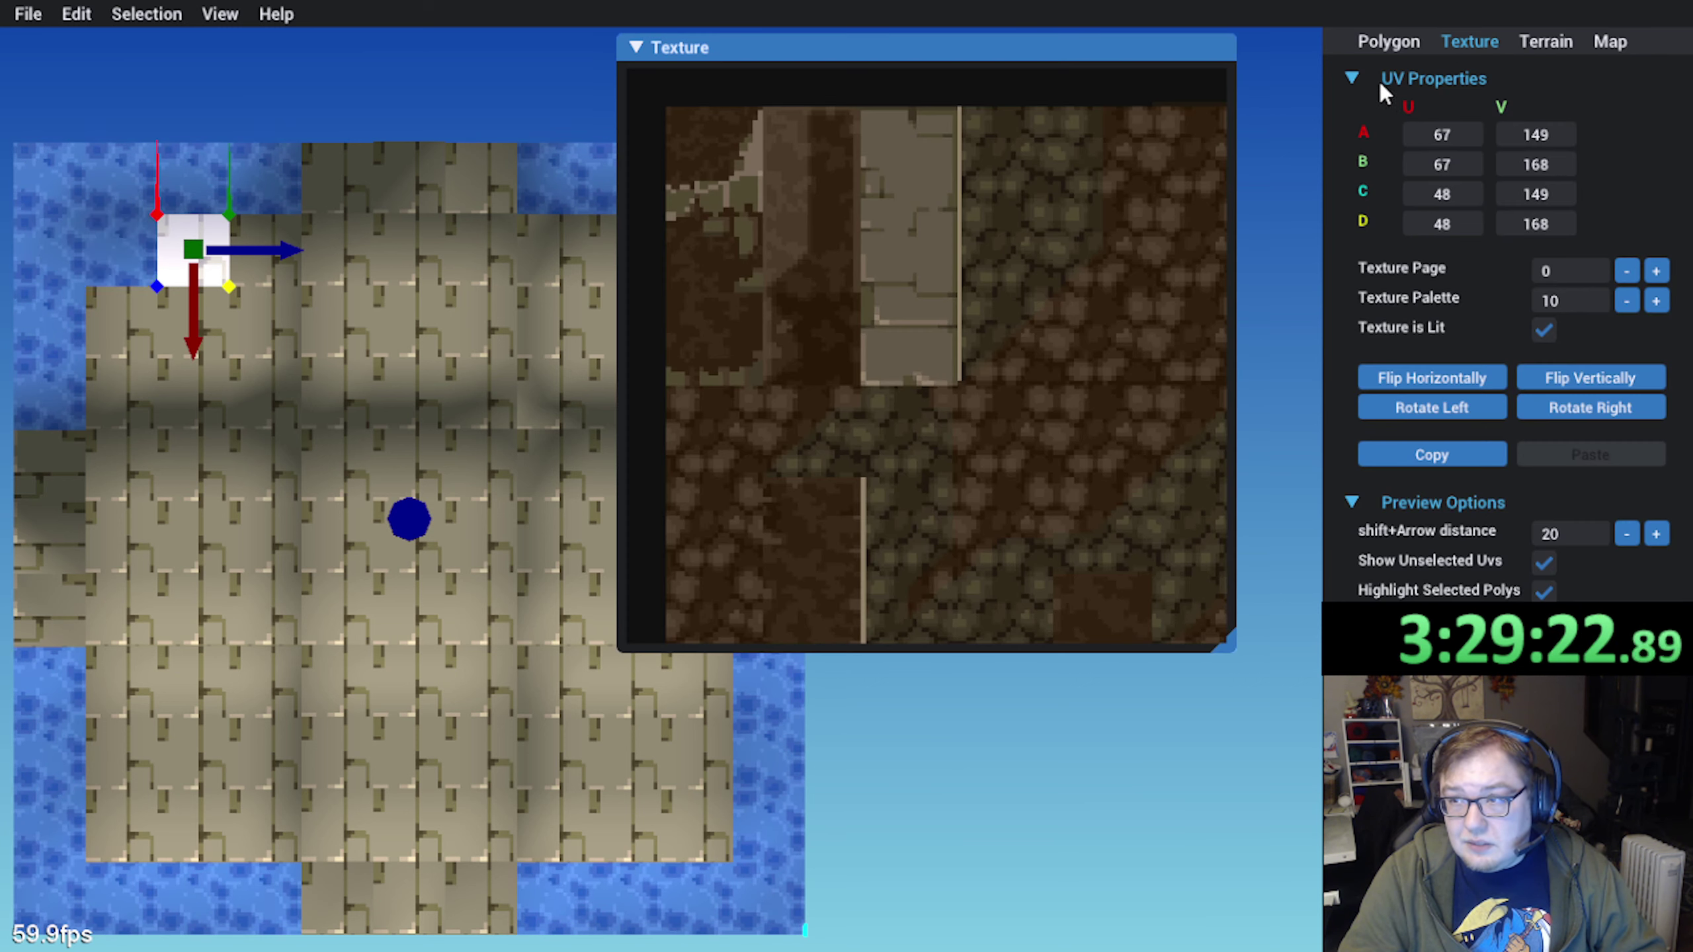
pyautogui.scroll(-2, 850, 251)
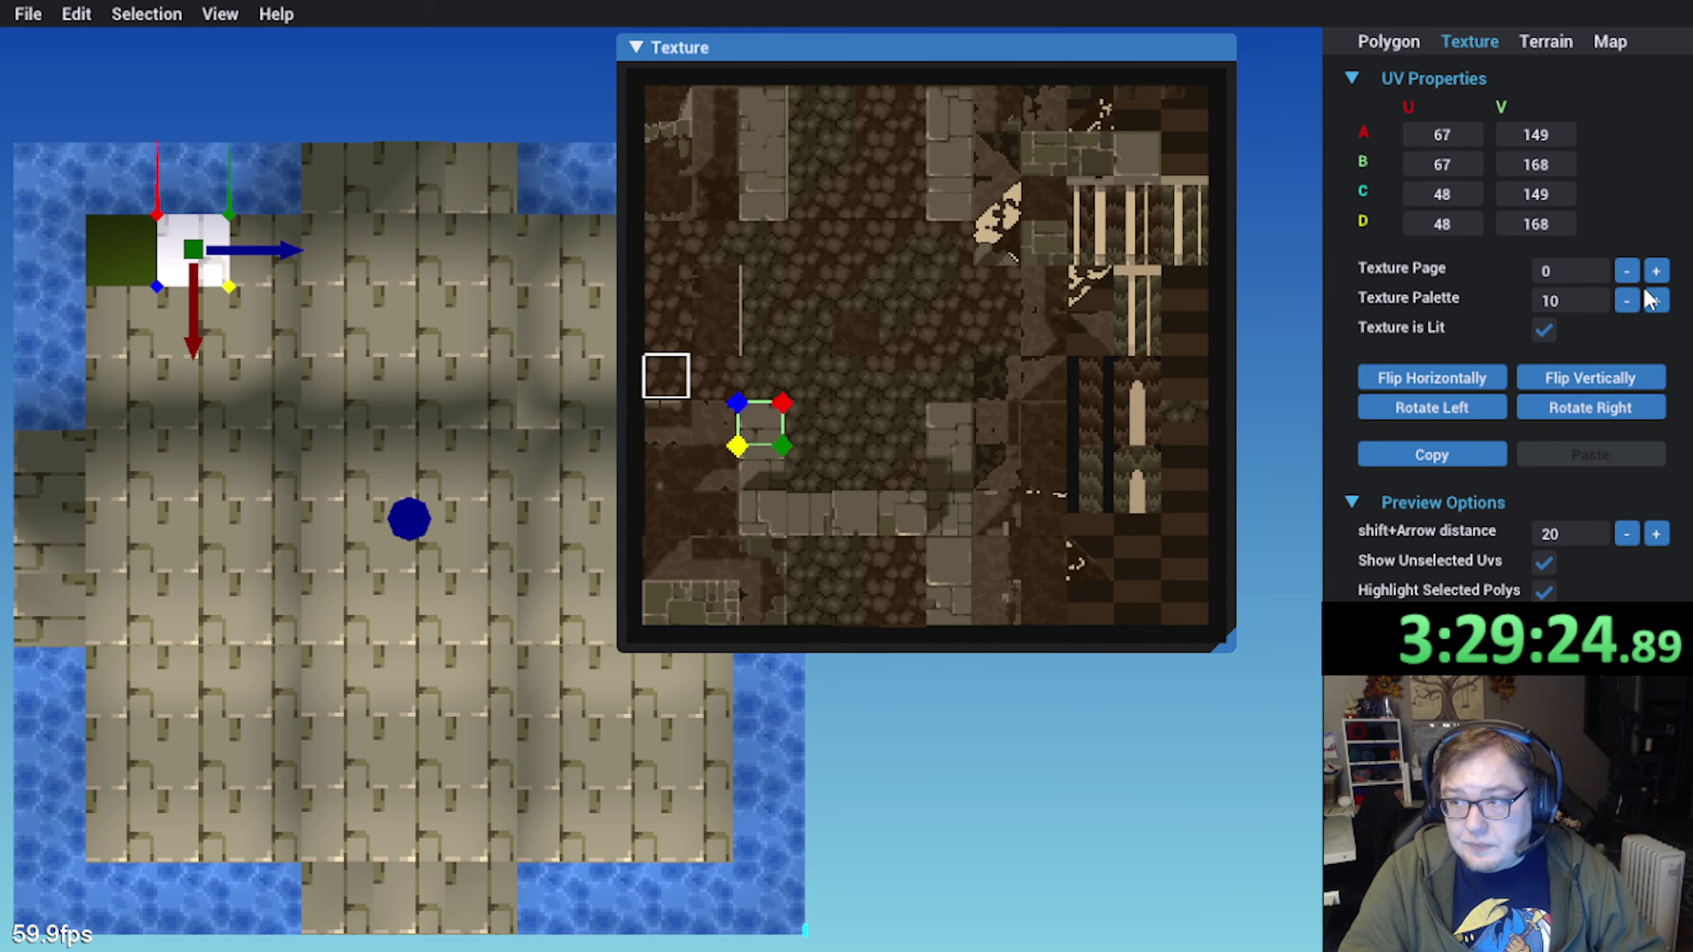
pyautogui.click(1657, 271)
pyautogui.click(1657, 270)
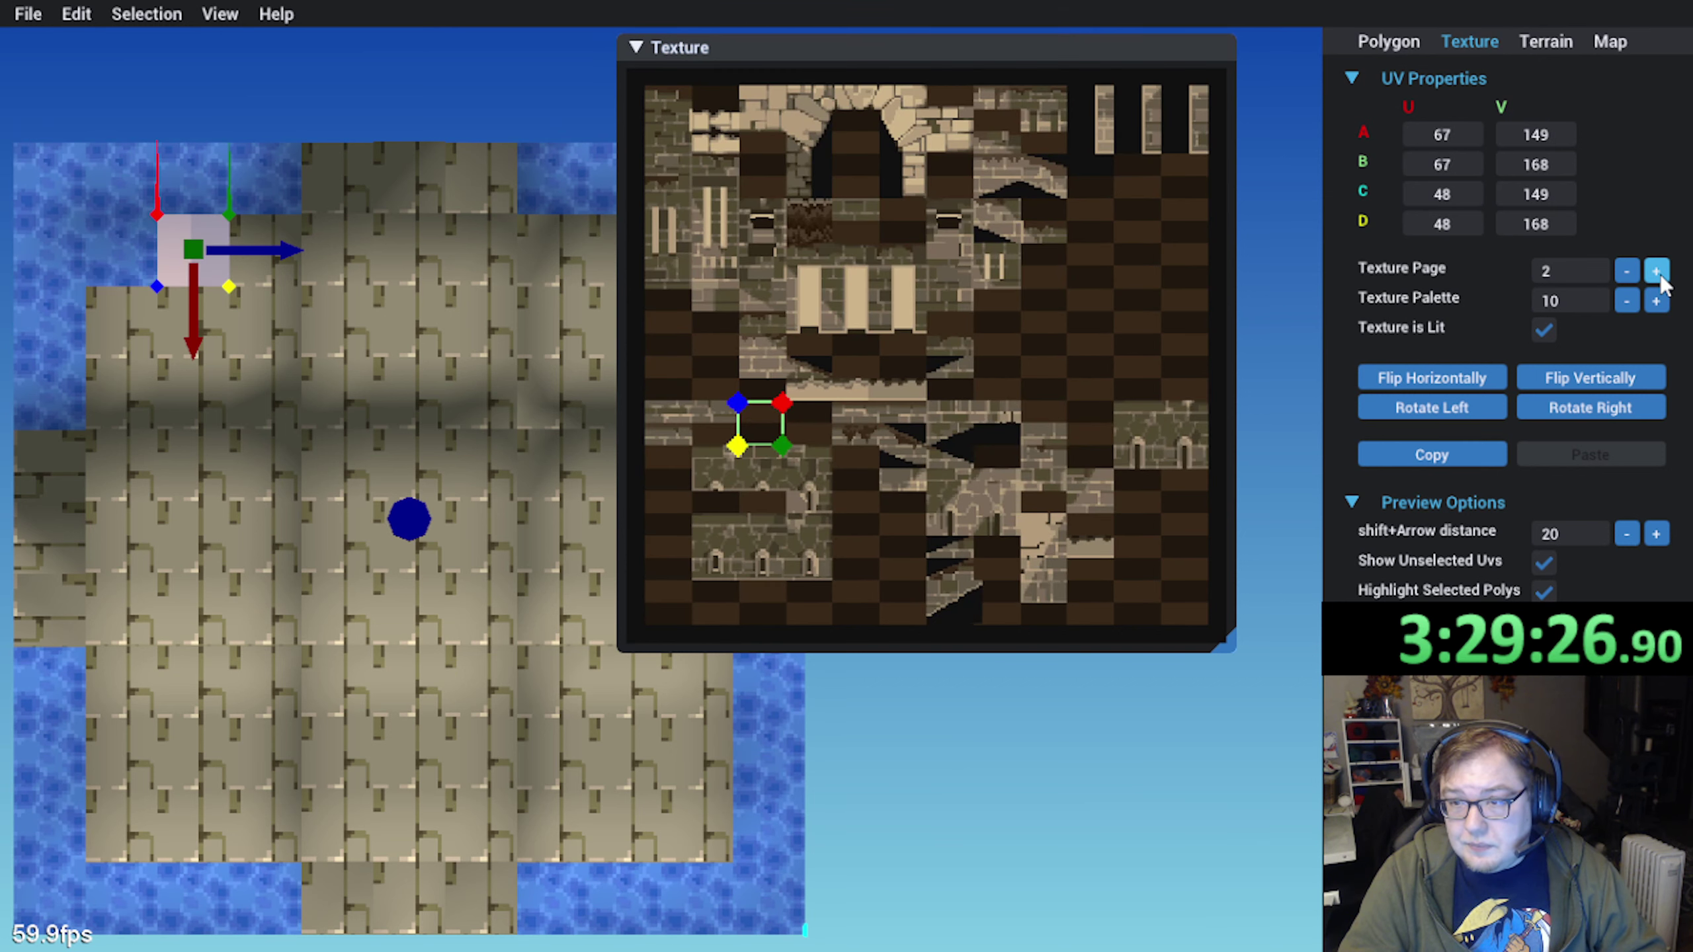
pyautogui.click(1656, 270)
# Add the other floor tiles around the animated corner tile to the selection and set their Texture Page to 3
pyautogui.moveTo(336, 300); pyautogui.dragTo(394, 307, button='middle')
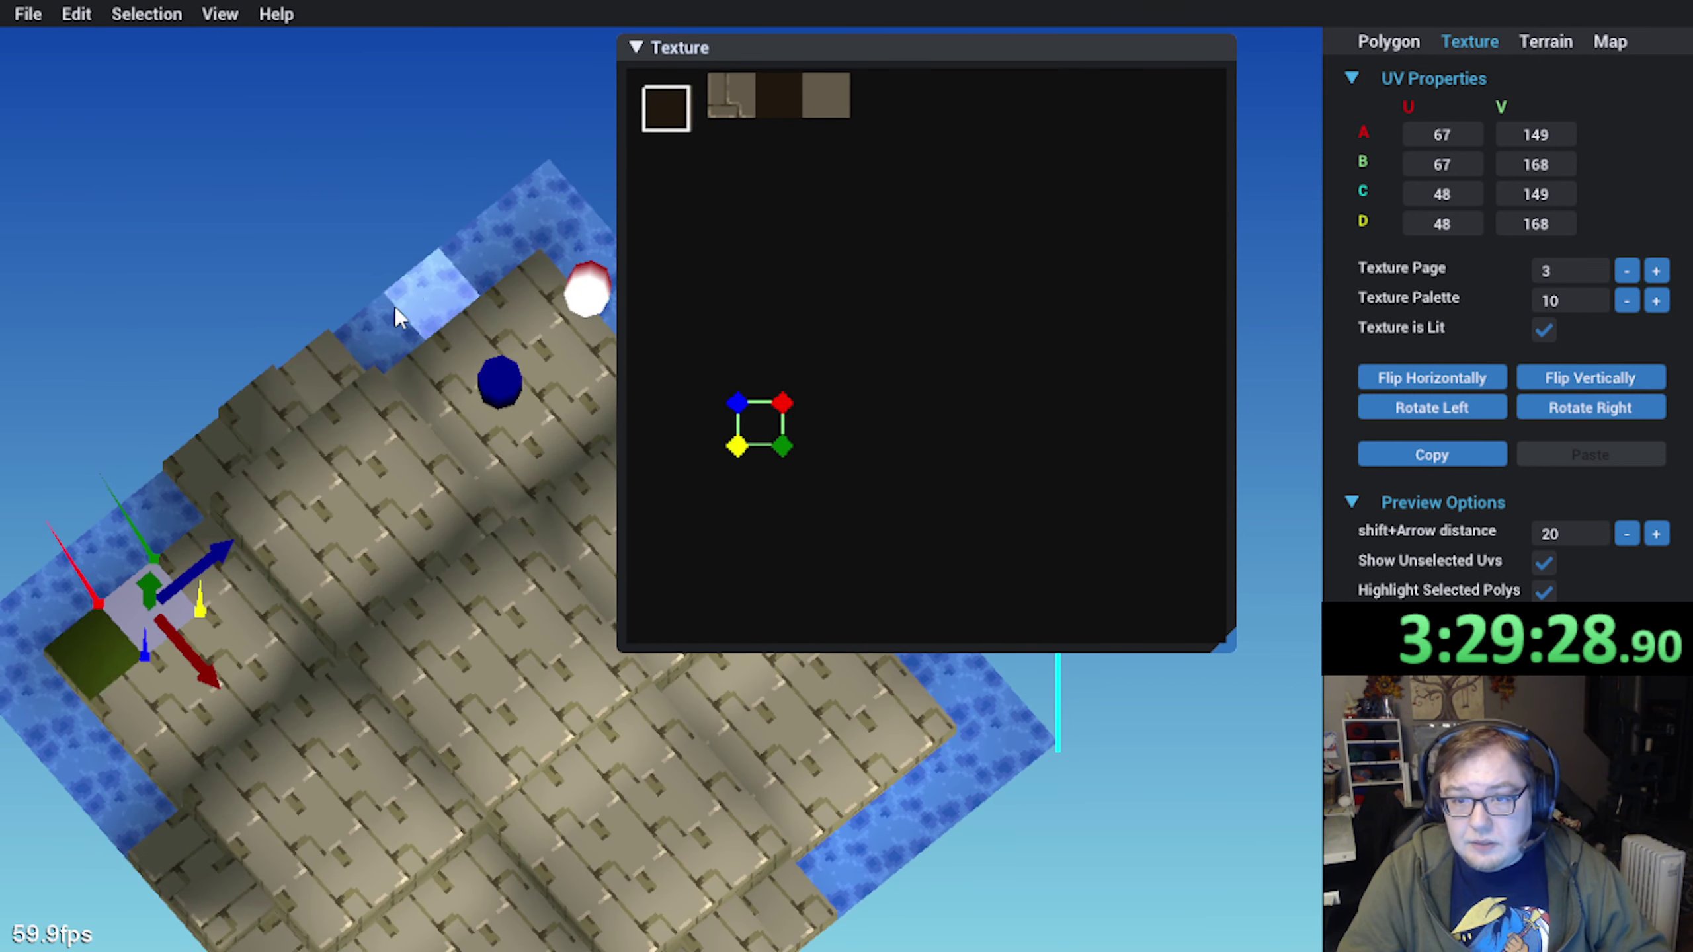
pyautogui.keyDown('ctrl'); pyautogui.click(214, 584); pyautogui.keyUp('ctrl')
pyautogui.keyDown('ctrl'); pyautogui.click(256, 630); pyautogui.keyUp('ctrl')
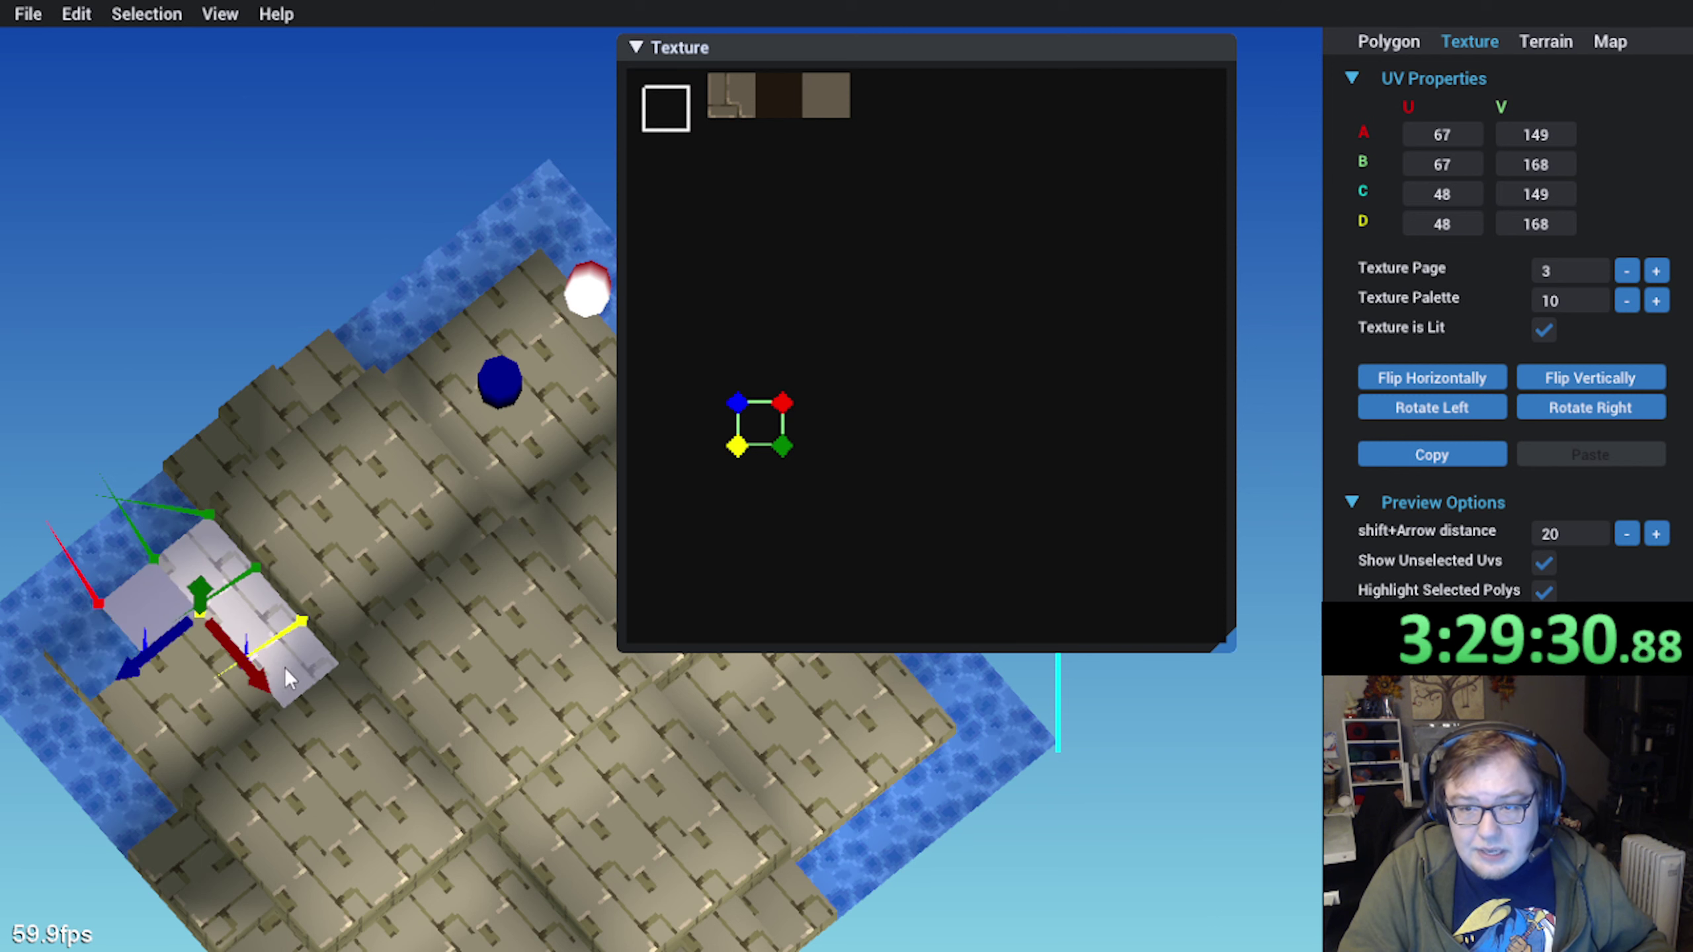
pyautogui.keyDown('ctrl'); pyautogui.click(285, 668); pyautogui.keyUp('ctrl')
pyautogui.keyDown('ctrl'); pyautogui.click(230, 718); pyautogui.keyUp('ctrl')
pyautogui.keyDown('ctrl'); pyautogui.click(187, 735); pyautogui.keyUp('ctrl')
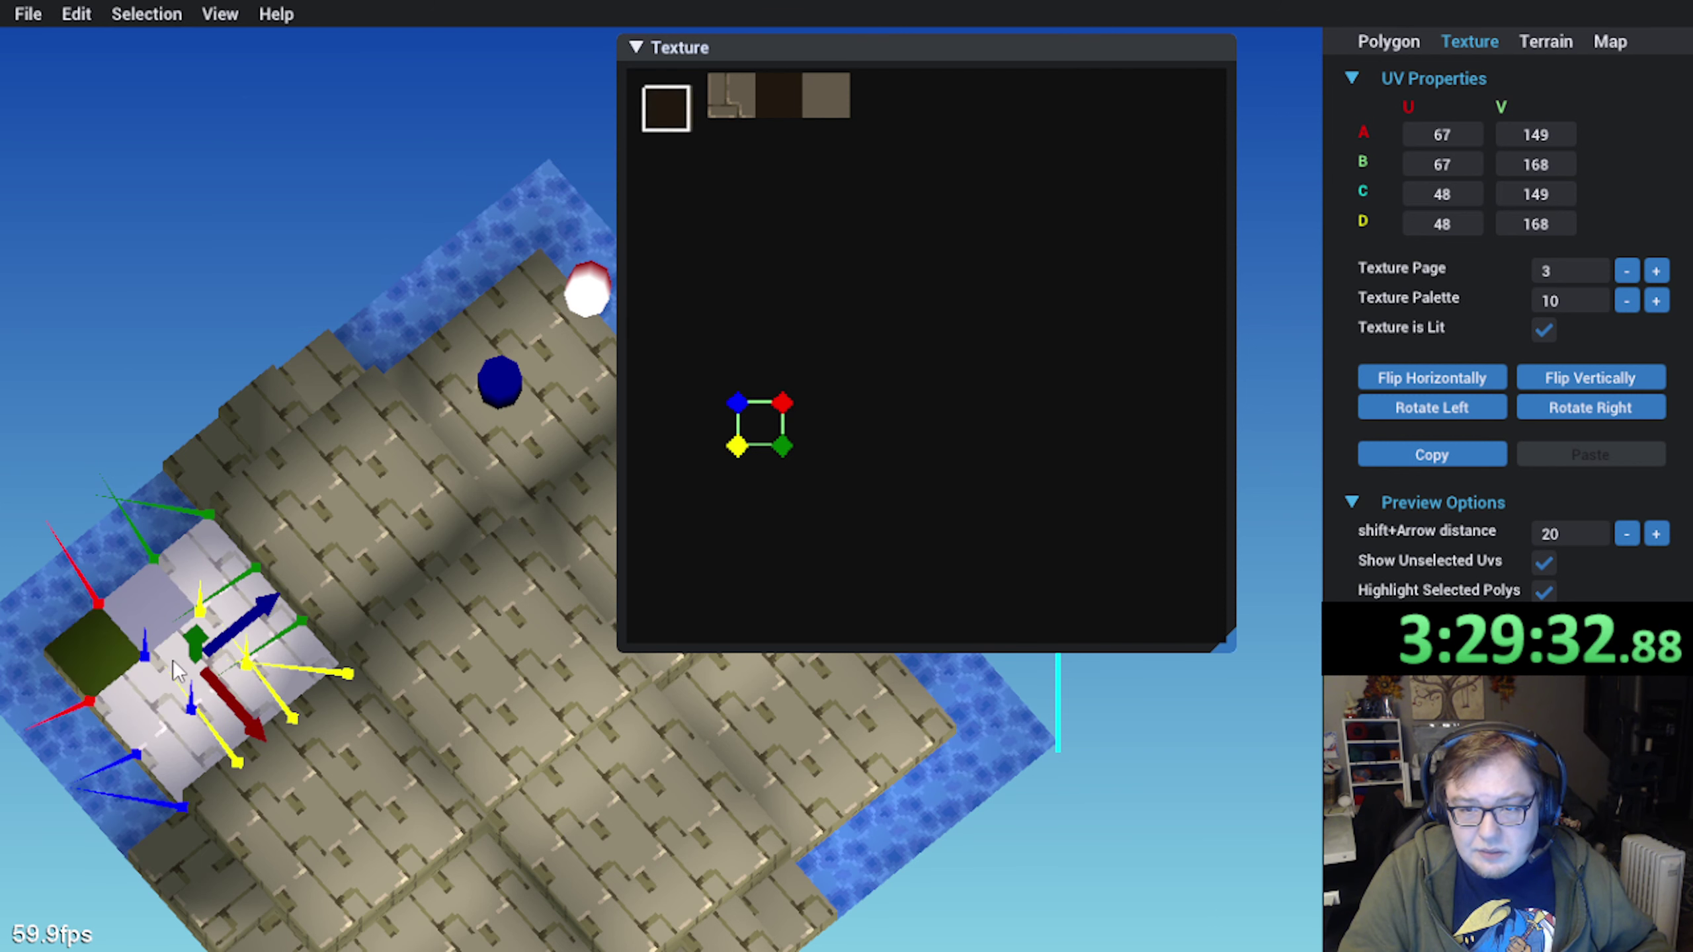
pyautogui.click(1627, 270)
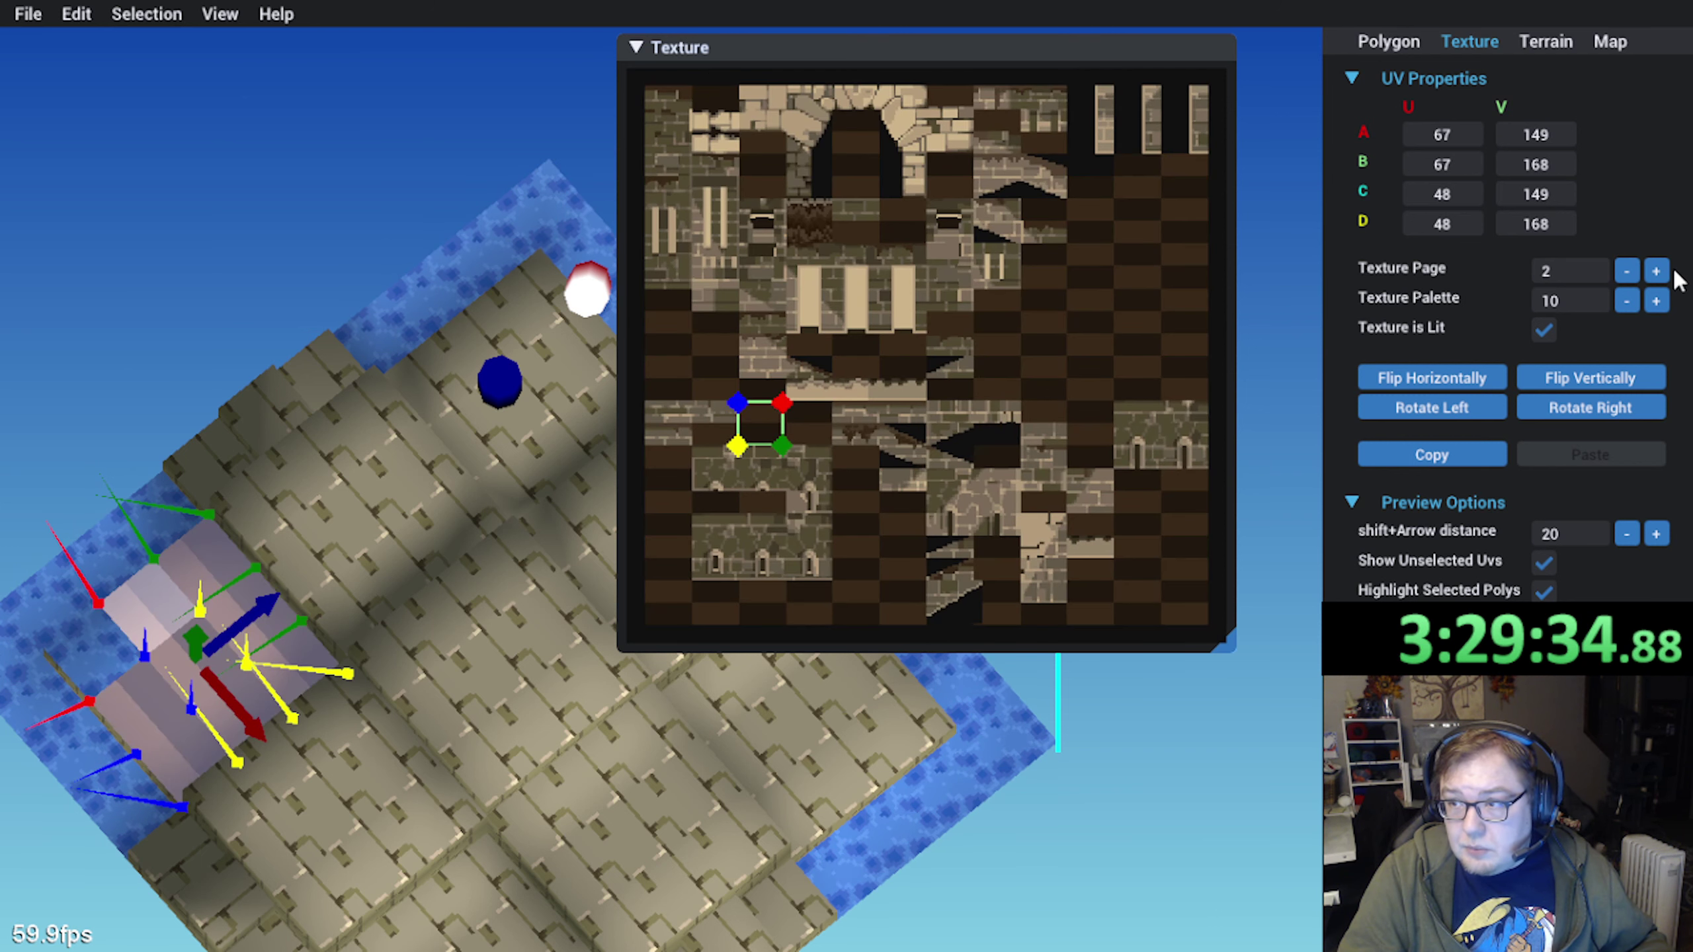
pyautogui.click(1659, 270)
# Move the selected tiles' UVs onto the animation canvas, spanning U 8 to 27 and V 9 to 28, and deselect them
pyautogui.moveTo(767, 426); pyautogui.dragTo(701, 108)
pyautogui.scroll(2, 926, 313)
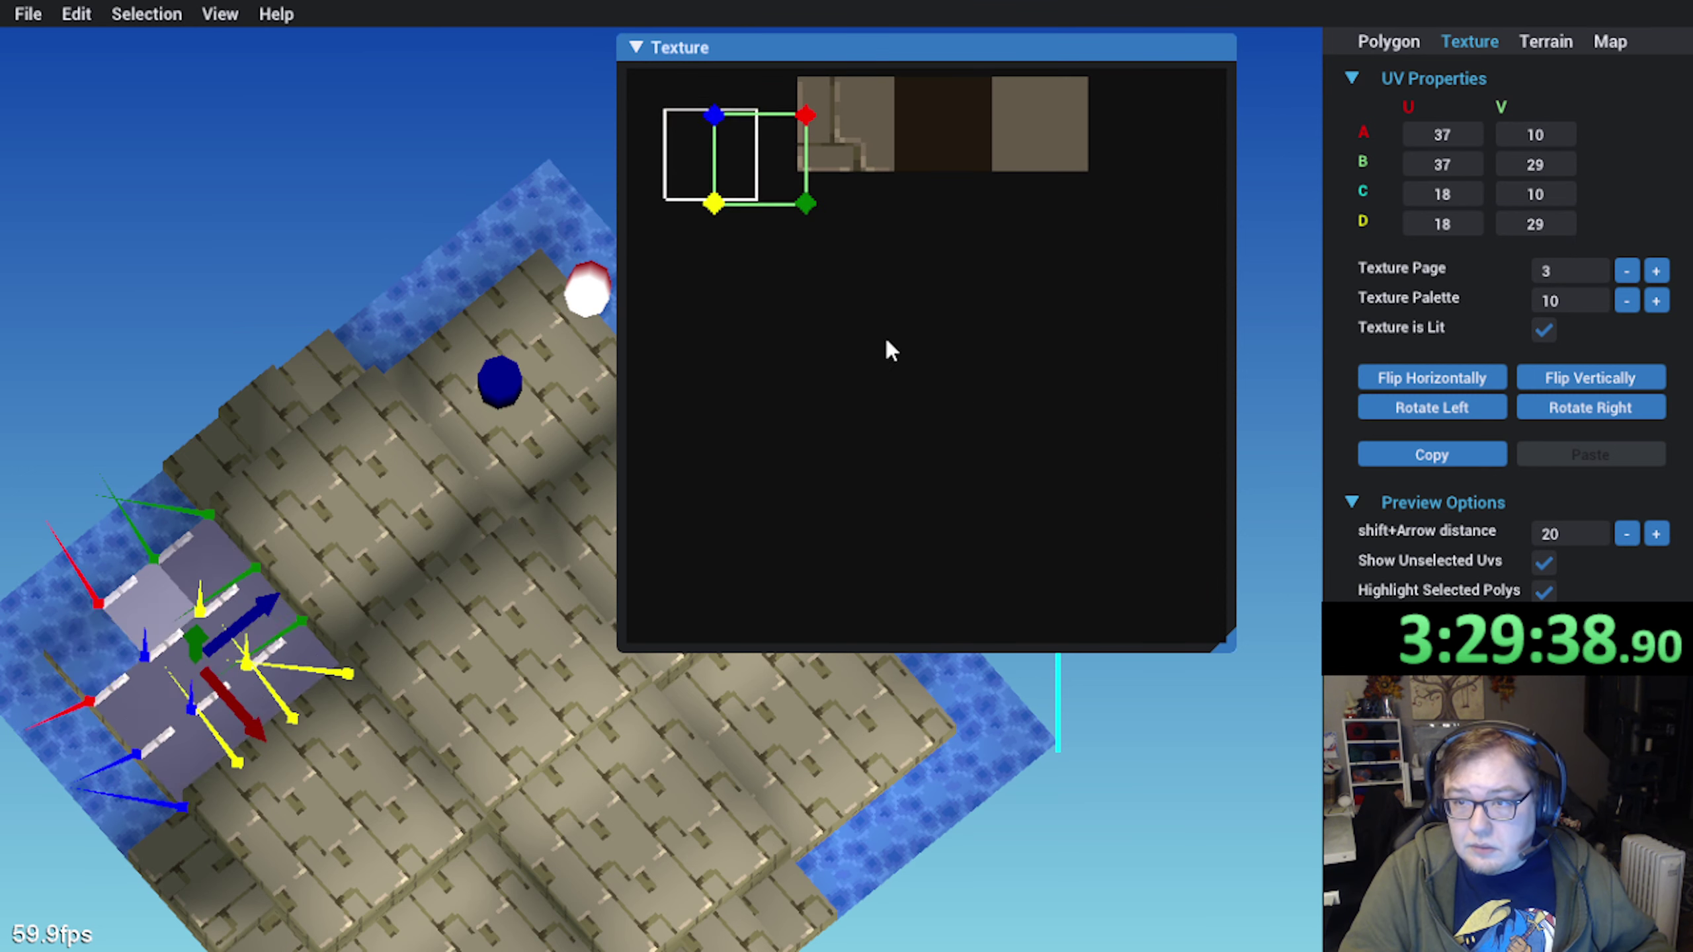
pyautogui.moveTo(770, 178); pyautogui.dragTo(716, 172)
pyautogui.scroll(-5, 720, 172)
pyautogui.scroll(5, 733, 167)
pyautogui.moveTo(760, 230); pyautogui.dragTo(914, 309, button='middle')
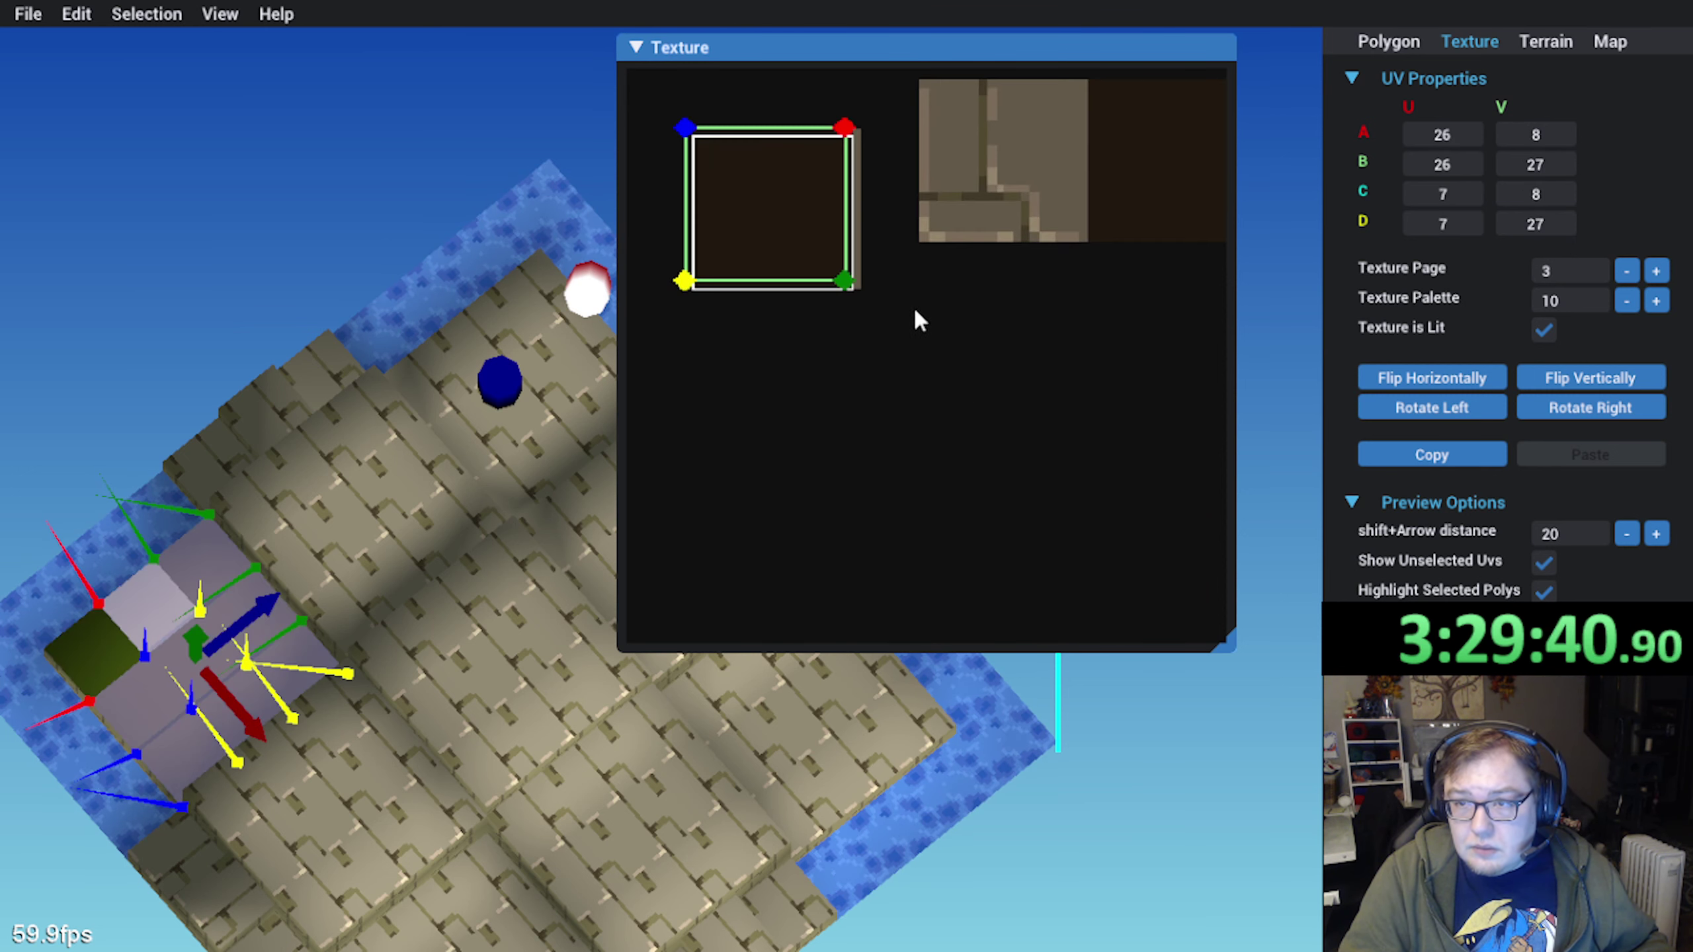
pyautogui.scroll(1, 913, 310)
pyautogui.moveTo(760, 281); pyautogui.dragTo(844, 361, button='middle')
pyautogui.moveTo(777, 251); pyautogui.dragTo(789, 264)
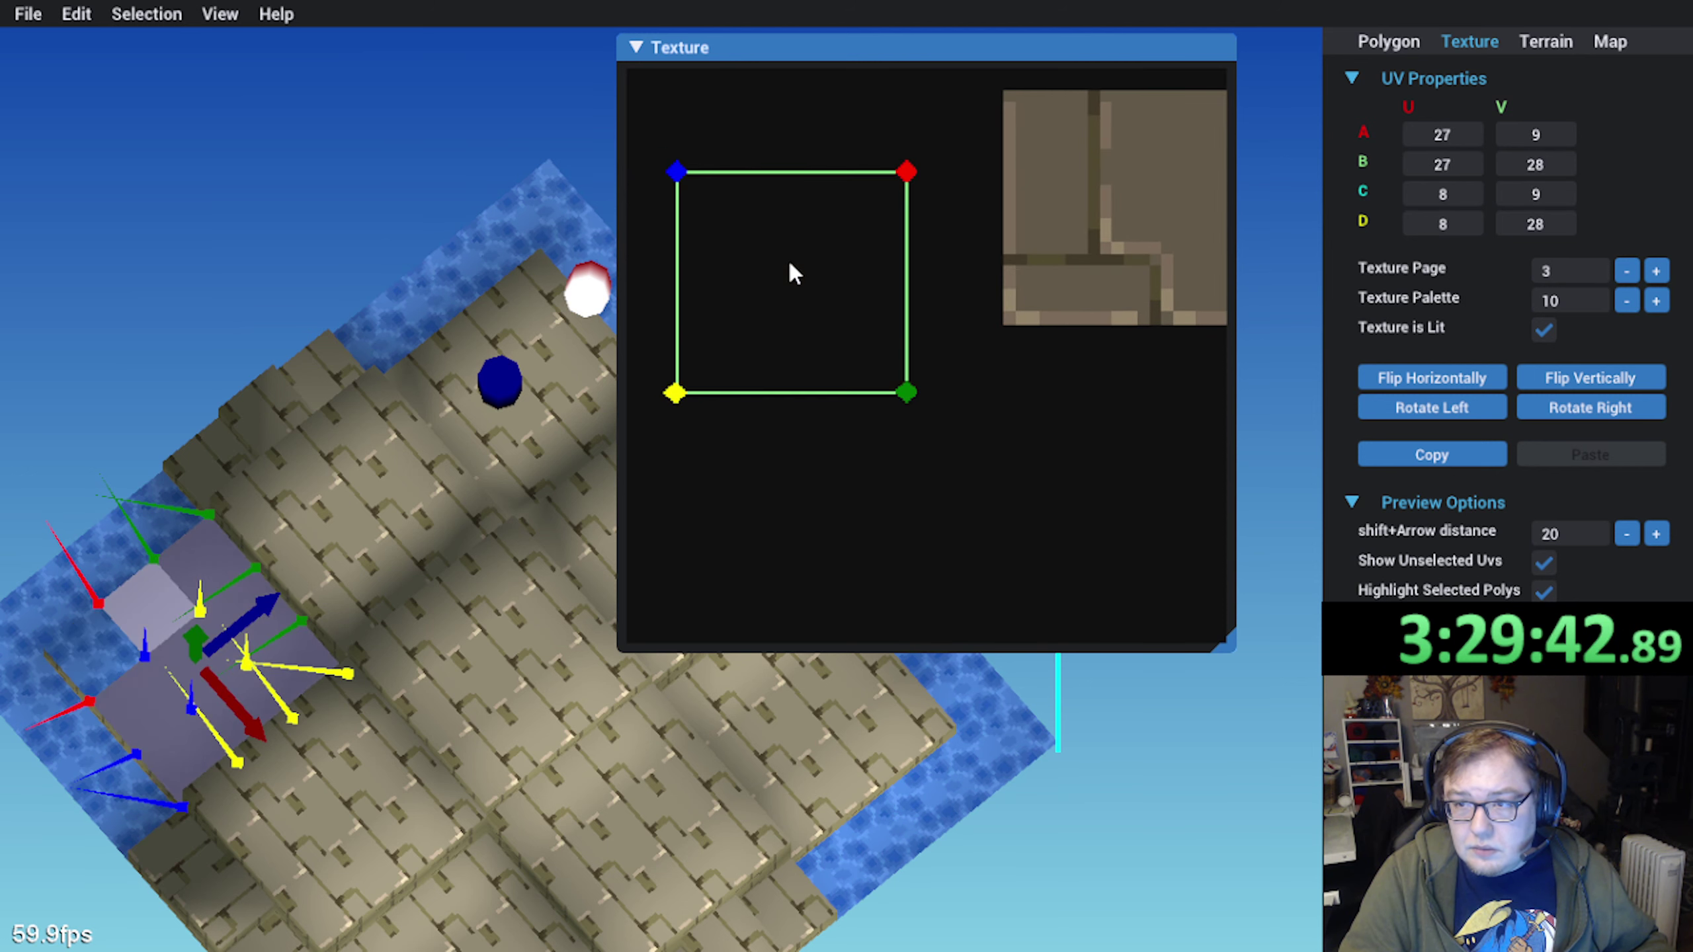
pyautogui.scroll(-1, 790, 264)
pyautogui.click(61, 367)
# Select the tiles surrounding the animated corner tile again and set their Texture Palette to 8
pyautogui.moveTo(389, 524); pyautogui.dragTo(355, 358, button='middle')
pyautogui.moveTo(308, 276); pyautogui.dragTo(237, 404, button='middle')
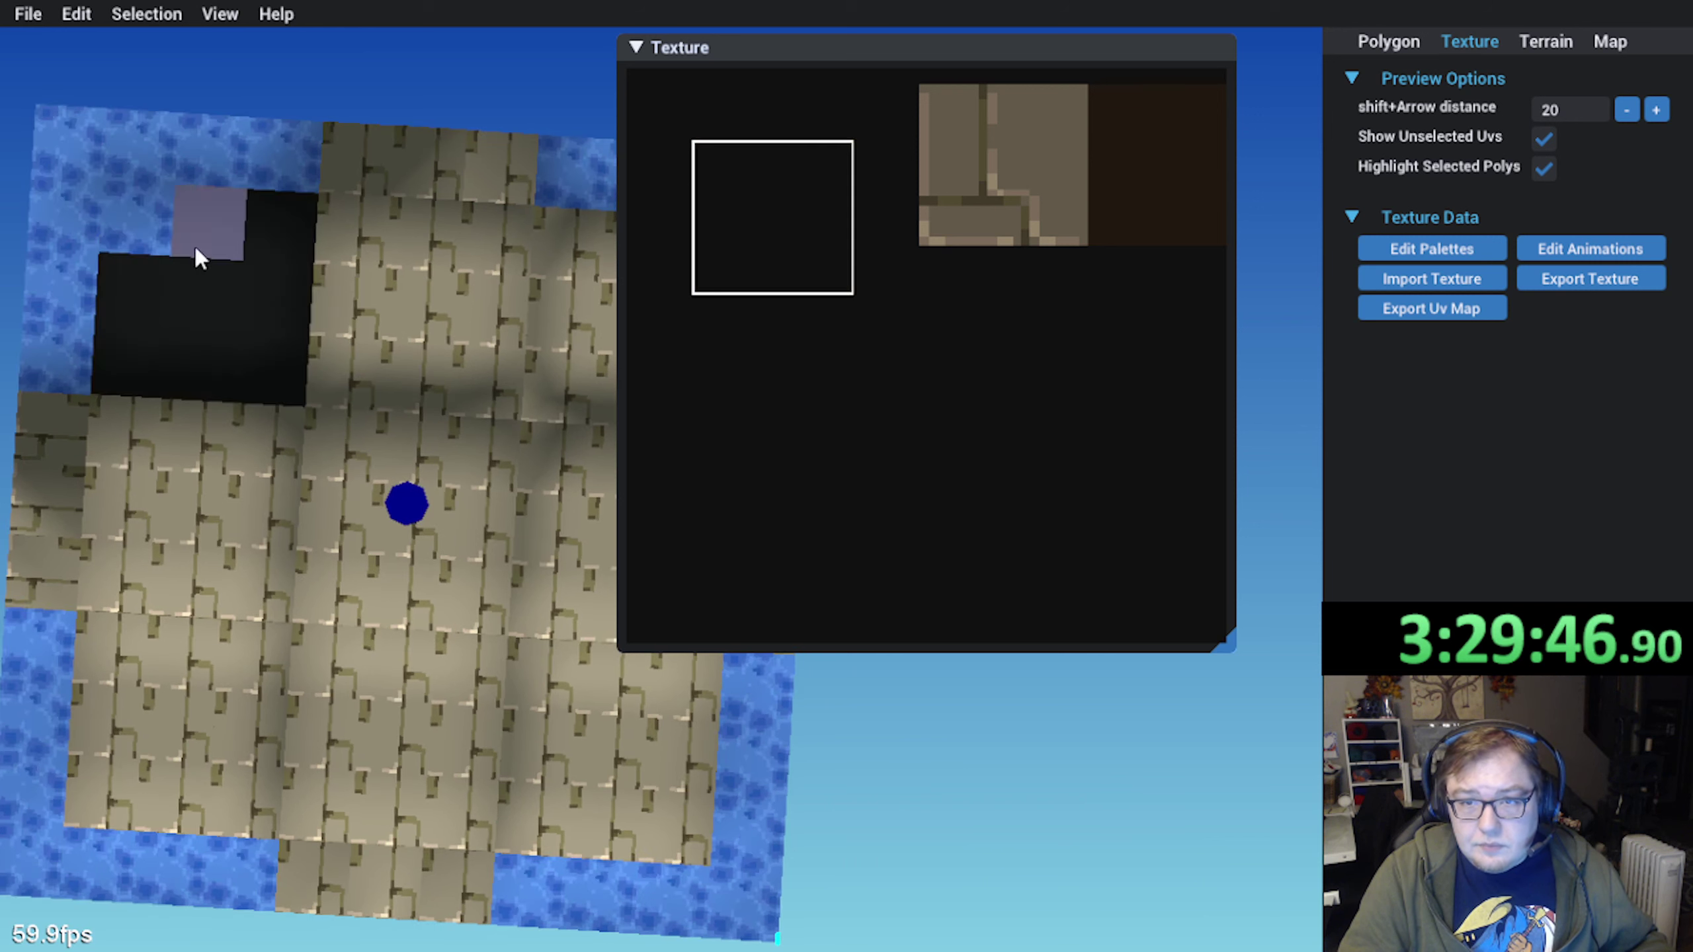
pyautogui.click(193, 242)
pyautogui.keyDown('ctrl'); pyautogui.click(149, 310); pyautogui.keyUp('ctrl')
pyautogui.keyDown('ctrl'); pyautogui.click(135, 341); pyautogui.keyUp('ctrl')
pyautogui.keyDown('ctrl'); pyautogui.click(219, 355); pyautogui.keyUp('ctrl')
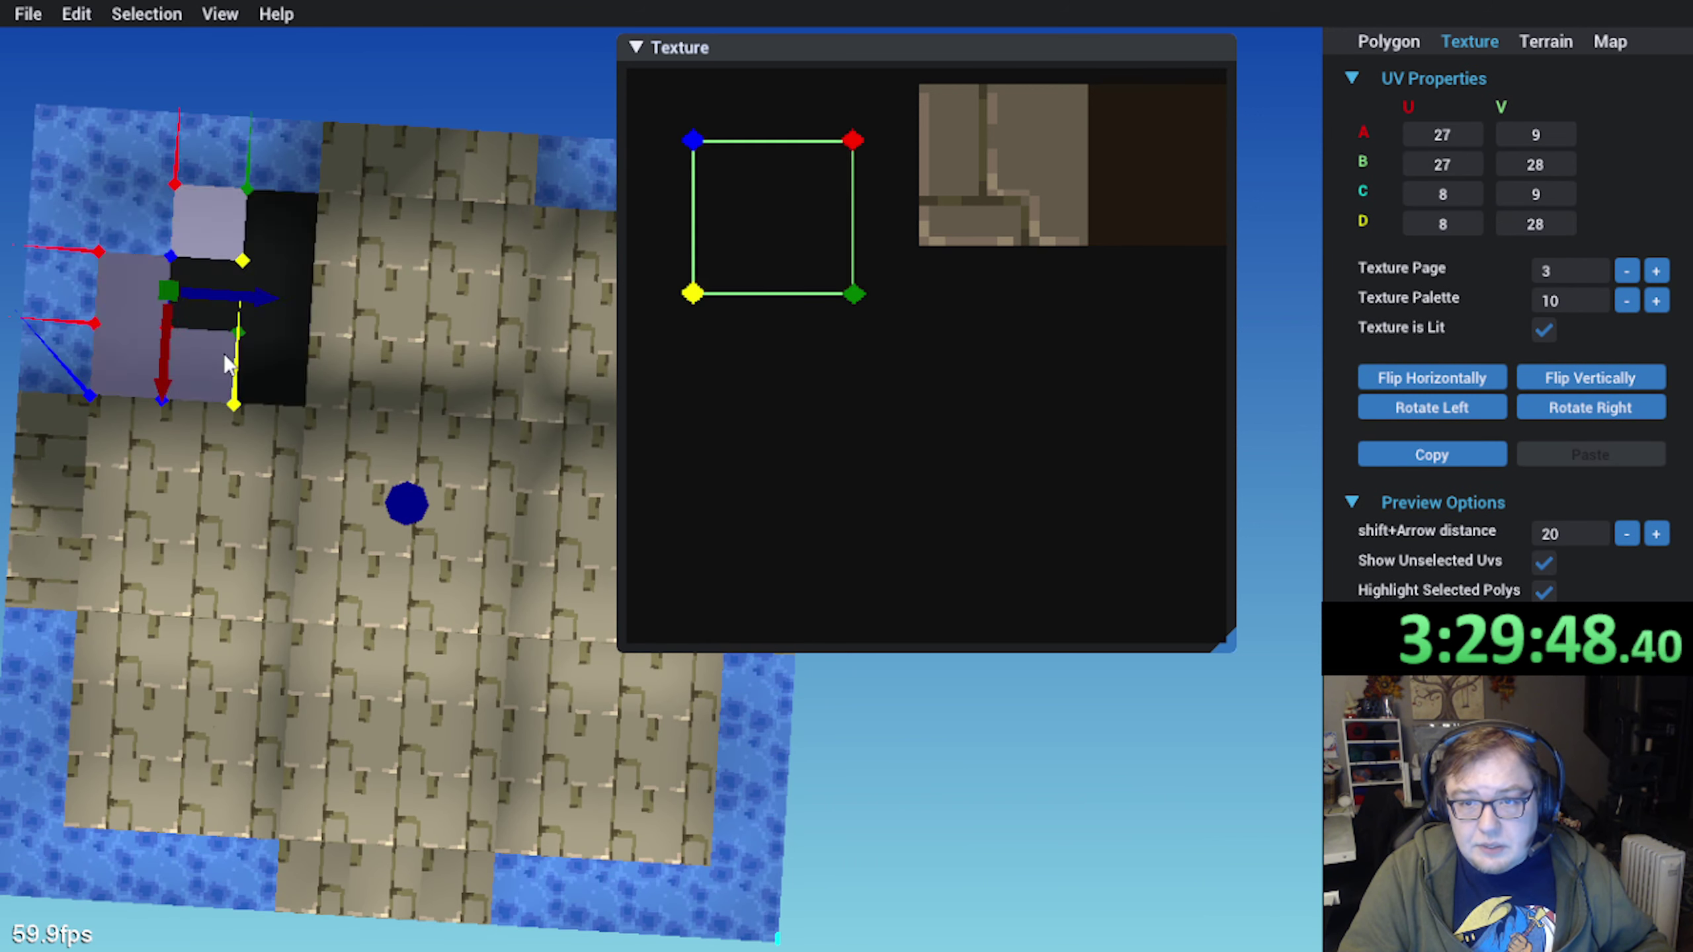
pyautogui.keyDown('shift'); pyautogui.click(264, 304); pyautogui.keyUp('shift')
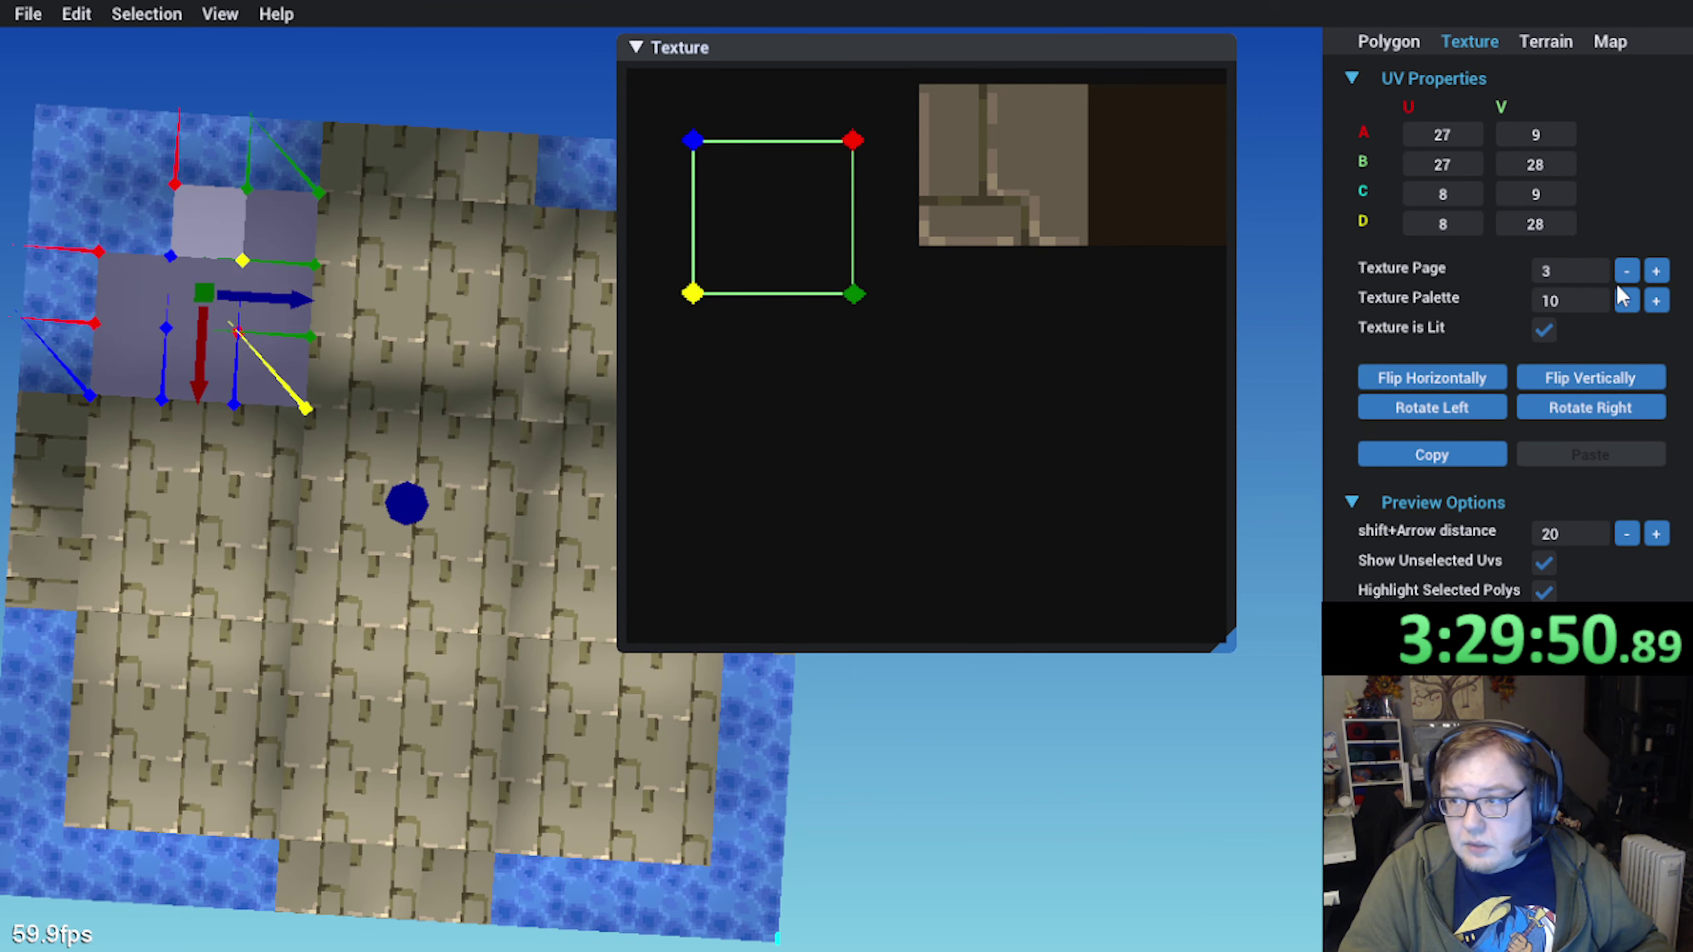
pyautogui.click(1629, 299)
pyautogui.click(1630, 299)
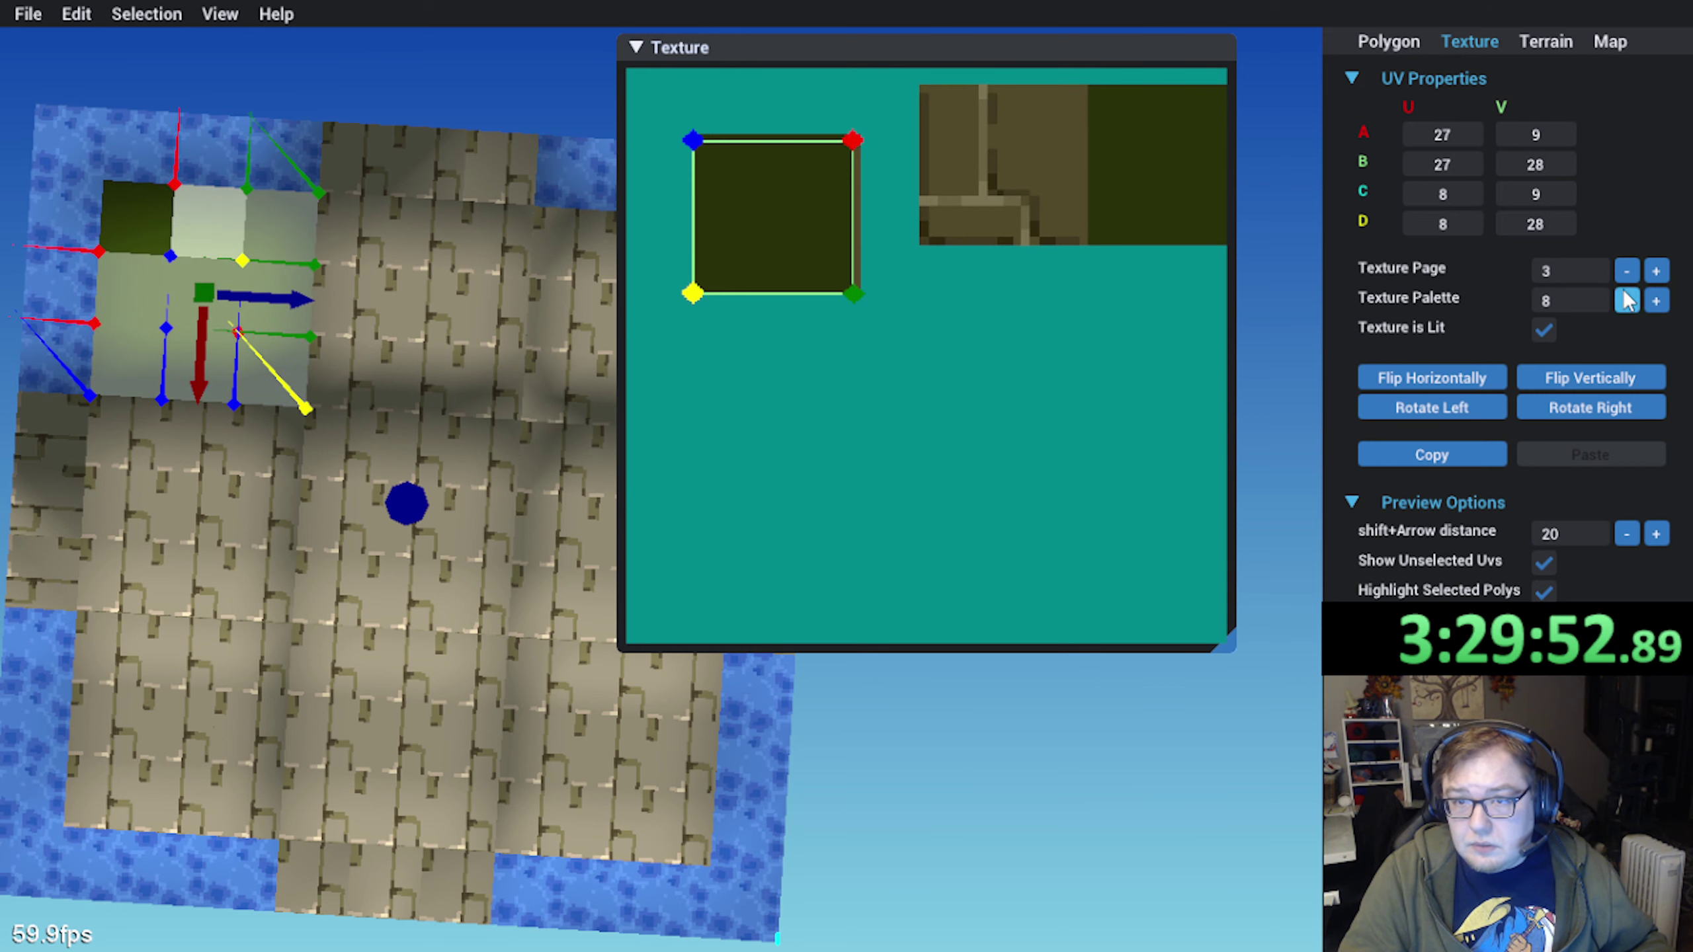
# Deselect the tiles and compare the animated floor block on the map with the frames on the texture page
pyautogui.moveTo(406, 454); pyautogui.dragTo(238, 465, button='middle')
pyautogui.press('Escape')
pyautogui.moveTo(291, 394); pyautogui.dragTo(281, 423, button='middle')
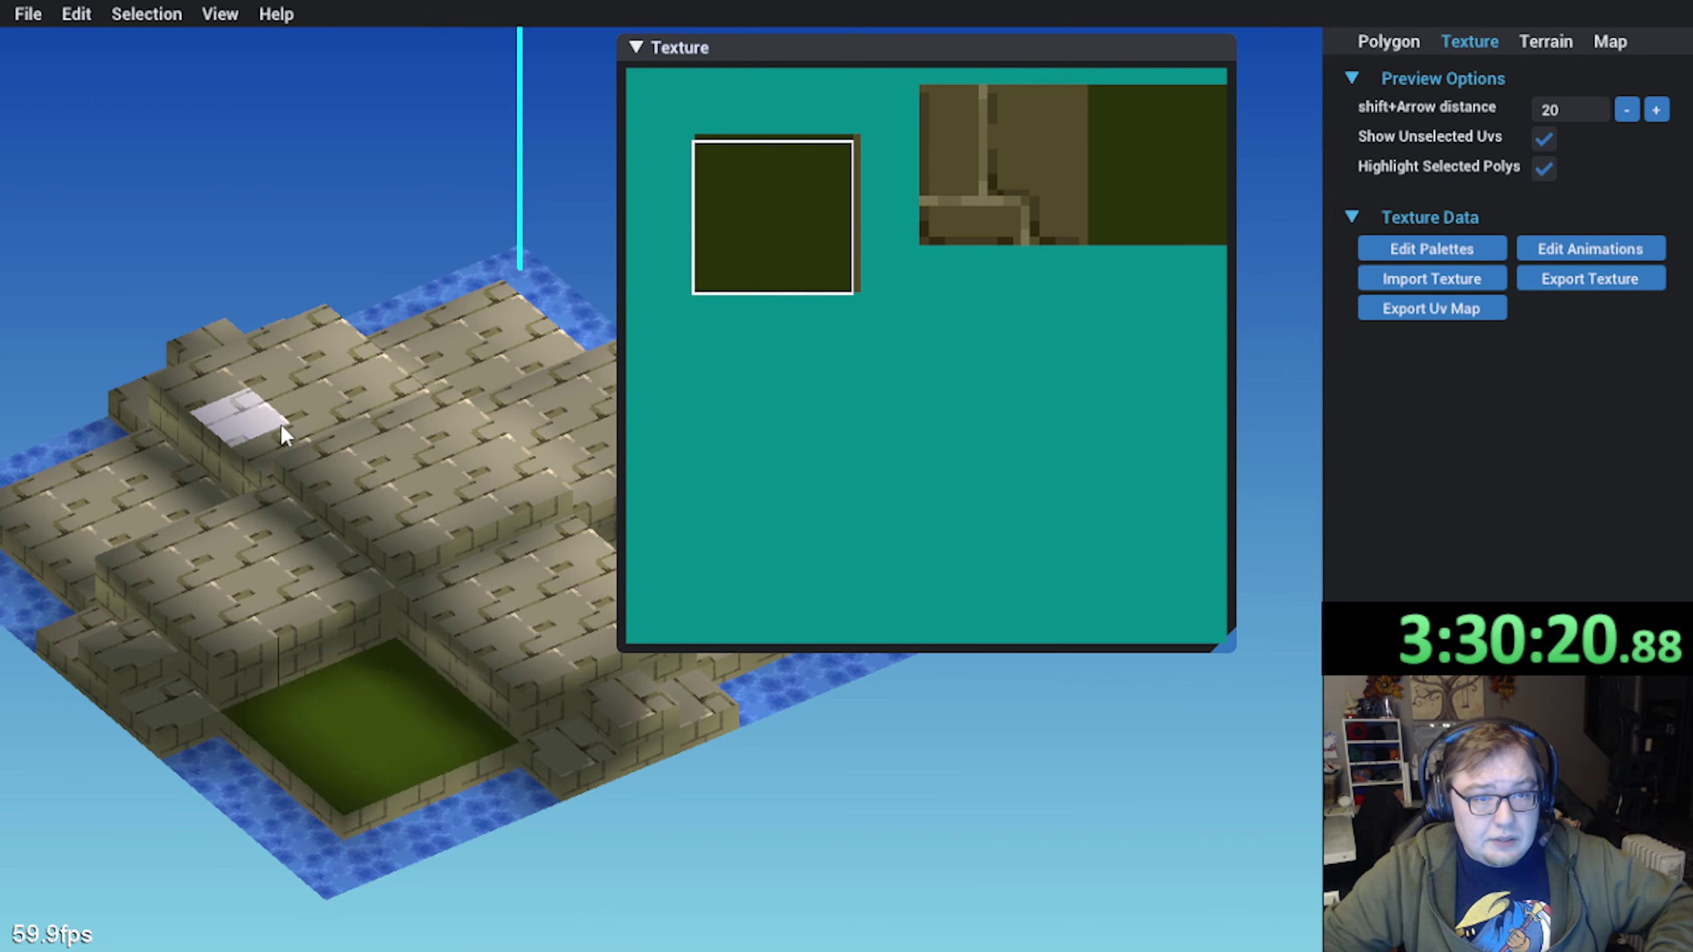
pyautogui.moveTo(587, 651); pyautogui.dragTo(259, 645, button='middle')
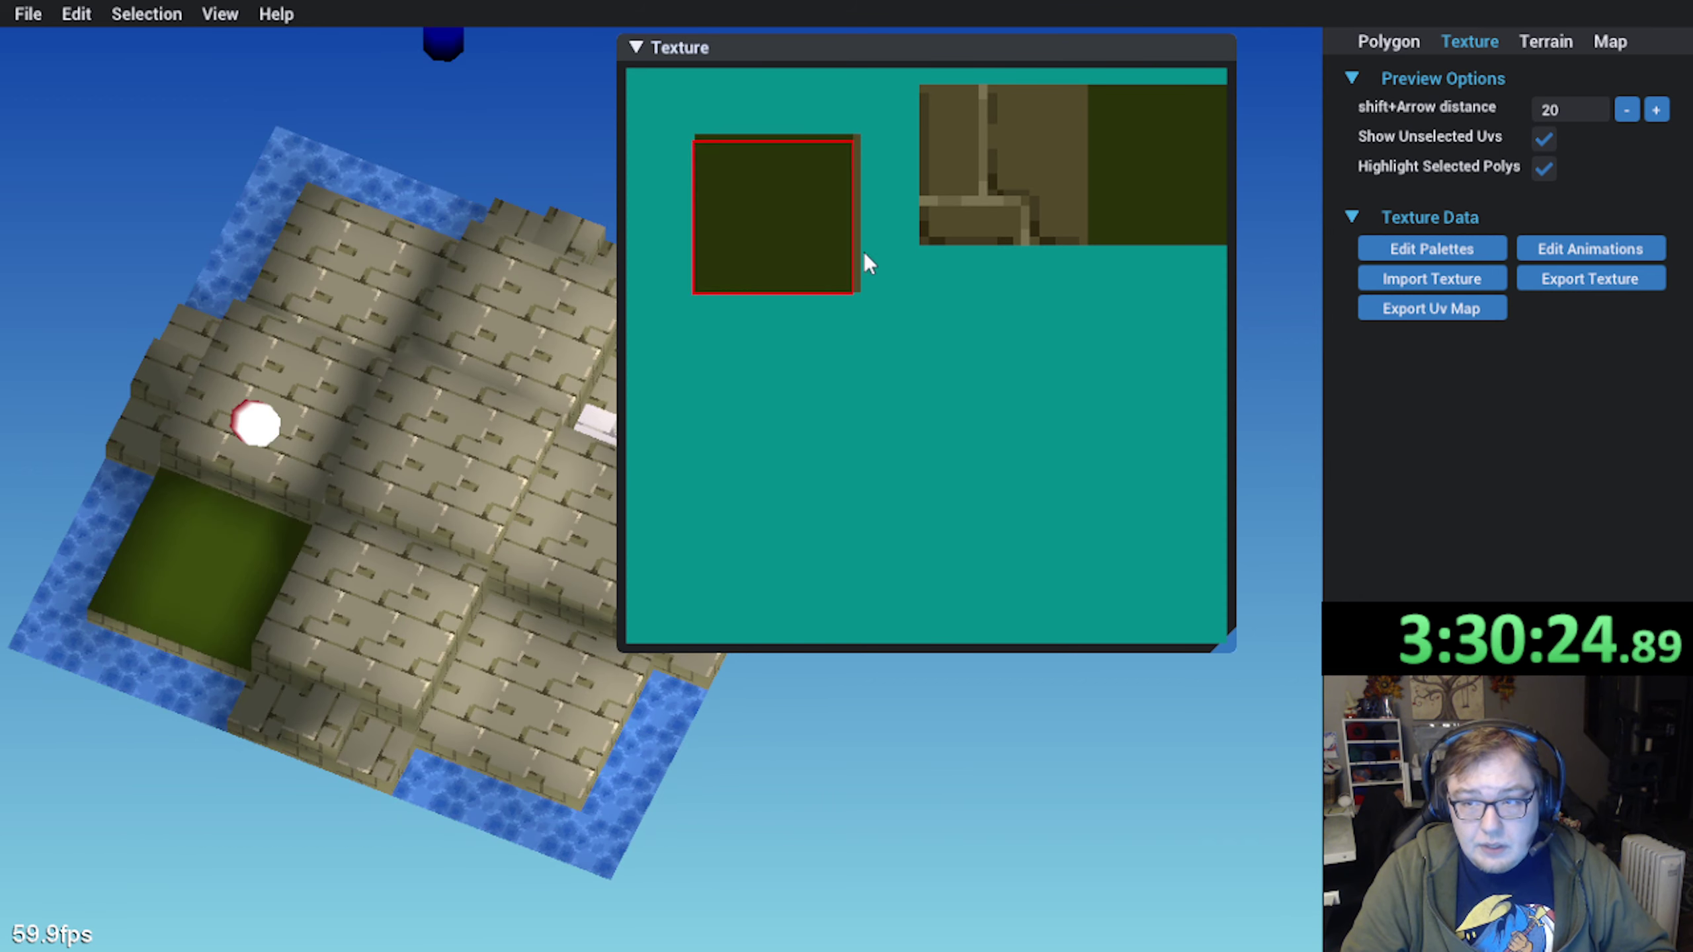
pyautogui.scroll(-4, 873, 247)
pyautogui.moveTo(898, 208); pyautogui.dragTo(820, 204, button='middle')
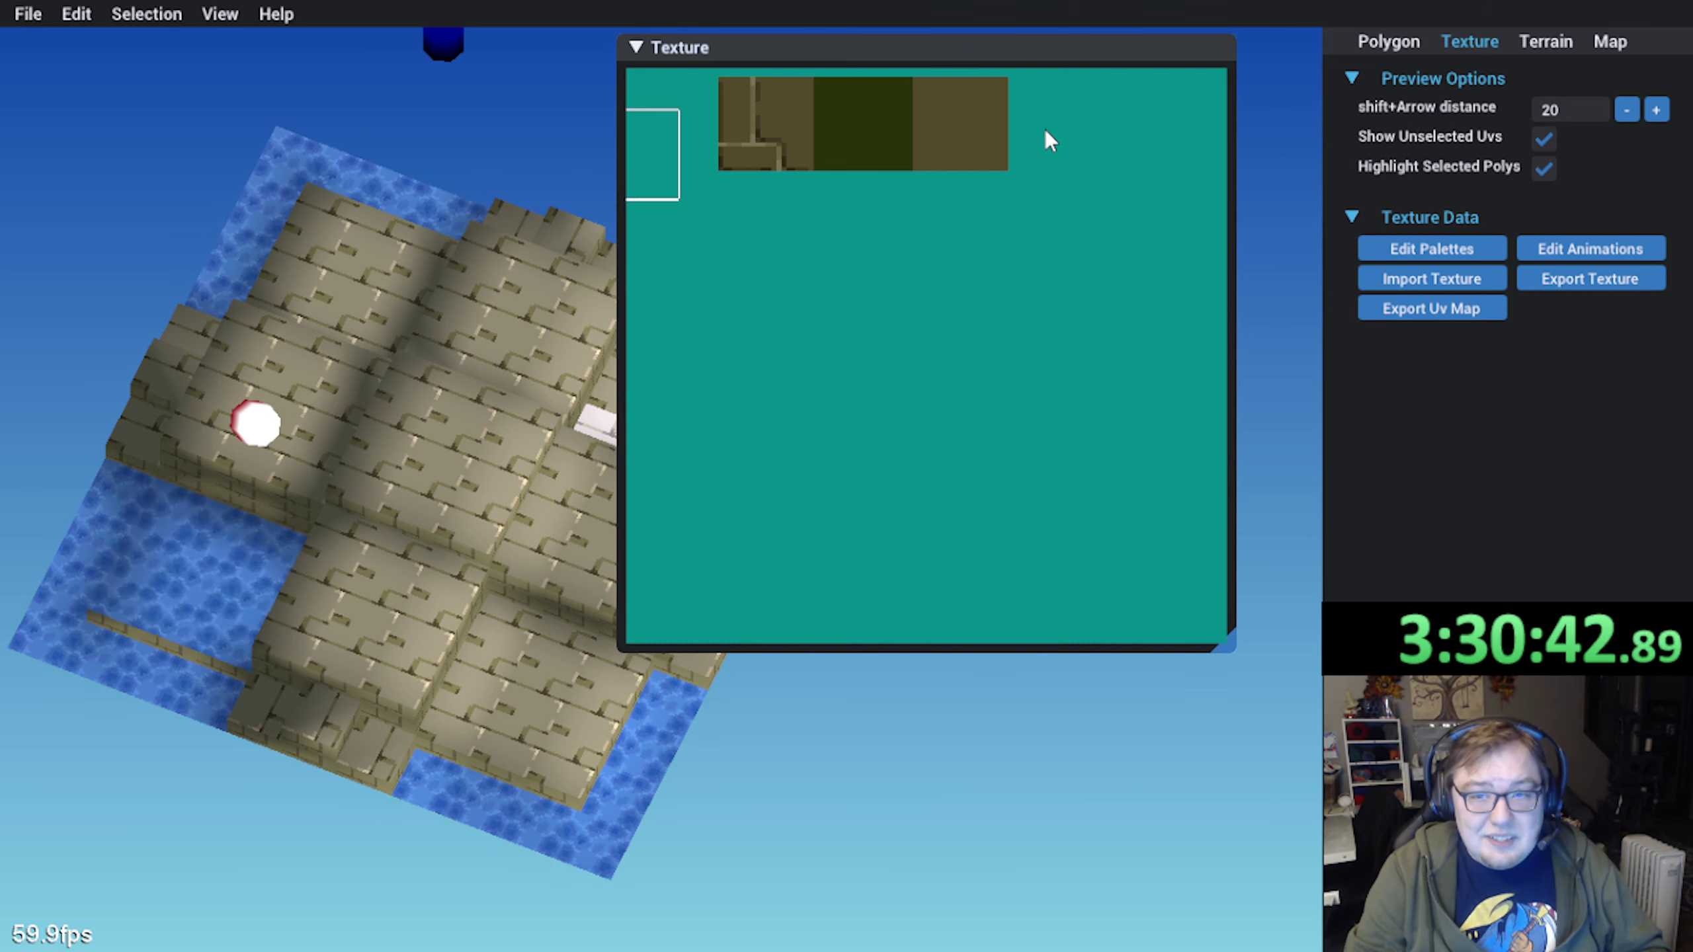
# Watch the animated floor block cycle through its frames from several viewing angles
pyautogui.moveTo(520, 527); pyautogui.dragTo(359, 582, button='right')
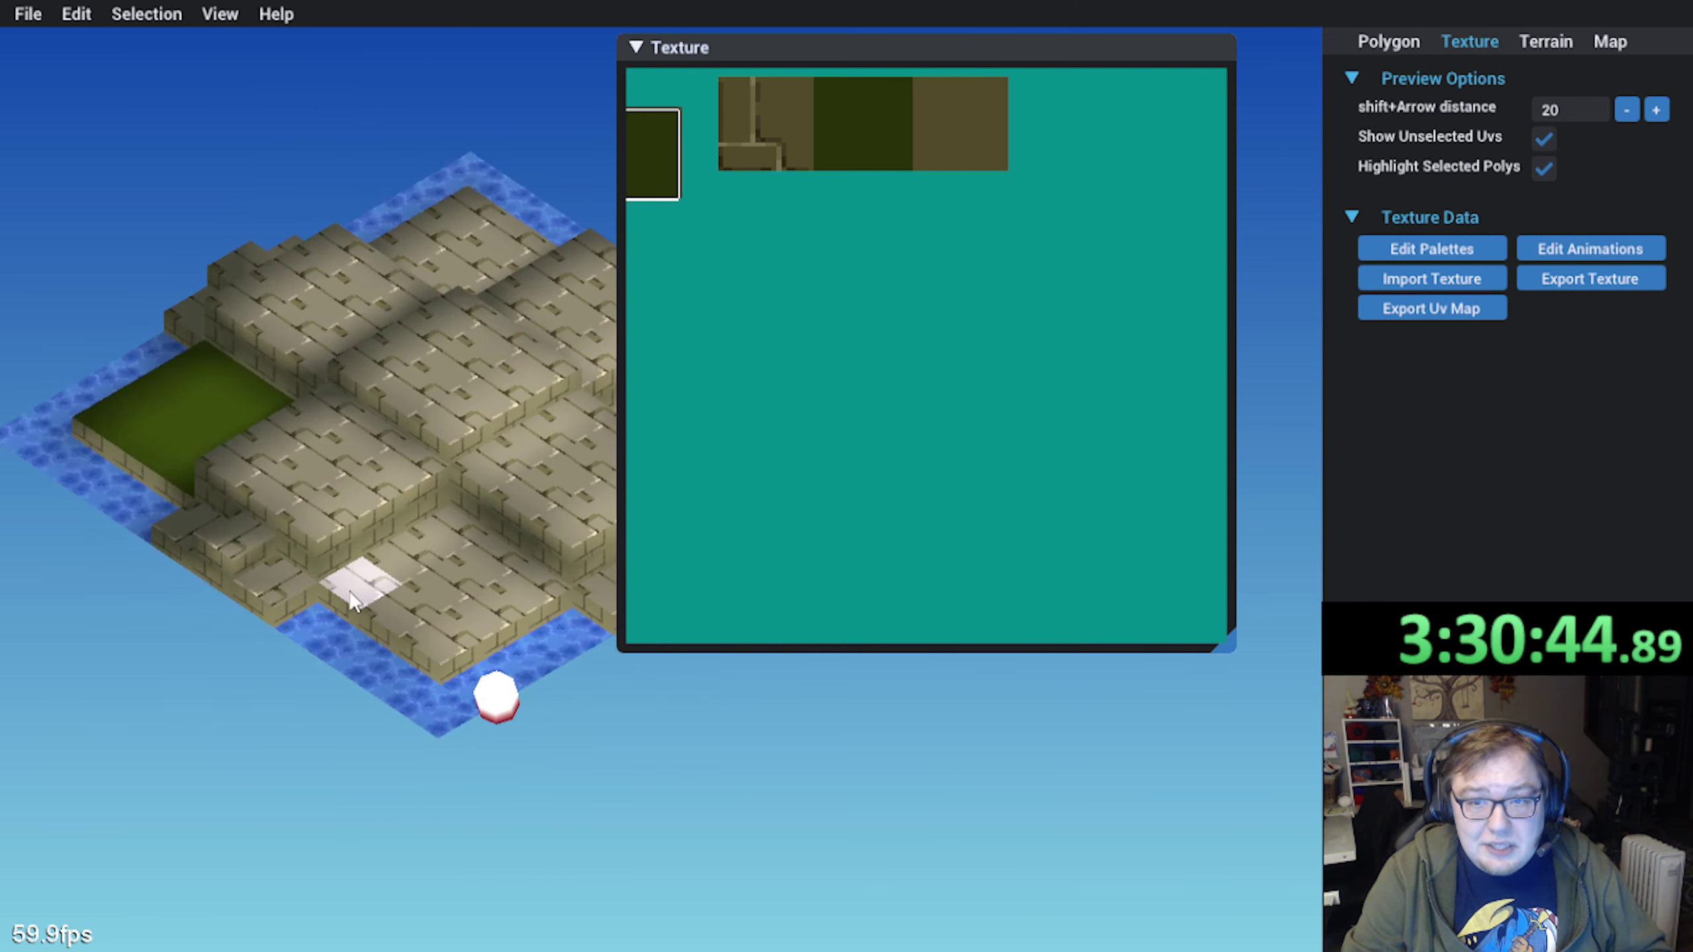
pyautogui.moveTo(193, 454); pyautogui.dragTo(246, 555, button='middle')
pyautogui.moveTo(246, 555); pyautogui.dragTo(256, 529, button='right')
pyautogui.moveTo(257, 530); pyautogui.dragTo(272, 560, button='middle')
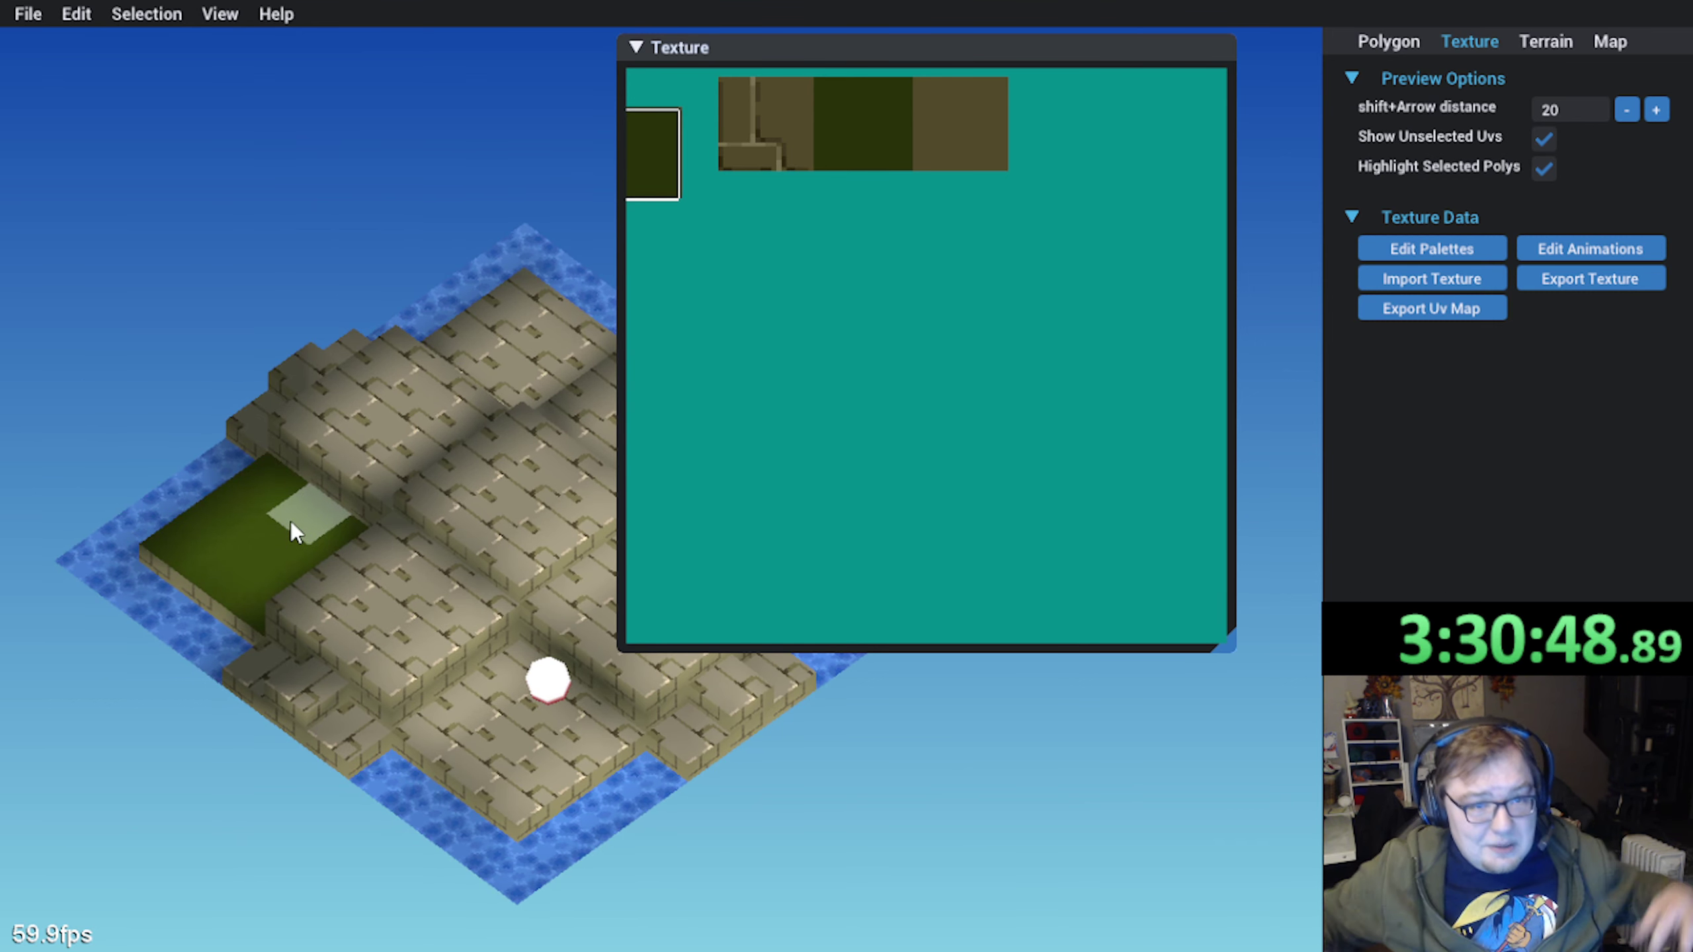
pyautogui.moveTo(300, 522); pyautogui.dragTo(316, 564, button='middle')
pyautogui.moveTo(316, 564); pyautogui.dragTo(306, 599, button='right')
pyautogui.moveTo(307, 598); pyautogui.dragTo(389, 680, button='middle')
pyautogui.click(389, 683)
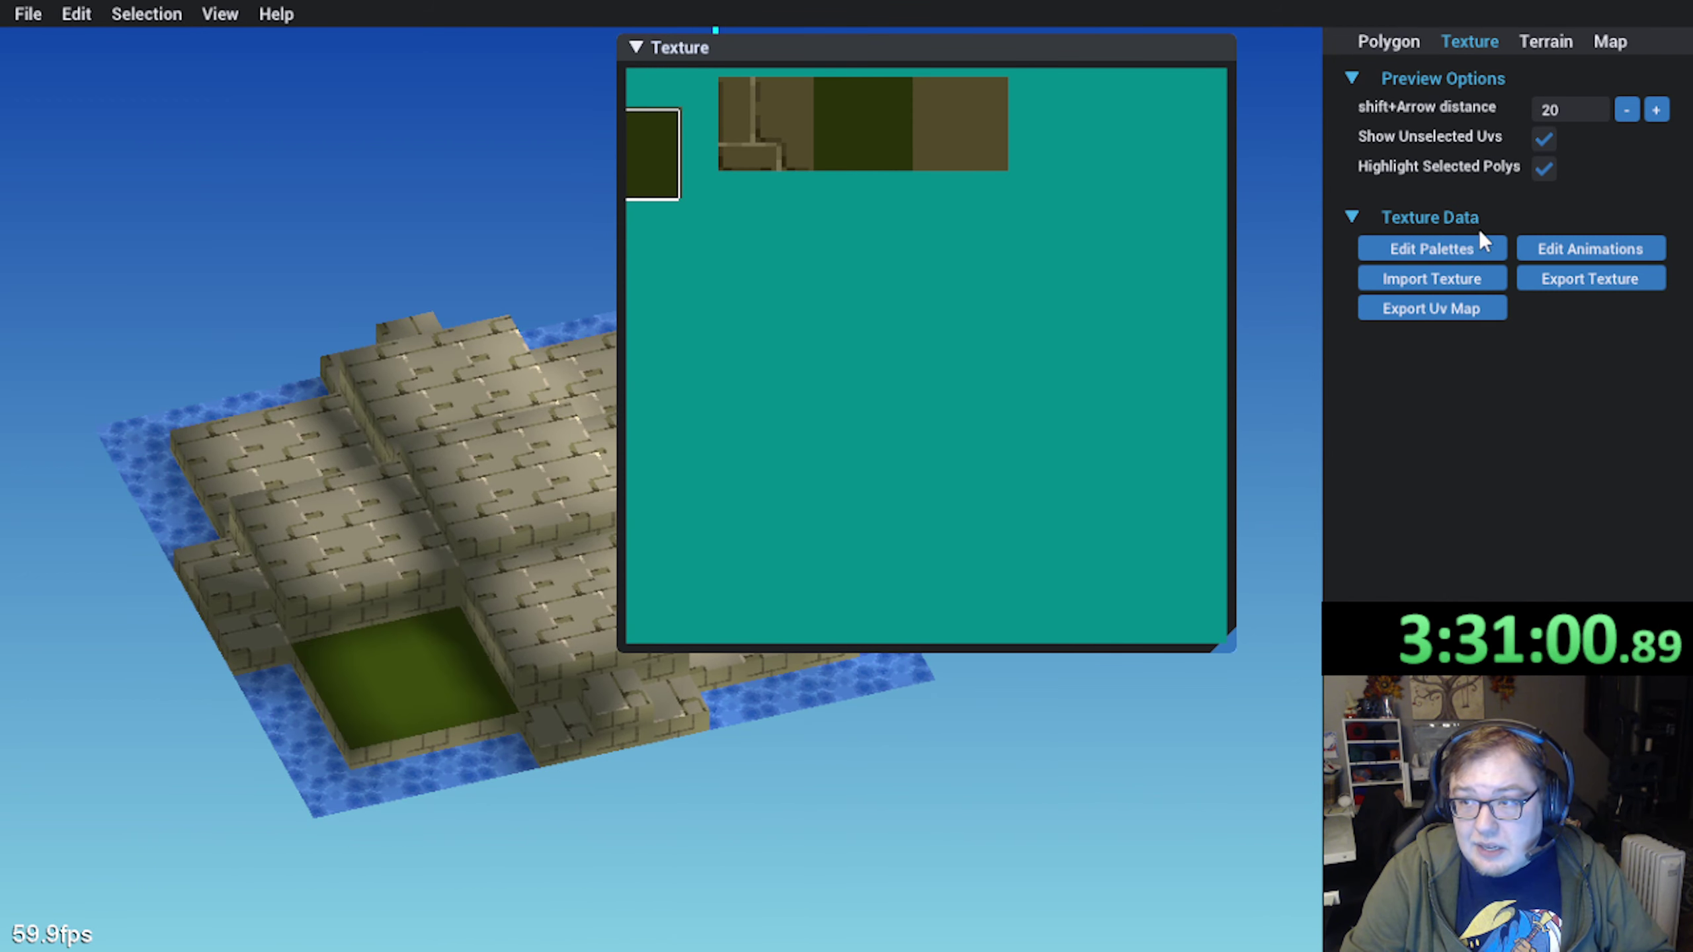
# Open the list of texture animations, watch the floor block animate on the unobstructed map, and return to the texture properties
pyautogui.click(1552, 252)
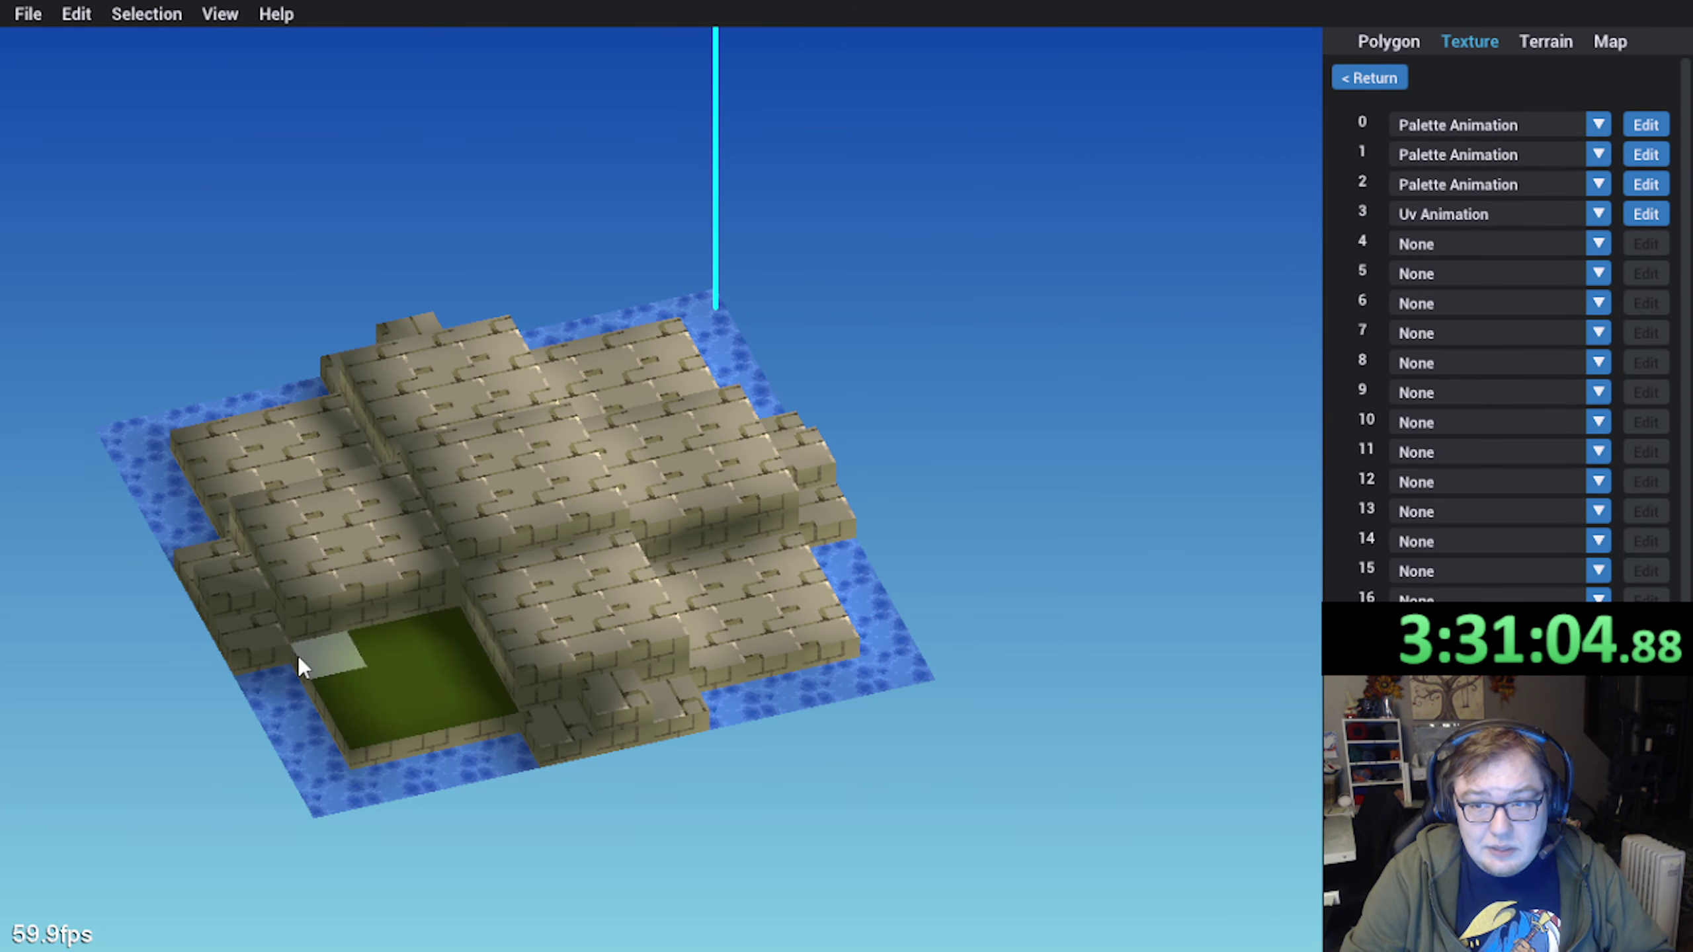
pyautogui.moveTo(431, 661); pyautogui.dragTo(480, 602, button='middle')
pyautogui.moveTo(563, 723); pyautogui.dragTo(603, 658, button='middle')
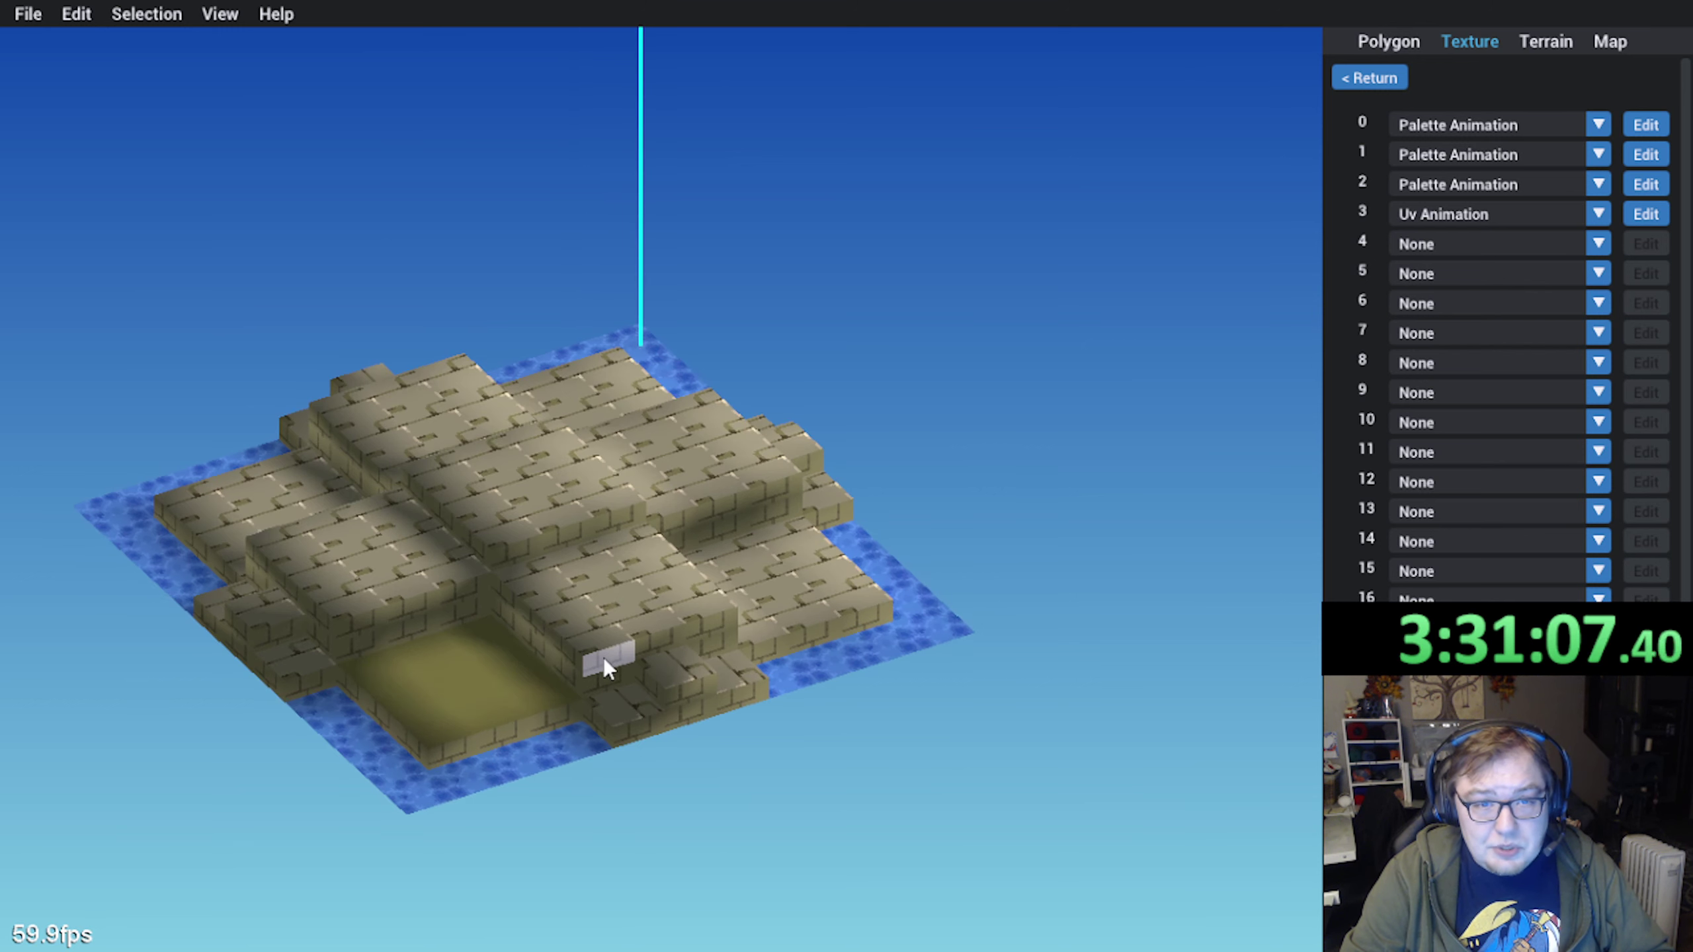
pyautogui.click(1389, 77)
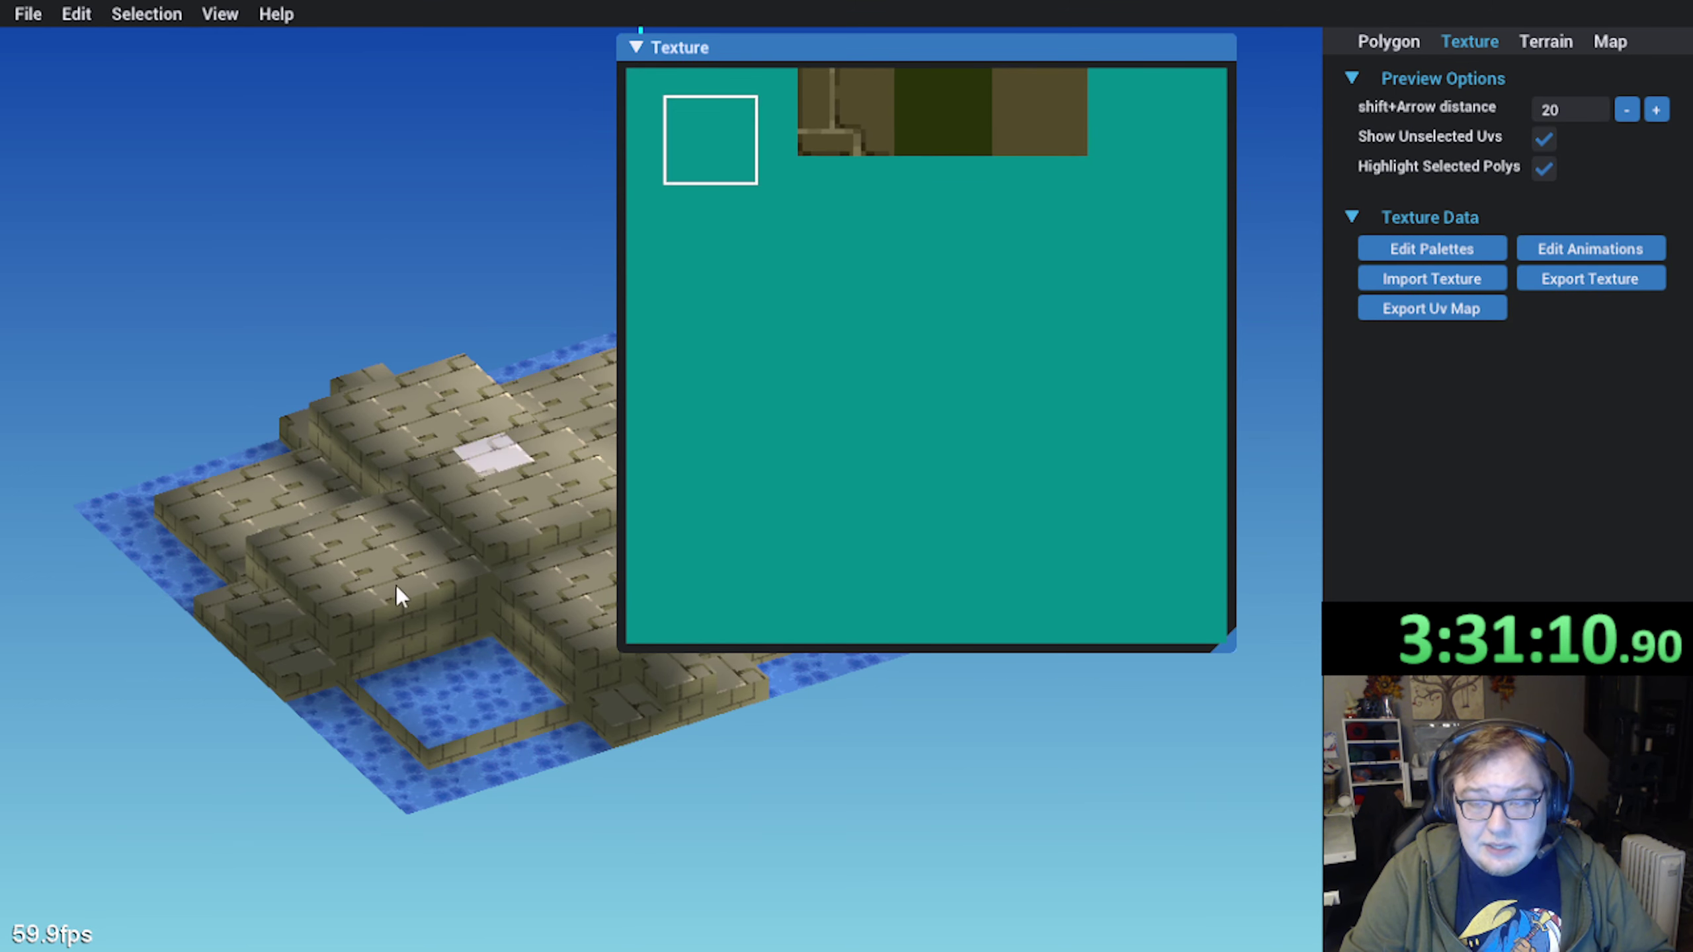
pyautogui.moveTo(397, 586); pyautogui.dragTo(310, 777, button='middle')
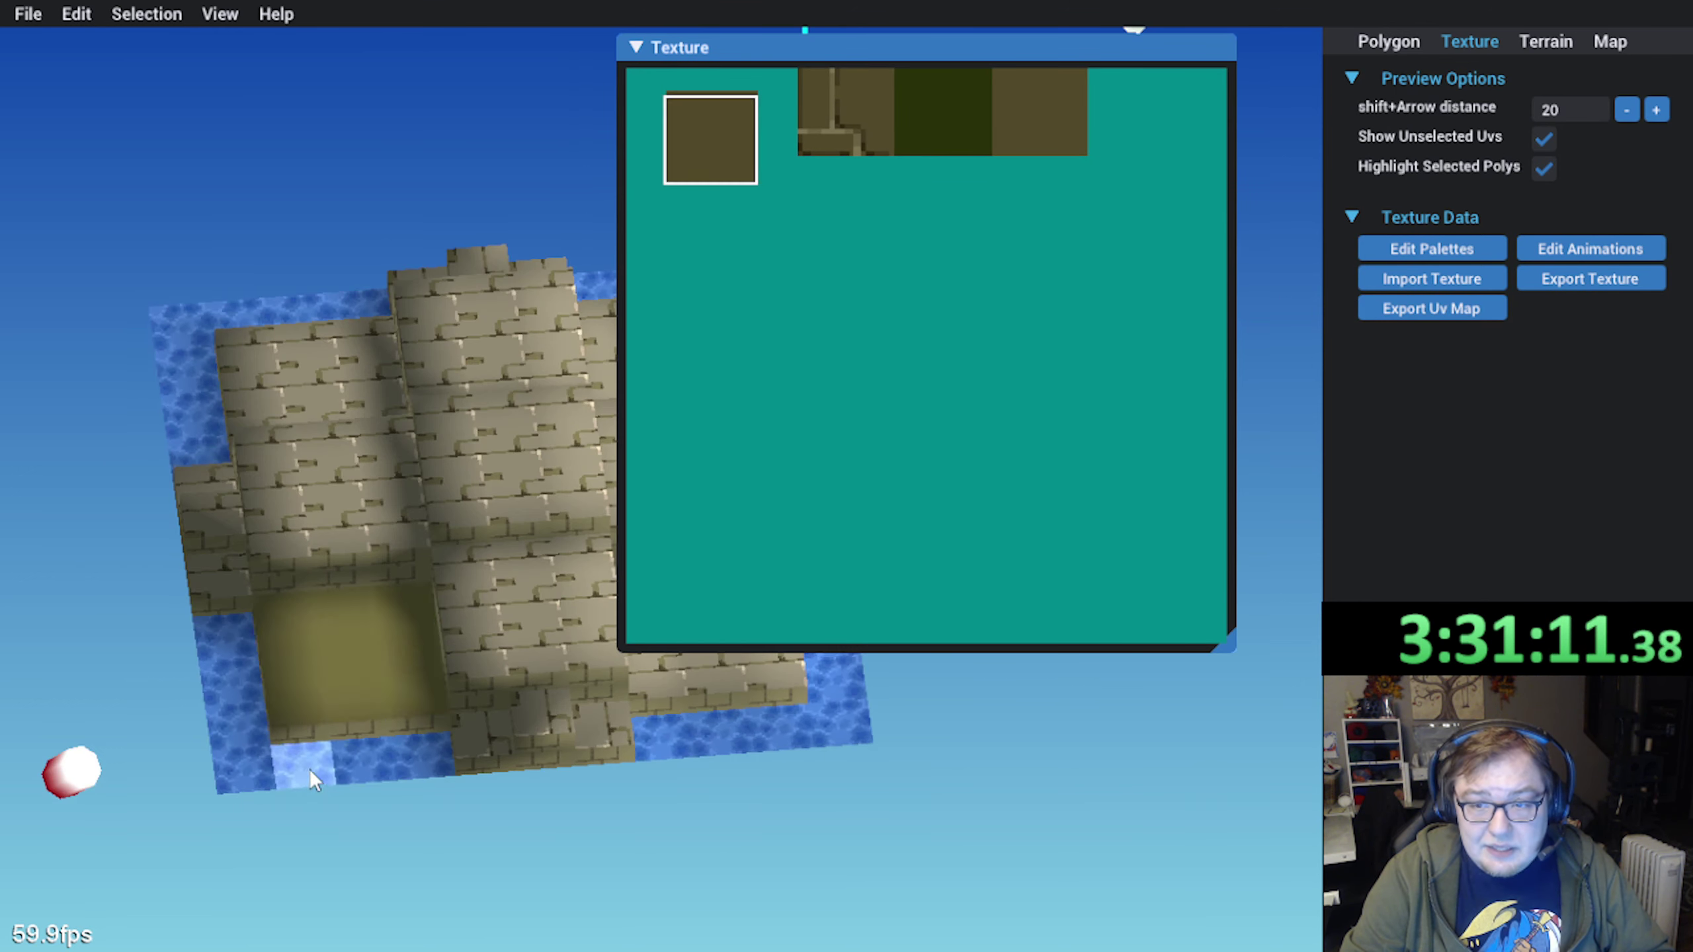
# Set the Animation Mode of the Uv Animation in slot 3 to Forward Once and return to the texture properties
pyautogui.click(1568, 252)
pyautogui.click(1648, 212)
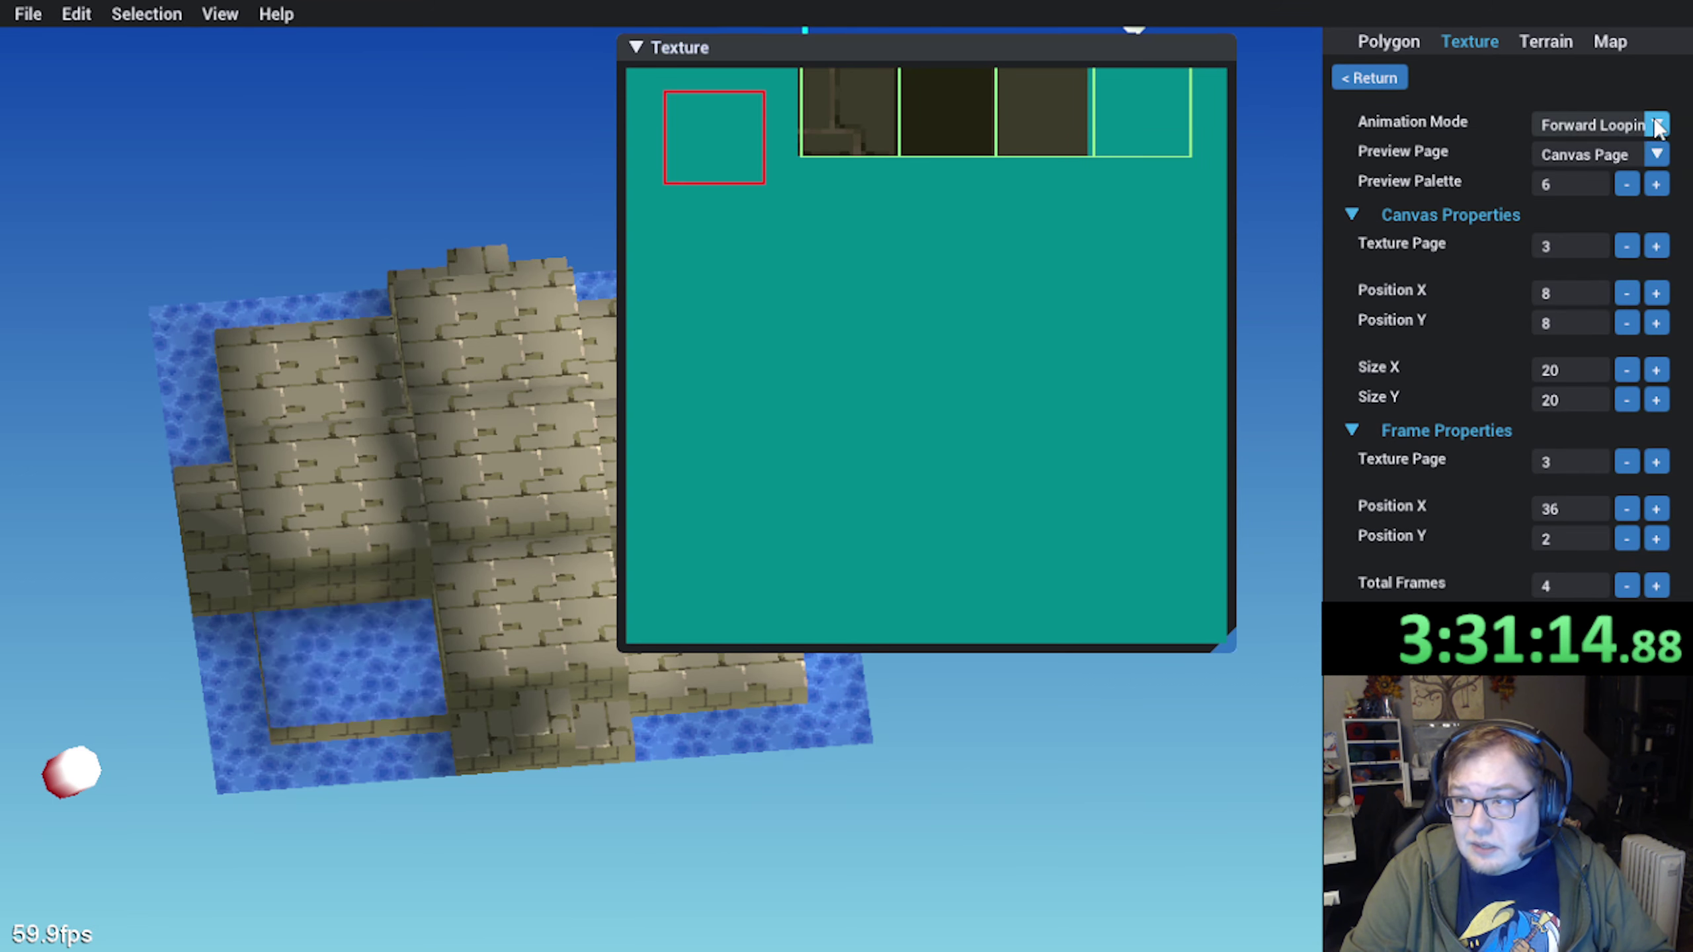
pyautogui.click(1595, 127)
pyautogui.click(1548, 202)
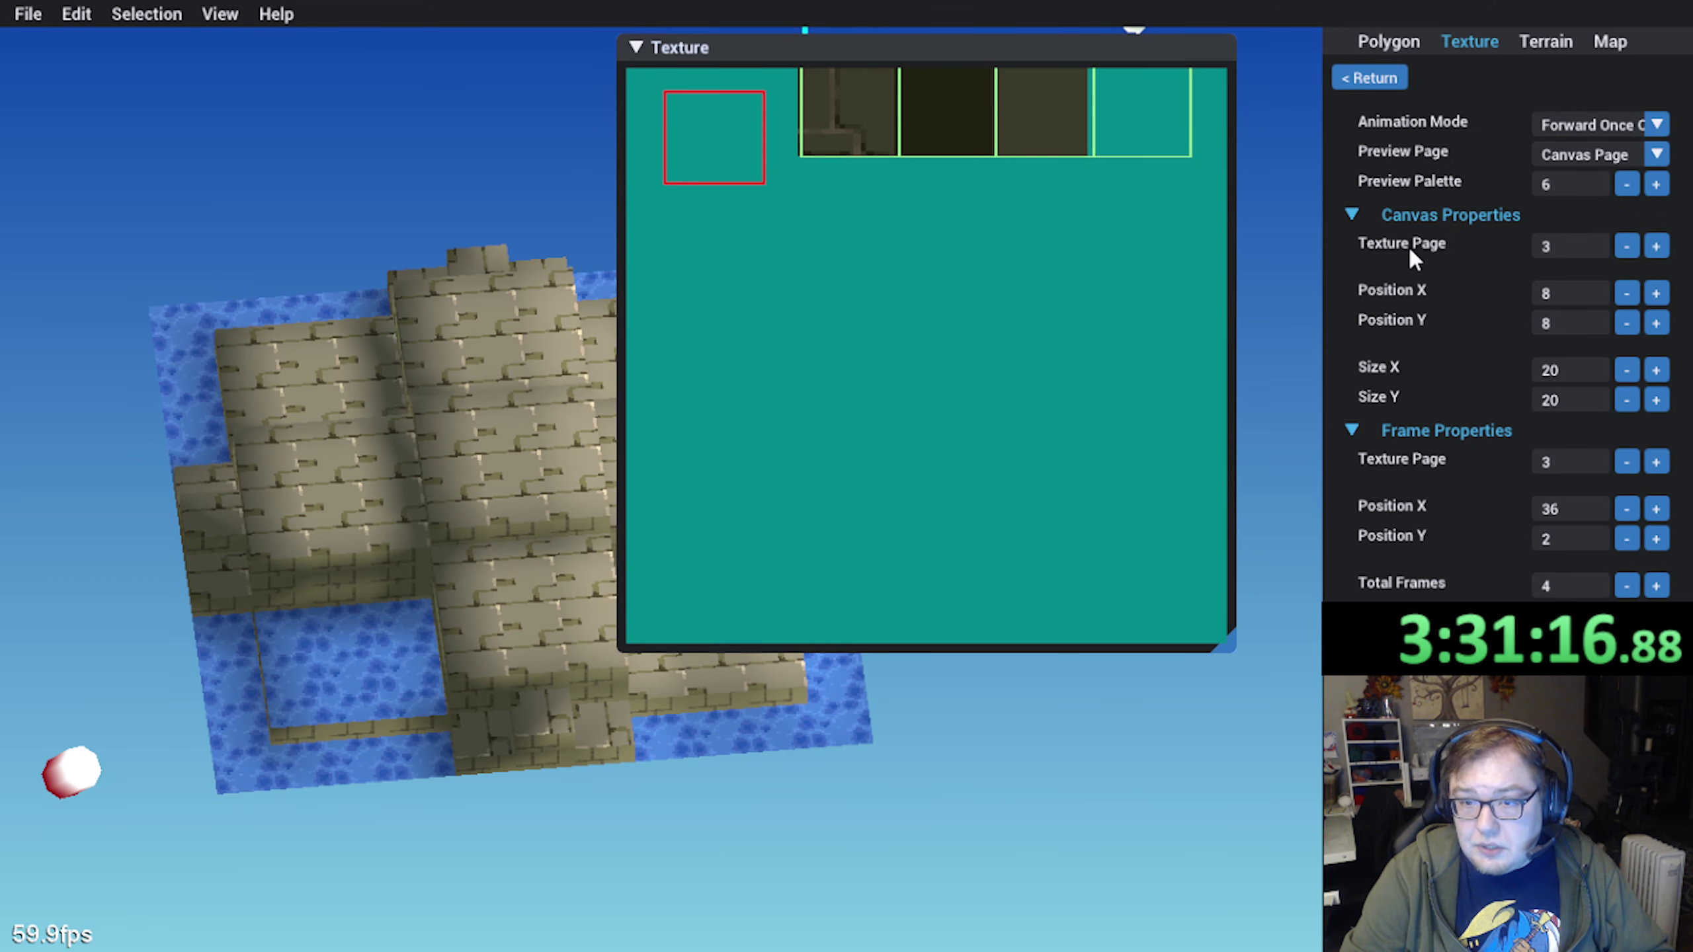
pyautogui.scroll(1, 918, 251)
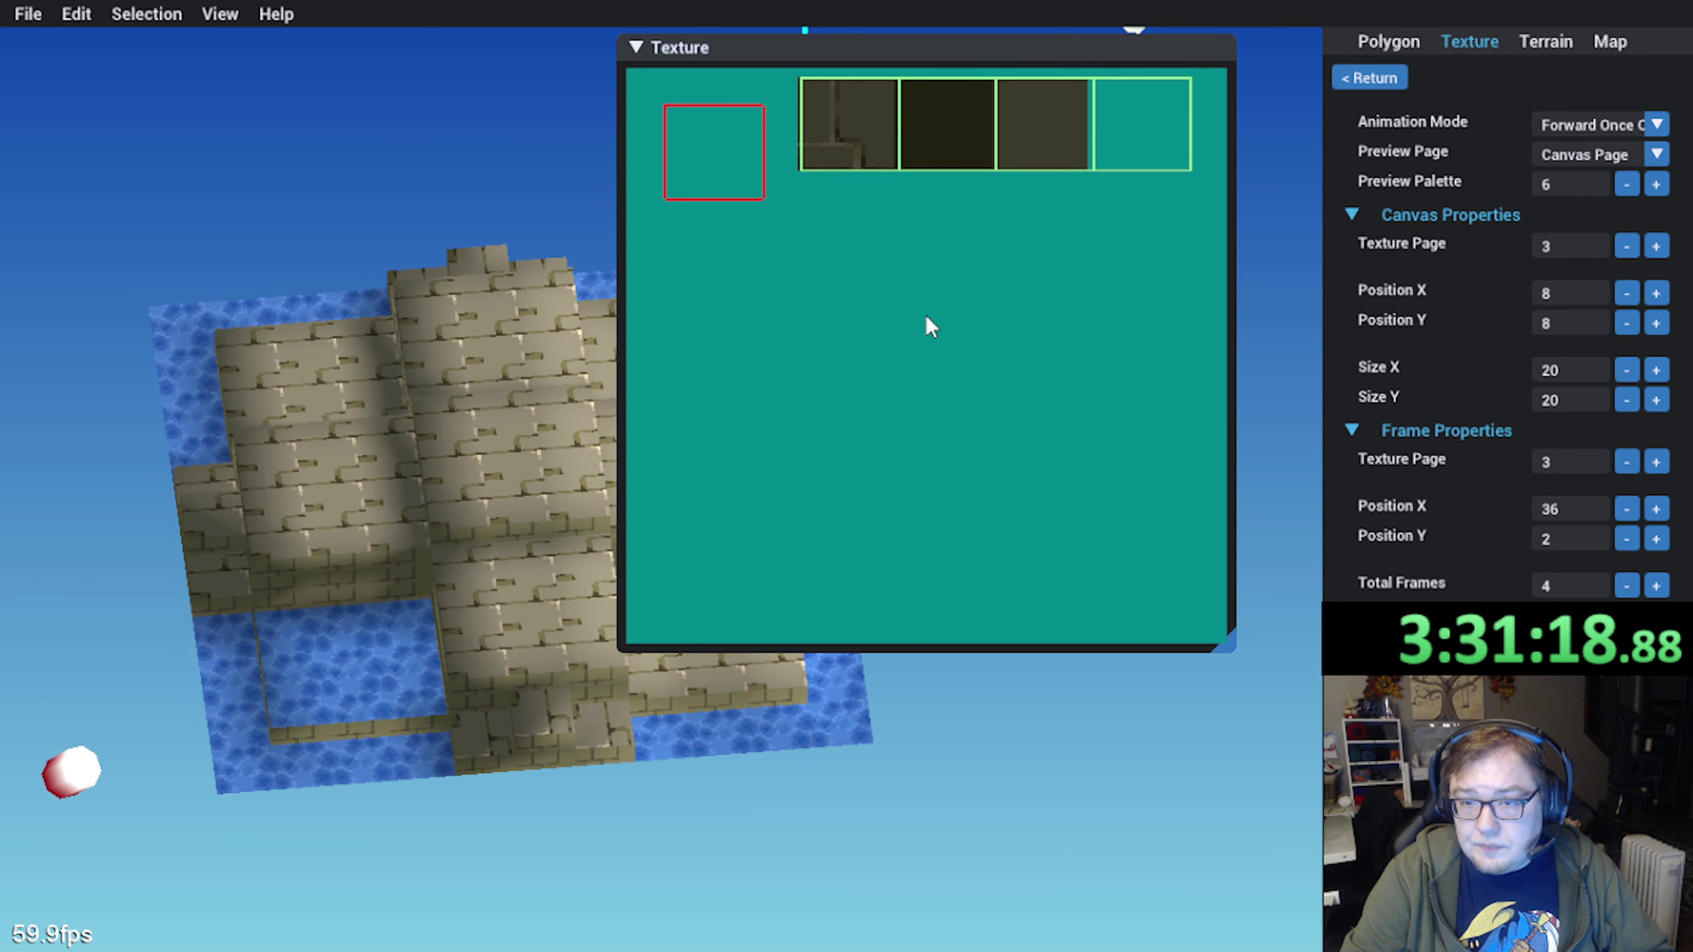
pyautogui.moveTo(434, 661); pyautogui.dragTo(412, 445, button='middle')
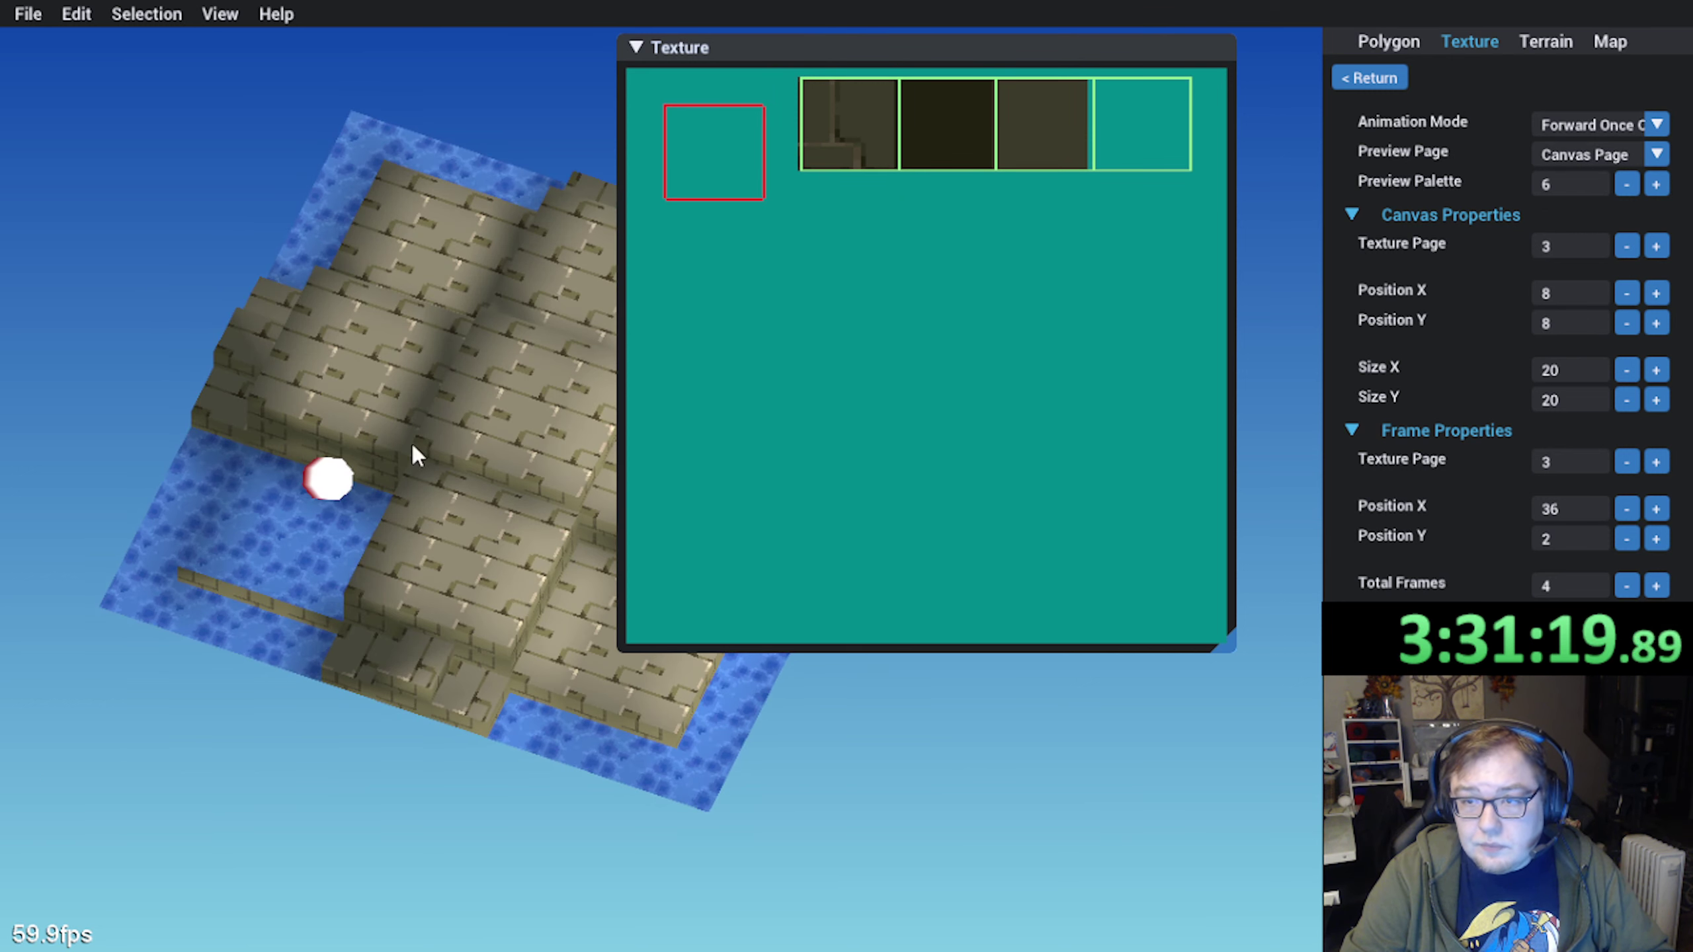
pyautogui.click(1370, 78)
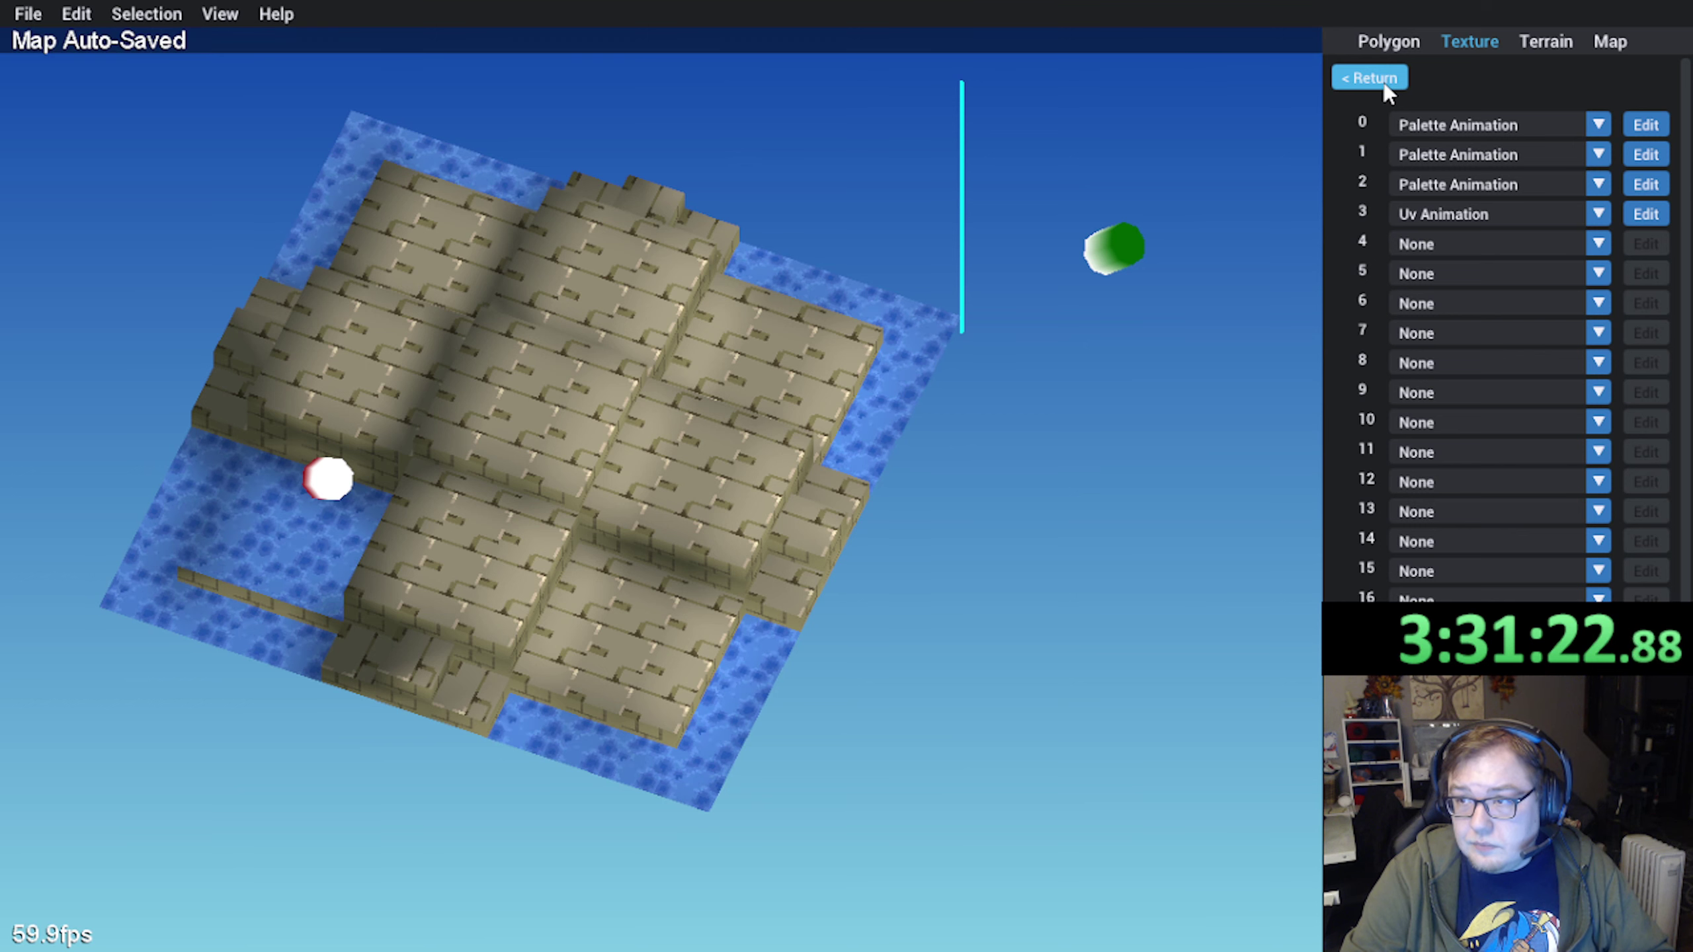
pyautogui.click(1383, 82)
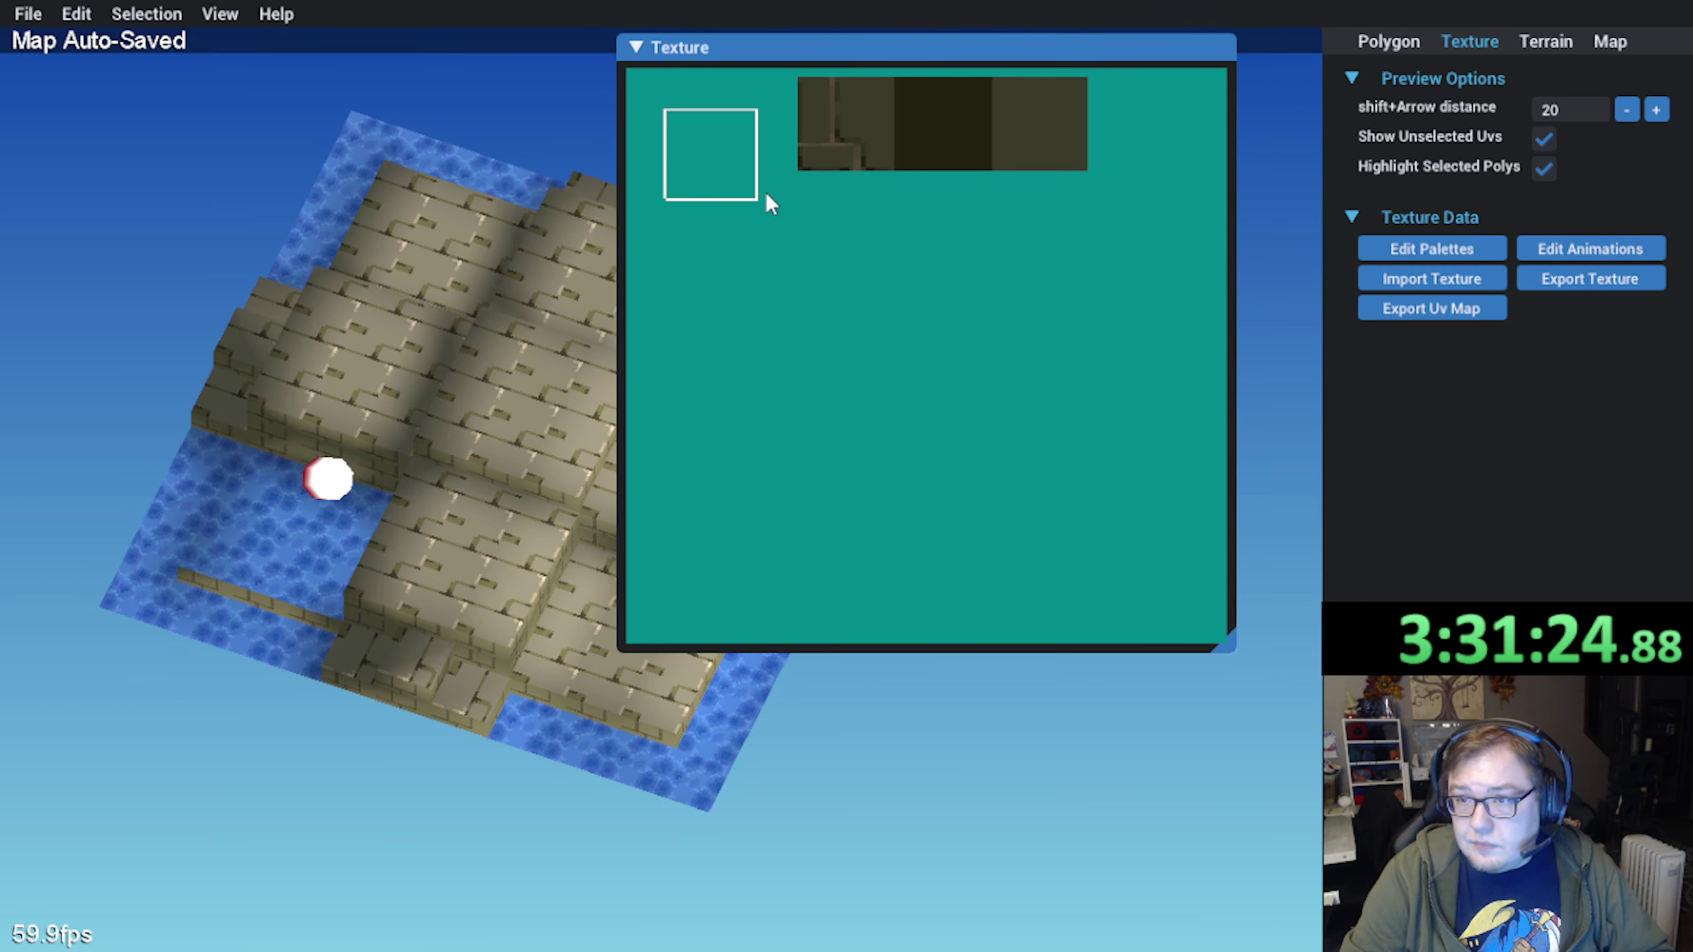
# Examine the canvas area and the neighbouring frames on the texture page in close view
pyautogui.click(707, 157)
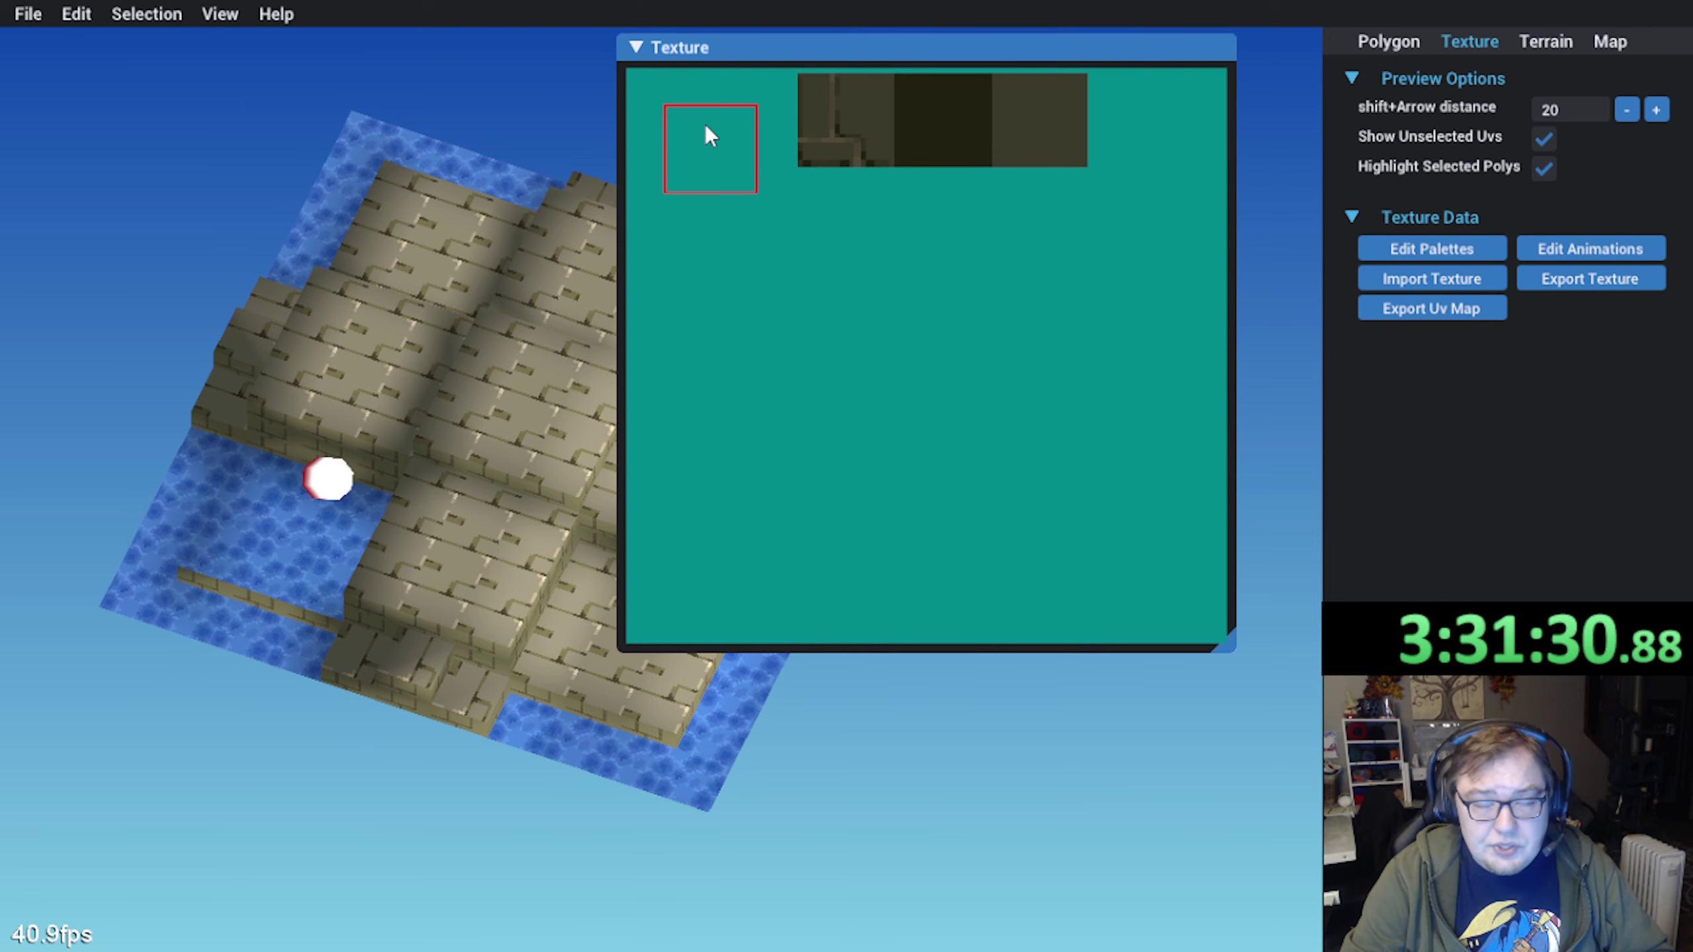
pyautogui.scroll(3, 705, 126)
pyautogui.moveTo(705, 125); pyautogui.dragTo(768, 252, button='middle')
pyautogui.scroll(1, 767, 252)
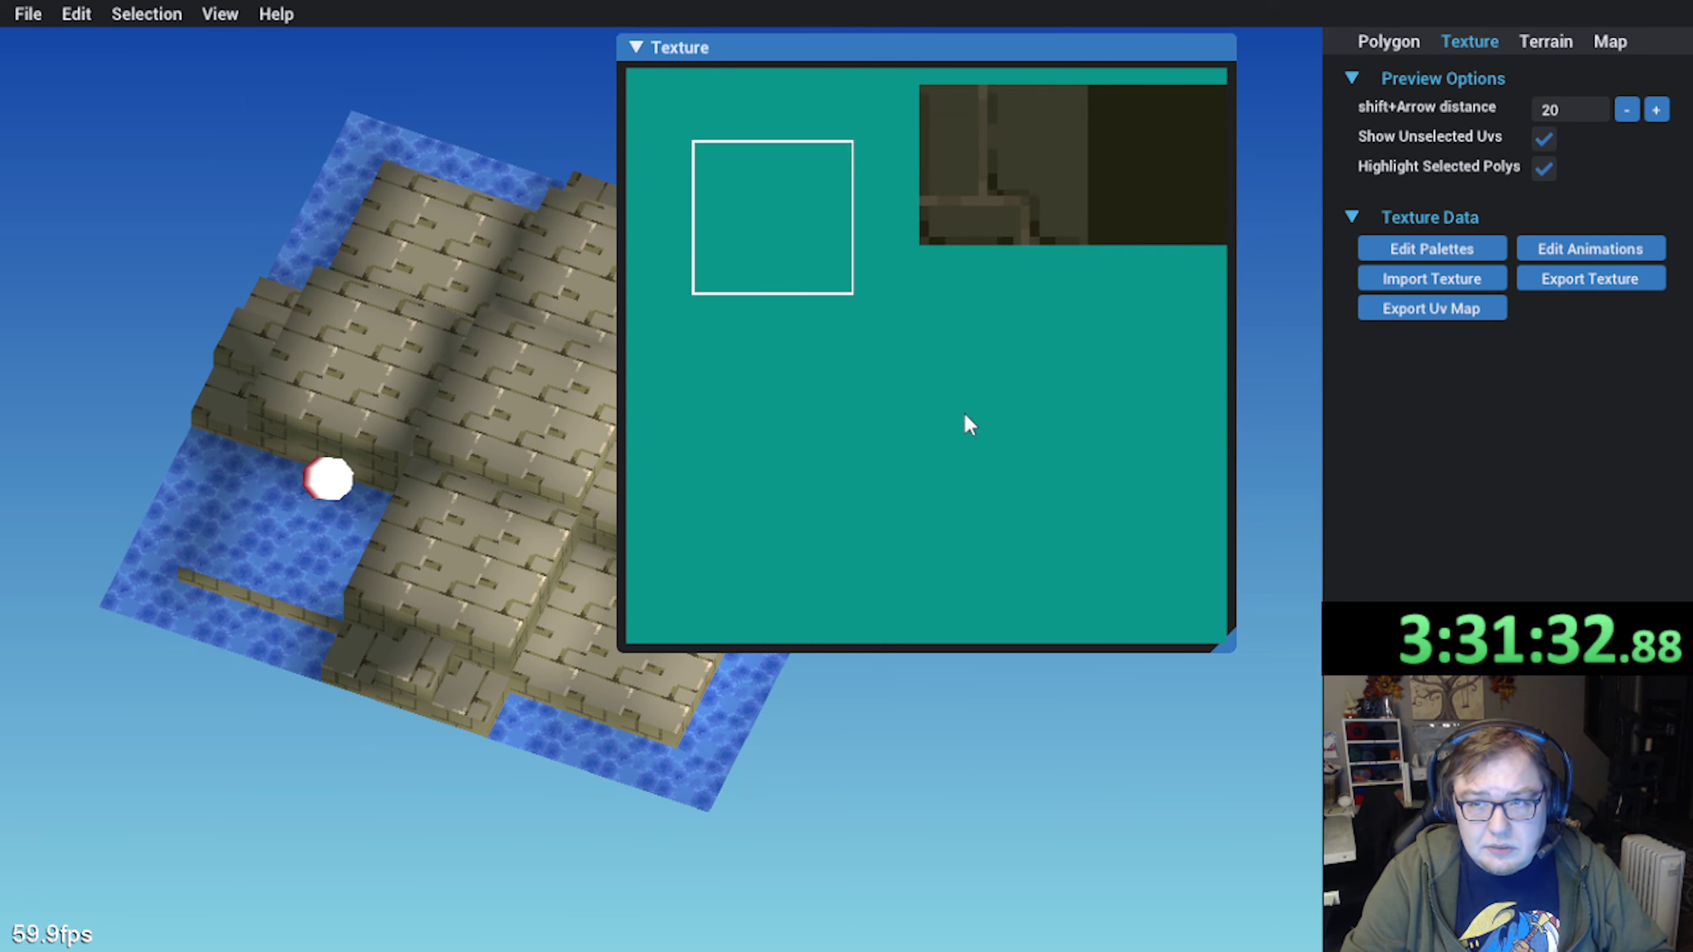
pyautogui.scroll(-2, 746, 192)
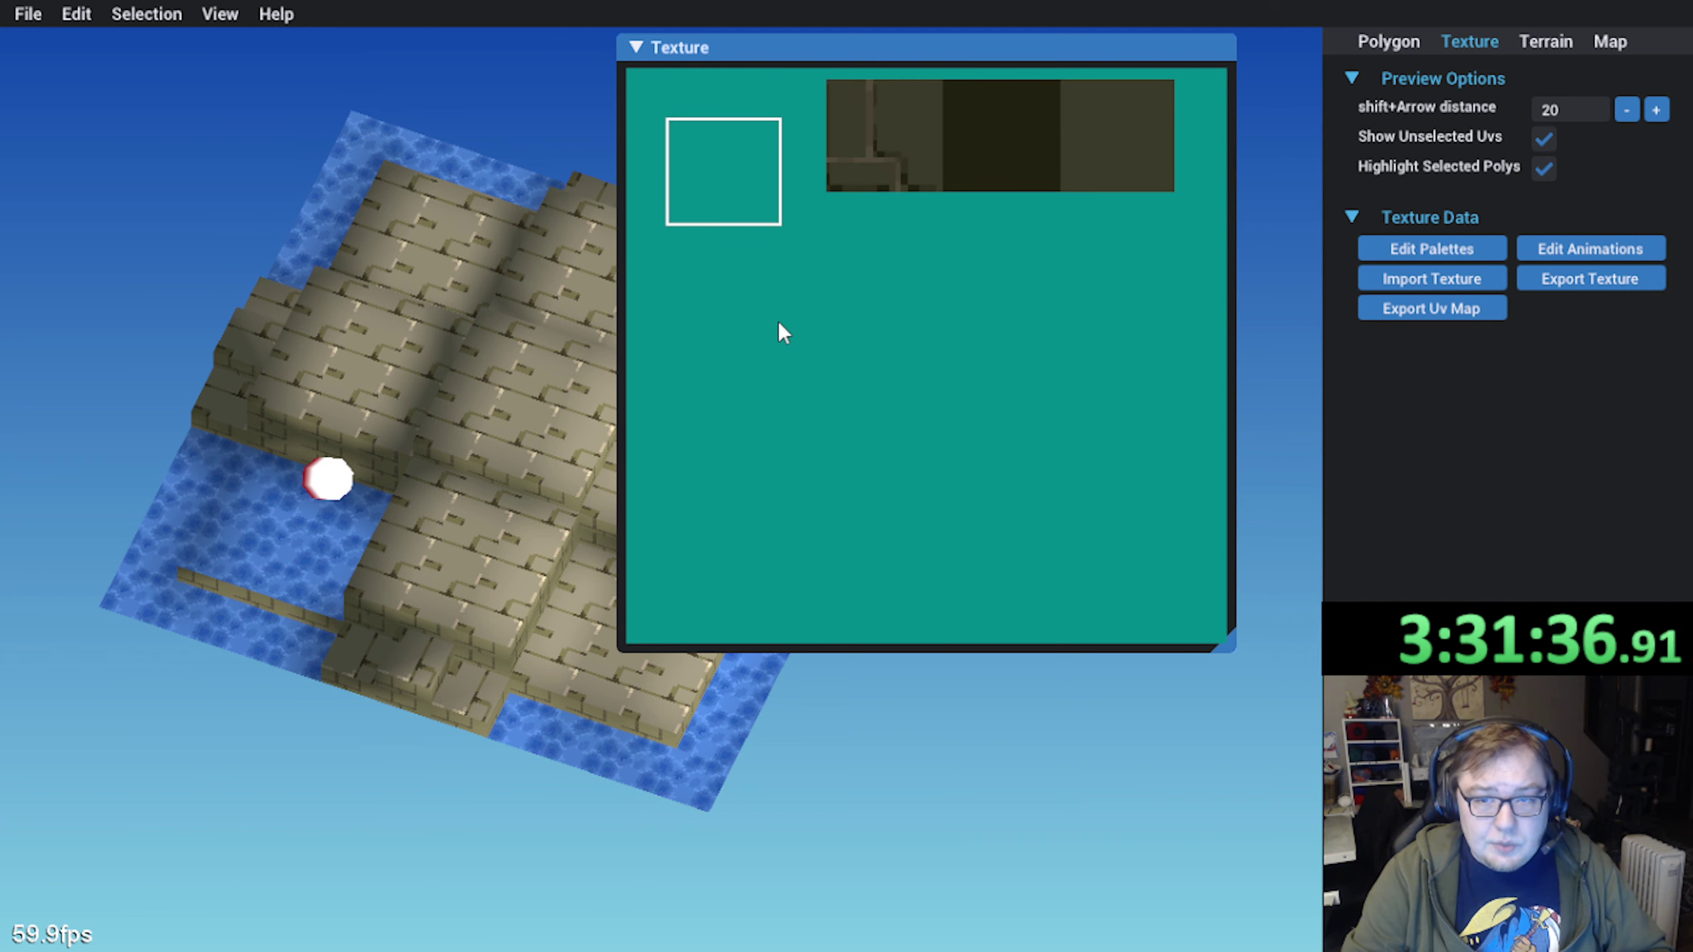
# Select the outer corner tile of the animated floor block and bring it into close view
pyautogui.click(209, 586)
pyautogui.moveTo(214, 566); pyautogui.dragTo(392, 511, button='middle')
pyautogui.scroll(3, 320, 466)
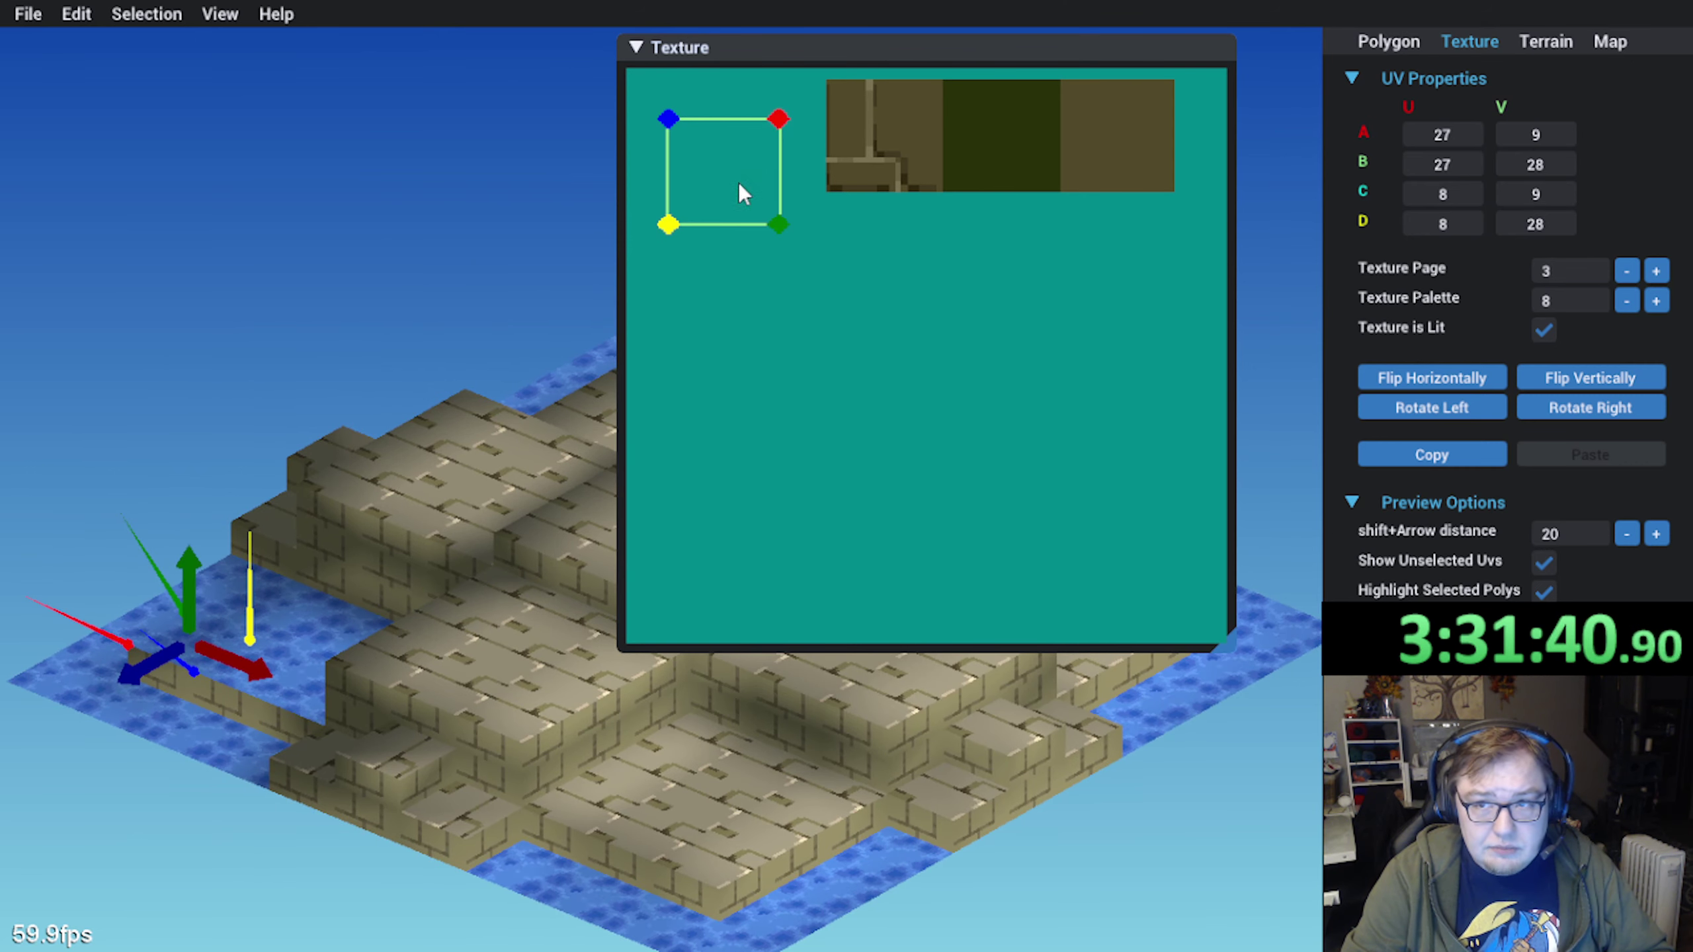
# Switch to Aseprite, close MAP009.8.uvMap.png and reopen it from the Texture folder
pyautogui.moveTo(469, 446); pyautogui.dragTo(420, 520, button='middle')
pyautogui.scroll(-1, 390, 584)
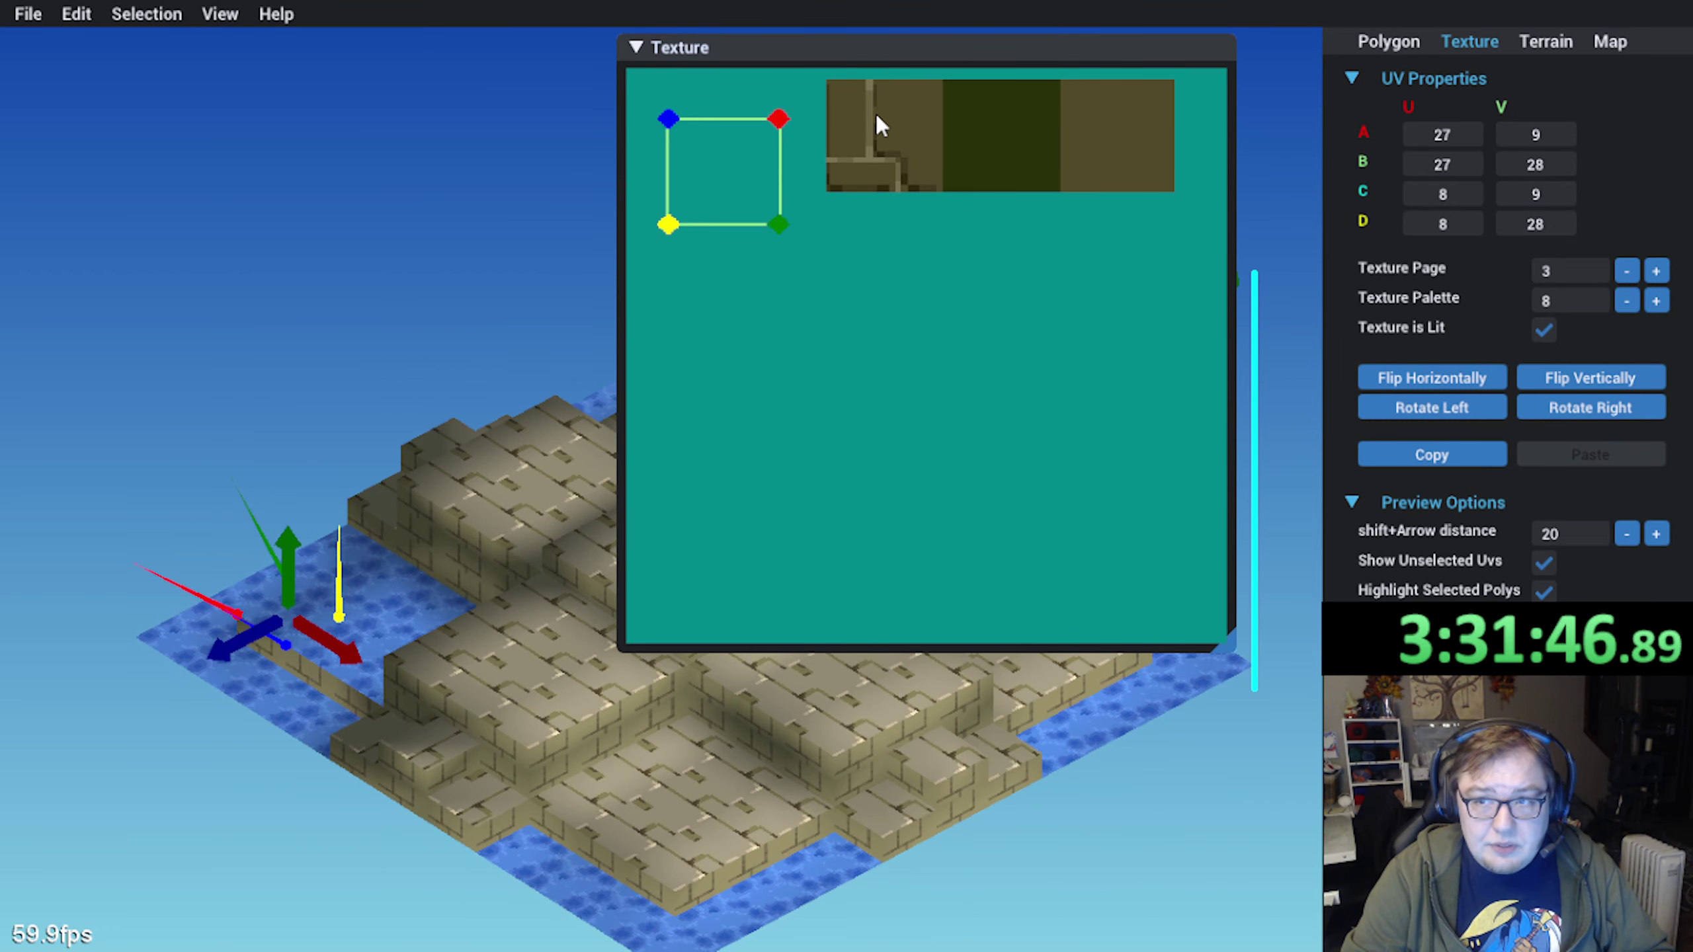
pyautogui.hotkey('alt', 'Tab')
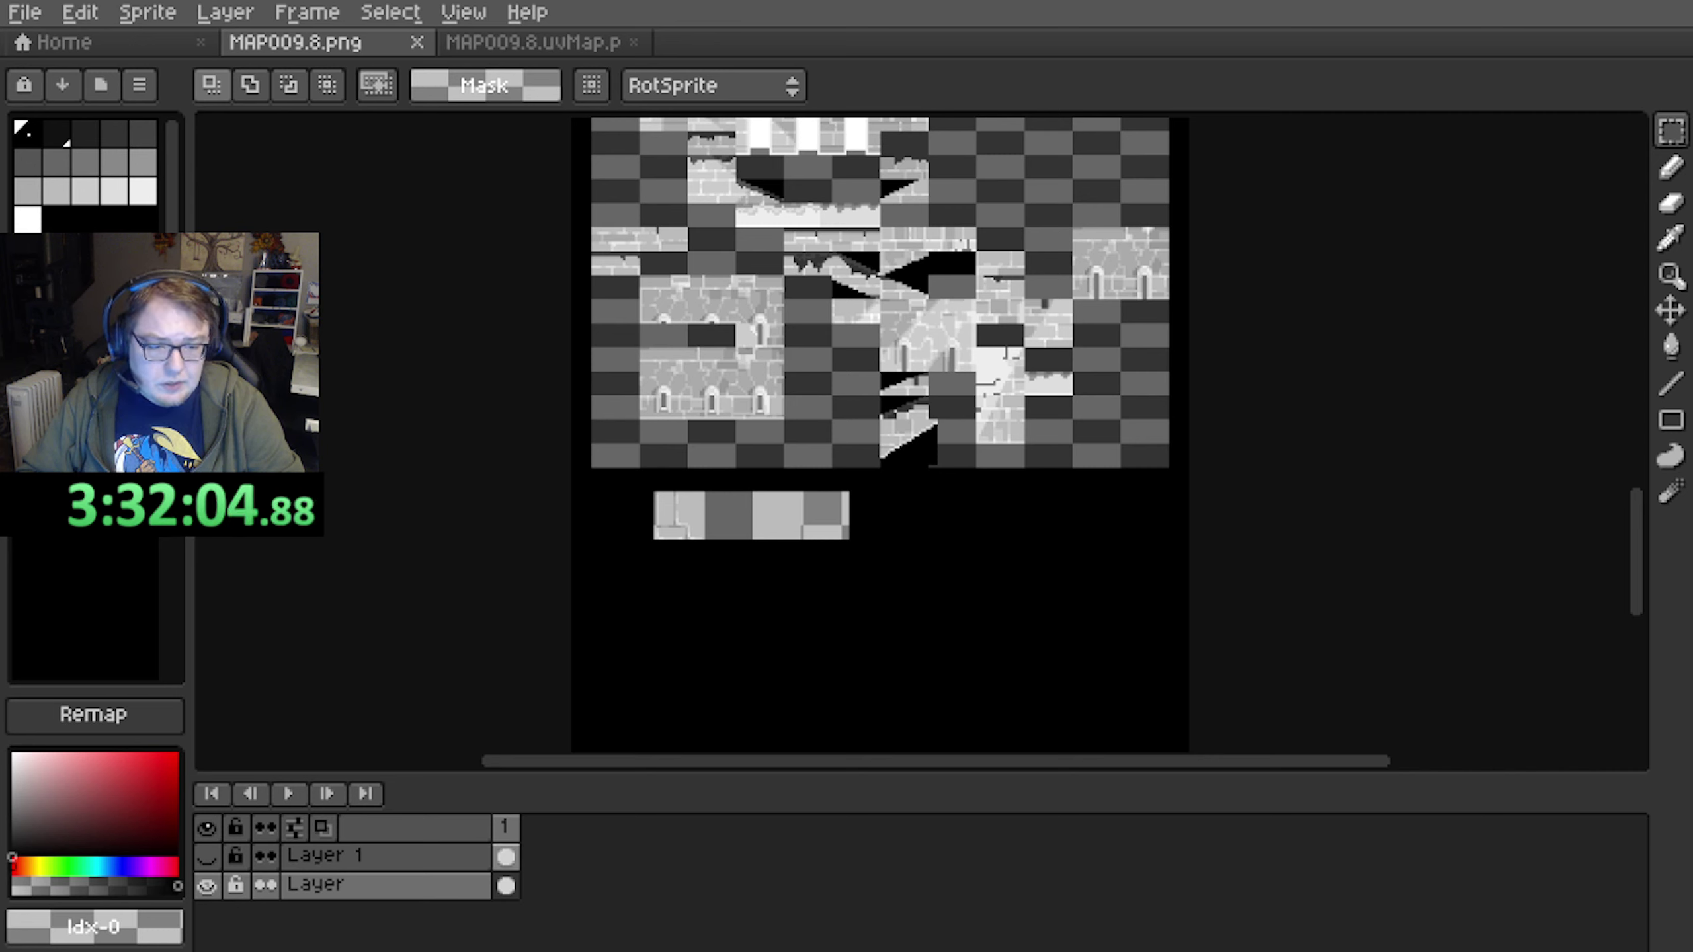
pyautogui.click(626, 42)
pyautogui.click(633, 42)
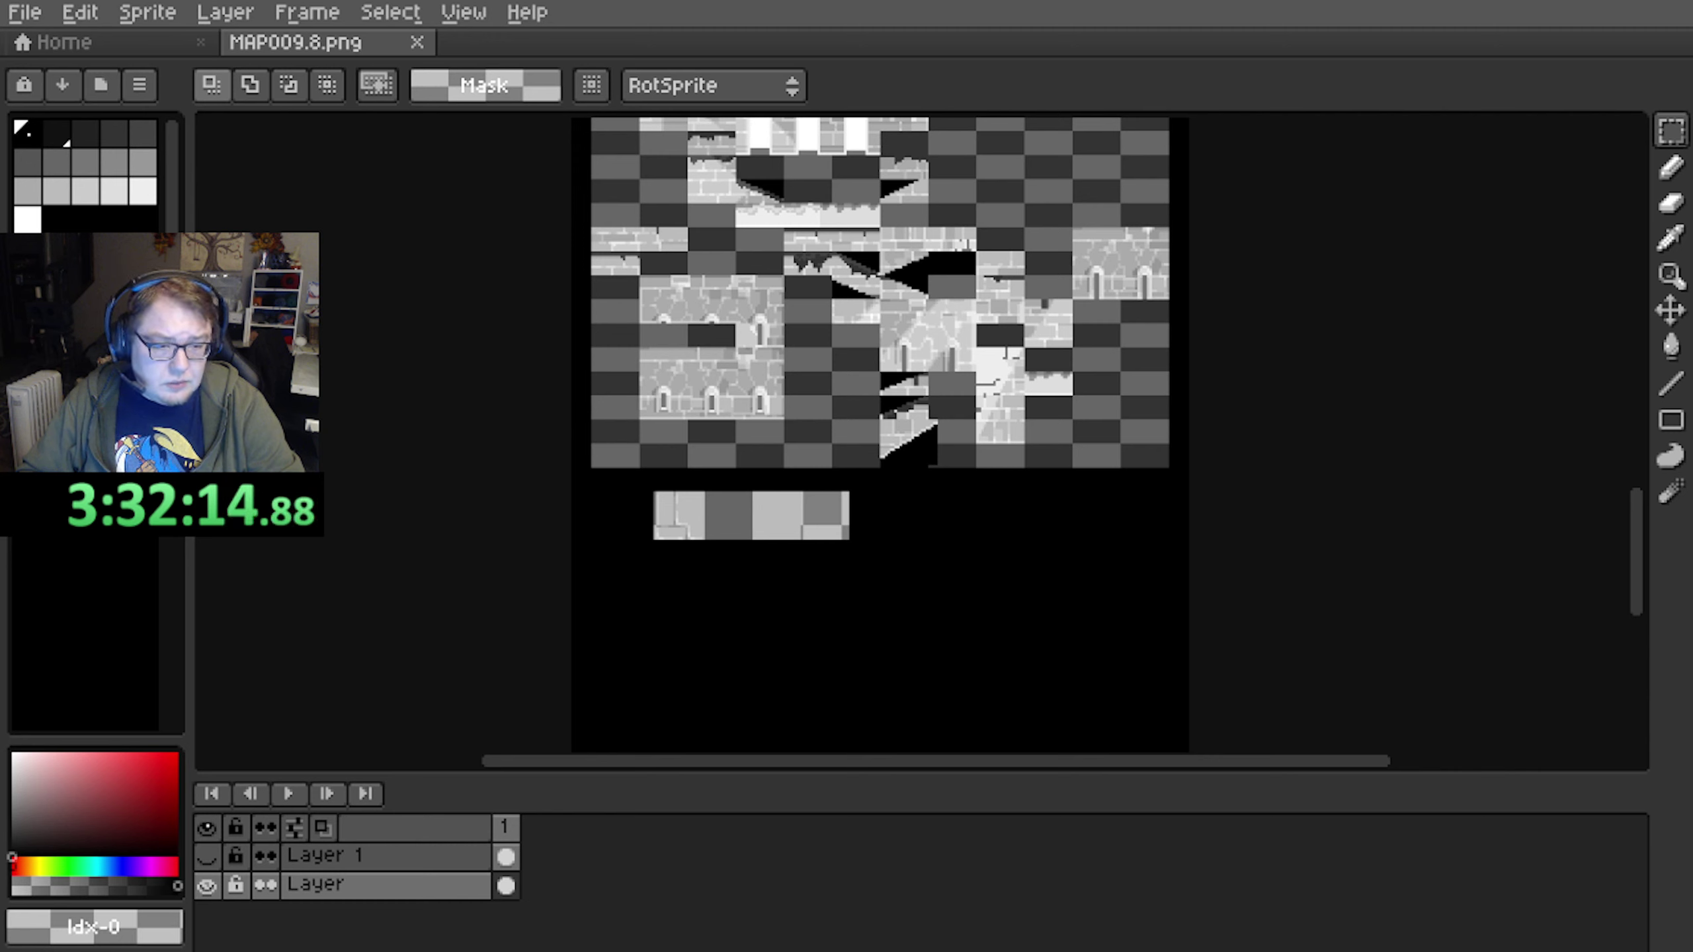
pyautogui.click(25, 12)
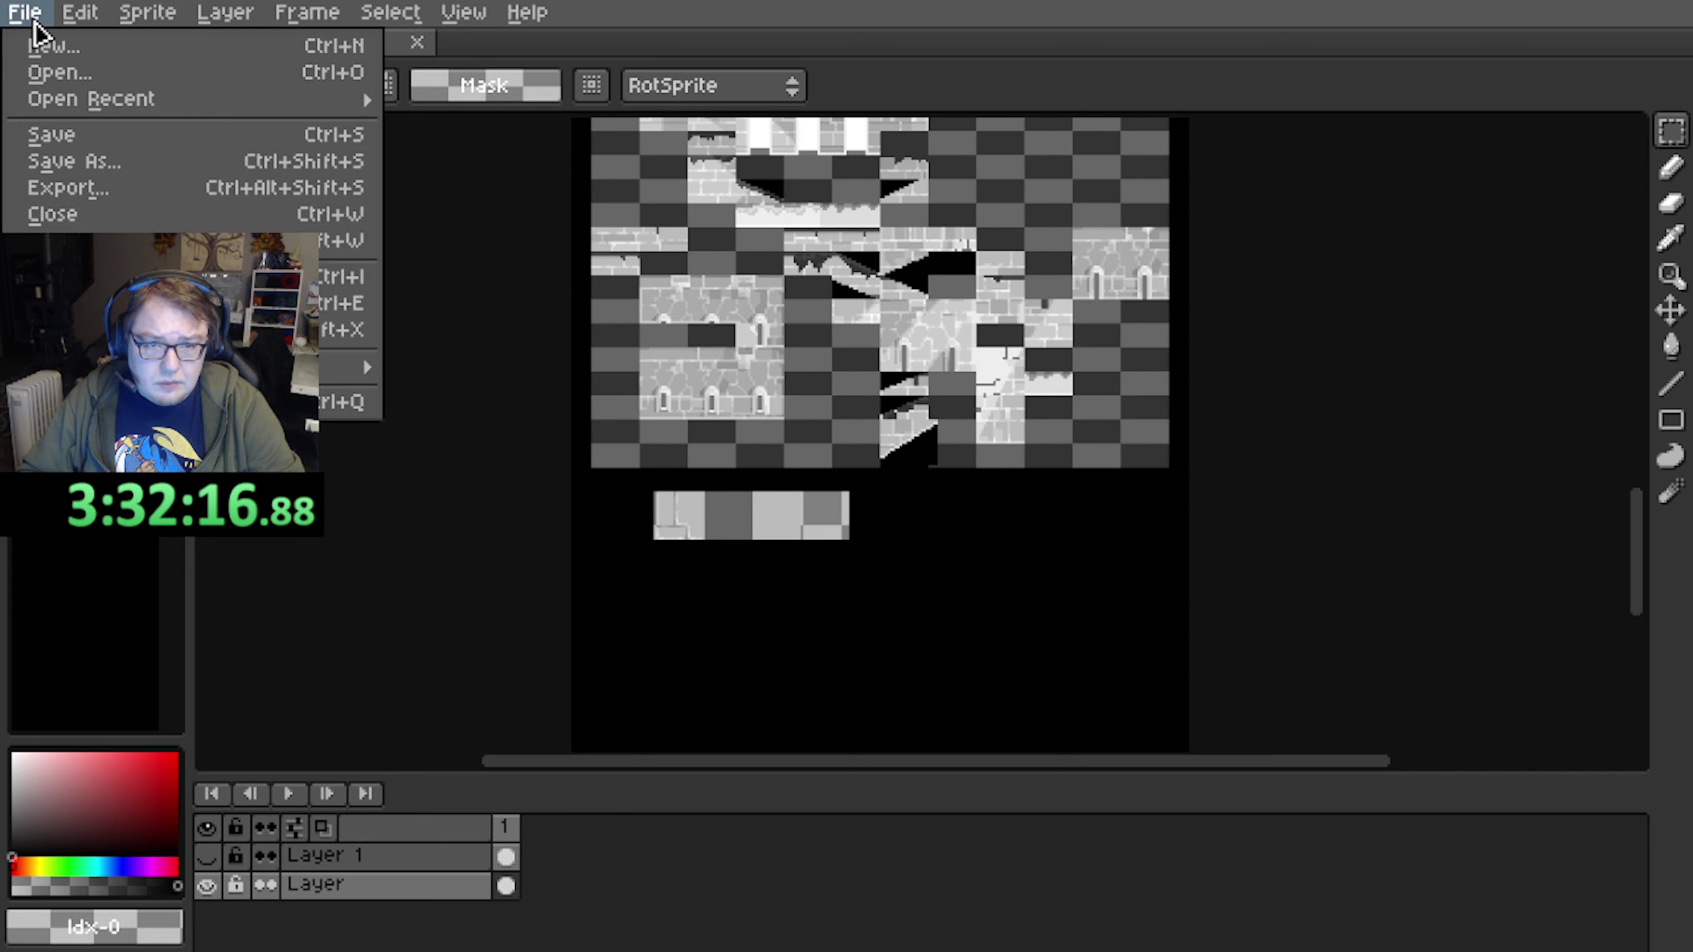
pyautogui.click(46, 69)
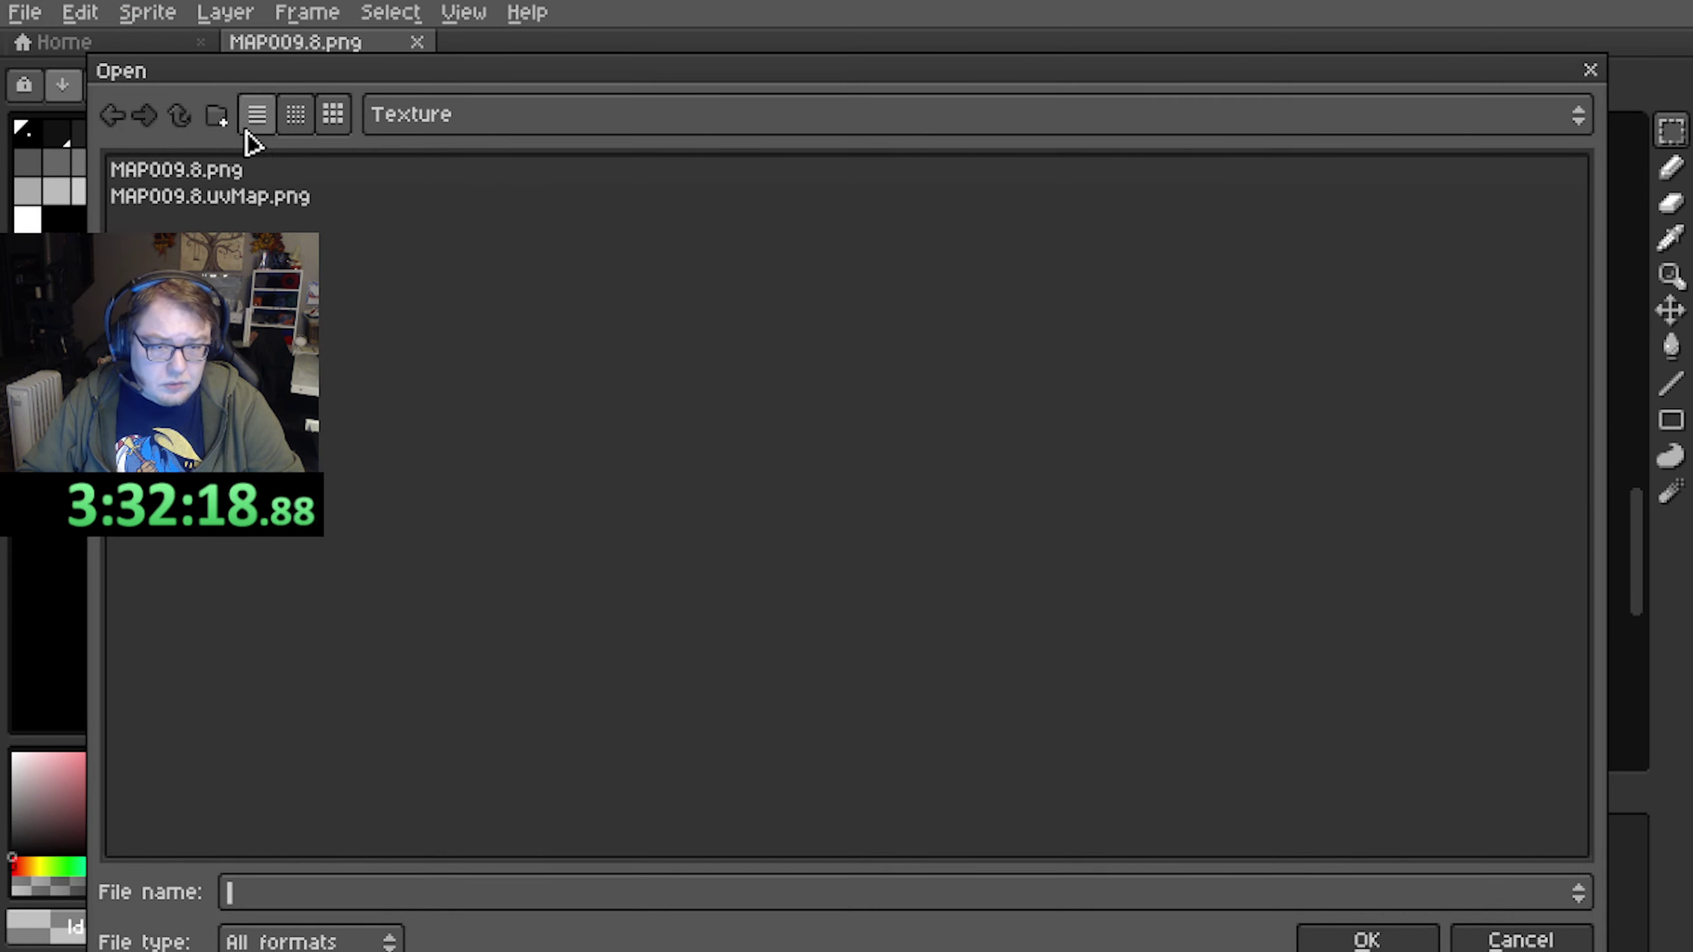
pyautogui.click(179, 124)
pyautogui.doubleClick(210, 224)
pyautogui.doubleClick(216, 195)
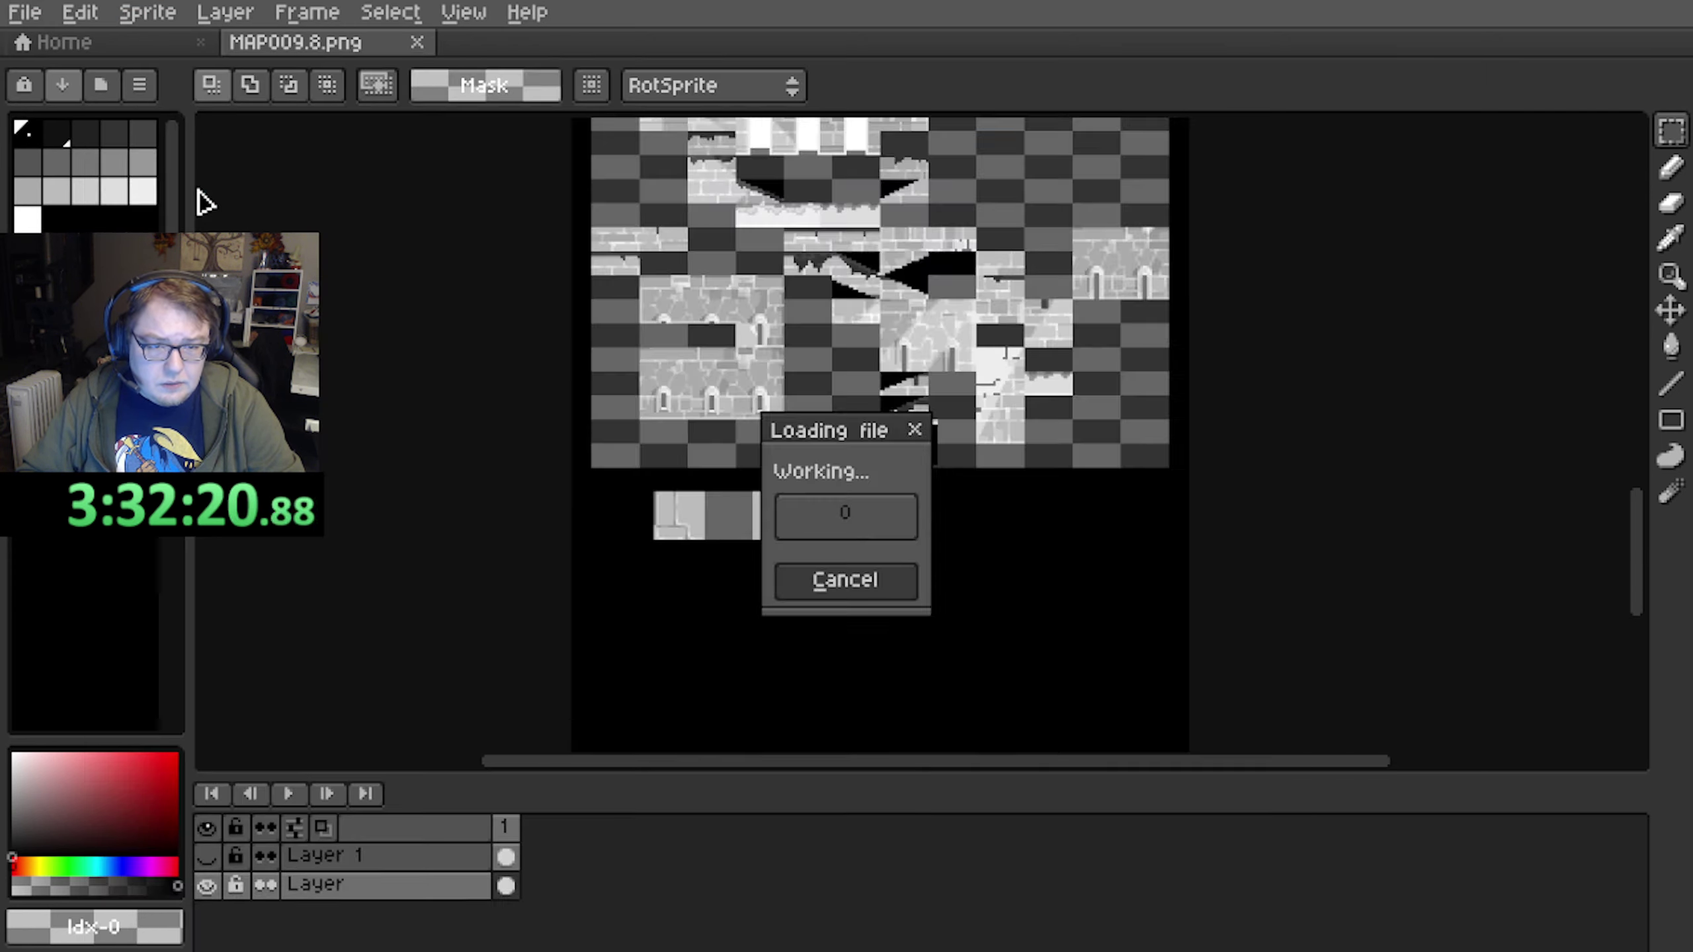
# Draw a rectangular marquee selection just inside the white UV outline on the UV map
pyautogui.scroll(-2, 820, 334)
pyautogui.scroll(4, 824, 541)
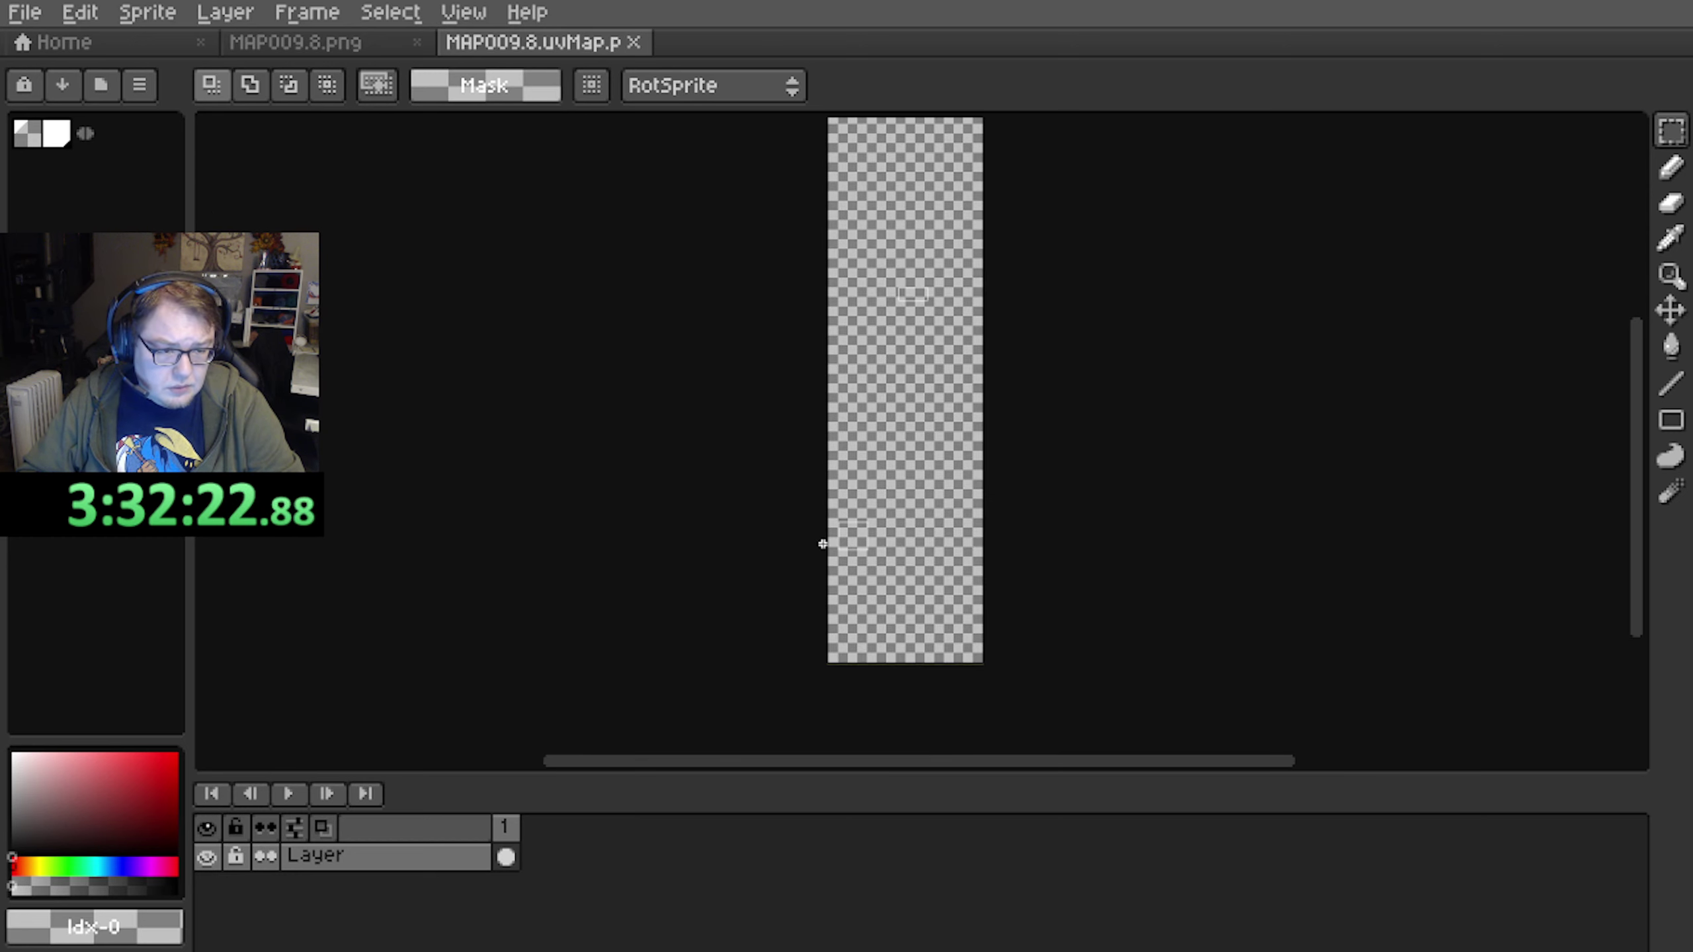
pyautogui.moveTo(975, 328); pyautogui.dragTo(867, 514, button='middle')
pyautogui.scroll(2, 856, 487)
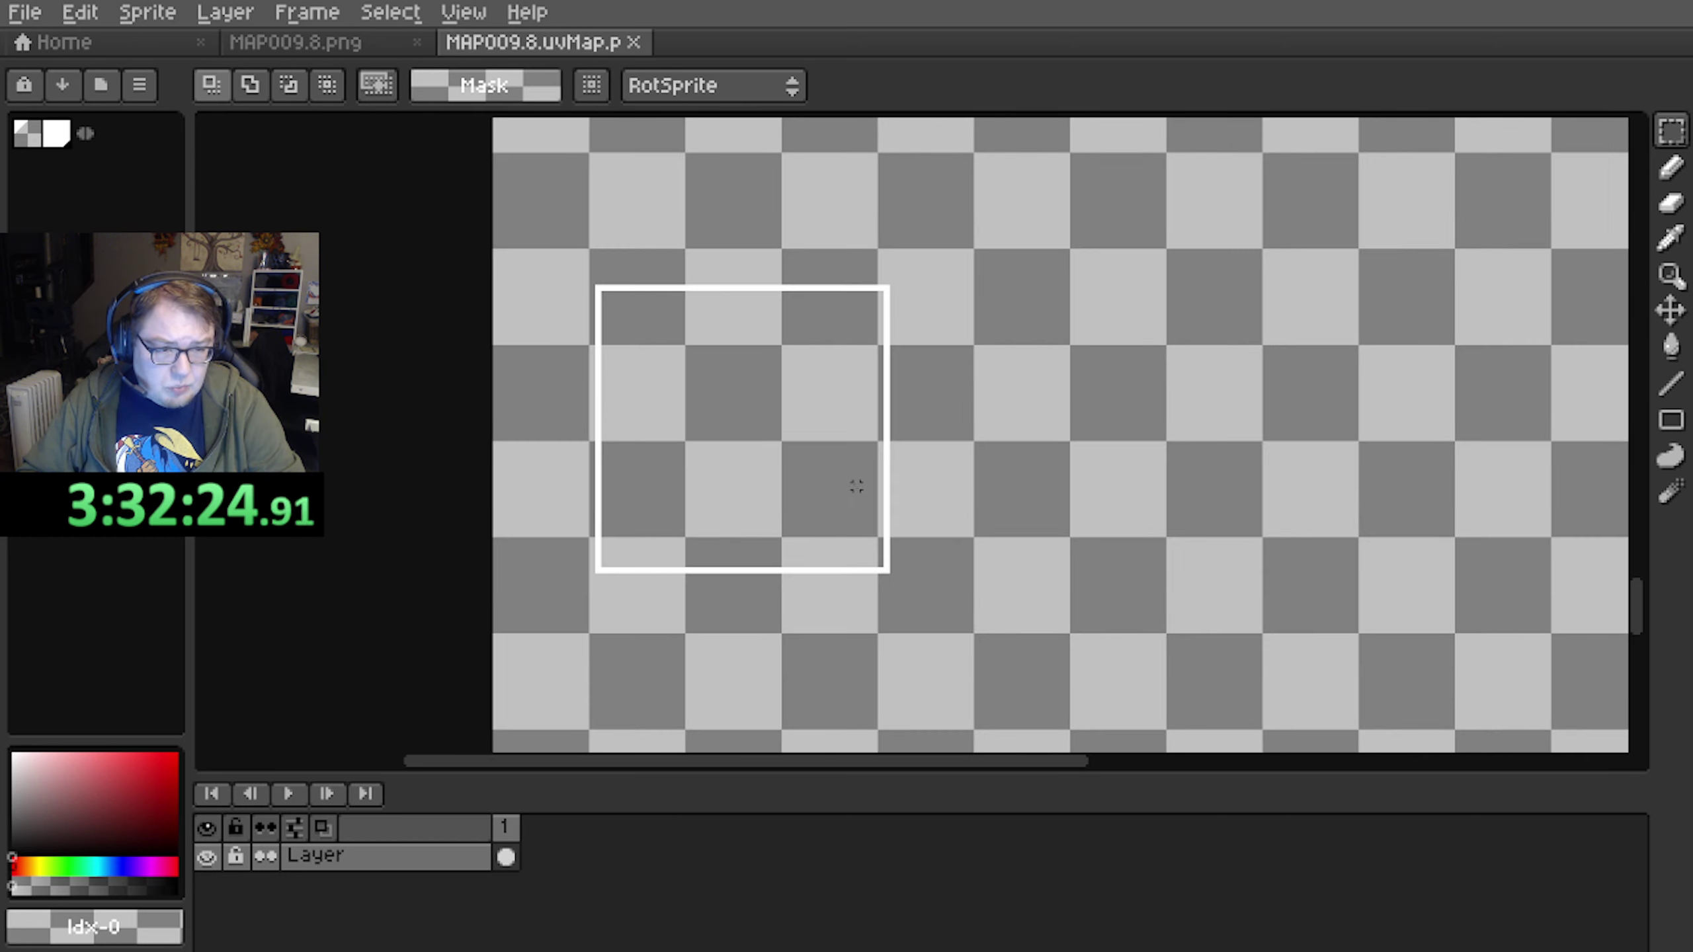
pyautogui.moveTo(604, 293); pyautogui.dragTo(874, 569)
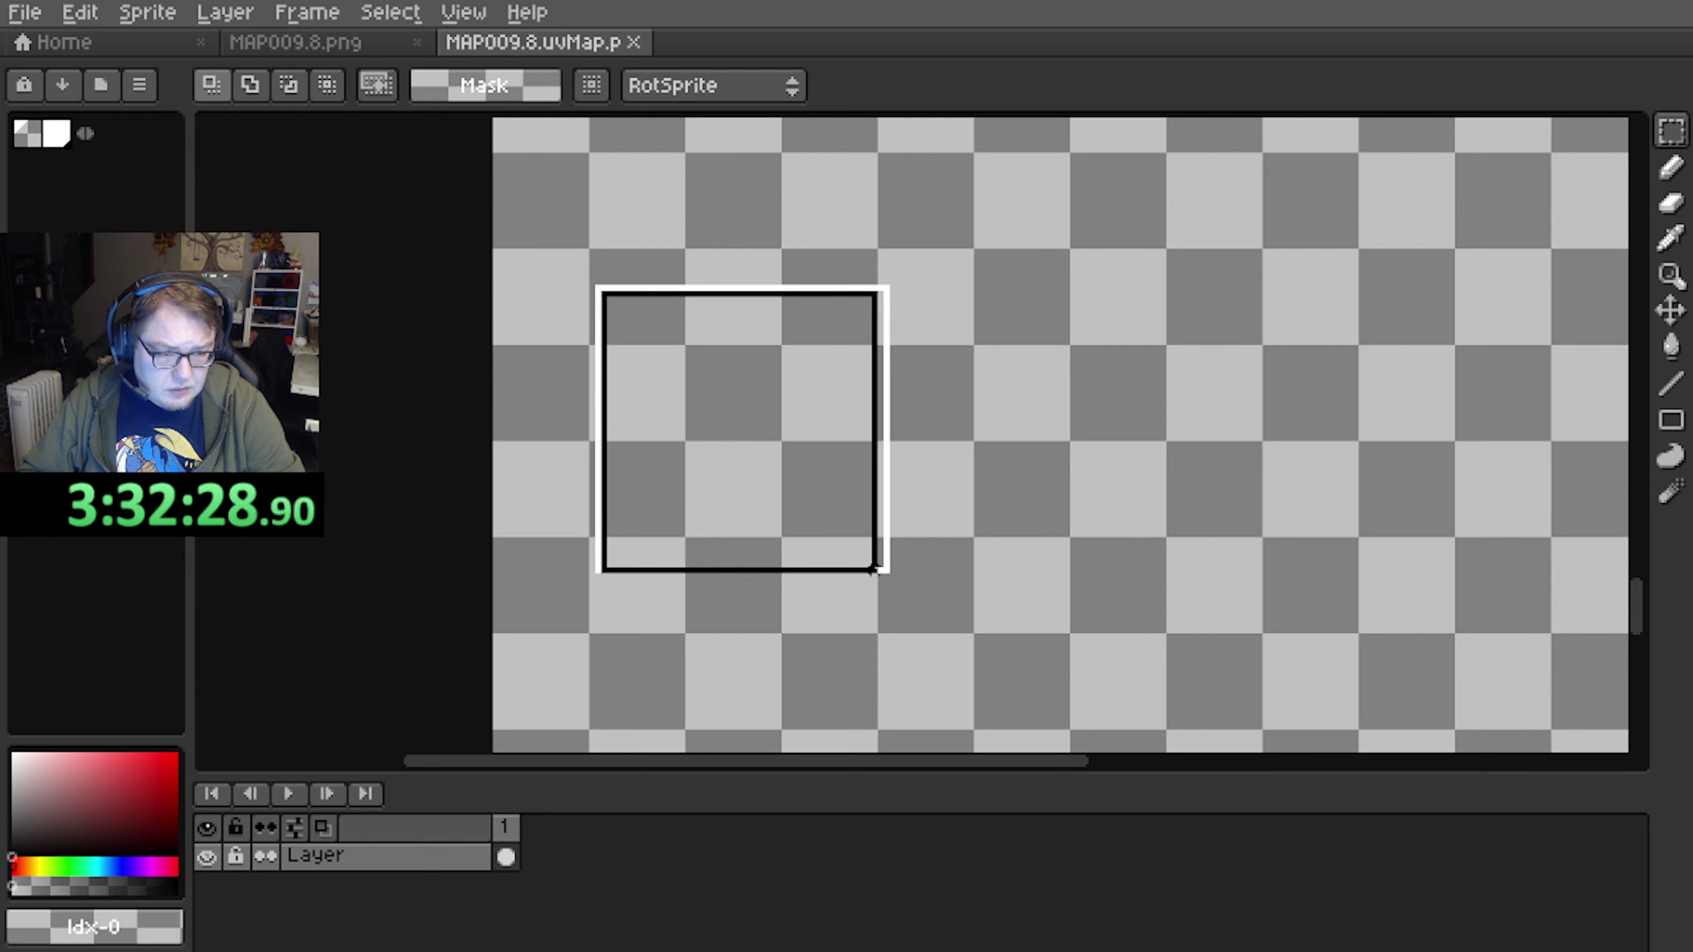
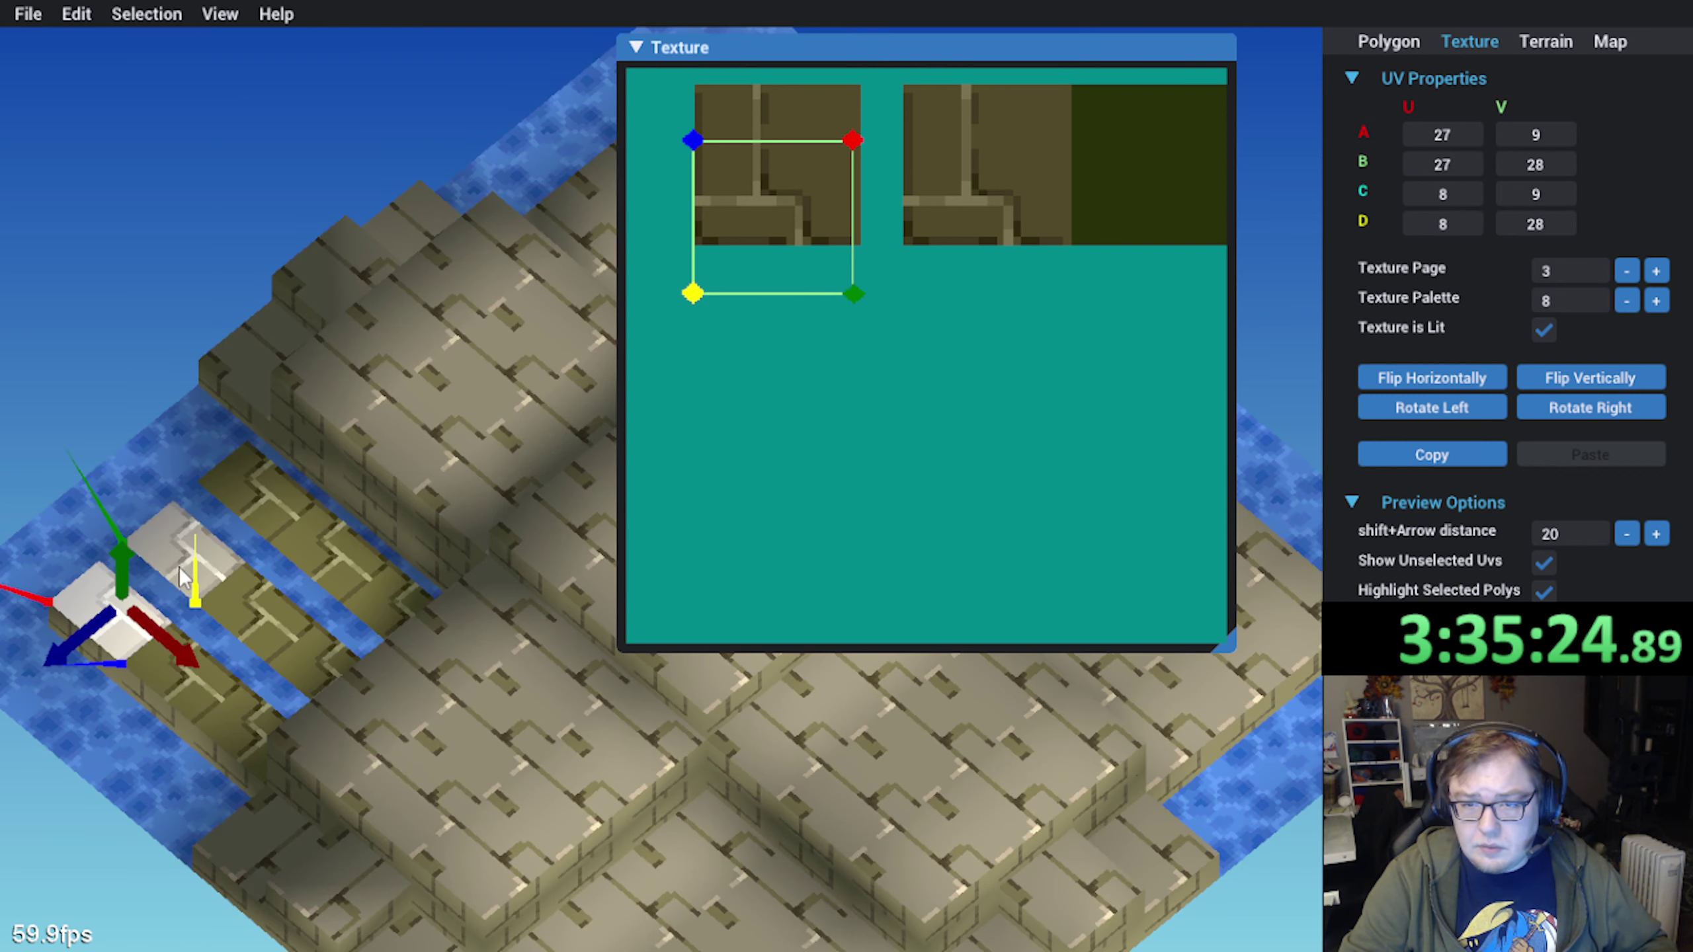
# Select all the floor tiles of the animated block and move their UVs up to V 2–21 over the canvas frame
pyautogui.keyDown('ctrl'); pyautogui.click(187, 542); pyautogui.keyUp('ctrl')
pyautogui.keyDown('ctrl'); pyautogui.click(267, 490); pyautogui.keyUp('ctrl')
pyautogui.keyDown('ctrl'); pyautogui.click(295, 577); pyautogui.keyUp('ctrl')
pyautogui.keyDown('ctrl'); pyautogui.click(330, 555); pyautogui.keyUp('ctrl')
pyautogui.keyDown('ctrl'); pyautogui.click(193, 669); pyautogui.keyUp('ctrl')
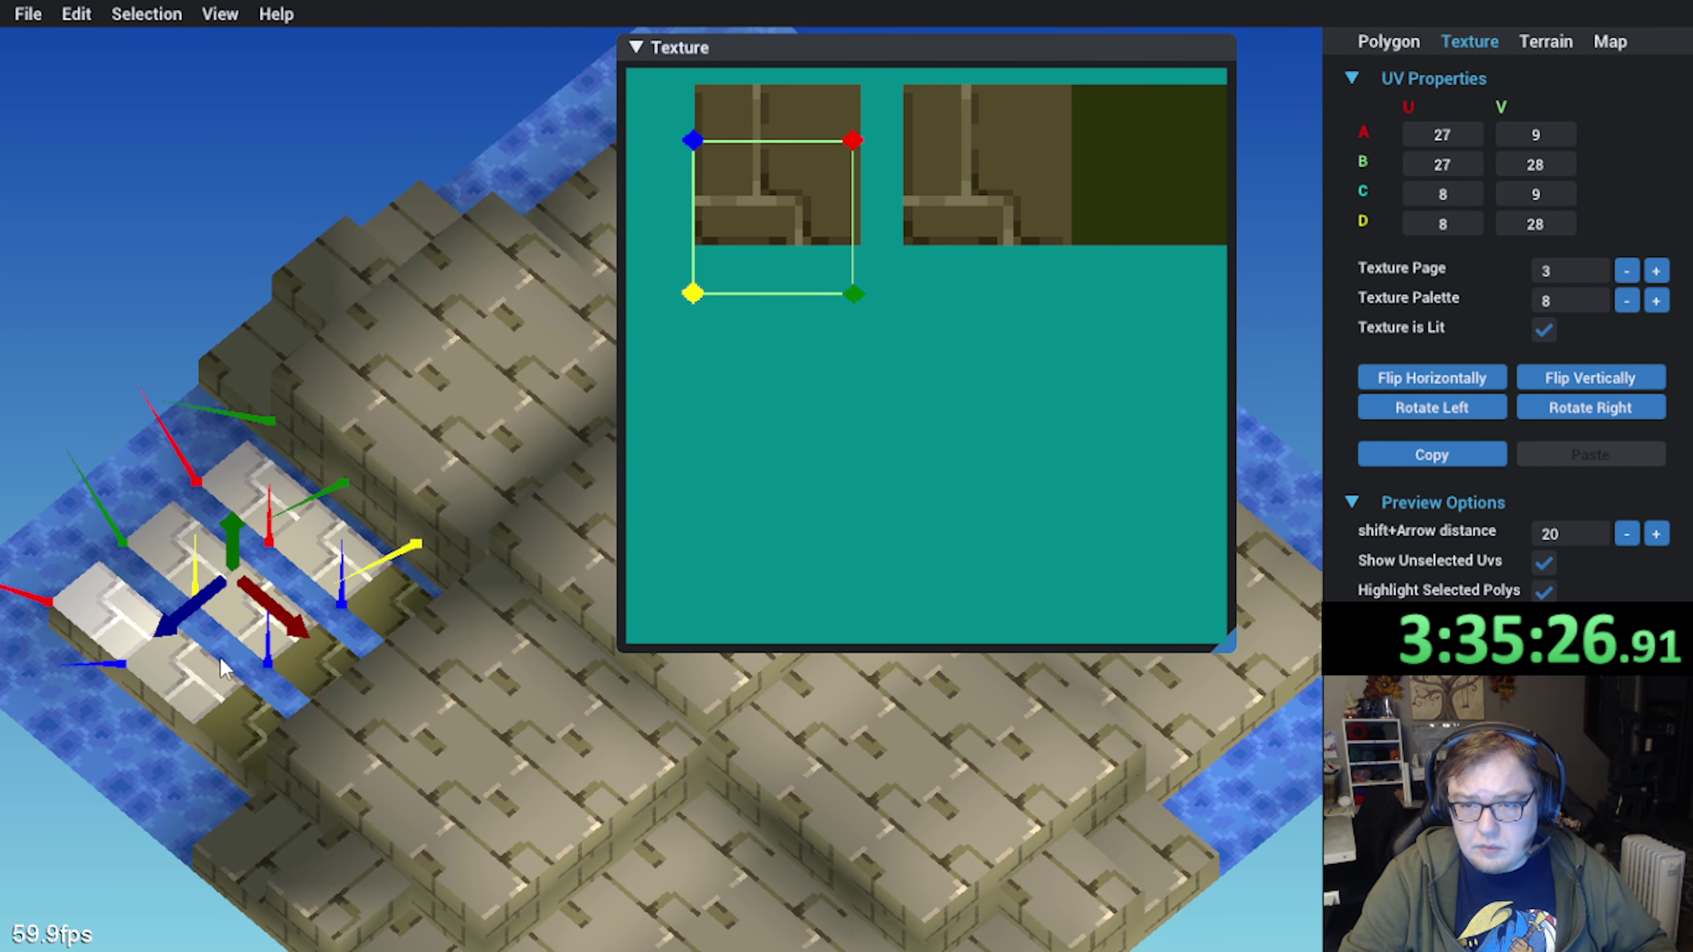
pyautogui.keyDown('ctrl'); pyautogui.click(237, 715); pyautogui.keyUp('ctrl')
pyautogui.keyDown('ctrl'); pyautogui.click(317, 667); pyautogui.keyUp('ctrl')
pyautogui.keyDown('ctrl'); pyautogui.click(373, 603); pyautogui.keyUp('ctrl')
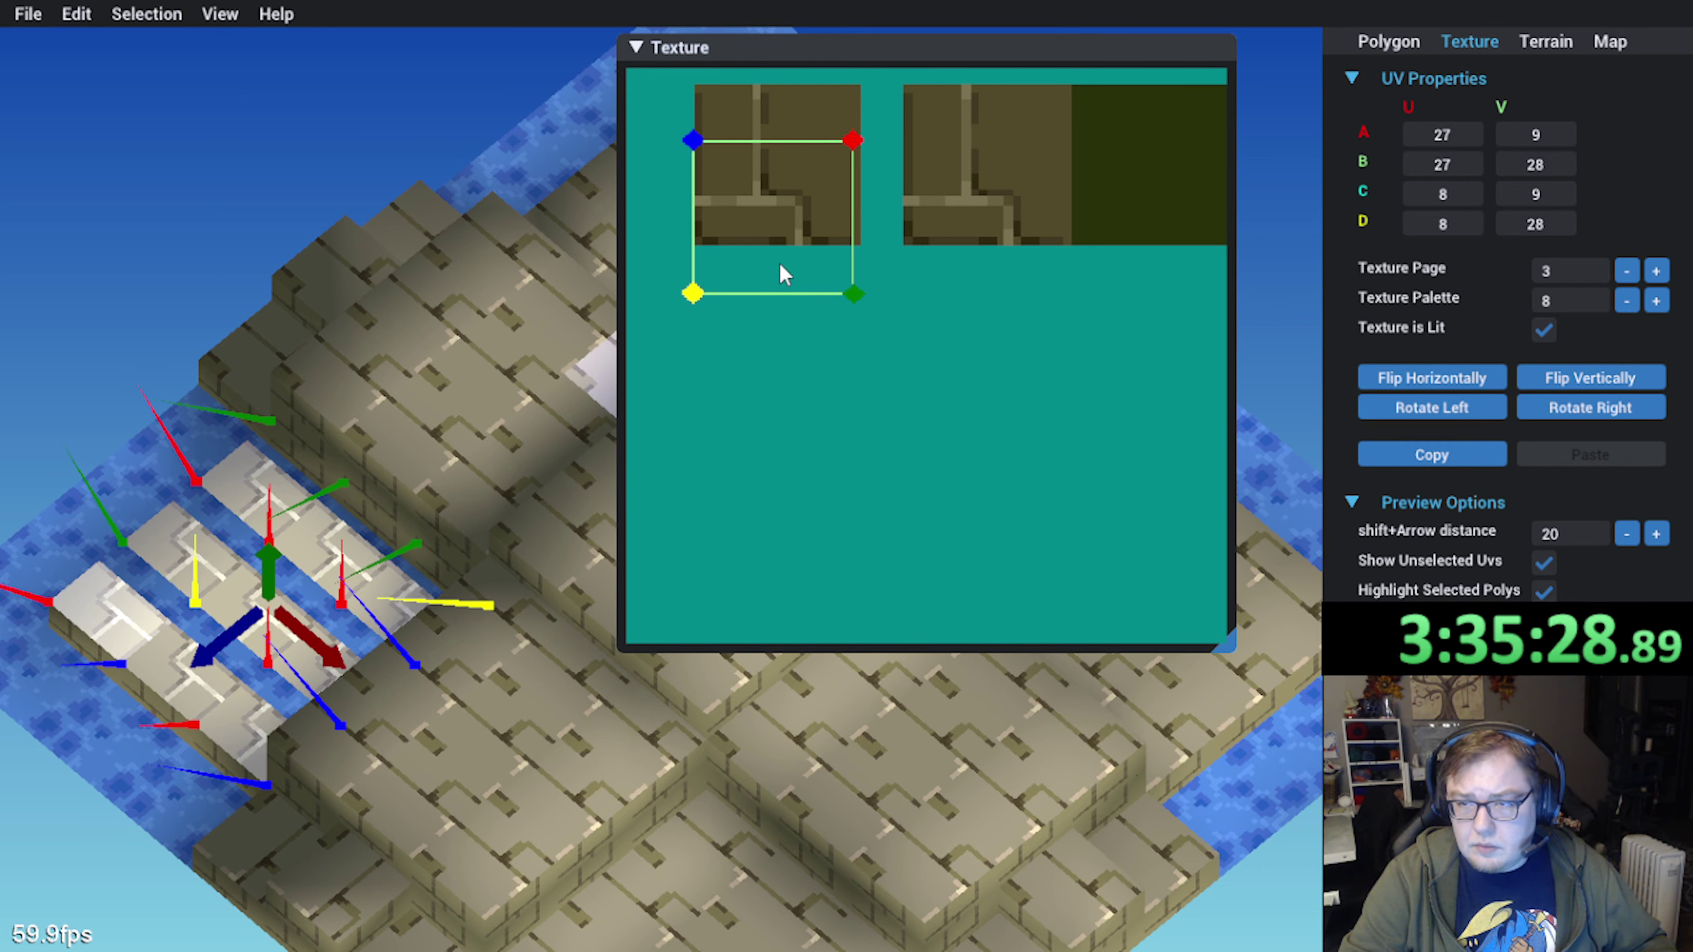
pyautogui.moveTo(779, 262); pyautogui.dragTo(782, 210)
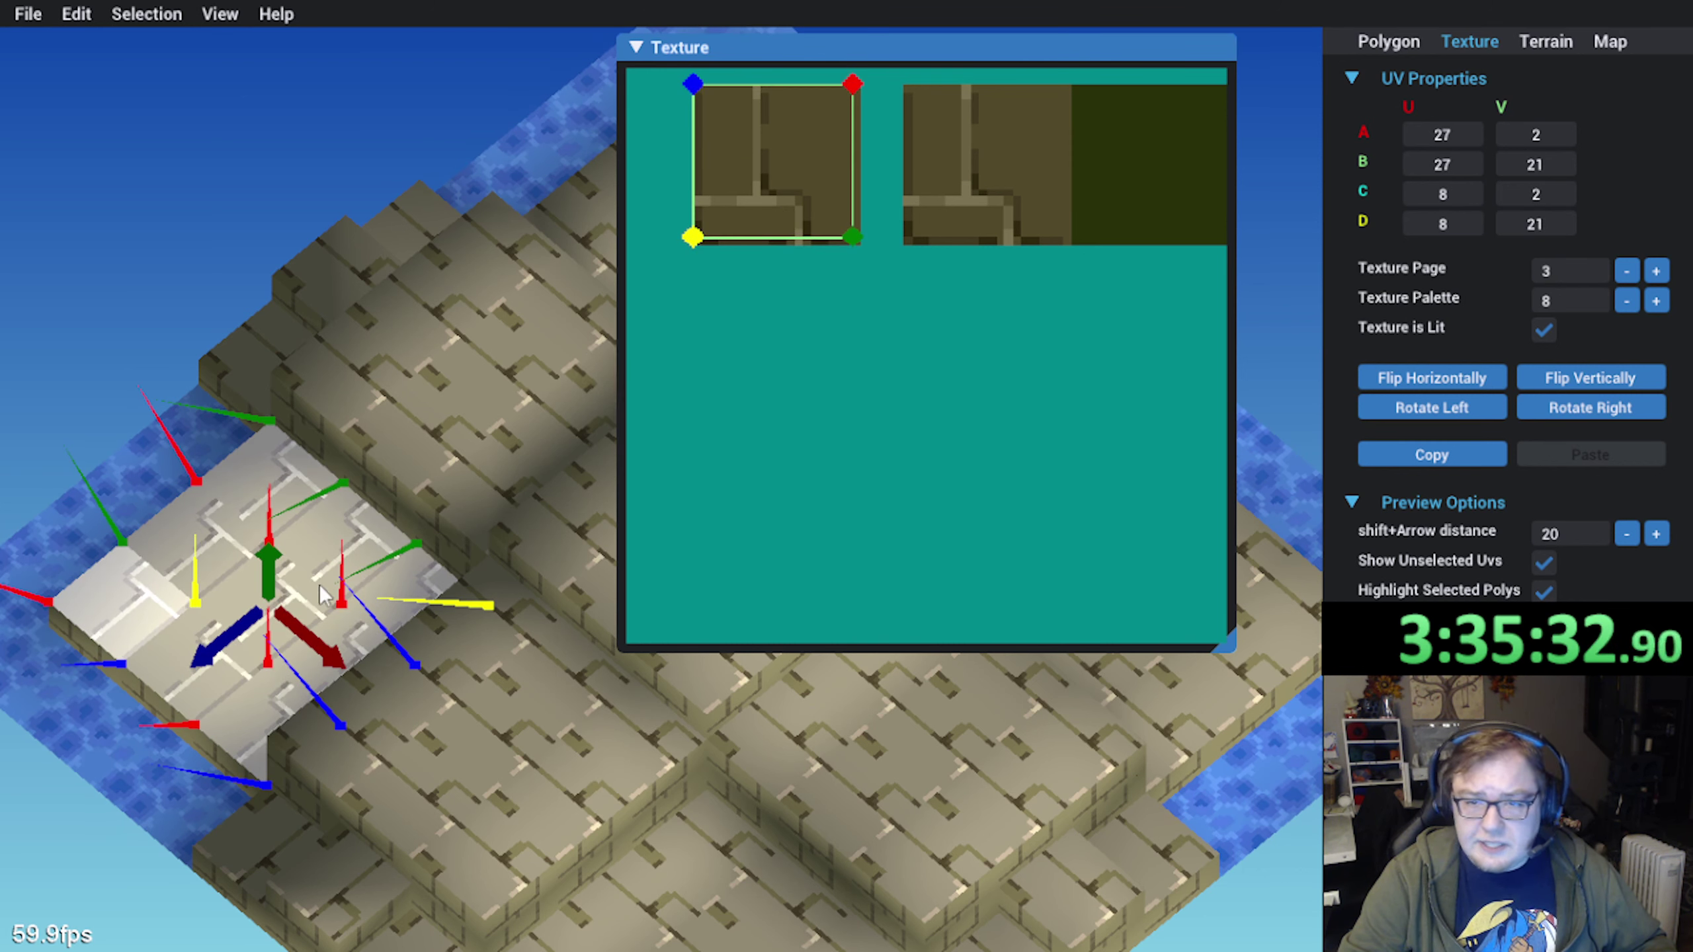
# Select the block's outer corner tile from a top-down view and move its UV square to U 8–27, V 21–40
pyautogui.moveTo(293, 620); pyautogui.dragTo(293, 519, button='right')
pyautogui.click(257, 347)
pyautogui.moveTo(293, 519); pyautogui.dragTo(258, 569, button='middle')
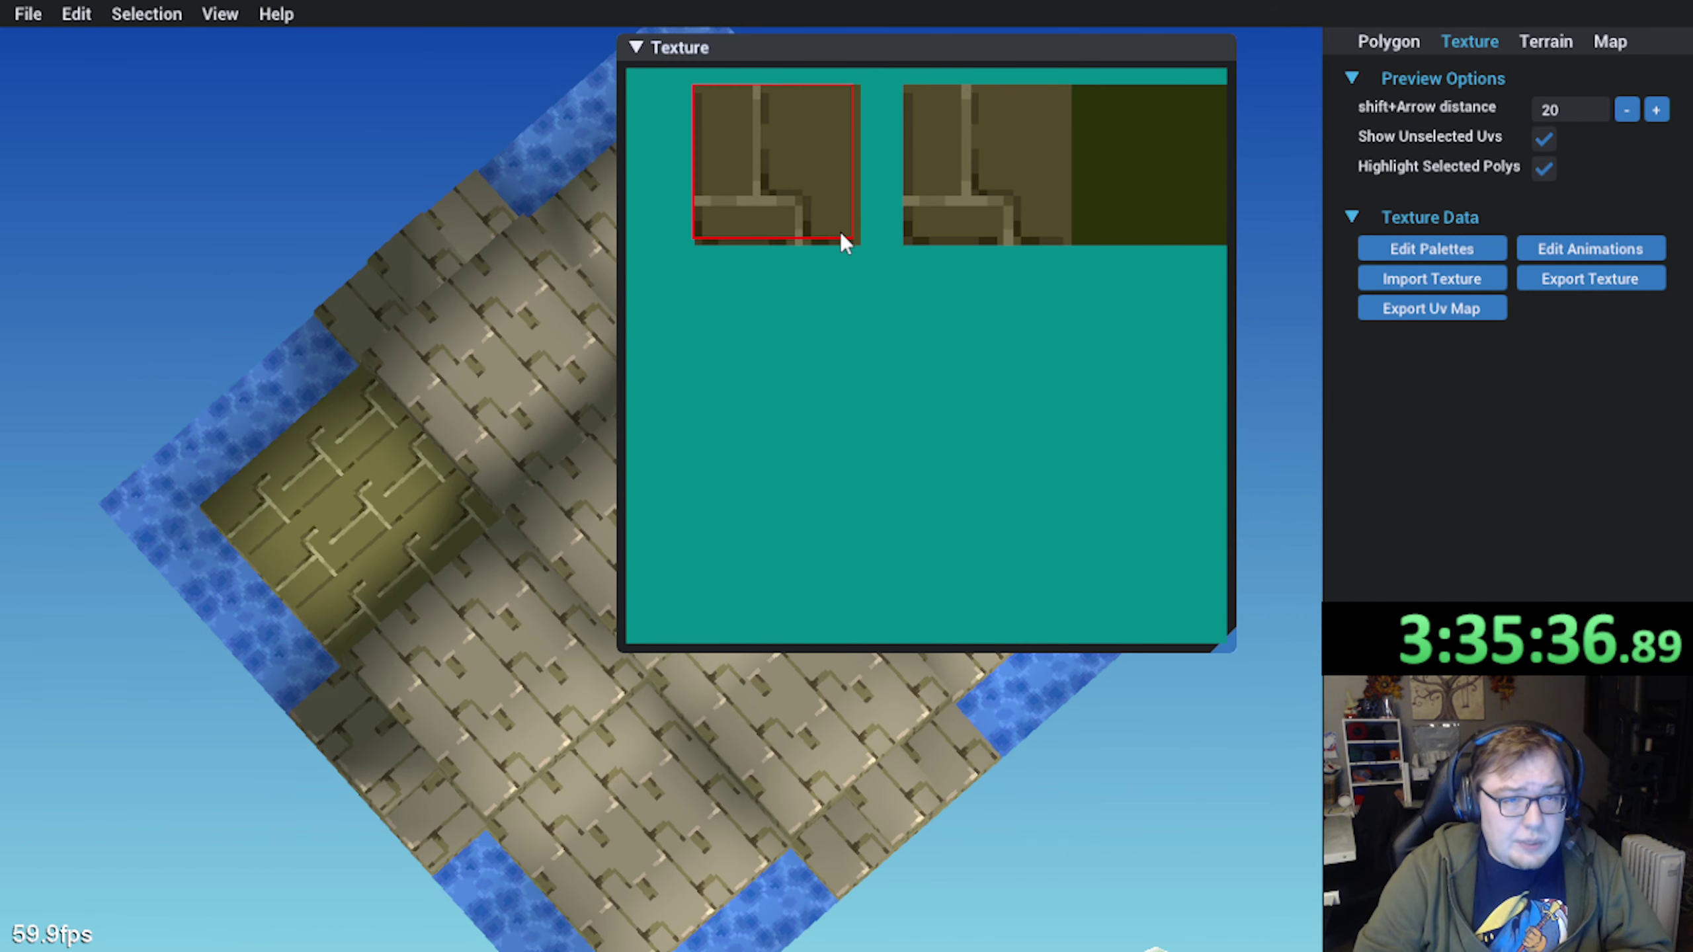
pyautogui.moveTo(253, 592)
pyautogui.mouseDown(button='middle')
pyautogui.moveTo(270, 563)
pyautogui.moveTo(249, 611)
pyautogui.mouseUp(button='middle')
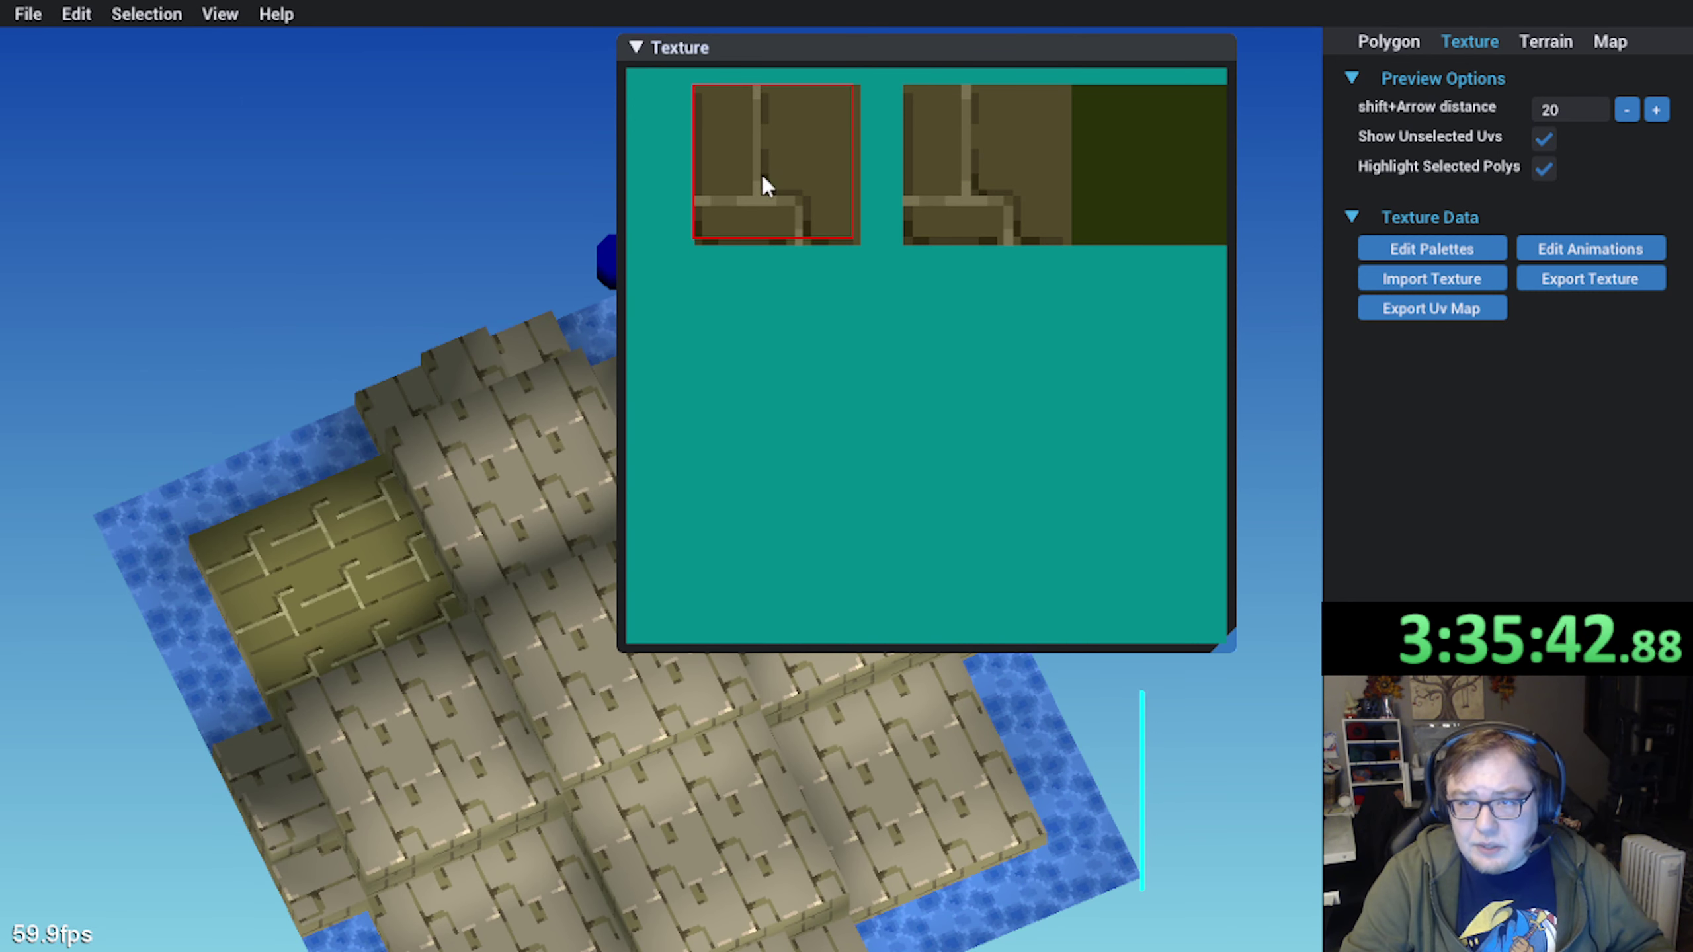
pyautogui.click(795, 146)
pyautogui.moveTo(427, 504); pyautogui.dragTo(334, 444, button='middle')
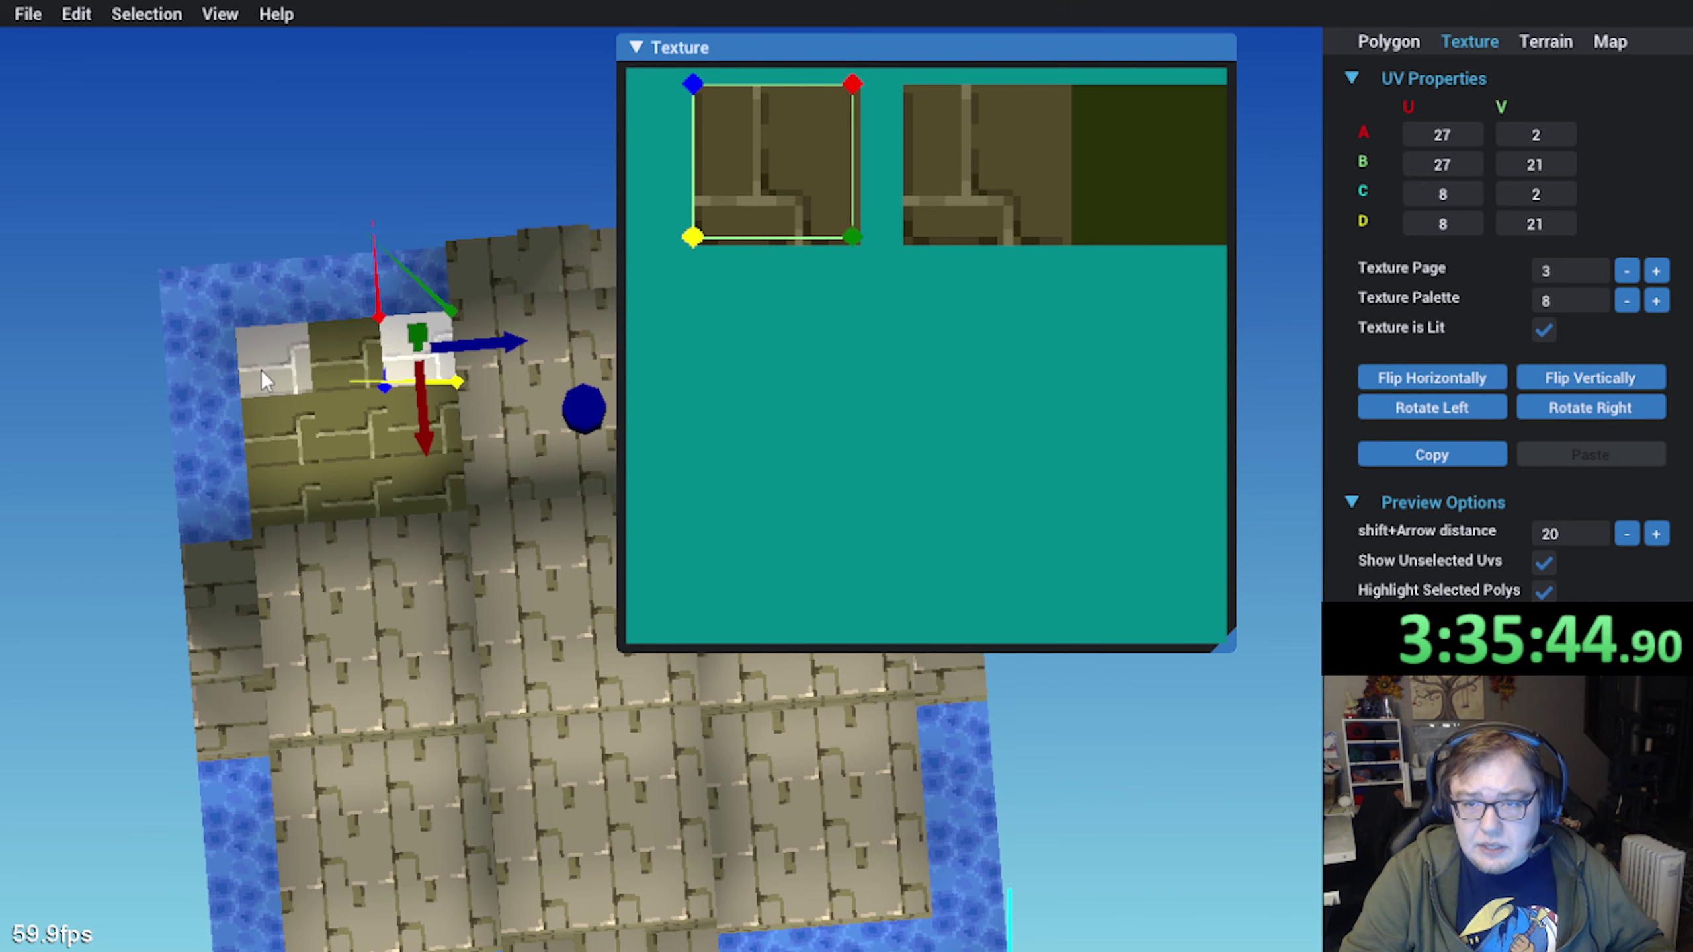
pyautogui.click(262, 371)
pyautogui.moveTo(786, 169); pyautogui.dragTo(782, 326)
# Move the first row's middle tile UVs to U 27–46, V 21–40 and its inner tile UVs to U 46–65, V 21–40
pyautogui.click(410, 382)
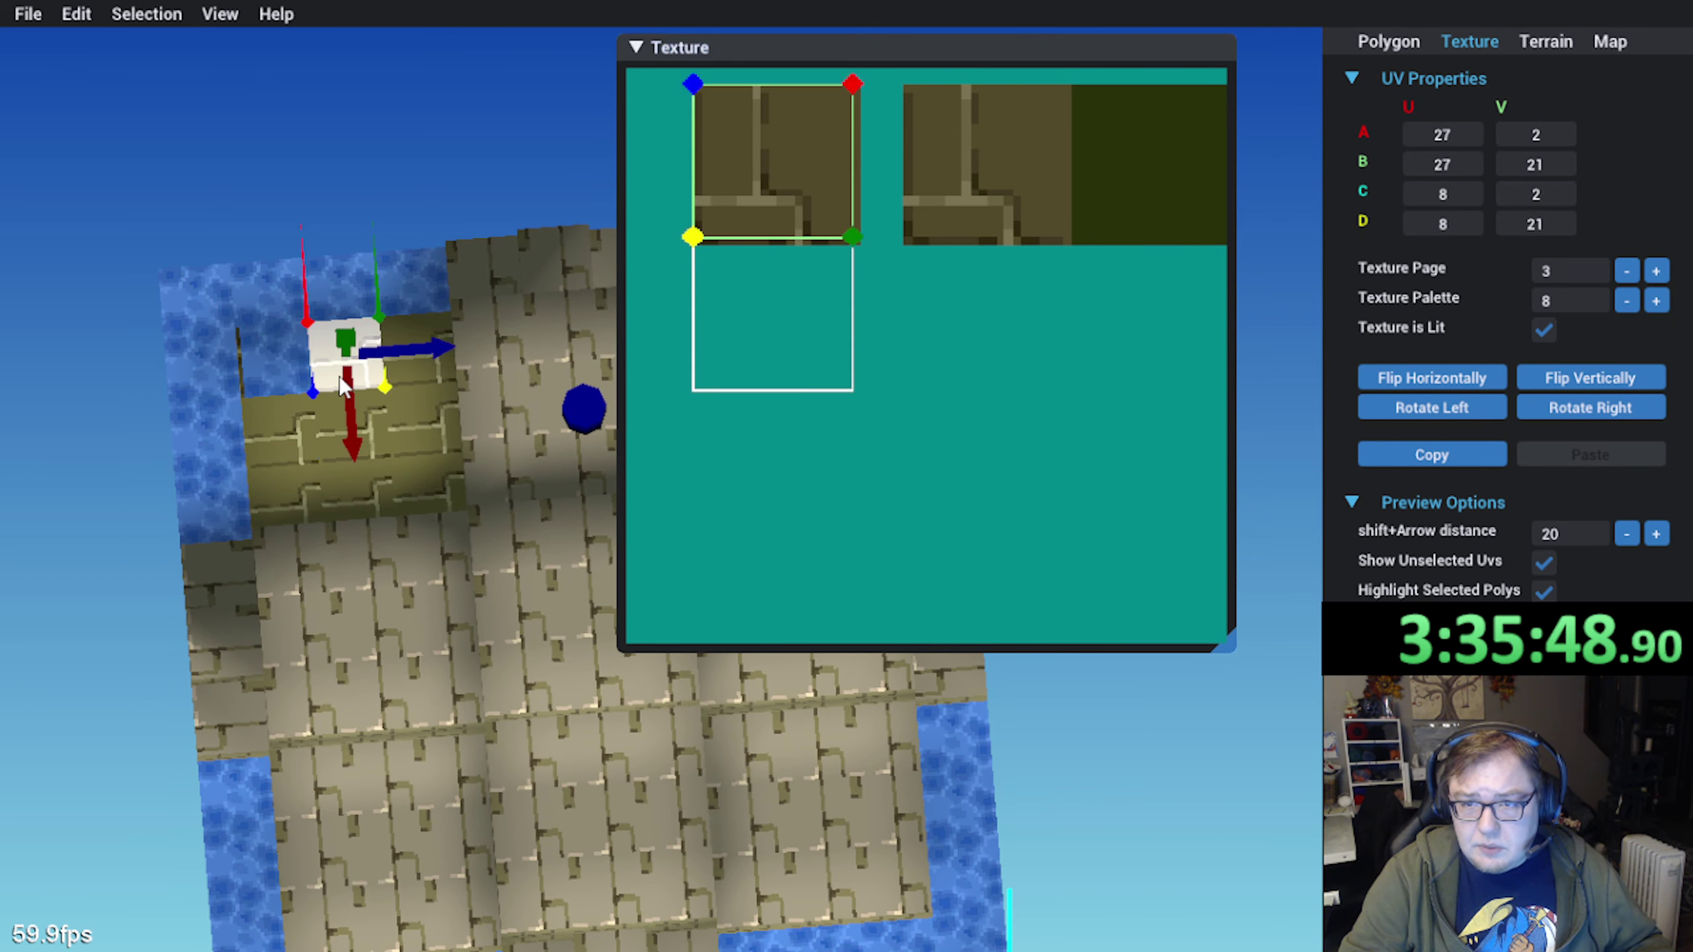
pyautogui.moveTo(730, 185); pyautogui.dragTo(922, 360)
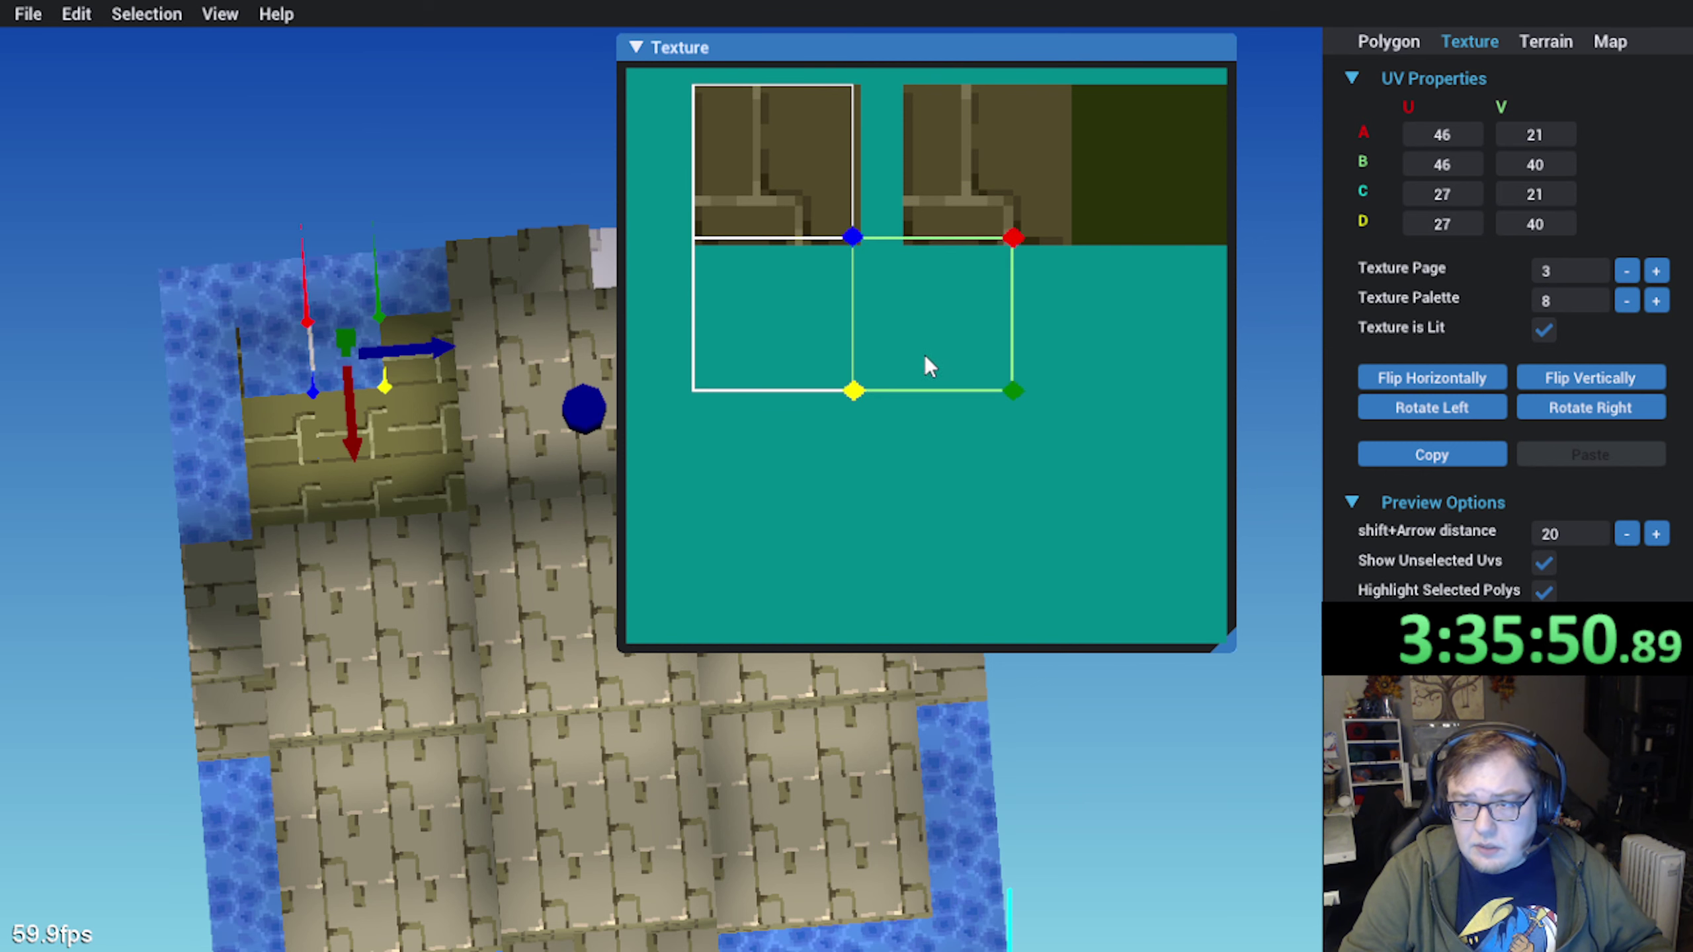
pyautogui.click(417, 354)
pyautogui.moveTo(796, 164); pyautogui.dragTo(1082, 303)
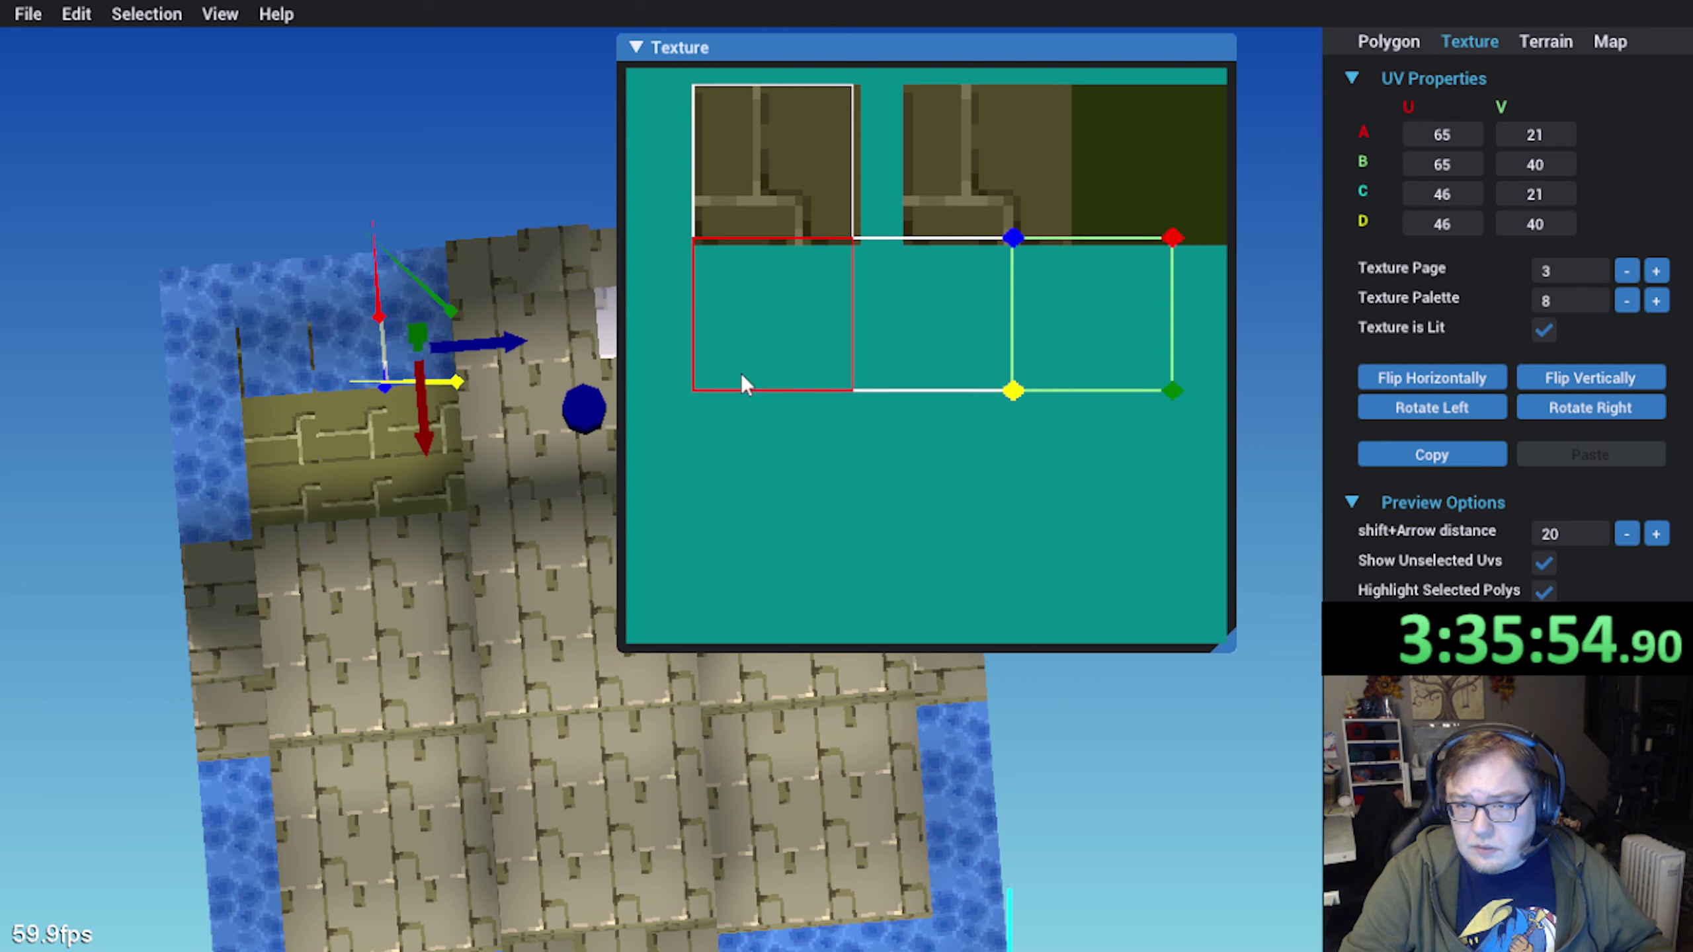
# Move the UVs of the second row's outer tile to U 8–27, V 40–59 and rotate them left
pyautogui.click(280, 426)
pyautogui.moveTo(797, 168); pyautogui.dragTo(796, 463)
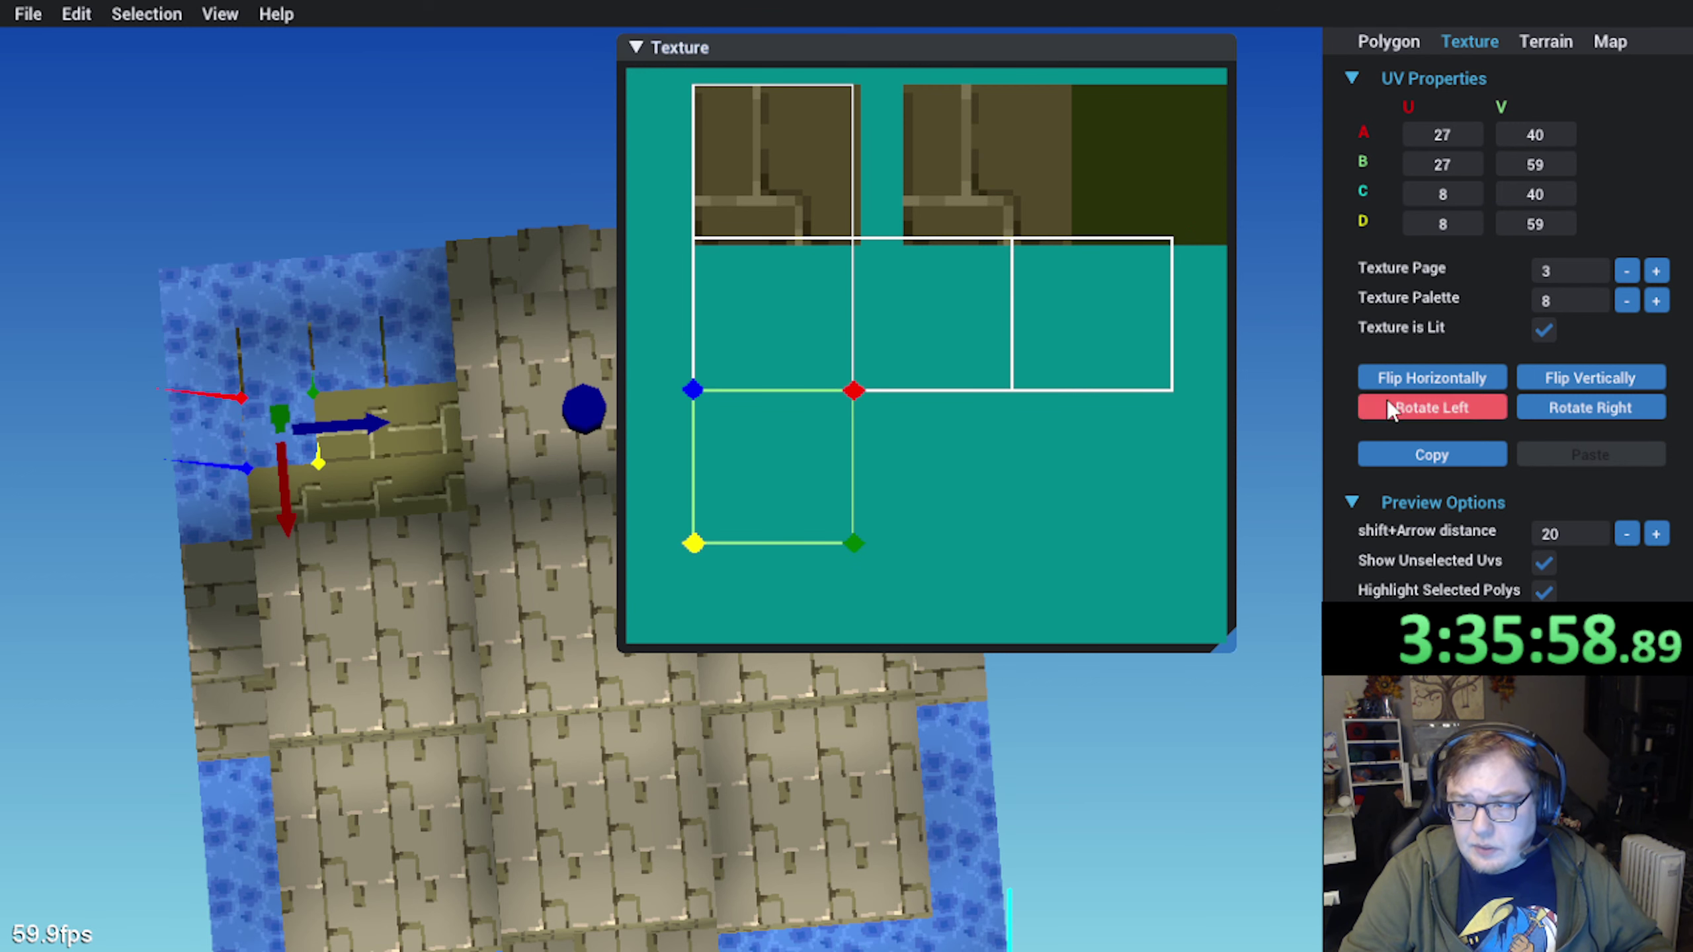
pyautogui.click(1432, 407)
# Rotate the UVs of each of the three first-row tiles left
pyautogui.click(278, 367)
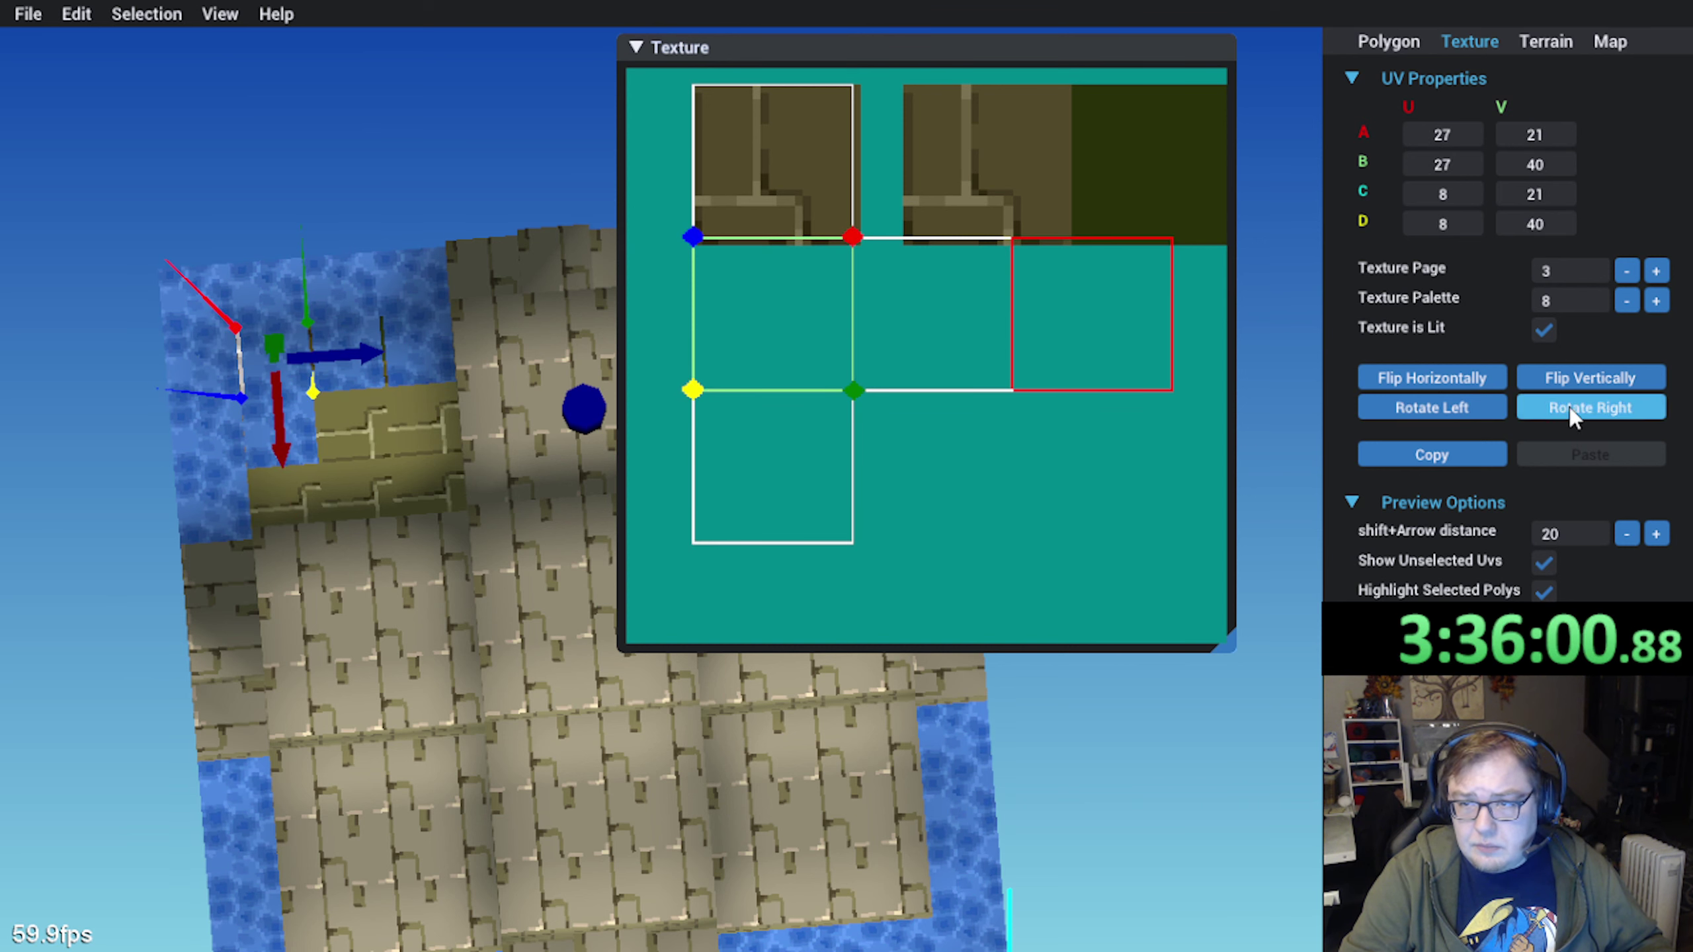
pyautogui.click(1466, 408)
pyautogui.click(374, 392)
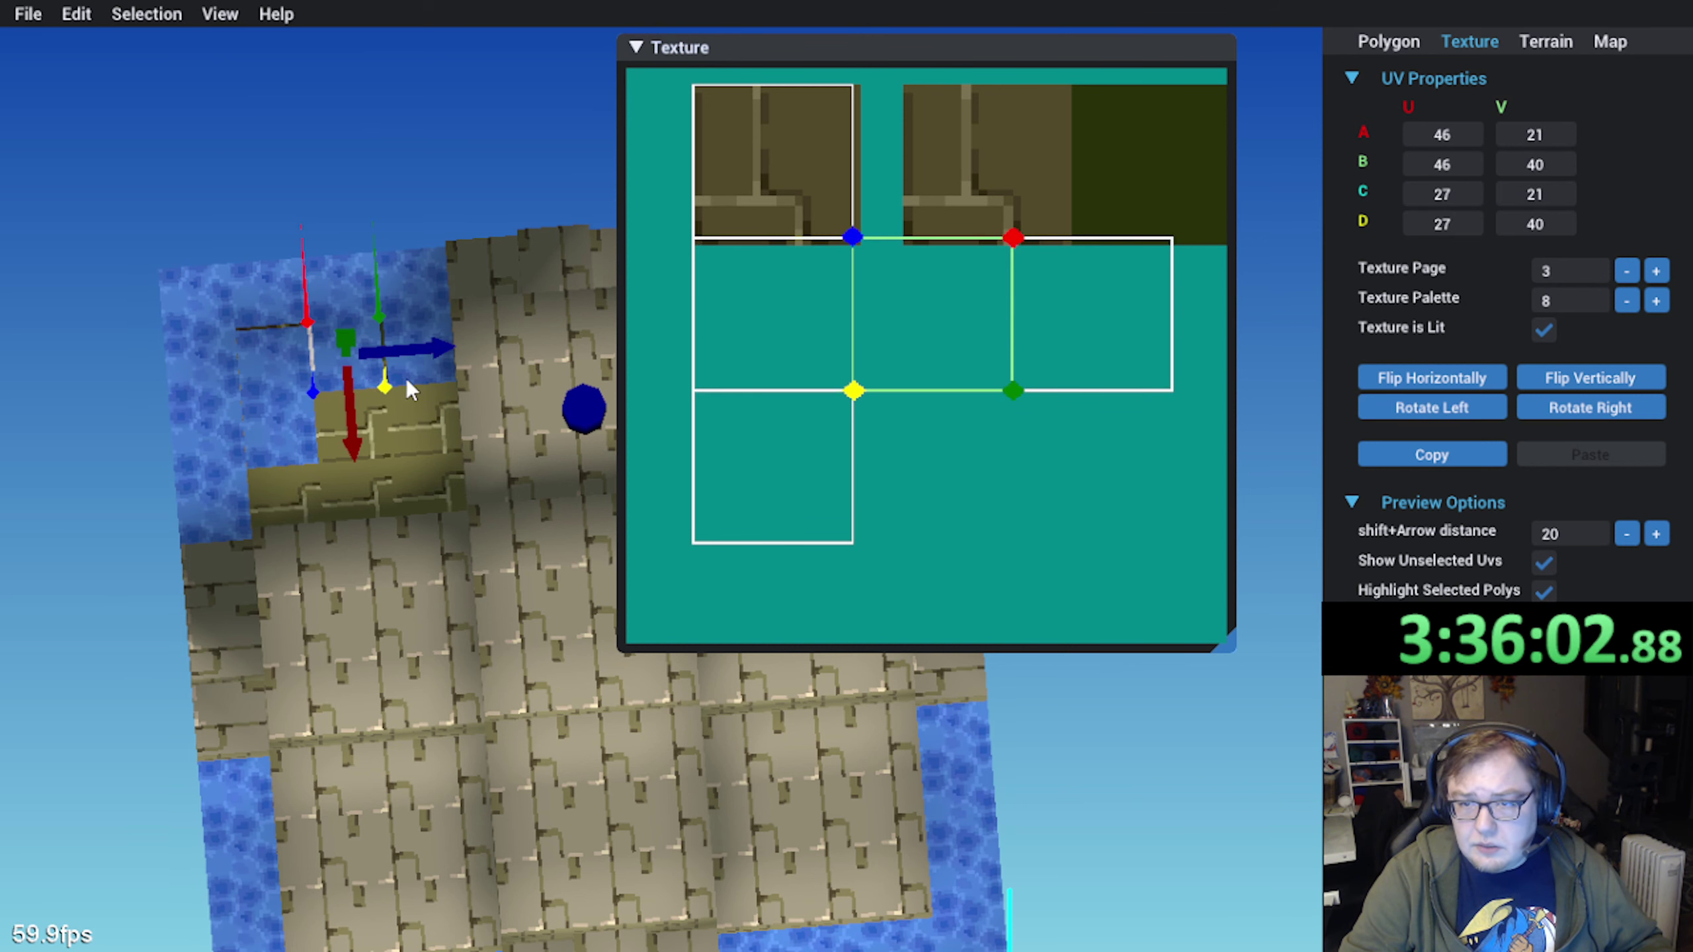
pyautogui.click(1401, 408)
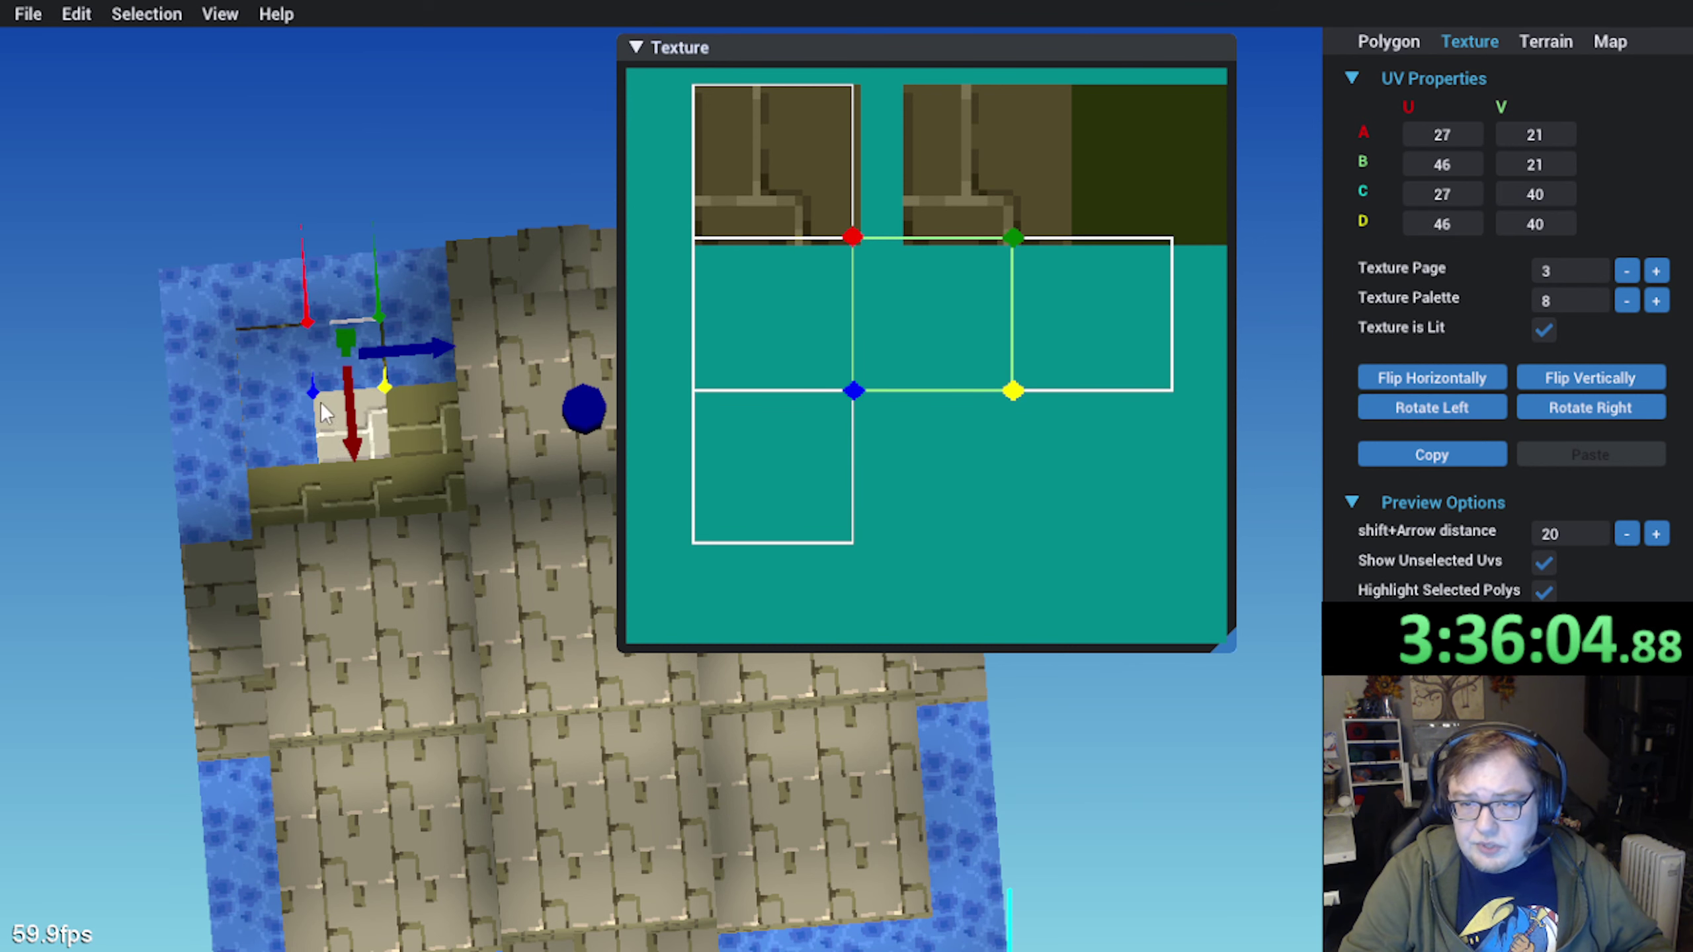
pyautogui.click(415, 372)
pyautogui.click(1396, 408)
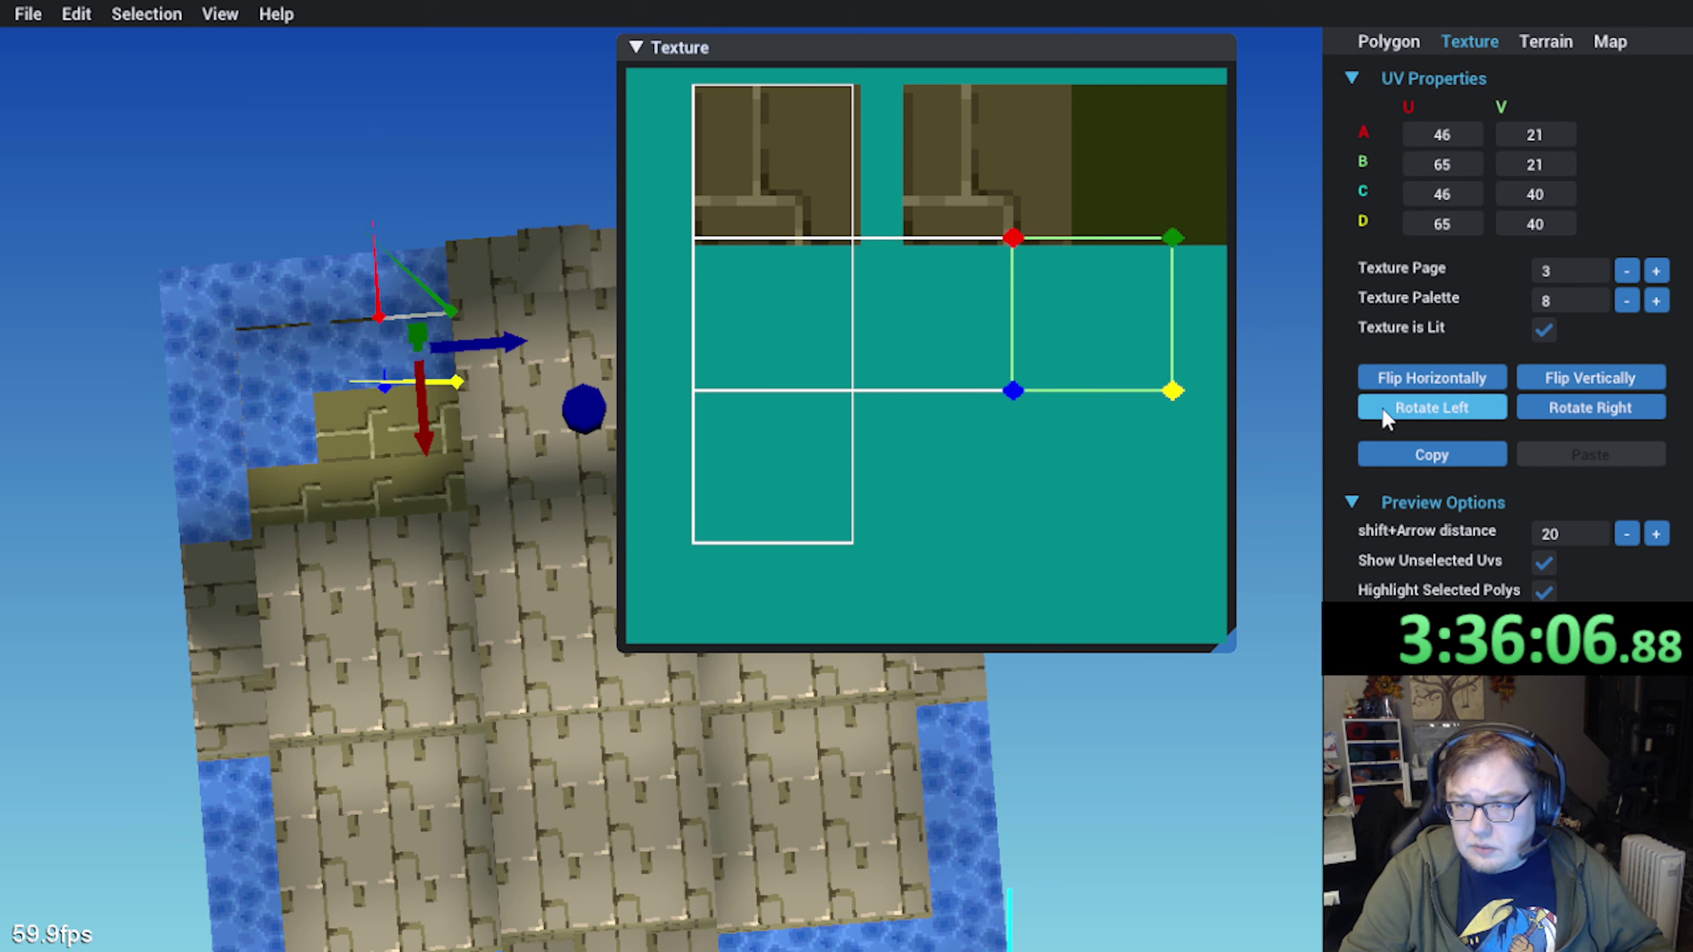
# Rotate the second row's middle and inner tile UVs left, placing them at U 27–46 and U 46–65, both at V 40–59
pyautogui.click(350, 425)
pyautogui.moveTo(793, 186); pyautogui.dragTo(950, 481)
pyautogui.click(1431, 413)
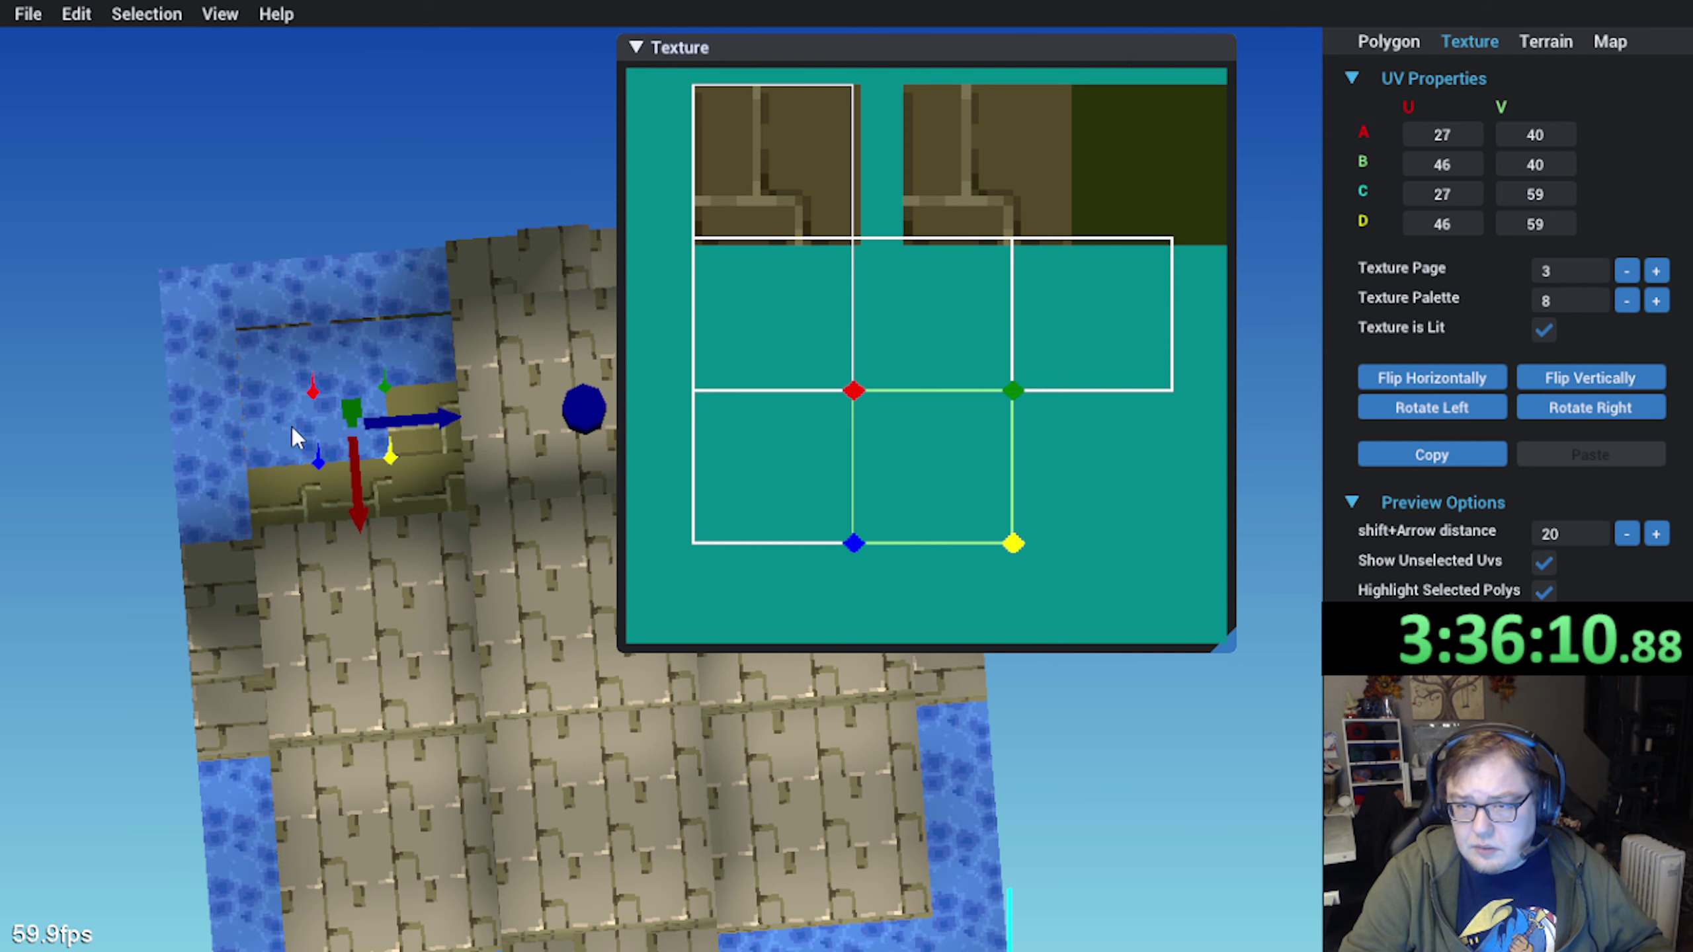
pyautogui.click(413, 423)
pyautogui.click(1396, 407)
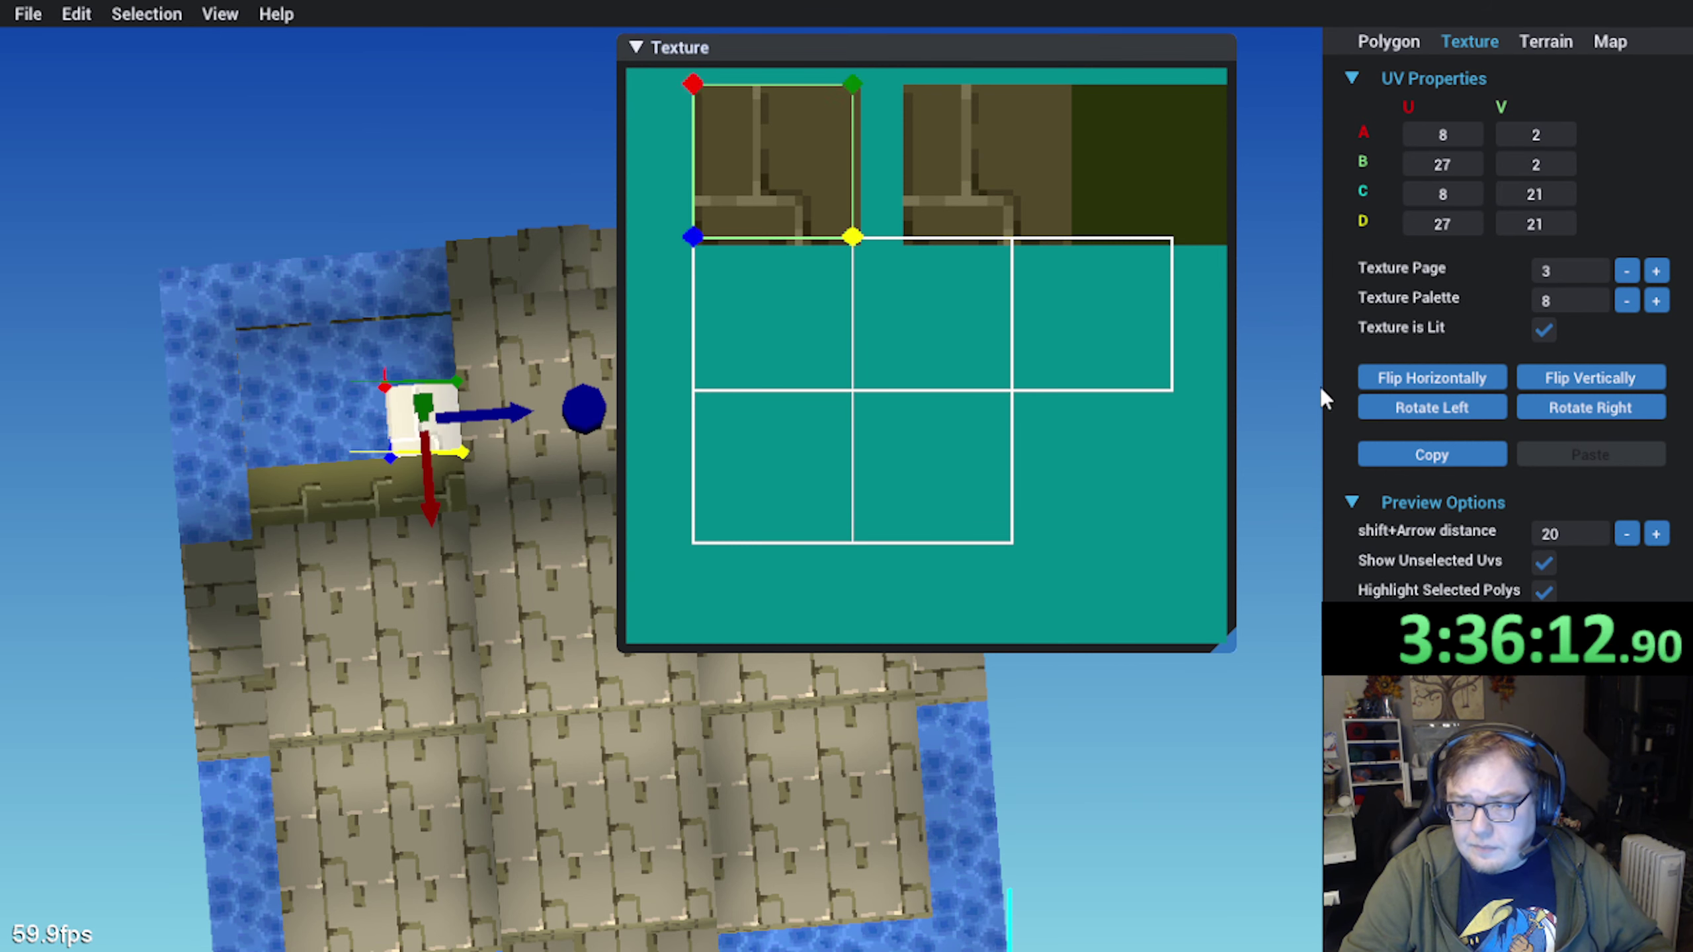
pyautogui.moveTo(793, 193); pyautogui.dragTo(1071, 497)
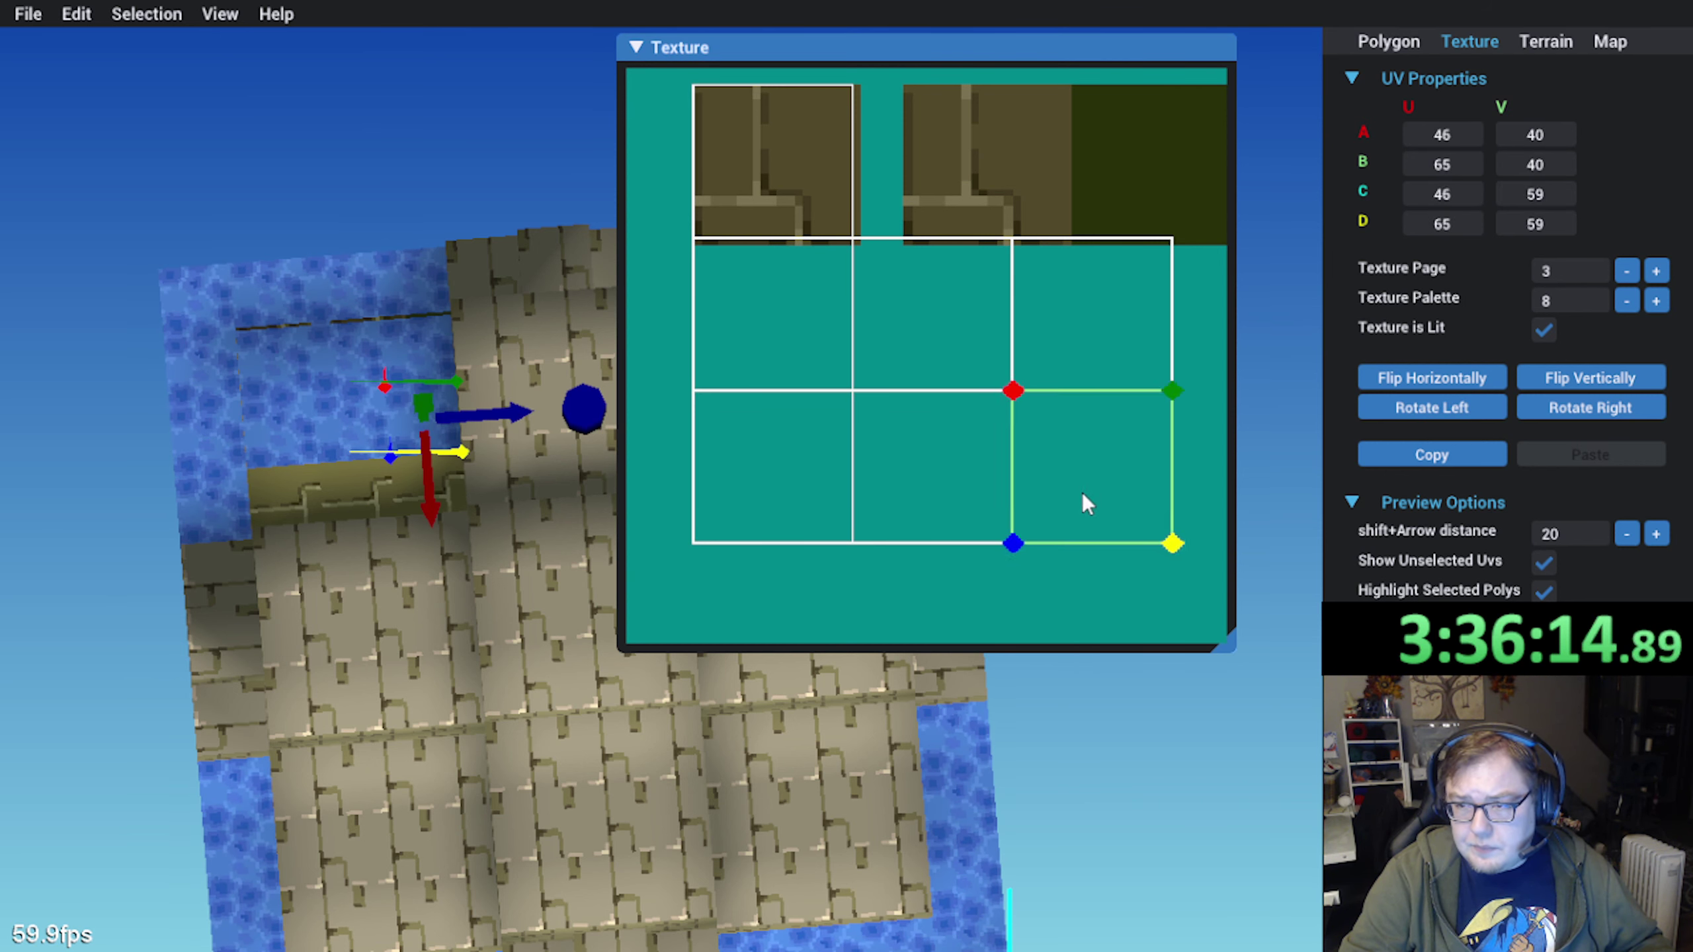
# Rotate the three third-row tiles' UVs left and place them side by side beneath the second row, the inner one at U 46–65, V 59–78
pyautogui.click(280, 497)
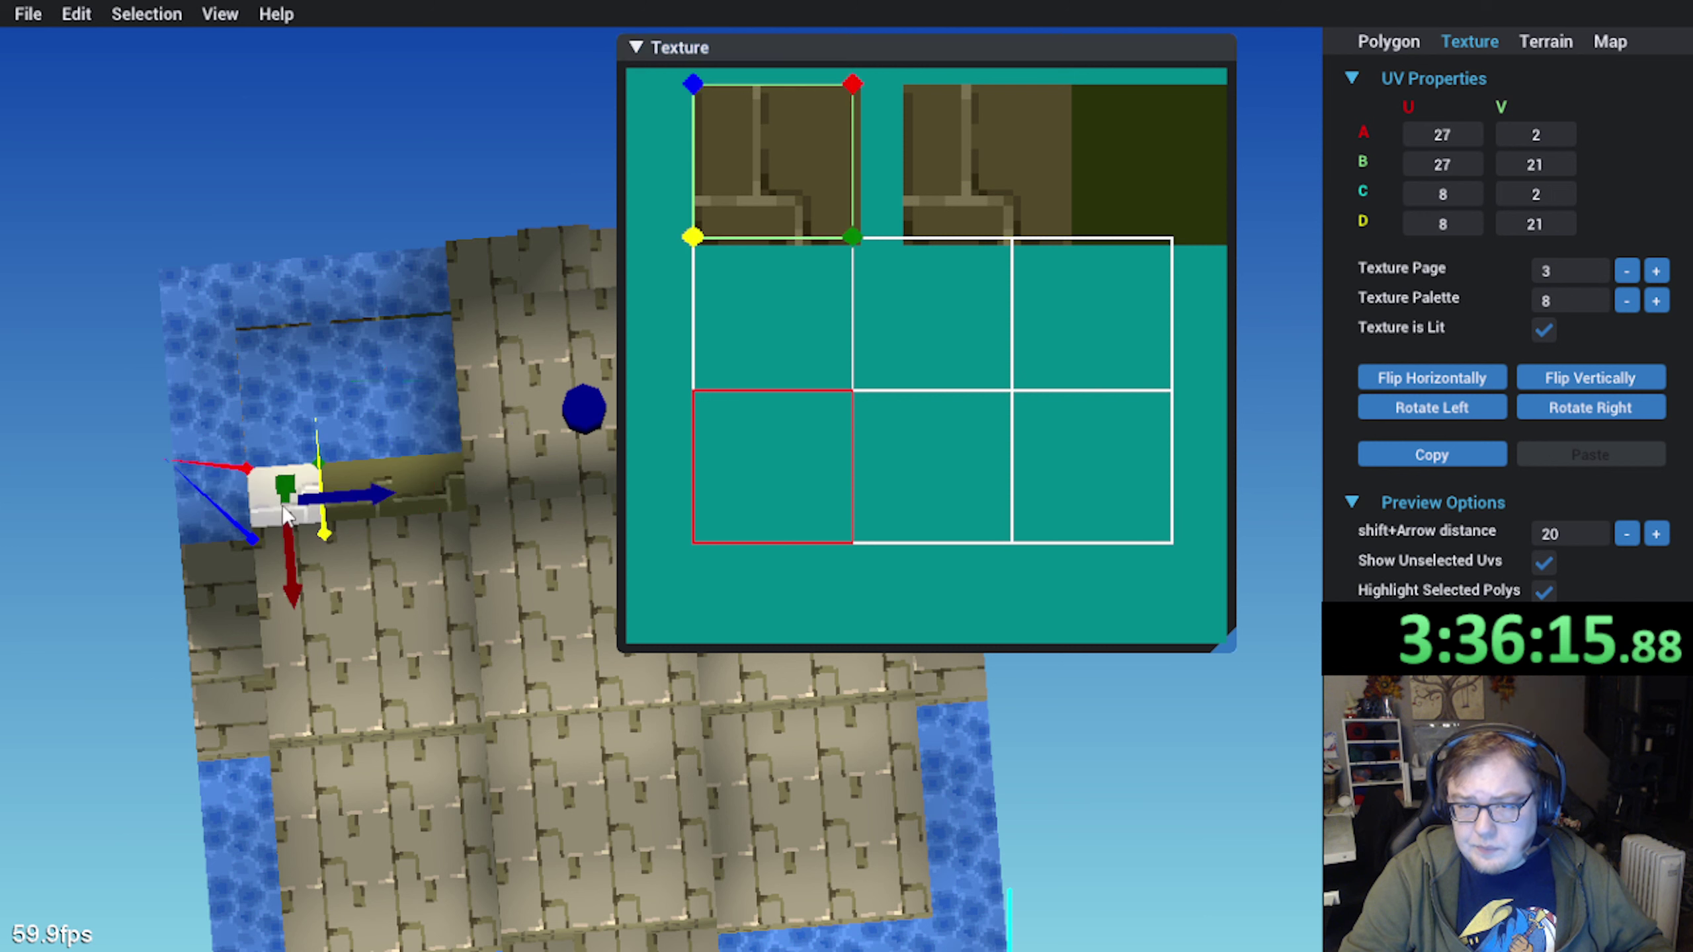
pyautogui.click(1406, 408)
pyautogui.moveTo(733, 201); pyautogui.dragTo(744, 582)
pyautogui.click(392, 475)
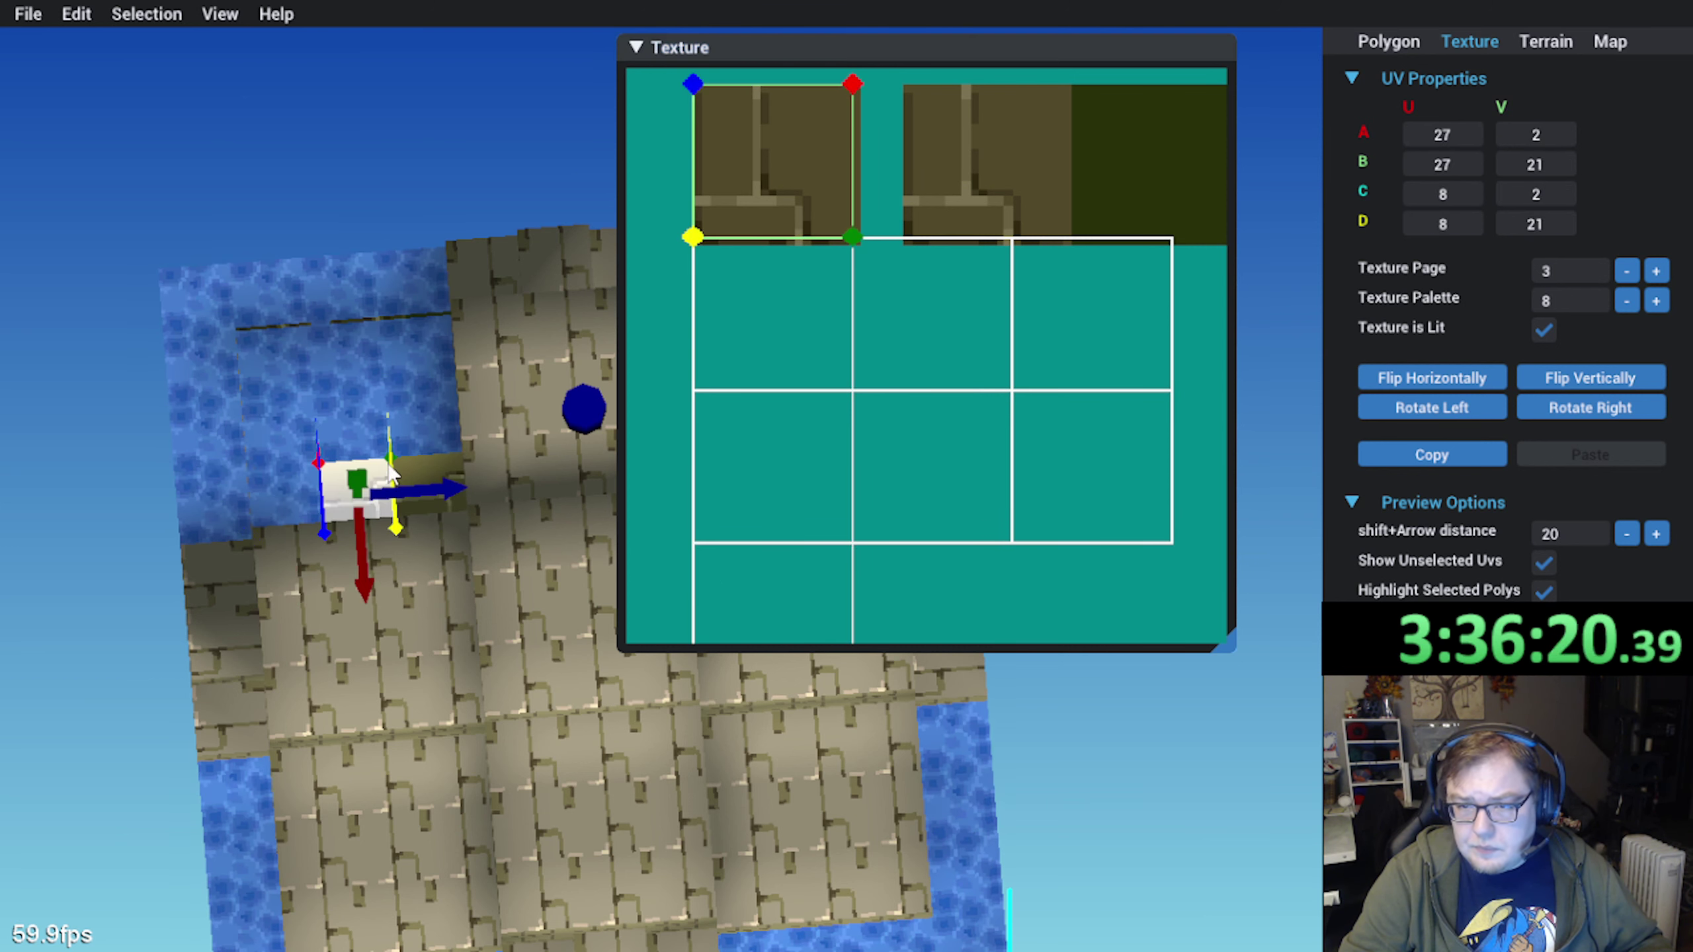
pyautogui.click(1403, 407)
pyautogui.moveTo(814, 178); pyautogui.dragTo(973, 631)
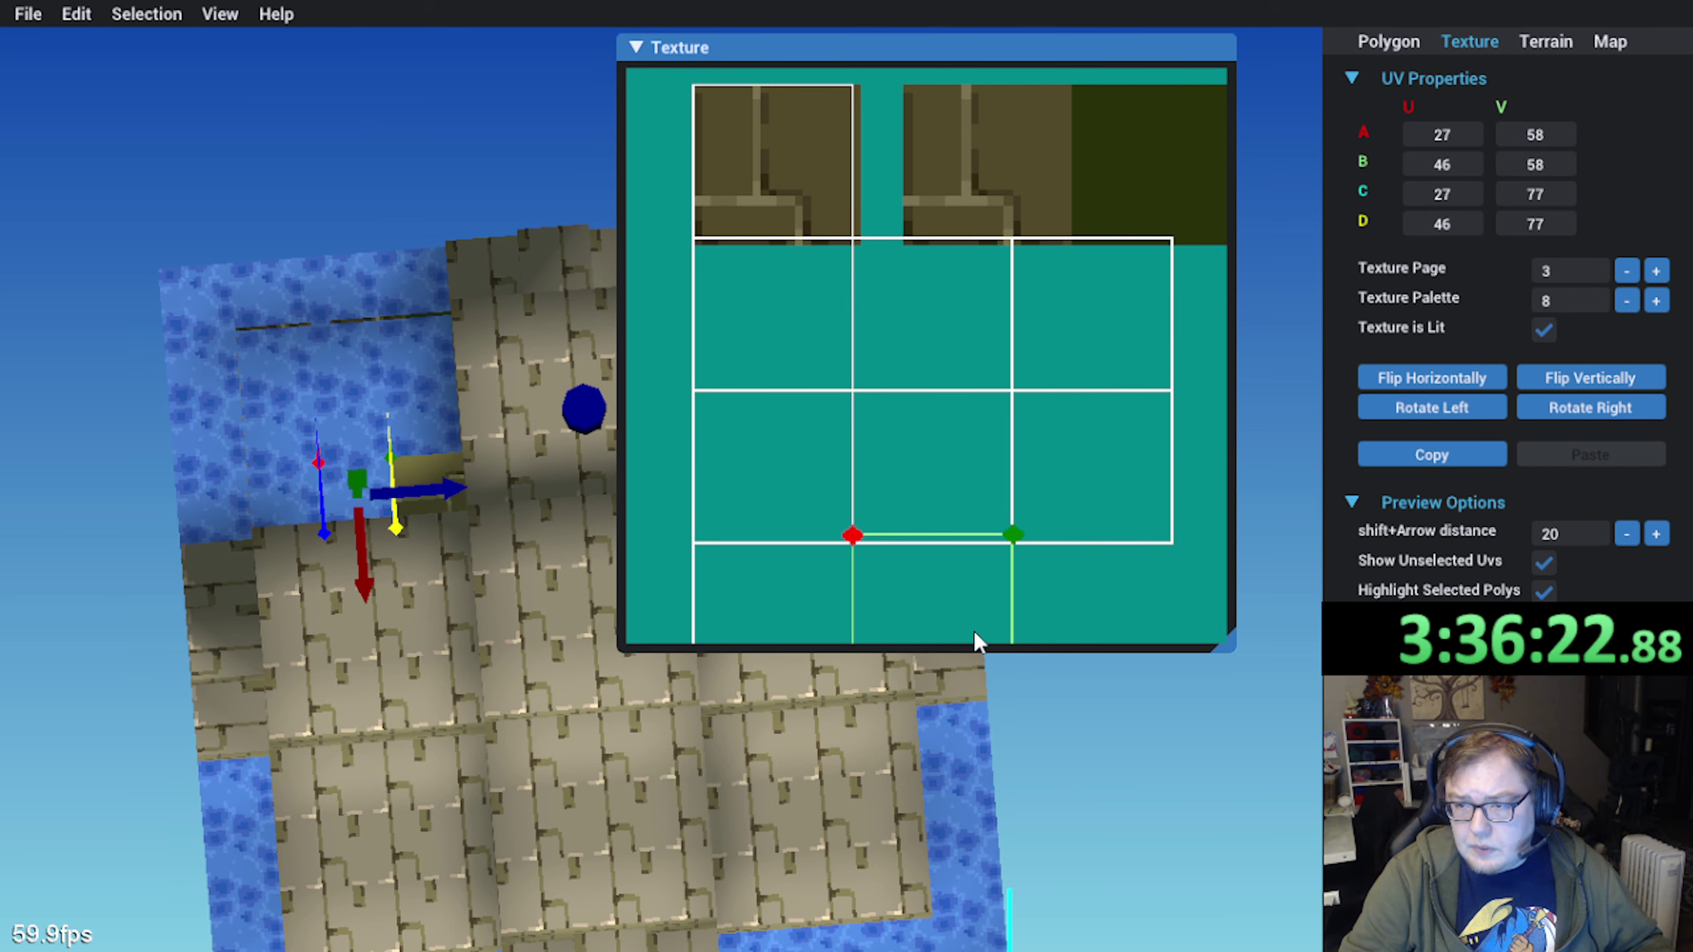
pyautogui.click(434, 471)
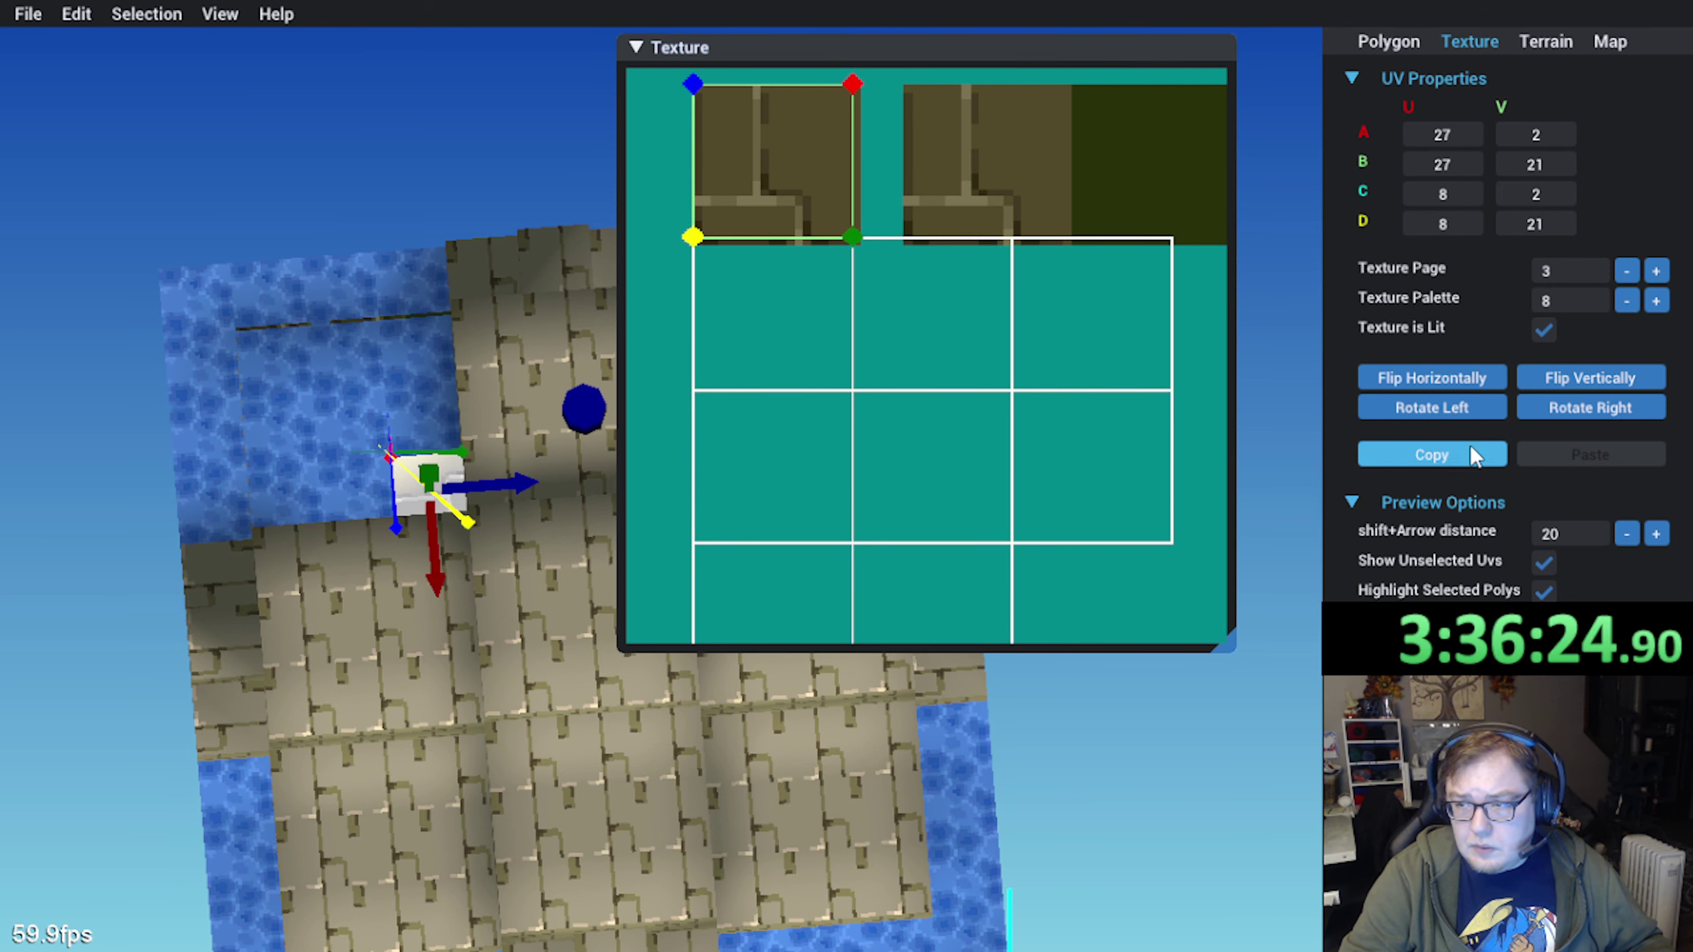
pyautogui.click(1433, 408)
pyautogui.moveTo(785, 143); pyautogui.dragTo(1098, 604)
# Select all nine UV squares and move the grid together so the first square sits at U 13–32, V 31–50
pyautogui.scroll(-2, 979, 474)
pyautogui.moveTo(979, 473)
pyautogui.mouseDown(button='middle')
pyautogui.moveTo(918, 412)
pyautogui.moveTo(983, 459)
pyautogui.mouseUp(button='middle')
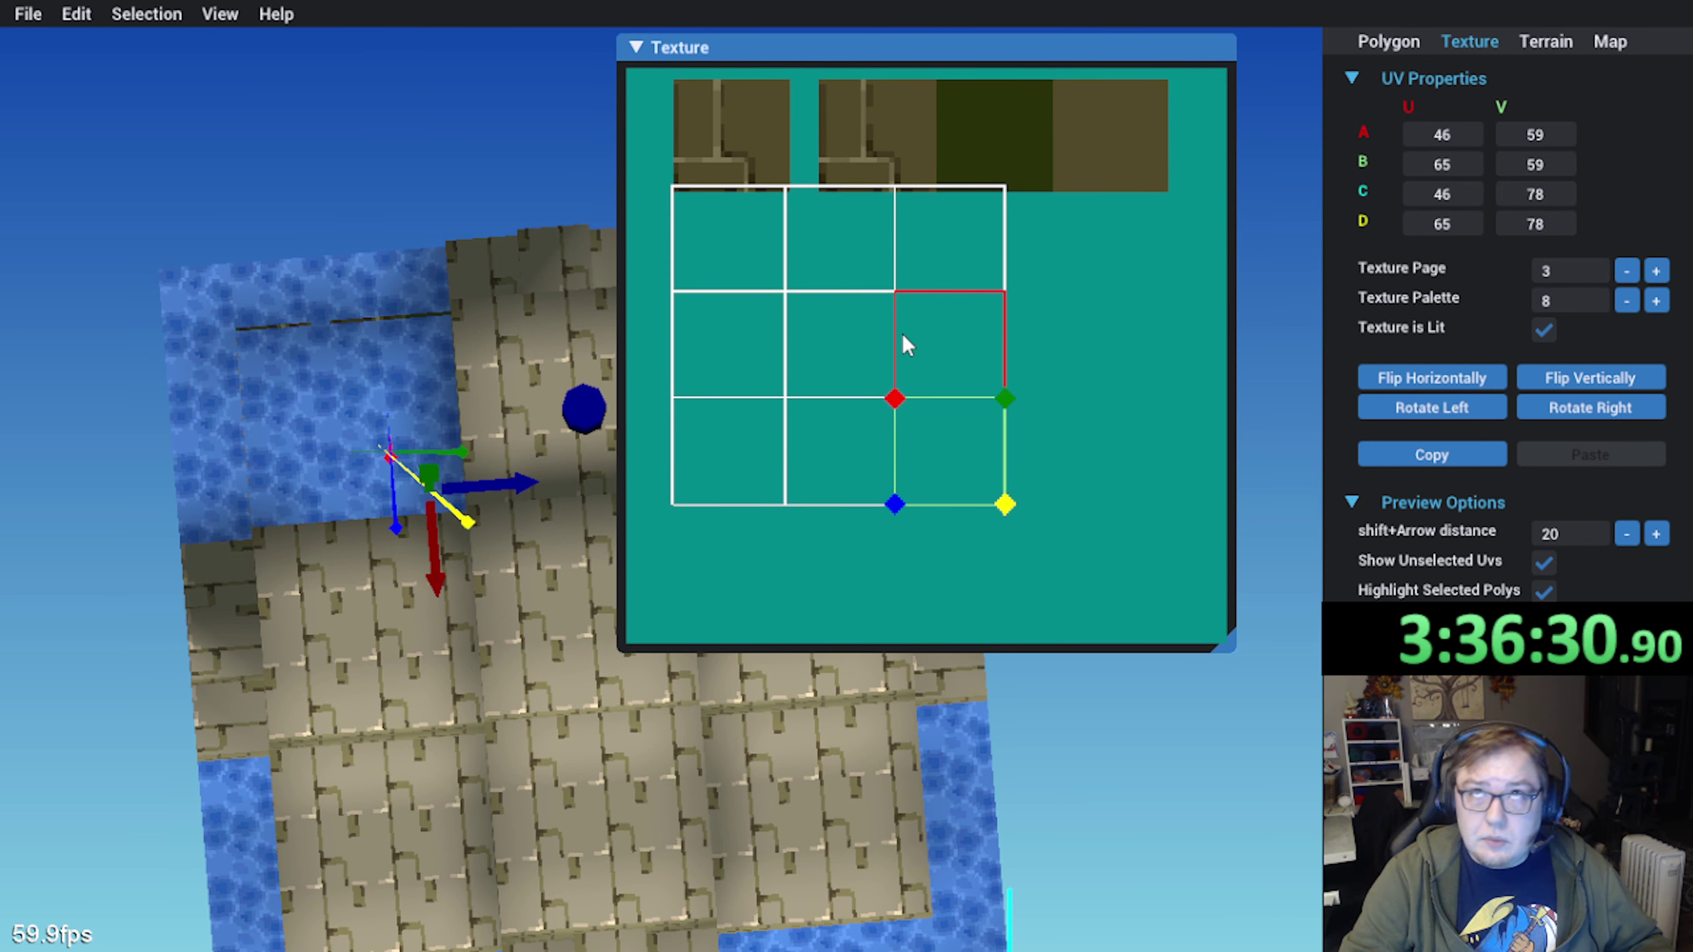
pyautogui.click(767, 244)
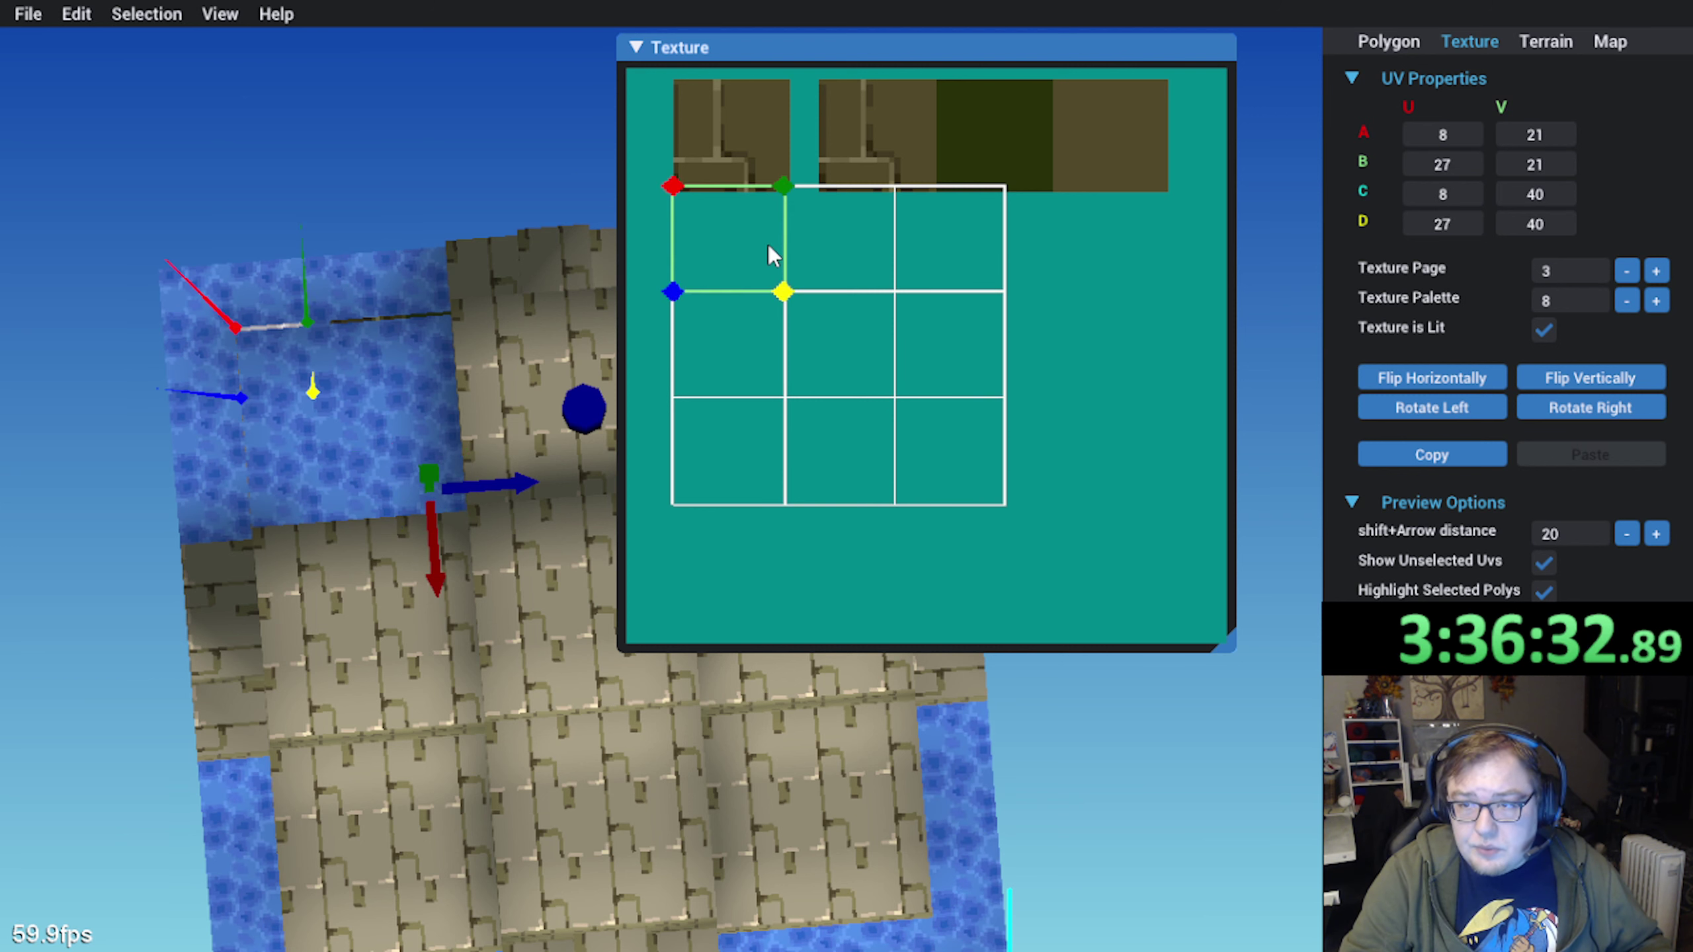
pyautogui.keyDown('shift'); pyautogui.click(753, 331); pyautogui.keyUp('shift')
pyautogui.keyDown('shift'); pyautogui.click(823, 256); pyautogui.keyUp('shift')
pyautogui.keyDown('shift'); pyautogui.click(747, 450); pyautogui.keyUp('shift')
pyautogui.keyDown('shift'); pyautogui.click(817, 459); pyautogui.keyUp('shift')
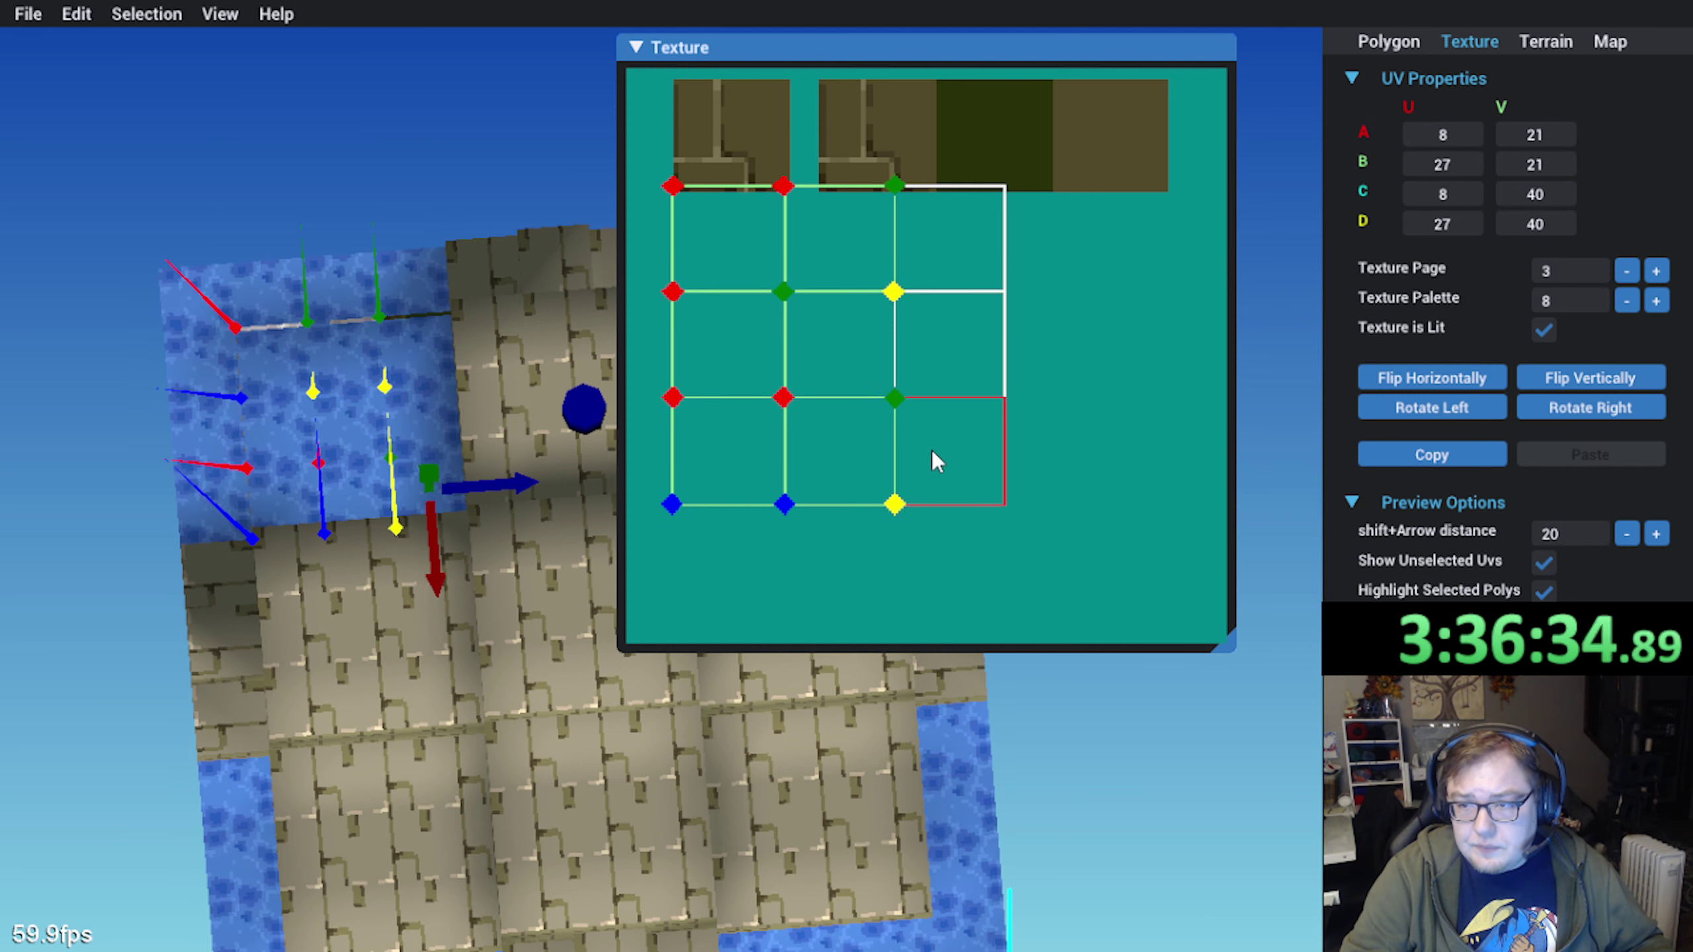
pyautogui.keyDown('shift'); pyautogui.click(931, 450); pyautogui.keyUp('shift')
pyautogui.keyDown('shift'); pyautogui.click(930, 350); pyautogui.keyUp('shift')
pyautogui.keyDown('shift'); pyautogui.click(838, 336); pyautogui.keyUp('shift')
pyautogui.keyDown('shift'); pyautogui.click(910, 246); pyautogui.keyUp('shift')
pyautogui.moveTo(834, 350); pyautogui.dragTo(863, 405)
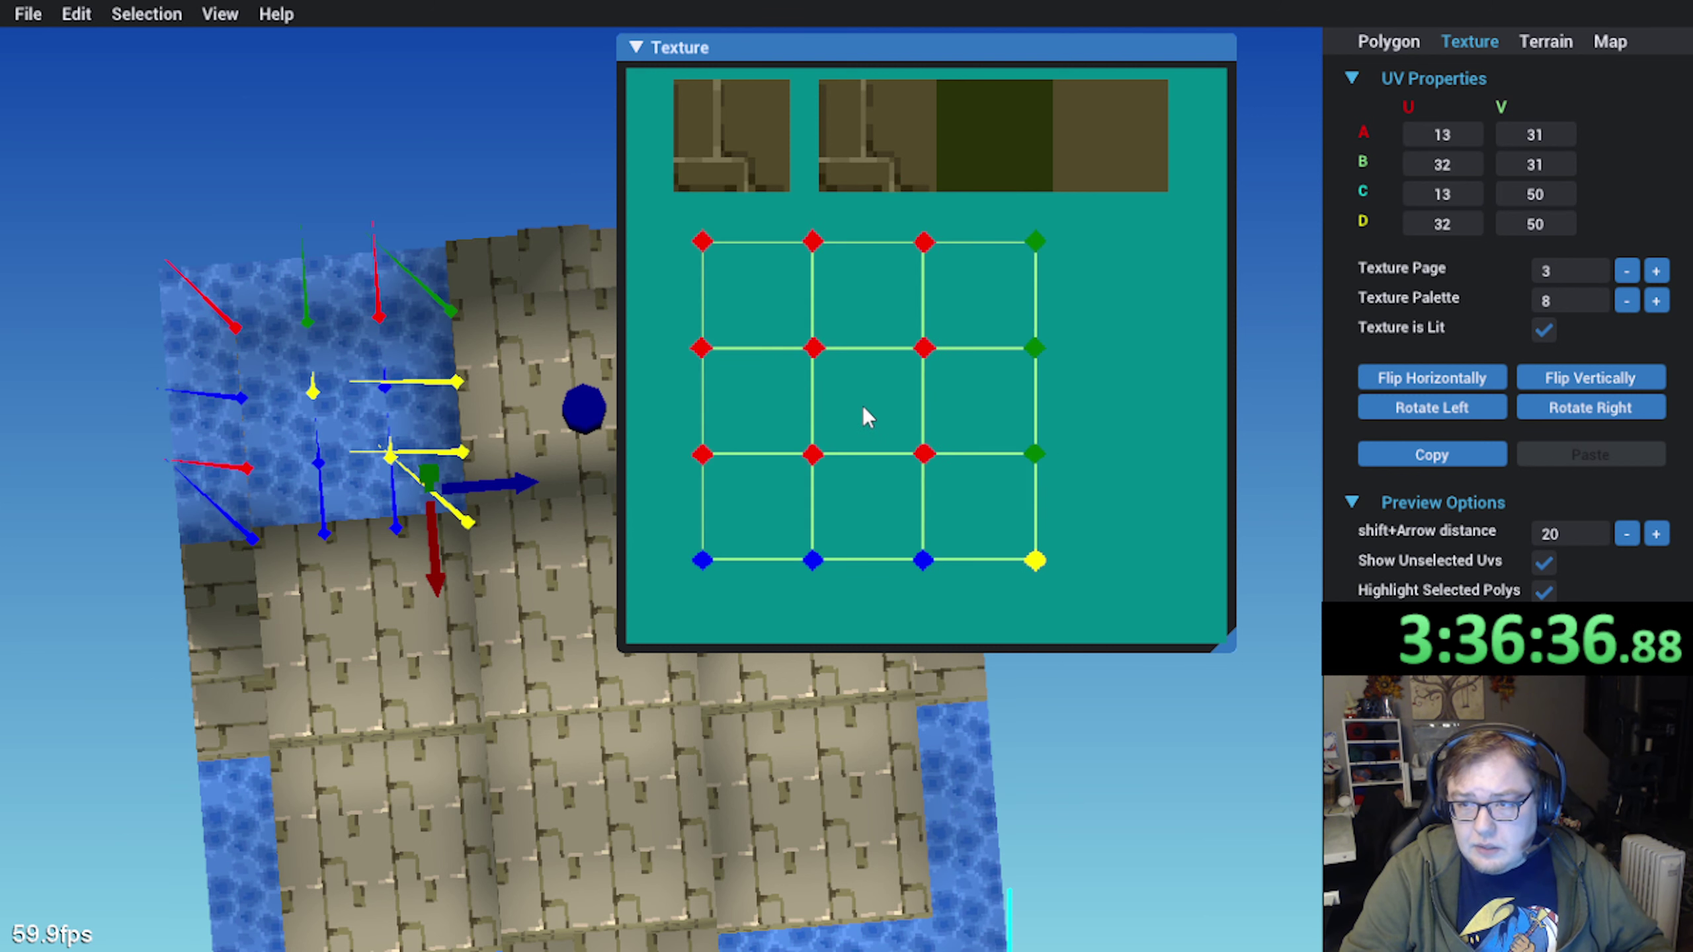
# Select individual UV squares in the three-by-three grid one at a time to check which floor tile each one maps to
pyautogui.click(946, 508)
pyautogui.click(887, 510)
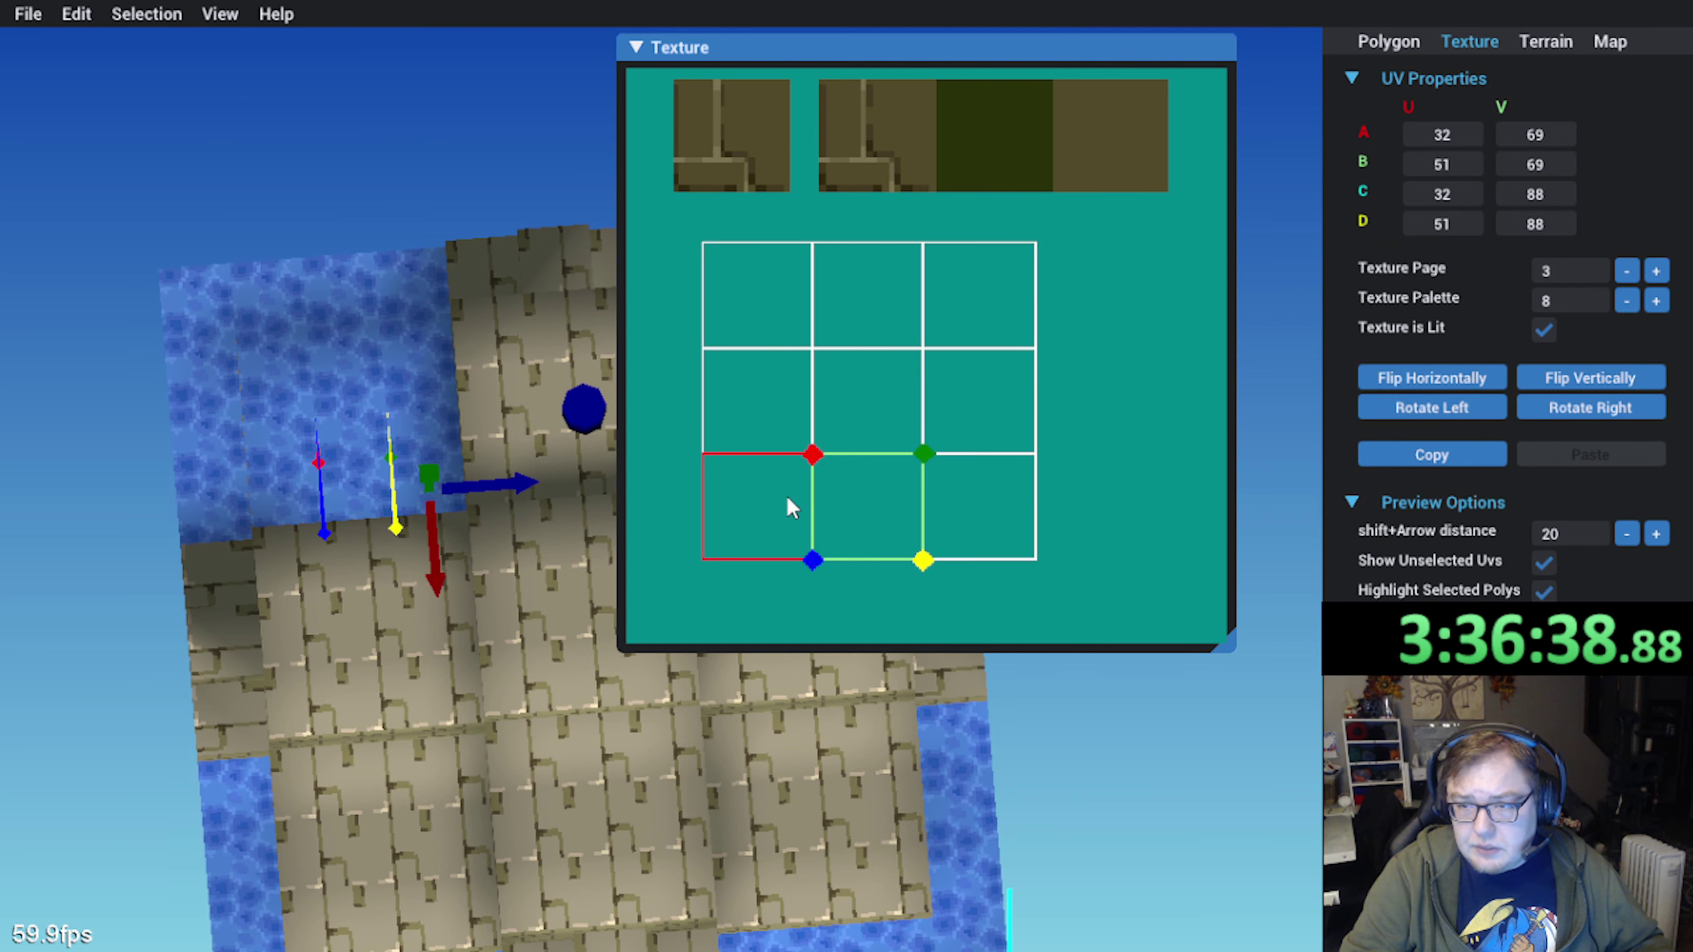
pyautogui.click(712, 435)
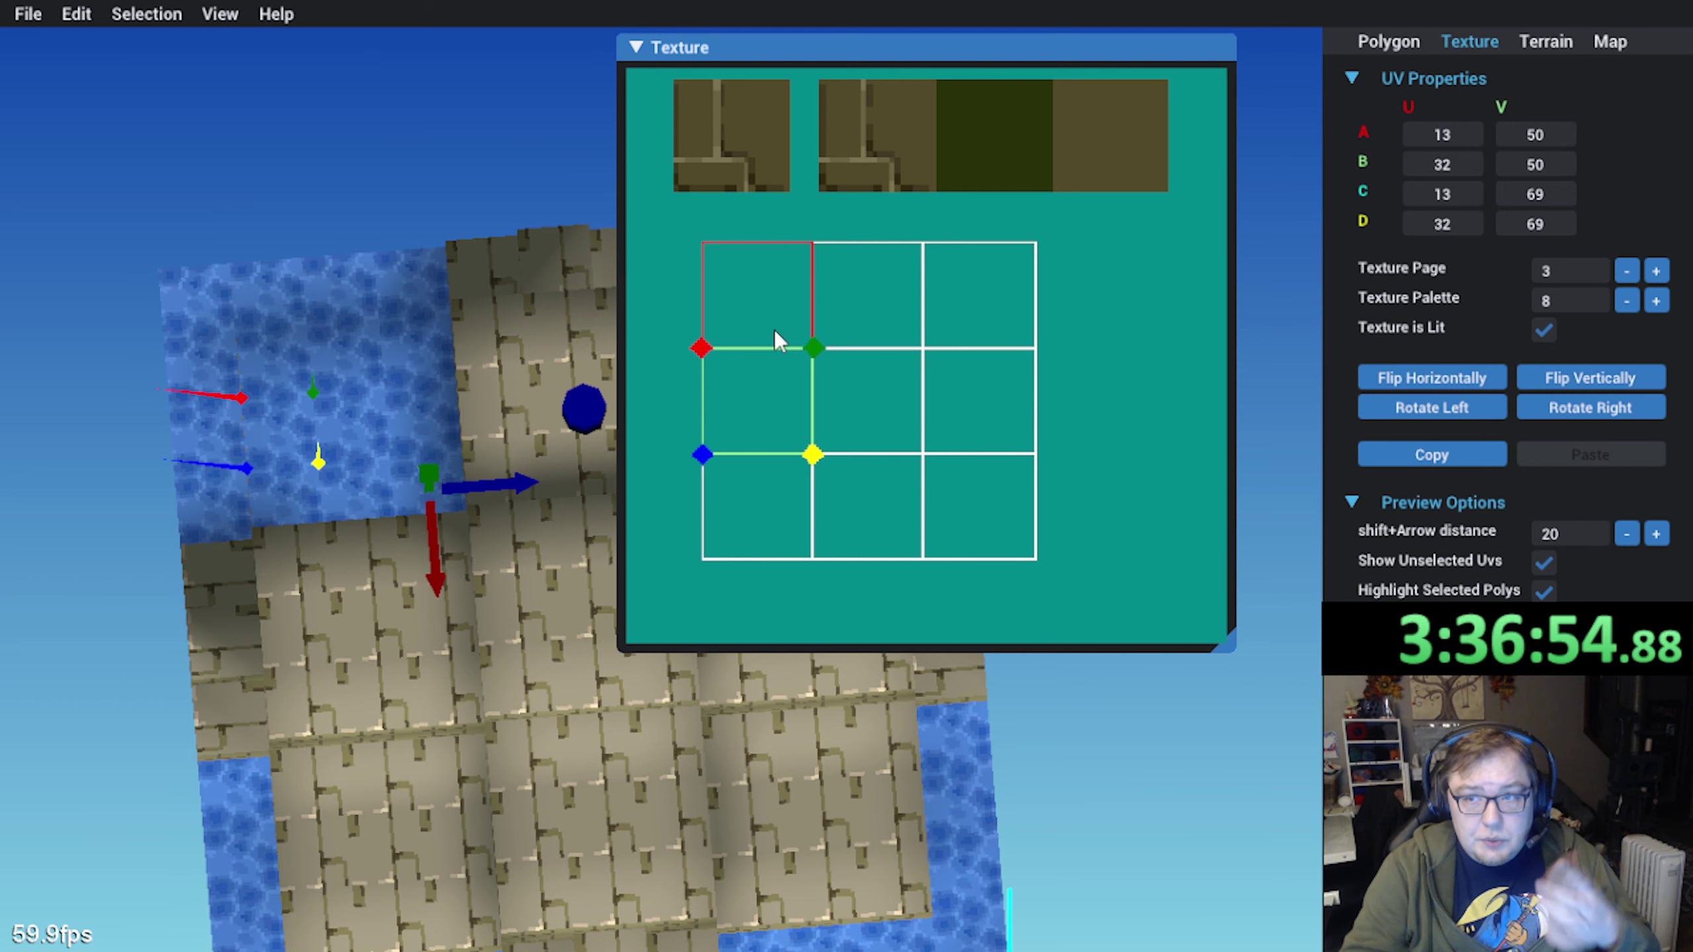
pyautogui.hotkey('shift', 'Up')
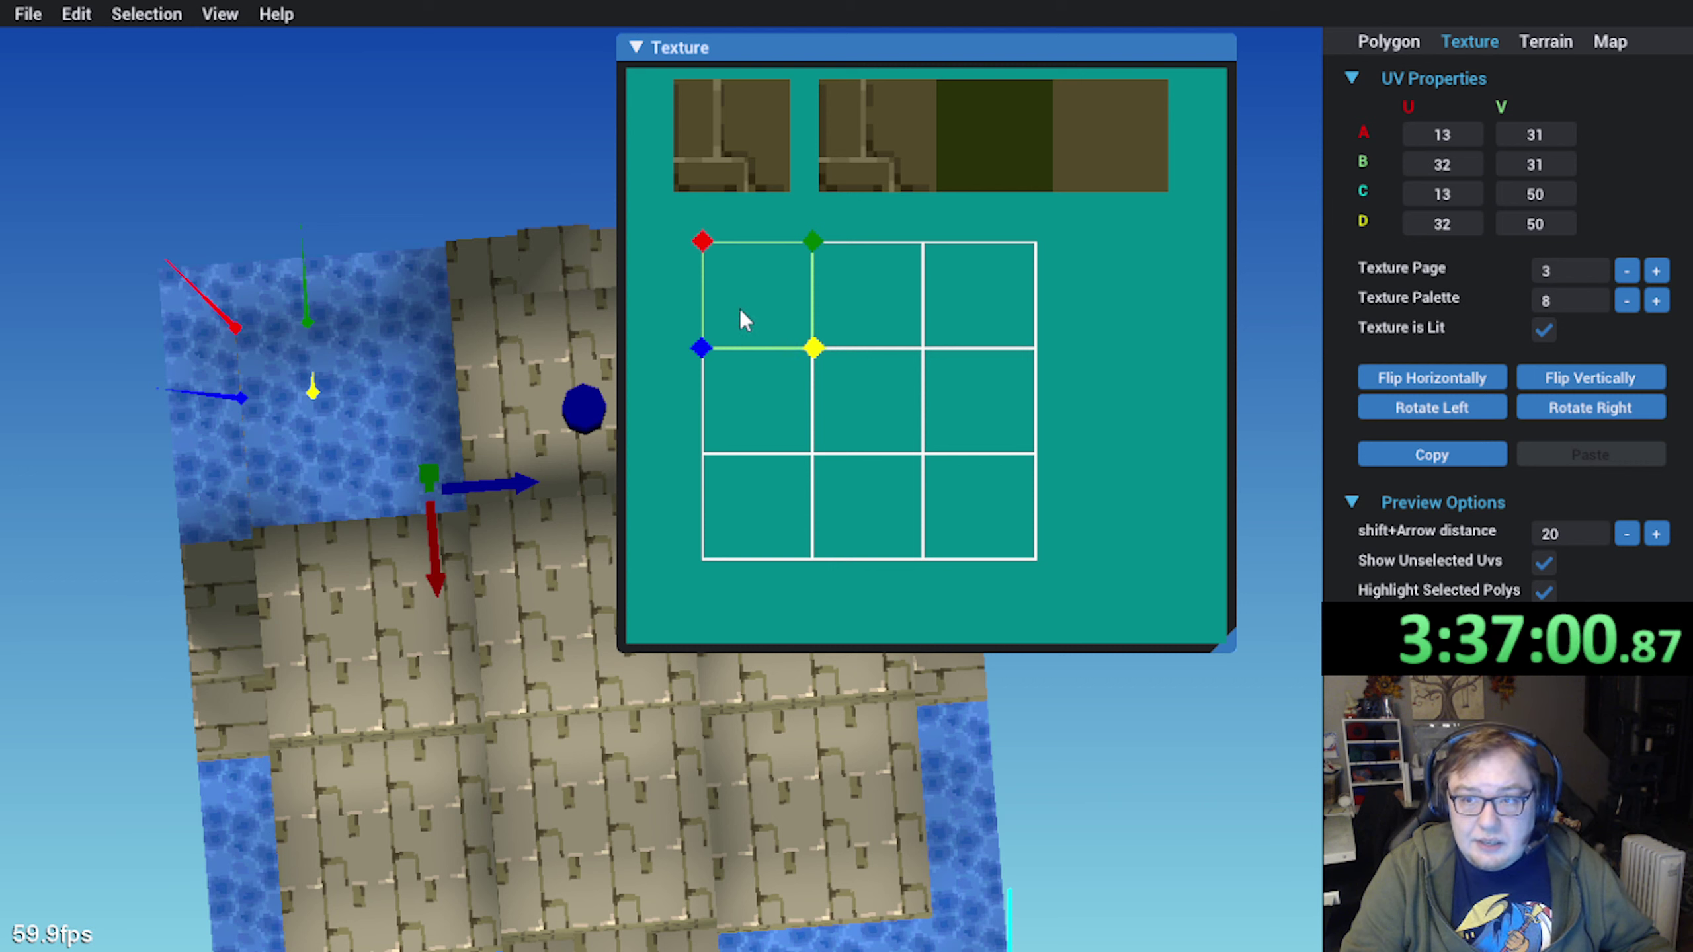
pyautogui.click(733, 493)
pyautogui.click(937, 321)
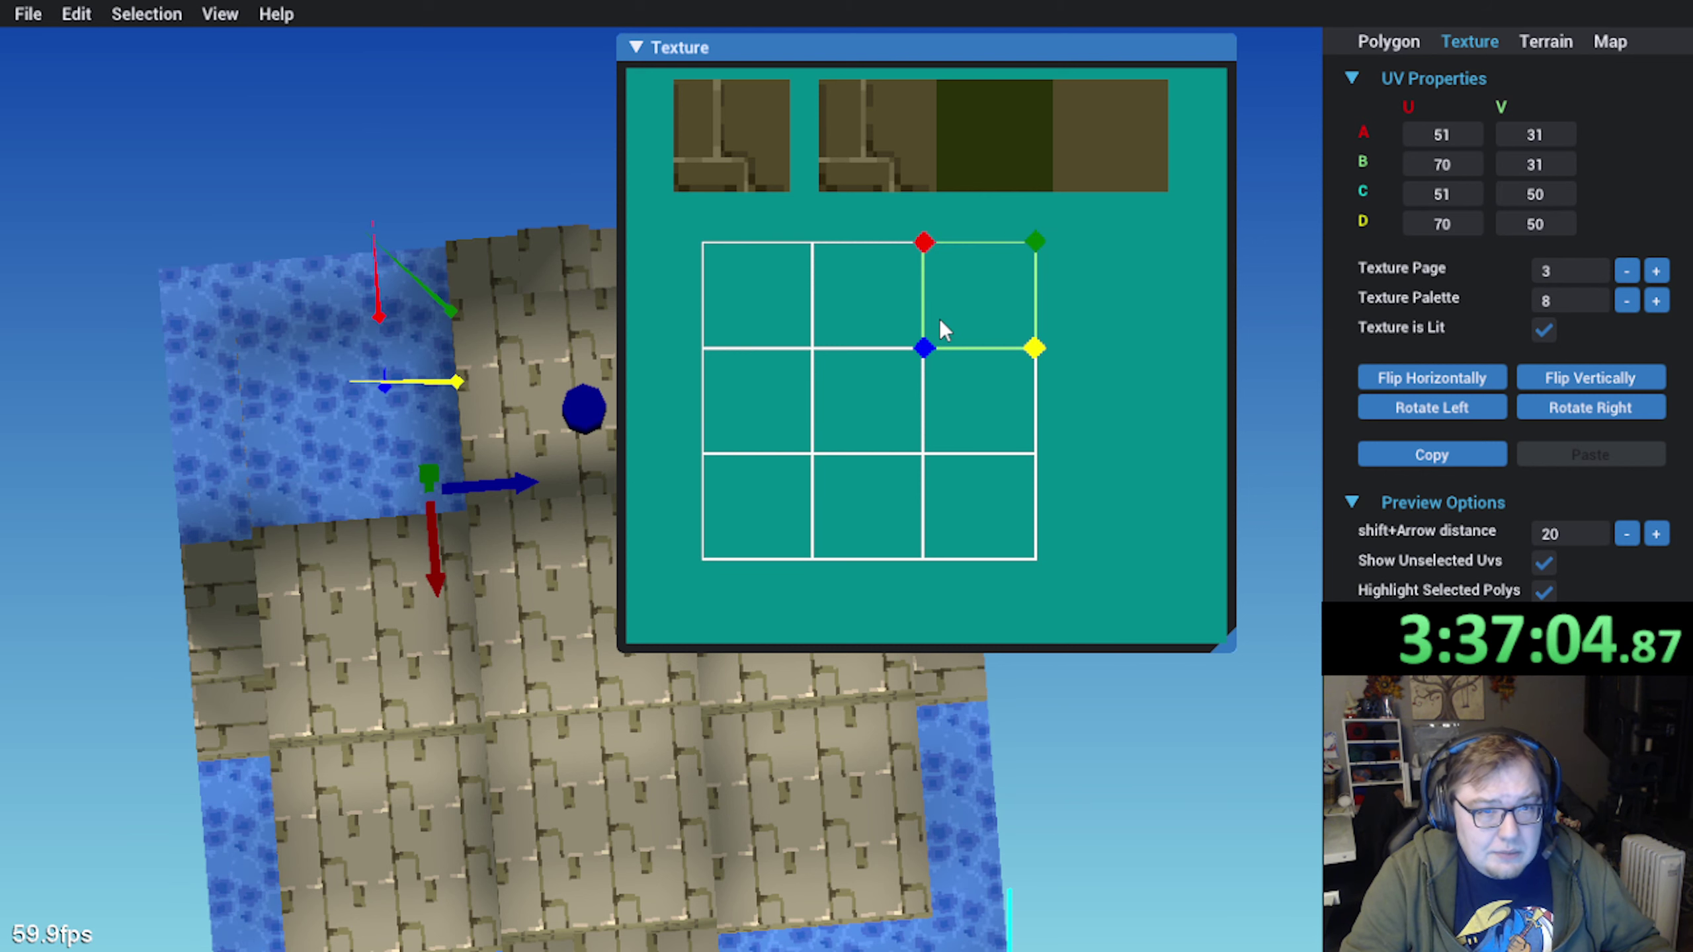
pyautogui.click(966, 510)
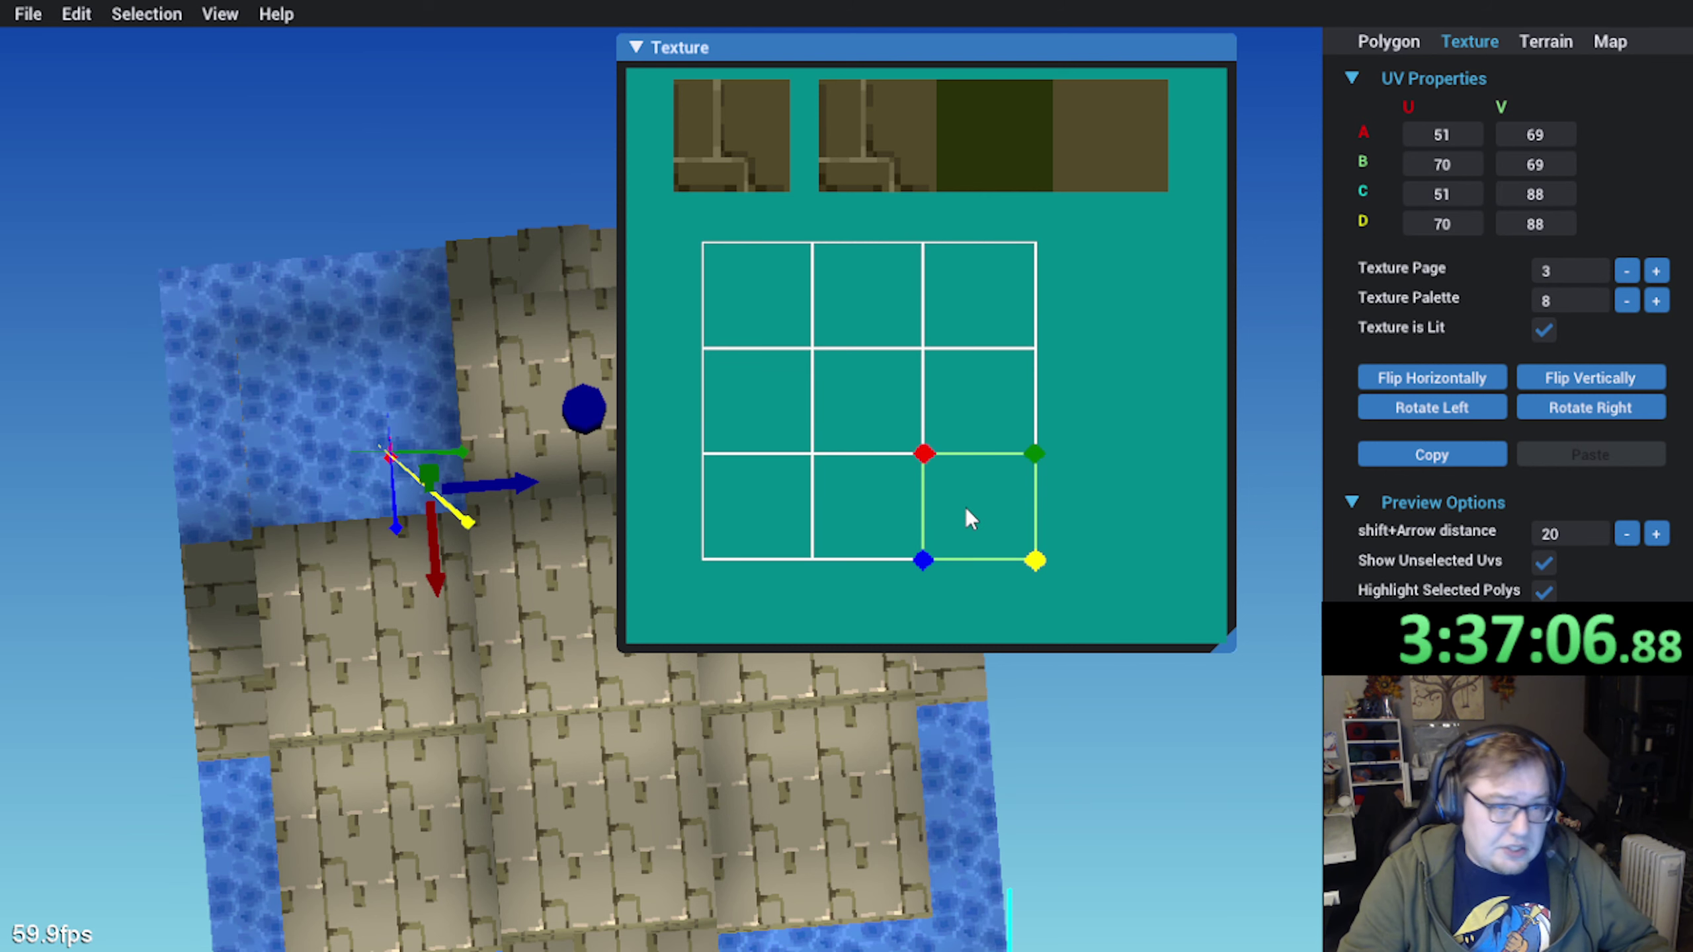
pyautogui.click(869, 384)
pyautogui.click(867, 273)
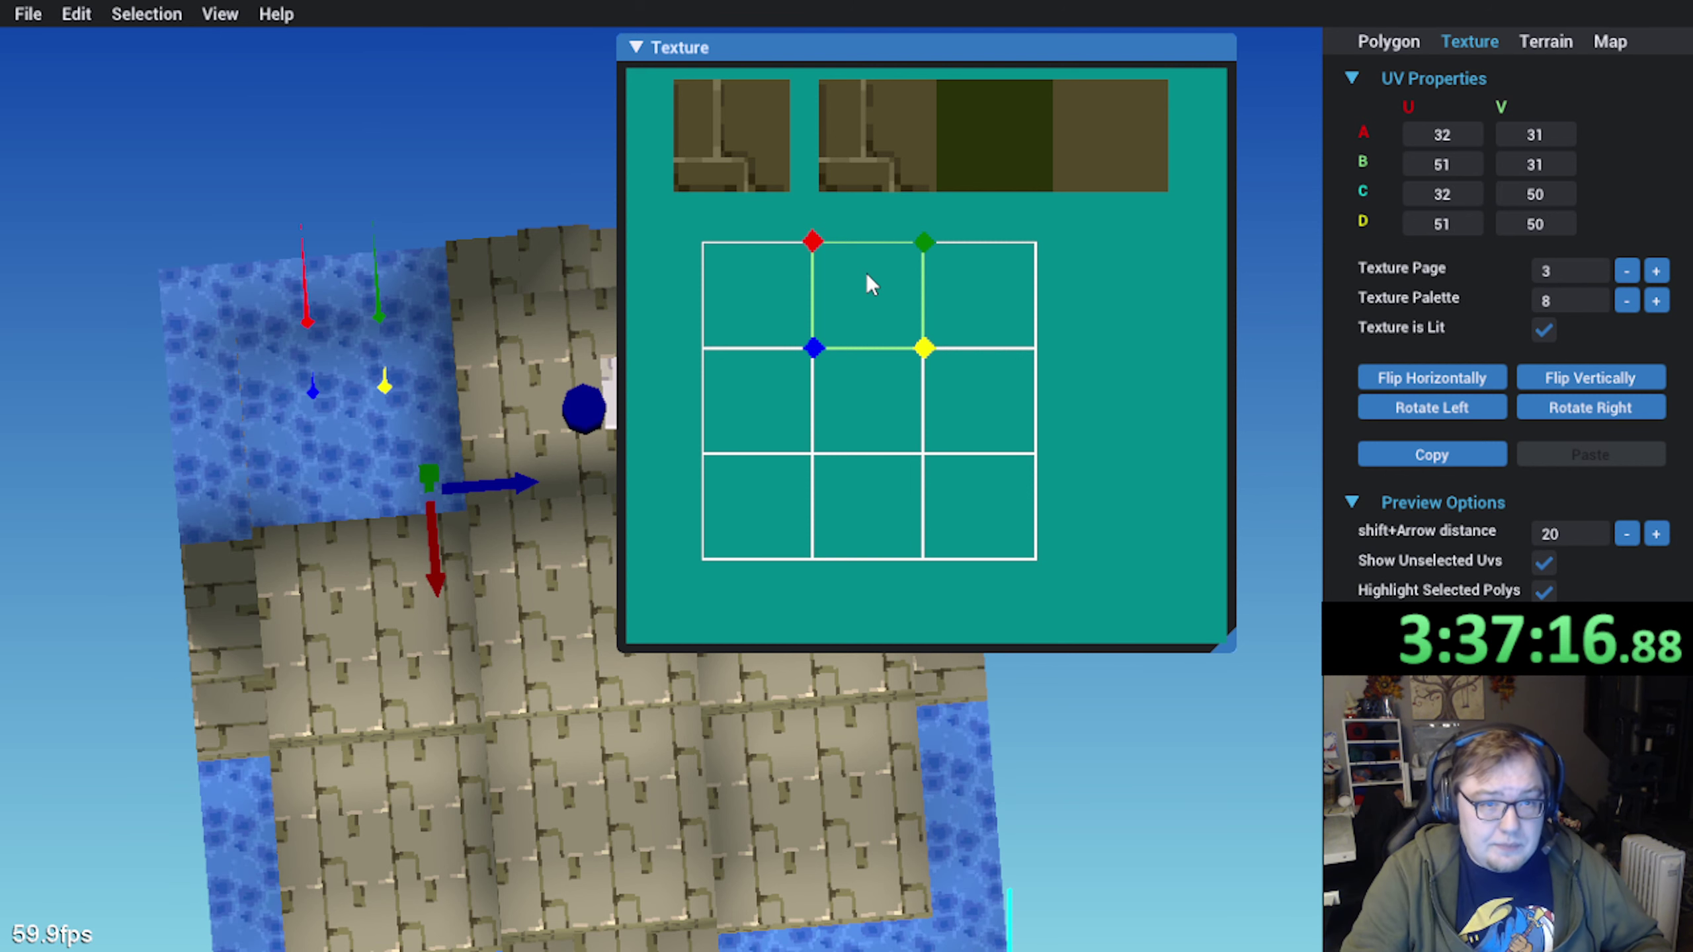
# Move the first UV square onto the stone brick swatch at U 8–27, V 3–22, deselect it, and view the map from above
pyautogui.moveTo(425, 440); pyautogui.dragTo(403, 384, button='middle')
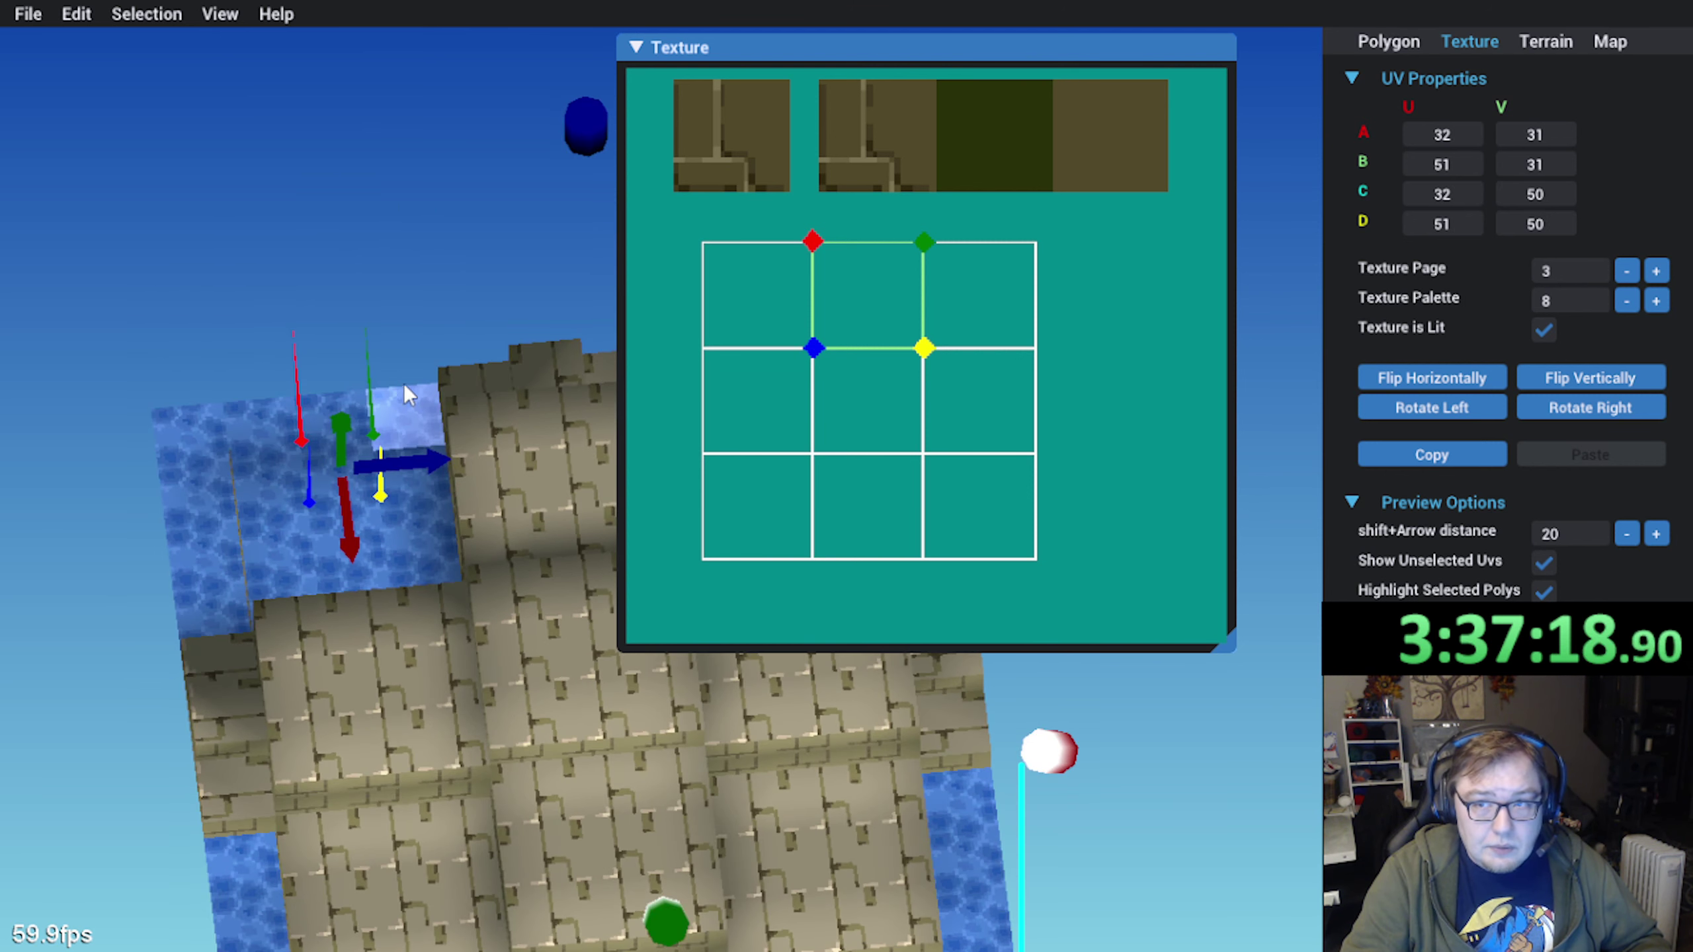
pyautogui.click(756, 299)
pyautogui.moveTo(752, 315); pyautogui.dragTo(725, 159)
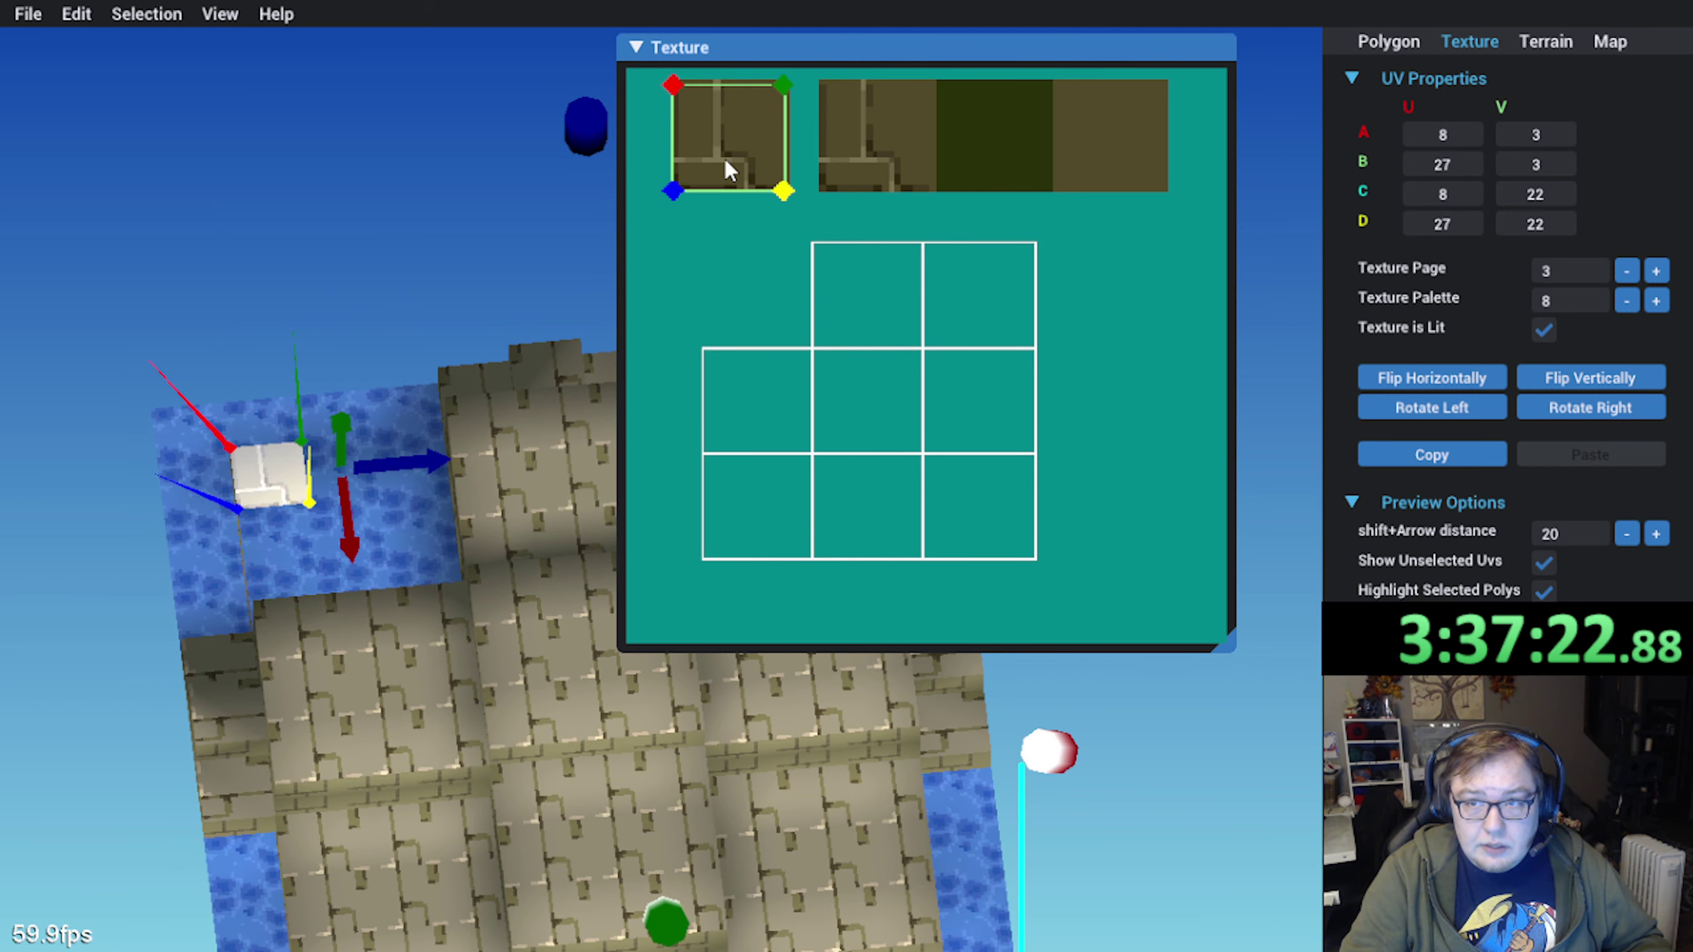
pyautogui.click(238, 268)
pyautogui.press('KP_7')
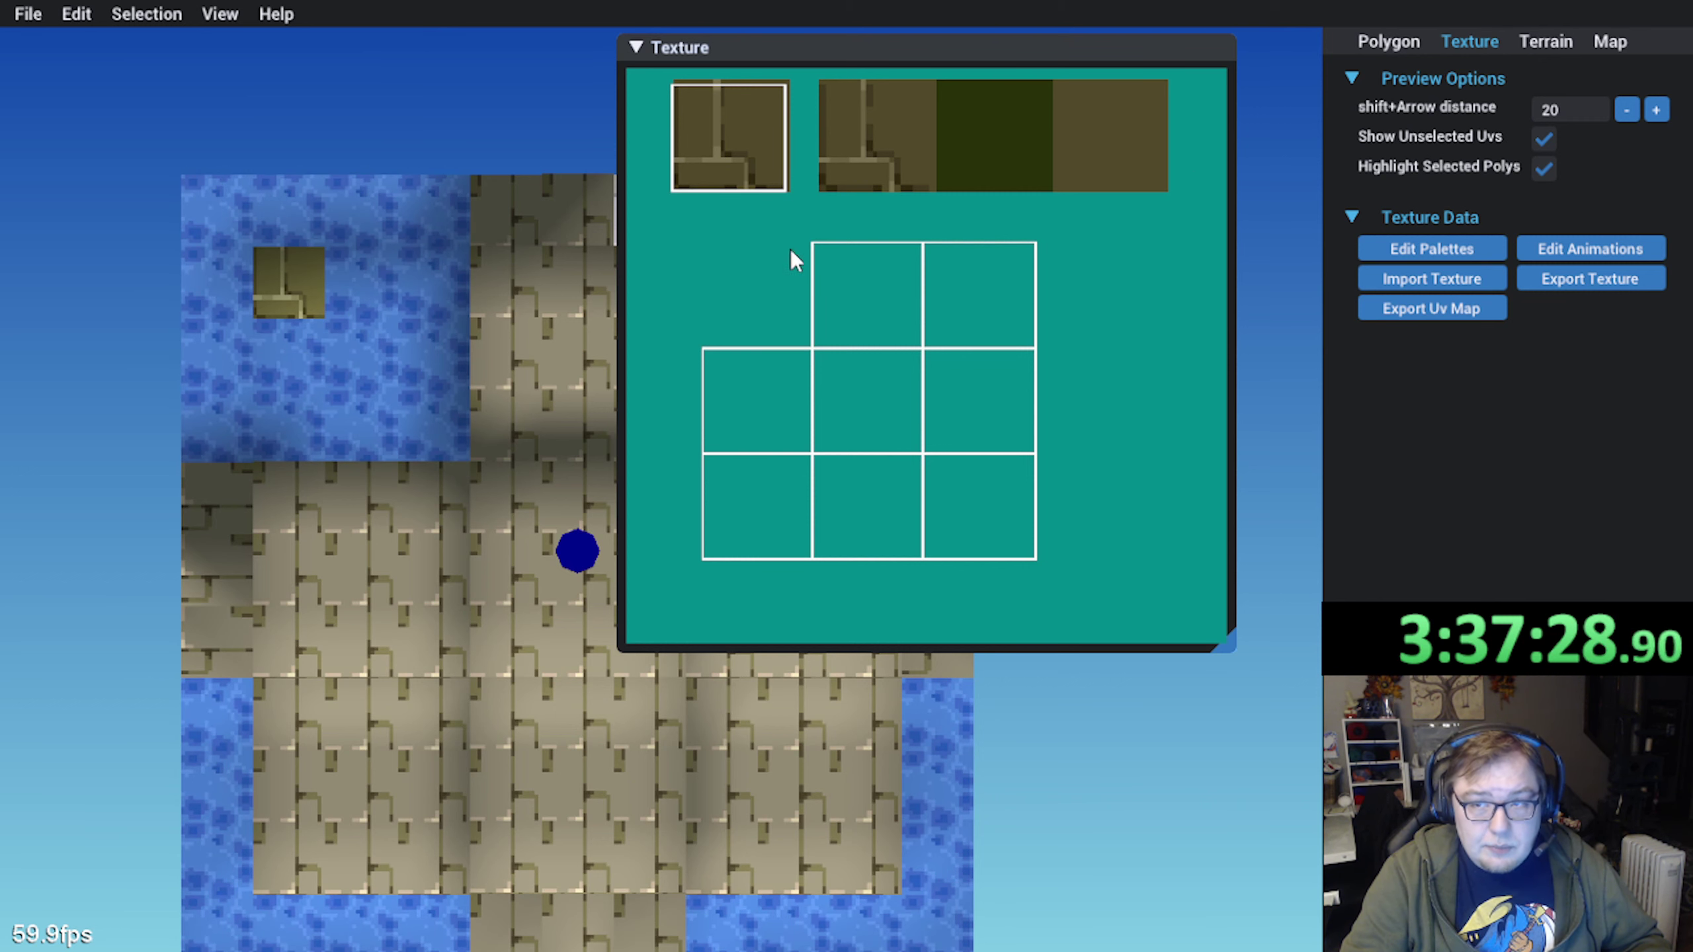
# Return the first tile's UV square to its empty grid cell at U 13–32, V 31–50
pyautogui.click(919, 254)
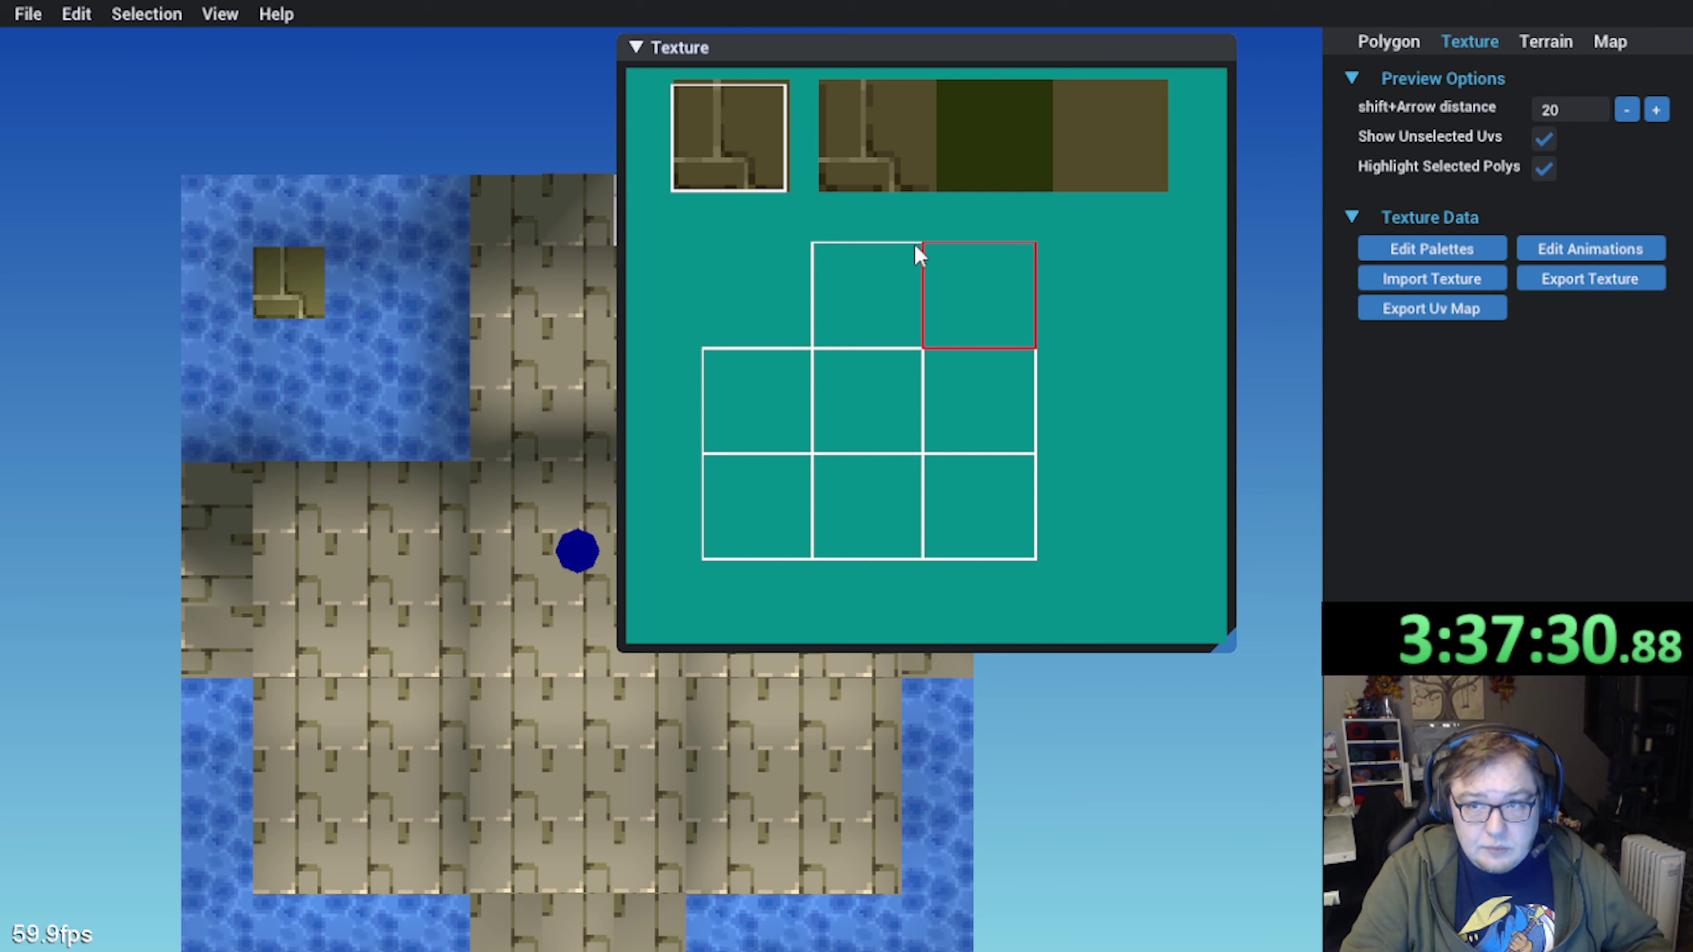
pyautogui.click(898, 248)
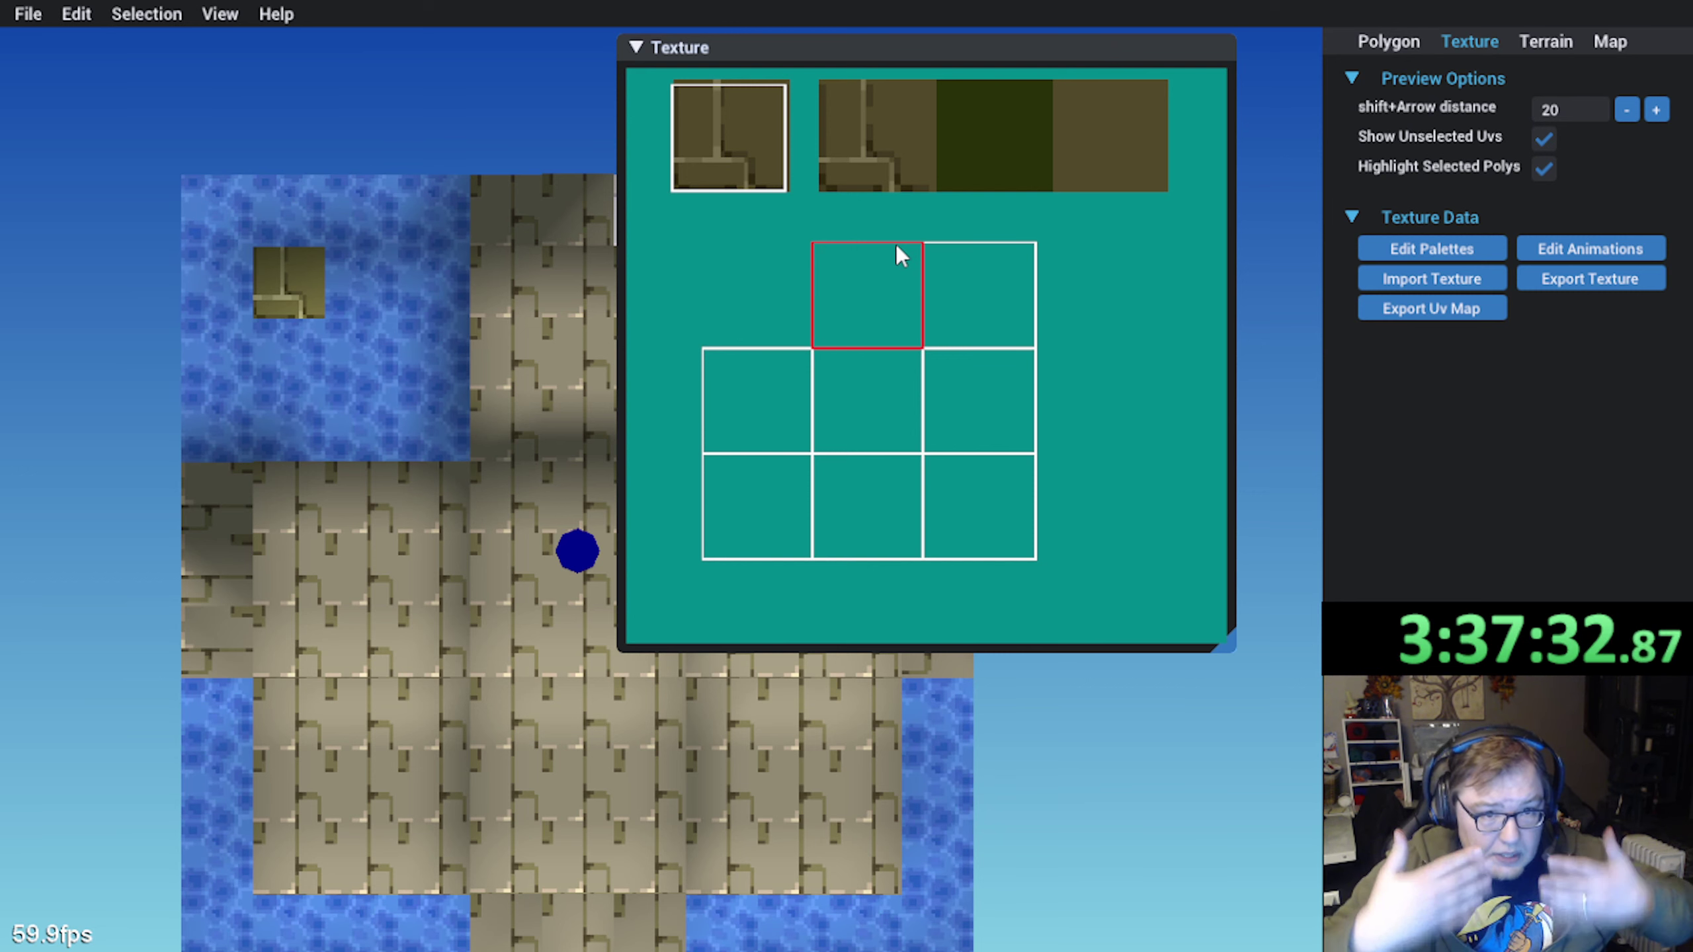
pyautogui.click(770, 289)
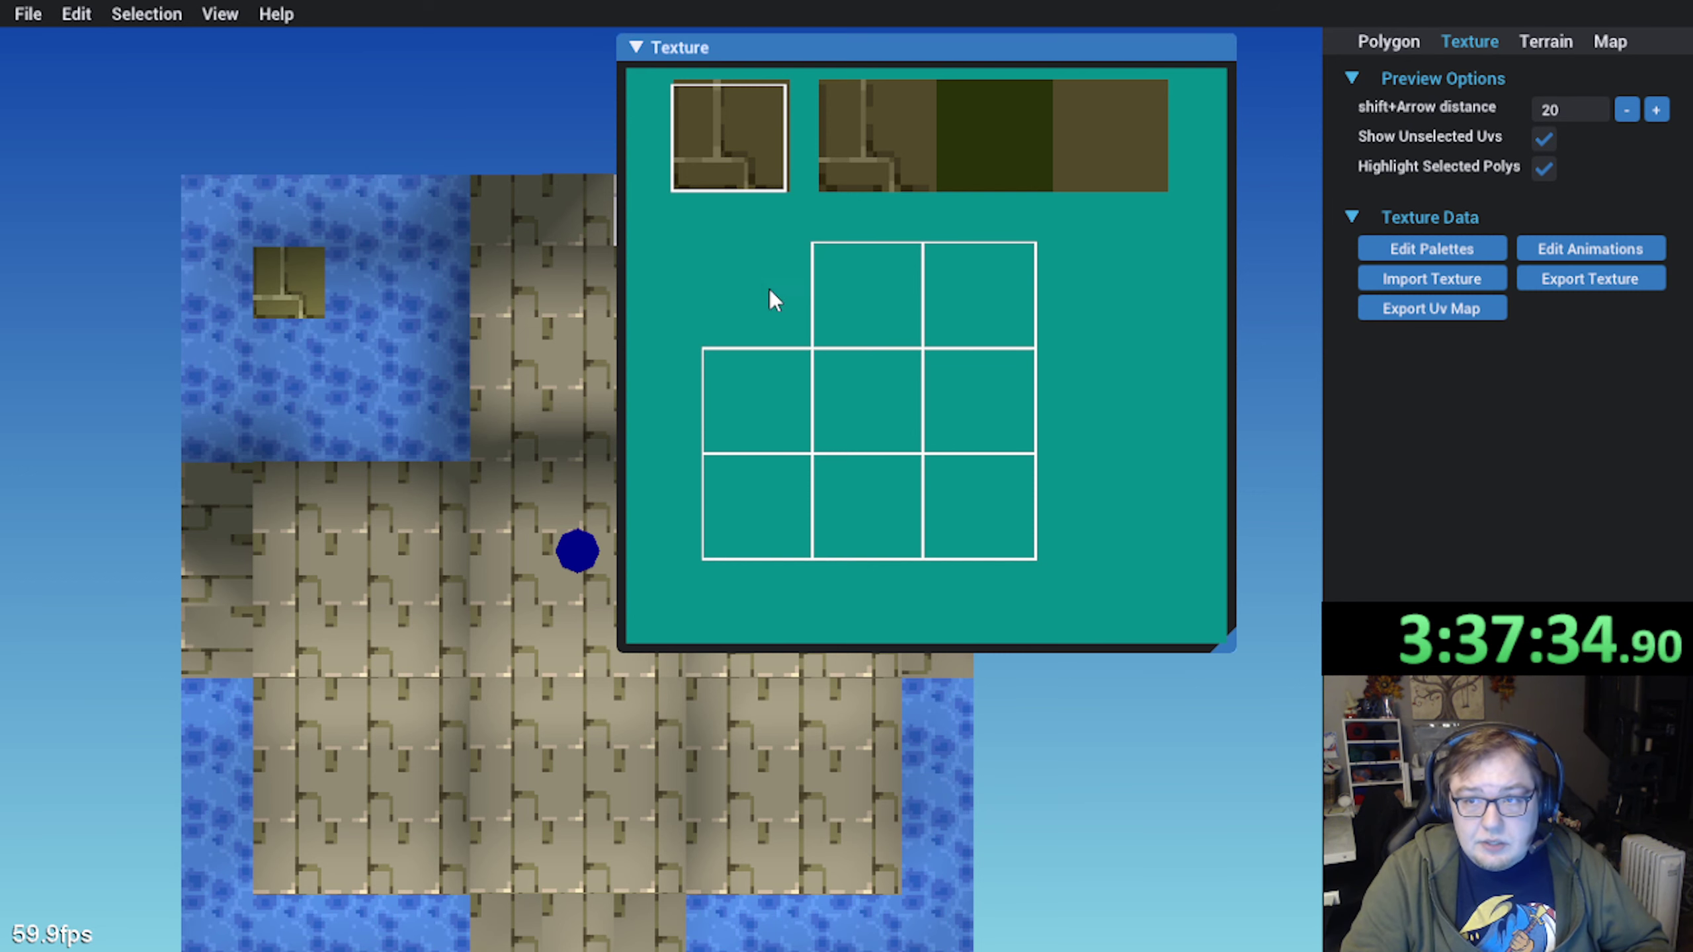
pyautogui.click(728, 154)
pyautogui.moveTo(728, 153); pyautogui.dragTo(757, 305)
pyautogui.moveTo(1062, 102); pyautogui.dragTo(853, 111, button='middle')
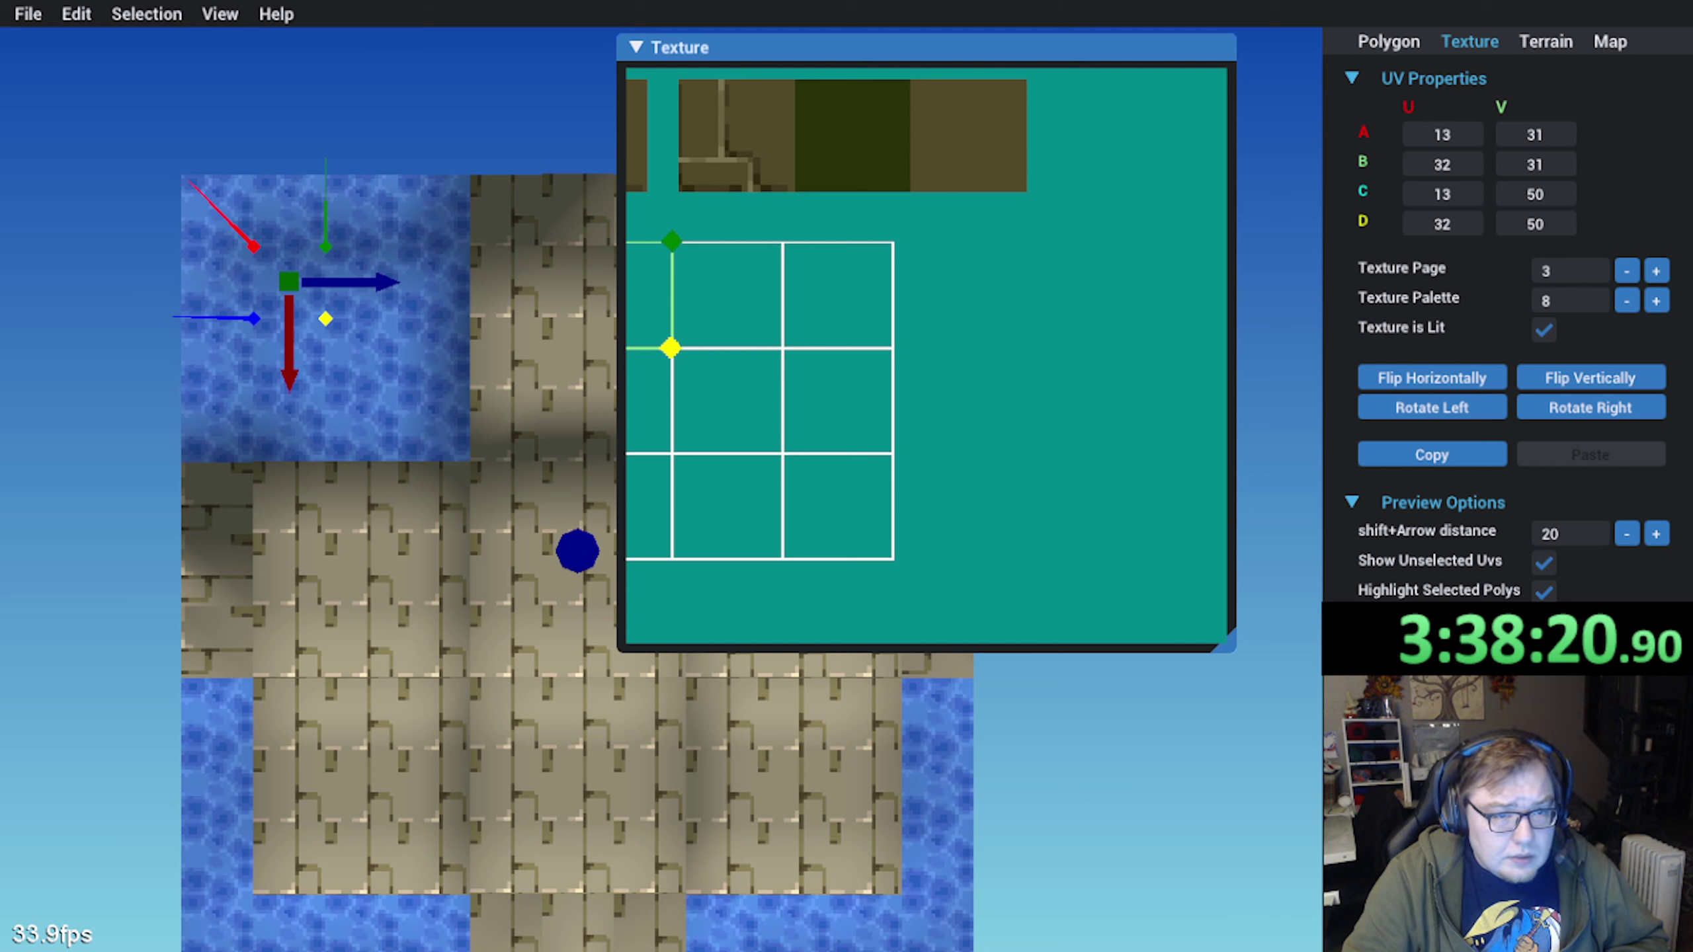
# Switch to the browser, play the Rhodeia of Loch fight video from 1:15 with pauses to examine the sinking platforms, and return to the map editor
pyautogui.hotkey('alt', 'Tab')
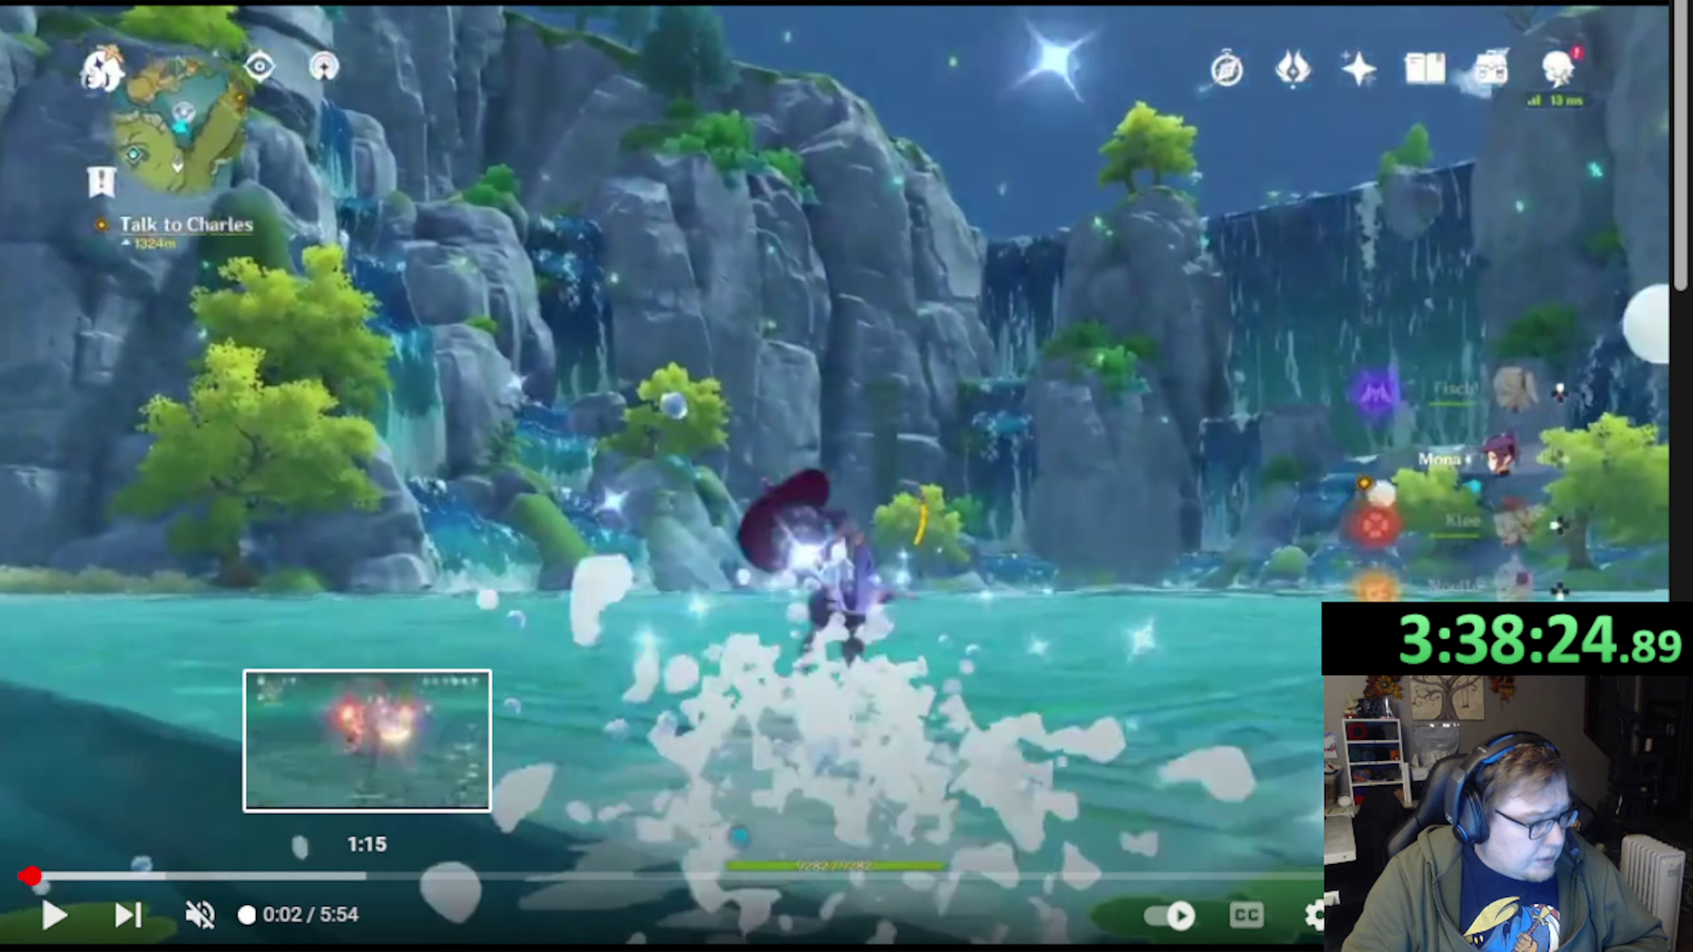
pyautogui.click(368, 876)
pyautogui.click(57, 924)
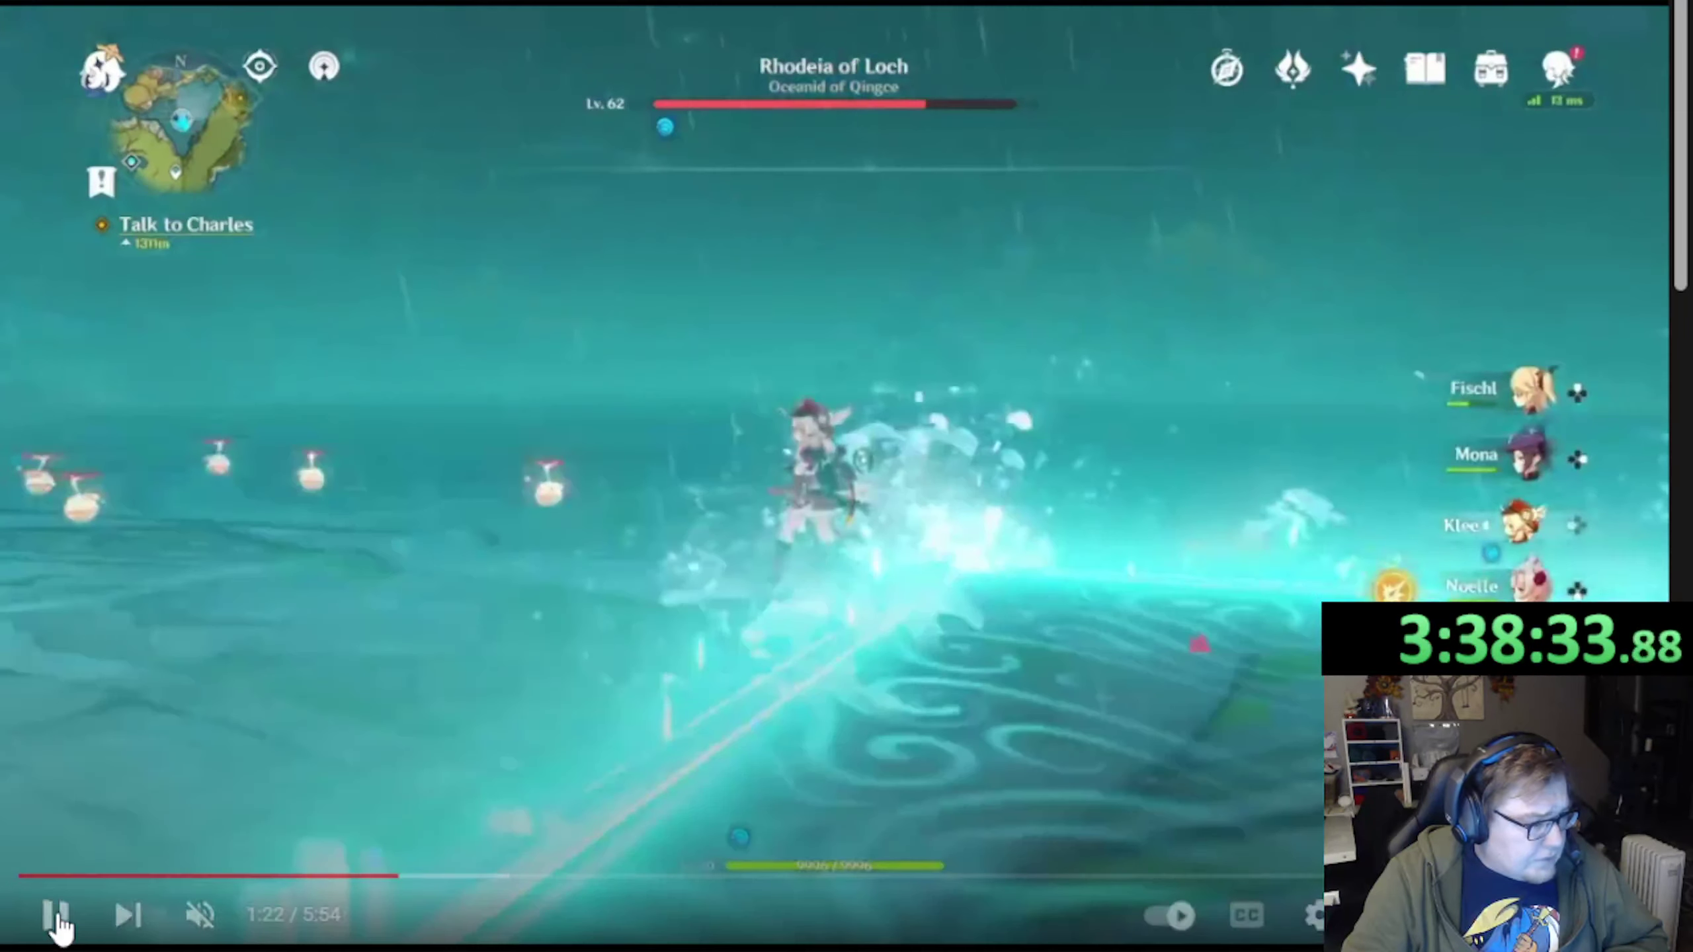
pyautogui.click(56, 919)
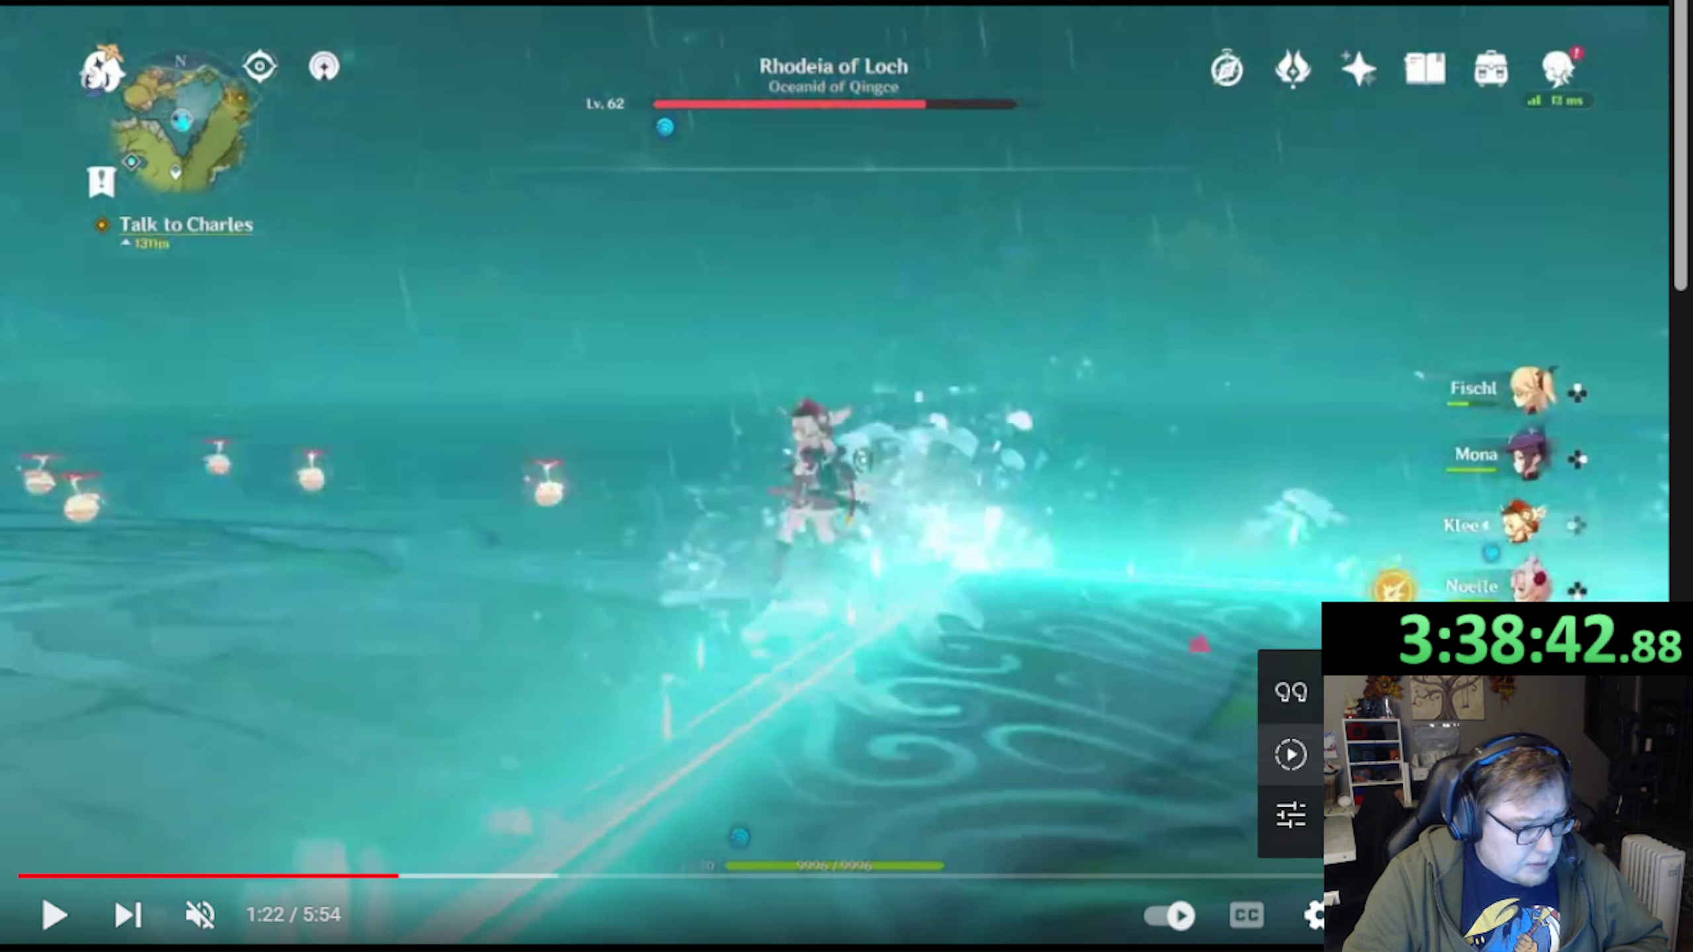
pyautogui.click(1388, 400)
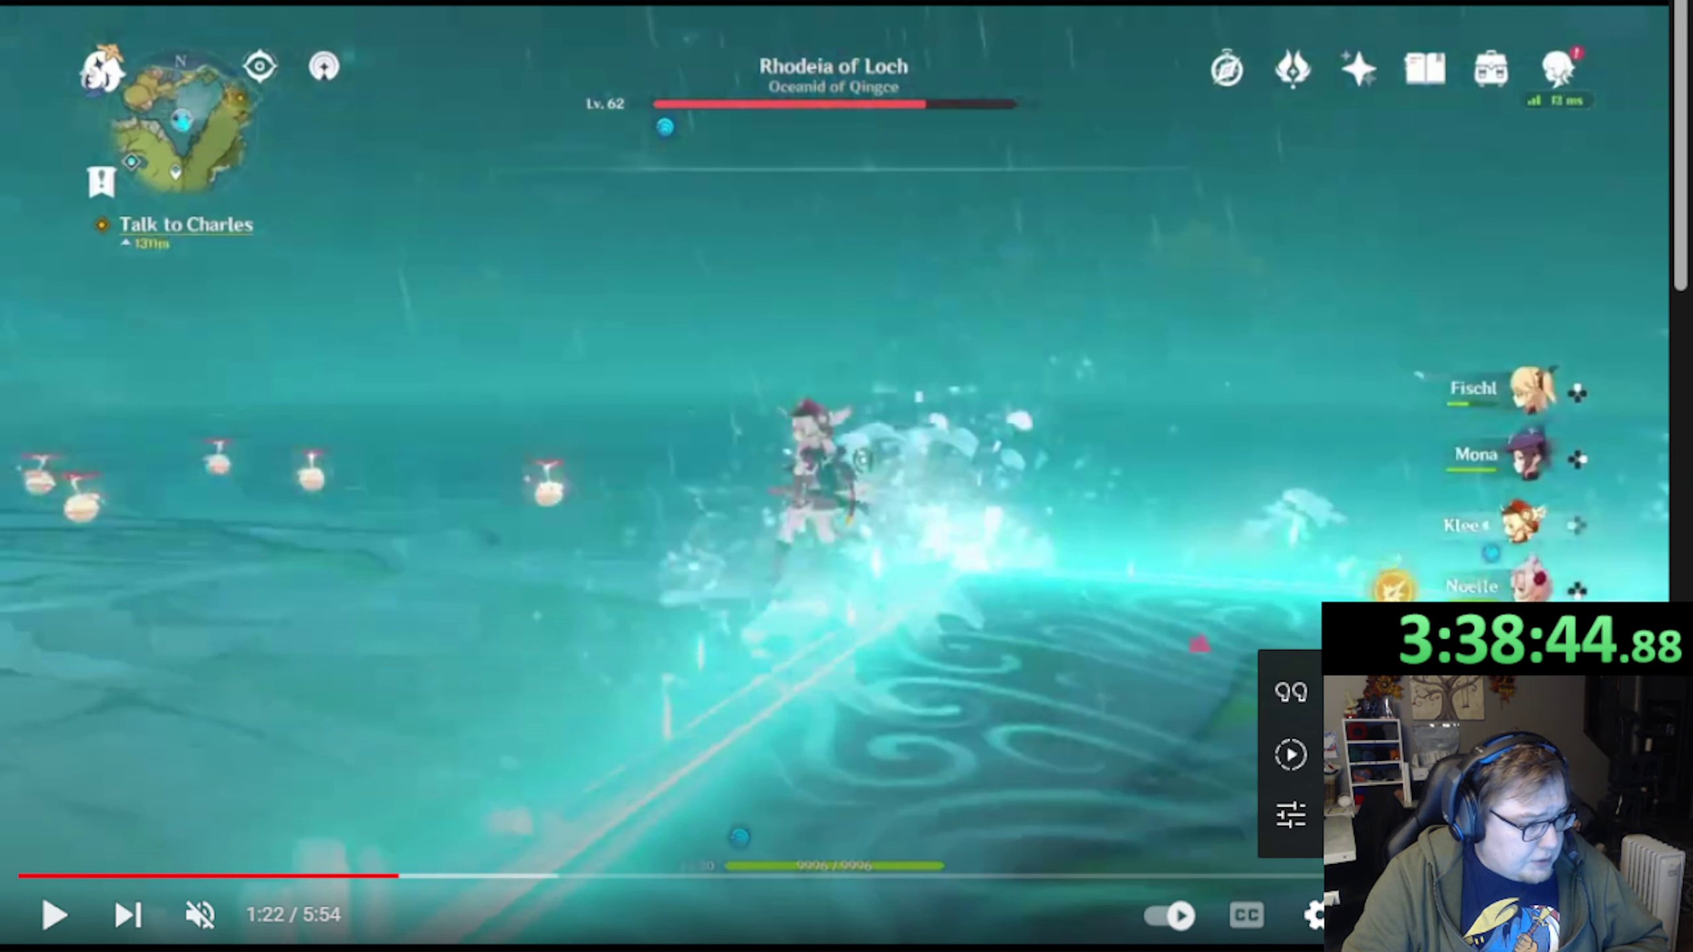
pyautogui.click(59, 919)
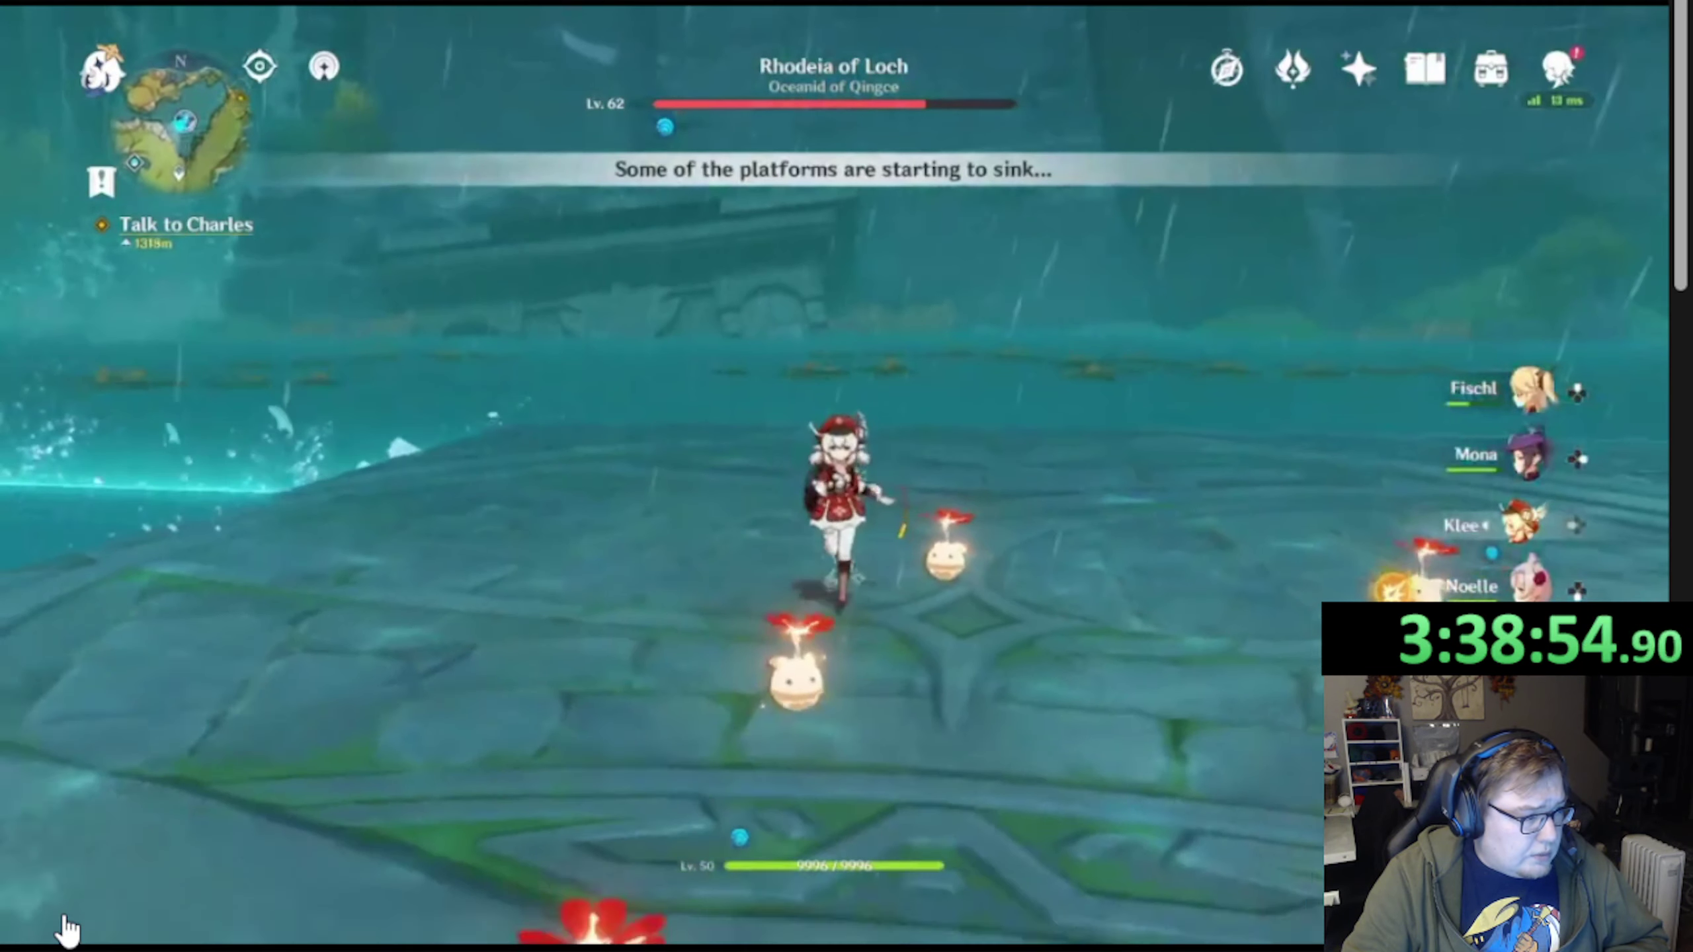
pyautogui.click(67, 929)
pyautogui.click(66, 928)
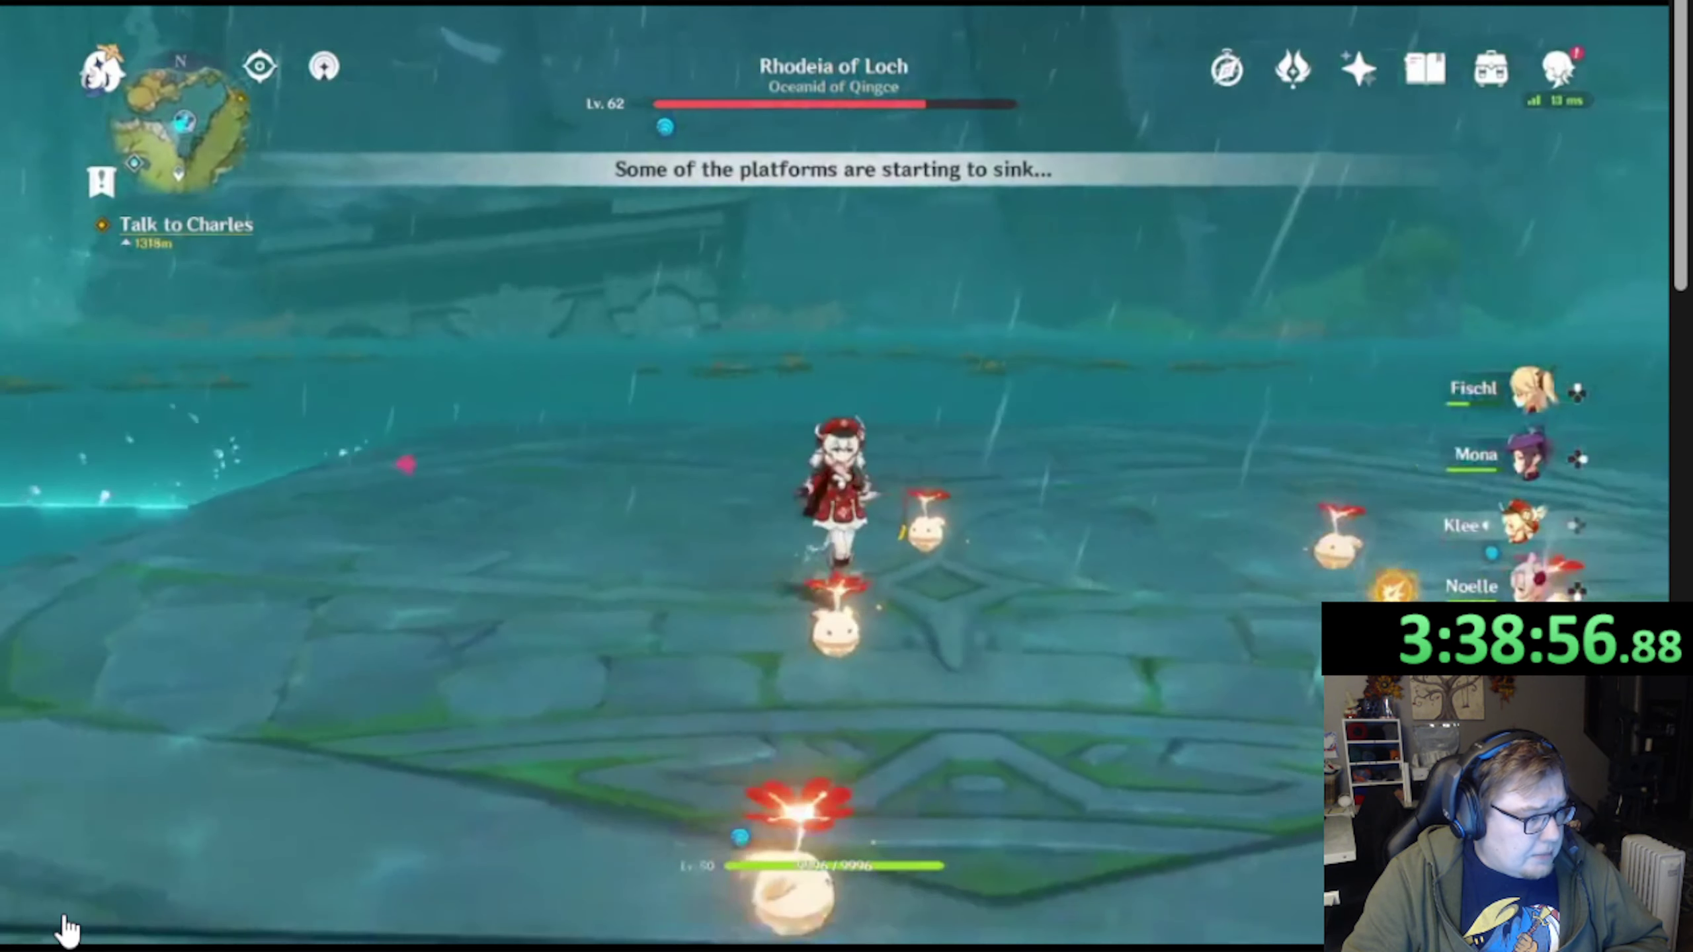
pyautogui.click(67, 929)
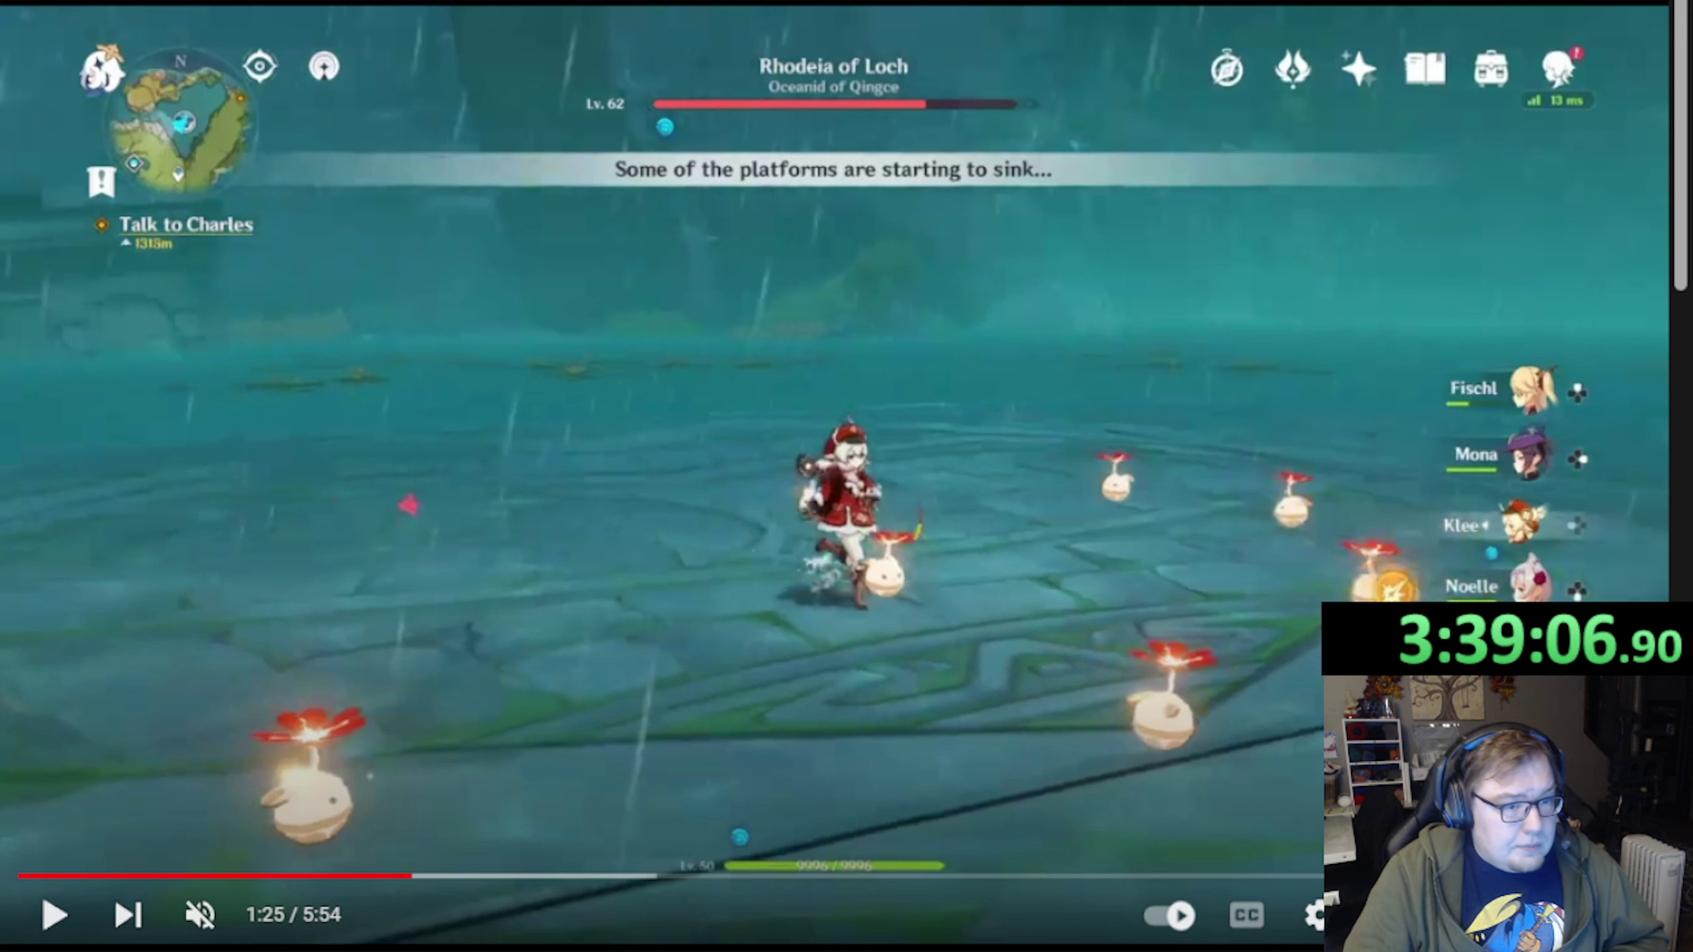
pyautogui.hotkey('alt', 'Tab')
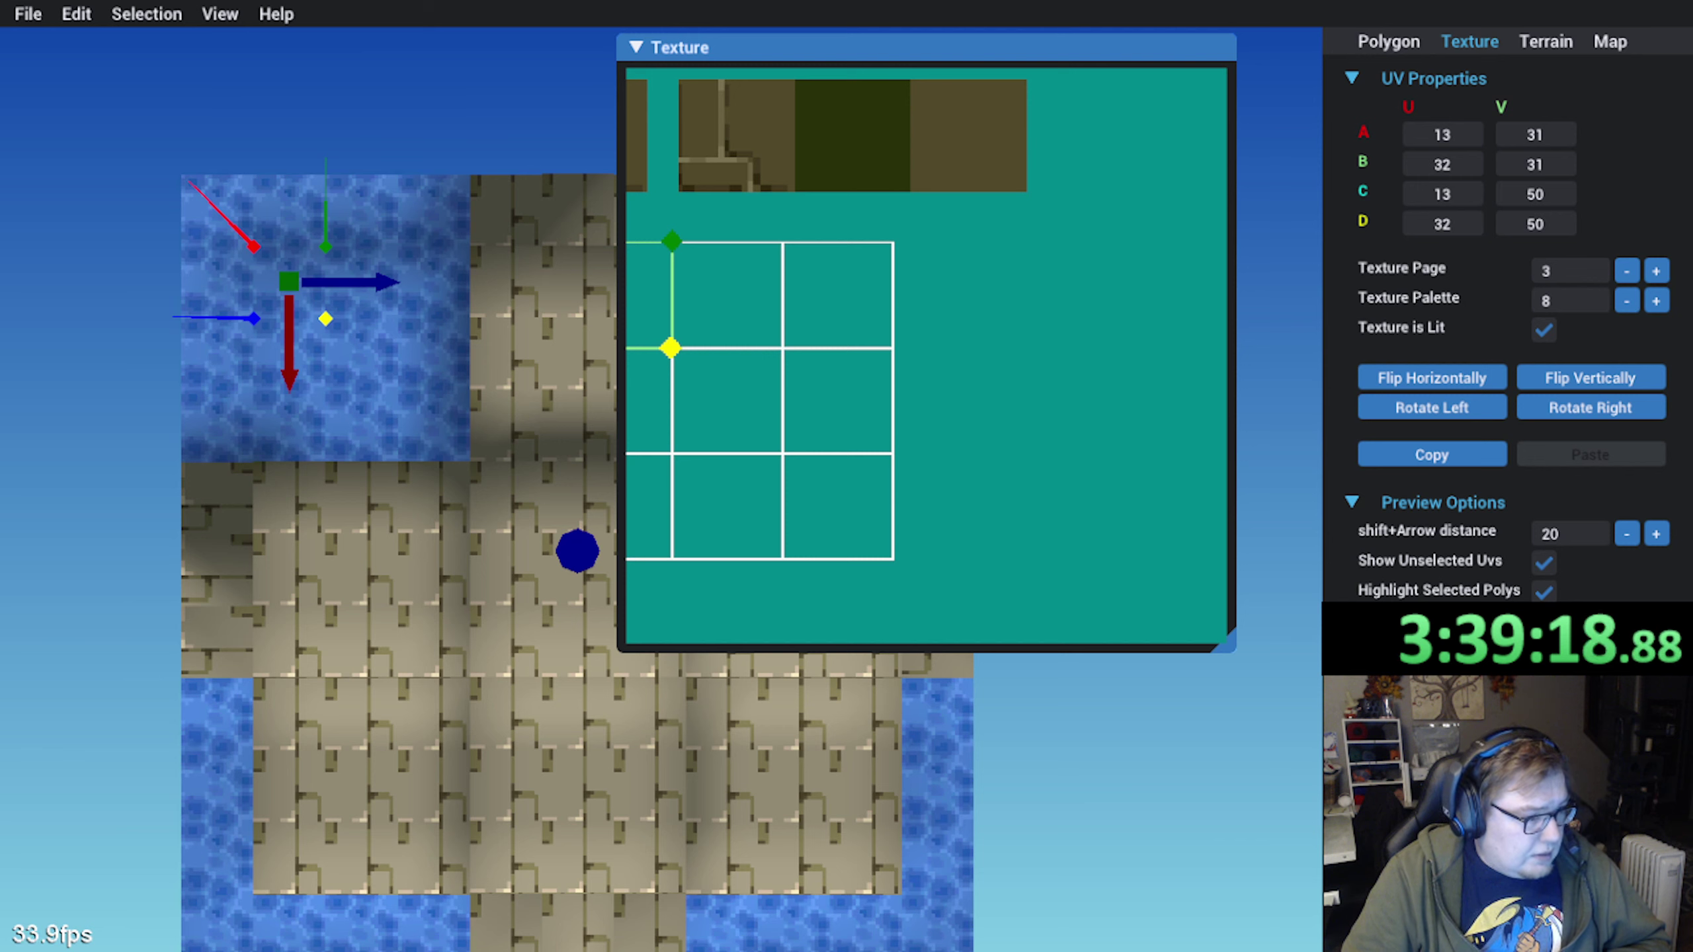
# Switch back to the fight video and replay it from about 1:18, pausing repeatedly to study the glowing water edges around the platforms
pyautogui.hotkey('alt', 'Tab')
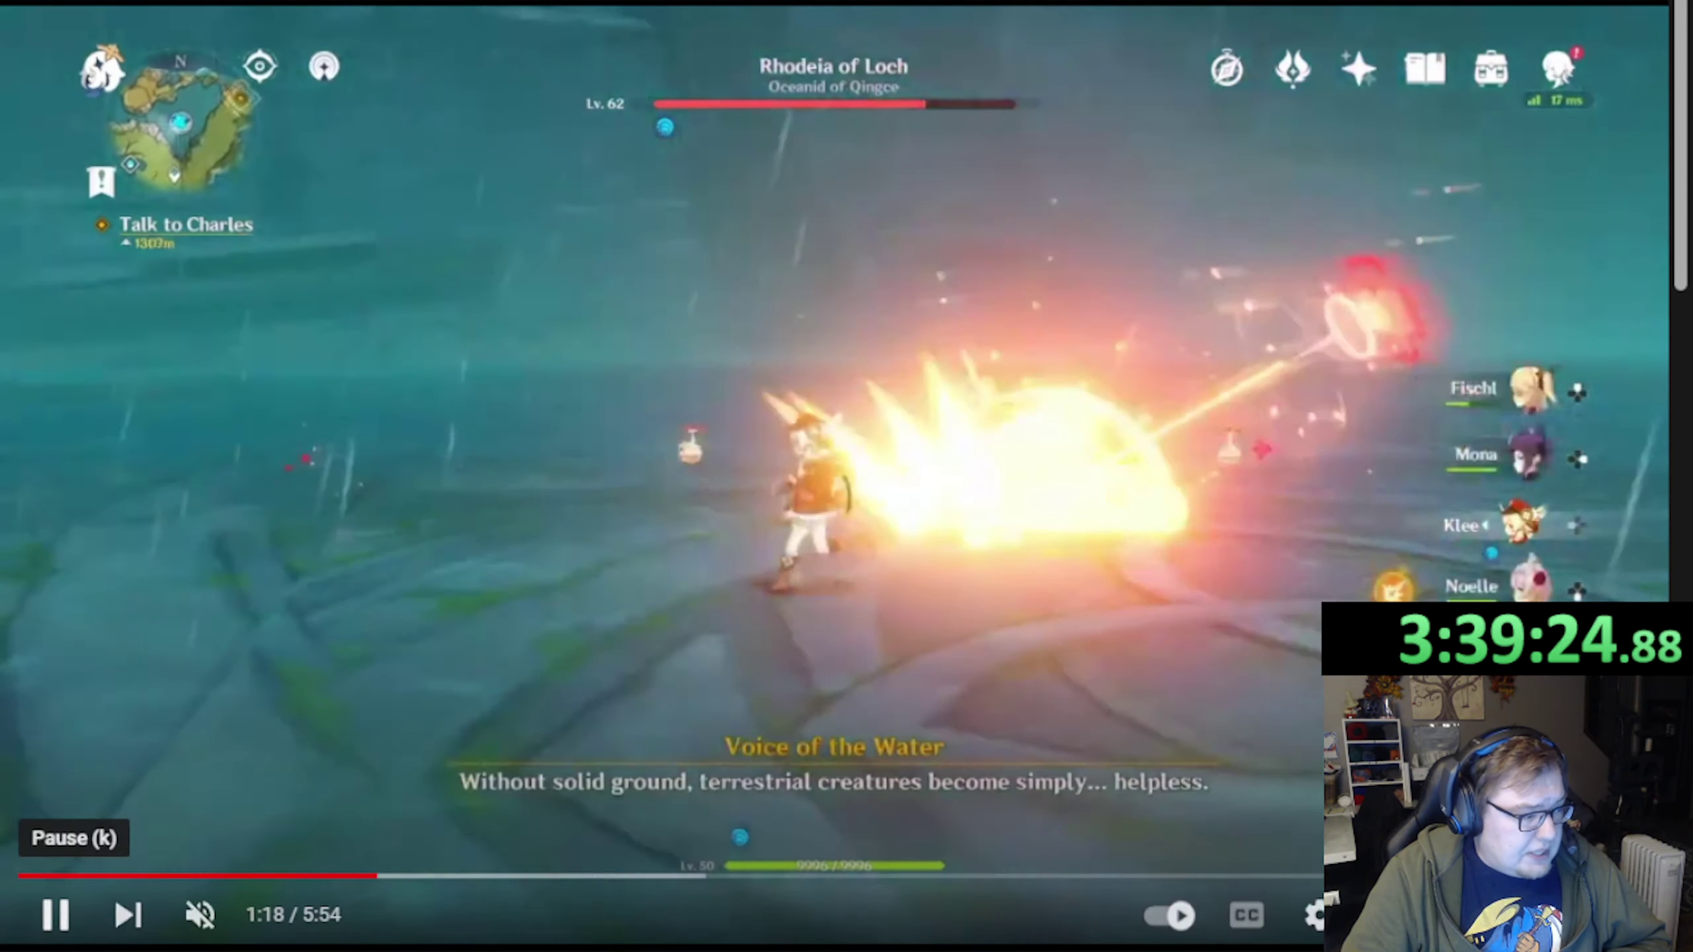
pyautogui.click(55, 914)
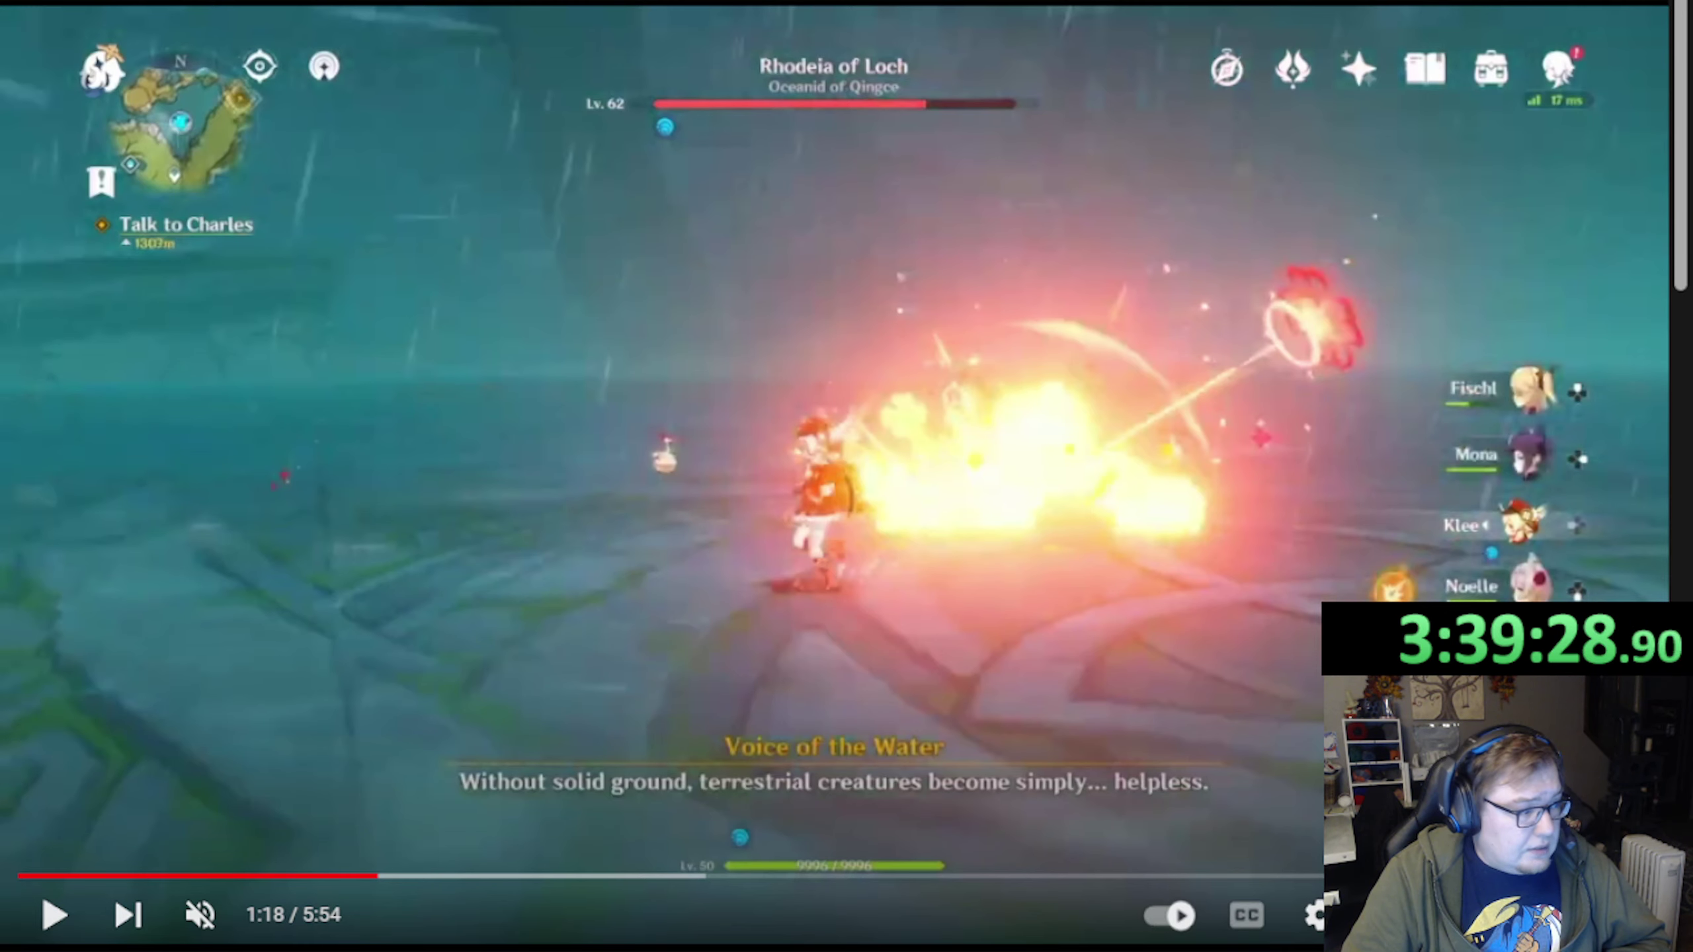
pyautogui.click(50, 928)
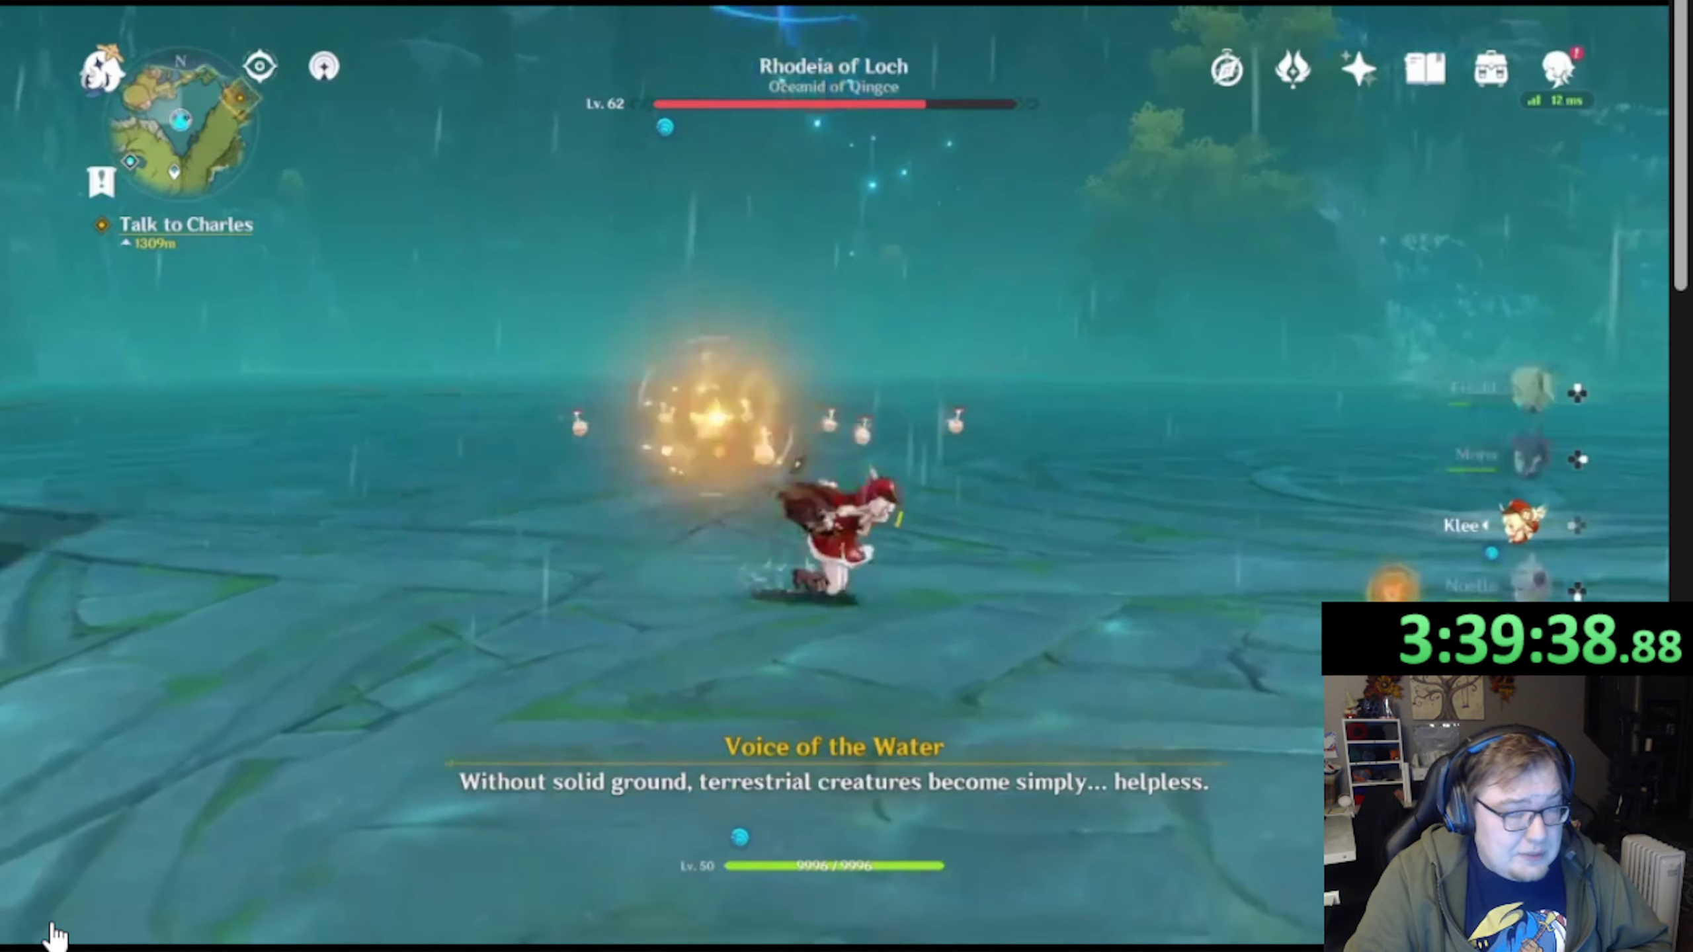
pyautogui.moveTo(62, 879)
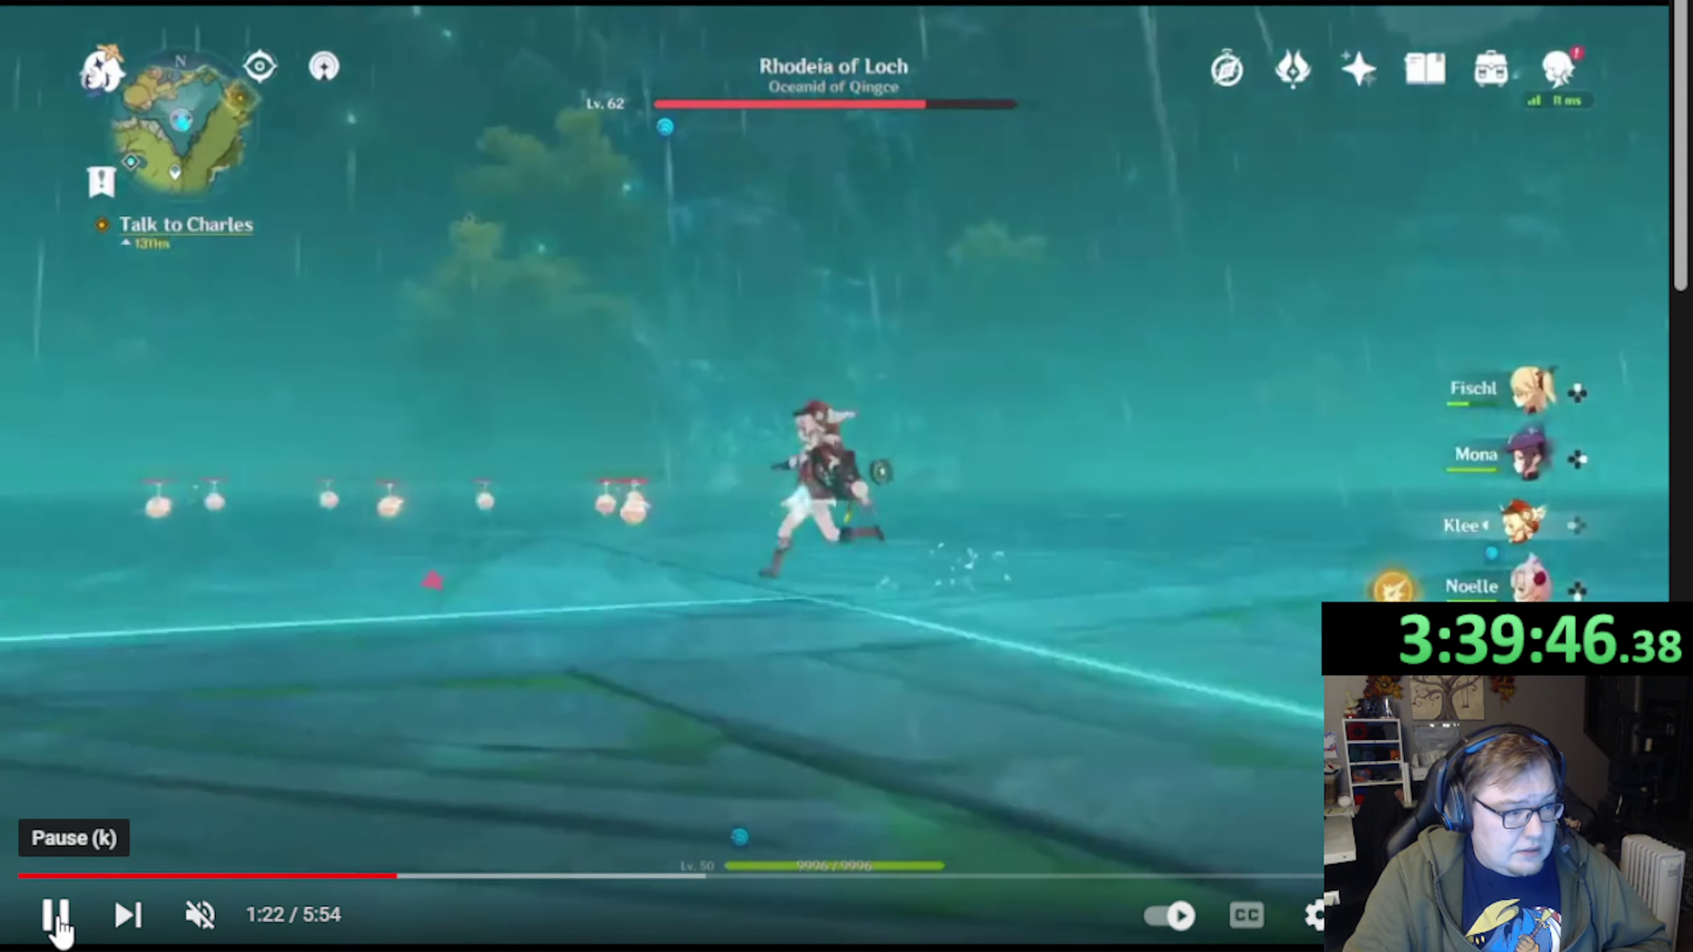
pyautogui.click(59, 930)
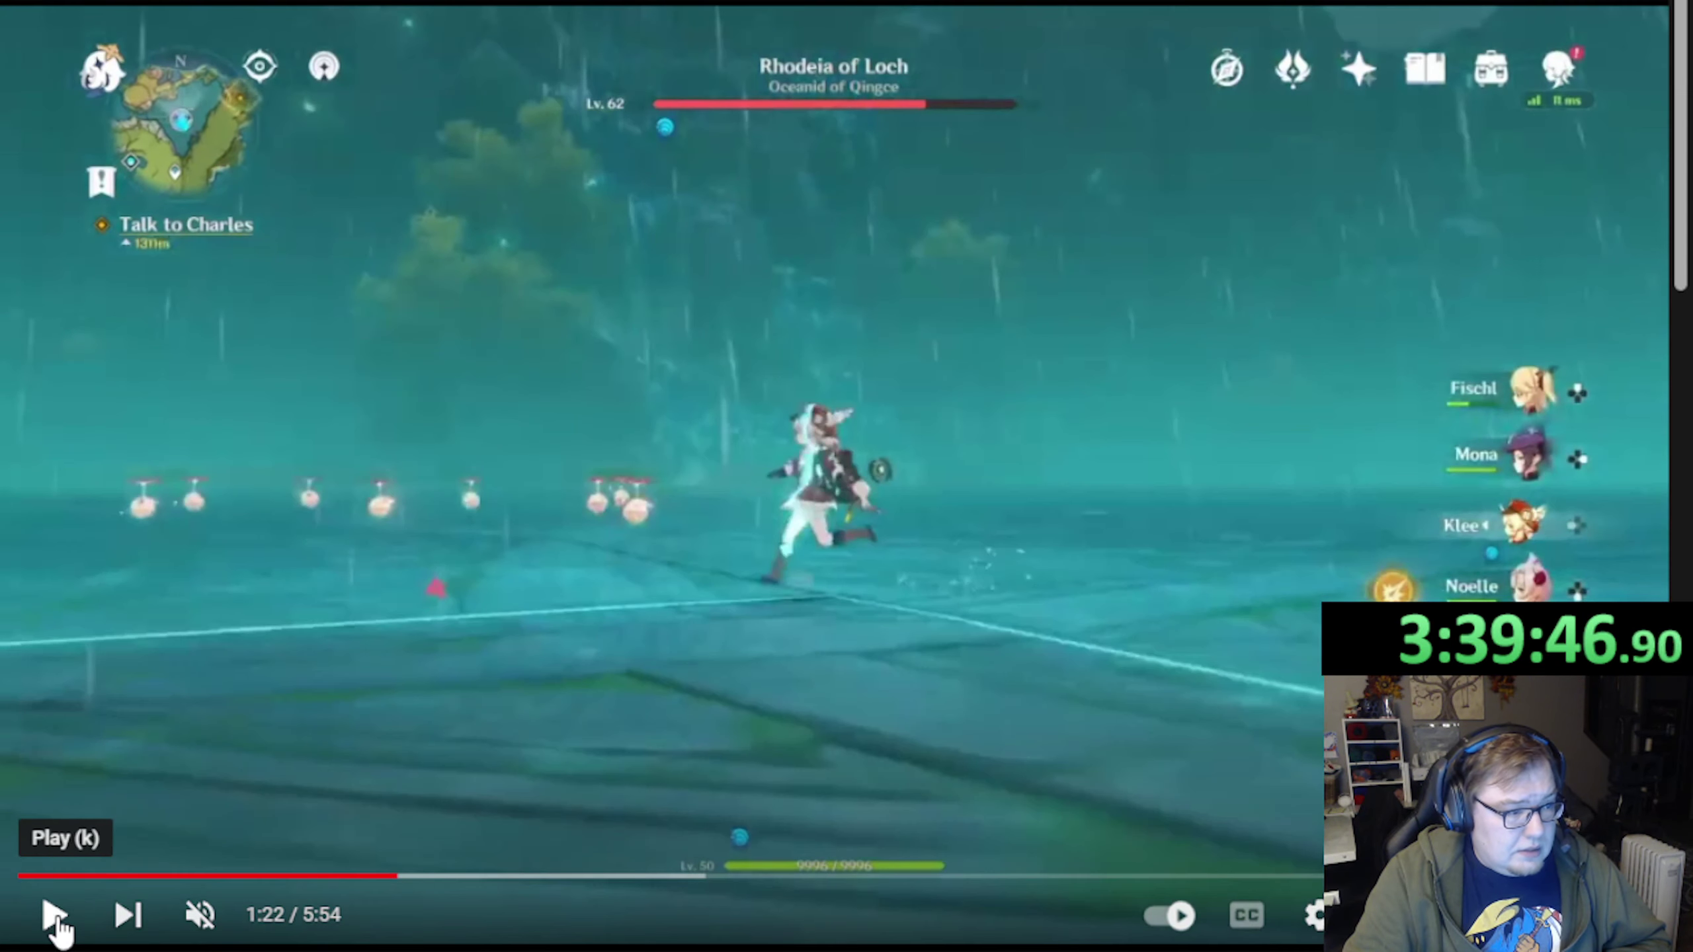
pyautogui.click(60, 931)
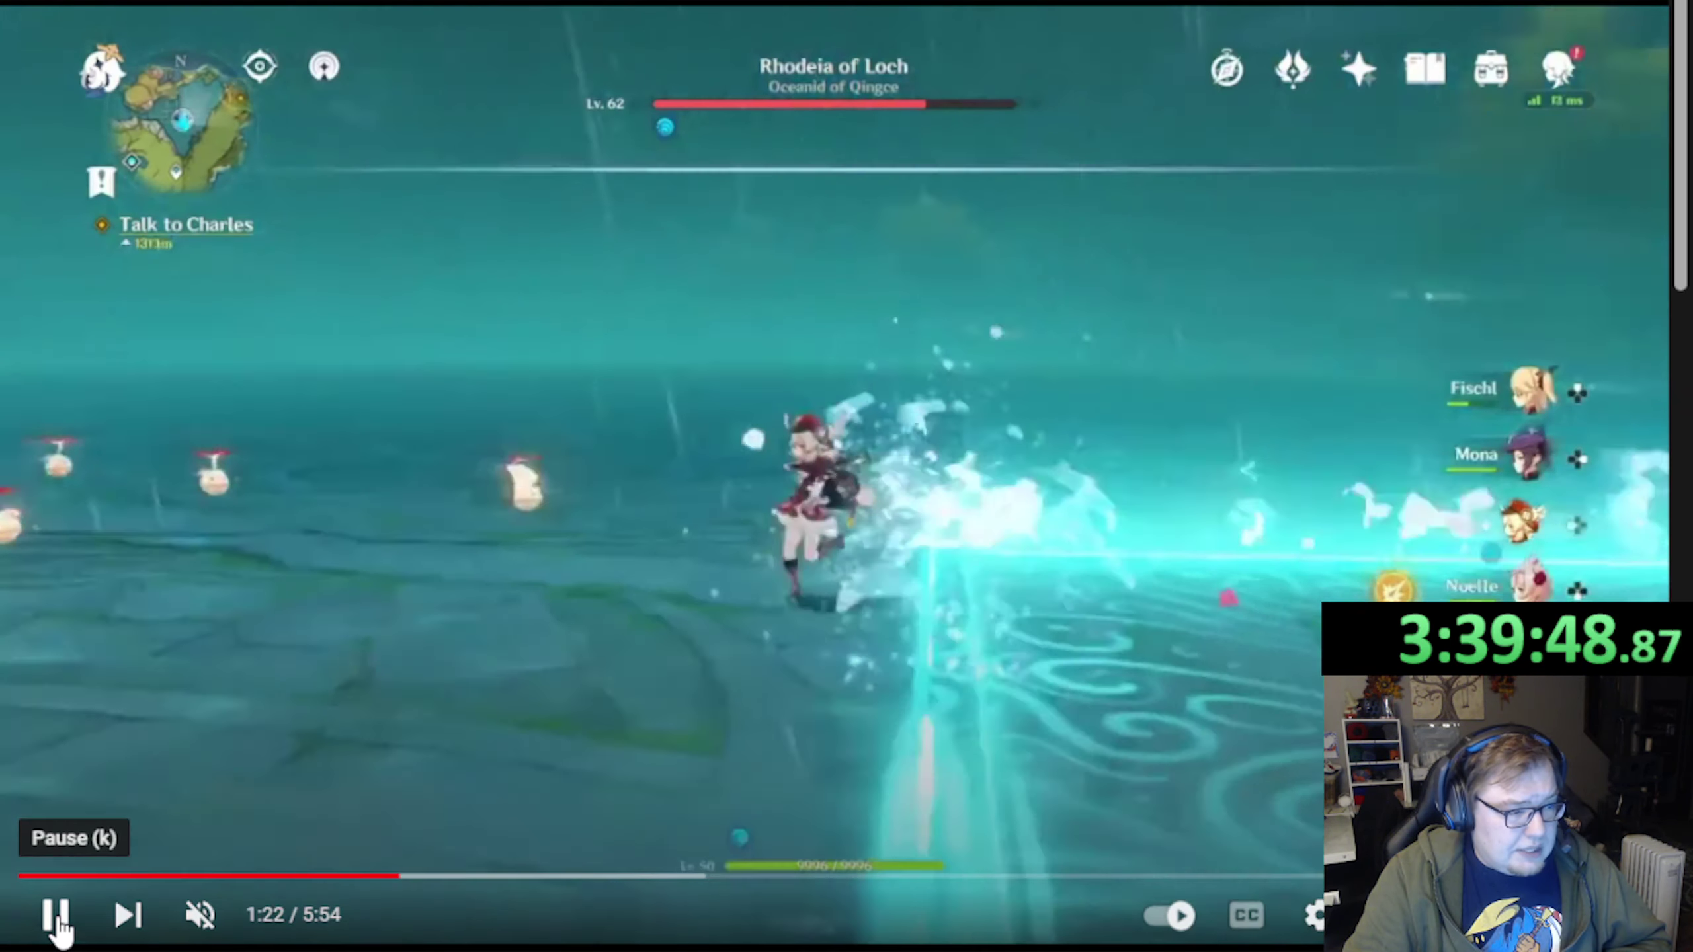
pyautogui.click(59, 930)
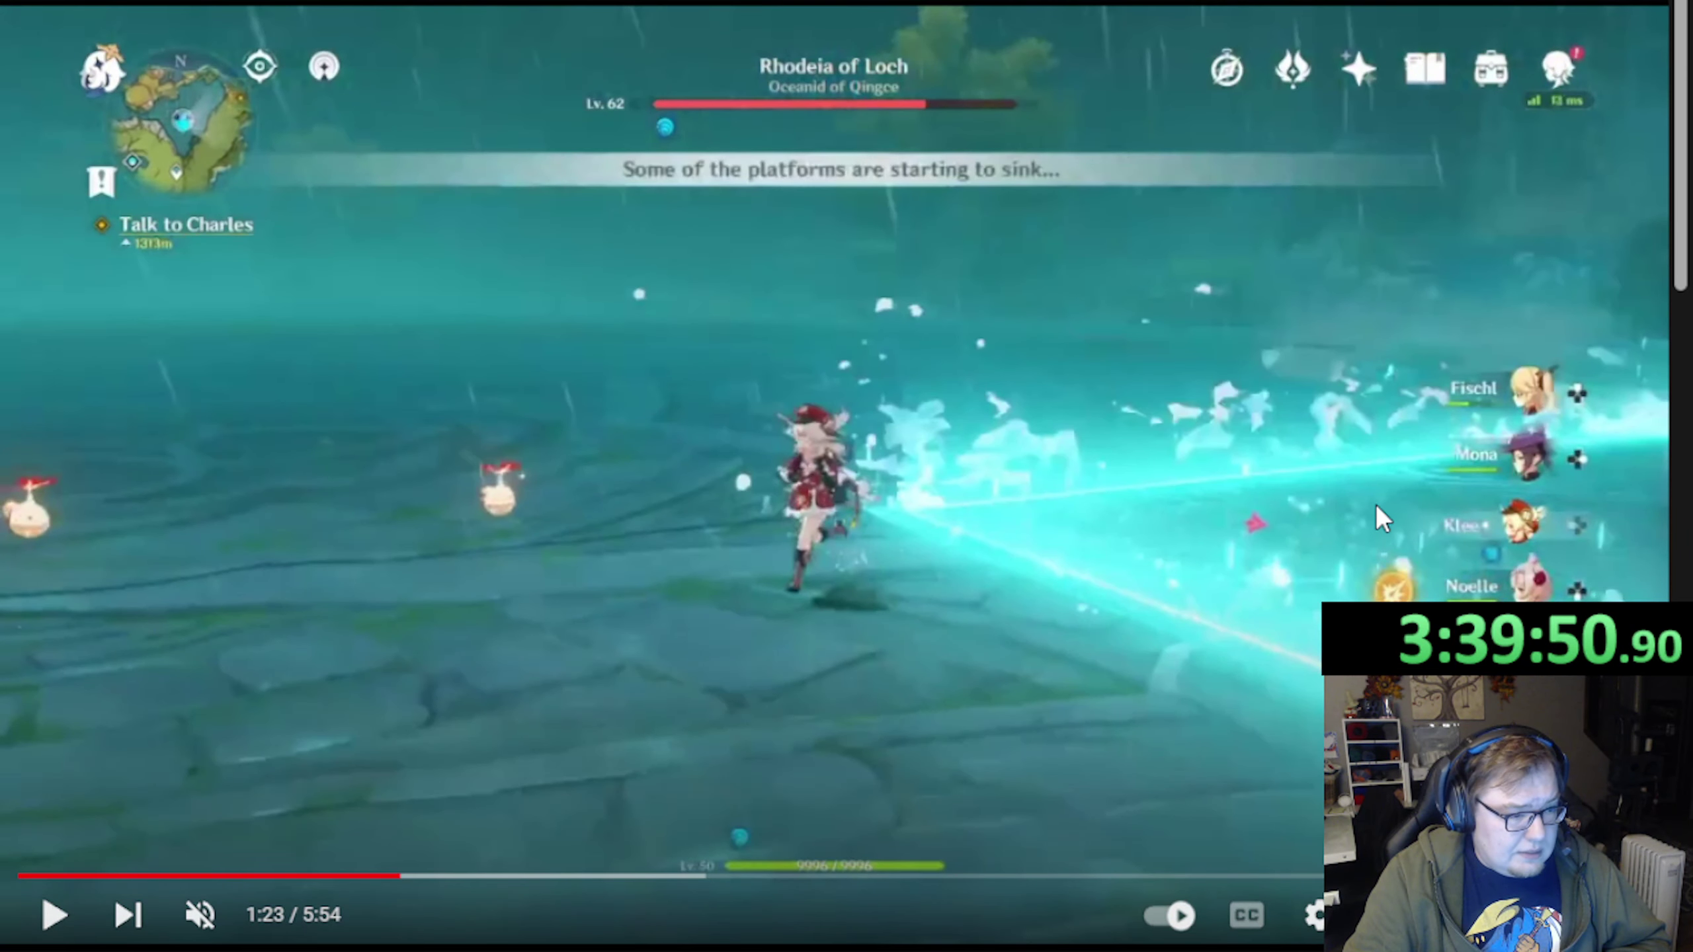
pyautogui.click(56, 929)
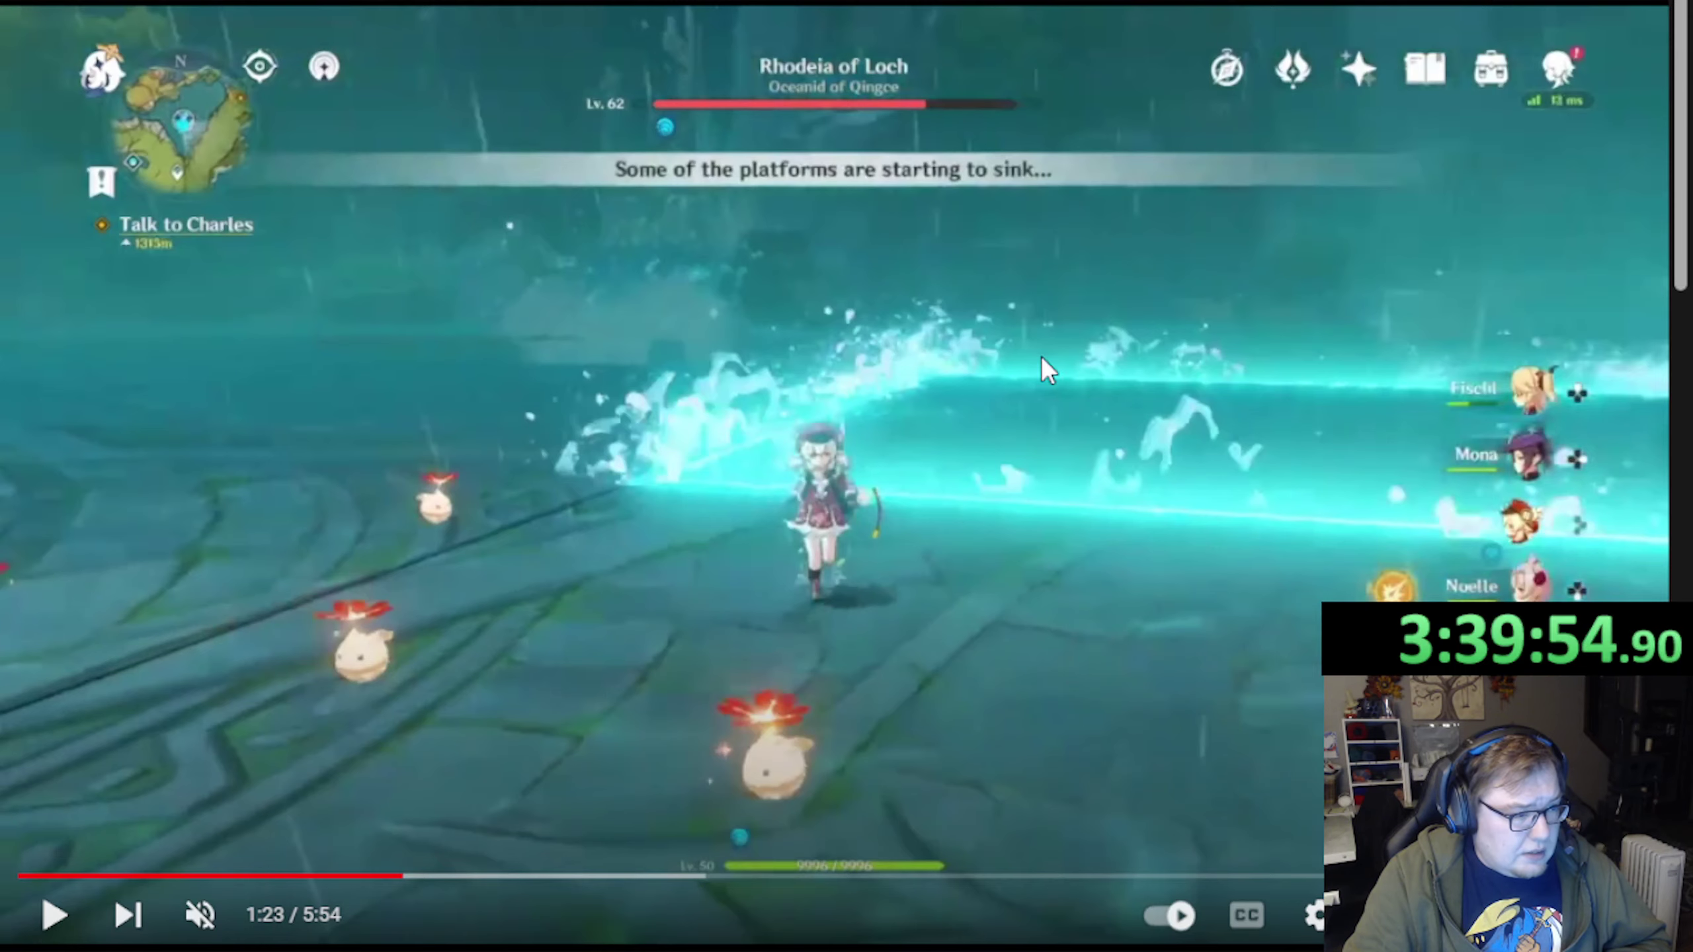
pyautogui.click(71, 914)
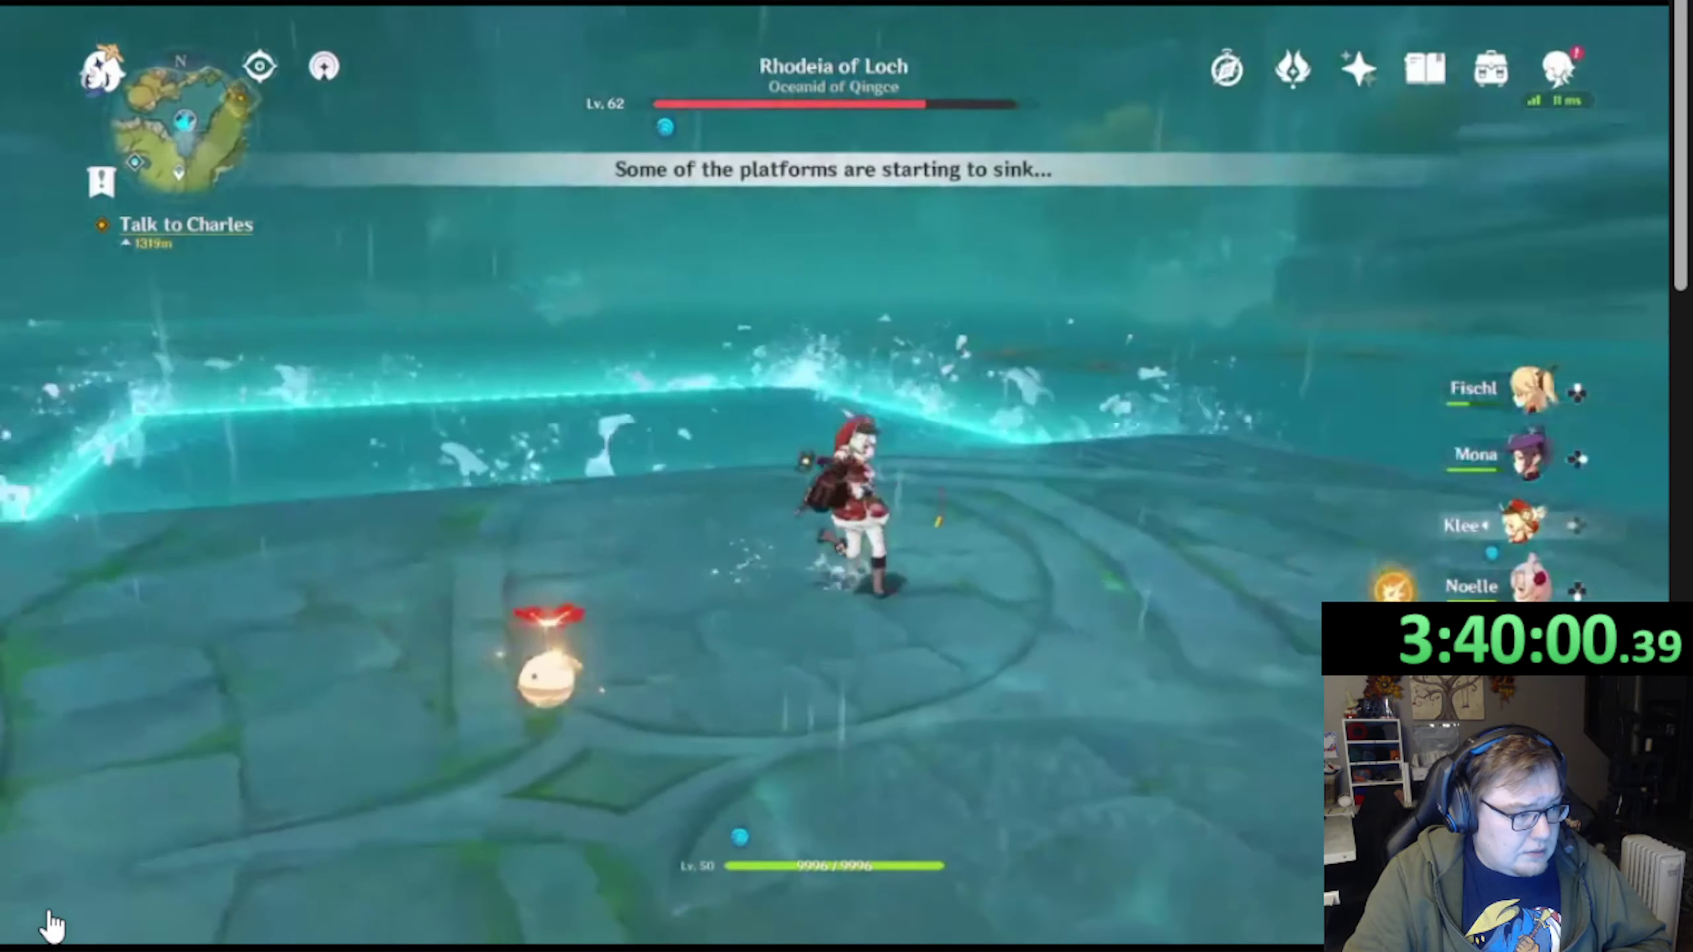
pyautogui.click(53, 922)
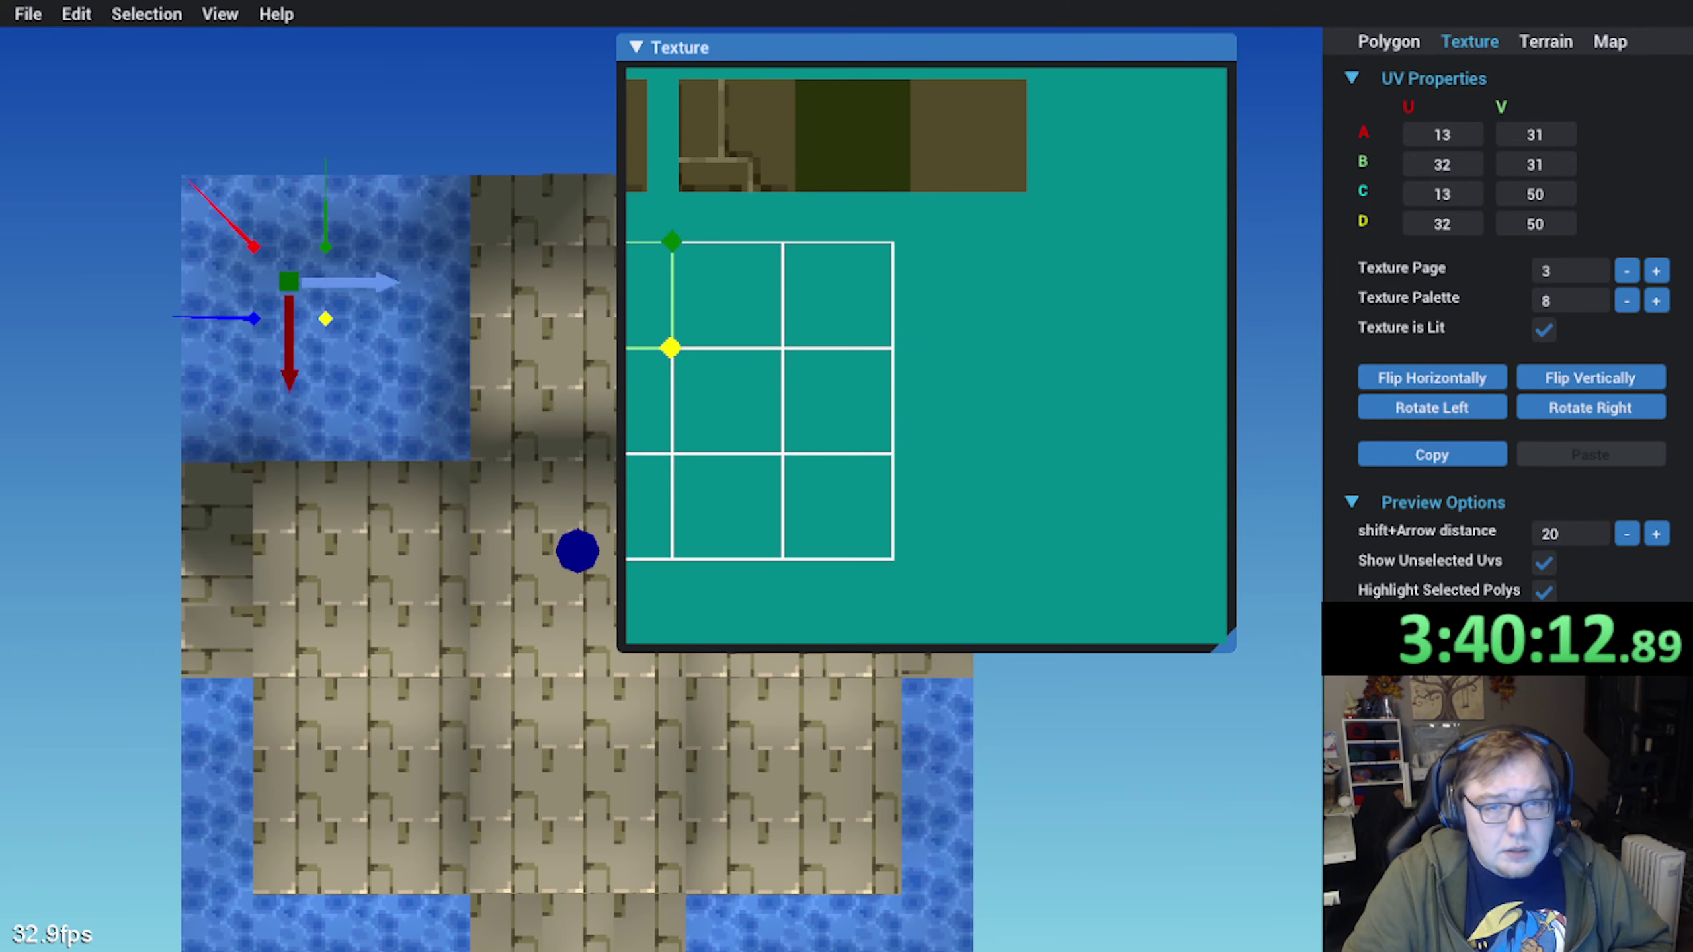
# Select a floor tile on the low front stone platform to examine where its UVs sit on the texture page
pyautogui.moveTo(283, 827); pyautogui.dragTo(368, 518, button='right')
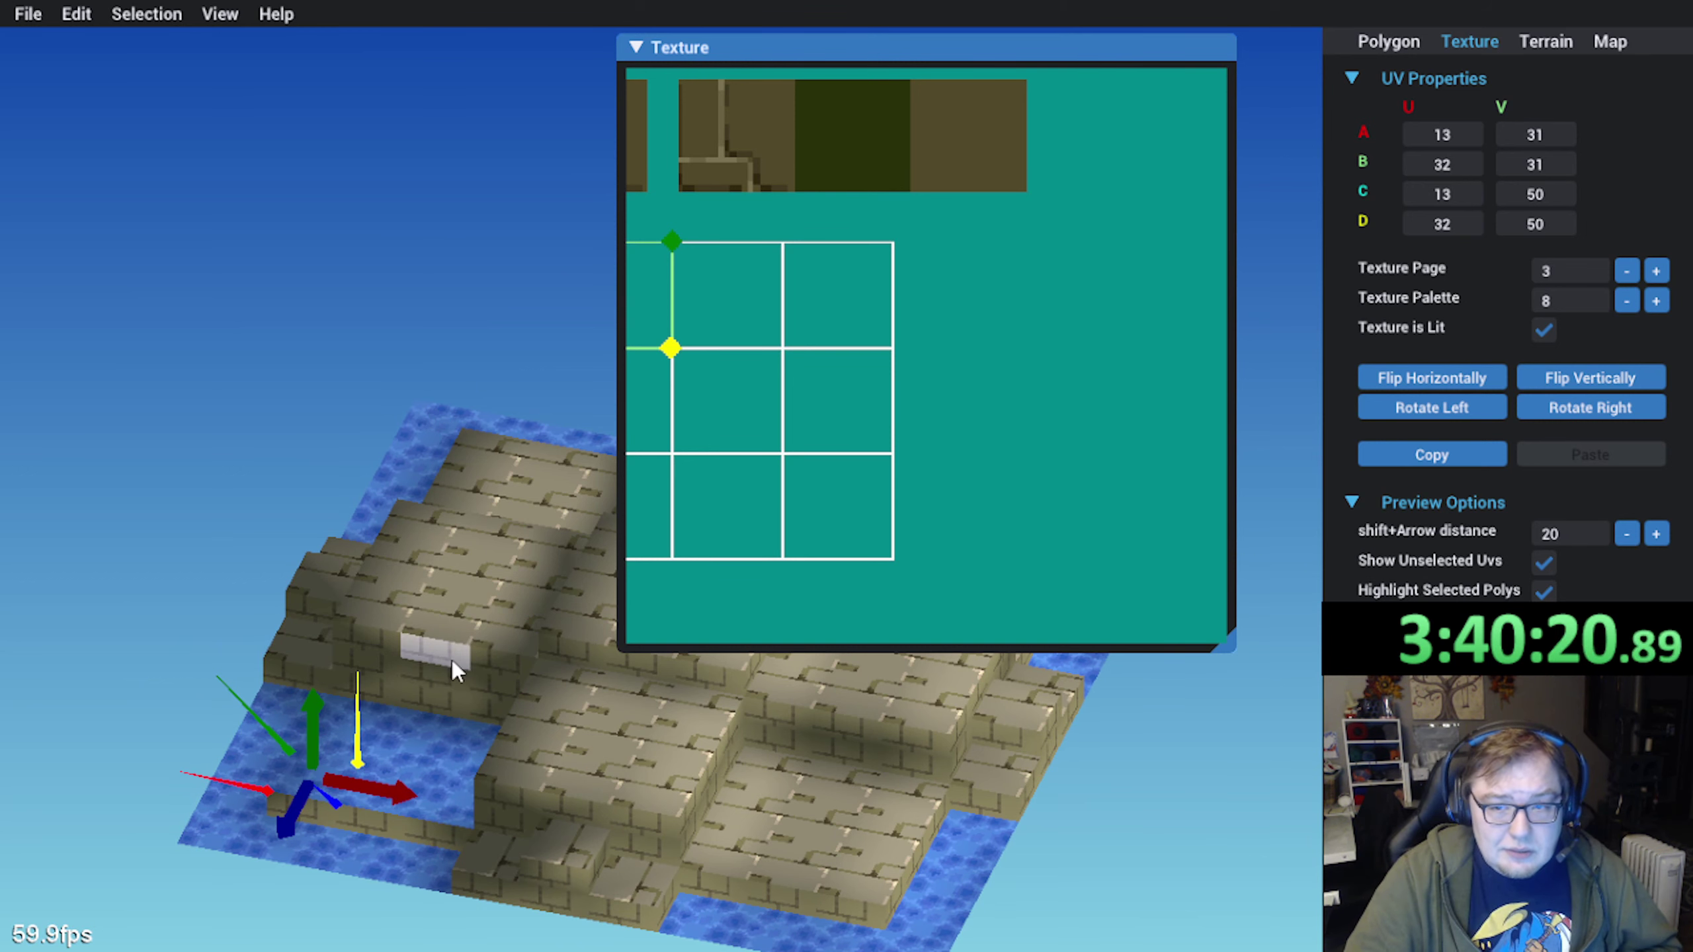
pyautogui.moveTo(453, 659); pyautogui.dragTo(427, 527, button='middle')
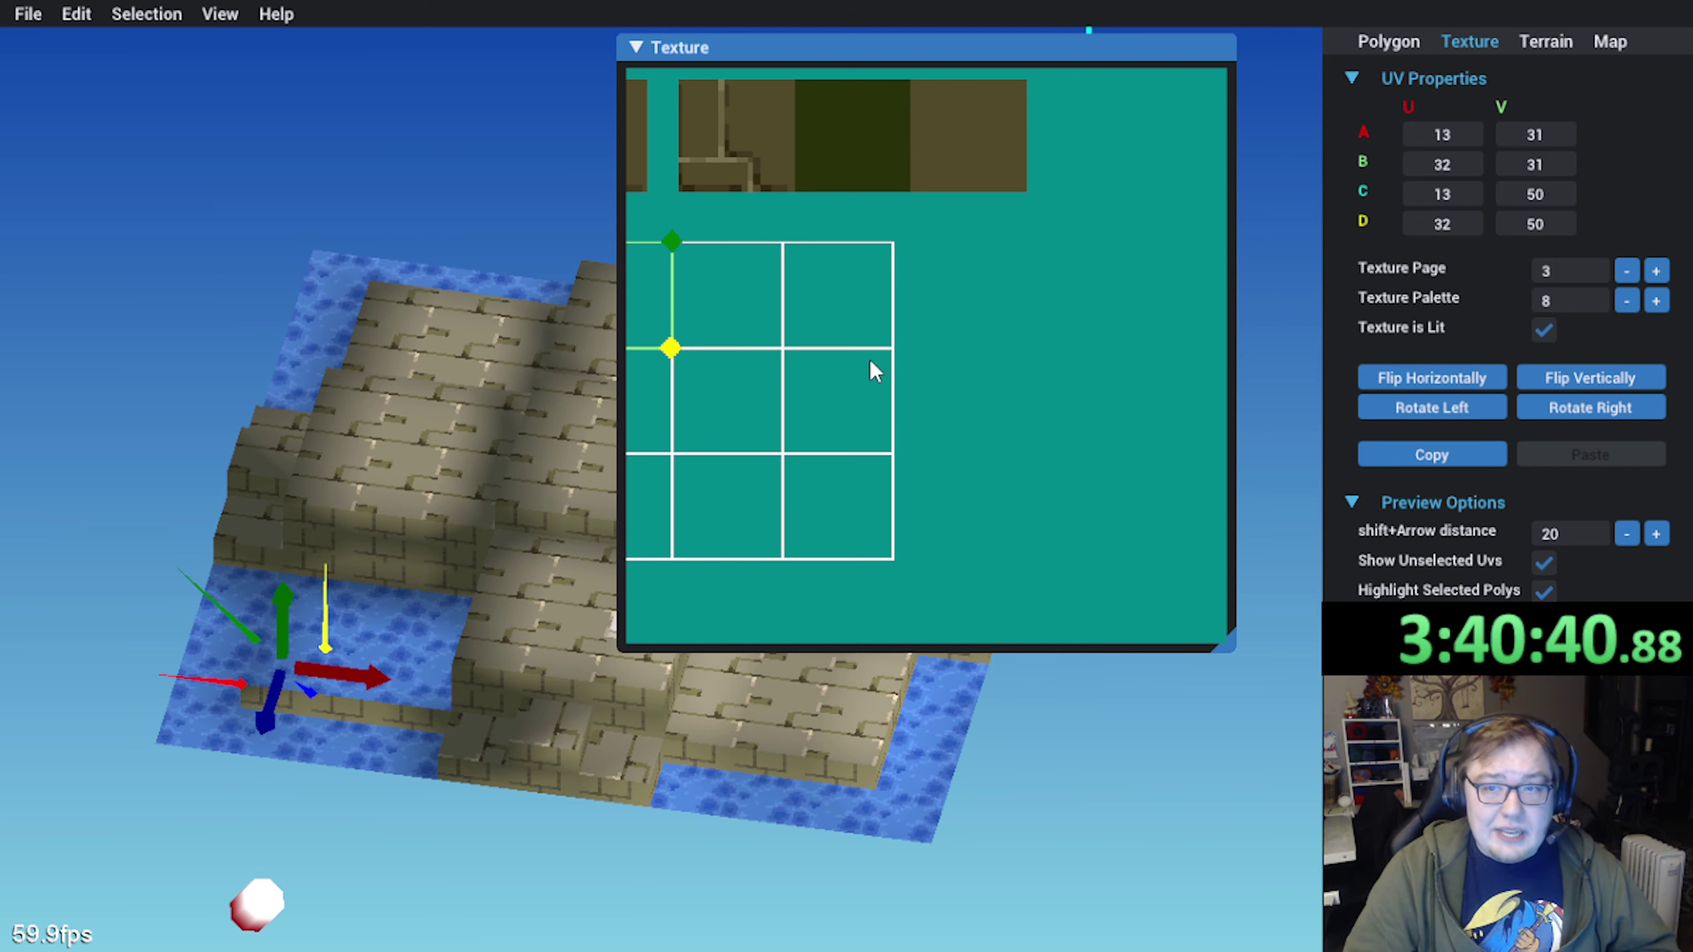
pyautogui.moveTo(495, 562); pyautogui.dragTo(363, 576, button='middle')
pyautogui.scroll(-3, 810, 305)
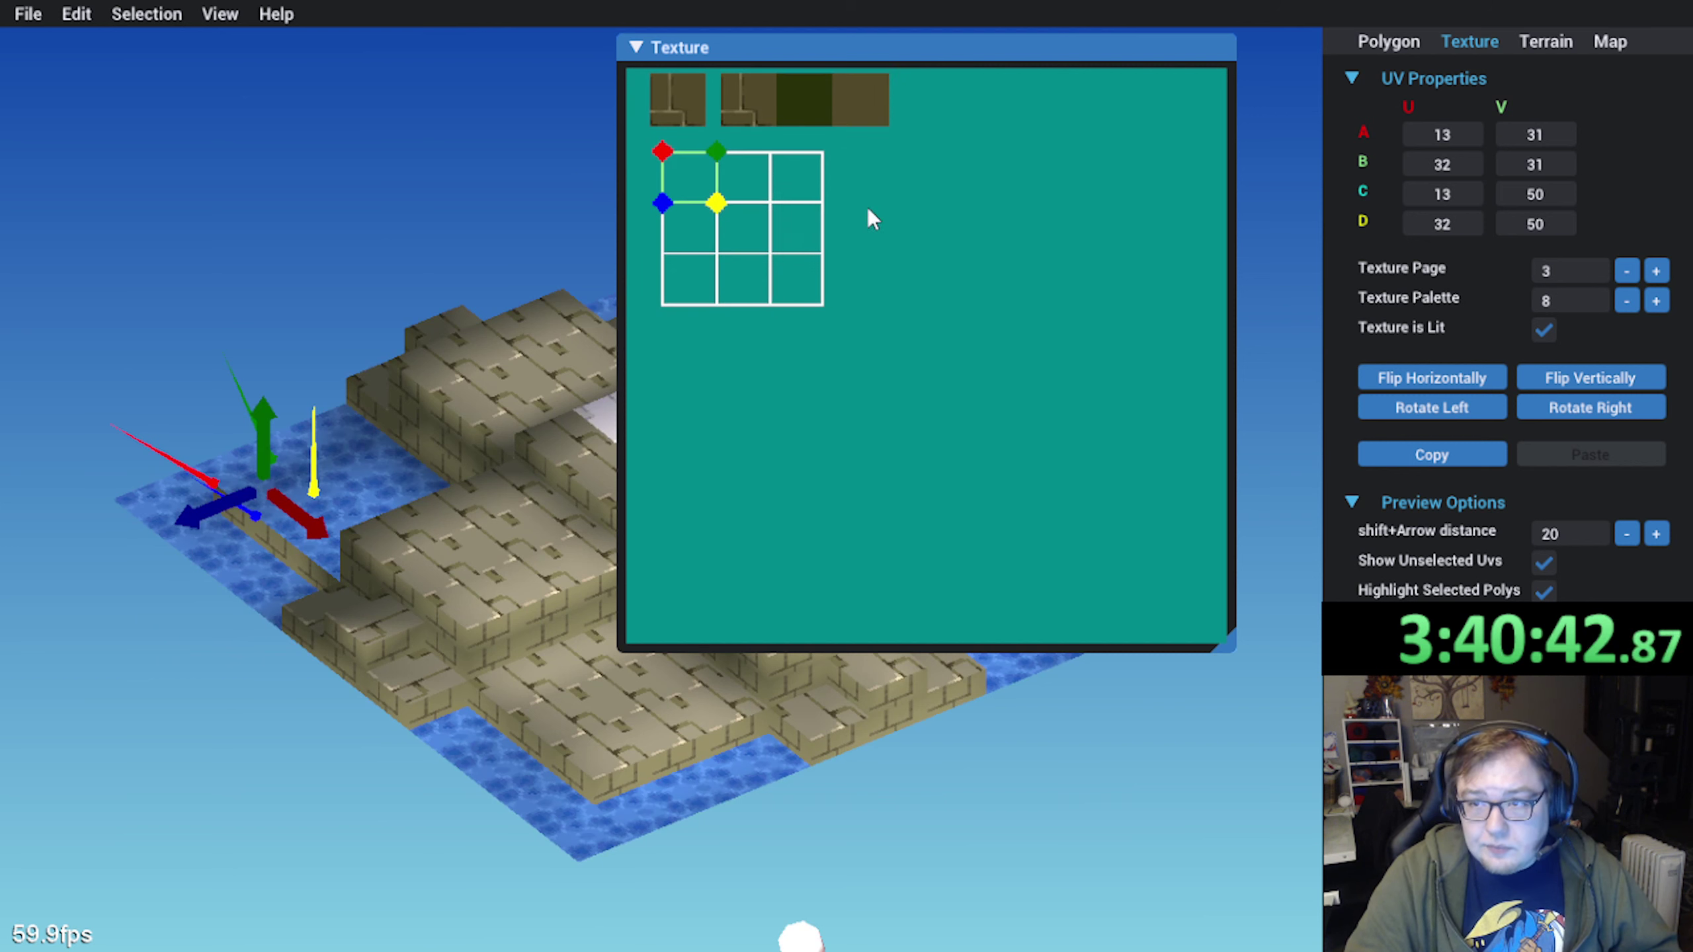
pyautogui.click(611, 707)
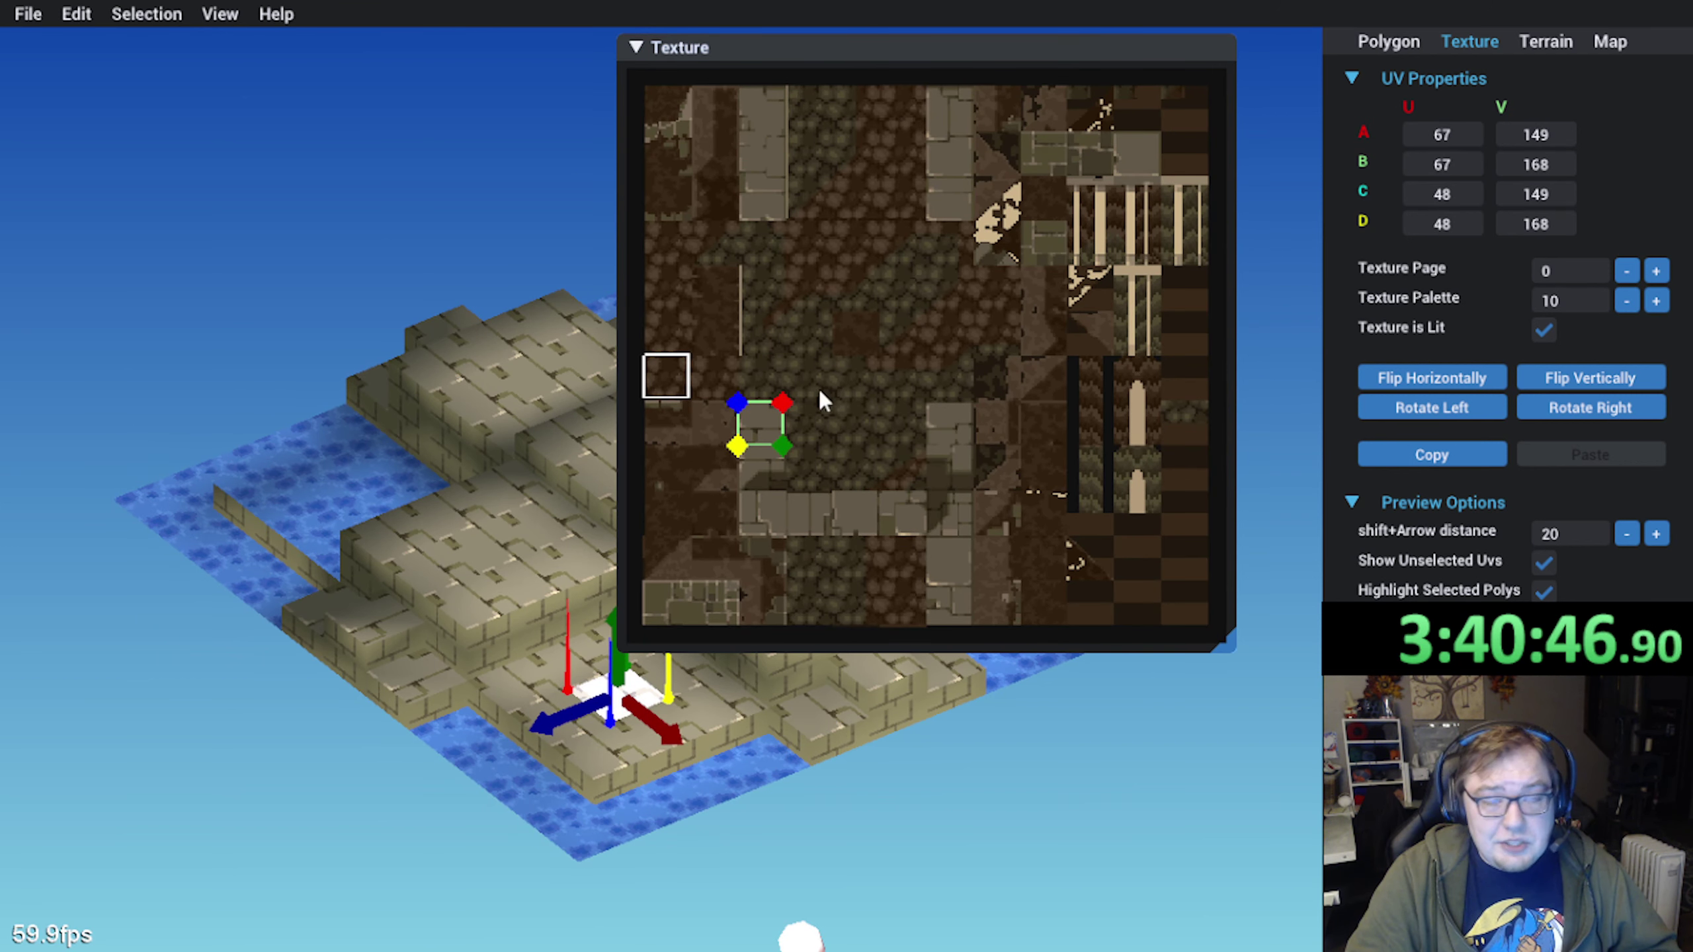
# Examine the stone map from above and from several angles, and select a water tile at its front edge to view its UVs
pyautogui.press('KP_7')
pyautogui.moveTo(457, 757); pyautogui.dragTo(181, 830, button='middle')
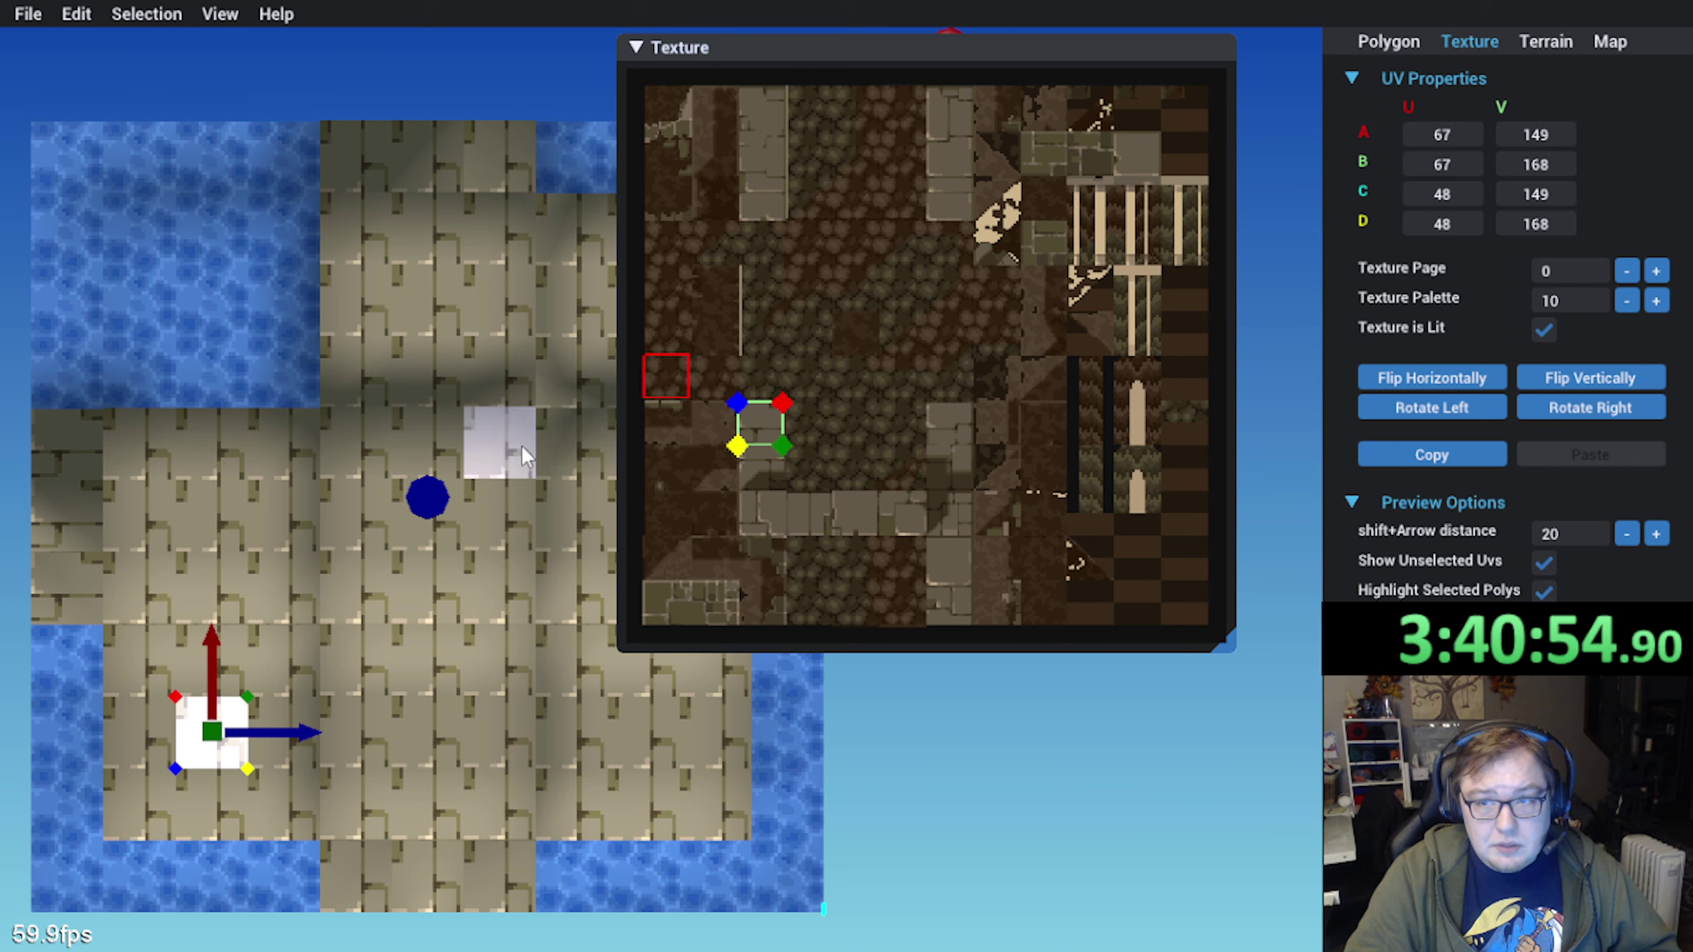
pyautogui.moveTo(521, 445); pyautogui.dragTo(518, 342, button='middle')
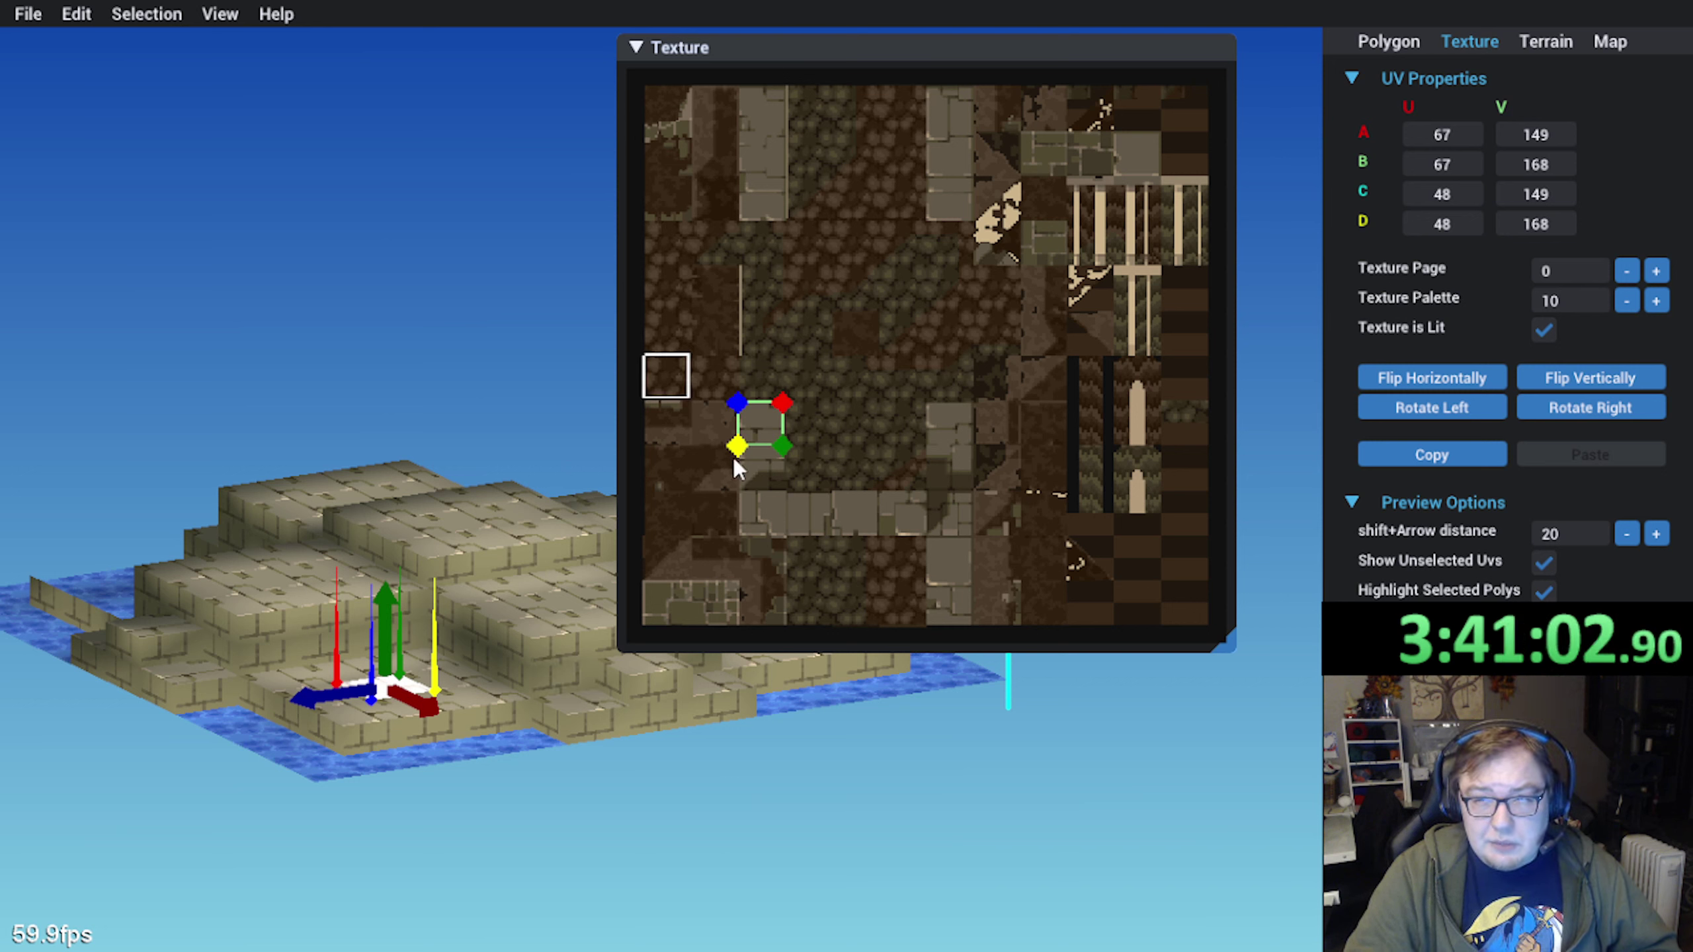
pyautogui.moveTo(386, 524); pyautogui.dragTo(342, 714, button='middle')
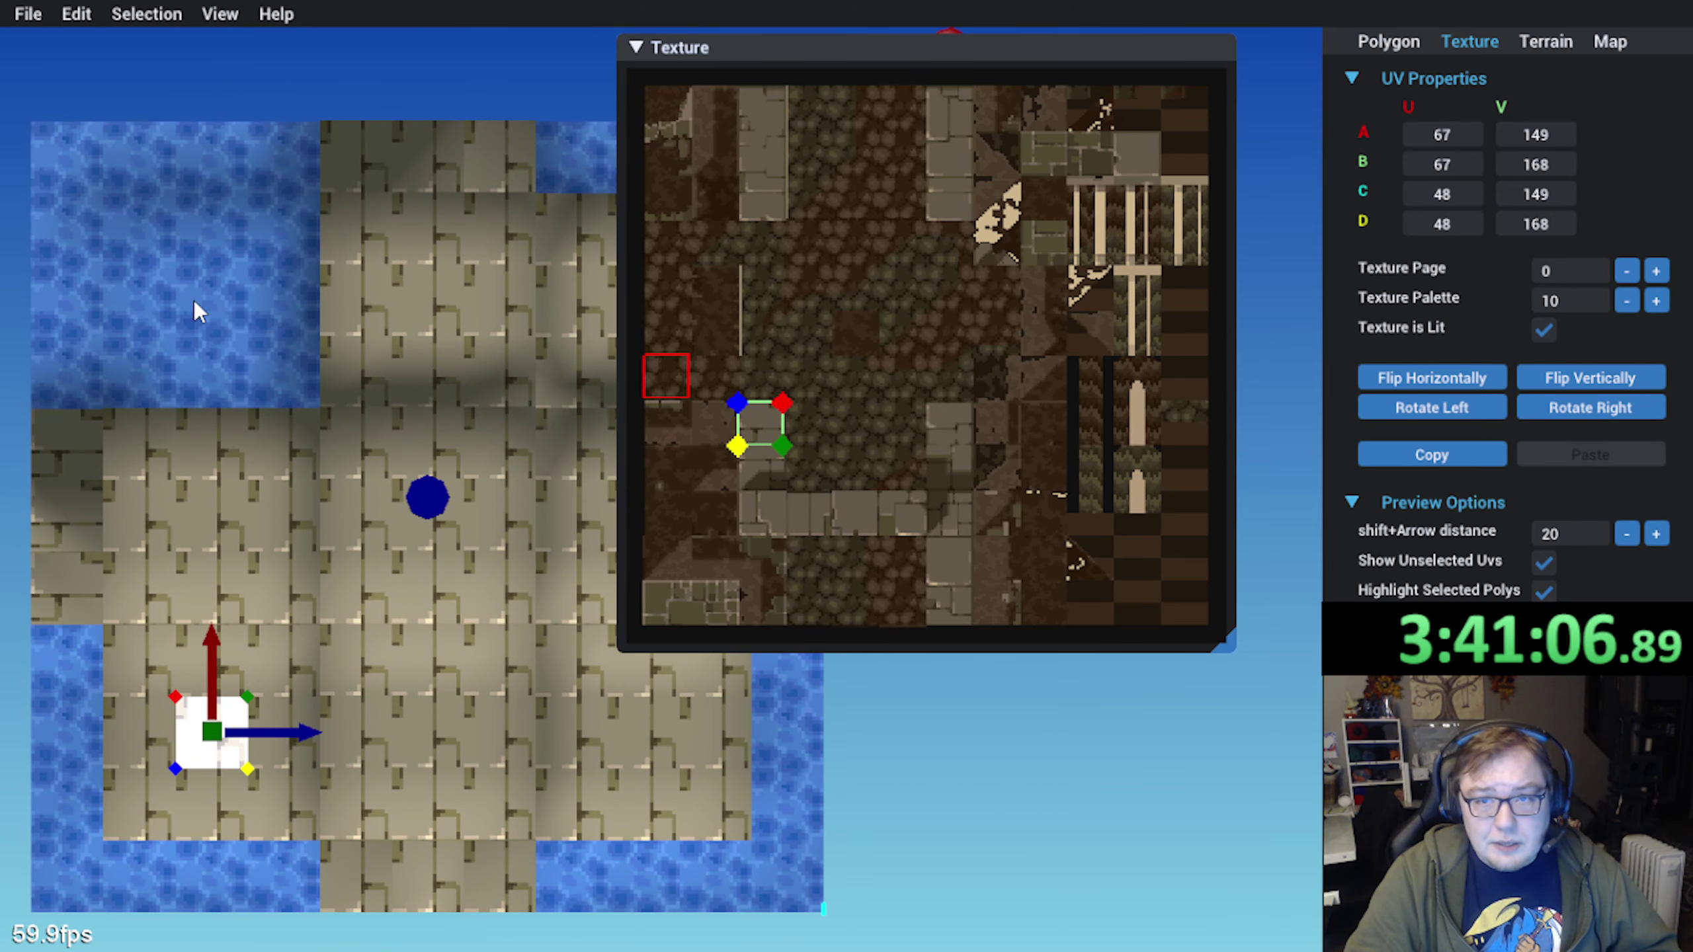
pyautogui.moveTo(490, 637); pyautogui.dragTo(437, 601, button='middle')
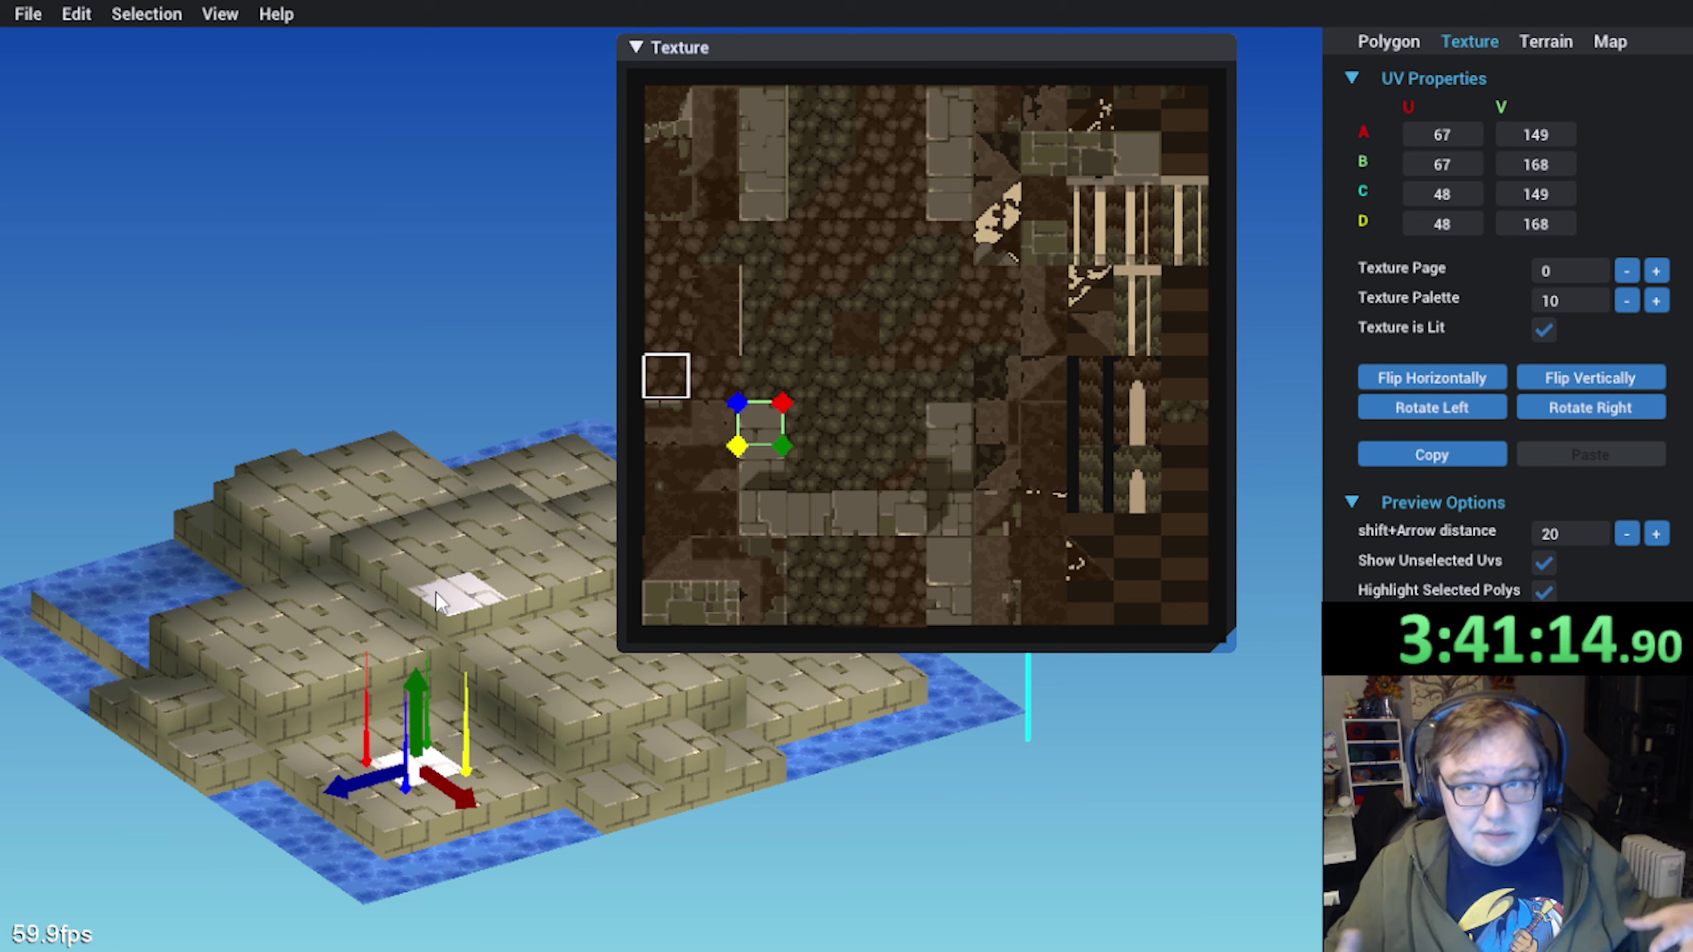
pyautogui.moveTo(400, 637); pyautogui.dragTo(394, 669, button='right')
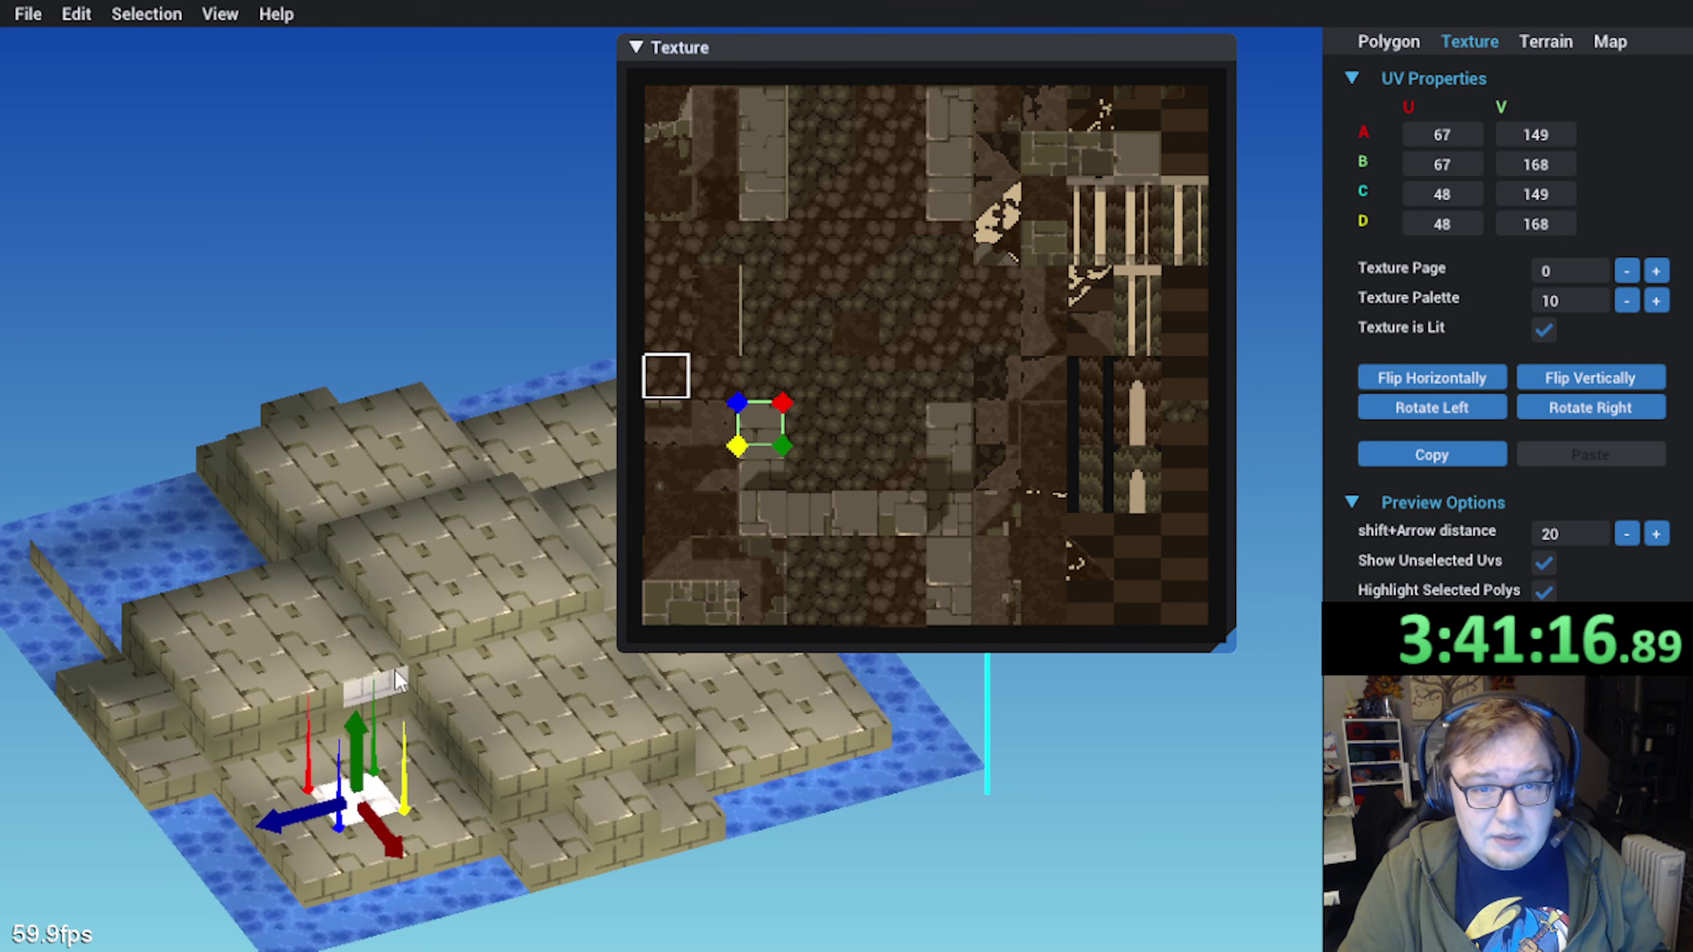
pyautogui.click(381, 899)
pyautogui.moveTo(382, 899); pyautogui.dragTo(438, 656, button='middle')
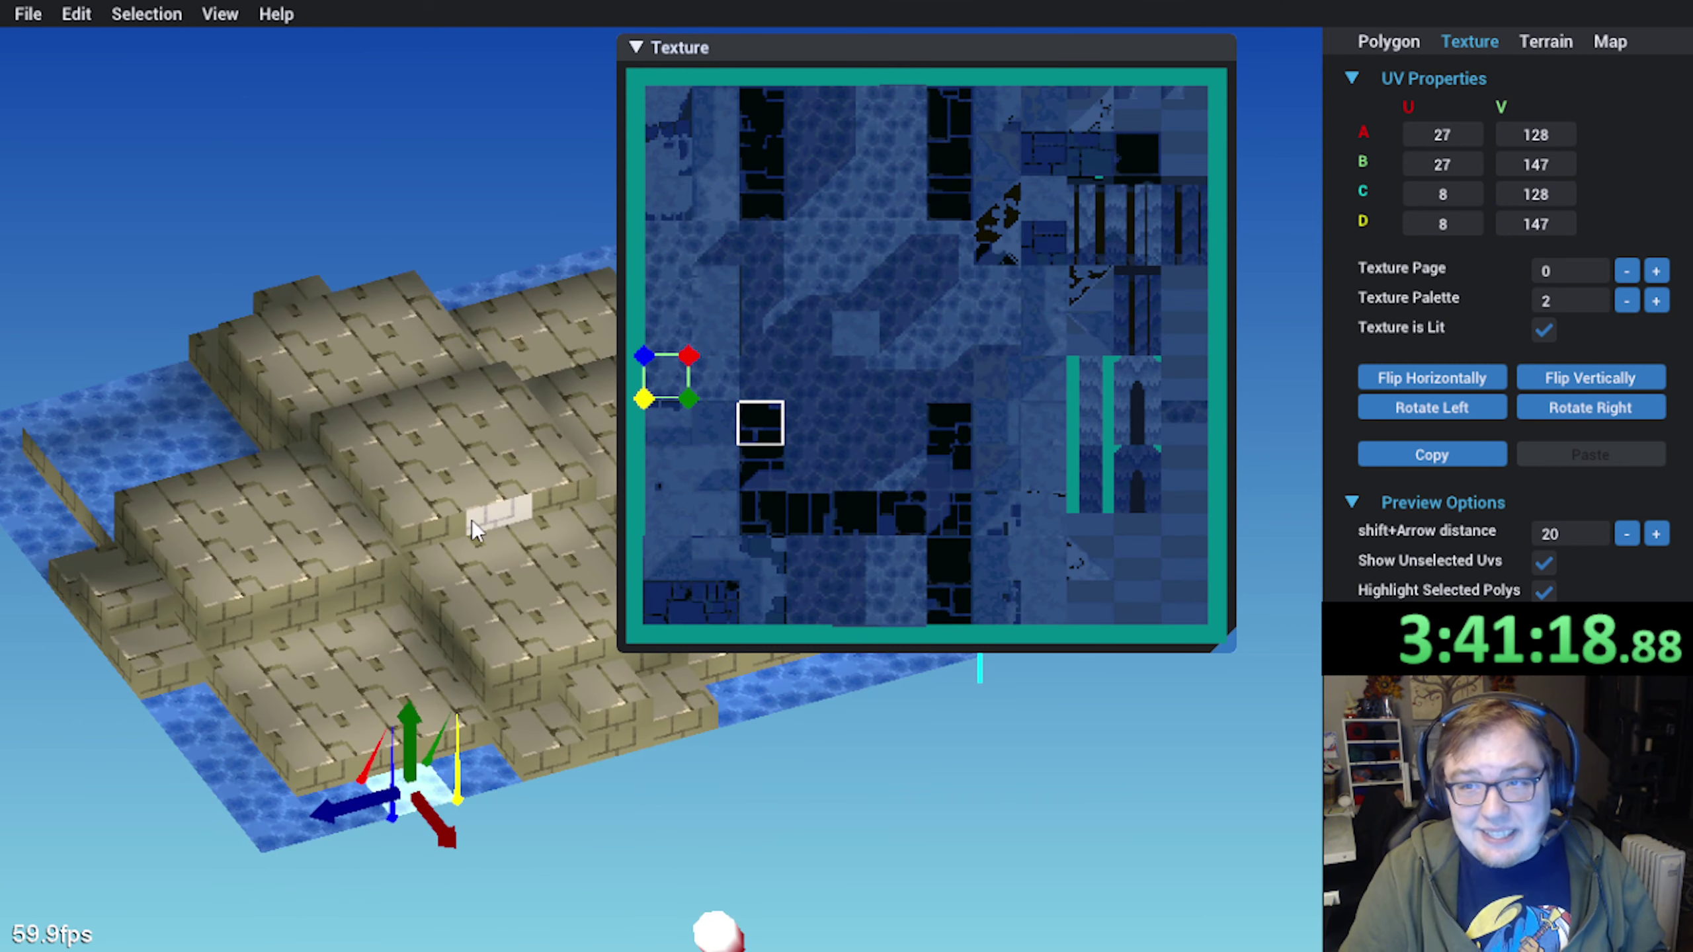
pyautogui.moveTo(465, 520)
pyautogui.mouseDown(button='middle')
pyautogui.moveTo(418, 571)
pyautogui.moveTo(485, 533)
pyautogui.mouseUp(button='middle')
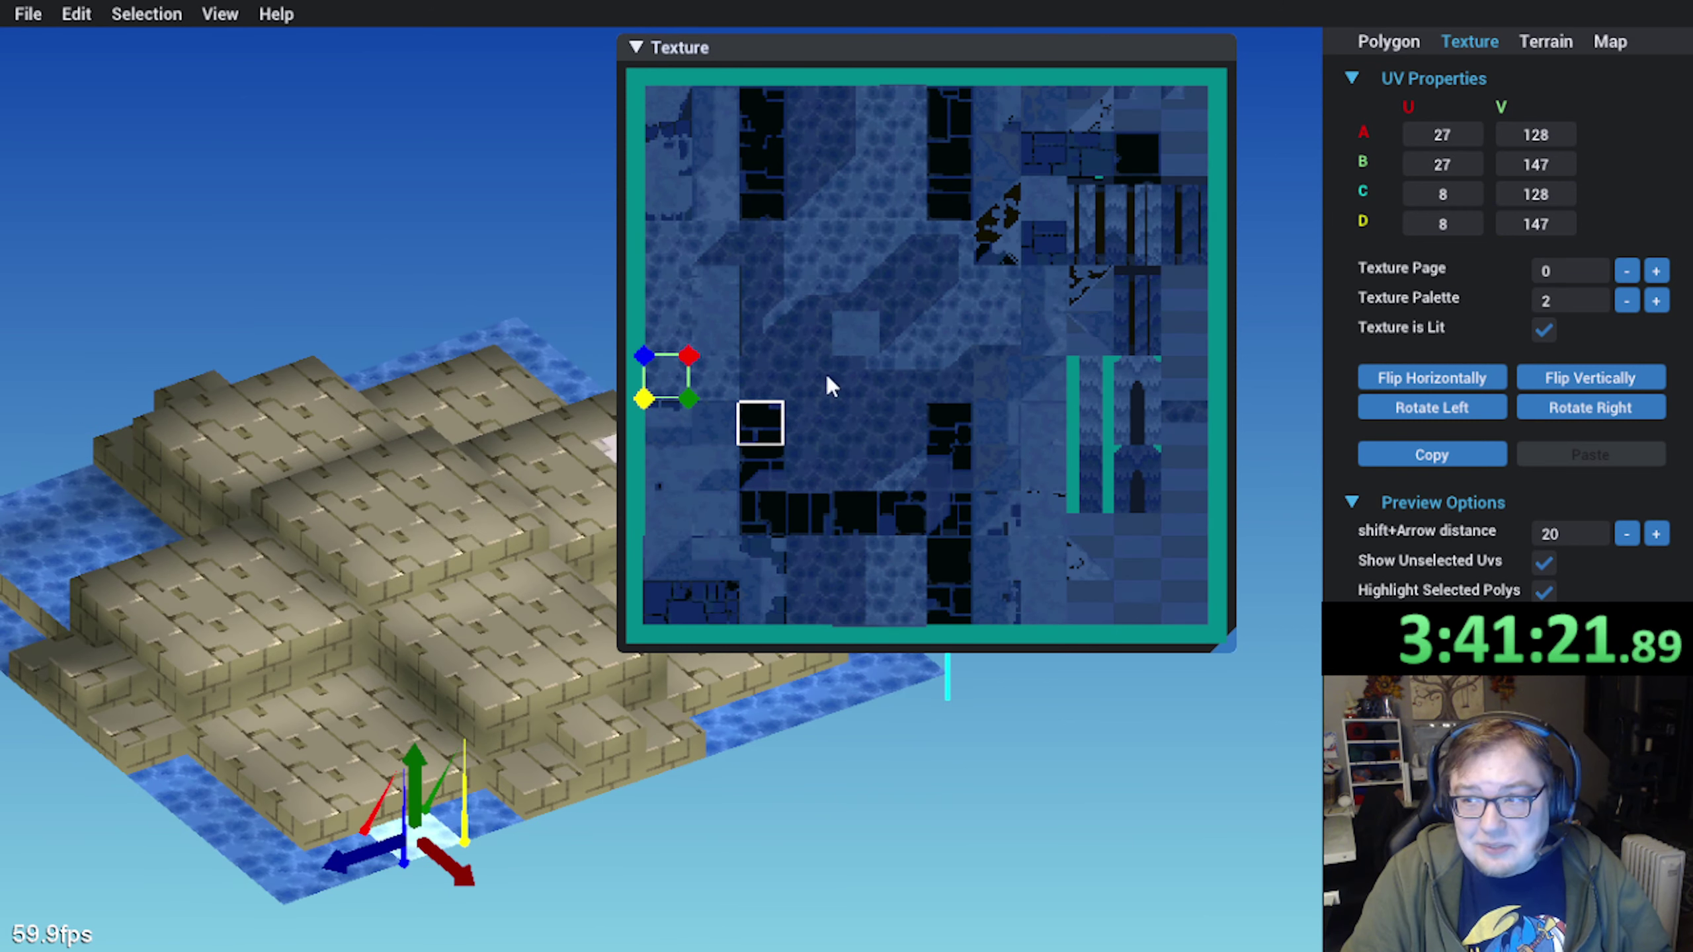
# Try several other texture palettes on the selected front-edge water tile, including 1, 3, 4 and 5, and return it to palette 2
pyautogui.click(1657, 301)
pyautogui.click(1628, 301)
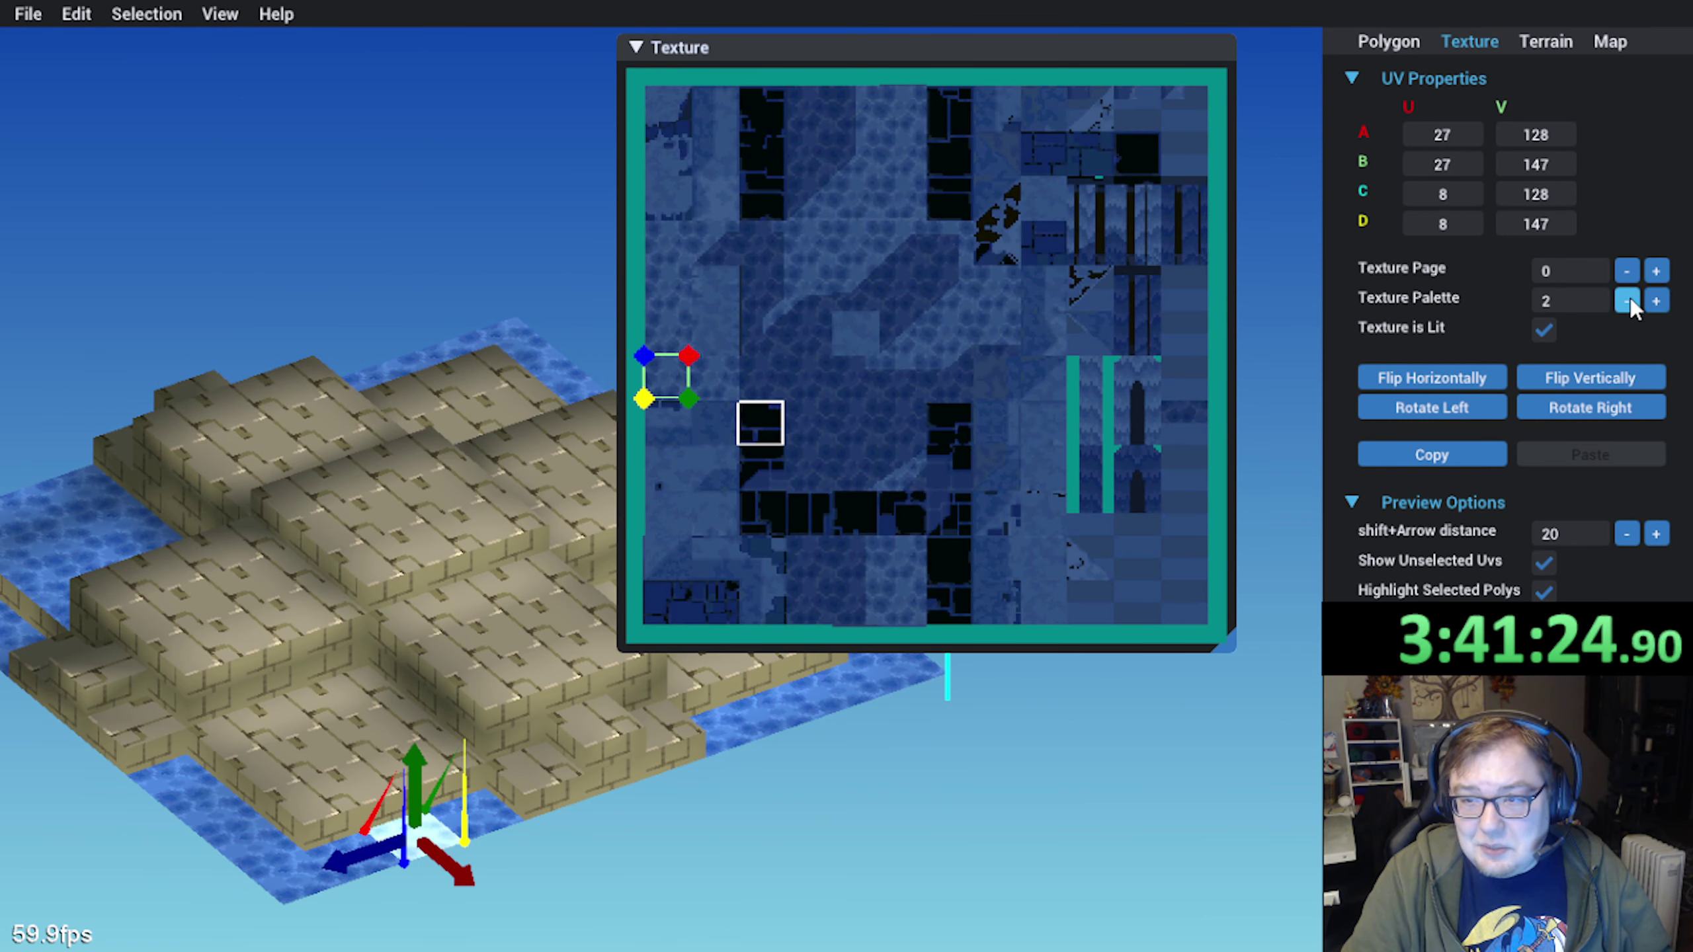
pyautogui.click(1627, 301)
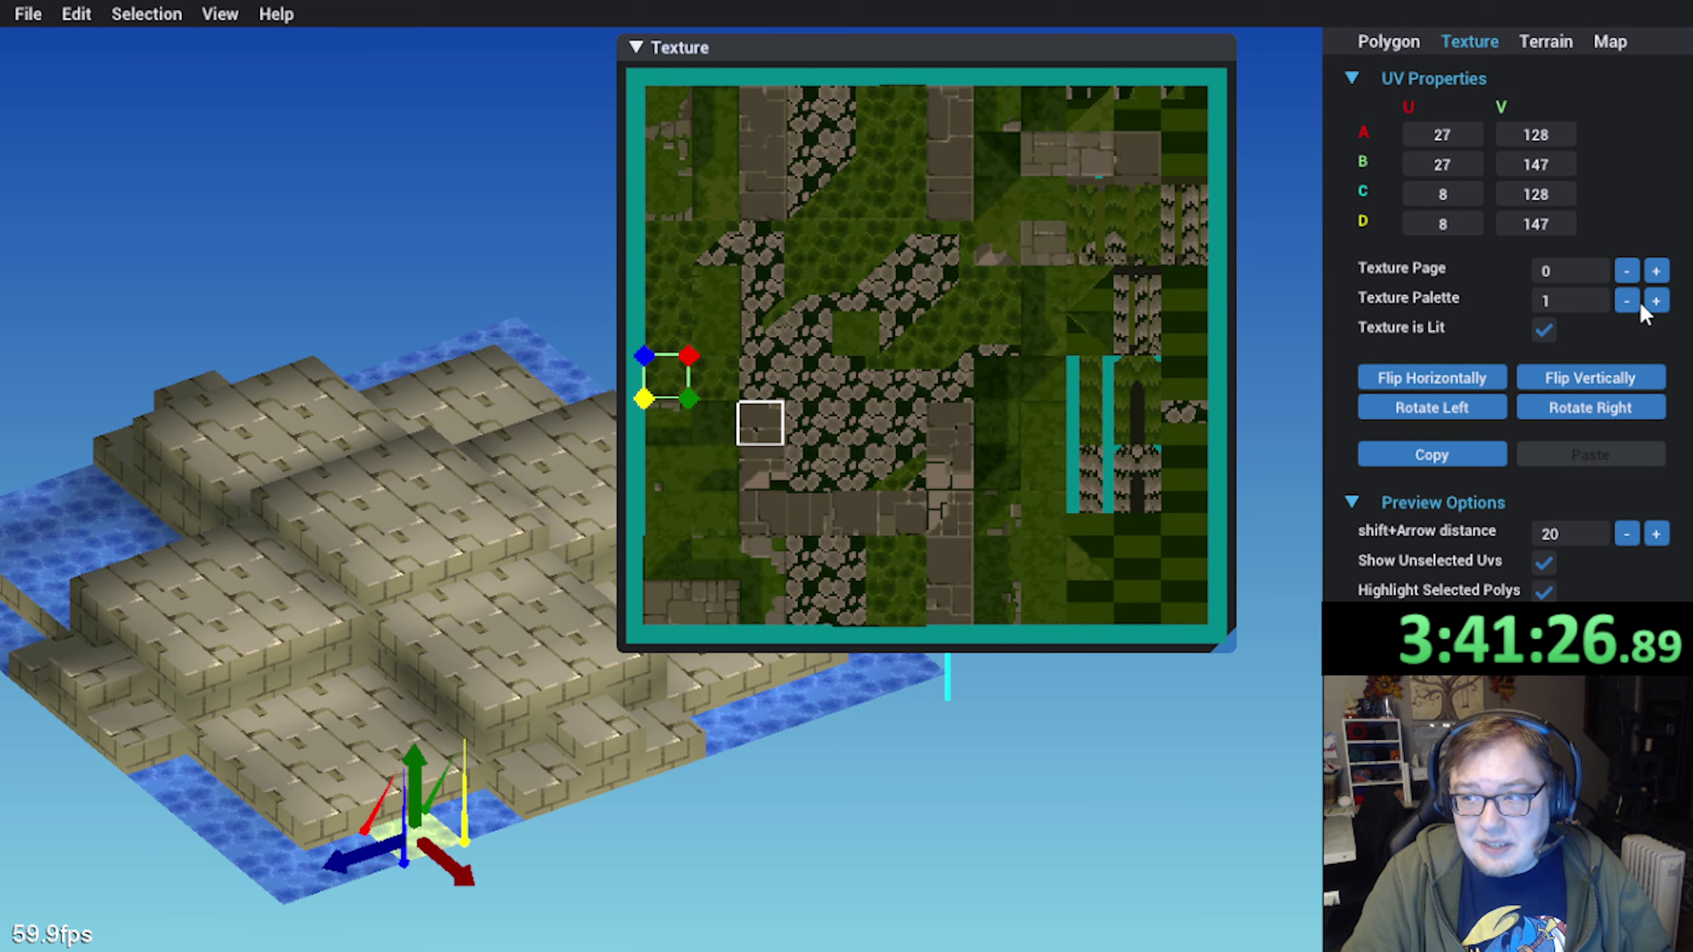
pyautogui.click(1628, 301)
pyautogui.click(1657, 301)
pyautogui.click(1657, 301)
pyautogui.click(1657, 301)
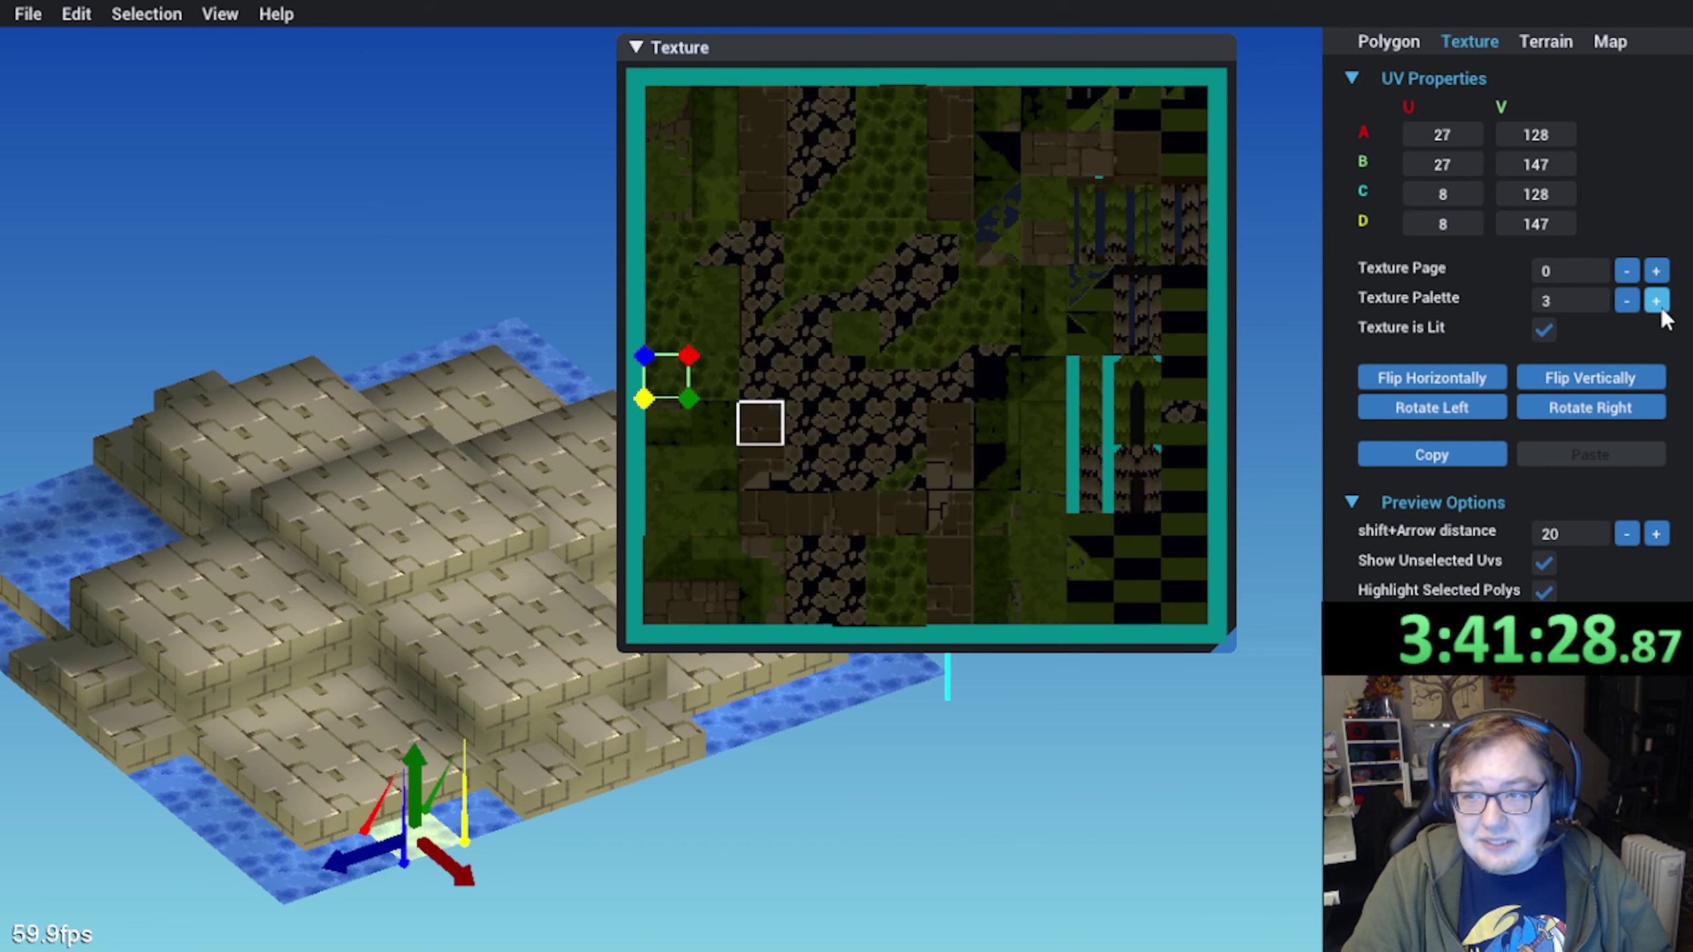
pyautogui.click(1657, 301)
pyautogui.click(1657, 301)
pyautogui.click(1657, 301)
pyautogui.click(1633, 301)
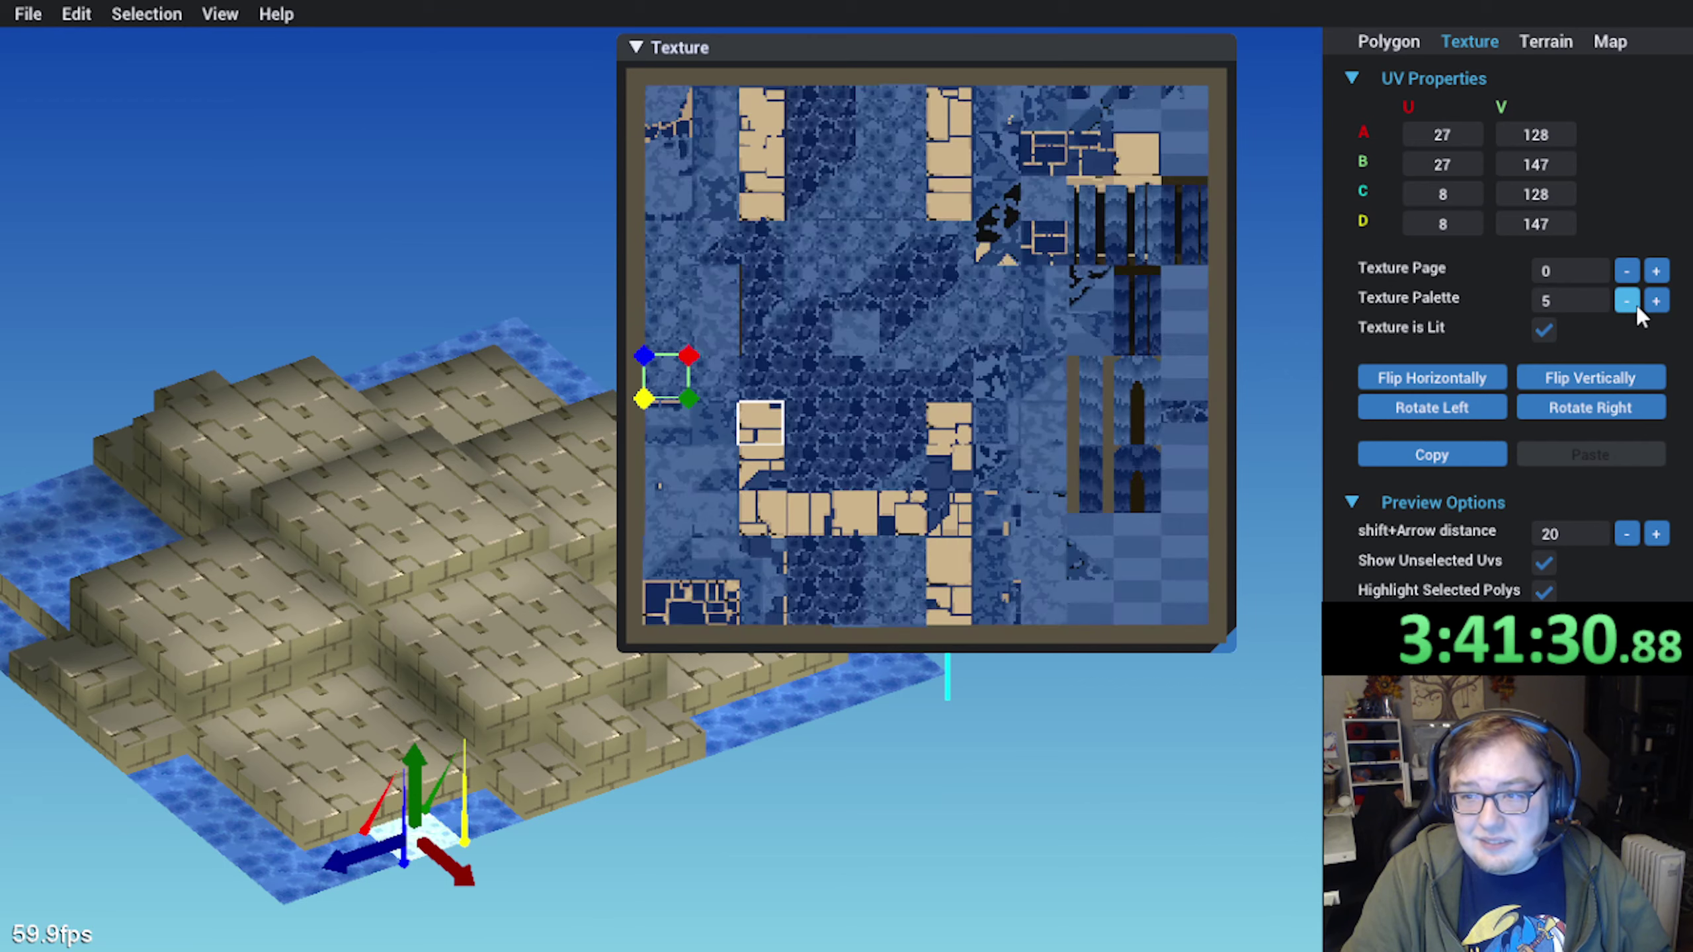
pyautogui.click(1633, 302)
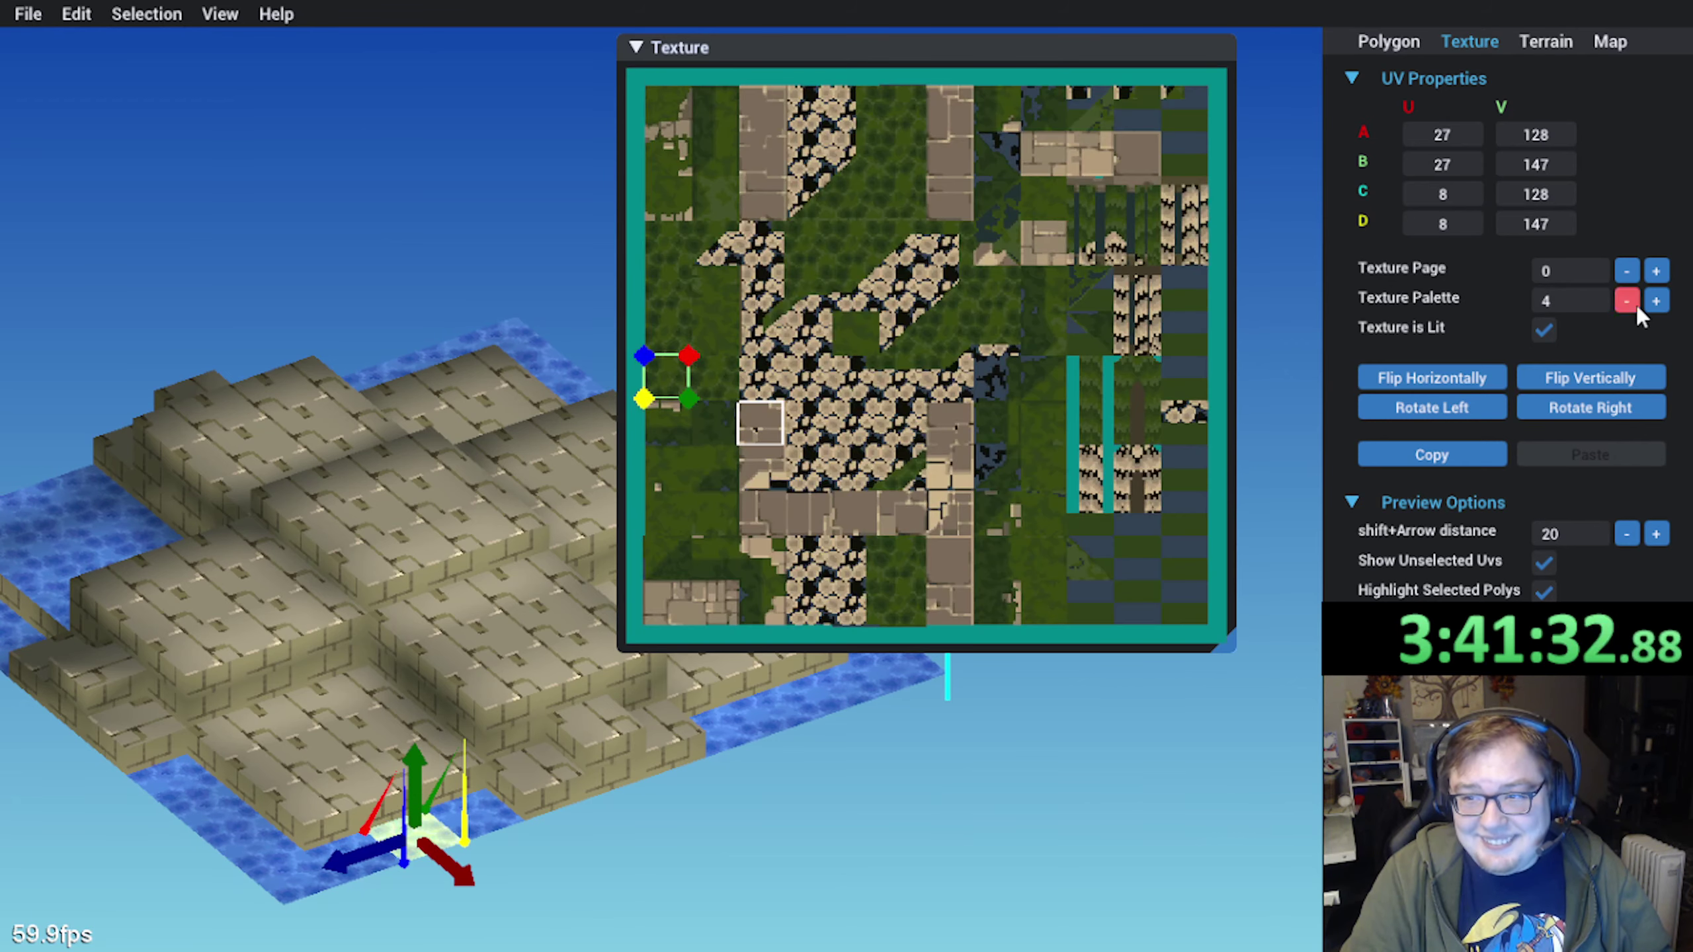
pyautogui.click(1627, 301)
pyautogui.click(1628, 301)
# Select the tile mapped to the first cell of the empty UV grid, view the map around it, and clear the selection
pyautogui.moveTo(482, 581); pyautogui.dragTo(319, 694, button='middle')
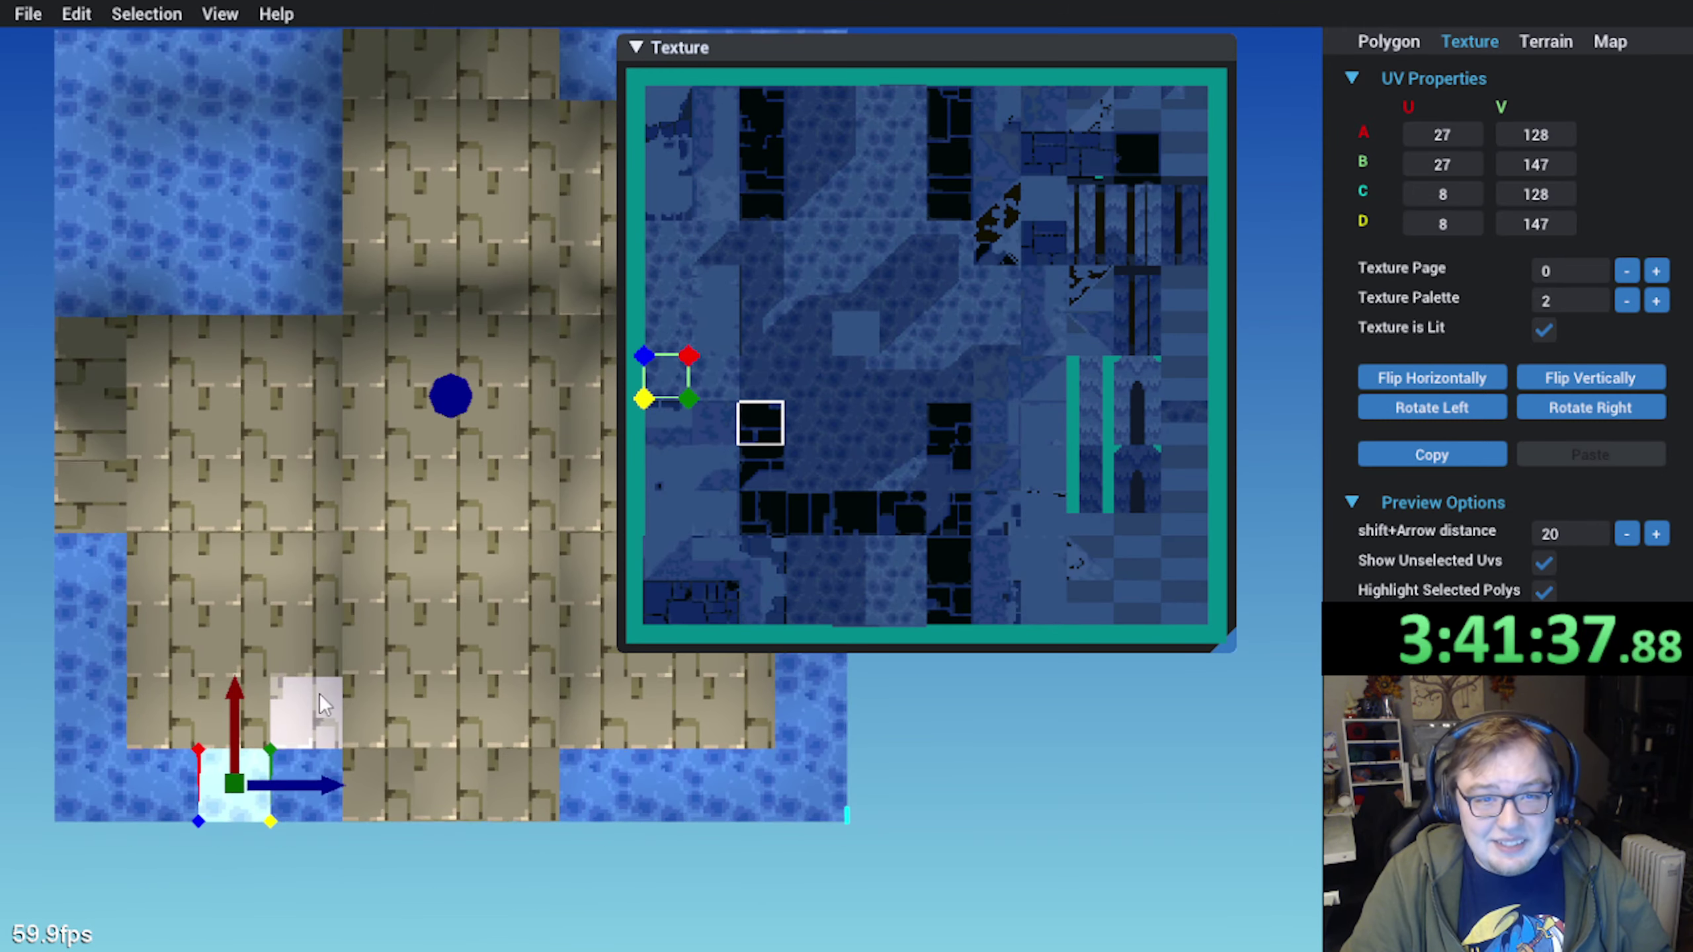
pyautogui.click(598, 889)
pyautogui.moveTo(446, 780); pyautogui.dragTo(304, 597, button='middle')
pyautogui.click(238, 512)
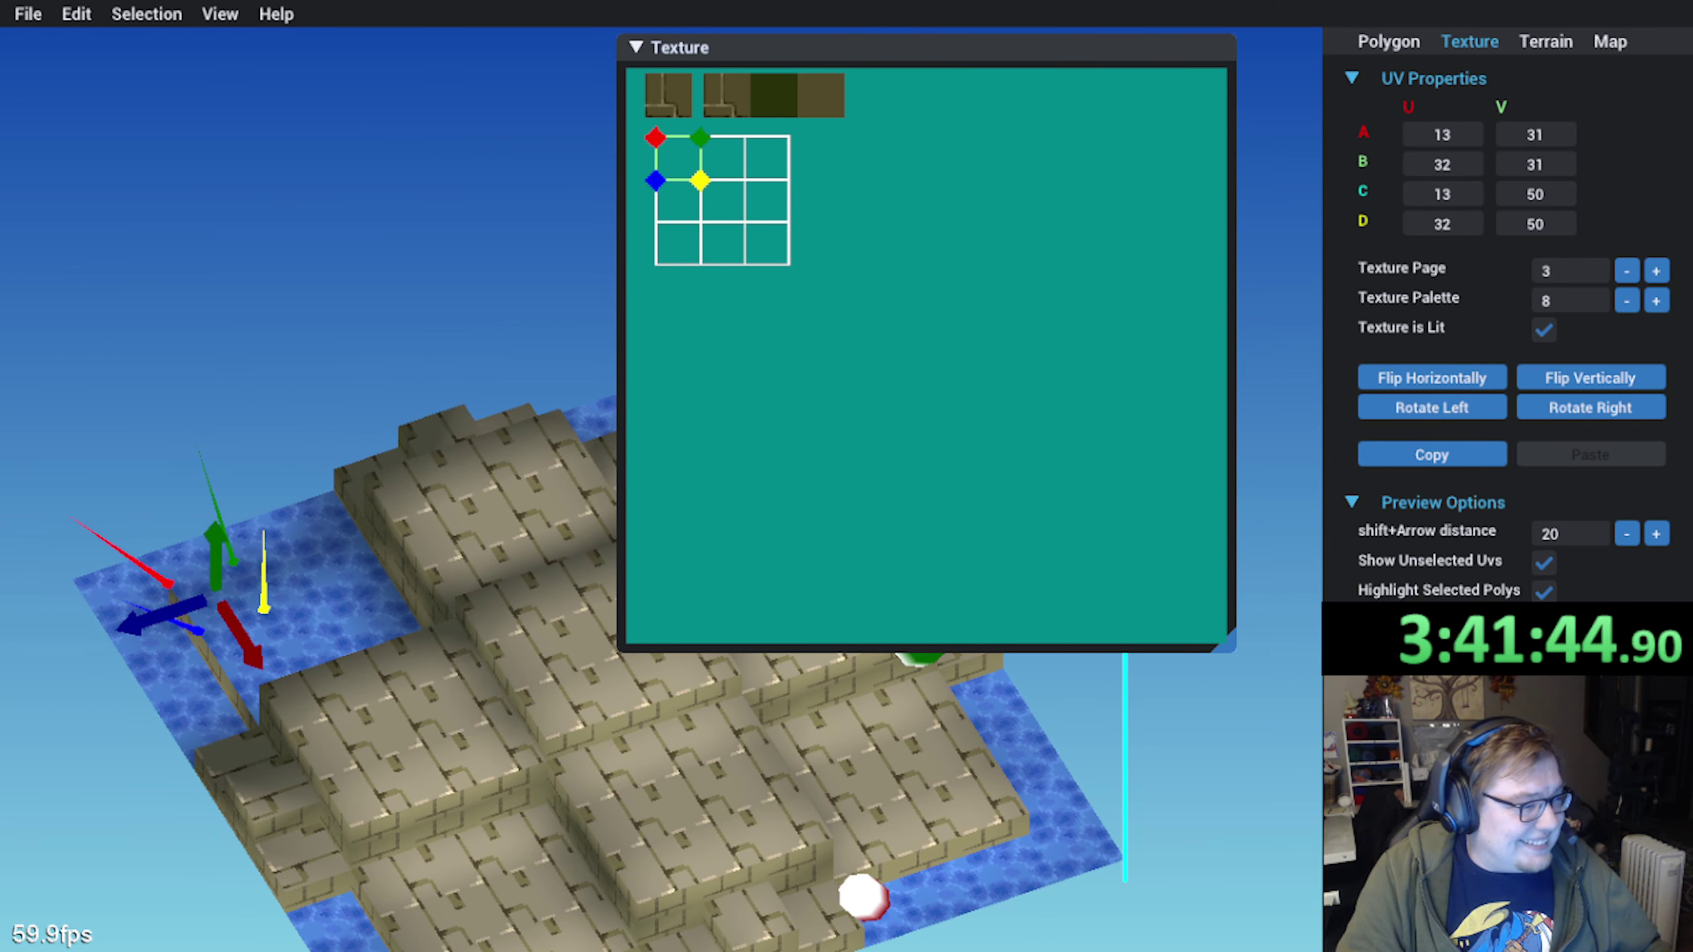
pyautogui.moveTo(533, 657); pyautogui.dragTo(507, 582, button='middle')
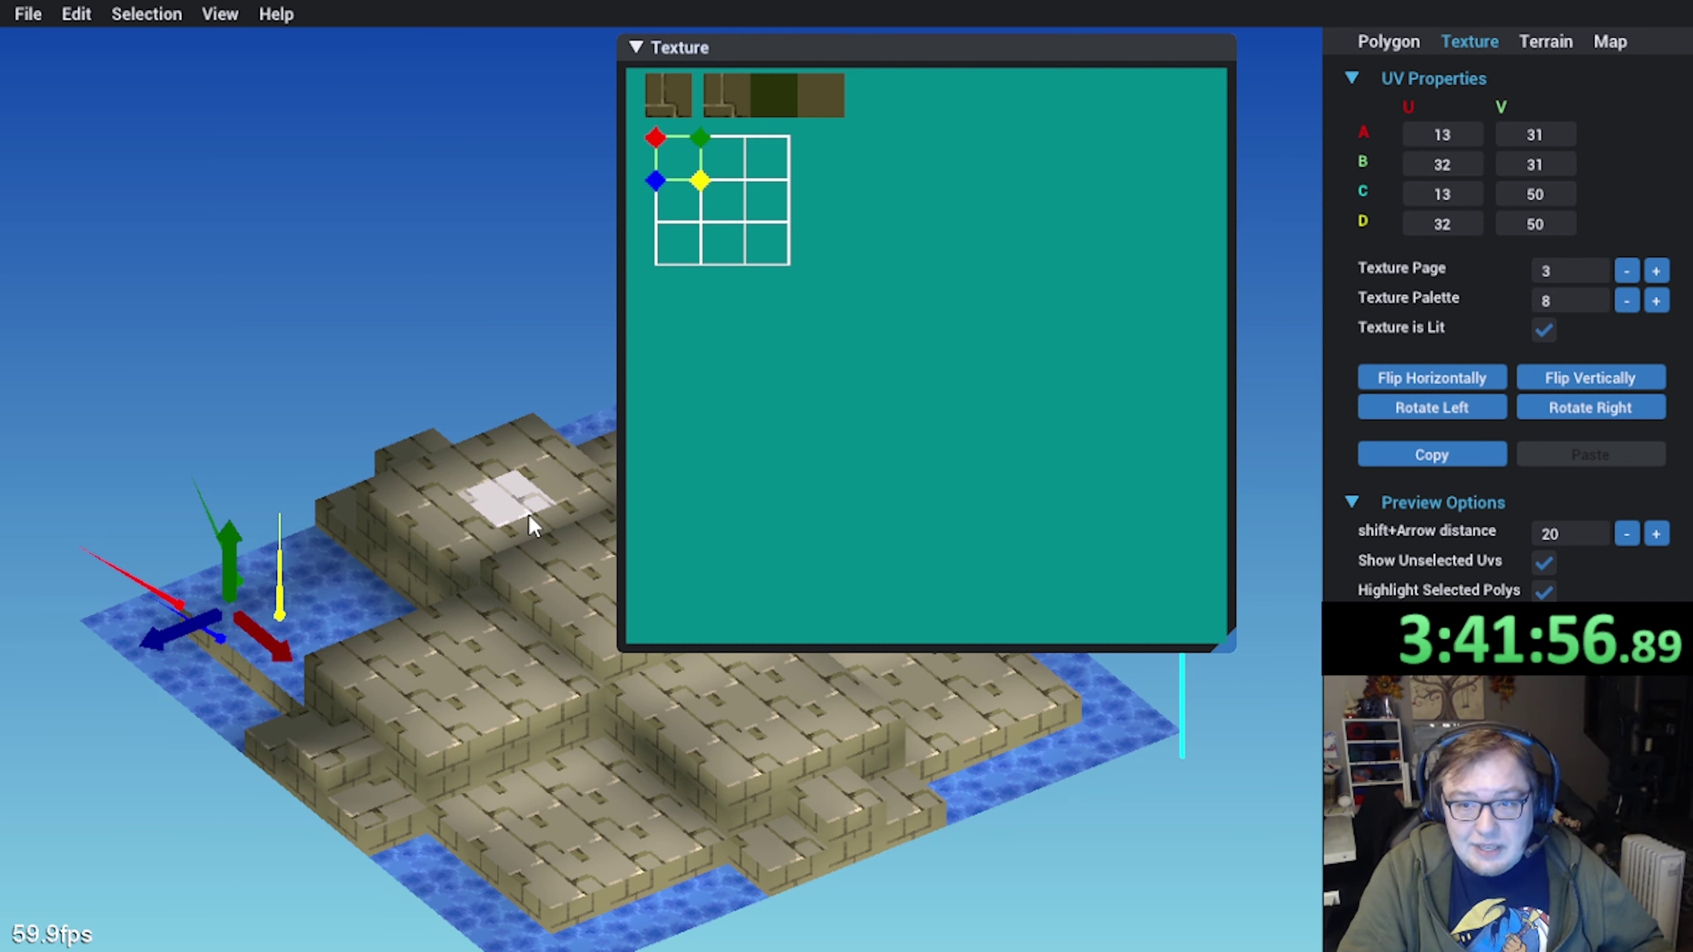
pyautogui.moveTo(508, 543); pyautogui.dragTo(406, 714, button='middle')
pyautogui.moveTo(373, 648); pyautogui.dragTo(299, 659, button='middle')
pyautogui.click(340, 199)
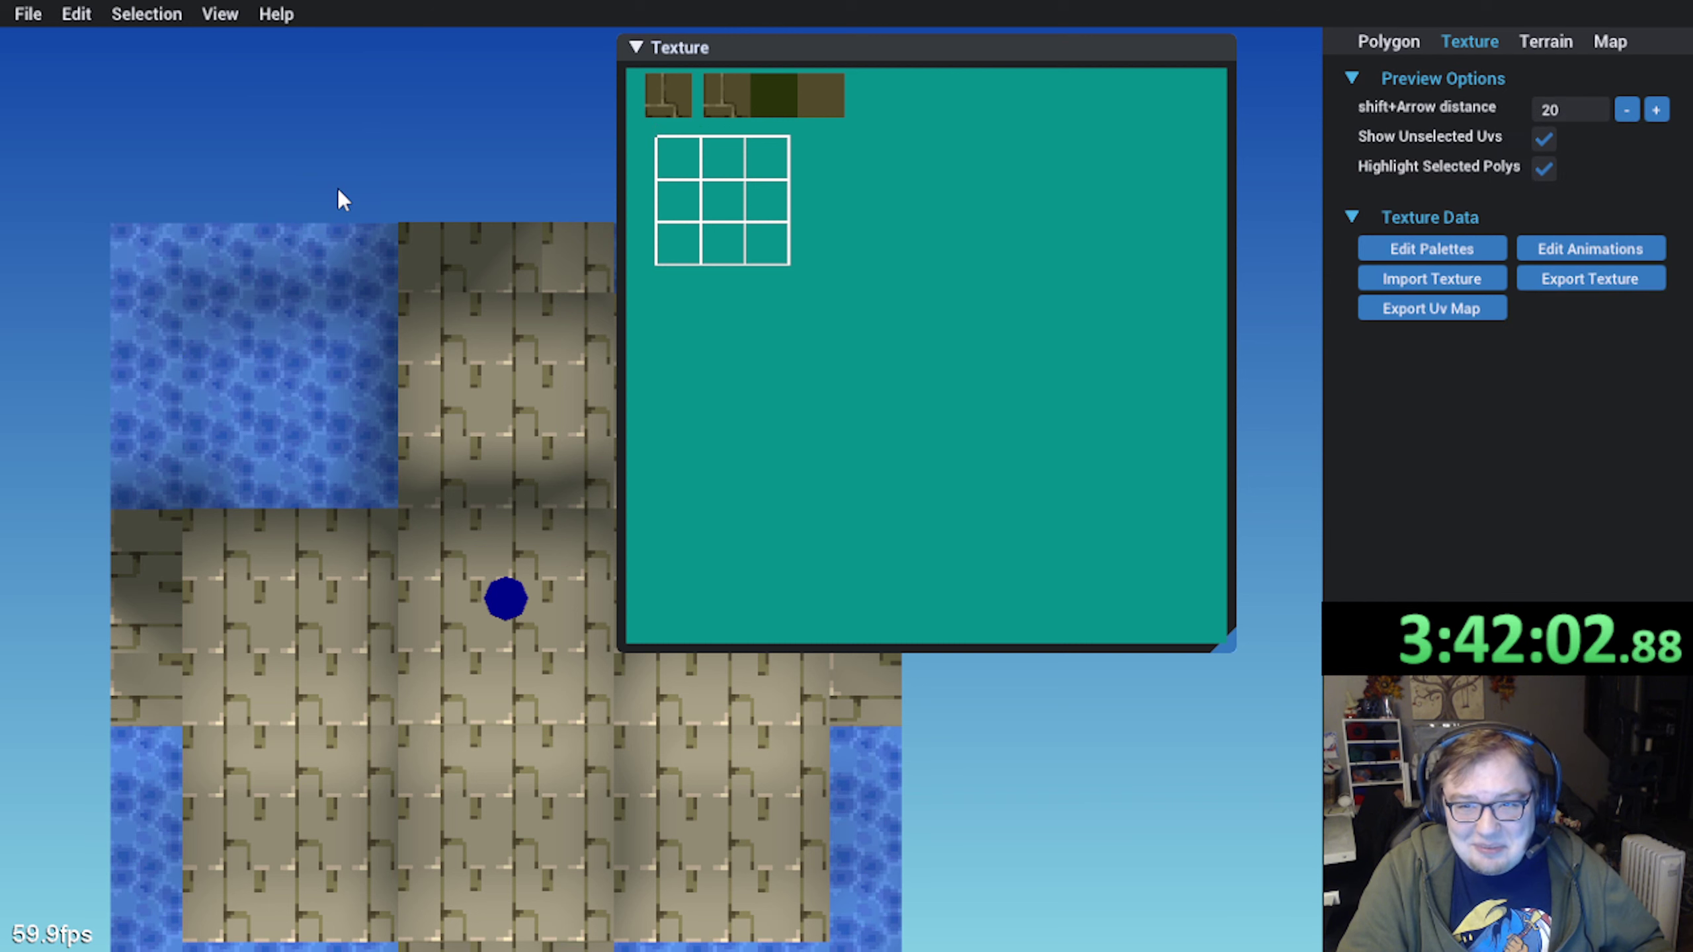
# Select a water tile on the map's outer back edge, examine its UV square closely on the texture page, and deselect it
pyautogui.click(121, 364)
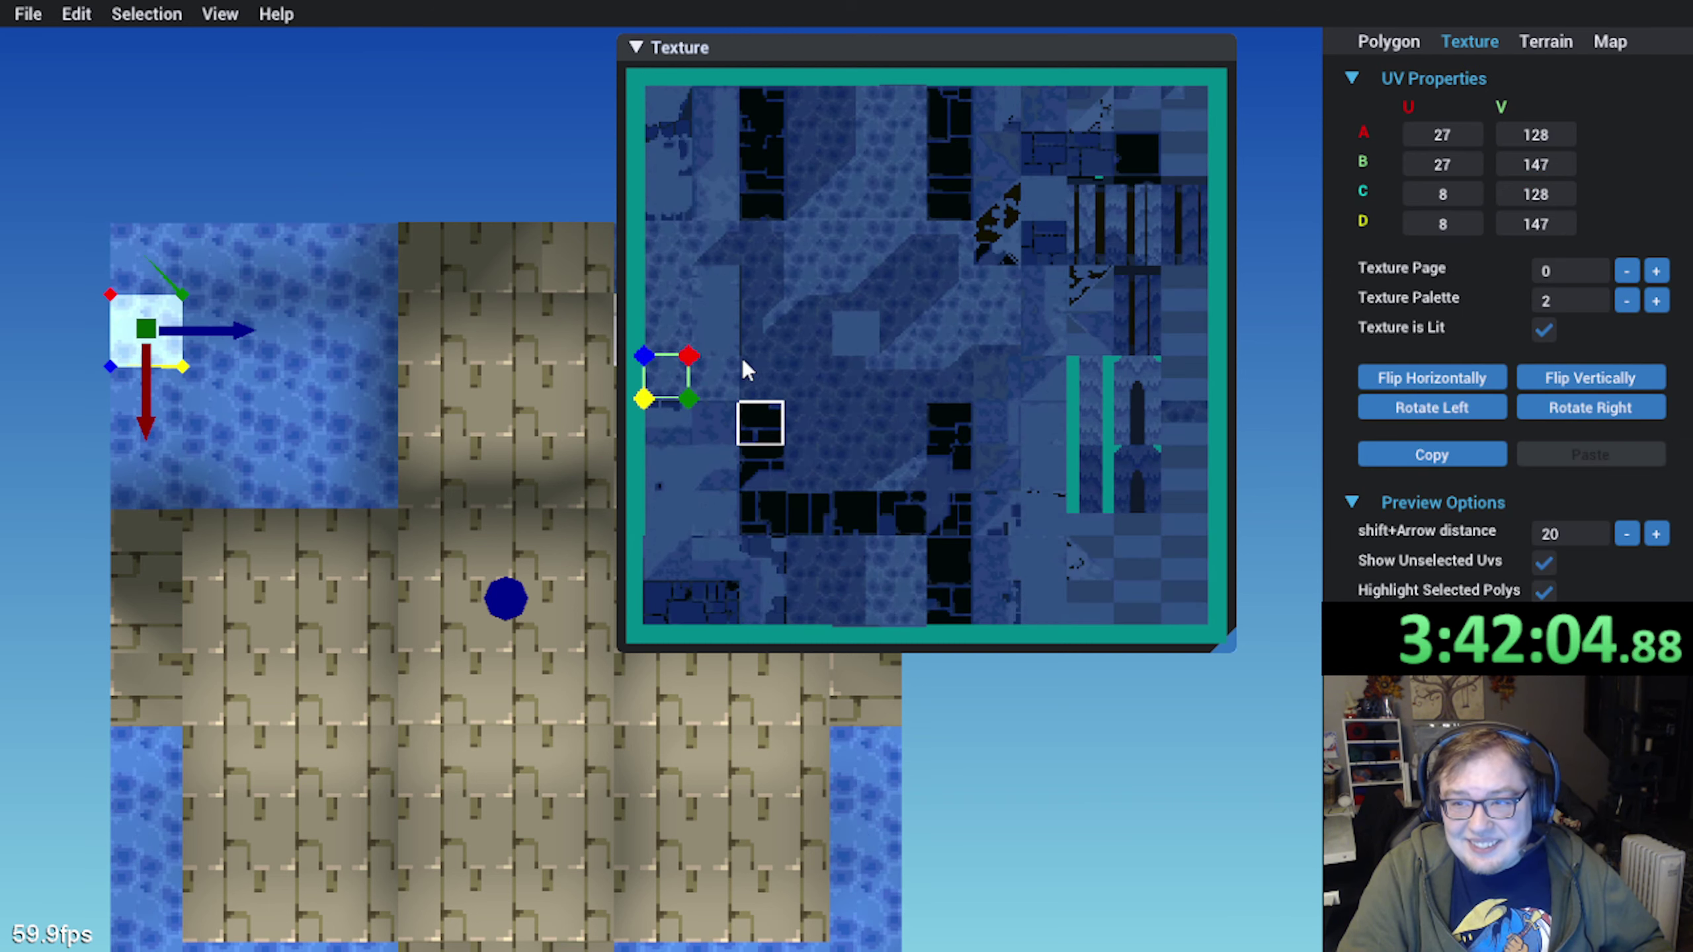
pyautogui.scroll(5, 734, 380)
pyautogui.scroll(3, 762, 389)
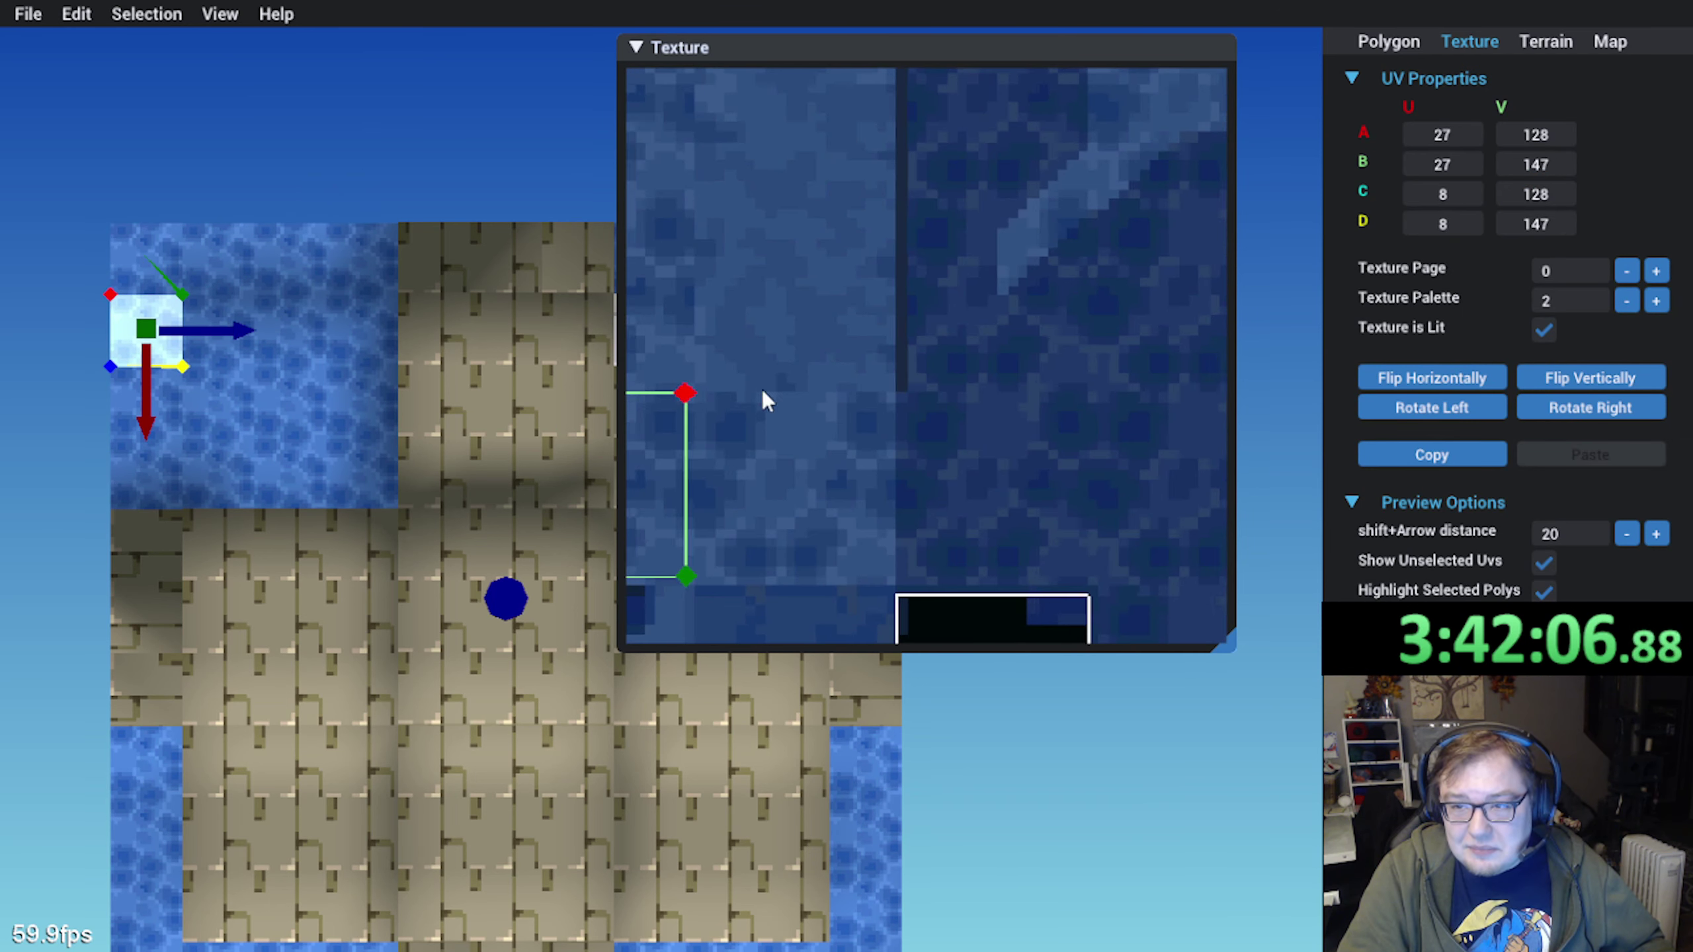
pyautogui.scroll(-2, 913, 487)
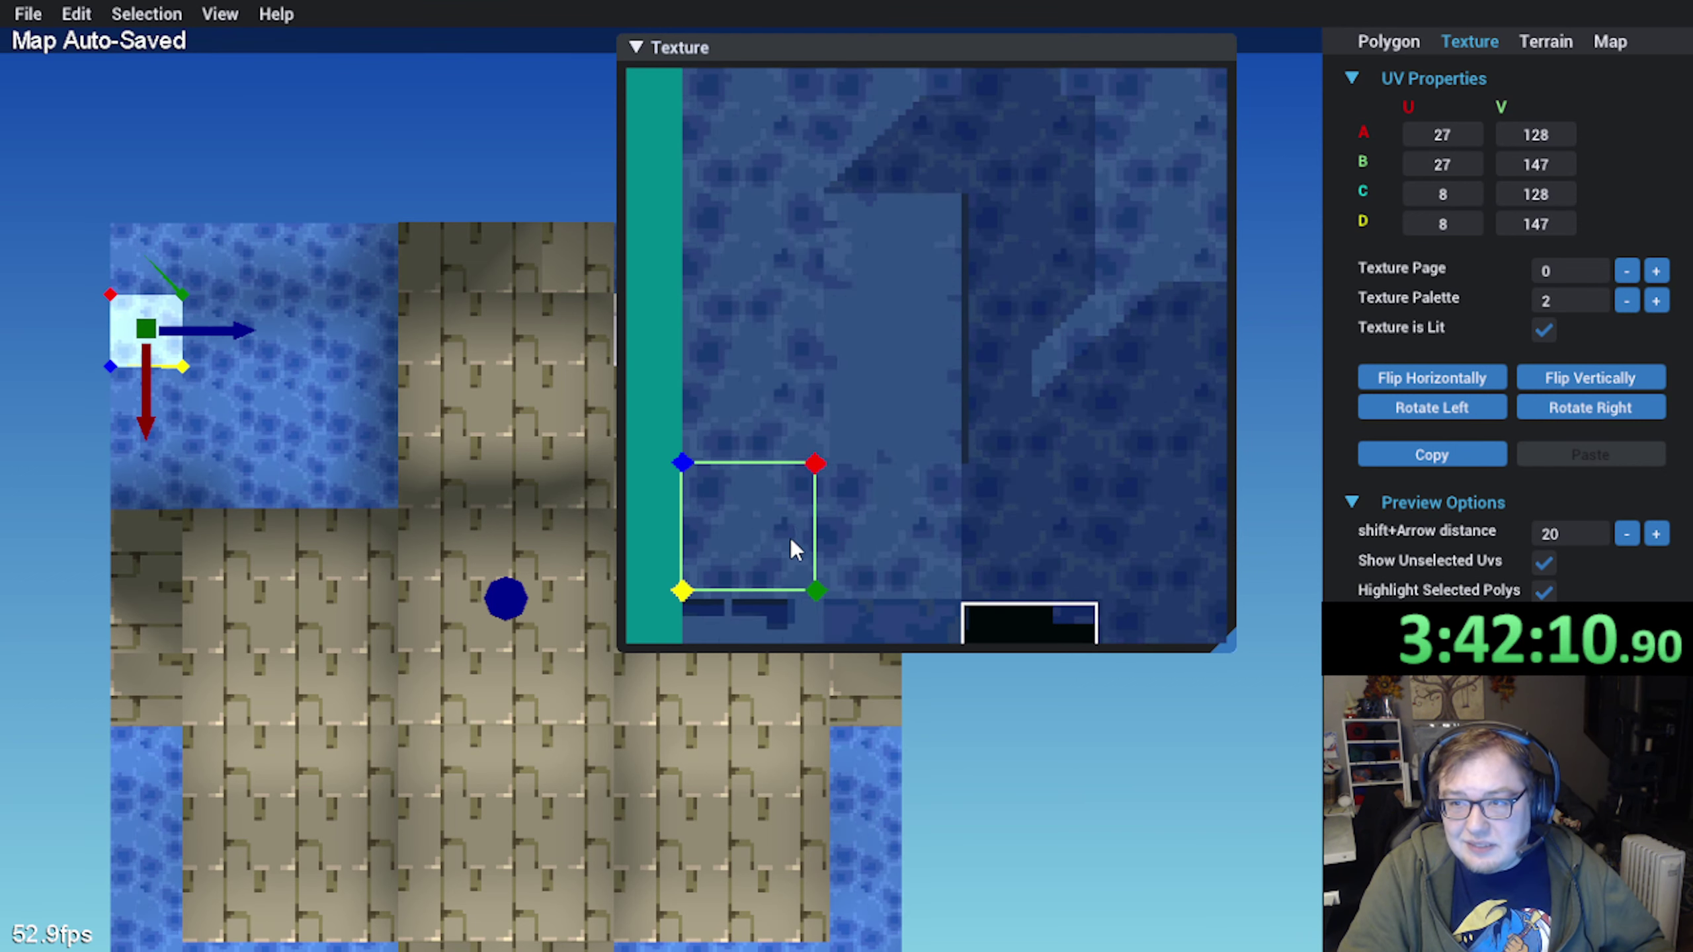
pyautogui.scroll(-4, 370, 474)
pyautogui.press('Escape')
# Select several water tiles around the map's edges in turn to compare their UVs, and clear the selection
pyautogui.moveTo(406, 527); pyautogui.dragTo(425, 446, button='middle')
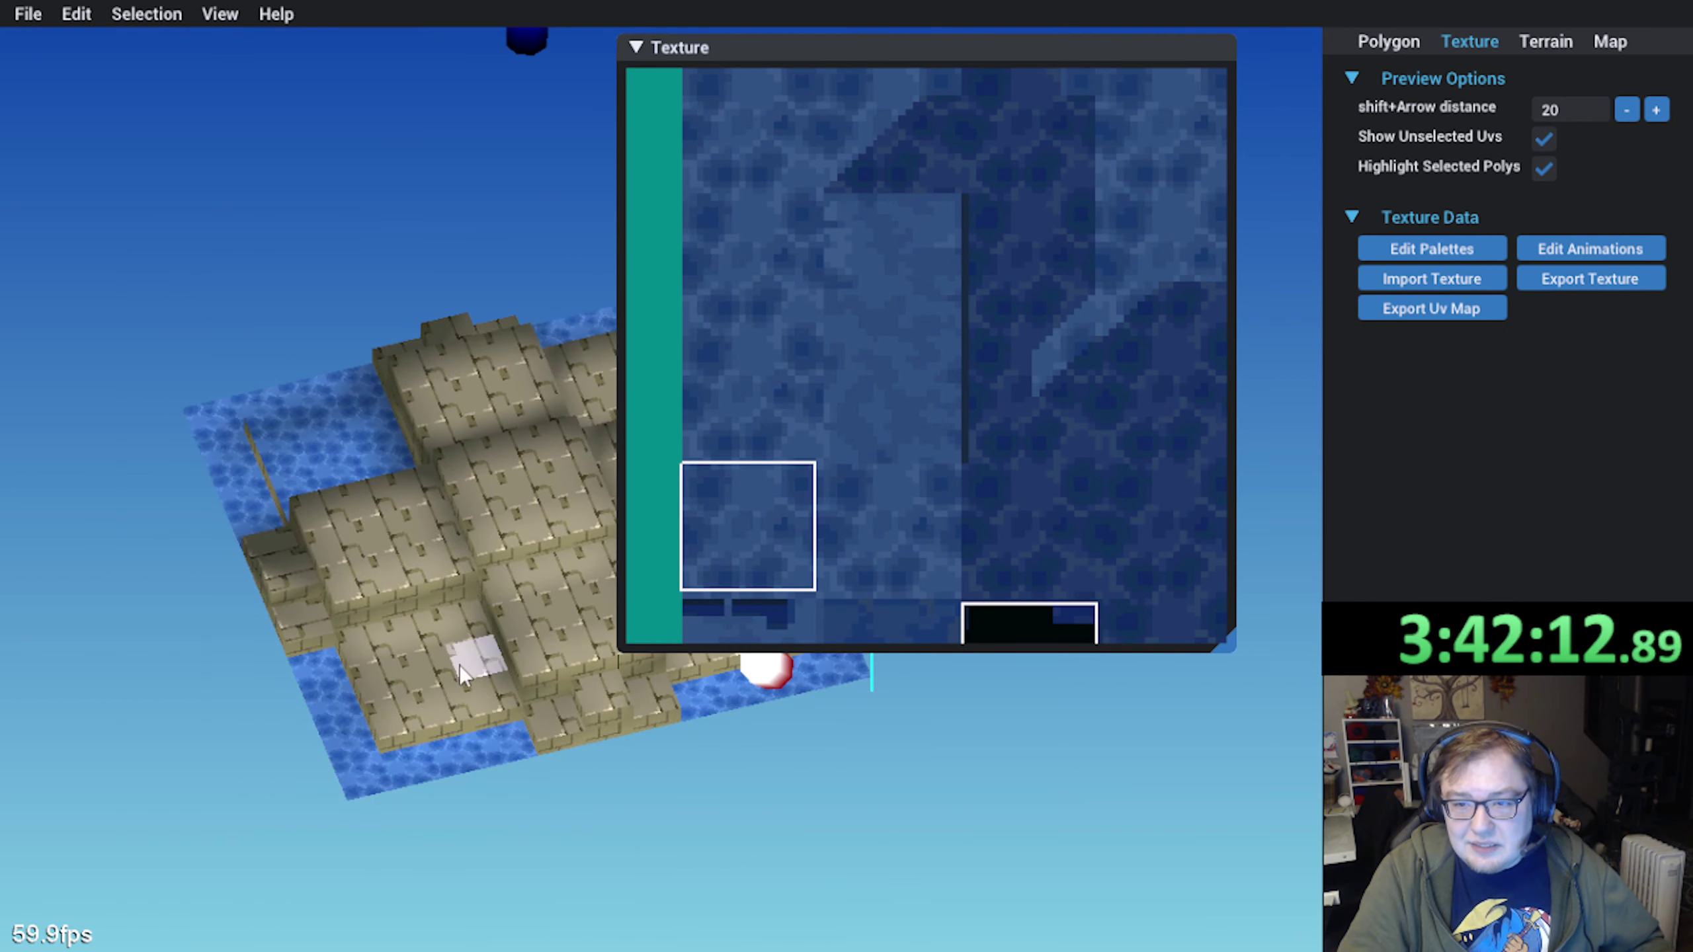
pyautogui.moveTo(336, 617); pyautogui.dragTo(312, 562, button='middle')
pyautogui.click(505, 804)
pyautogui.click(569, 801)
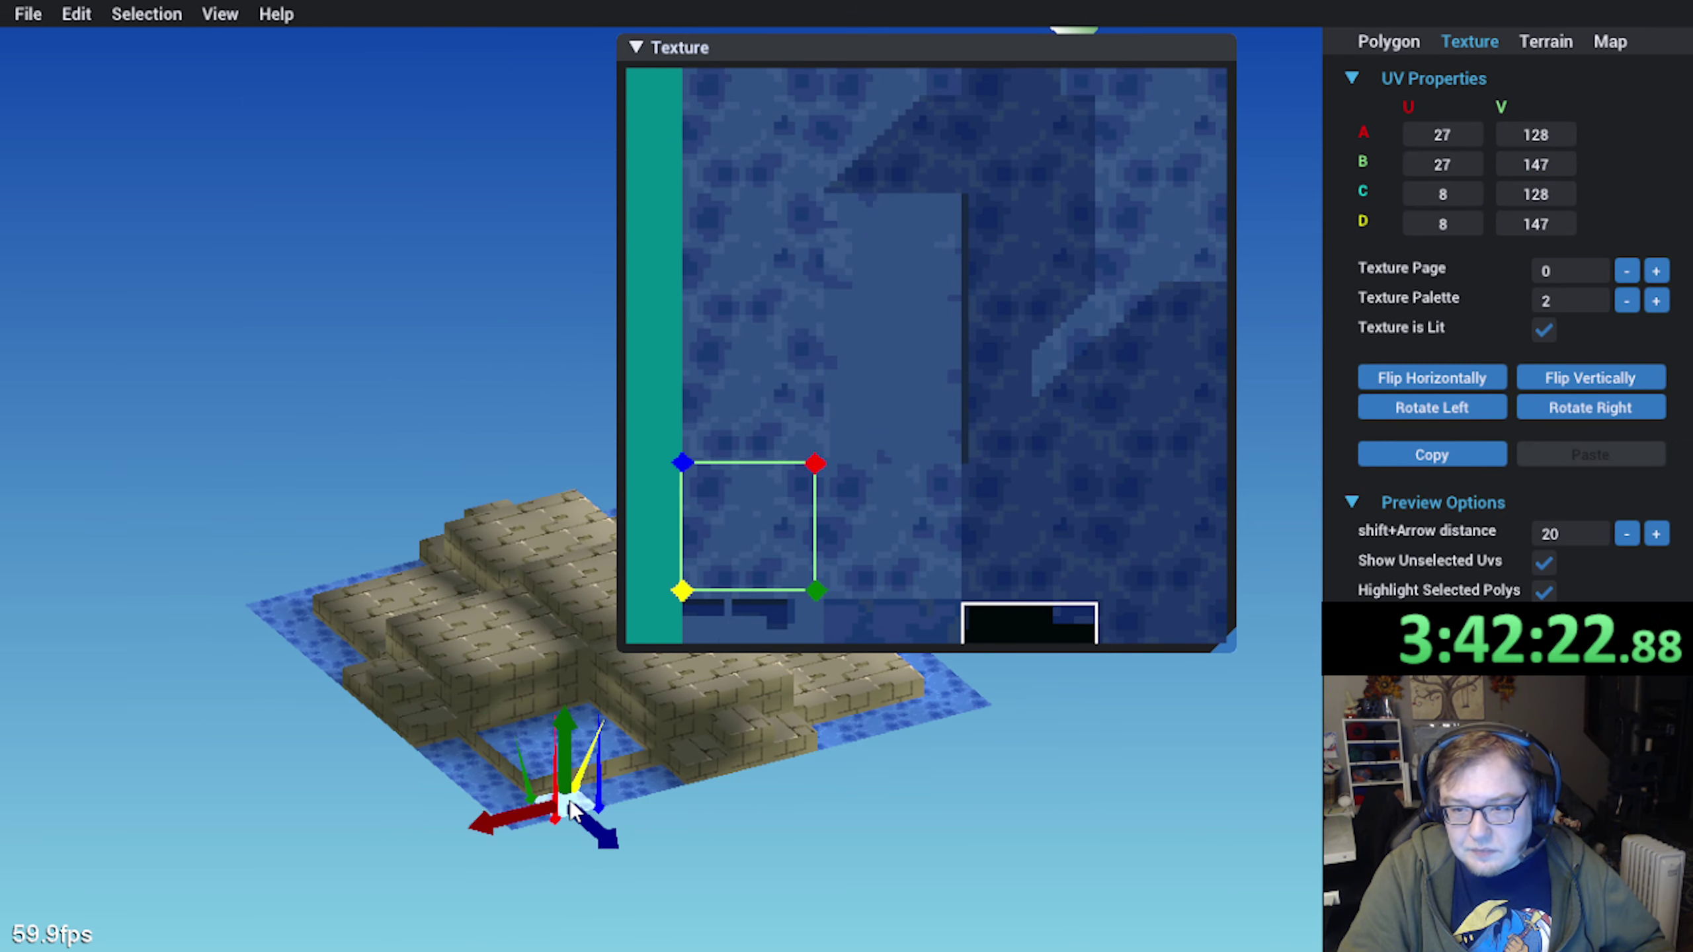
pyautogui.click(497, 797)
pyautogui.click(451, 759)
pyautogui.moveTo(450, 757); pyautogui.dragTo(275, 760, button='middle')
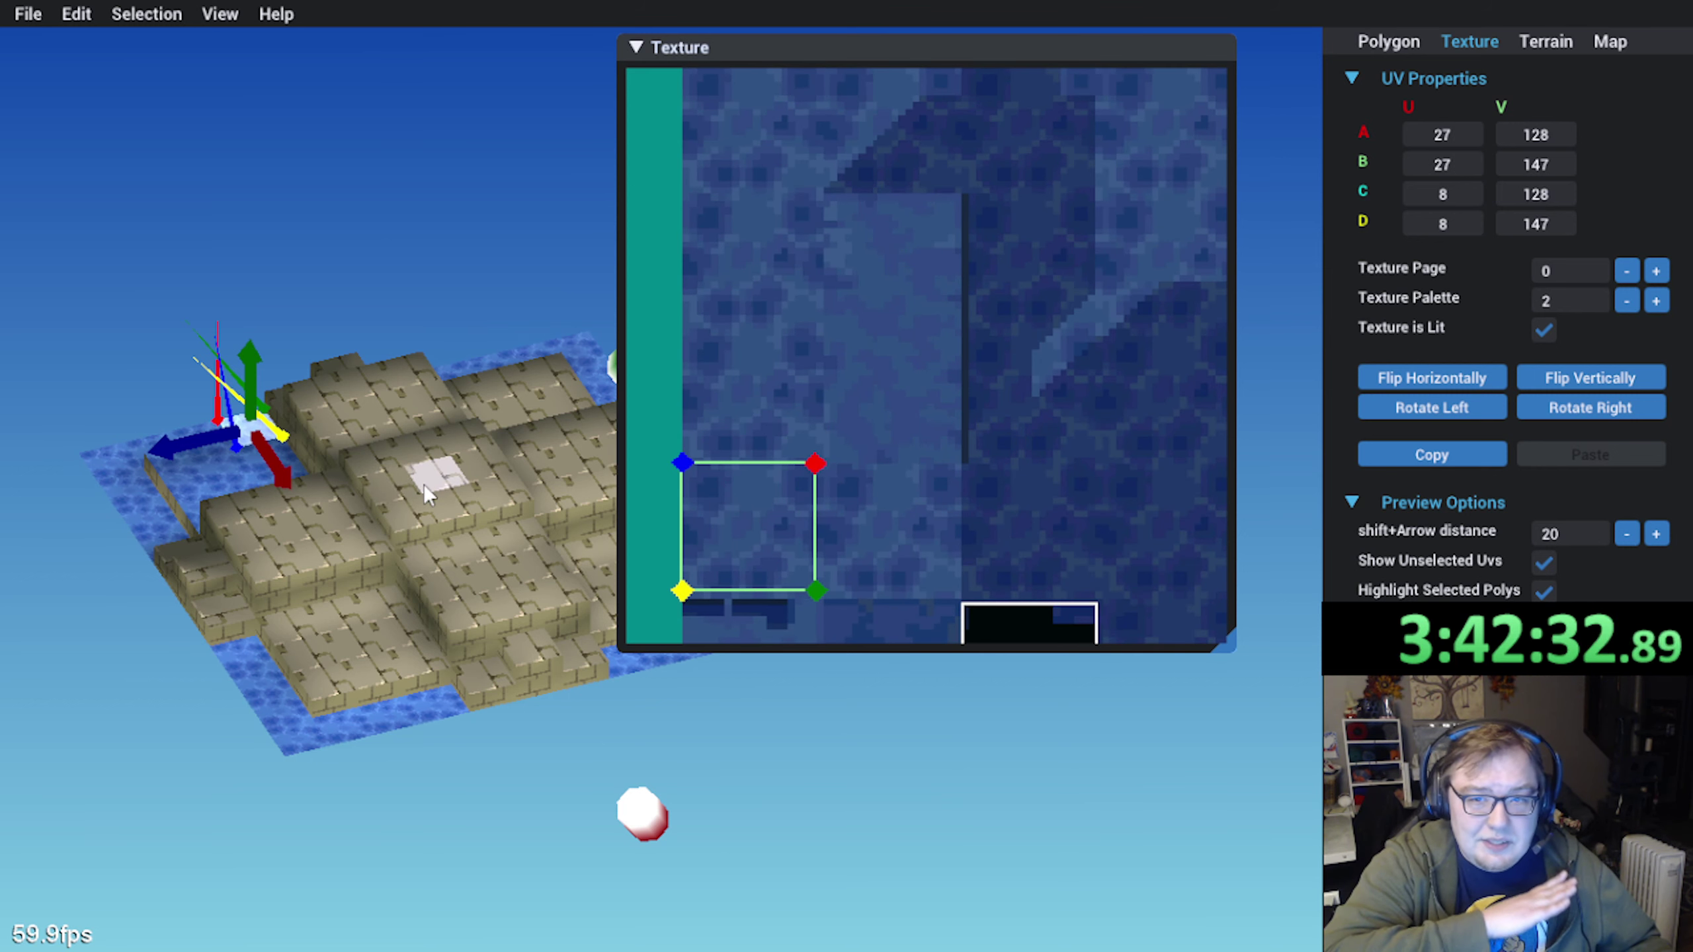
pyautogui.click(352, 724)
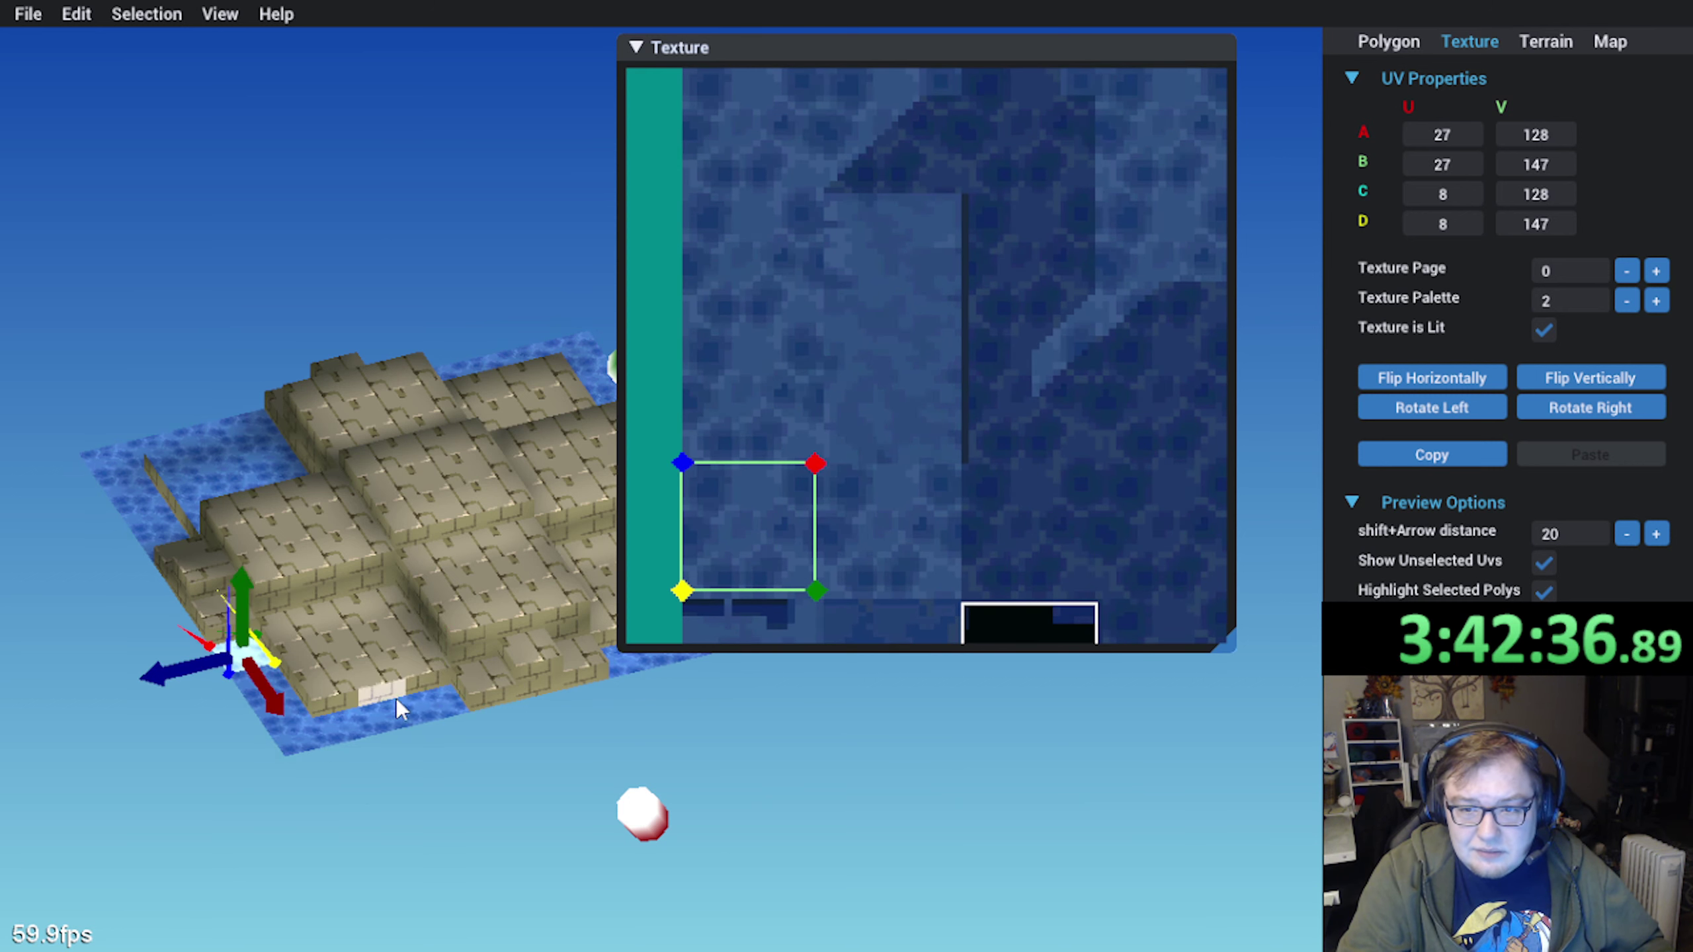
pyautogui.click(254, 202)
# View the map from all sides and from above, and select stone tiles across the front row in turn to check their UVs
pyautogui.moveTo(254, 202); pyautogui.dragTo(291, 503, button='middle')
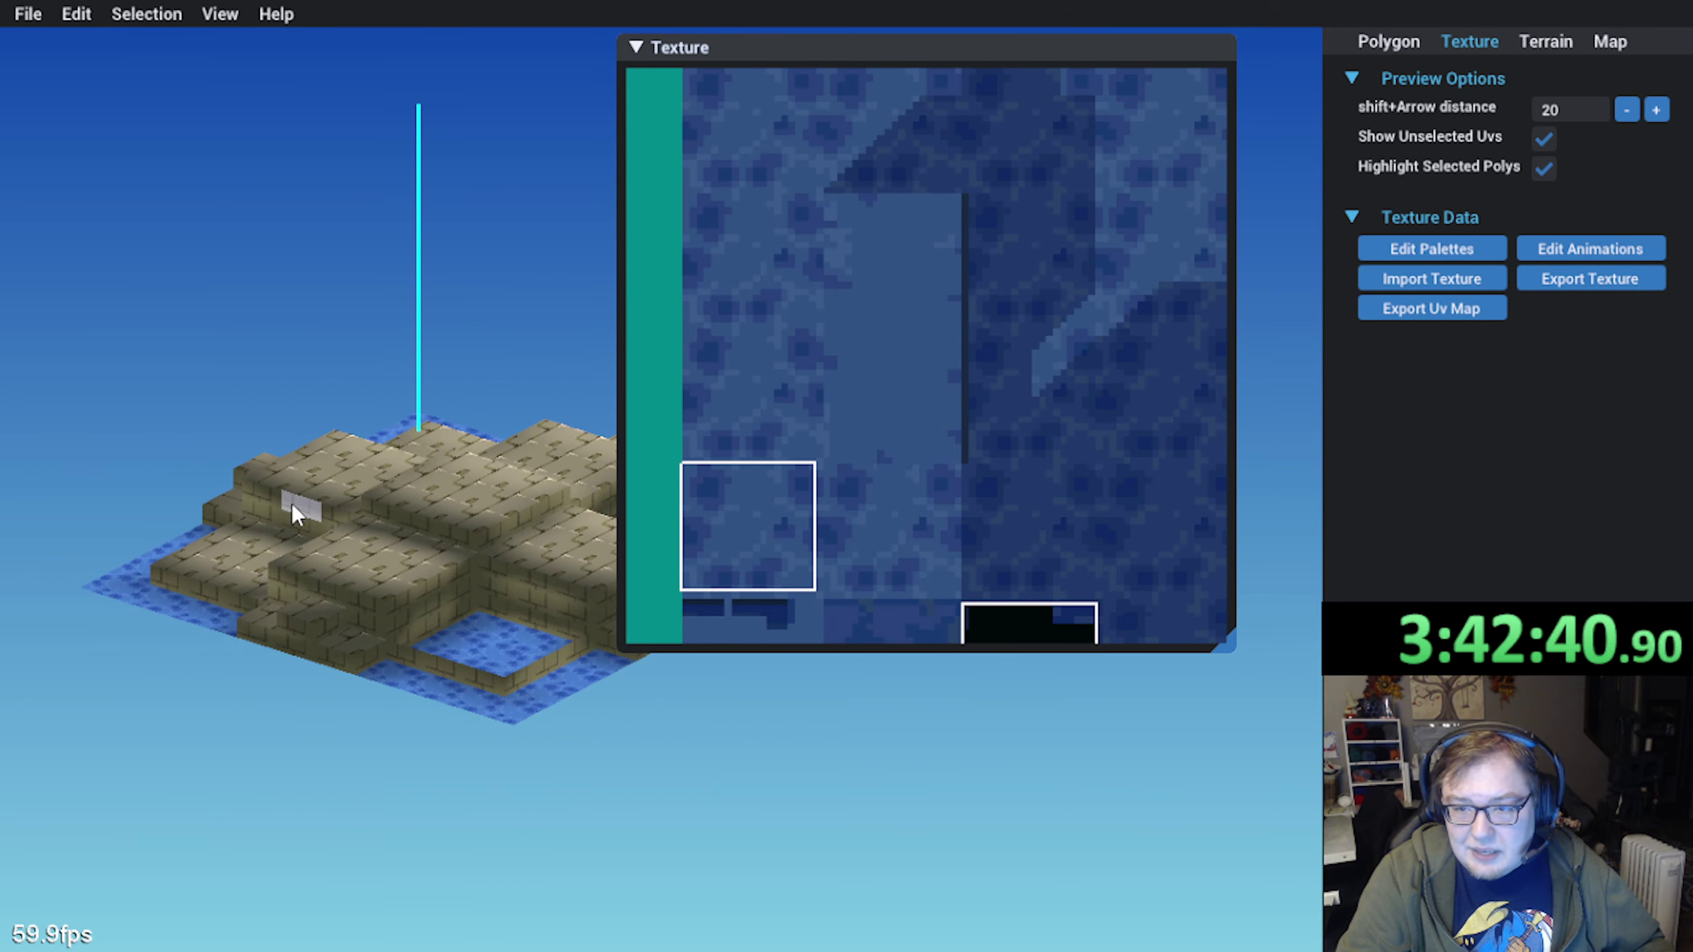
pyautogui.moveTo(421, 672); pyautogui.dragTo(487, 718, button='middle')
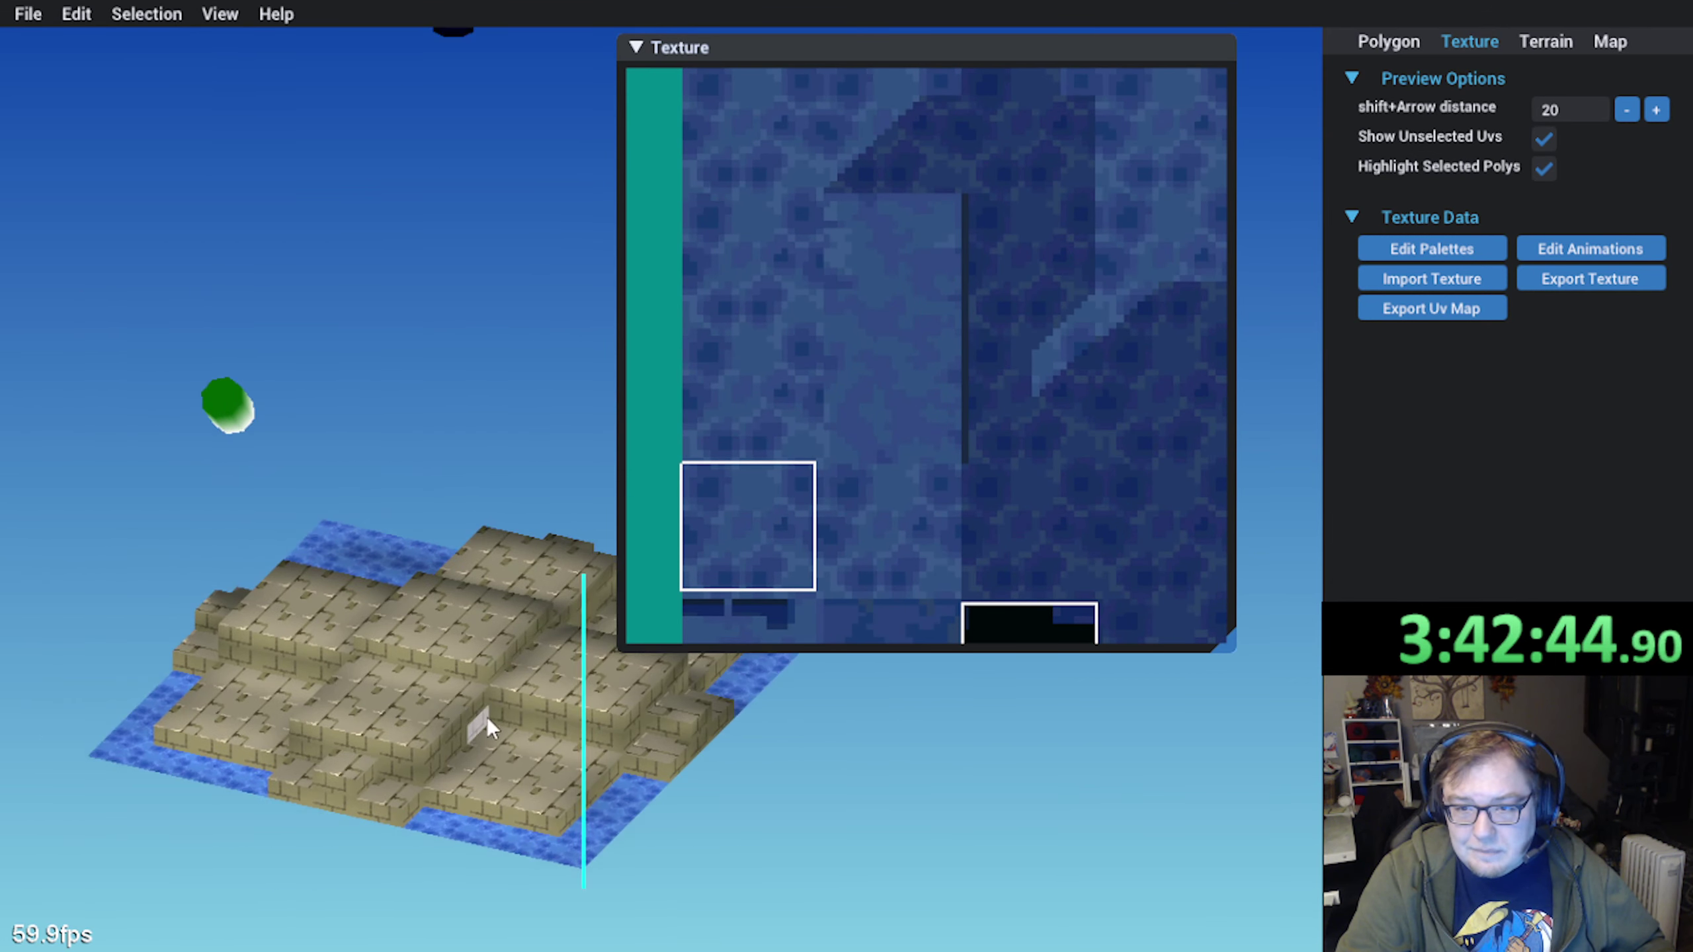
pyautogui.moveTo(256, 698); pyautogui.dragTo(373, 710, button='middle')
pyautogui.scroll(-4, 957, 404)
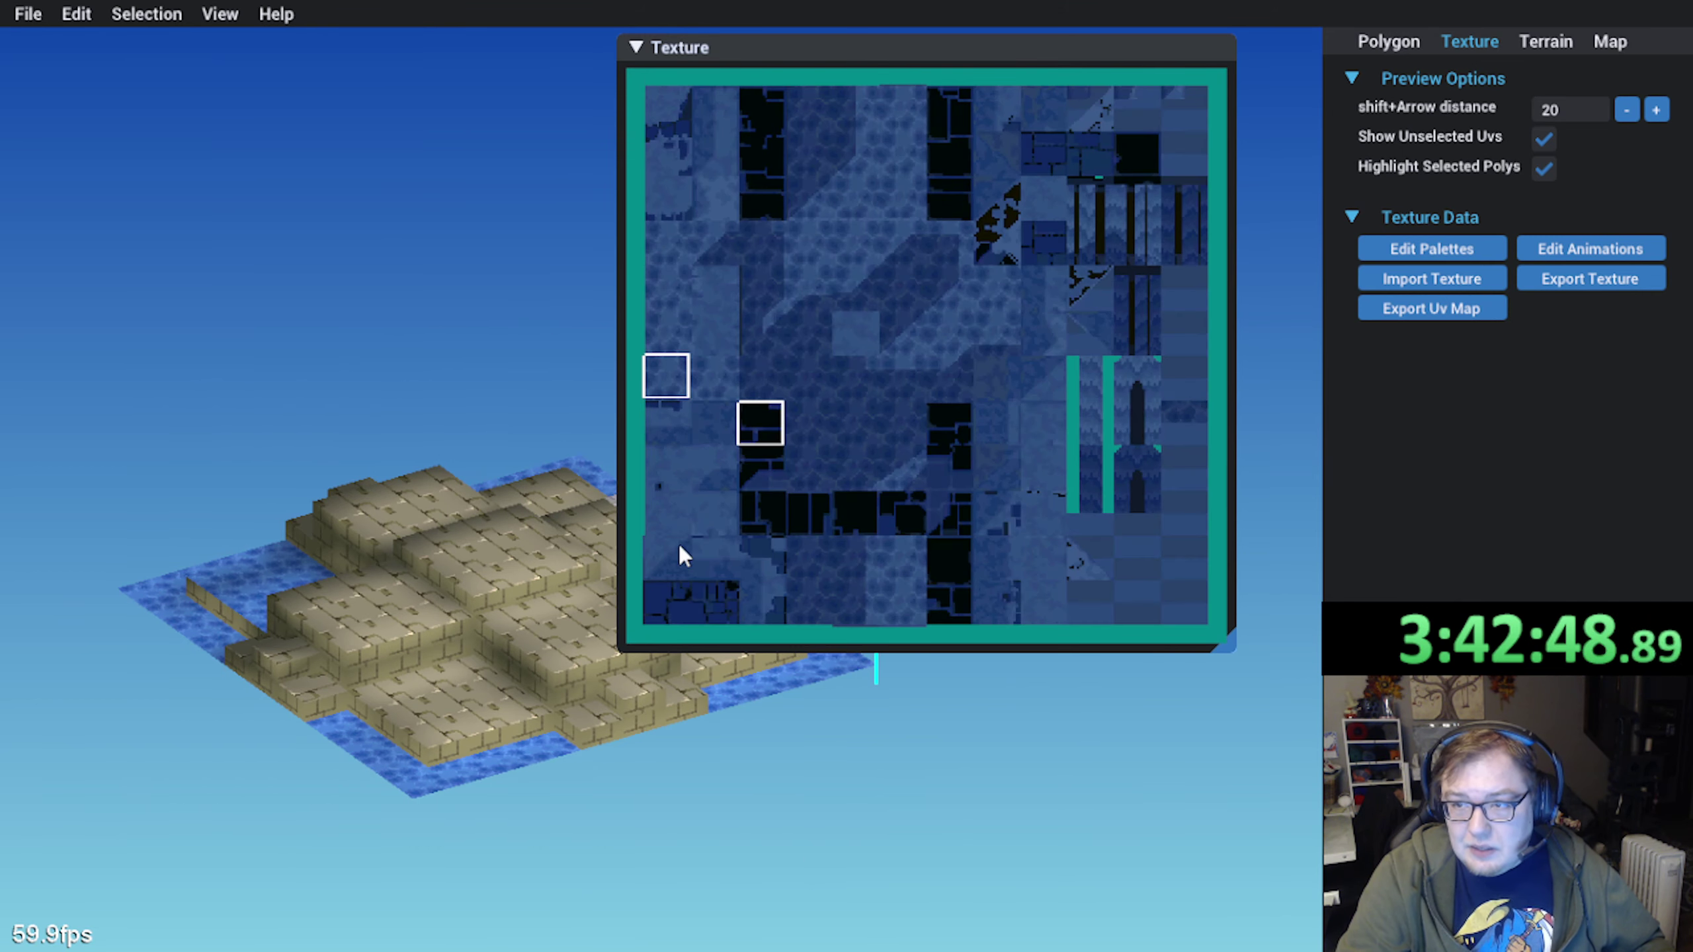
pyautogui.moveTo(470, 643); pyautogui.dragTo(246, 735, button='middle')
pyautogui.click(137, 733)
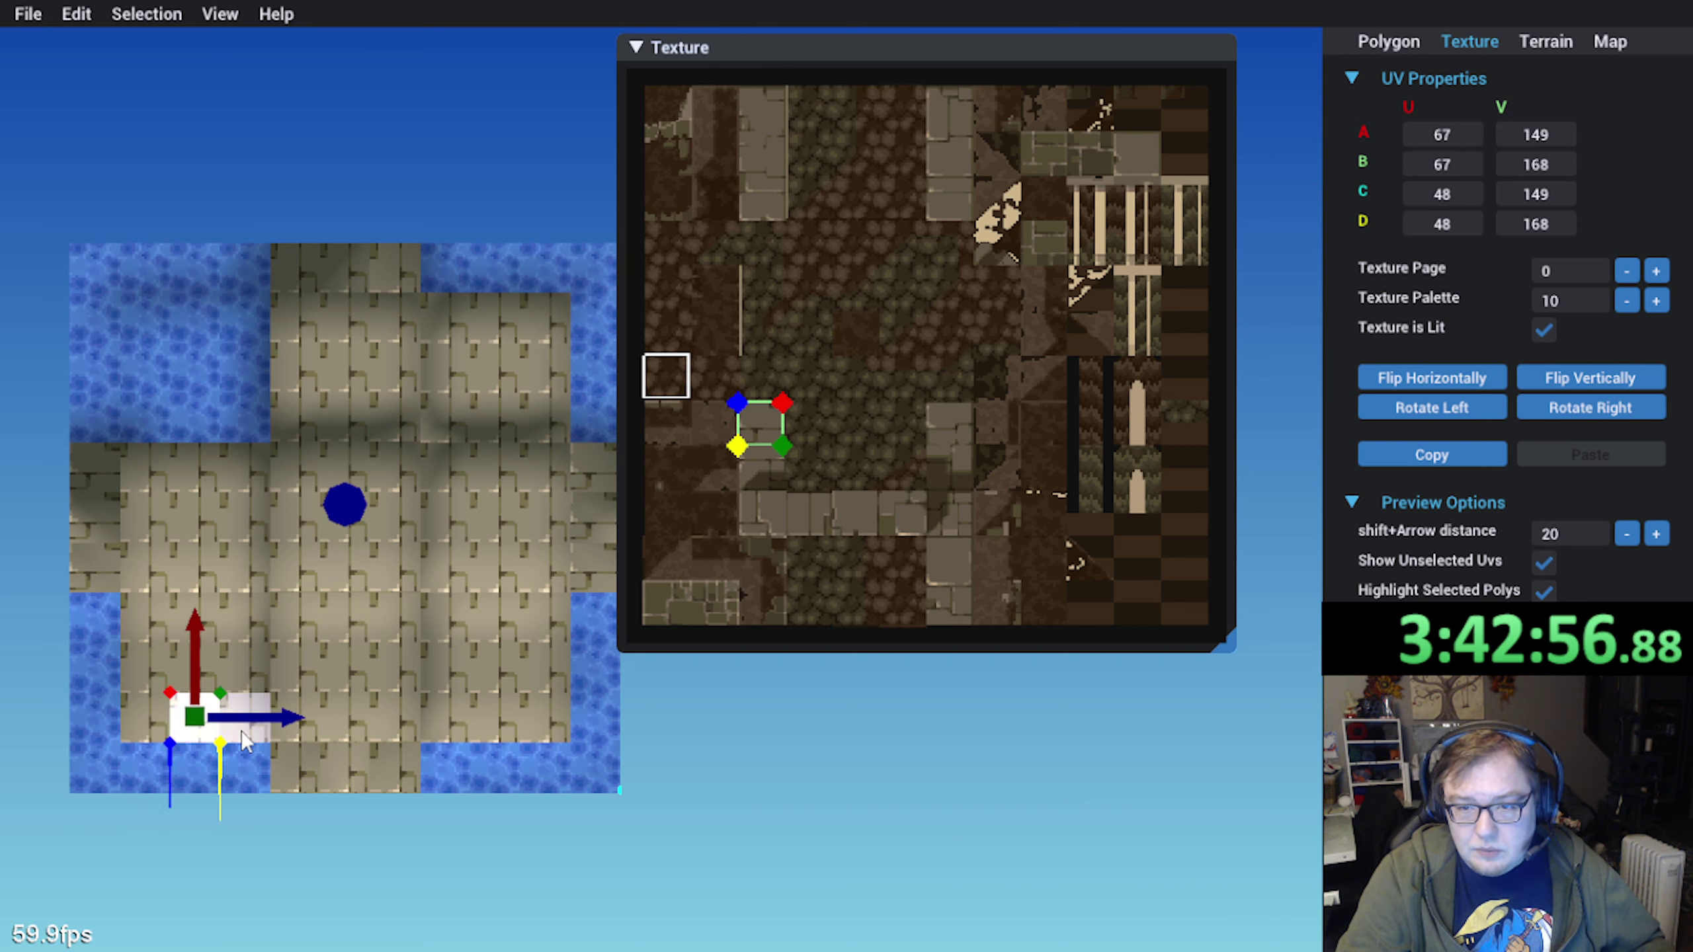
pyautogui.click(241, 730)
pyautogui.click(336, 737)
pyautogui.click(395, 733)
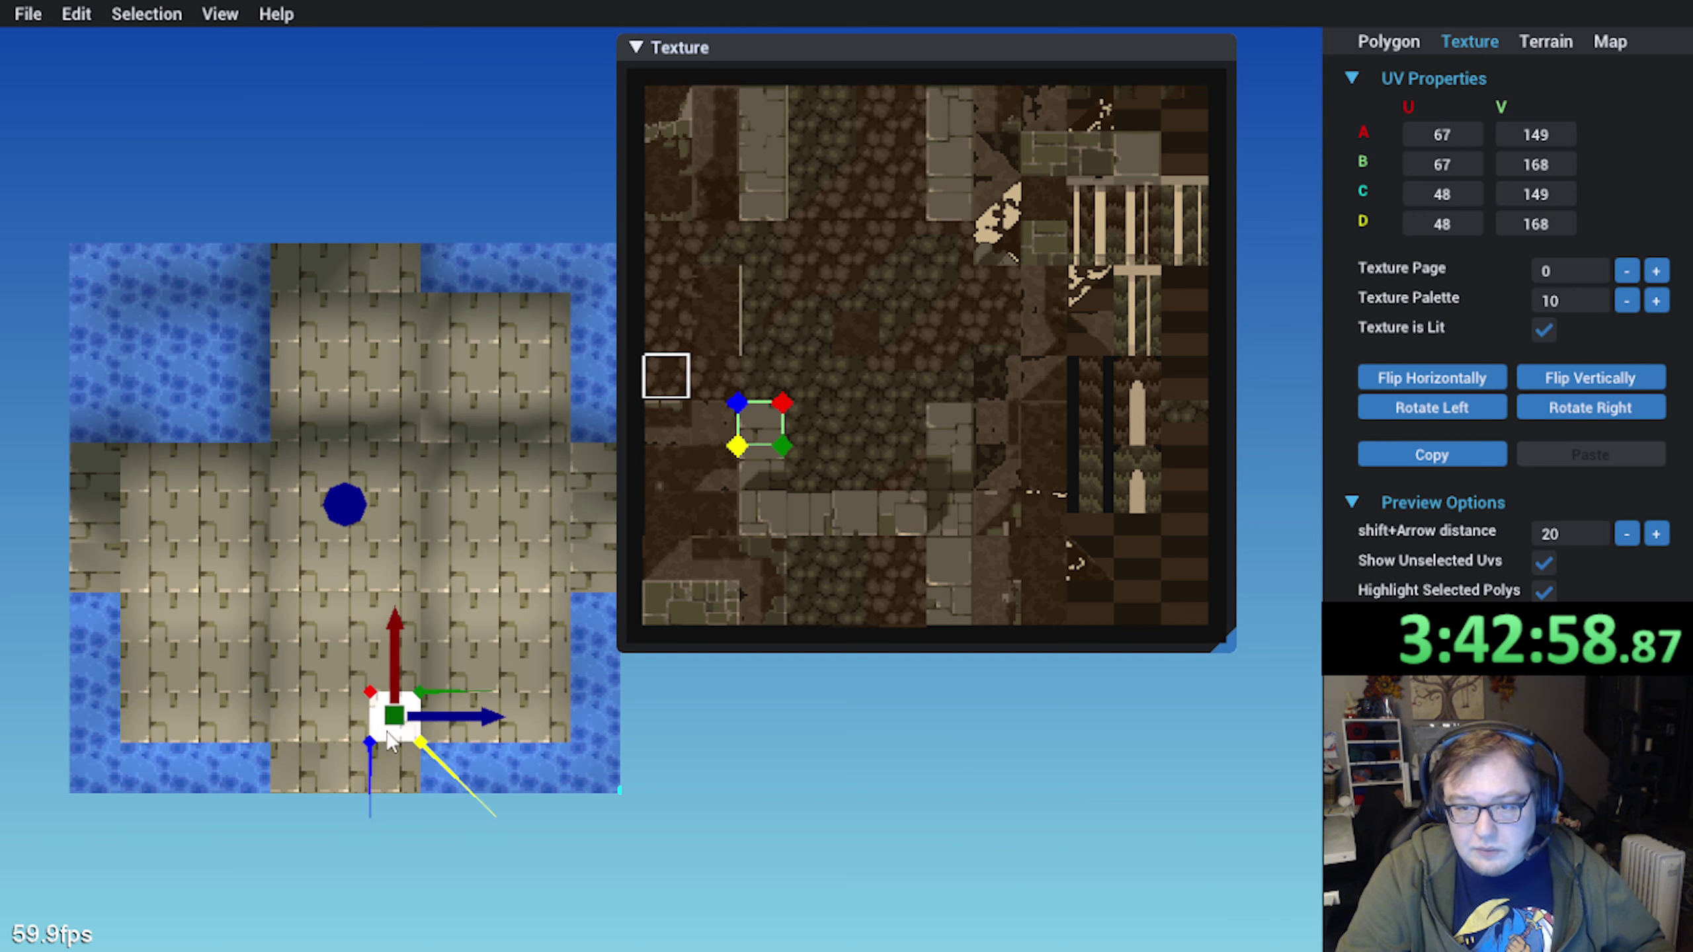
pyautogui.click(446, 737)
pyautogui.click(526, 736)
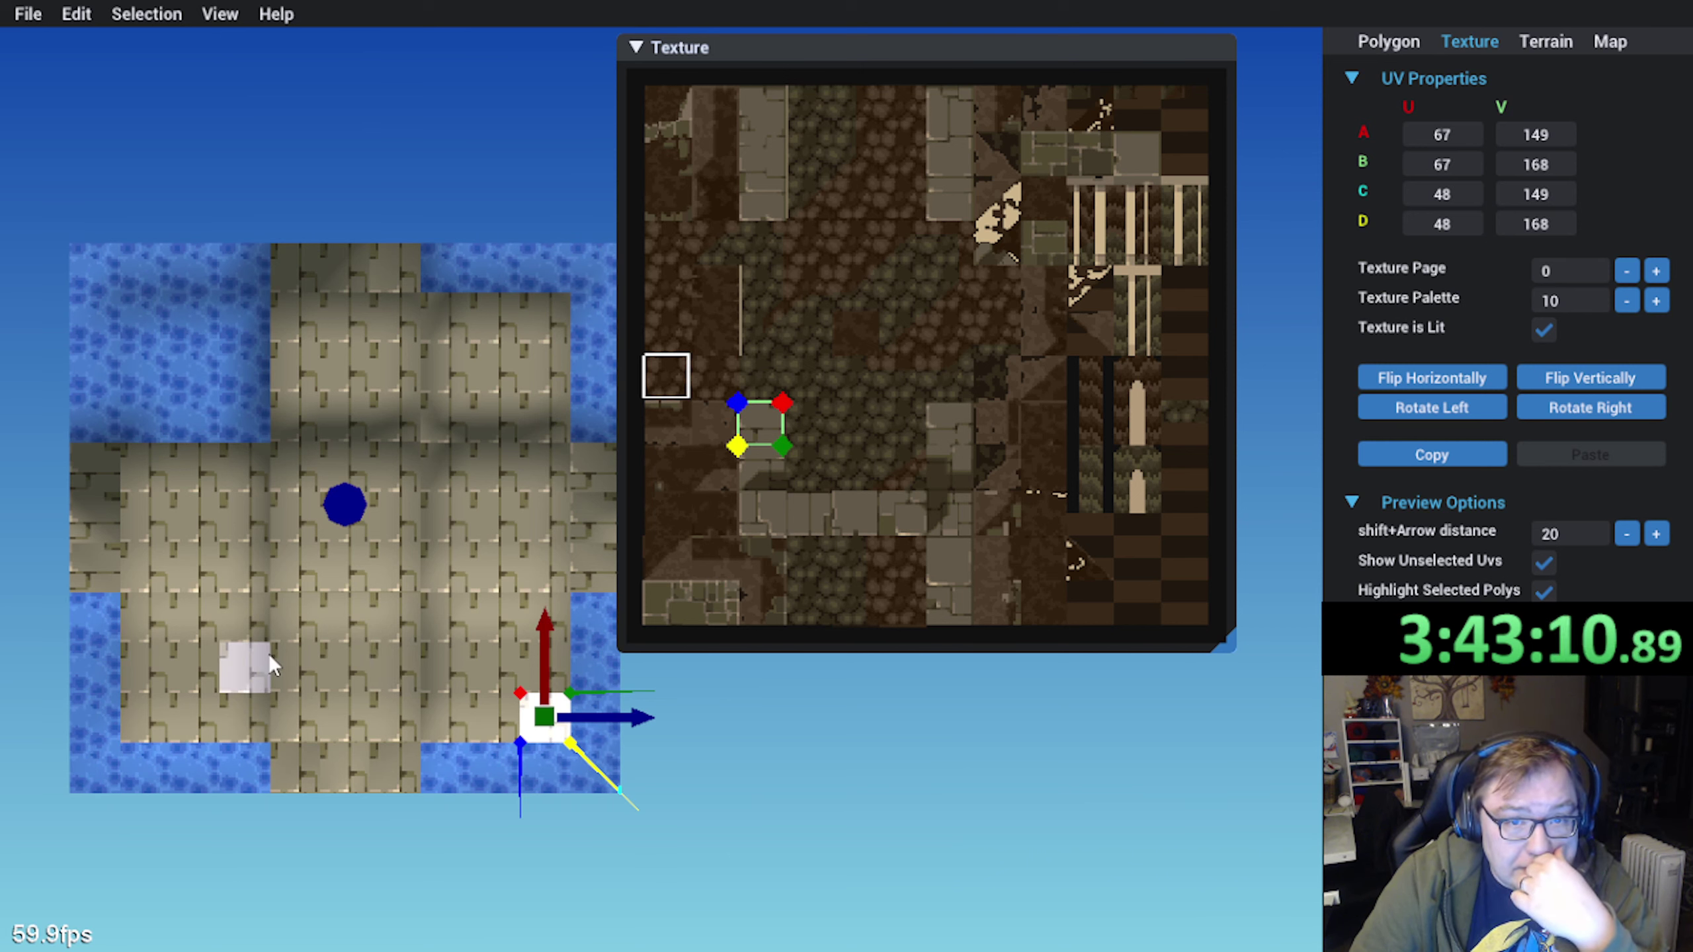
# Select floor tiles around the raised central platform one after another to check the area and its UVs
pyautogui.moveTo(179, 518); pyautogui.dragTo(206, 549, button='middle')
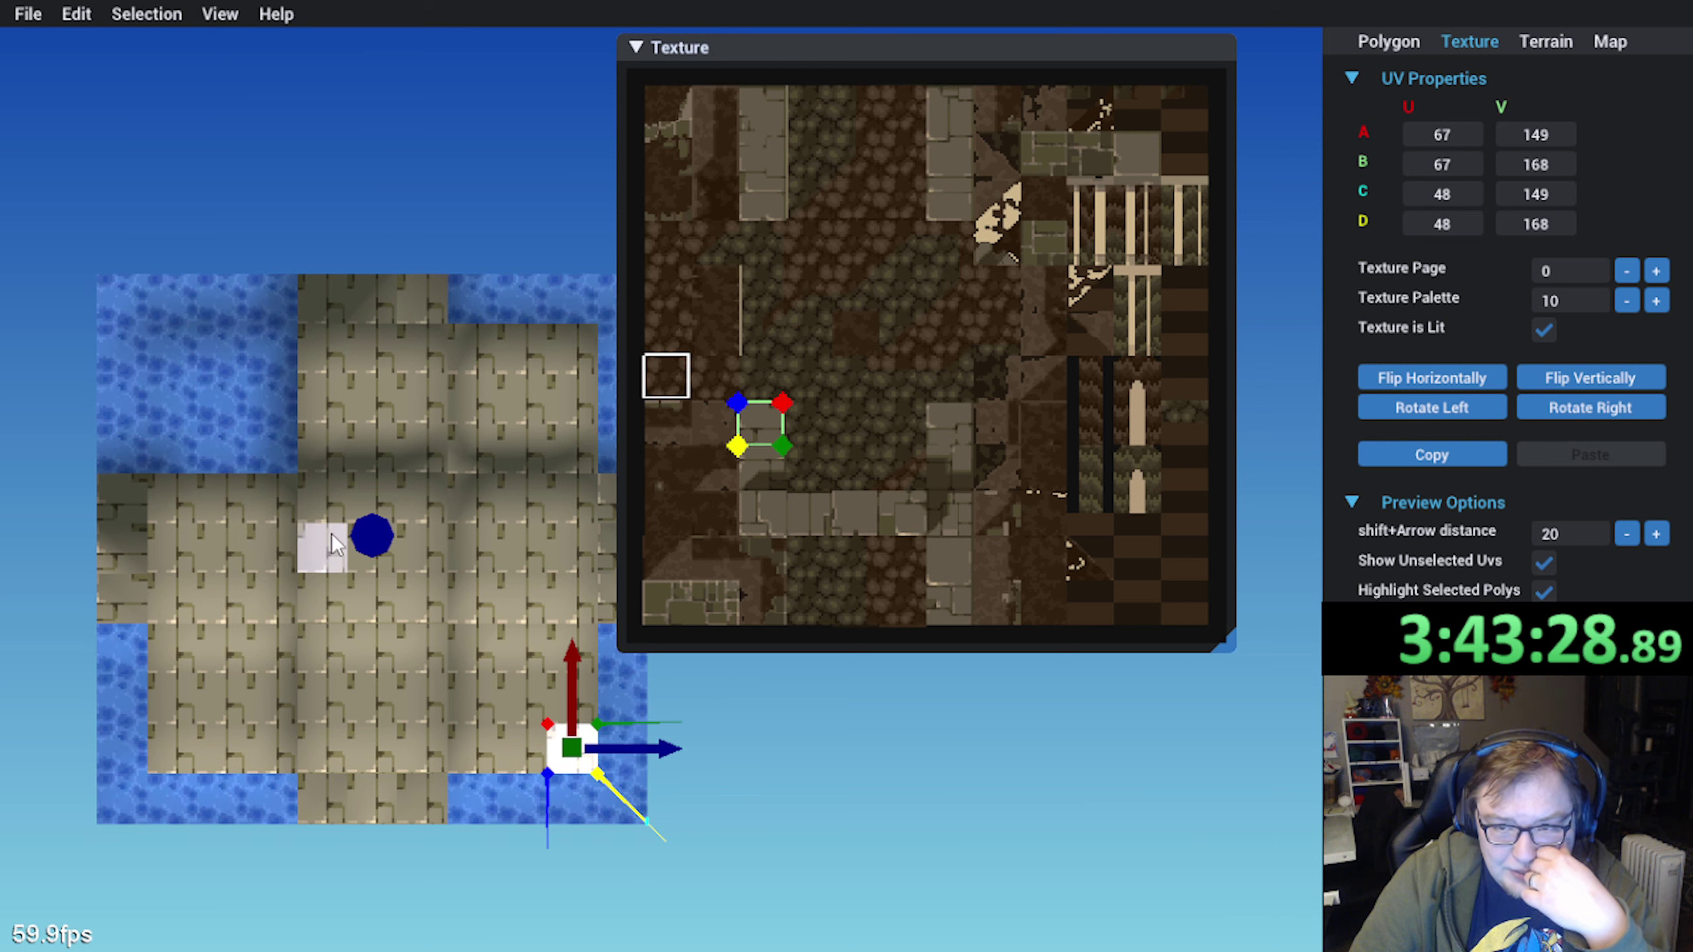
pyautogui.click(338, 494)
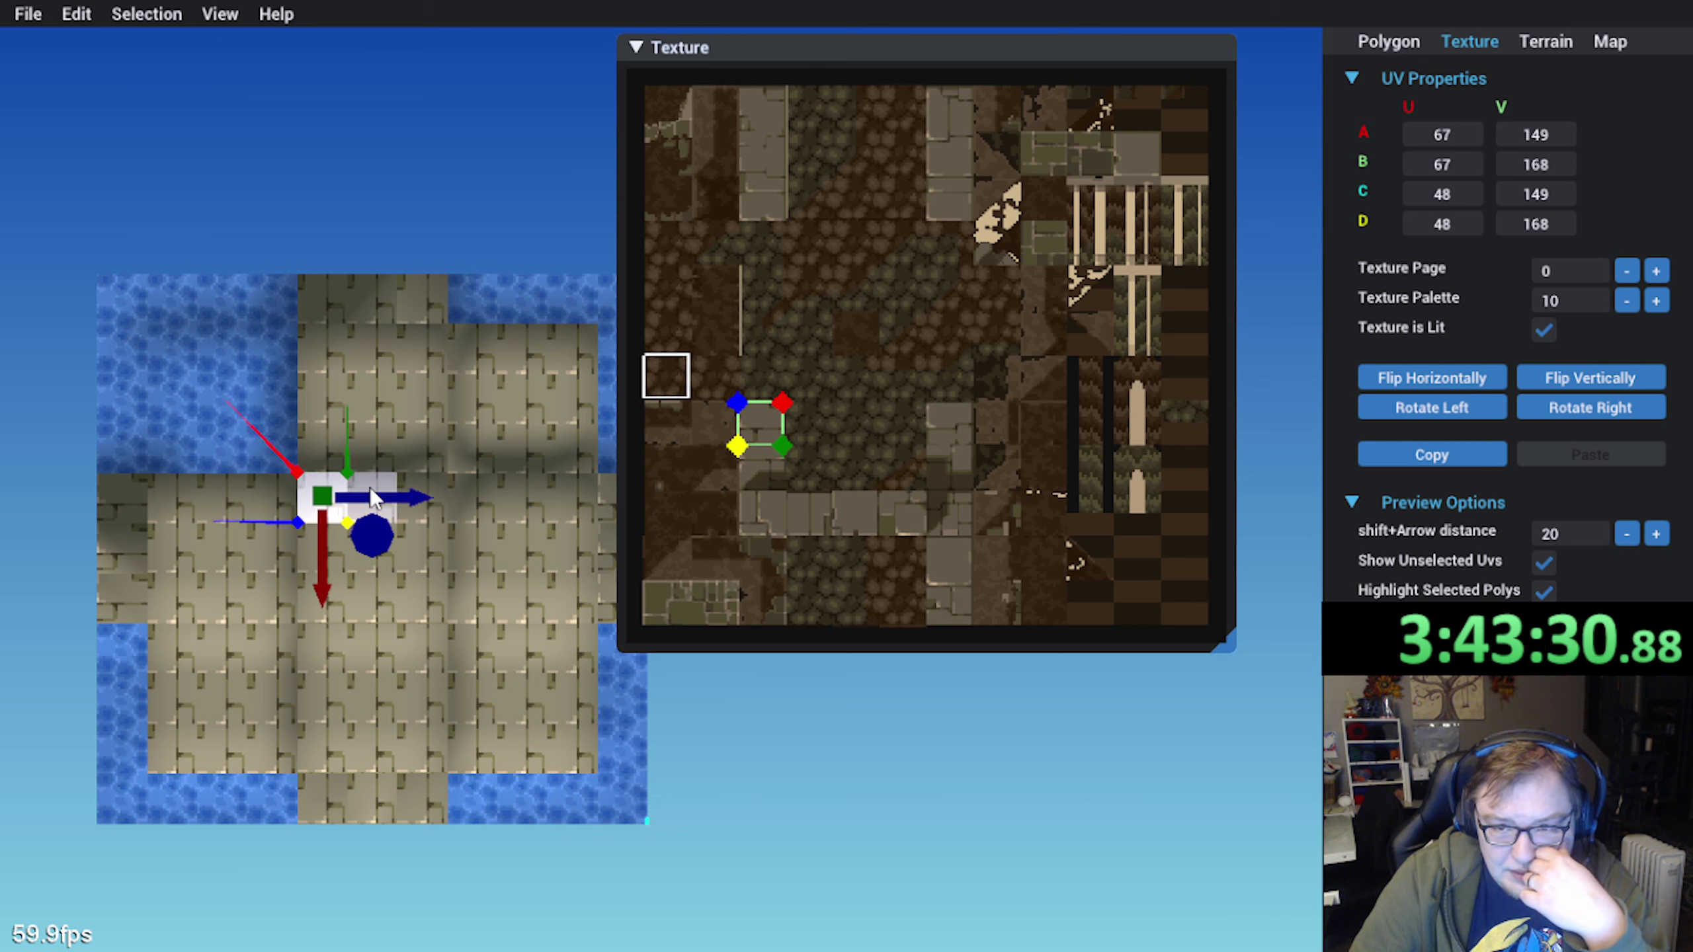
pyautogui.click(408, 519)
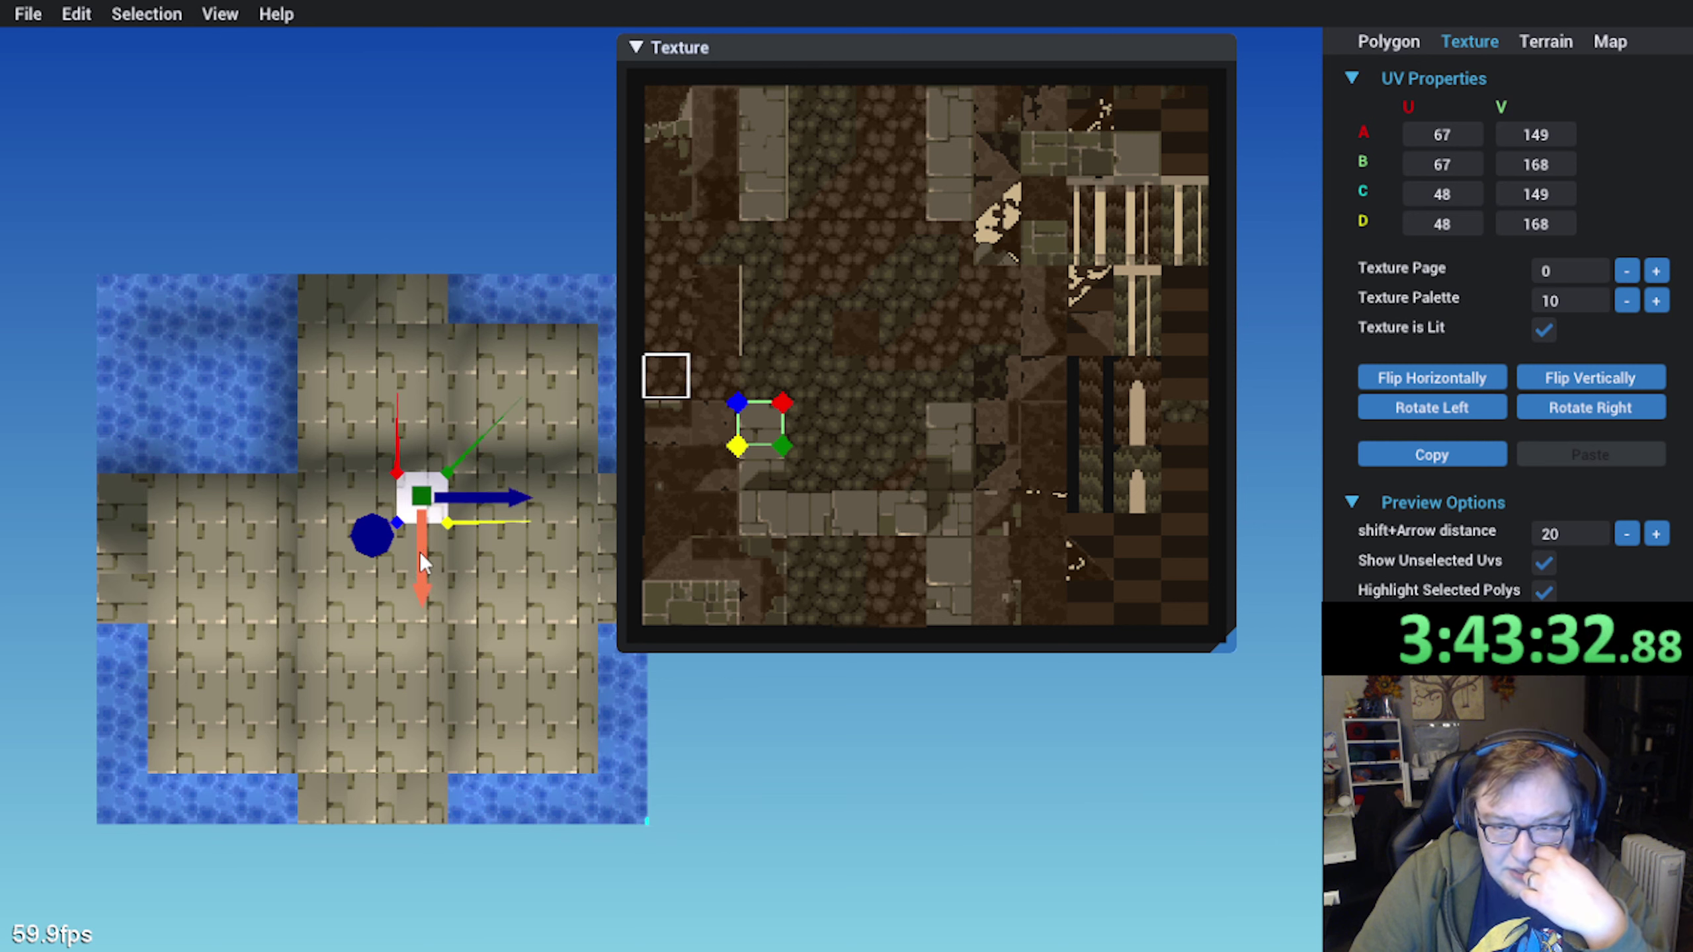
pyautogui.click(435, 567)
pyautogui.click(431, 603)
pyautogui.click(375, 607)
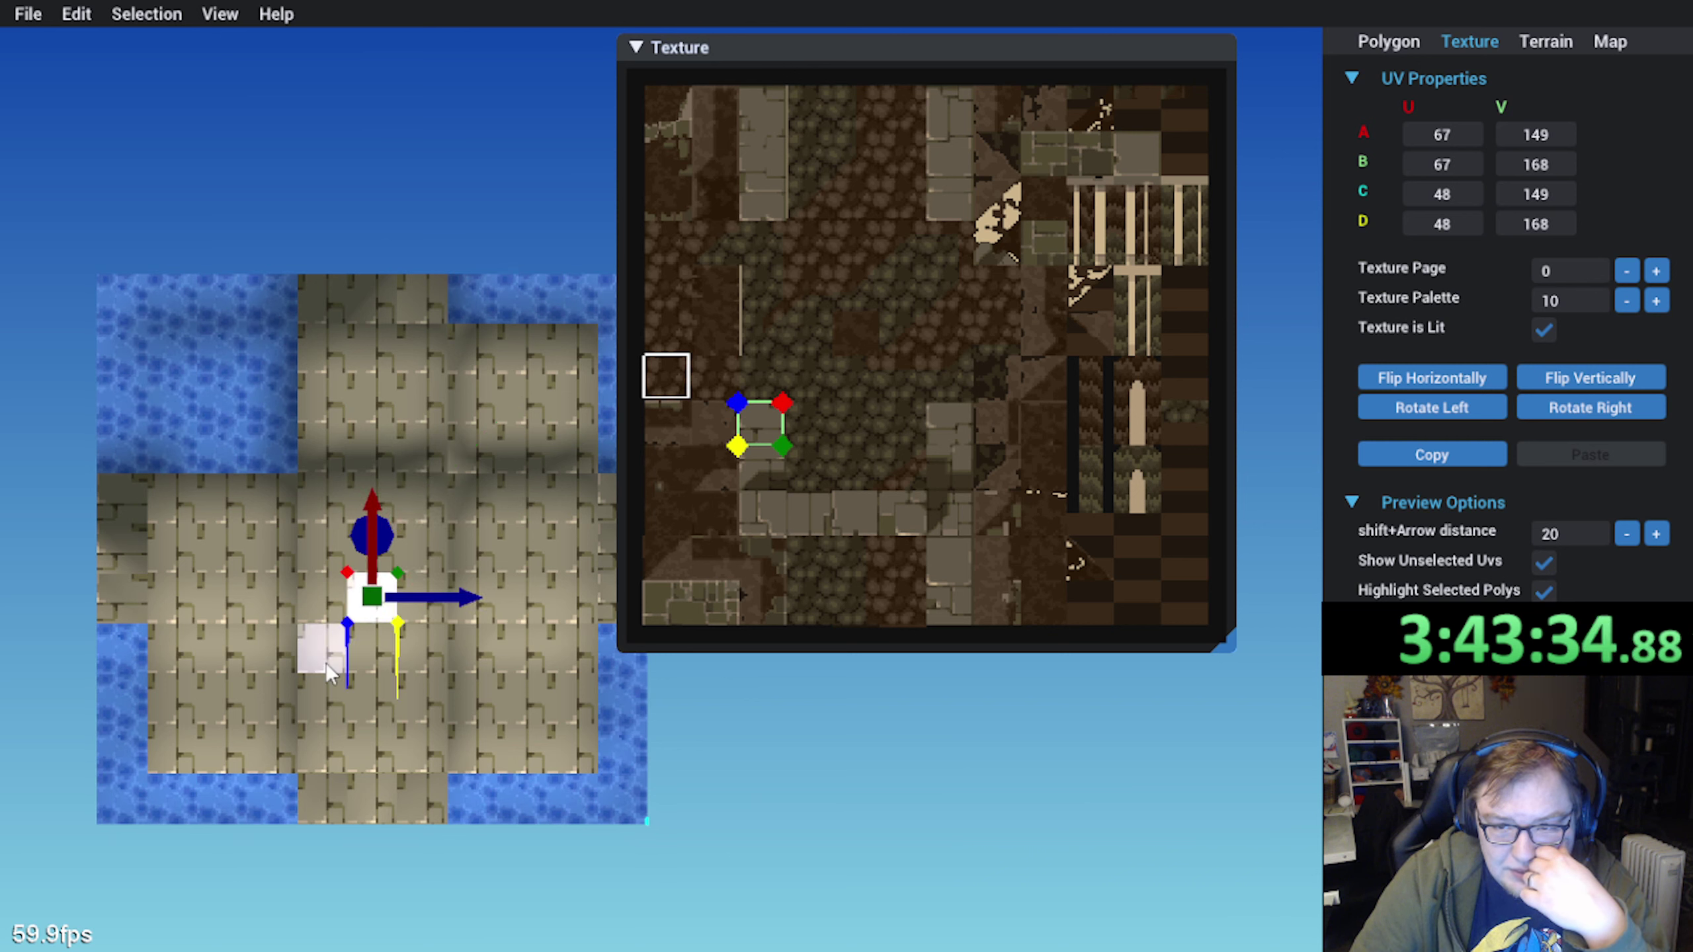
# Check the tiles of the outer column one by one, from the front stone row back to the animated tile in the water corner
pyautogui.click(183, 745)
pyautogui.click(193, 691)
pyautogui.click(193, 648)
pyautogui.click(193, 609)
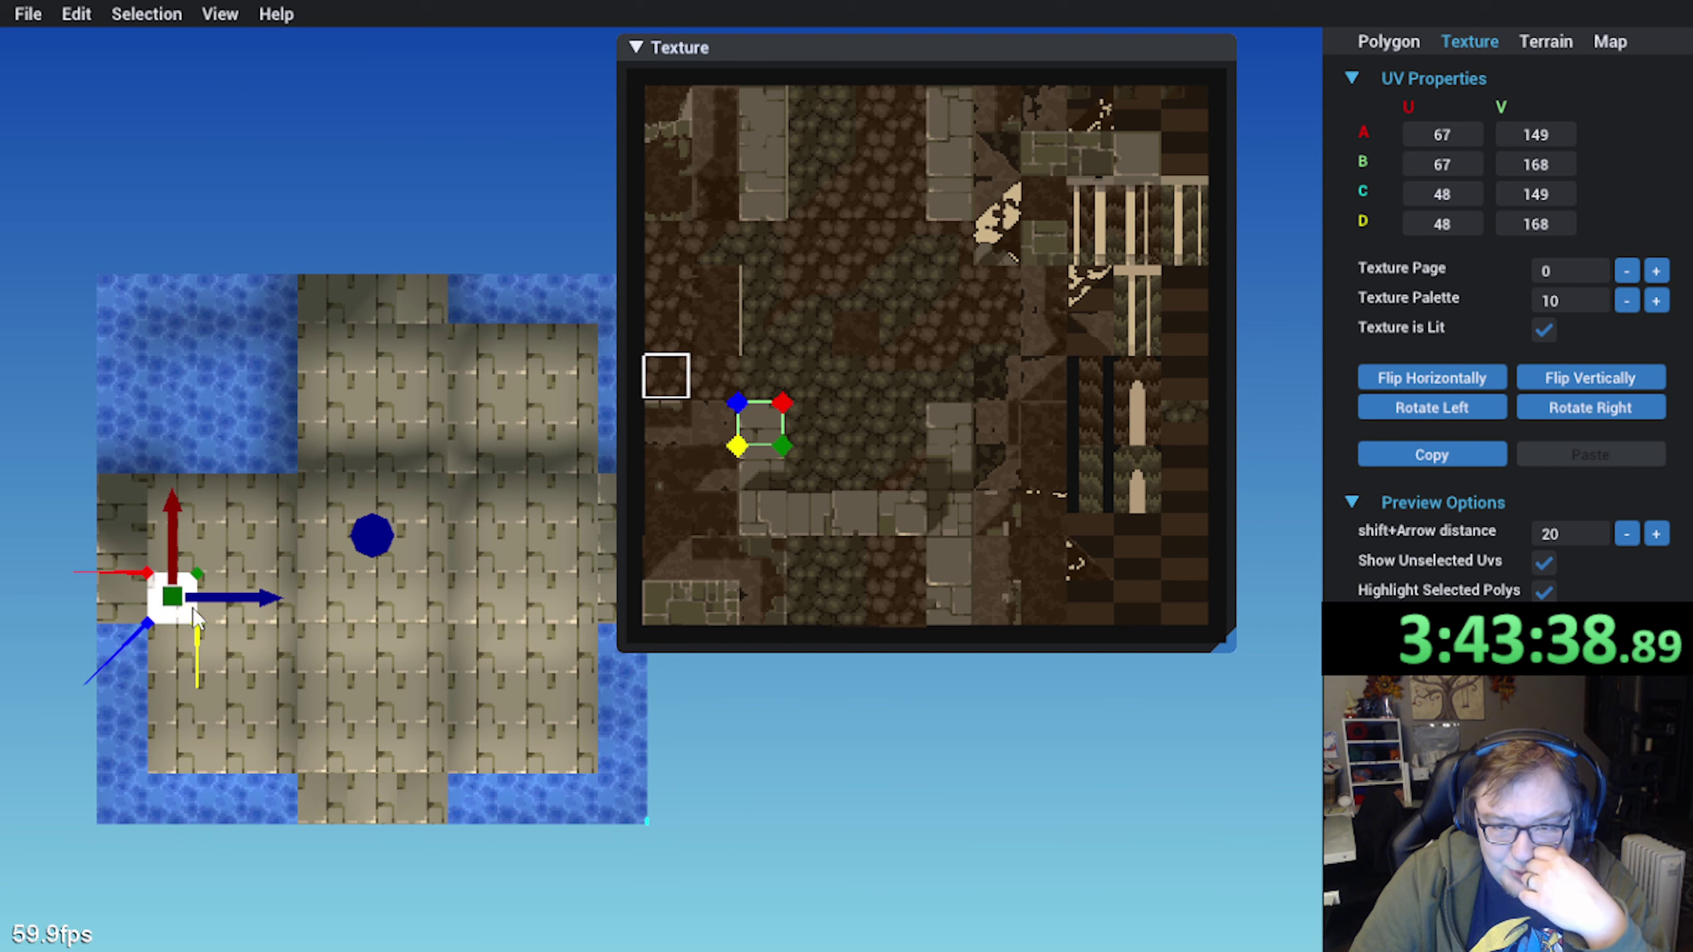
pyautogui.click(193, 559)
pyautogui.click(193, 519)
pyautogui.click(193, 454)
pyautogui.click(193, 400)
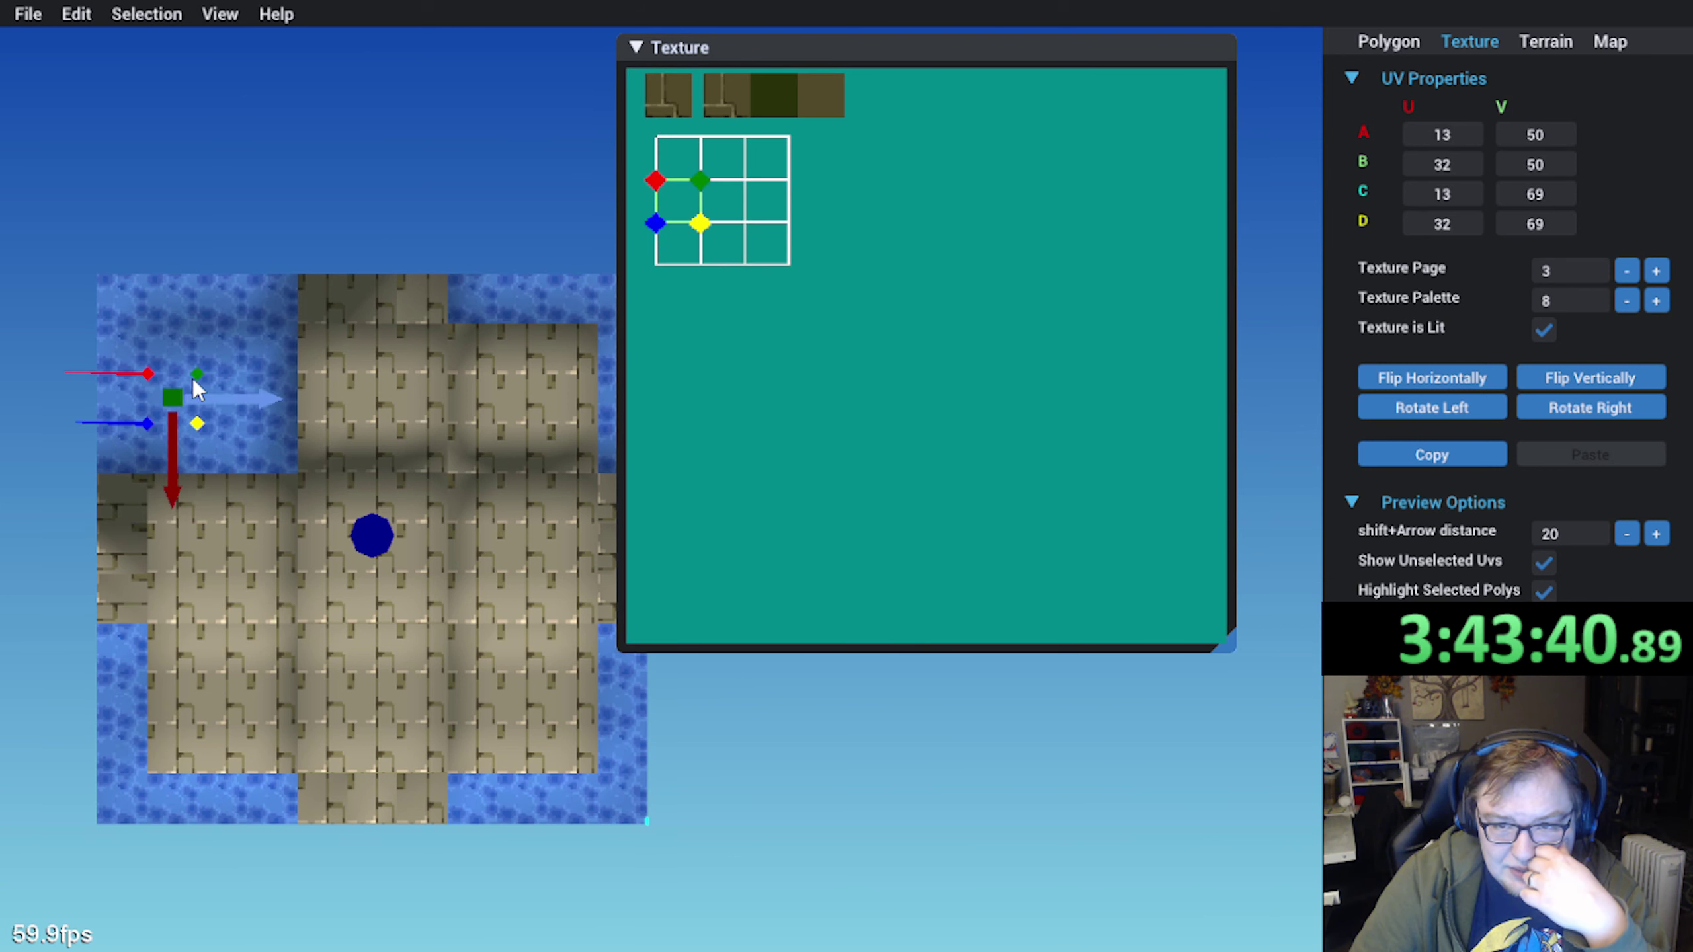
# Compare the UVs of the water-corner tile and upper platform floor tiles, and examine the map at an angle and from above
pyautogui.click(193, 354)
pyautogui.click(592, 353)
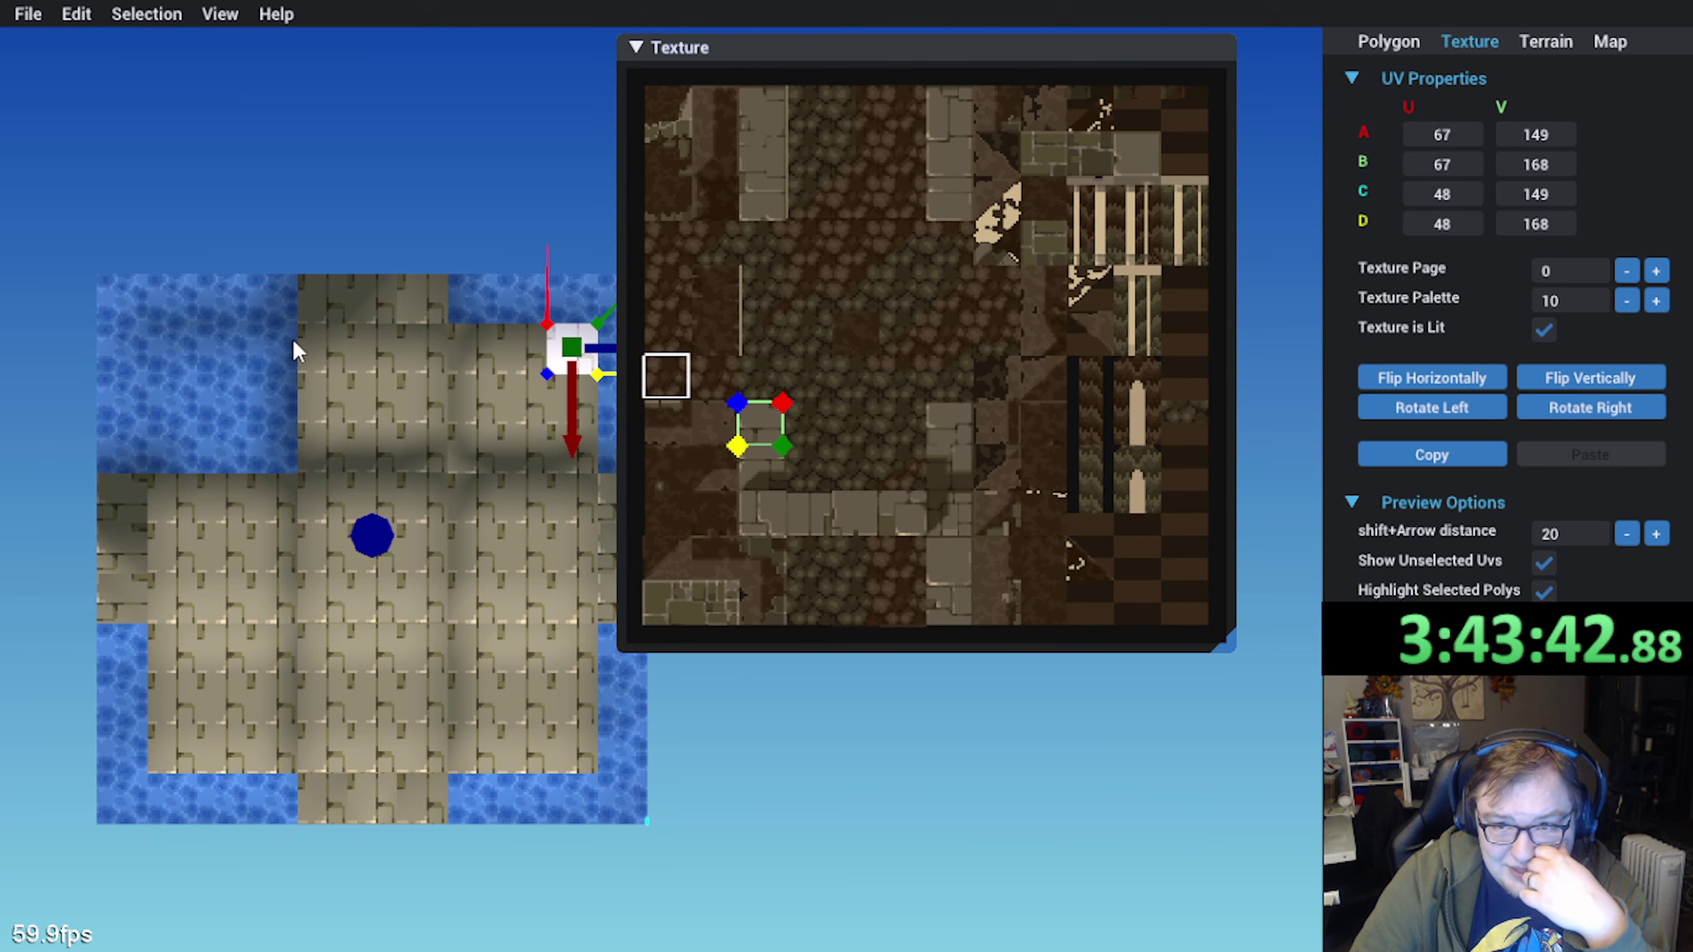
pyautogui.click(332, 410)
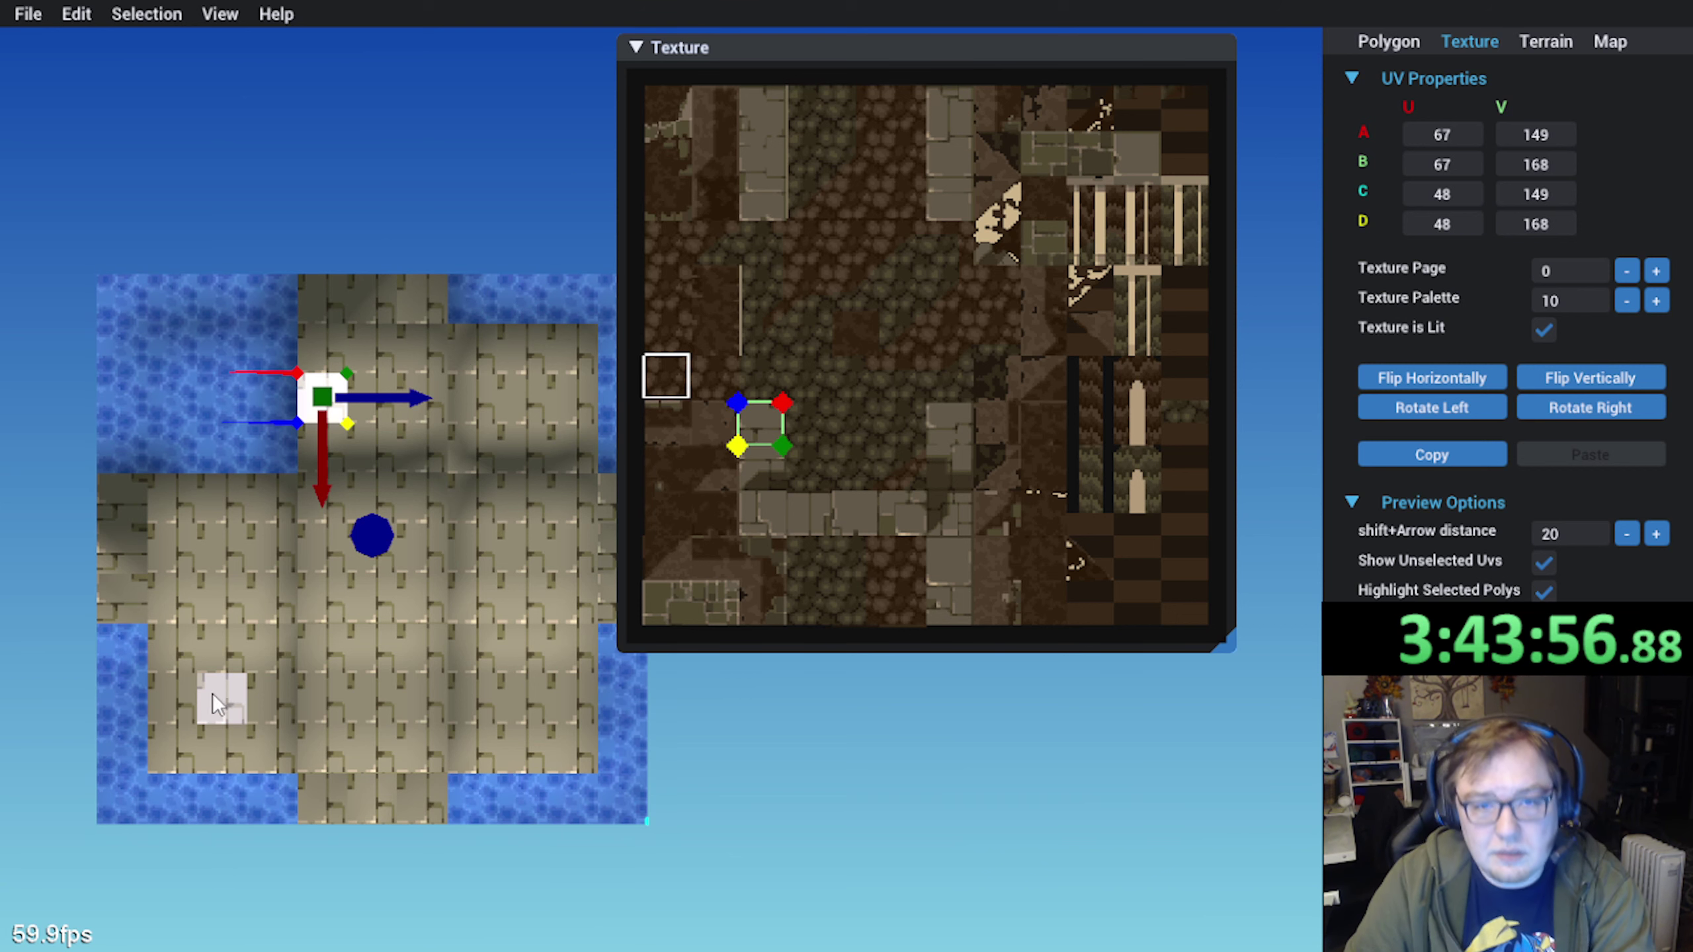
pyautogui.moveTo(316, 679); pyautogui.dragTo(362, 577, button='middle')
pyautogui.moveTo(338, 747); pyautogui.dragTo(368, 581, button='middle')
pyautogui.scroll(2, 362, 615)
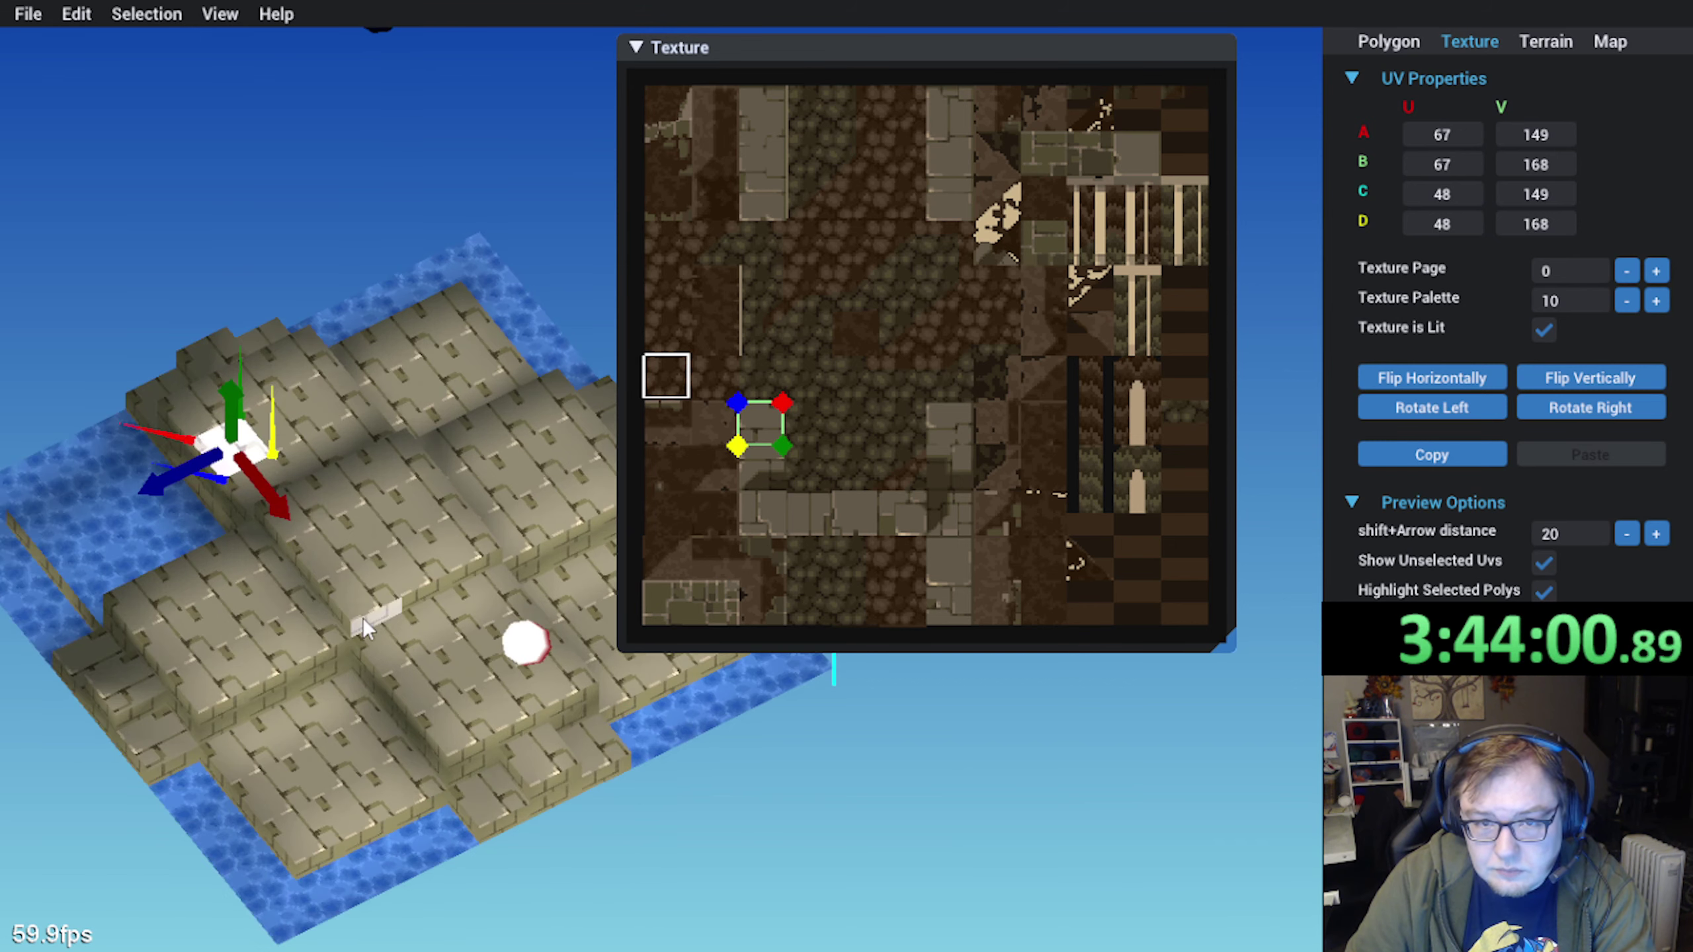
pyautogui.moveTo(288, 686); pyautogui.dragTo(321, 789, button='middle')
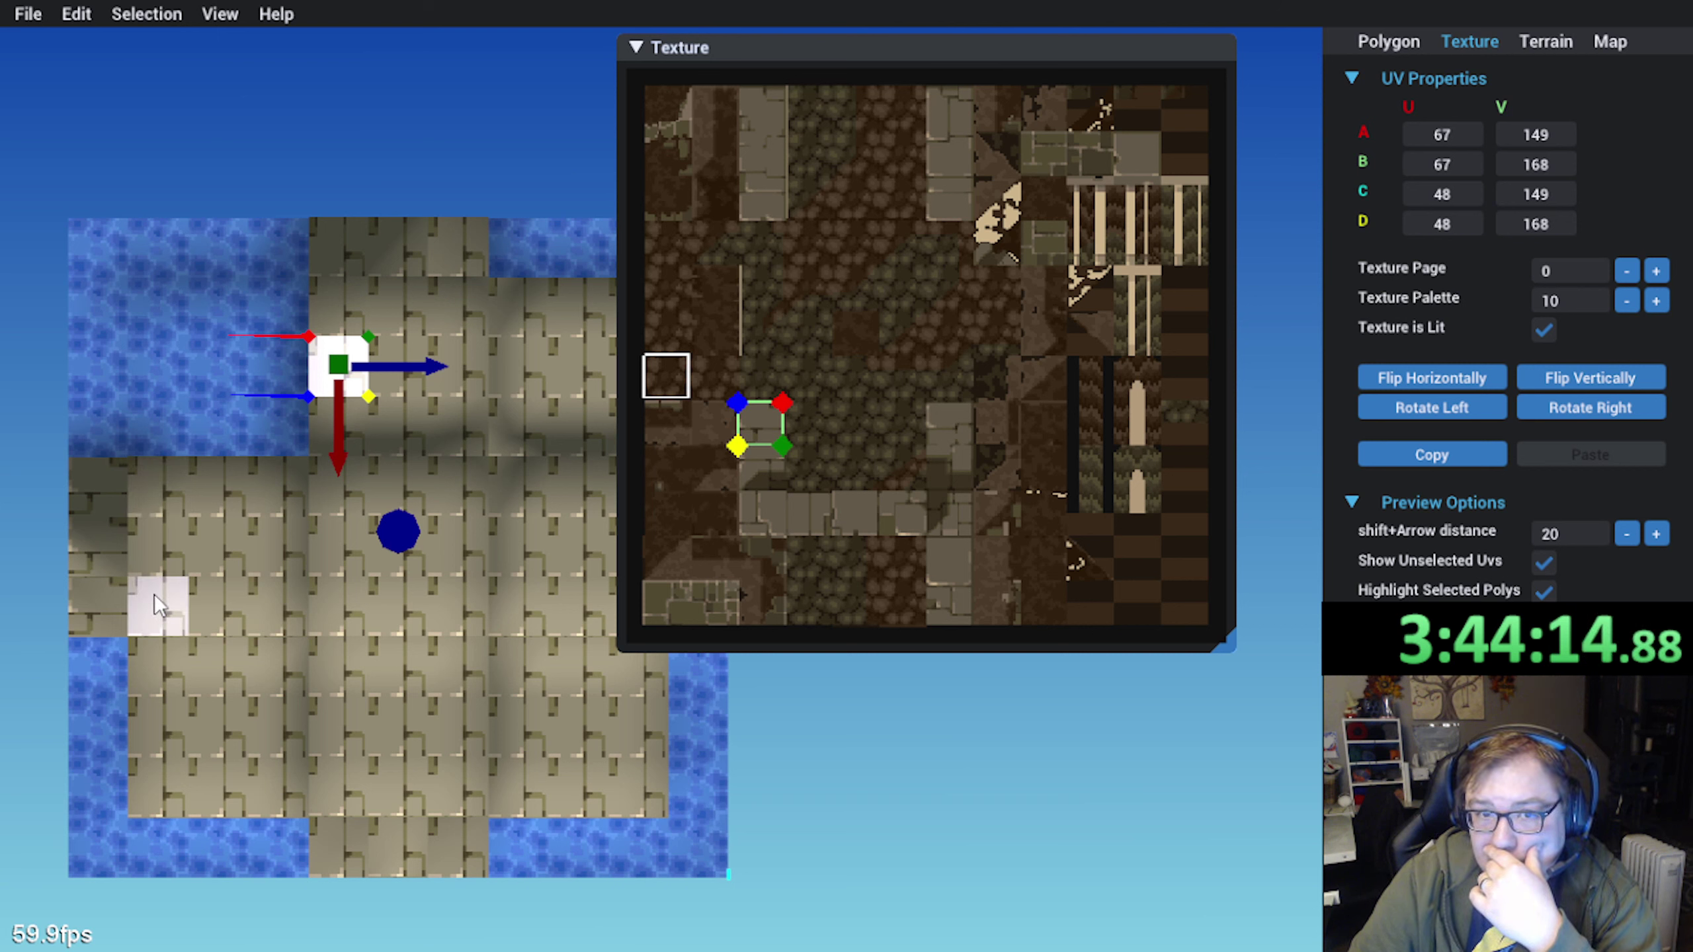
# Move the UVs of the centre tile in the water corner onto the first painted stone tile, with corner A at U 8, V 3
pyautogui.click(161, 320)
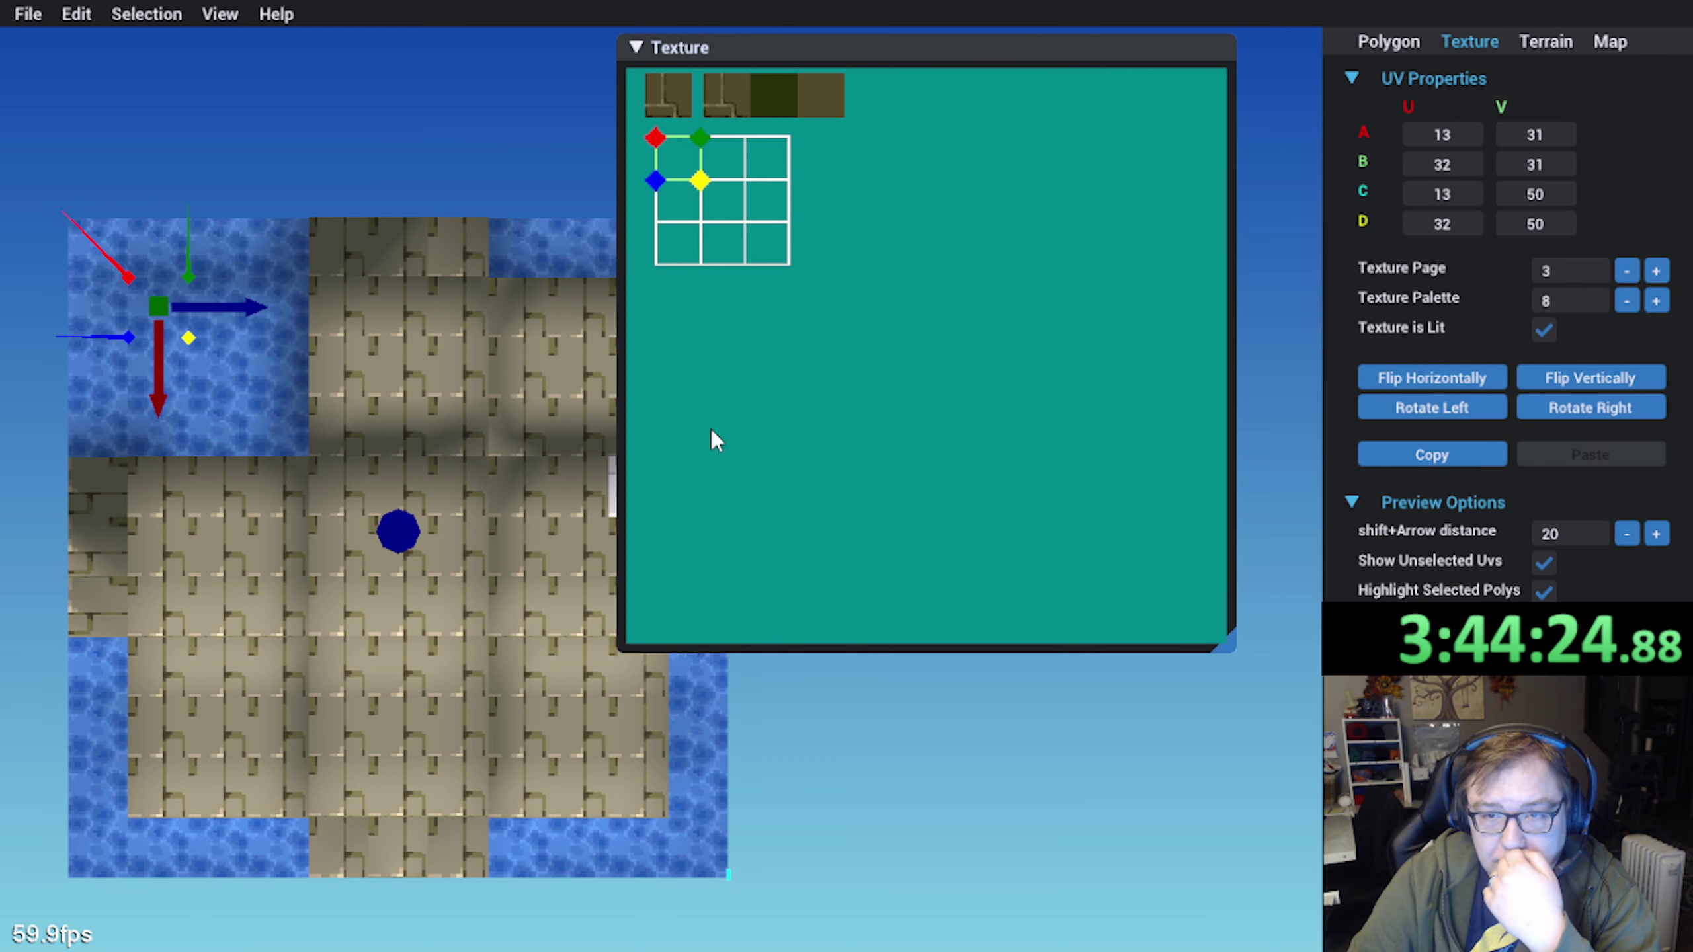
pyautogui.scroll(2, 193, 497)
pyautogui.moveTo(156, 400); pyautogui.dragTo(315, 531, button='middle')
pyautogui.scroll(2, 763, 221)
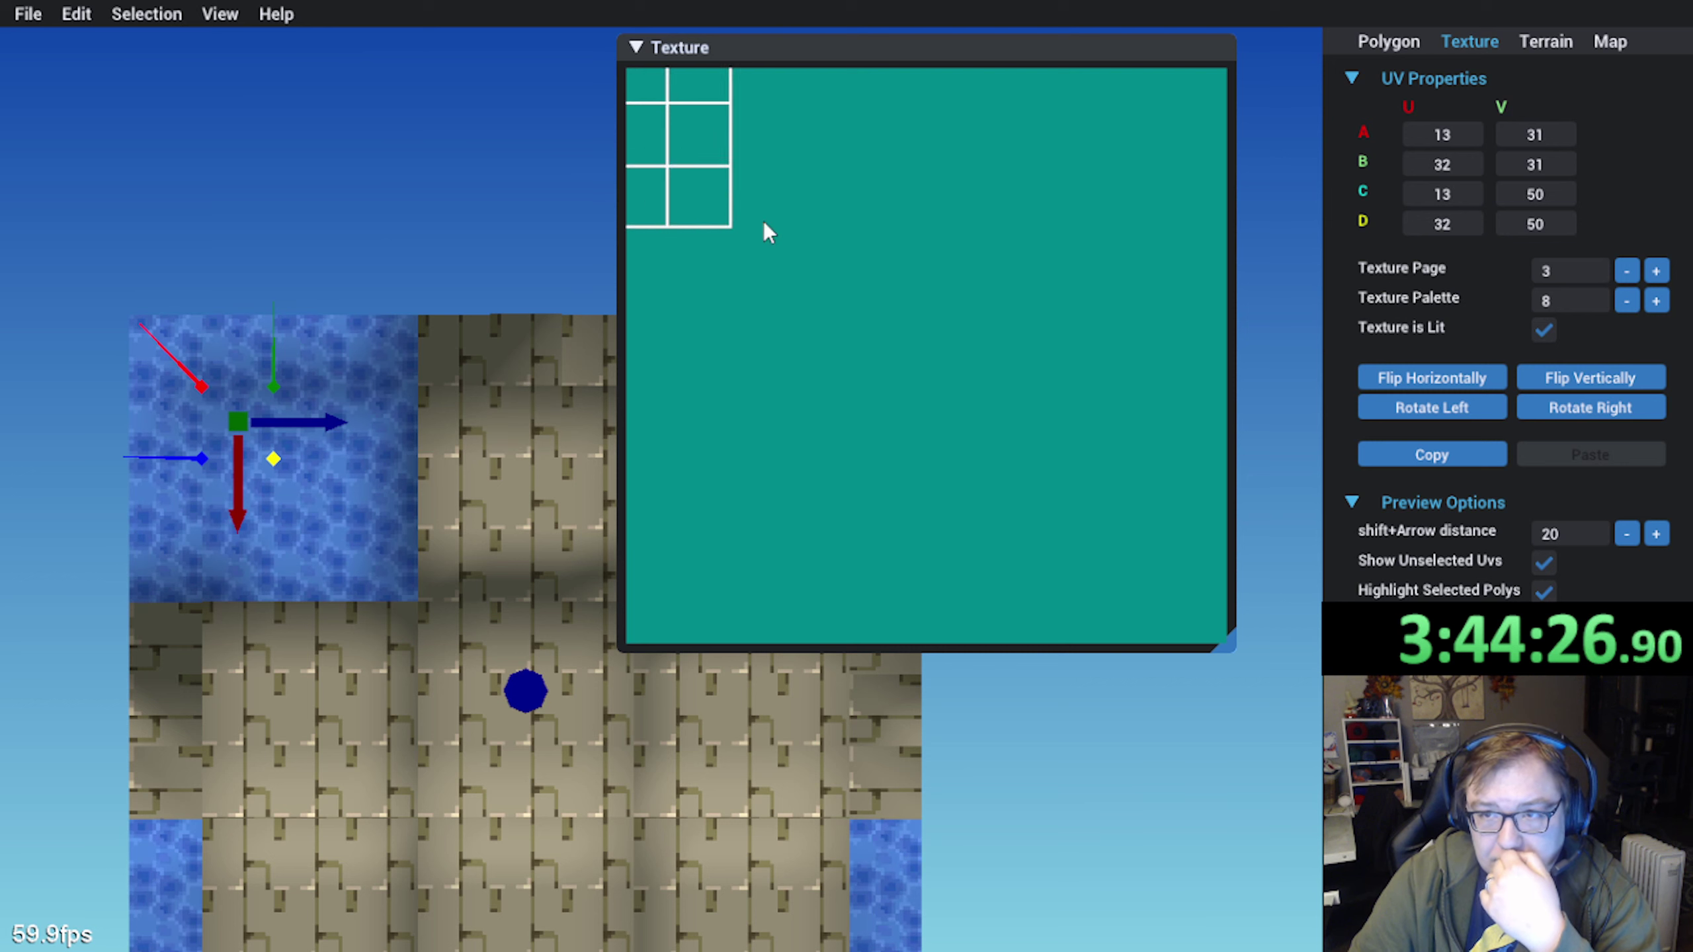
pyautogui.moveTo(857, 291); pyautogui.dragTo(992, 417, button='middle')
pyautogui.scroll(1, 980, 407)
pyautogui.scroll(1, 814, 294)
pyautogui.moveTo(815, 294); pyautogui.dragTo(878, 432, button='middle')
pyautogui.scroll(2, 799, 306)
pyautogui.moveTo(782, 320); pyautogui.dragTo(749, 159)
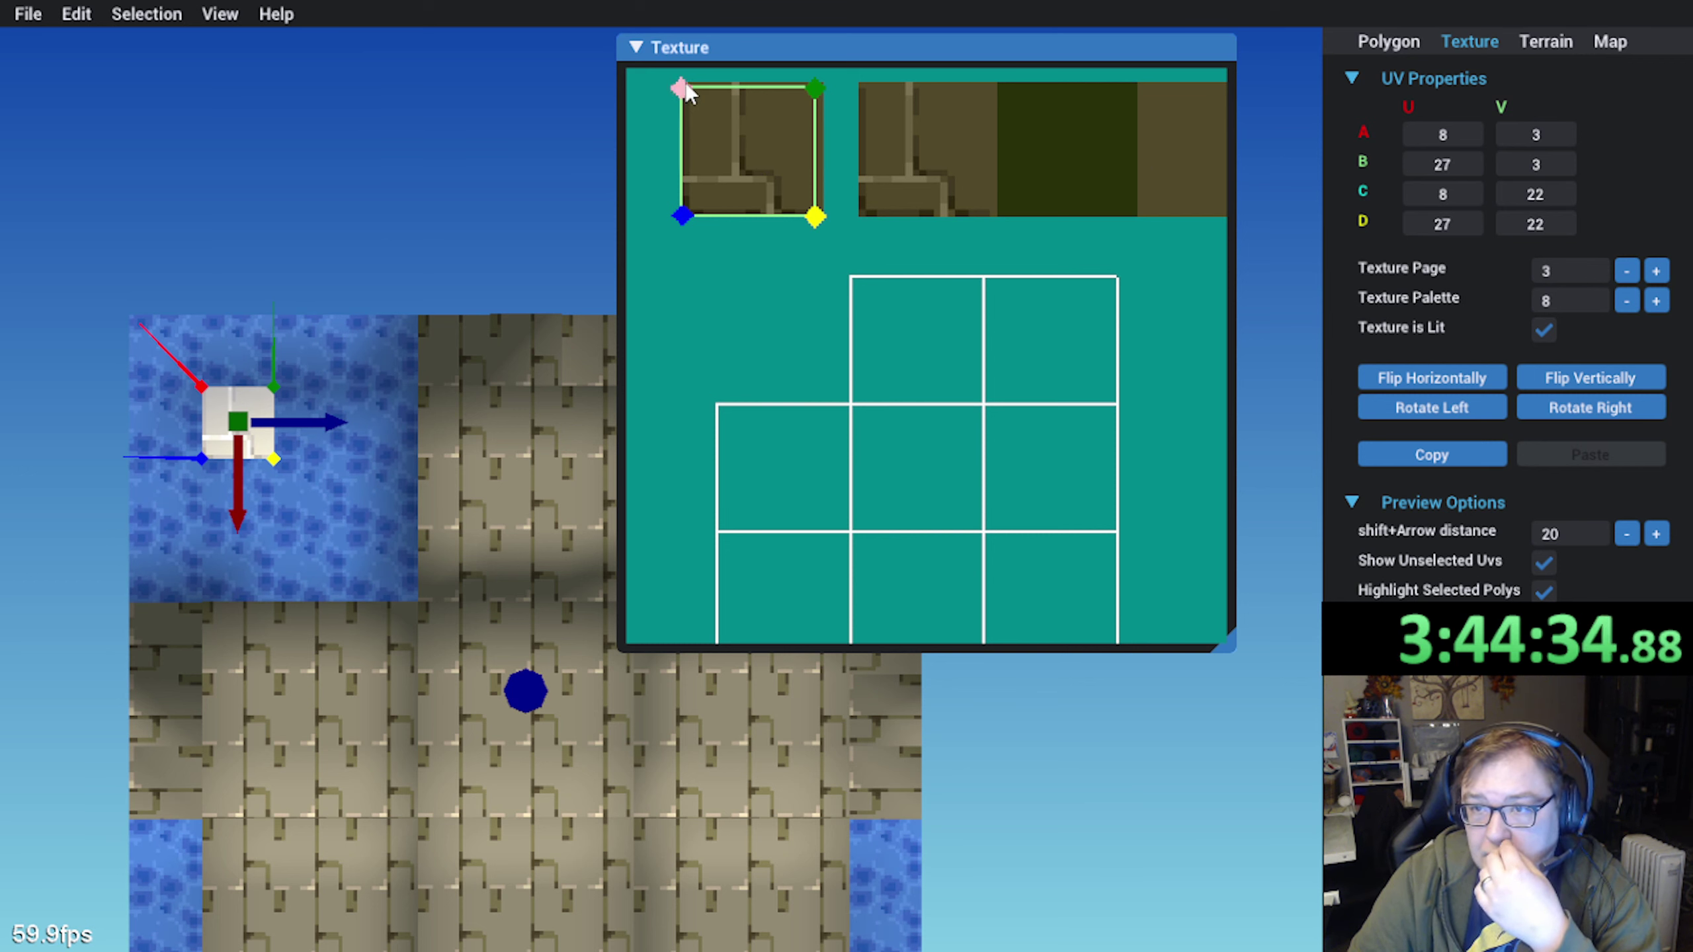
# Fit UV corners A, B and D to the edges of the painted stone tile, with A at V 2, and clear the selection
pyautogui.moveTo(681, 88); pyautogui.dragTo(686, 81)
pyautogui.scroll(2, 754, 106)
pyautogui.scroll(-2, 831, 374)
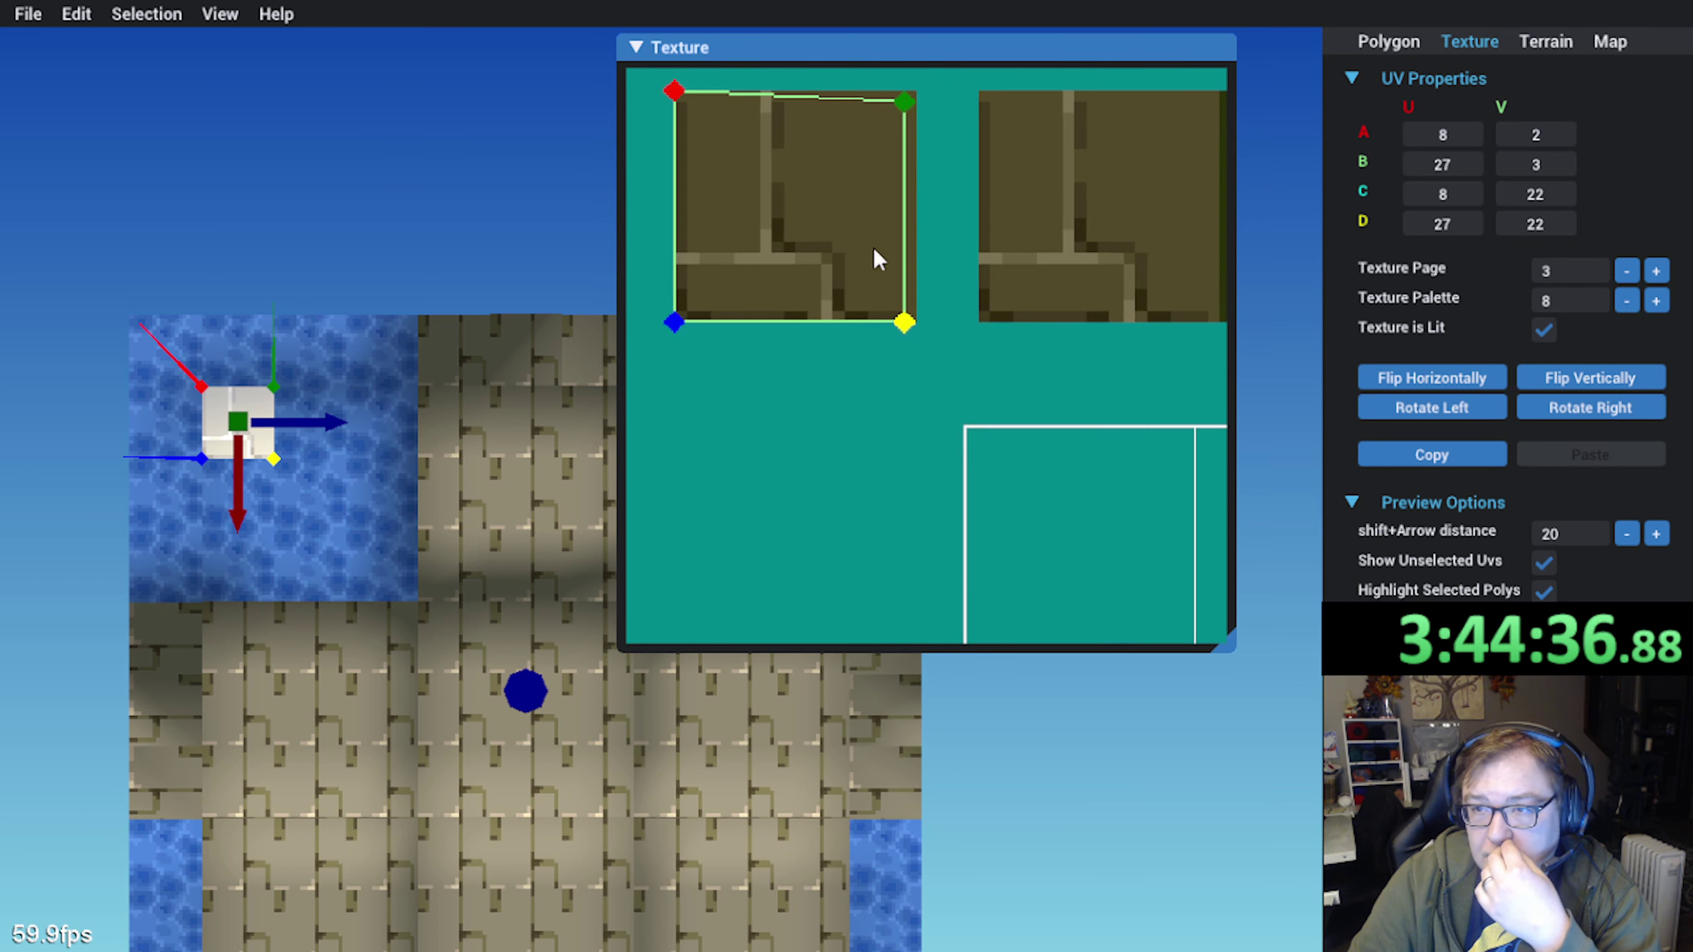
pyautogui.moveTo(908, 101); pyautogui.dragTo(916, 92)
pyautogui.moveTo(906, 321); pyautogui.dragTo(917, 320)
pyautogui.click(785, 481)
pyautogui.scroll(-3, 785, 479)
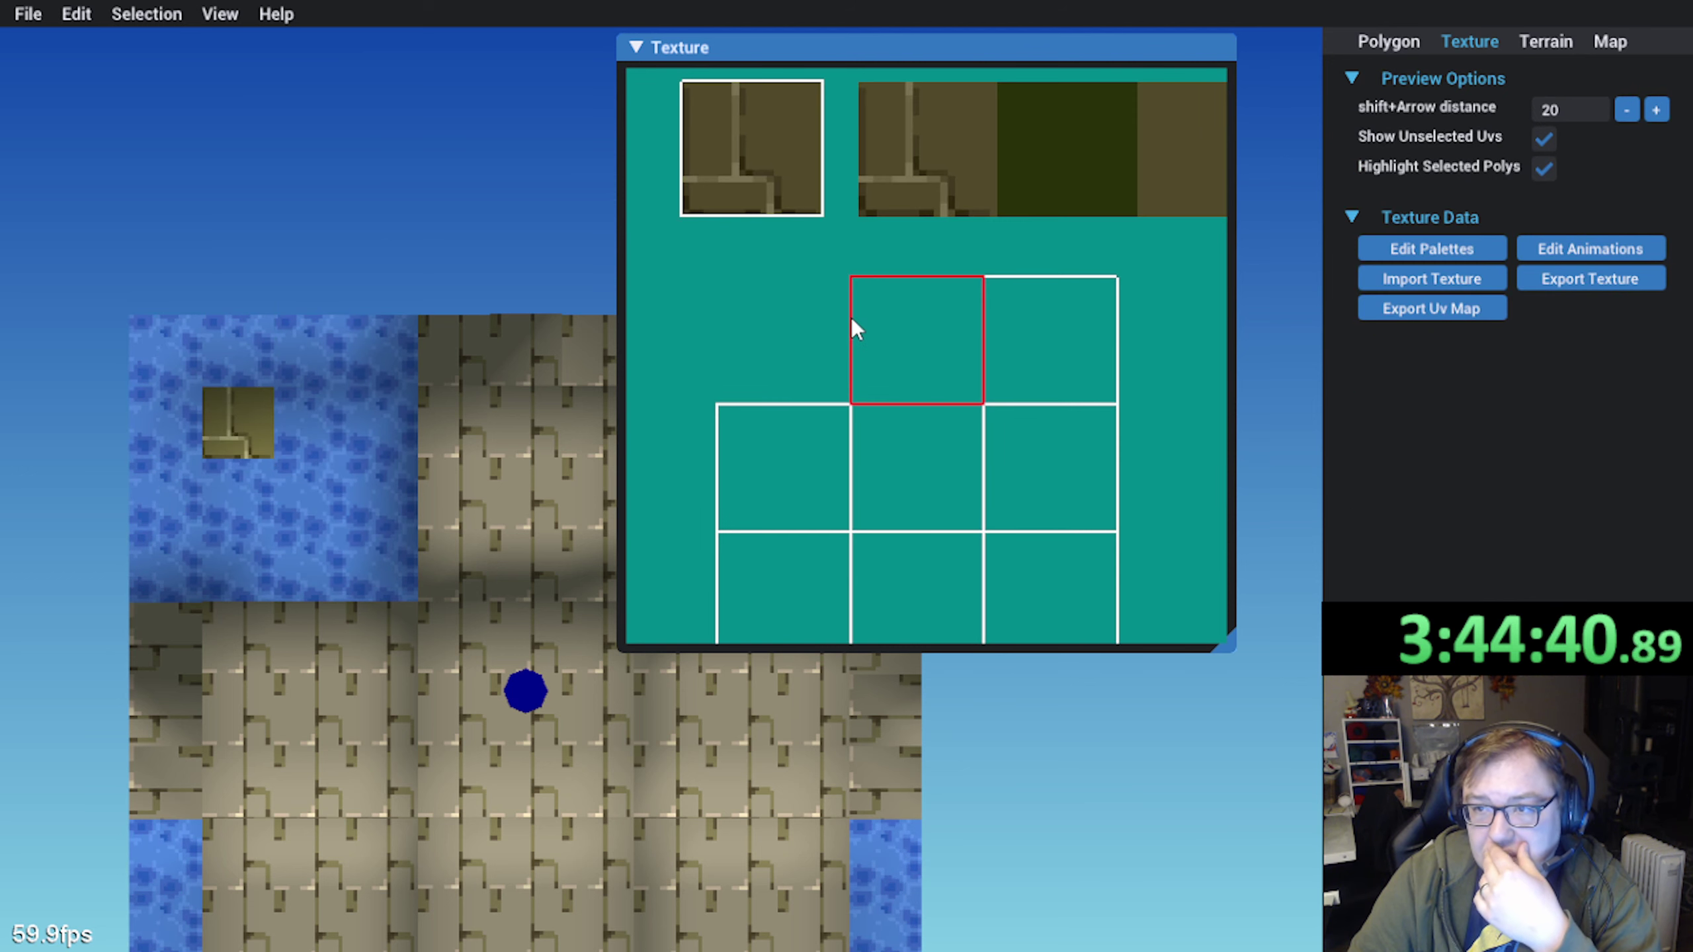
# Open the settings of the UV animation in slot 3 for editing
pyautogui.click(238, 437)
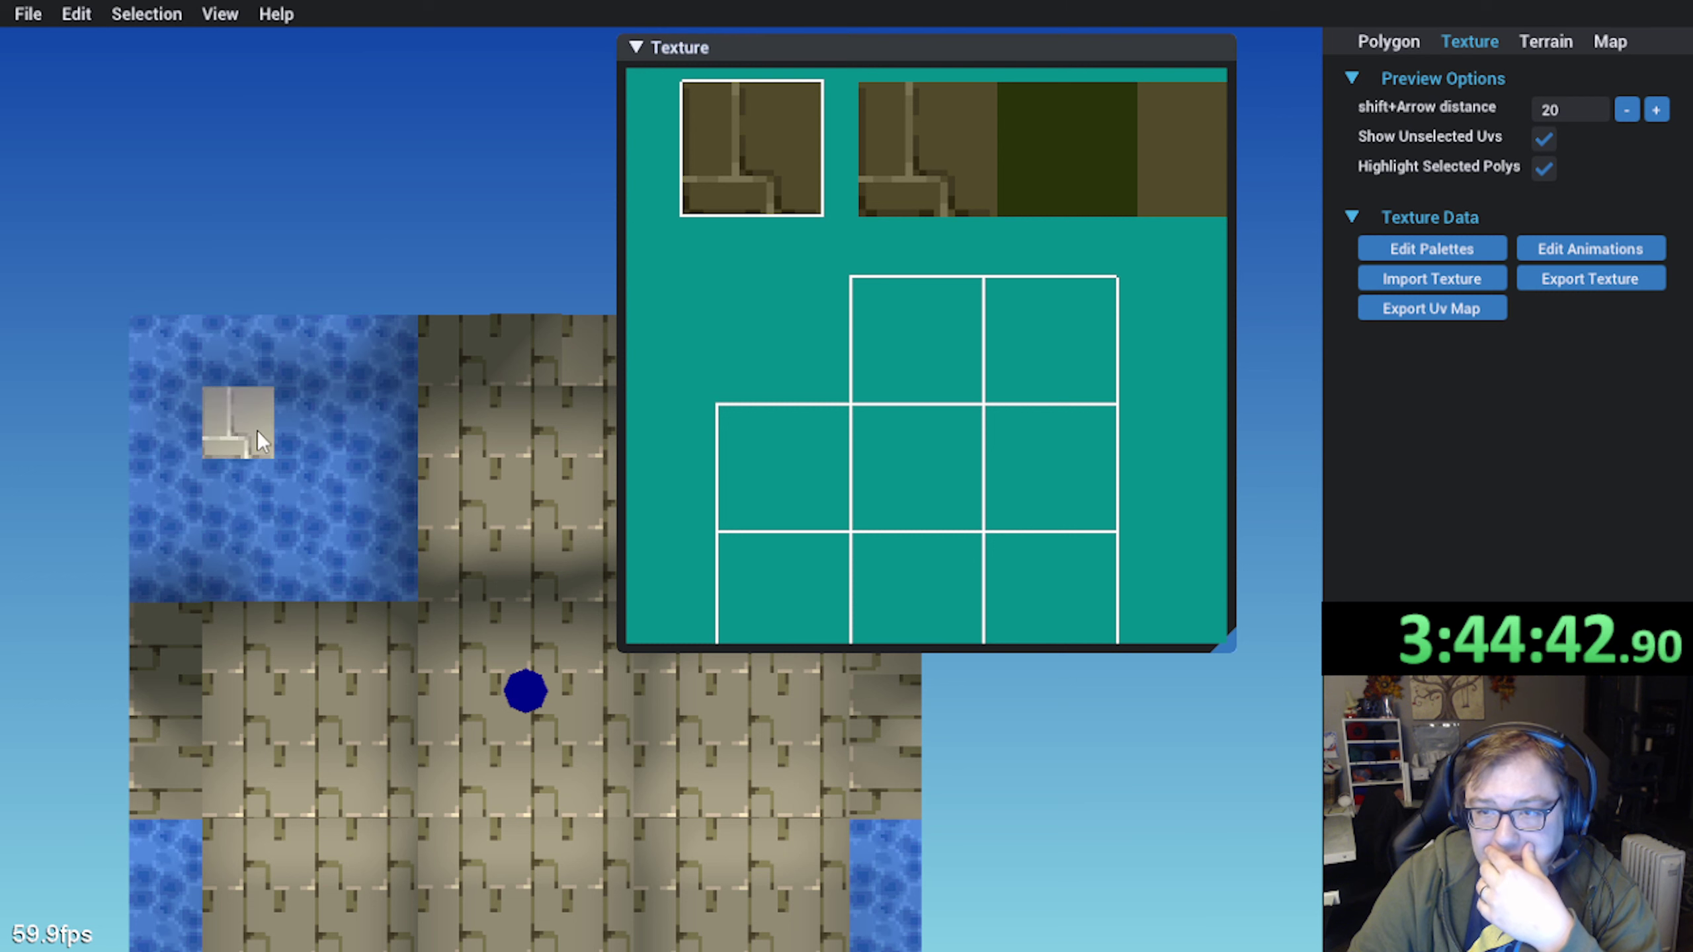
pyautogui.click(381, 236)
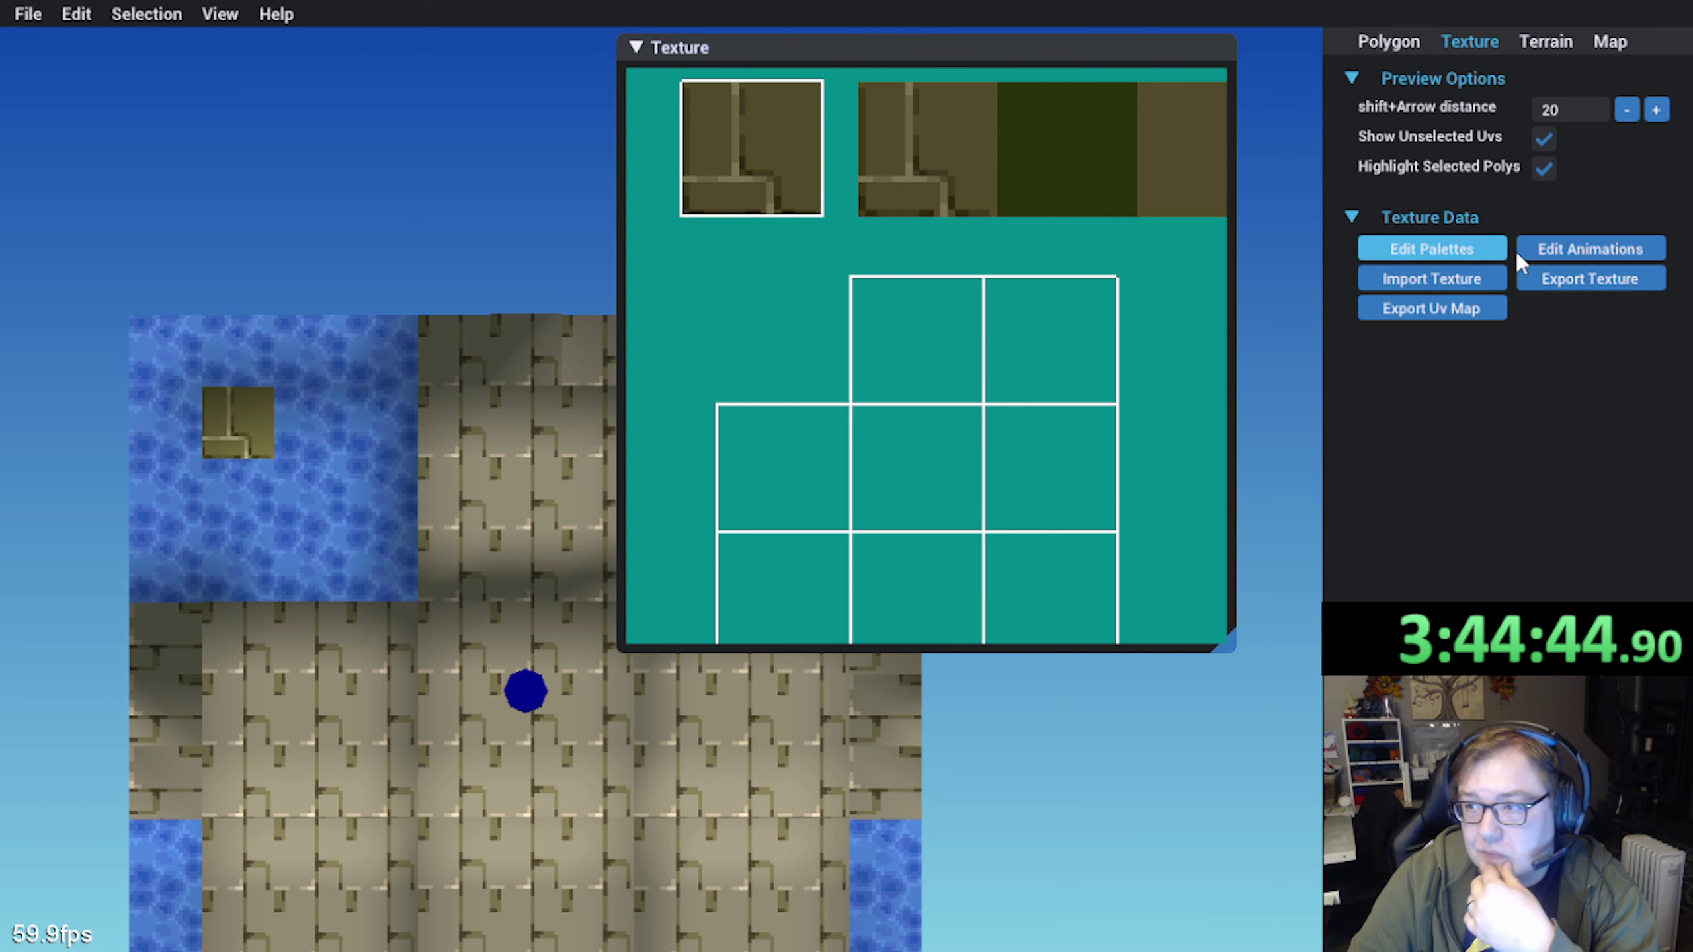
pyautogui.click(1584, 249)
pyautogui.click(1646, 213)
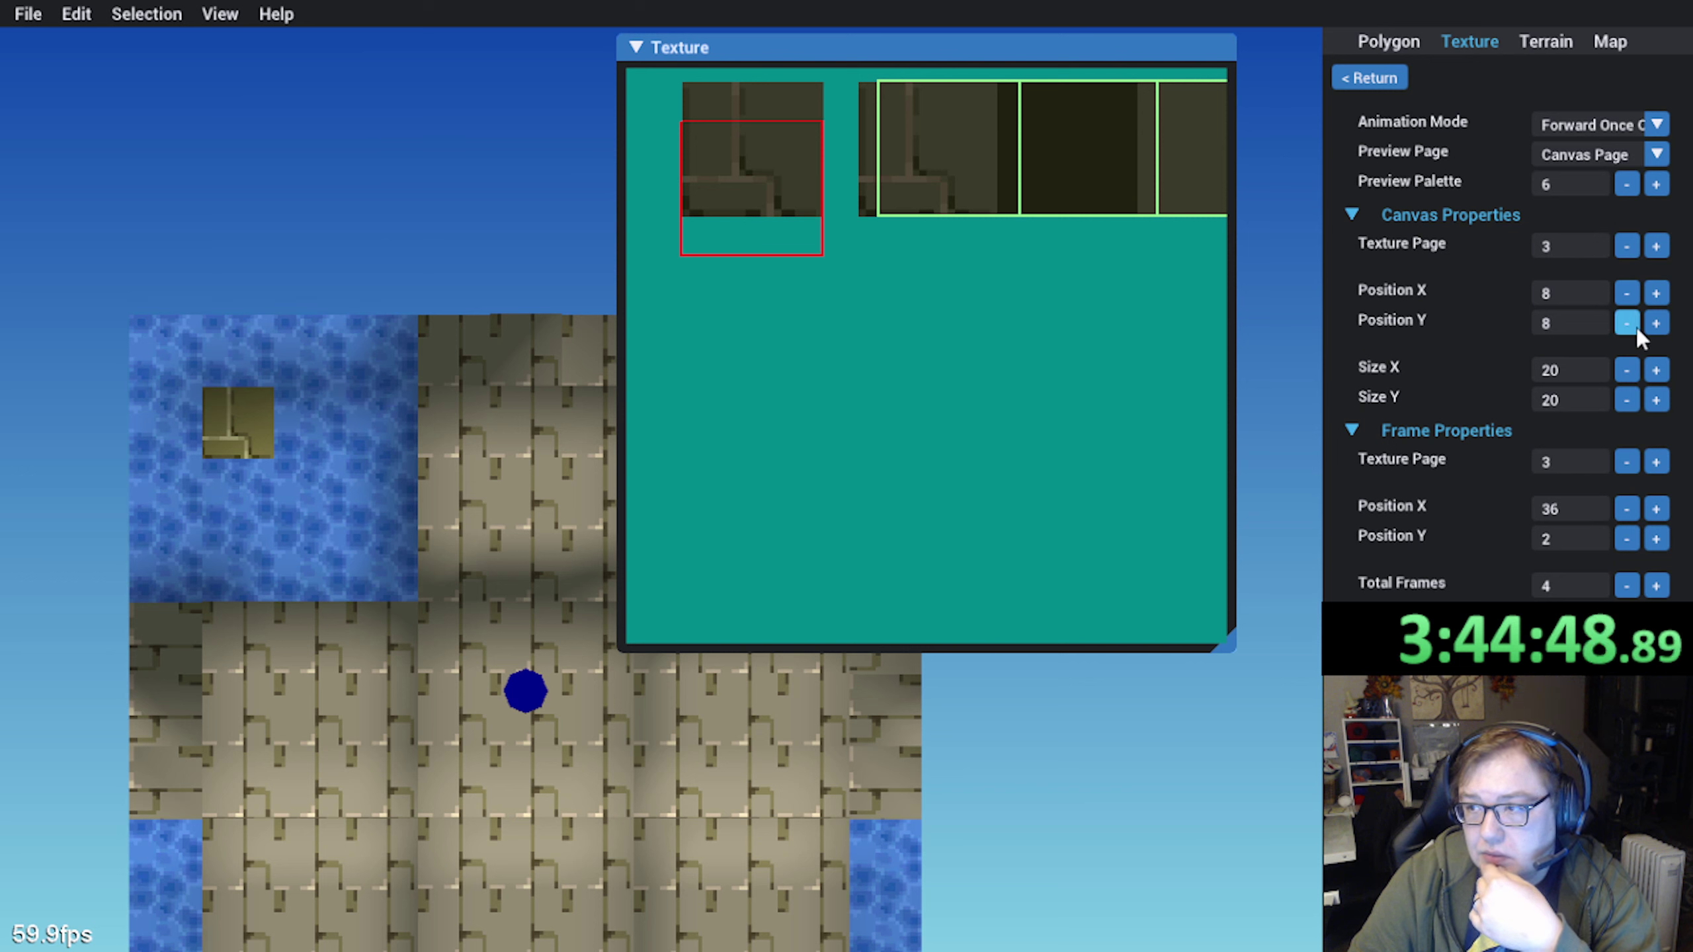
pyautogui.click(1657, 293)
pyautogui.click(1656, 293)
pyautogui.click(1657, 293)
pyautogui.click(1657, 293)
pyautogui.click(1627, 293)
pyautogui.click(1627, 293)
pyautogui.click(1627, 293)
pyautogui.click(1627, 293)
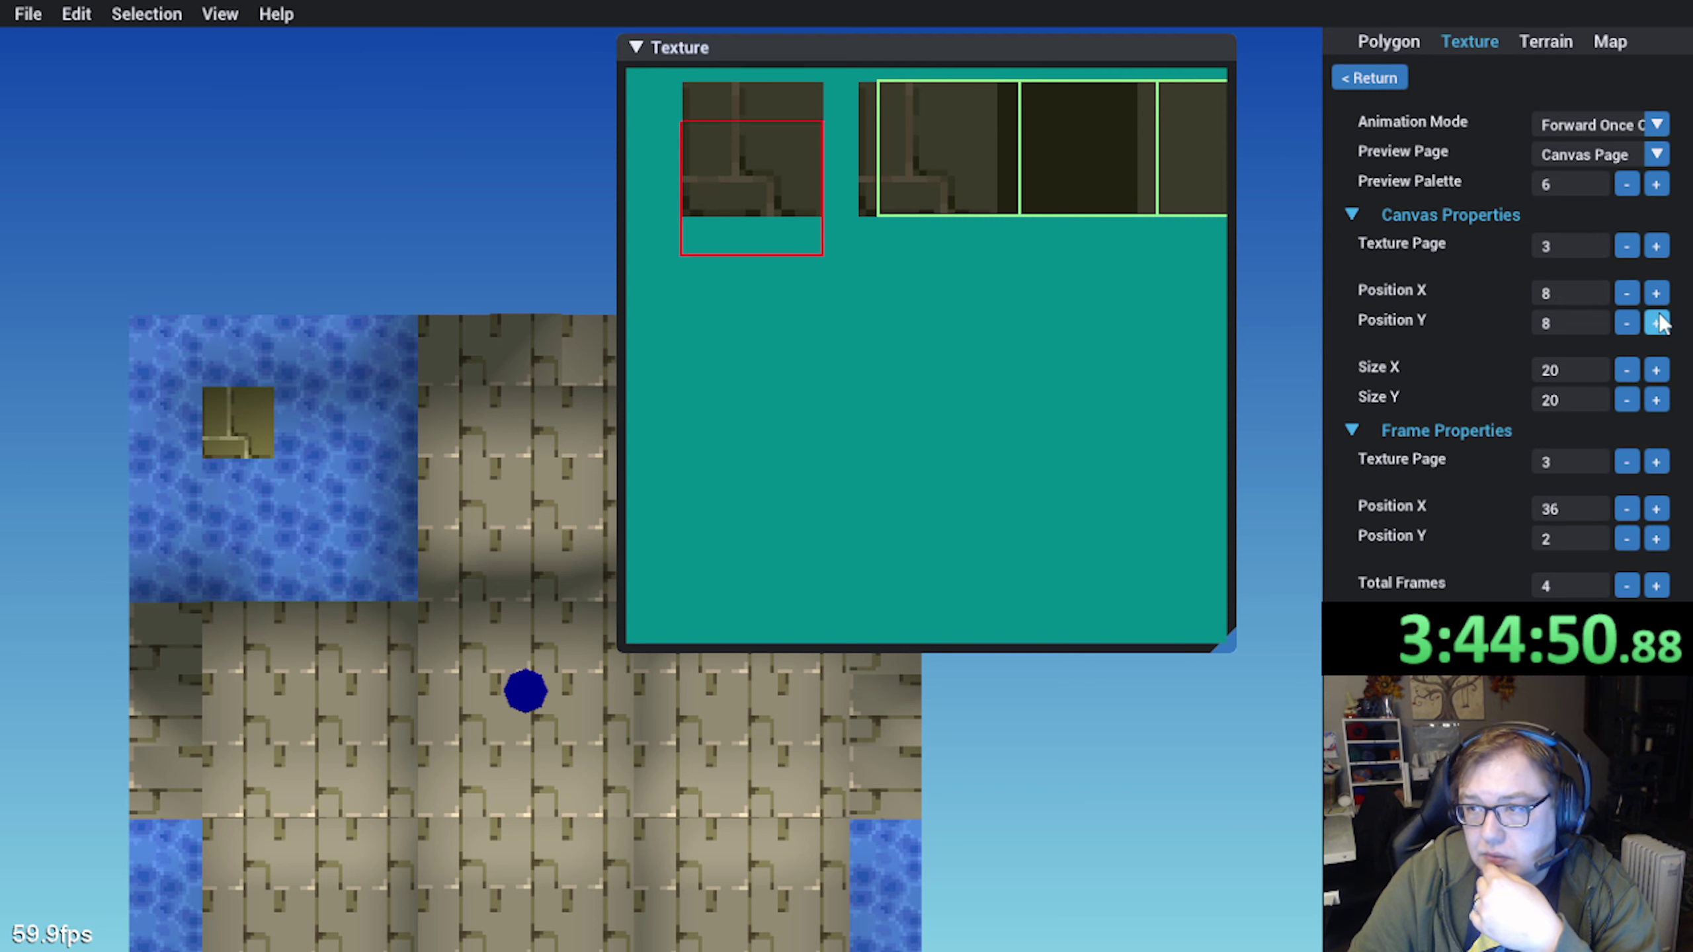
# Set the UV animation canvas's Position Y to 3
pyautogui.click(1656, 323)
pyautogui.click(1631, 324)
pyautogui.click(1631, 324)
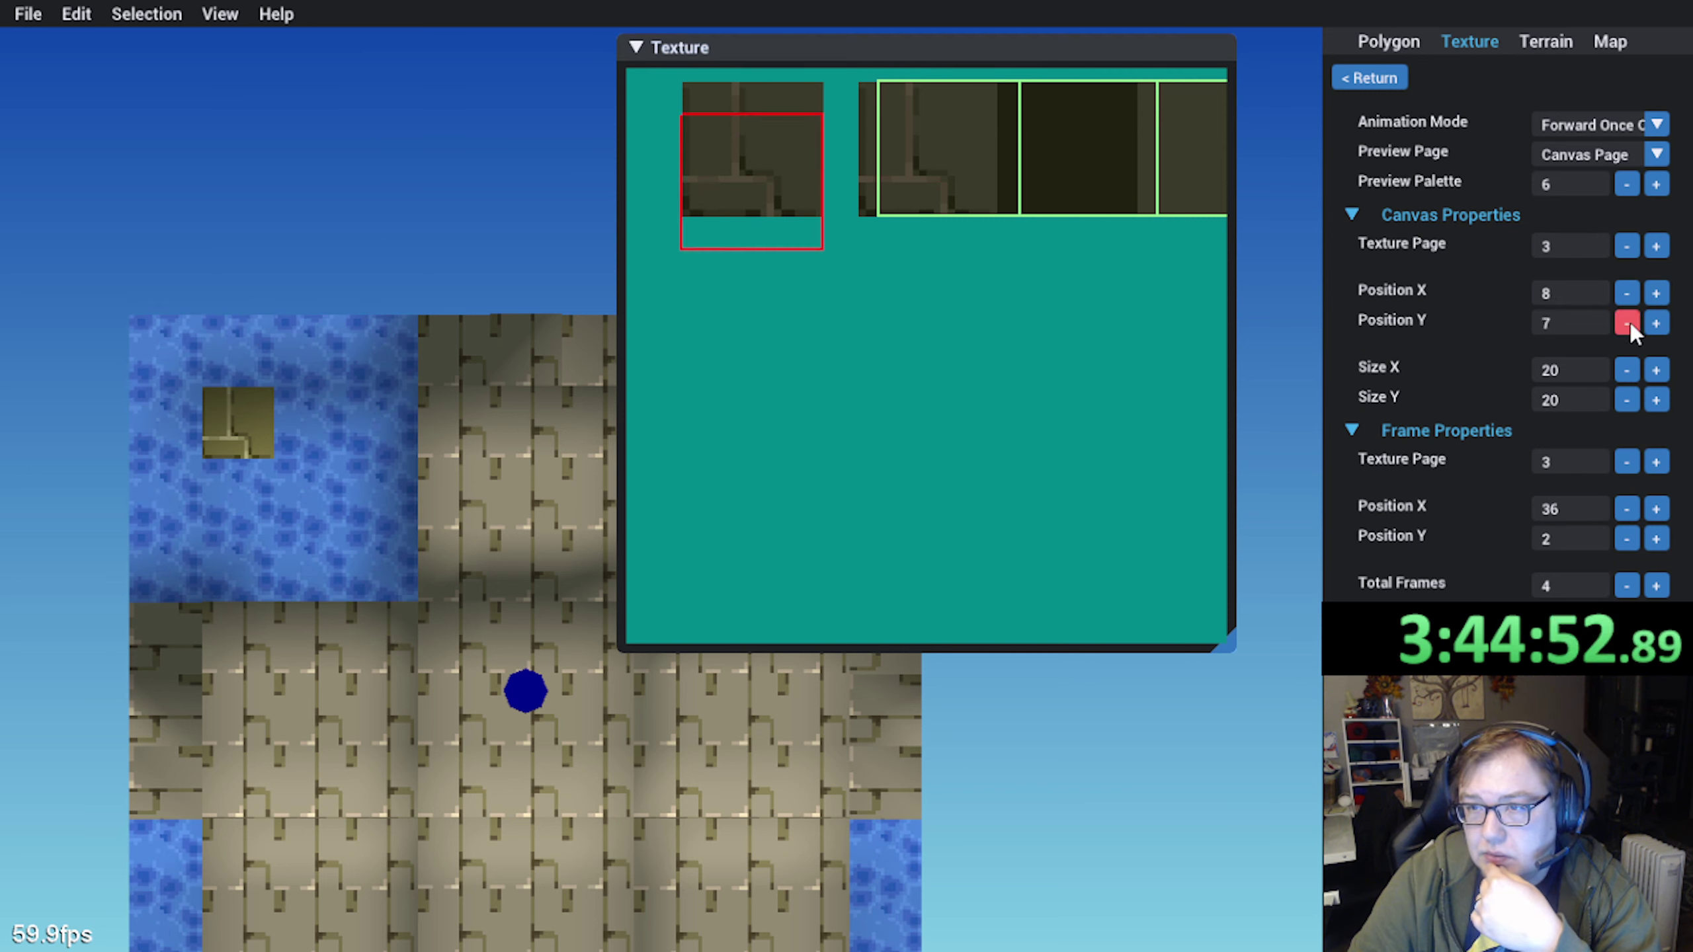
pyautogui.click(1631, 324)
pyautogui.click(1631, 324)
pyautogui.click(1632, 324)
pyautogui.click(1631, 324)
# Try the animation frames at Position X 32, return them to 36, and inspect their alignment with the texture
pyautogui.moveTo(1150, 352); pyautogui.dragTo(824, 445, button='middle')
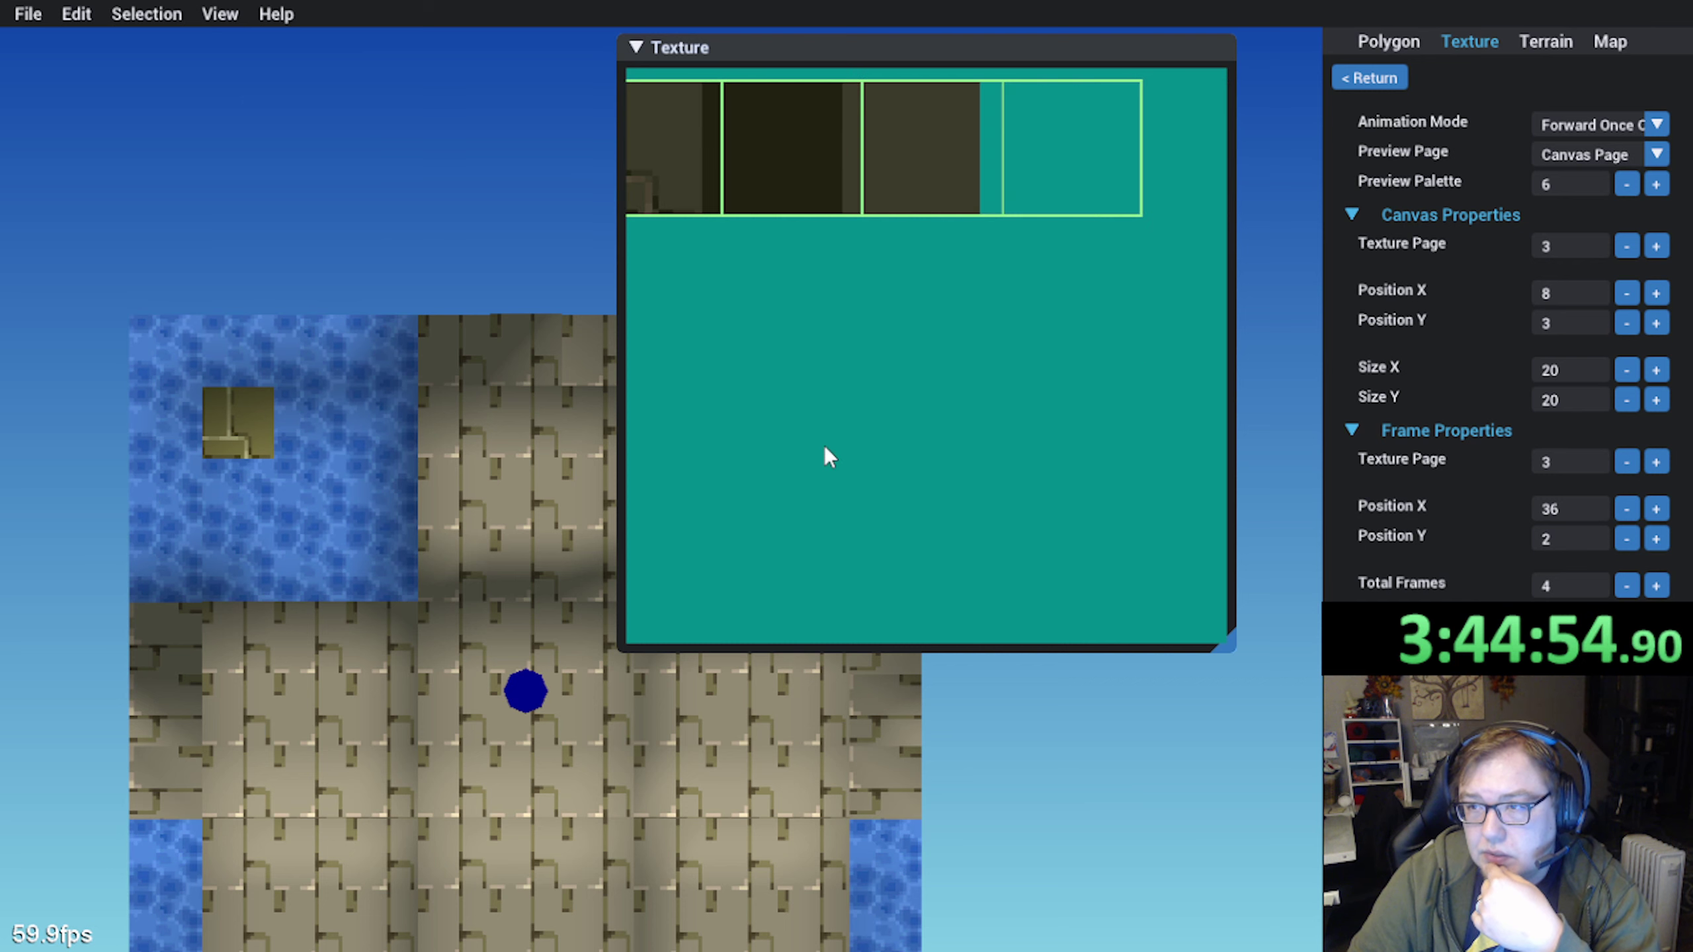
pyautogui.scroll(-1, 915, 344)
pyautogui.moveTo(916, 344); pyautogui.dragTo(1111, 332, button='middle')
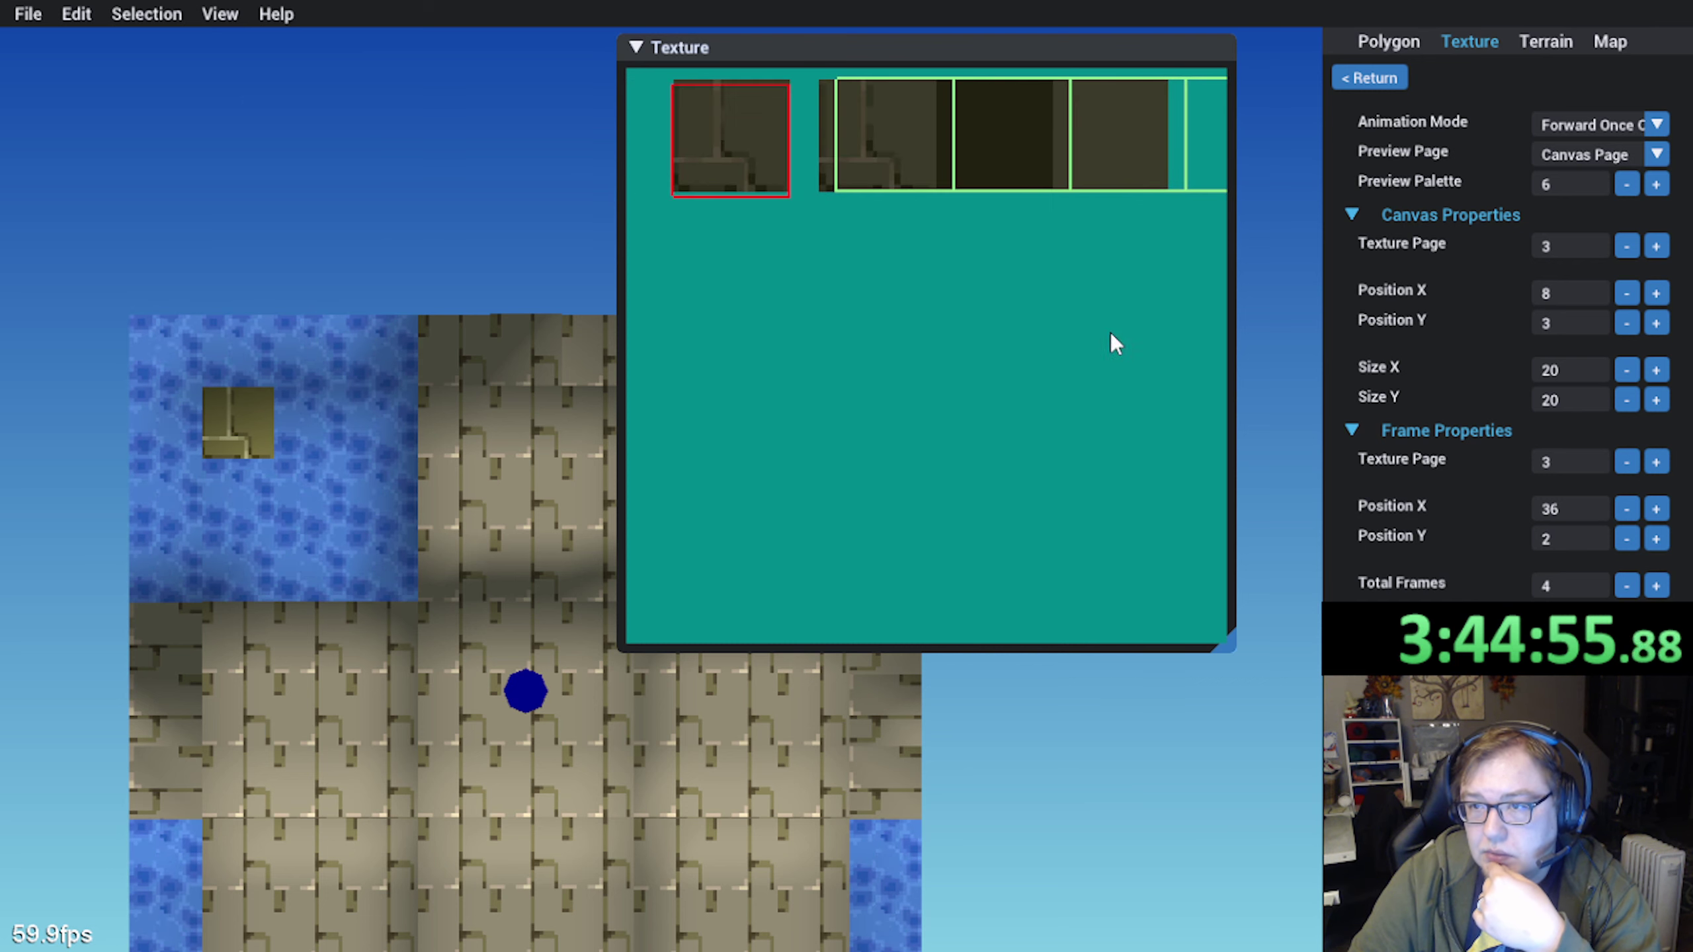
pyautogui.click(1629, 507)
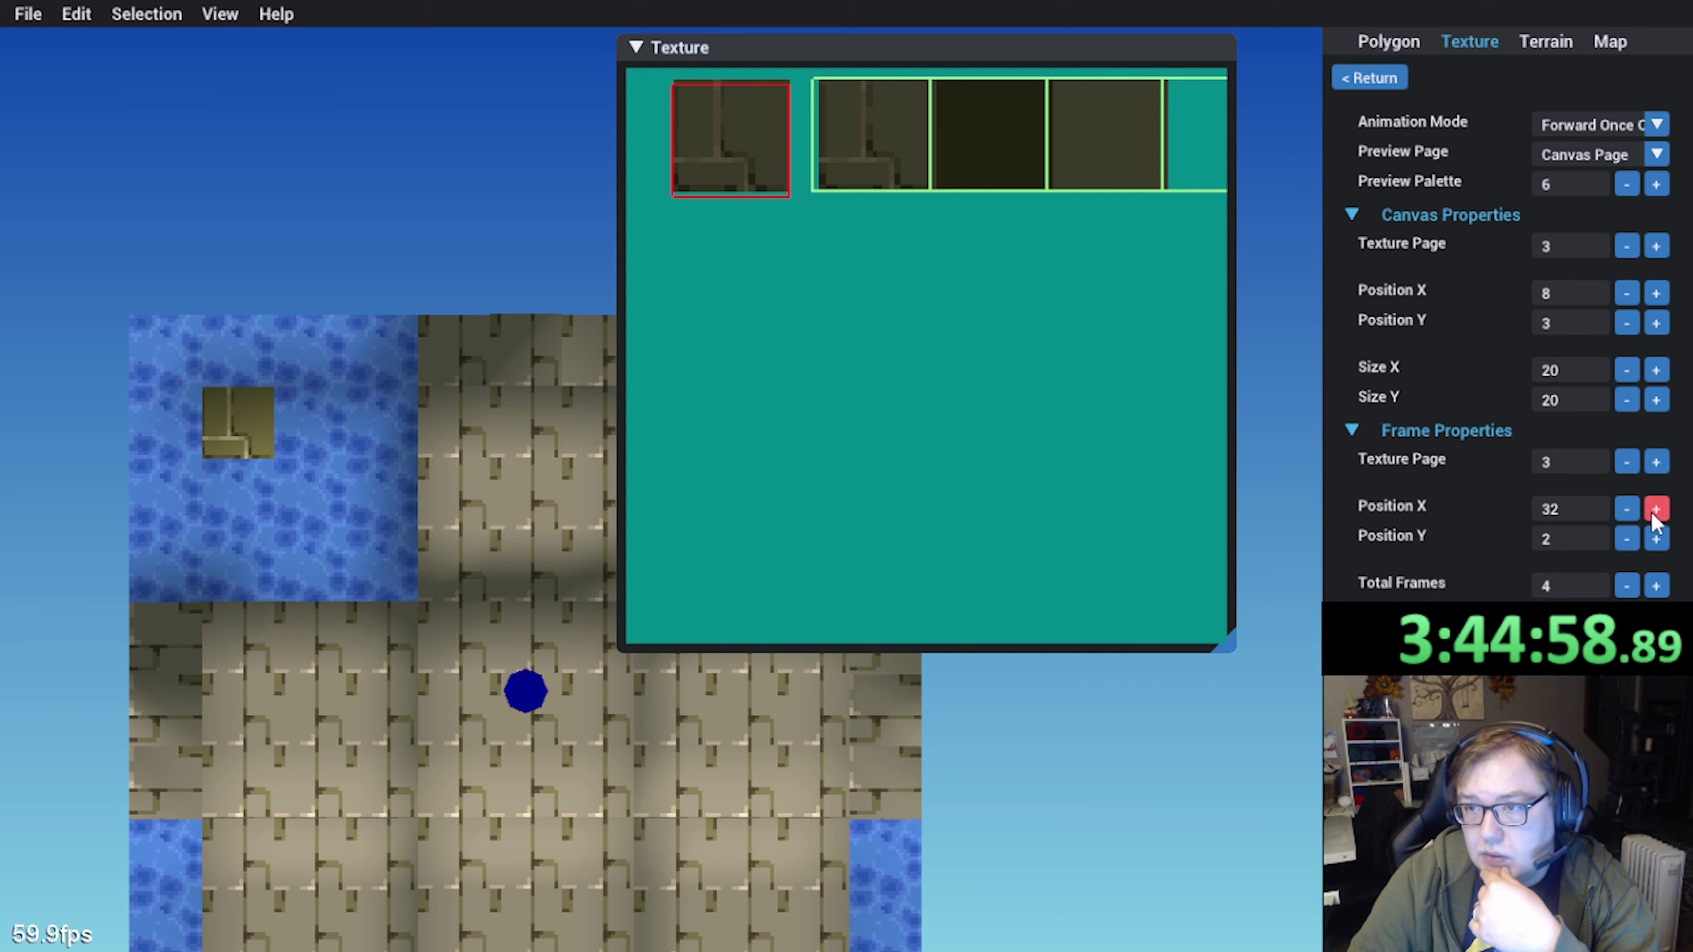
pyautogui.click(1655, 510)
pyautogui.scroll(3, 817, 240)
pyautogui.scroll(3, 819, 247)
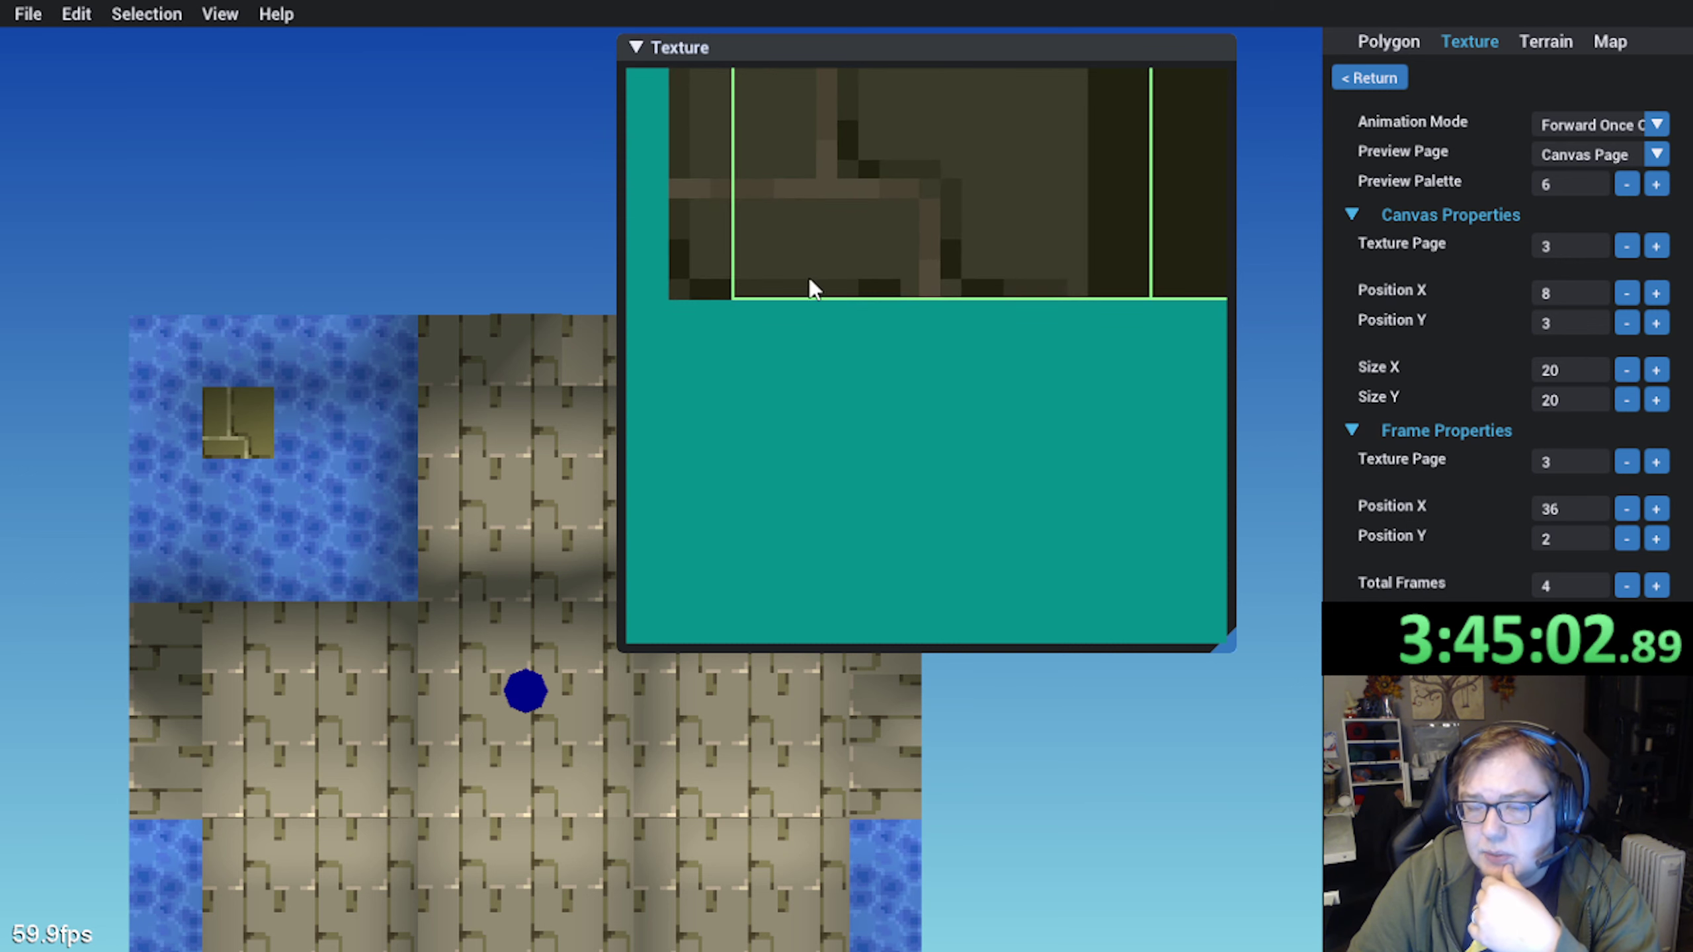
# Refresh the texture preview with the updated image and check the canvas and frame outlines against it
pyautogui.scroll(-3, 810, 283)
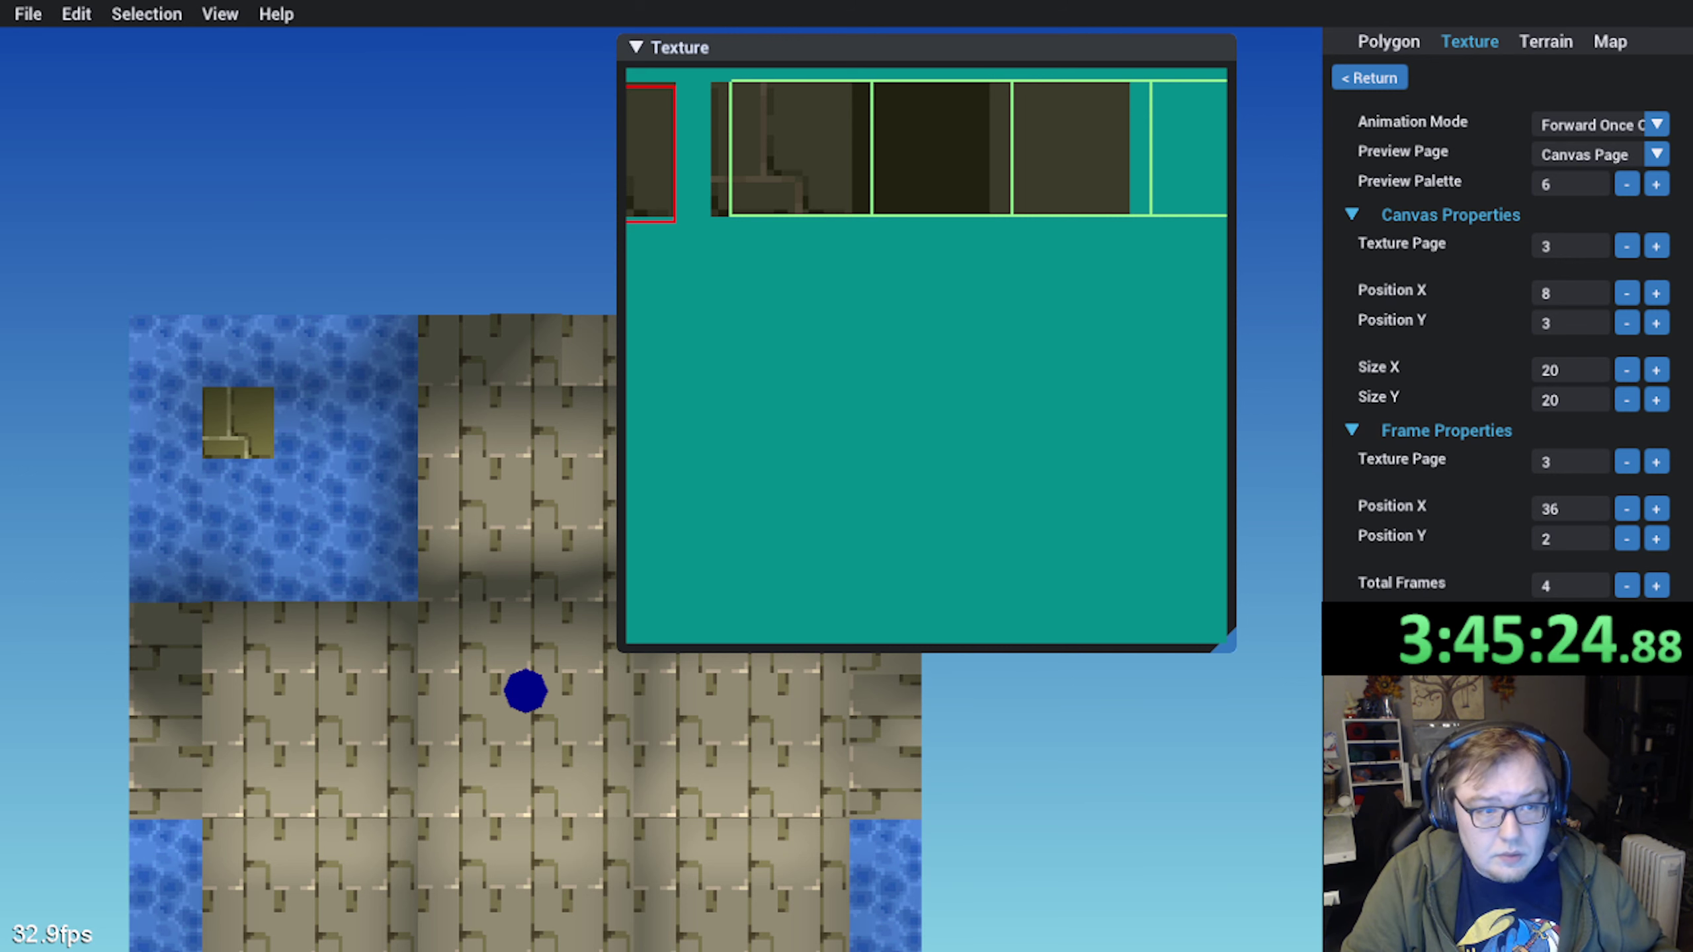
pyautogui.click(76, 13)
pyautogui.click(117, 174)
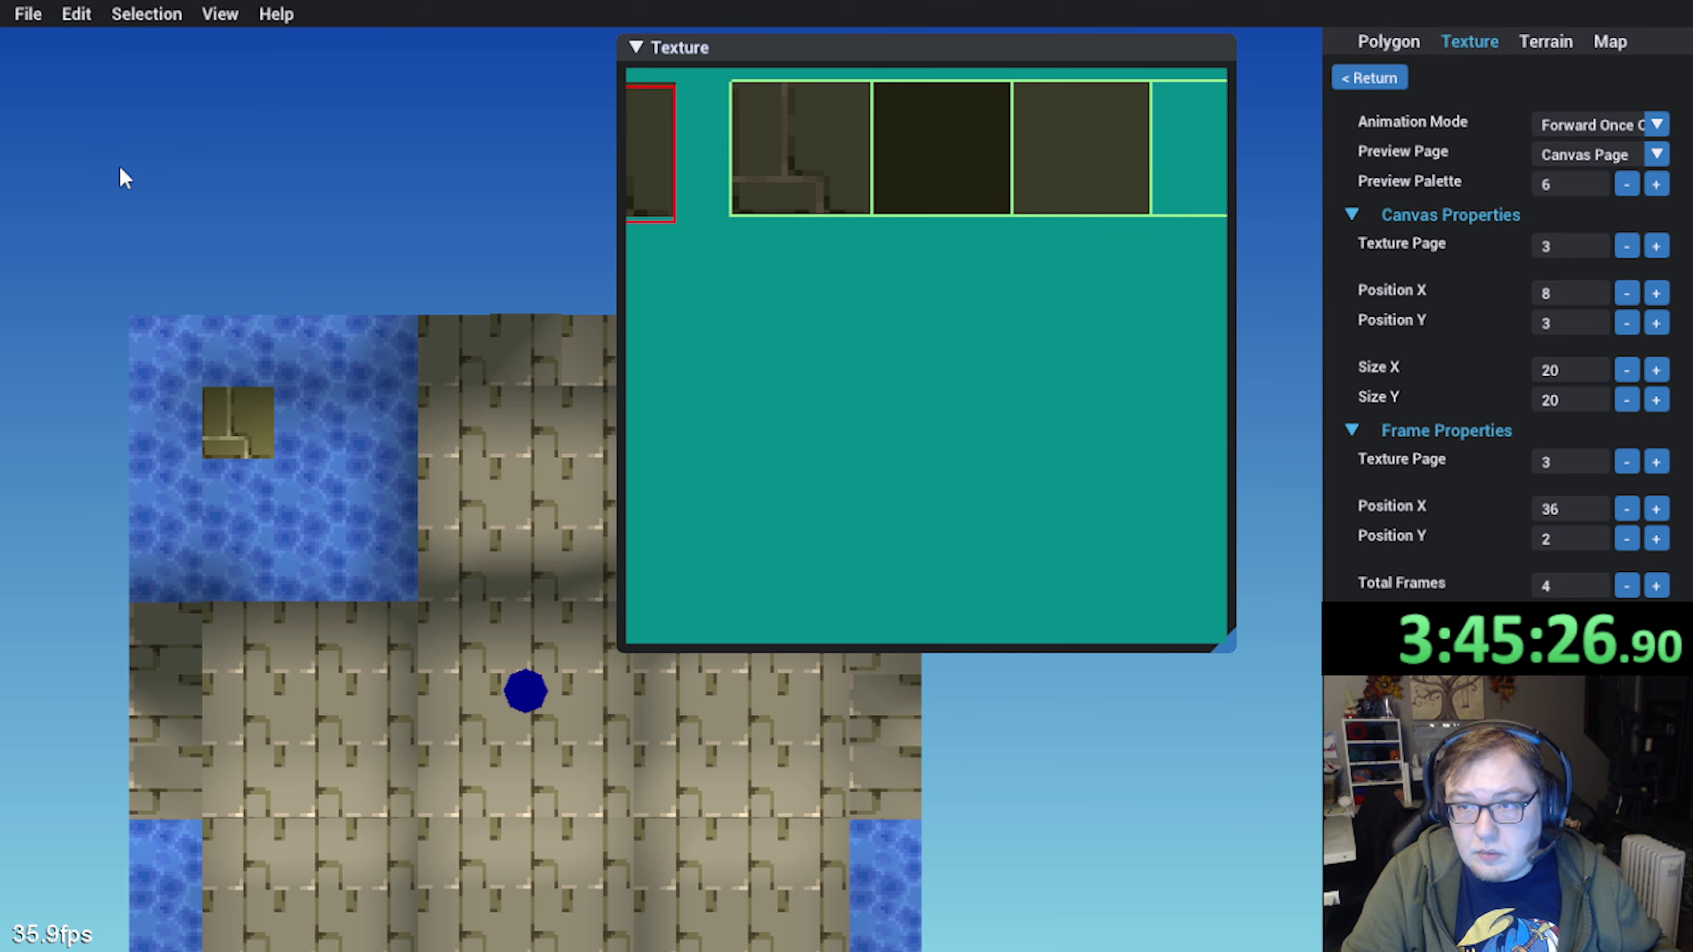
pyautogui.scroll(-1, 1163, 406)
pyautogui.moveTo(1009, 446); pyautogui.dragTo(913, 385, button='middle')
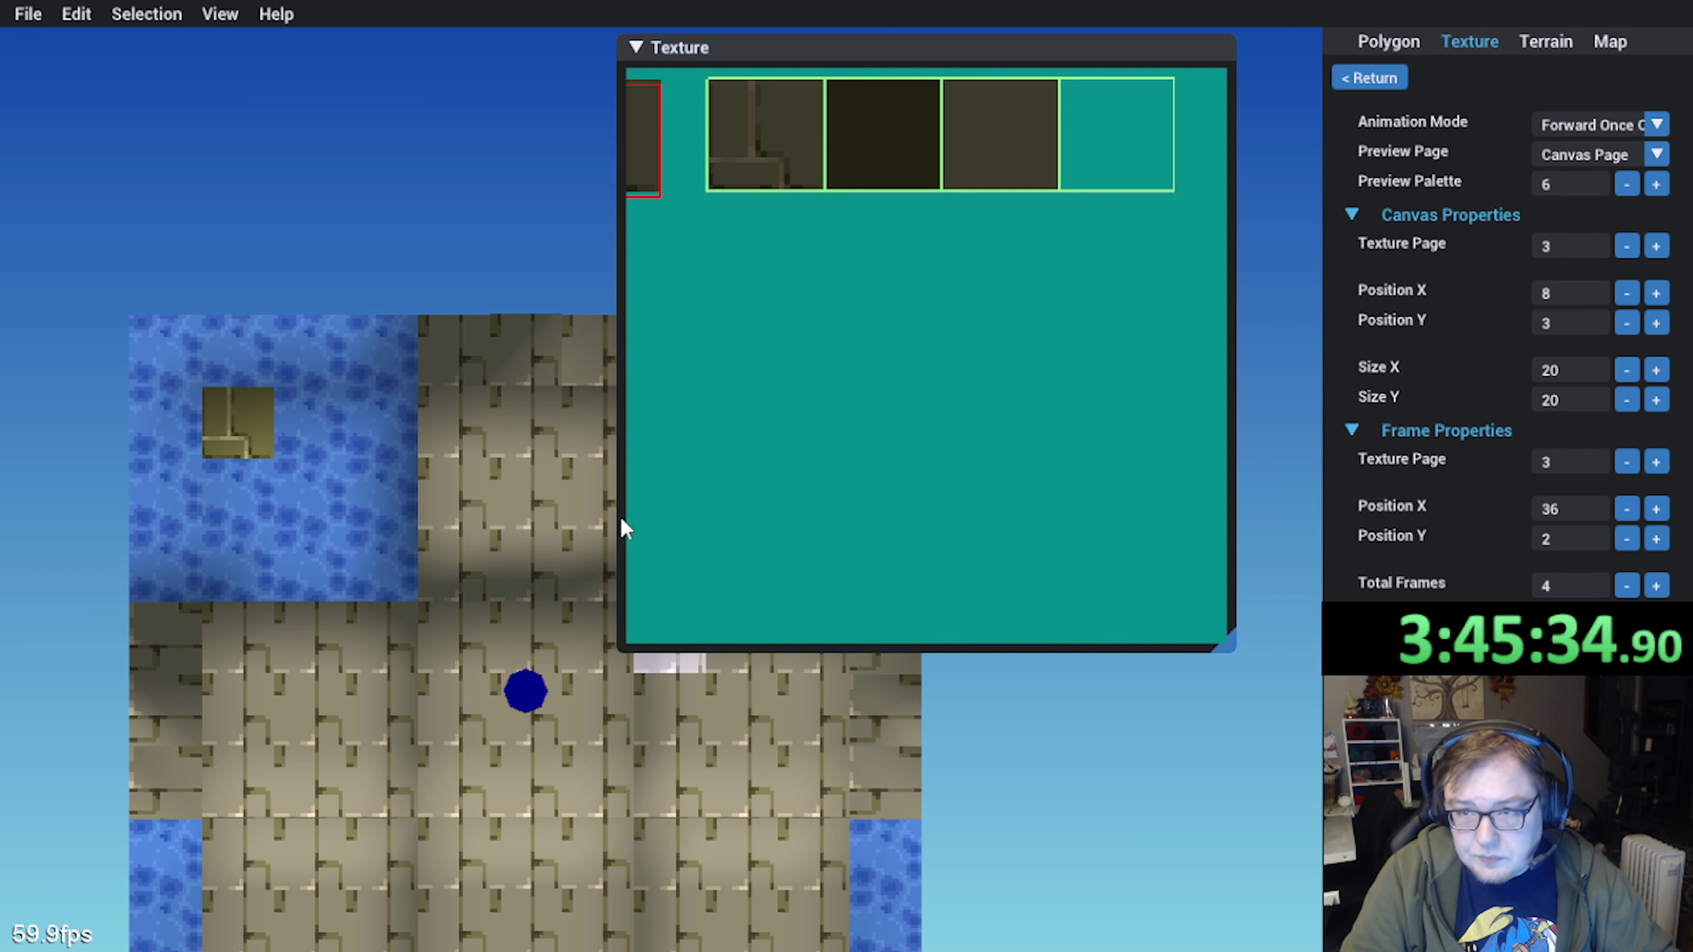
pyautogui.scroll(-3, 793, 381)
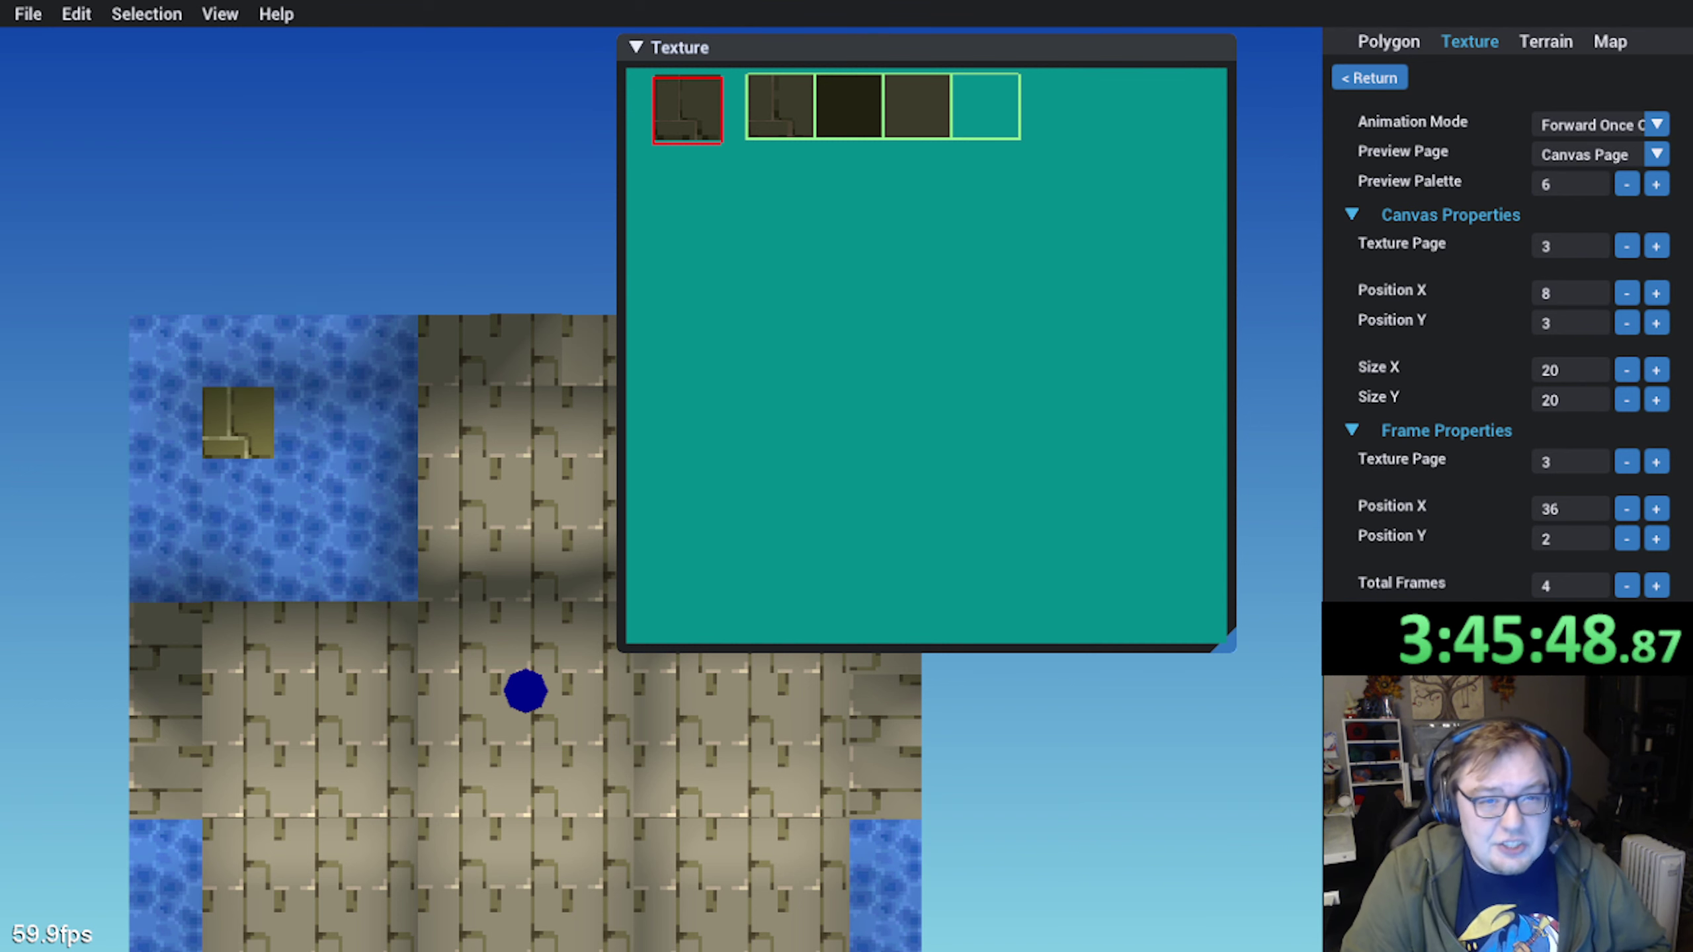
# Save the map and leave the animation settings for the main texture options
pyautogui.click(28, 13)
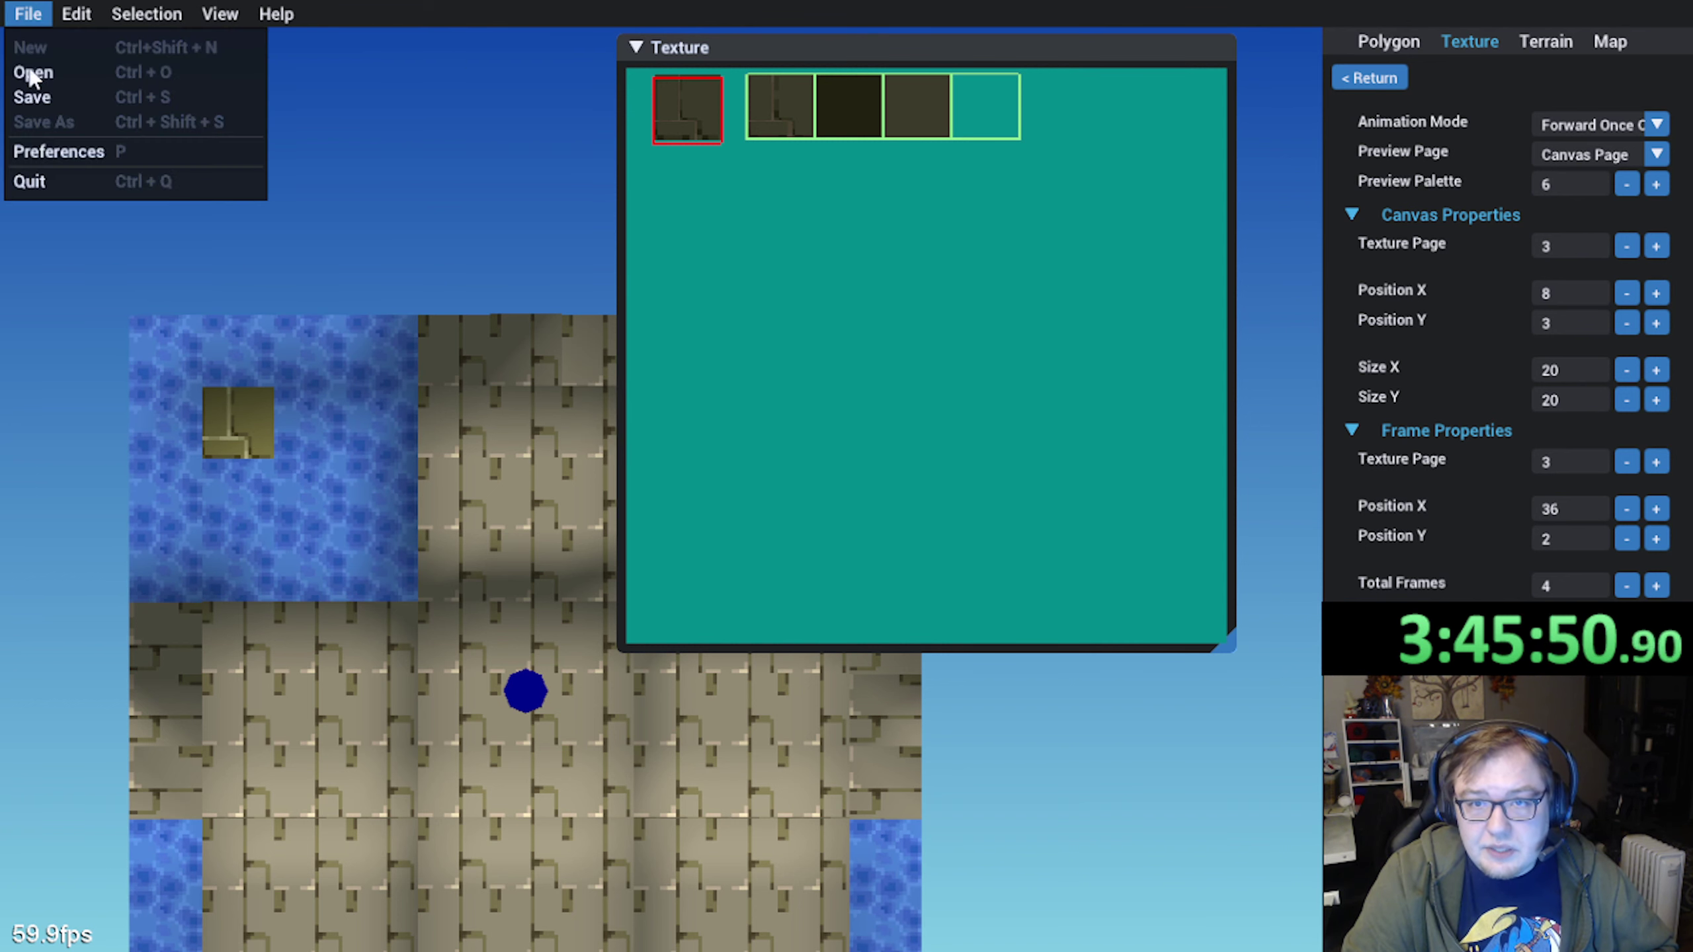
pyautogui.click(40, 100)
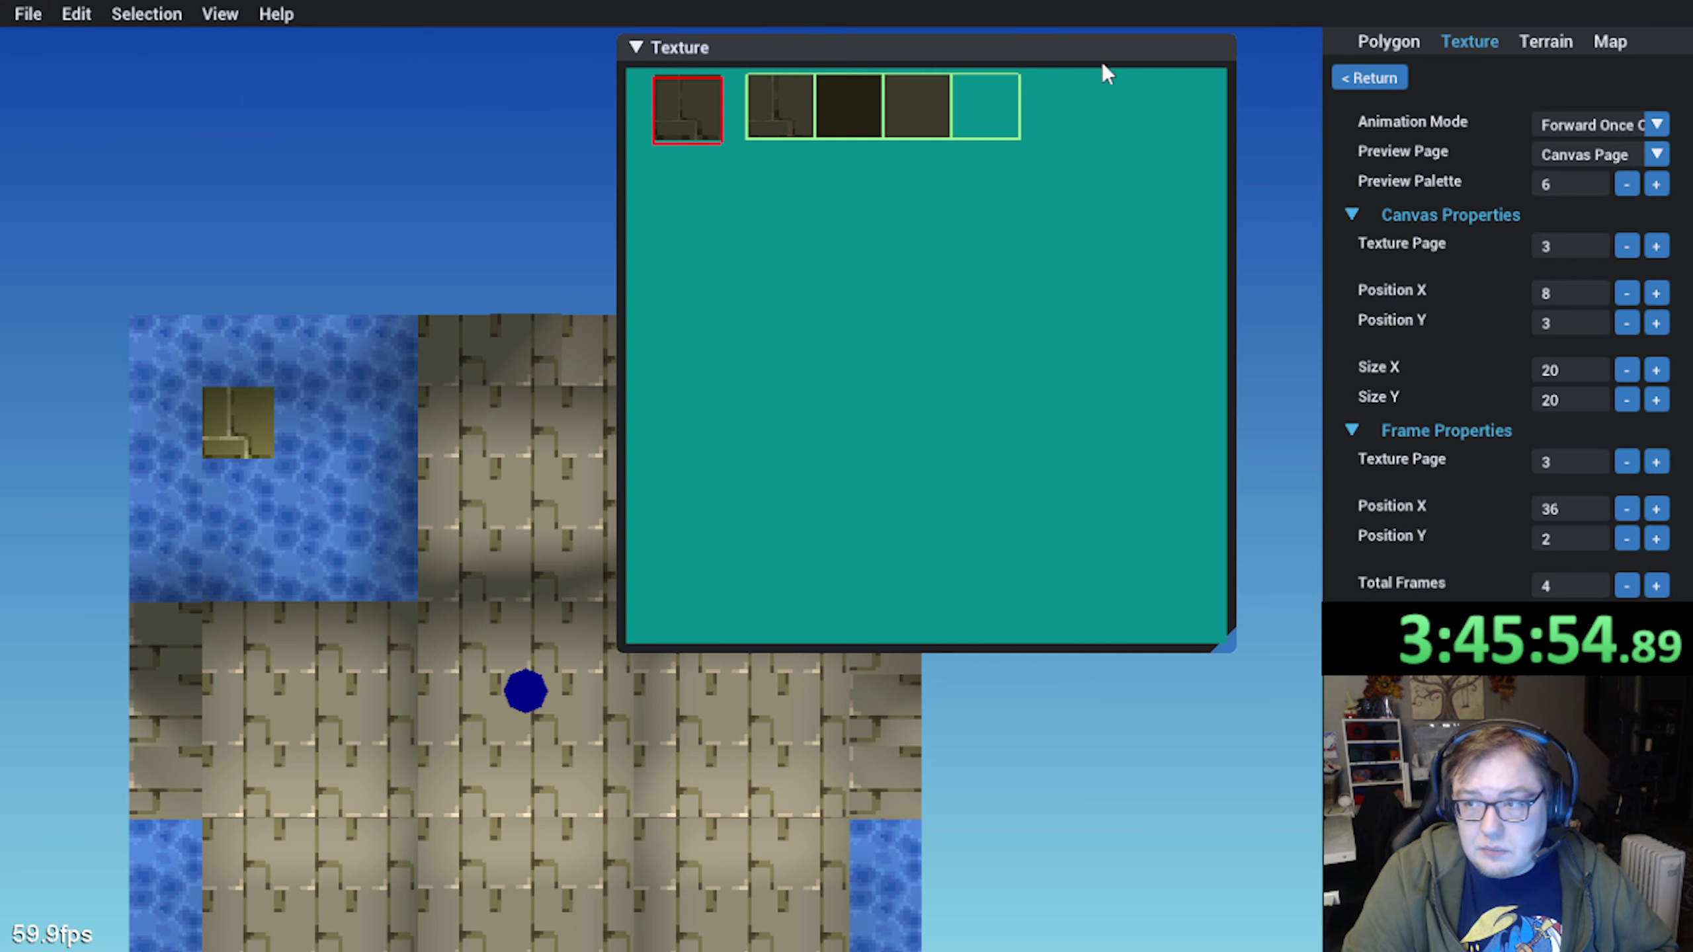
pyautogui.click(1363, 78)
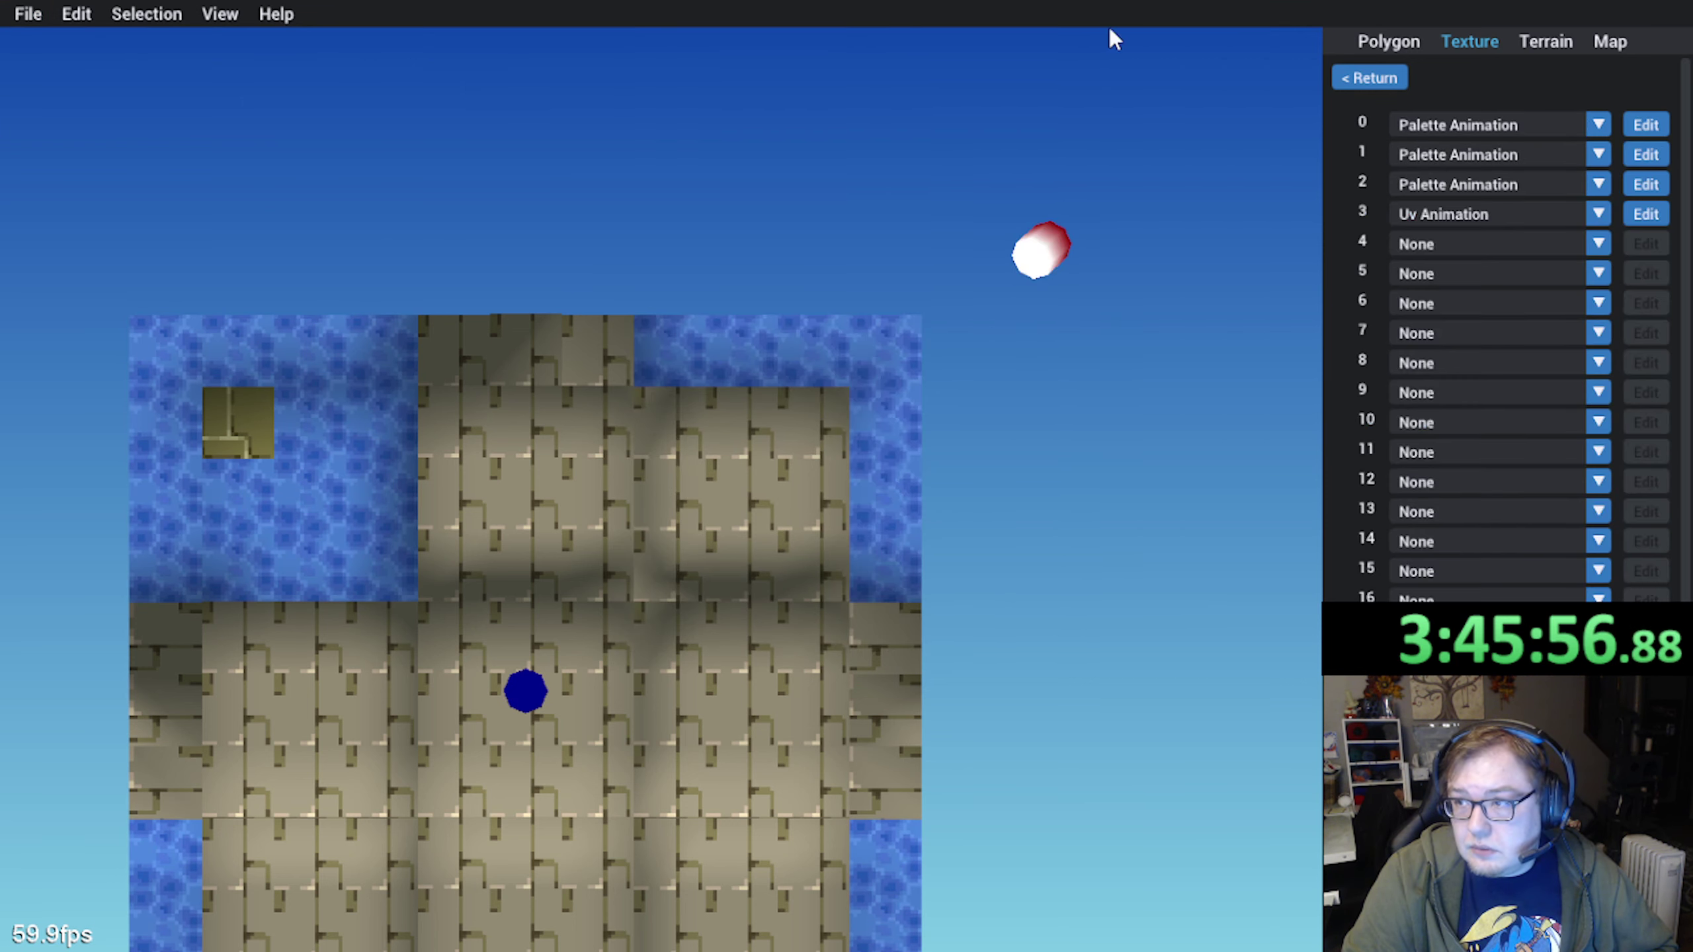
pyautogui.click(1363, 78)
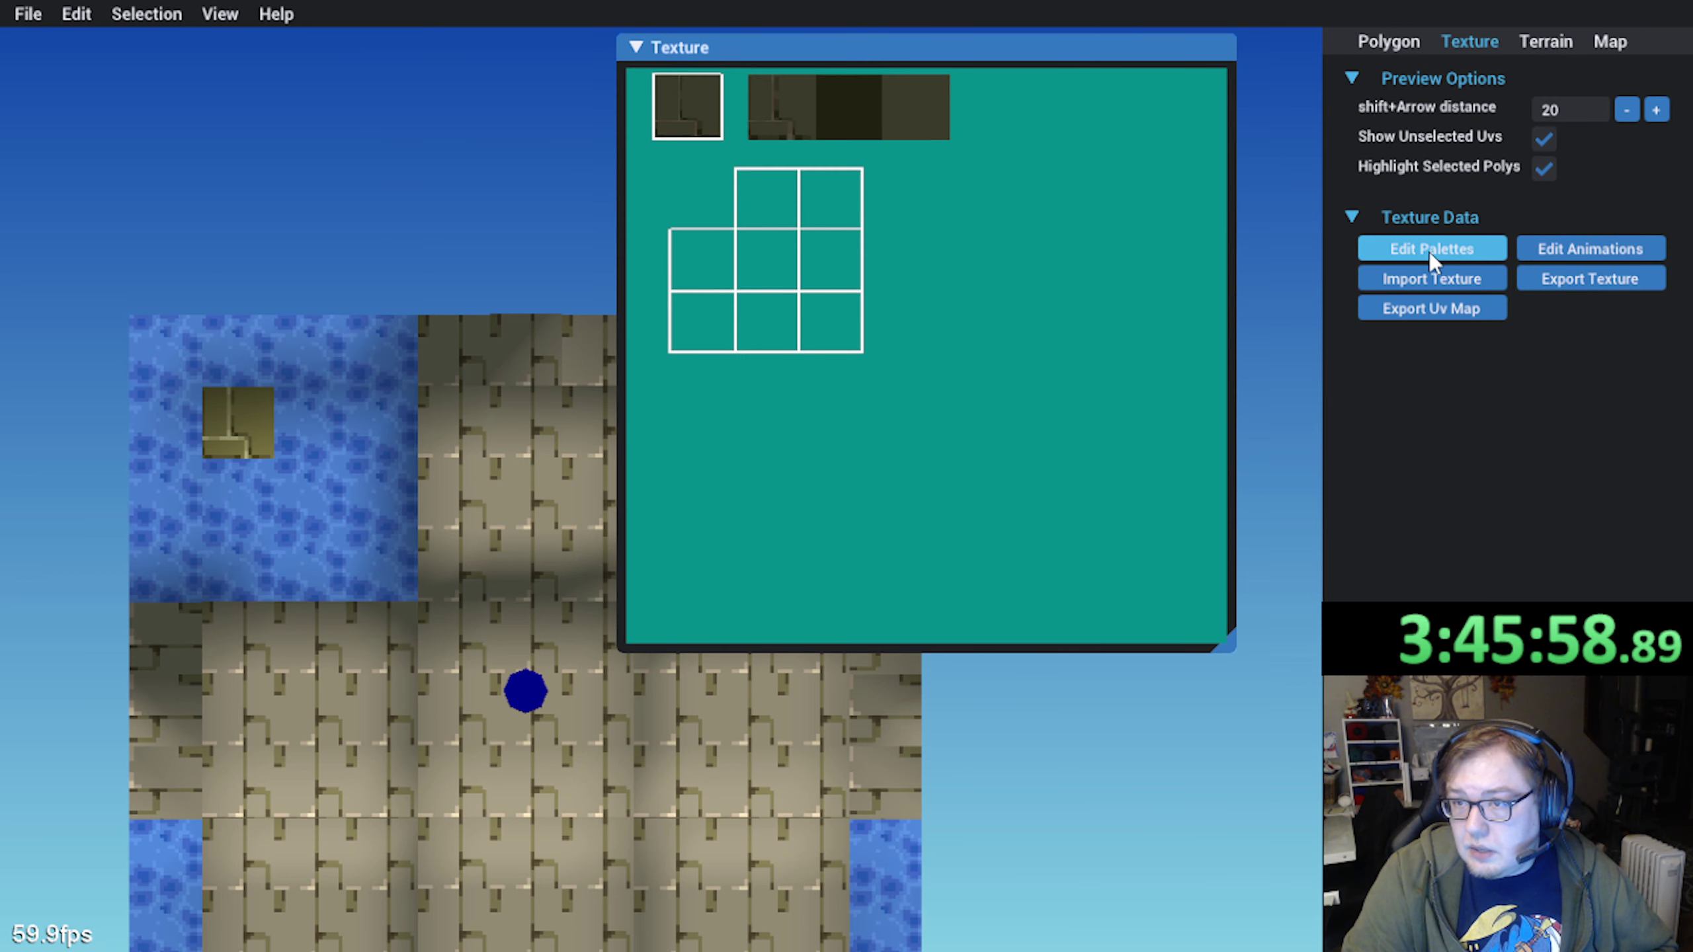
# Export palette 8, used by the brick tile in the water, as MAP009.test.act in the Texture folder
pyautogui.click(236, 427)
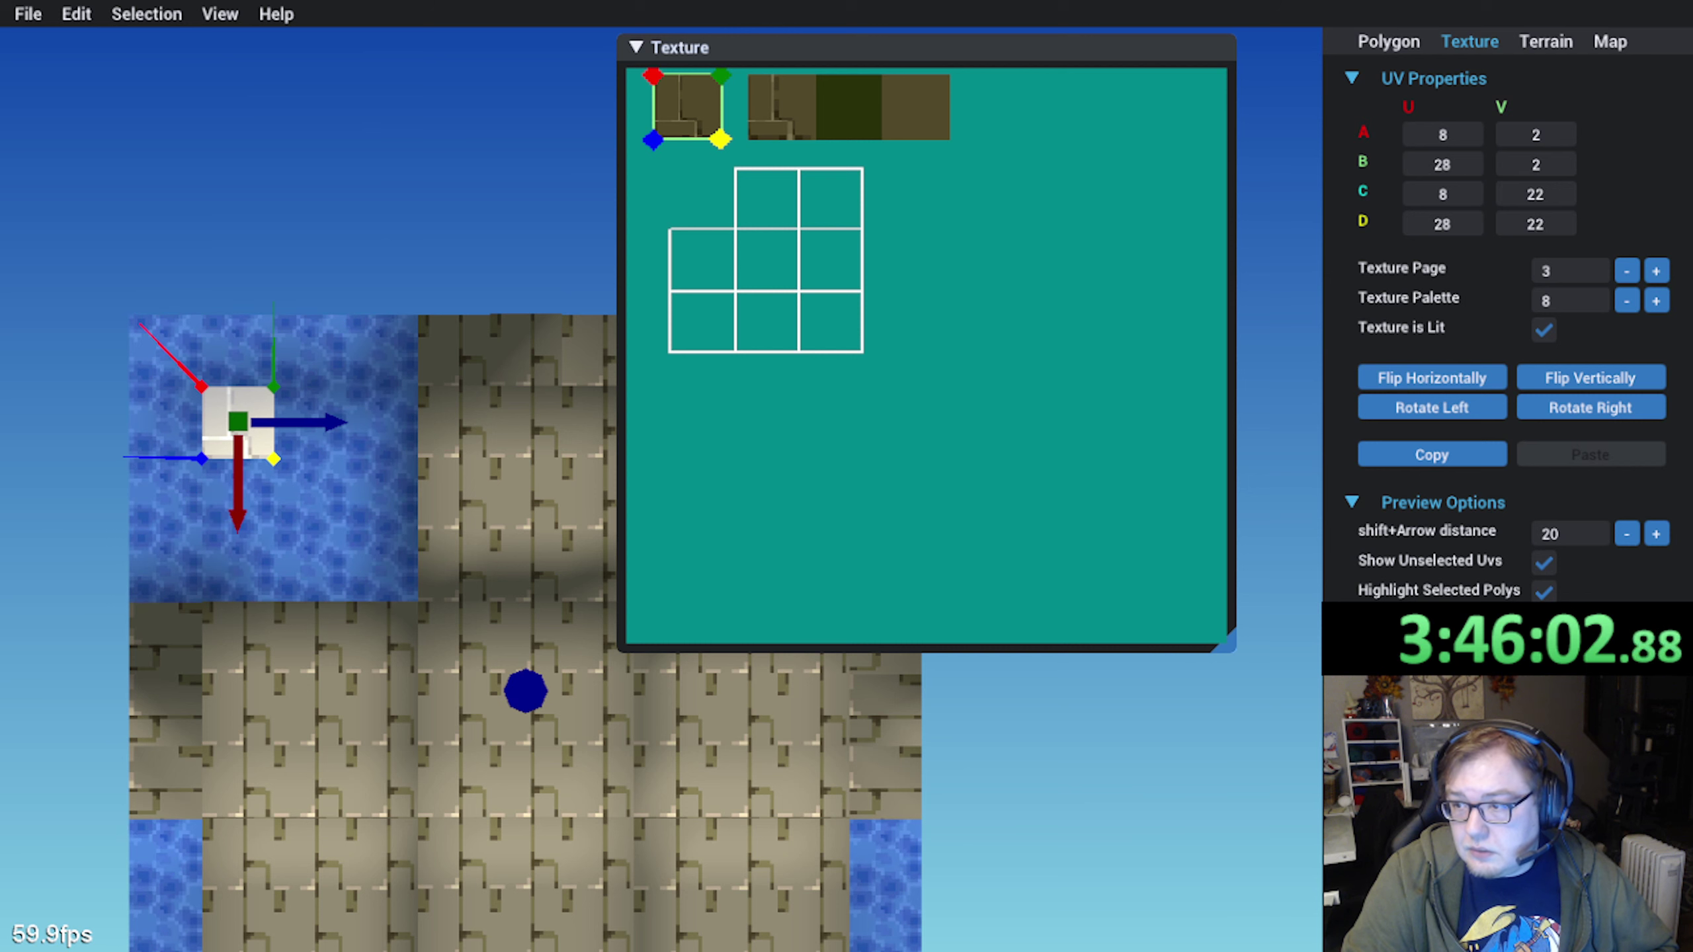
pyautogui.click(1433, 726)
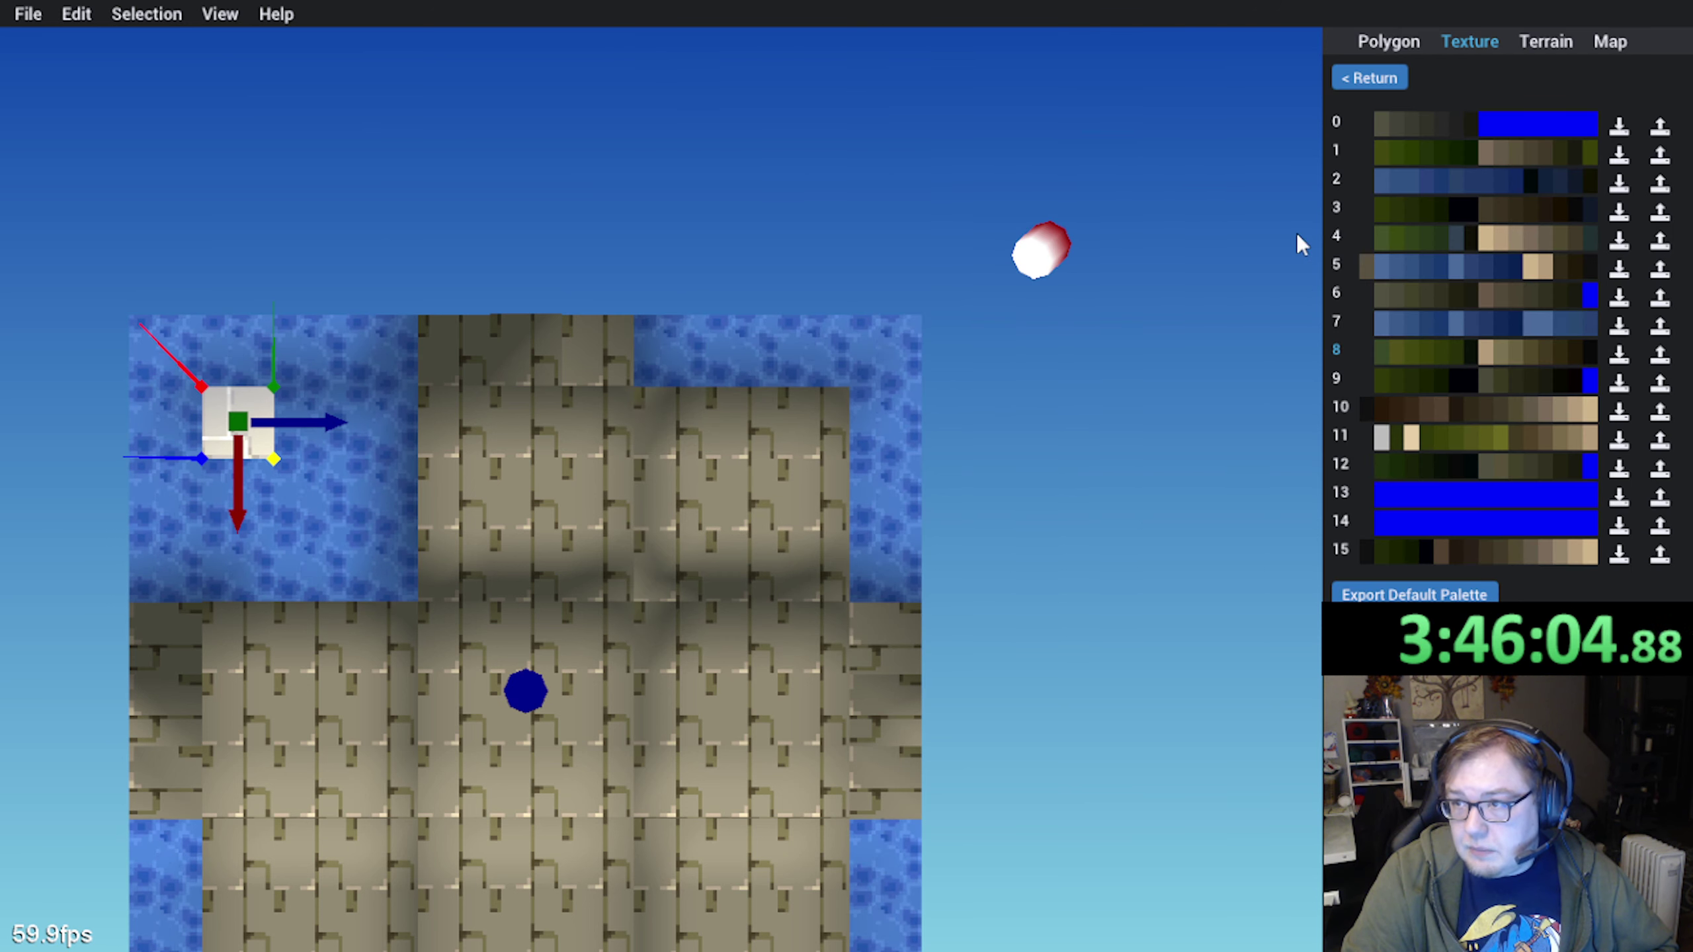
pyautogui.click(1660, 354)
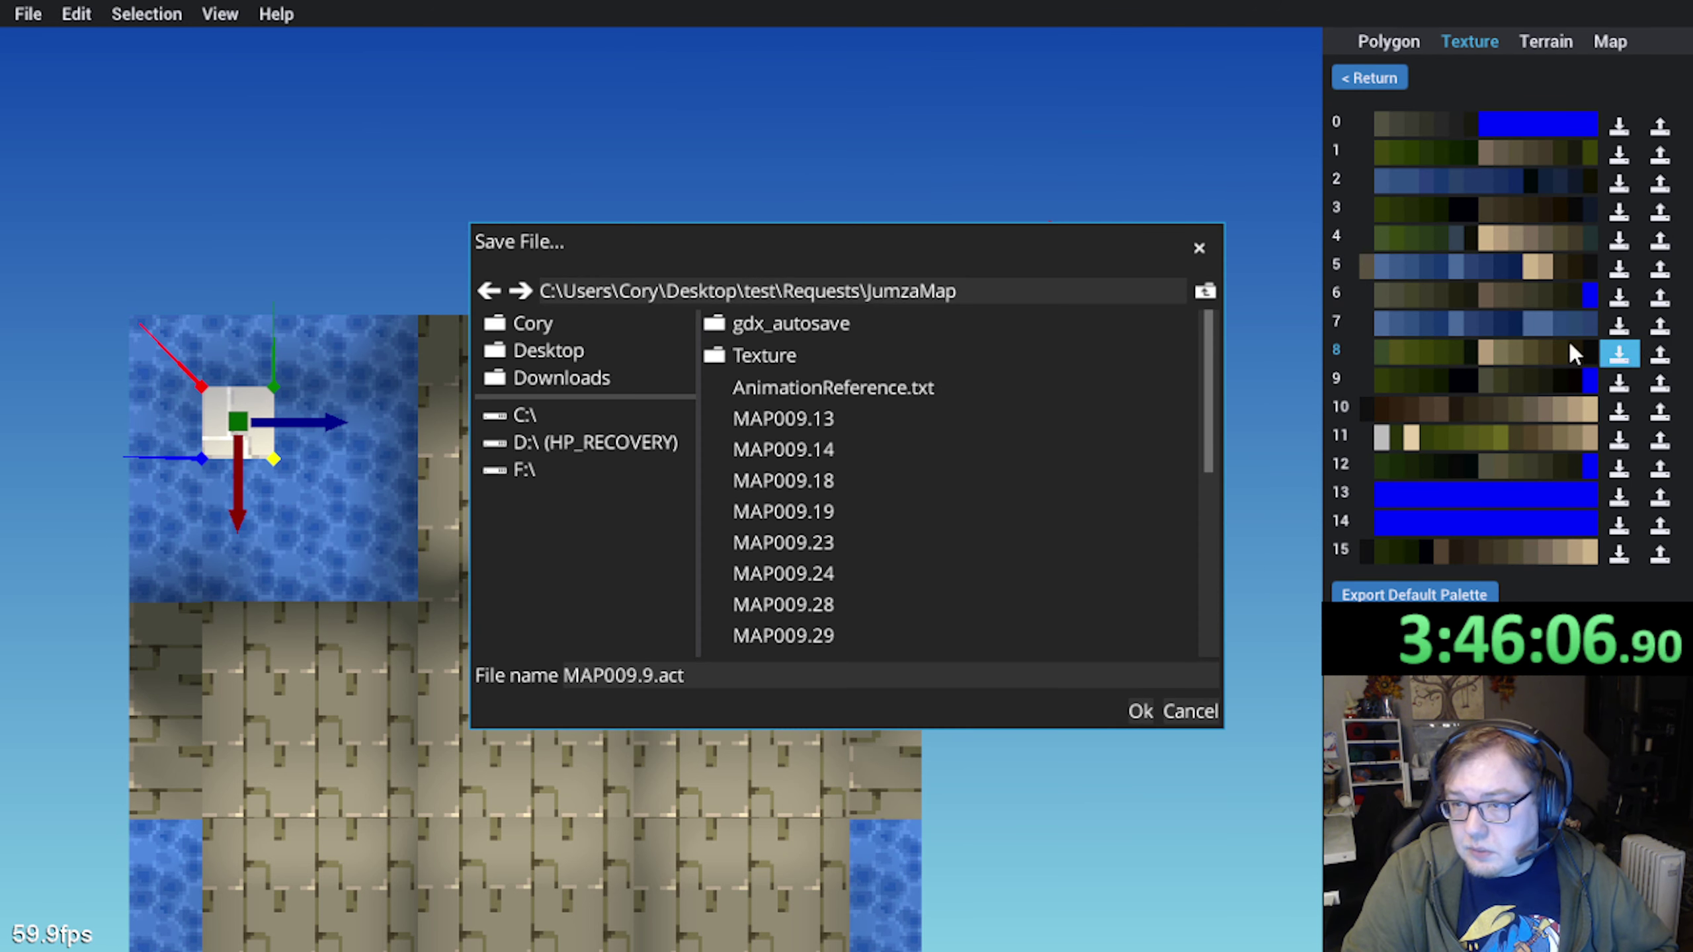
pyautogui.doubleClick(786, 355)
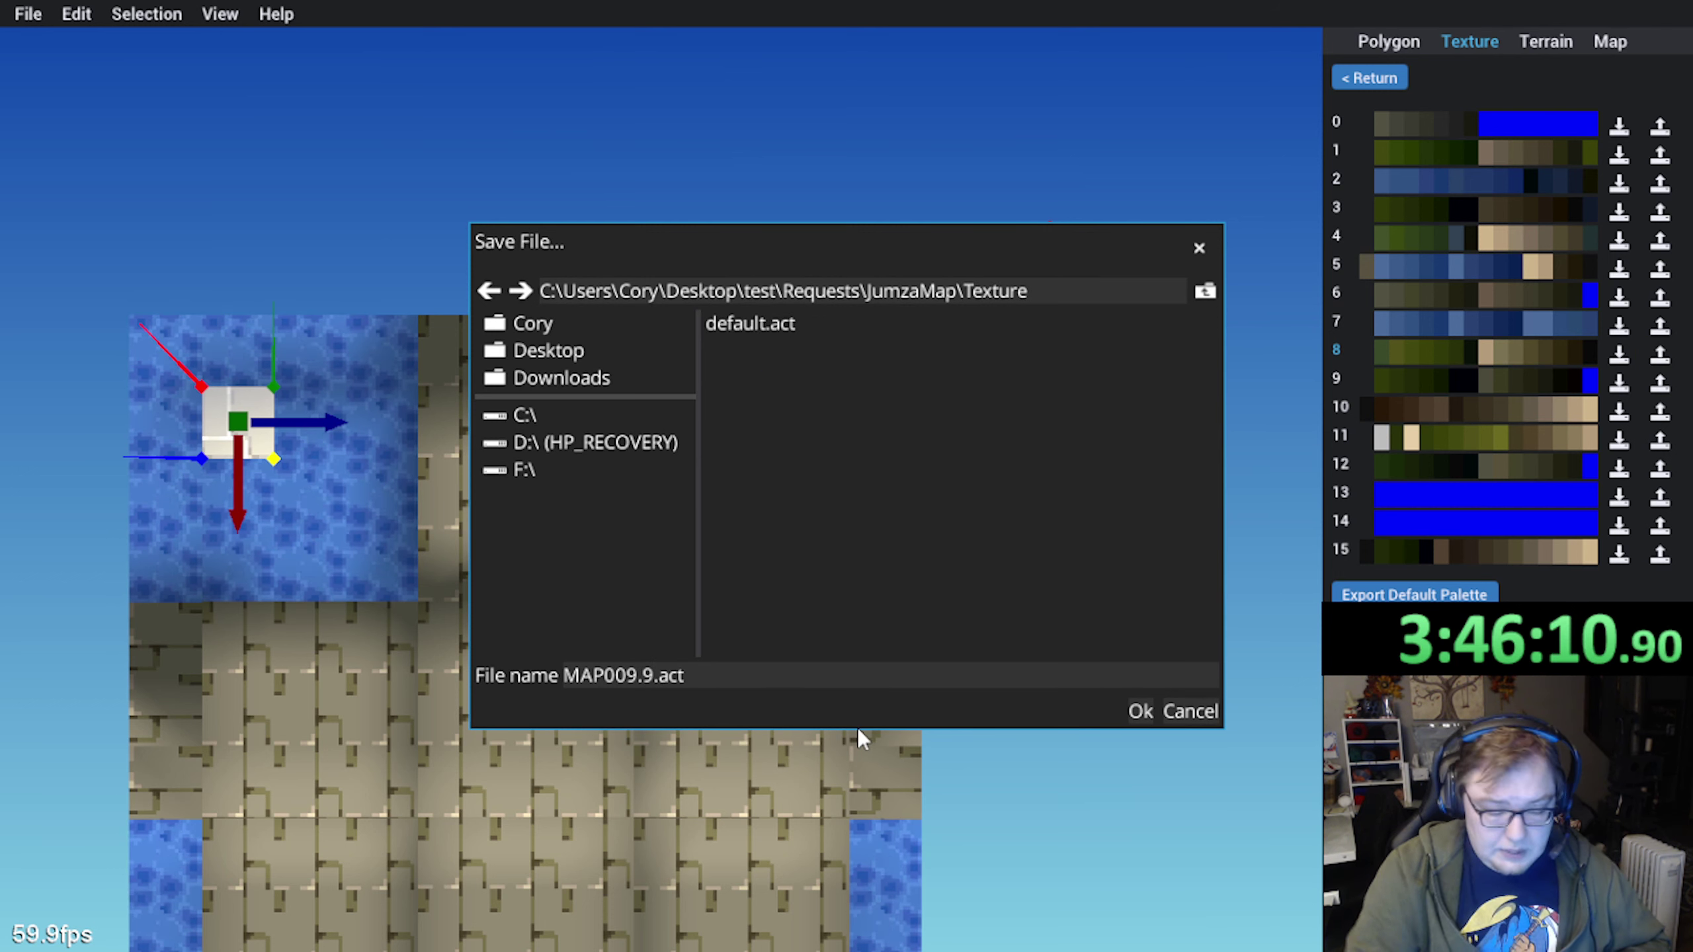
pyautogui.press('Delete')
pyautogui.write('test')
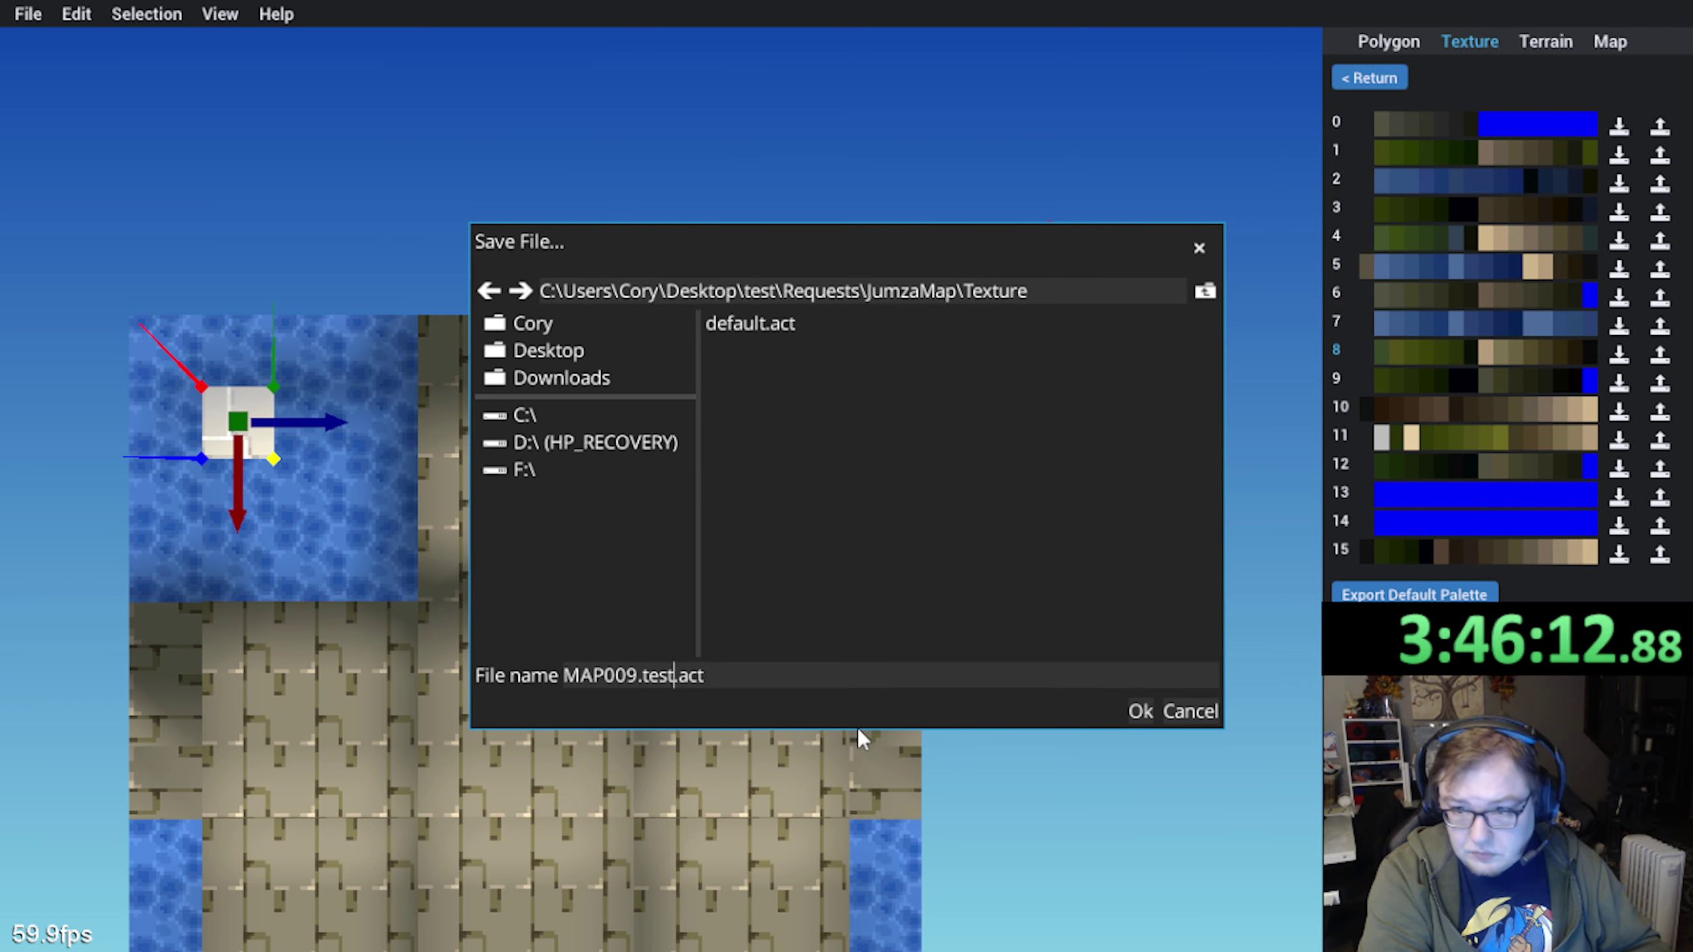
pyautogui.click(1138, 711)
# Switch to Aseprite and save the greyscale palette of MAP009.8.png as the default palette
pyautogui.hotkey('alt', 'Tab')
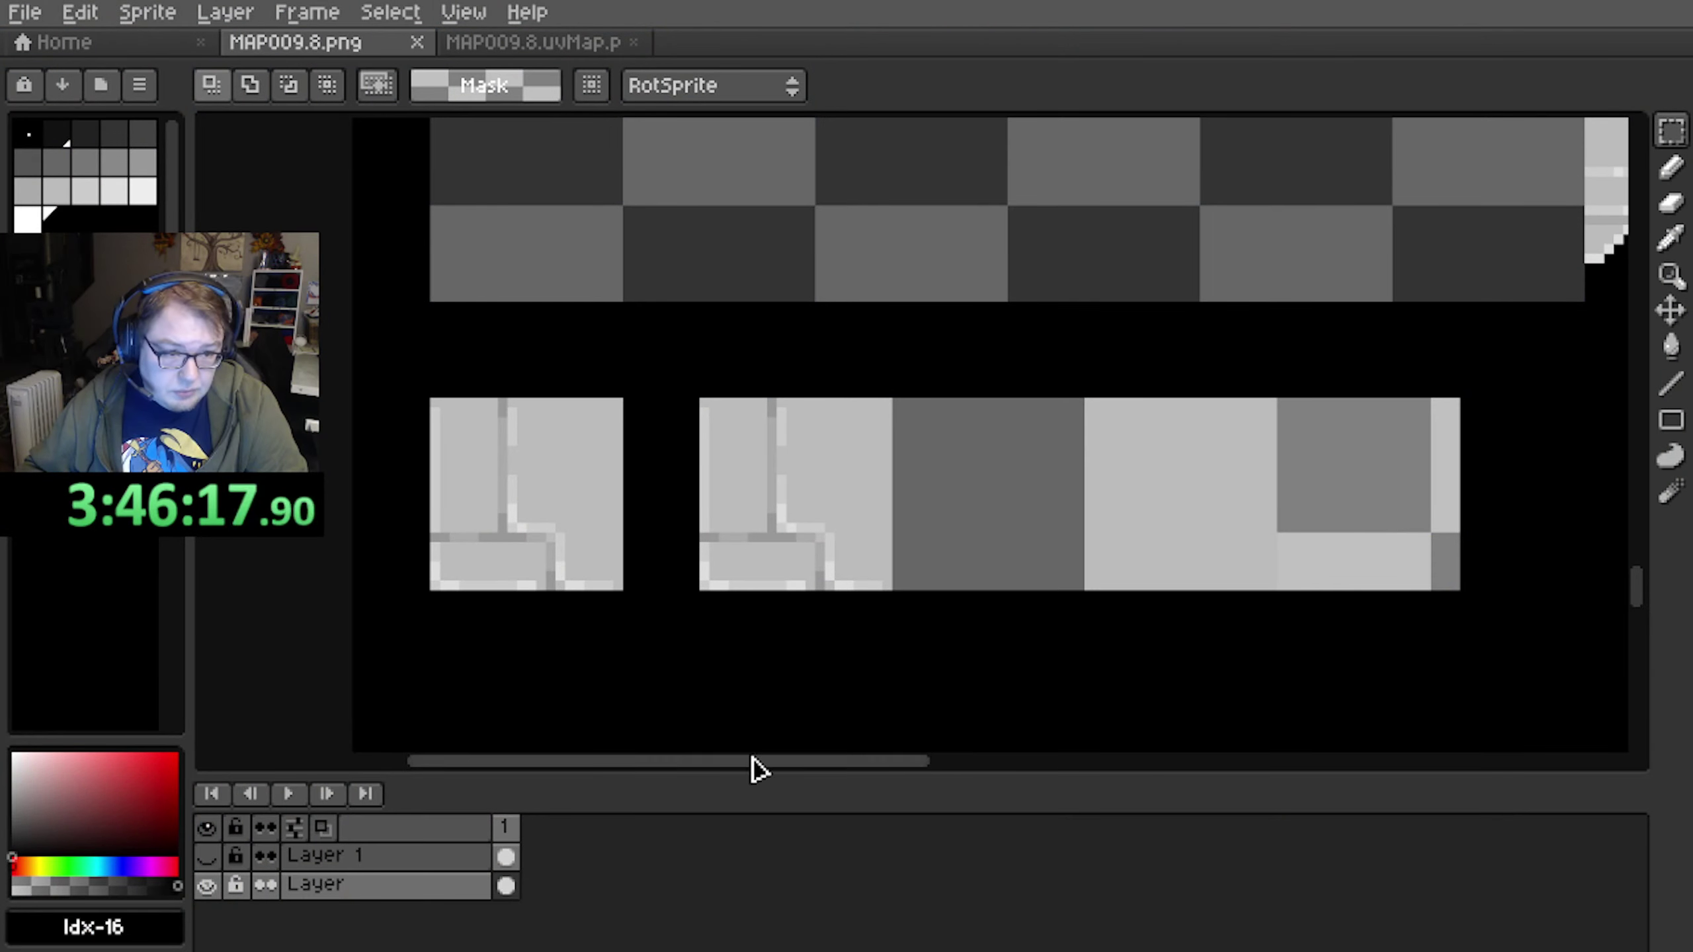
pyautogui.click(139, 85)
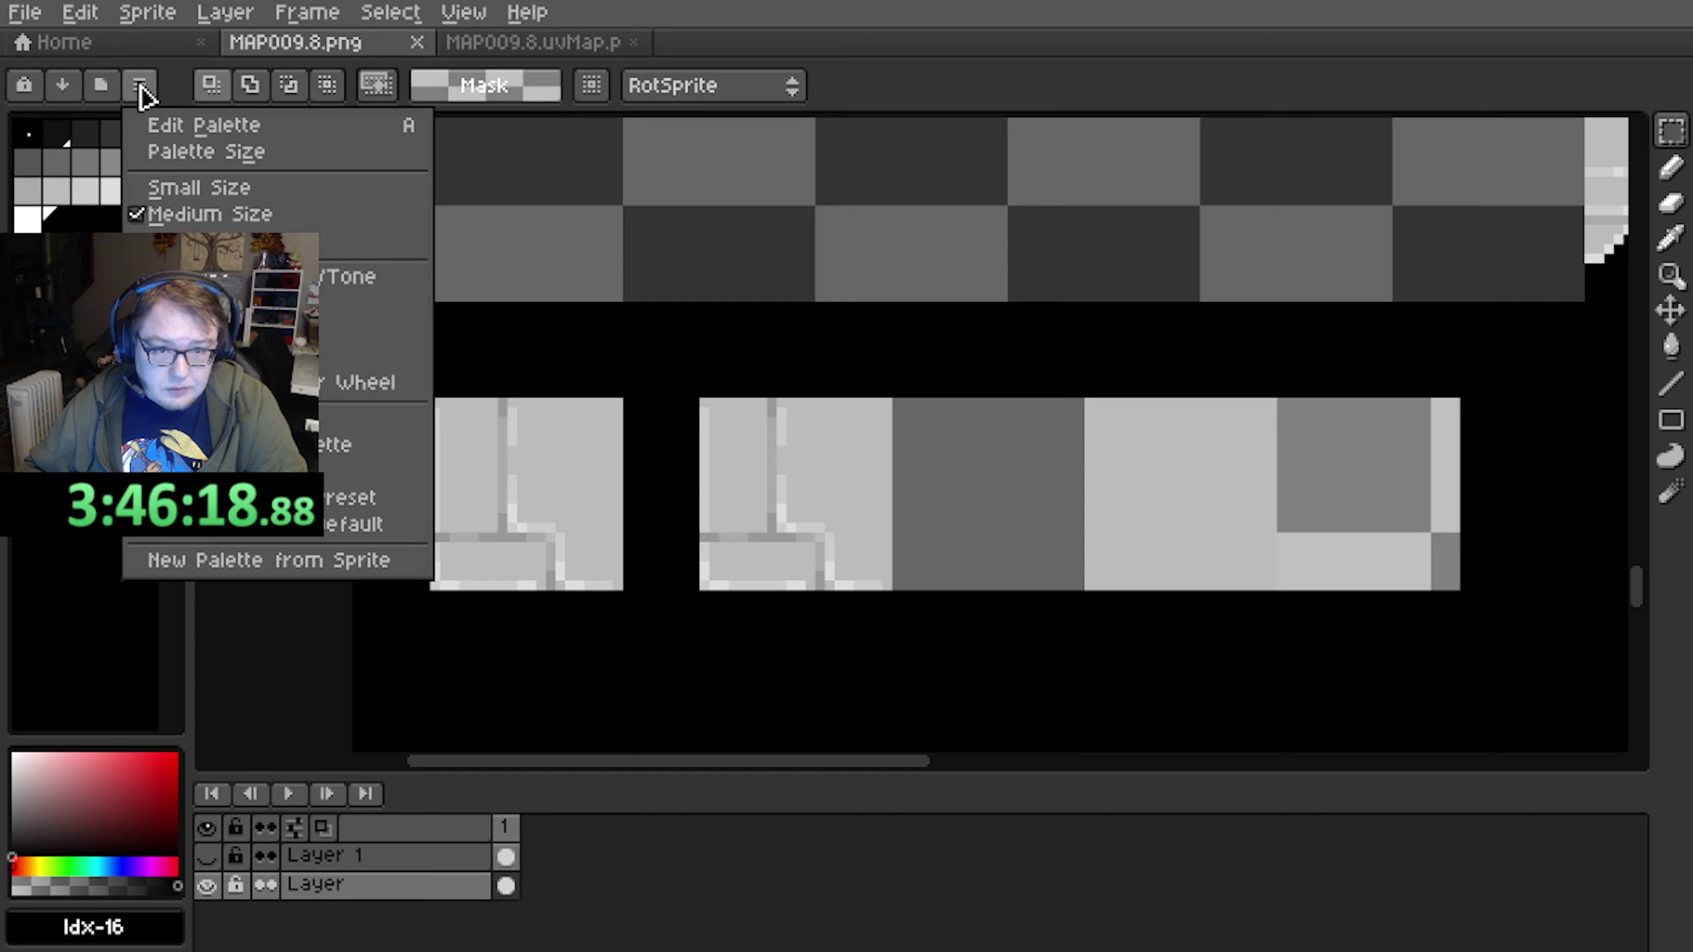
pyautogui.click(299, 531)
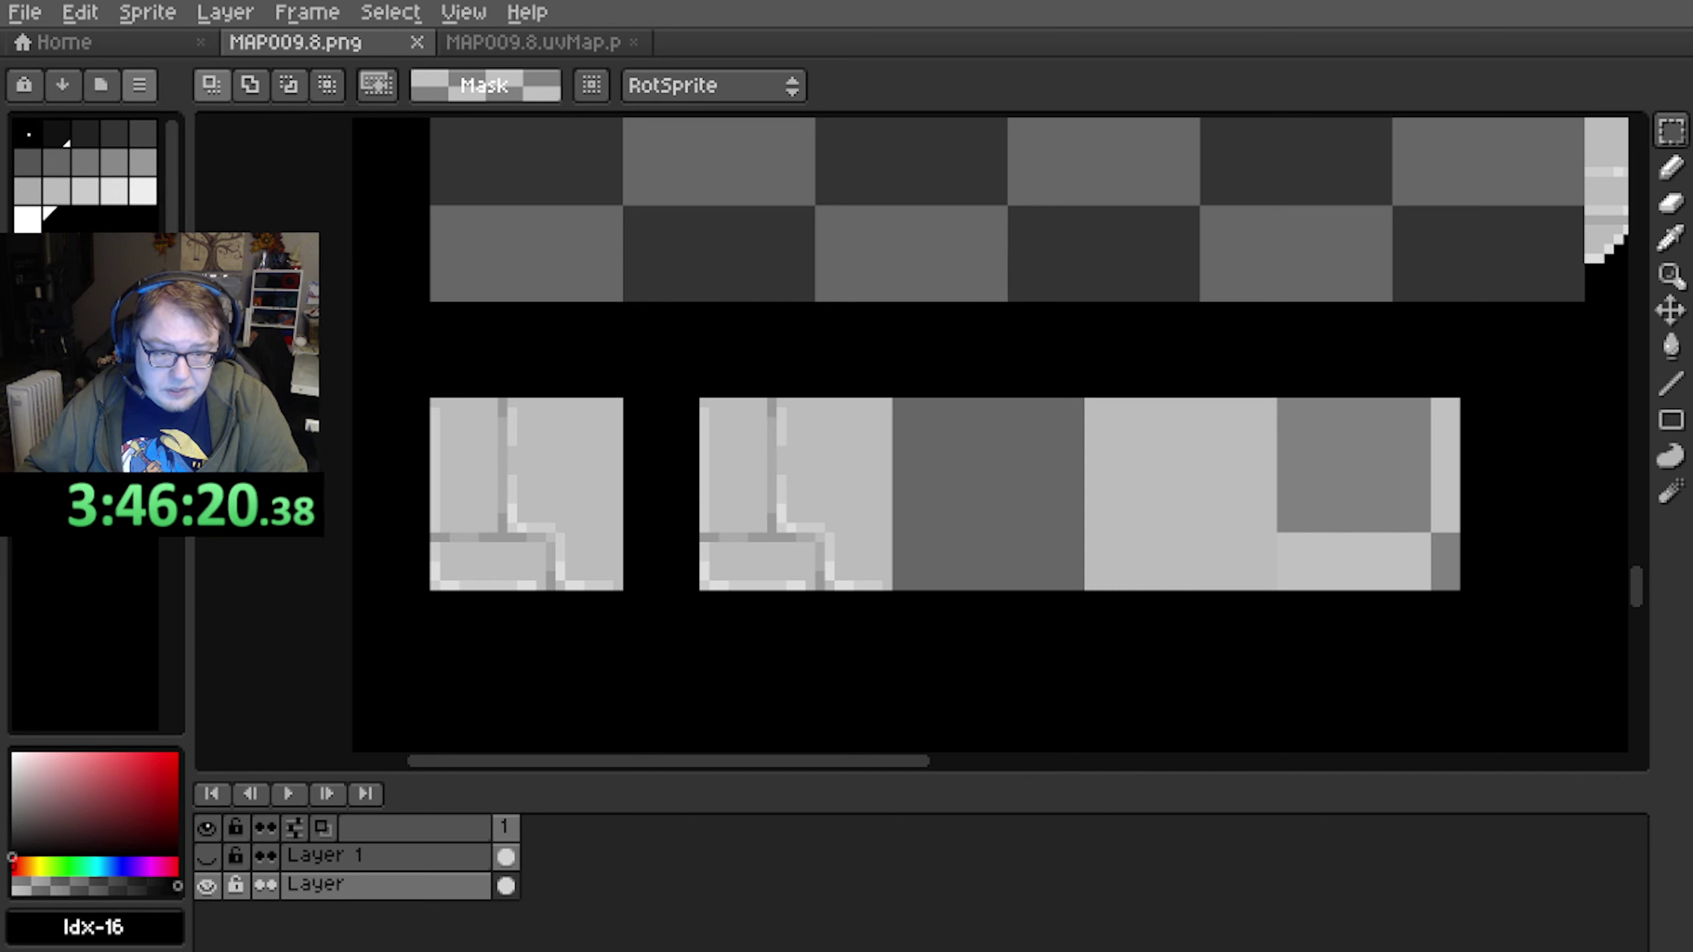
# Load the MAP009.test.act palette into MAP009.8.png and look over the recoloured texture sheet
pyautogui.click(138, 85)
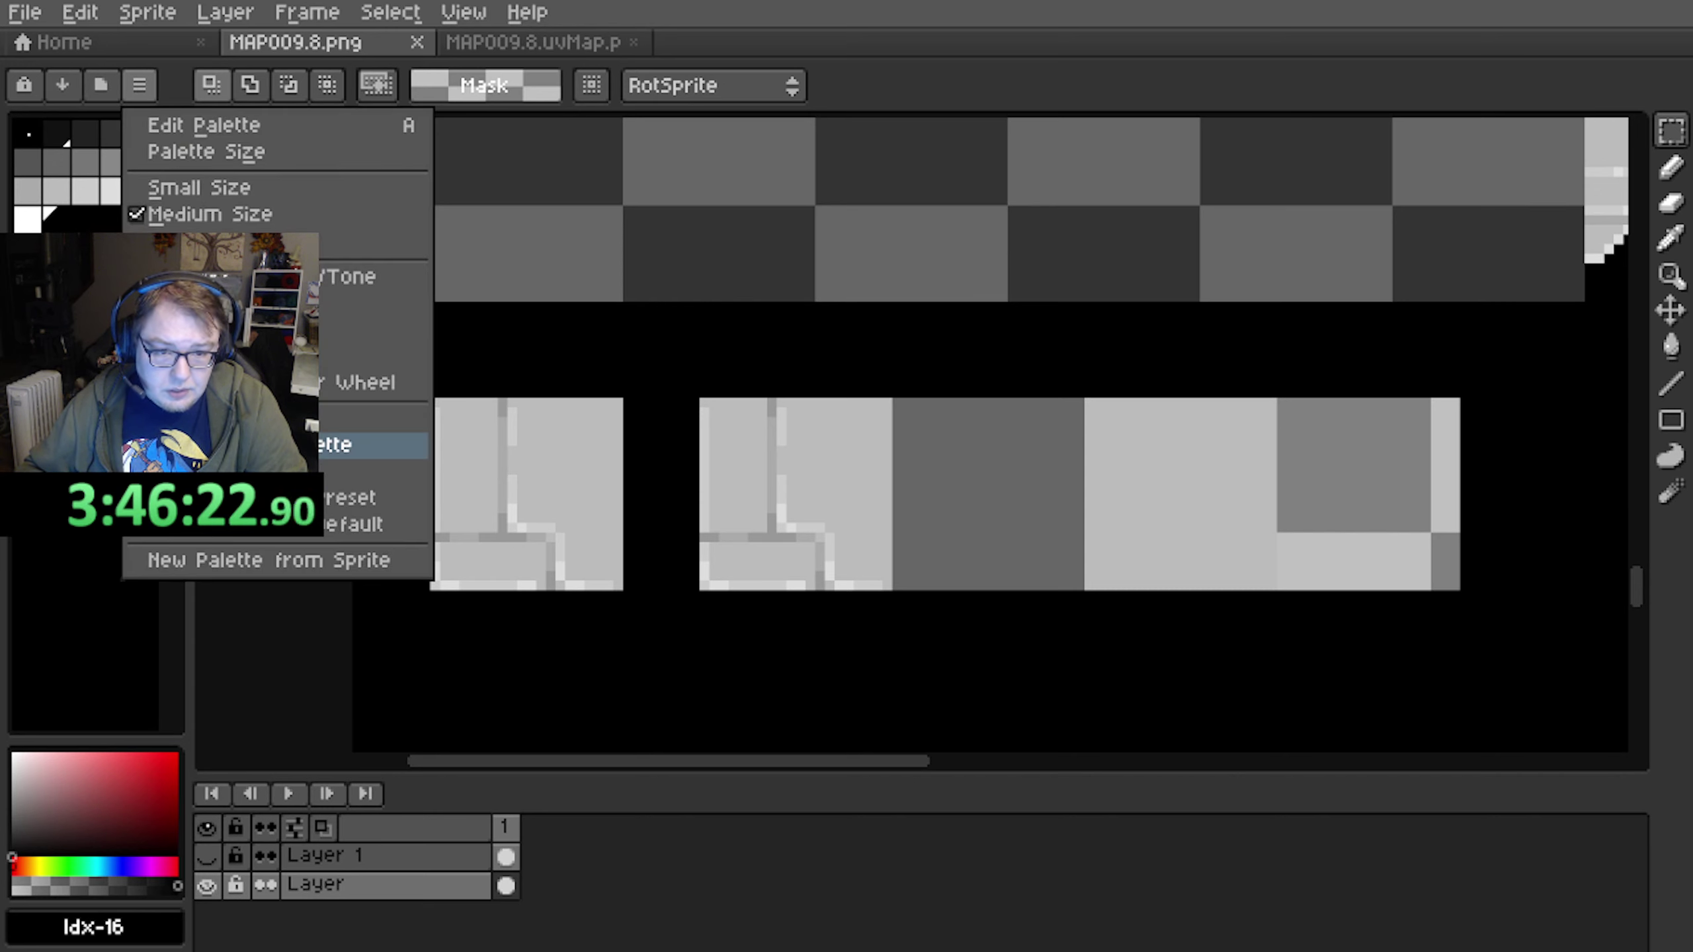
pyautogui.click(234, 418)
pyautogui.click(253, 250)
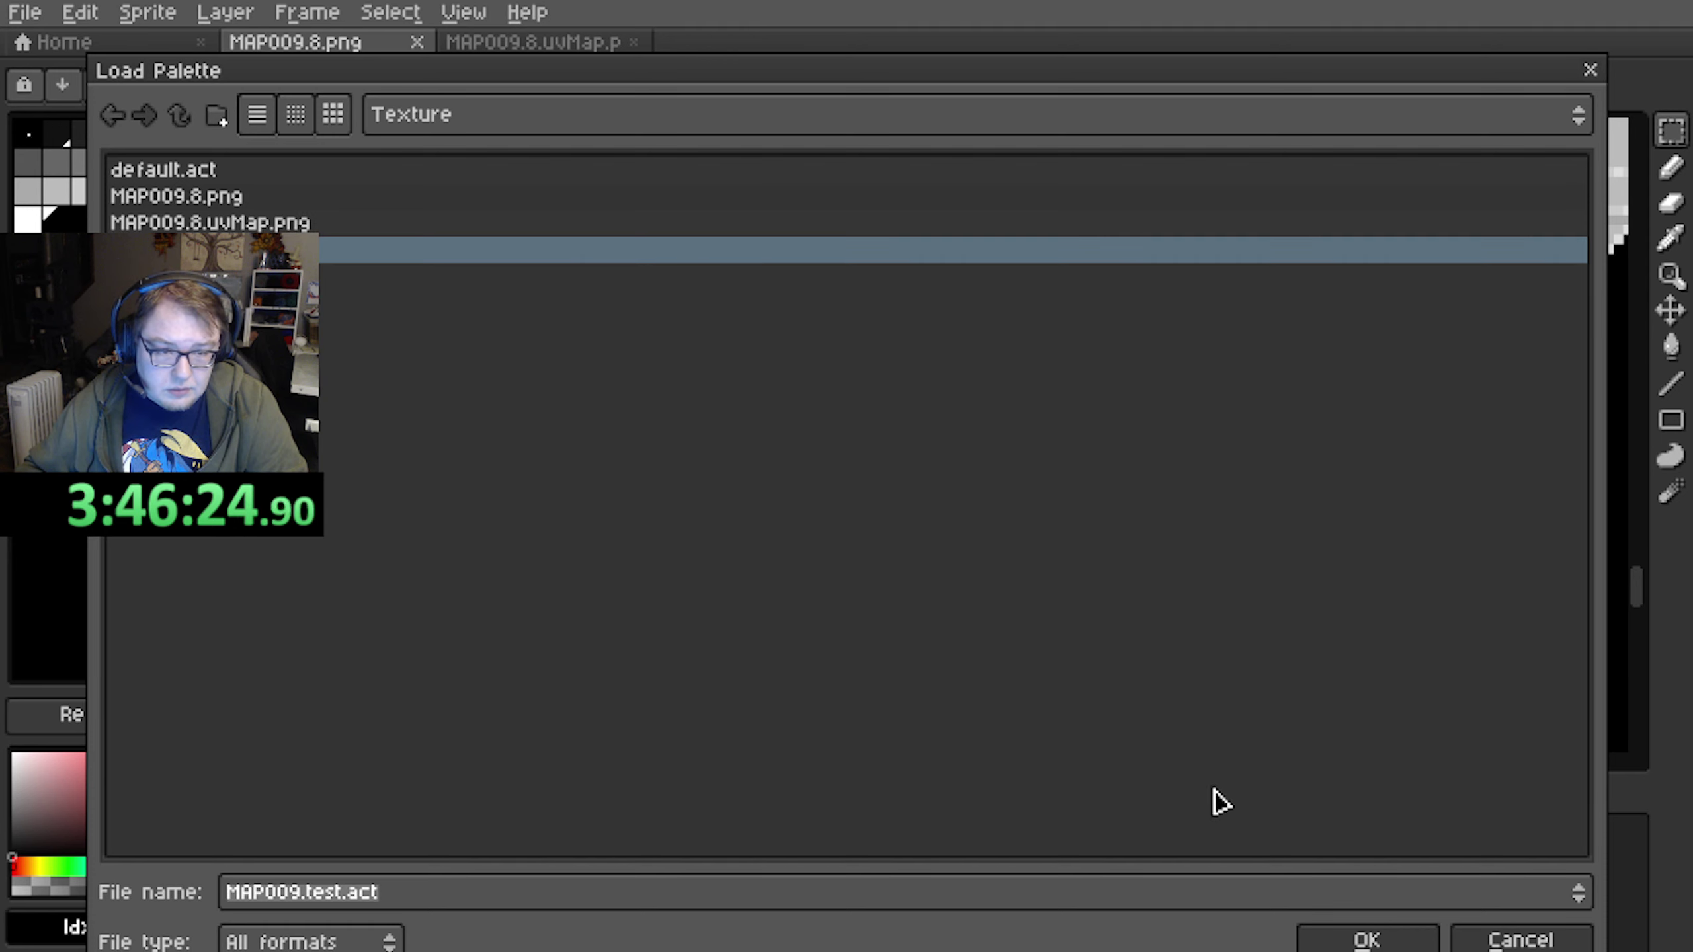
pyautogui.click(1327, 936)
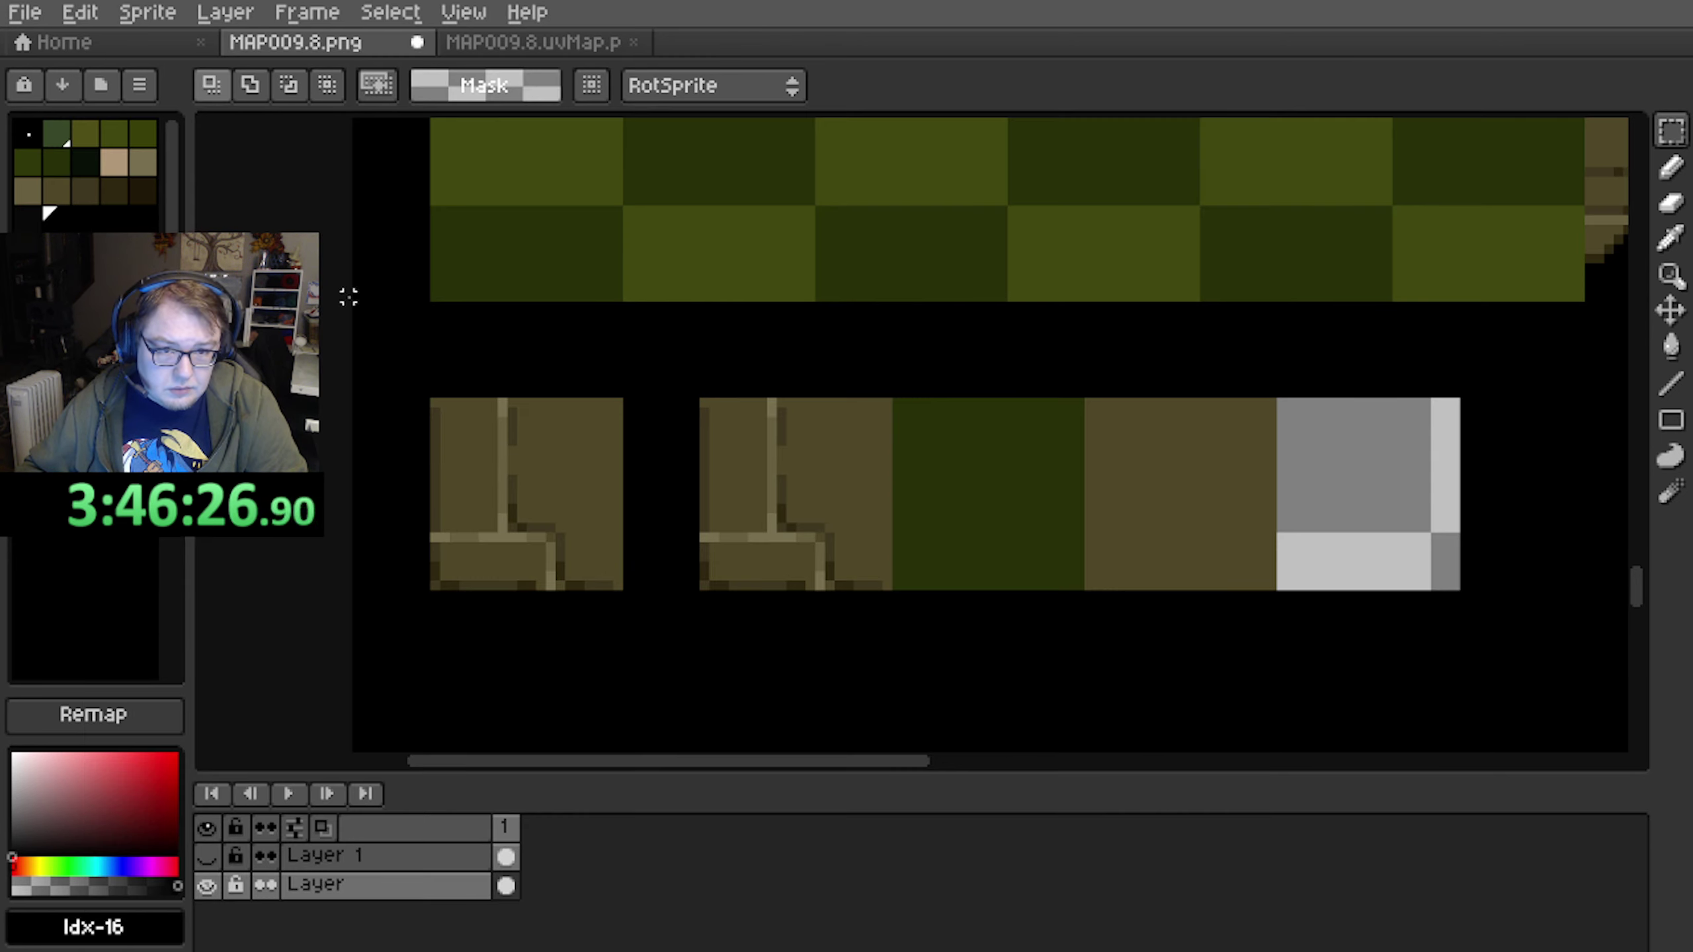
pyautogui.scroll(-2, 639, 394)
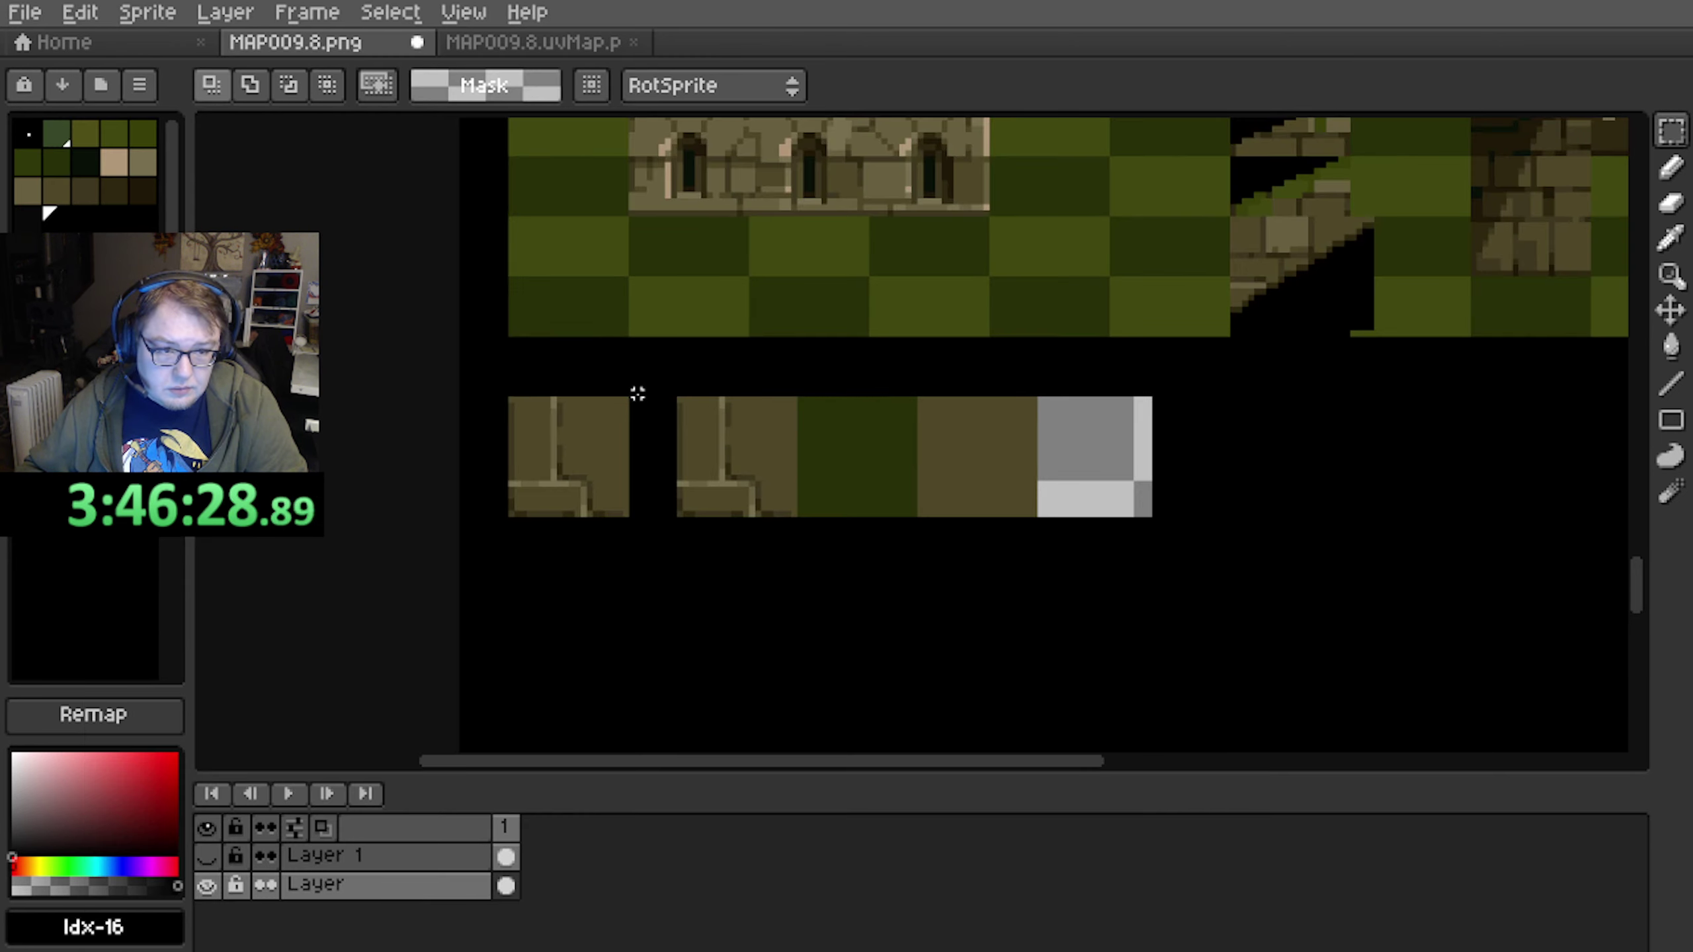
pyautogui.scroll(-1, 638, 393)
pyautogui.scroll(1, 640, 373)
pyautogui.scroll(-2, 615, 587)
pyautogui.scroll(3, 619, 343)
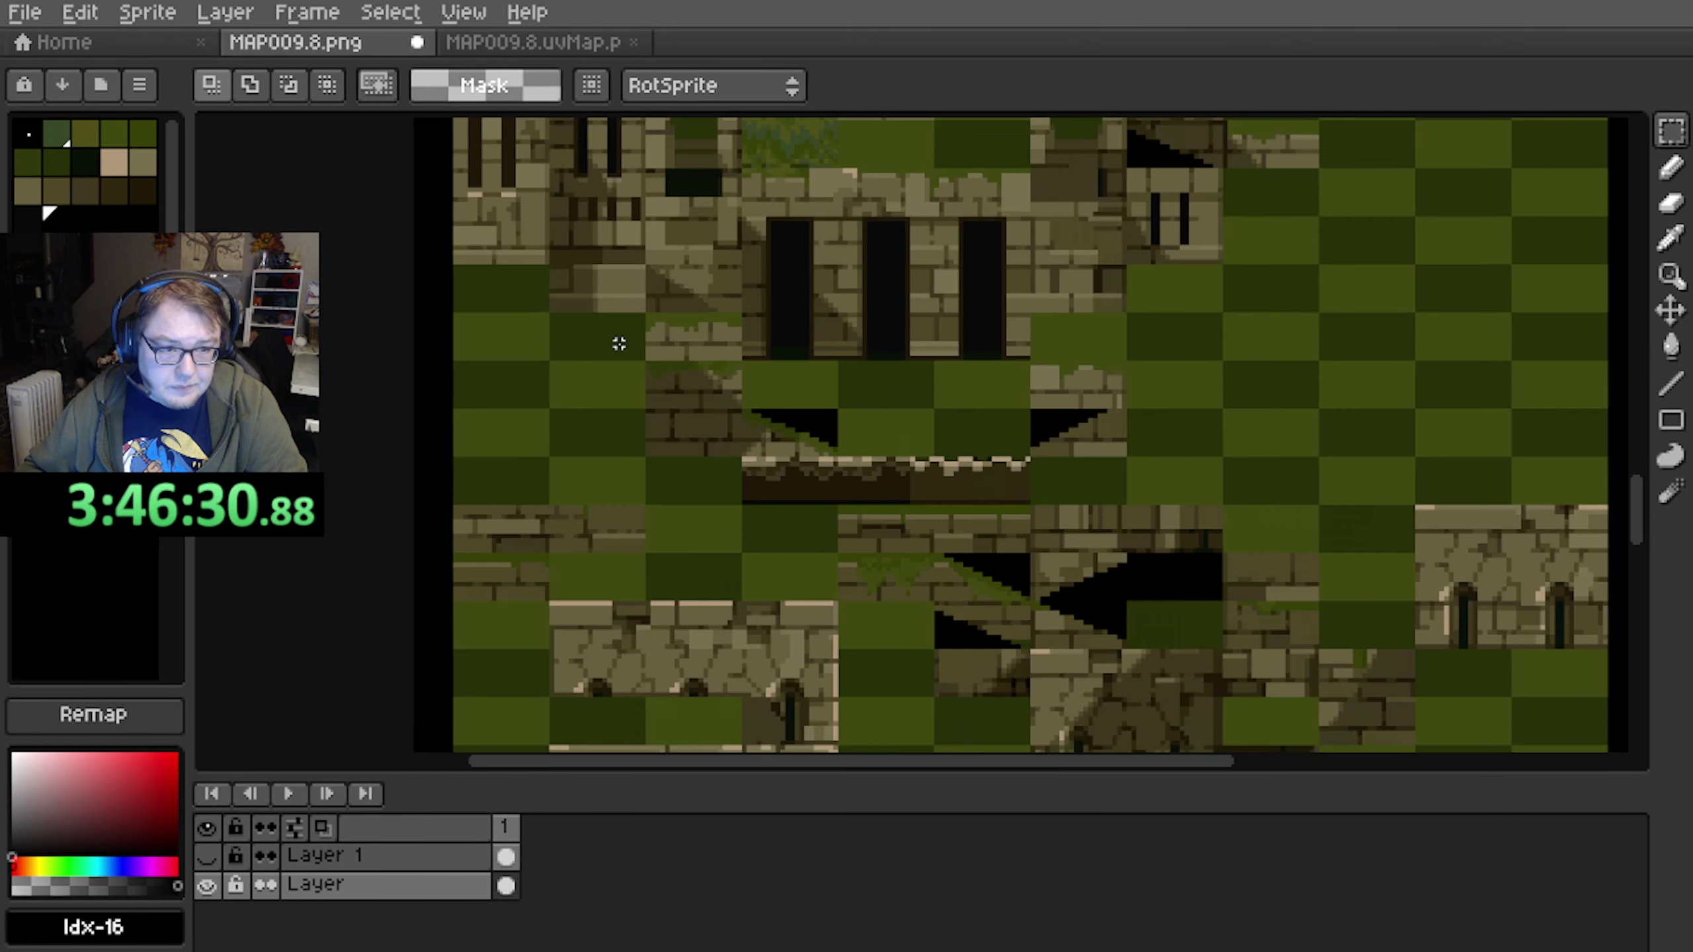
pyautogui.scroll(-5, 619, 343)
# Restore the default greyscale palette on MAP009.8.png
pyautogui.click(137, 92)
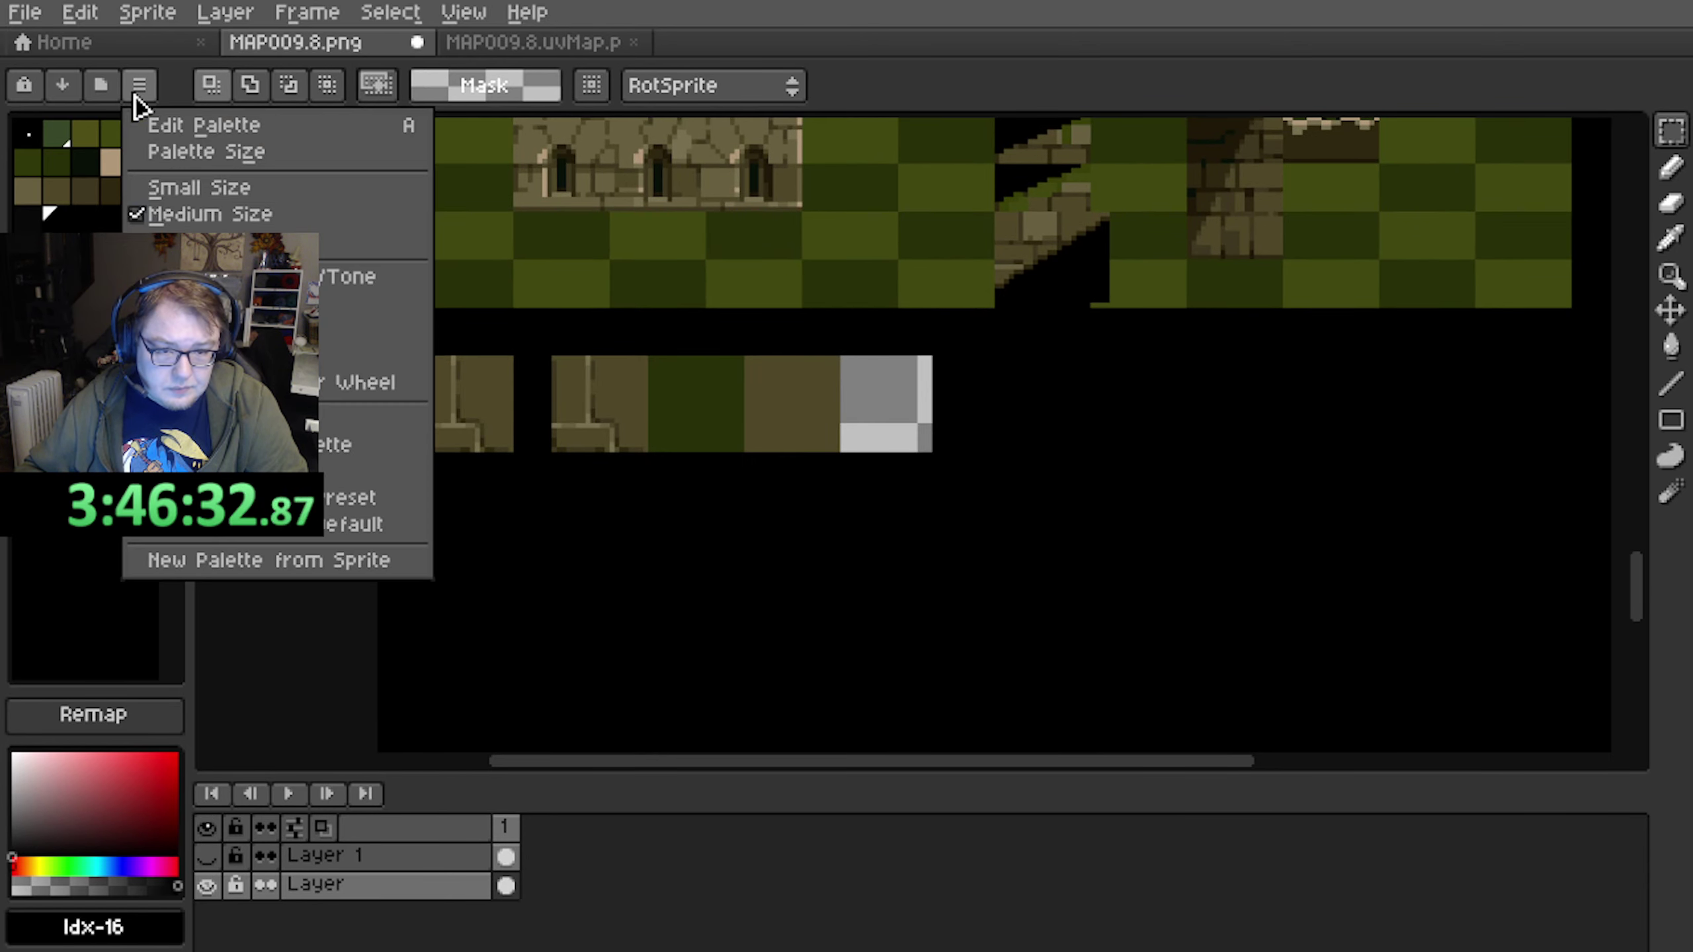
pyautogui.click(221, 445)
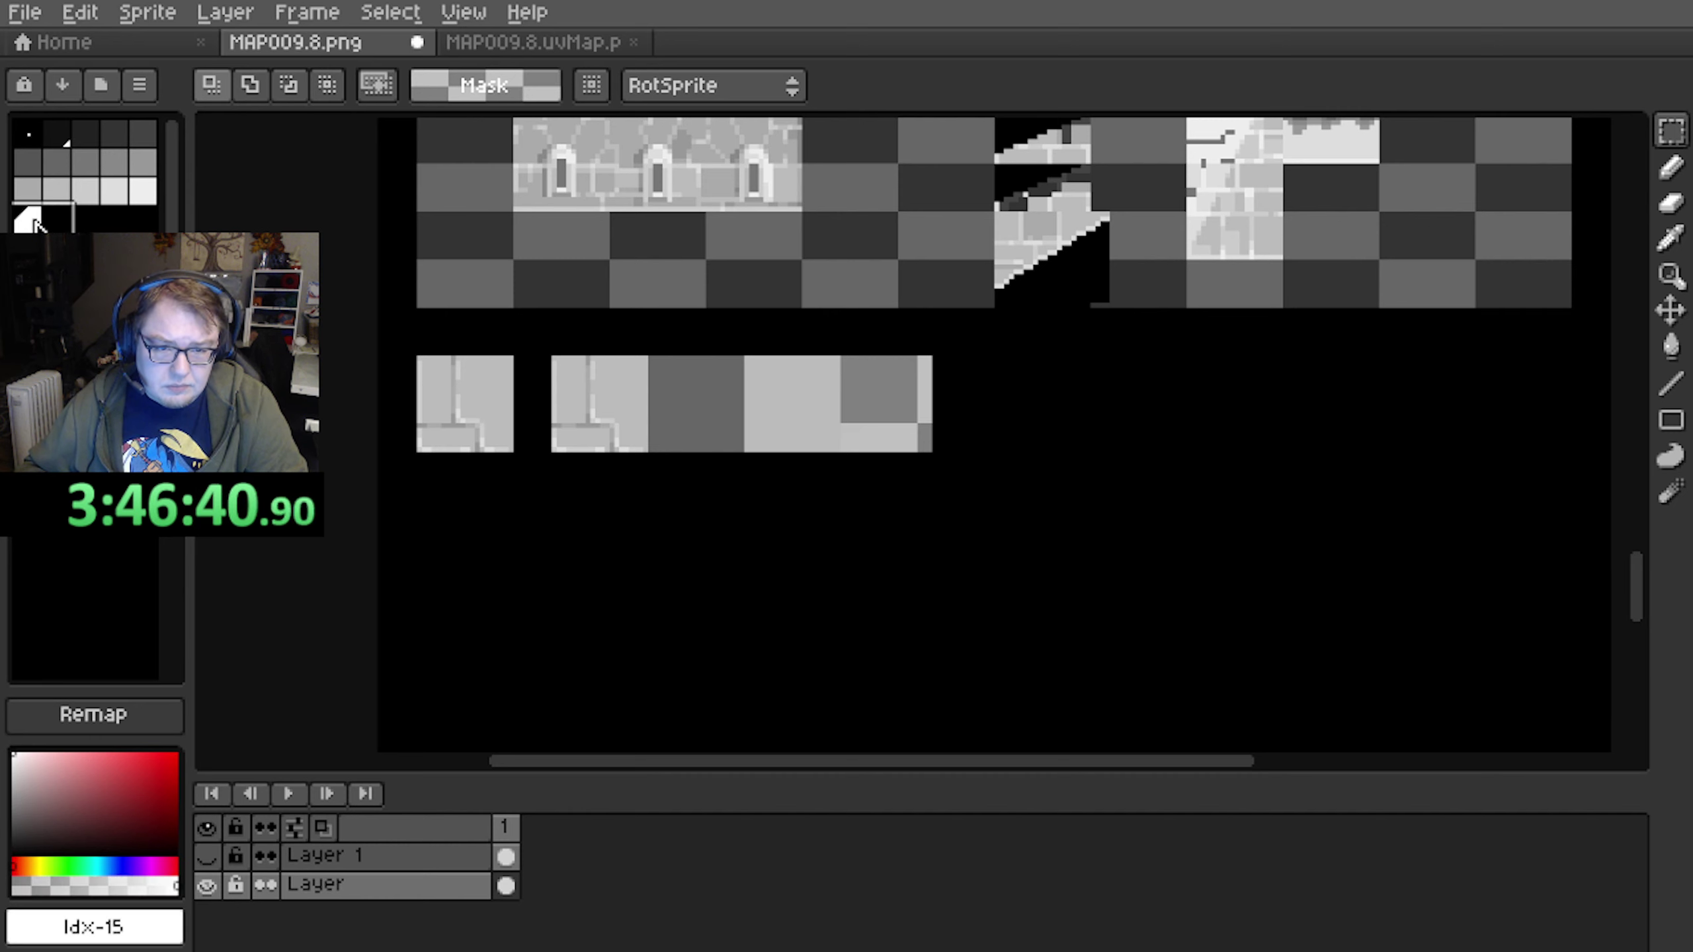
# Change palette colour index 15 to black and save the palette as the new default
pyautogui.click(20, 214)
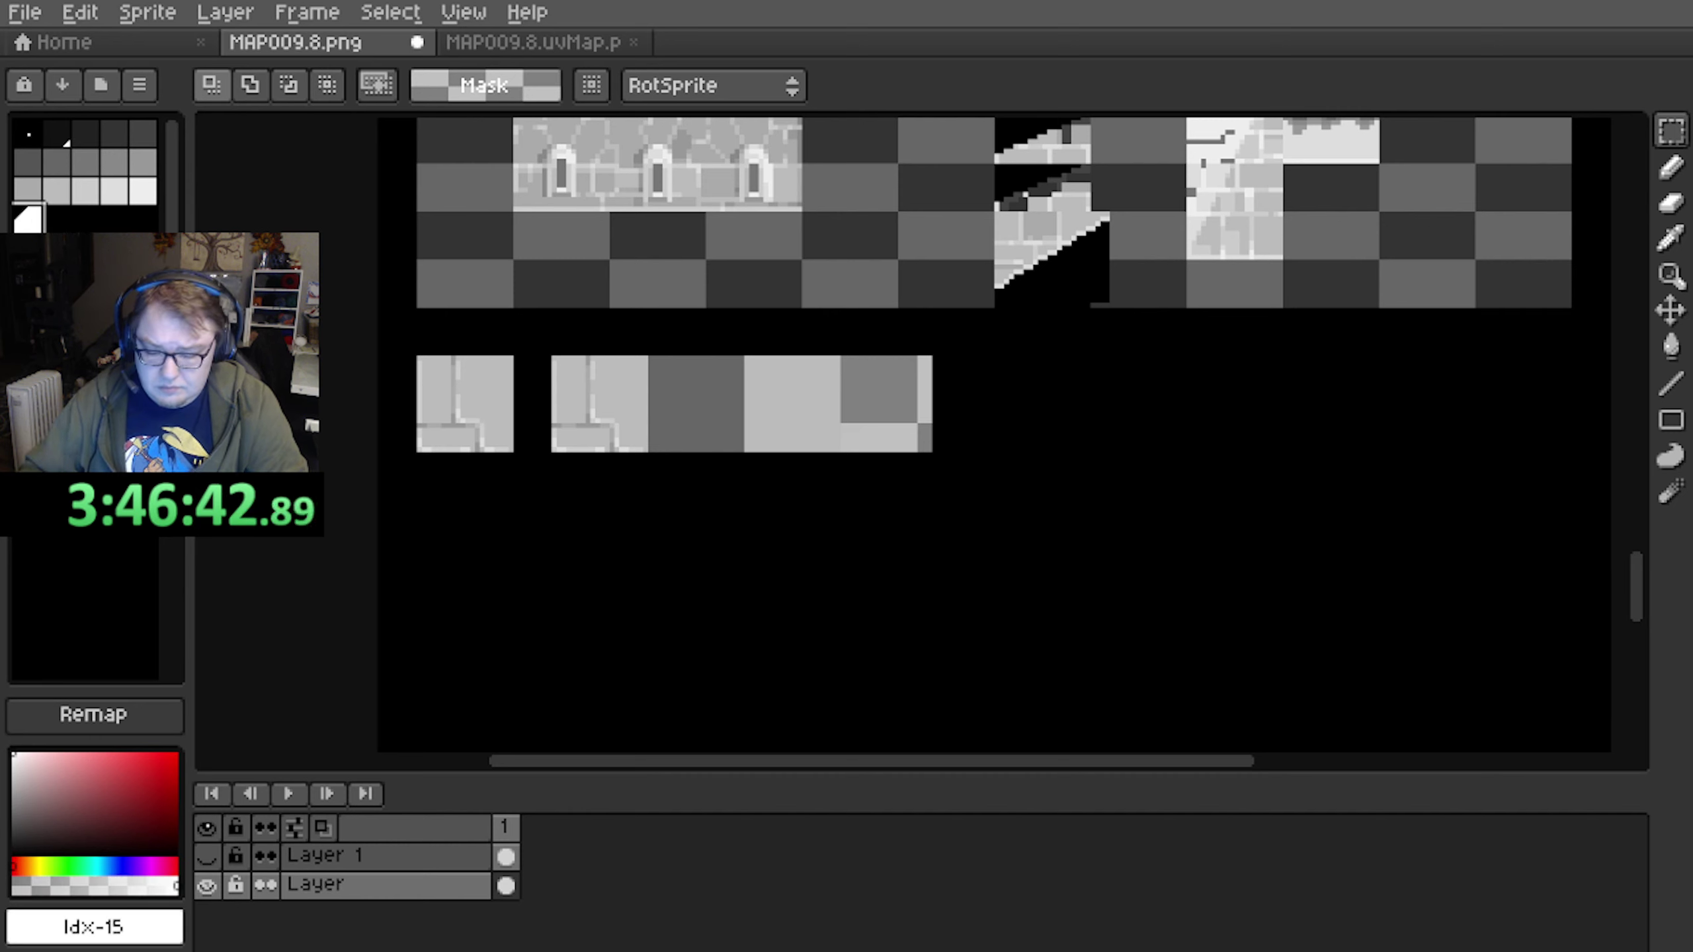
pyautogui.click(140, 86)
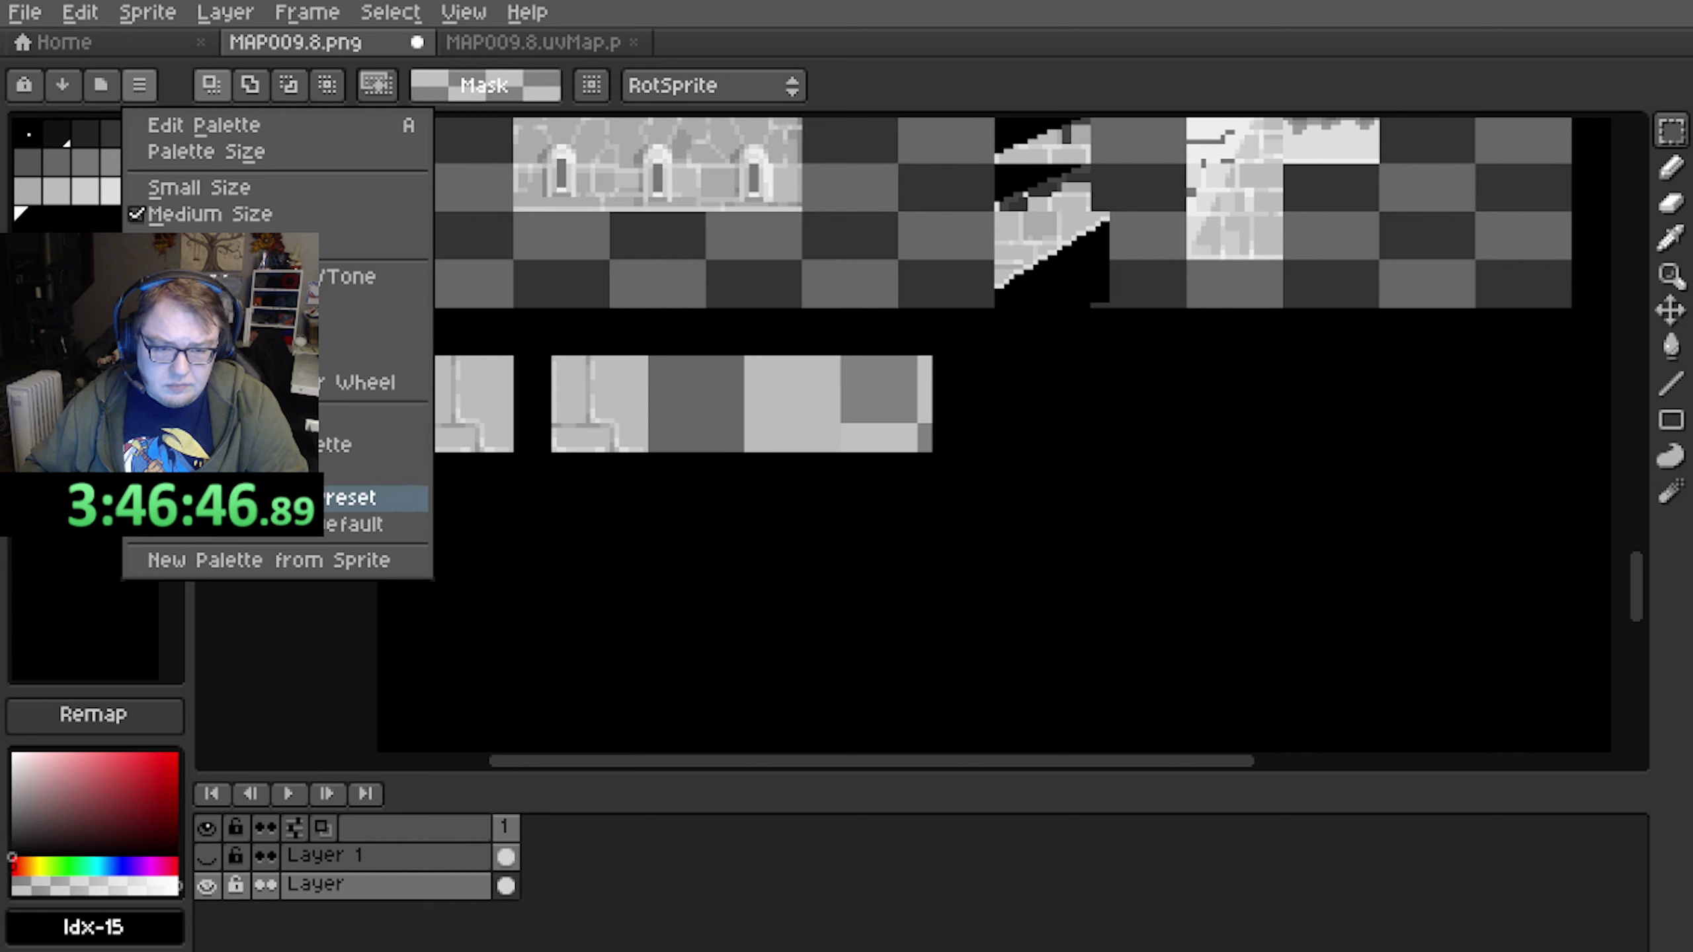
pyautogui.click(224, 527)
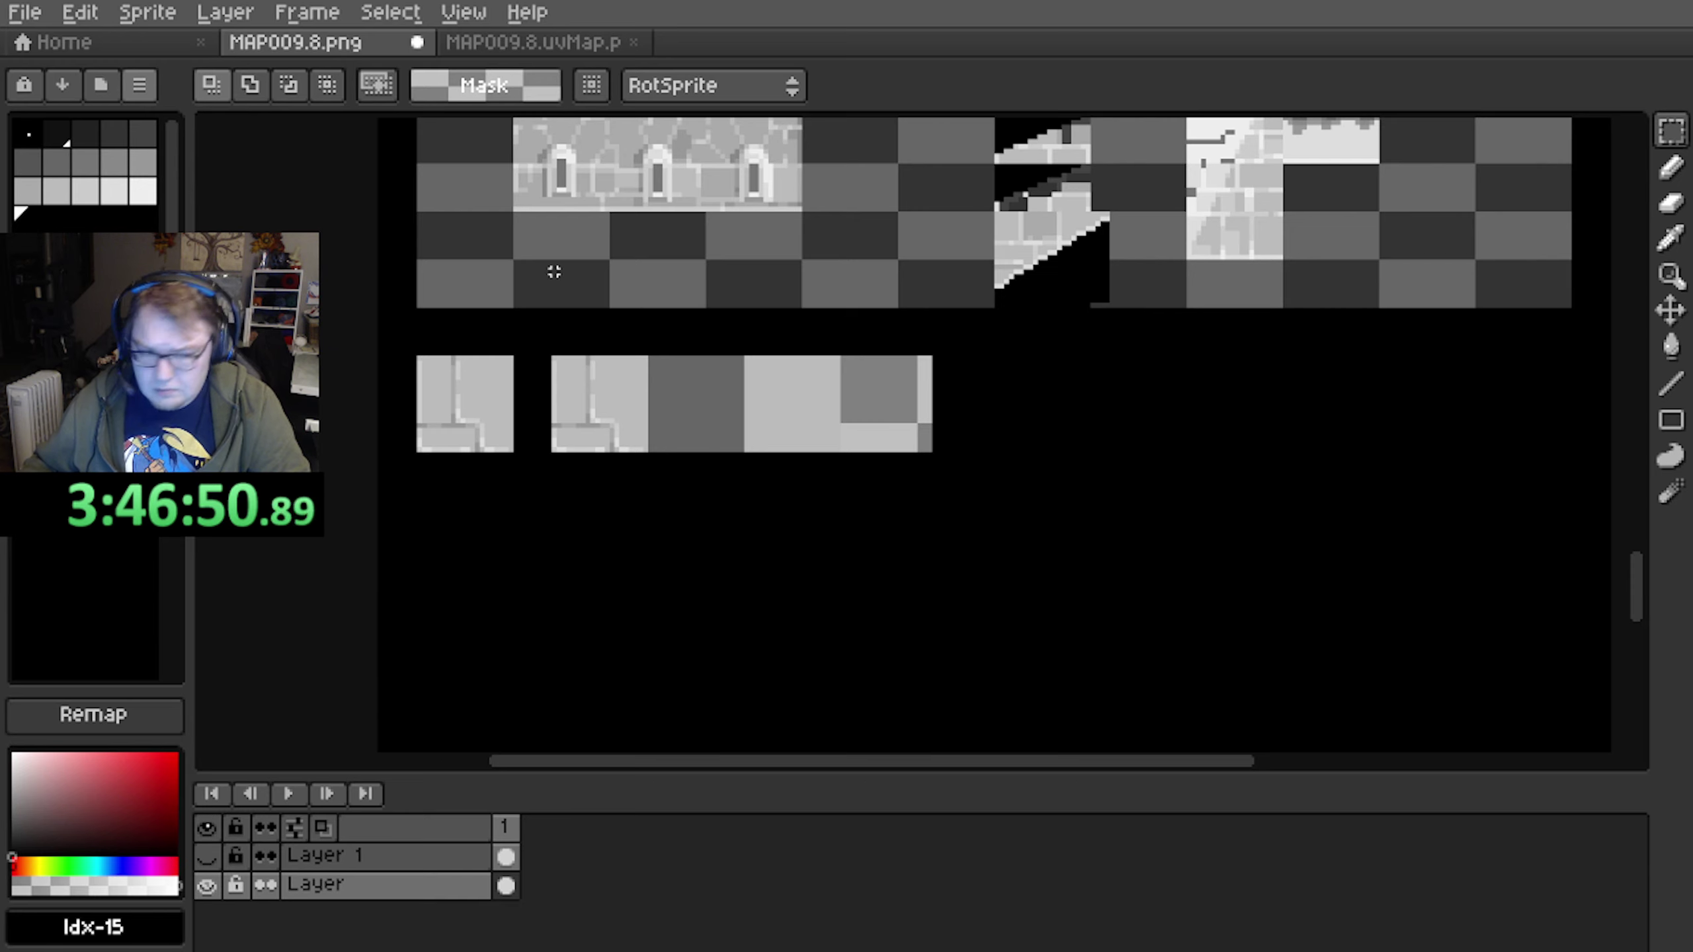
# Save MAP009.8.png, then re-import the texture in the map editor
pyautogui.scroll(-2, 562, 334)
pyautogui.moveTo(562, 330); pyautogui.dragTo(546, 472, button='middle')
pyautogui.hotkey('ctrl', 's')
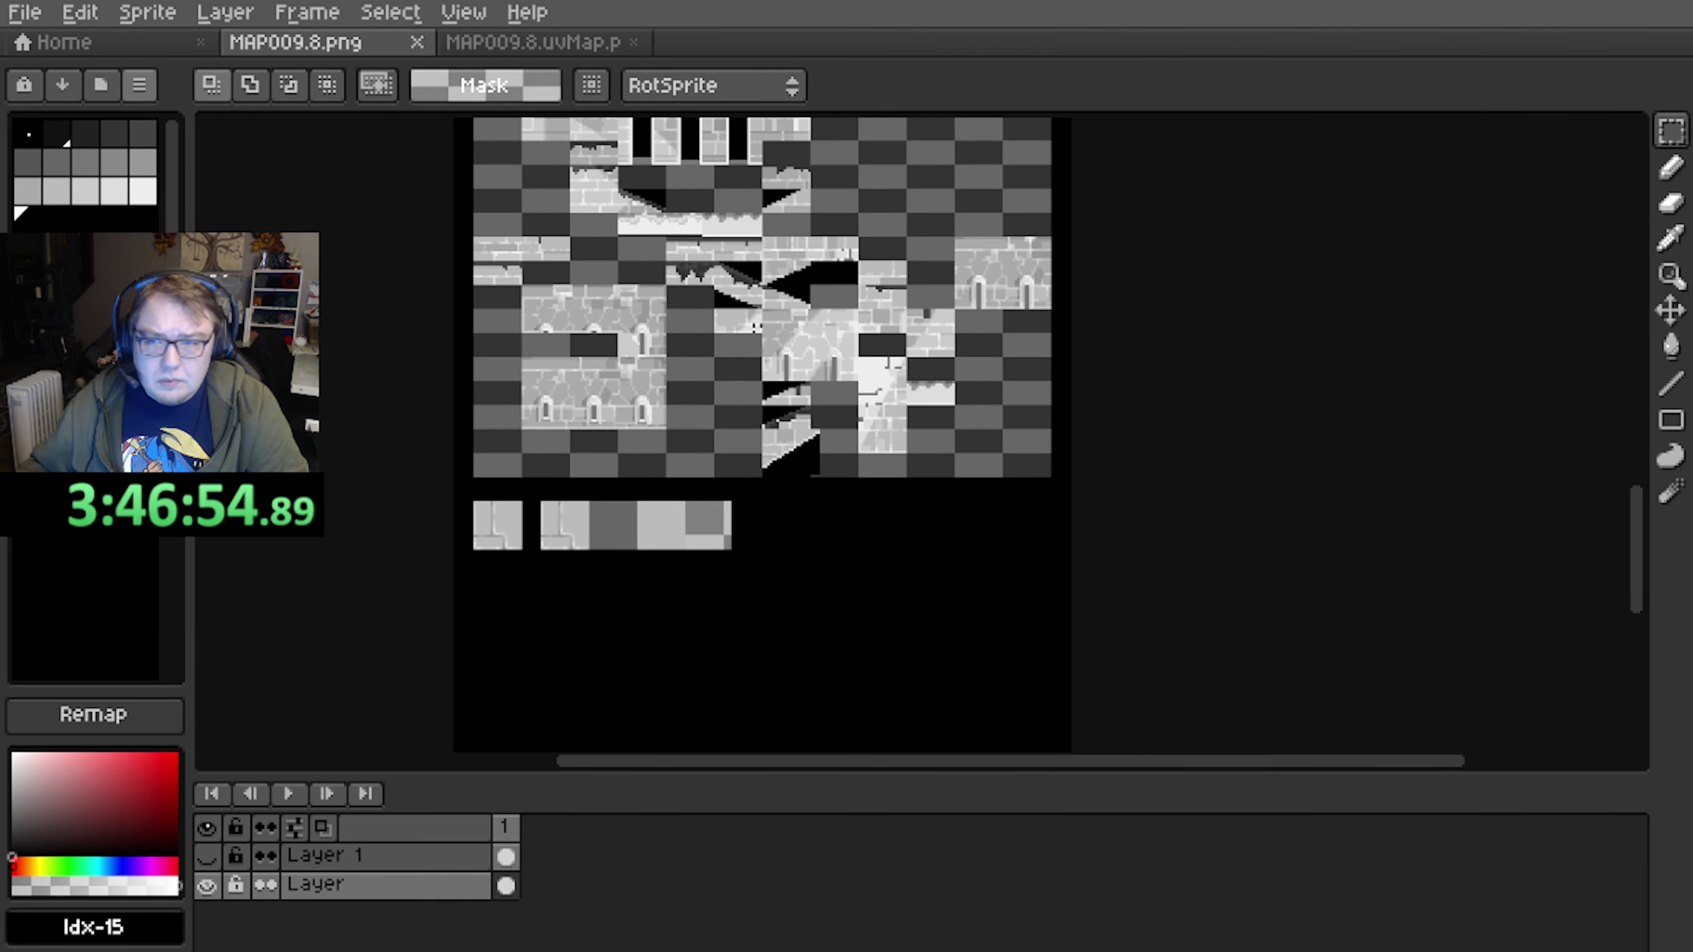
pyautogui.hotkey('alt', 'Tab')
pyautogui.click(77, 14)
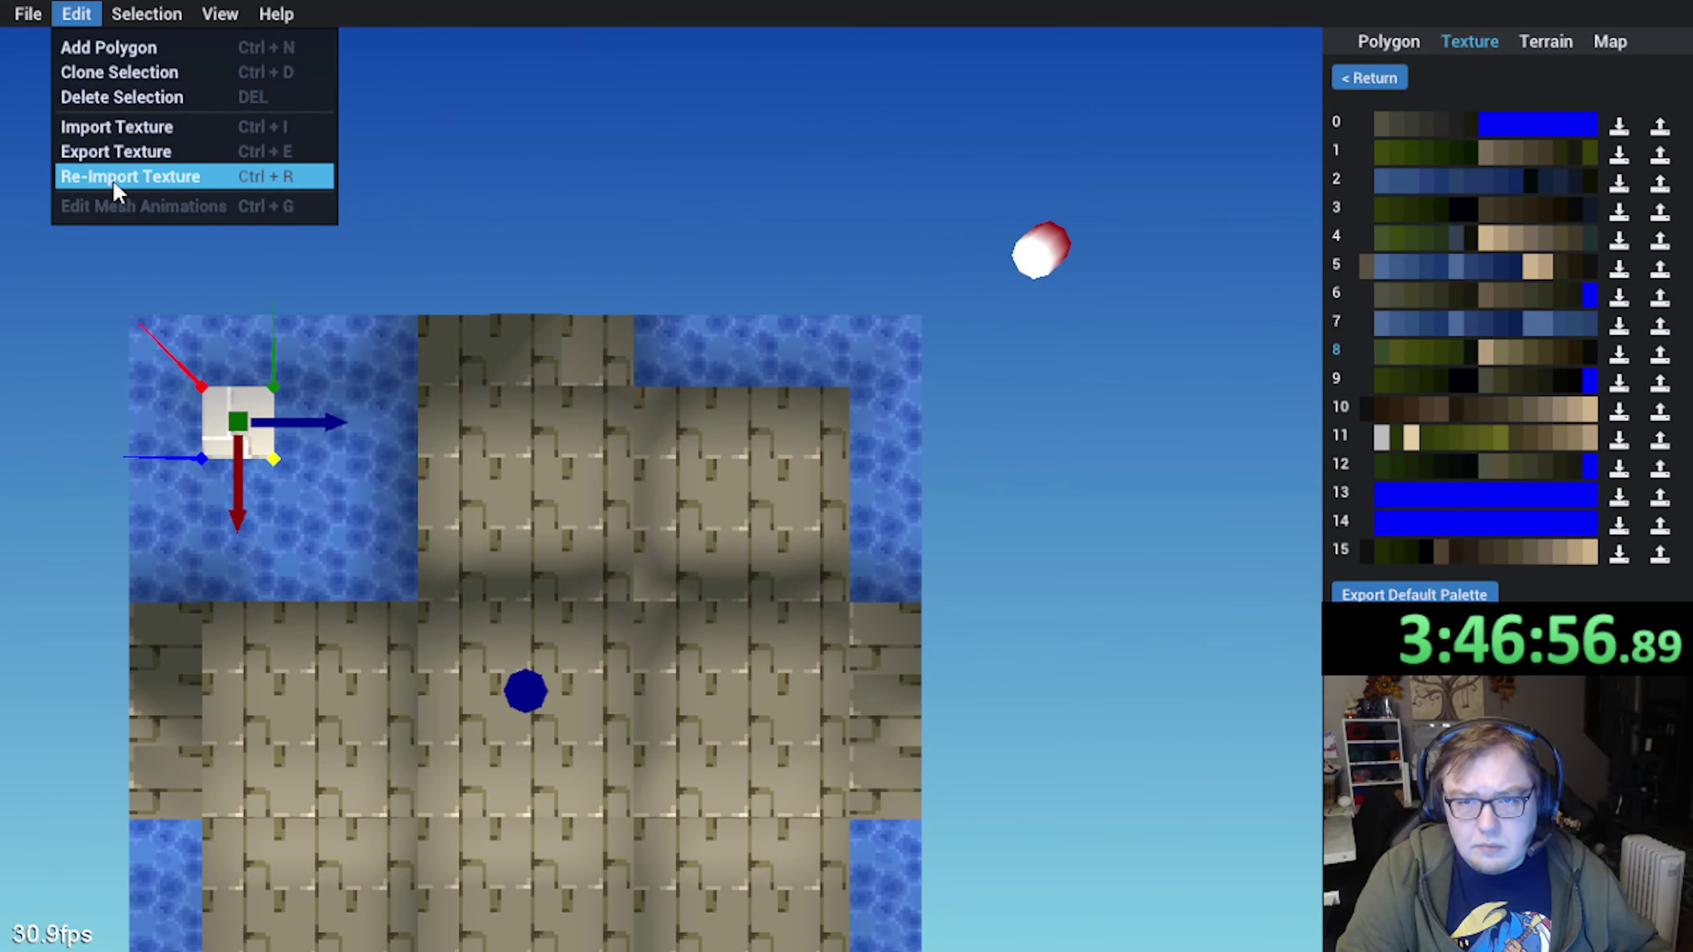
pyautogui.click(112, 183)
pyautogui.moveTo(124, 292); pyautogui.dragTo(246, 265, button='middle')
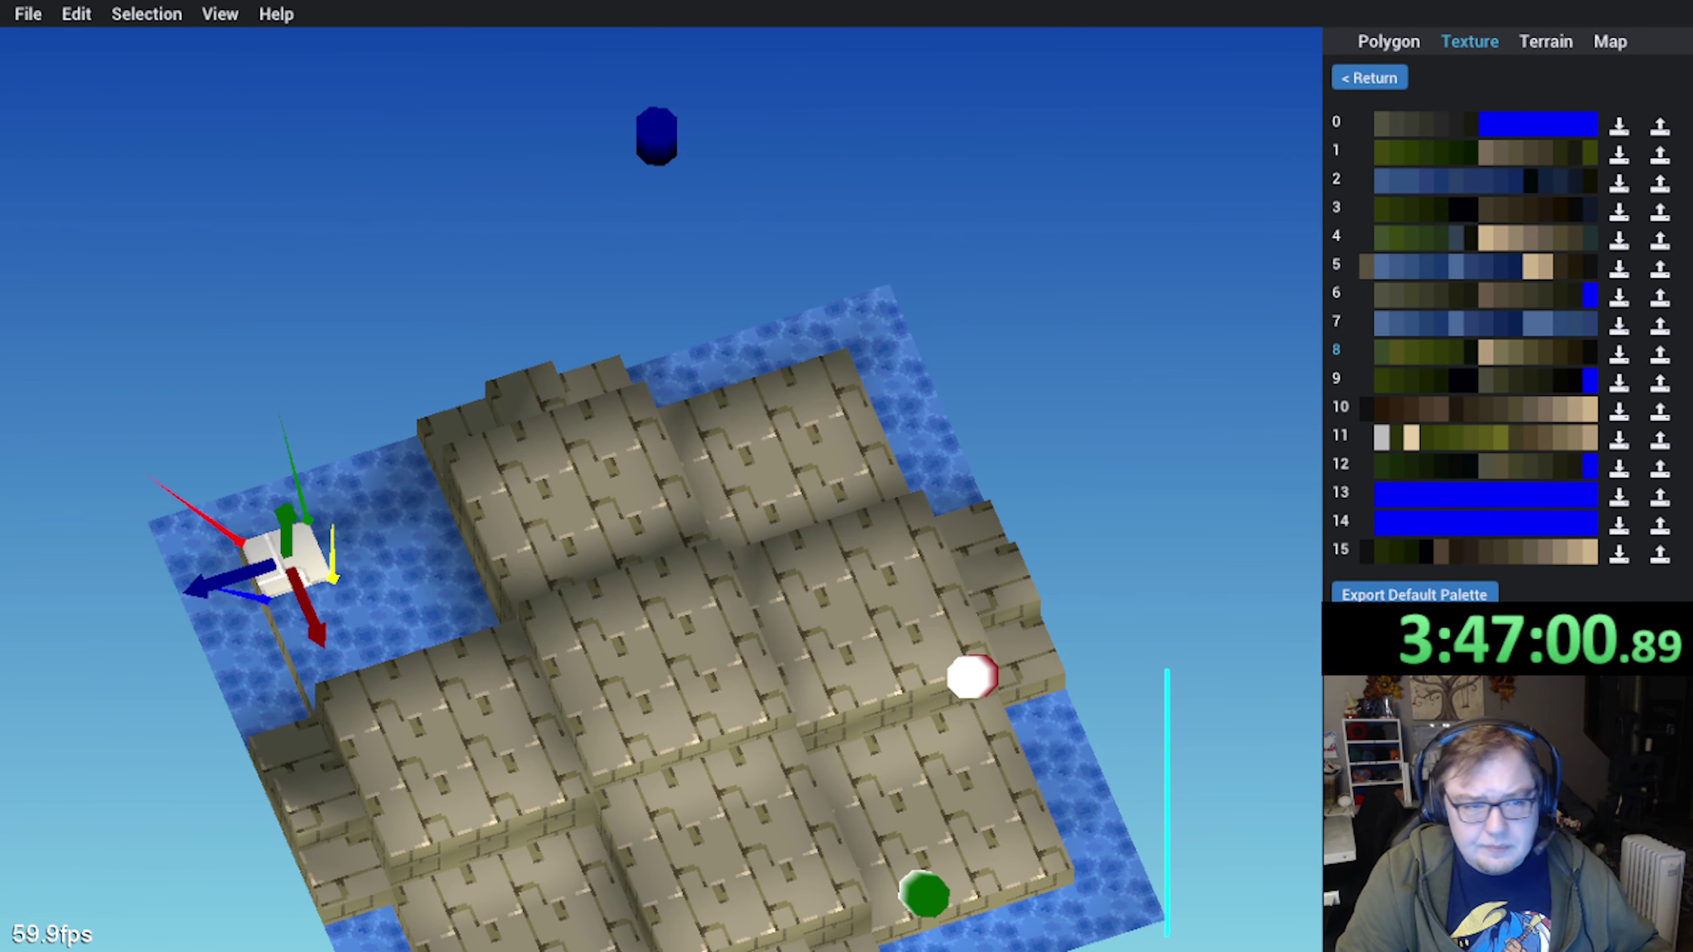
# Switch back to Aseprite and load the MAP009.test.act palette into MAP009.8.png
pyautogui.hotkey('alt', 'Tab')
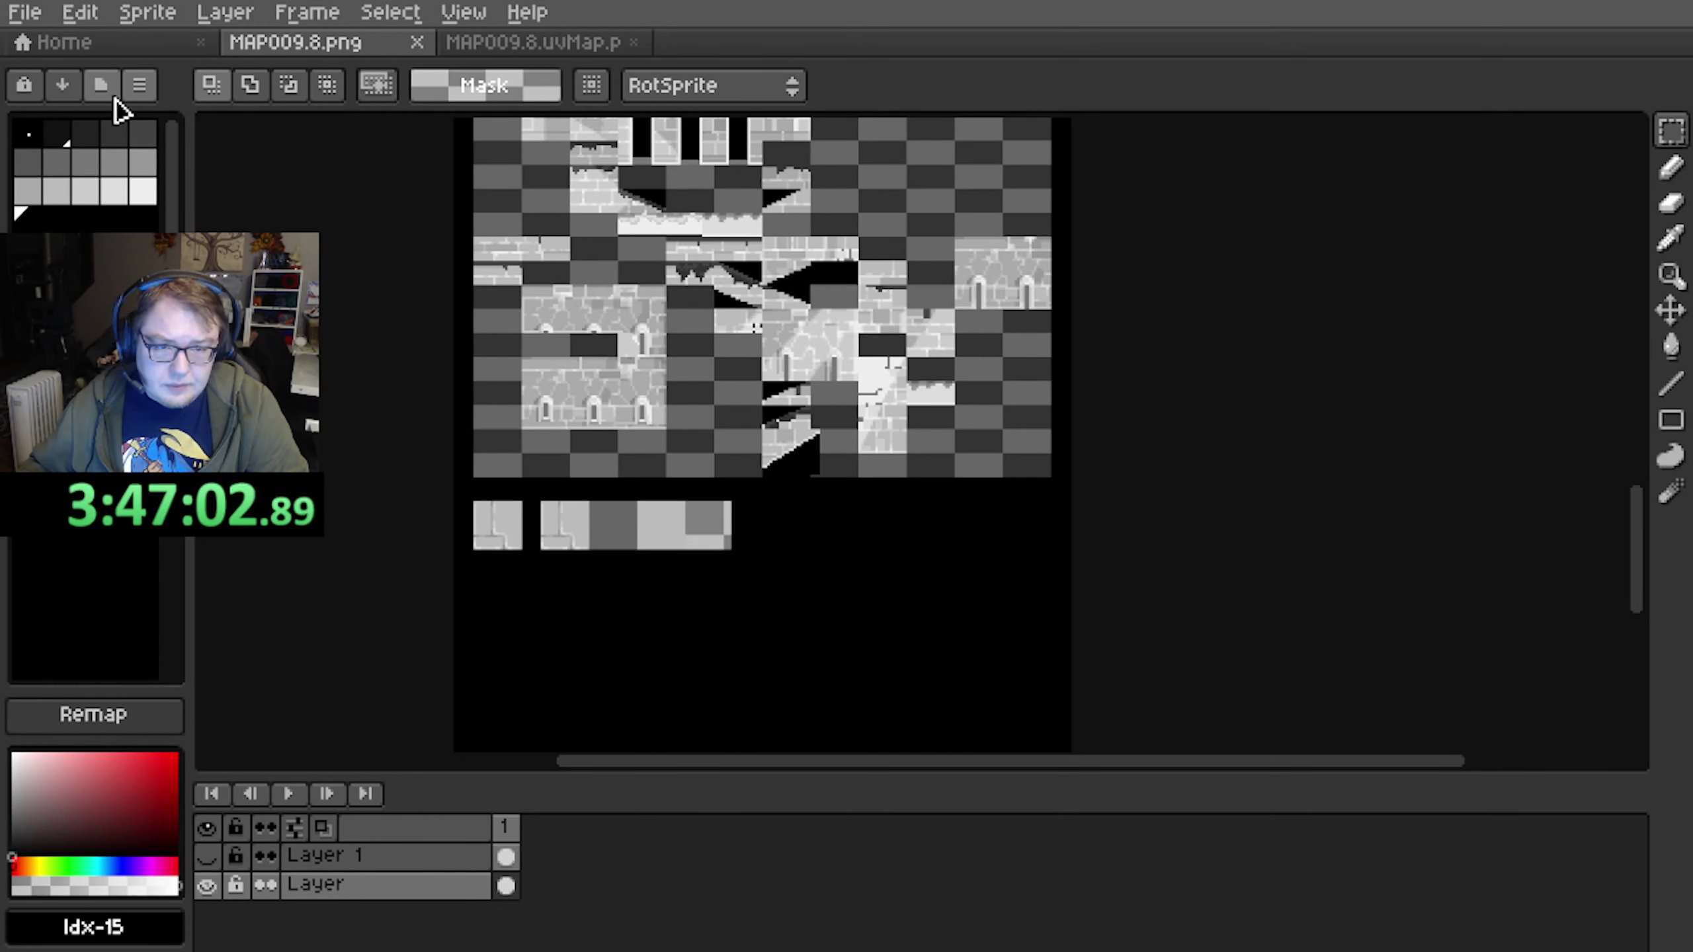
pyautogui.click(141, 84)
pyautogui.click(373, 419)
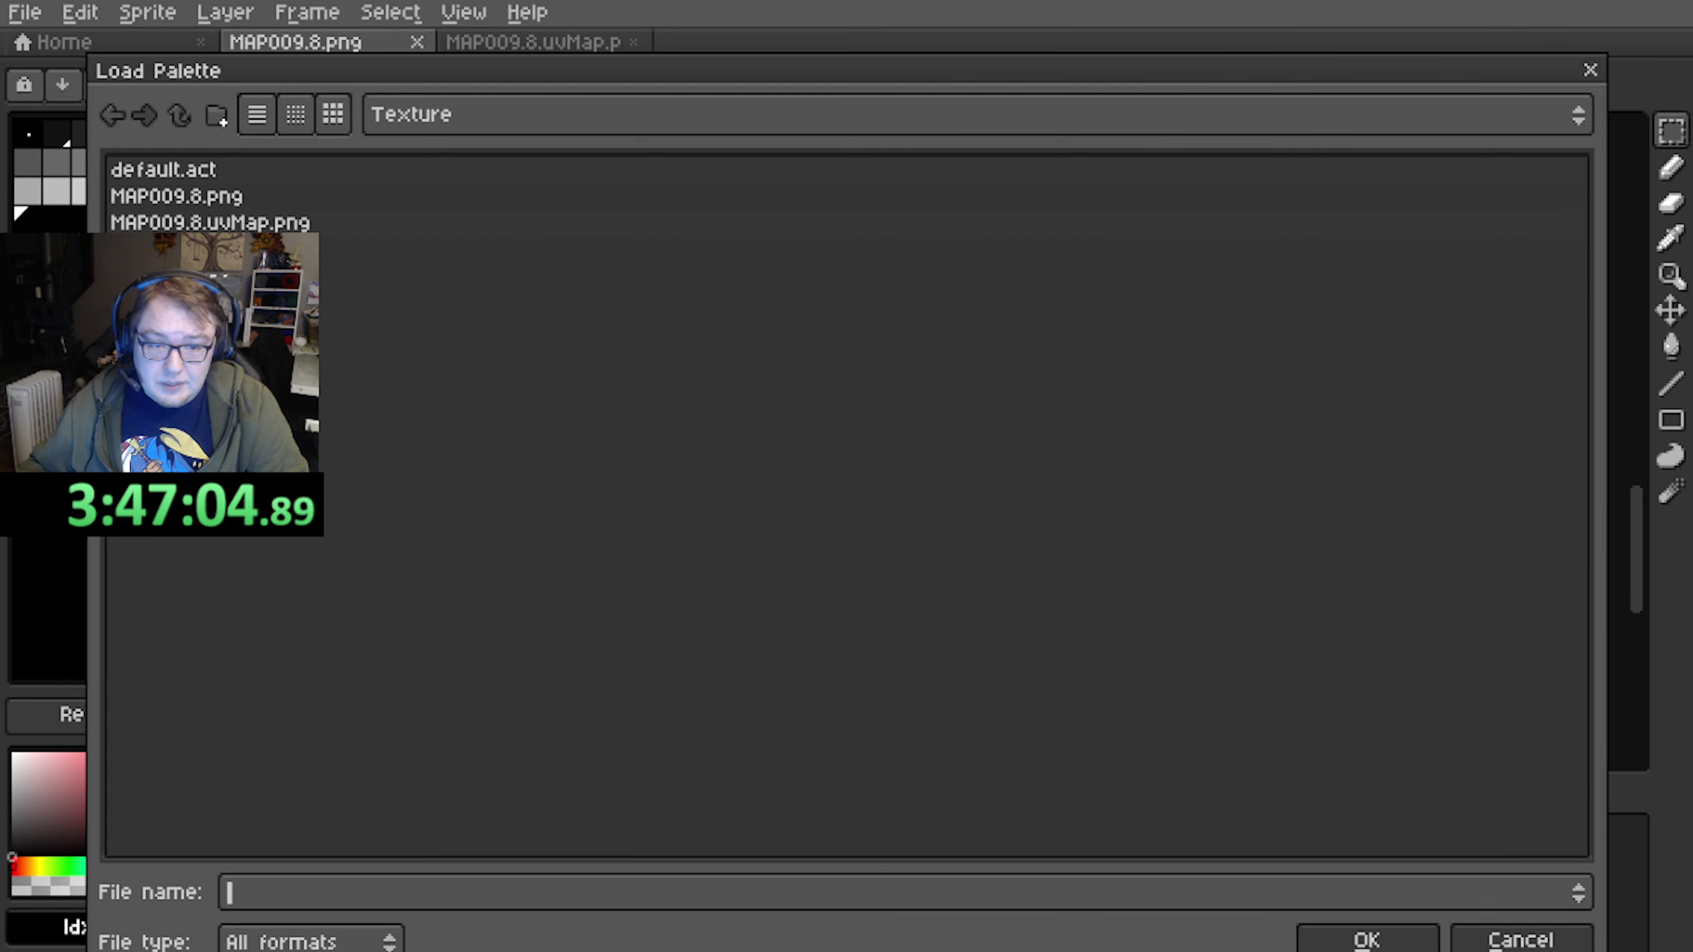
pyautogui.click(1000, 250)
pyautogui.click(1366, 940)
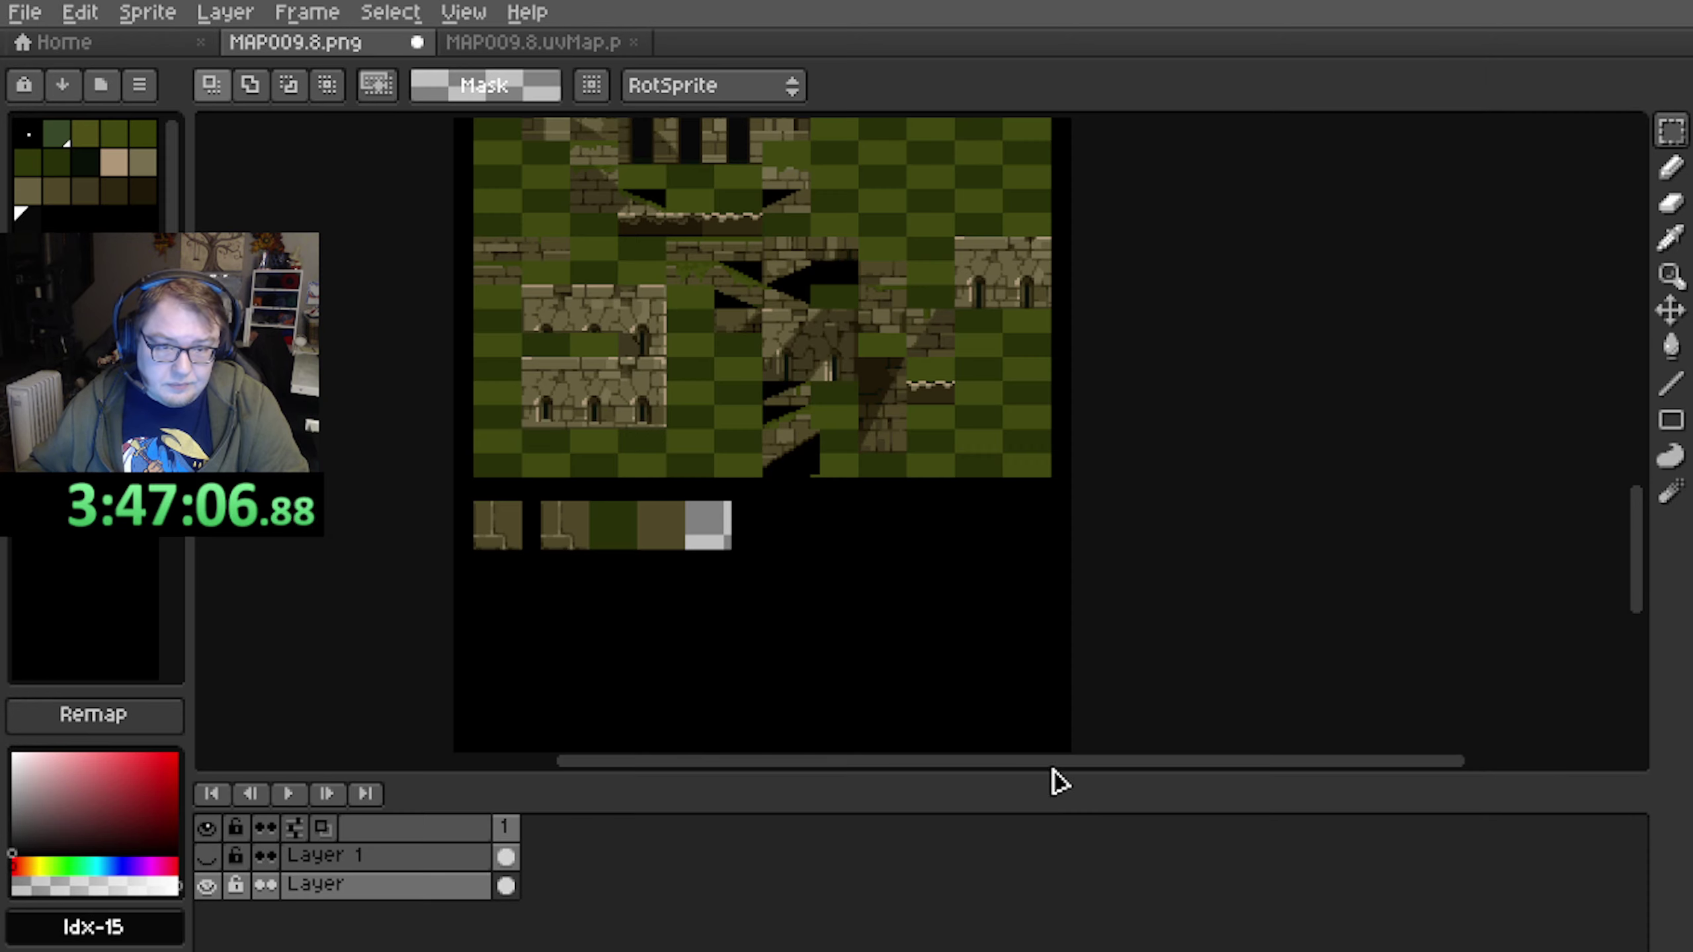
# Examine the recoloured stone and grass tiles and the tile strip below them, and sample the dark green grass colour
pyautogui.scroll(3, 566, 411)
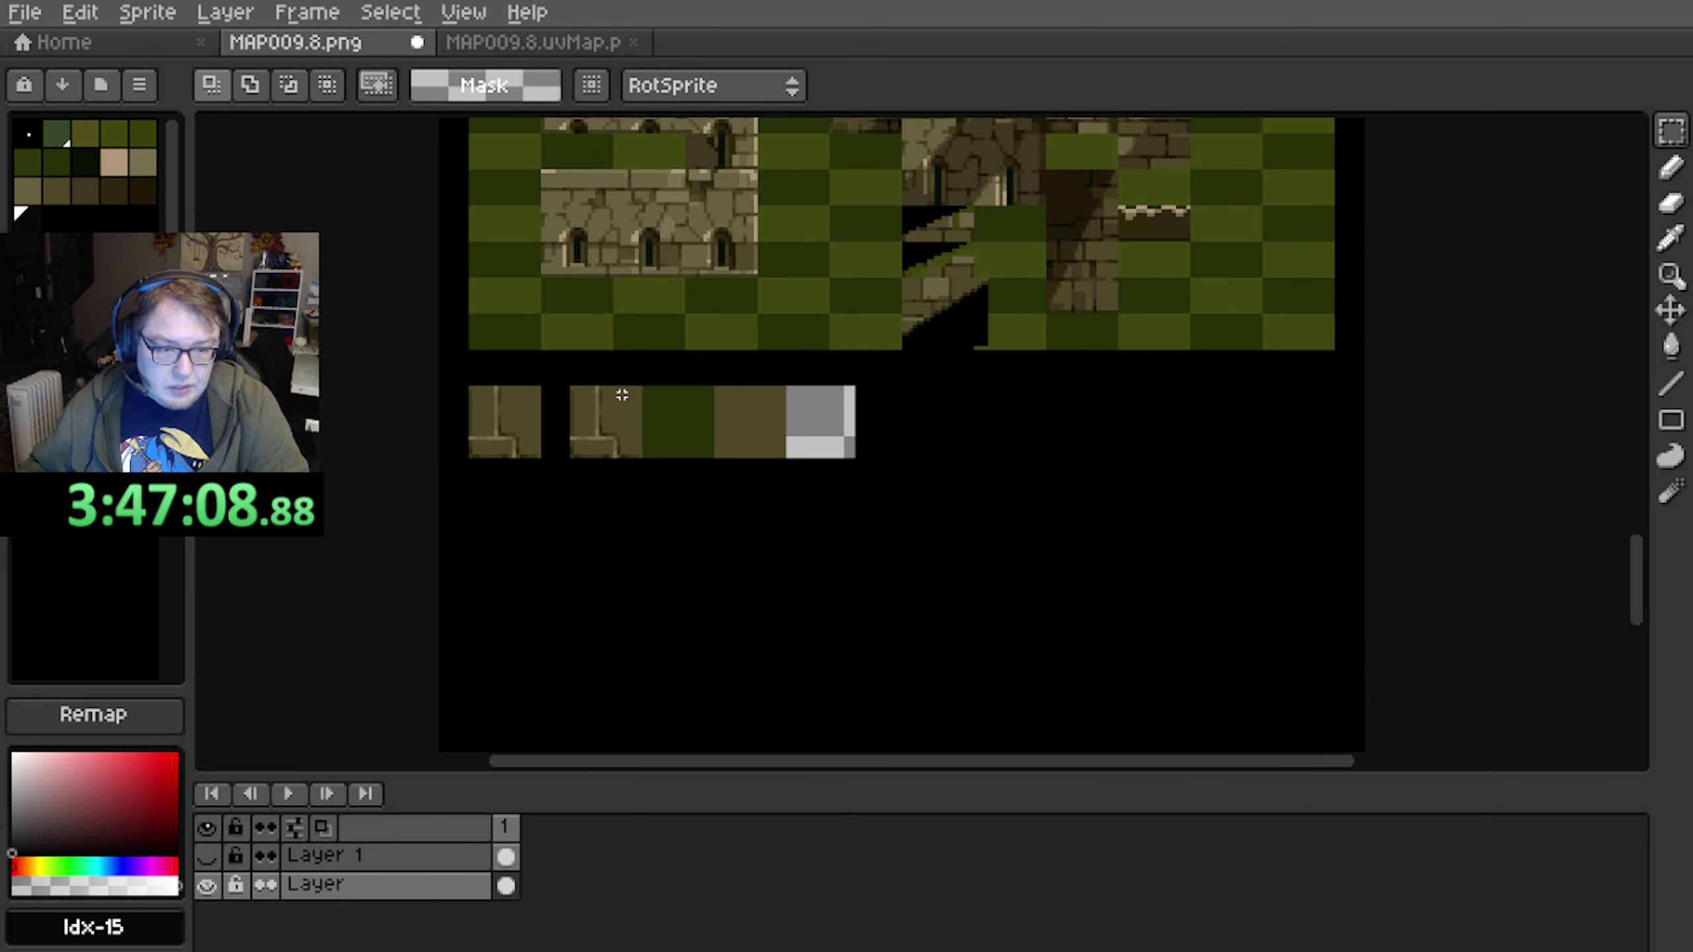
pyautogui.moveTo(702, 414); pyautogui.dragTo(564, 420, button='middle')
pyautogui.scroll(1, 557, 406)
pyautogui.moveTo(574, 323); pyautogui.dragTo(627, 426, button='middle')
pyautogui.scroll(-3, 627, 427)
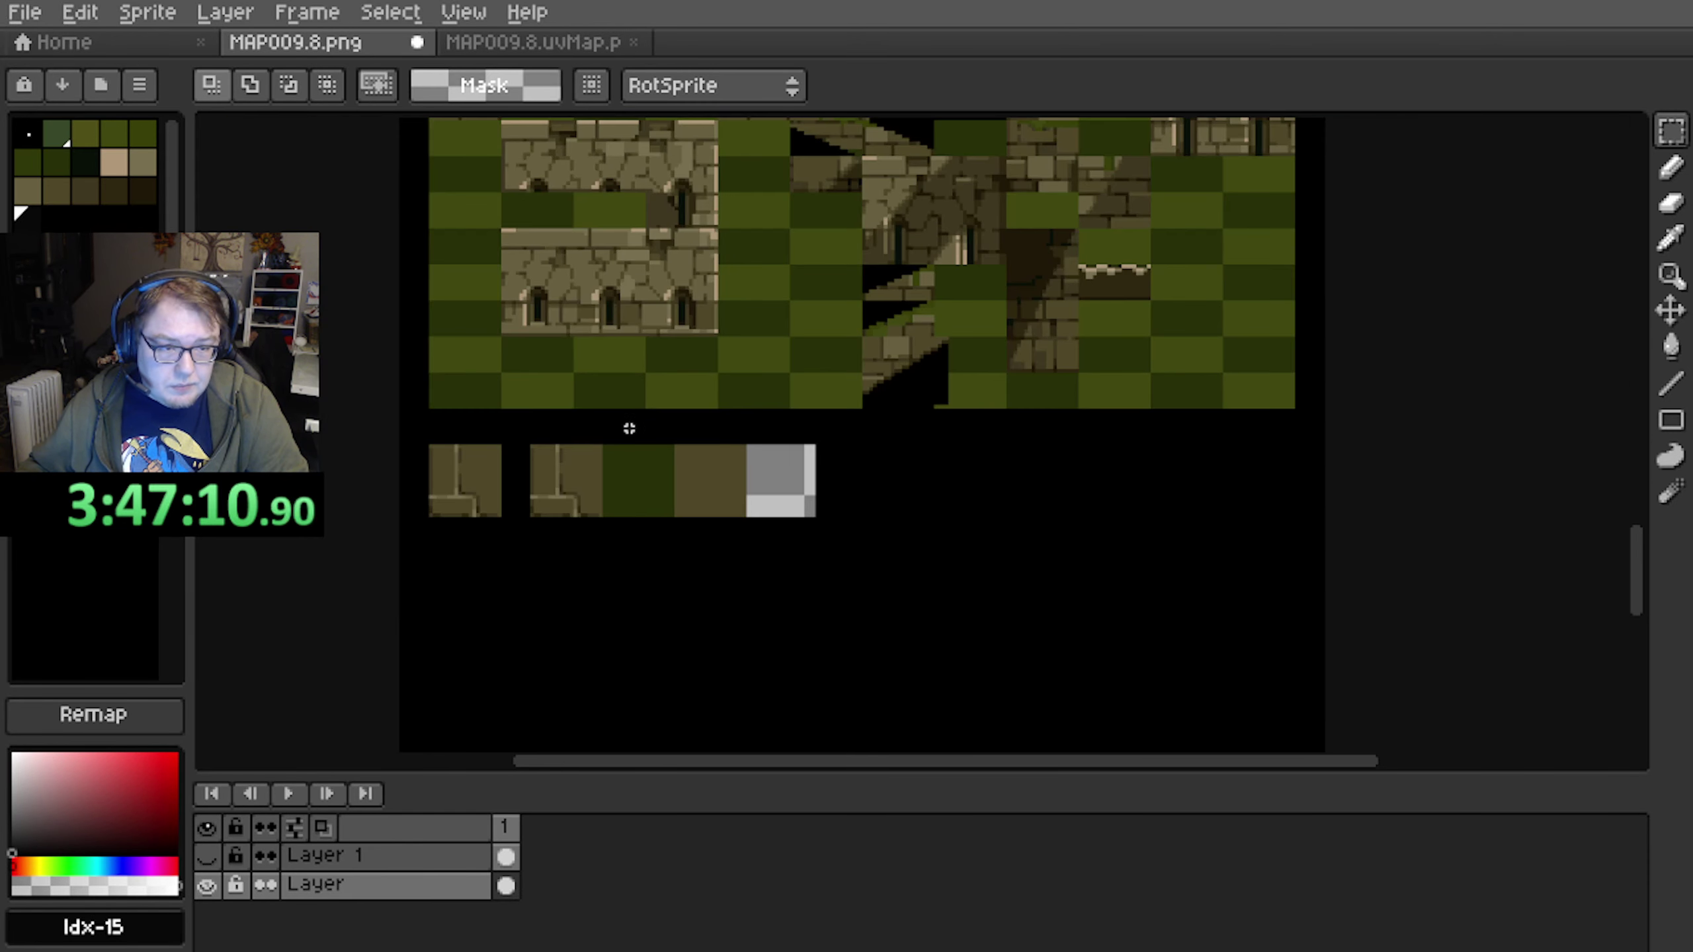
pyautogui.moveTo(611, 353); pyautogui.dragTo(642, 455, button='middle')
pyautogui.moveTo(643, 455); pyautogui.dragTo(645, 455)
pyautogui.moveTo(608, 428); pyautogui.dragTo(624, 575, button='middle')
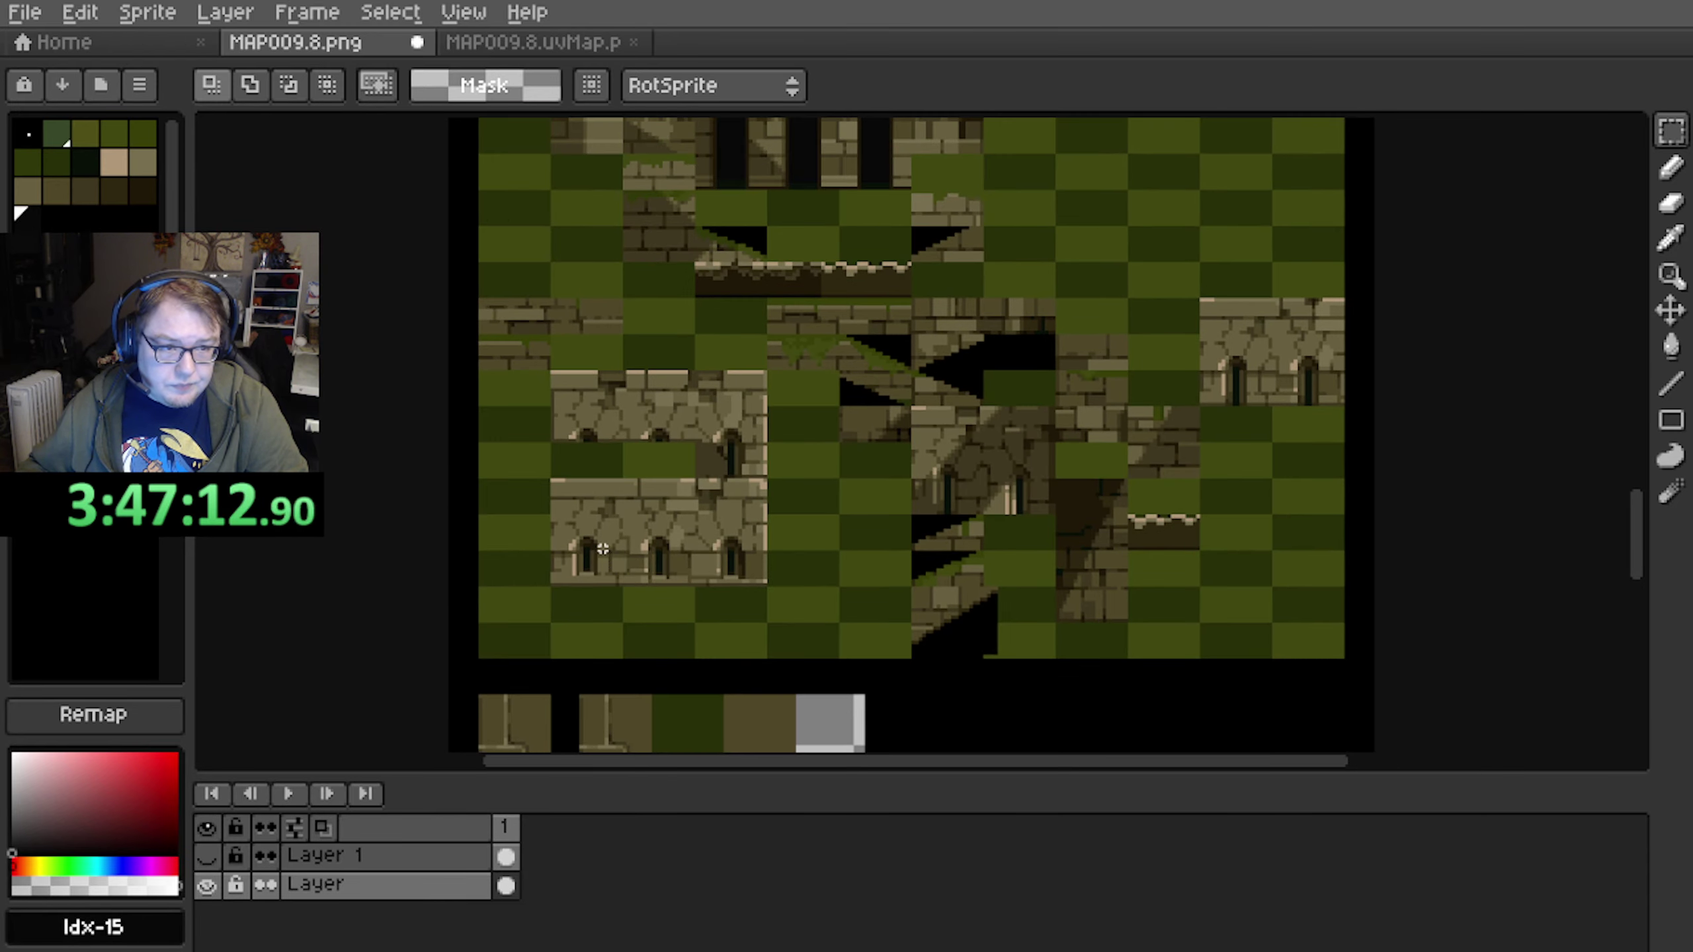
pyautogui.scroll(-1, 605, 553)
pyautogui.scroll(1, 605, 552)
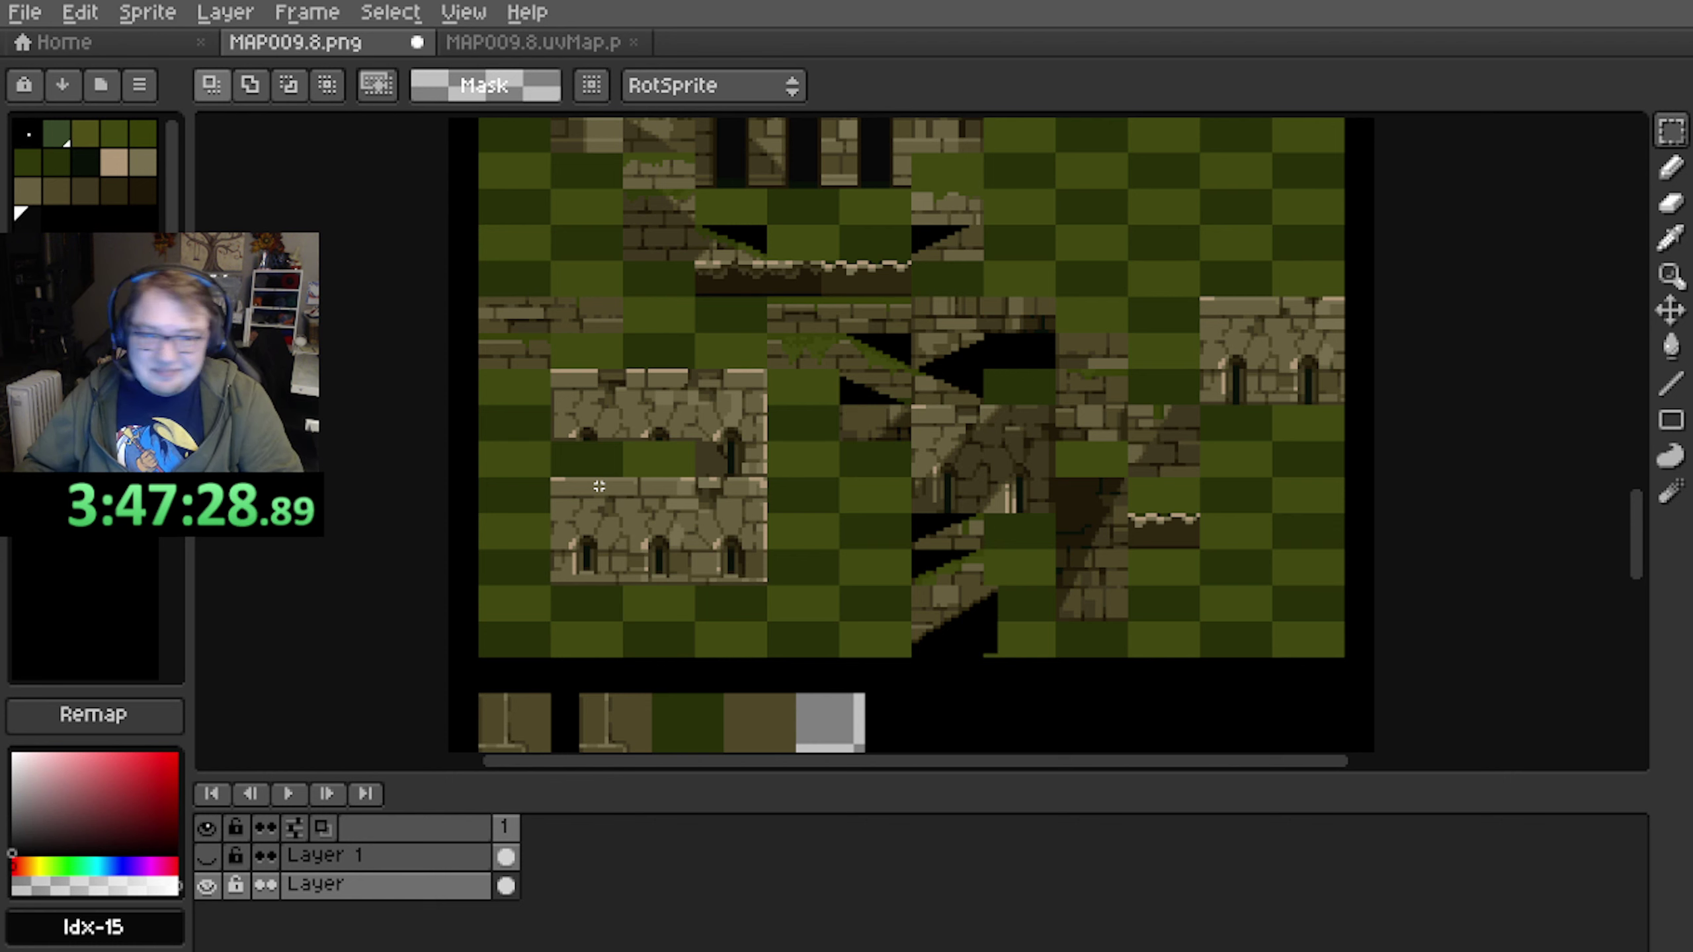
pyautogui.moveTo(717, 634); pyautogui.dragTo(661, 480, button='middle')
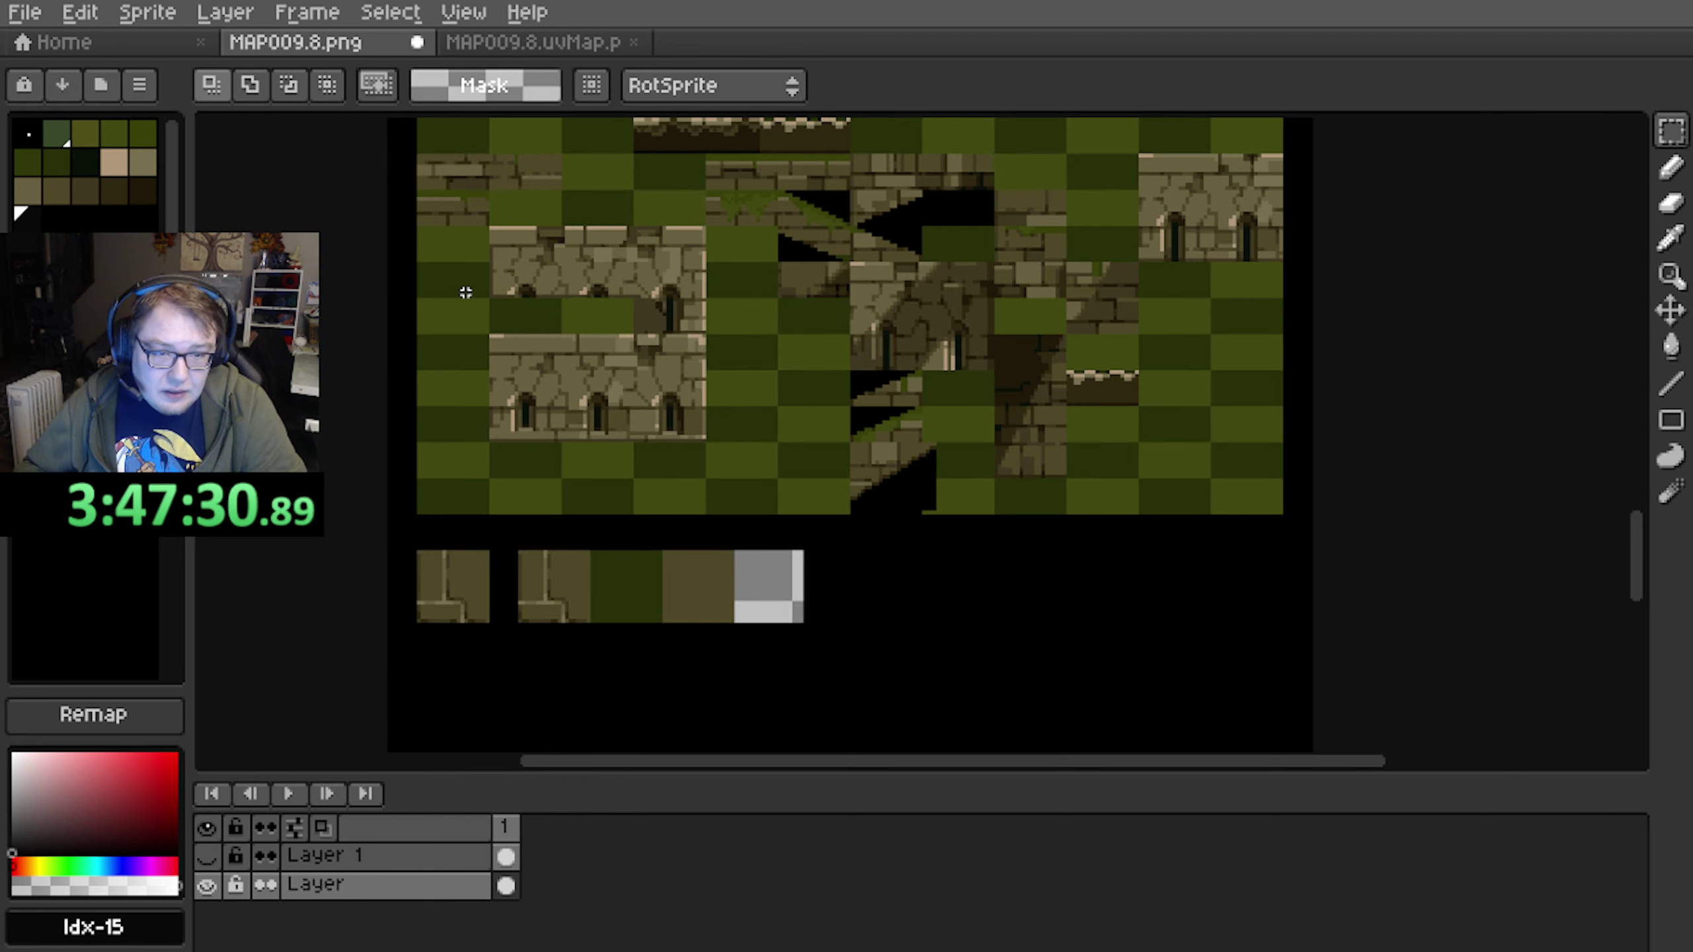
pyautogui.moveTo(524, 322); pyautogui.dragTo(512, 308, button='middle')
pyautogui.scroll(1, 533, 335)
pyautogui.moveTo(775, 492); pyautogui.dragTo(689, 420, button='middle')
pyautogui.scroll(-1, 688, 317)
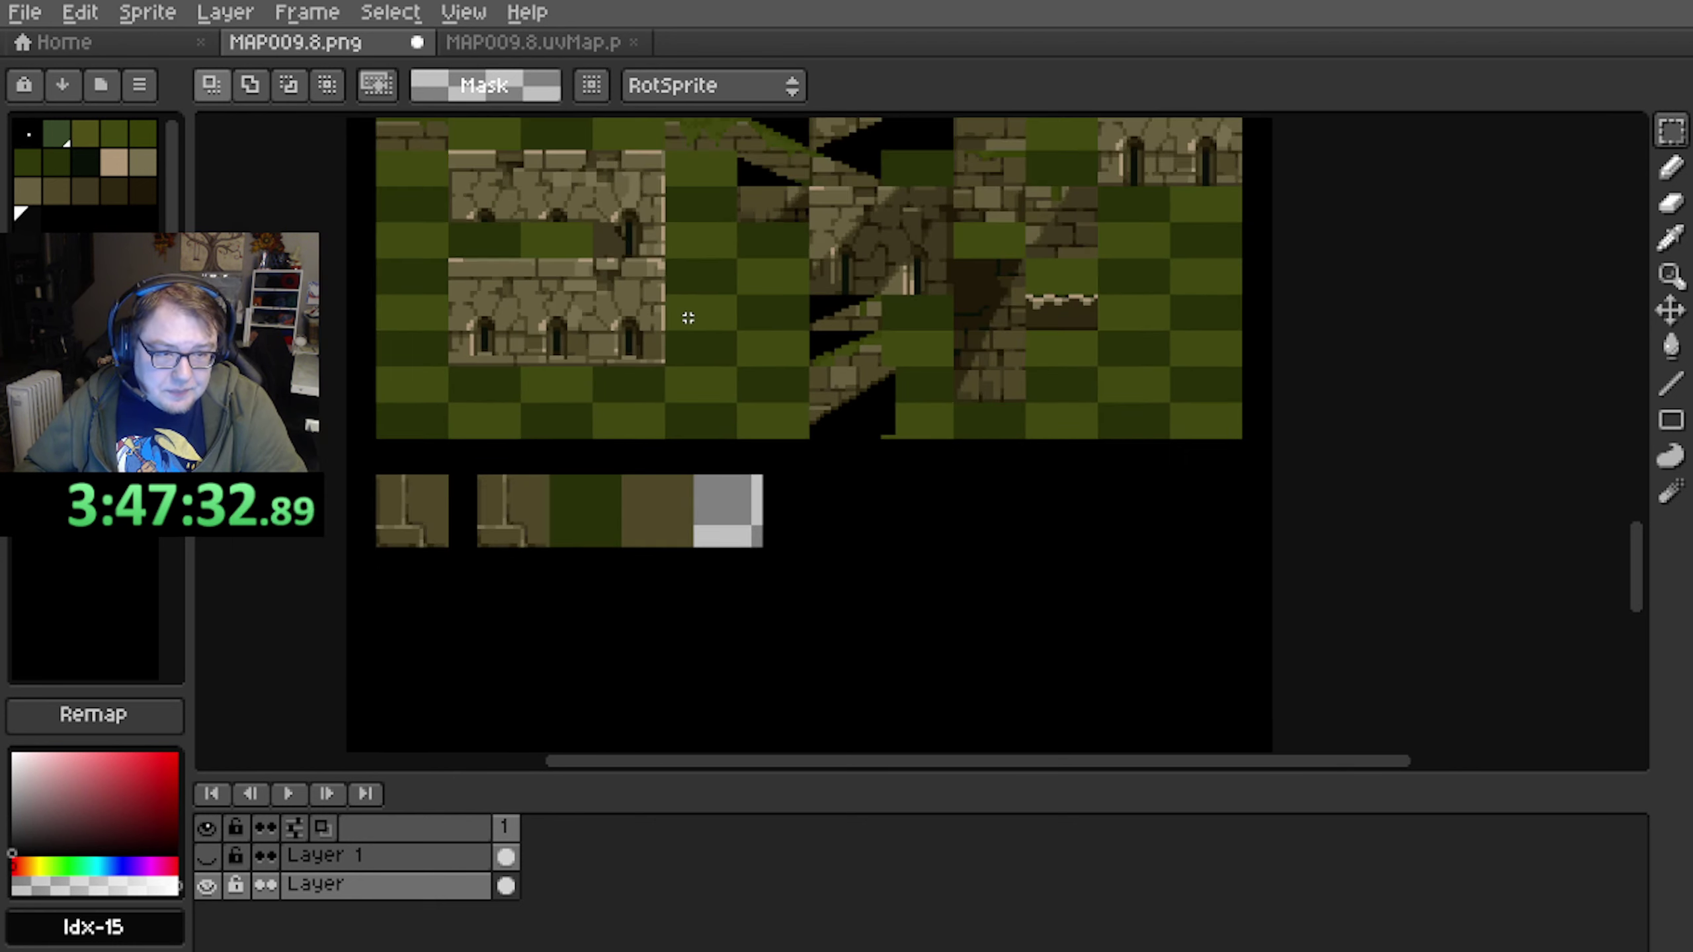
pyautogui.scroll(-1, 688, 318)
pyautogui.scroll(1, 662, 393)
pyautogui.keyDown('alt'); pyautogui.click(644, 438); pyautogui.keyUp('alt')
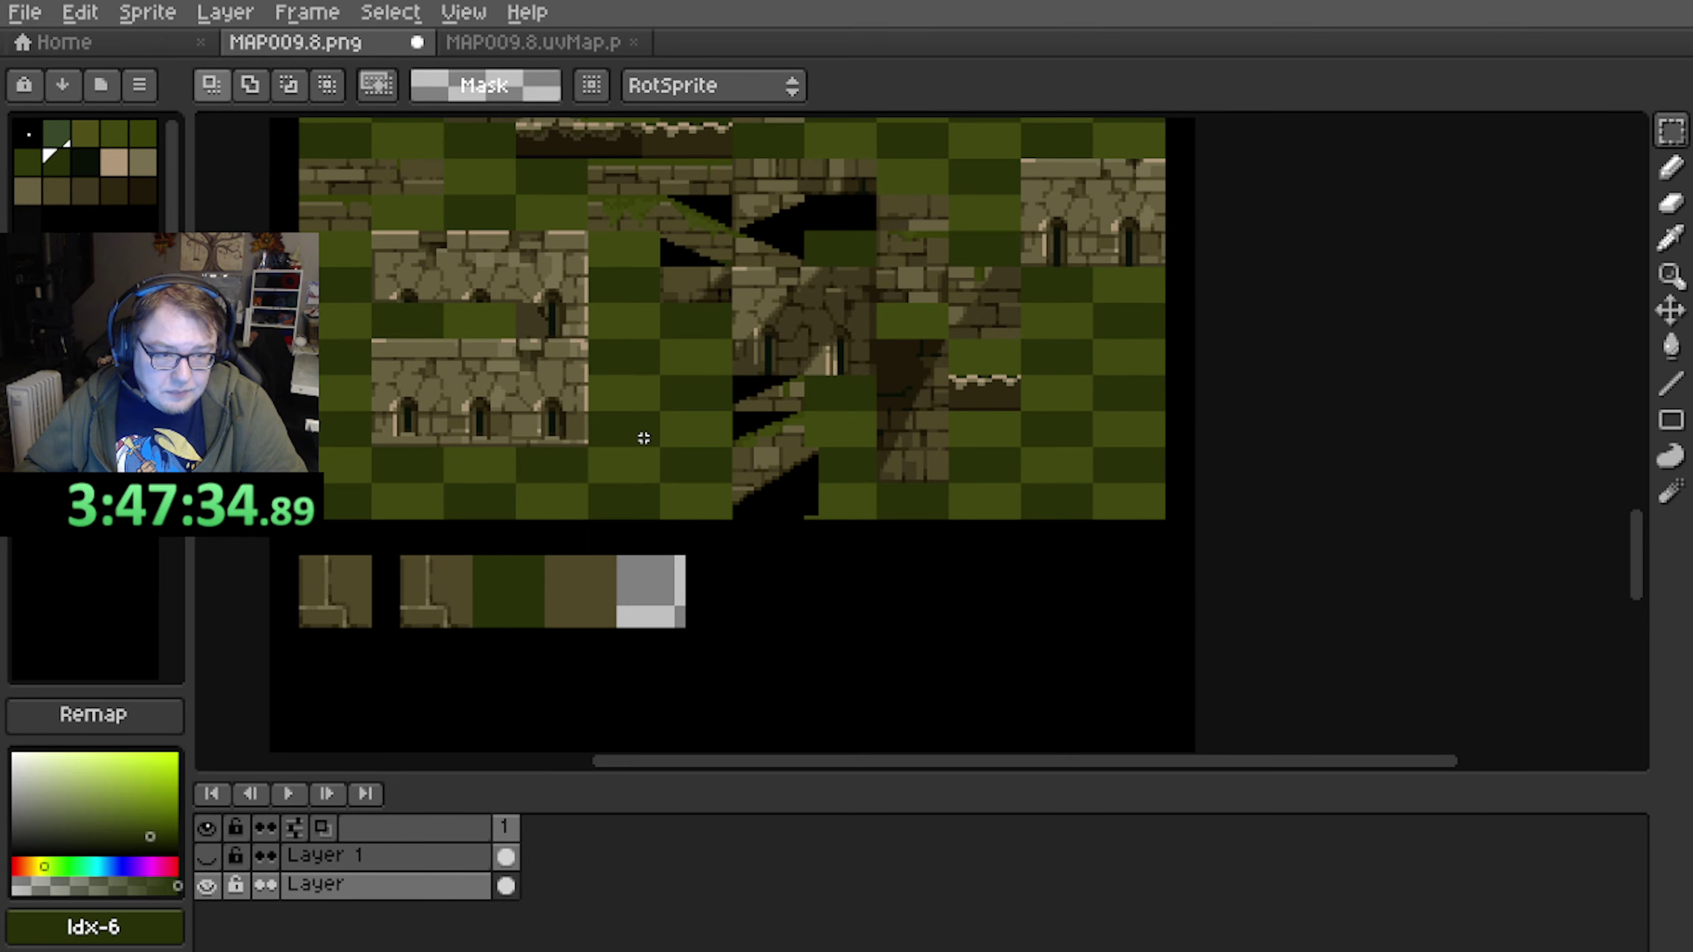
pyautogui.moveTo(534, 485); pyautogui.dragTo(579, 409, button='middle')
pyautogui.scroll(1, 482, 260)
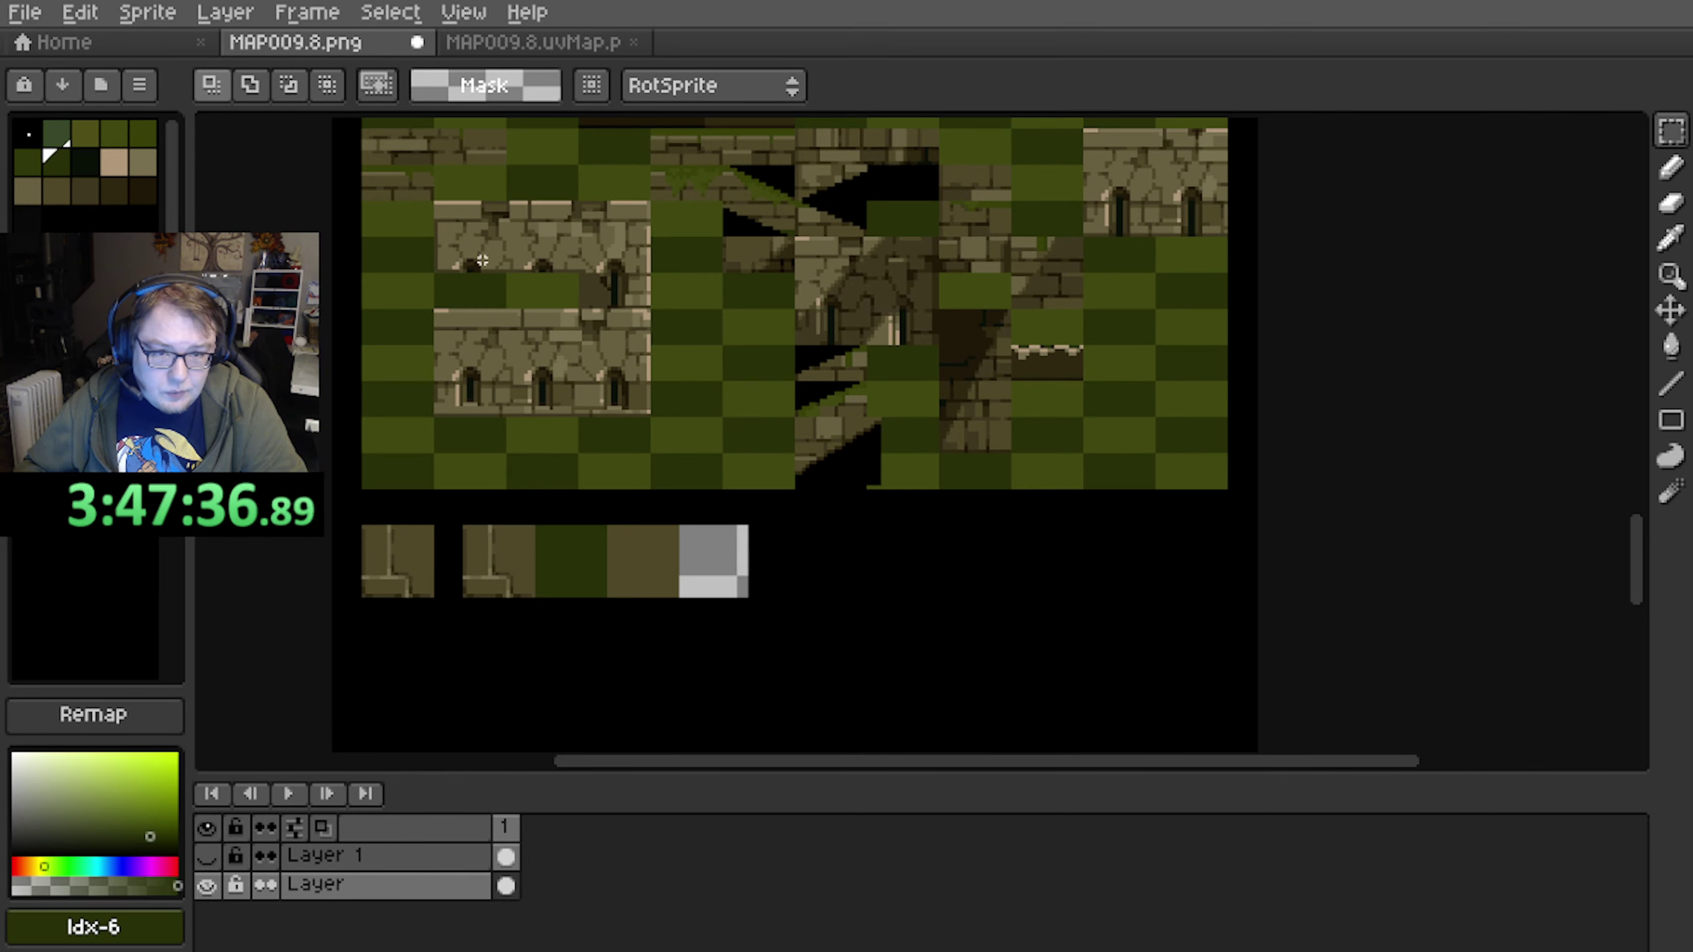
# Try to recolour palette index 3 to a bright blue with hue 199, saturation 89 and value 76
pyautogui.click(114, 138)
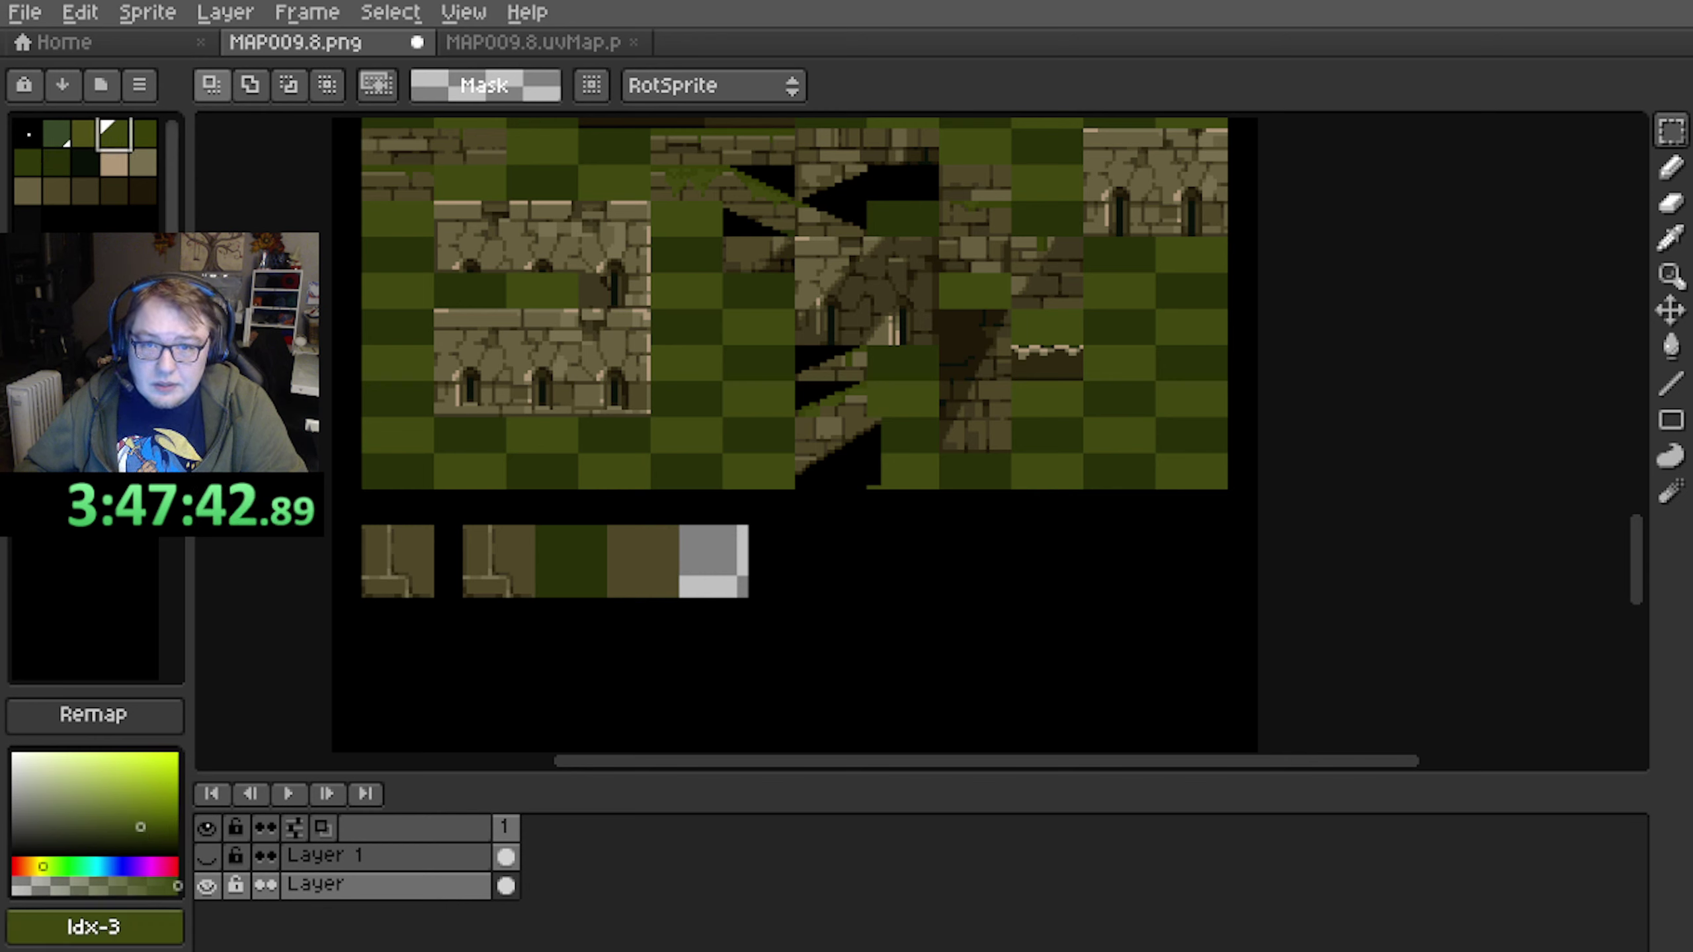
pyautogui.click(79, 924)
pyautogui.click(84, 924)
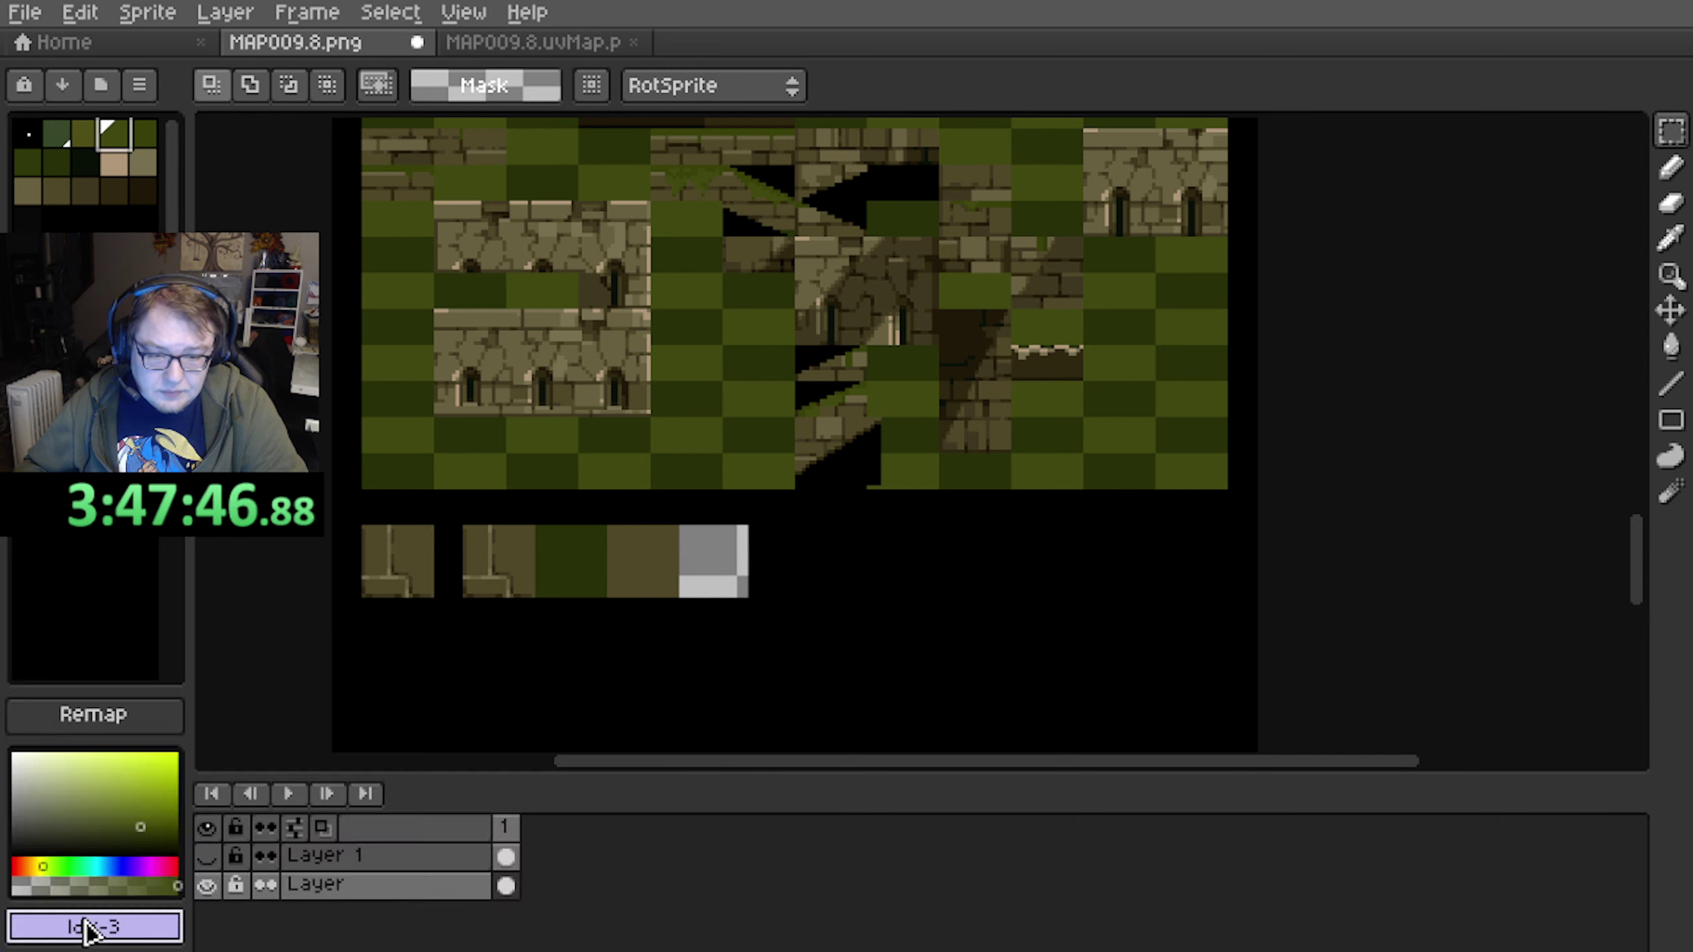
pyautogui.click(90, 924)
pyautogui.click(440, 947)
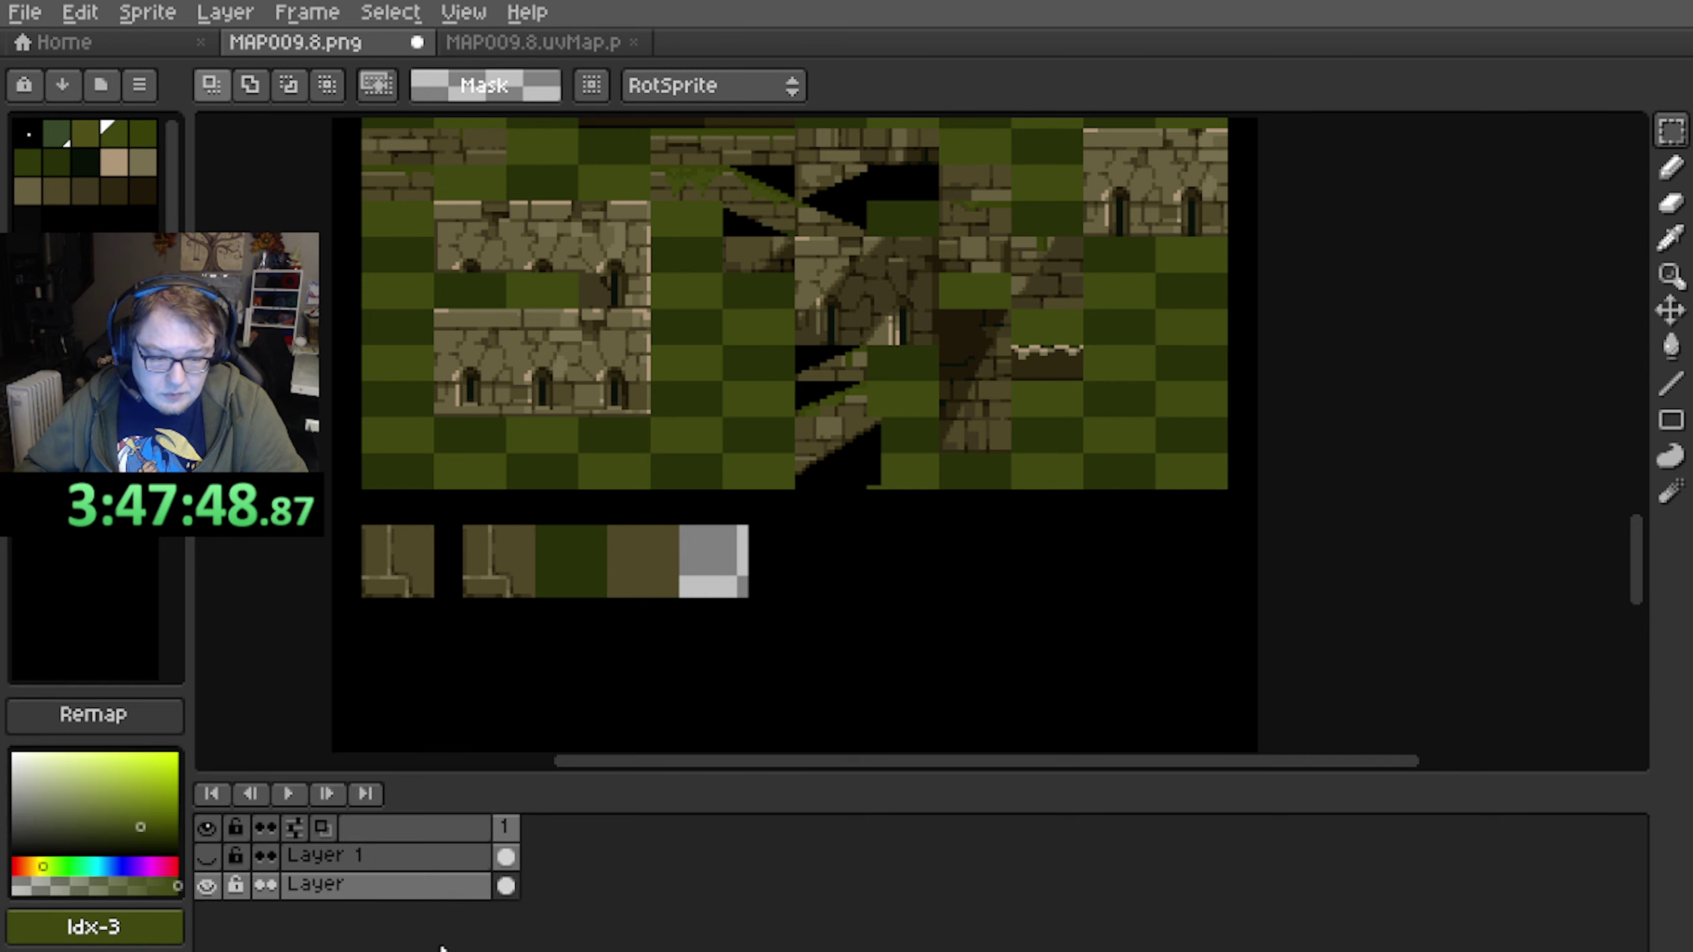
pyautogui.moveTo(93, 864)
pyautogui.mouseDown()
pyautogui.moveTo(120, 863)
pyautogui.moveTo(105, 864)
pyautogui.mouseUp()
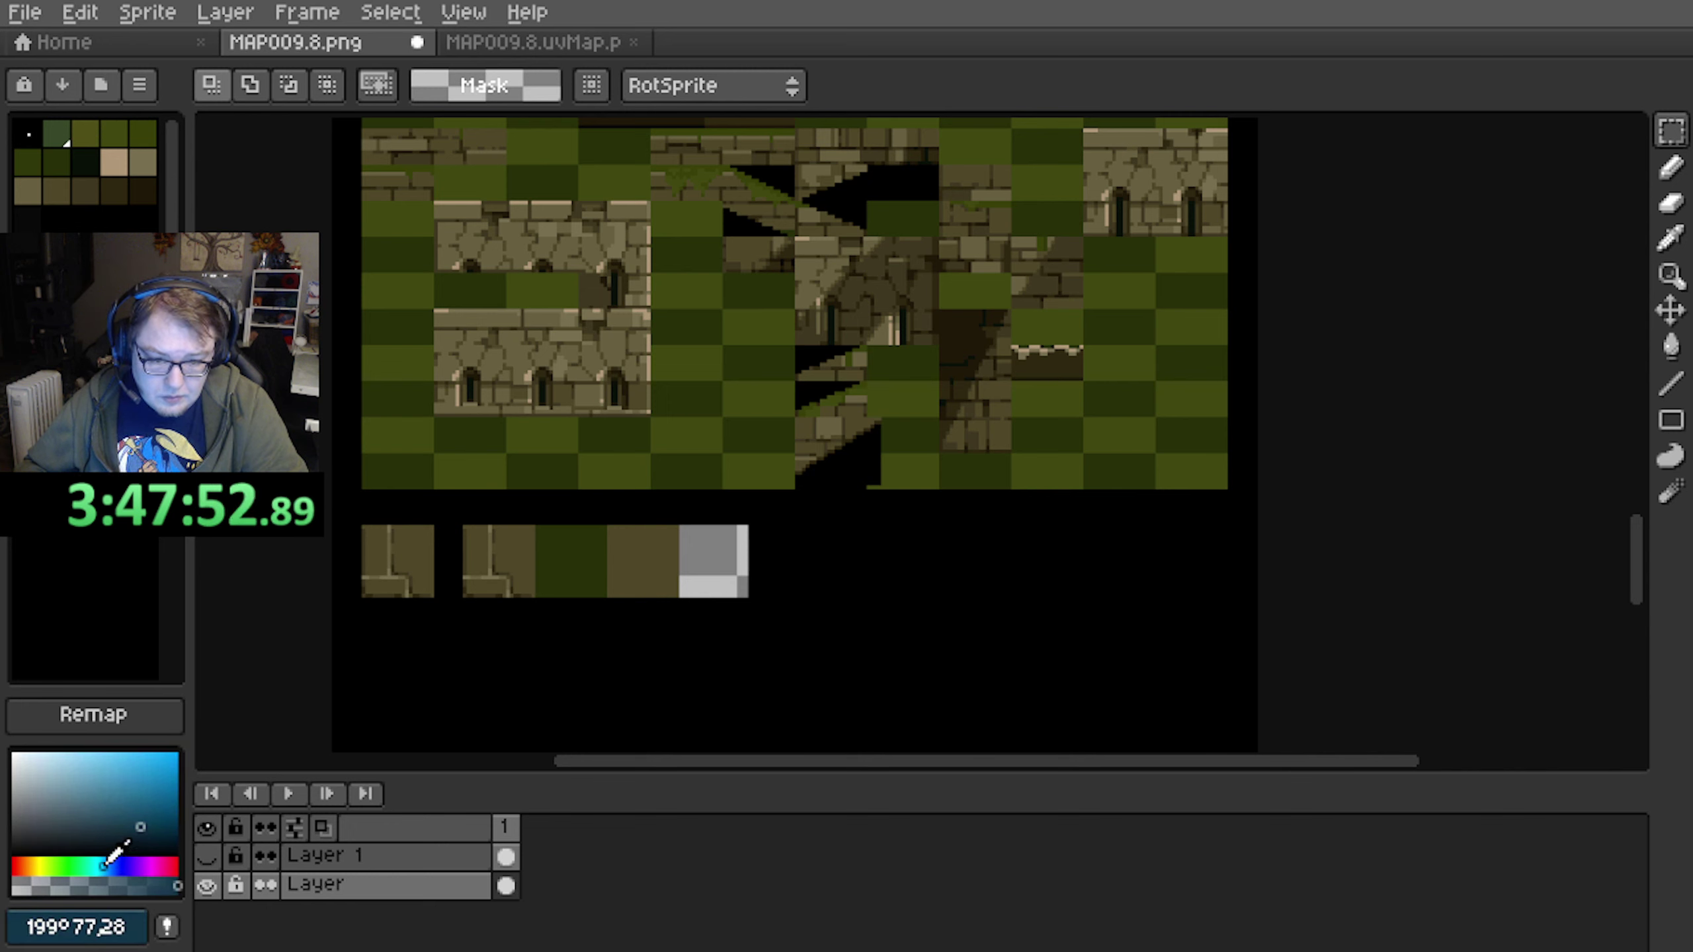
pyautogui.moveTo(164, 790); pyautogui.dragTo(160, 777)
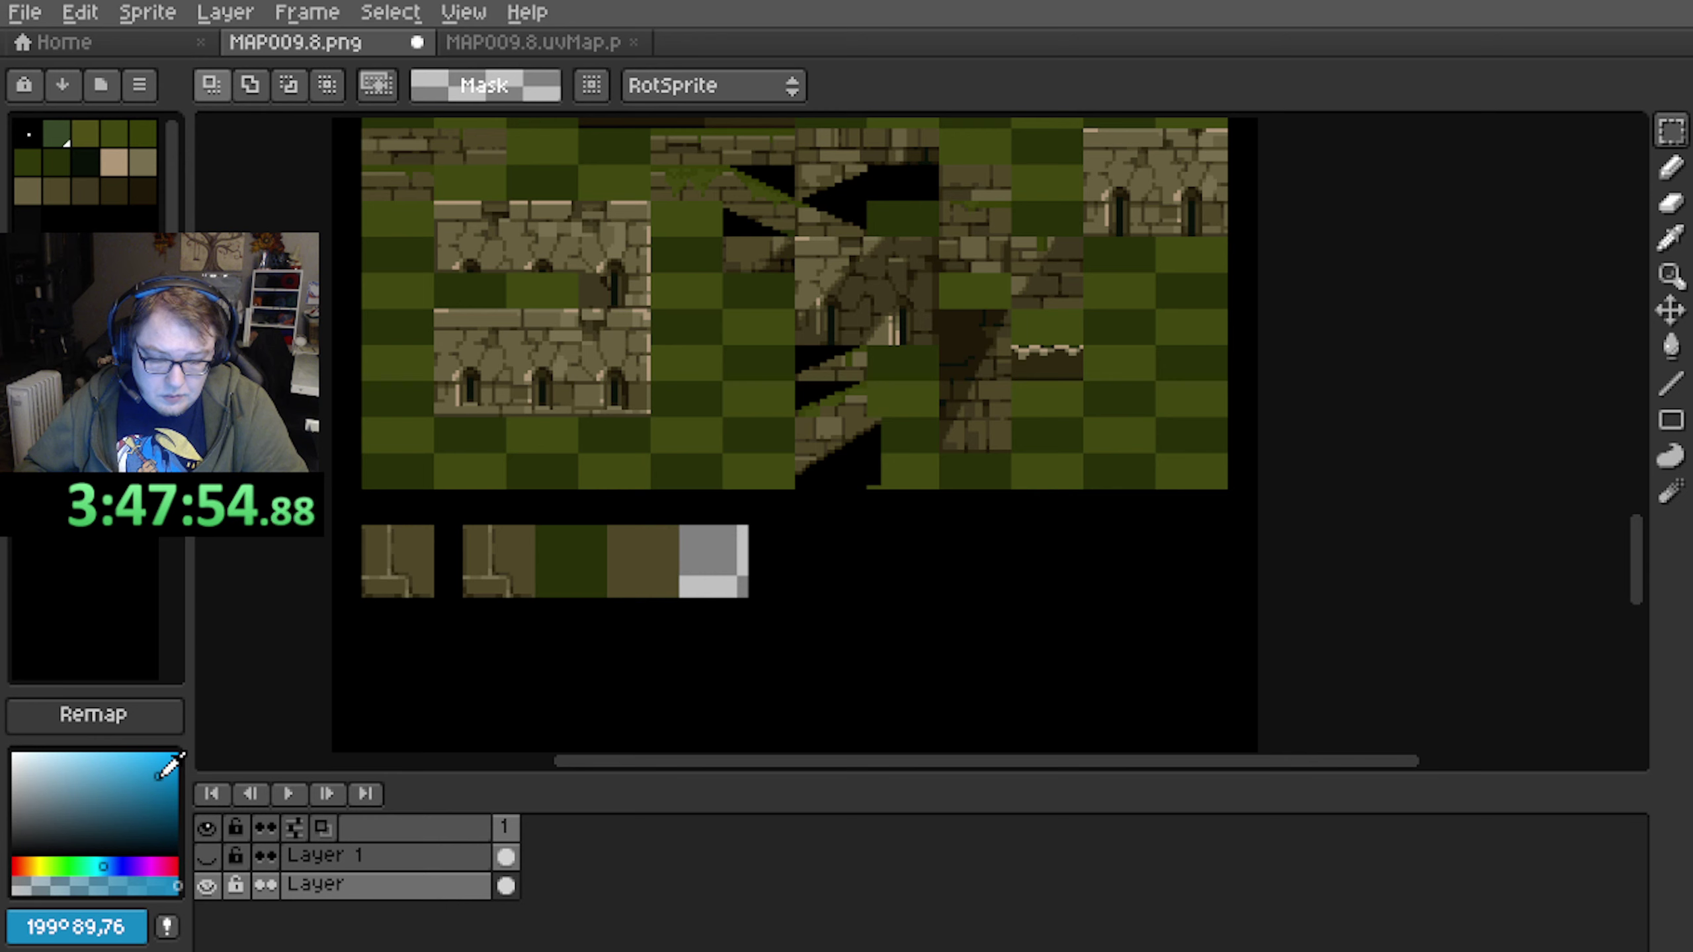
# Enable palette editing and select palette colour index 4
pyautogui.click(28, 89)
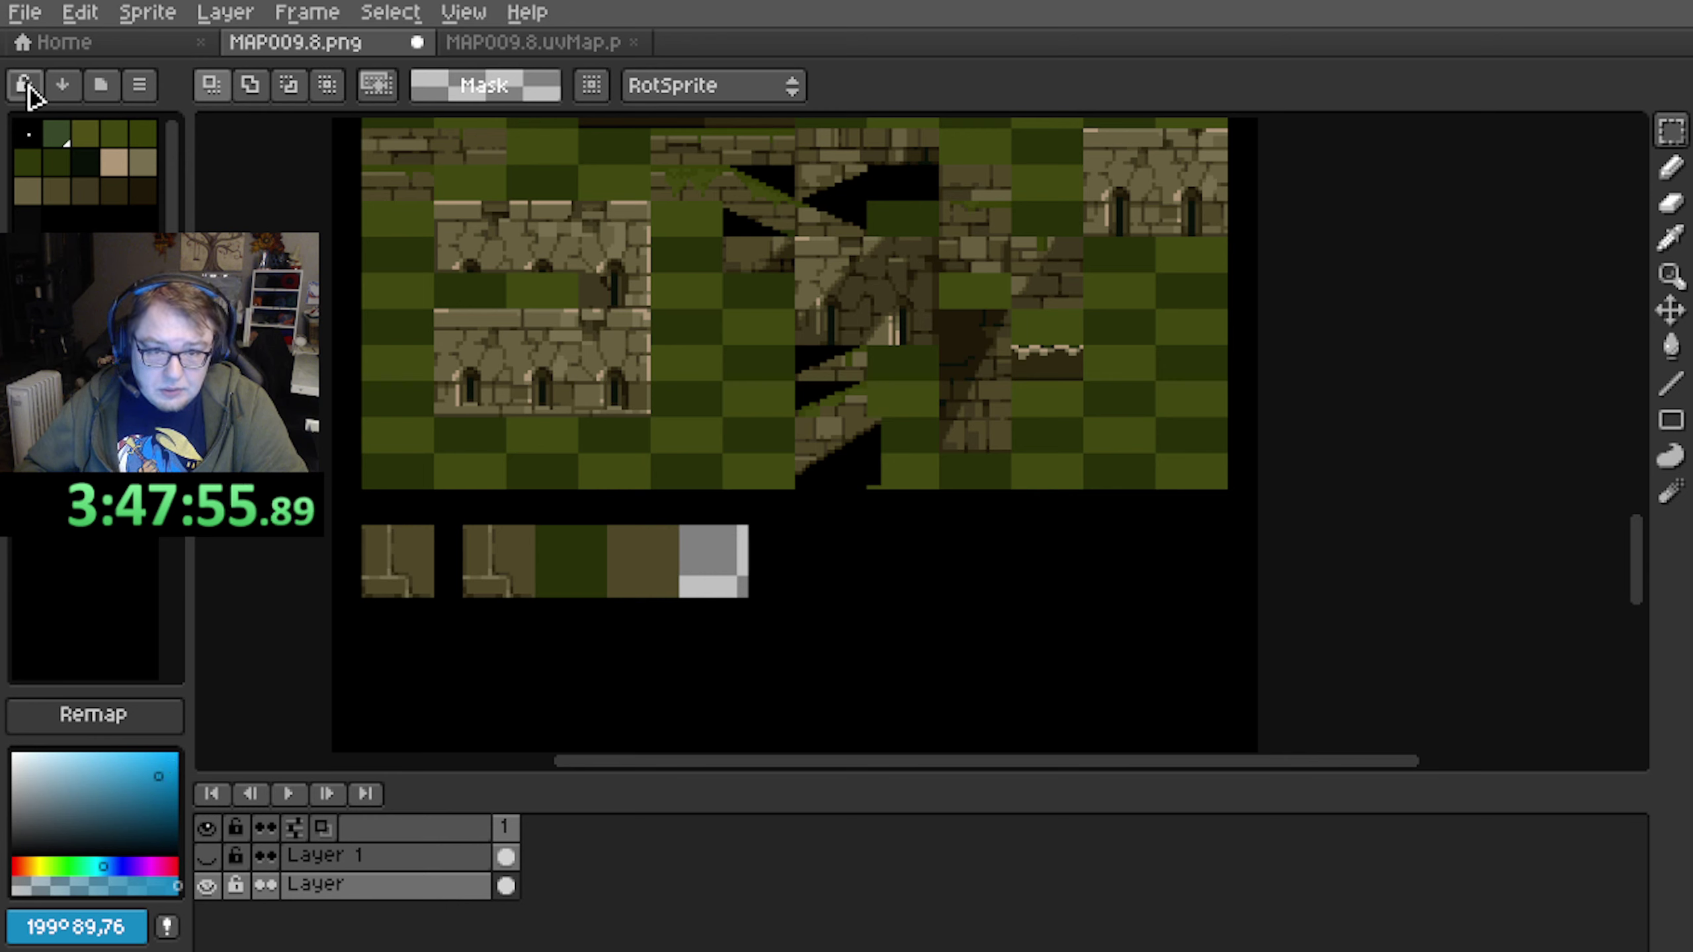
pyautogui.click(147, 135)
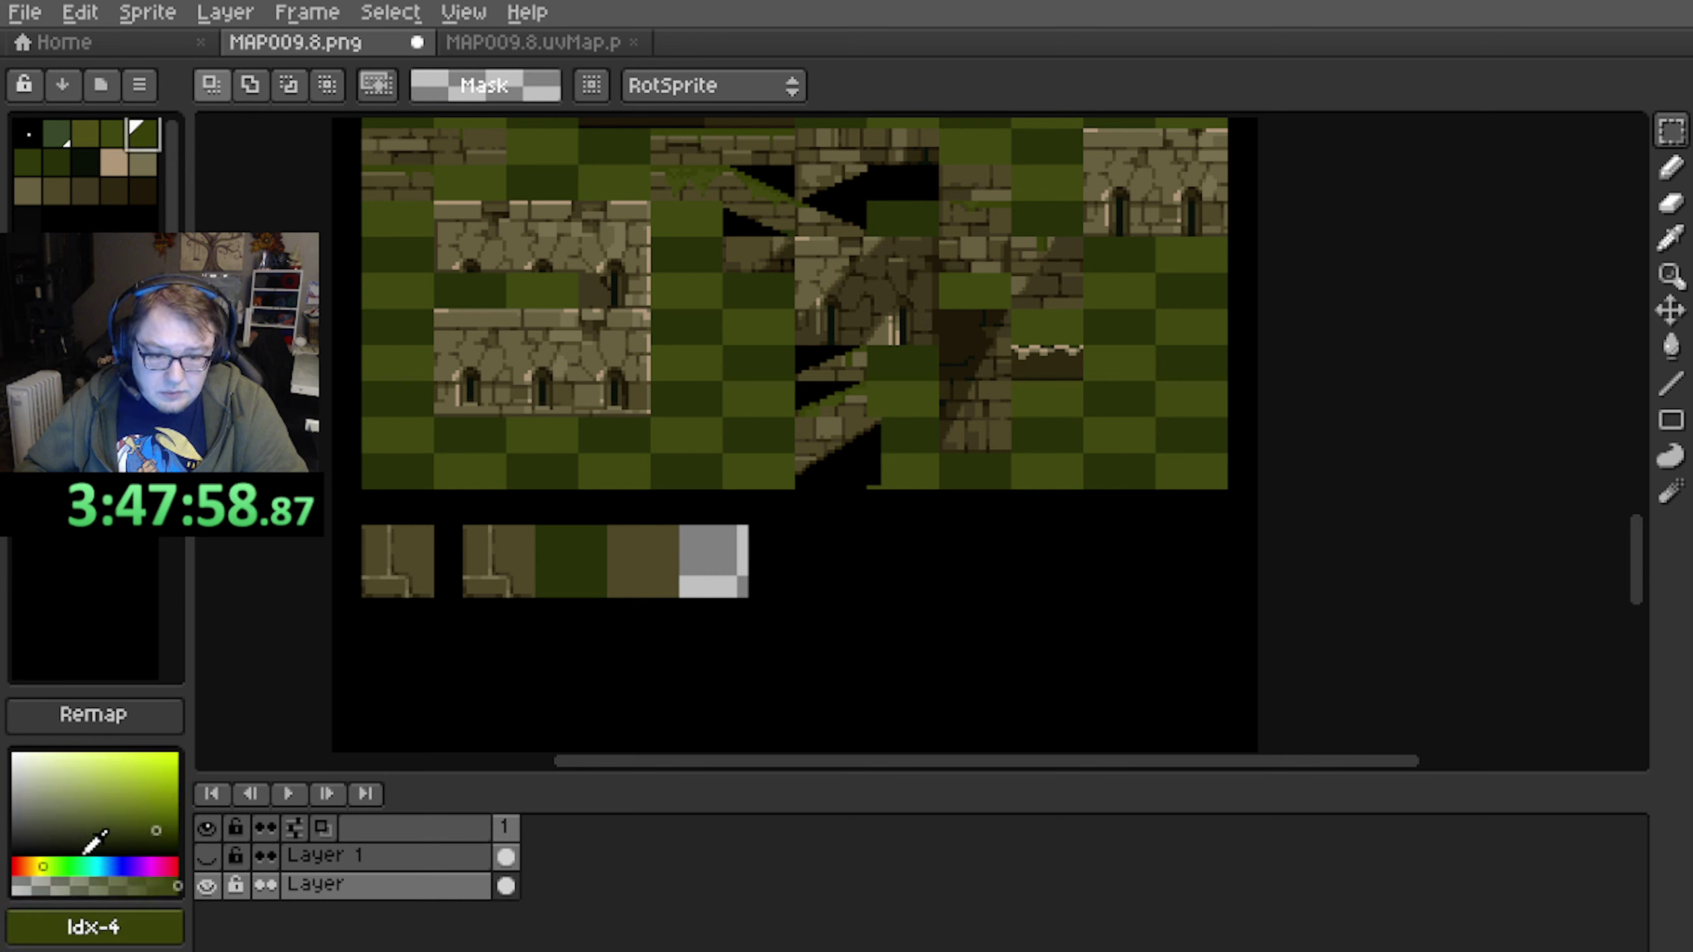
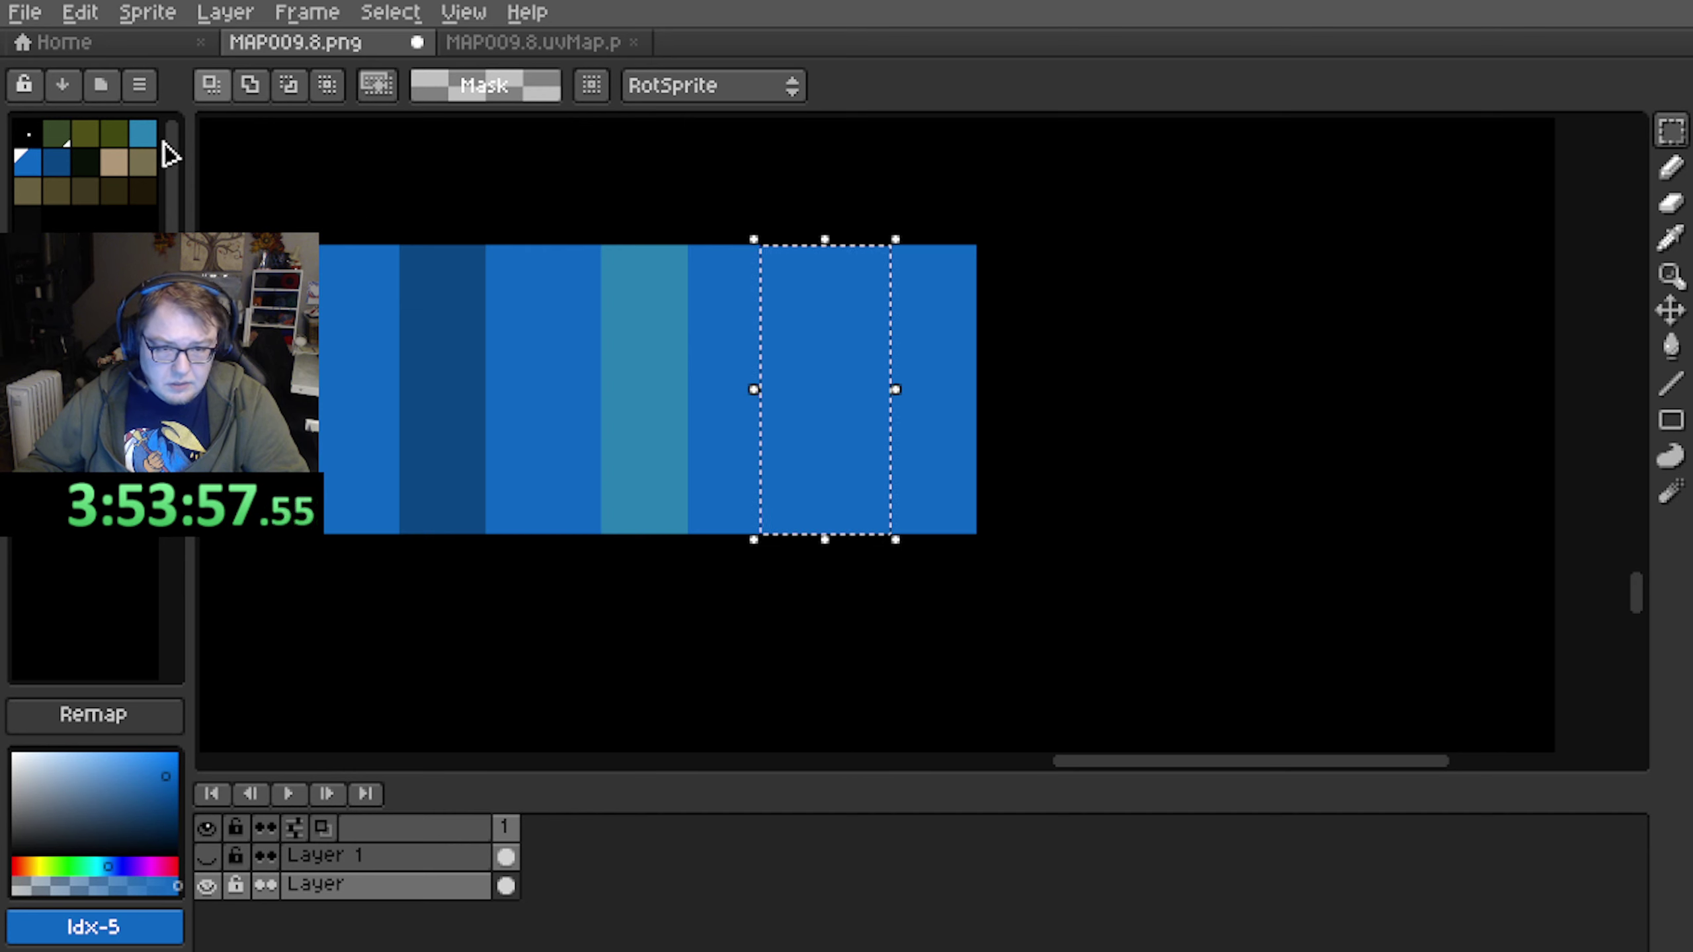
# Fill the selected part of the strip with colour index 4 and the strip's end section with transparent index 0
pyautogui.click(143, 134)
pyautogui.press('f')
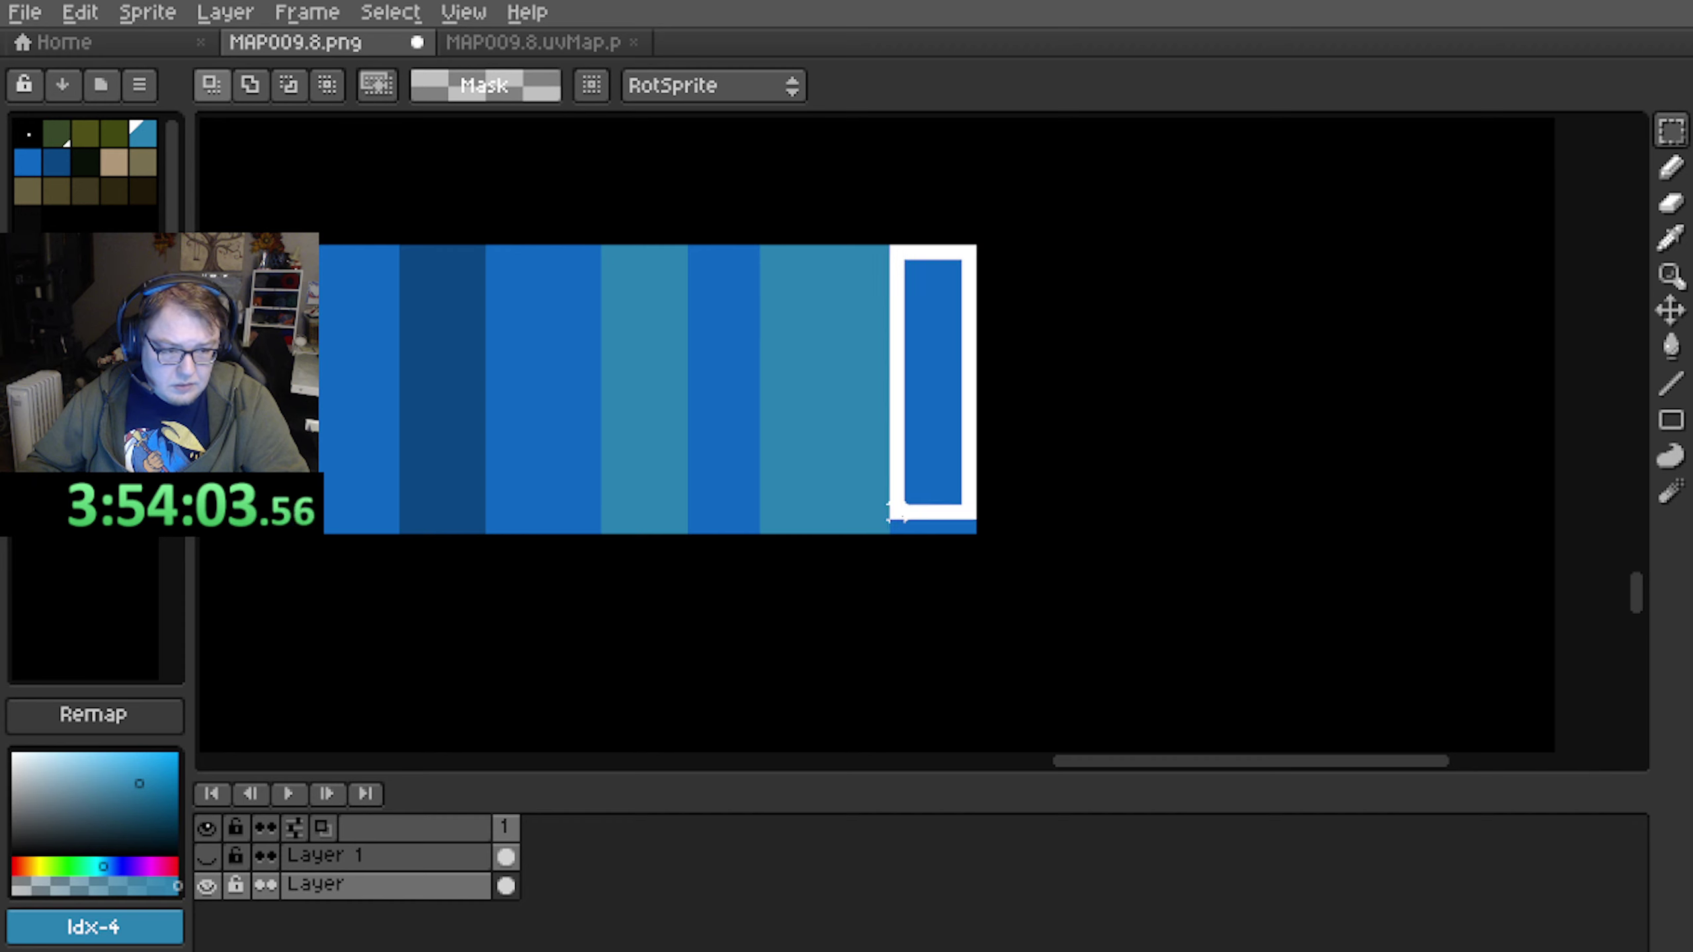
pyautogui.click(38, 137)
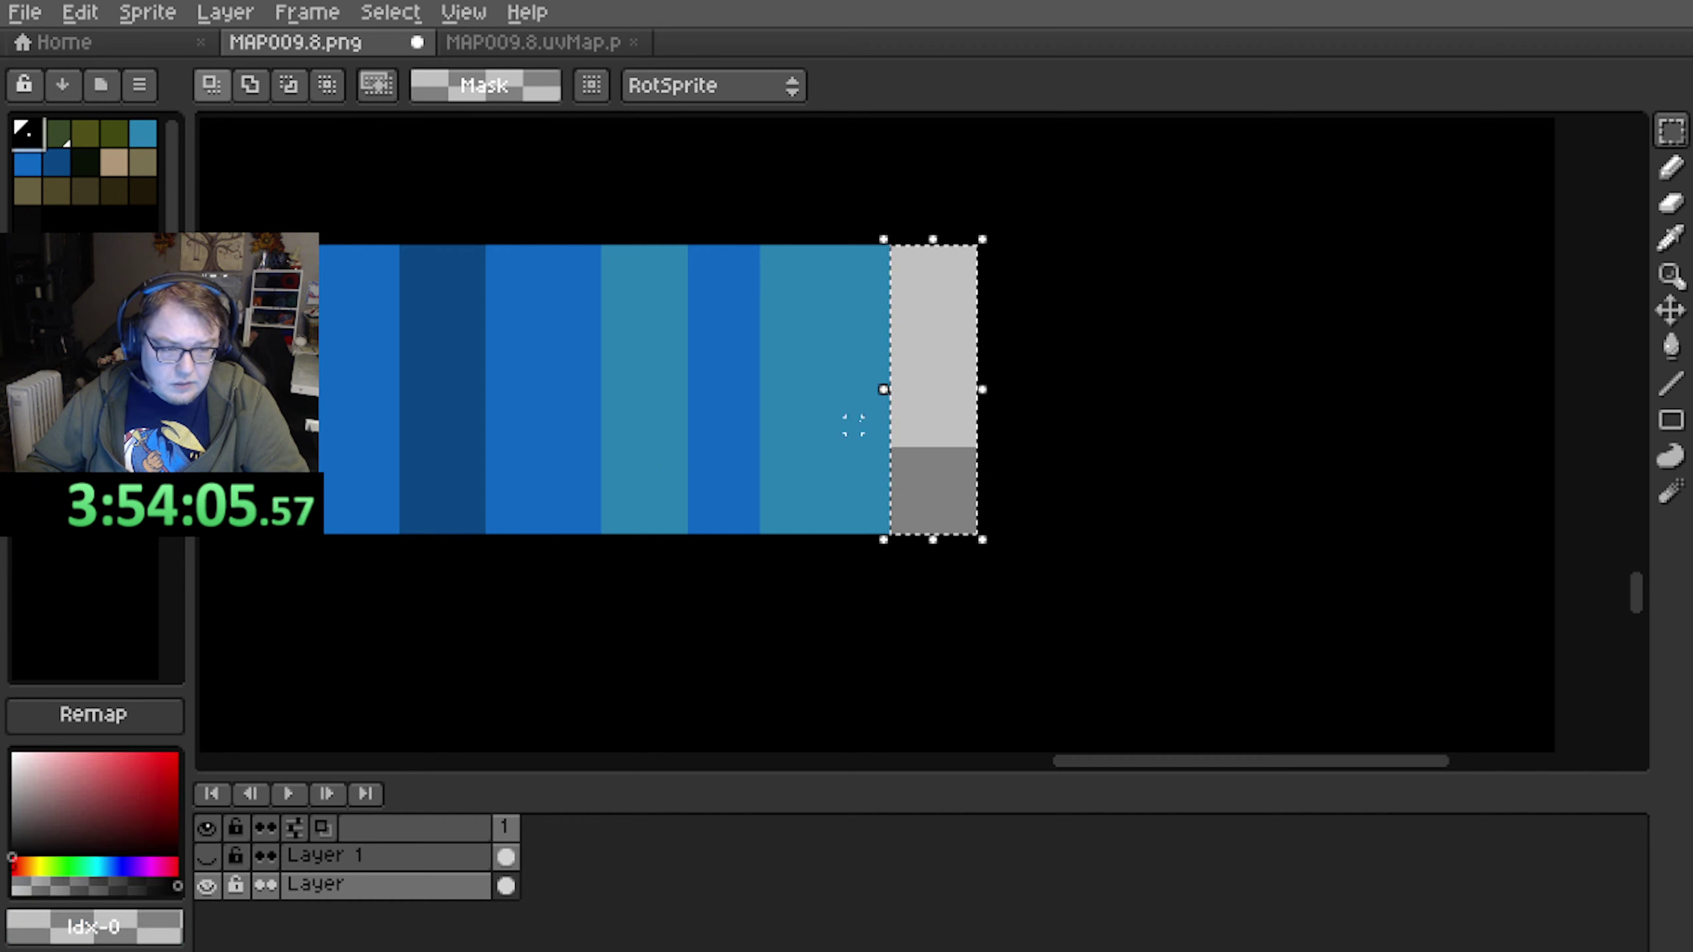
pyautogui.moveTo(853, 426); pyautogui.dragTo(782, 470, button='middle')
pyautogui.scroll(-1, 762, 453)
pyautogui.scroll(1, 735, 416)
pyautogui.click(696, 620)
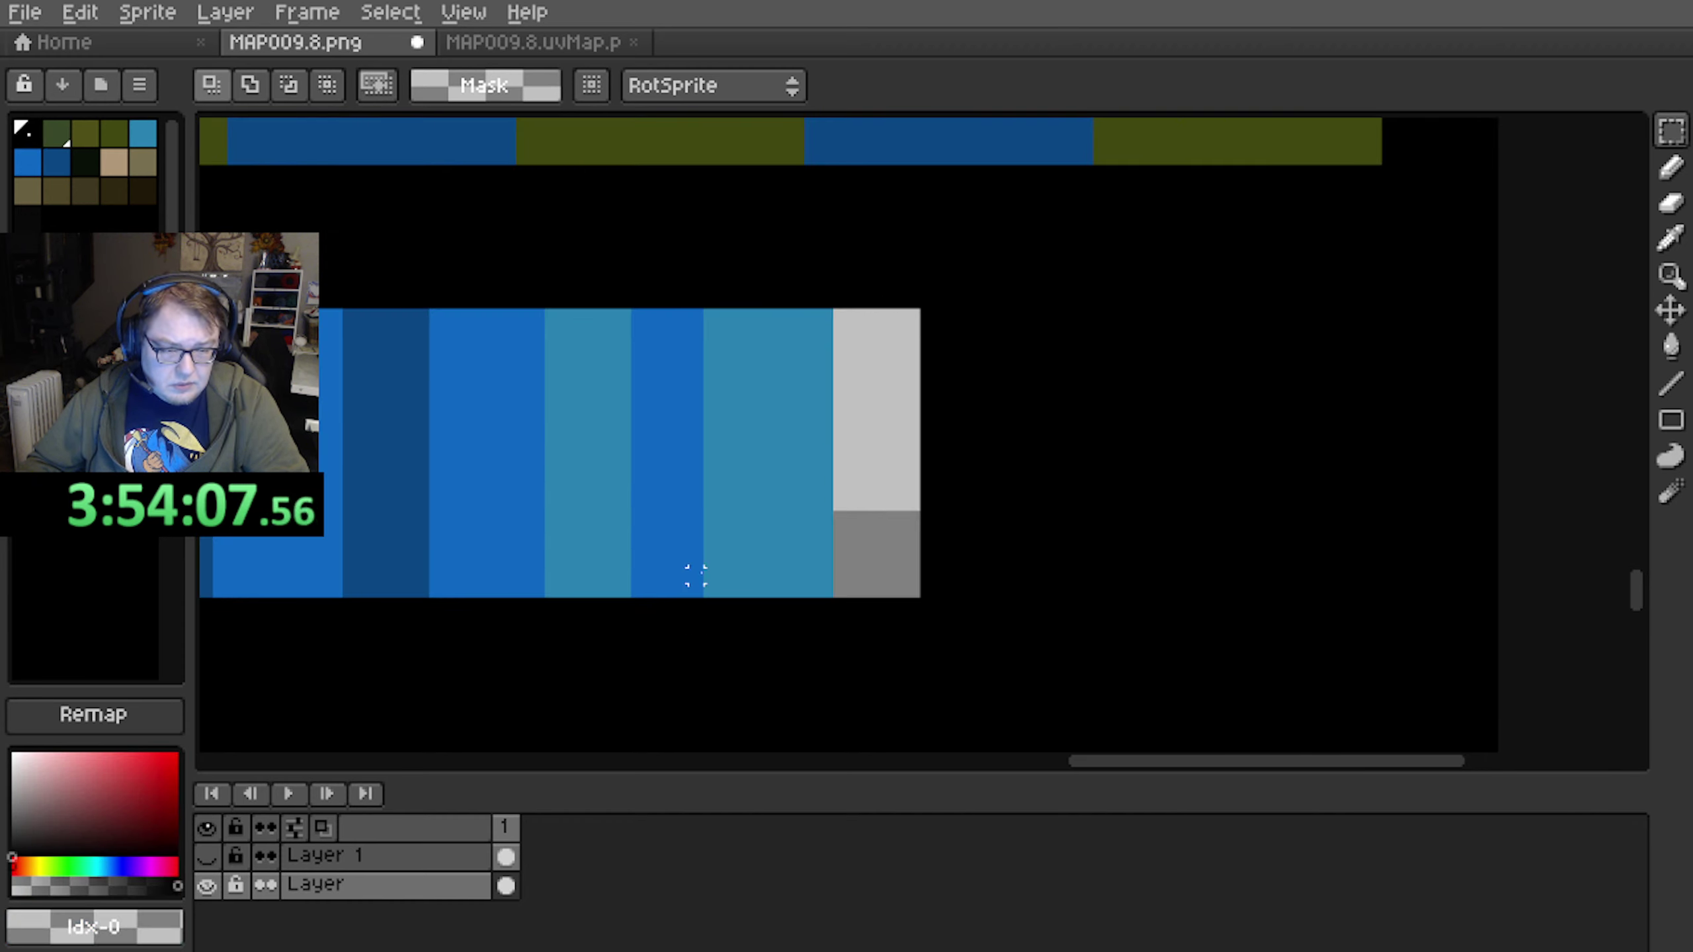
# Select a tile-sized area directly after the strip's end and fill it with colour index 4
pyautogui.moveTo(639, 316); pyautogui.dragTo(922, 586)
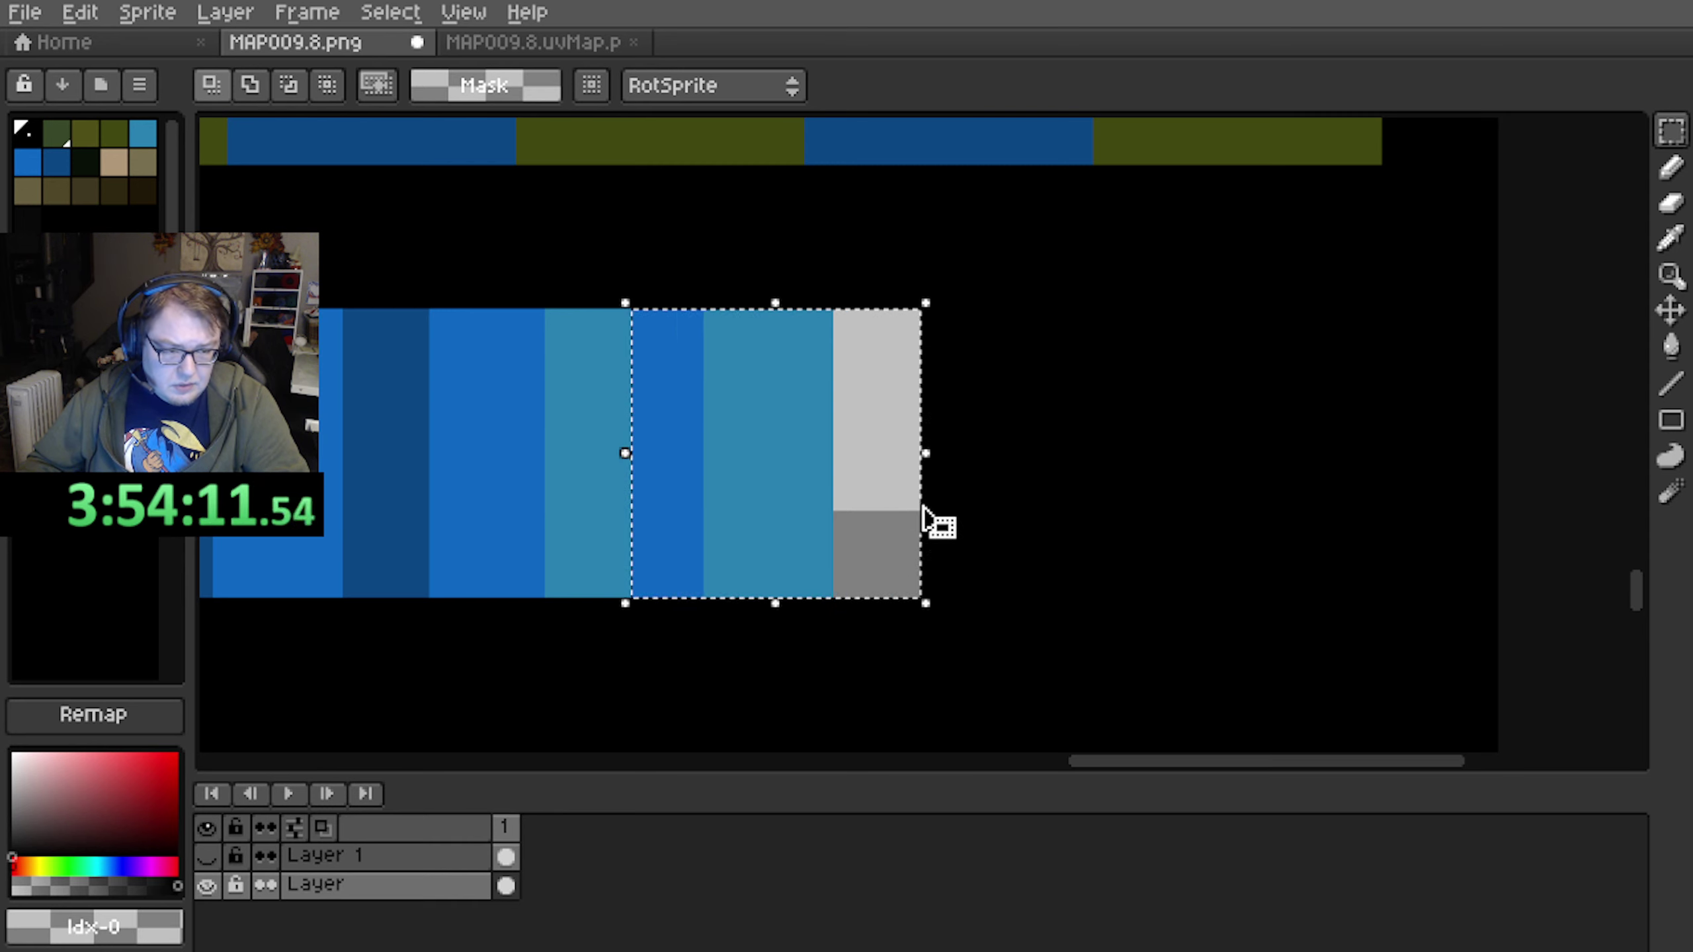
pyautogui.moveTo(923, 506); pyautogui.dragTo(1229, 526)
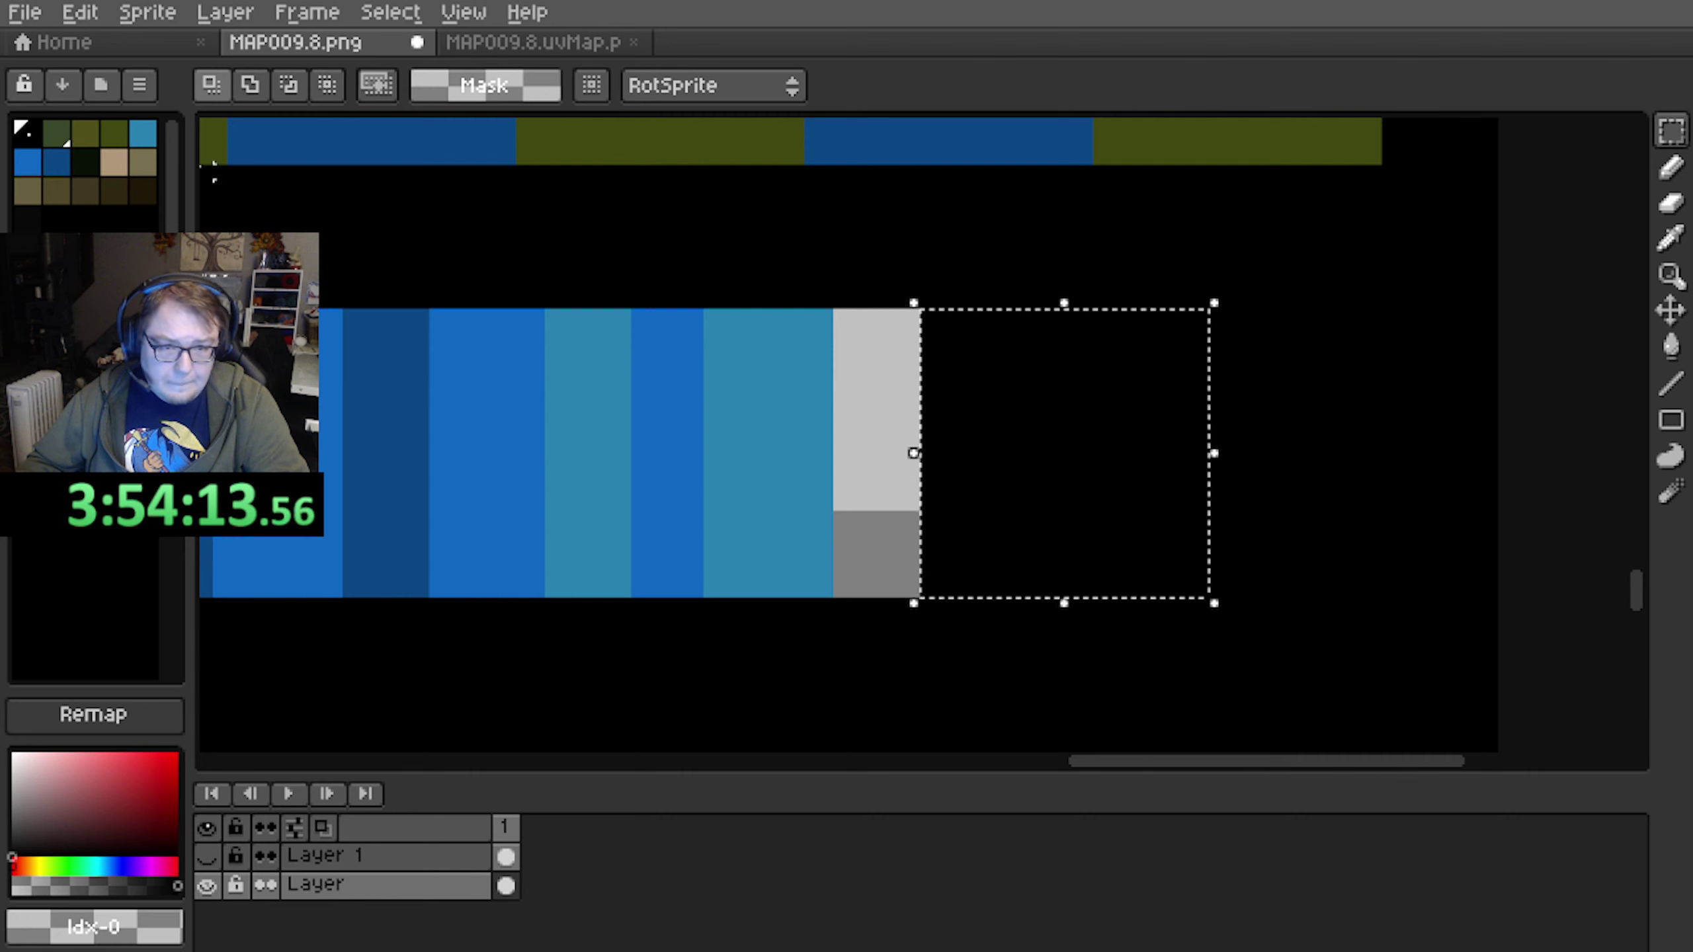
pyautogui.click(142, 133)
pyautogui.moveTo(1040, 463); pyautogui.dragTo(1012, 423, button='middle')
pyautogui.press('f')
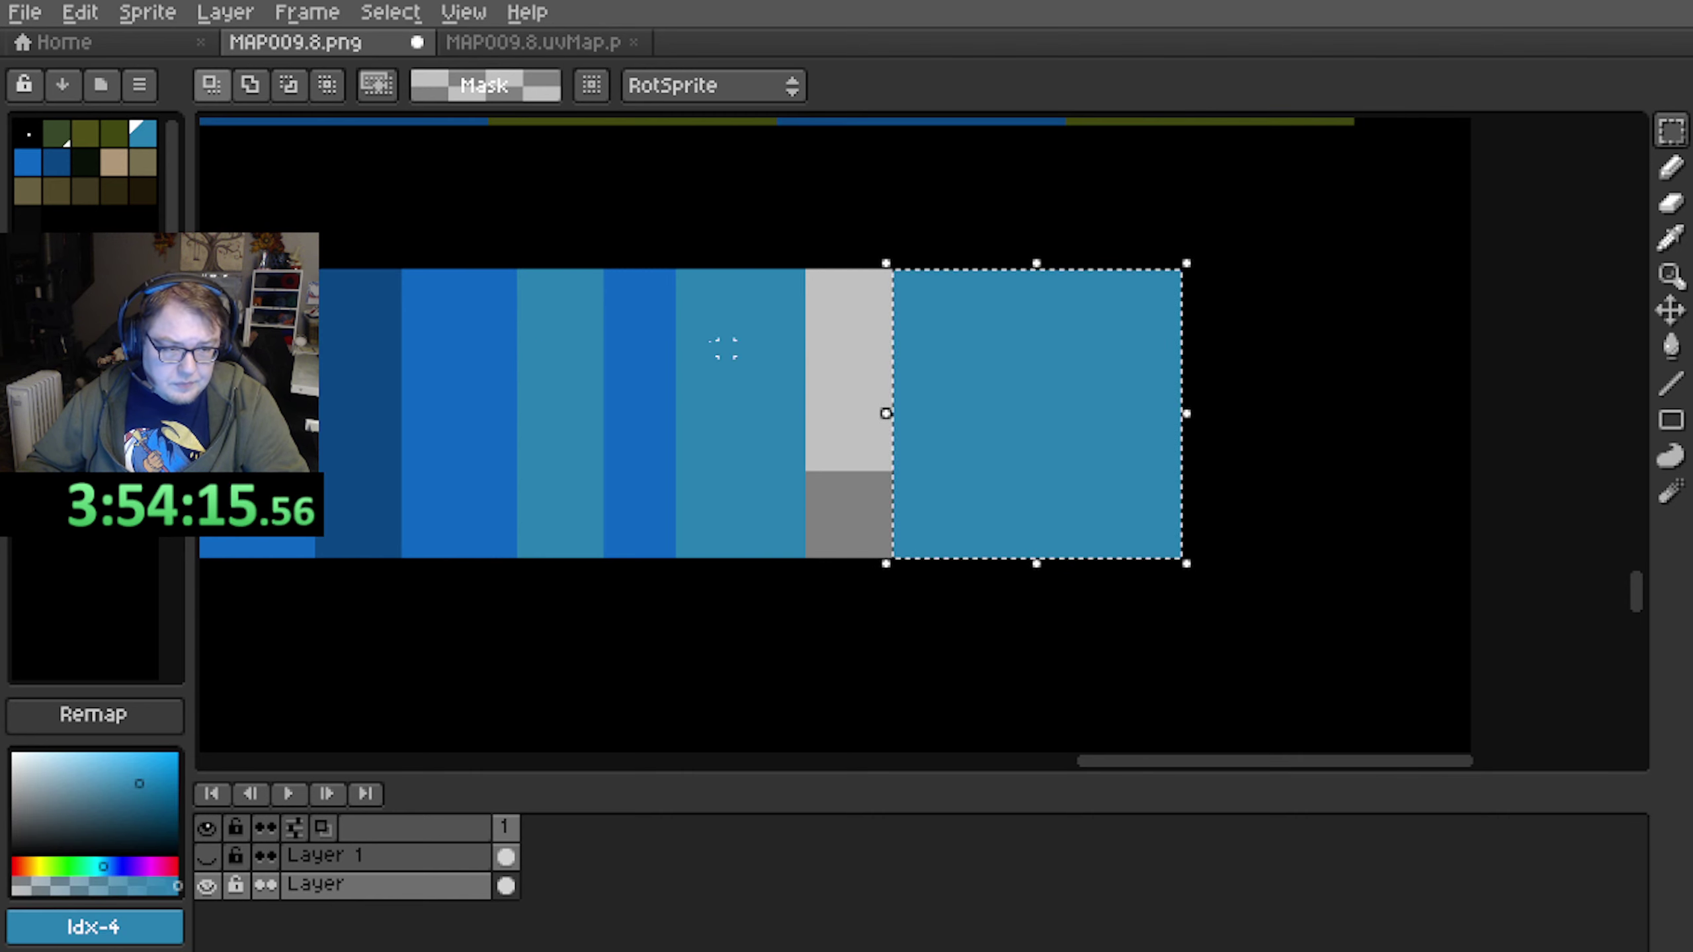
# Fill the wider right-hand portion of the new teal tile with transparent index 0
pyautogui.click(26, 133)
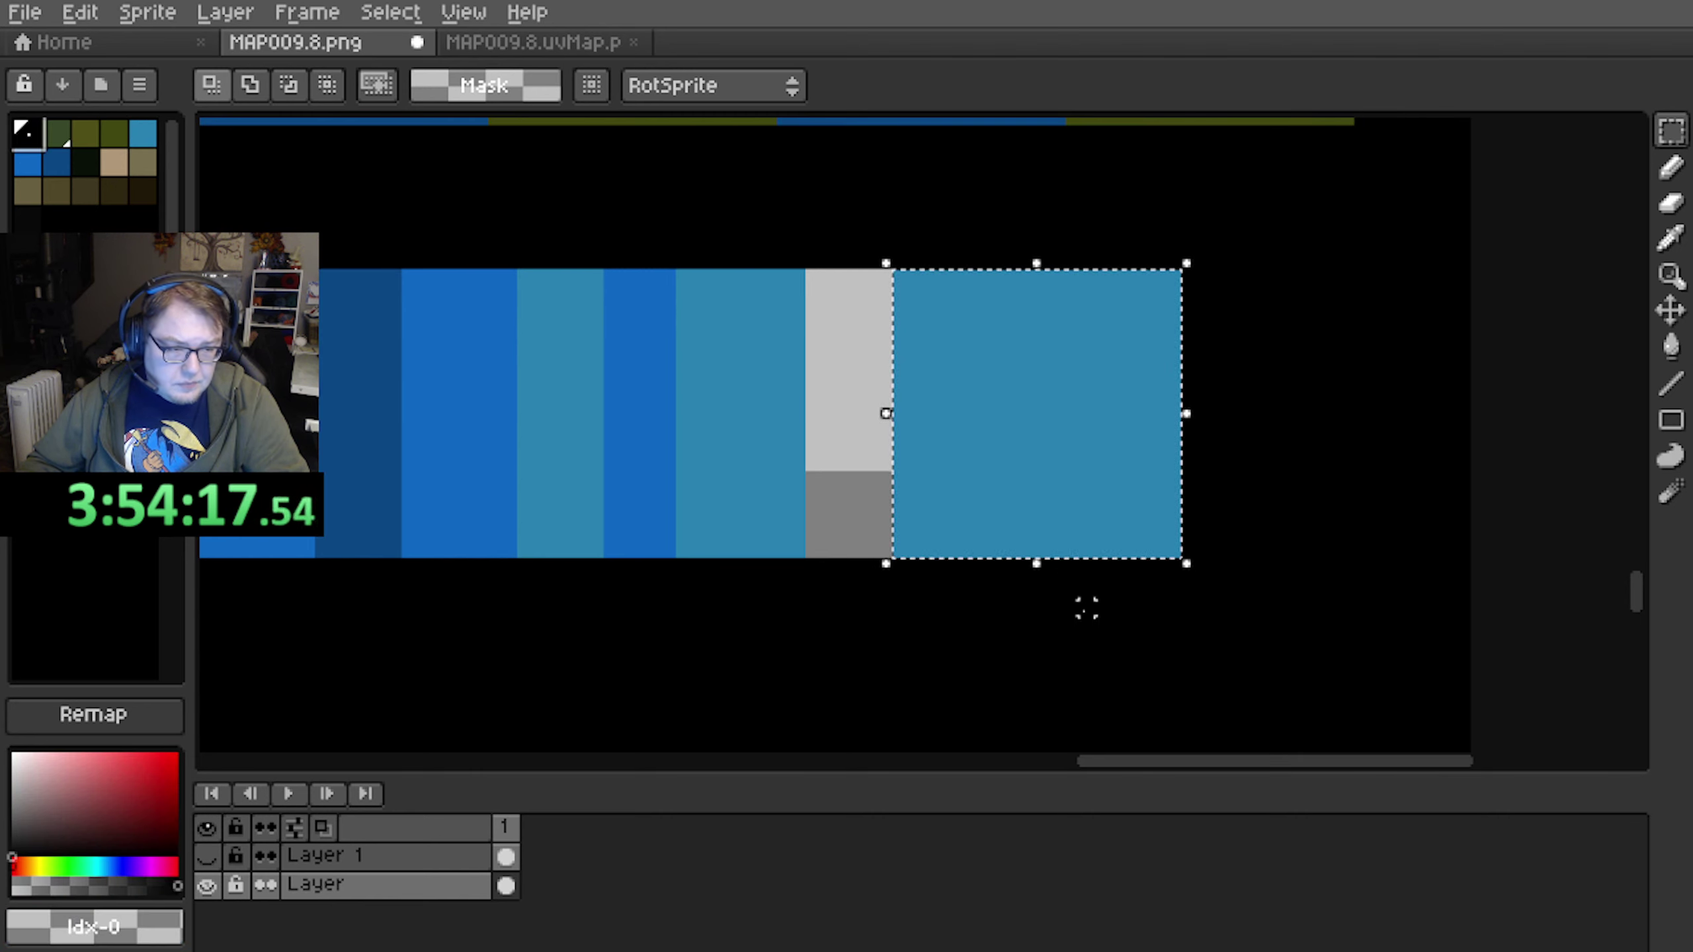
pyautogui.moveTo(1015, 553); pyautogui.dragTo(1183, 267)
pyautogui.press('f')
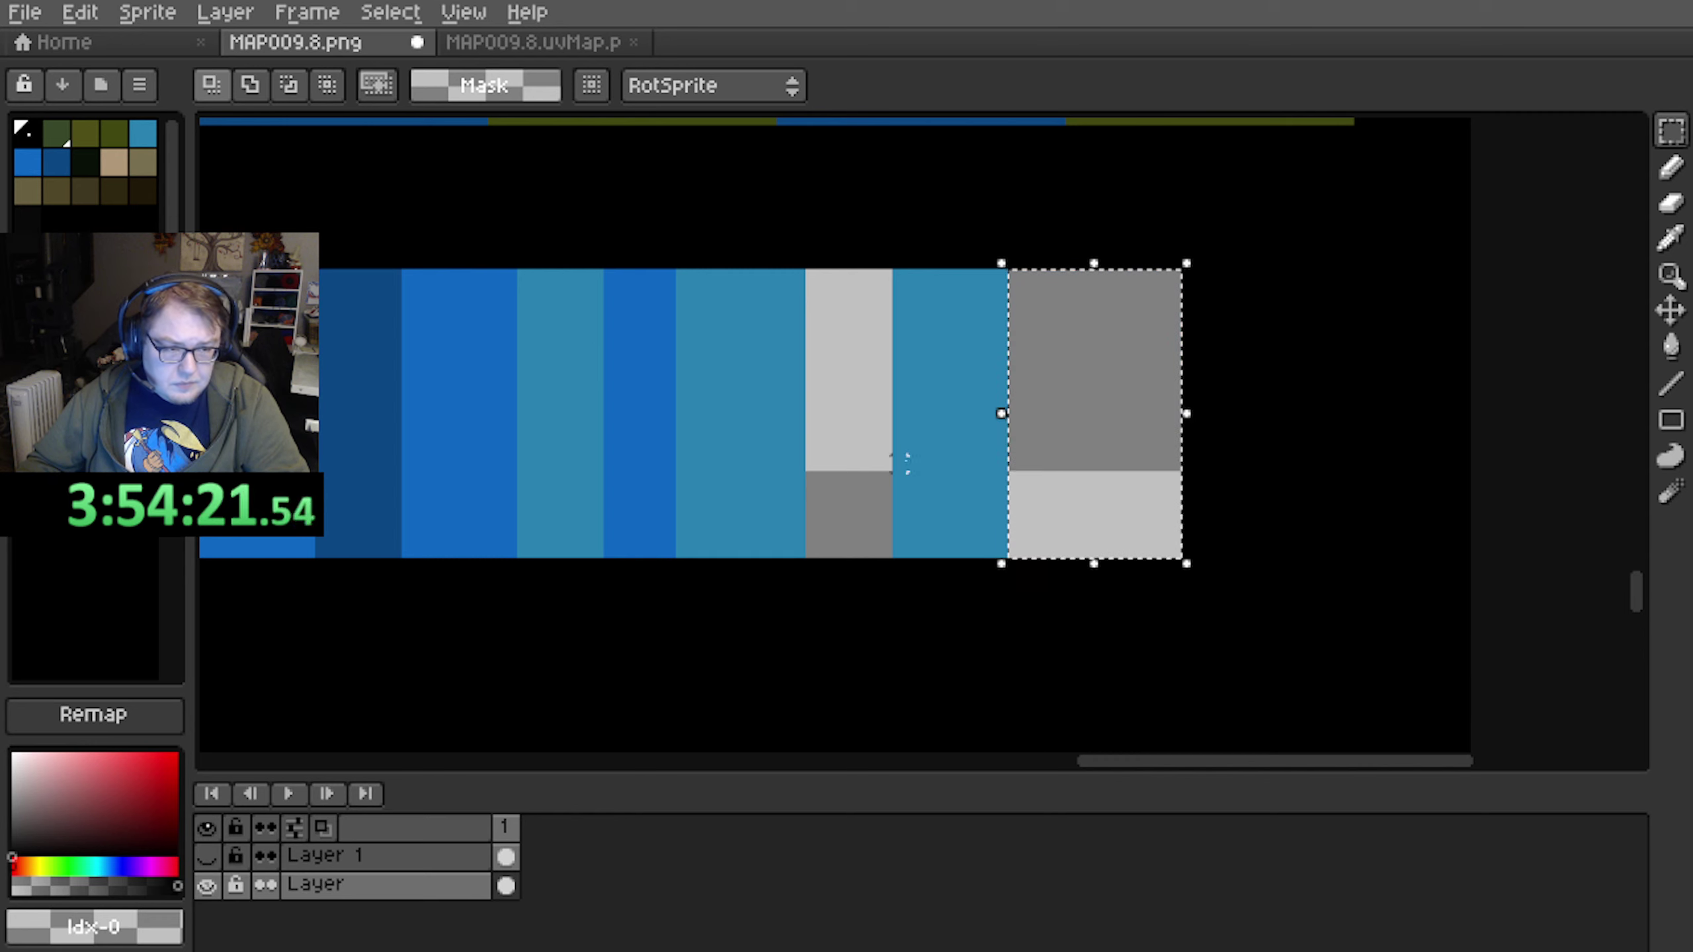
# Select the remaining area between the strip and the canvas edge and make it transparent with index 0
pyautogui.moveTo(1195, 386); pyautogui.dragTo(1045, 402, button='middle')
pyautogui.keyDown('shift'); pyautogui.moveTo(742, 288); pyautogui.dragTo(862, 568); pyautogui.keyUp('shift')
pyautogui.moveTo(1034, 542); pyautogui.dragTo(1311, 543)
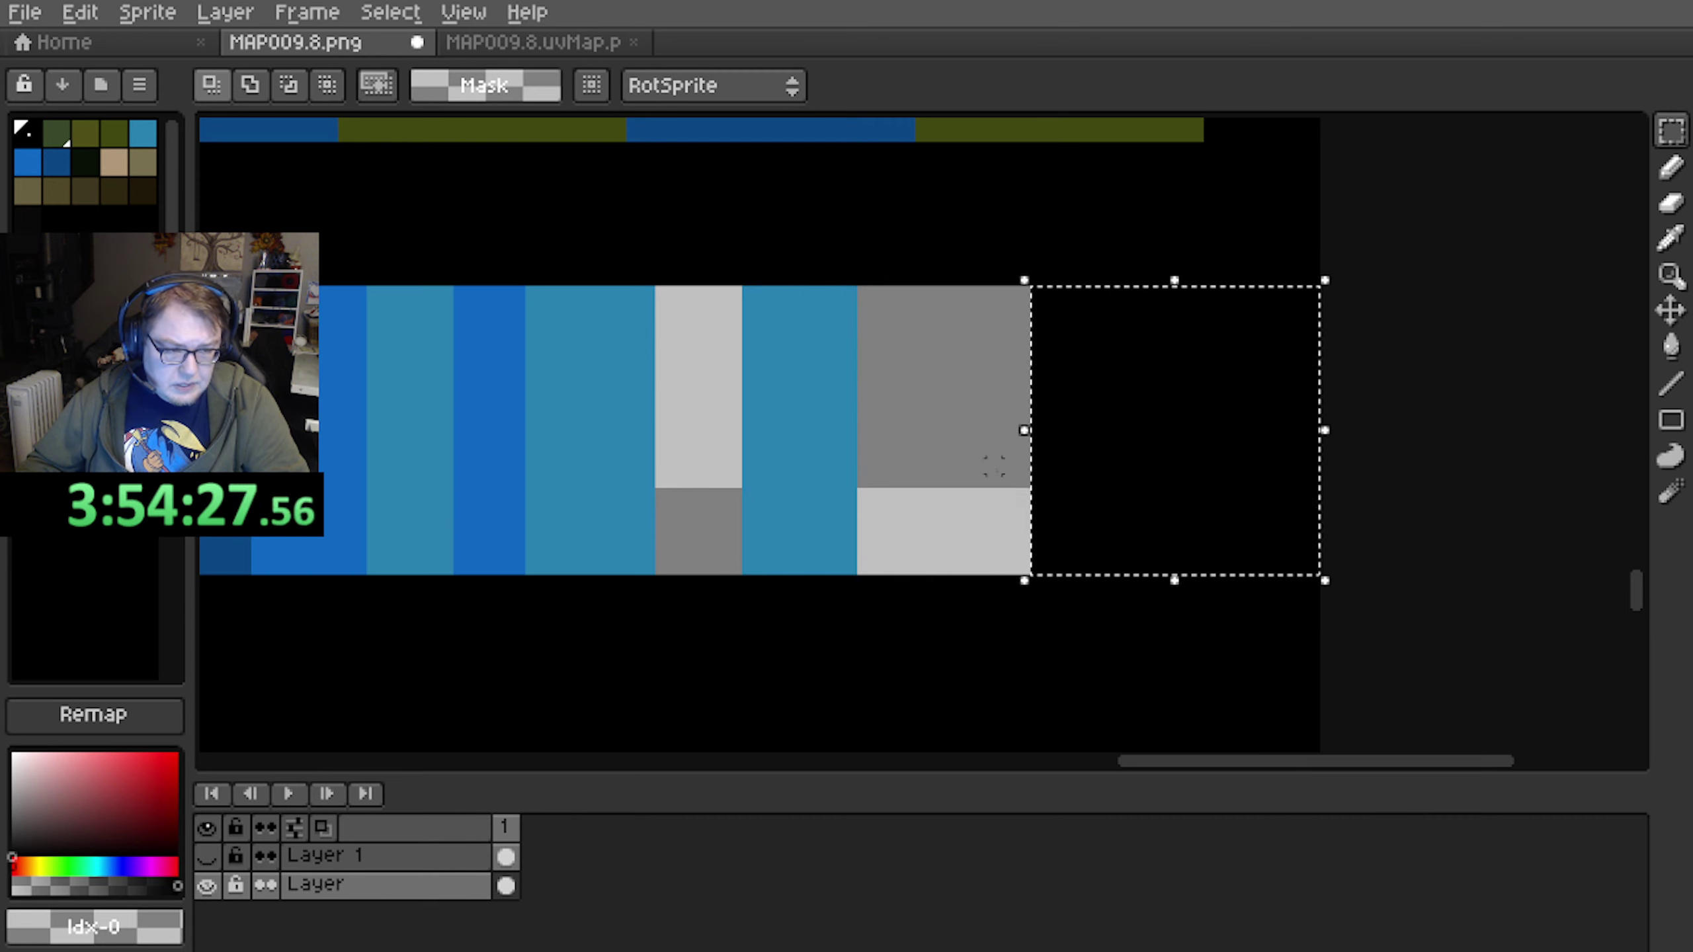
pyautogui.hotkey('ctrl', 'v')
pyautogui.scroll(-3, 994, 465)
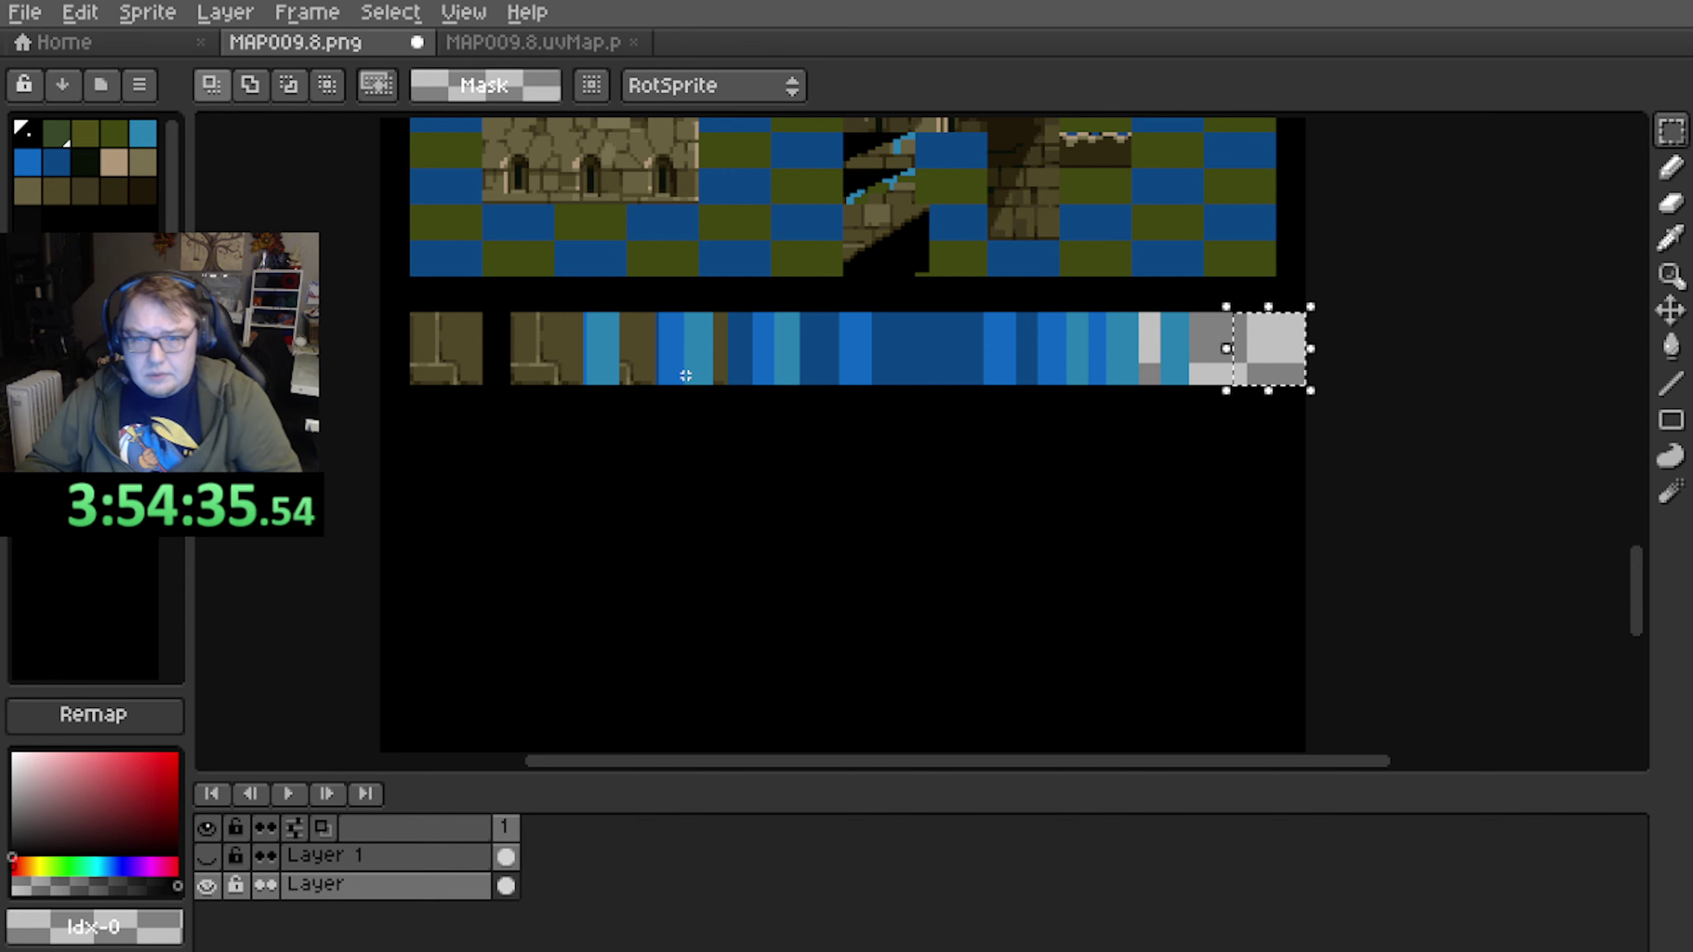
# Load the default greyscale palette into MAP009.8.png and save the file
pyautogui.click(141, 87)
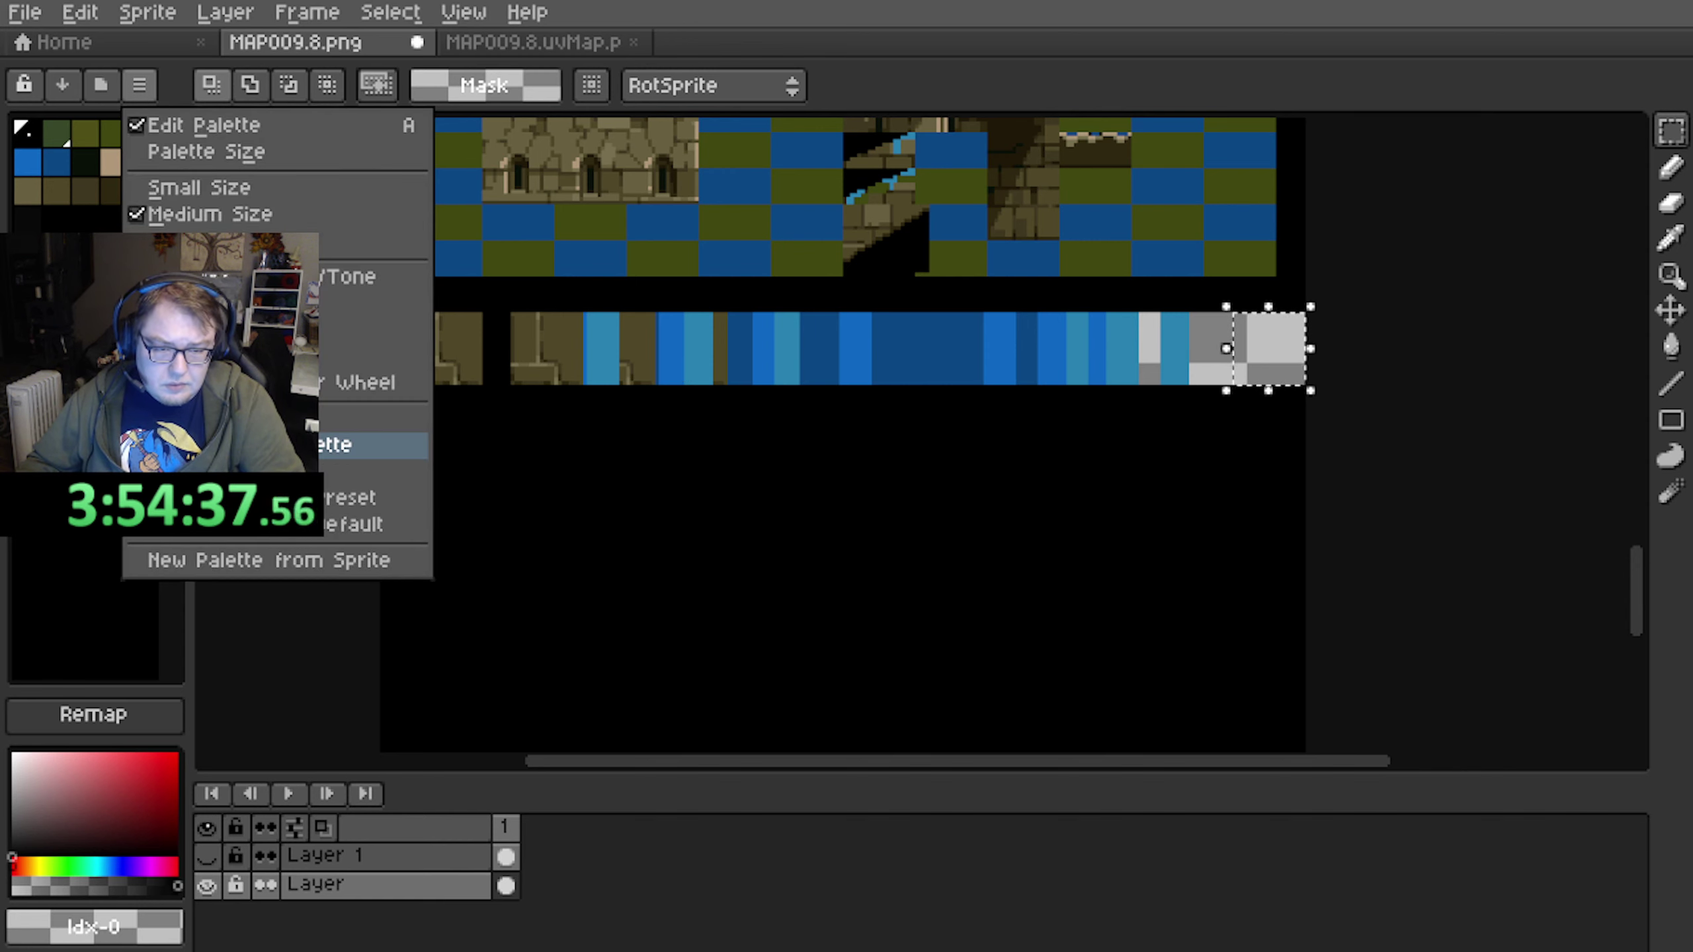
pyautogui.click(266, 445)
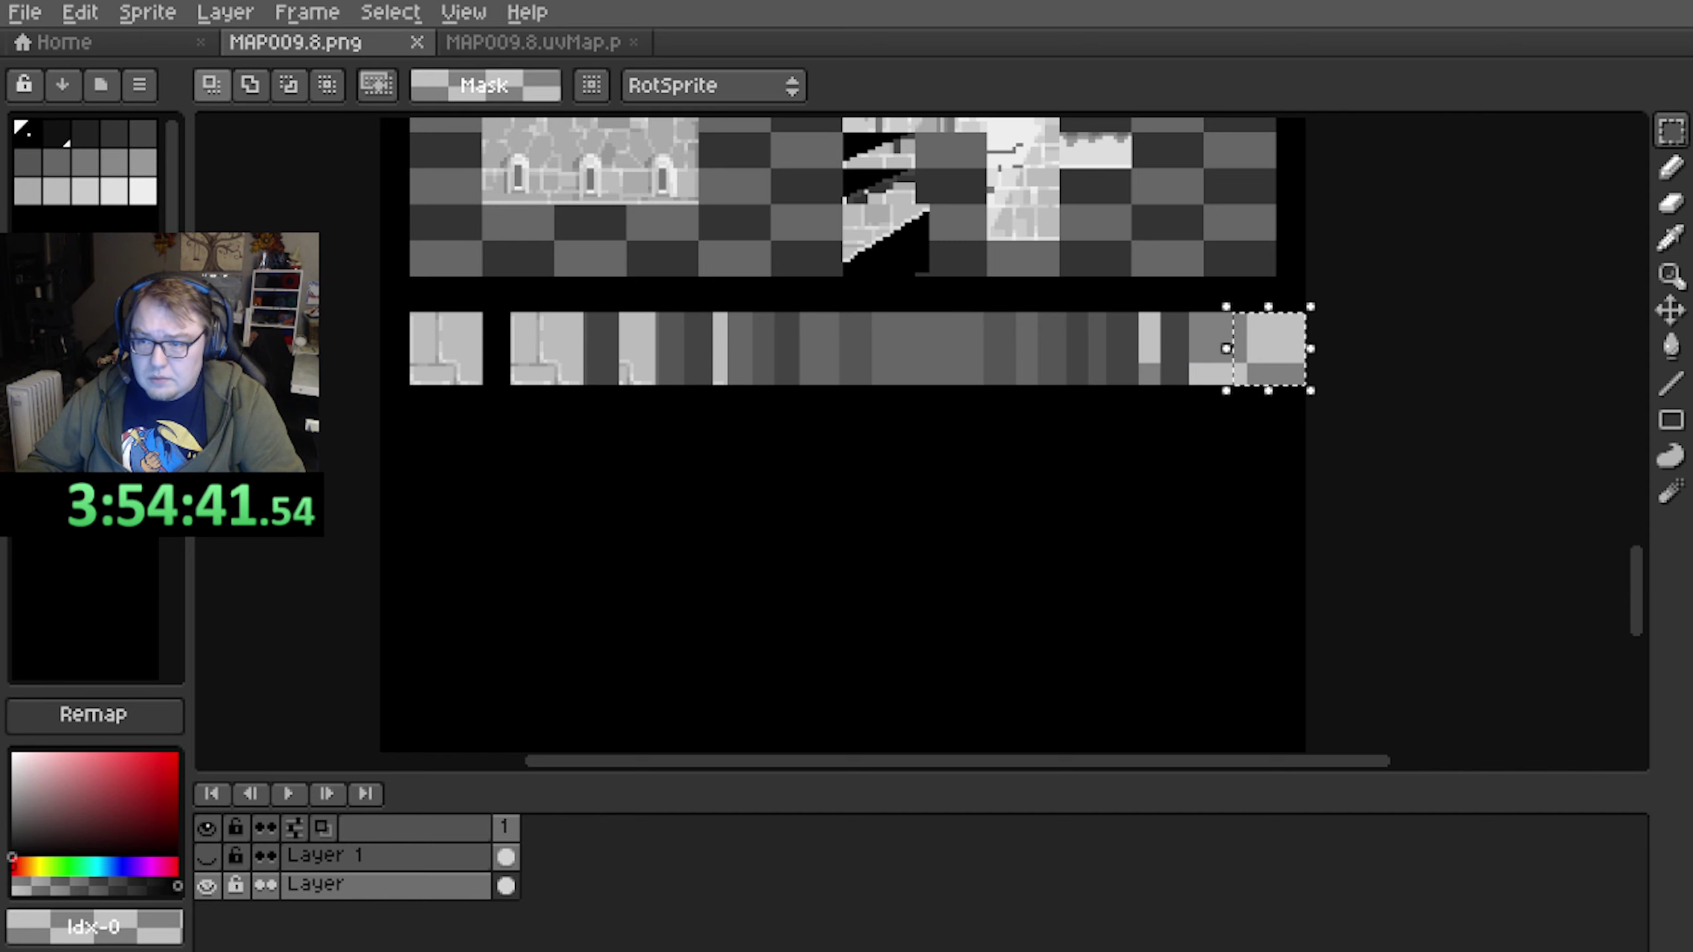
# Switch to the map editor, leave the palette list and reload the edited texture so the new frame strip is imported
pyautogui.hotkey('alt', 'Tab')
pyautogui.moveTo(332, 480); pyautogui.dragTo(283, 291, button='middle')
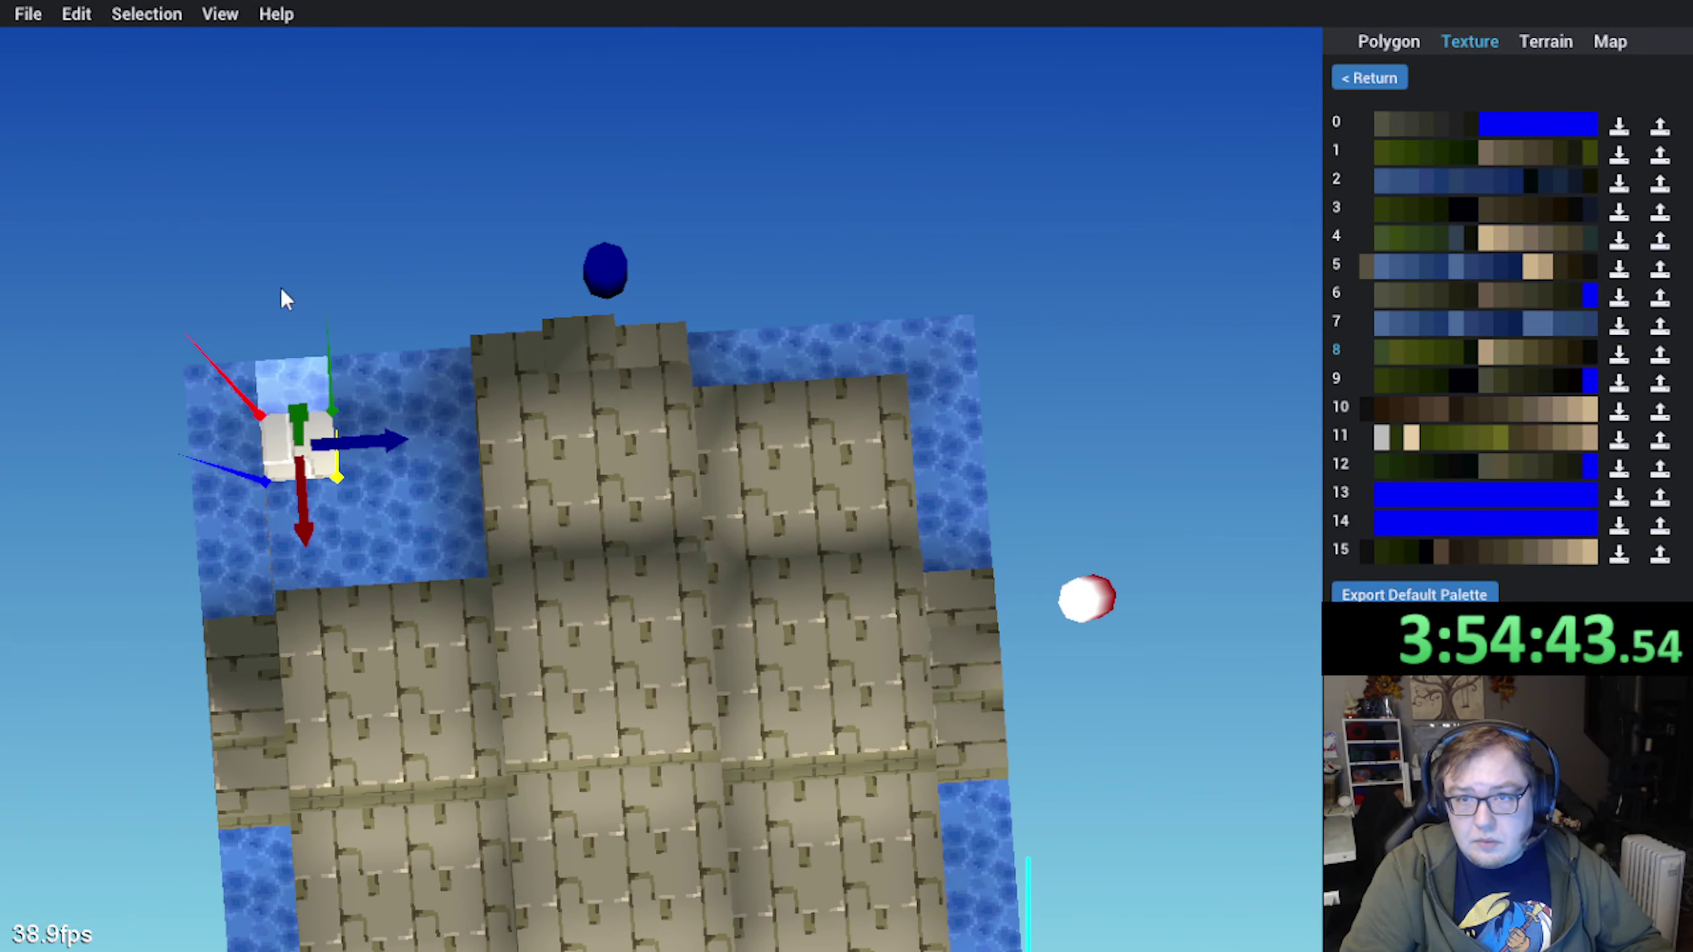
pyautogui.click(1356, 77)
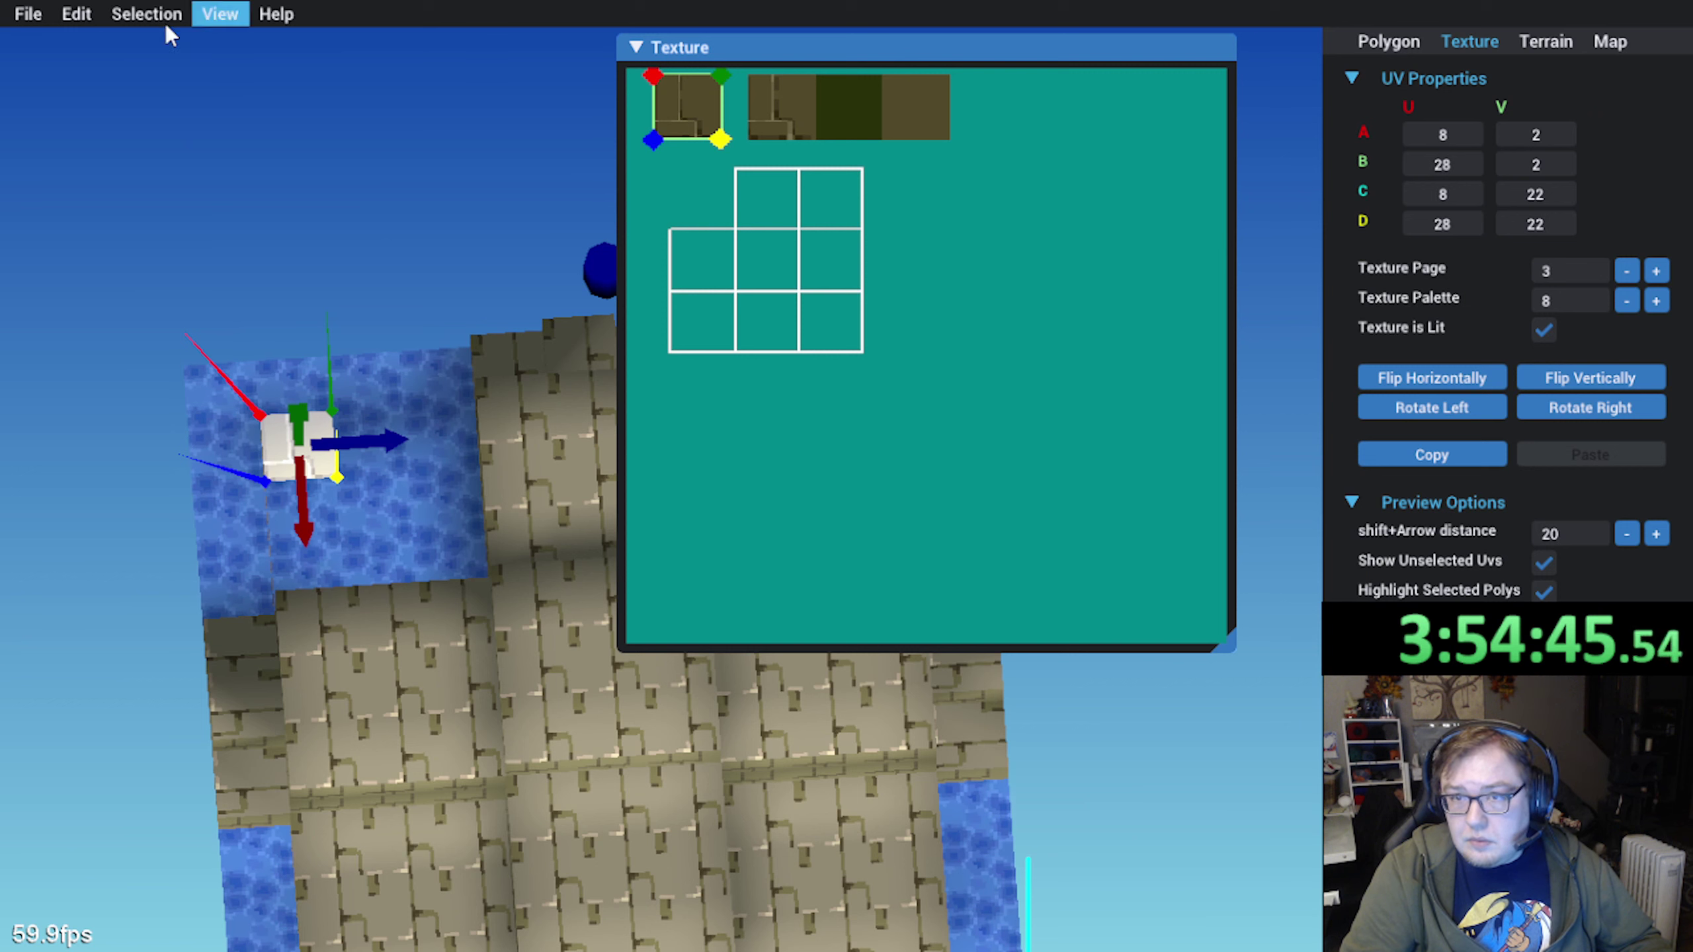
pyautogui.click(77, 13)
pyautogui.click(132, 183)
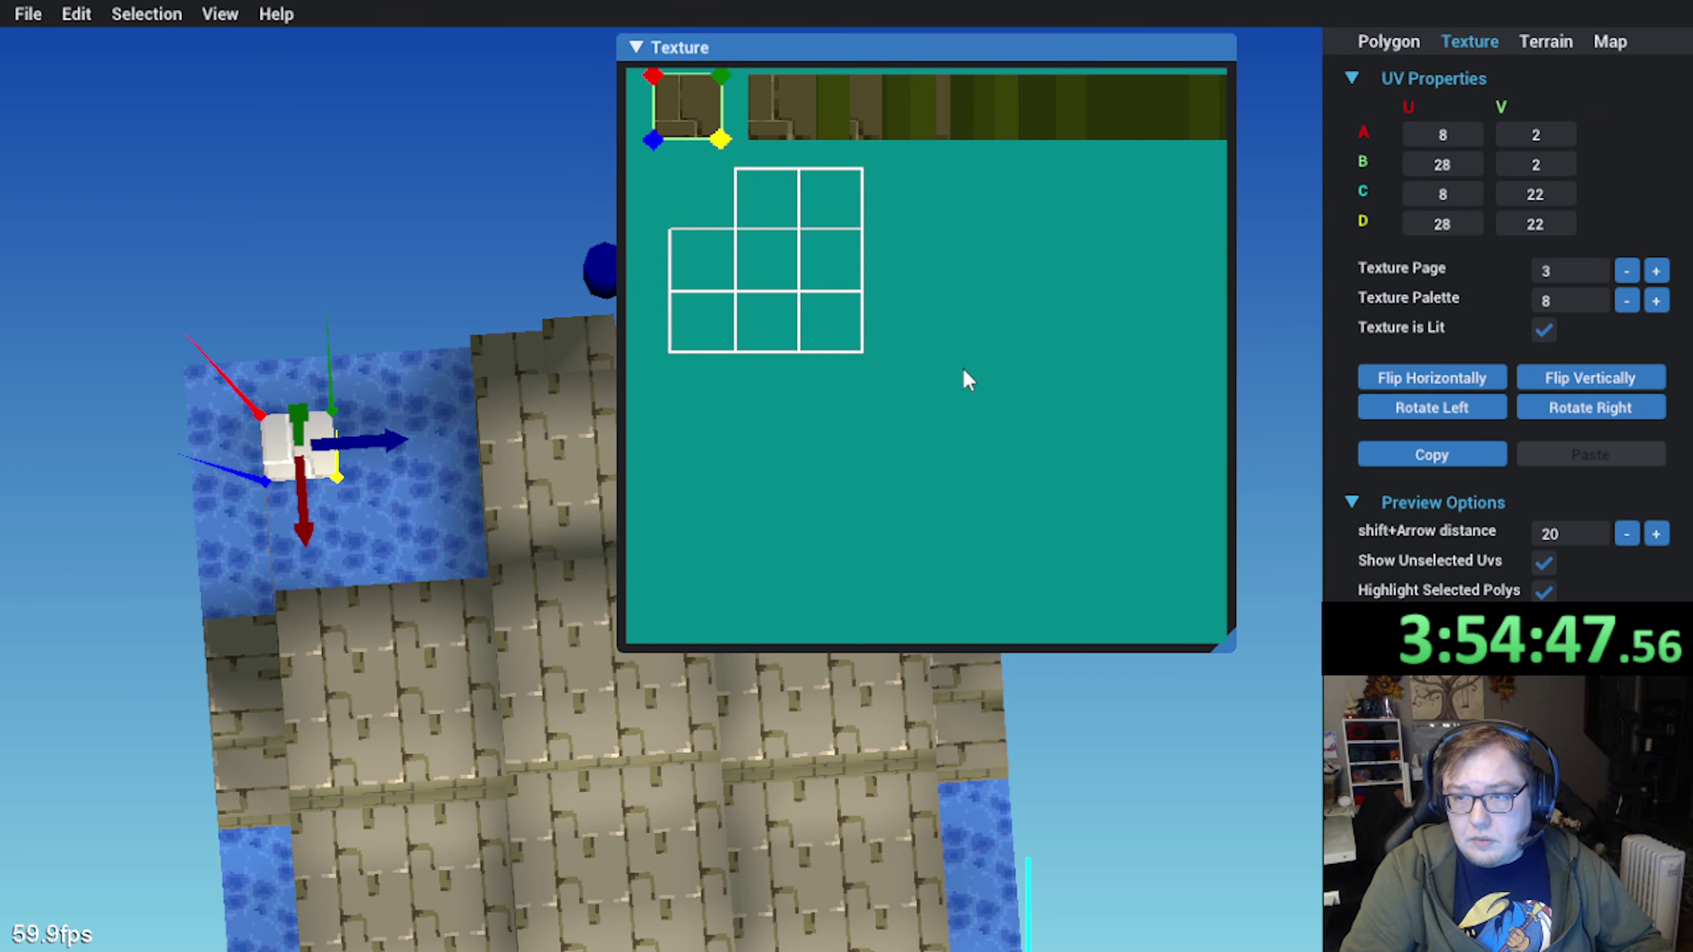
pyautogui.scroll(-2, 966, 370)
pyautogui.scroll(1, 1038, 382)
pyautogui.moveTo(1037, 369); pyautogui.dragTo(1005, 607, button='middle')
pyautogui.scroll(-1, 1000, 593)
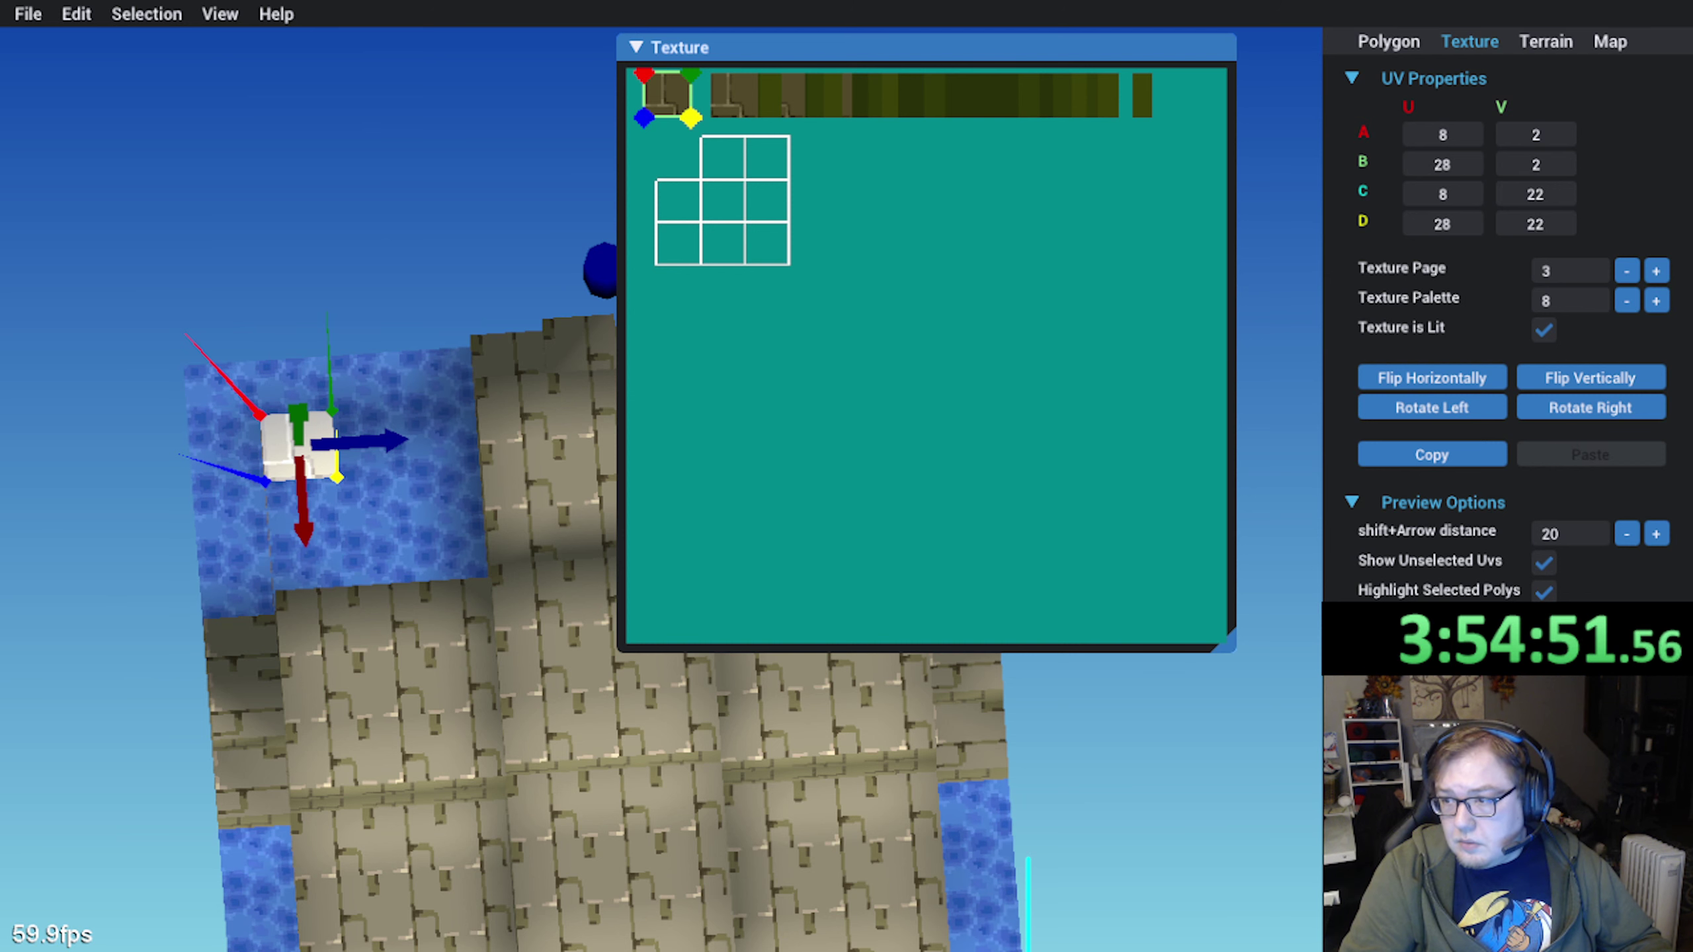
# Open UV animation 3 for editing and set its total frames to 11
pyautogui.click(1533, 707)
pyautogui.click(1644, 215)
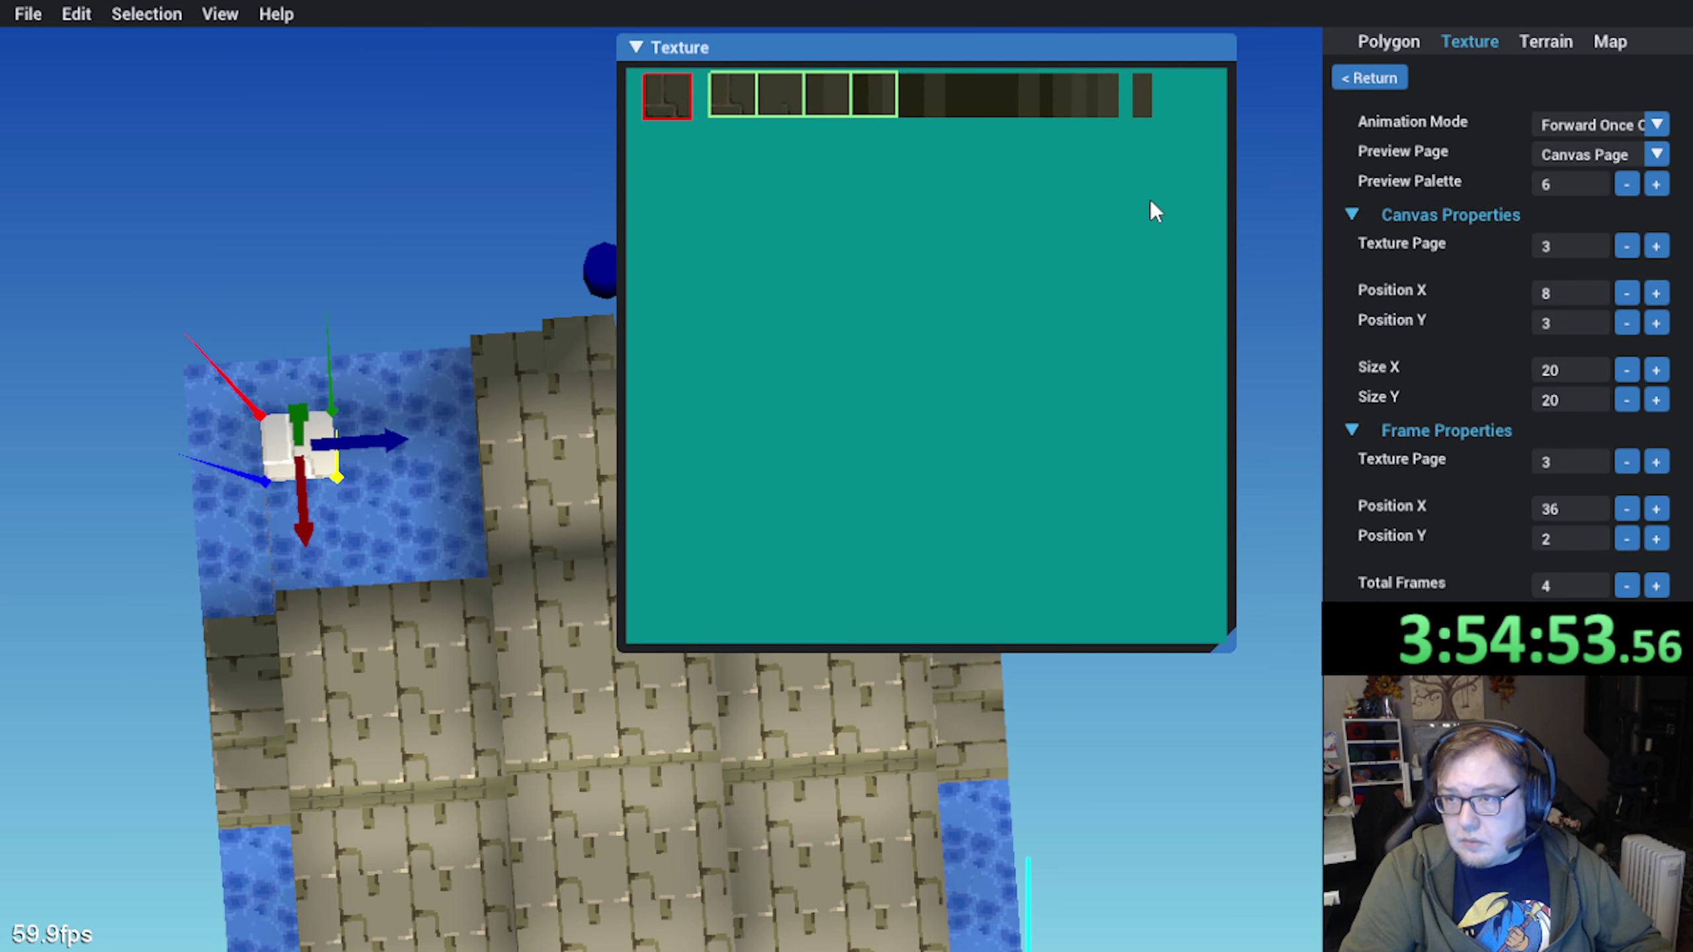
pyautogui.scroll(1, 897, 167)
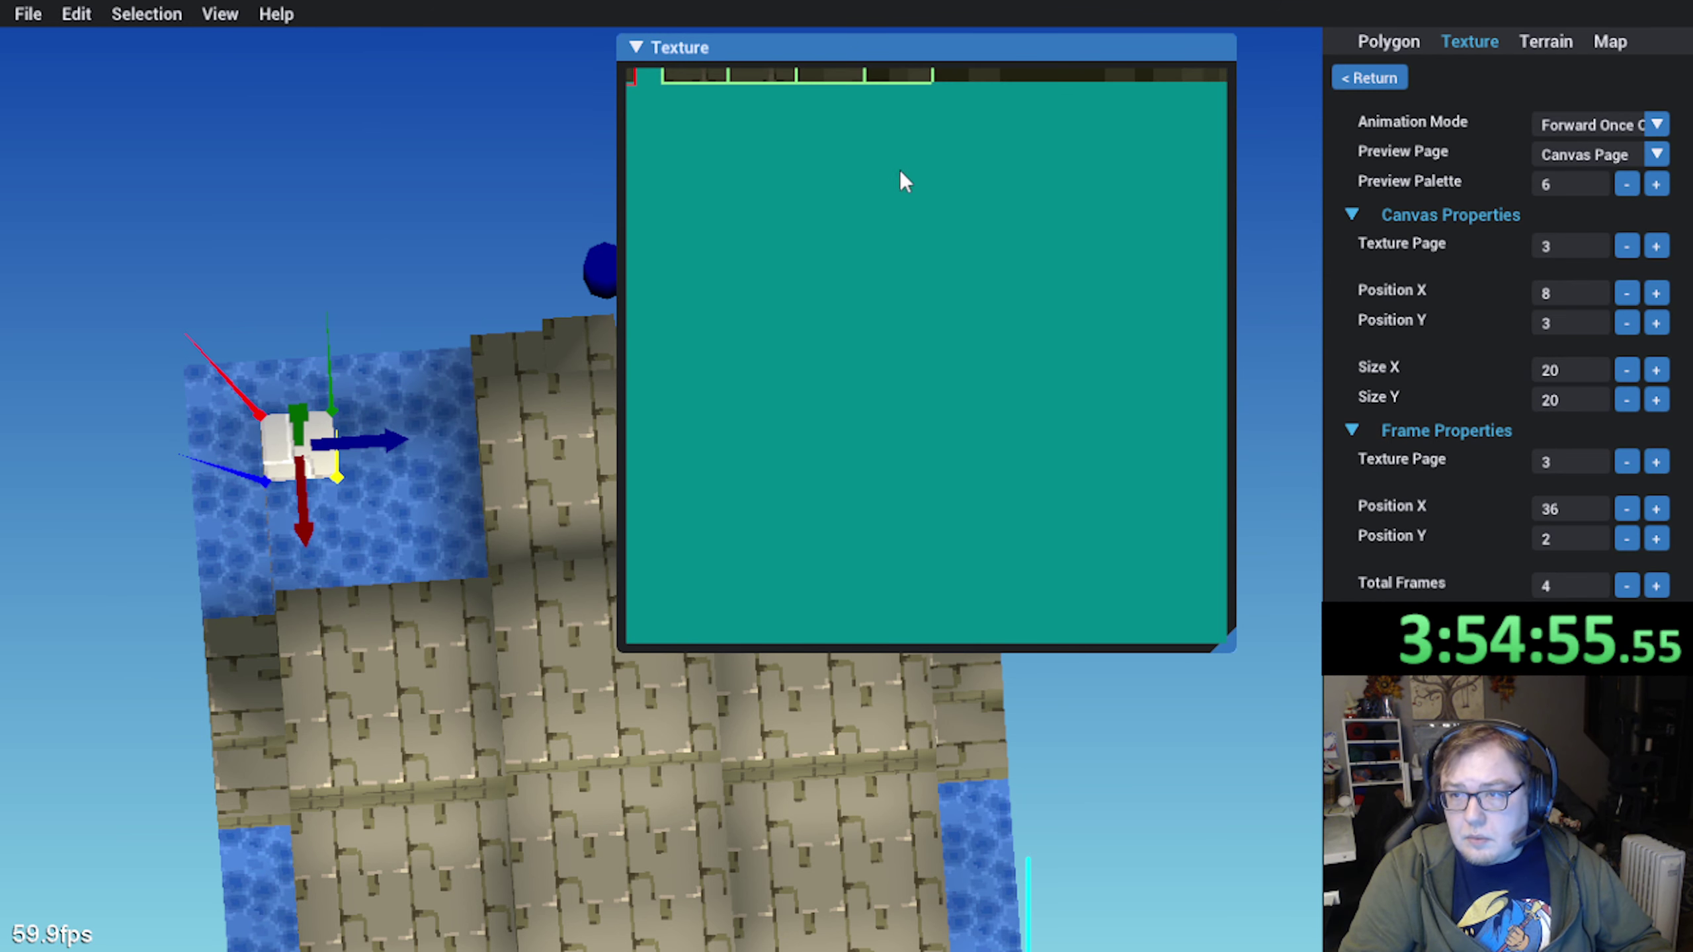
pyautogui.scroll(-1, 967, 367)
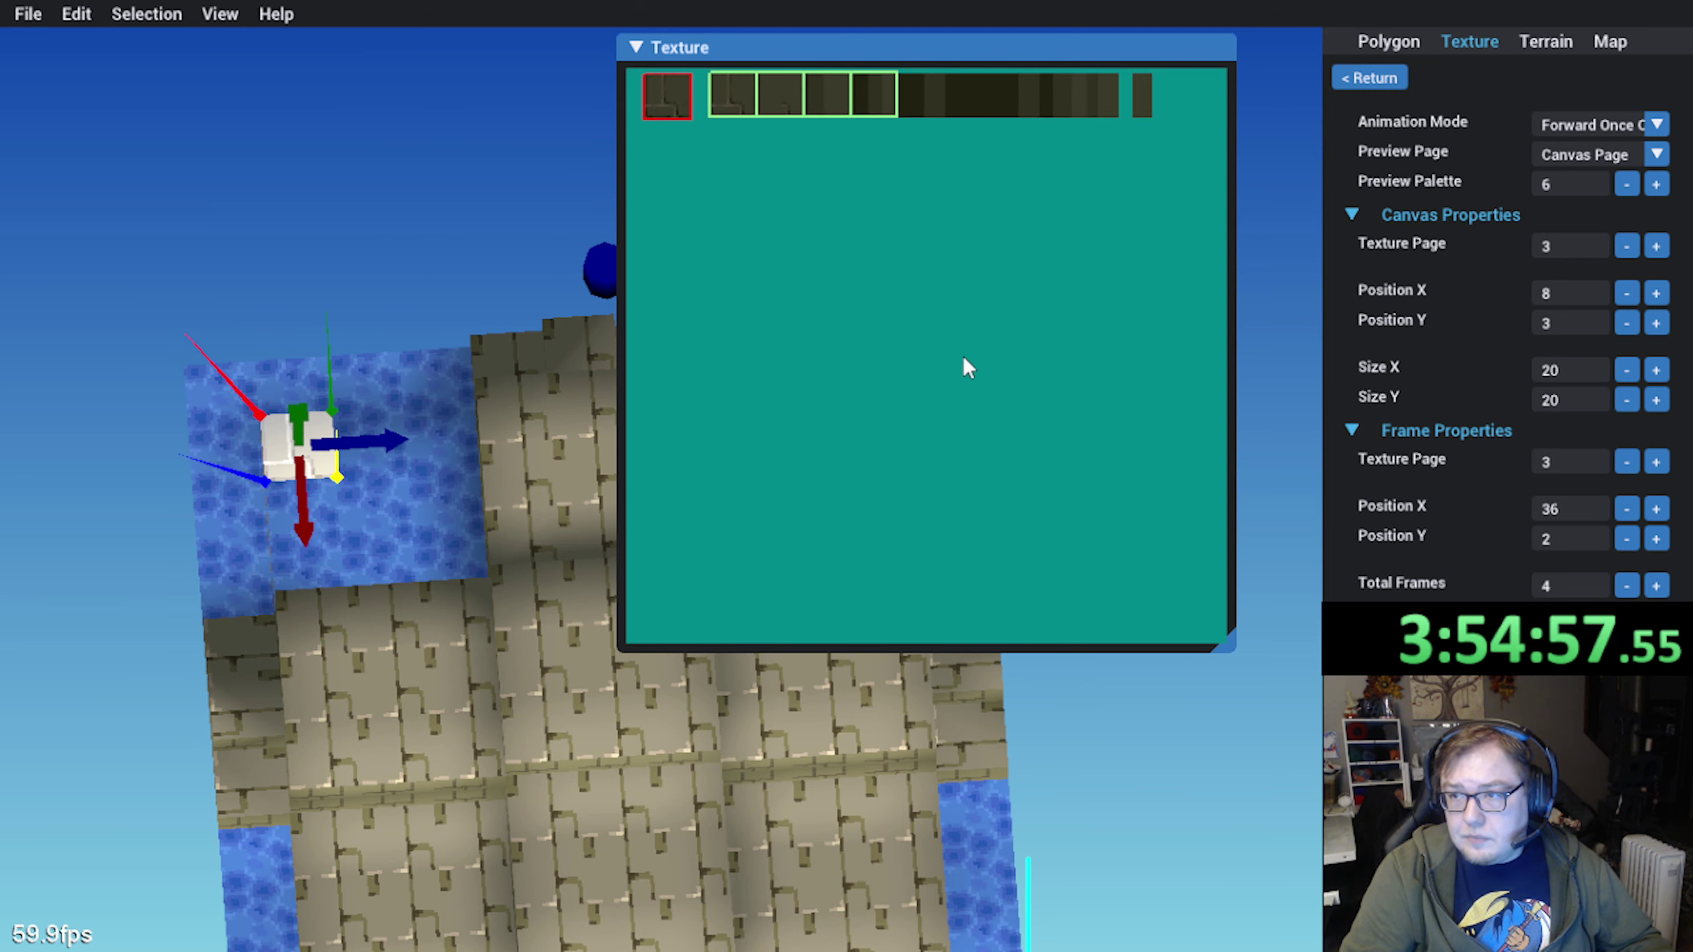
pyautogui.click(1657, 585)
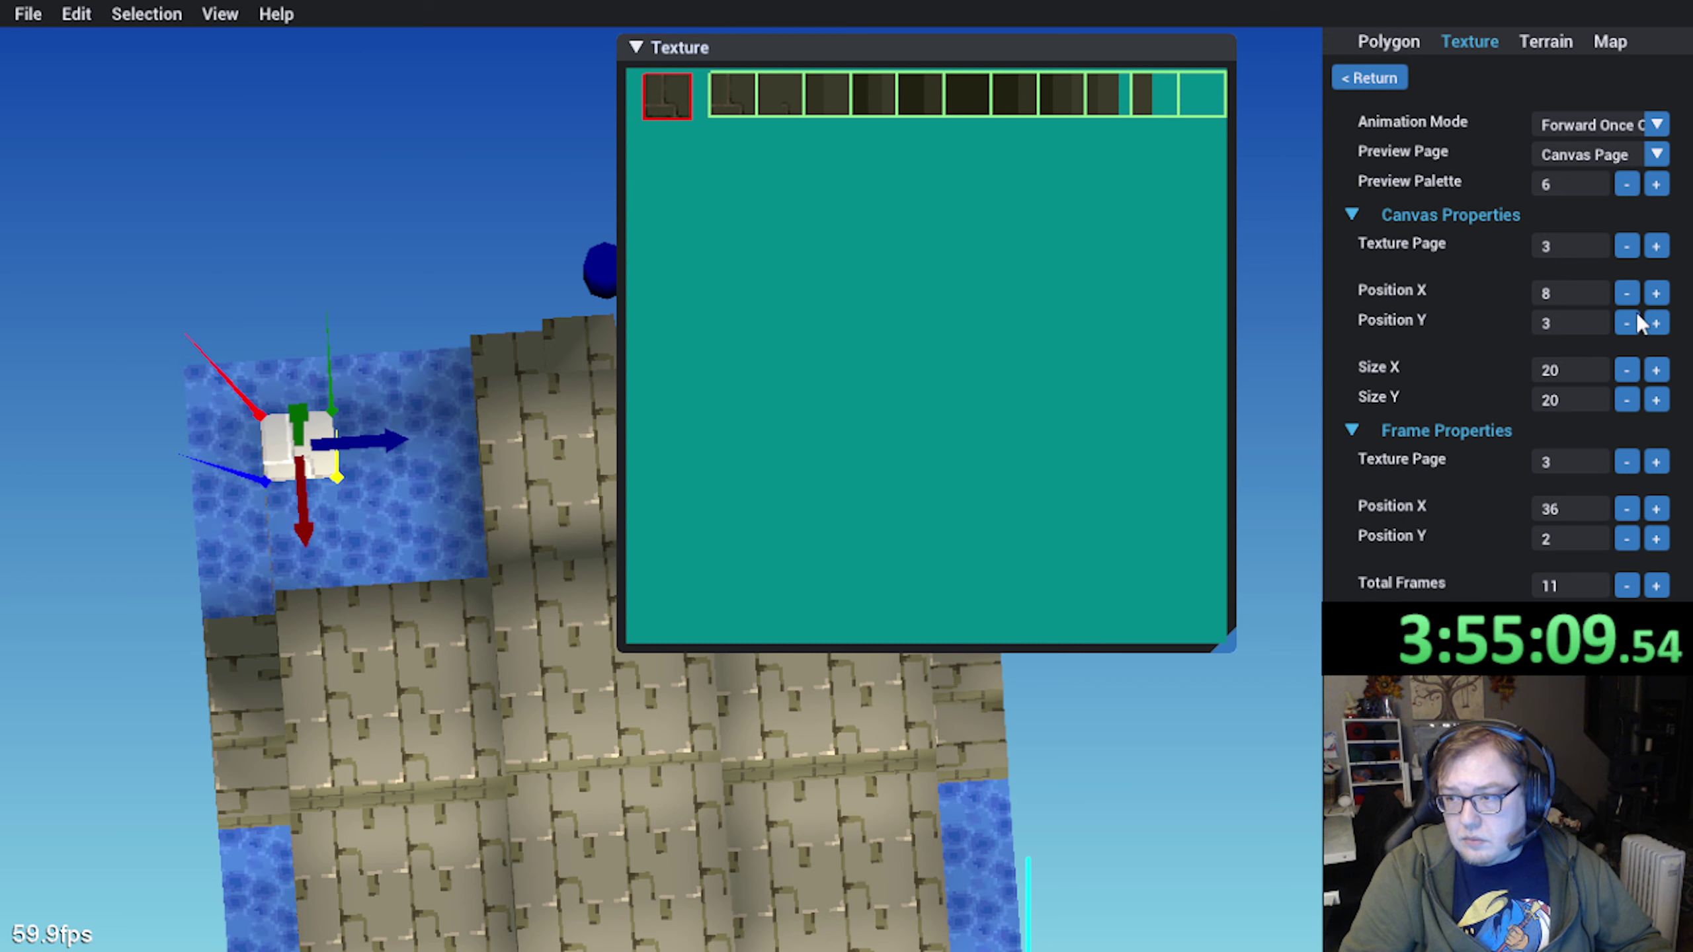
# Set the UV animation's mode to Forward Looping and deselect the tile on the map
pyautogui.click(1655, 127)
pyautogui.click(1600, 158)
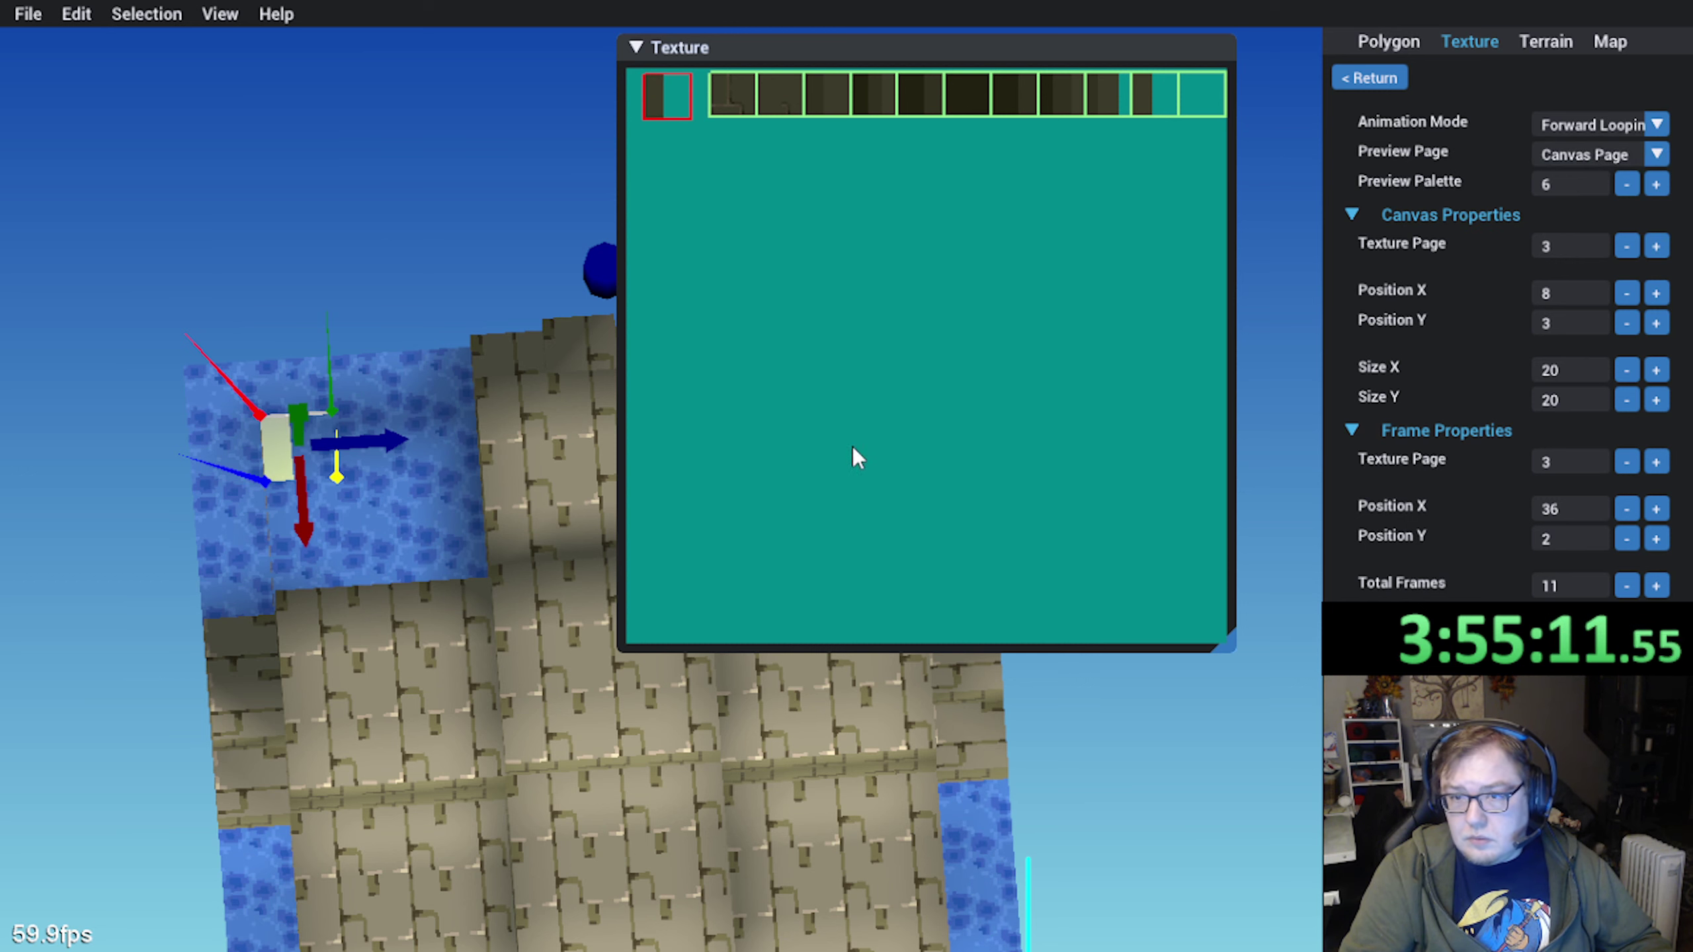
pyautogui.click(306, 248)
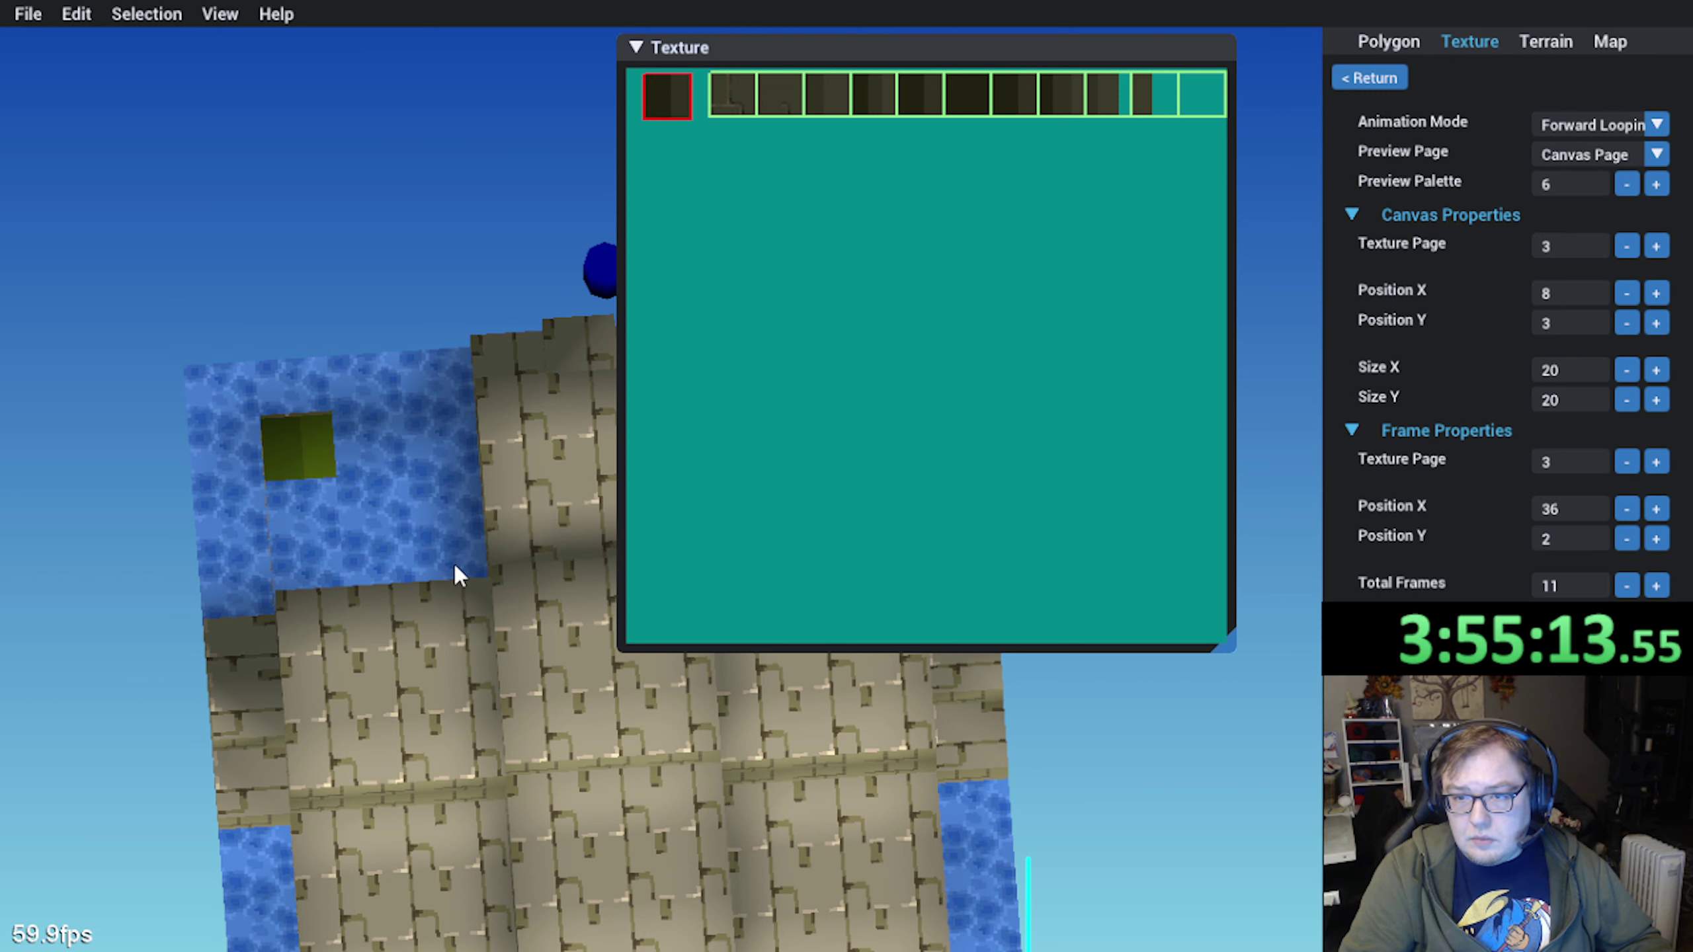
# Examine the animation's canvas area and frame strip up close in the texture preview
pyautogui.moveTo(452, 561); pyautogui.dragTo(349, 655, button='middle')
pyautogui.scroll(2, 887, 319)
pyautogui.moveTo(744, 252); pyautogui.dragTo(926, 466, button='middle')
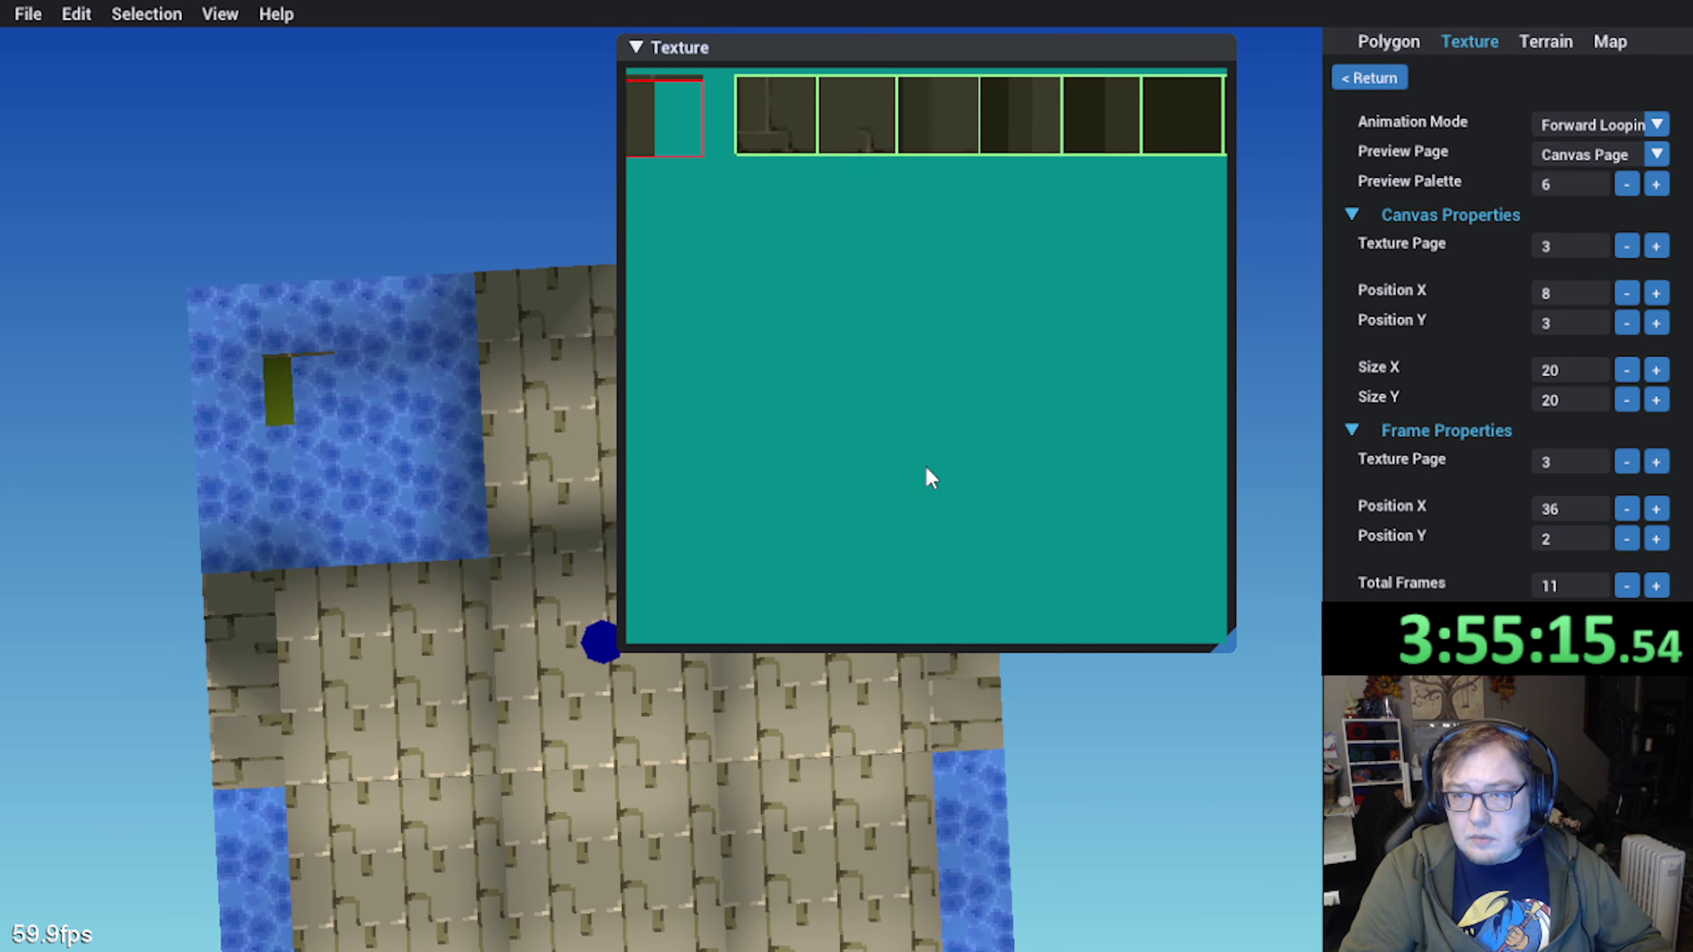
pyautogui.scroll(2, 926, 466)
pyautogui.moveTo(734, 205); pyautogui.dragTo(919, 338, button='middle')
pyautogui.scroll(2, 919, 339)
pyautogui.moveTo(718, 236); pyautogui.dragTo(850, 361, button='middle')
pyautogui.scroll(1, 853, 372)
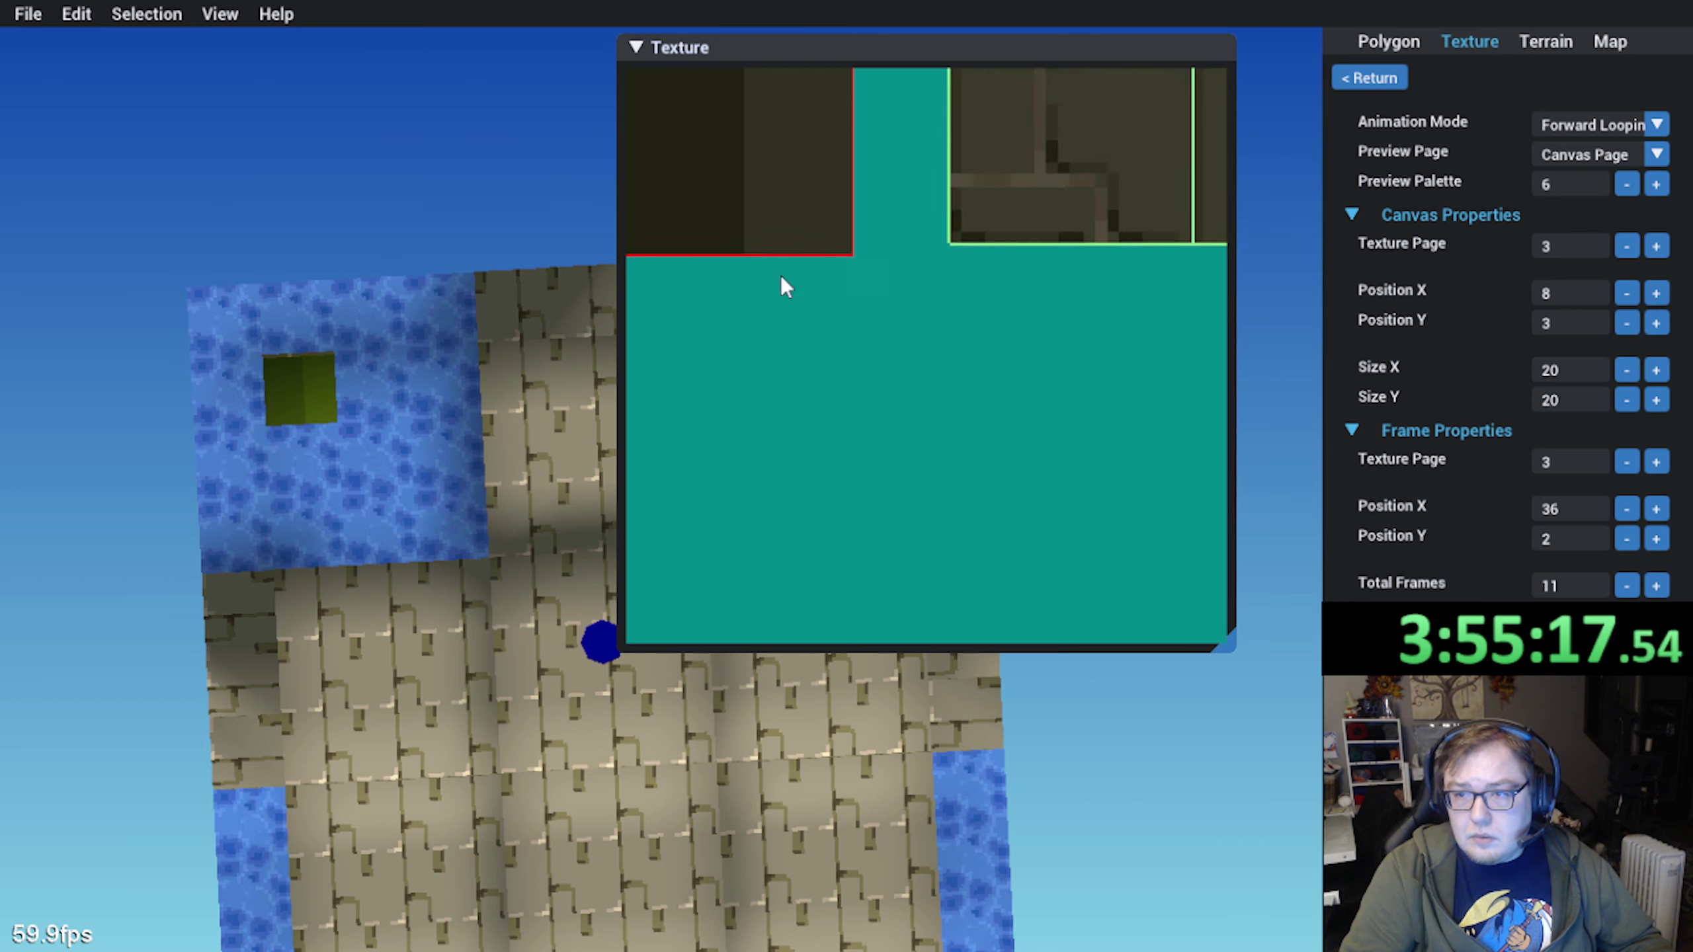
pyautogui.scroll(2, 342, 238)
pyautogui.scroll(1, 341, 229)
# Examine the looping animation on the map tile up close, from above and at an angle
pyautogui.moveTo(330, 240); pyautogui.dragTo(444, 436, button='middle')
pyautogui.scroll(2, 360, 434)
pyautogui.moveTo(328, 442); pyautogui.dragTo(678, 464, button='middle')
pyautogui.scroll(-1, 1064, 351)
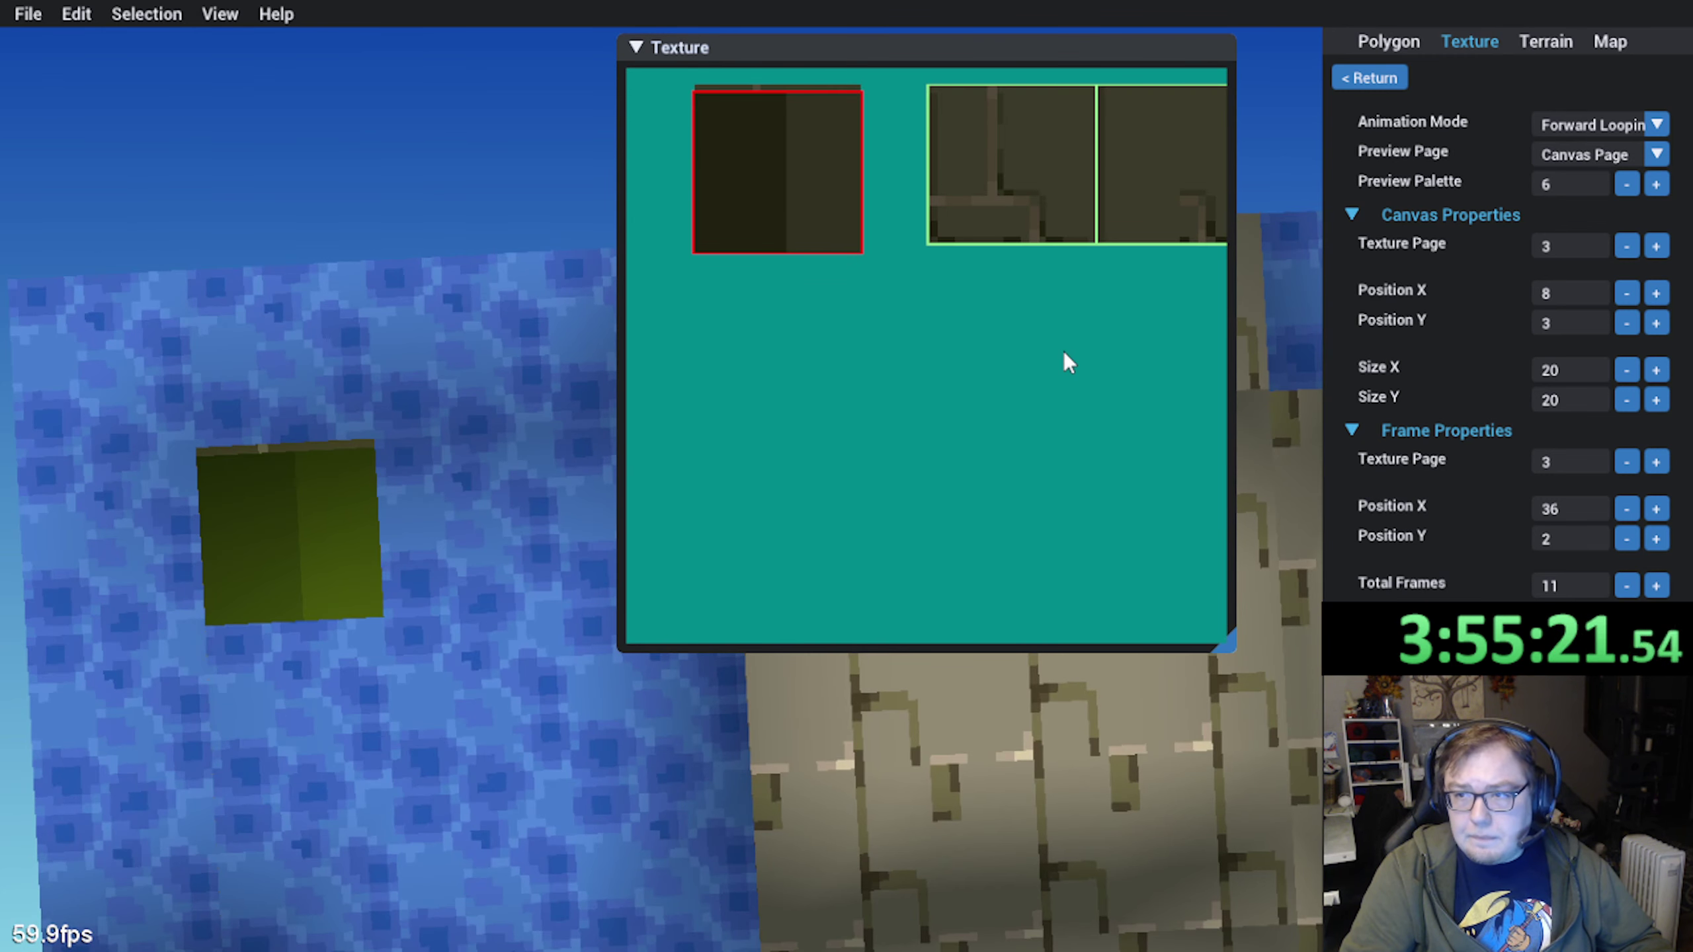
pyautogui.moveTo(348, 401); pyautogui.dragTo(437, 448, button='middle')
pyautogui.scroll(2, 436, 448)
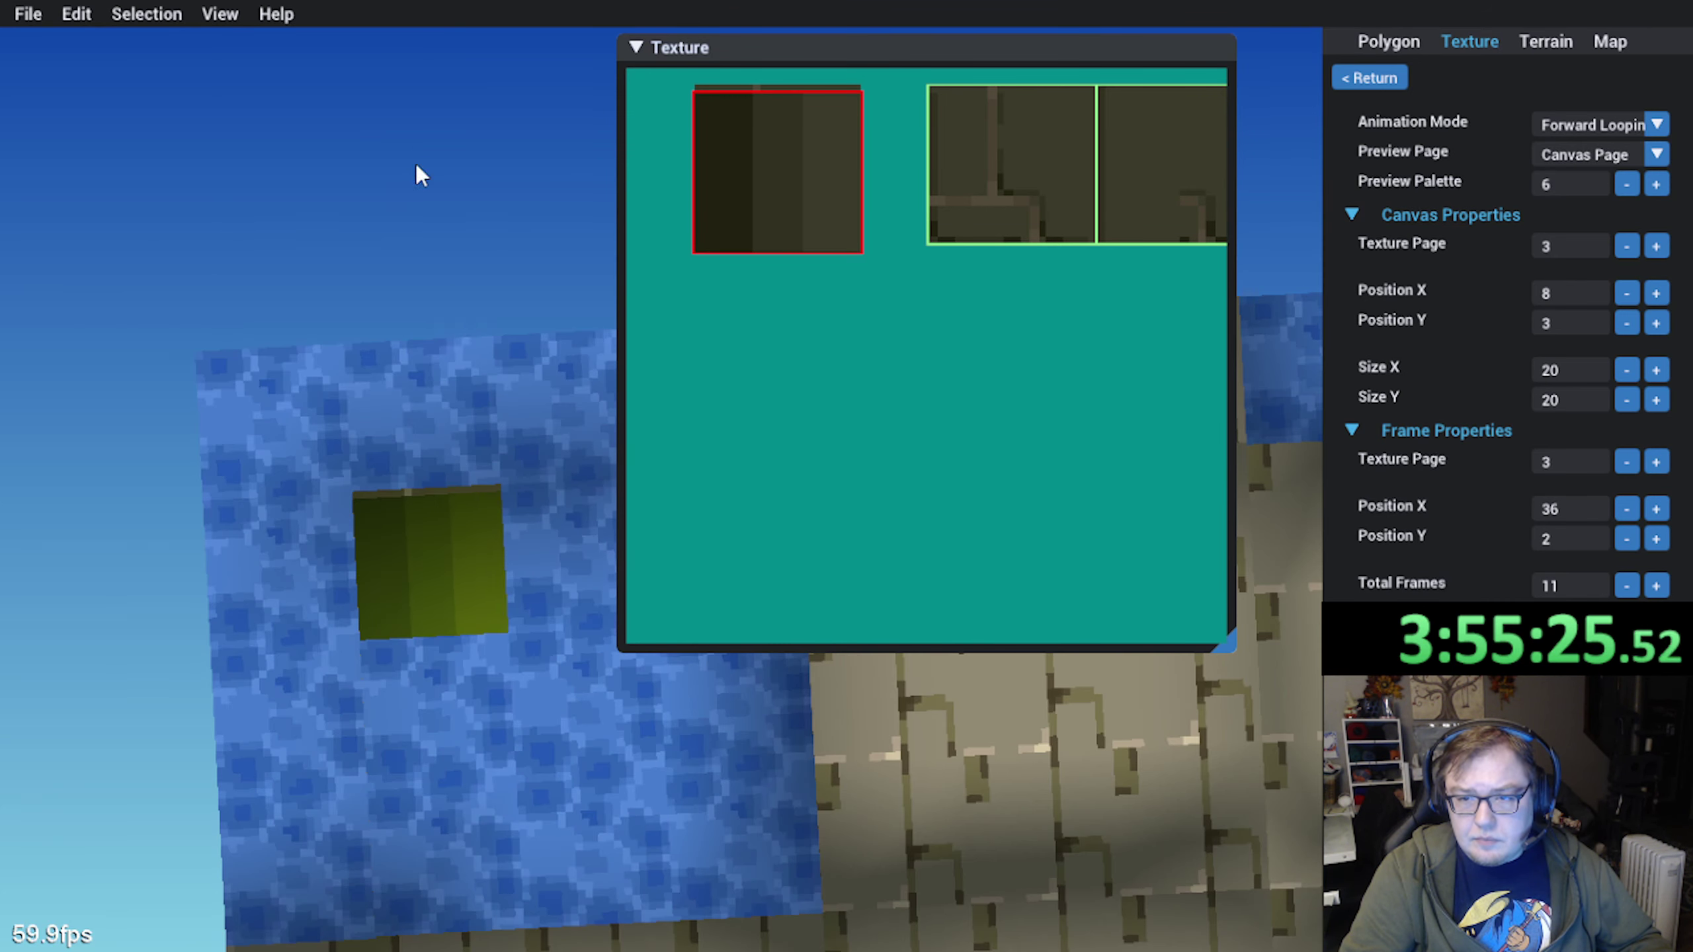
pyautogui.moveTo(416, 164); pyautogui.dragTo(611, 826, button='right')
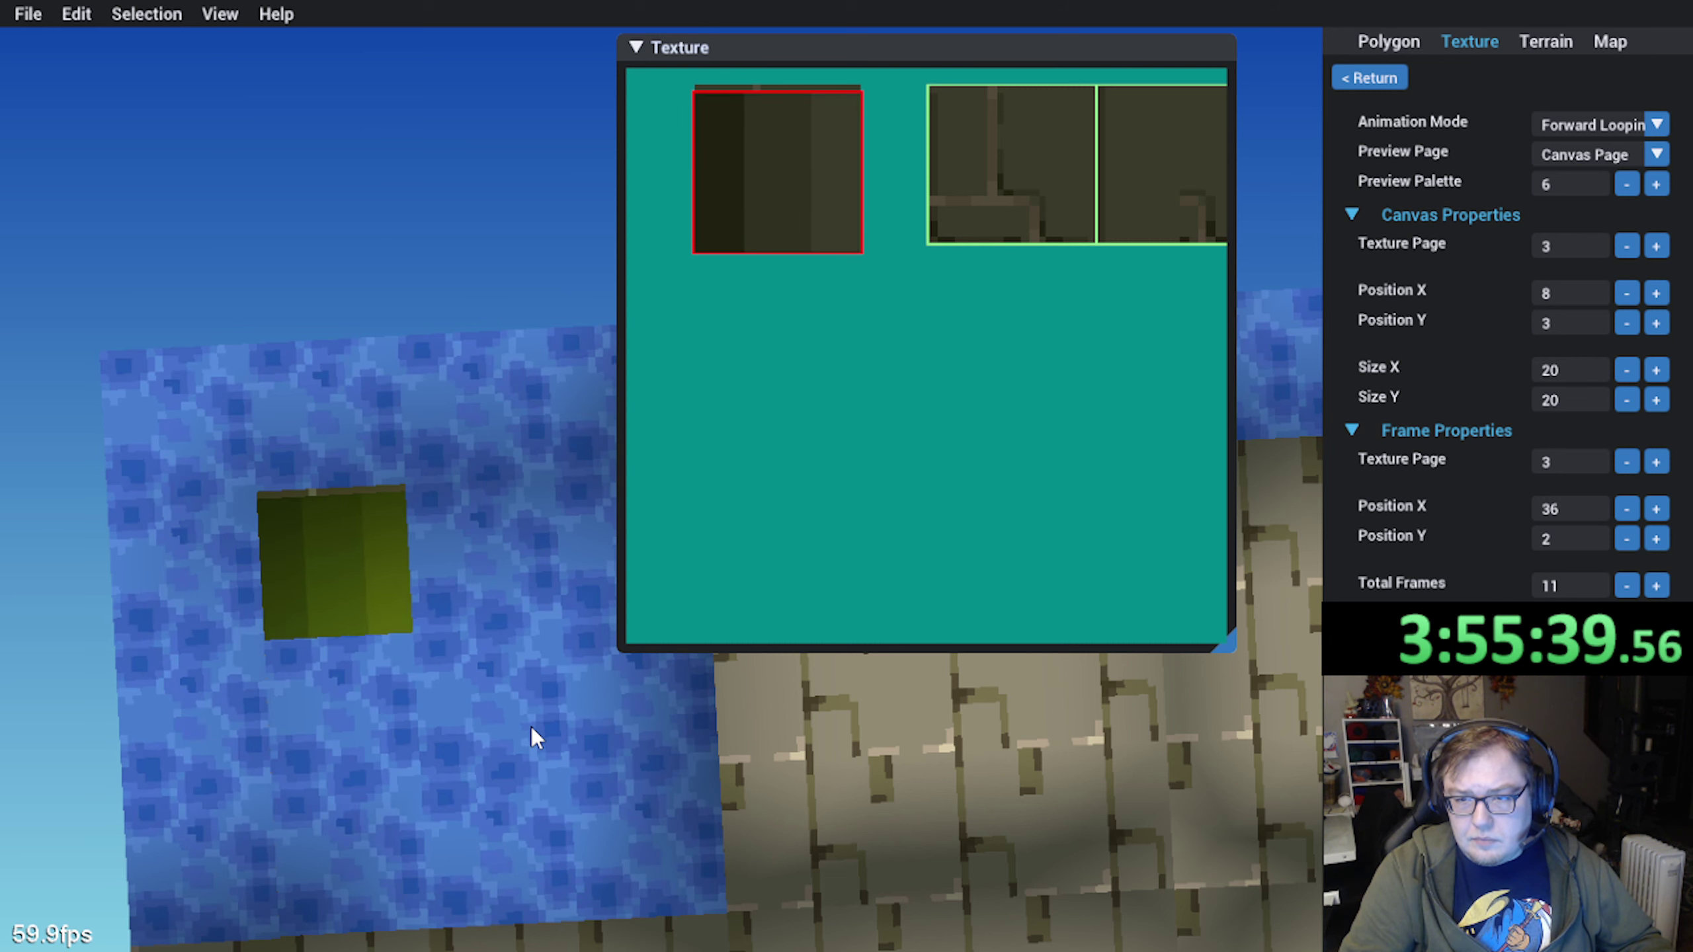
pyautogui.moveTo(531, 726); pyautogui.dragTo(434, 627, button='middle')
pyautogui.moveTo(433, 699); pyautogui.dragTo(471, 596, button='middle')
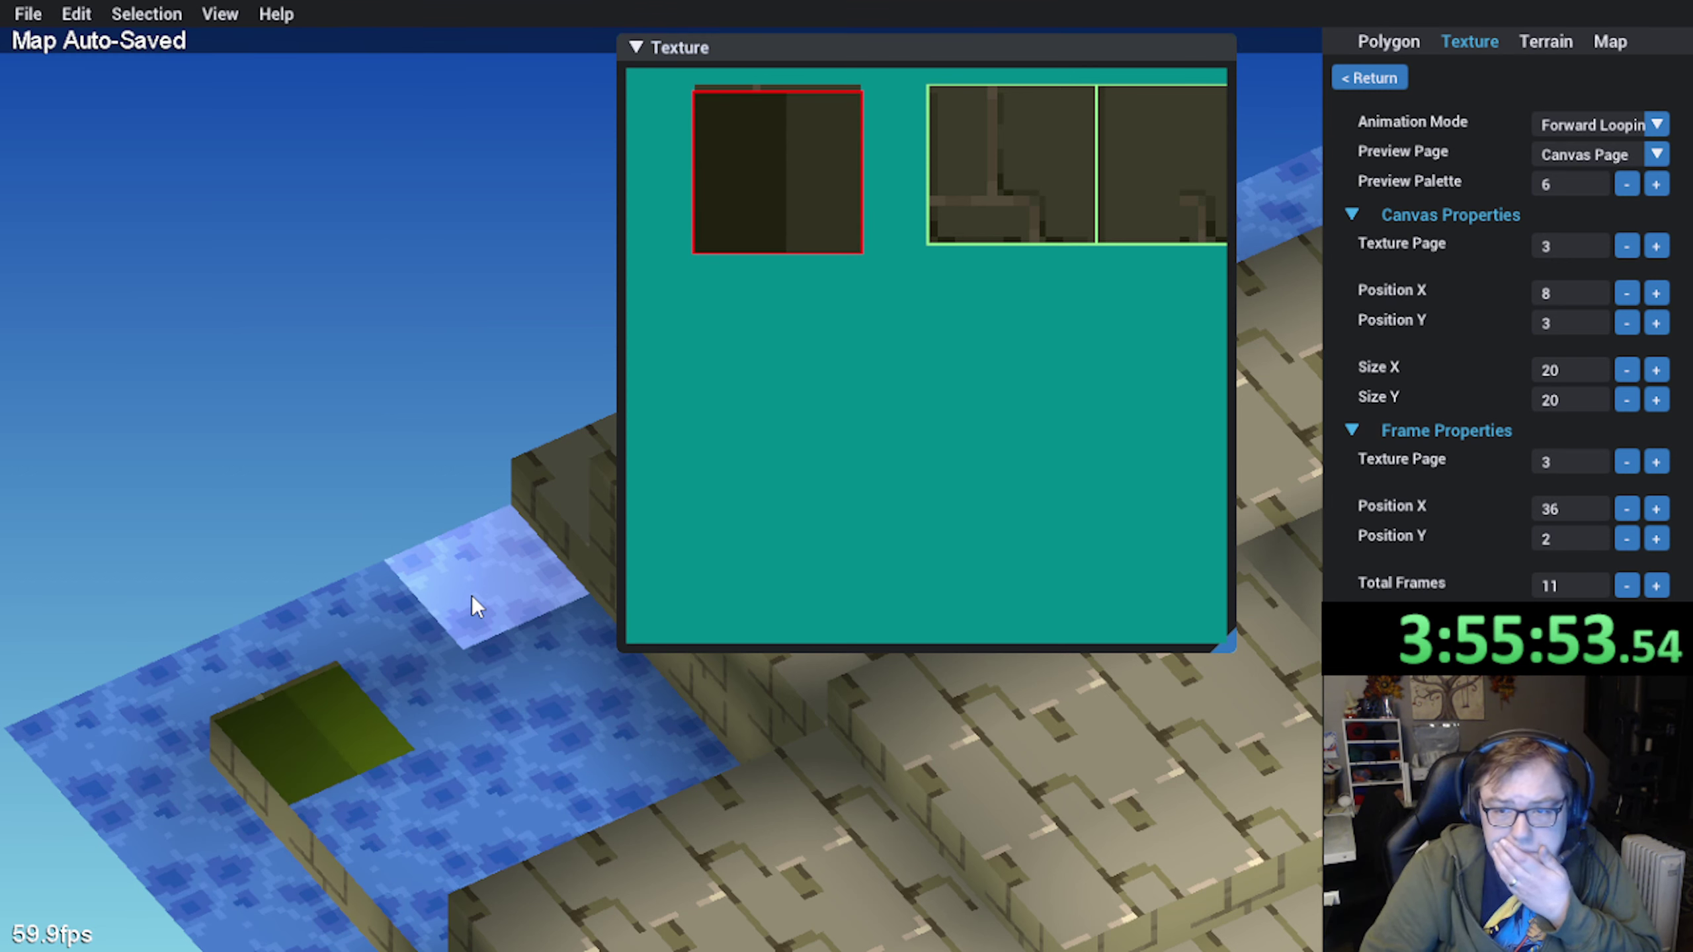
pyautogui.moveTo(471, 595); pyautogui.dragTo(407, 641, button='middle')
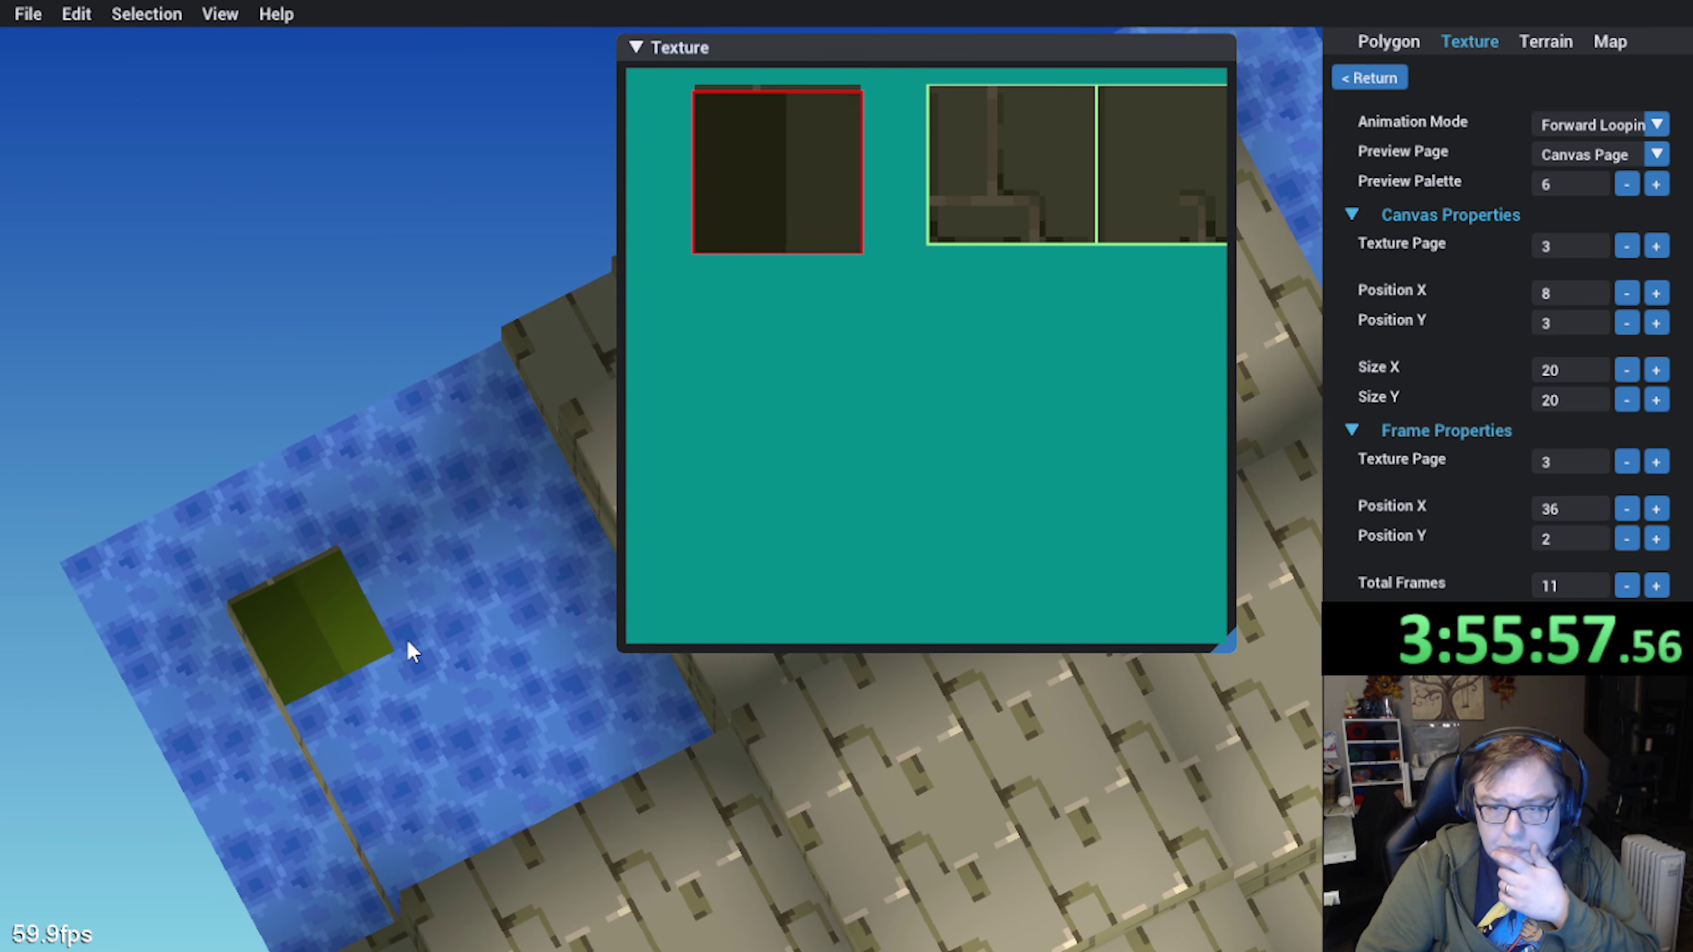
pyautogui.moveTo(408, 641)
pyautogui.mouseDown(button='middle')
pyautogui.moveTo(394, 755)
pyautogui.moveTo(352, 775)
pyautogui.moveTo(362, 708)
pyautogui.mouseUp(button='middle')
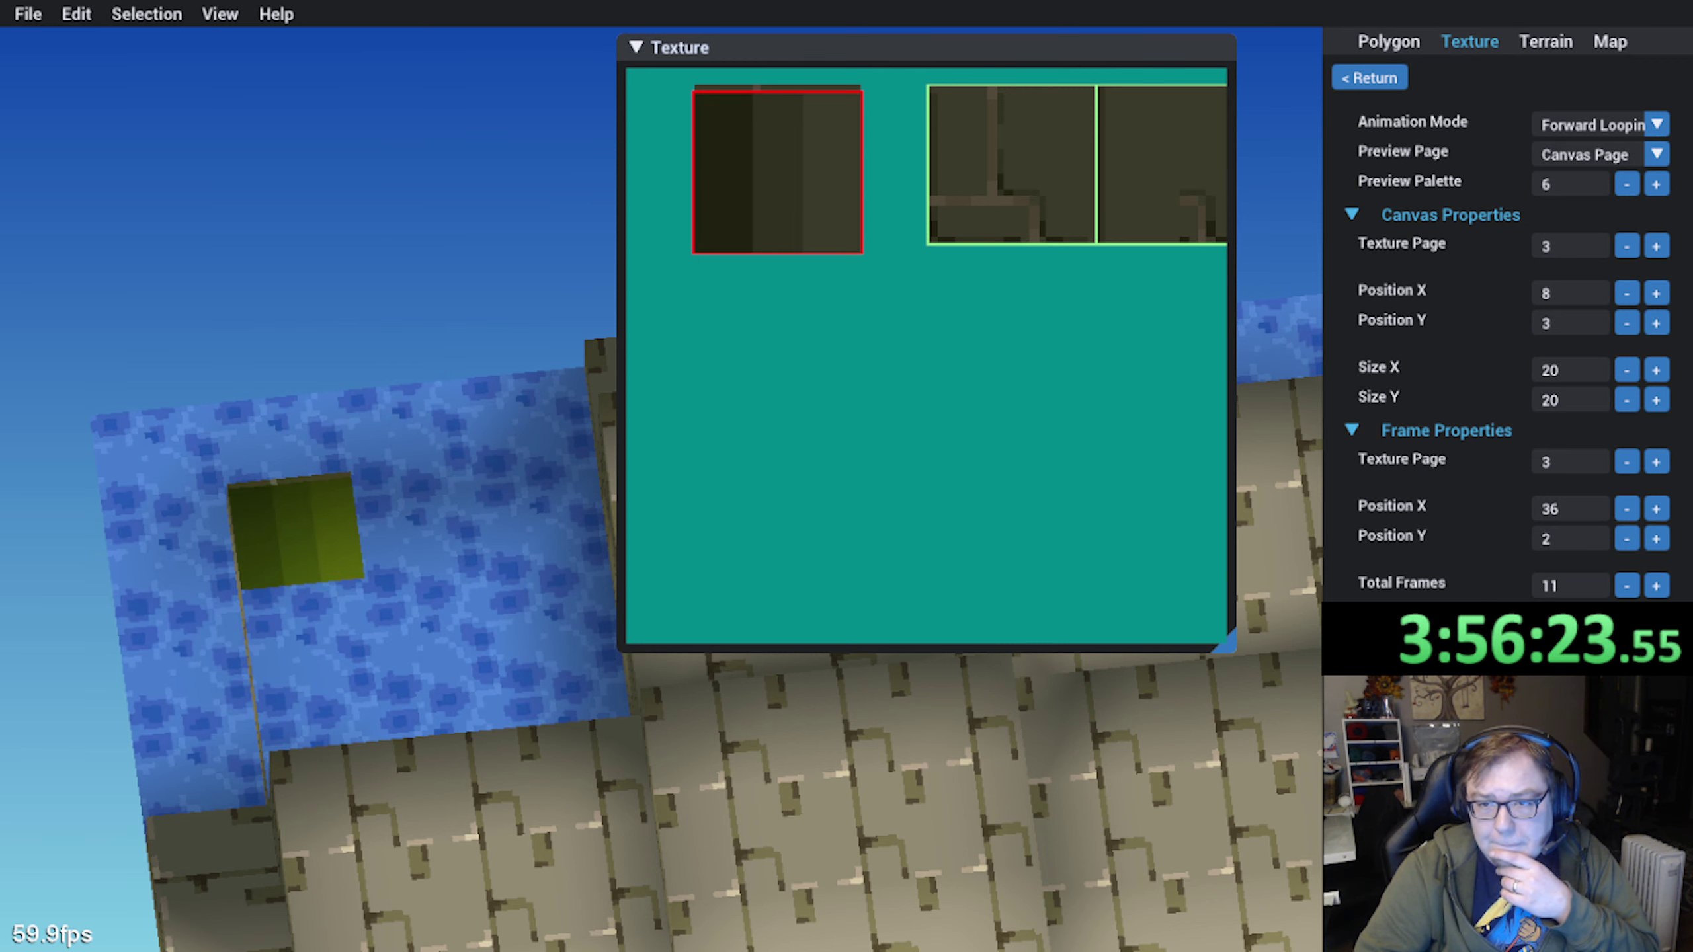
# Leave the animation settings and import the palette file from the Texture folder into palette 8
pyautogui.click(1393, 76)
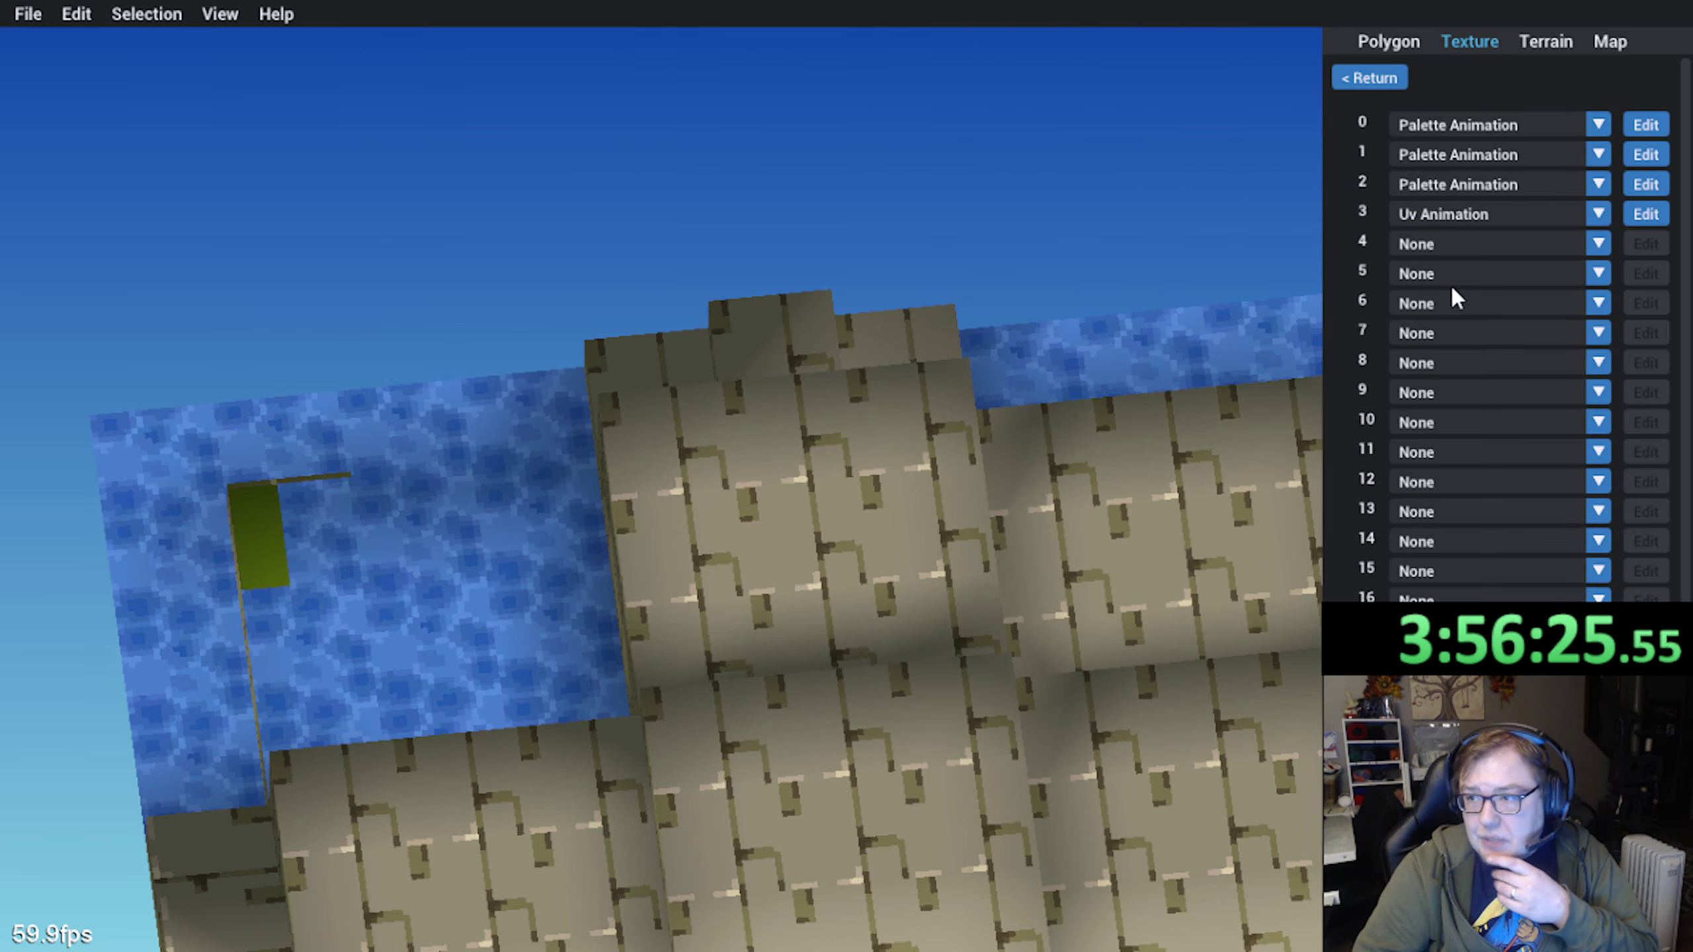
pyautogui.click(1370, 77)
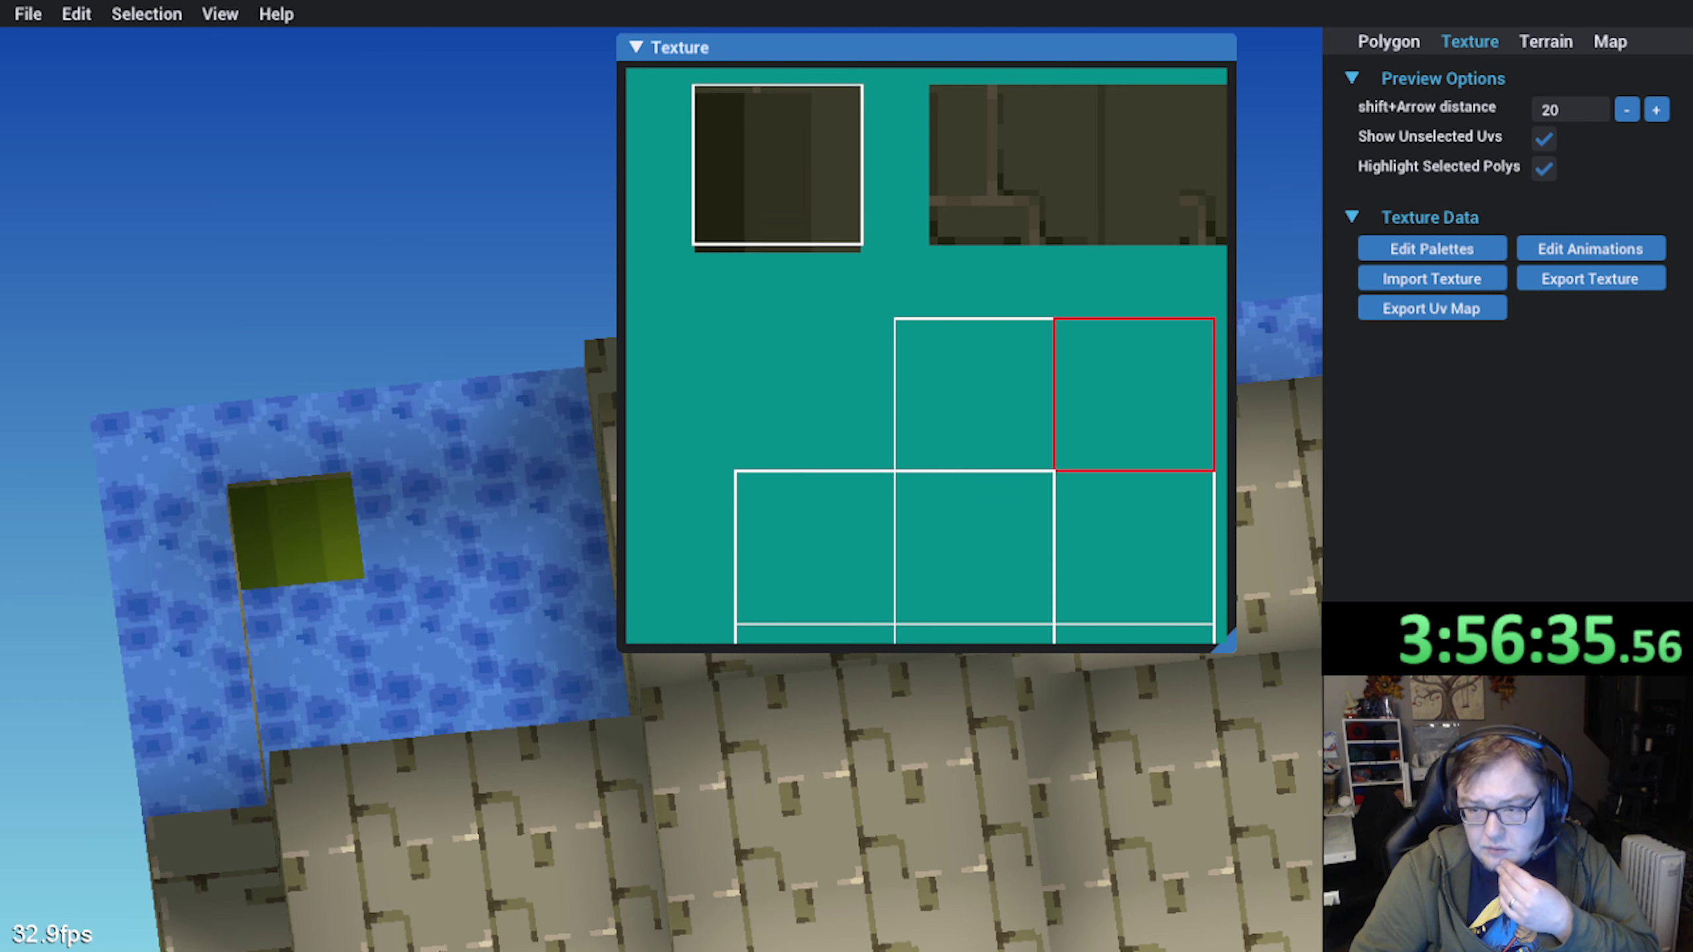
pyautogui.click(1439, 249)
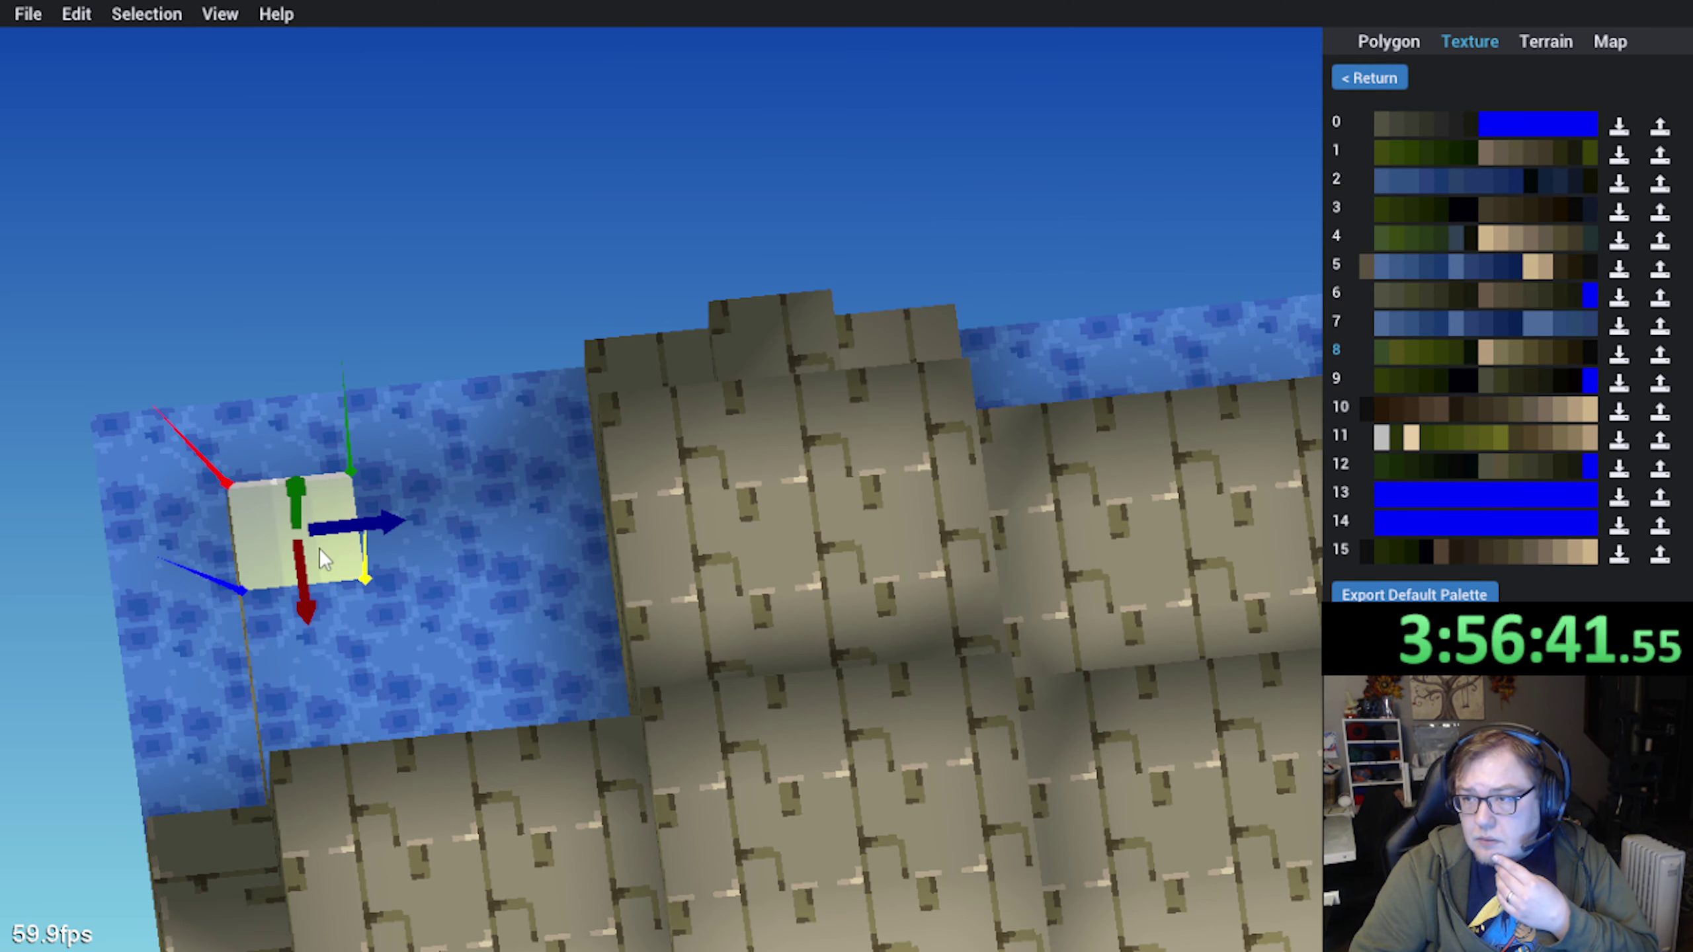
pyautogui.click(1620, 357)
pyautogui.doubleClick(788, 360)
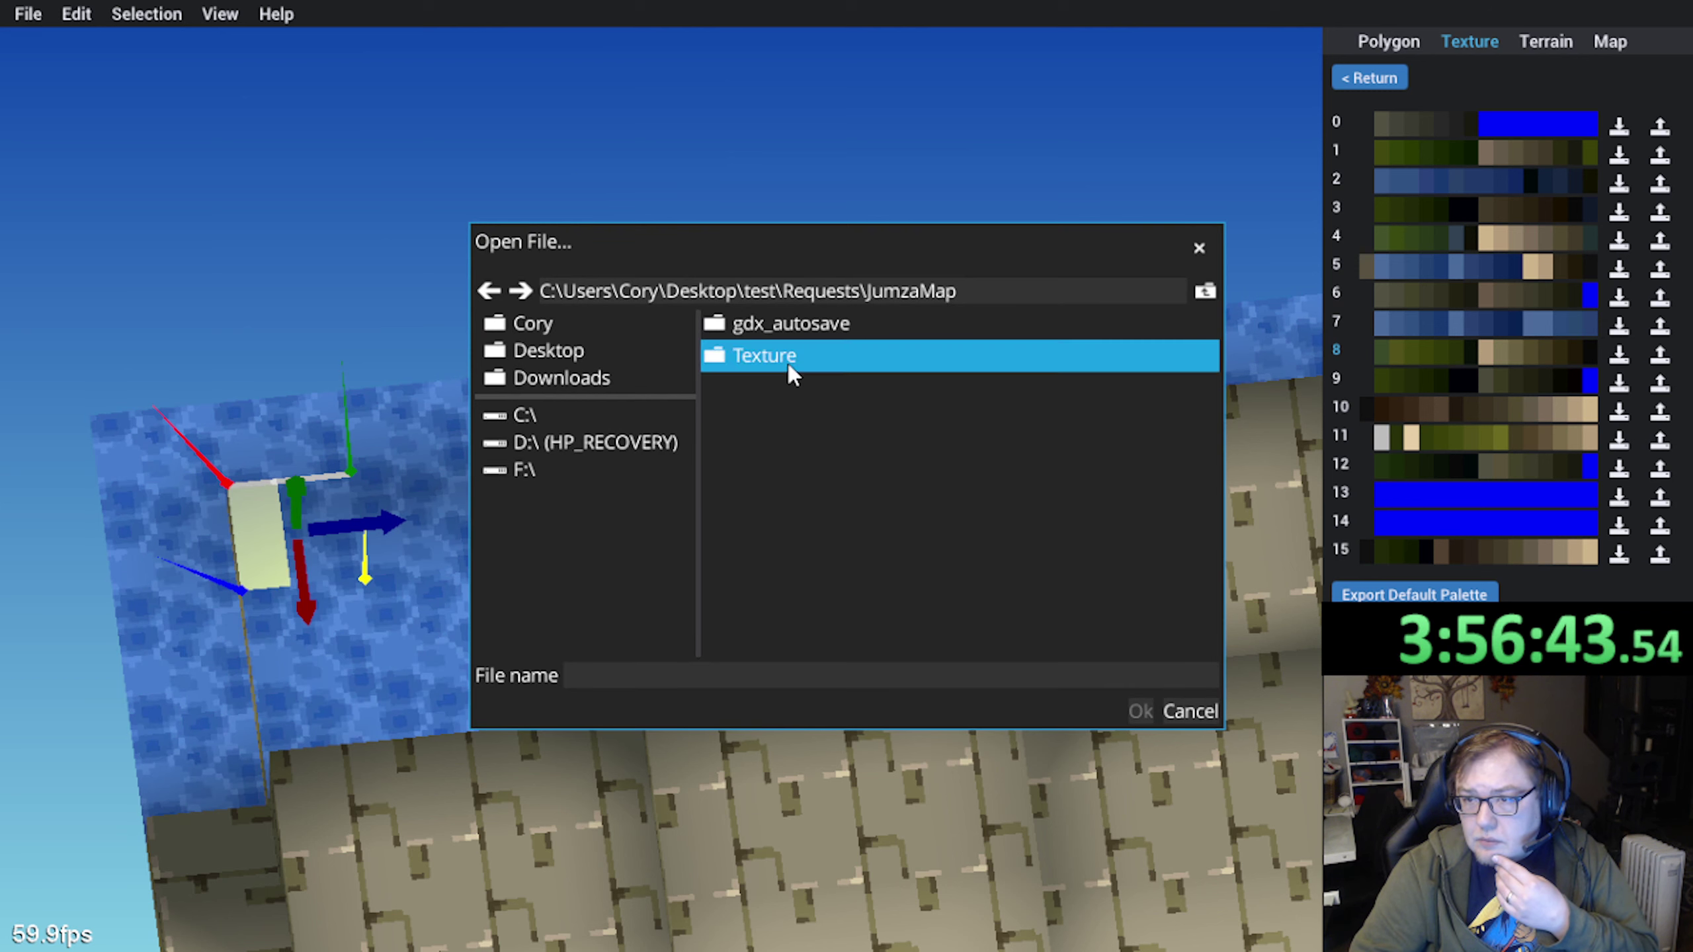
pyautogui.click(796, 364)
pyautogui.click(1141, 709)
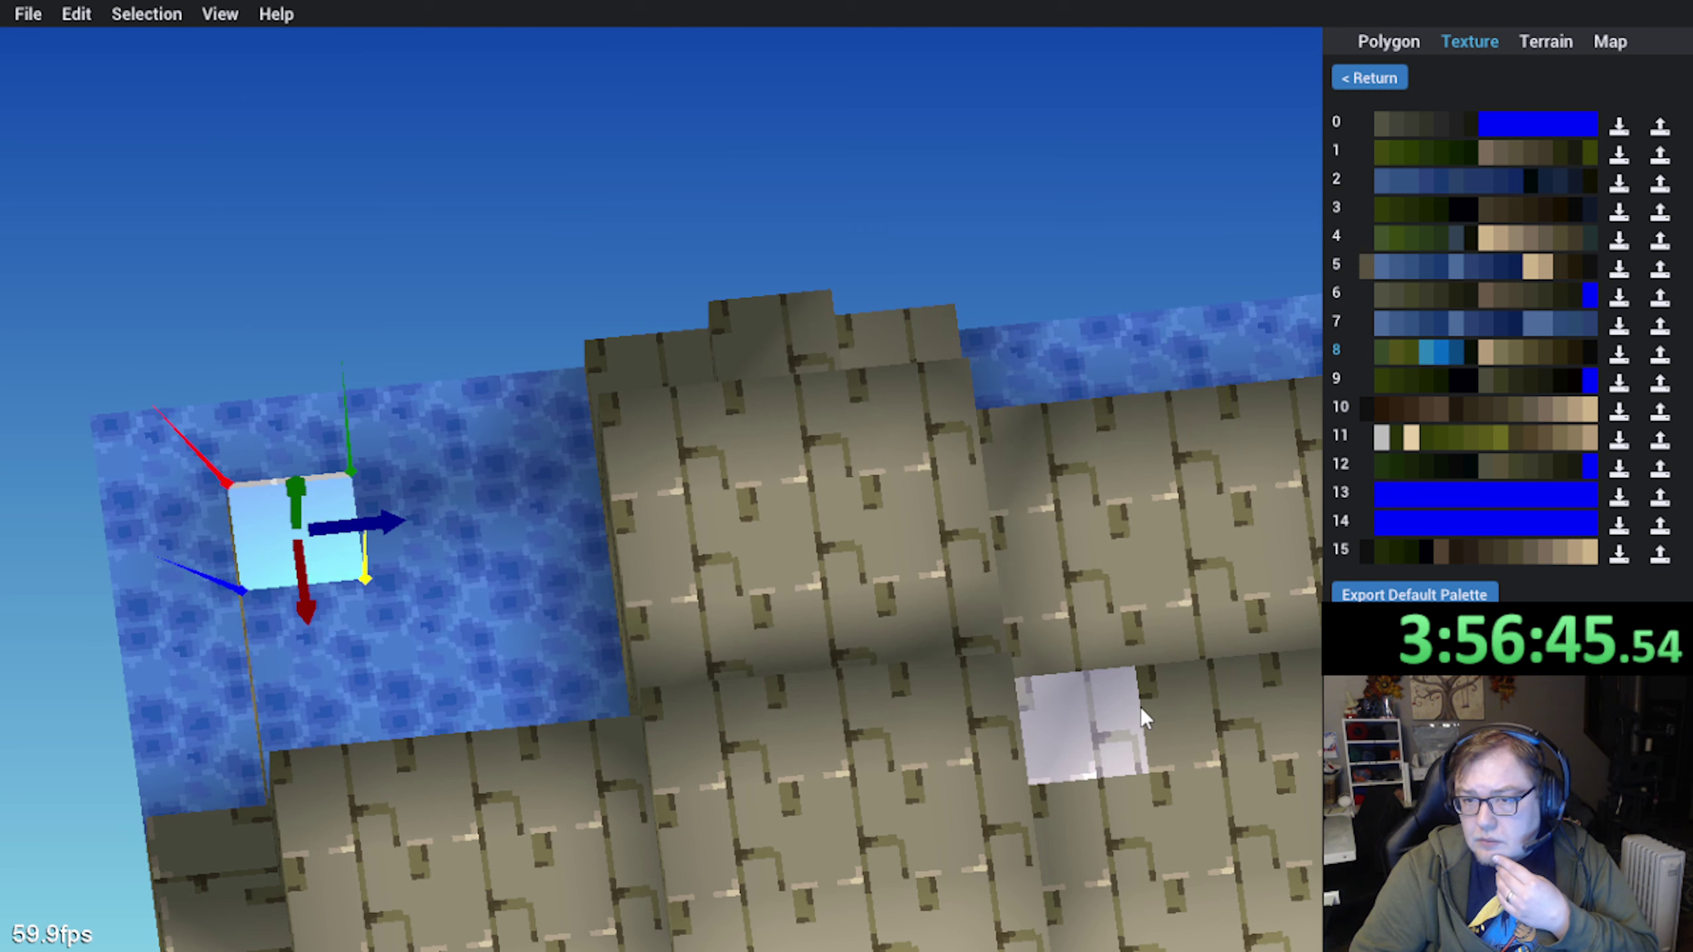
# Reopen UV animation 3's settings and examine the recoloured animated tile on the map from several angles
pyautogui.moveTo(699, 713); pyautogui.dragTo(738, 651, button='middle')
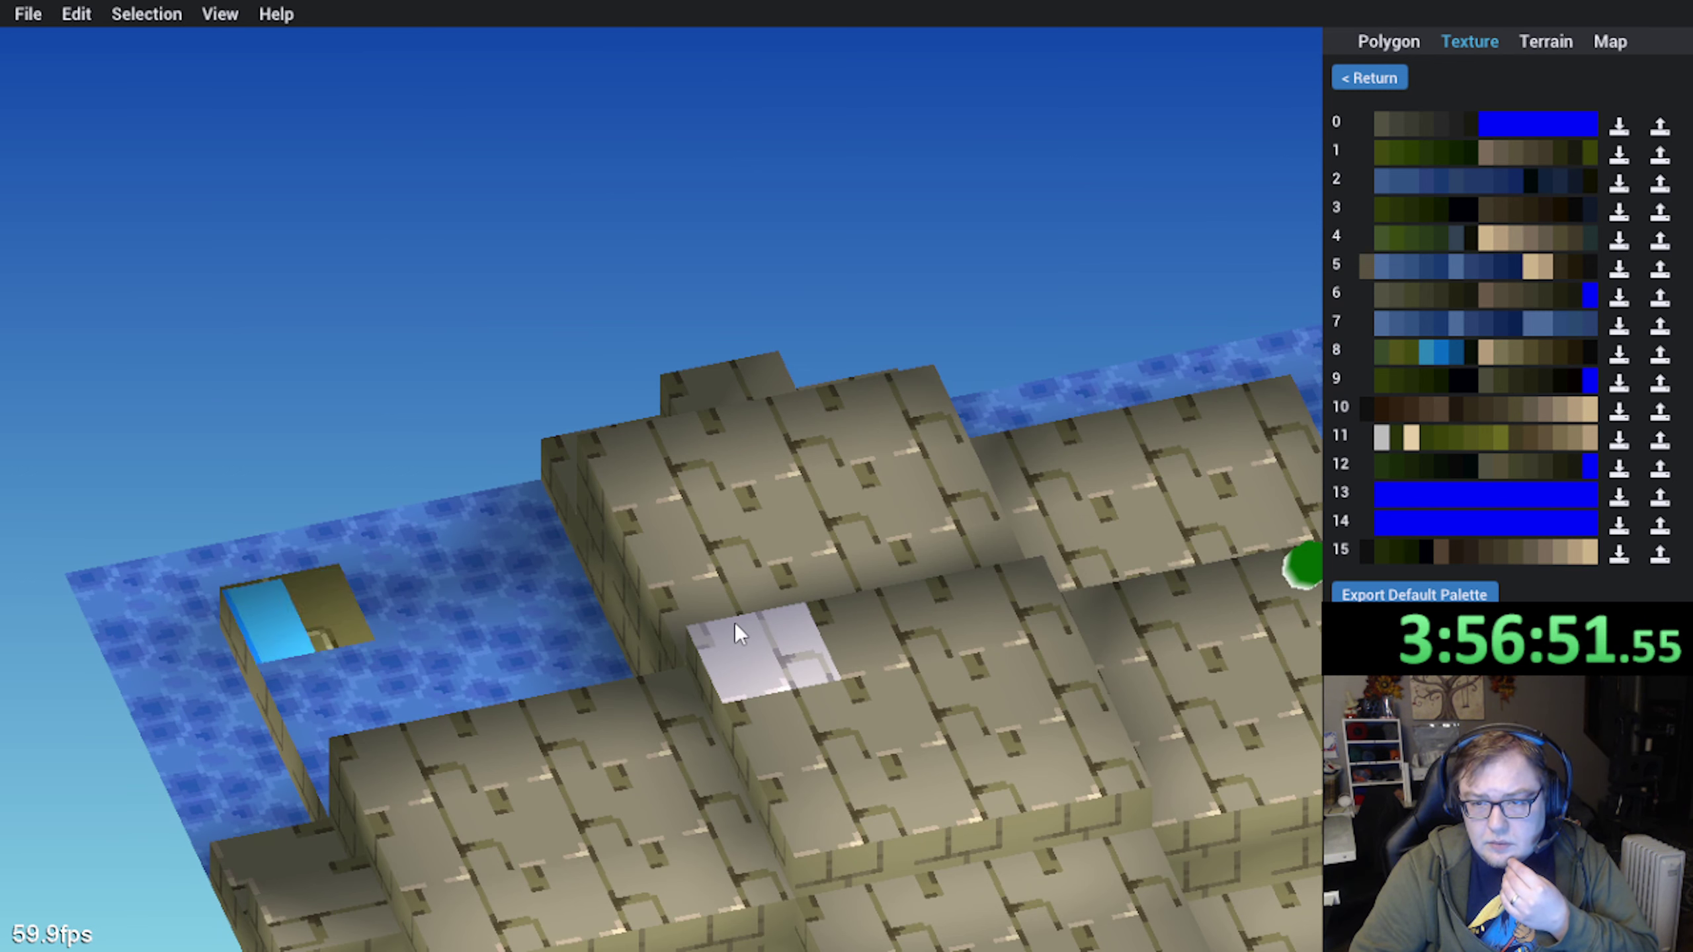
pyautogui.moveTo(735, 624); pyautogui.dragTo(602, 657, button='middle')
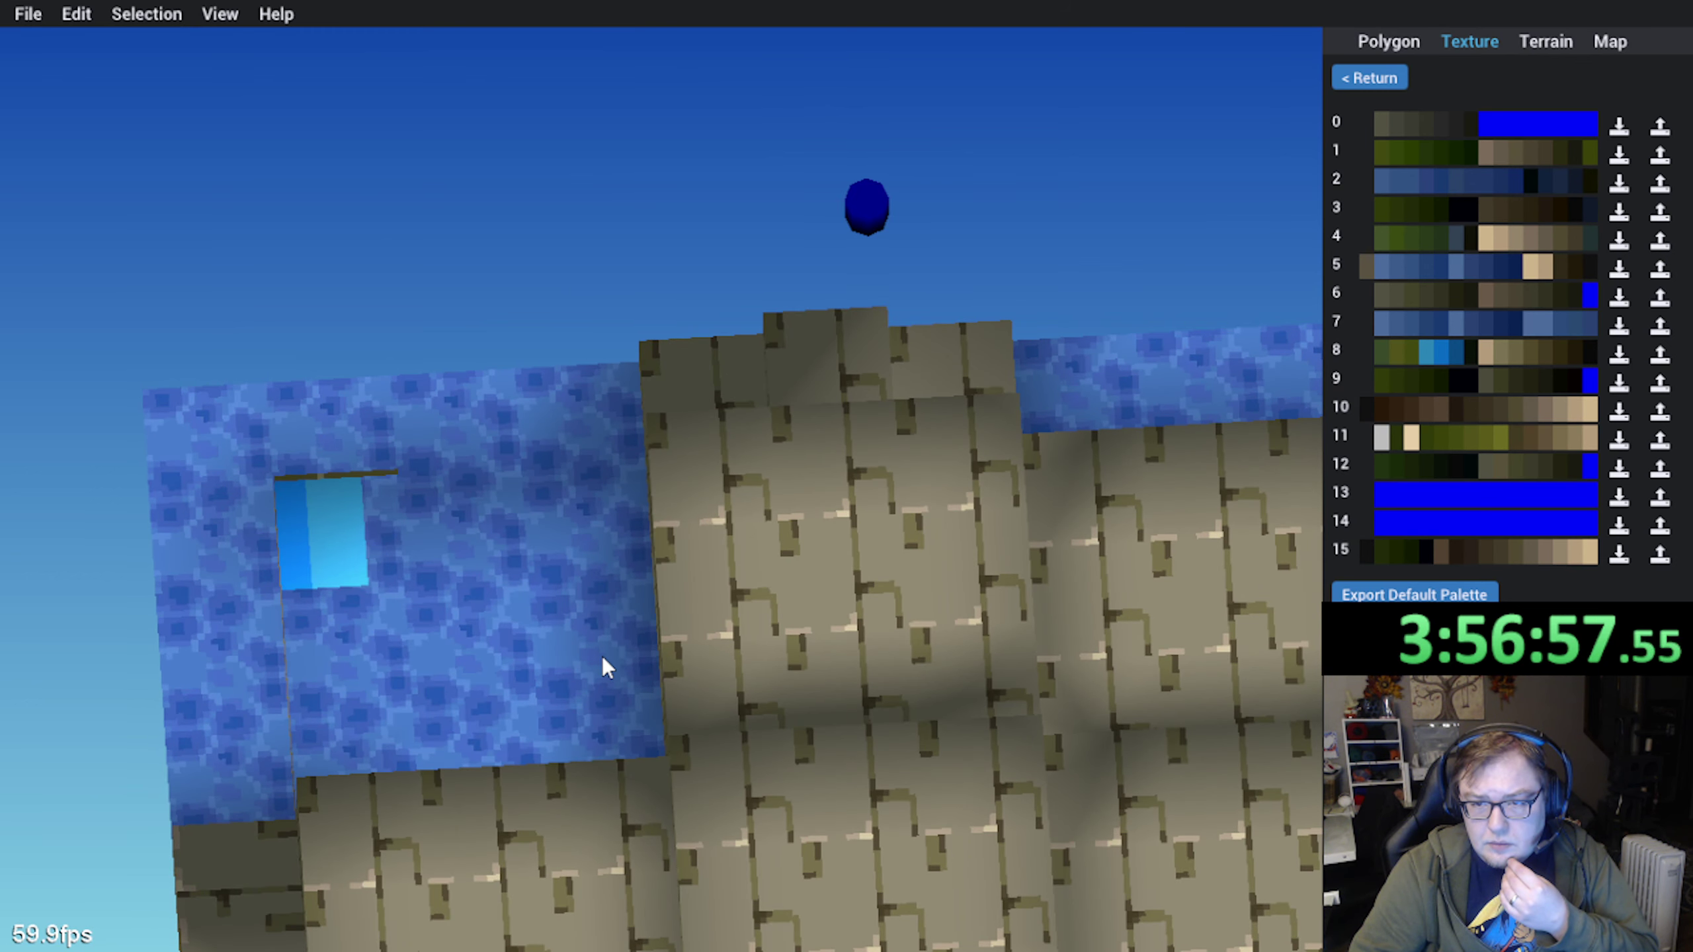
pyautogui.click(1393, 85)
pyautogui.moveTo(407, 500); pyautogui.dragTo(388, 569, button='middle')
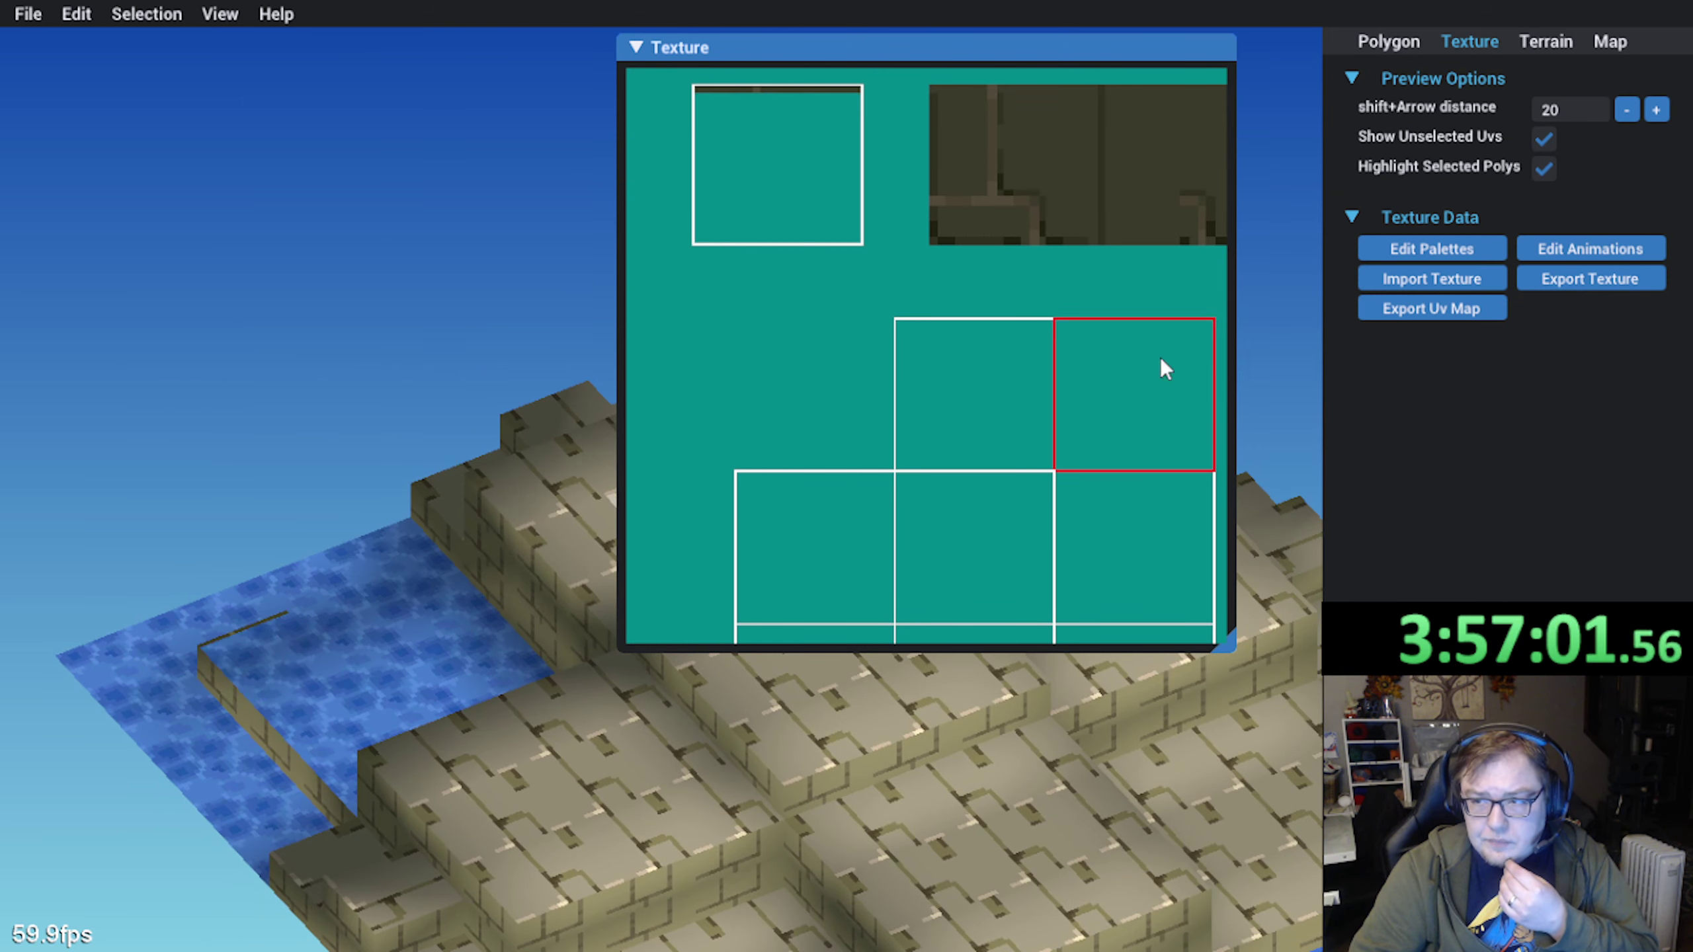
pyautogui.click(1574, 257)
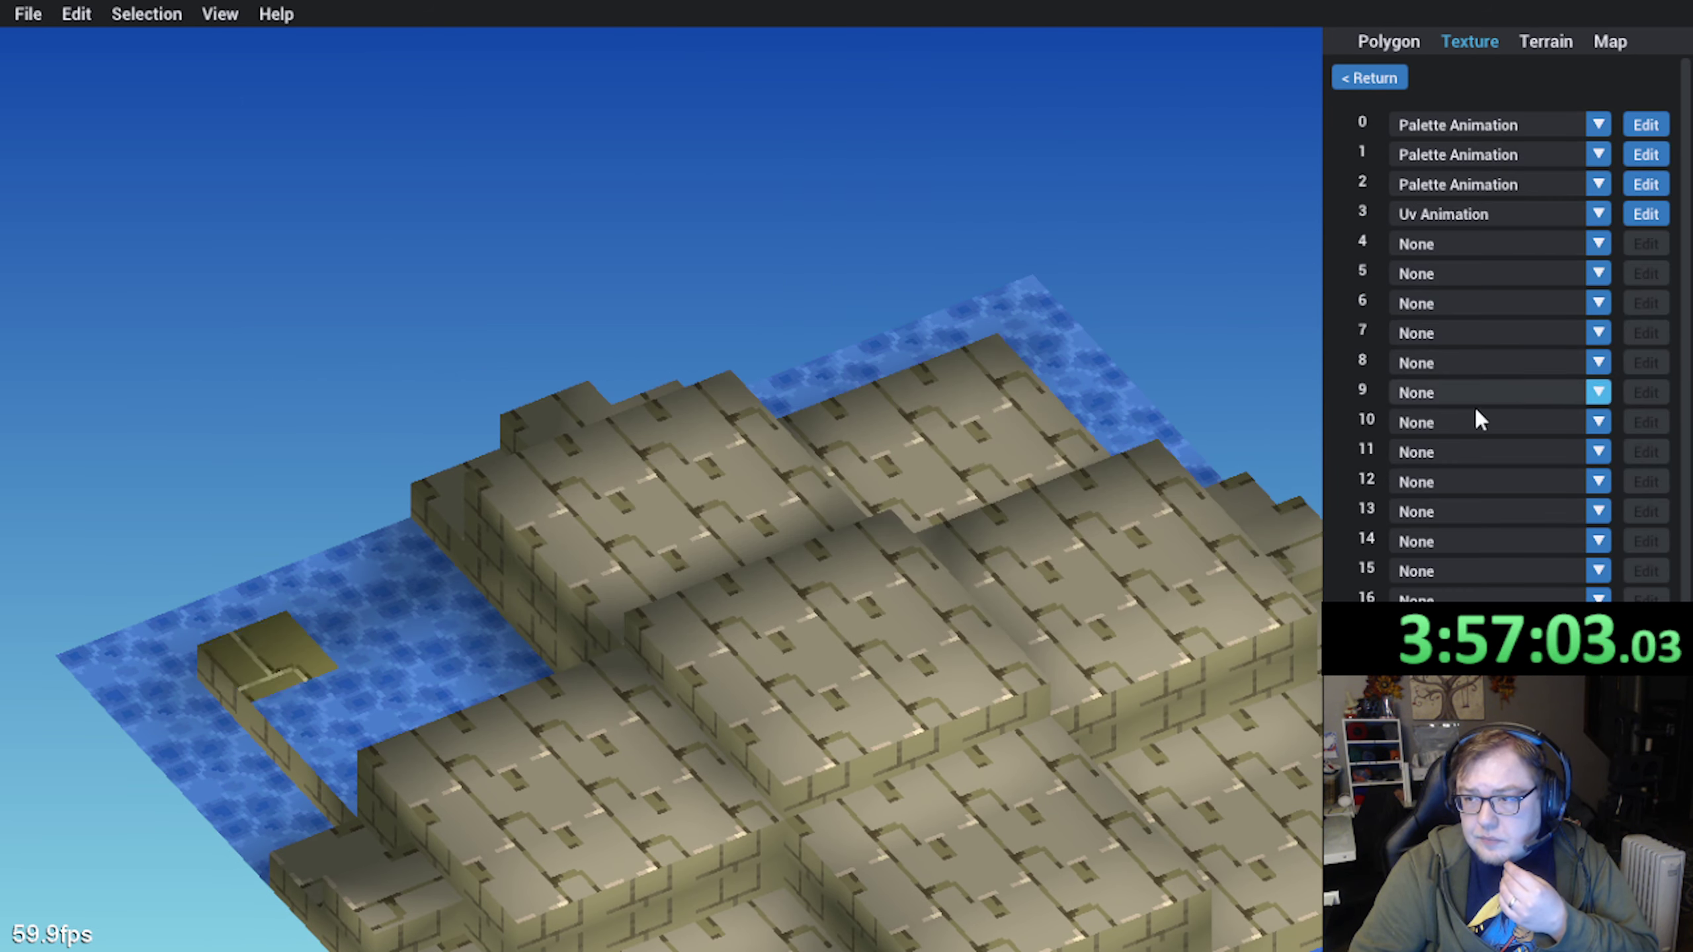
pyautogui.click(1636, 215)
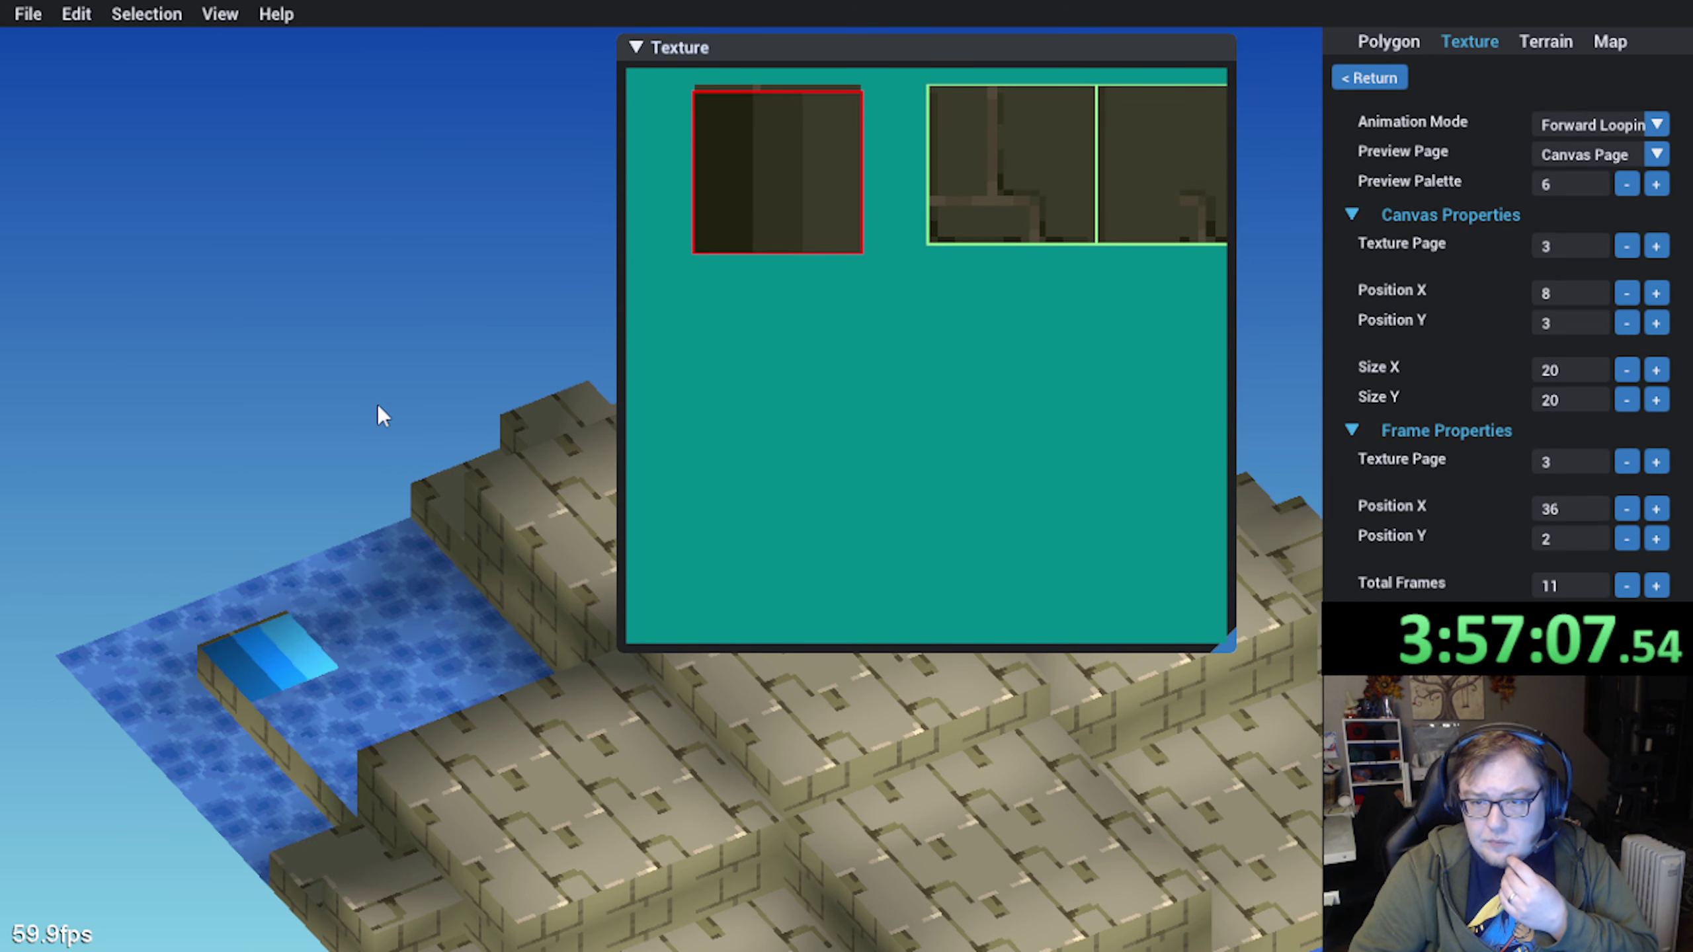
pyautogui.moveTo(379, 405); pyautogui.dragTo(383, 607, button='middle')
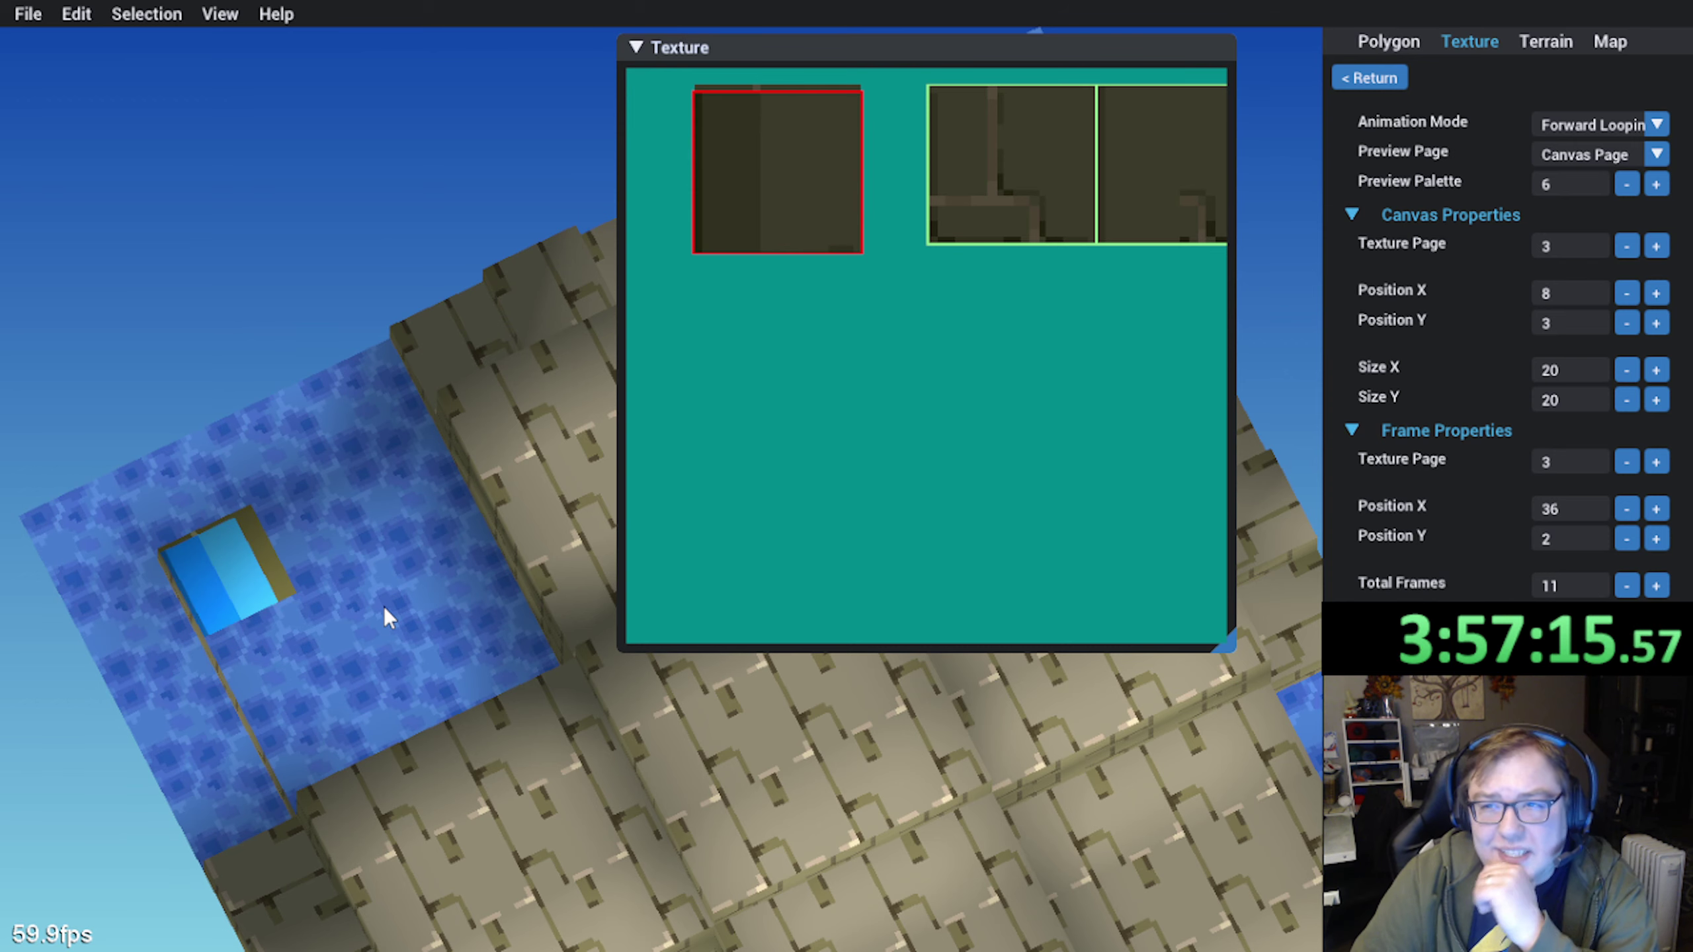
pyautogui.moveTo(424, 683); pyautogui.dragTo(355, 617, button='middle')
pyautogui.moveTo(318, 691); pyautogui.dragTo(548, 801, button='middle')
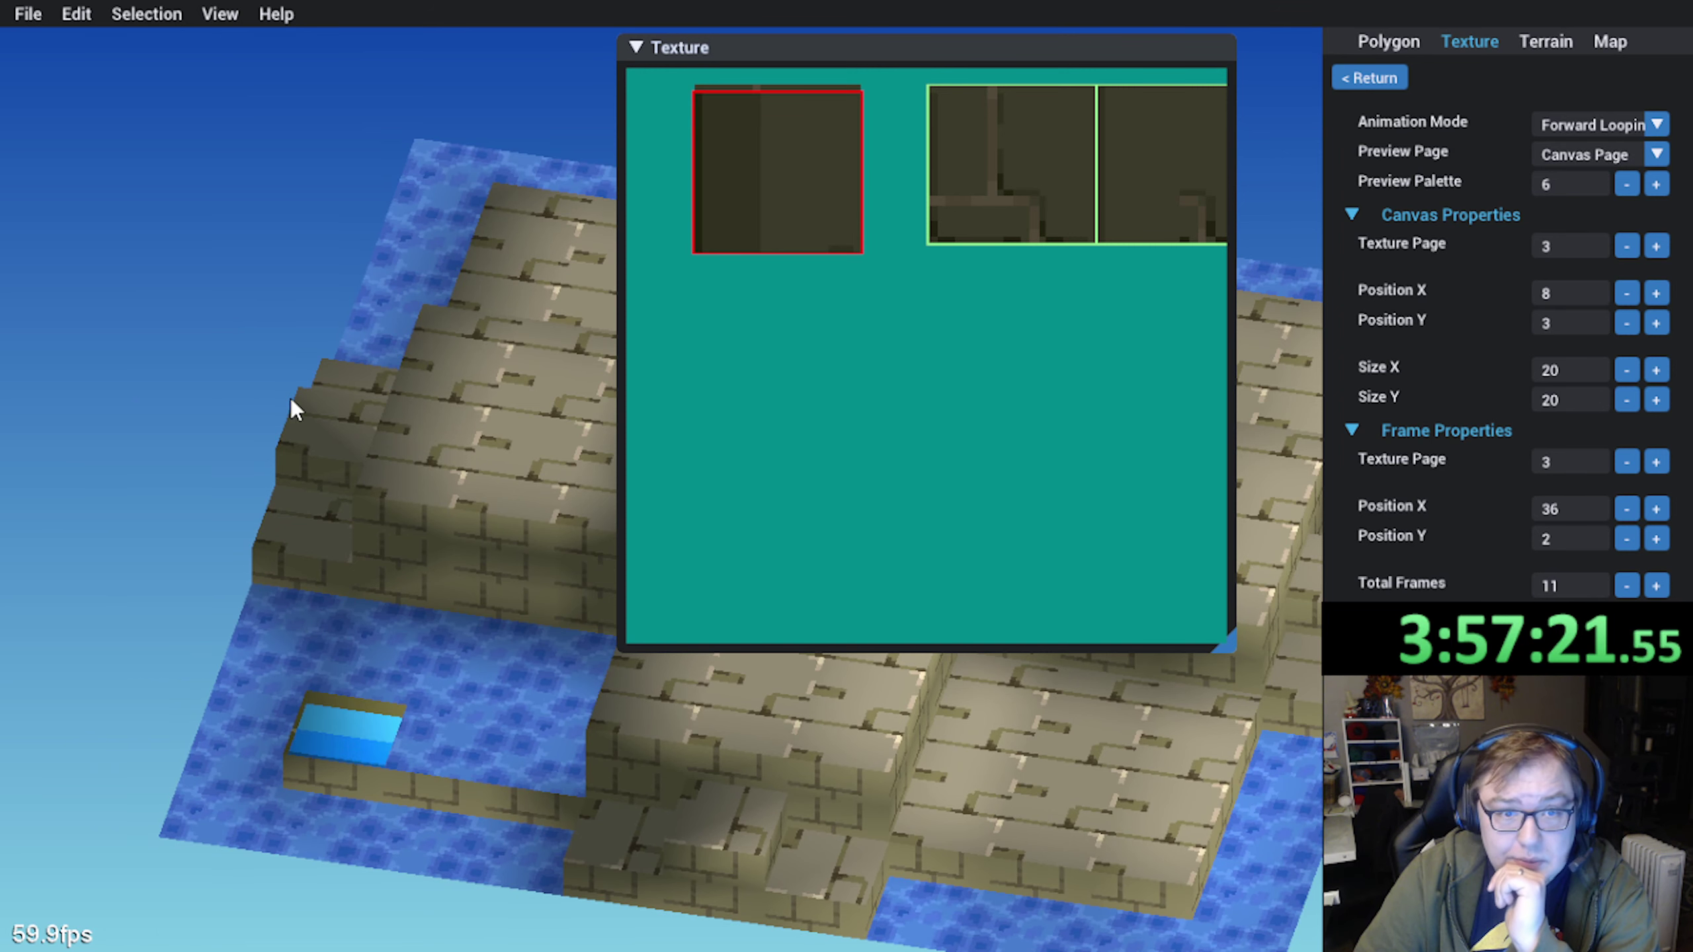
pyautogui.moveTo(291, 404)
pyautogui.mouseDown(button='middle')
pyautogui.moveTo(368, 606)
pyautogui.moveTo(304, 523)
pyautogui.moveTo(349, 588)
pyautogui.mouseUp(button='middle')
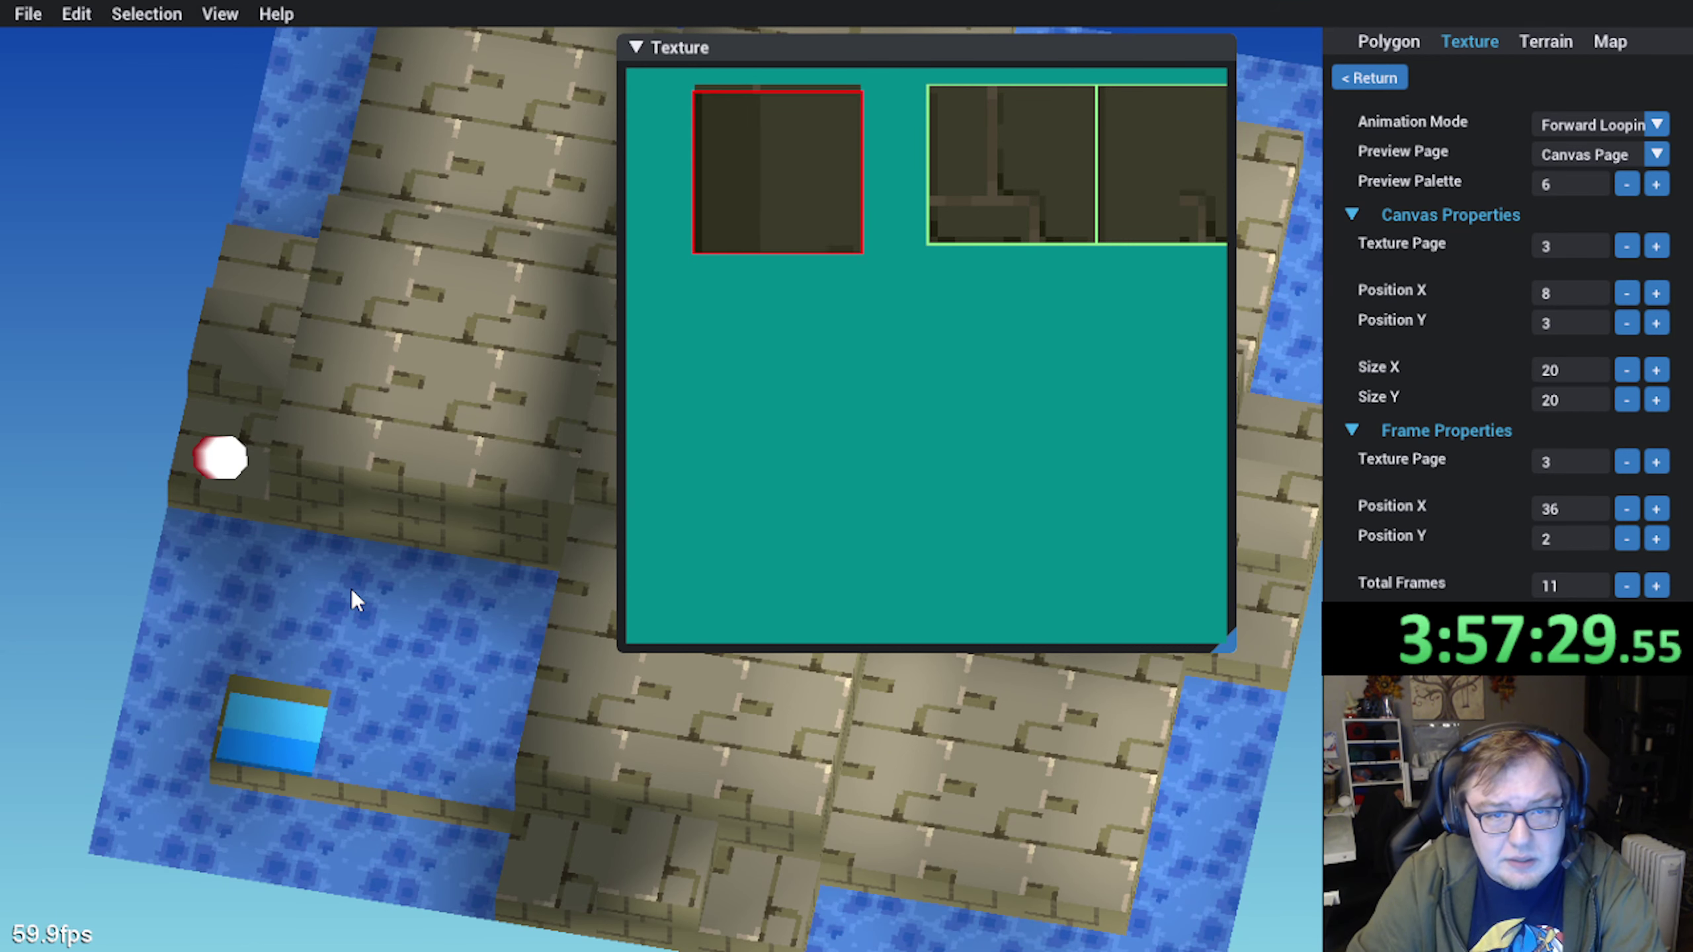
pyautogui.moveTo(352, 589); pyautogui.dragTo(328, 702, button='middle')
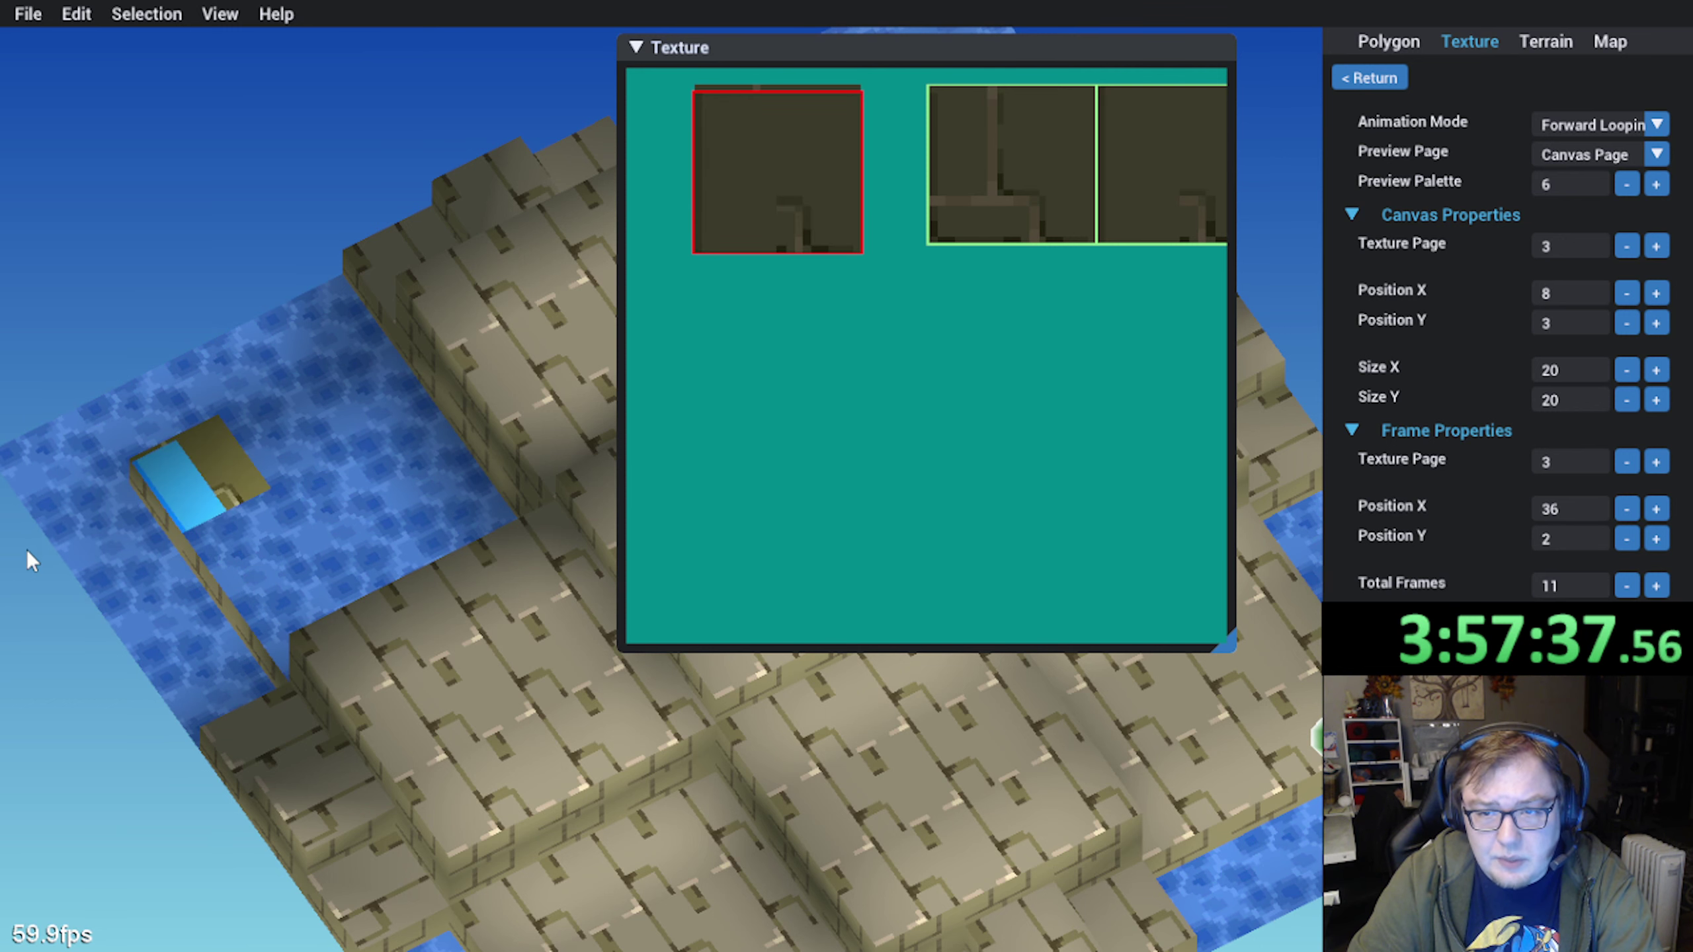
# Select the animated tile, return to its UV properties and shift its UVs so V runs from 3 to 23
pyautogui.scroll(3, 788, 165)
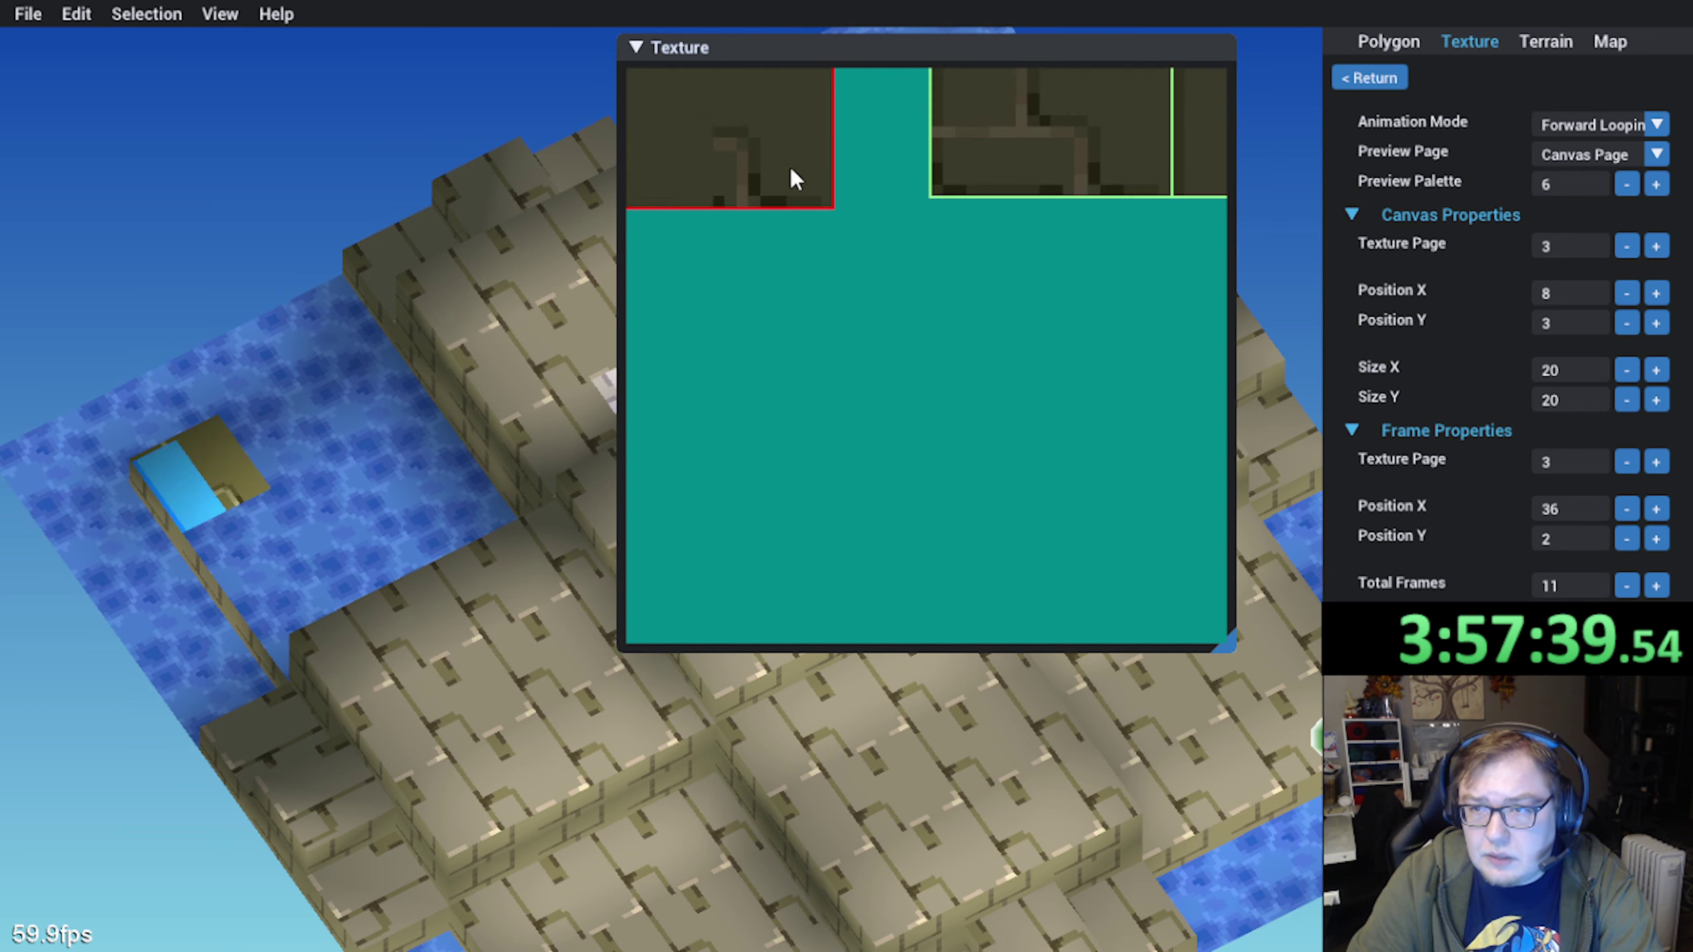
pyautogui.moveTo(788, 164); pyautogui.dragTo(928, 392, button='middle')
pyautogui.moveTo(1010, 294); pyautogui.dragTo(920, 310, button='middle')
pyautogui.click(172, 479)
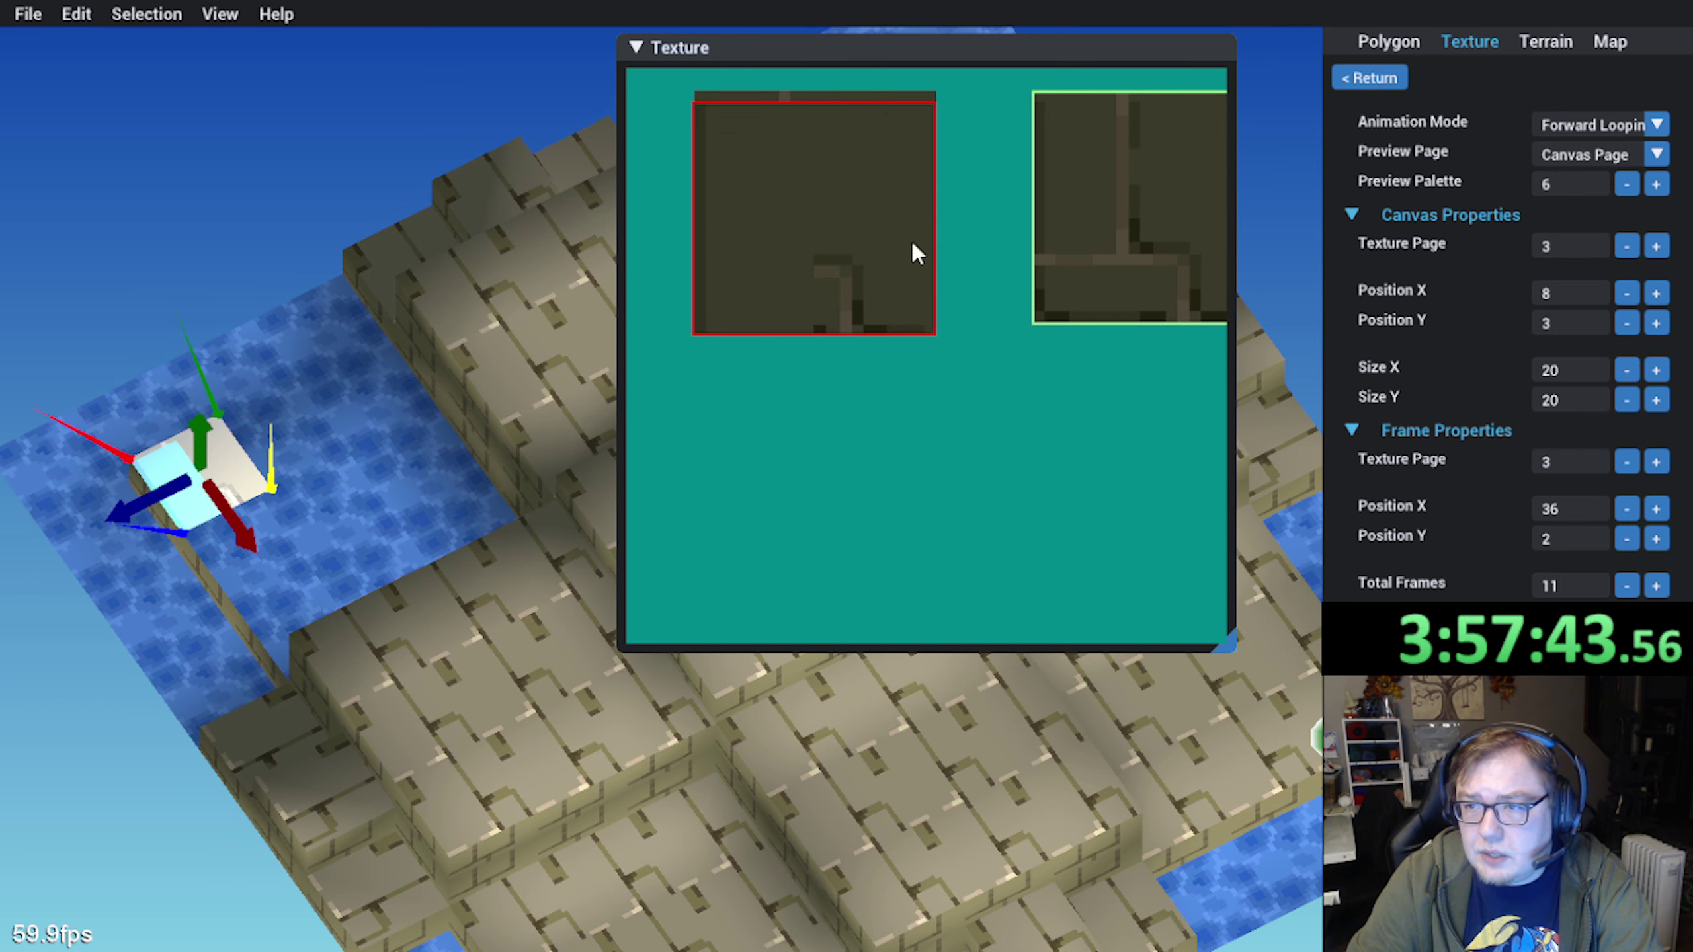
pyautogui.click(1373, 78)
pyautogui.click(1373, 78)
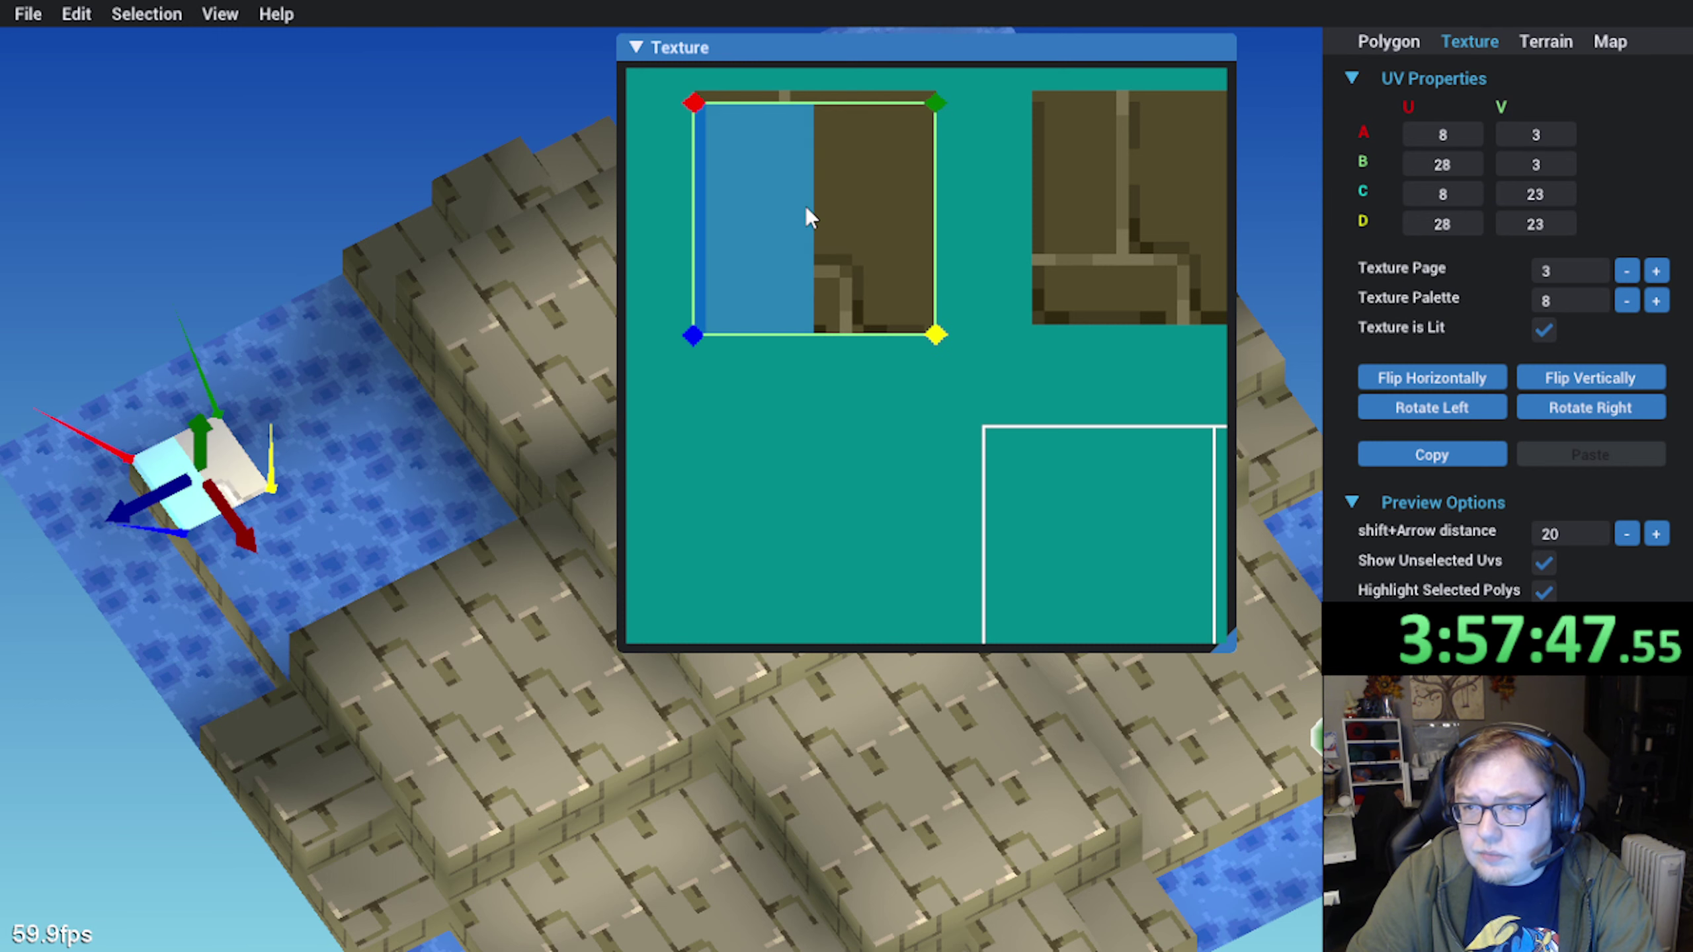
# Select the water tile next to the animated tile and move its UVs onto the brick frame, starting at U 8, V 4
pyautogui.click(132, 265)
pyautogui.moveTo(479, 615); pyautogui.dragTo(458, 680, button='middle')
pyautogui.scroll(2, 291, 678)
pyautogui.moveTo(291, 678); pyautogui.dragTo(379, 505, button='middle')
pyautogui.click(238, 572)
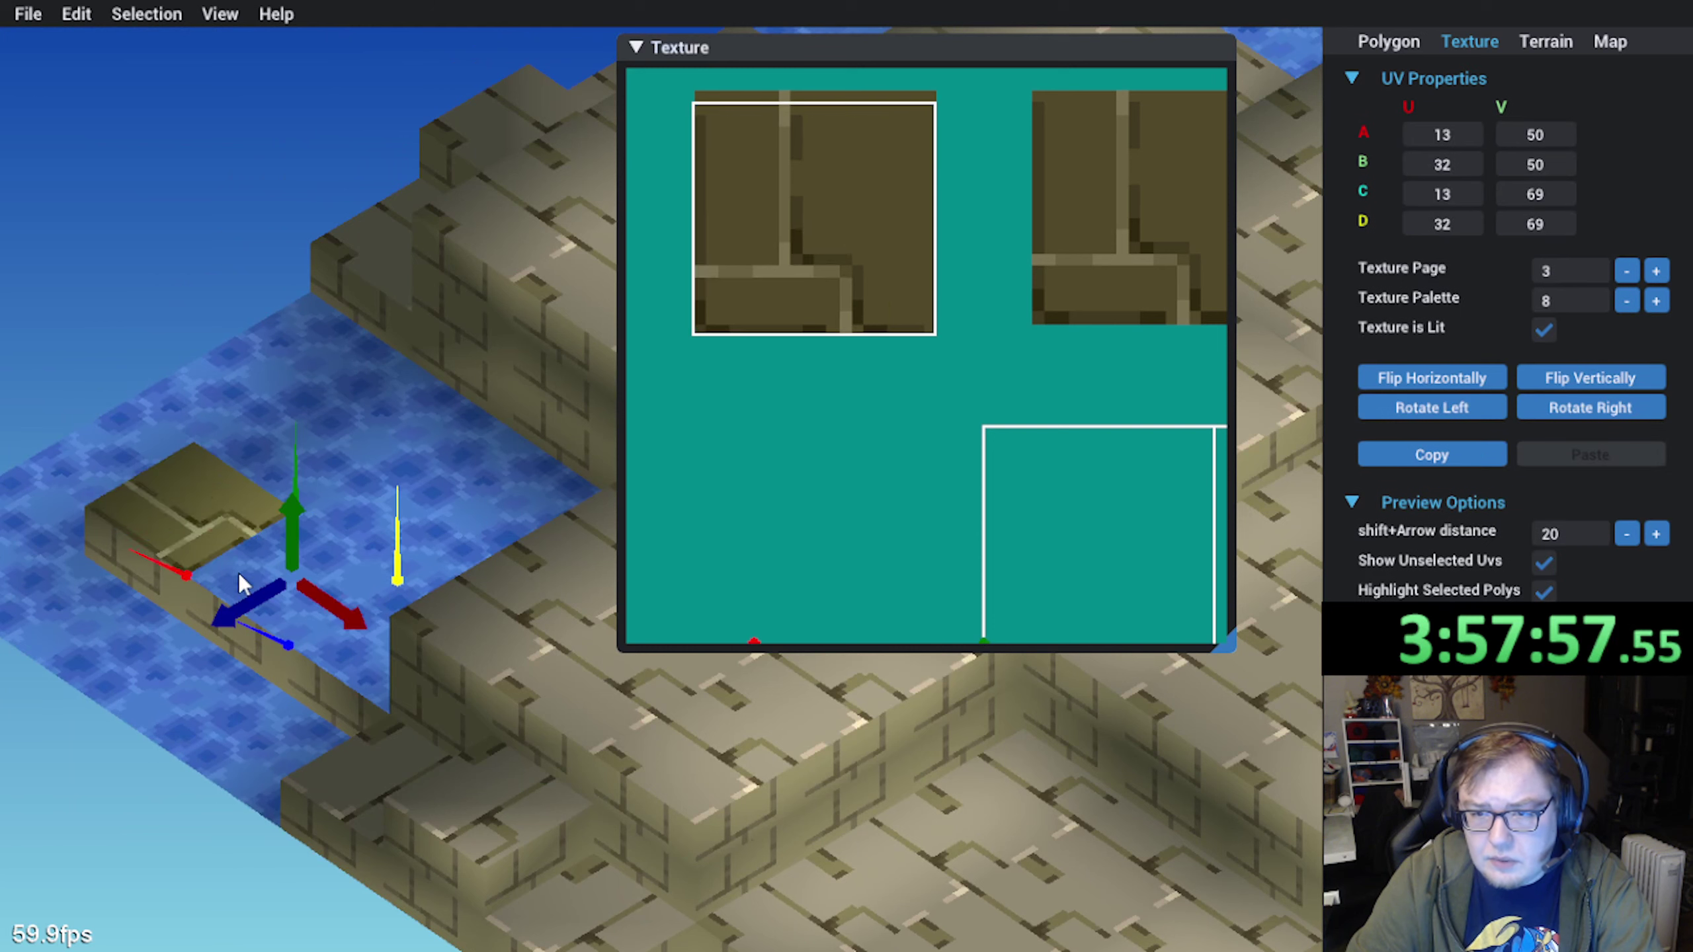
pyautogui.click(1059, 565)
pyautogui.scroll(-2, 1059, 565)
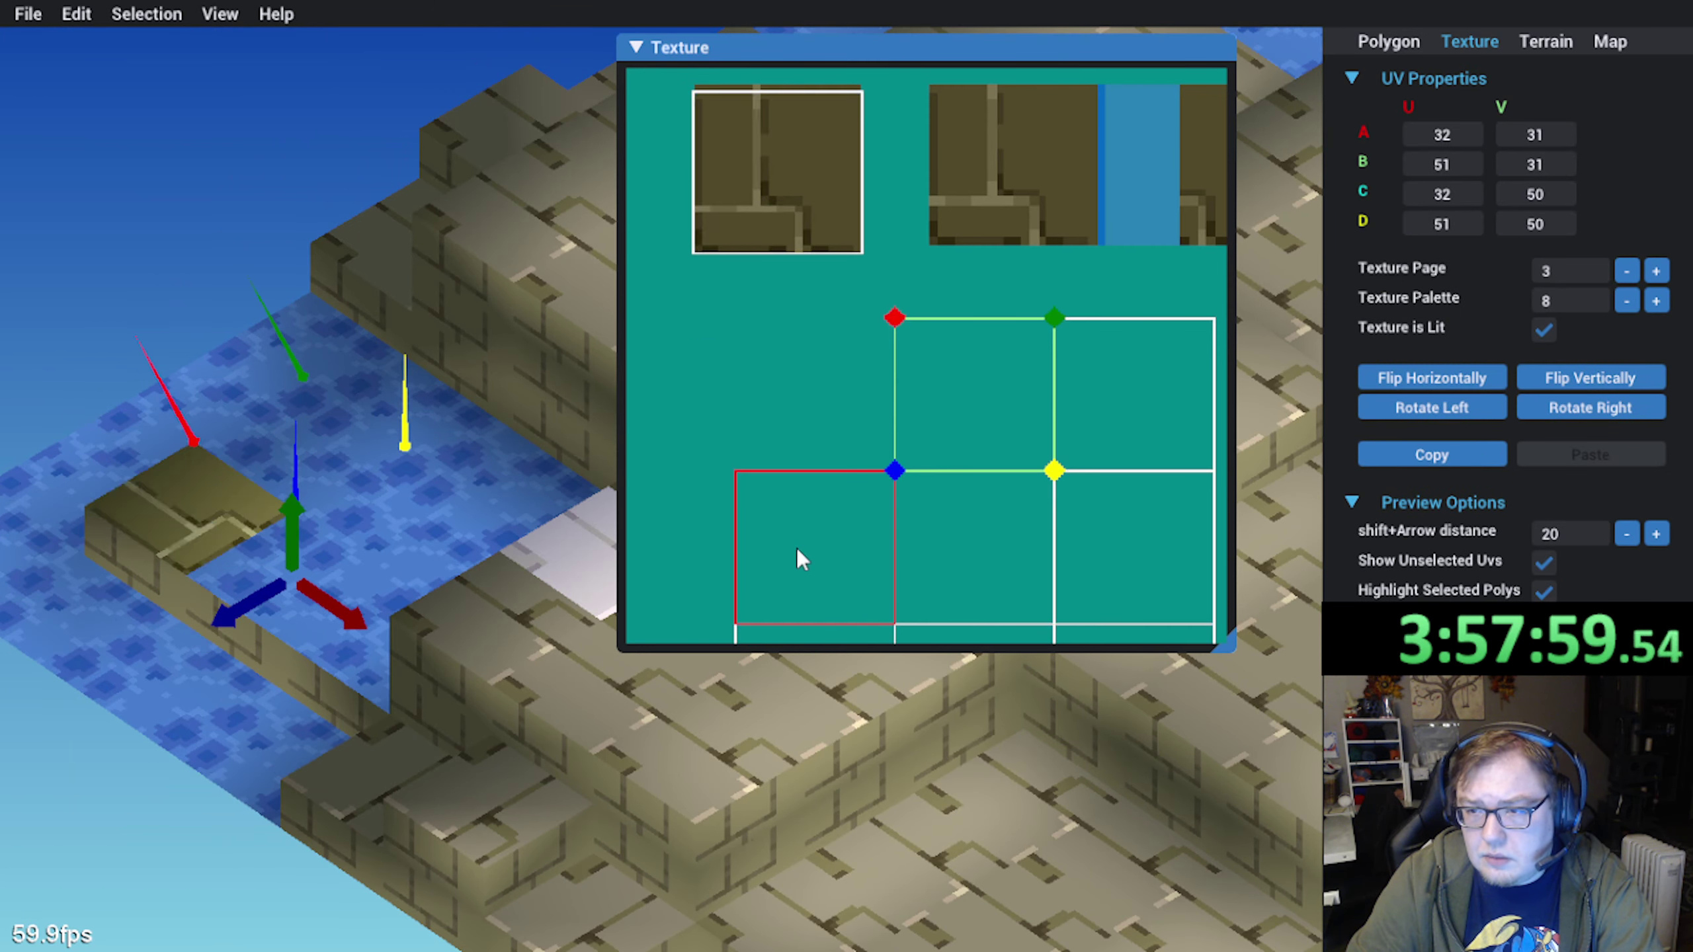
pyautogui.click(806, 592)
pyautogui.moveTo(806, 591); pyautogui.dragTo(766, 217)
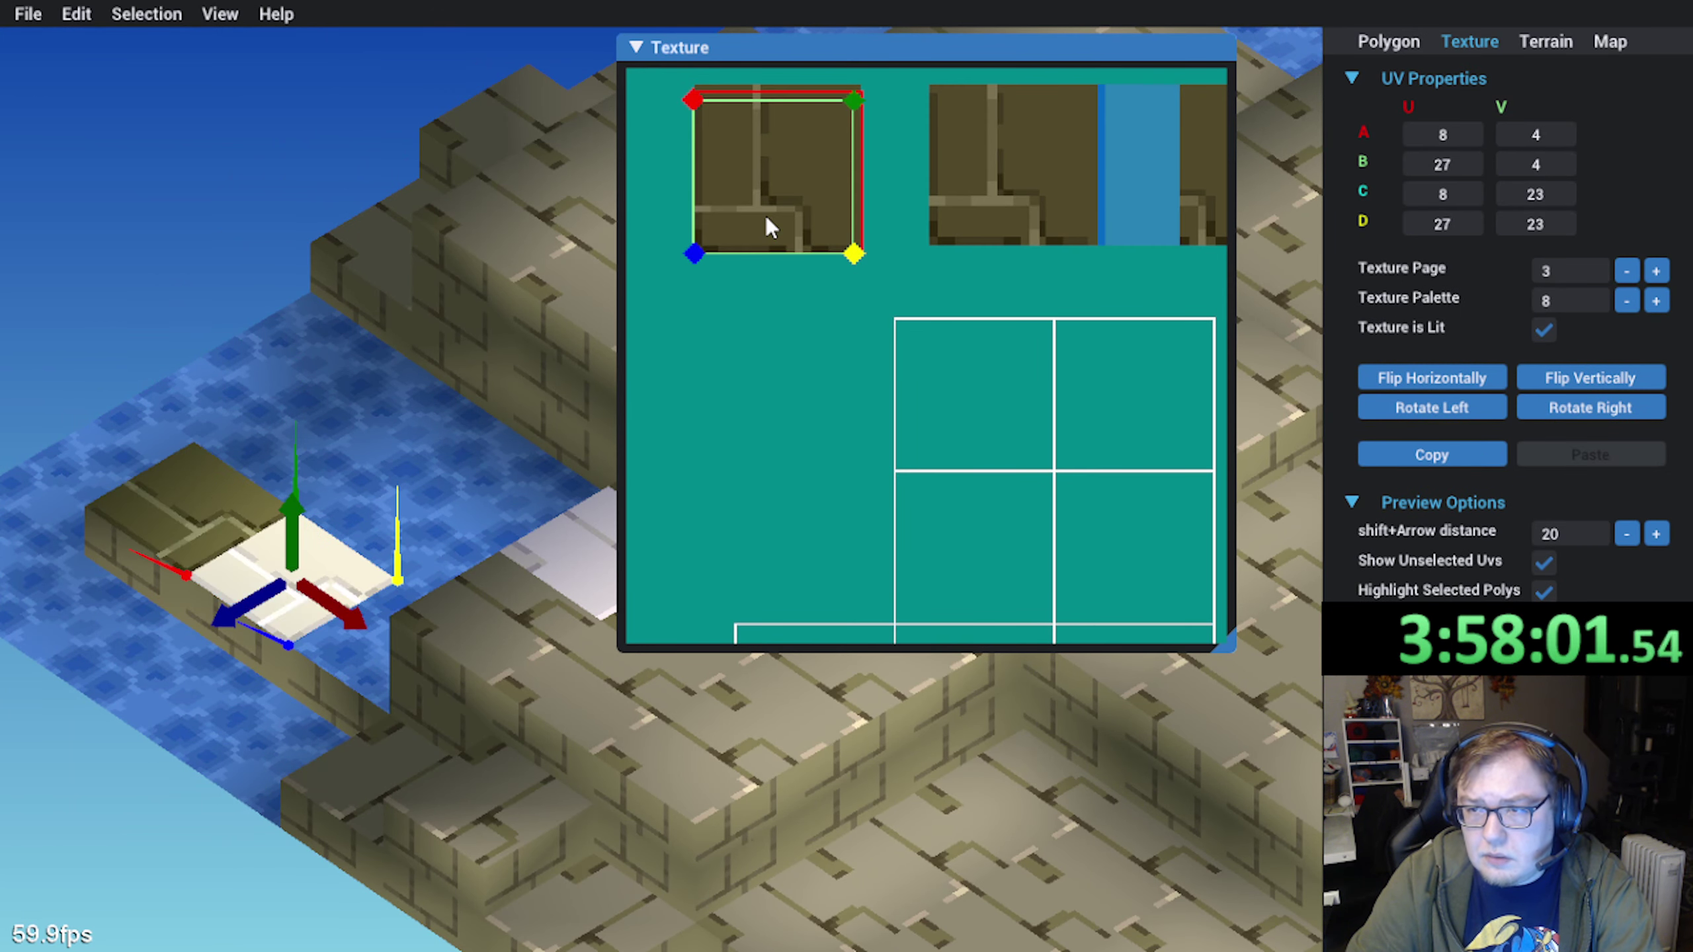
# Adjust the tile's UV corners to span U 8 to 28 and V 3 to 23, and deselect the tile
pyautogui.scroll(2, 766, 215)
pyautogui.moveTo(815, 284); pyautogui.dragTo(940, 426, button='middle')
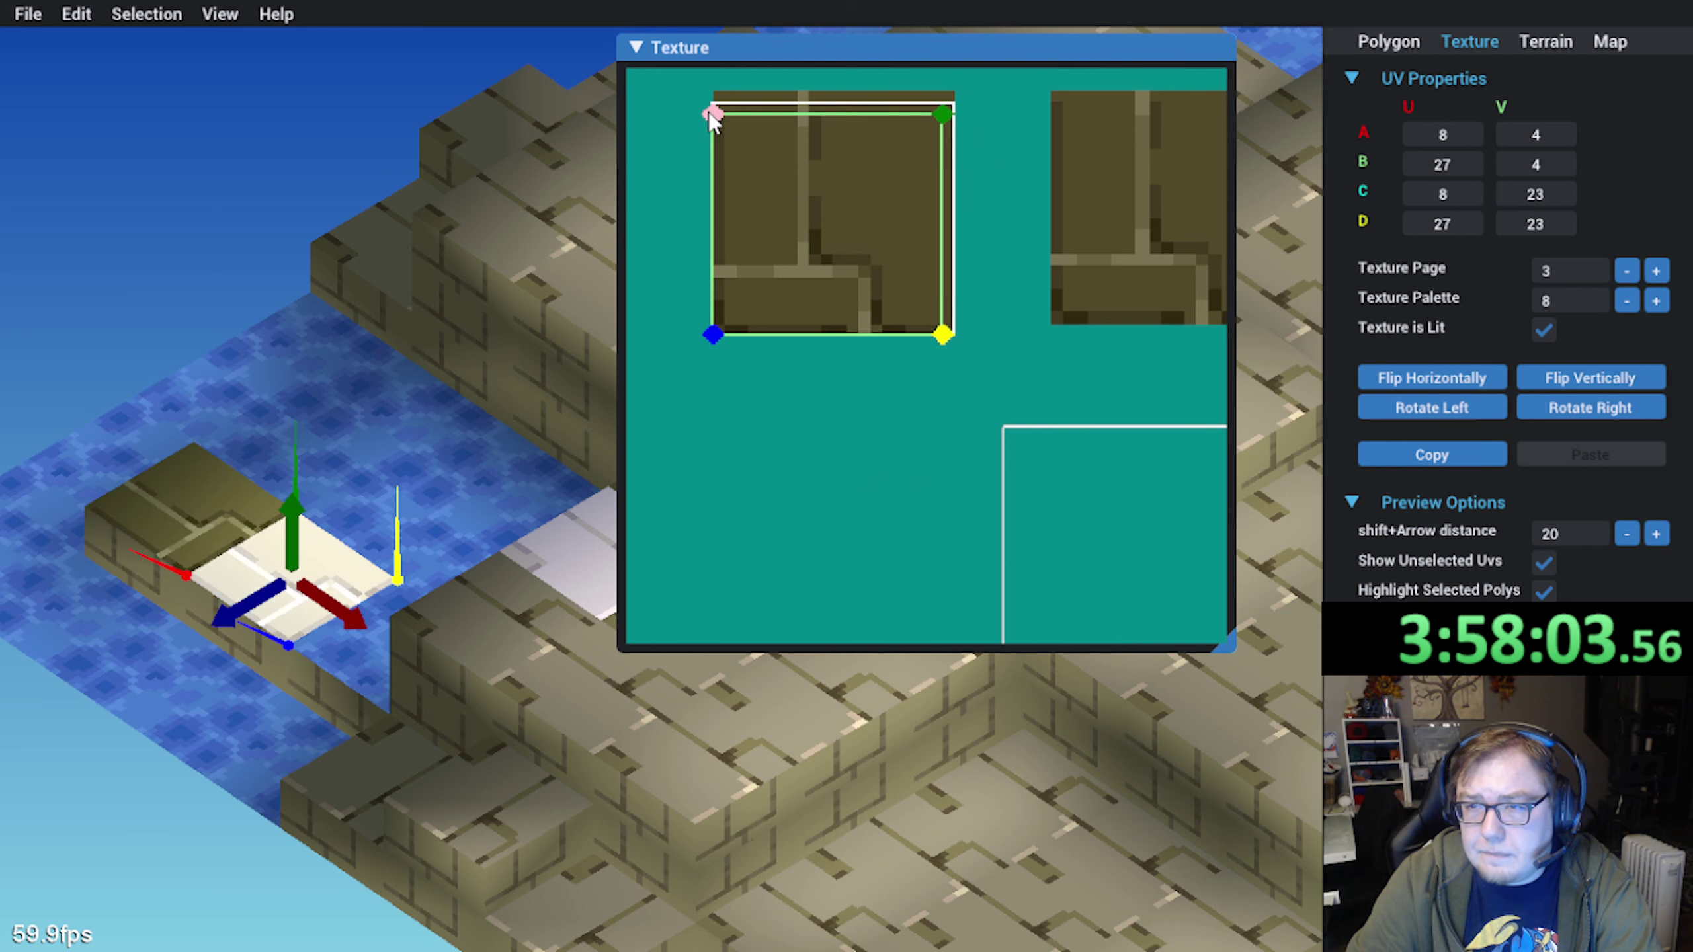
pyautogui.moveTo(710, 113); pyautogui.dragTo(710, 103)
pyautogui.moveTo(941, 114); pyautogui.dragTo(953, 102)
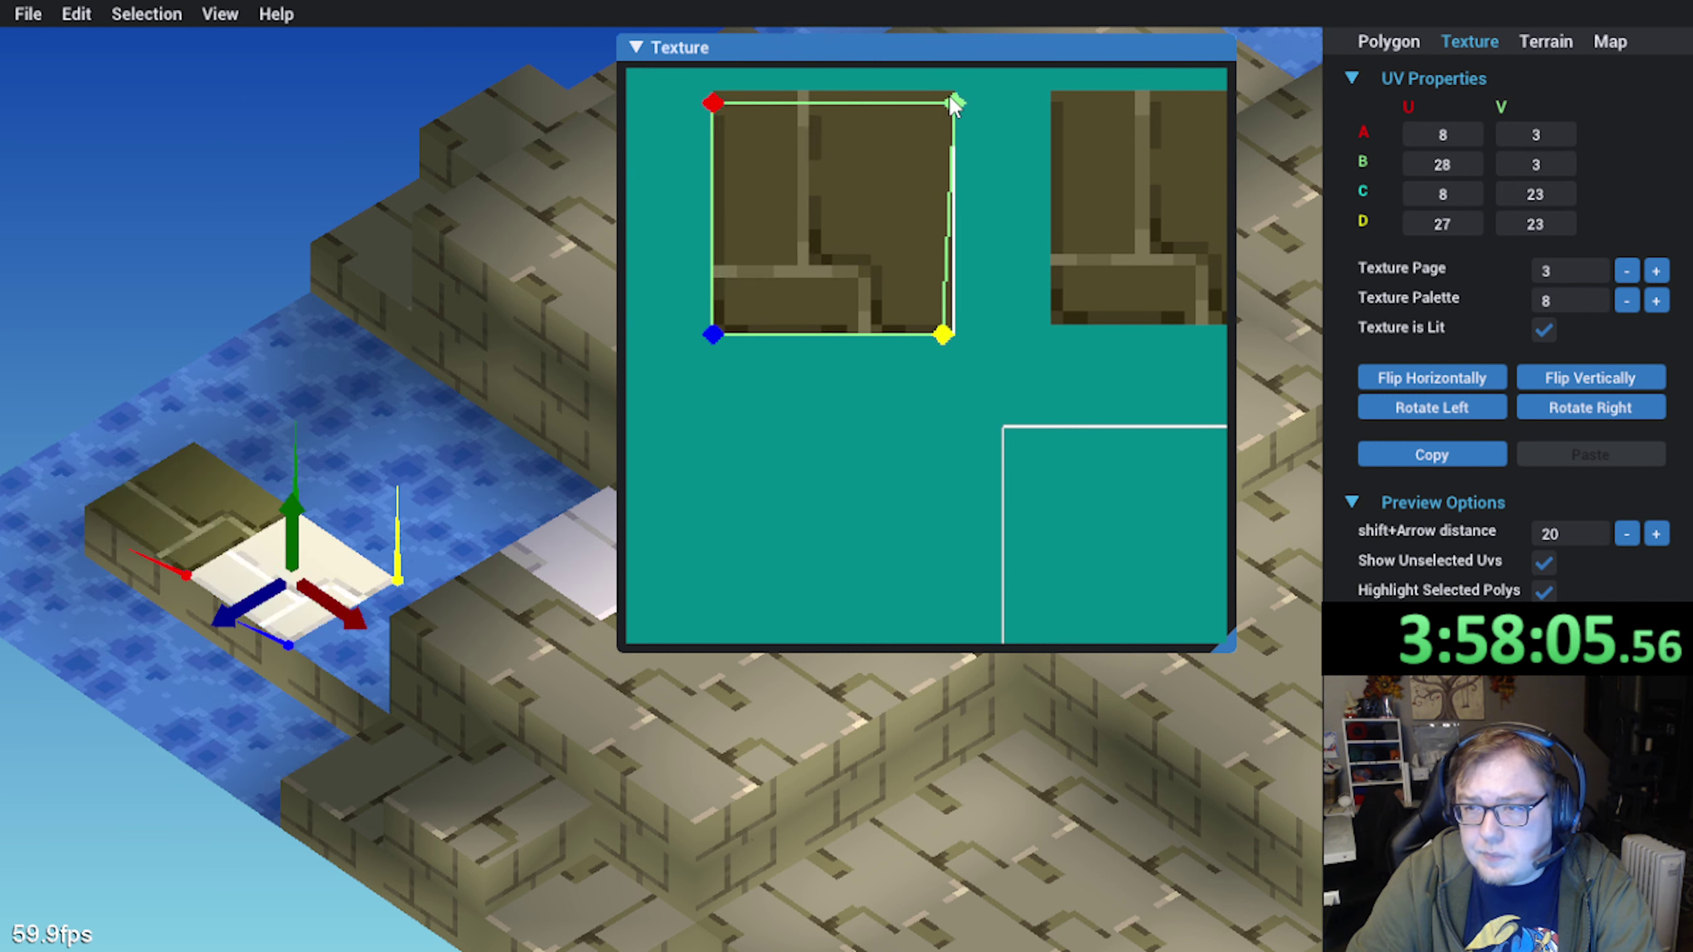
pyautogui.moveTo(946, 332); pyautogui.dragTo(955, 333)
pyautogui.click(188, 369)
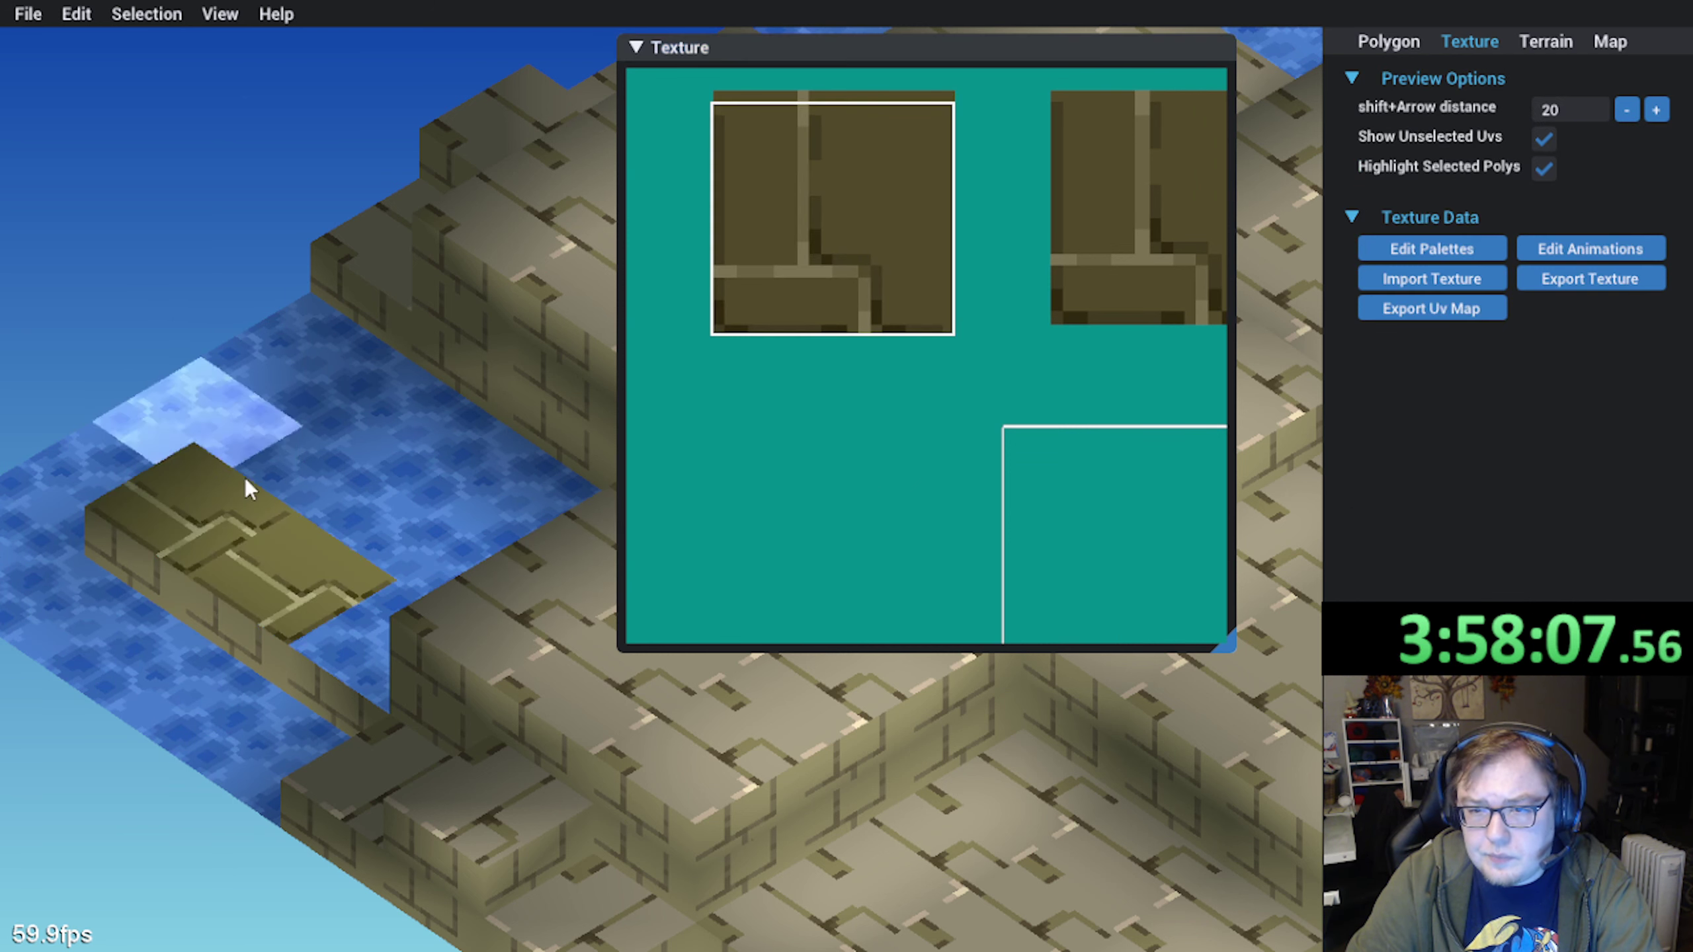
# Examine the looping animation on the two adjacent tiles from several angles around the pool
pyautogui.moveTo(506, 778); pyautogui.dragTo(434, 785, button='right')
pyautogui.moveTo(513, 649); pyautogui.dragTo(428, 732, button='middle')
pyautogui.scroll(-2, 429, 732)
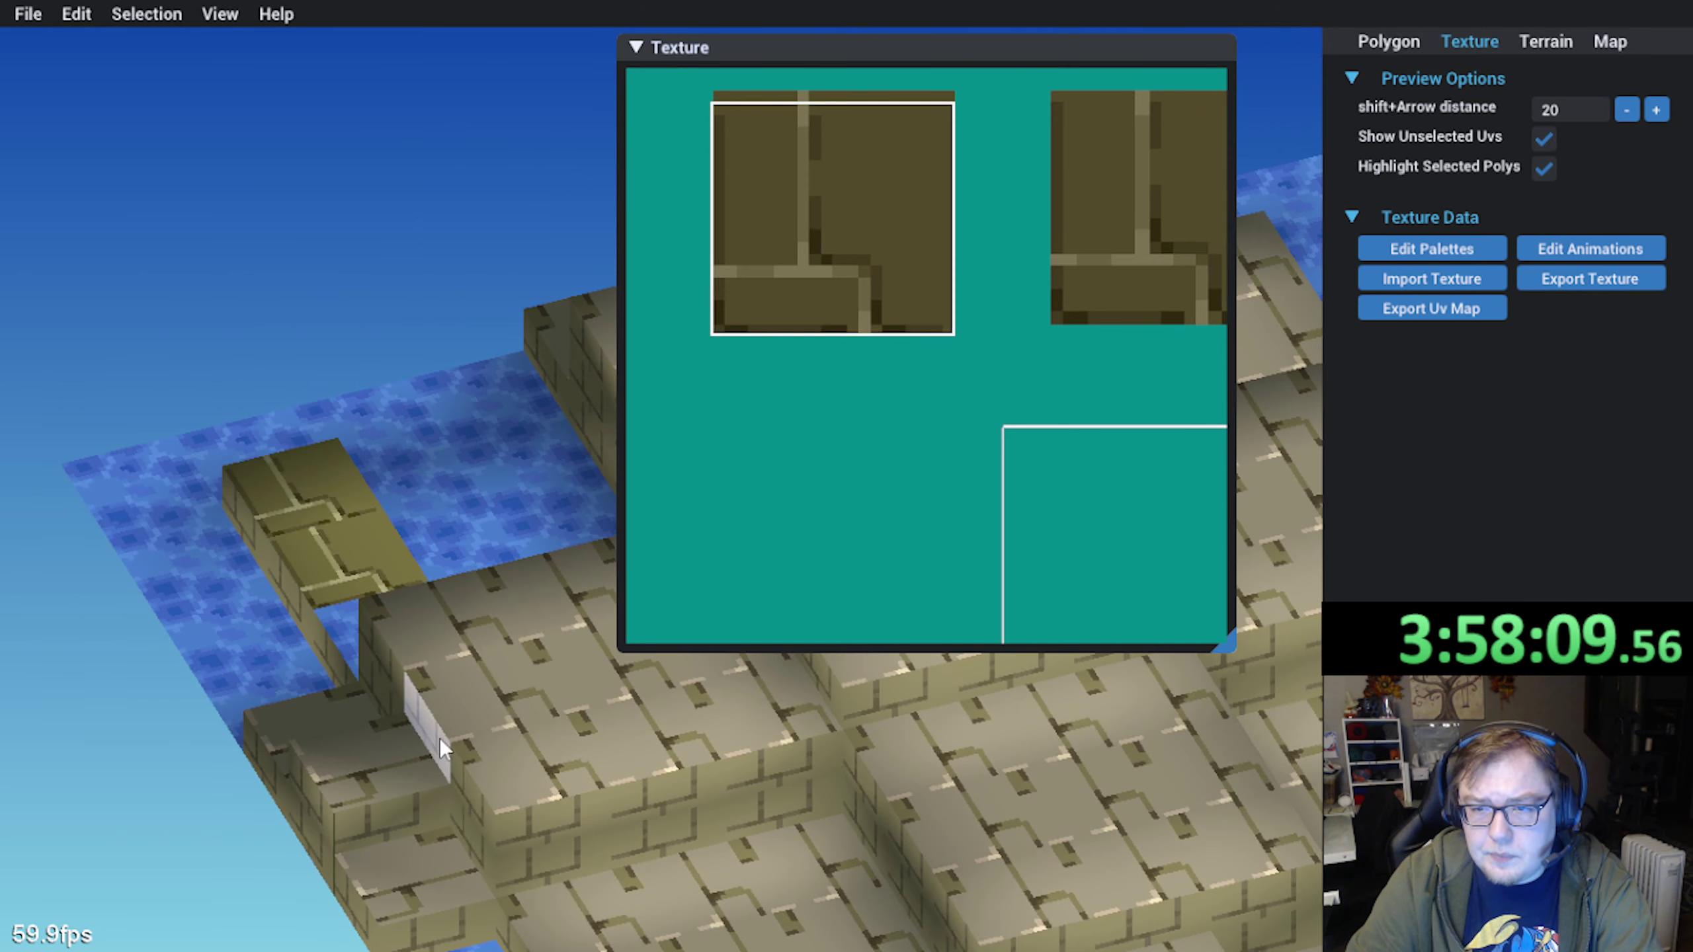
pyautogui.moveTo(439, 738); pyautogui.dragTo(499, 817, button='right')
pyautogui.moveTo(438, 815); pyautogui.dragTo(724, 797, button='middle')
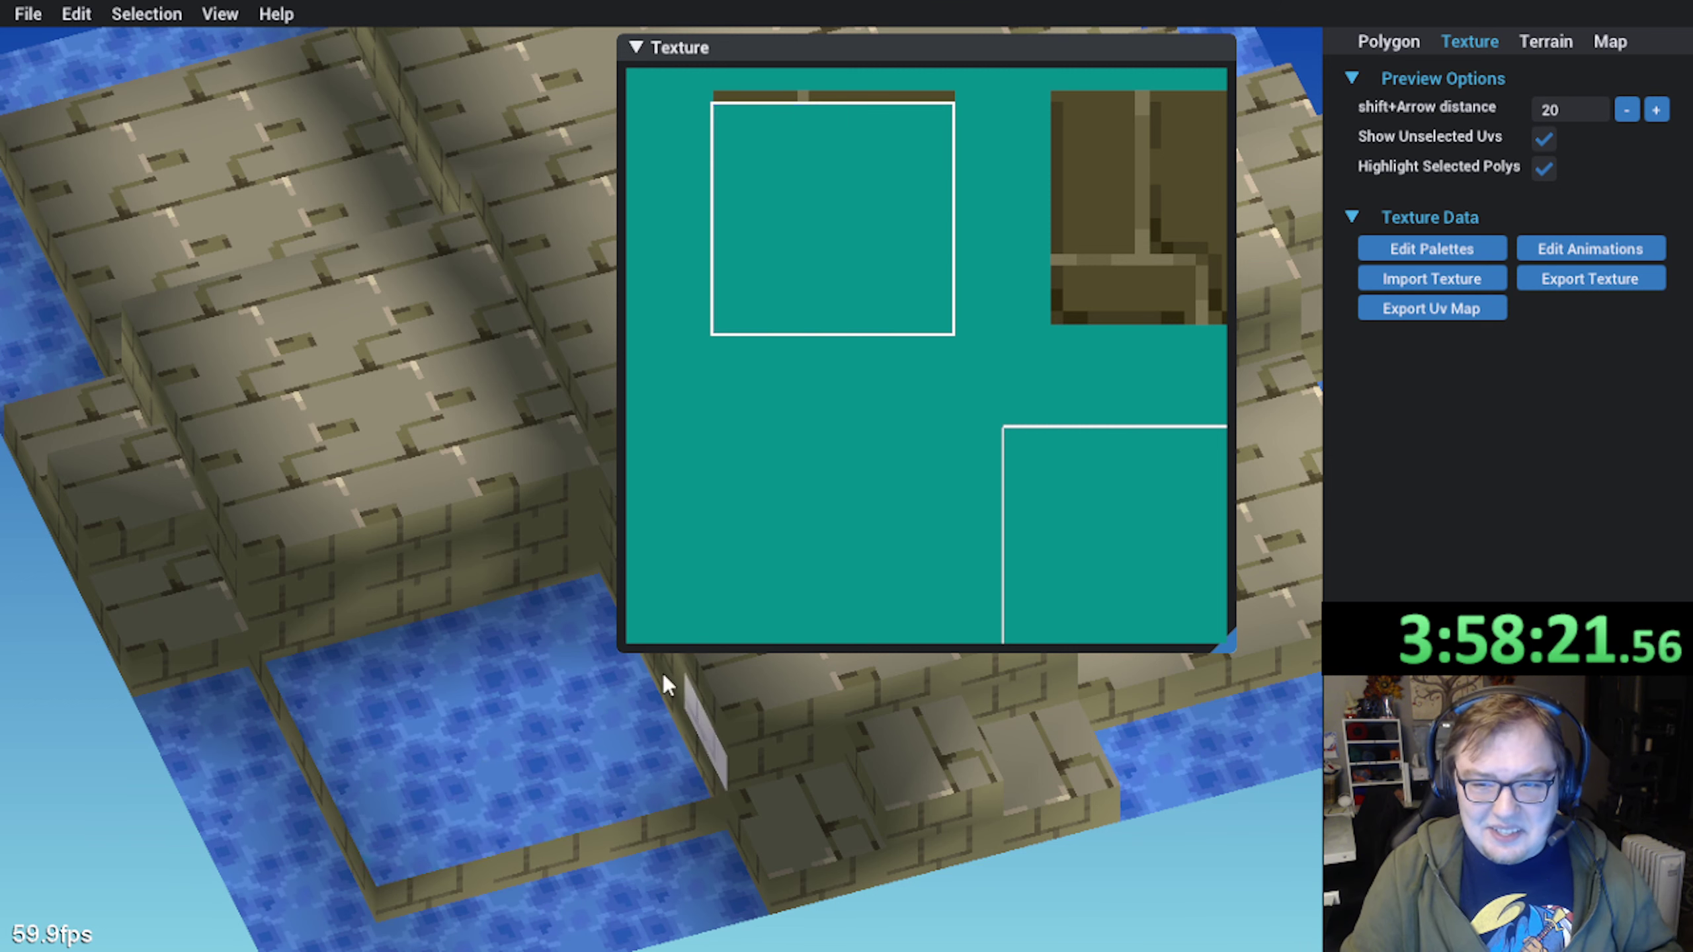
pyautogui.moveTo(521, 745); pyautogui.dragTo(448, 683, button='middle')
pyautogui.moveTo(407, 746); pyautogui.dragTo(444, 832, button='middle')
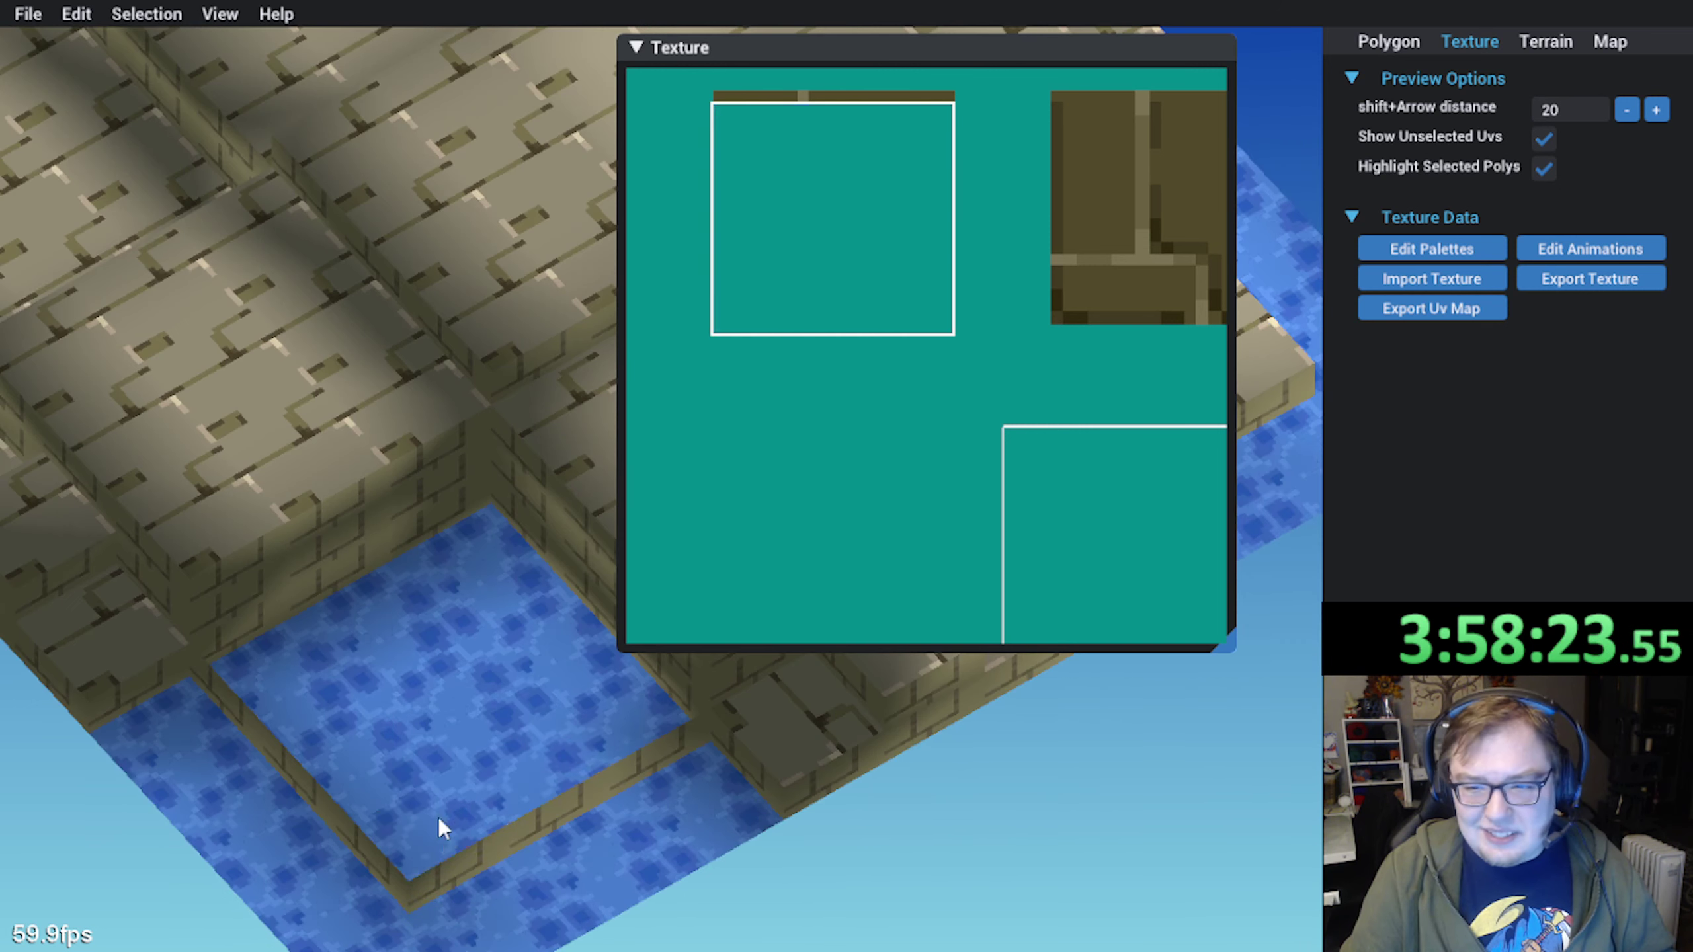
pyautogui.click(422, 790)
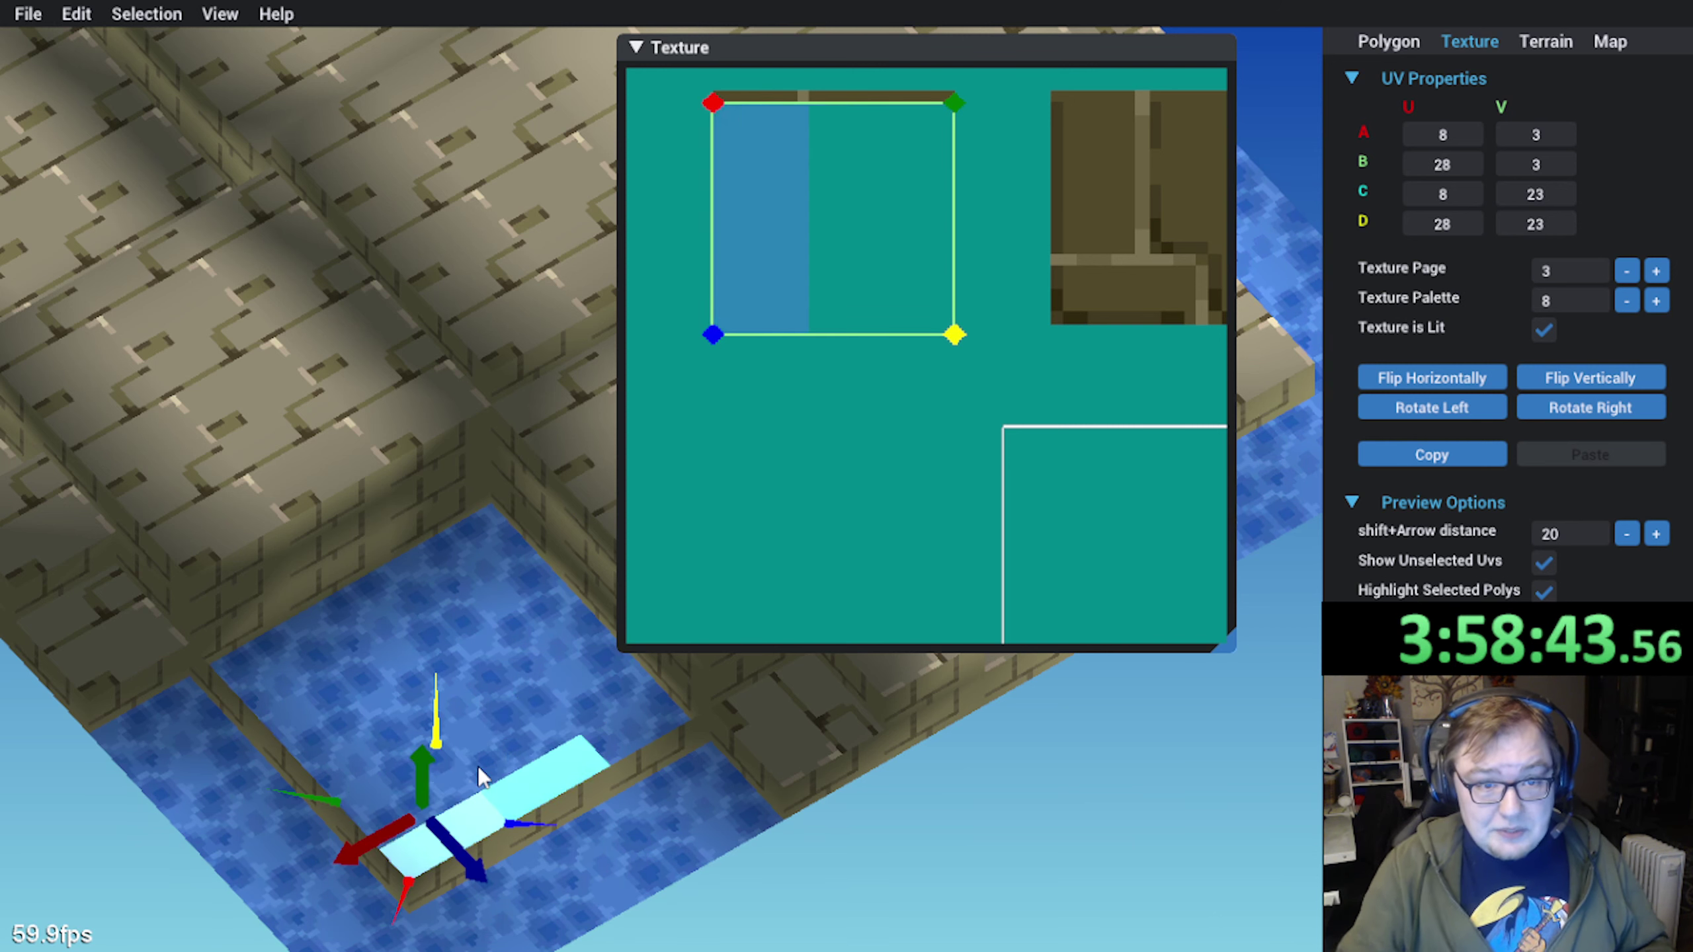
pyautogui.moveTo(516, 781); pyautogui.dragTo(500, 773, button='middle')
pyautogui.moveTo(458, 612); pyautogui.dragTo(424, 609, button='middle')
pyautogui.click(673, 903)
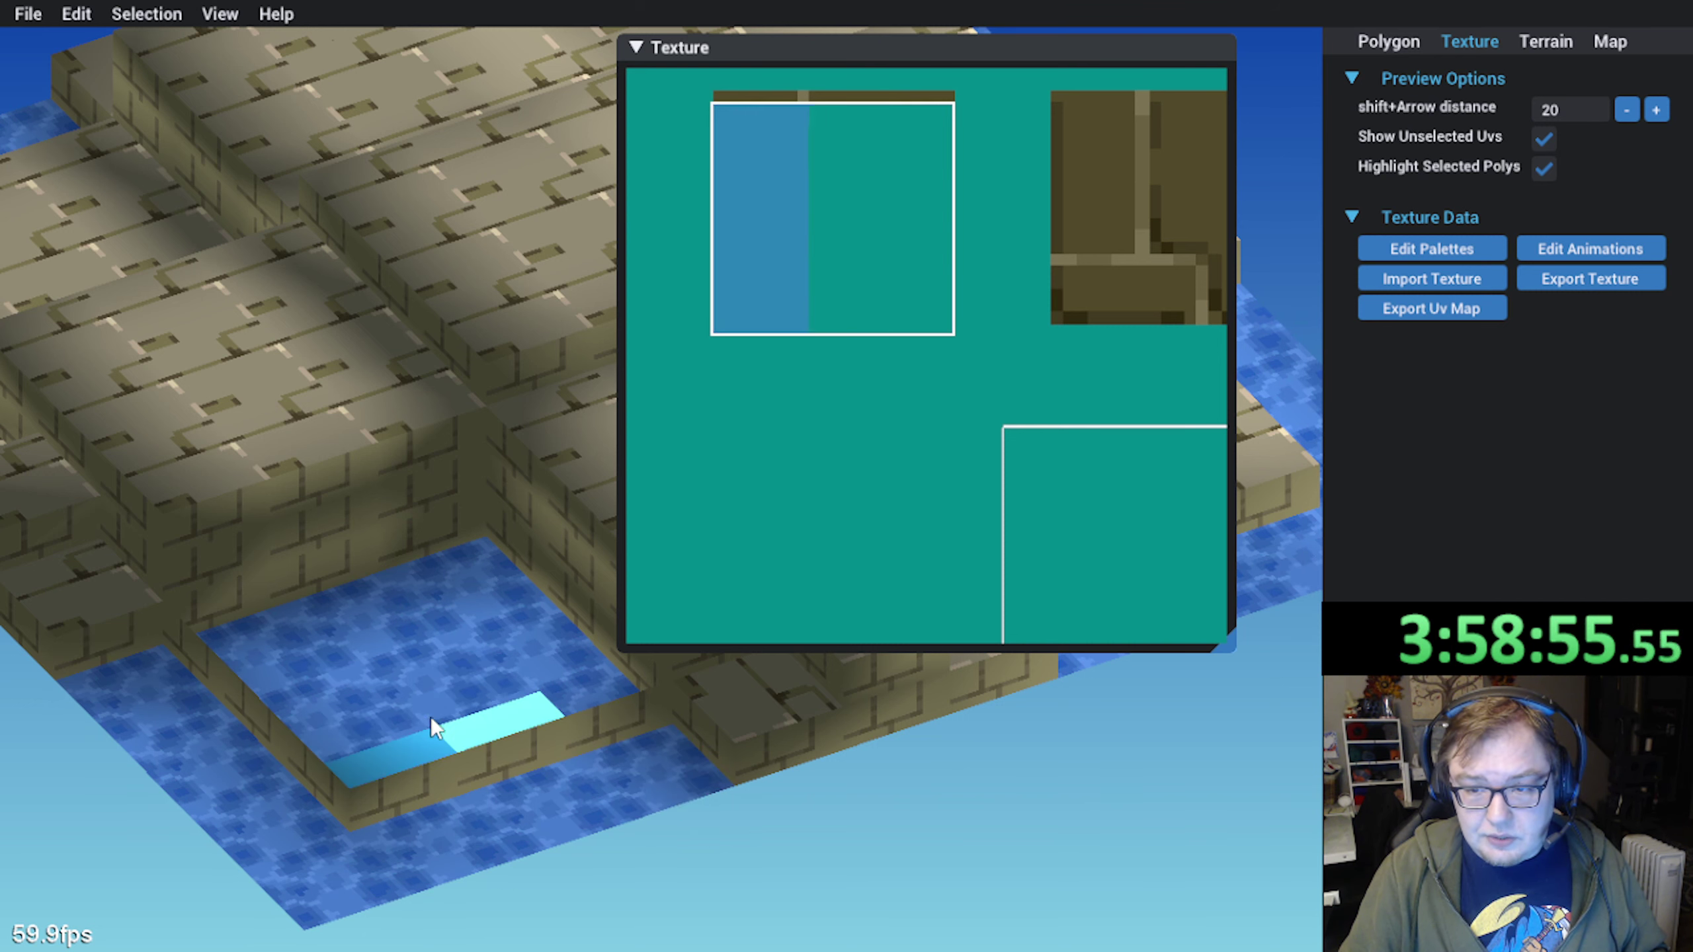
pyautogui.moveTo(619, 836); pyautogui.dragTo(754, 779, button='middle')
pyautogui.moveTo(754, 778); pyautogui.dragTo(733, 735, button='right')
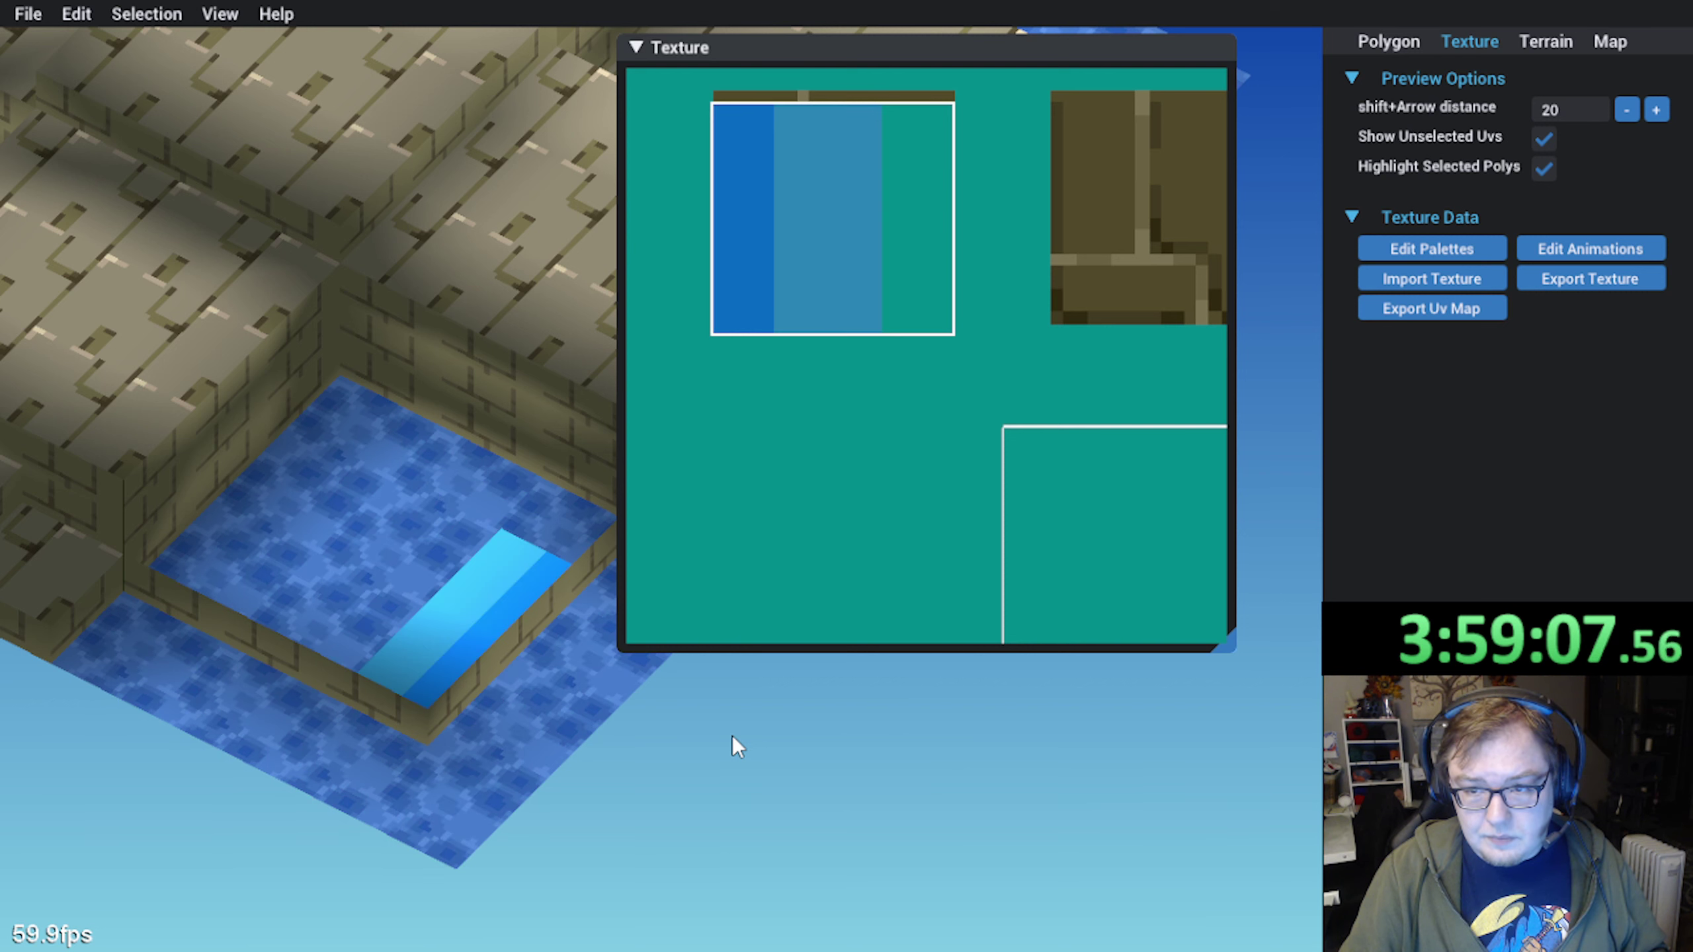
pyautogui.moveTo(733, 736); pyautogui.dragTo(605, 855, button='right')
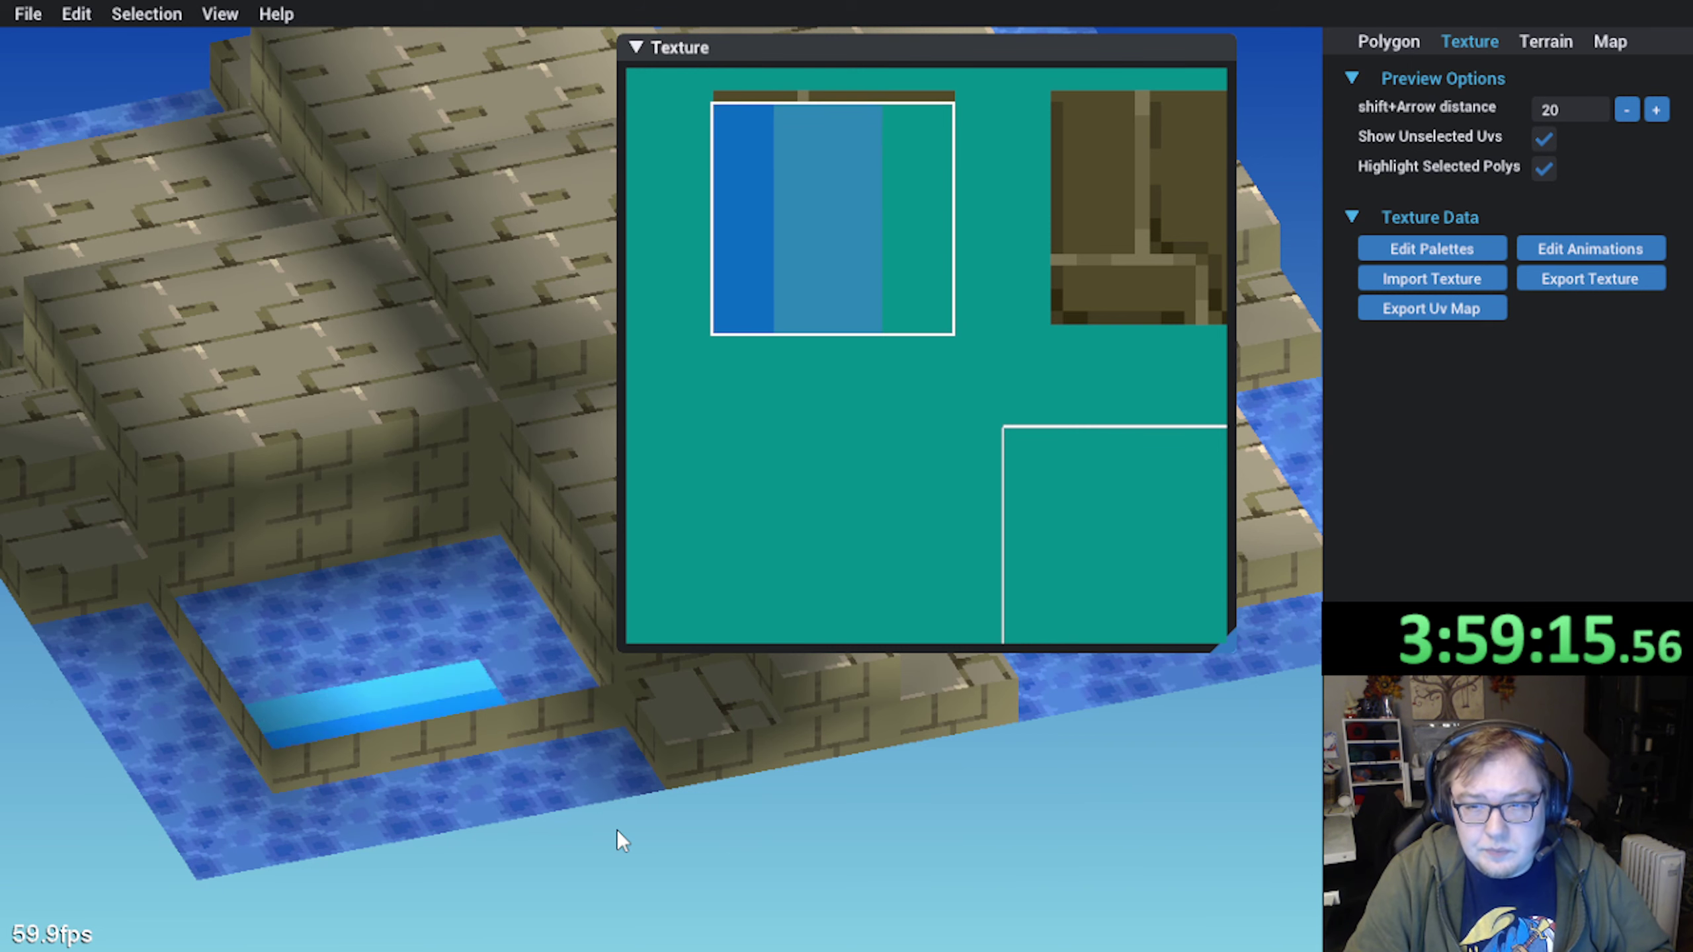
pyautogui.moveTo(617, 830)
pyautogui.mouseDown(button='right')
pyautogui.moveTo(518, 836)
pyautogui.moveTo(357, 746)
pyautogui.moveTo(336, 772)
pyautogui.mouseUp(button='right')
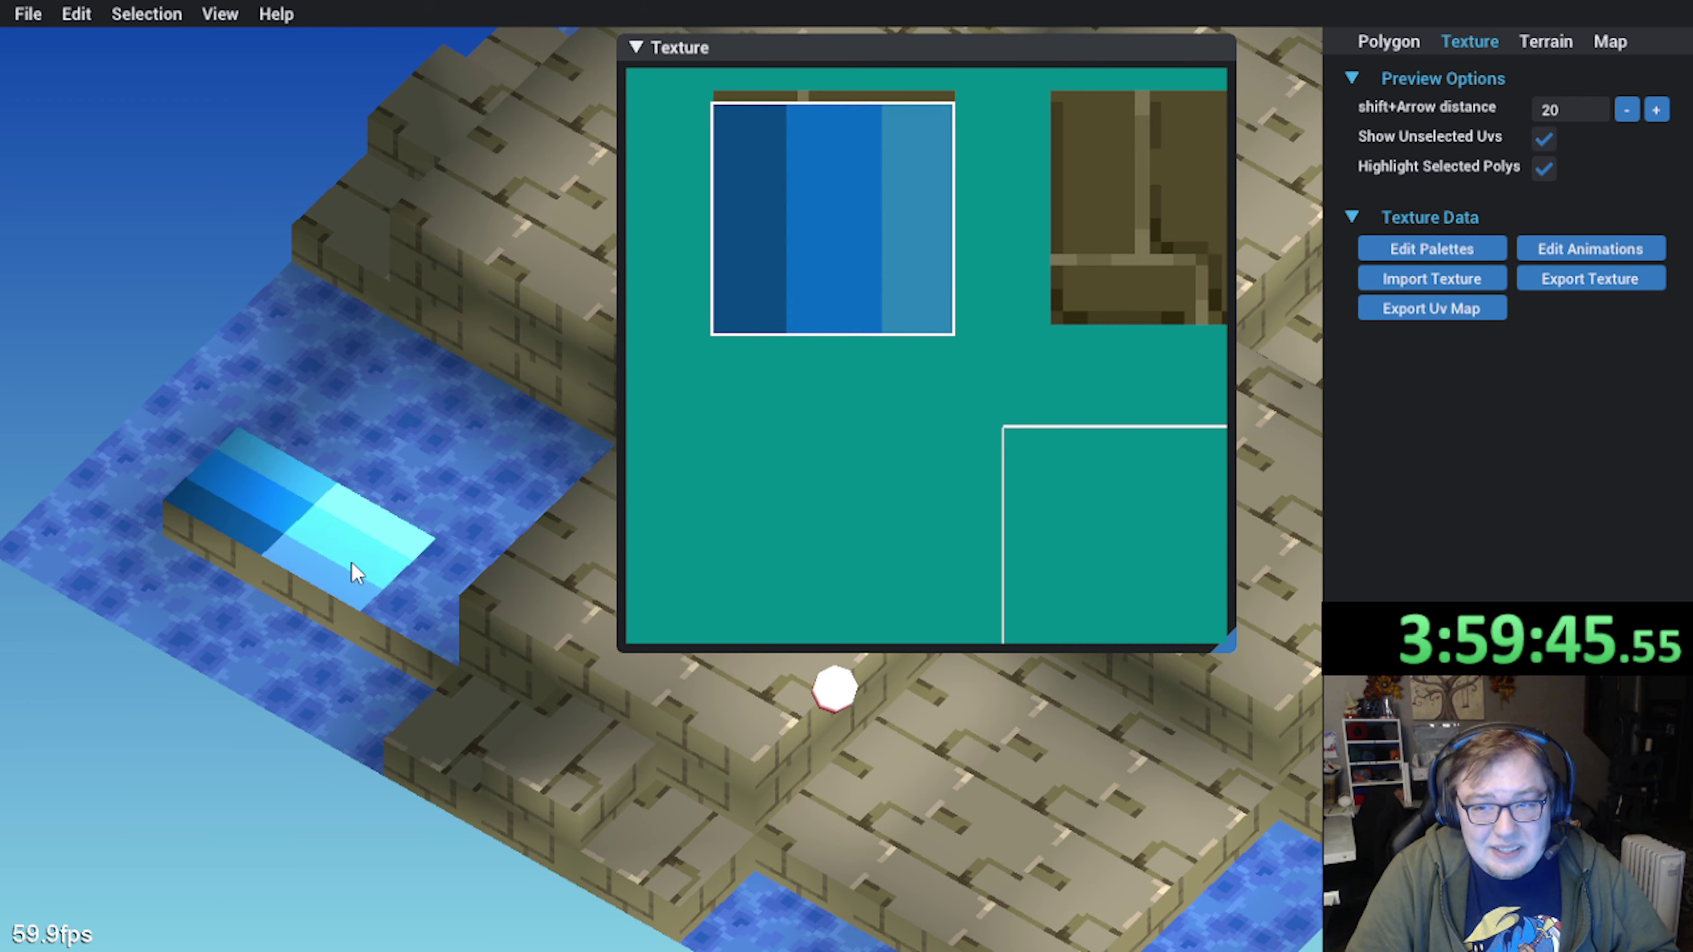
# Examine the two animated tiles from directly above, comparing them with the rest of the map
pyautogui.moveTo(351, 560); pyautogui.dragTo(304, 656, button='middle')
pyautogui.moveTo(304, 656); pyautogui.dragTo(247, 652, button='right')
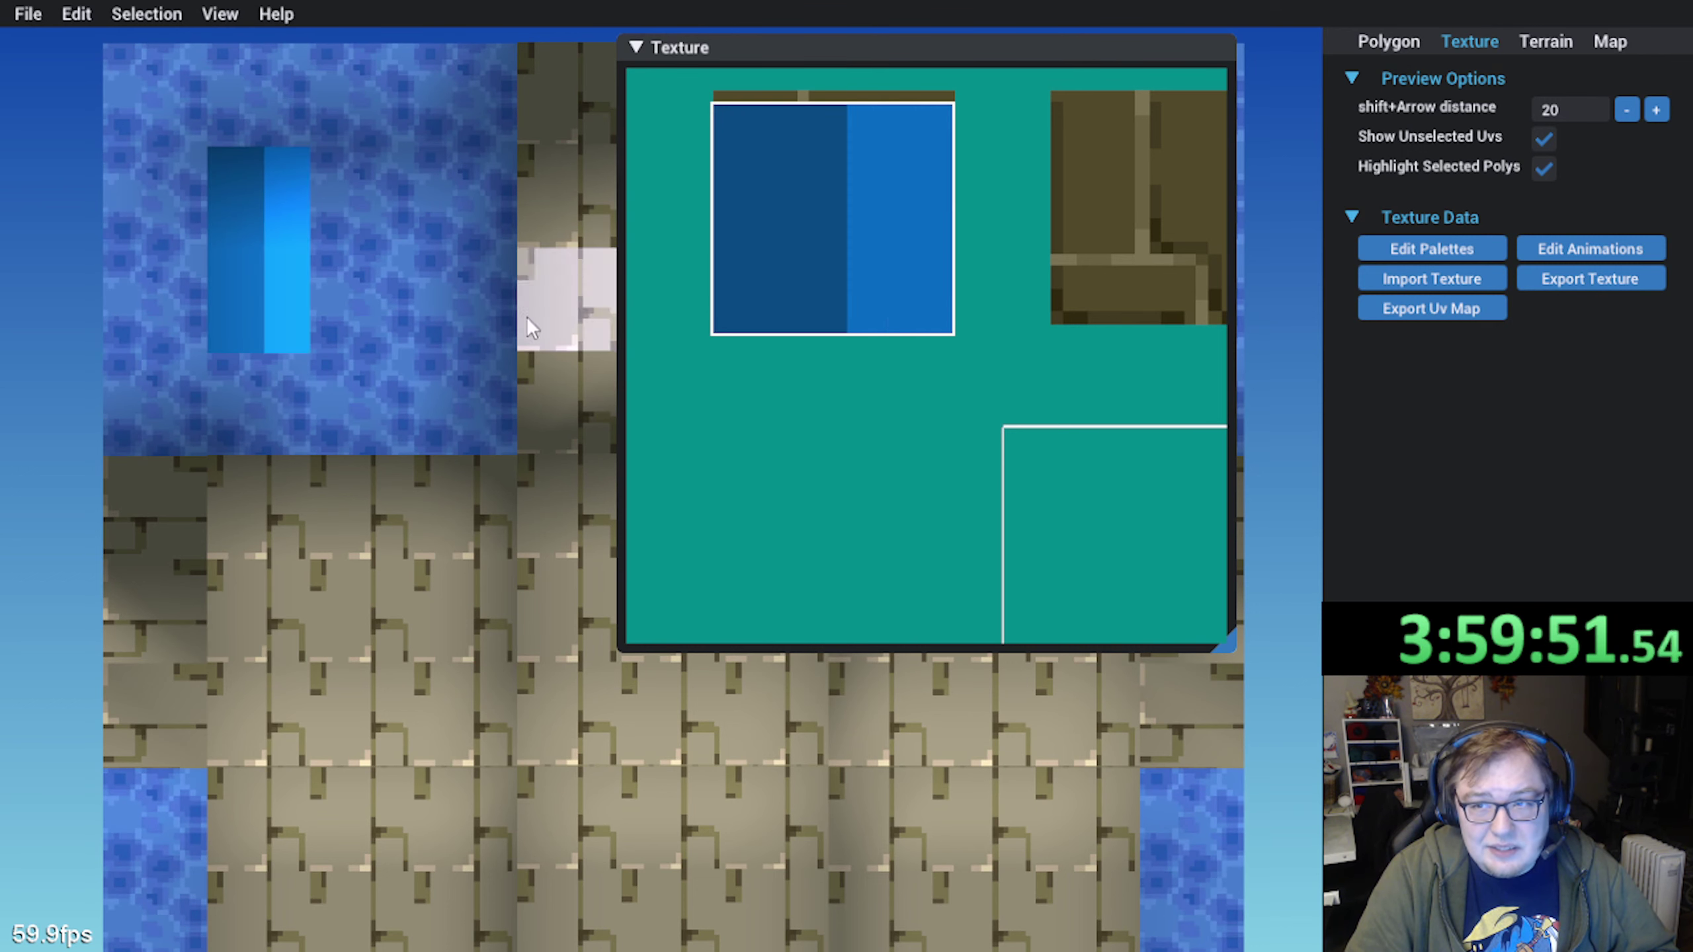
pyautogui.scroll(-4, 223, 373)
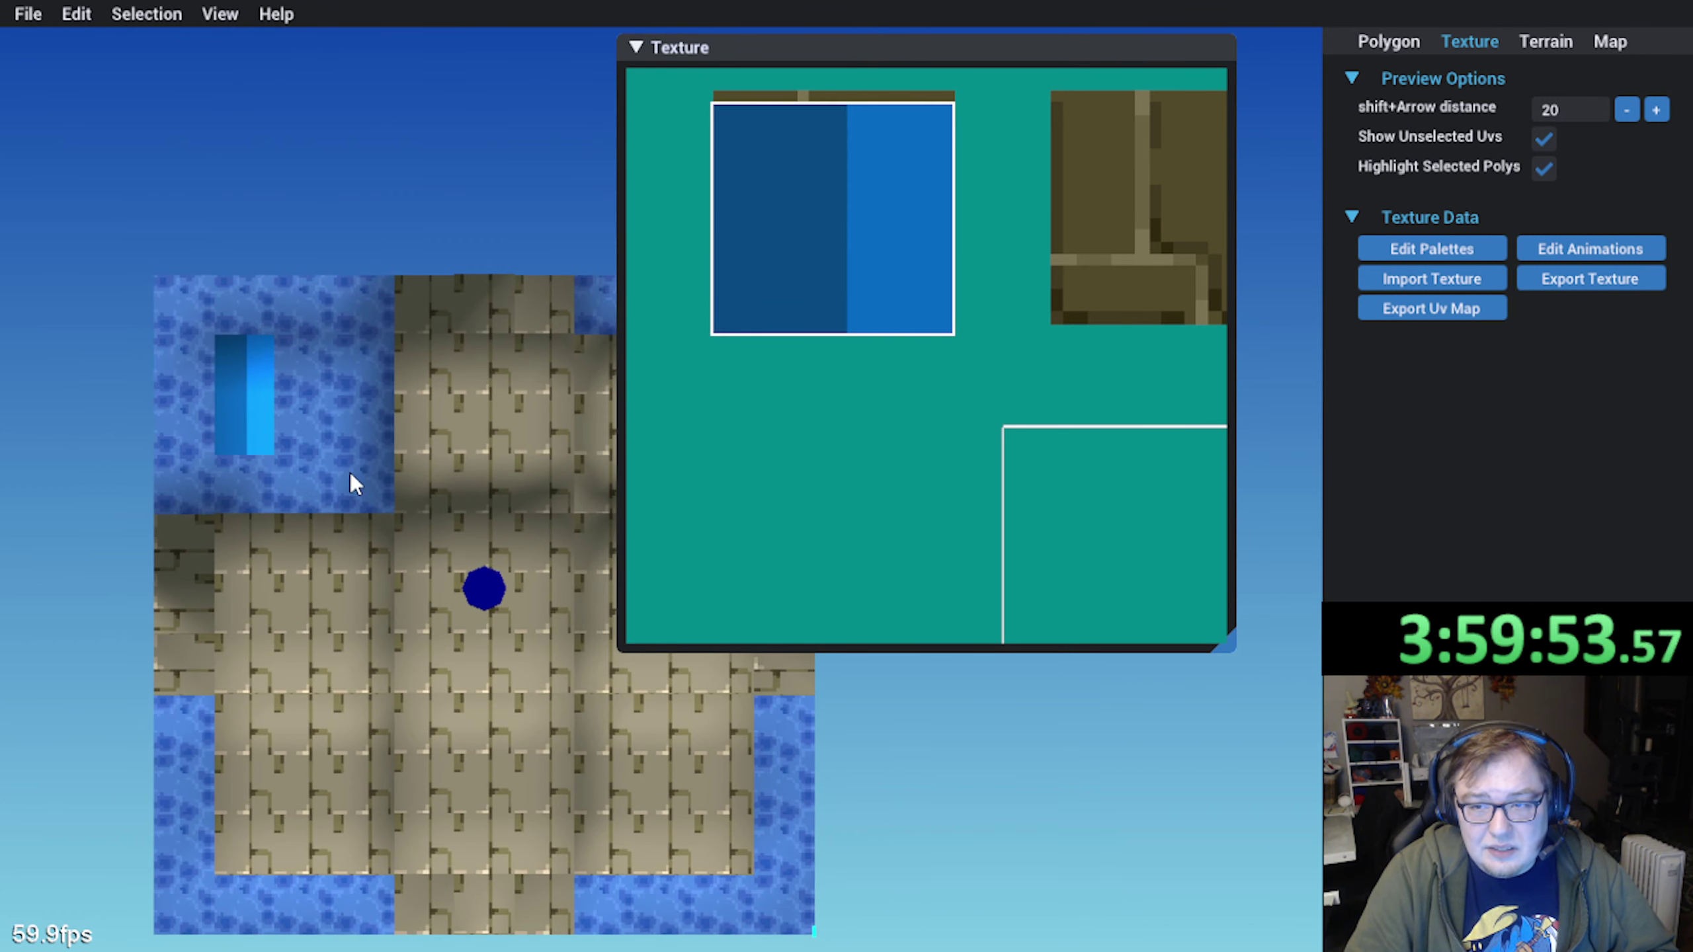
pyautogui.scroll(2, 352, 466)
pyautogui.moveTo(305, 418); pyautogui.dragTo(315, 424, button='middle')
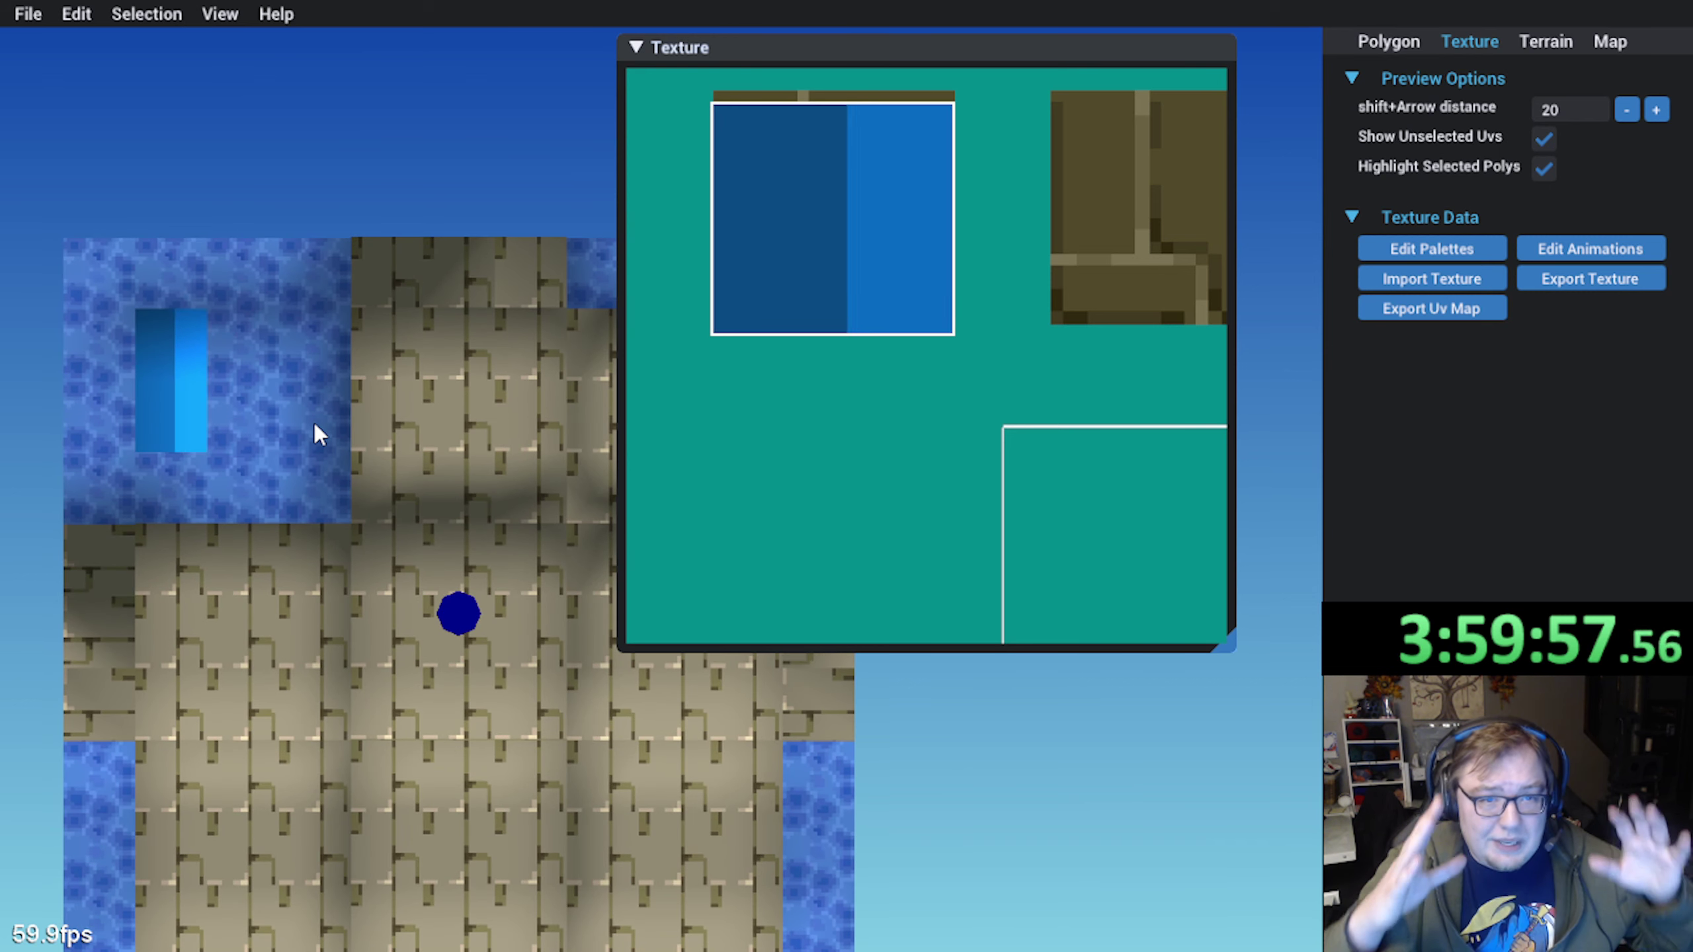
pyautogui.moveTo(272, 588); pyautogui.dragTo(162, 558, button='middle')
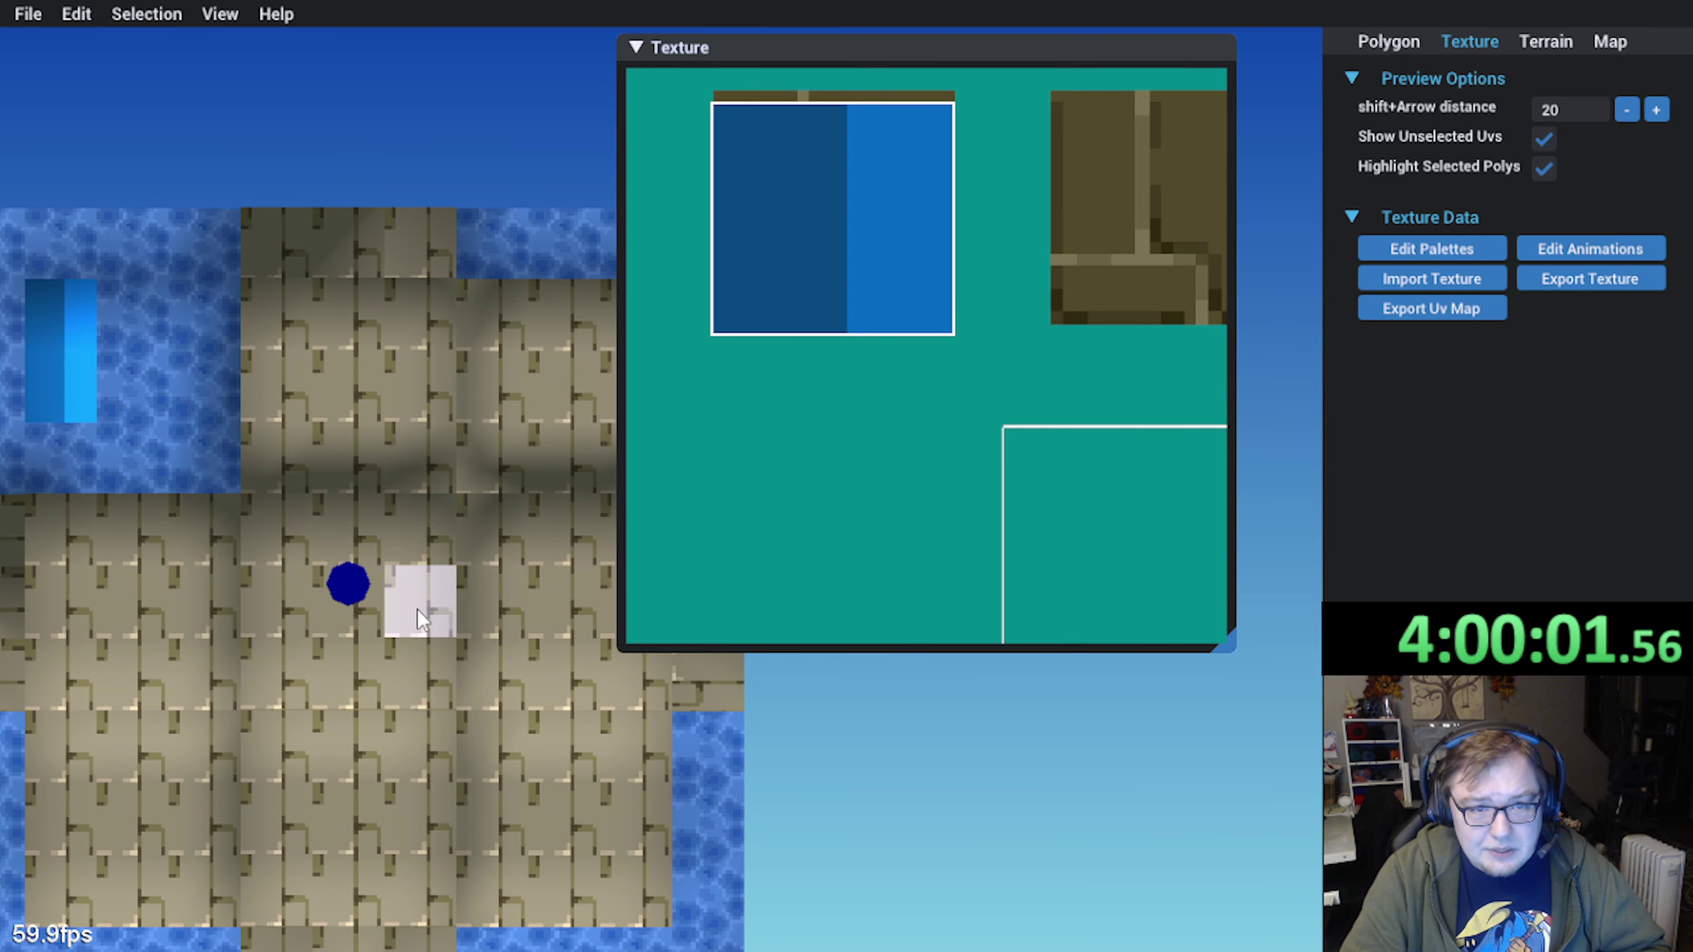
pyautogui.moveTo(326, 673)
pyautogui.mouseDown(button='middle')
pyautogui.moveTo(398, 681)
pyautogui.moveTo(306, 599)
pyautogui.moveTo(306, 650)
pyautogui.mouseUp(button='middle')
pyautogui.scroll(-1, 398, 681)
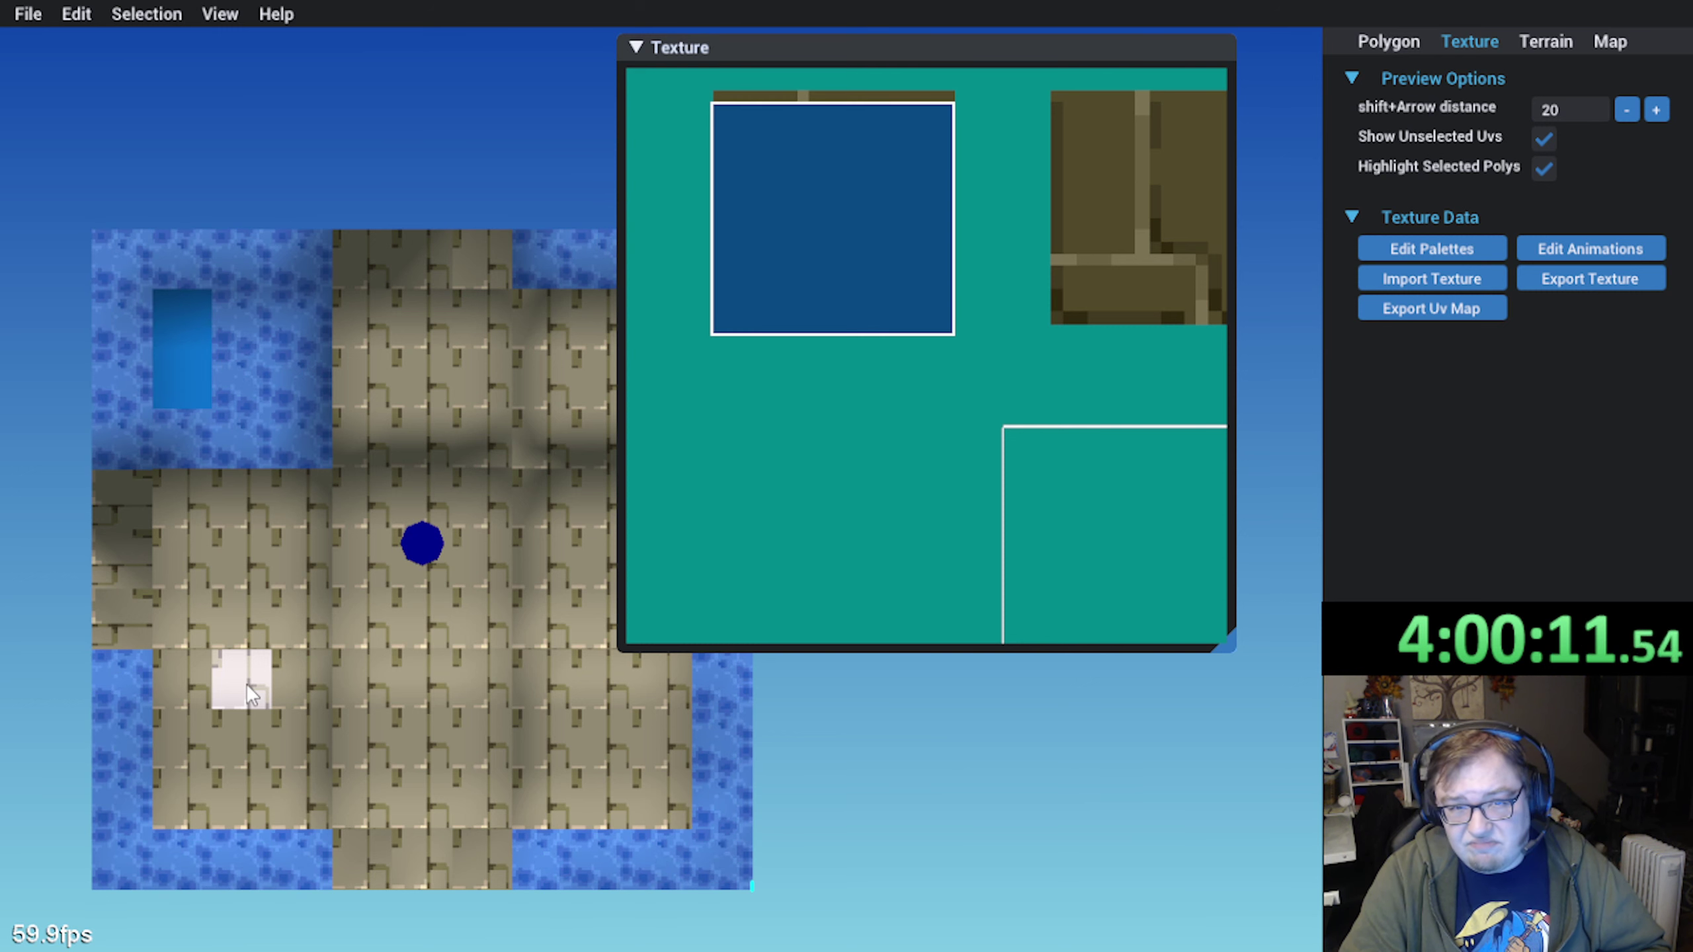
# Set UV animation 3's mode to Forward Once On Trigger and return to the animation list
pyautogui.click(1554, 246)
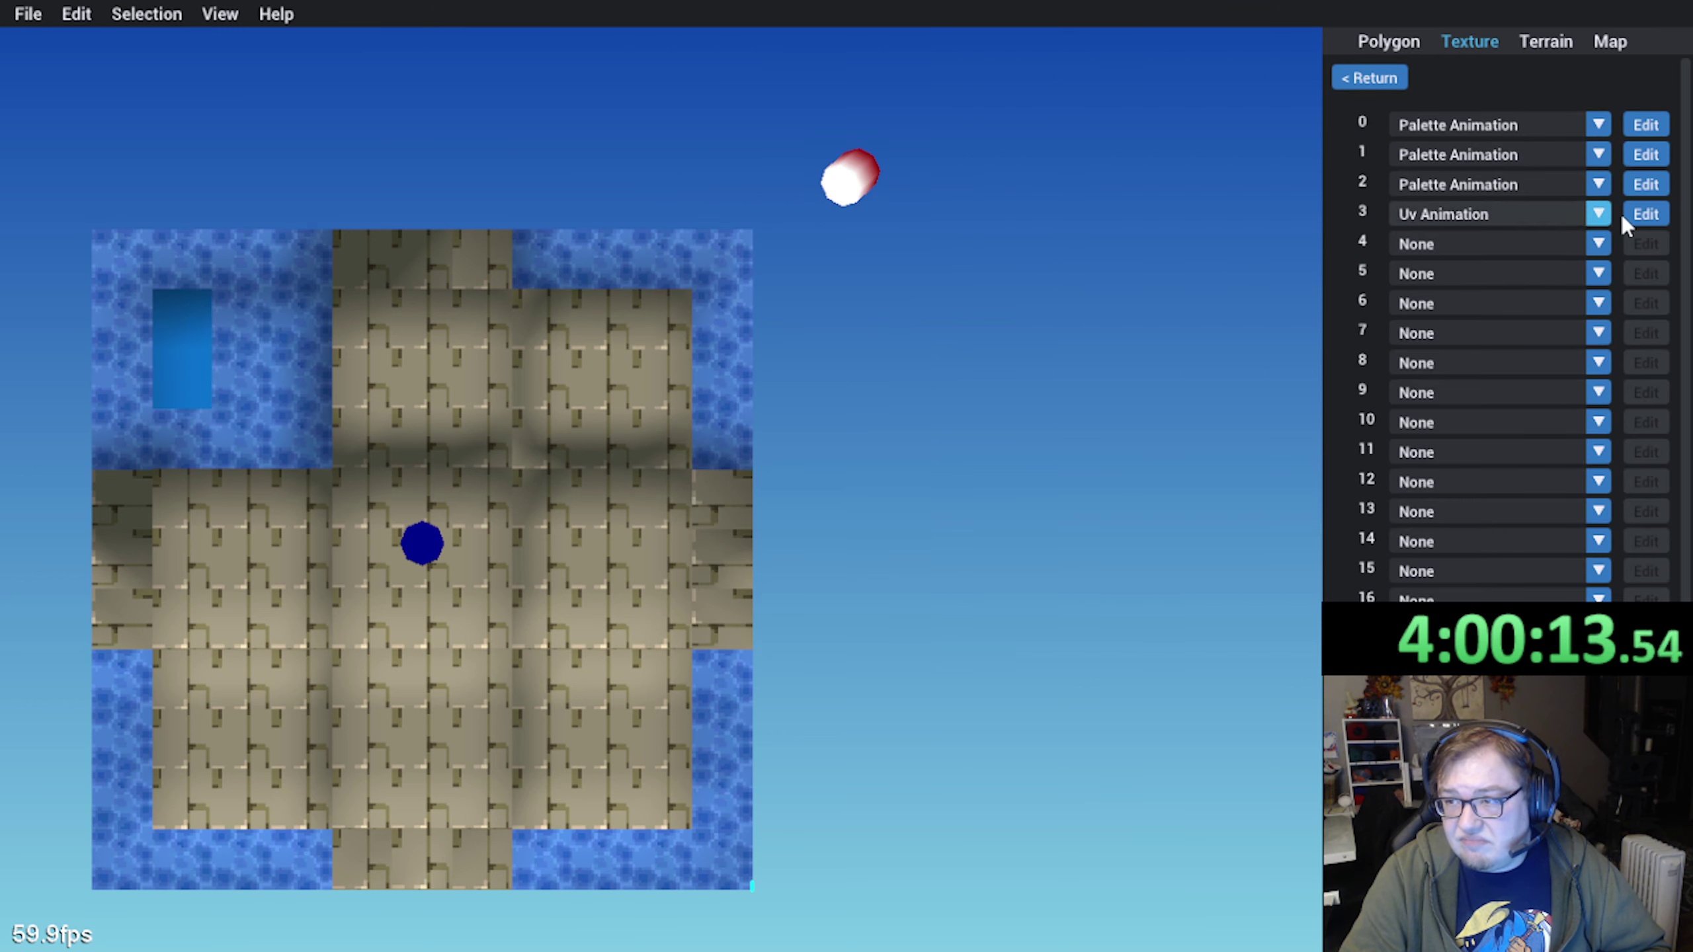
pyautogui.click(1641, 215)
pyautogui.click(1619, 126)
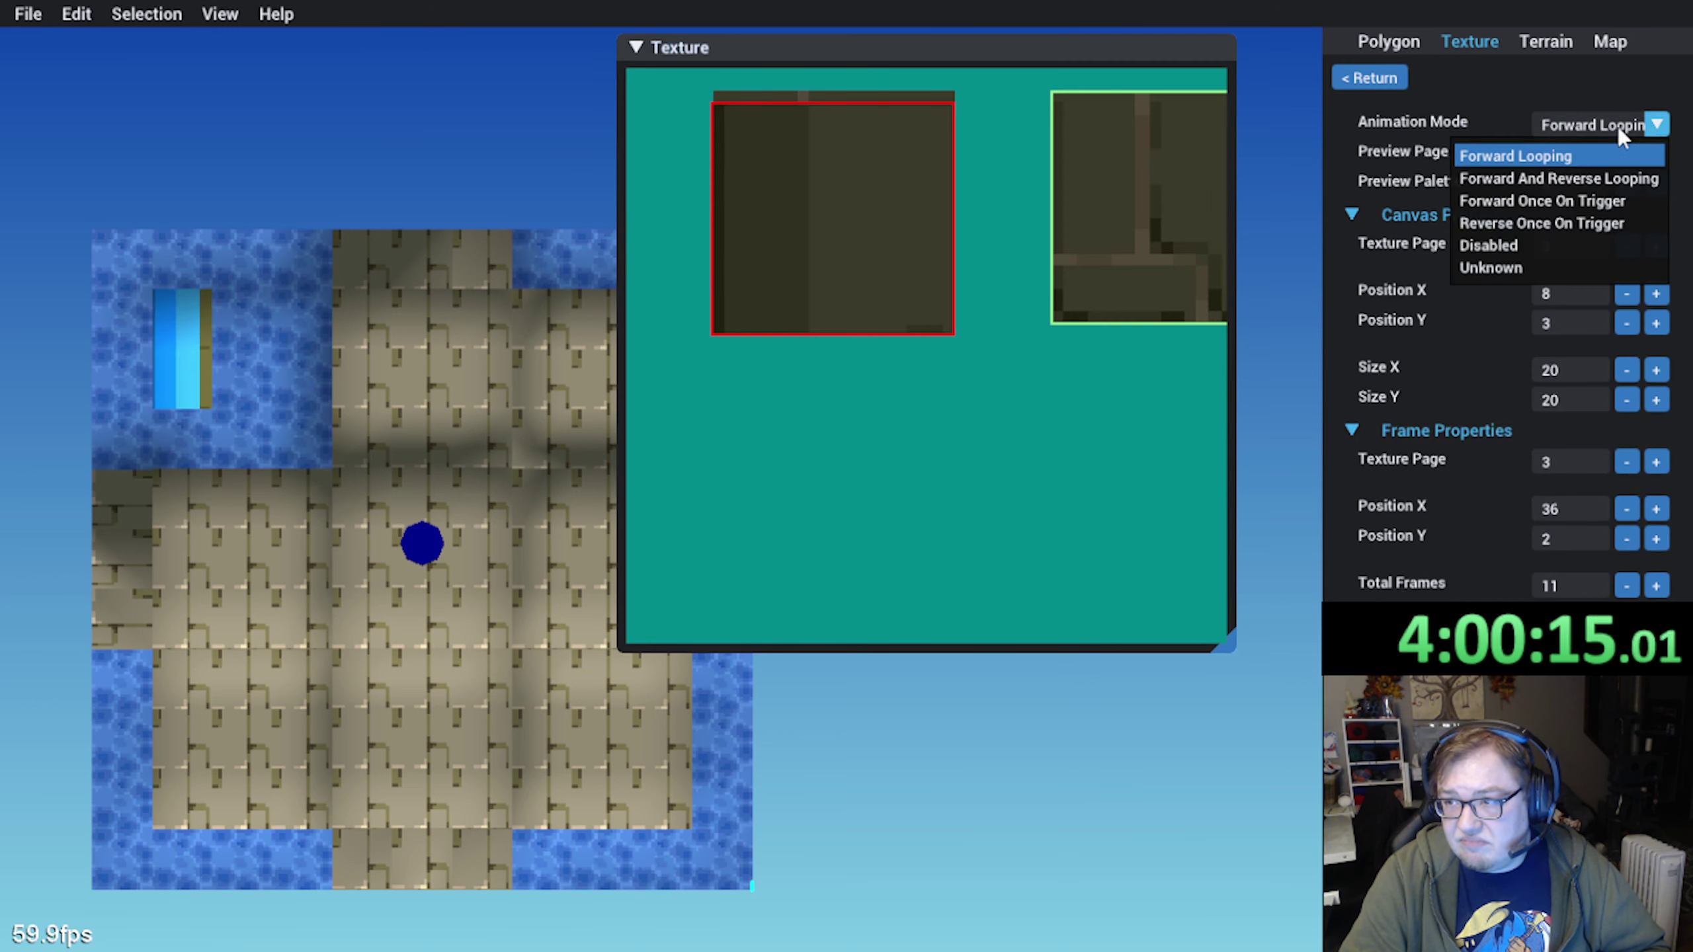
pyautogui.click(1579, 200)
pyautogui.click(1368, 81)
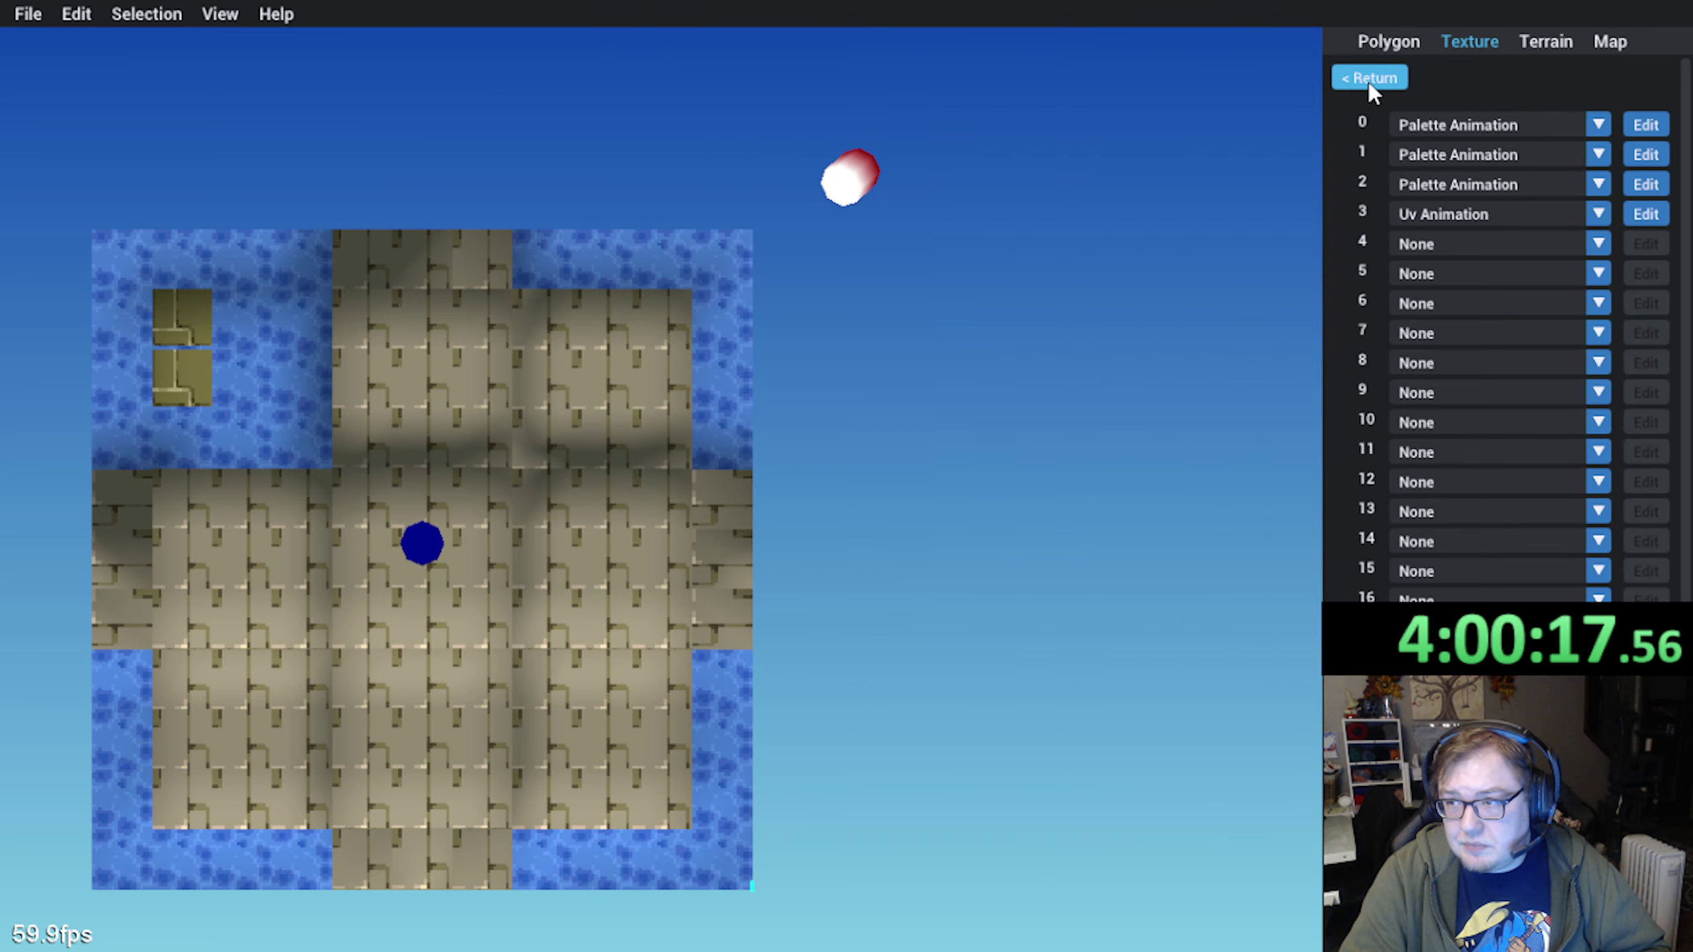
# Select the first animated tile, return to its UV properties and shift its UVs so V runs from 2 to 22
pyautogui.moveTo(695, 667); pyautogui.dragTo(619, 582, button='middle')
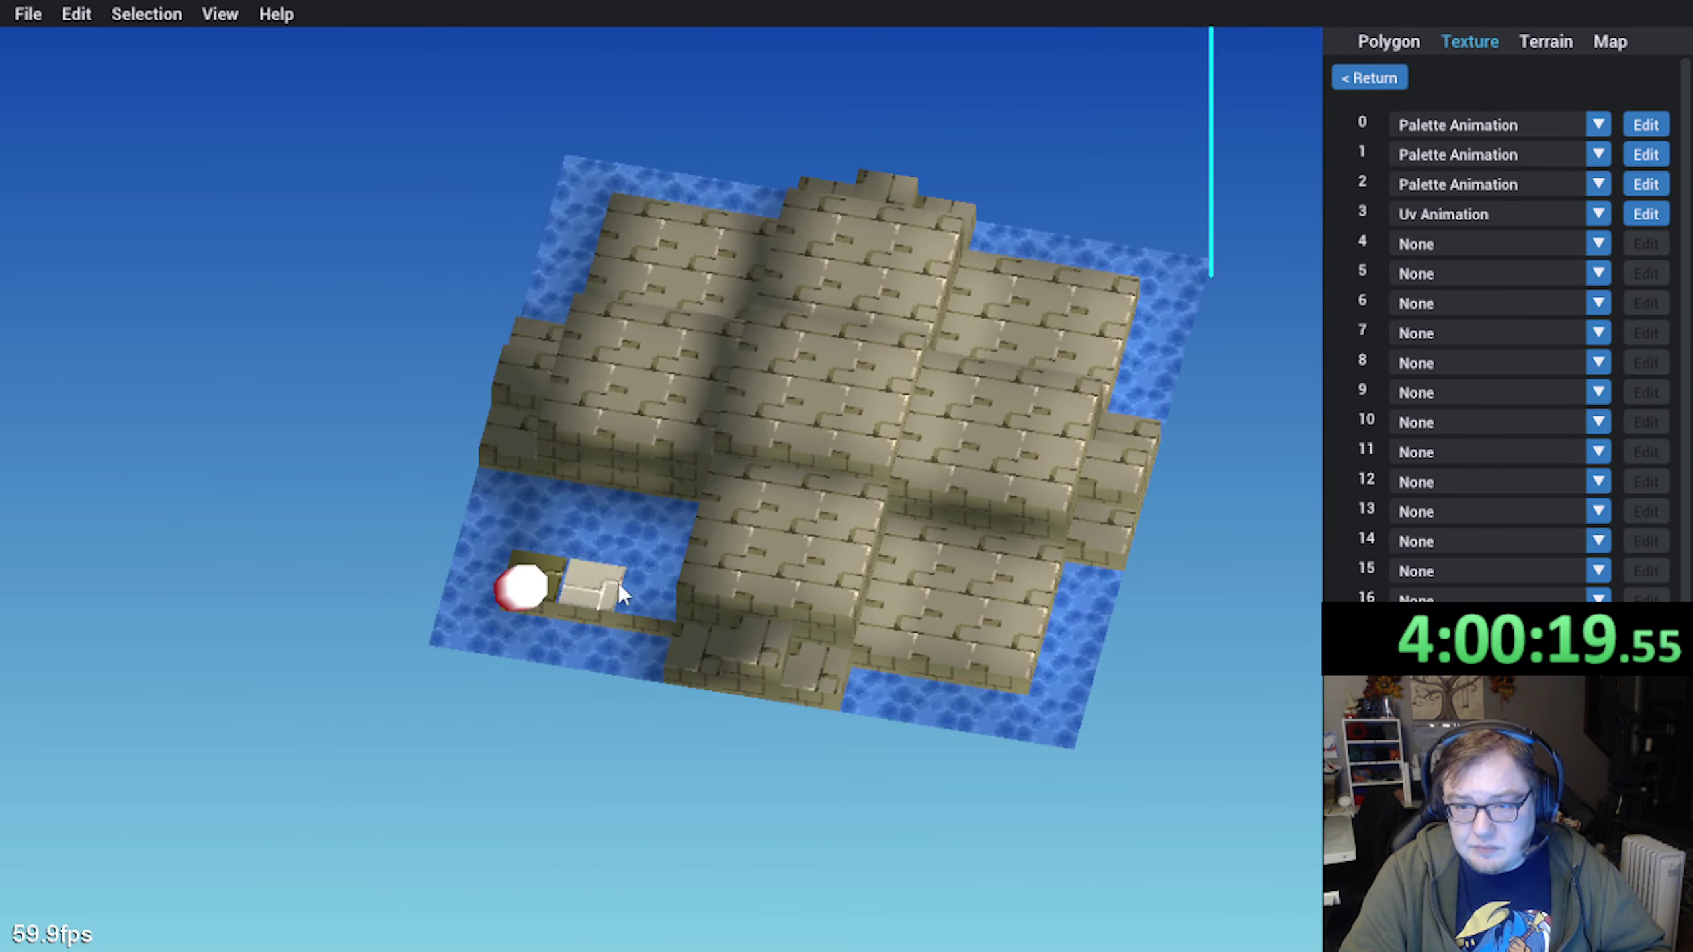
pyautogui.scroll(3, 611, 672)
pyautogui.moveTo(611, 672); pyautogui.dragTo(590, 758, button='middle')
pyautogui.scroll(3, 476, 741)
pyautogui.click(477, 741)
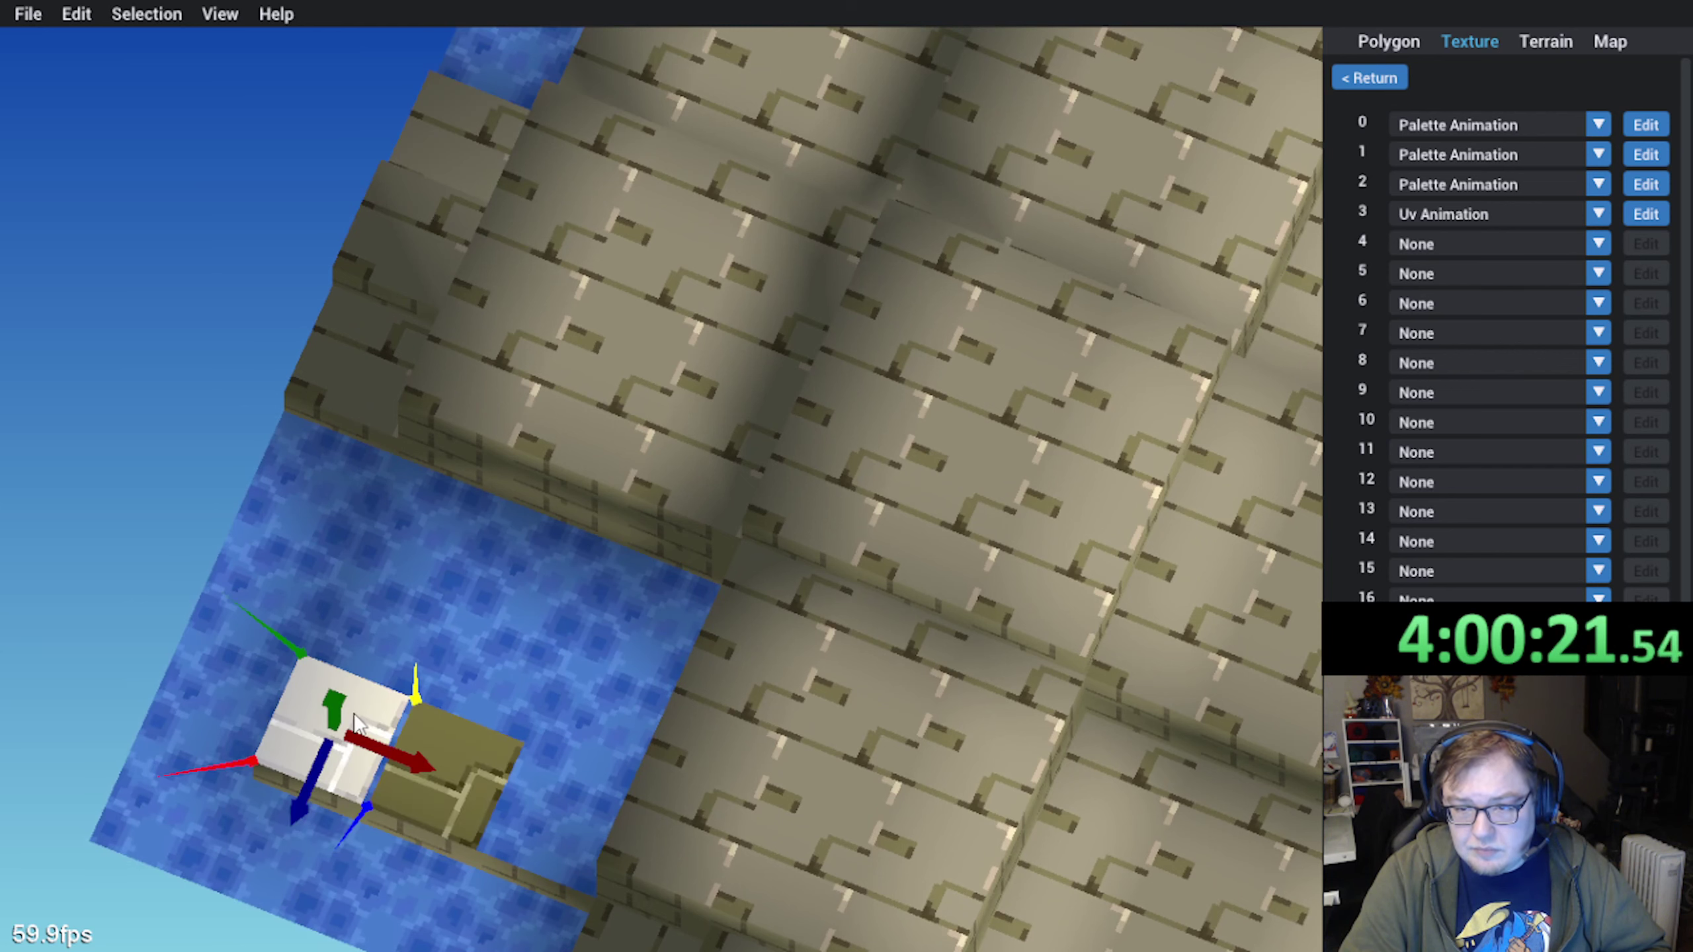
pyautogui.click(1372, 78)
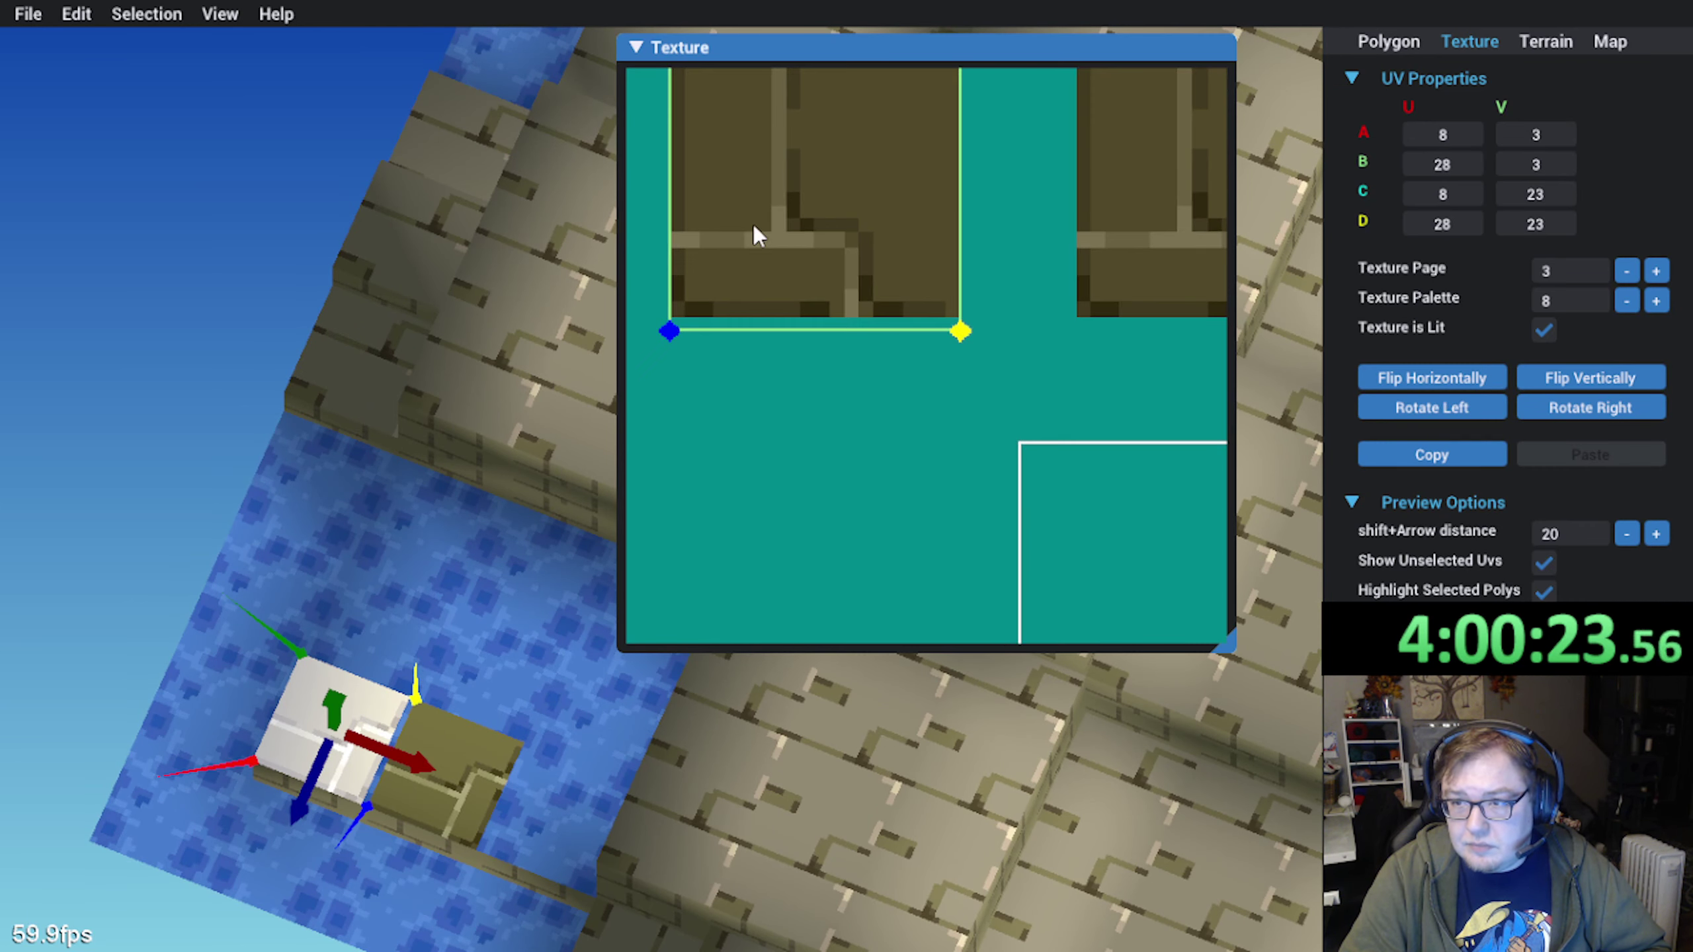
pyautogui.moveTo(784, 206); pyautogui.dragTo(821, 262, button='middle')
pyautogui.moveTo(835, 318); pyautogui.dragTo(828, 314)
pyautogui.press('Down')
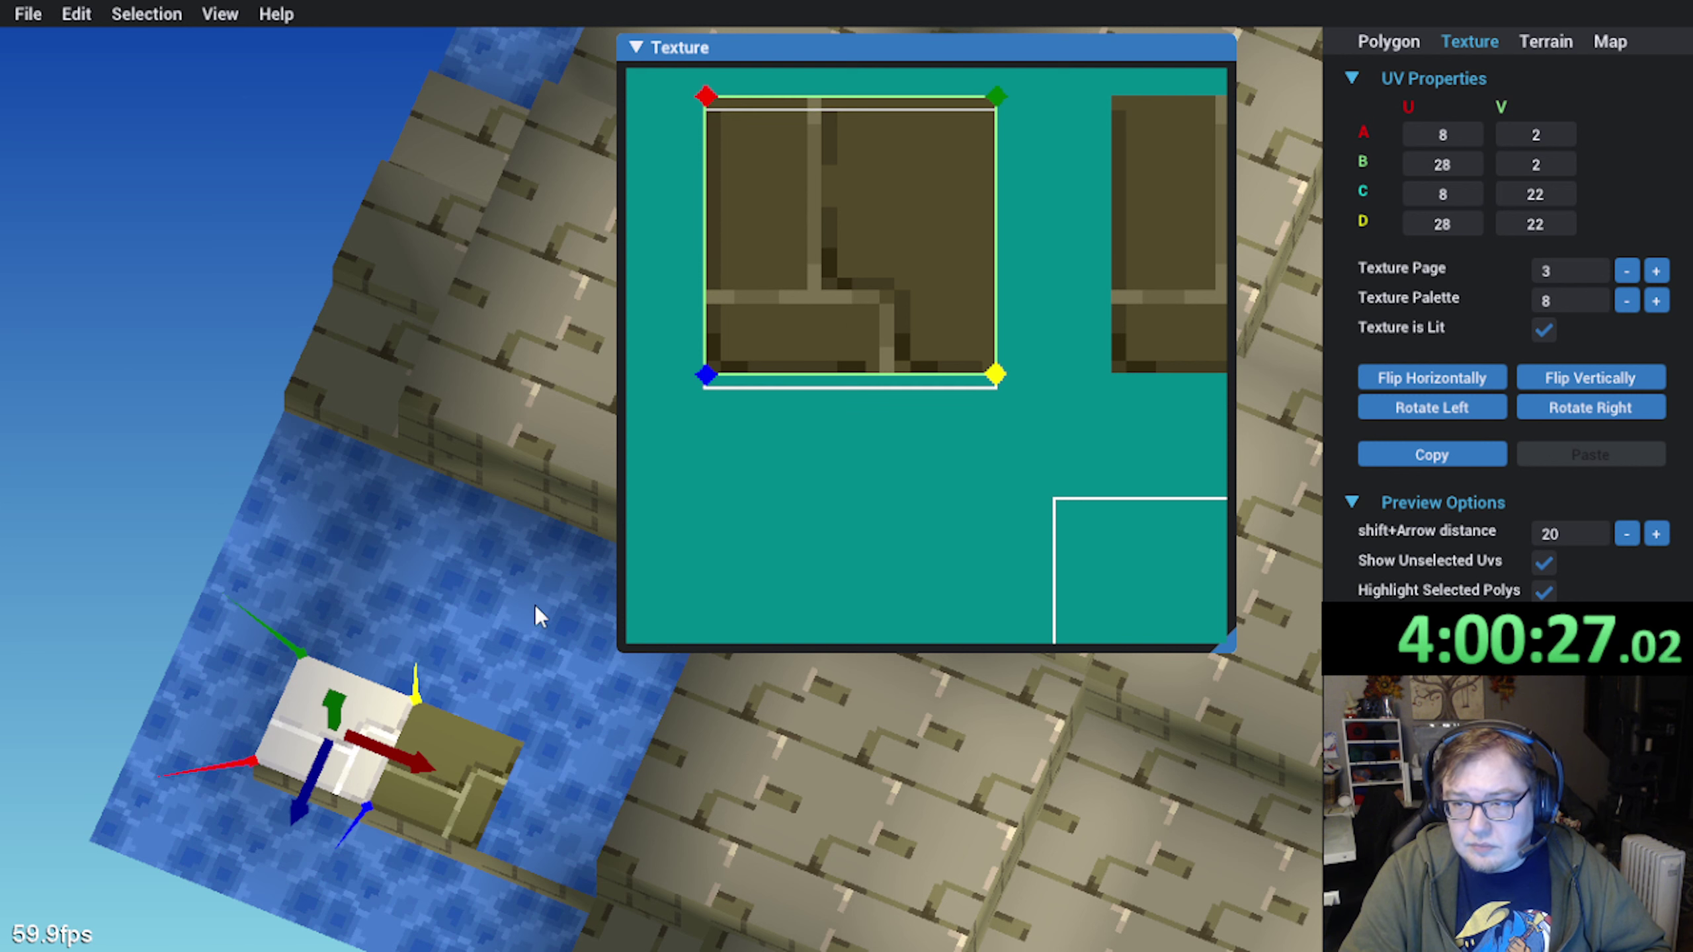
# Shift the second animated tile's UVs so V runs from 2 to 22
pyautogui.click(416, 795)
pyautogui.click(815, 265)
pyautogui.press('Up')
pyautogui.scroll(-3, 979, 295)
pyautogui.moveTo(1016, 370); pyautogui.dragTo(804, 376, button='middle')
pyautogui.scroll(-2, 806, 379)
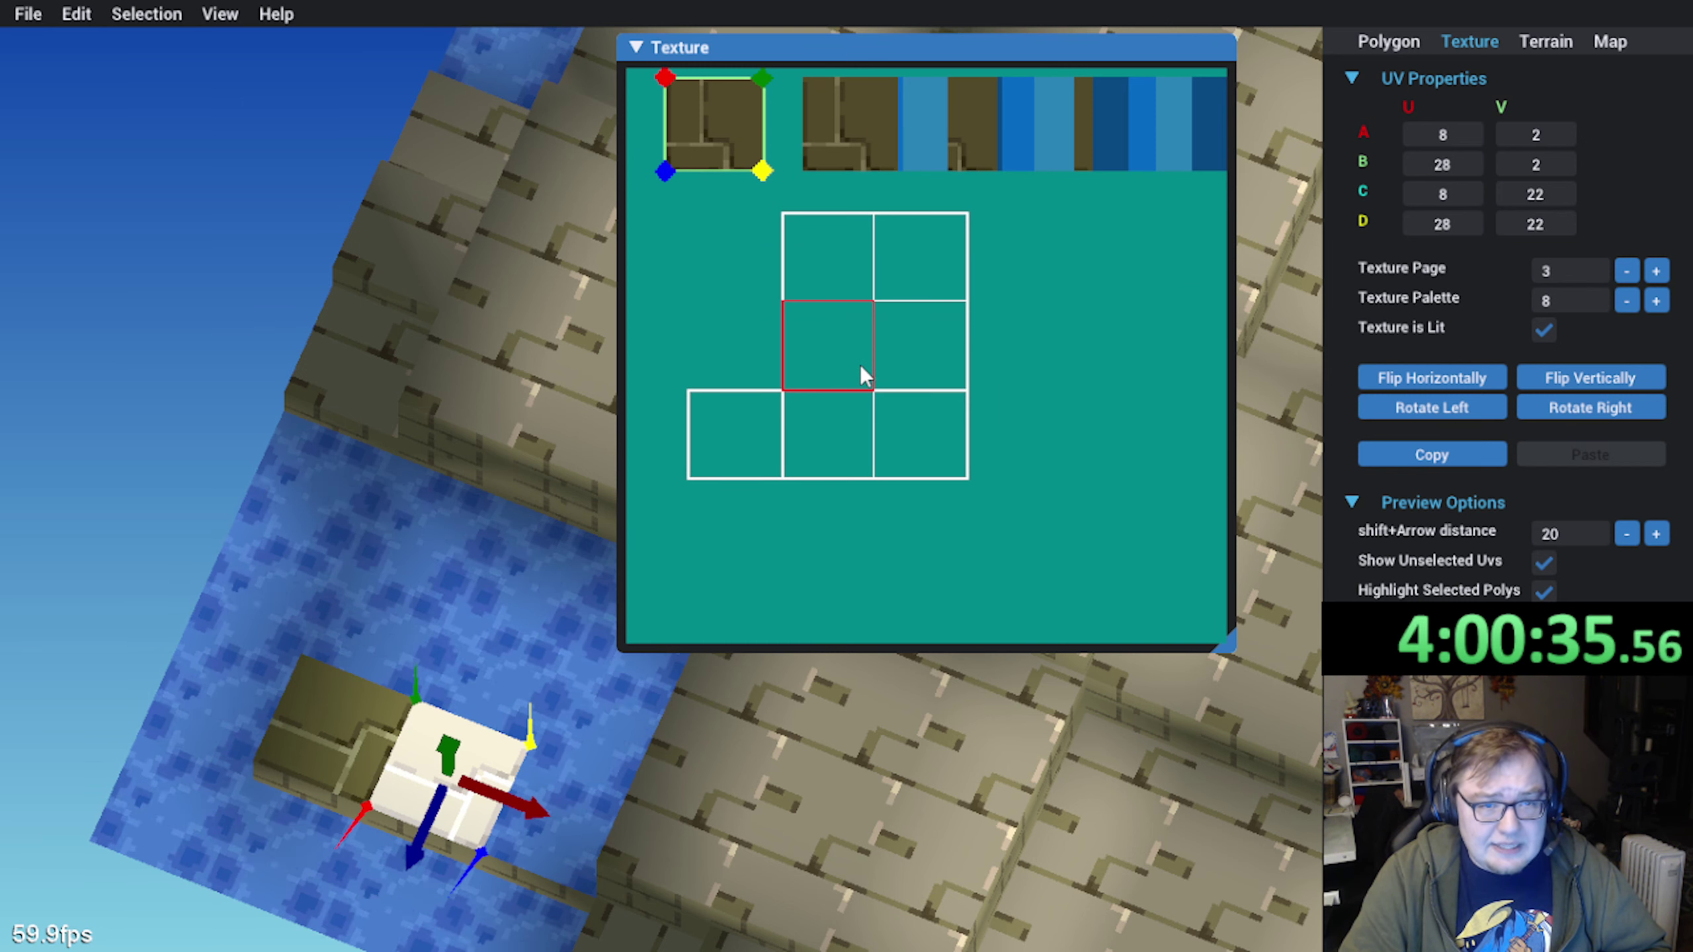
# From a top-down view, select both brick tiles in the pool along with the adjacent inner water tiles
pyautogui.moveTo(368, 635); pyautogui.dragTo(309, 549, button='right')
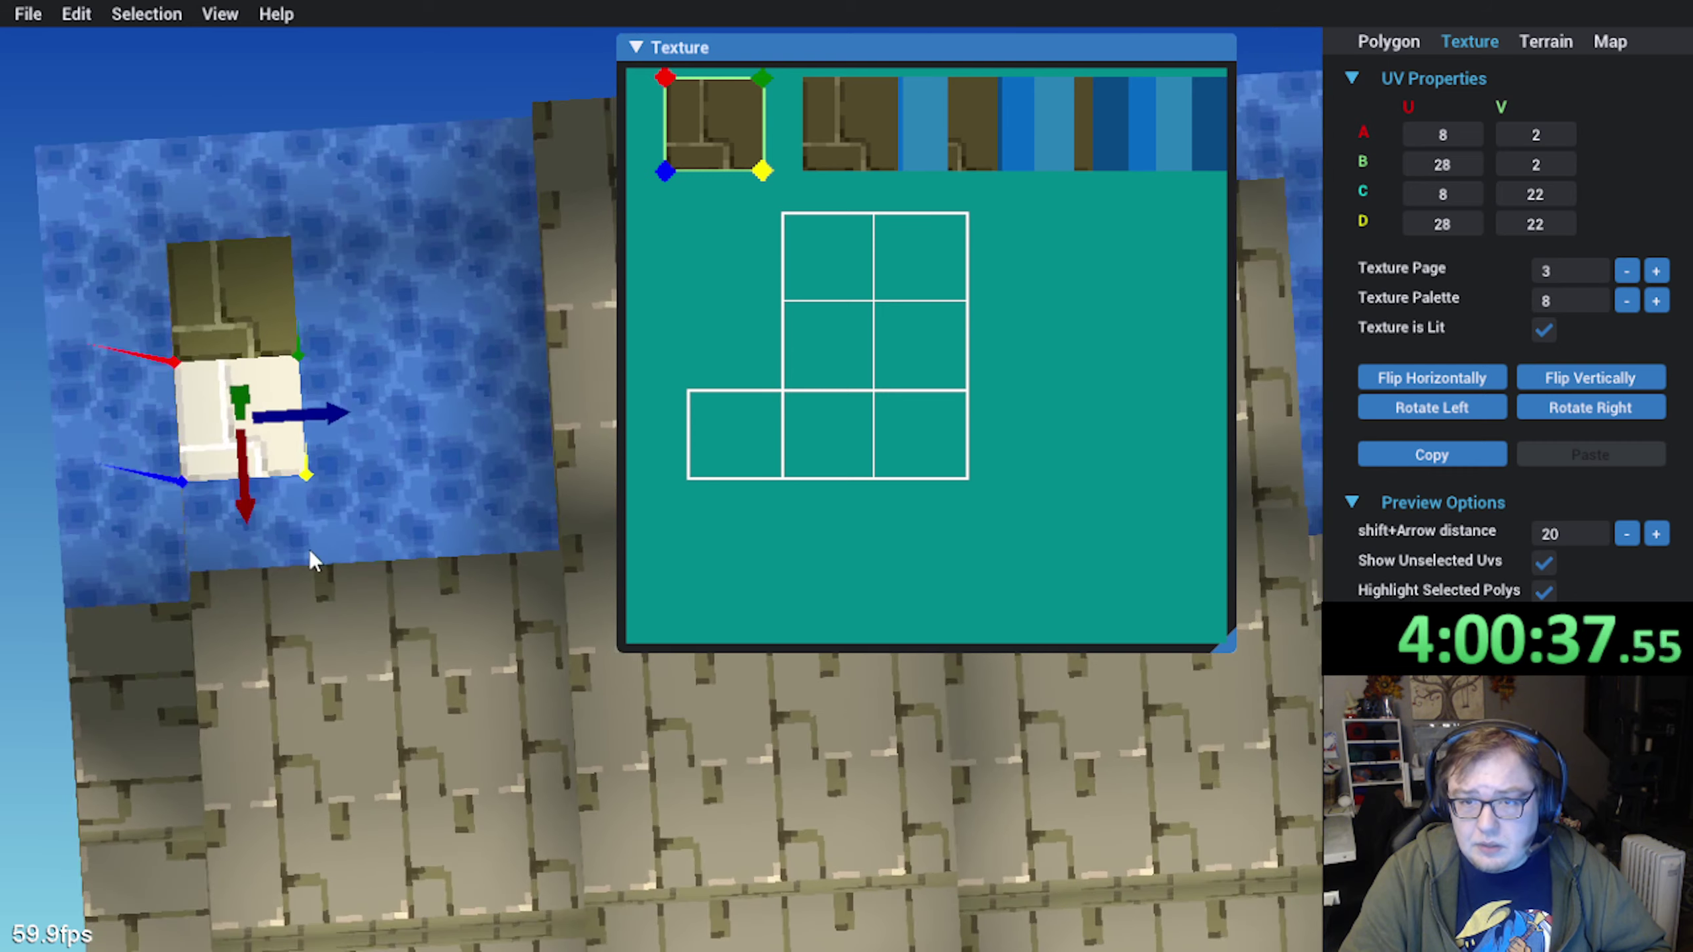
pyautogui.moveTo(332, 501); pyautogui.dragTo(317, 543, button='middle')
pyautogui.scroll(-2, 318, 543)
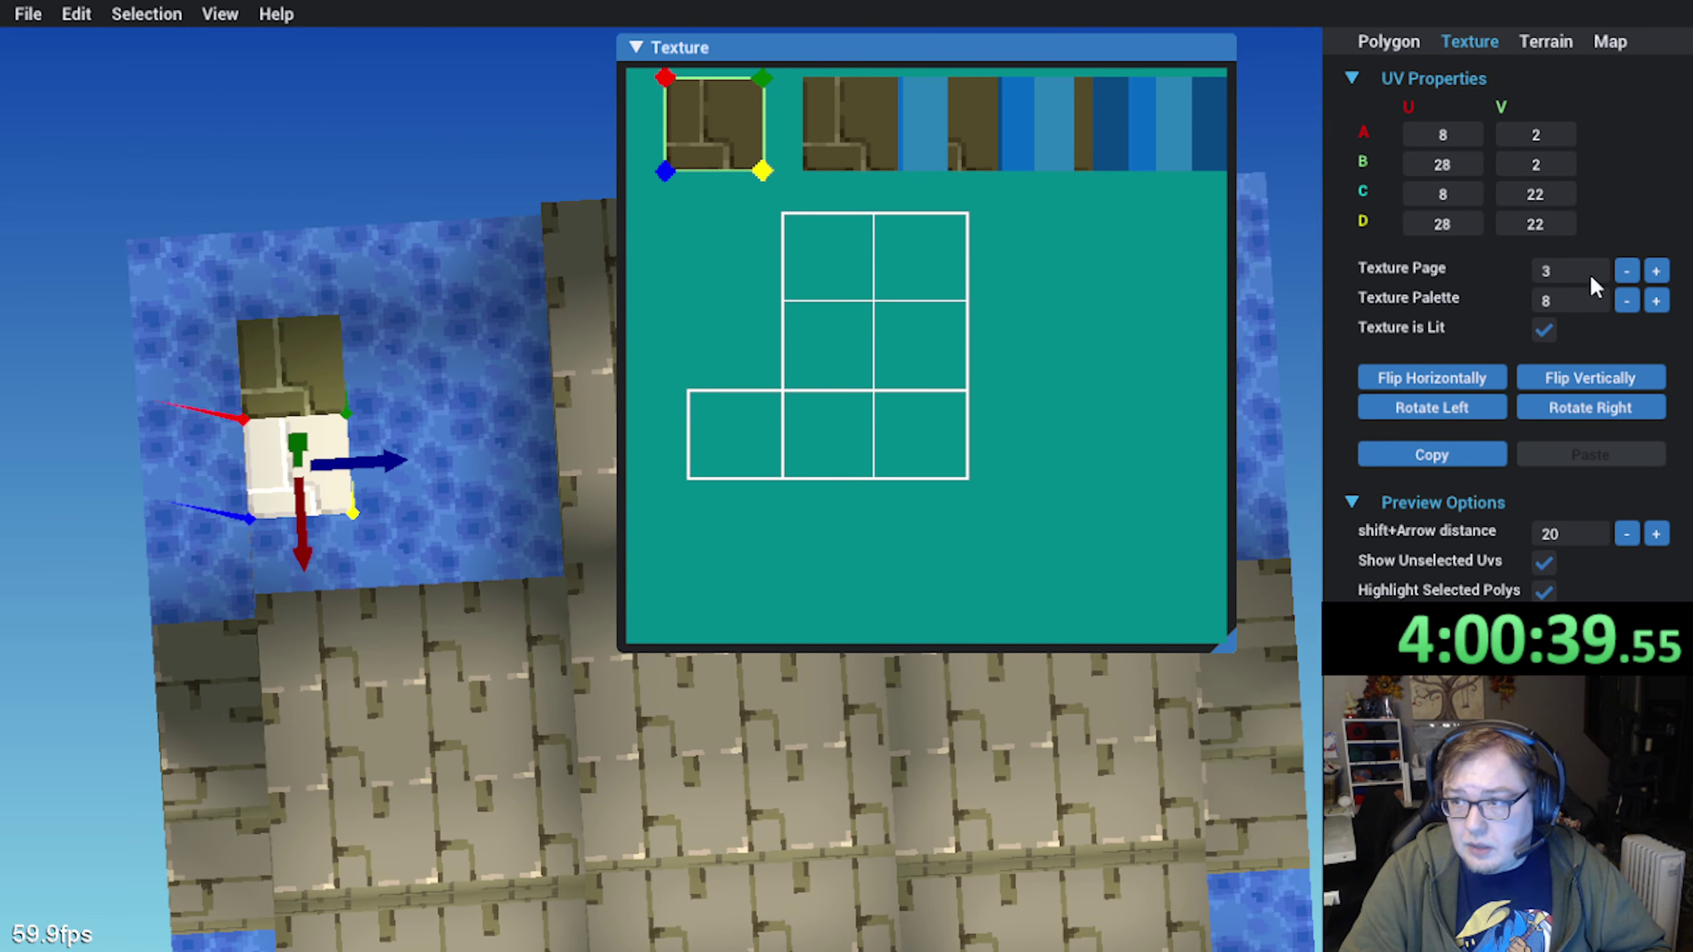
pyautogui.scroll(-4, 492, 546)
pyautogui.moveTo(489, 547); pyautogui.dragTo(425, 702, button='right')
pyautogui.click(445, 635)
pyautogui.moveTo(492, 517); pyautogui.dragTo(323, 403, button='right')
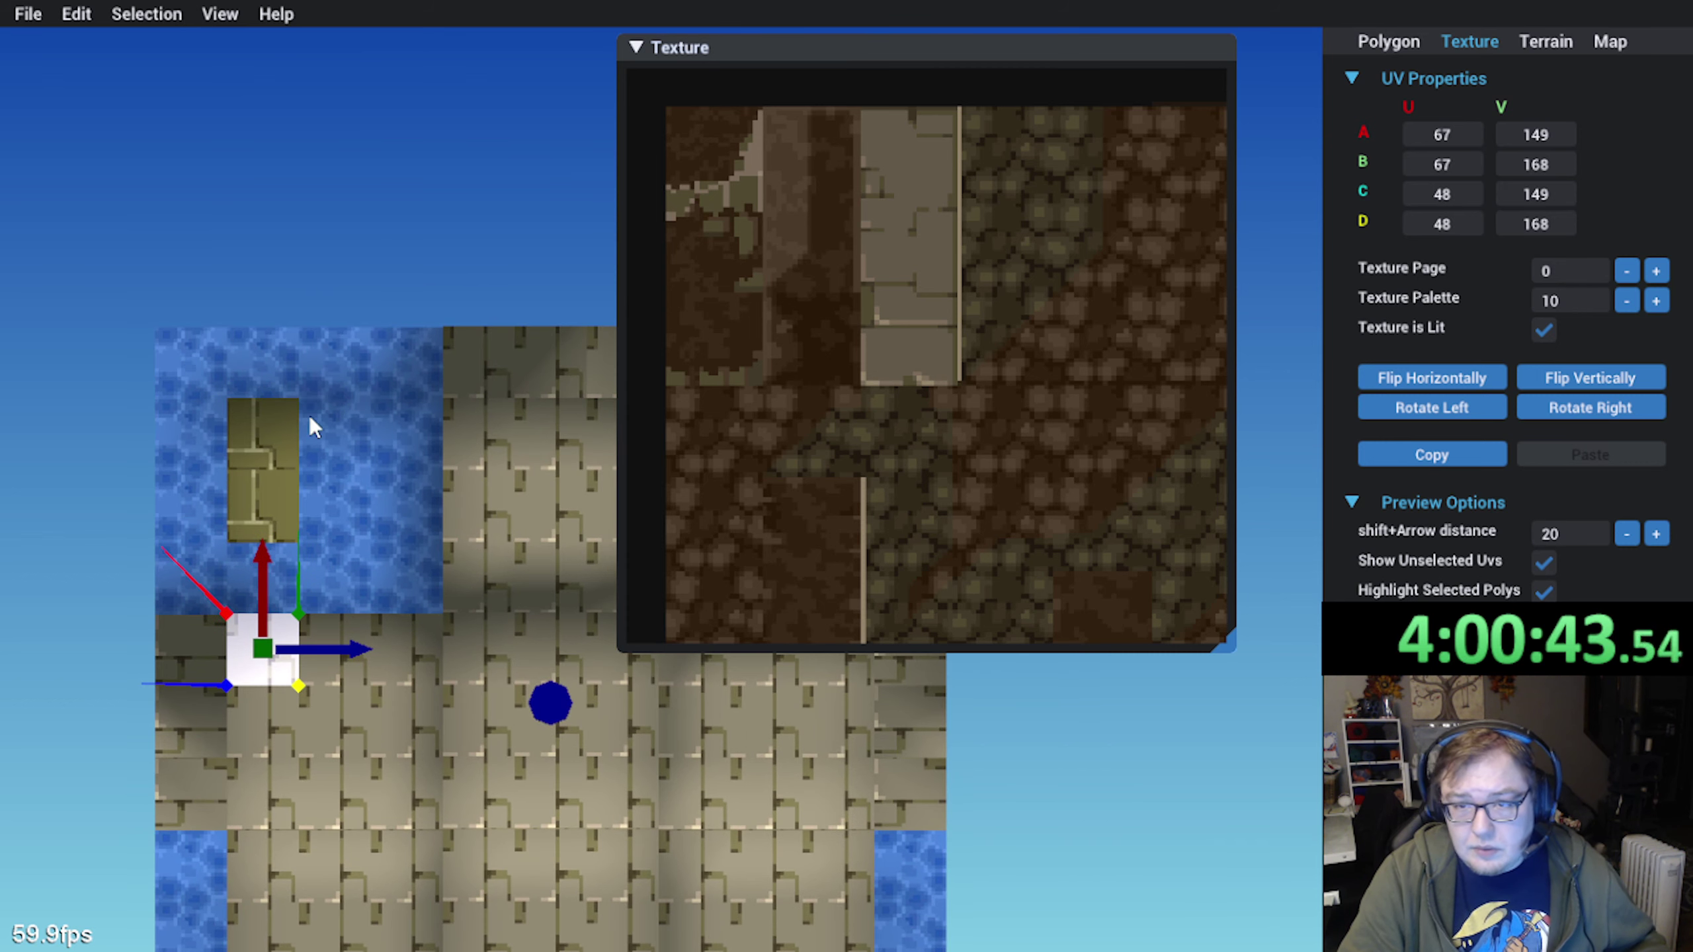
pyautogui.click(292, 432)
pyautogui.moveTo(346, 661); pyautogui.dragTo(291, 584, button='right')
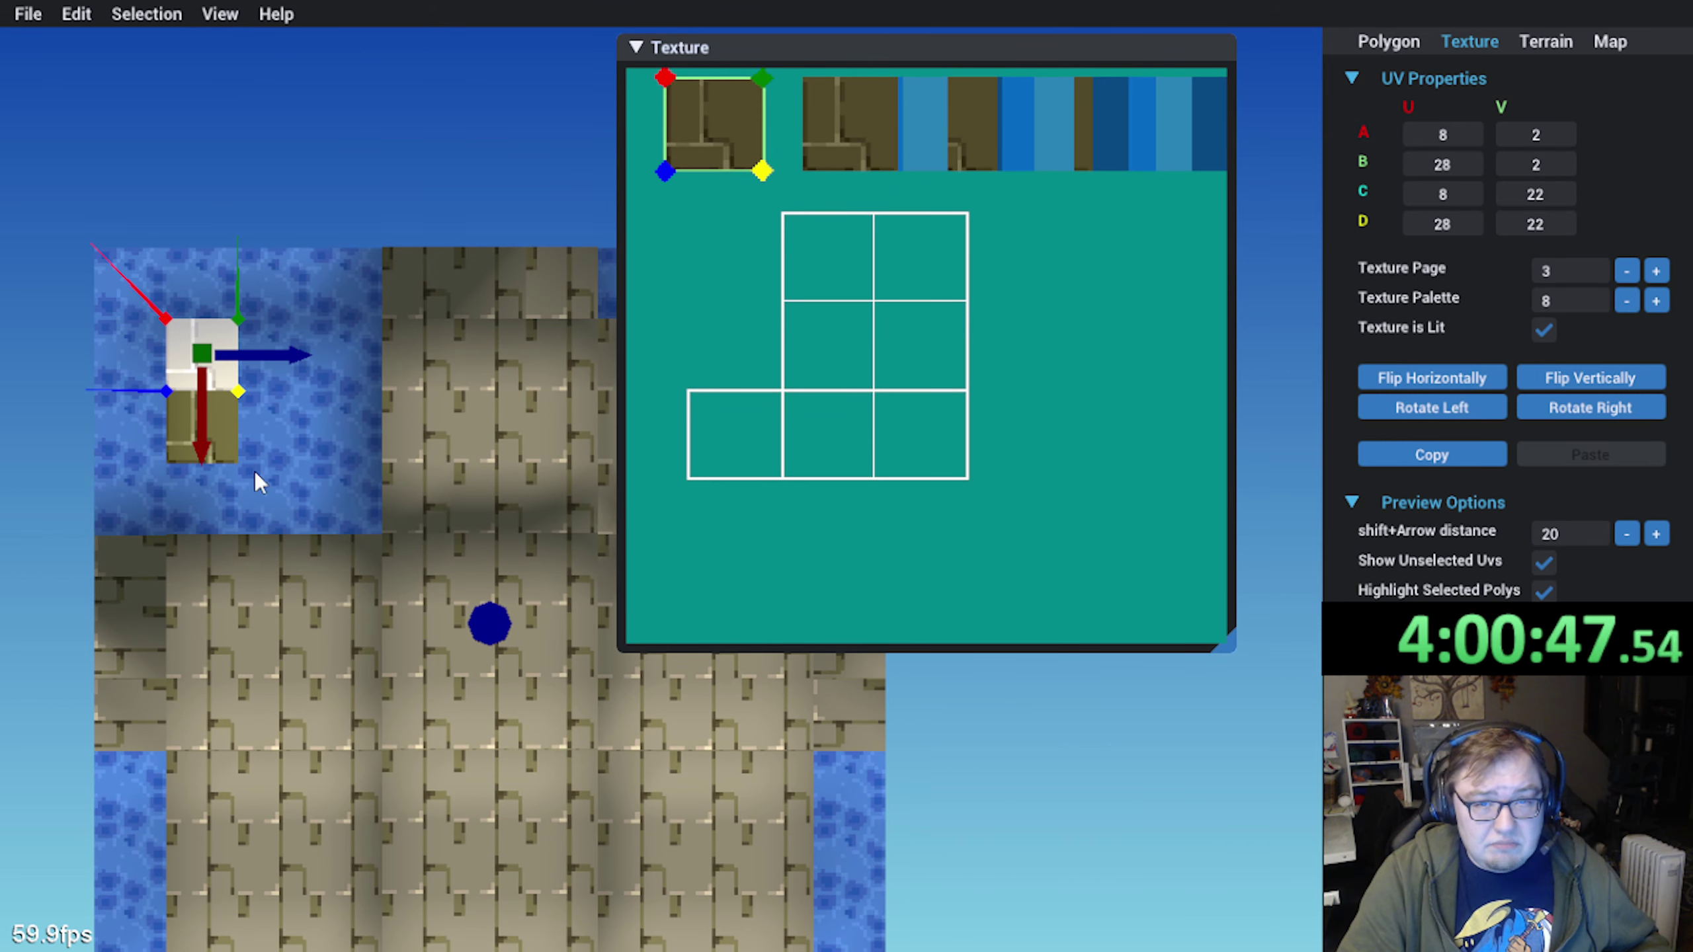
pyautogui.keyDown('shift'); pyautogui.click(231, 495); pyautogui.keyUp('shift')
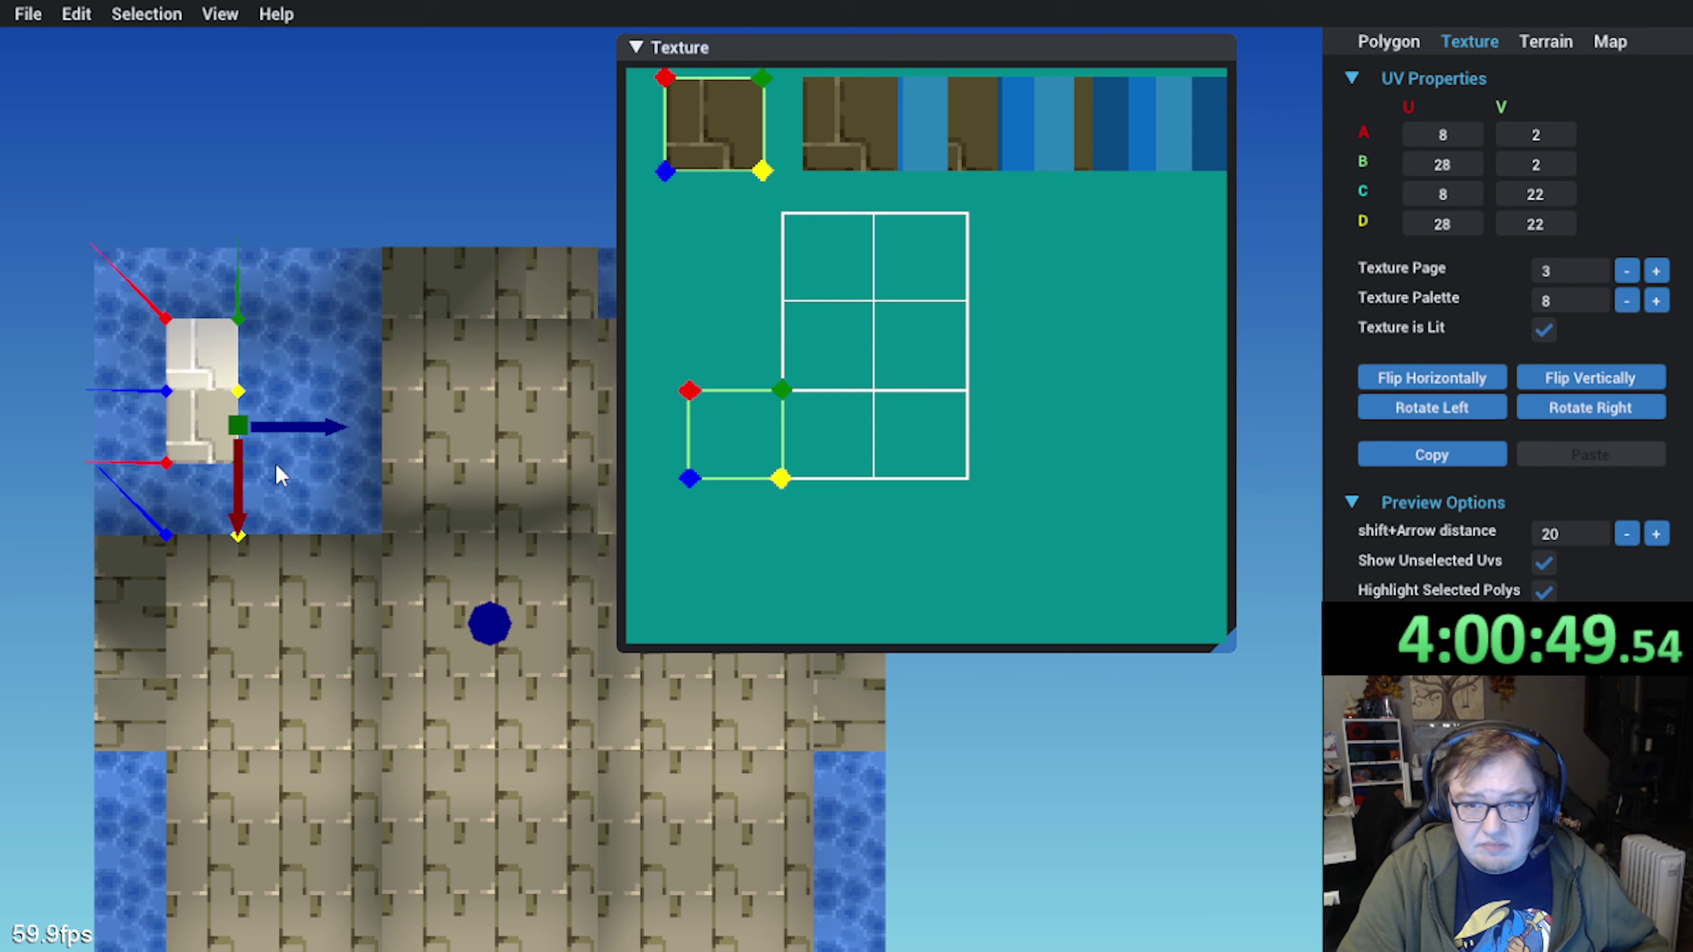
pyautogui.keyDown('shift'); pyautogui.click(267, 507); pyautogui.keyUp('shift')
pyautogui.keyDown('shift'); pyautogui.click(274, 442); pyautogui.keyUp('shift')
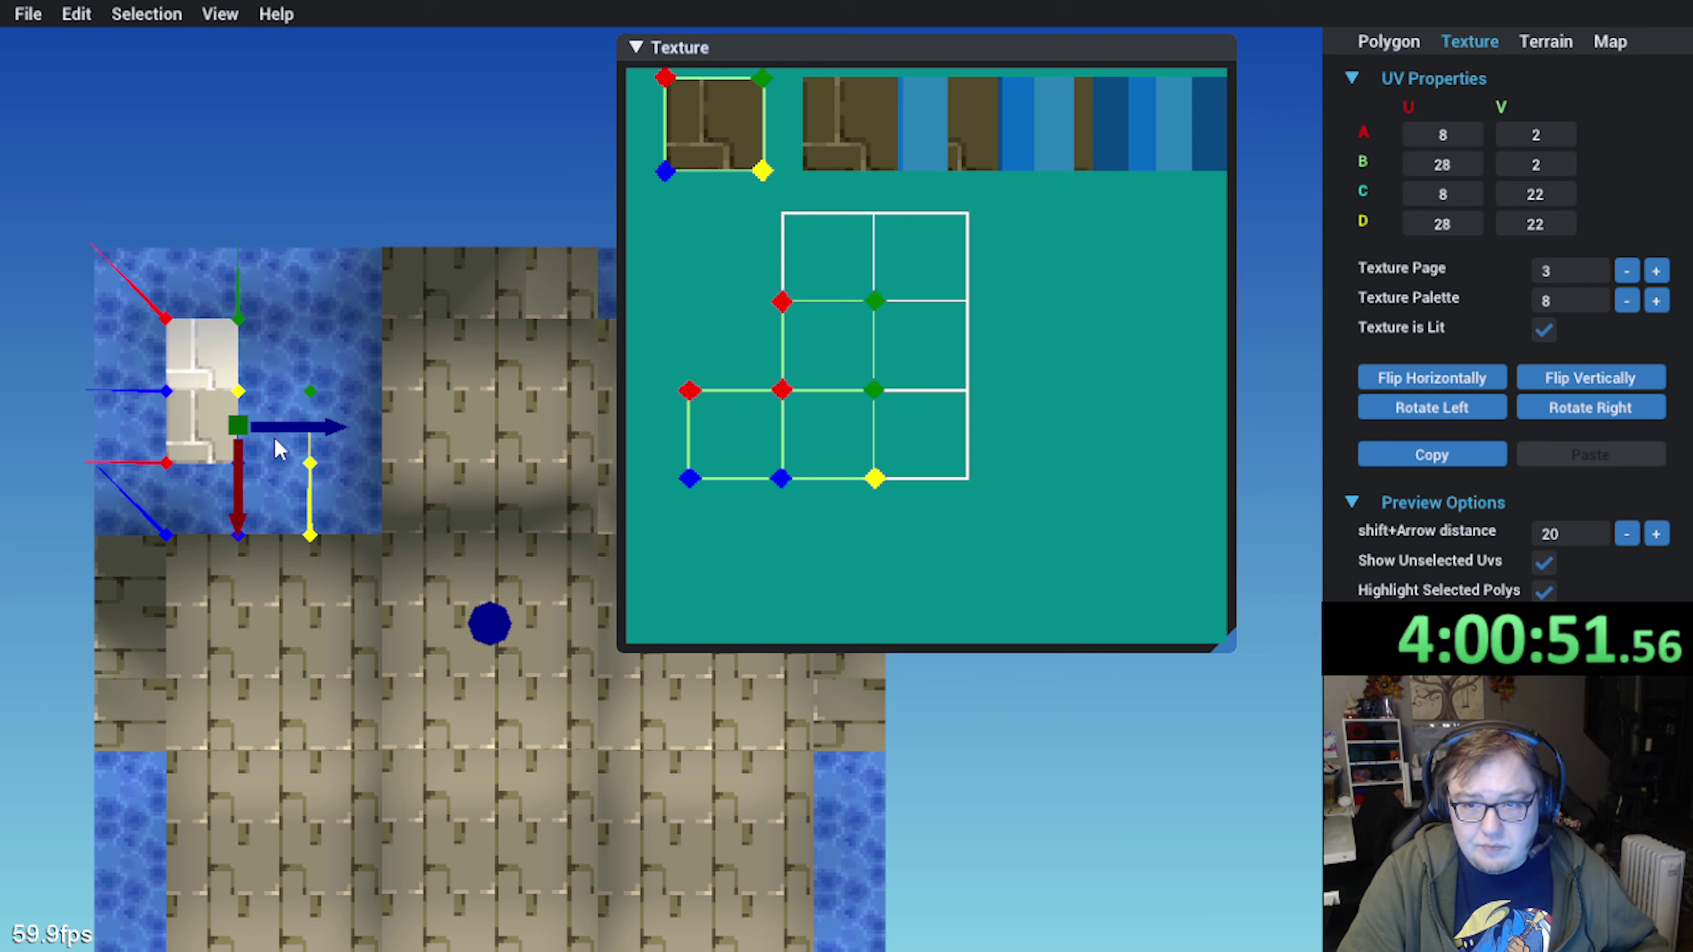
pyautogui.keyDown('shift'); pyautogui.click(275, 366); pyautogui.keyUp('shift')
pyautogui.keyDown('shift'); pyautogui.click(346, 356); pyautogui.keyUp('shift')
pyautogui.keyDown('shift'); pyautogui.click(347, 444); pyautogui.keyUp('shift')
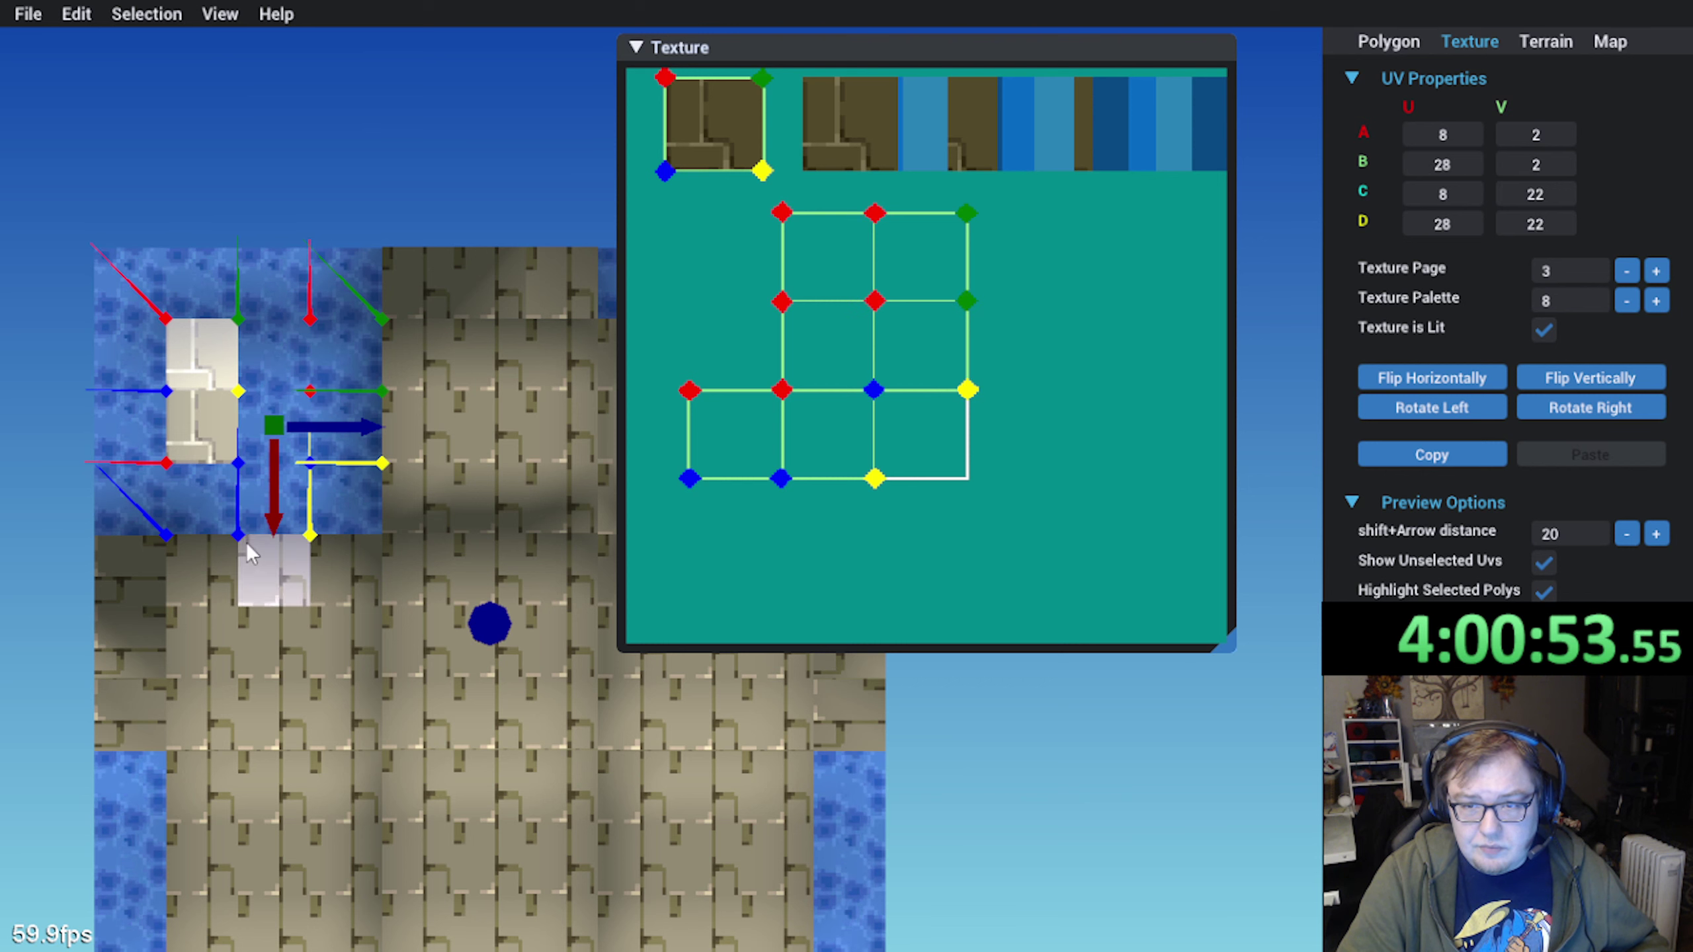
# Add the three-by-three block of brick floor tiles directly below the pool to the selection
pyautogui.keyDown('shift'); pyautogui.click(202, 560); pyautogui.keyUp('shift')
pyautogui.keyDown('shift'); pyautogui.click(273, 575); pyautogui.keyUp('shift')
pyautogui.keyDown('shift'); pyautogui.click(346, 573); pyautogui.keyUp('shift')
pyautogui.keyDown('shift'); pyautogui.click(224, 644); pyautogui.keyUp('shift')
pyautogui.keyDown('shift'); pyautogui.click(275, 643); pyautogui.keyUp('shift')
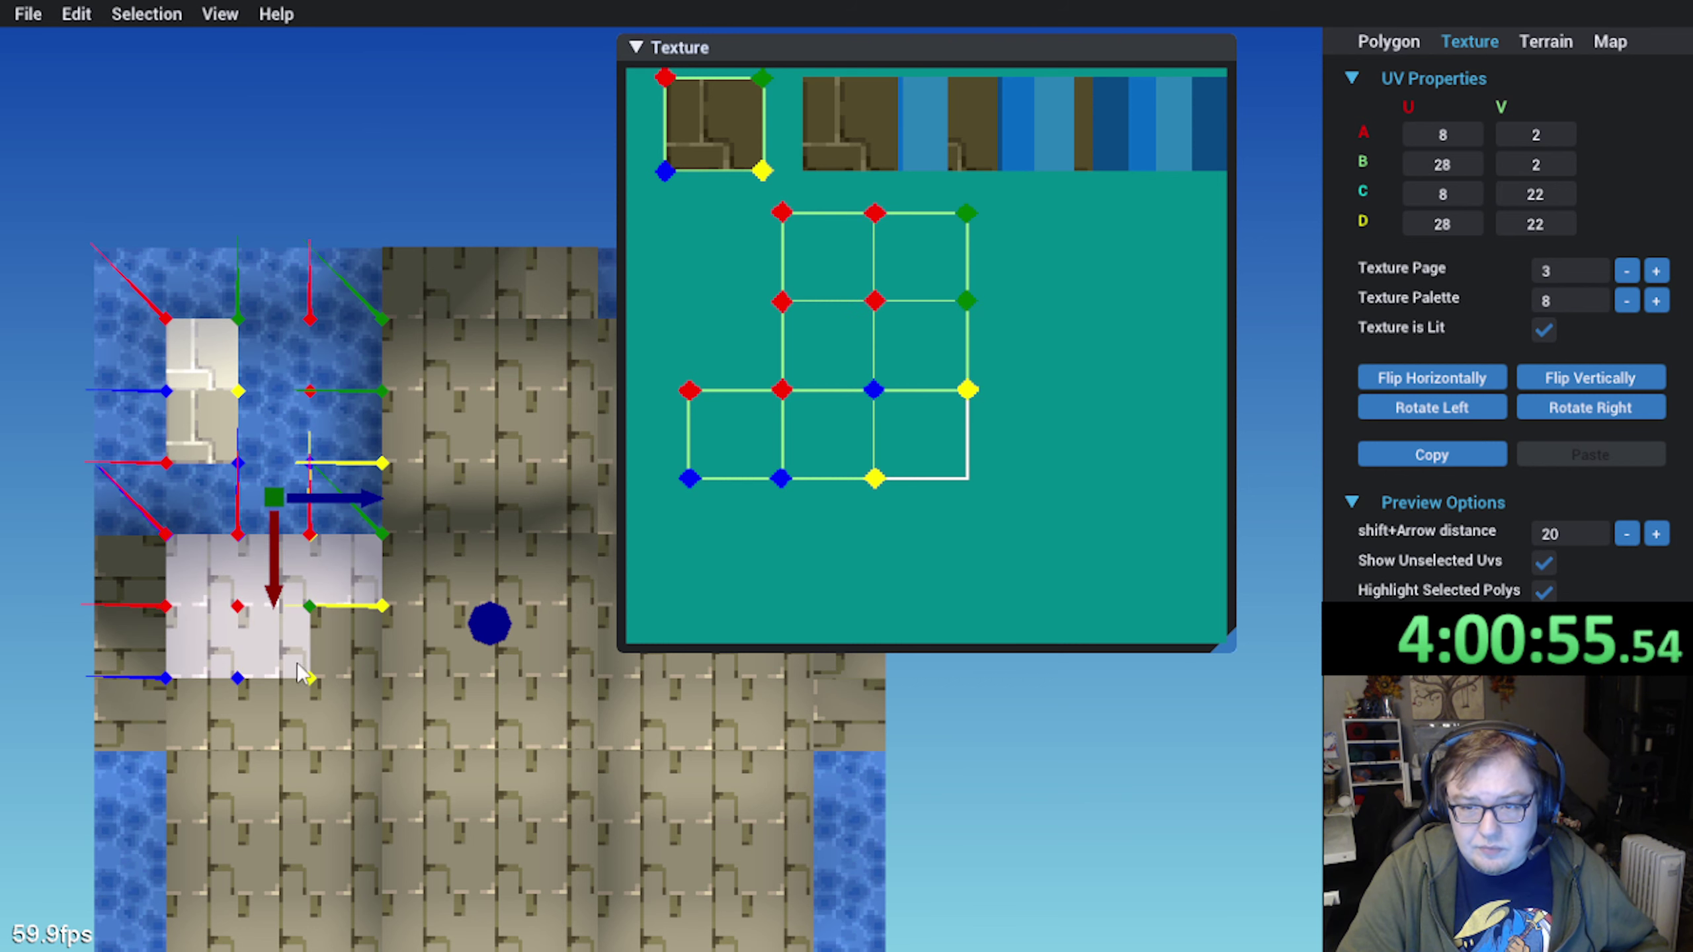
pyautogui.keyDown('shift'); pyautogui.click(347, 642); pyautogui.keyUp('shift')
pyautogui.keyDown('shift'); pyautogui.click(335, 700); pyautogui.keyUp('shift')
pyautogui.keyDown('shift'); pyautogui.click(274, 713); pyautogui.keyUp('shift')
pyautogui.keyDown('shift'); pyautogui.click(203, 719); pyautogui.keyUp('shift')
# Extend the selection down over the remaining three rows of floor tiles in the room's left three columns
pyautogui.keyDown('shift'); pyautogui.click(203, 785); pyautogui.keyUp('shift')
pyautogui.moveTo(245, 799); pyautogui.dragTo(212, 654, button='middle')
pyautogui.keyDown('shift'); pyautogui.click(170, 784); pyautogui.keyUp('shift')
pyautogui.keyDown('shift'); pyautogui.click(240, 786); pyautogui.keyUp('shift')
pyautogui.keyDown('shift'); pyautogui.click(312, 786); pyautogui.keyUp('shift')
pyautogui.keyDown('shift'); pyautogui.click(312, 714); pyautogui.keyUp('shift')
pyautogui.keyDown('shift'); pyautogui.click(241, 714); pyautogui.keyUp('shift')
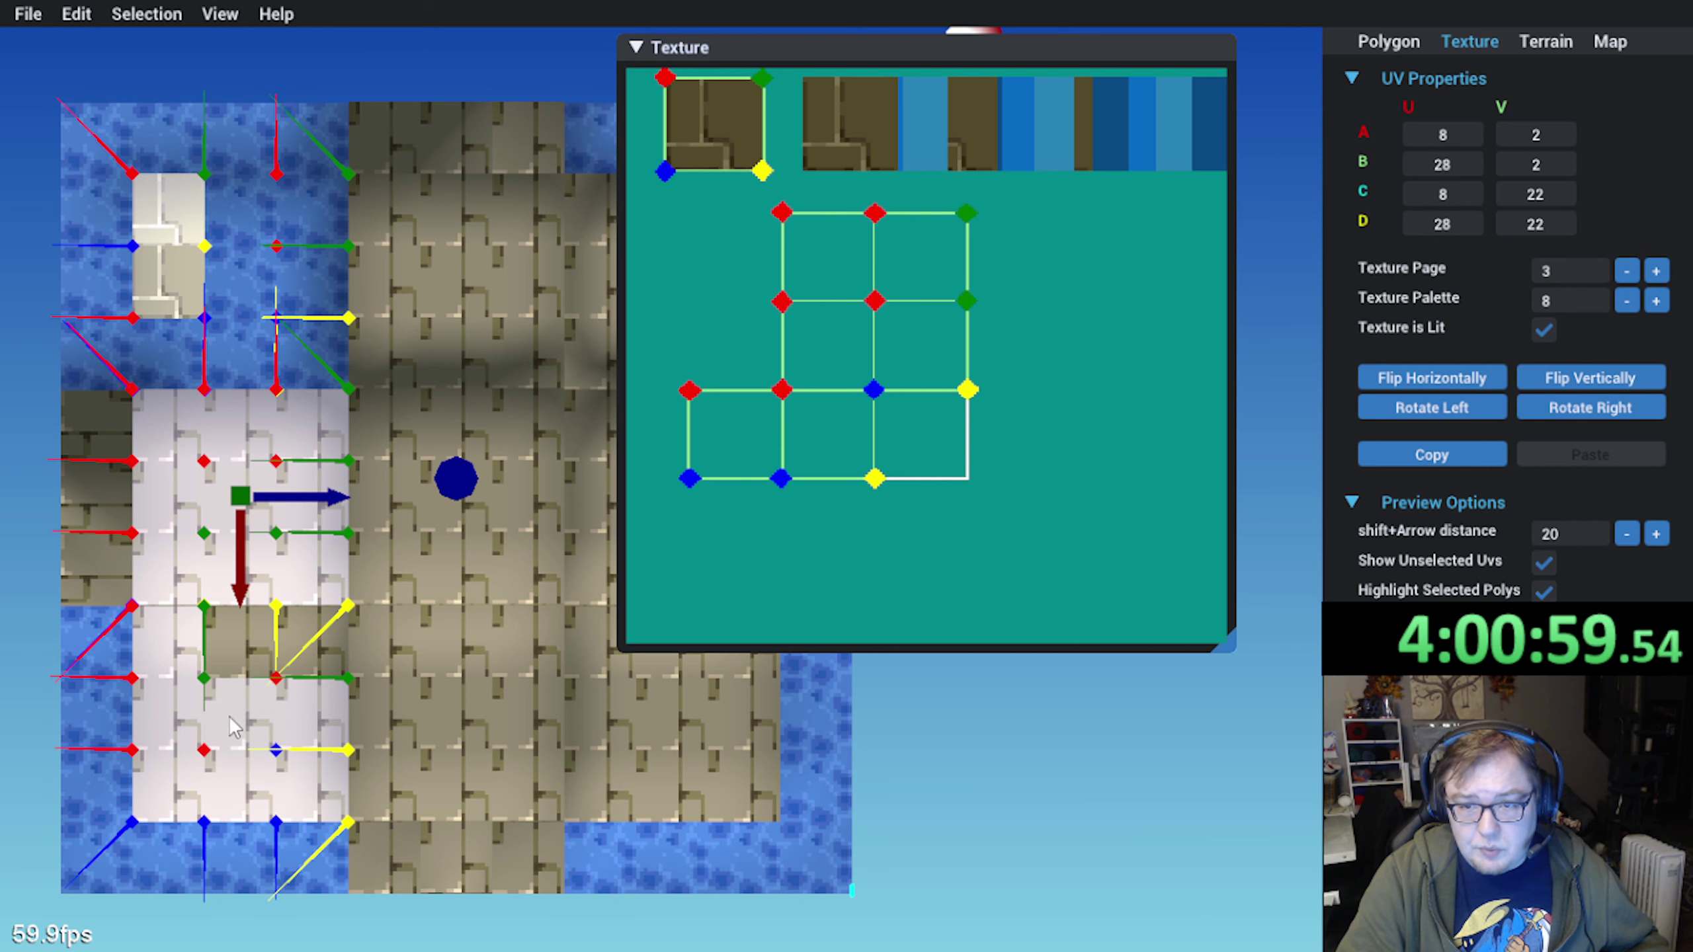
pyautogui.keyDown('shift'); pyautogui.click(240, 644); pyautogui.keyUp('shift')
pyautogui.keyDown('shift'); pyautogui.click(319, 660); pyautogui.keyUp('shift')
# Add the rest of the floor's bottom row and the tile above its right corner to the selection
pyautogui.keyDown('shift'); pyautogui.click(384, 791); pyautogui.keyUp('shift')
pyautogui.keyDown('shift'); pyautogui.click(457, 794); pyautogui.keyUp('shift')
pyautogui.keyDown('shift'); pyautogui.click(530, 797); pyautogui.keyUp('shift')
pyautogui.keyDown('shift'); pyautogui.click(600, 800); pyautogui.keyUp('shift')
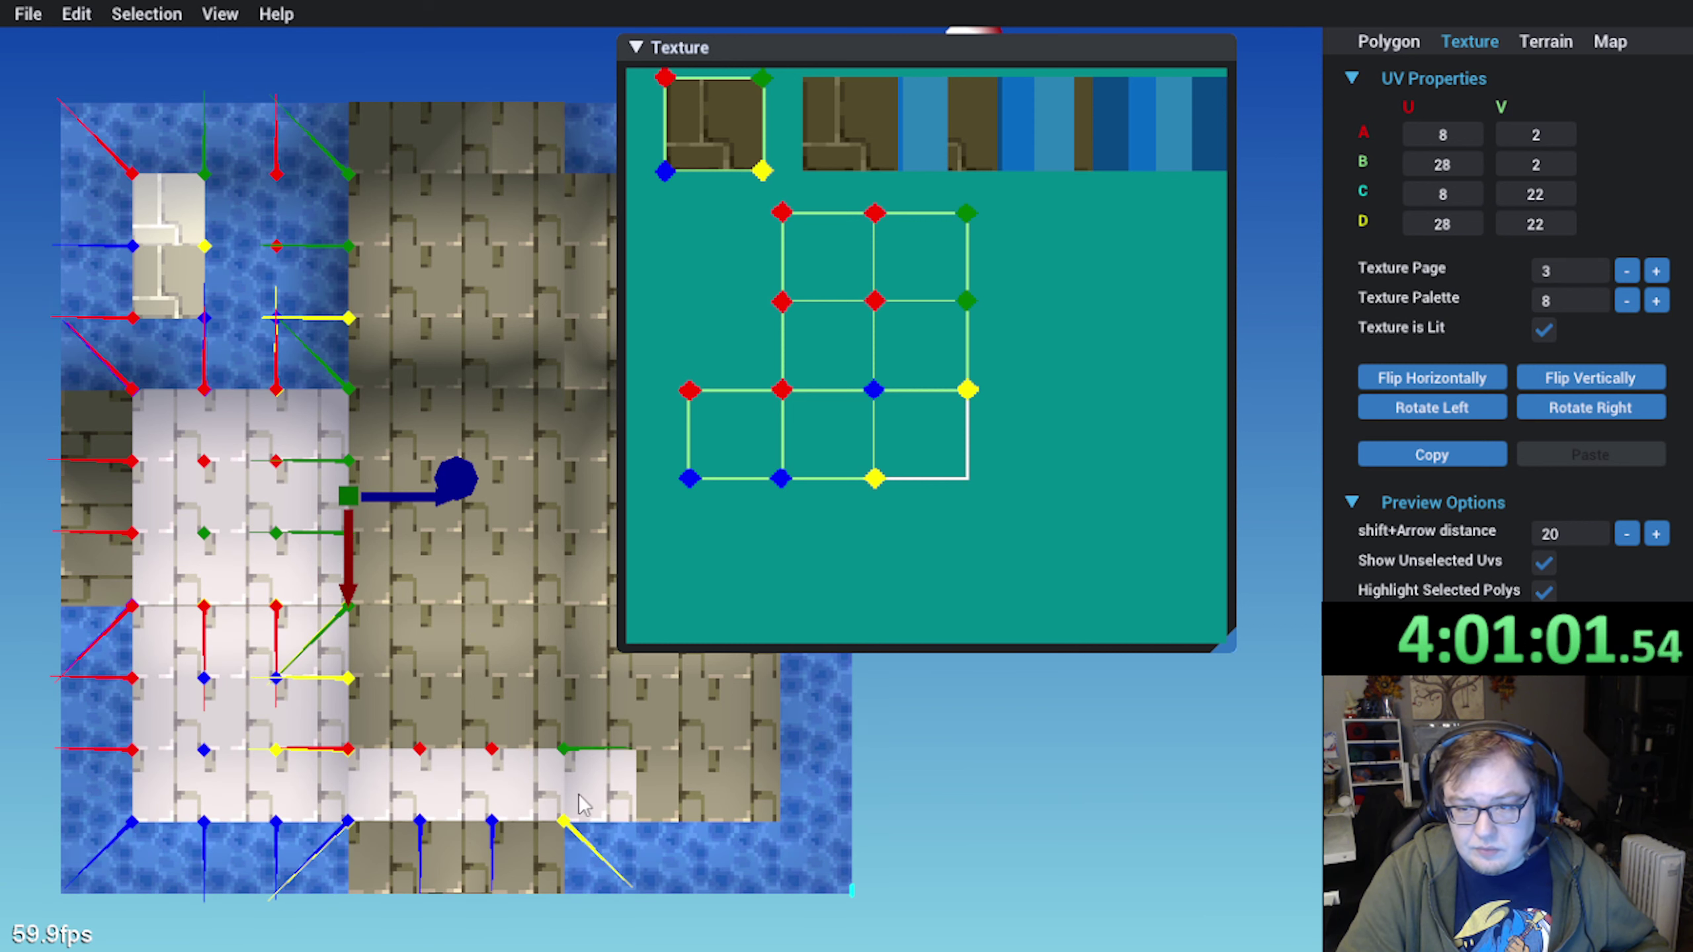
pyautogui.keyDown('shift'); pyautogui.click(675, 807); pyautogui.keyUp('shift')
pyautogui.keyDown('shift'); pyautogui.click(739, 787); pyautogui.keyUp('shift')
pyautogui.keyDown('shift'); pyautogui.click(743, 713); pyautogui.keyUp('shift')
# Add the floor's rightmost column to the selection, up to the top-right corner tile
pyautogui.moveTo(743, 707); pyautogui.dragTo(596, 861, button='middle')
pyautogui.keyDown('shift'); pyautogui.click(595, 797); pyautogui.keyUp('shift')
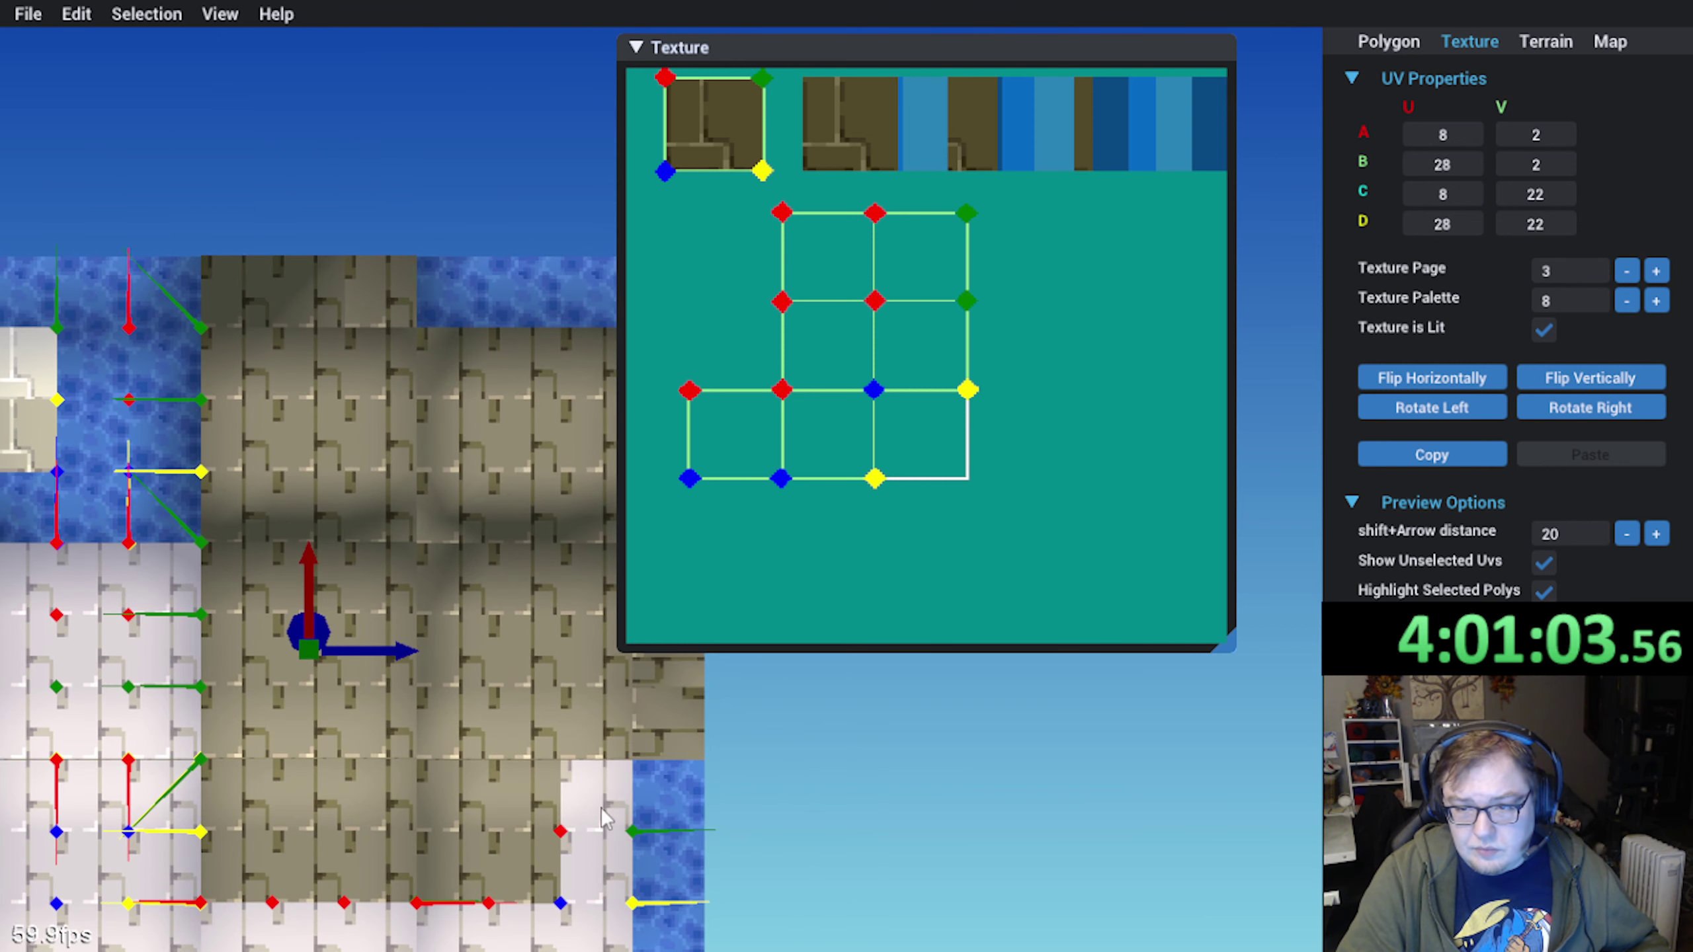
pyautogui.keyDown('shift'); pyautogui.click(592, 737); pyautogui.keyUp('shift')
pyautogui.moveTo(578, 633); pyautogui.dragTo(541, 703, button='middle')
pyautogui.keyDown('shift'); pyautogui.click(563, 638); pyautogui.keyUp('shift')
pyautogui.keyDown('shift'); pyautogui.click(551, 574); pyautogui.keyUp('shift')
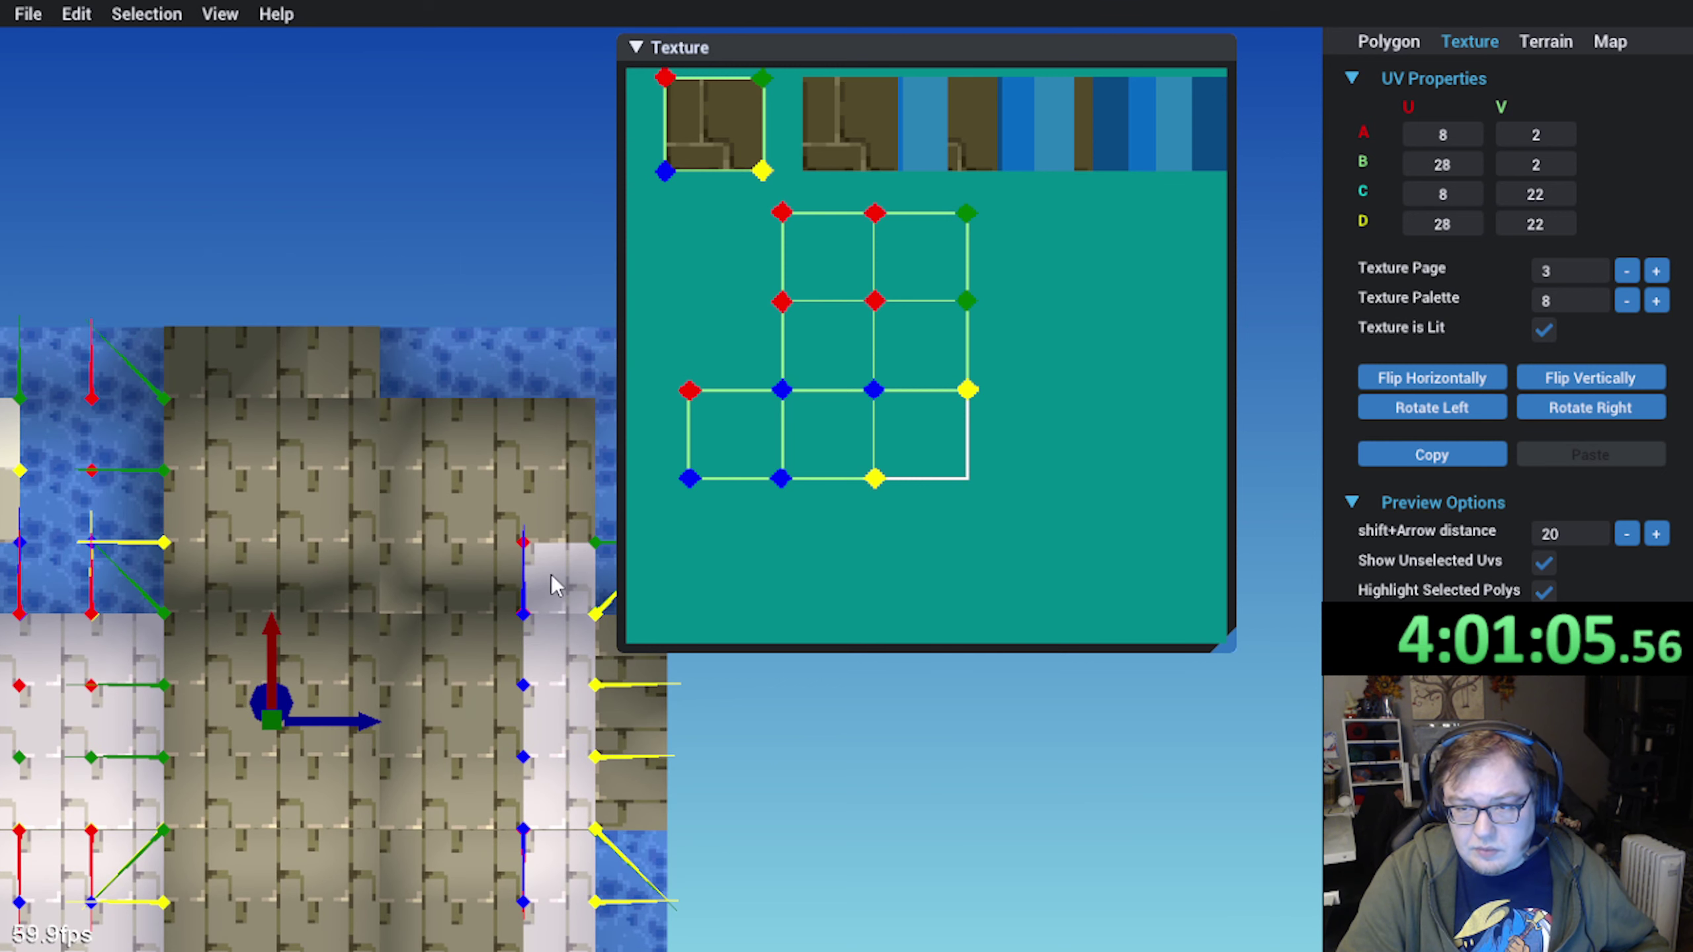
pyautogui.keyDown('shift'); pyautogui.click(551, 508); pyautogui.keyUp('shift')
pyautogui.keyDown('shift'); pyautogui.click(551, 446); pyautogui.keyUp('shift')
# Add the floor's top row to the selection, from the right corner back to the pool's edge
pyautogui.keyDown('shift'); pyautogui.click(491, 431); pyautogui.keyUp('shift')
pyautogui.keyDown('shift'); pyautogui.click(416, 437); pyautogui.keyUp('shift')
pyautogui.keyDown('shift'); pyautogui.click(321, 438); pyautogui.keyUp('shift')
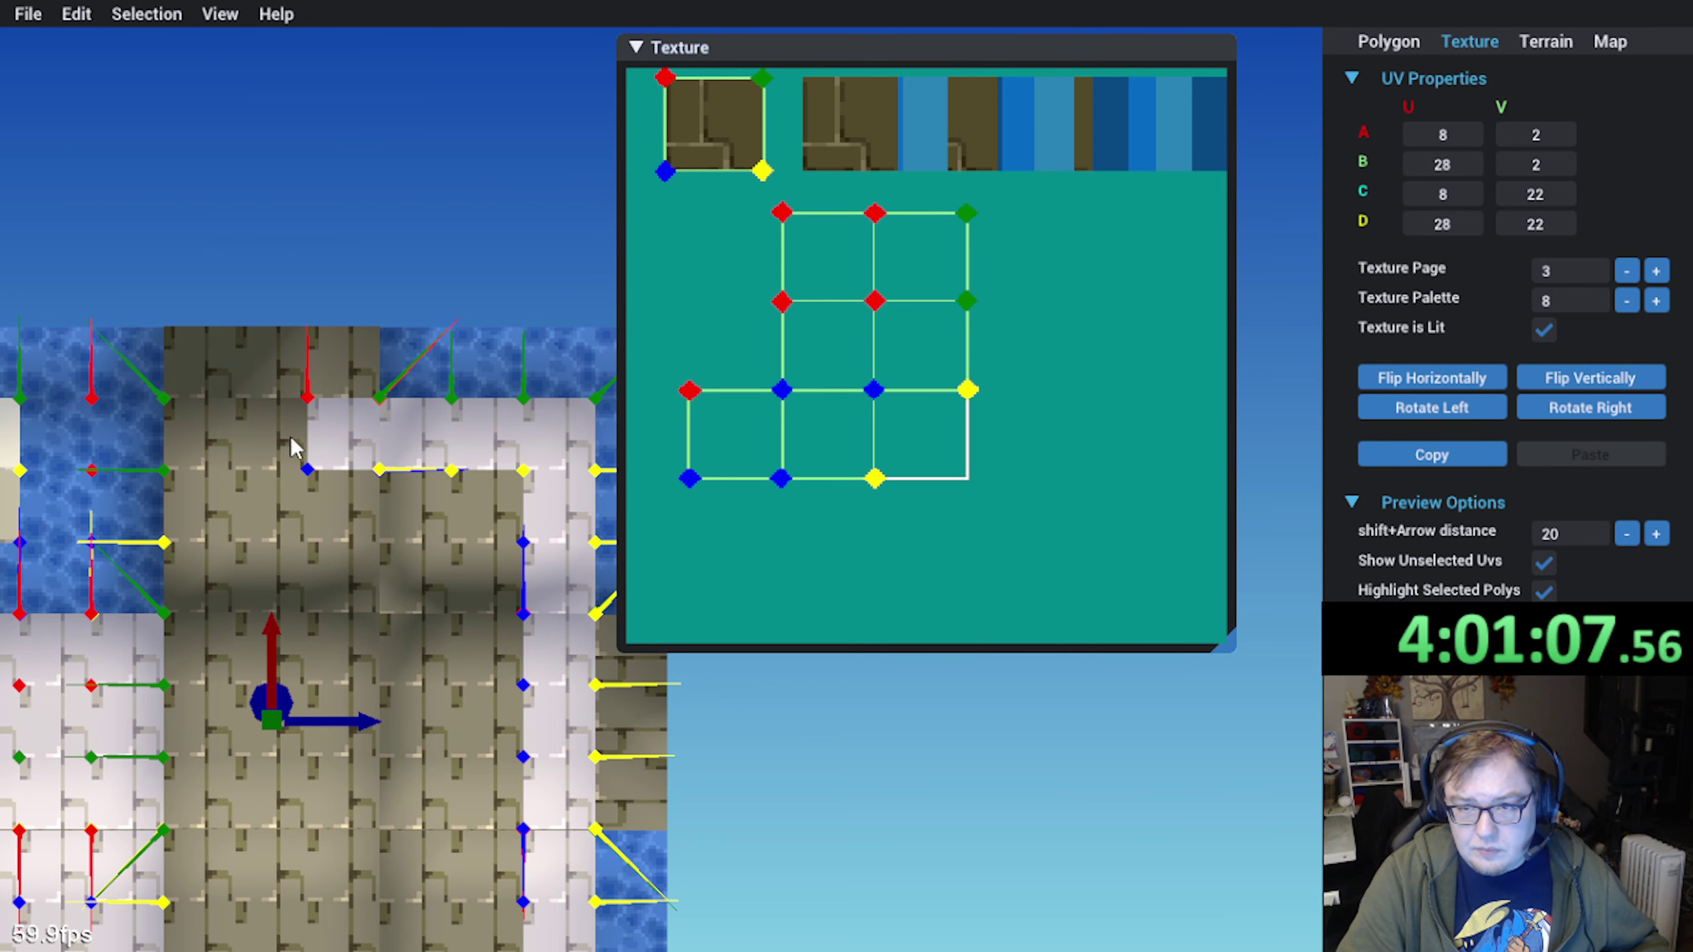
pyautogui.keyDown('shift'); pyautogui.click(291, 437); pyautogui.keyUp('shift')
pyautogui.keyDown('shift'); pyautogui.click(199, 437); pyautogui.keyUp('shift')
# Fill in the second and third rows of floor tiles beside the pool in the selection
pyautogui.keyDown('shift'); pyautogui.click(198, 505); pyautogui.keyUp('shift')
pyautogui.keyDown('shift'); pyautogui.click(252, 563); pyautogui.keyUp('shift')
pyautogui.keyDown('shift'); pyautogui.click(264, 517); pyautogui.keyUp('shift')
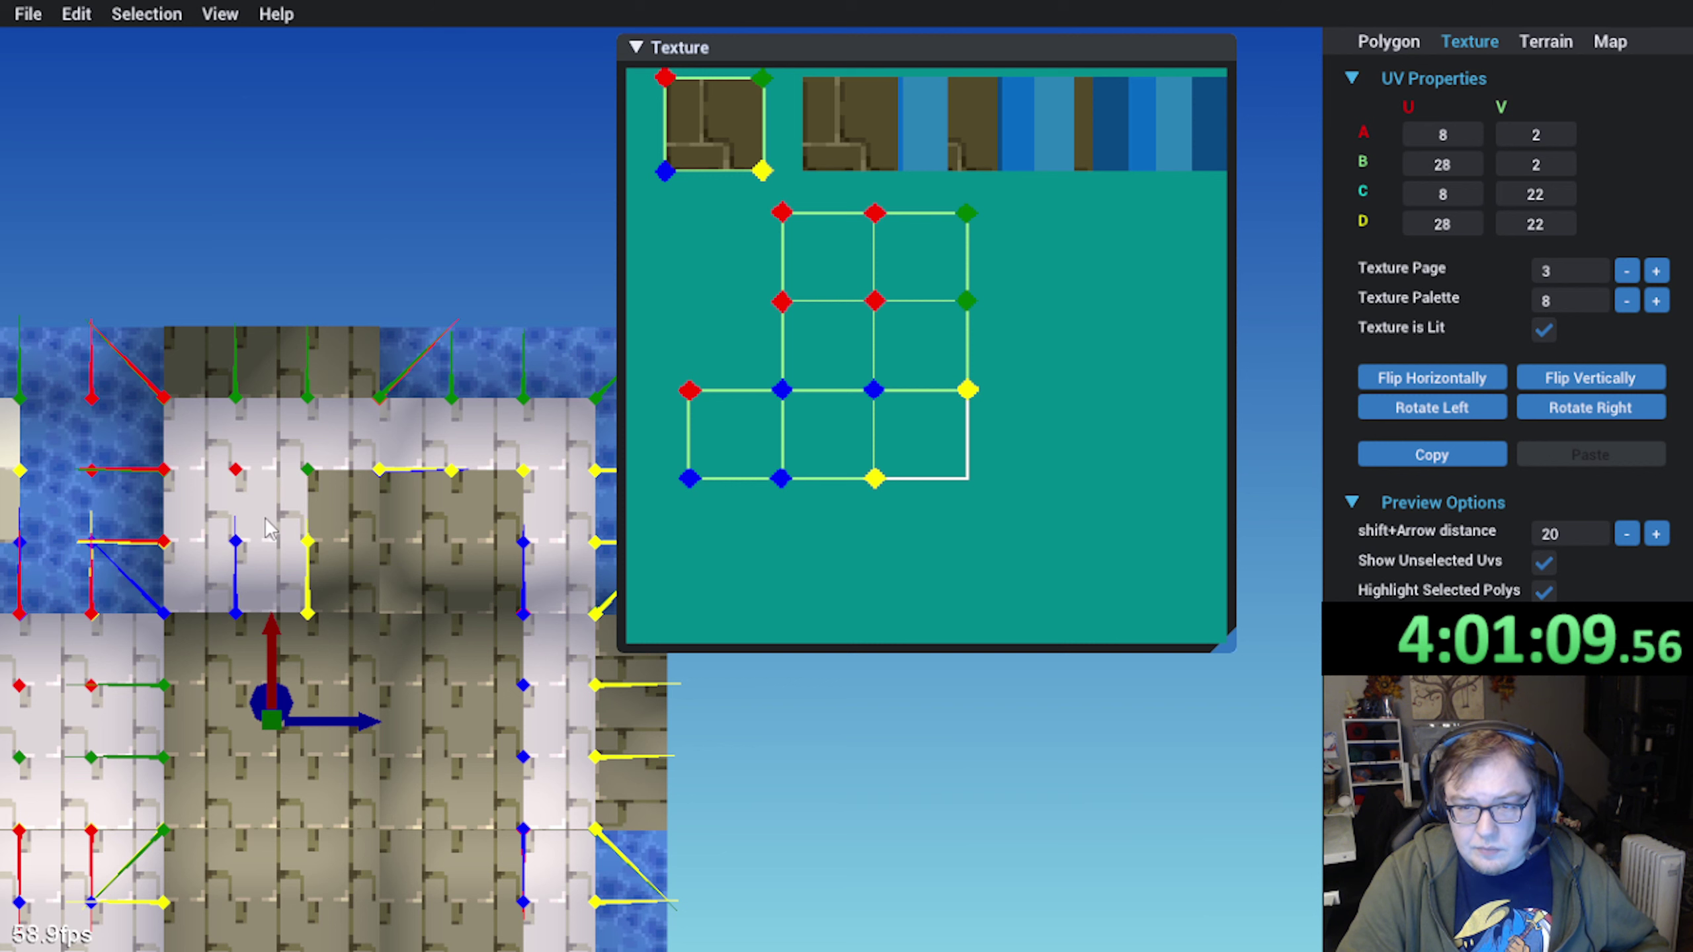
pyautogui.keyDown('shift'); pyautogui.click(336, 512); pyautogui.keyUp('shift')
pyautogui.keyDown('shift'); pyautogui.click(361, 573); pyautogui.keyUp('shift')
pyautogui.keyDown('shift'); pyautogui.click(402, 522); pyautogui.keyUp('shift')
pyautogui.keyDown('shift'); pyautogui.click(420, 564); pyautogui.keyUp('shift')
pyautogui.keyDown('shift'); pyautogui.click(470, 504); pyautogui.keyUp('shift')
pyautogui.keyDown('shift'); pyautogui.click(483, 572); pyautogui.keyUp('shift')
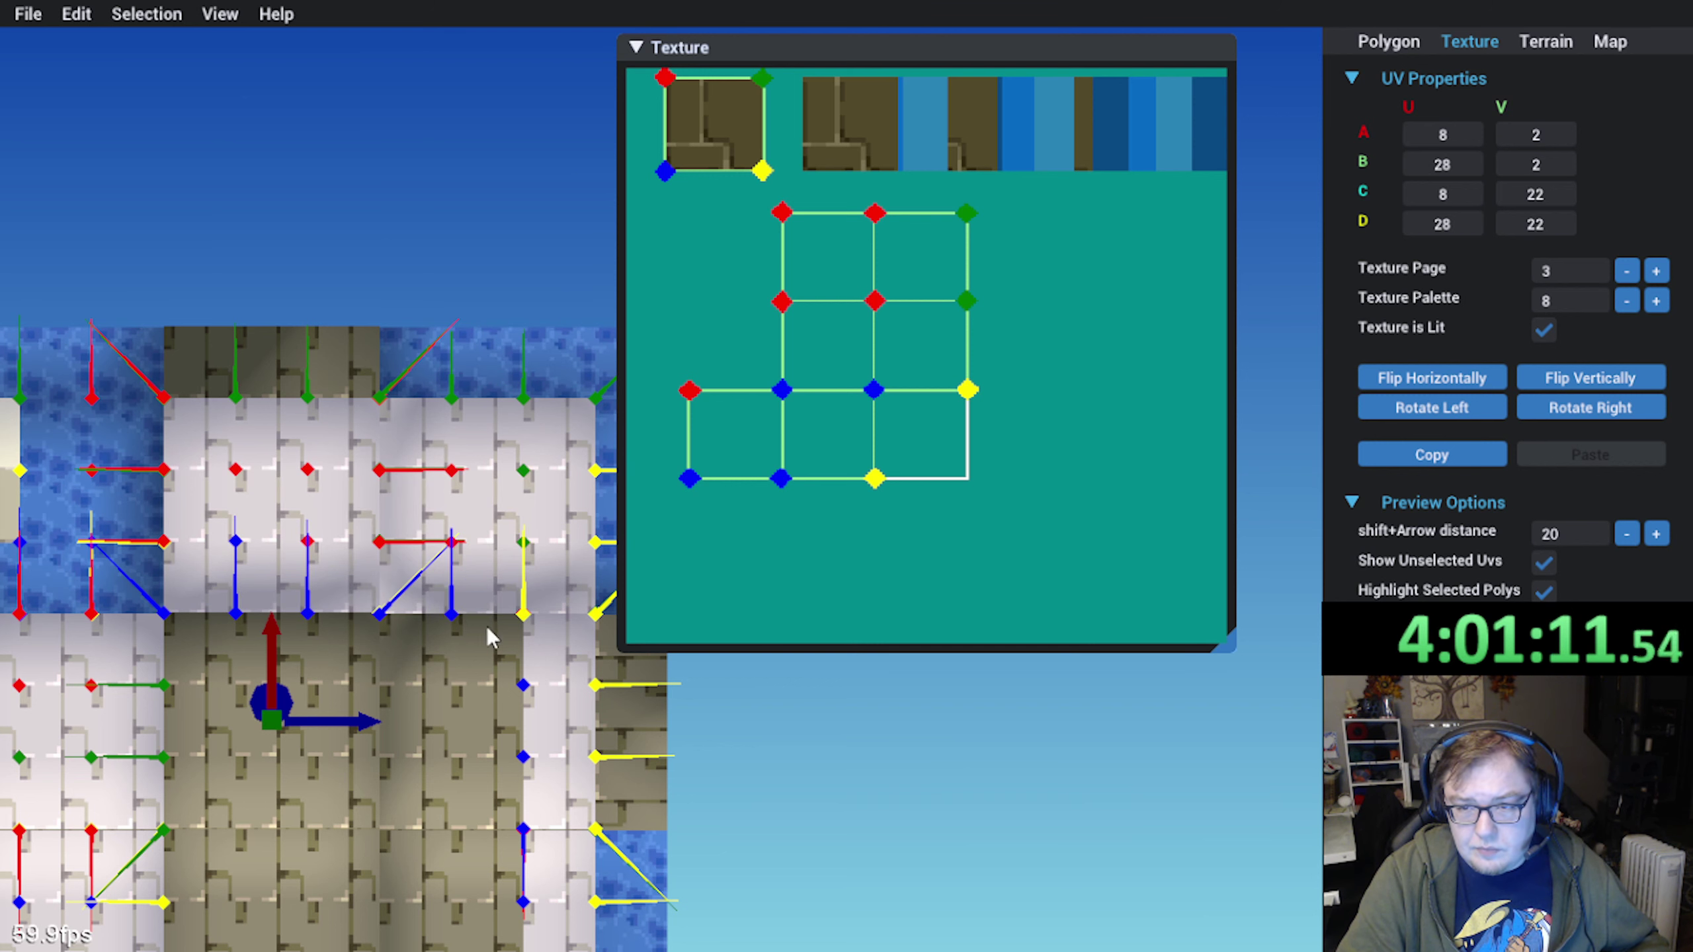
# Add the unselected floor tiles in the room's right-hand section, down to the second-lowest row, to the selection
pyautogui.keyDown('shift'); pyautogui.click(486, 630); pyautogui.keyUp('shift')
pyautogui.keyDown('shift'); pyautogui.click(432, 667); pyautogui.keyUp('shift')
pyautogui.keyDown('shift'); pyautogui.click(426, 710); pyautogui.keyUp('shift')
pyautogui.keyDown('shift'); pyautogui.click(475, 724); pyautogui.keyUp('shift')
pyautogui.moveTo(460, 778)
pyautogui.mouseDown(button='middle')
pyautogui.moveTo(449, 688)
pyautogui.moveTo(478, 589)
pyautogui.mouseUp(button='middle')
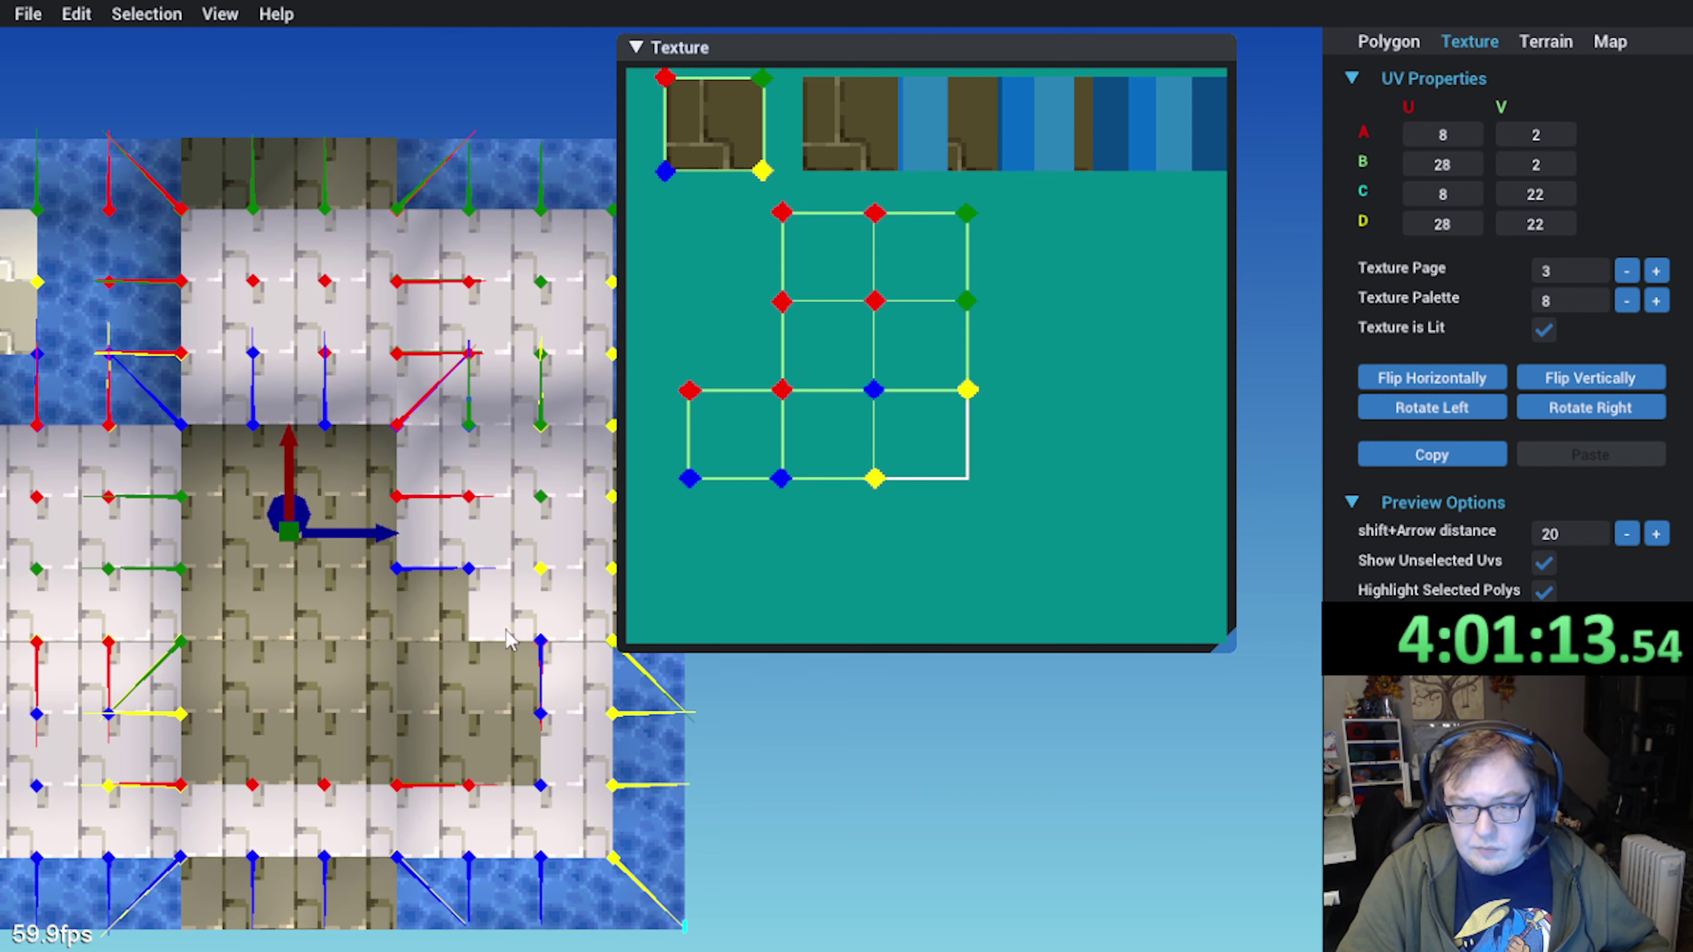
pyautogui.keyDown('shift'); pyautogui.click(506, 627); pyautogui.keyUp('shift')
pyautogui.keyDown('shift'); pyautogui.click(440, 617); pyautogui.keyUp('shift')
pyautogui.keyDown('shift'); pyautogui.click(440, 677); pyautogui.keyUp('shift')
pyautogui.keyDown('shift'); pyautogui.click(504, 691); pyautogui.keyUp('shift')
pyautogui.keyDown('shift'); pyautogui.click(500, 740); pyautogui.keyUp('shift')
pyautogui.keyDown('shift'); pyautogui.click(390, 738); pyautogui.keyUp('shift')
pyautogui.keyDown('shift'); pyautogui.click(432, 741); pyautogui.keyUp('shift')
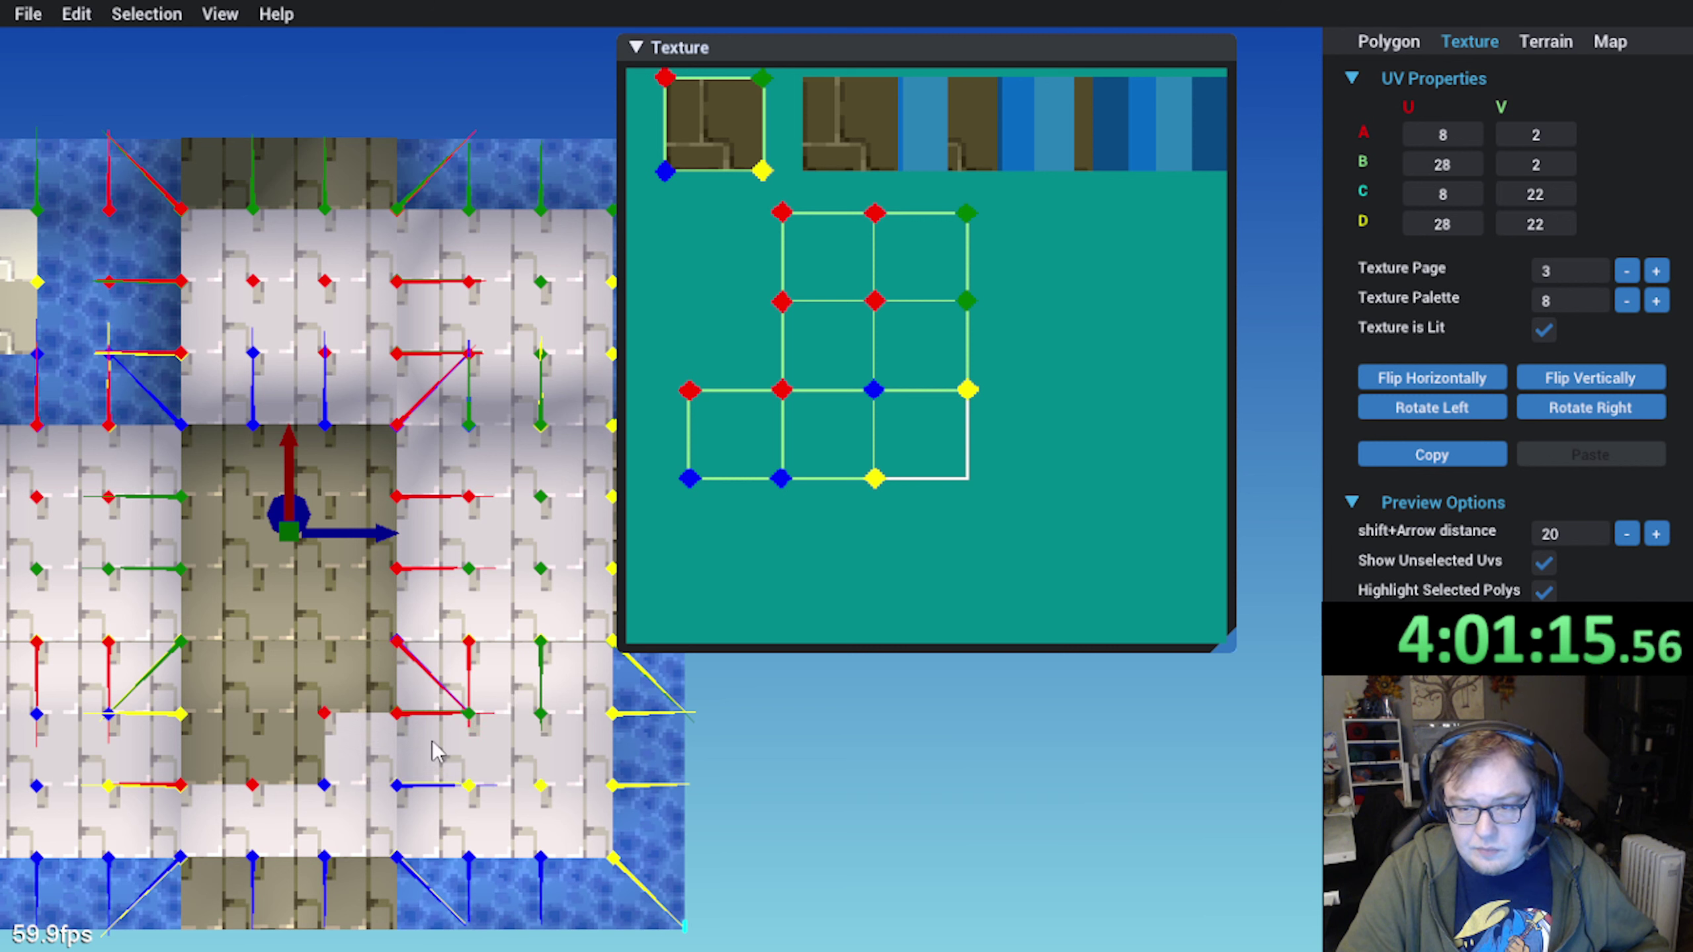
# Add all remaining floor tiles in the room's middle three columns so the whole brick floor is selected
pyautogui.keyDown('shift'); pyautogui.click(290, 750); pyautogui.keyUp('shift')
pyautogui.keyDown('shift'); pyautogui.click(217, 750); pyautogui.keyUp('shift')
pyautogui.keyDown('shift'); pyautogui.click(217, 677); pyautogui.keyUp('shift')
pyautogui.keyDown('shift'); pyautogui.click(295, 700); pyautogui.keyUp('shift')
pyautogui.keyDown('shift'); pyautogui.click(360, 677); pyautogui.keyUp('shift')
pyautogui.keyDown('shift'); pyautogui.click(360, 603); pyautogui.keyUp('shift')
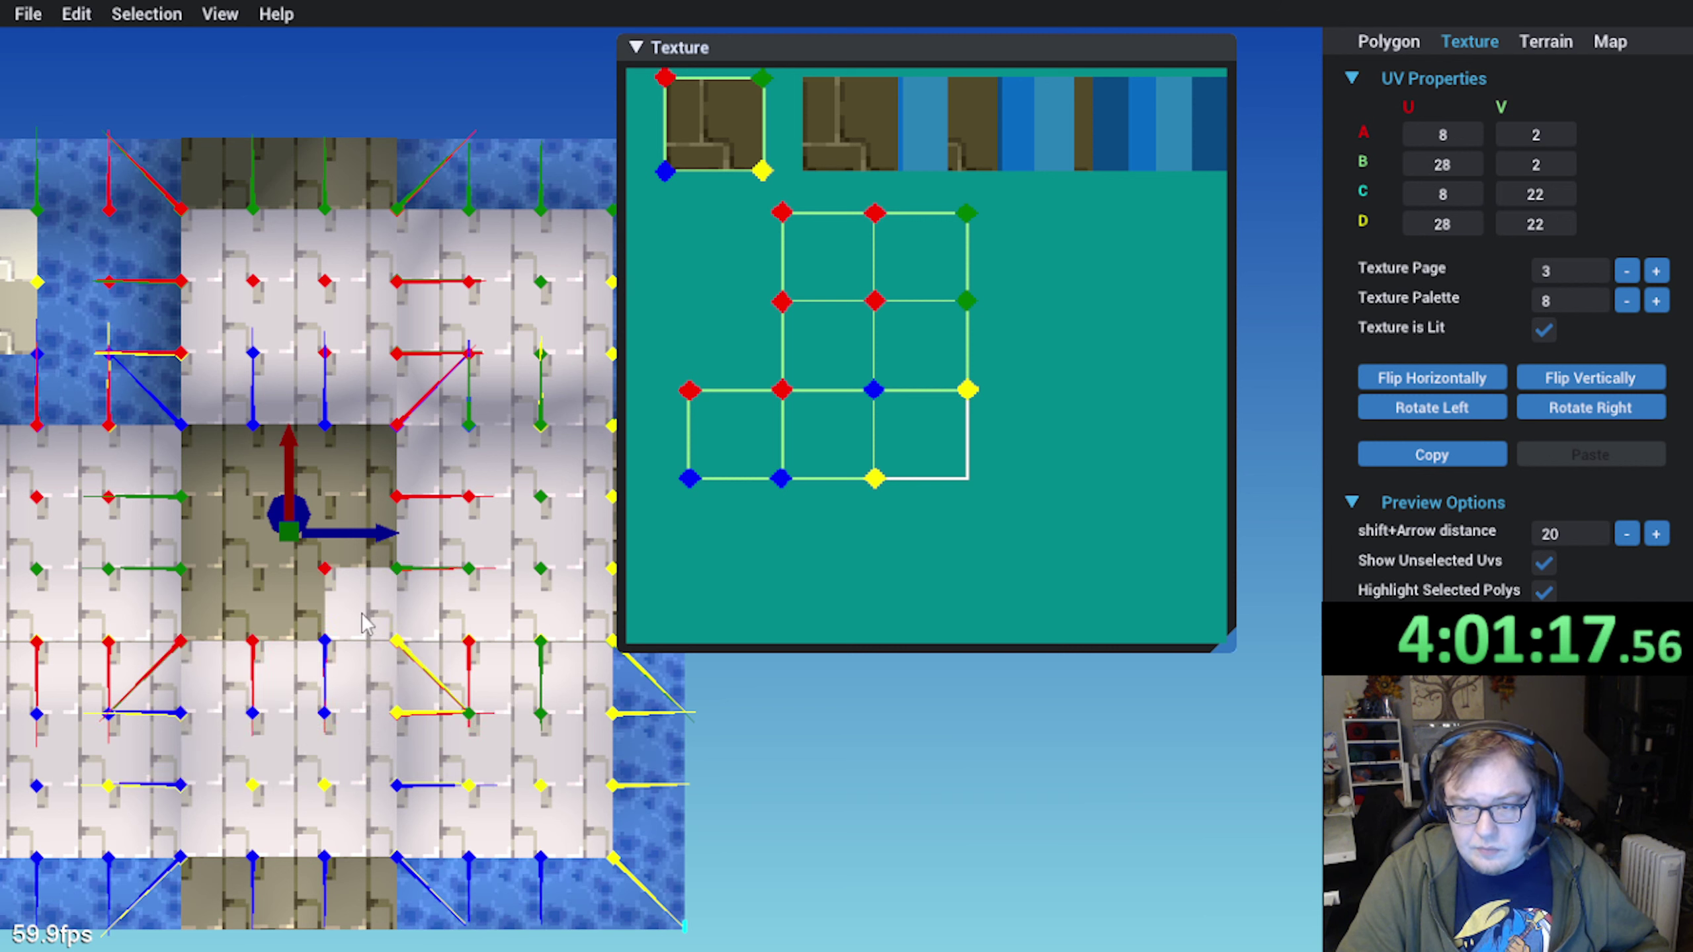
pyautogui.keyDown('shift'); pyautogui.click(217, 604); pyautogui.keyUp('shift')
pyautogui.keyDown('shift'); pyautogui.click(289, 604); pyautogui.keyUp('shift')
pyautogui.keyDown('shift'); pyautogui.click(217, 534); pyautogui.keyUp('shift')
pyautogui.keyDown('shift'); pyautogui.click(288, 557); pyautogui.keyUp('shift')
pyautogui.keyDown('shift'); pyautogui.click(360, 534); pyautogui.keyUp('shift')
pyautogui.keyDown('shift'); pyautogui.click(359, 460); pyautogui.keyUp('shift')
pyautogui.keyDown('shift'); pyautogui.click(289, 460); pyautogui.keyUp('shift')
pyautogui.keyDown('shift'); pyautogui.click(217, 460); pyautogui.keyUp('shift')
pyautogui.moveTo(219, 482); pyautogui.dragTo(347, 516, button='middle')
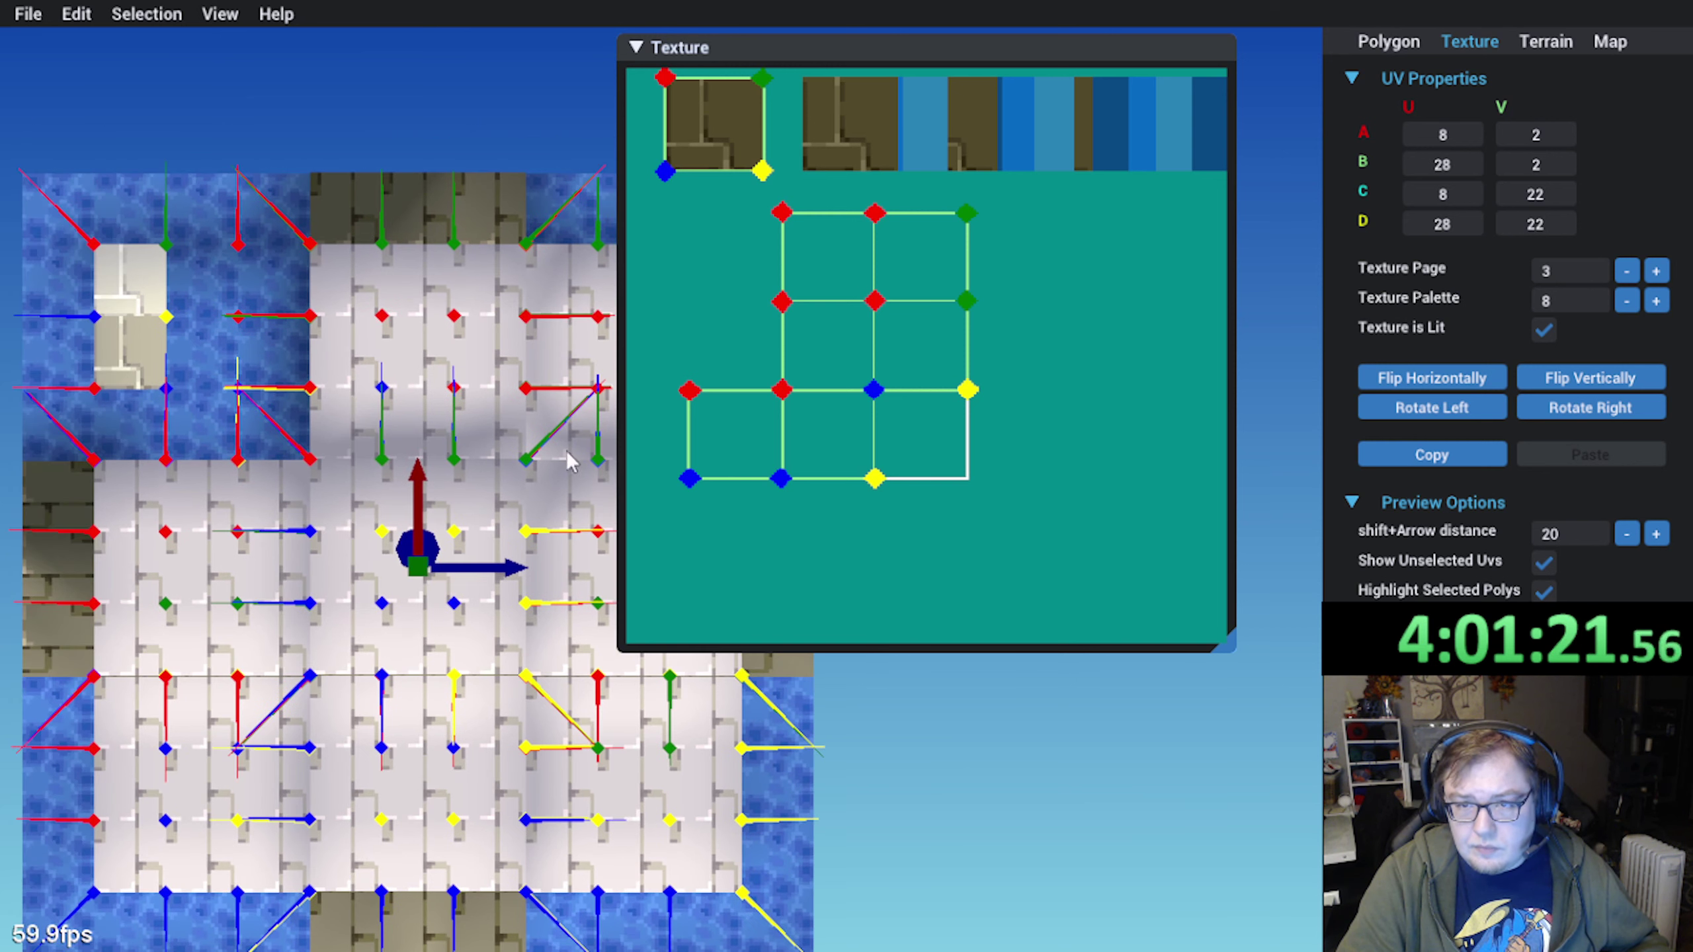
# Switch the selected tiles to texture page 0 and shift their UVs so U spans 95 to 115 and V 21 to 41
pyautogui.click(1625, 271)
pyautogui.click(1625, 272)
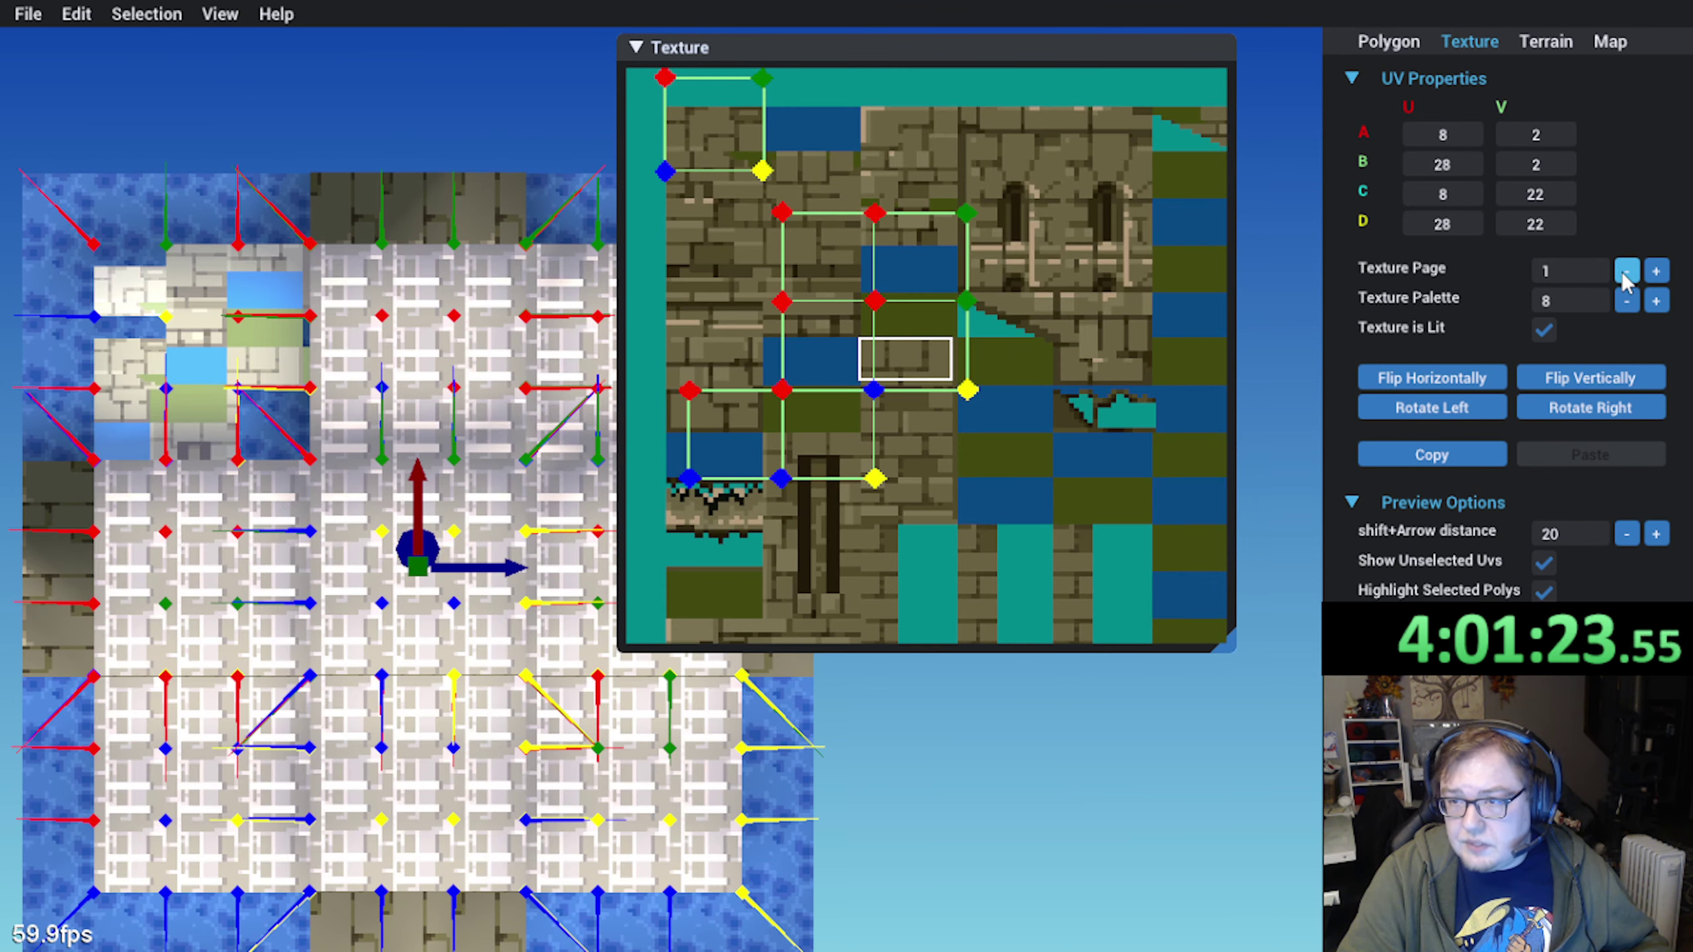
pyautogui.click(1625, 272)
pyautogui.scroll(-3, 1013, 349)
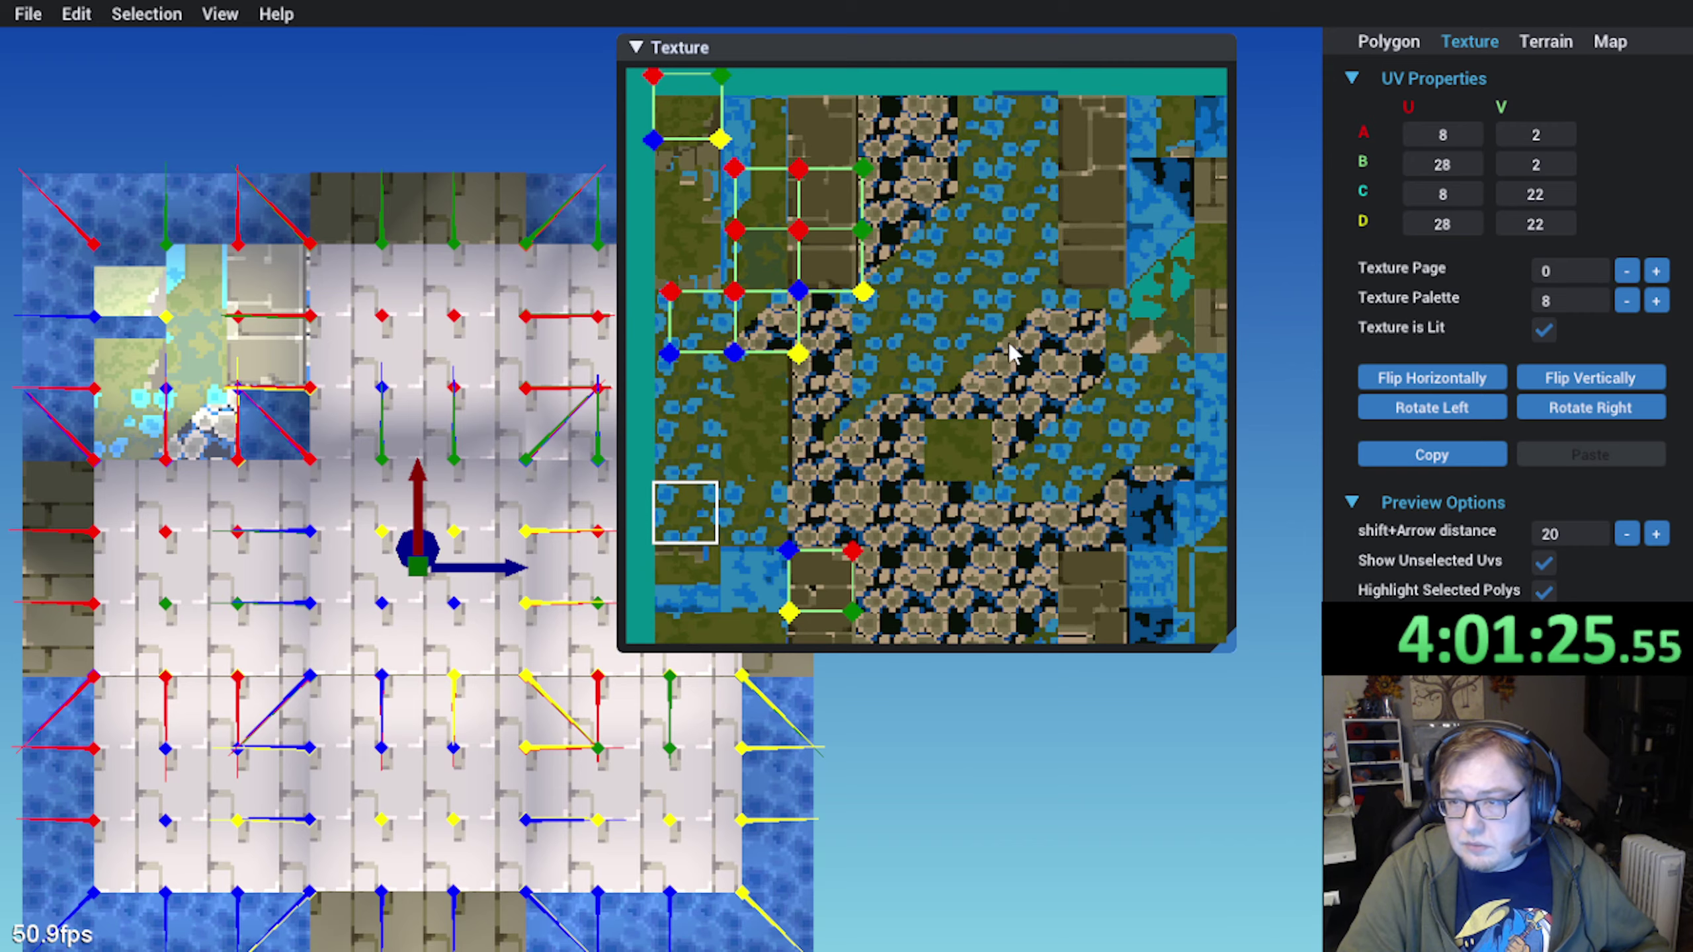
pyautogui.moveTo(915, 304); pyautogui.dragTo(830, 288, button='middle')
pyautogui.click(756, 249)
pyautogui.moveTo(757, 249); pyautogui.dragTo(1047, 312)
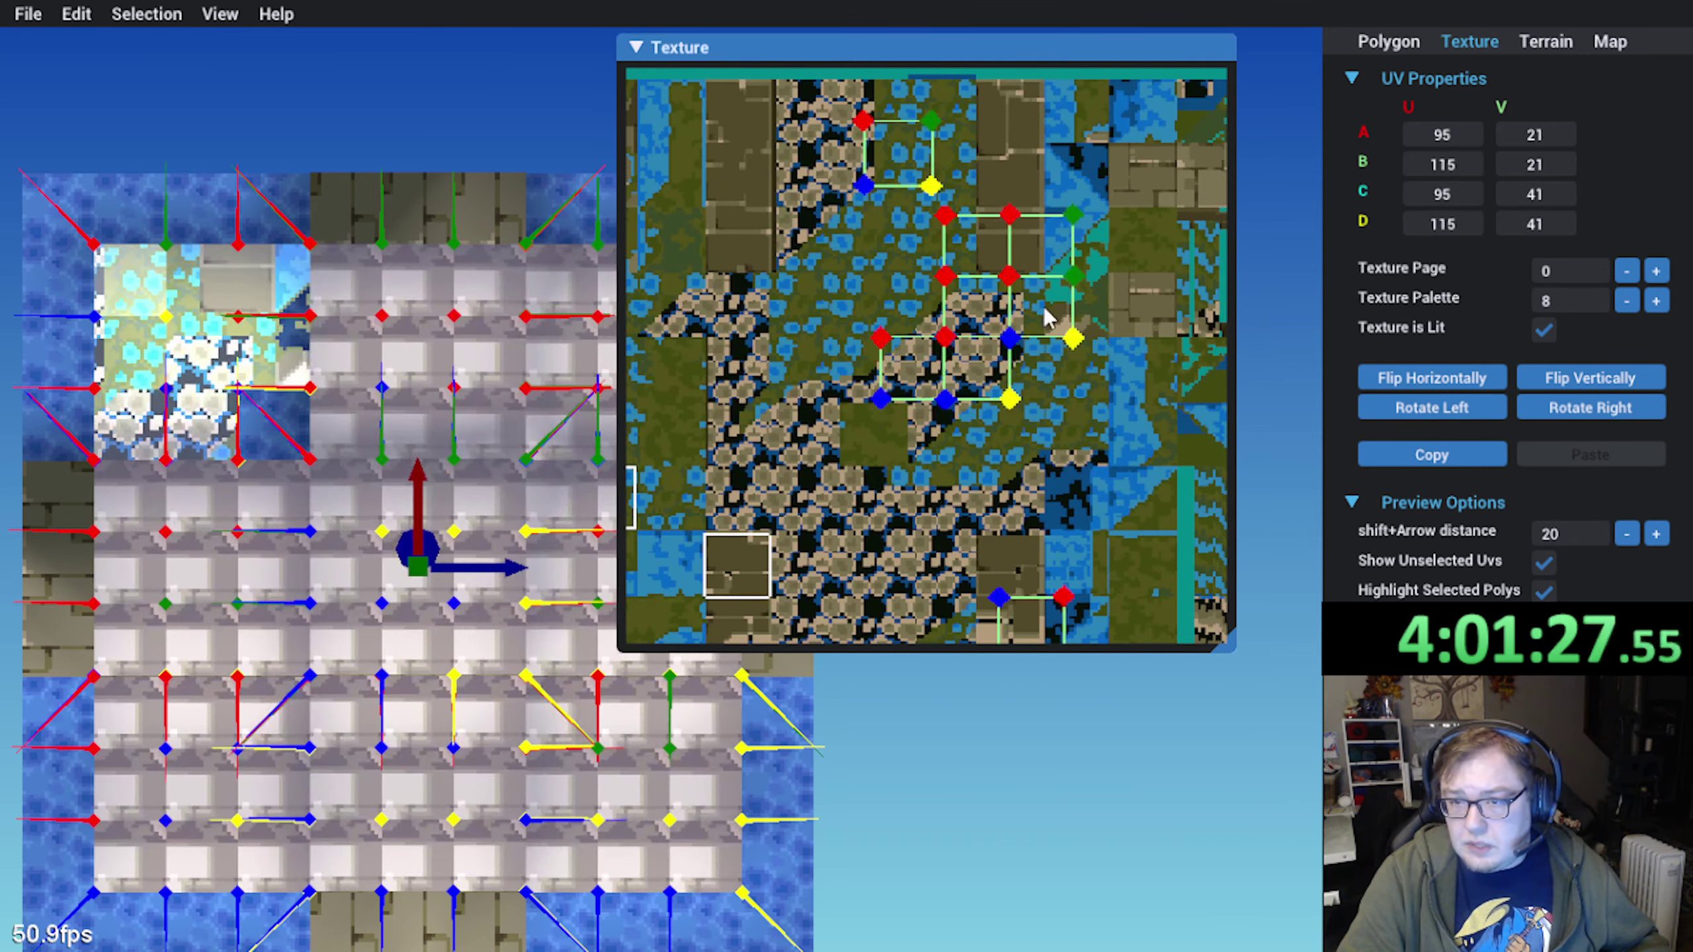
# Select the three doorway tiles on the map's left edge and the three on its top edge
pyautogui.scroll(-3, 1017, 338)
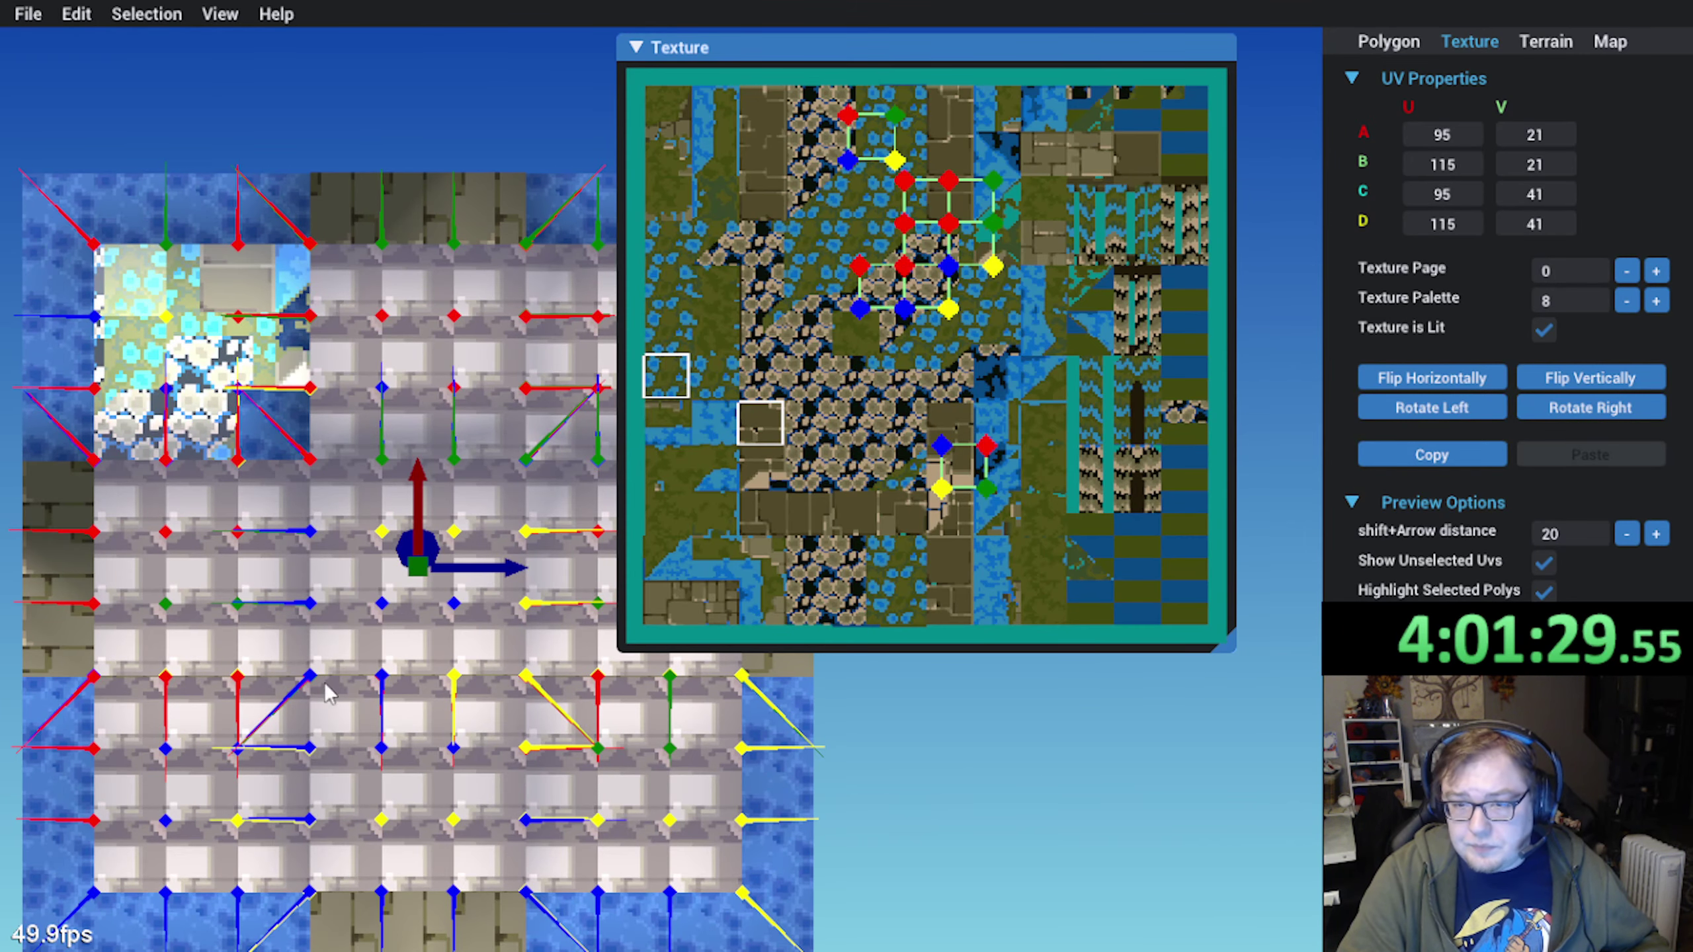
pyautogui.moveTo(368, 564)
pyautogui.mouseDown(button='middle')
pyautogui.moveTo(343, 619)
pyautogui.moveTo(345, 584)
pyautogui.mouseUp(button='middle')
pyautogui.scroll(-2, 370, 574)
pyautogui.click(760, 420)
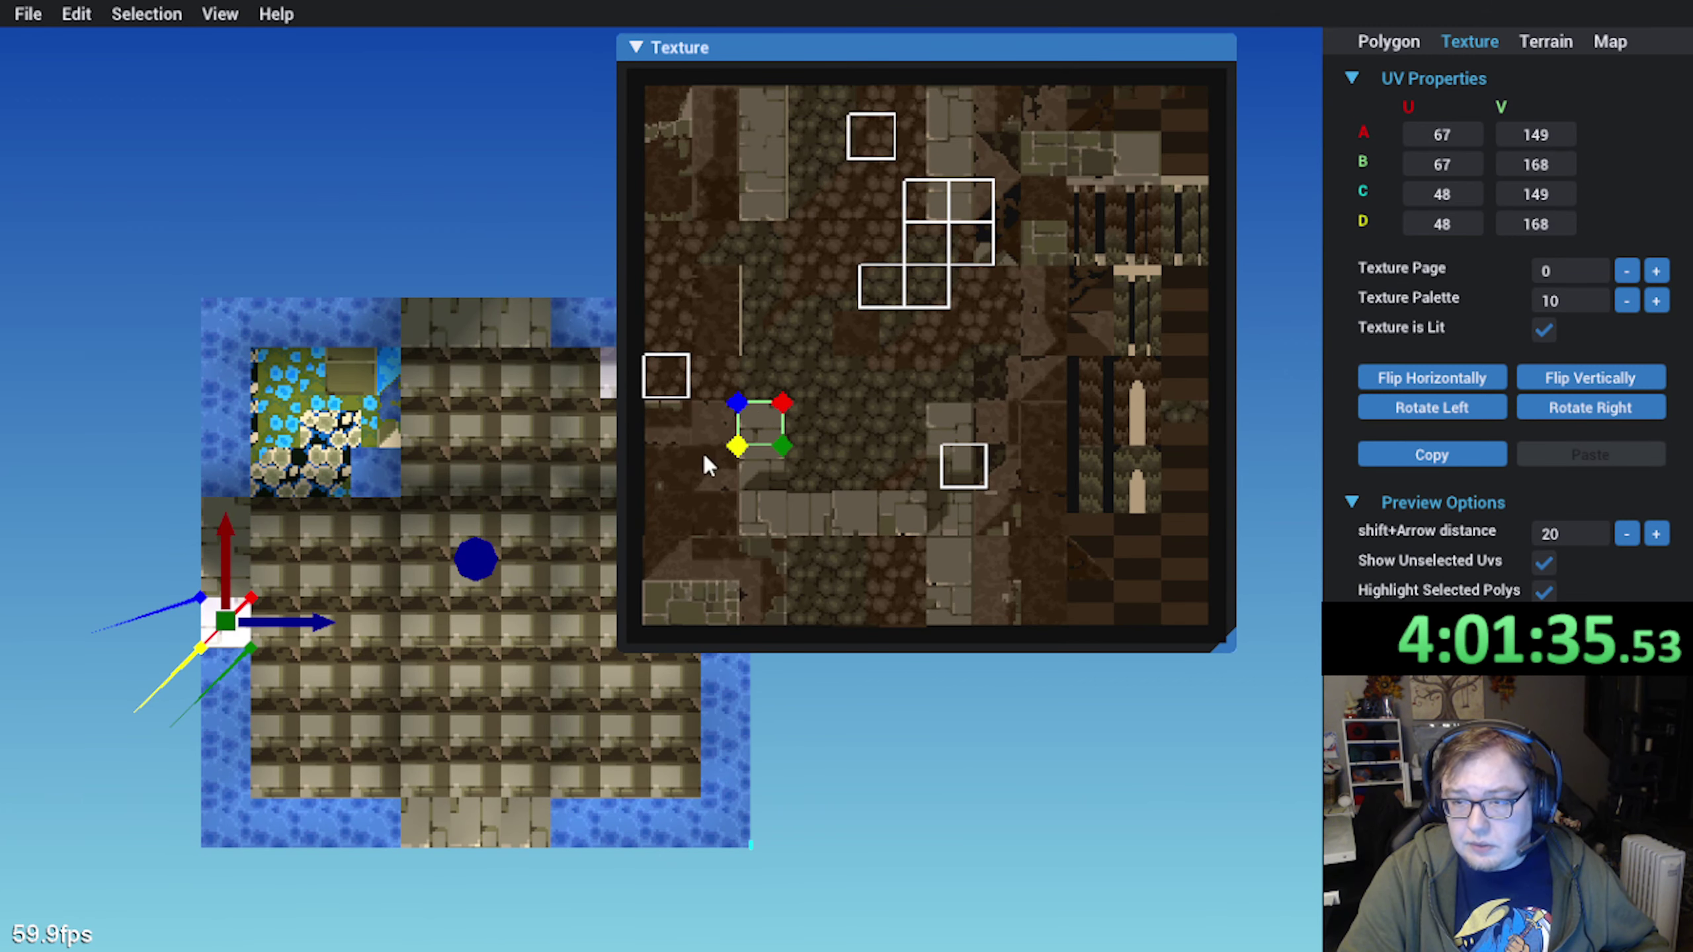
pyautogui.keyDown('shift'); pyautogui.click(238, 575); pyautogui.keyUp('shift')
pyautogui.keyDown('shift'); pyautogui.click(242, 533); pyautogui.keyUp('shift')
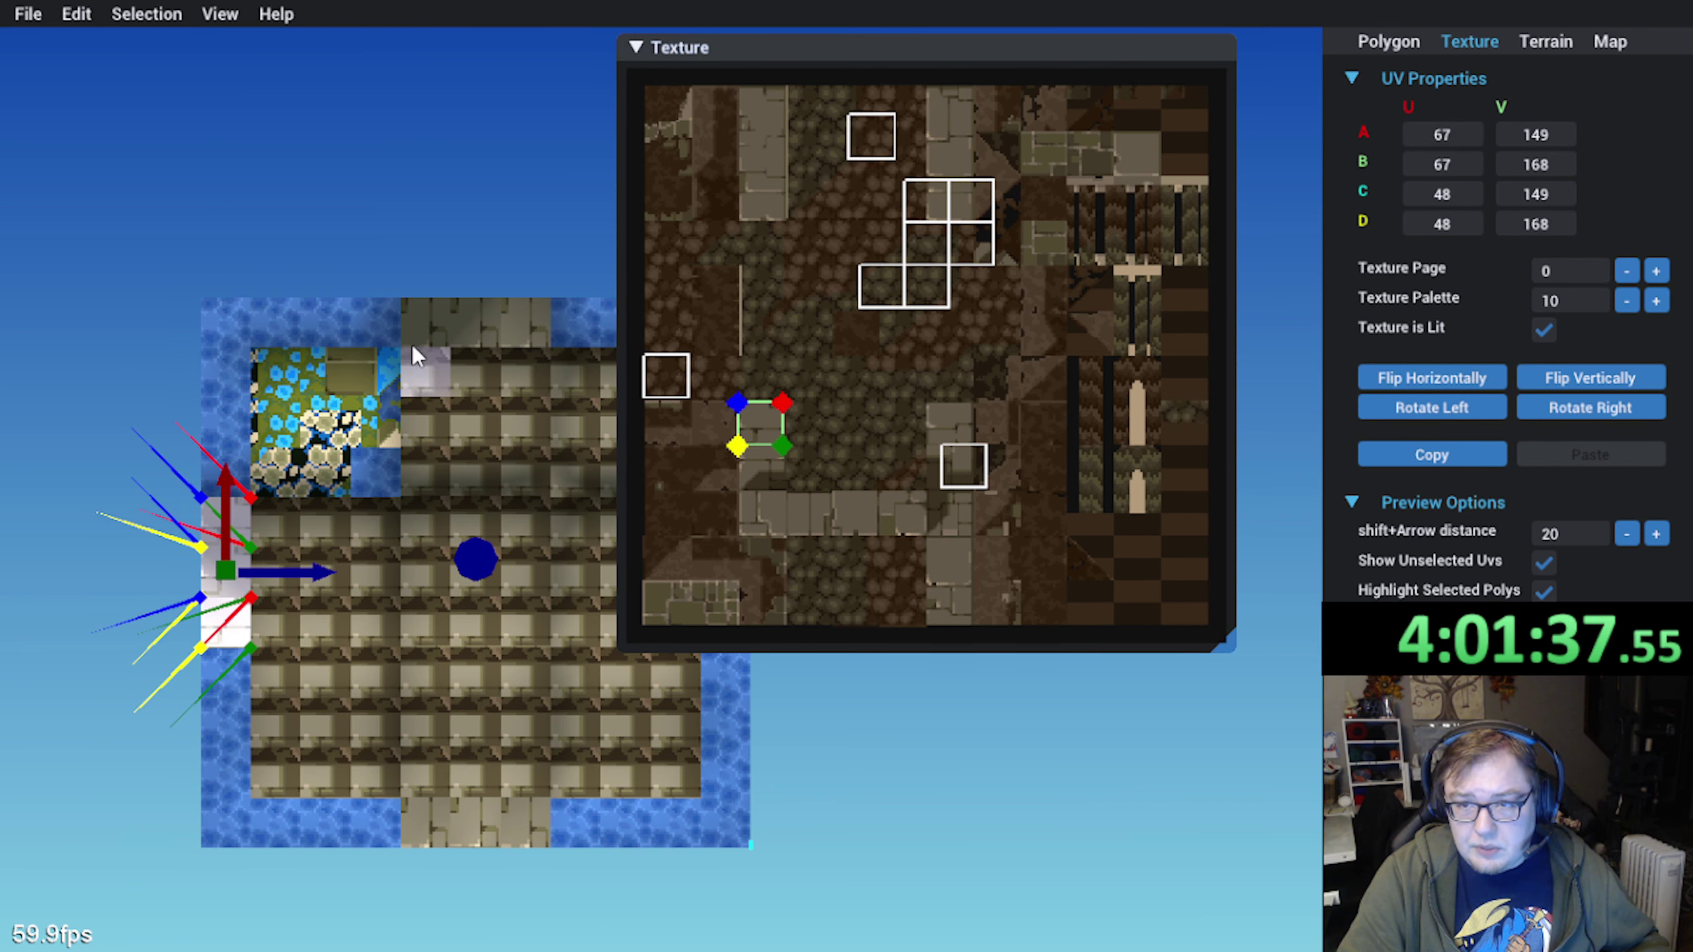
pyautogui.keyDown('shift'); pyautogui.click(415, 338); pyautogui.keyUp('shift')
pyautogui.keyDown('shift'); pyautogui.click(472, 327); pyautogui.keyUp('shift')
pyautogui.keyDown('shift'); pyautogui.click(515, 322); pyautogui.keyUp('shift')
# Add the doorway tiles on the map's bottom and right edges to the selection
pyautogui.keyDown('shift'); pyautogui.click(430, 819); pyautogui.keyUp('shift')
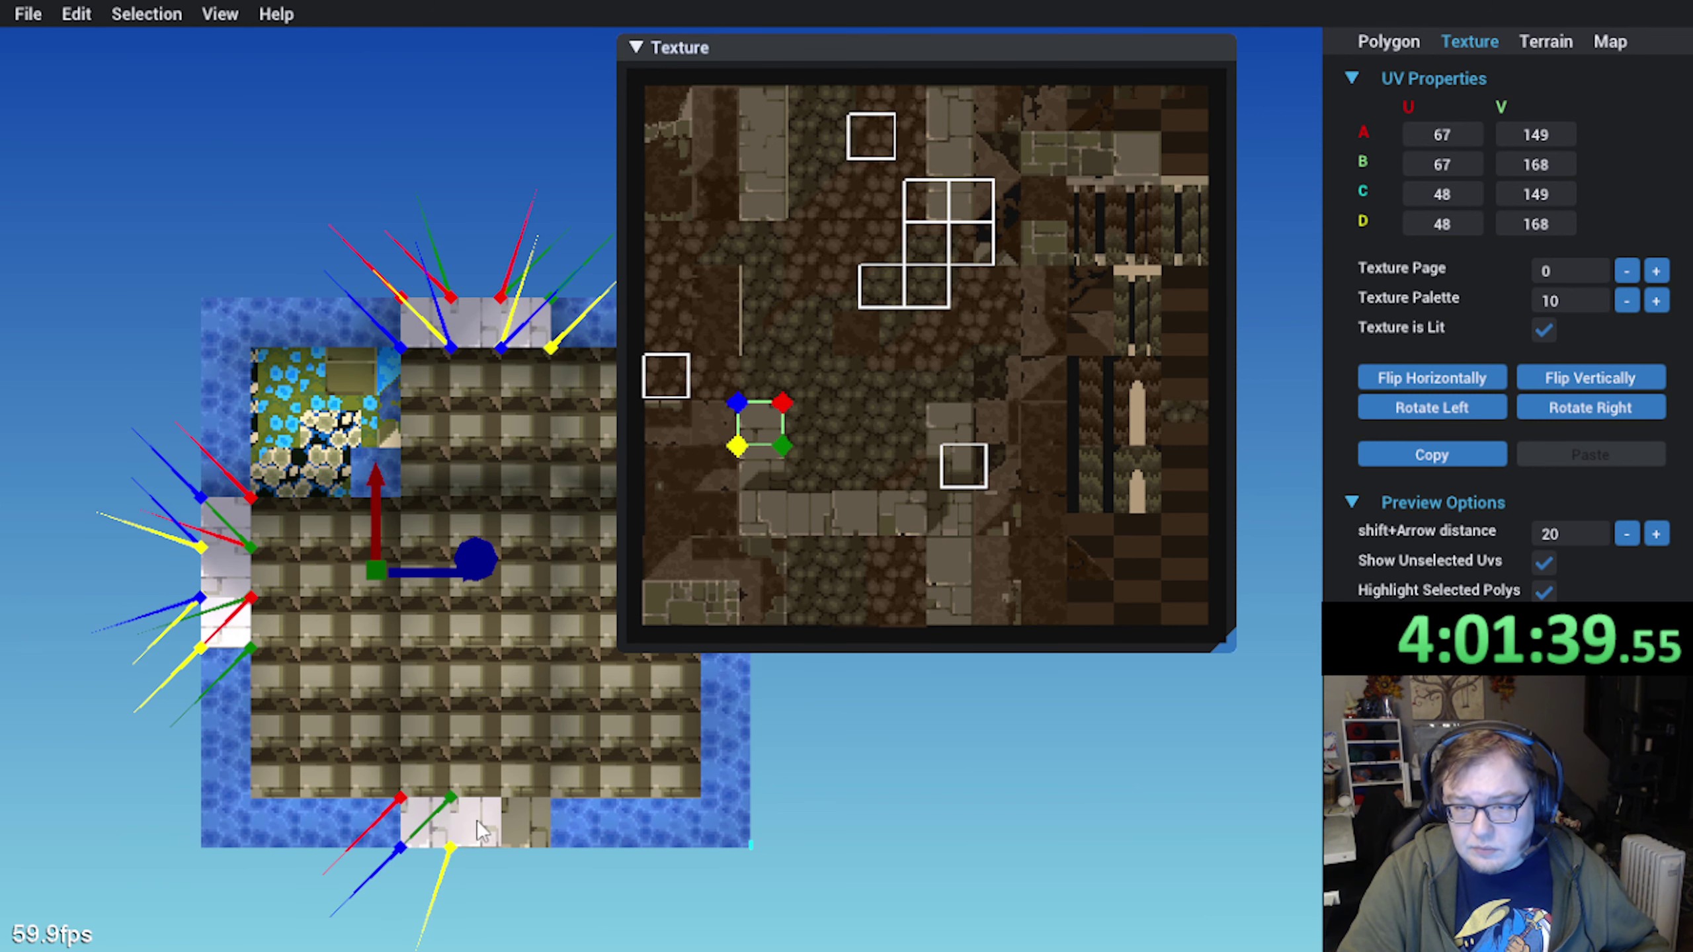
pyautogui.keyDown('shift'); pyautogui.click(478, 826); pyautogui.keyUp('shift')
pyautogui.keyDown('shift'); pyautogui.click(523, 825); pyautogui.keyUp('shift')
pyautogui.moveTo(677, 780); pyautogui.dragTo(439, 811, button='middle')
pyautogui.keyDown('shift'); pyautogui.click(492, 654); pyautogui.keyUp('shift')
pyautogui.keyDown('shift'); pyautogui.click(496, 607); pyautogui.keyUp('shift')
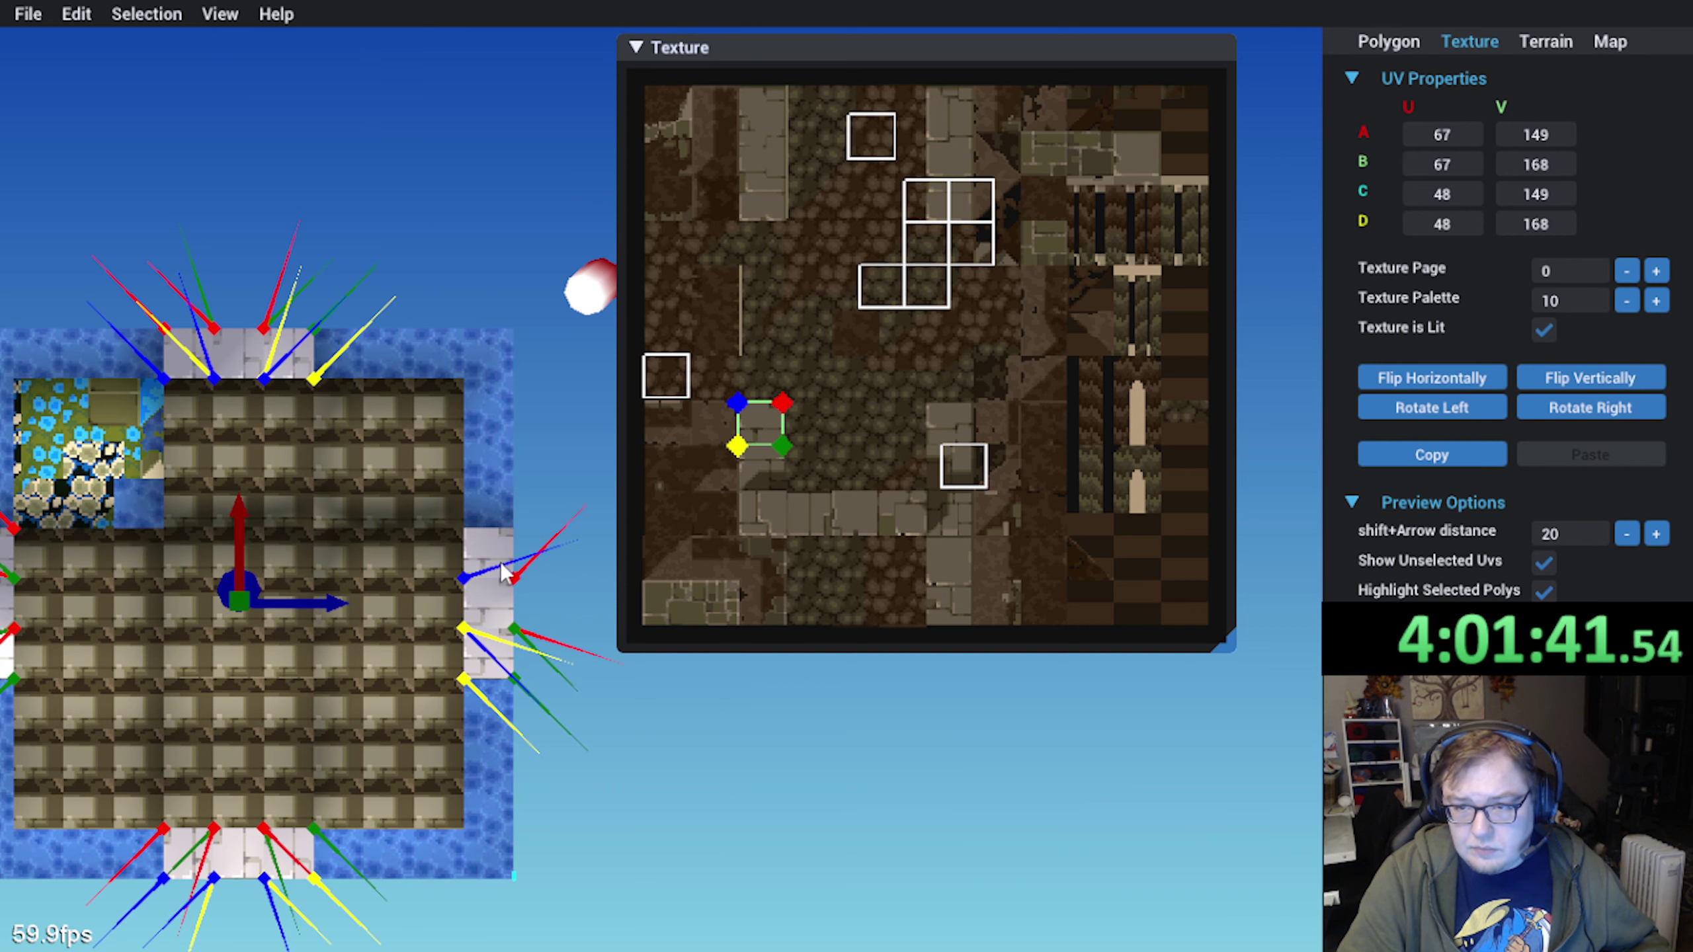
# Move the doorway tiles' UVs to the bottom-left brick texture, with U from 9 to 28 and V from 229 to 248
pyautogui.moveTo(763, 433); pyautogui.dragTo(680, 604)
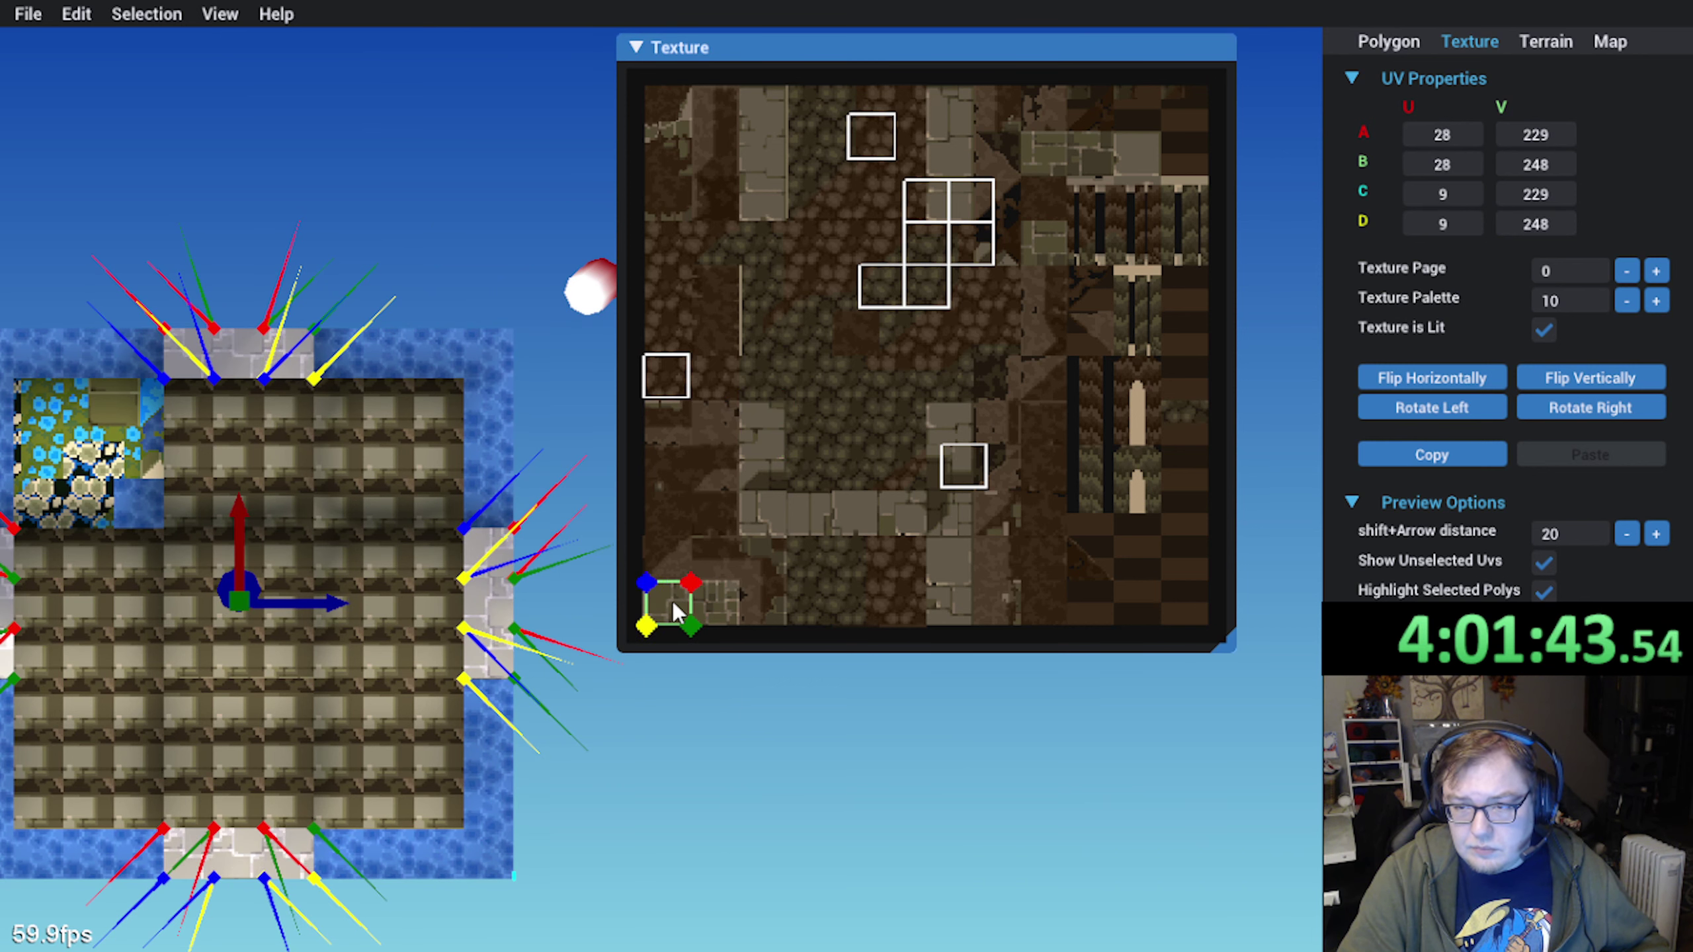
pyautogui.scroll(2, 680, 605)
pyautogui.moveTo(806, 541); pyautogui.dragTo(1023, 390, button='middle')
pyautogui.scroll(2, 905, 445)
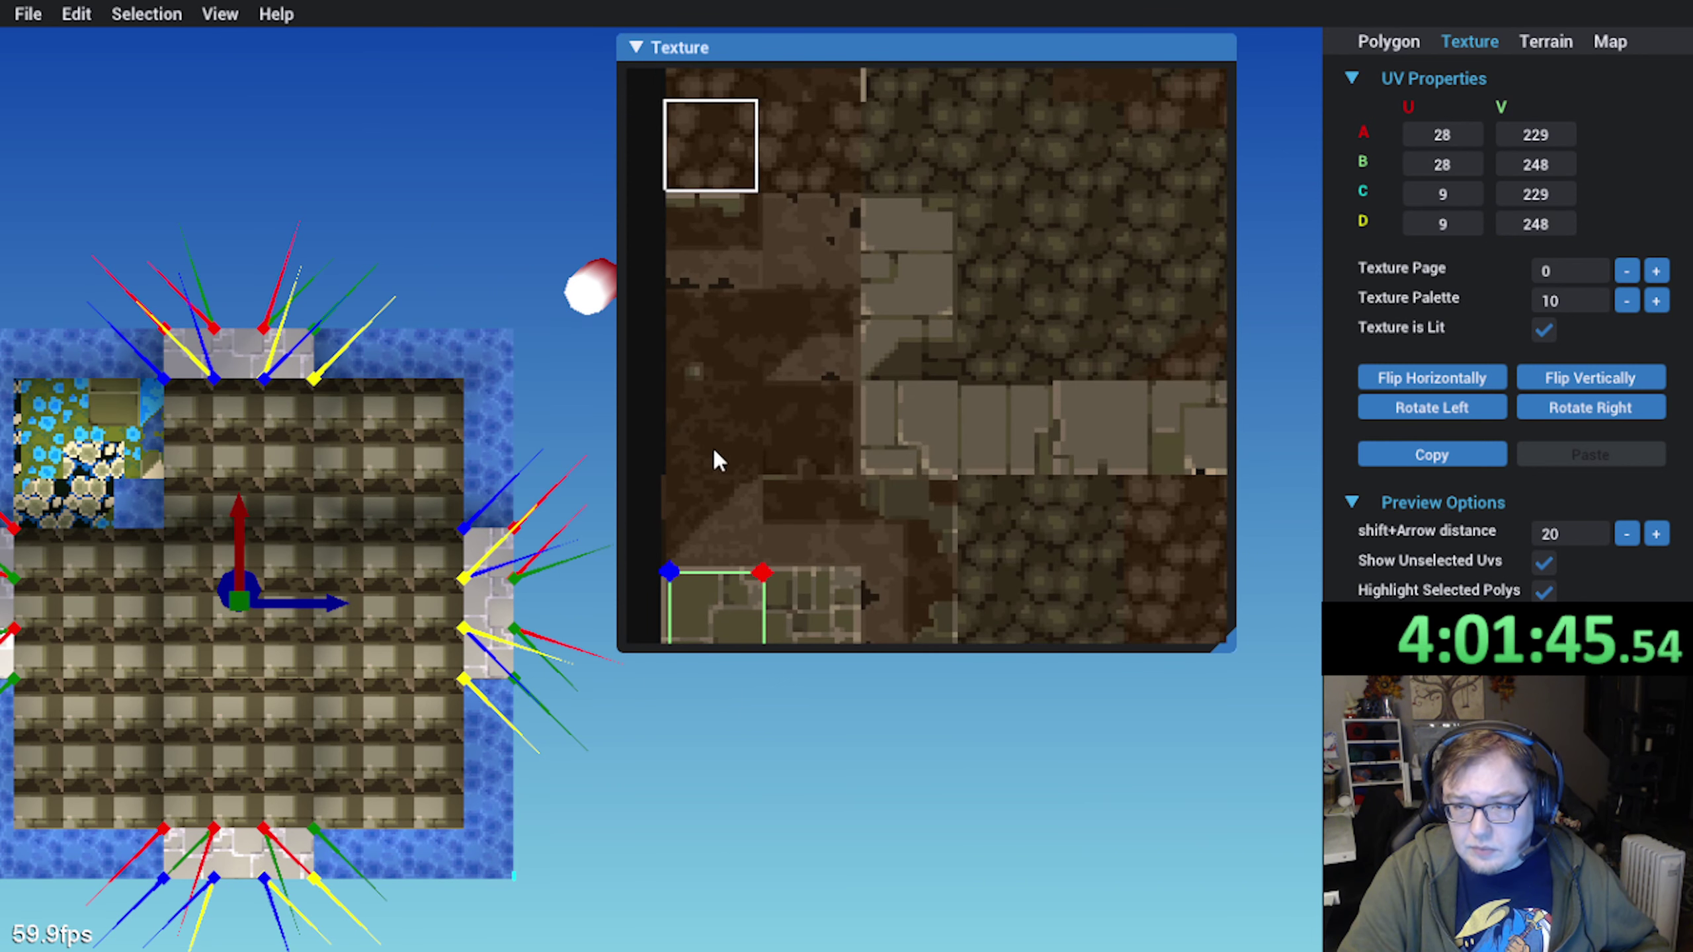
pyautogui.scroll(-2, 715, 453)
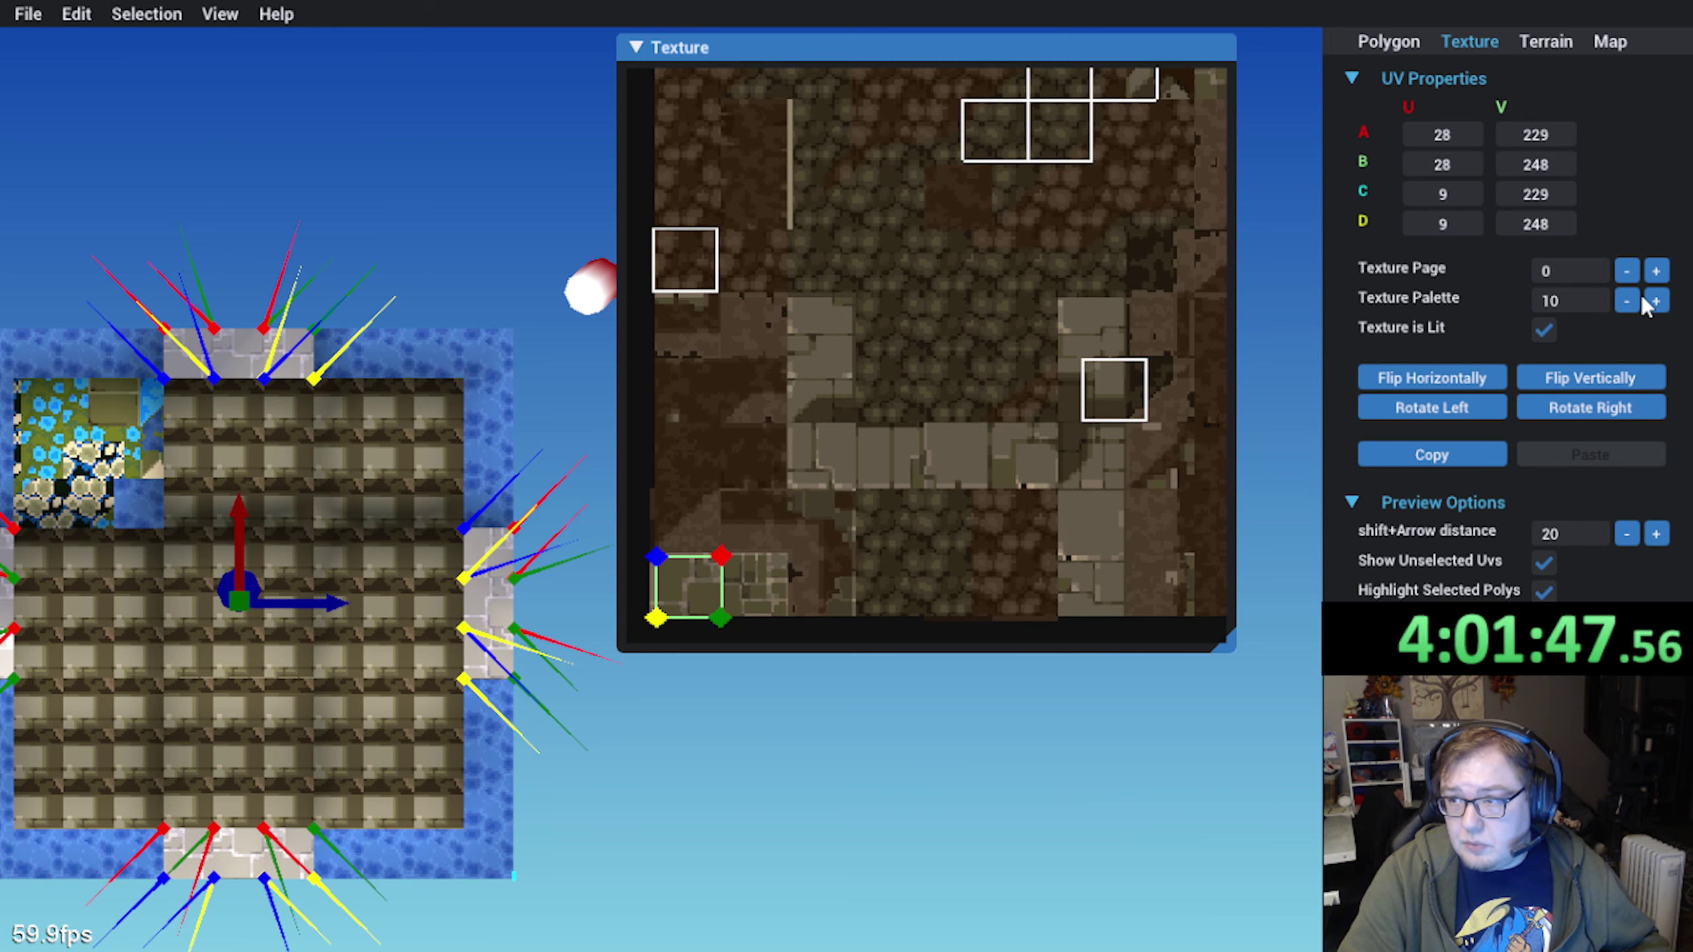
# Switch the doorway tiles to texture page 1, move their UVs onto the brown slatted texture near the bottom-left corner, and deselect them
pyautogui.click(1658, 271)
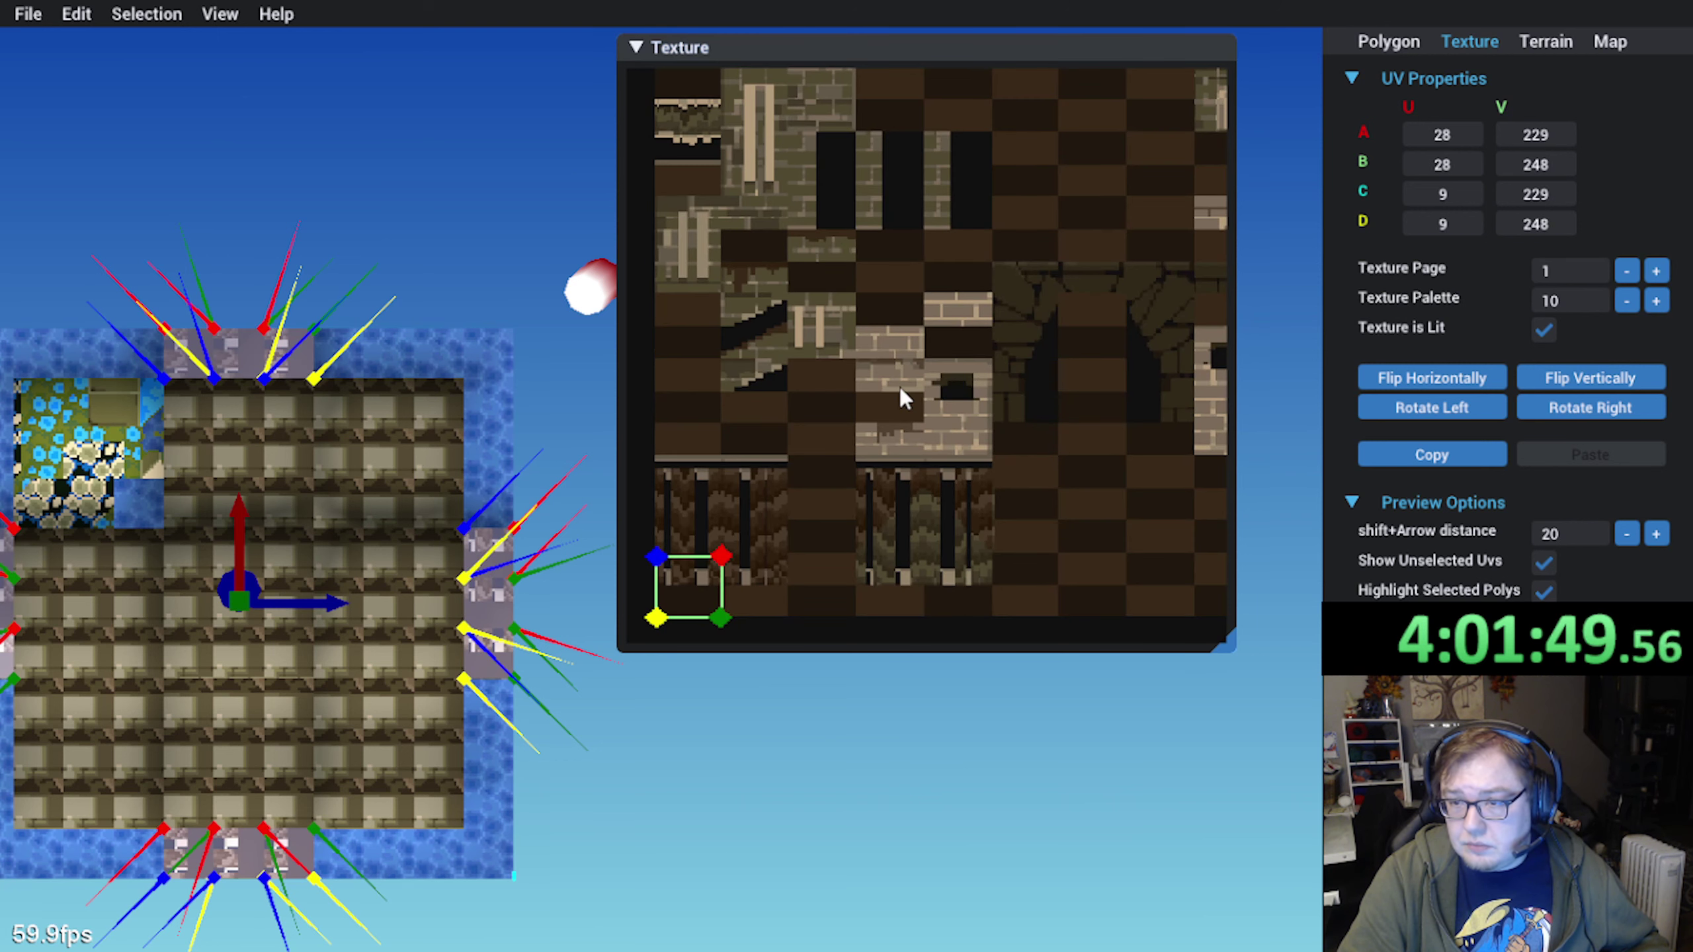
pyautogui.scroll(-2, 894, 391)
pyautogui.moveTo(292, 685); pyautogui.dragTo(425, 644, button='middle')
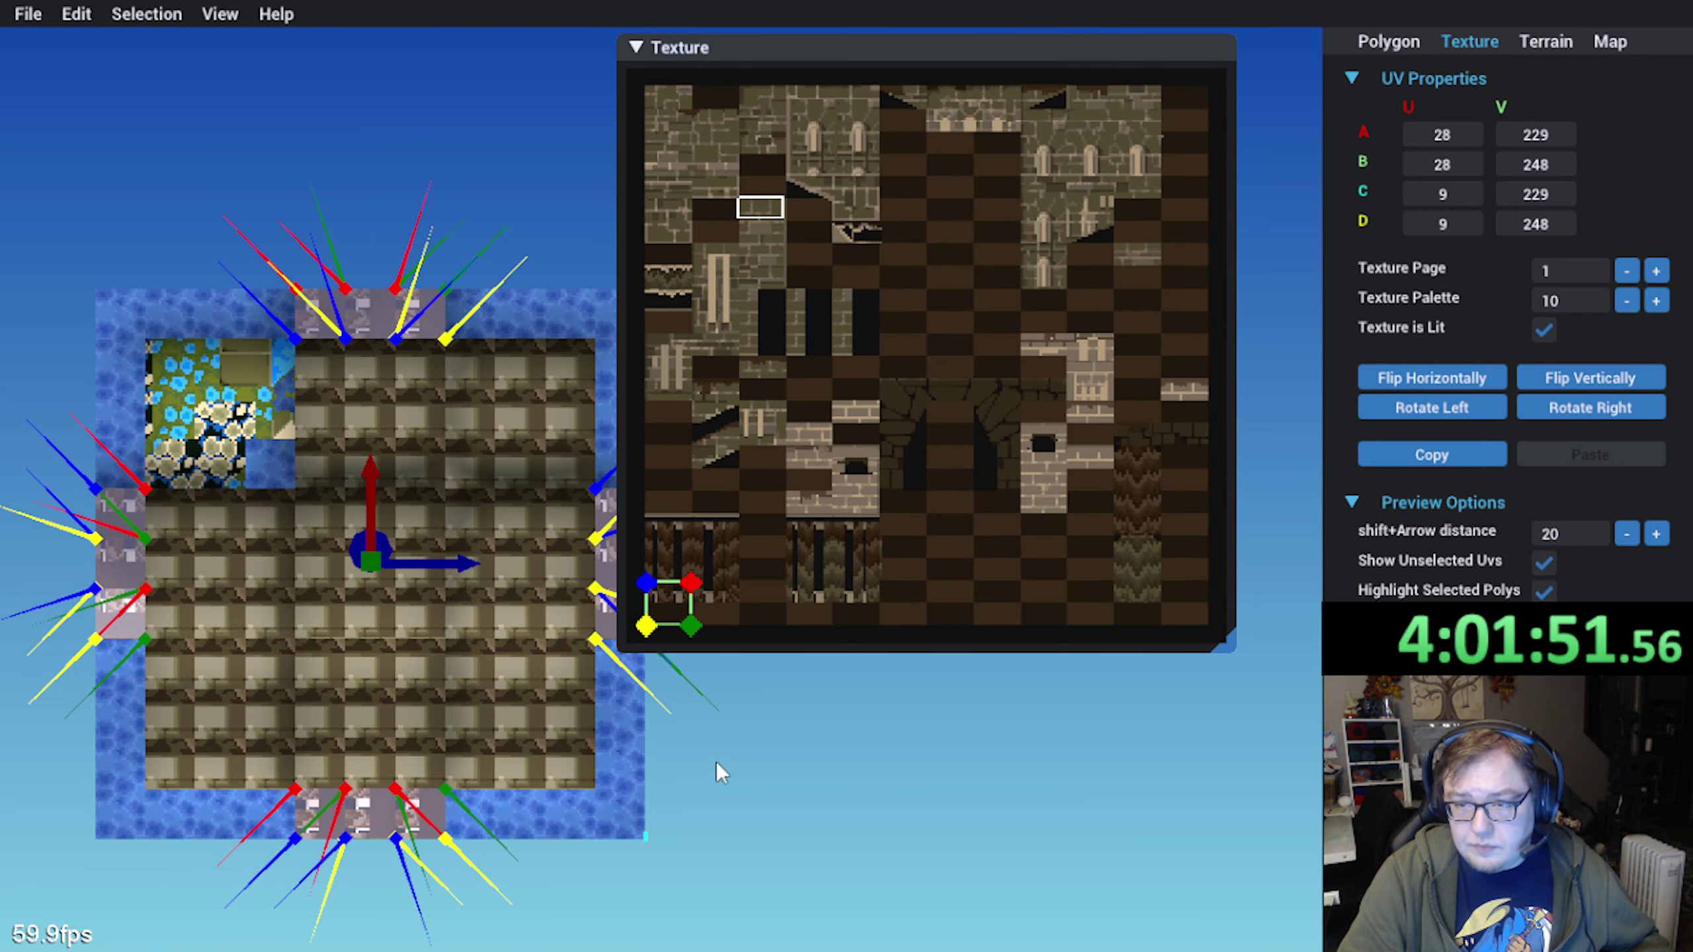
pyautogui.moveTo(665, 620); pyautogui.dragTo(686, 604)
pyautogui.click(690, 717)
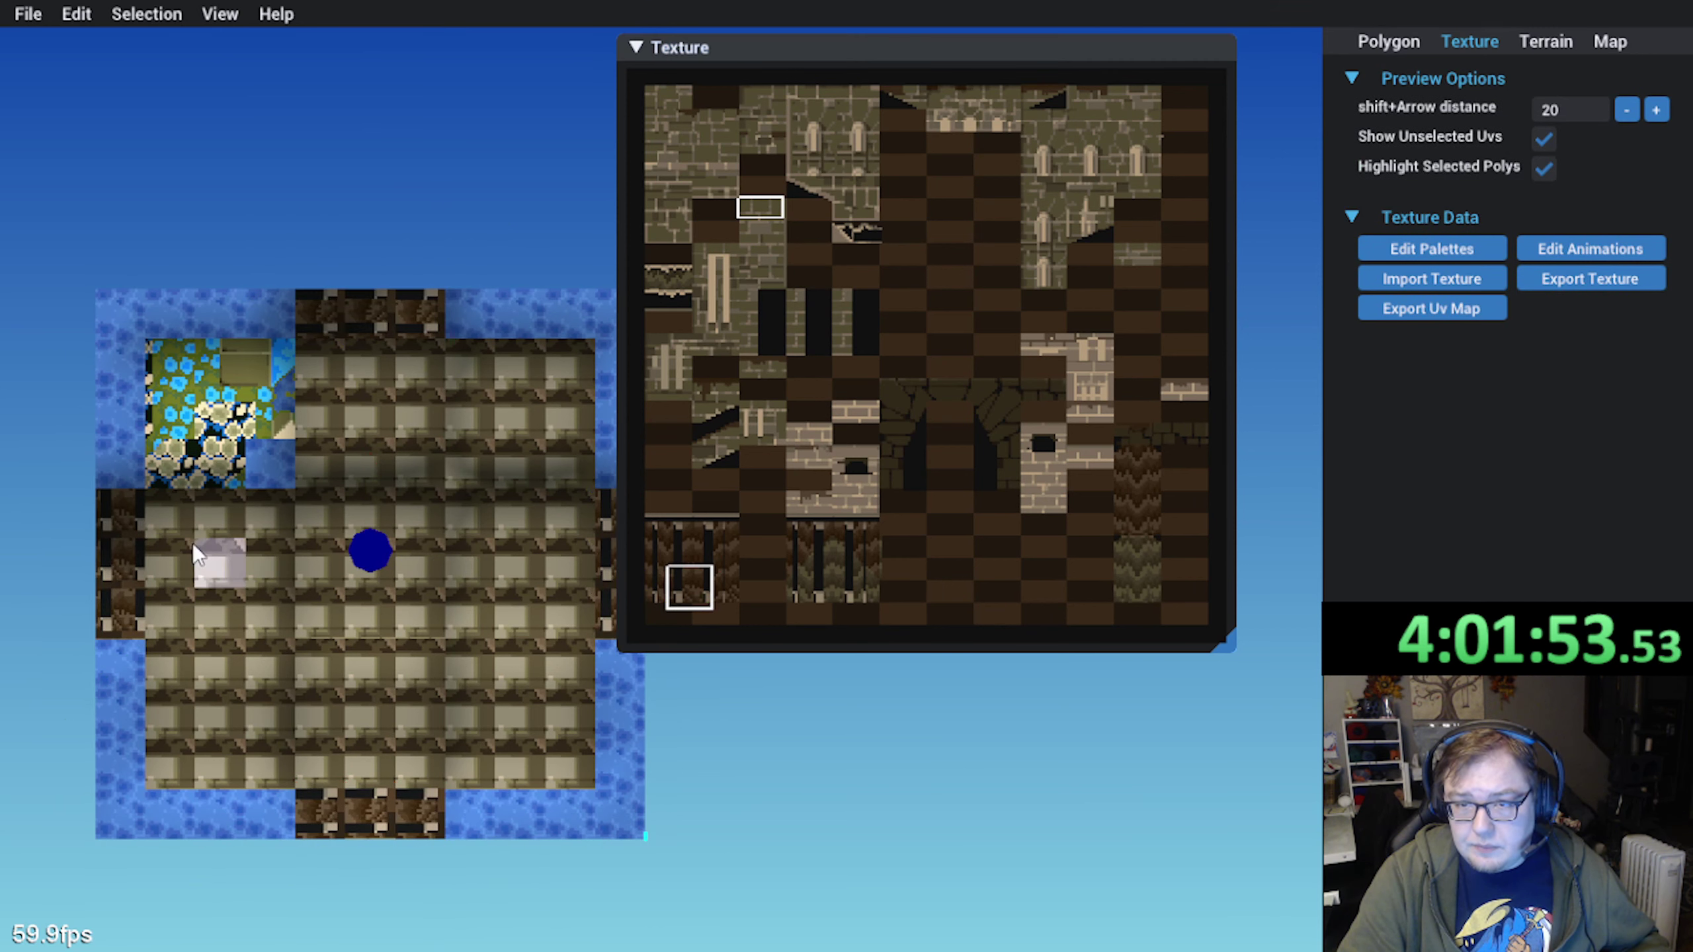
# Inspect the texture placement of the pool's top-left tile and the water tile in the map's bottom-left corner
pyautogui.click(170, 366)
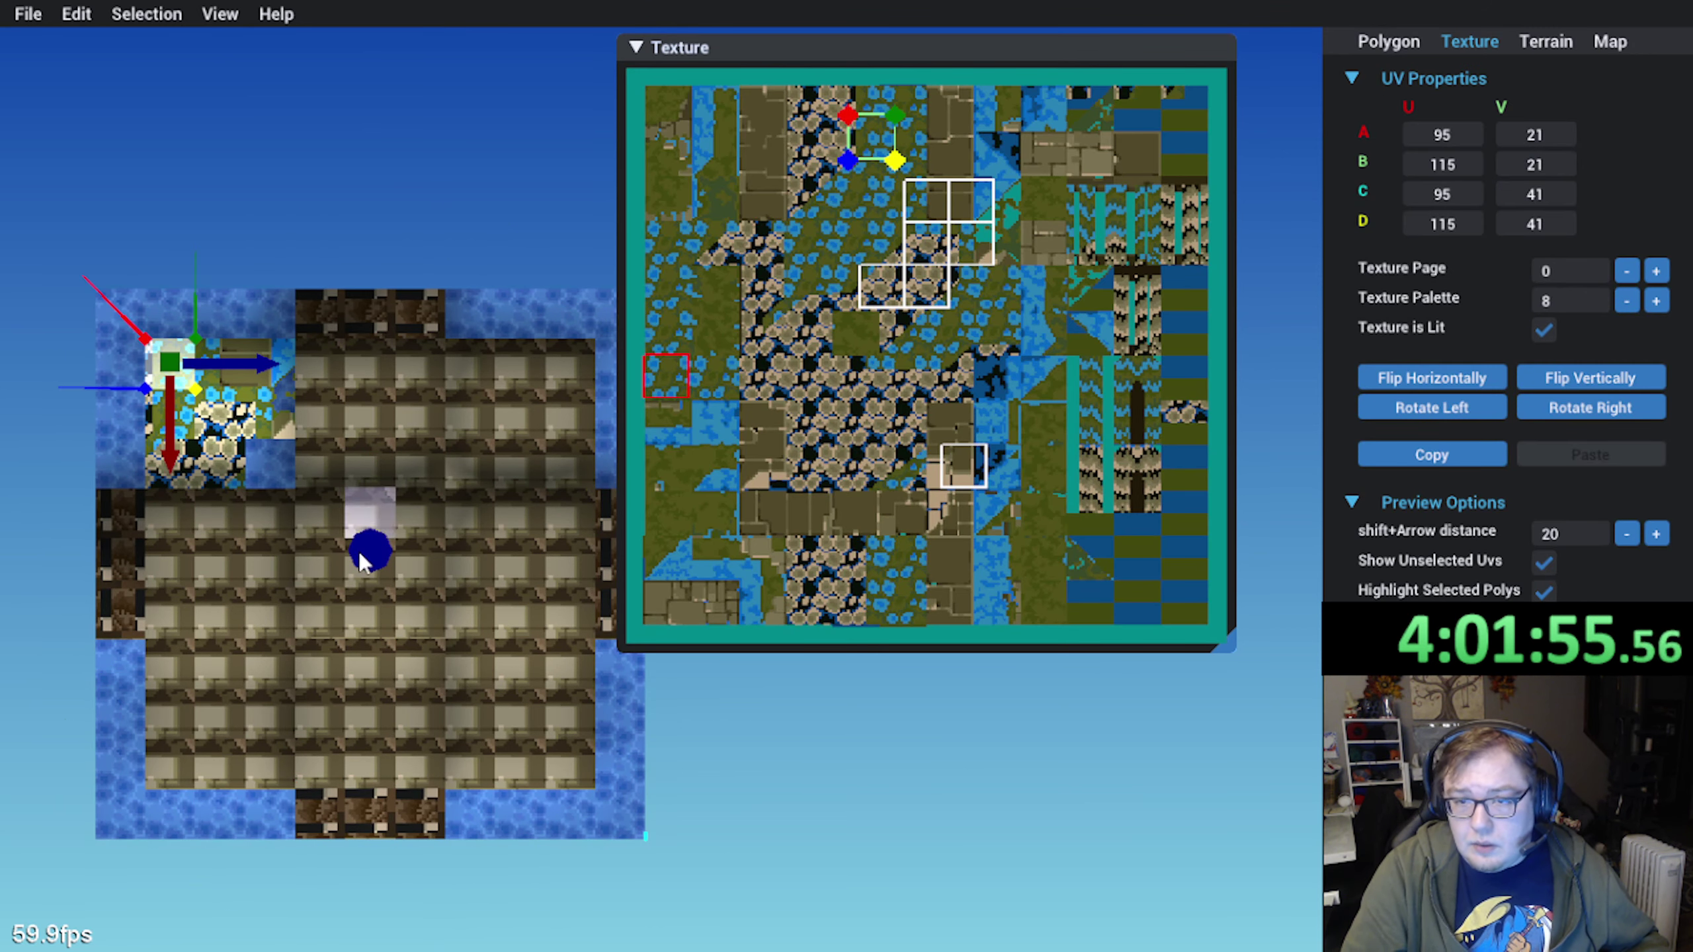
pyautogui.scroll(1, 773, 214)
pyautogui.click(636, 380)
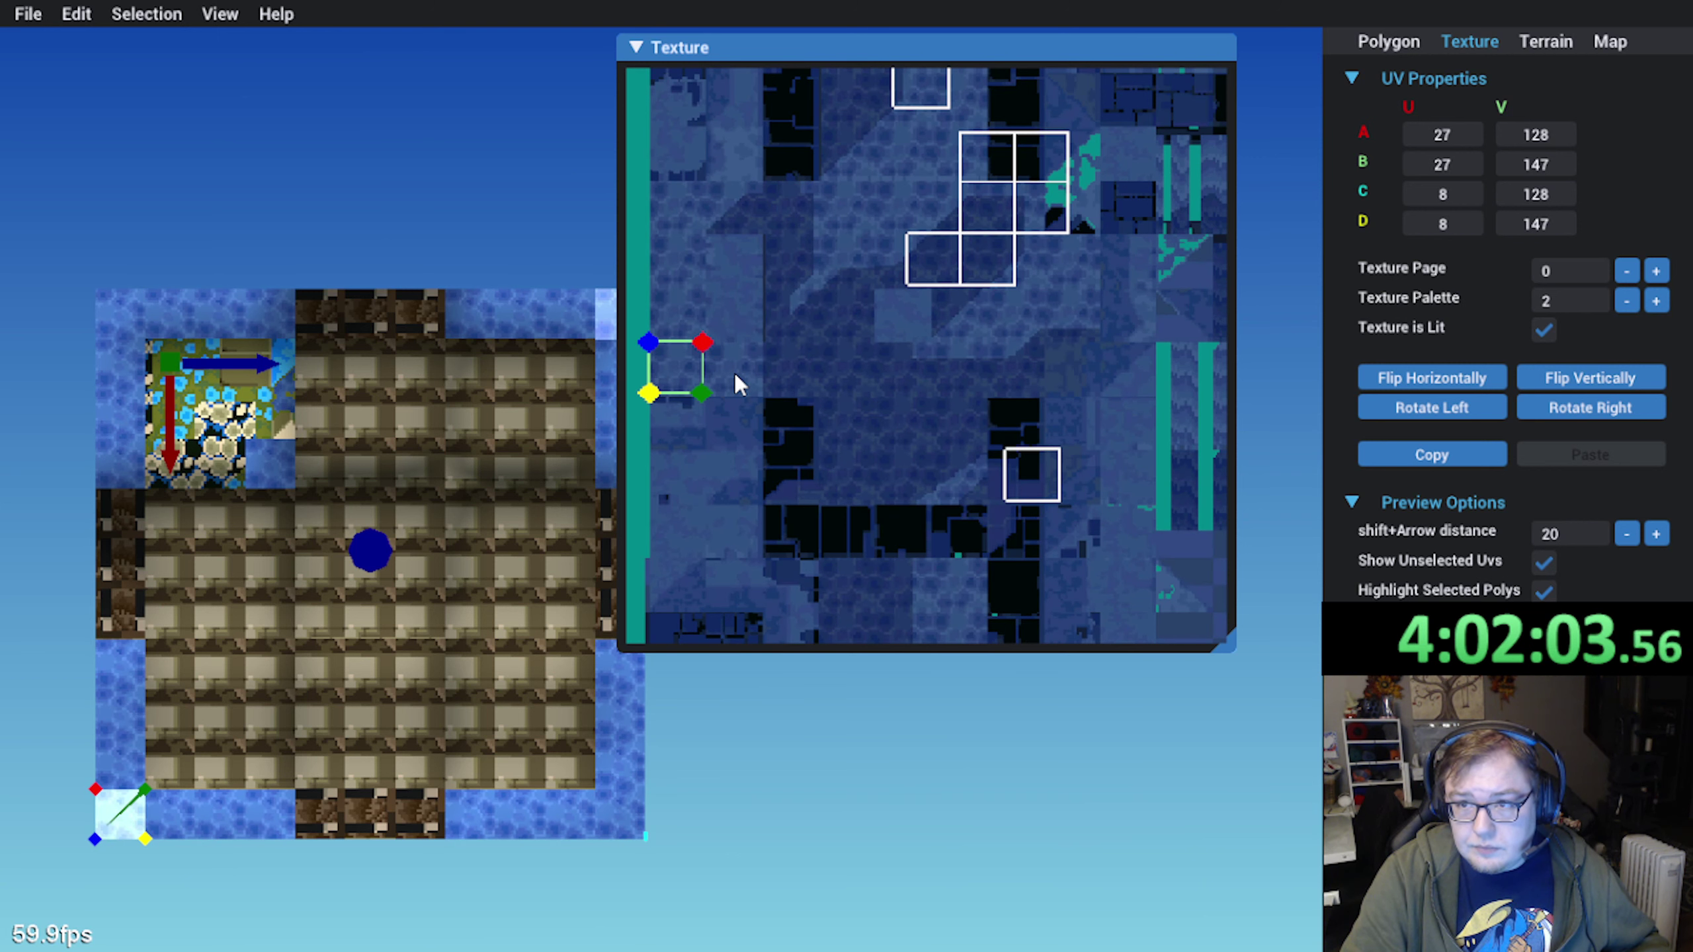
pyautogui.scroll(-1, 735, 374)
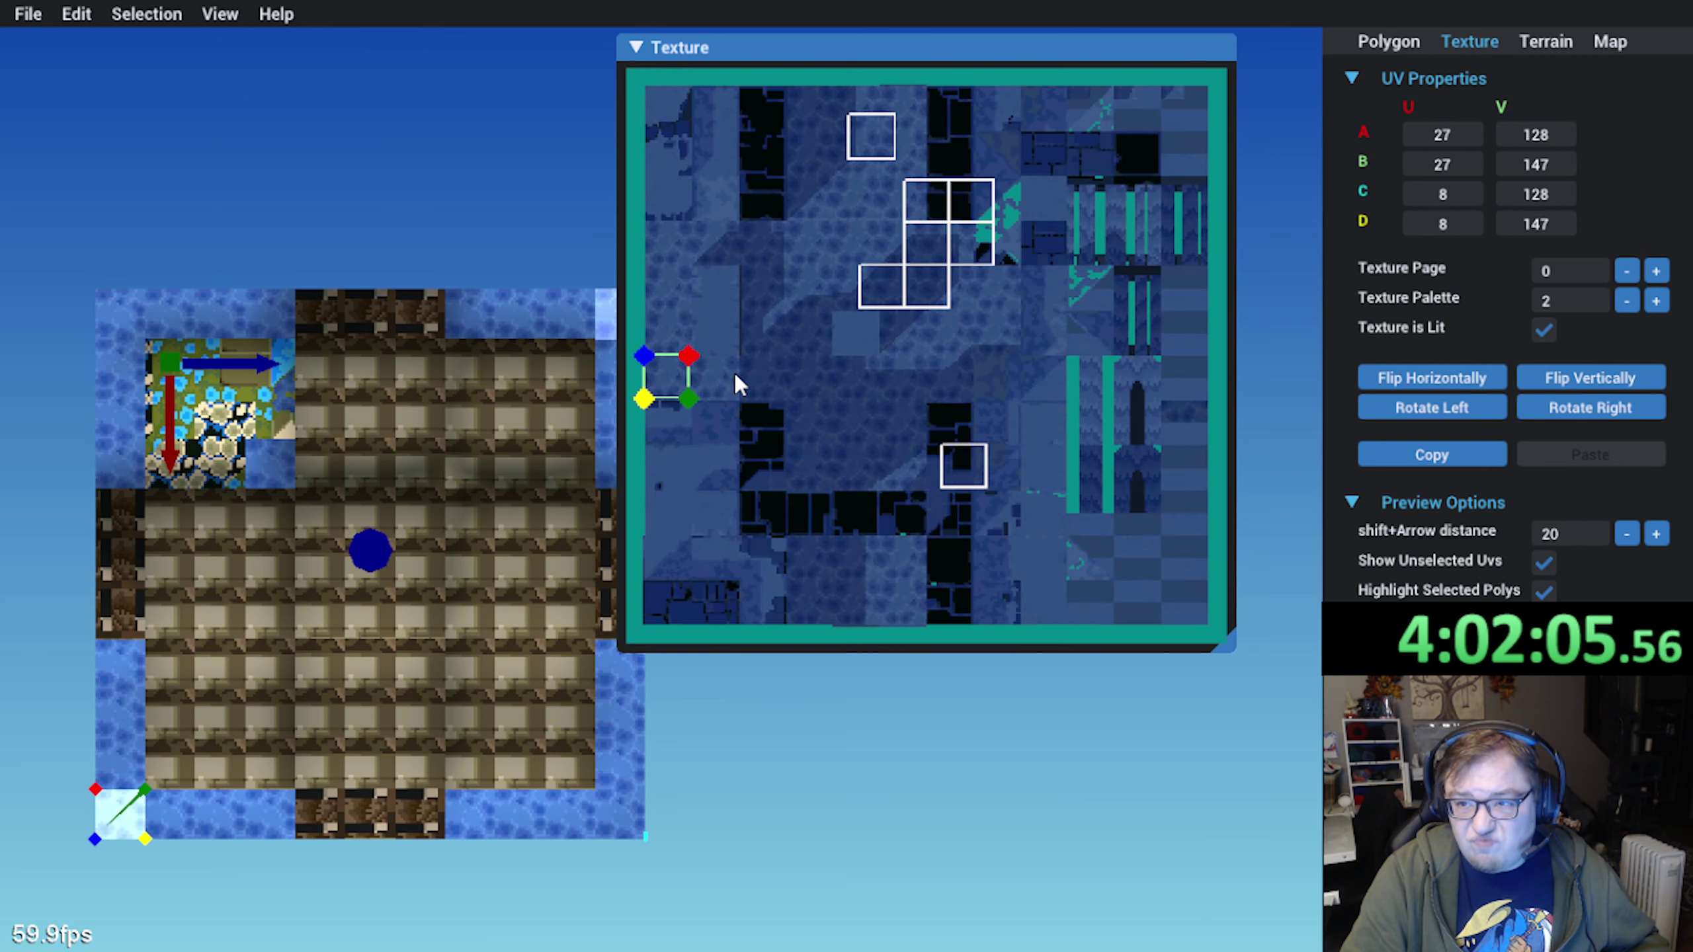
pyautogui.scroll(2, 736, 364)
pyautogui.moveTo(736, 364); pyautogui.dragTo(908, 346, button='middle')
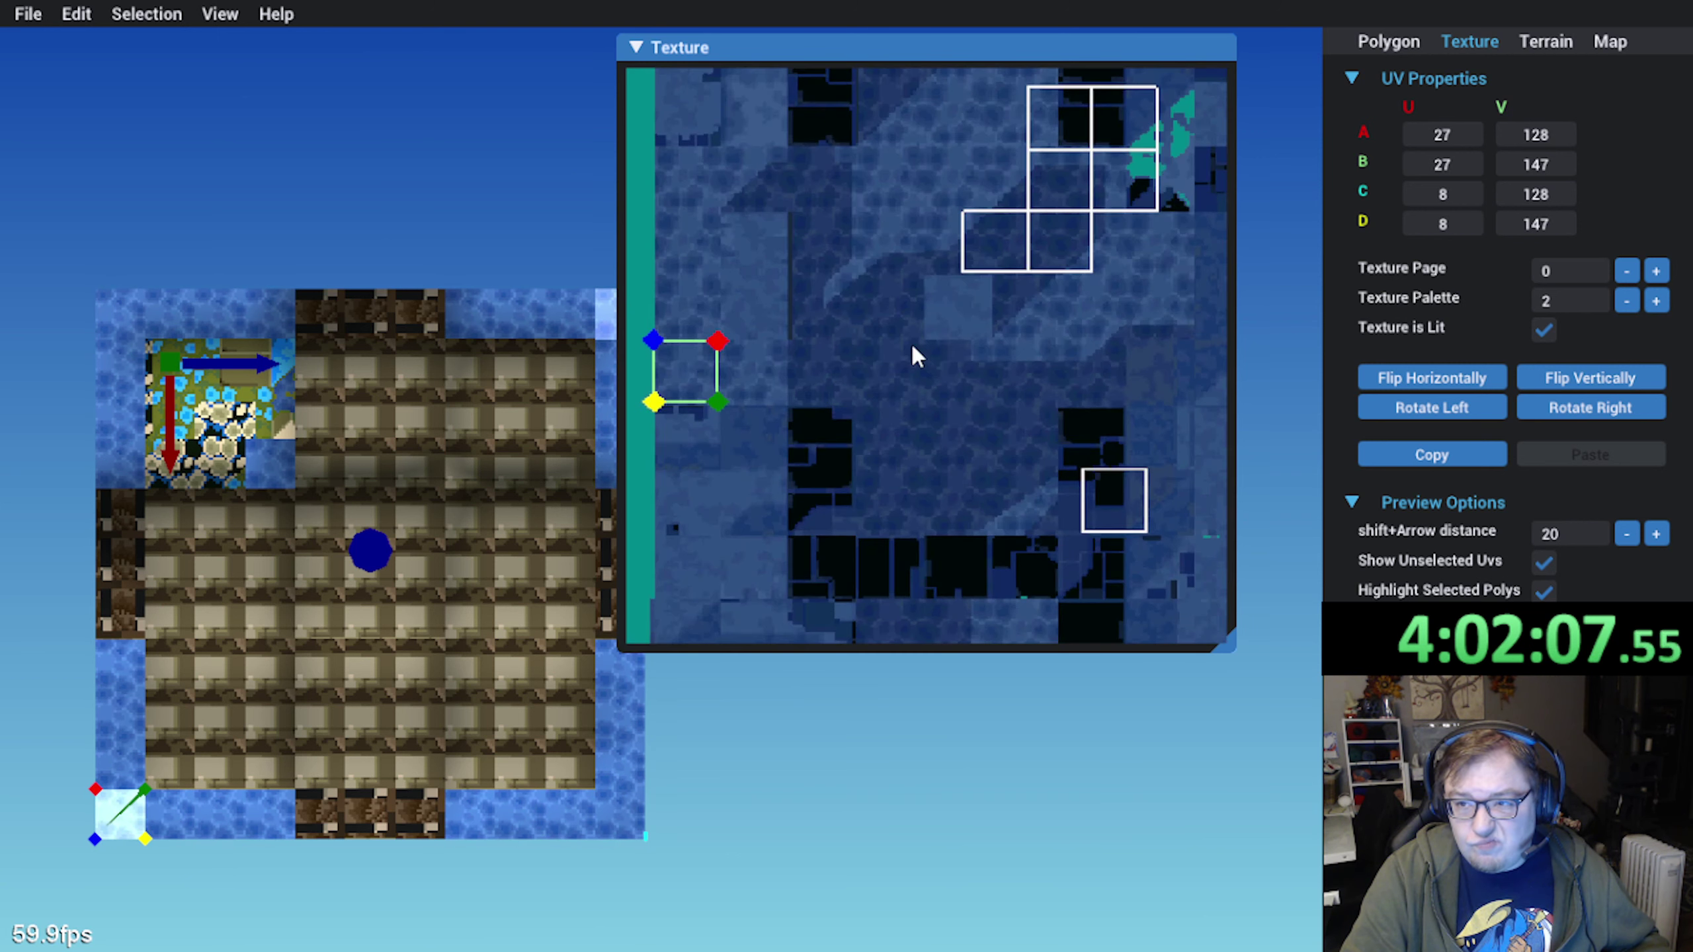
pyautogui.scroll(1, 794, 361)
pyautogui.moveTo(794, 362); pyautogui.dragTo(931, 379, button='middle')
pyautogui.scroll(1, 932, 378)
pyautogui.moveTo(768, 370); pyautogui.dragTo(968, 371, button='middle')
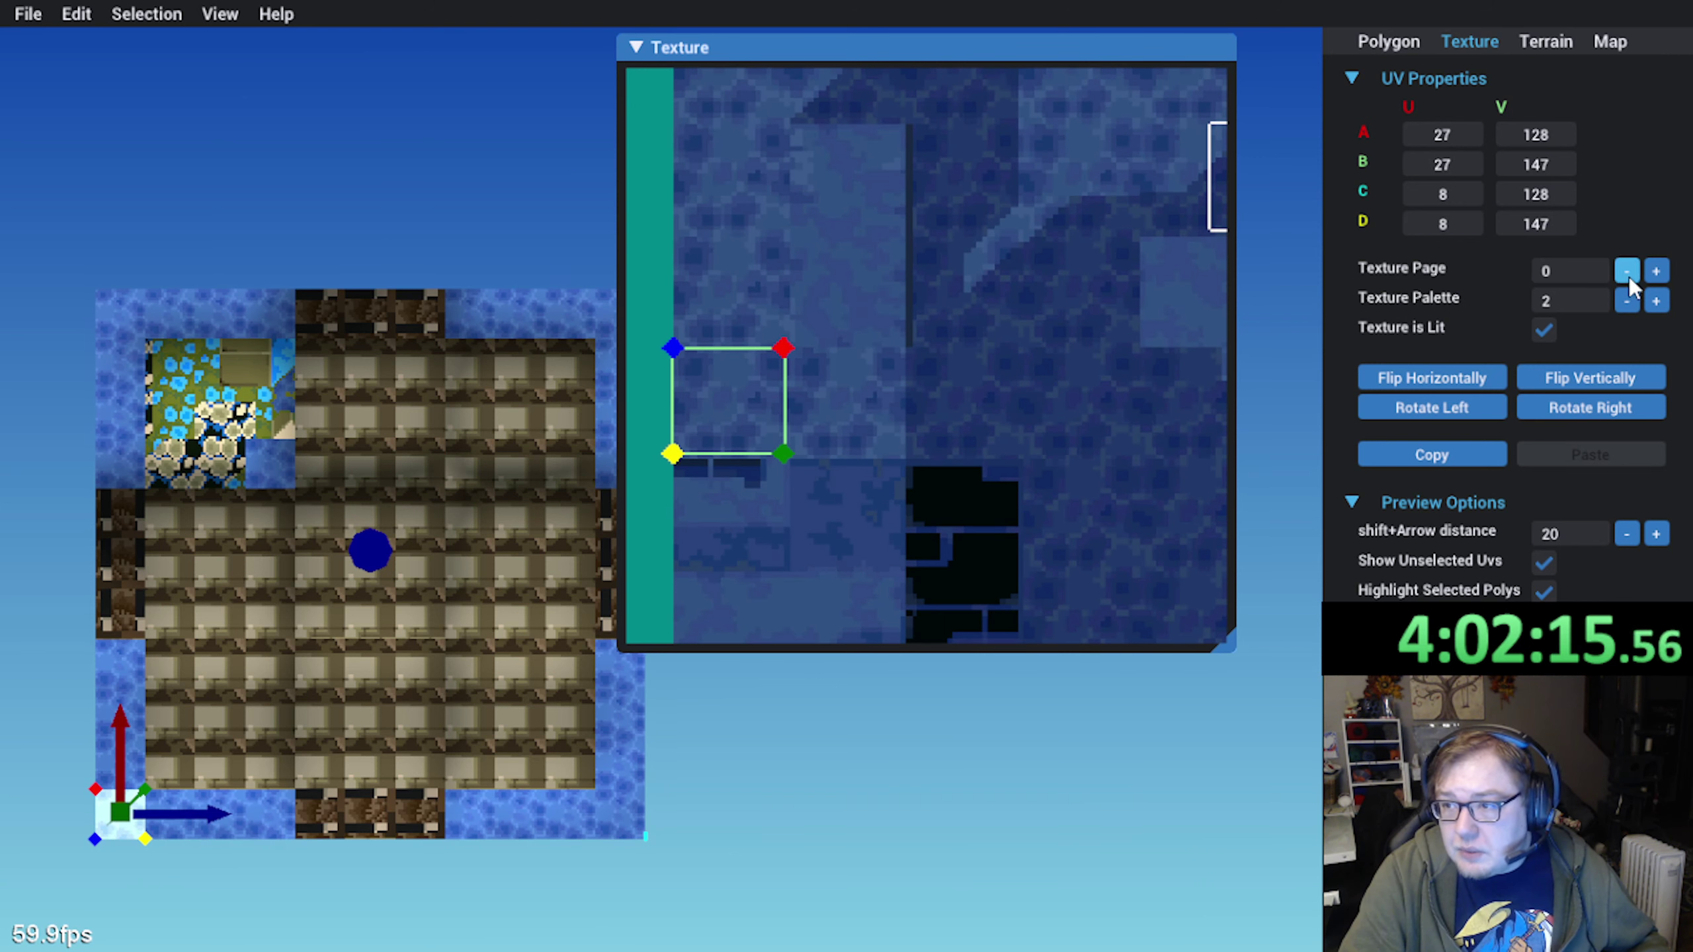
# Switch the water tile in the map's bottom-left corner to texture page 3
pyautogui.click(1659, 274)
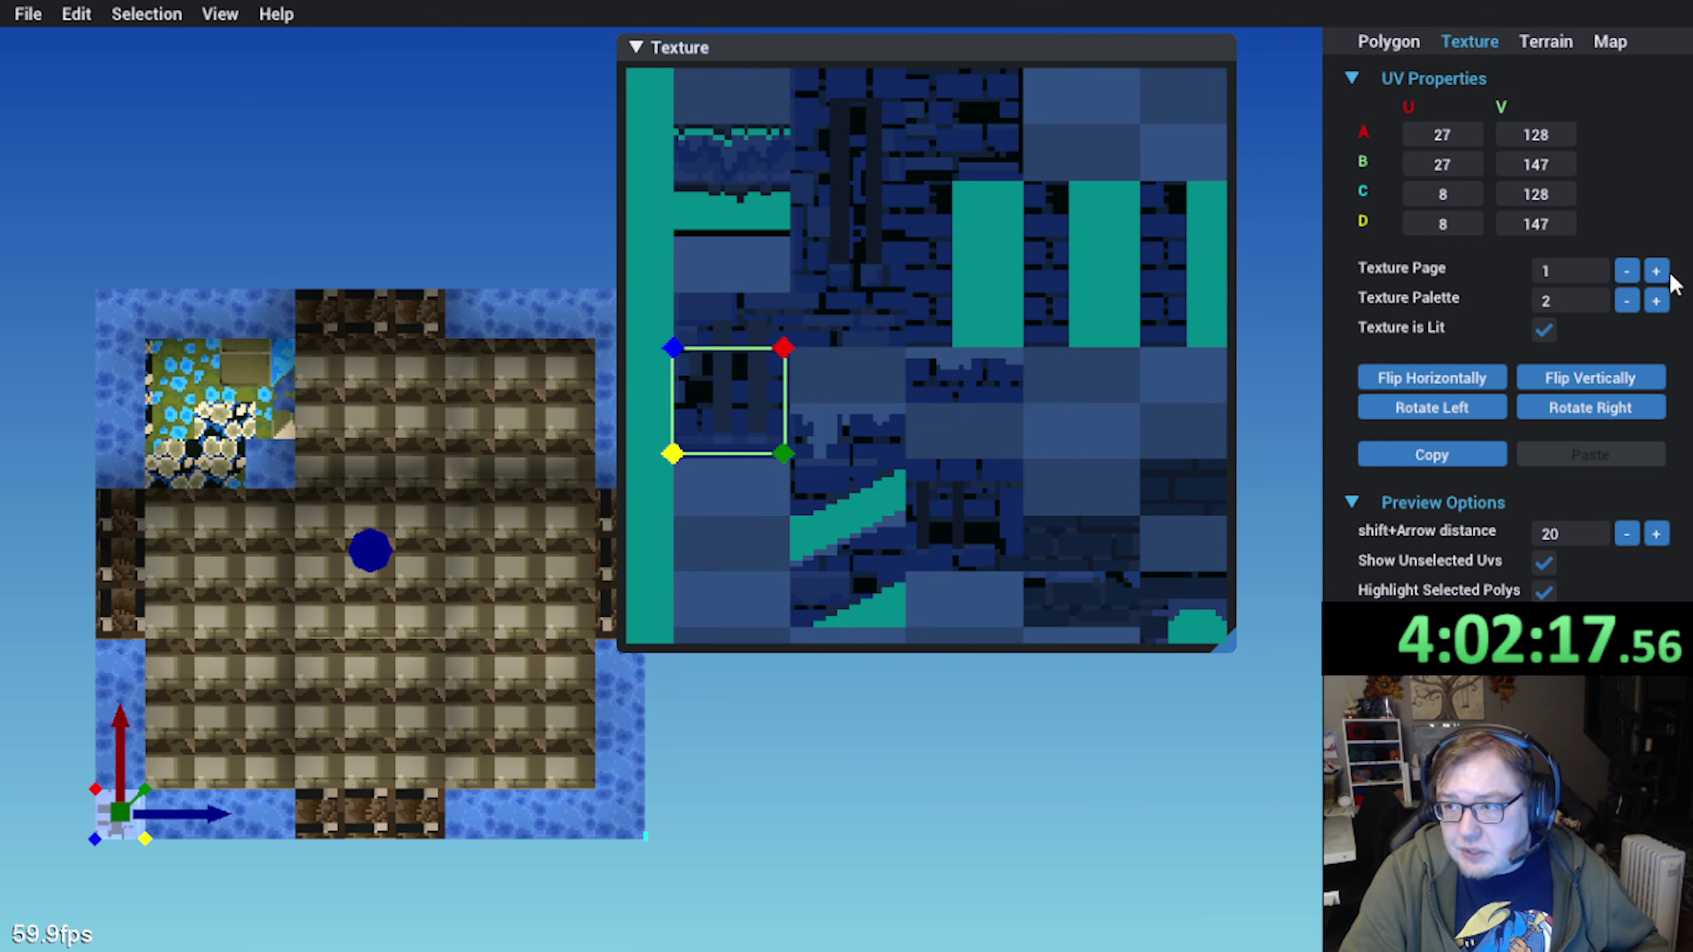
pyautogui.click(1658, 272)
pyautogui.scroll(-4, 902, 379)
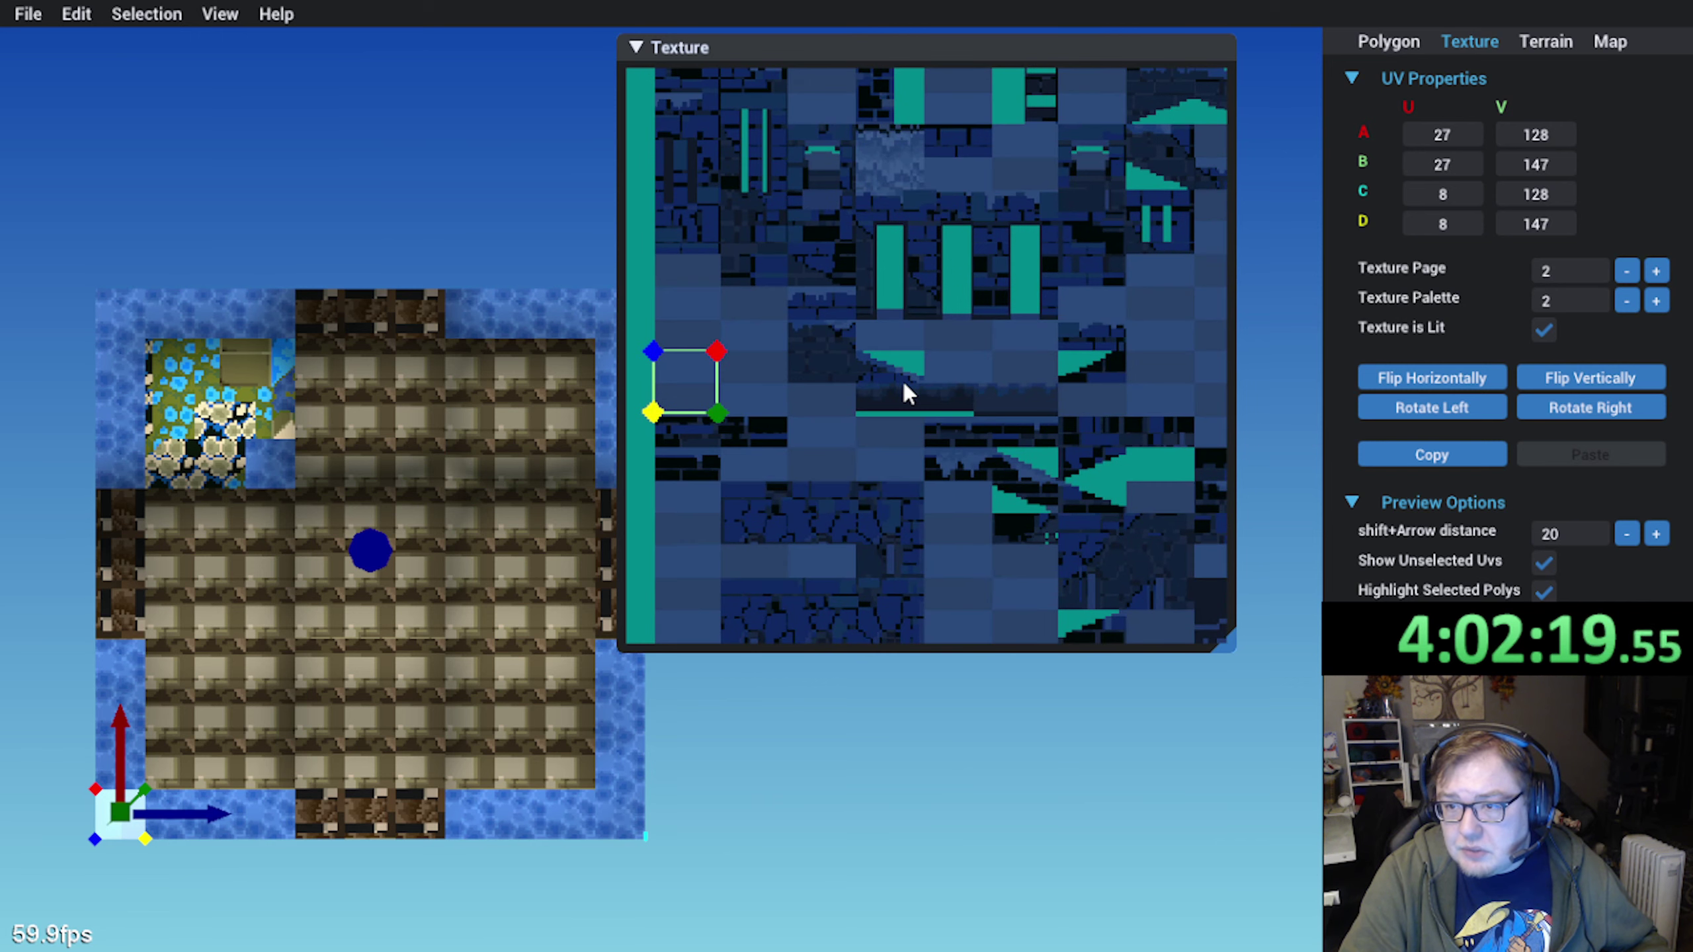
pyautogui.scroll(1, 912, 395)
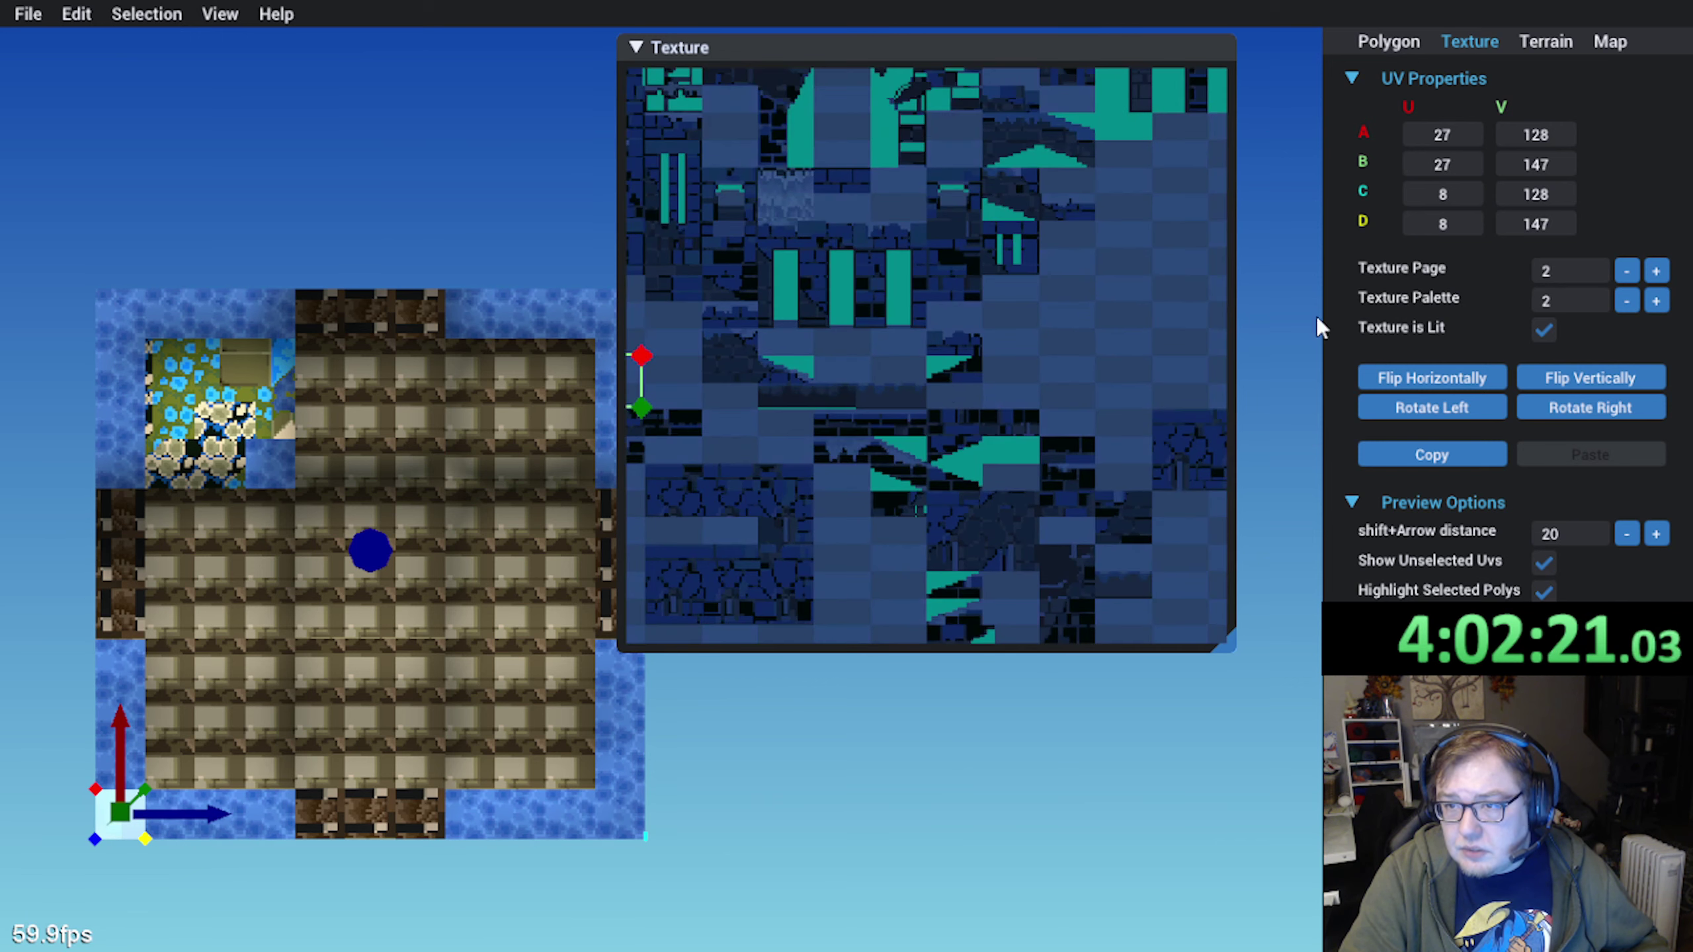
pyautogui.click(1658, 272)
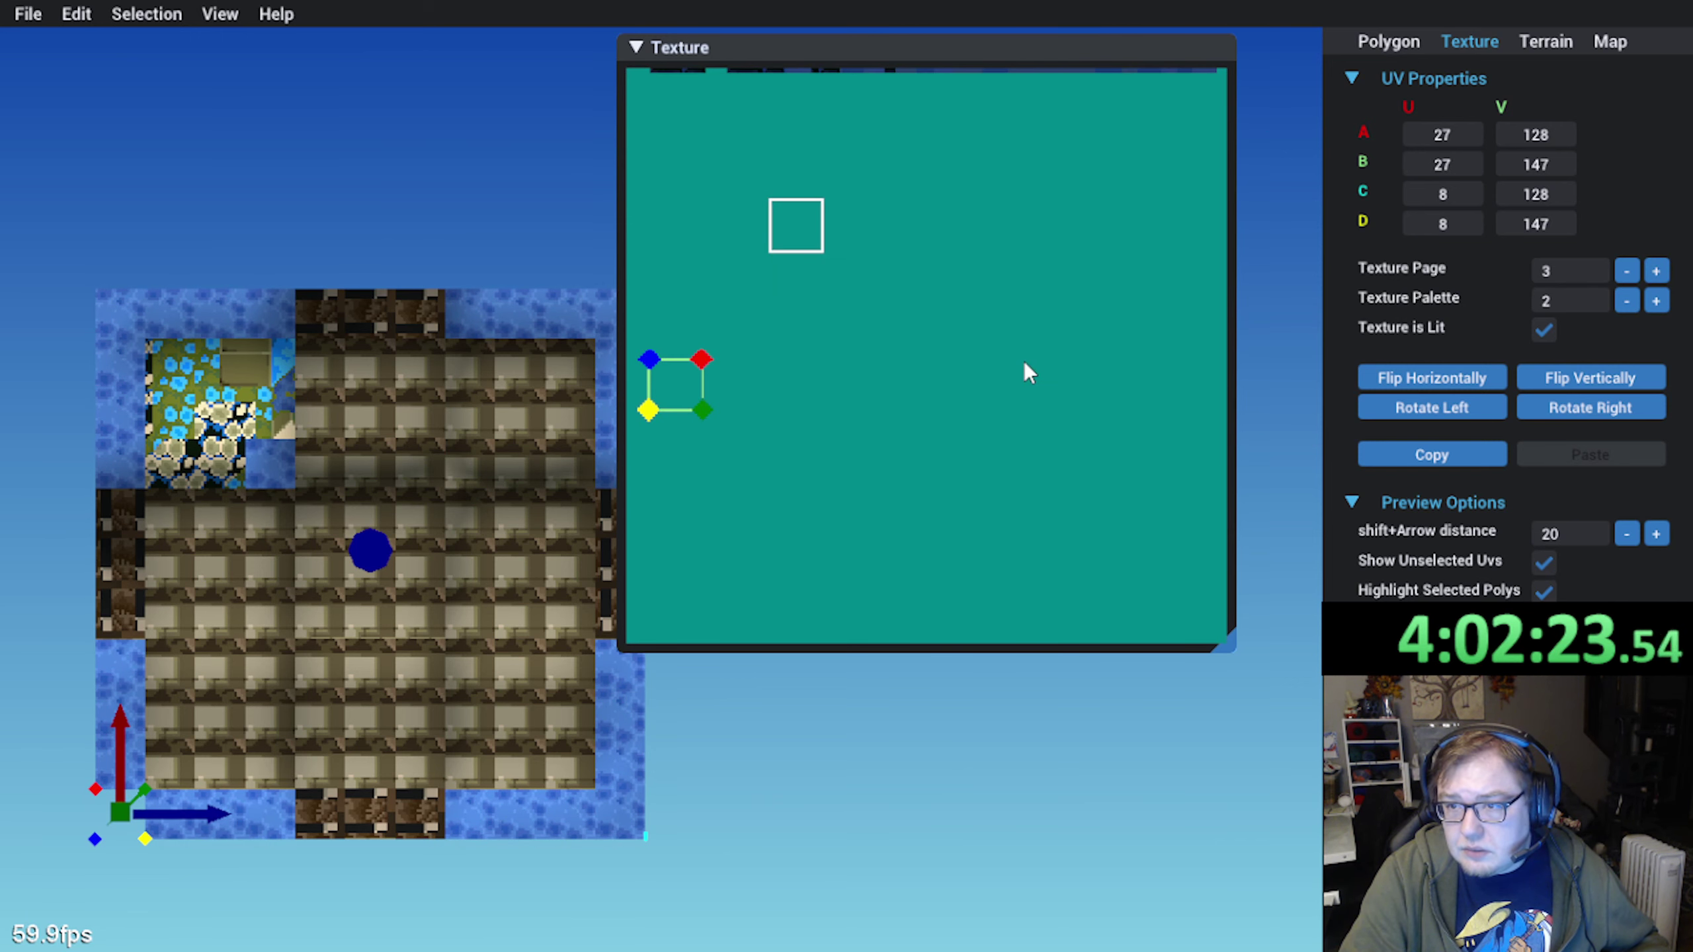
# Switch the water tile in the map's bottom-left corner to texture page 0
pyautogui.click(1628, 271)
pyautogui.click(1627, 271)
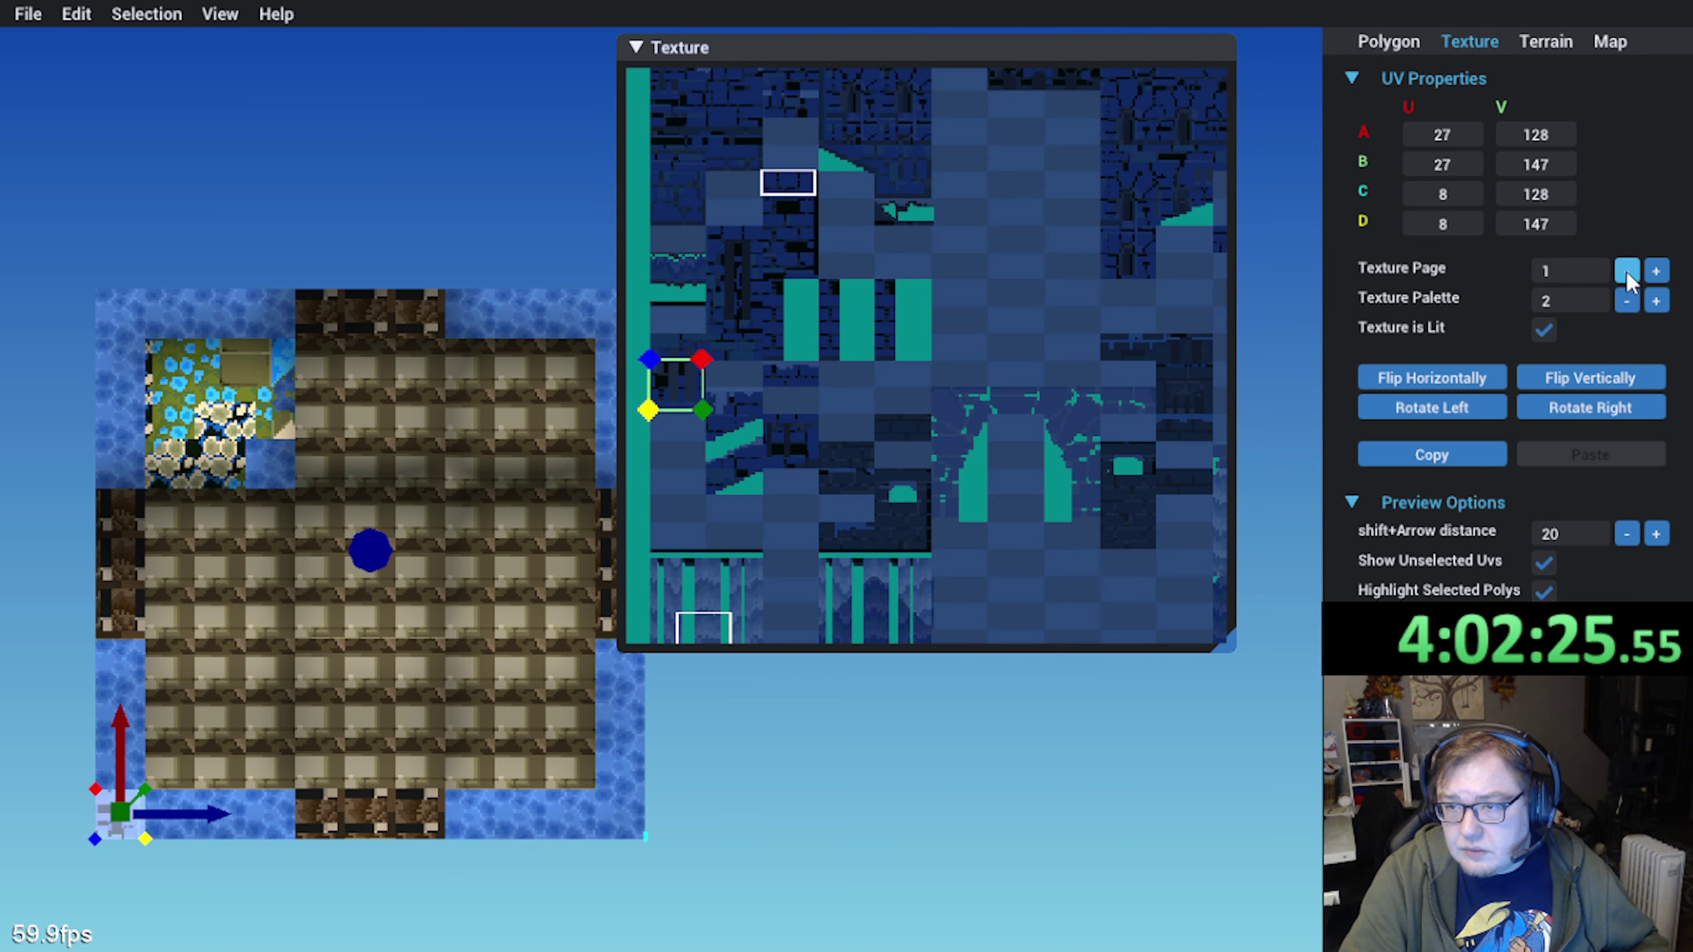
pyautogui.click(1628, 271)
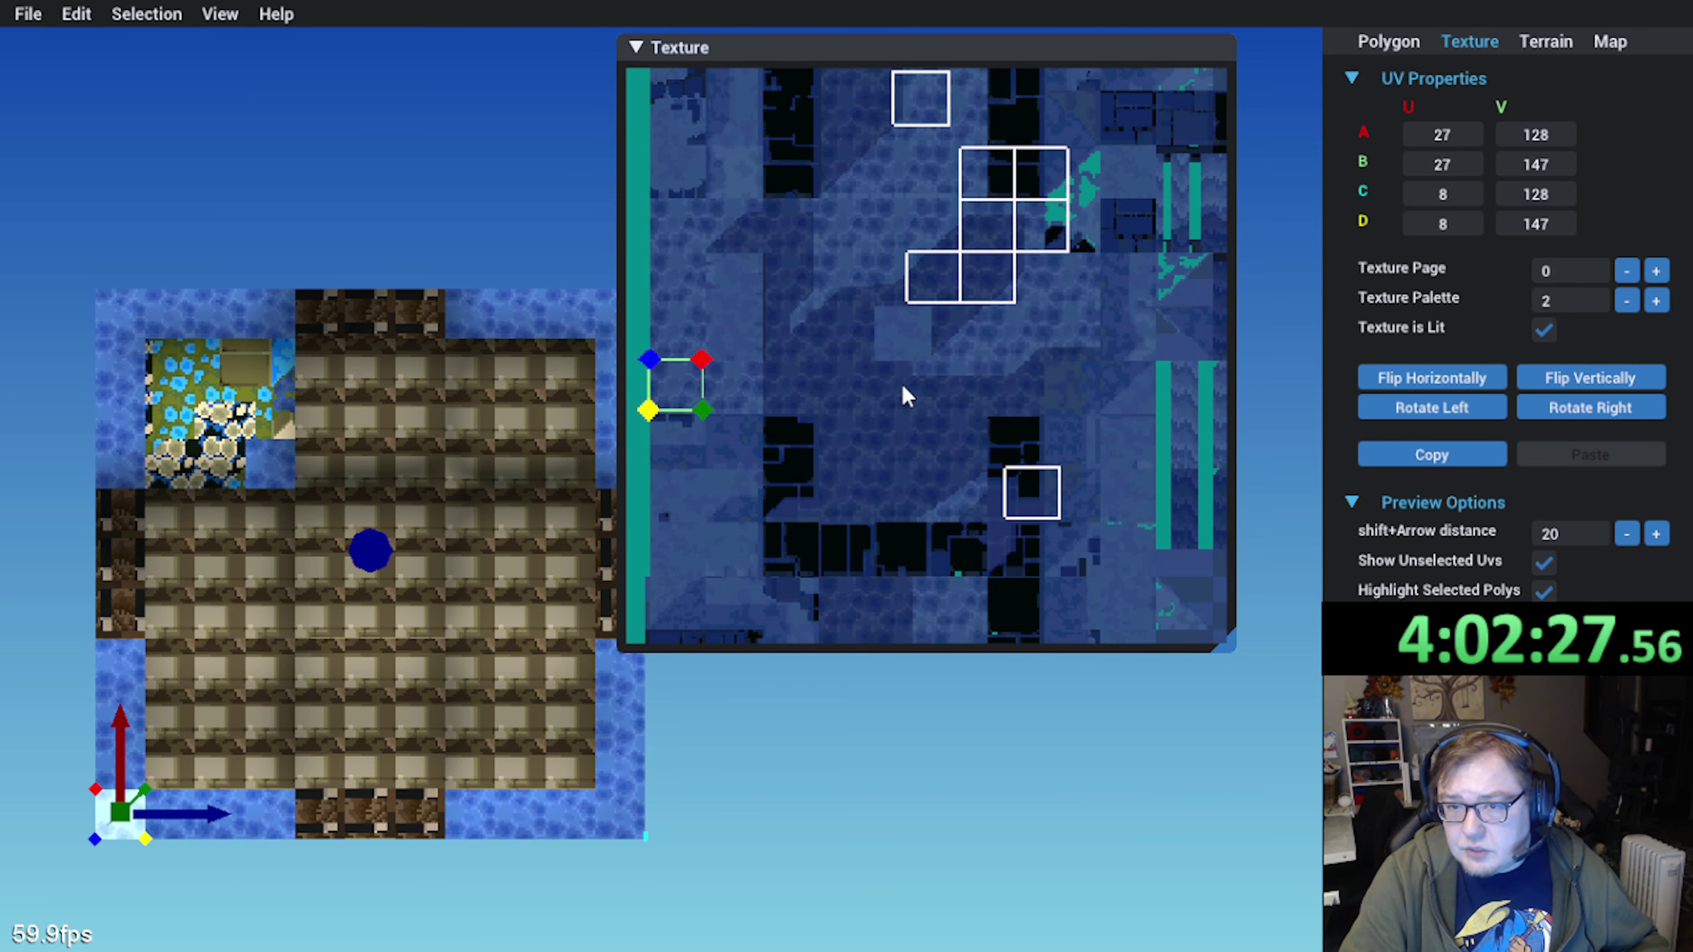
pyautogui.scroll(1, 766, 391)
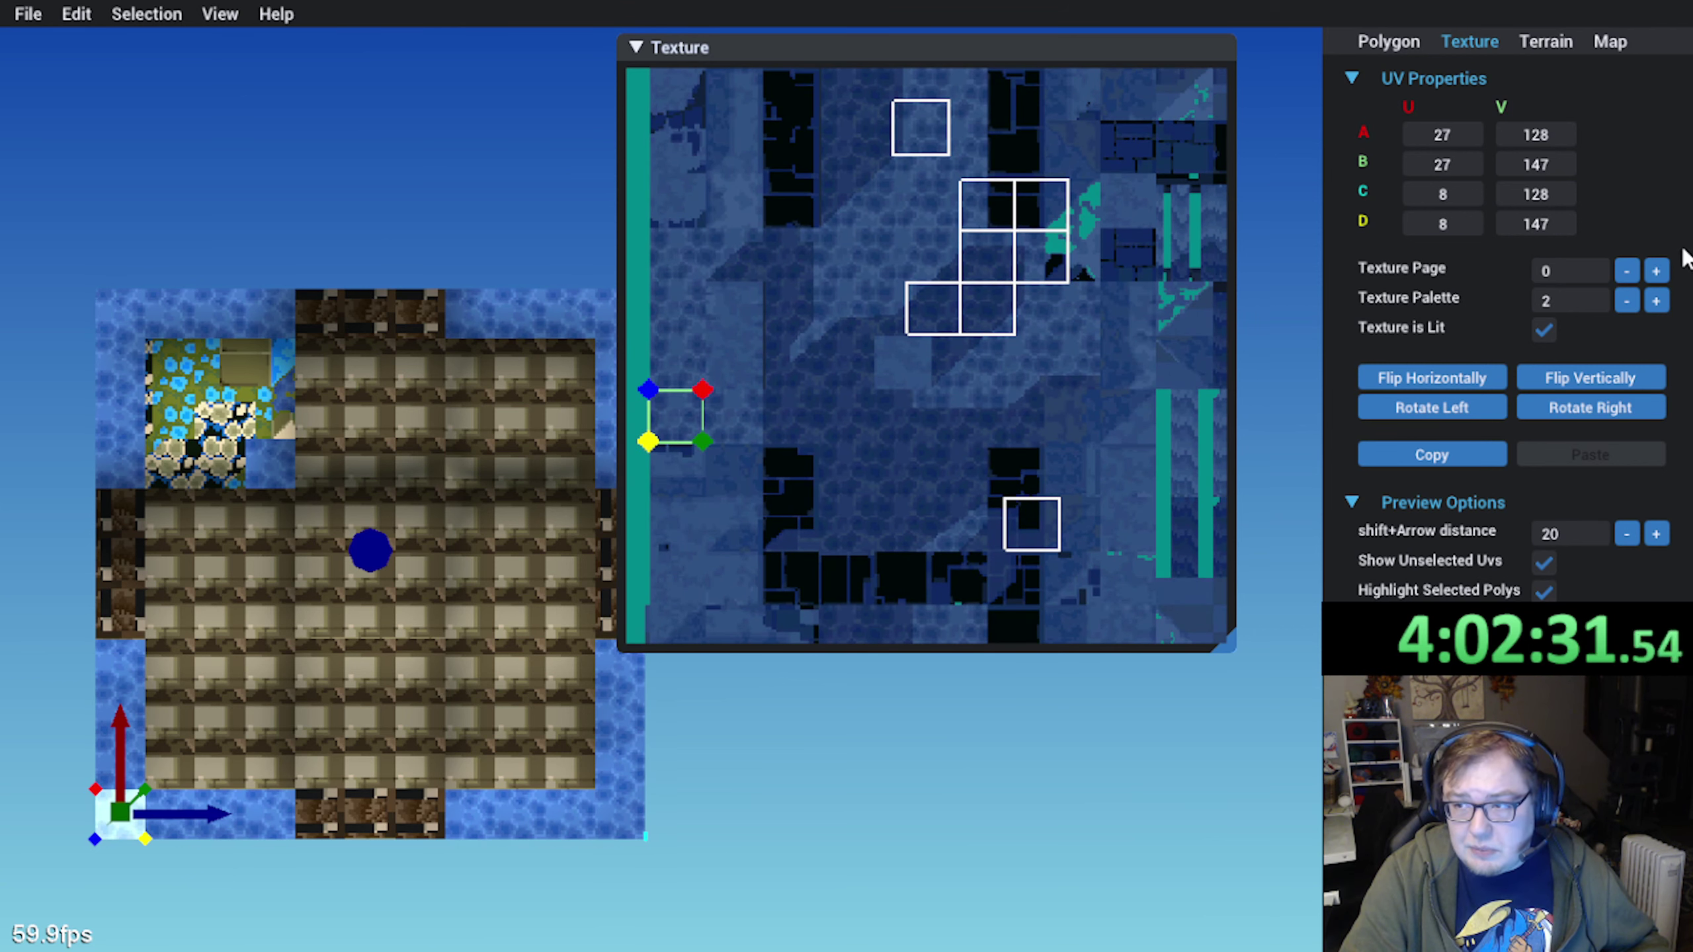
# Examine the texture palettes and the palette animation frames, and return to the water tile's UV placement
pyautogui.click(1432, 666)
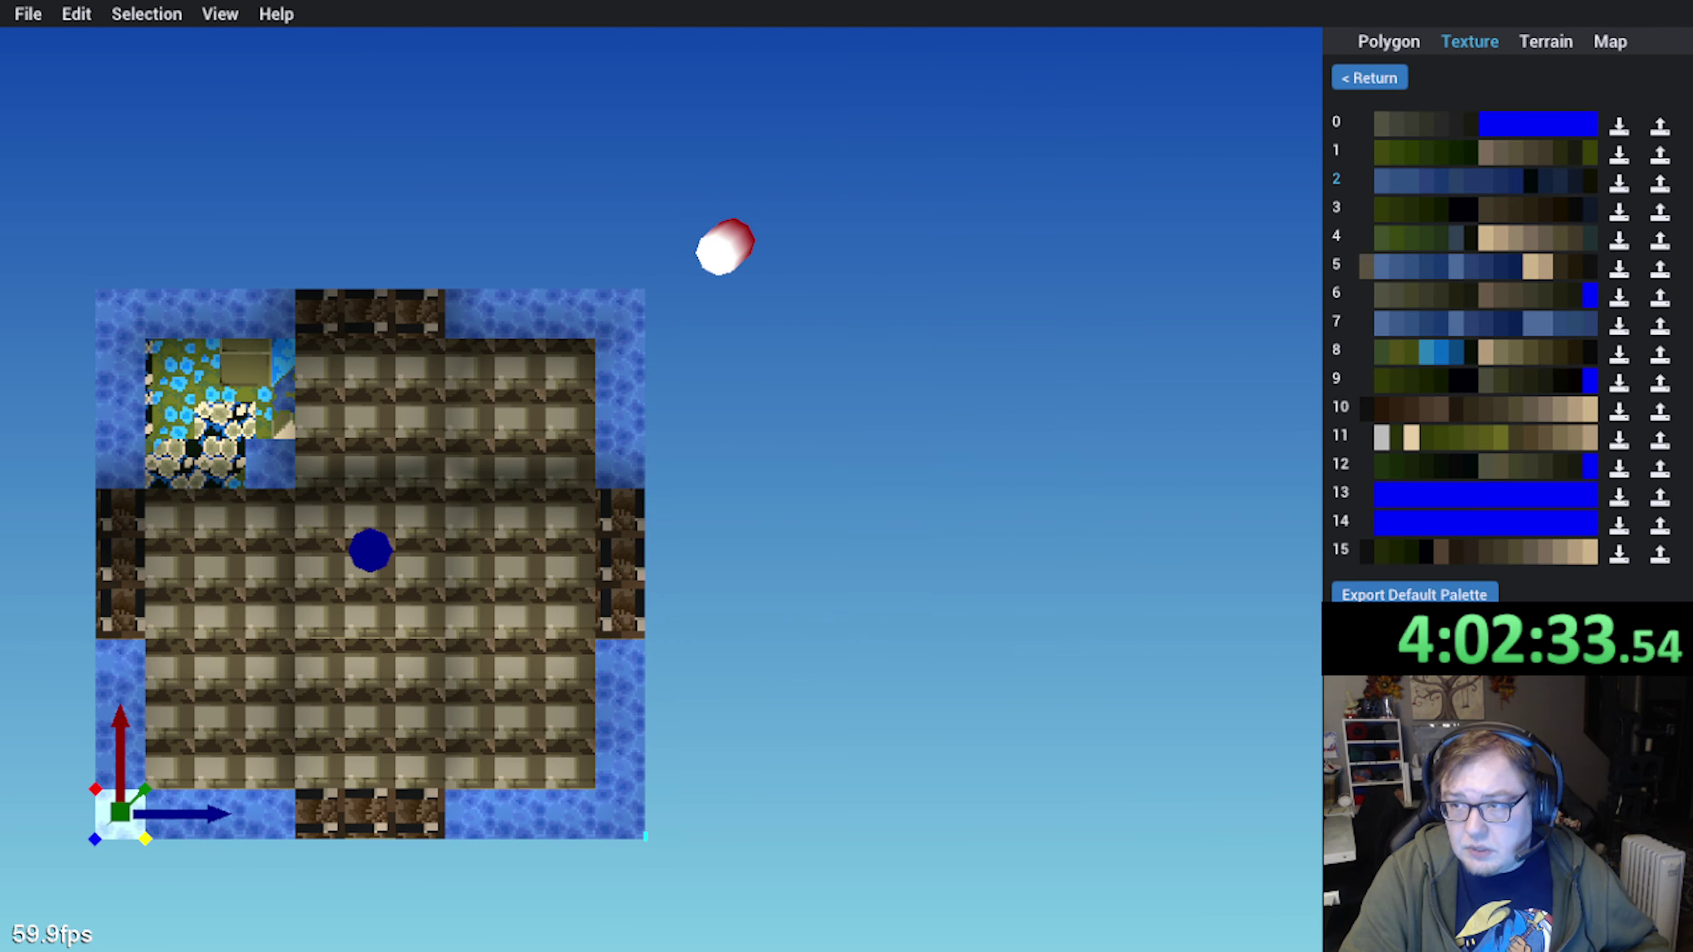
pyautogui.click(1376, 78)
pyautogui.click(1408, 297)
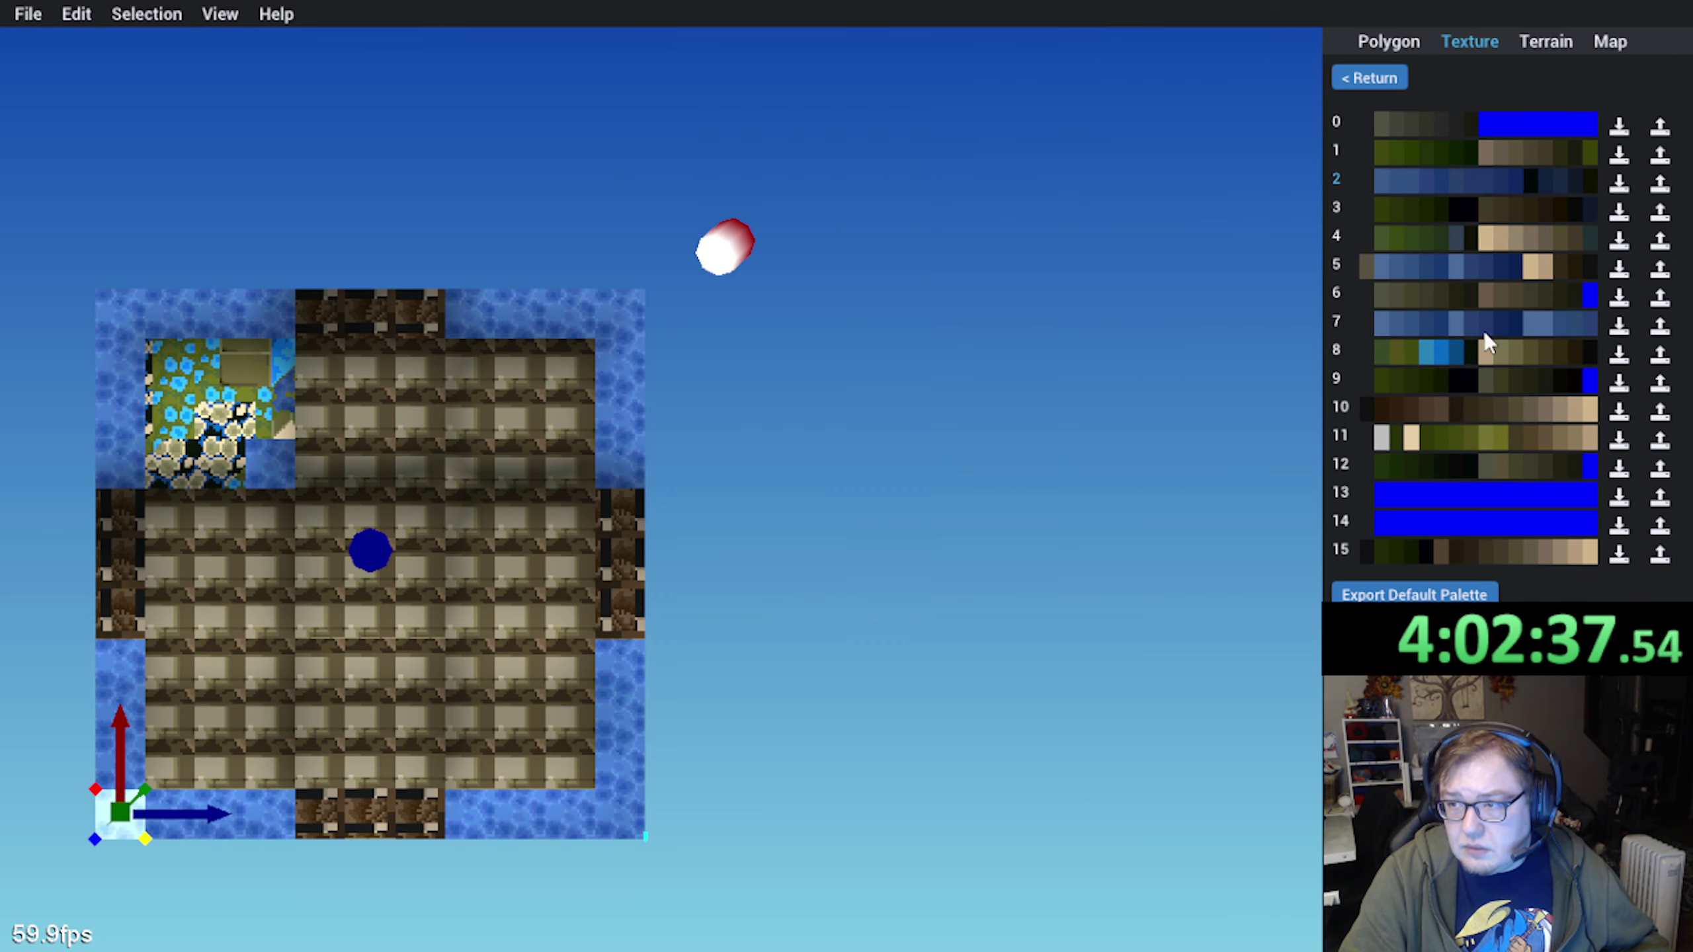
pyautogui.click(1393, 79)
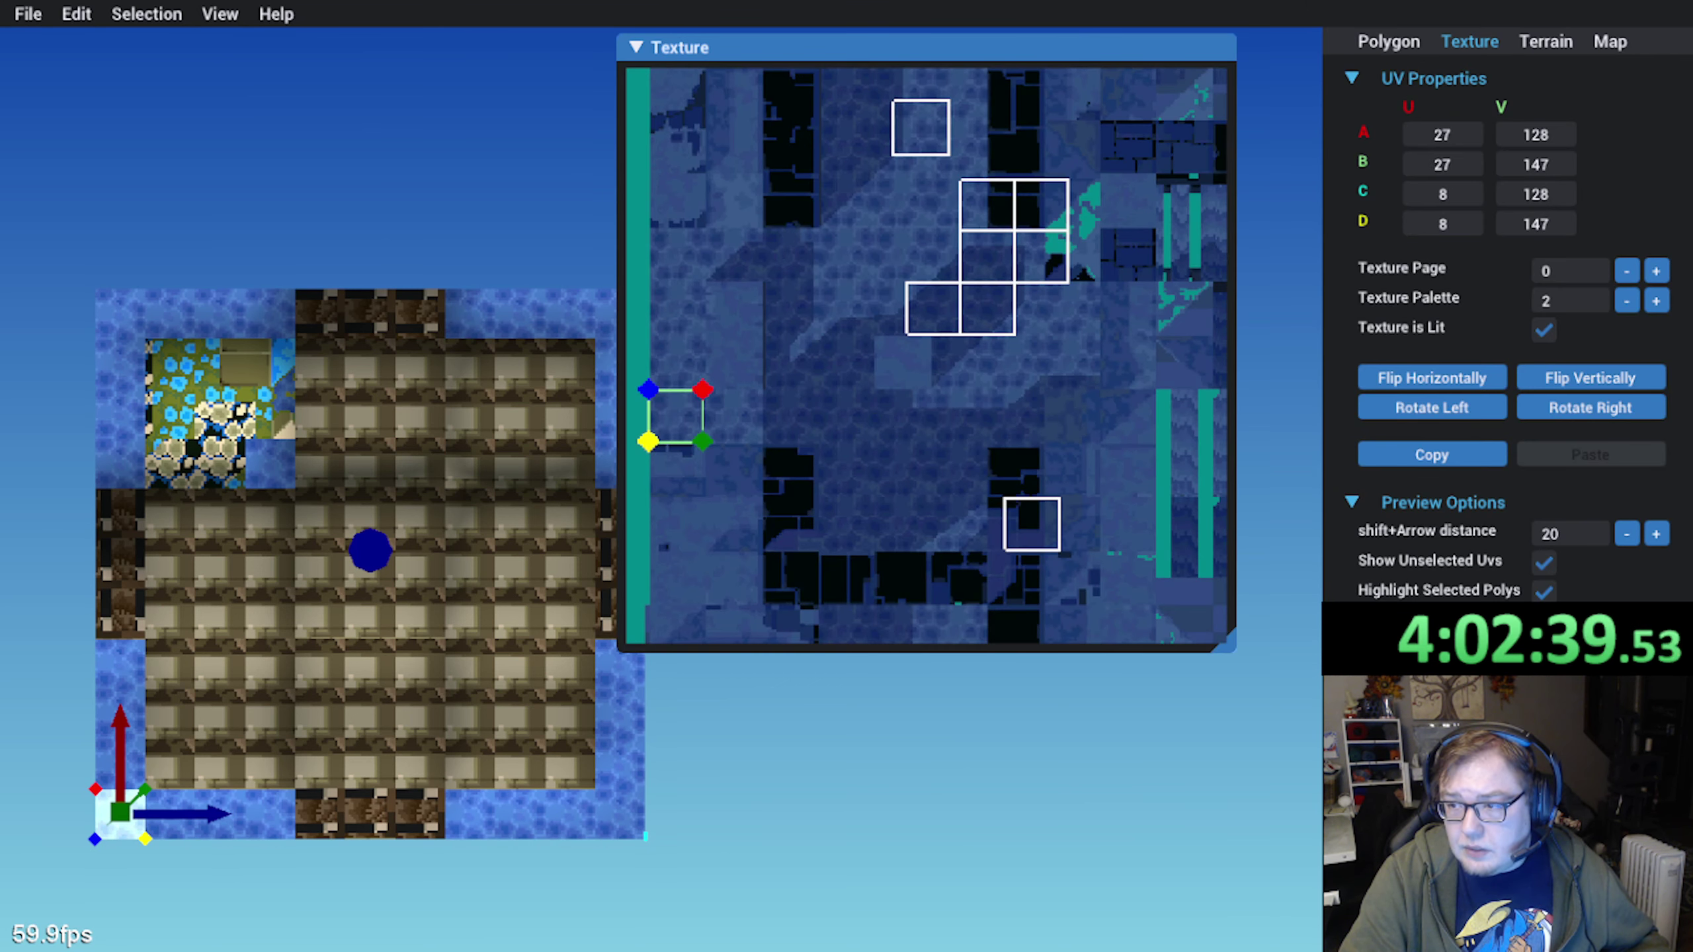
pyautogui.click(1487, 673)
pyautogui.click(1641, 127)
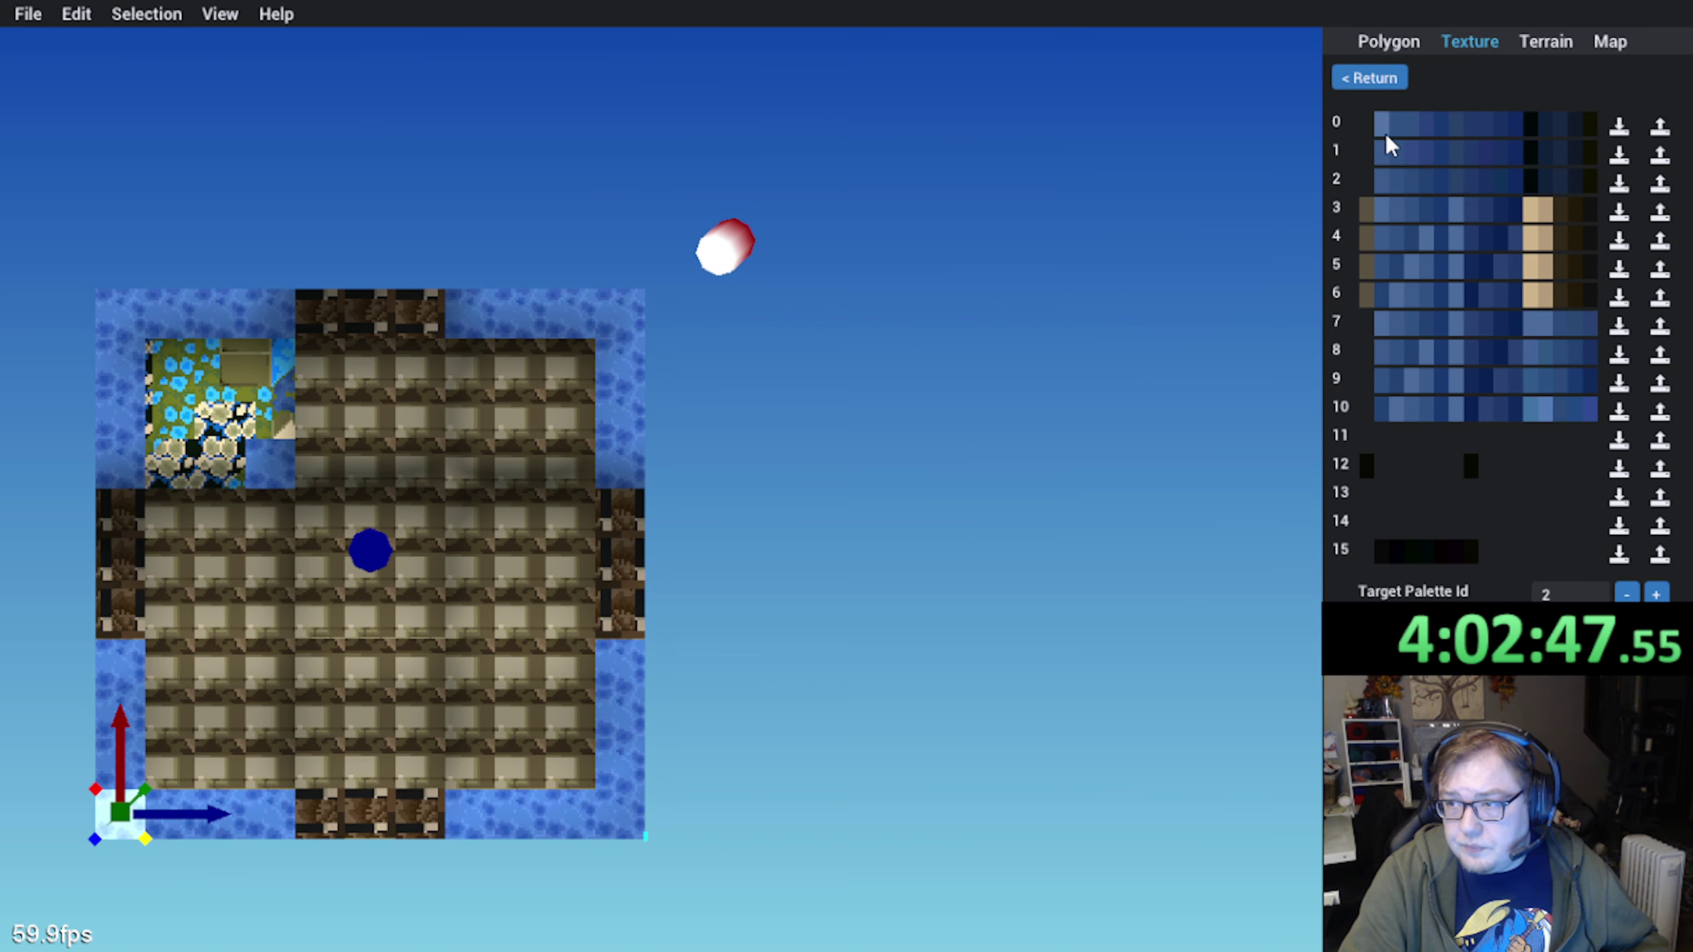
pyautogui.click(1371, 79)
pyautogui.click(1363, 78)
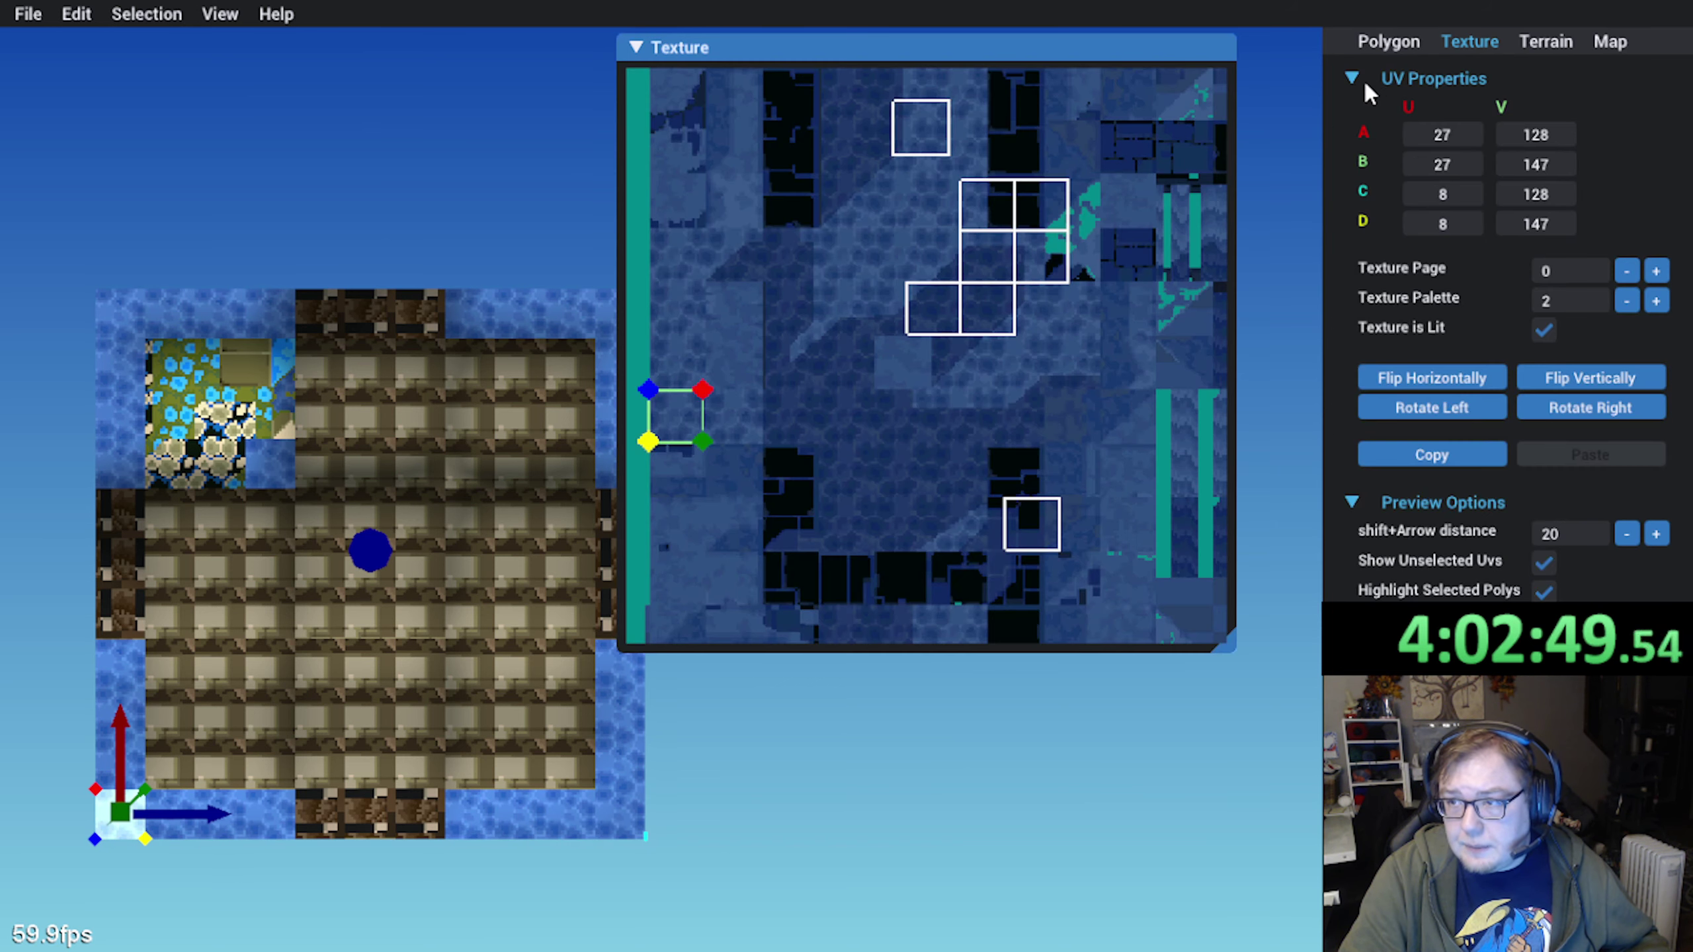
pyautogui.scroll(1, 762, 352)
pyautogui.scroll(1, 762, 352)
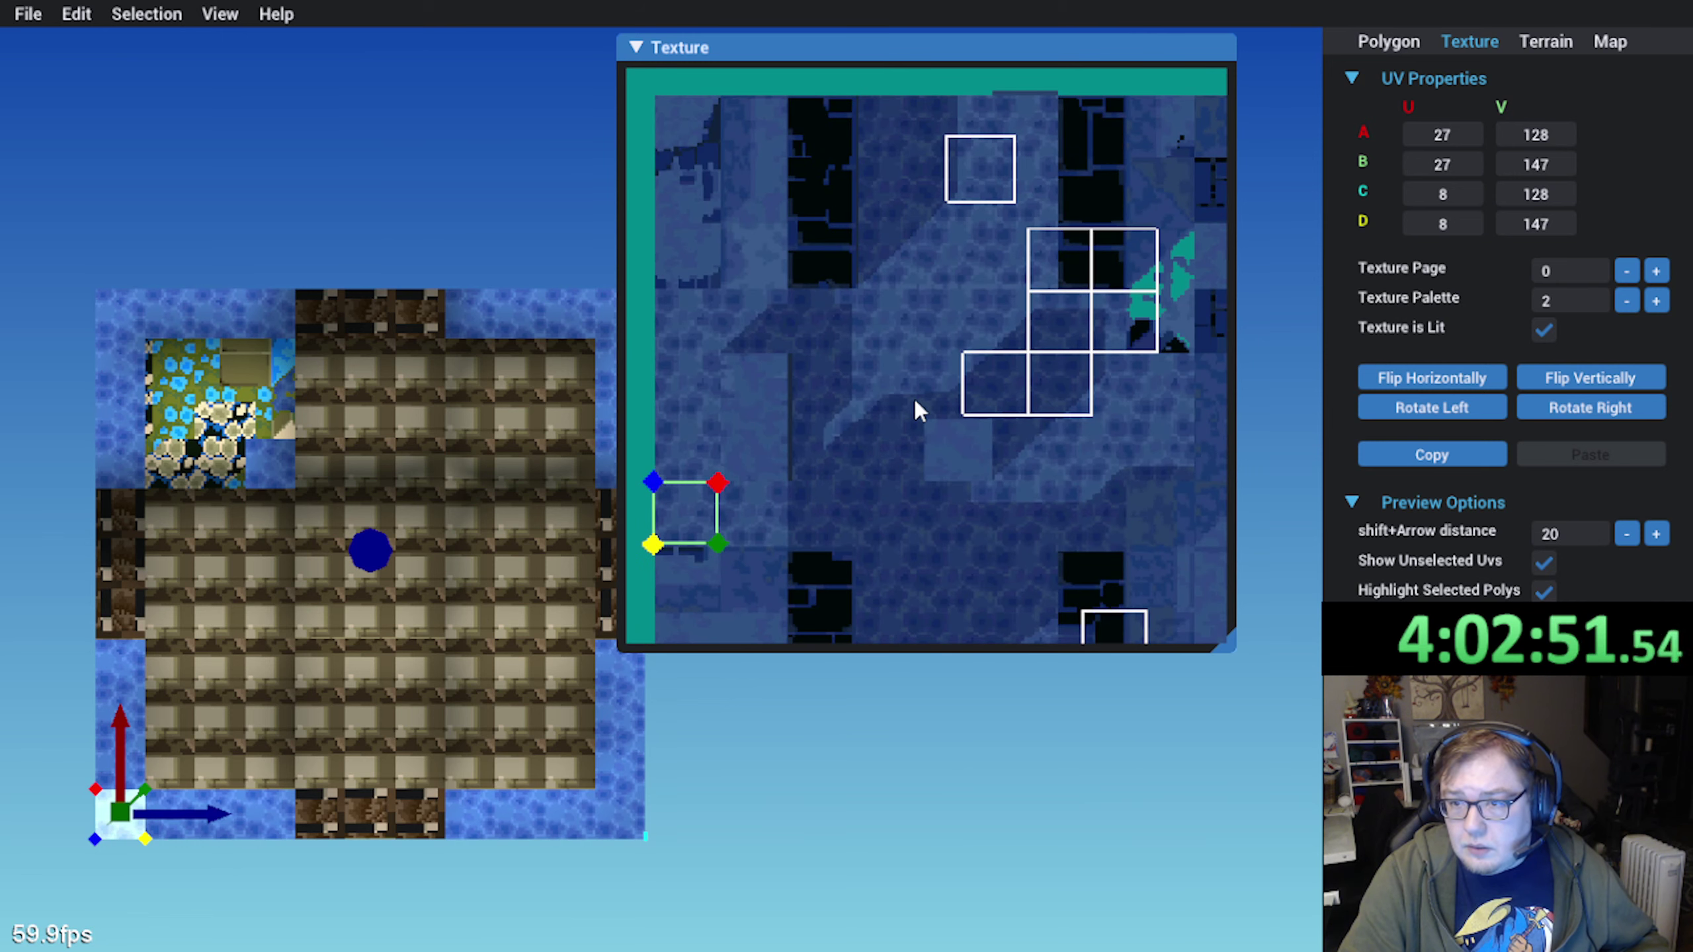
# Move the UVs of the first tile in the floor's top row onto the page's upper water-and-grass block, U 29 to 49 and V 9 to 29
pyautogui.click(170, 364)
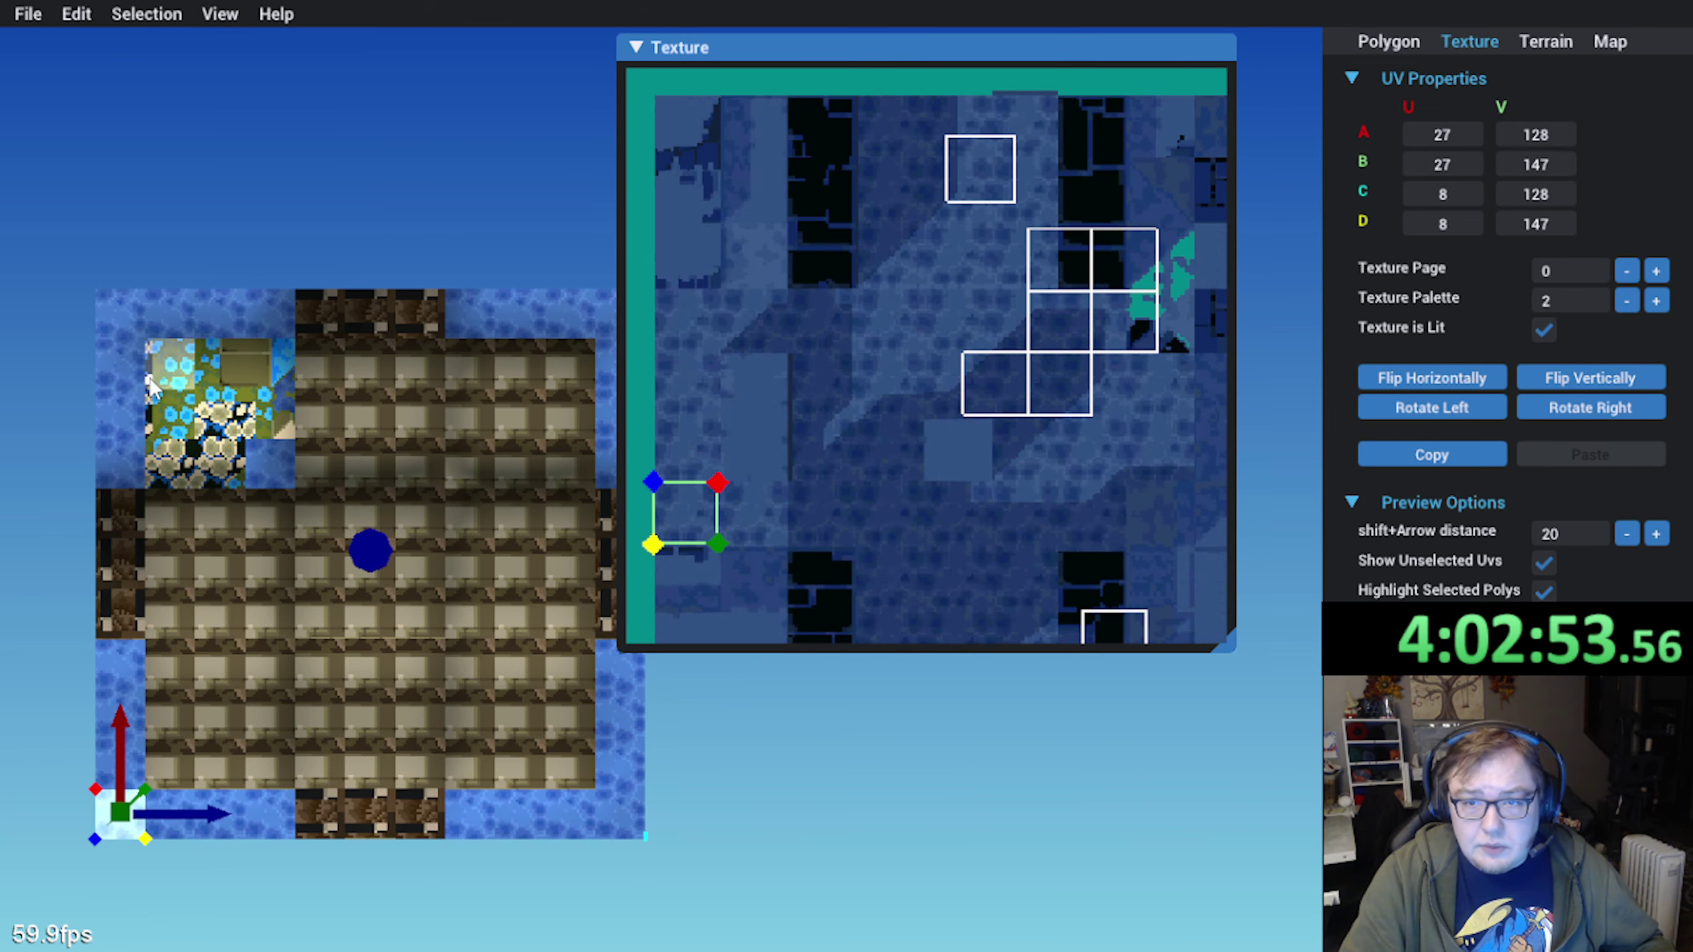
pyautogui.moveTo(980, 160); pyautogui.dragTo(754, 141)
pyautogui.scroll(5, 759, 148)
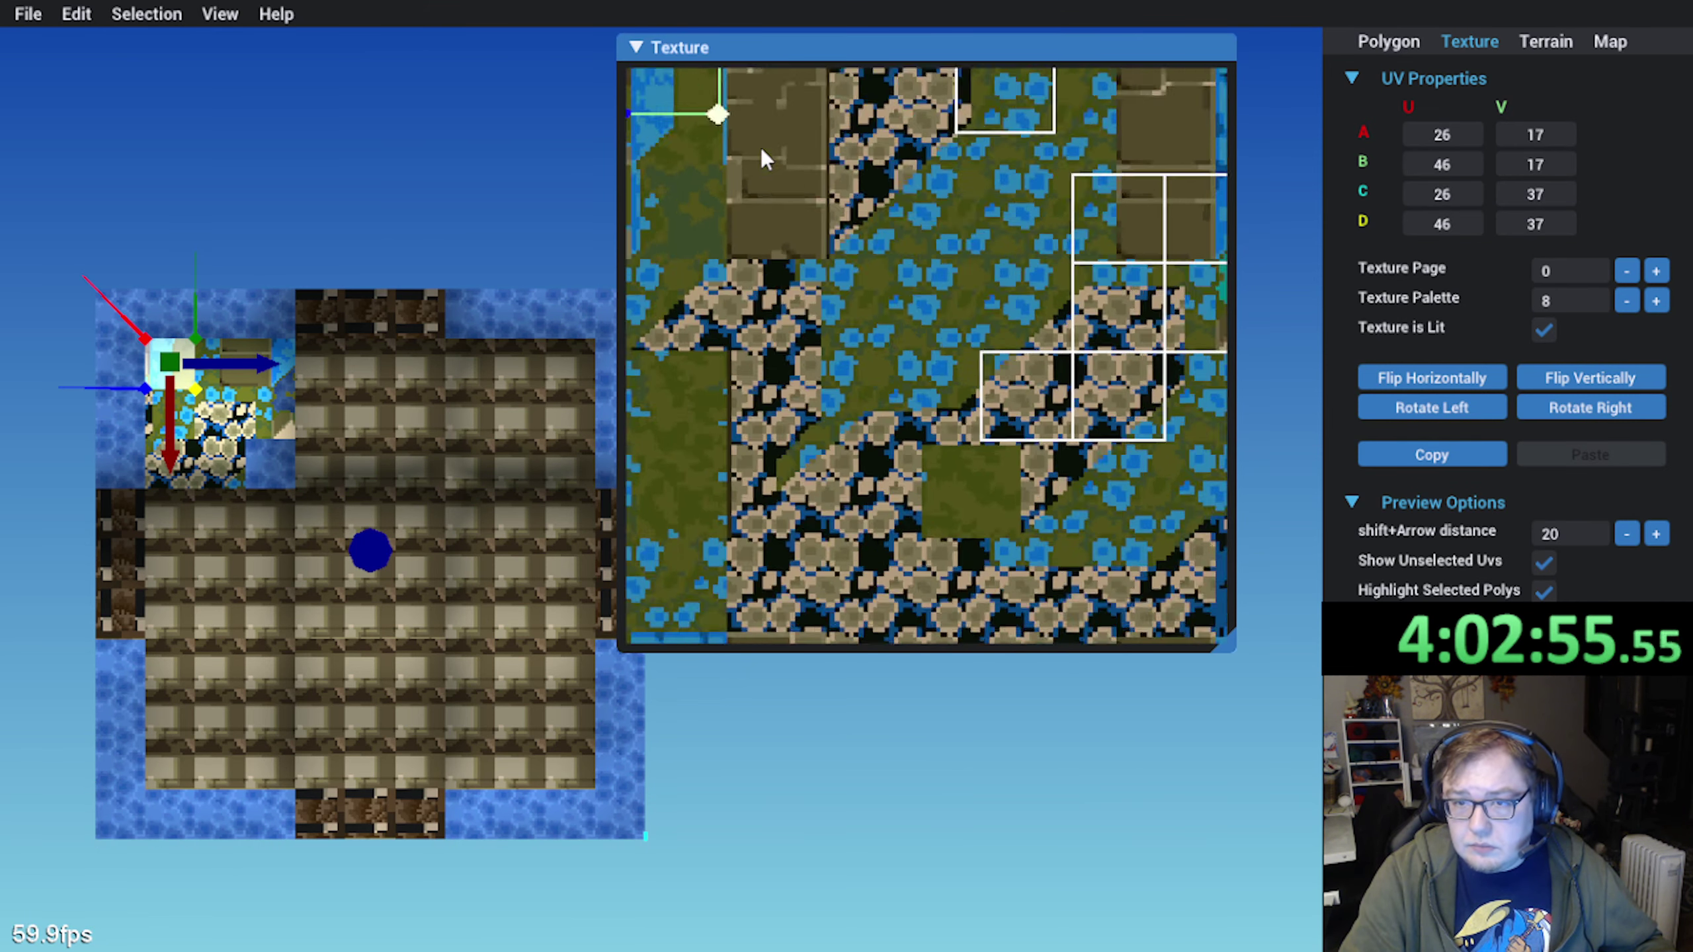
pyautogui.scroll(-3, 824, 344)
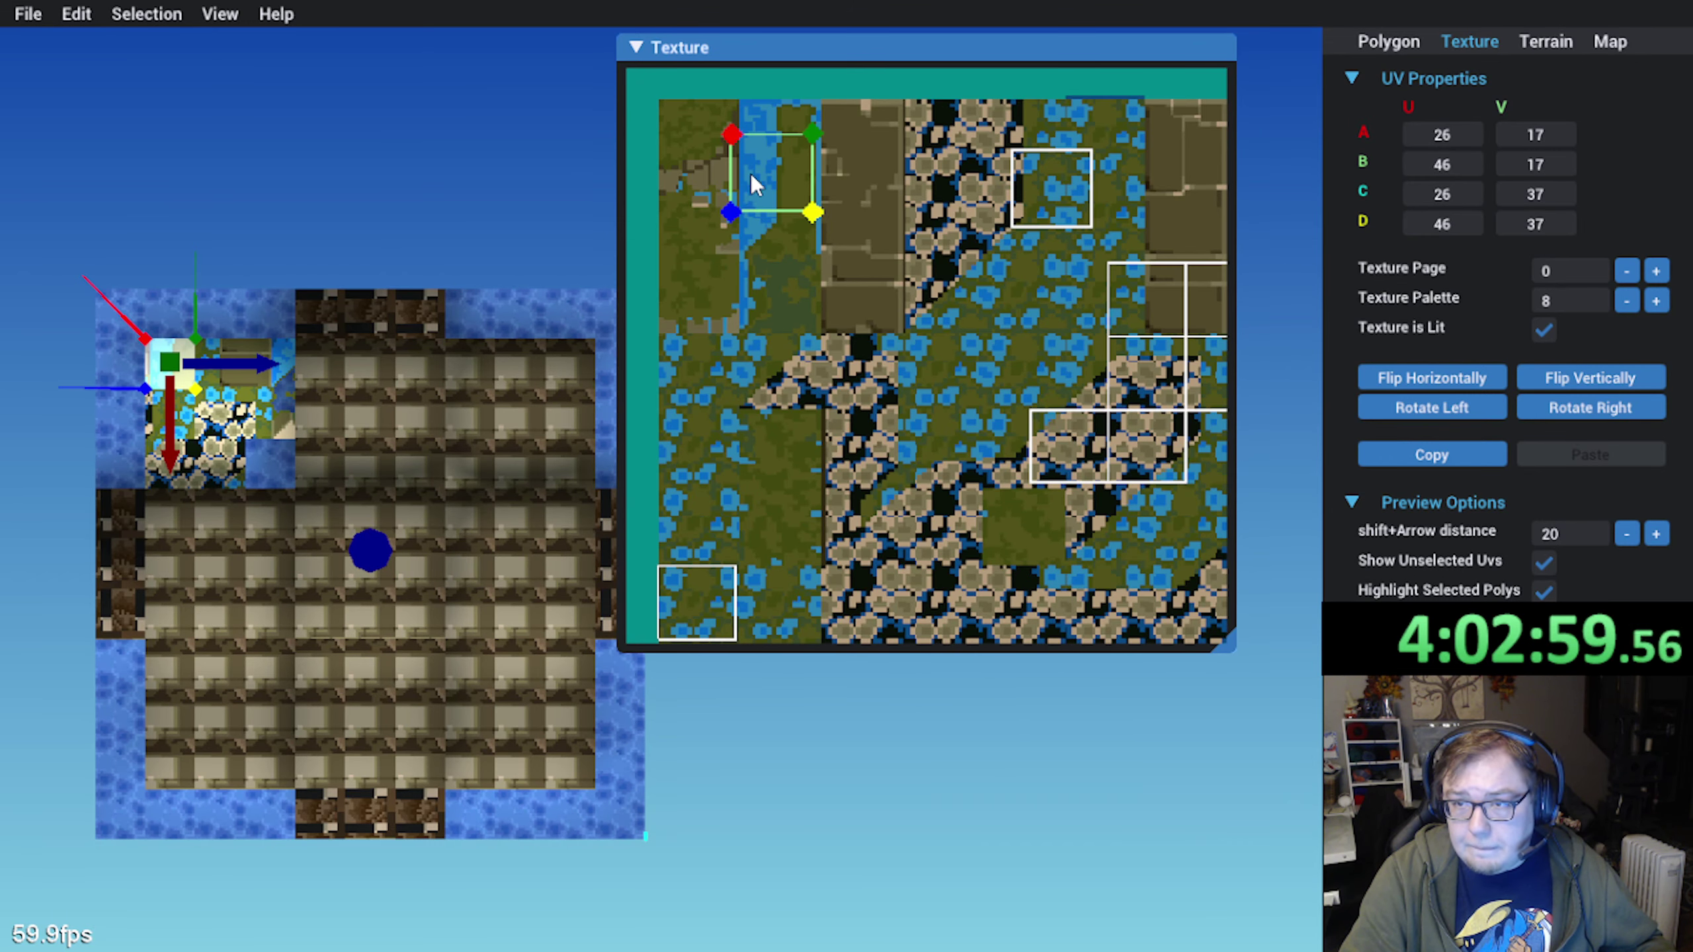
pyautogui.moveTo(752, 173); pyautogui.dragTo(760, 155)
pyautogui.scroll(5, 701, 109)
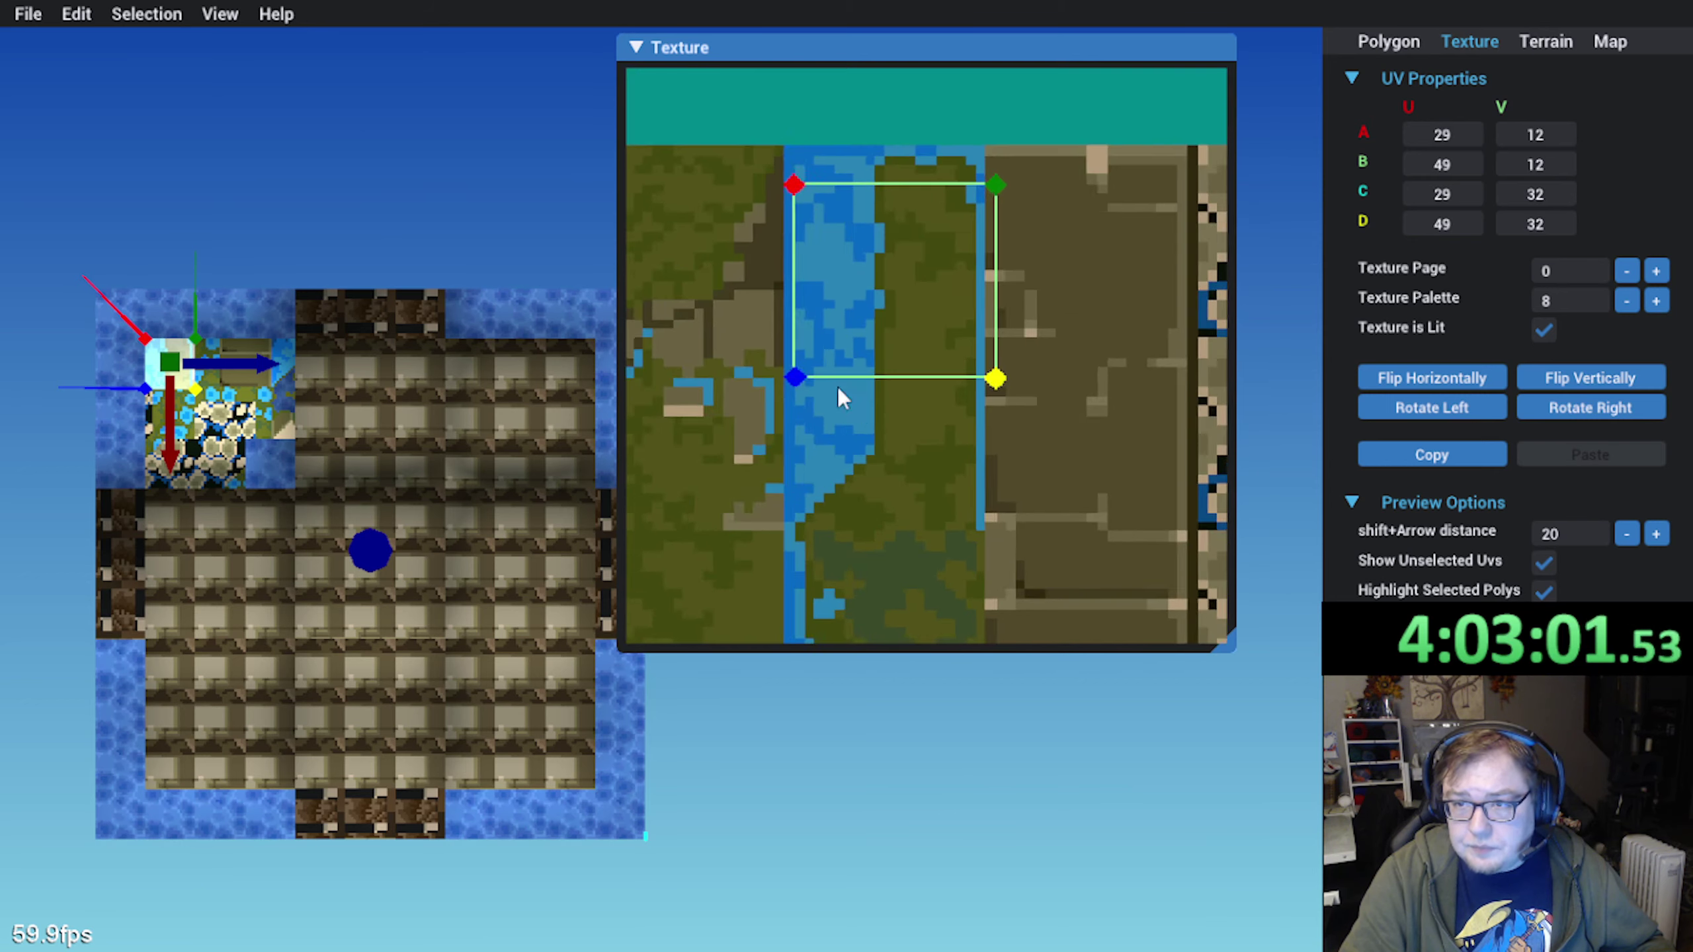
pyautogui.scroll(2, 837, 386)
pyautogui.moveTo(826, 240); pyautogui.dragTo(1104, 349, button='middle')
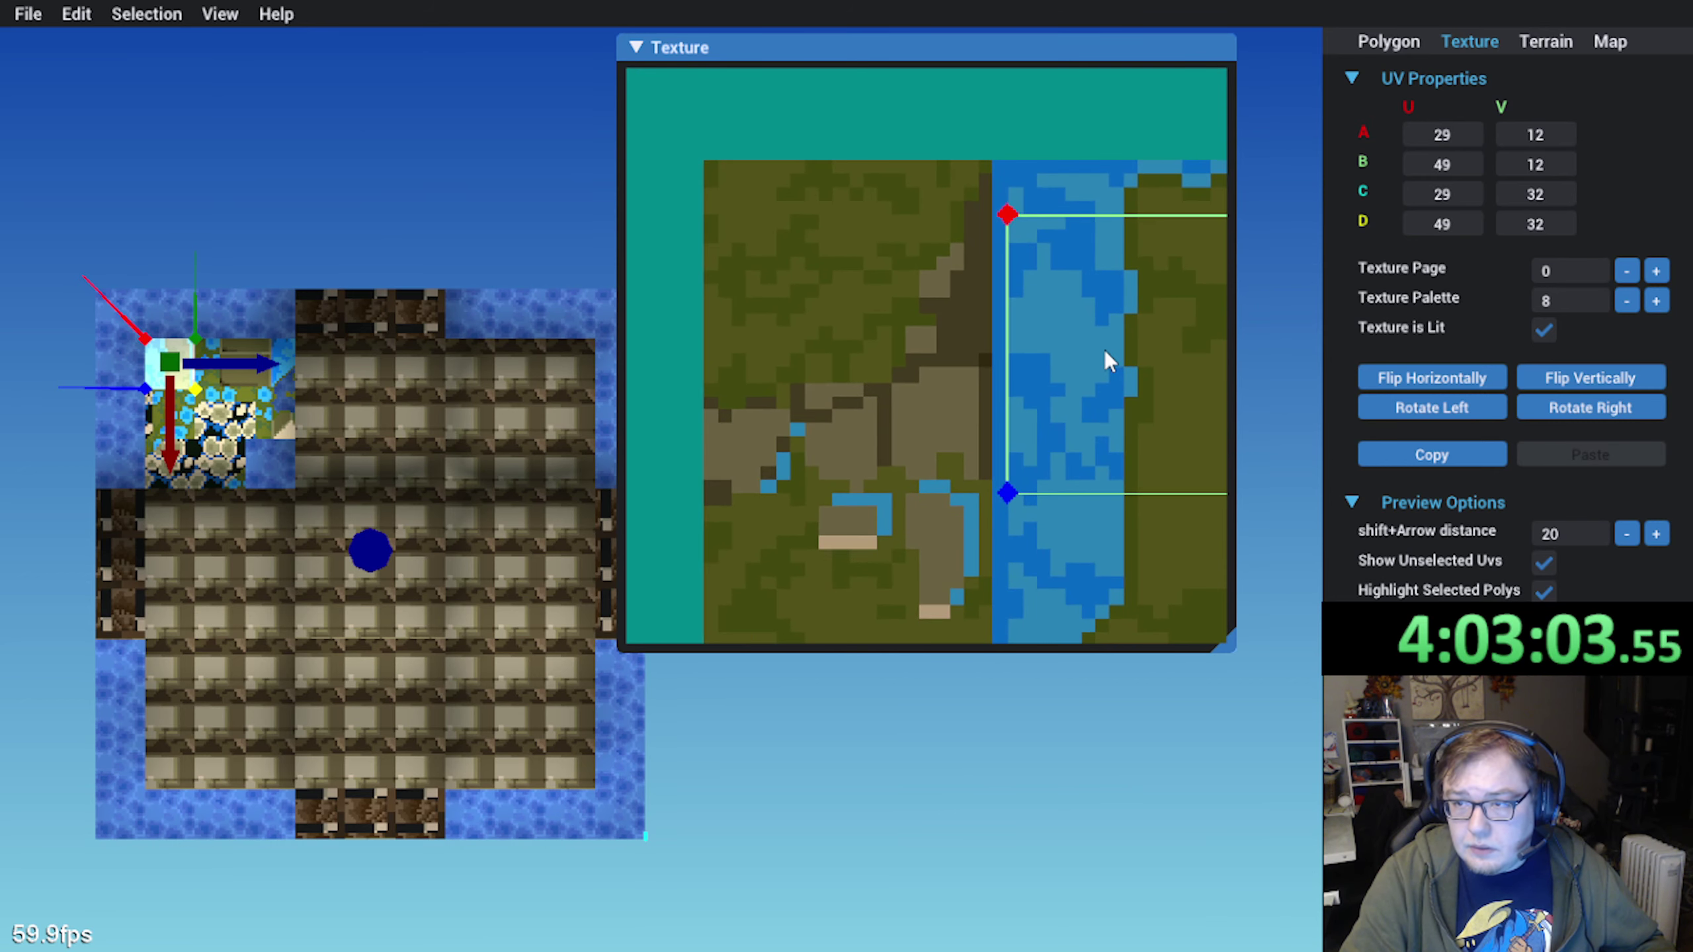
pyautogui.moveTo(1105, 351)
pyautogui.mouseDown()
pyautogui.moveTo(797, 325)
pyautogui.moveTo(1085, 340)
pyautogui.mouseUp()
pyautogui.moveTo(1084, 340); pyautogui.dragTo(782, 344, button='middle')
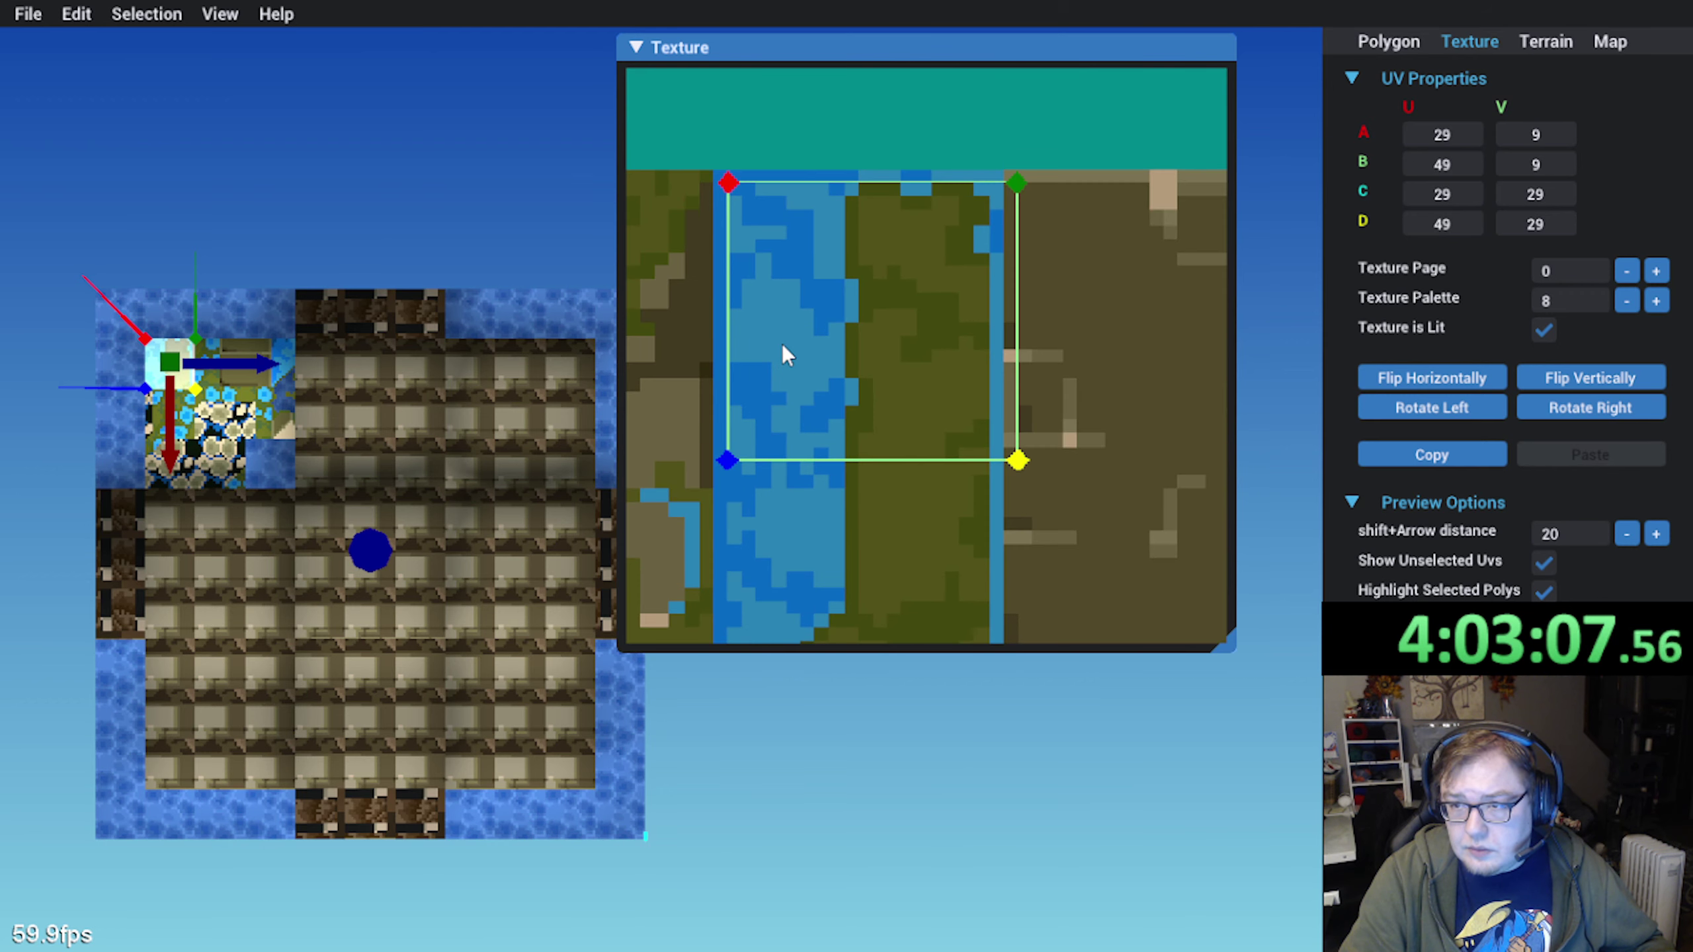
pyautogui.scroll(-5, 782, 344)
# Copy the first tile's texture settings to the second tile in the top row and shift its UVs to U 49 to 69, V 9 to 29
pyautogui.click(231, 356)
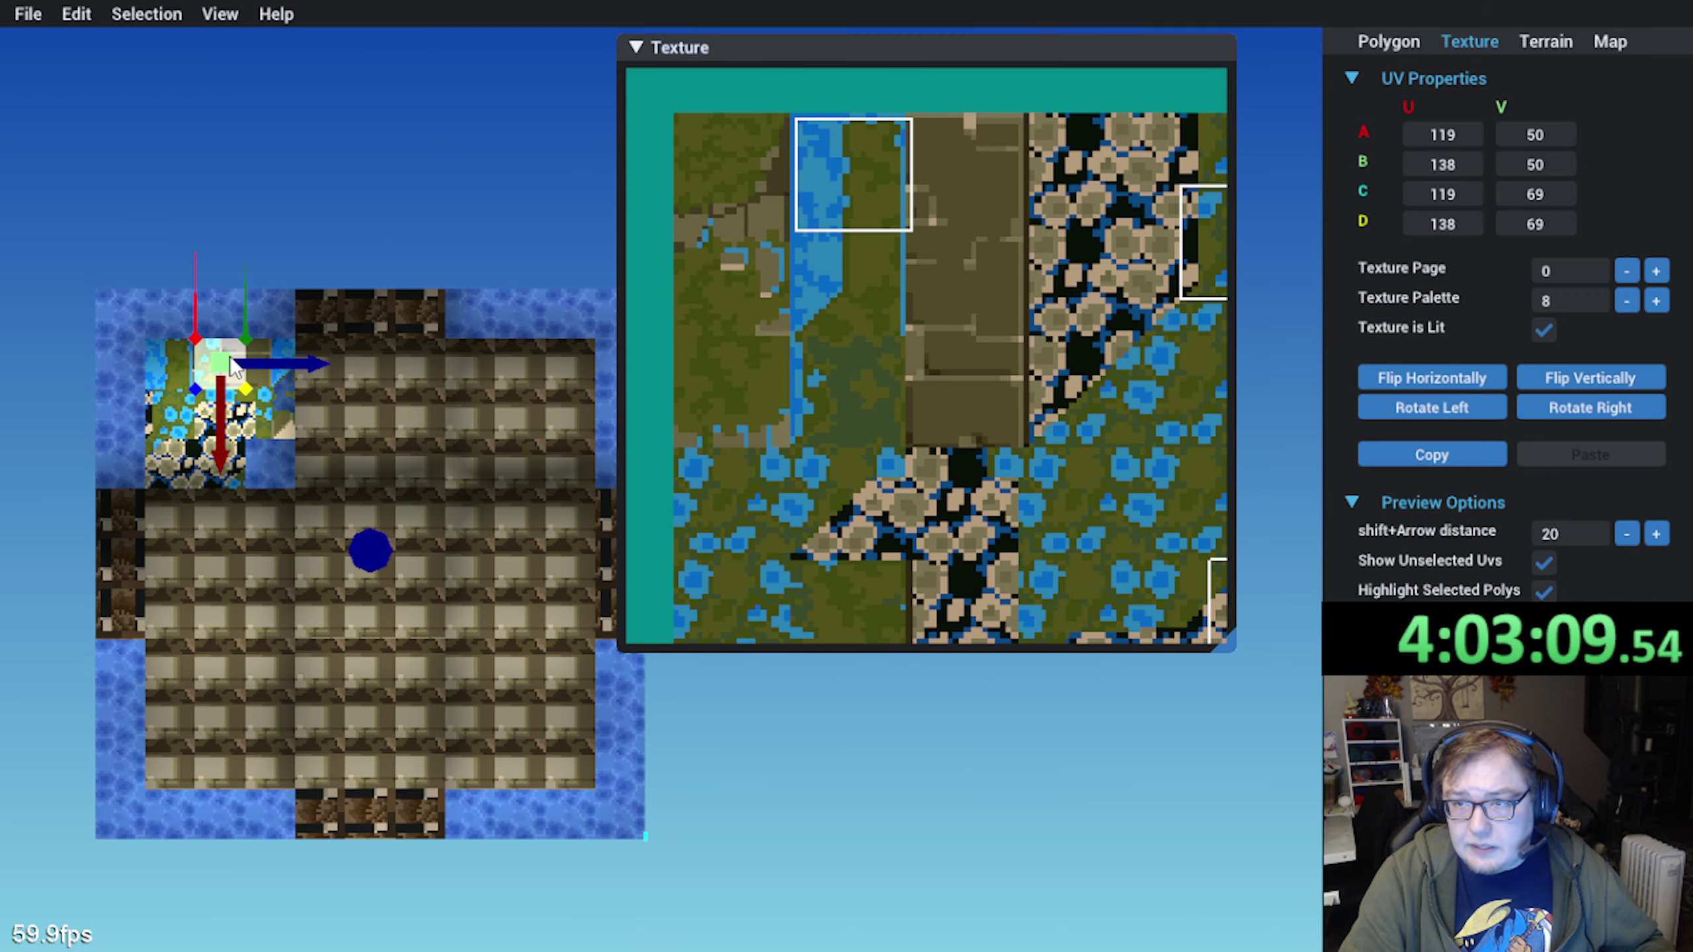
pyautogui.click(137, 369)
pyautogui.click(174, 350)
pyautogui.click(1407, 456)
pyautogui.click(230, 396)
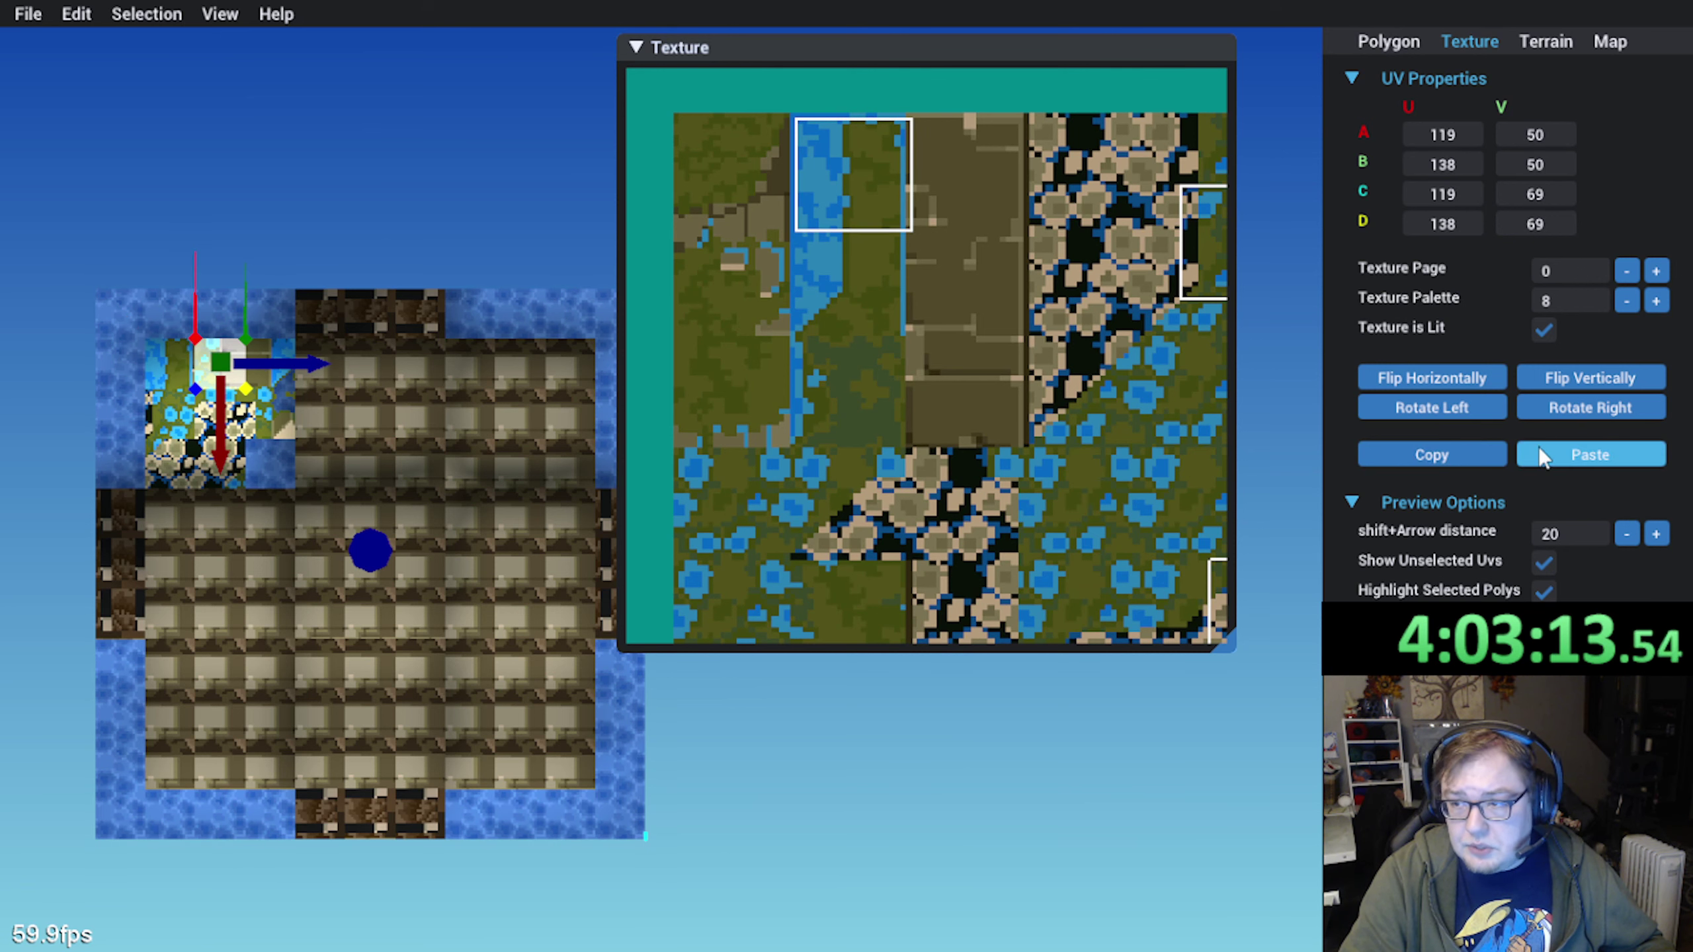
pyautogui.click(1559, 458)
pyautogui.moveTo(861, 177); pyautogui.dragTo(682, 182, button='middle')
pyautogui.moveTo(693, 164); pyautogui.dragTo(799, 162)
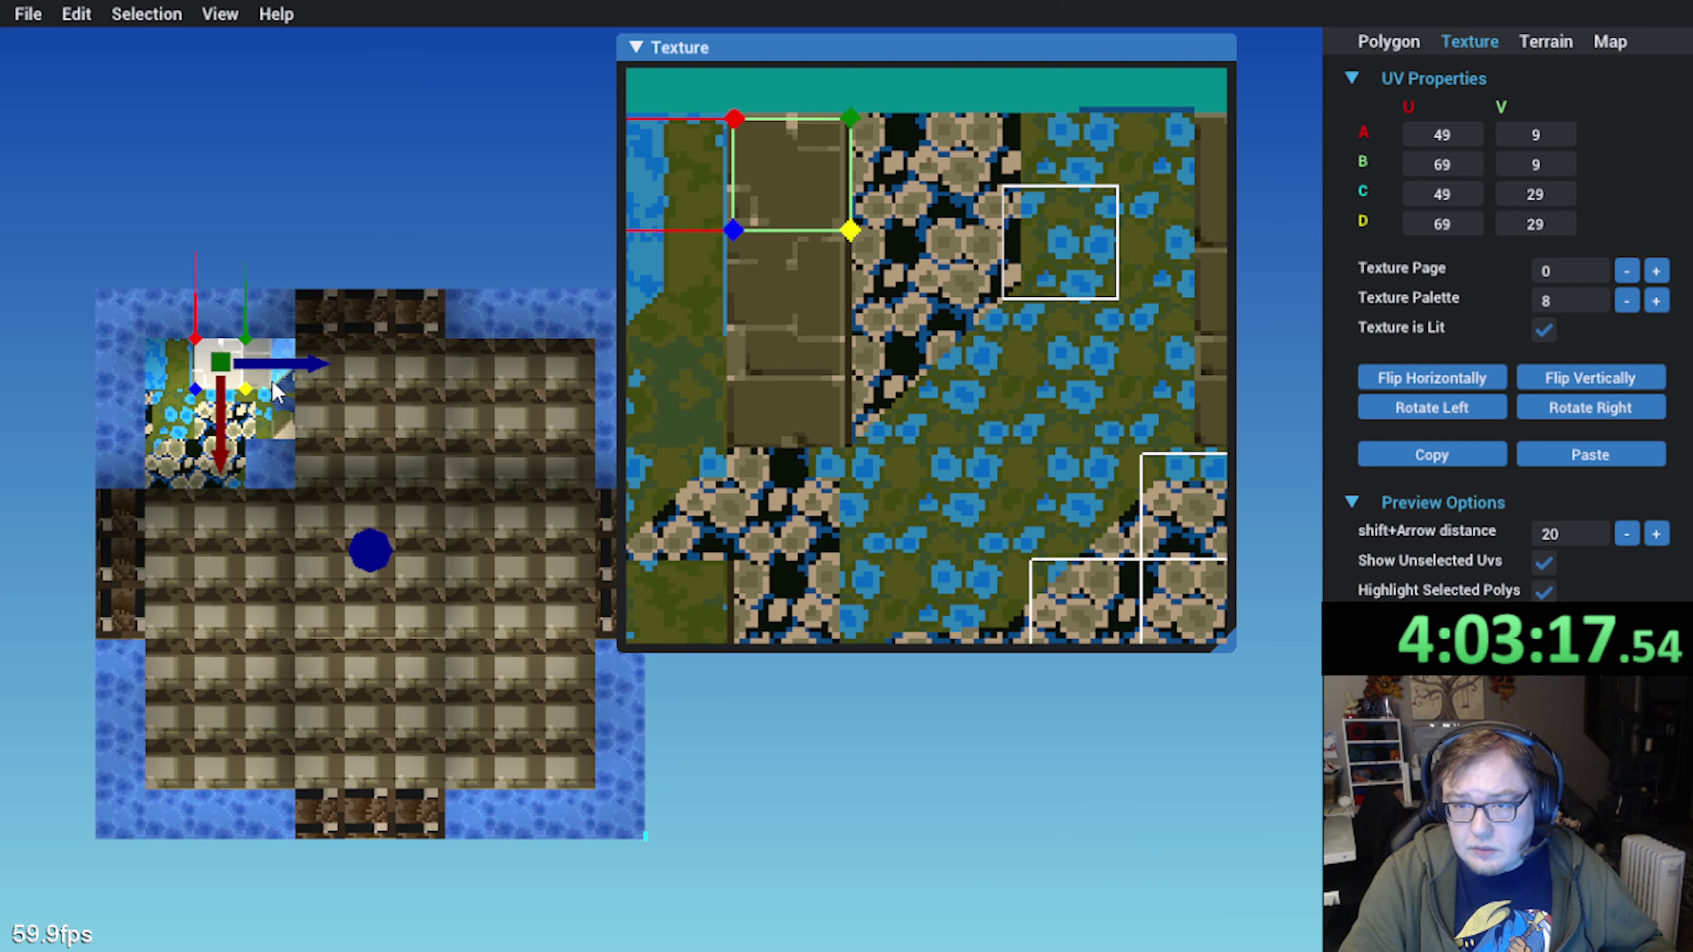
# Copy the second tile's texture settings to the third tile in the top row and shift its UVs to U 69 to 89
pyautogui.click(1465, 459)
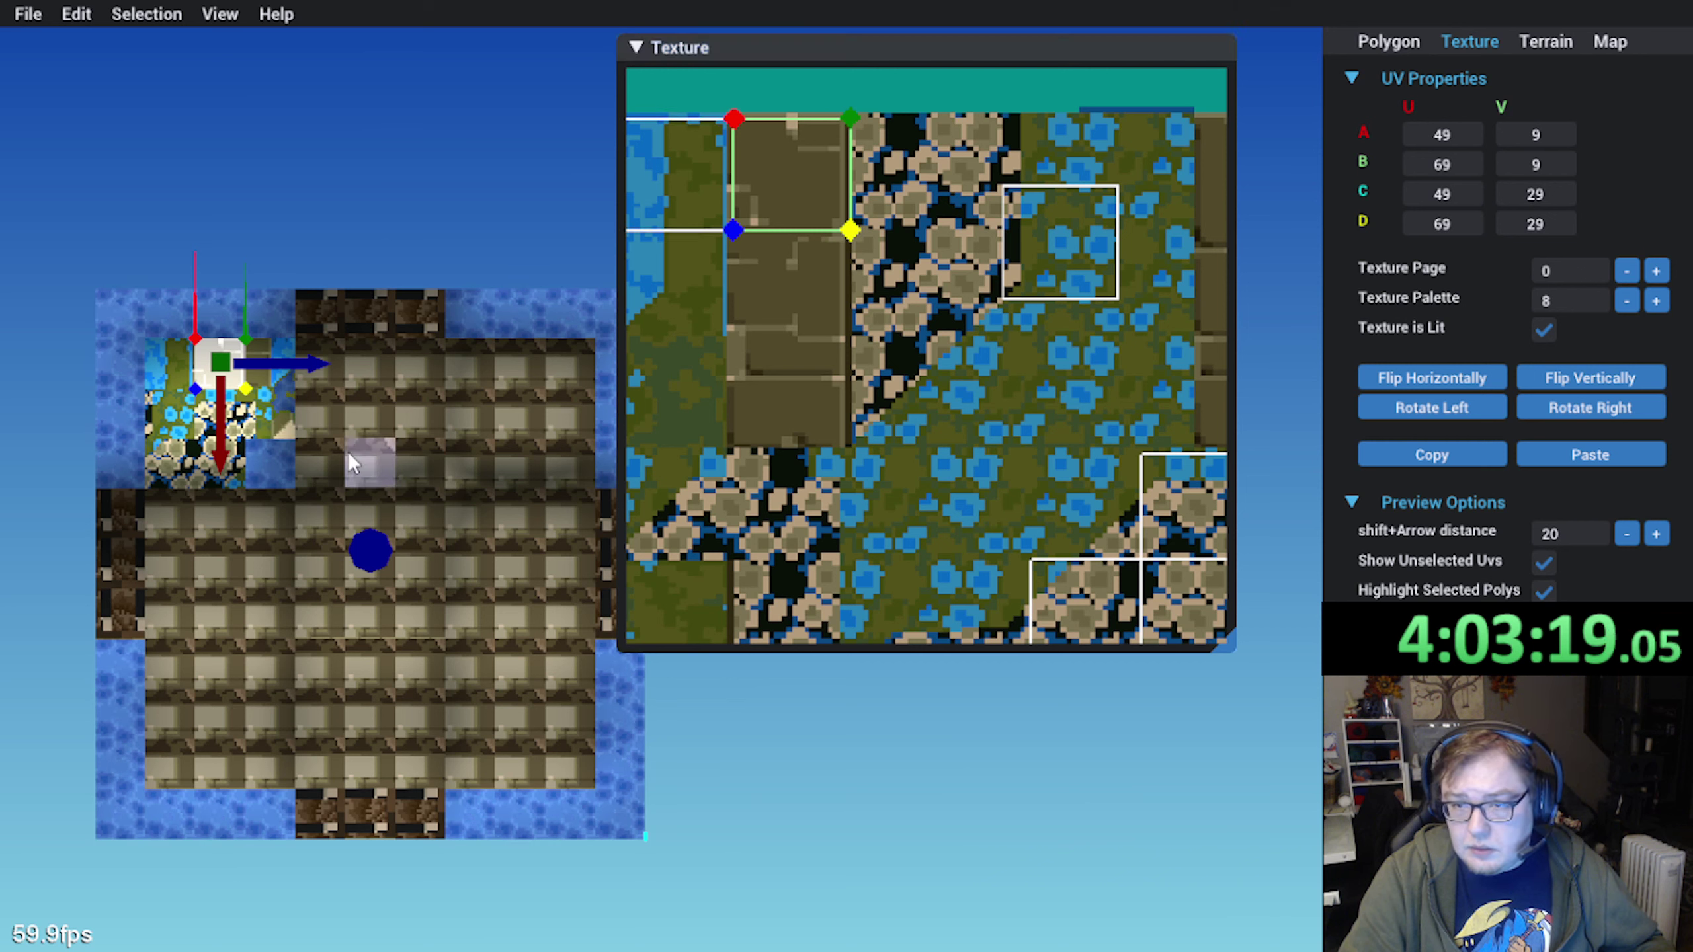
pyautogui.click(285, 383)
pyautogui.click(1600, 459)
pyautogui.moveTo(778, 172); pyautogui.dragTo(888, 170)
pyautogui.scroll(3, 888, 169)
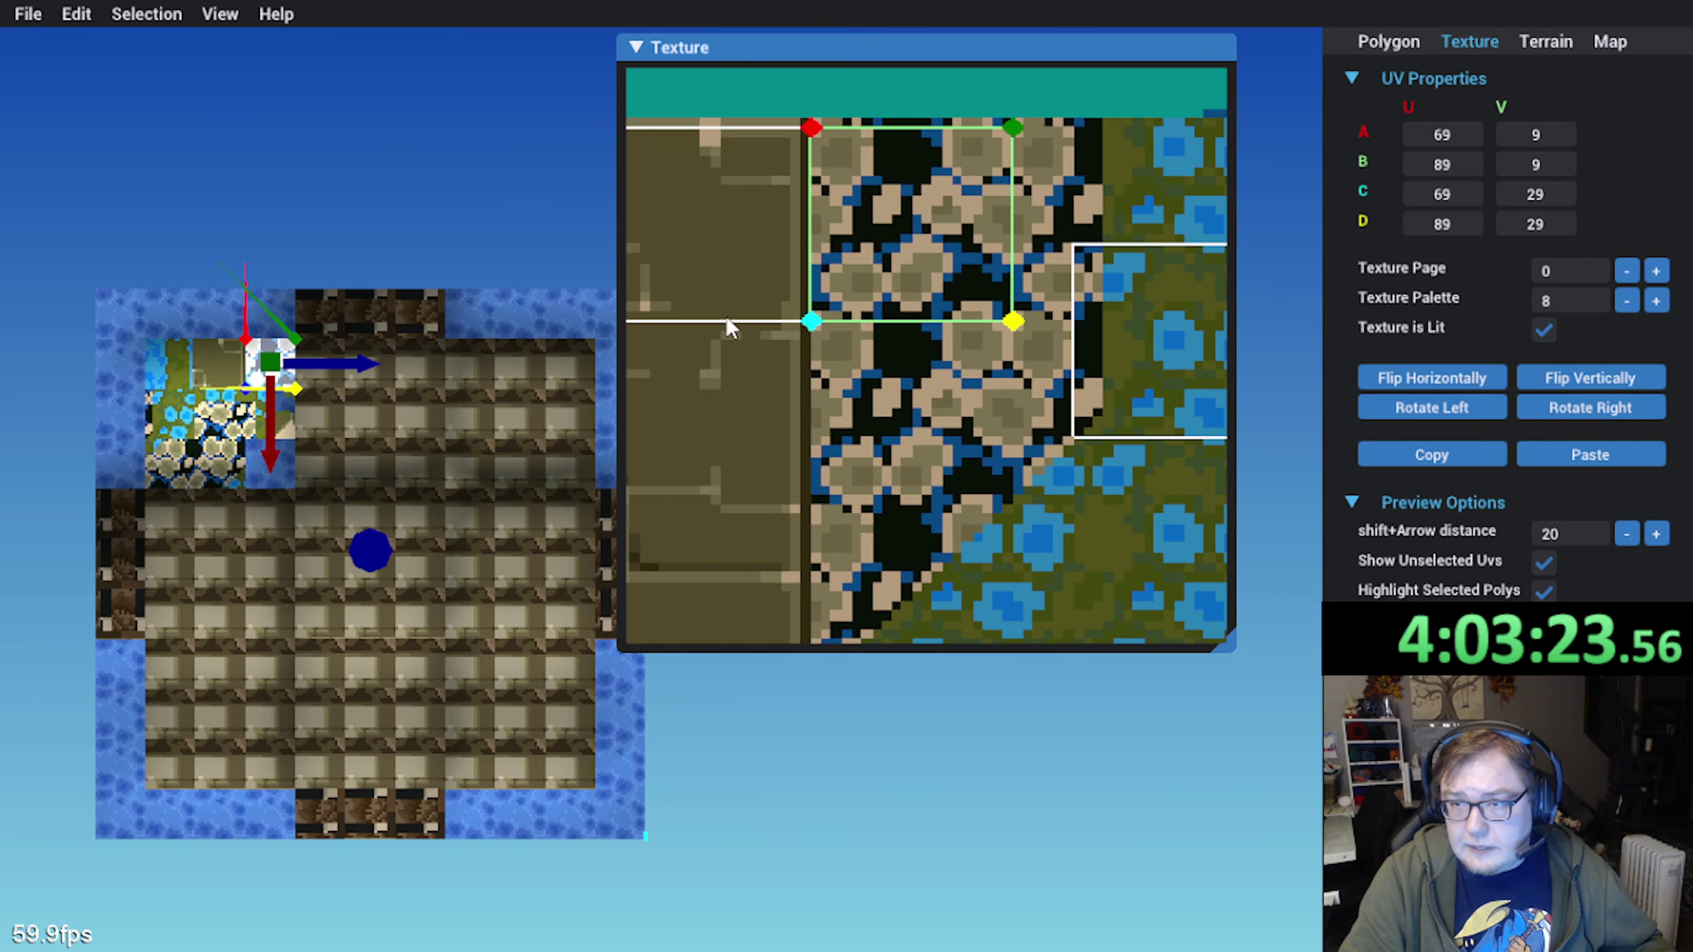
# Paste the copied texture settings onto the fourth tile in the top row and shift its UVs to U 89 to 109
pyautogui.click(314, 397)
pyautogui.click(1567, 461)
pyautogui.hotkey('shift', 'Left')
pyautogui.moveTo(891, 254); pyautogui.dragTo(1035, 211)
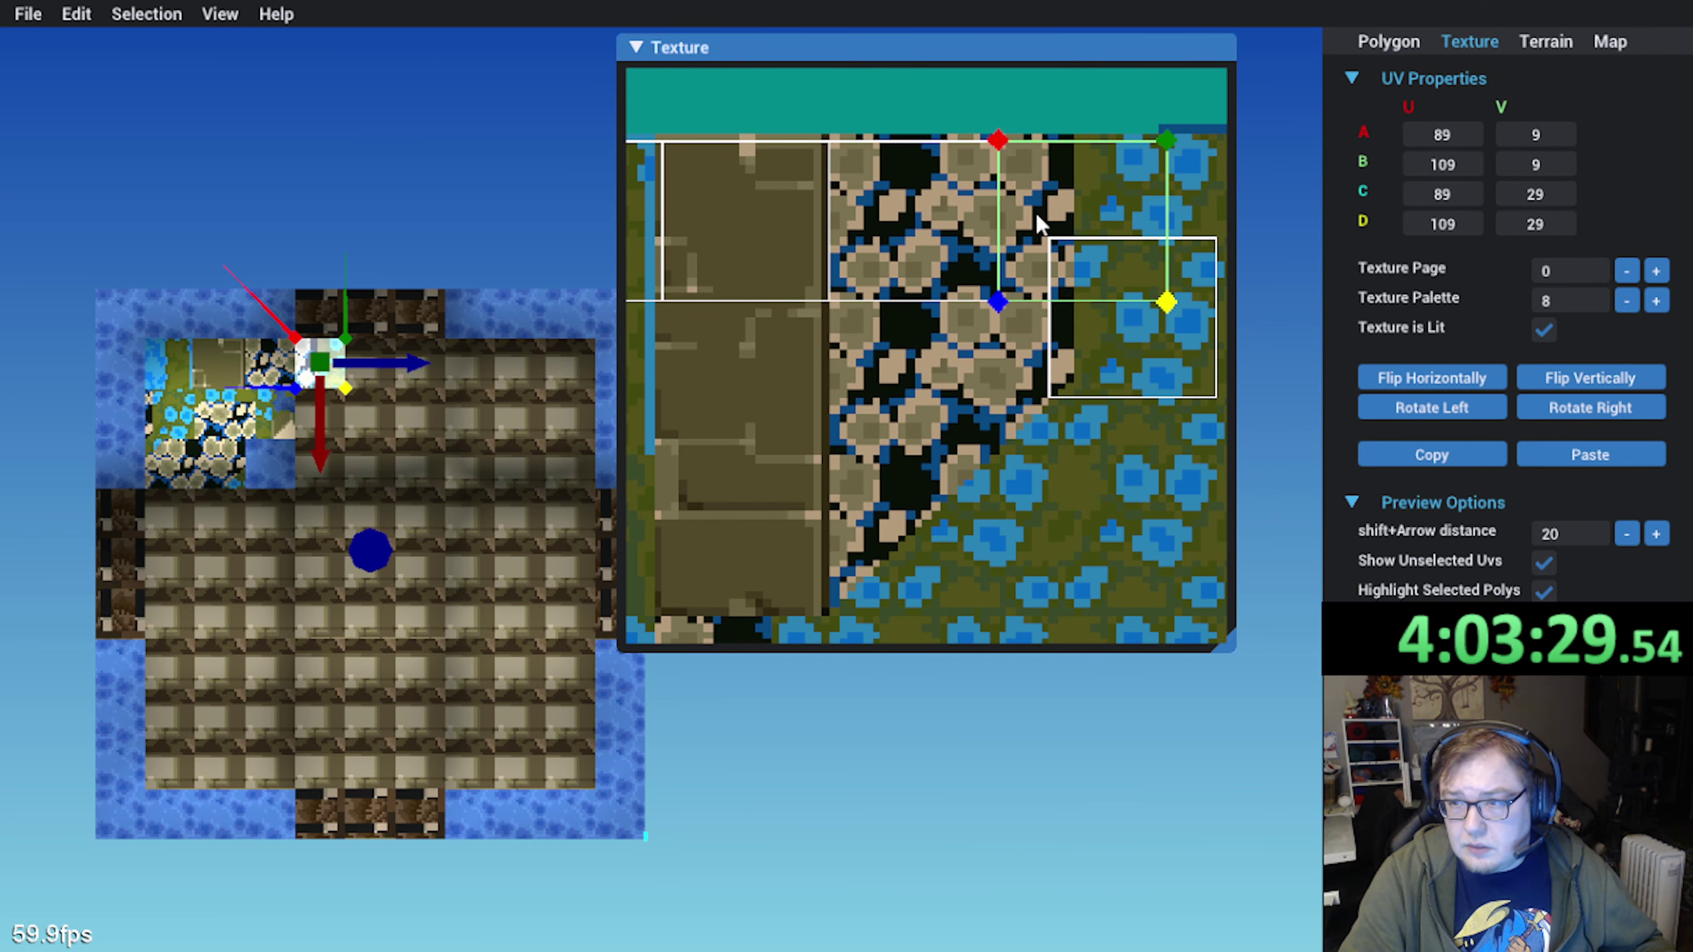
# Paste the copied texture settings onto the fifth tile in the top row and shift its UVs to U 109 to 129
pyautogui.click(376, 386)
pyautogui.click(1614, 454)
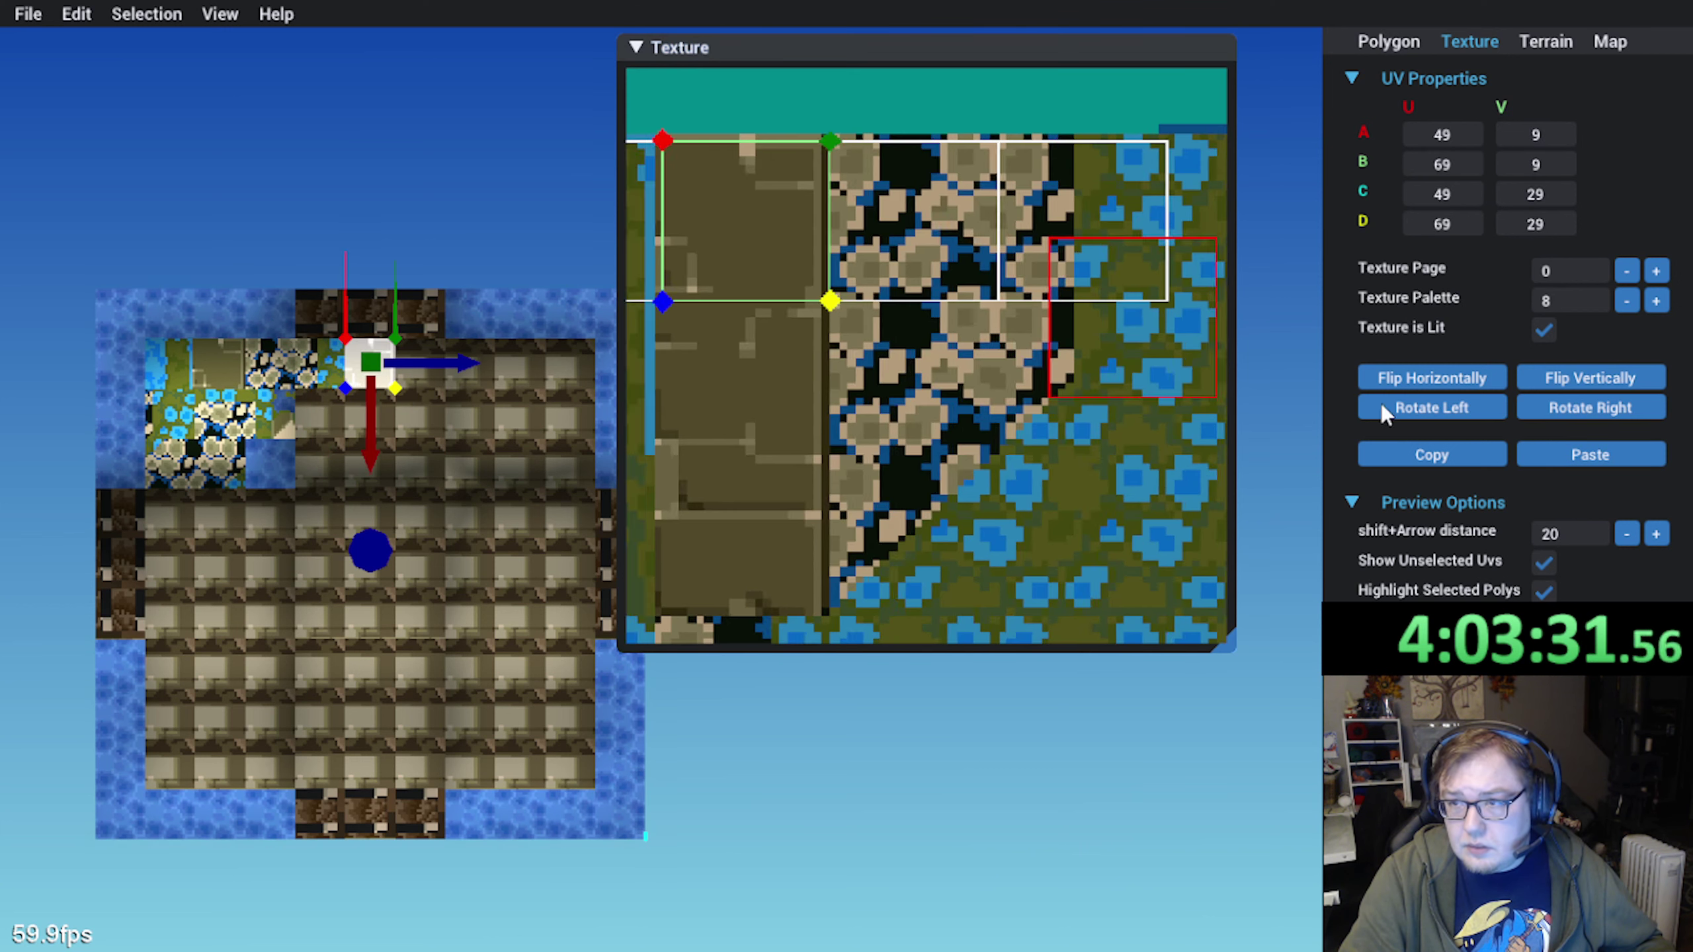
pyautogui.hotkey('shift', 'Left')
pyautogui.hotkey('shift', 'Left')
pyautogui.scroll(-4, 770, 297)
pyautogui.moveTo(736, 185); pyautogui.dragTo(1020, 153)
pyautogui.scroll(4, 1020, 153)
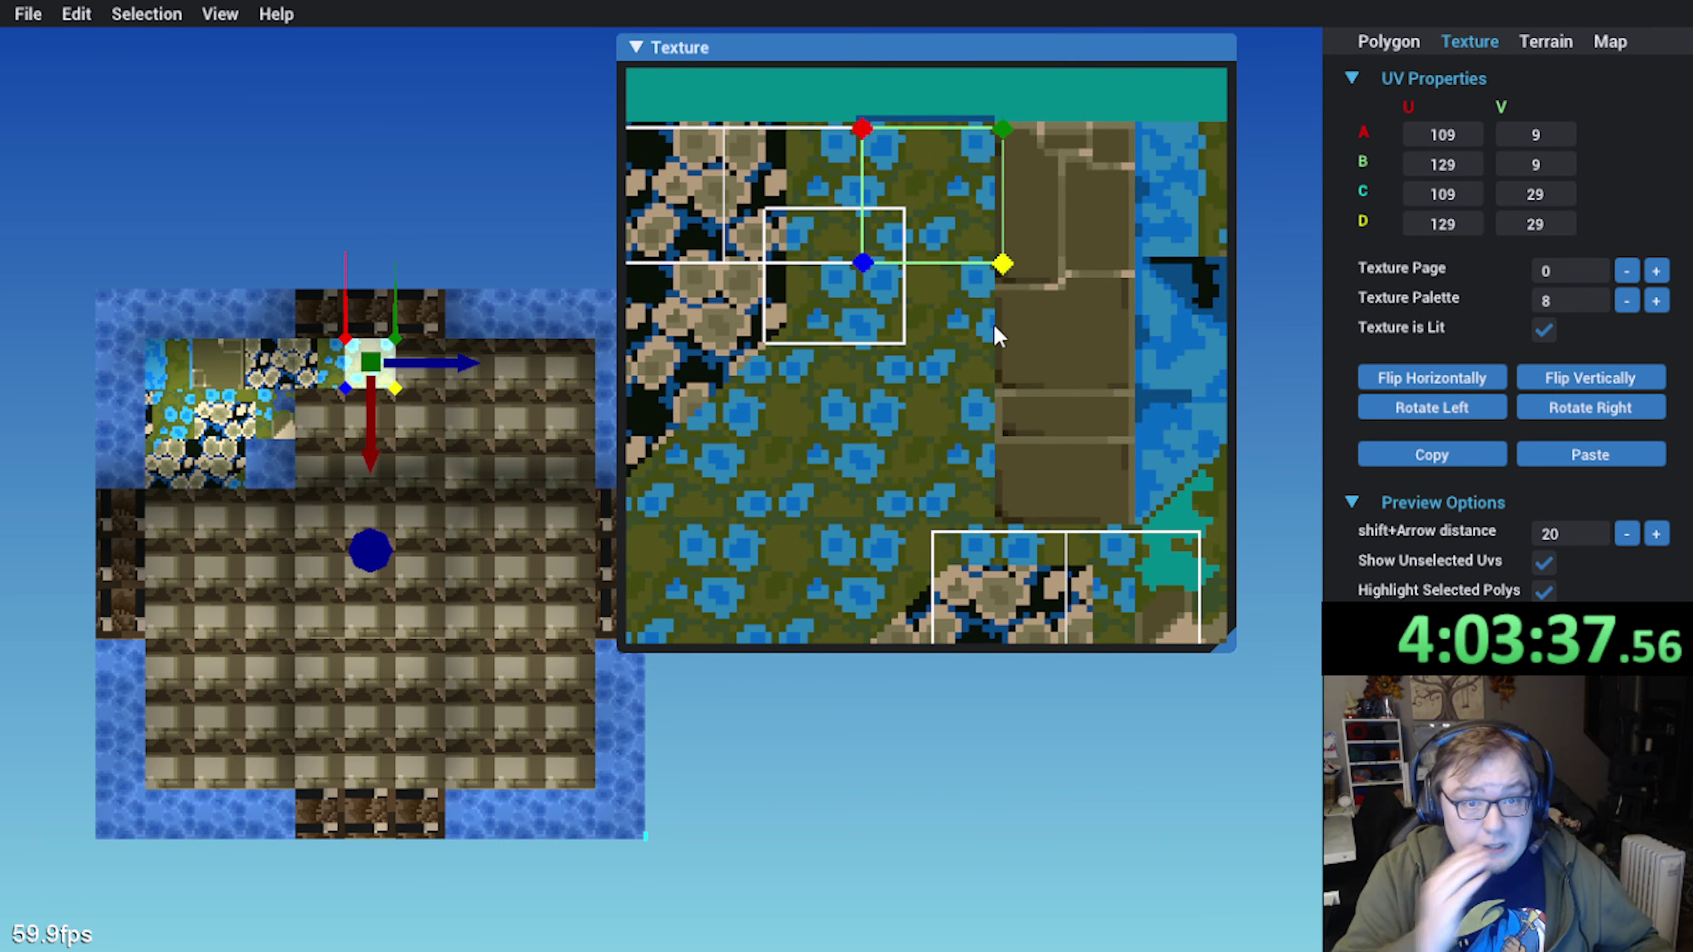
# Paste the copied texture settings onto the sixth tile in the top row and align its UVs to U 129 to 149, V 9 to 29
pyautogui.click(436, 380)
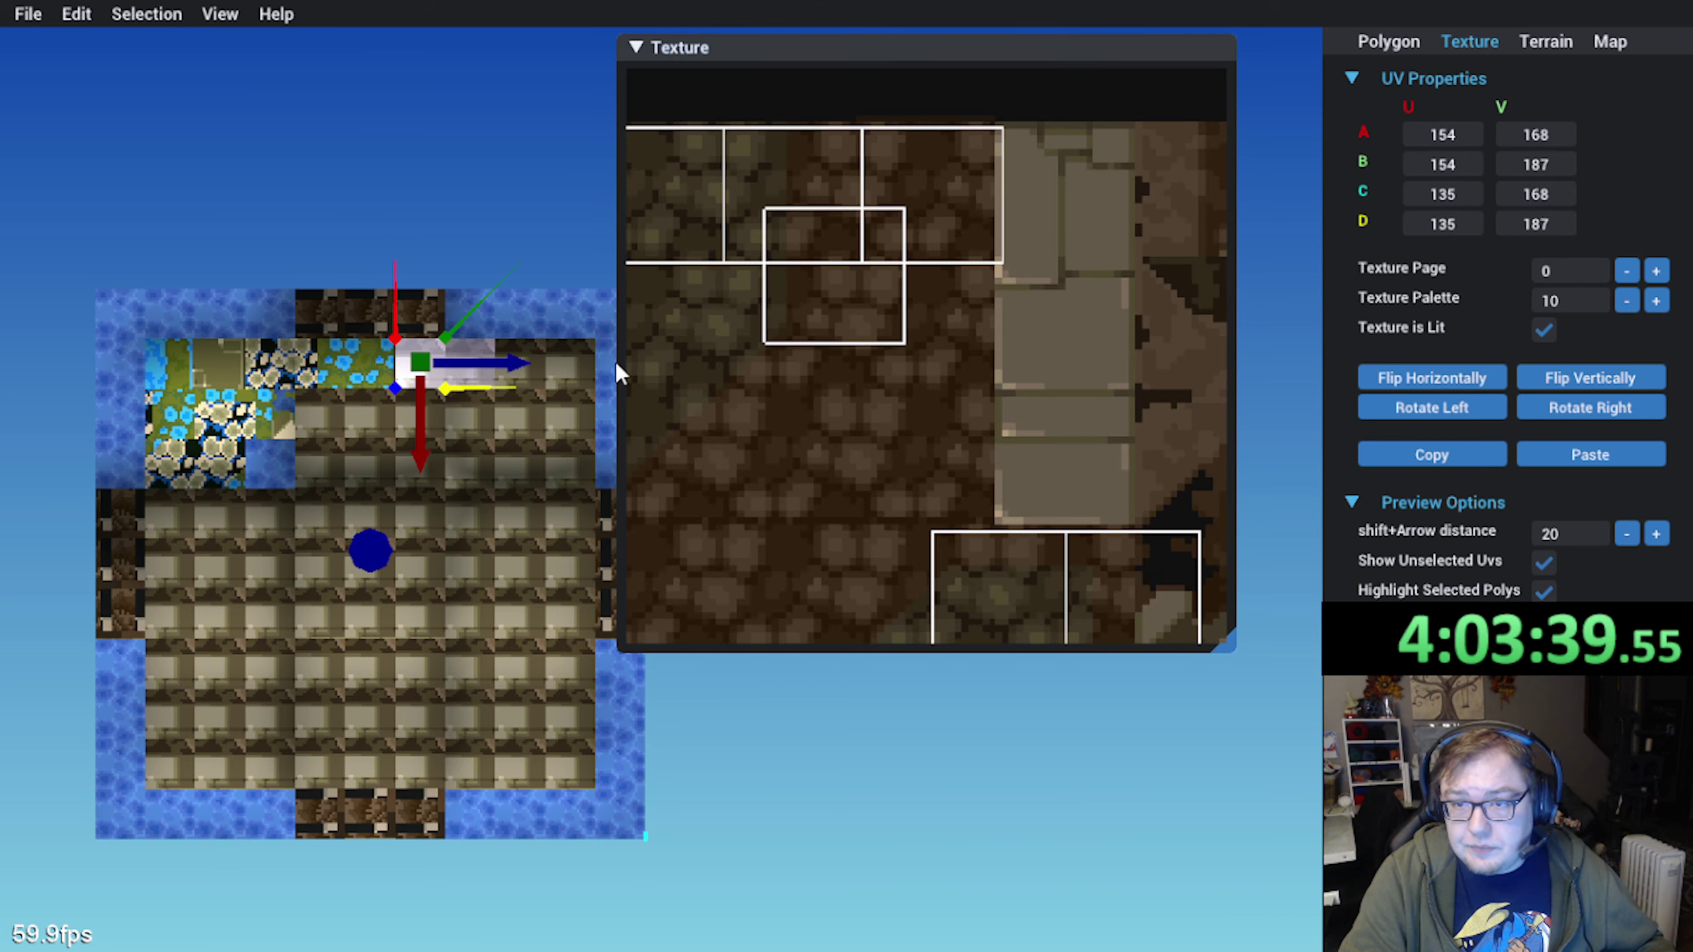
pyautogui.click(1591, 455)
pyautogui.scroll(-2, 983, 333)
pyautogui.moveTo(701, 121); pyautogui.dragTo(1020, 105)
pyautogui.scroll(2, 1006, 140)
pyautogui.moveTo(1006, 140); pyautogui.dragTo(800, 383, button='middle')
pyautogui.scroll(-2, 676, 289)
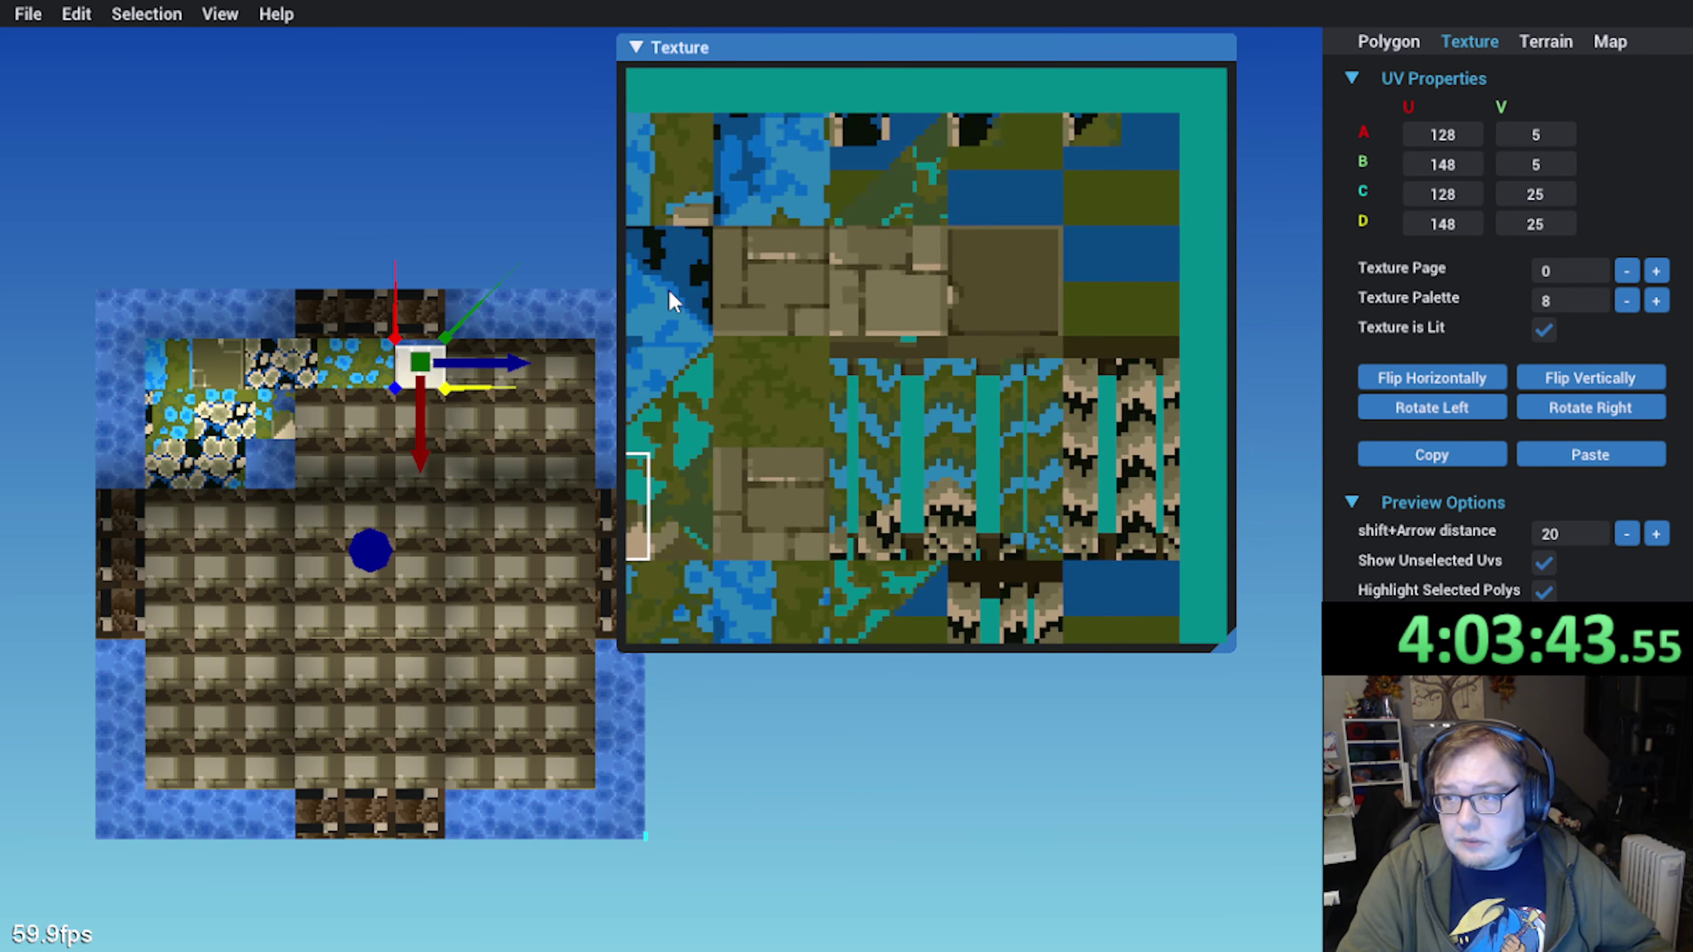
pyautogui.scroll(2, 934, 328)
pyautogui.moveTo(831, 173); pyautogui.dragTo(837, 191)
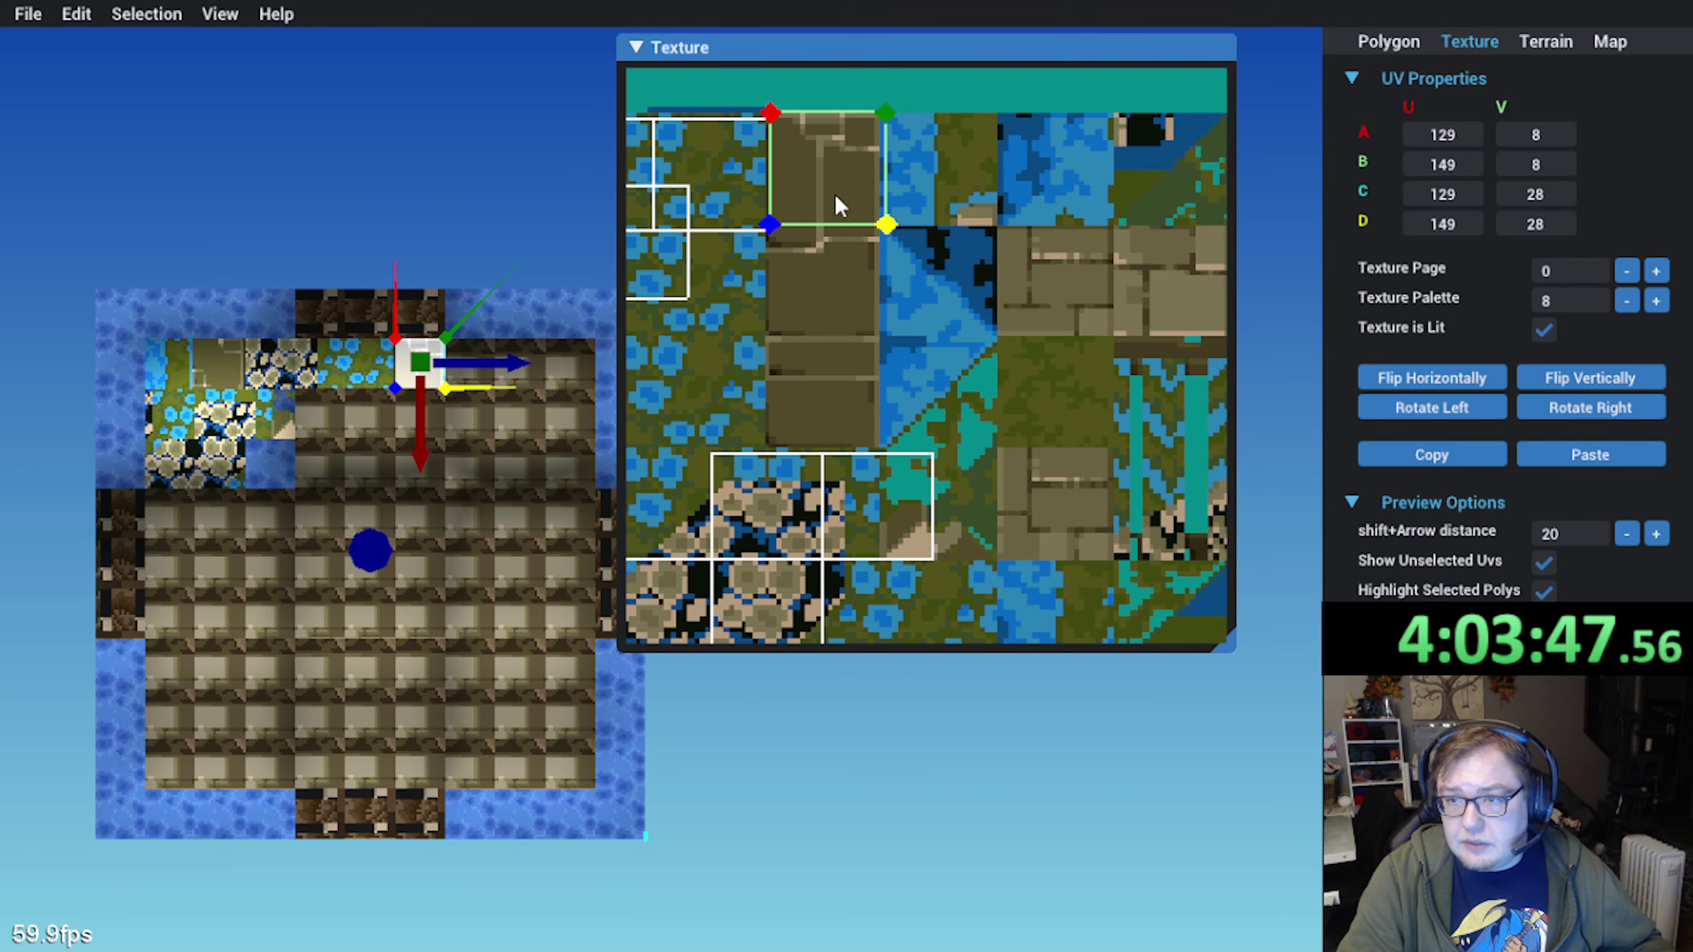
pyautogui.scroll(2, 835, 193)
pyautogui.moveTo(835, 193); pyautogui.dragTo(894, 467, button='middle')
pyautogui.moveTo(803, 240); pyautogui.dragTo(807, 249)
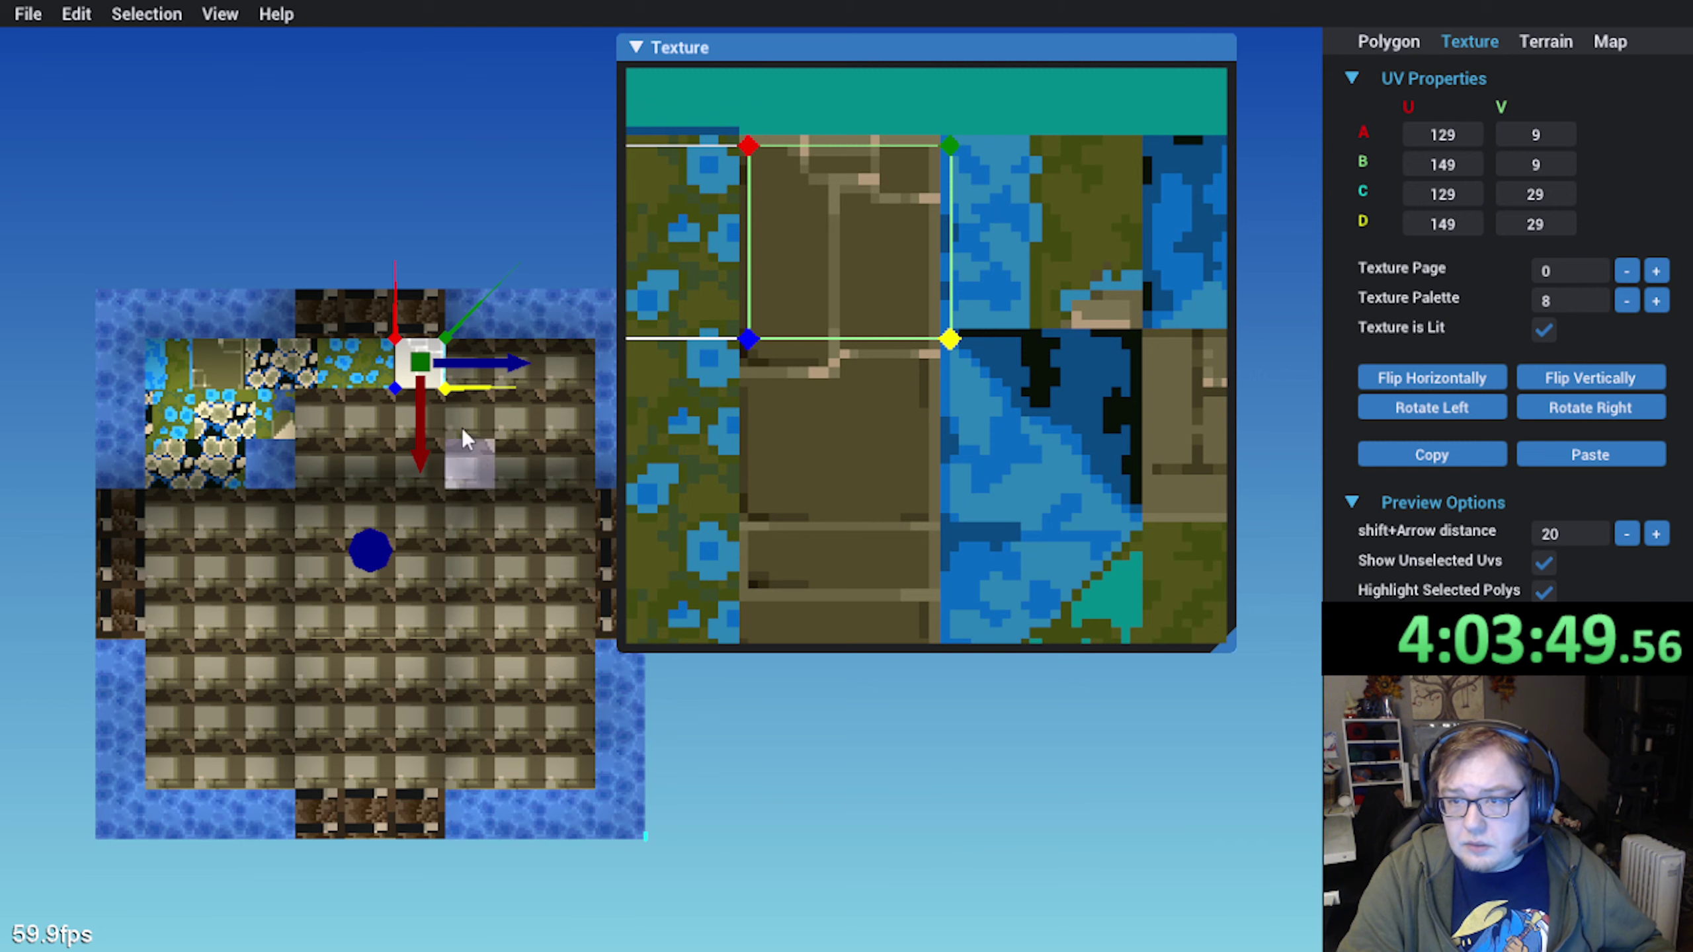
# Paste the copied texture settings onto the seventh tile in the top row and move its UVs directly beside the sixth tile's UV square
pyautogui.click(465, 388)
pyautogui.click(1587, 456)
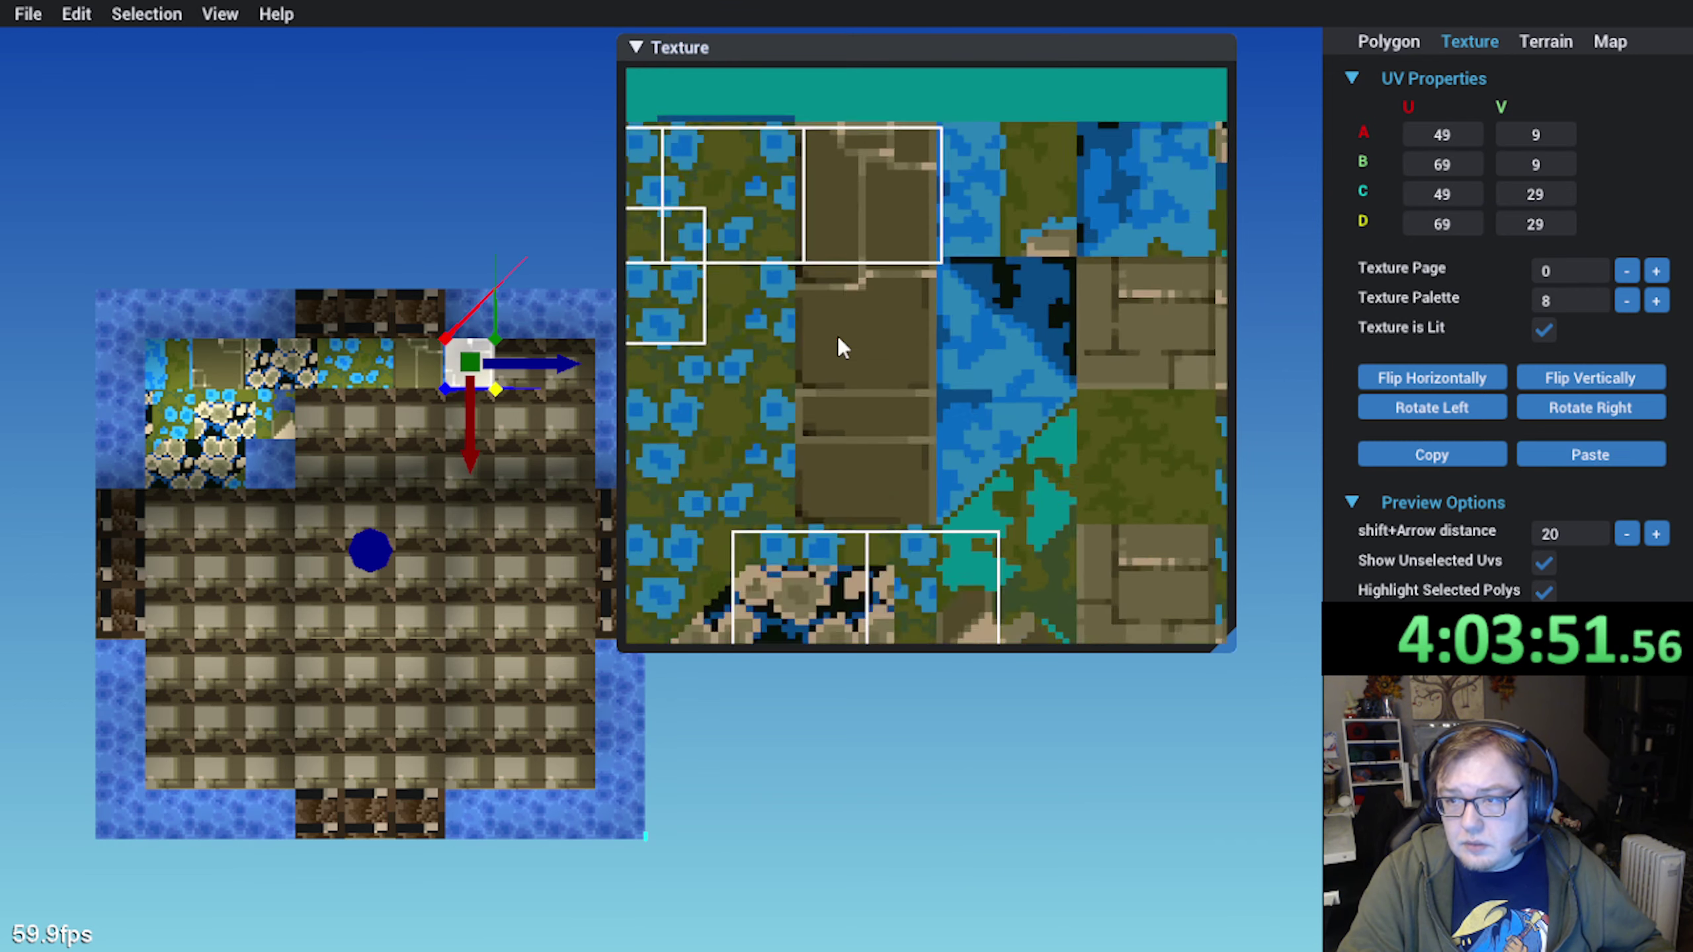
pyautogui.moveTo(709, 234); pyautogui.dragTo(799, 328, button='middle')
pyautogui.moveTo(679, 153); pyautogui.dragTo(1064, 160)
pyautogui.scroll(3, 1065, 159)
pyautogui.moveTo(1065, 159); pyautogui.dragTo(791, 362, button='middle')
pyautogui.scroll(2, 900, 343)
pyautogui.moveTo(861, 299); pyautogui.dragTo(894, 407, button='middle')
pyautogui.moveTo(865, 276); pyautogui.dragTo(903, 270)
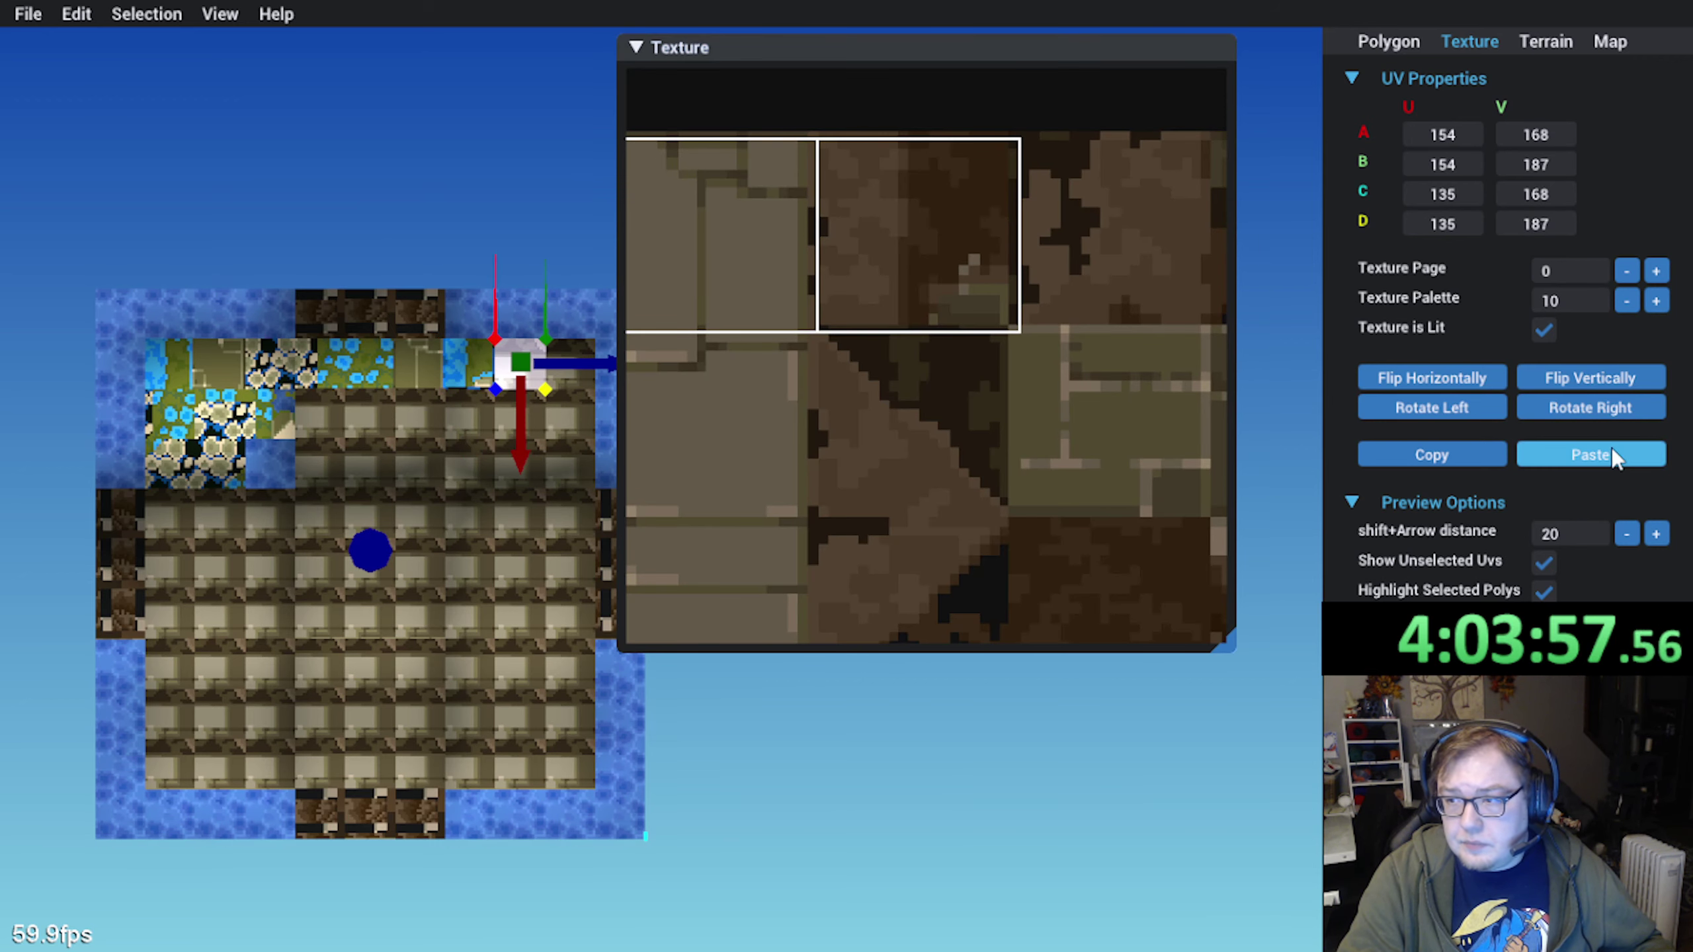
# Paste the copied texture settings onto the eighth tile in the top row and move its UVs to U 169 to 189, V 9 to 29
pyautogui.click(1590, 455)
pyautogui.moveTo(813, 156); pyautogui.dragTo(1168, 188)
pyautogui.moveTo(1044, 274); pyautogui.dragTo(699, 273, button='middle')
pyautogui.scroll(2, 960, 248)
pyautogui.moveTo(826, 135); pyautogui.dragTo(780, 260, button='middle')
pyautogui.moveTo(783, 270); pyautogui.dragTo(877, 159)
pyautogui.scroll(2, 877, 159)
pyautogui.scroll(-2, 877, 159)
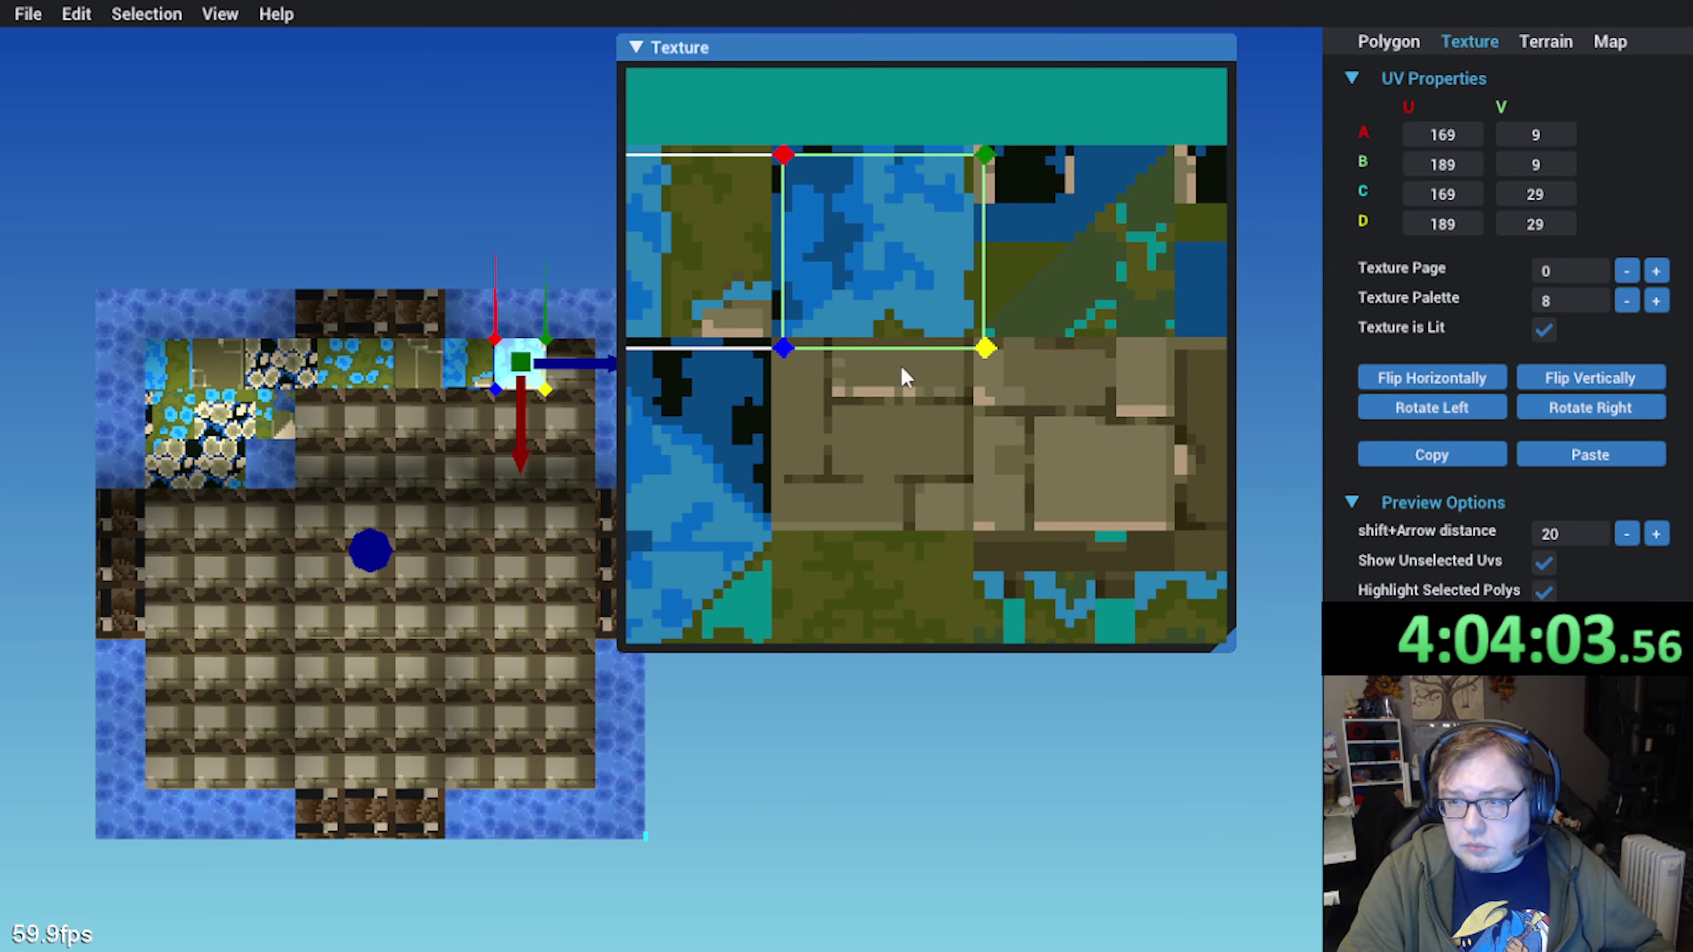
# Paste the copied texture settings onto the ninth tile in the top row and align its UVs to U 189 to 209, V 9 to 29
pyautogui.click(570, 367)
pyautogui.click(1633, 449)
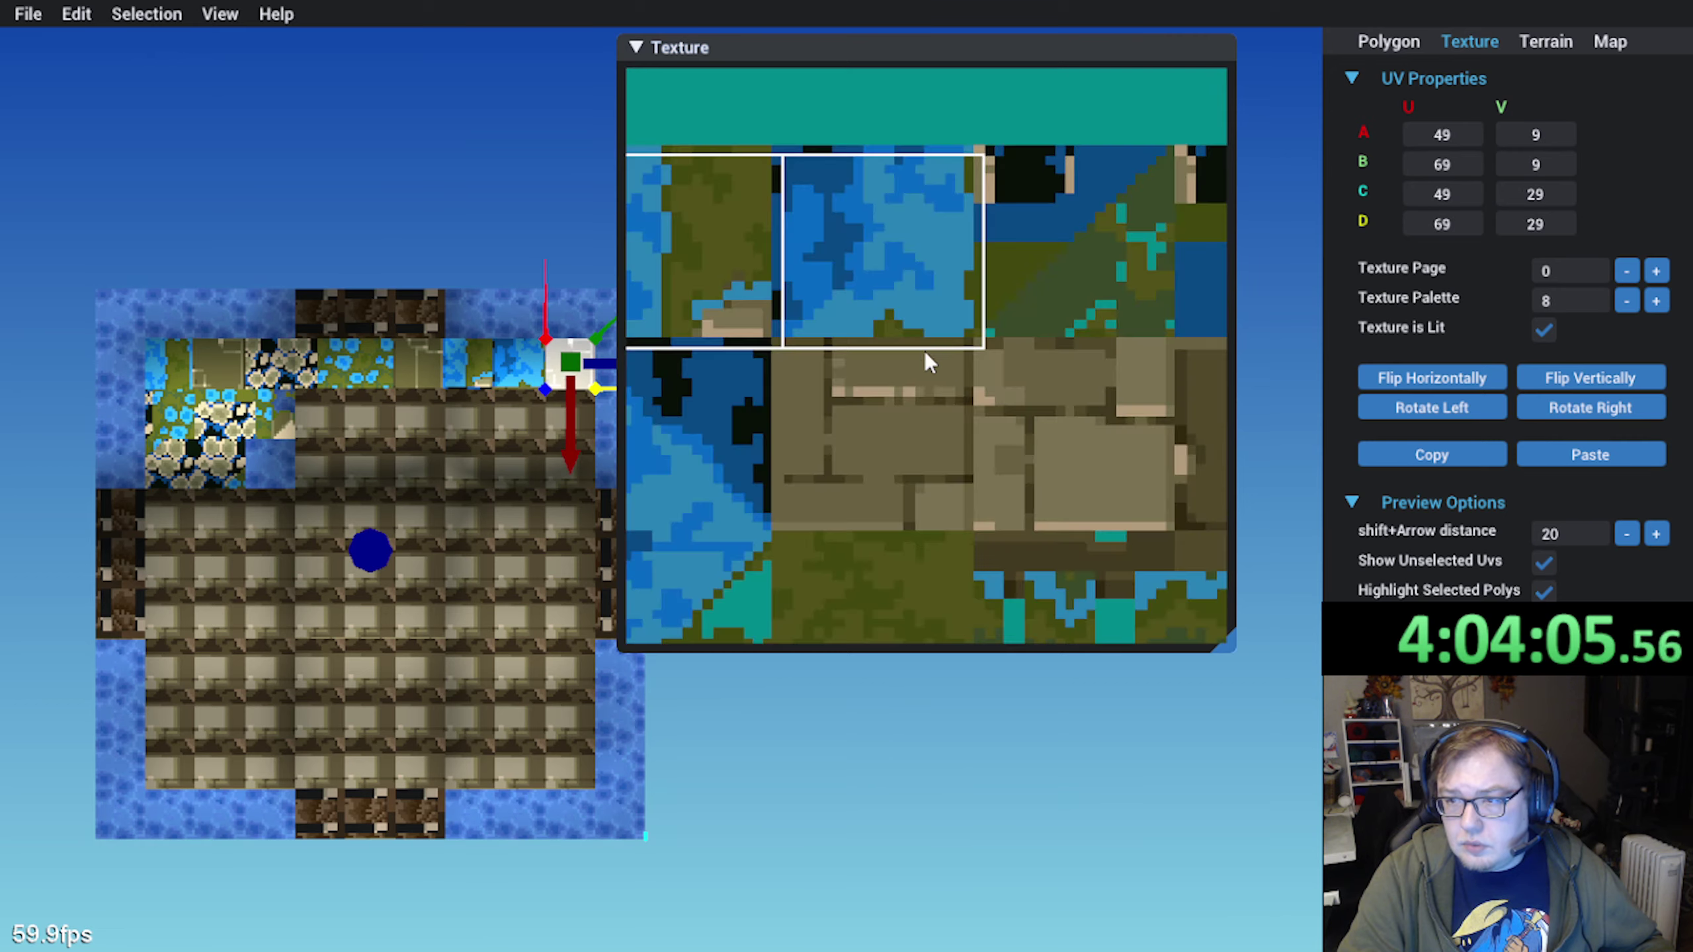
pyautogui.scroll(-6, 925, 351)
pyautogui.moveTo(820, 199); pyautogui.dragTo(940, 194, button='middle')
pyautogui.moveTo(821, 127); pyautogui.dragTo(1183, 118)
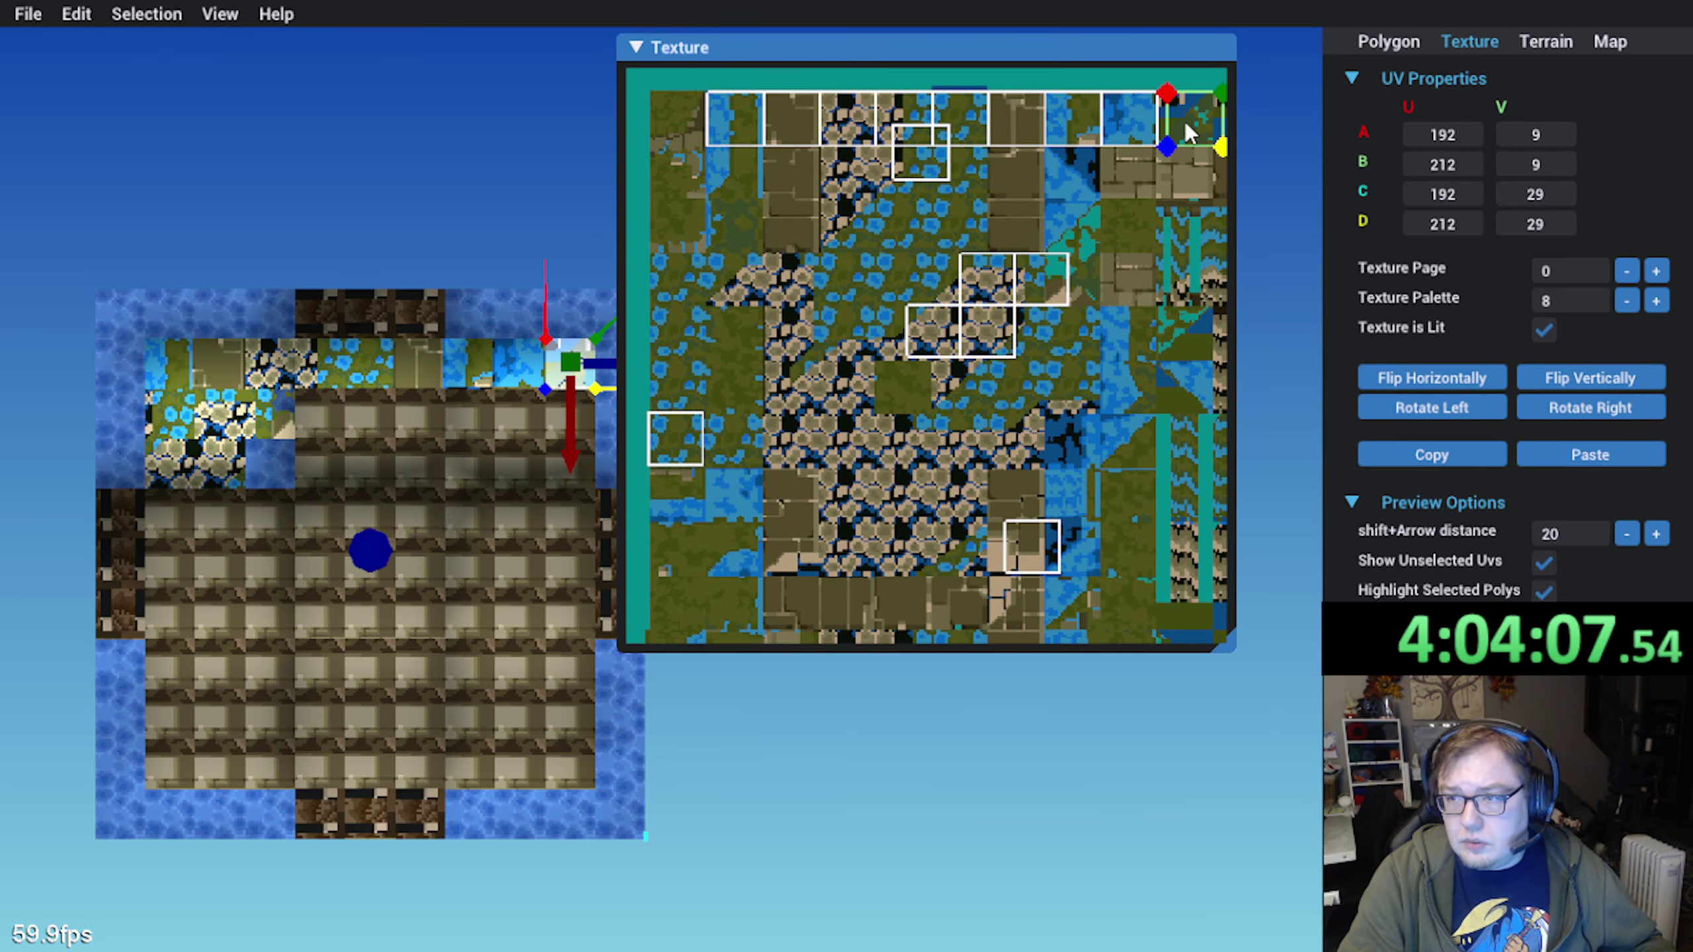
pyautogui.scroll(5, 1001, 185)
pyautogui.moveTo(913, 366); pyautogui.dragTo(953, 488, button='middle')
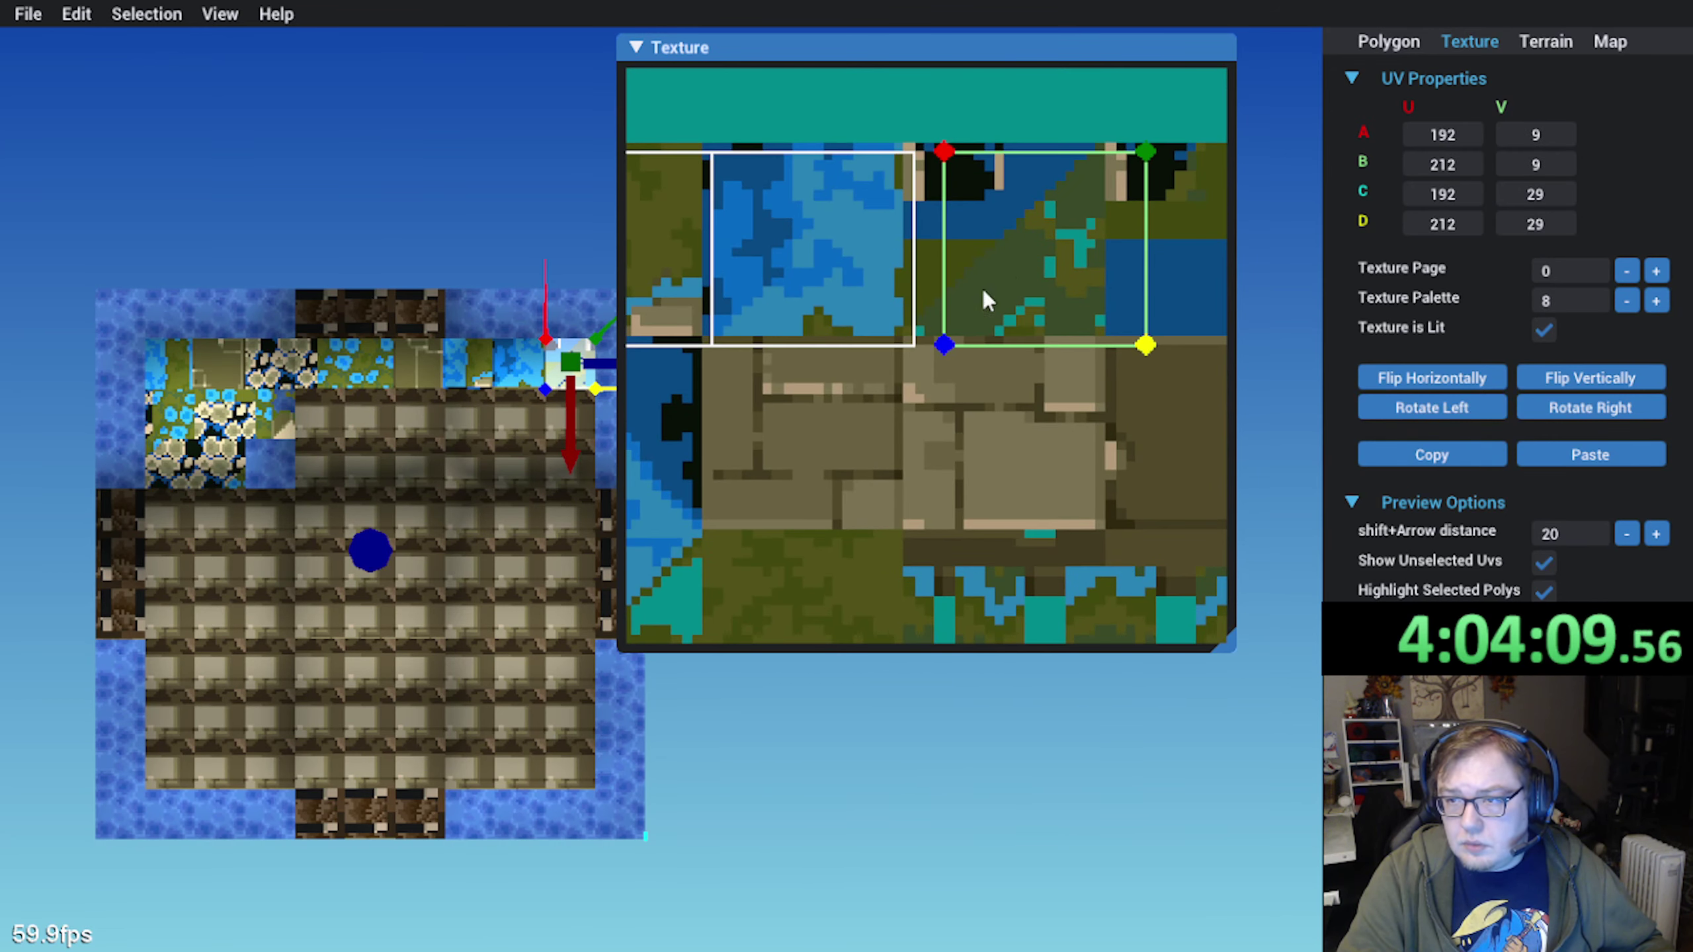
pyautogui.moveTo(998, 261); pyautogui.dragTo(971, 259)
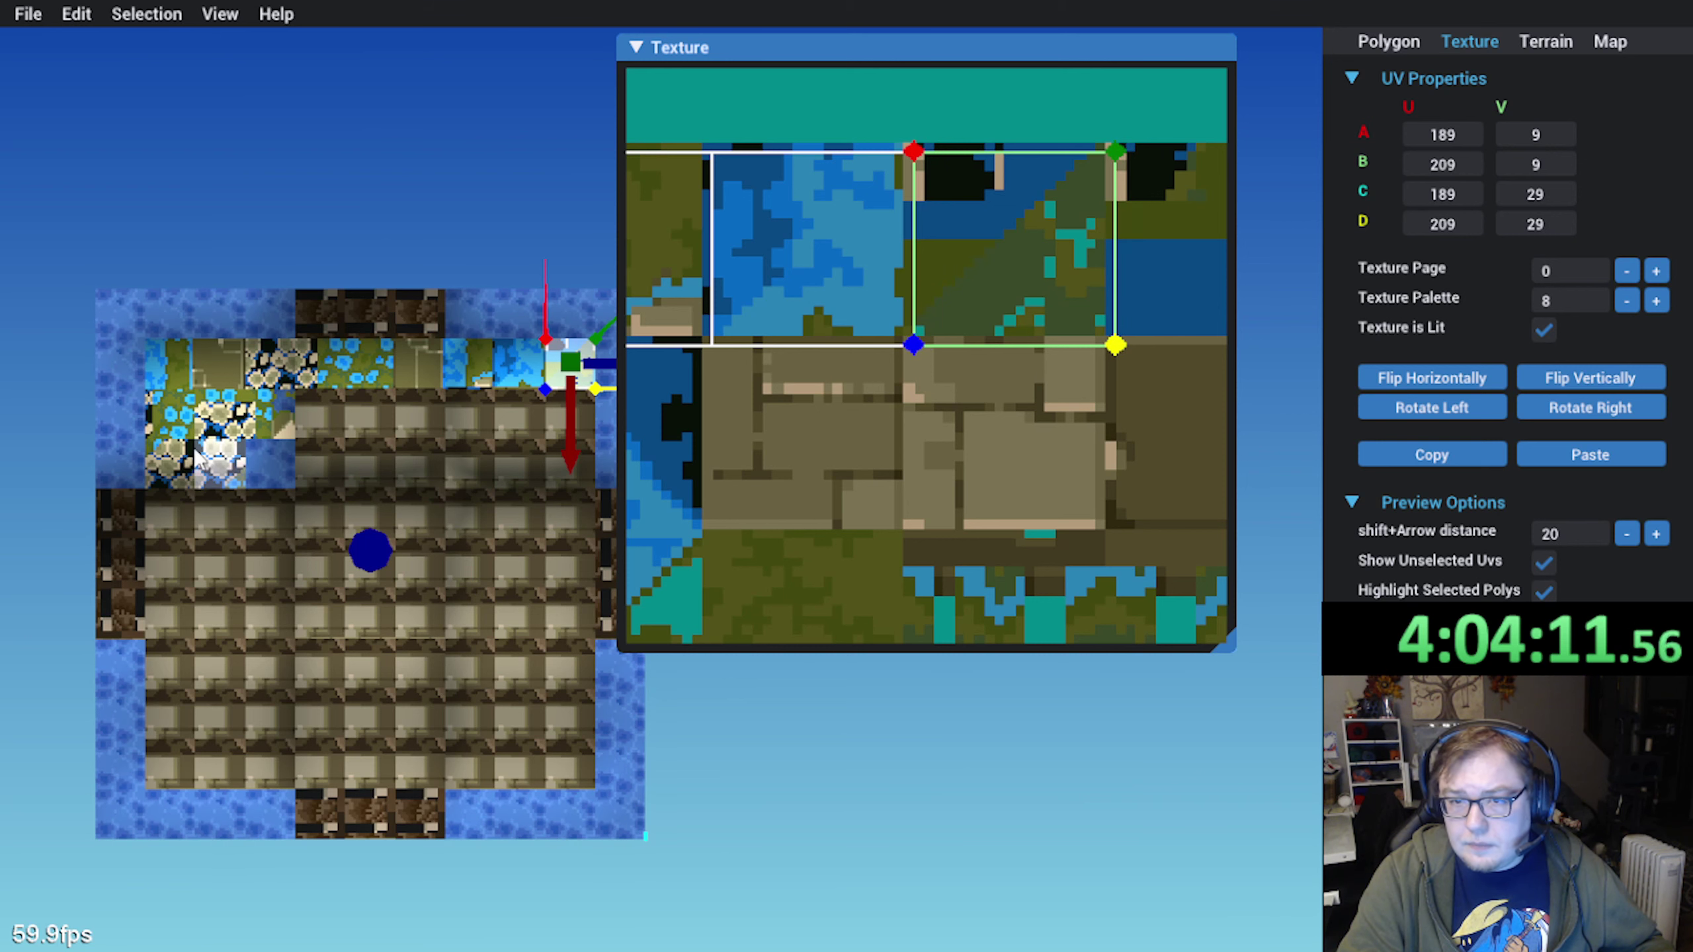
# Copy the texture settings of the top-left floor tile, the one mapped at U 29 to 49, V 9 to 29
pyautogui.click(168, 369)
pyautogui.moveTo(922, 348); pyautogui.dragTo(1246, 342, button='middle')
pyautogui.moveTo(771, 397); pyautogui.dragTo(1258, 400, button='middle')
pyautogui.scroll(-4, 727, 374)
pyautogui.moveTo(721, 359); pyautogui.dragTo(1168, 360, button='middle')
pyautogui.scroll(-1, 960, 352)
pyautogui.click(1432, 455)
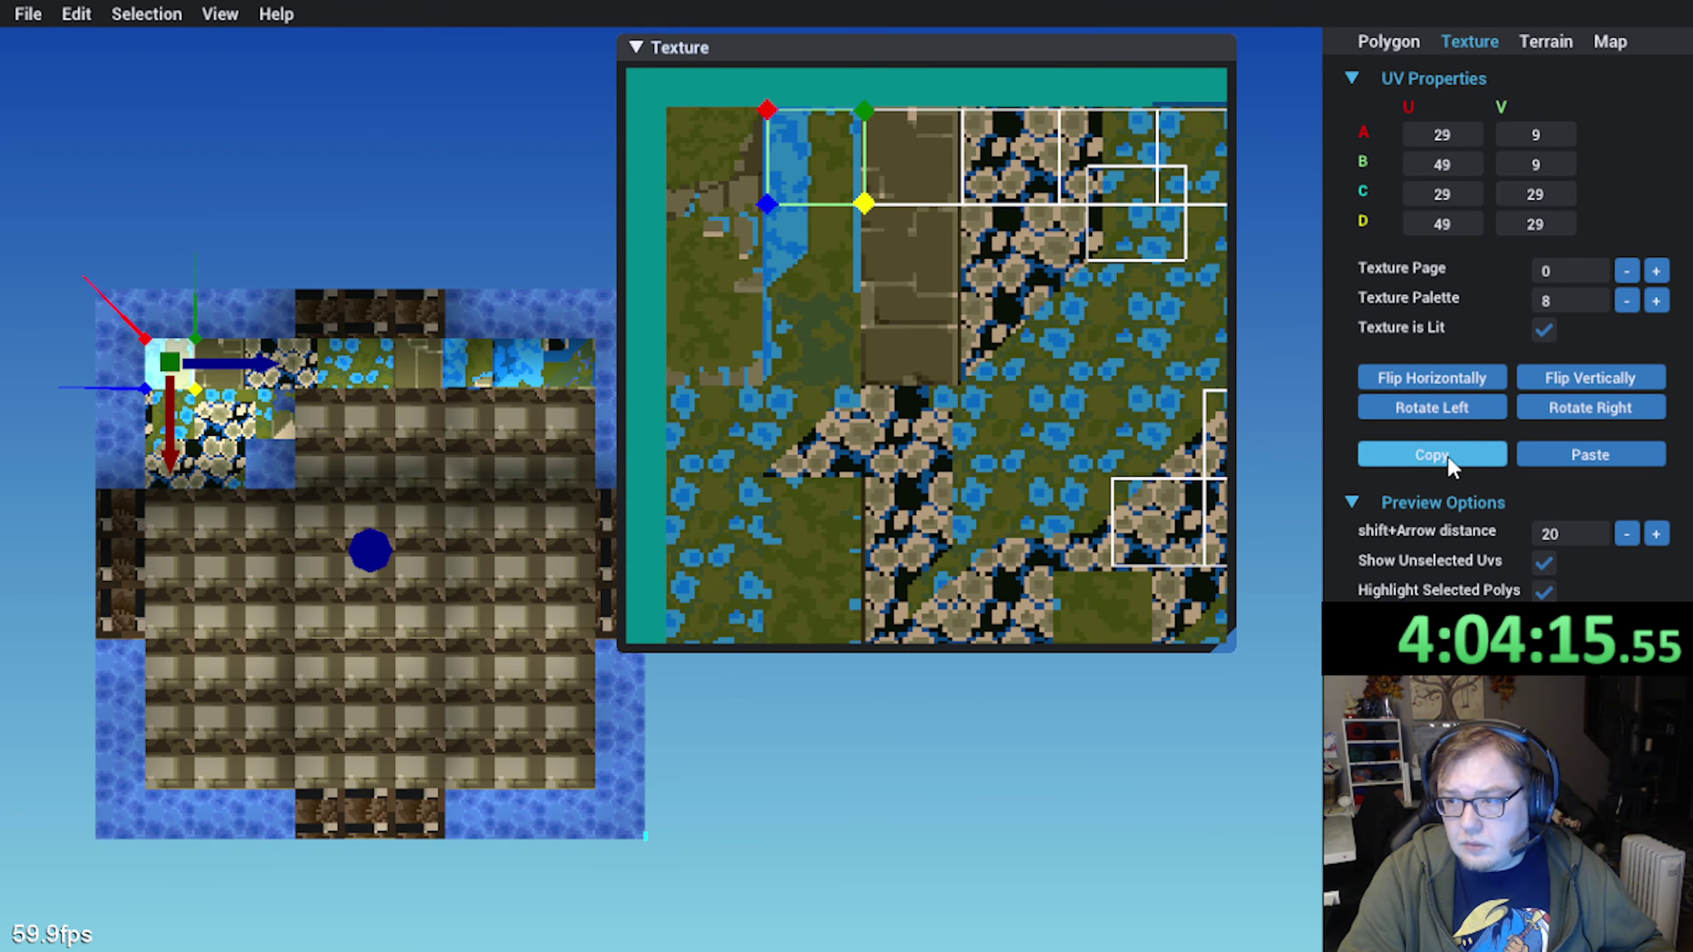
# Paste the copied texture settings onto the second tile in the leftmost column and move its UVs to U 29 to 49, V 29 to 49
pyautogui.click(169, 414)
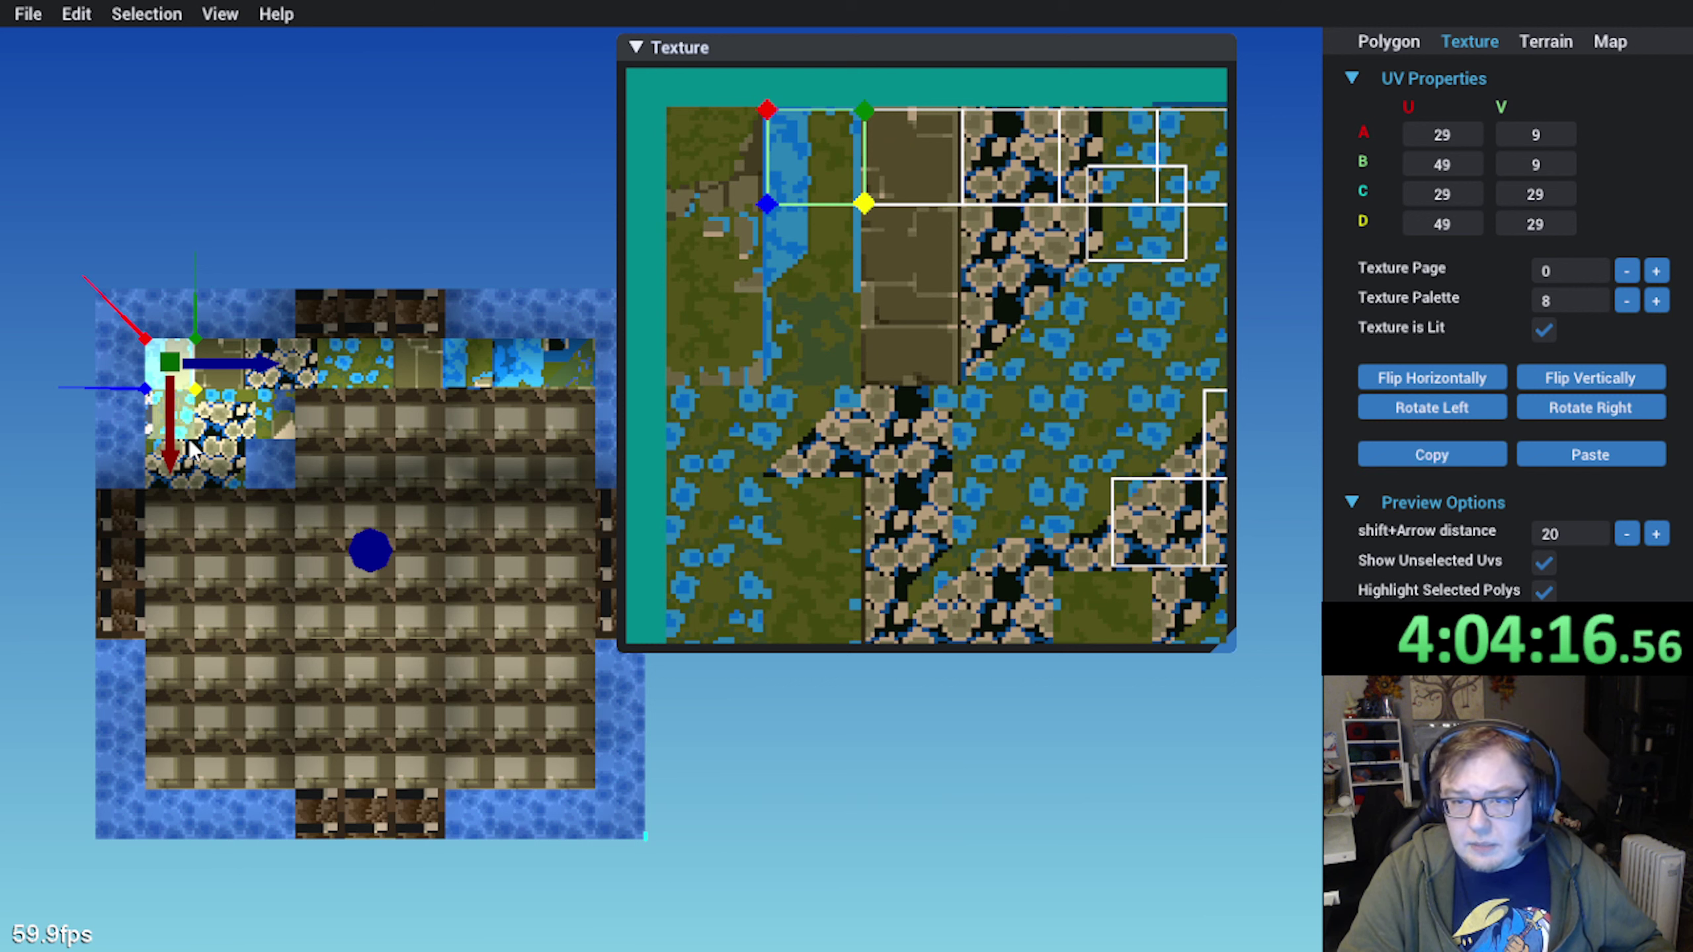
pyautogui.click(1558, 458)
pyautogui.moveTo(817, 167); pyautogui.dragTo(817, 246)
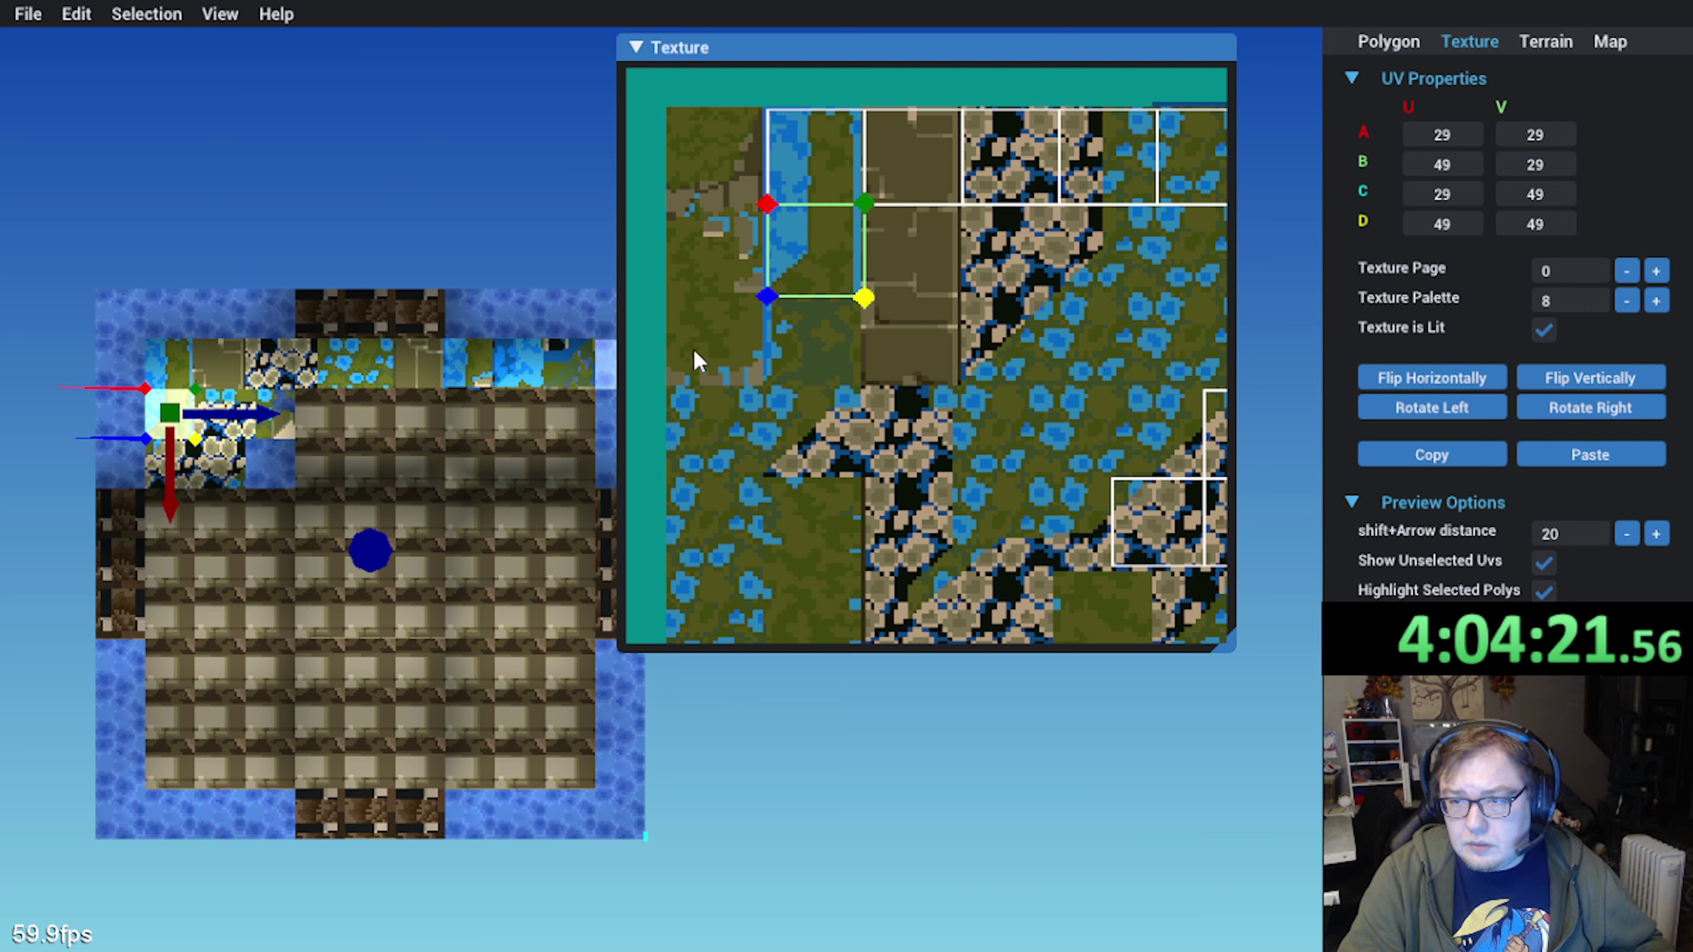
# Paste the top-left tile's texture settings onto the third tile in the leftmost column and move its UVs to U 29 to 49, V 49 to 69
pyautogui.click(1374, 460)
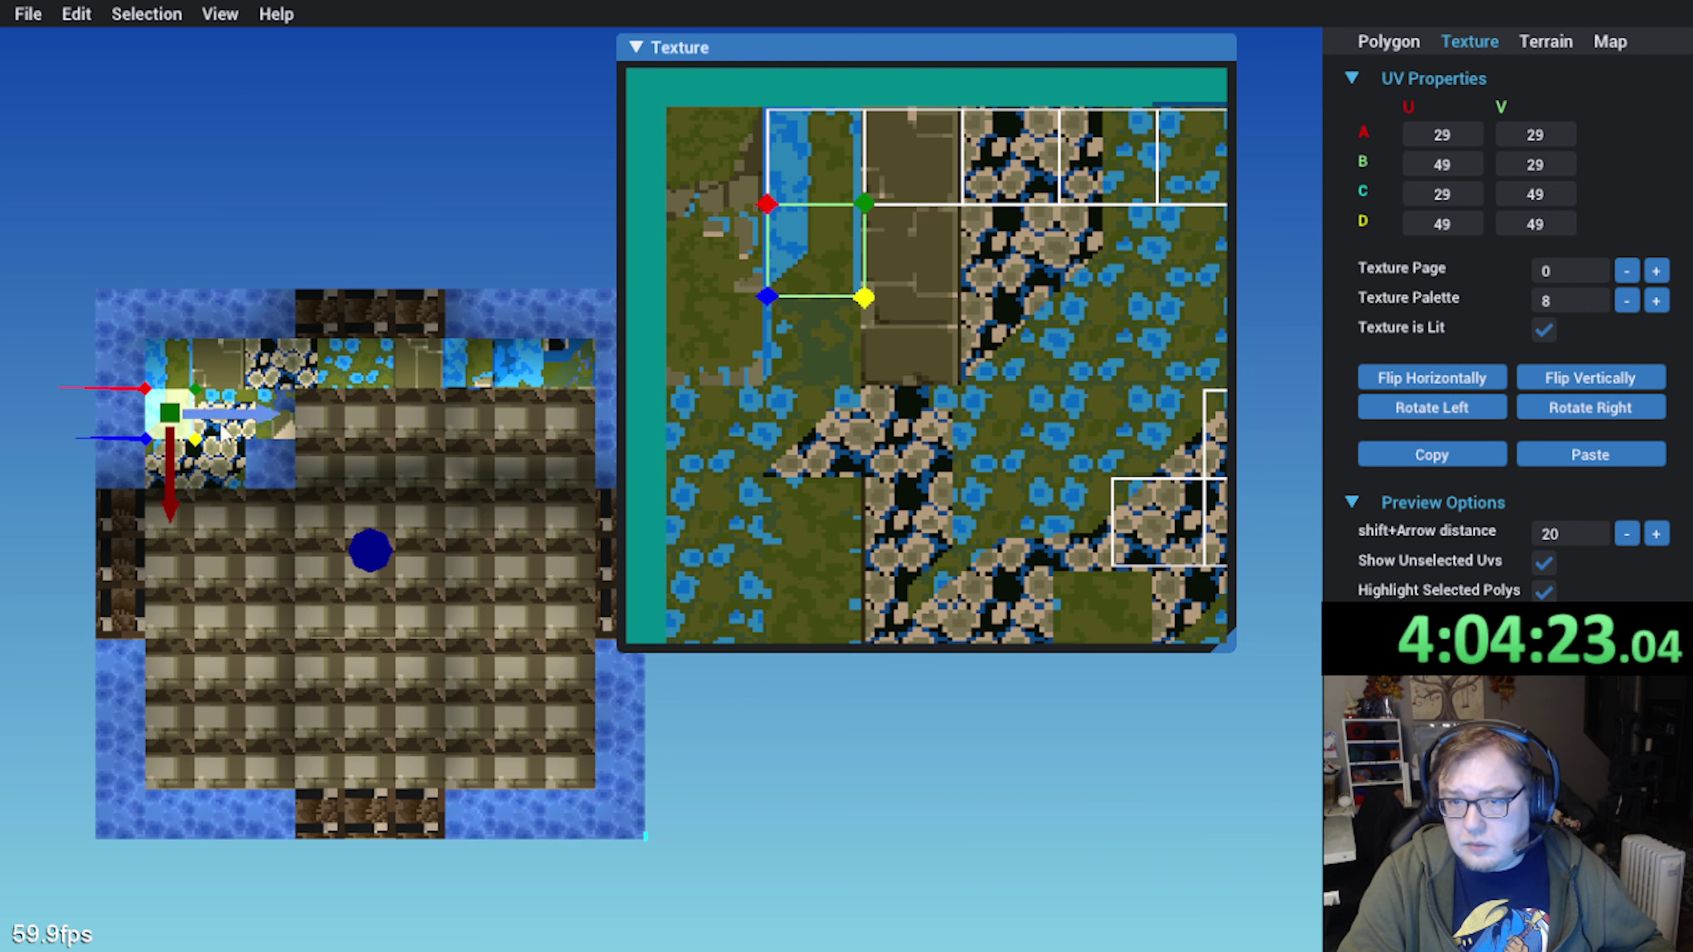
pyautogui.click(176, 471)
pyautogui.click(1544, 459)
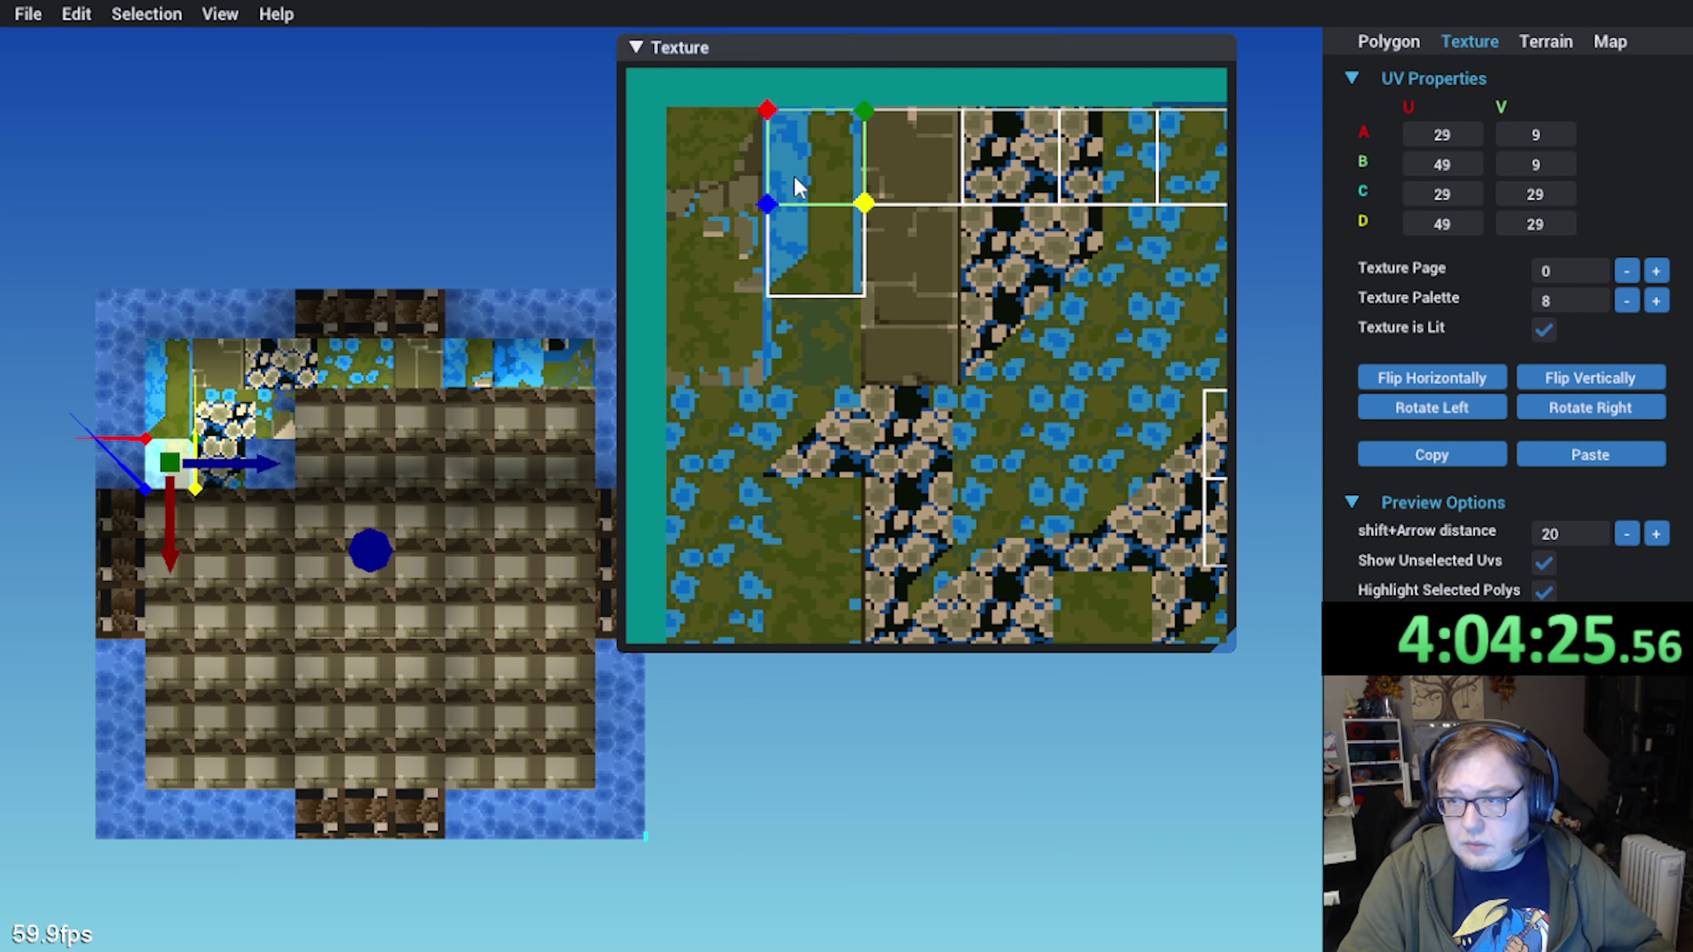
pyautogui.moveTo(794, 176); pyautogui.dragTo(802, 354)
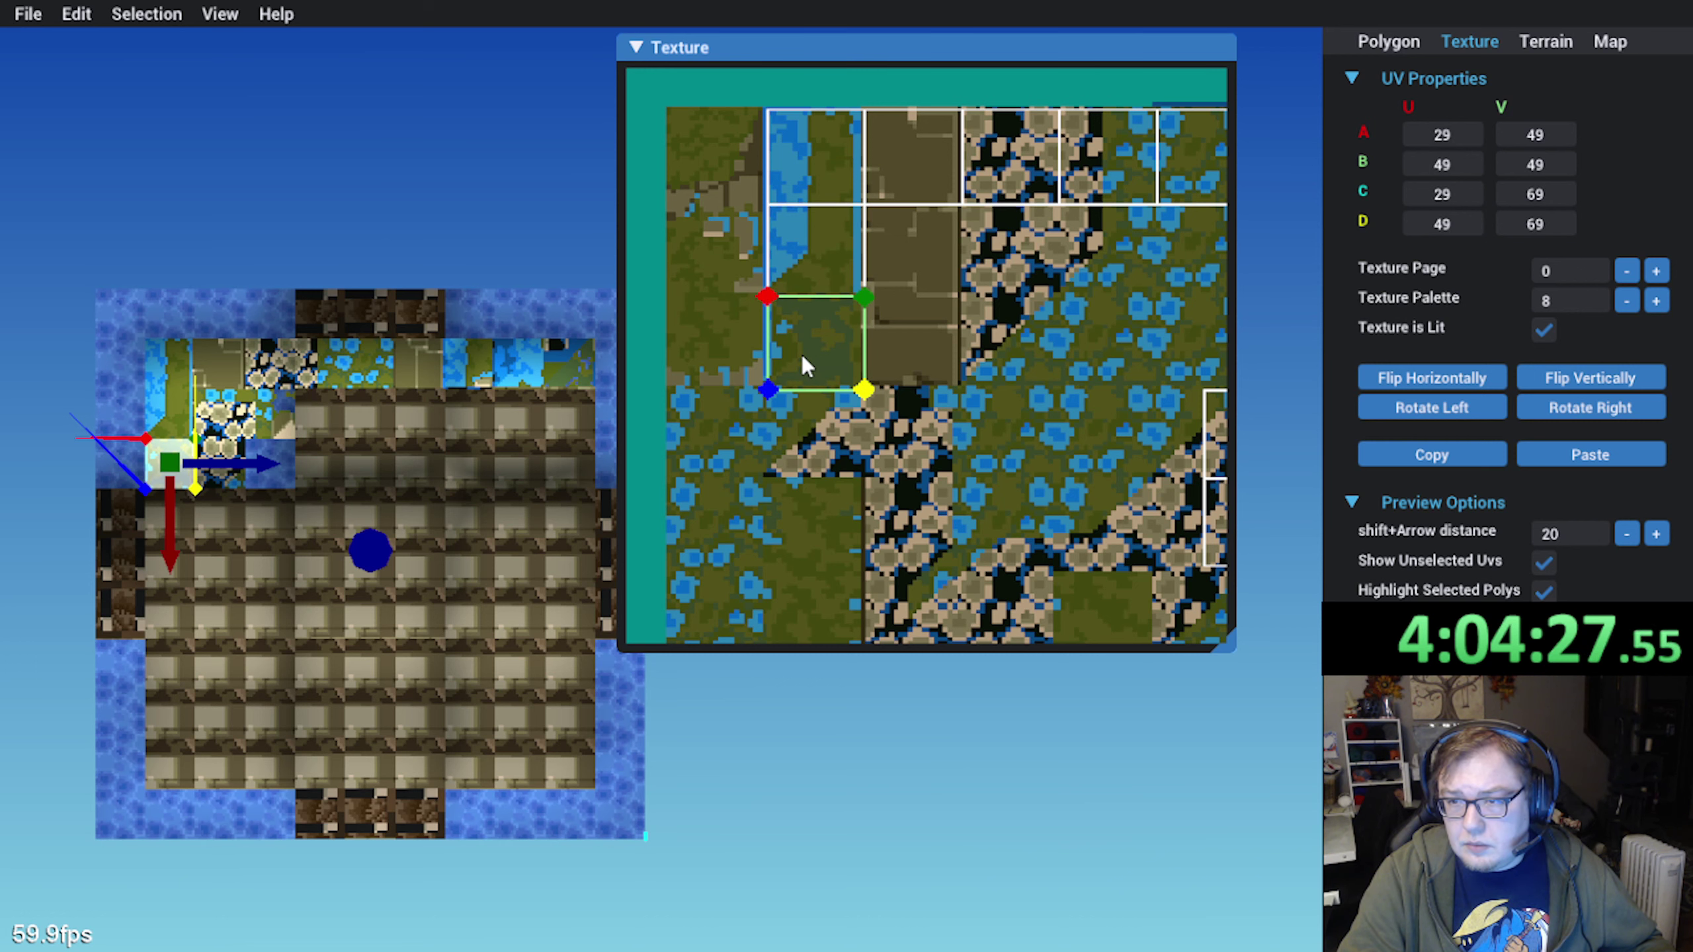
# Paste the copied texture settings onto the fourth tile in the leftmost column and move its UVs directly below the third tile's UV square
pyautogui.click(200, 512)
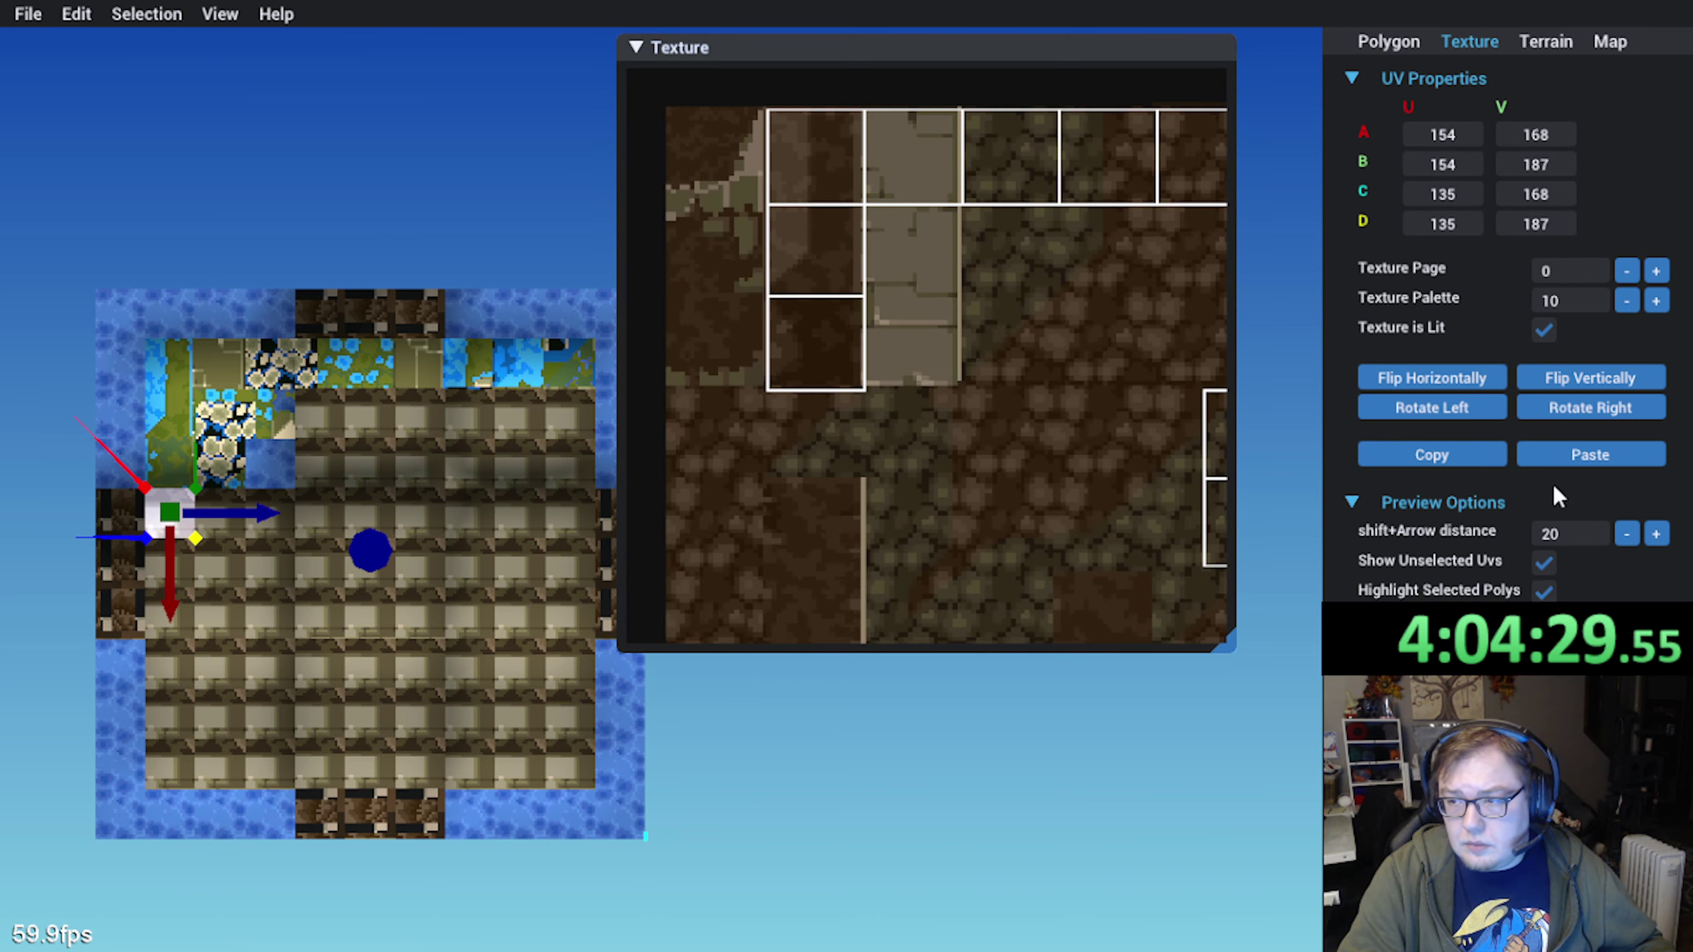
pyautogui.click(1590, 455)
pyautogui.moveTo(838, 168); pyautogui.dragTo(833, 440)
# Paste the copied texture settings onto the fifth tile in the leftmost column and move its UVs to U 29 to 49, V 89 to 109
pyautogui.click(202, 563)
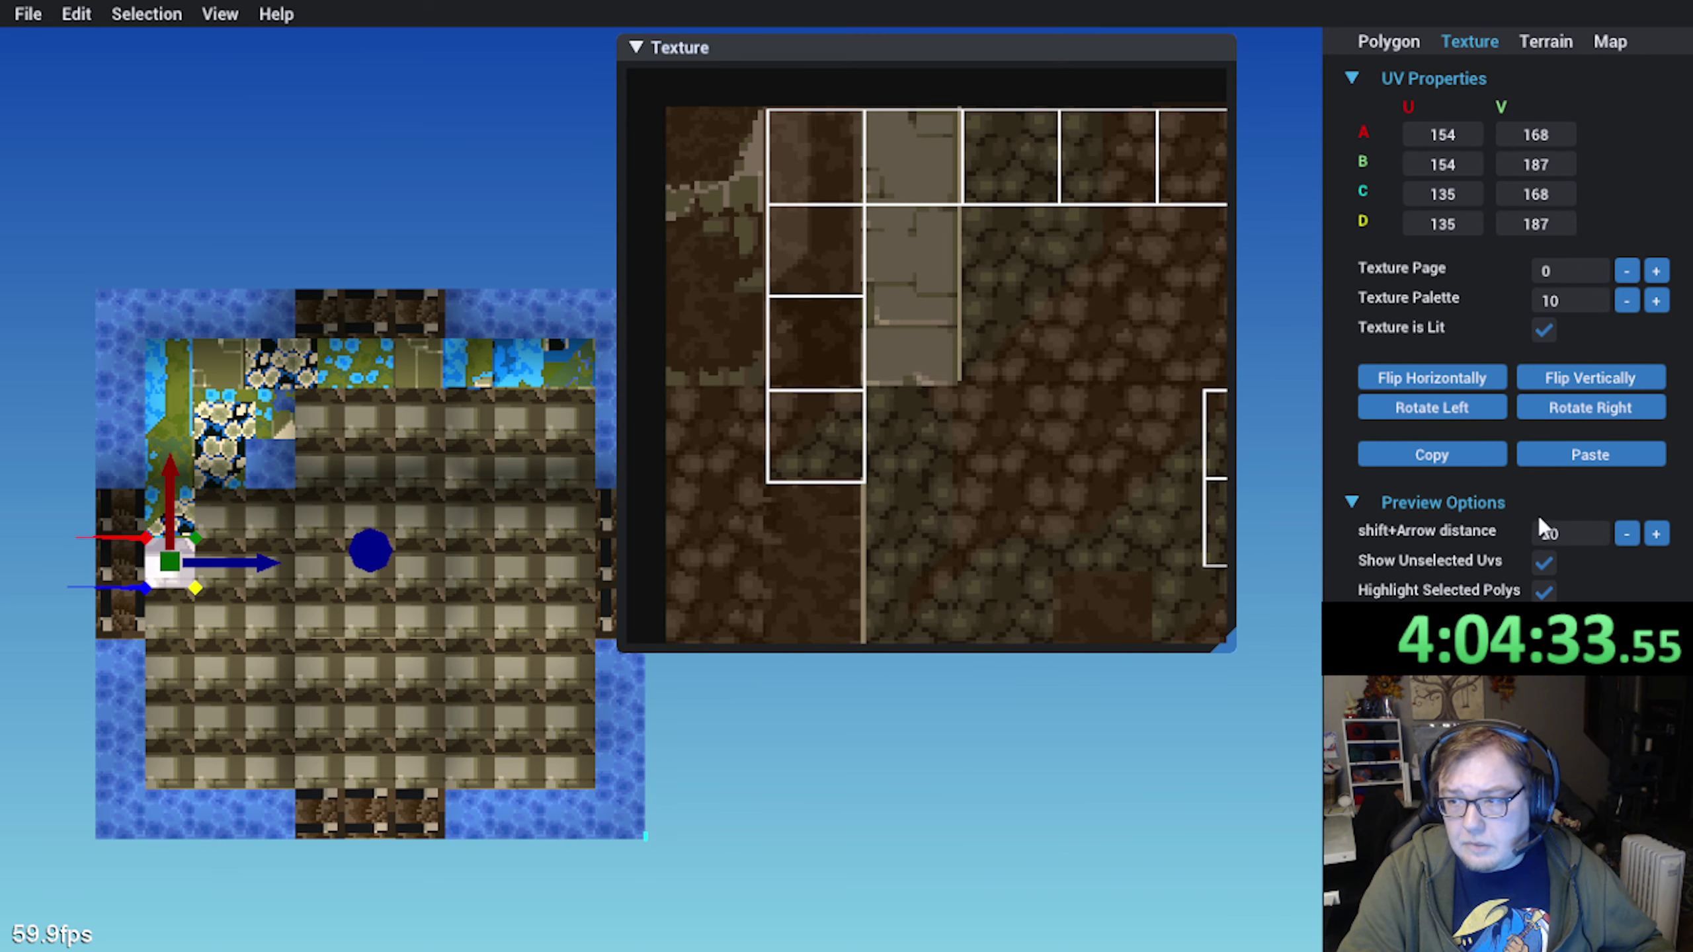
pyautogui.click(1590, 455)
pyautogui.moveTo(815, 199); pyautogui.dragTo(825, 527)
pyautogui.scroll(2, 825, 527)
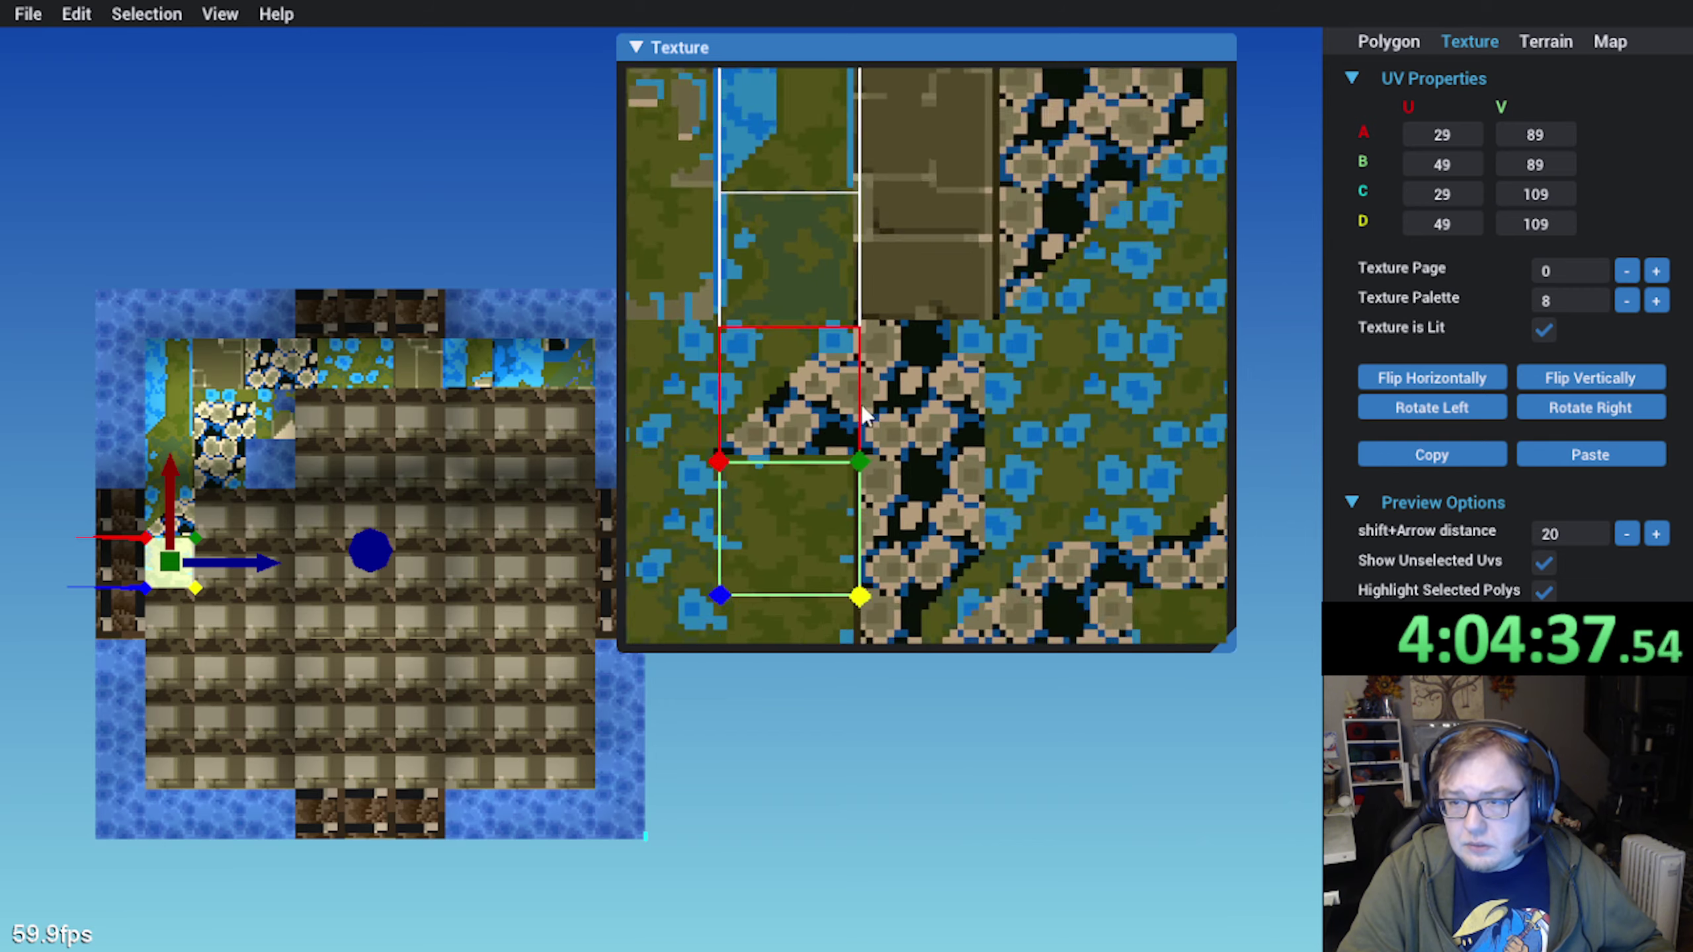
pyautogui.moveTo(861, 405); pyautogui.dragTo(934, 339, button='middle')
# Paste the copied texture settings onto the sixth tile in the leftmost column and align its UVs to U 29 to 49, V 109 to 129
pyautogui.click(170, 613)
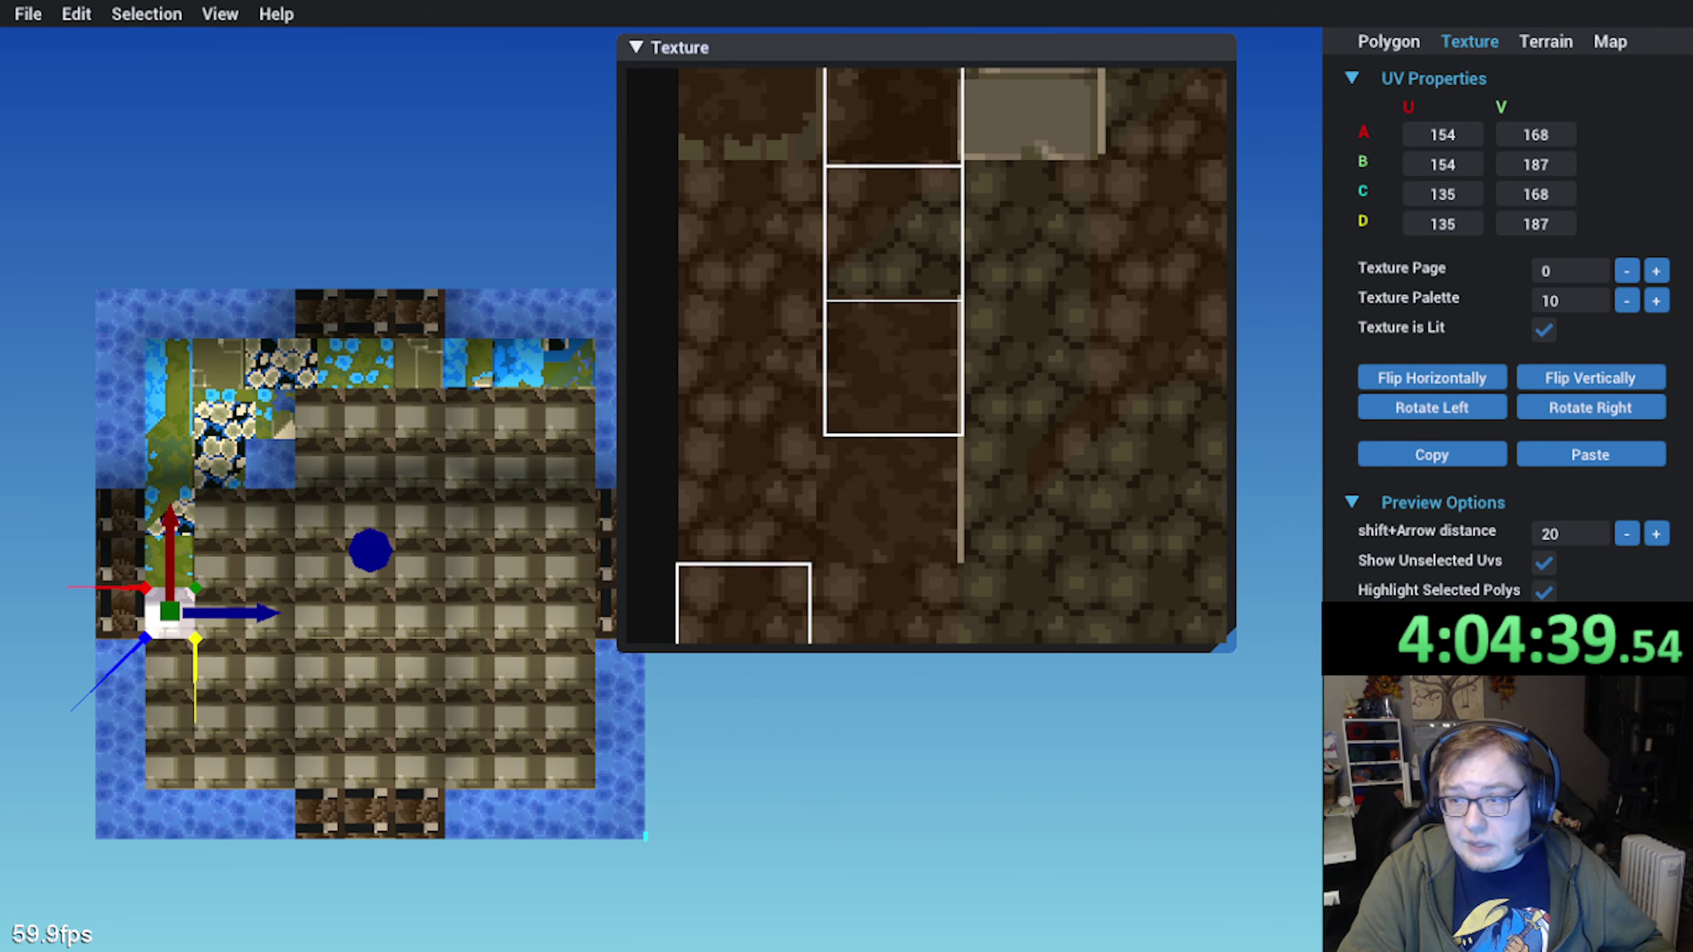
pyautogui.click(1595, 460)
pyautogui.scroll(-2, 844, 392)
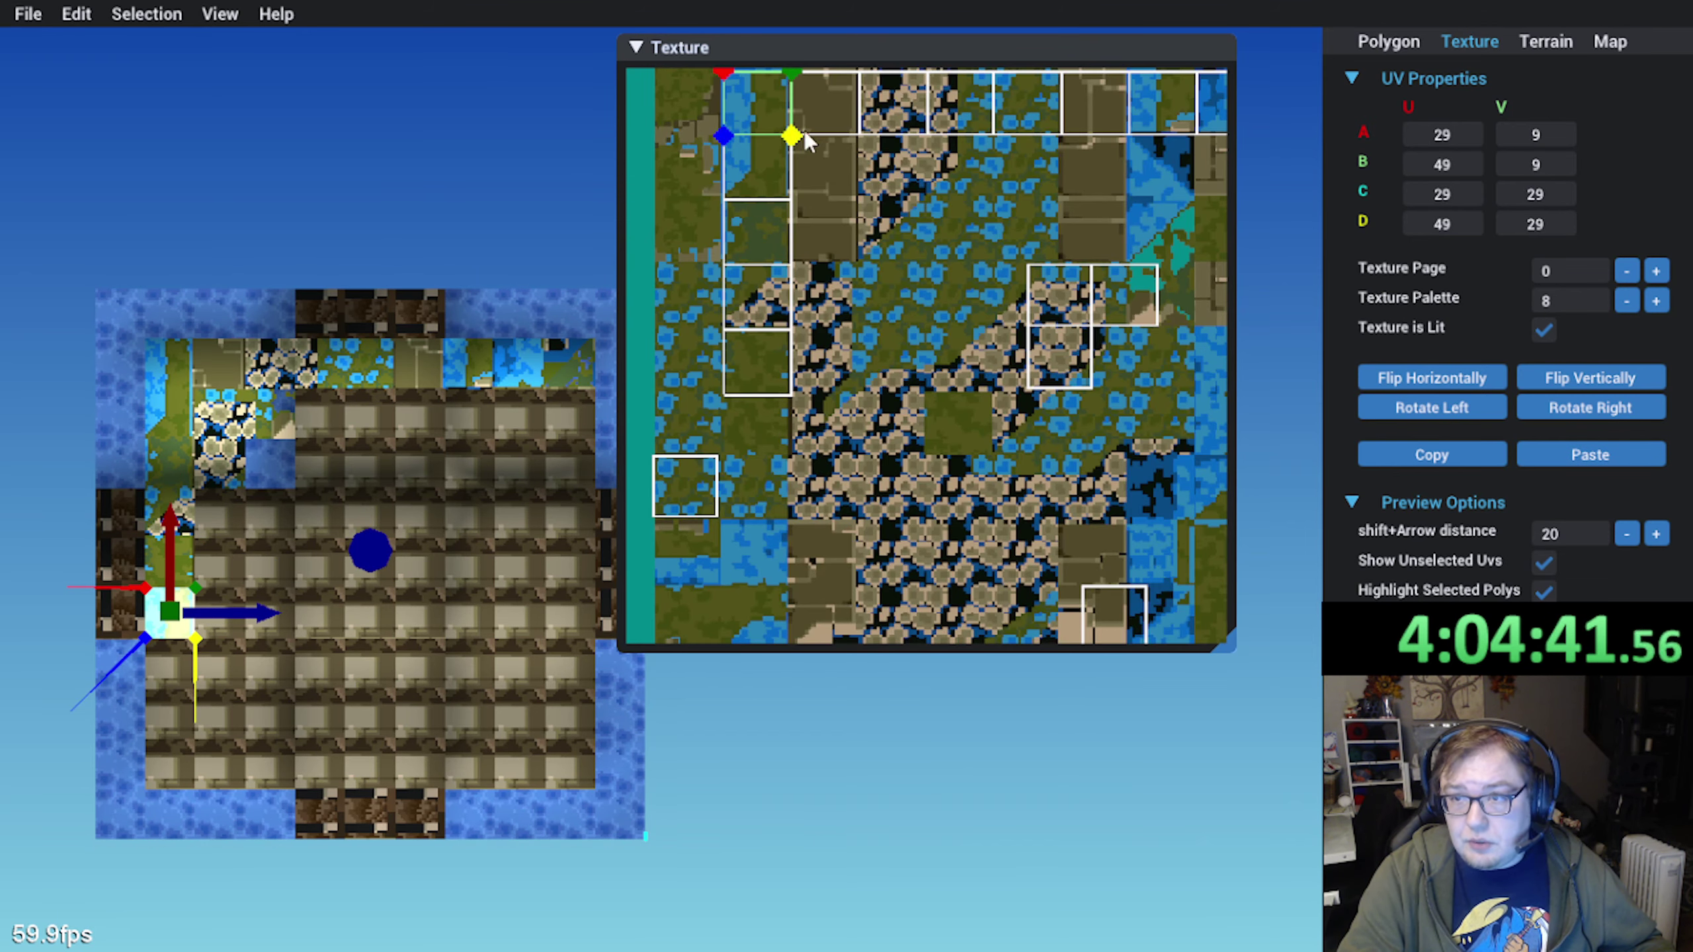
pyautogui.moveTo(773, 180); pyautogui.dragTo(784, 446)
pyautogui.scroll(4, 867, 433)
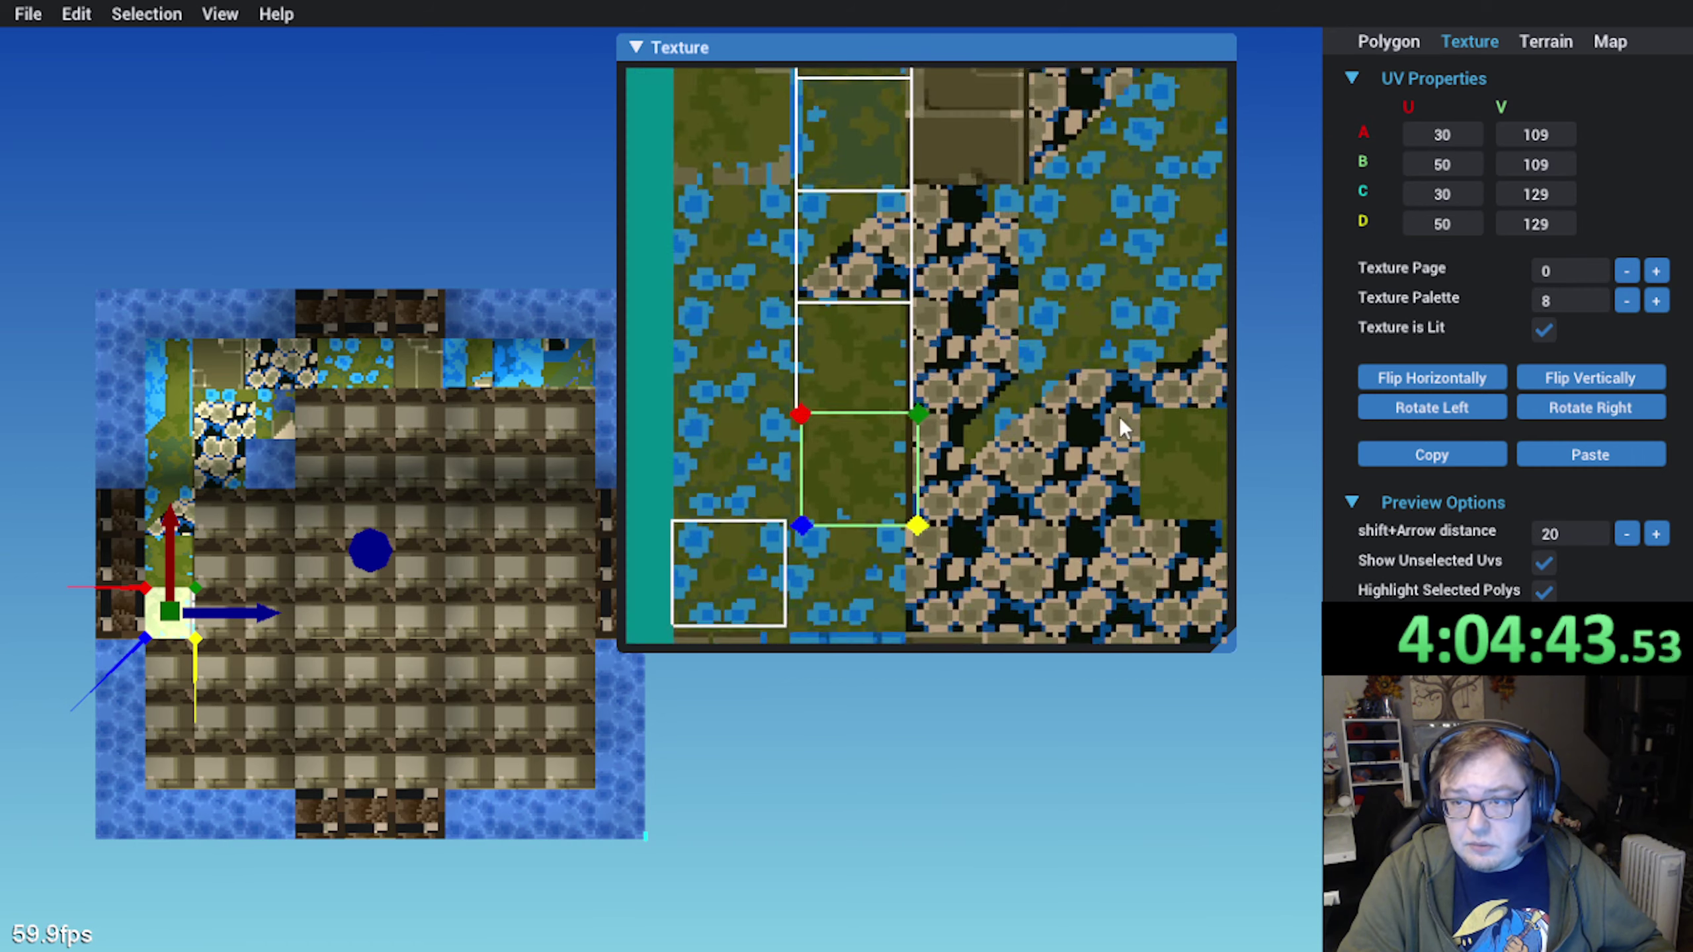
pyautogui.press('Left')
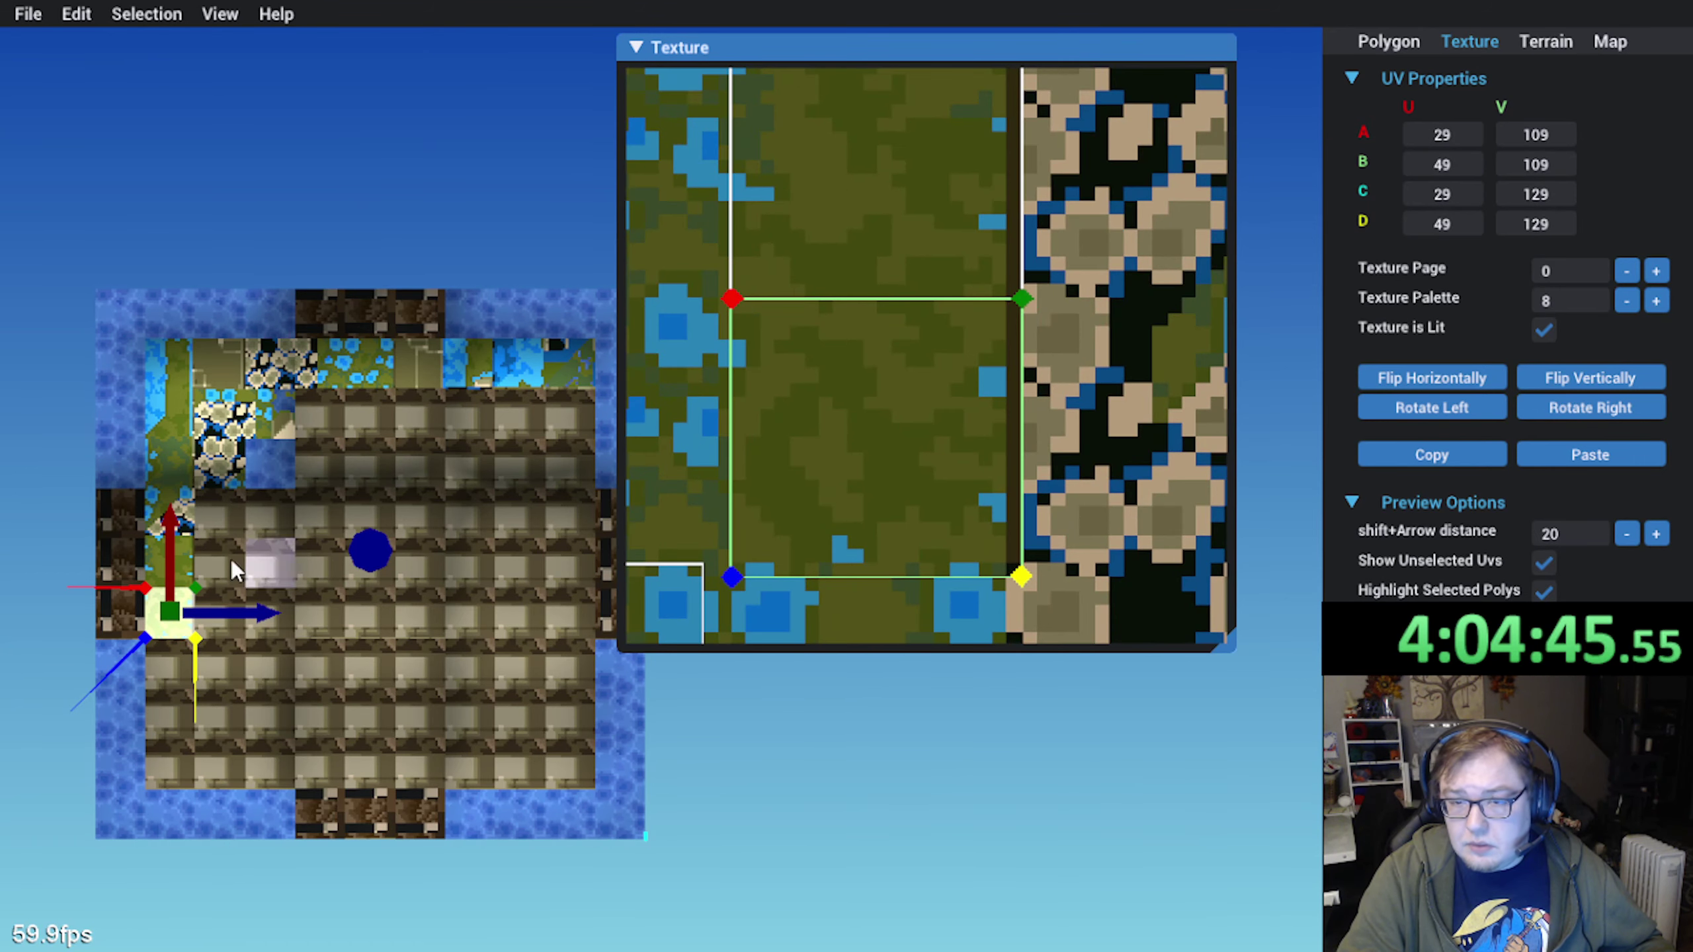
# Paste the copied texture settings onto the seventh tile in the leftmost column and align its UVs directly below the sixth tile's UV square
pyautogui.scroll(-1, 915, 447)
pyautogui.click(167, 652)
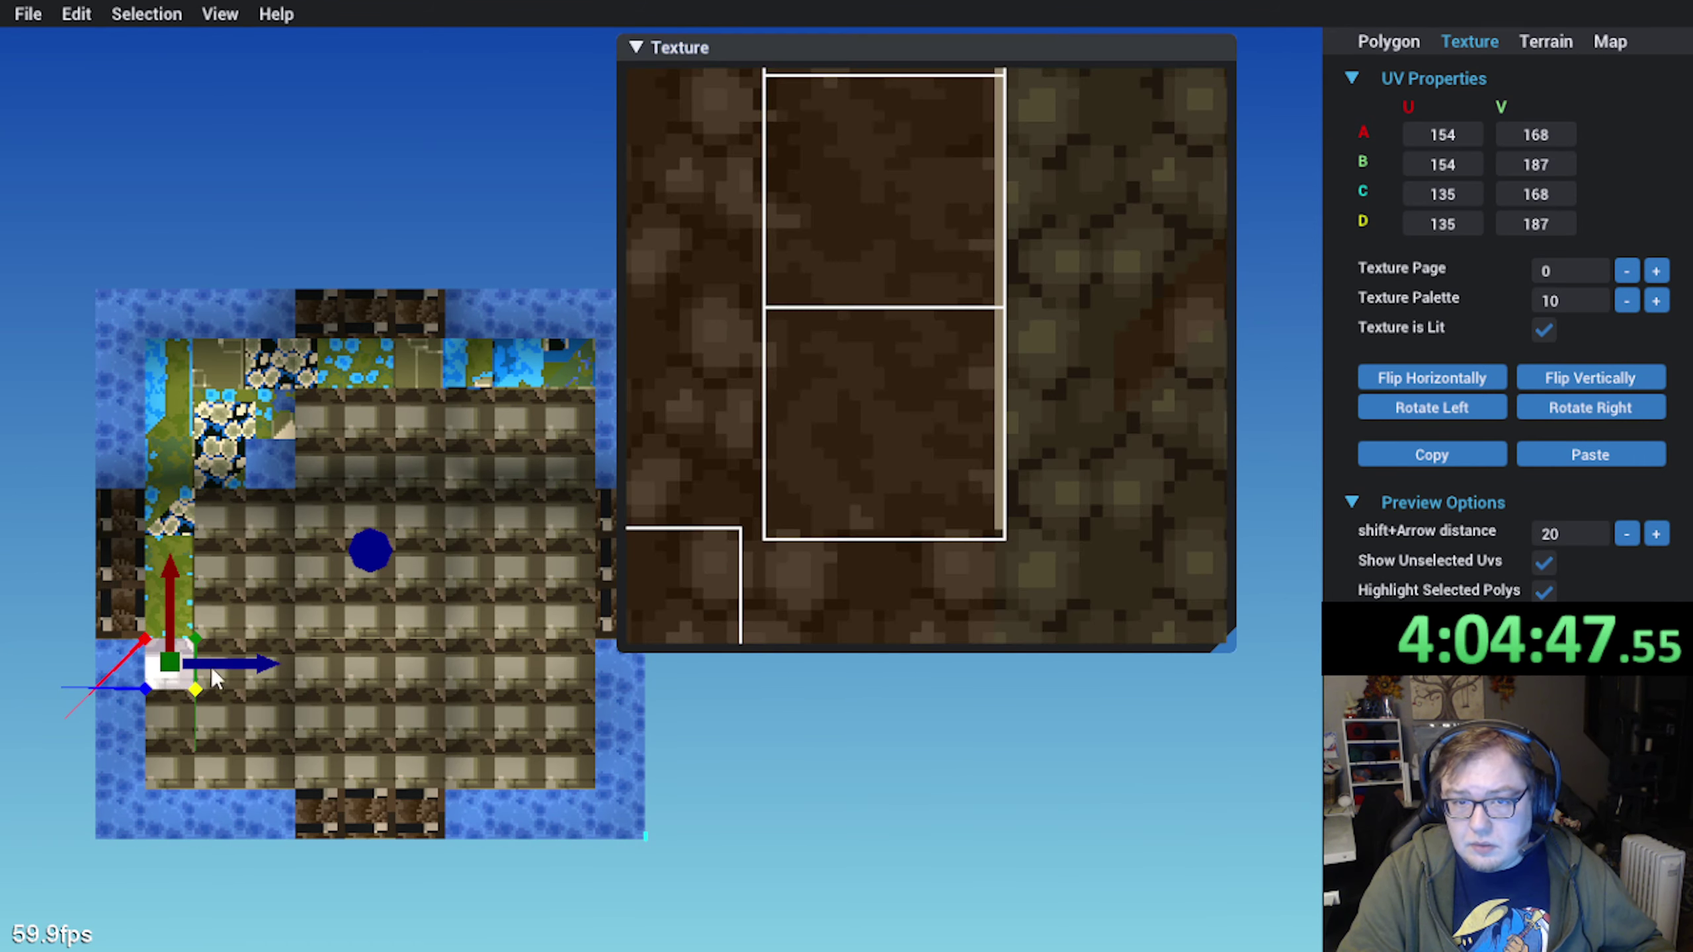
pyautogui.click(1528, 455)
pyautogui.scroll(-2, 901, 302)
pyautogui.scroll(-2, 851, 120)
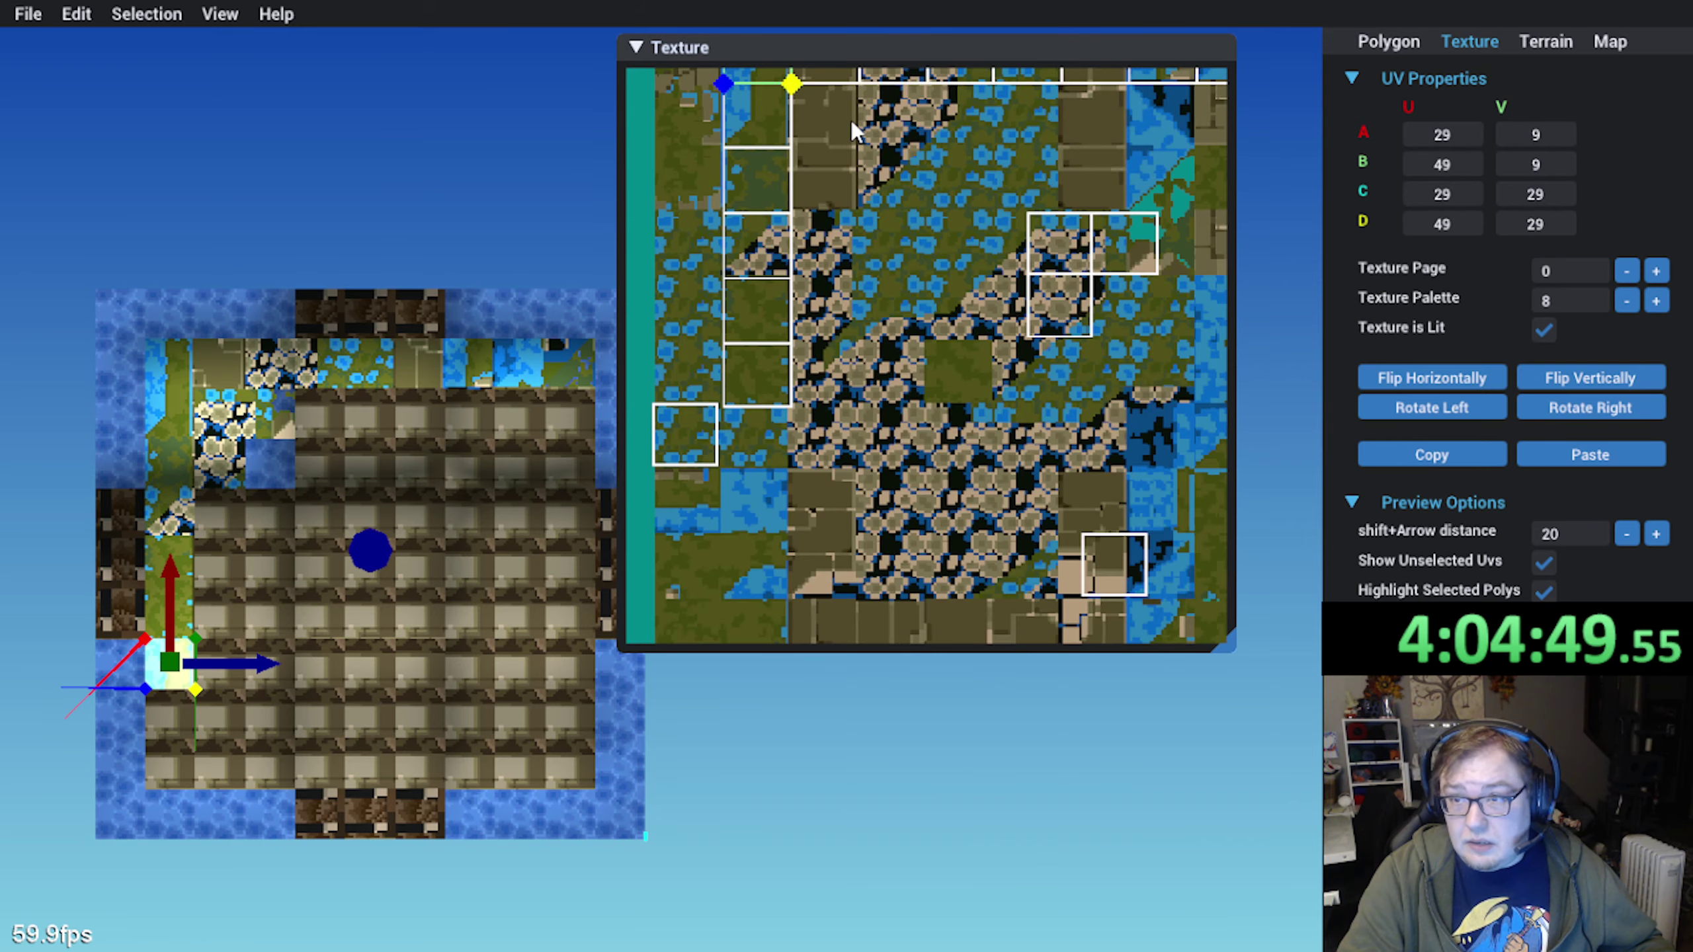
pyautogui.moveTo(779, 135); pyautogui.dragTo(777, 519)
pyautogui.scroll(3, 738, 547)
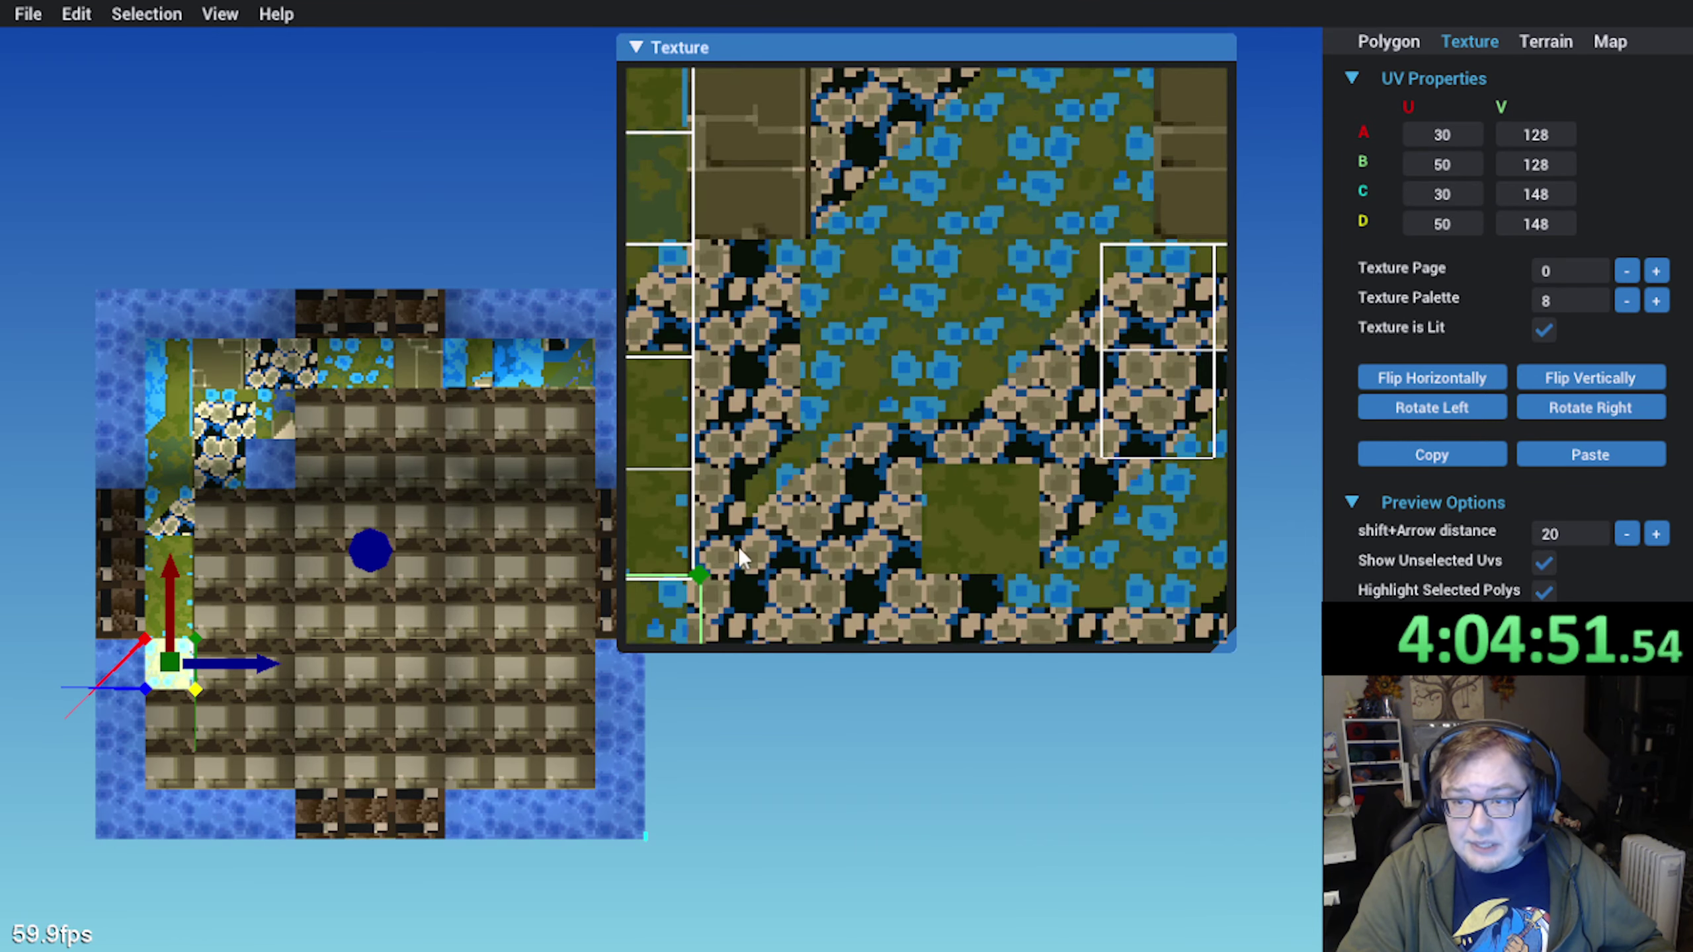
pyautogui.moveTo(894, 423); pyautogui.dragTo(883, 425)
# Paste the copied texture settings onto the eighth tile in the leftmost column and align its UVs directly below the seventh tile's UV square
pyautogui.click(170, 714)
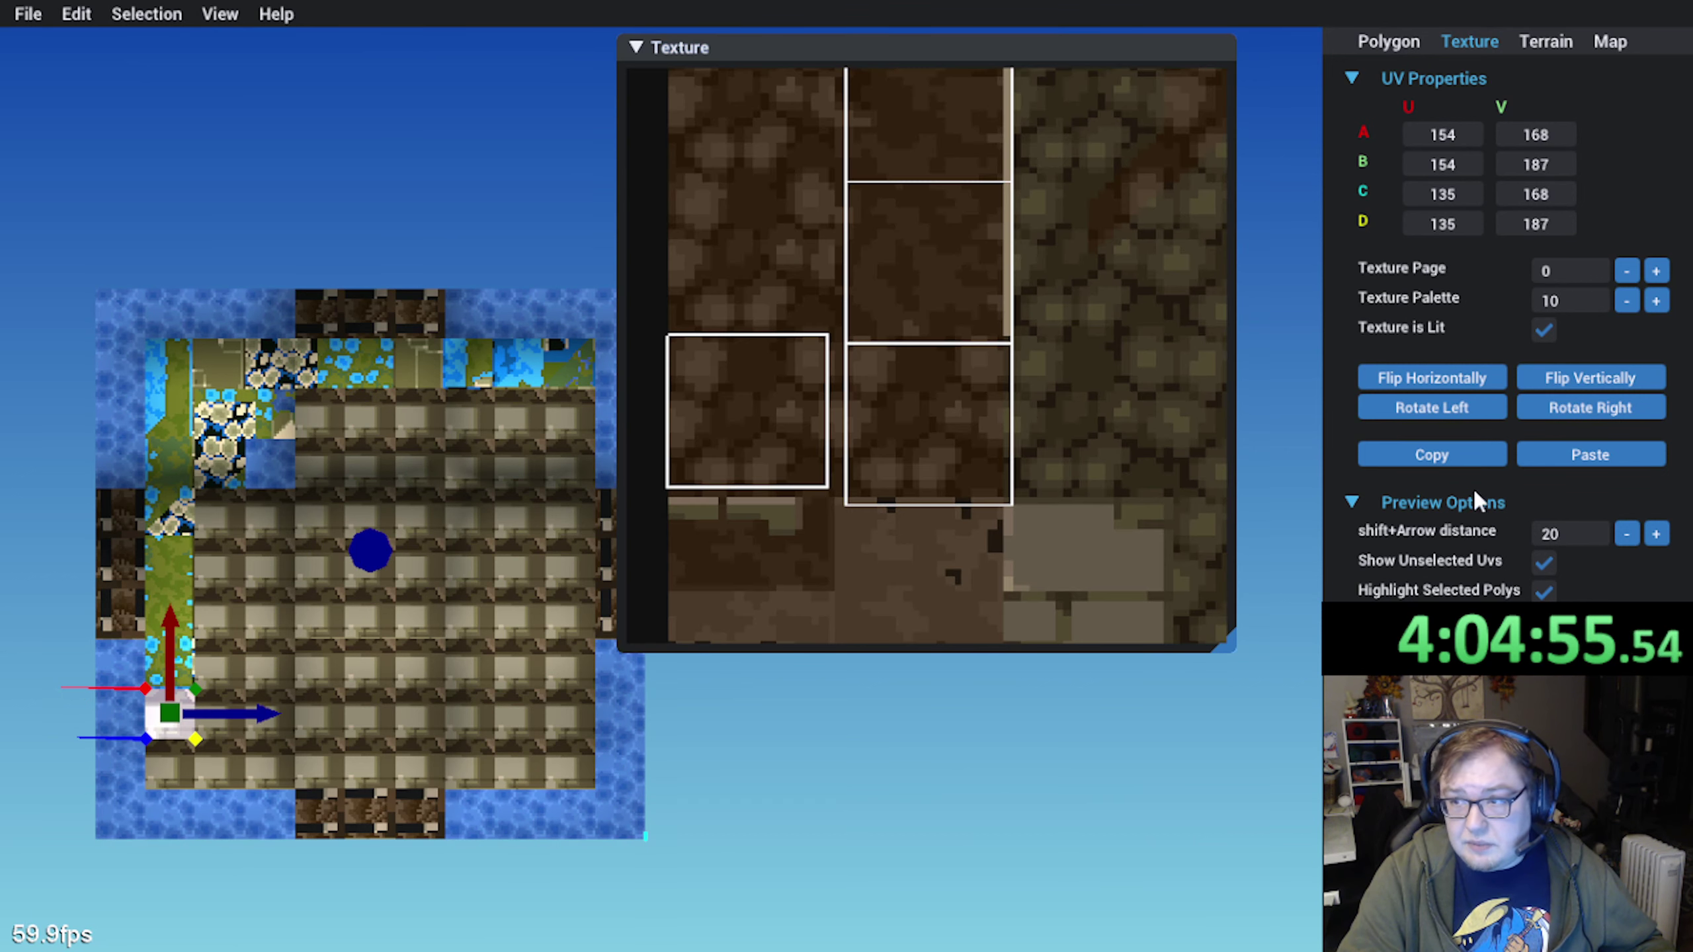
pyautogui.click(1541, 459)
pyautogui.scroll(-3, 864, 323)
pyautogui.moveTo(864, 323); pyautogui.dragTo(831, 398, button='middle')
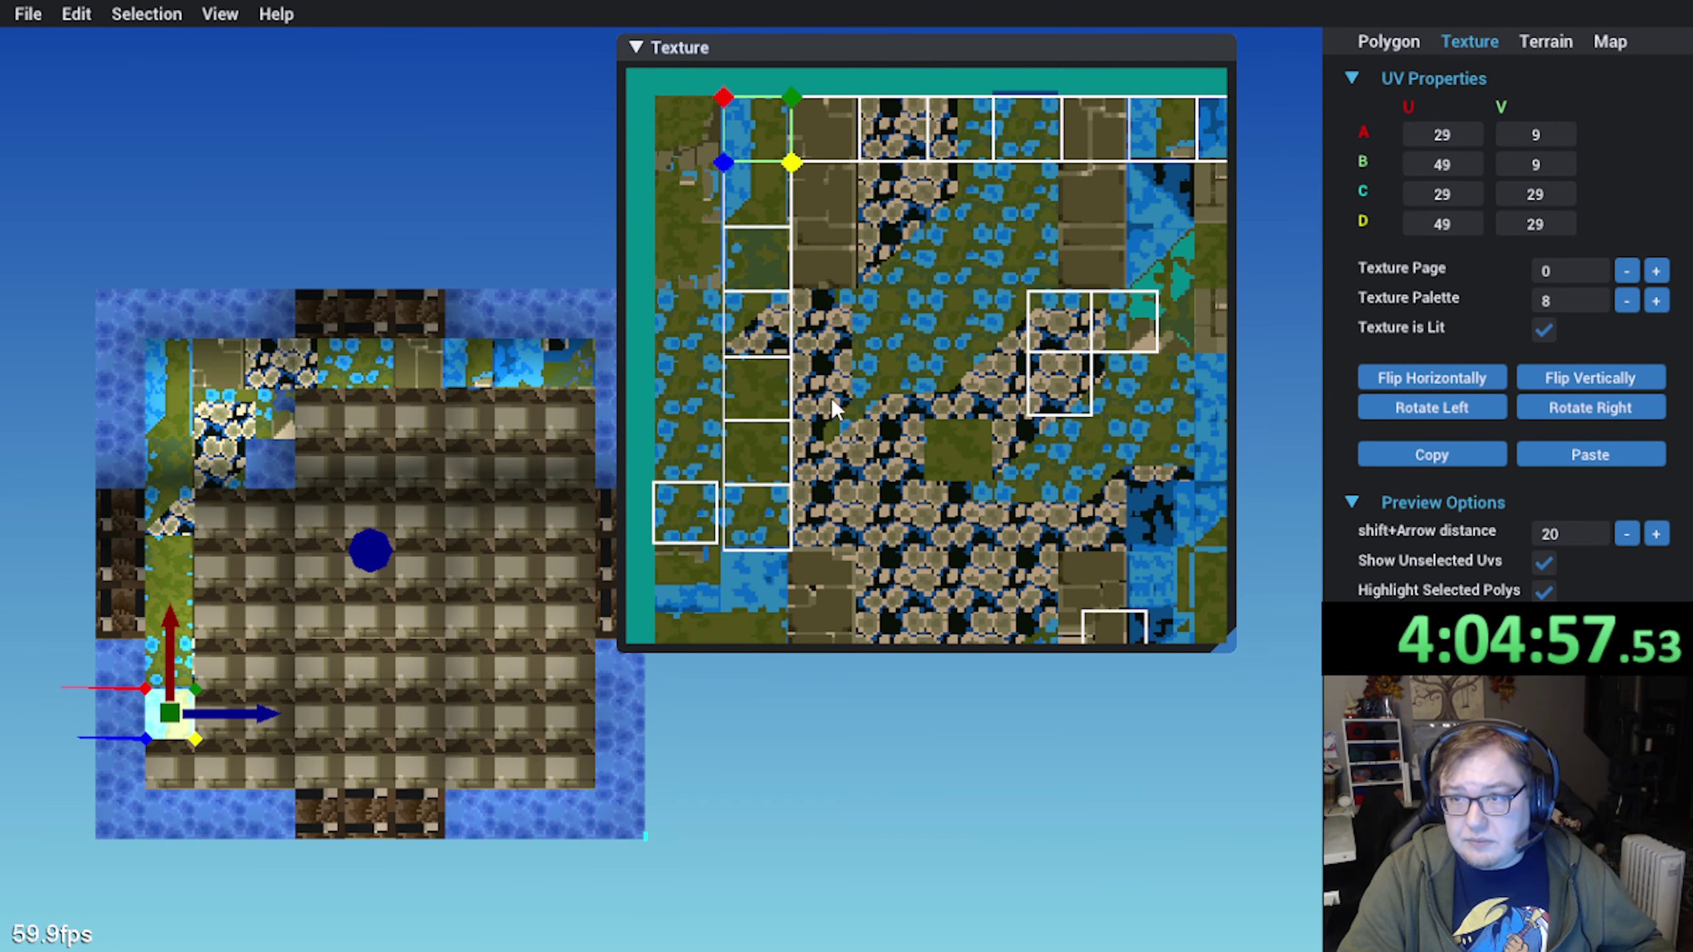
pyautogui.moveTo(771, 135); pyautogui.dragTo(786, 583)
pyautogui.moveTo(933, 580); pyautogui.dragTo(886, 363, button='middle')
pyautogui.scroll(2, 927, 329)
pyautogui.scroll(2, 889, 369)
pyautogui.scroll(2, 766, 356)
pyautogui.moveTo(910, 390); pyautogui.dragTo(862, 418)
# Paste the copied texture settings onto the bottom-left corner tile and align its UVs to U 29 to 49, V 169 to 189
pyautogui.click(167, 767)
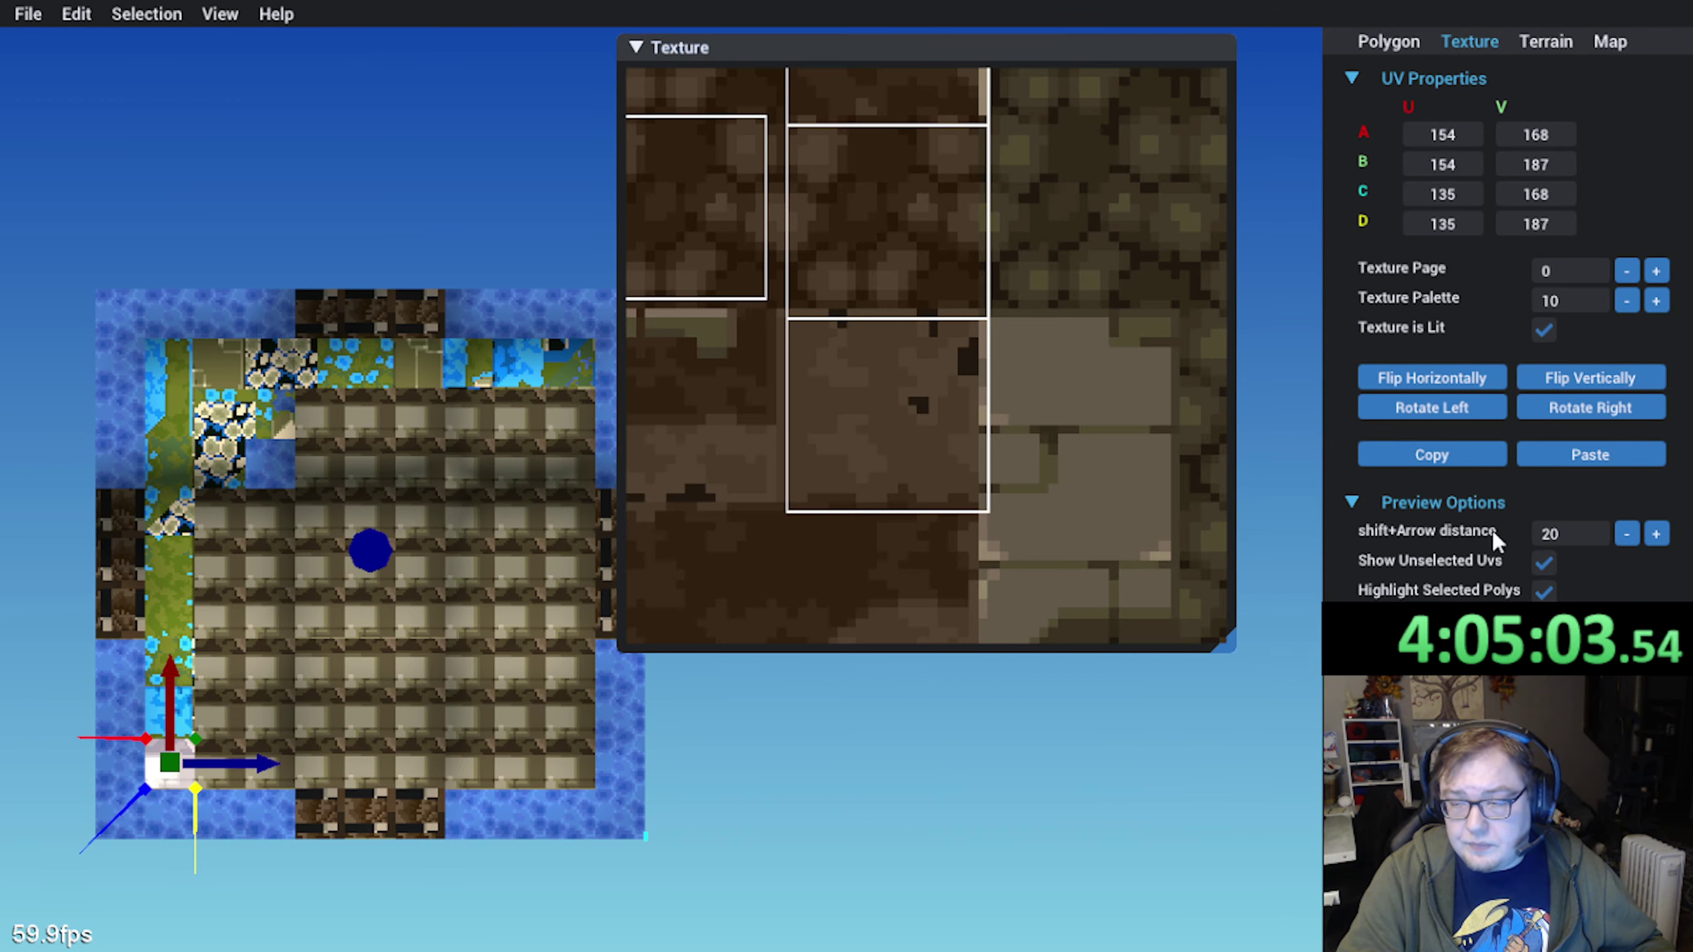
pyautogui.click(1591, 455)
pyautogui.scroll(-2, 783, 236)
pyautogui.scroll(-2, 870, 276)
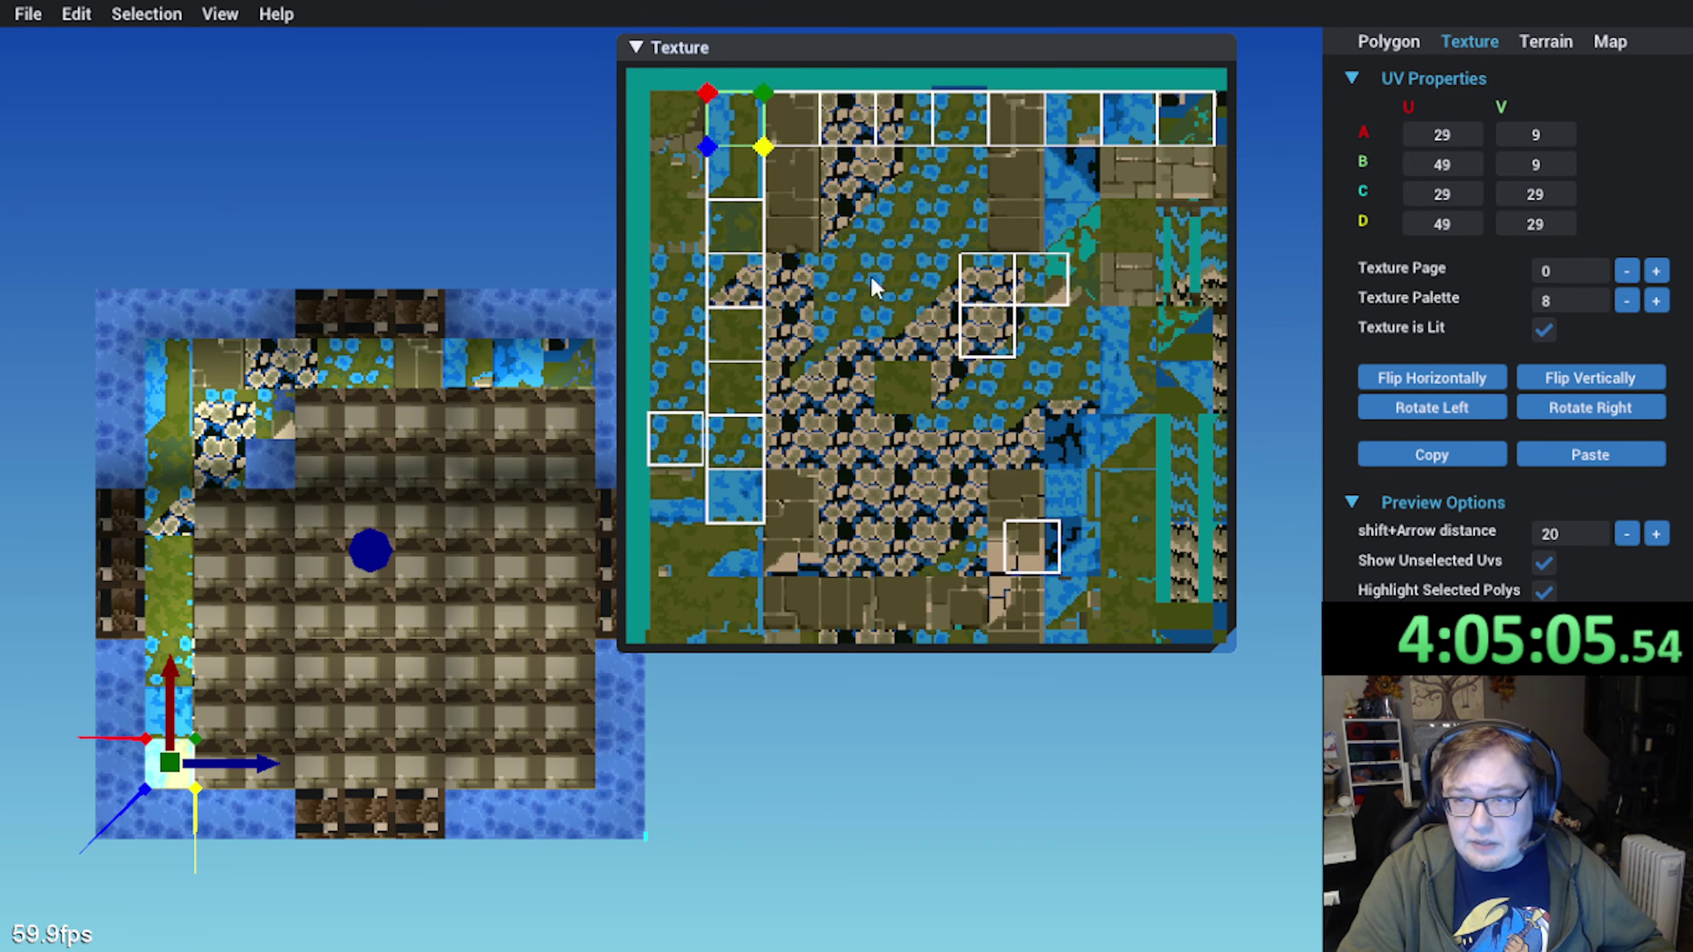
pyautogui.moveTo(743, 143); pyautogui.dragTo(773, 524)
pyautogui.moveTo(774, 518); pyautogui.dragTo(886, 386, button='middle')
pyautogui.scroll(3, 886, 385)
pyautogui.moveTo(834, 567); pyautogui.dragTo(1000, 406, button='middle')
pyautogui.moveTo(972, 313); pyautogui.dragTo(855, 442)
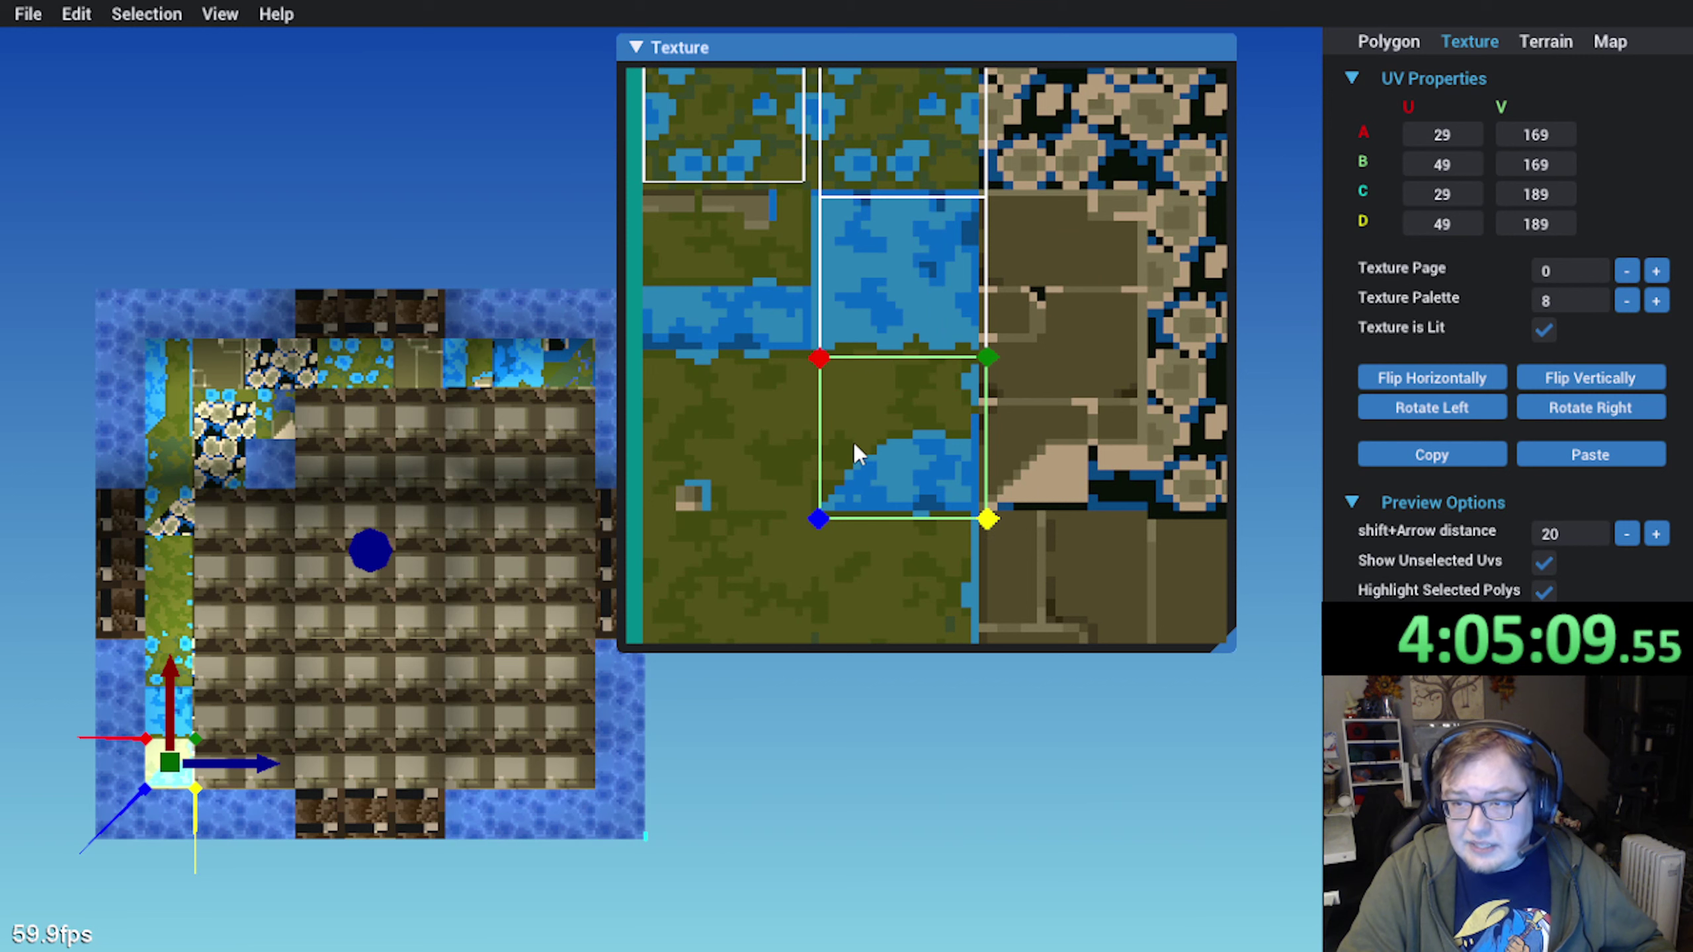
# Paste the copied texture settings onto the second tile in the bottom row and align its UVs directly beside the corner tile's UV square
pyautogui.click(222, 777)
pyautogui.scroll(-3, 976, 321)
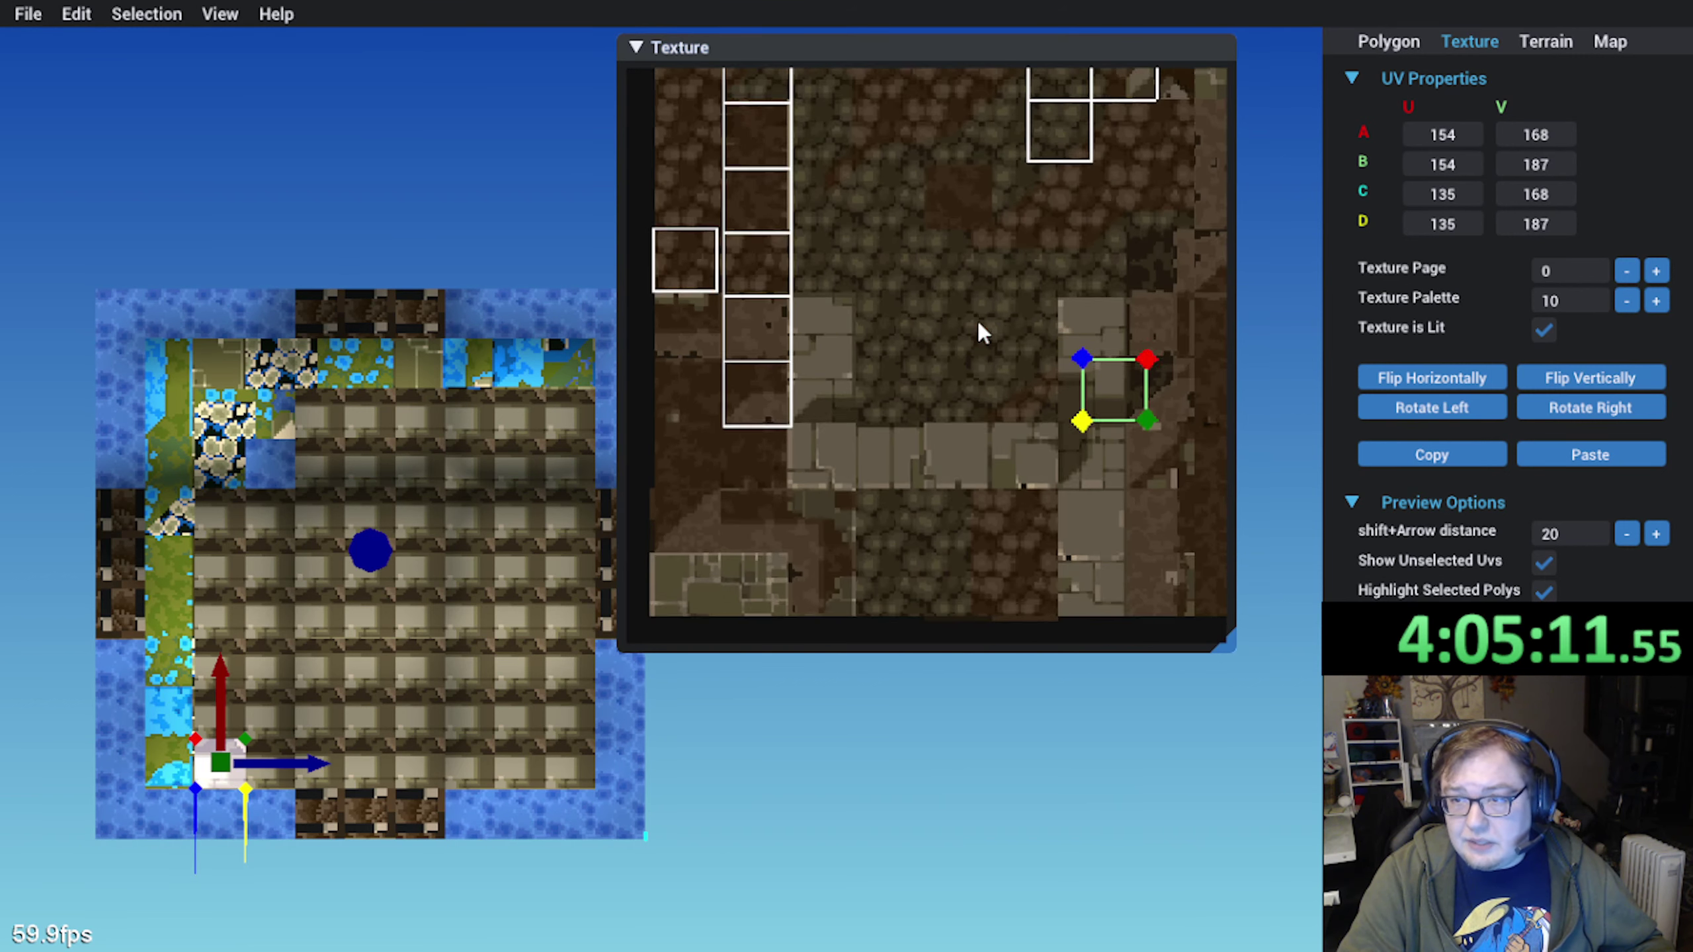
pyautogui.moveTo(976, 321); pyautogui.dragTo(976, 574, button='middle')
pyautogui.click(1559, 460)
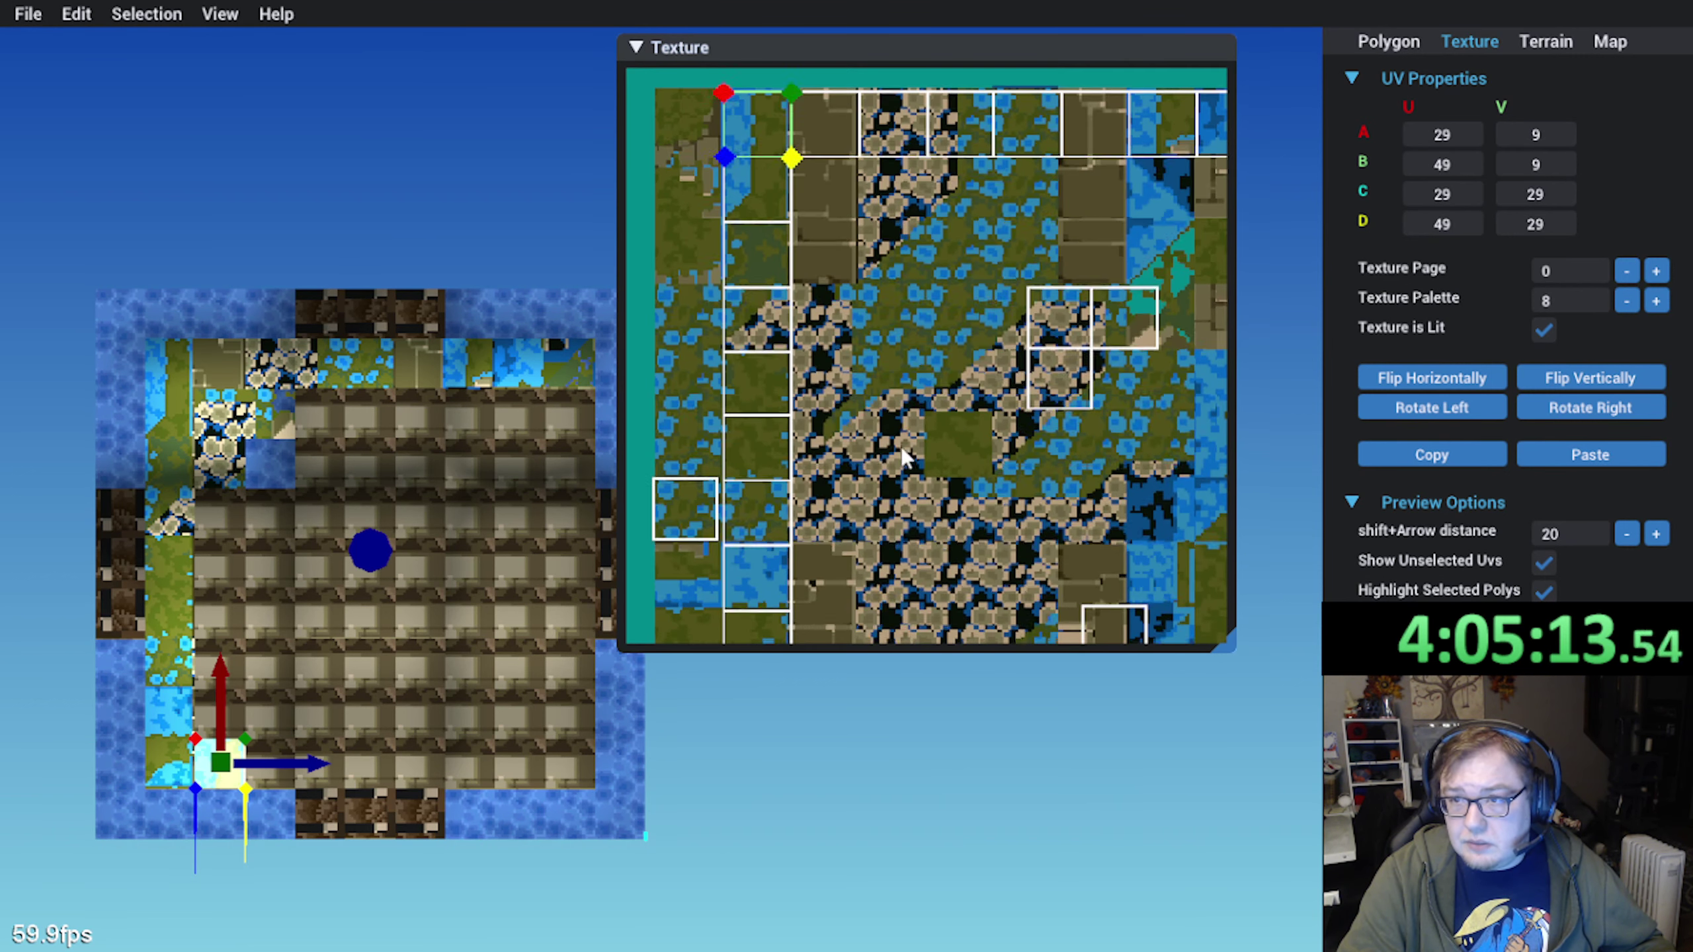
pyautogui.moveTo(783, 140); pyautogui.dragTo(919, 562)
pyautogui.moveTo(916, 553); pyautogui.dragTo(892, 304, button='middle')
pyautogui.moveTo(882, 300); pyautogui.dragTo(812, 397)
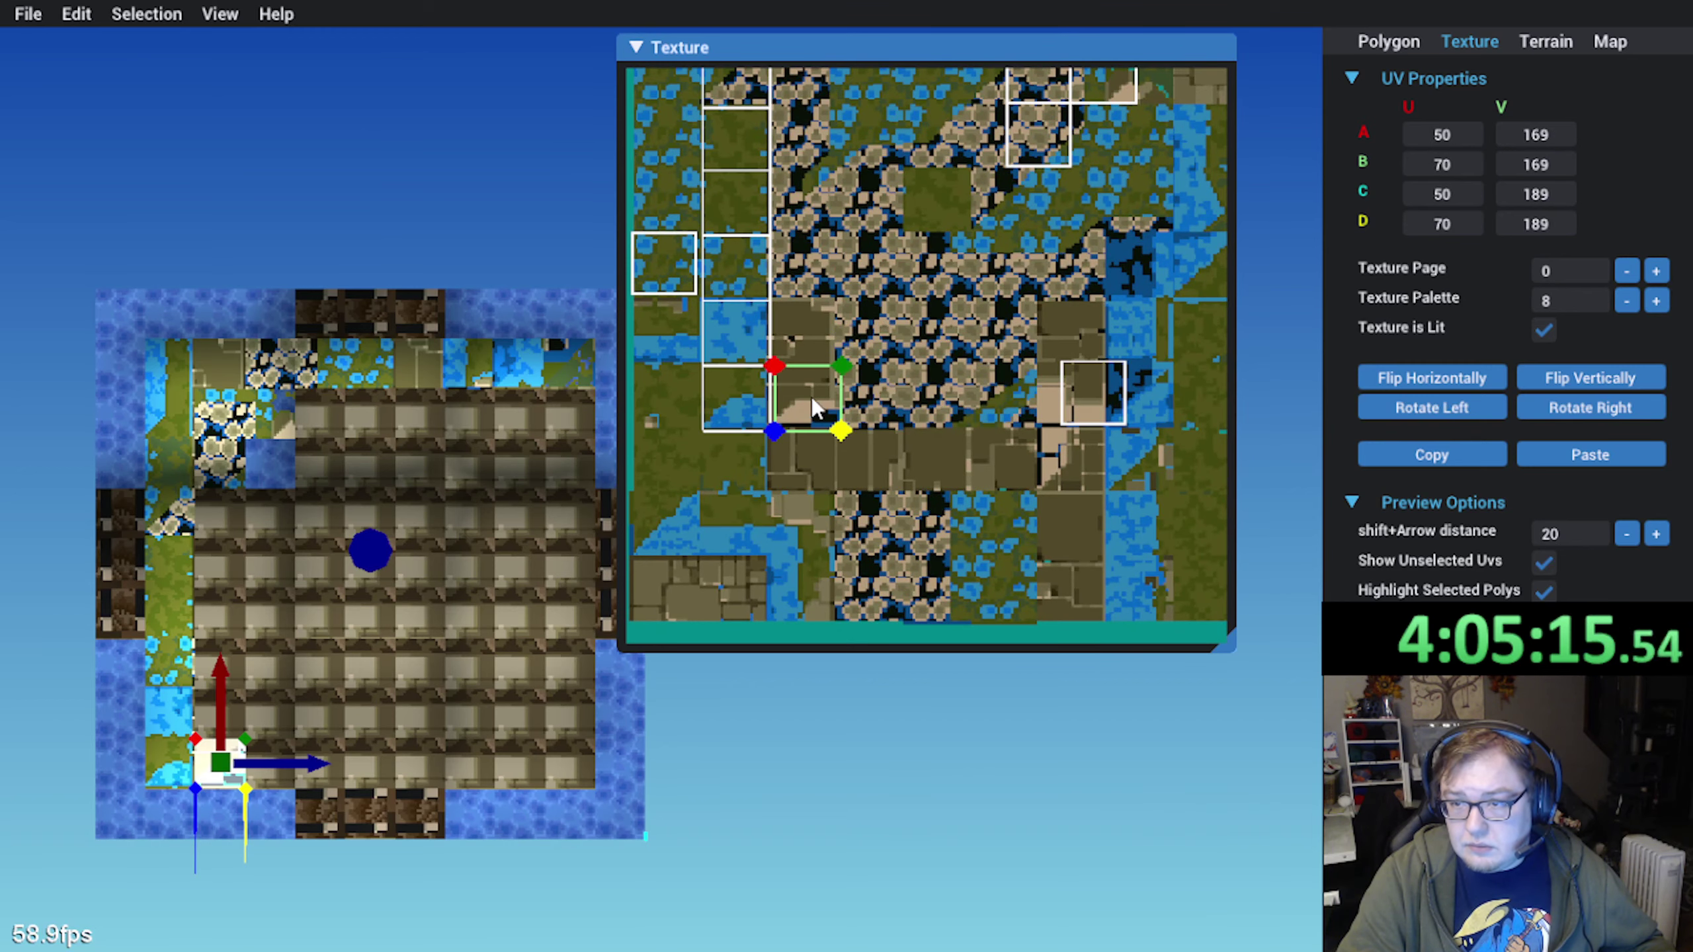
pyautogui.scroll(5, 807, 394)
pyautogui.moveTo(799, 388); pyautogui.dragTo(984, 430, button='middle')
pyautogui.scroll(1, 987, 441)
pyautogui.moveTo(1103, 431); pyautogui.dragTo(997, 364, button='middle')
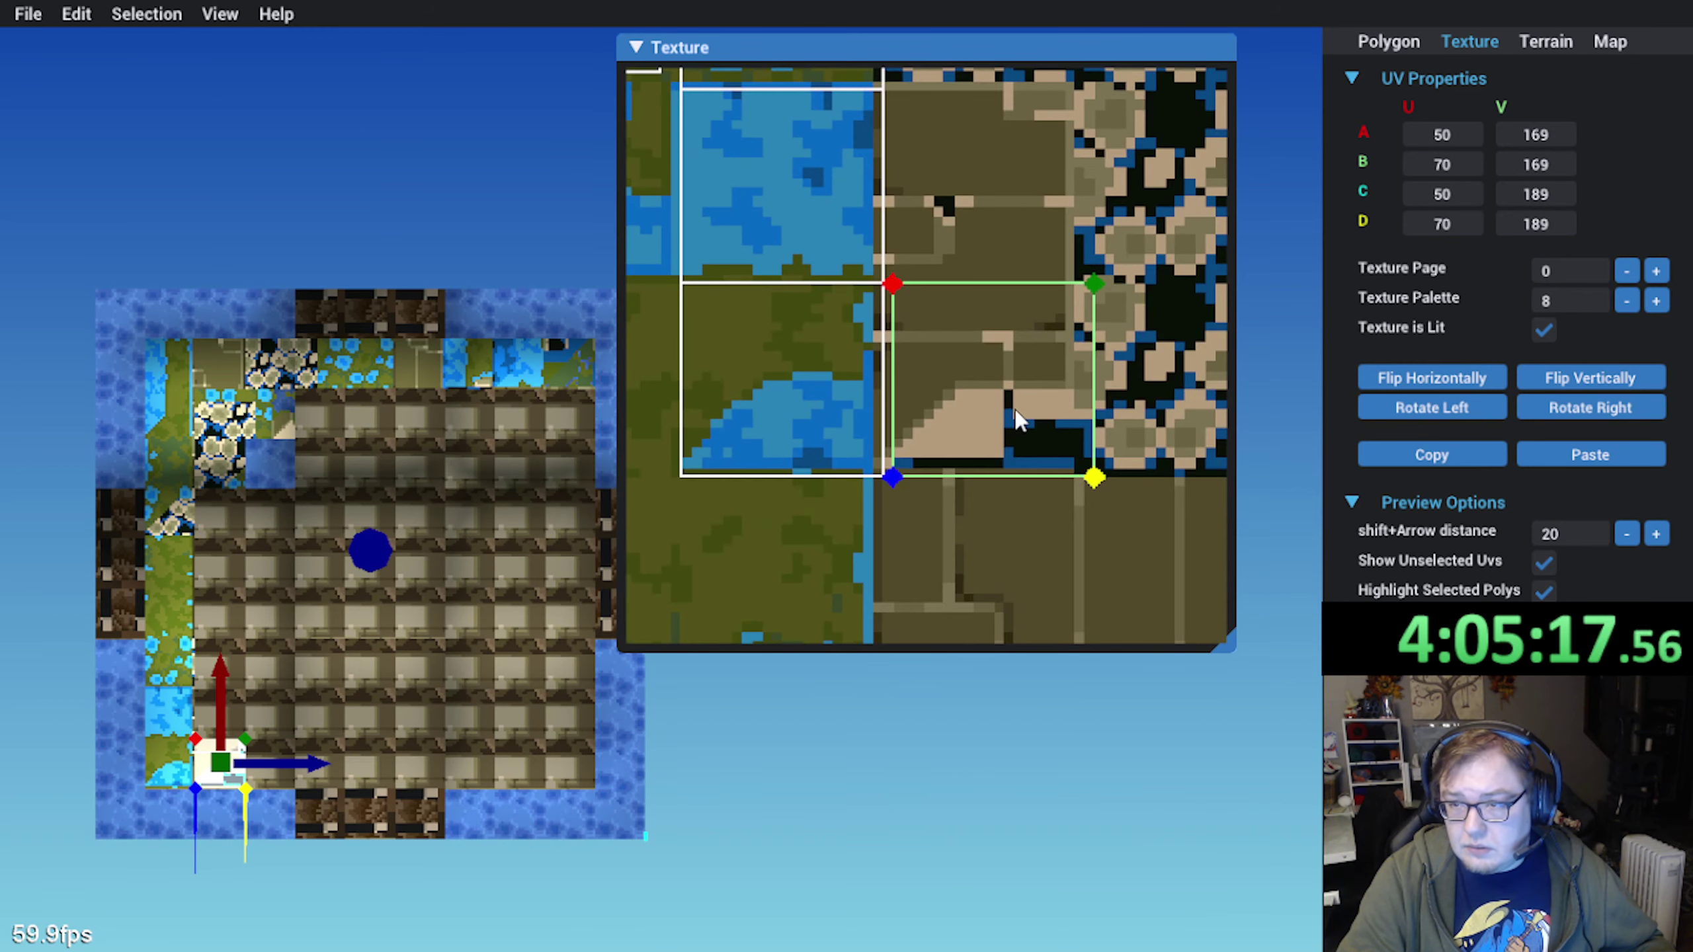
pyautogui.press('Left')
# Copy the bottom-left tile's texture settings onto the third tile in the bottom row and align its UVs to U 69 to 89, V 169 to 189
pyautogui.click(160, 766)
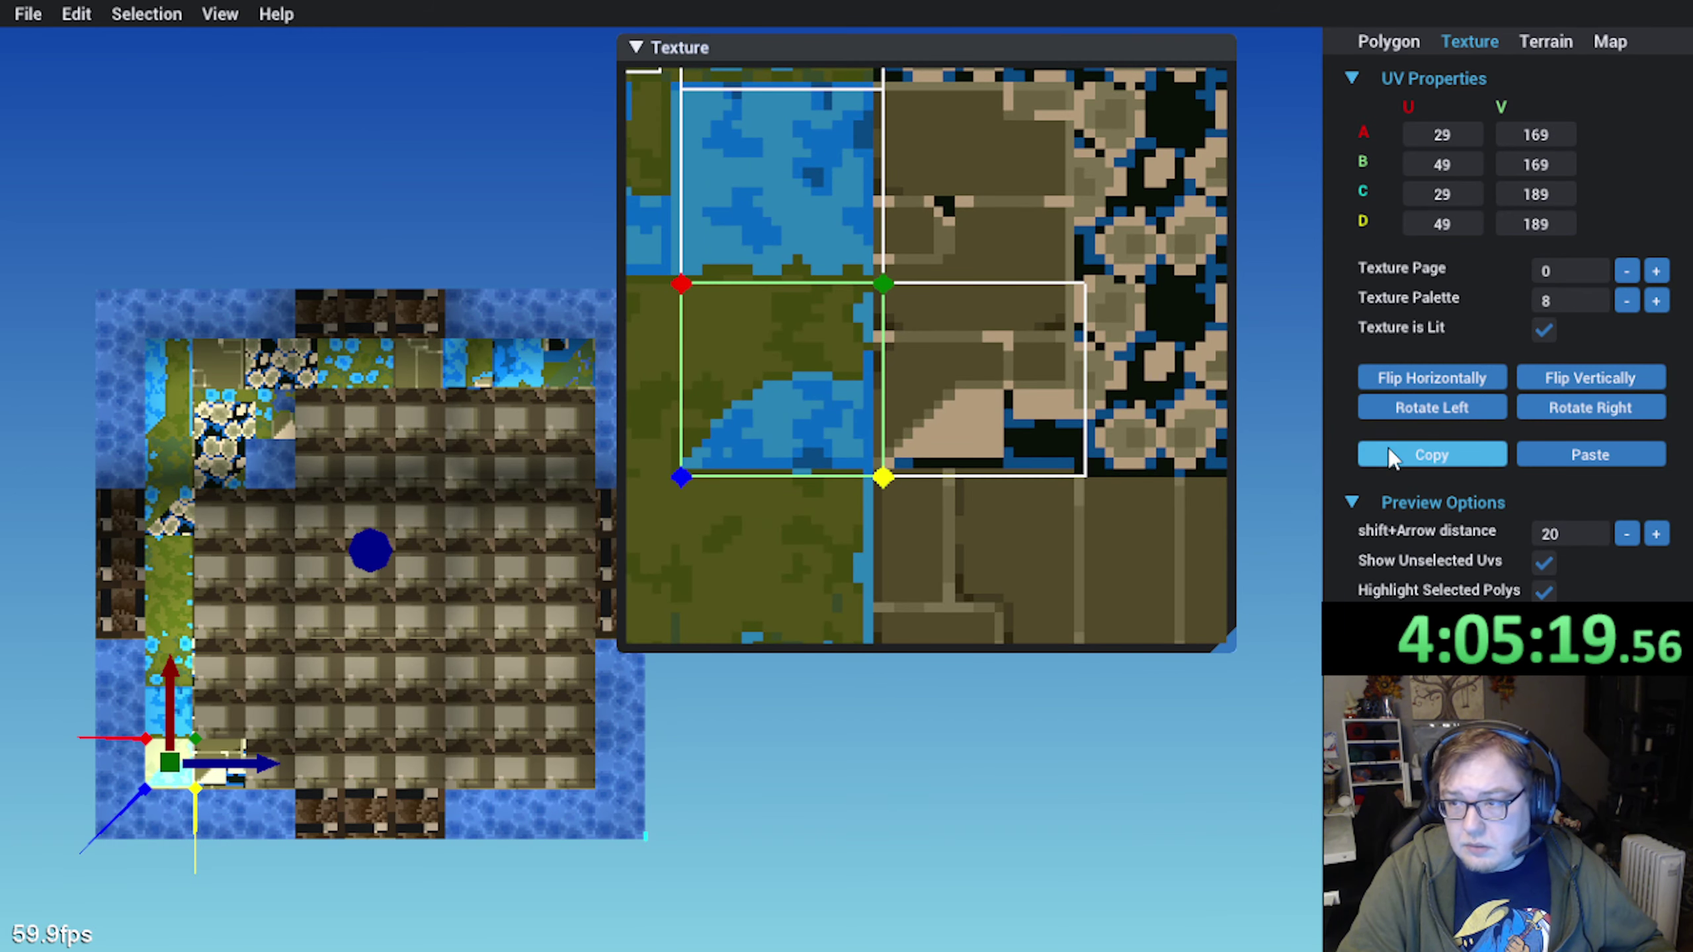
pyautogui.scroll(-3, 956, 394)
pyautogui.click(273, 773)
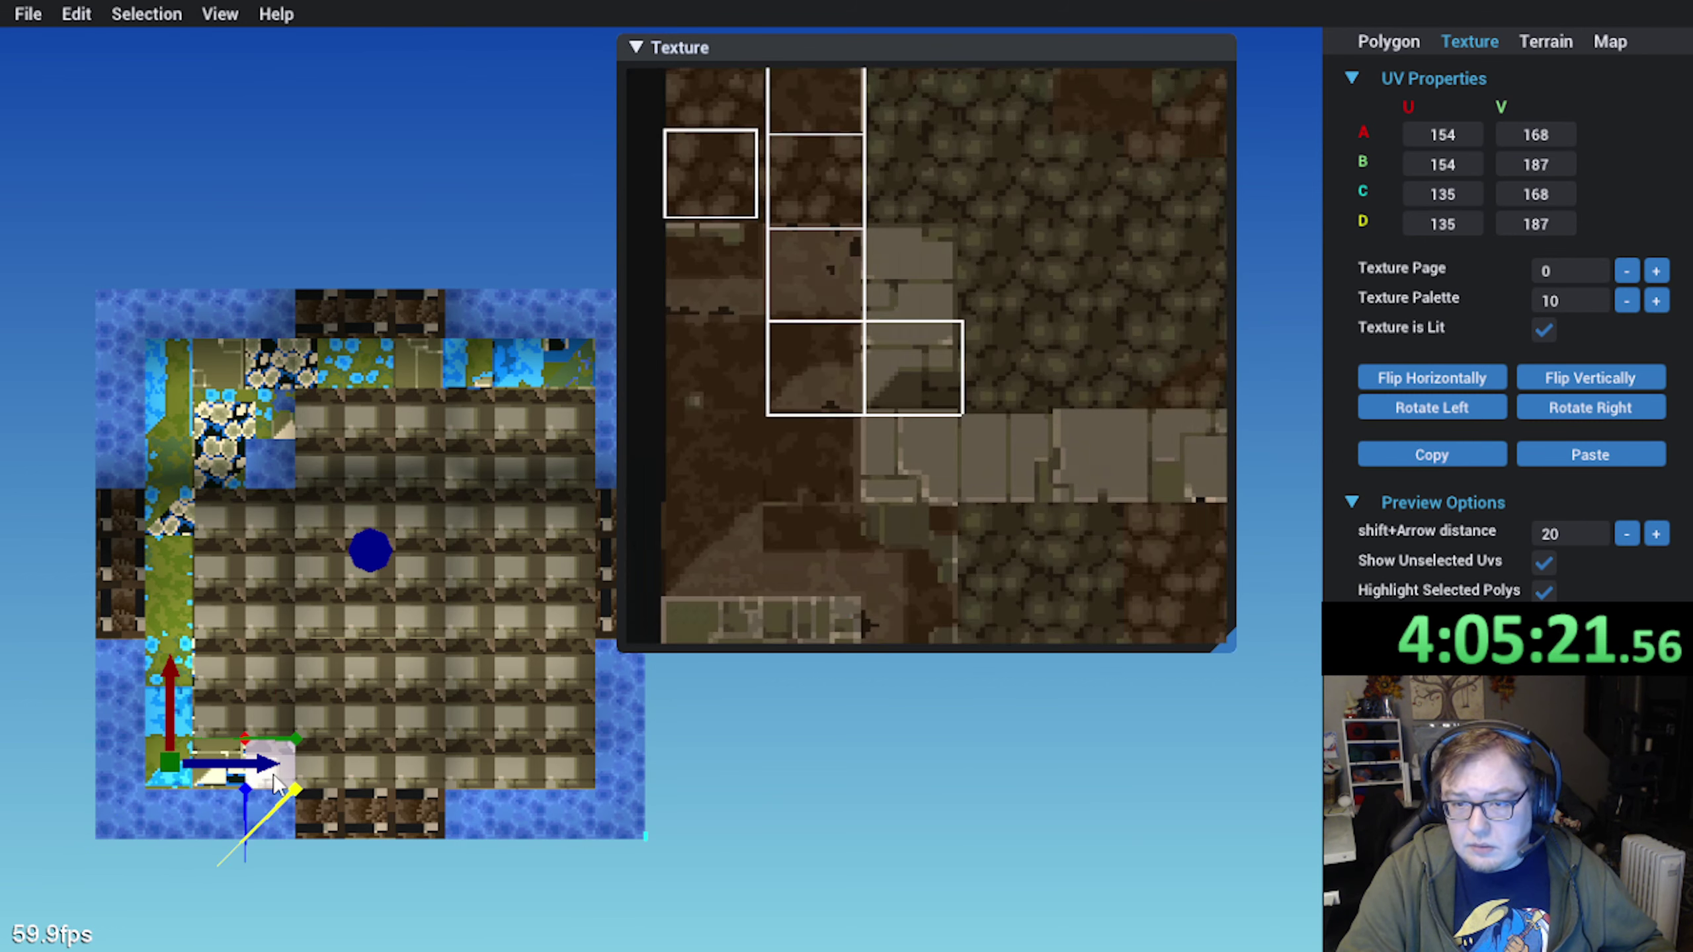
pyautogui.click(1593, 454)
pyautogui.moveTo(985, 385); pyautogui.dragTo(898, 403, button='middle')
pyautogui.moveTo(751, 366); pyautogui.dragTo(953, 367)
pyautogui.press('Left')
pyautogui.scroll(4, 915, 366)
pyautogui.scroll(3, 916, 372)
pyautogui.press('Left')
pyautogui.press('Left')
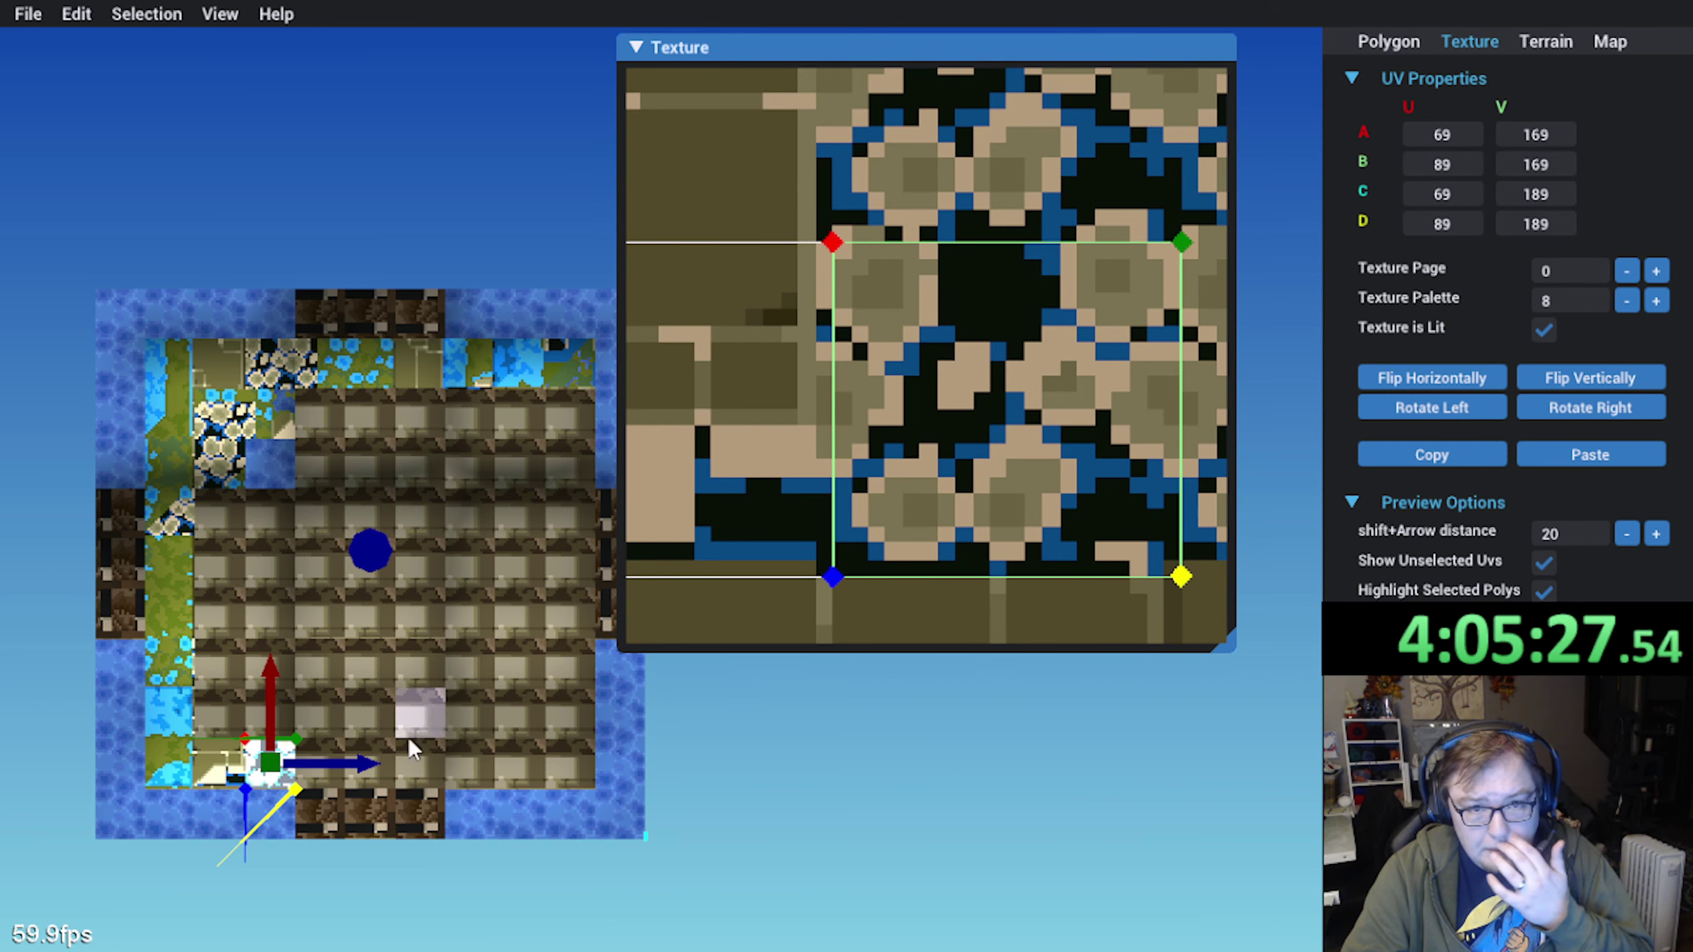
# Paste the copied texture settings onto the fourth tile in the bottom row and move its UVs to U 89 to 109, V 169 to 189
pyautogui.click(318, 782)
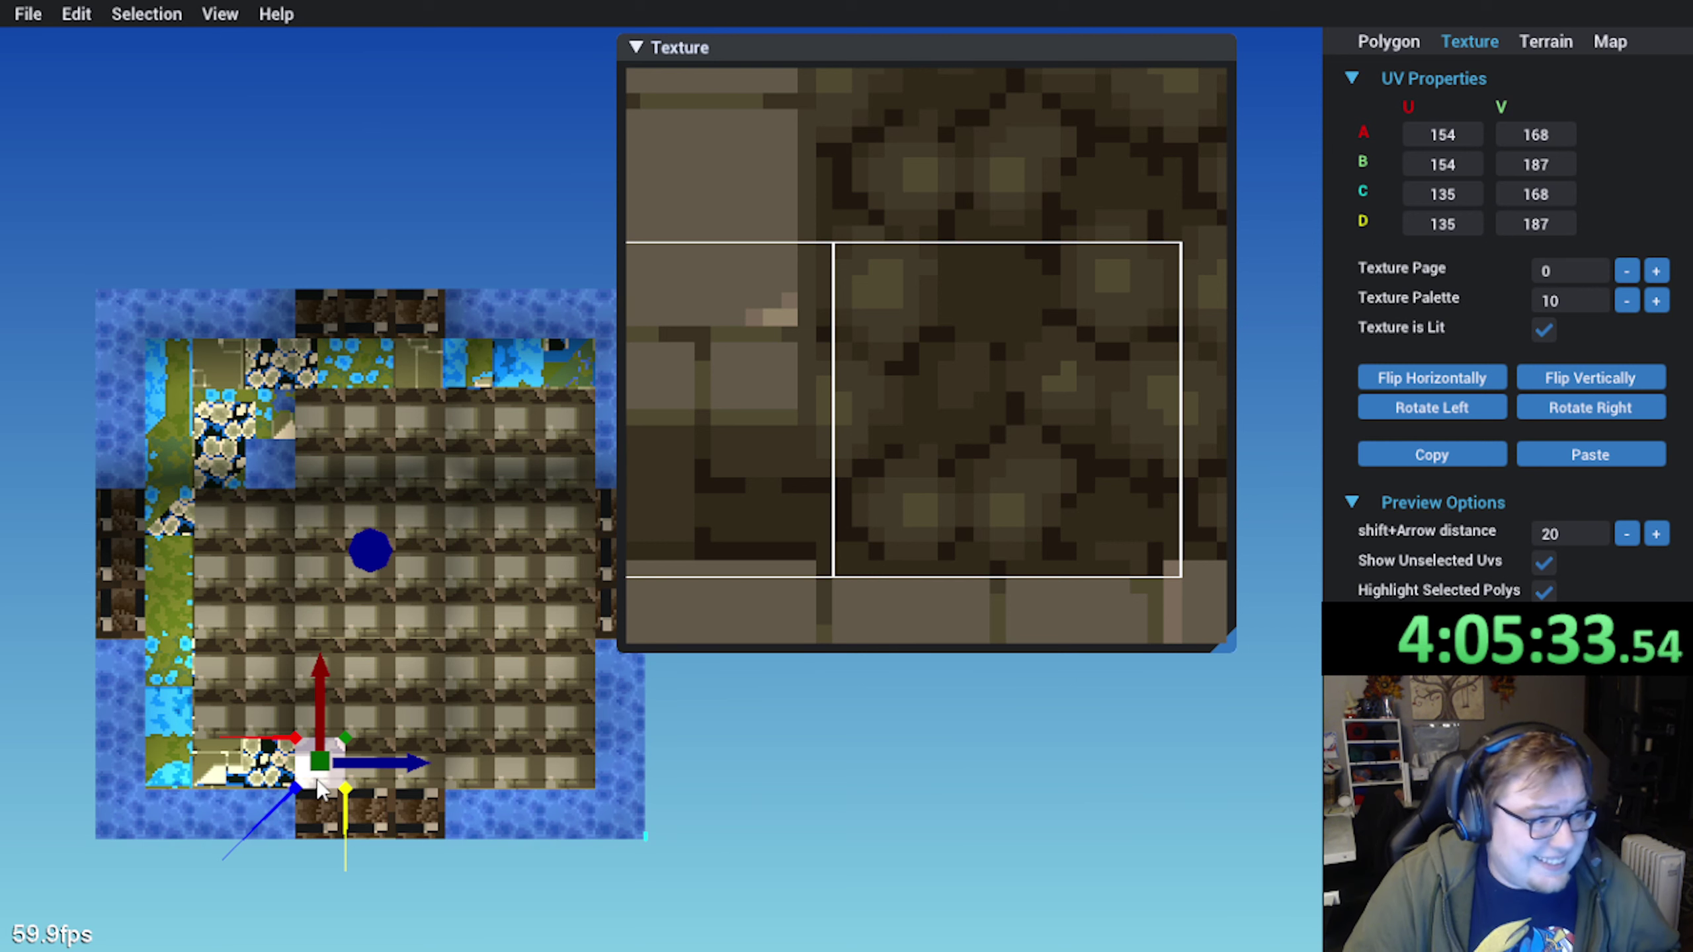
pyautogui.scroll(-2, 1046, 416)
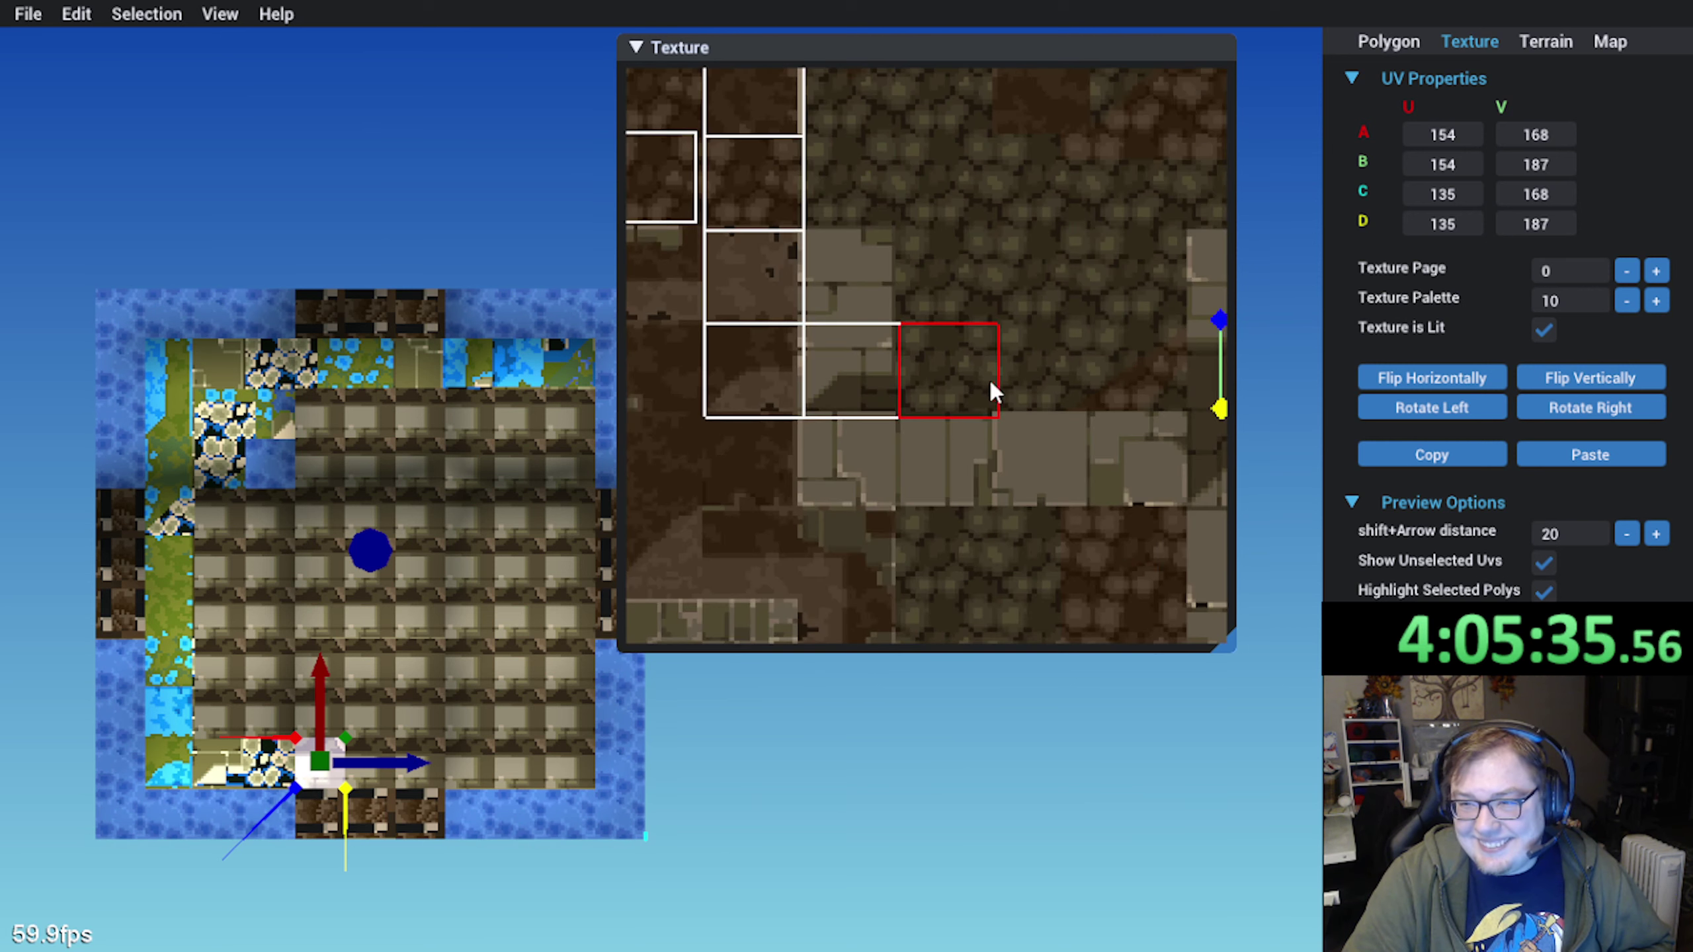
pyautogui.click(1550, 453)
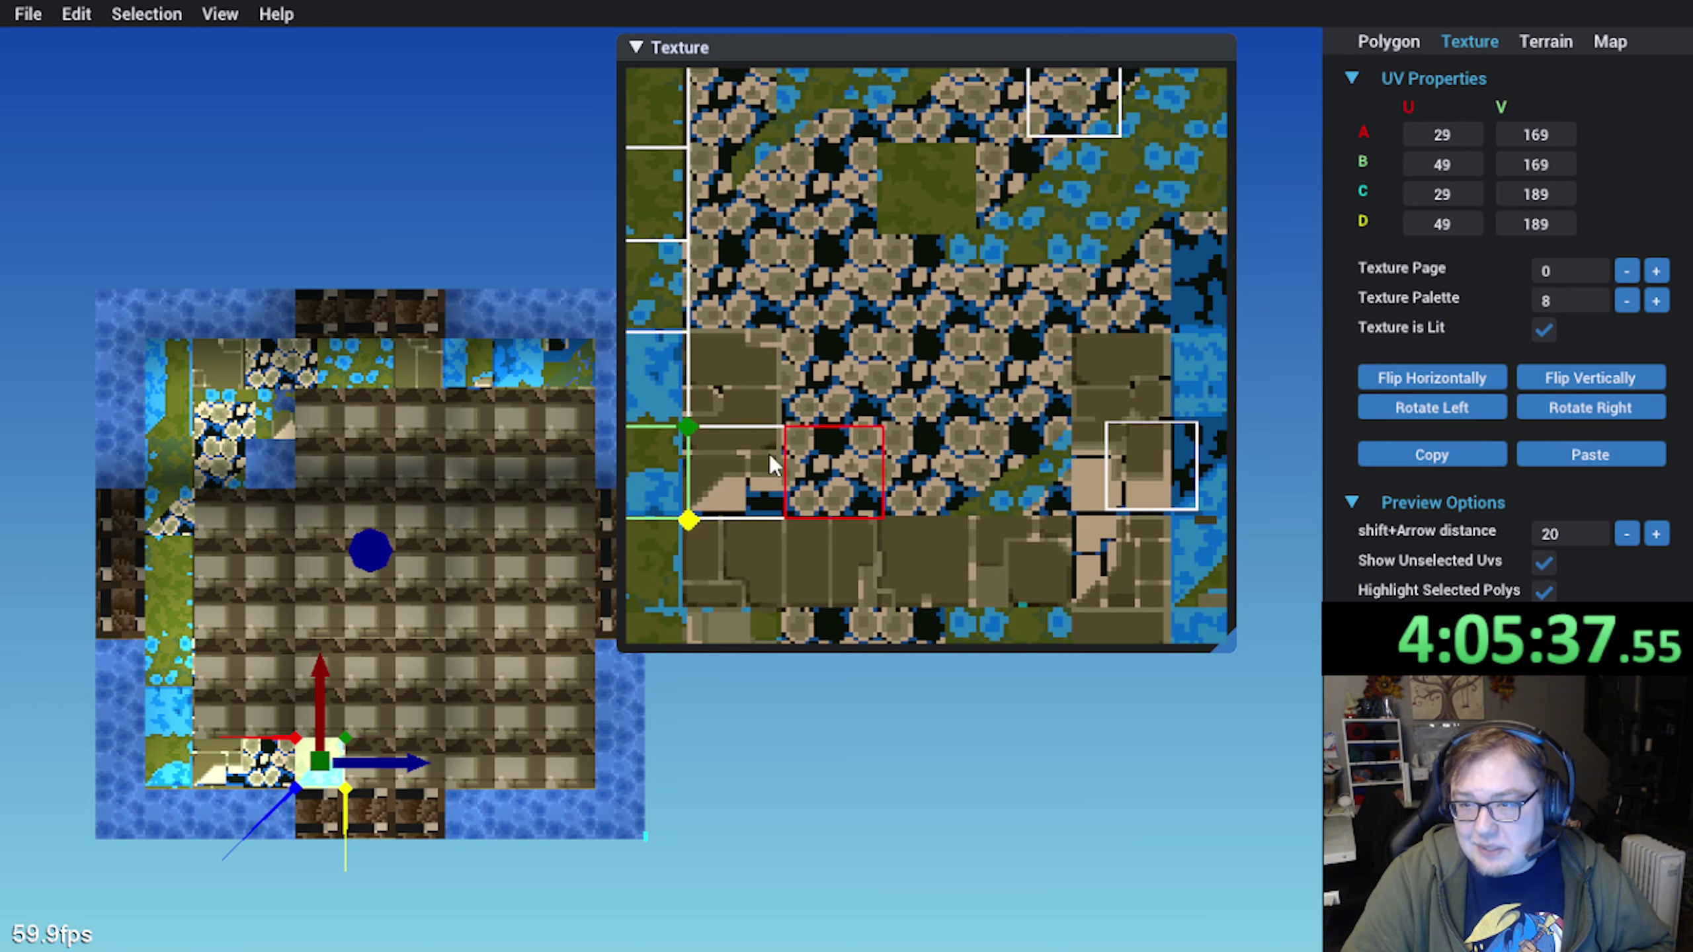
pyautogui.moveTo(770, 453); pyautogui.dragTo(902, 447)
pyautogui.scroll(2, 963, 478)
pyautogui.scroll(2, 860, 455)
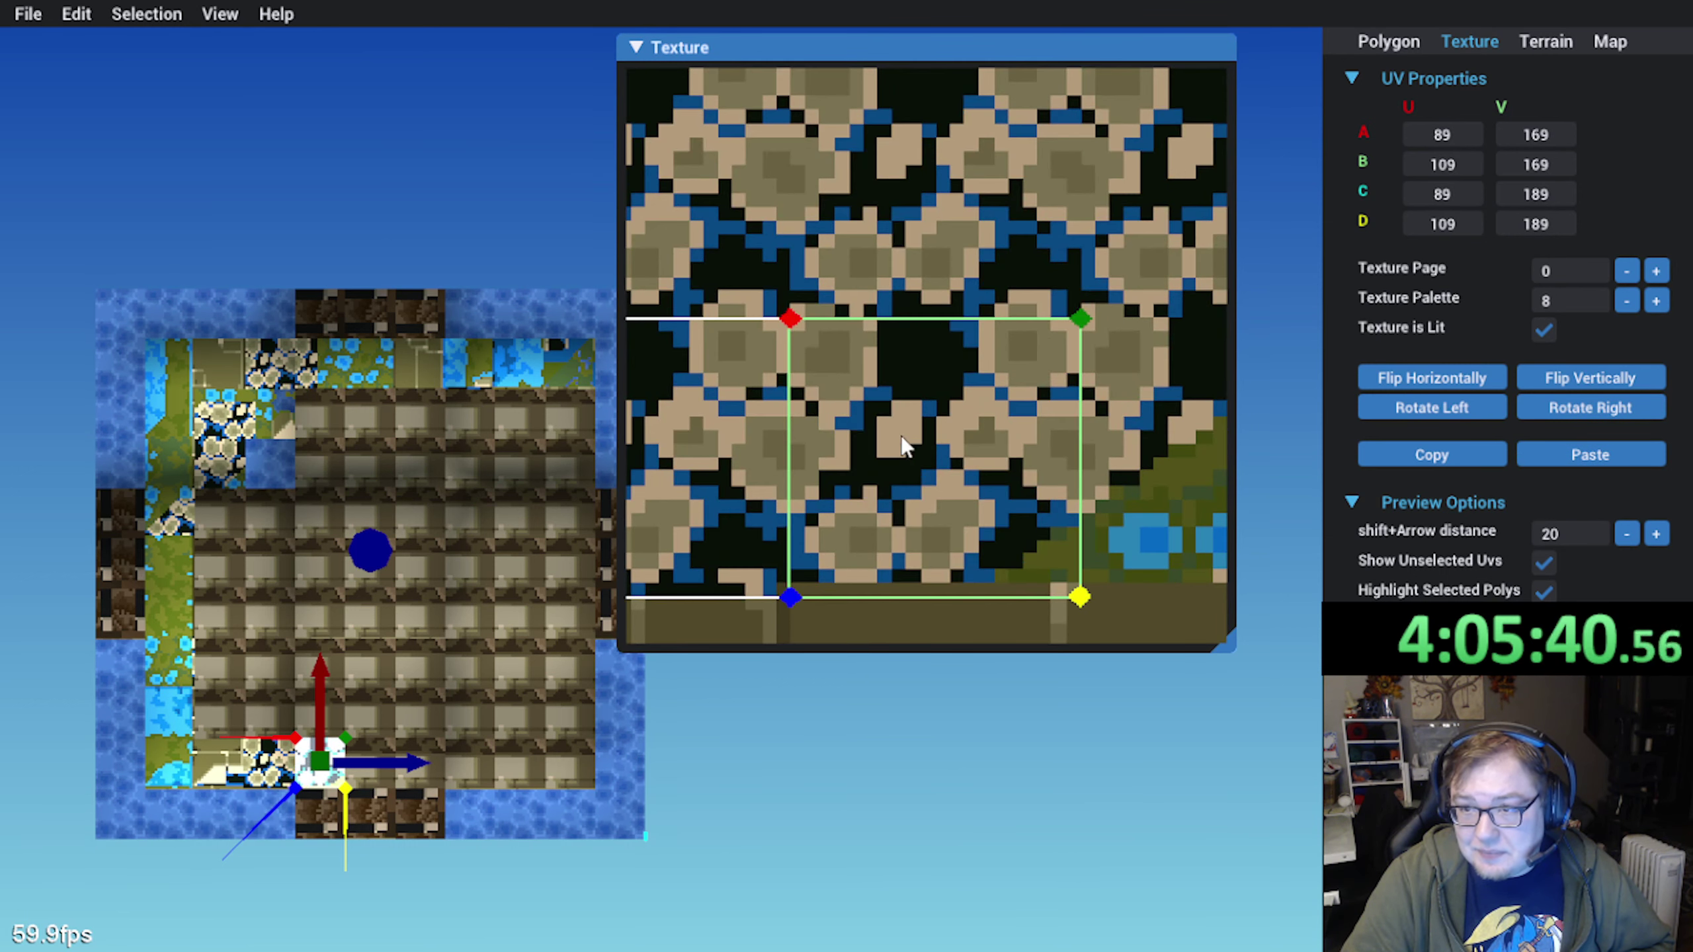
# Paste the copied texture settings onto the fifth tile in the bottom row and move its UVs to U 109 to 129, V 169 to 189
pyautogui.click(391, 784)
pyautogui.click(1591, 455)
pyautogui.scroll(-2, 797, 345)
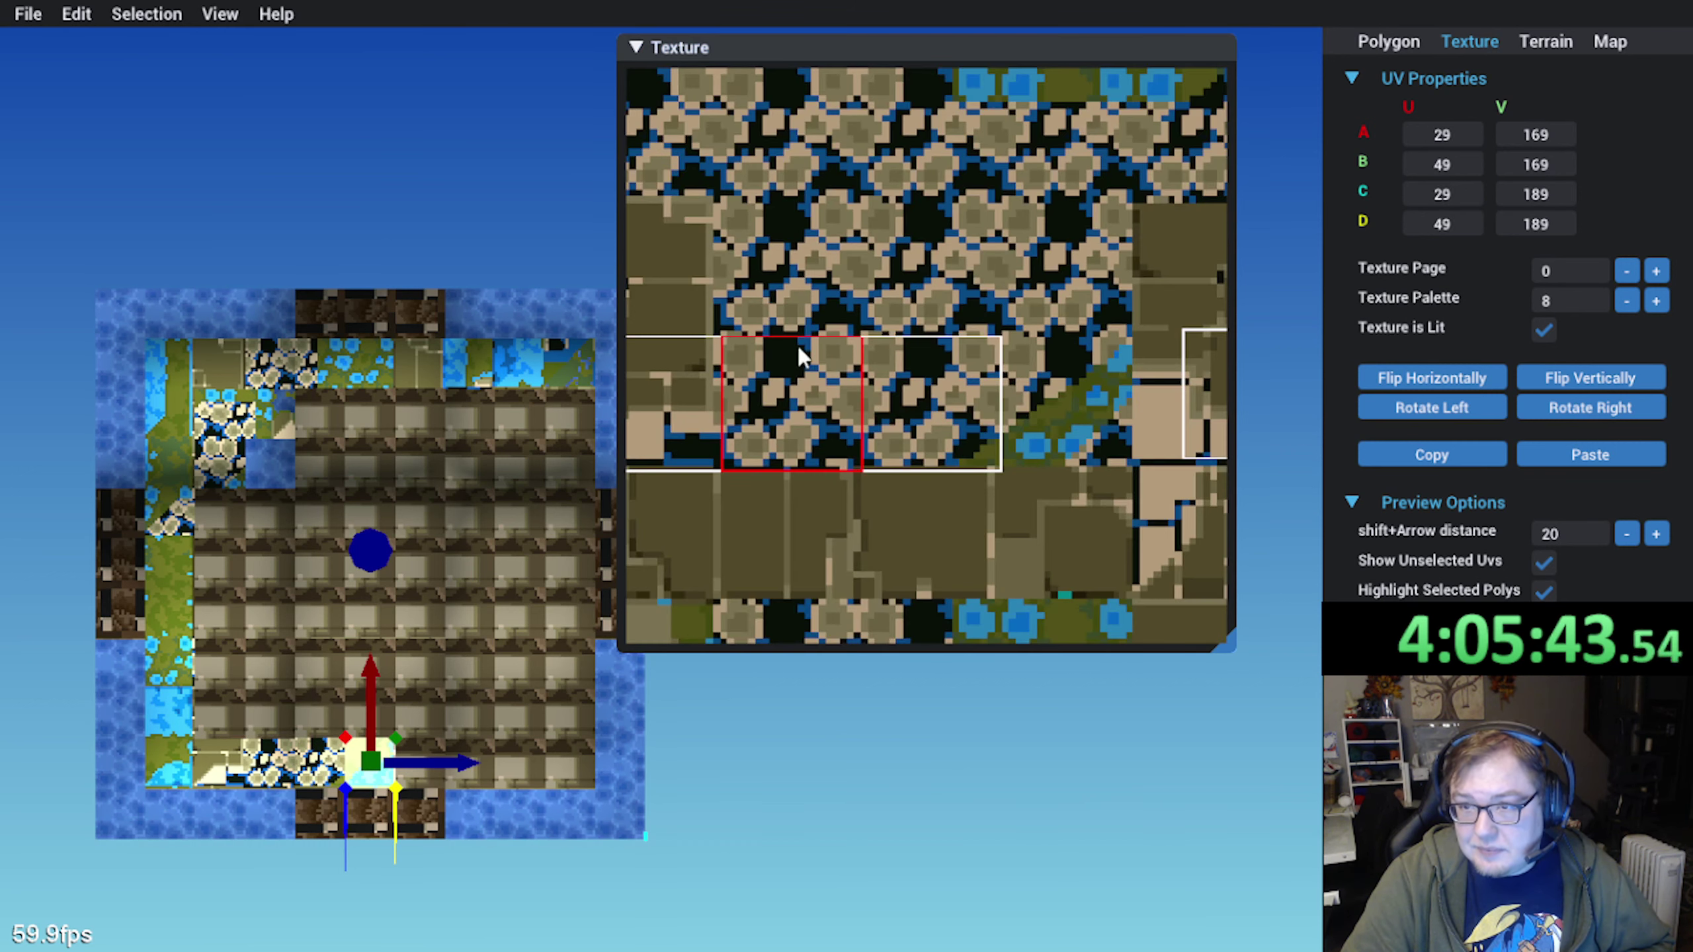
pyautogui.moveTo(797, 345); pyautogui.dragTo(1010, 323, button='middle')
pyautogui.moveTo(751, 371); pyautogui.dragTo(1171, 351)
pyautogui.moveTo(1171, 351); pyautogui.dragTo(748, 405, button='middle')
pyautogui.moveTo(747, 405); pyautogui.dragTo(891, 429)
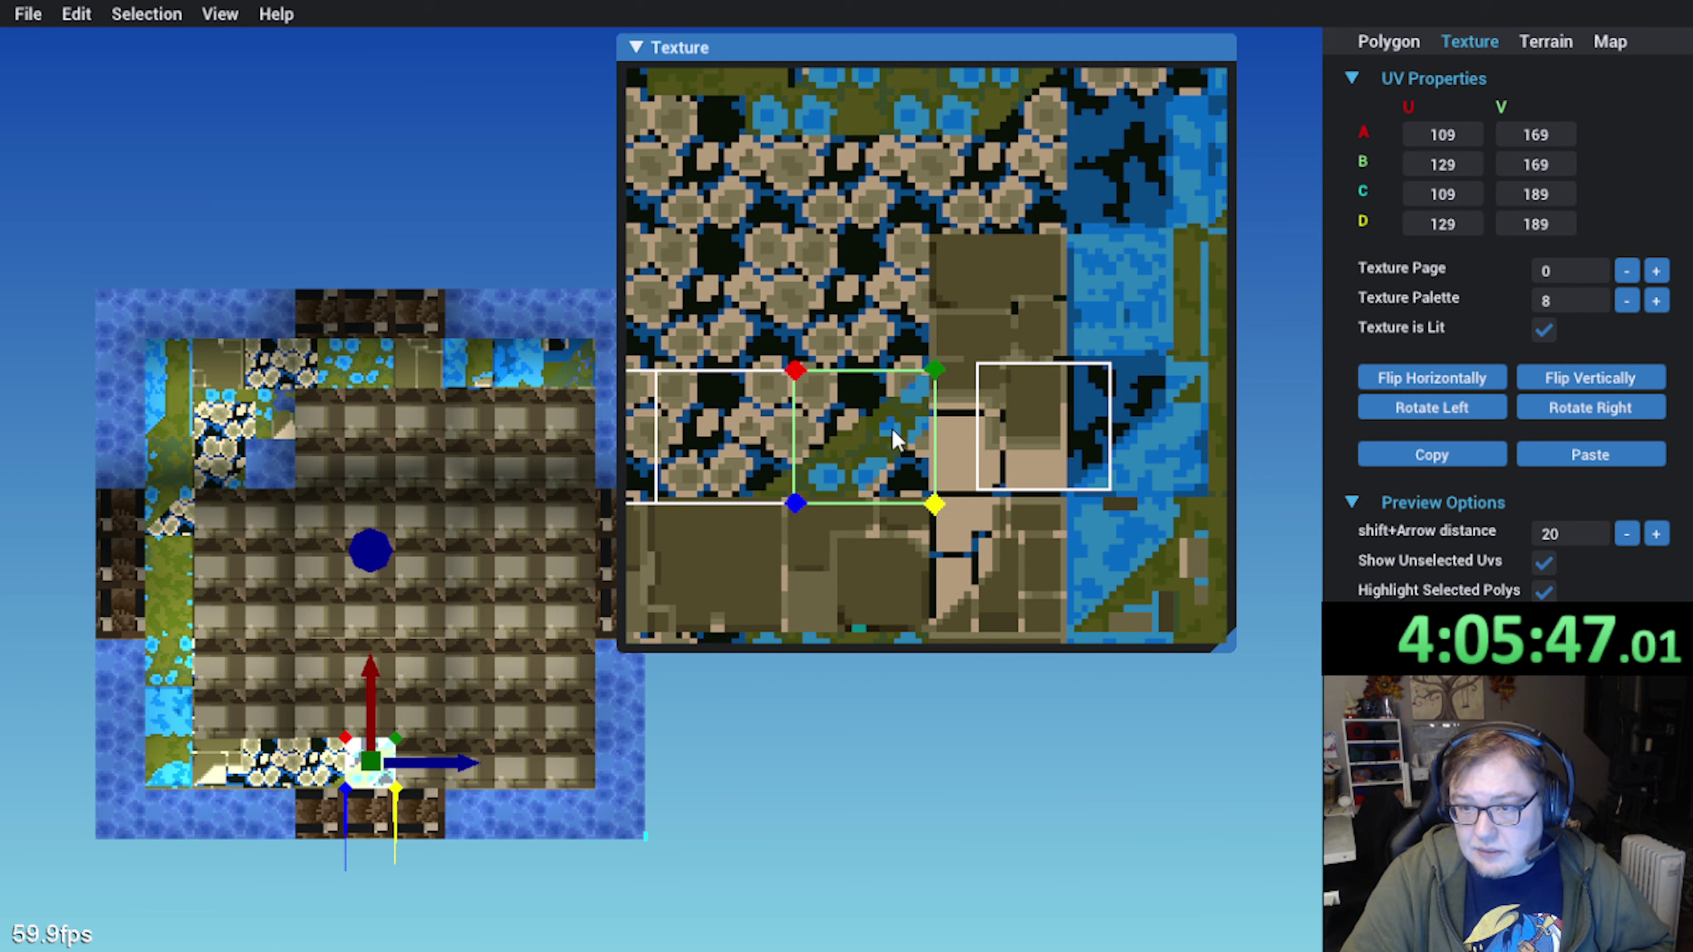
# Paste the copied texture settings onto the sixth tile in the bottom row and align its UVs to U 129 to 149, V 169 to 189
pyautogui.click(414, 777)
pyautogui.click(1567, 460)
pyautogui.moveTo(700, 404); pyautogui.dragTo(1051, 397)
pyautogui.scroll(4, 1050, 398)
pyautogui.moveTo(1050, 398); pyautogui.dragTo(730, 314, button='middle')
pyautogui.scroll(4, 730, 315)
pyautogui.moveTo(844, 355); pyautogui.dragTo(796, 405)
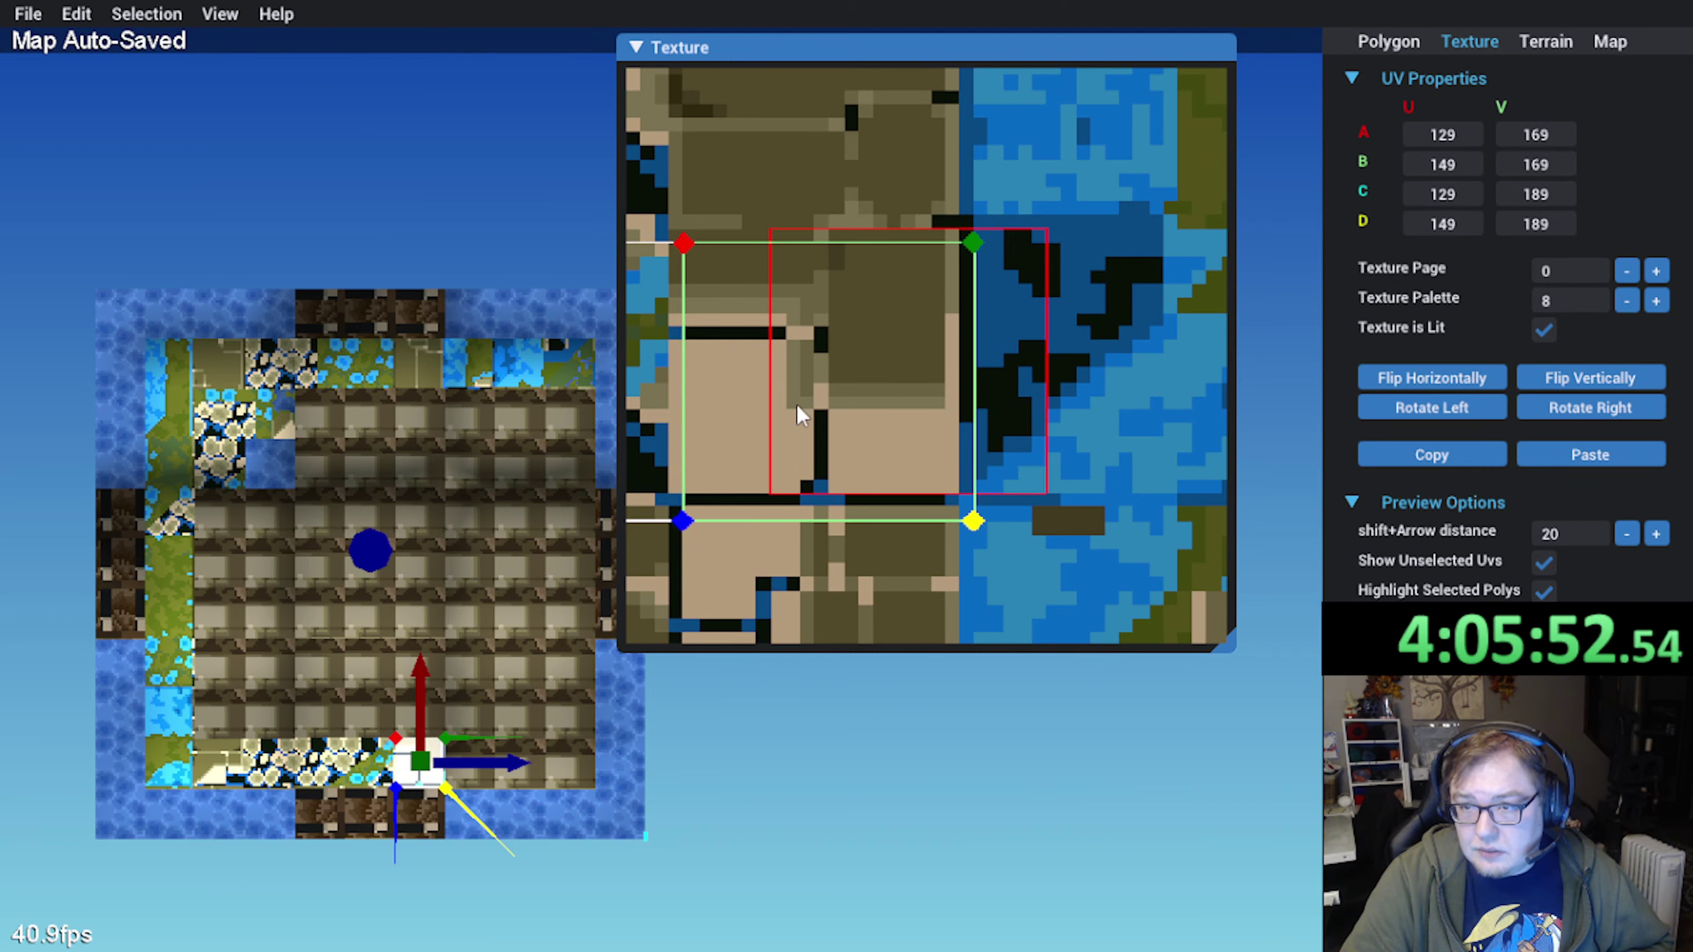
# Paste the copied texture settings onto the seventh tile in the bottom row and align its UVs to U 149 to 169, V 169 to 189
pyautogui.click(468, 772)
pyautogui.click(1591, 455)
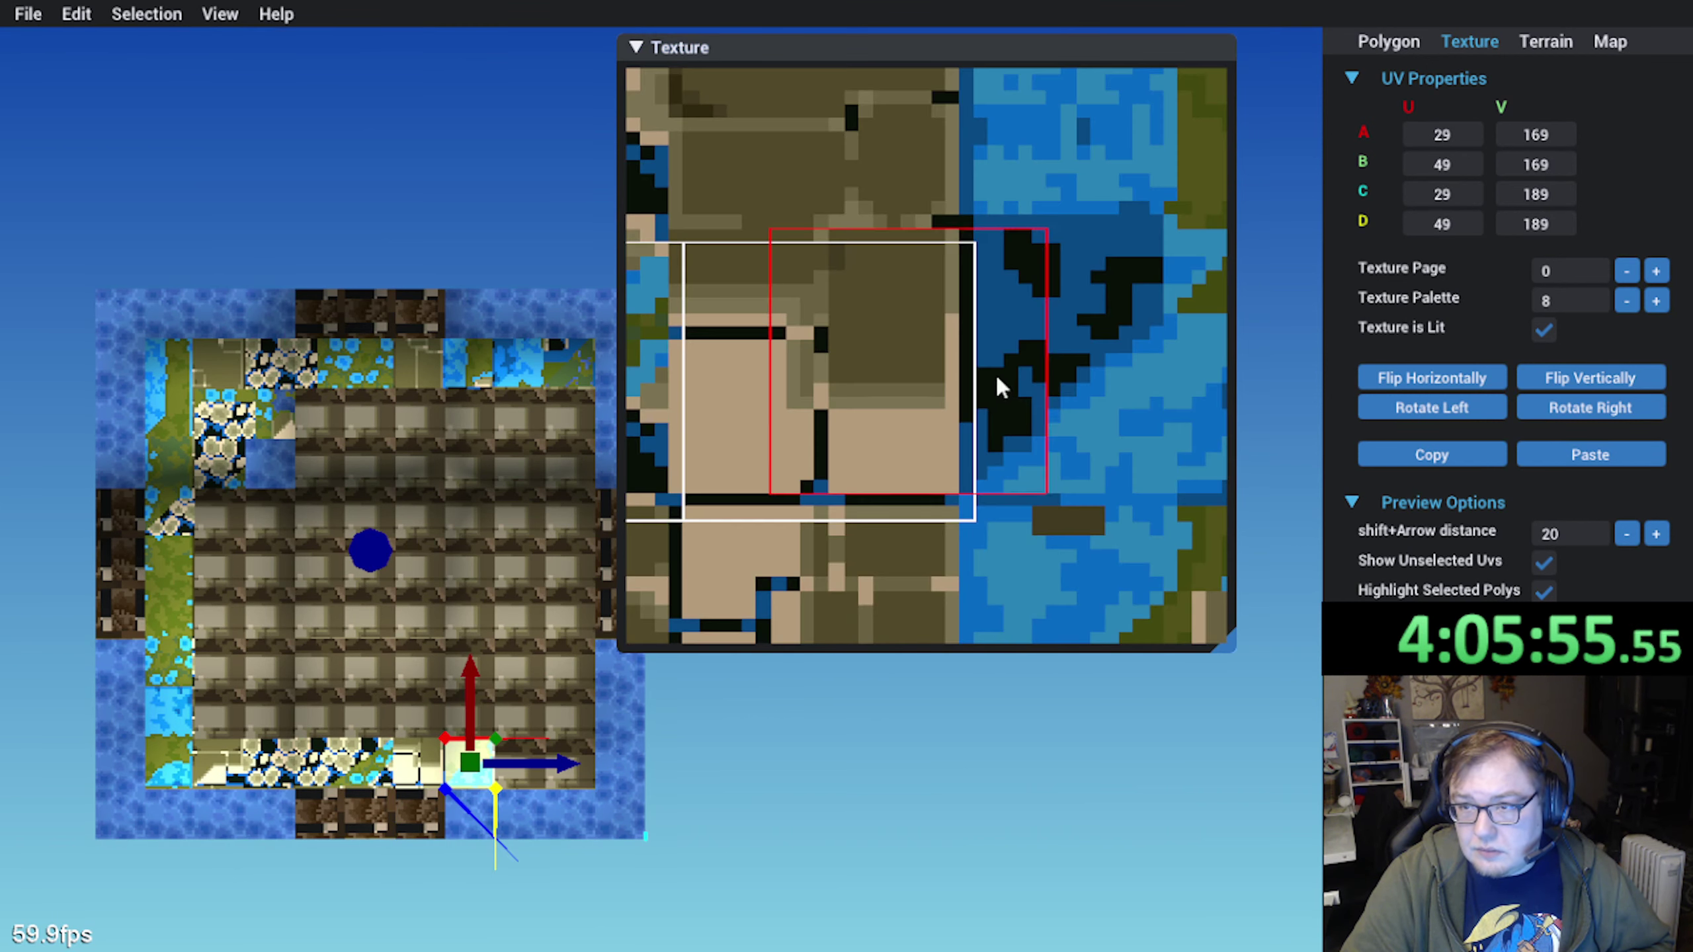
pyautogui.scroll(-6, 1002, 384)
pyautogui.moveTo(682, 317); pyautogui.dragTo(847, 328, button='middle')
pyautogui.moveTo(648, 379); pyautogui.dragTo(1098, 385)
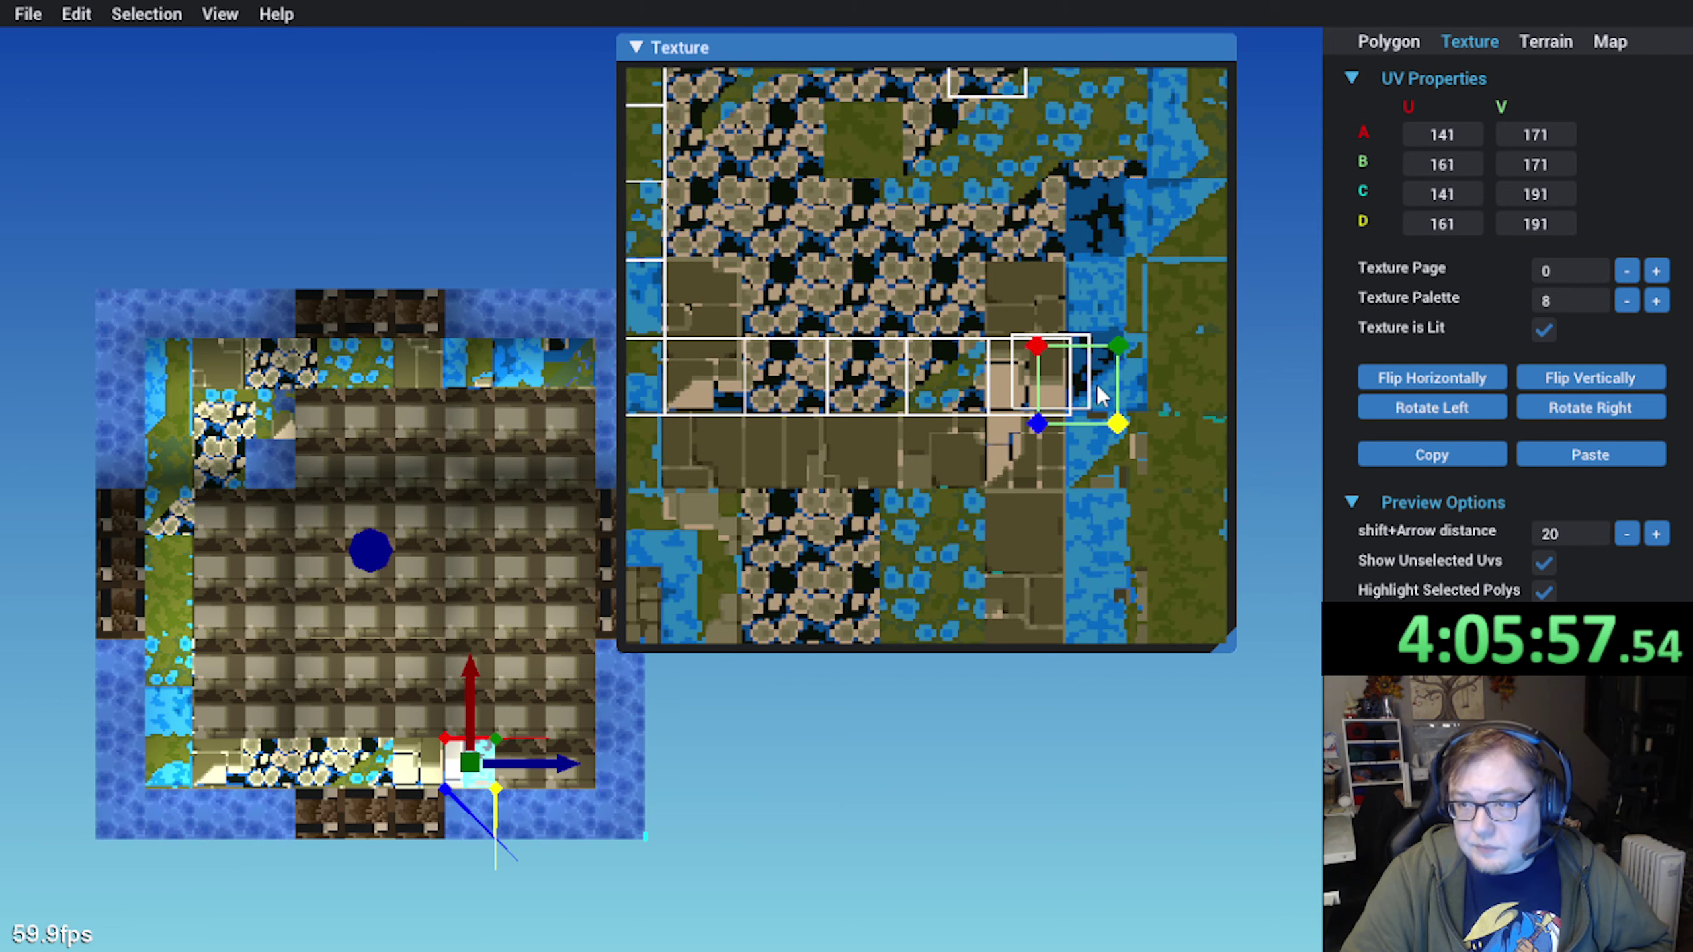
pyautogui.scroll(5, 917, 402)
pyautogui.moveTo(937, 462); pyautogui.dragTo(1014, 446)
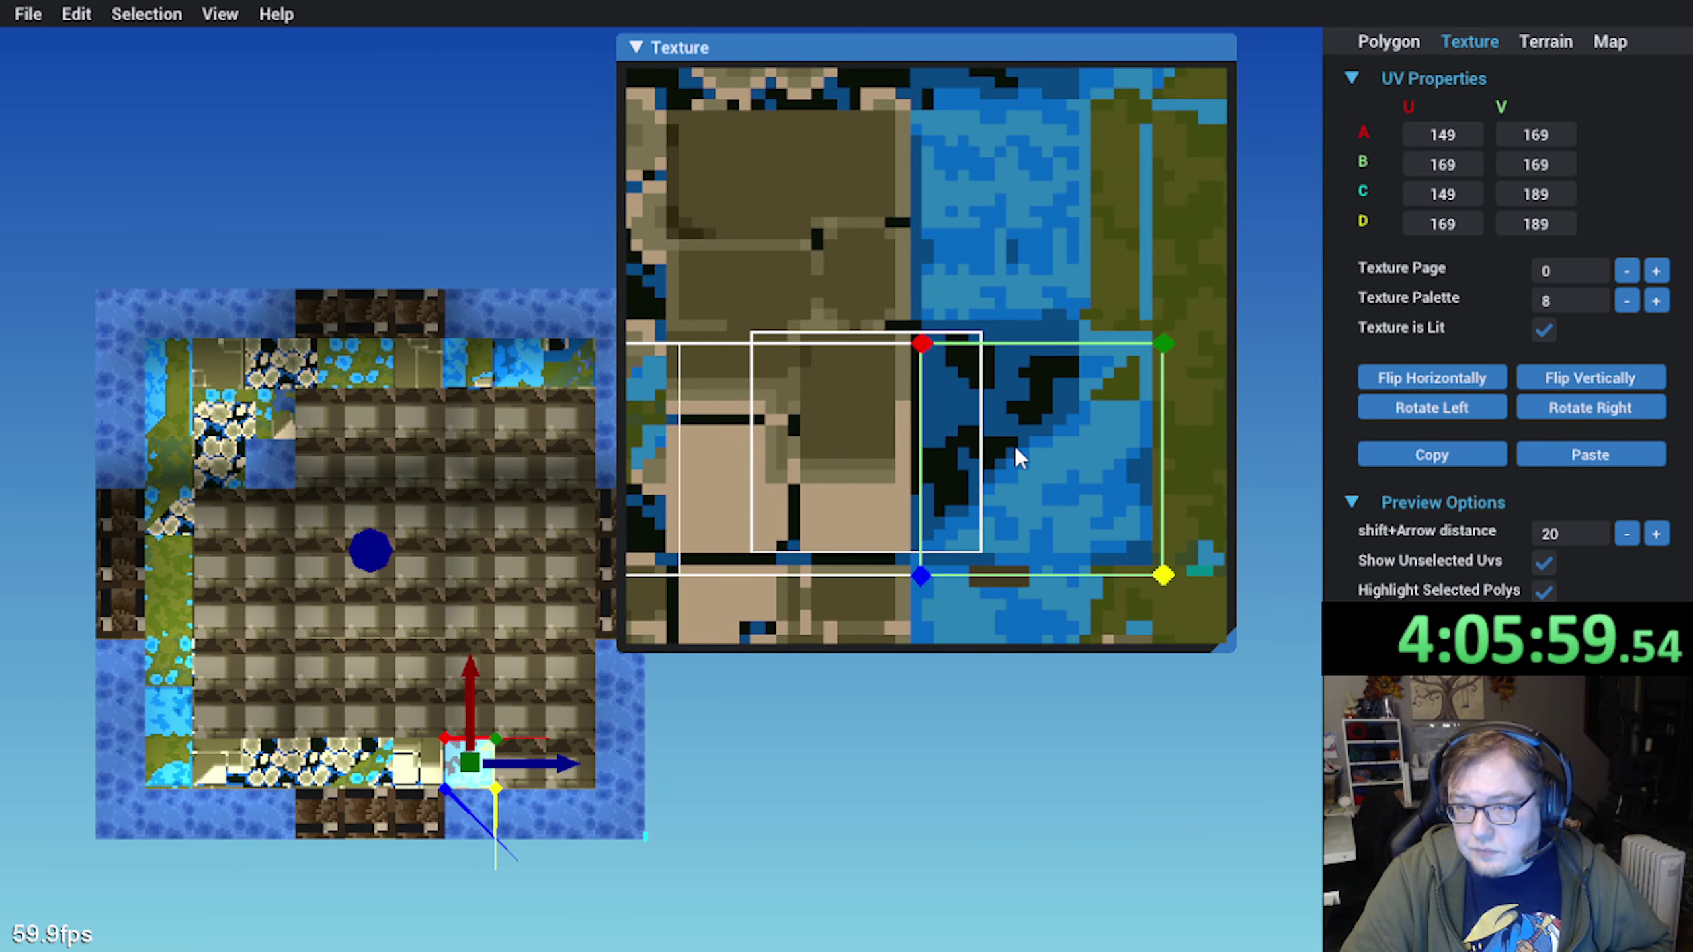
# Paste the copied texture settings onto the eighth tile in the bottom row and align its UVs to U 169 to 189, V 169 to 189
pyautogui.scroll(-3, 651, 614)
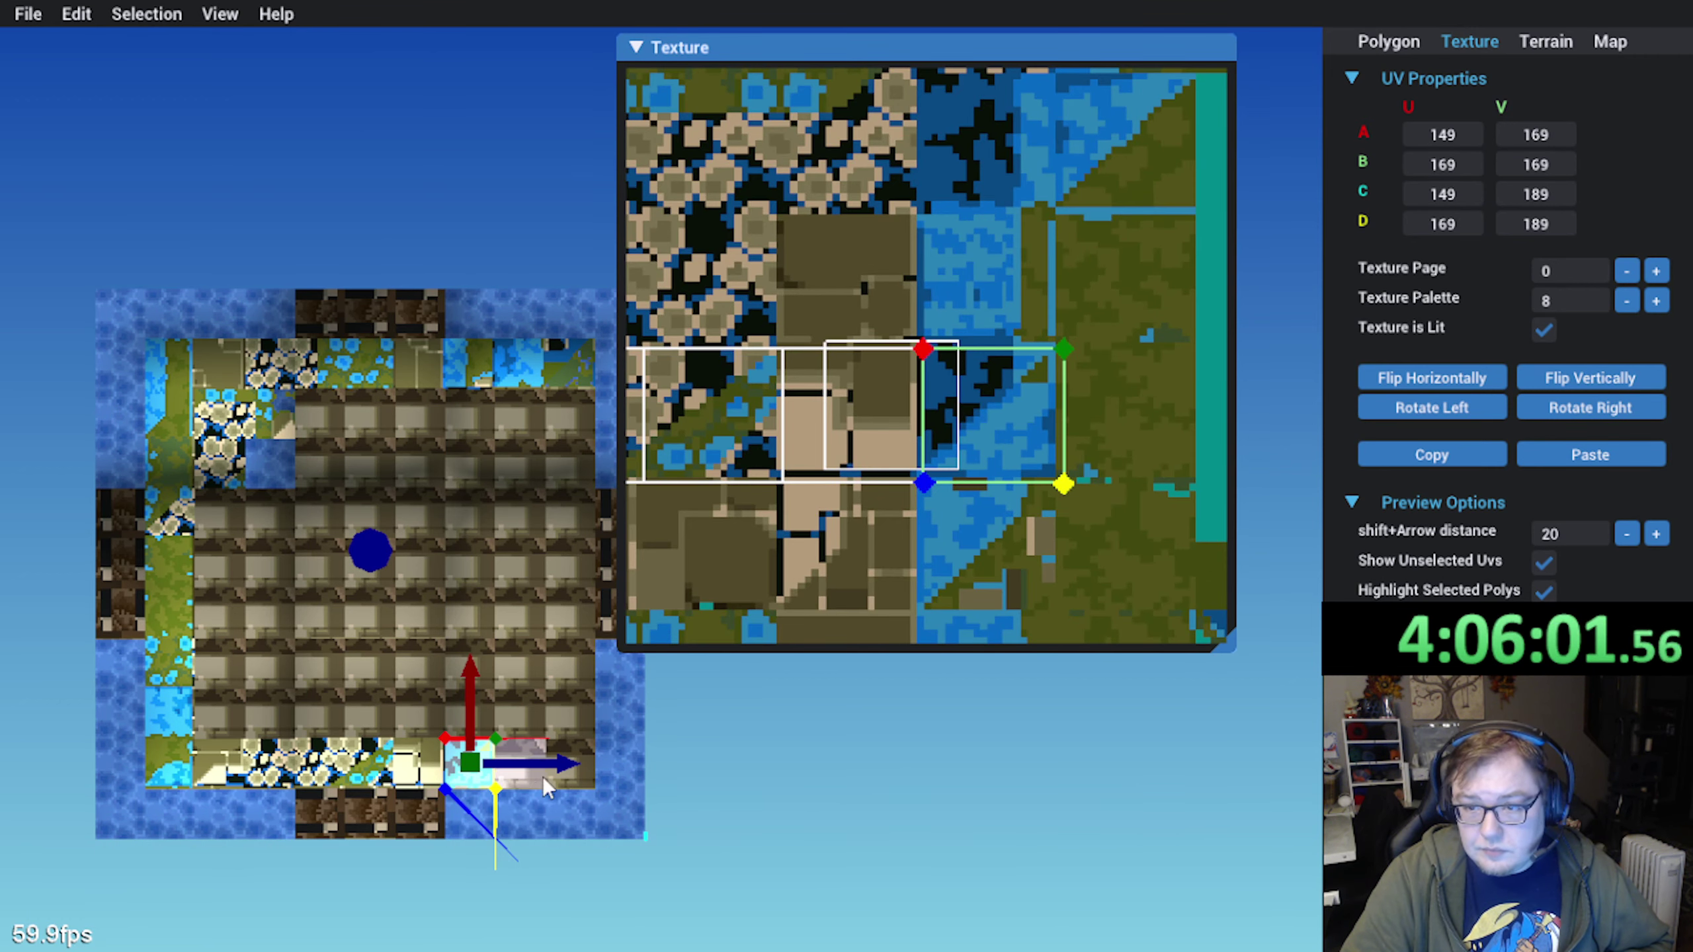
pyautogui.click(529, 779)
pyautogui.click(1591, 455)
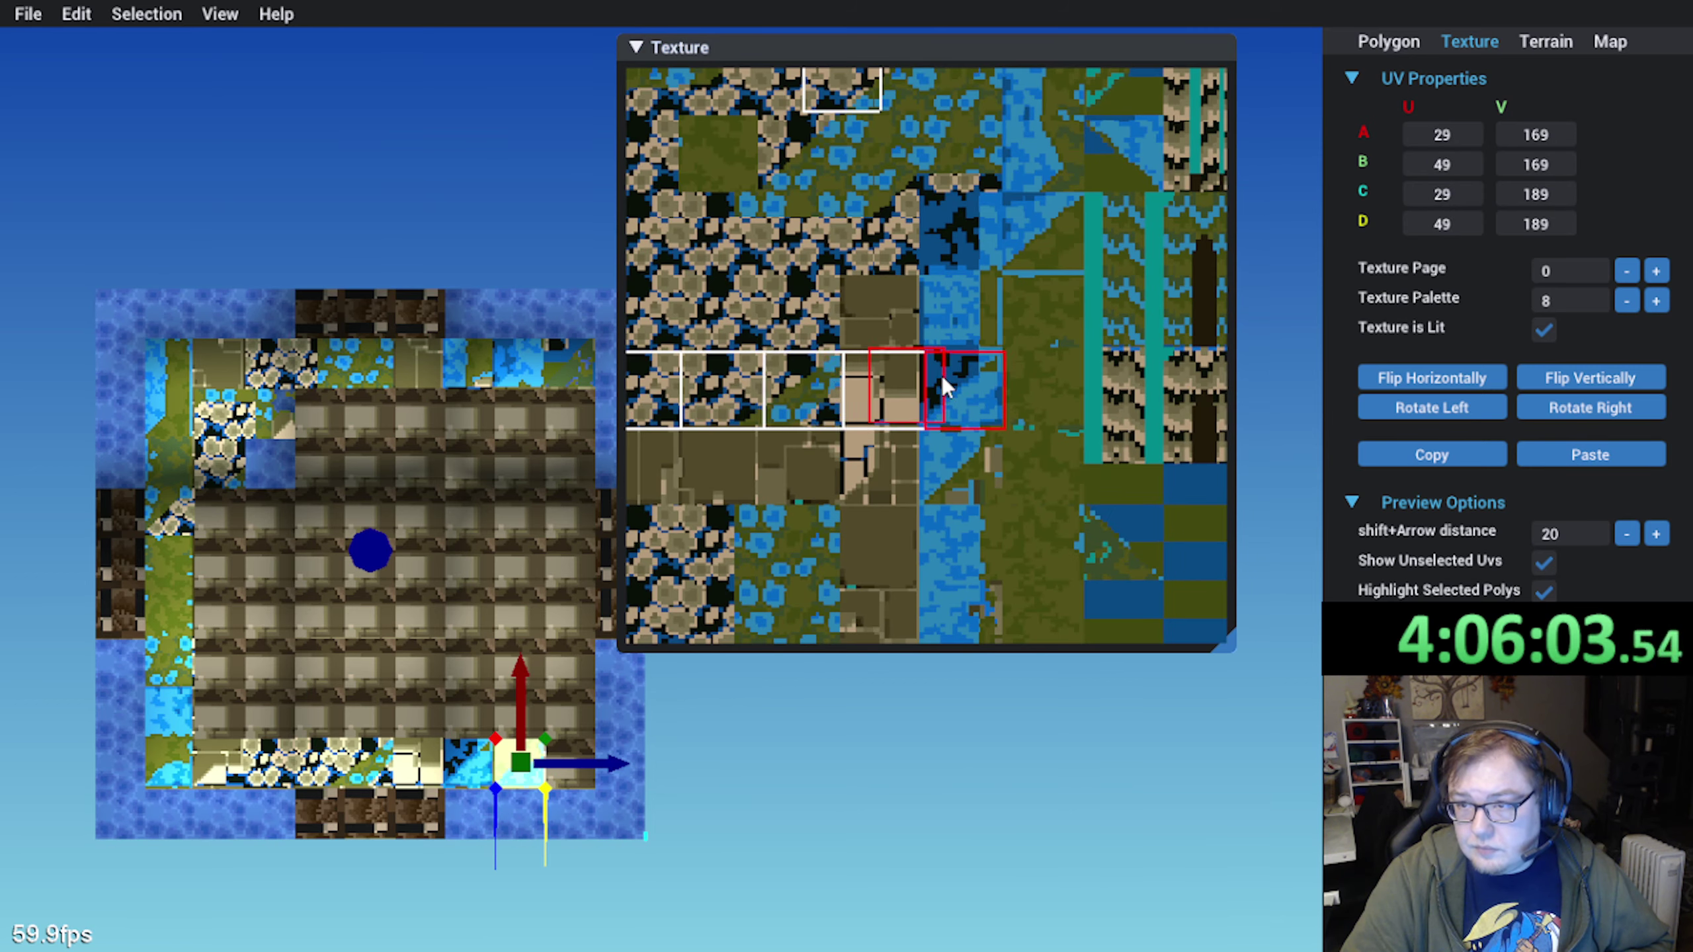
pyautogui.scroll(-2, 826, 359)
pyautogui.moveTo(759, 319); pyautogui.dragTo(857, 368, button='middle')
pyautogui.moveTo(696, 435); pyautogui.dragTo(1078, 434)
pyautogui.scroll(6, 1078, 434)
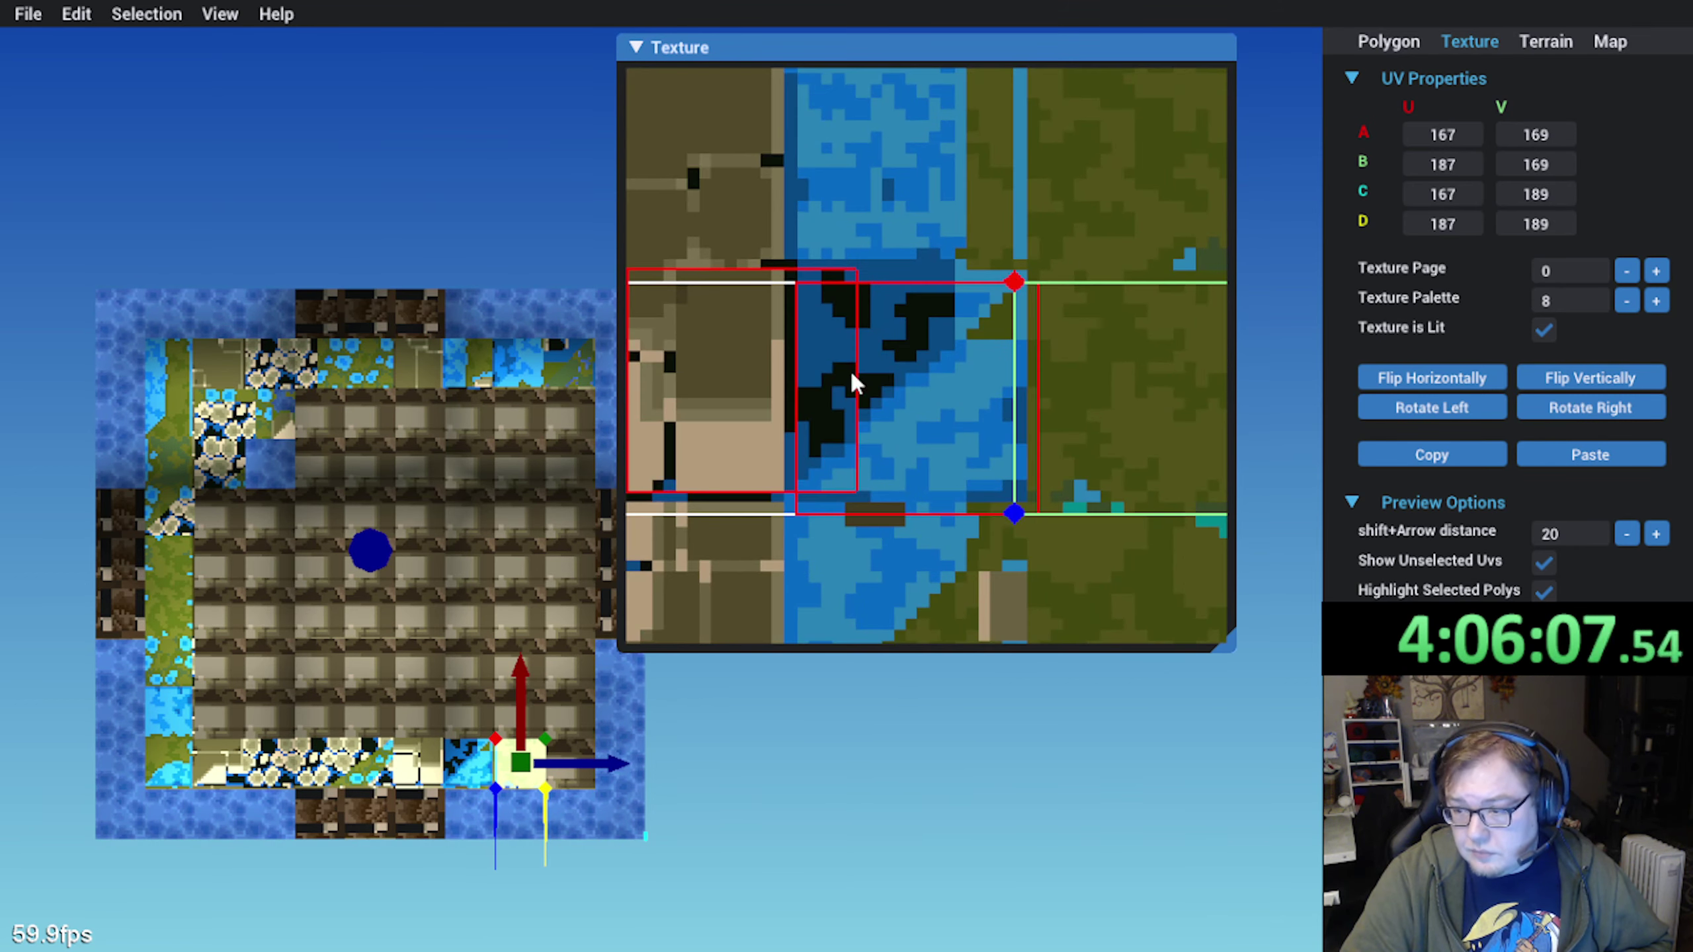
pyautogui.moveTo(1084, 452); pyautogui.dragTo(884, 427, button='middle')
pyautogui.moveTo(900, 414)
pyautogui.mouseDown()
pyautogui.moveTo(955, 401)
pyautogui.moveTo(924, 419)
pyautogui.mouseUp()
# Paste the copied texture settings onto the bottom-right corner tile and align its UVs to U 189 to 209, V 169 to 189
pyautogui.click(603, 772)
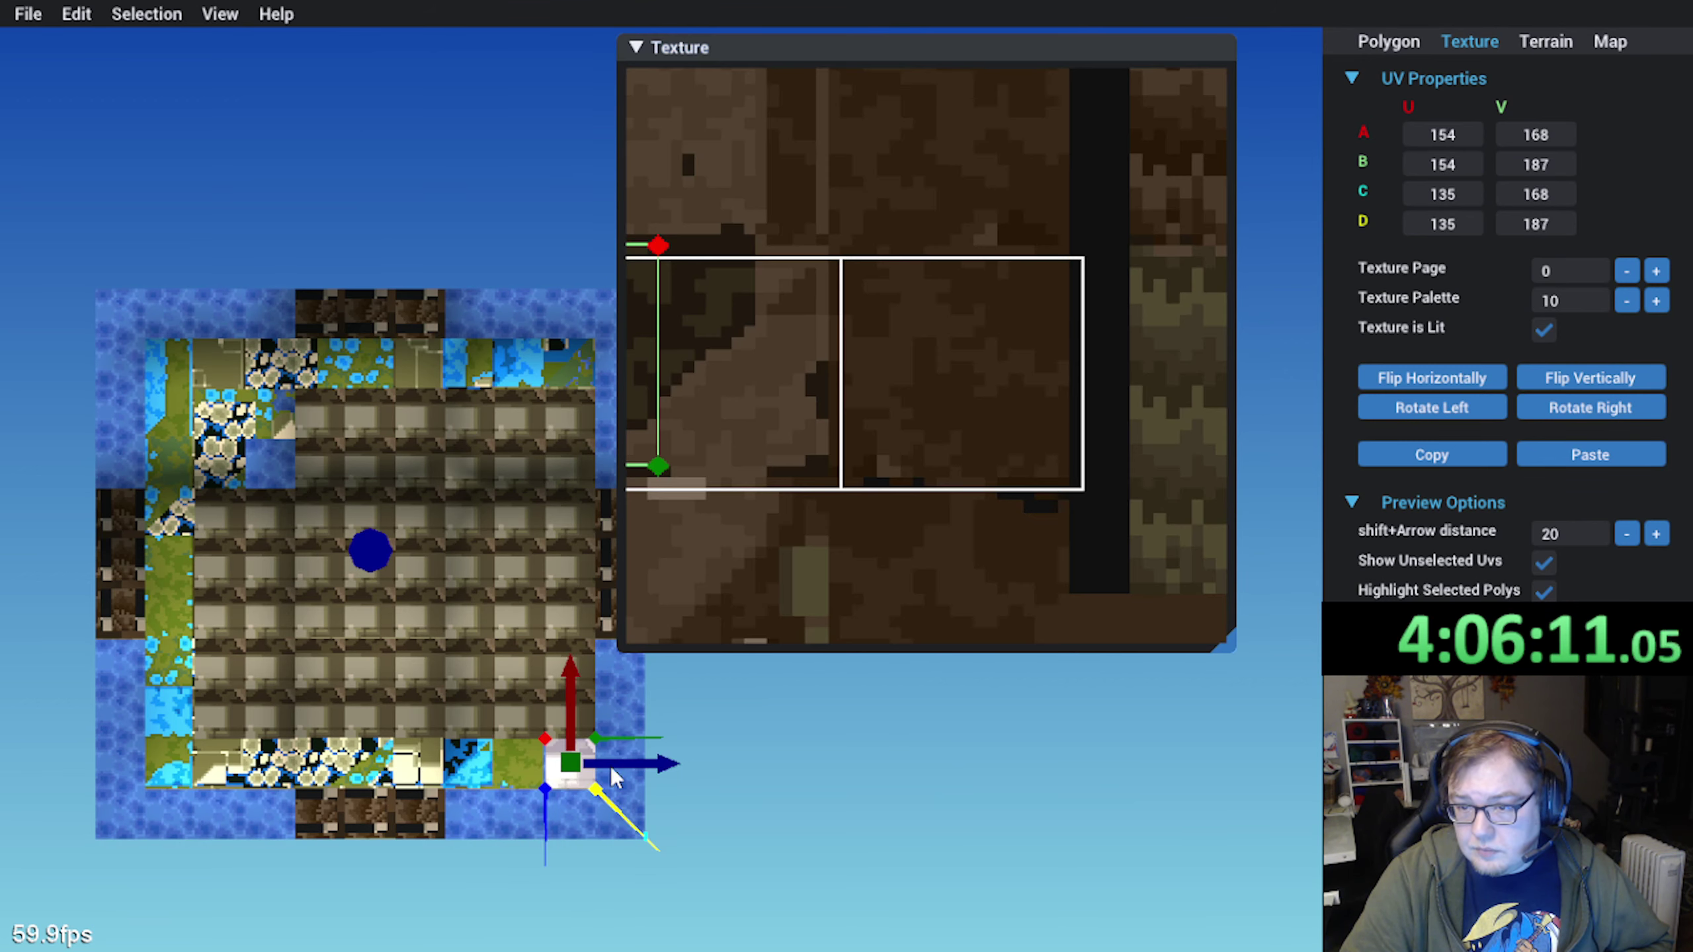
pyautogui.click(1536, 461)
pyautogui.scroll(-6, 860, 361)
pyautogui.moveTo(687, 379); pyautogui.dragTo(782, 381, button='middle')
pyautogui.moveTo(721, 429); pyautogui.dragTo(1177, 431)
pyautogui.scroll(5, 1176, 430)
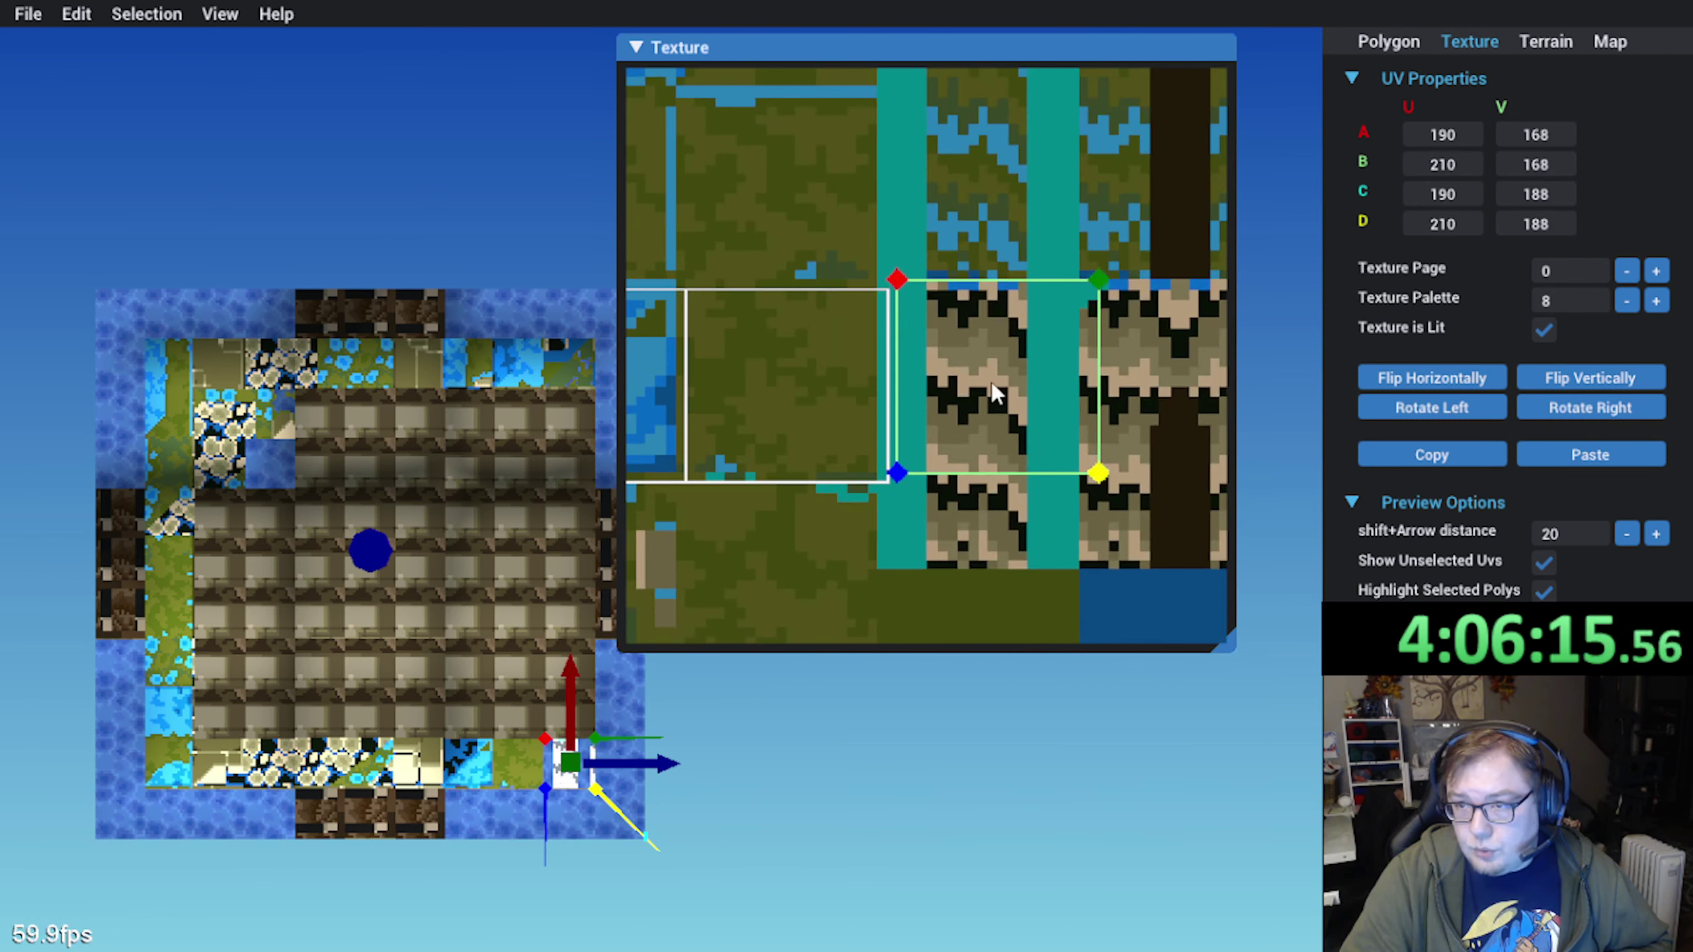
pyautogui.moveTo(995, 393); pyautogui.dragTo(985, 396)
# Copy the bottom-right tile's texture settings onto the tile directly above it and move its UVs to U 189 to 209, V 149 to 169
pyautogui.click(588, 712)
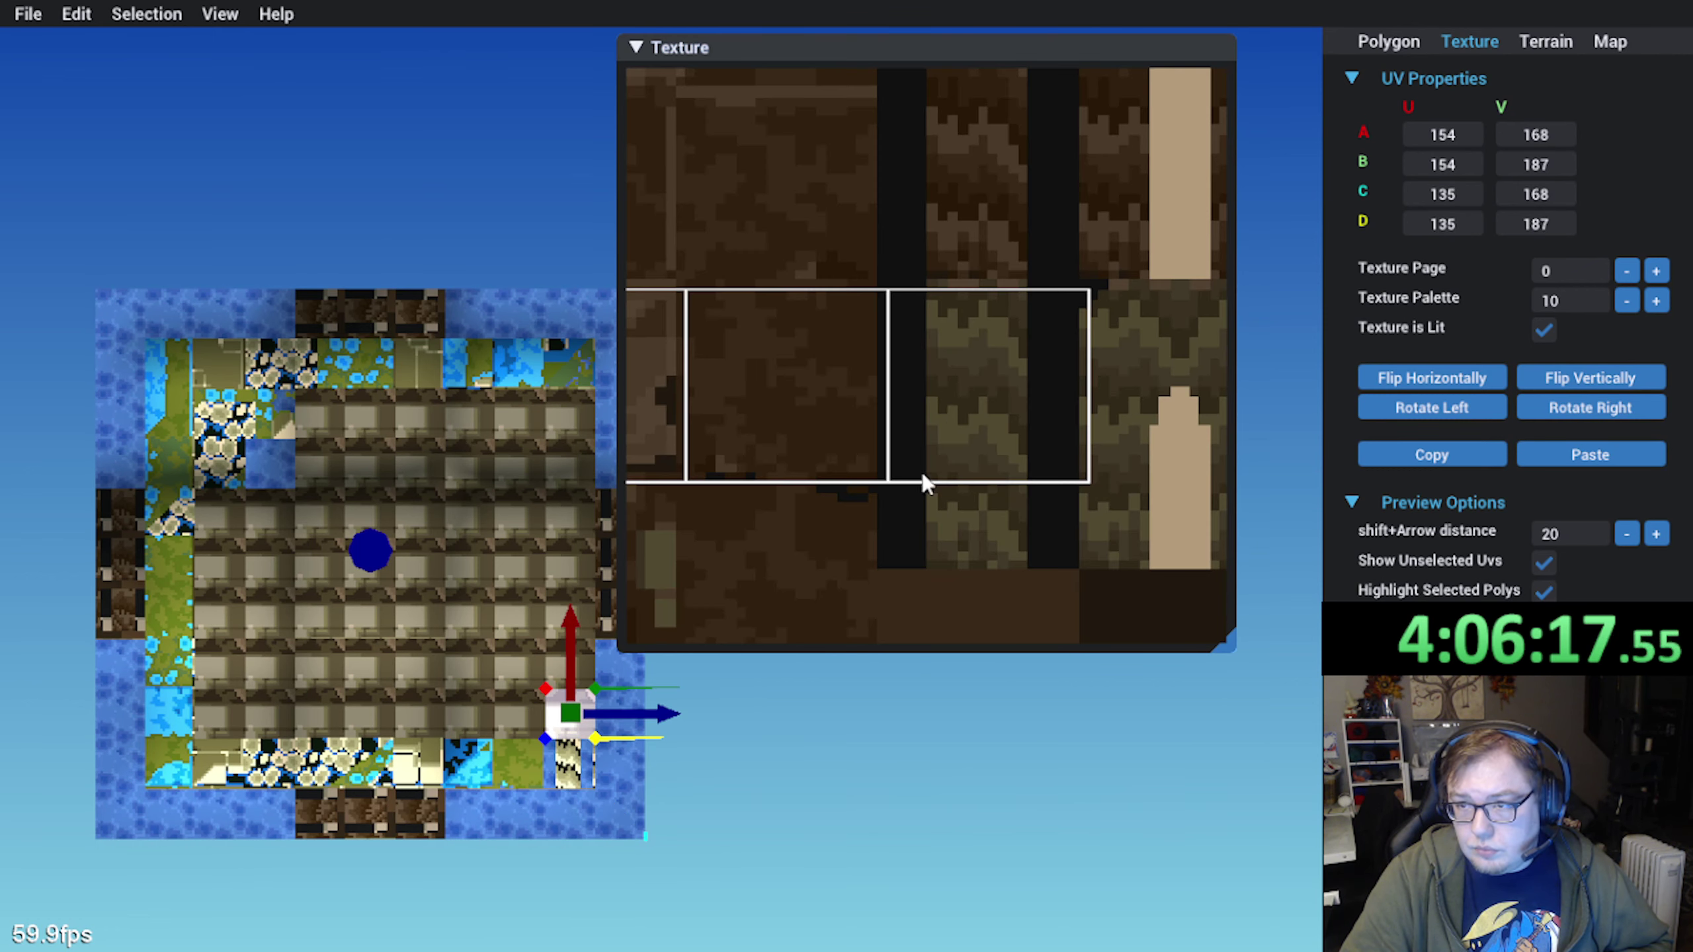
pyautogui.click(950, 415)
pyautogui.click(1432, 455)
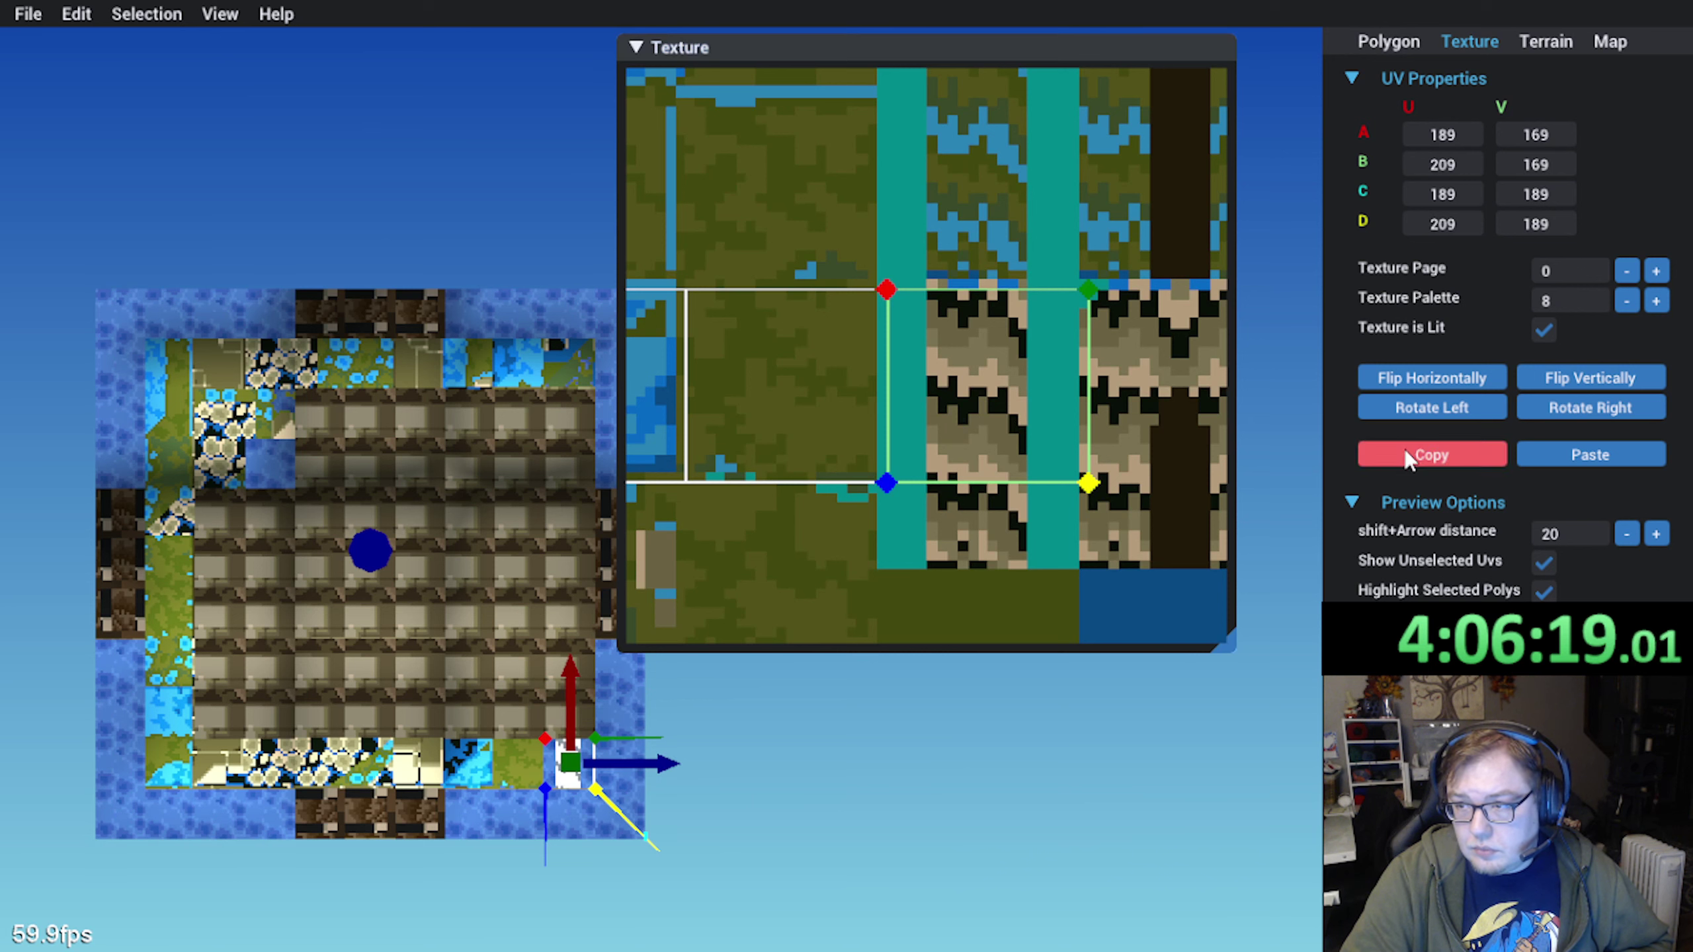
pyautogui.click(590, 700)
pyautogui.click(1568, 447)
pyautogui.scroll(-4, 960, 346)
pyautogui.moveTo(981, 377); pyautogui.dragTo(944, 295)
pyautogui.scroll(3, 985, 294)
# Paste the copied texture settings onto the right column's seventh tile from the top and move its UVs to U 189 to 209, V 129 to 149
pyautogui.click(586, 670)
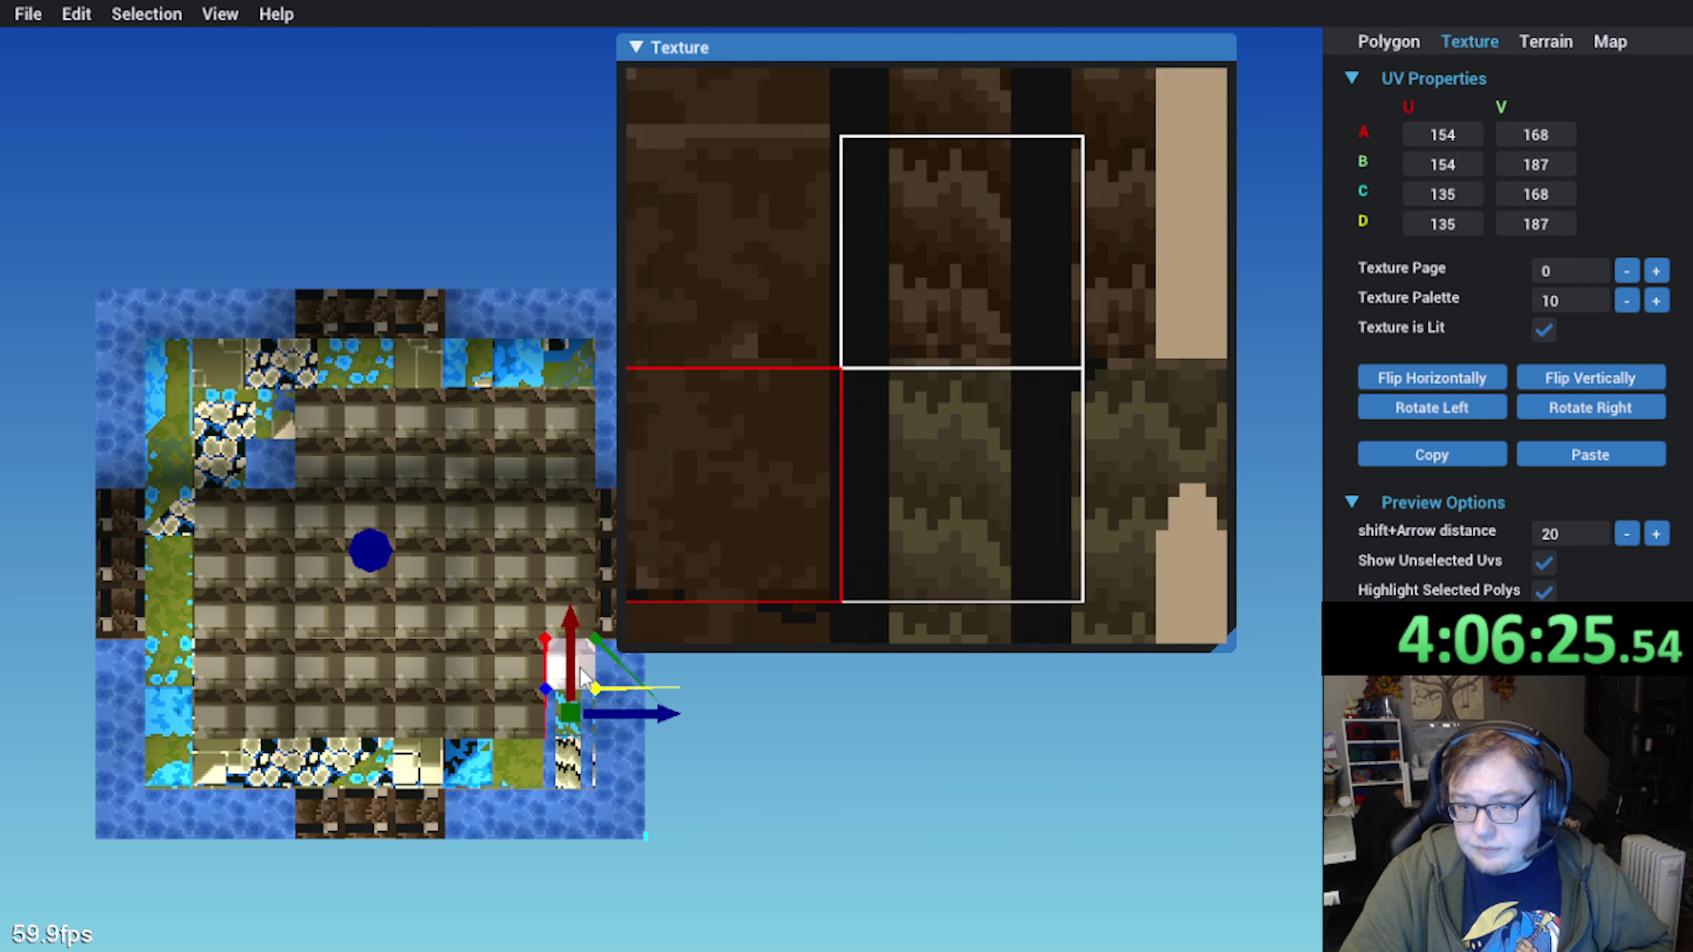
pyautogui.click(1547, 460)
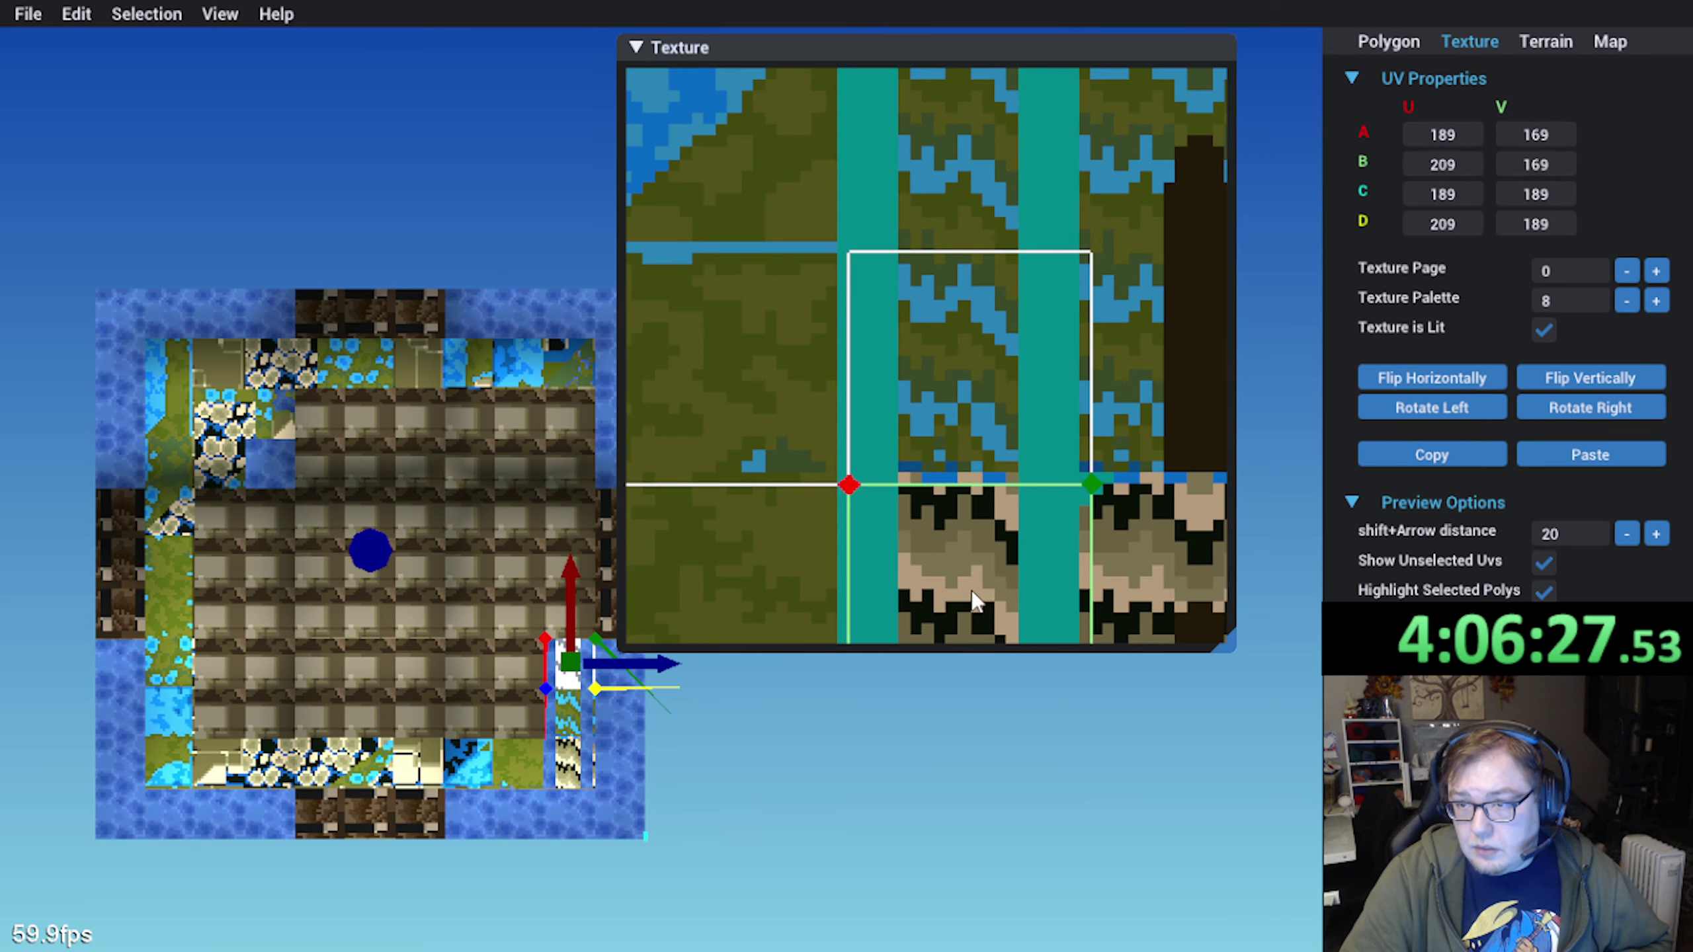
pyautogui.moveTo(971, 590); pyautogui.dragTo(956, 249)
pyautogui.scroll(-2, 985, 214)
# Paste the copied texture settings onto the right column's sixth tile from the top and shift its UVs up to V 109 to 129
pyautogui.click(576, 598)
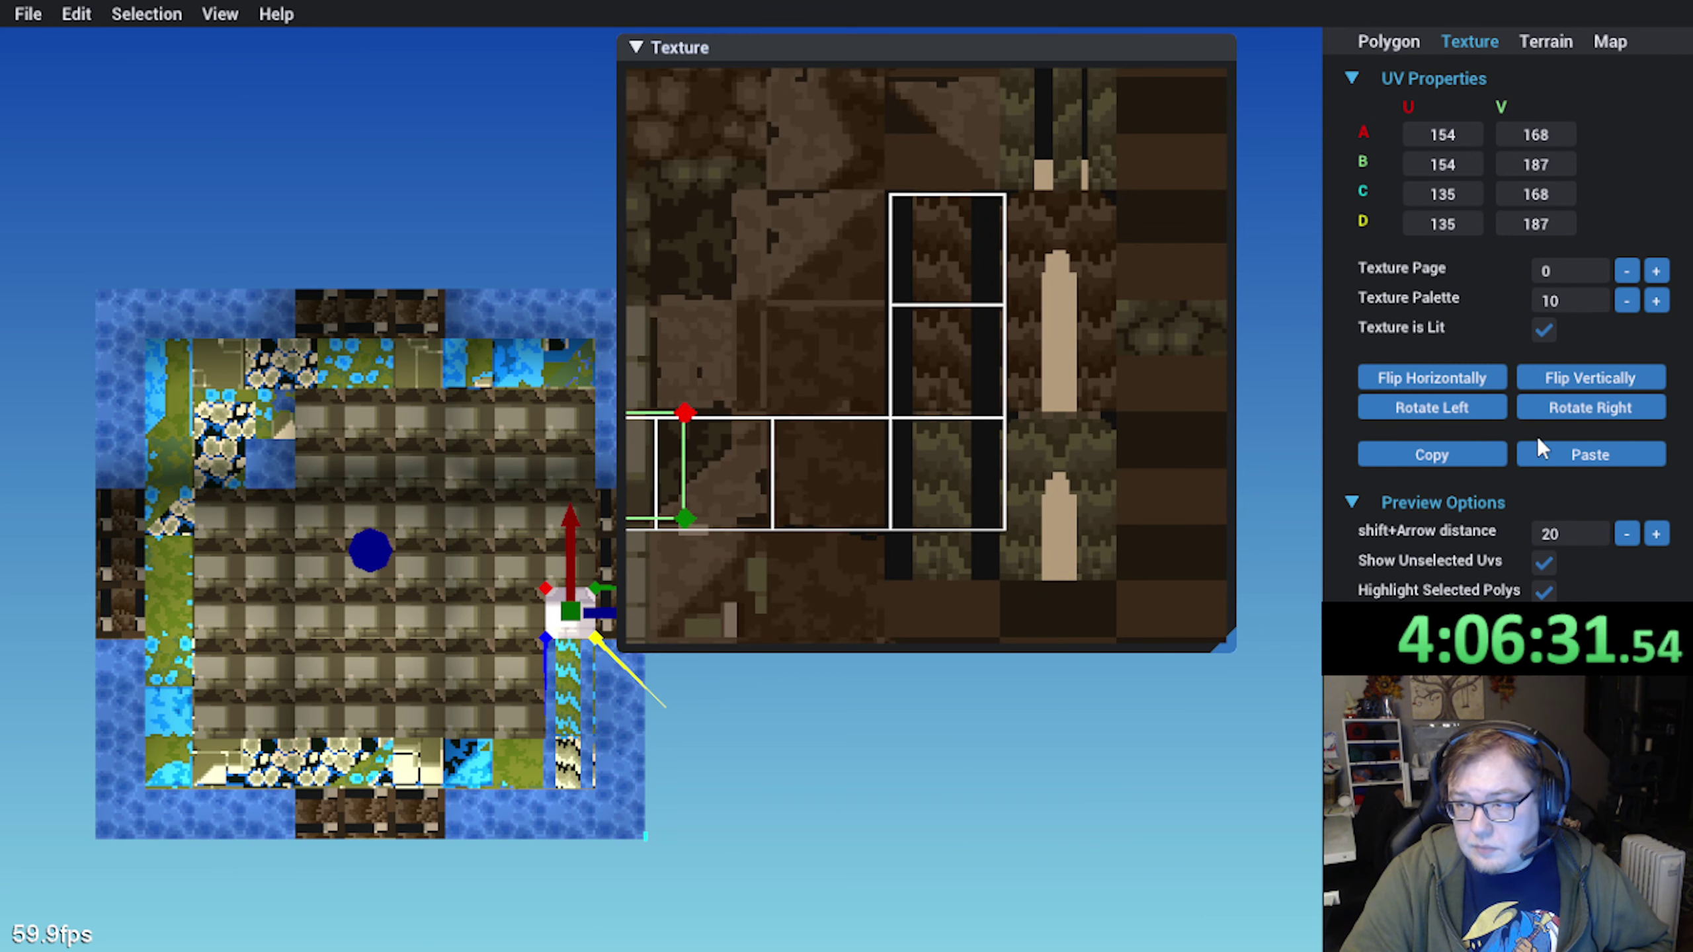
pyautogui.click(1553, 455)
pyautogui.press('Up')
pyautogui.press('Up')
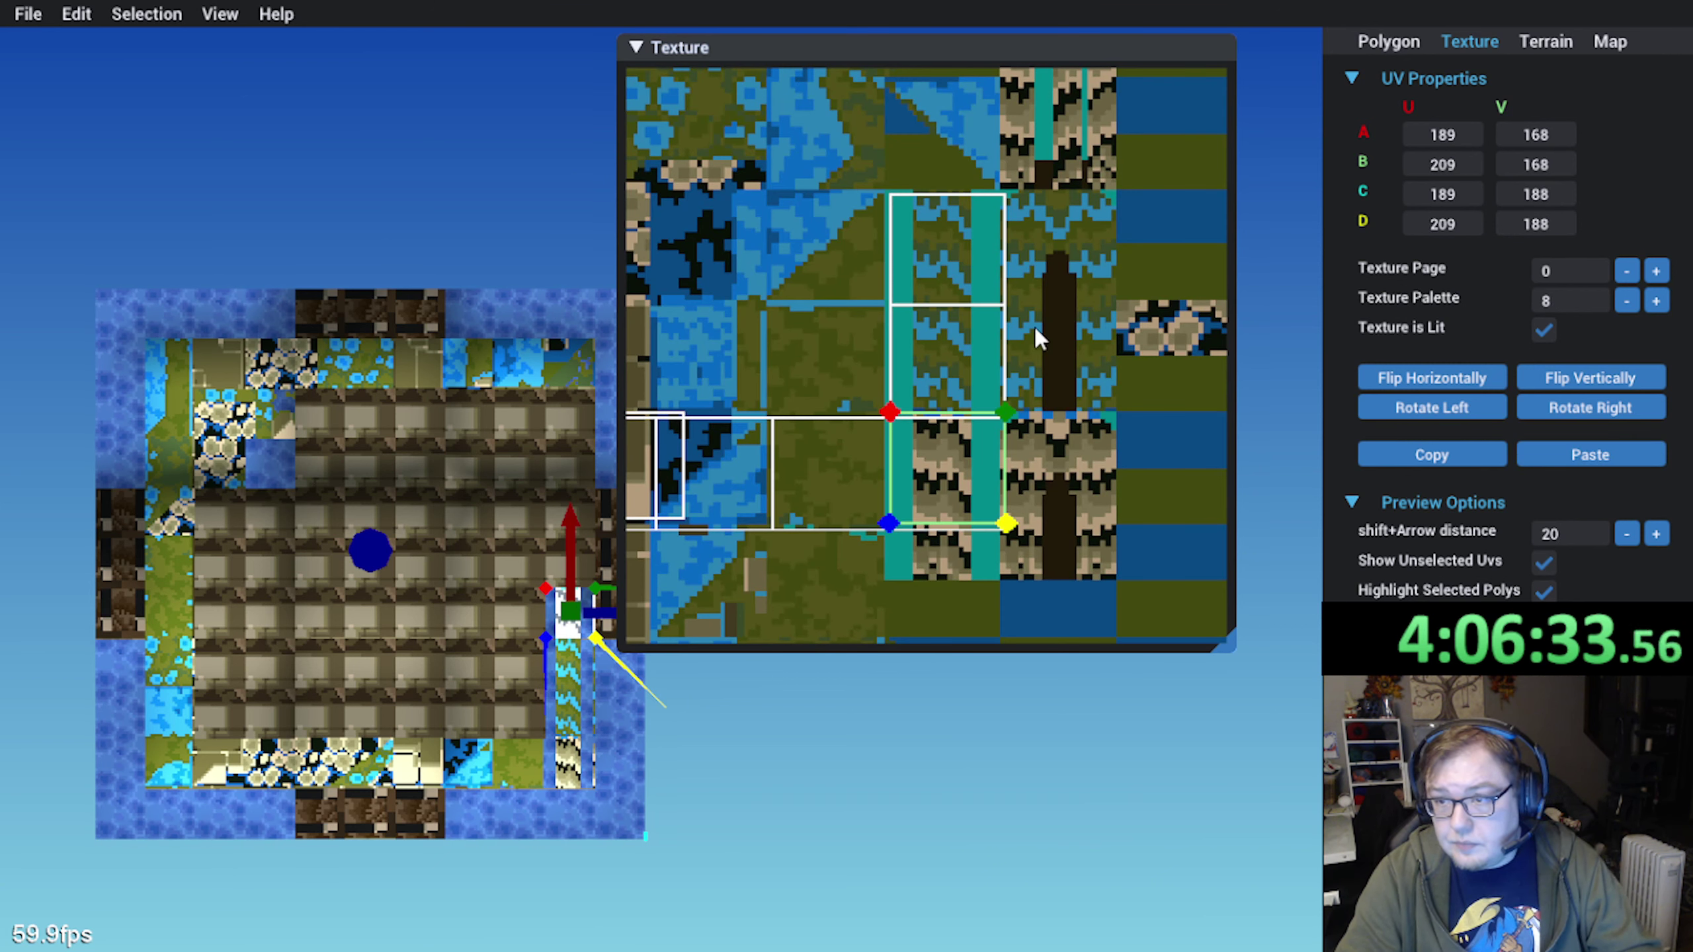
pyautogui.press('Up')
pyautogui.press('Up')
pyautogui.press('Up')
pyautogui.press('Up')
pyautogui.press('Up')
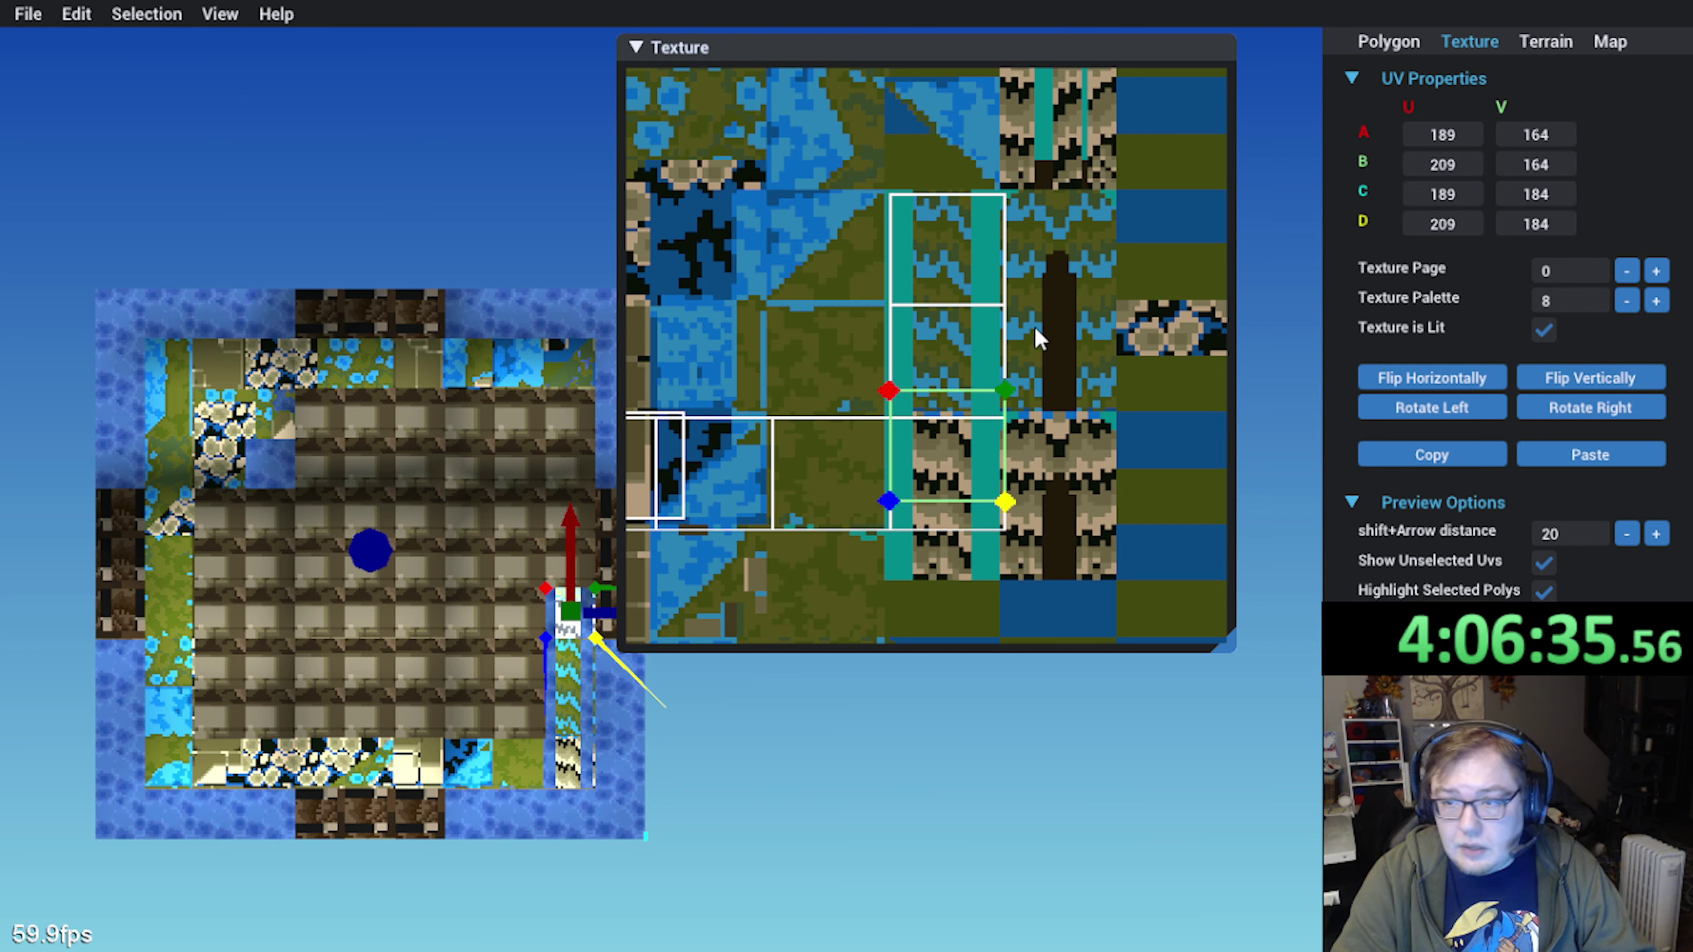
pyautogui.moveTo(1008, 471); pyautogui.dragTo(920, 161)
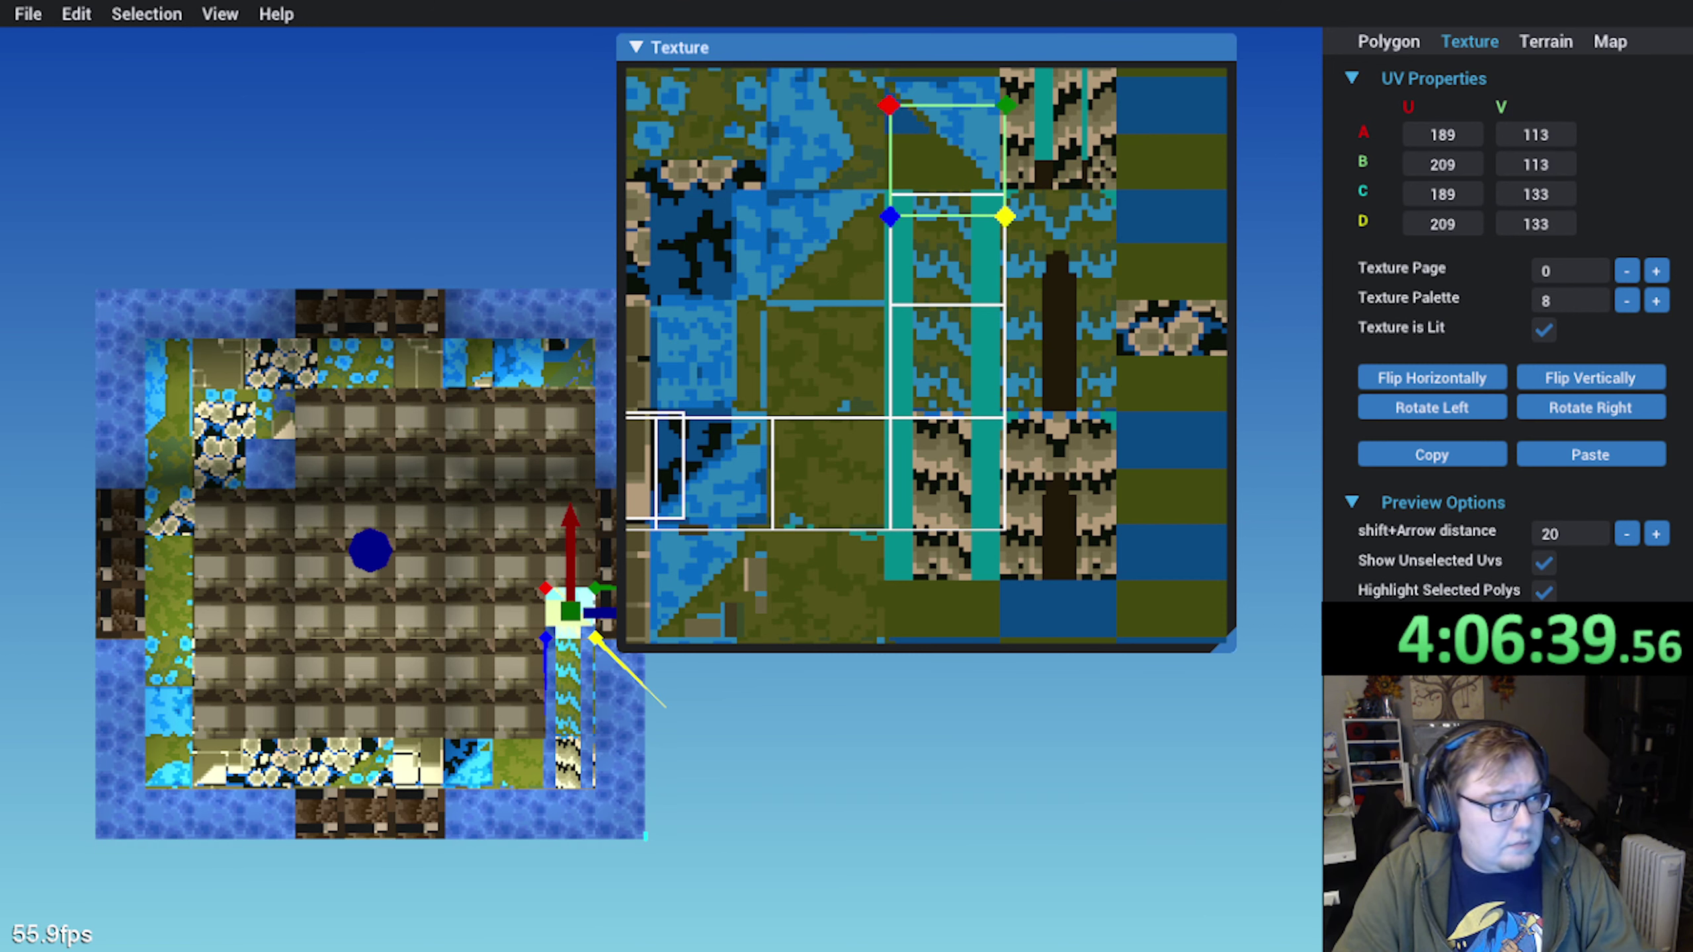
pyautogui.moveTo(799, 228); pyautogui.dragTo(781, 318, button='middle')
pyautogui.scroll(3, 860, 254)
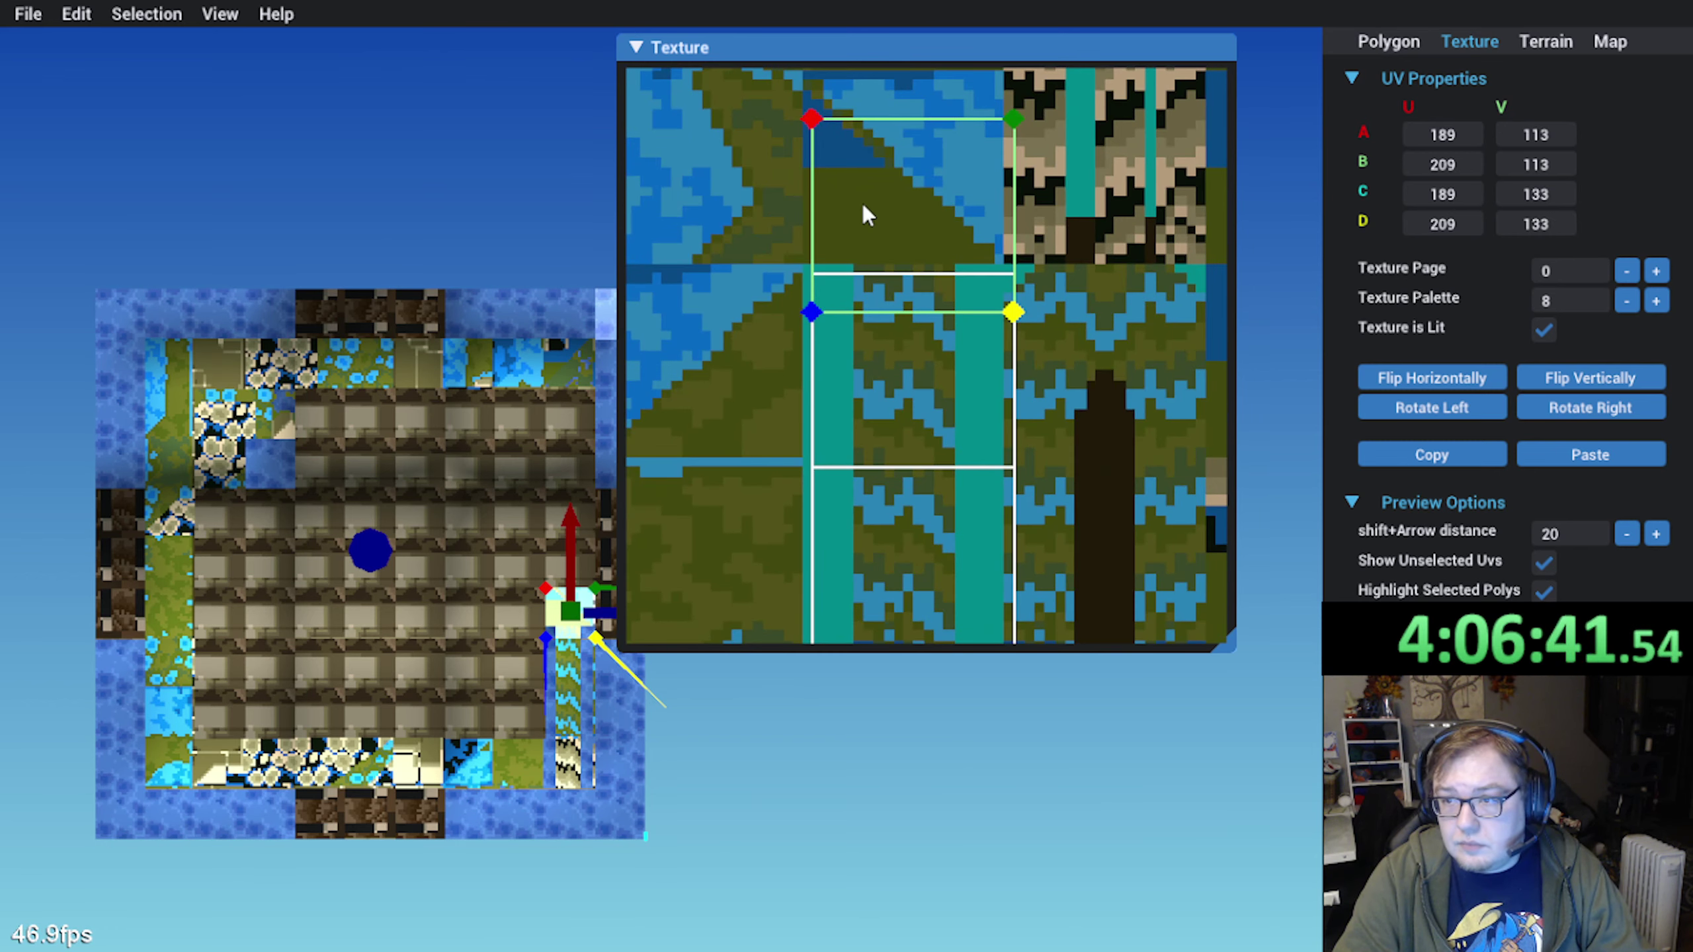
pyautogui.press('Up')
pyautogui.press('Up')
pyautogui.press('Up')
pyautogui.press('Up')
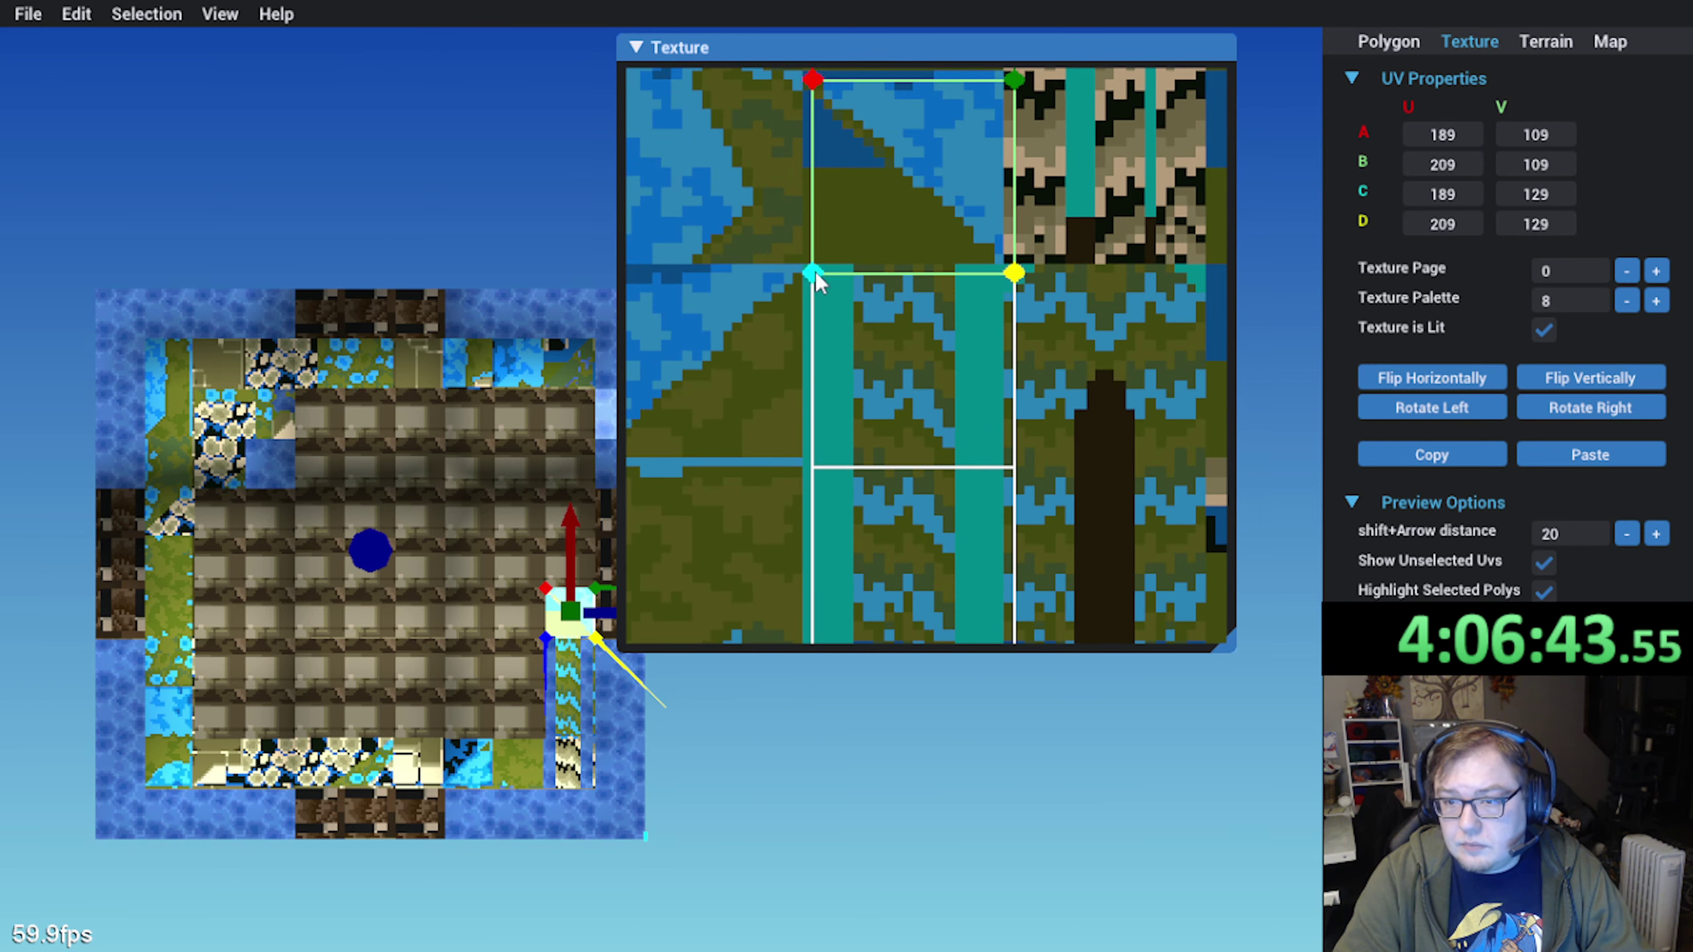
# Reapply the copied texture settings to the right column's sixth tile and realign its UVs to U 189 to 209, V 109 to 129
pyautogui.moveTo(816, 273); pyautogui.dragTo(767, 481, button='middle')
pyautogui.click(1592, 457)
pyautogui.scroll(-5, 933, 343)
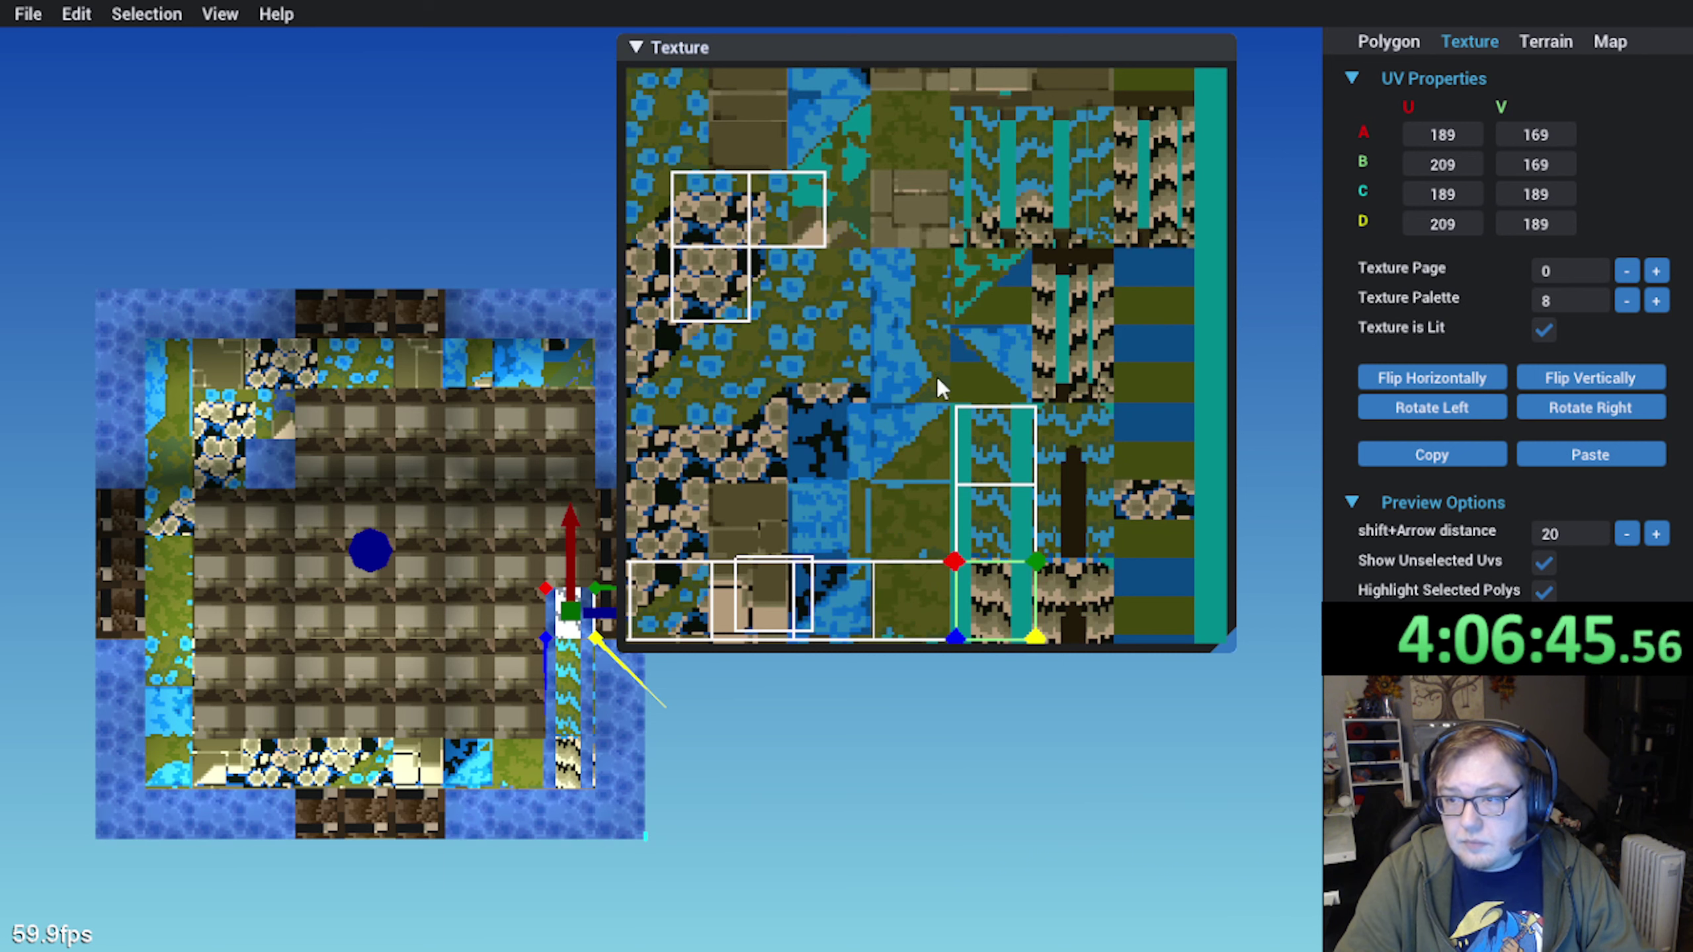
pyautogui.moveTo(995, 598); pyautogui.dragTo(990, 366)
pyautogui.scroll(3, 1008, 386)
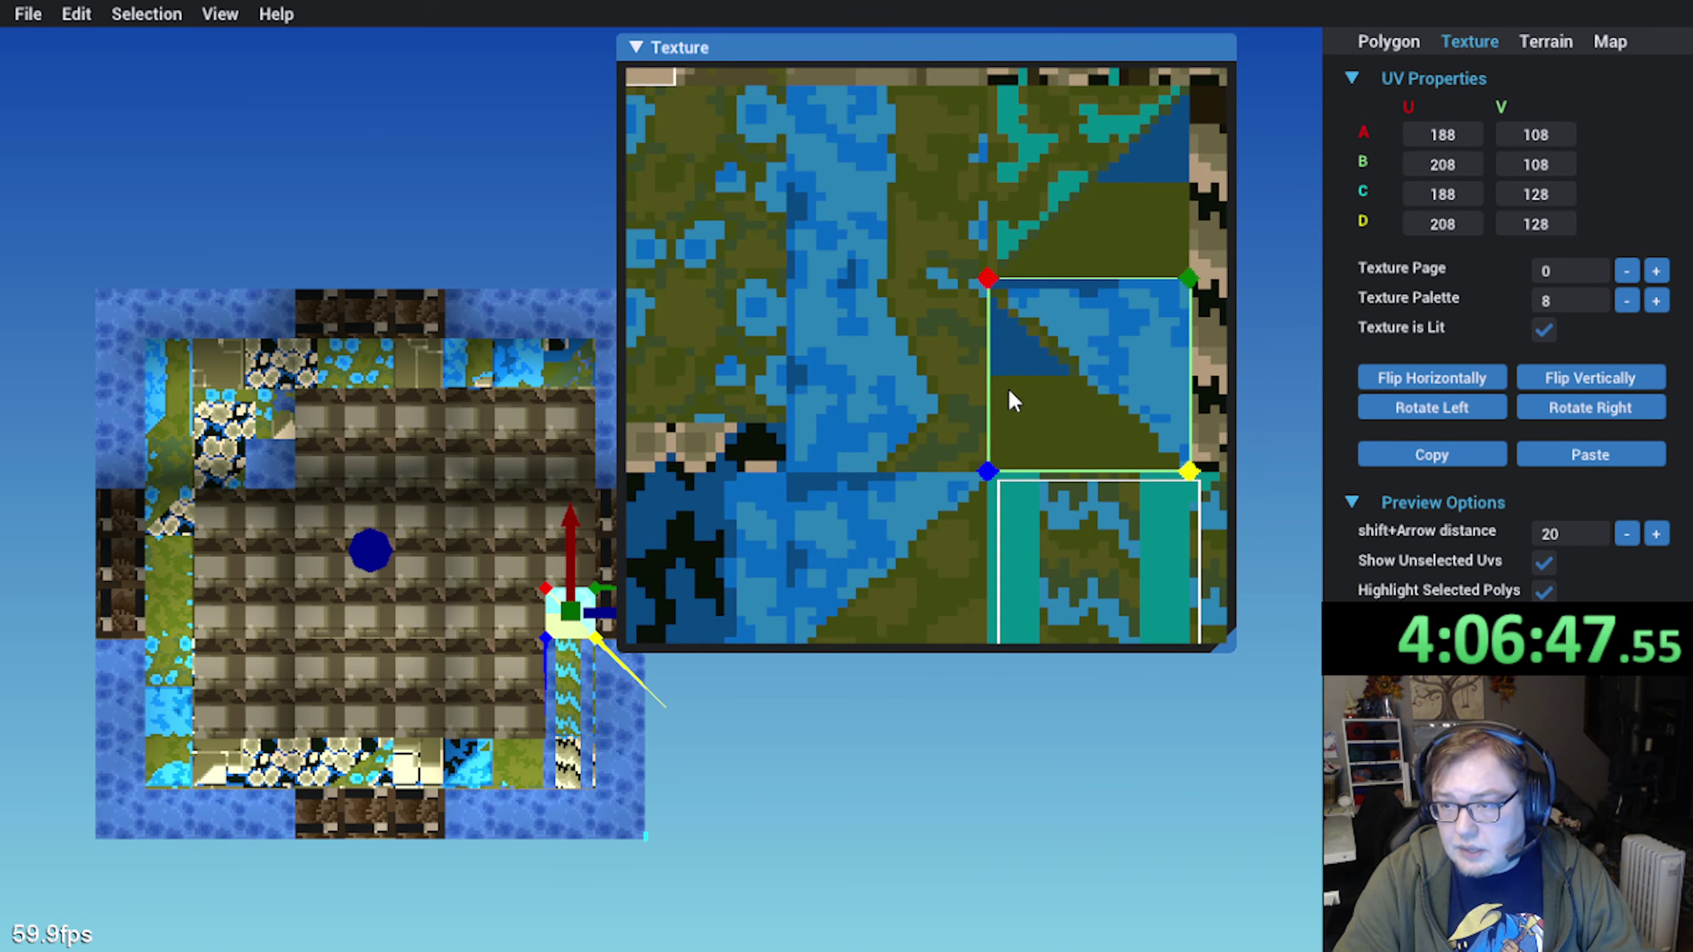
pyautogui.moveTo(1008, 389); pyautogui.dragTo(879, 333, button='middle')
pyautogui.moveTo(926, 355); pyautogui.dragTo(939, 371)
pyautogui.press('Left')
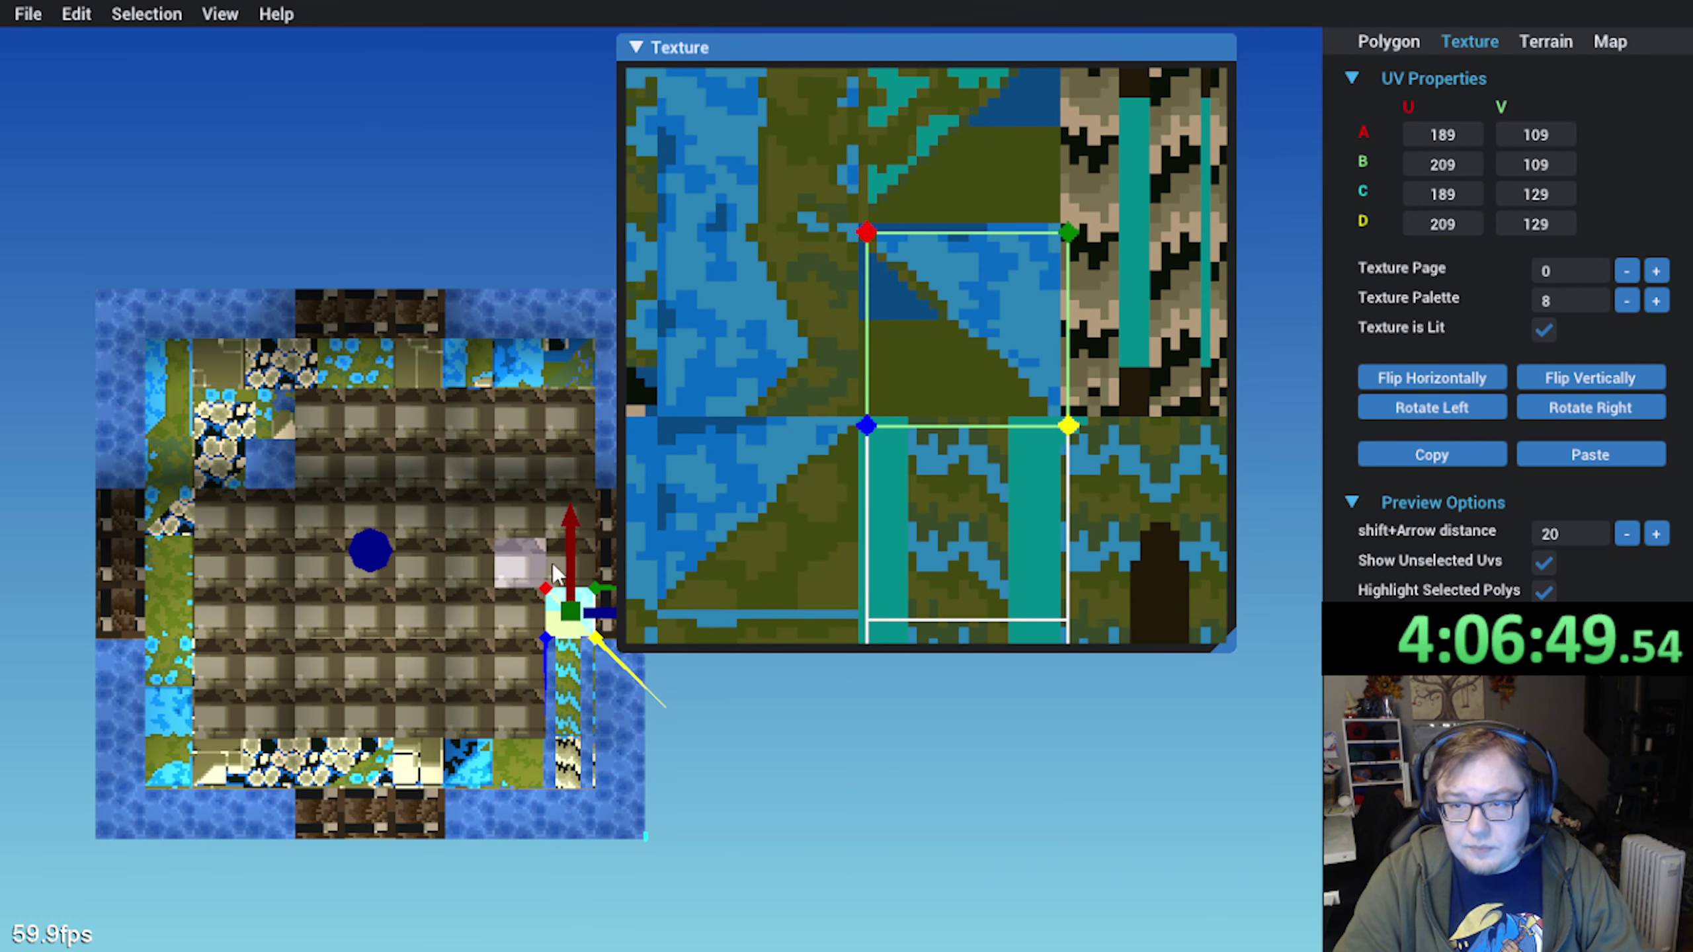
# Paste the copied texture settings onto the right column's fifth tile and align its UVs to U 189 to 209, V 89 to 109
pyautogui.click(584, 561)
pyautogui.click(1547, 456)
pyautogui.scroll(-2, 942, 400)
pyautogui.moveTo(950, 597); pyautogui.dragTo(945, 218)
pyautogui.scroll(3, 952, 216)
pyautogui.moveTo(953, 217); pyautogui.dragTo(864, 447, button='middle')
pyautogui.scroll(3, 864, 447)
pyautogui.press('Down')
pyautogui.press('Right')
pyautogui.press('Down')
# Copy the top-right tile's texture settings onto the right column's fourth tile and align its UVs to U 189 to 209, V 69 to 89
pyautogui.scroll(-4, 859, 463)
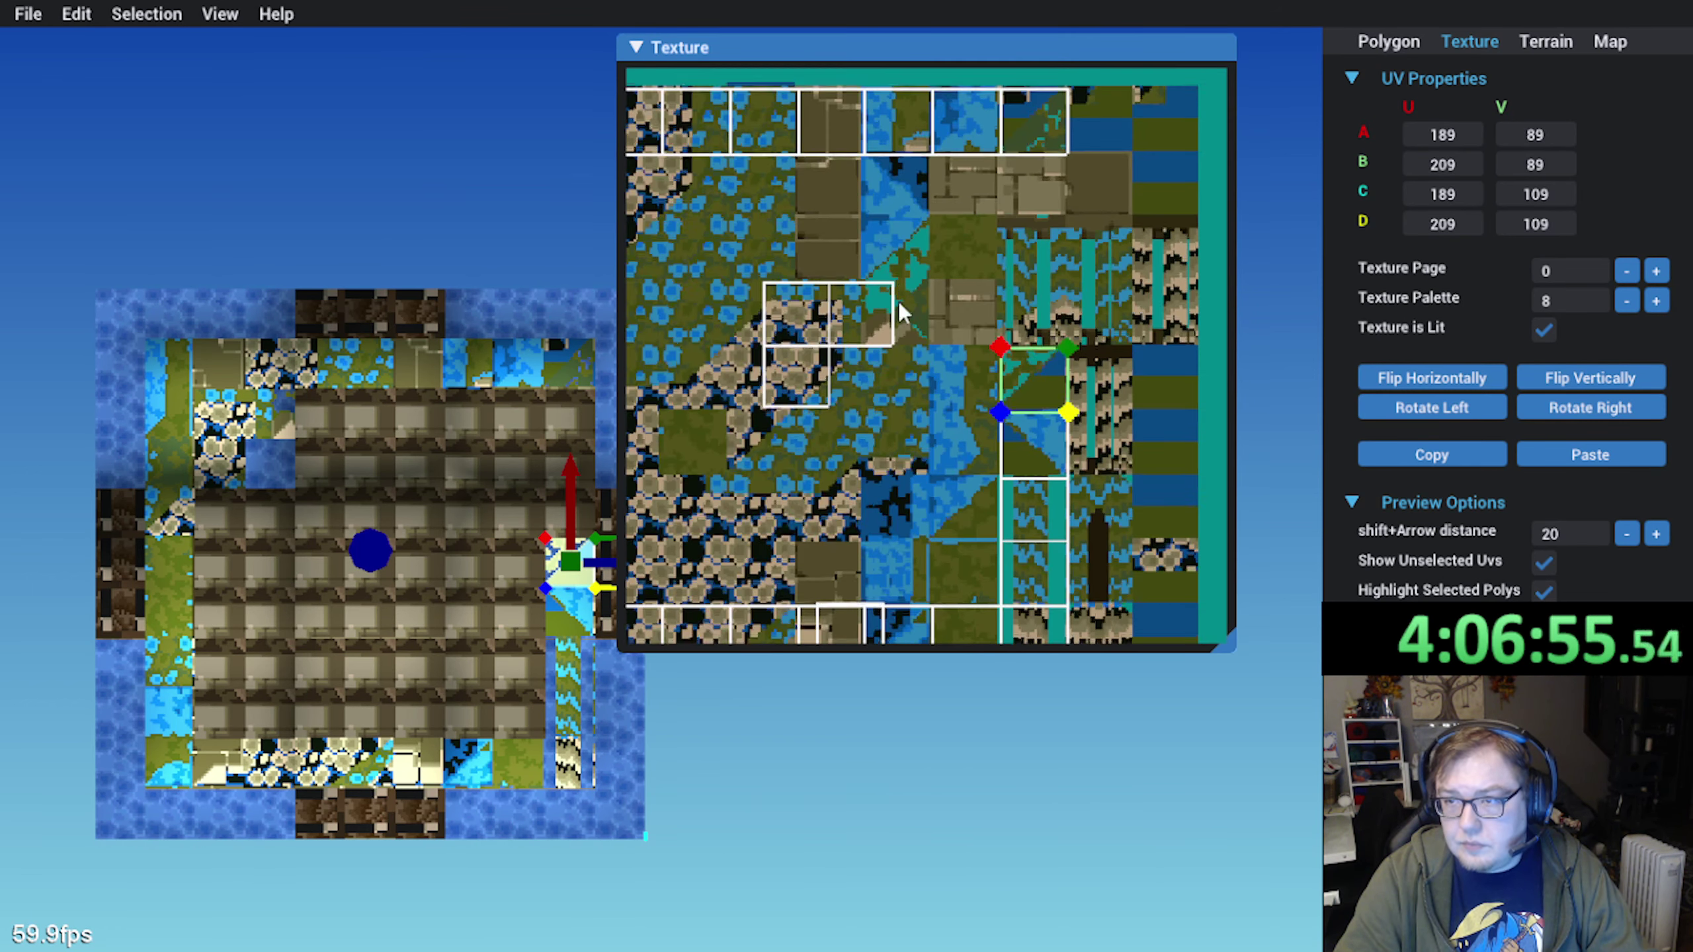
pyautogui.click(1060, 127)
pyautogui.click(1432, 455)
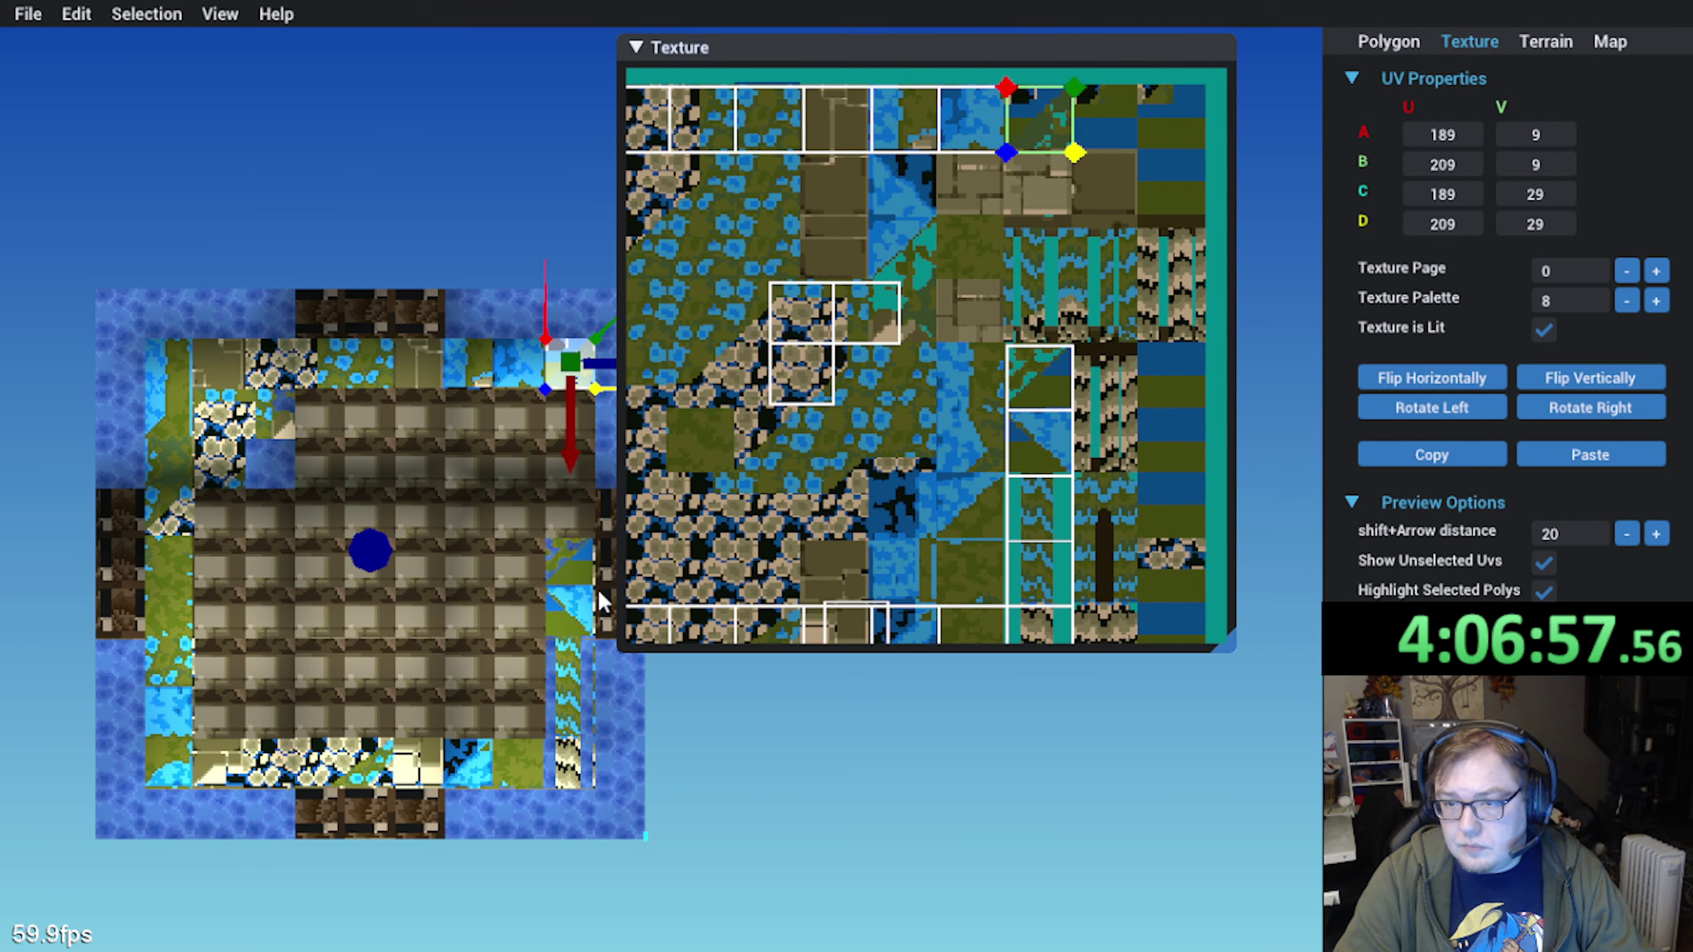
pyautogui.click(572, 522)
pyautogui.click(1591, 455)
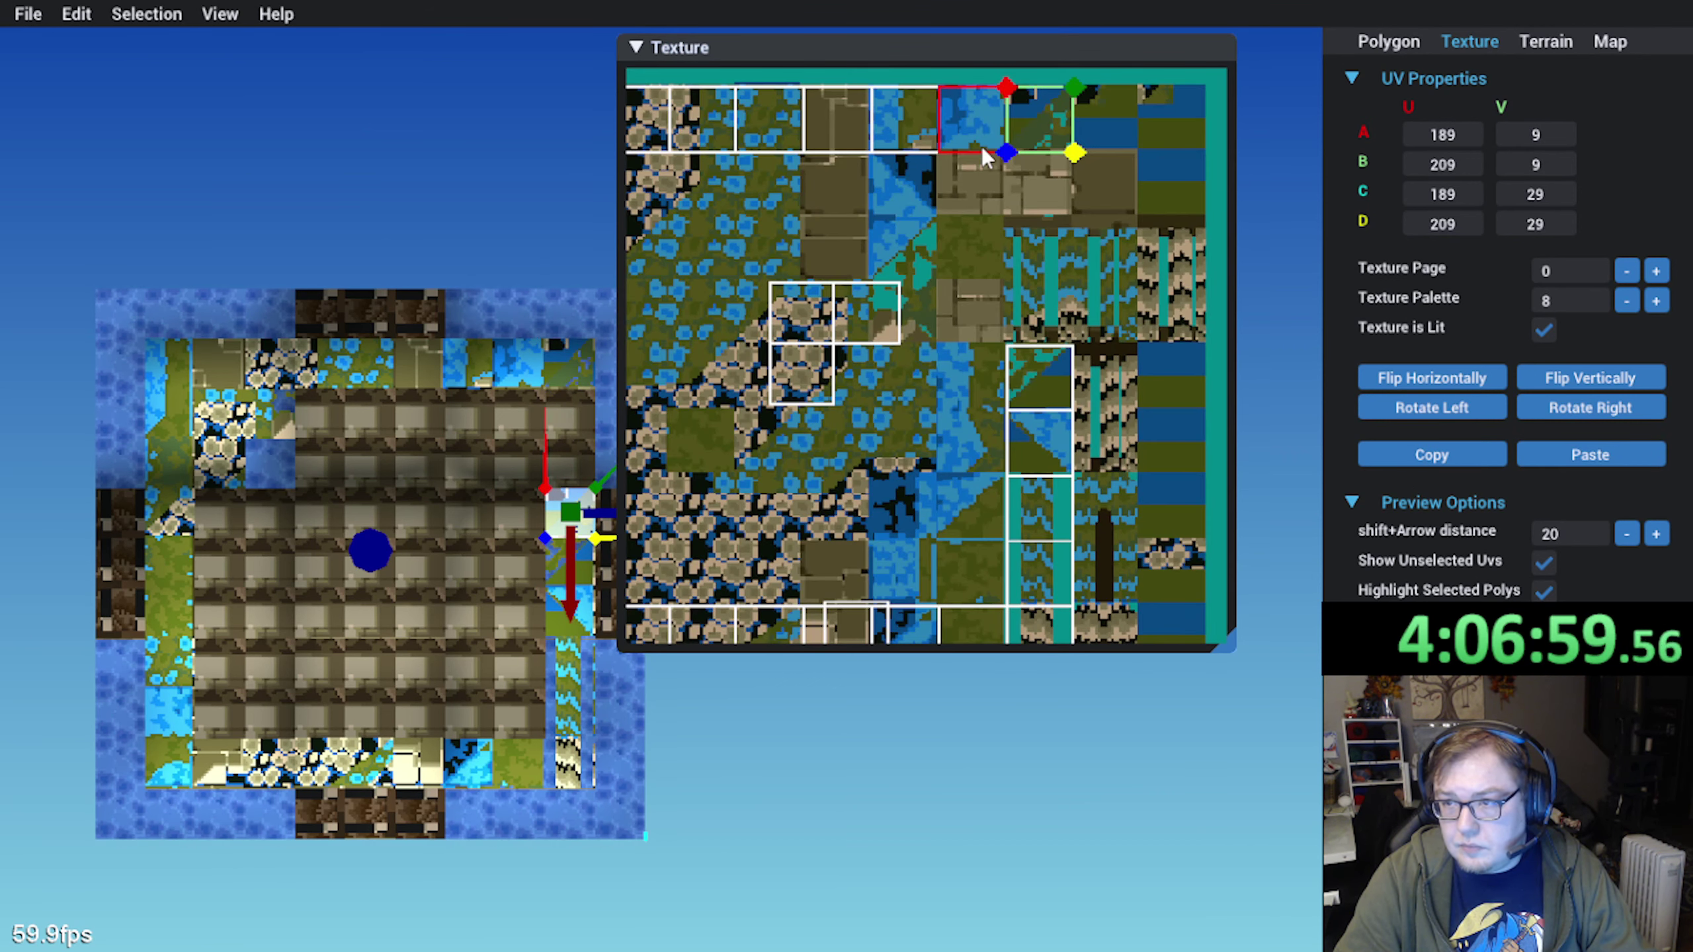
pyautogui.moveTo(987, 157); pyautogui.dragTo(983, 350)
pyautogui.scroll(5, 983, 346)
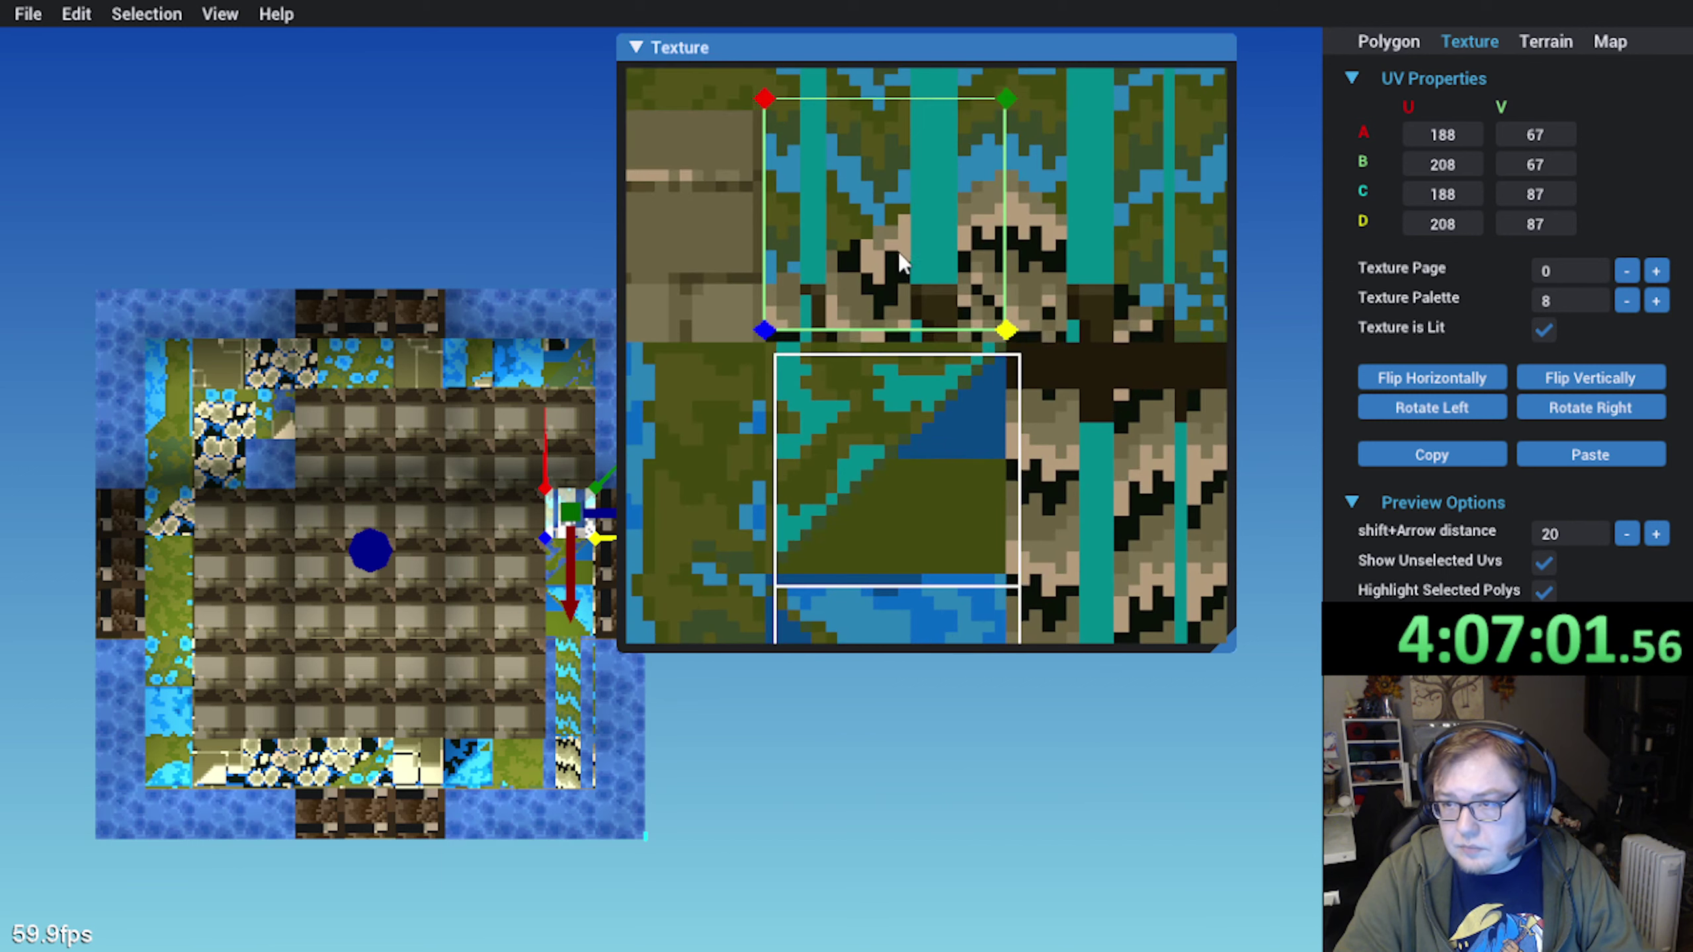
pyautogui.moveTo(899, 251); pyautogui.dragTo(922, 283)
# Paste the copied texture settings onto the right column's third tile and move its UVs to U 189 to 209, V 49 to 69
pyautogui.click(590, 445)
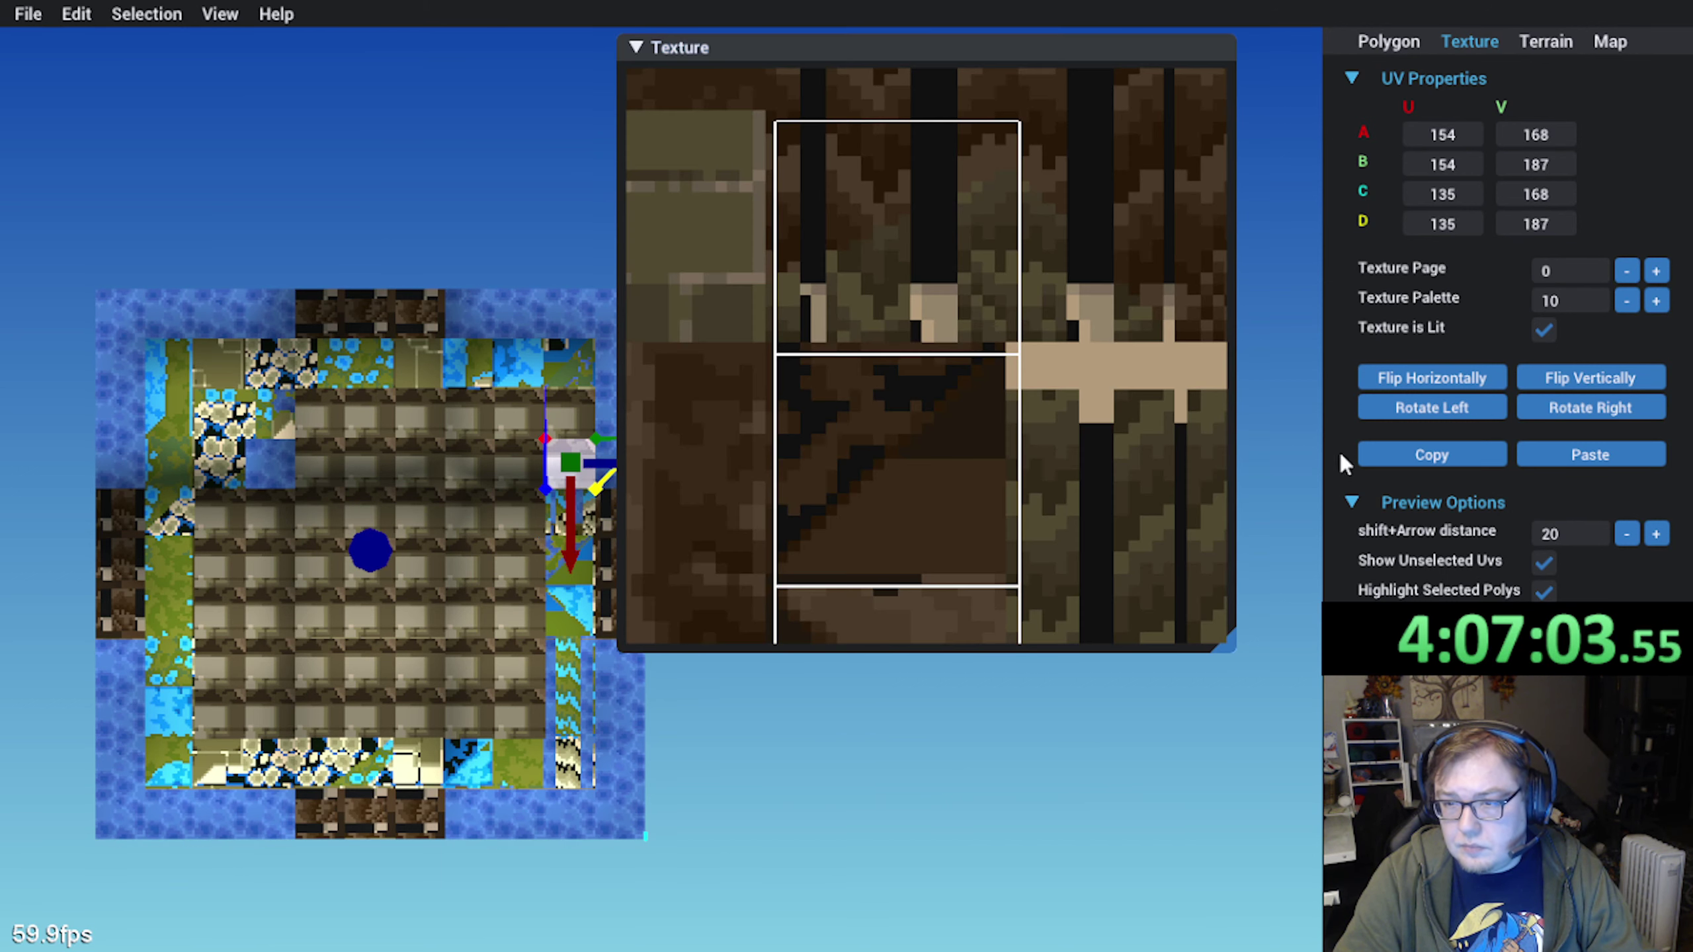
pyautogui.click(1591, 455)
pyautogui.scroll(-4, 981, 208)
pyautogui.moveTo(882, 161); pyautogui.dragTo(873, 366)
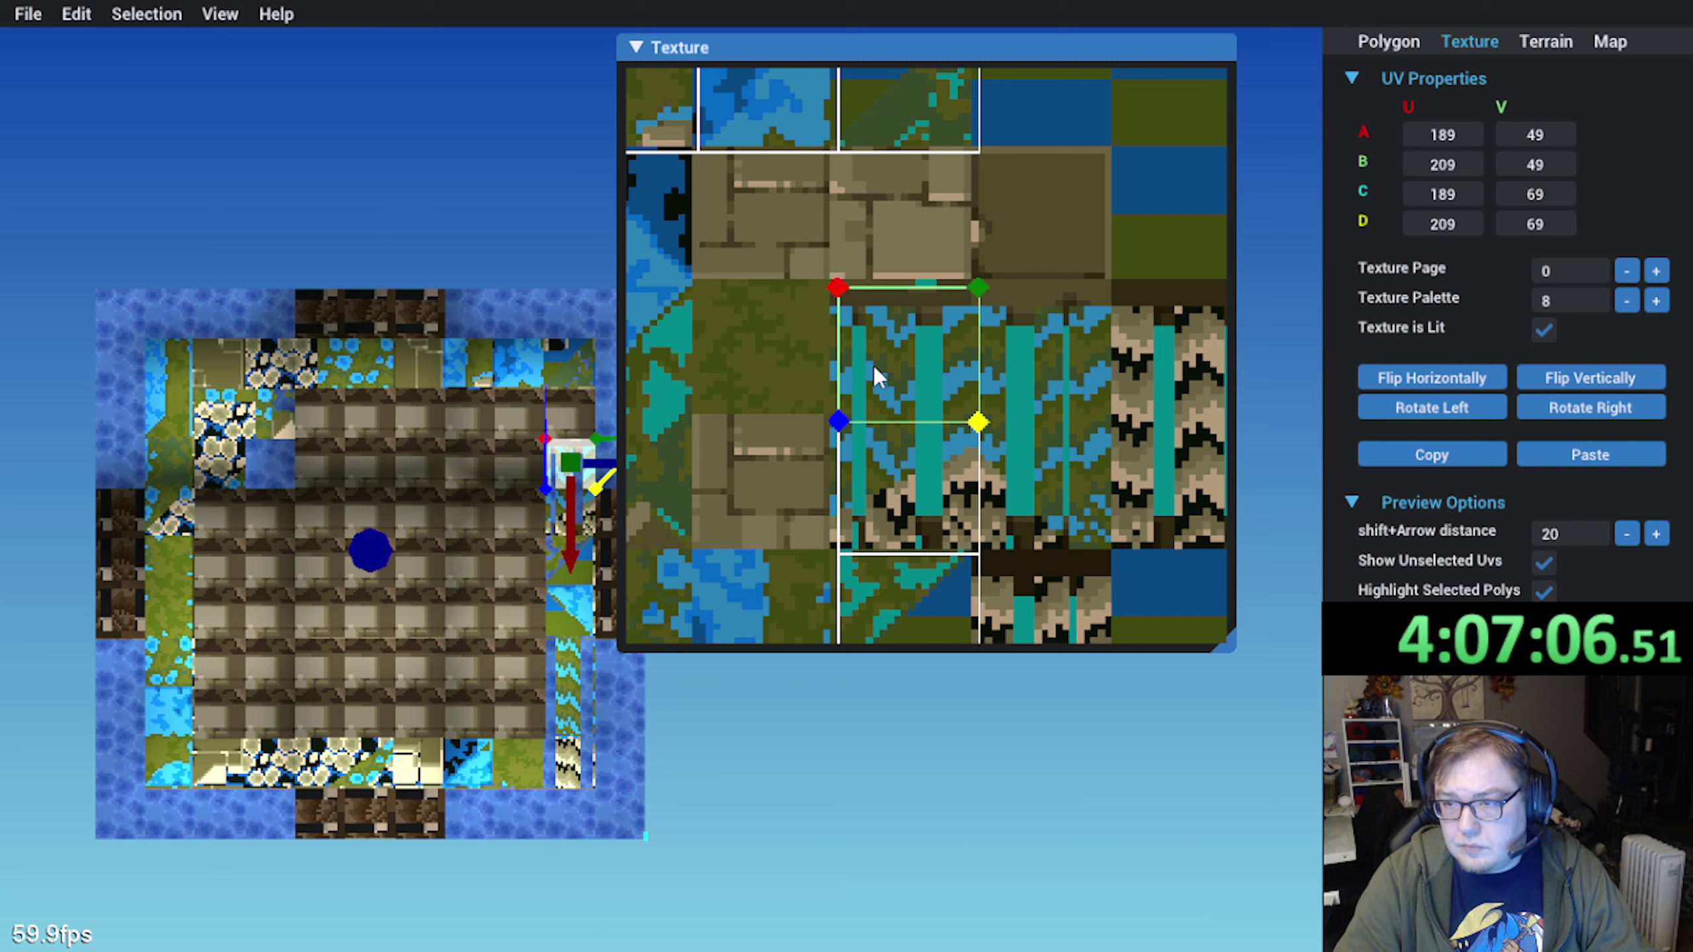
# Copy the top-right tile's texture settings onto the tile directly below it, move its UVs to V 29 to 49, and deselect it
pyautogui.click(578, 383)
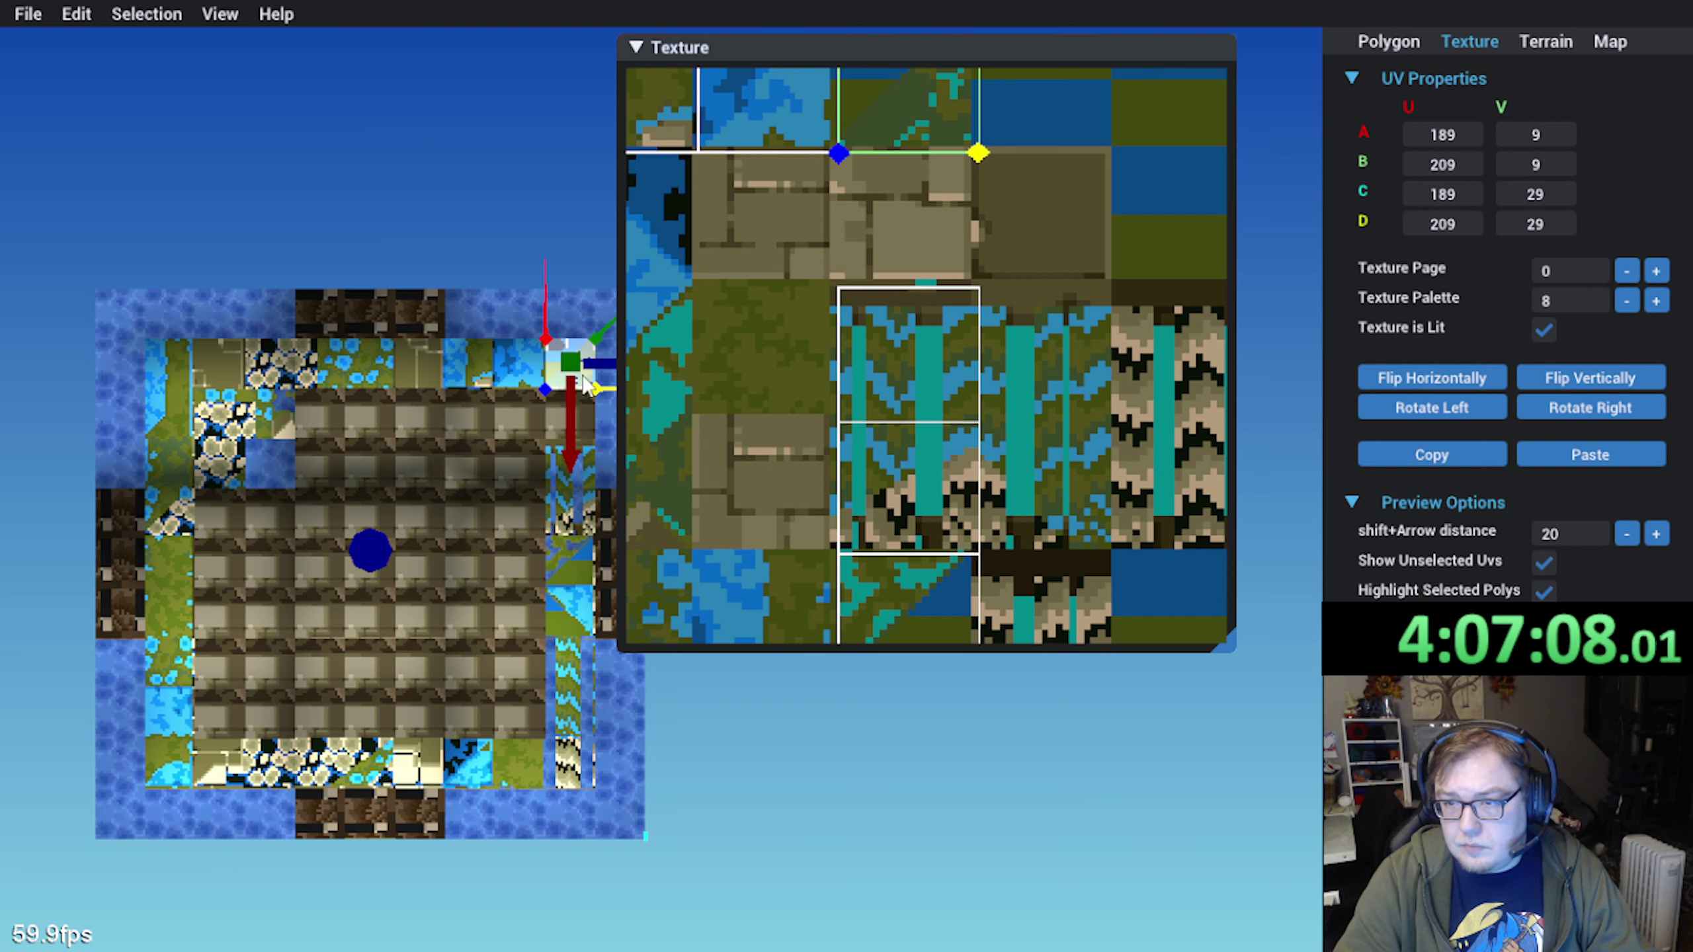
pyautogui.click(1456, 455)
pyautogui.click(585, 432)
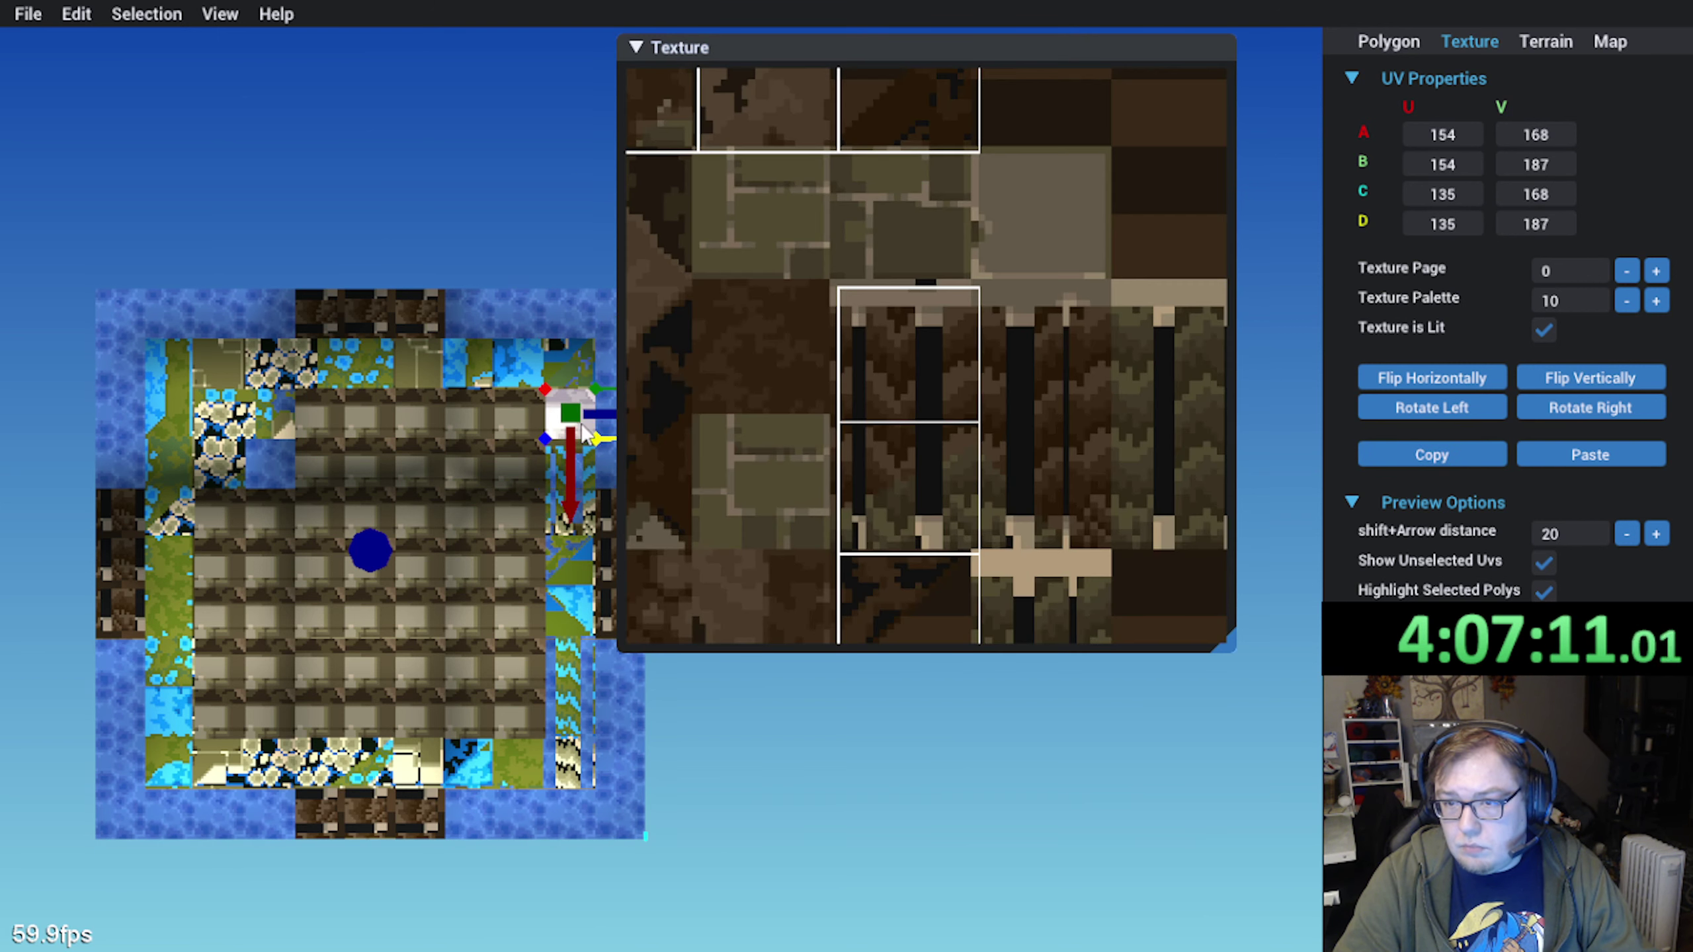
pyautogui.click(1606, 446)
pyautogui.moveTo(884, 106); pyautogui.dragTo(886, 246)
pyautogui.click(1015, 242)
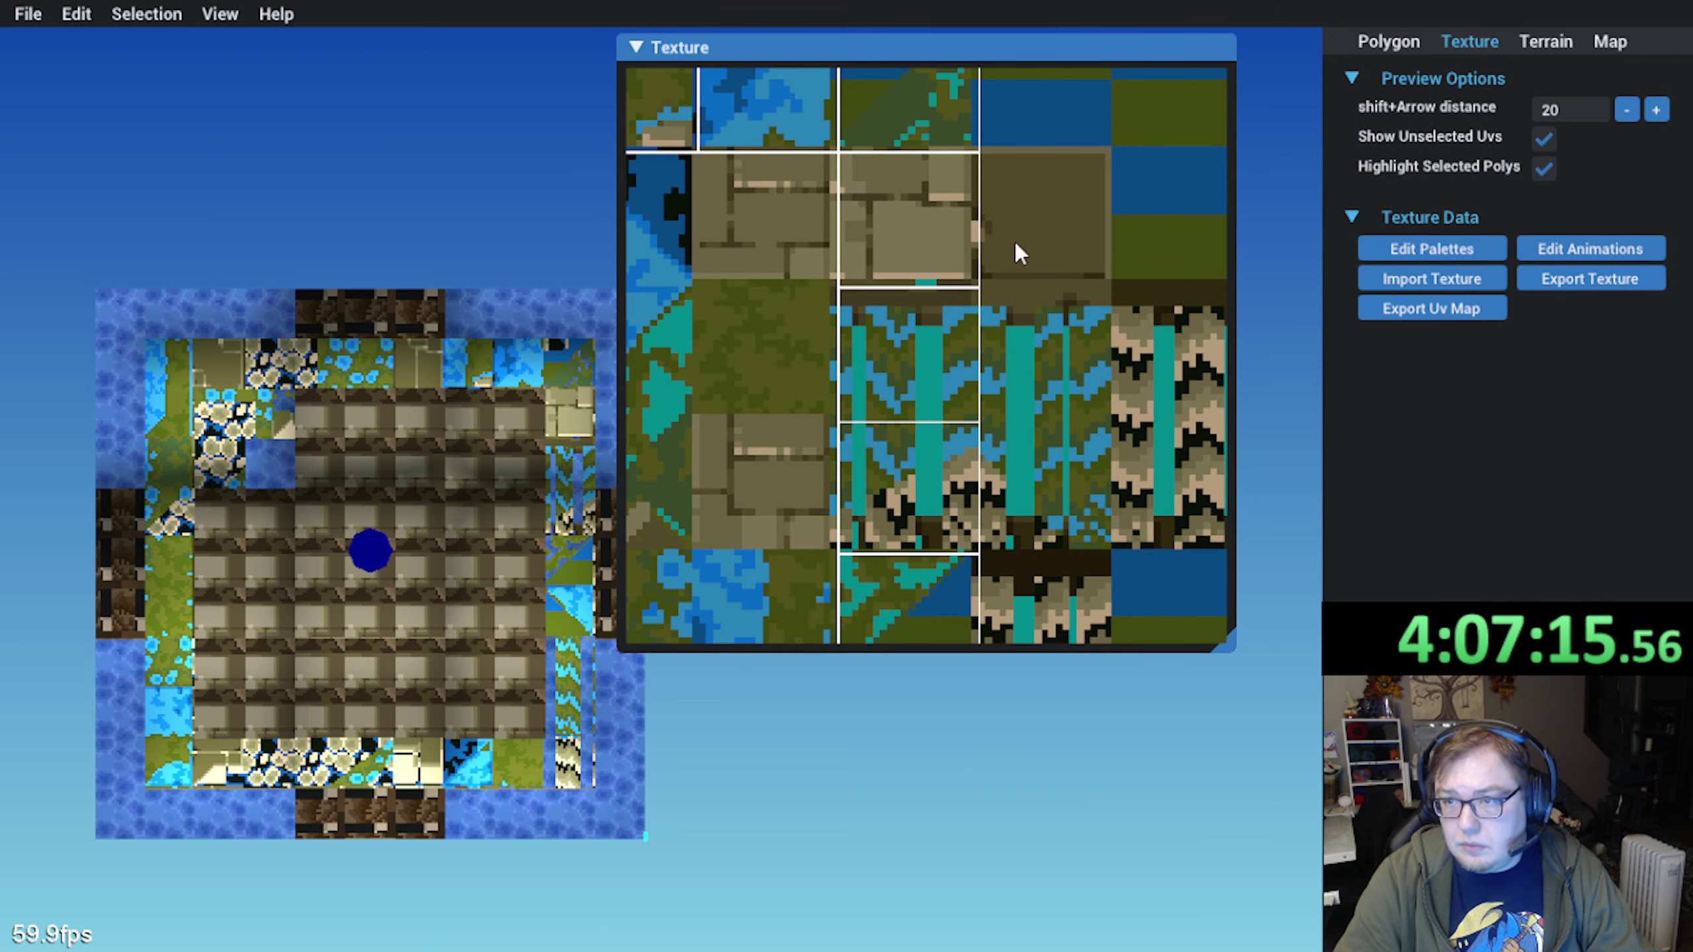
# Copy the top-left tile's texture settings onto the second tile in the second row and align its UVs to U 49 to 69, V 29 to 49
pyautogui.scroll(-4, 1016, 243)
pyautogui.moveTo(856, 243); pyautogui.dragTo(981, 250, button='middle')
pyautogui.scroll(-1, 981, 250)
pyautogui.scroll(-2, 845, 275)
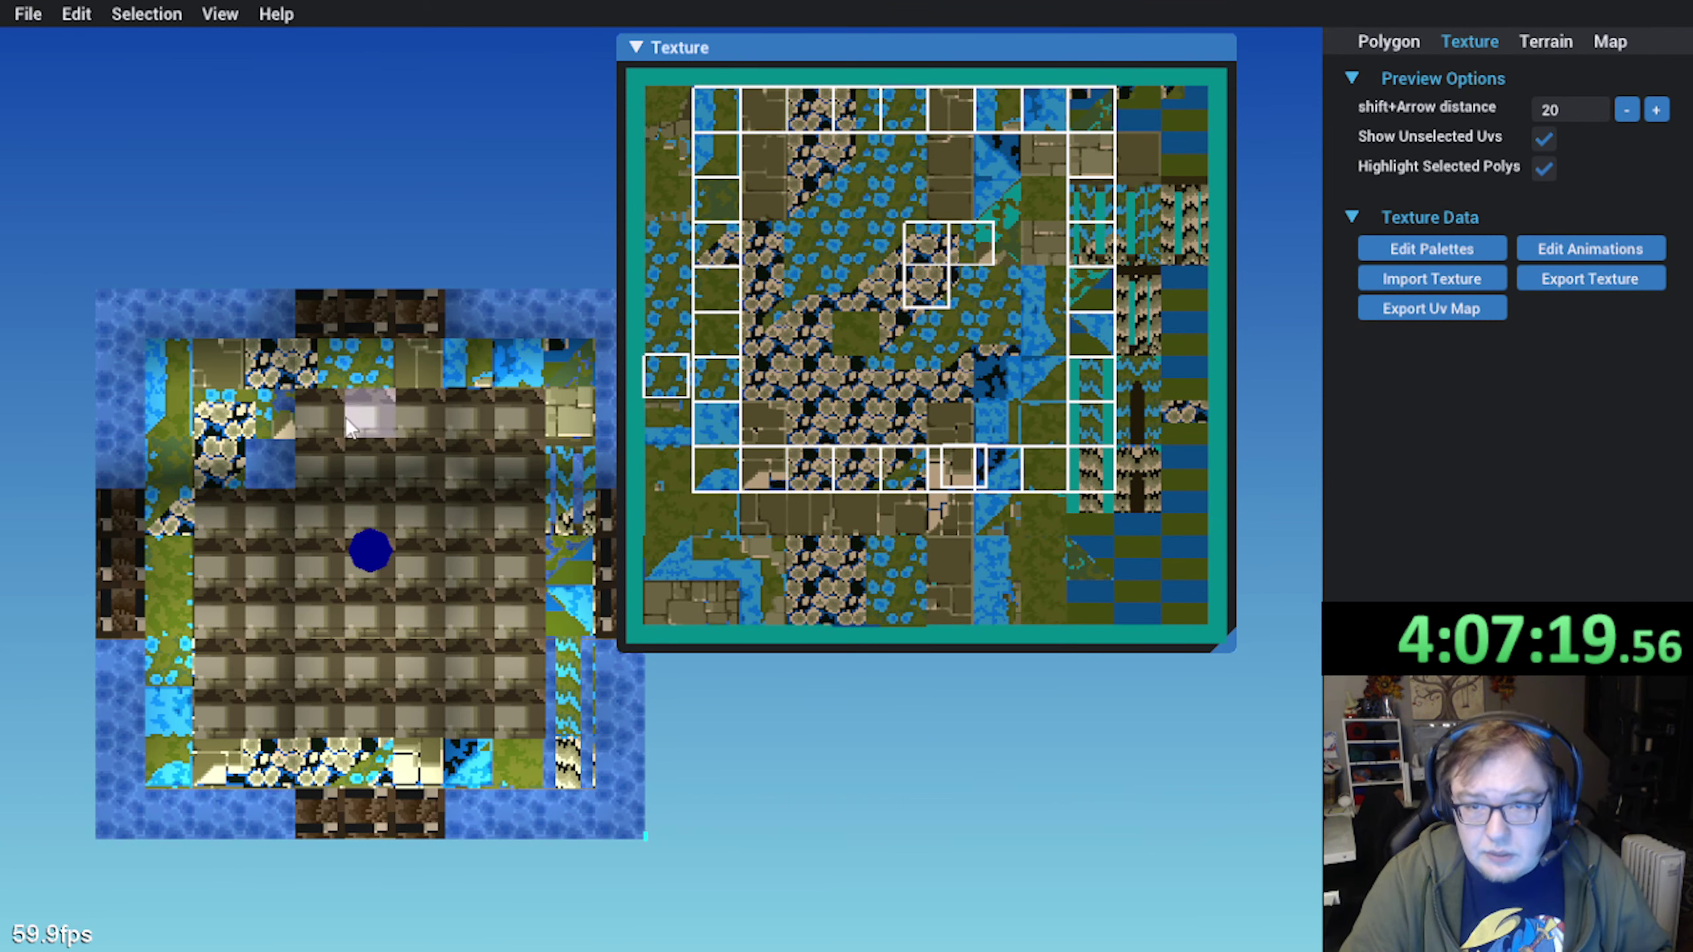
pyautogui.click(243, 430)
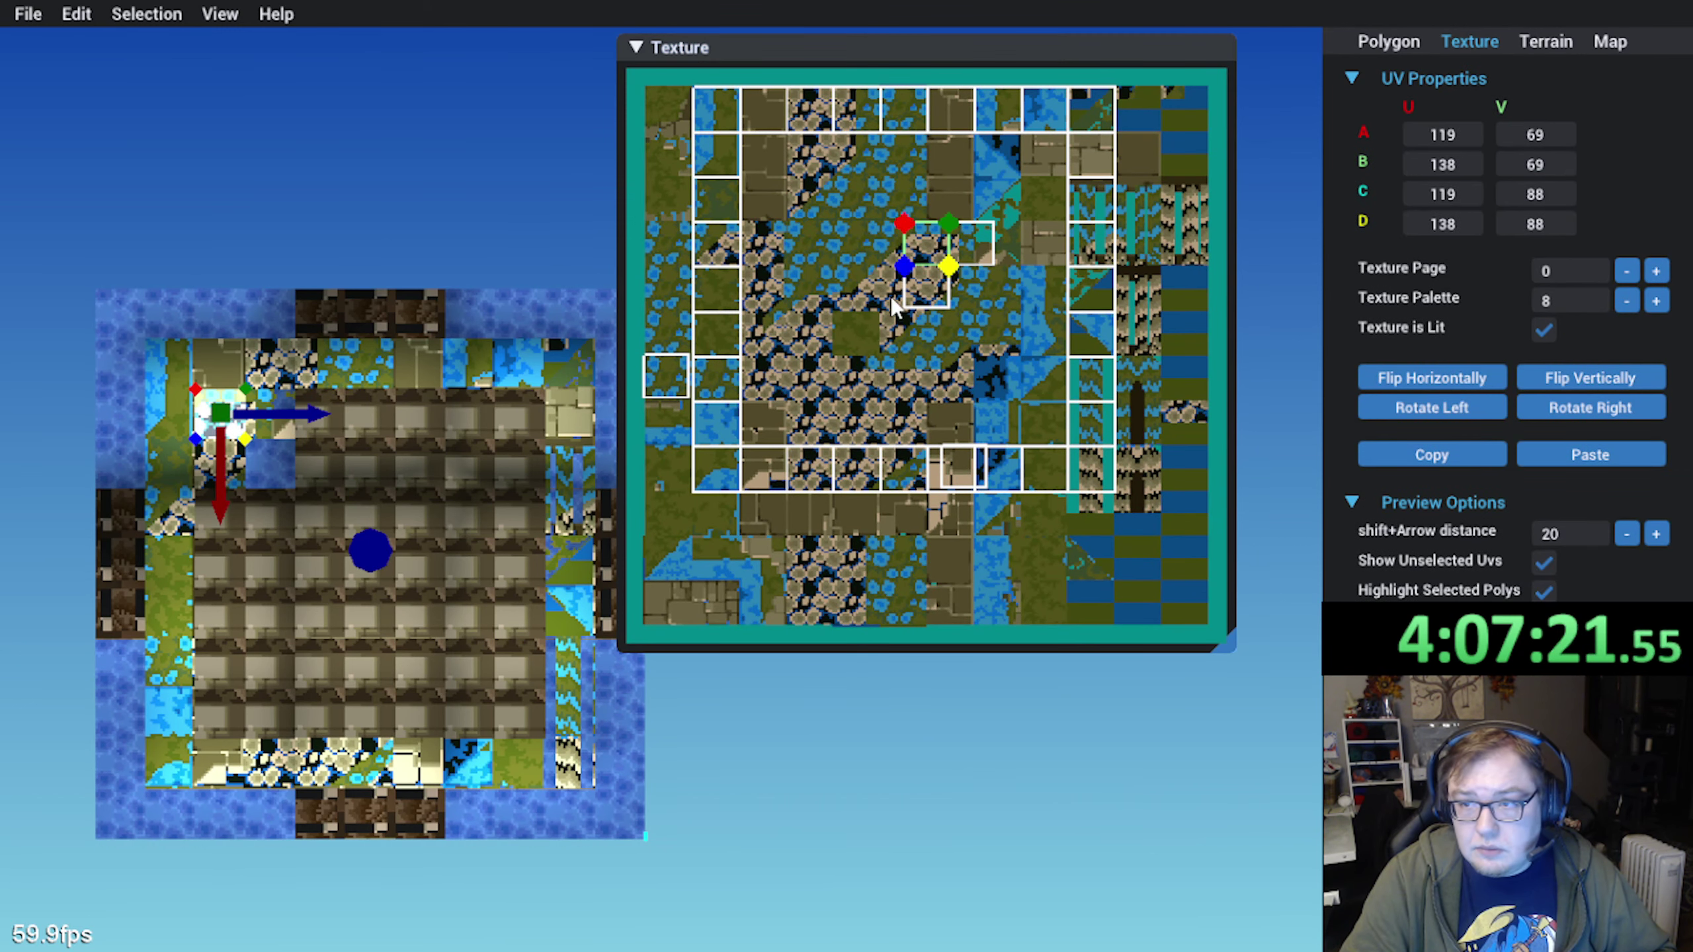
pyautogui.click(765, 142)
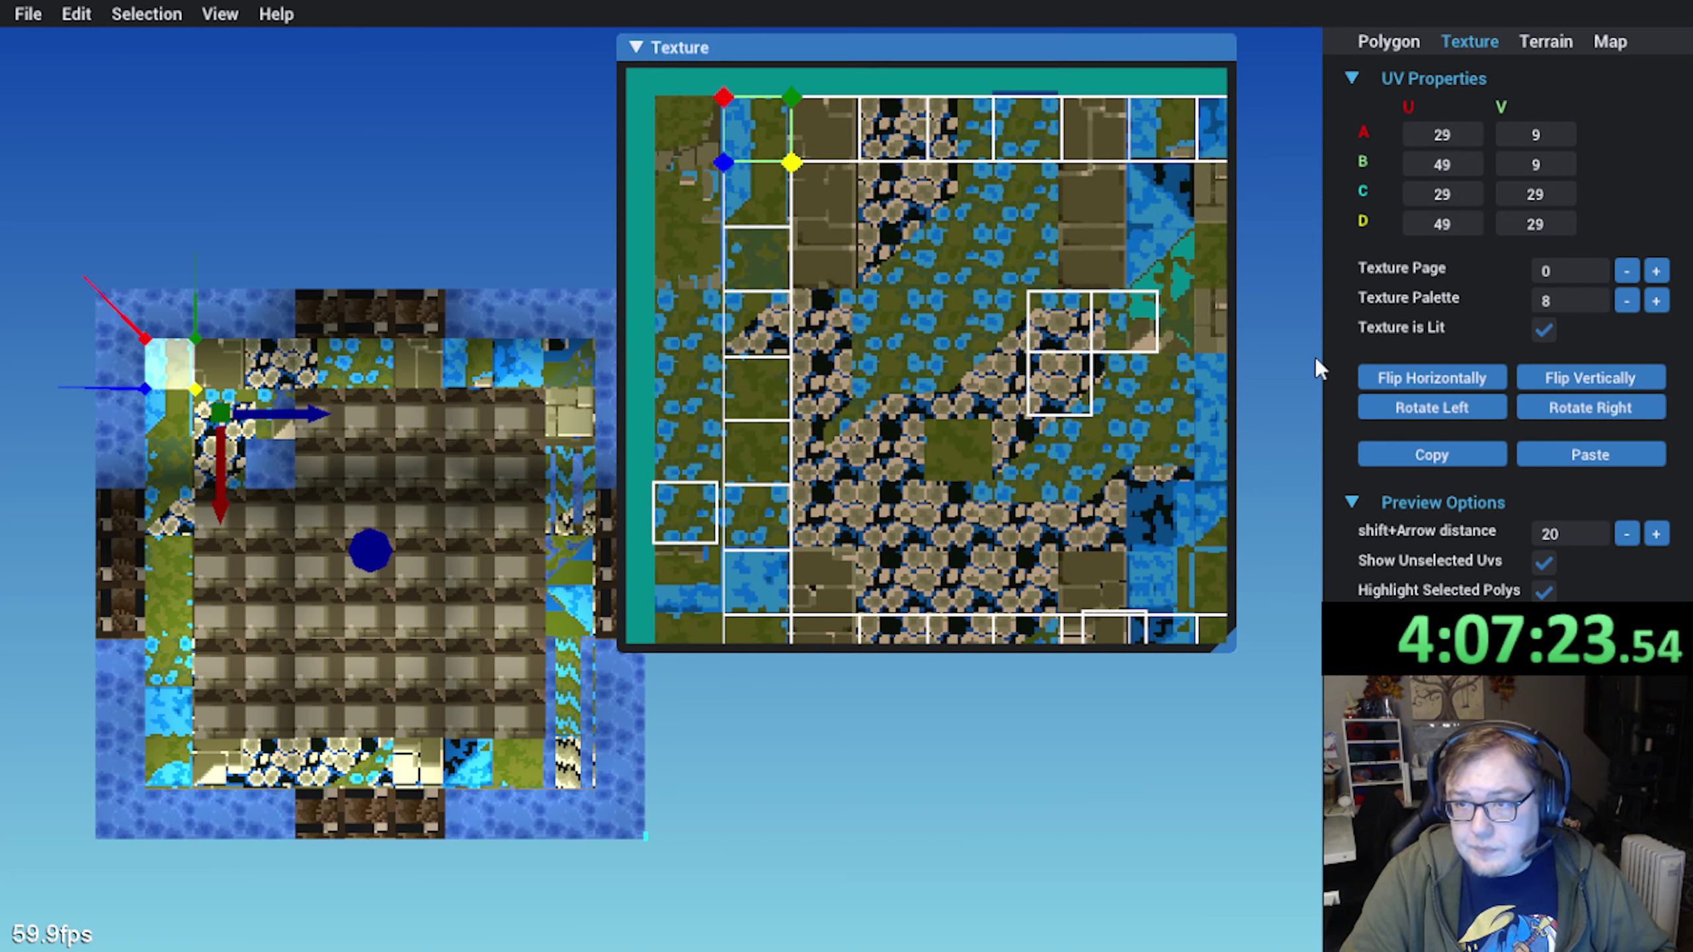
pyautogui.click(237, 420)
pyautogui.click(1591, 455)
pyautogui.click(840, 220)
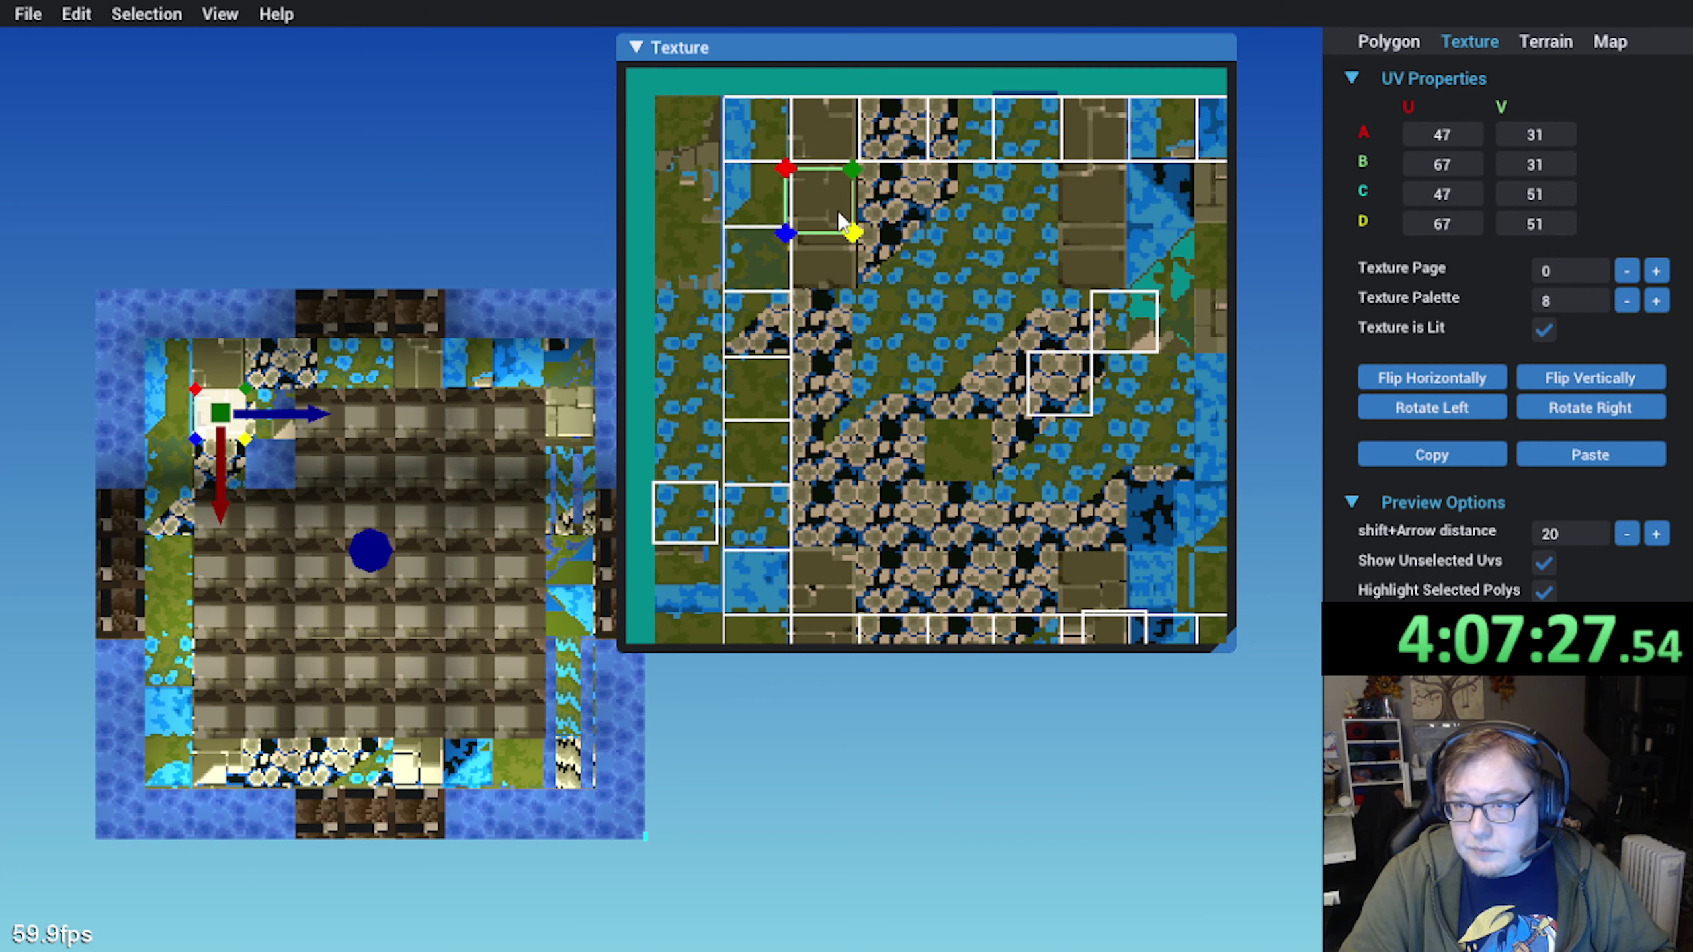
pyautogui.scroll(2, 840, 220)
pyautogui.moveTo(787, 312)
pyautogui.mouseDown()
pyautogui.moveTo(828, 304)
pyautogui.moveTo(797, 307)
pyautogui.mouseUp()
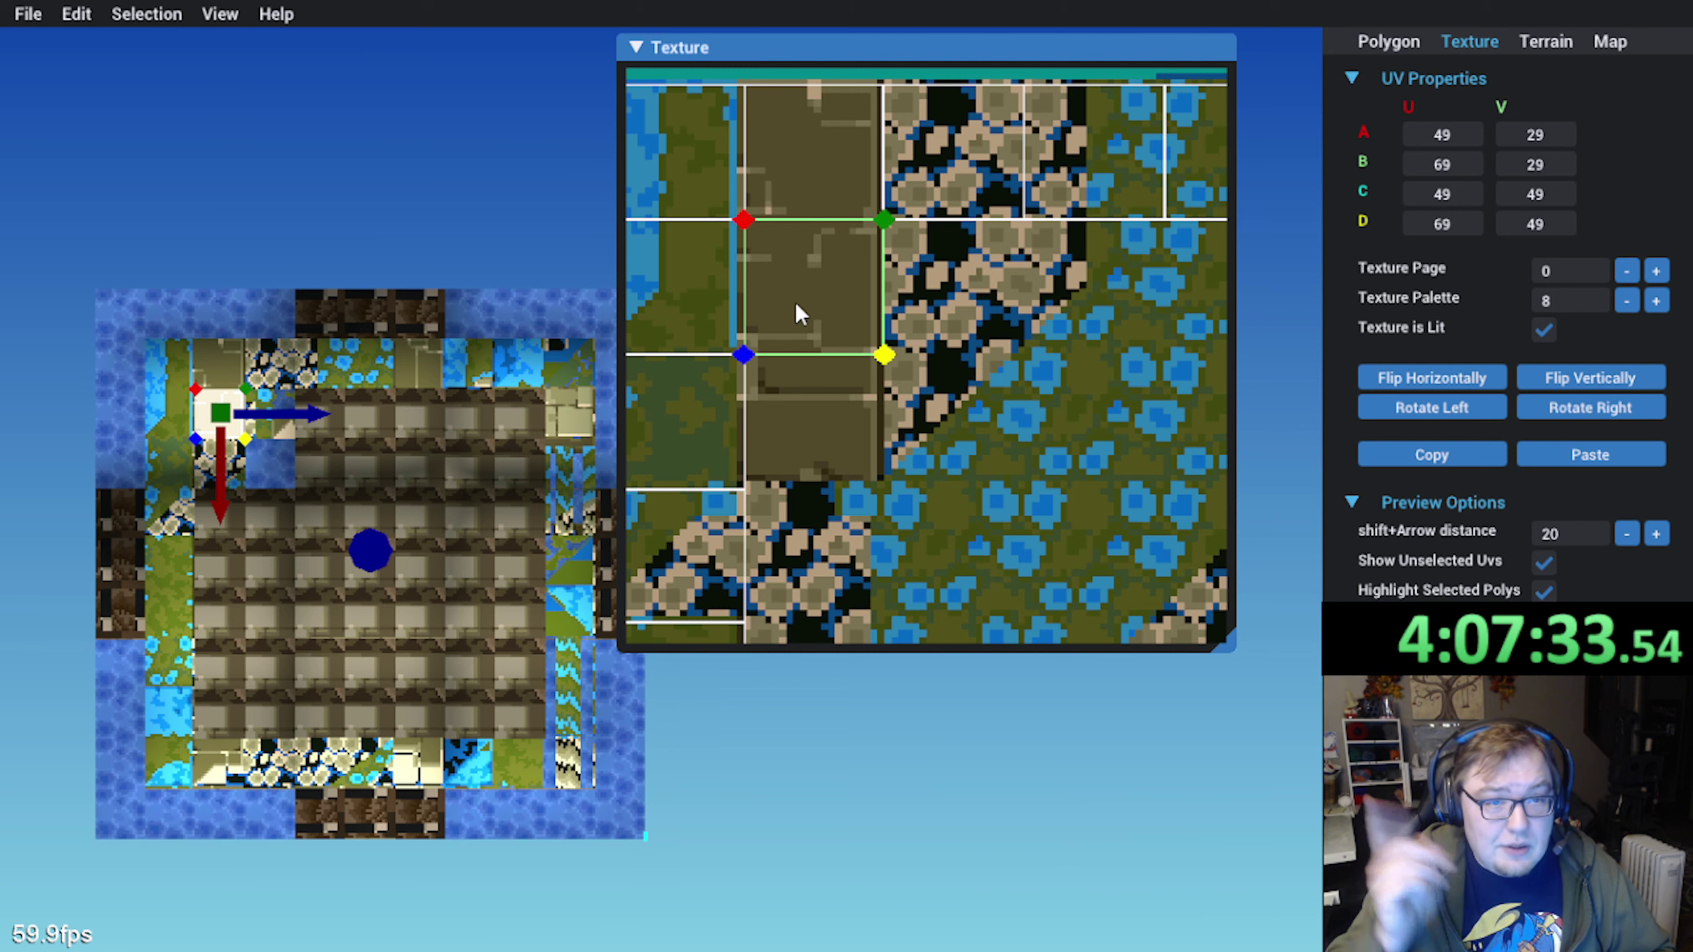
# Copy the second row's second tile's texture settings onto the third tile beside it and move its UVs to U 69 to 89, V 29 to 49
pyautogui.scroll(-1, 793, 299)
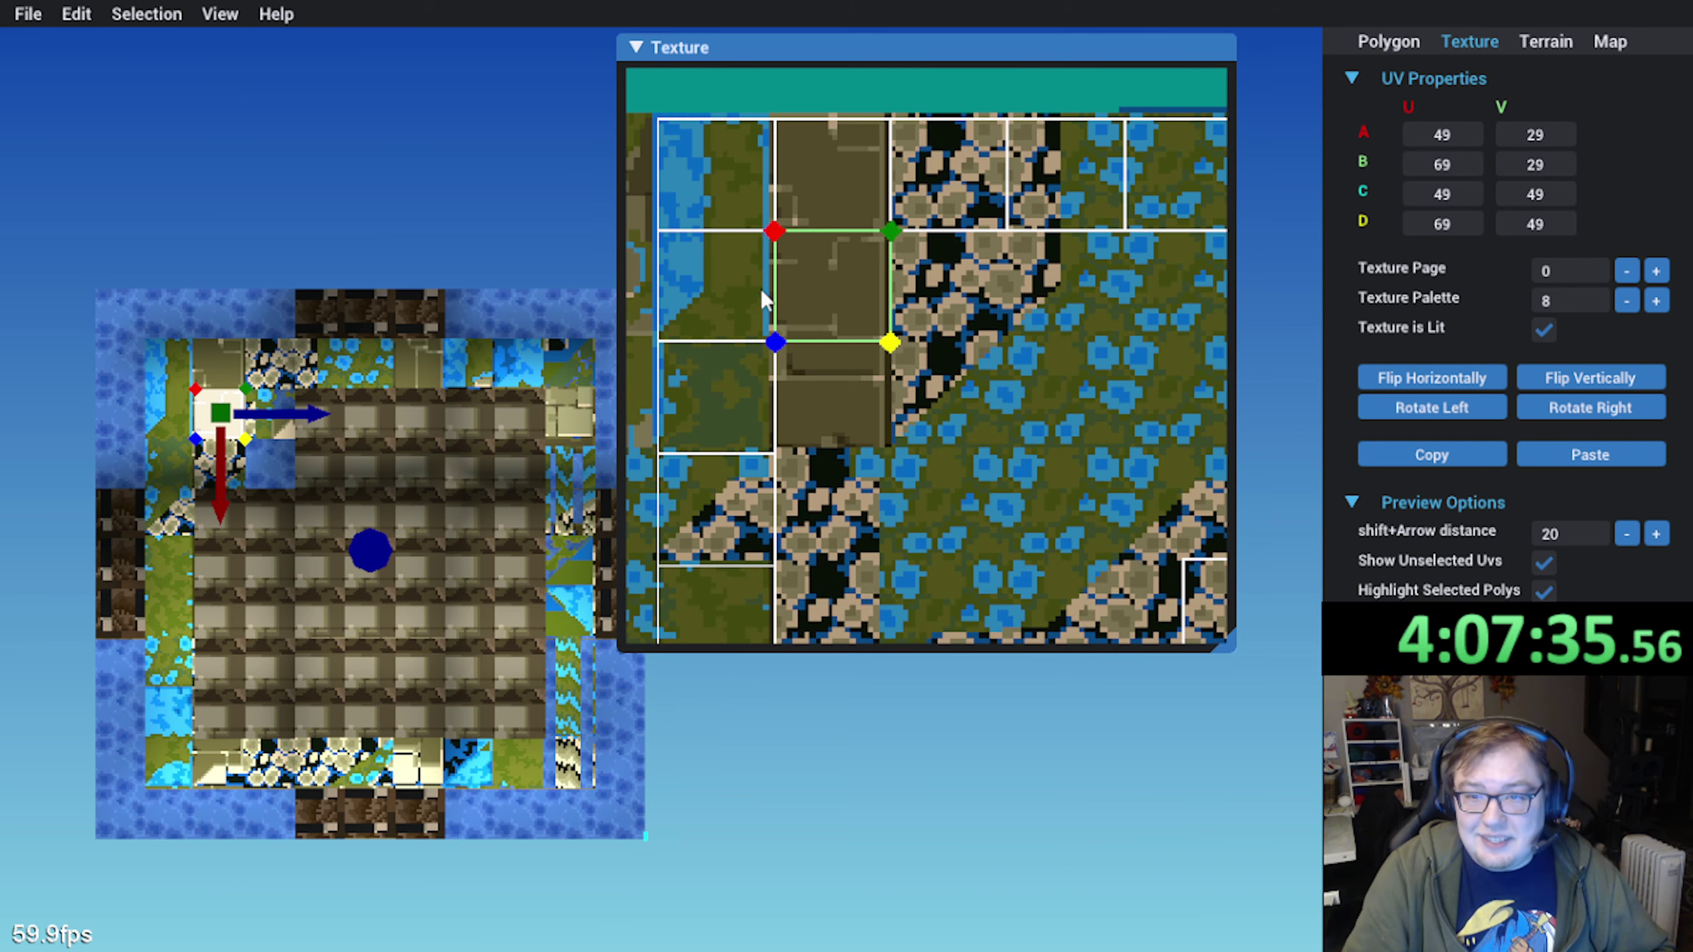
pyautogui.click(1473, 450)
pyautogui.click(274, 426)
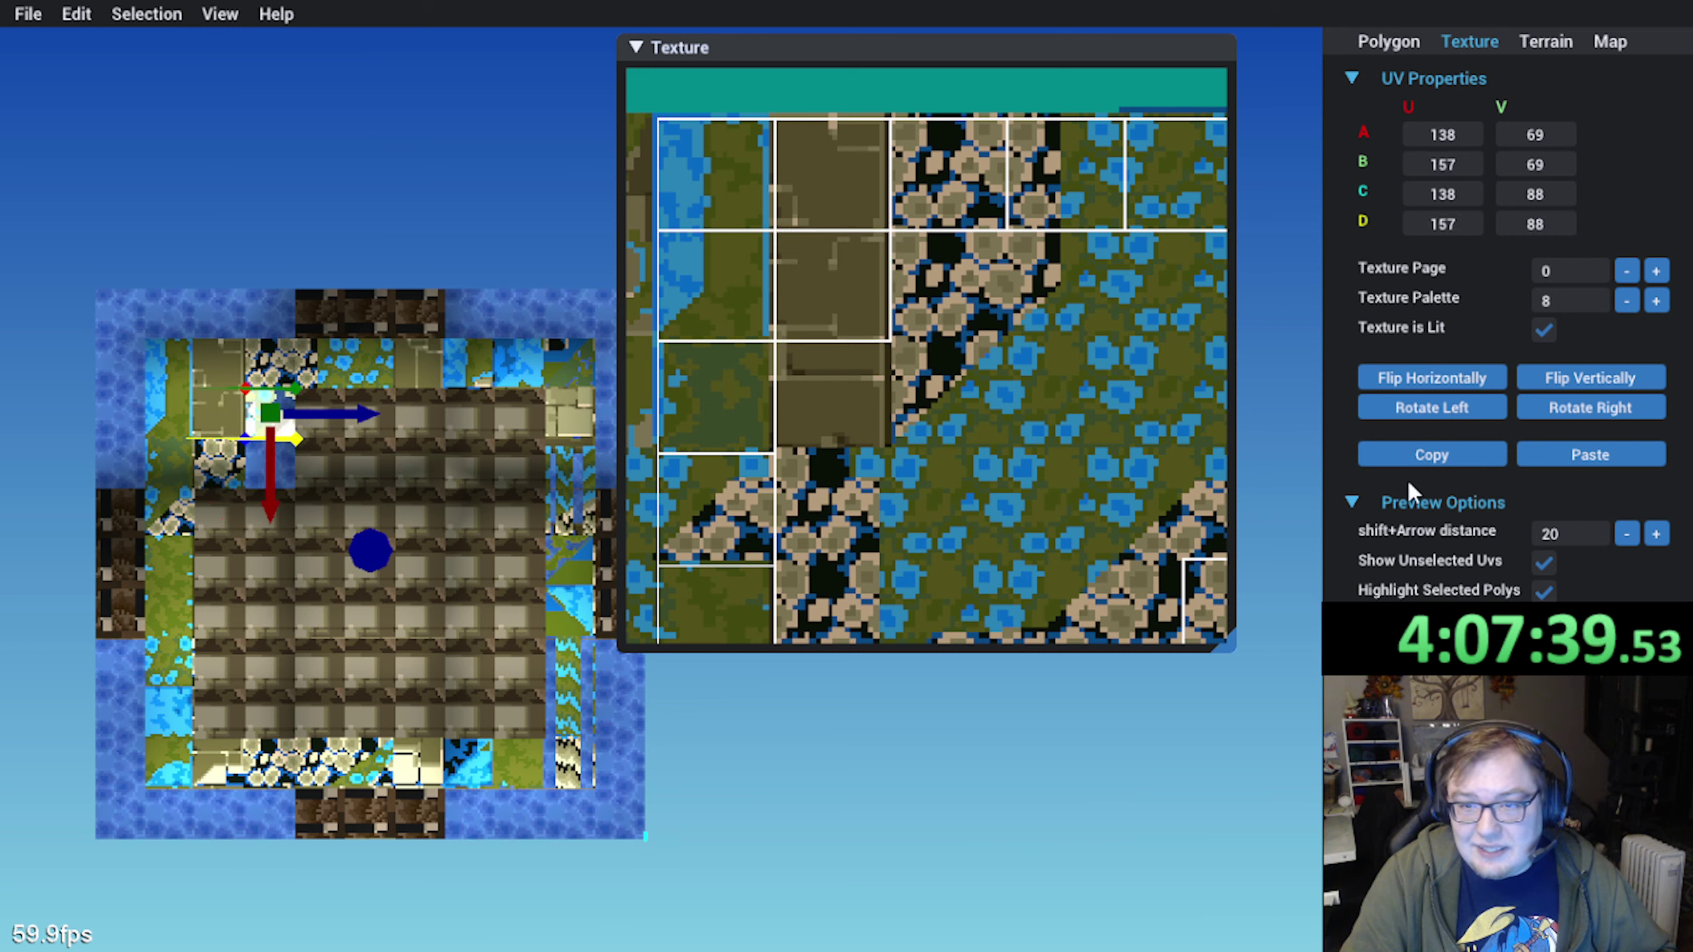
pyautogui.click(1591, 455)
pyautogui.moveTo(828, 279); pyautogui.dragTo(864, 270)
# Paste the copied texture settings onto the second row's fourth tile and move its UVs to U 89 to 109, V 29 to 49
pyautogui.click(321, 420)
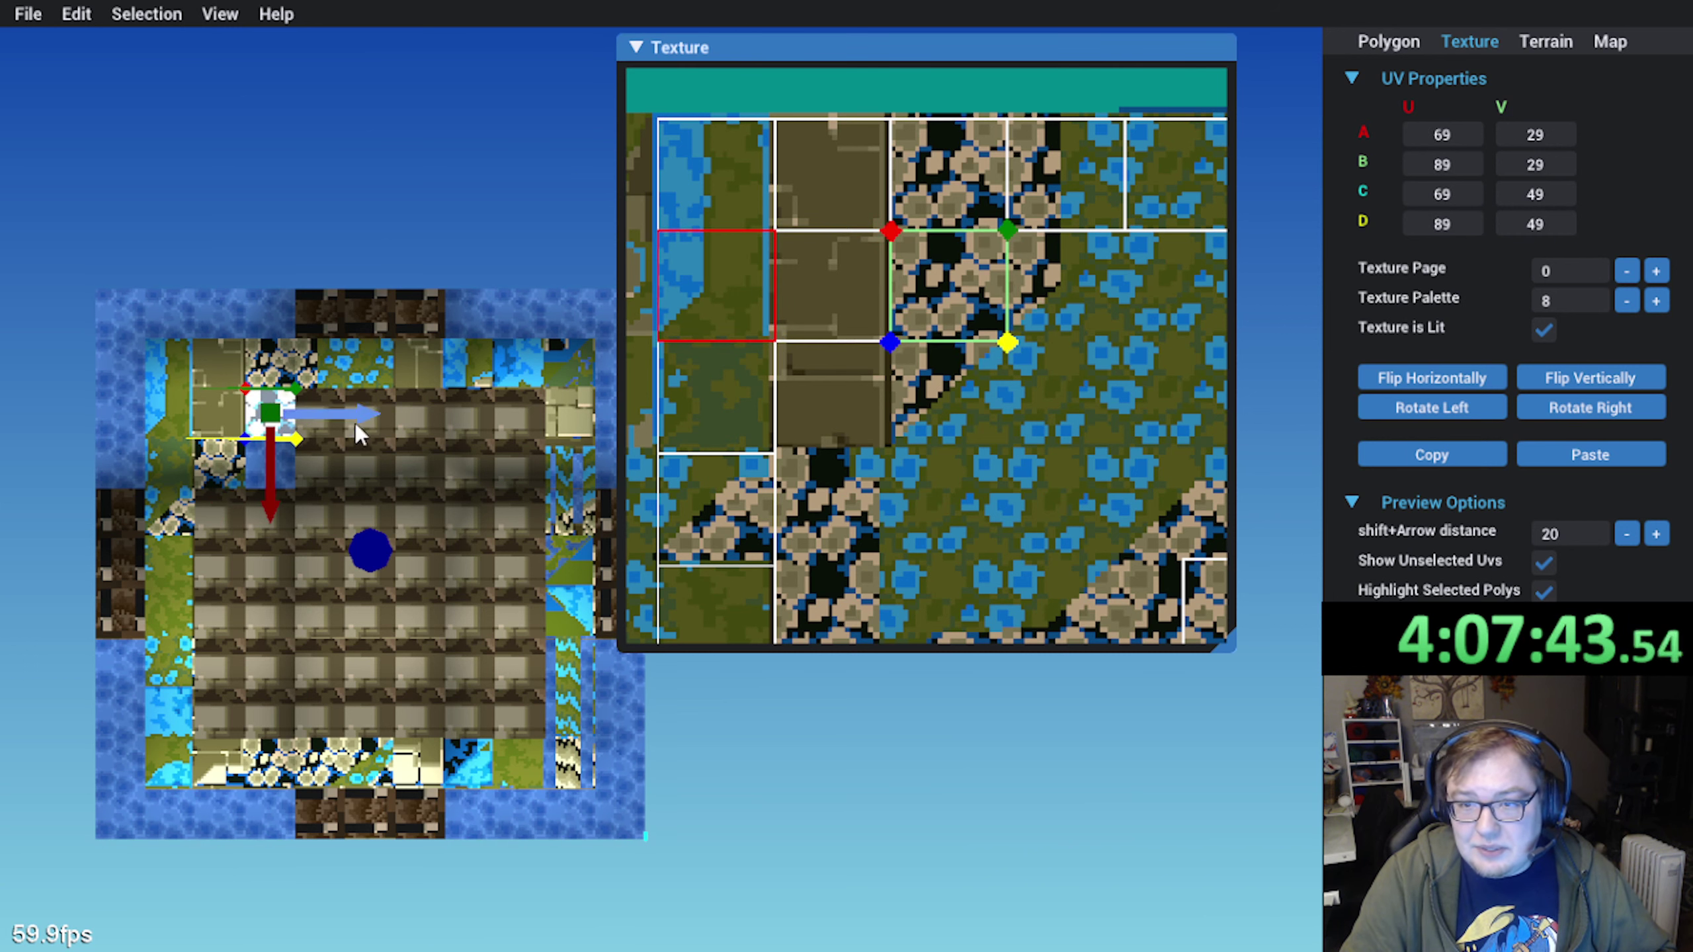
pyautogui.click(1574, 457)
pyautogui.moveTo(830, 293); pyautogui.dragTo(928, 302)
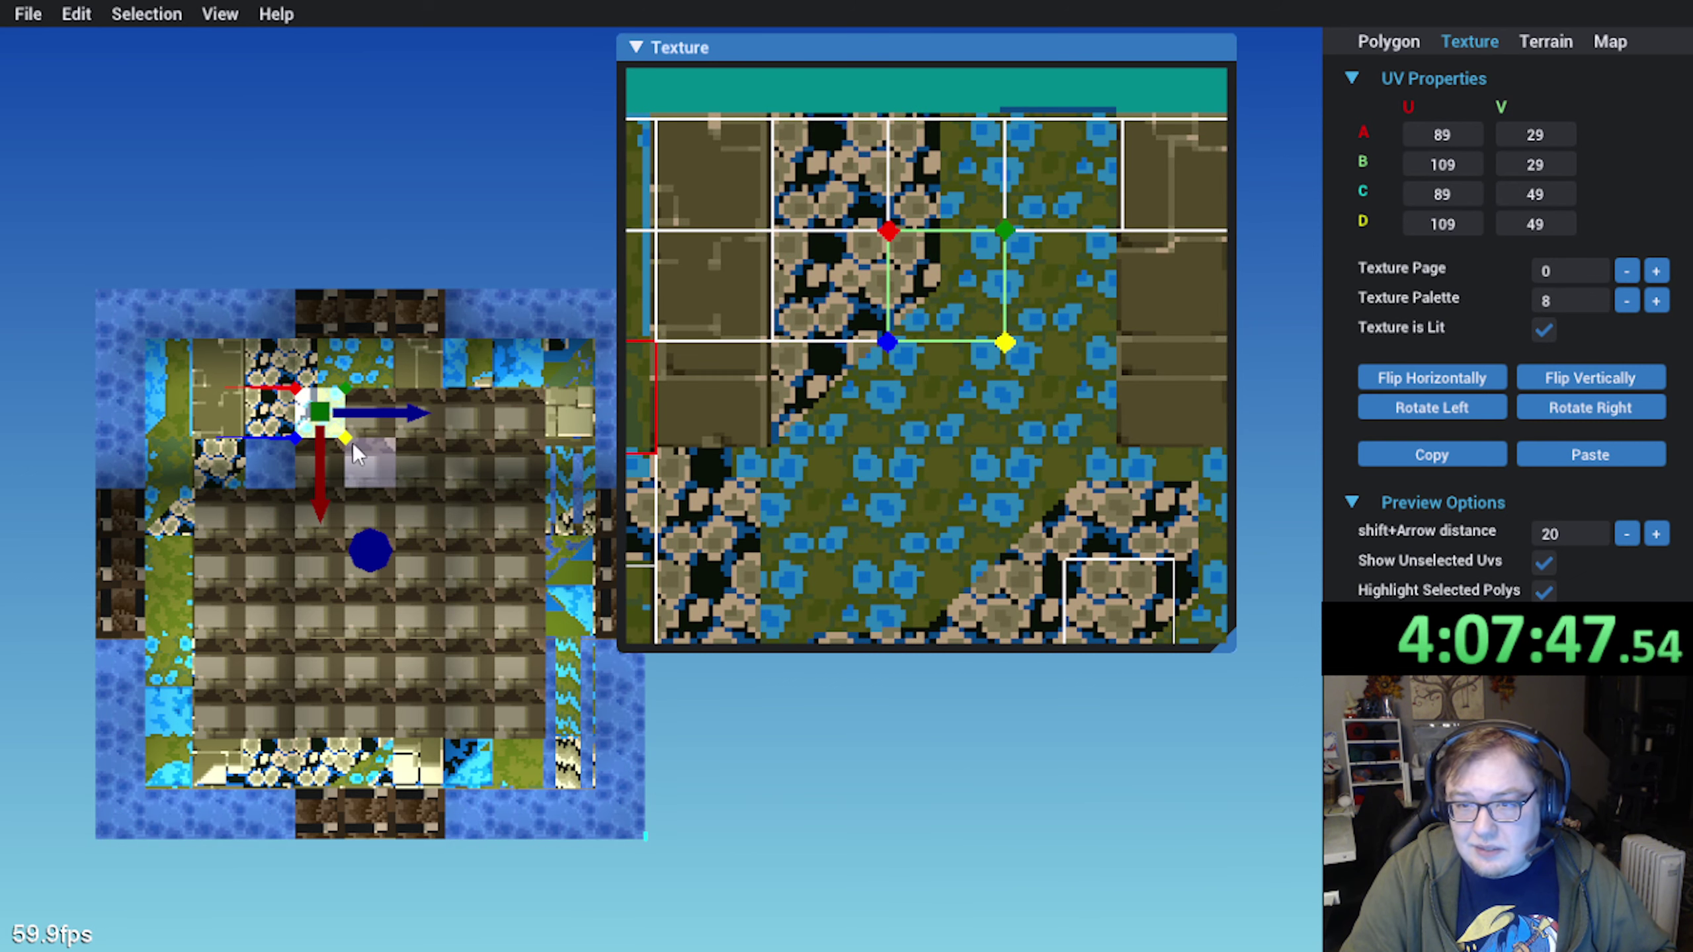
# Paste the copied texture settings onto the second row's fifth tile and move its UVs to U 109 to 129, V 29 to 49
pyautogui.click(420, 462)
pyautogui.click(1589, 464)
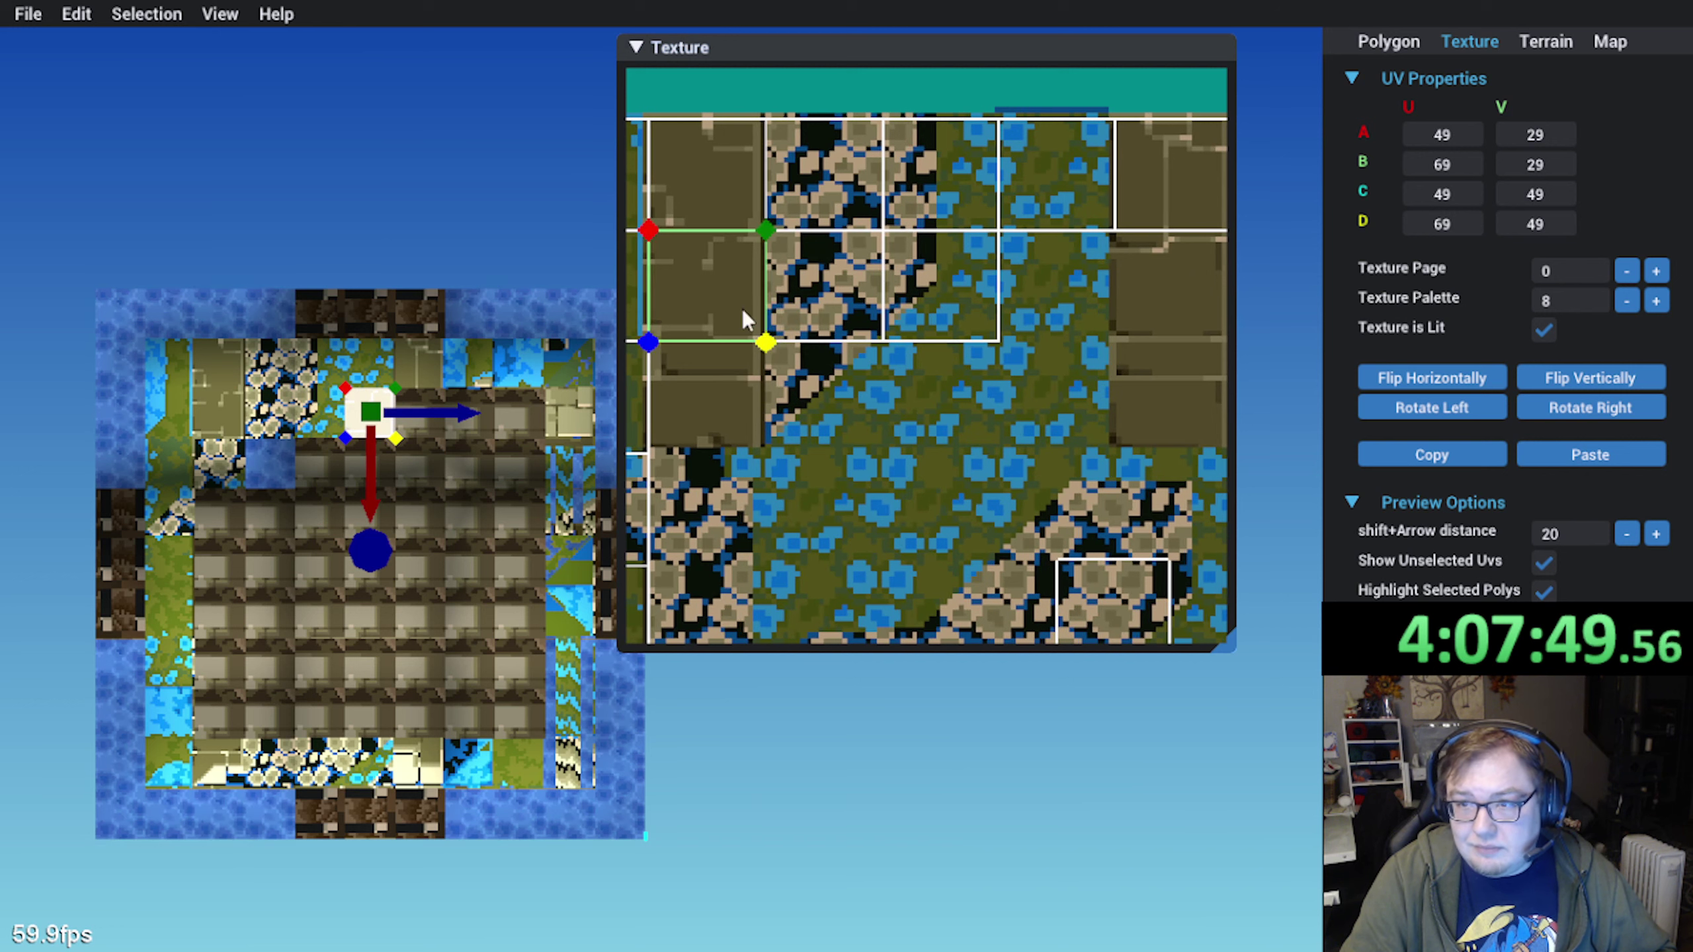
pyautogui.moveTo(742, 310); pyautogui.dragTo(1066, 298)
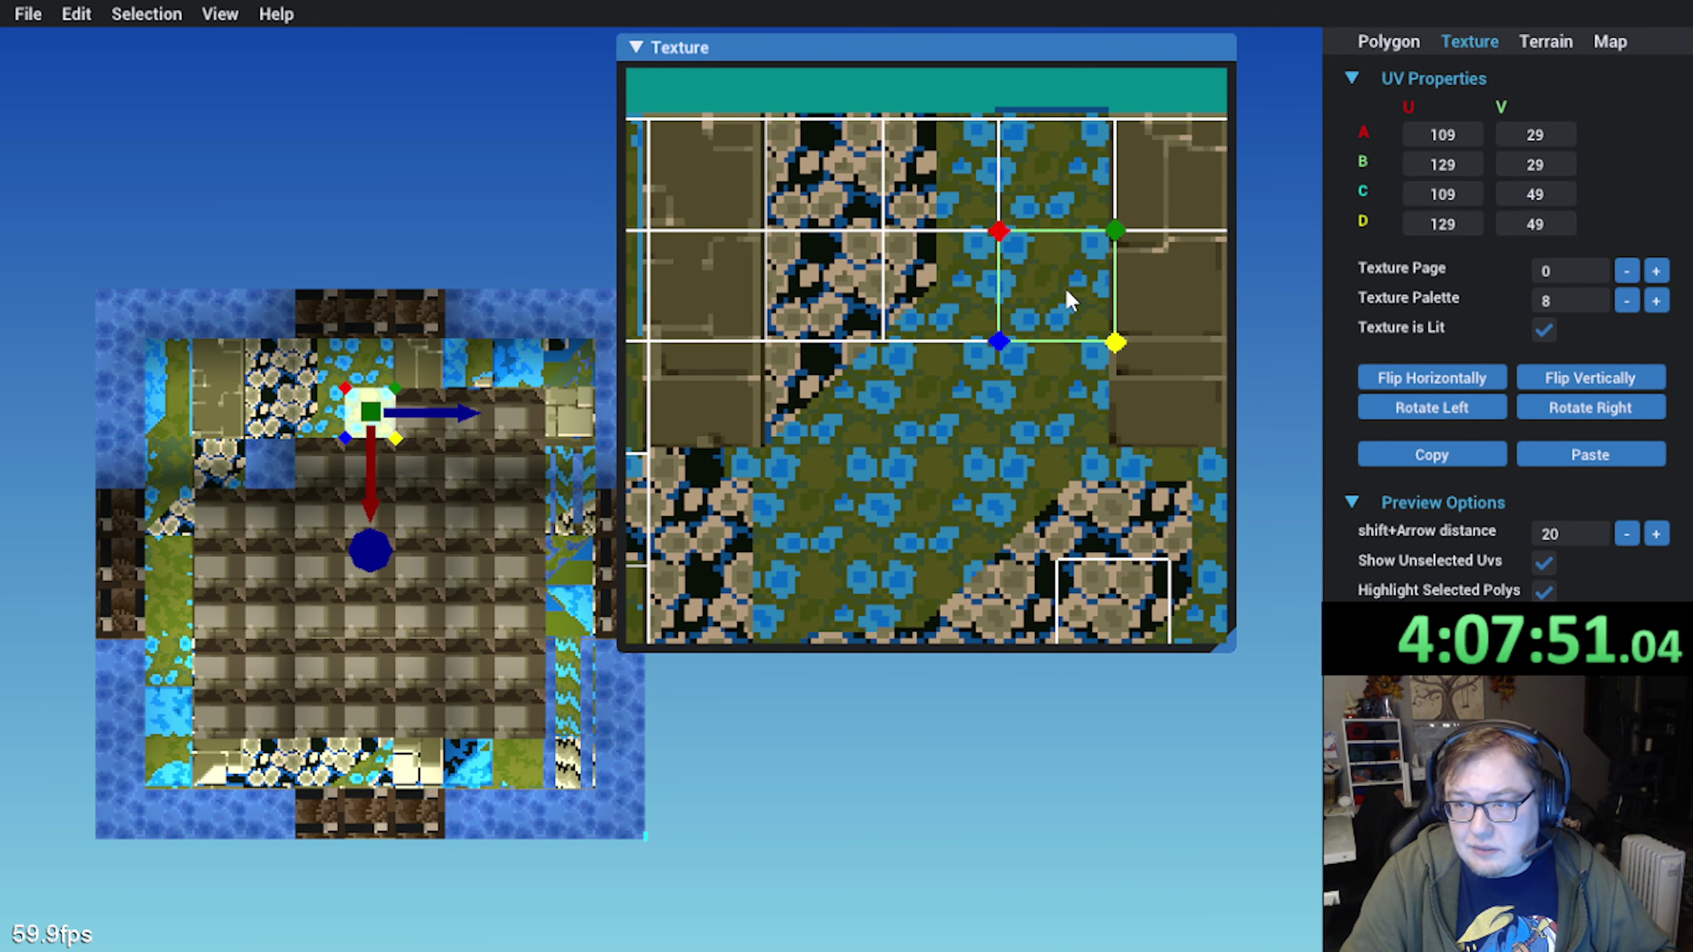
# Paste the copied texture settings onto the second row's sixth tile and move its UVs onto the stone block next to the fifth tile's block
pyautogui.click(432, 435)
pyautogui.click(1590, 455)
pyautogui.scroll(-1, 674, 256)
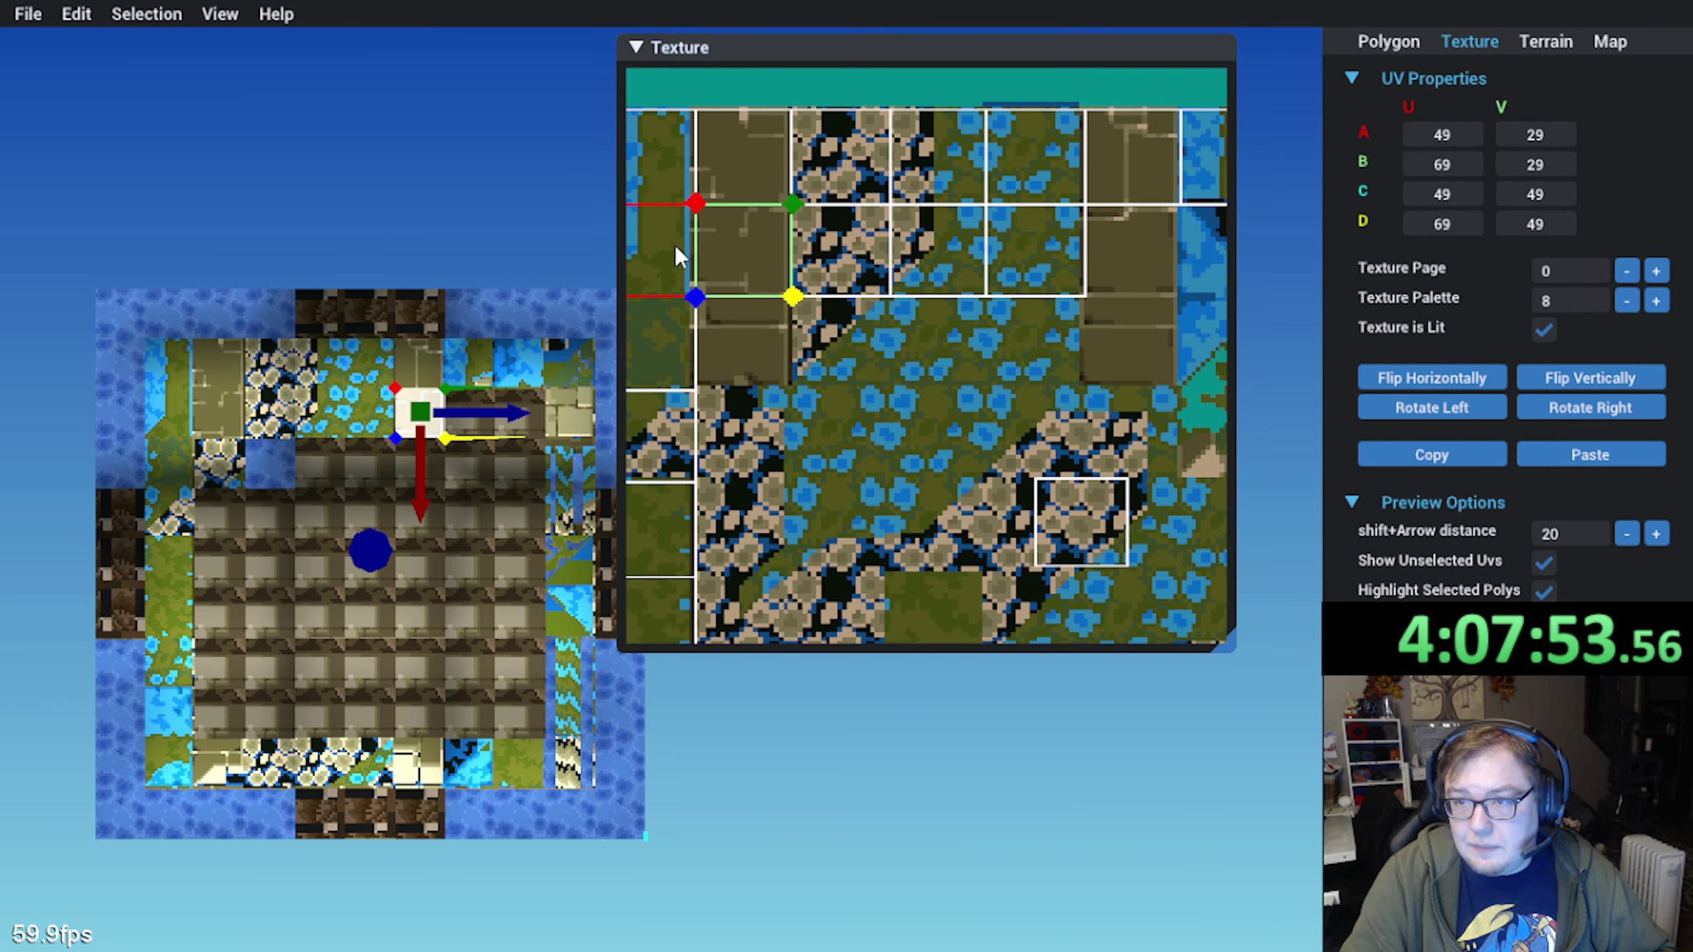
pyautogui.moveTo(767, 245); pyautogui.dragTo(1151, 250)
pyautogui.moveTo(1126, 261); pyautogui.dragTo(999, 338, button='middle')
# Paste the copied texture settings onto the second row's seventh tile and align its UVs to U 149 to 169, level with the neighbouring block
pyautogui.click(480, 423)
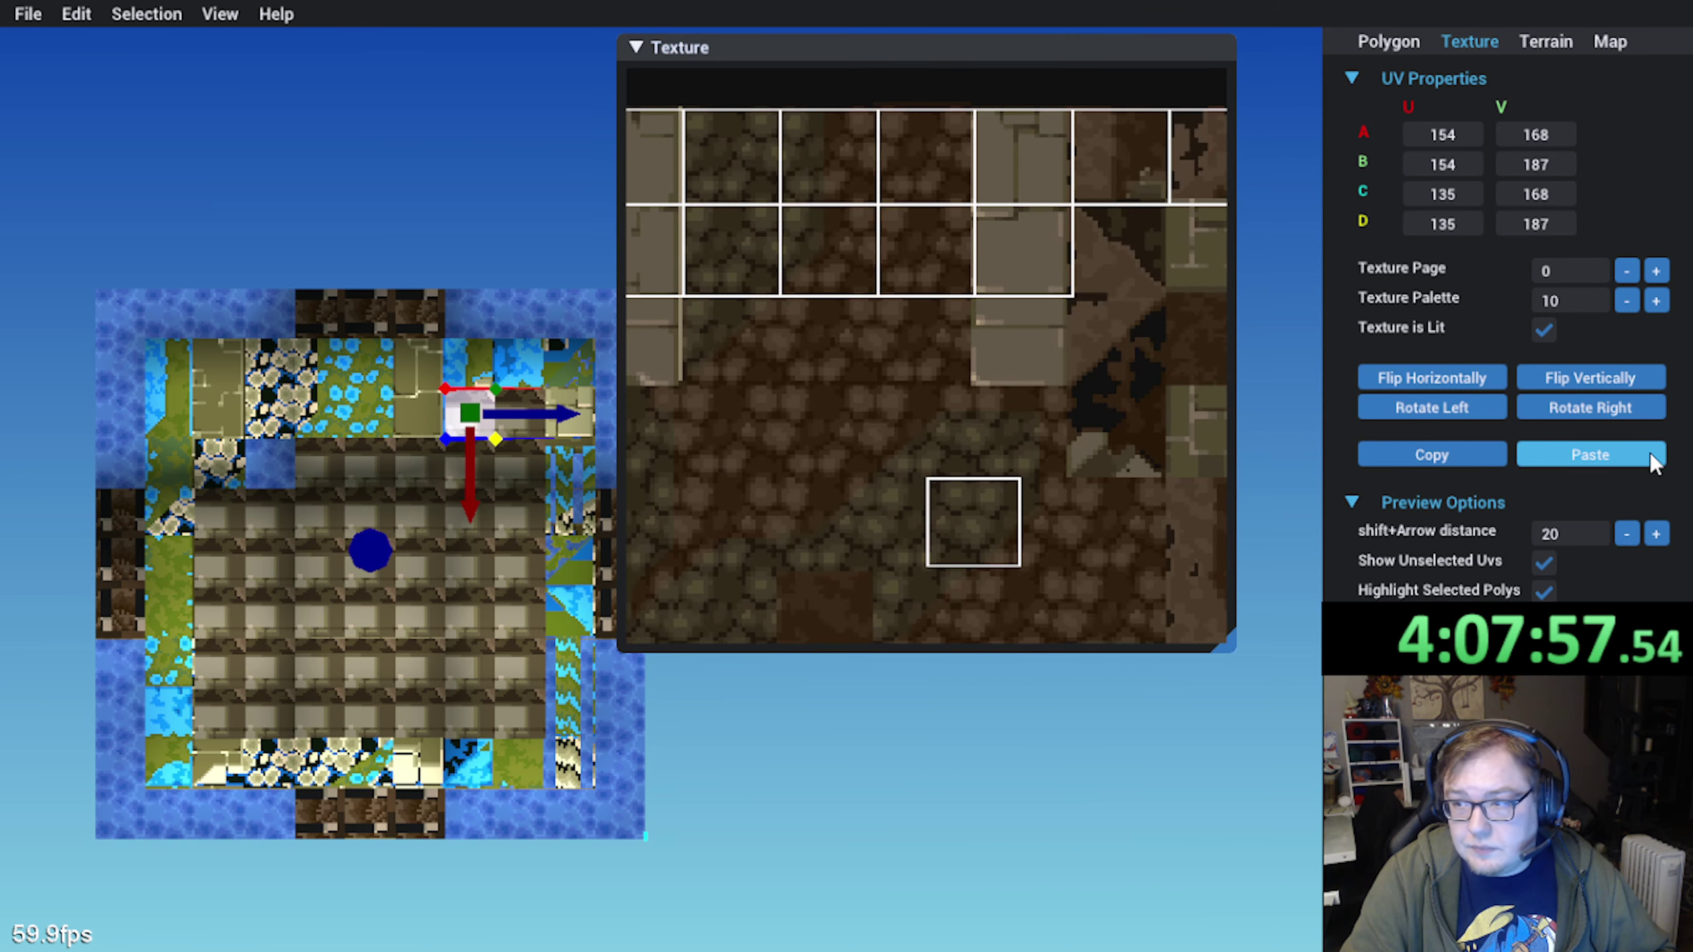
pyautogui.click(1633, 455)
pyautogui.scroll(-1, 714, 218)
pyautogui.moveTo(715, 218); pyautogui.dragTo(1047, 203)
pyautogui.scroll(3, 1047, 203)
pyautogui.moveTo(1048, 204); pyautogui.dragTo(847, 445, button='middle')
pyautogui.scroll(2, 847, 445)
pyautogui.moveTo(932, 351); pyautogui.dragTo(962, 338)
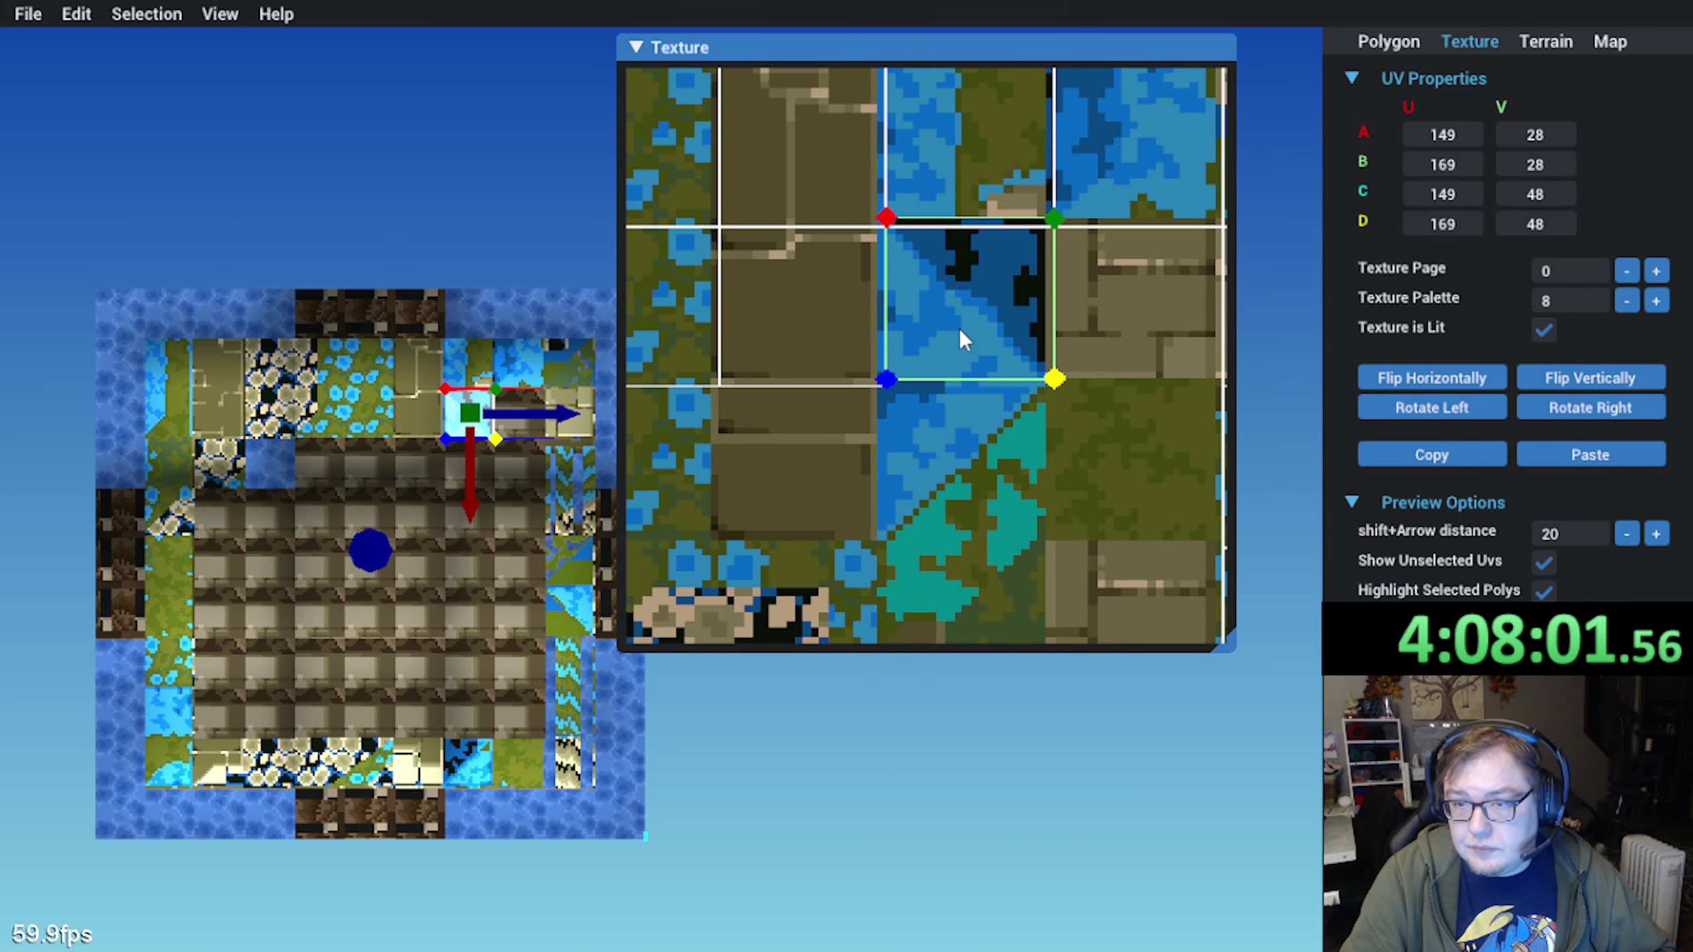
# Paste the copied texture settings onto the second row's eighth tile and align its UVs with the brick block beside the seventh tile's block
pyautogui.click(534, 430)
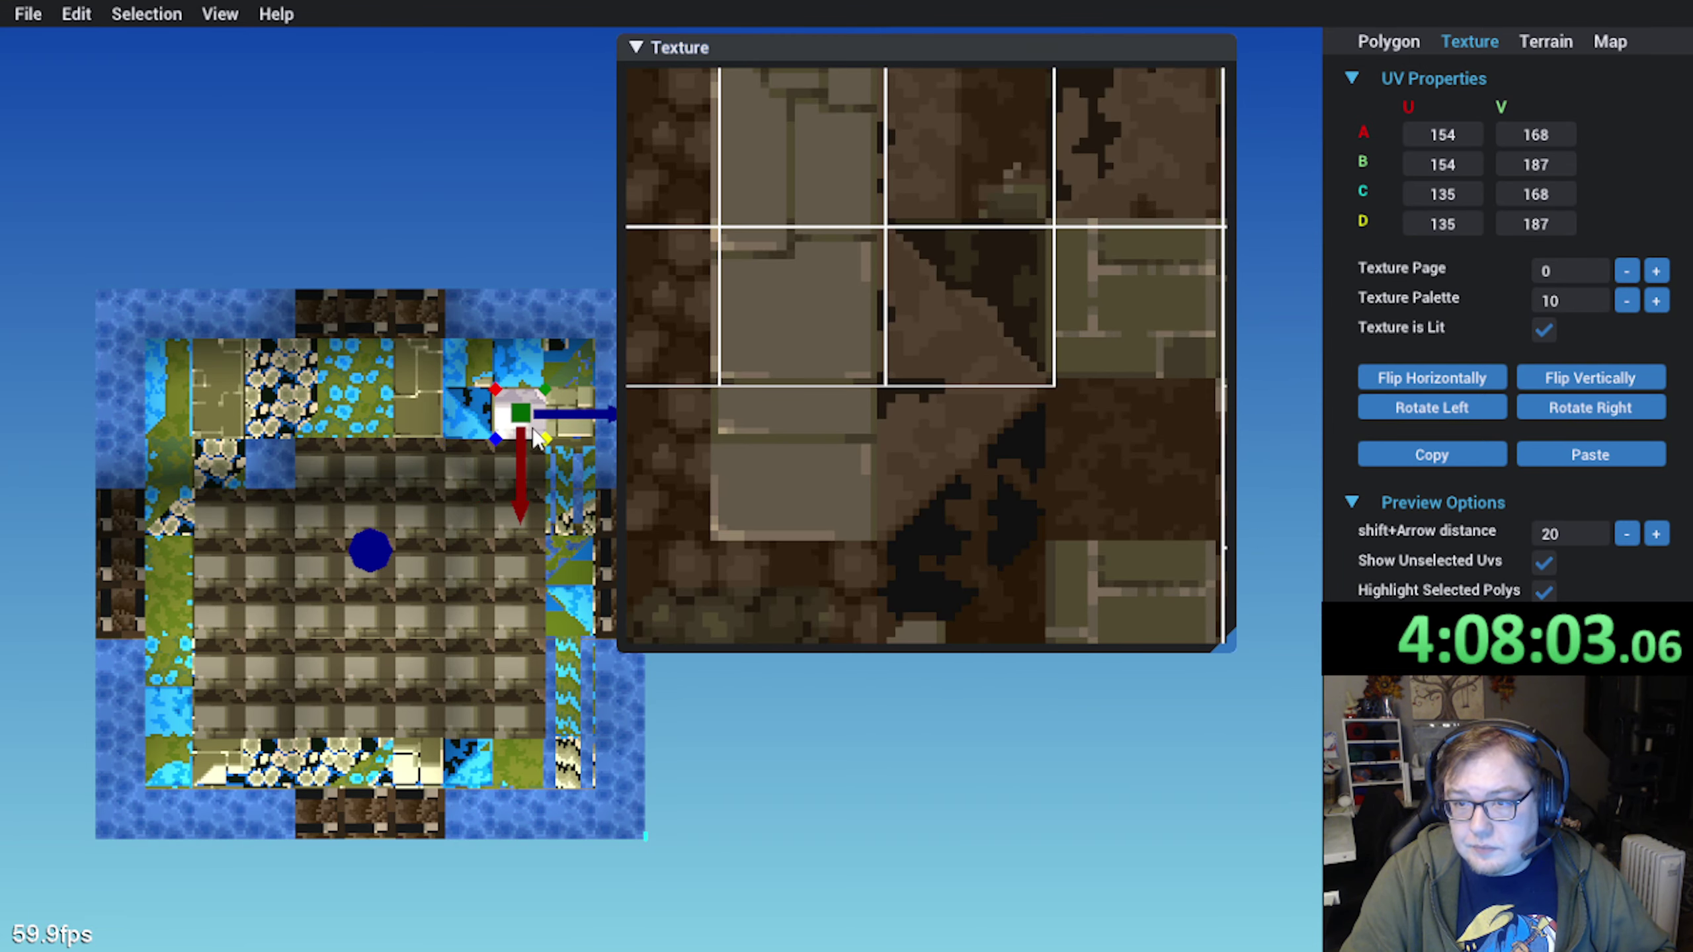
pyautogui.click(1533, 456)
pyautogui.scroll(-1, 926, 386)
pyautogui.moveTo(690, 253); pyautogui.dragTo(1106, 248)
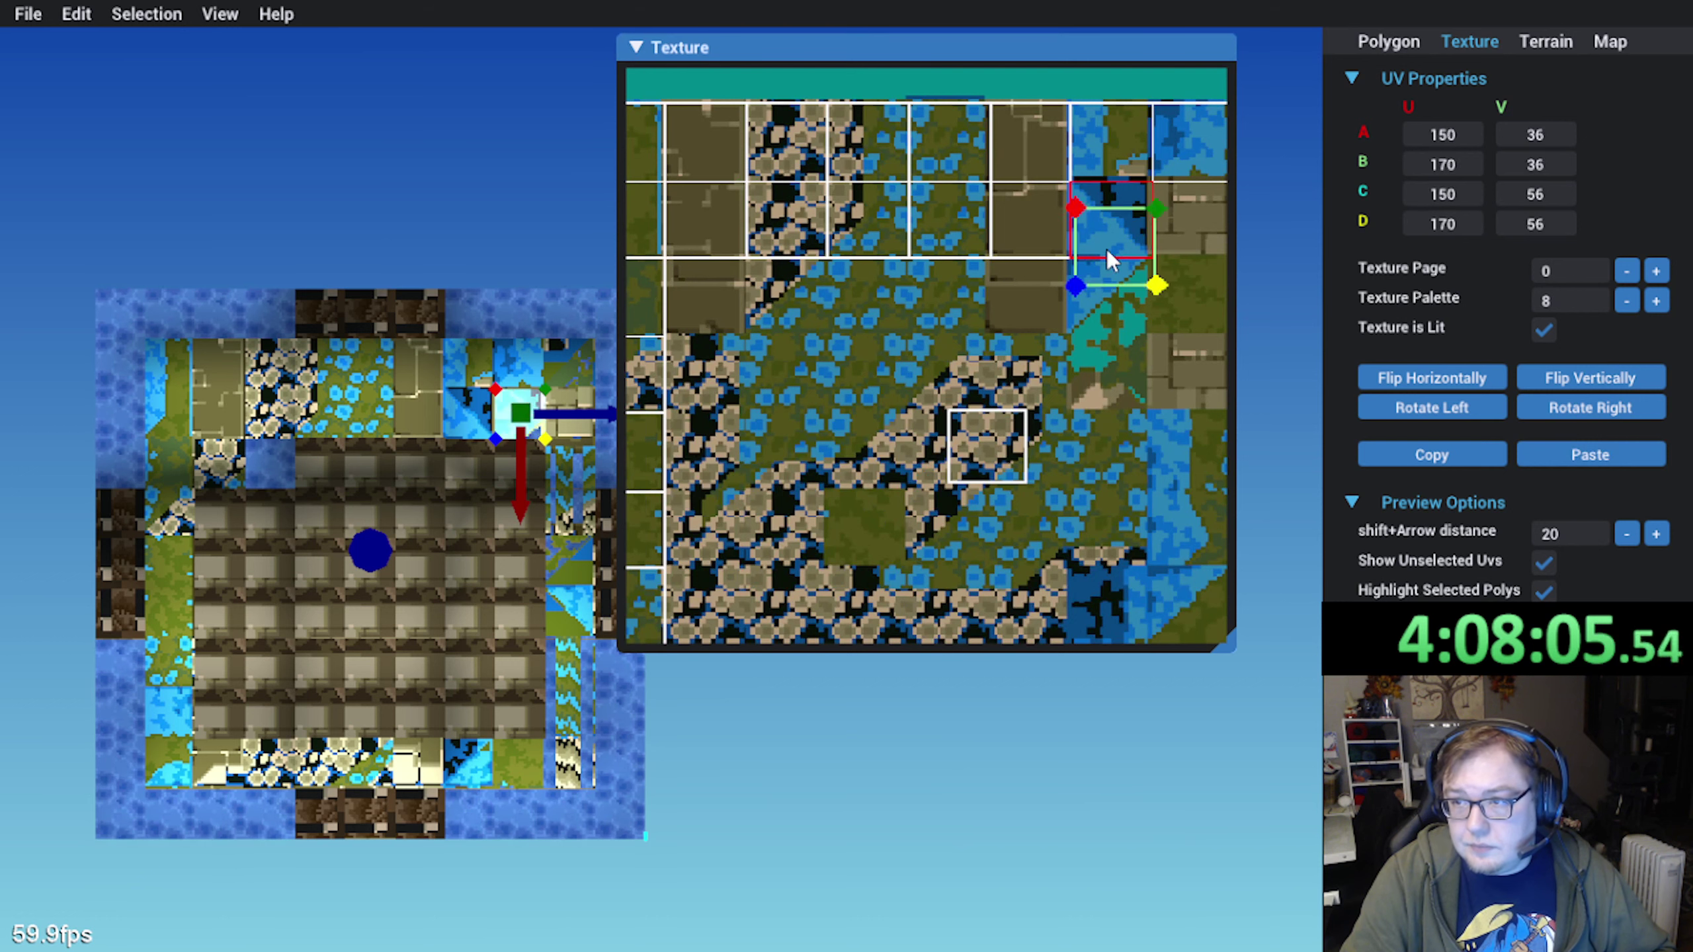
pyautogui.moveTo(1139, 310); pyautogui.dragTo(822, 351, button='middle')
pyautogui.scroll(5, 934, 332)
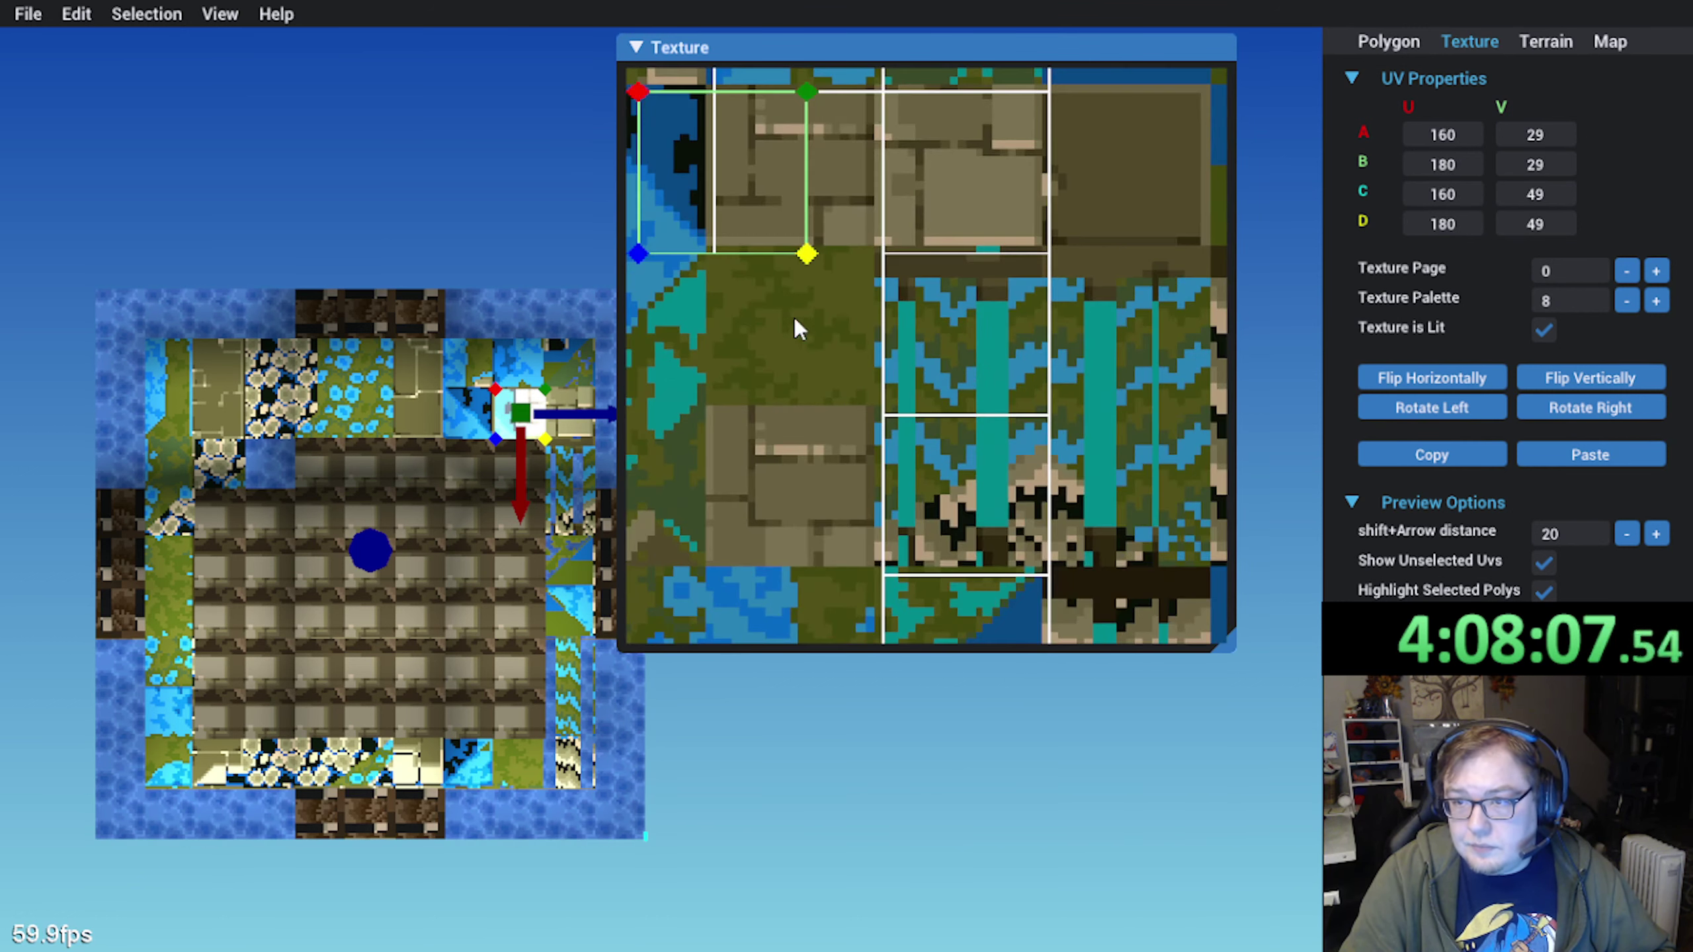
pyautogui.moveTo(779, 225); pyautogui.dragTo(846, 224)
# Paste the copied texture settings onto the third row's second tile and align its UVs to U 49 to 69, V 49 to 69
pyautogui.scroll(-5, 789, 248)
pyautogui.moveTo(753, 259); pyautogui.dragTo(1110, 332, button='middle')
pyautogui.moveTo(741, 261); pyautogui.dragTo(844, 281, button='middle')
pyautogui.click(845, 221)
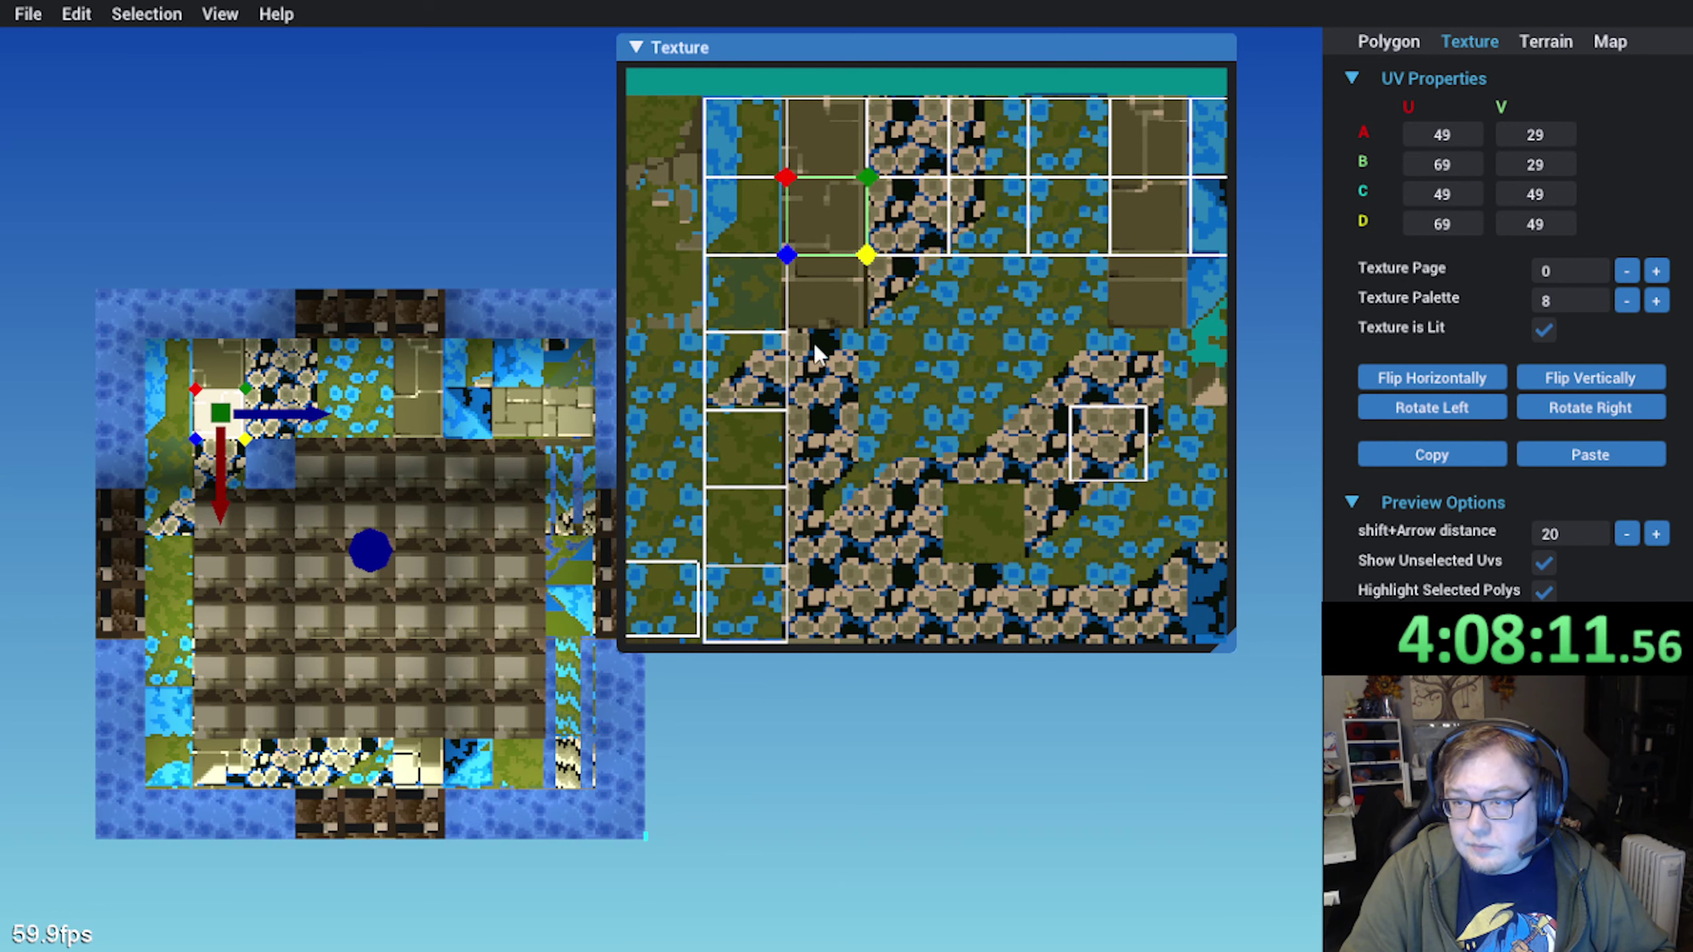
pyautogui.click(221, 467)
pyautogui.click(1570, 455)
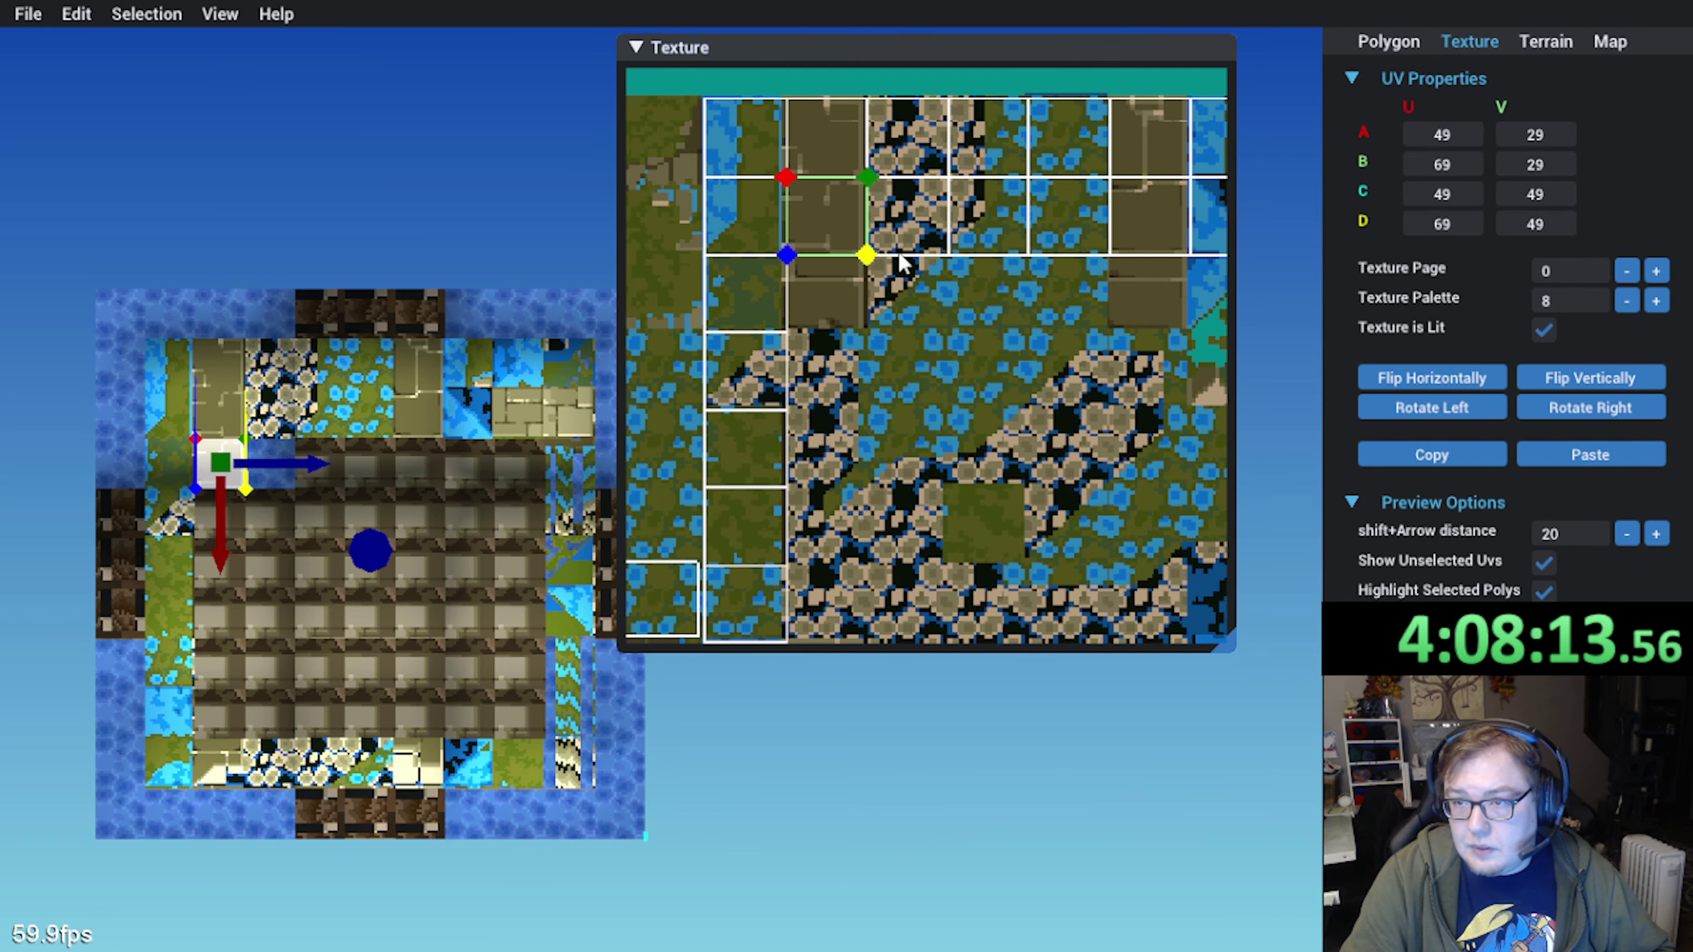
pyautogui.moveTo(858, 227); pyautogui.dragTo(859, 297)
pyautogui.scroll(4, 858, 317)
pyautogui.moveTo(870, 382); pyautogui.dragTo(890, 379)
# Paste the copied texture settings onto the fourth row's second tile and move its UVs to U 49 to 69, V 69 to 89
pyautogui.click(220, 513)
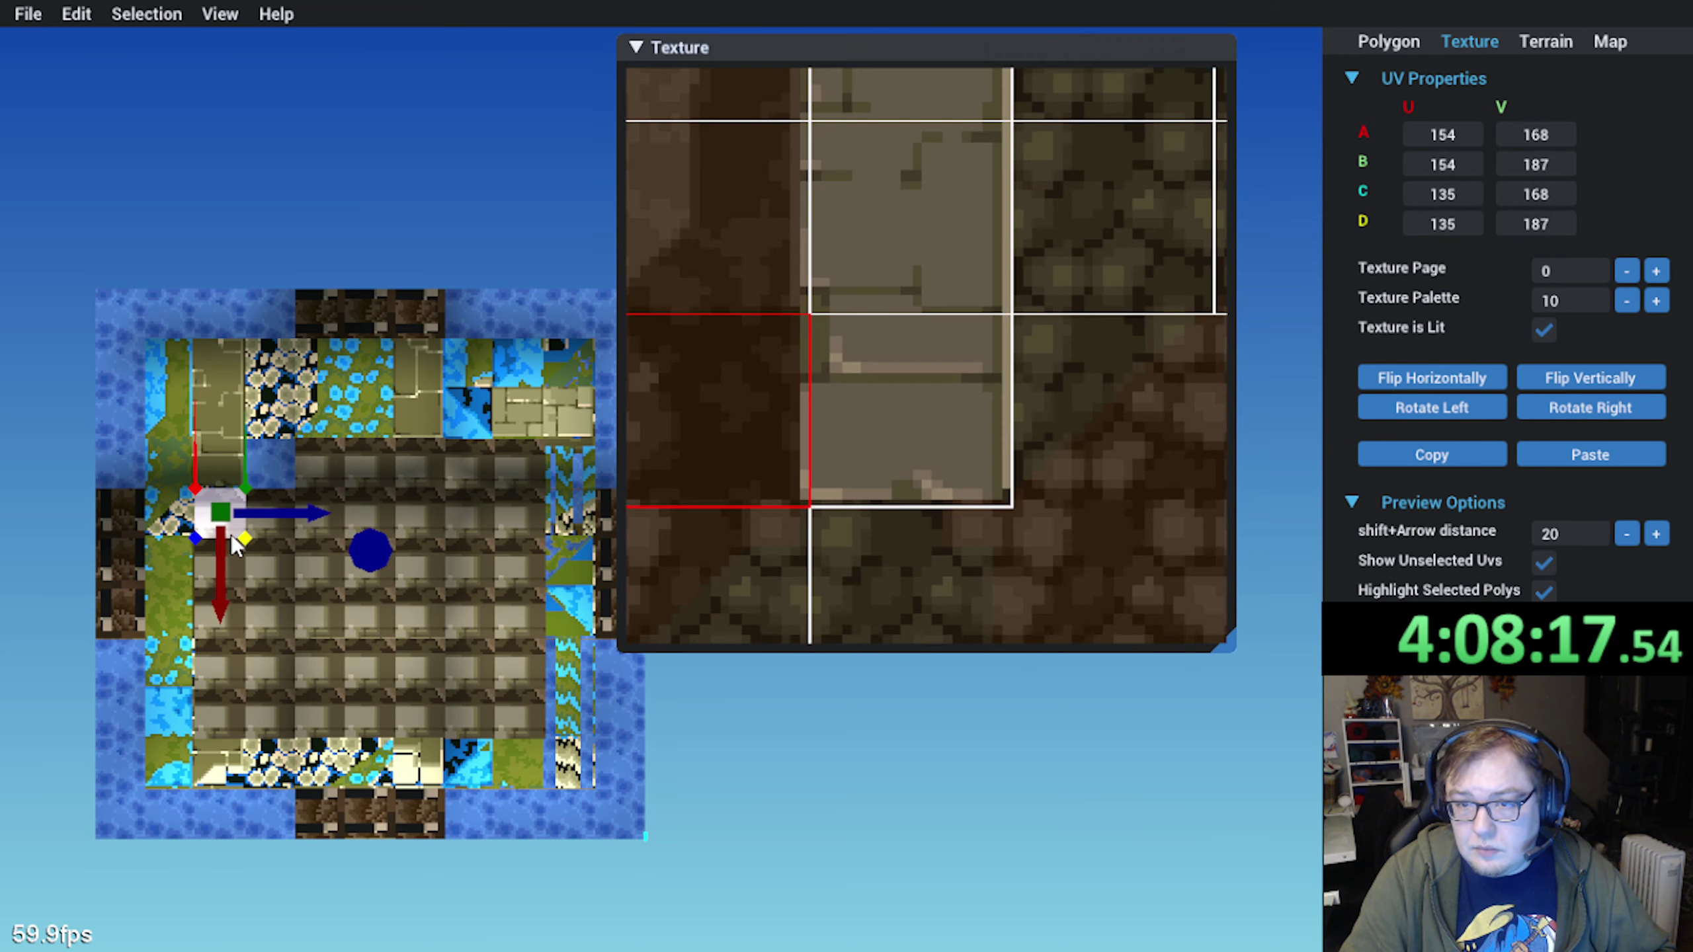
pyautogui.click(1577, 457)
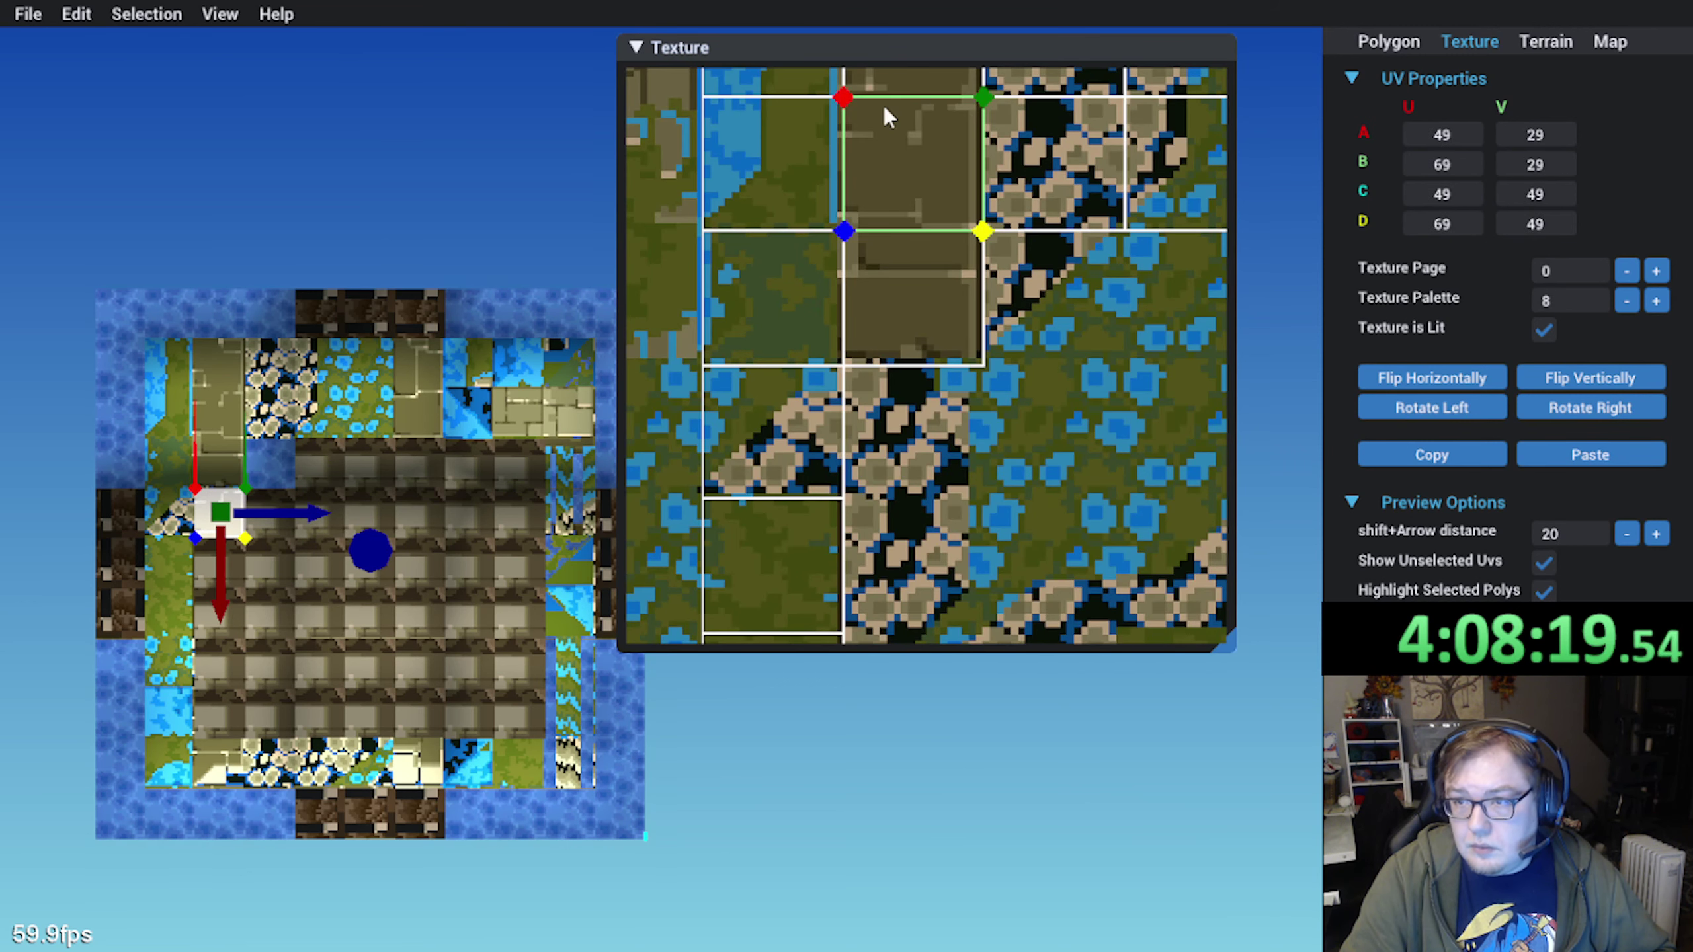
pyautogui.moveTo(883, 105); pyautogui.dragTo(896, 422)
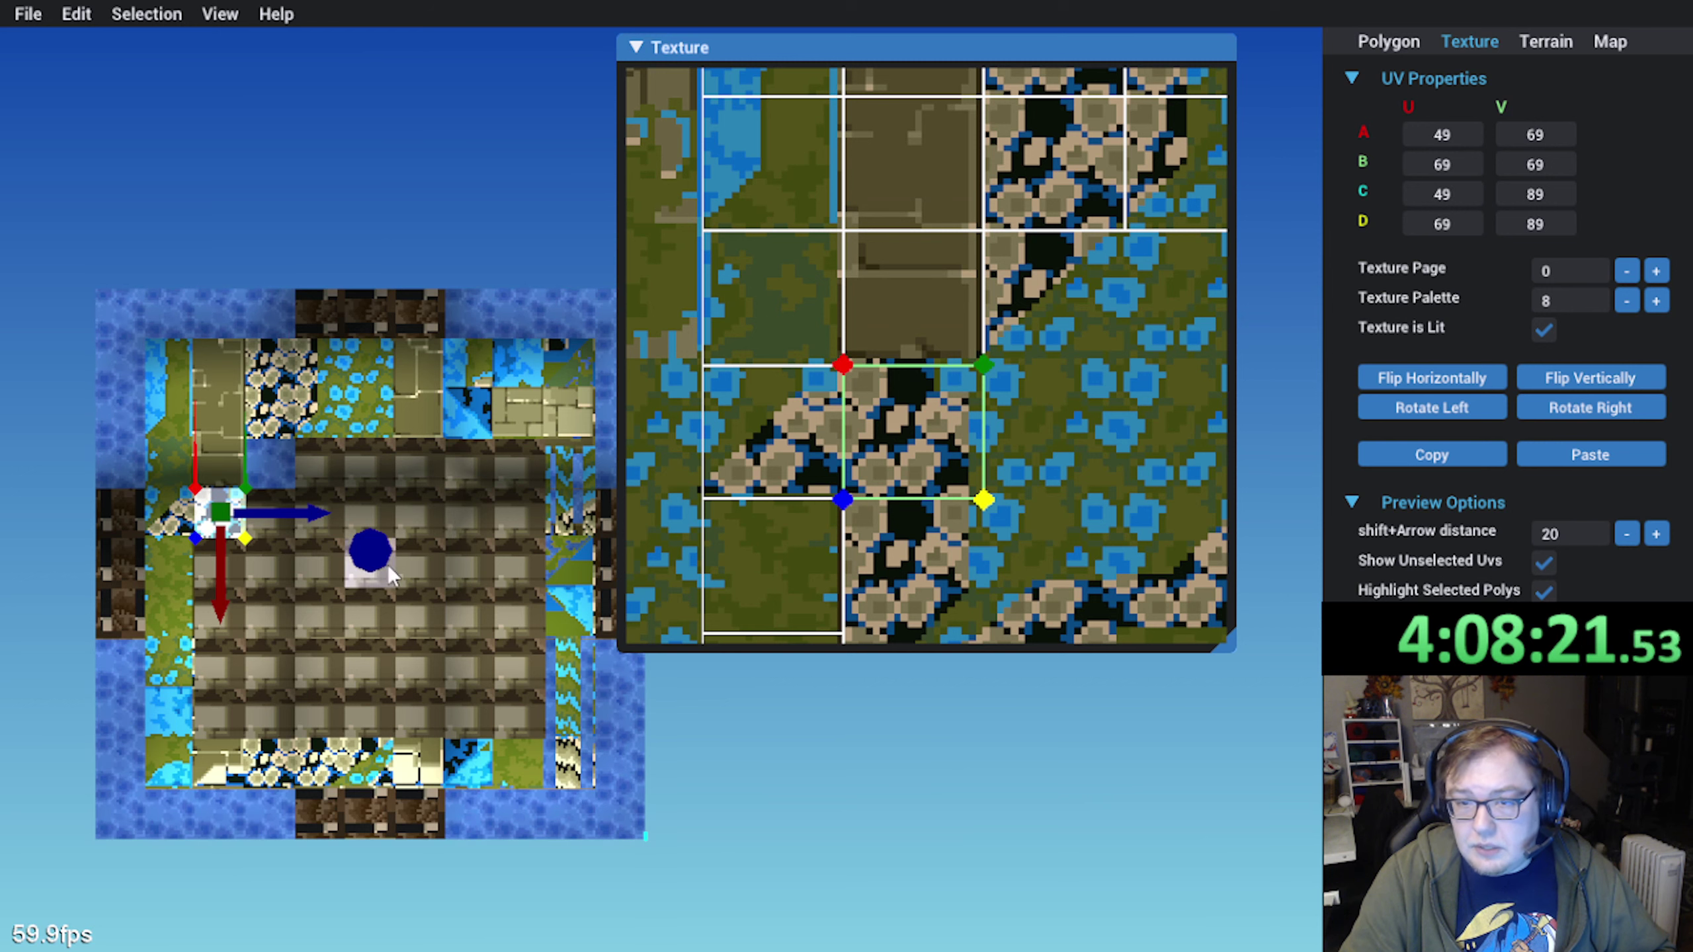
# Paste the copied texture settings onto the fifth row's second tile and align its UVs to U 49 to 69, V 89 to 109
pyautogui.moveTo(389, 569); pyautogui.dragTo(431, 497, button='middle')
pyautogui.click(282, 500)
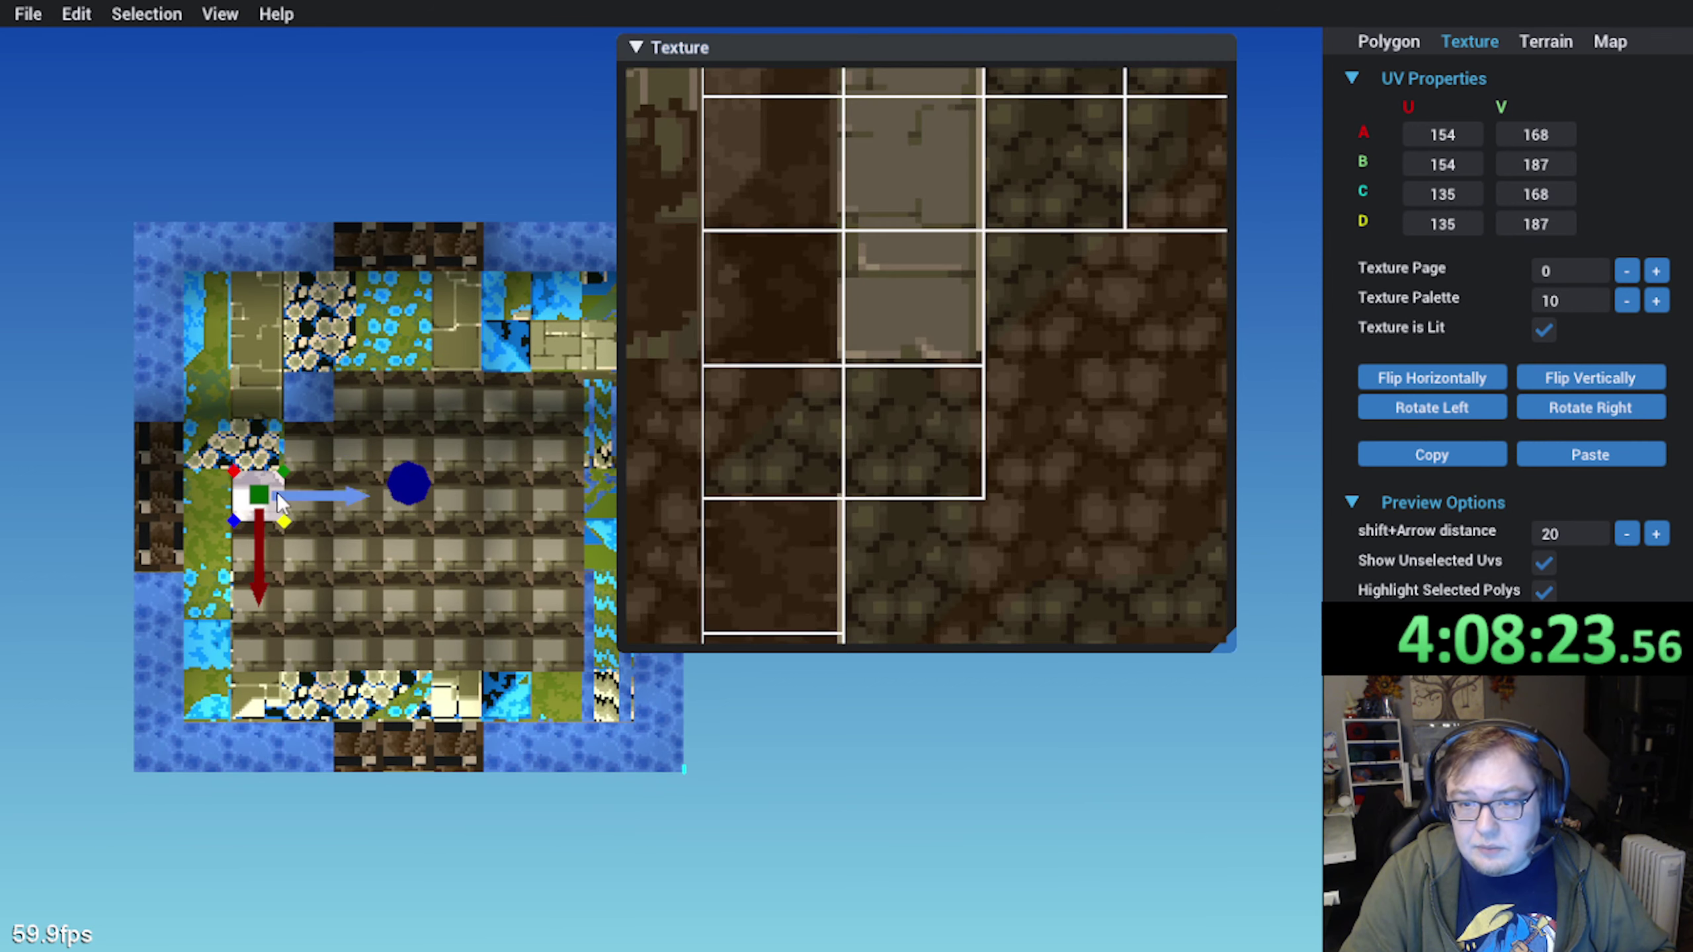
pyautogui.click(1590, 455)
pyautogui.scroll(-1, 949, 382)
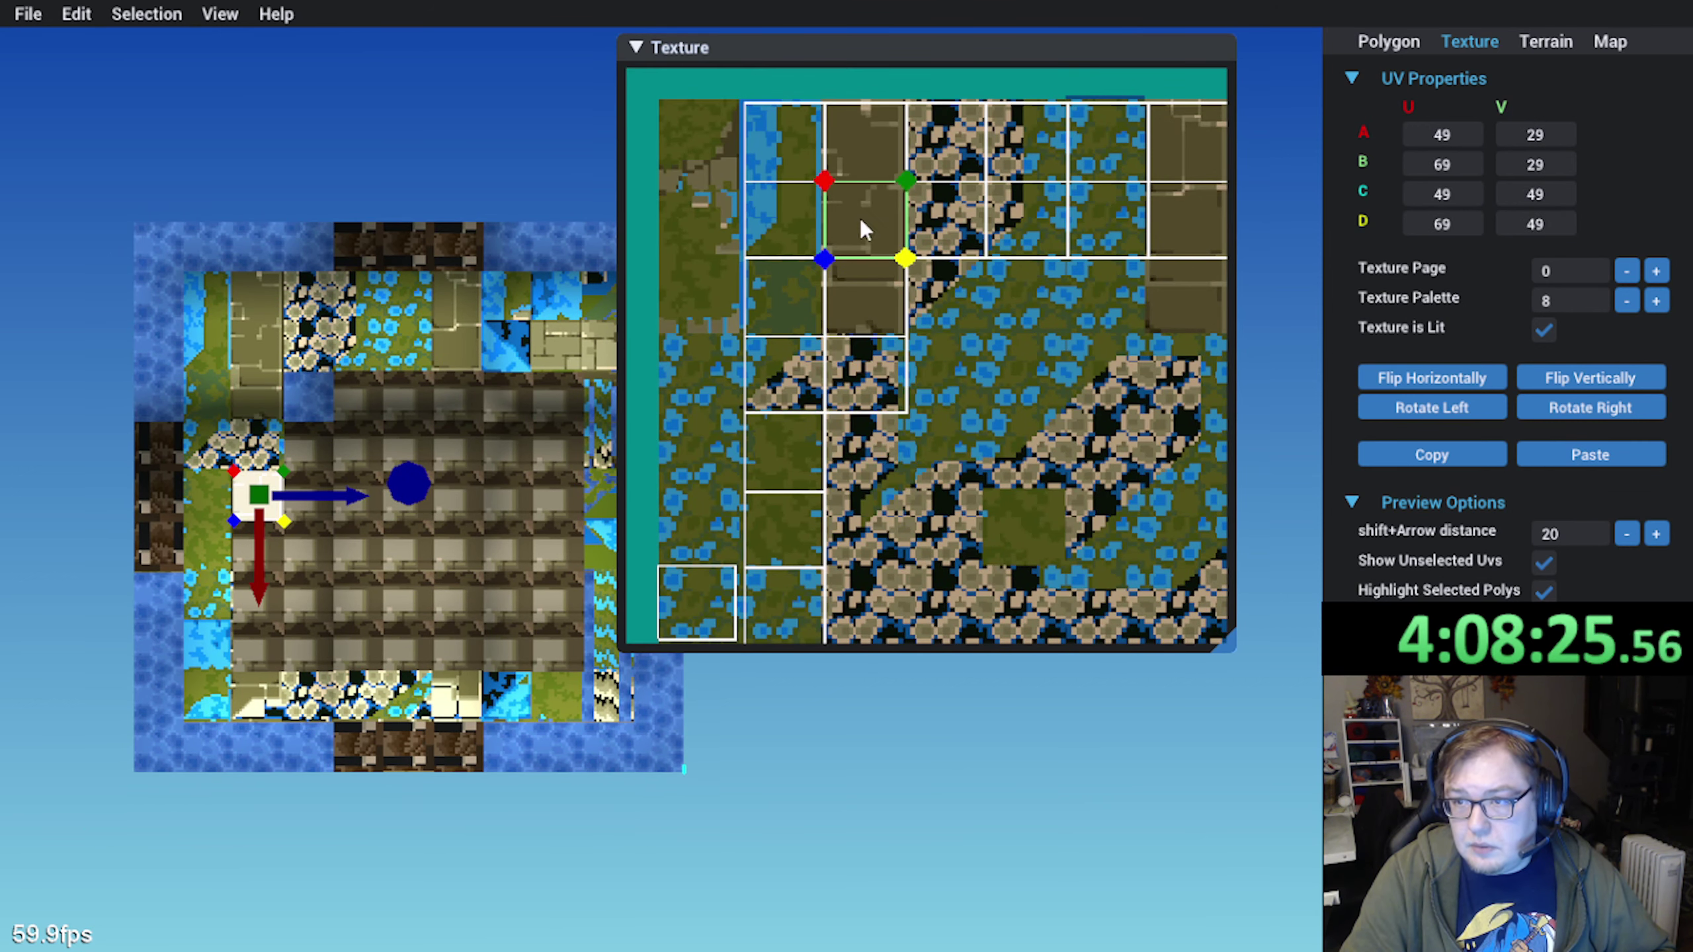
pyautogui.moveTo(863, 215); pyautogui.dragTo(870, 446)
pyautogui.scroll(5, 870, 447)
pyautogui.moveTo(985, 350); pyautogui.dragTo(993, 342, button='middle')
pyautogui.scroll(4, 992, 344)
pyautogui.moveTo(870, 445); pyautogui.dragTo(927, 360, button='middle')
pyautogui.moveTo(912, 387); pyautogui.dragTo(876, 410)
pyautogui.scroll(-5, 876, 410)
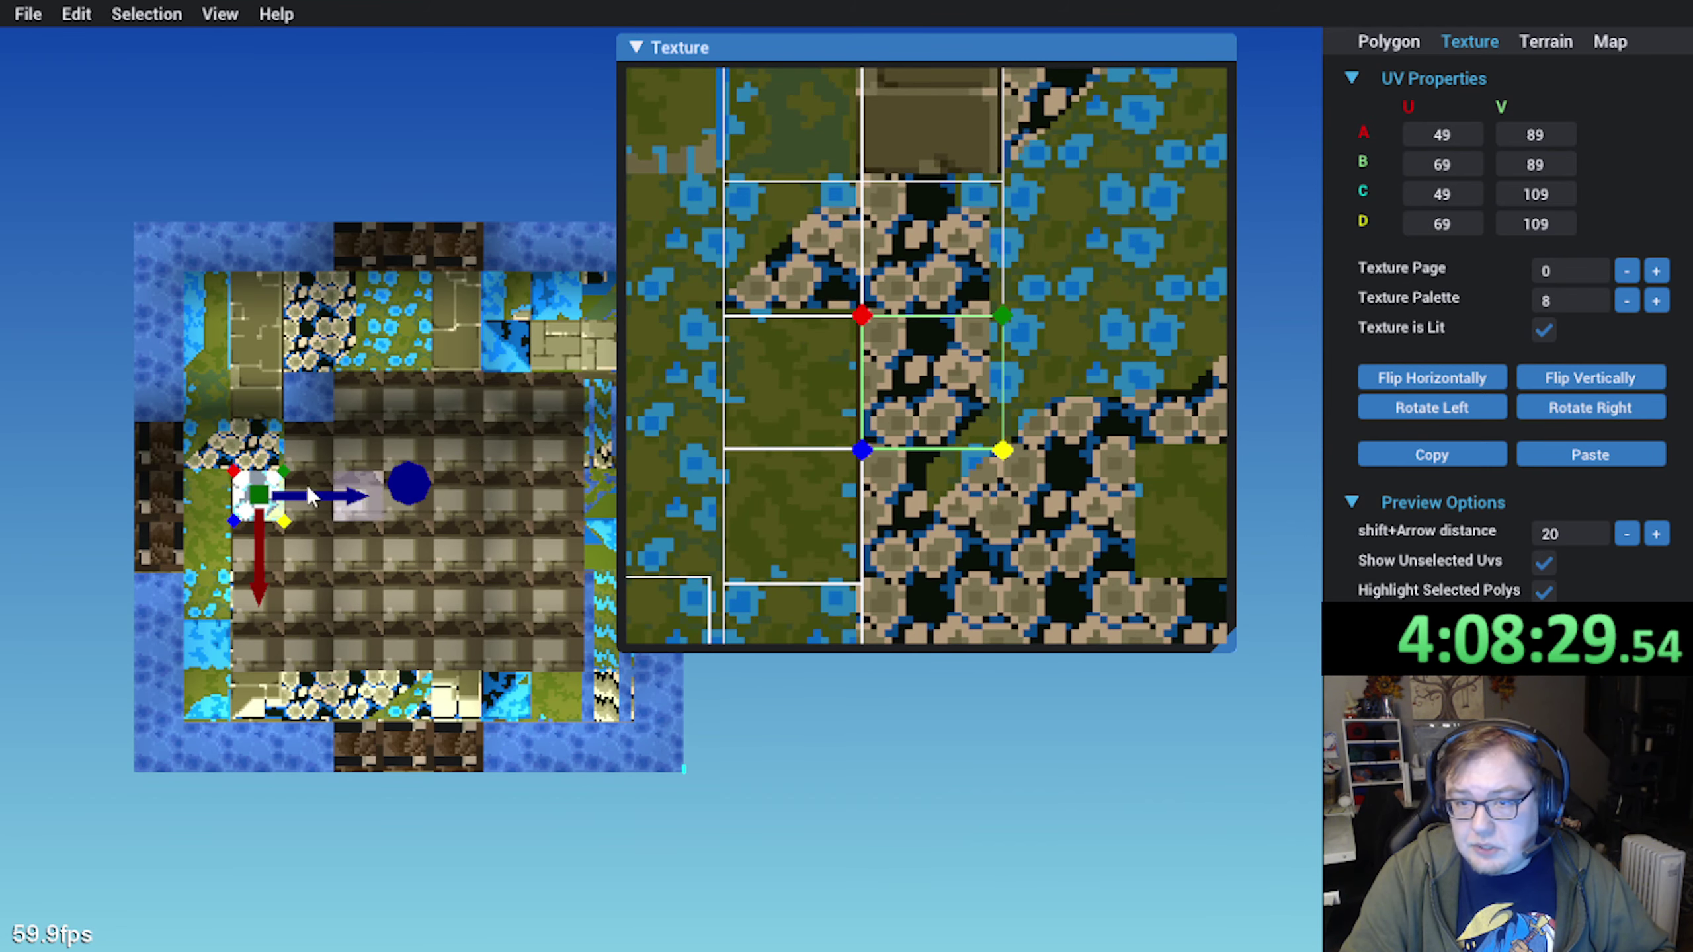
# Paste the copied texture settings onto the sixth row's second tile and align its UVs to U 49 to 69, V 109 to 129
pyautogui.click(277, 551)
pyautogui.click(1586, 459)
pyautogui.scroll(-3, 898, 284)
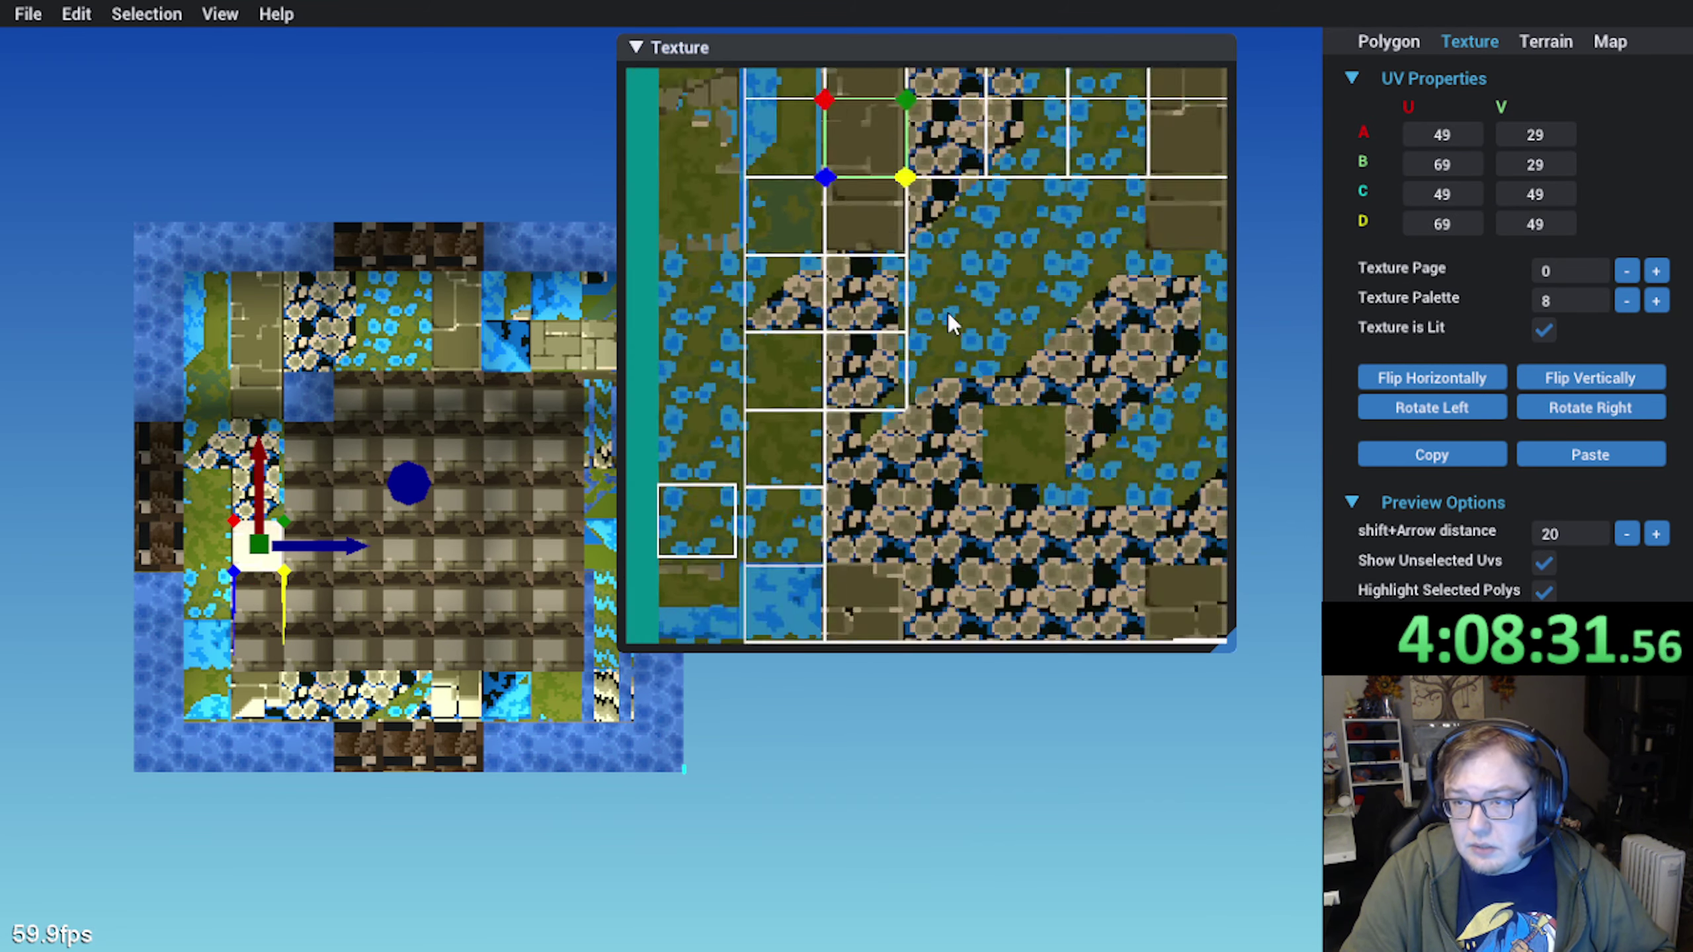
pyautogui.moveTo(776, 176); pyautogui.dragTo(774, 397)
pyautogui.scroll(4, 755, 415)
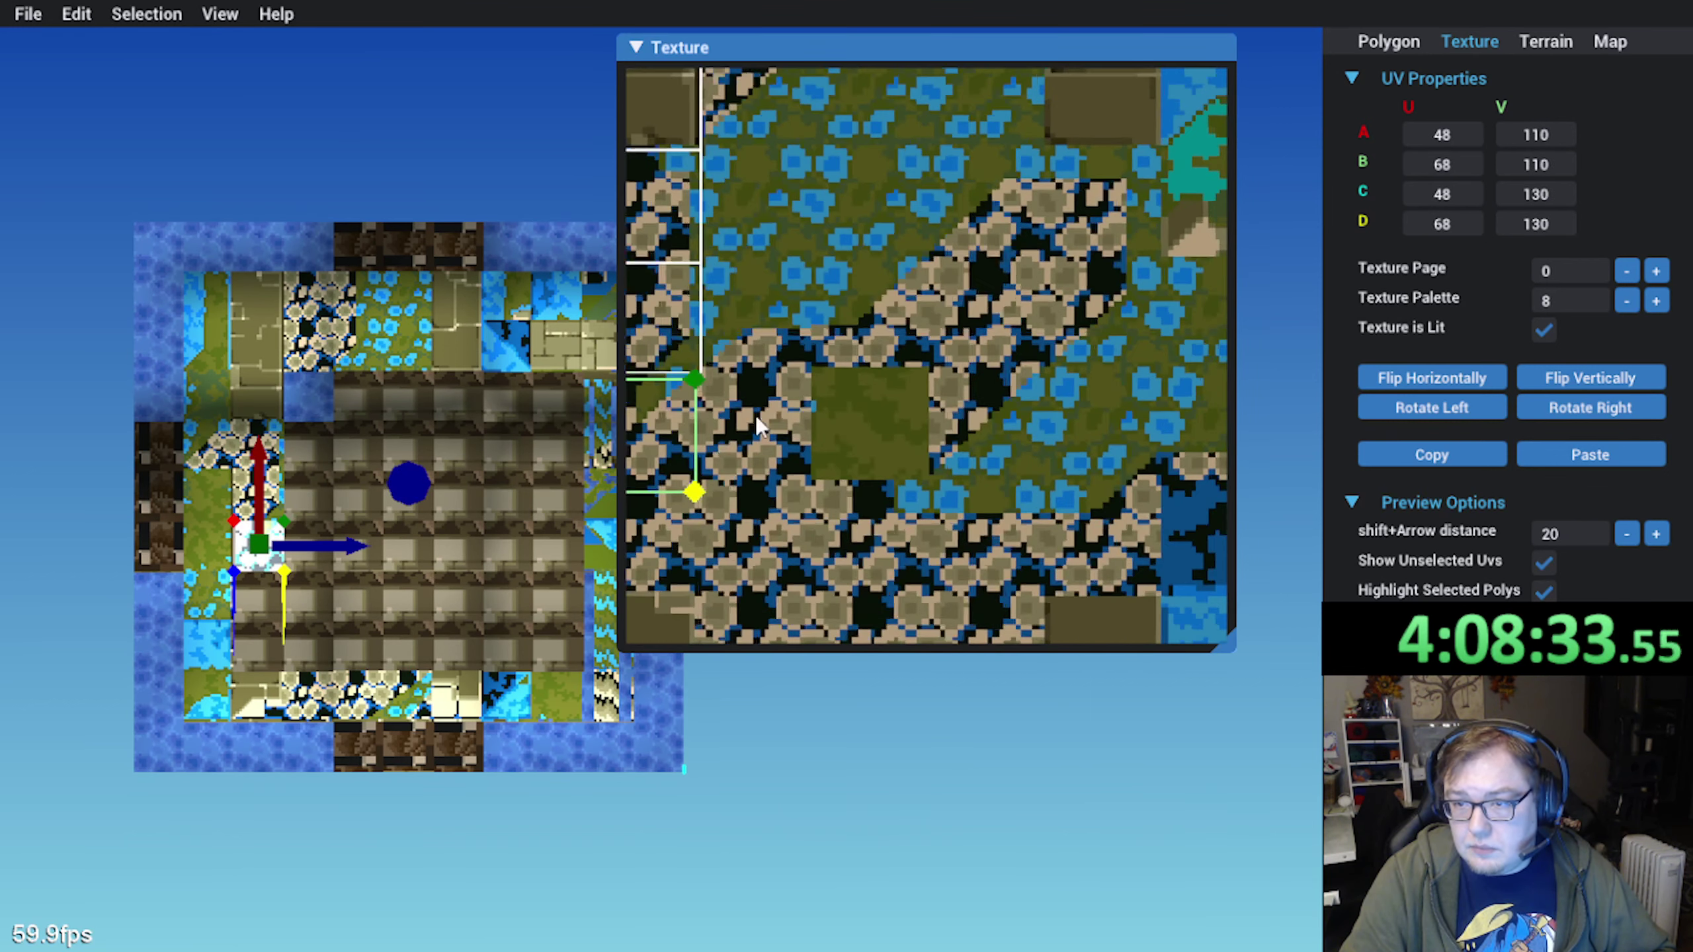
pyautogui.press('Right')
pyautogui.press('Up')
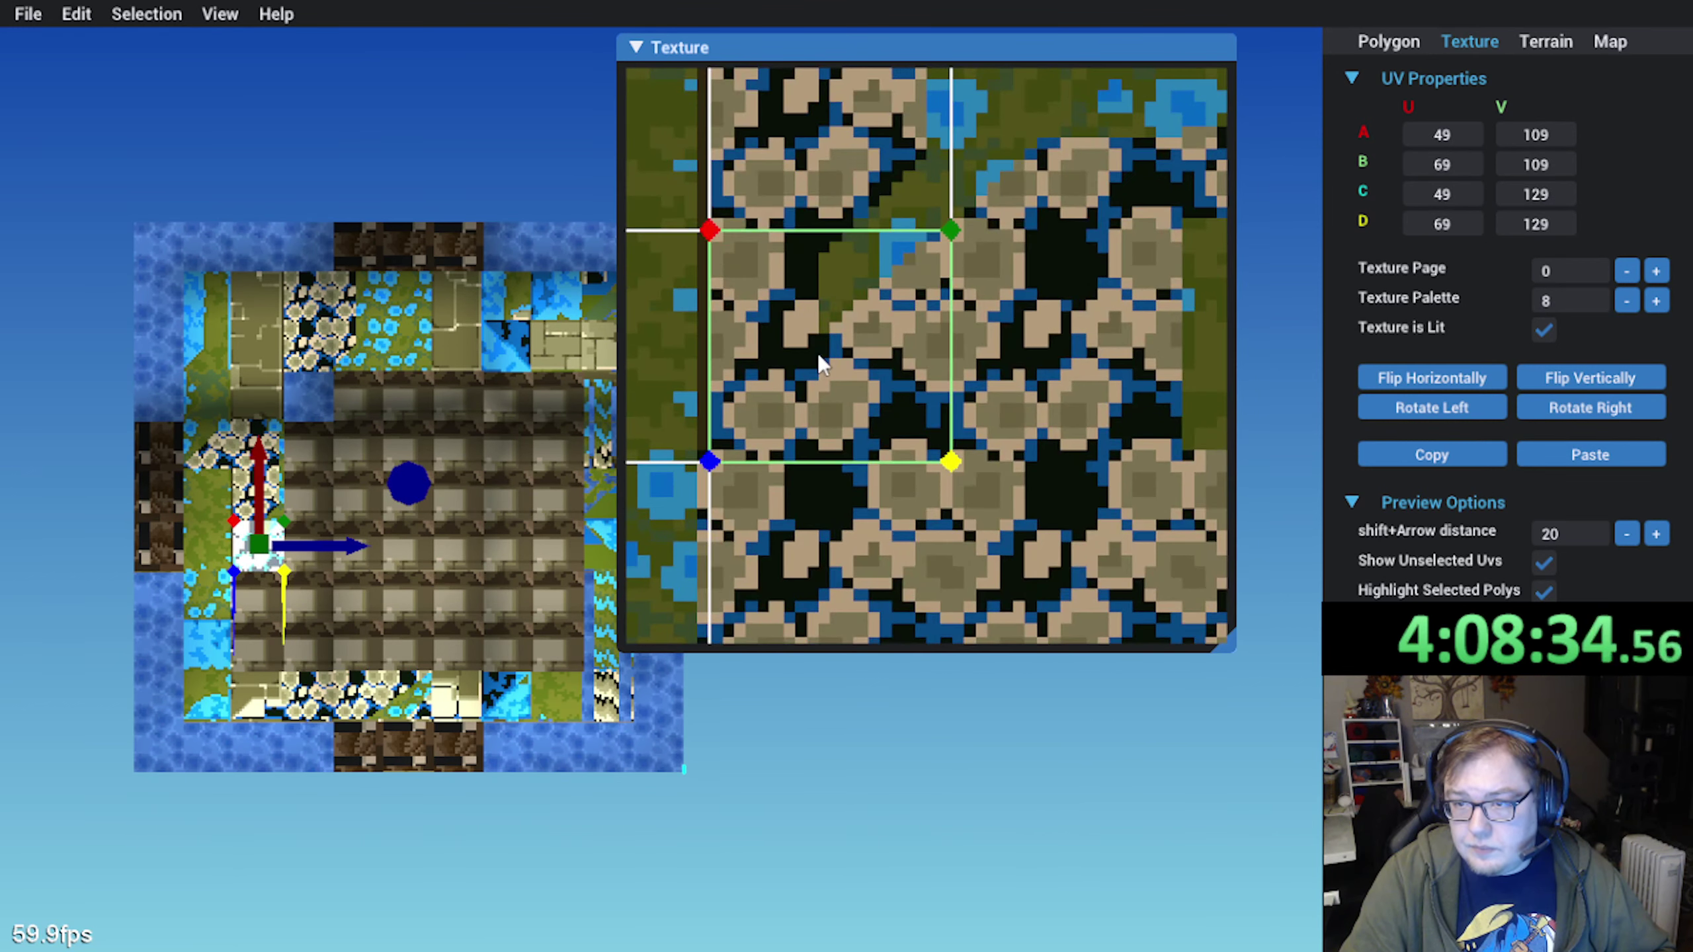
# Paste the copied texture settings onto the seventh row's second tile
pyautogui.click(260, 601)
pyautogui.click(1590, 454)
pyautogui.scroll(-3, 860, 230)
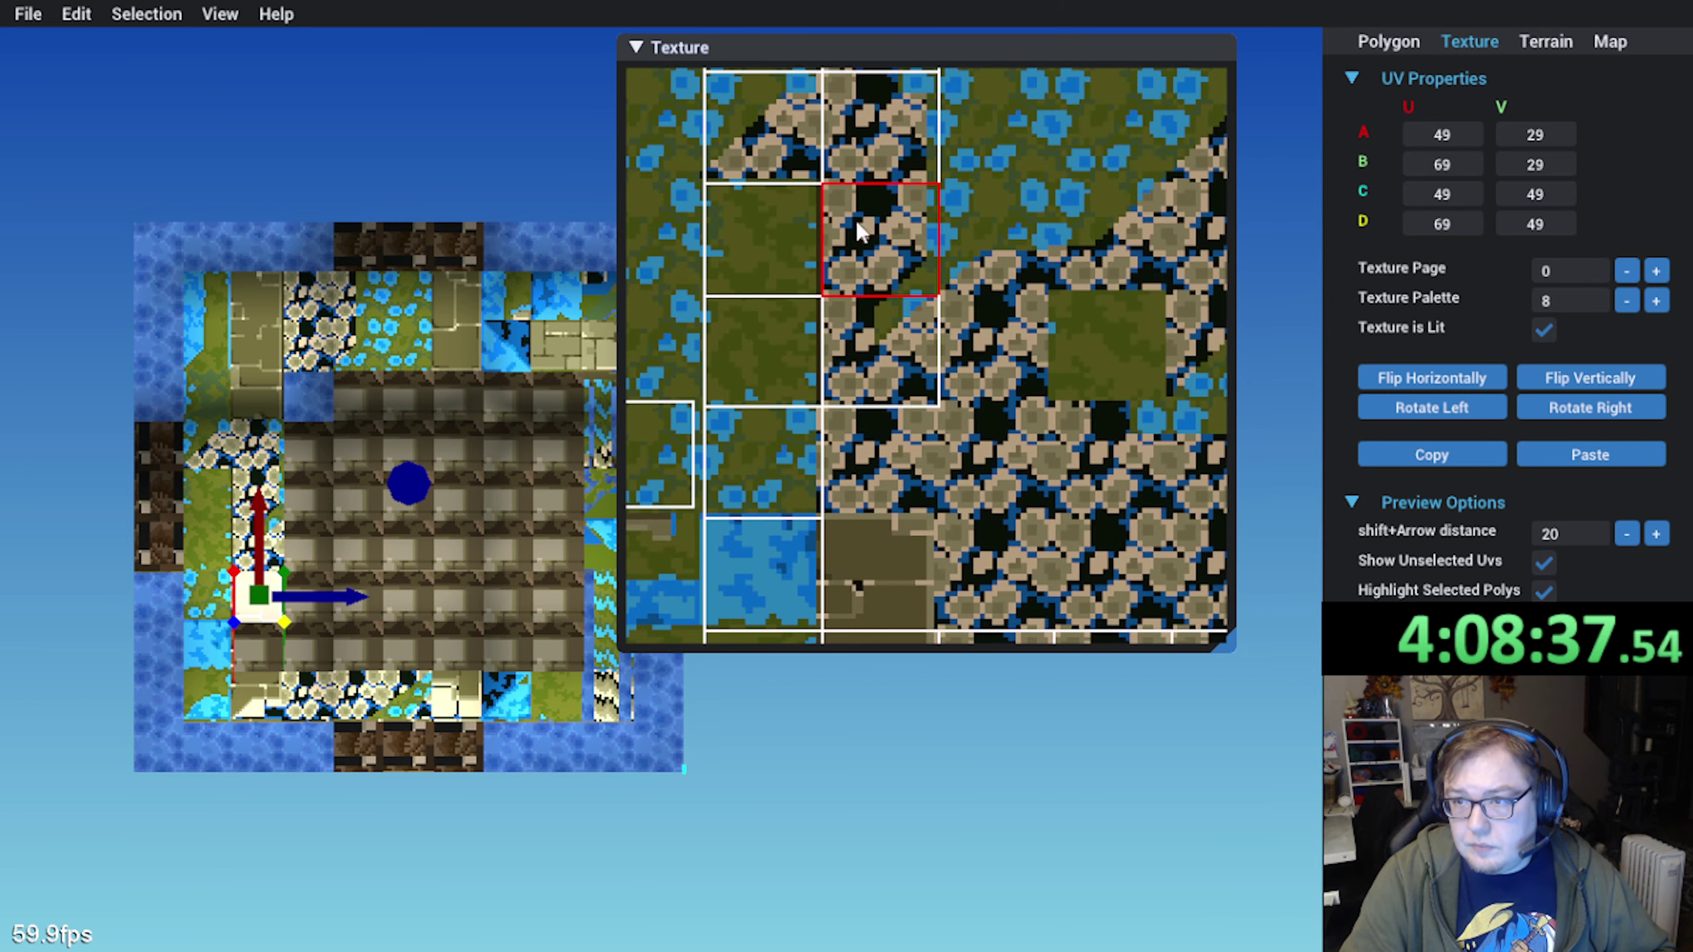
pyautogui.scroll(-3, 857, 220)
pyautogui.moveTo(858, 209); pyautogui.dragTo(867, 261, button='middle')
pyautogui.click(880, 142)
pyautogui.moveTo(879, 136); pyautogui.dragTo(884, 218)
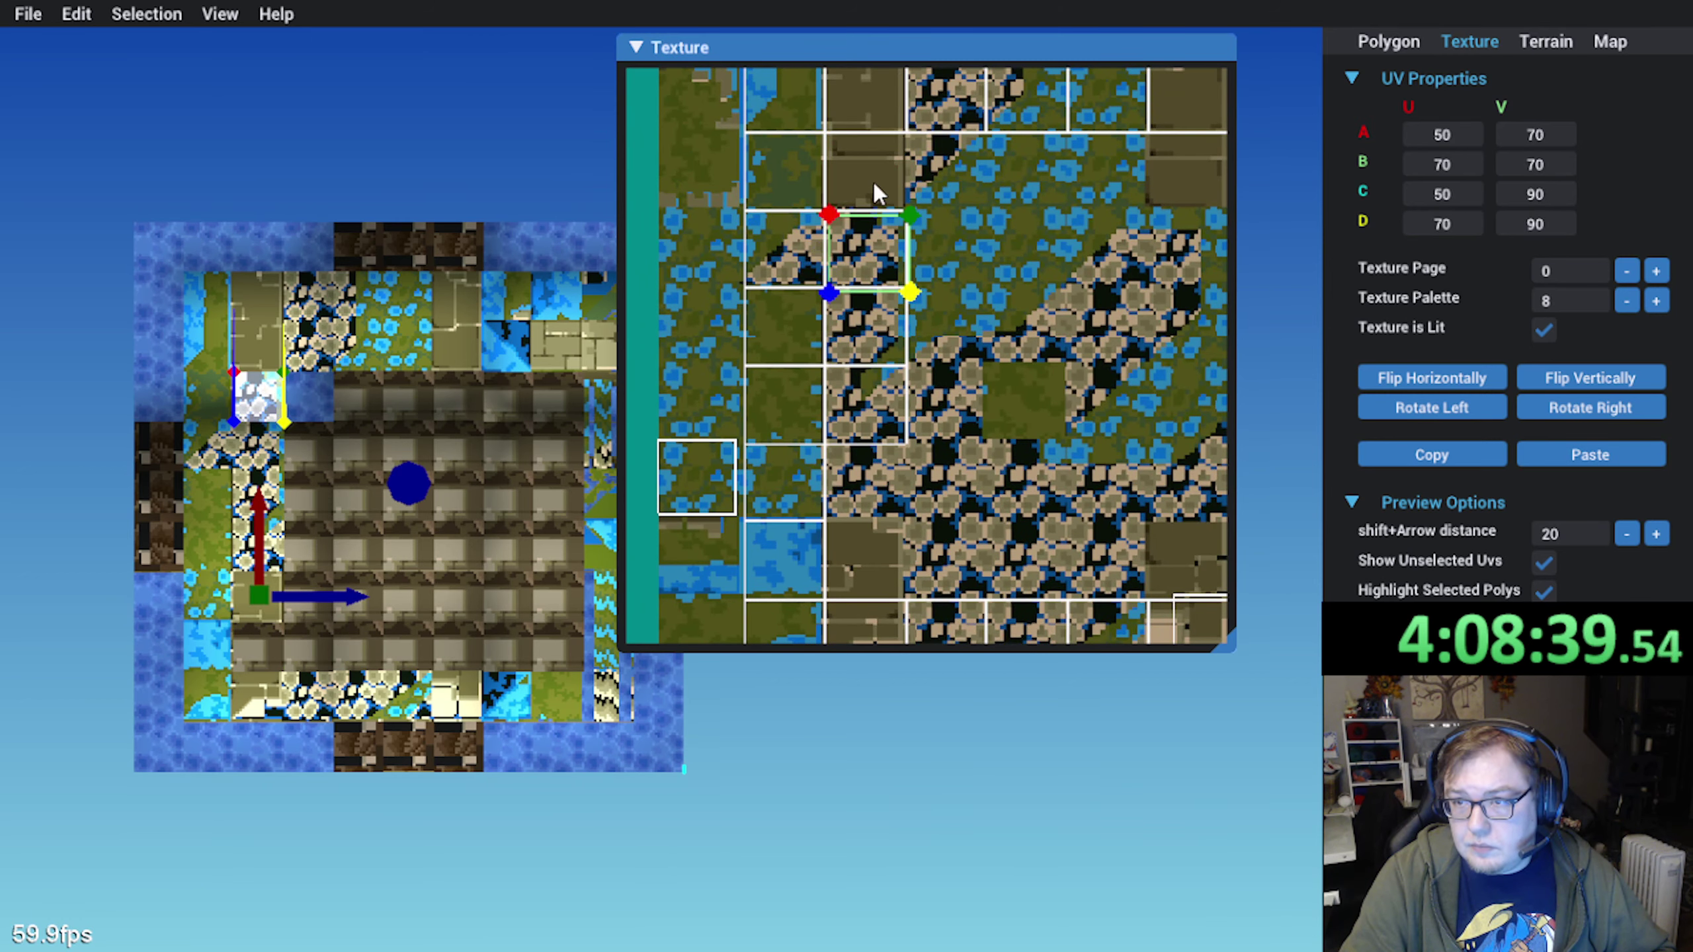
pyautogui.scroll(3, 873, 179)
pyautogui.moveTo(873, 207); pyautogui.dragTo(931, 552, button='middle')
pyautogui.moveTo(870, 513); pyautogui.dragTo(861, 377)
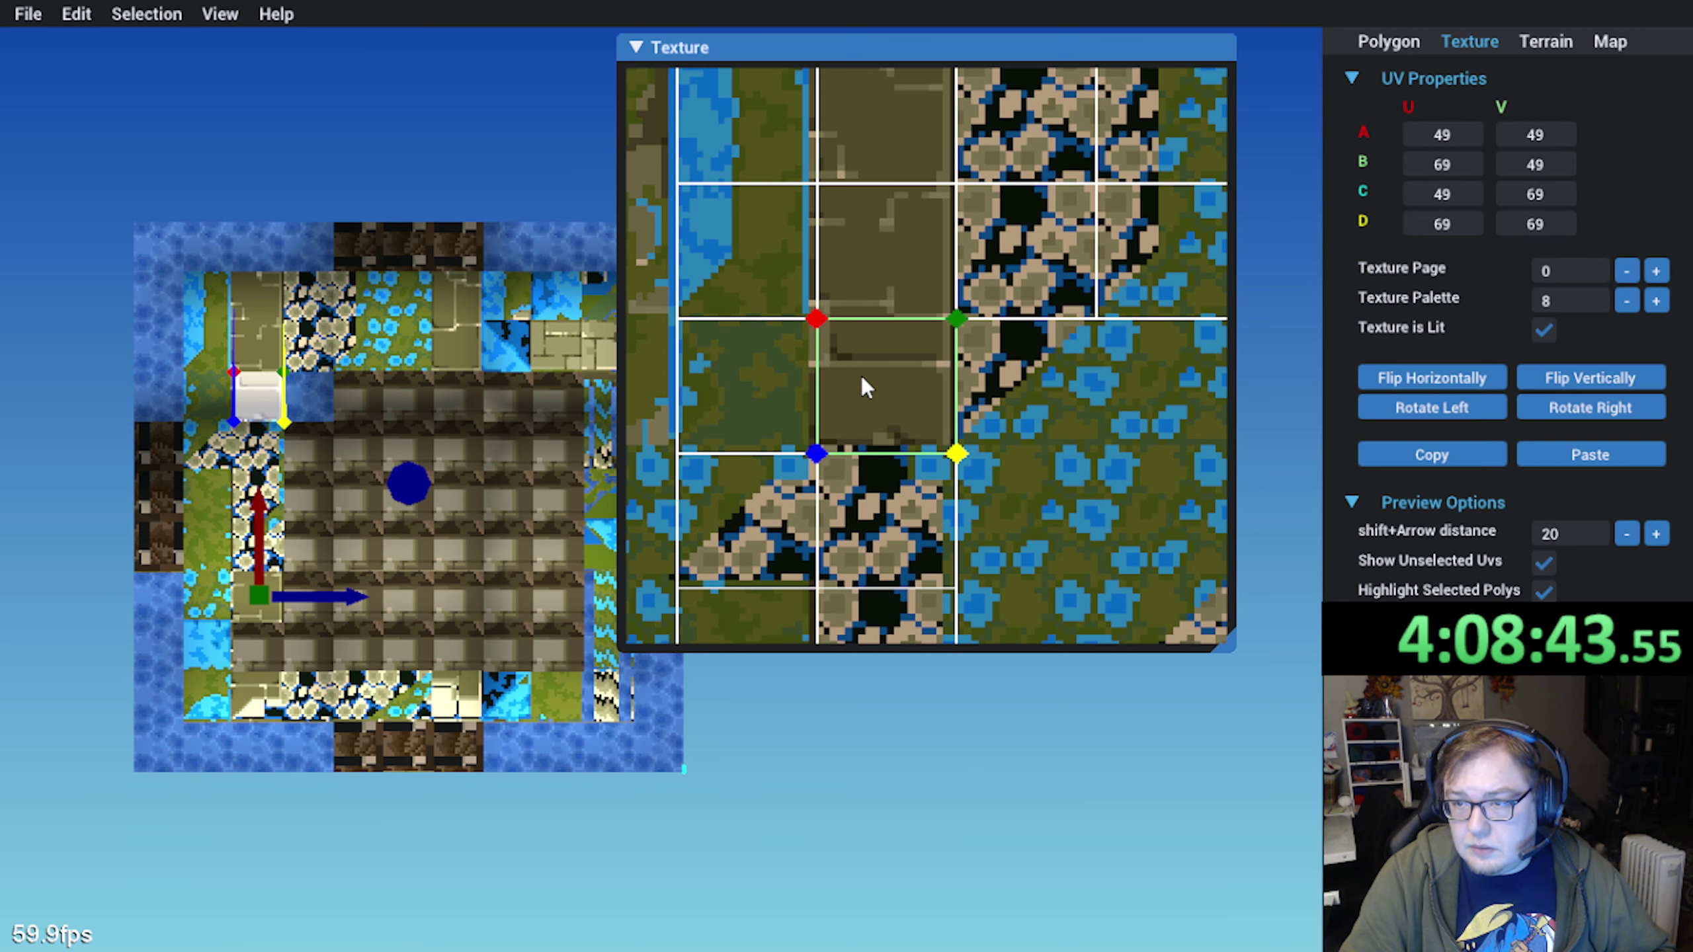
# Align the seventh row's second tile's UVs to U 49 to 69, V 129 to 149
pyautogui.click(255, 613)
pyautogui.moveTo(836, 246); pyautogui.dragTo(843, 517)
pyautogui.moveTo(861, 612); pyautogui.dragTo(909, 192, button='middle')
pyautogui.scroll(-2, 898, 354)
pyautogui.moveTo(909, 193); pyautogui.dragTo(911, 478)
pyautogui.scroll(3, 910, 479)
pyautogui.moveTo(892, 526); pyautogui.dragTo(836, 363, button='middle')
pyautogui.scroll(3, 836, 363)
pyautogui.moveTo(704, 433); pyautogui.dragTo(926, 409, button='middle')
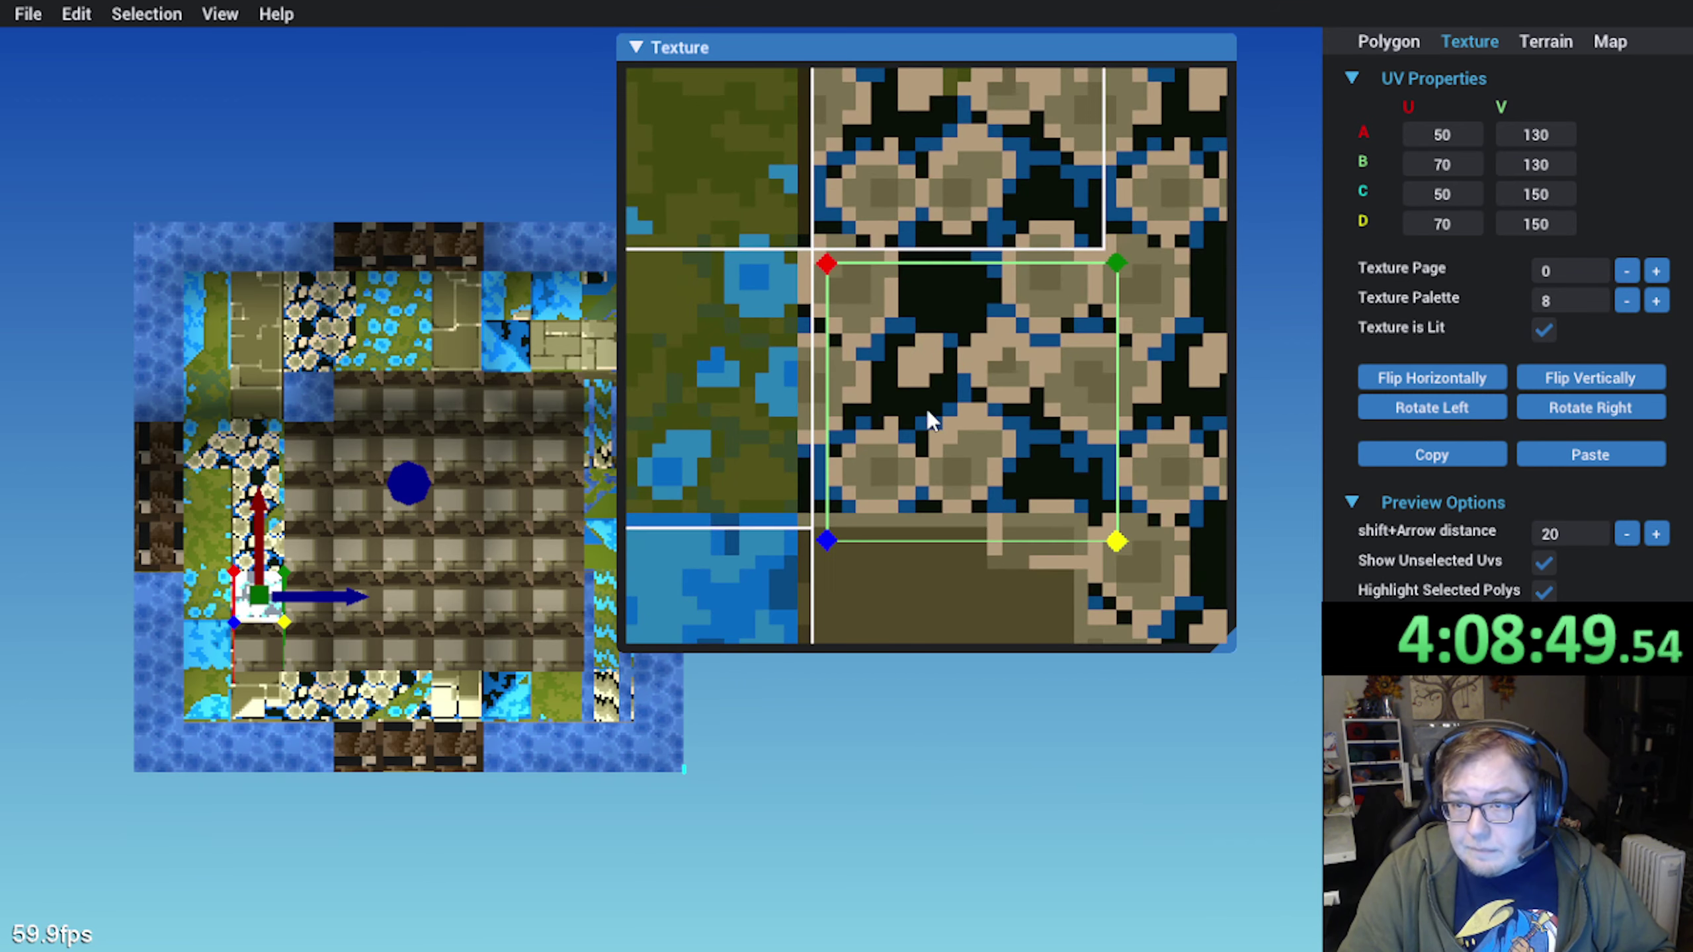
pyautogui.moveTo(926, 409)
pyautogui.mouseDown()
pyautogui.moveTo(908, 389)
pyautogui.moveTo(911, 404)
pyautogui.mouseUp()
# Copy the seventh row's second tile's texture settings onto the tile directly below it and move its UVs to U 49 to 69, V 149 to 169
pyautogui.click(259, 646)
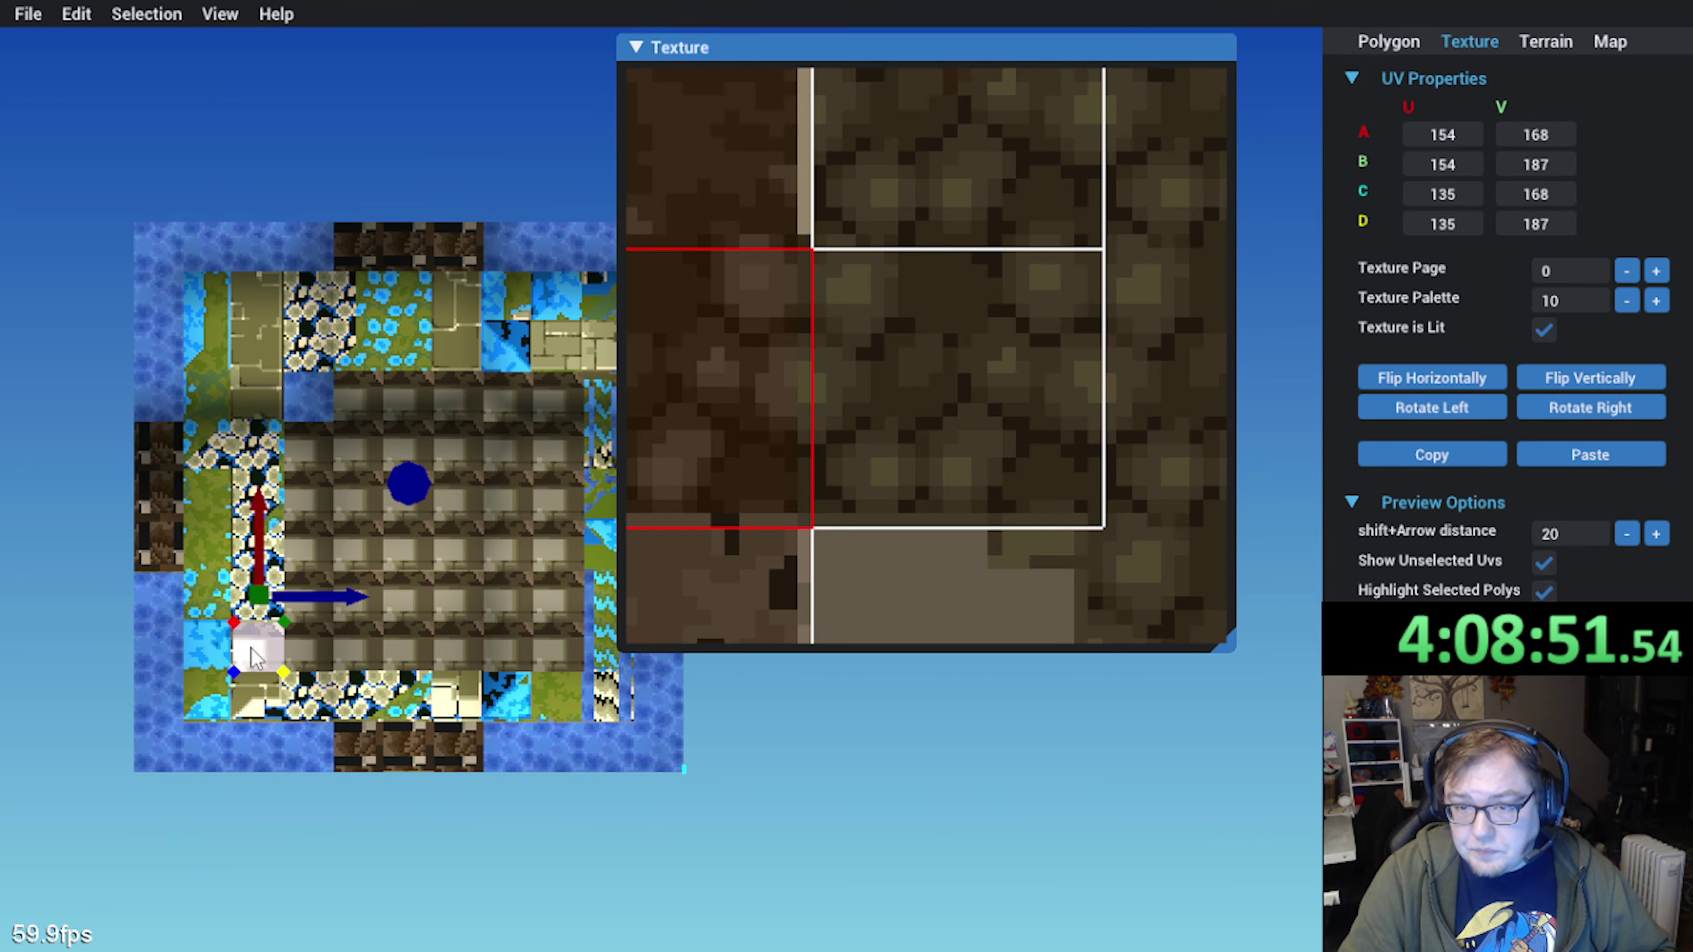
pyautogui.click(1021, 389)
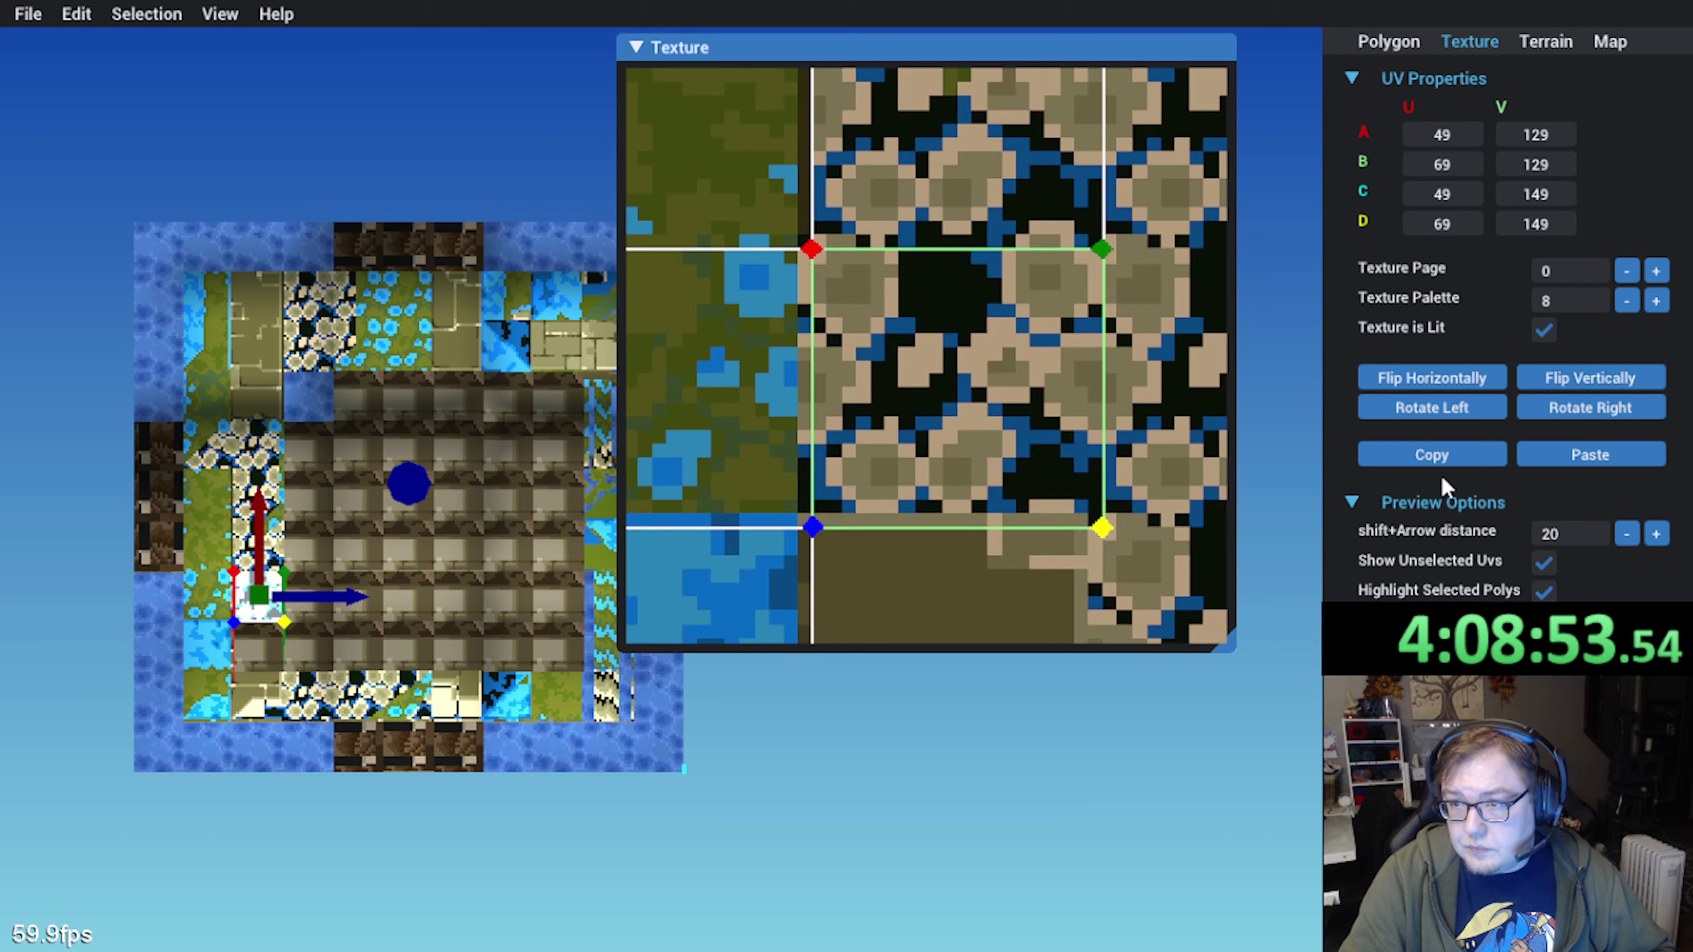
pyautogui.click(1457, 456)
pyautogui.click(263, 648)
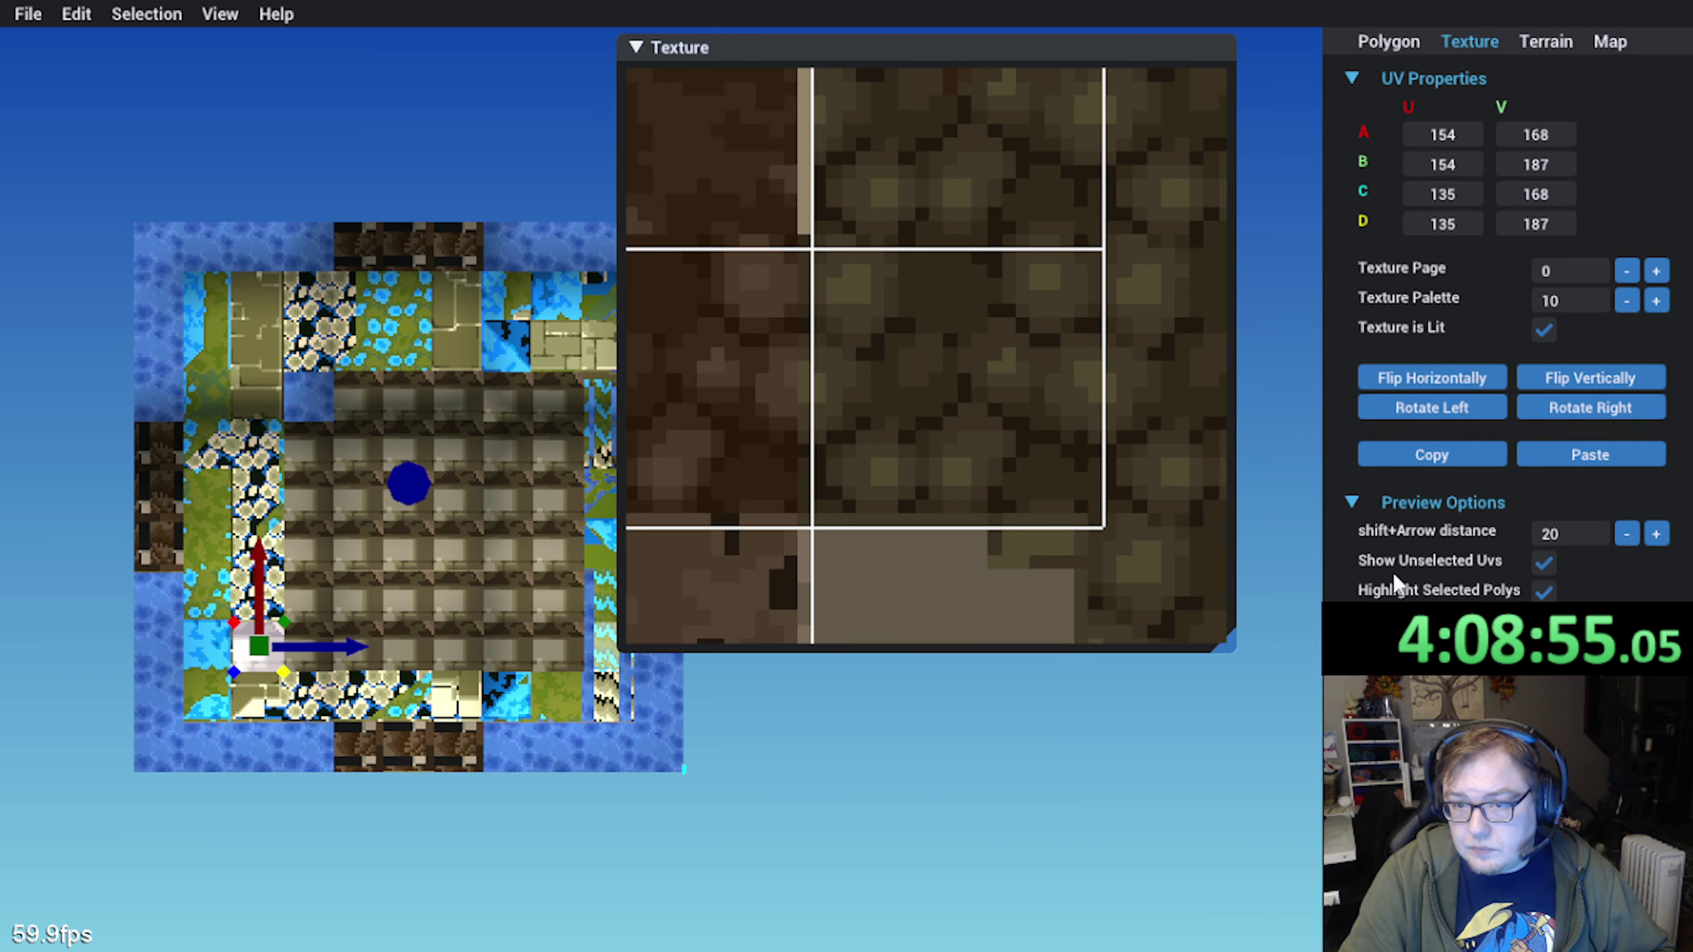
pyautogui.click(1590, 455)
pyautogui.moveTo(906, 403); pyautogui.dragTo(875, 307, button='middle')
pyautogui.moveTo(865, 312); pyautogui.dragTo(868, 477)
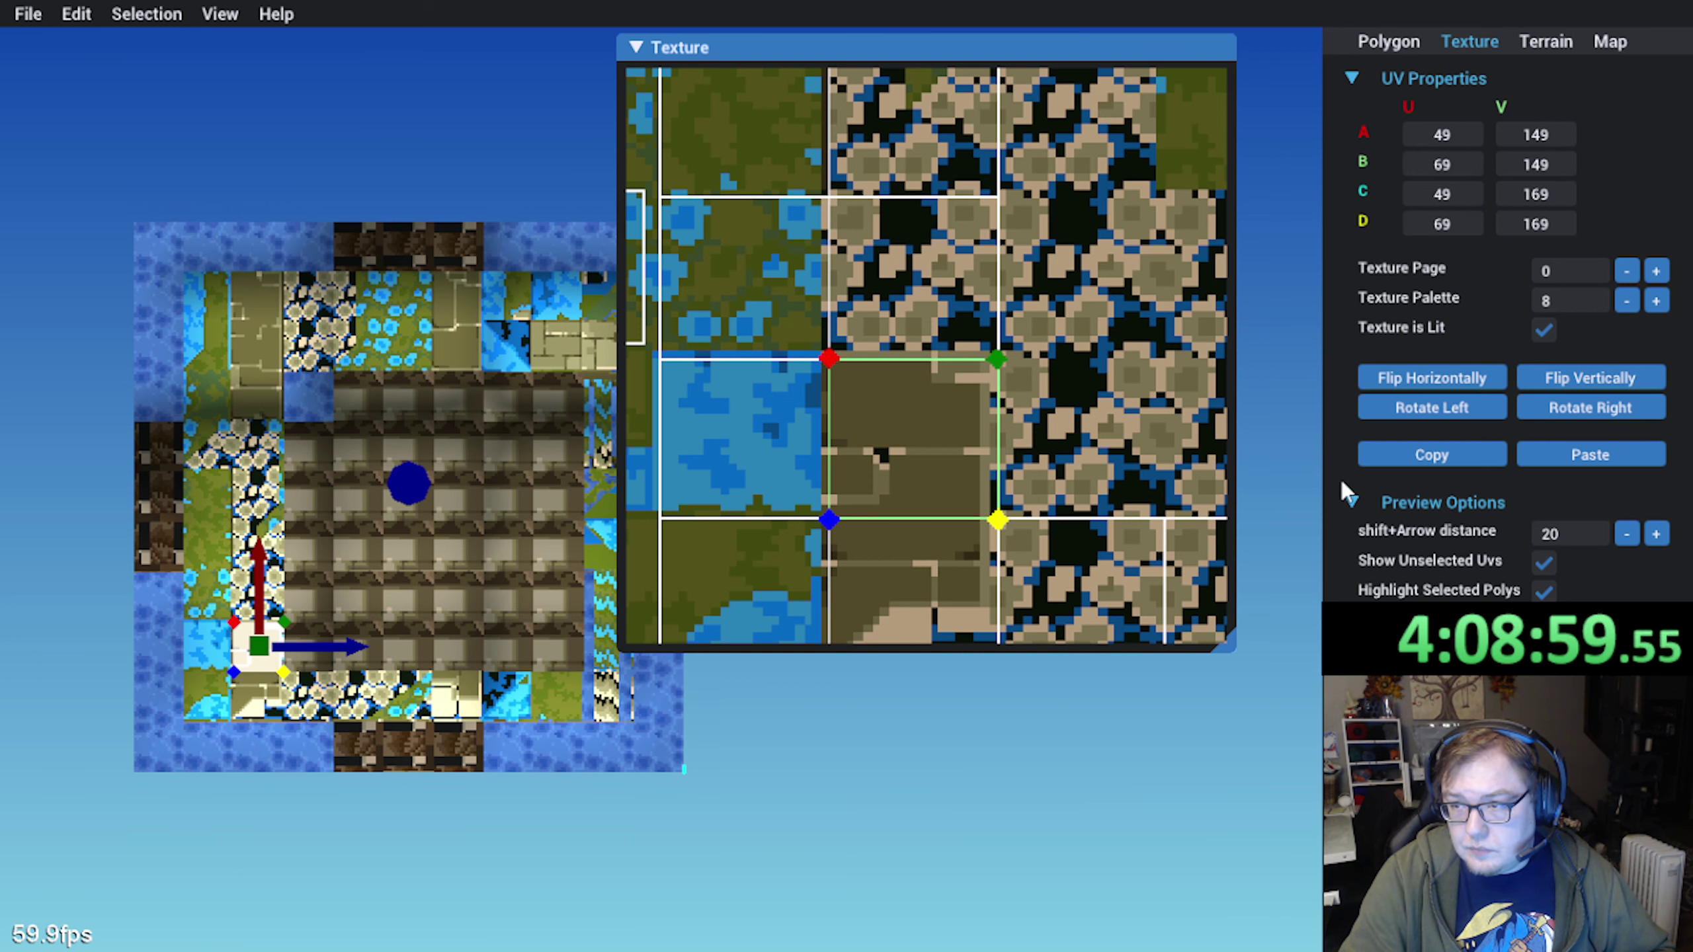
# Copy the eighth row's second tile's texture settings onto the third tile beside it and move its UVs to U 69 to 89, V 149 to 169
pyautogui.click(1397, 459)
pyautogui.click(304, 656)
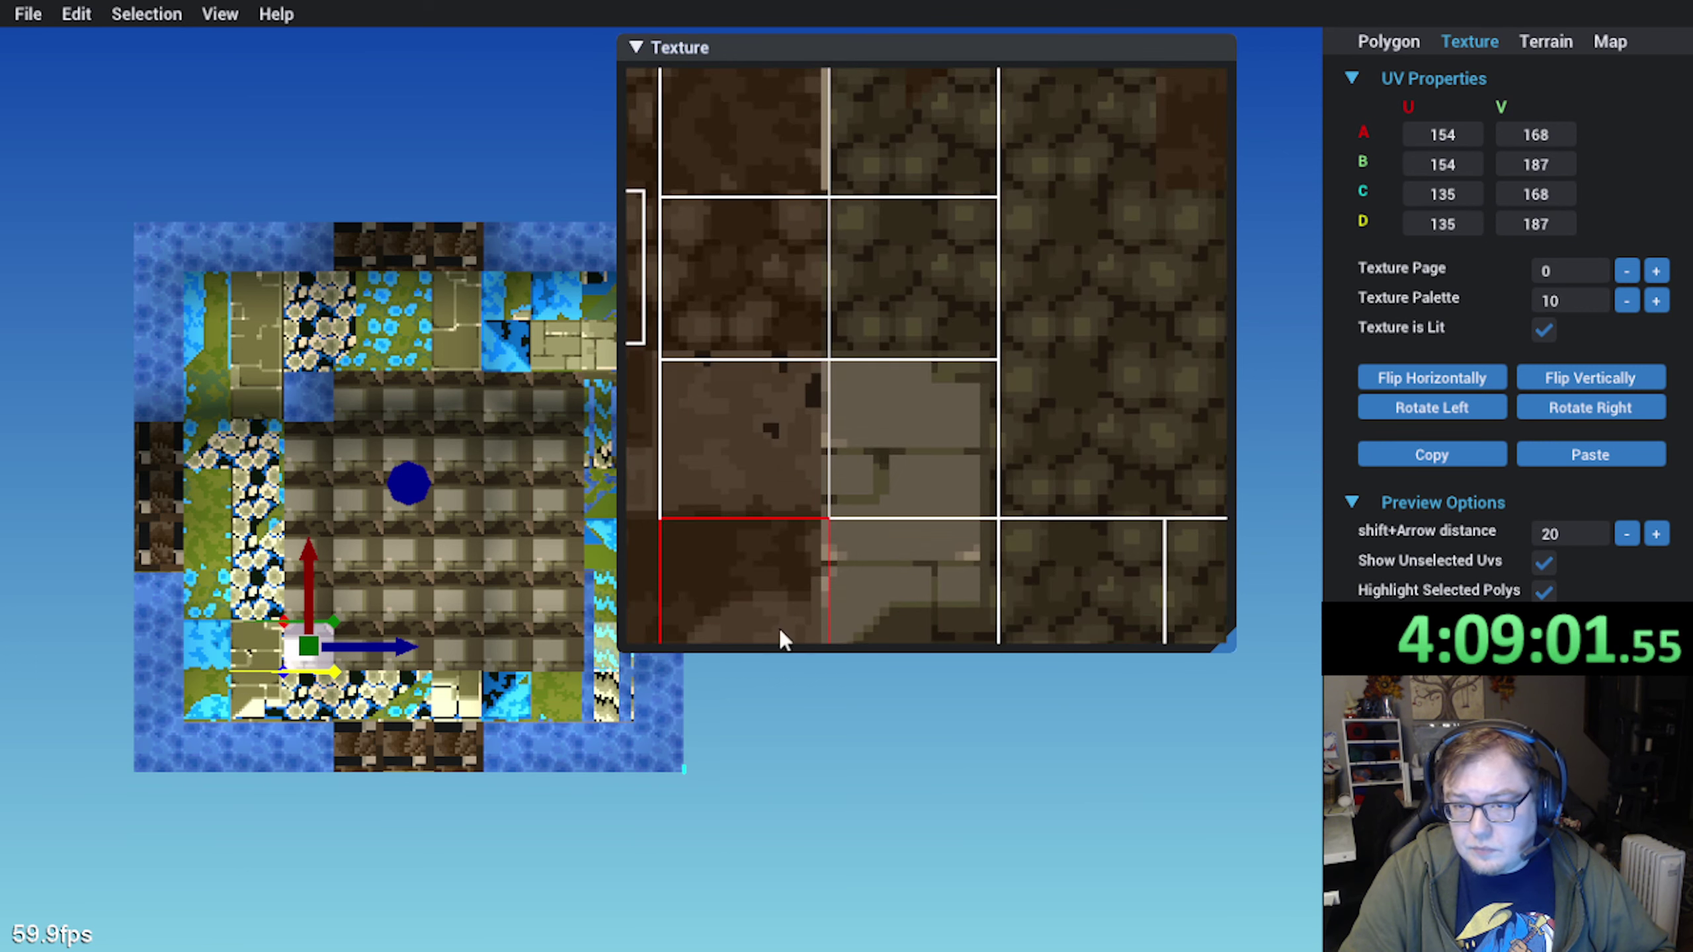
pyautogui.click(1572, 457)
pyautogui.moveTo(847, 400); pyautogui.dragTo(1004, 445)
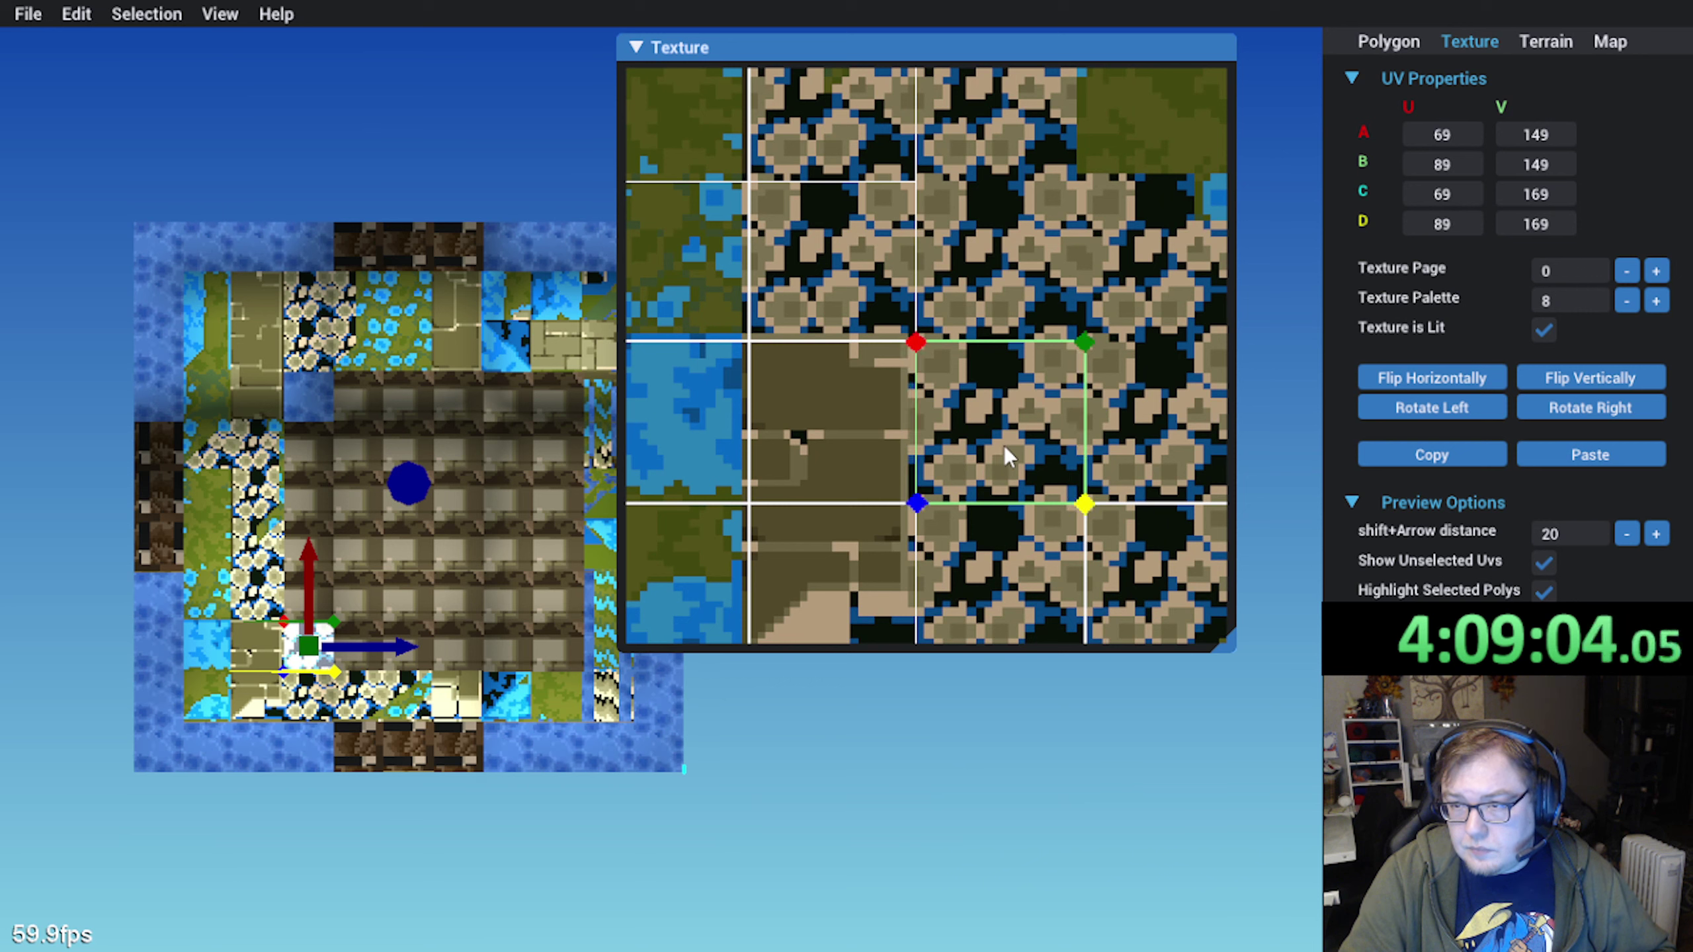
# Paste the copied texture settings onto the eighth row's fourth tile and move its UVs to U 89 to 109, V 149 to 169
pyautogui.click(345, 670)
pyautogui.click(1590, 455)
pyautogui.moveTo(944, 444); pyautogui.dragTo(773, 398, button='middle')
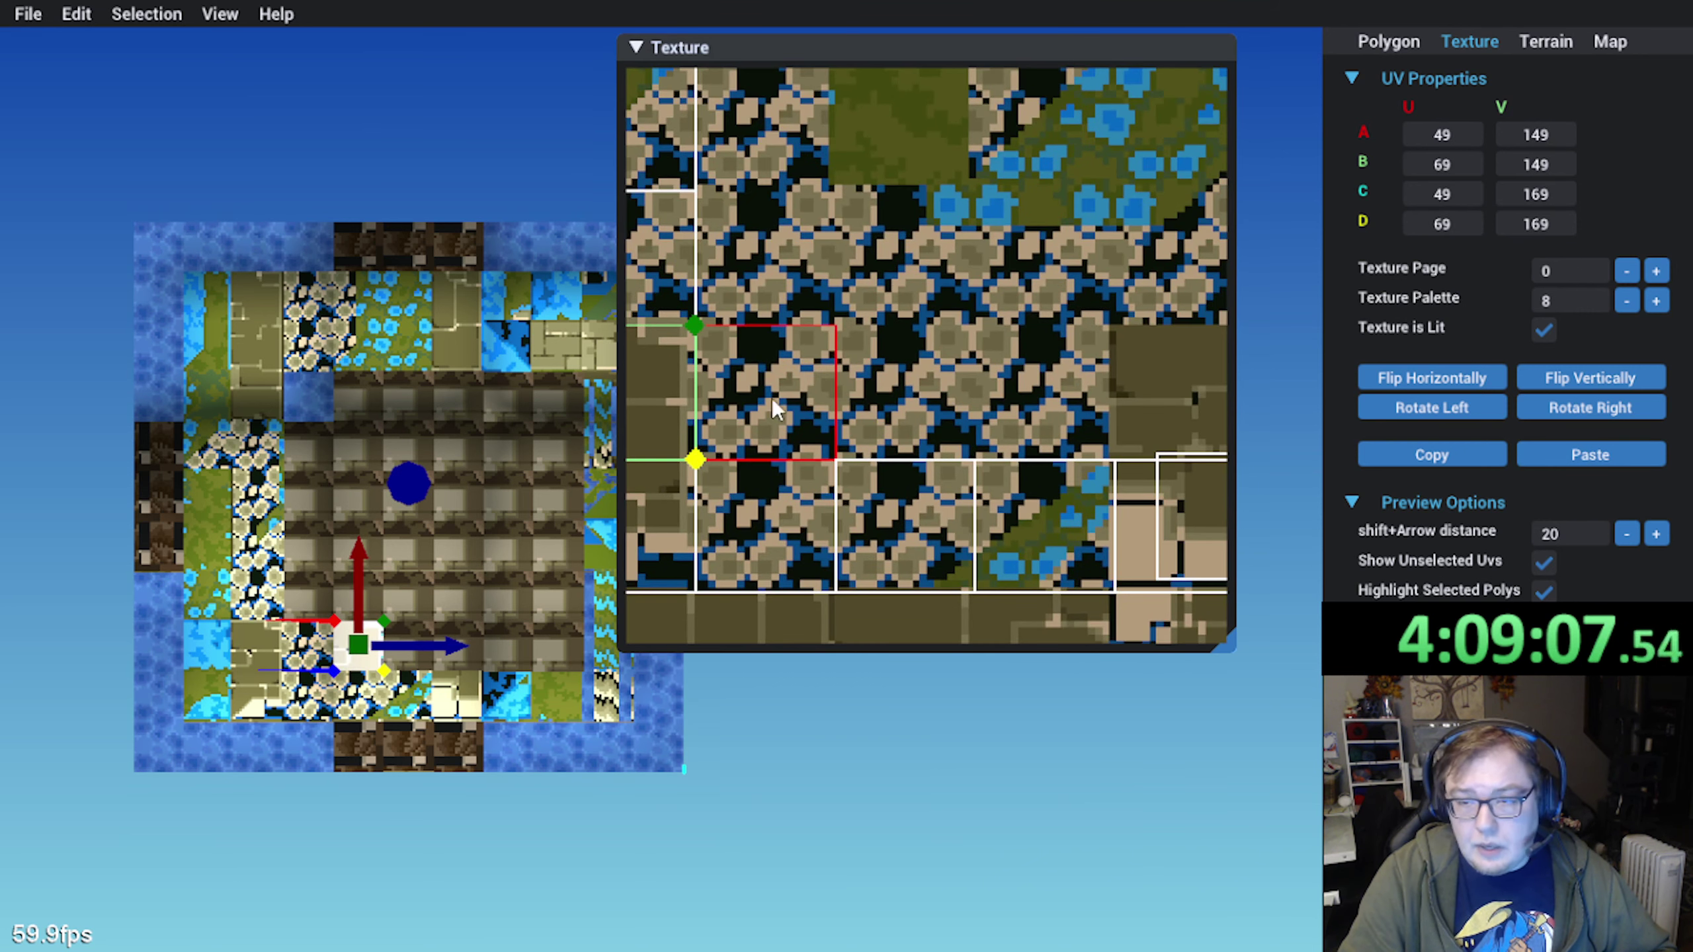
pyautogui.moveTo(654, 402); pyautogui.dragTo(931, 397)
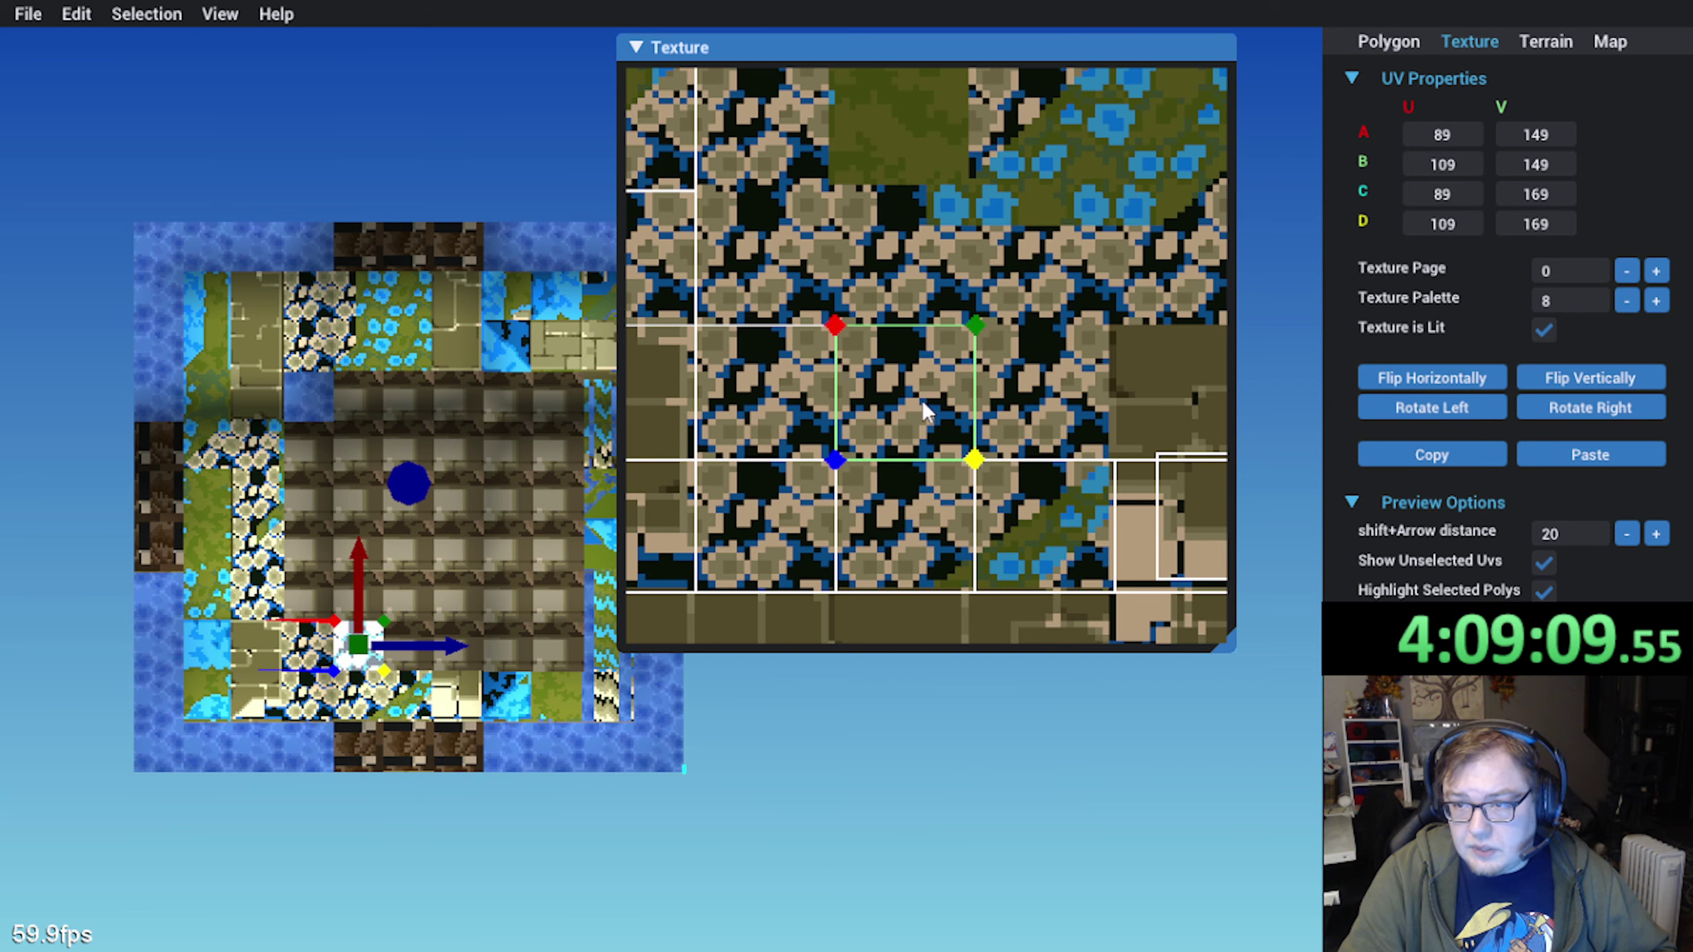
# Paste the copied texture settings onto the eighth row's fifth tile and move its UVs to U 109 to 129, V 149 to 169
pyautogui.scroll(-3, 925, 406)
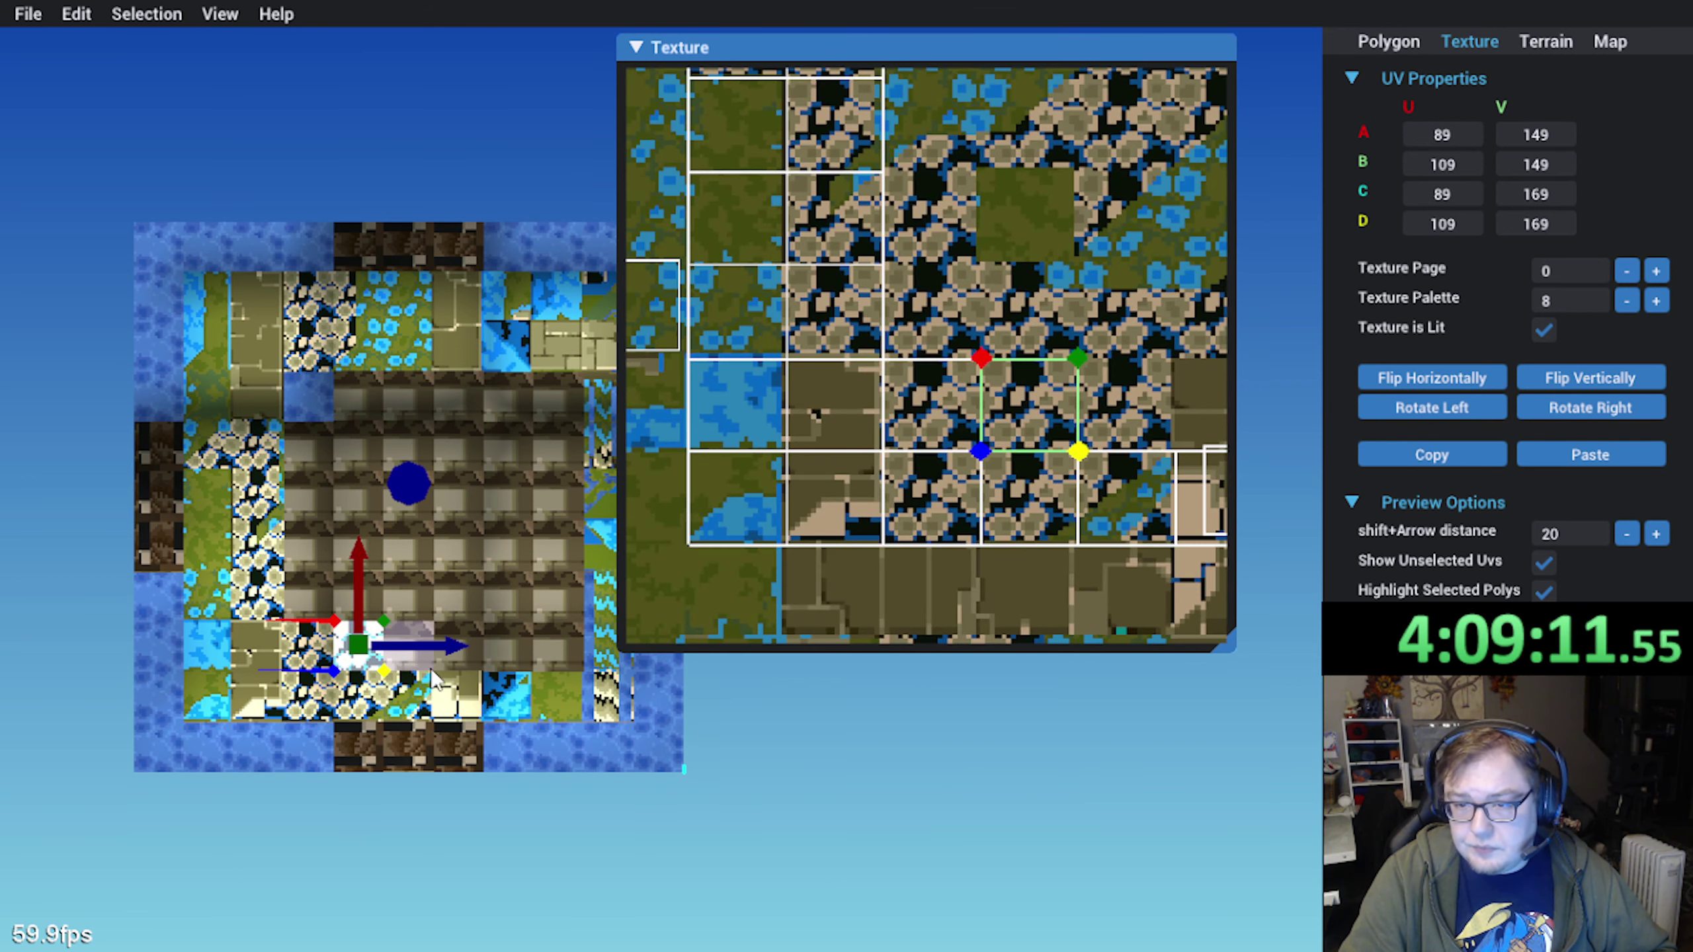
pyautogui.click(432, 674)
pyautogui.click(1590, 455)
pyautogui.moveTo(835, 451); pyautogui.dragTo(1088, 410)
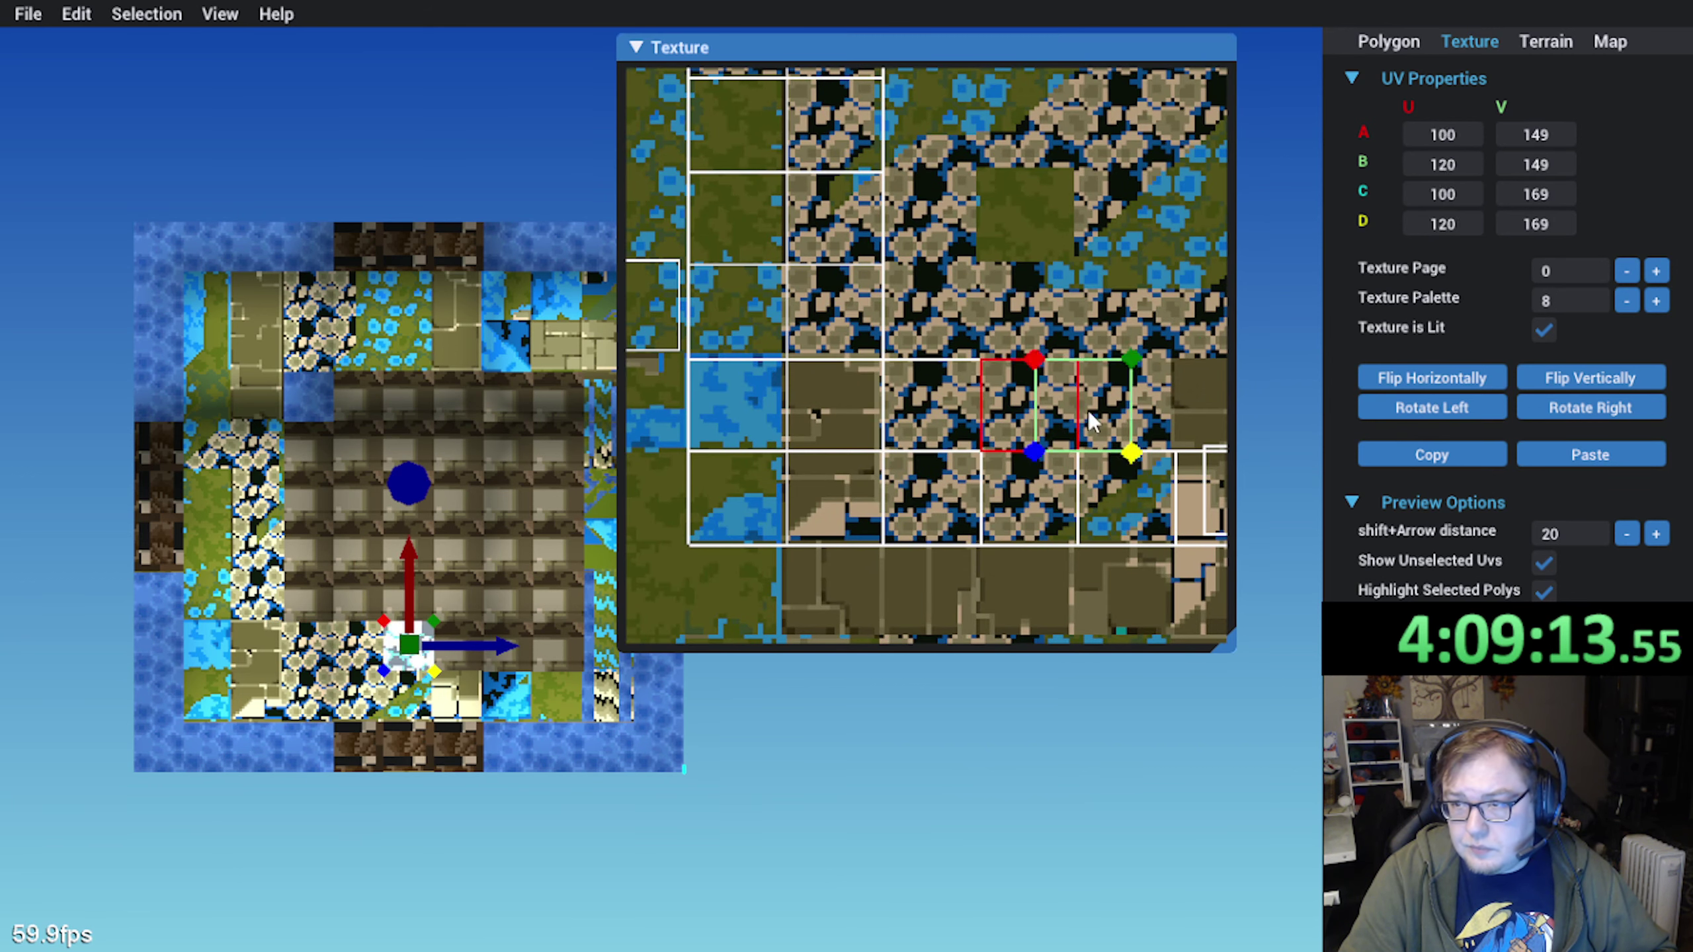
pyautogui.moveTo(1087, 411); pyautogui.dragTo(916, 402, button='middle')
pyautogui.scroll(2, 915, 403)
pyautogui.moveTo(913, 430); pyautogui.dragTo(878, 446)
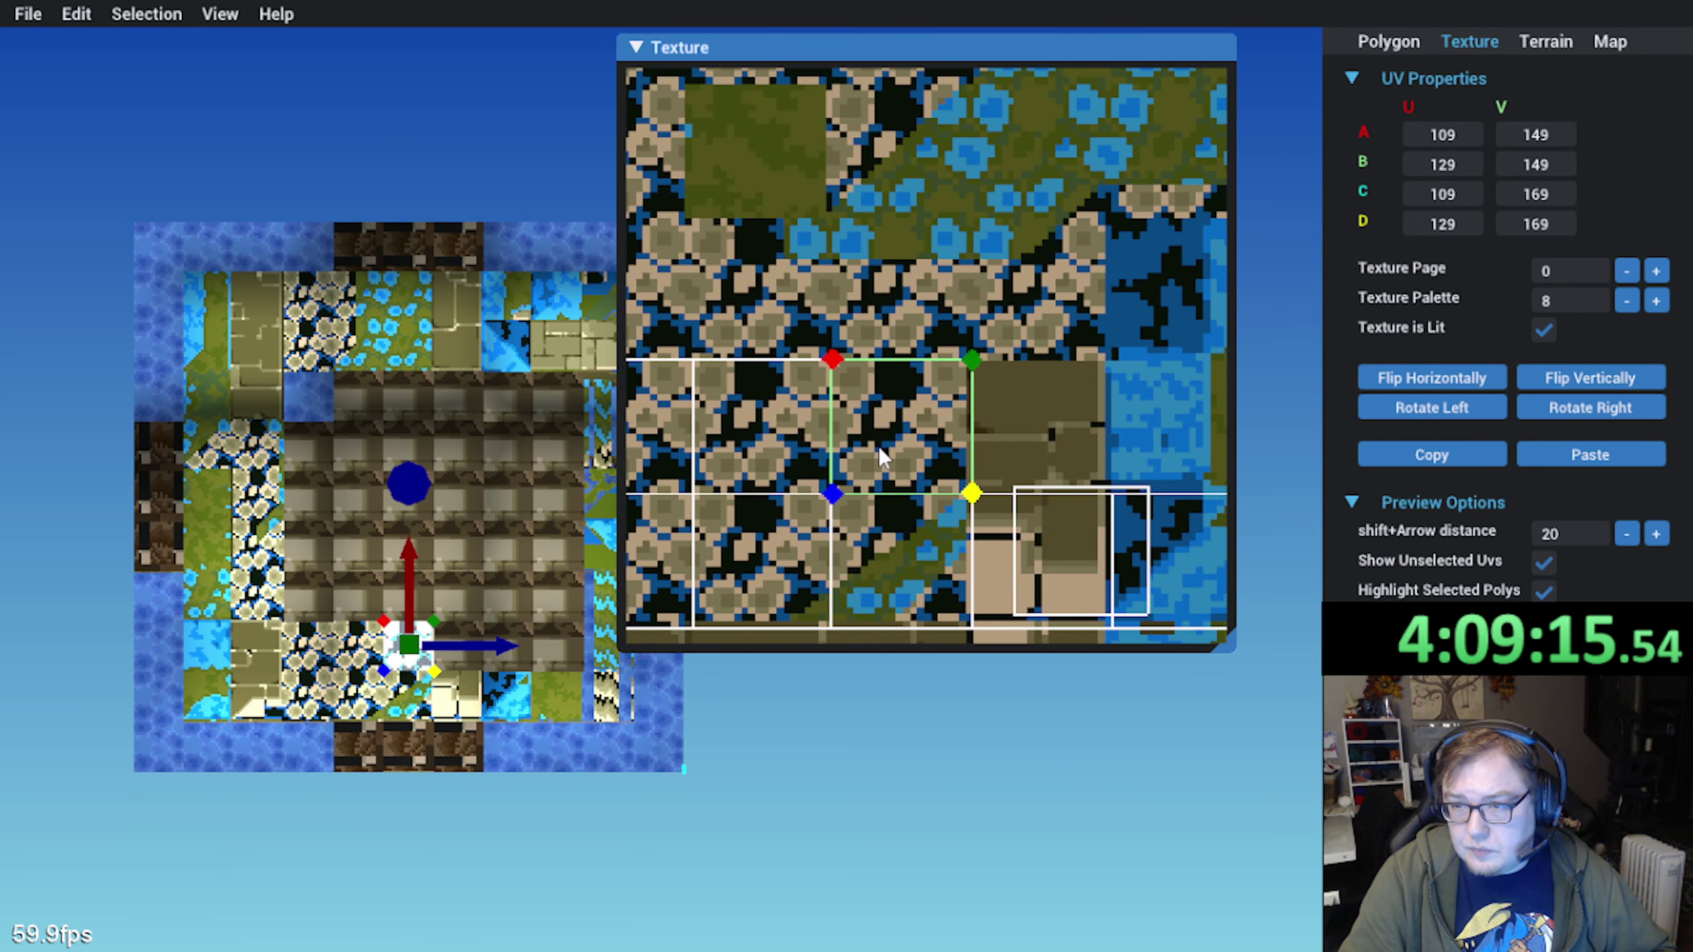
# Paste the copied texture settings onto the eighth row's sixth tile and move its UVs to U 129 to 149, V 149 to 169
pyautogui.click(453, 659)
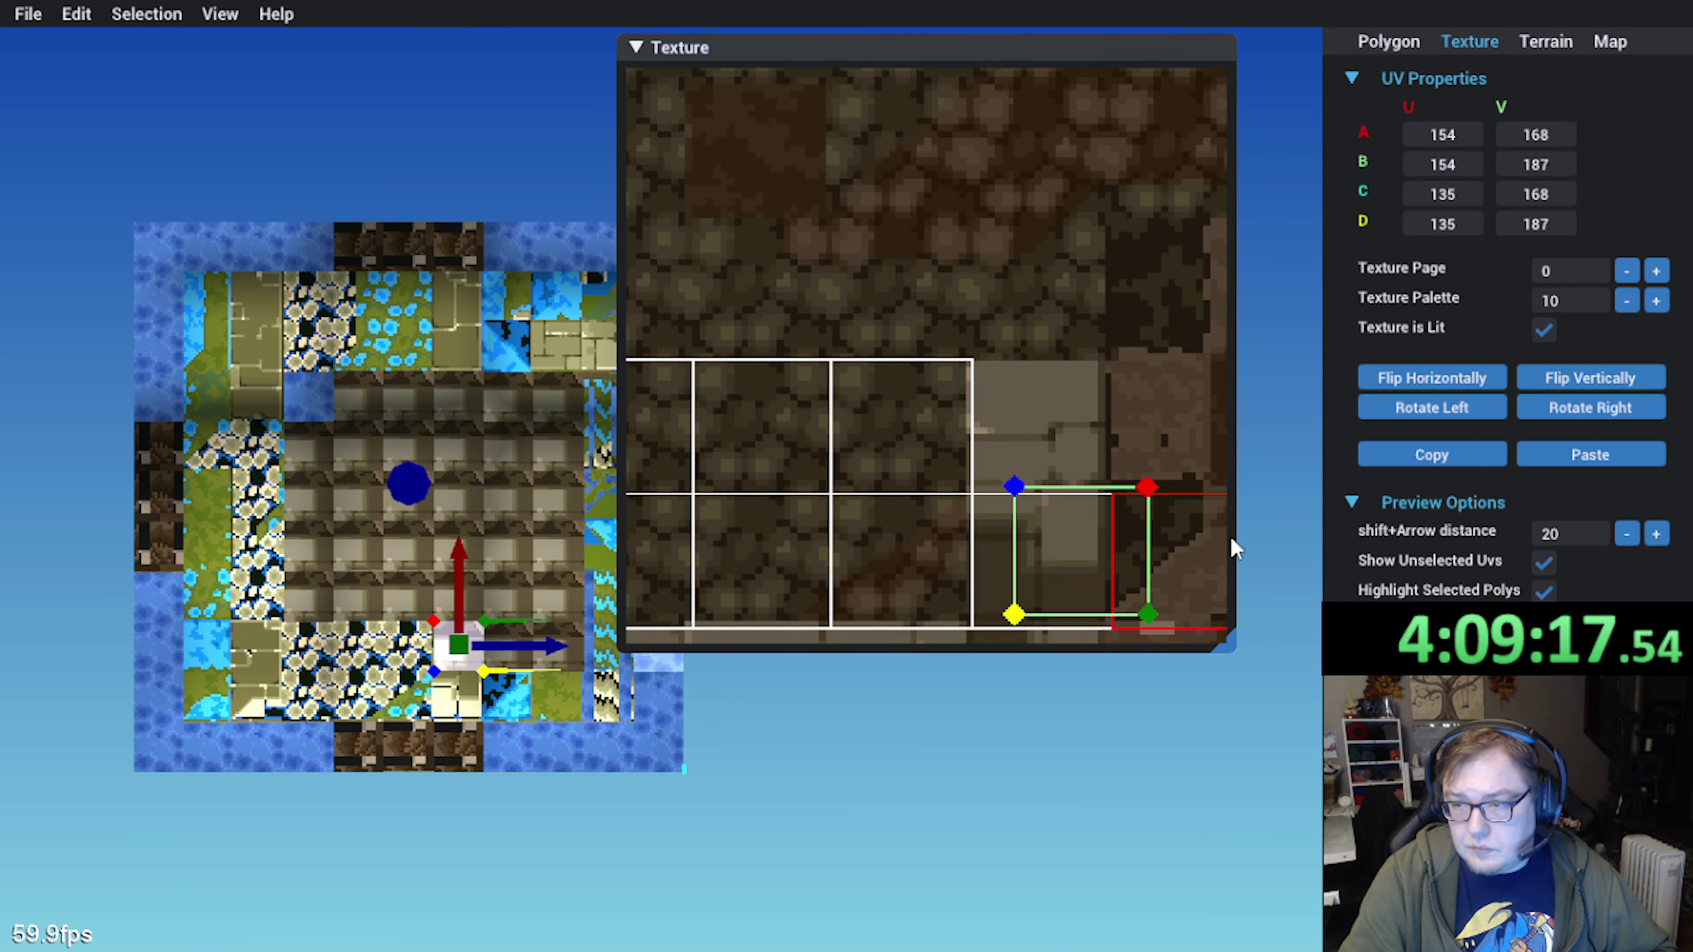
pyautogui.click(1590, 455)
pyautogui.scroll(-2, 908, 424)
pyautogui.moveTo(653, 410); pyautogui.dragTo(1035, 418)
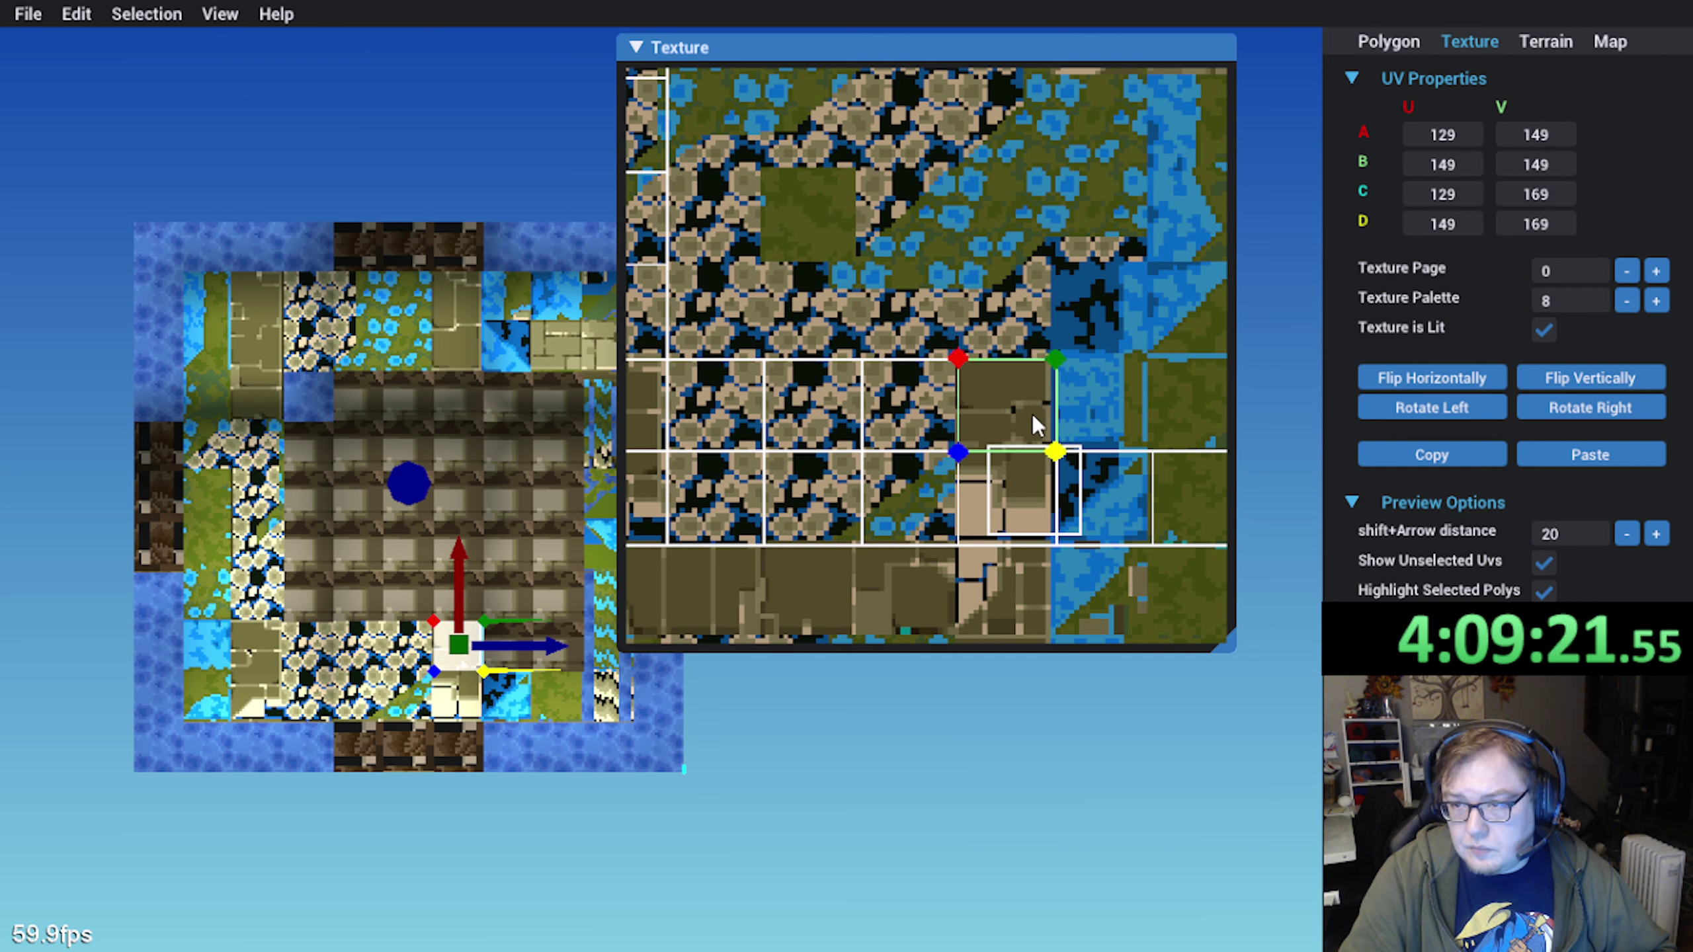
# Copy the eighth row's sixth tile's texture settings onto the seventh tile beside it and move its UVs to U 149 to 169, V 149 to 169
pyautogui.click(1484, 459)
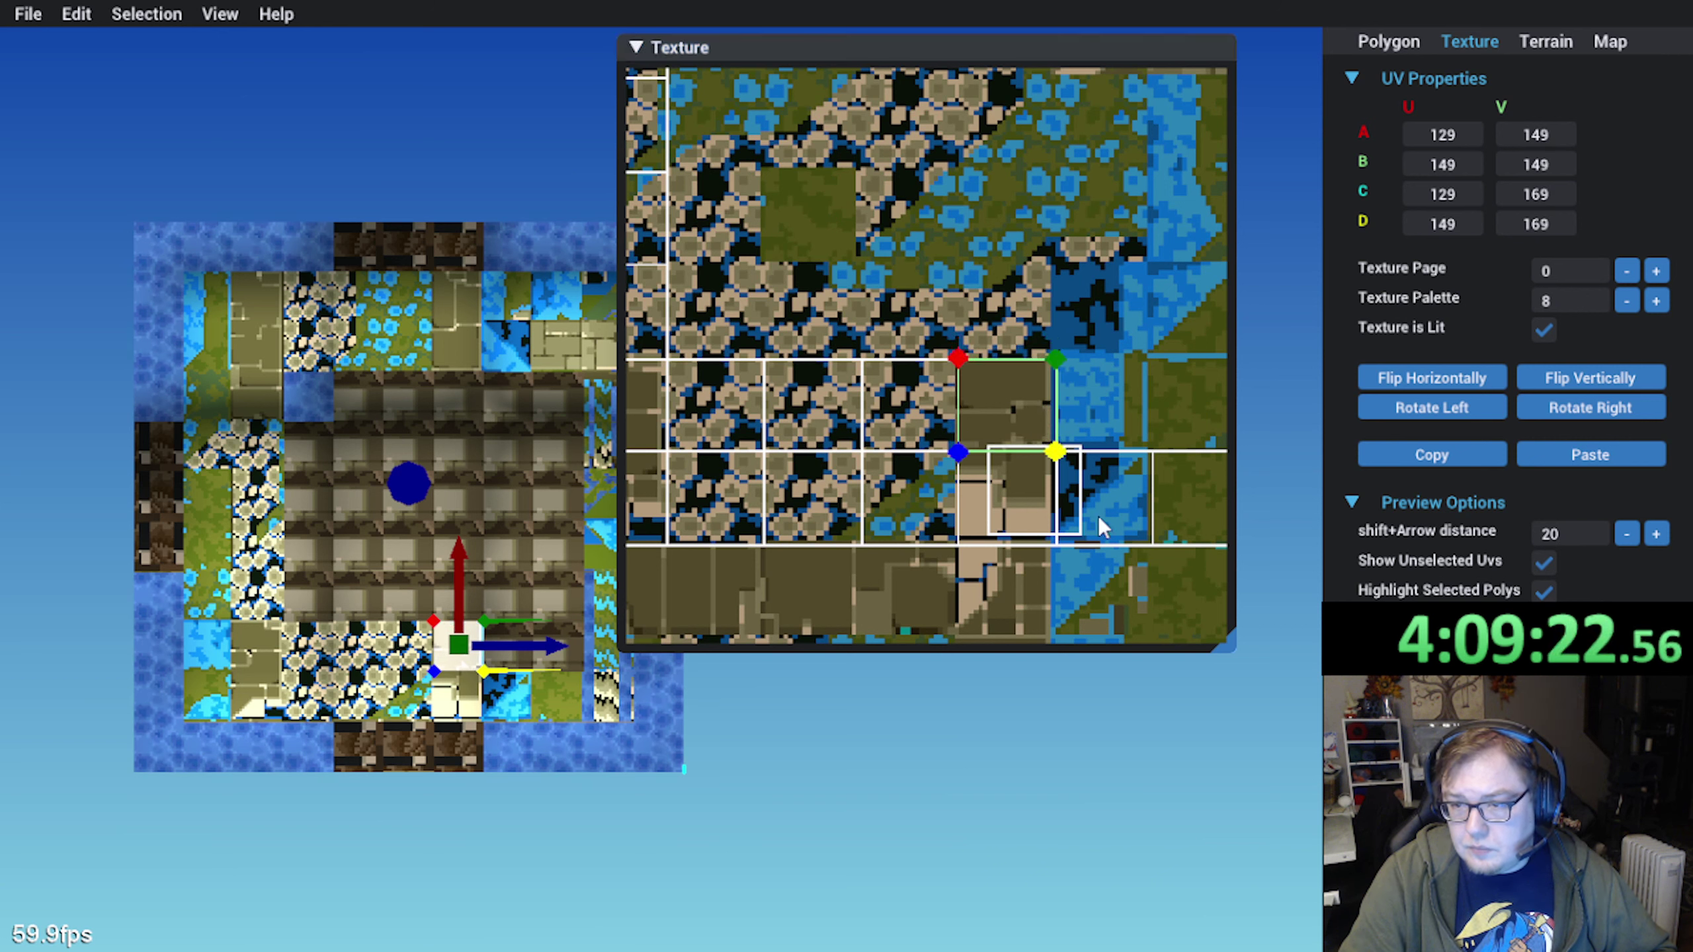
pyautogui.click(513, 657)
pyautogui.click(1574, 457)
pyautogui.scroll(2, 749, 402)
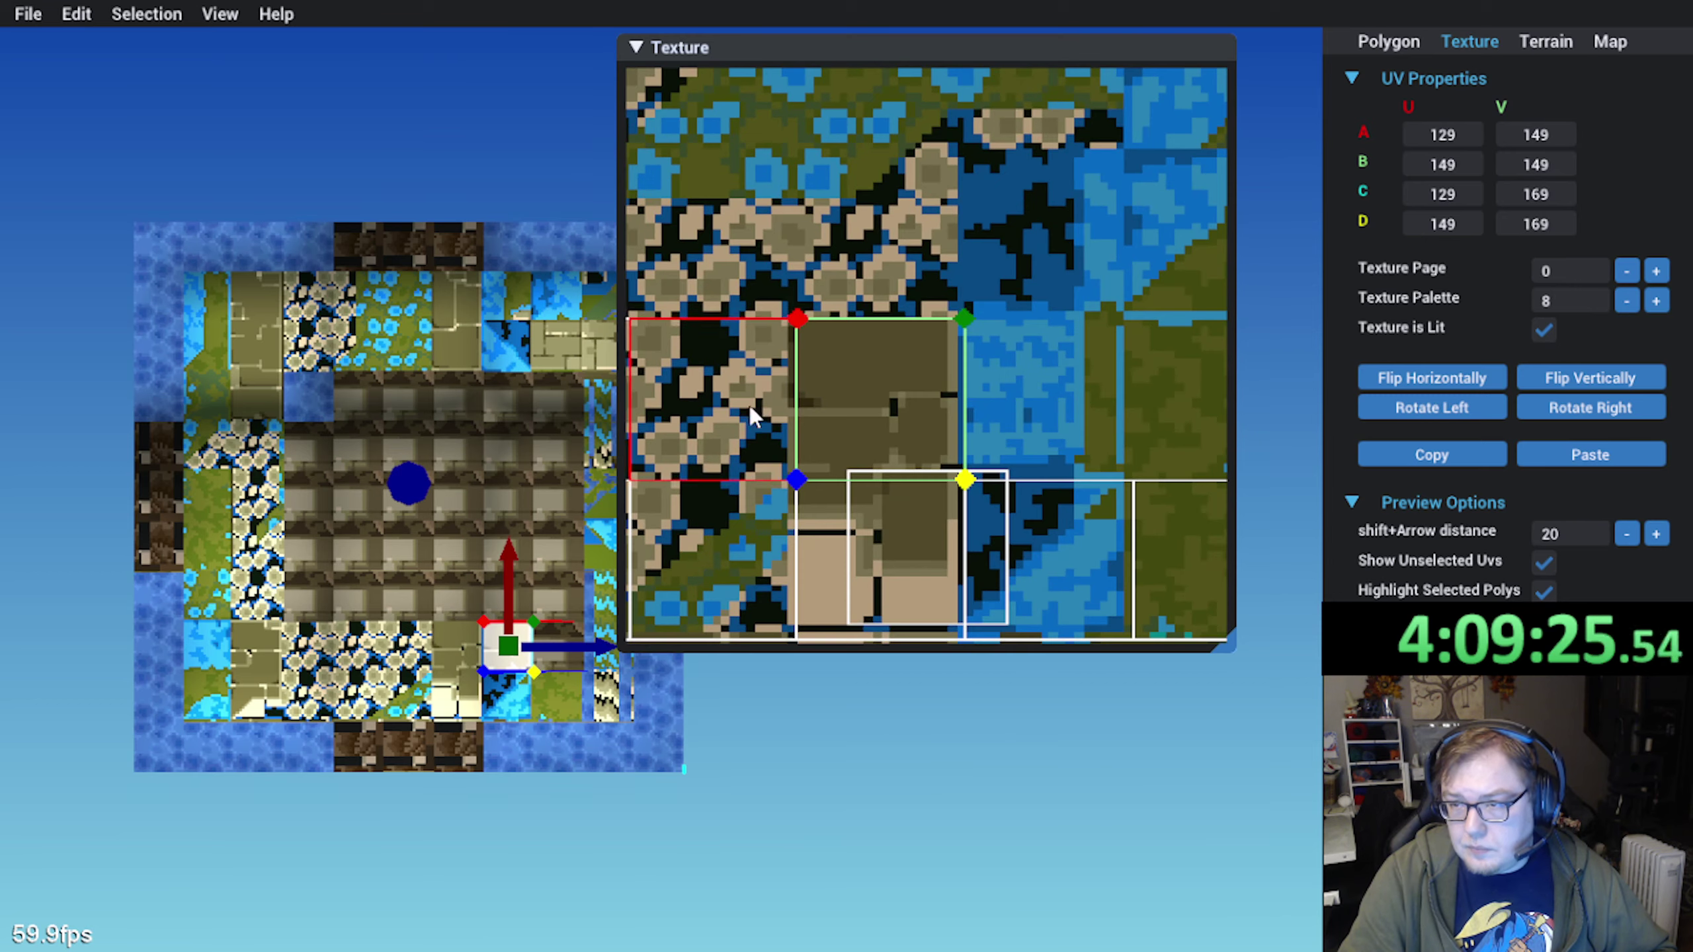
pyautogui.moveTo(904, 408); pyautogui.dragTo(1069, 409)
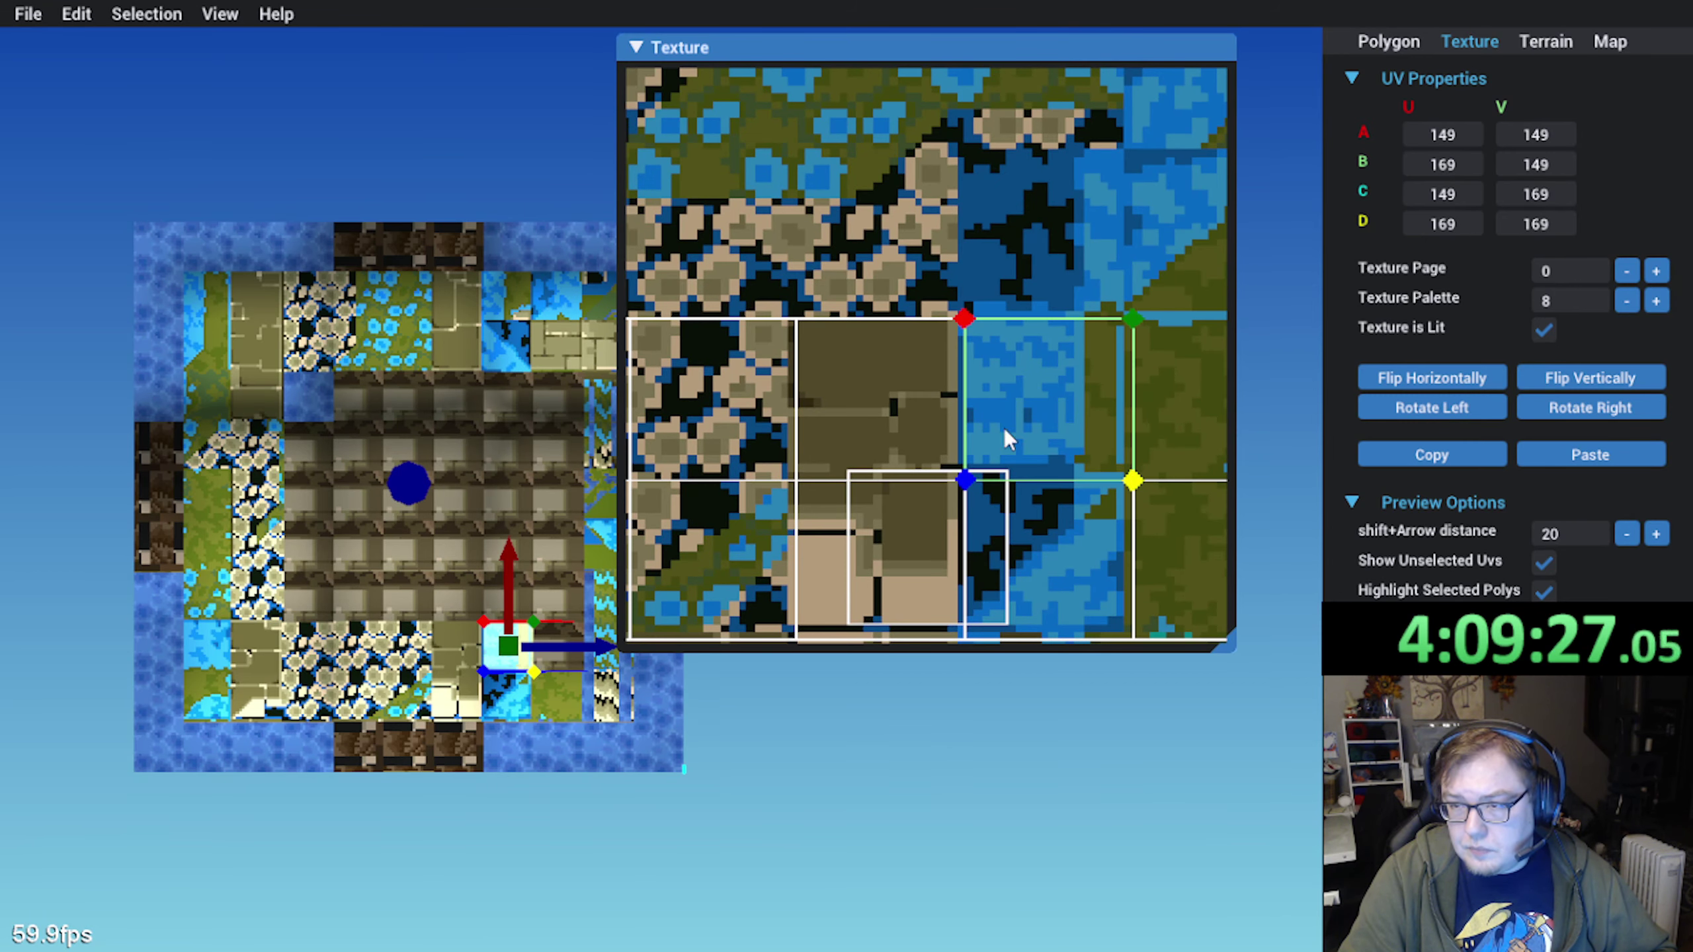
# Paste the copied texture settings onto the eighth row's eighth tile and move its UVs to U 169 to 189, V 149 to 169
pyautogui.click(574, 688)
pyautogui.click(1593, 455)
pyautogui.scroll(2, 950, 444)
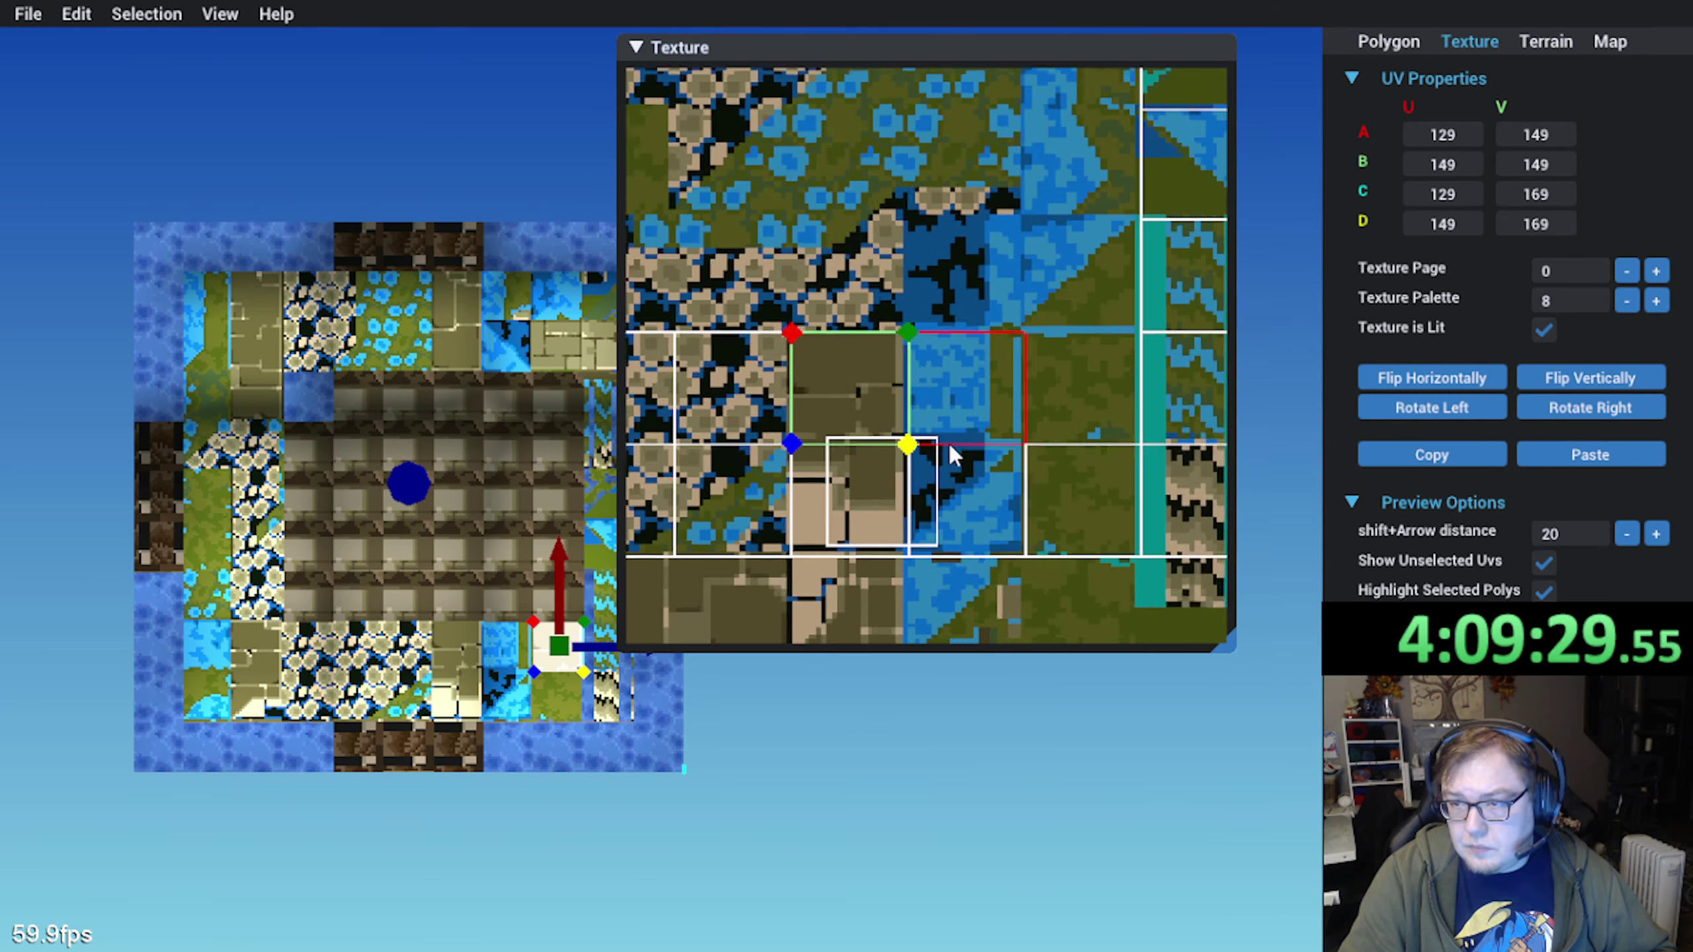
pyautogui.moveTo(768, 397); pyautogui.dragTo(994, 395)
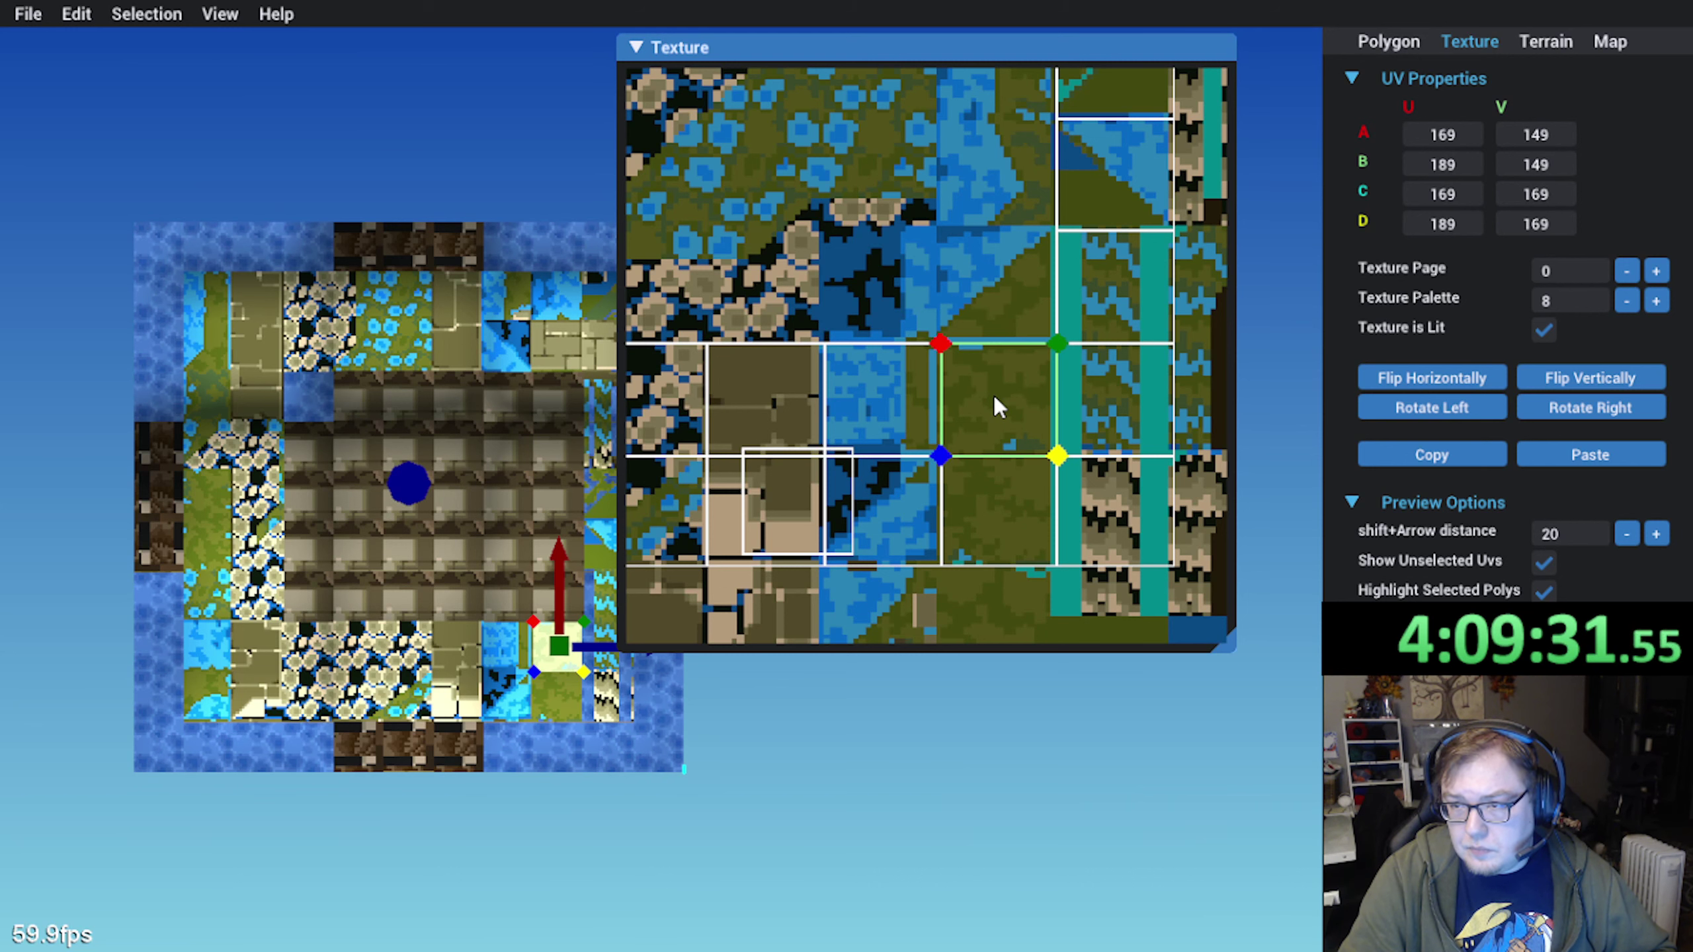
# Copy the eighth row's eighth tile's texture settings onto the tile directly above it and move its UVs to U 169 to 189, V 129 to 149
pyautogui.click(1433, 459)
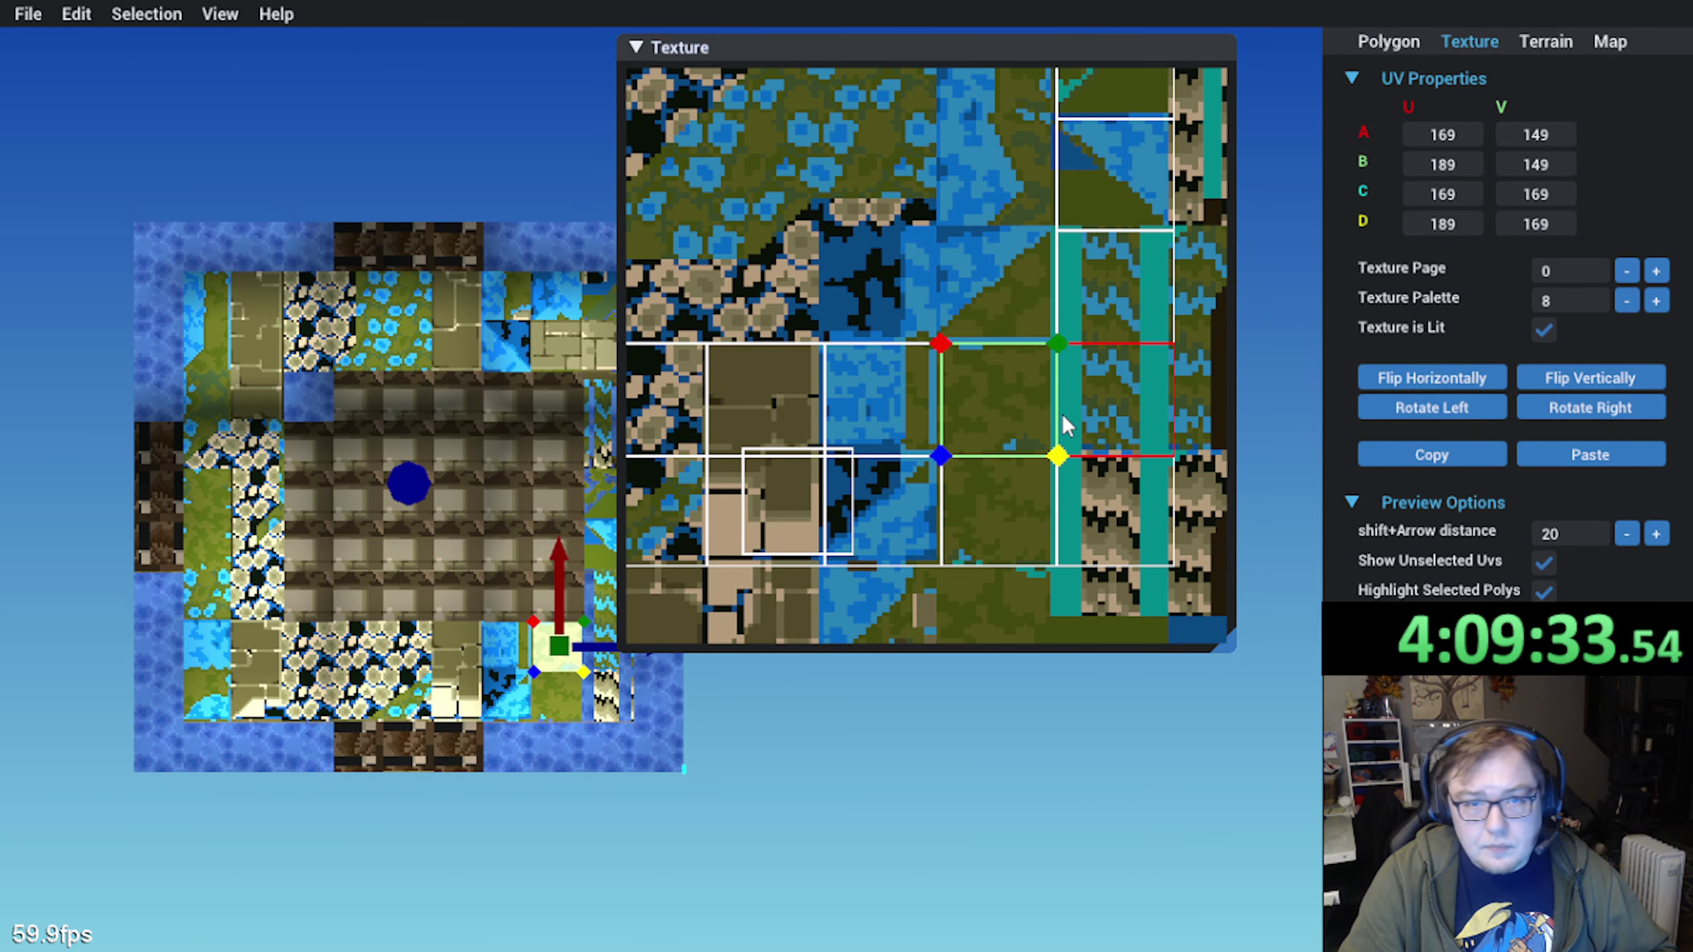
pyautogui.moveTo(979, 338); pyautogui.dragTo(959, 387, button='middle')
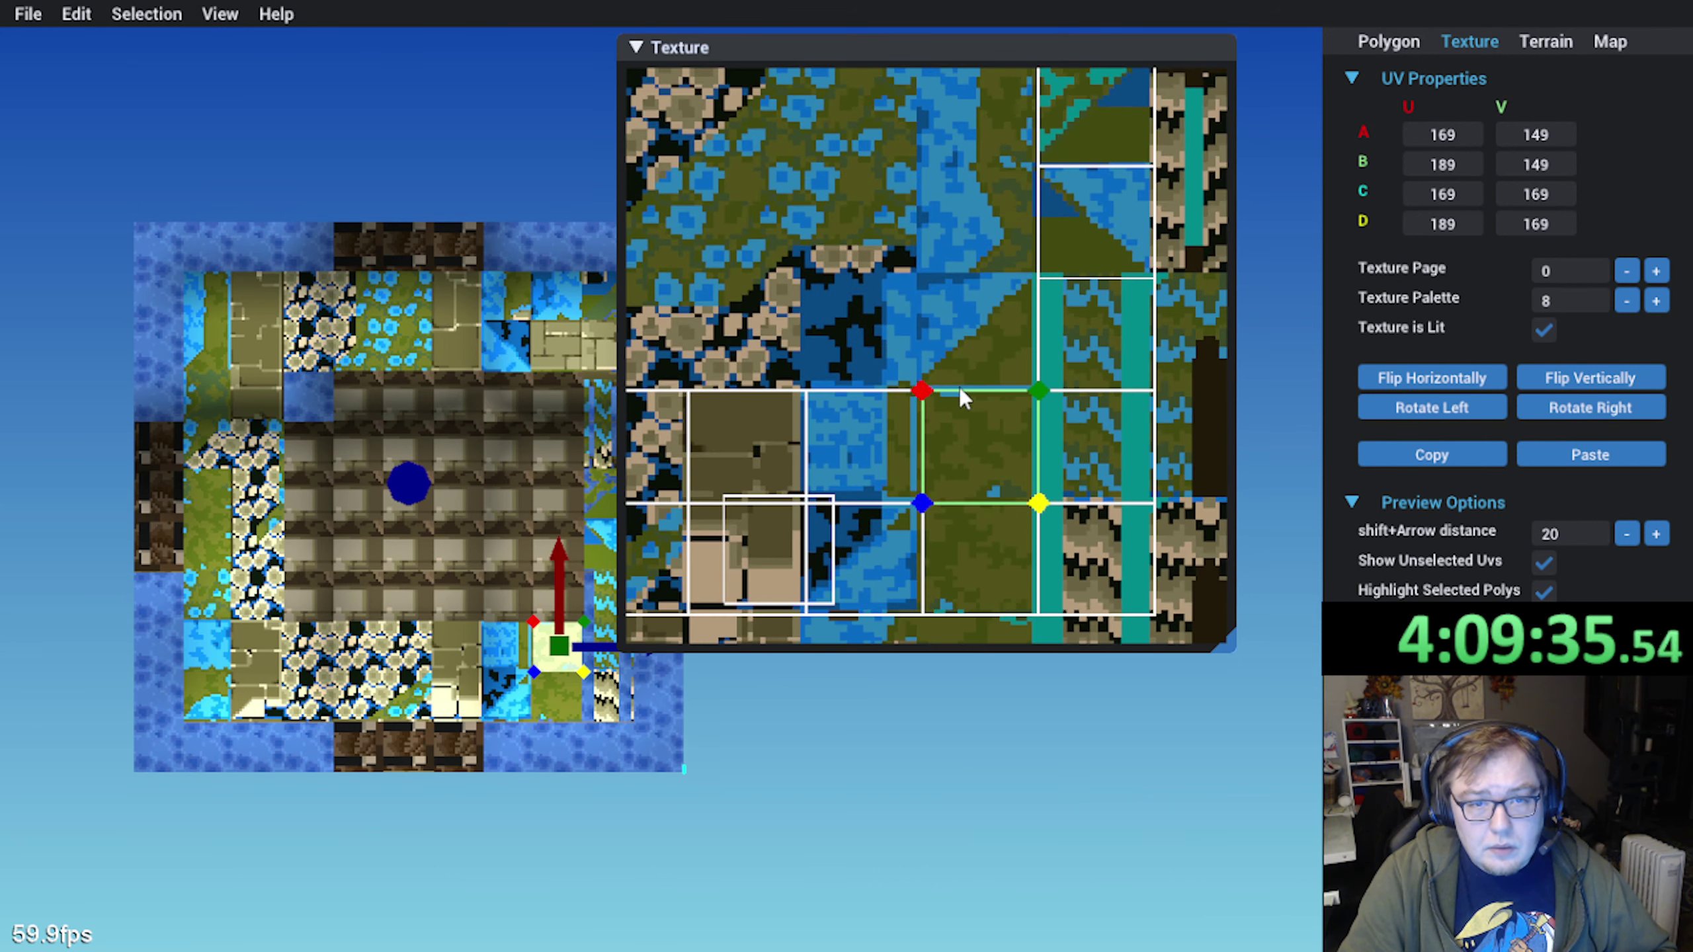
pyautogui.moveTo(413, 558); pyautogui.dragTo(351, 544, button='middle')
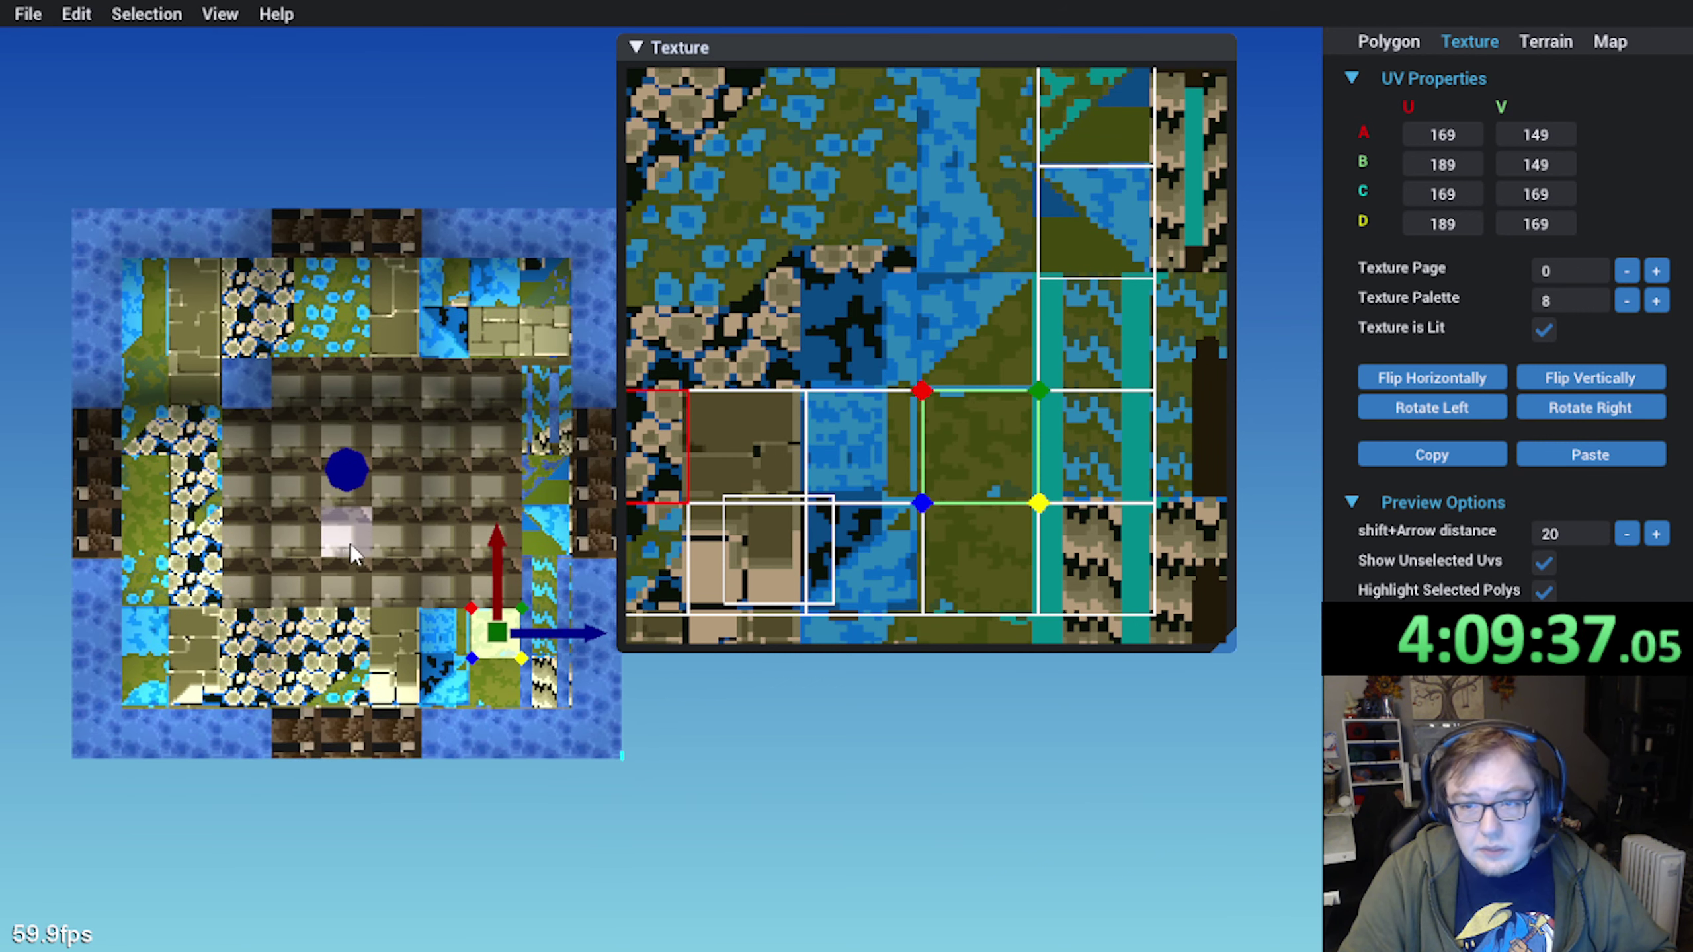
pyautogui.click(508, 578)
pyautogui.click(1588, 451)
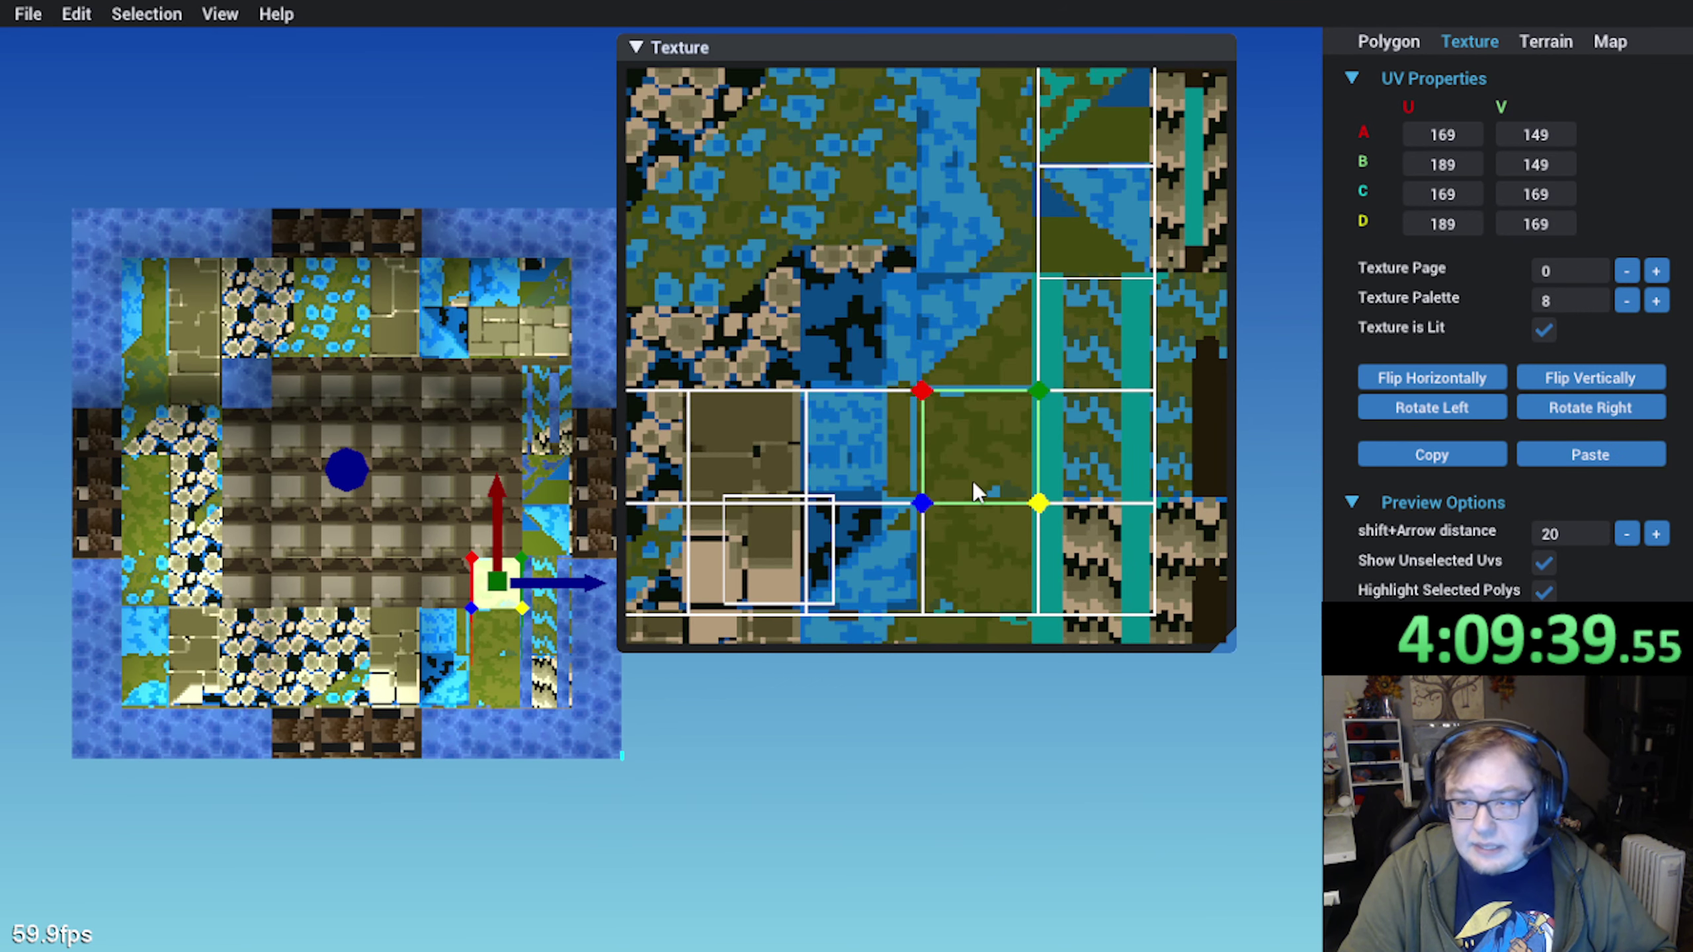
pyautogui.moveTo(975, 491); pyautogui.dragTo(971, 368)
pyautogui.press('Down')
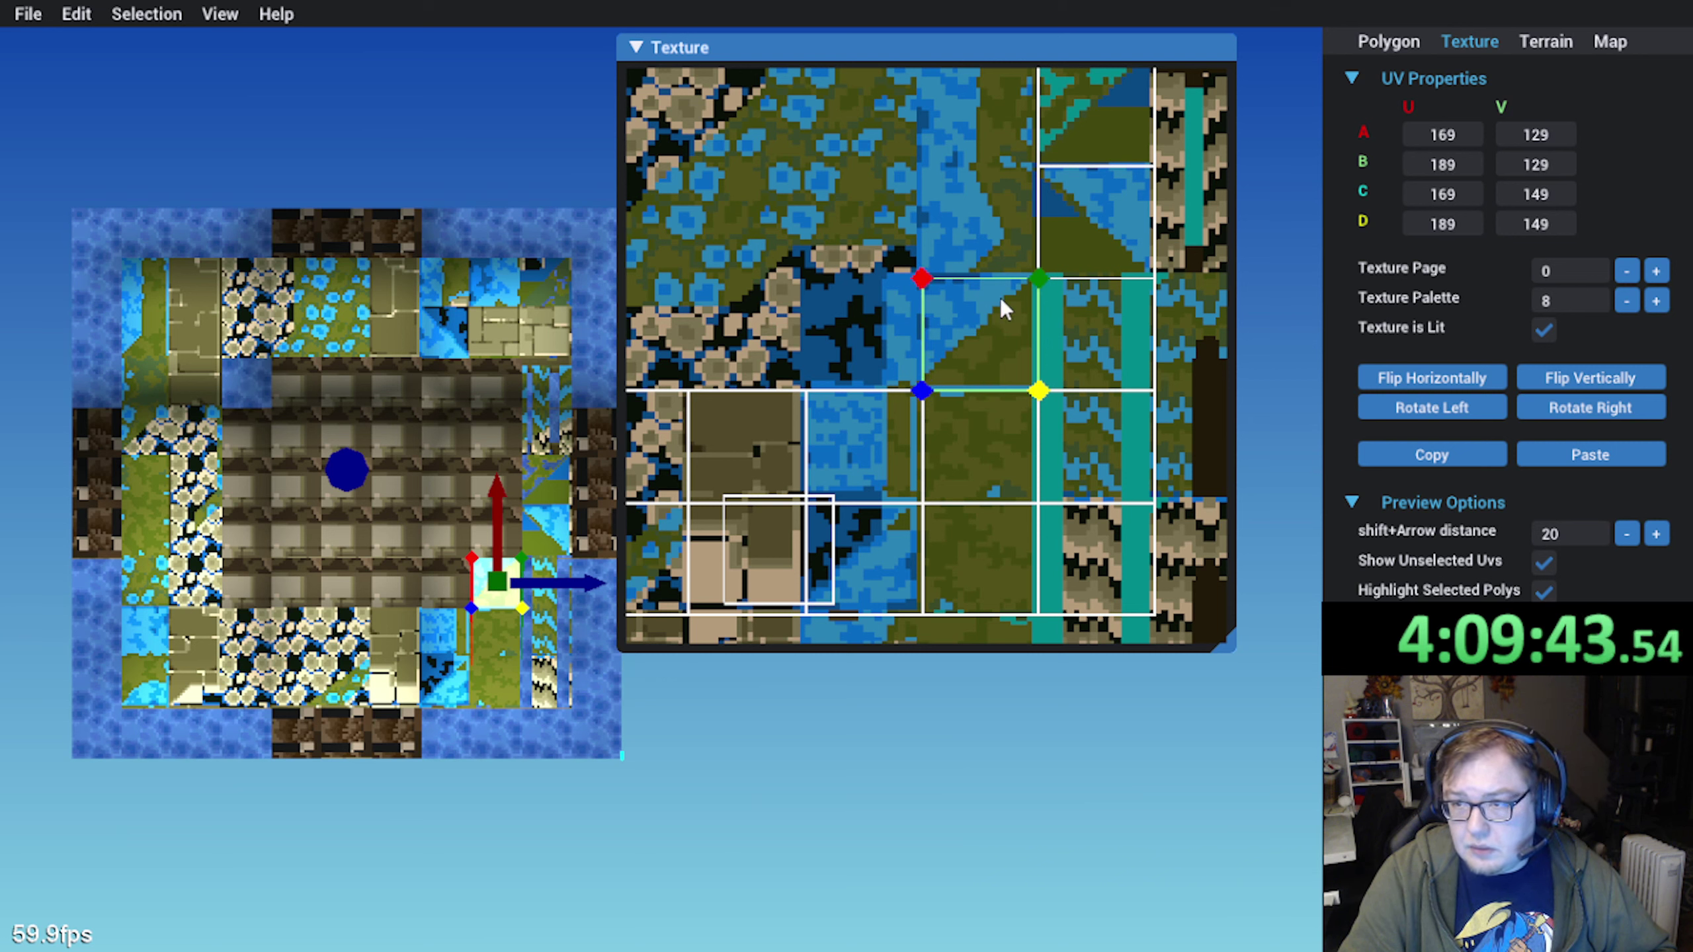
# Paste the copied texture settings onto the sixth row's eighth tile and move its UVs to U 169 to 189, V 109 to 129
pyautogui.click(507, 537)
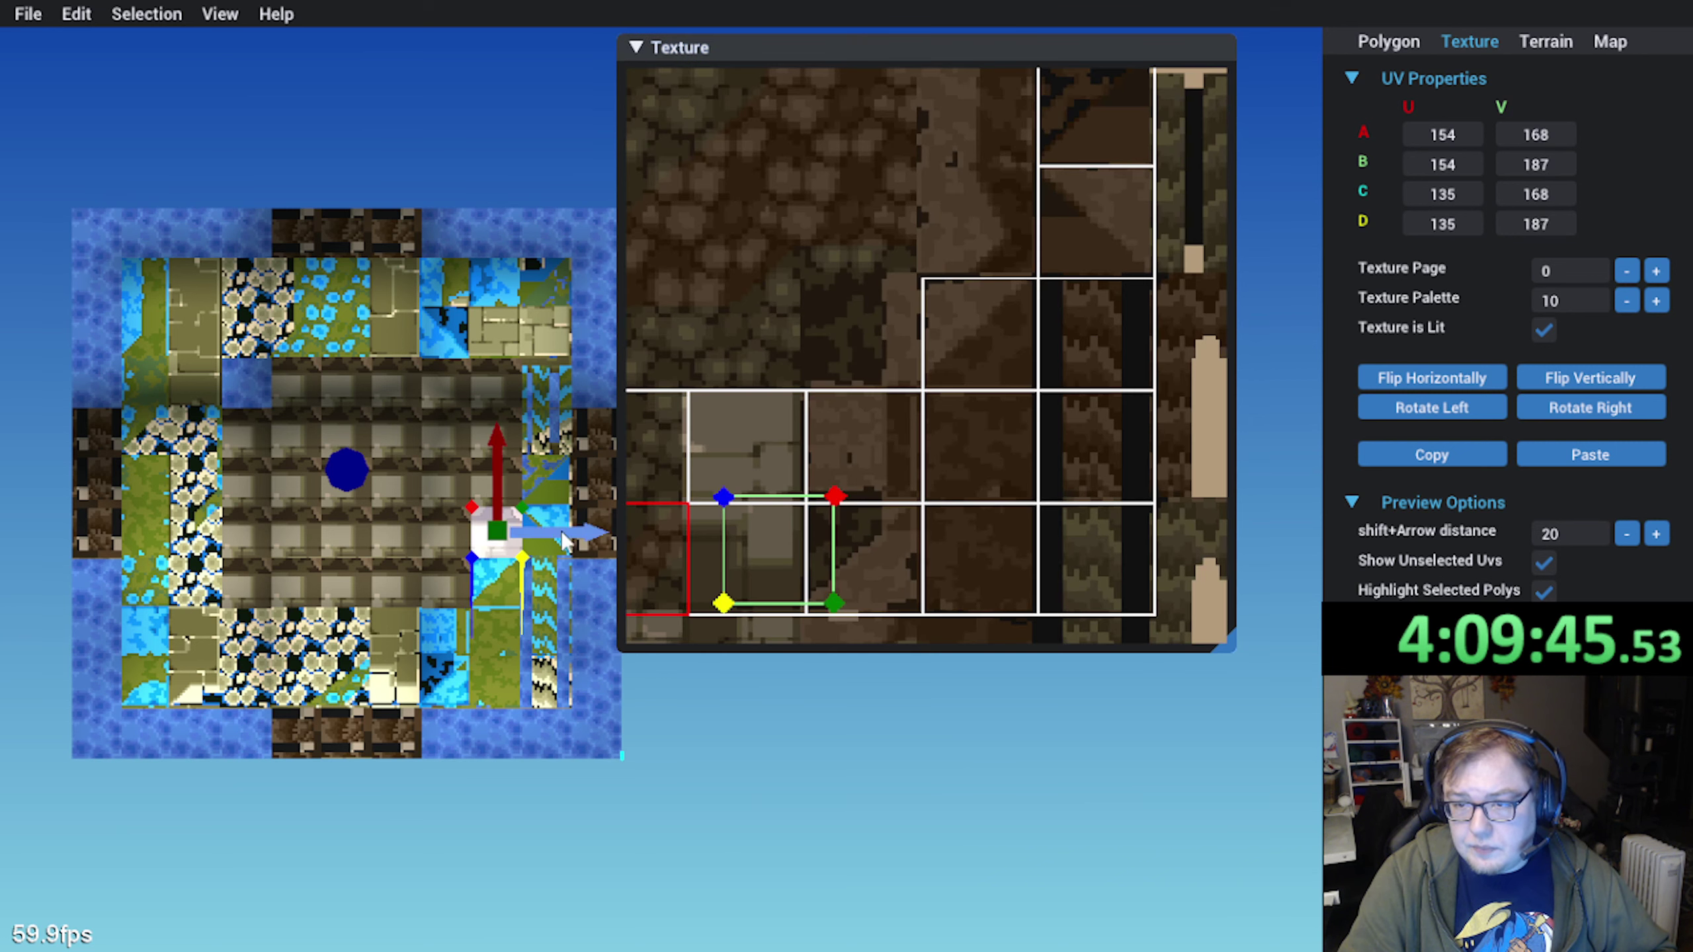
pyautogui.hotkey('ctrl', 'v')
pyautogui.moveTo(967, 421); pyautogui.dragTo(998, 356)
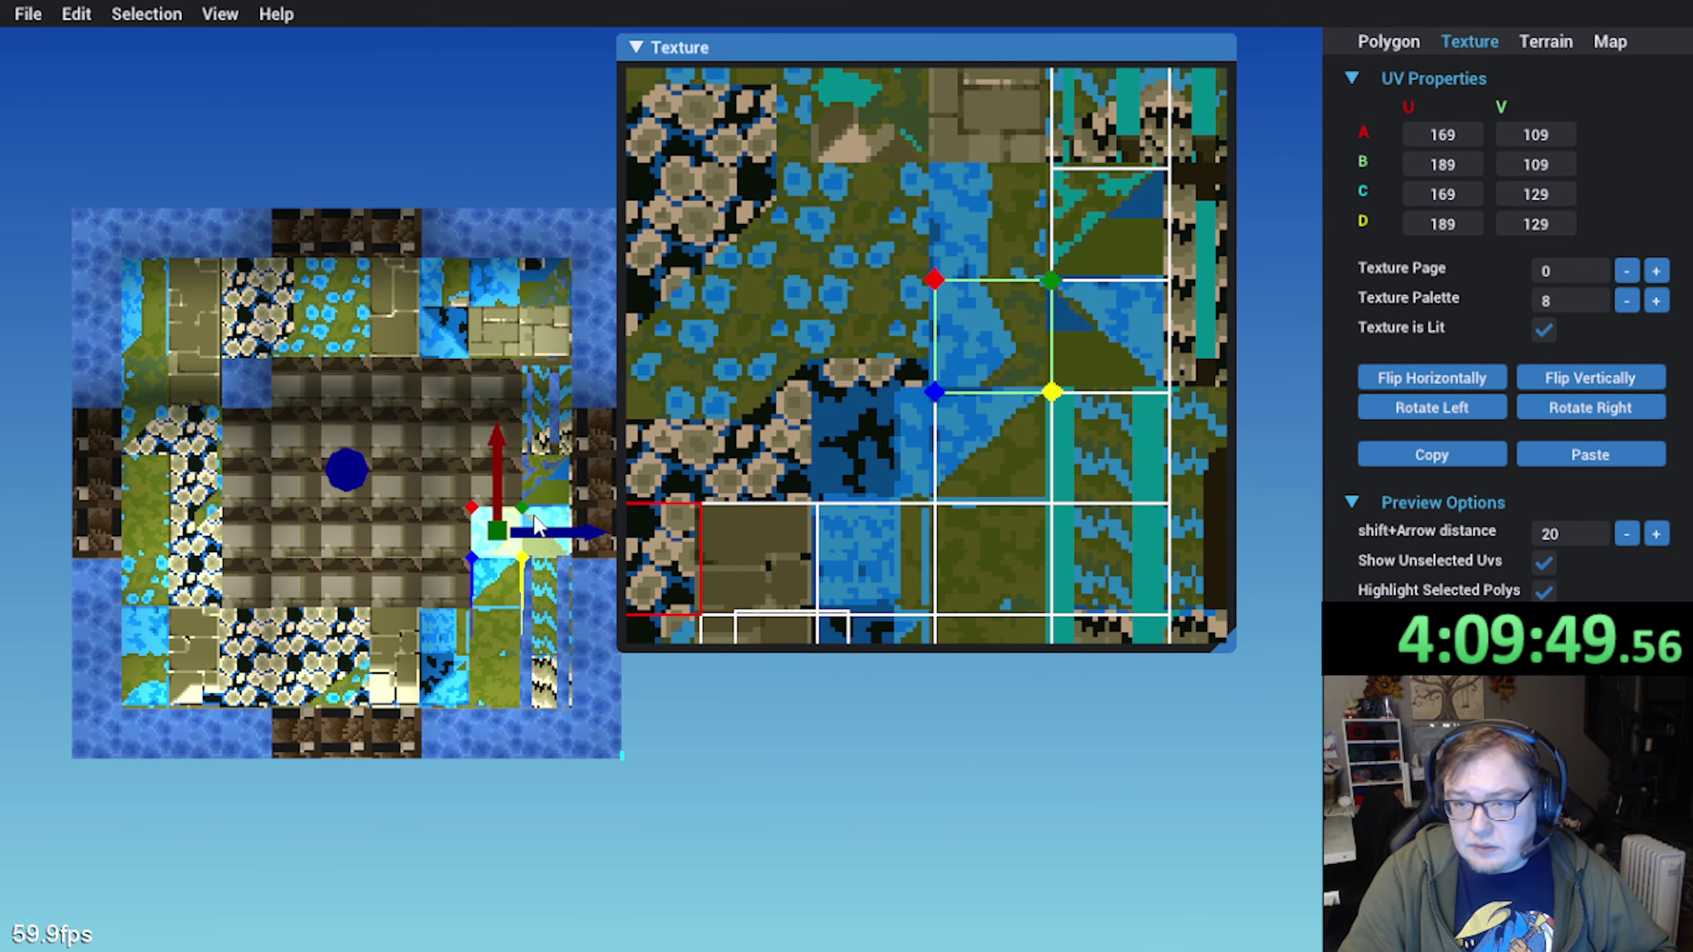
# Paste the copied texture settings onto the fifth row's eighth tile and align its UVs to U 169 to 189, V 89 to 109
pyautogui.click(508, 482)
pyautogui.click(1591, 461)
pyautogui.scroll(-1, 1060, 440)
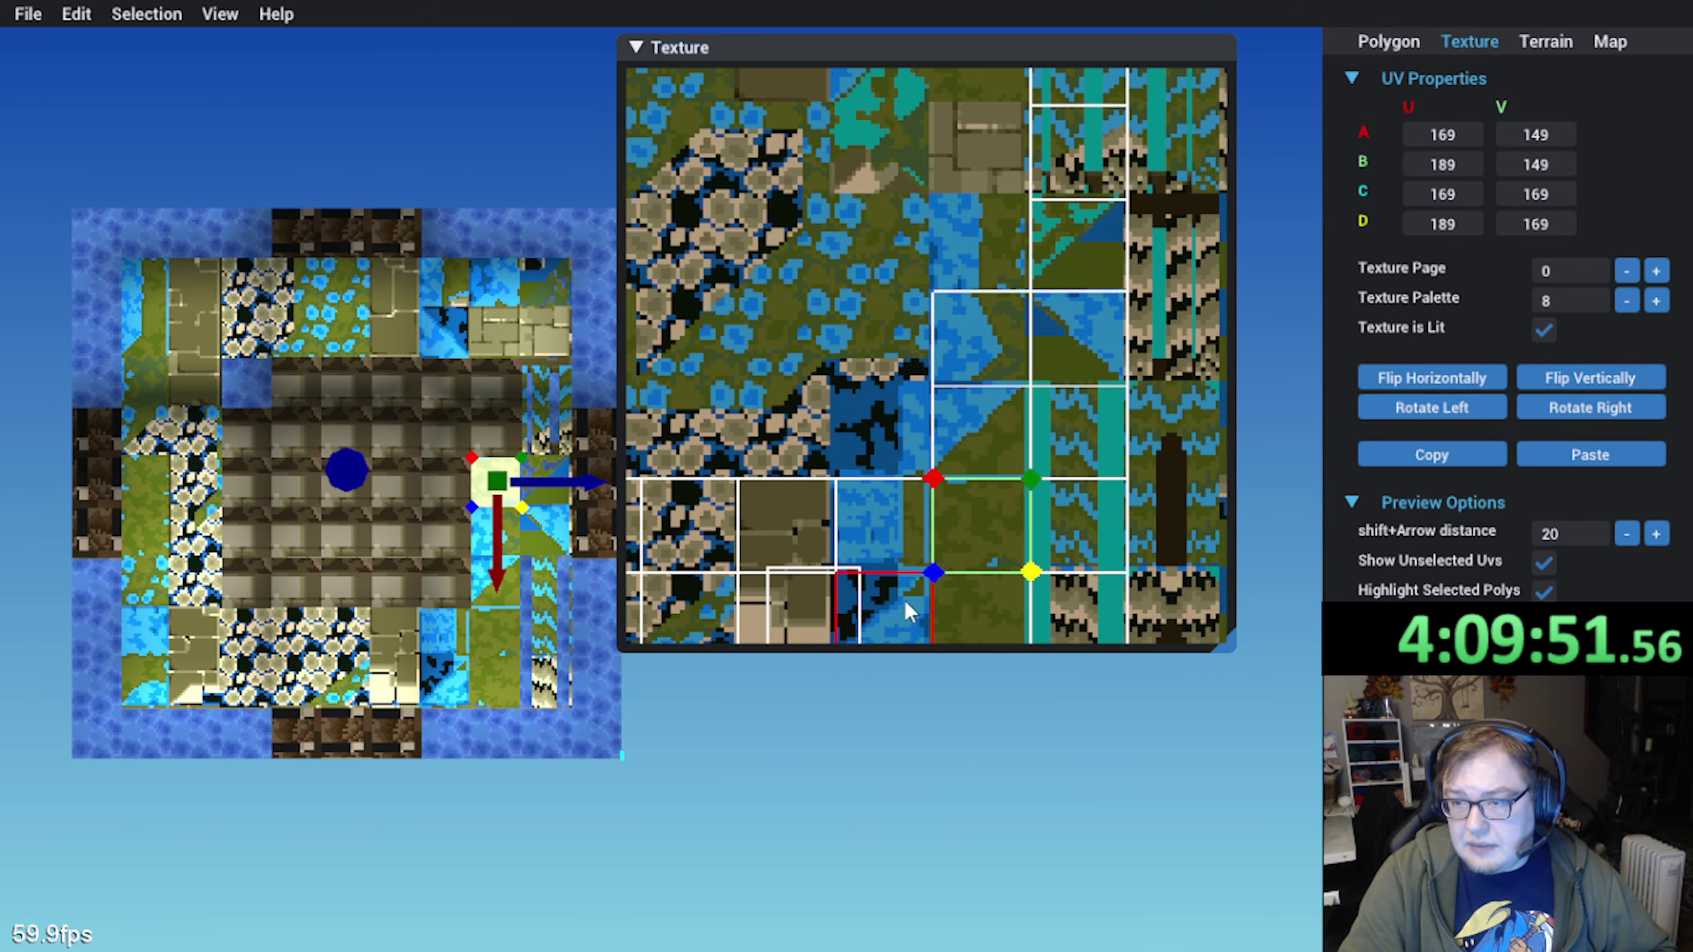
pyautogui.moveTo(988, 533); pyautogui.dragTo(977, 238)
pyautogui.scroll(3, 982, 241)
pyautogui.scroll(1, 983, 243)
pyautogui.moveTo(983, 243); pyautogui.dragTo(848, 479, button='middle')
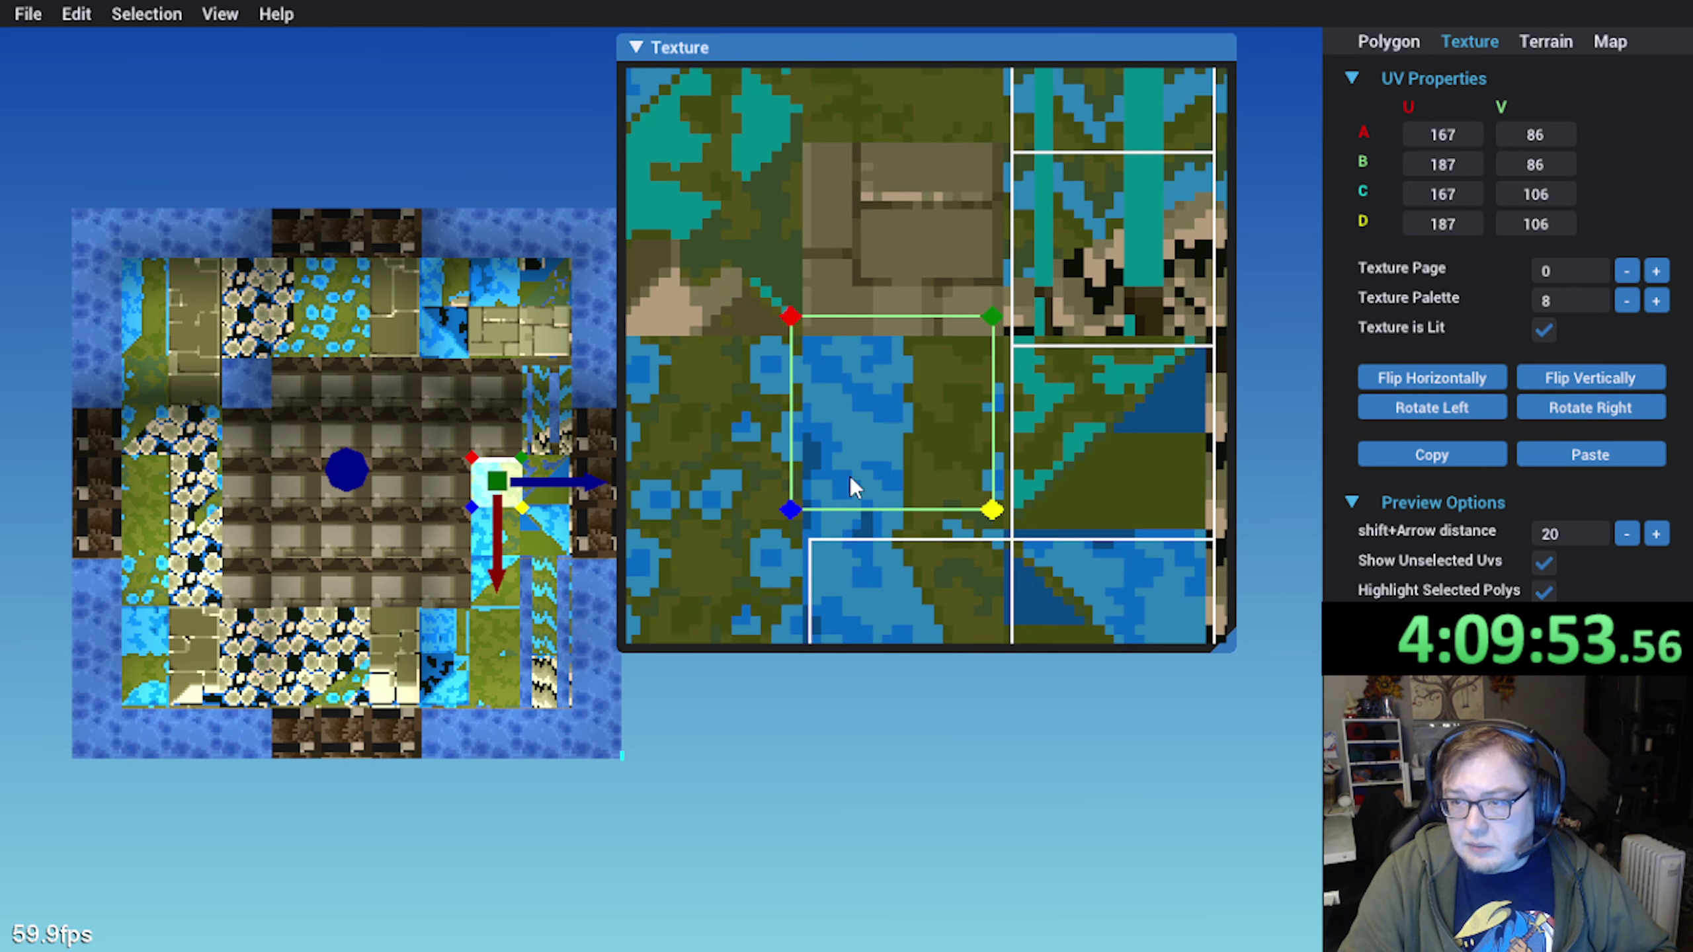
pyautogui.moveTo(848, 478); pyautogui.dragTo(865, 493)
pyautogui.scroll(-4, 860, 413)
pyautogui.moveTo(872, 386); pyautogui.dragTo(866, 419, button='middle')
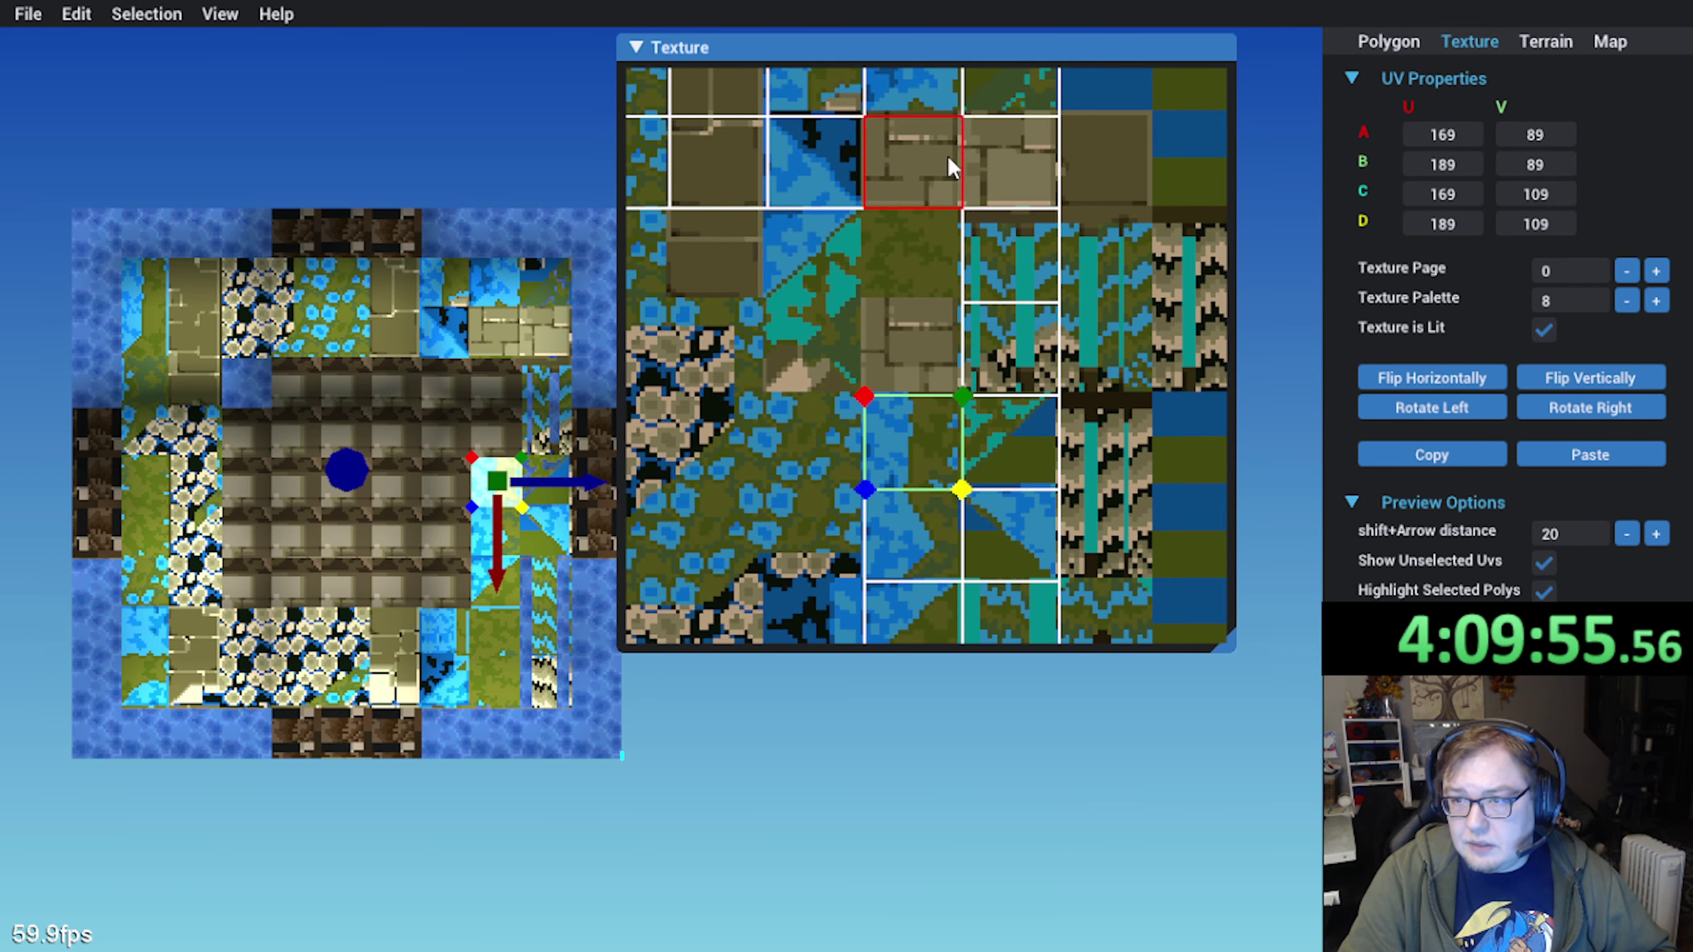
# Copy the second row's eighth tile's texture settings onto the tile directly below it and move its UVs to U 169 to 189, V 49 to 69
pyautogui.click(497, 333)
pyautogui.click(1432, 455)
pyautogui.click(513, 397)
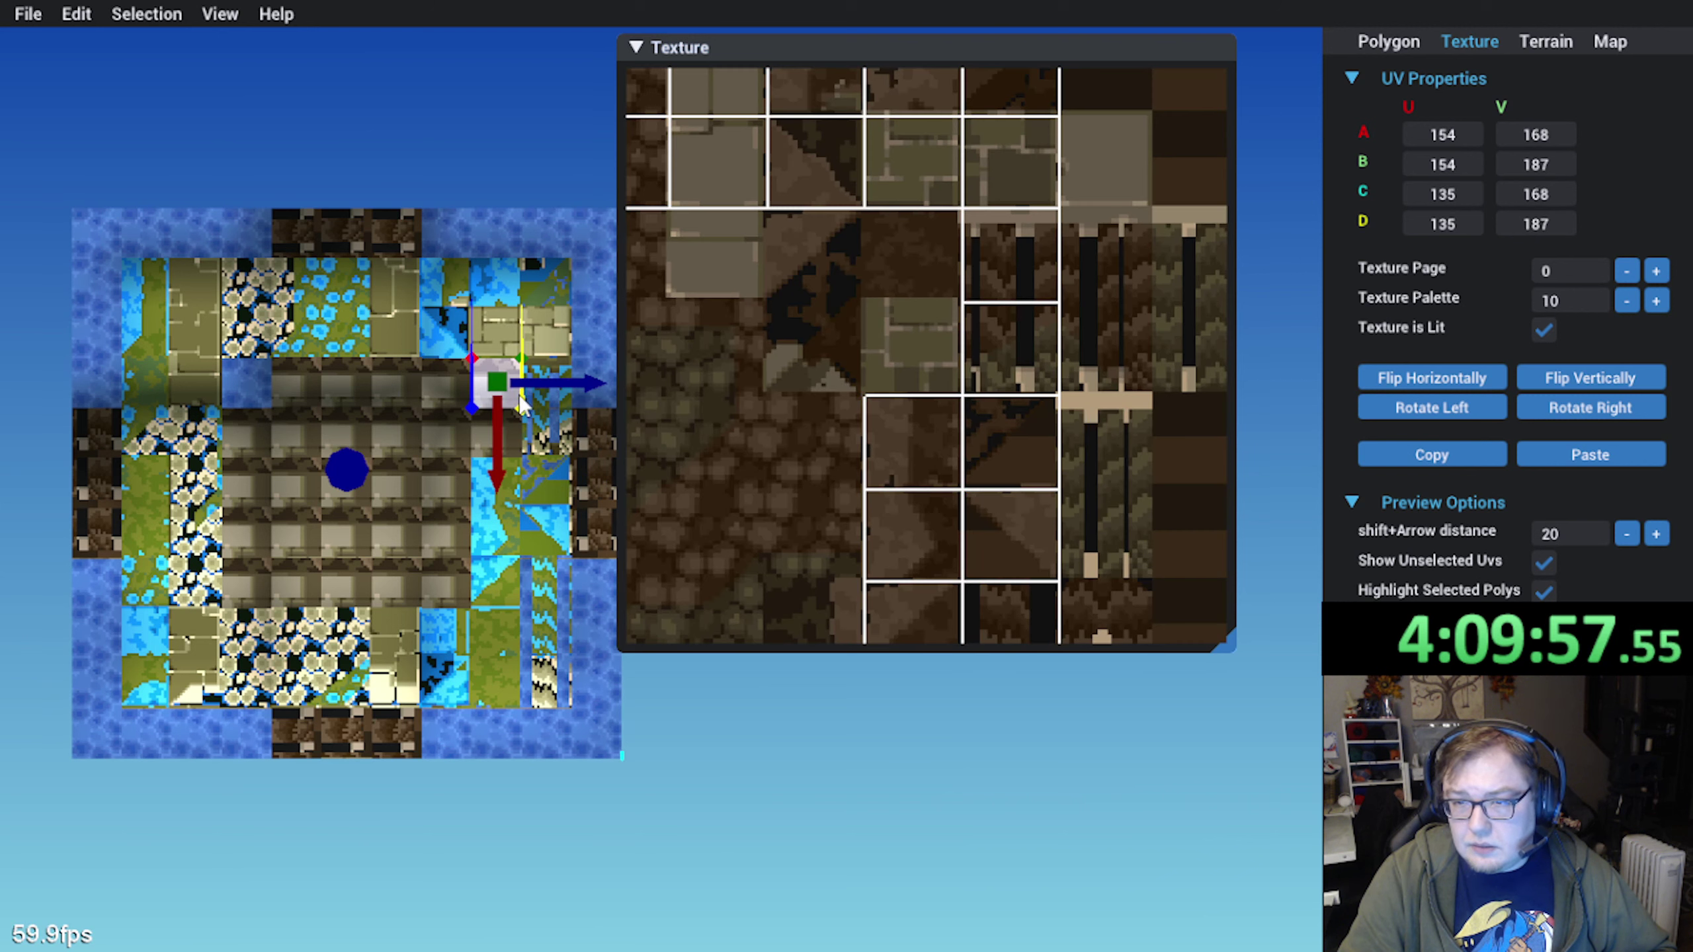
pyautogui.click(1591, 455)
pyautogui.moveTo(899, 183); pyautogui.dragTo(901, 276)
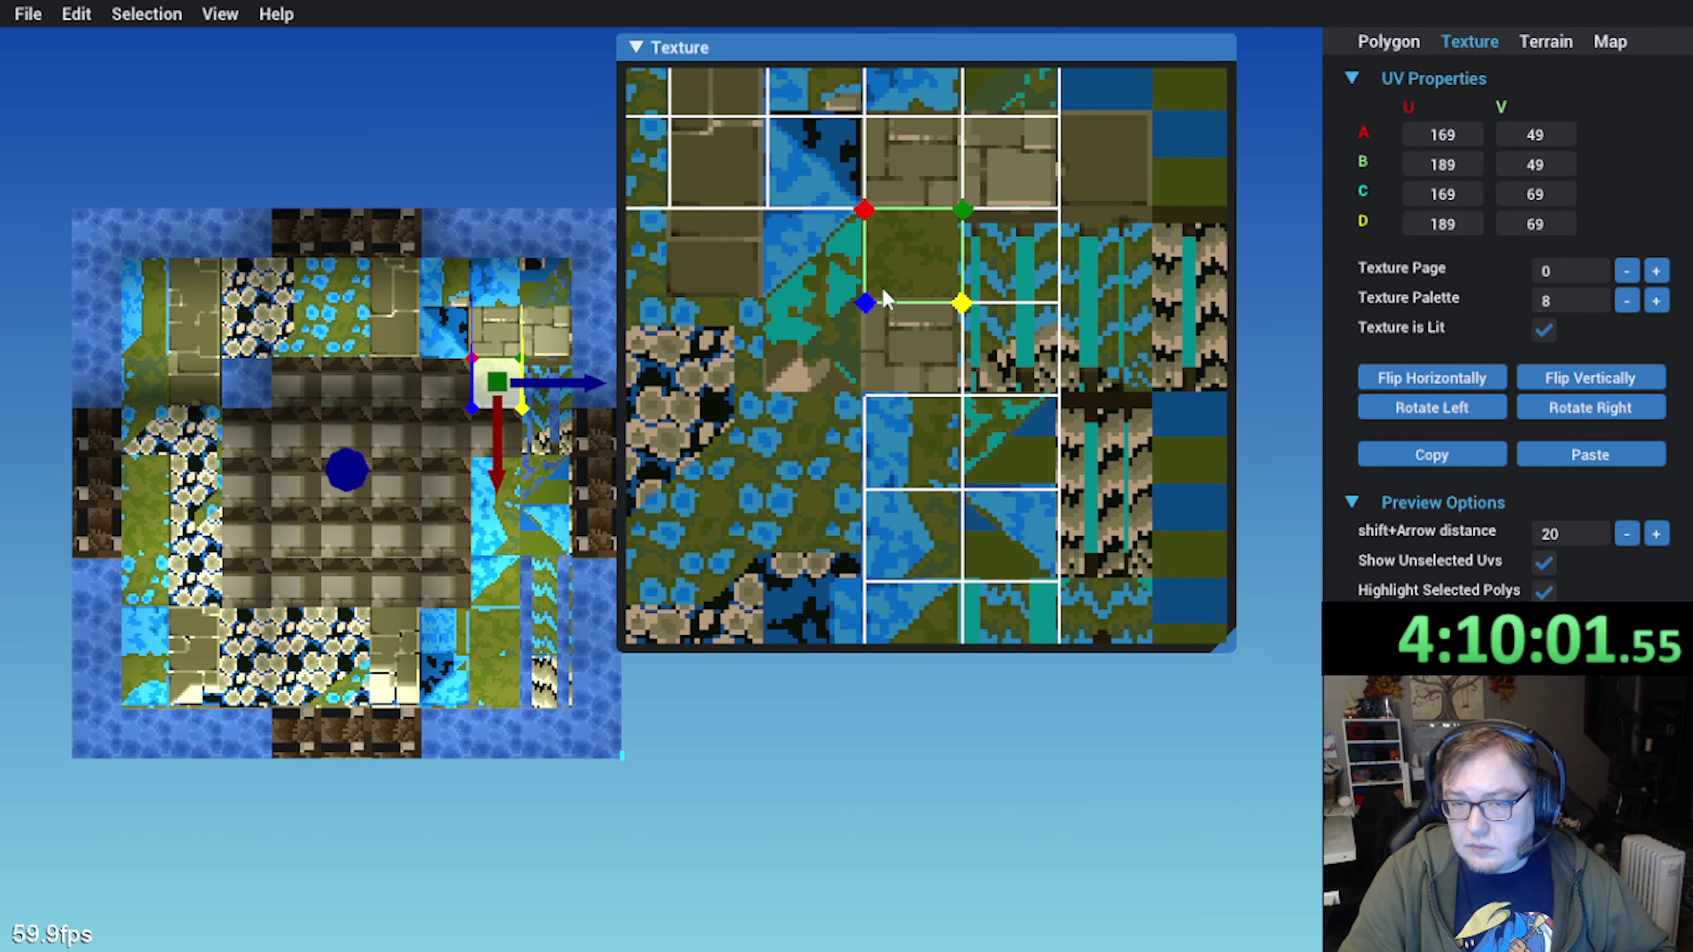
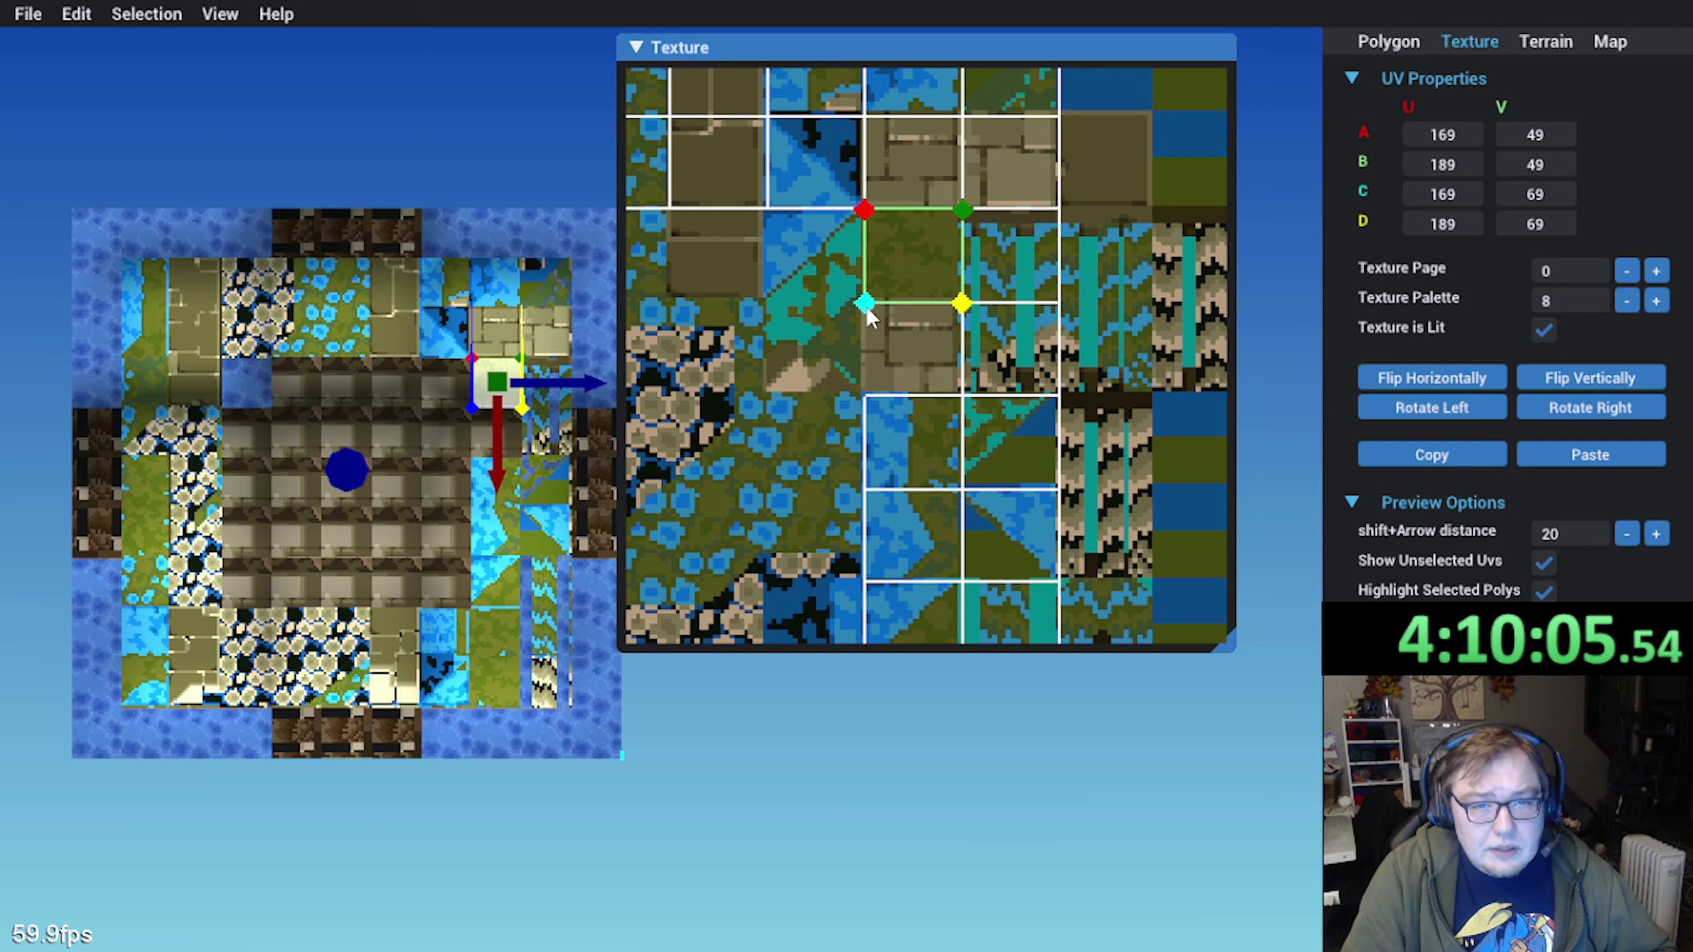
# Copy the third row's eighth tile's texture settings onto the tile directly below it and move its UVs to U 169 to 189, V 69 to 89
pyautogui.click(1440, 455)
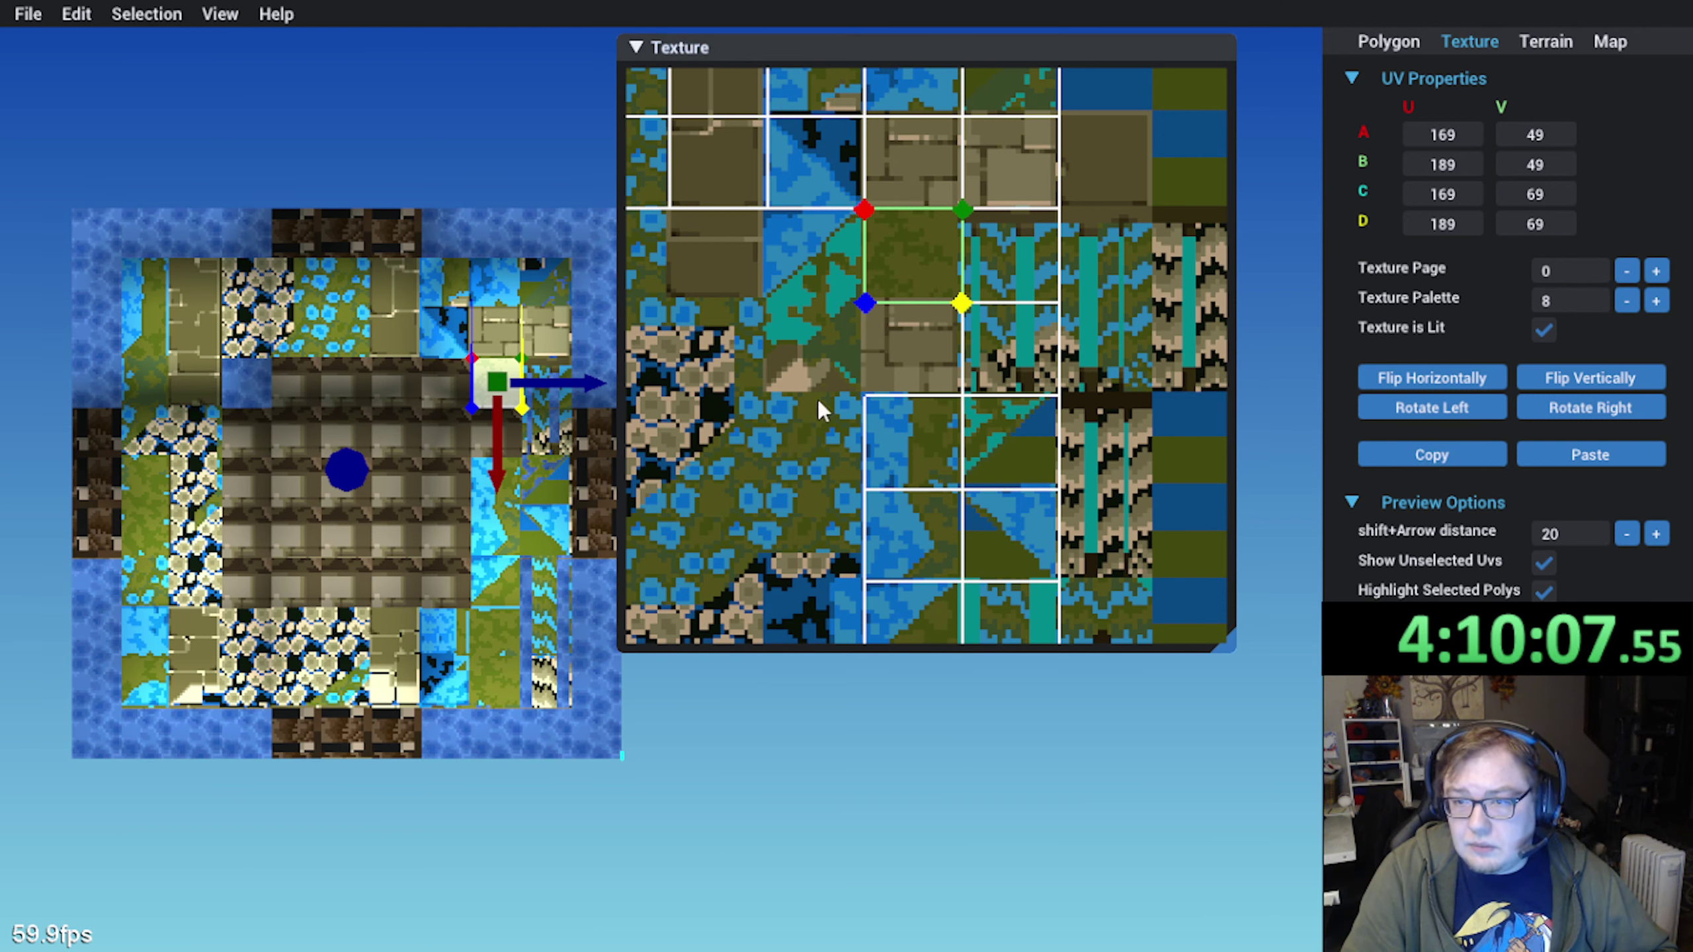
pyautogui.click(508, 437)
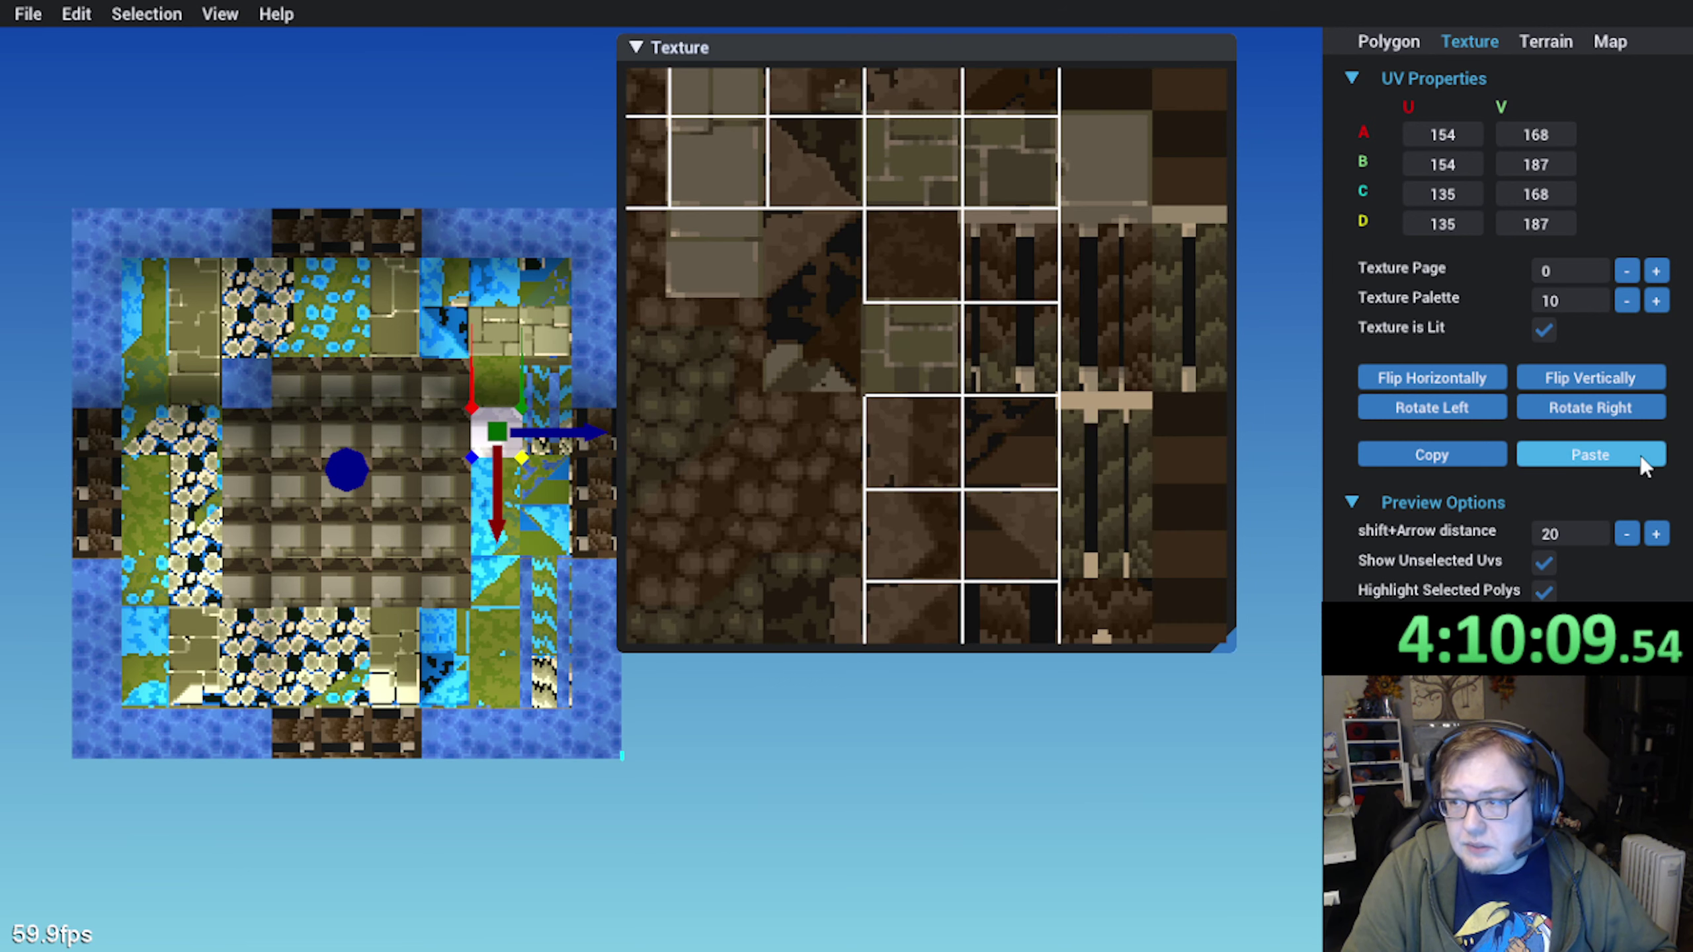
pyautogui.click(1591, 456)
pyautogui.moveTo(783, 314); pyautogui.dragTo(808, 355, button='middle')
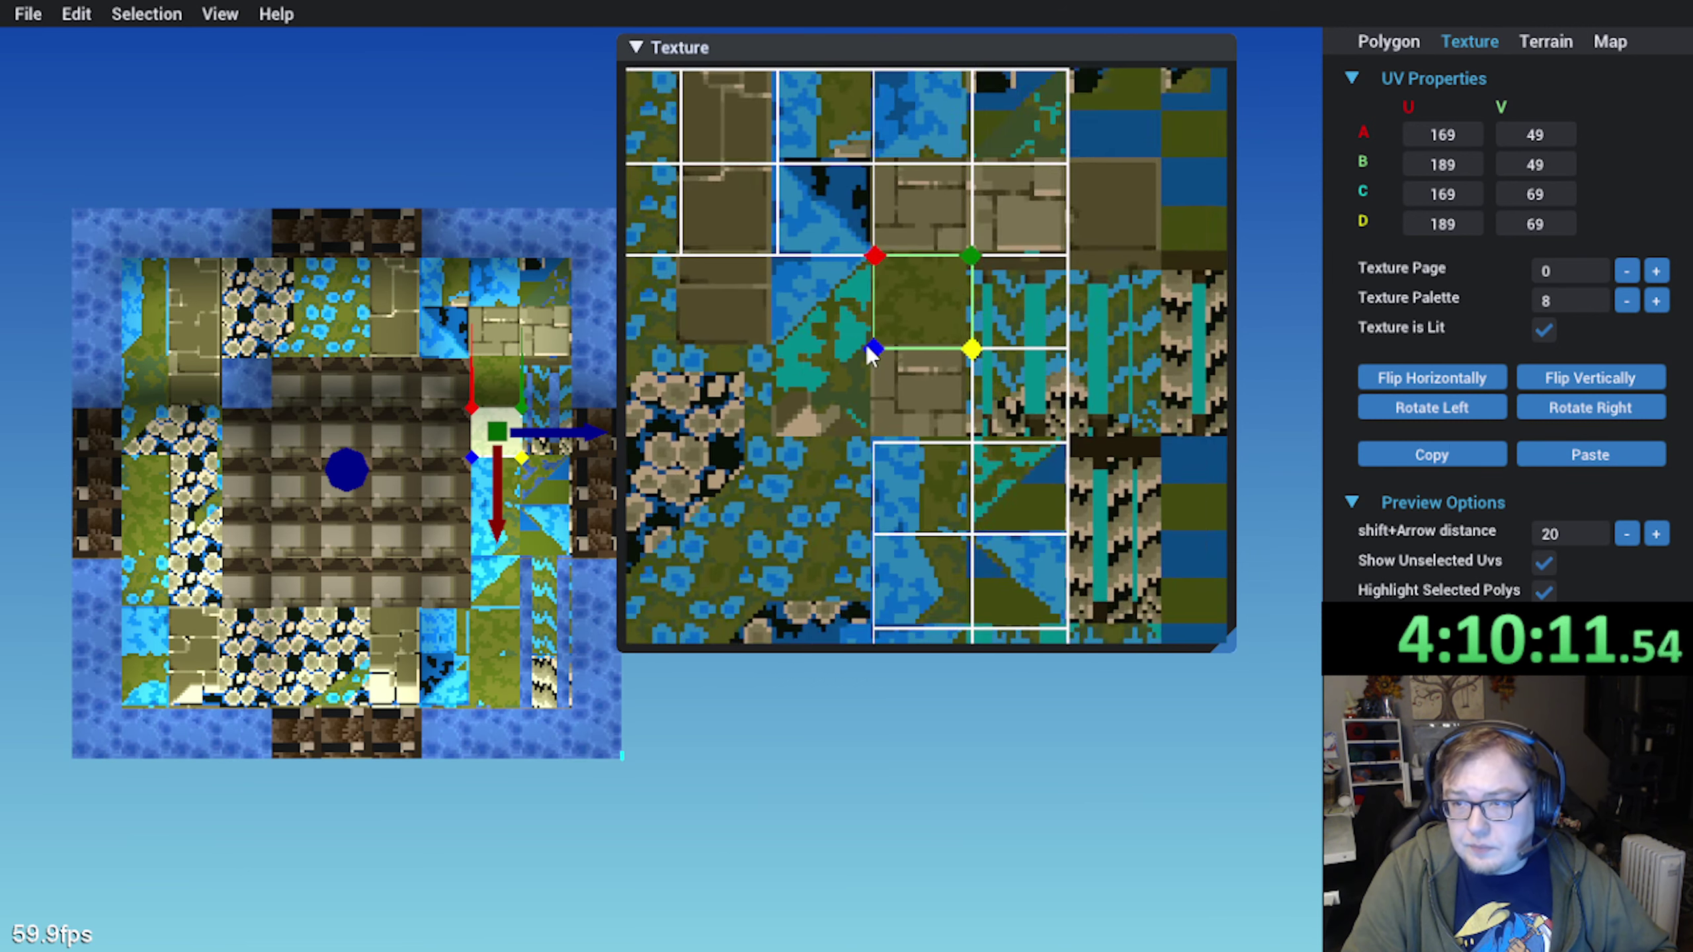
pyautogui.scroll(3, 923, 290)
pyautogui.moveTo(927, 284); pyautogui.dragTo(926, 458)
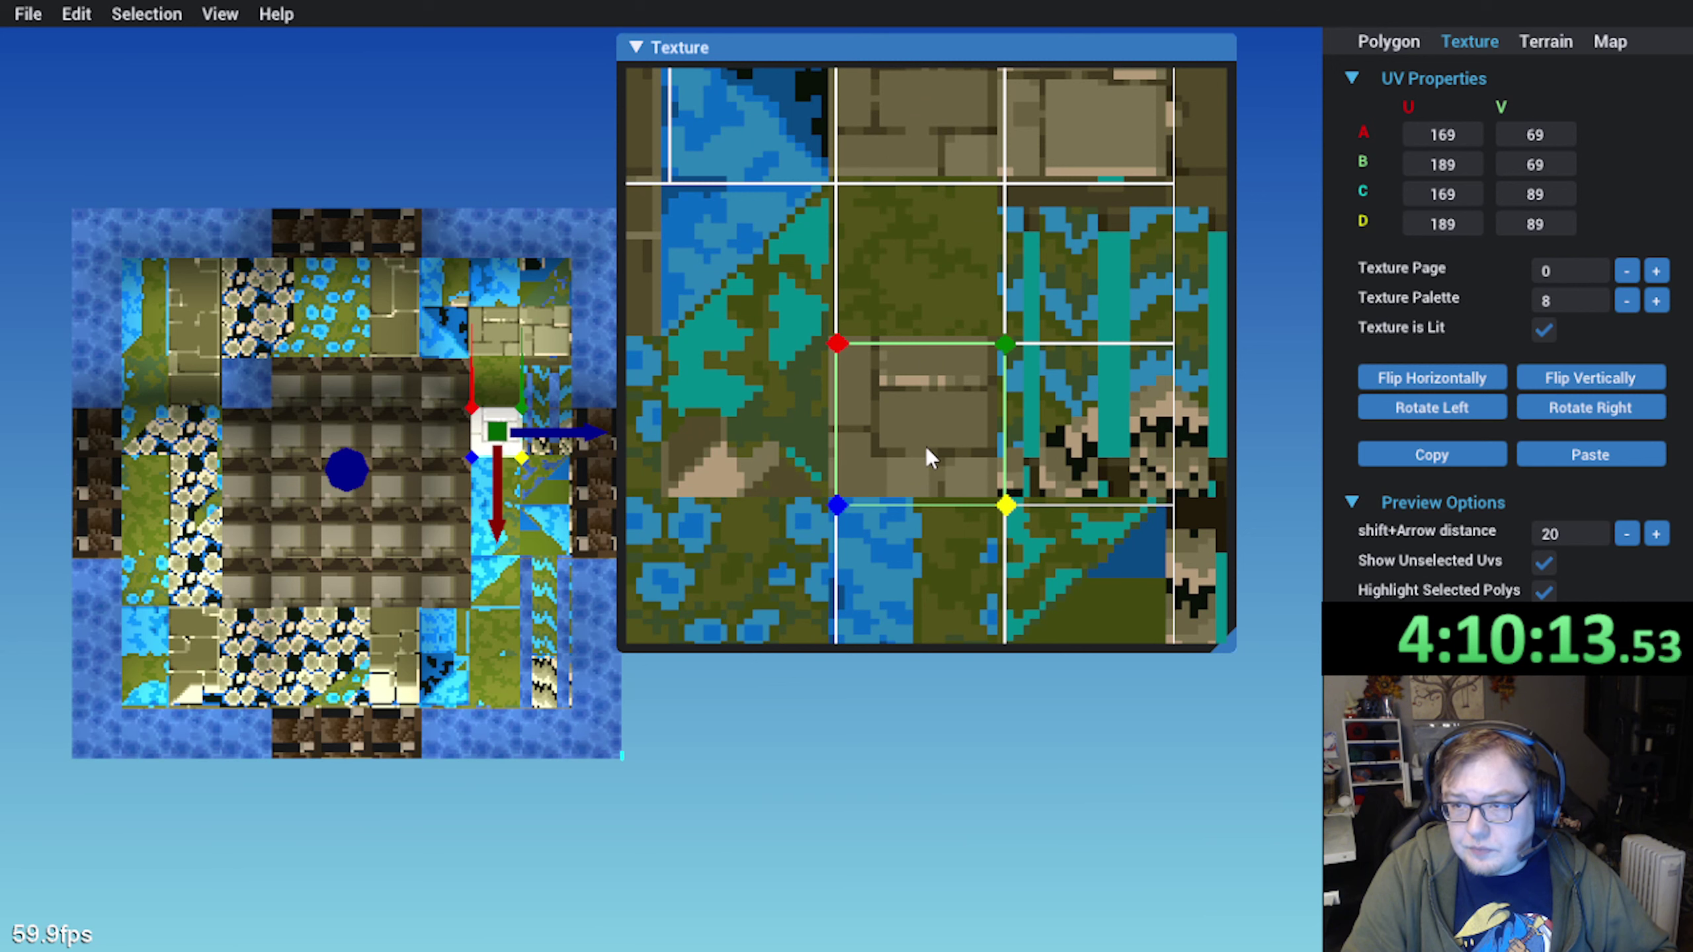
# Copy the third row's eighth tile's texture settings onto the seventh tile beside it and move its UVs to U 149 to 169, V 49 to 69
pyautogui.click(431, 371)
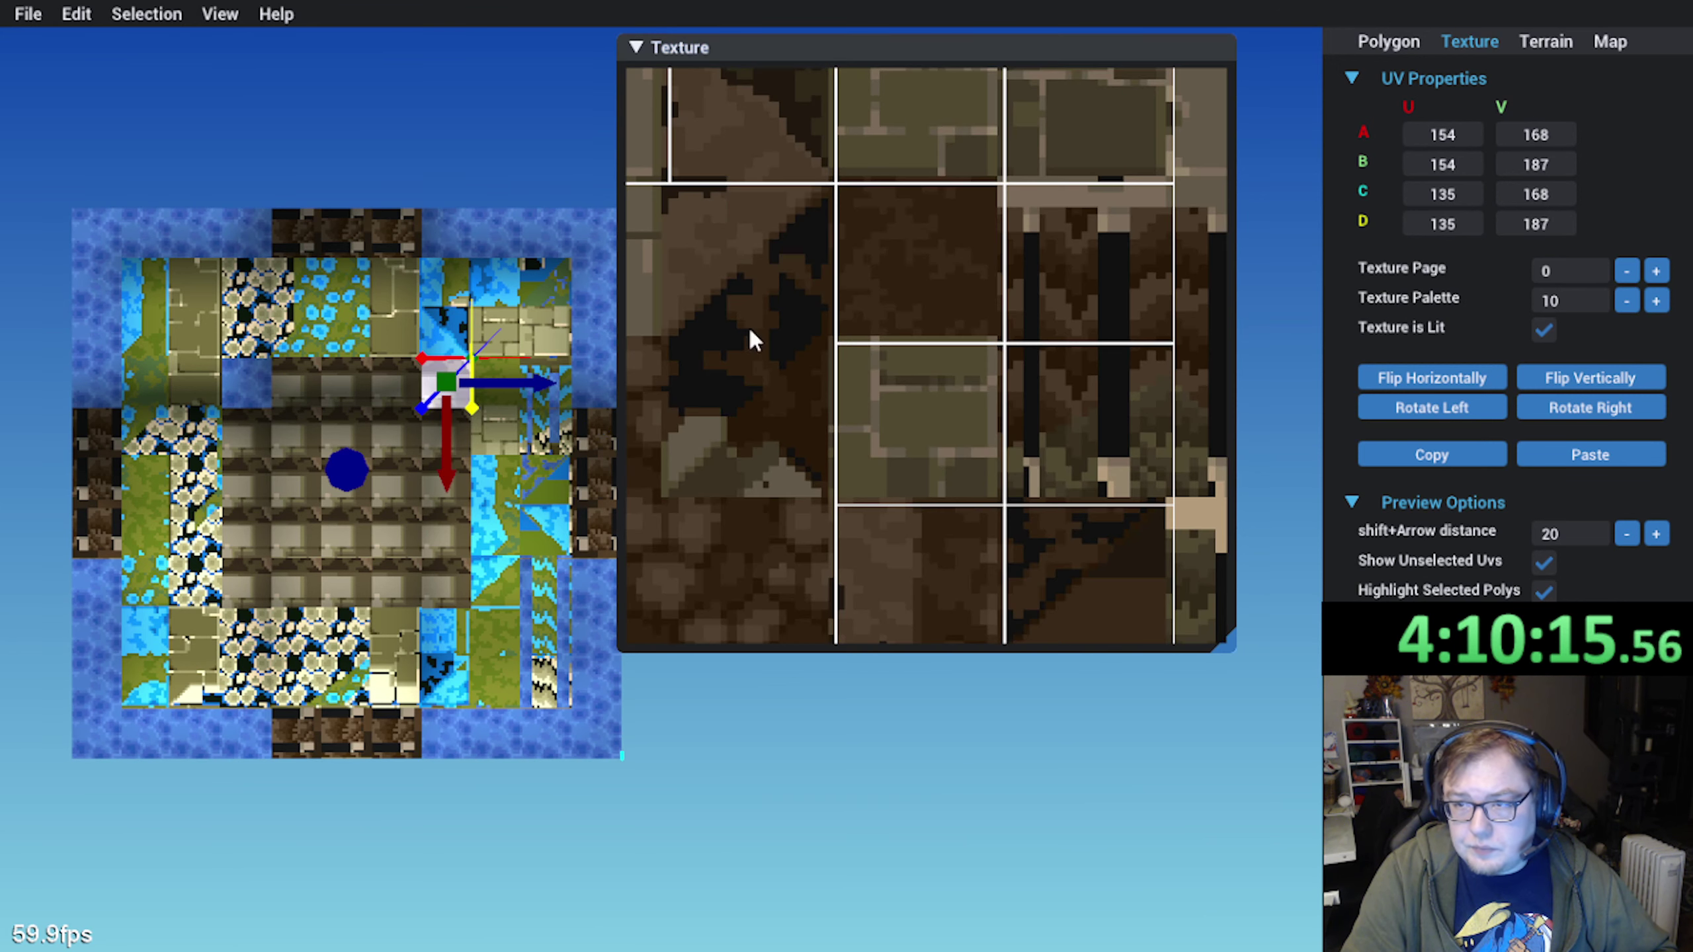
pyautogui.click(892, 274)
pyautogui.click(1434, 455)
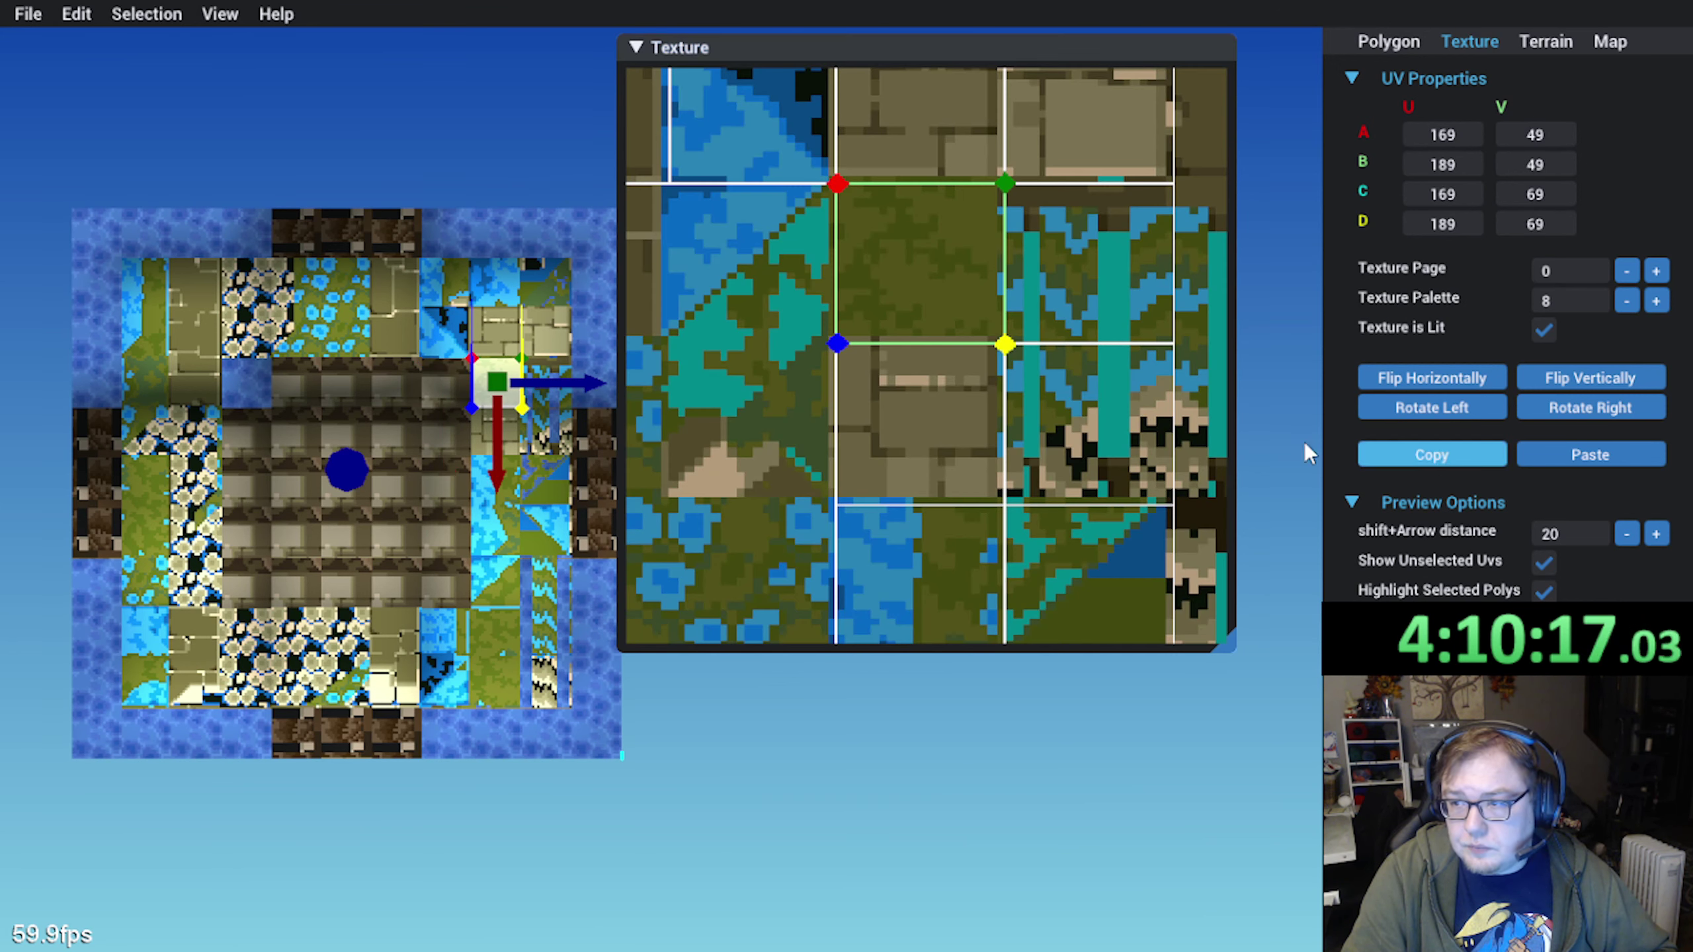
pyautogui.click(446, 384)
pyautogui.click(1590, 455)
pyautogui.moveTo(964, 274); pyautogui.dragTo(793, 278)
pyautogui.moveTo(780, 287); pyautogui.dragTo(1021, 334, button='middle')
# Paste the copied texture settings onto the third row's sixth tile and move its UVs to U 129 to 149, V 49 to 69
pyautogui.click(399, 383)
pyautogui.click(1546, 457)
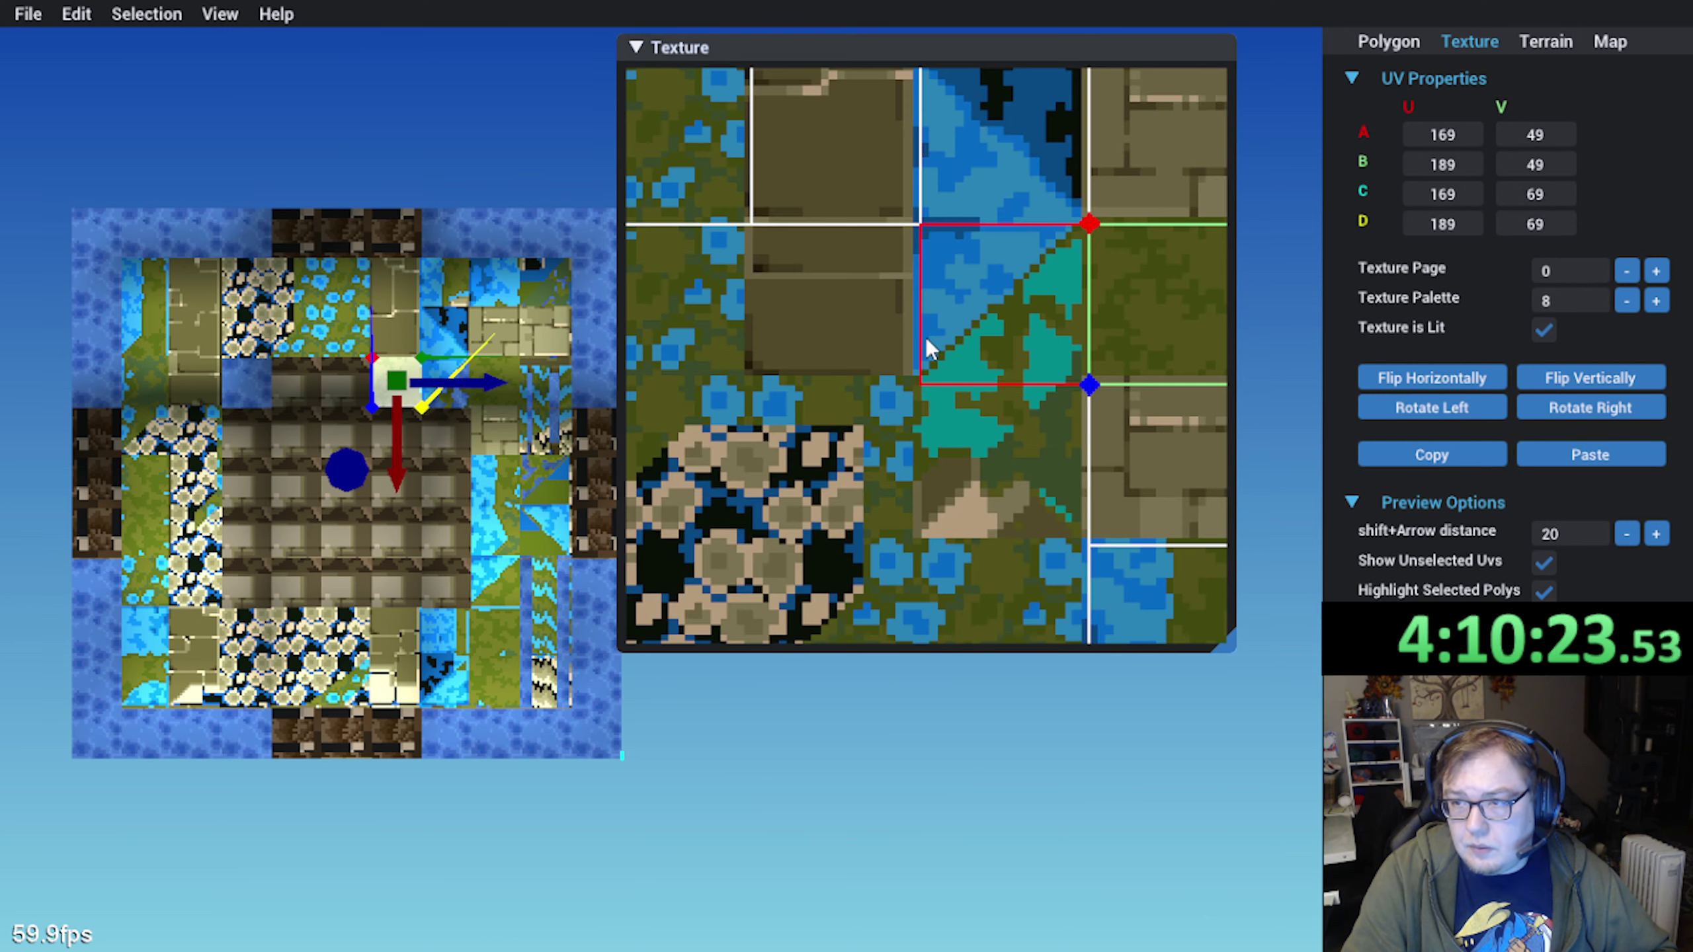
pyautogui.moveTo(1096, 284); pyautogui.dragTo(820, 299)
pyautogui.moveTo(752, 318); pyautogui.dragTo(985, 346, button='middle')
# Paste the copied texture settings onto the third row's fifth tile and align its UVs to U 109 to 129, V 49 to 69
pyautogui.click(346, 383)
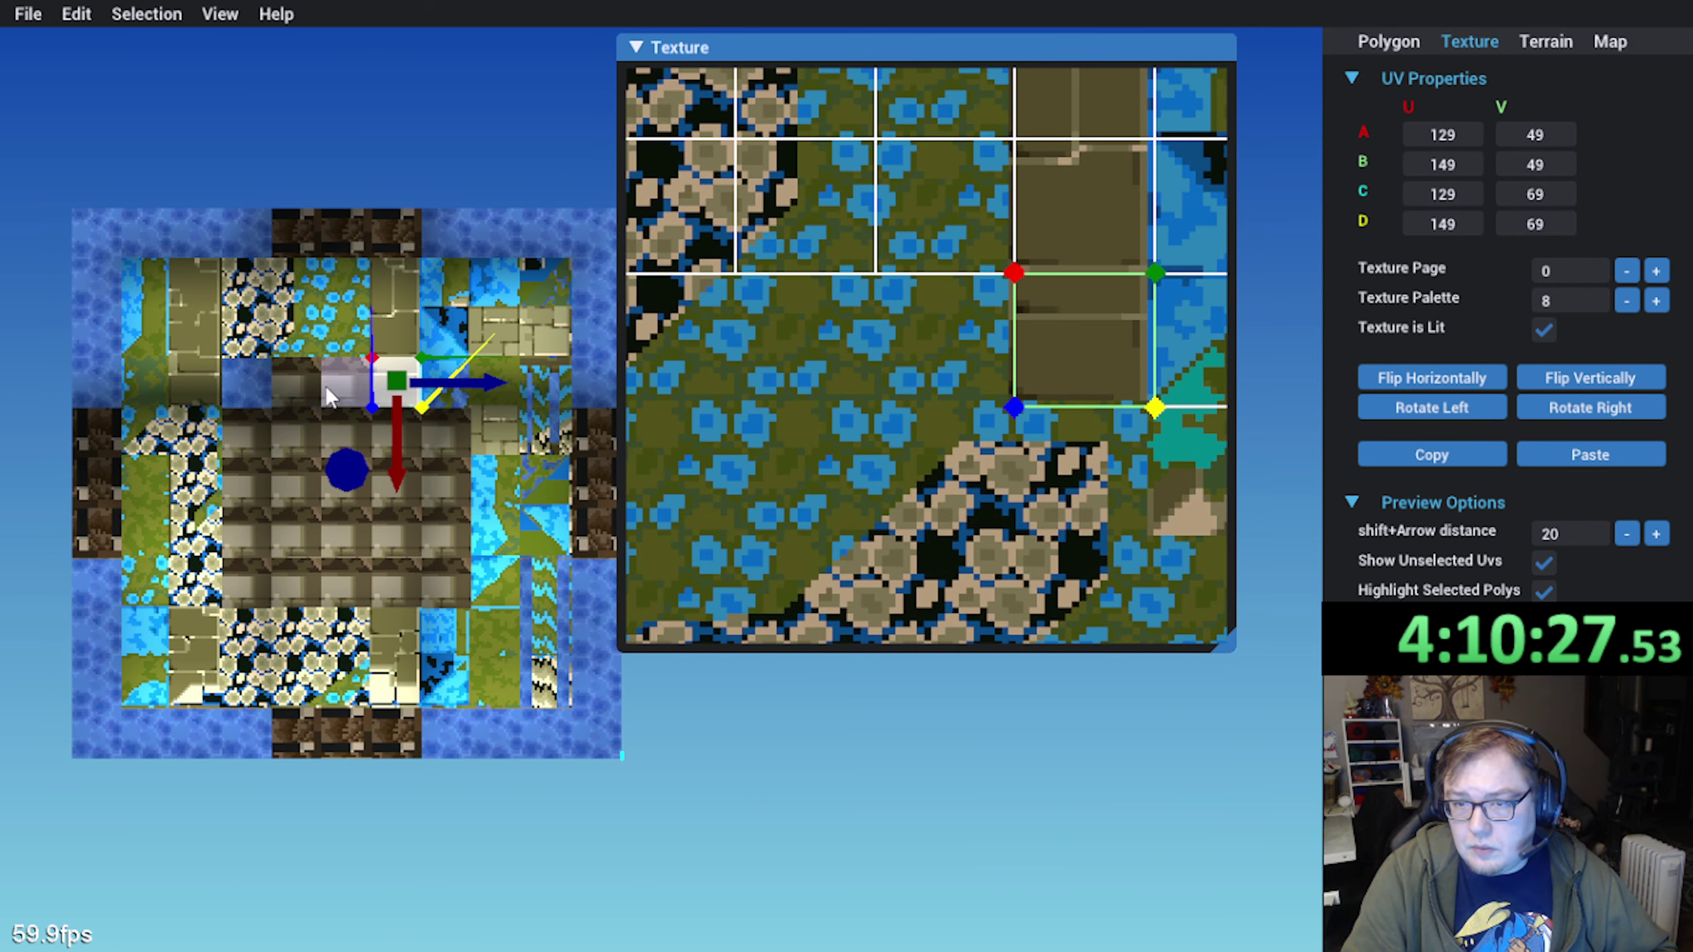
pyautogui.click(1590, 455)
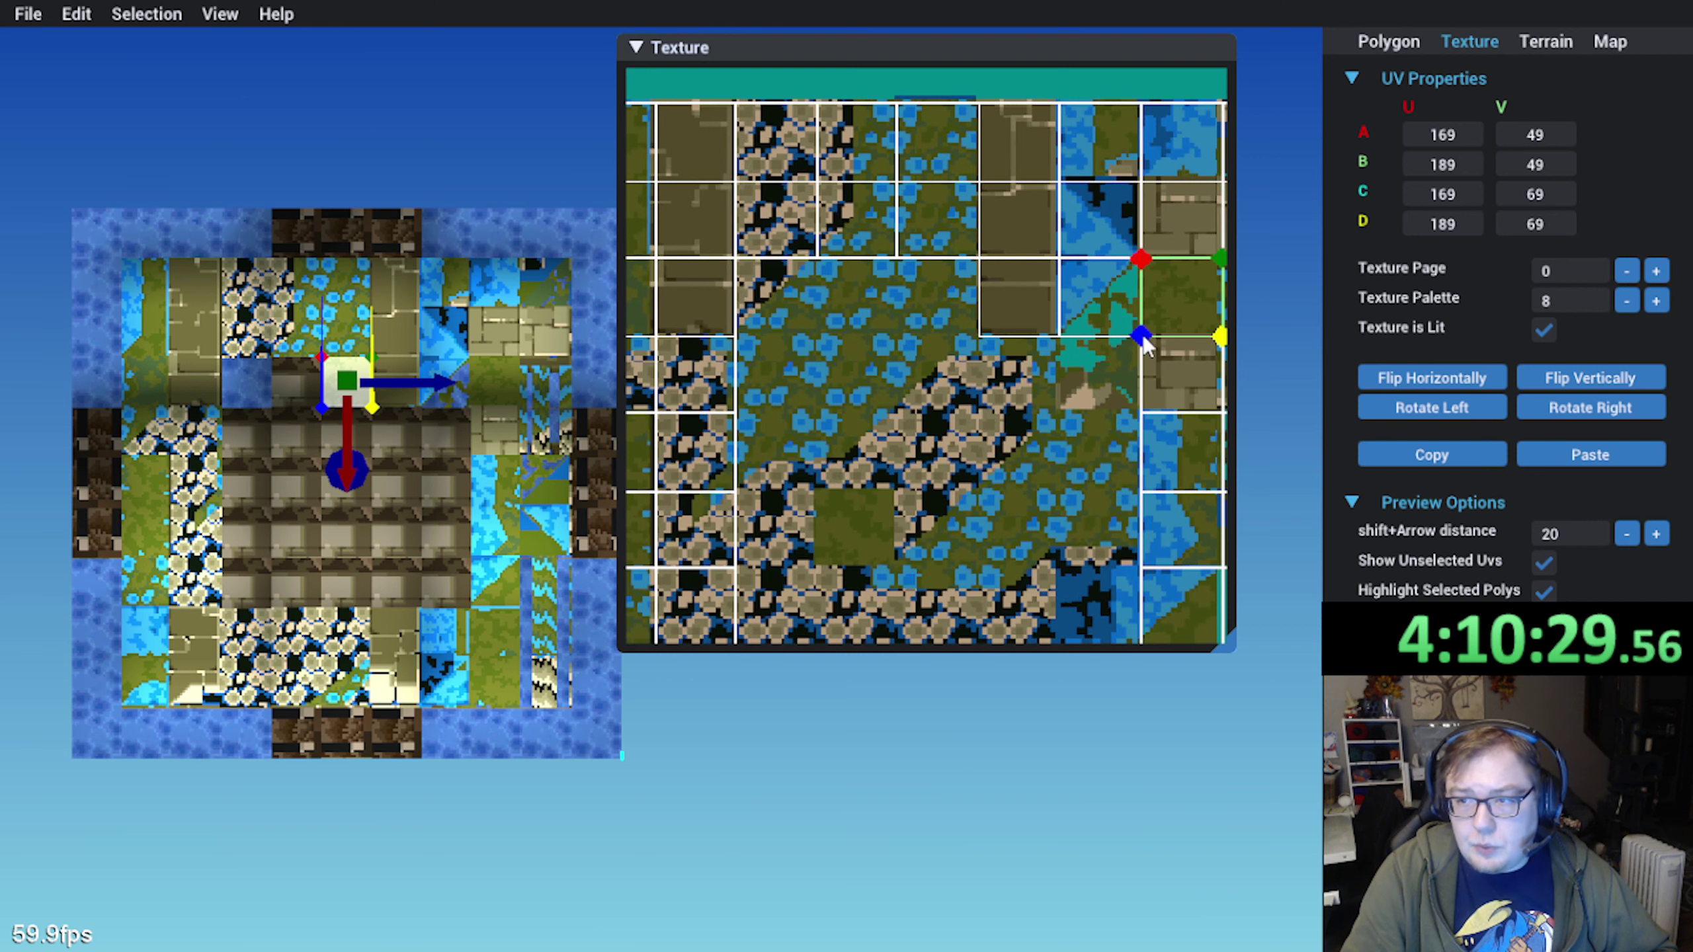
pyautogui.moveTo(1167, 294); pyautogui.dragTo(926, 284)
pyautogui.scroll(3, 933, 287)
pyautogui.scroll(1, 939, 279)
pyautogui.moveTo(941, 272); pyautogui.dragTo(897, 438, button='middle')
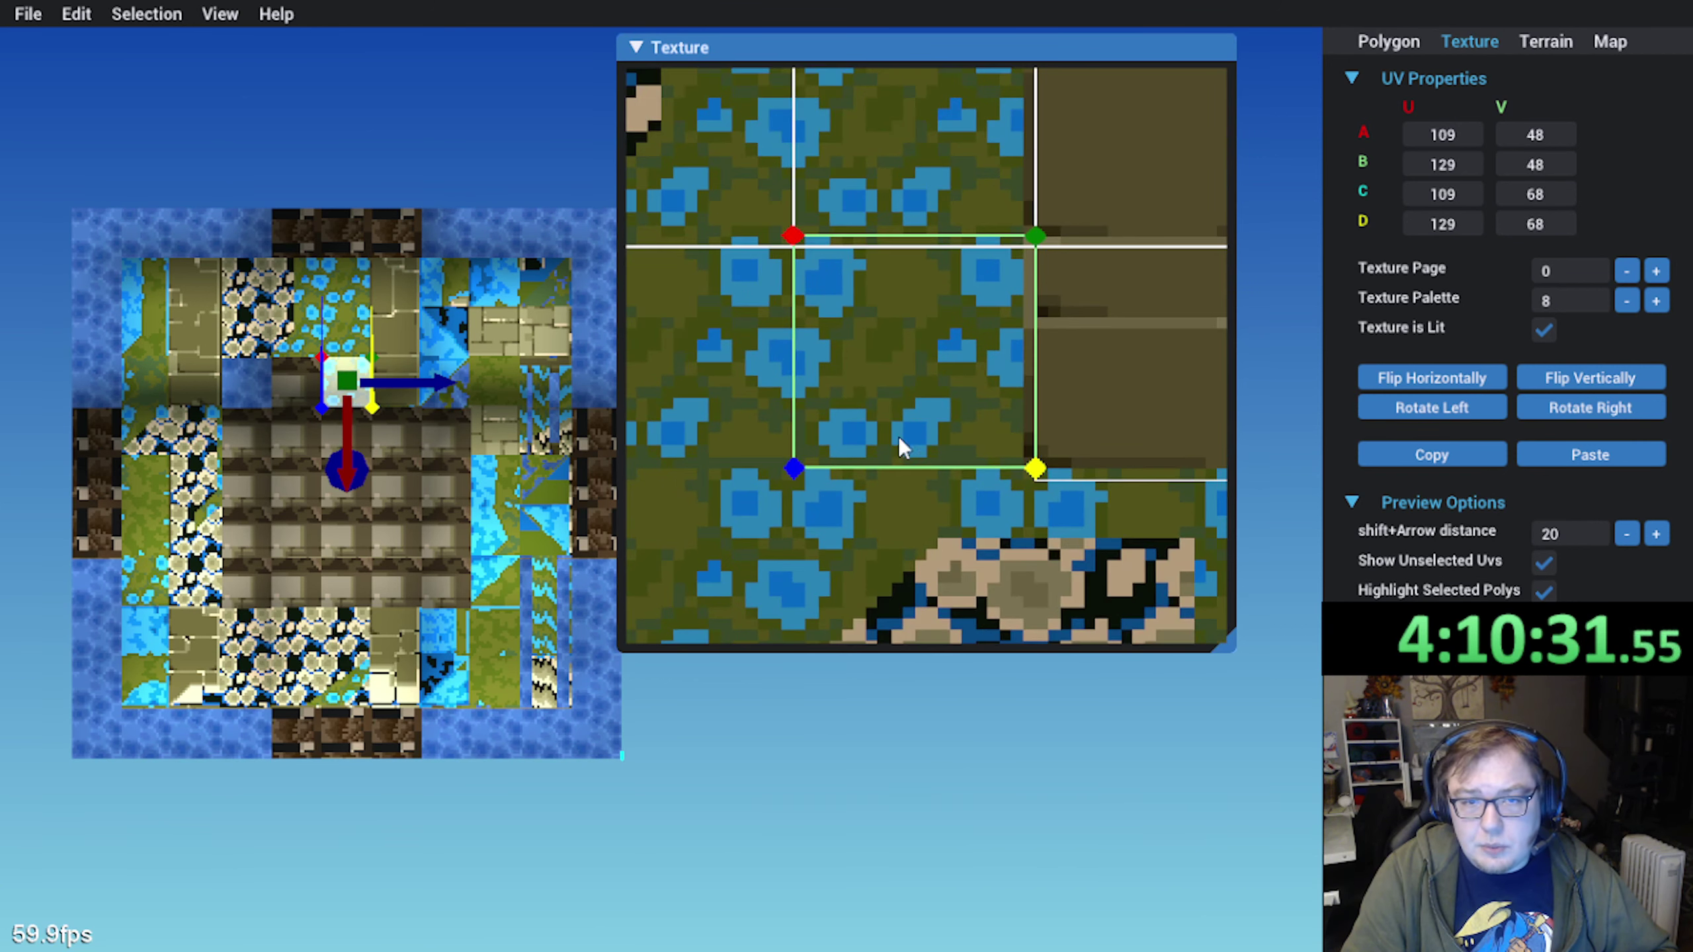
pyautogui.moveTo(888, 327); pyautogui.dragTo(888, 374, button='middle')
pyautogui.press('Down')
pyautogui.scroll(-2, 810, 407)
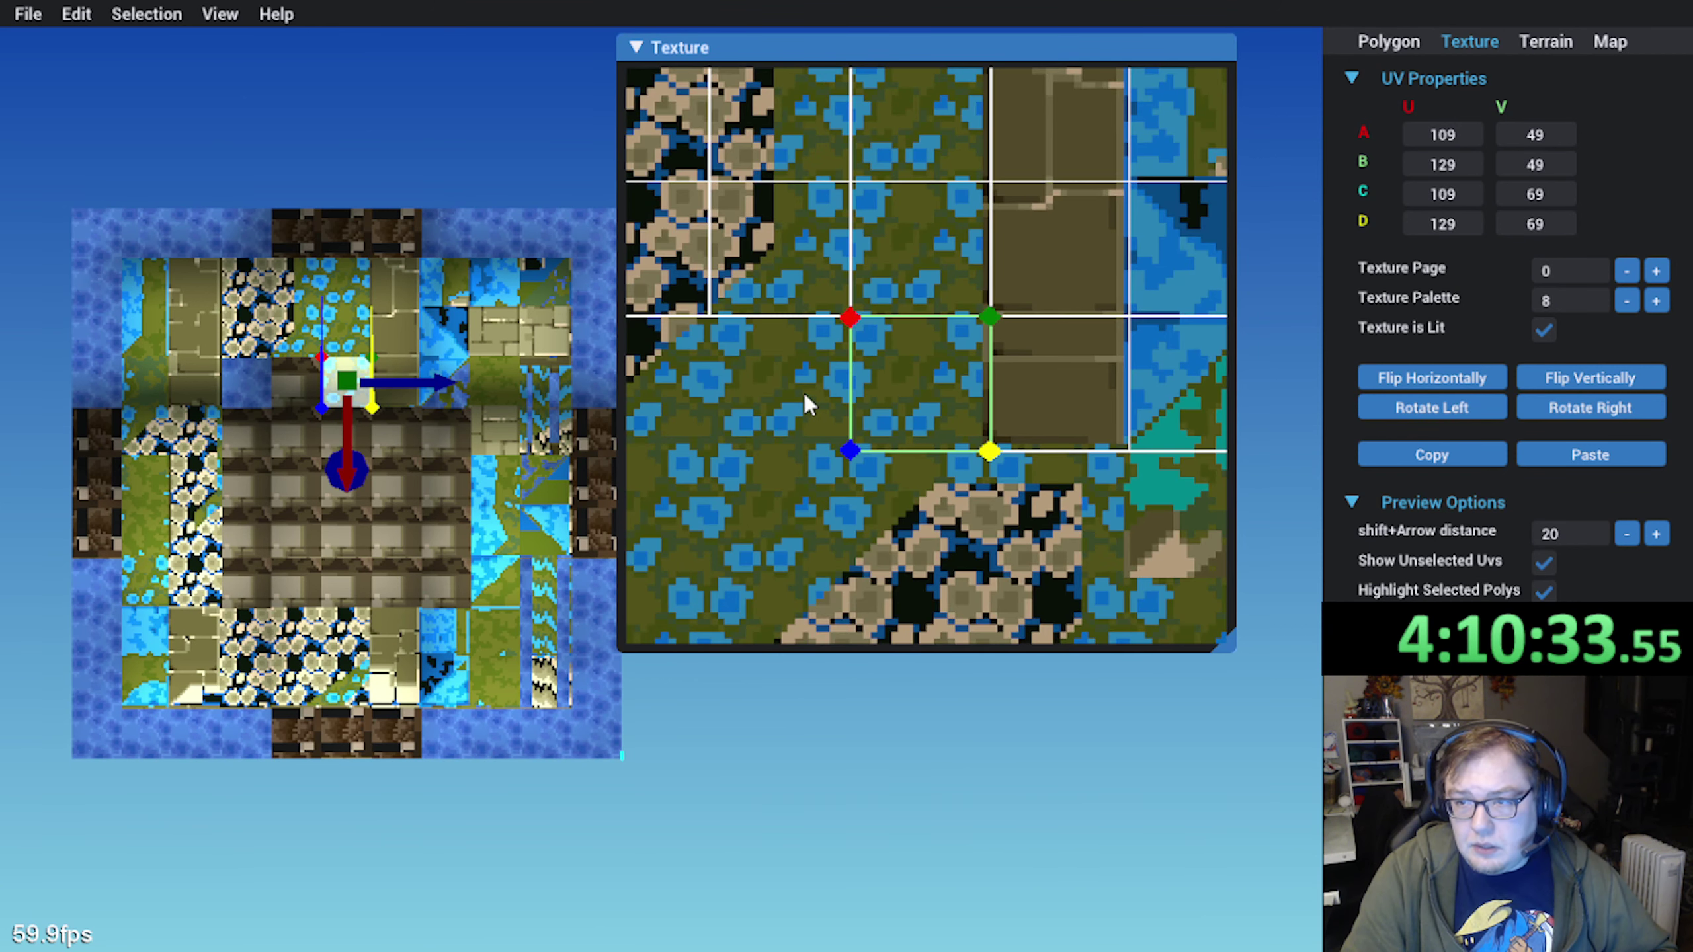
# Paste the copied texture settings onto the third row's fourth tile and align its UVs to U 89 to 109, V 49 to 69
pyautogui.click(297, 384)
pyautogui.click(1590, 455)
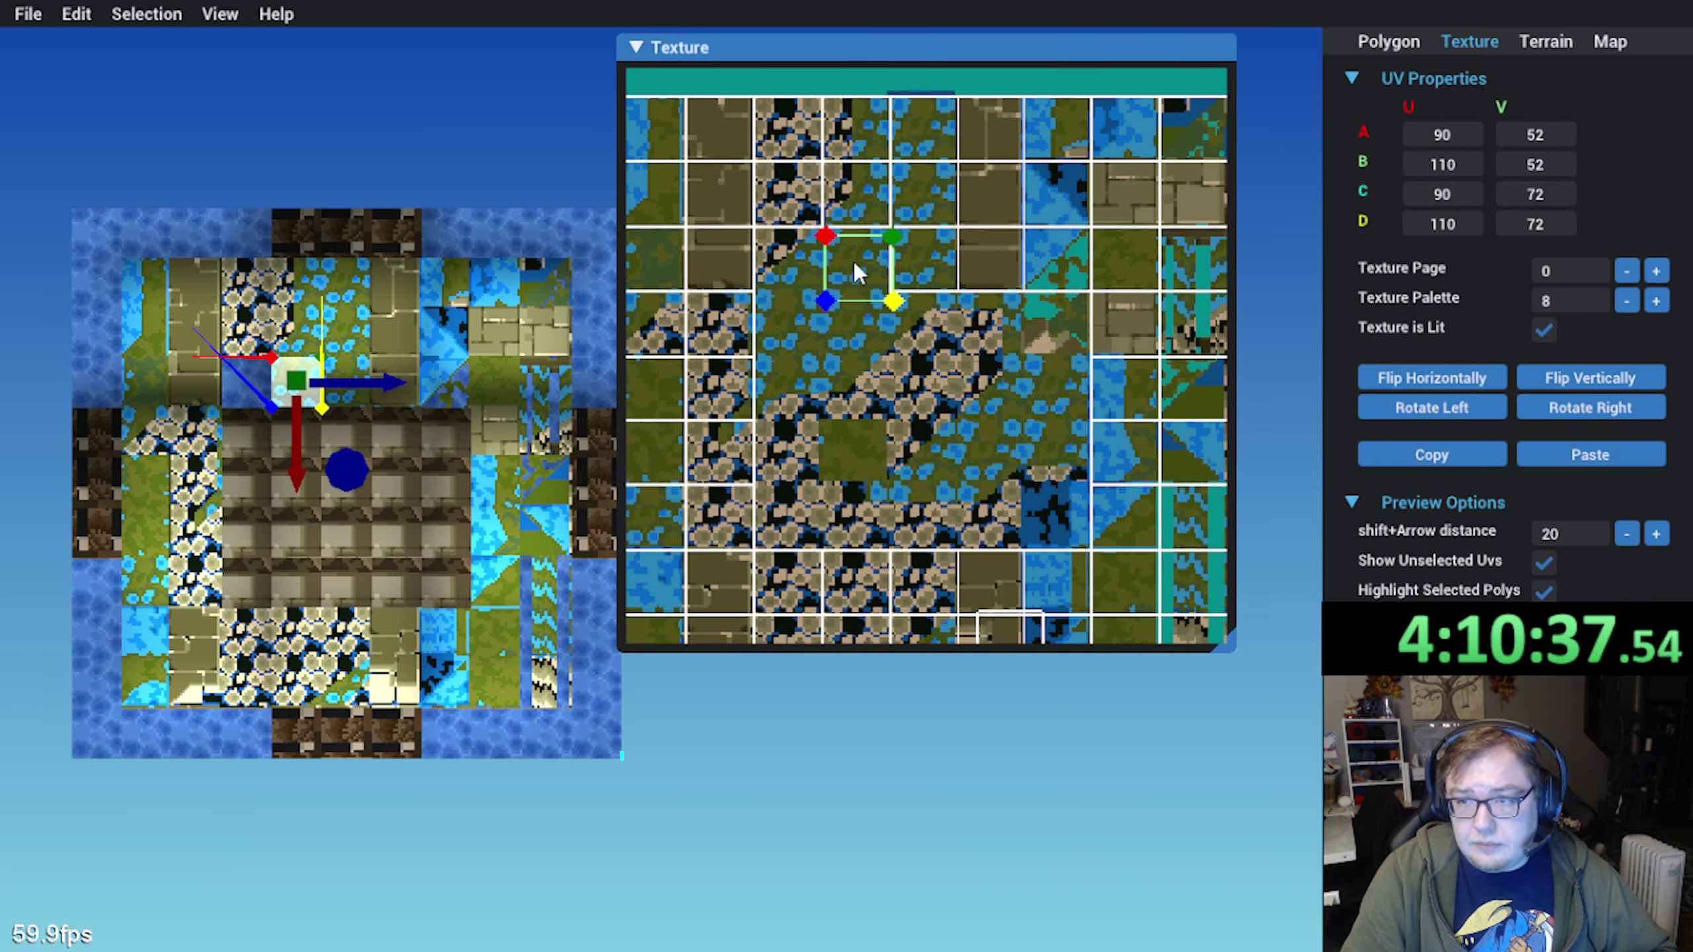
pyautogui.scroll(5, 867, 280)
pyautogui.press('Left')
pyautogui.press('Up')
pyautogui.press('Up')
pyautogui.press('Up')
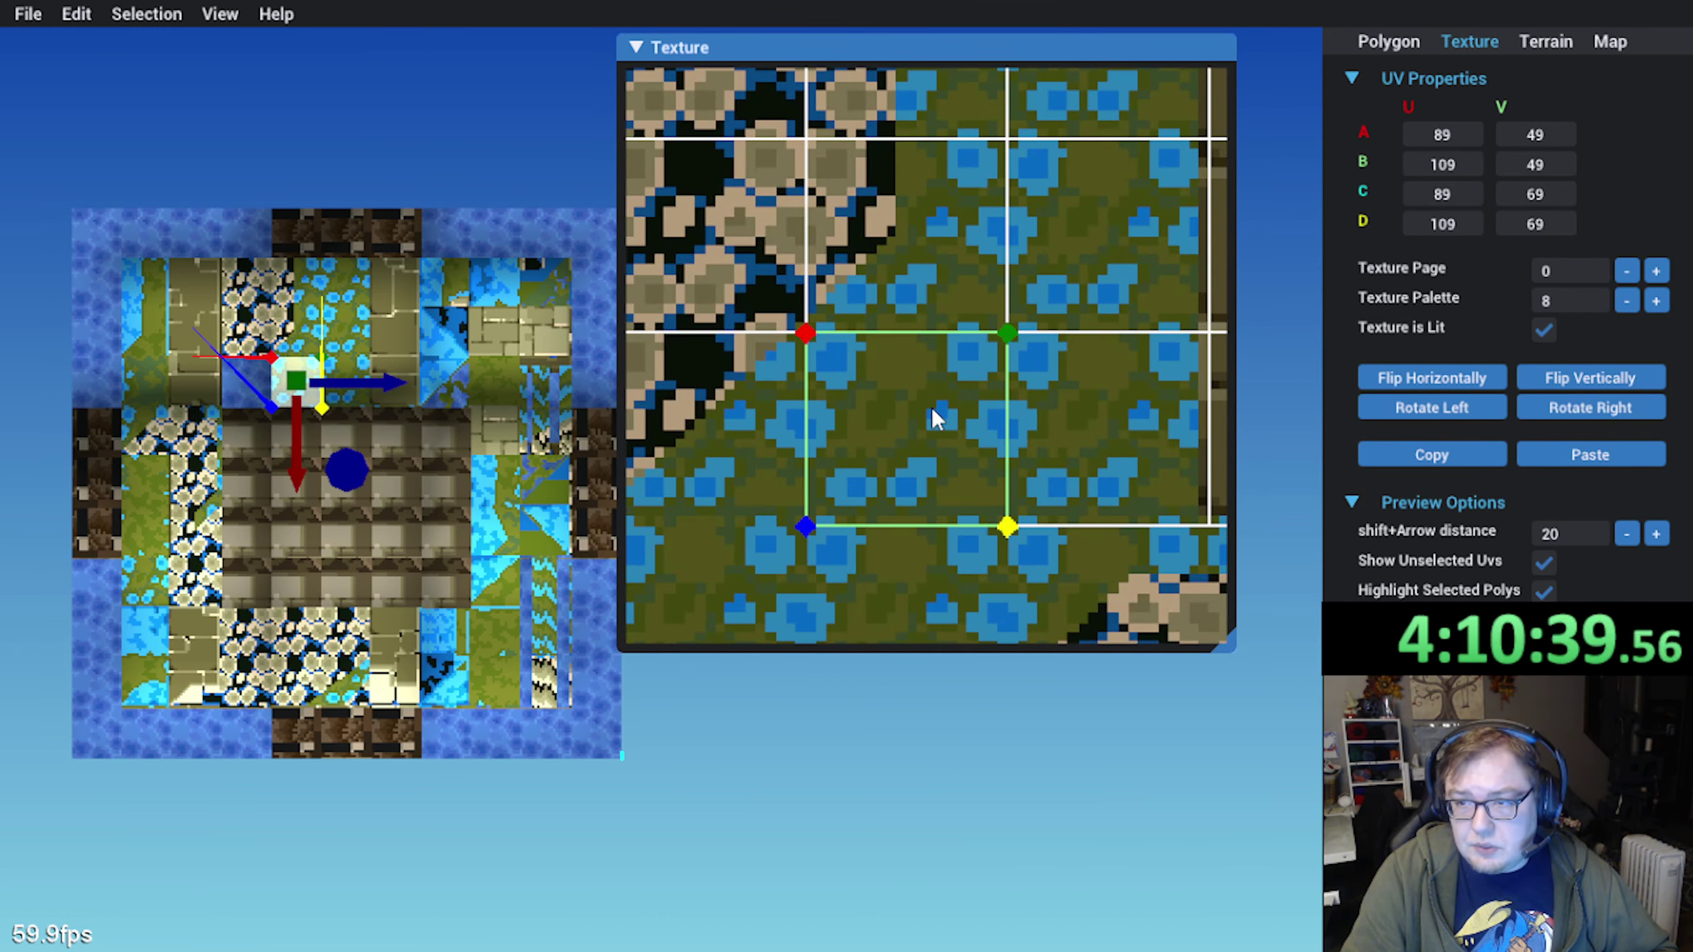
# Copy the third row's fourth tile's texture settings onto the third tile beside it and move its UVs to U 69 to 89, V 49 to 69
pyautogui.click(1372, 456)
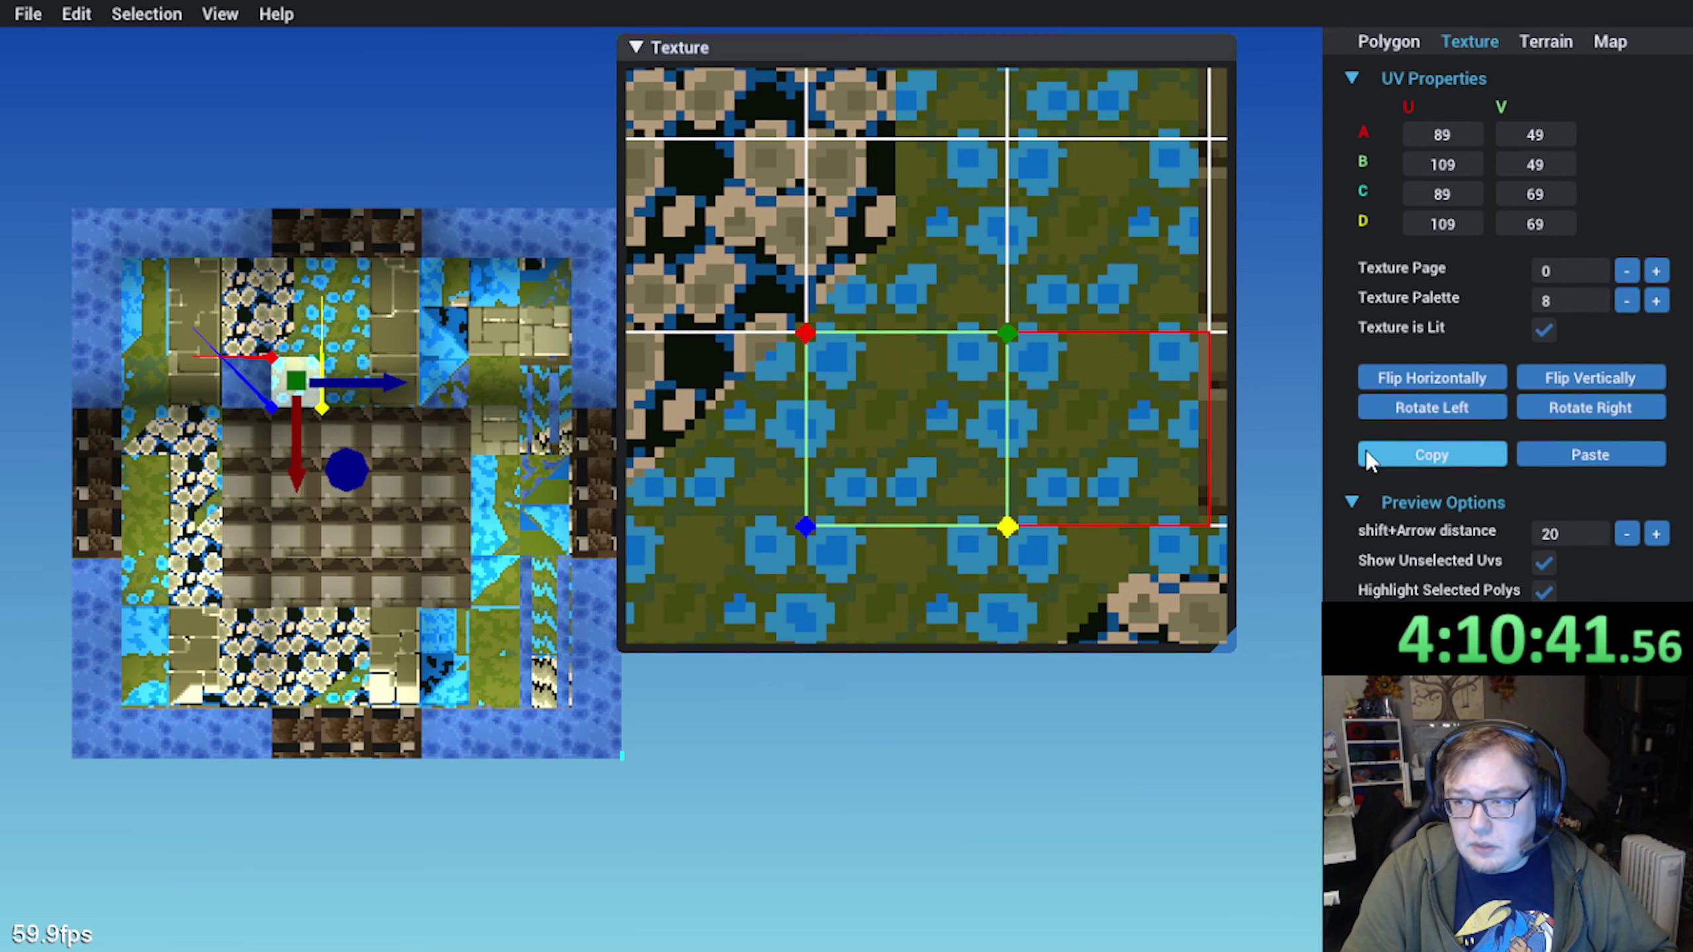
pyautogui.click(250, 393)
pyautogui.click(1621, 464)
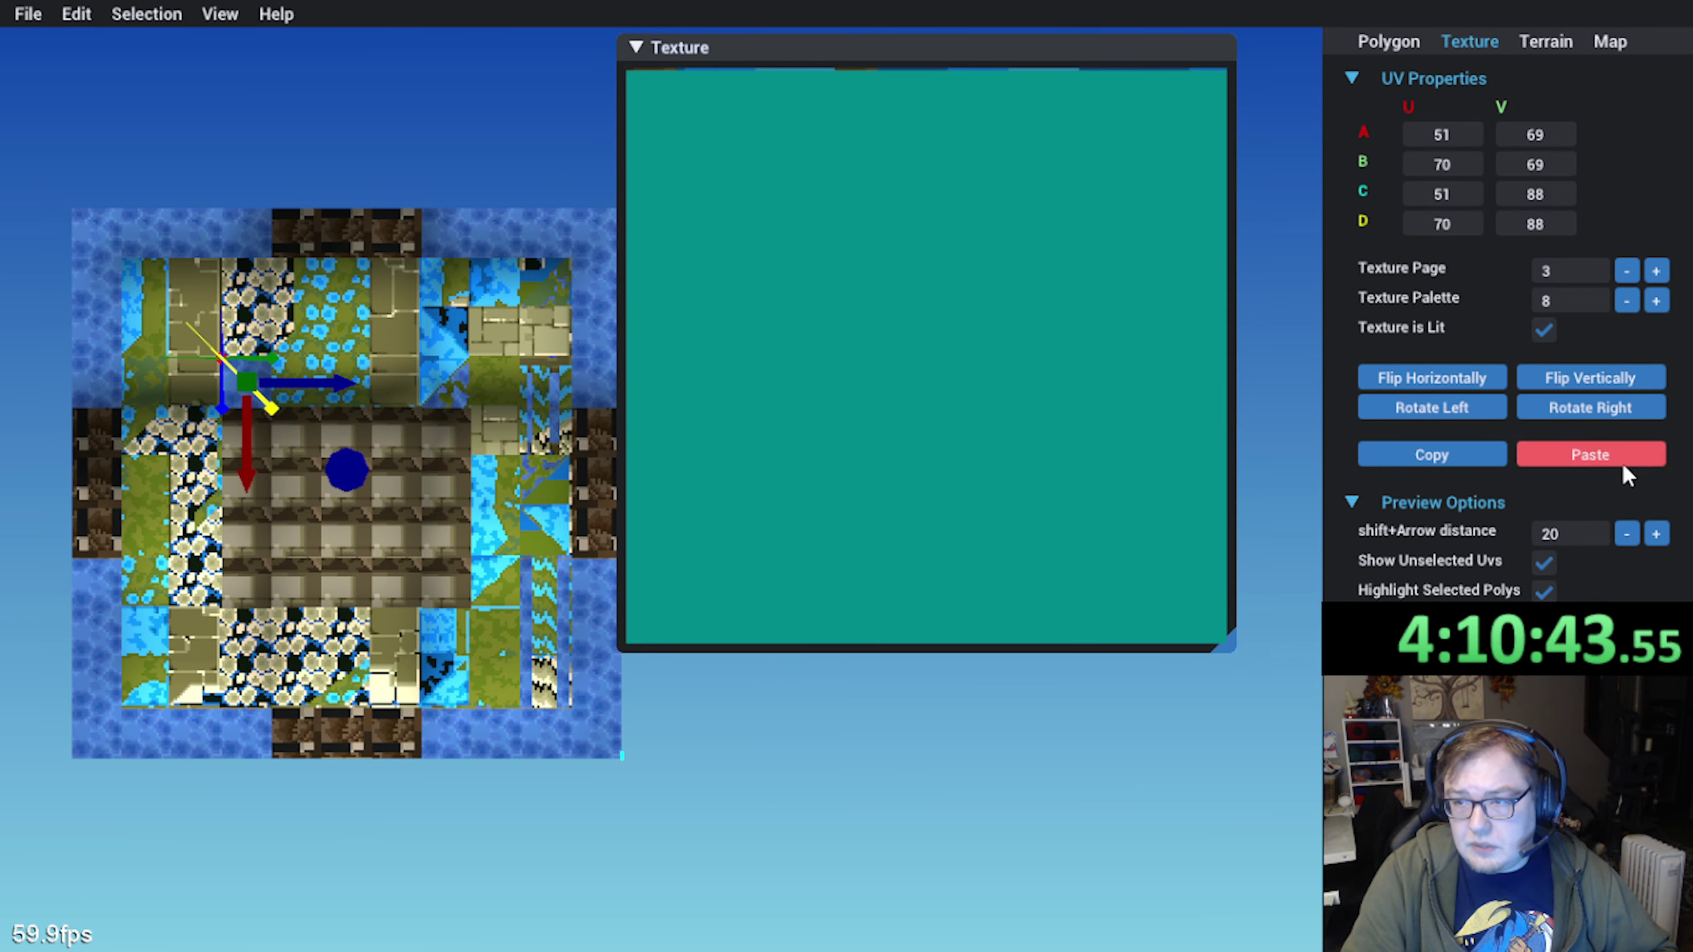
pyautogui.scroll(-3, 843, 280)
pyautogui.moveTo(843, 280); pyautogui.dragTo(1020, 287, button='middle')
pyautogui.moveTo(1107, 415); pyautogui.dragTo(1000, 422)
pyautogui.press('Right')
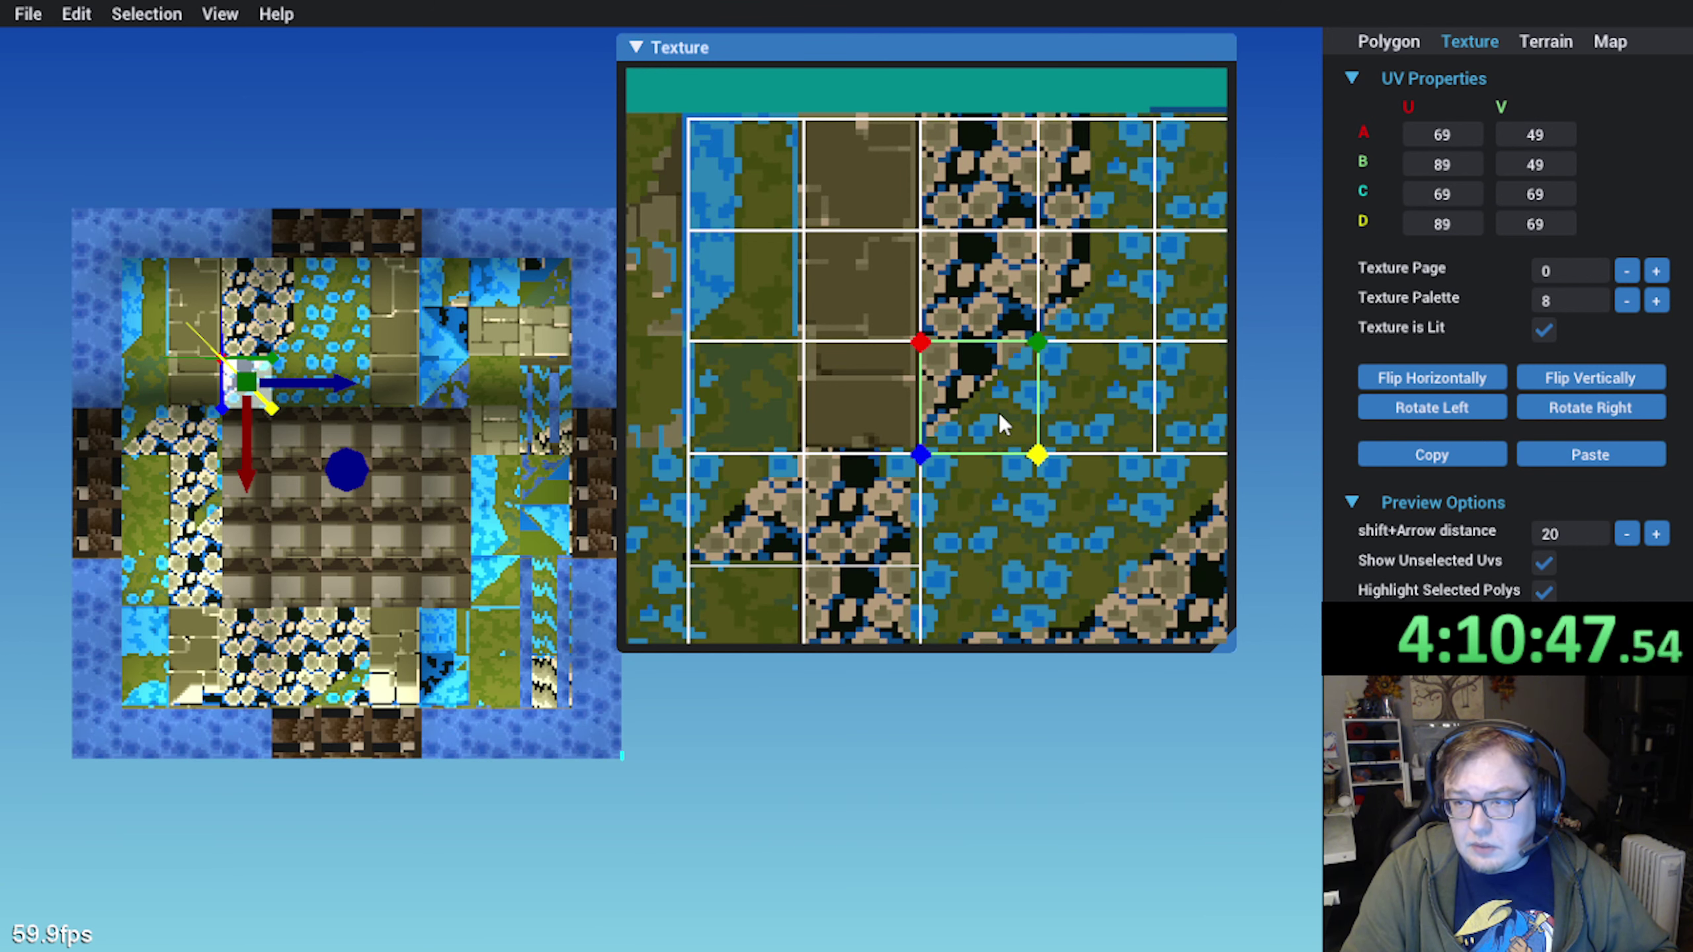
# Copy the third row's third tile's texture settings onto the tile directly below it and move its UVs to U 69 to 89, V 69 to 89
pyautogui.moveTo(982, 417); pyautogui.dragTo(902, 228, button='middle')
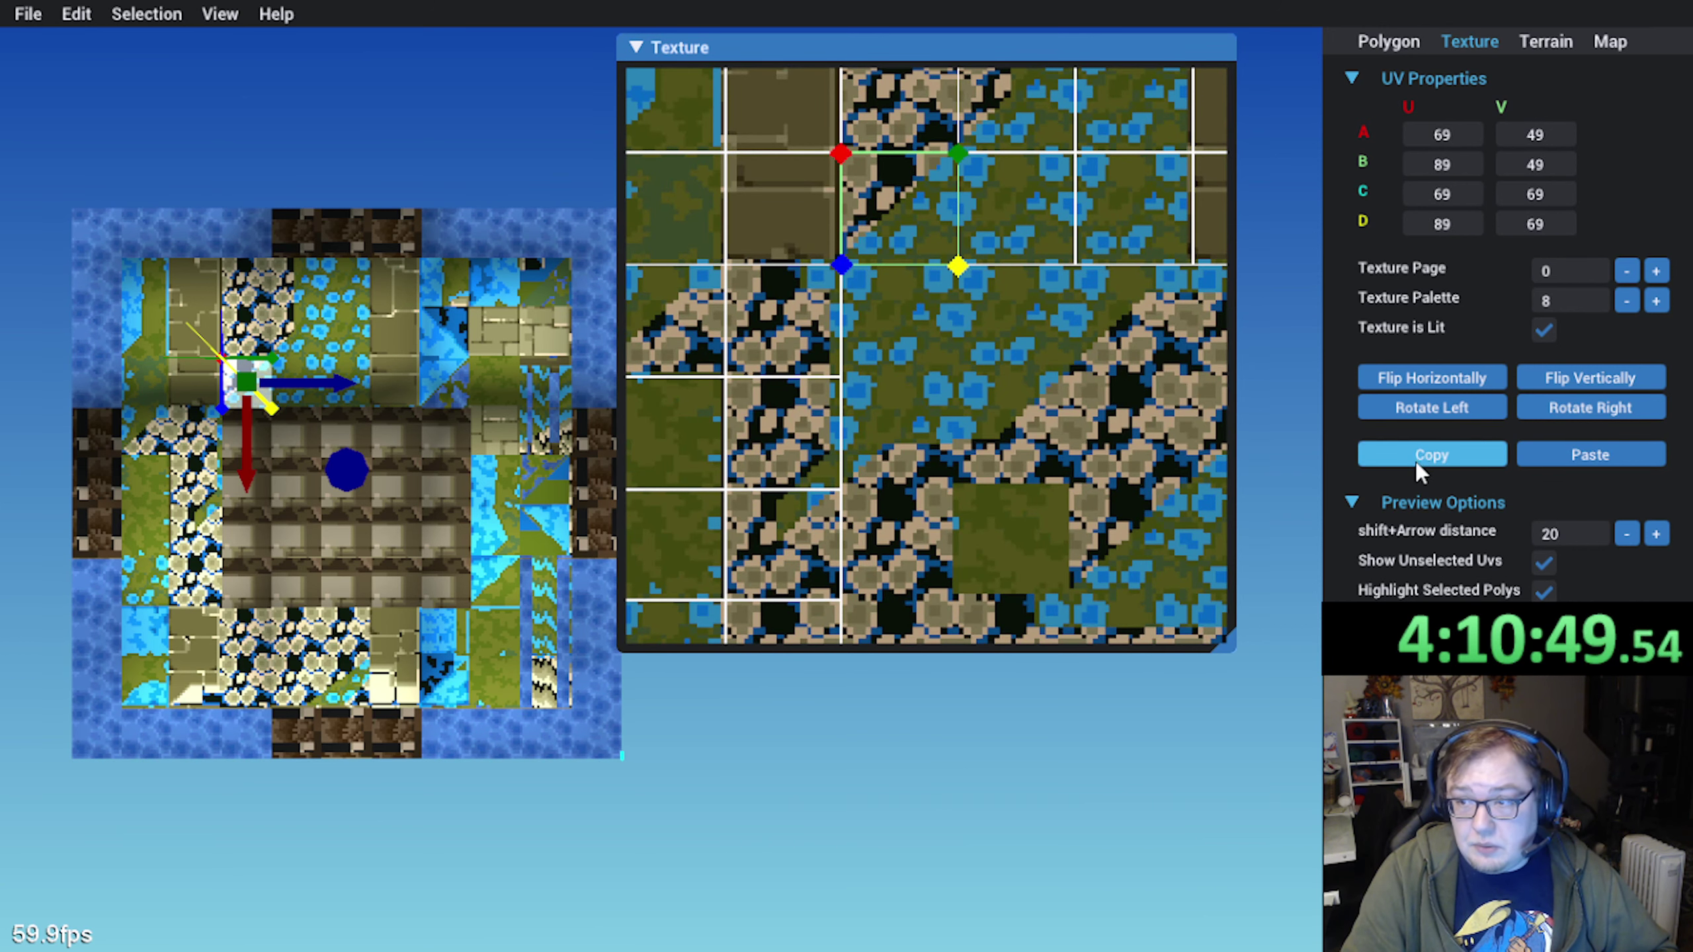
pyautogui.click(1432, 455)
pyautogui.click(260, 461)
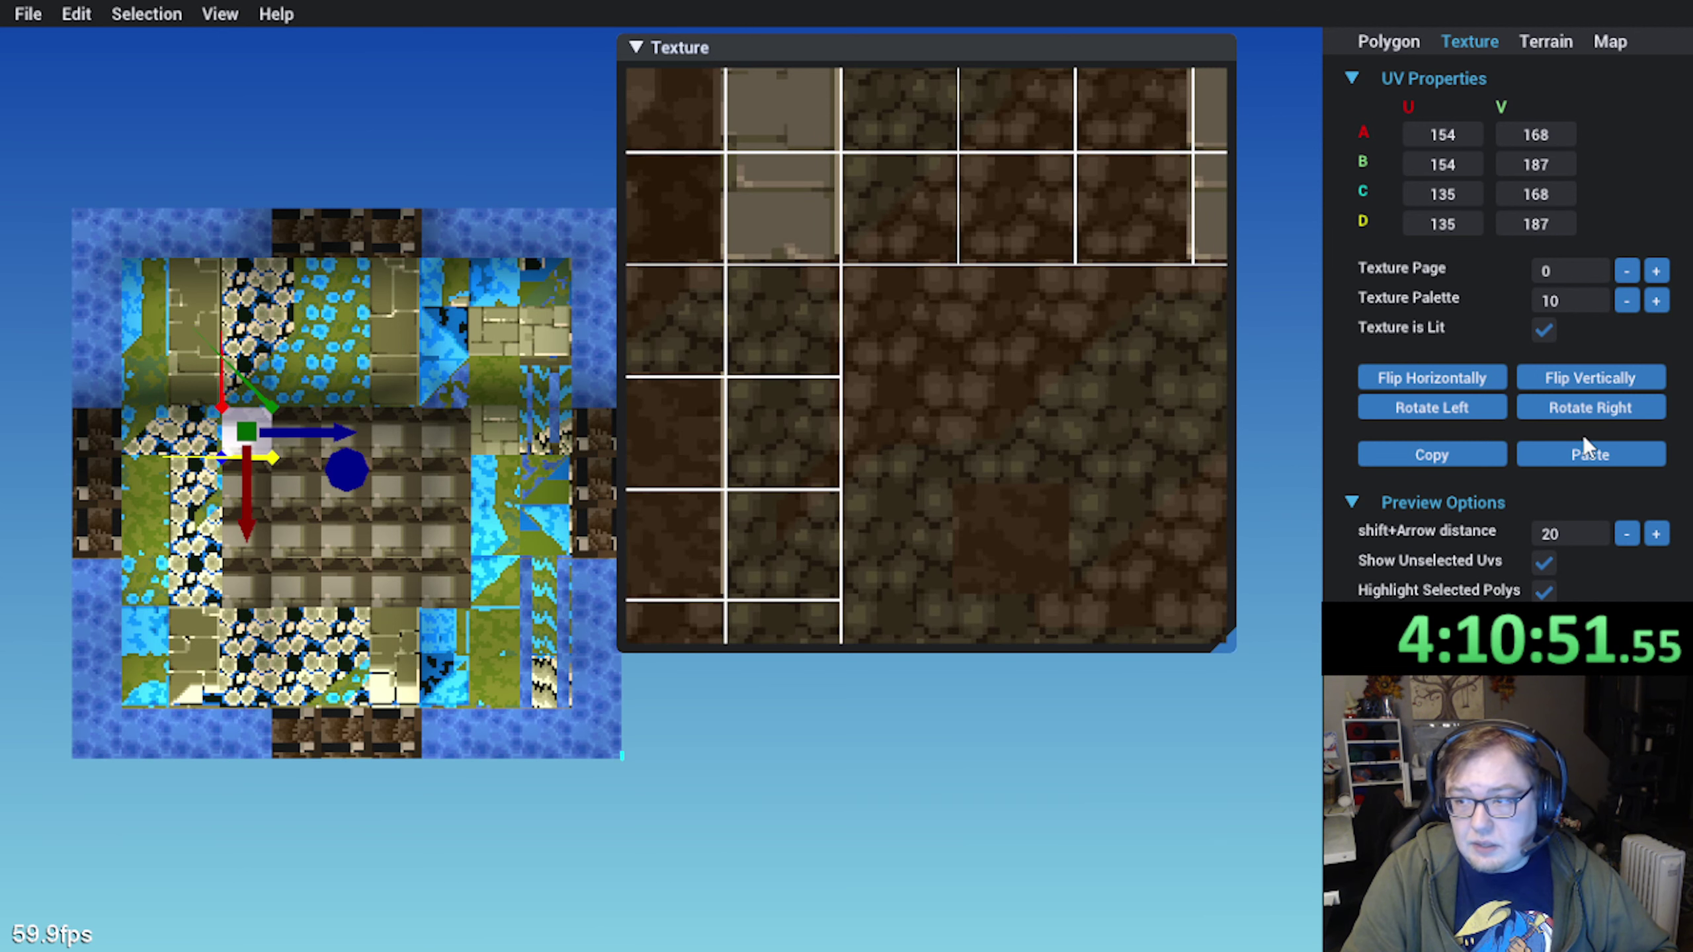
pyautogui.click(1590, 455)
pyautogui.click(894, 327)
pyautogui.moveTo(894, 319); pyautogui.dragTo(899, 328)
pyautogui.click(316, 524)
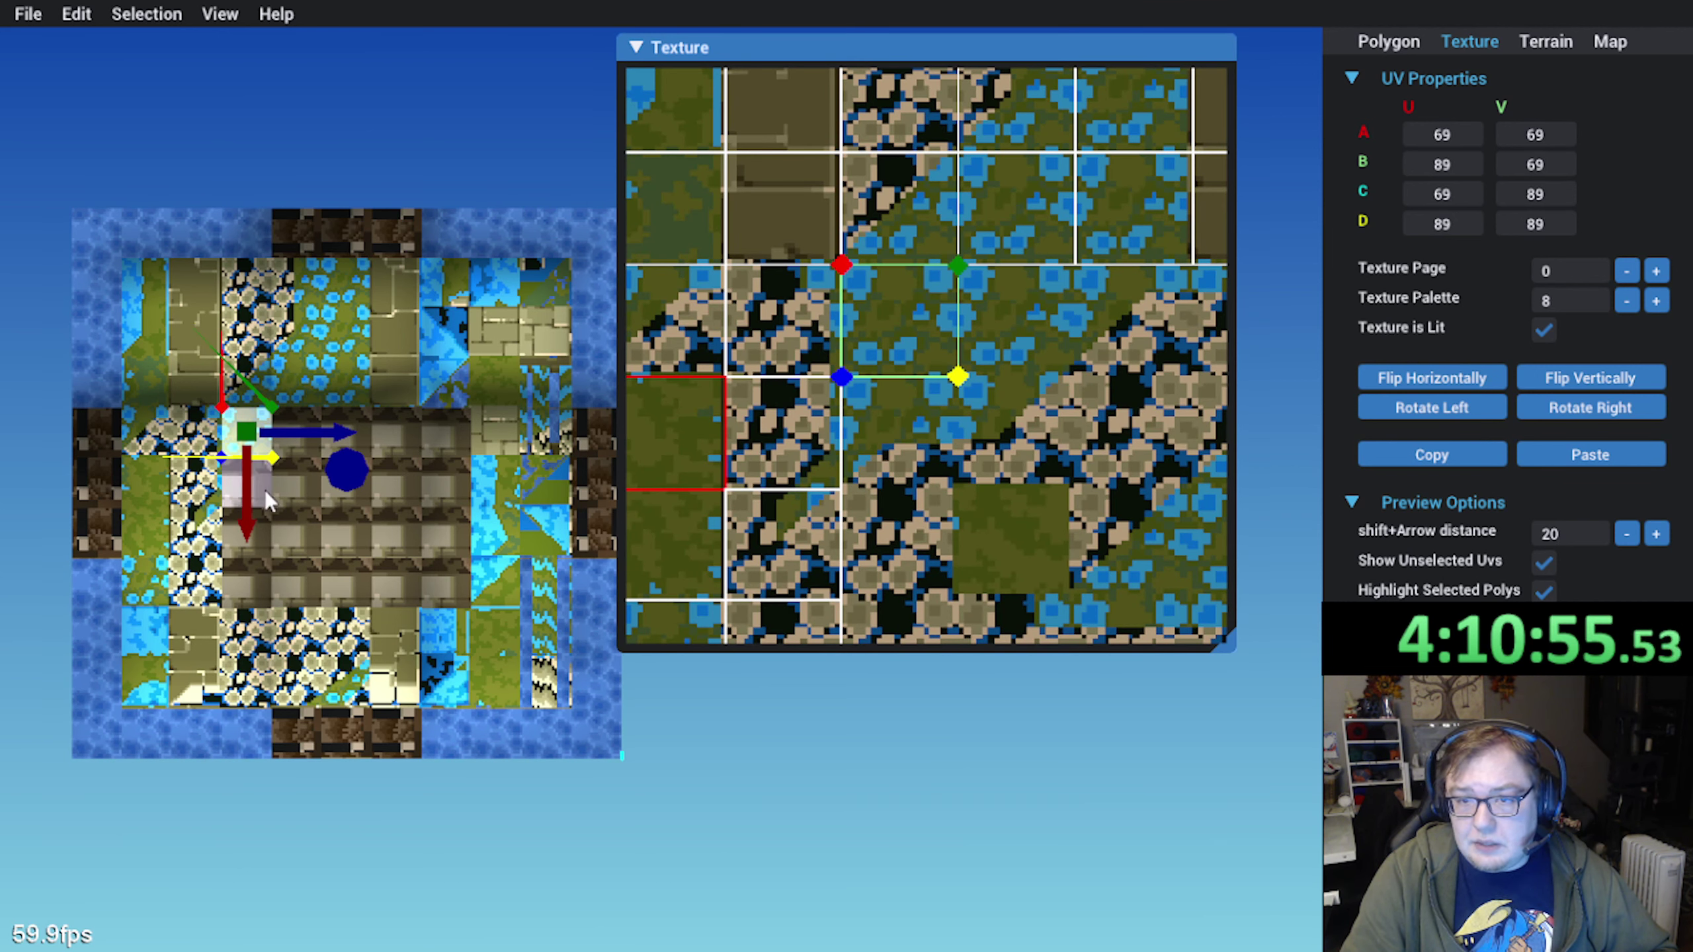
# Paste the copied texture mapping onto the second tile of the brown block's first column and shift its UVs to U 69–89, V 89–109
pyautogui.click(1569, 454)
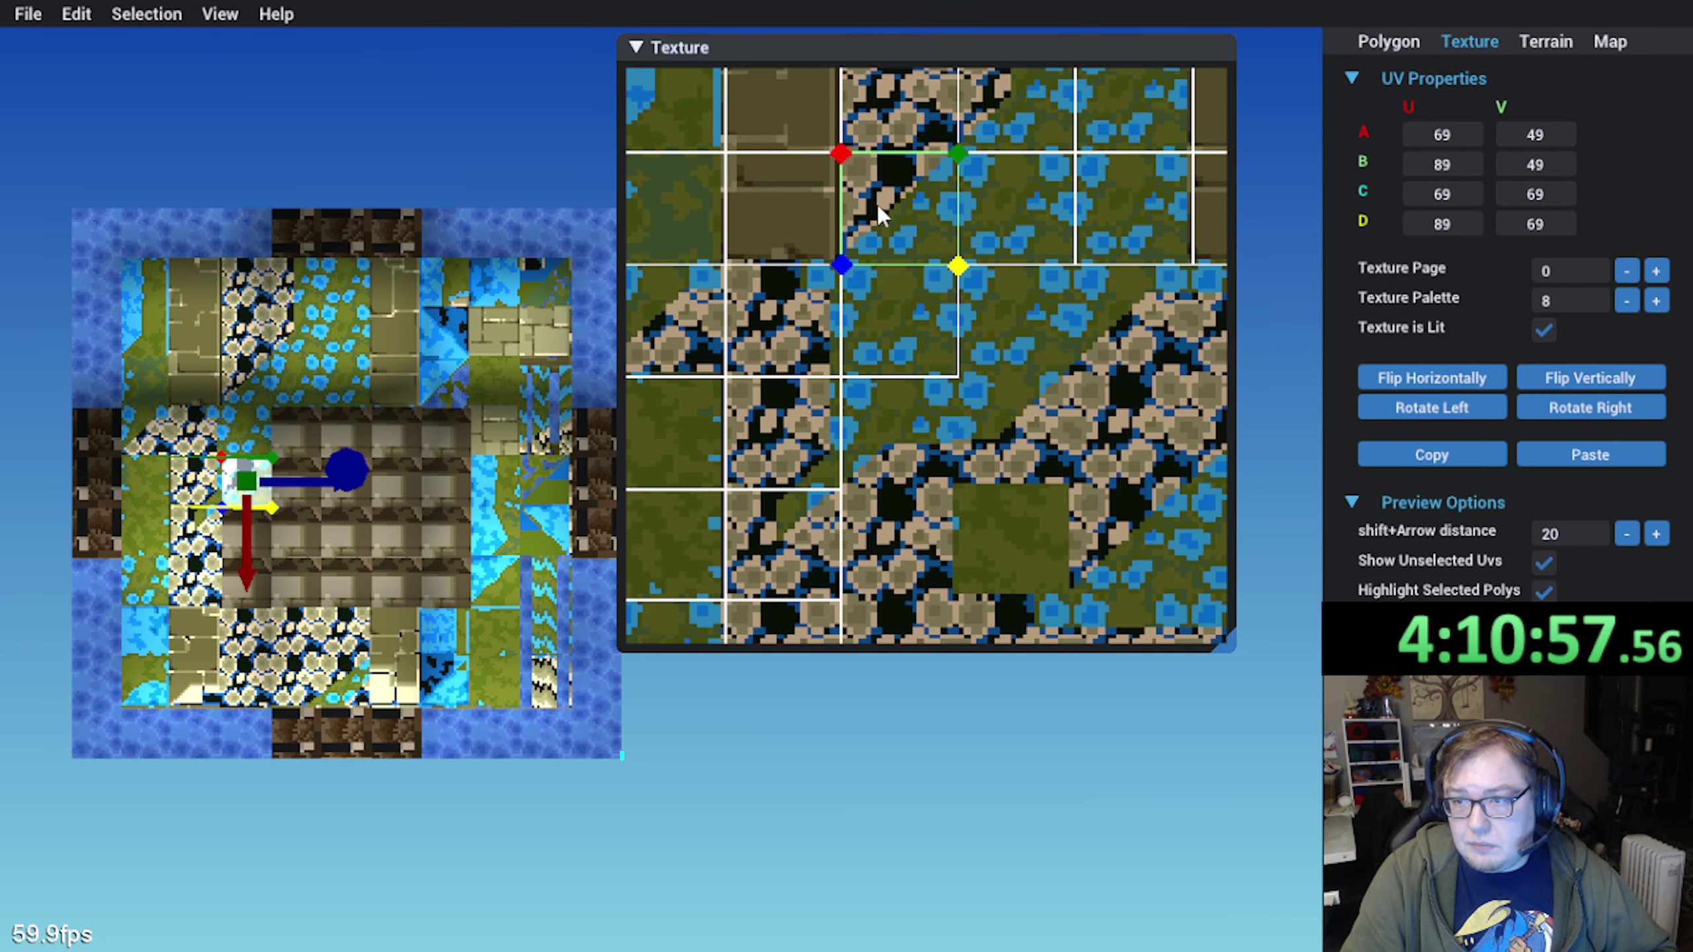
pyautogui.moveTo(884, 211); pyautogui.dragTo(895, 435)
pyautogui.moveTo(931, 435); pyautogui.dragTo(893, 305, button='middle')
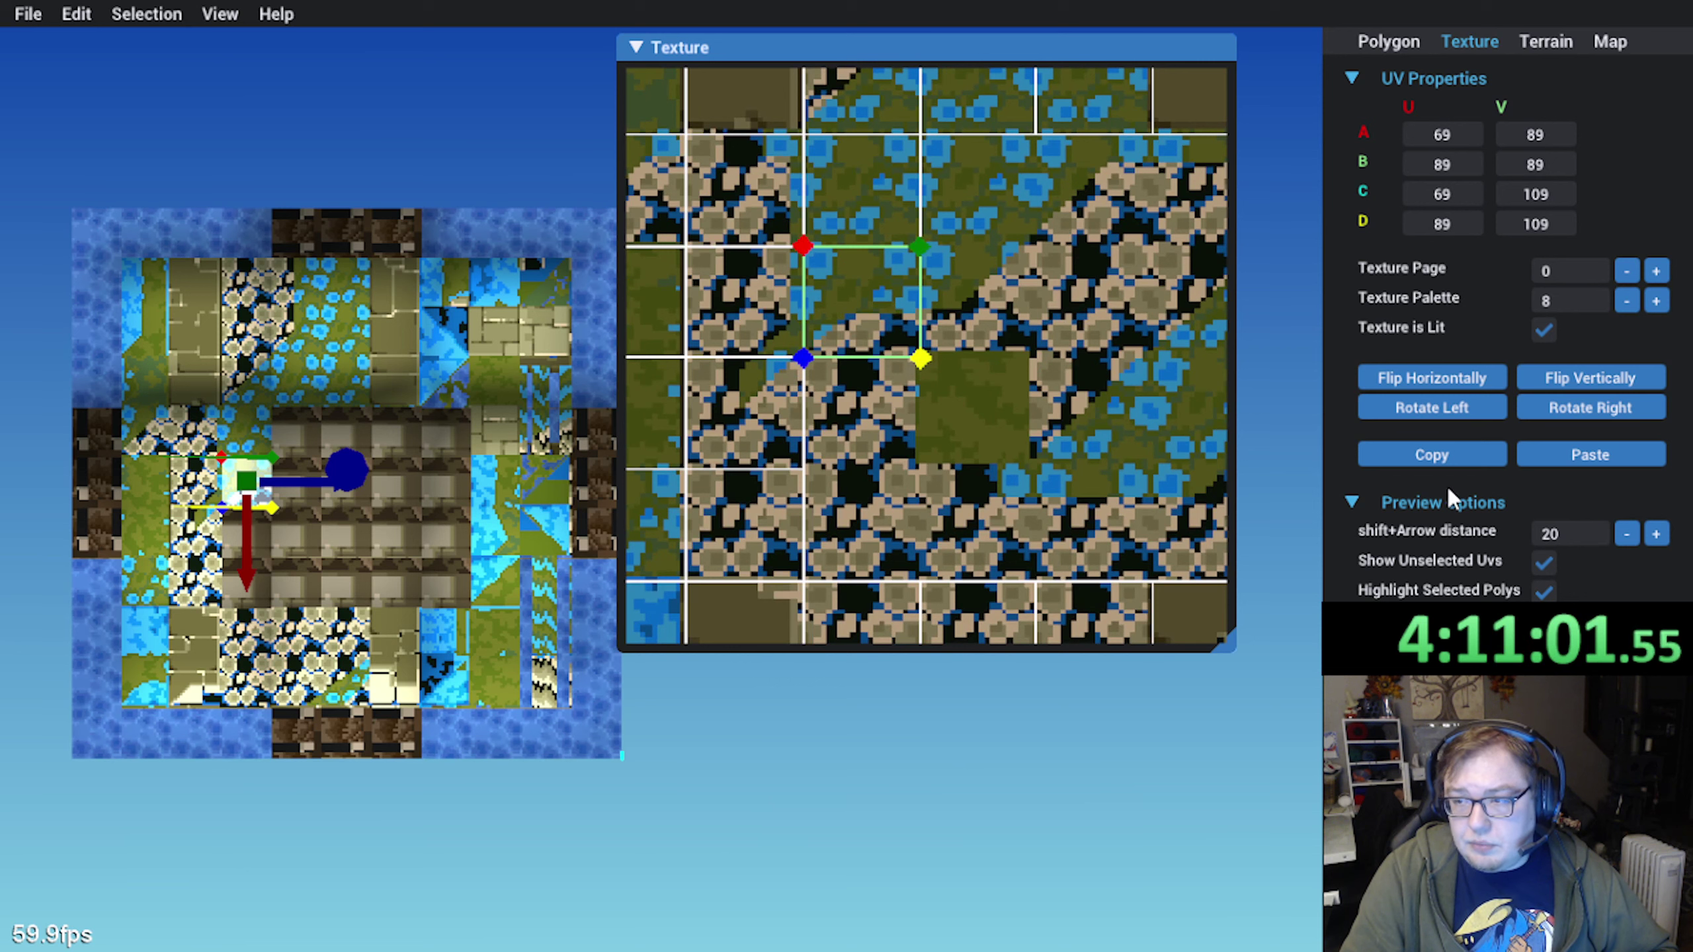
# Copy that mapping to the third tile of the first column and shift its UVs to V 109–129
pyautogui.click(1430, 459)
pyautogui.click(252, 537)
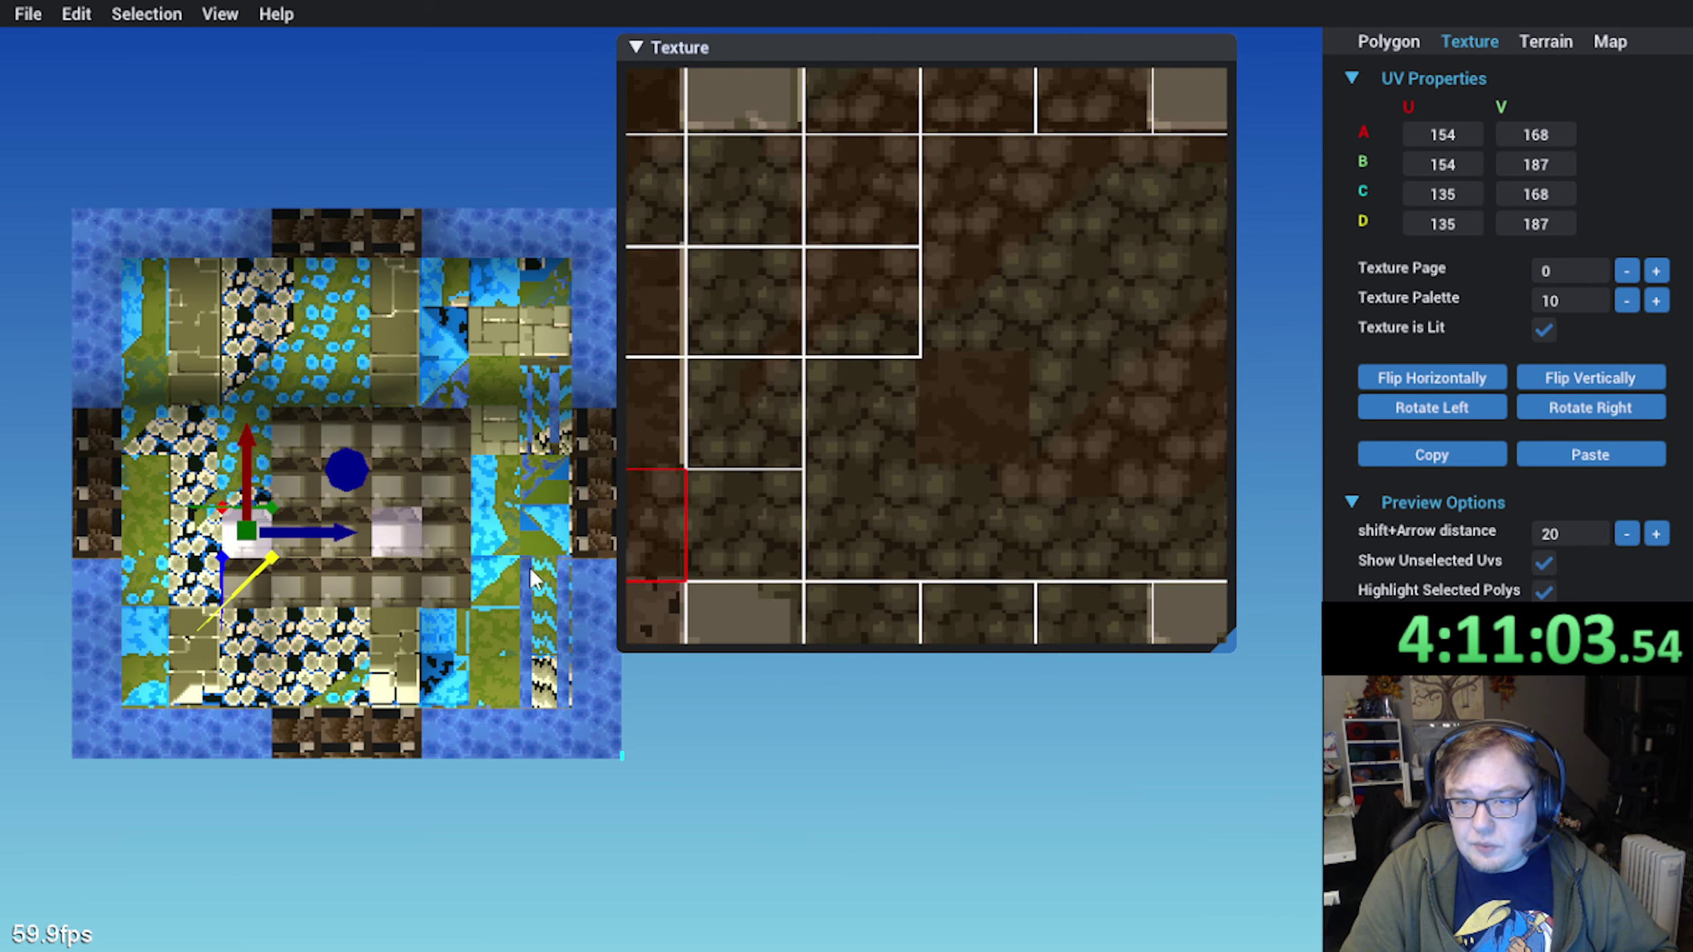
pyautogui.click(1591, 455)
pyautogui.moveTo(894, 330); pyautogui.dragTo(895, 443)
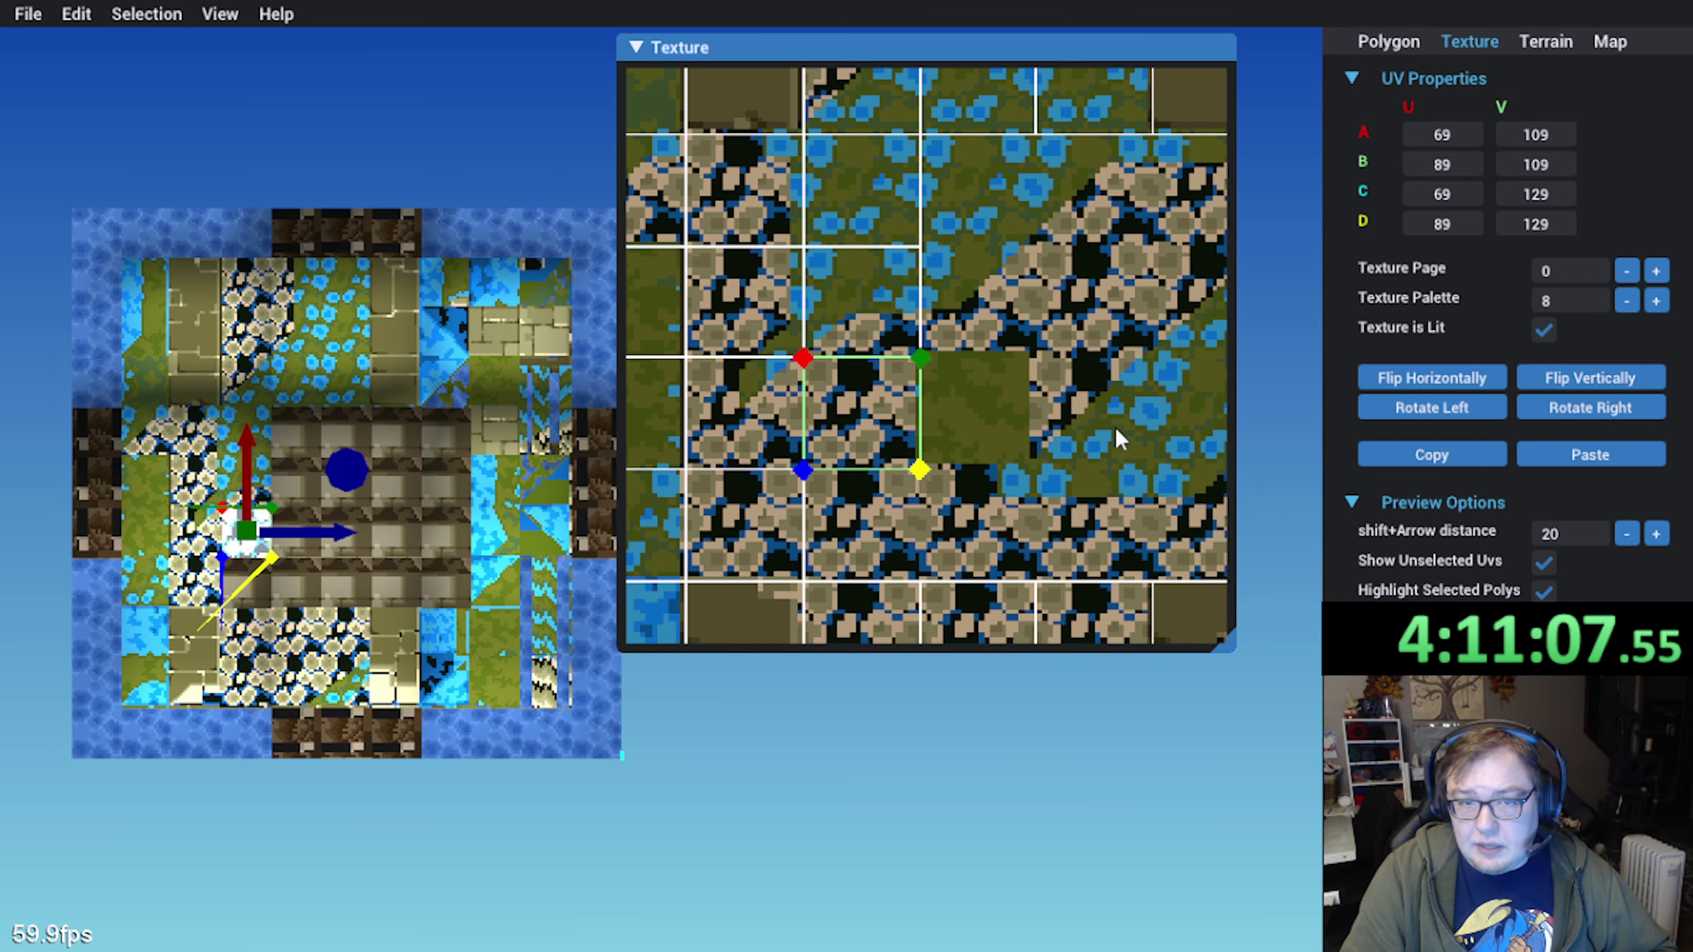
# Copy the mapping to the bottom tile of the first column and shift its UVs to V 129–149
pyautogui.click(1424, 461)
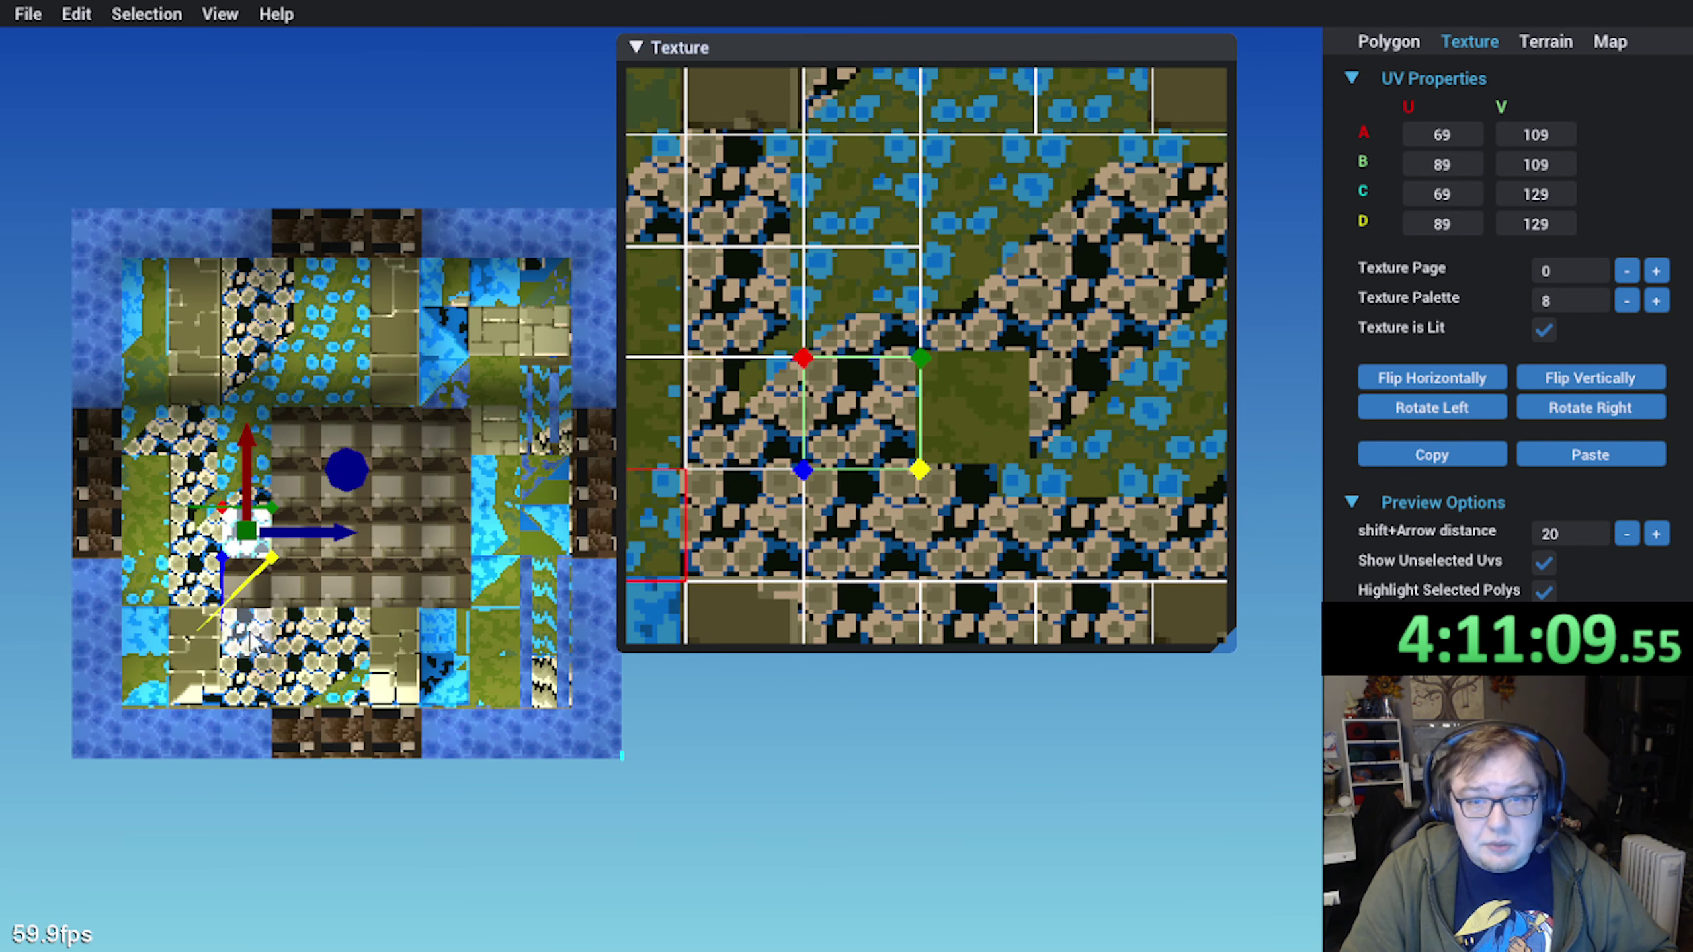
pyautogui.click(244, 589)
pyautogui.click(1621, 460)
pyautogui.moveTo(815, 515)
pyautogui.mouseDown()
pyautogui.moveTo(832, 498)
pyautogui.moveTo(815, 515)
pyautogui.mouseUp()
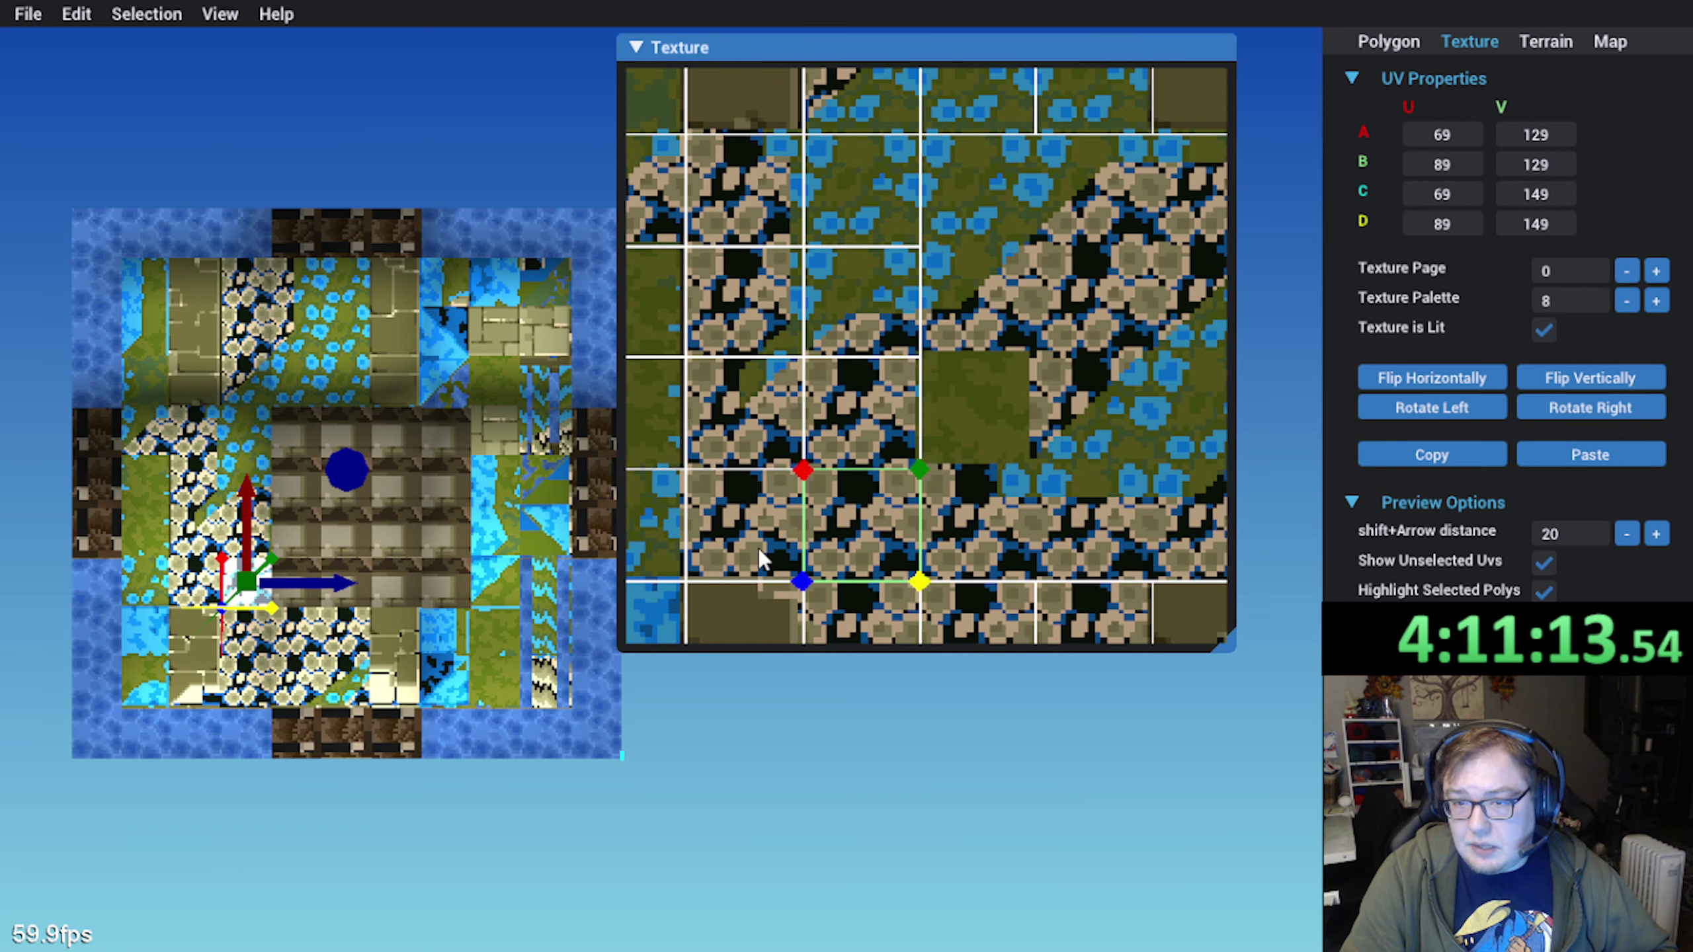
# Copy the mapping to the second tile of the brown block's bottom row and shift its UVs to U 89–109, V 129–149
pyautogui.click(1432, 455)
pyautogui.click(297, 600)
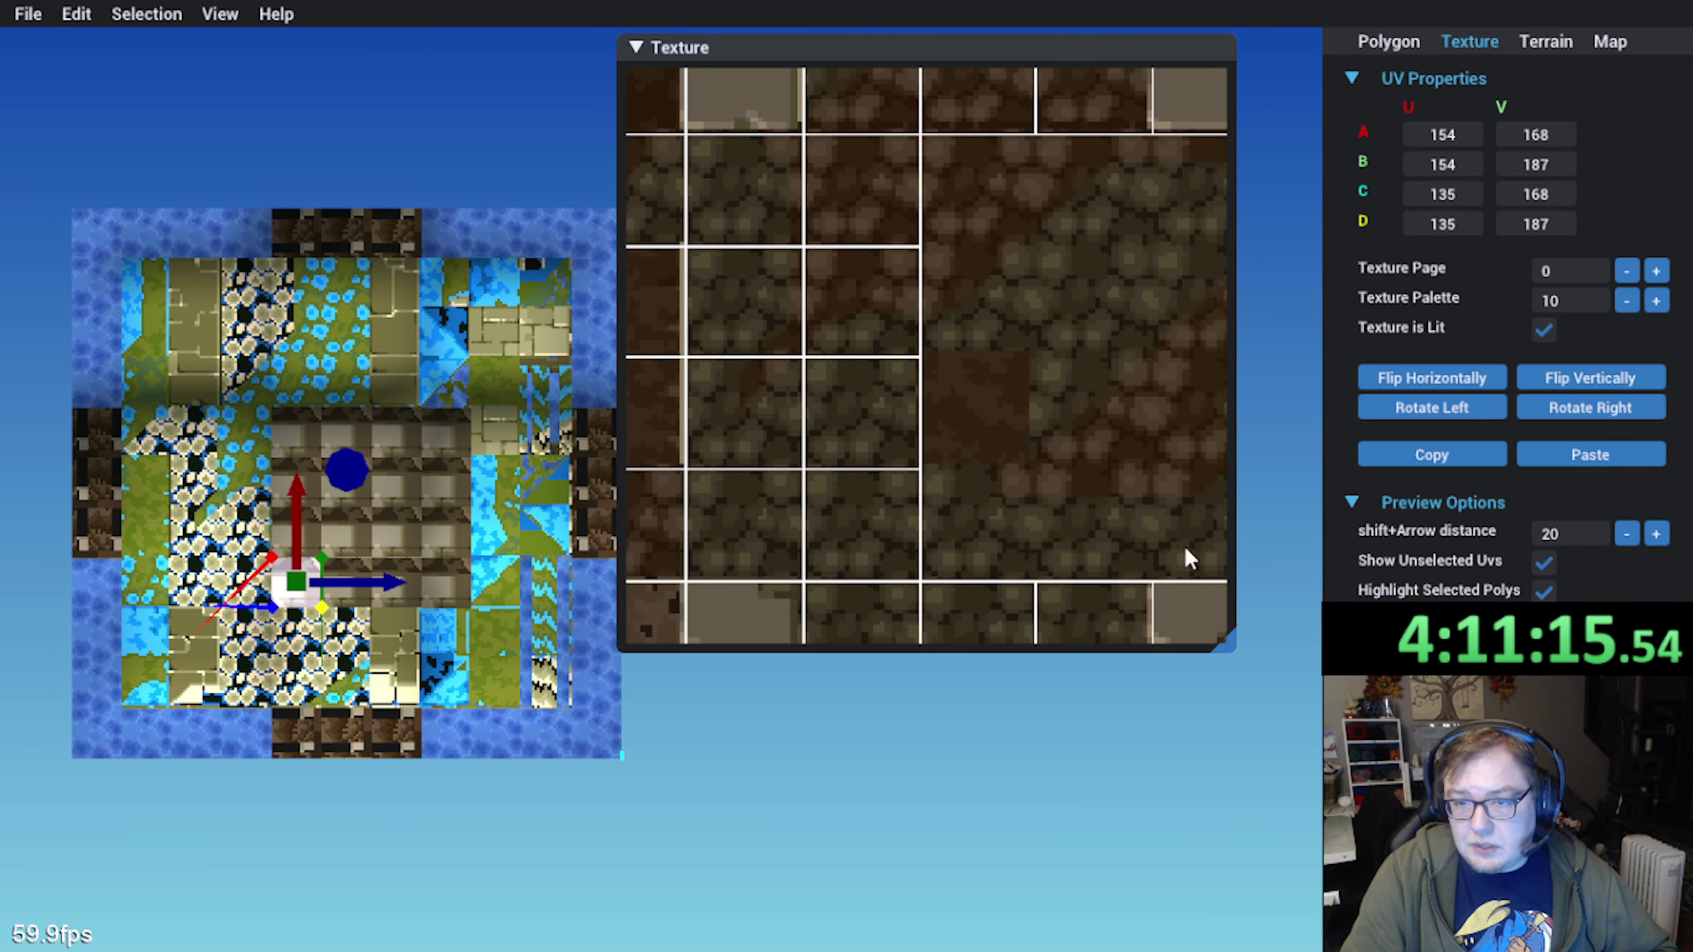
pyautogui.click(1590, 455)
pyautogui.moveTo(739, 460); pyautogui.dragTo(855, 471)
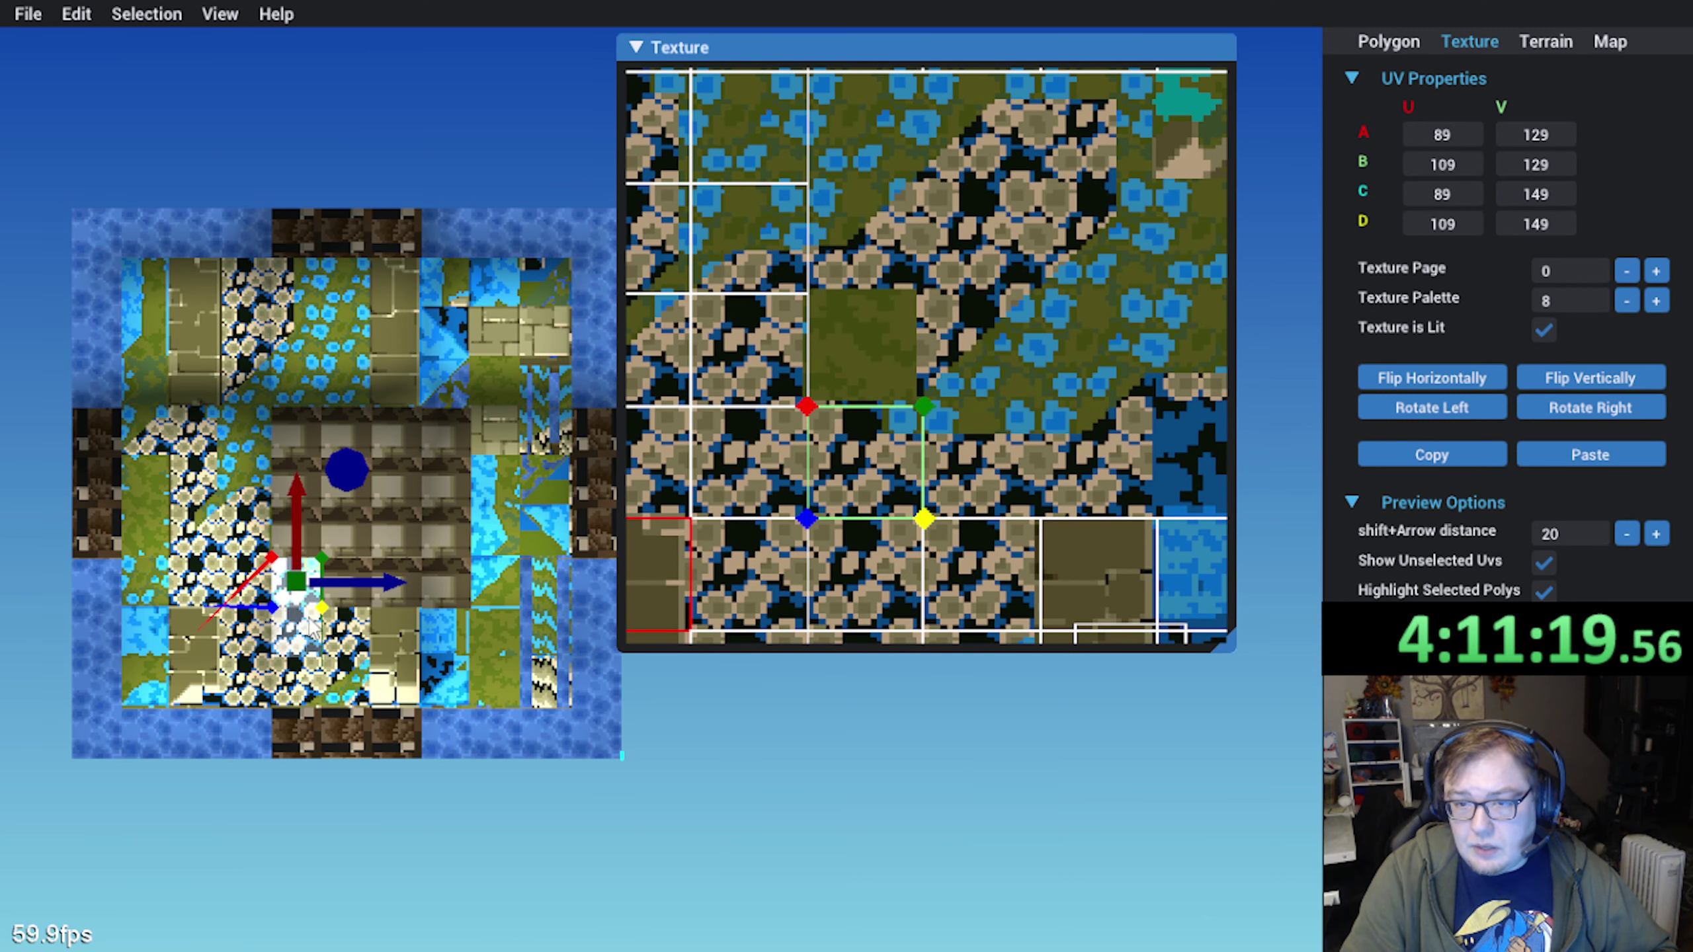
# Paste the copied mapping onto the third tile of the bottom row and shift its UVs to U 109–129
pyautogui.click(346, 593)
pyautogui.click(1594, 457)
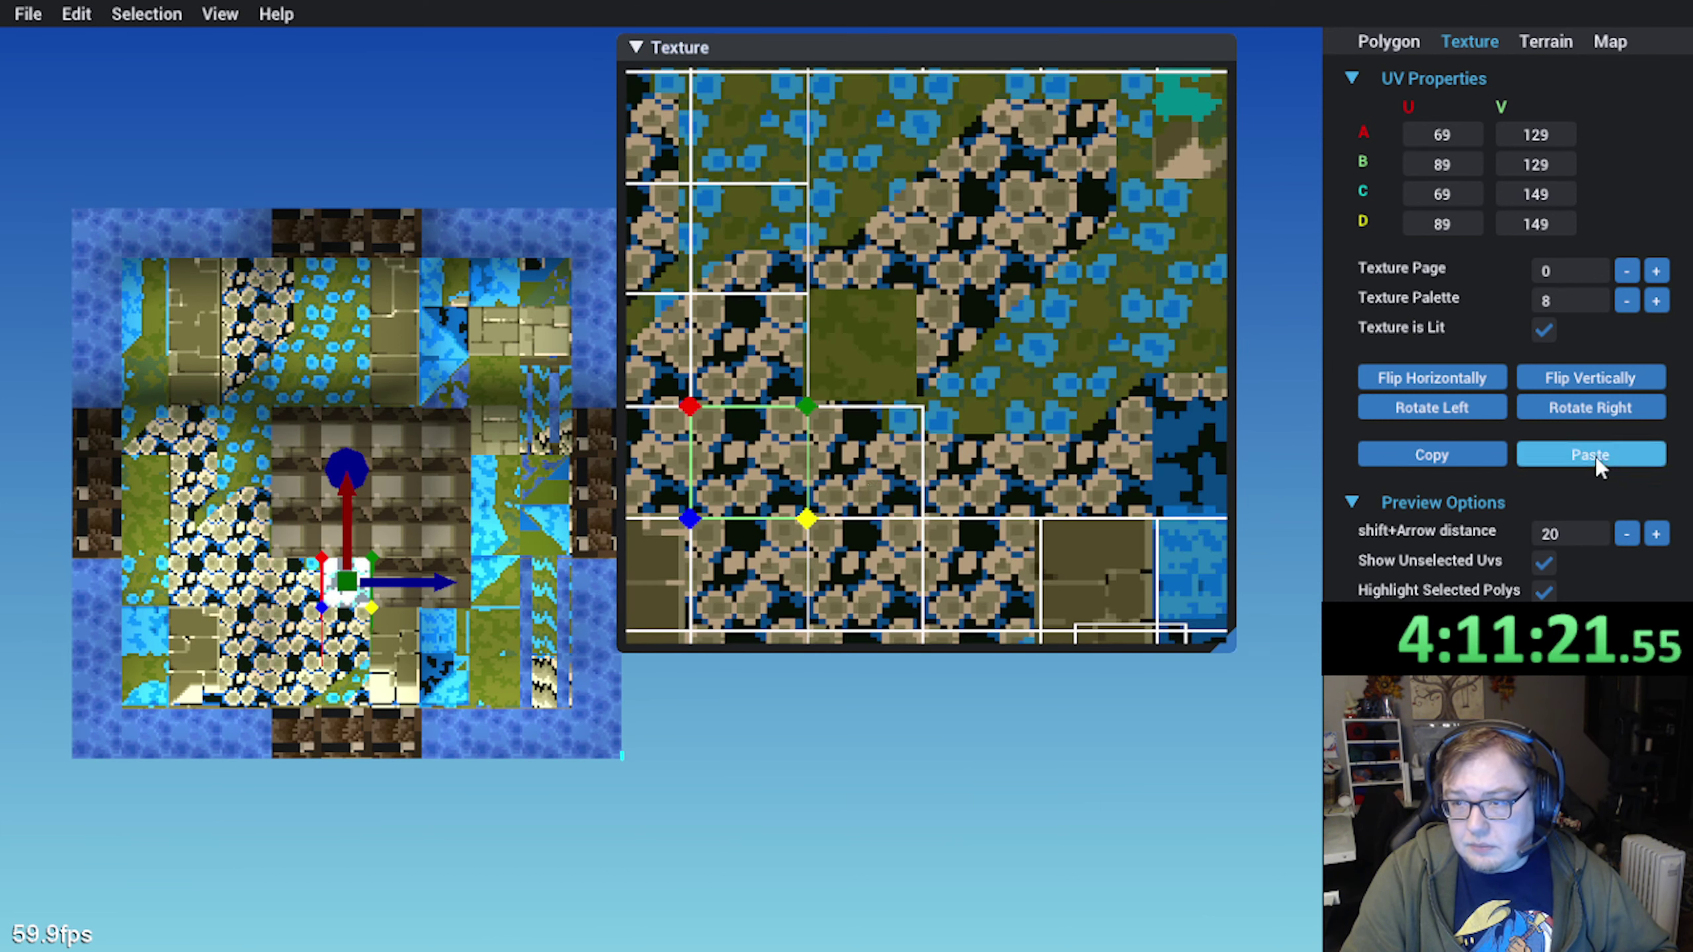
pyautogui.moveTo(737, 470); pyautogui.dragTo(968, 470)
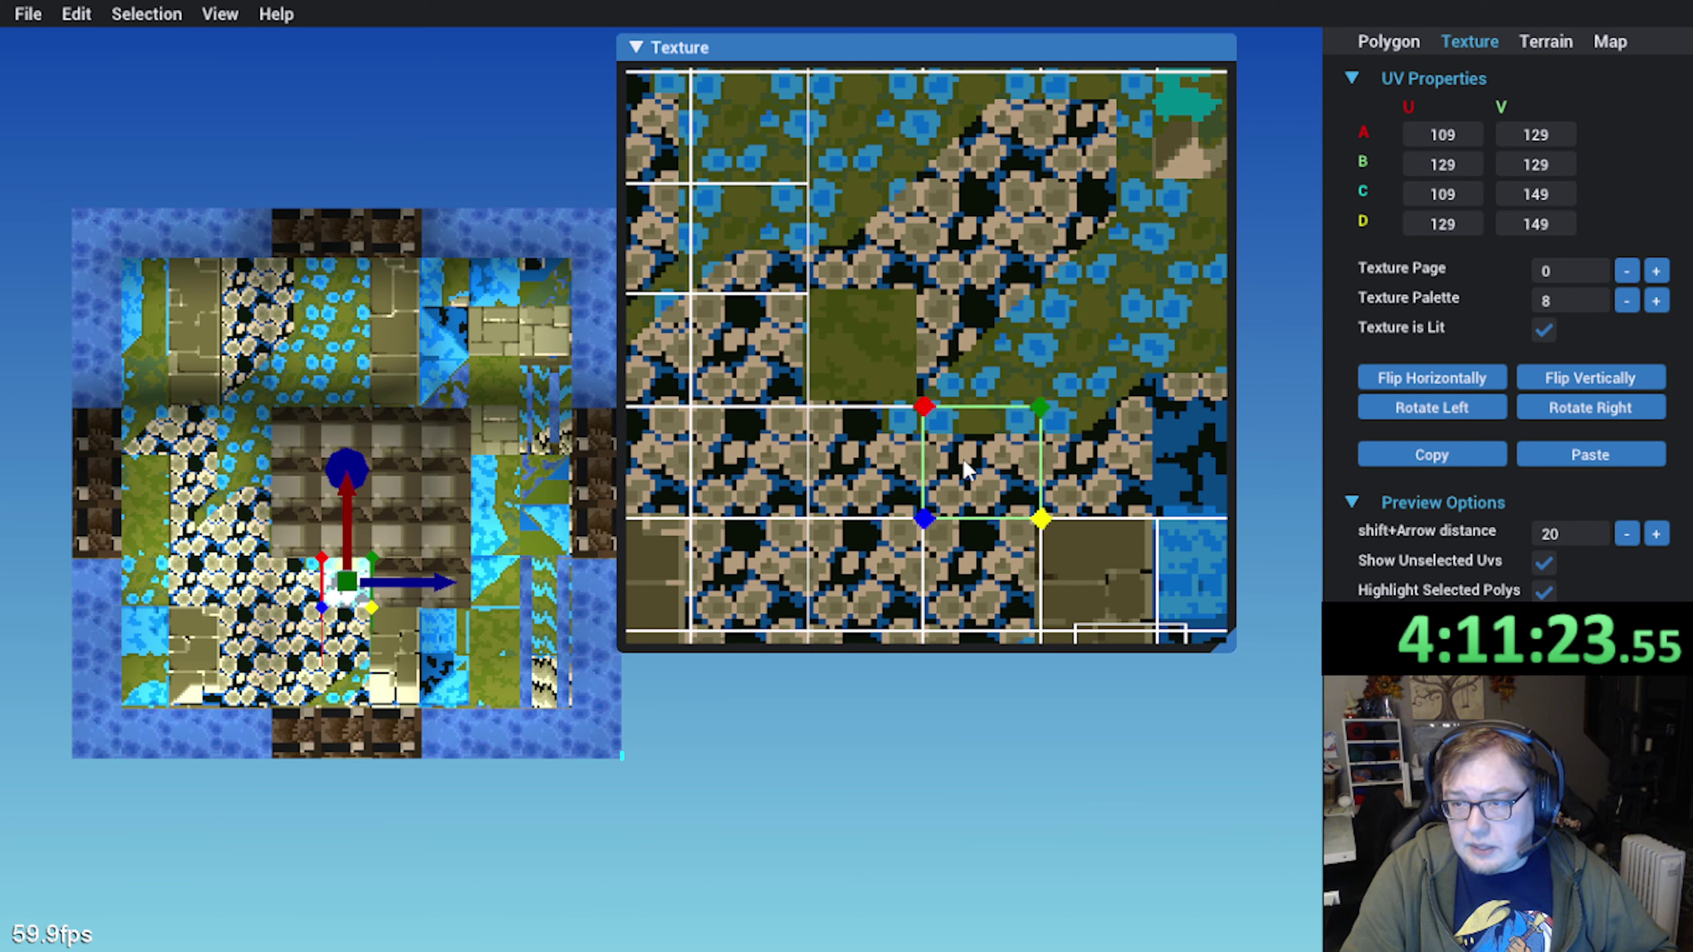
# Copy the mapping to the fourth tile of the bottom row and shift its UVs to U 129–149, V 129–149
pyautogui.click(1500, 454)
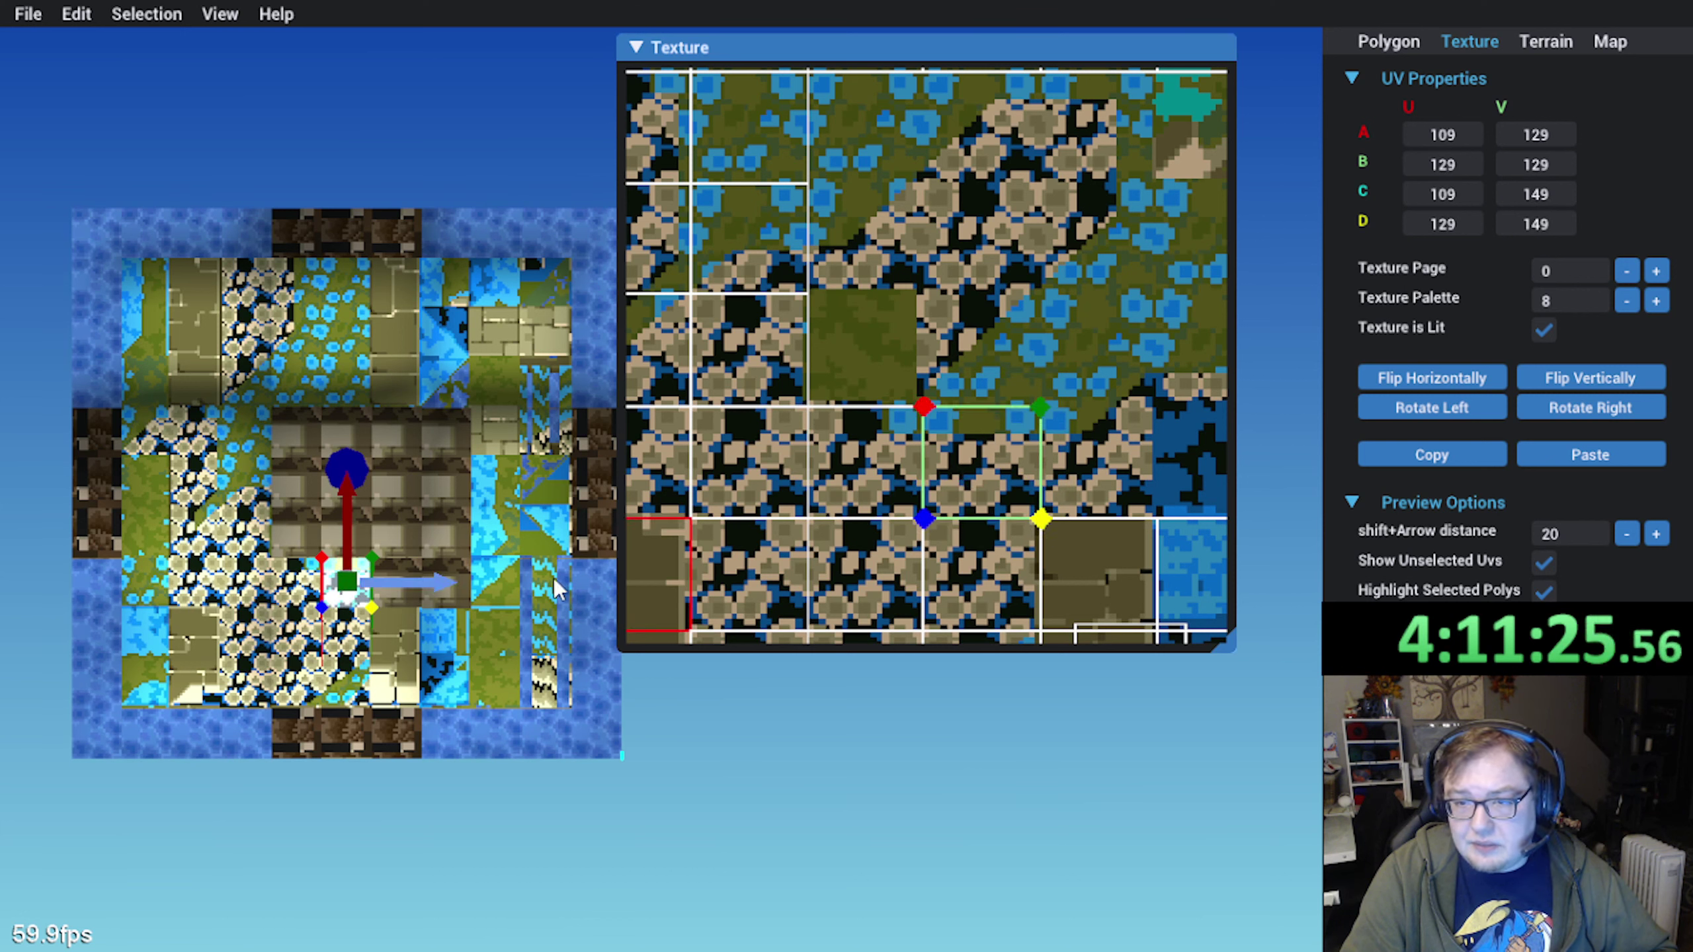
pyautogui.click(1410, 460)
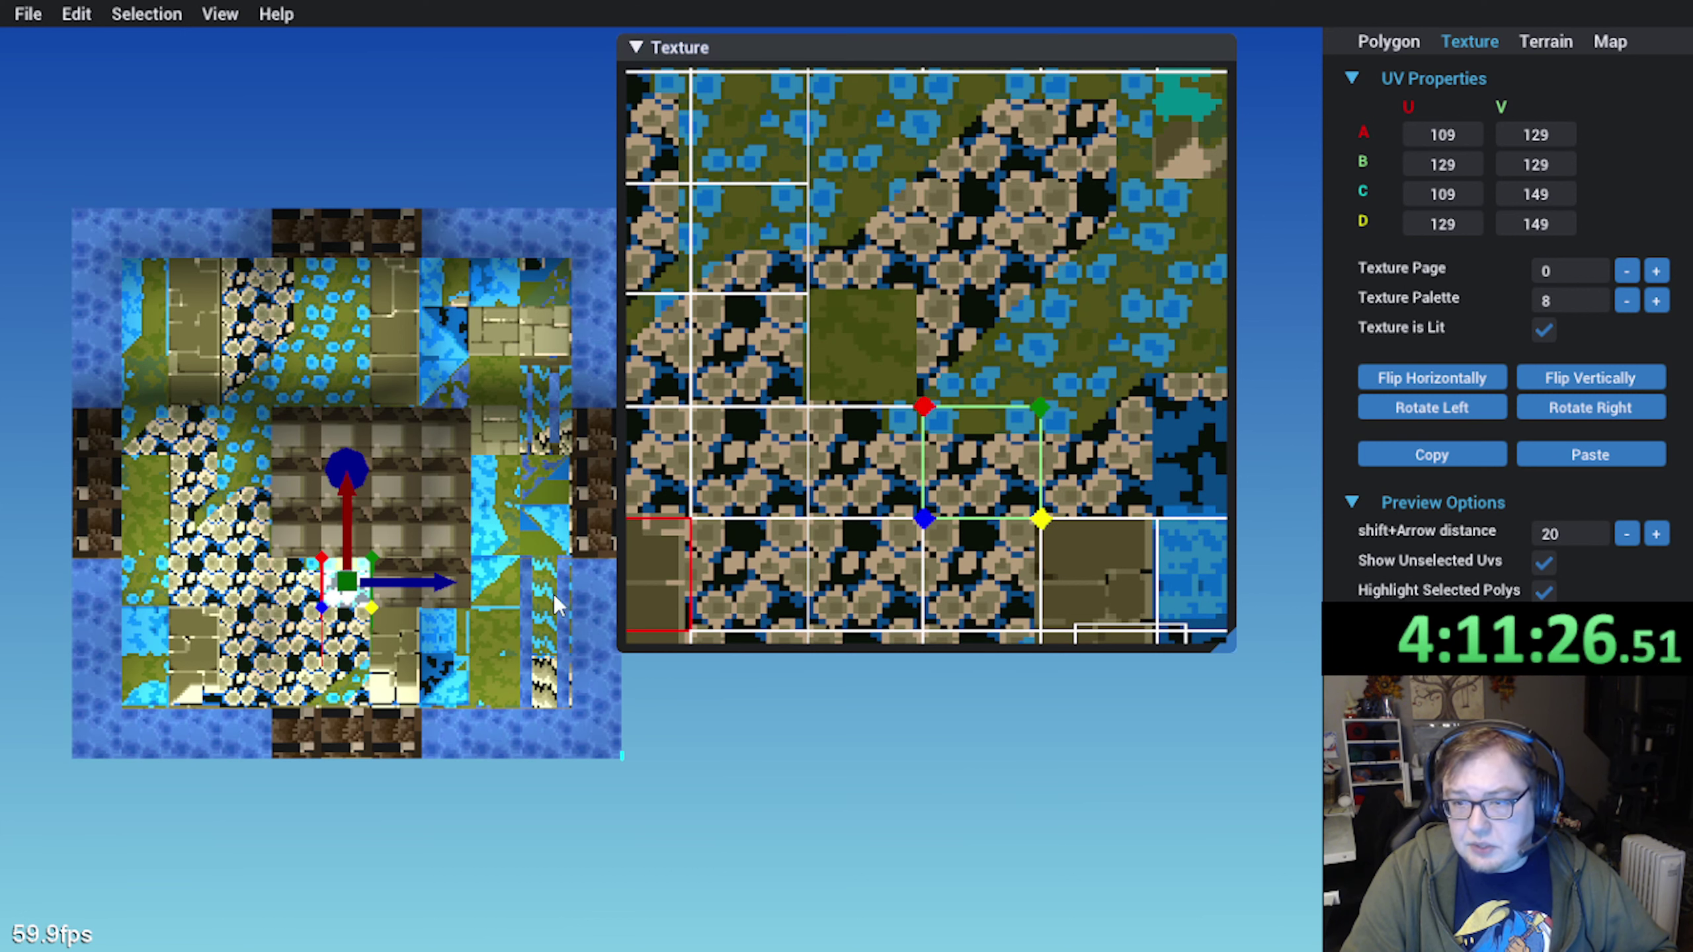
pyautogui.click(414, 597)
pyautogui.click(1627, 461)
pyautogui.moveTo(1111, 402); pyautogui.dragTo(942, 385, button='middle')
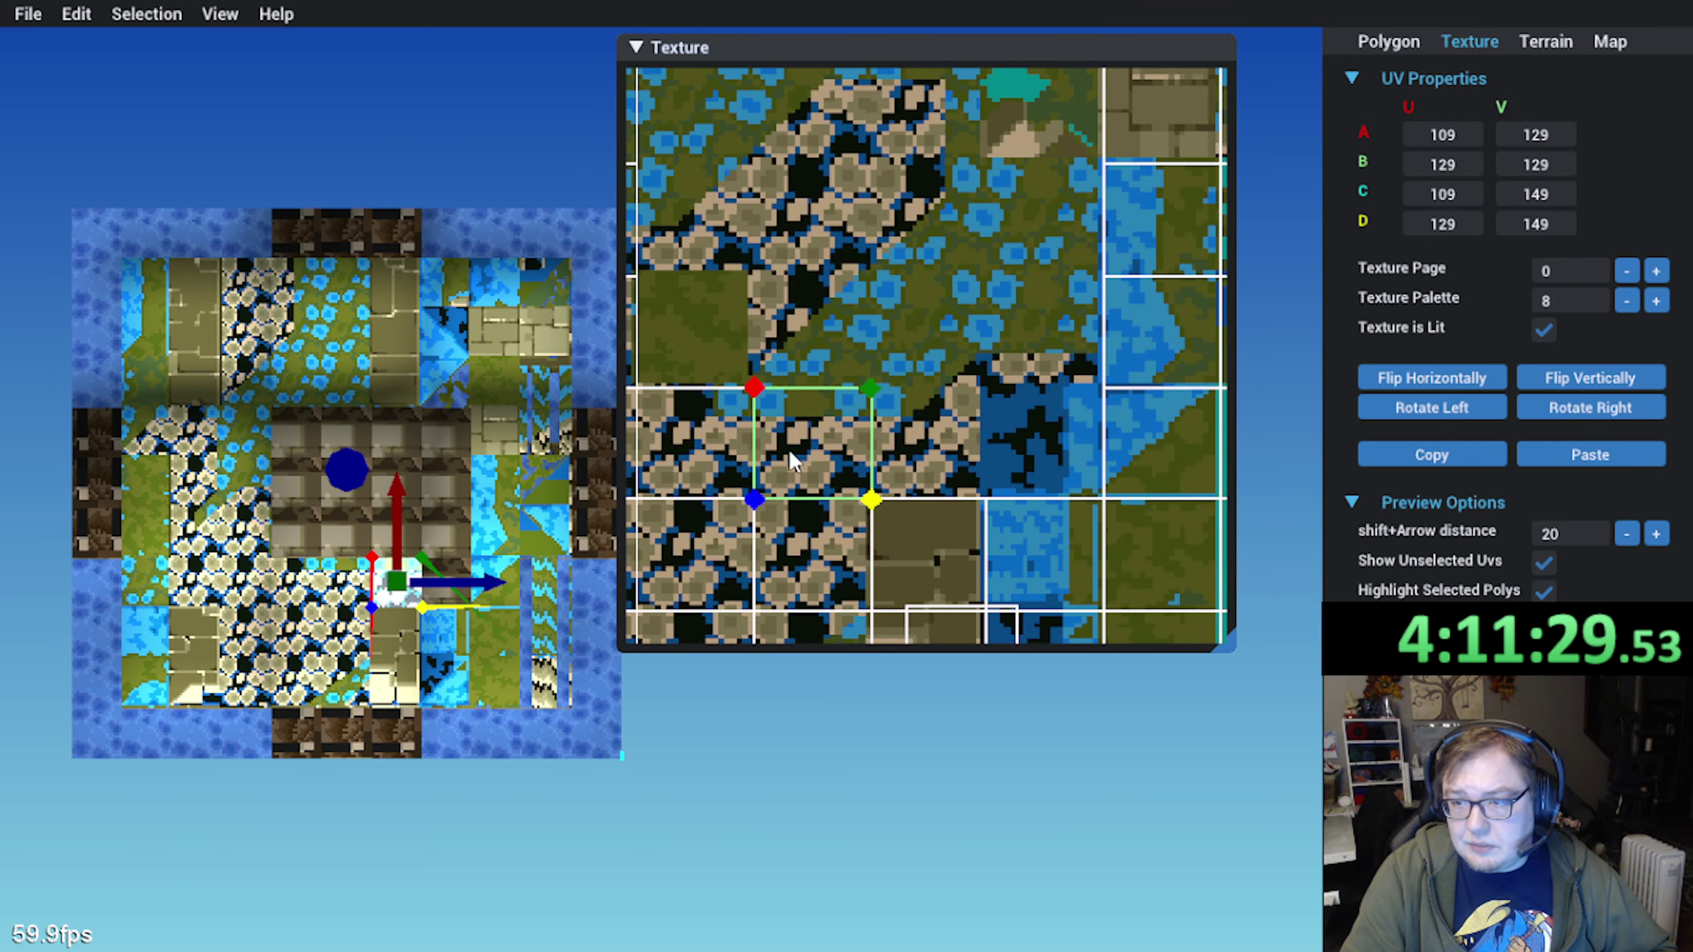
pyautogui.moveTo(790, 451); pyautogui.dragTo(913, 442)
pyautogui.press('Down')
pyautogui.press('Left')
pyautogui.press('Down')
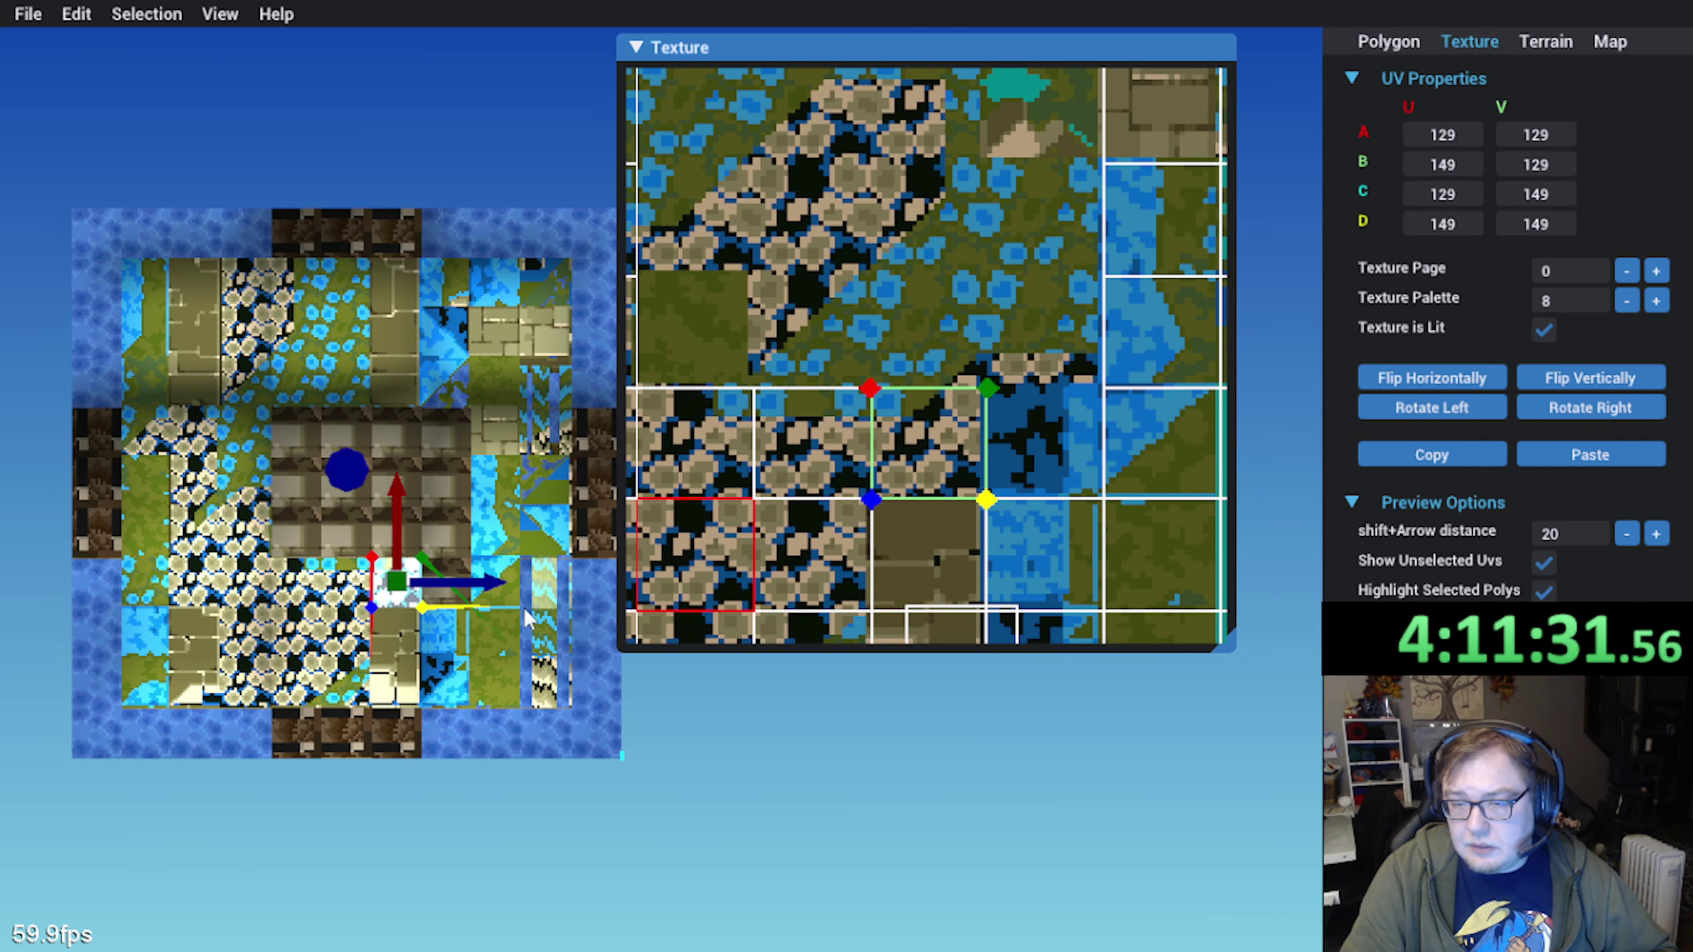
# Copy the mapping to the last tile of the bottom row and shift its UVs to U 149–169, V 129–149
pyautogui.click(1431, 456)
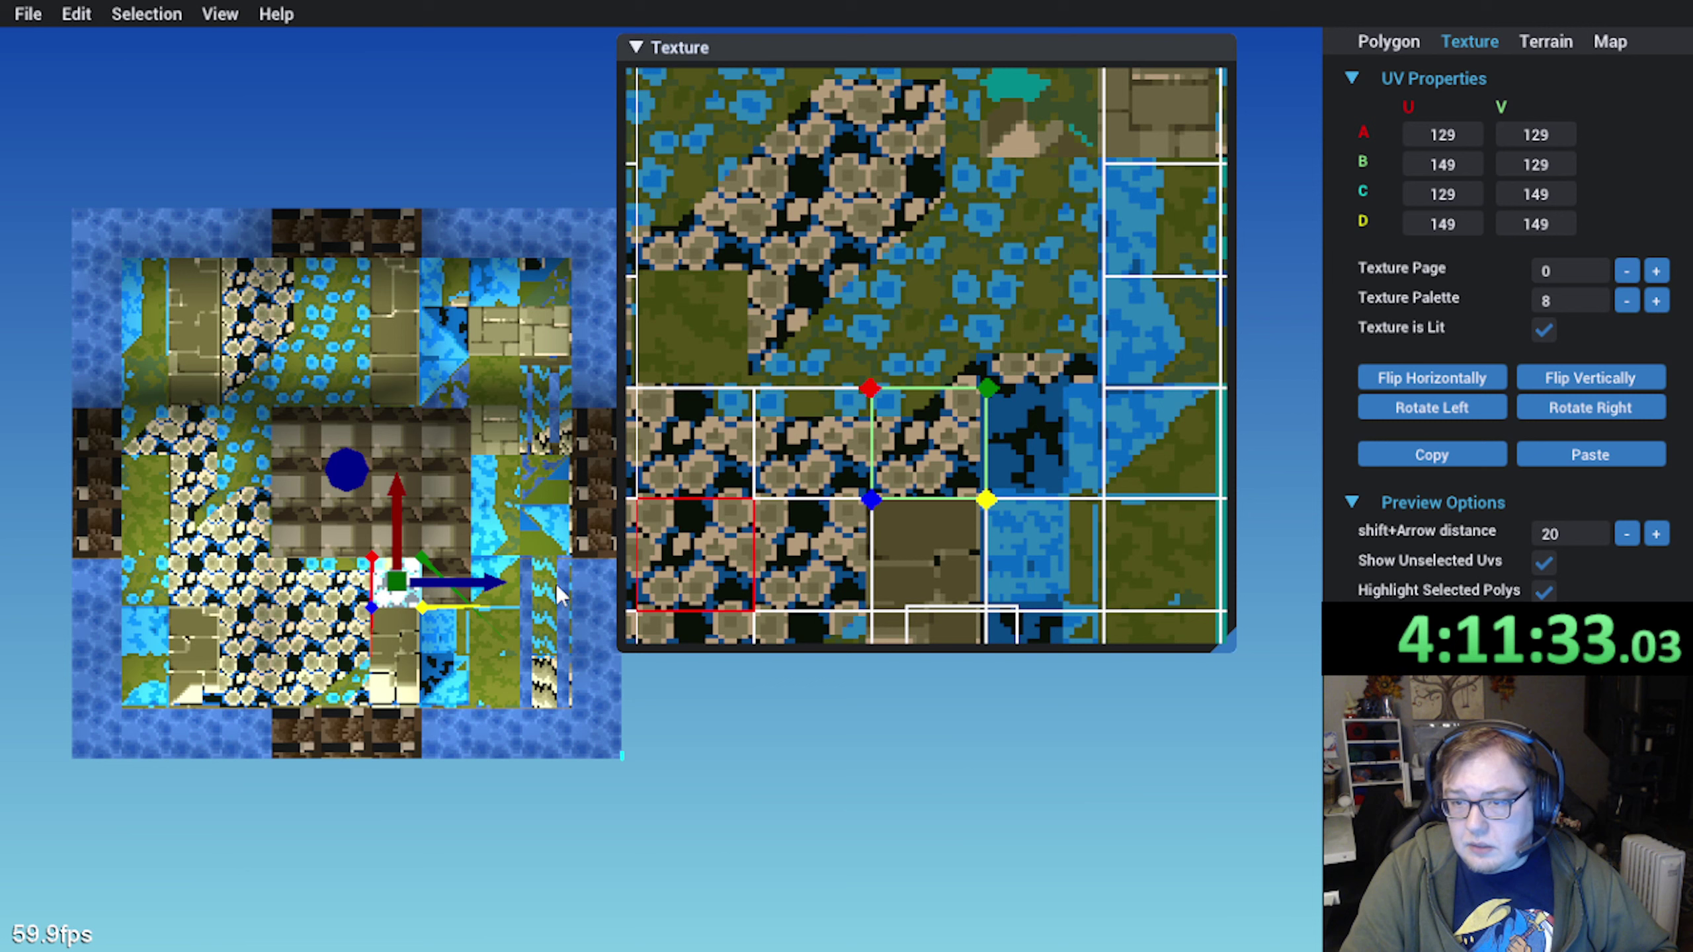
pyautogui.click(467, 609)
pyautogui.click(1590, 455)
pyautogui.click(914, 437)
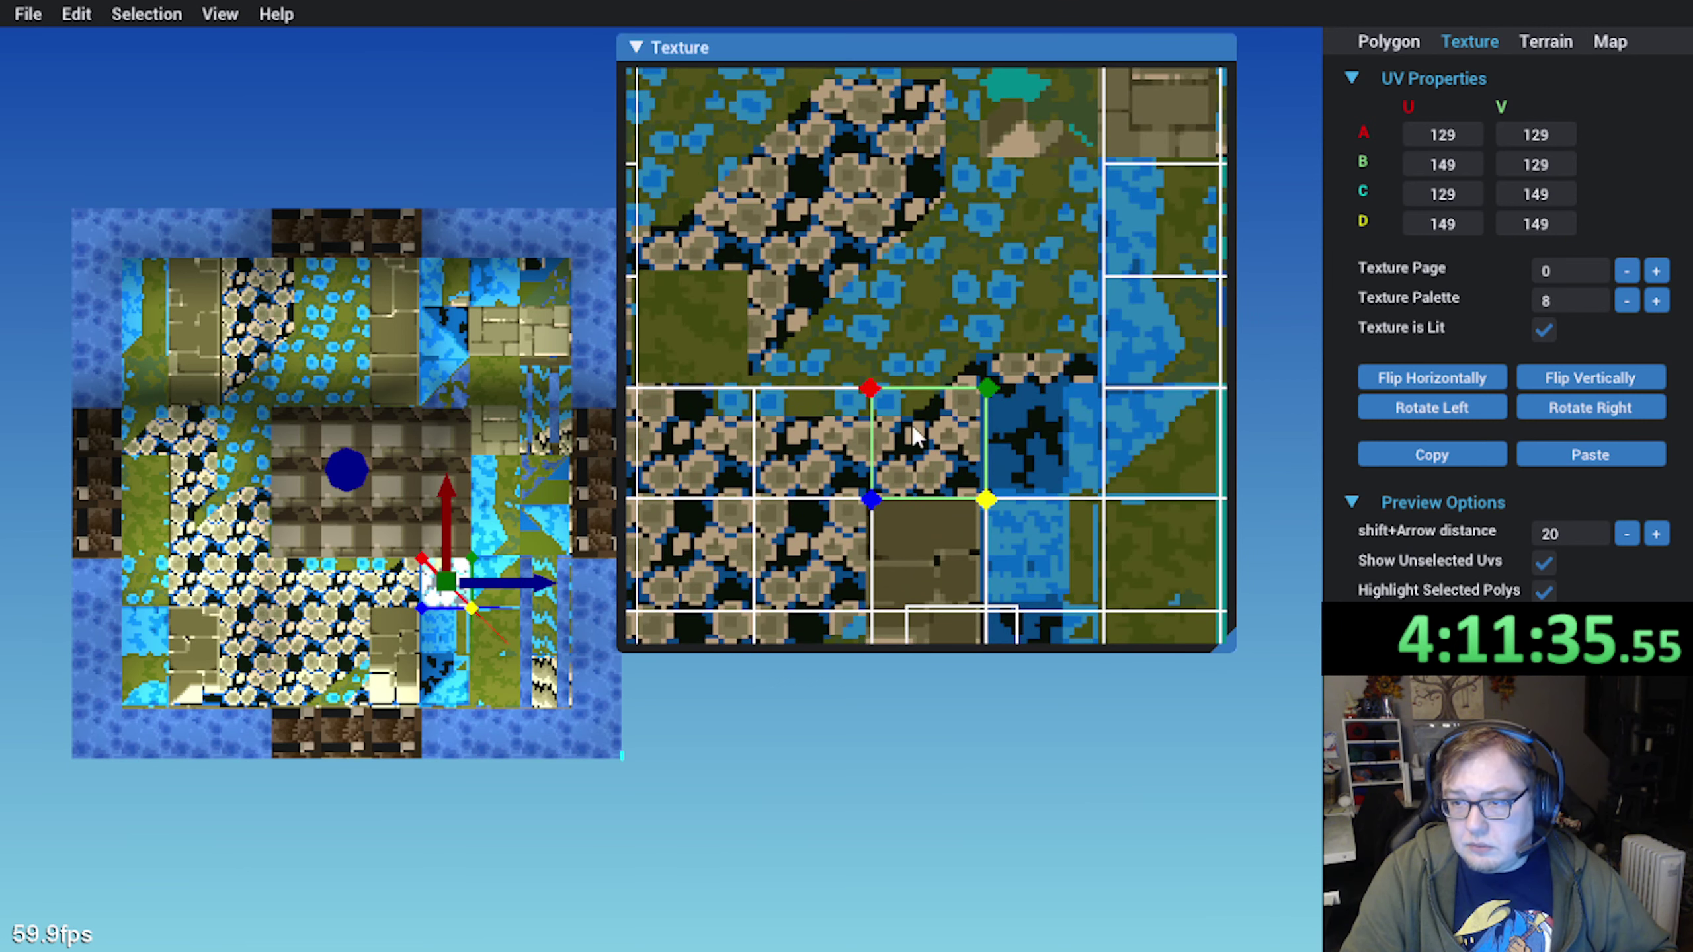
pyautogui.moveTo(913, 437); pyautogui.dragTo(1013, 431)
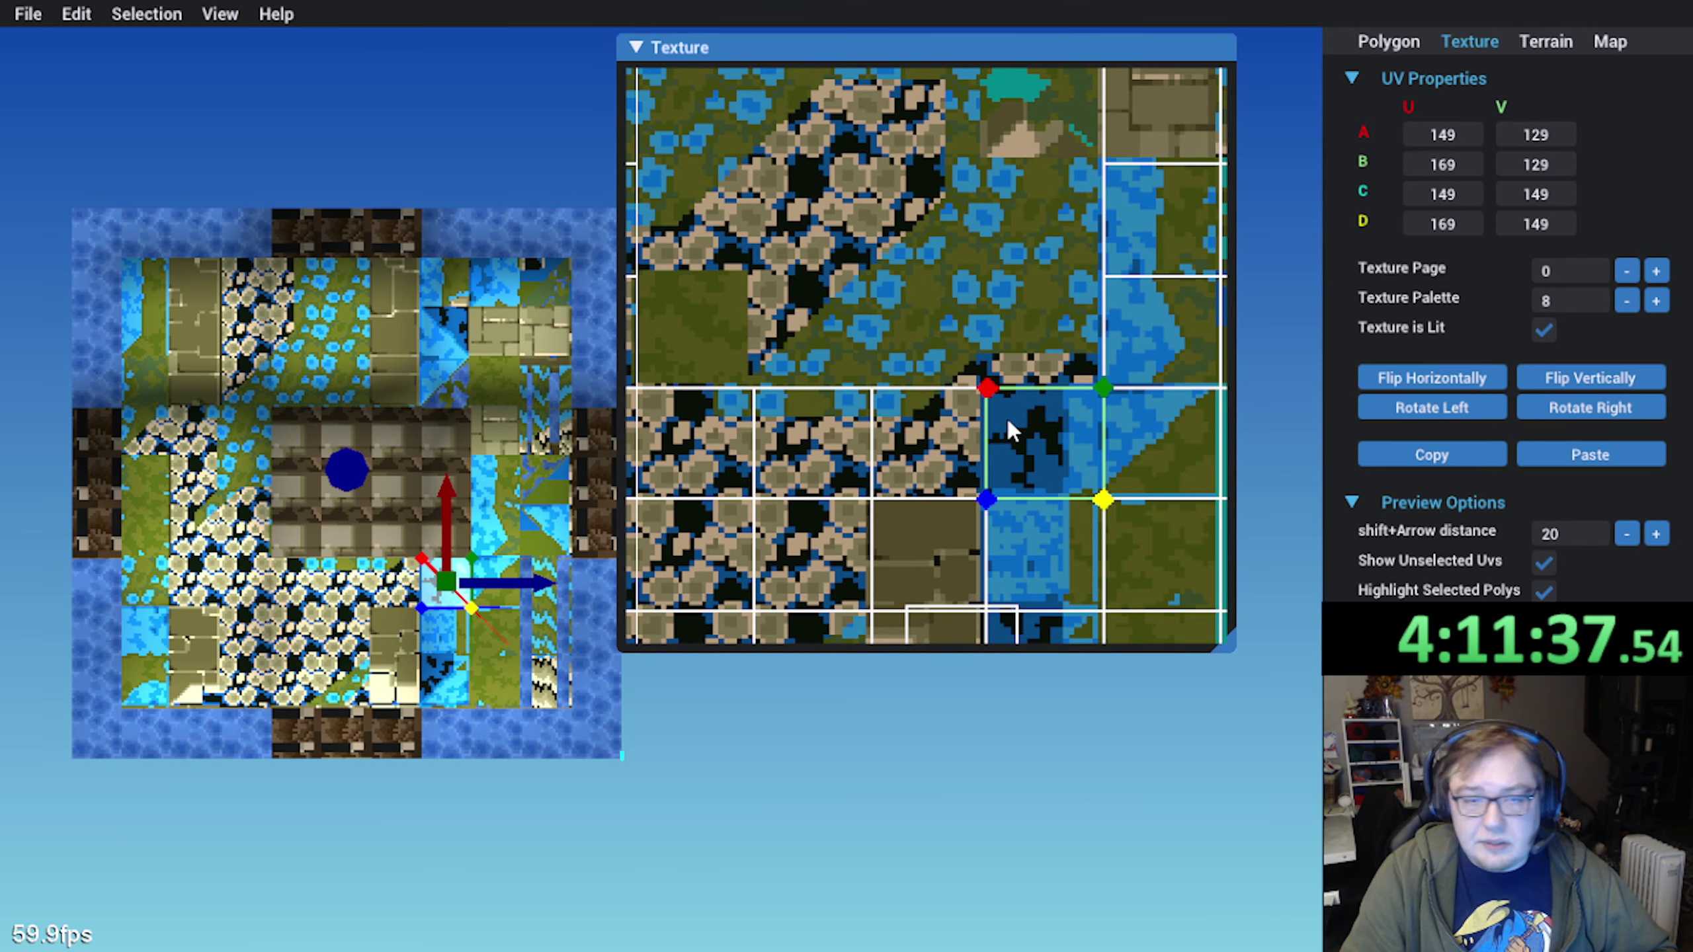
pyautogui.moveTo(1007, 420); pyautogui.dragTo(992, 431, button='middle')
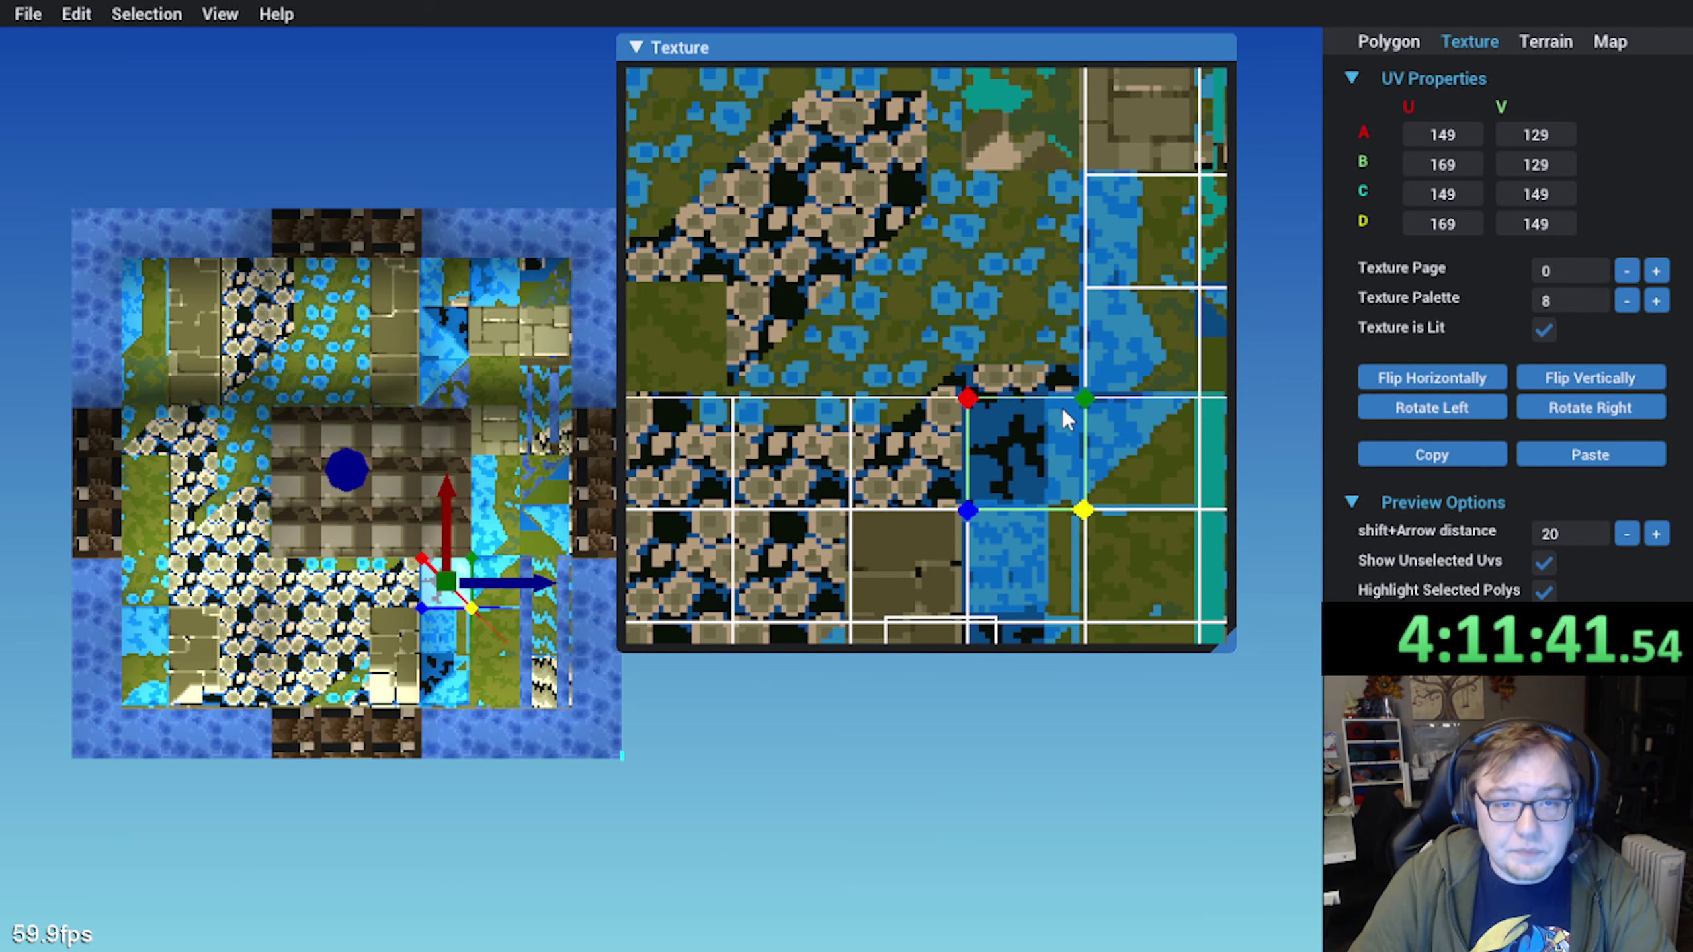
pyautogui.moveTo(1072, 401); pyautogui.dragTo(1068, 438, button='middle')
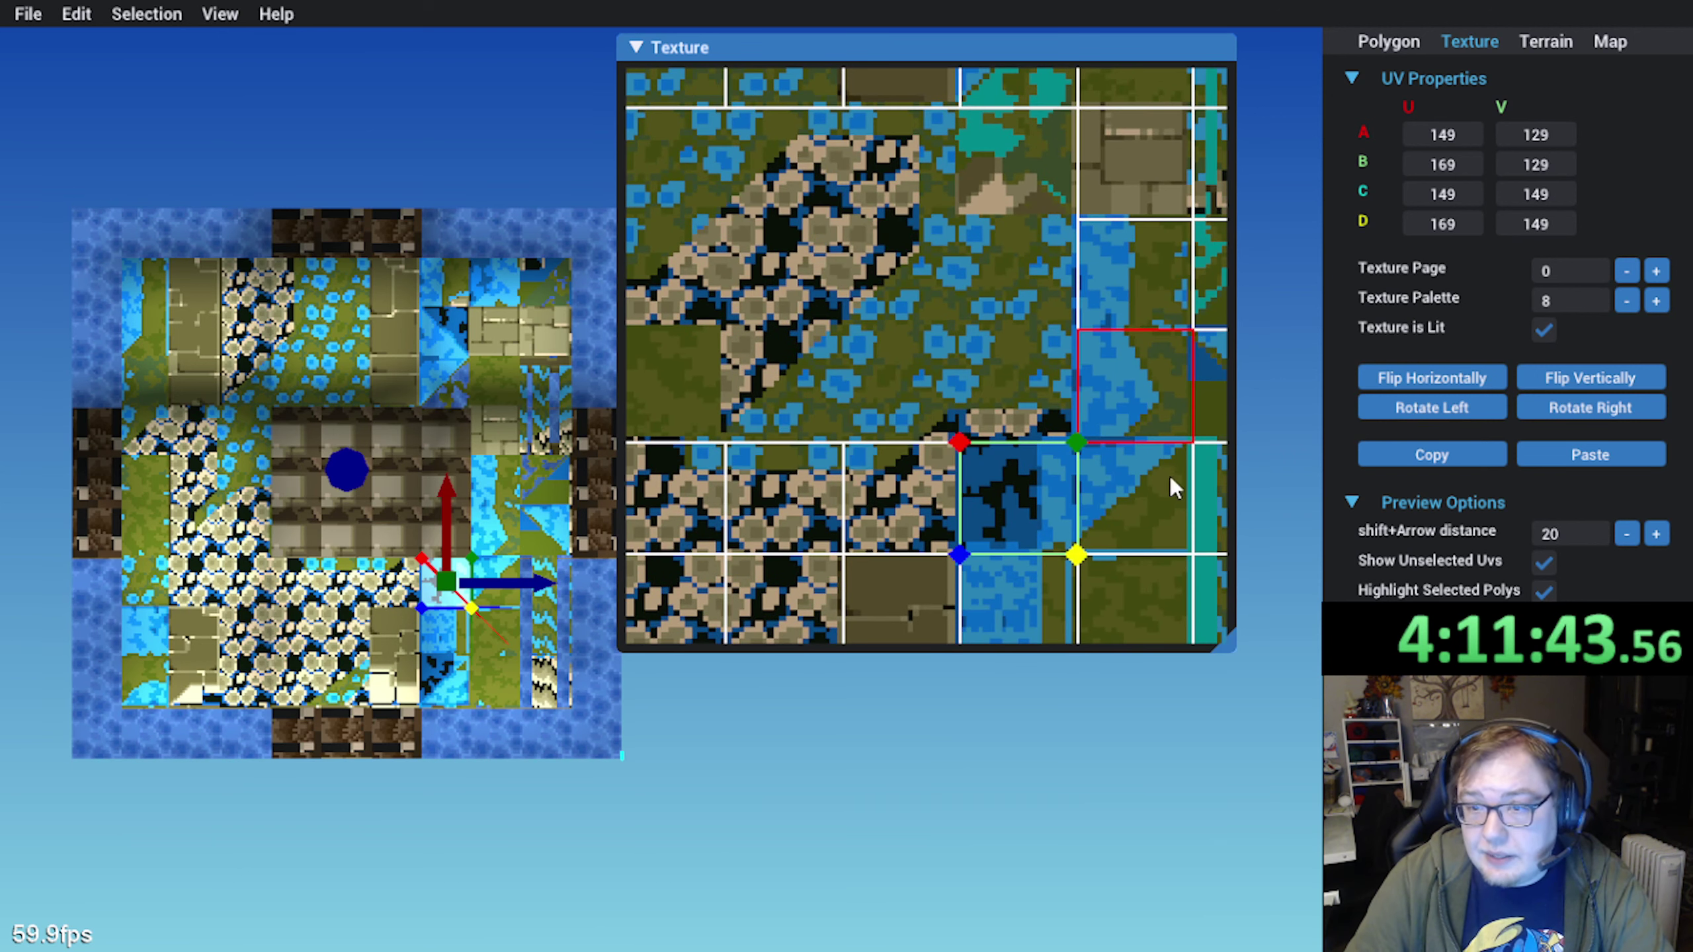
# Copy the mapping to the tile just above the bottom row's last tile and shift its UVs to V 109–129
pyautogui.click(1432, 454)
pyautogui.click(467, 533)
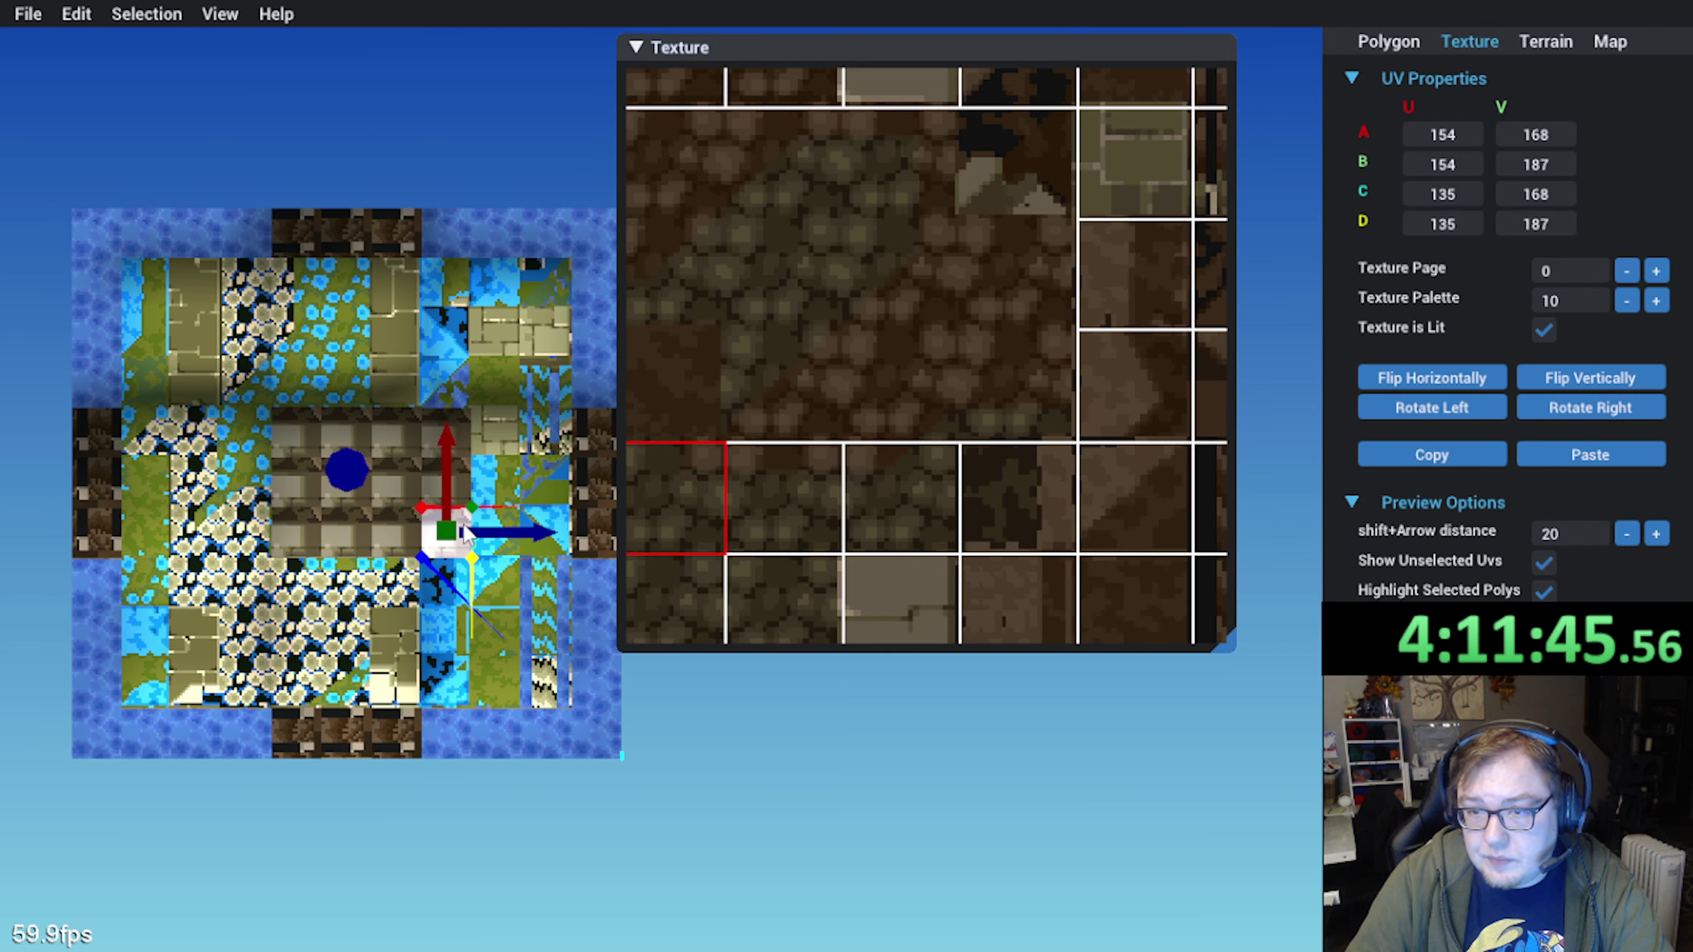
pyautogui.click(1591, 455)
pyautogui.moveTo(1020, 522); pyautogui.dragTo(1027, 407)
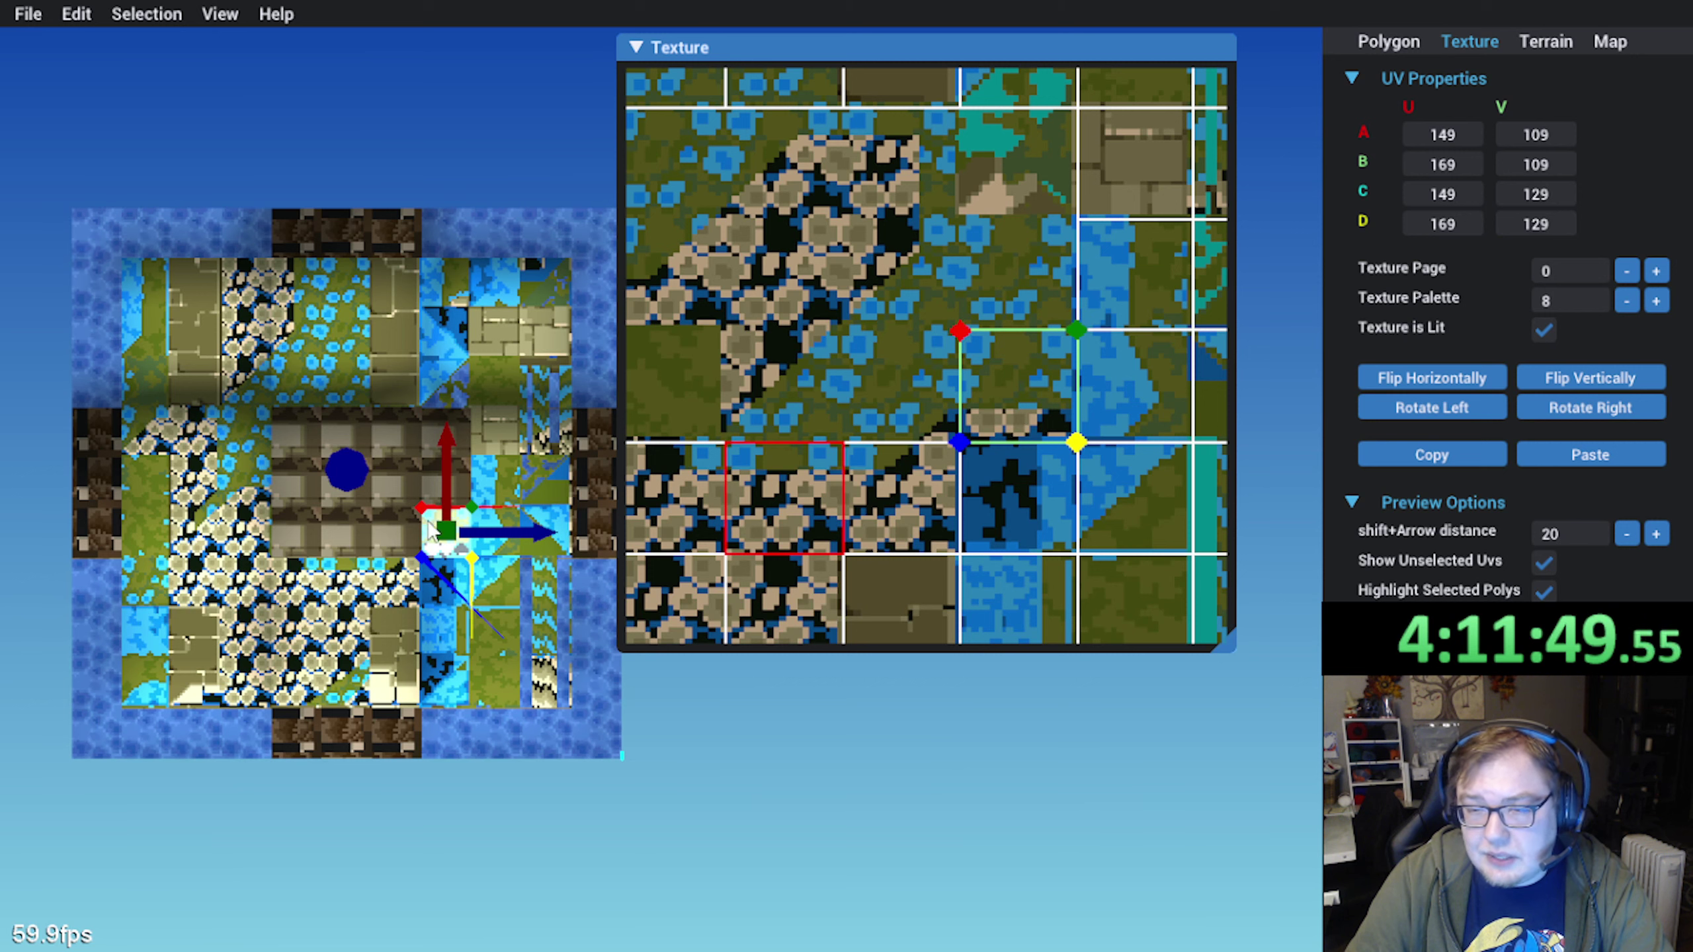
# Paste the copied mapping onto the second tile of the last column and shift its UVs to U 149–169, V 89–109
pyautogui.click(457, 477)
pyautogui.click(1574, 459)
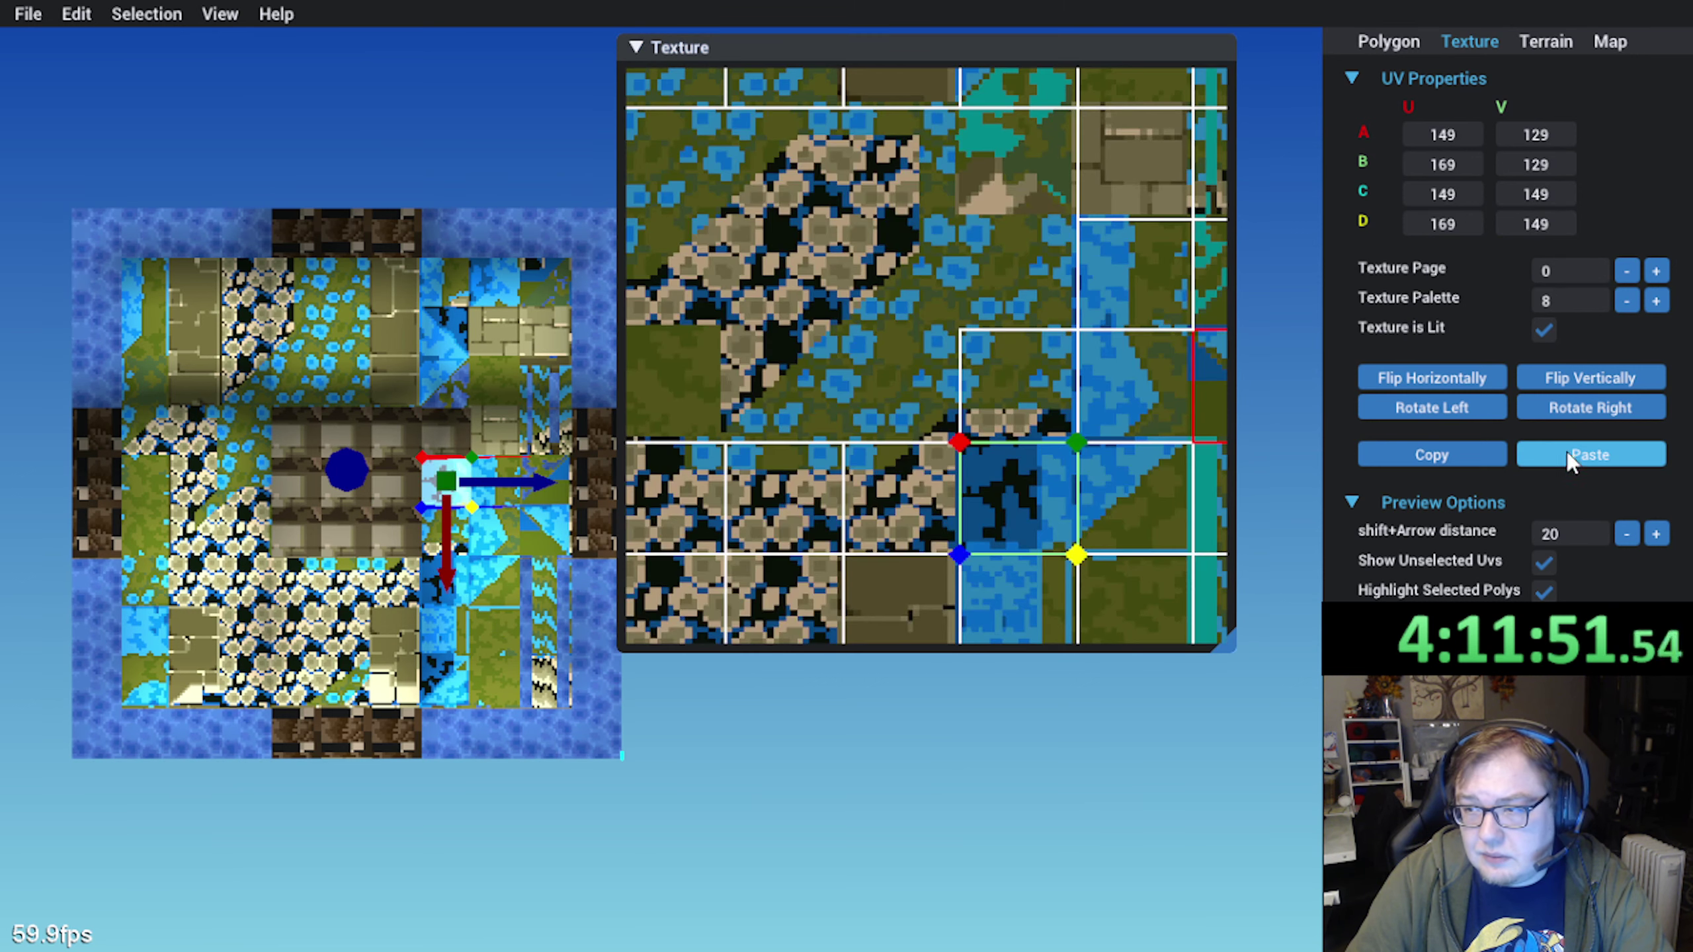
pyautogui.moveTo(1018, 398); pyautogui.dragTo(939, 487, button='middle')
pyautogui.moveTo(936, 564); pyautogui.dragTo(926, 346)
pyautogui.scroll(3, 946, 335)
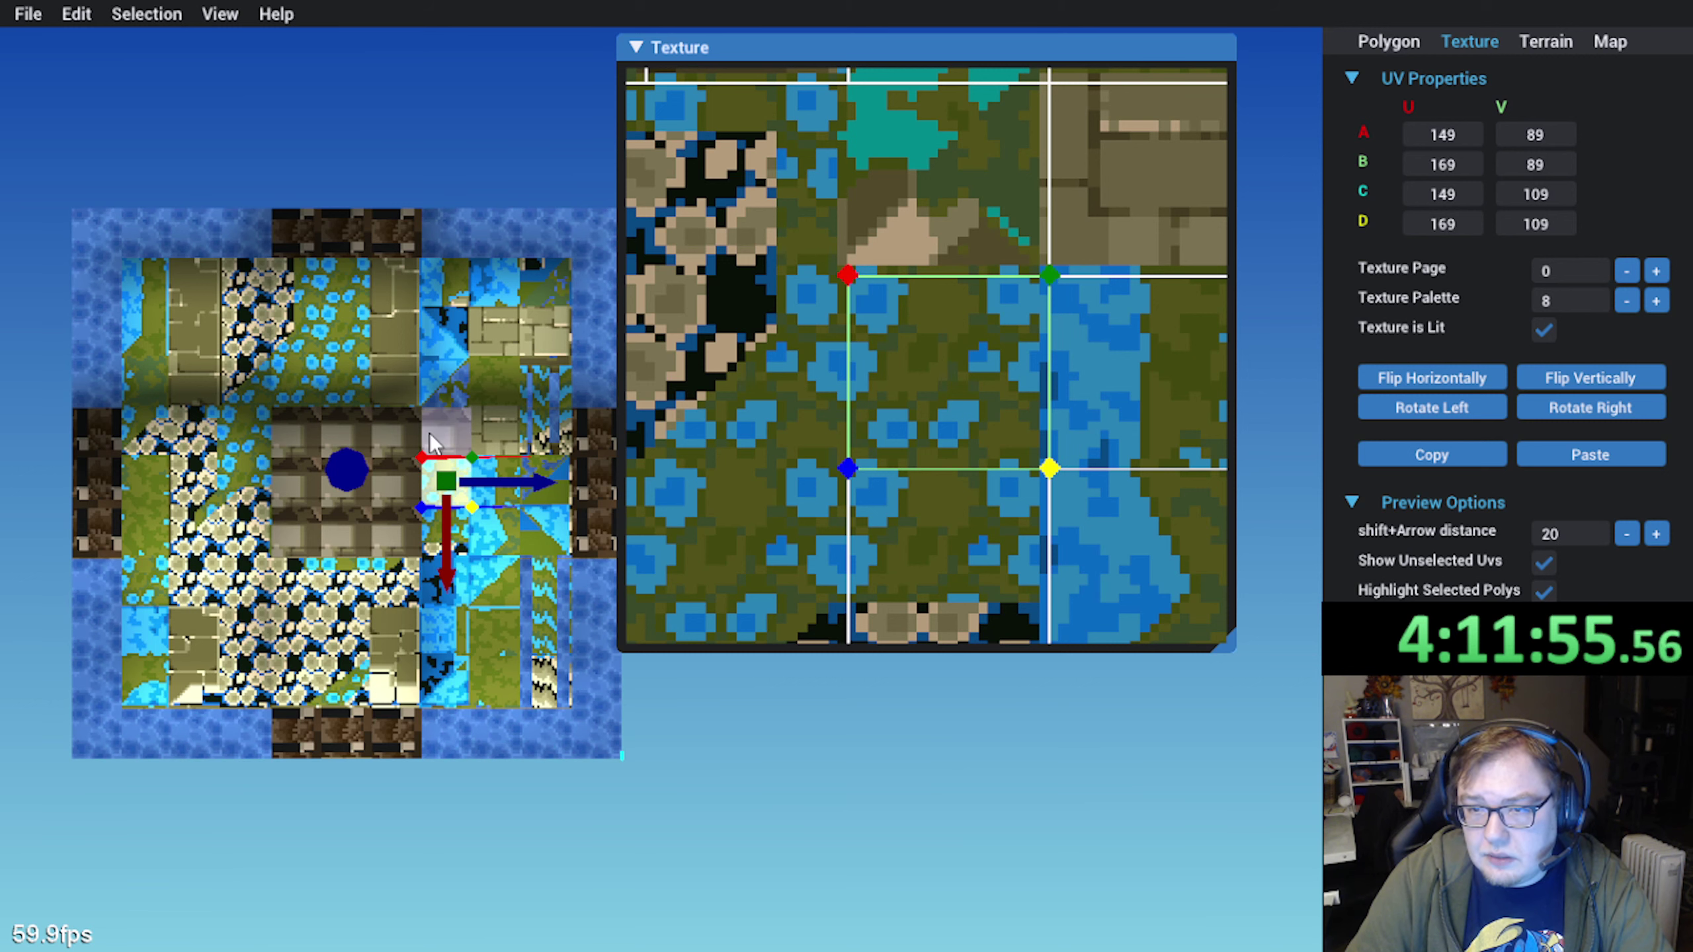
# Paste the mapping onto the top tile of the last column and align its UVs to U 149–169, V 69–89
pyautogui.click(447, 433)
pyautogui.click(1590, 454)
pyautogui.scroll(-3, 920, 416)
pyautogui.moveTo(926, 510); pyautogui.dragTo(934, 300)
pyautogui.scroll(3, 933, 292)
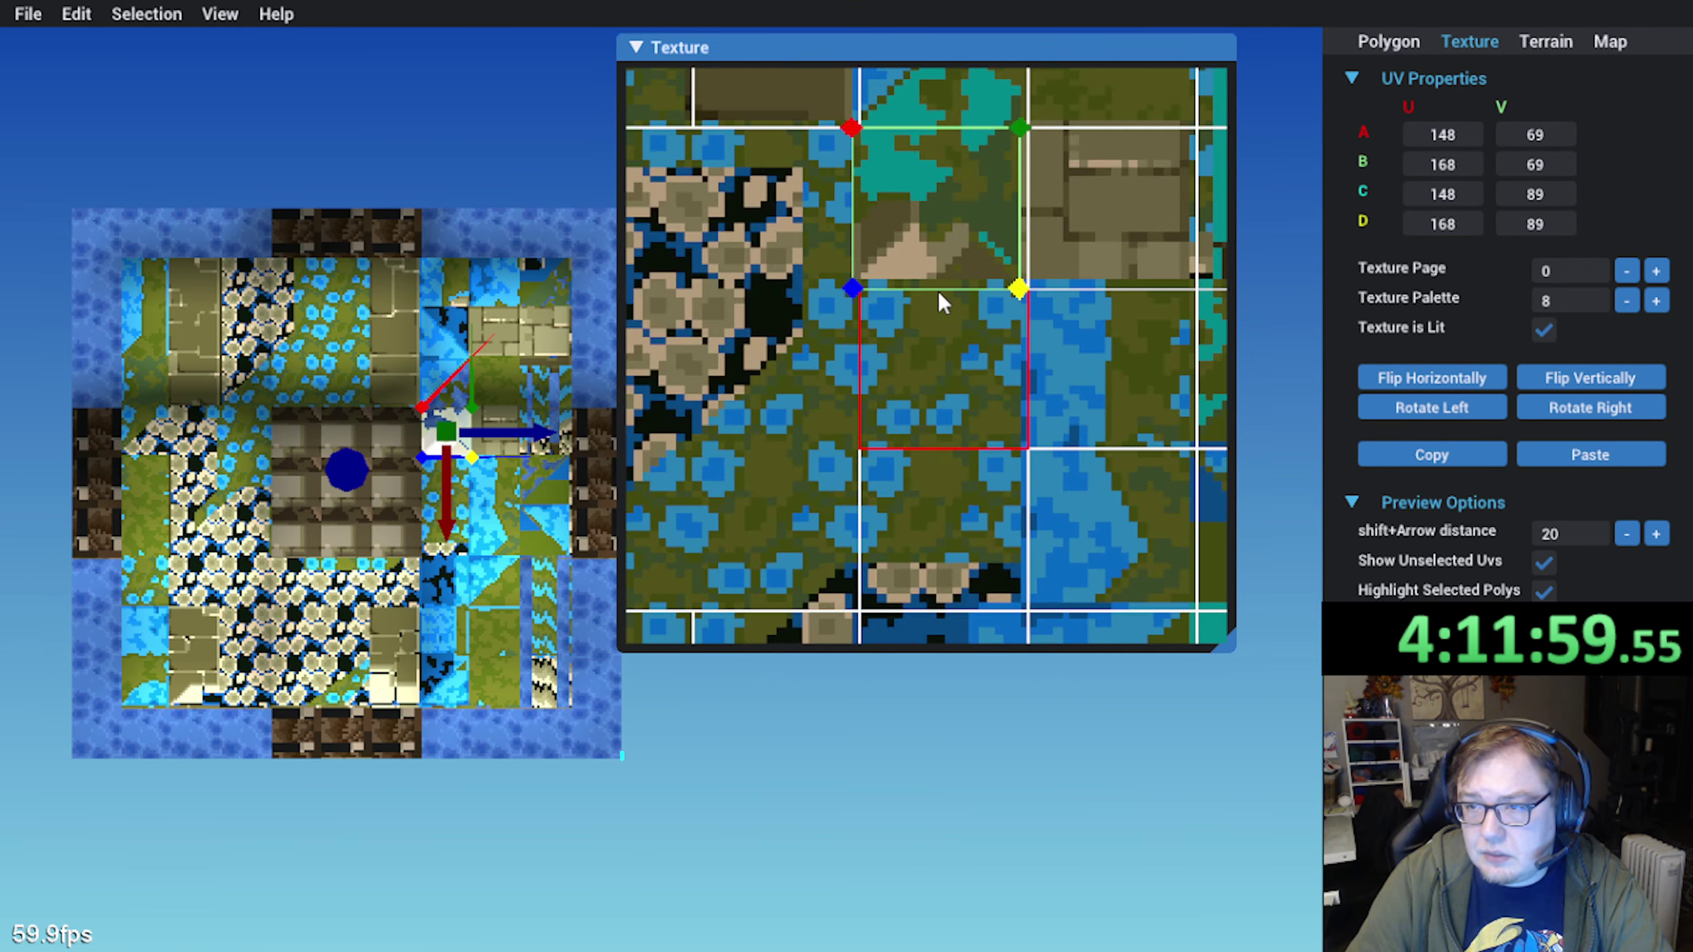
pyautogui.moveTo(937, 292); pyautogui.dragTo(897, 454, button='middle')
pyautogui.moveTo(878, 387); pyautogui.dragTo(883, 387)
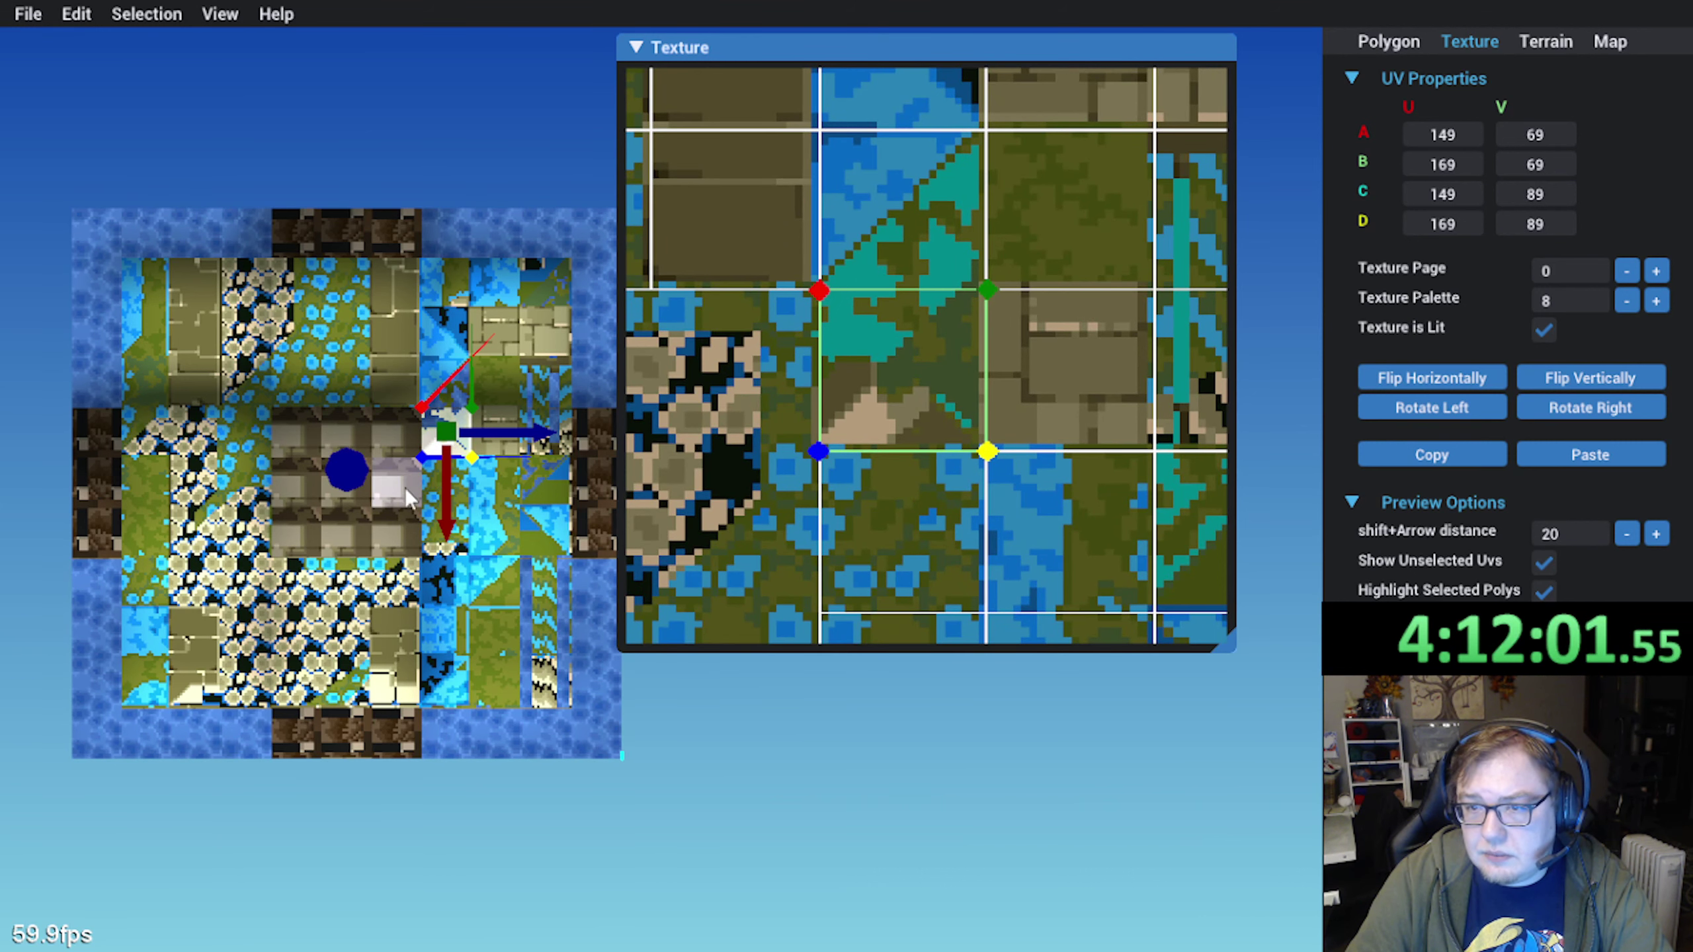
# Copy the mapping to the fourth tile of the top row, shift its UVs to U 129–149, V 69–89, and save the map
pyautogui.click(1432, 454)
pyautogui.click(380, 467)
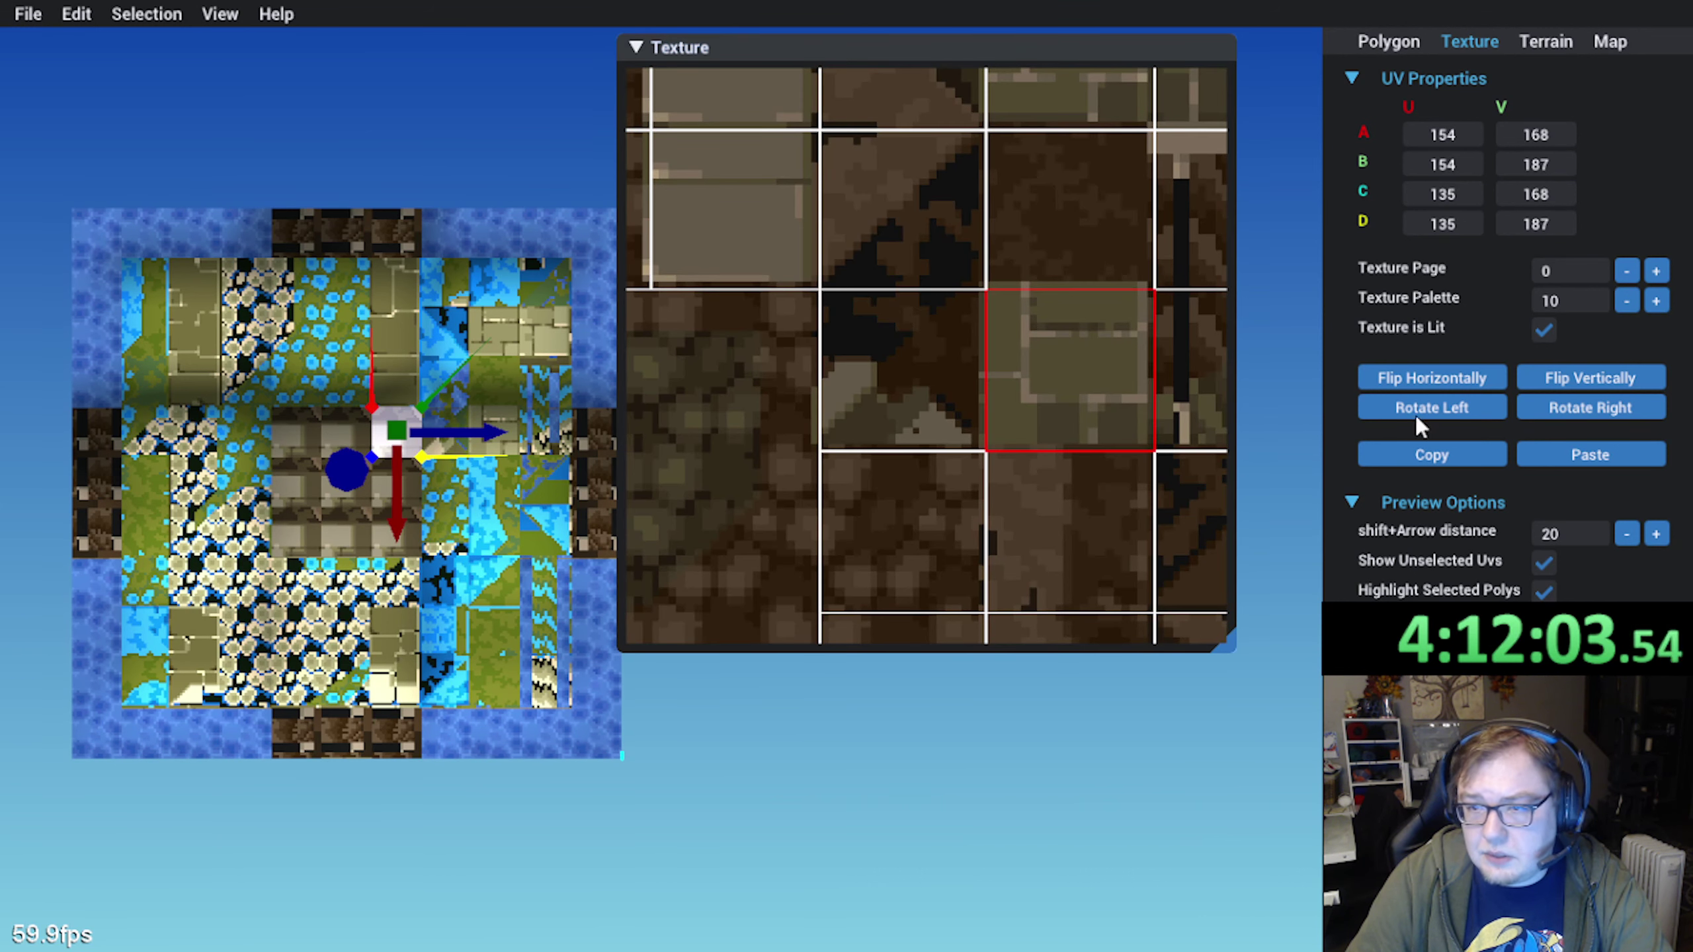
pyautogui.click(1590, 454)
pyautogui.click(836, 370)
pyautogui.moveTo(837, 370); pyautogui.dragTo(767, 370)
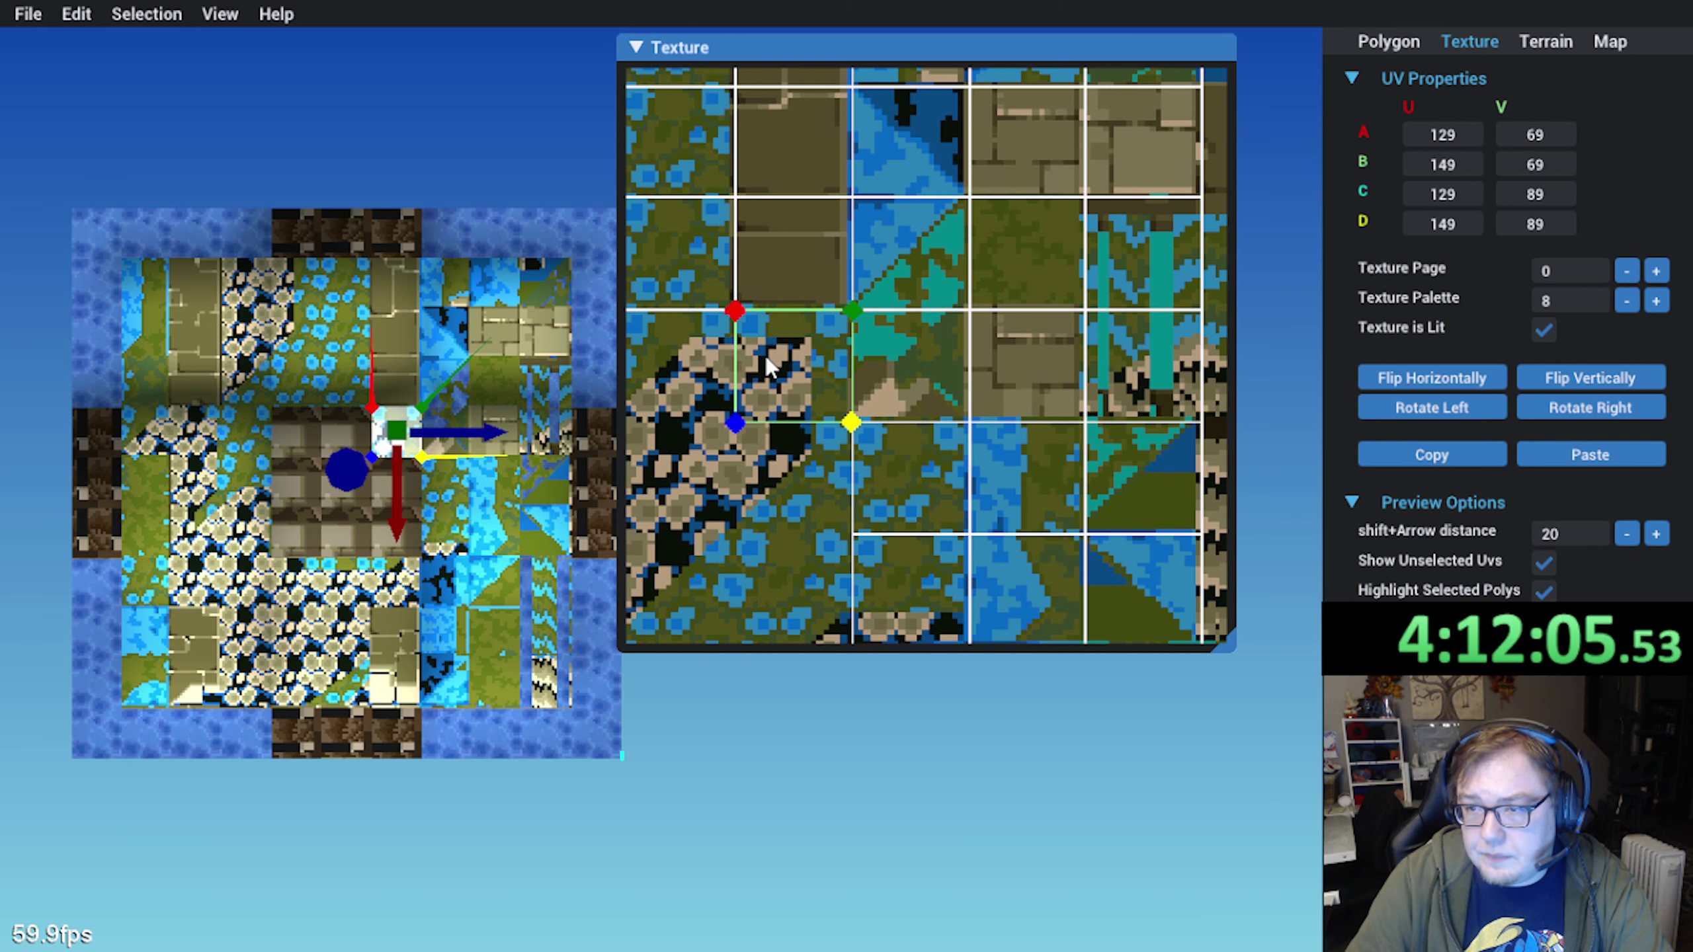
pyautogui.click(20, 14)
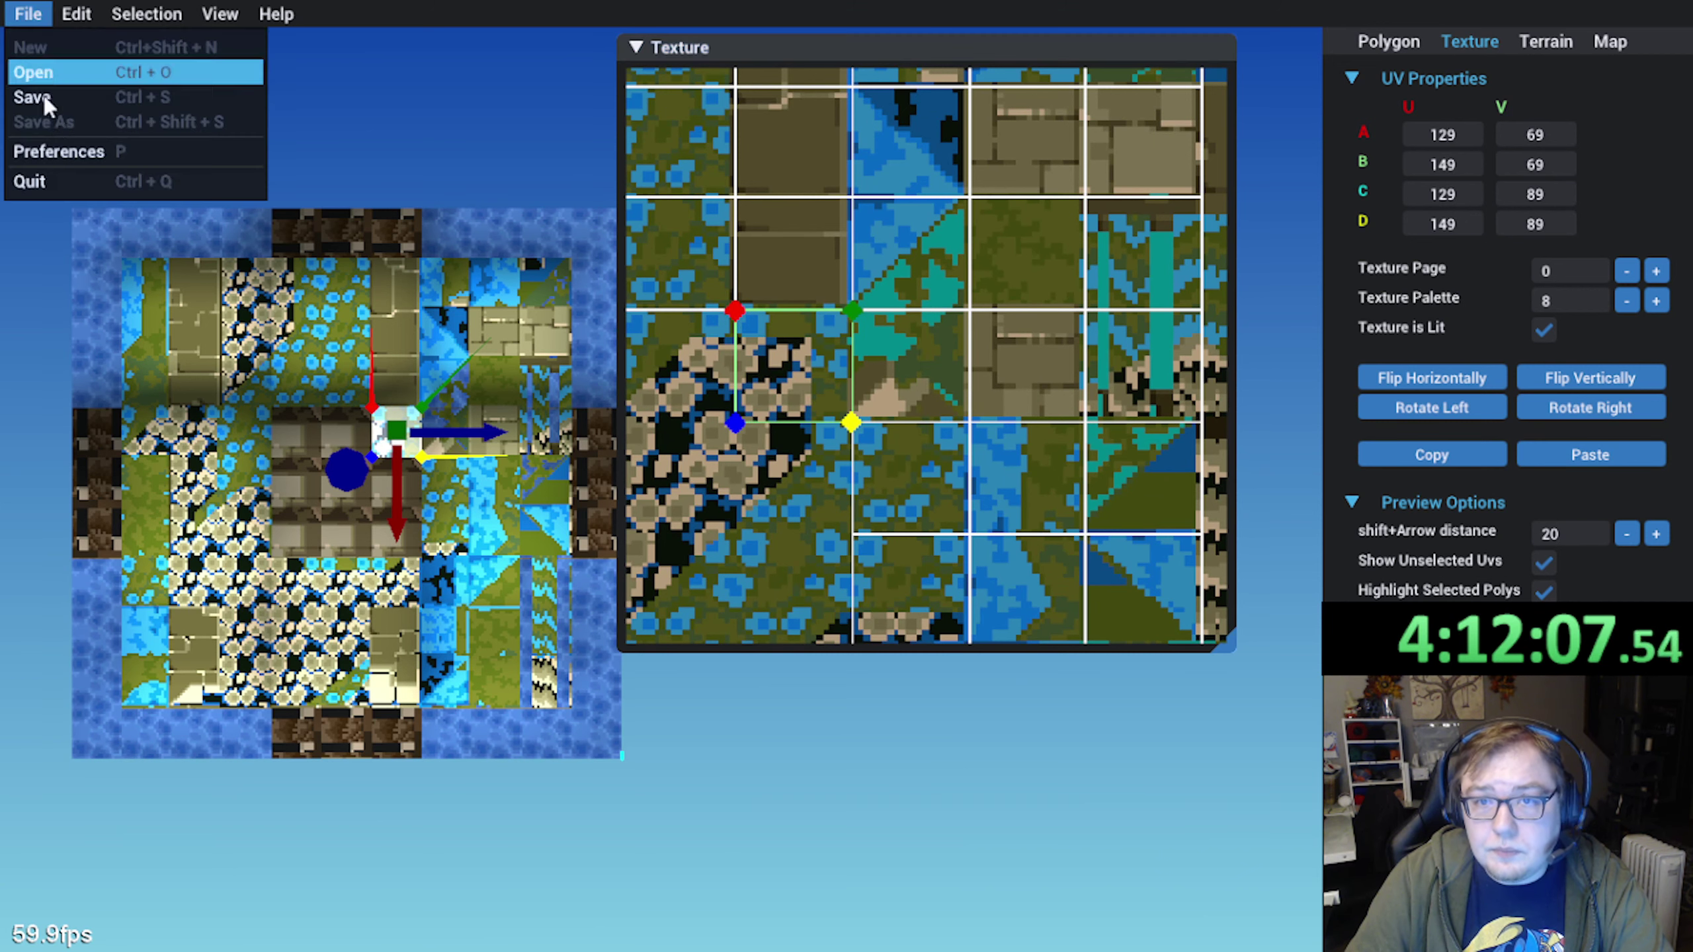
pyautogui.click(40, 98)
# Copy the mapping to the third tile of the top row and shift its UVs to U 109–129, V 69–89
pyautogui.scroll(2, 866, 390)
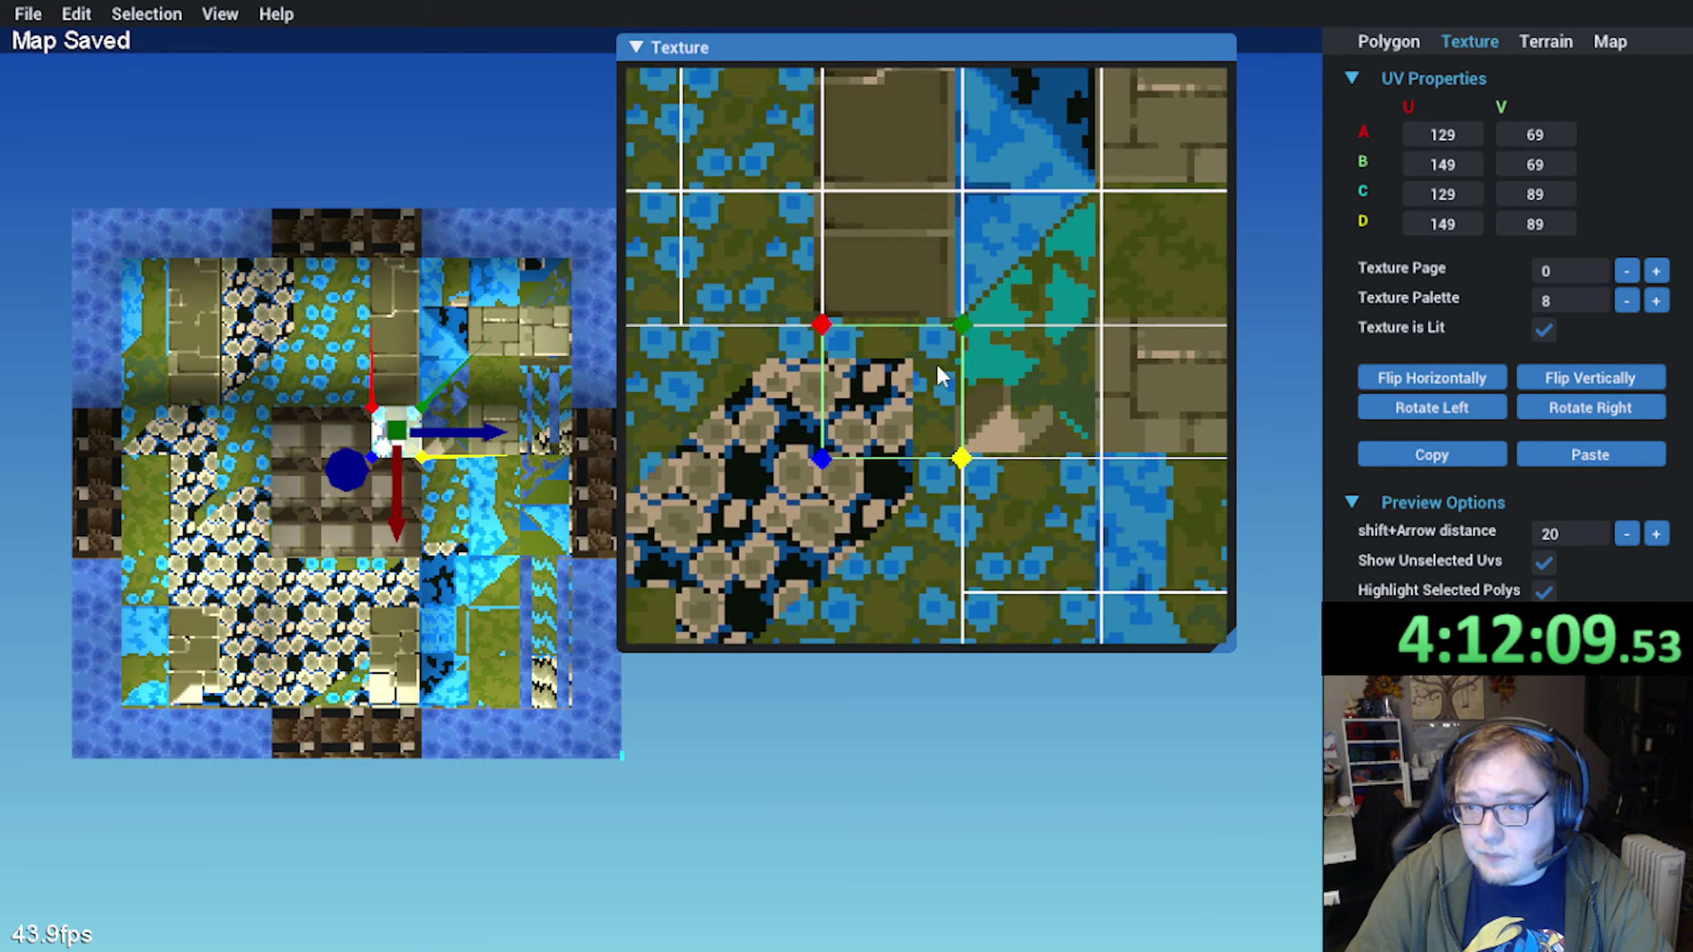
pyautogui.click(1413, 456)
pyautogui.click(347, 444)
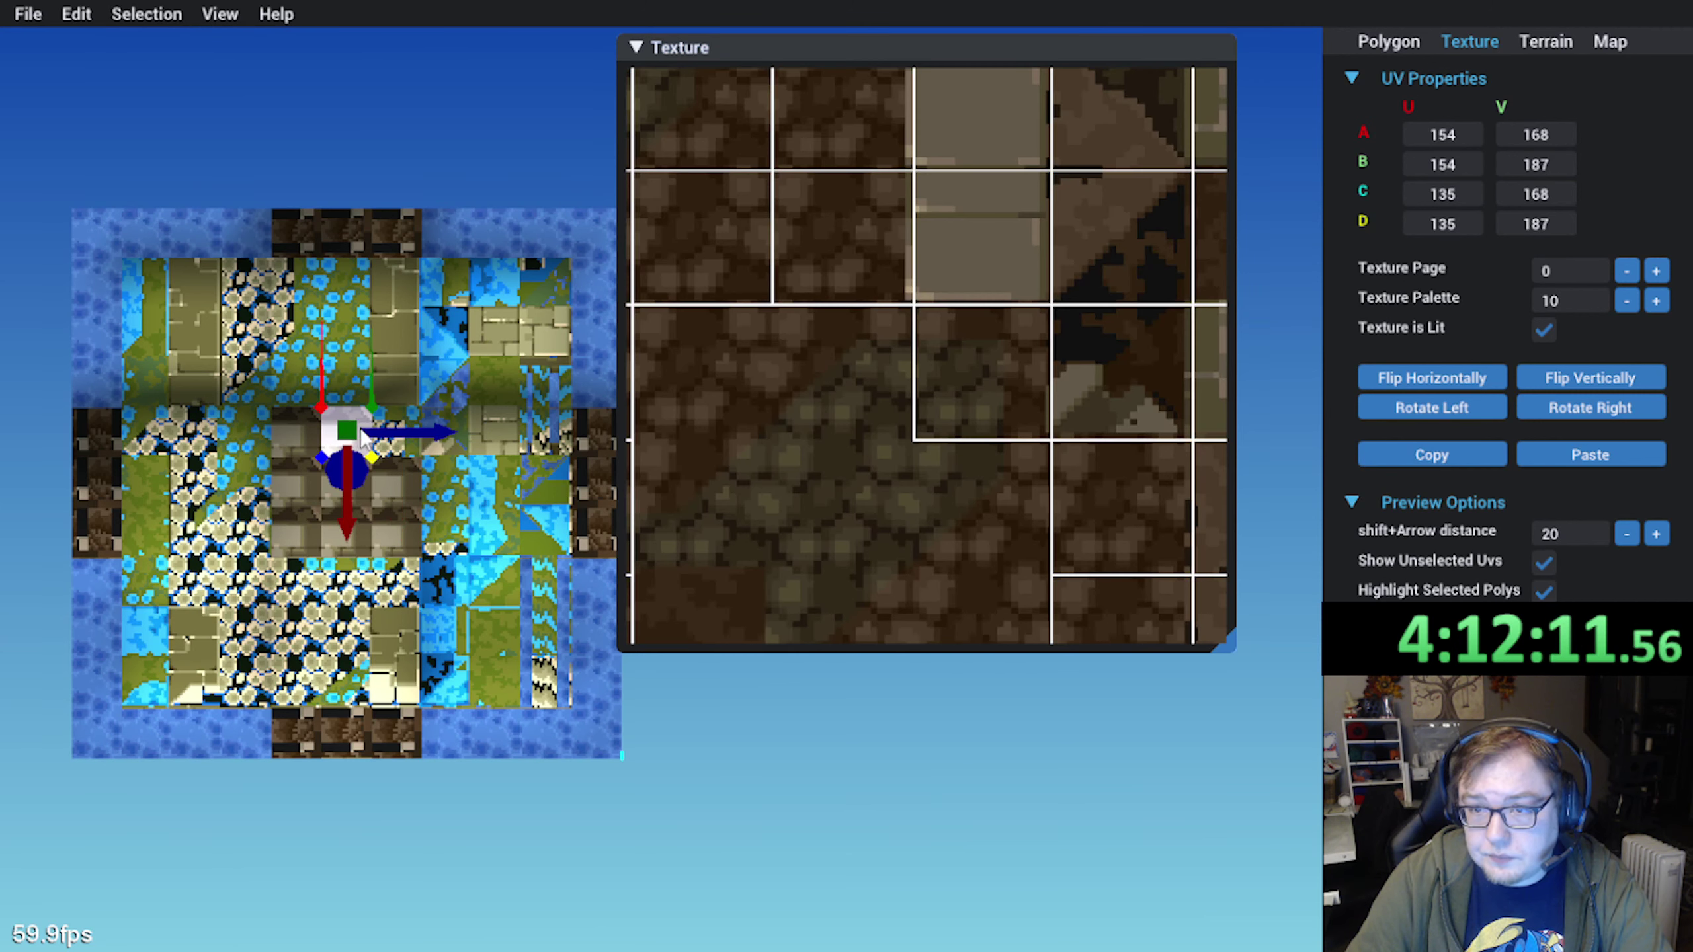
pyautogui.click(1590, 455)
pyautogui.click(974, 406)
pyautogui.moveTo(975, 405); pyautogui.dragTo(857, 407)
pyautogui.press('Left')
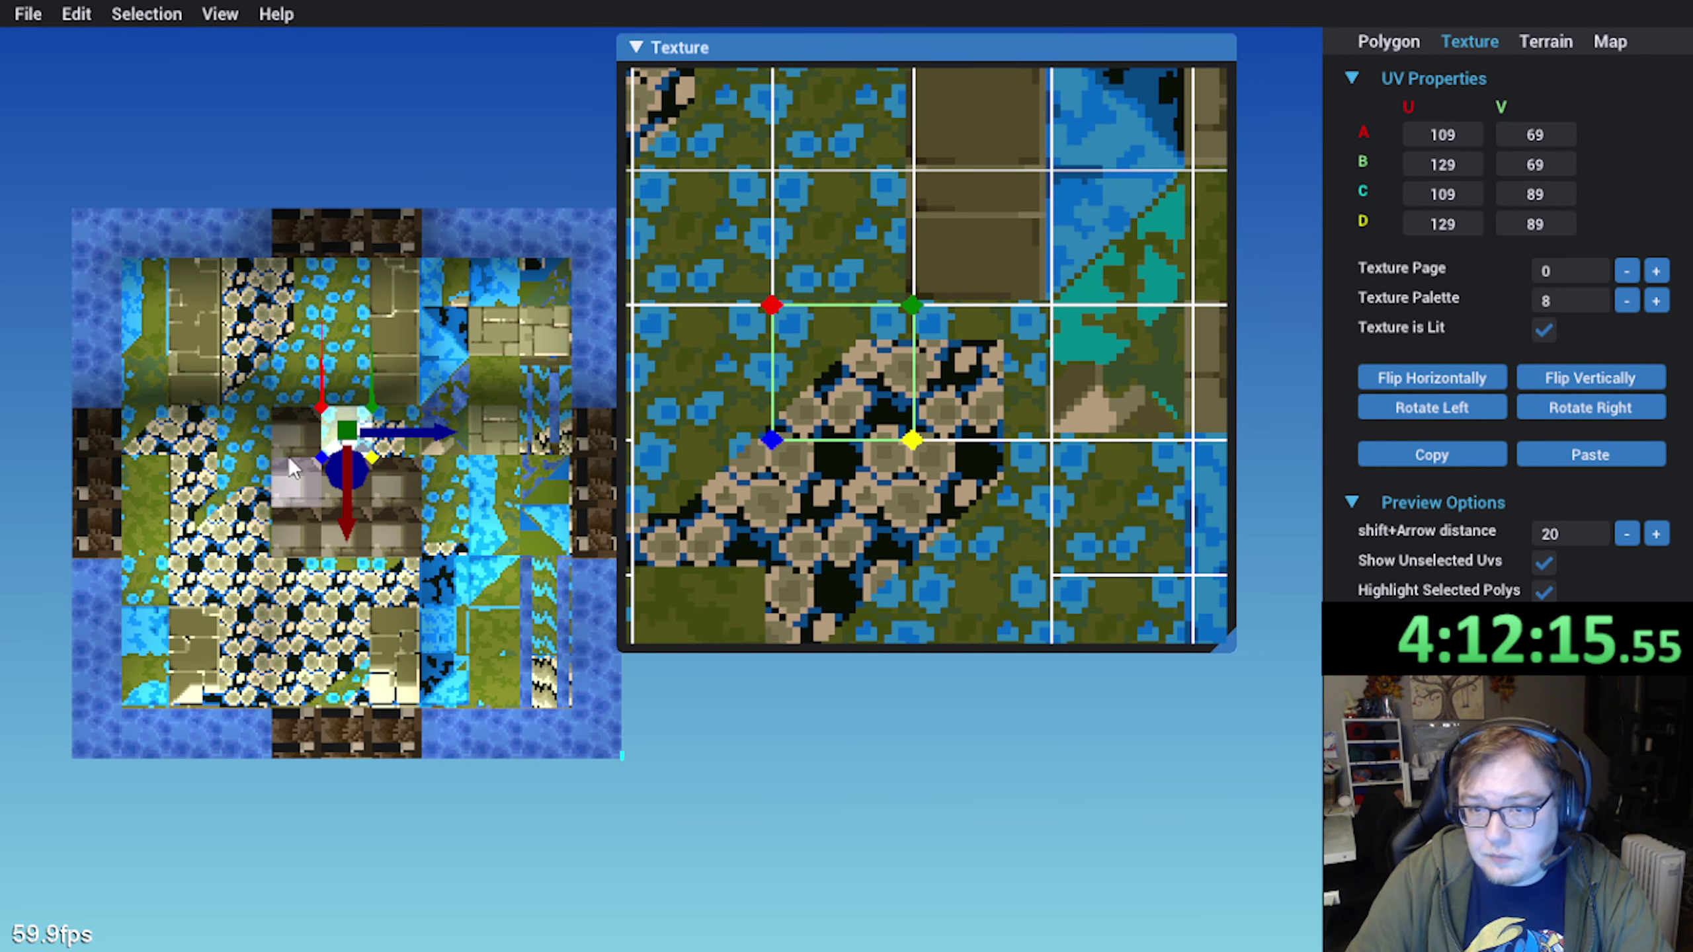
# Paste the copied mapping onto the second tile of the top row and shift its UVs to U 89–109, V 69–89
pyautogui.click(299, 433)
pyautogui.click(1591, 455)
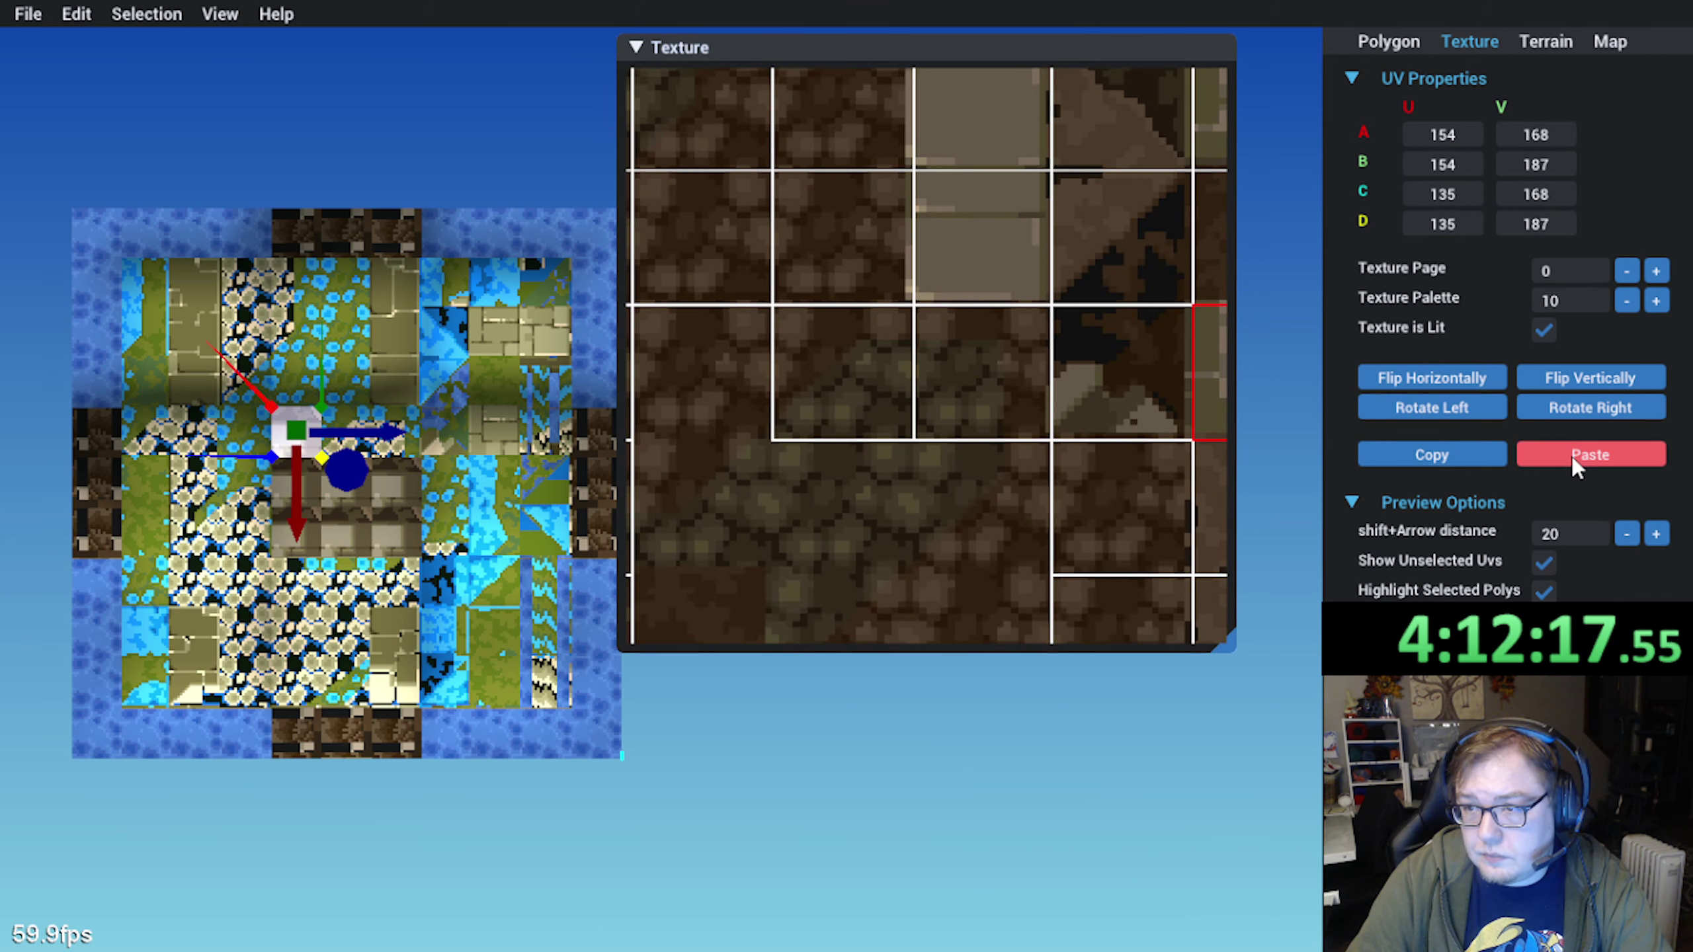
pyautogui.click(750, 387)
pyautogui.moveTo(745, 377); pyautogui.dragTo(734, 373)
pyautogui.moveTo(733, 373); pyautogui.dragTo(847, 385, button='middle')
pyautogui.moveTo(848, 386); pyautogui.dragTo(797, 381)
pyautogui.press('Up')
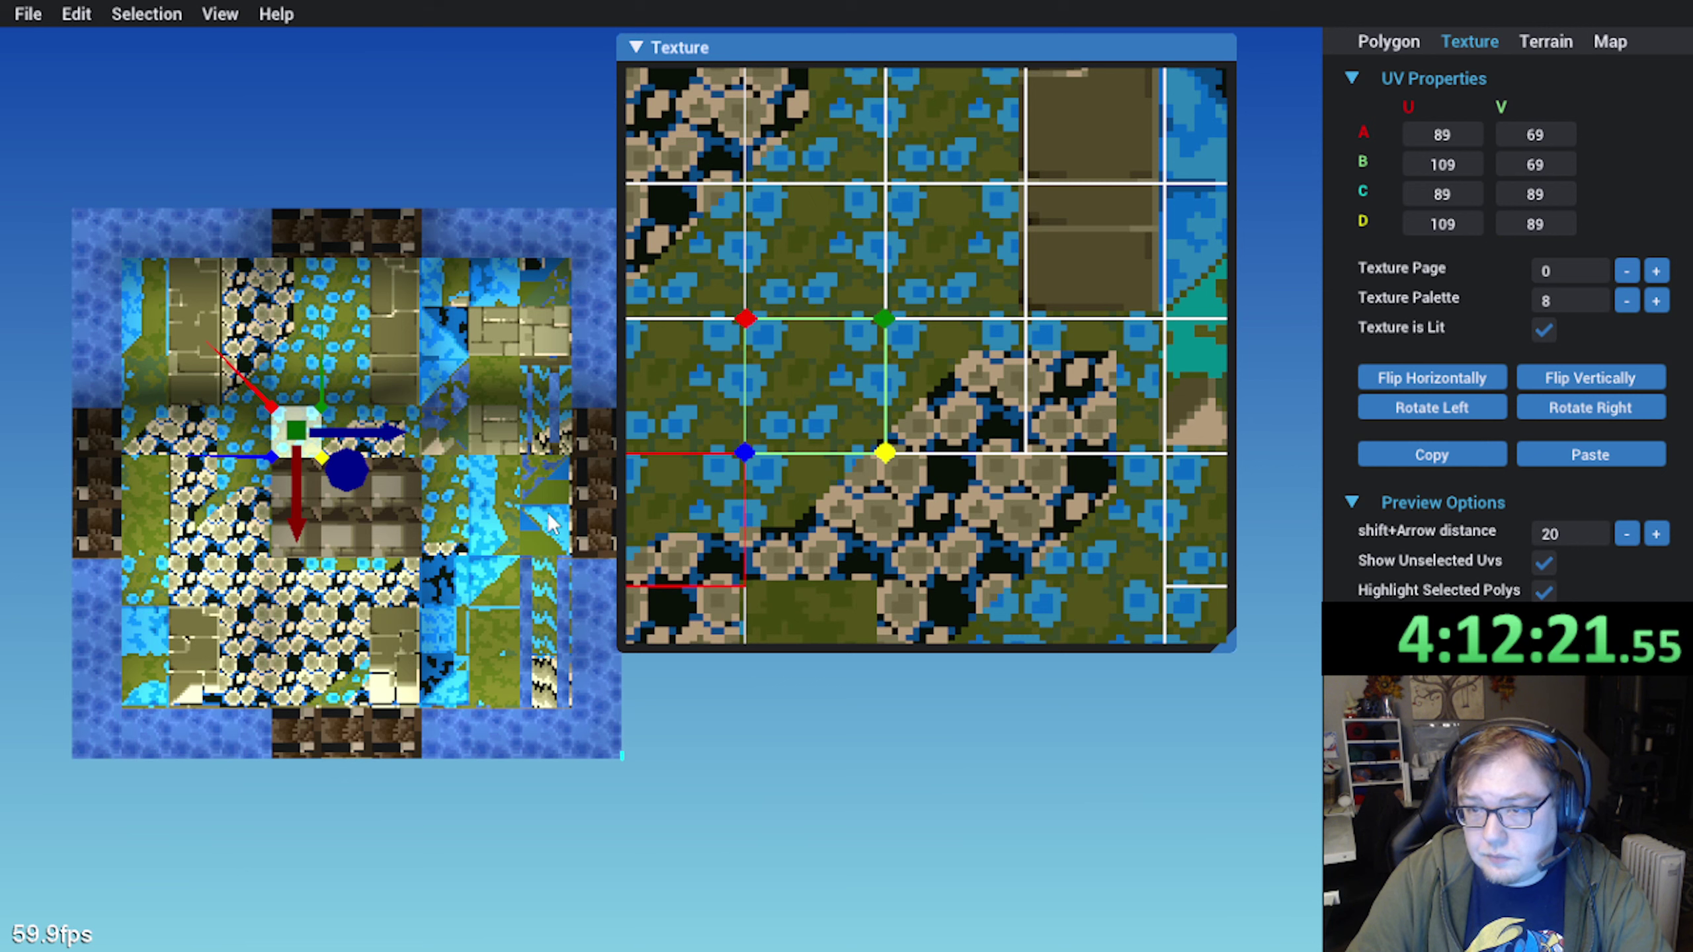
# Copy the mapping from the second tile of the top row to the brown tile beneath it and shift its UVs to U 89–109, V 89–109
pyautogui.click(319, 500)
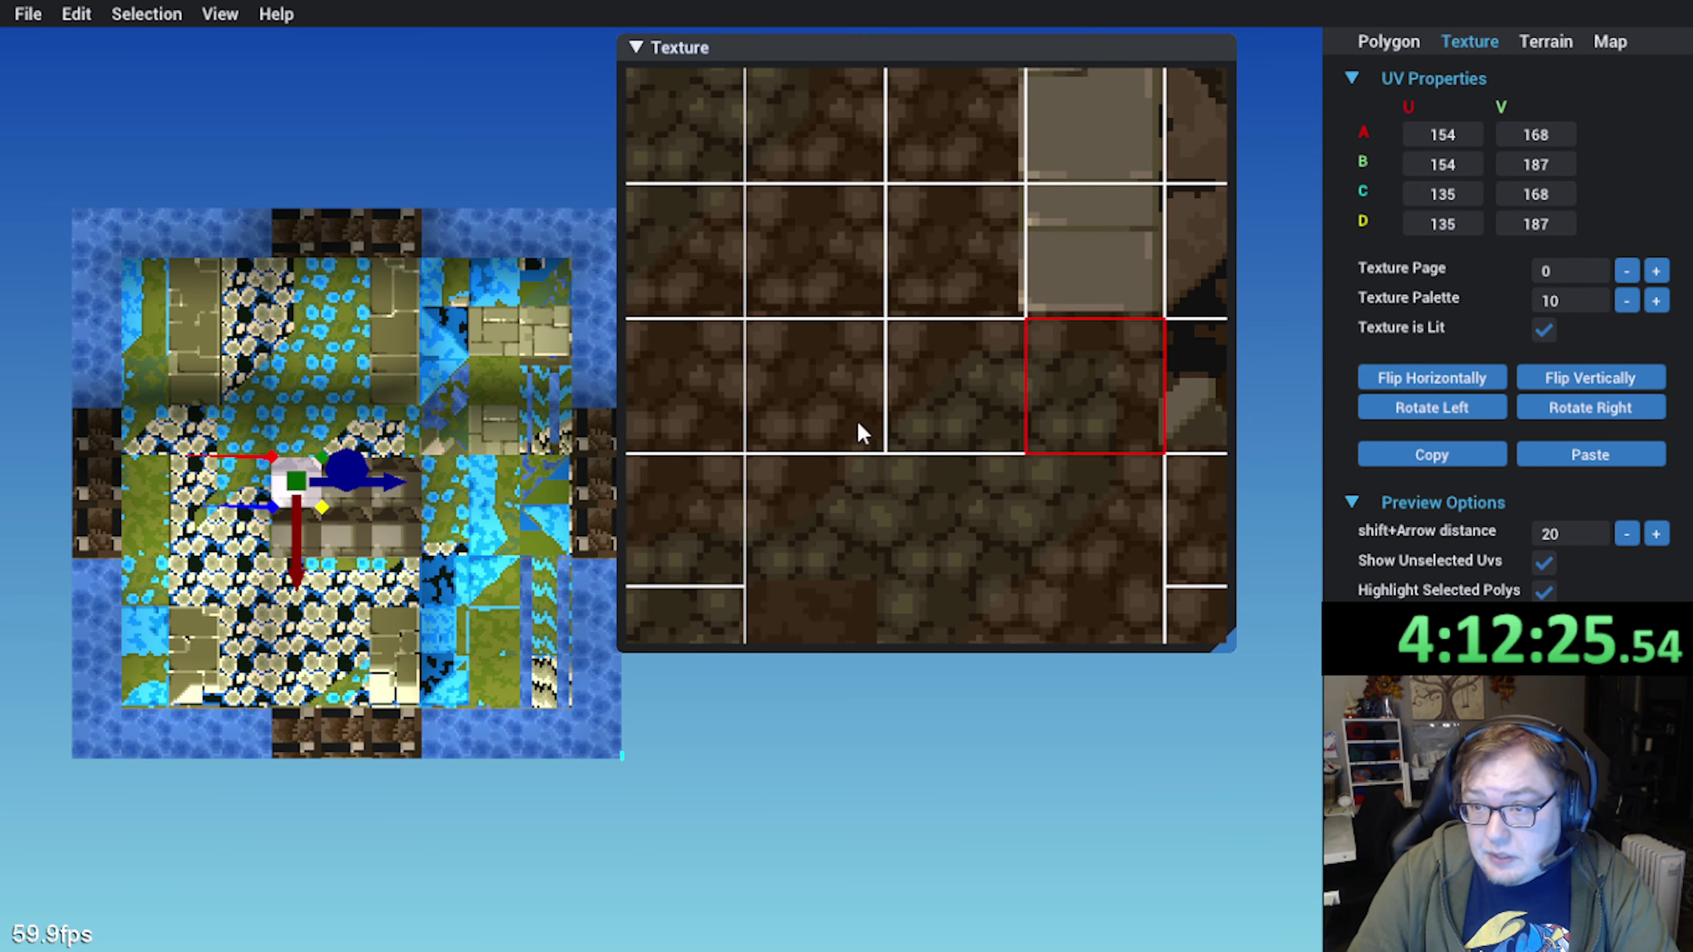
pyautogui.click(838, 381)
pyautogui.click(1460, 463)
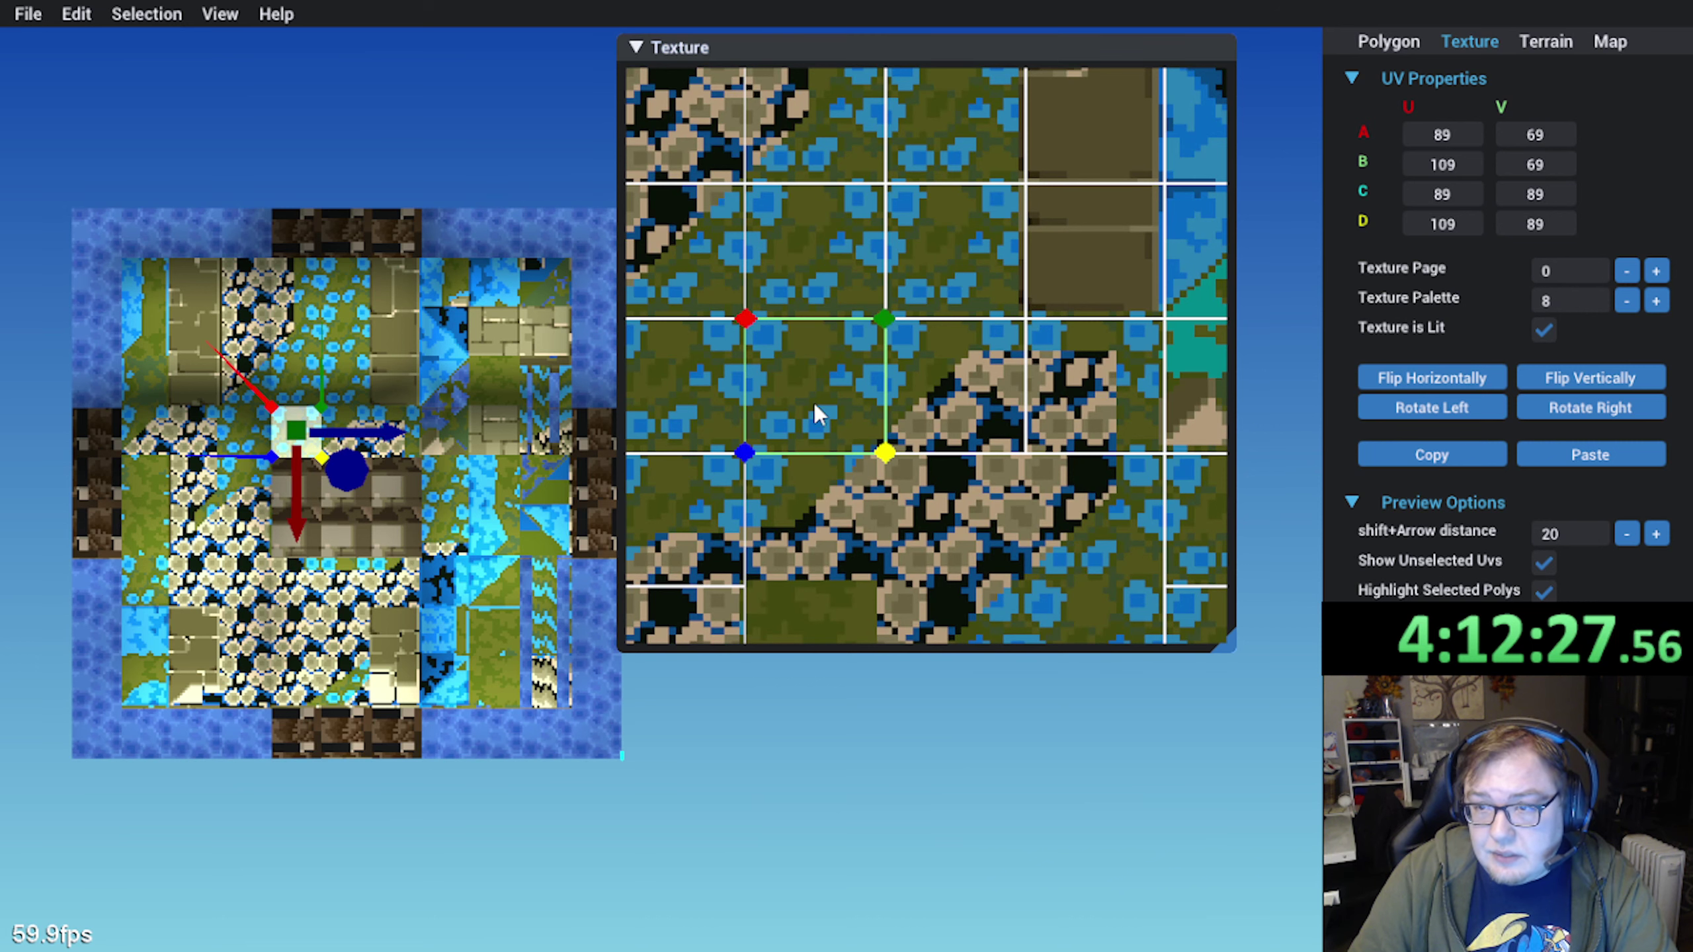
pyautogui.click(303, 515)
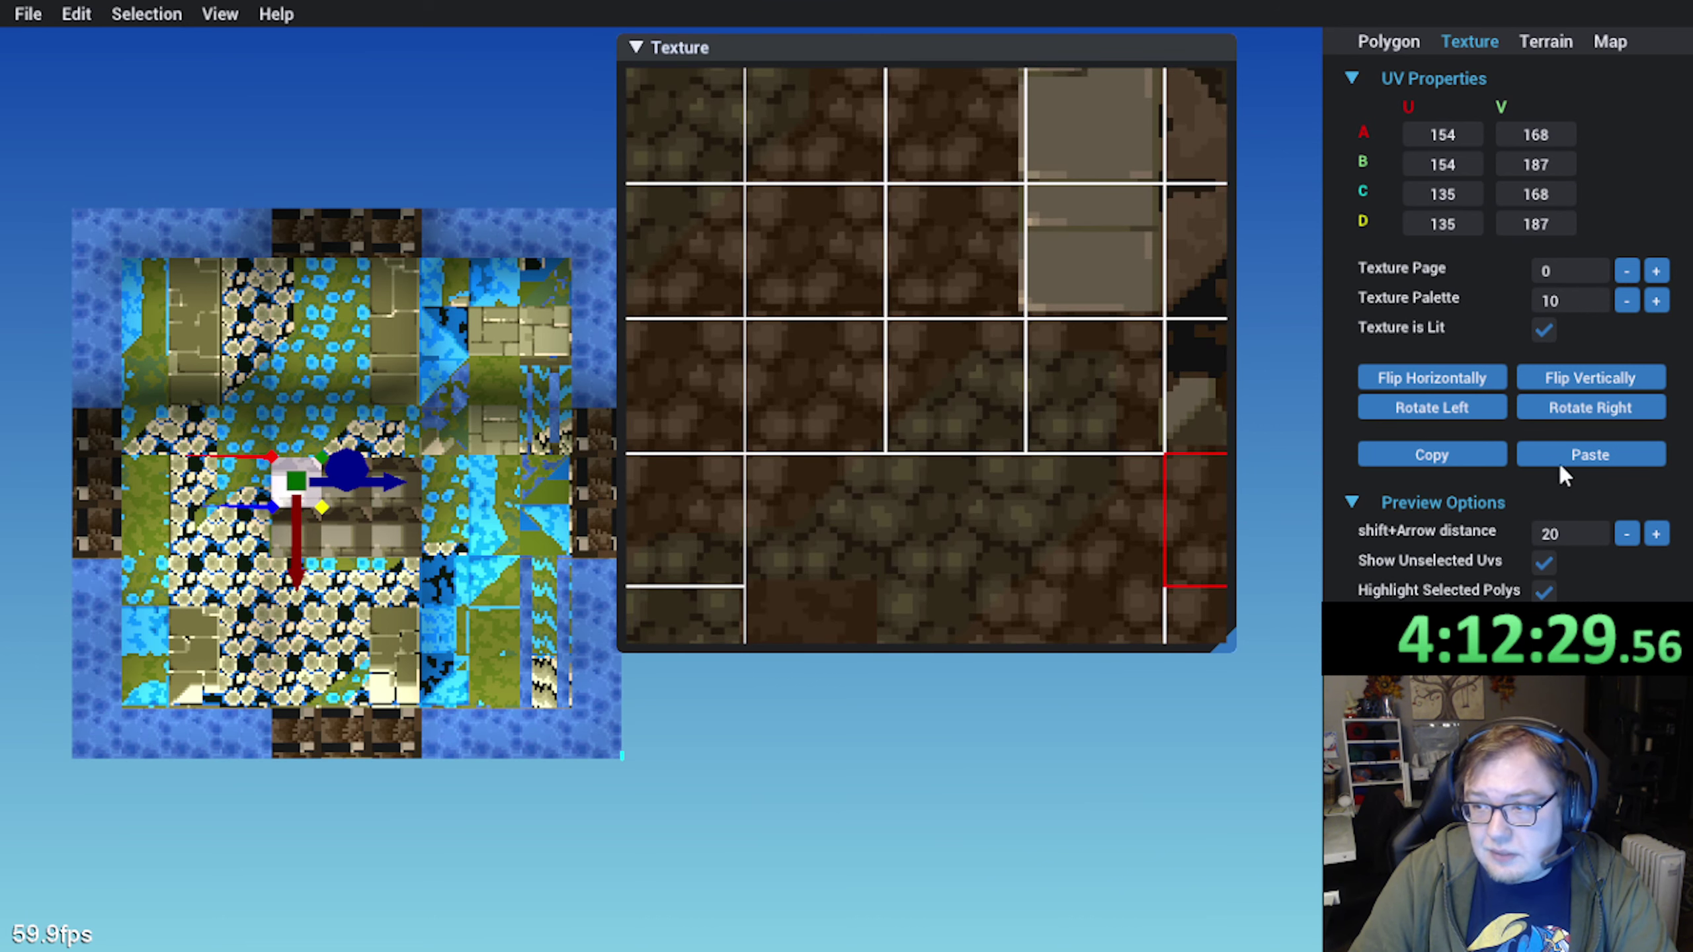
pyautogui.click(1563, 459)
pyautogui.moveTo(861, 475); pyautogui.dragTo(880, 351, button='middle')
pyautogui.moveTo(808, 240); pyautogui.dragTo(811, 370)
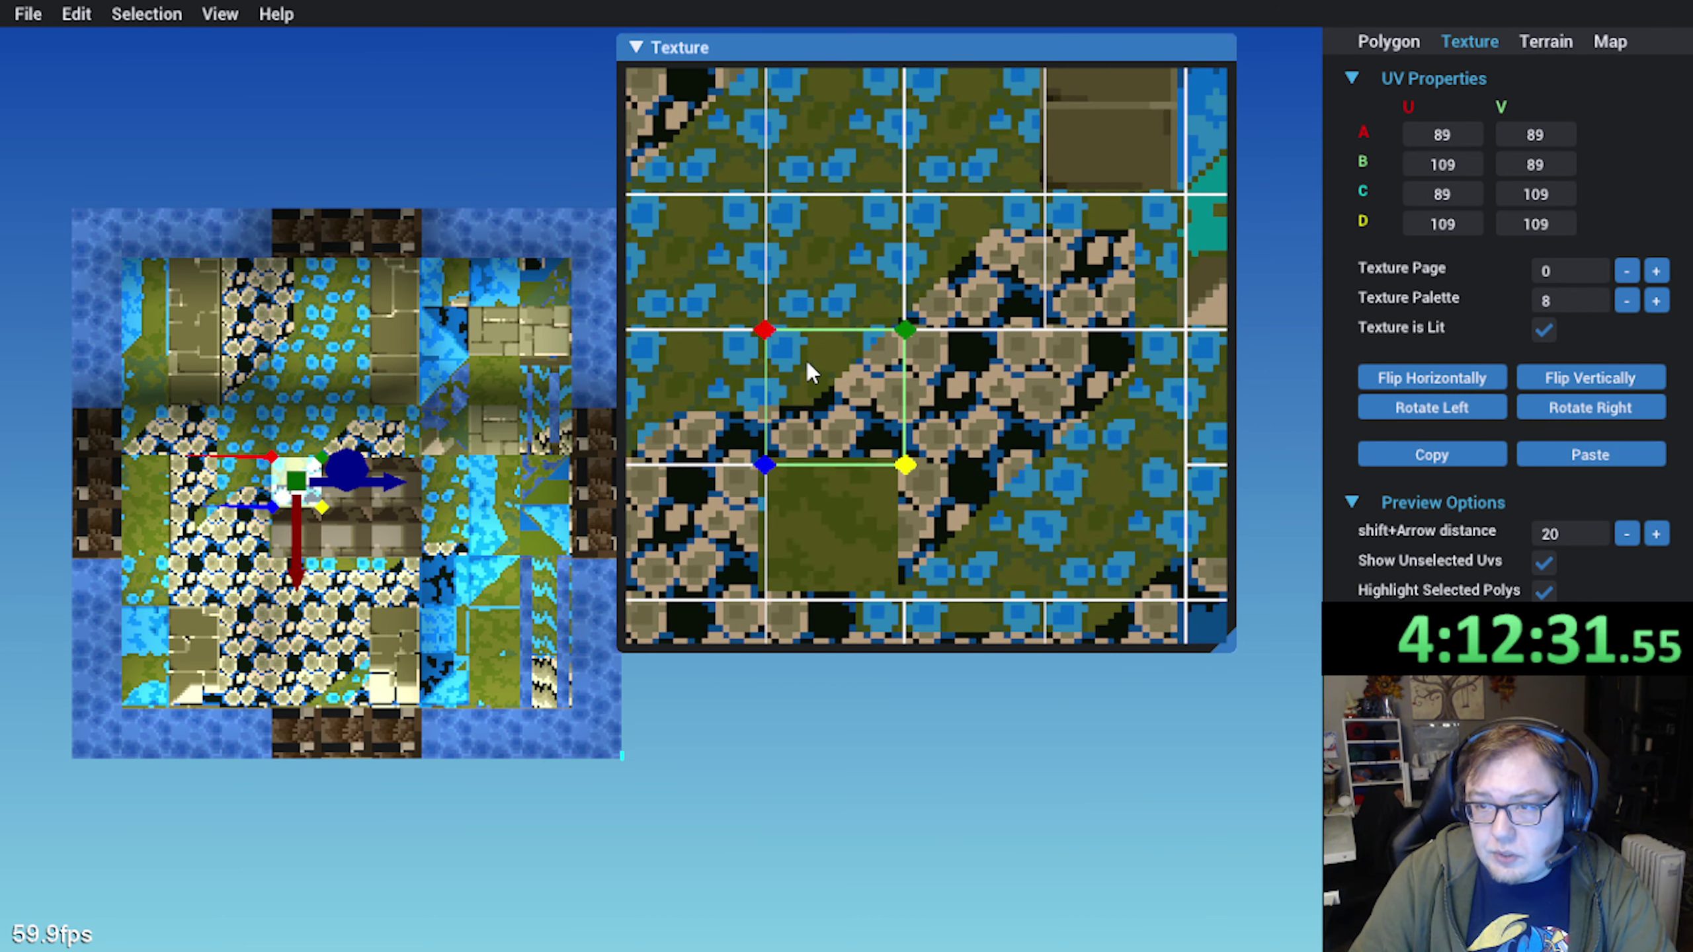
# Copy the mapping to the second tile of the bottom row and shift its UVs to U 89–109, V 109–129
pyautogui.click(1400, 455)
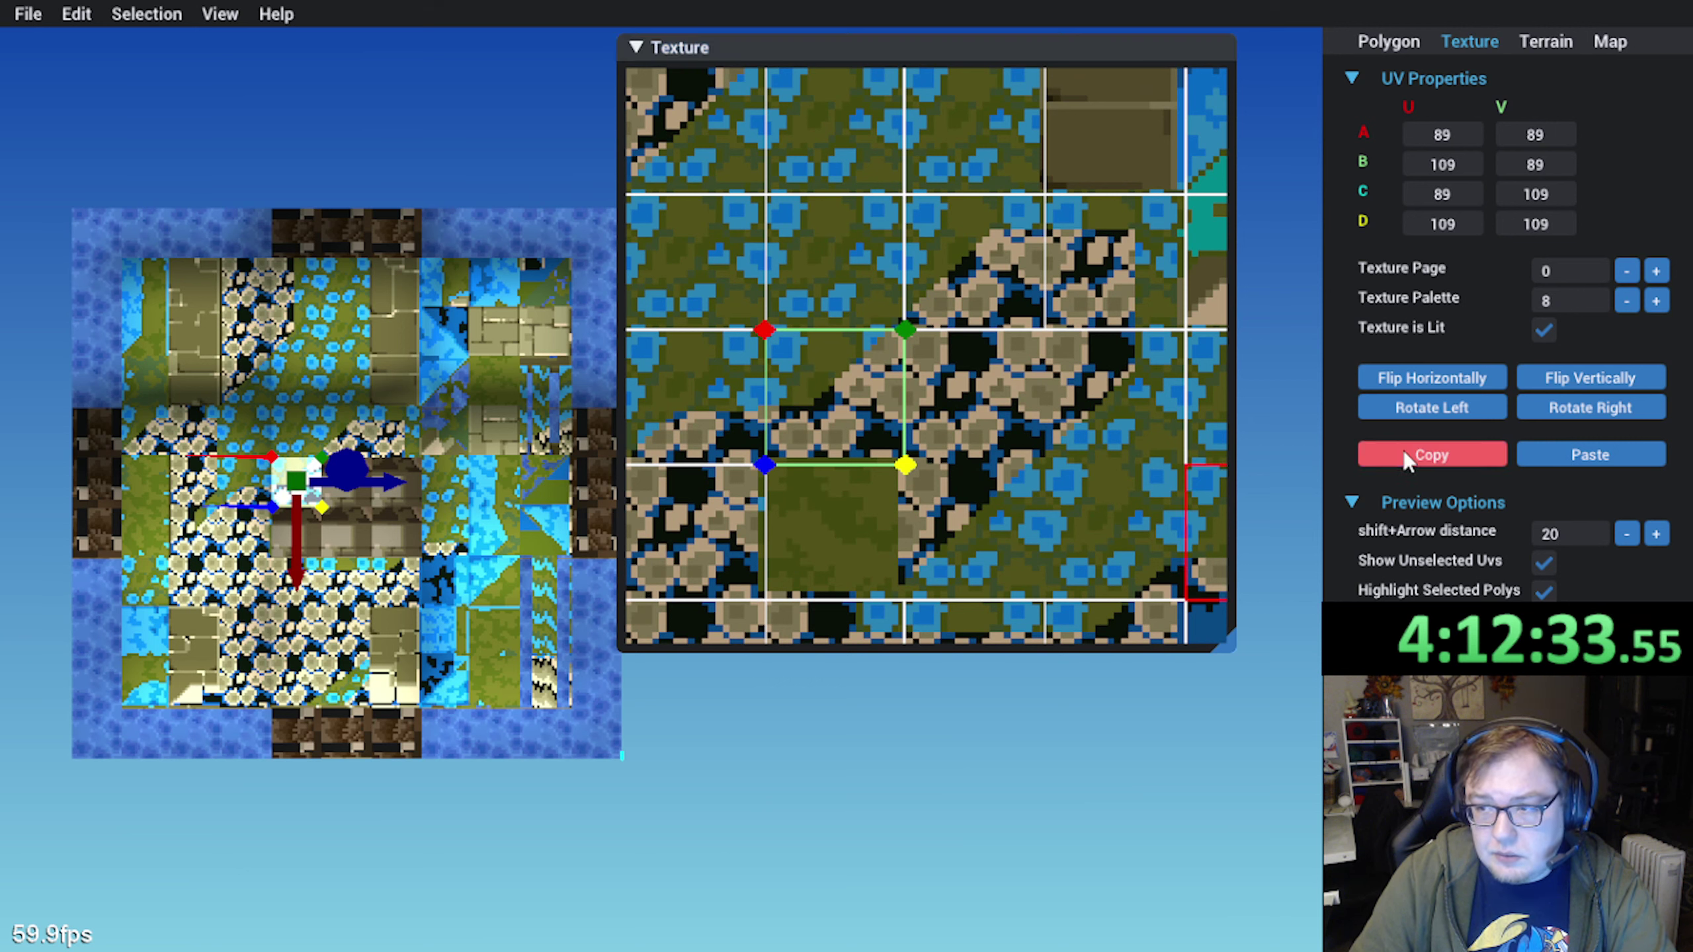
pyautogui.click(308, 537)
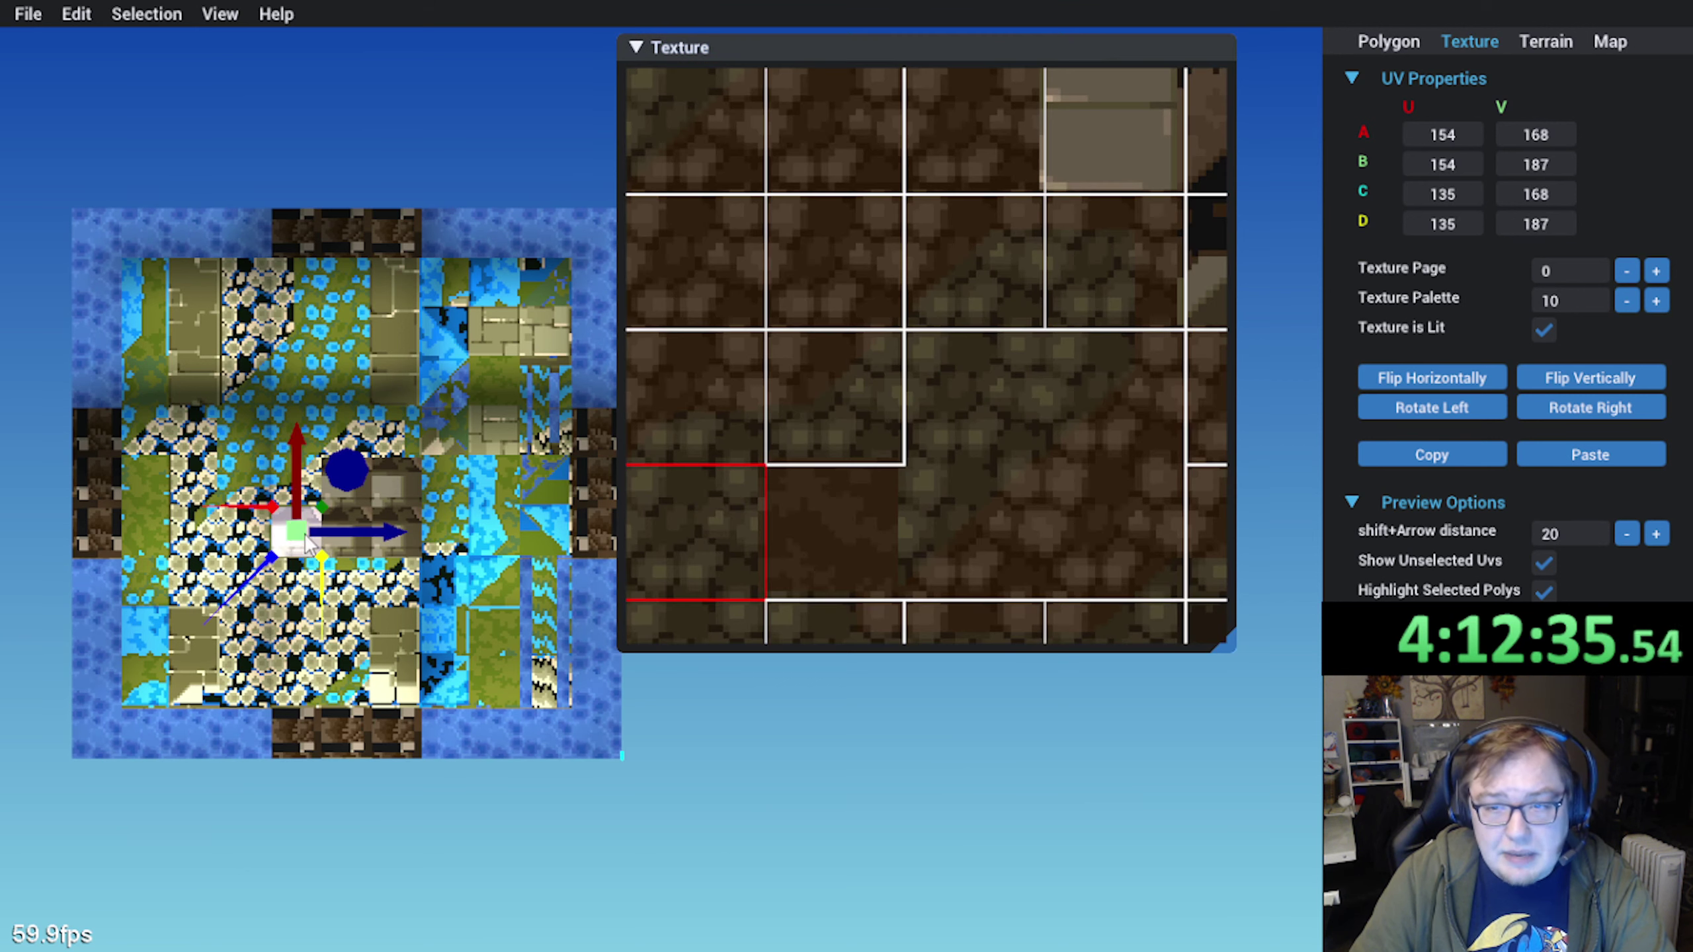
pyautogui.click(1583, 459)
pyautogui.moveTo(834, 400); pyautogui.dragTo(843, 539)
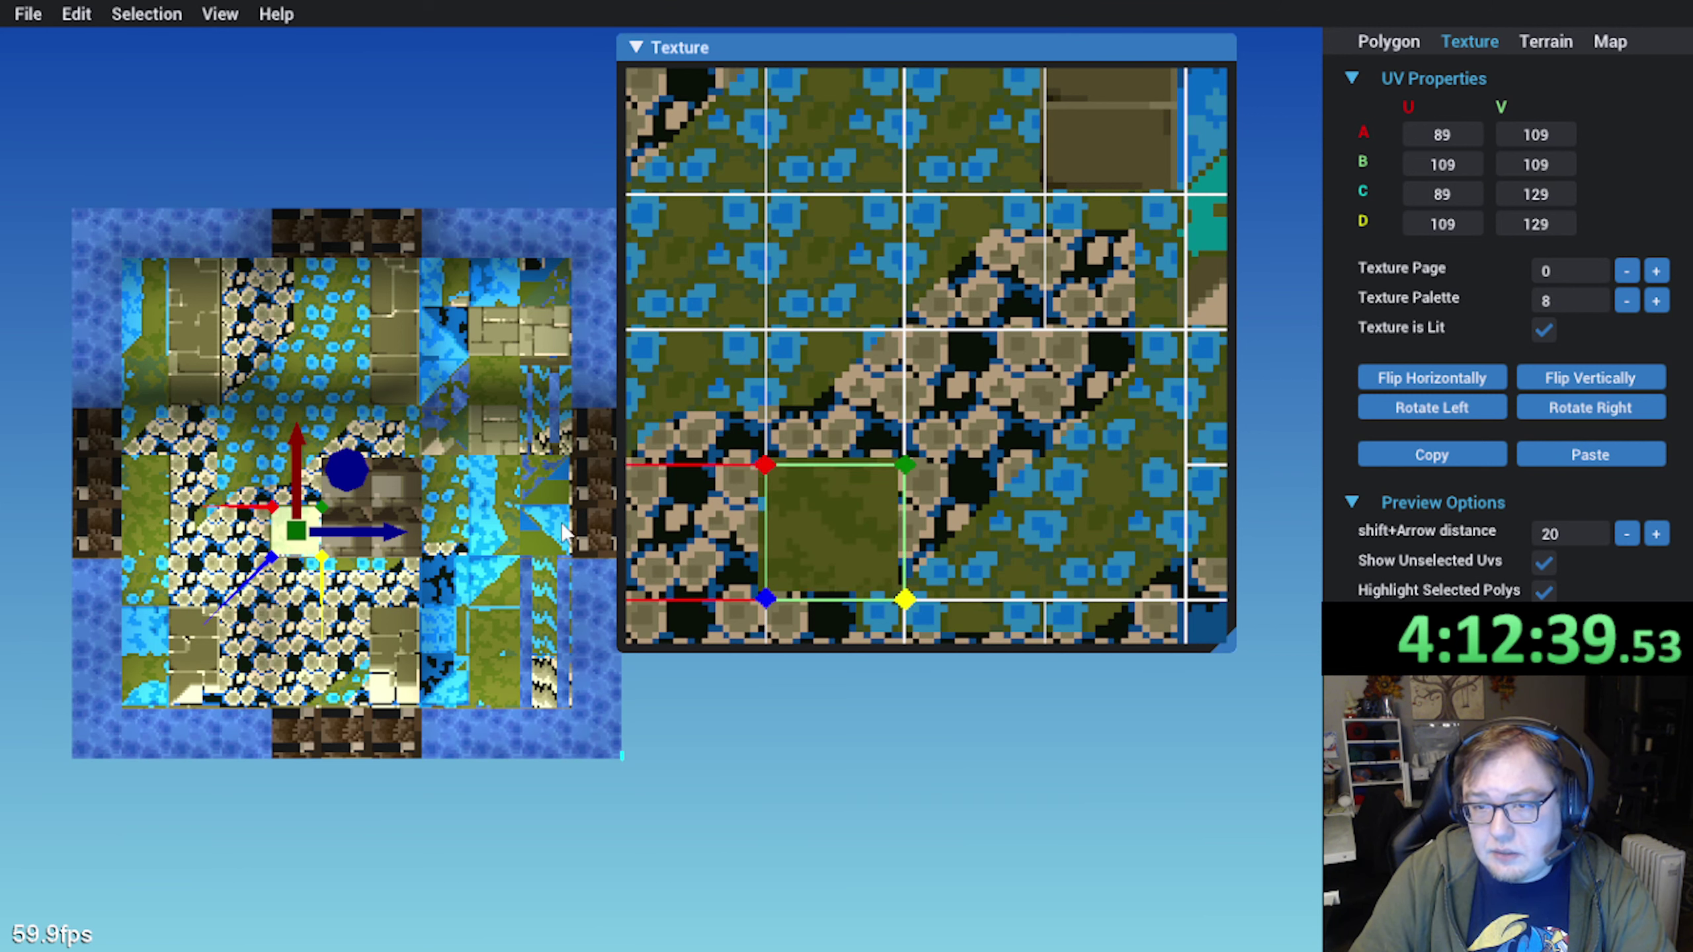
# Copy the mapping to the third tile of the bottom row and shift its UVs to U 109–129, V 109–129
pyautogui.click(1379, 460)
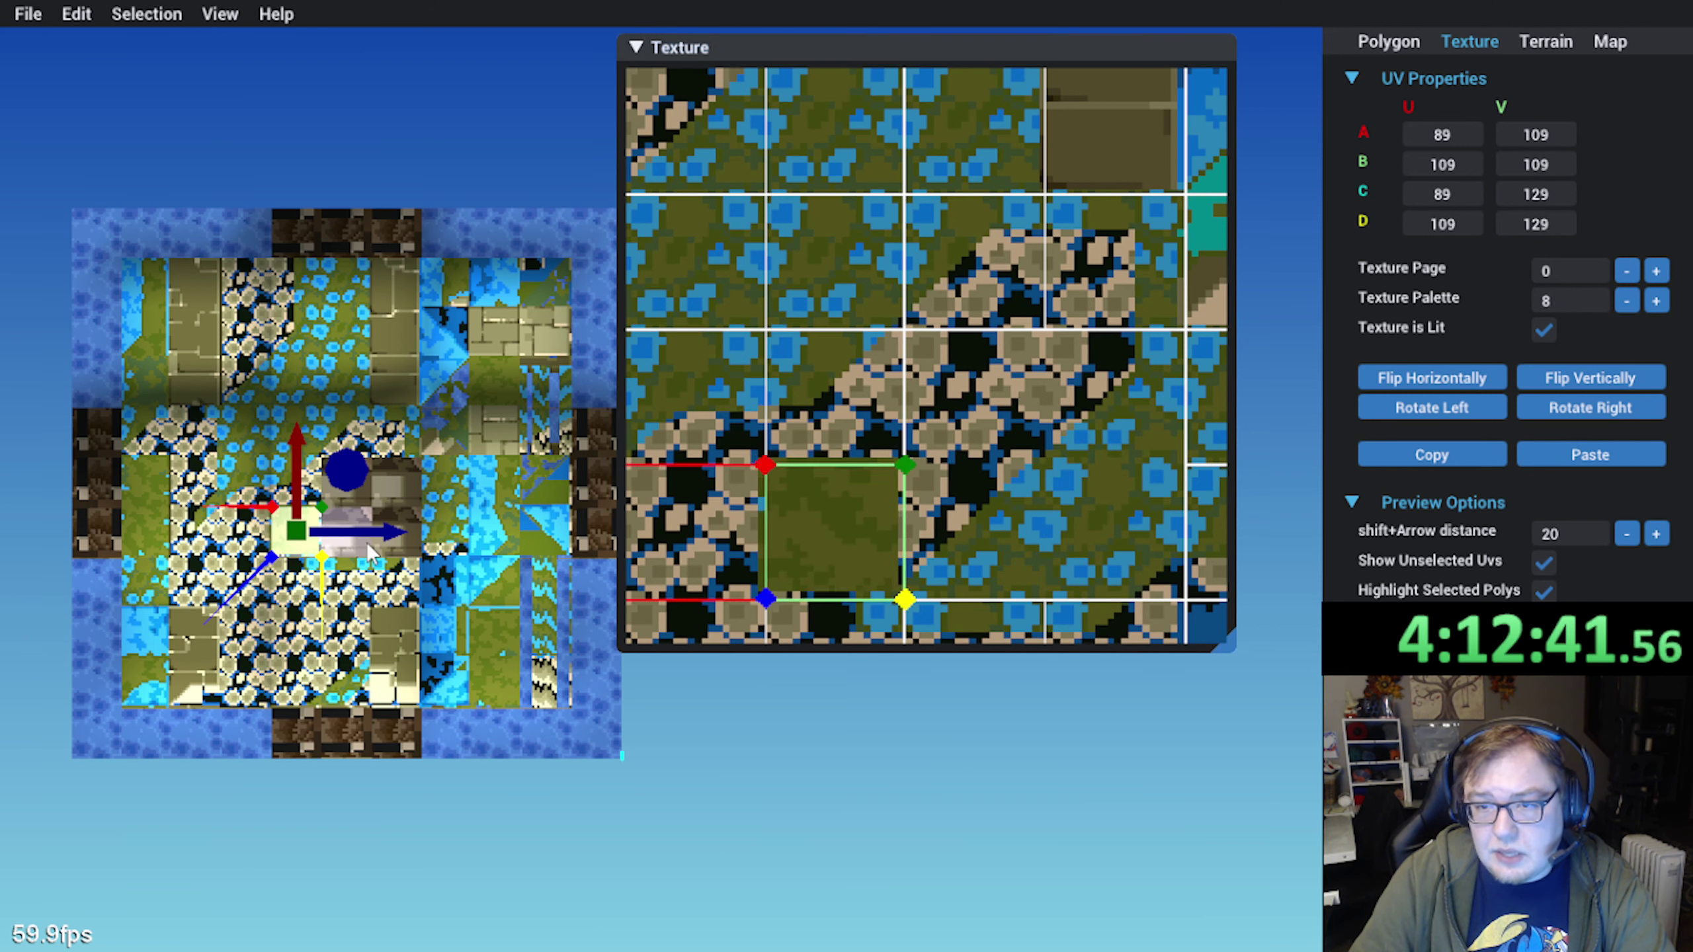
pyautogui.click(348, 553)
pyautogui.click(1590, 455)
pyautogui.moveTo(800, 537); pyautogui.dragTo(715, 487, button='middle')
pyautogui.moveTo(736, 484); pyautogui.dragTo(877, 478)
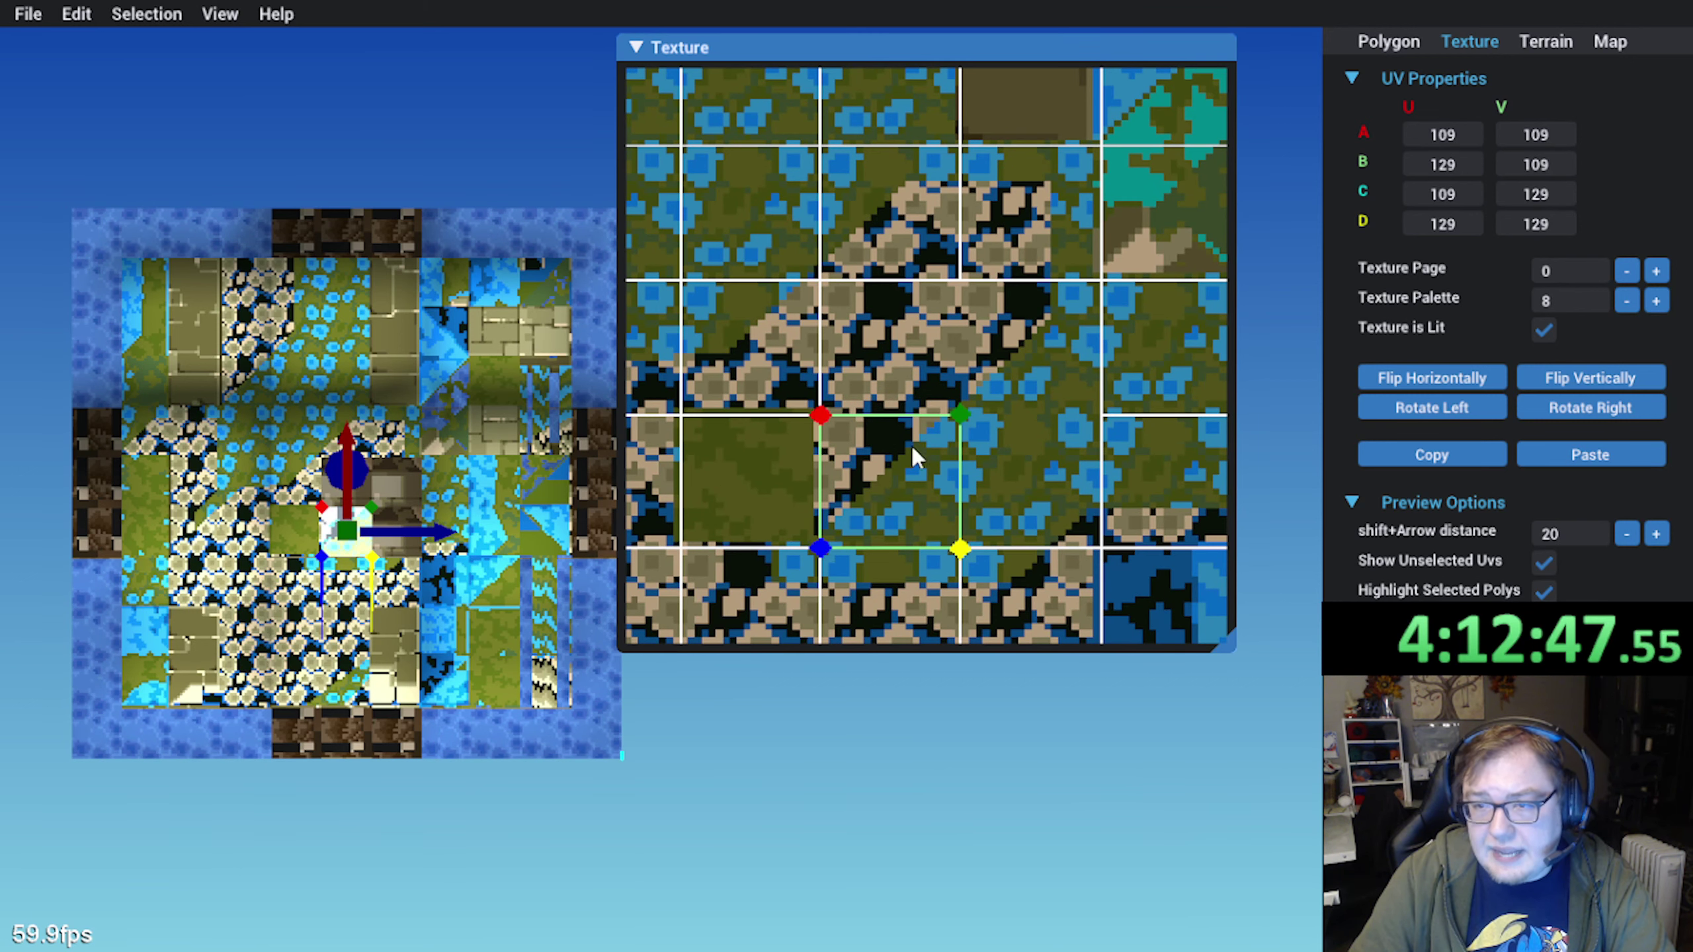
# Paste the copied mapping onto the fourth tile of the bottom row and shift its UVs to U 129–149, V 109–129
pyautogui.click(409, 545)
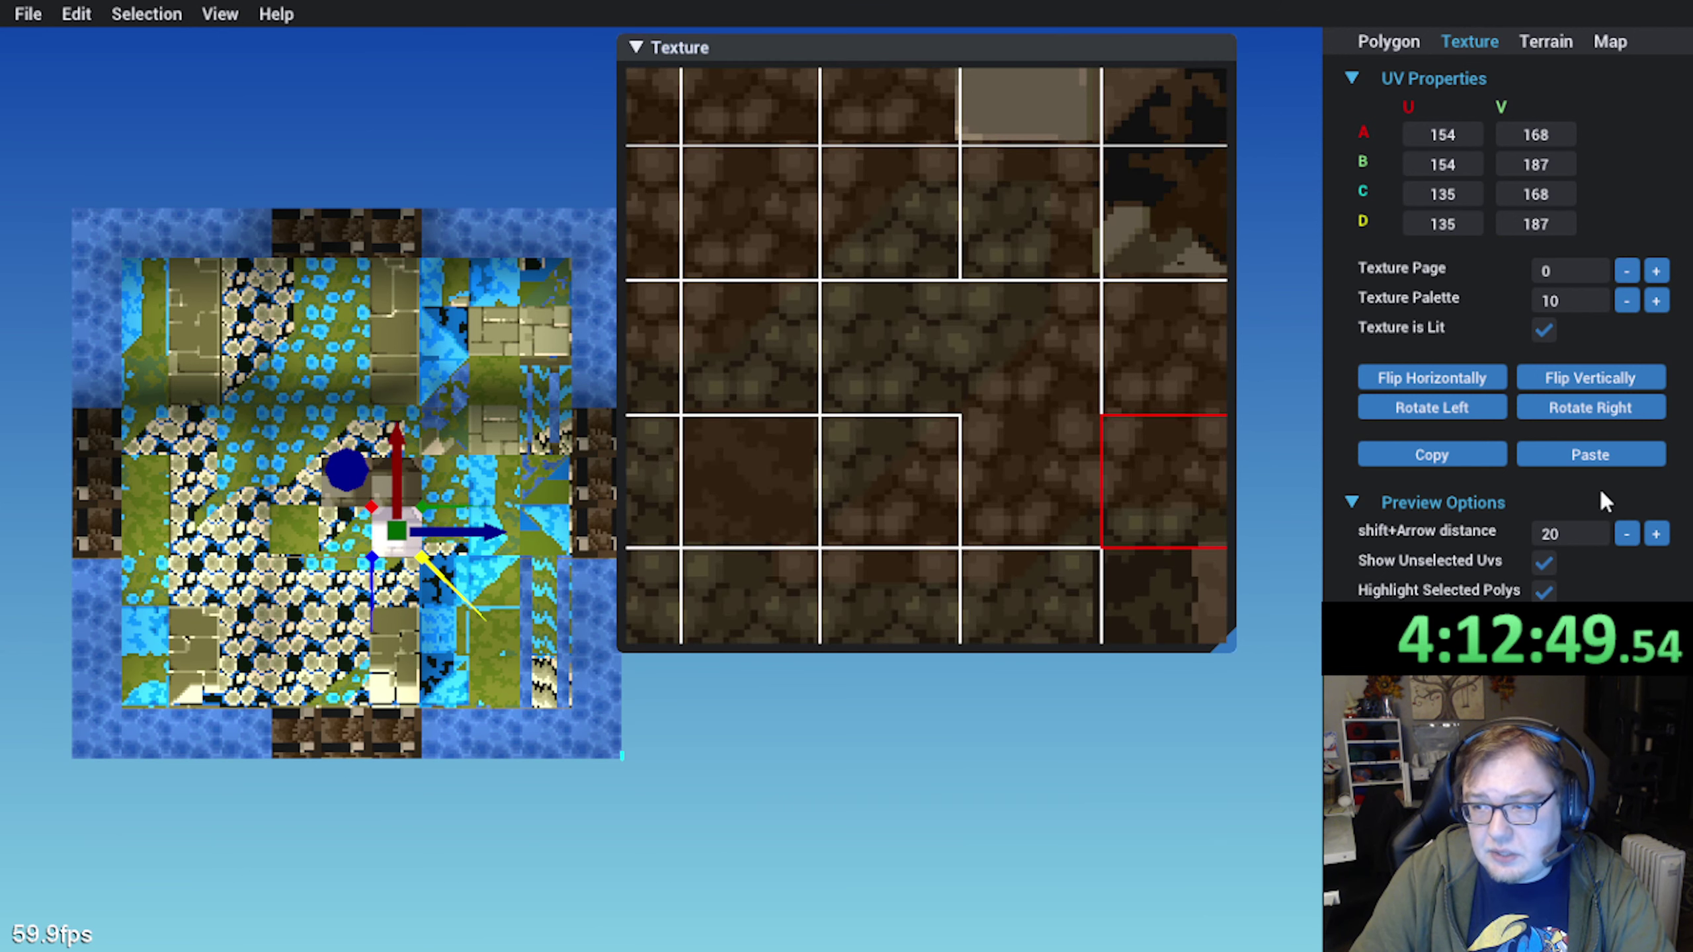
pyautogui.click(1606, 461)
pyautogui.moveTo(756, 522); pyautogui.dragTo(1029, 526)
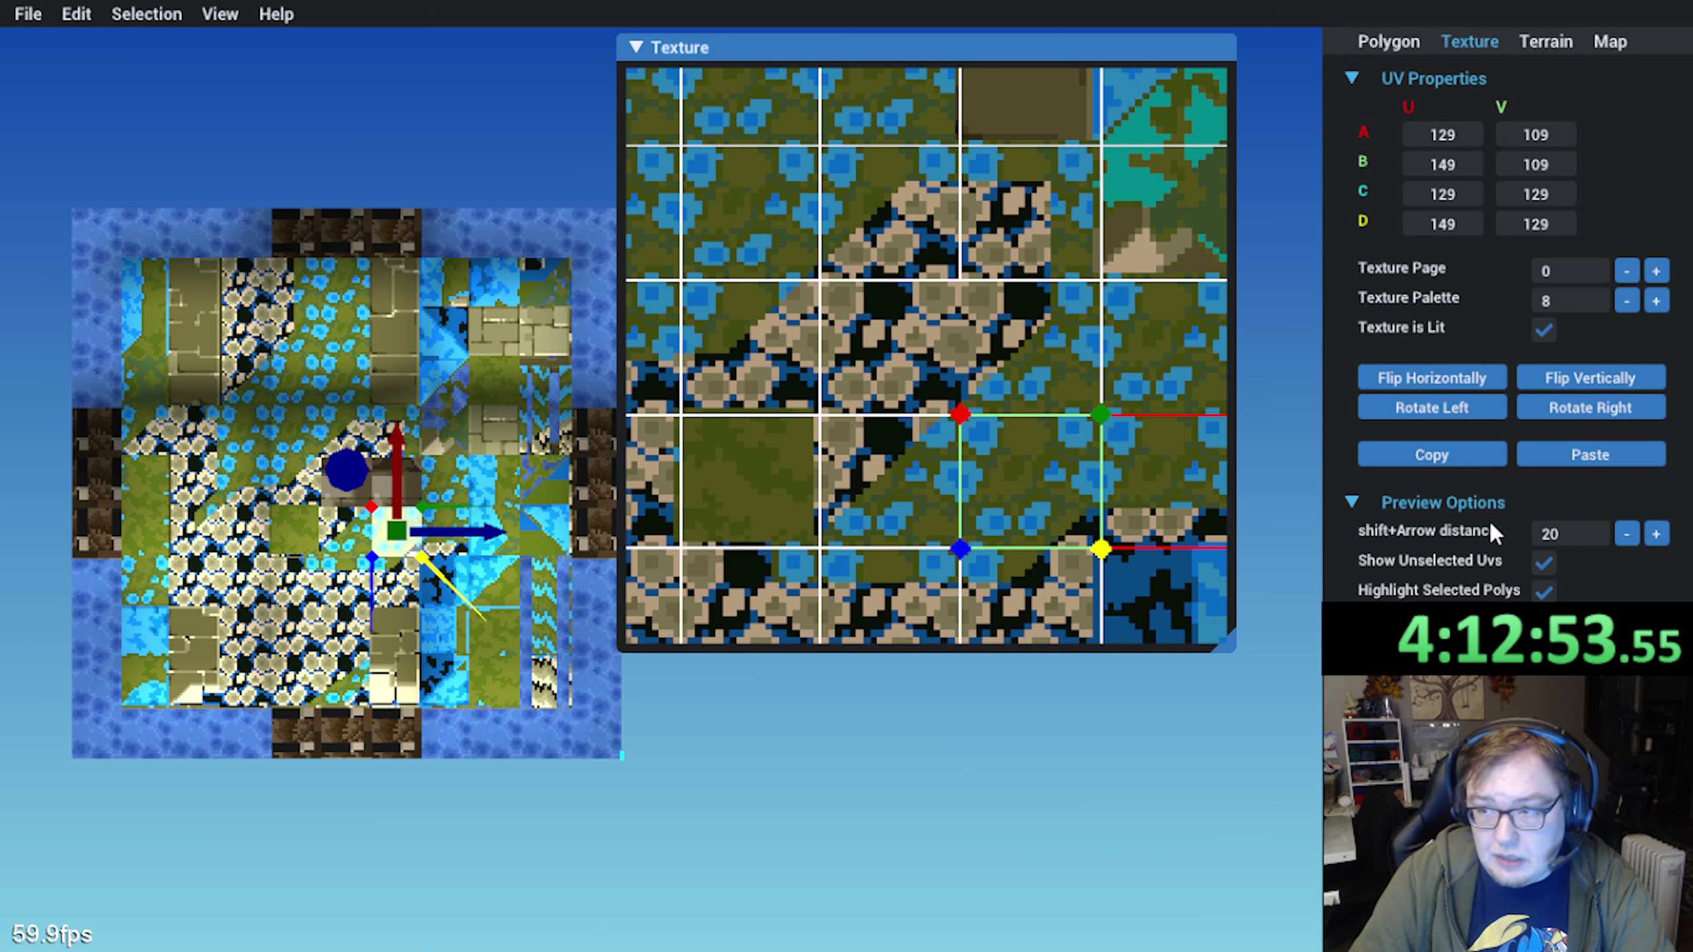
# Copy the mapping to the fourth tile of the middle row and shift its UVs to U 129–149, V 89–109
pyautogui.click(1432, 455)
pyautogui.click(397, 481)
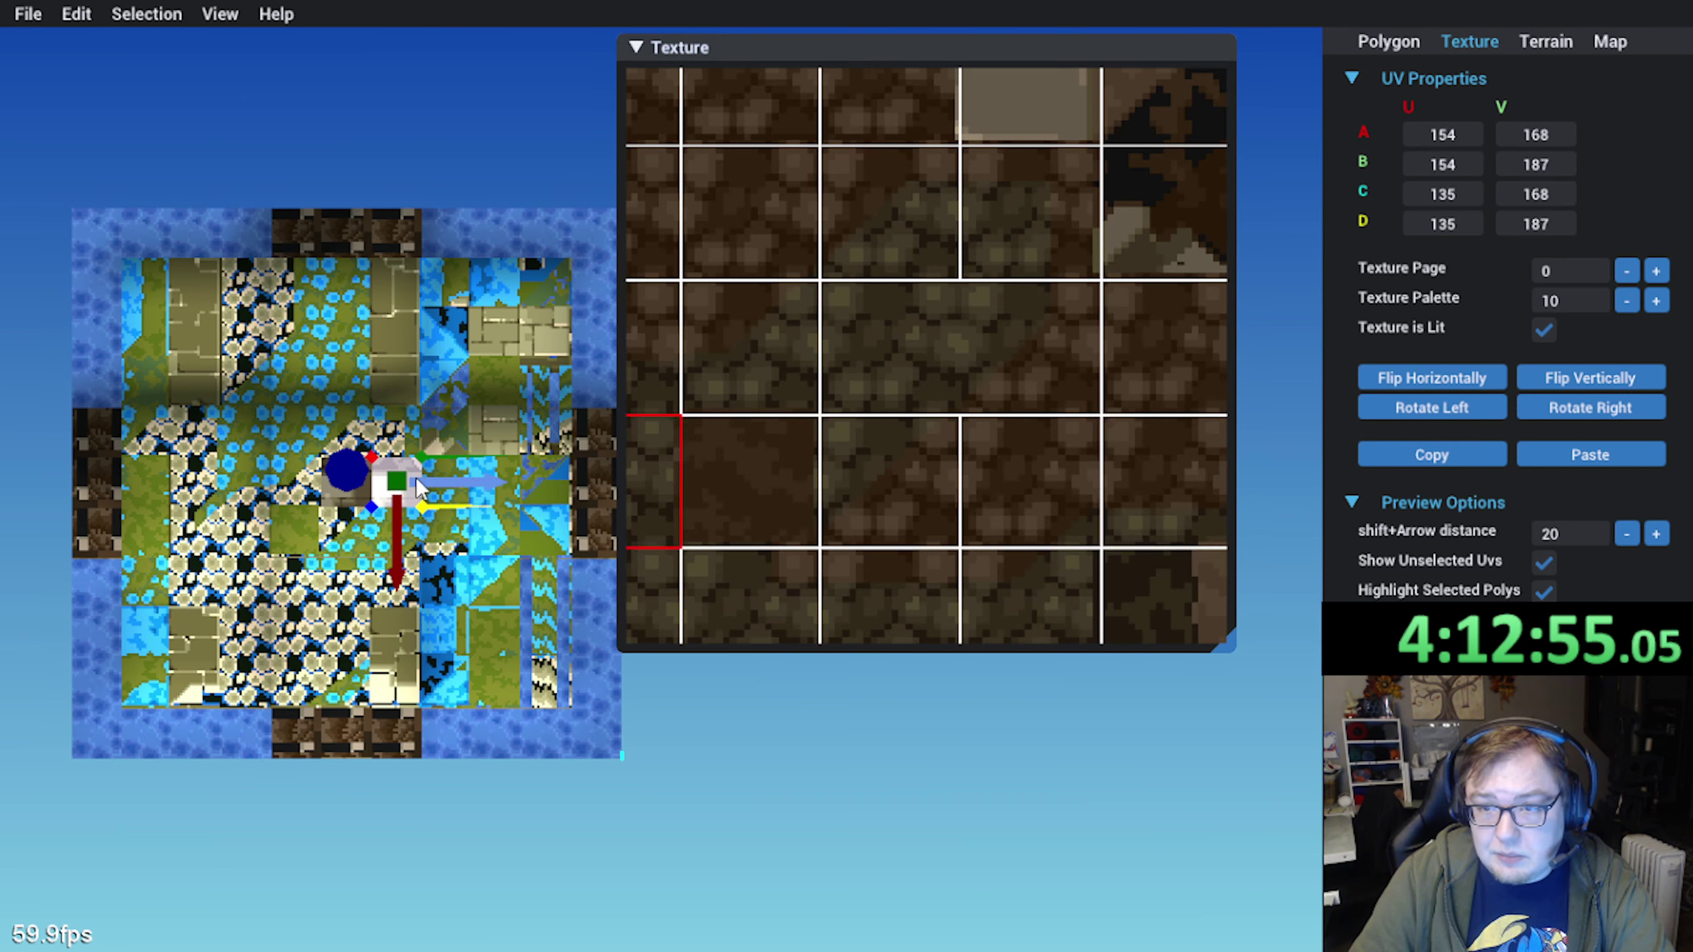
pyautogui.click(1613, 465)
pyautogui.moveTo(991, 522); pyautogui.dragTo(989, 394)
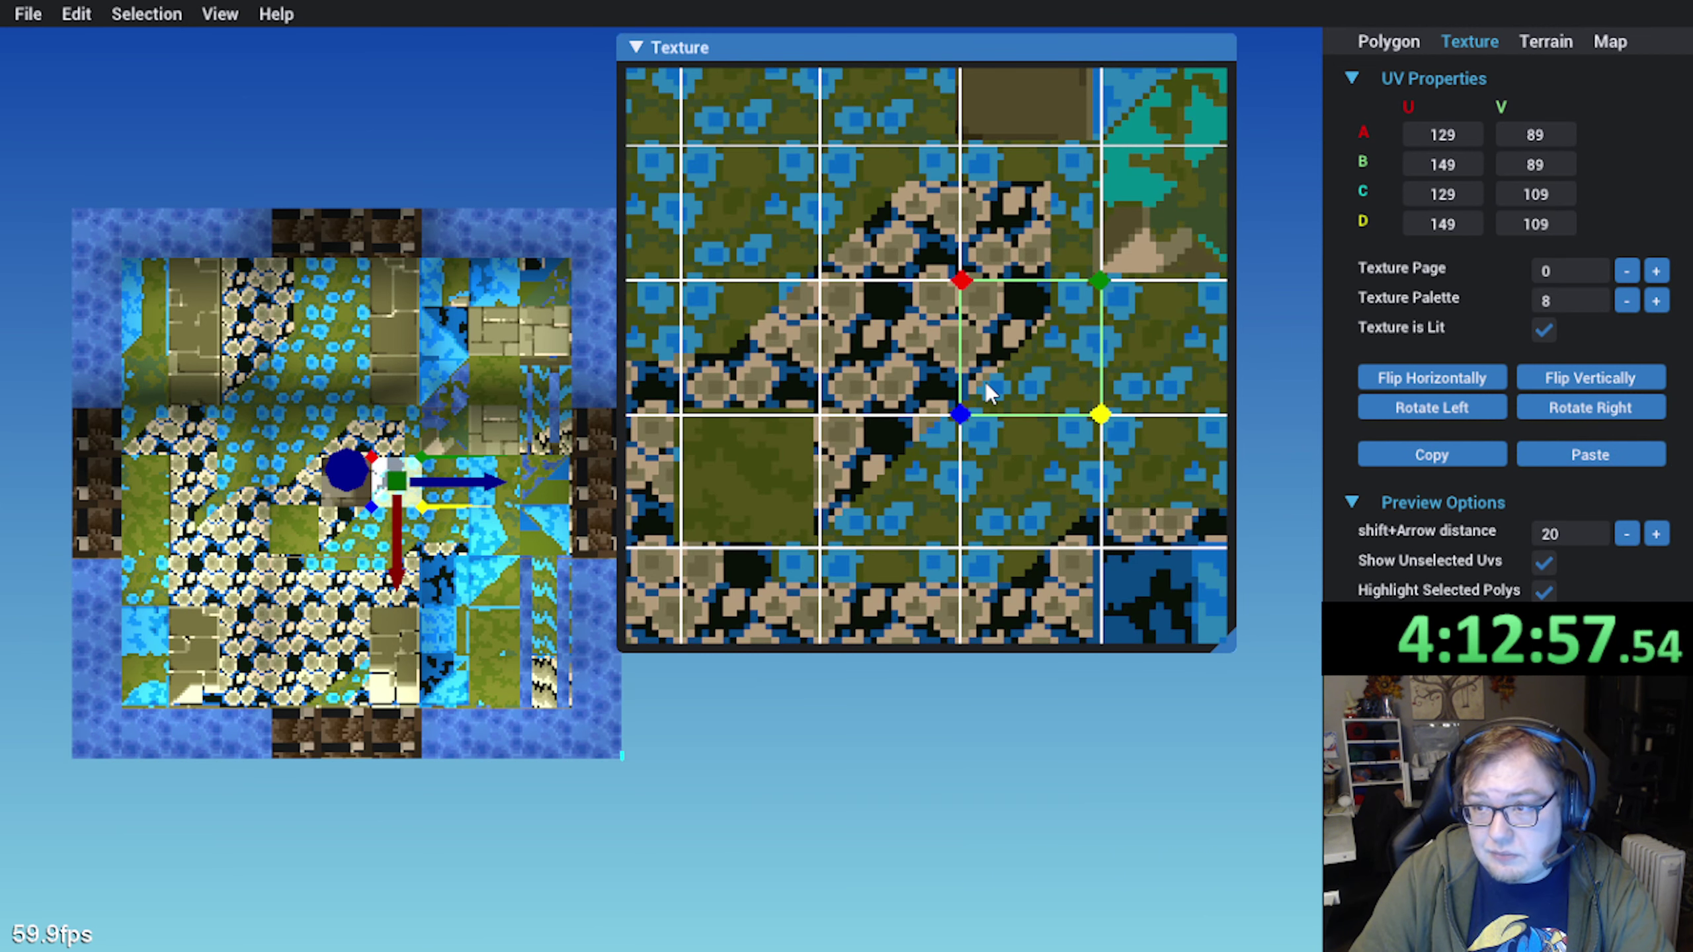
# Copy the mapping to the last brown tile, third in the middle row, and shift its UVs to U 109–129, V 89–109
pyautogui.click(1442, 462)
pyautogui.click(346, 480)
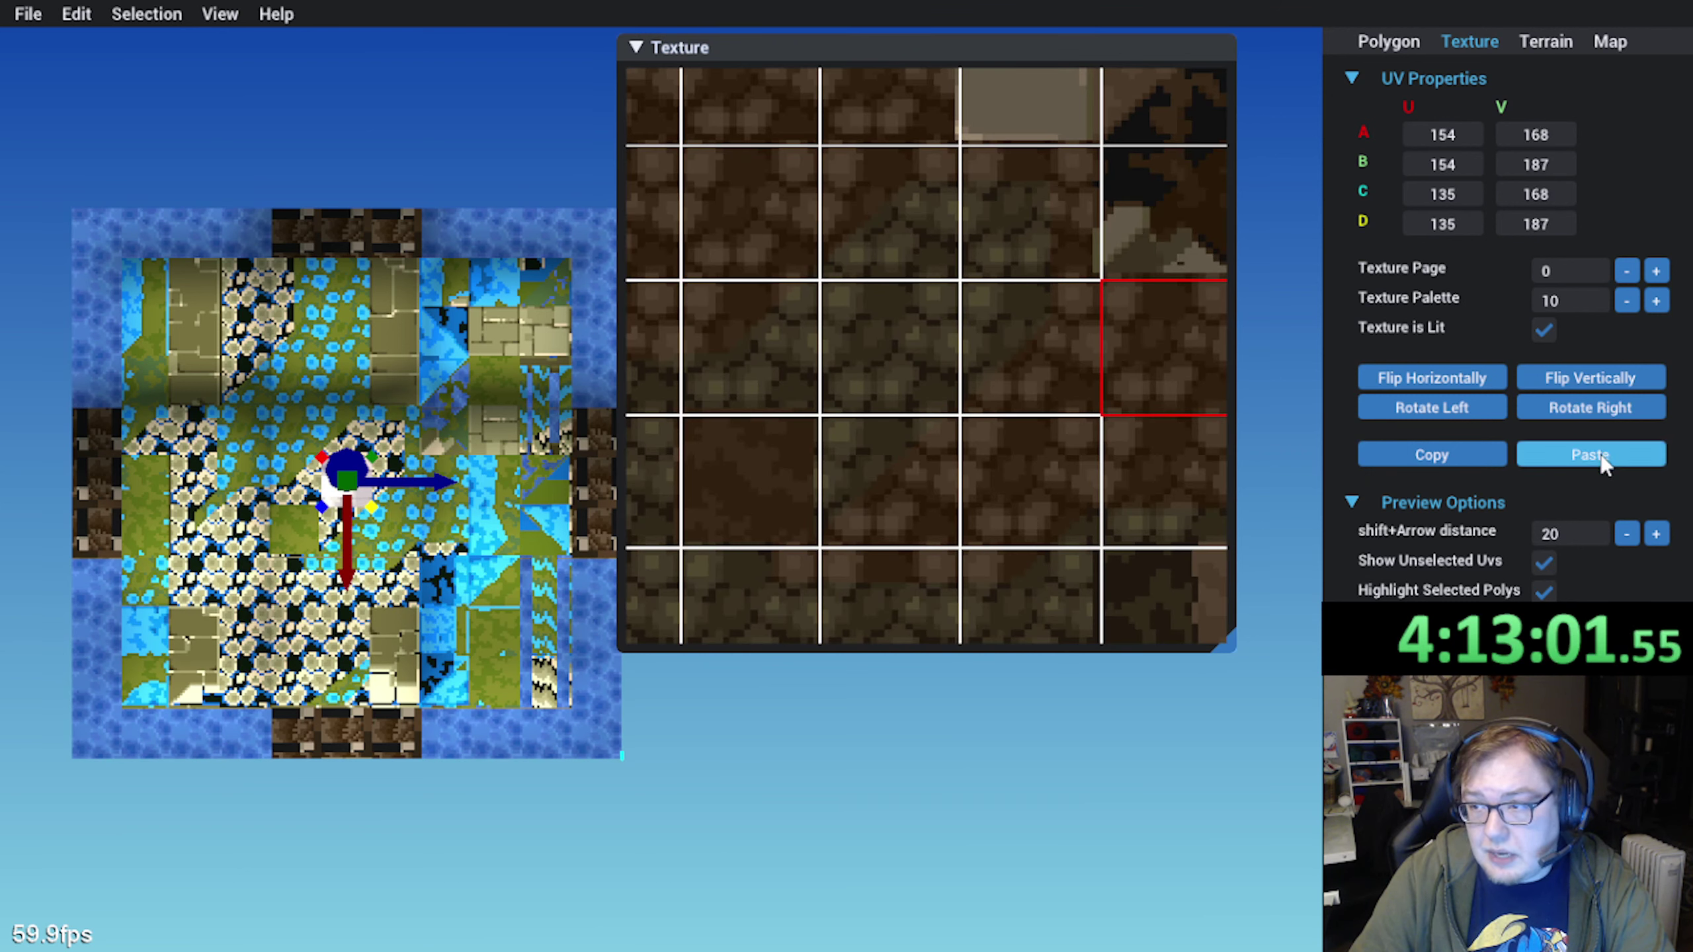
pyautogui.click(1604, 459)
pyautogui.moveTo(1053, 373); pyautogui.dragTo(904, 372)
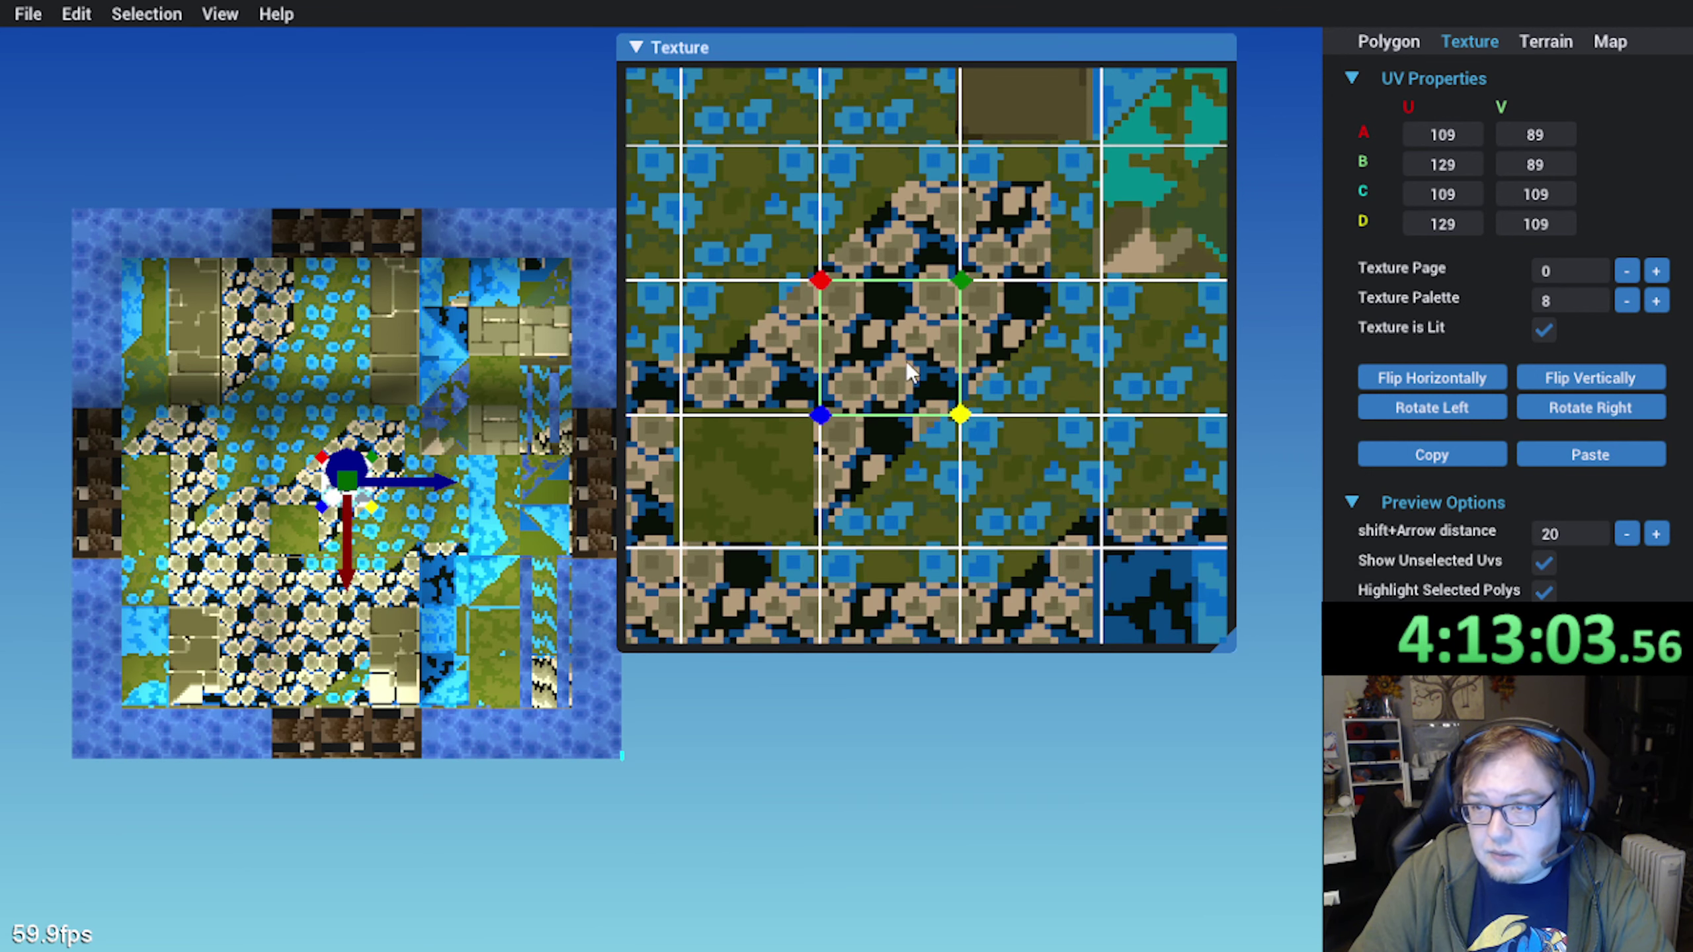
# Deselect the tile and inspect the retextured floor and its full UV layout from several angles
pyautogui.scroll(-3, 909, 364)
pyautogui.click(711, 703)
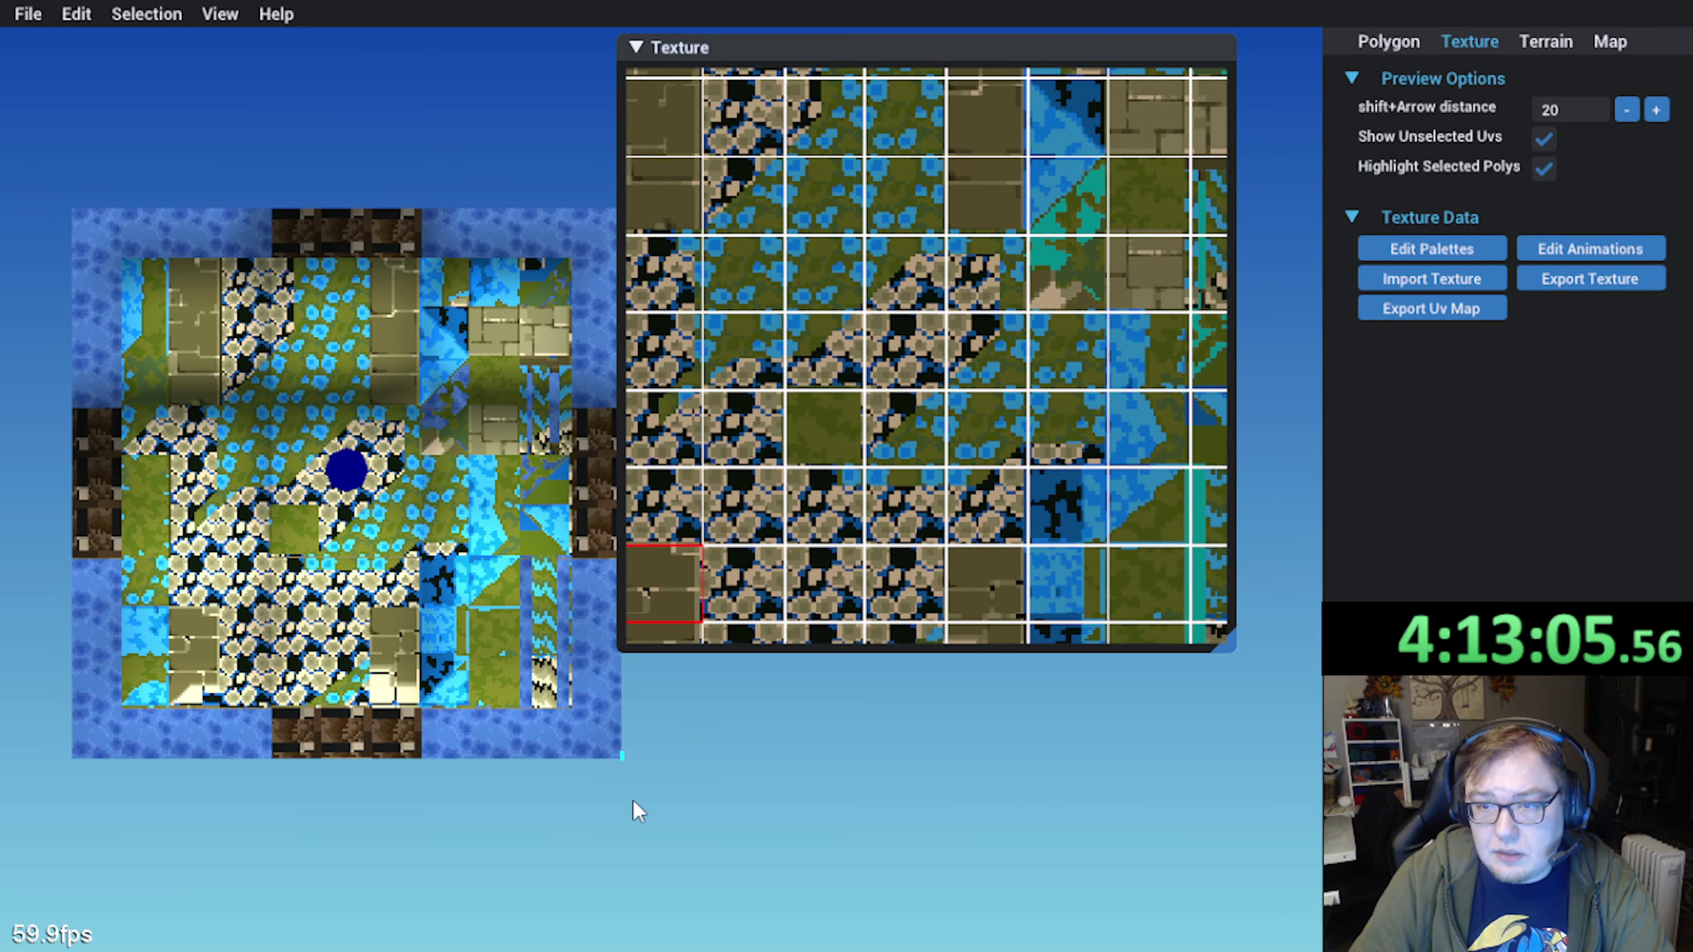
pyautogui.moveTo(634, 802); pyautogui.dragTo(467, 689, button='middle')
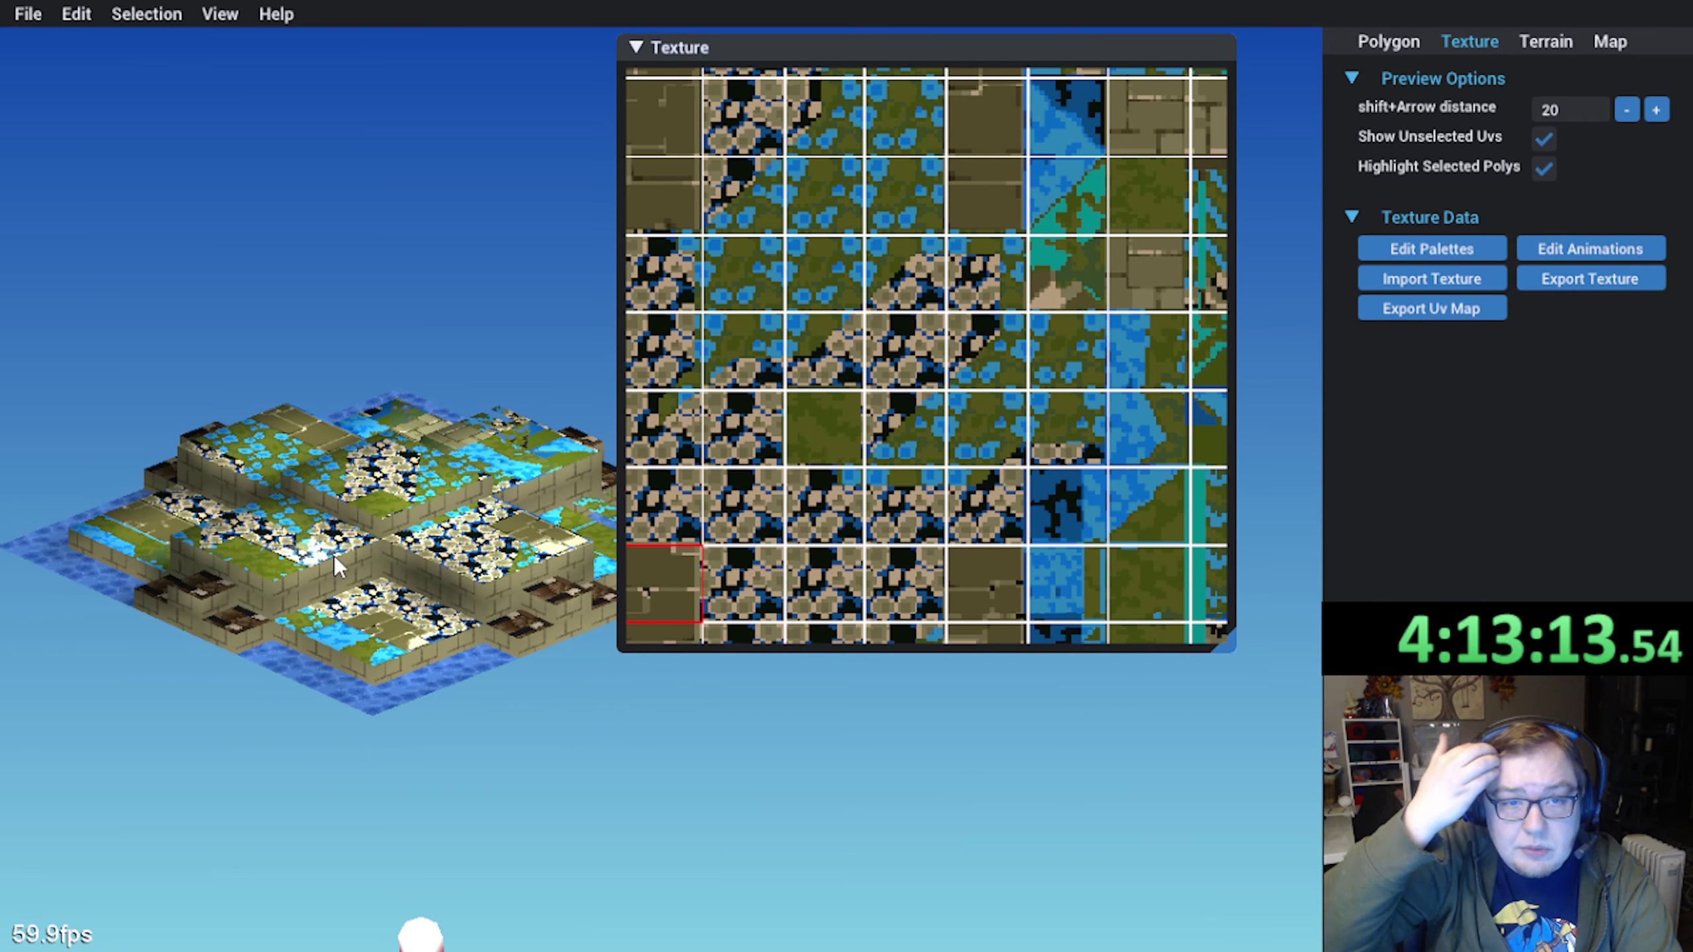
pyautogui.moveTo(353, 573); pyautogui.dragTo(406, 561, button='middle')
pyautogui.scroll(1, 407, 557)
pyautogui.click(420, 493)
pyautogui.click(450, 421)
pyautogui.scroll(-4, 448, 421)
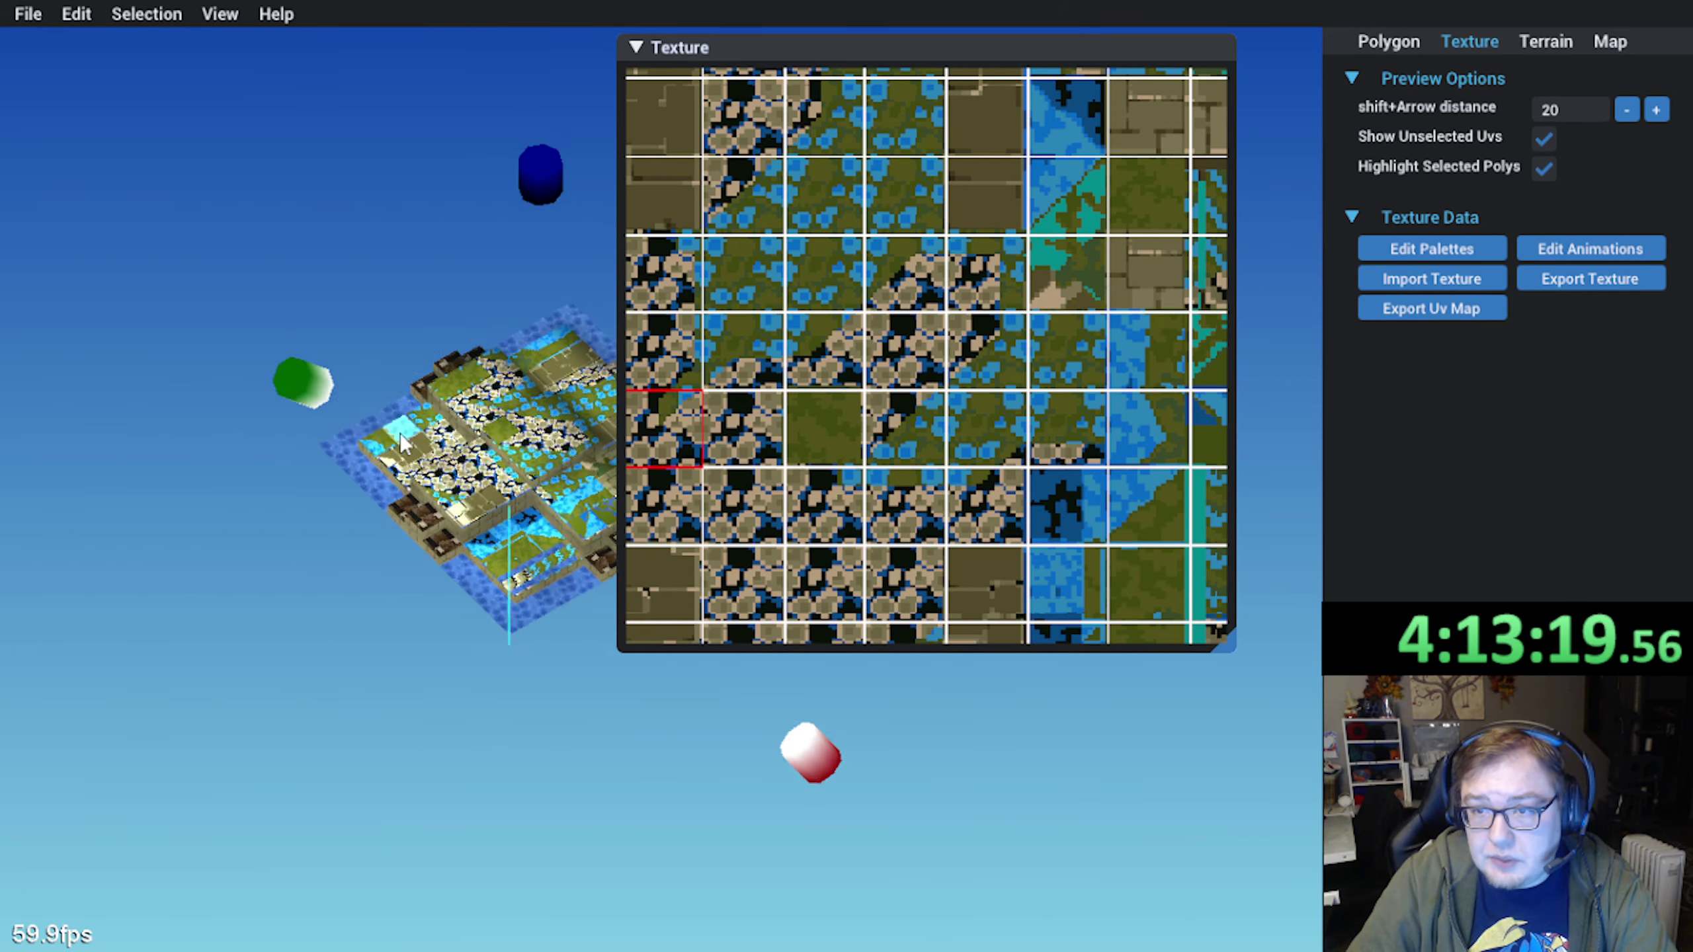
# Save the map
pyautogui.moveTo(386, 423); pyautogui.dragTo(70, 66, button='middle')
pyautogui.click(27, 14)
pyautogui.click(46, 99)
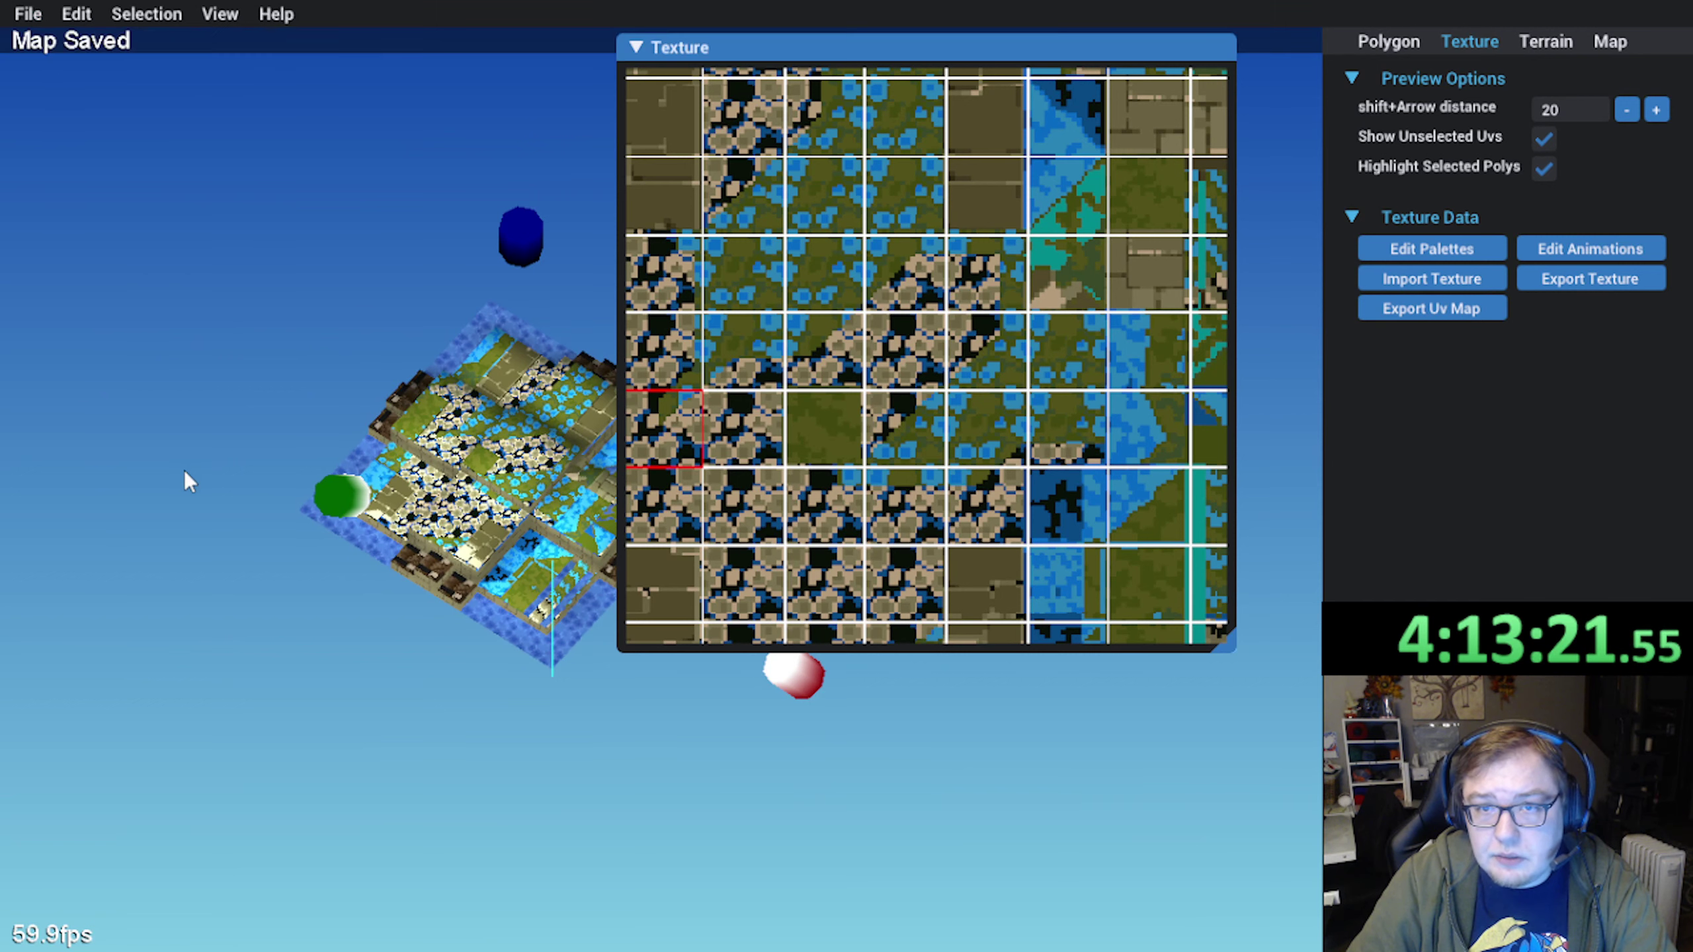
# Collapse the texture preview and export the UV map as MAP009.8.uvMap.png, overwriting the existing file
pyautogui.moveTo(184, 470); pyautogui.dragTo(397, 624, button='middle')
pyautogui.scroll(3, 334, 533)
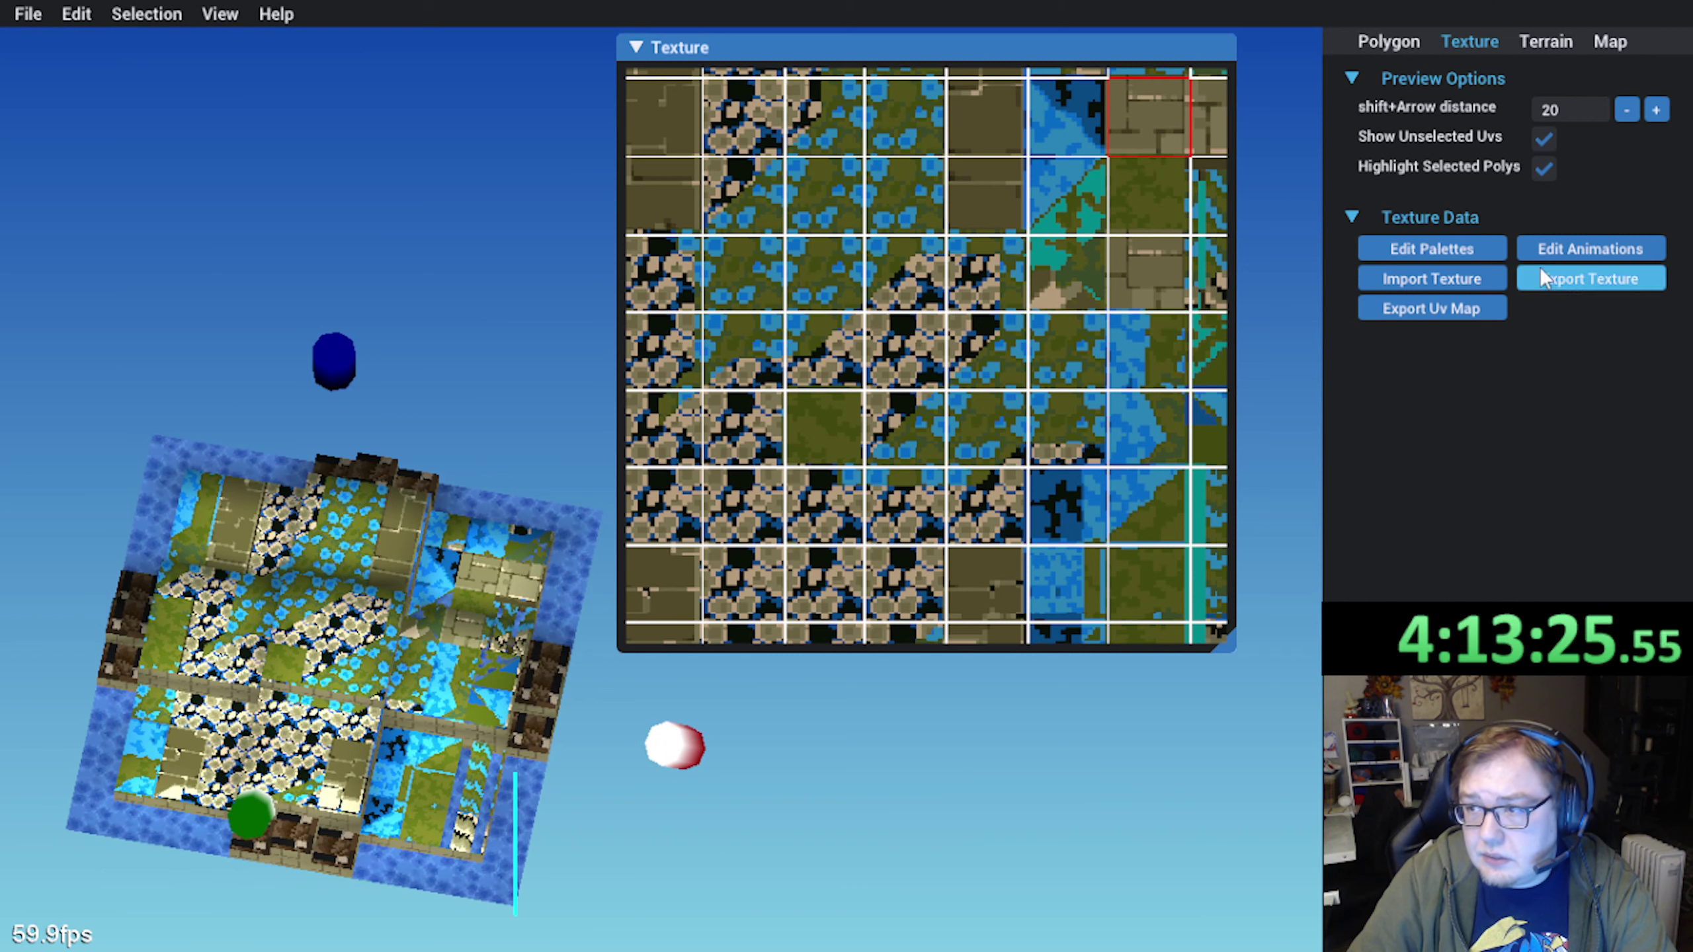
pyautogui.click(1457, 311)
pyautogui.click(895, 127)
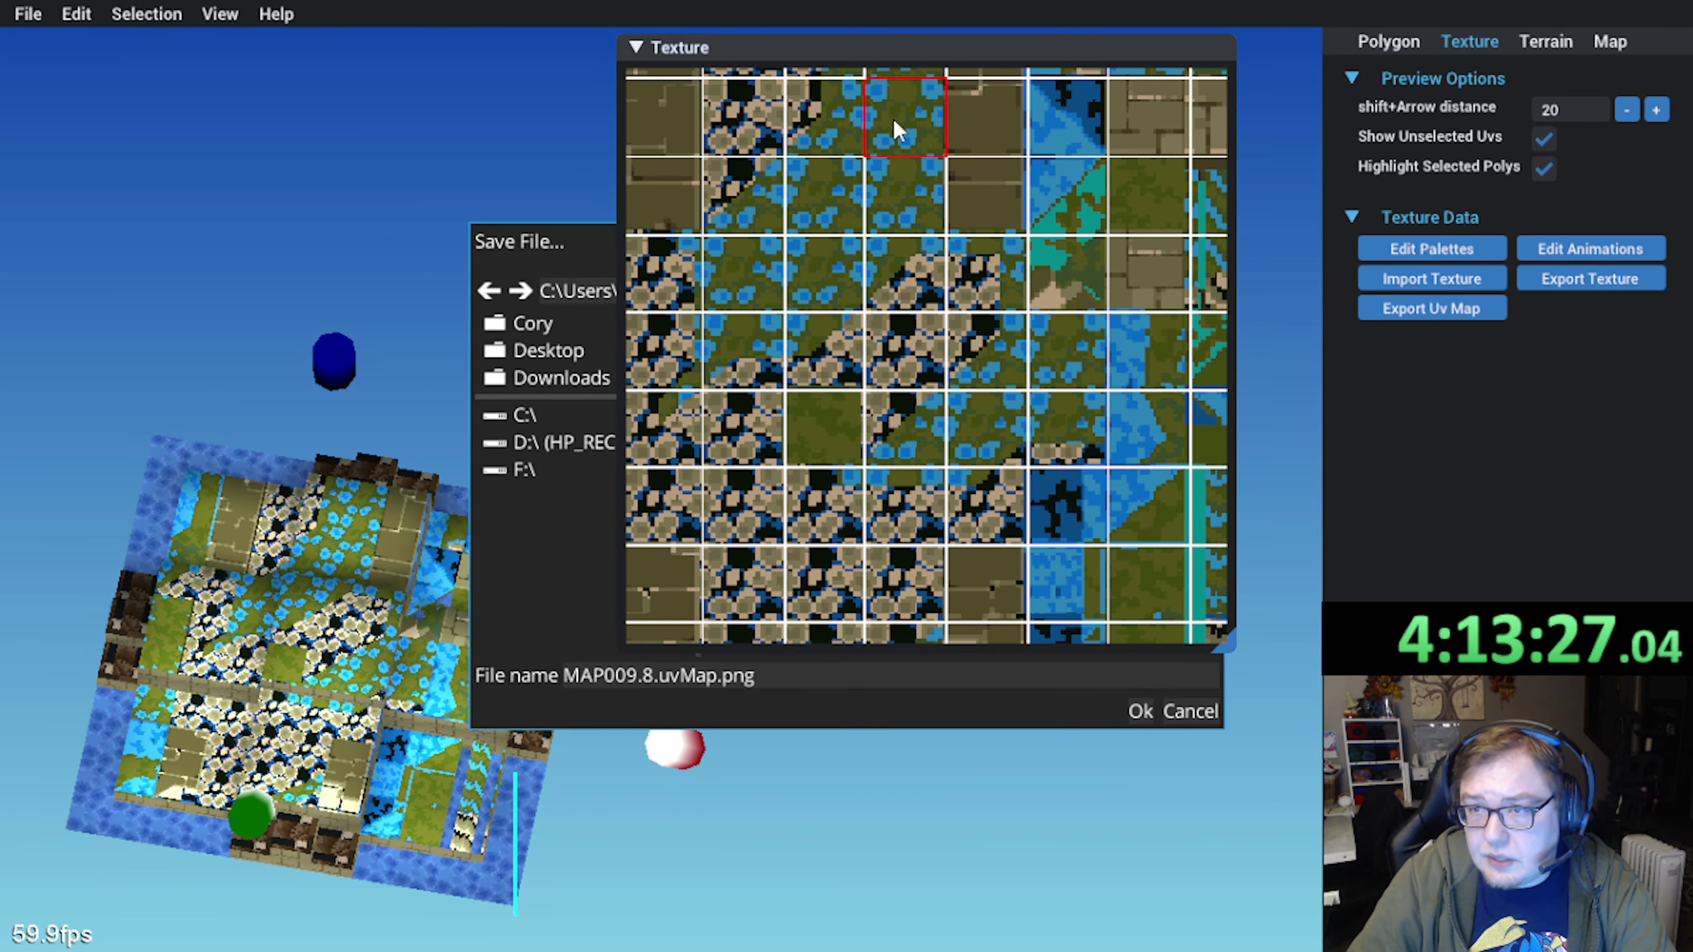
pyautogui.click(633, 49)
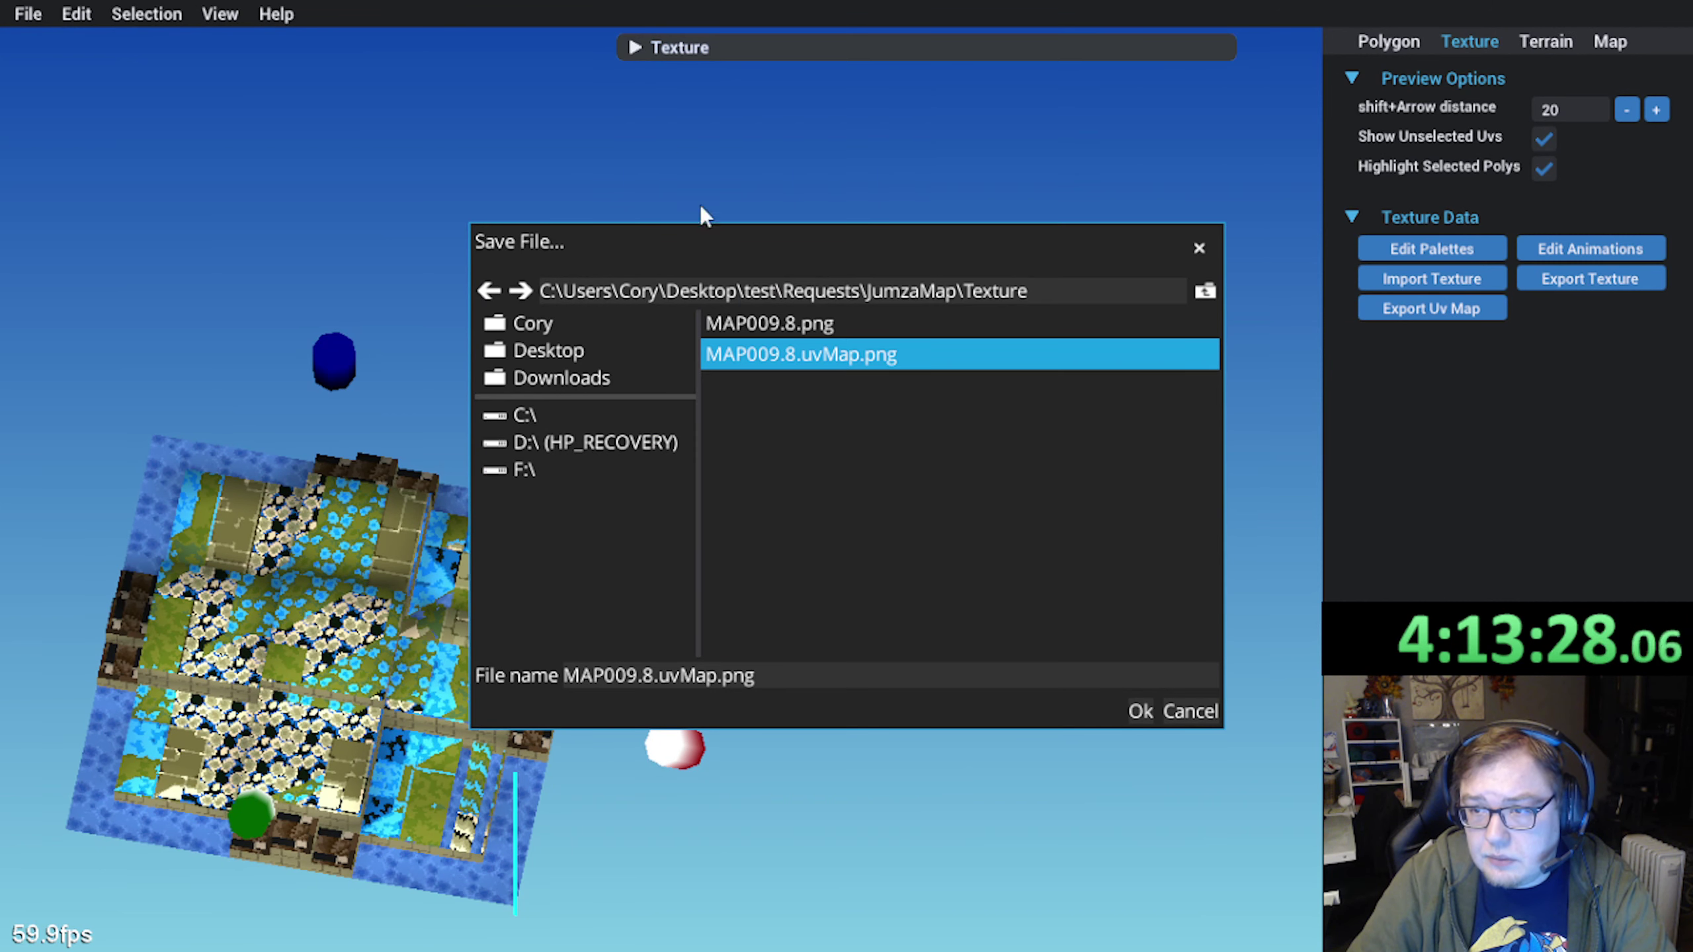
pyautogui.click(1140, 712)
pyautogui.click(1093, 521)
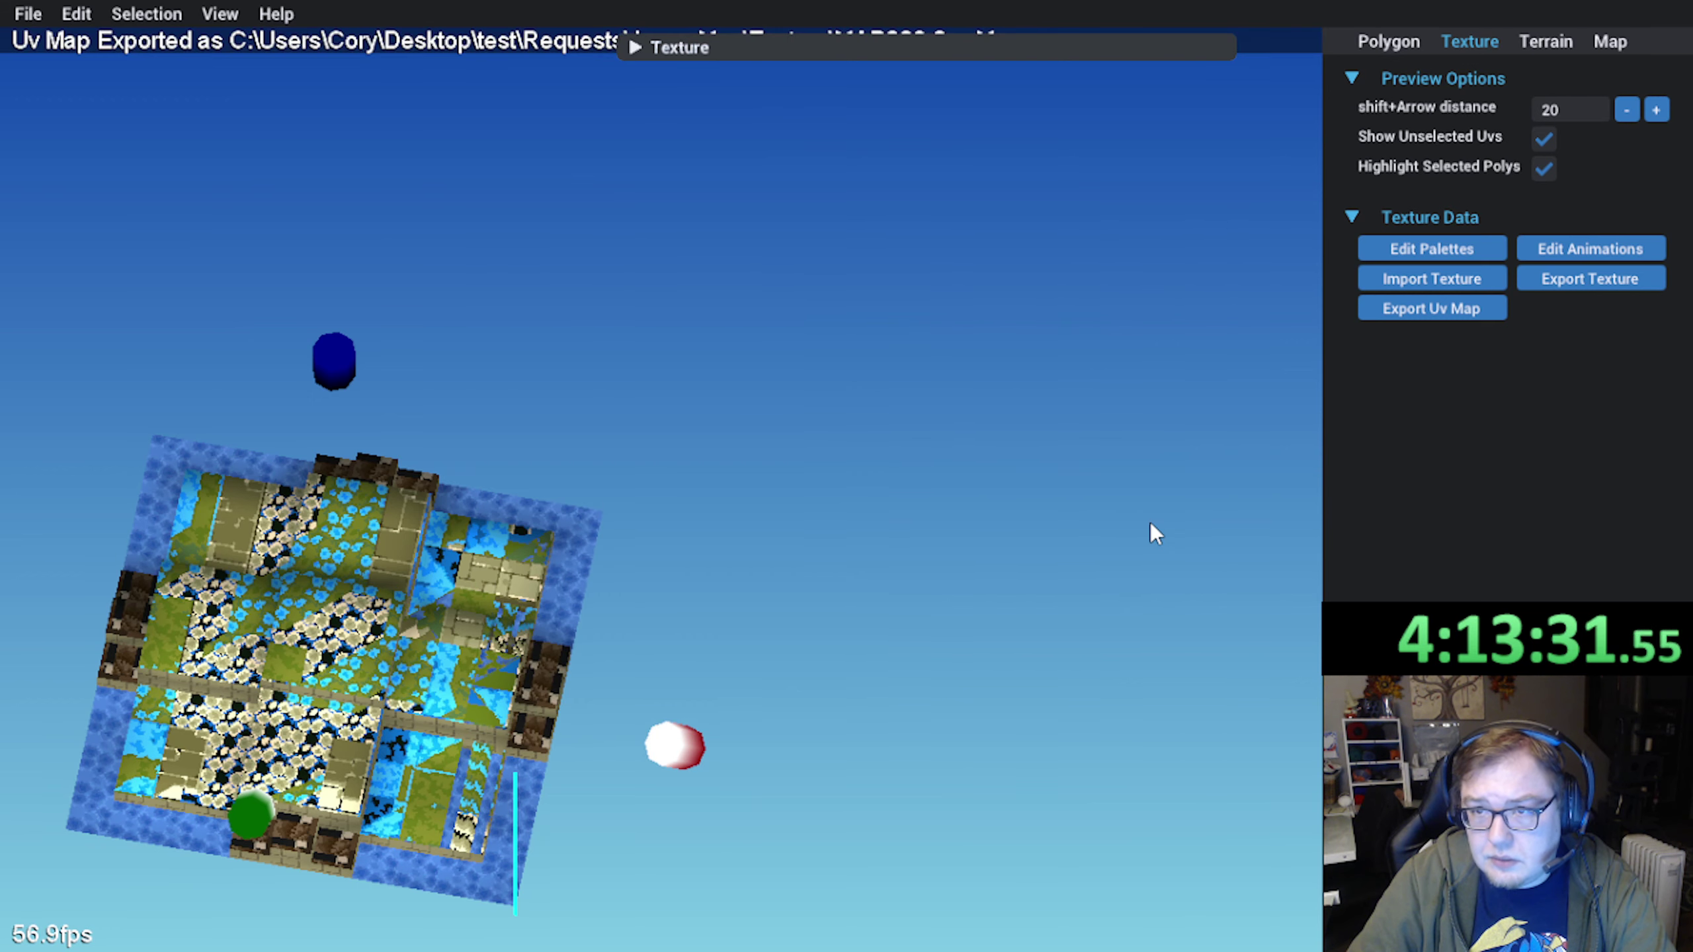
# Switch to Aseprite, close the old MAP009.8.uvMap.png and reopen the newly exported file from the Texture folder
pyautogui.moveTo(1150, 522); pyautogui.dragTo(760, 557, button='right')
pyautogui.moveTo(760, 556); pyautogui.dragTo(920, 500, button='middle')
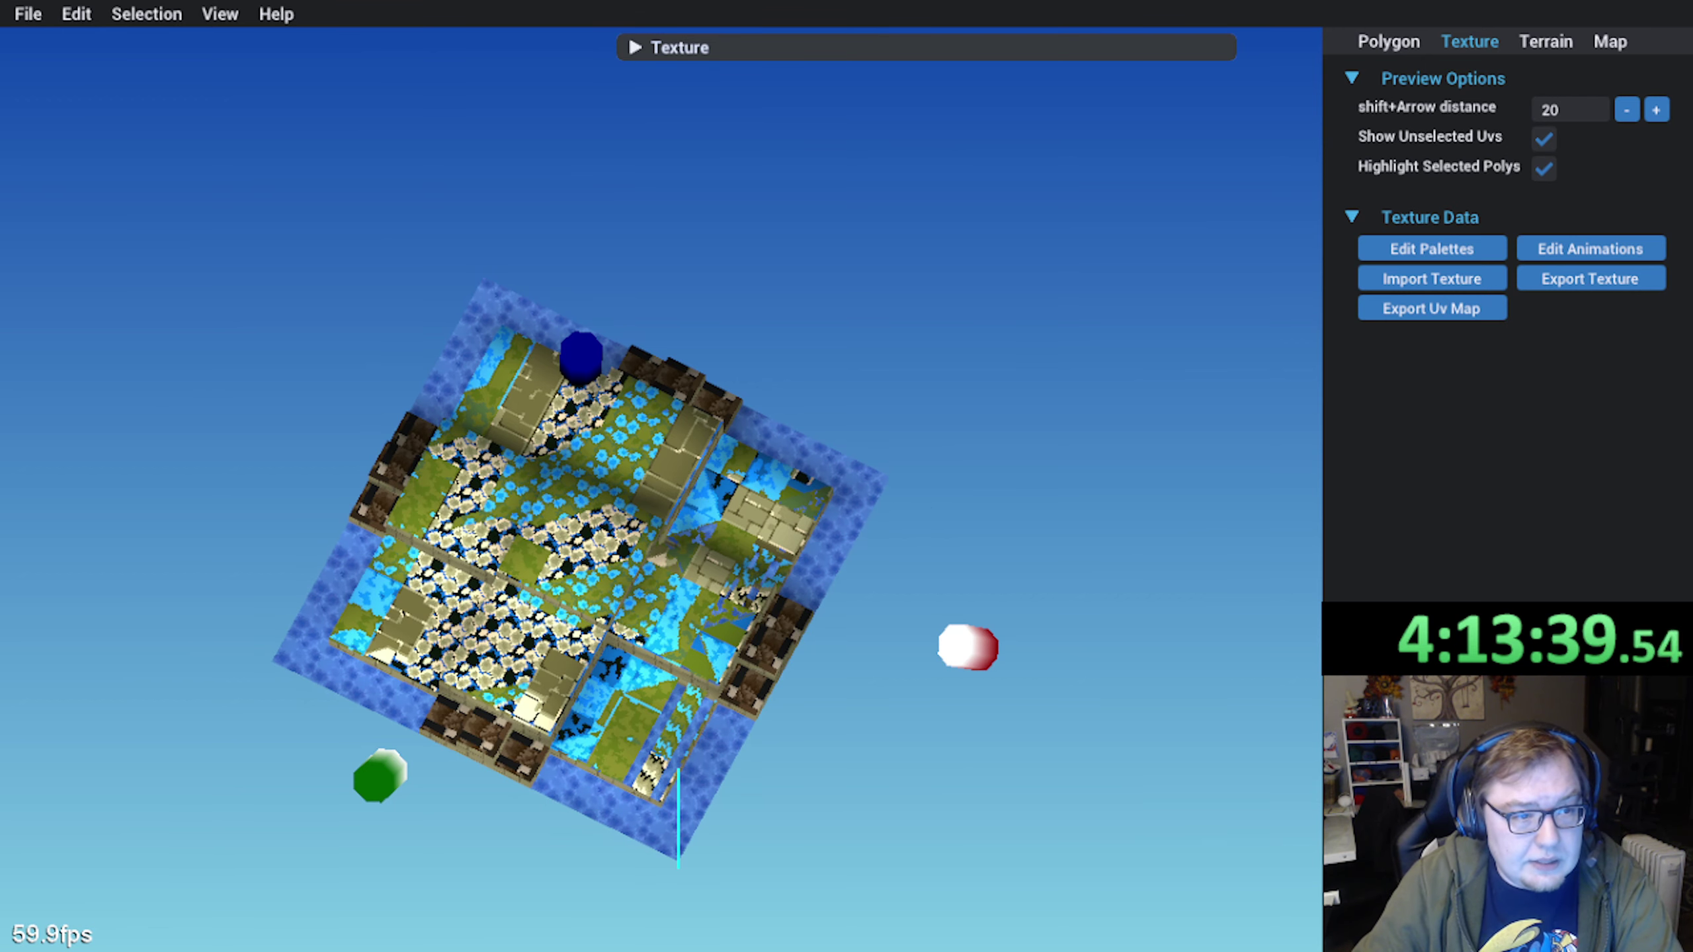
pyautogui.hotkey('alt', 'Tab')
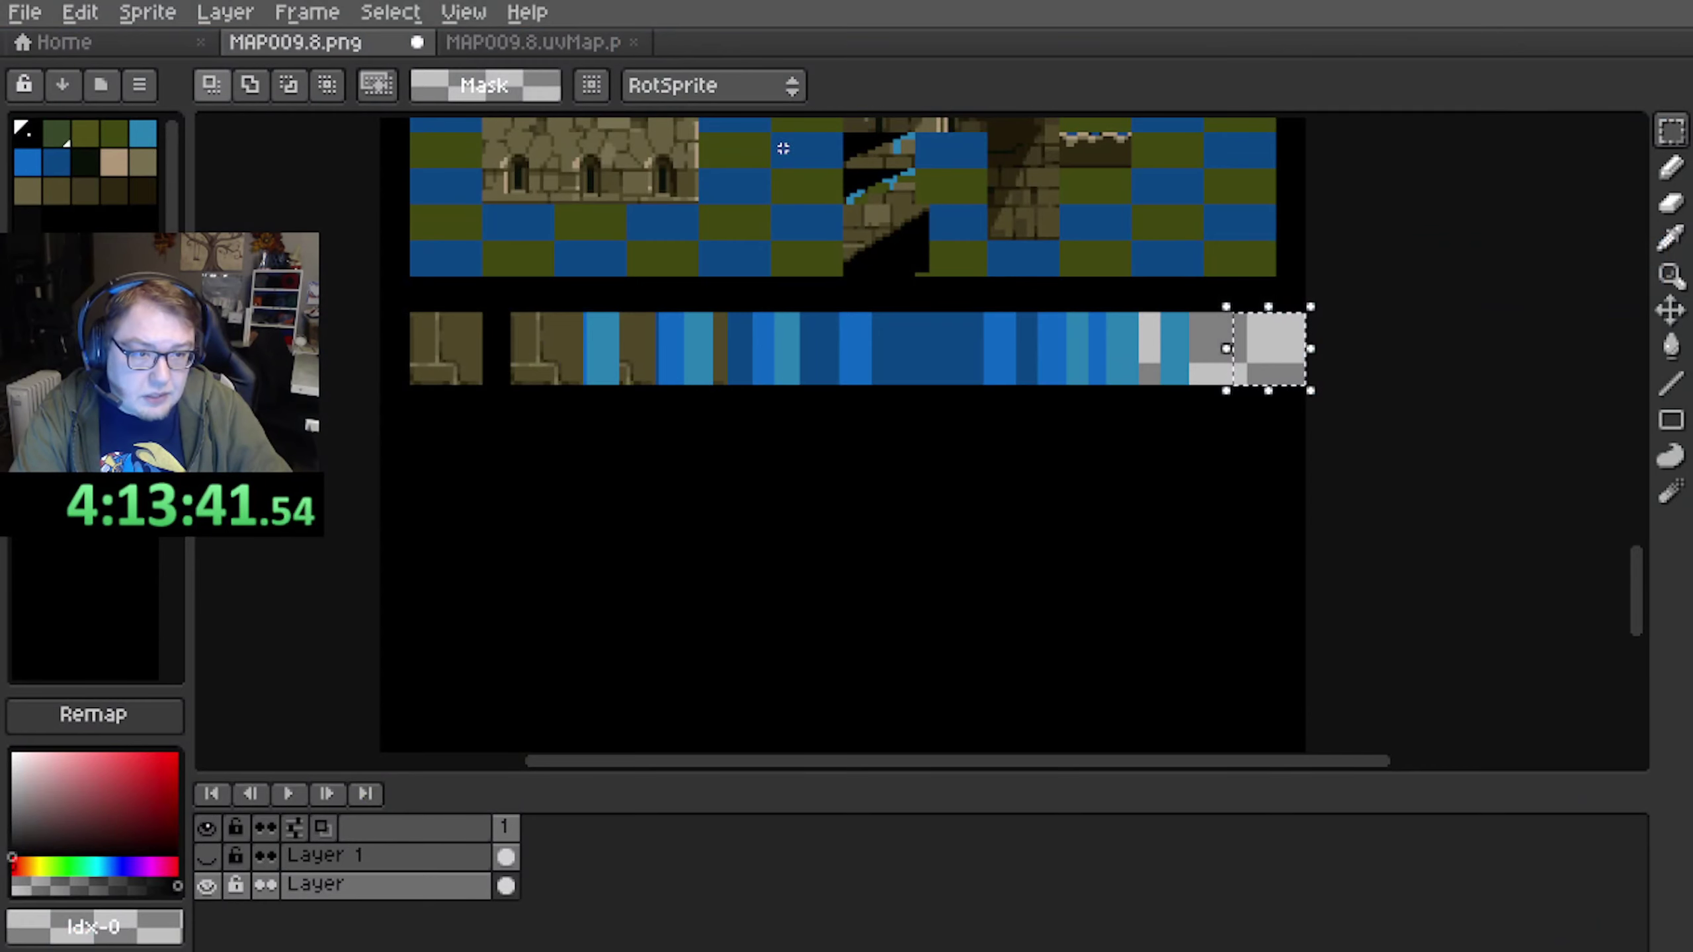
pyautogui.click(566, 45)
pyautogui.click(634, 43)
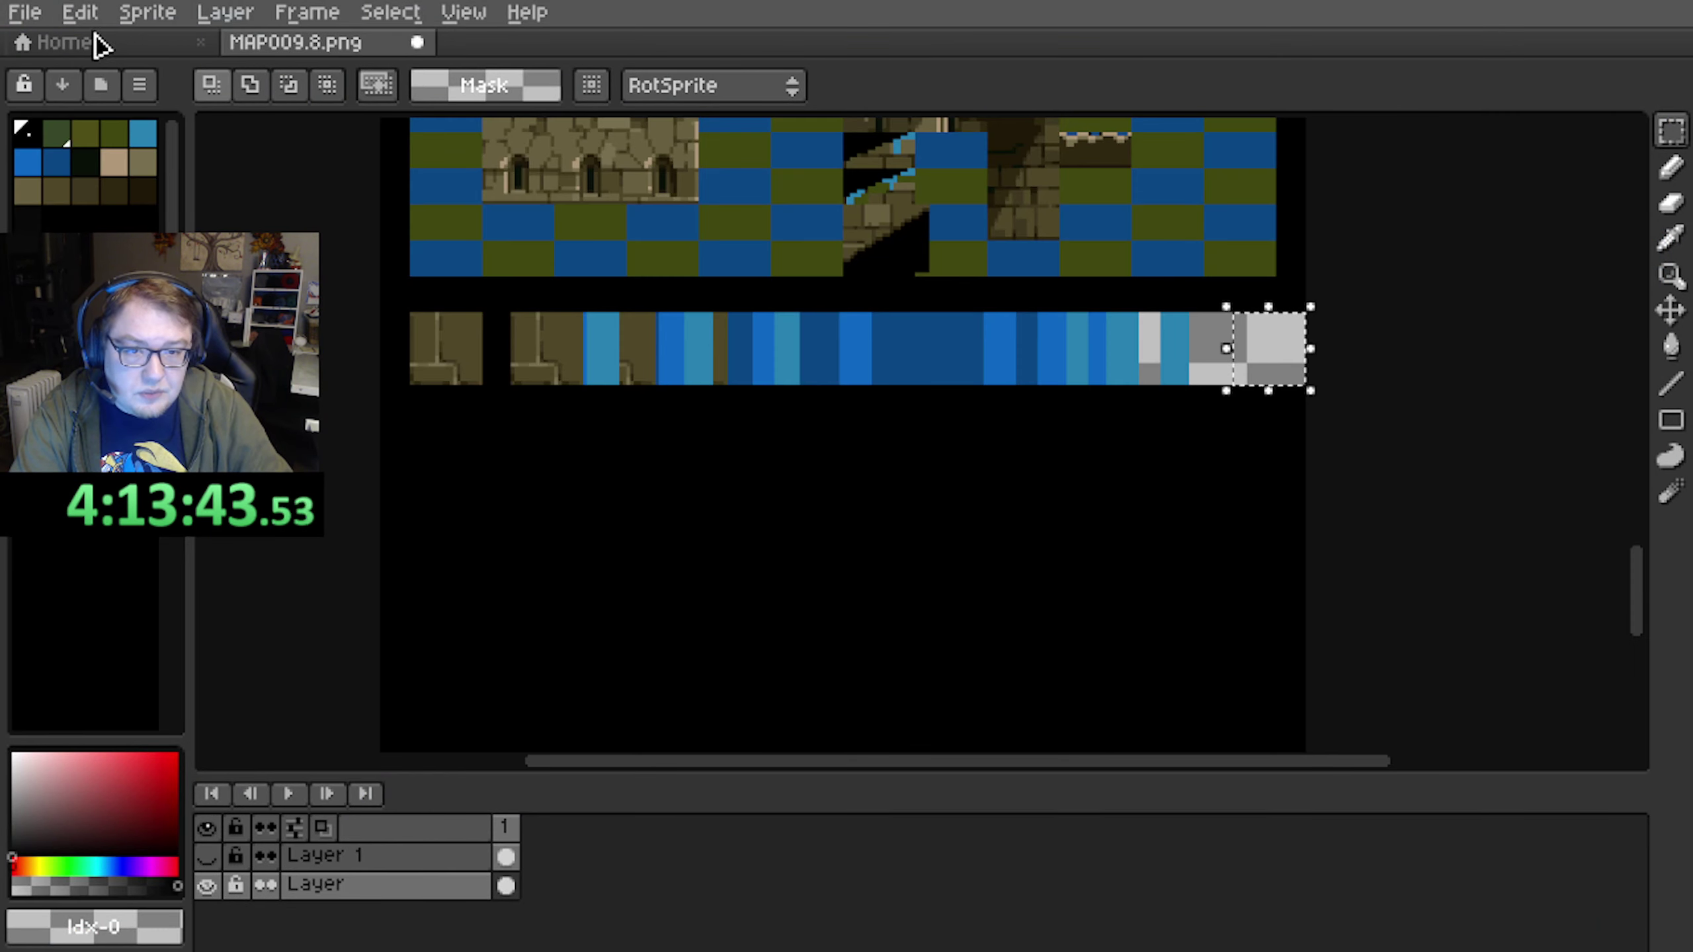
pyautogui.click(24, 11)
pyautogui.click(83, 72)
pyautogui.click(293, 200)
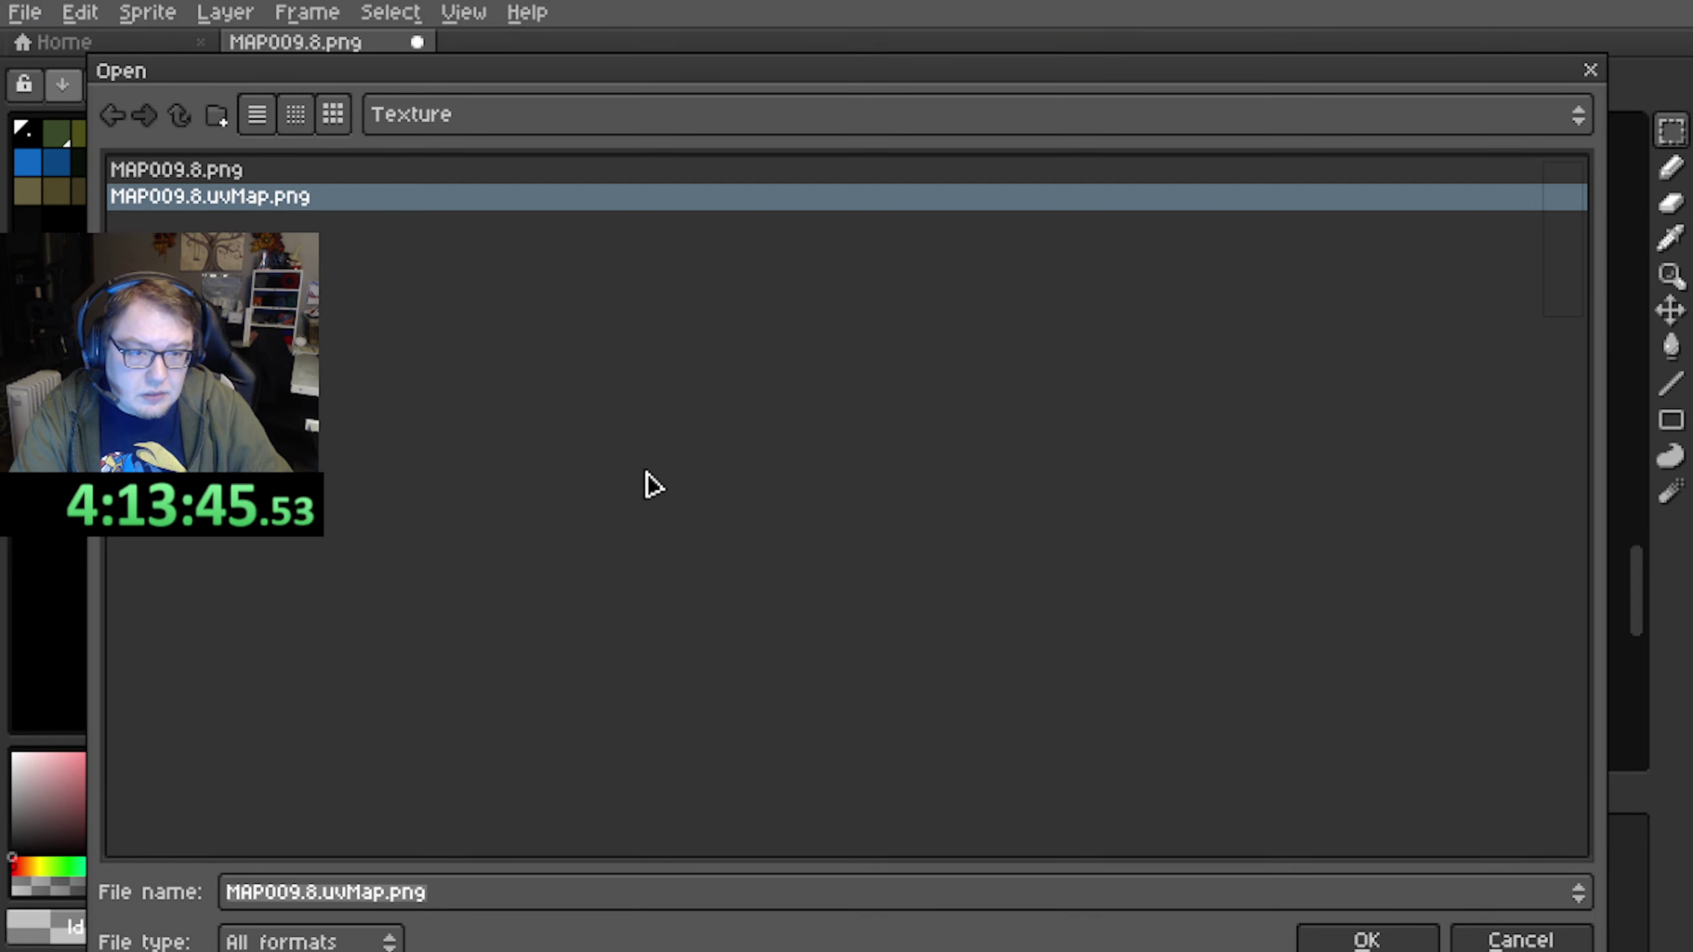
pyautogui.click(1363, 937)
# Examine the grid of tile outlines in the exported UV map, both overall and close up
pyautogui.scroll(-2, 908, 524)
pyautogui.scroll(1, 908, 523)
pyautogui.moveTo(898, 365); pyautogui.dragTo(827, 515, button='middle')
pyautogui.scroll(2, 831, 511)
pyautogui.moveTo(805, 319); pyautogui.dragTo(792, 460, button='middle')
pyautogui.scroll(1, 792, 460)
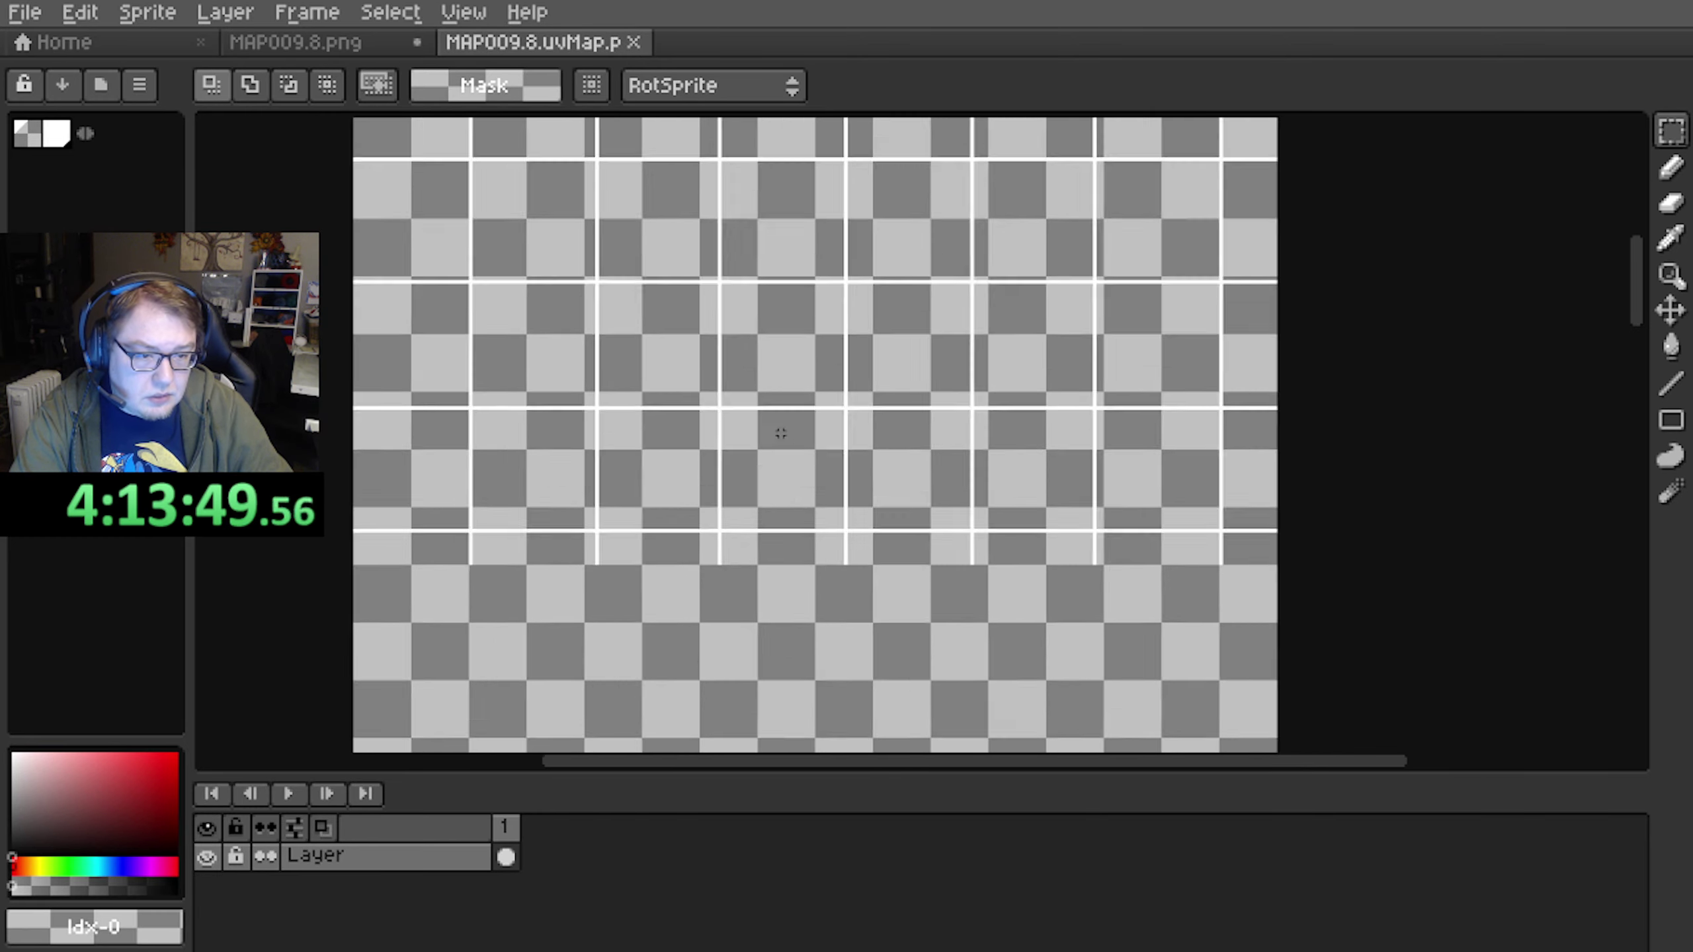
pyautogui.scroll(-2, 791, 461)
pyautogui.scroll(-1, 771, 469)
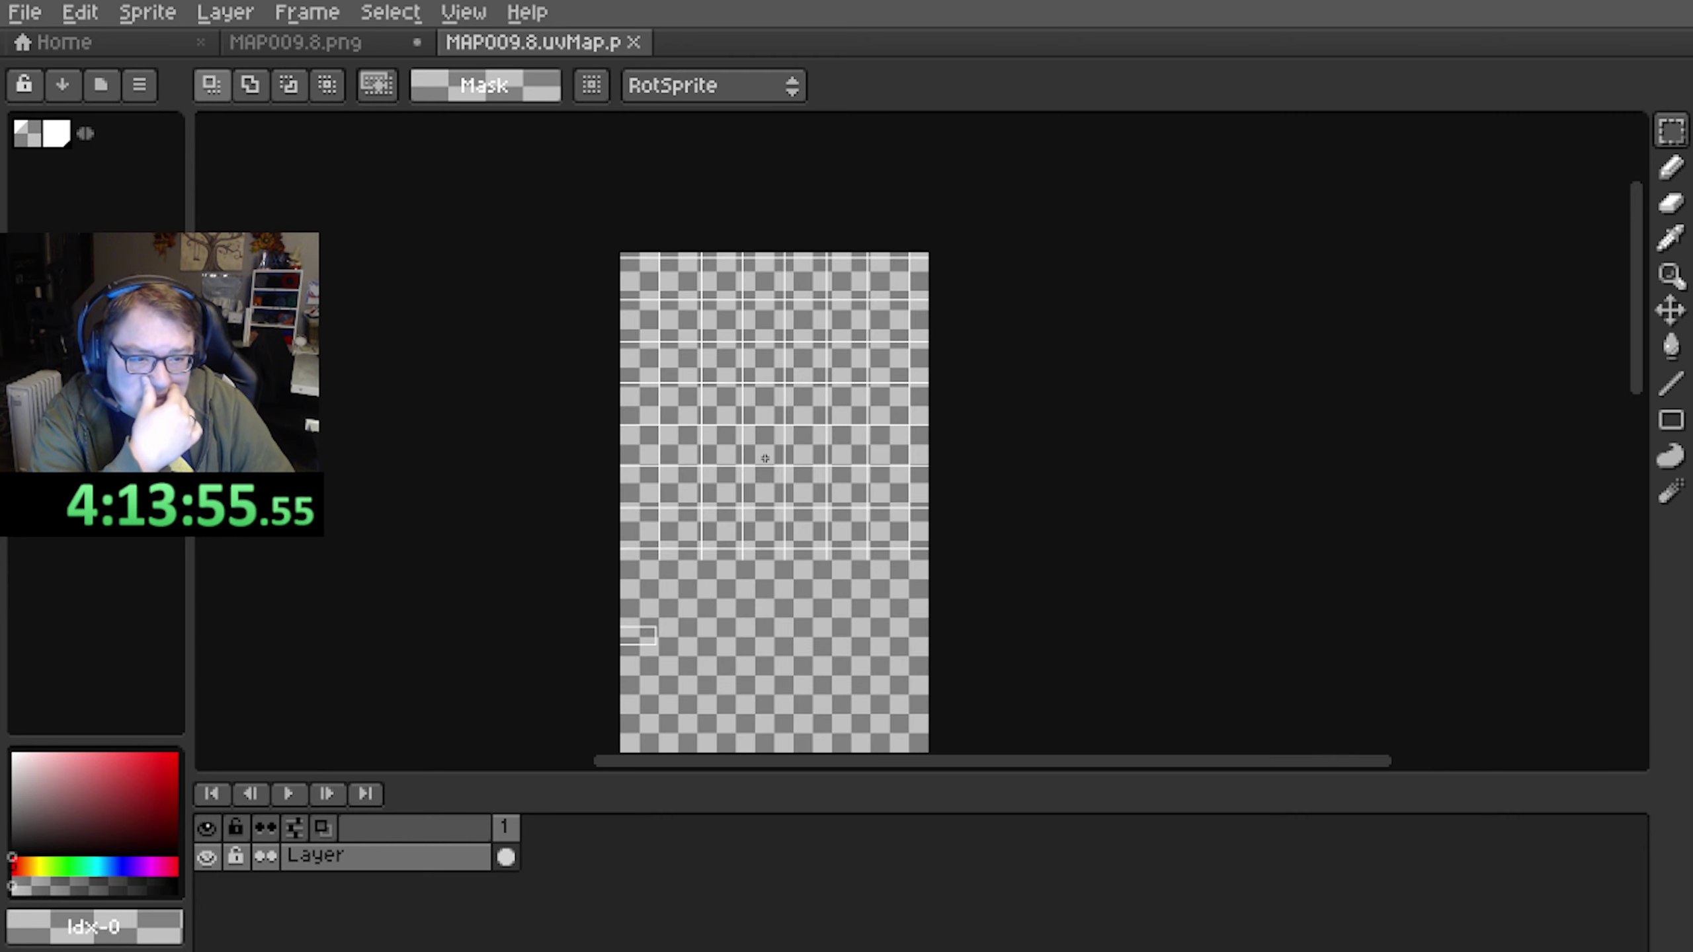
pyautogui.scroll(3, 764, 459)
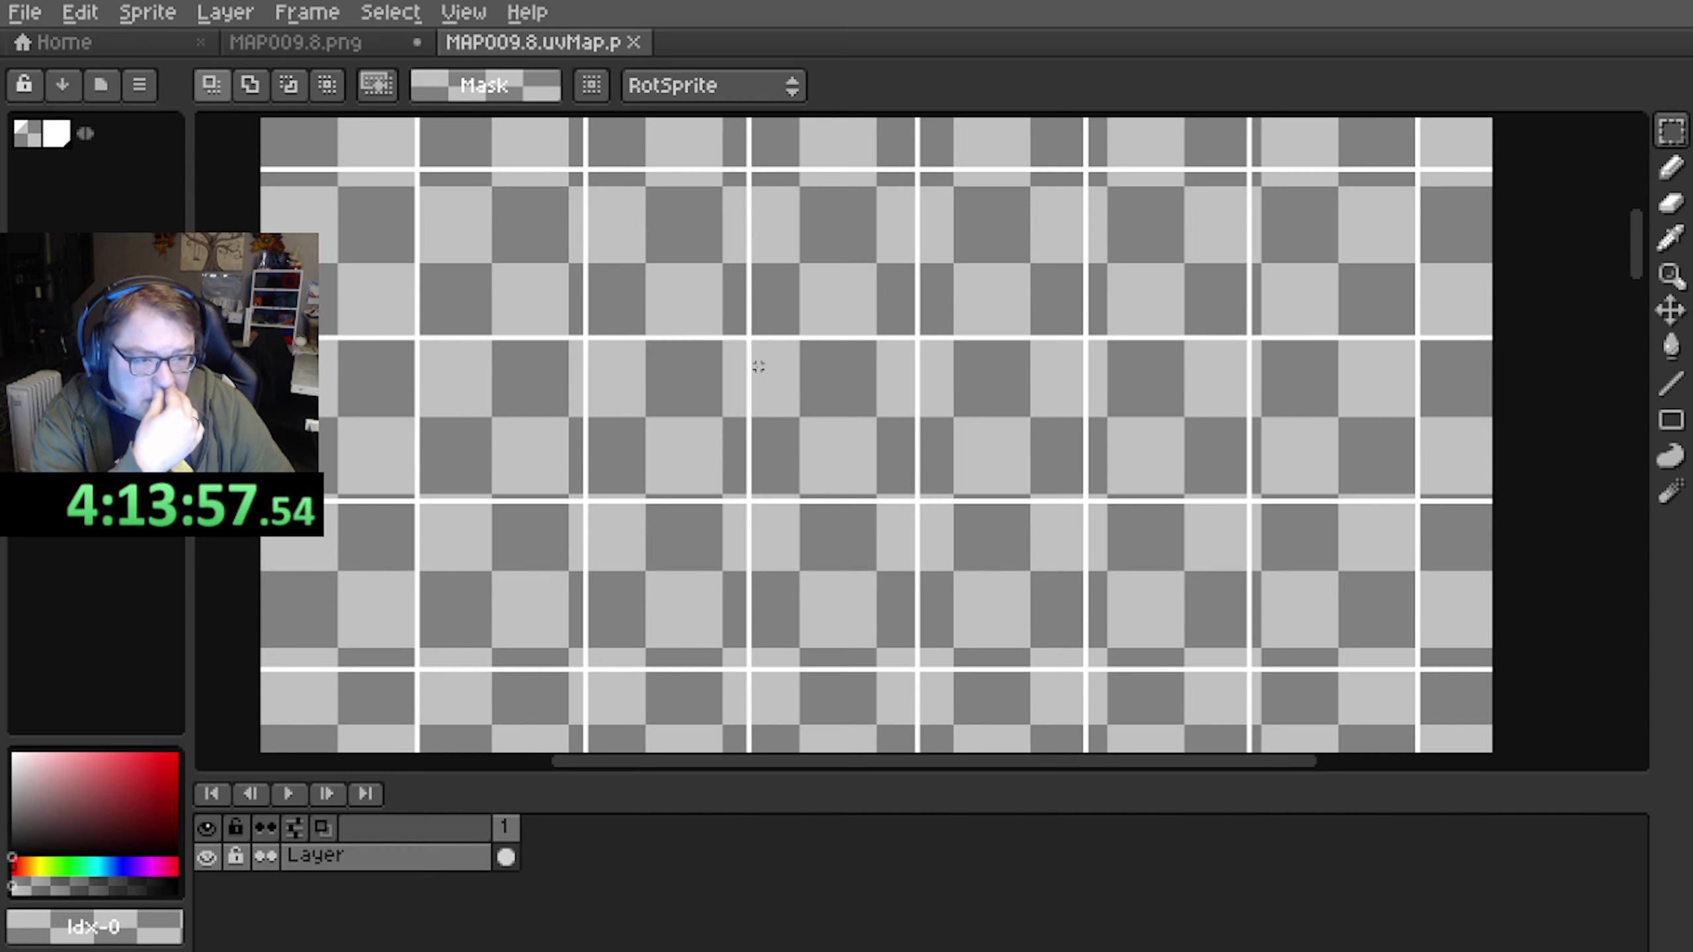
pyautogui.scroll(3, 446, 368)
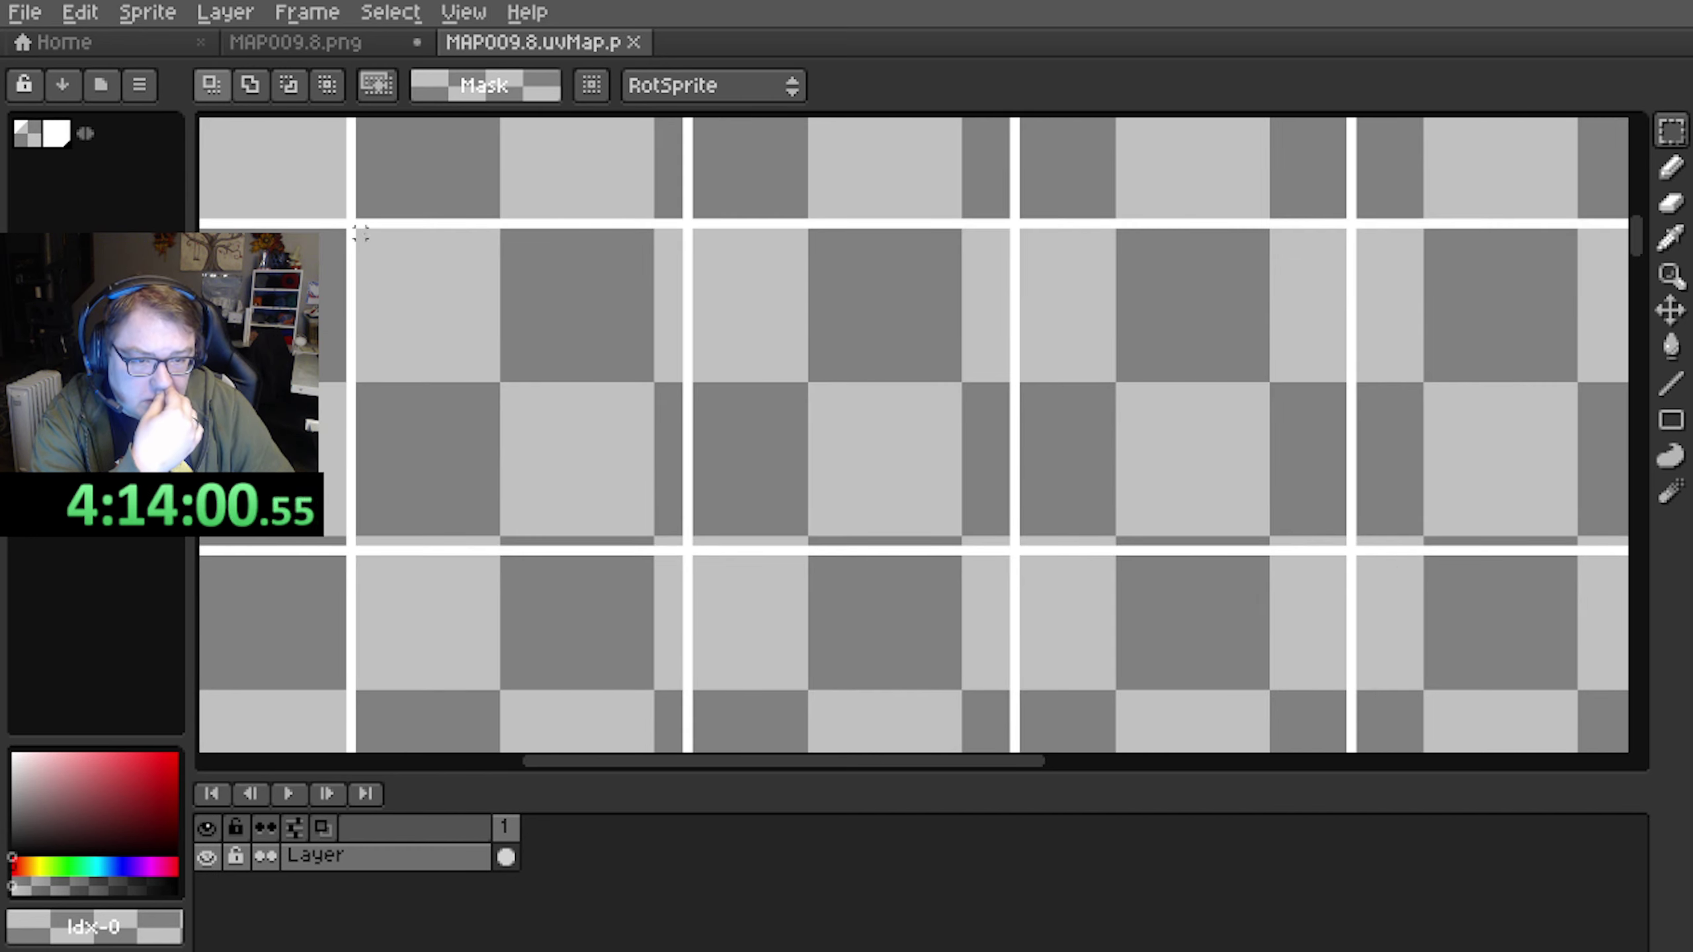
# Select the interior of one grid cell in the second column of the UV map, compare it with the grid, and return to the map editor
pyautogui.moveTo(360, 234); pyautogui.dragTo(682, 543)
pyautogui.scroll(-2, 807, 613)
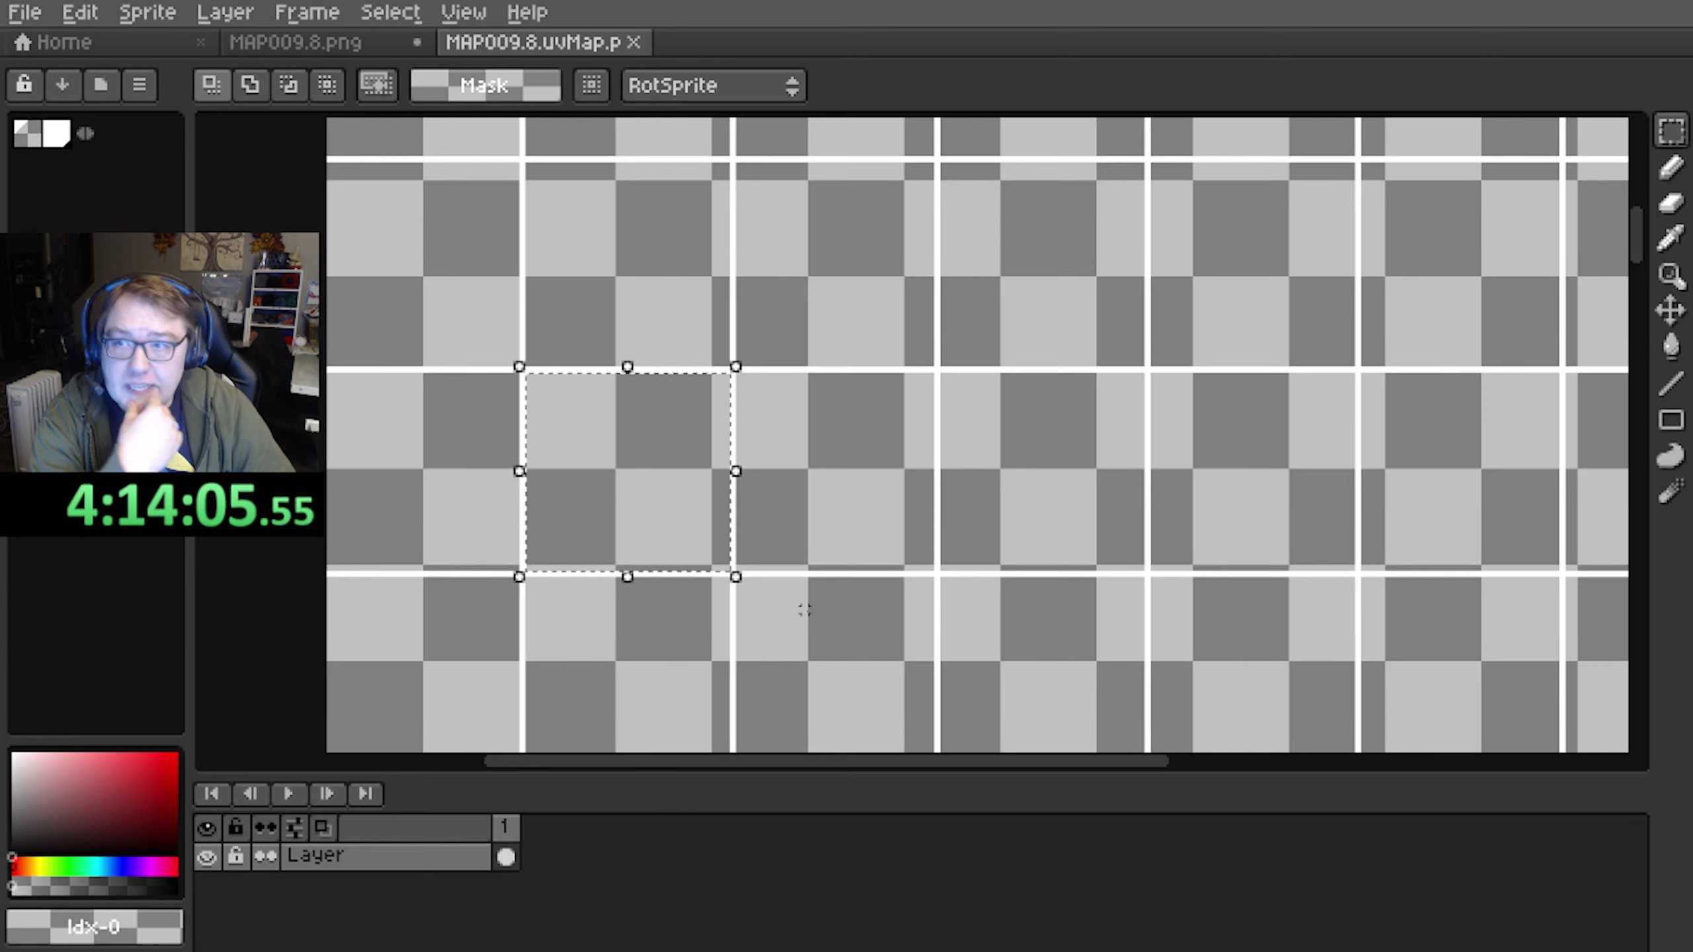
pyautogui.scroll(-1, 805, 610)
pyautogui.scroll(-1, 805, 610)
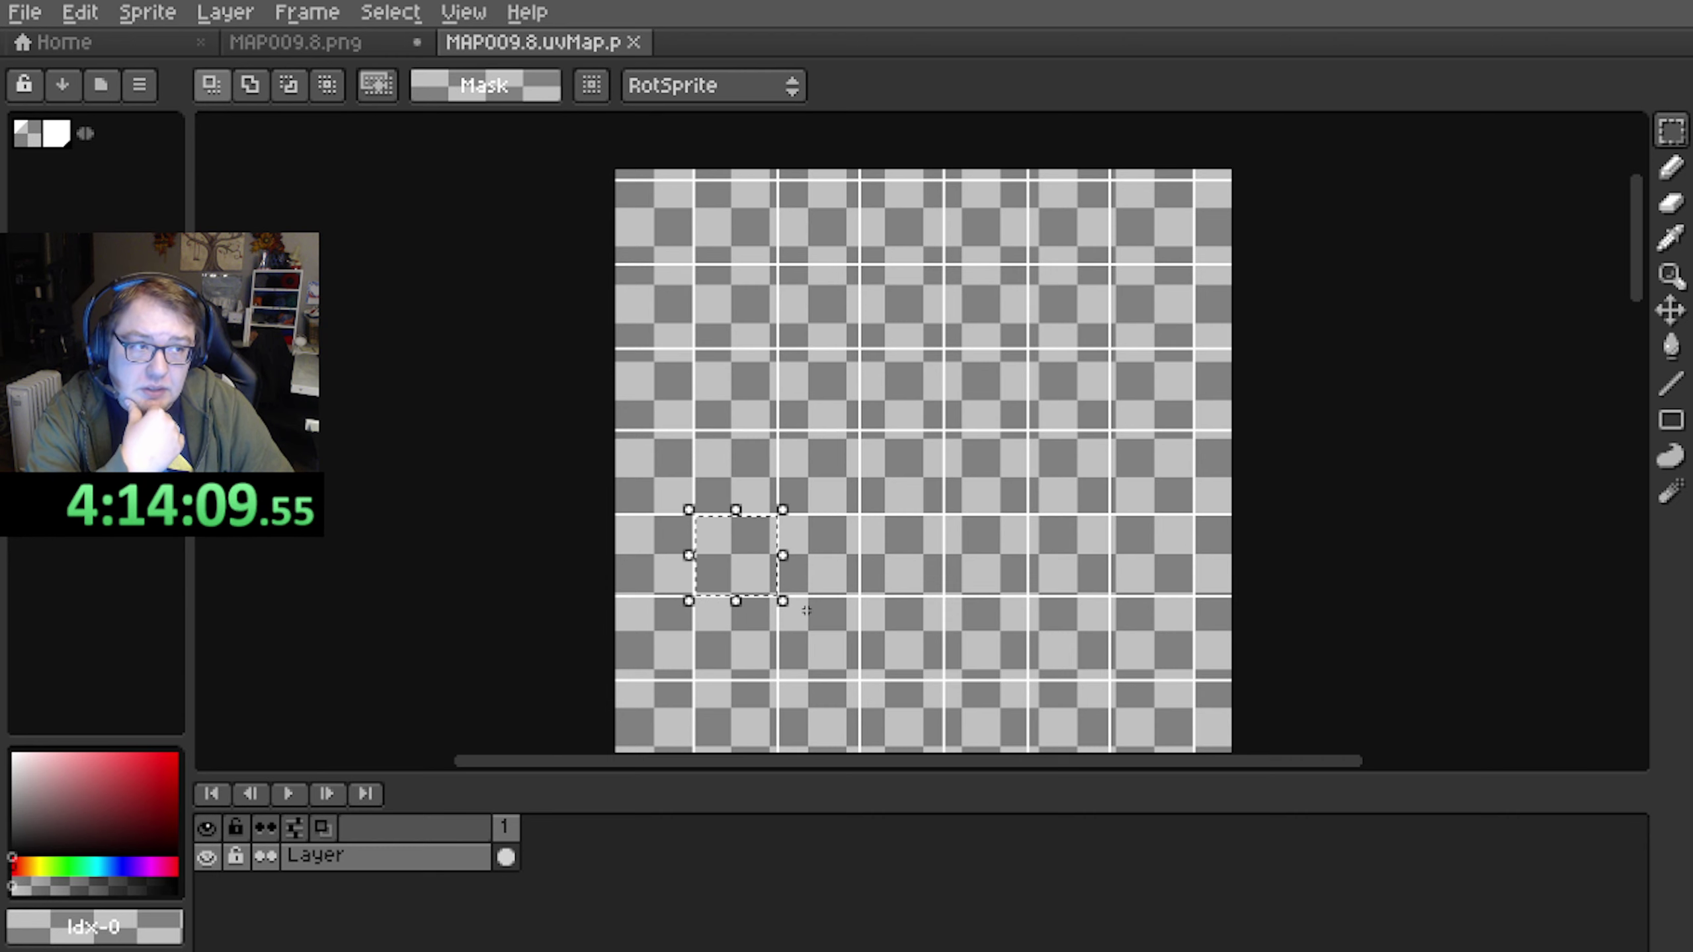
pyautogui.moveTo(807, 611); pyautogui.dragTo(722, 531, button='middle')
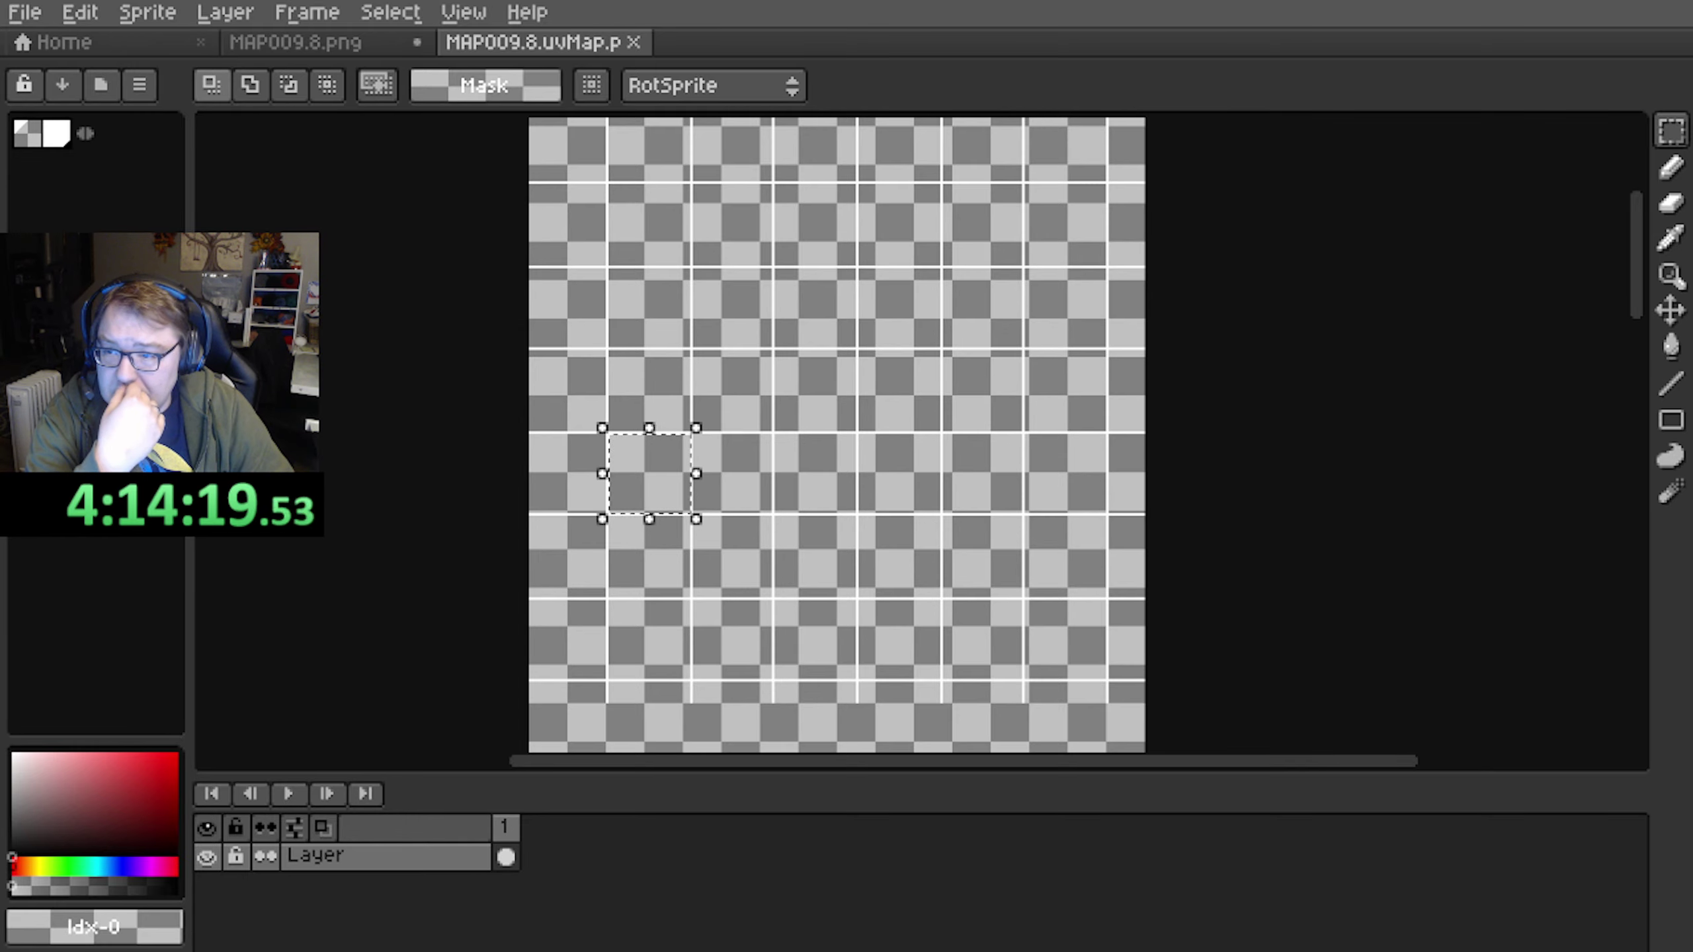
pyautogui.hotkey('alt', 'Tab')
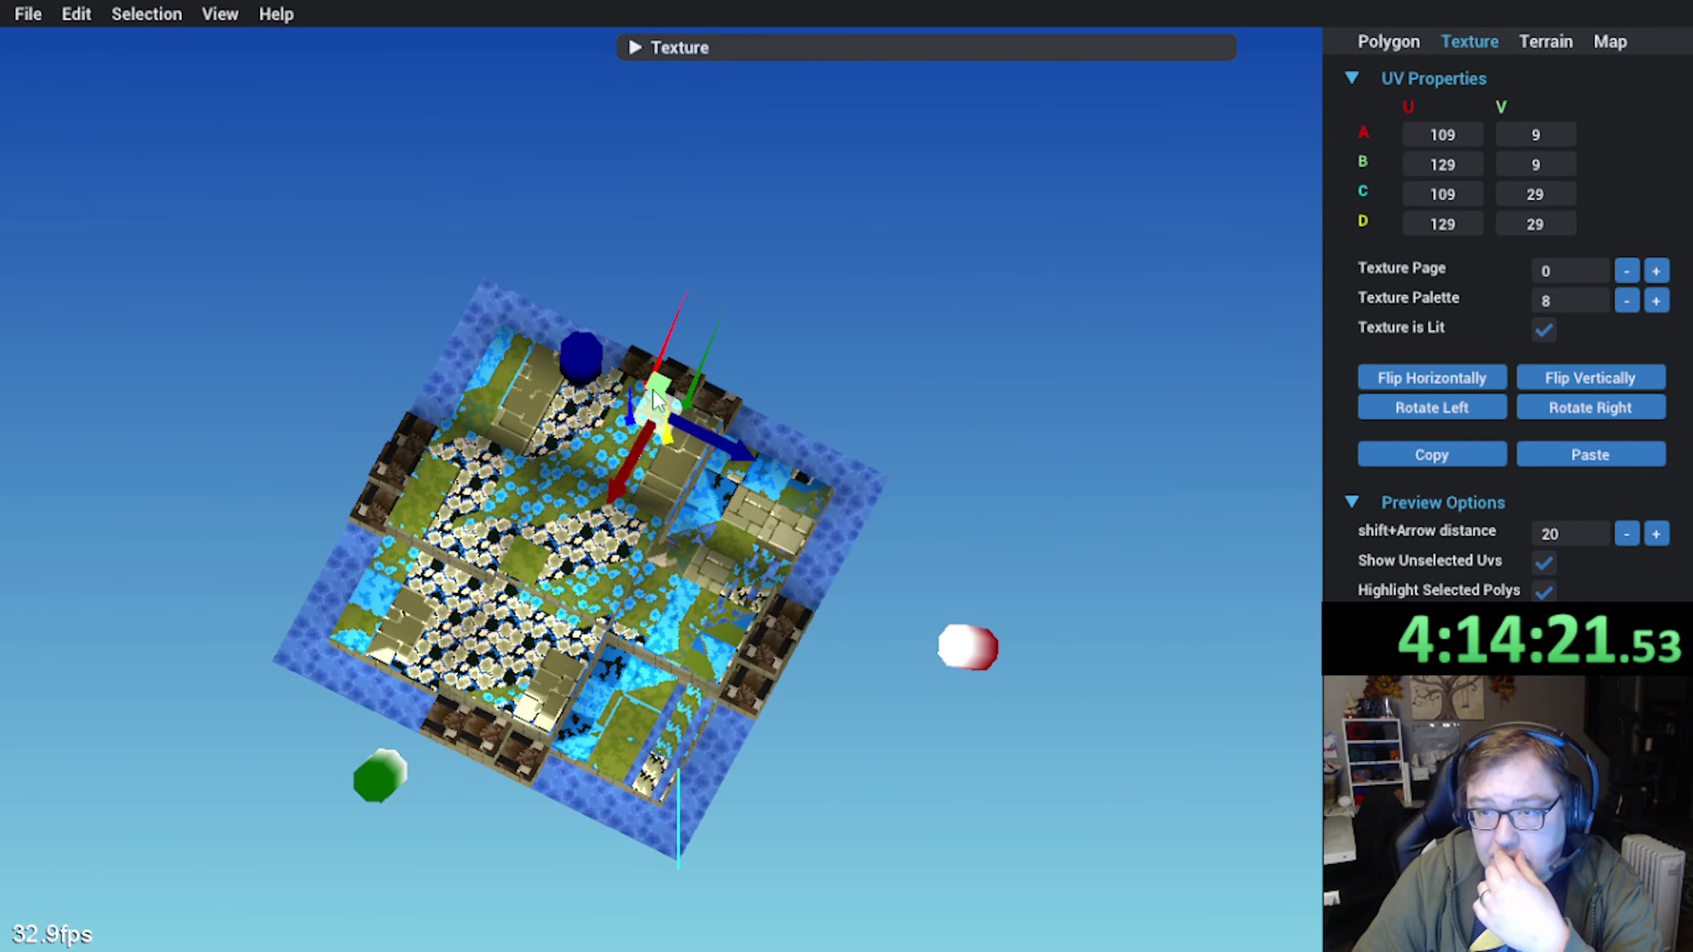
# Expand the texture preview to check the tile outlines, then switch to Aseprite and compare them with the exported UV map
pyautogui.click(645, 49)
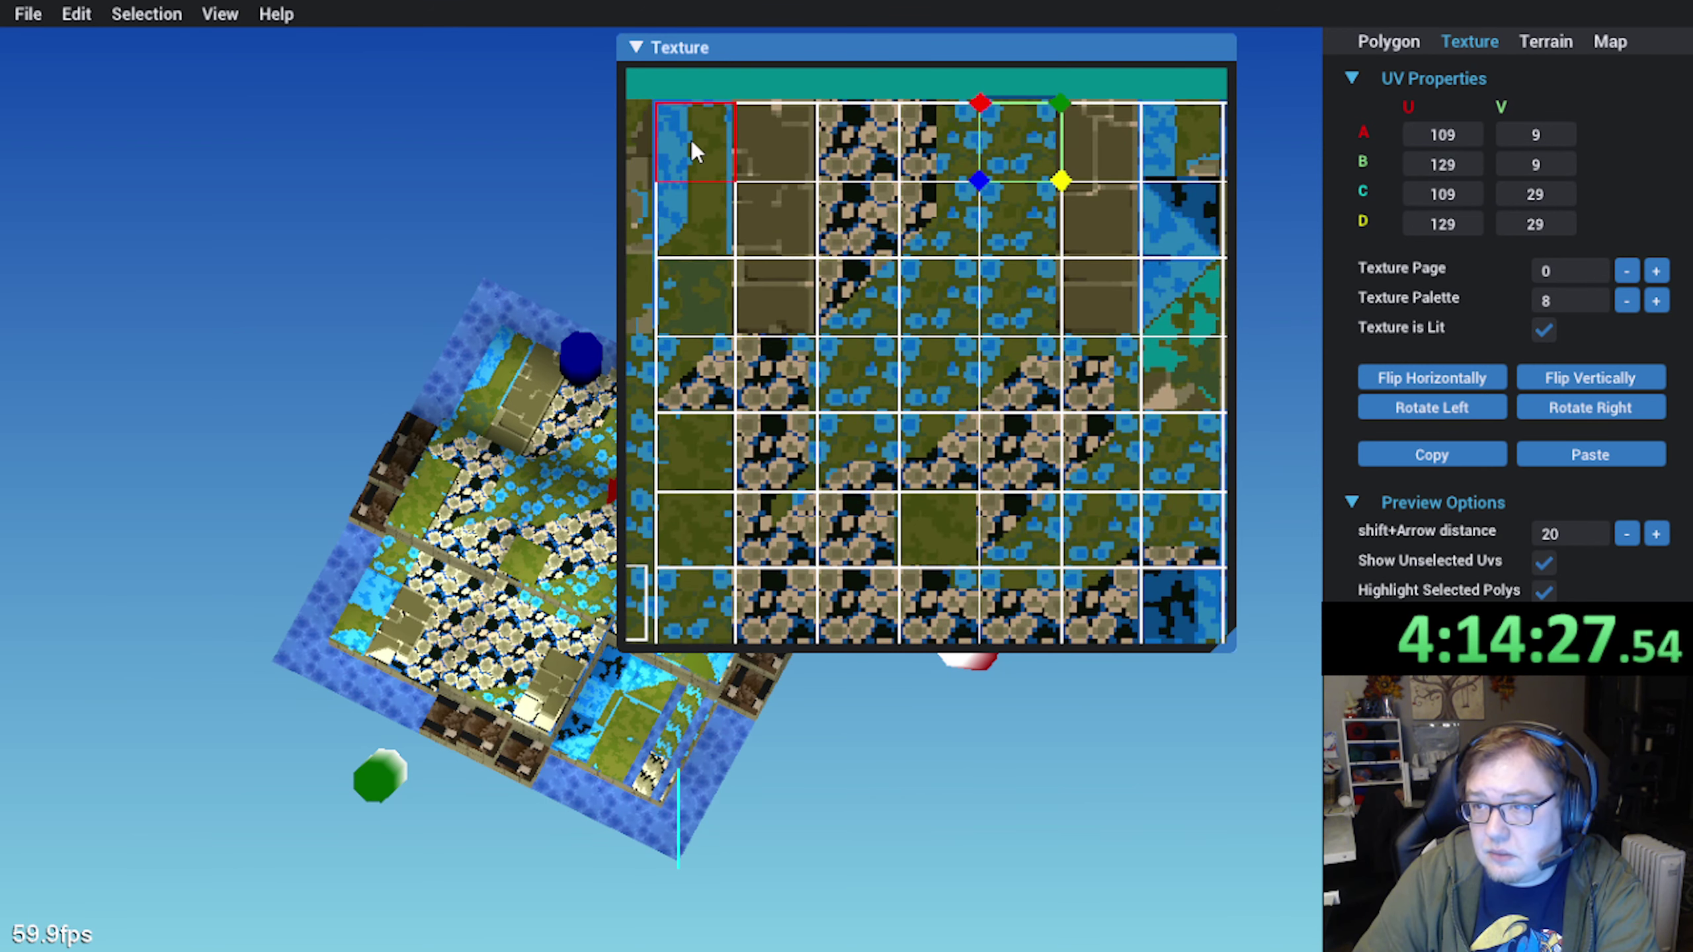
pyautogui.click(690, 140)
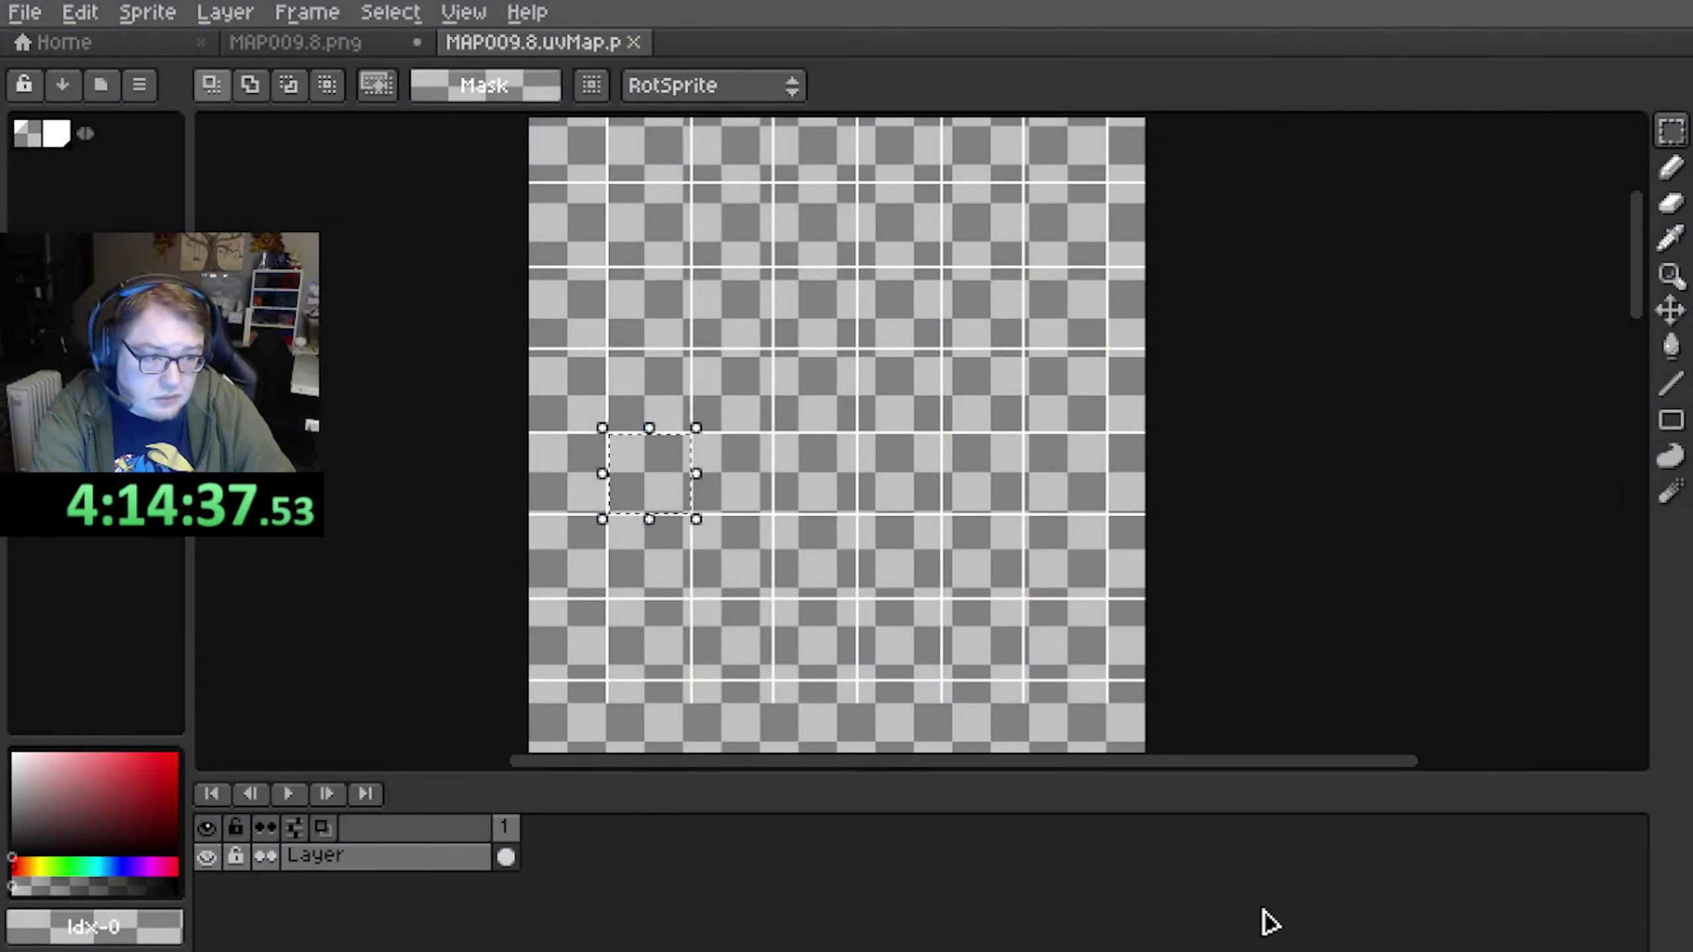
pyautogui.scroll(-2, 1030, 455)
pyautogui.scroll(2, 1002, 440)
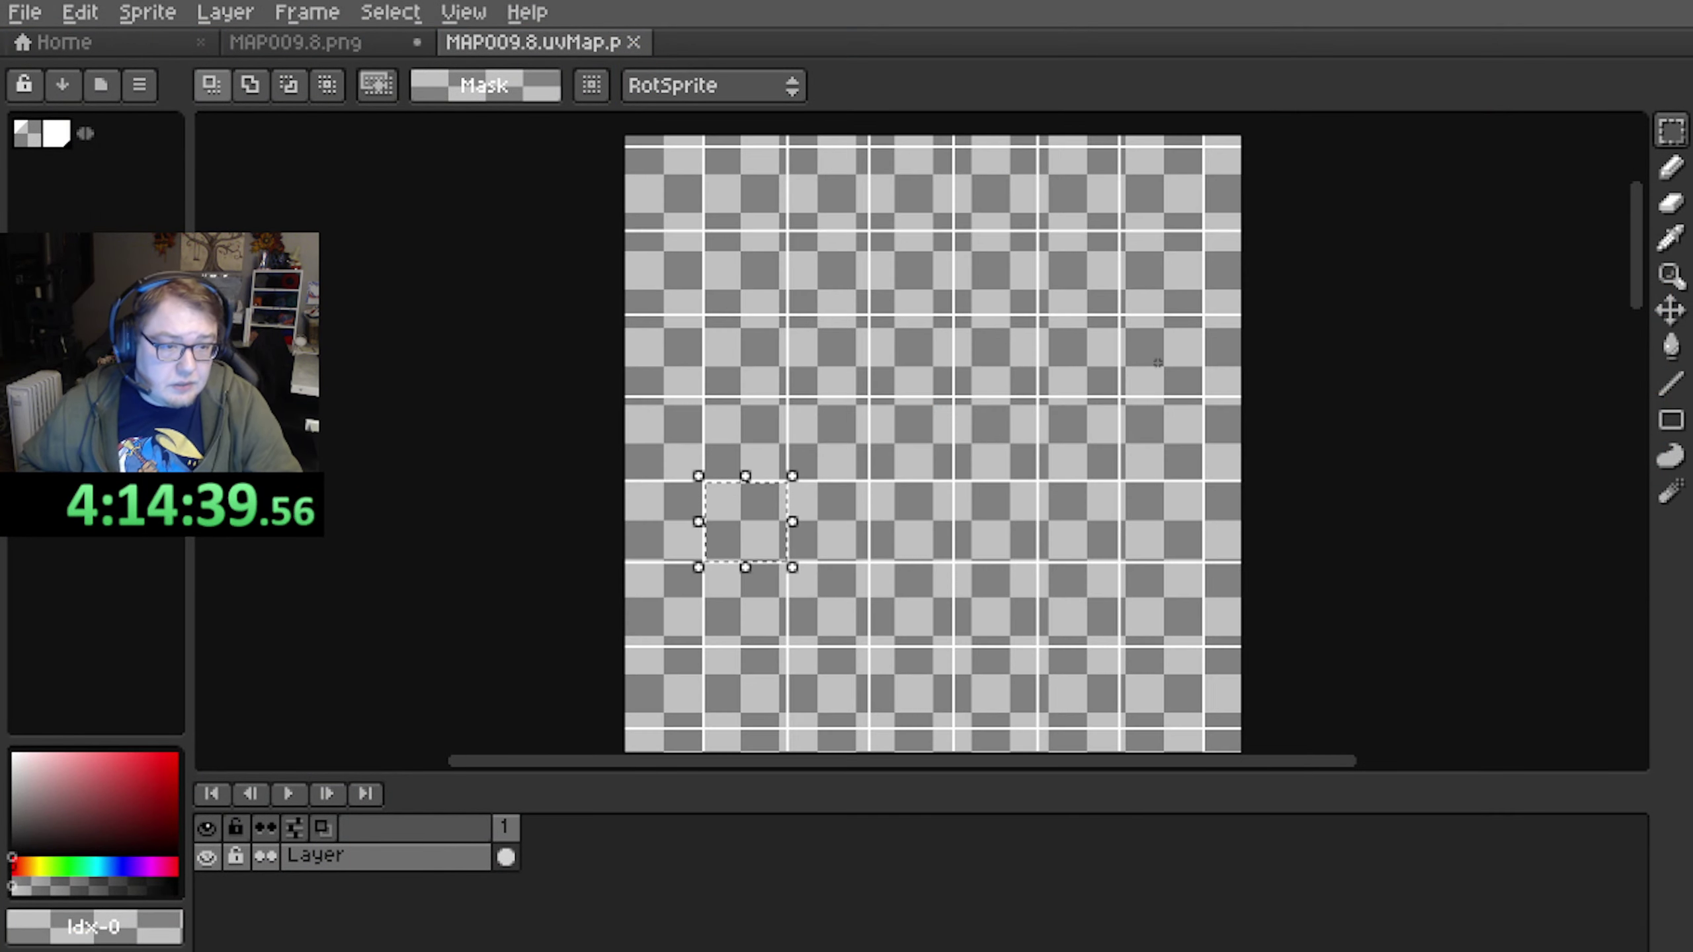
pyautogui.moveTo(914, 486); pyautogui.dragTo(912, 404, button='middle')
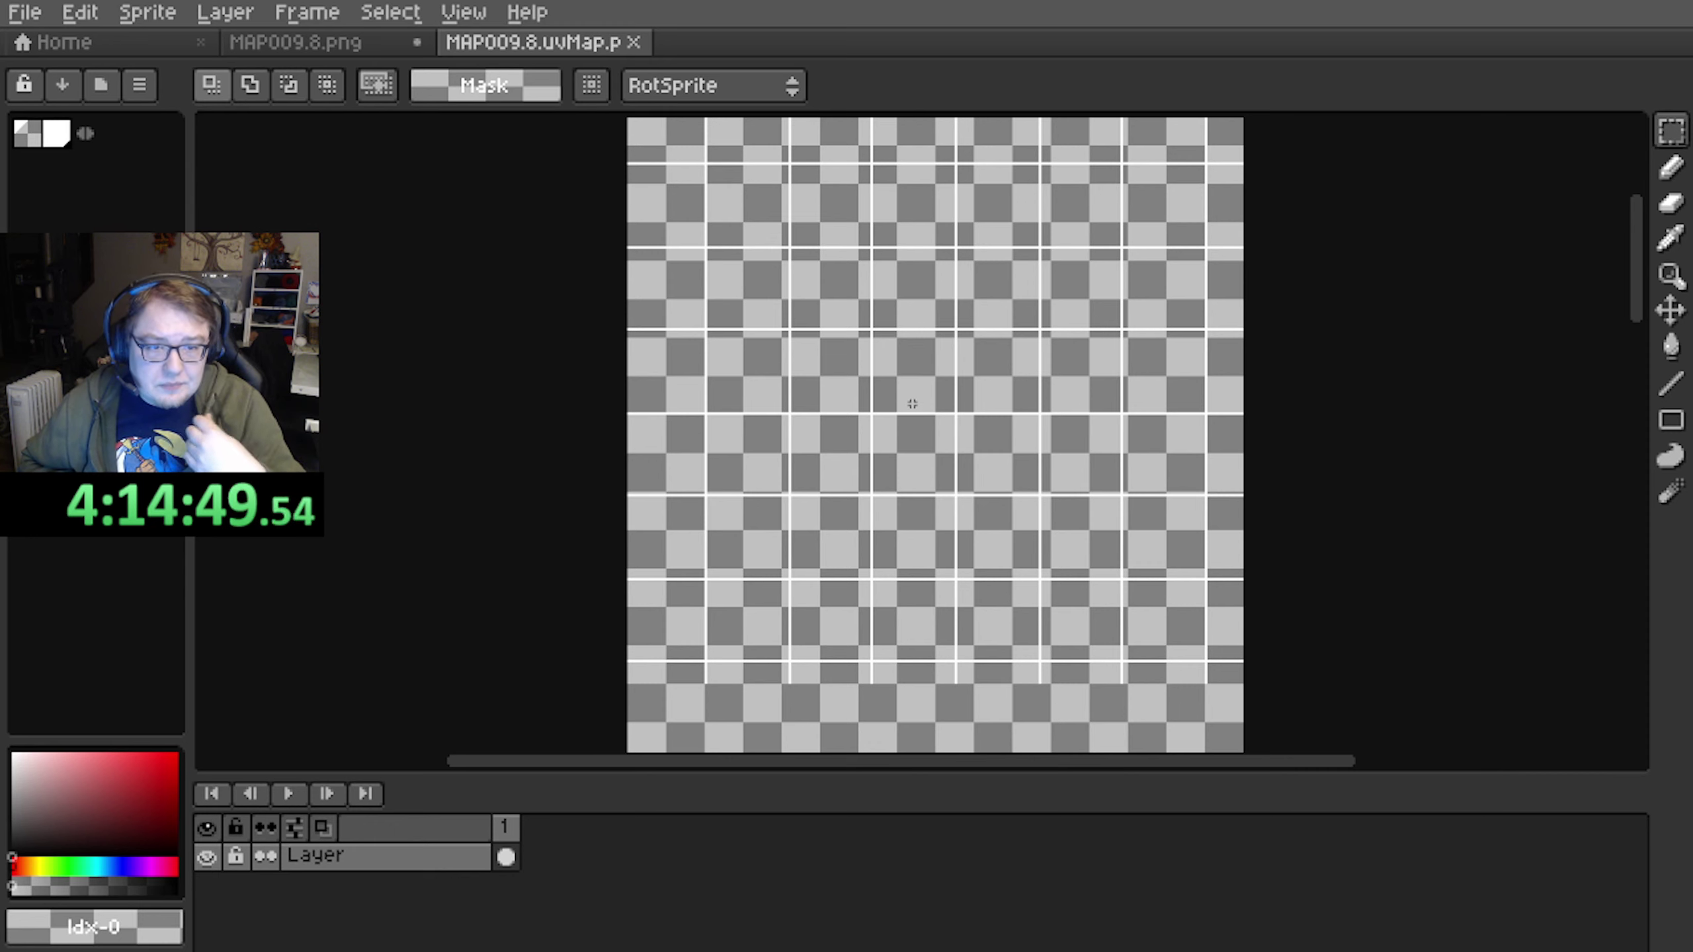
# Check the canvas size of the UV map and of MAP009.8.png without changing either
pyautogui.click(175, 15)
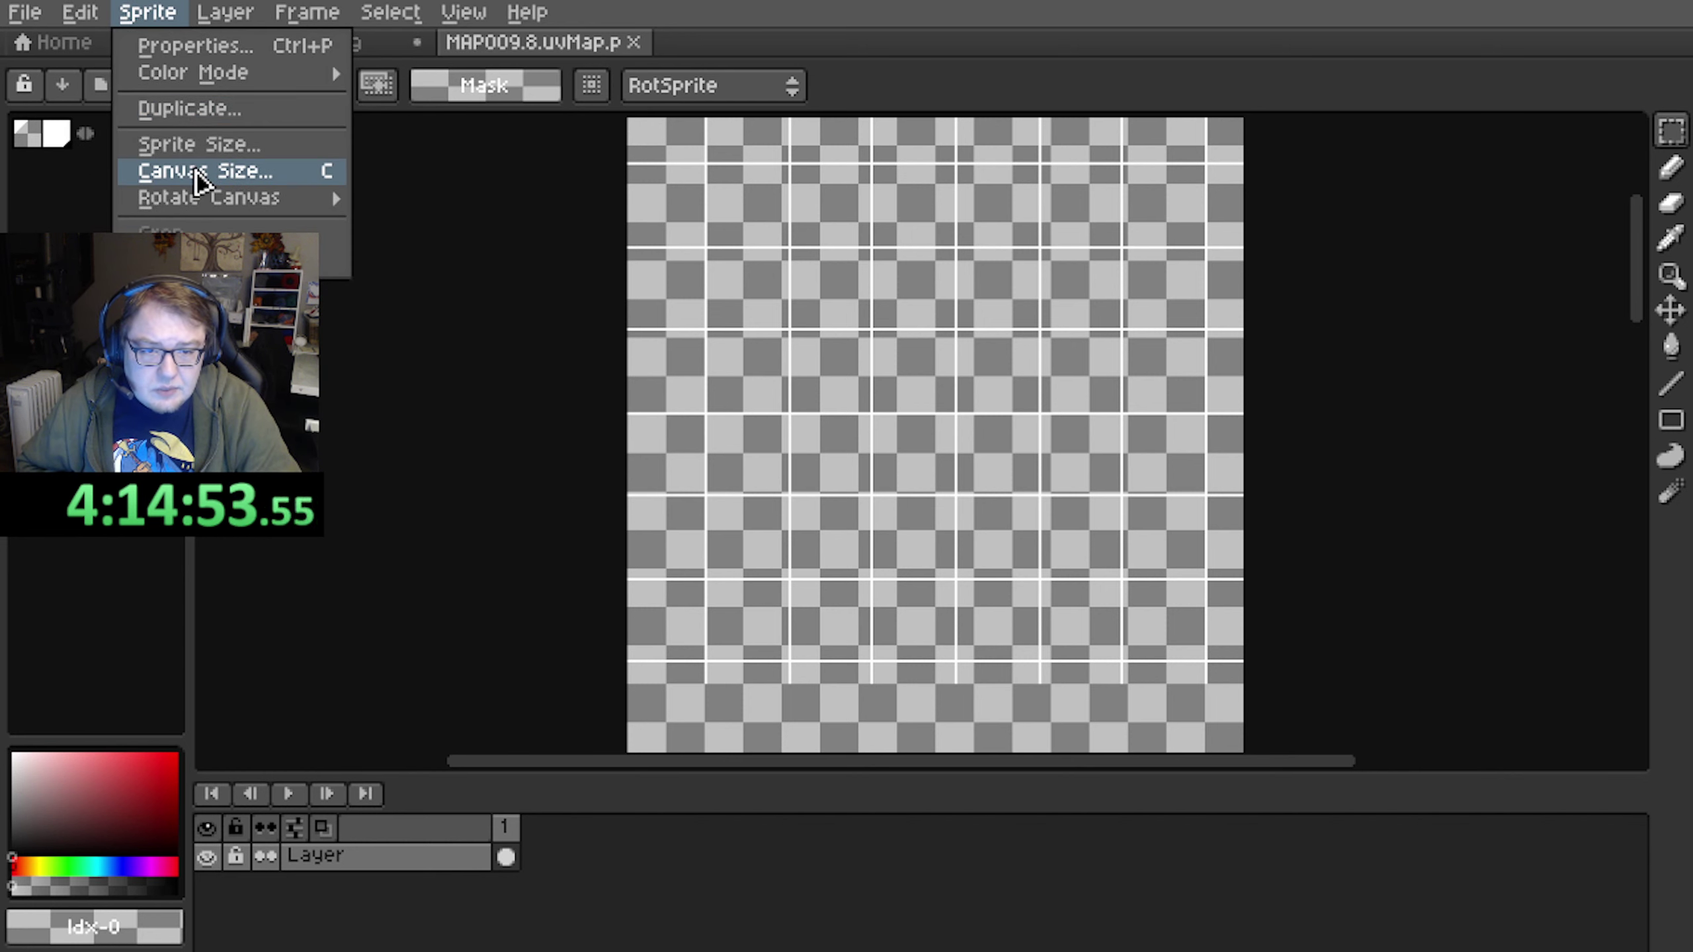
pyautogui.click(199, 174)
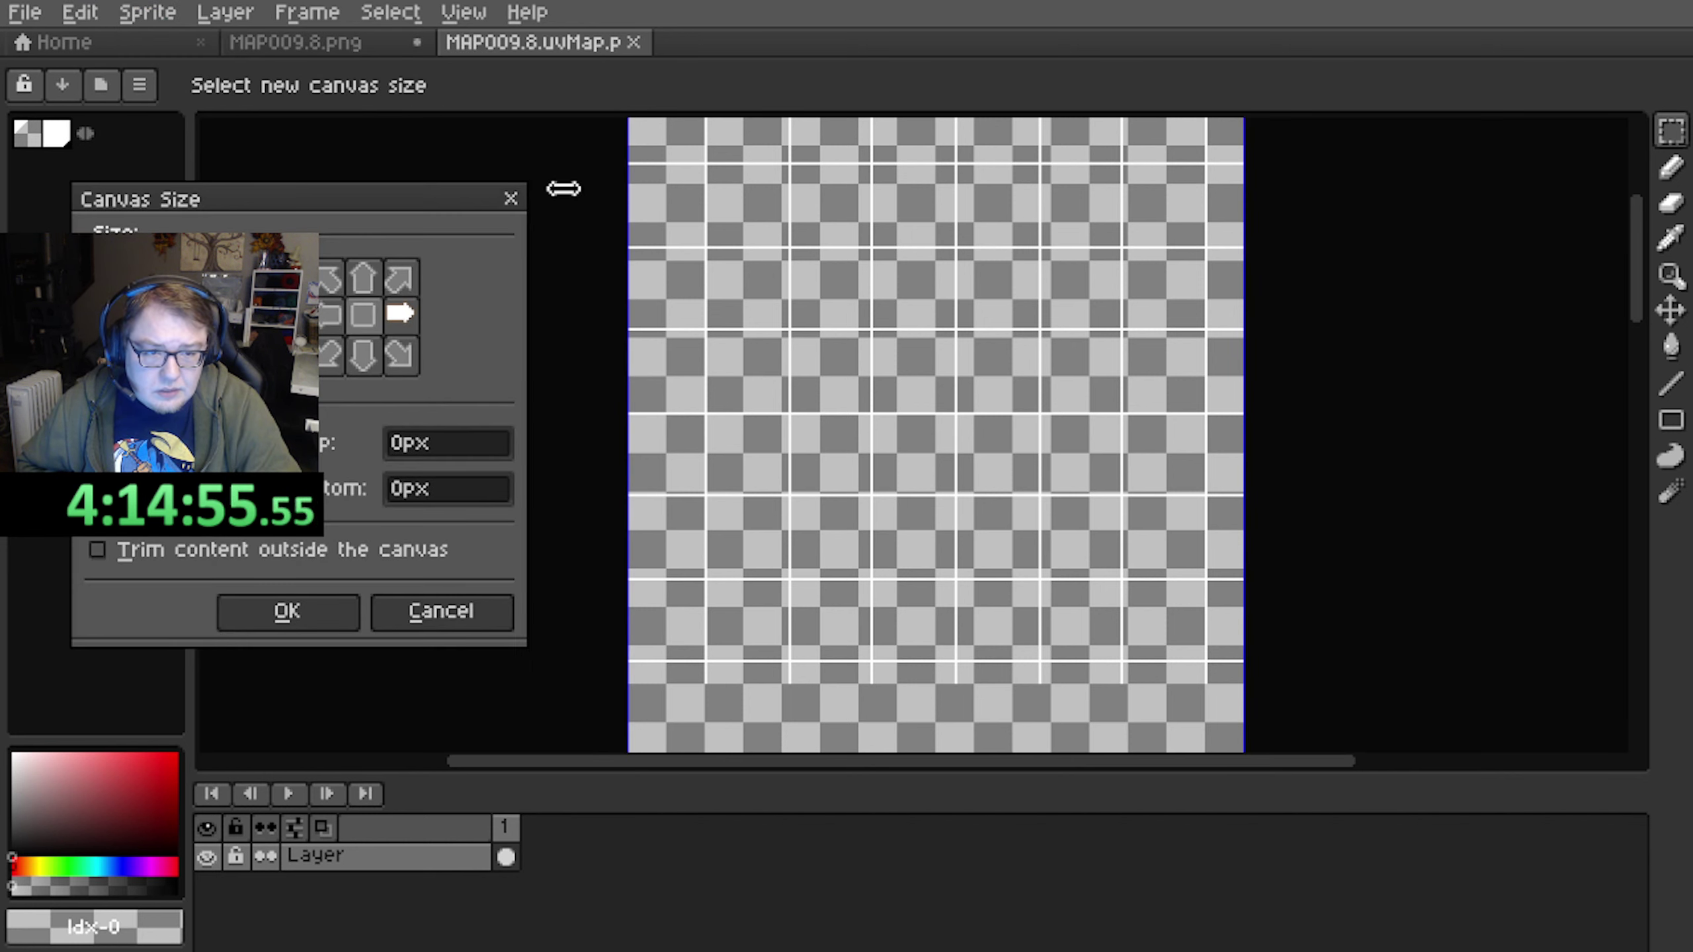
pyautogui.click(510, 199)
pyautogui.click(314, 42)
pyautogui.click(148, 12)
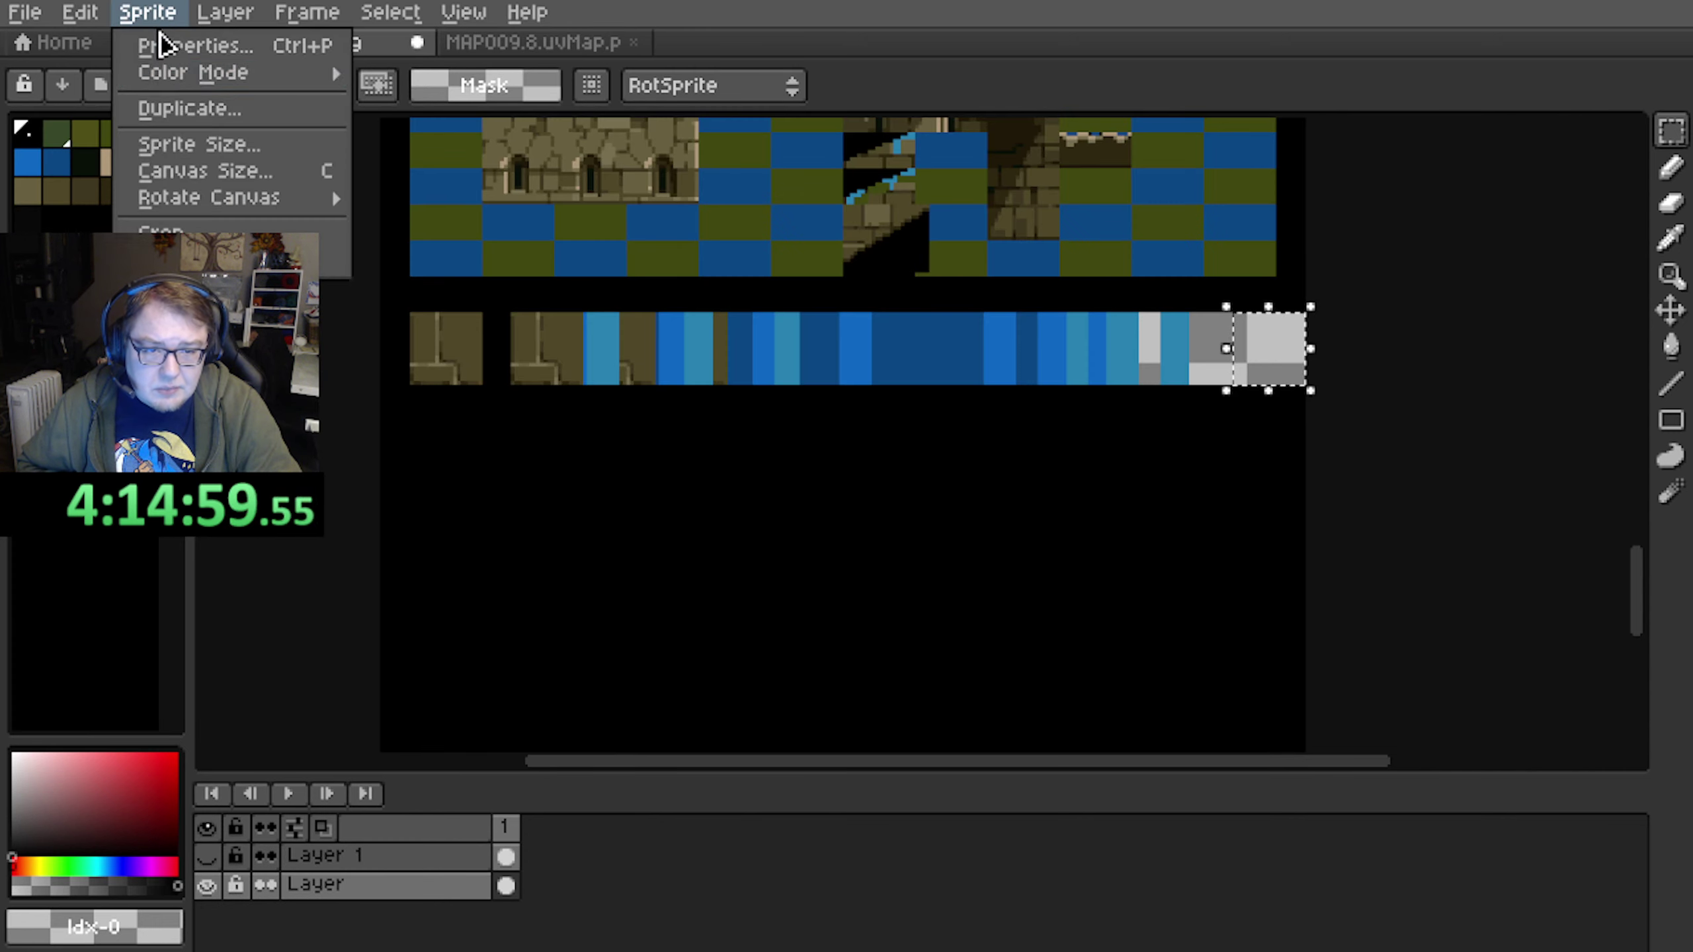
pyautogui.click(237, 173)
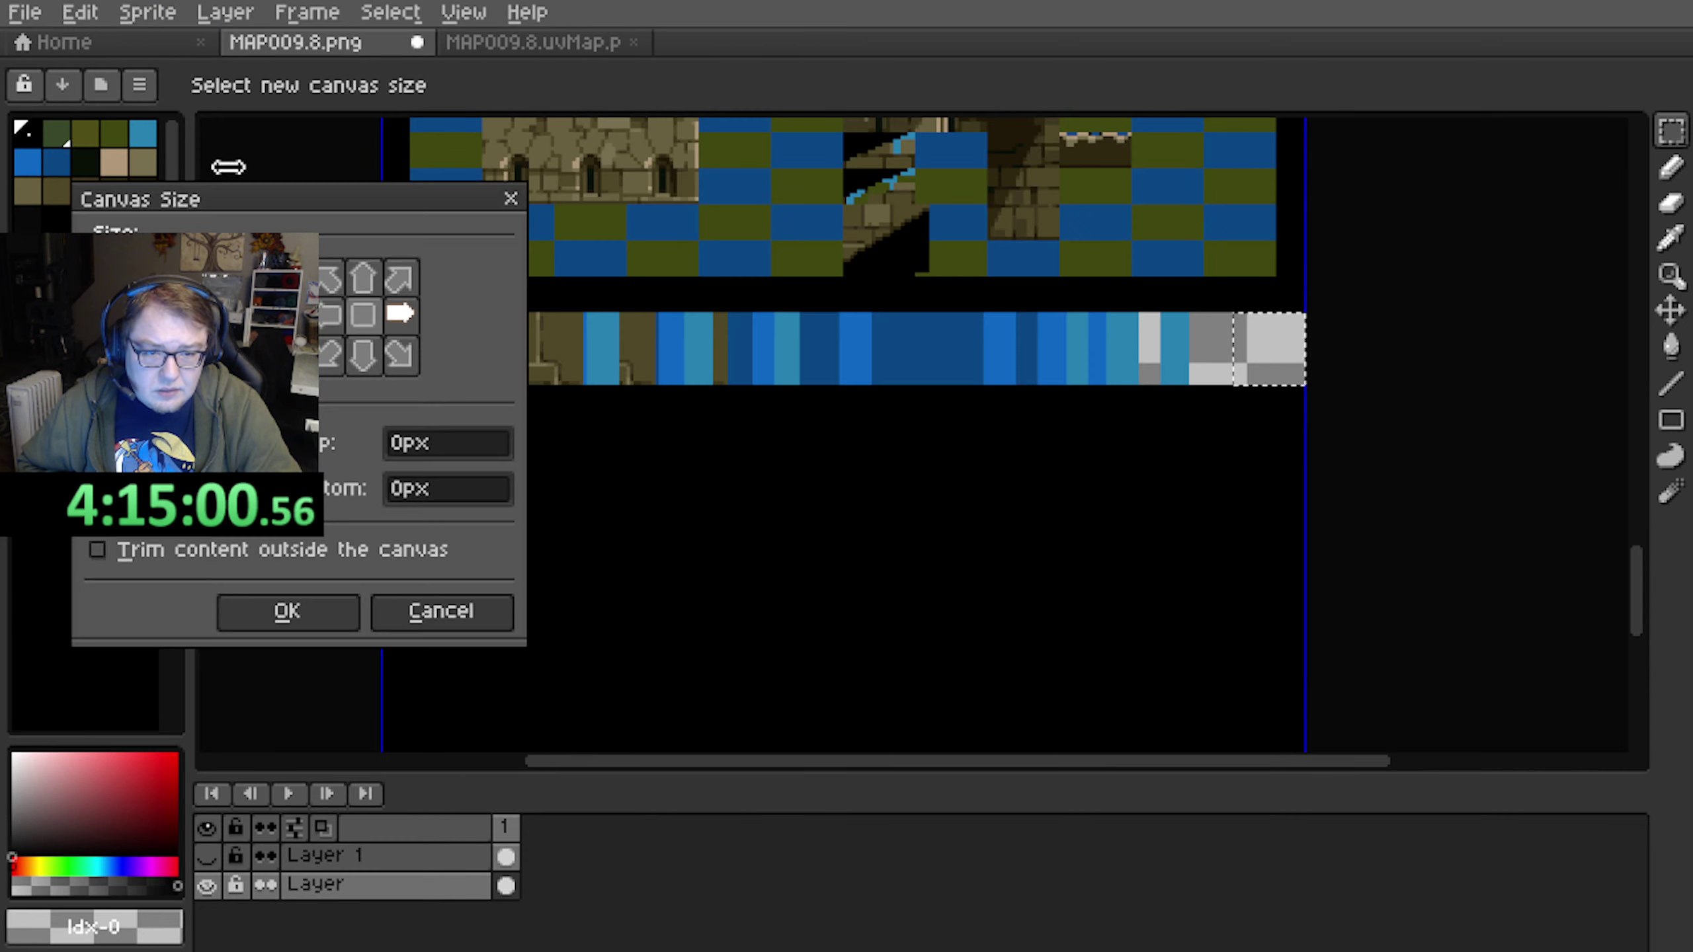
pyautogui.click(511, 199)
# Examine the texture pages in MAP009.8.png, from the palette strip up to the first page
pyautogui.scroll(-2, 517, 195)
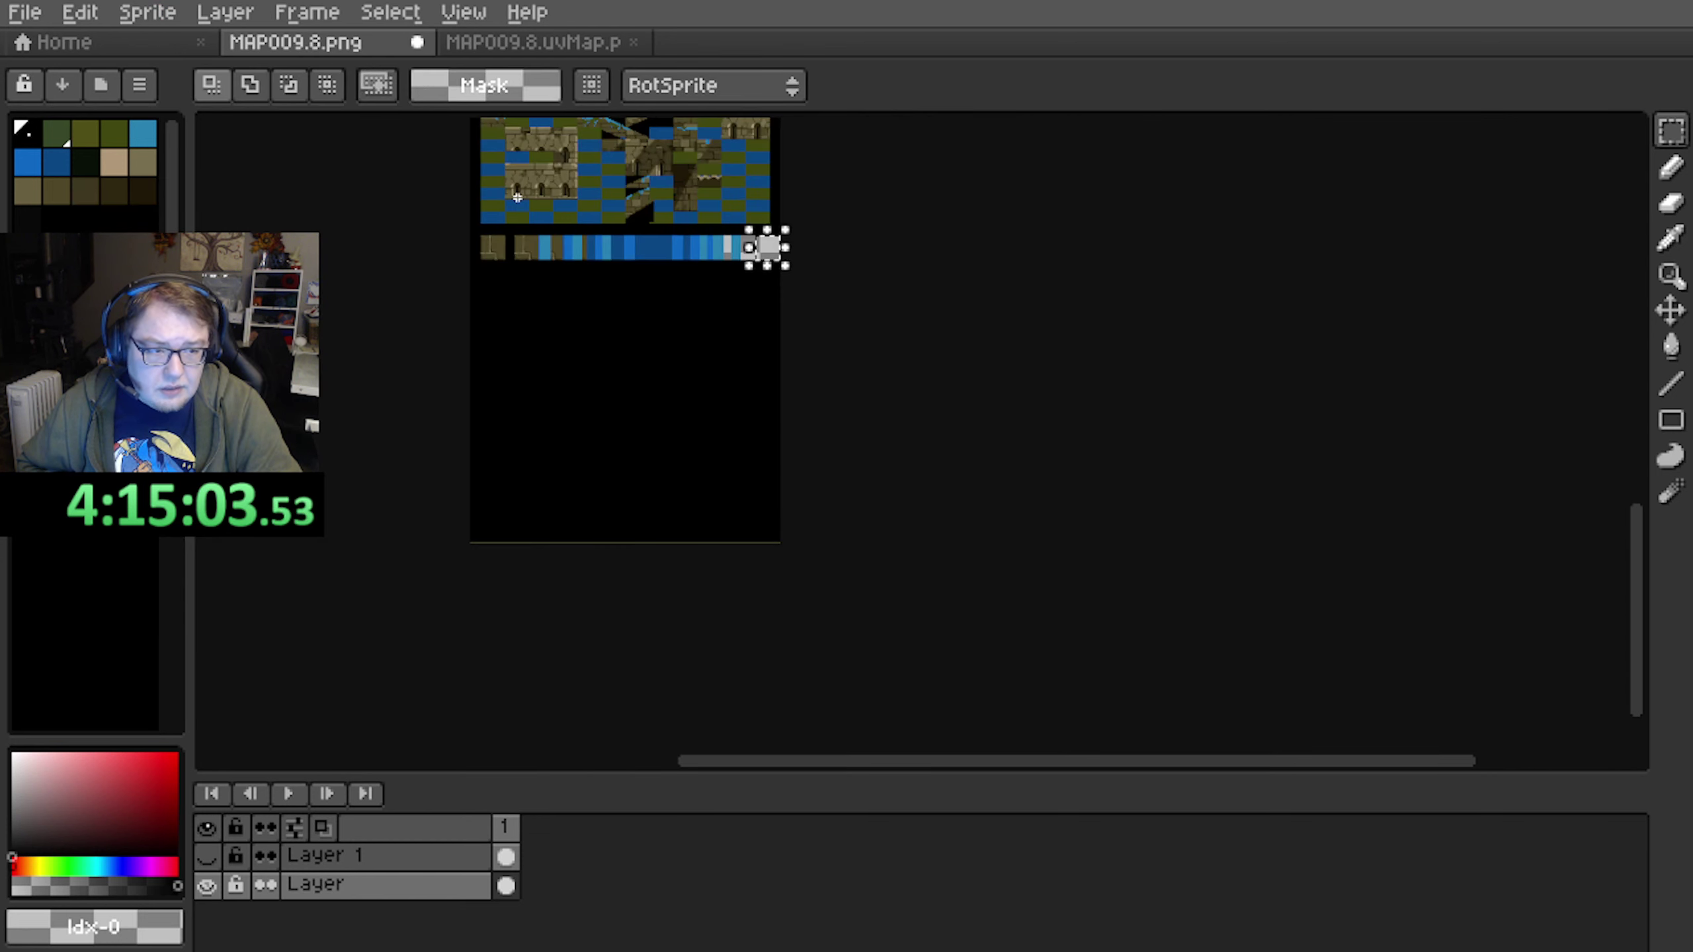
pyautogui.moveTo(517, 196); pyautogui.dragTo(523, 392, button='middle')
pyautogui.moveTo(516, 277); pyautogui.dragTo(536, 442, button='middle')
pyautogui.moveTo(514, 221); pyautogui.dragTo(493, 385, button='middle')
pyautogui.scroll(5, 493, 385)
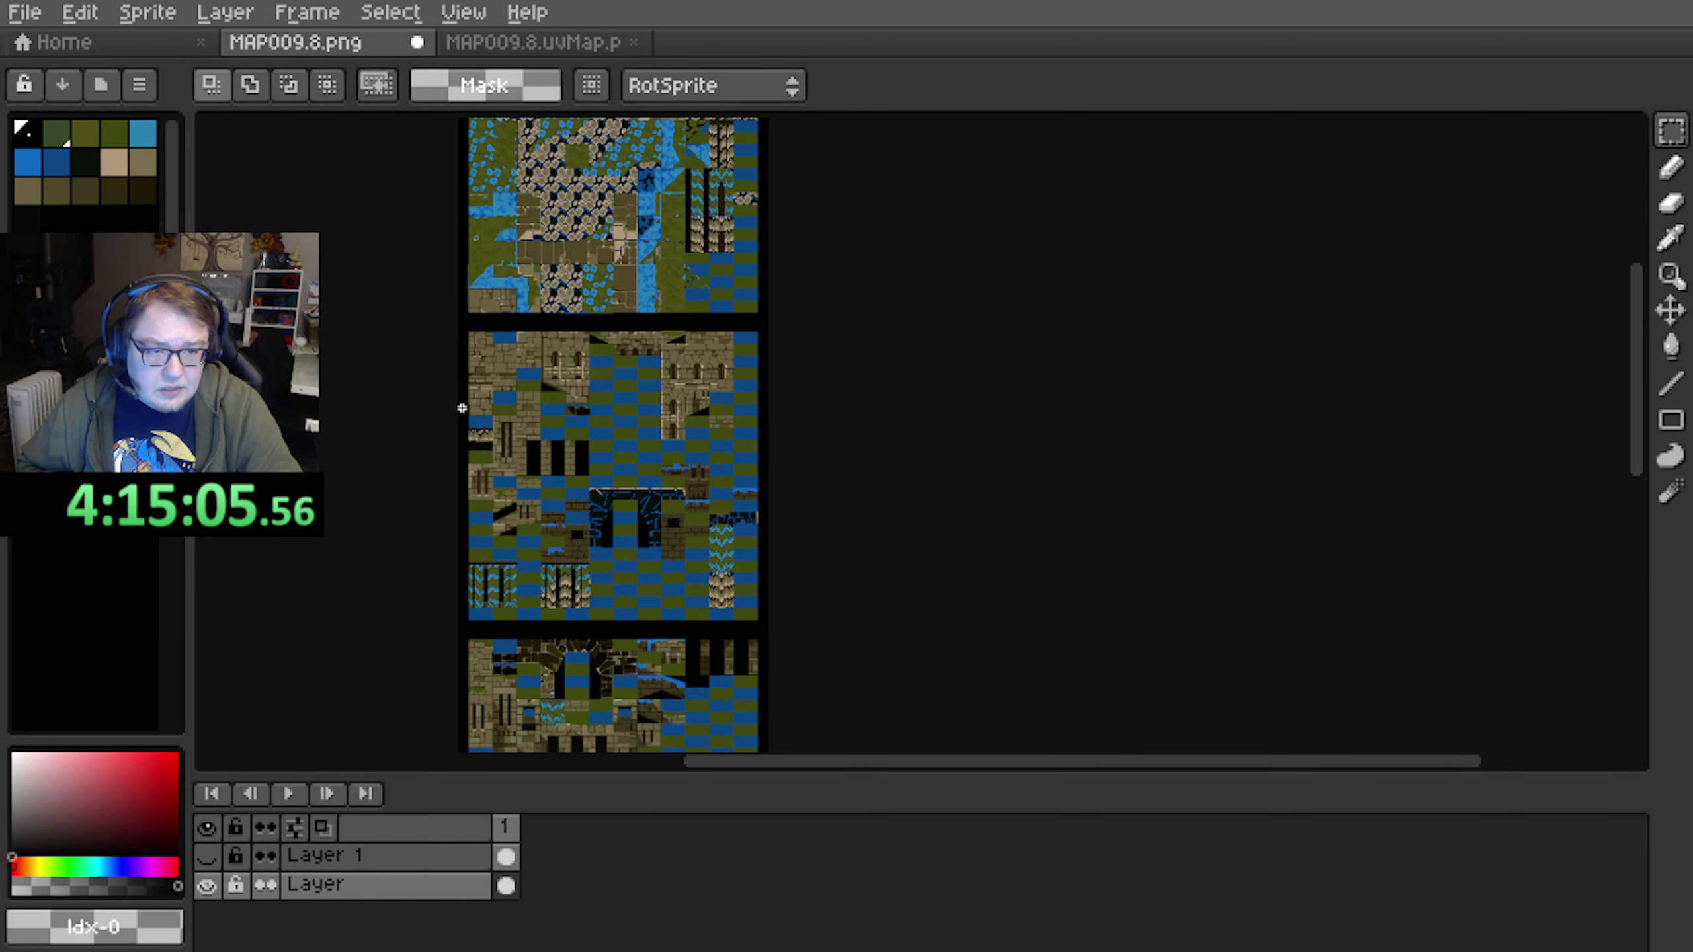
pyautogui.scroll(2, 481, 295)
pyautogui.scroll(-1, 489, 289)
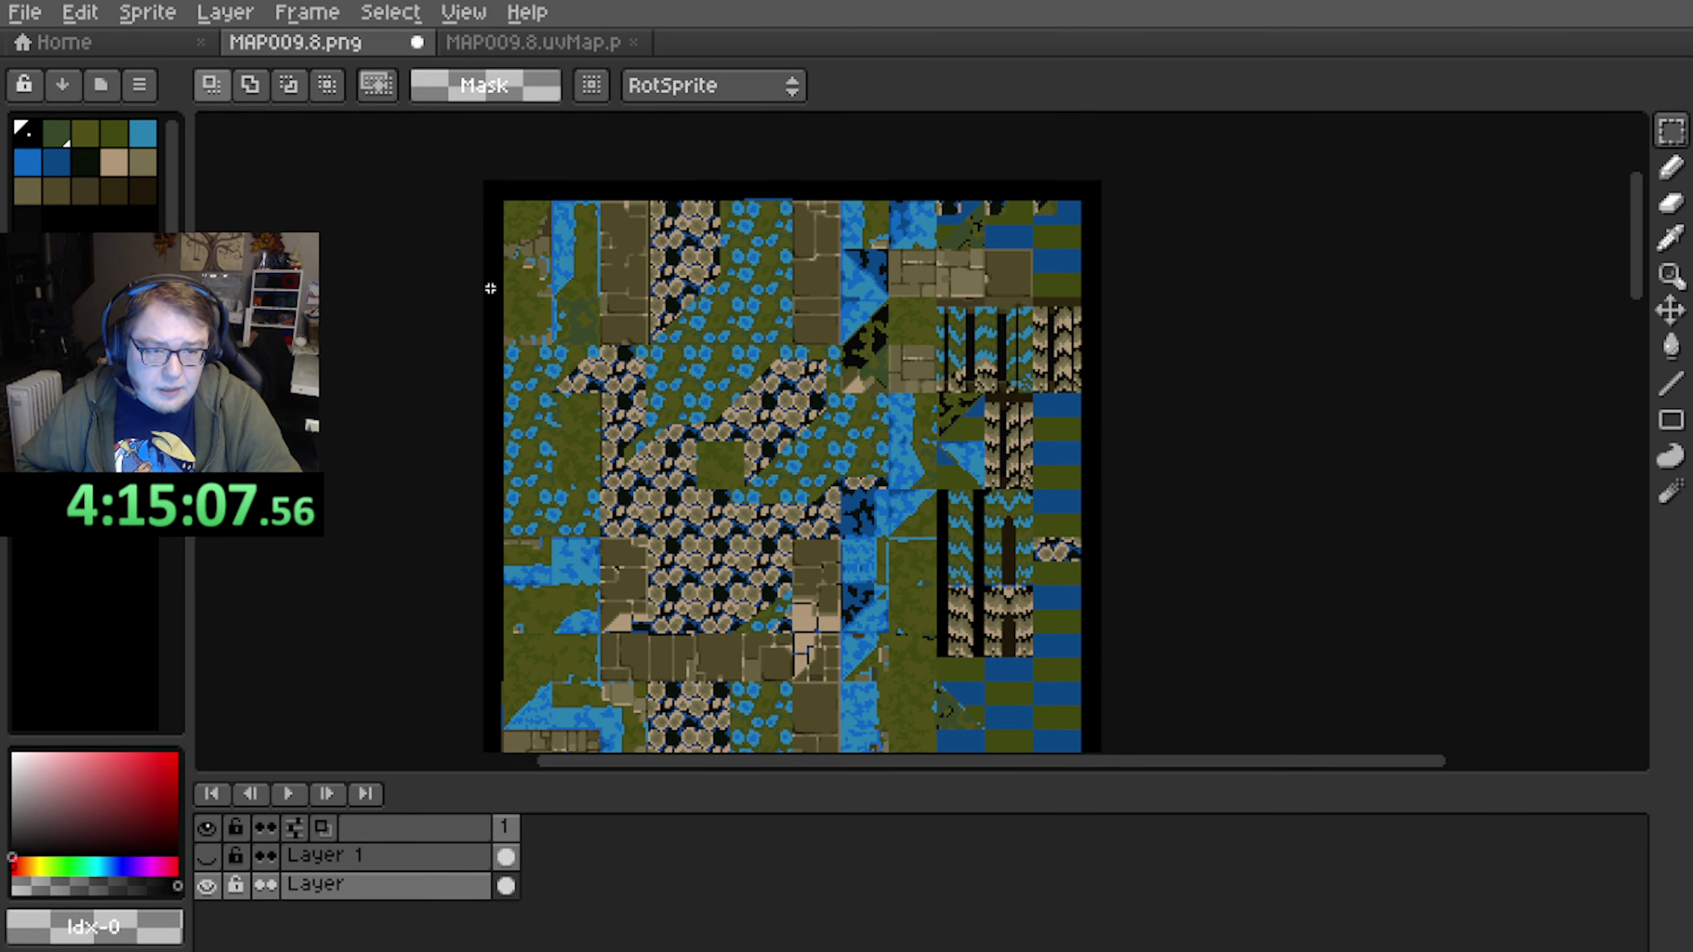
pyautogui.moveTo(492, 288); pyautogui.dragTo(396, 198, button='middle')
# Examine the exported UV map over its full height and return to the tile grid on its first page
pyautogui.click(509, 51)
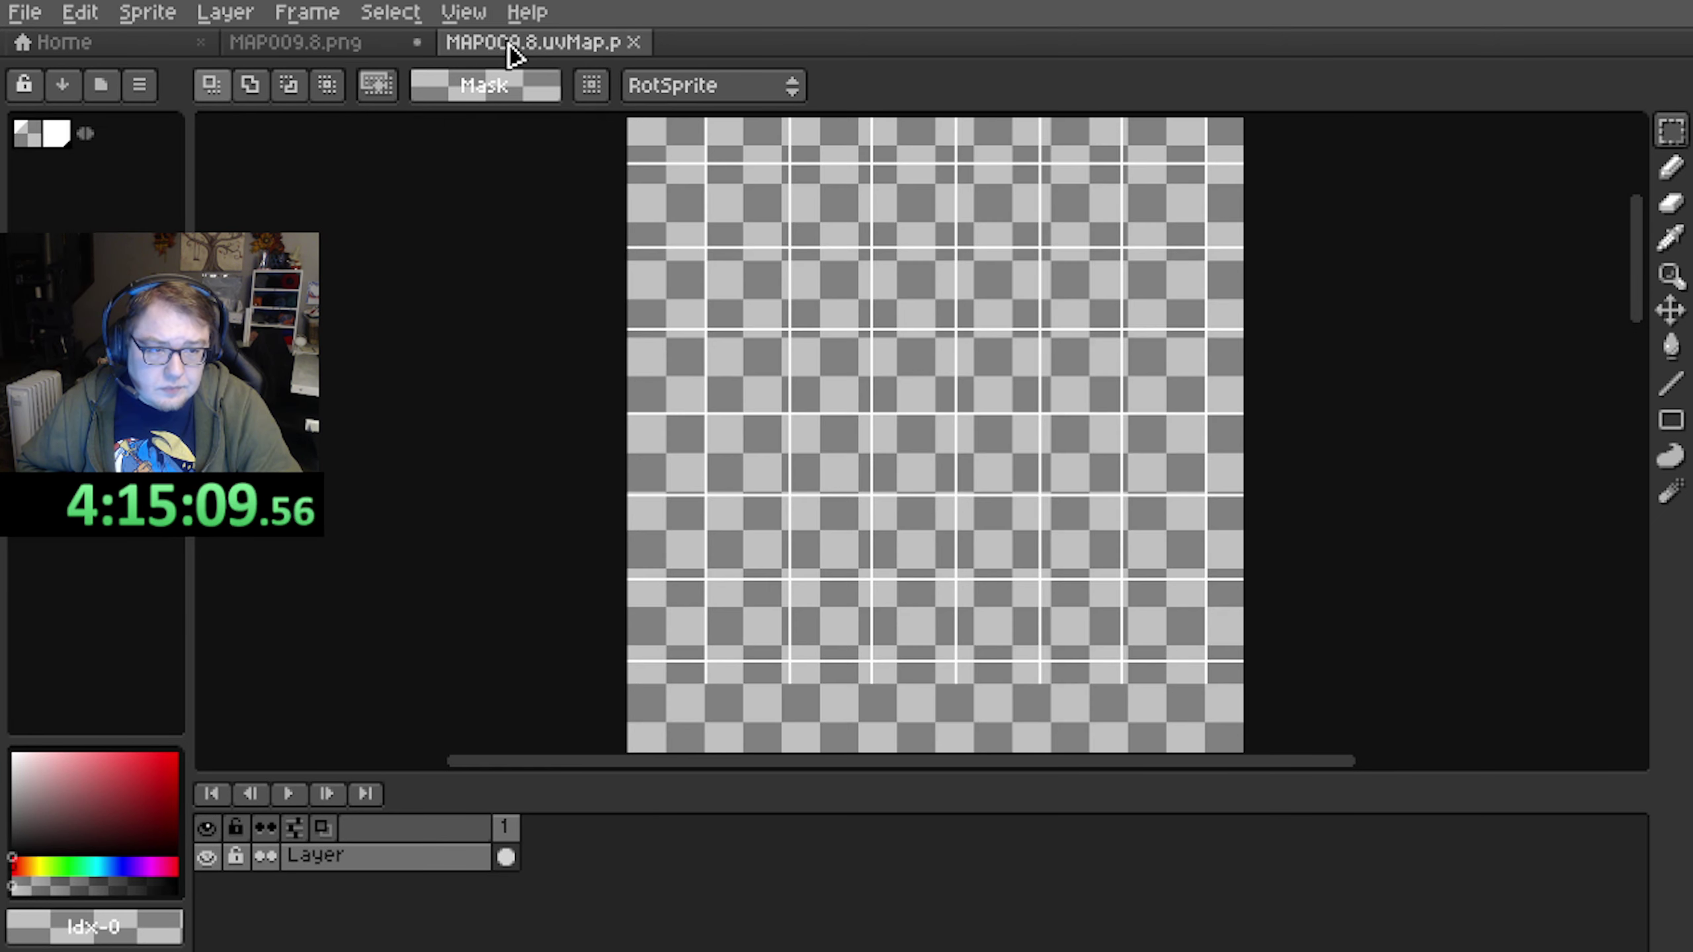
pyautogui.scroll(-1, 765, 330)
pyautogui.moveTo(814, 340); pyautogui.dragTo(692, 152, button='middle')
pyautogui.moveTo(660, 467); pyautogui.dragTo(652, 301, button='middle')
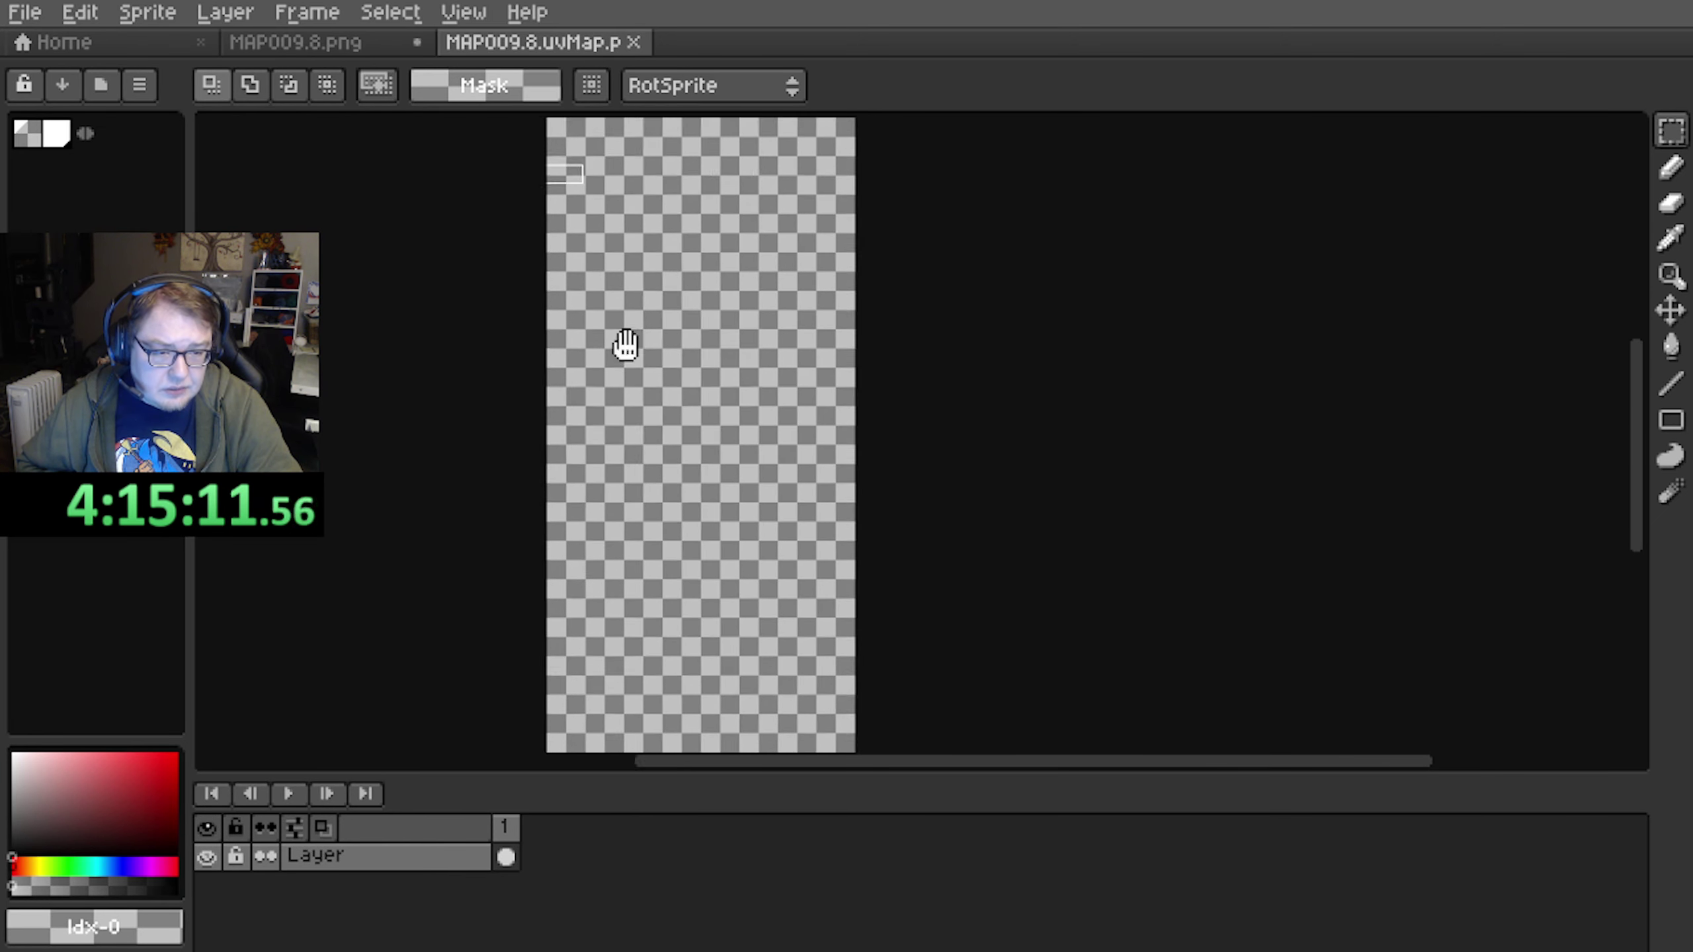
pyautogui.moveTo(643, 587); pyautogui.dragTo(597, 234, button='middle')
pyautogui.moveTo(593, 557)
pyautogui.mouseDown(button='middle')
pyautogui.moveTo(582, 391)
pyautogui.moveTo(587, 555)
pyautogui.mouseUp(button='middle')
pyautogui.moveTo(615, 246); pyautogui.dragTo(630, 660, button='middle')
pyautogui.moveTo(623, 138); pyautogui.dragTo(634, 427, button='middle')
pyautogui.scroll(1, 631, 391)
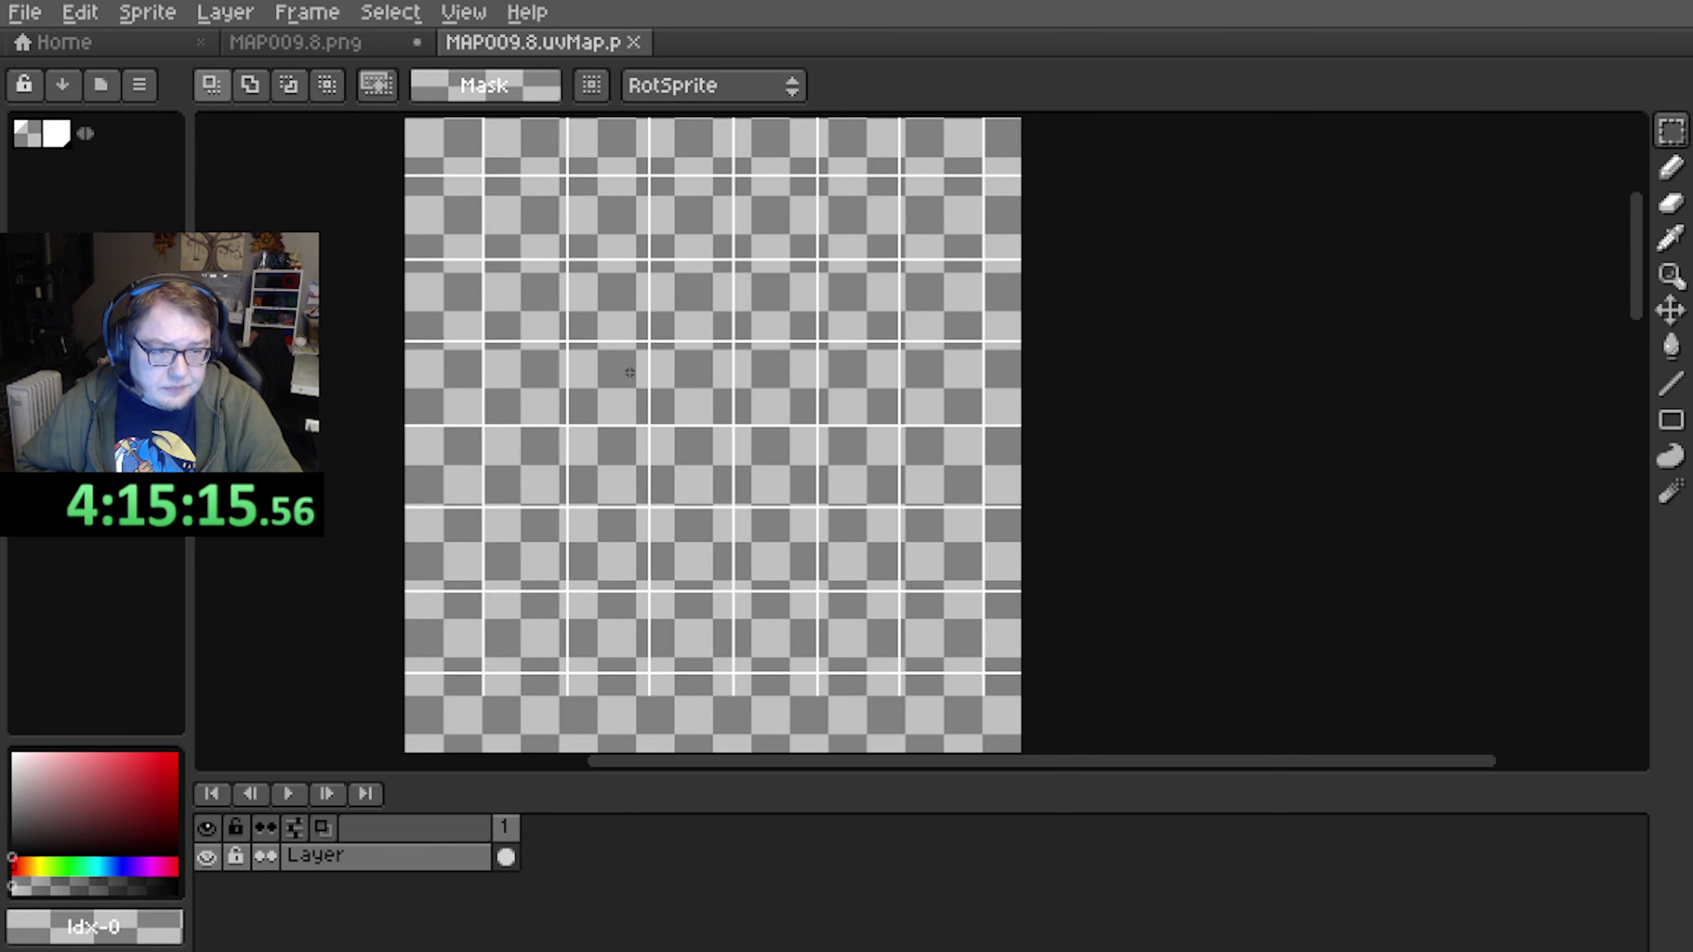
pyautogui.moveTo(623, 351); pyautogui.dragTo(632, 417, button='middle')
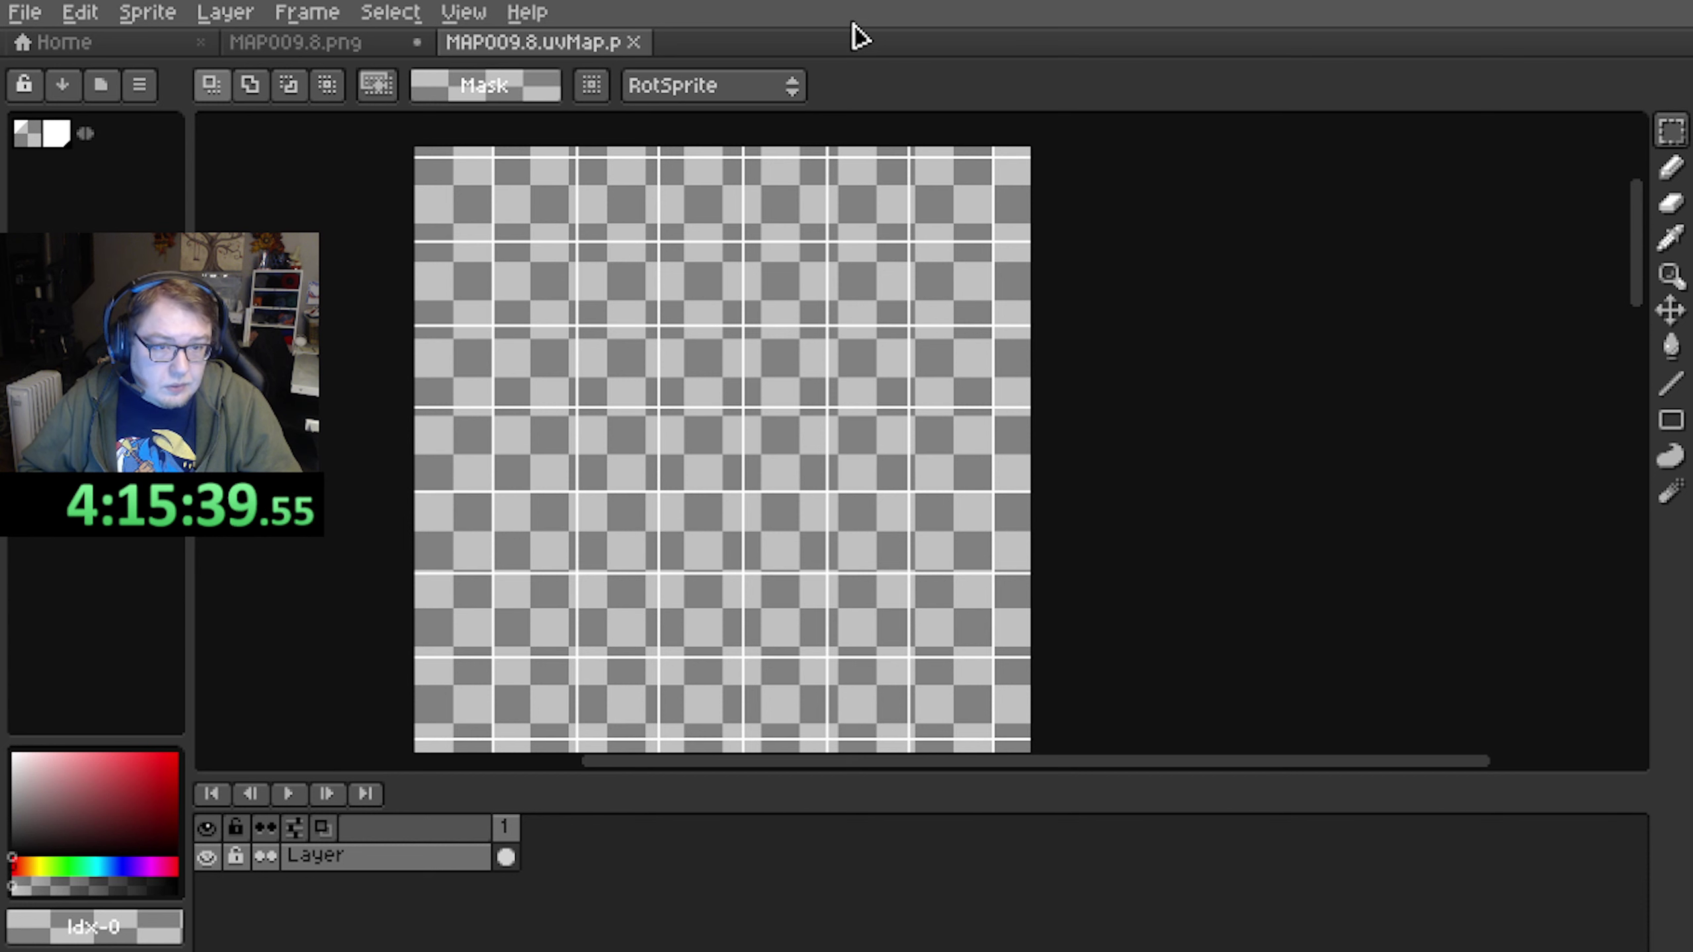
# In MAP009.8.png, select a tile-sized square over the water-edged grass tile in the first row, second column
pyautogui.click(309, 48)
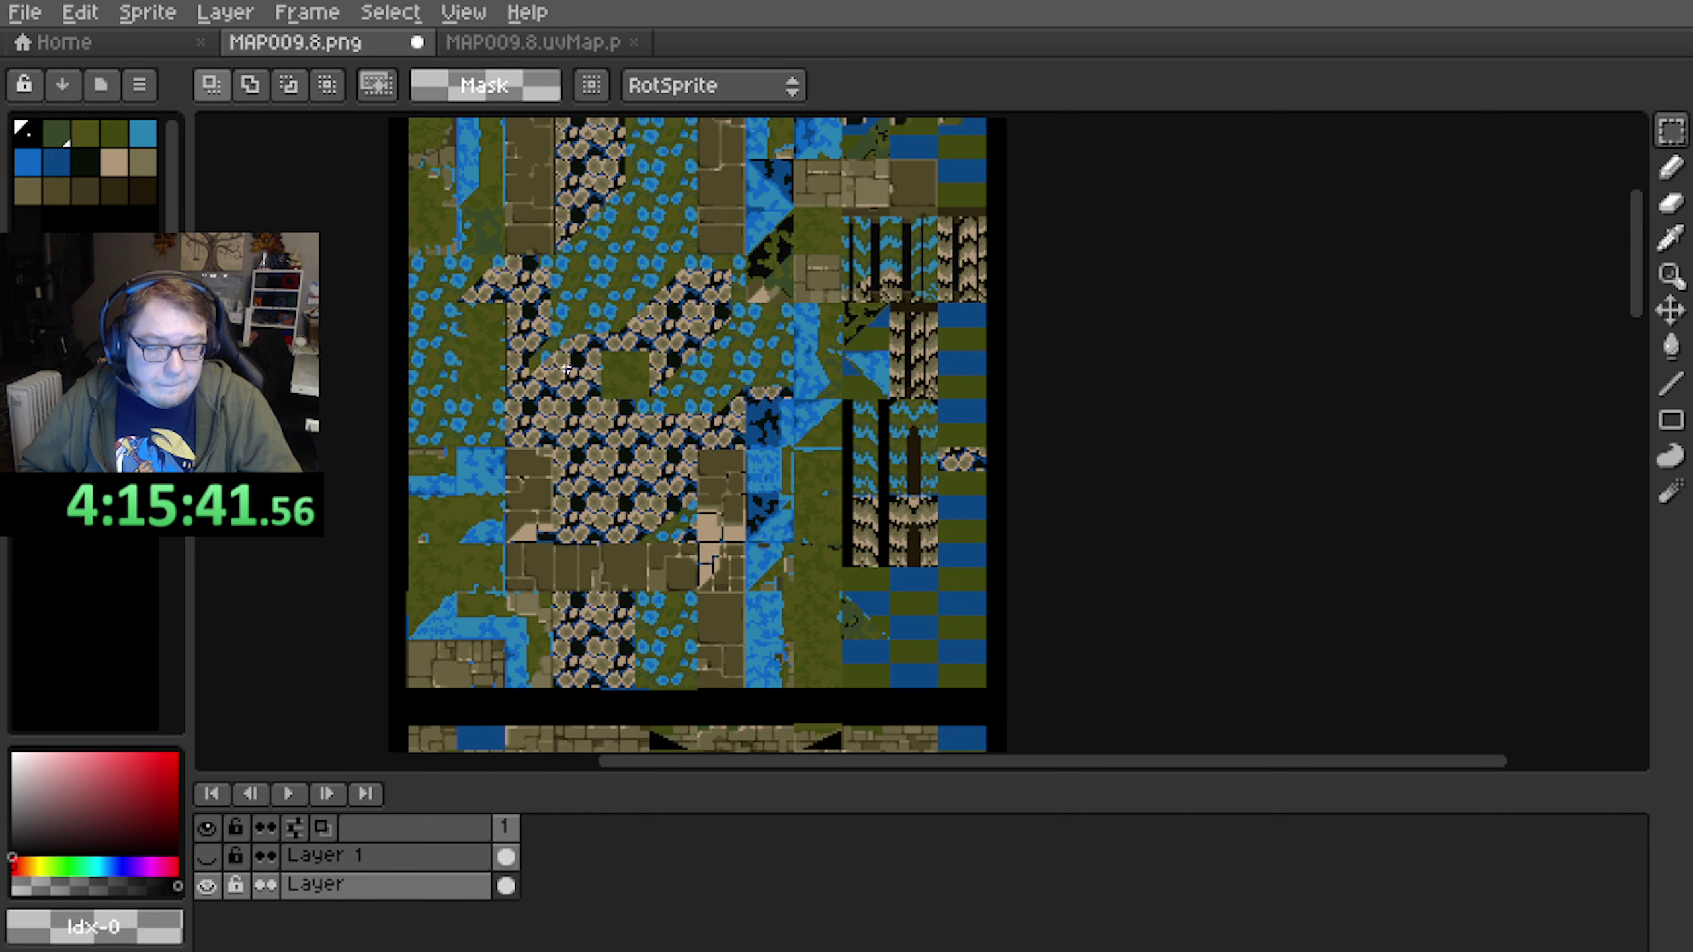
pyautogui.moveTo(563, 251); pyautogui.dragTo(519, 402, button='middle')
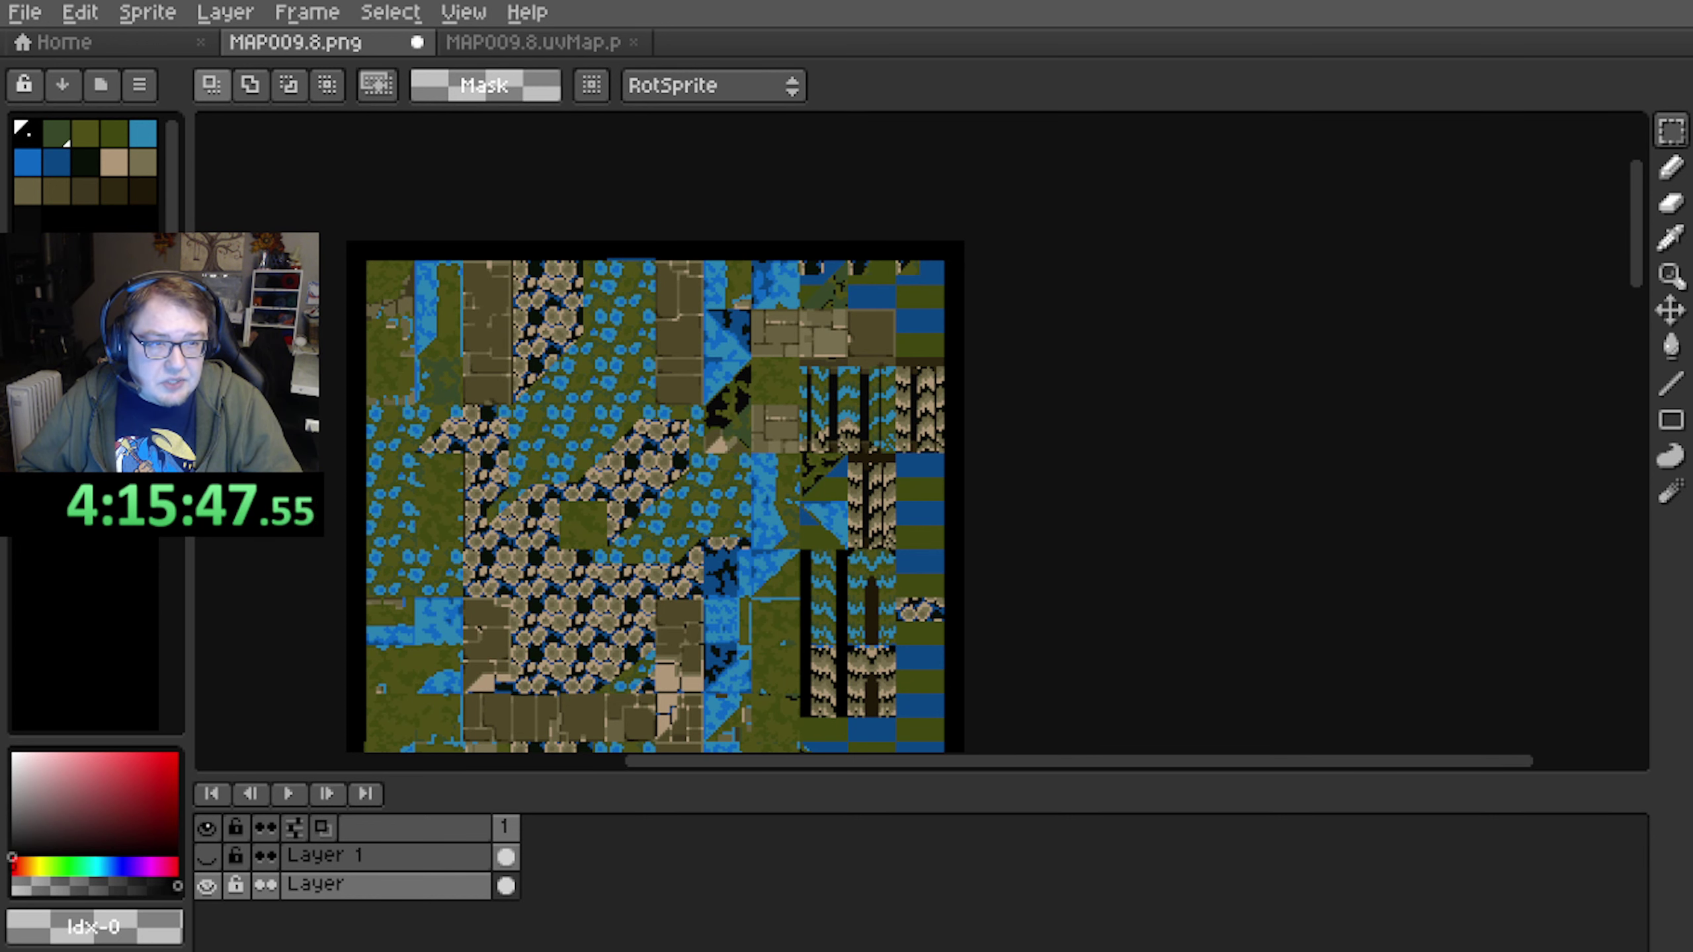
pyautogui.scroll(2, 592, 439)
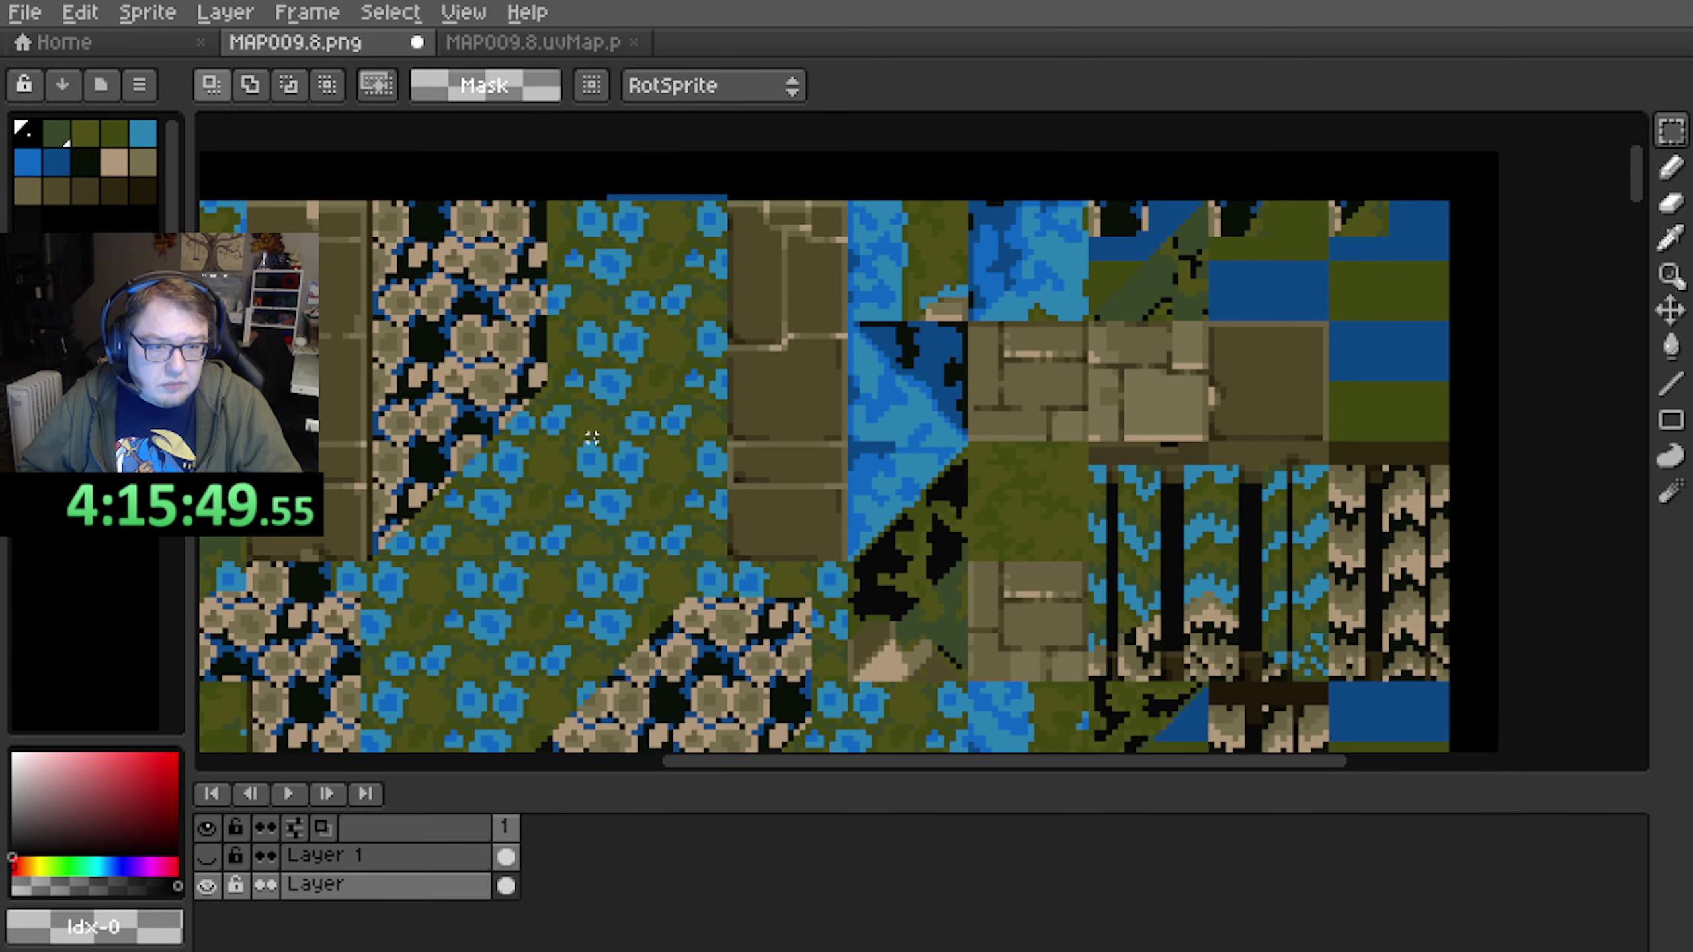
pyautogui.scroll(-1, 651, 343)
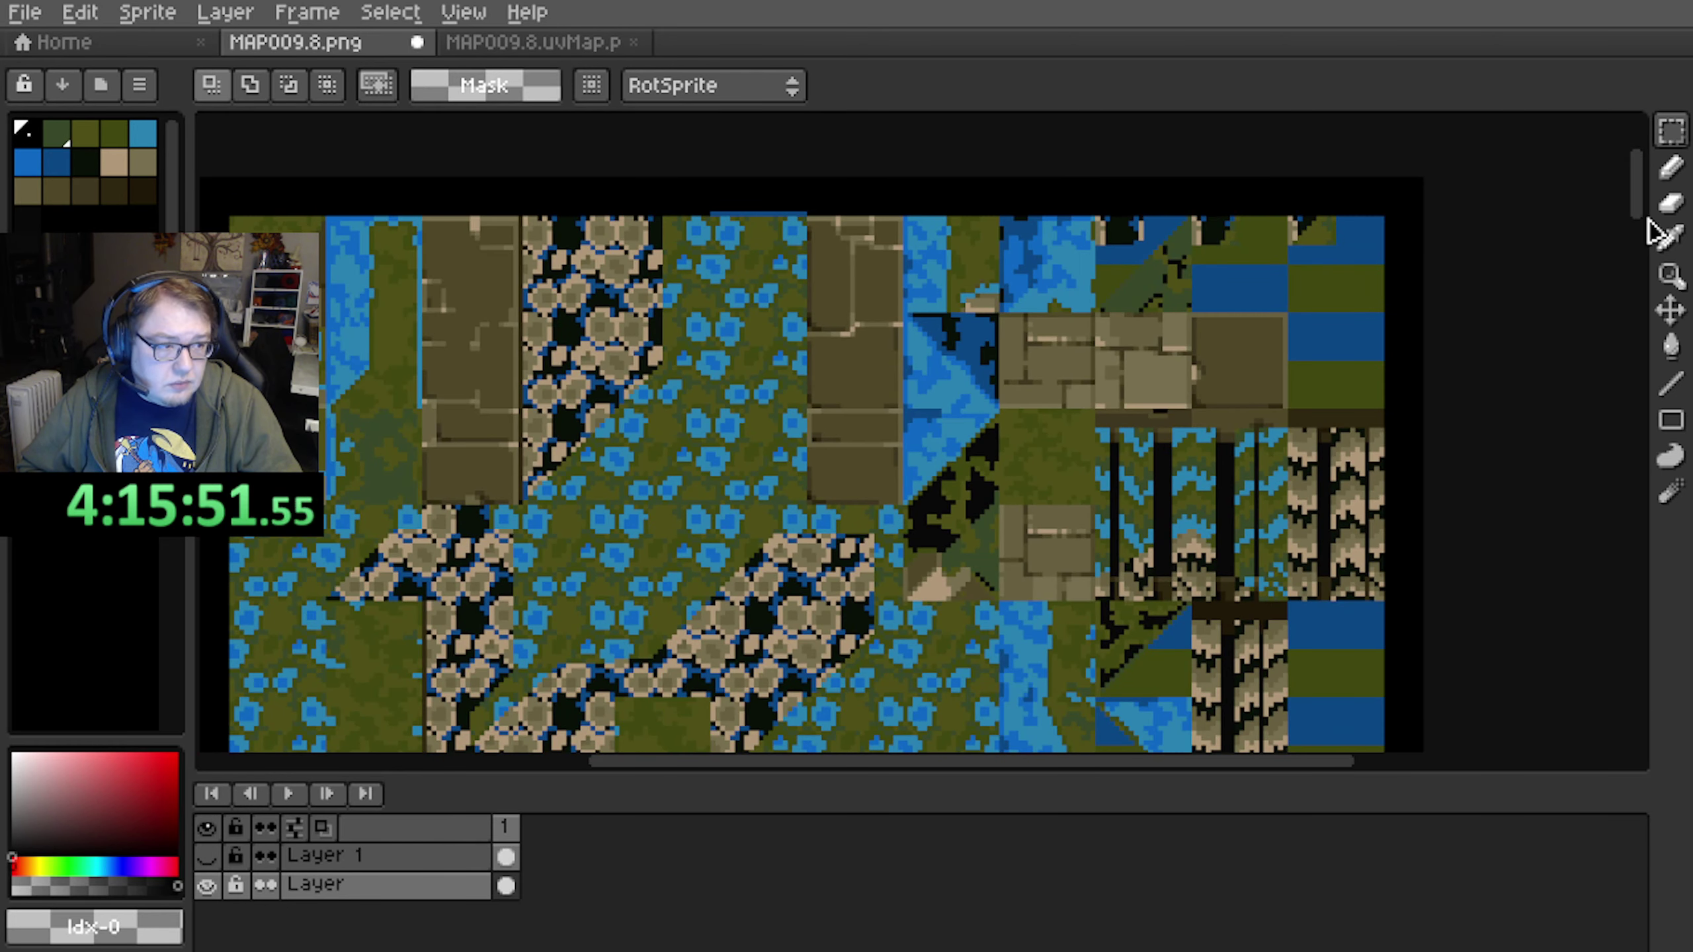
pyautogui.scroll(2, 543, 279)
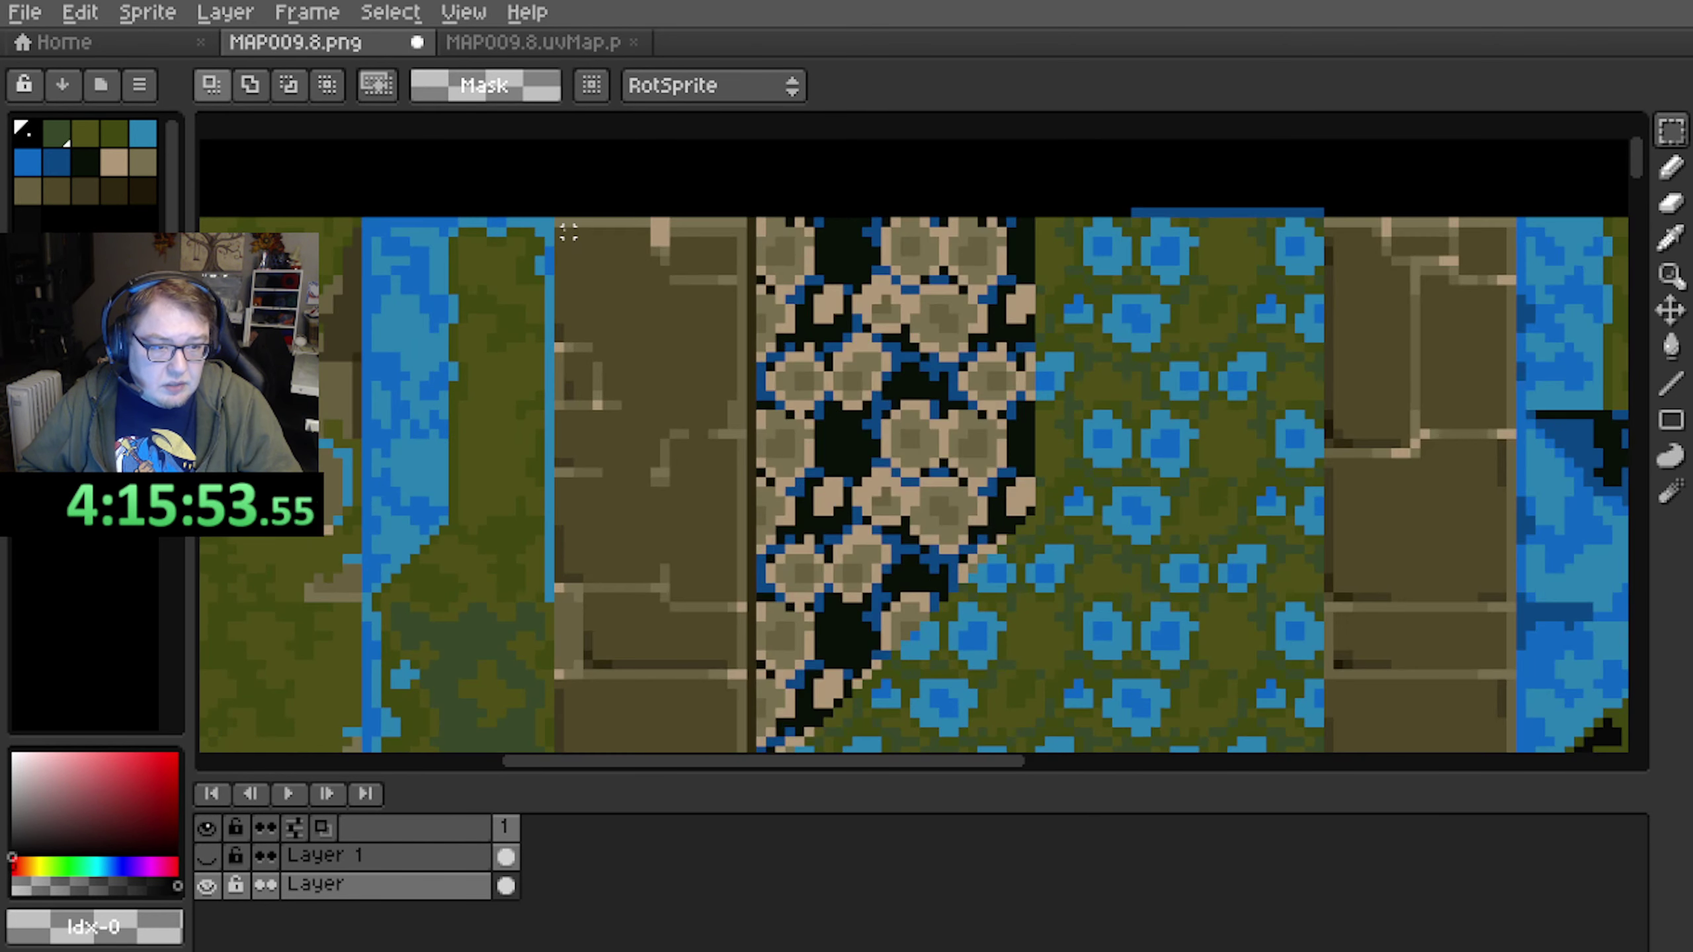
pyautogui.moveTo(405, 270); pyautogui.dragTo(487, 247, button='middle')
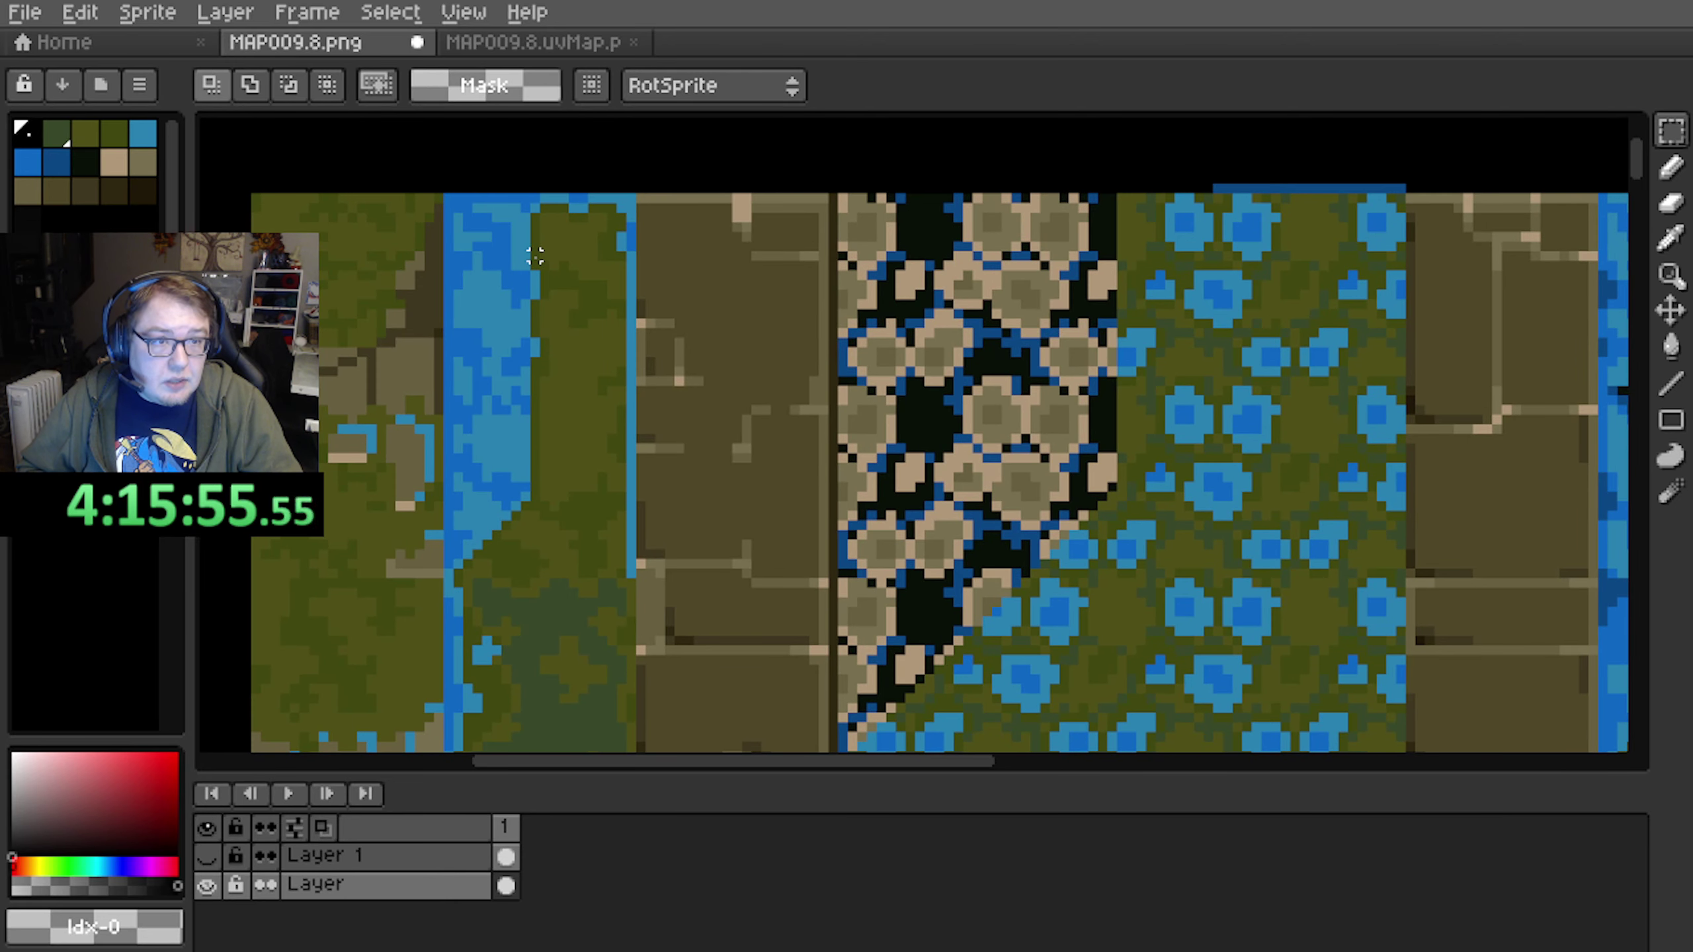
pyautogui.scroll(1, 535, 256)
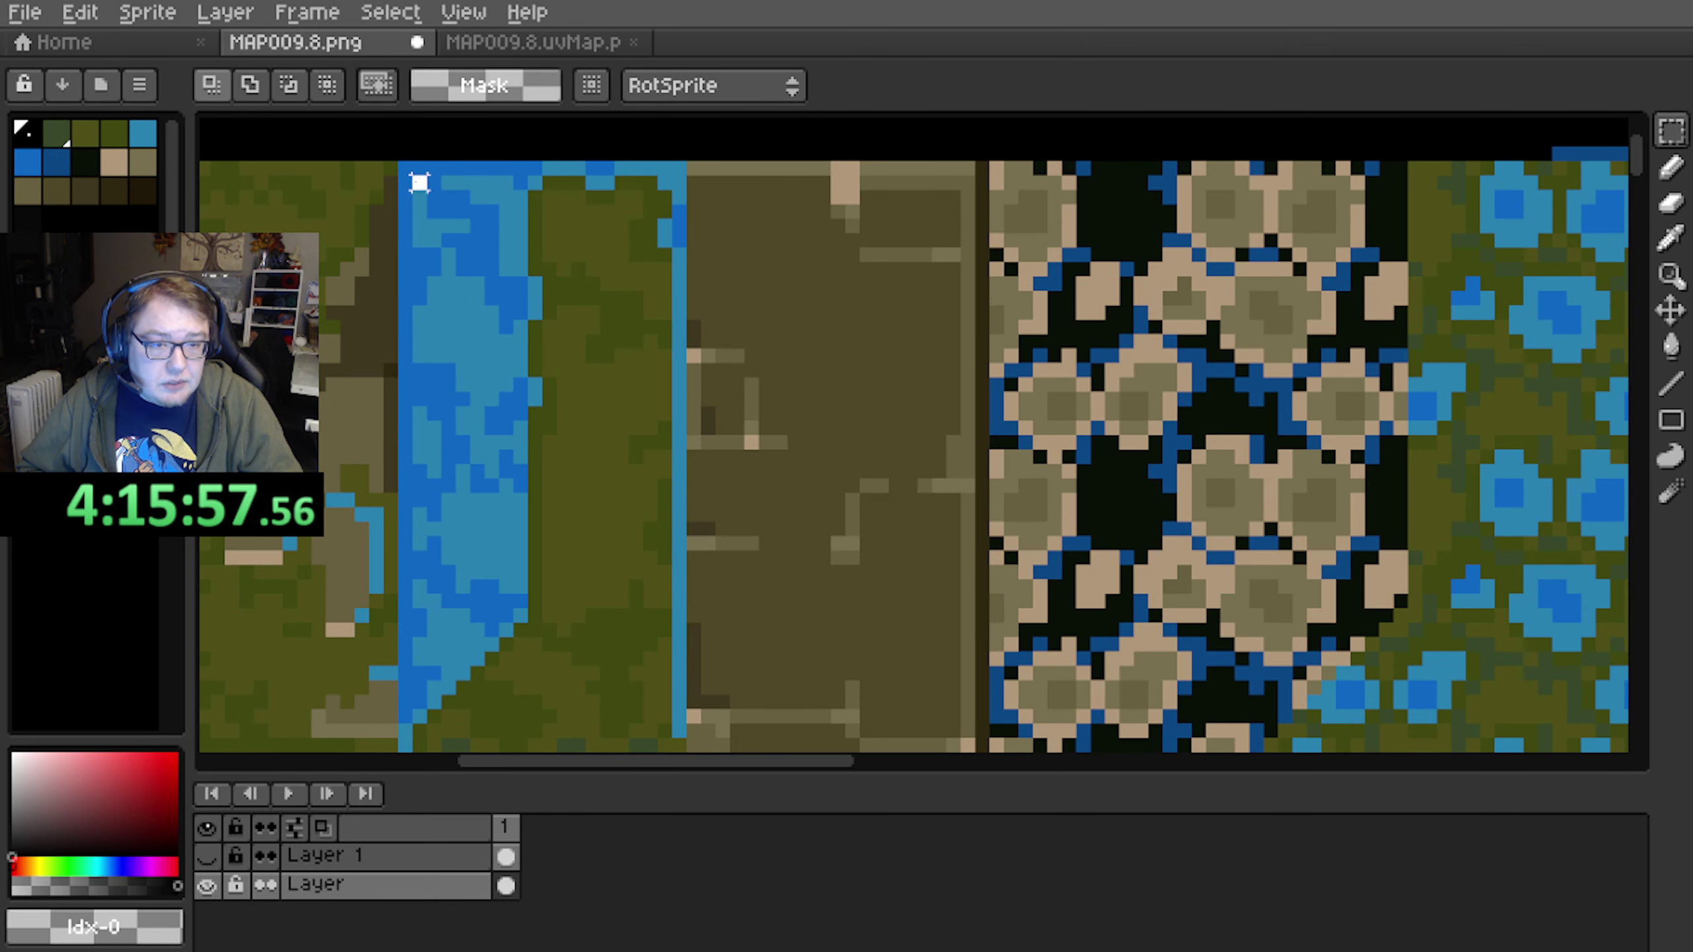
pyautogui.moveTo(453, 241); pyautogui.dragTo(694, 458)
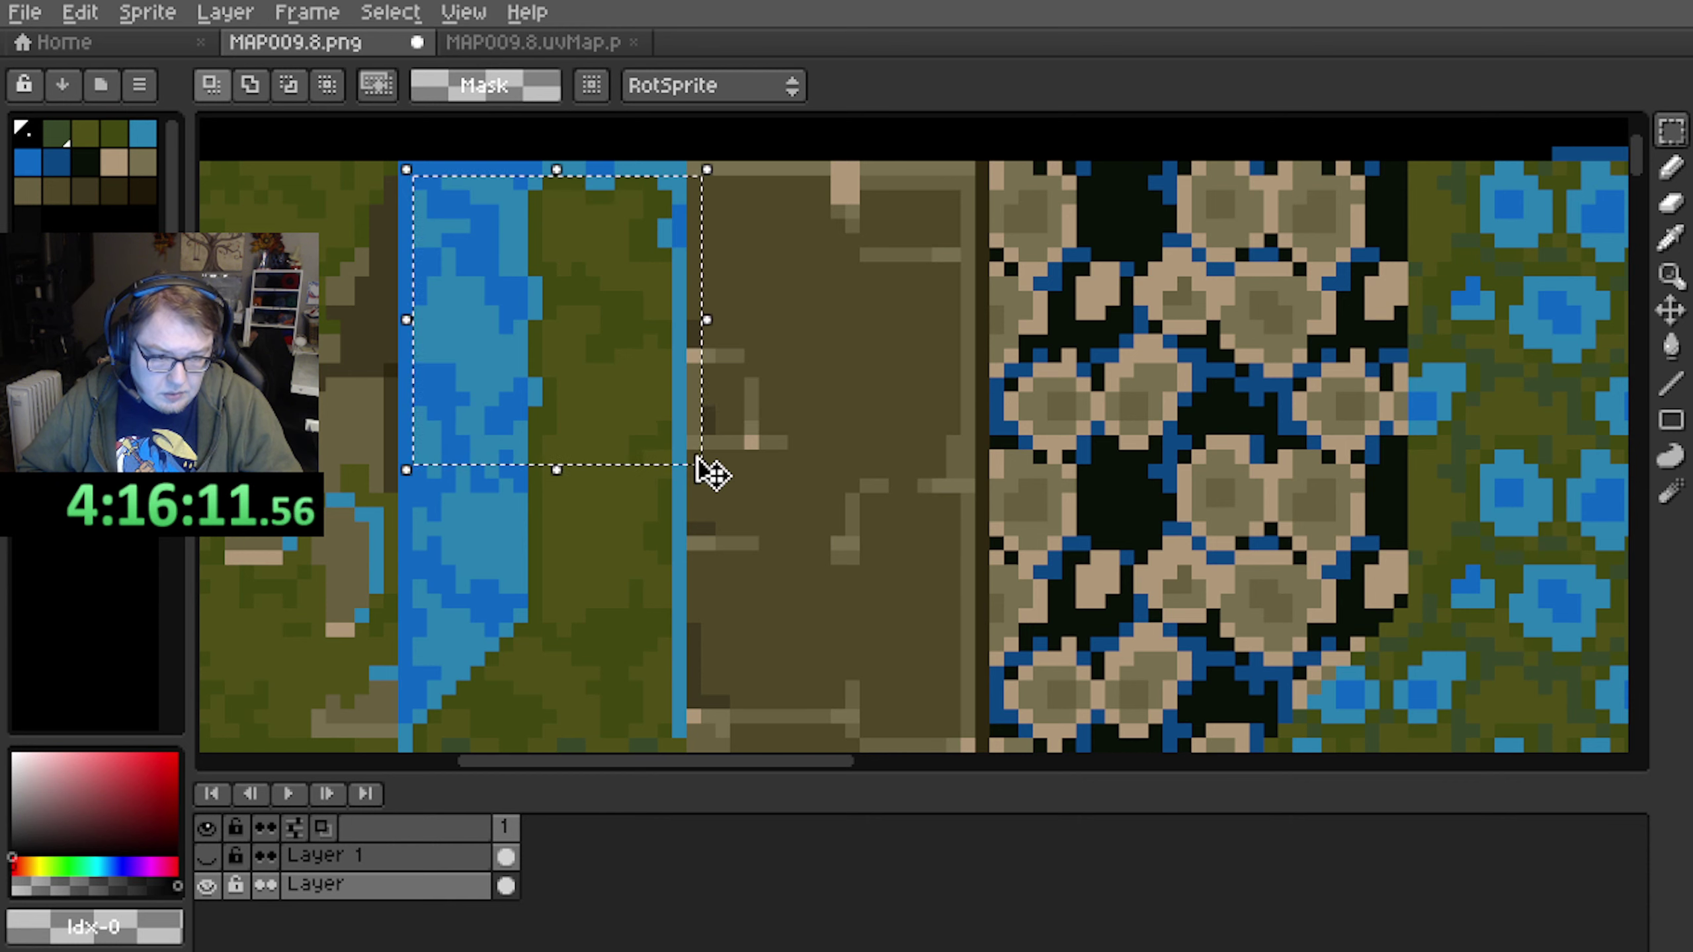
# Sample the dark brown (Idx-11) from the neighbouring stone, fill the selected tile with it and save the texture
pyautogui.scroll(-3, 773, 460)
pyautogui.moveTo(810, 416); pyautogui.dragTo(736, 421, button='middle')
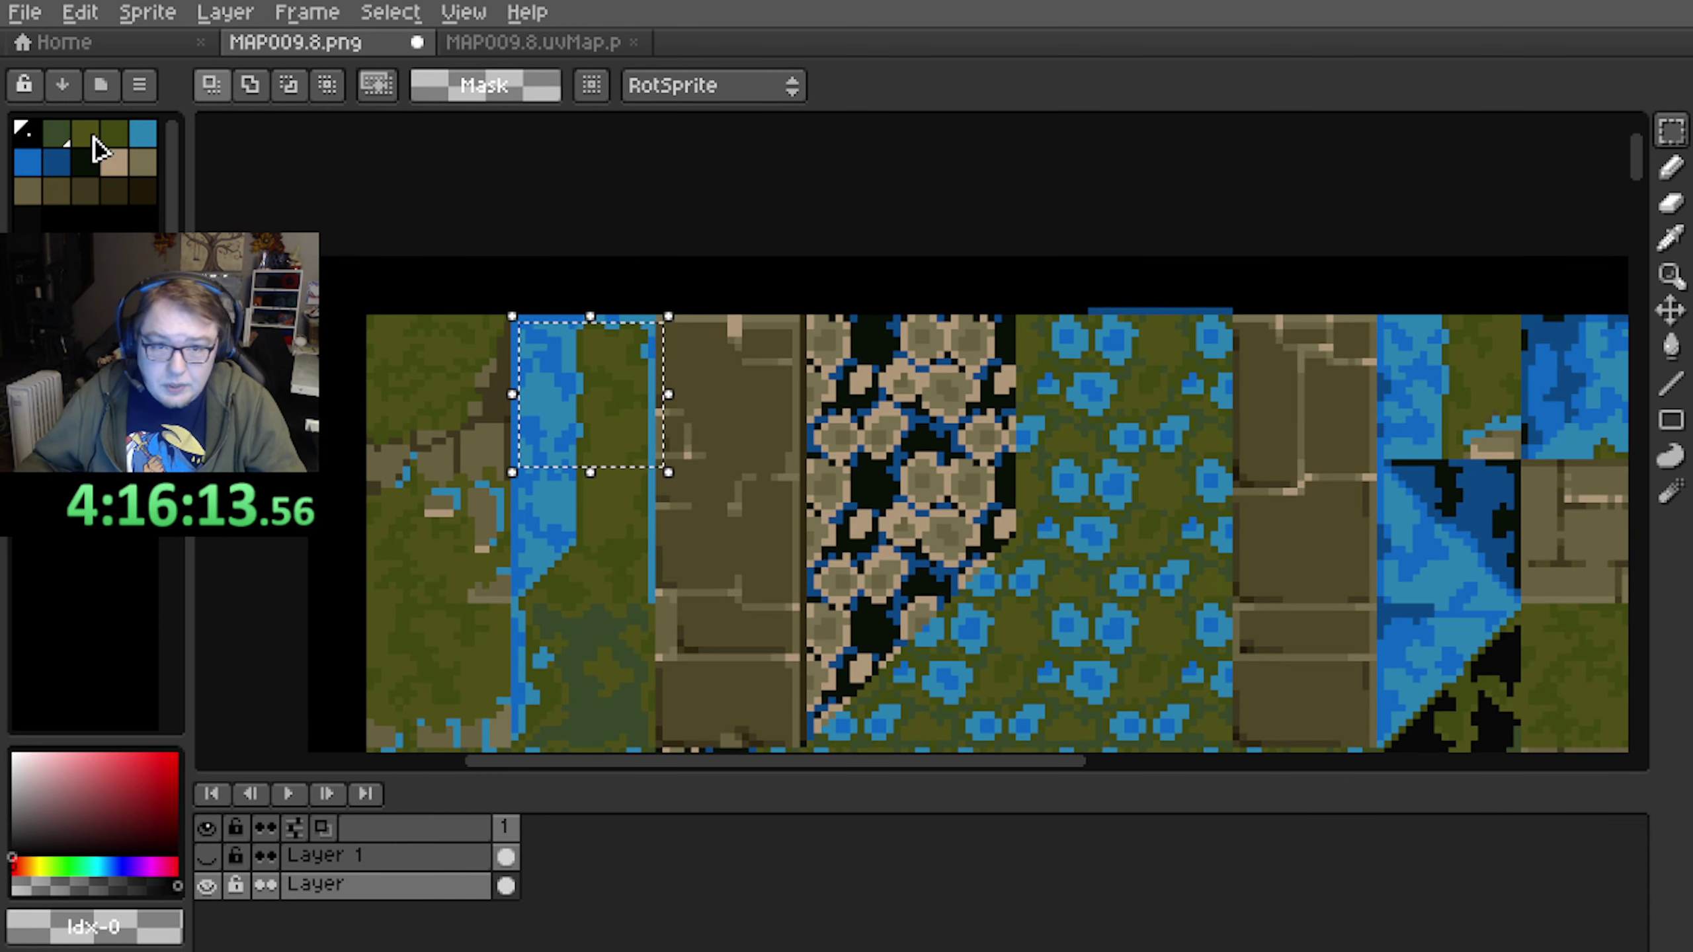
pyautogui.scroll(2, 594, 433)
pyautogui.press('i')
pyautogui.click(944, 331)
pyautogui.press('m')
pyautogui.scroll(-3, 938, 339)
pyautogui.press('f')
pyautogui.moveTo(926, 389); pyautogui.dragTo(752, 405, button='middle')
pyautogui.scroll(1, 698, 390)
pyautogui.hotkey('ctrl', 's')
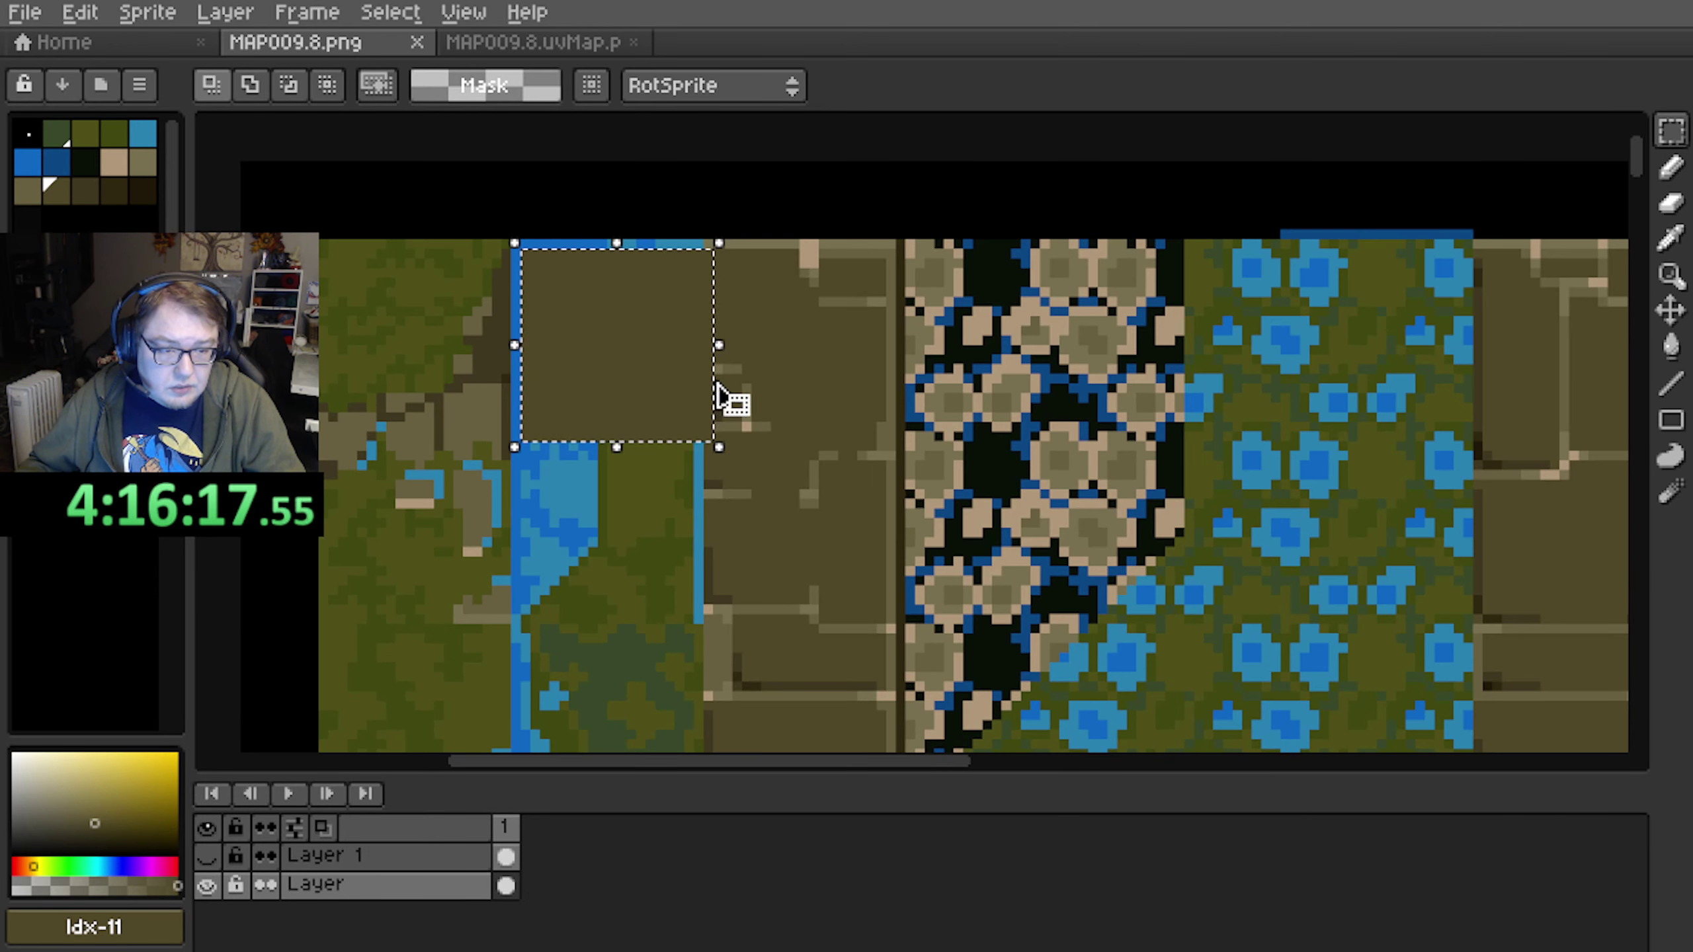
# Shift the selection one tile over onto the adjacent stone tile, align it to the pixel grid and fill it dark brown
pyautogui.moveTo(714, 382); pyautogui.dragTo(896, 382)
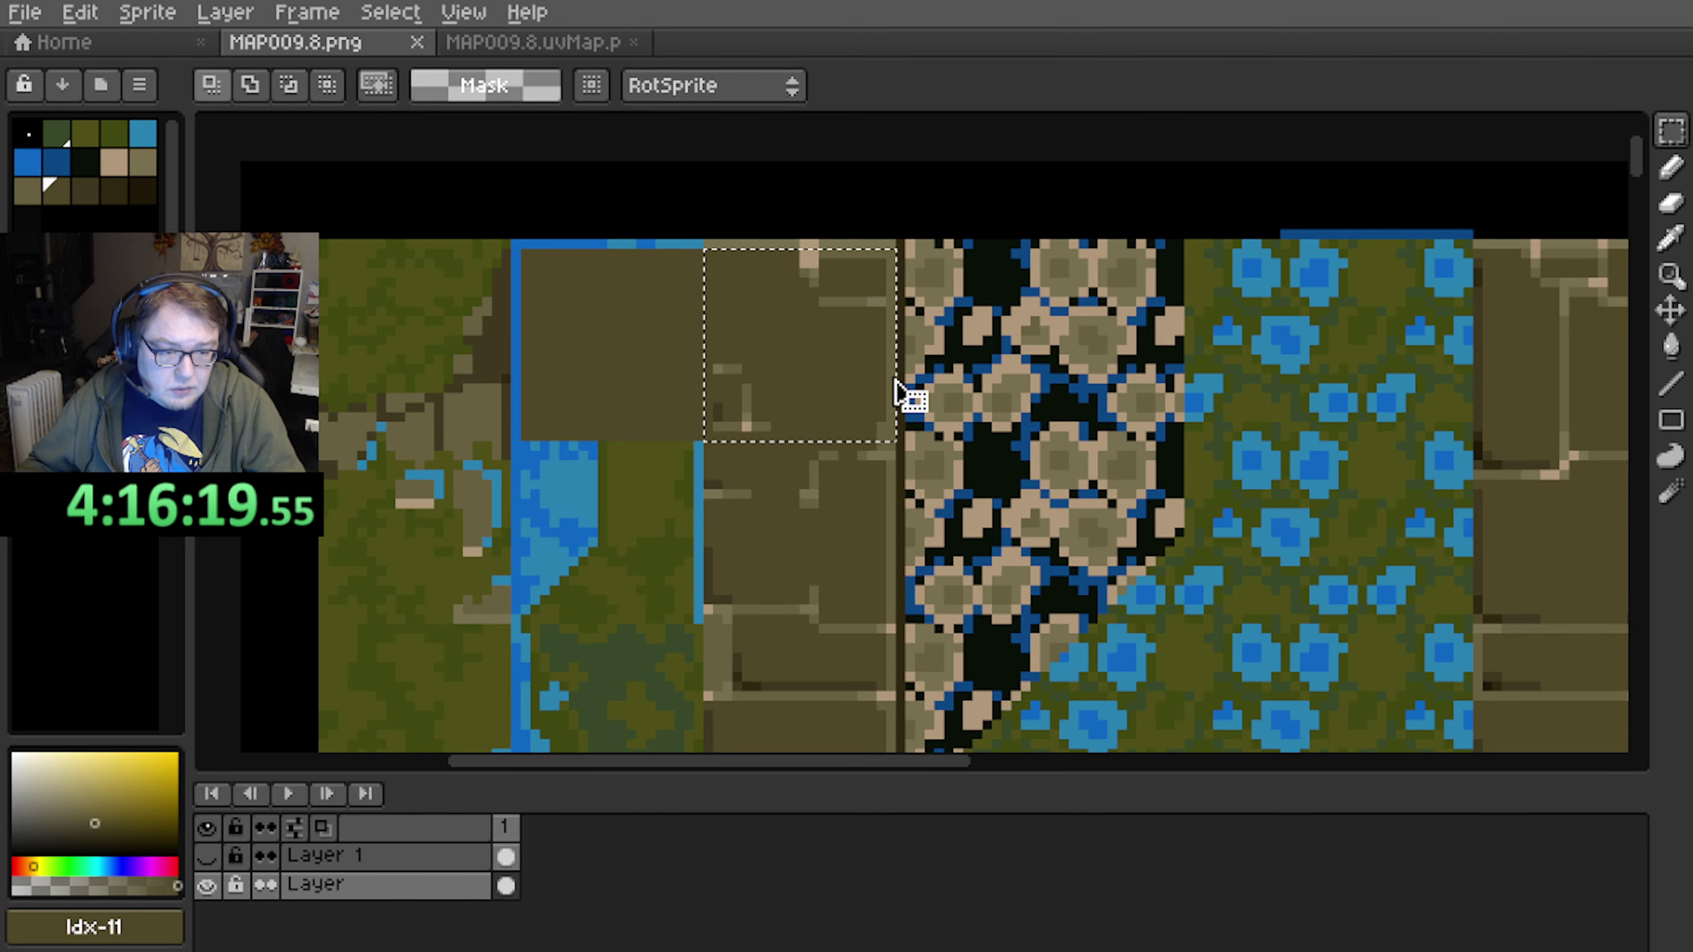
pyautogui.scroll(3, 880, 379)
pyautogui.moveTo(684, 340); pyautogui.dragTo(816, 423, button='middle')
pyautogui.scroll(-1, 739, 328)
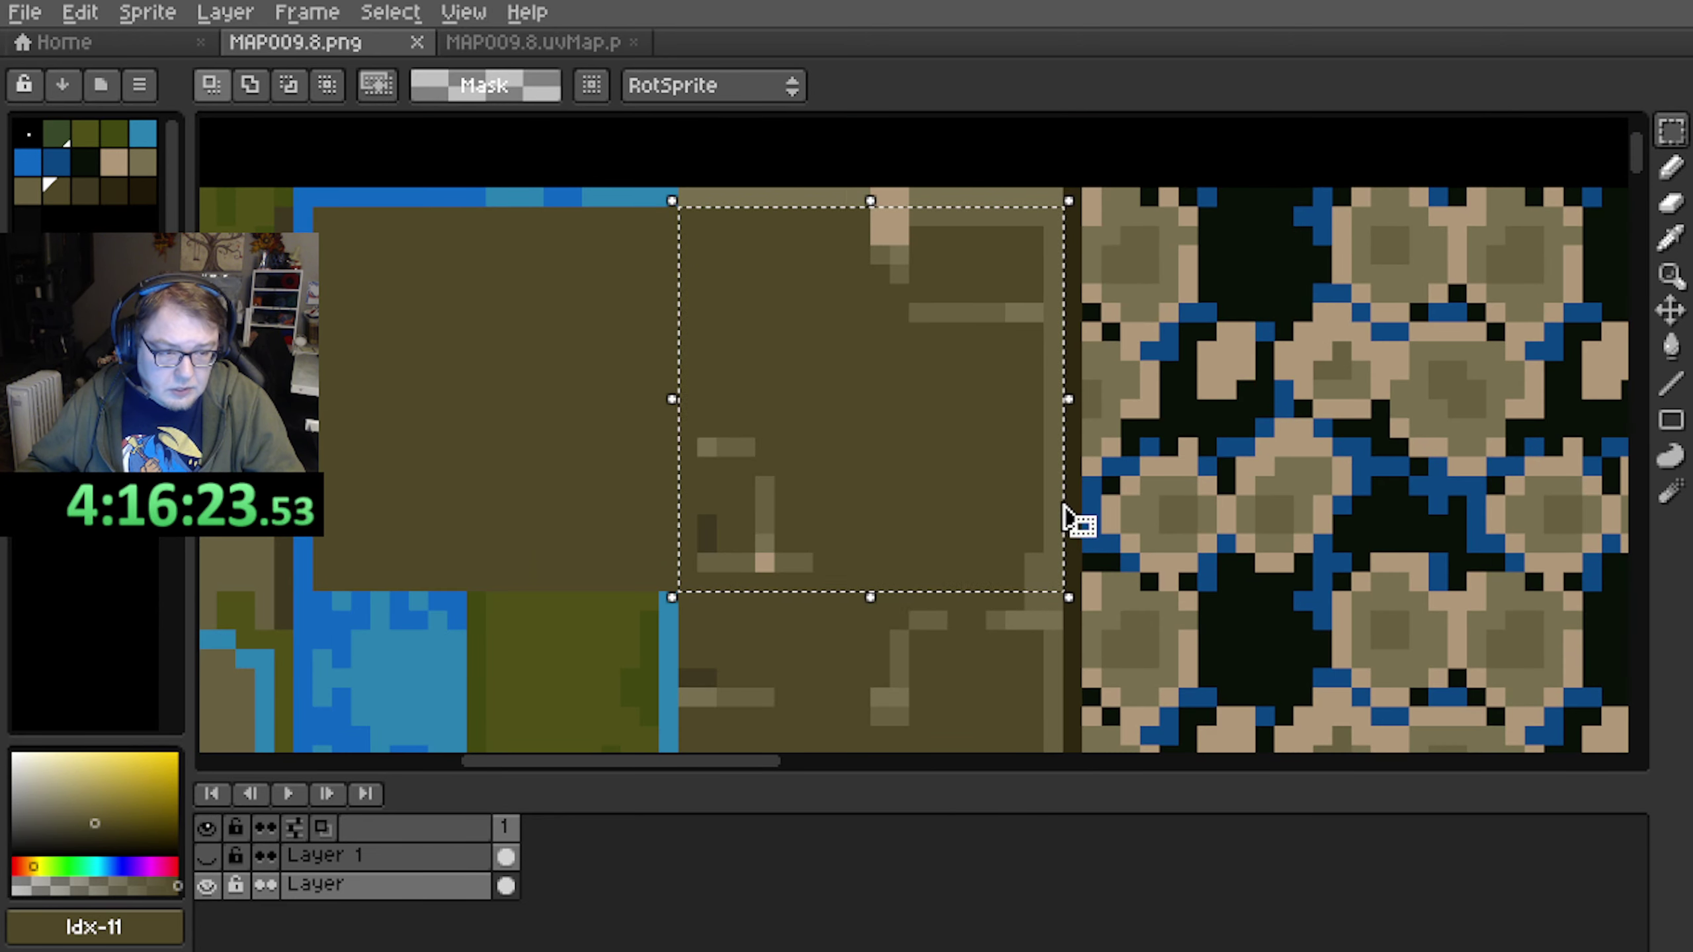
pyautogui.moveTo(1077, 525)
pyautogui.mouseDown()
pyautogui.moveTo(674, 507)
pyautogui.moveTo(1080, 494)
pyautogui.moveTo(1081, 512)
pyautogui.mouseUp()
pyautogui.press('f')
pyautogui.moveTo(1068, 497); pyautogui.dragTo(849, 493, button='middle')
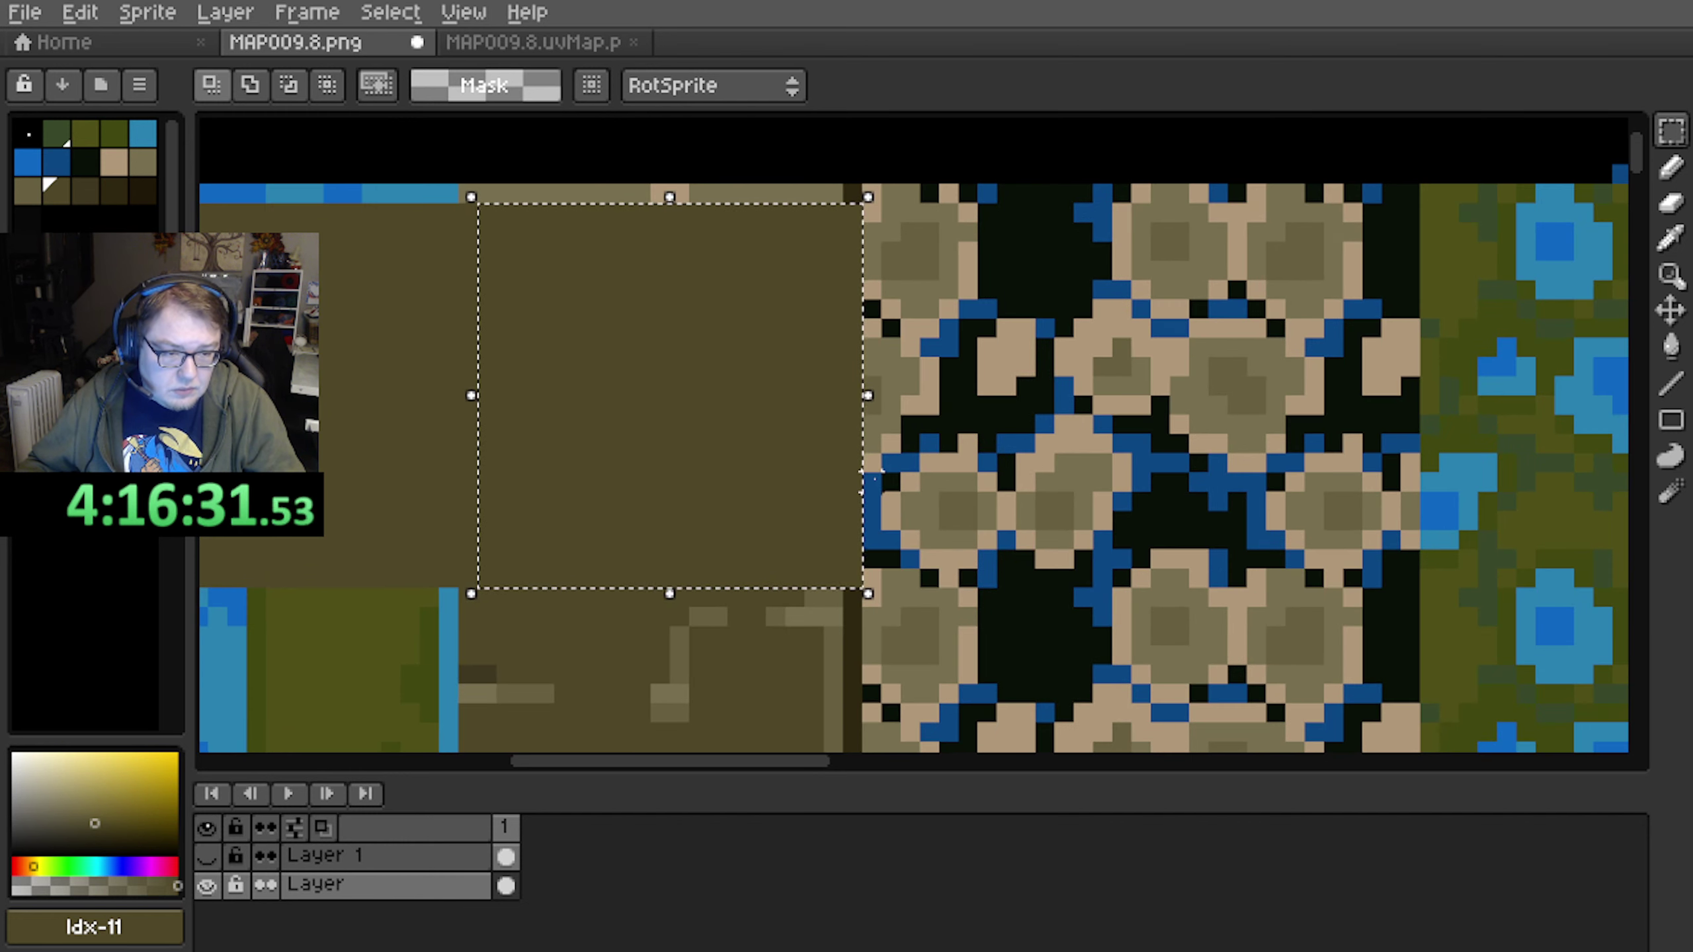
# Continue along the first row, moving the selection tile by tile and filling the cobblestone and blue-flower tiles dark brown
pyautogui.moveTo(869, 479); pyautogui.dragTo(1261, 474)
pyautogui.press('f')
pyautogui.moveTo(1275, 484); pyautogui.dragTo(839, 405, button='middle')
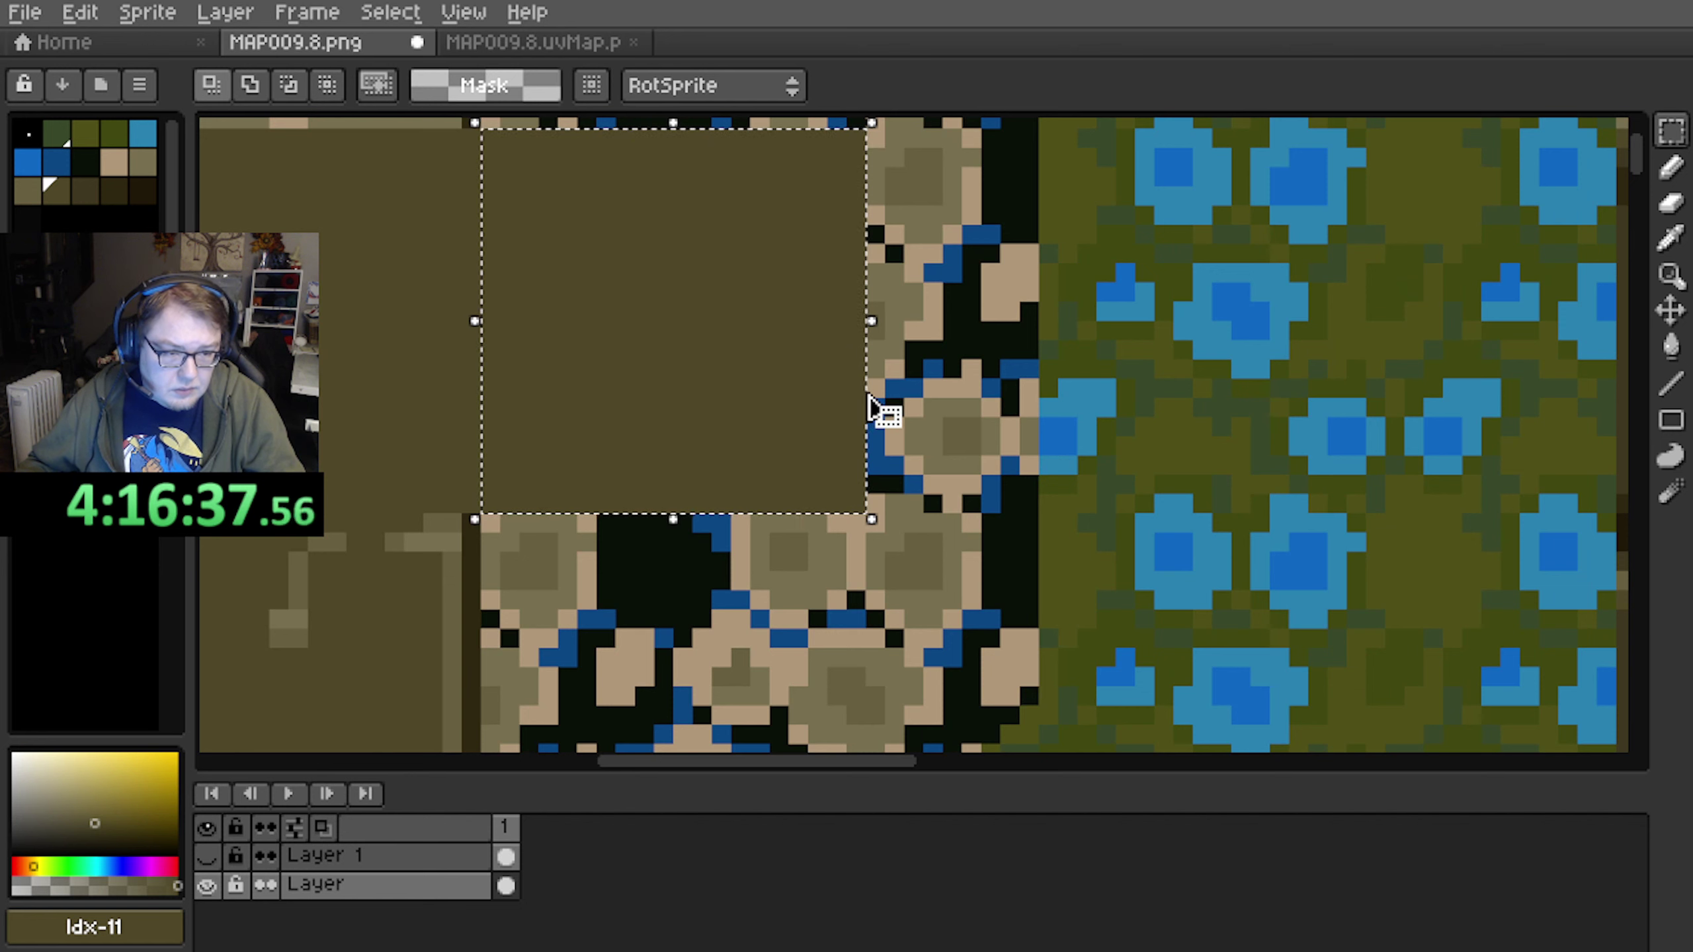
pyautogui.moveTo(880, 407); pyautogui.dragTo(1263, 415)
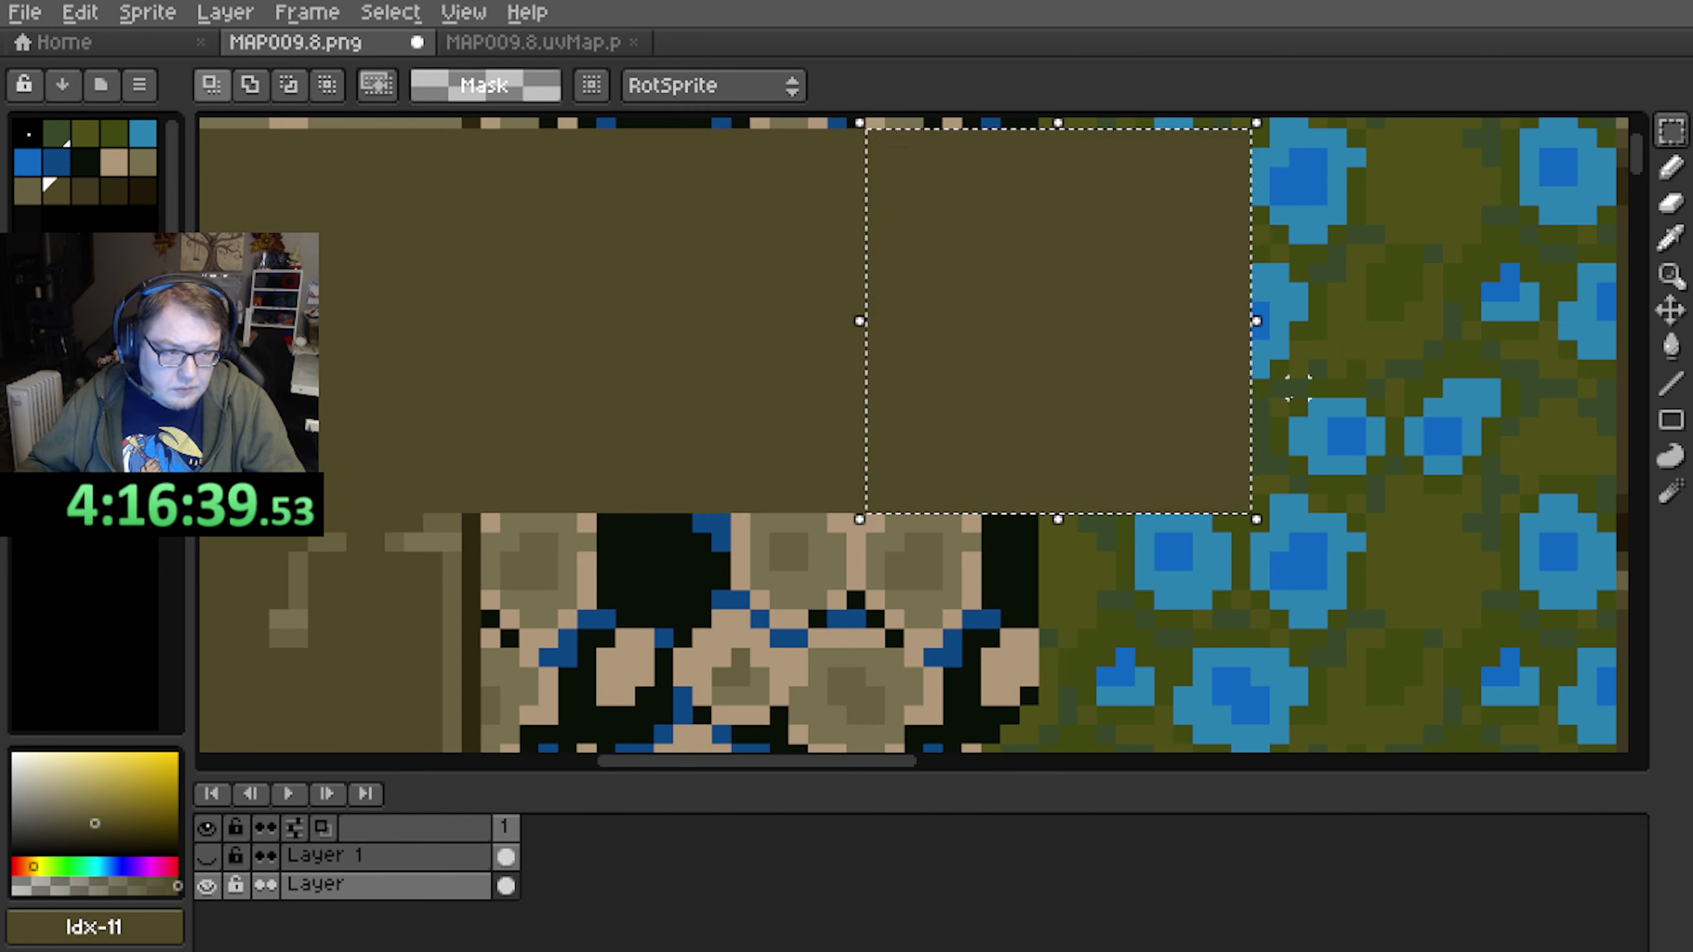
pyautogui.moveTo(1263, 415); pyautogui.dragTo(783, 417, button='middle')
pyautogui.moveTo(801, 435); pyautogui.dragTo(1184, 434)
pyautogui.moveTo(1183, 434); pyautogui.dragTo(967, 444, button='middle')
# Undo the misaligned selection move, place the selection squarely over the stone tile beyond the flowers and fill it dark brown
pyautogui.moveTo(934, 450); pyautogui.dragTo(1293, 440)
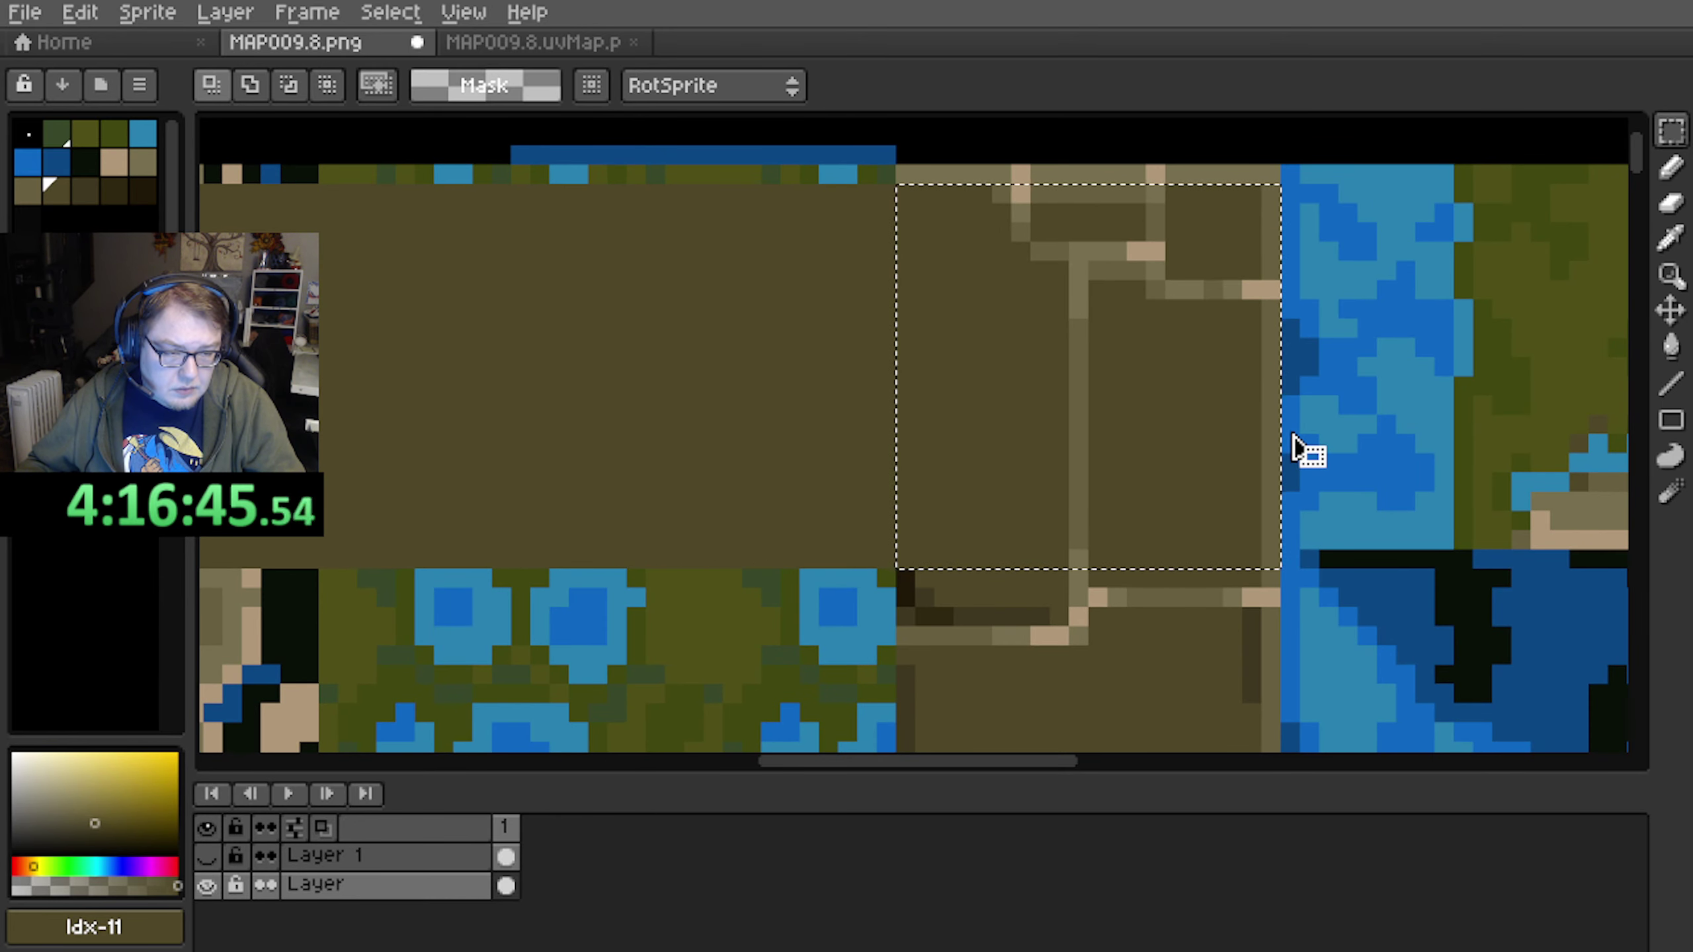
pyautogui.hotkey('ctrl', 'z')
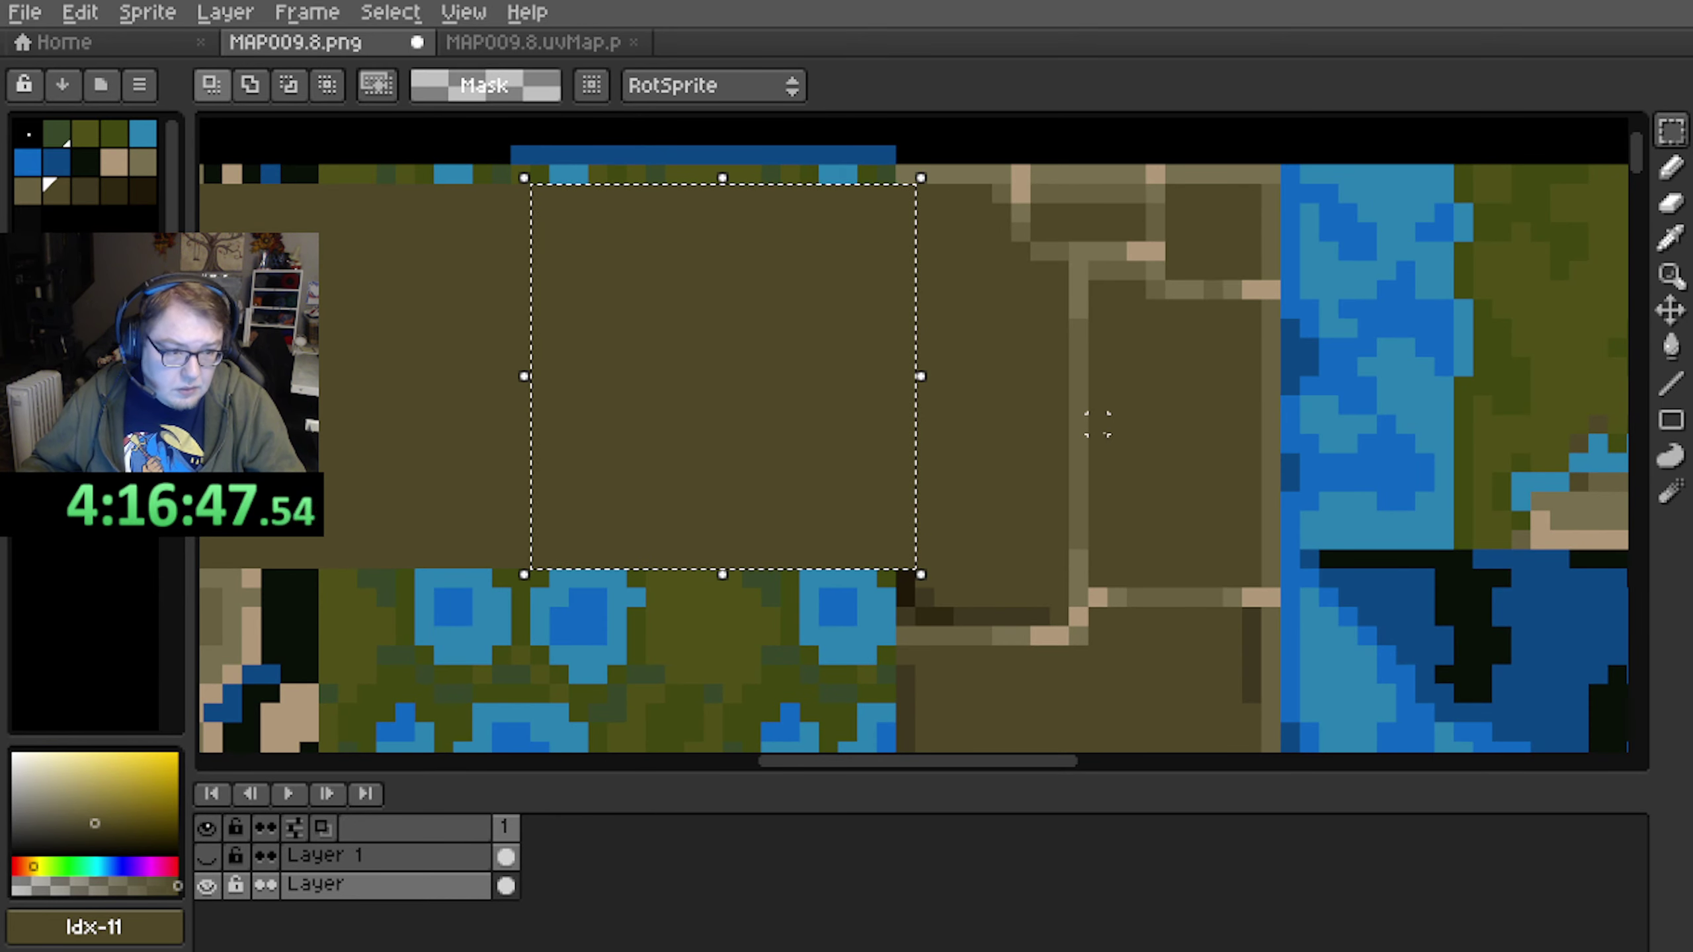
pyautogui.moveTo(1097, 461); pyautogui.dragTo(851, 396, button='middle')
pyautogui.moveTo(680, 416); pyautogui.dragTo(1067, 417)
pyautogui.moveTo(1100, 398); pyautogui.dragTo(790, 441, button='middle')
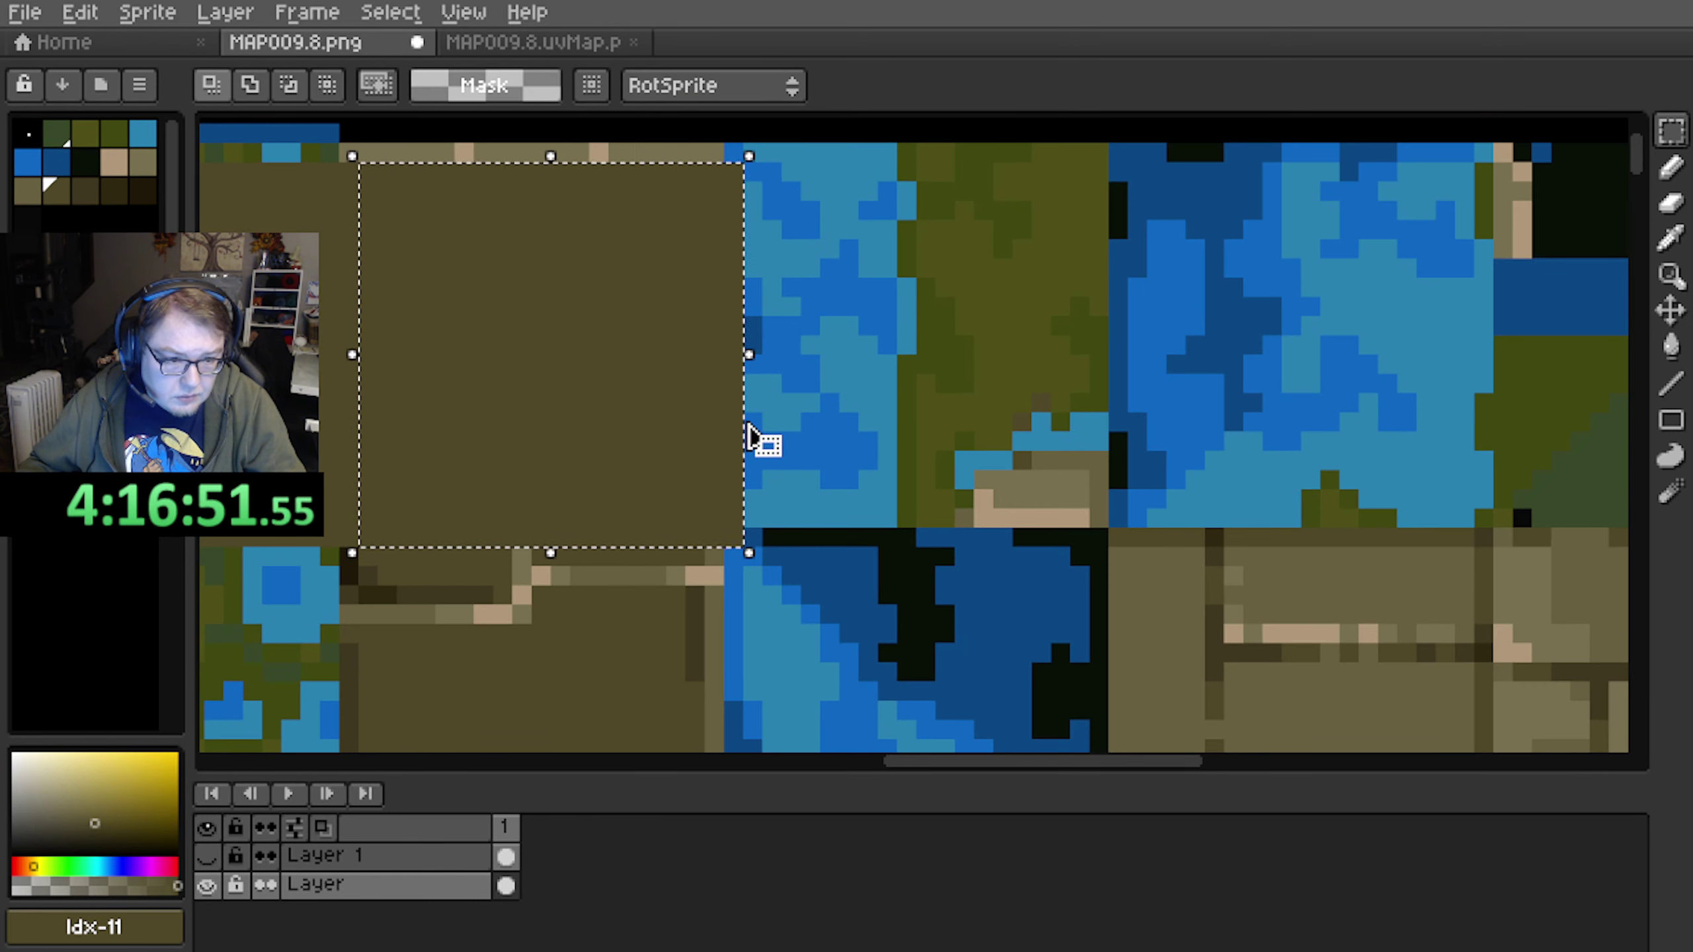
# Fill the next three tiles of the first row dark brown, from the water-and-grass tile through the one beyond the water tile
pyautogui.moveTo(749, 426); pyautogui.dragTo(1142, 418)
pyautogui.moveTo(1142, 418); pyautogui.dragTo(827, 443, button='middle')
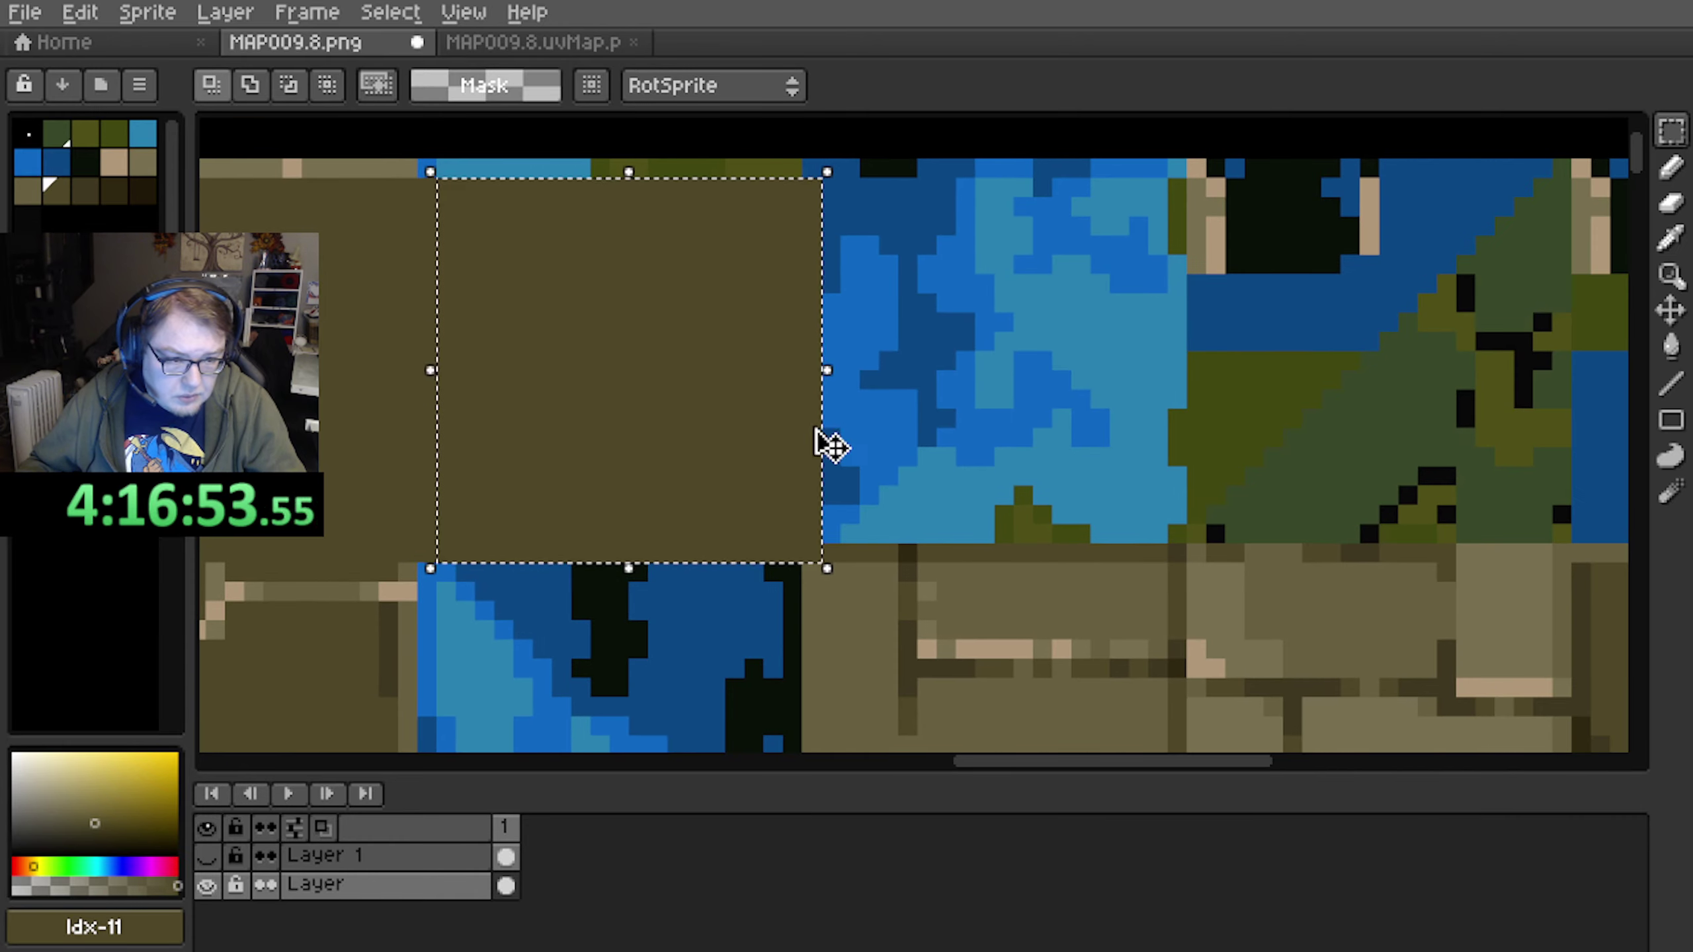
pyautogui.moveTo(827, 444); pyautogui.dragTo(1217, 440)
pyautogui.moveTo(1217, 440); pyautogui.dragTo(705, 442, button='middle')
pyautogui.moveTo(717, 454); pyautogui.dragTo(1087, 455)
pyautogui.press('f')
pyautogui.scroll(-4, 1067, 457)
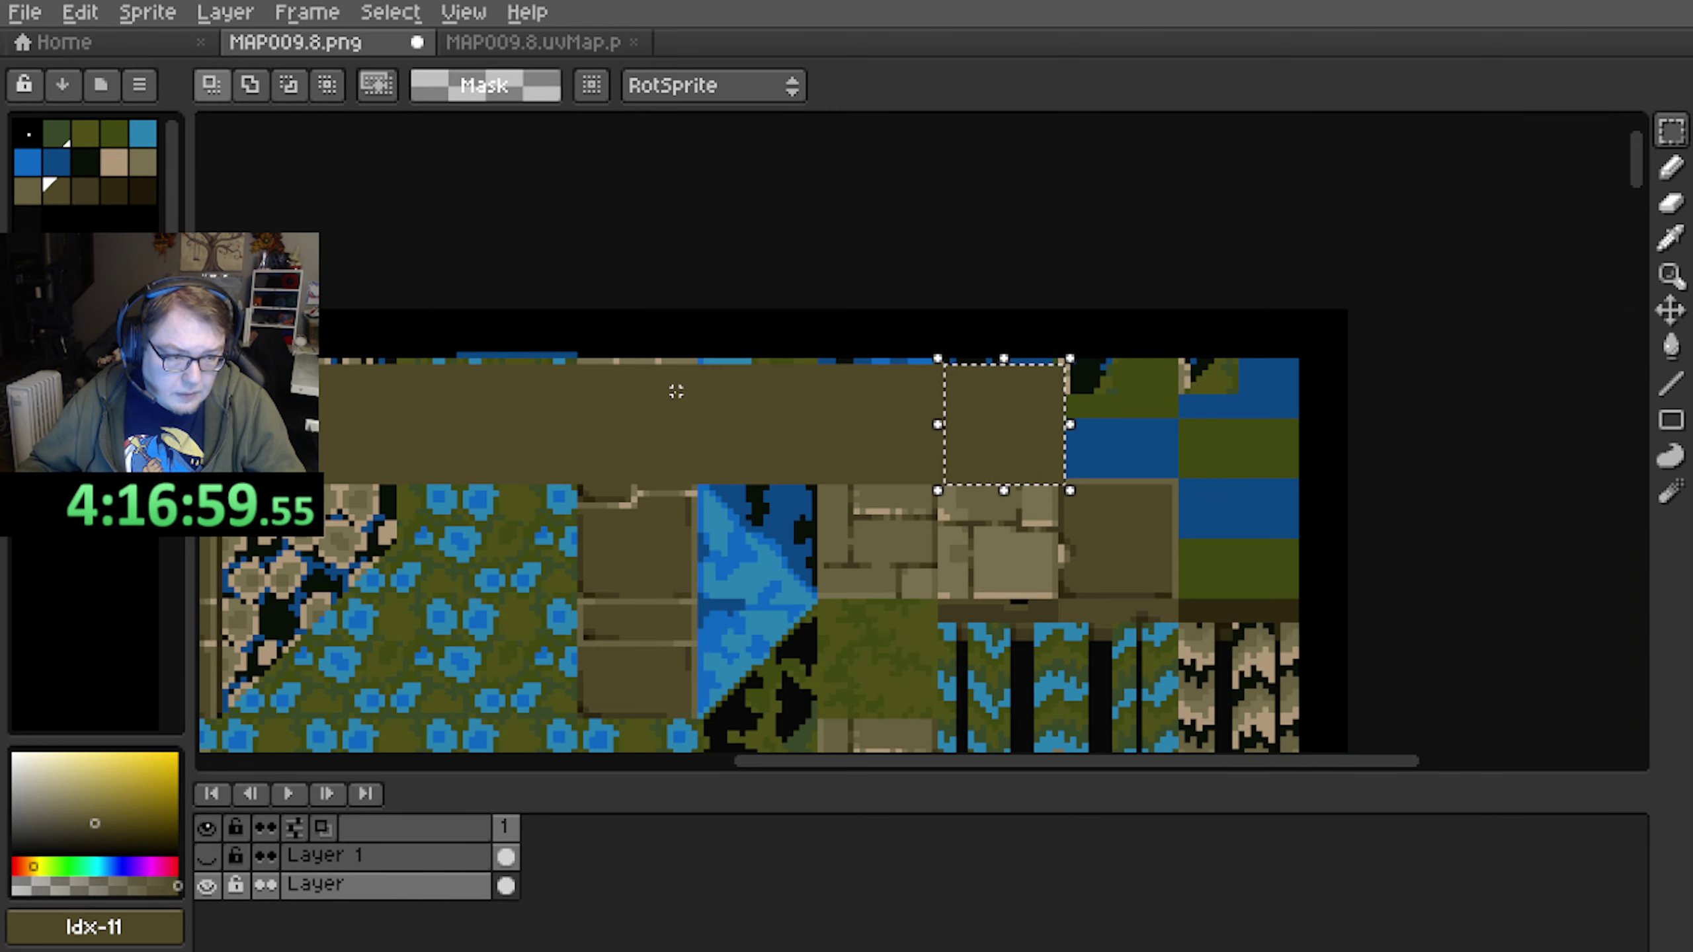
# Load the default palette into the texture for saving and undo the palette change to restore the original colours
pyautogui.moveTo(696, 397); pyautogui.dragTo(1006, 291, button='middle')
pyautogui.click(140, 93)
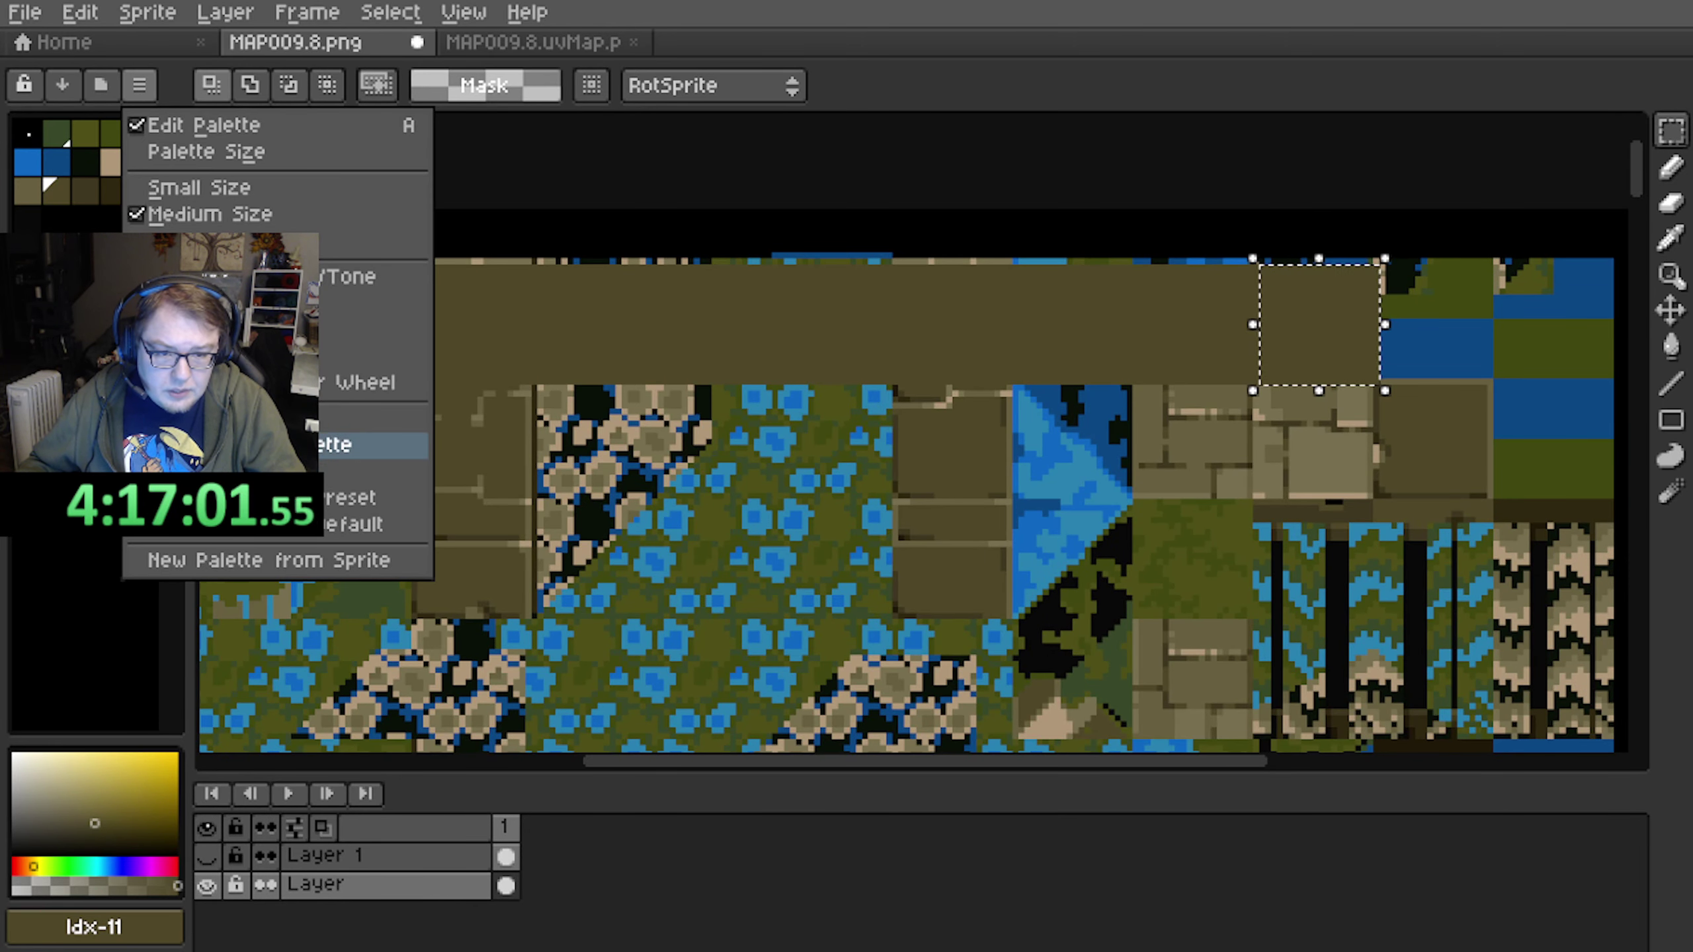
pyautogui.click(419, 444)
pyautogui.hotkey('ctrl', 'z')
# Switch to the map editor and reload the texture with the blocked-out first row
pyautogui.hotkey('alt', 'Tab')
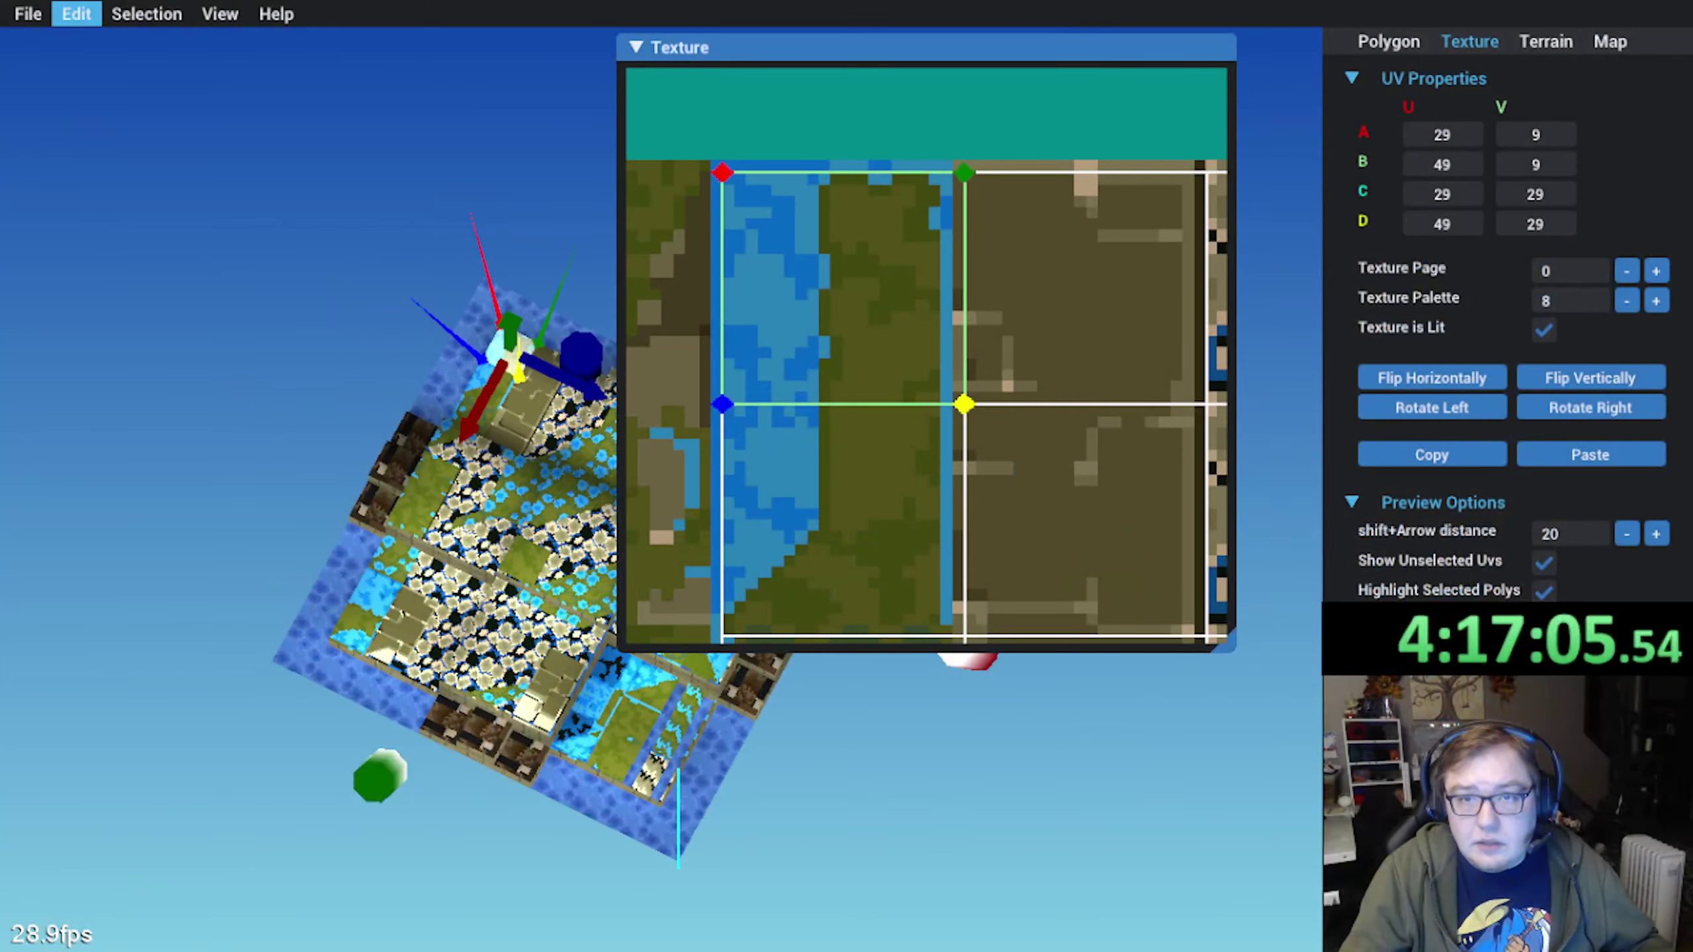
pyautogui.click(76, 13)
pyautogui.click(133, 176)
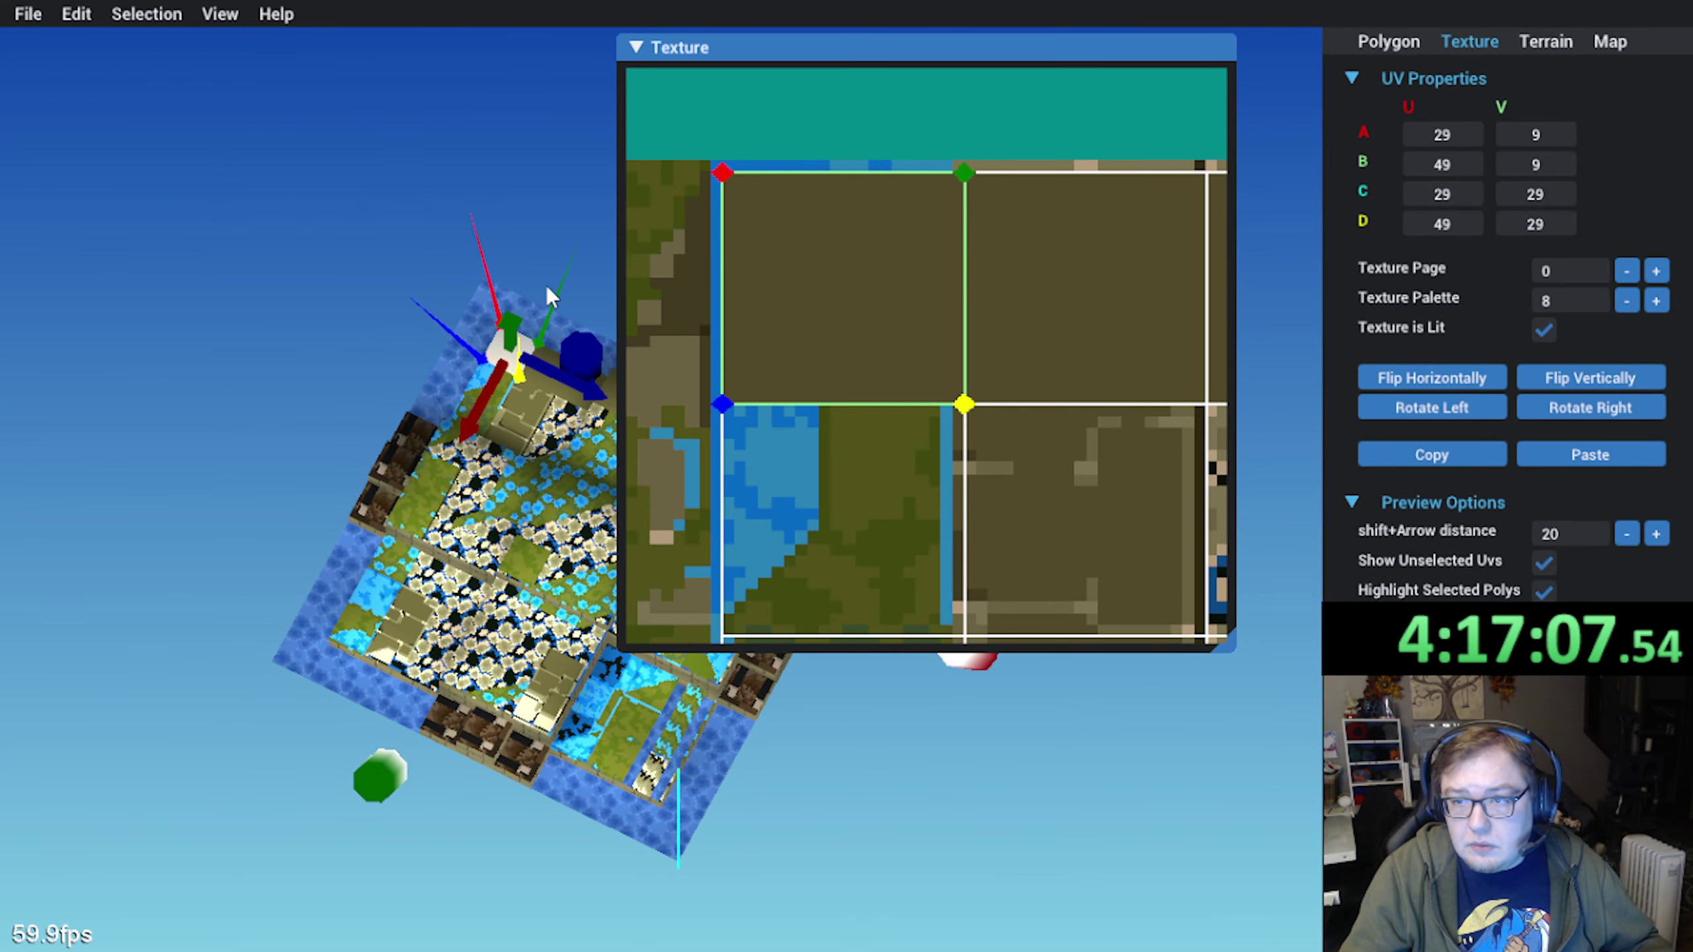
# Examine the filled first row against the UV grid lines in the texture preview and look over the 3D map
pyautogui.moveTo(1038, 355); pyautogui.dragTo(809, 359, button='middle')
pyautogui.moveTo(1007, 376); pyautogui.dragTo(736, 377, button='middle')
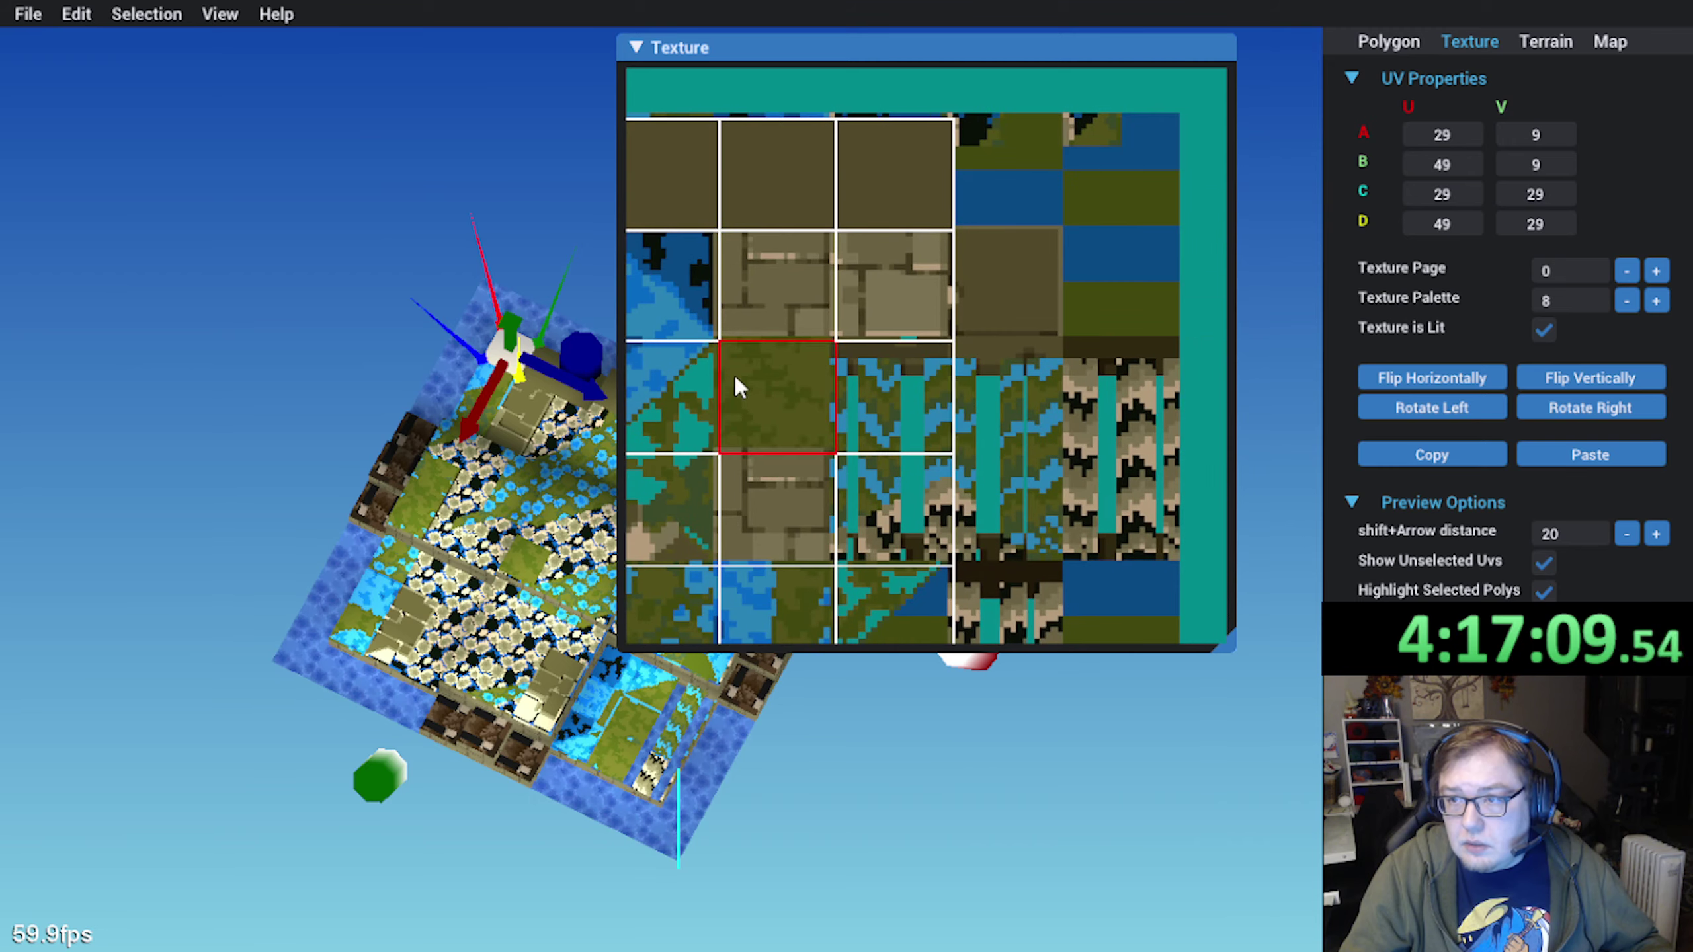
pyautogui.scroll(2, 894, 360)
pyautogui.moveTo(884, 340); pyautogui.dragTo(933, 470, button='middle')
pyautogui.scroll(2, 912, 450)
pyautogui.scroll(-2, 910, 460)
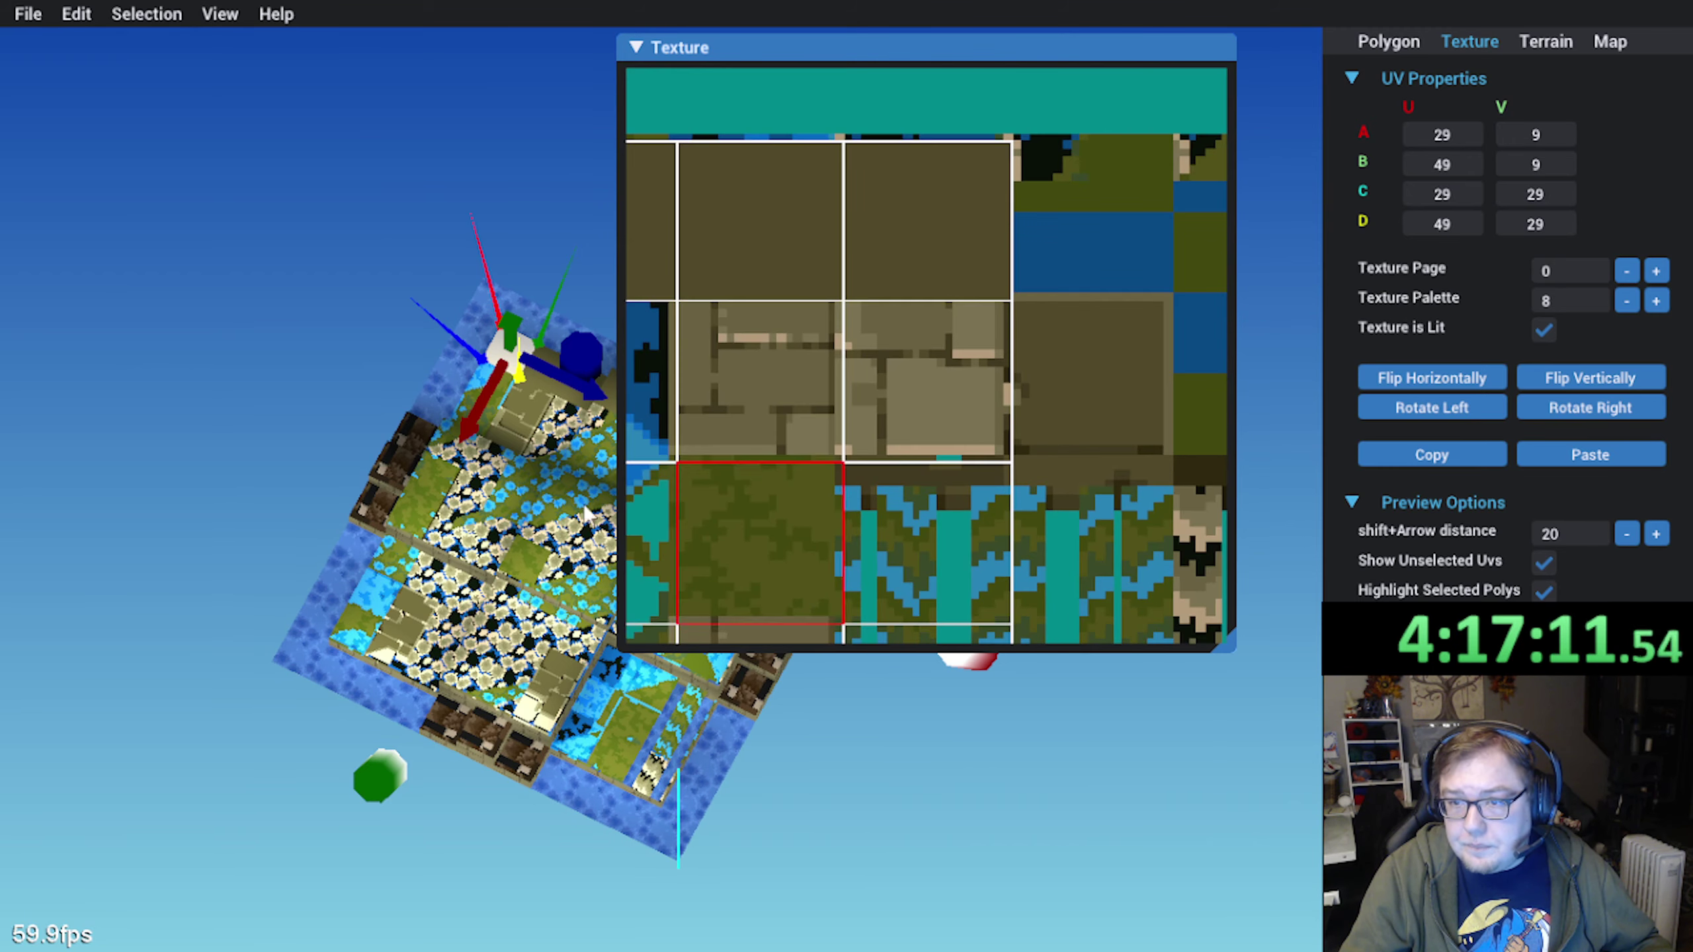
pyautogui.moveTo(433, 666); pyautogui.dragTo(497, 686, button='right')
pyautogui.moveTo(496, 686); pyautogui.dragTo(308, 617, button='middle')
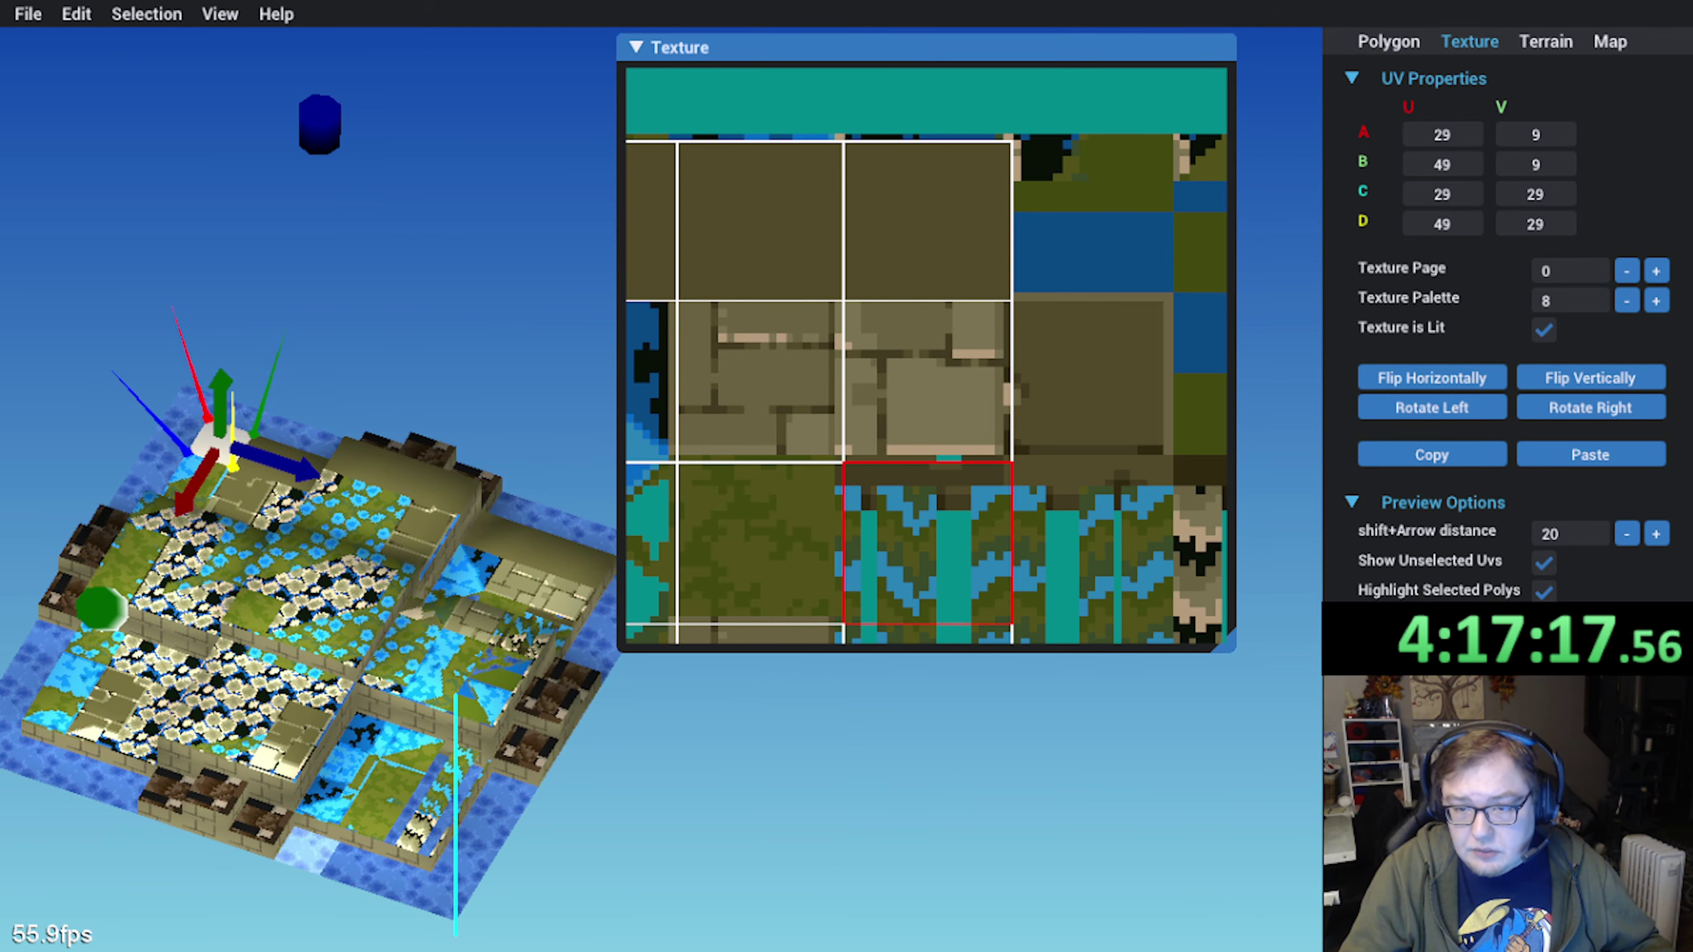
# Switch back to Aseprite and select the entire first row of dark brown tiles as one block
pyautogui.hotkey('alt', 'Tab')
pyautogui.scroll(2, 416, 307)
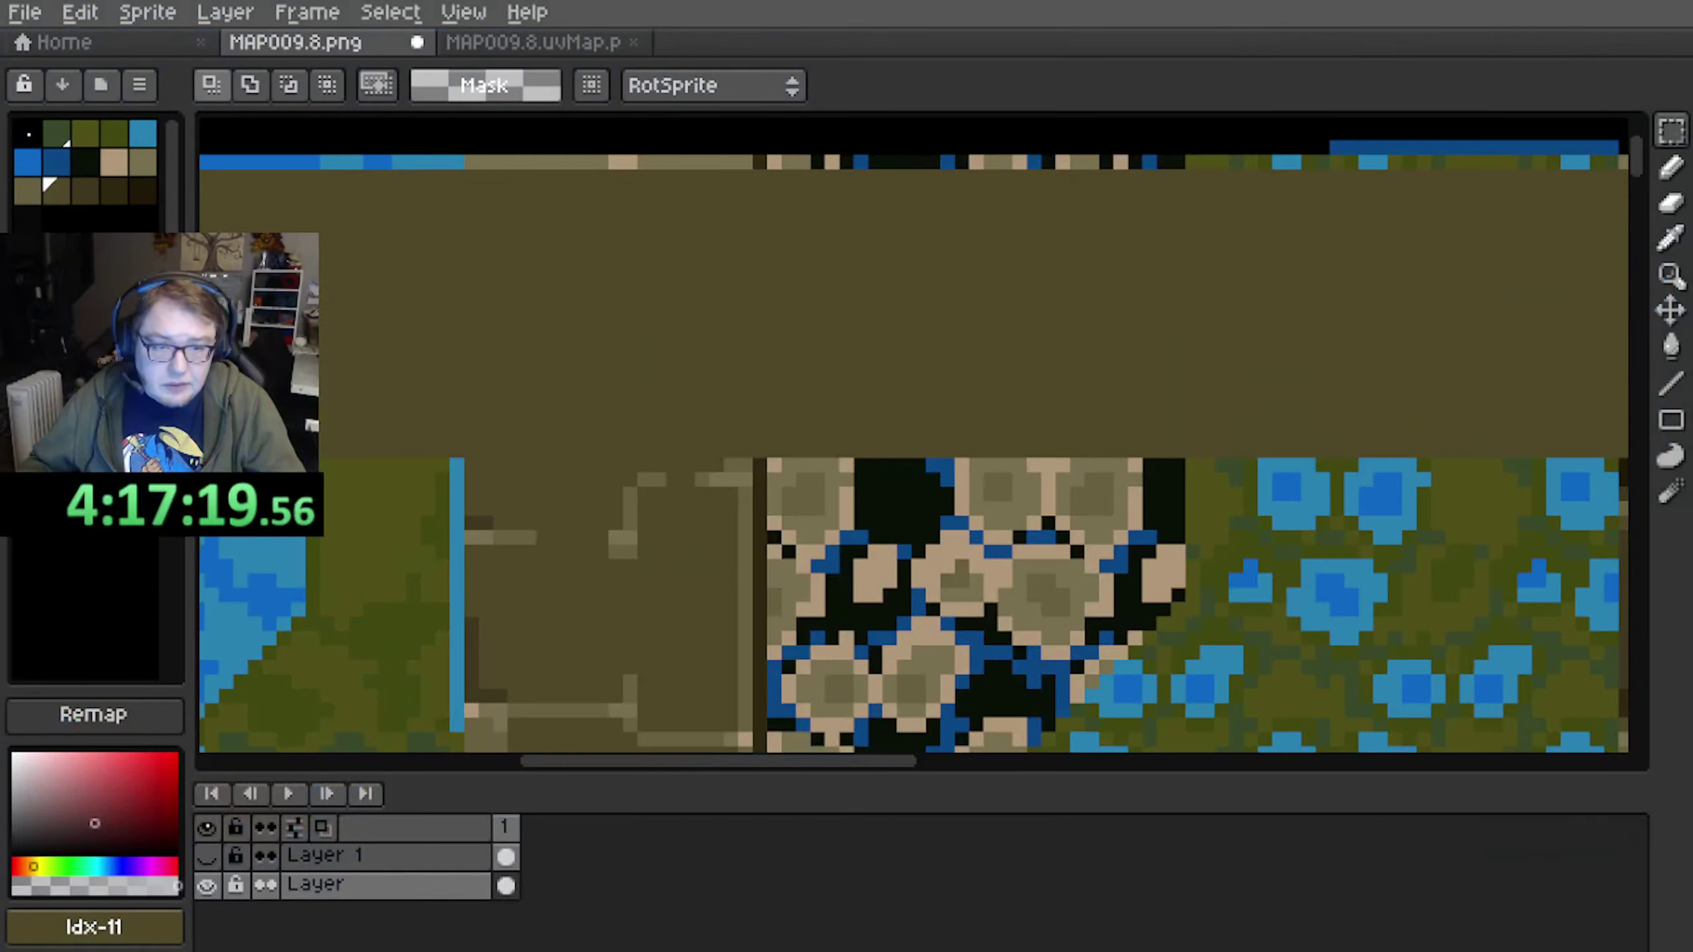
pyautogui.scroll(-3, 427, 246)
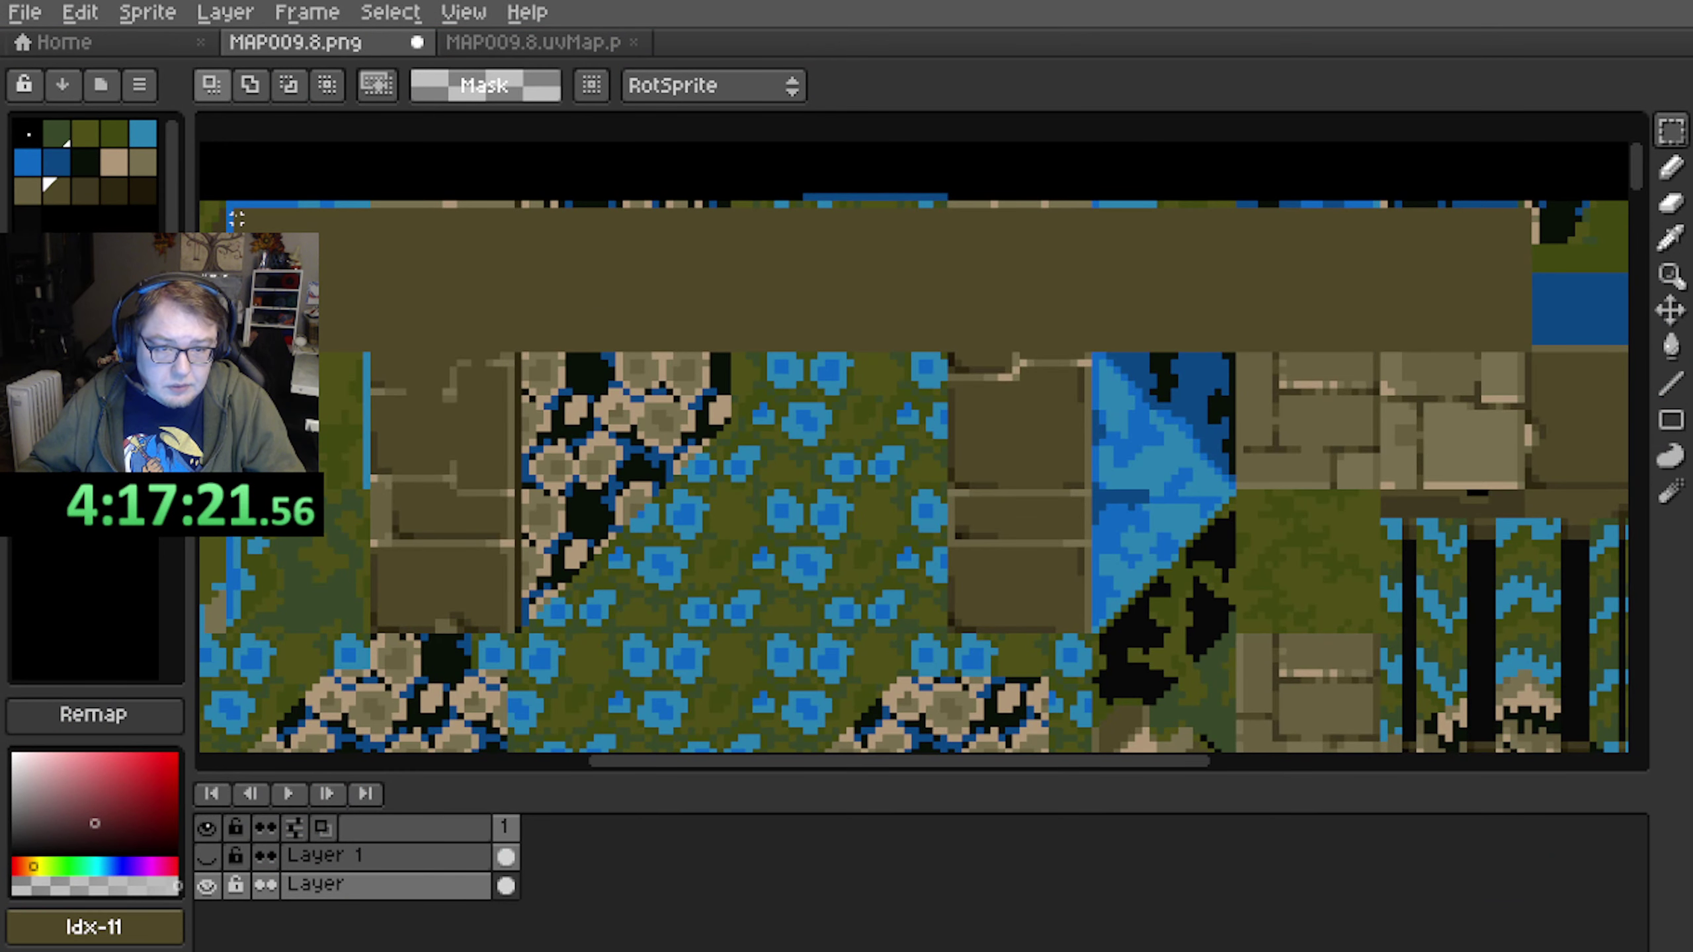
pyautogui.moveTo(237, 211); pyautogui.dragTo(1527, 348)
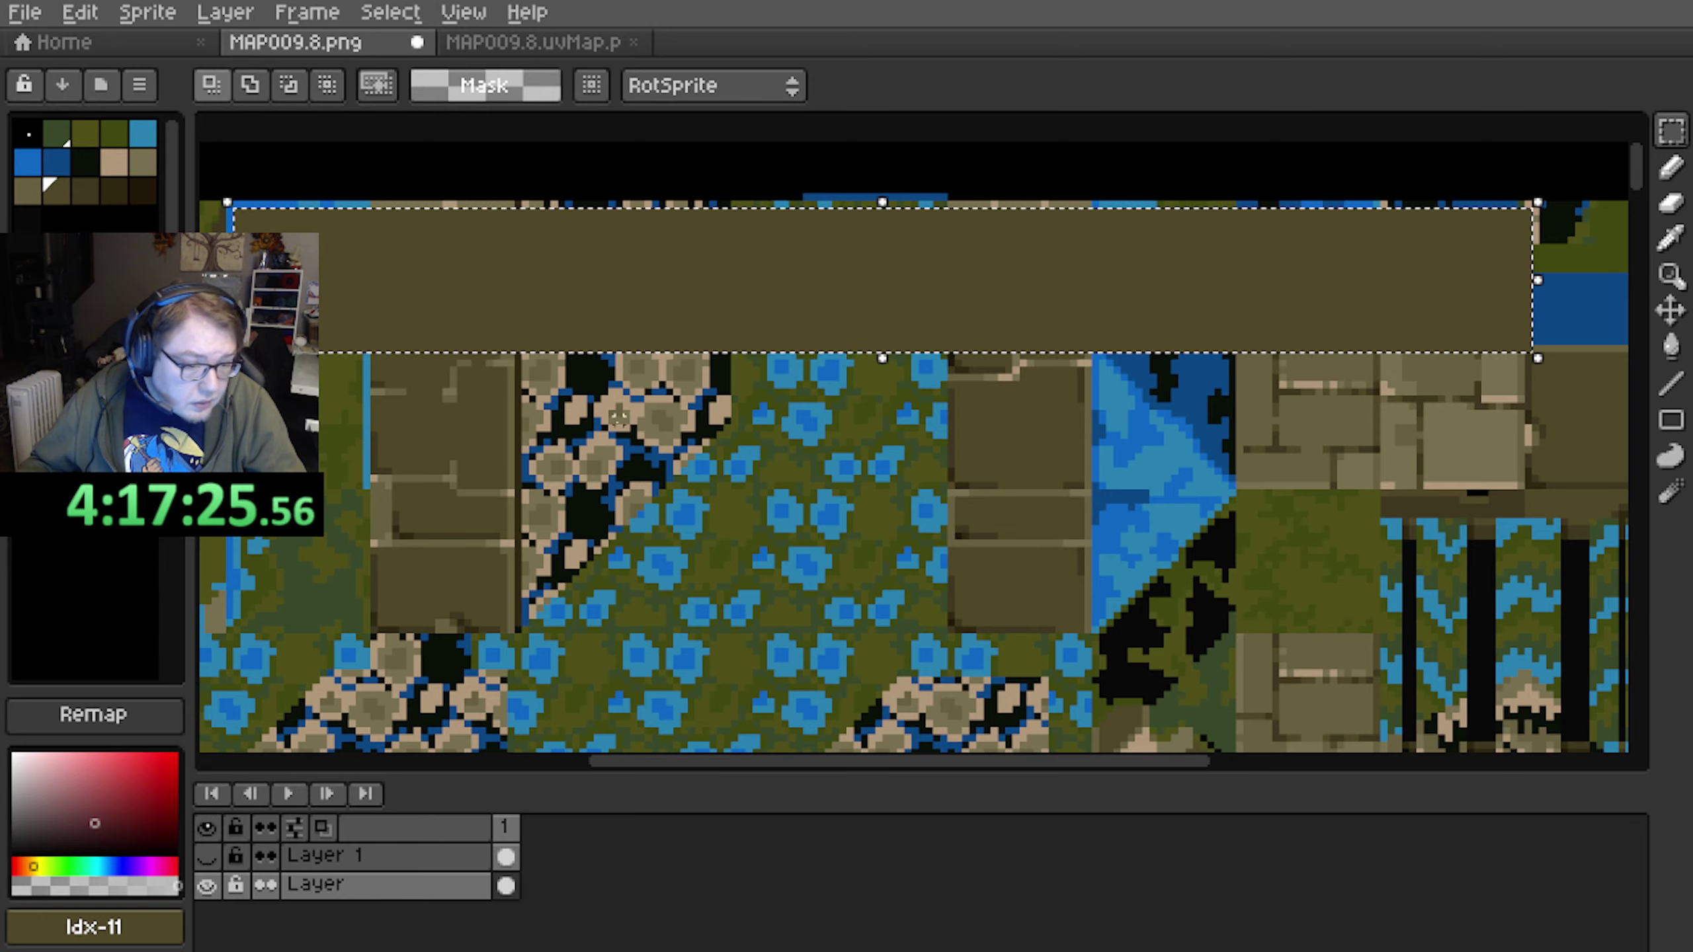
# Move the row selection down one tile onto the second row, fill it dark brown and save the file
pyautogui.hscroll(-5, 975, 359)
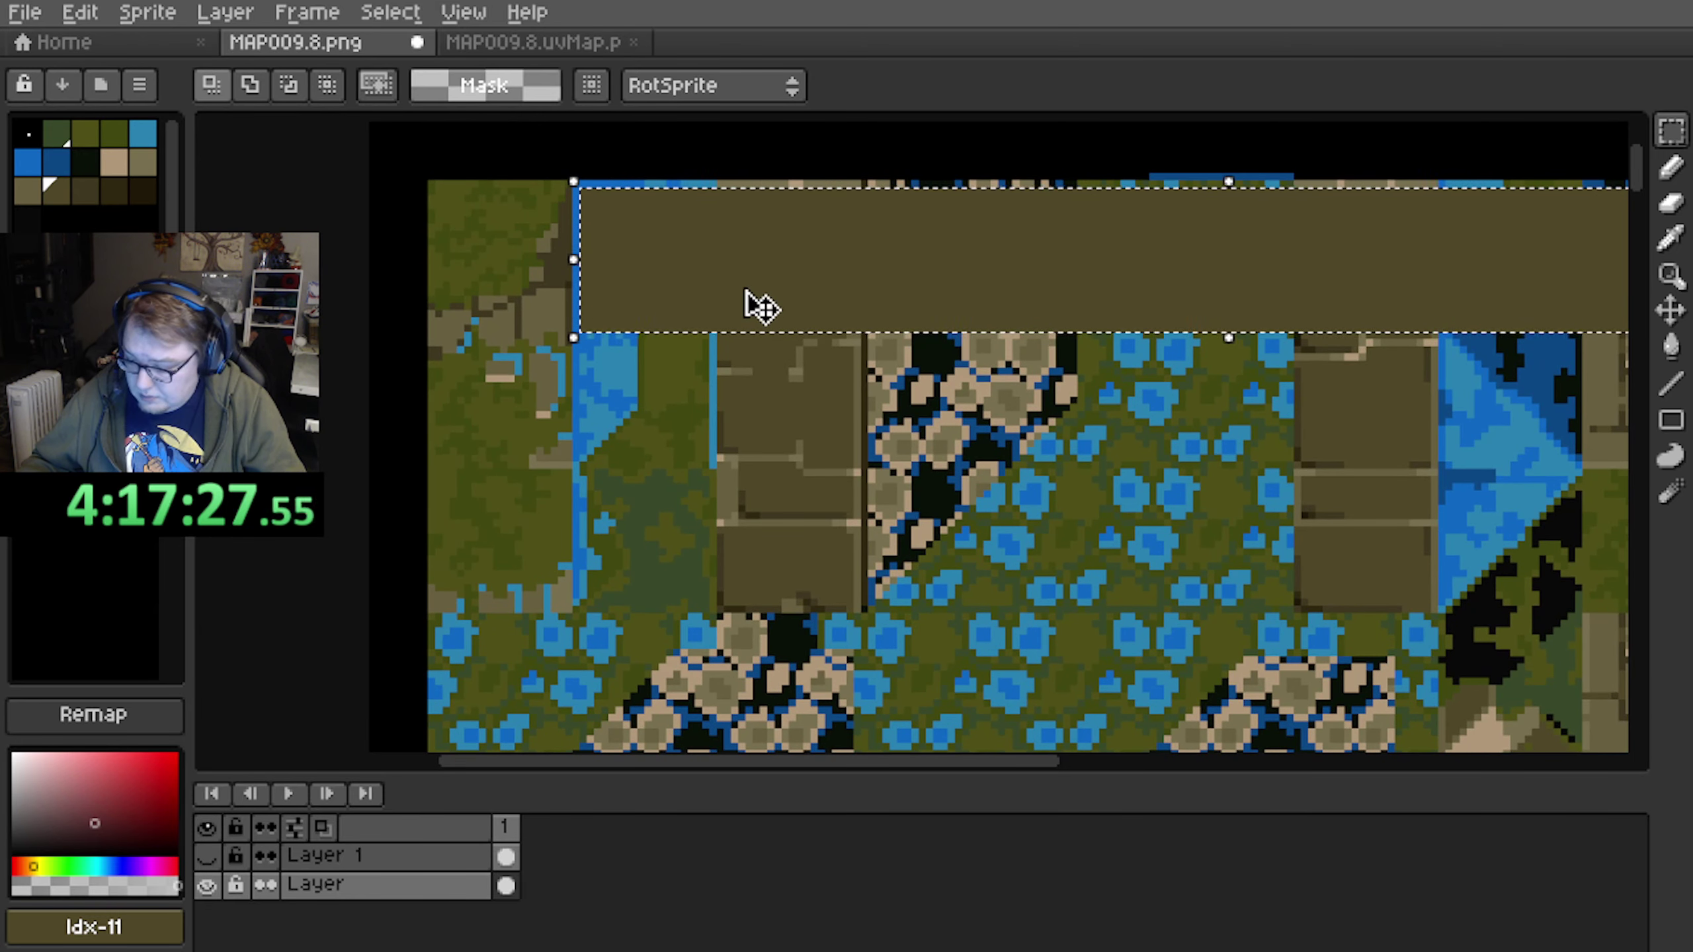
pyautogui.scroll(1, 572, 271)
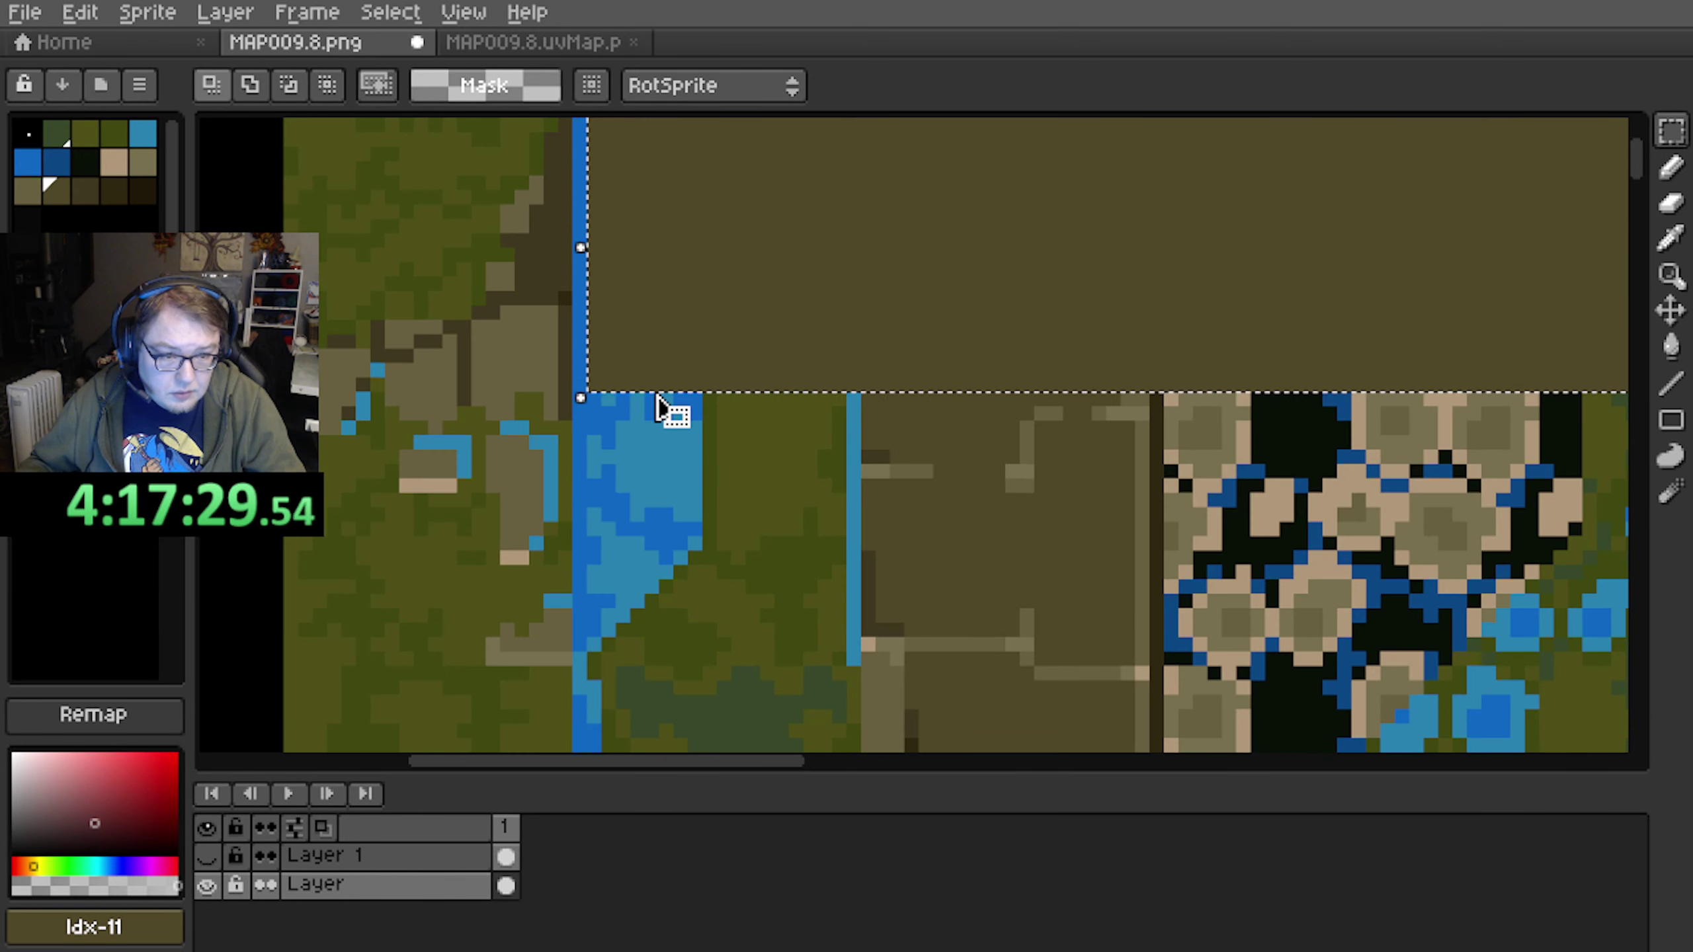
pyautogui.moveTo(673, 284); pyautogui.dragTo(666, 381, button='middle')
pyautogui.moveTo(616, 201); pyautogui.dragTo(619, 485)
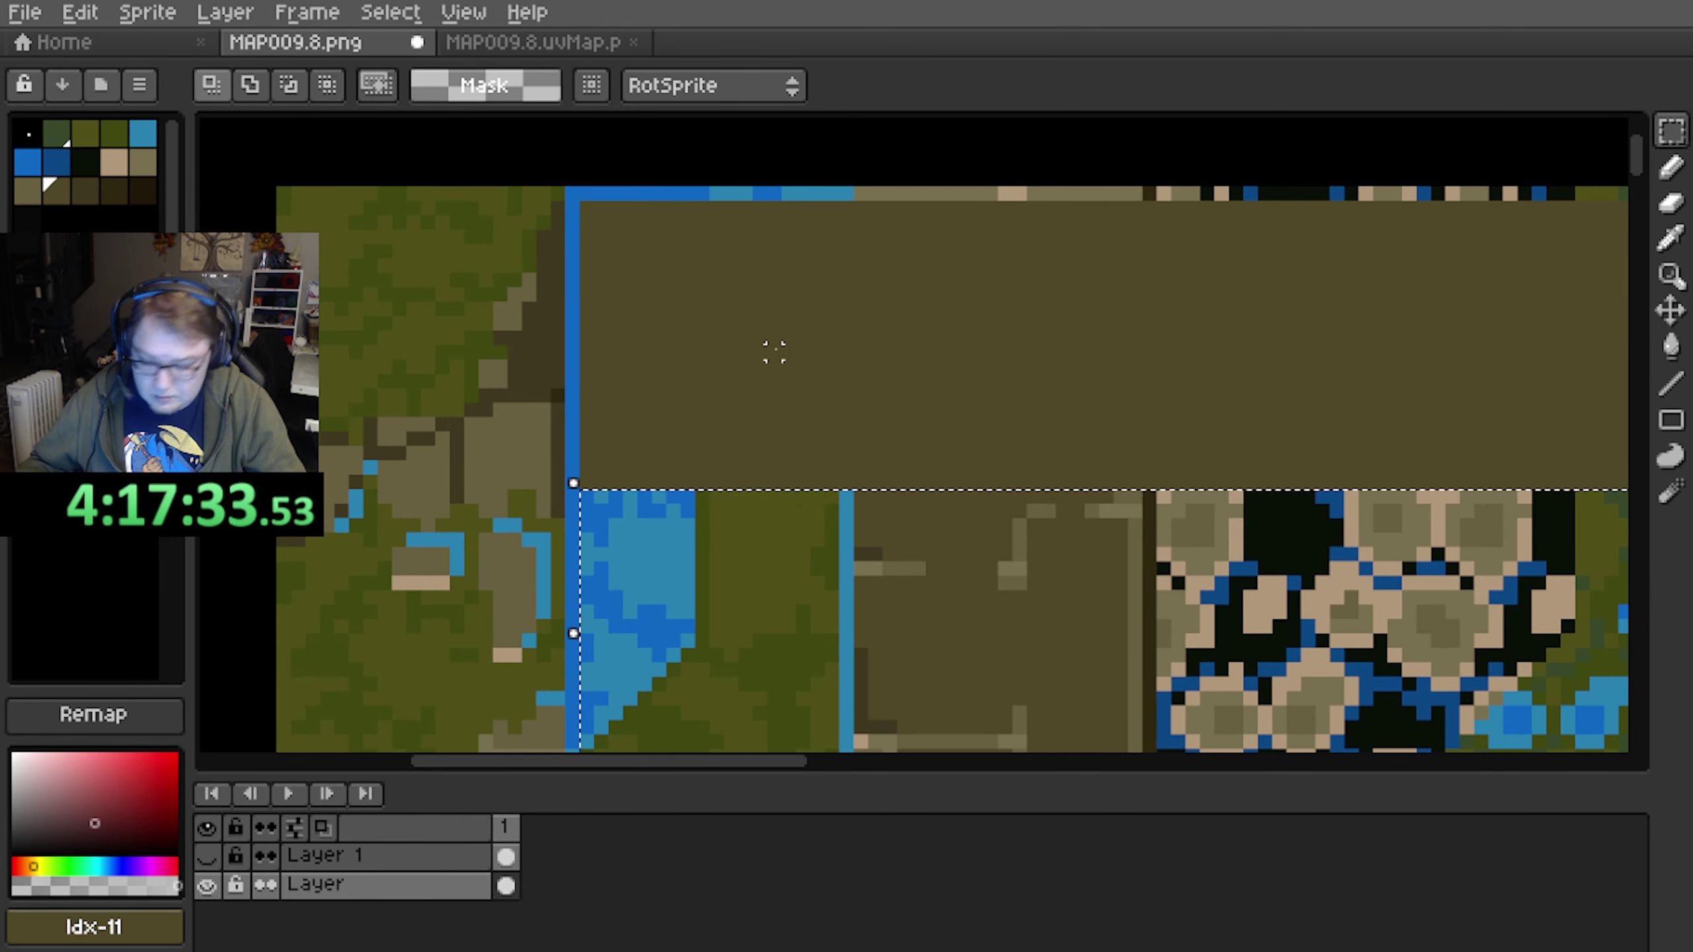
pyautogui.press('f')
pyautogui.hotkey('ctrl', 's')
# Shift the row-wide selection down tile by tile, filling the third, fourth and fifth rows dark brown
pyautogui.moveTo(727, 436); pyautogui.dragTo(711, 270, button='middle')
pyautogui.moveTo(688, 505); pyautogui.dragTo(660, 347, button='middle')
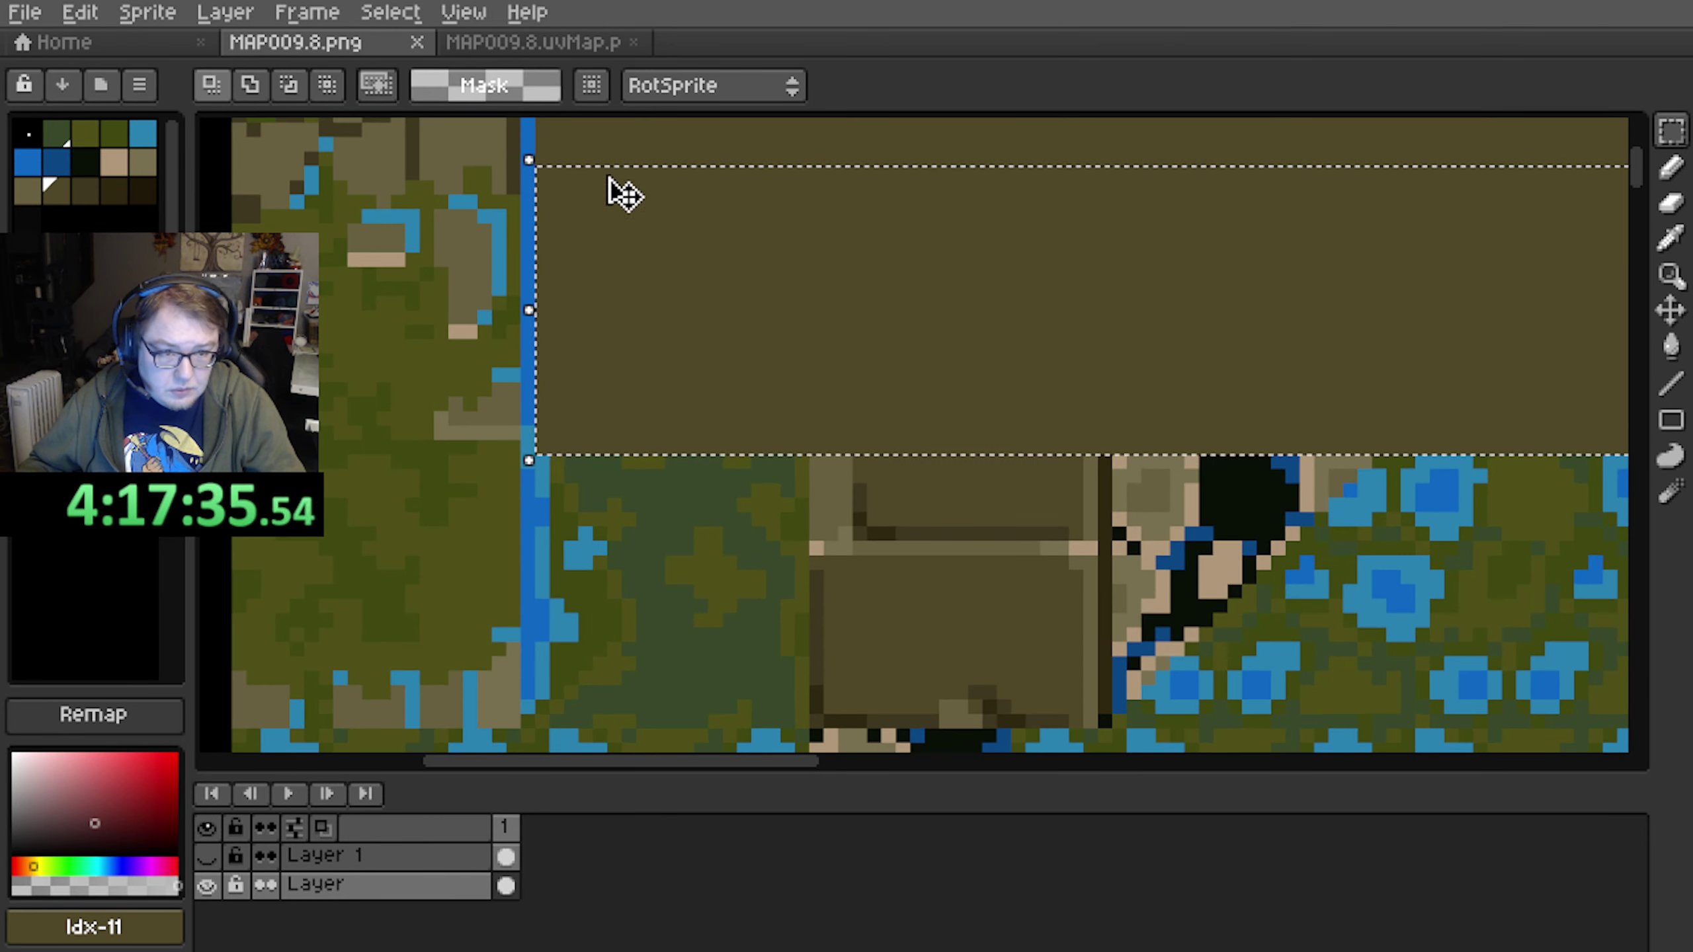
pyautogui.moveTo(611, 174); pyautogui.dragTo(619, 441)
pyautogui.press('f')
pyautogui.scroll(-3, 647, 433)
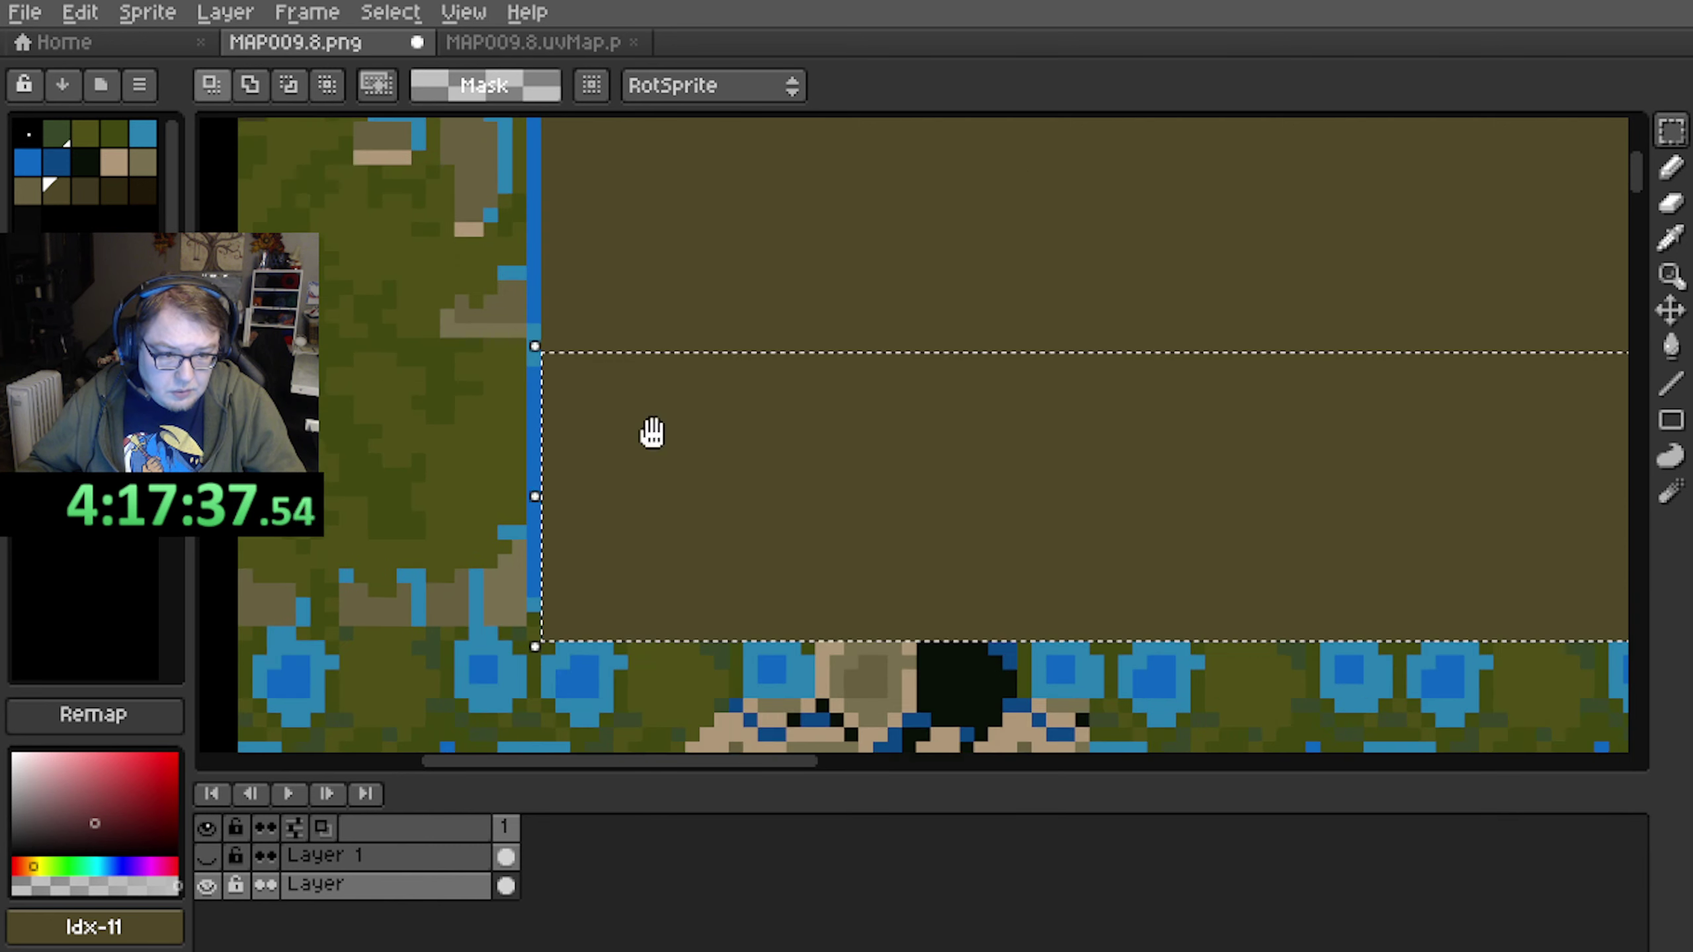
pyautogui.moveTo(627, 248); pyautogui.dragTo(628, 534)
pyautogui.press('f')
pyautogui.moveTo(672, 582); pyautogui.dragTo(656, 253, button='middle')
pyautogui.moveTo(621, 211); pyautogui.dragTo(642, 505)
pyautogui.press('f')
# Continue moving the row-wide selection down and fill the sixth and seventh rows dark brown
pyautogui.moveTo(662, 527); pyautogui.dragTo(680, 322, button='middle')
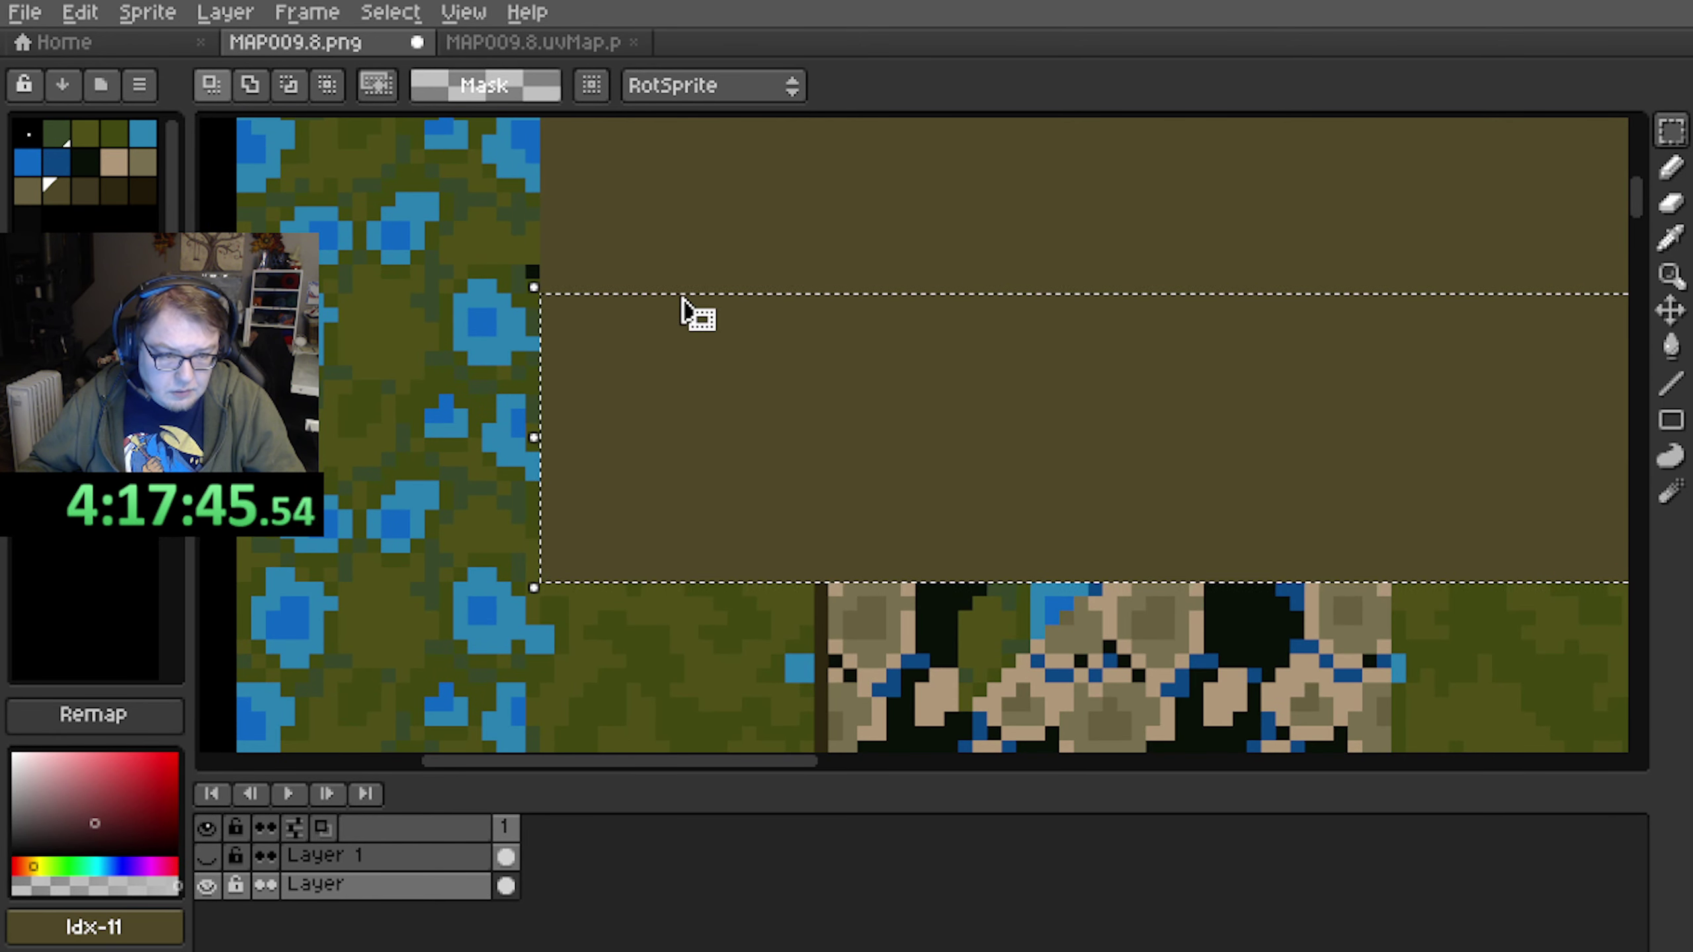
pyautogui.moveTo(680, 303); pyautogui.dragTo(674, 599)
pyautogui.press('f')
pyautogui.moveTo(680, 605); pyautogui.dragTo(658, 234, button='middle')
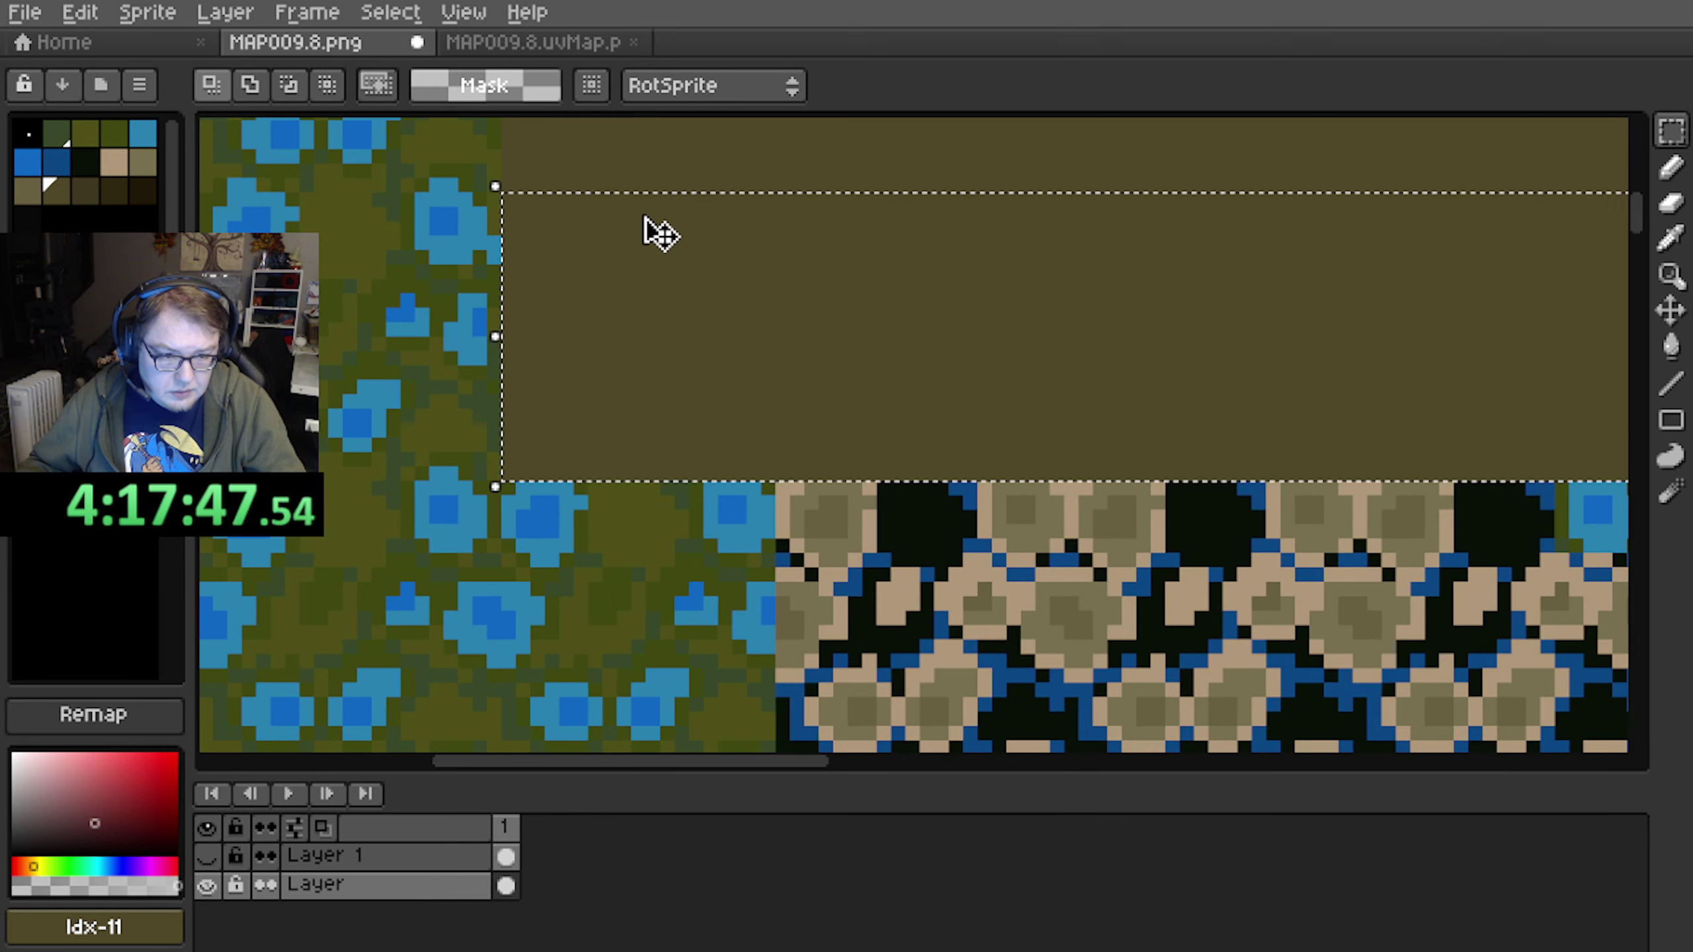
pyautogui.moveTo(633, 193); pyautogui.dragTo(640, 505)
pyautogui.press('f')
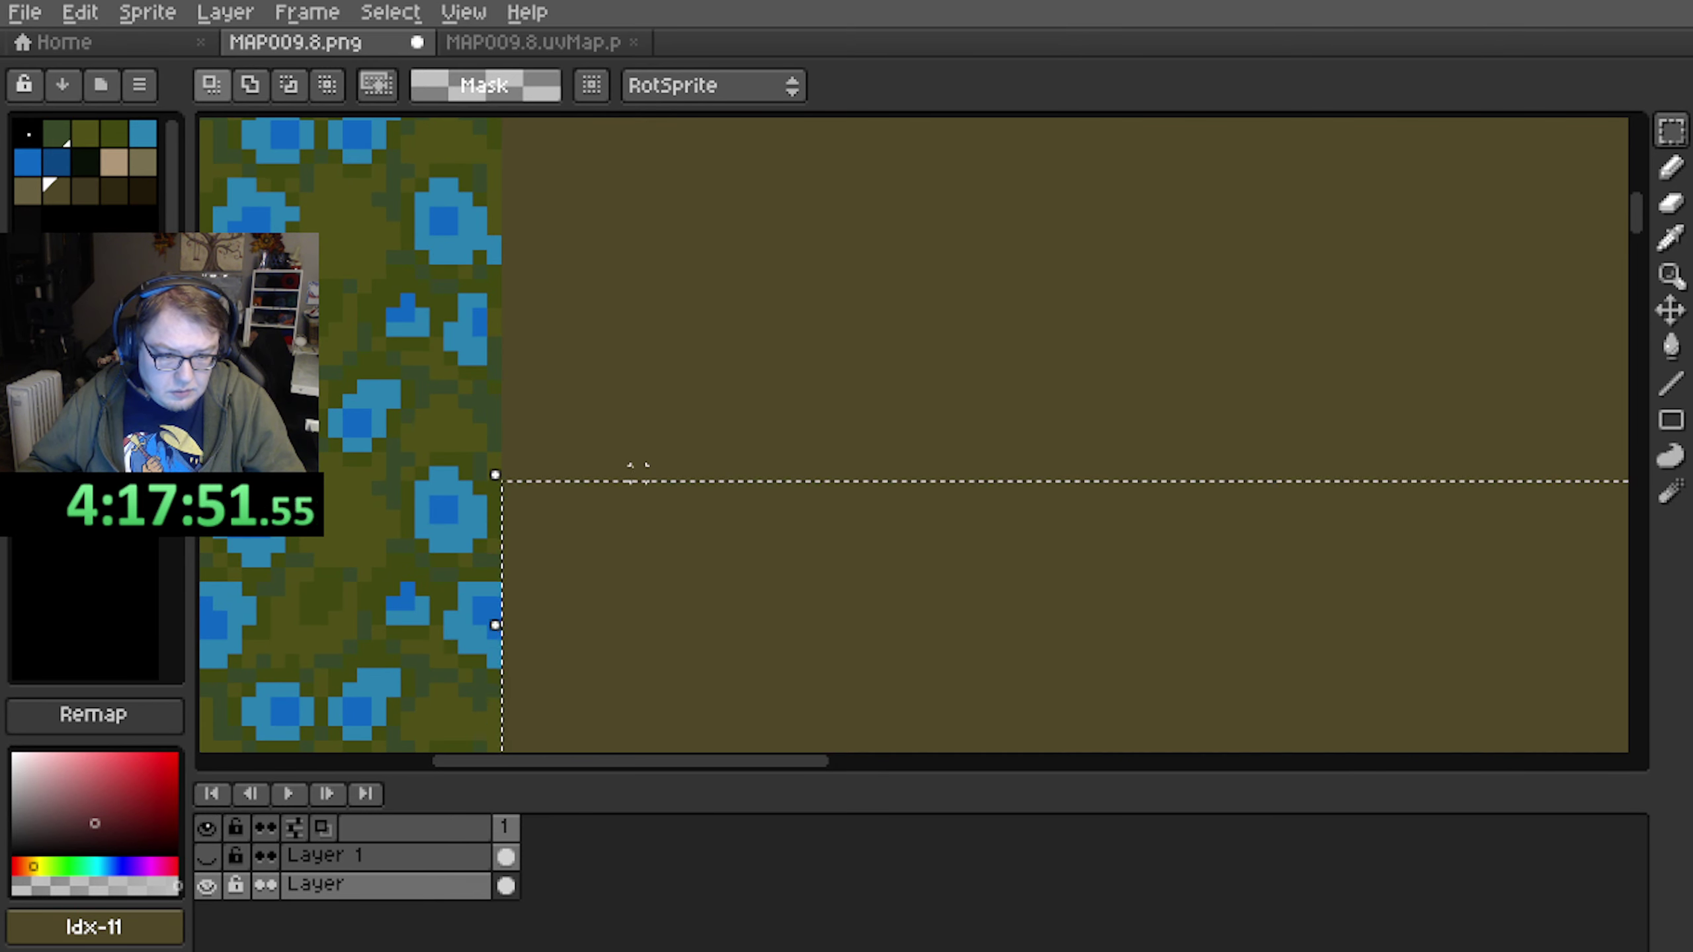
# Fill the eighth and ninth rows dark brown with the shifted row selection and deselect
pyautogui.moveTo(634, 476); pyautogui.dragTo(654, 288, button='middle')
pyautogui.moveTo(644, 252); pyautogui.dragTo(664, 550)
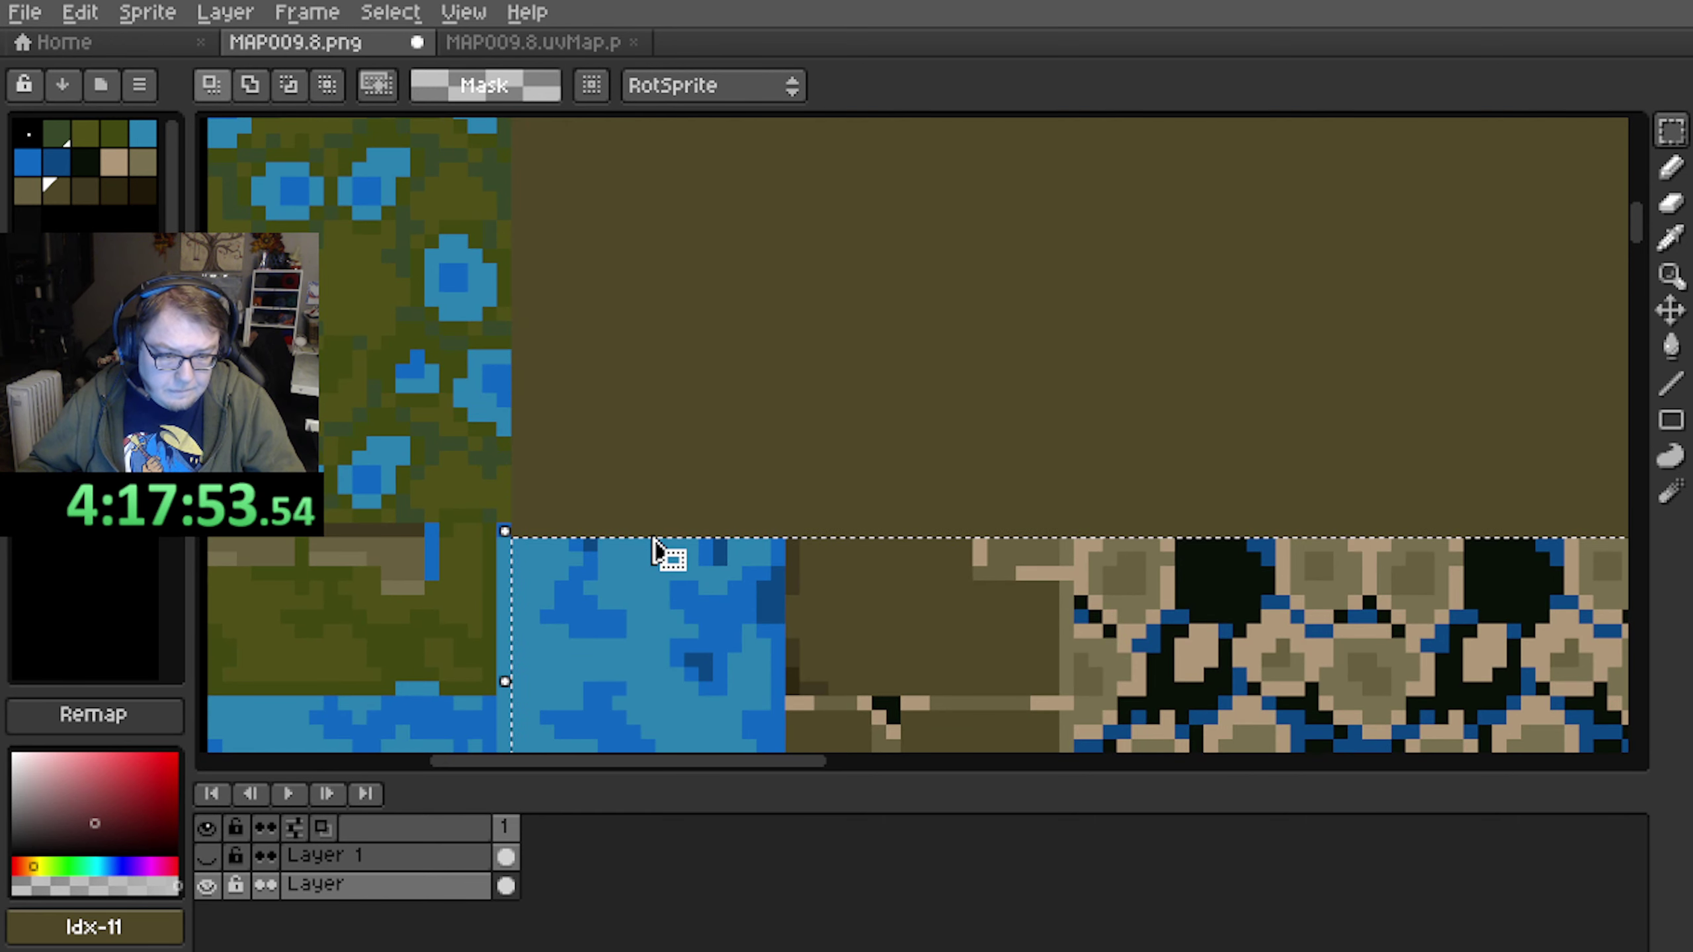
pyautogui.press('f')
pyautogui.moveTo(664, 550); pyautogui.dragTo(619, 326, button='middle')
pyautogui.moveTo(637, 304); pyautogui.dragTo(651, 601)
pyautogui.press('f')
pyautogui.scroll(-1, 673, 462)
pyautogui.moveTo(673, 462); pyautogui.dragTo(704, 401, button='middle')
pyautogui.scroll(-1, 704, 401)
pyautogui.moveTo(916, 378); pyautogui.dragTo(709, 629, button='middle')
pyautogui.hotkey('ctrl', 'd')
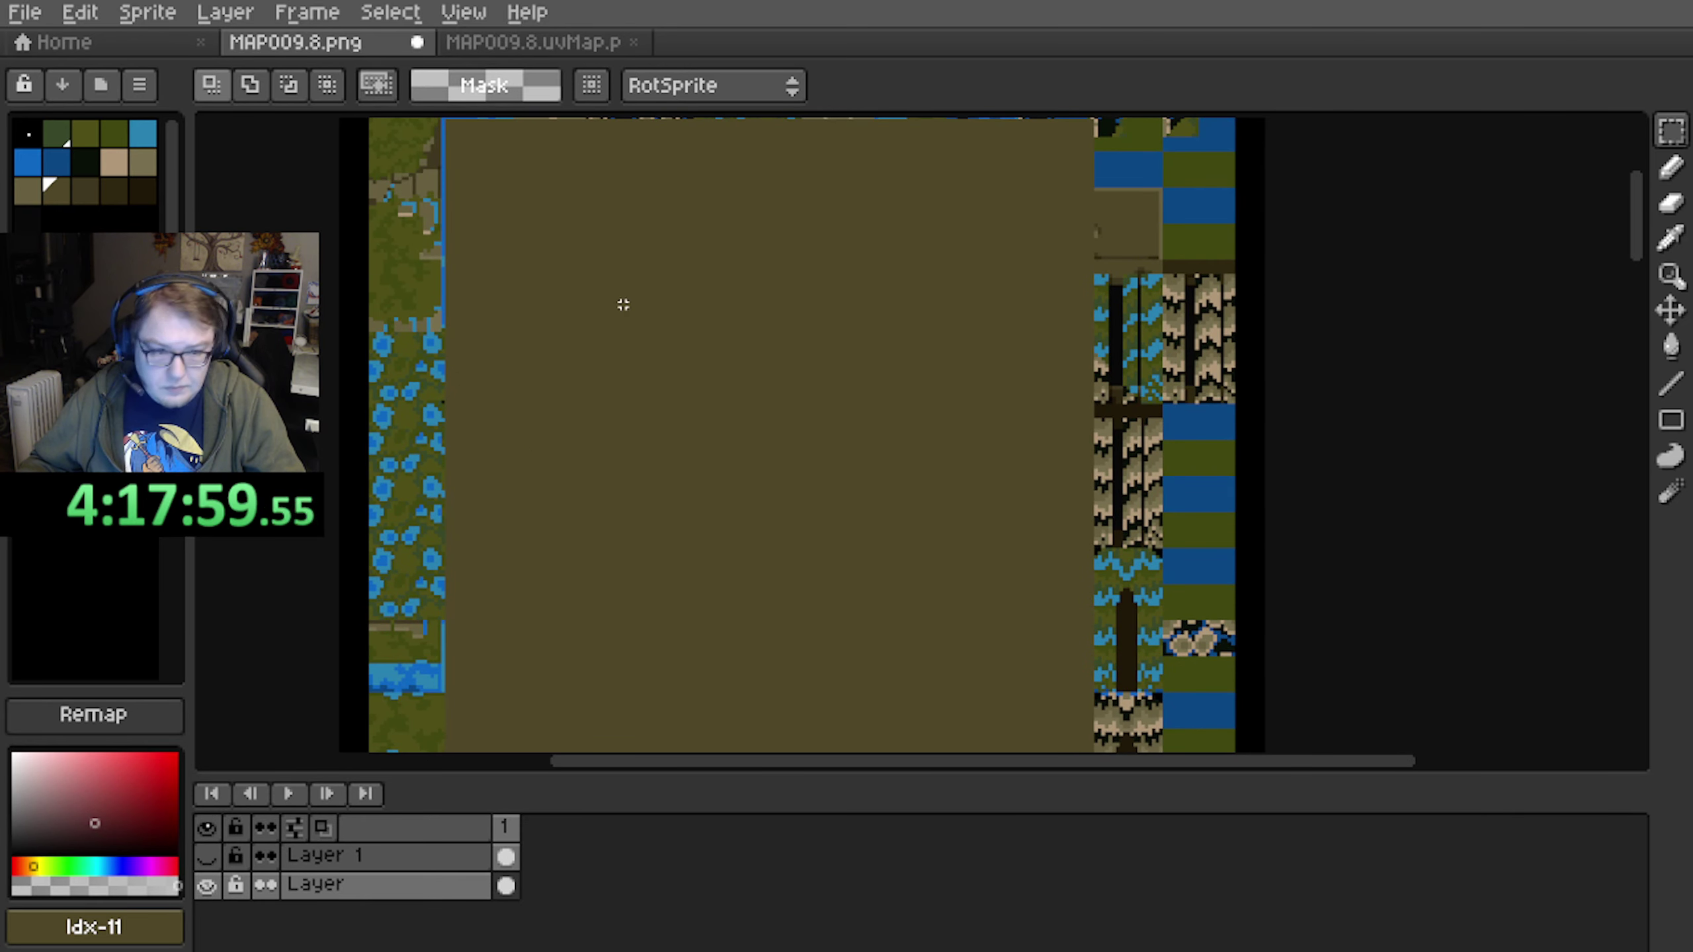
# Swap the fully blocked-out texture to the default palette for saving and undo the swap
pyautogui.click(140, 85)
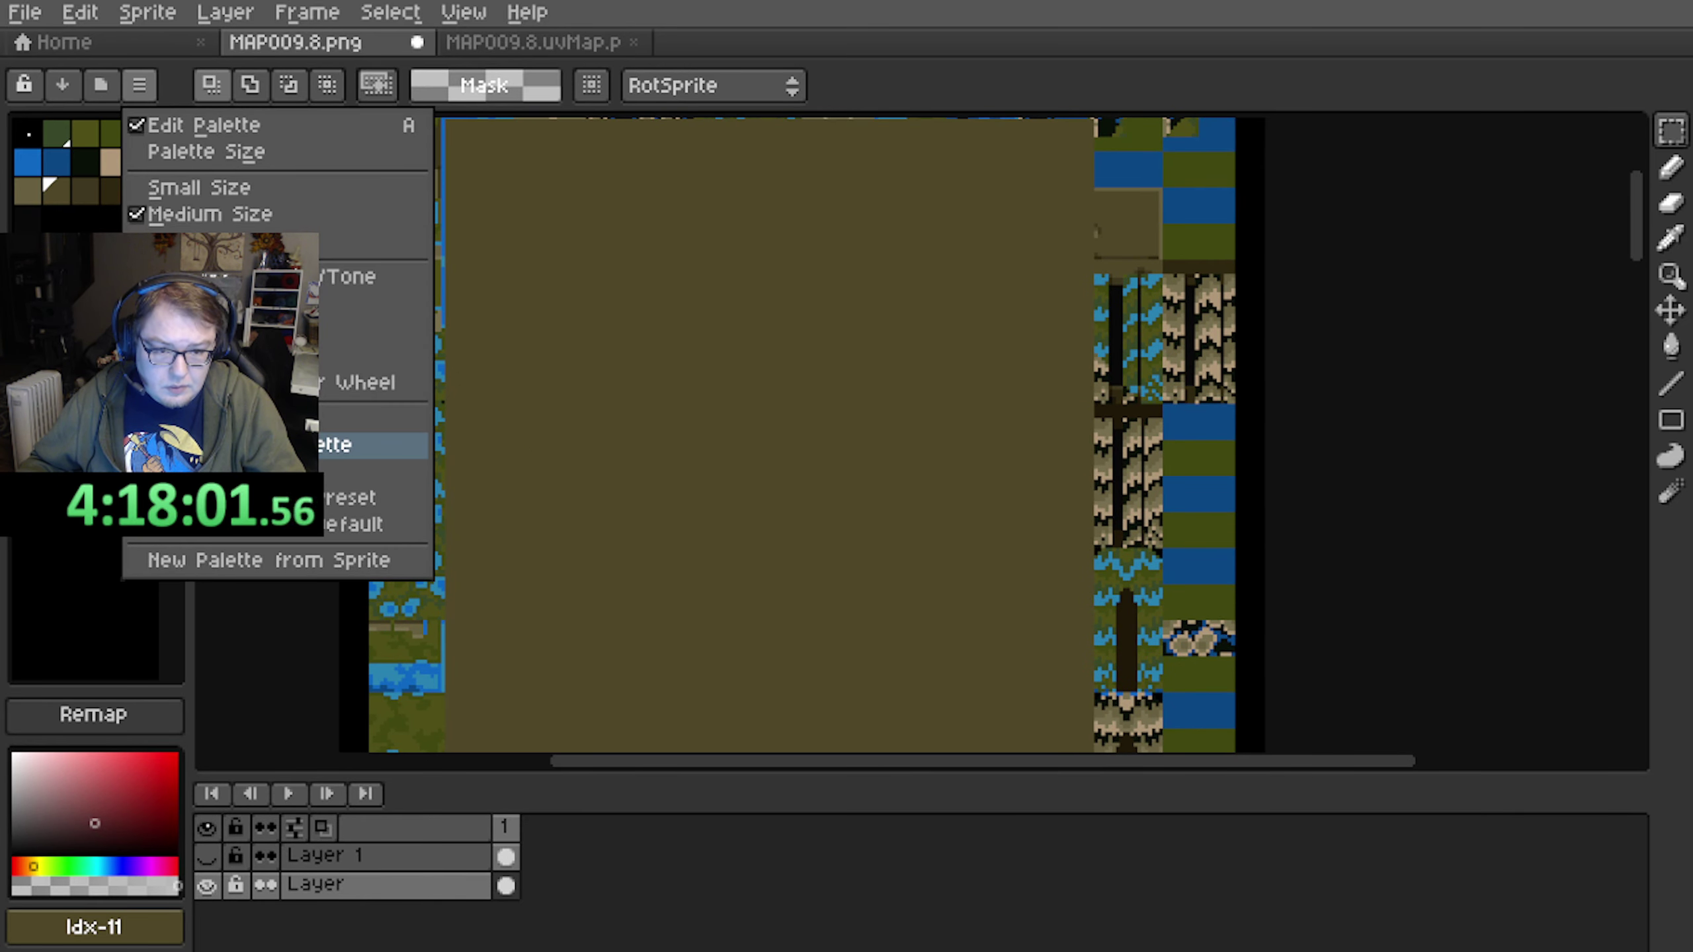
pyautogui.click(220, 445)
pyautogui.hotkey('ctrl', 'z')
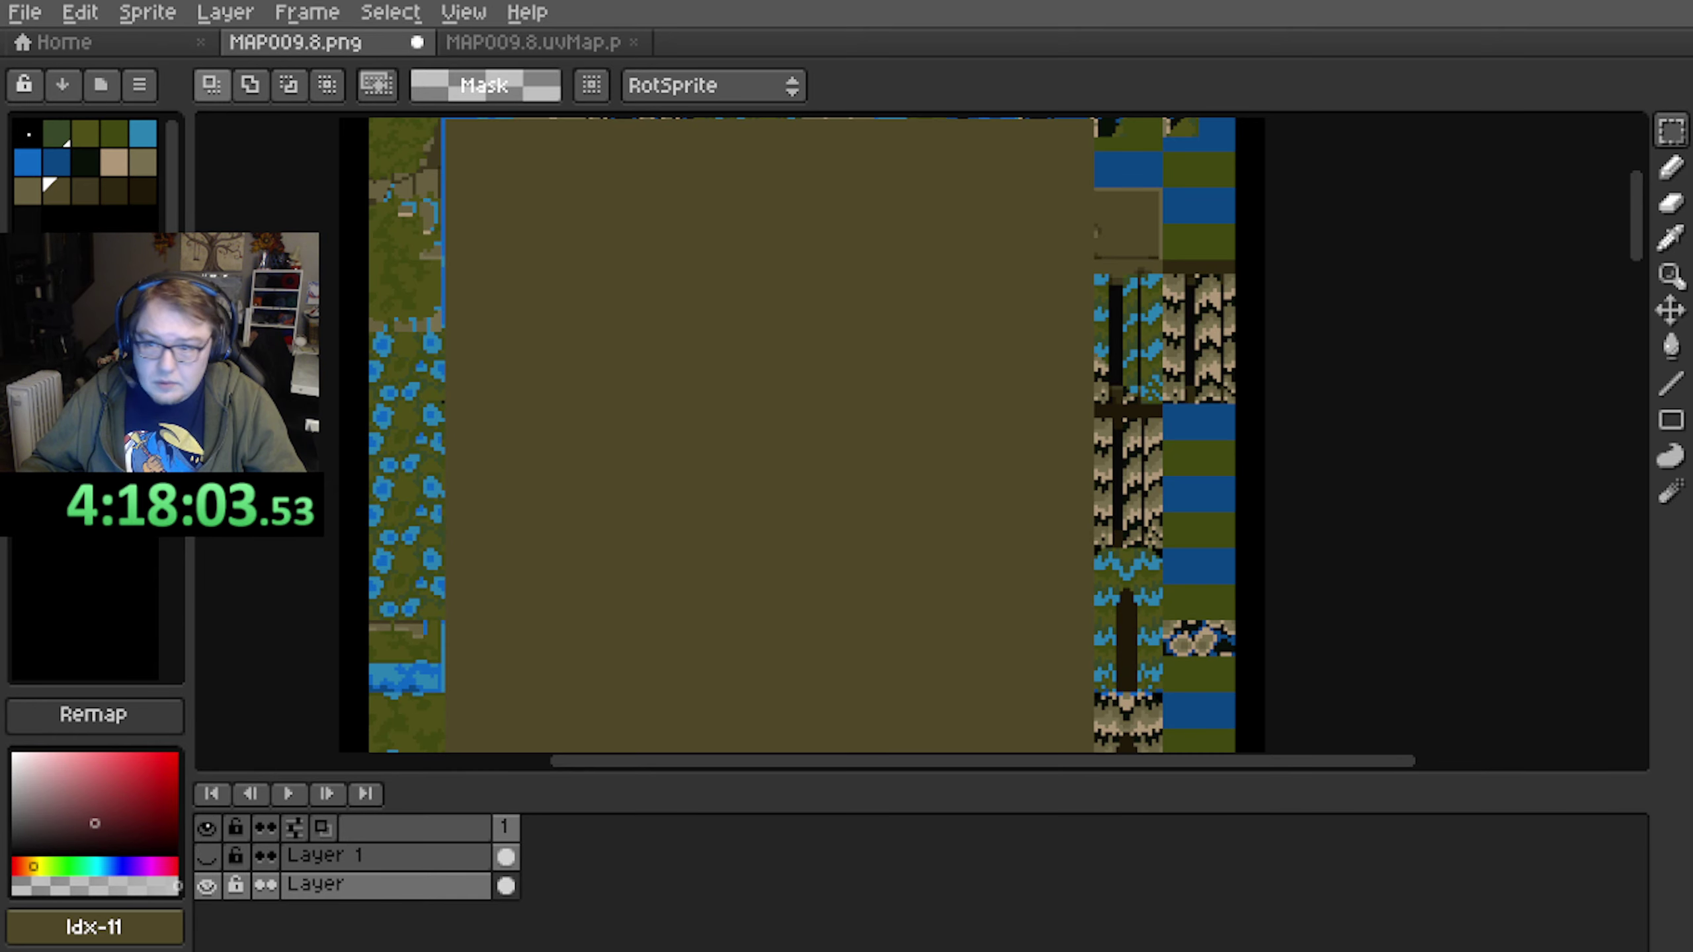
# Switch to the map editor and reload the texture with the completed dark brown block
pyautogui.hotkey('alt', 'Tab')
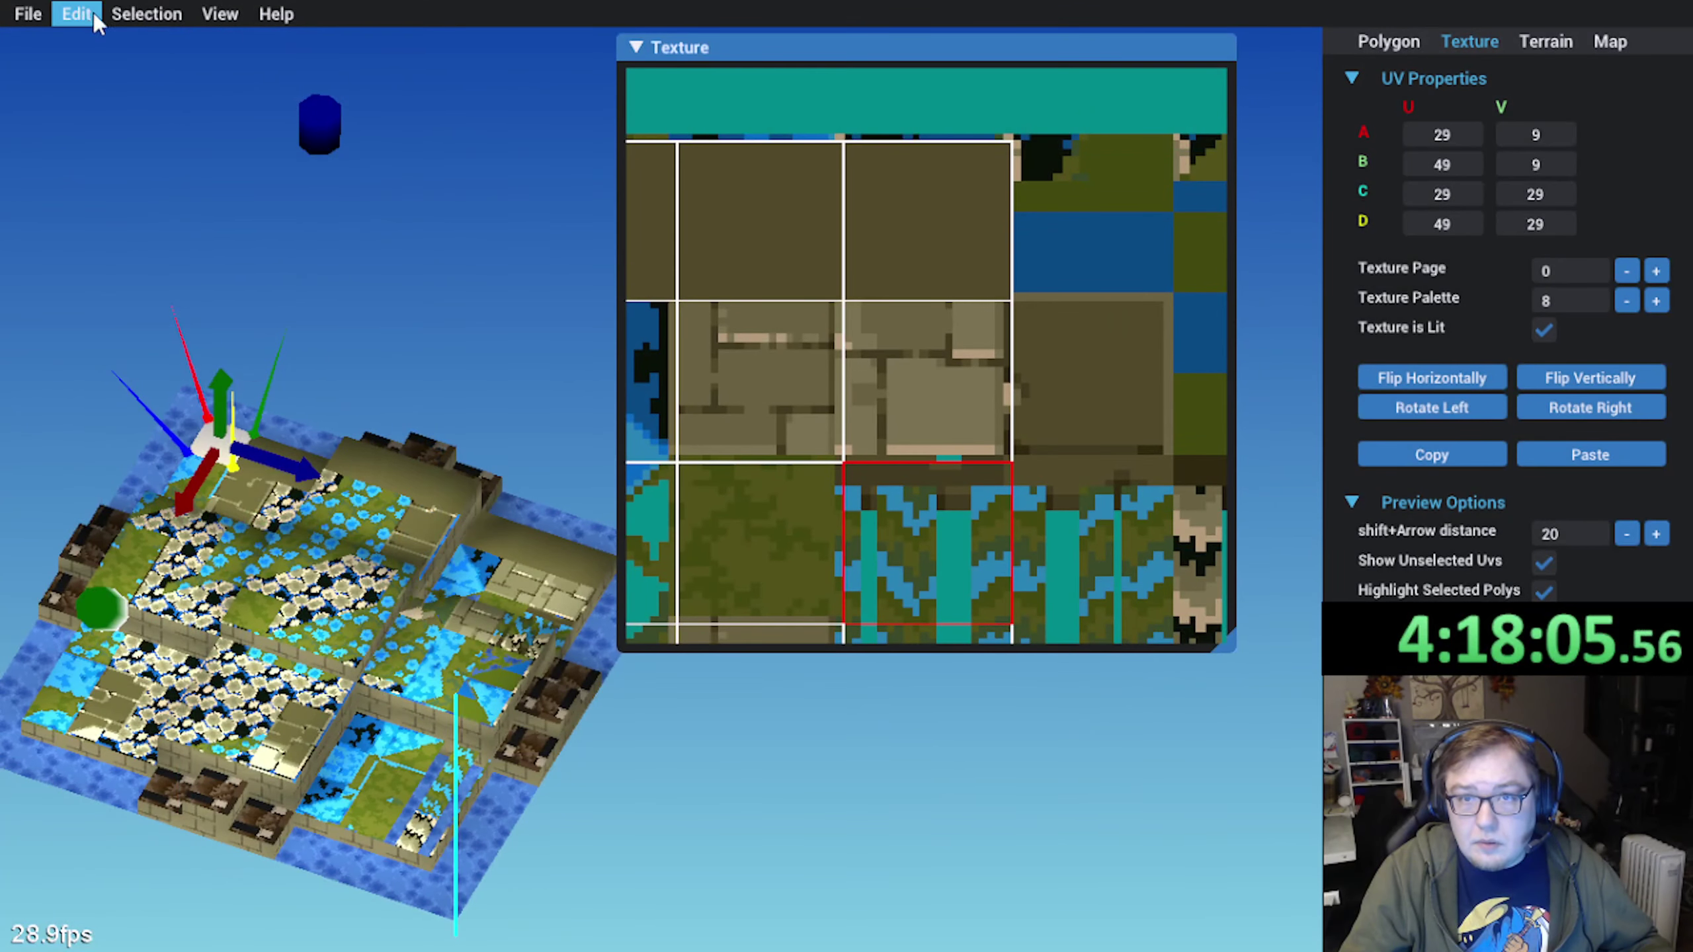
pyautogui.click(78, 13)
pyautogui.click(119, 175)
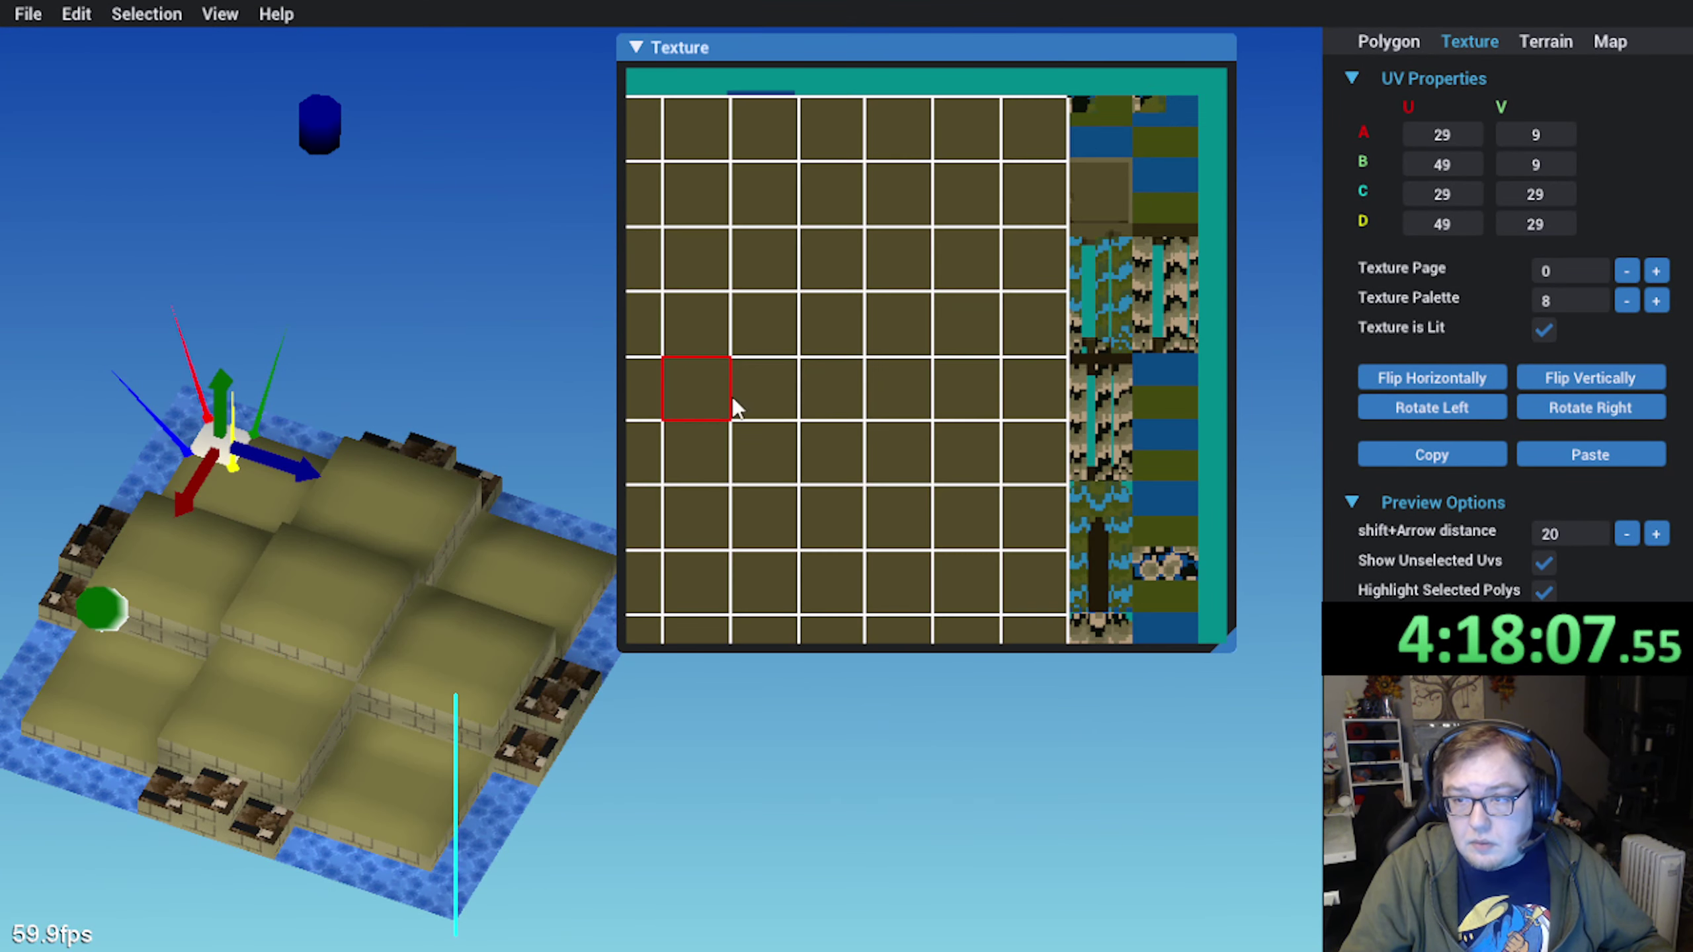
# Inspect the brown area against the UV grid and the 3D map from several angles, clearing the polygon selection
pyautogui.moveTo(717, 403); pyautogui.dragTo(857, 292, button='middle')
pyautogui.scroll(-1, 857, 291)
pyautogui.moveTo(373, 657); pyautogui.dragTo(473, 637, button='middle')
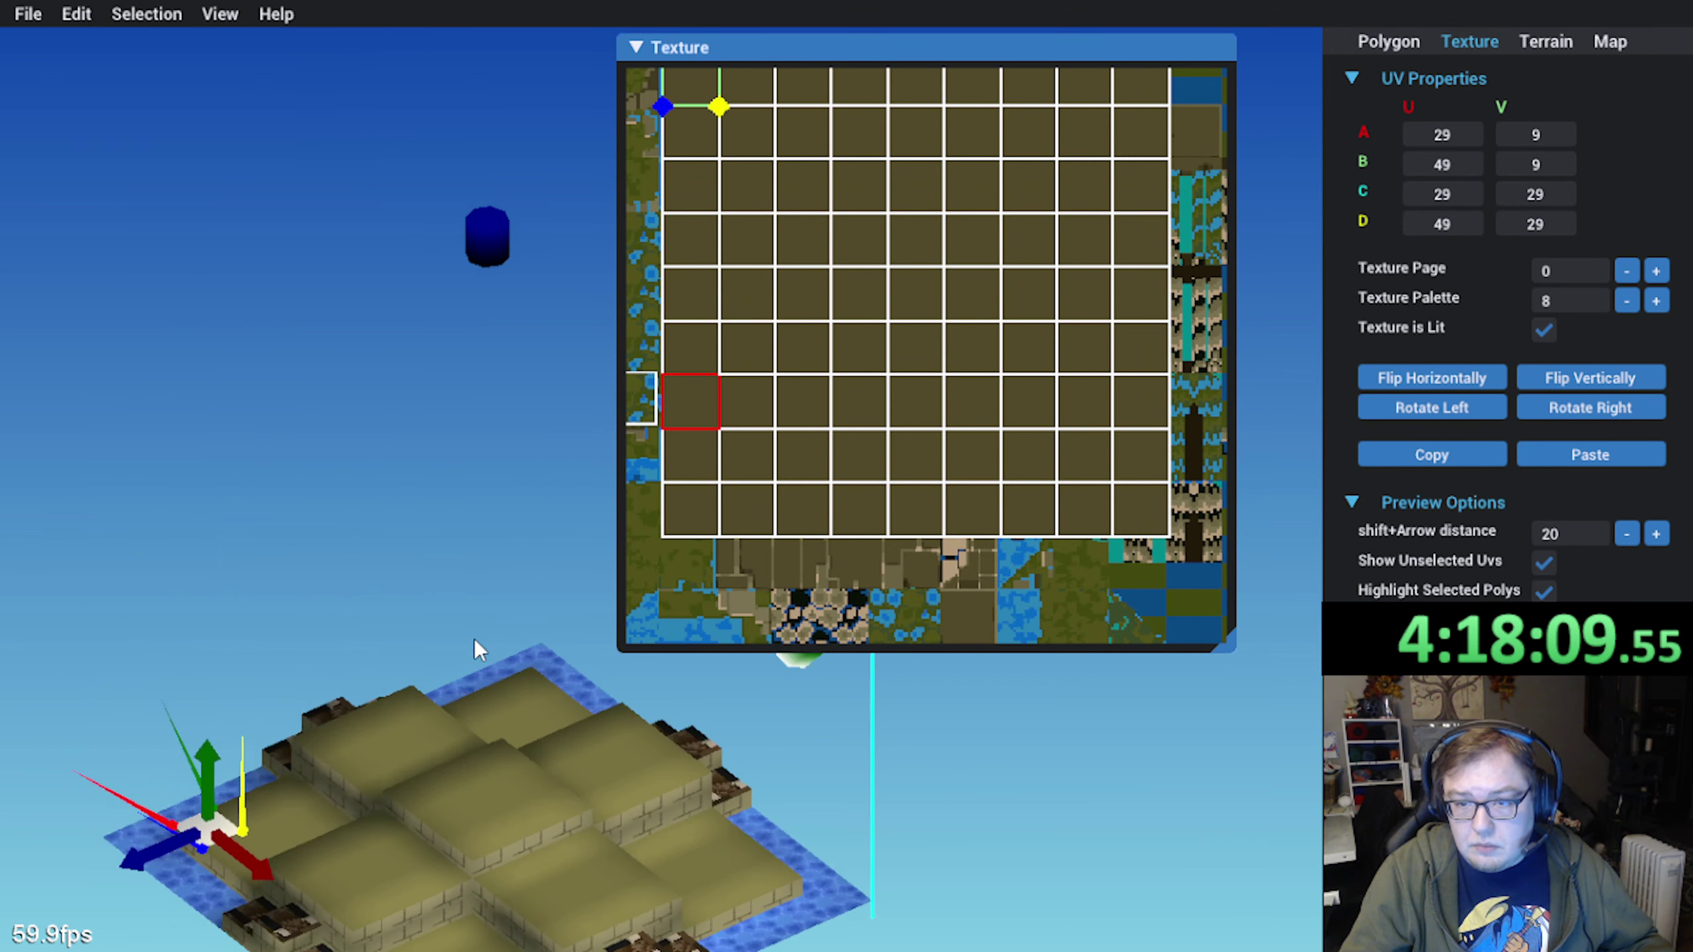
pyautogui.moveTo(400, 687); pyautogui.dragTo(296, 534, button='middle')
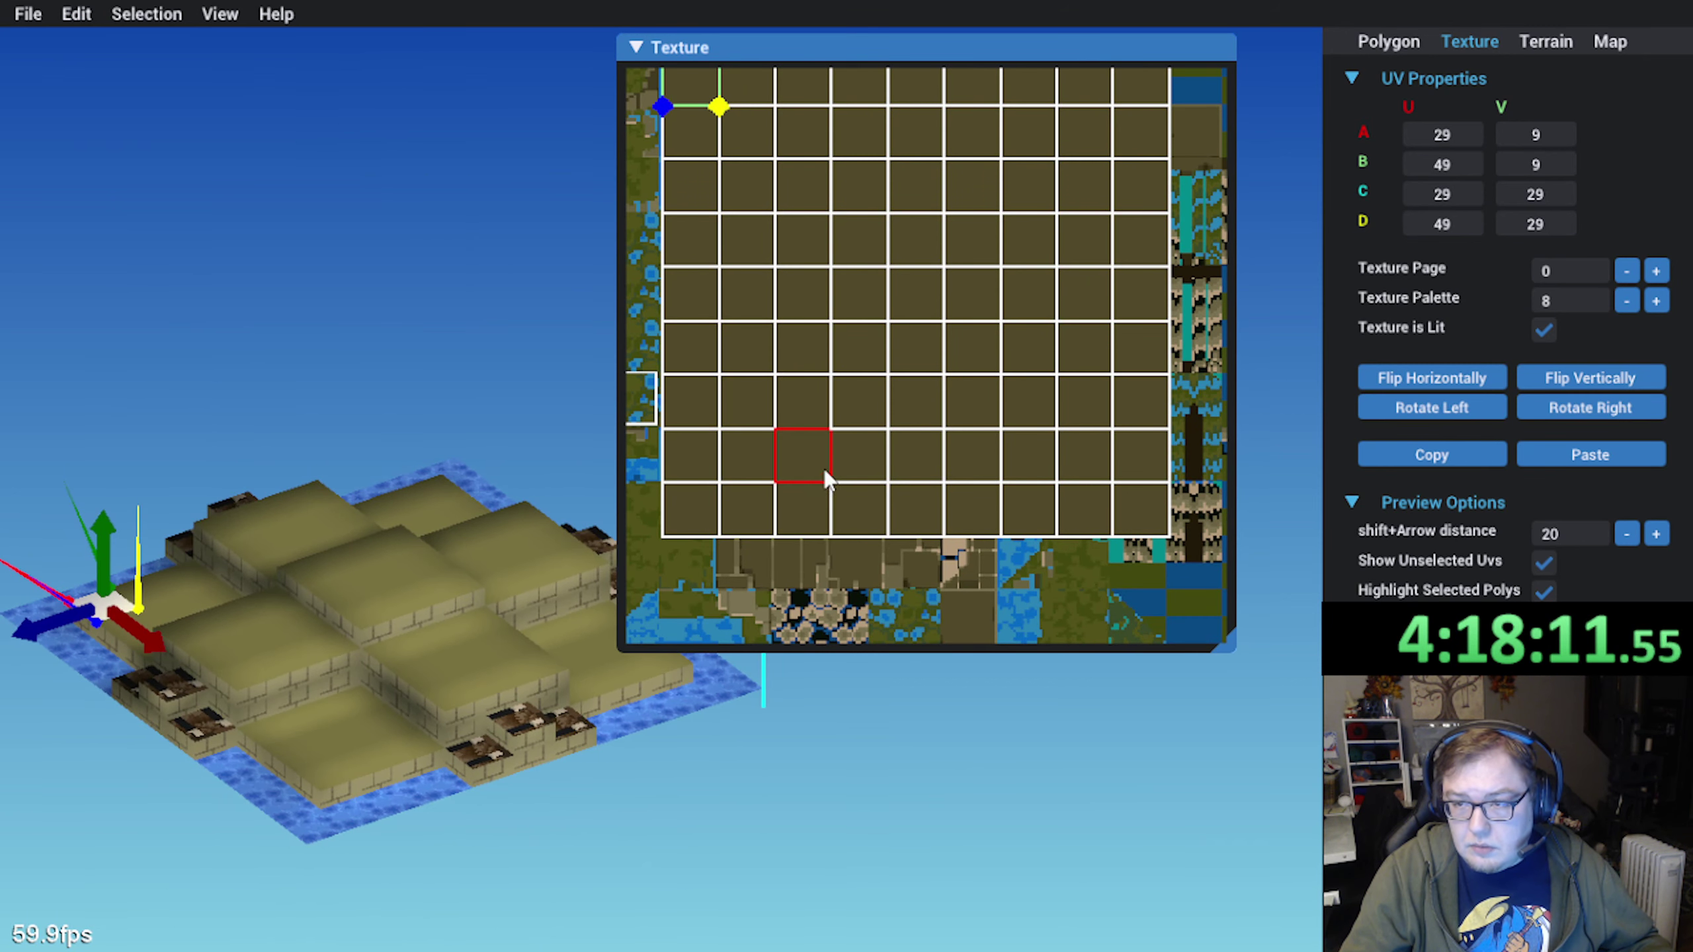
pyautogui.scroll(-1, 826, 471)
pyautogui.press('Escape')
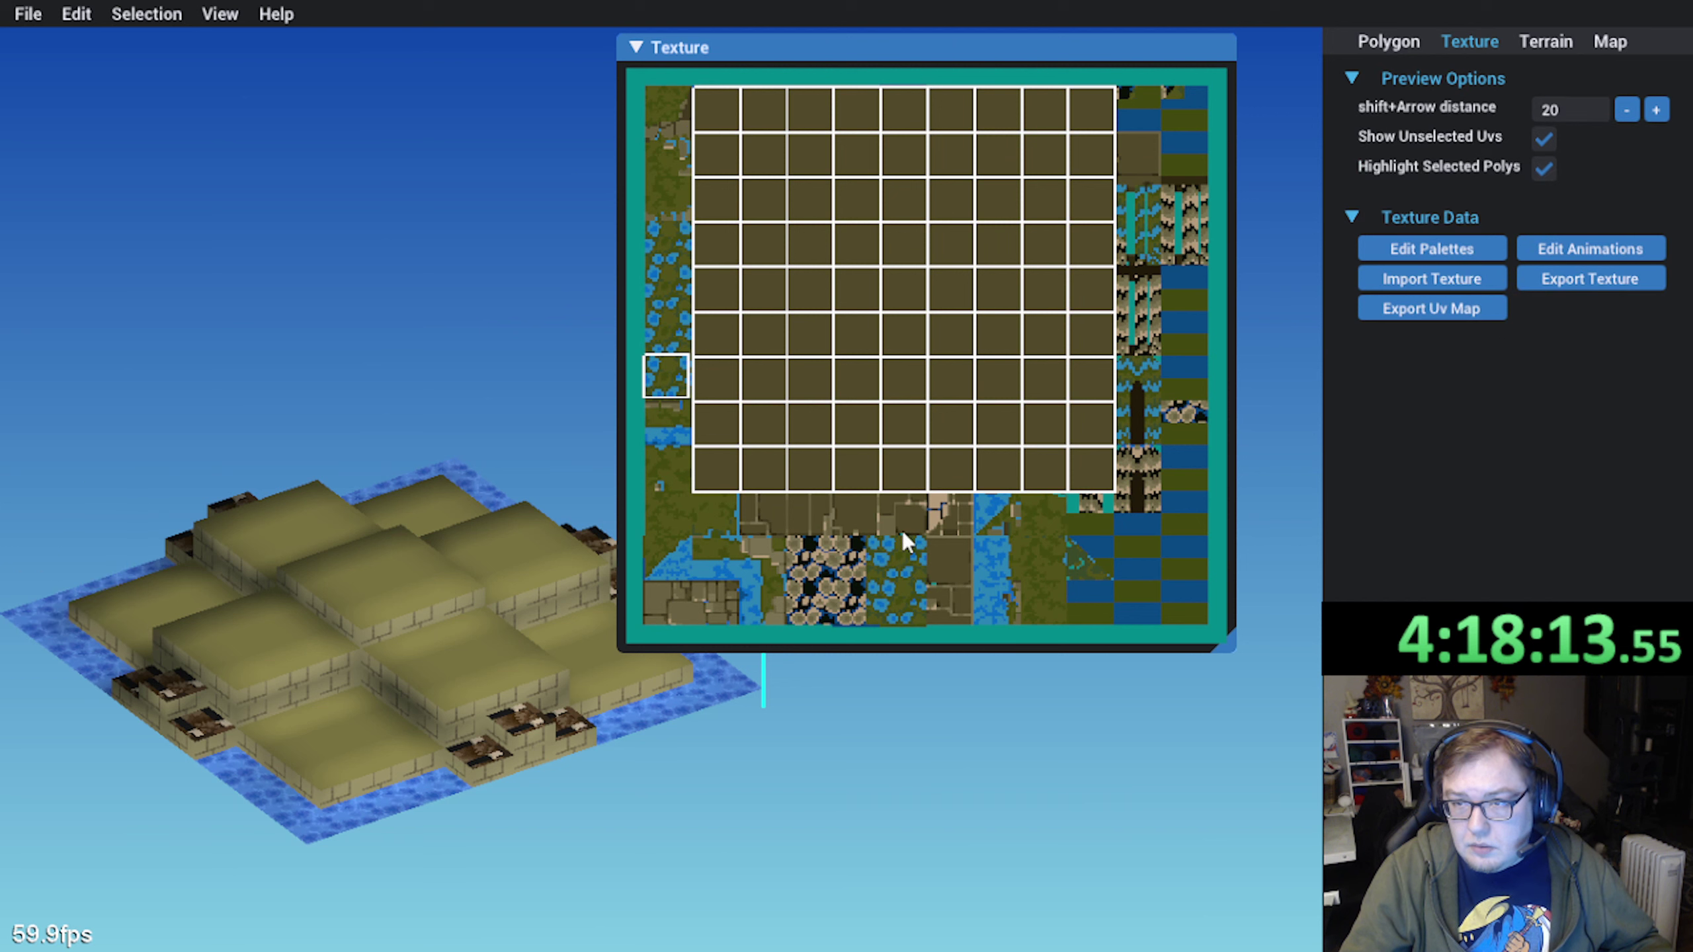
pyautogui.moveTo(515, 739); pyautogui.dragTo(506, 688, button='middle')
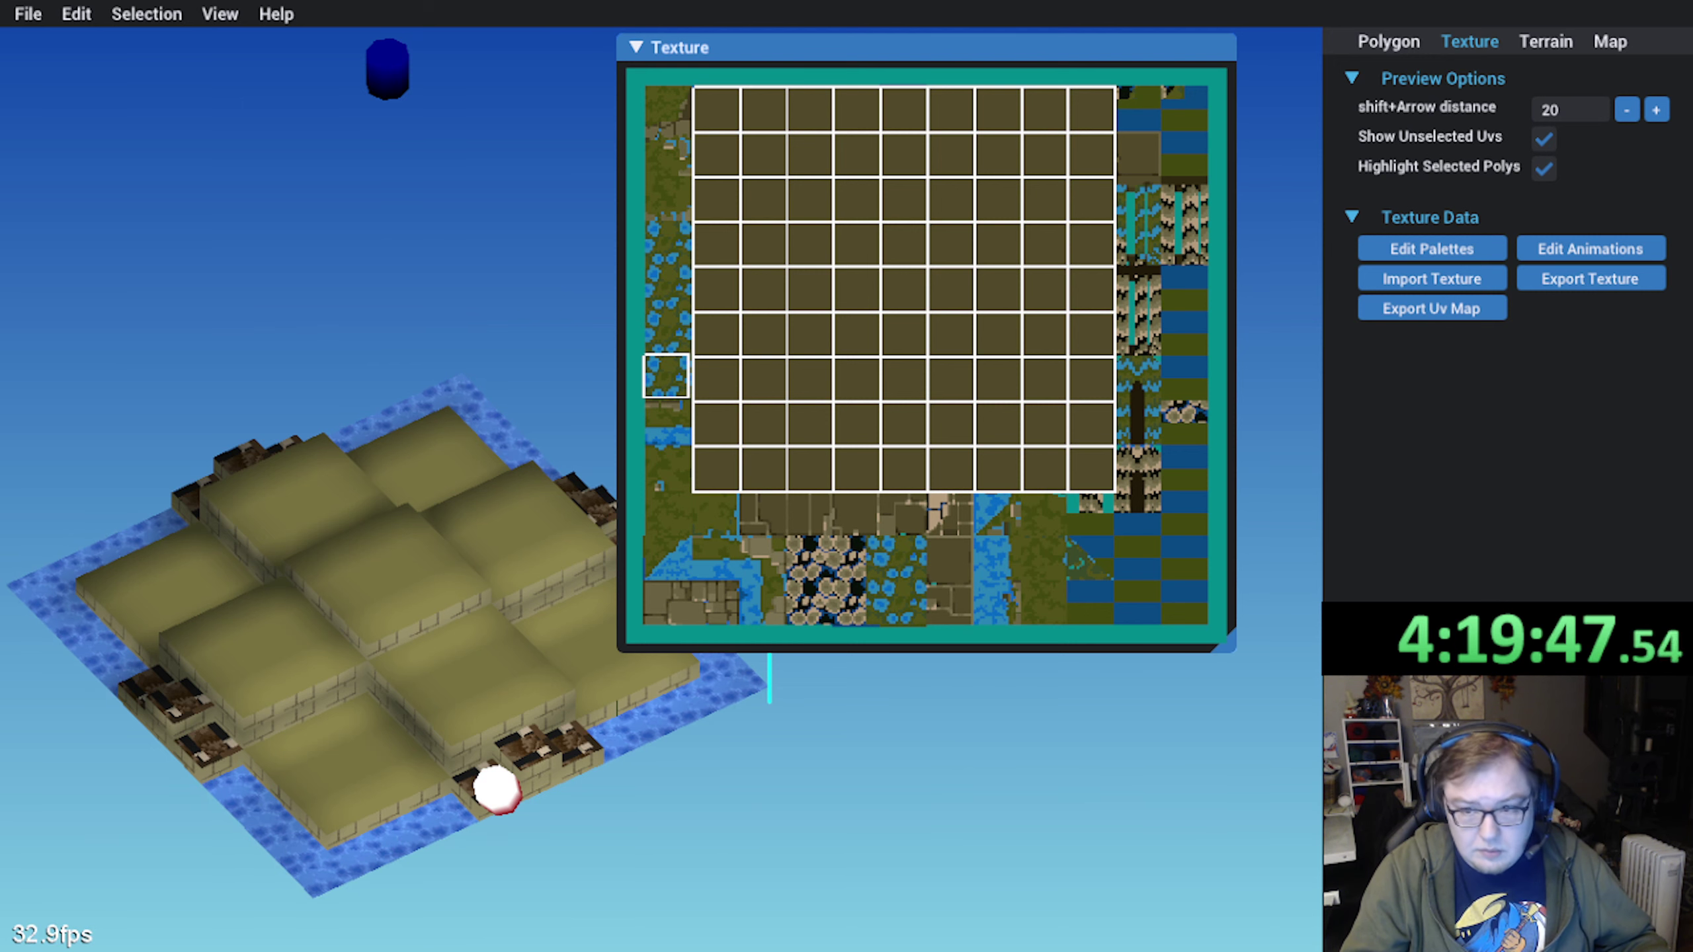
# Reload the texture with the nested darker brown squares in the map editor and view the map from above
pyautogui.hotkey('alt', 'Tab')
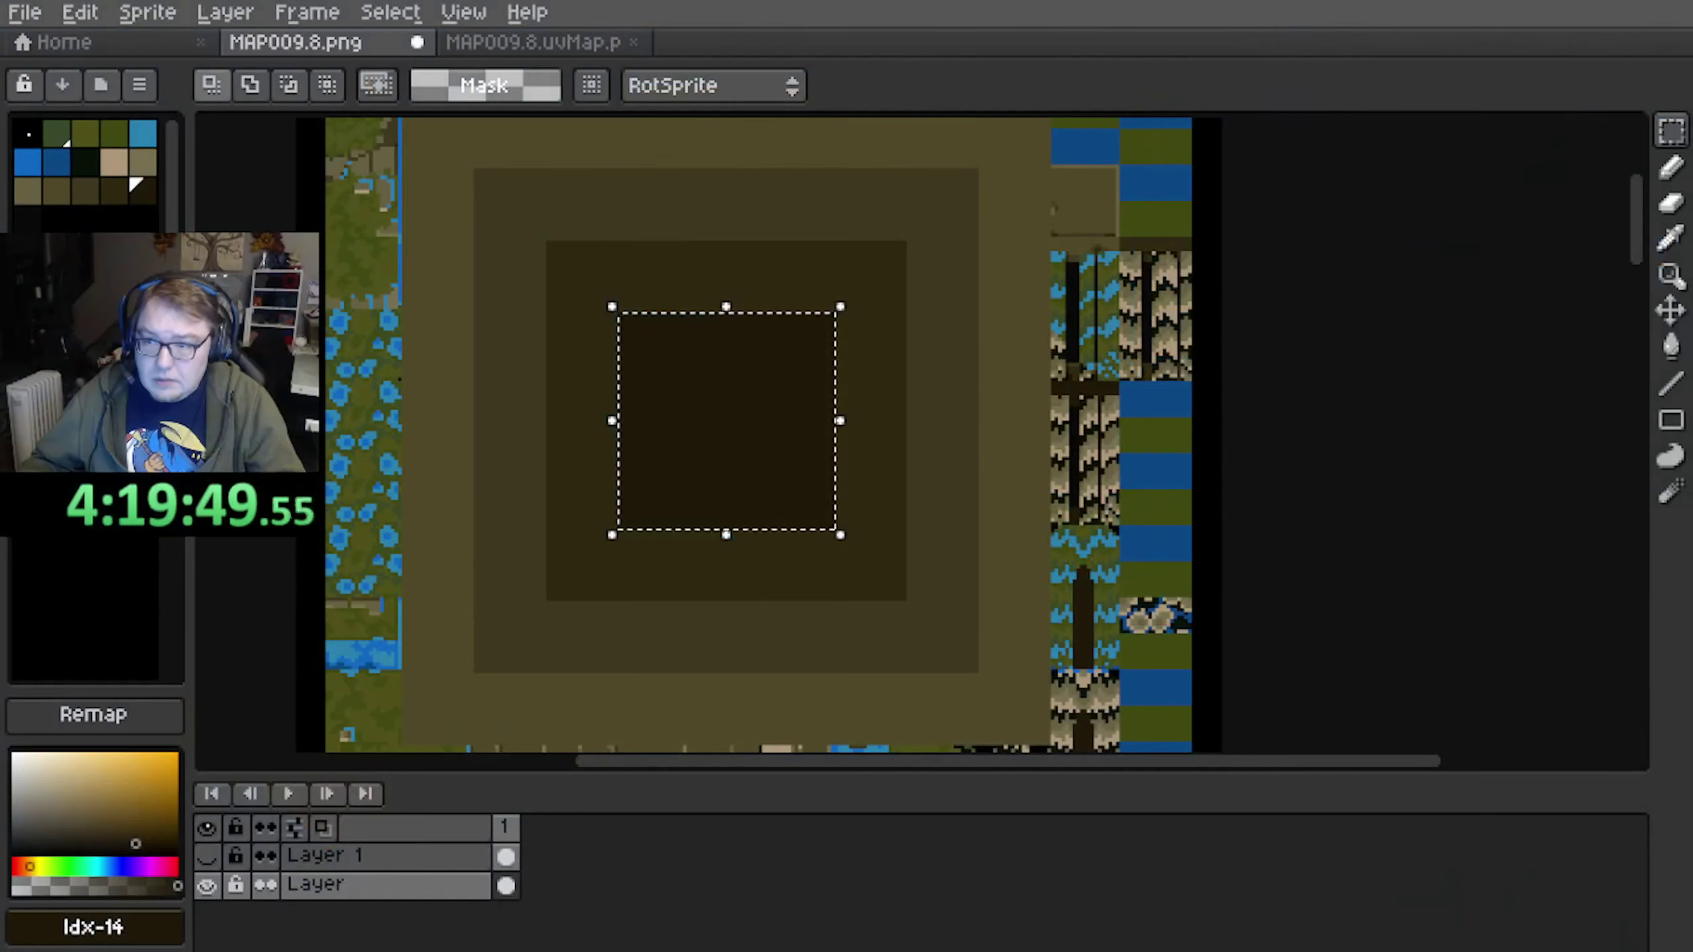
pyautogui.hotkey('alt', 'Tab')
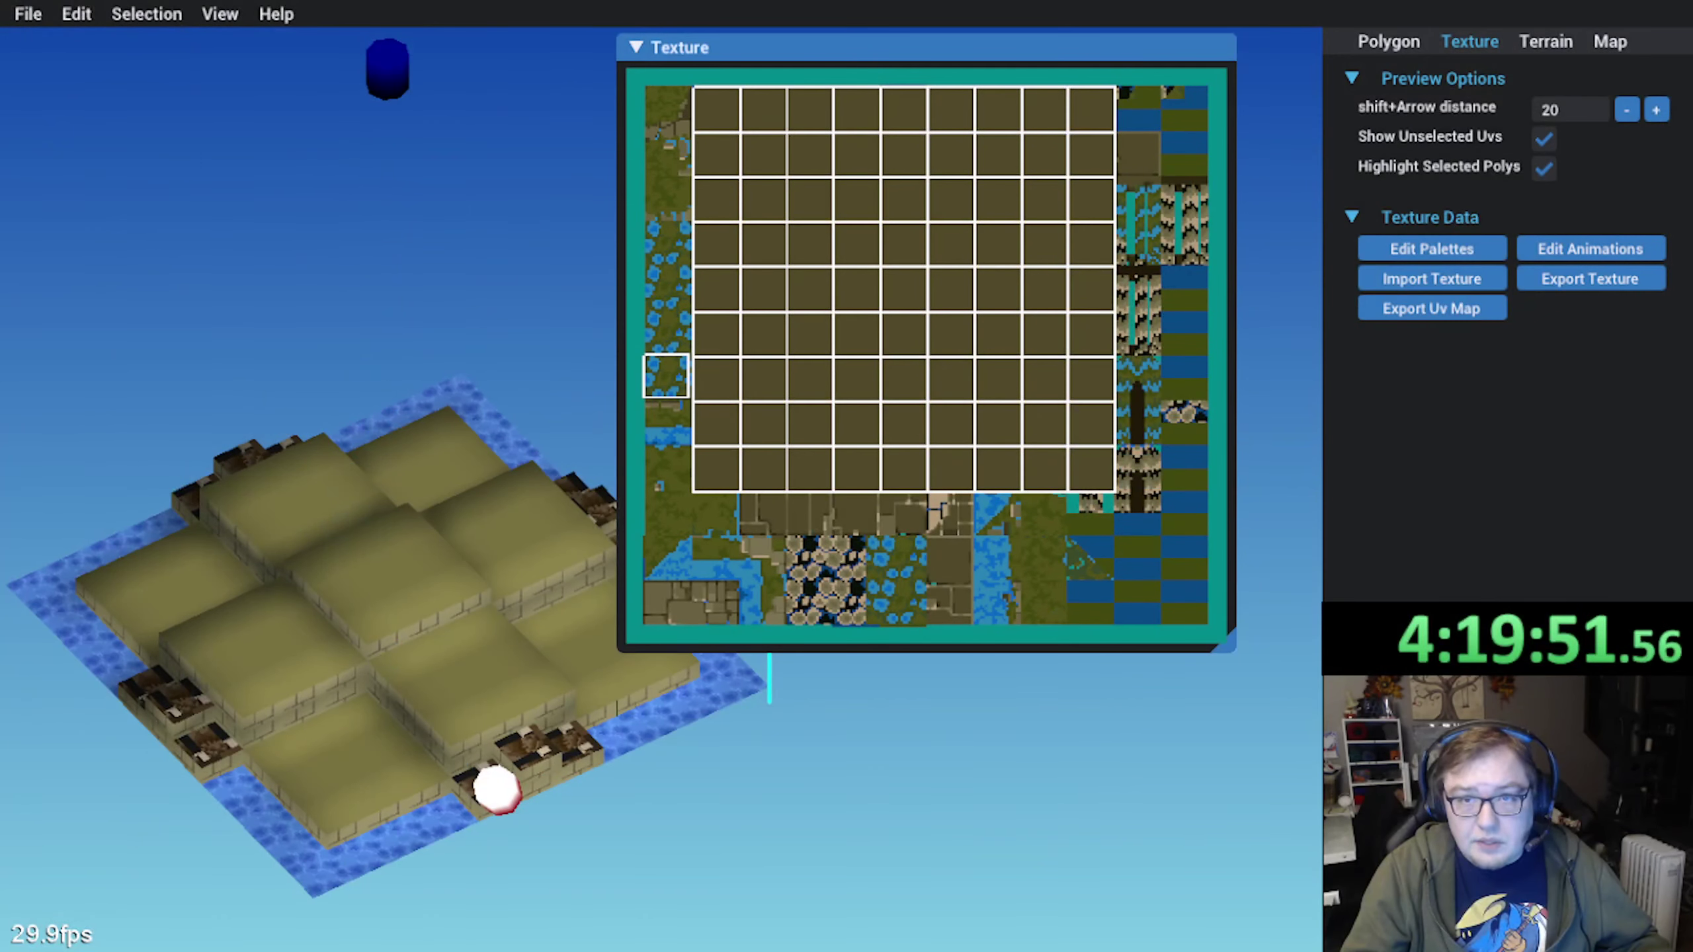
pyautogui.click(76, 14)
pyautogui.click(113, 181)
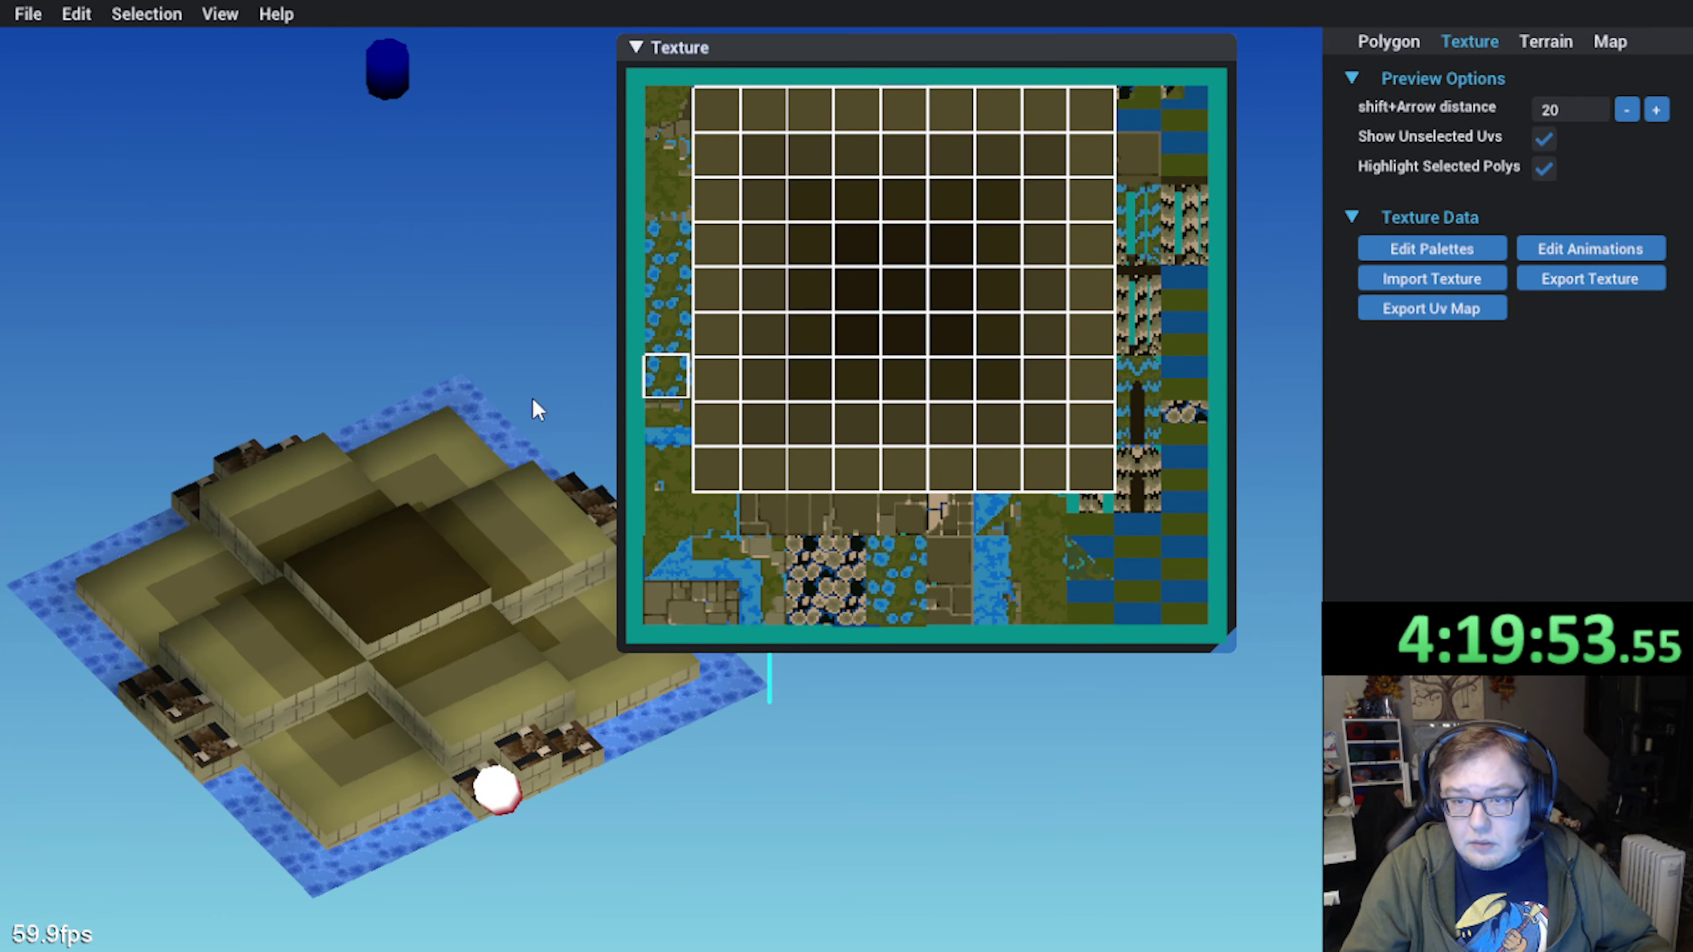
pyautogui.moveTo(531, 398); pyautogui.dragTo(450, 608, button='middle')
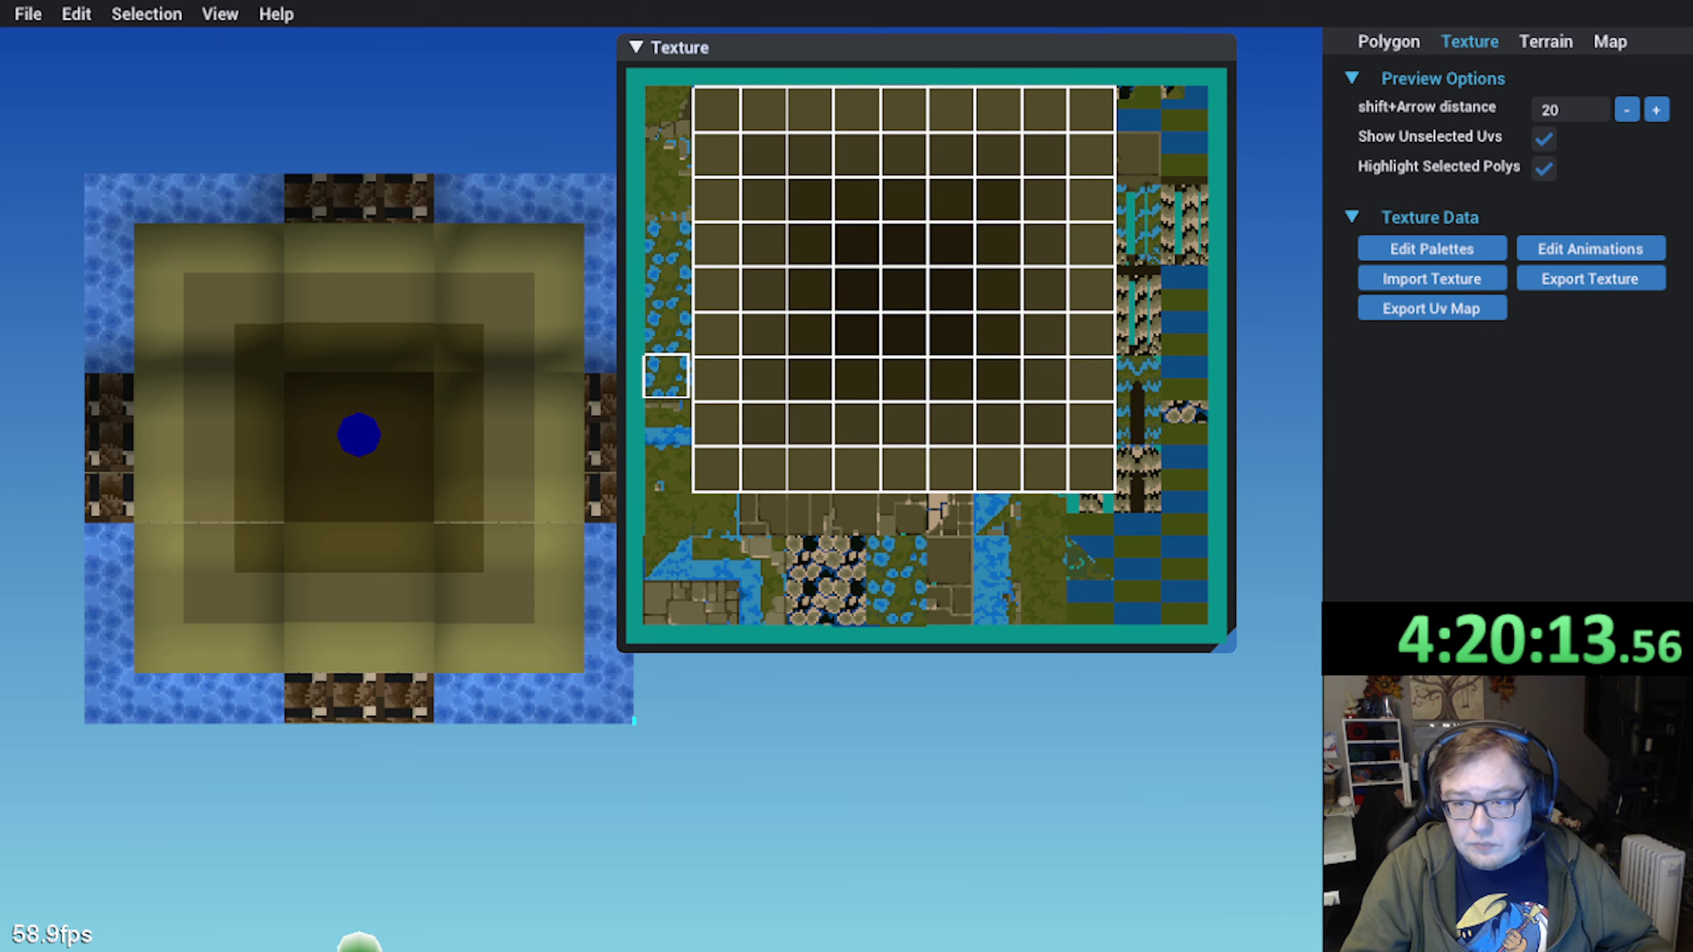
# Switch back to Aseprite and expand the selection around the darkest central square by 20 px with the square brush
pyautogui.hotkey('alt', 'Tab')
pyautogui.moveTo(473, 435); pyautogui.dragTo(434, 338, button='middle')
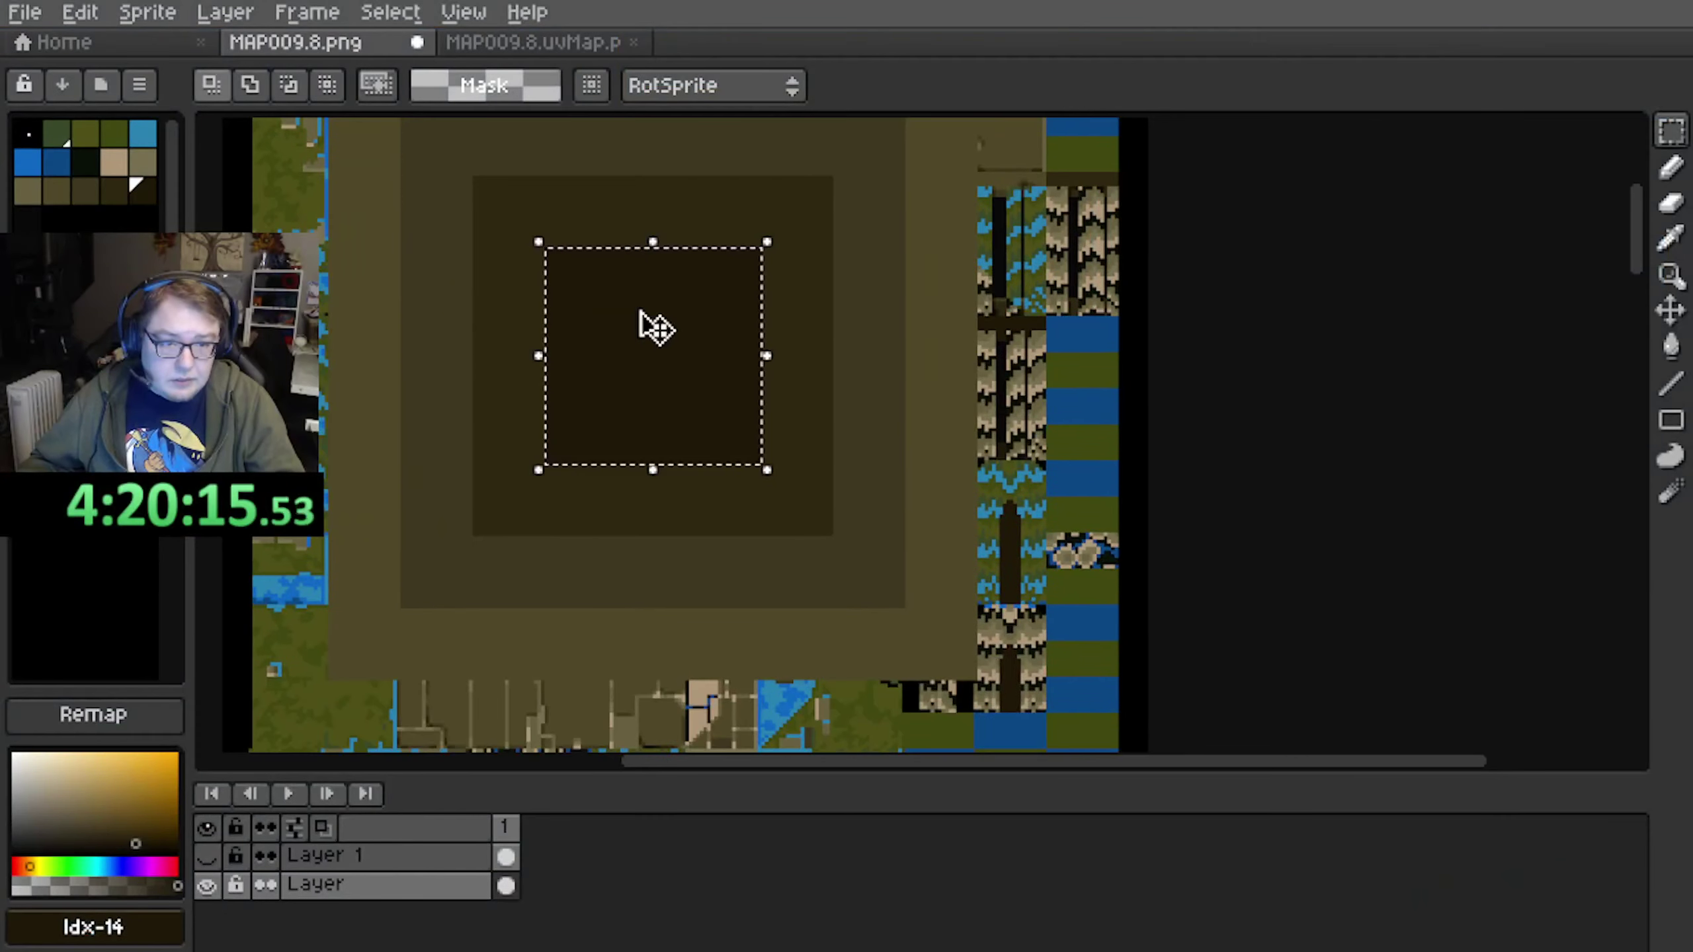
pyautogui.click(391, 12)
pyautogui.moveTo(464, 189)
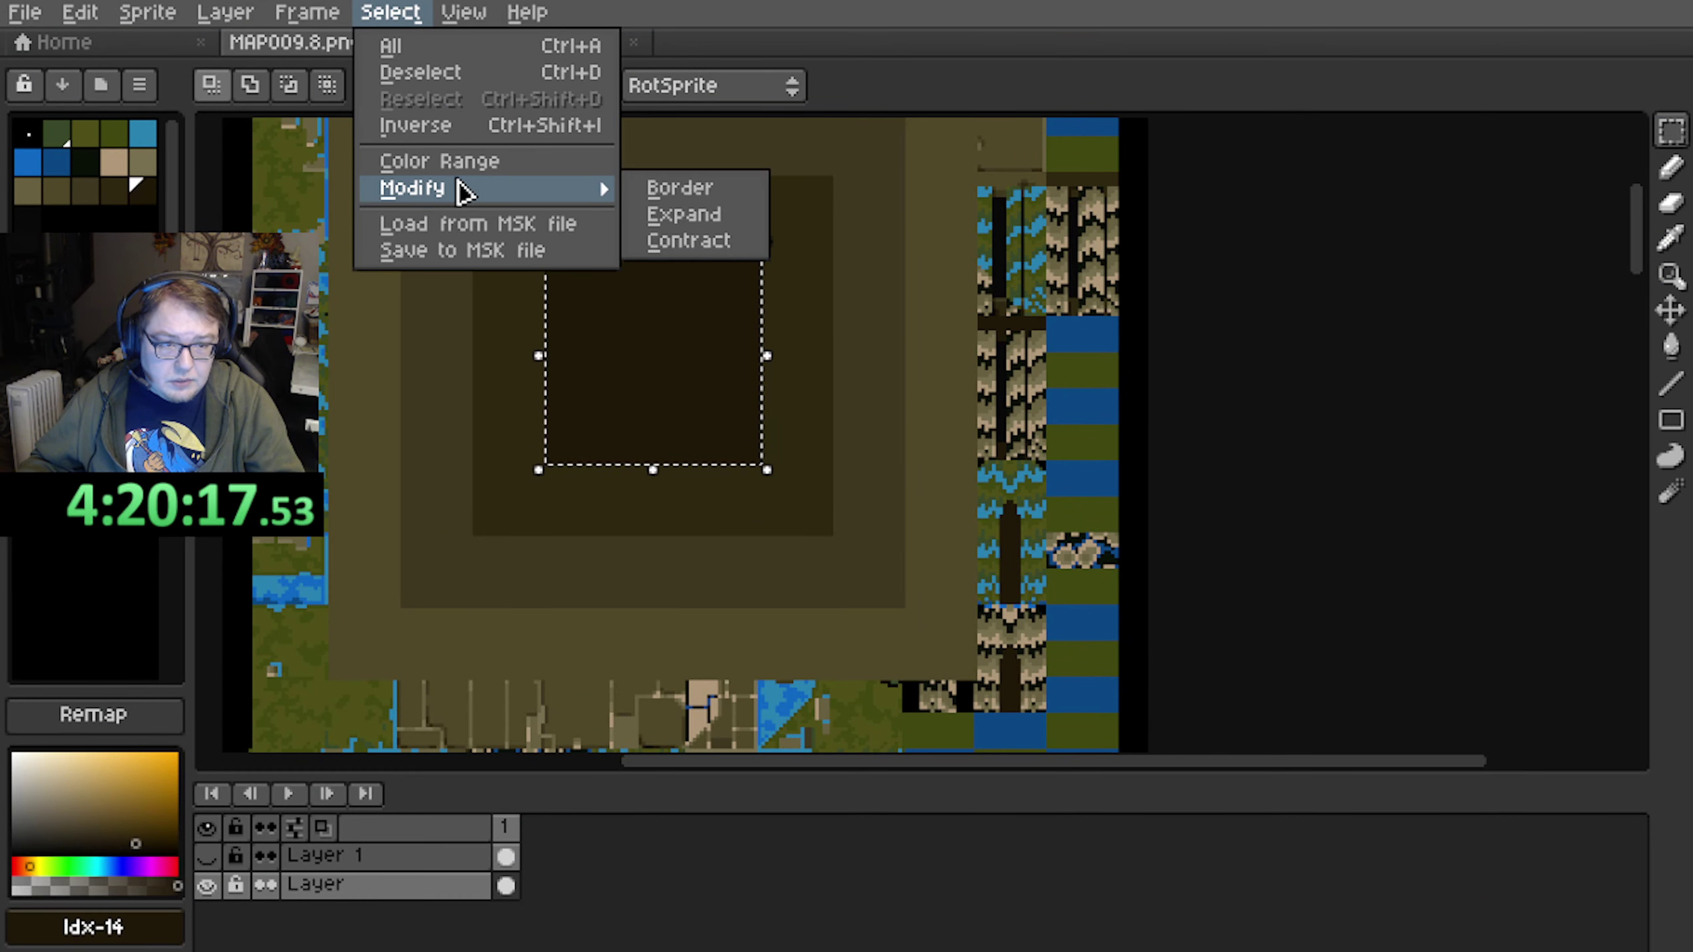
pyautogui.click(689, 215)
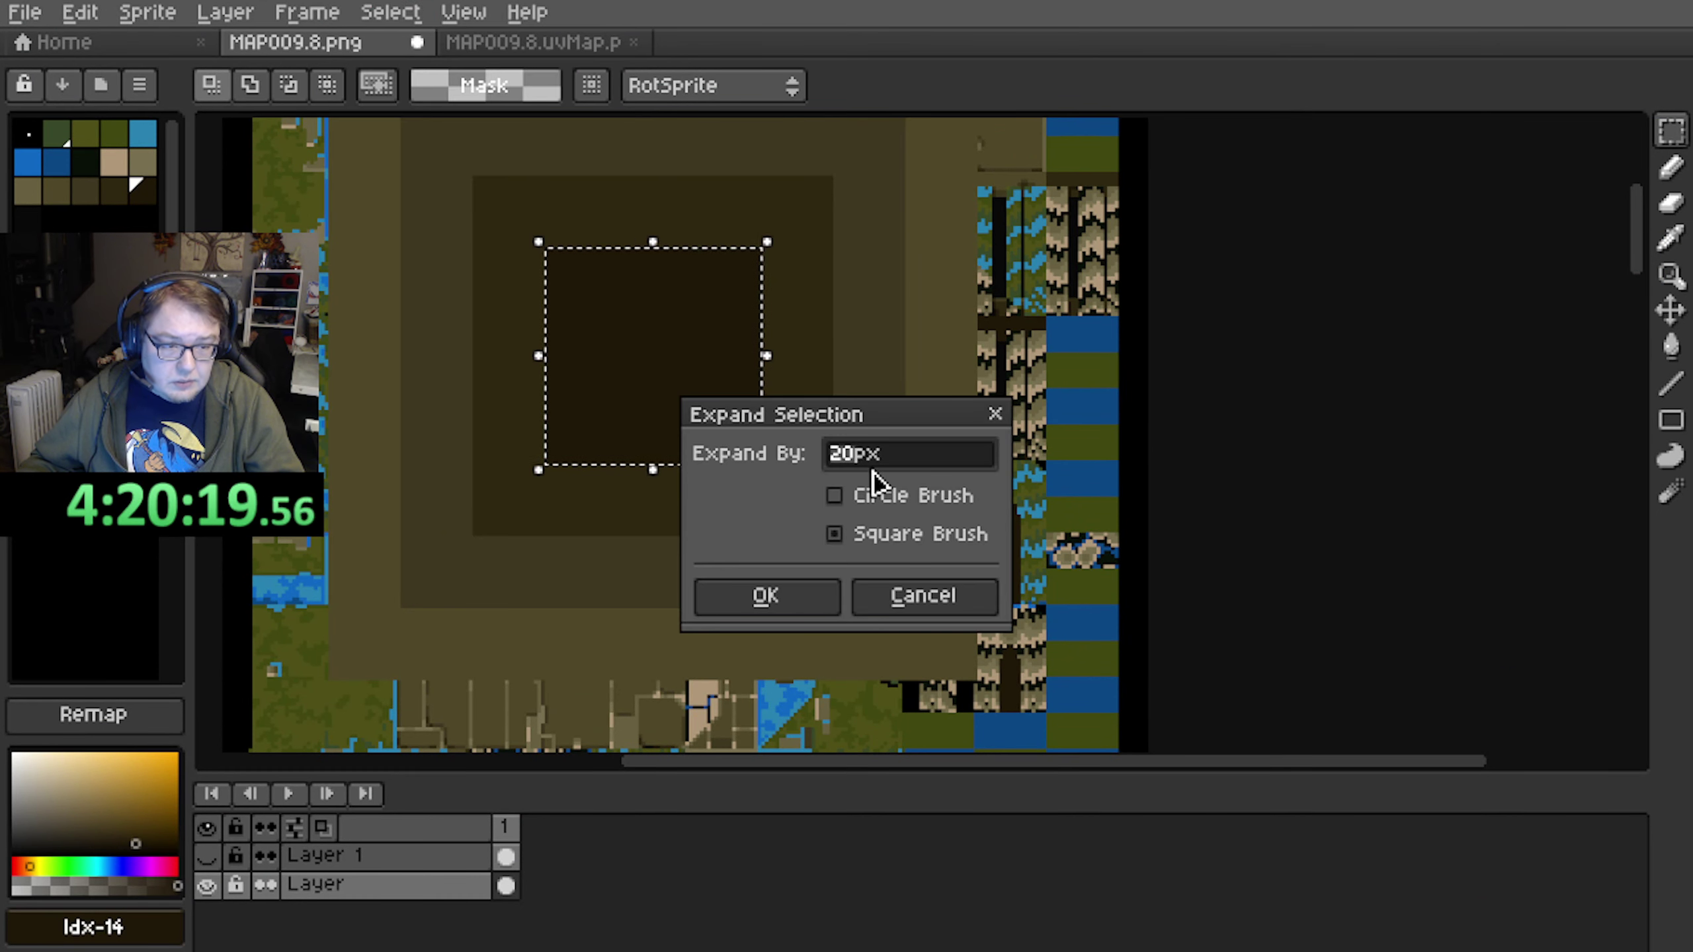
pyautogui.click(780, 604)
pyautogui.scroll(2, 475, 426)
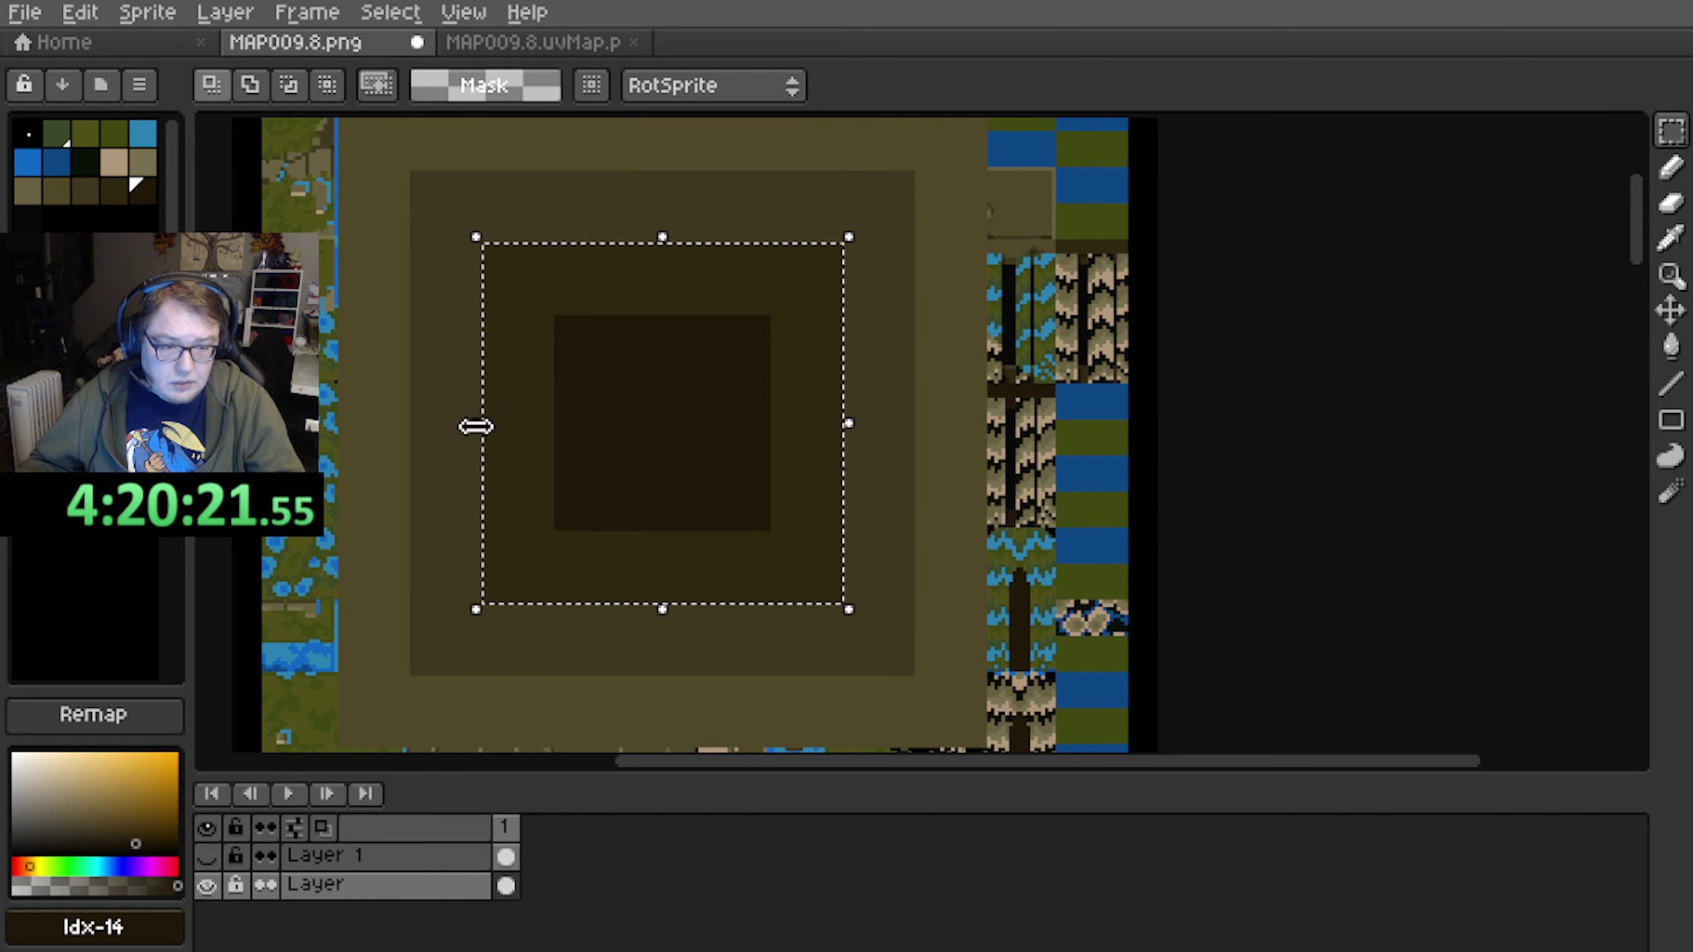
# Fill the expanded selection with the surrounding dark brown, Idx-12, sampled from the canvas, and save the texture
pyautogui.keyDown('alt'); pyautogui.click(460, 353); pyautogui.keyUp('alt')
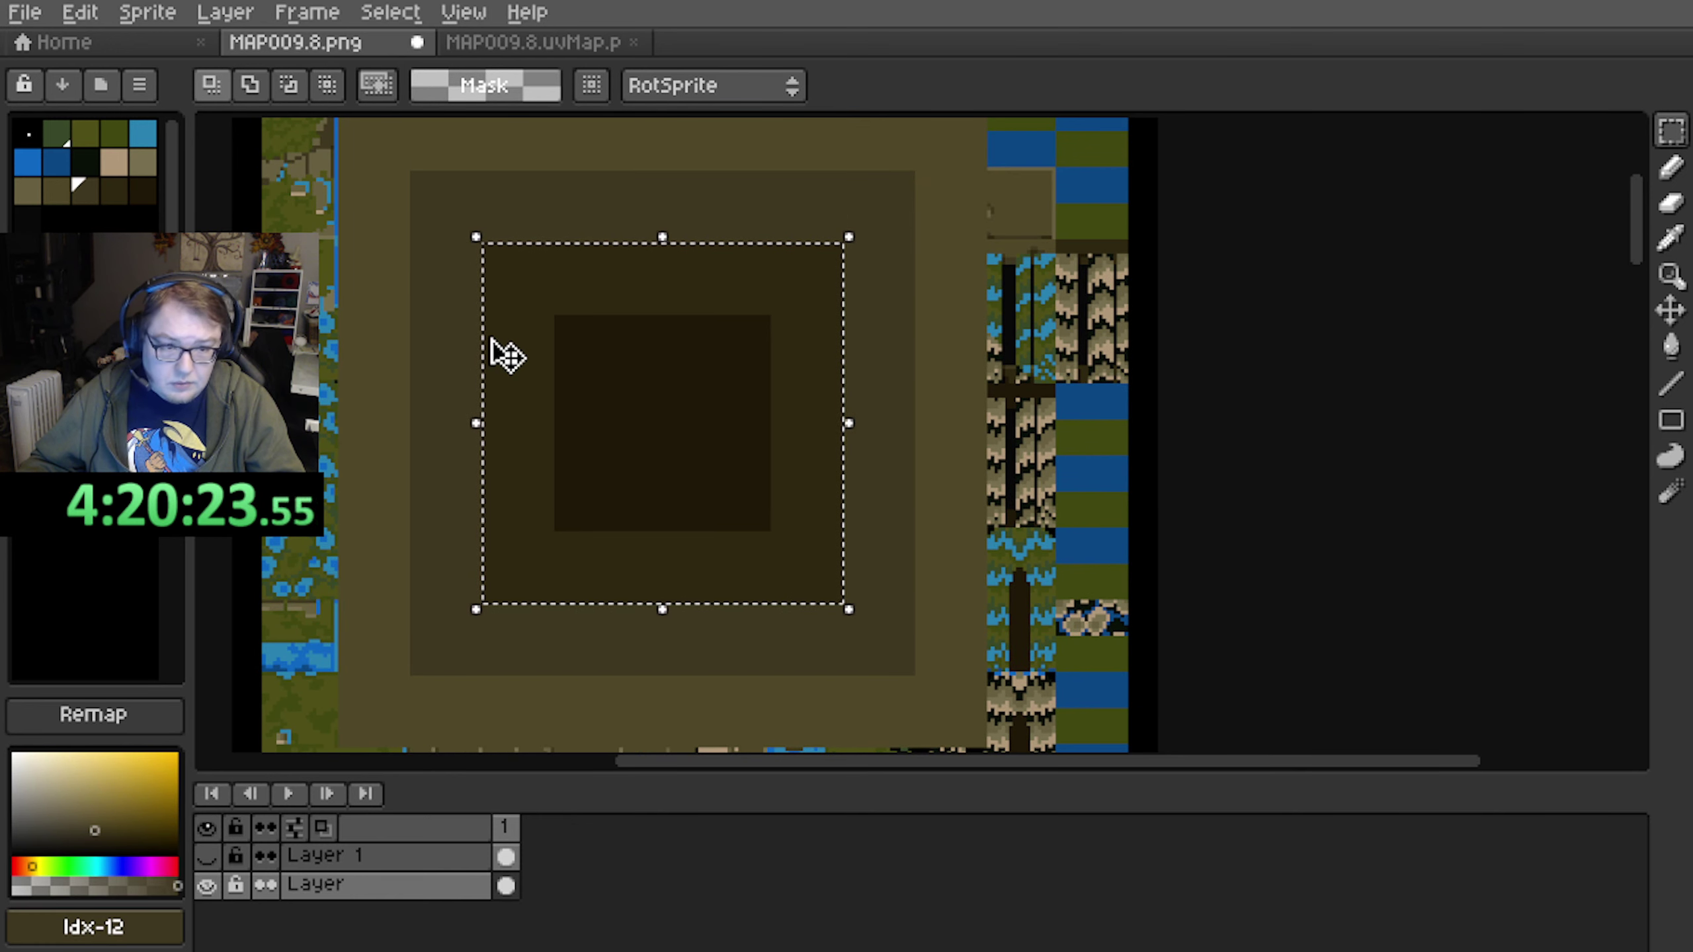
pyautogui.press('f')
pyautogui.hotkey('ctrl', 's')
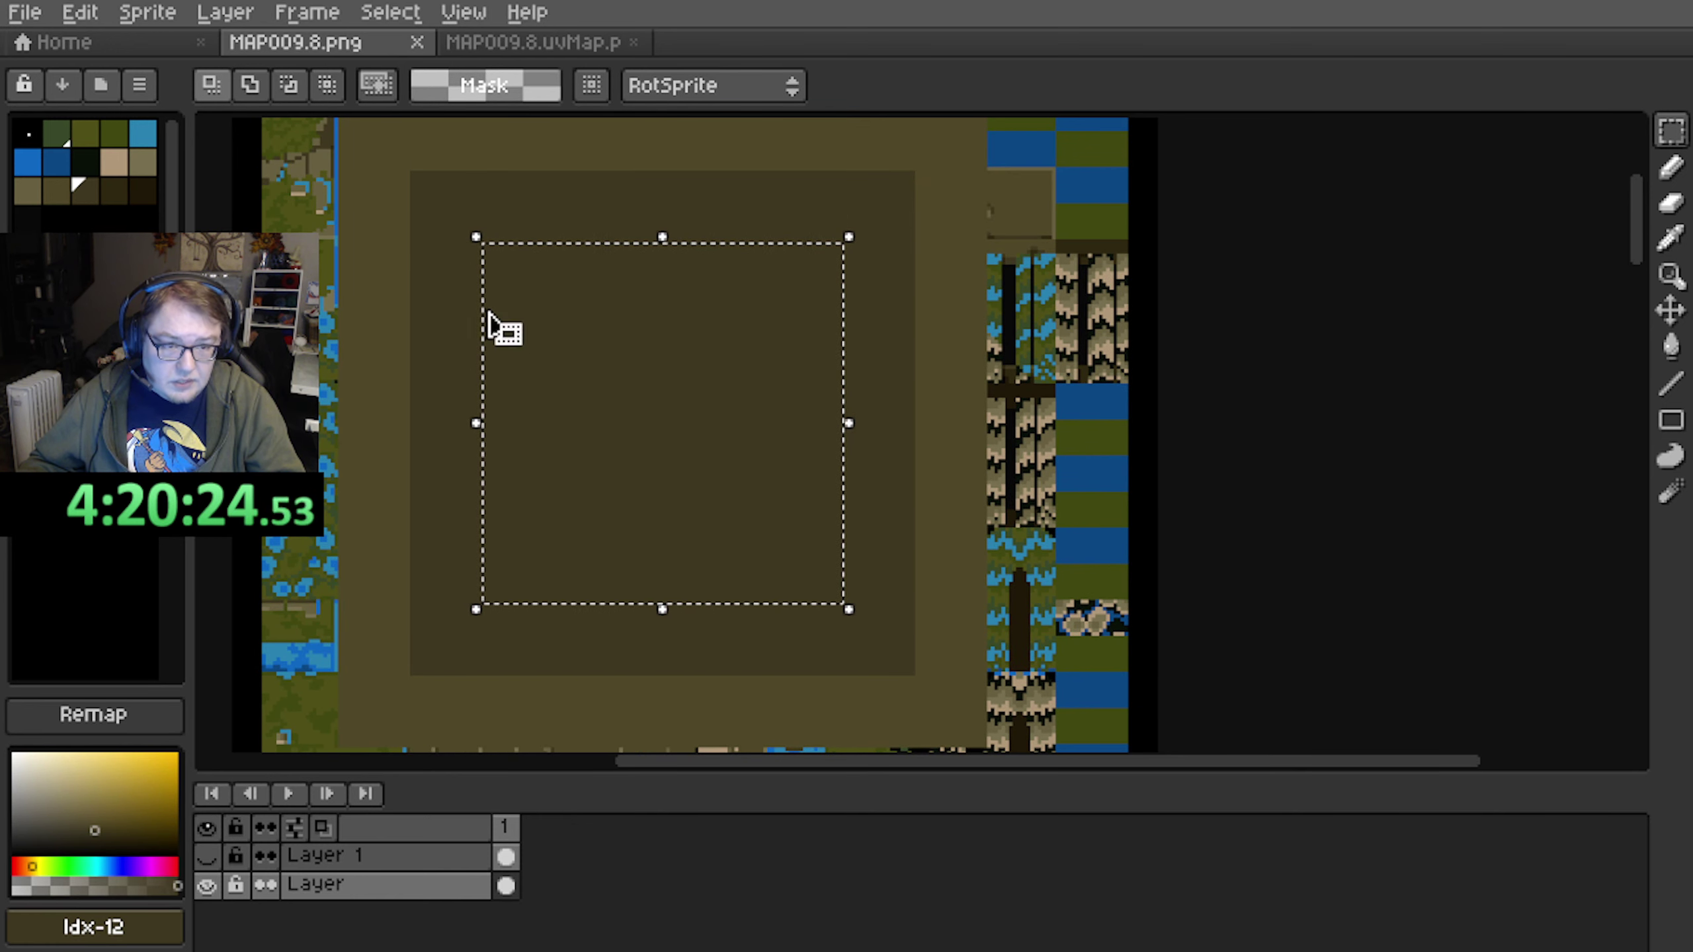
# Contract the selection and fill the smaller central square with the darkest brown, Idx-14
pyautogui.click(463, 20)
pyautogui.moveTo(399, 23)
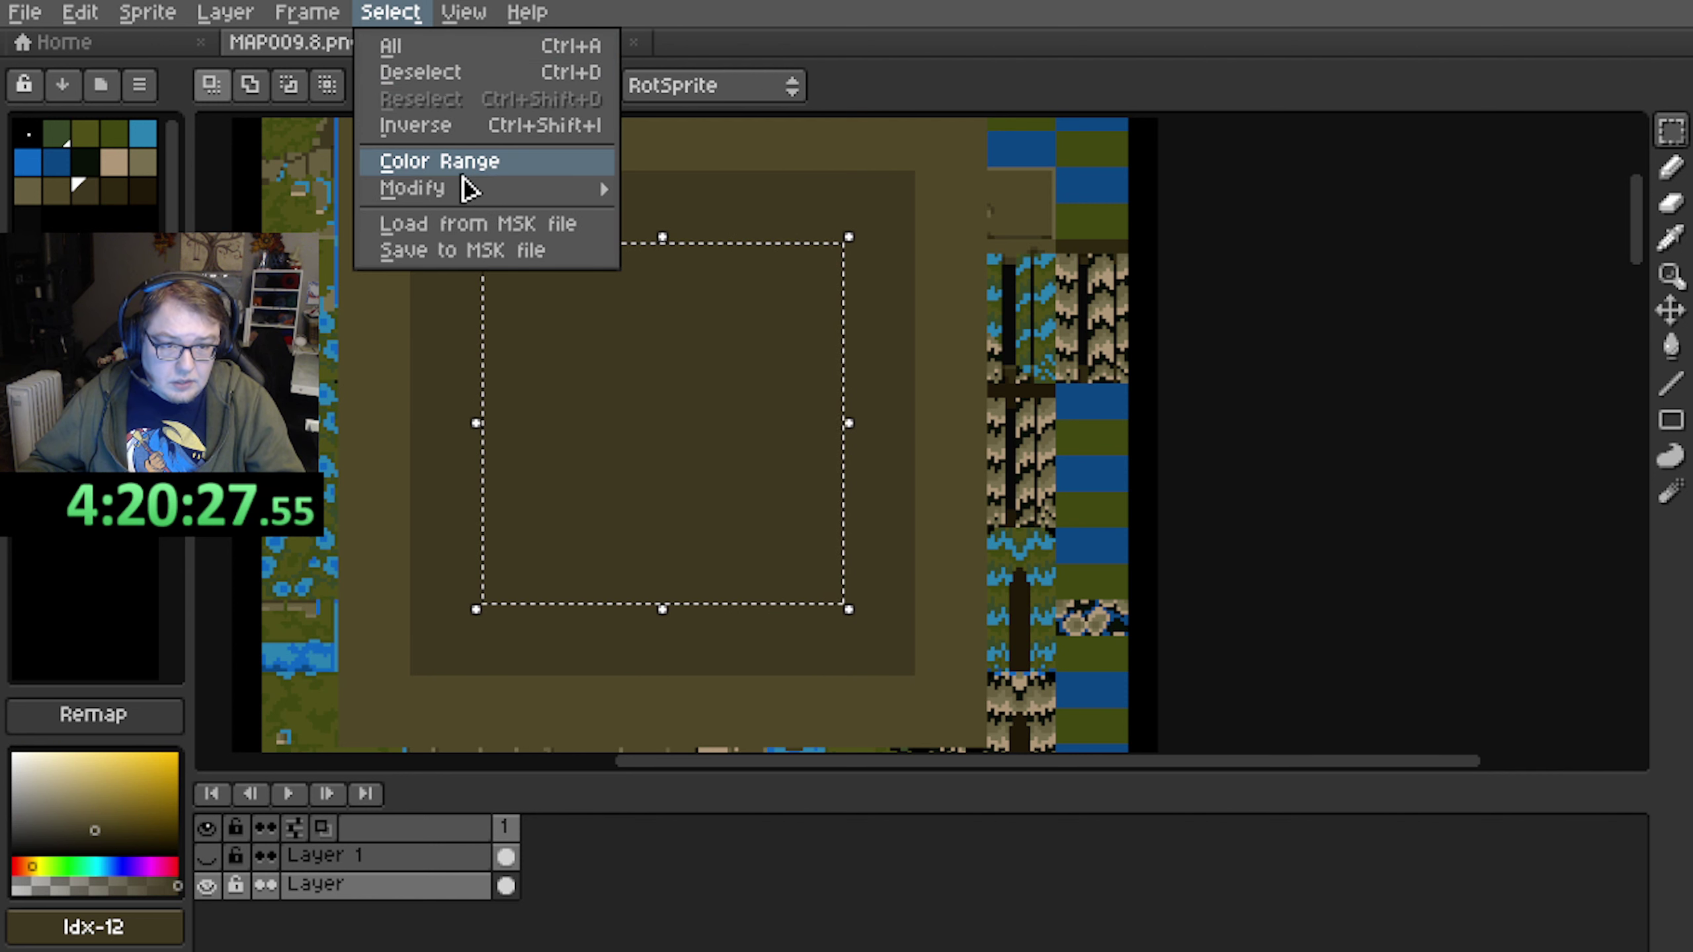
pyautogui.moveTo(467, 189)
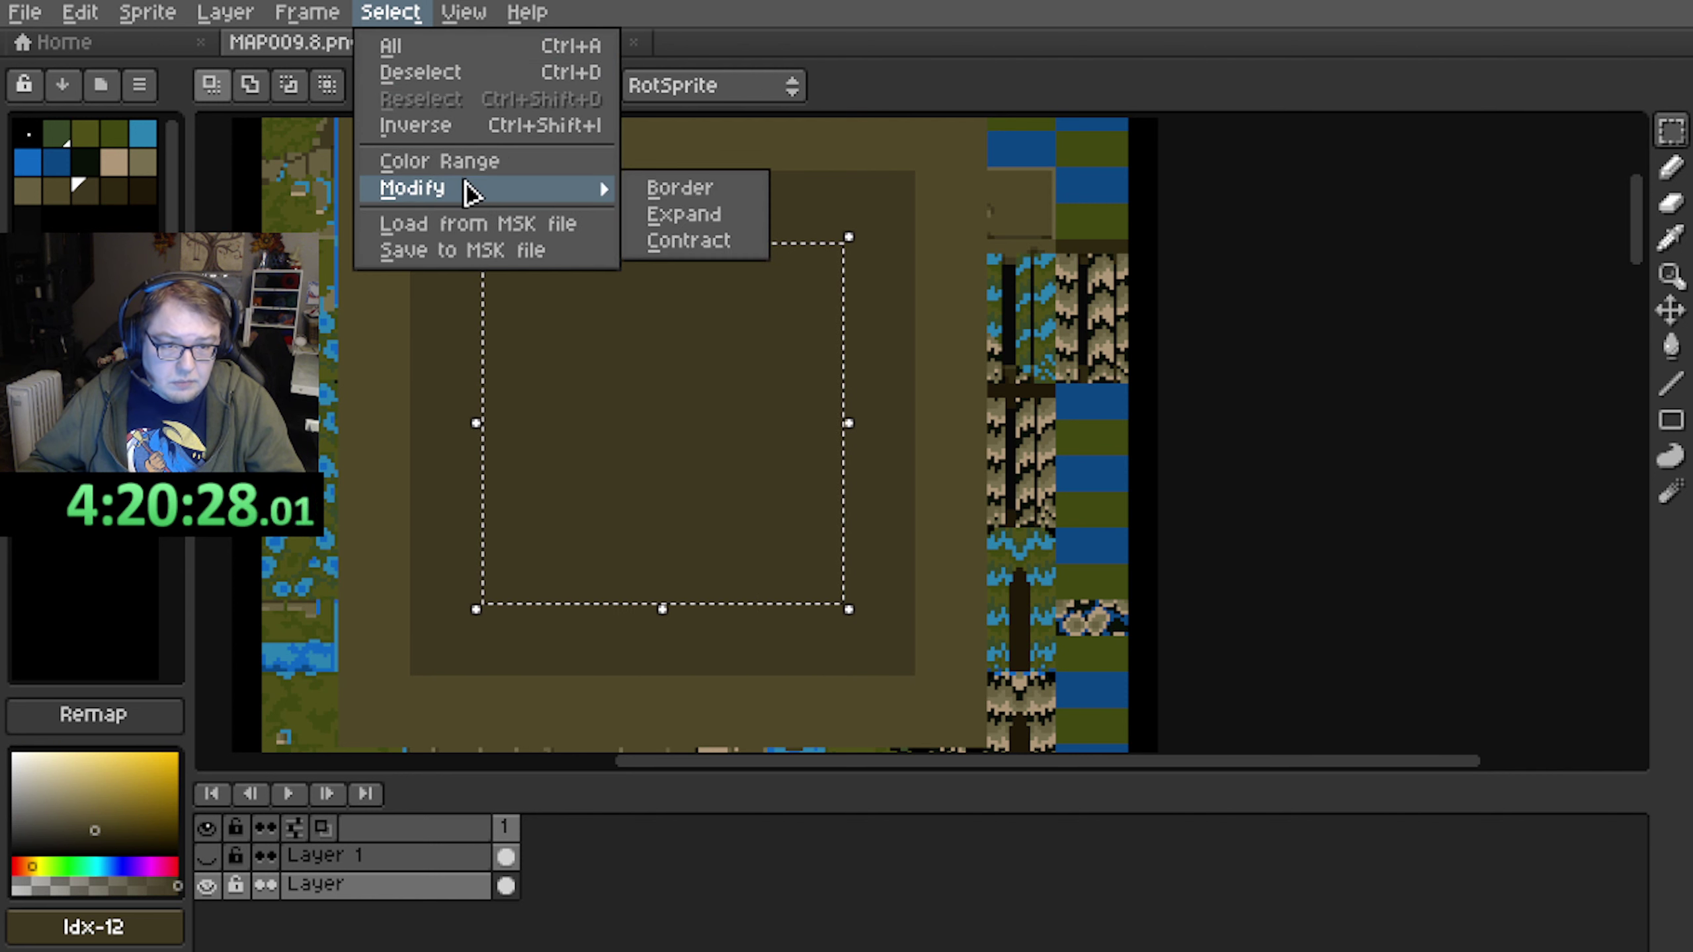
pyautogui.click(697, 244)
pyautogui.click(758, 597)
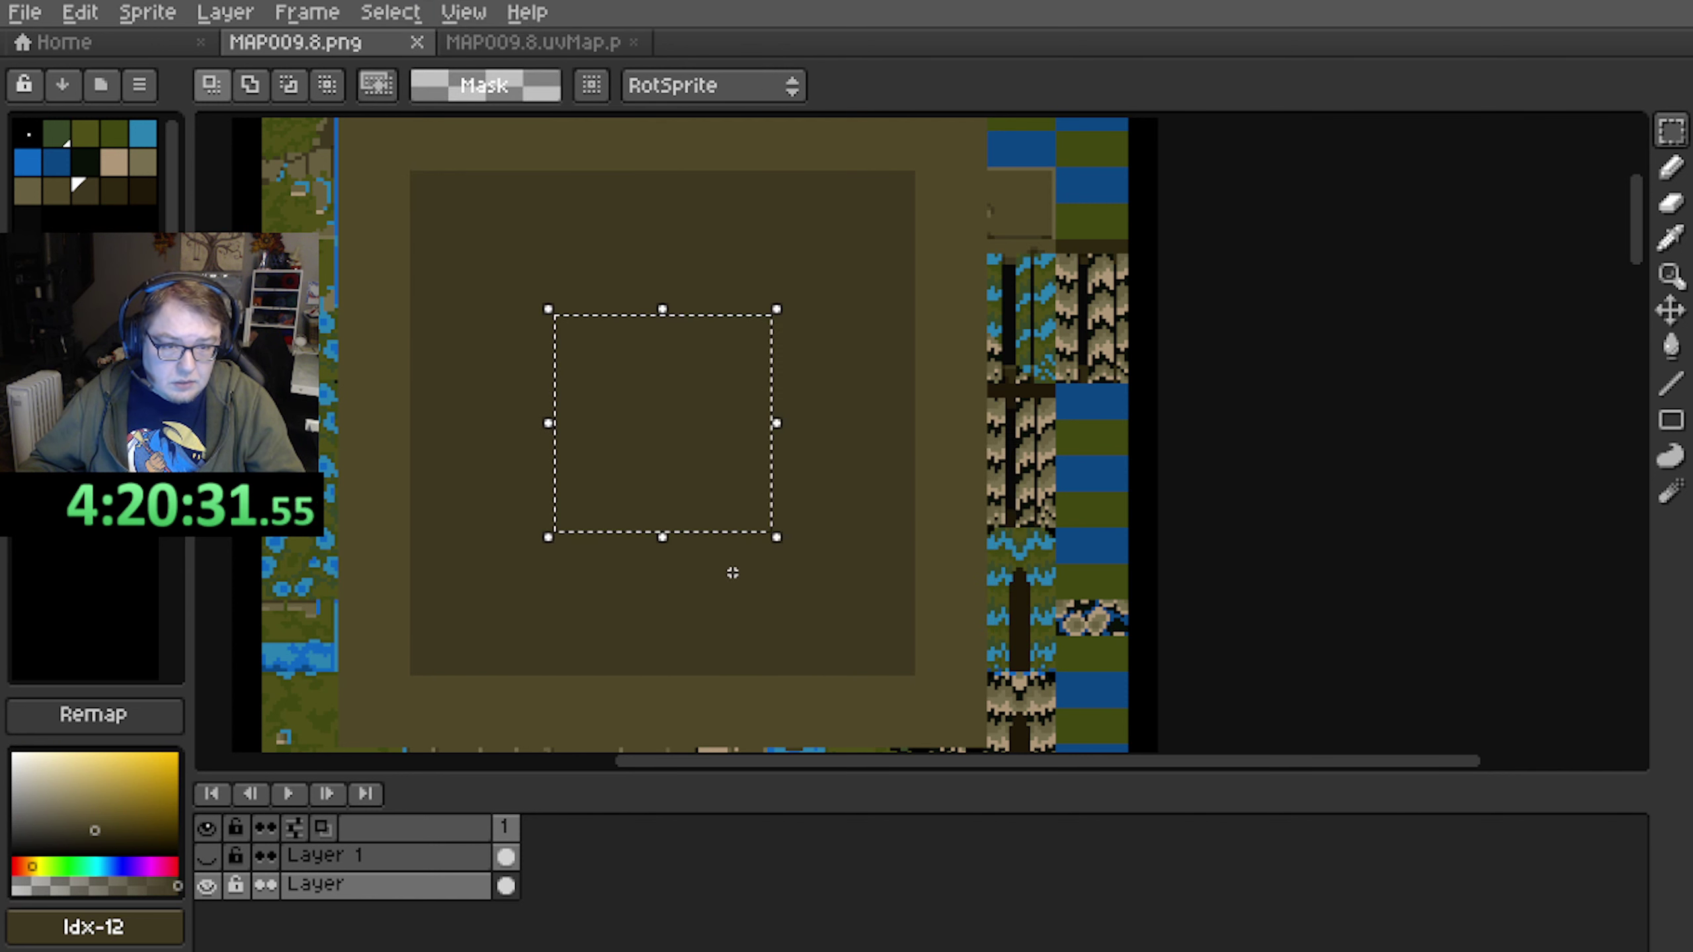
pyautogui.click(148, 199)
pyautogui.press('f')
pyautogui.moveTo(424, 363); pyautogui.dragTo(512, 300, button='middle')
pyautogui.scroll(-1, 460, 260)
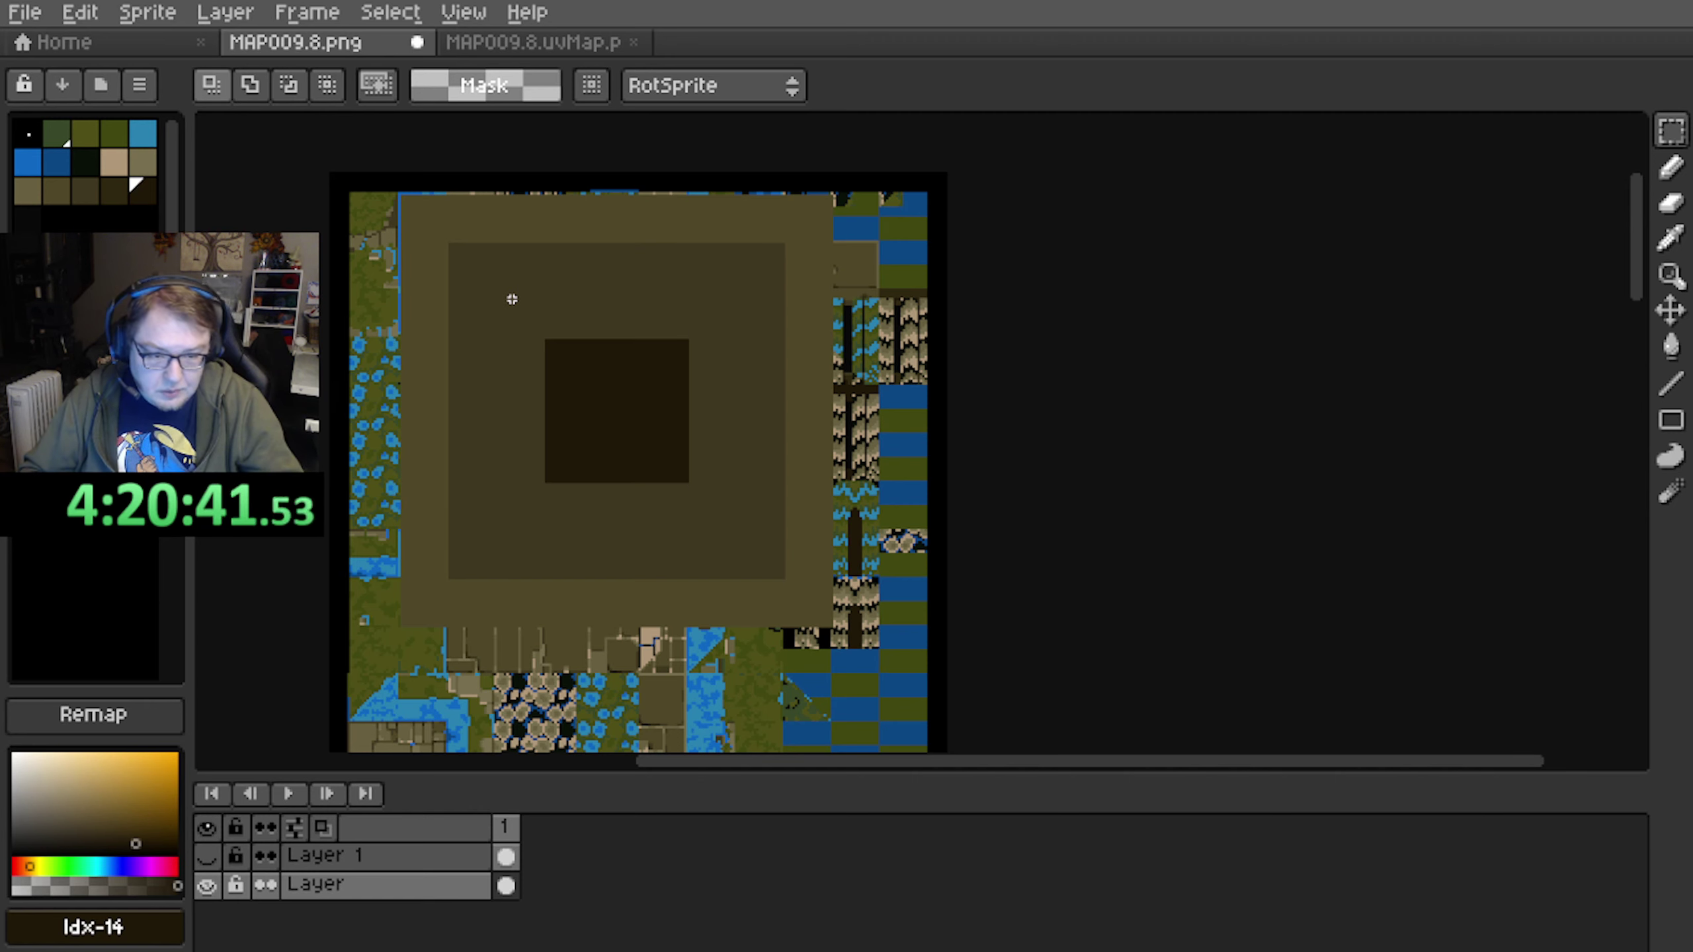
pyautogui.scroll(1, 512, 299)
pyautogui.moveTo(510, 295); pyautogui.dragTo(631, 323, button='middle')
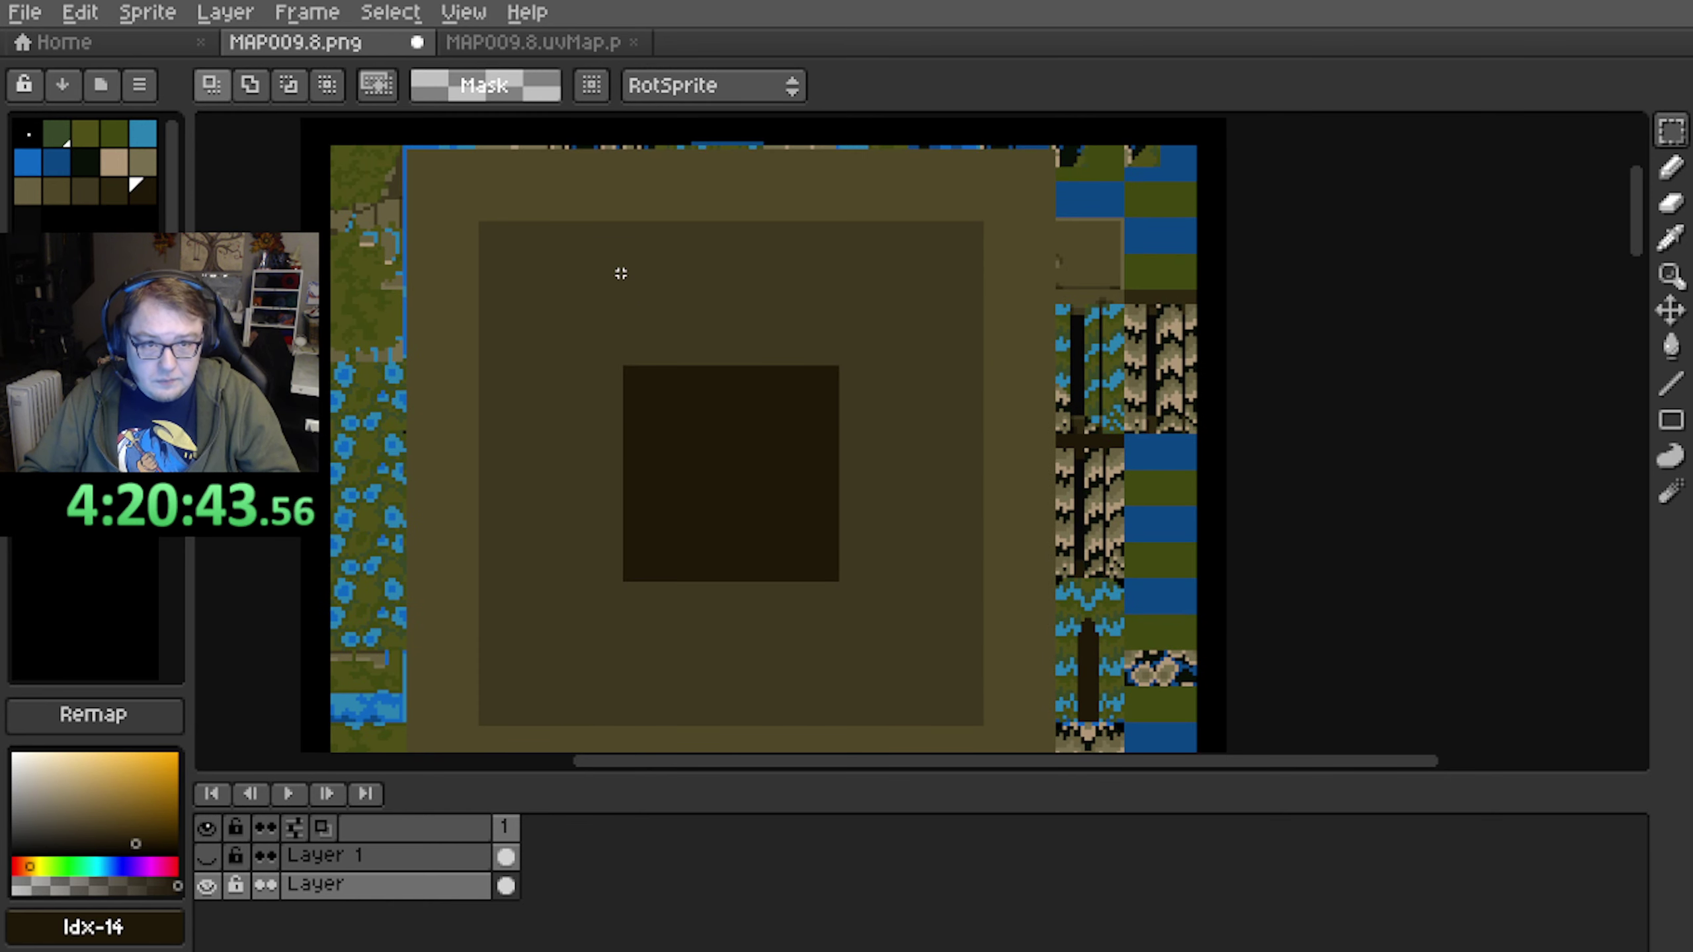
pyautogui.moveTo(538, 251); pyautogui.dragTo(556, 231, button='middle')
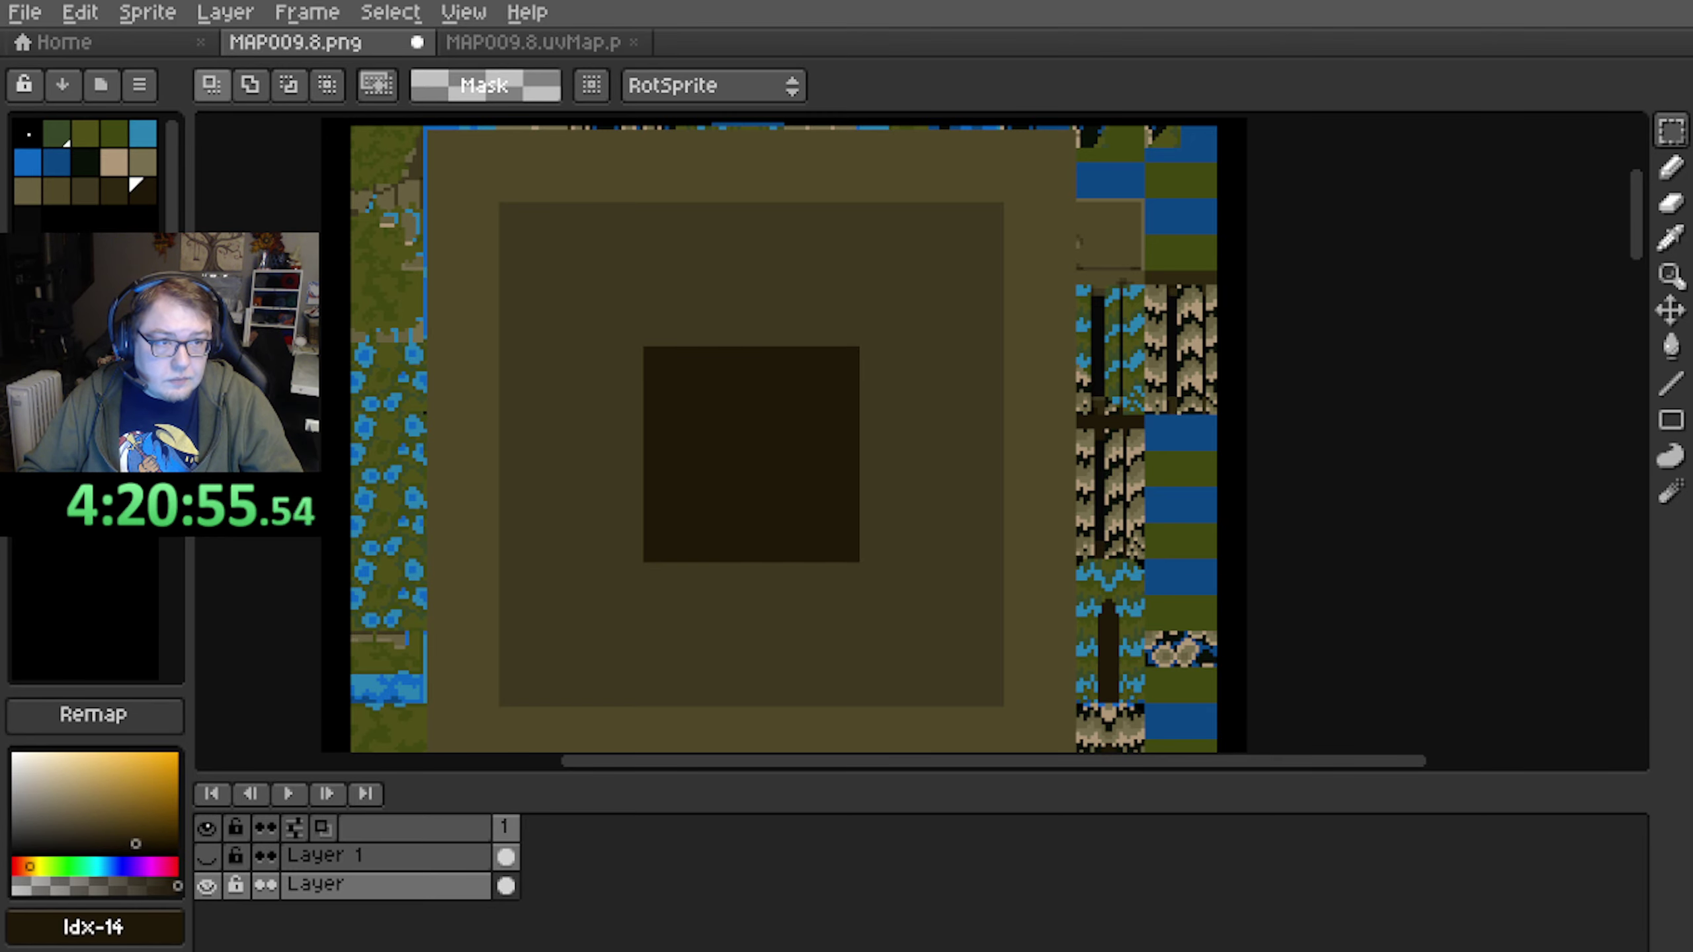
# Switch to the map editor and compare the texture palettes up to 15 on the selected polygon's texture
pyautogui.hotkey('alt', 'Tab')
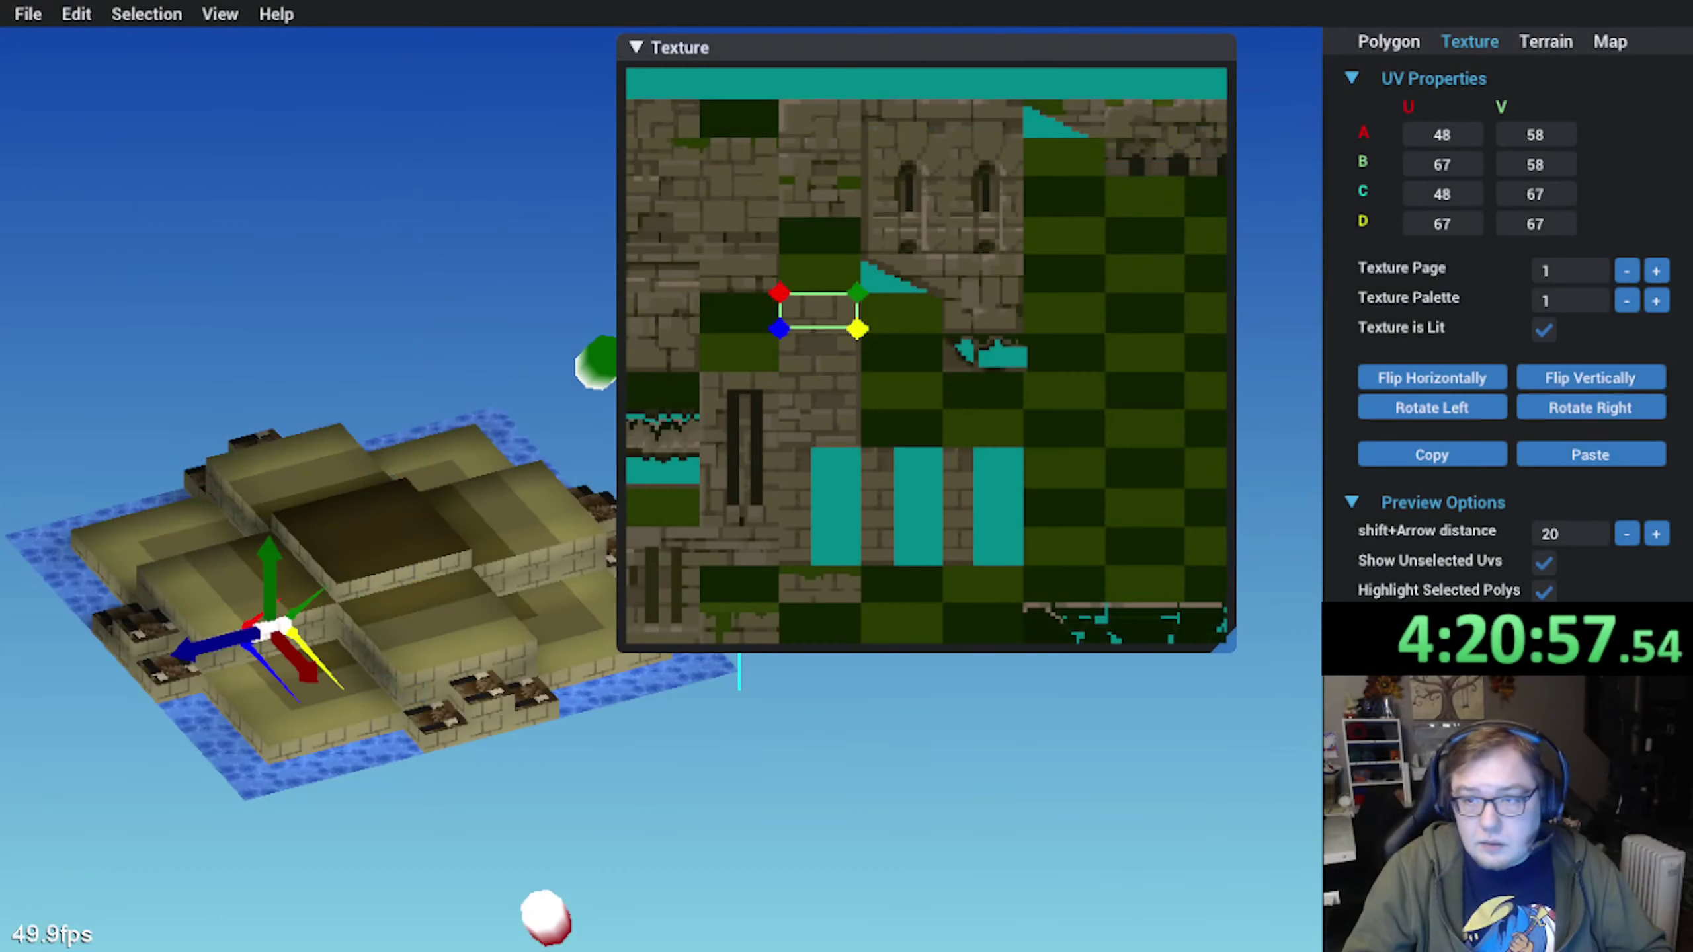
pyautogui.scroll(3, 864, 396)
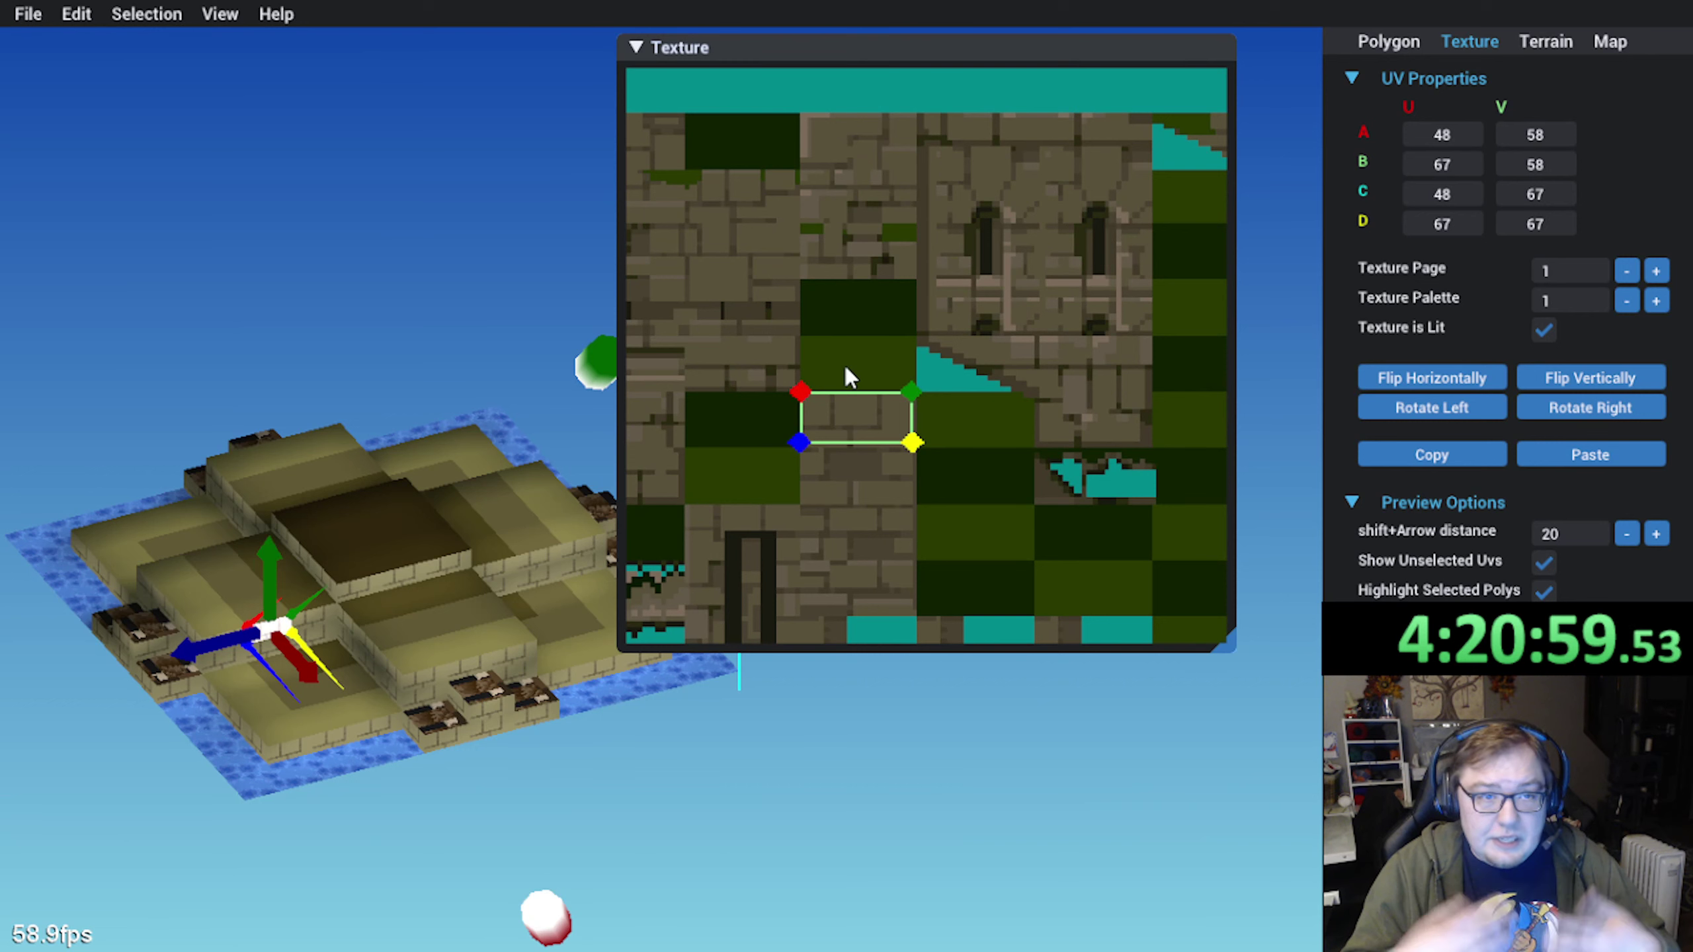
pyautogui.click(1627, 301)
pyautogui.click(1656, 301)
pyautogui.click(1656, 301)
pyautogui.click(1656, 302)
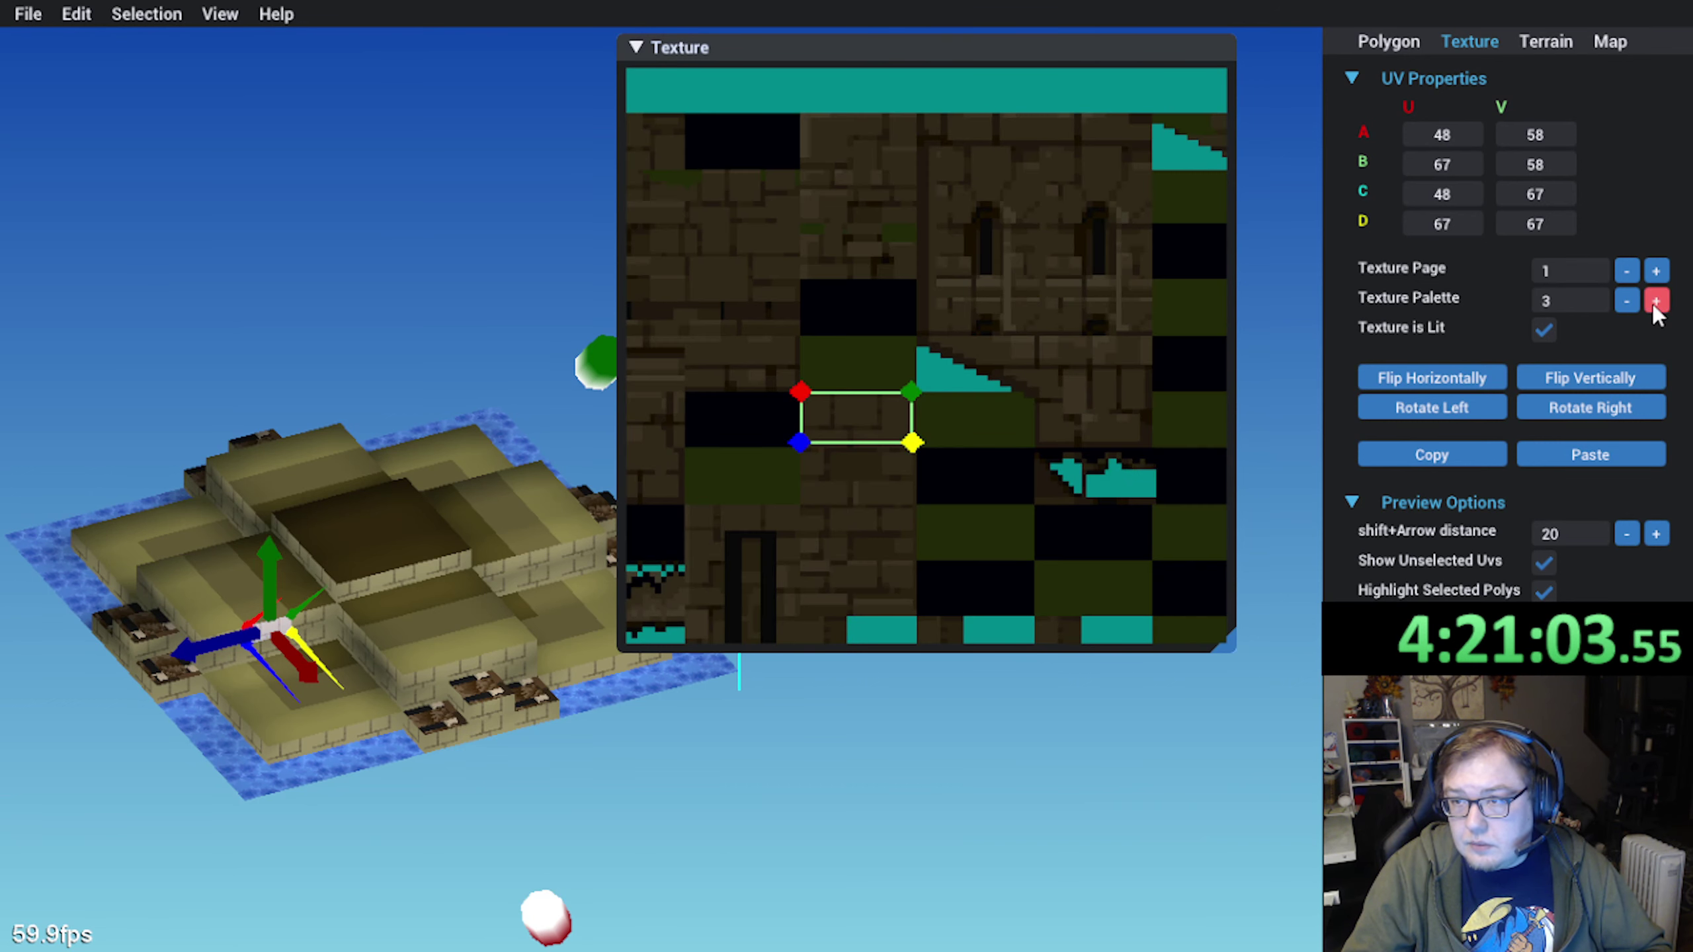
pyautogui.click(1656, 301)
pyautogui.click(1656, 302)
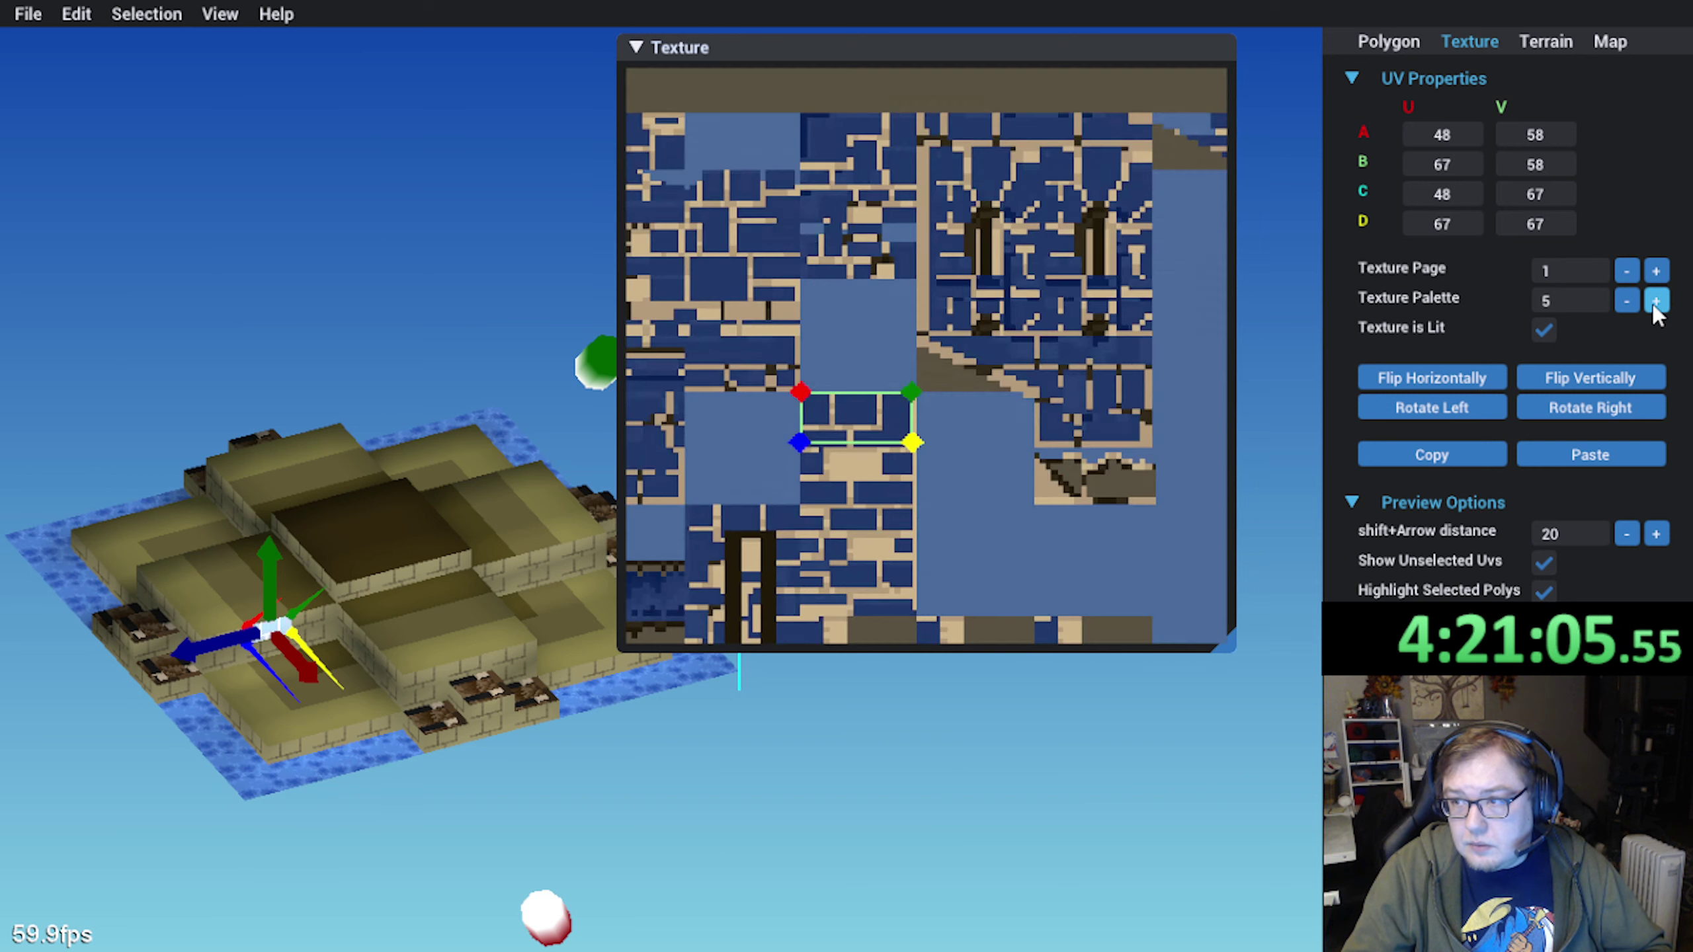
pyautogui.click(1656, 302)
pyautogui.click(1657, 301)
pyautogui.click(1657, 301)
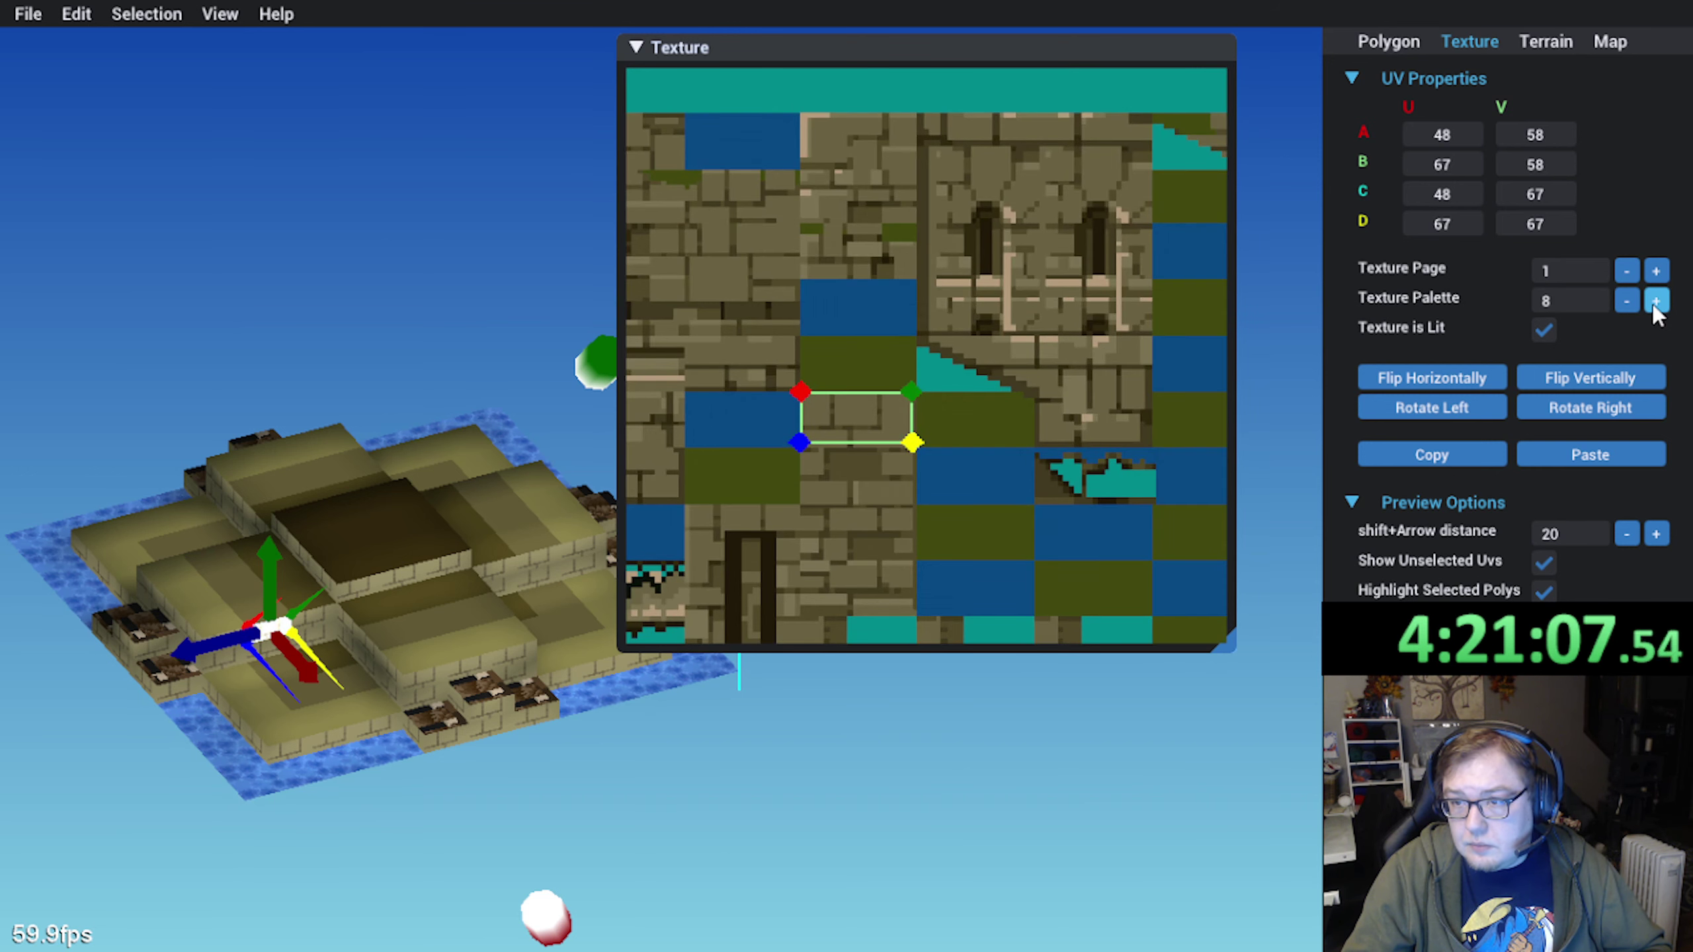
pyautogui.click(1656, 301)
pyautogui.click(1656, 301)
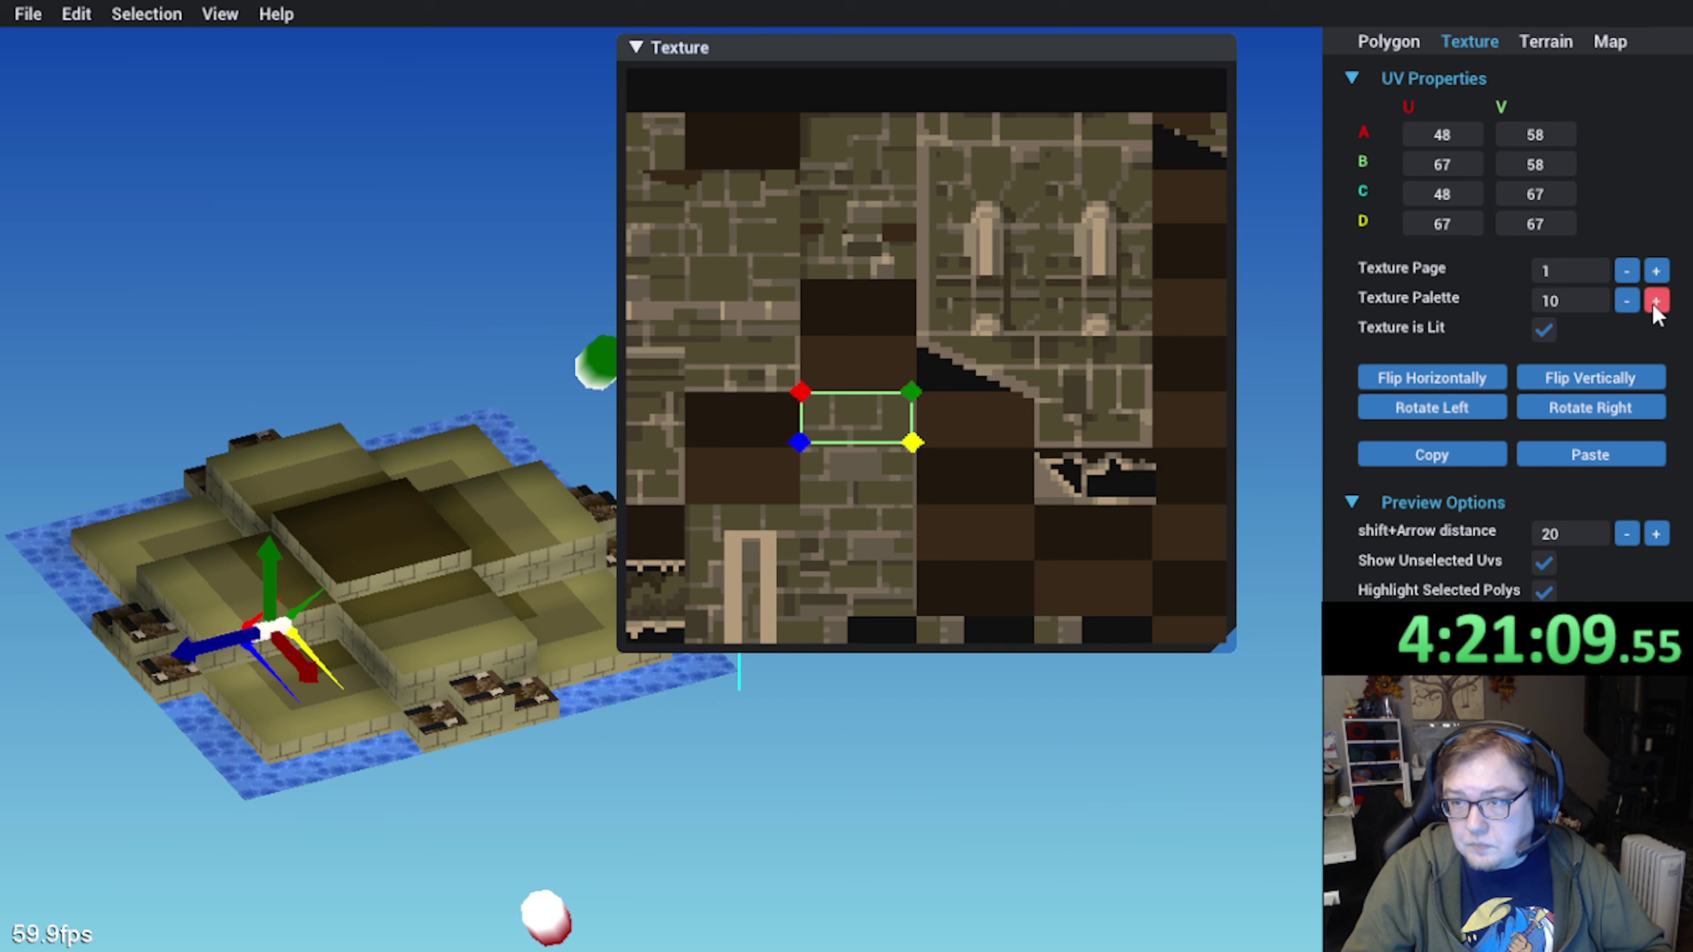
pyautogui.click(1656, 302)
pyautogui.click(1657, 301)
pyautogui.click(1657, 301)
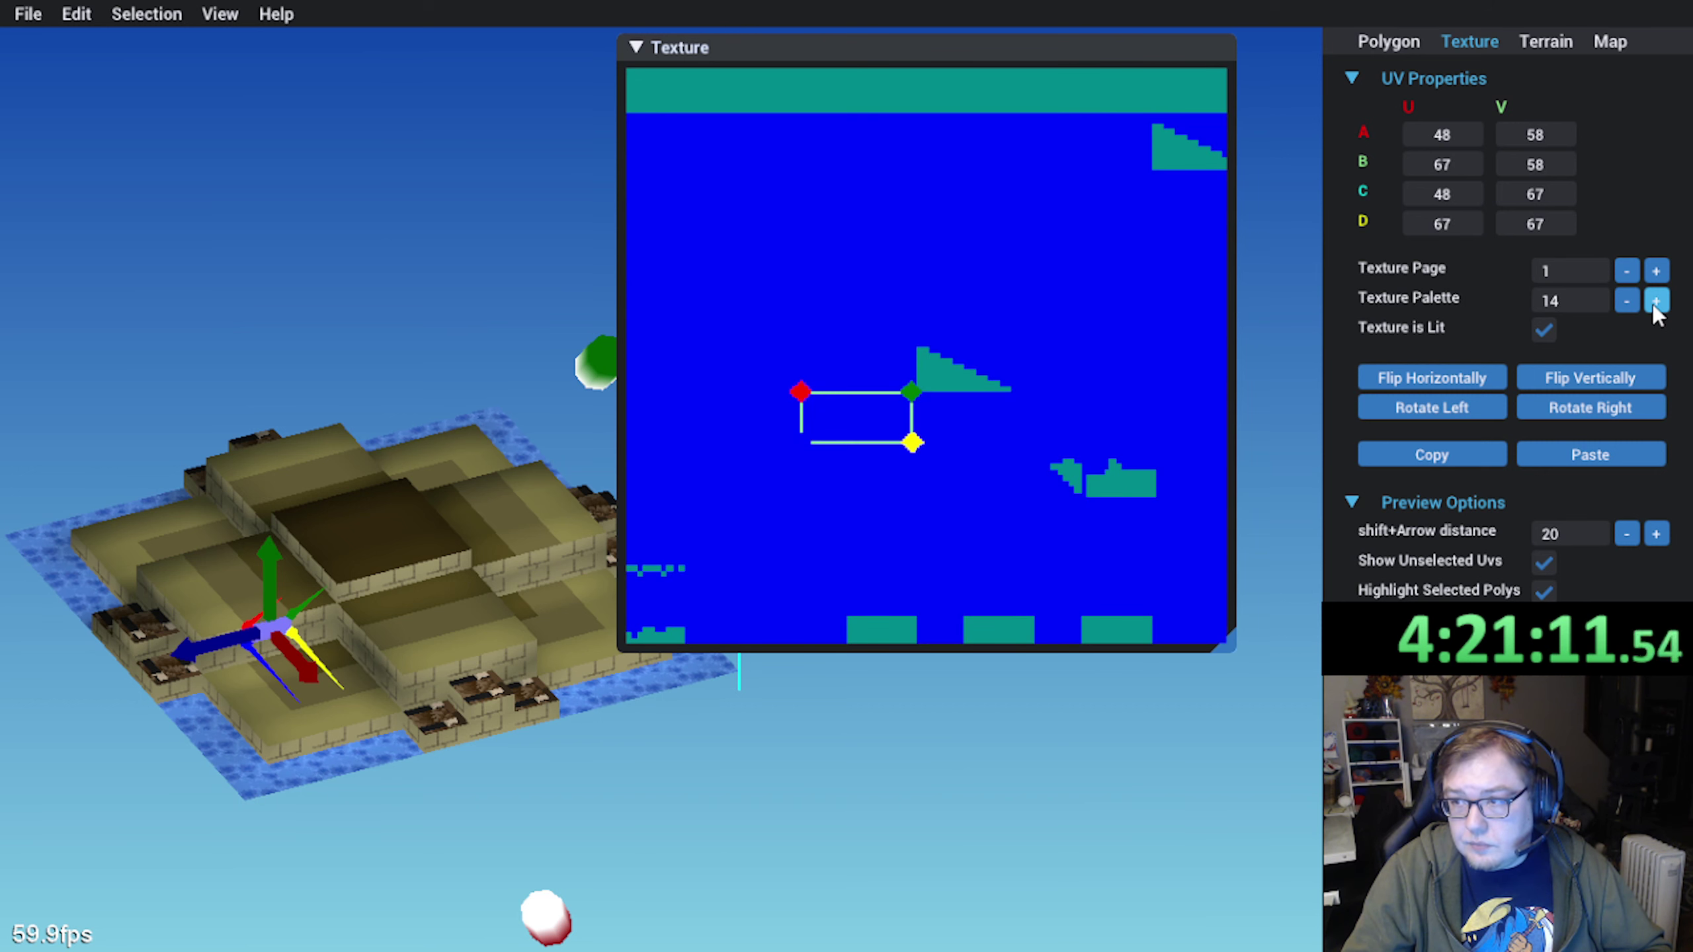
pyautogui.click(1656, 302)
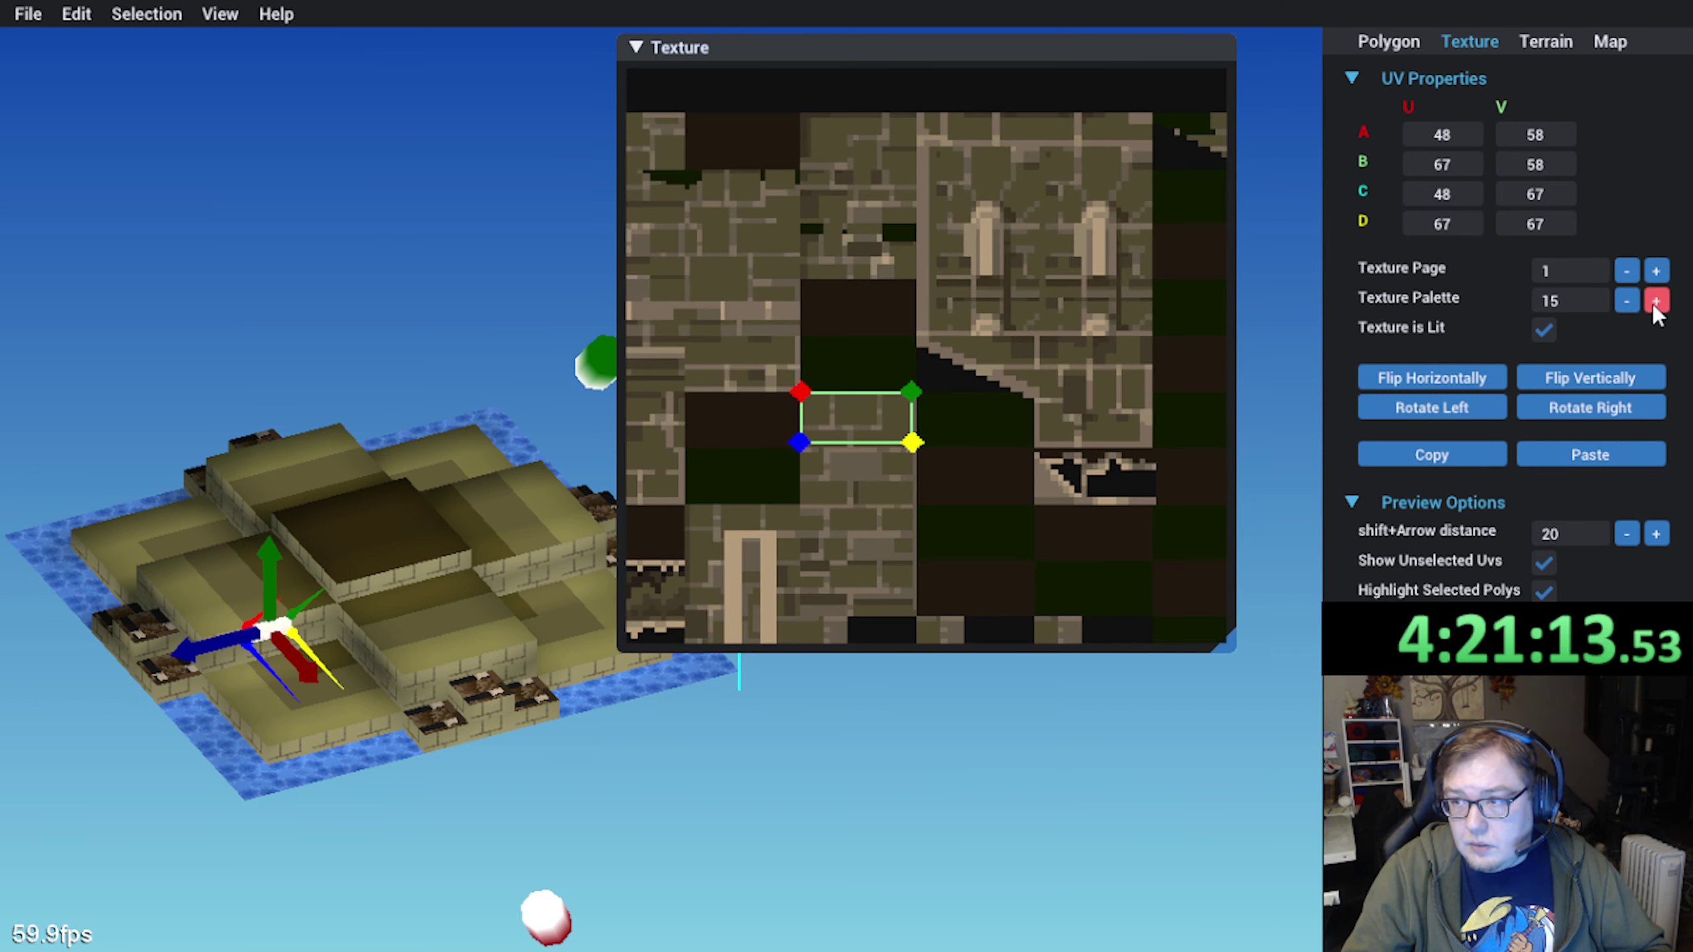
# Set the selected polygon's texture palette to 4 and look over the stone and grid tiles on its page
pyautogui.click(1627, 302)
pyautogui.click(1627, 302)
pyautogui.click(1627, 302)
pyautogui.click(1627, 302)
pyautogui.click(1627, 302)
pyautogui.click(1627, 302)
pyautogui.click(1627, 302)
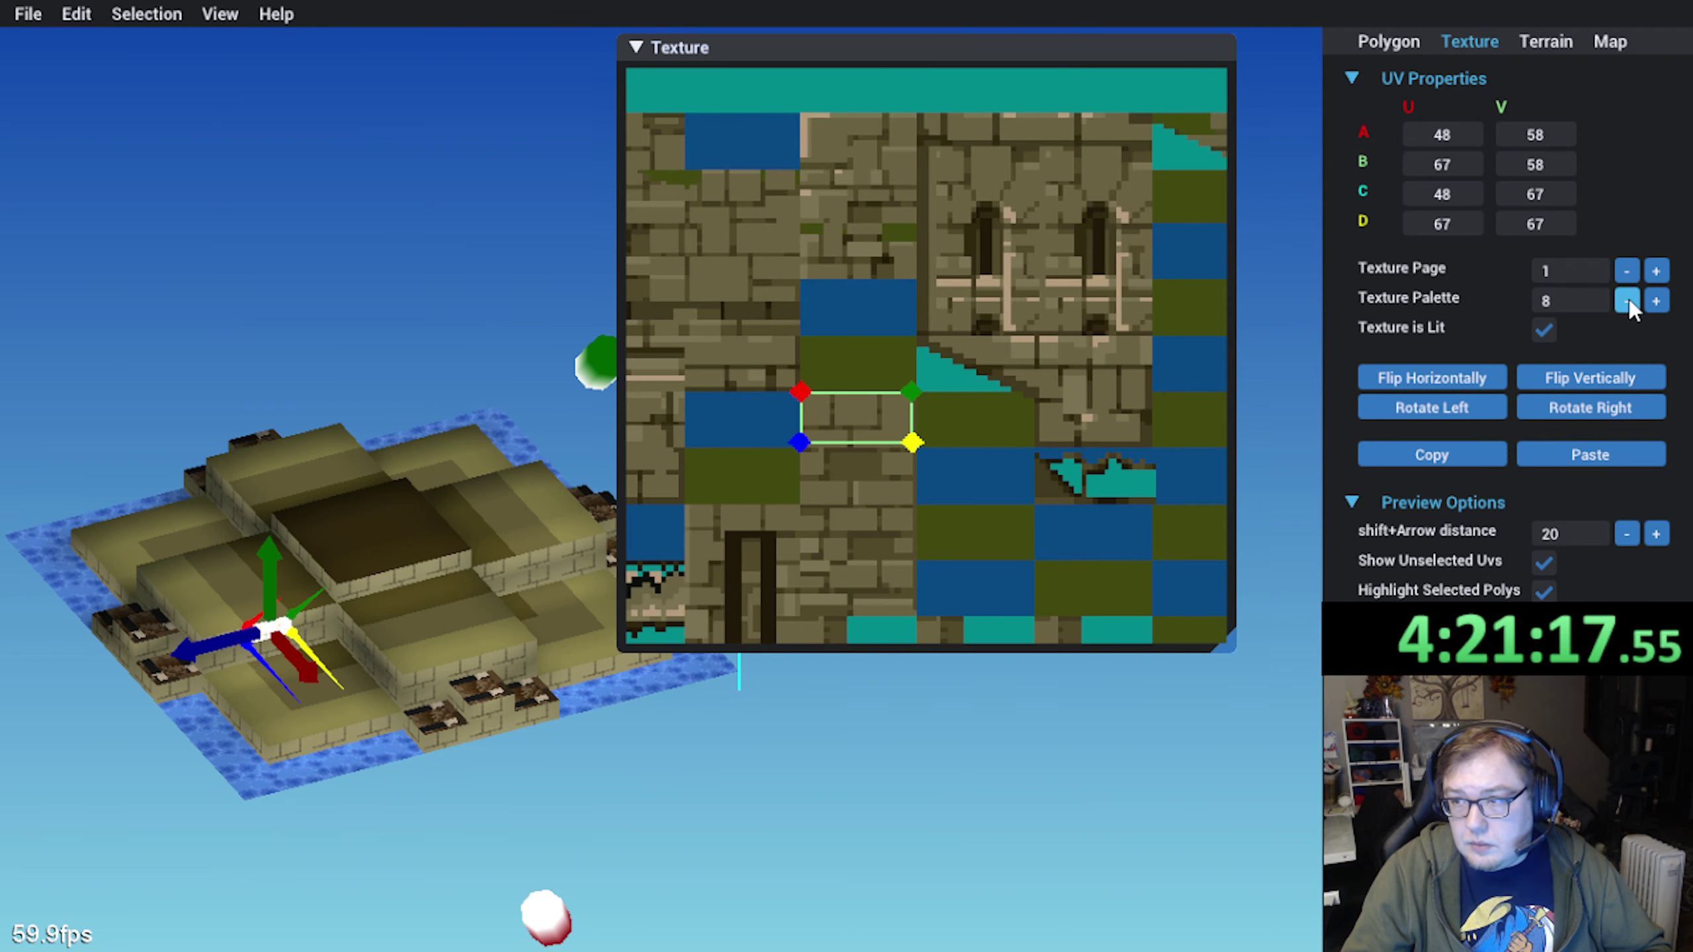
pyautogui.click(1628, 301)
pyautogui.click(1628, 301)
pyautogui.click(1628, 301)
pyautogui.click(1628, 301)
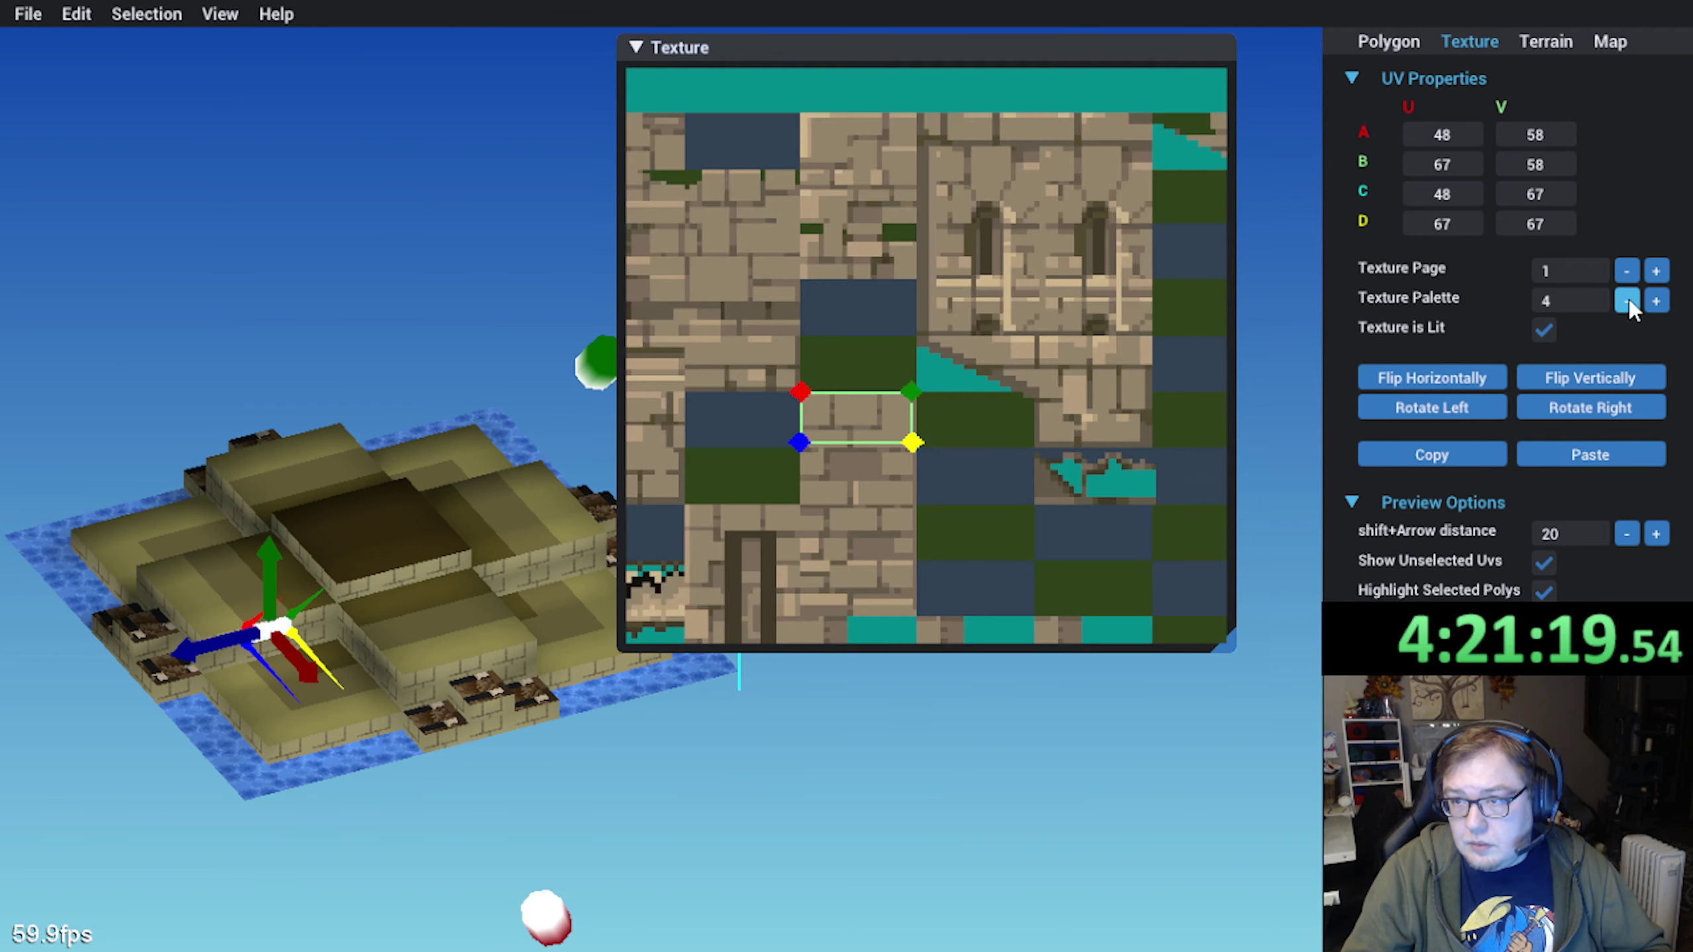
pyautogui.scroll(-2, 940, 349)
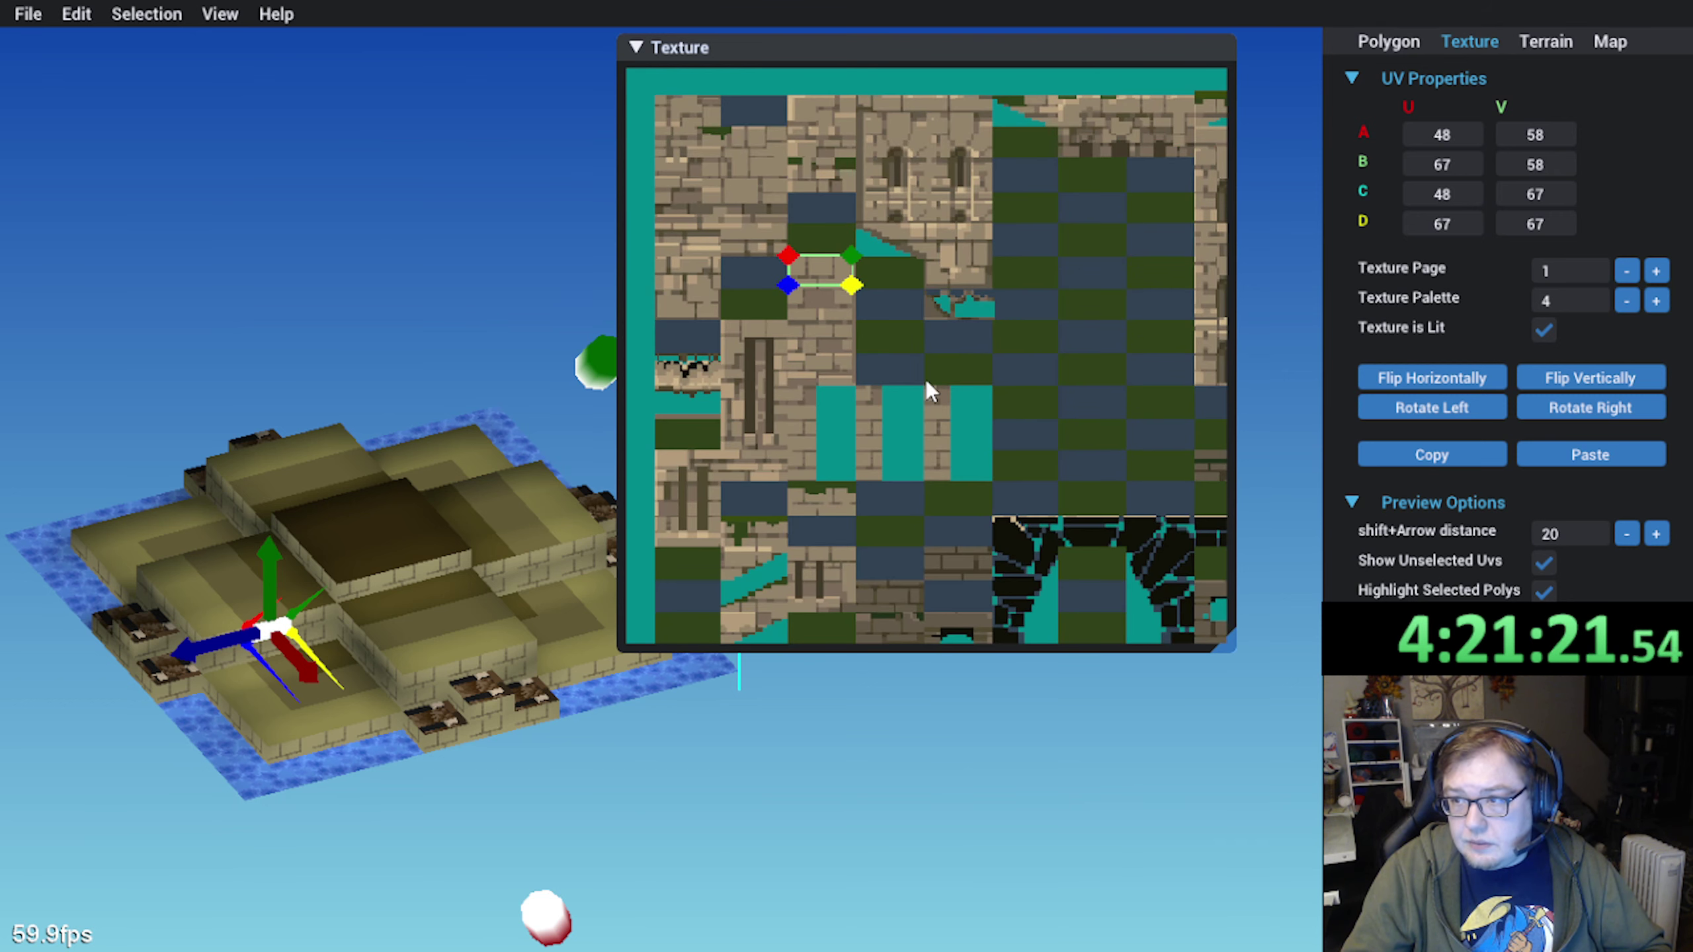
pyautogui.scroll(-5, 930, 390)
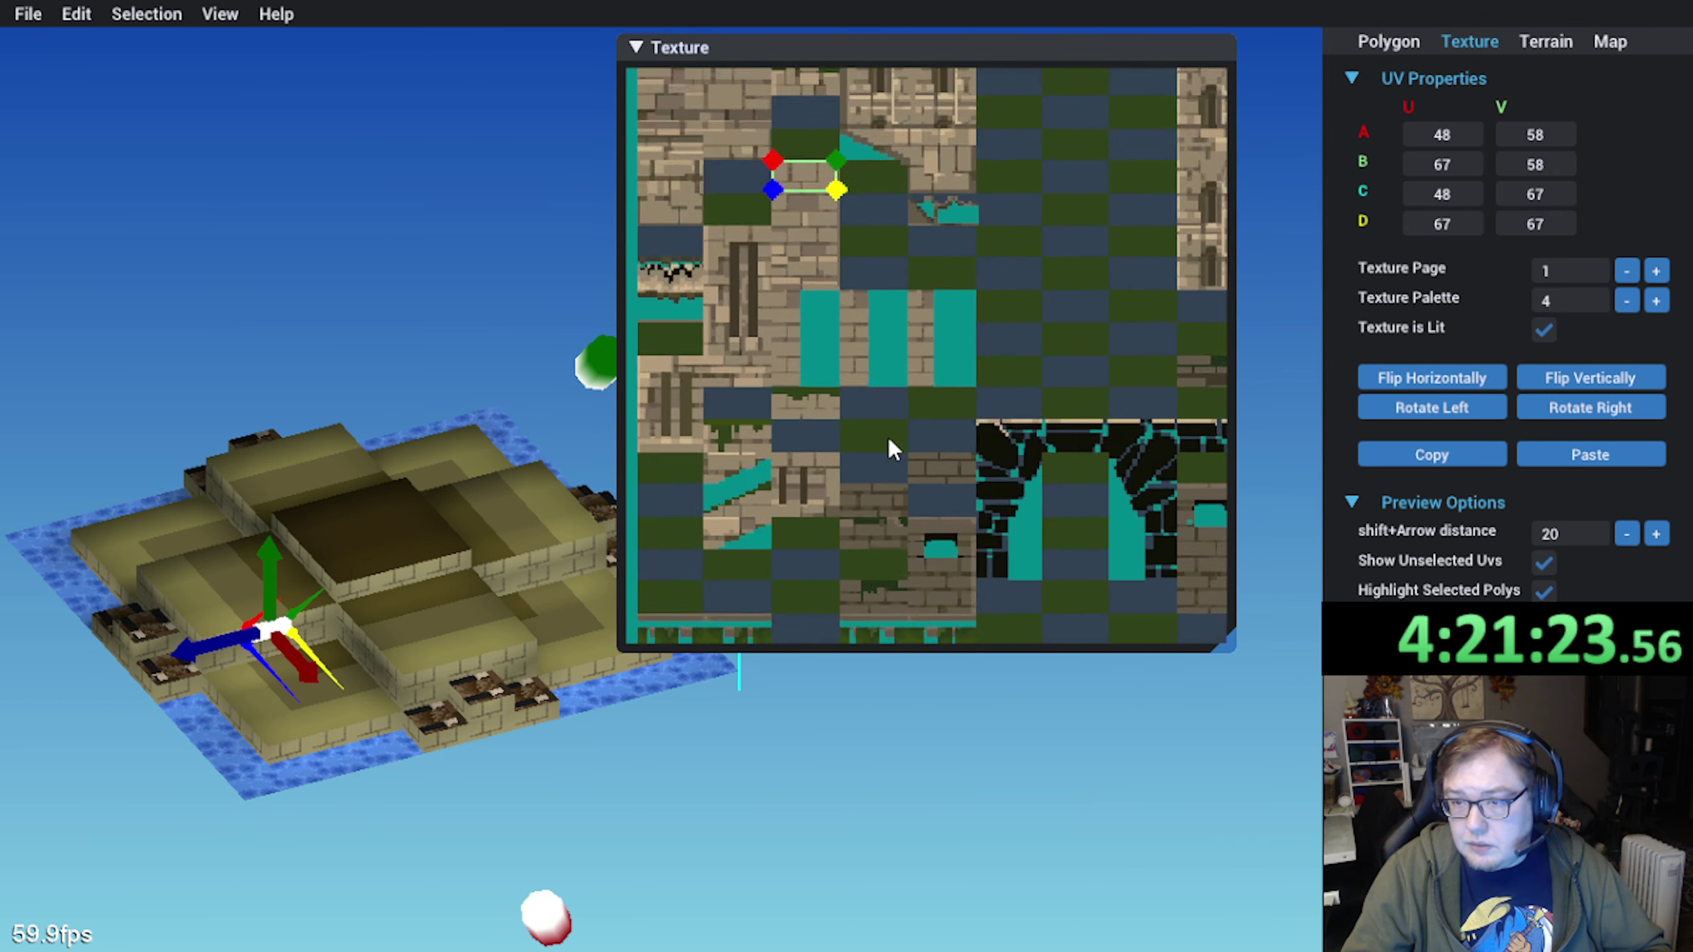
pyautogui.scroll(3, 891, 442)
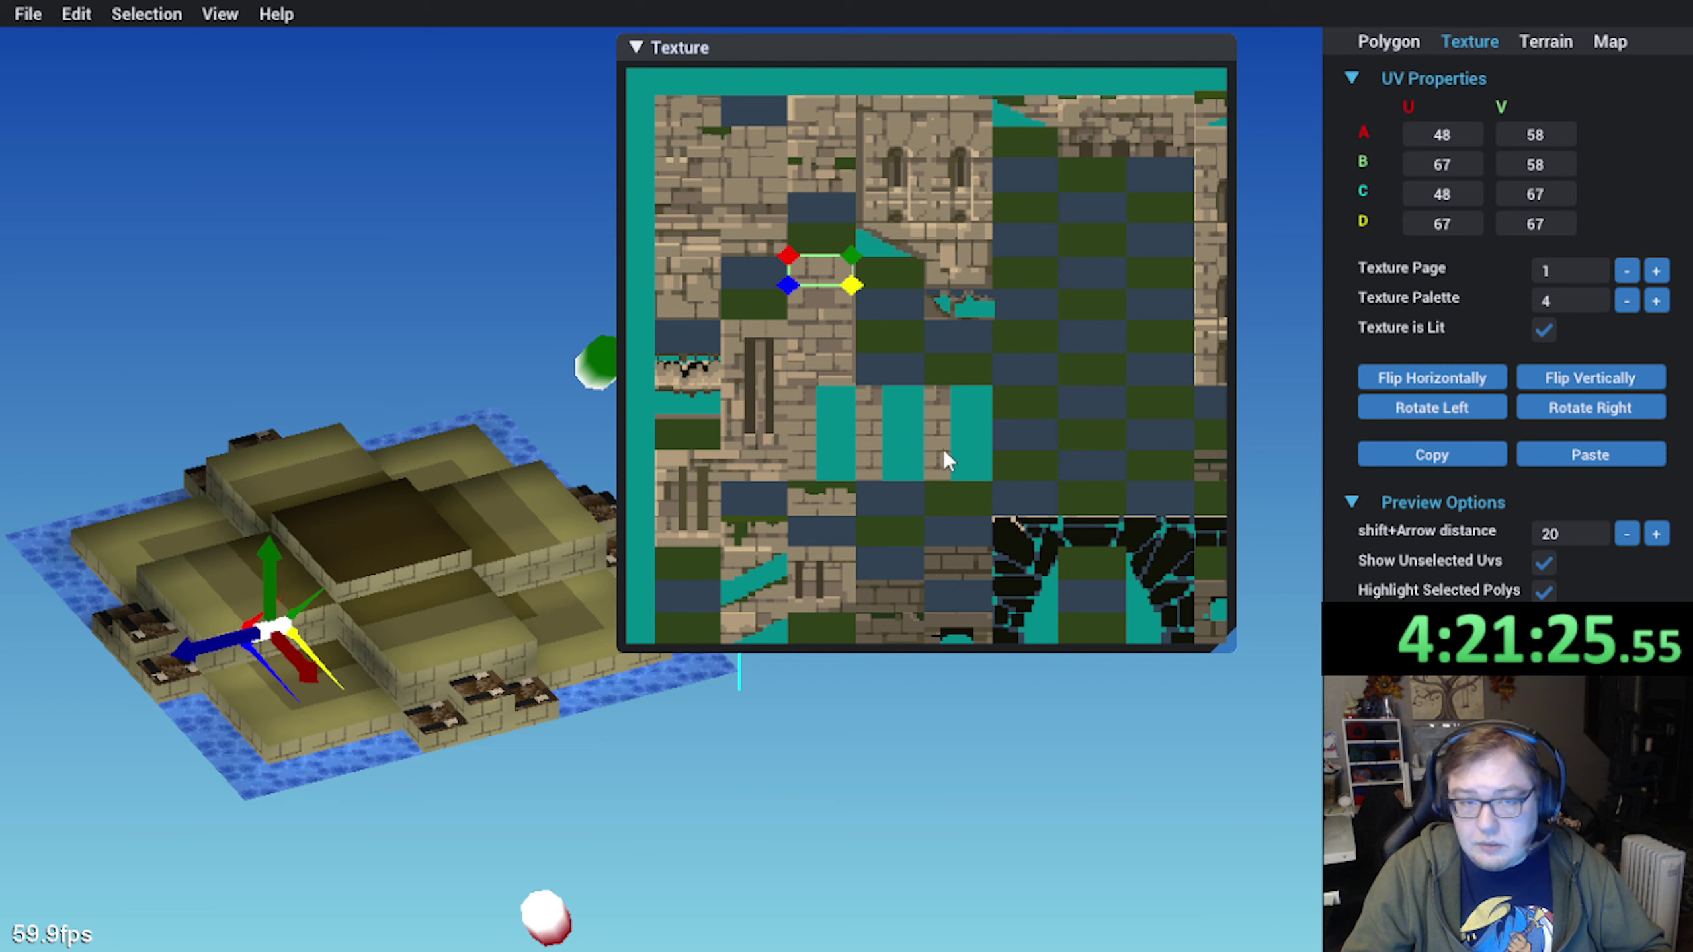
# Export texture palette 4 to the Texture folder as MAP009.PlatformTop.act
pyautogui.click(1420, 693)
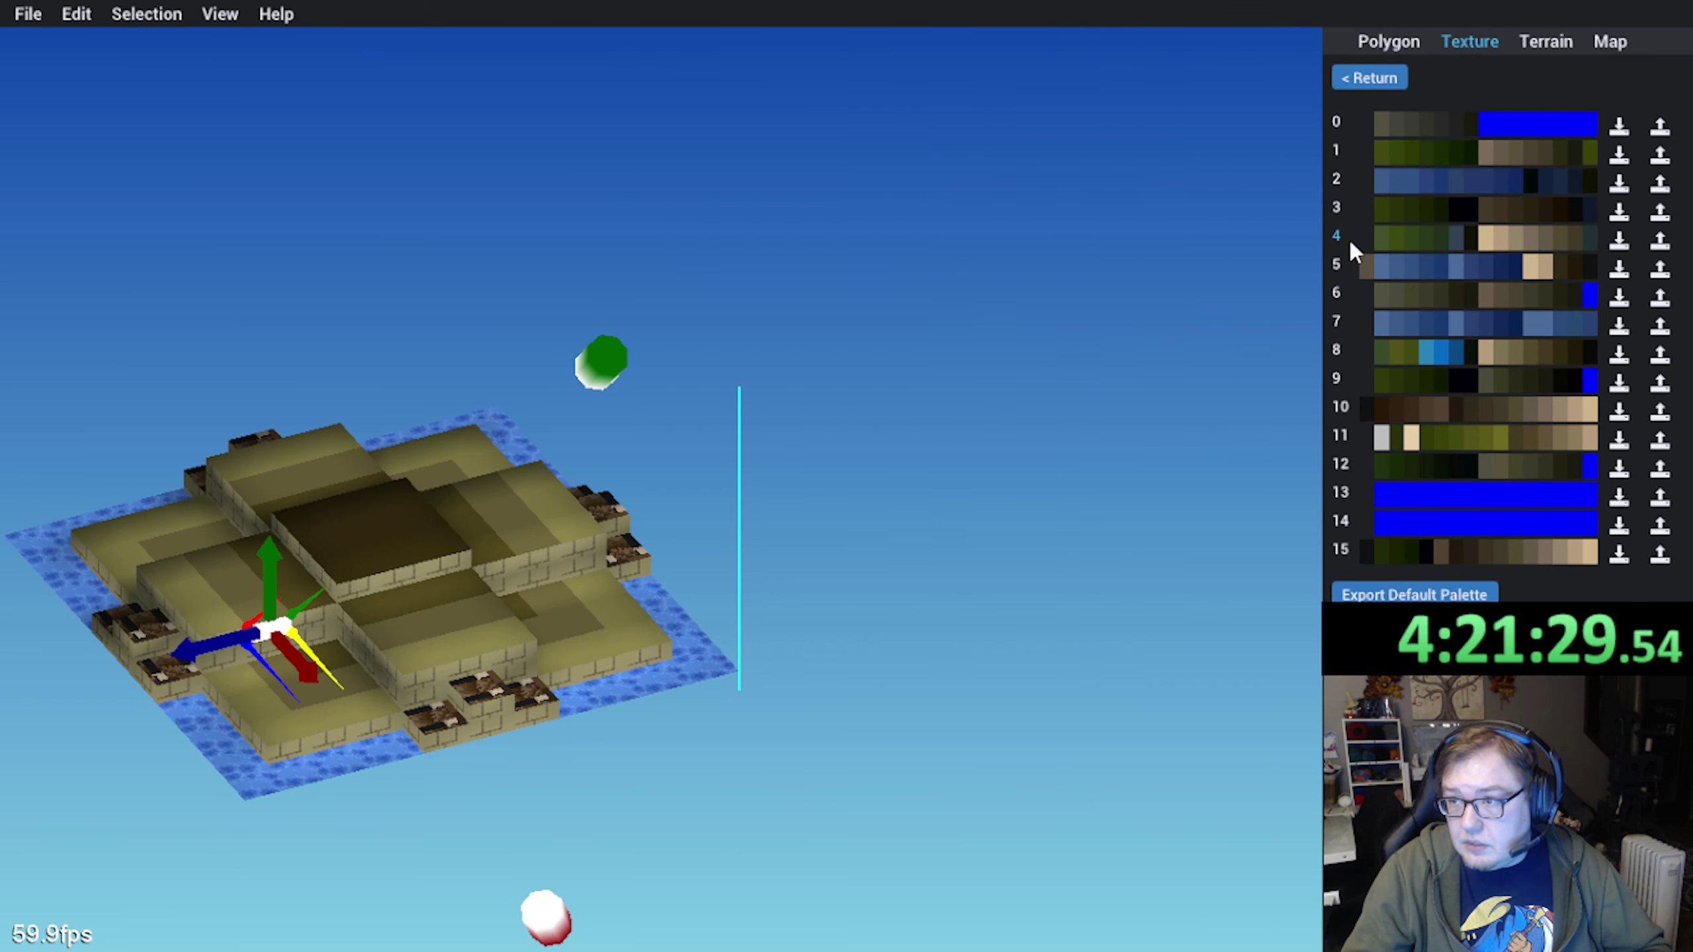
pyautogui.click(1663, 242)
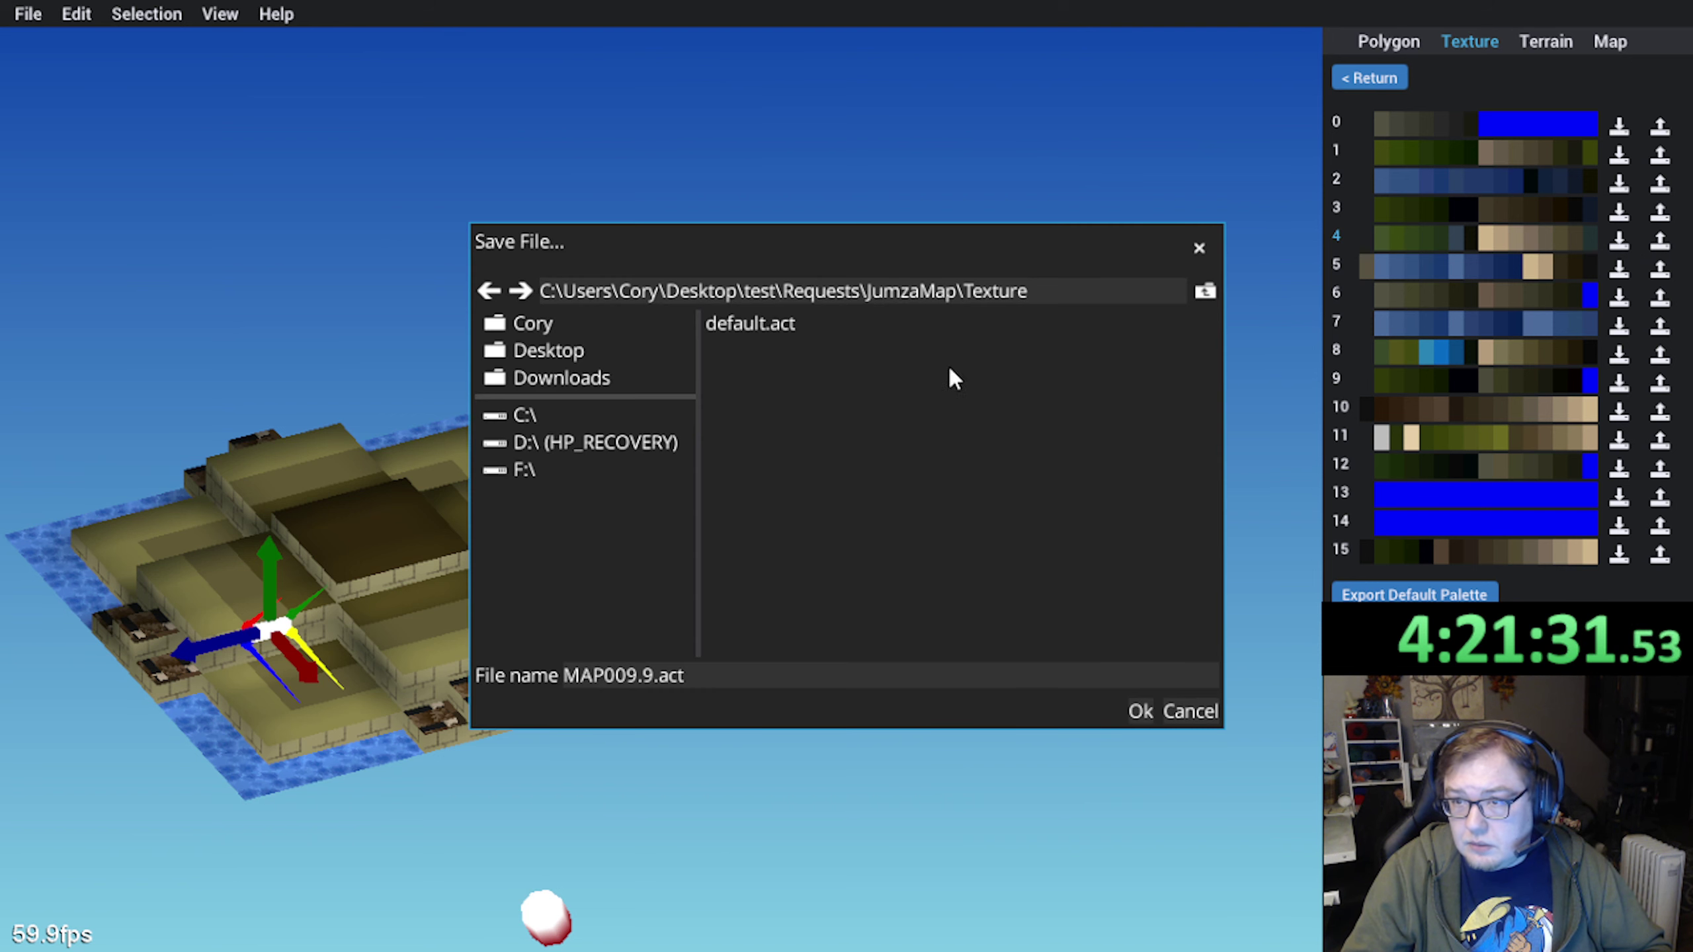
pyautogui.click(1200, 297)
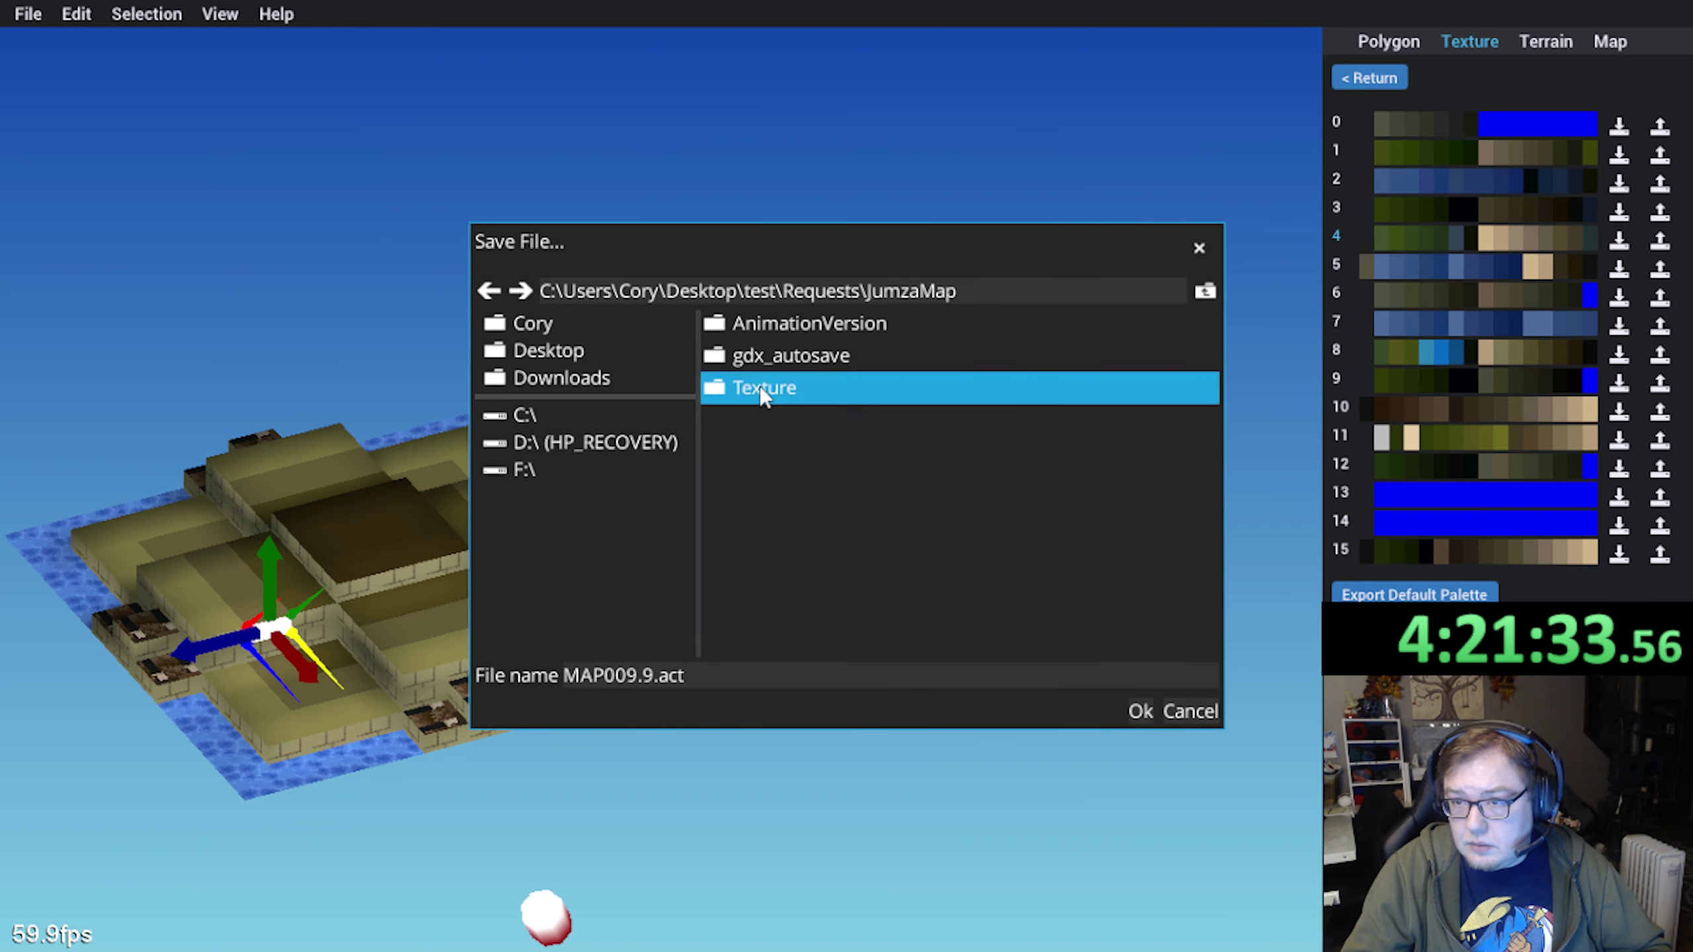
pyautogui.doubleClick(767, 386)
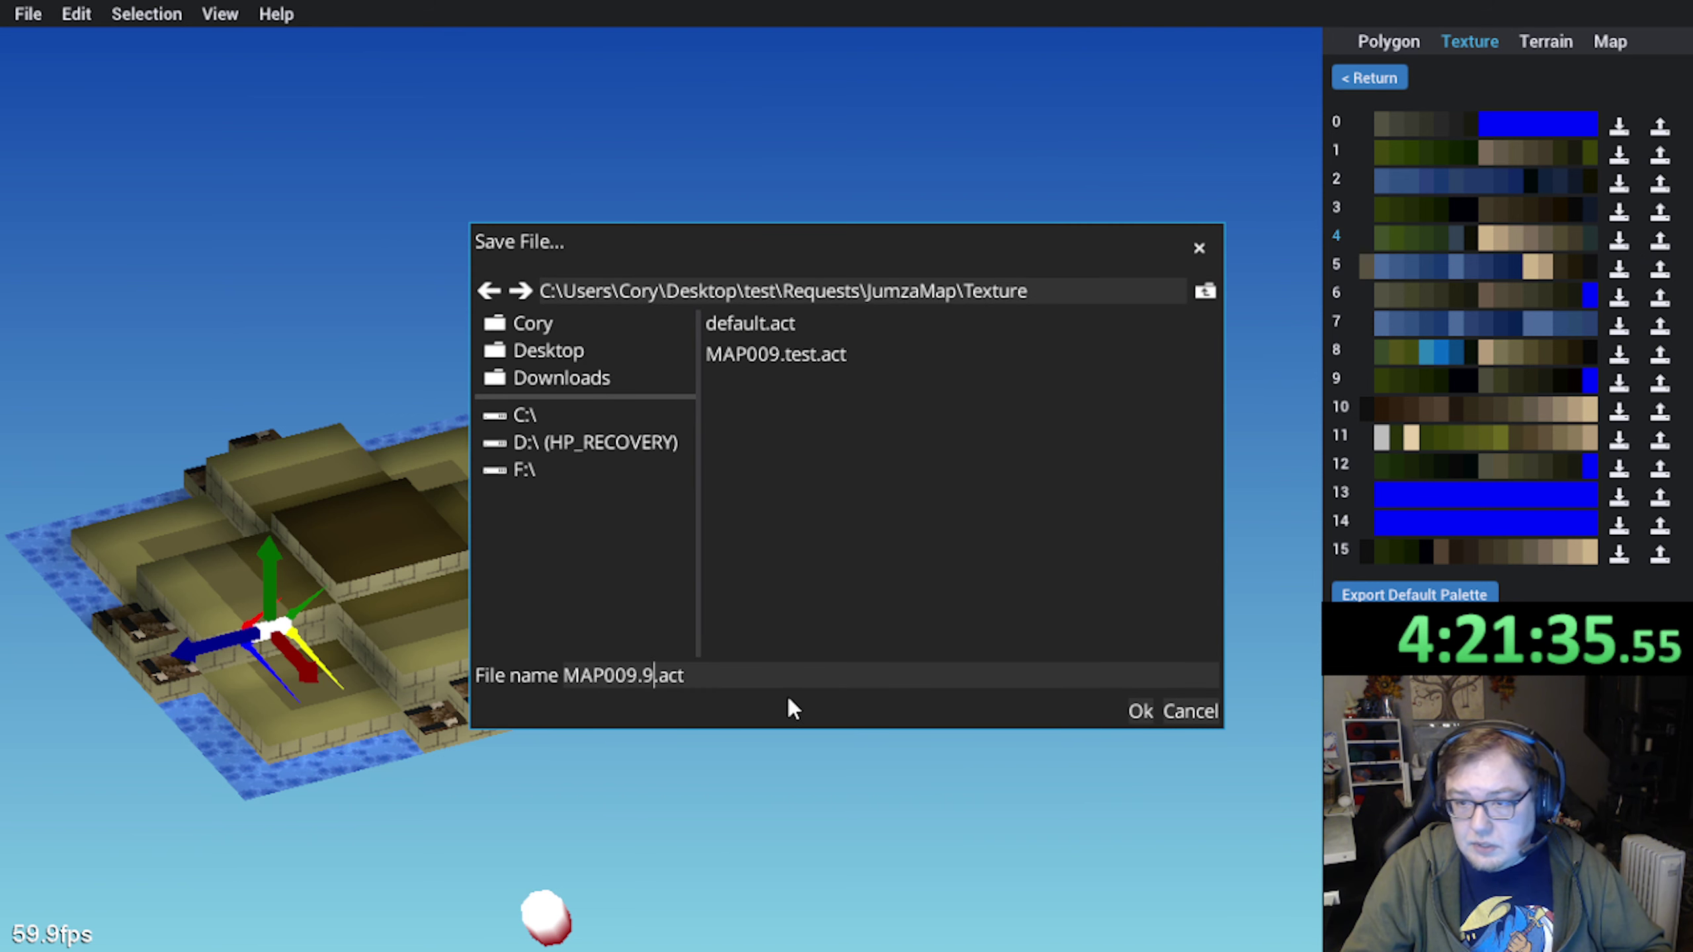
pyautogui.press('BackSpace')
pyautogui.write('P')
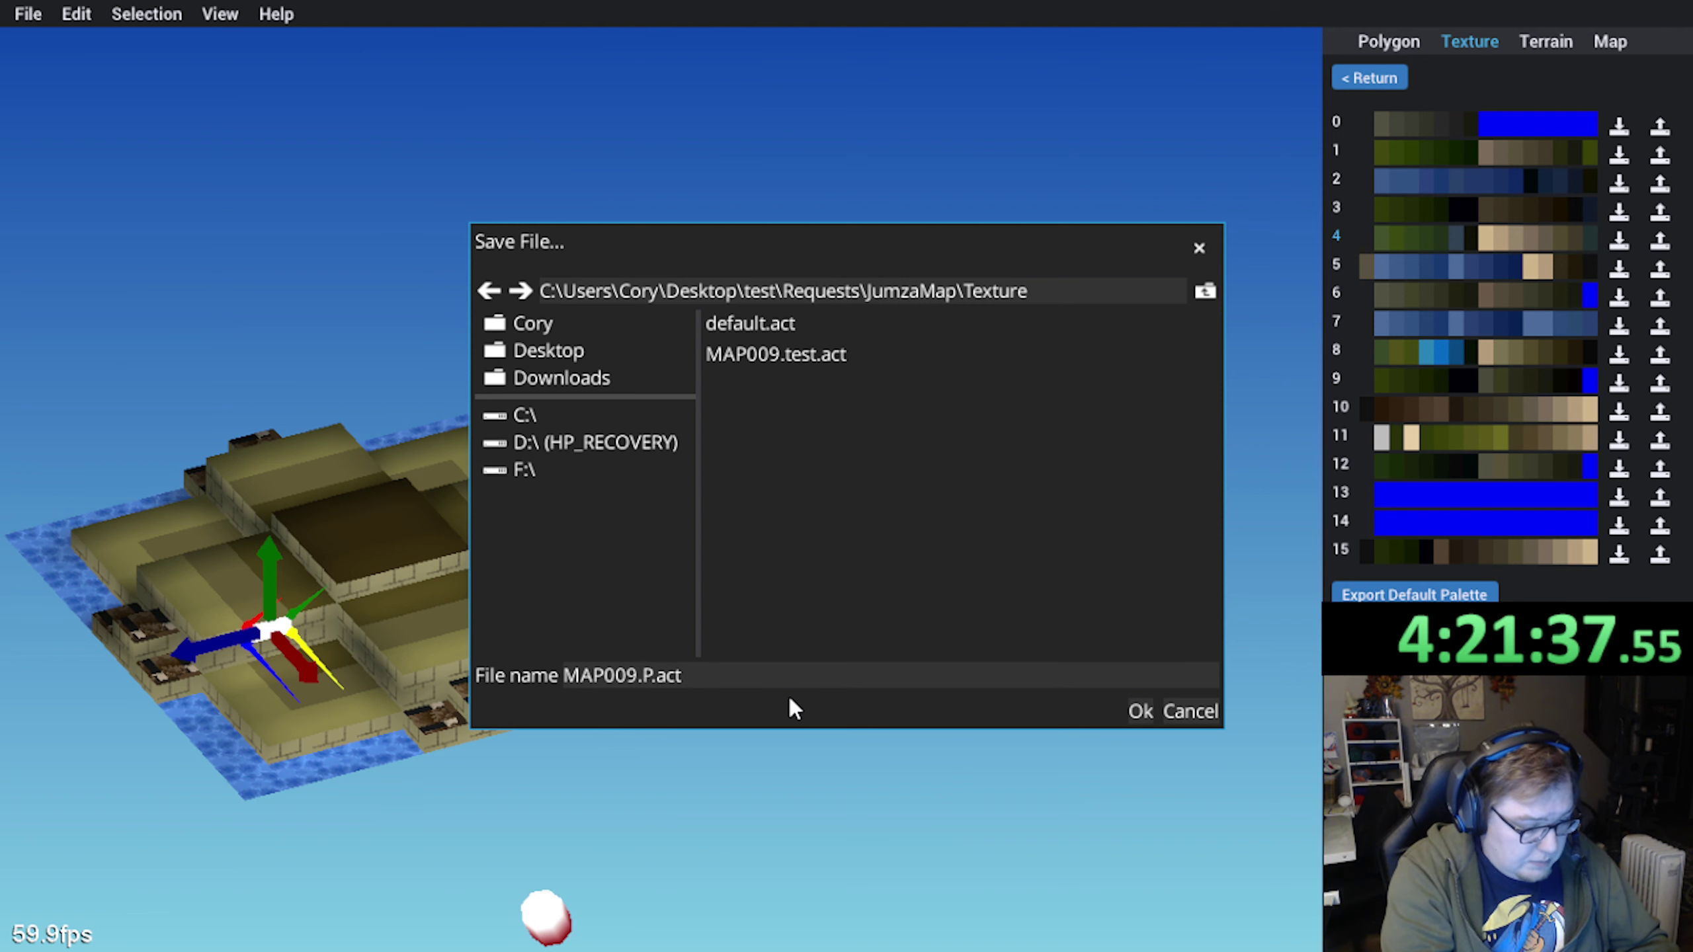
pyautogui.write('lat')
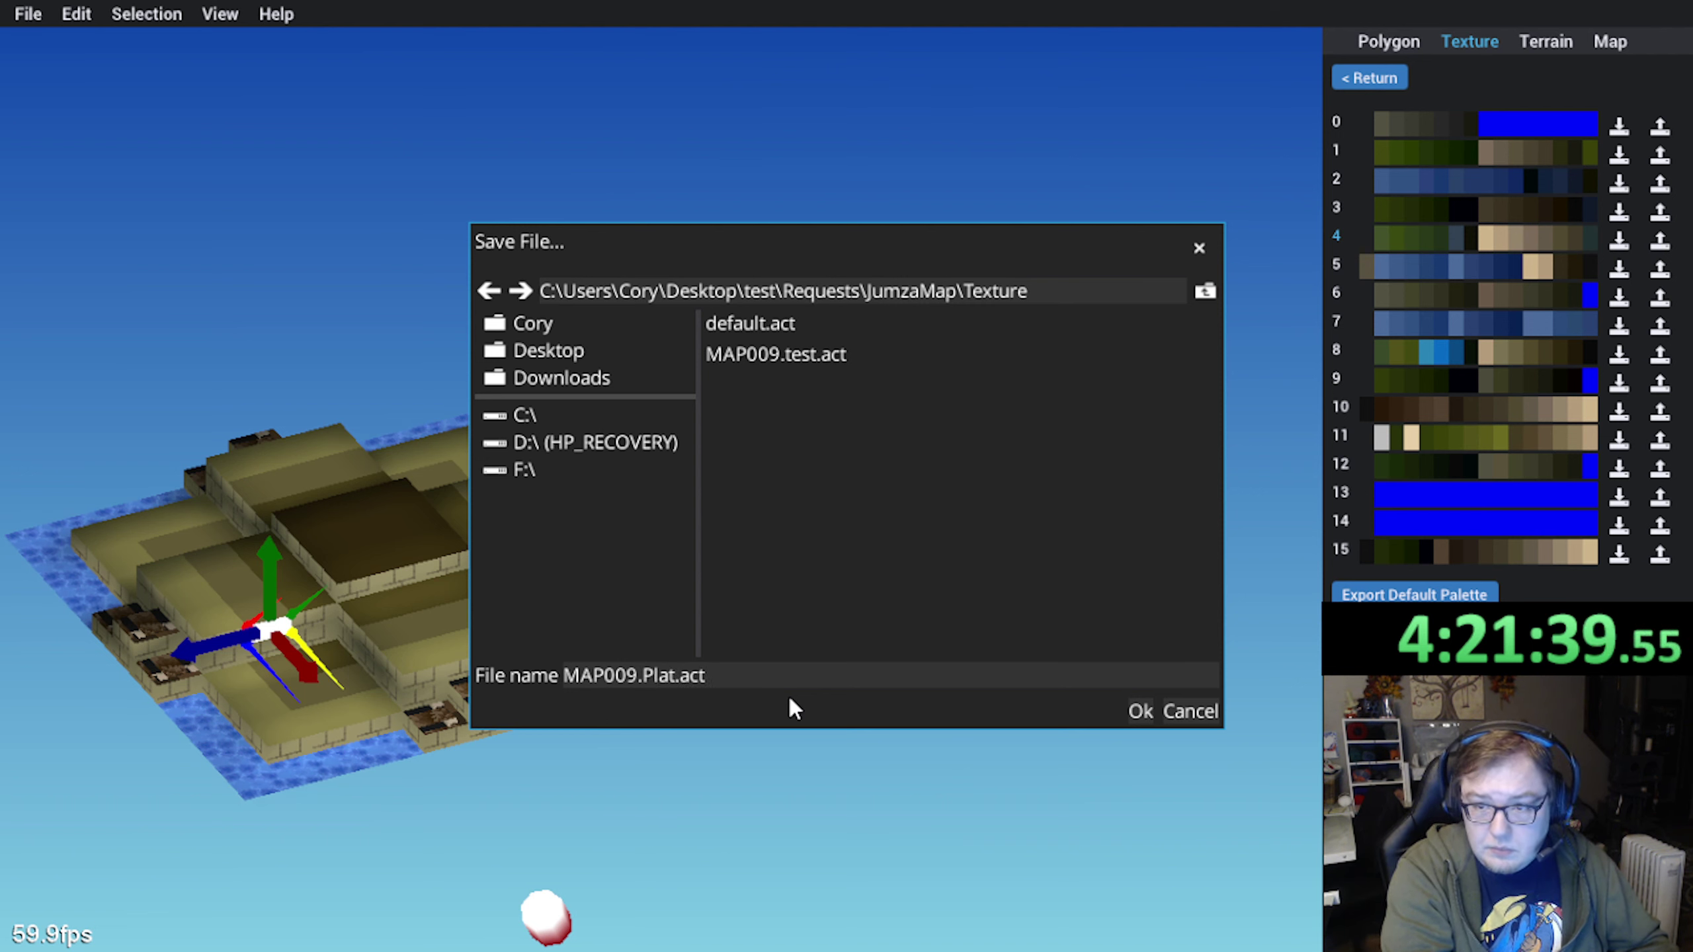
pyautogui.write('formTo')
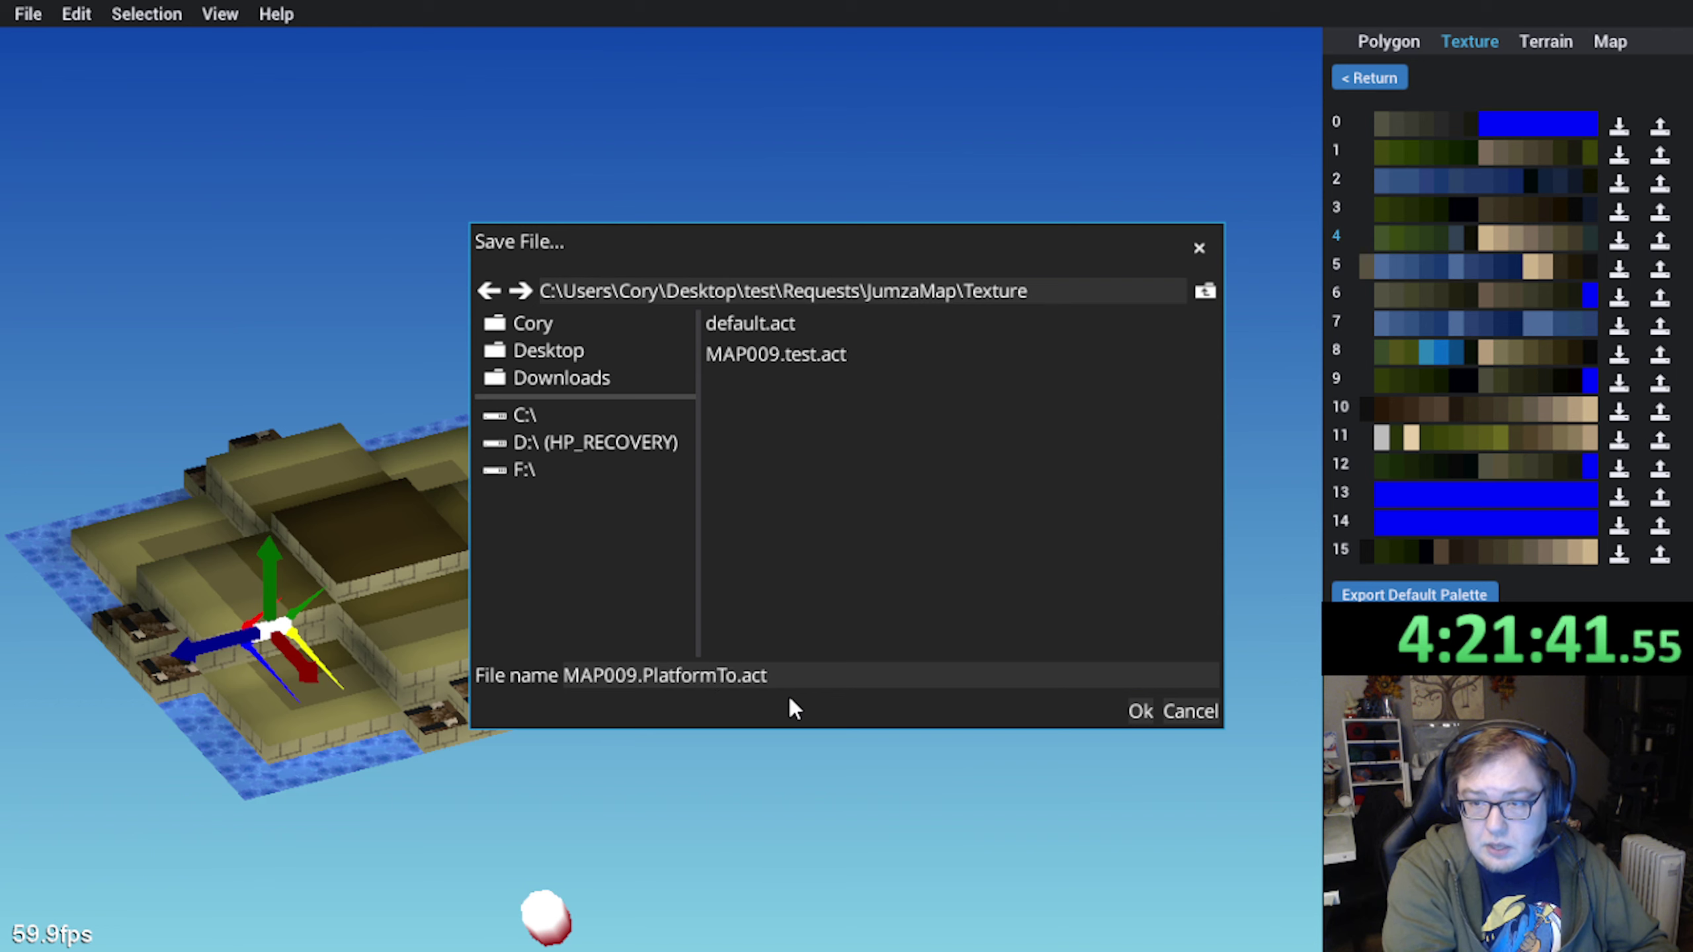
pyautogui.write('p')
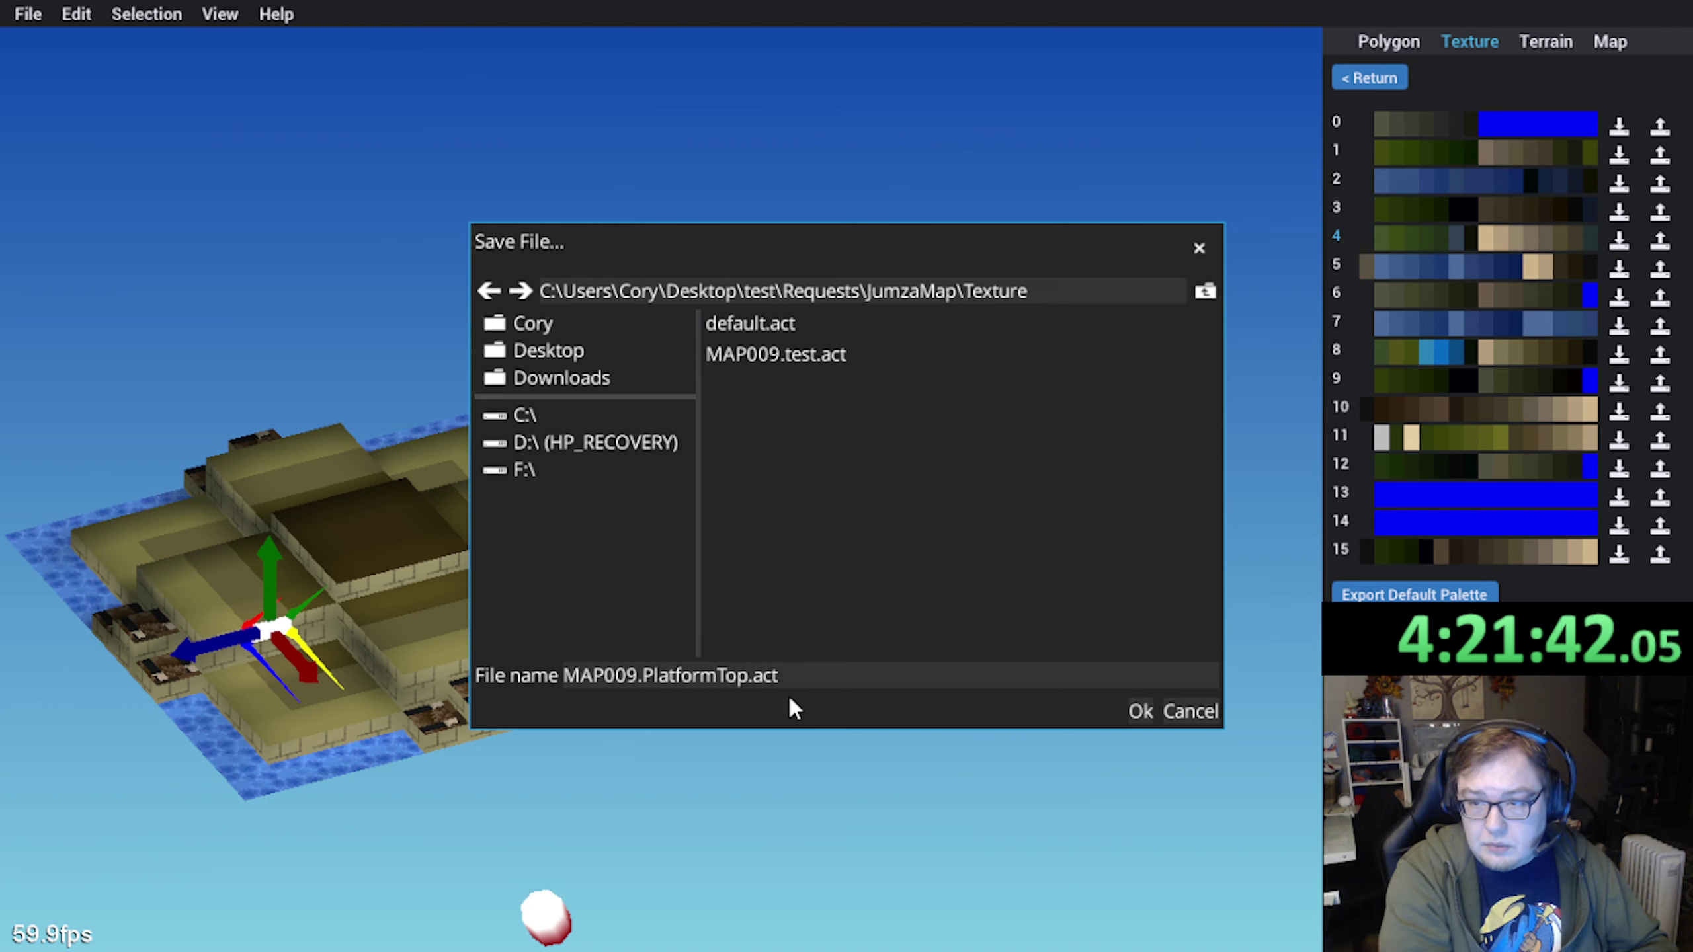
pyautogui.click(1140, 712)
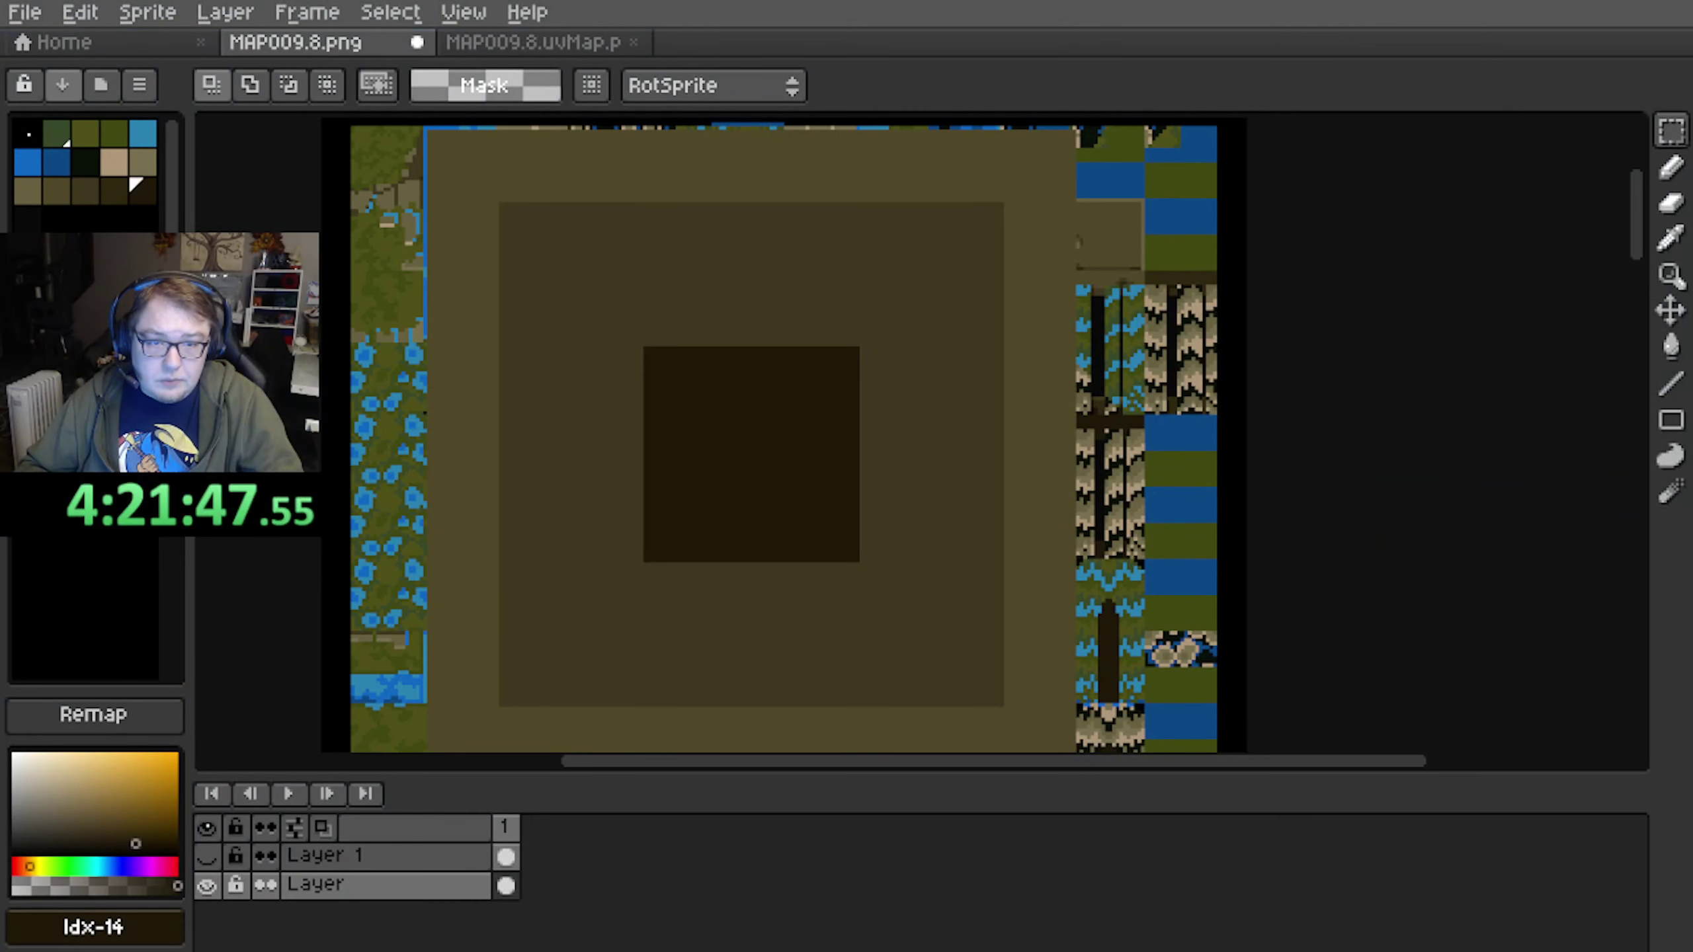
# In Aseprite, load the MAP009.PlatformTop.act palette onto the MAP009.8.png texture, and replace it with the greyscale palette
pyautogui.click(140, 86)
pyautogui.click(214, 419)
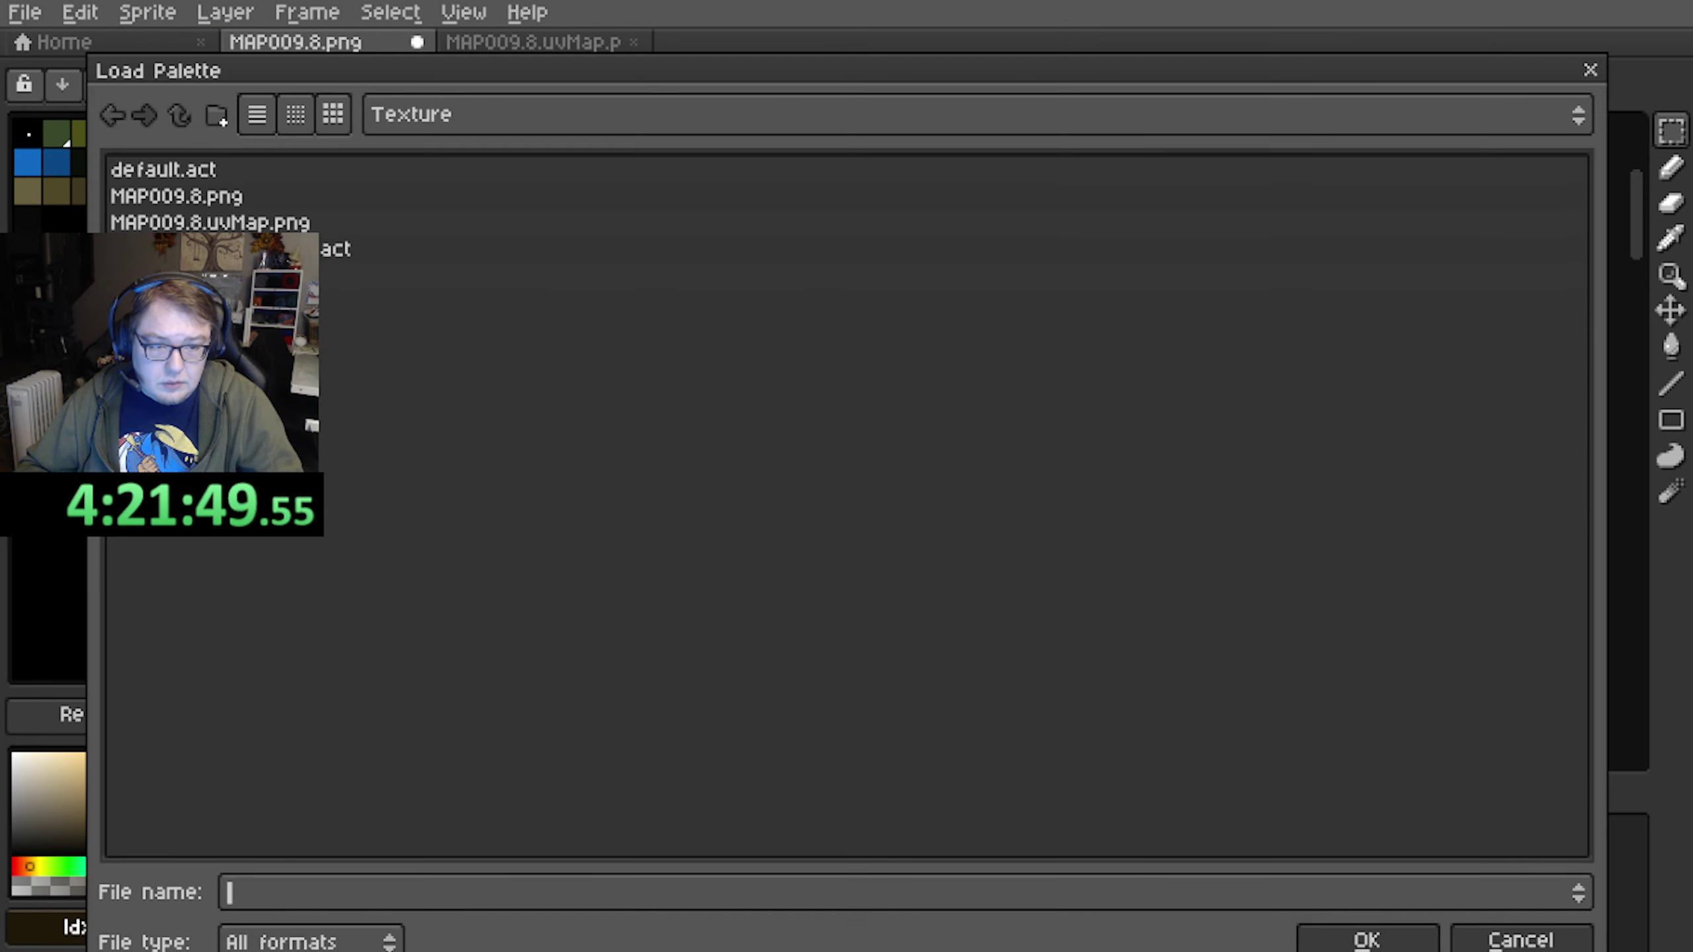
pyautogui.click(335, 248)
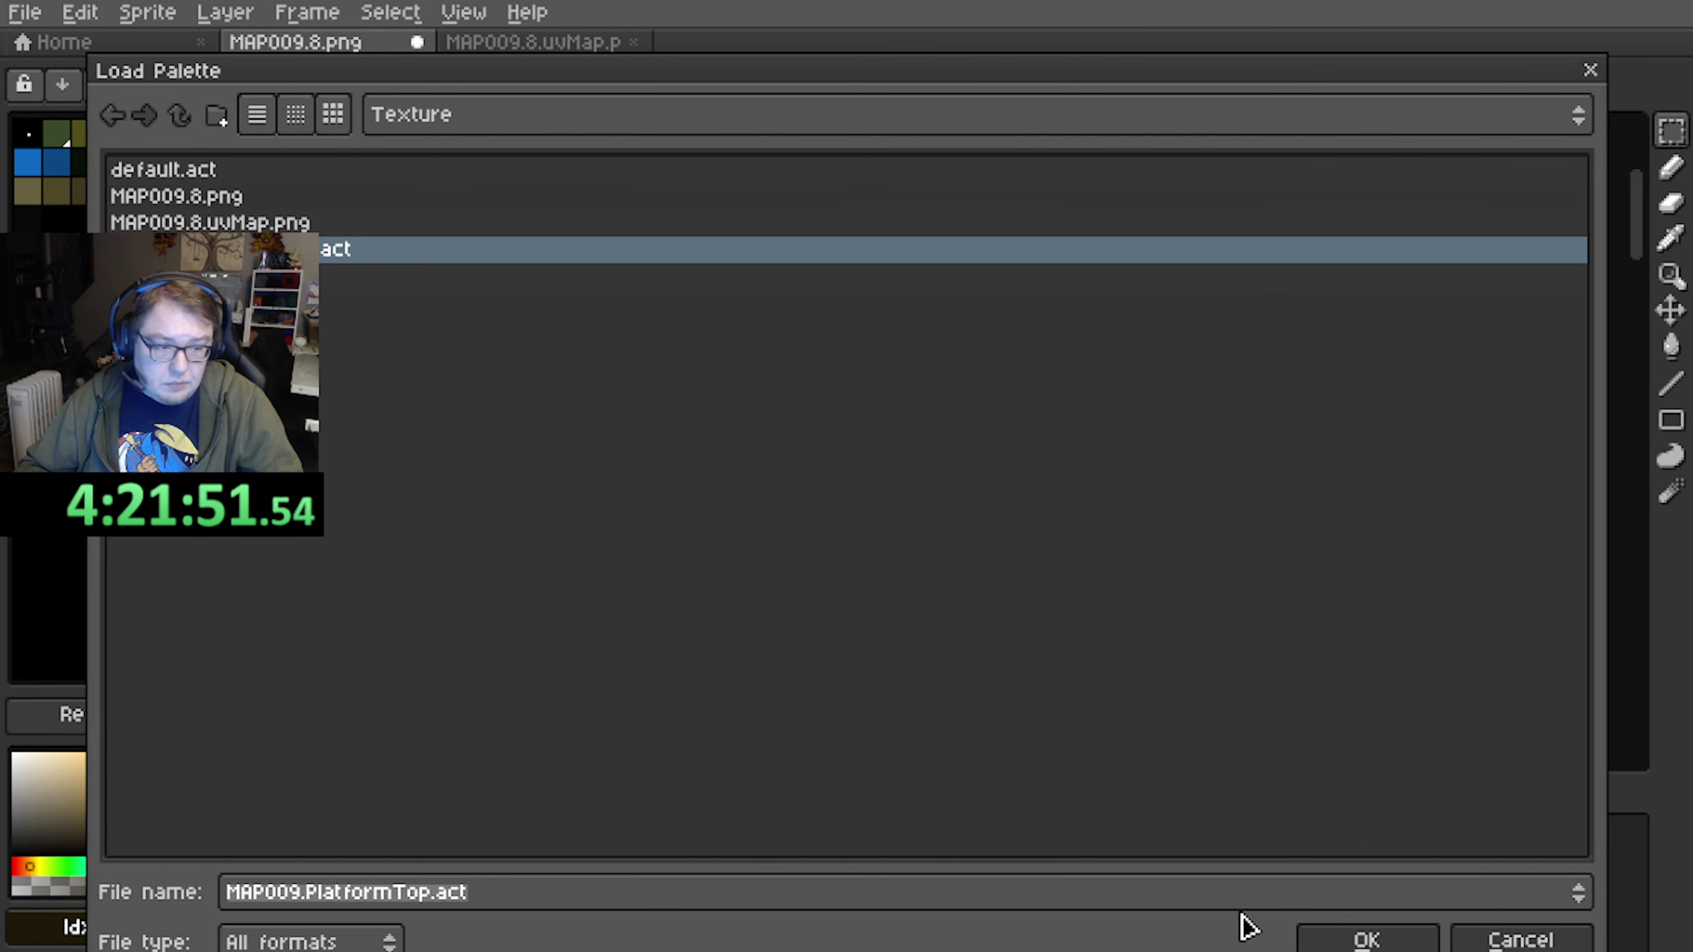
pyautogui.click(1367, 941)
pyautogui.moveTo(540, 423); pyautogui.dragTo(620, 379, button='middle')
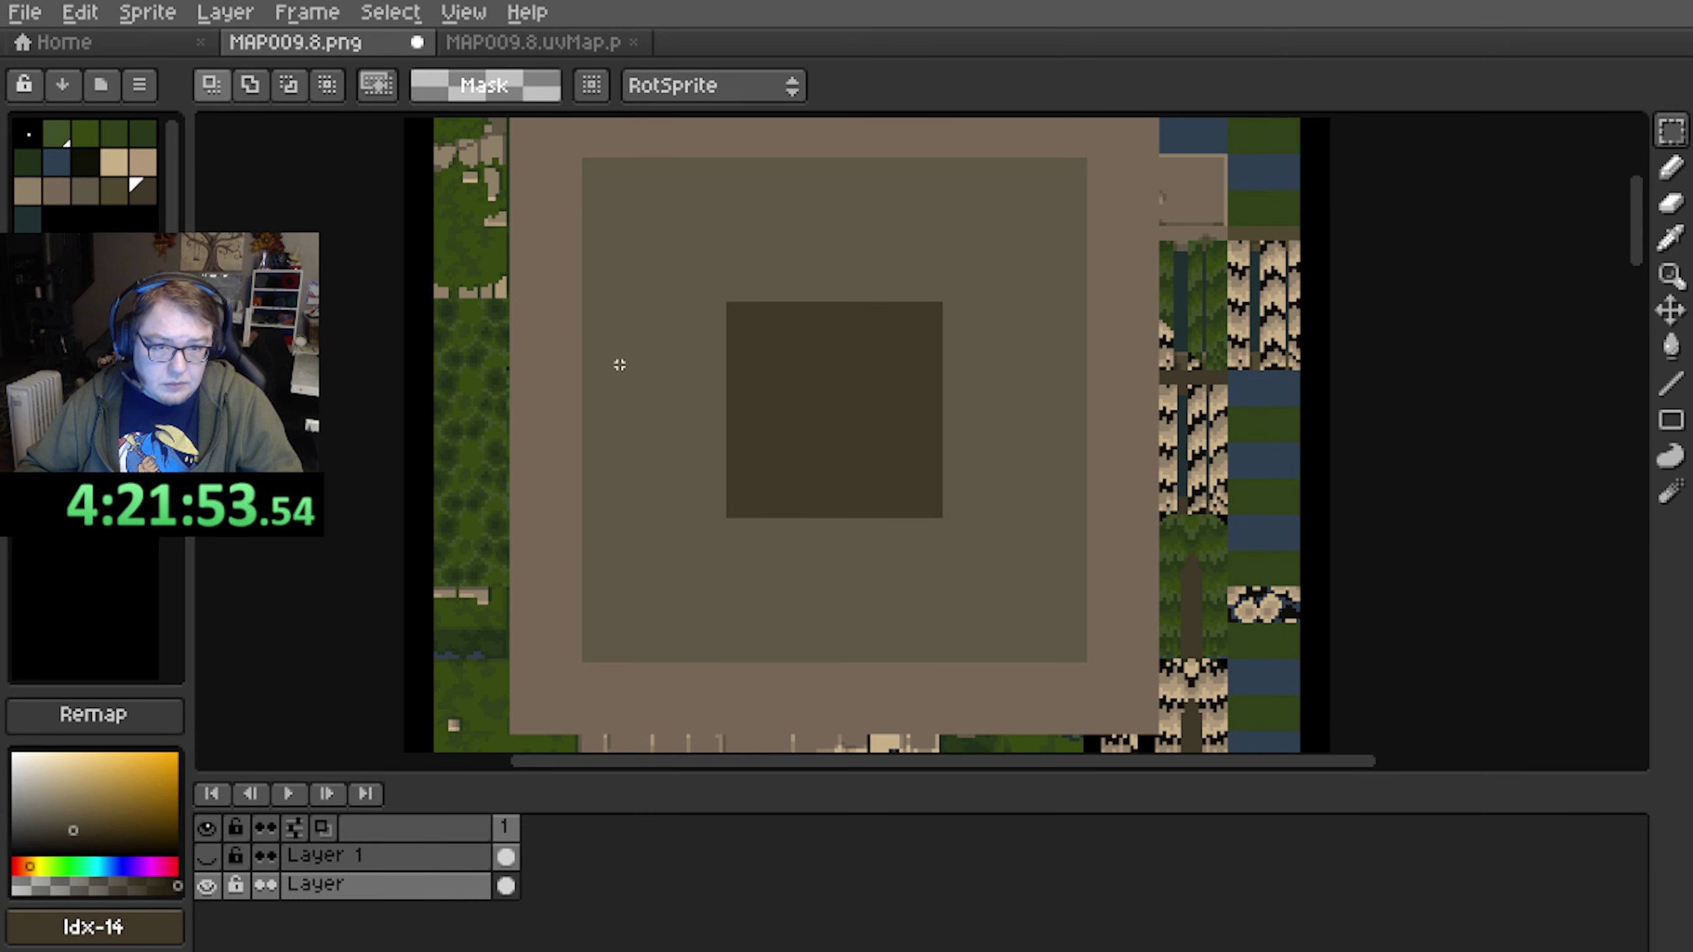
pyautogui.click(139, 84)
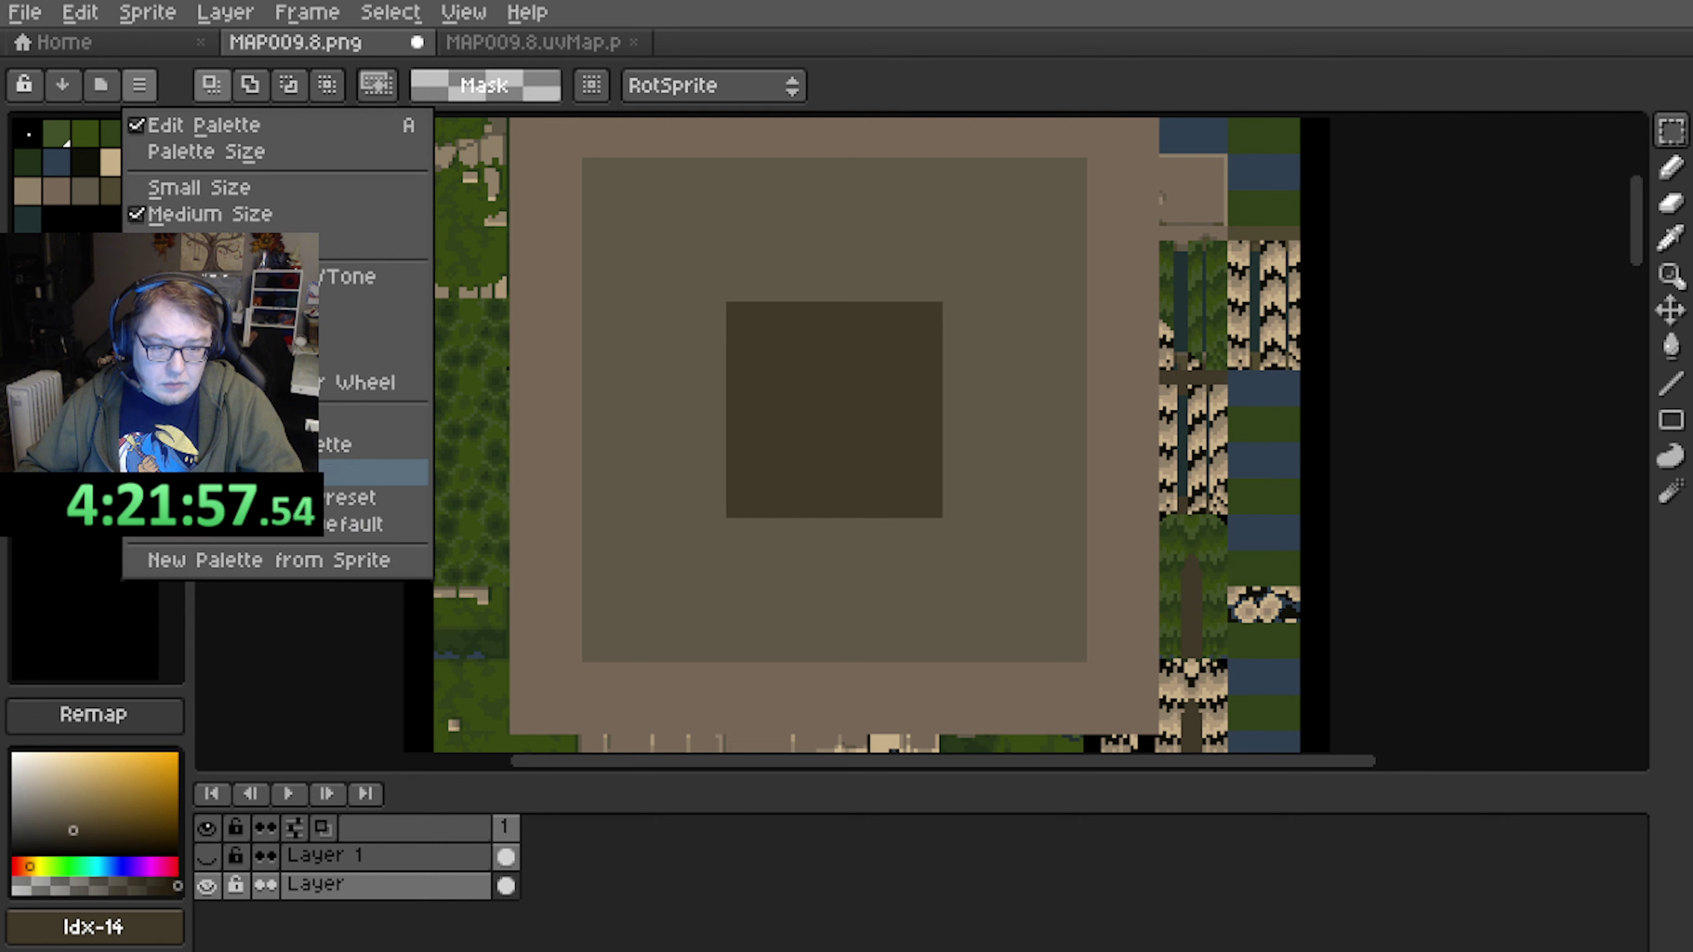
pyautogui.click(268, 446)
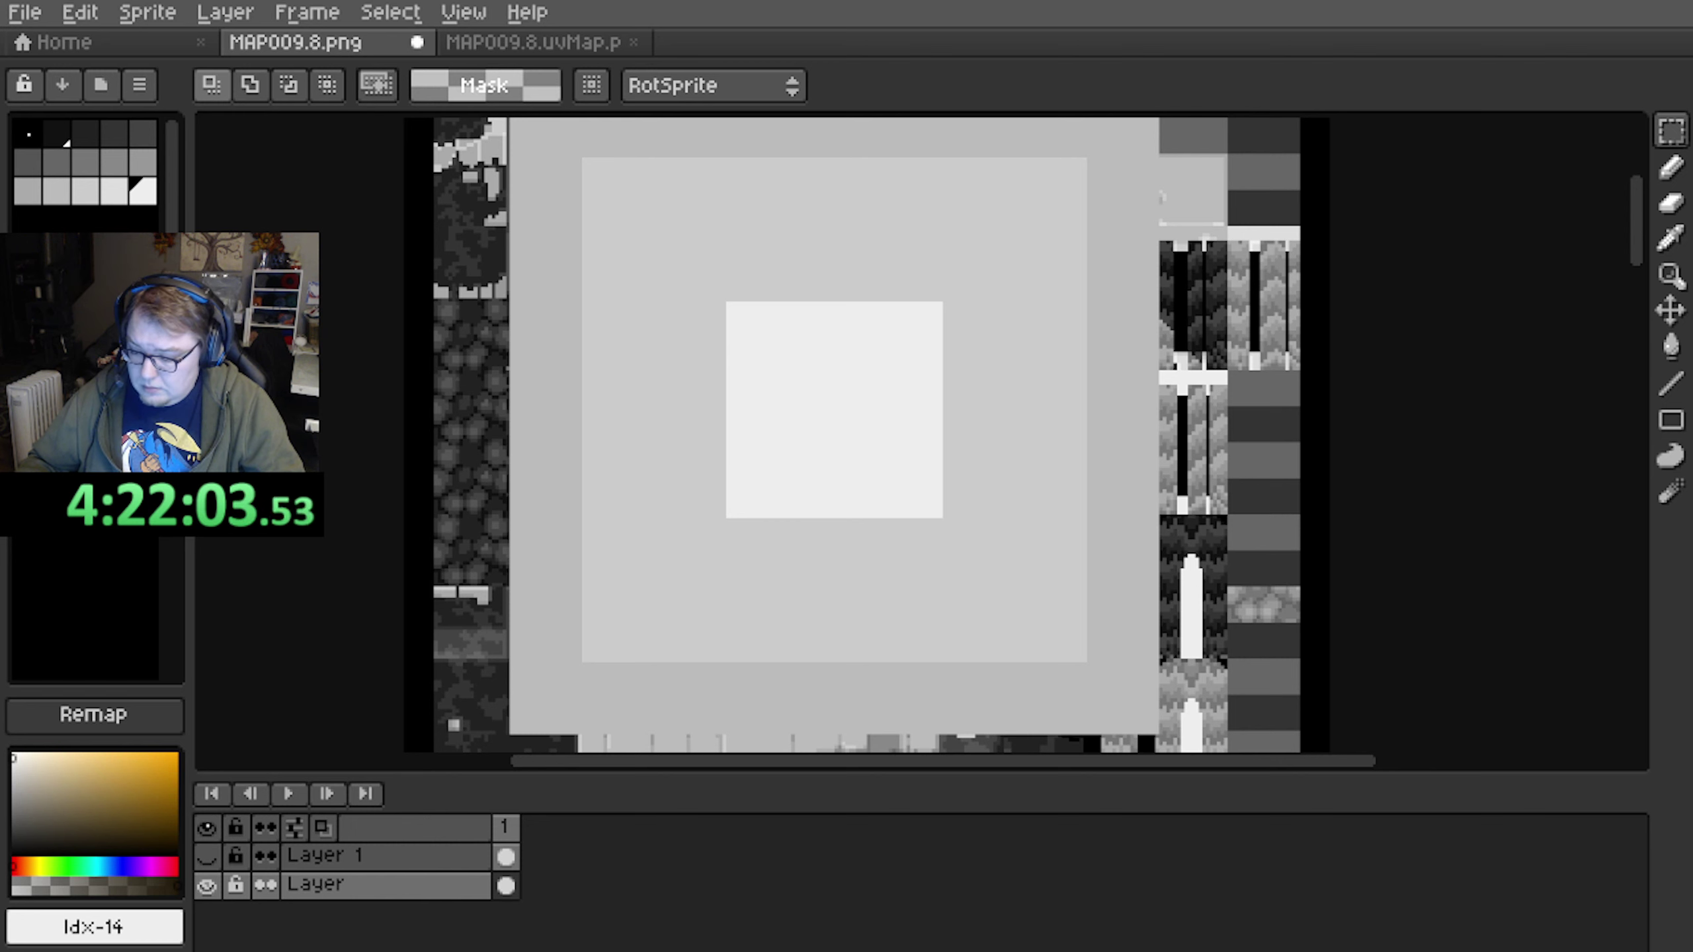
# Undo the greyscale palette swap to bring back the coloured palette on the MAP009.8.png texture
pyautogui.hotkey('ctrl', 'z')
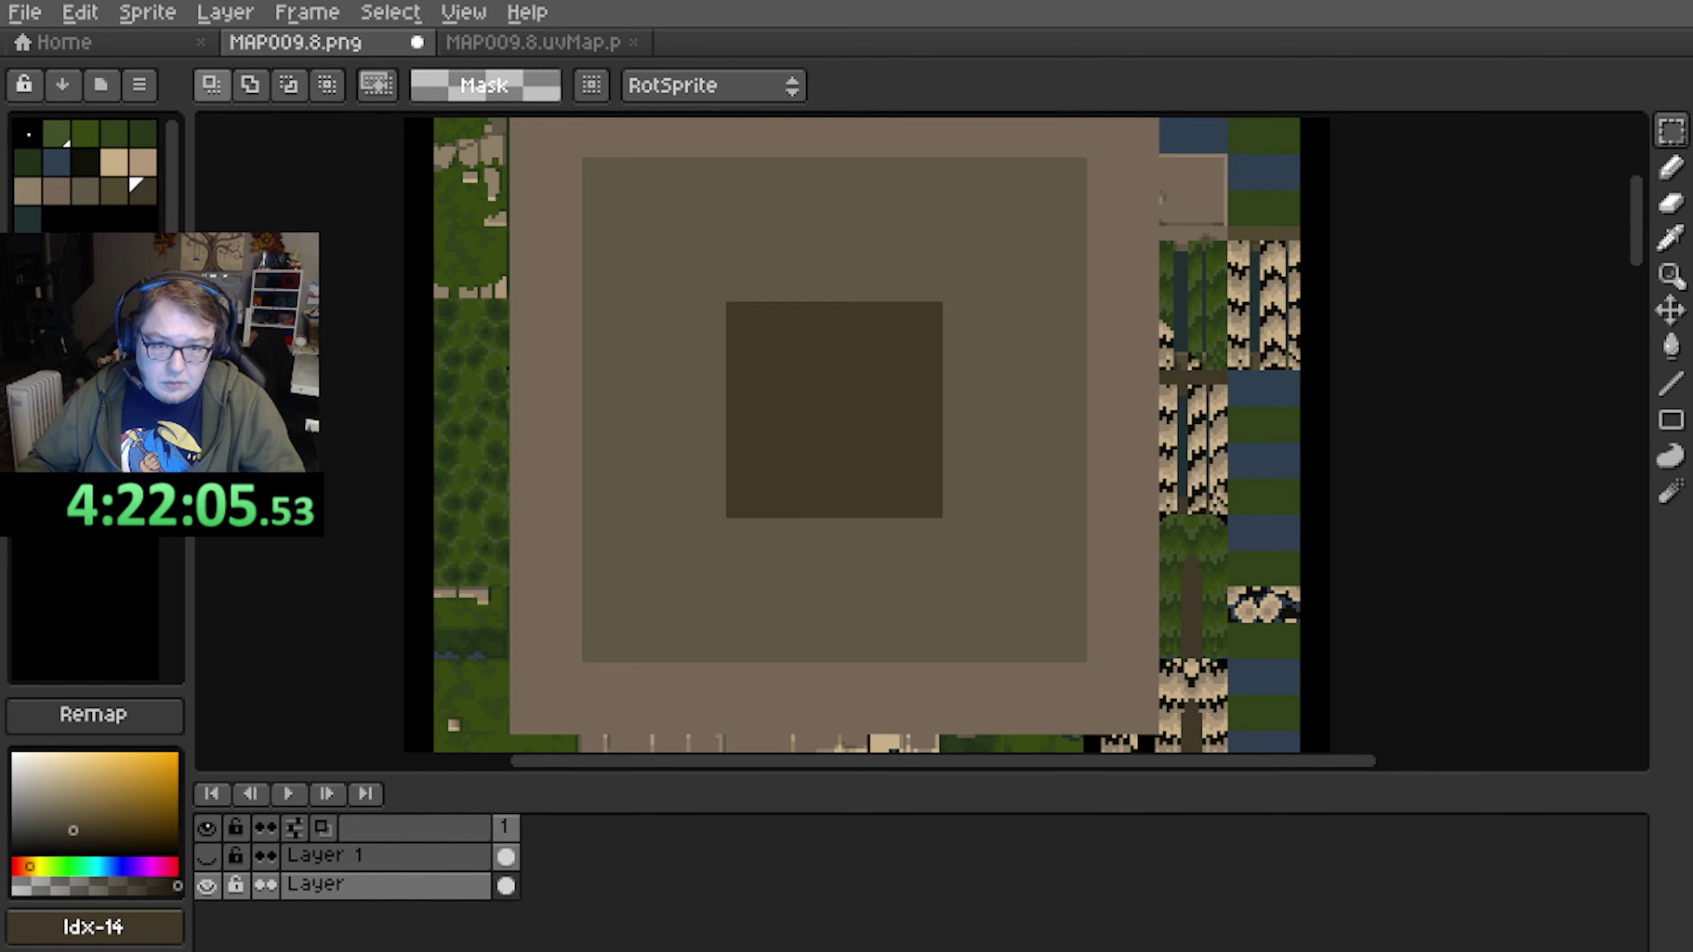
pyautogui.scroll(-1, 521, 350)
pyautogui.scroll(1, 521, 352)
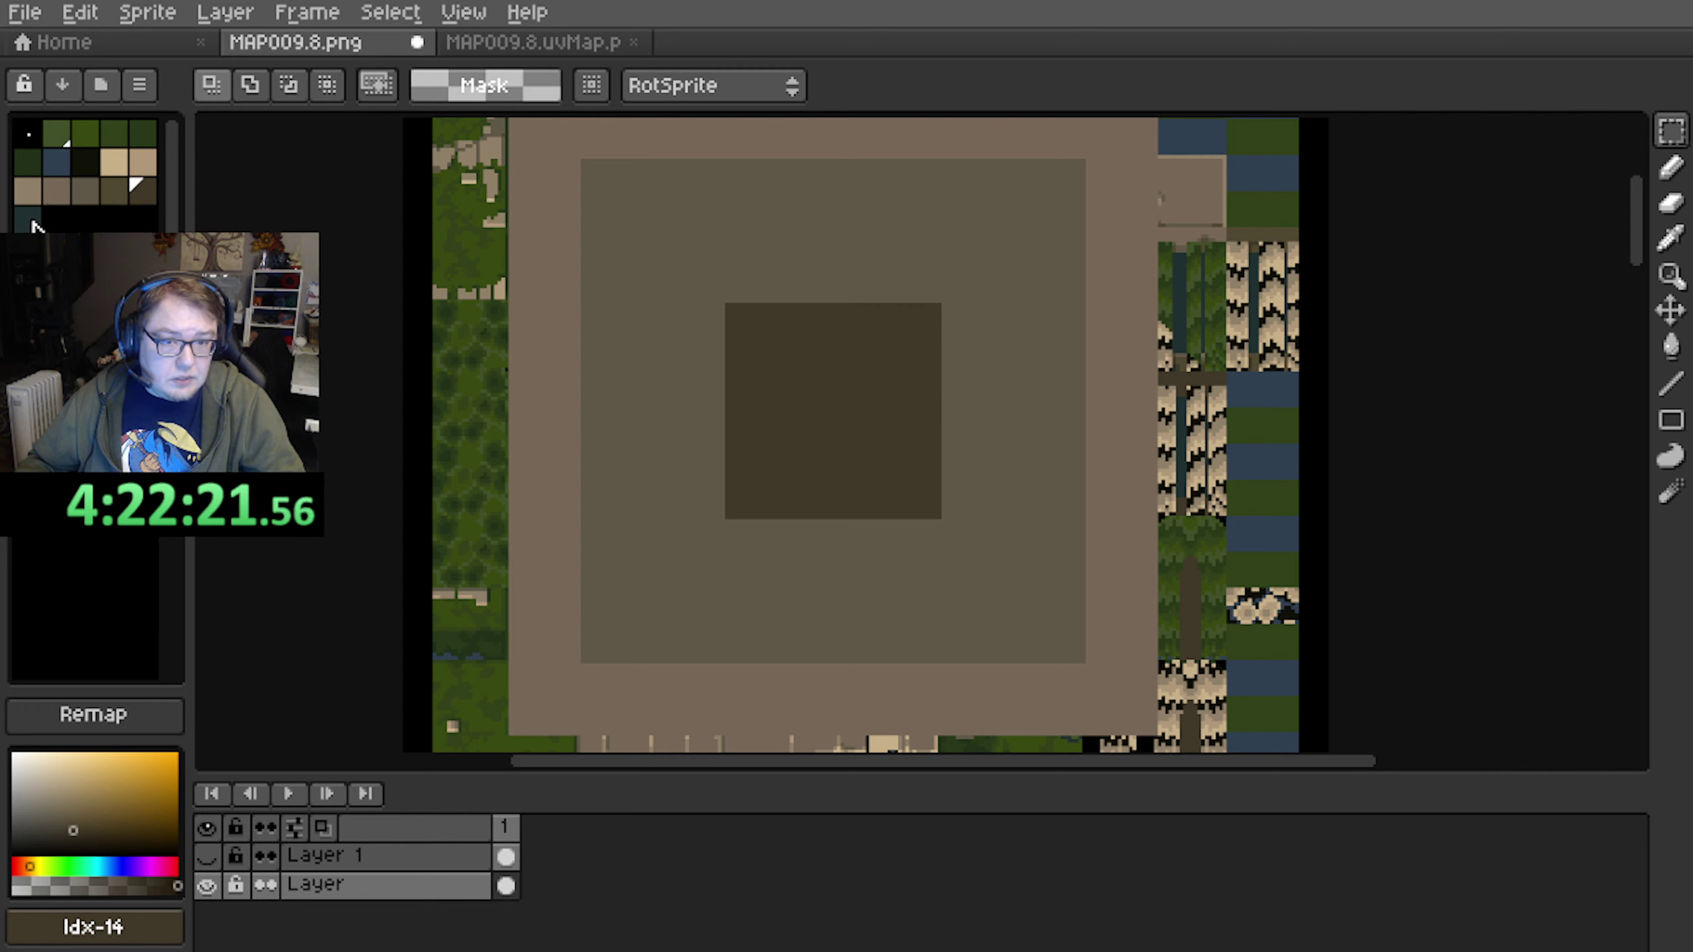
# Examine the nested platform floor block against the surrounding stone and grass tiles, especially the bordered stone tile beside its upper right corner
pyautogui.scroll(-2, 554, 220)
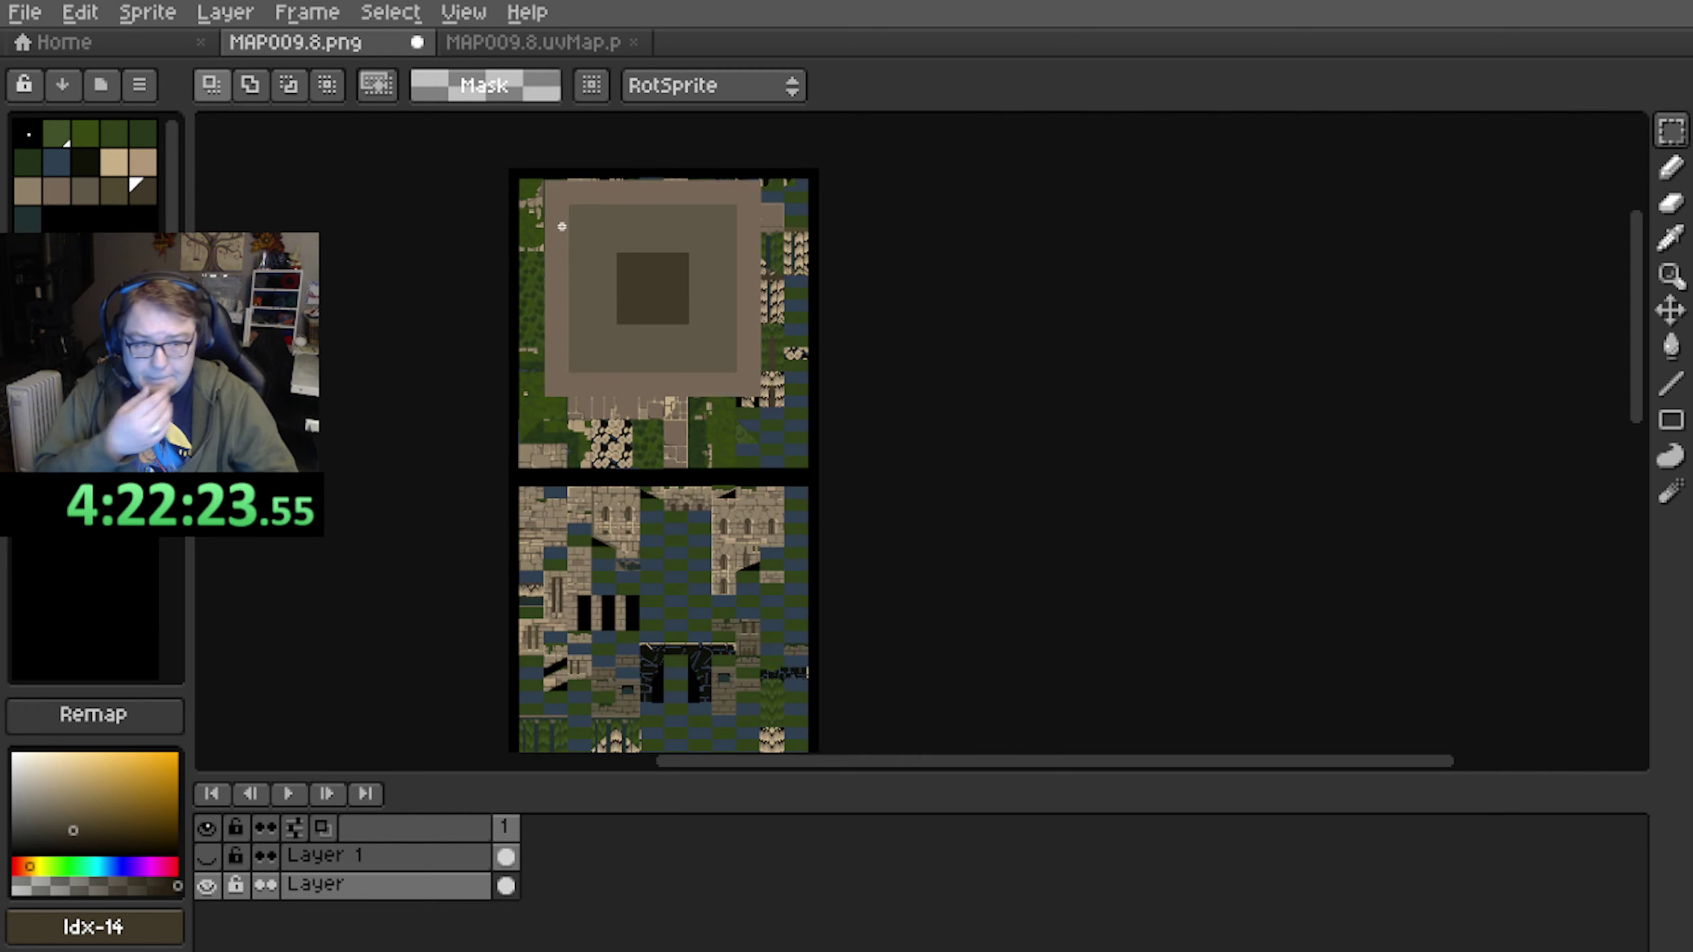
pyautogui.scroll(2, 553, 221)
pyautogui.moveTo(523, 400)
pyautogui.mouseDown(button='middle')
pyautogui.moveTo(453, 284)
pyautogui.moveTo(527, 366)
pyautogui.moveTo(515, 429)
pyautogui.mouseUp(button='middle')
pyautogui.scroll(-2, 454, 287)
pyautogui.scroll(3, 461, 326)
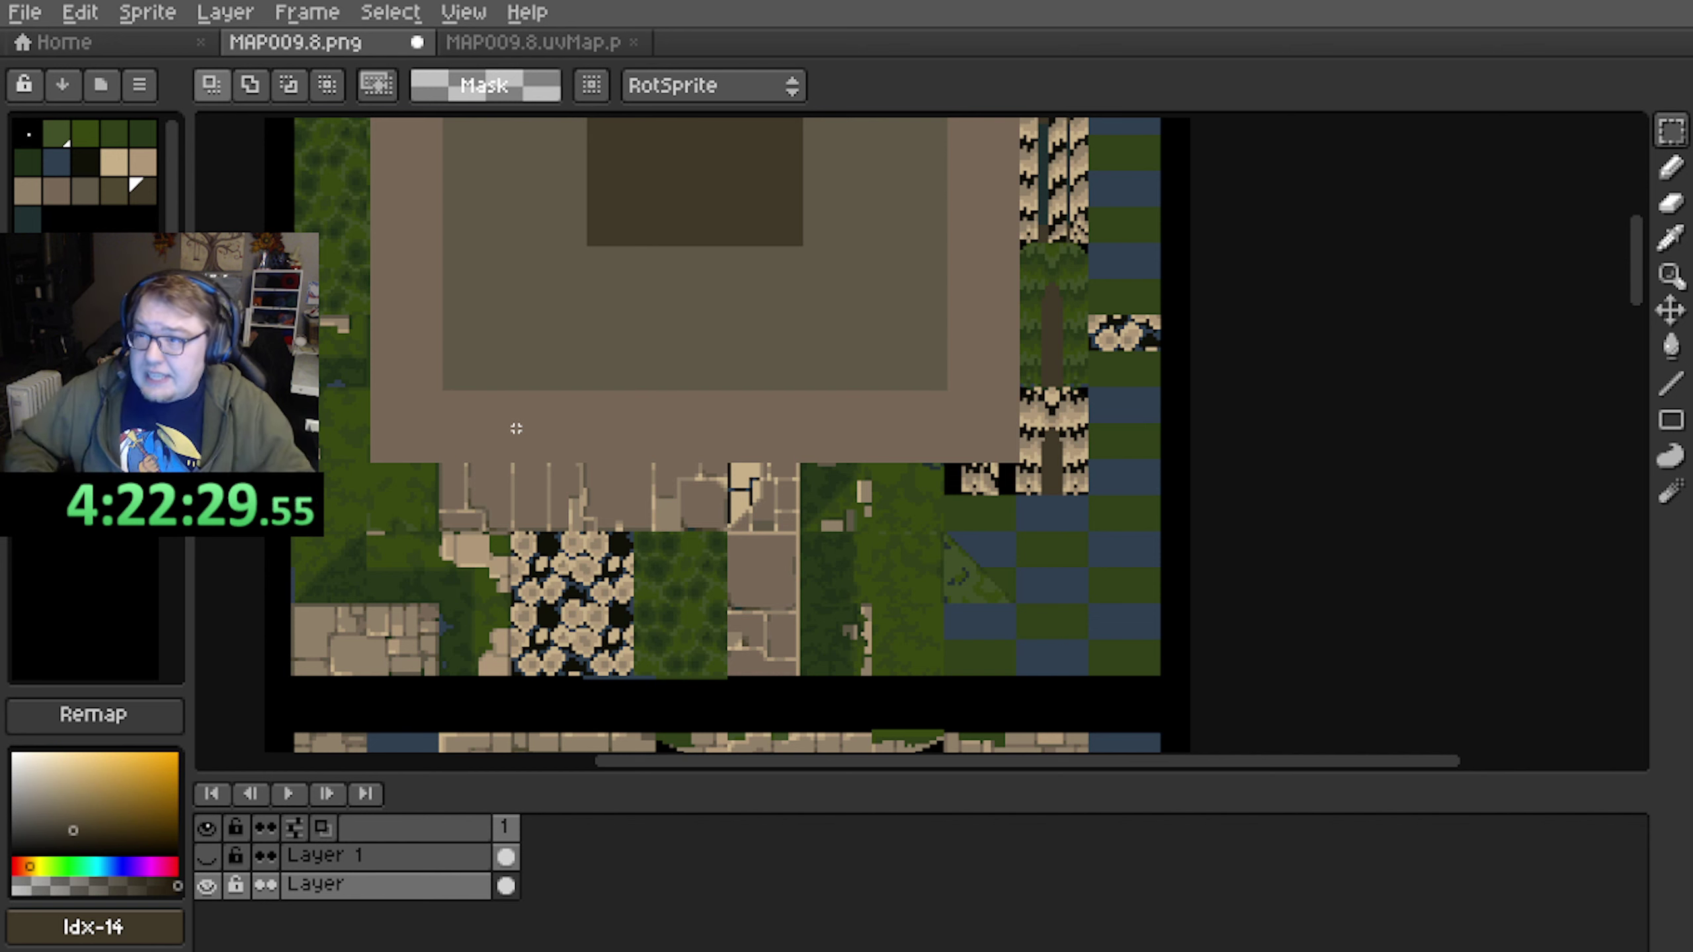
pyautogui.scroll(-1, 551, 402)
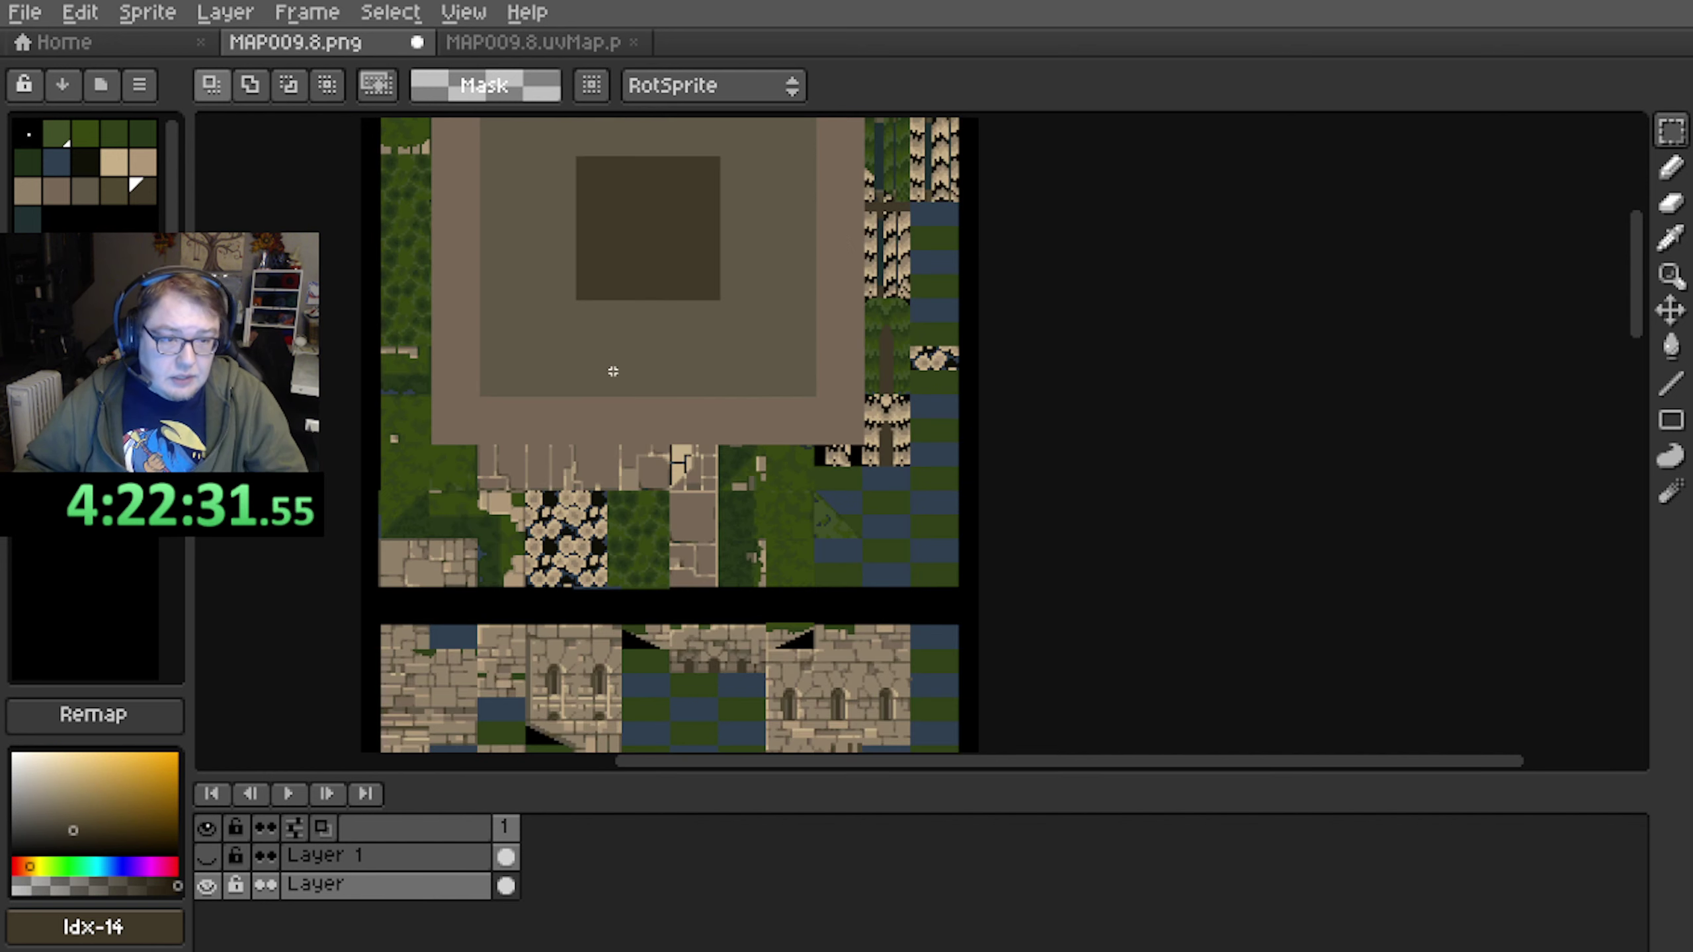
pyautogui.moveTo(619, 338); pyautogui.dragTo(608, 486, button='middle')
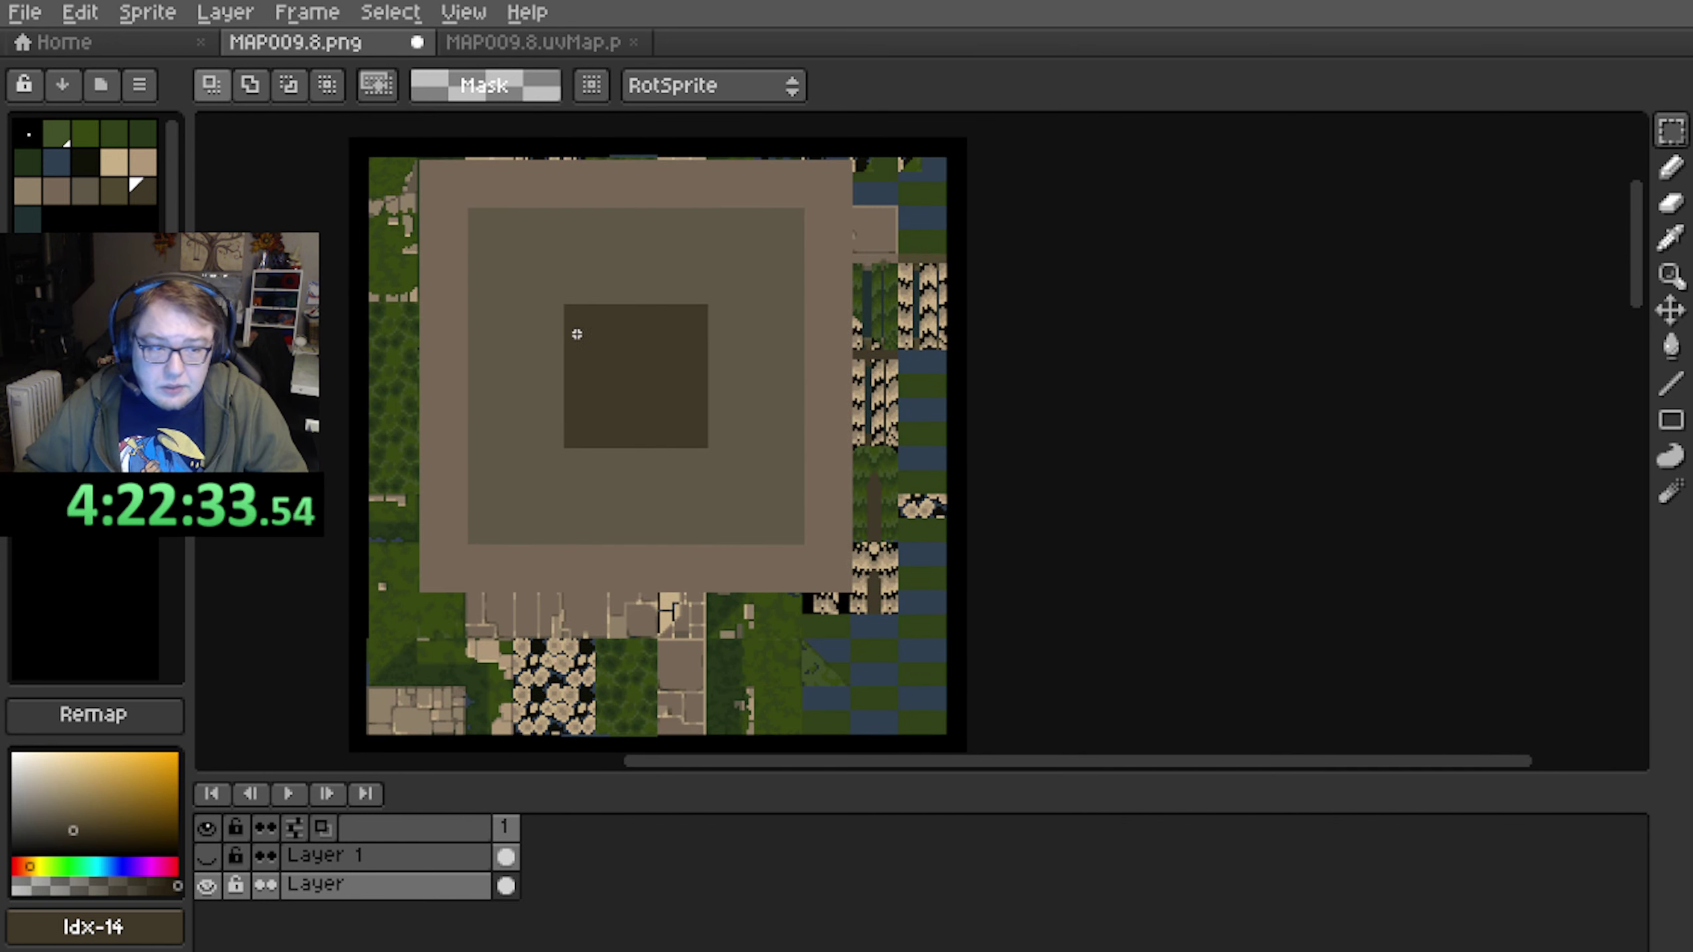
pyautogui.moveTo(757, 277); pyautogui.dragTo(604, 385, button='middle')
pyautogui.scroll(2, 658, 382)
pyautogui.scroll(1, 801, 348)
pyautogui.moveTo(837, 296); pyautogui.dragTo(674, 391, button='middle')
pyautogui.scroll(1, 760, 337)
pyautogui.scroll(-1, 743, 327)
pyautogui.moveTo(618, 223); pyautogui.dragTo(653, 281, button='middle')
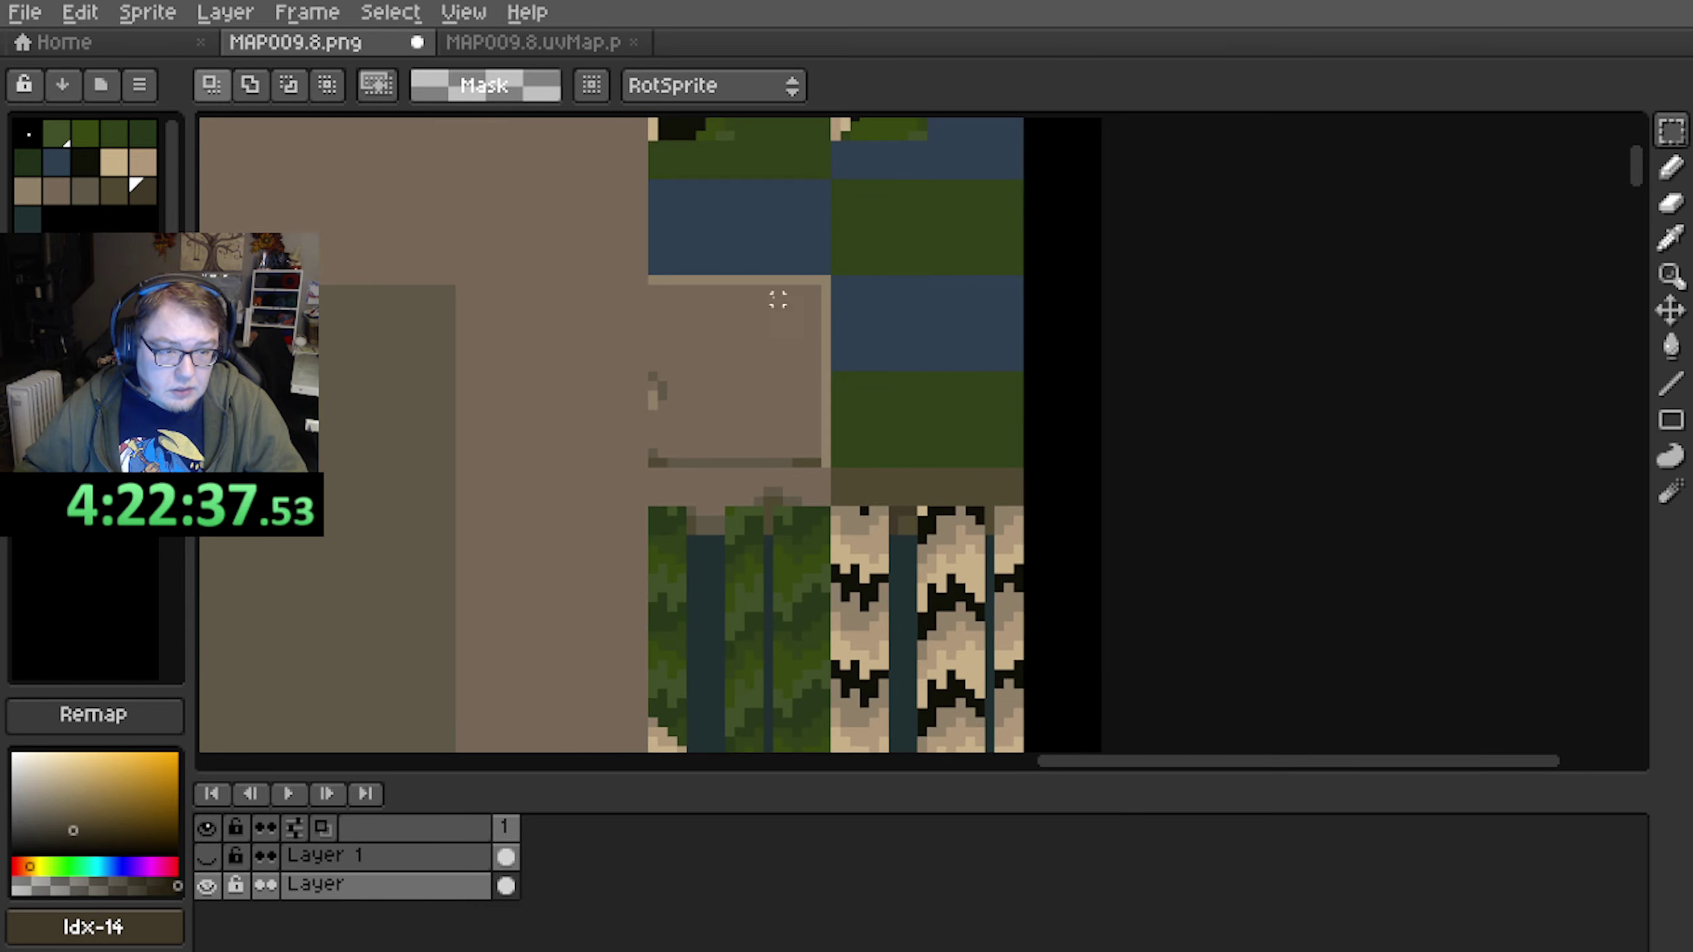
pyautogui.moveTo(768, 292); pyautogui.dragTo(863, 380, button='middle')
pyautogui.moveTo(930, 487); pyautogui.dragTo(873, 381, button='middle')
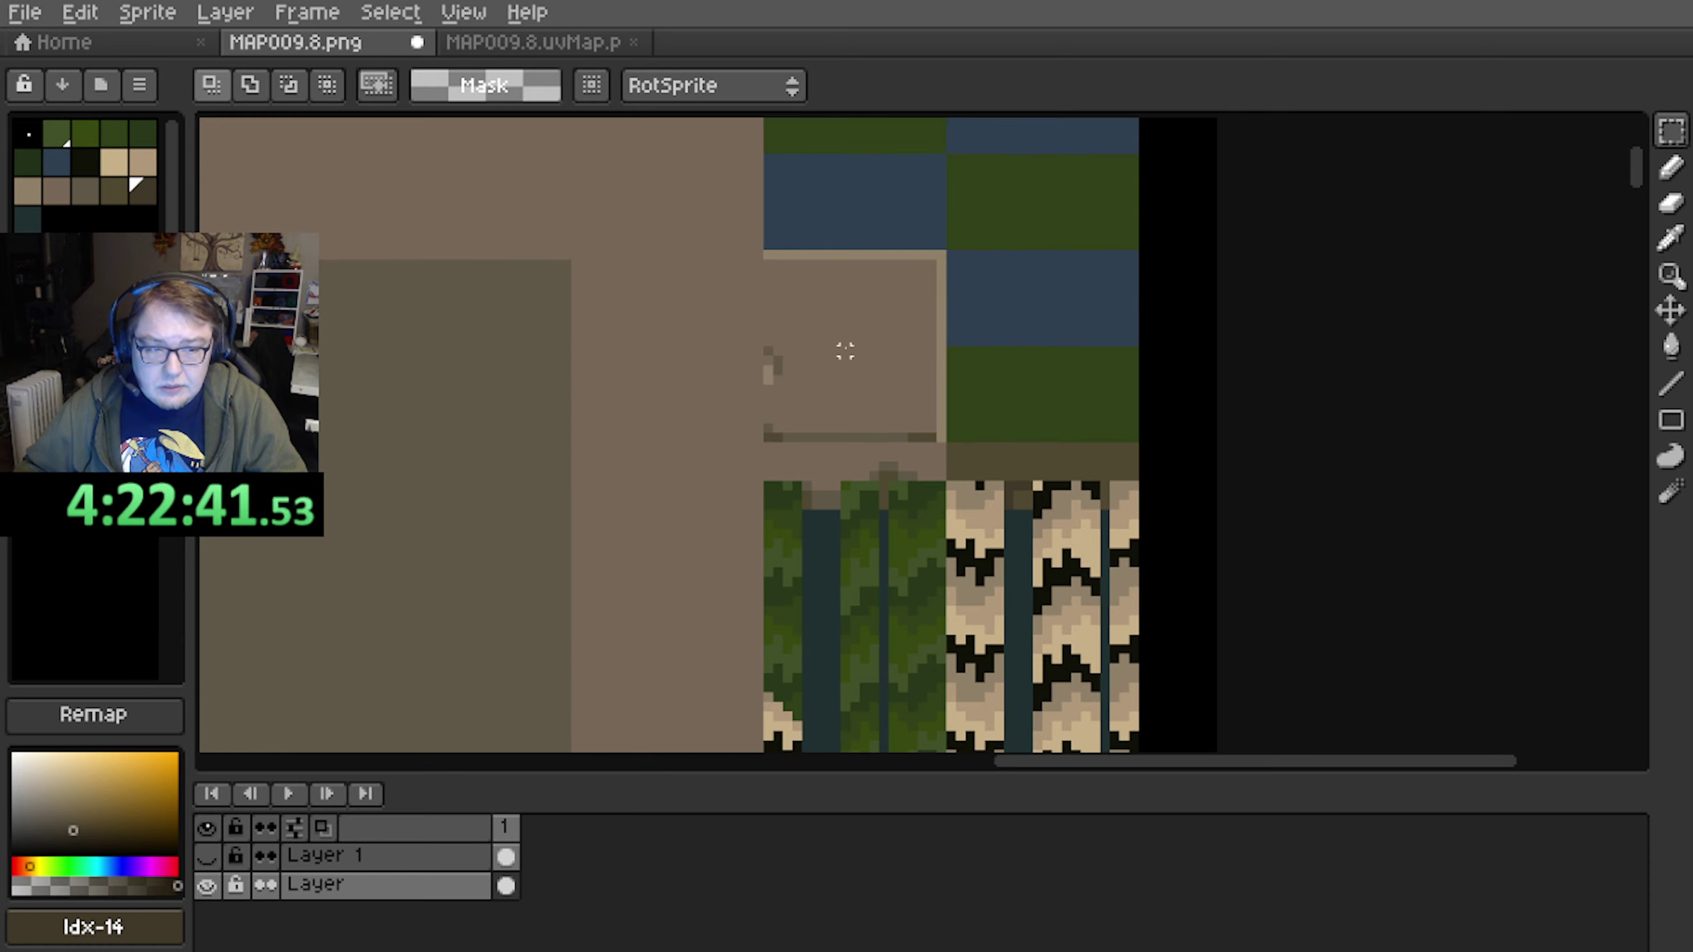
pyautogui.moveTo(663, 349); pyautogui.dragTo(882, 403, button='middle')
pyautogui.scroll(-1, 881, 403)
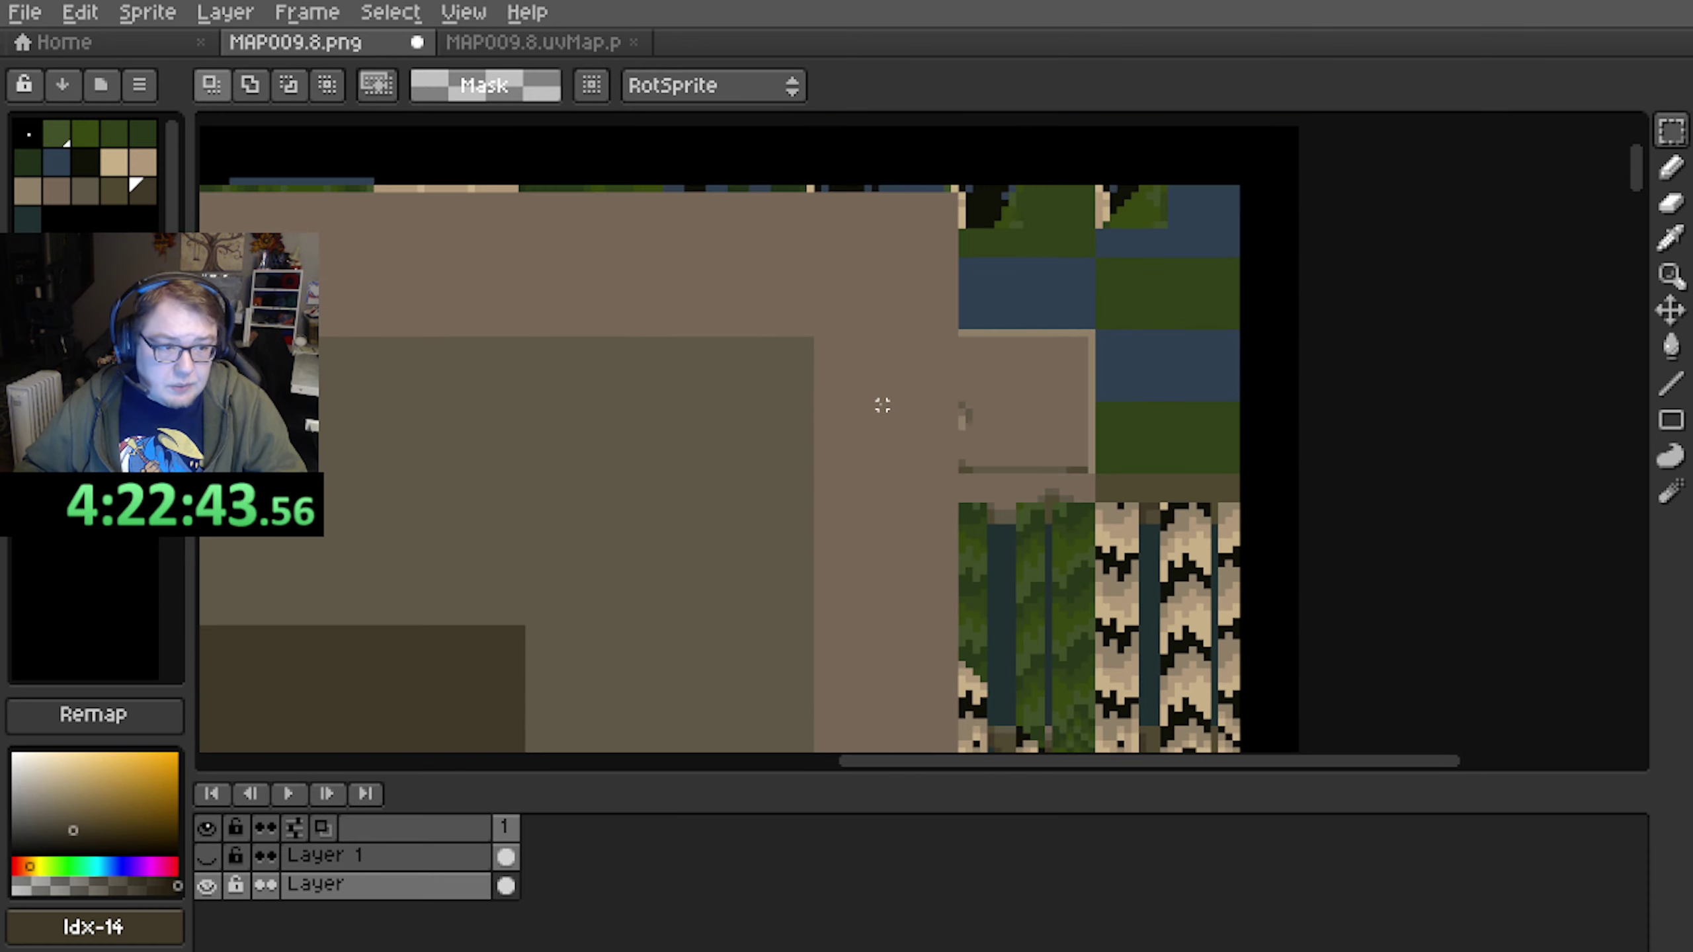
# Sample the light border colour (index 10) from the neighbouring stone tile and draw a 1 px Pencil line along the floor's upper edge
pyautogui.click(1664, 175)
pyautogui.scroll(3, 1210, 236)
pyautogui.scroll(1, 1017, 332)
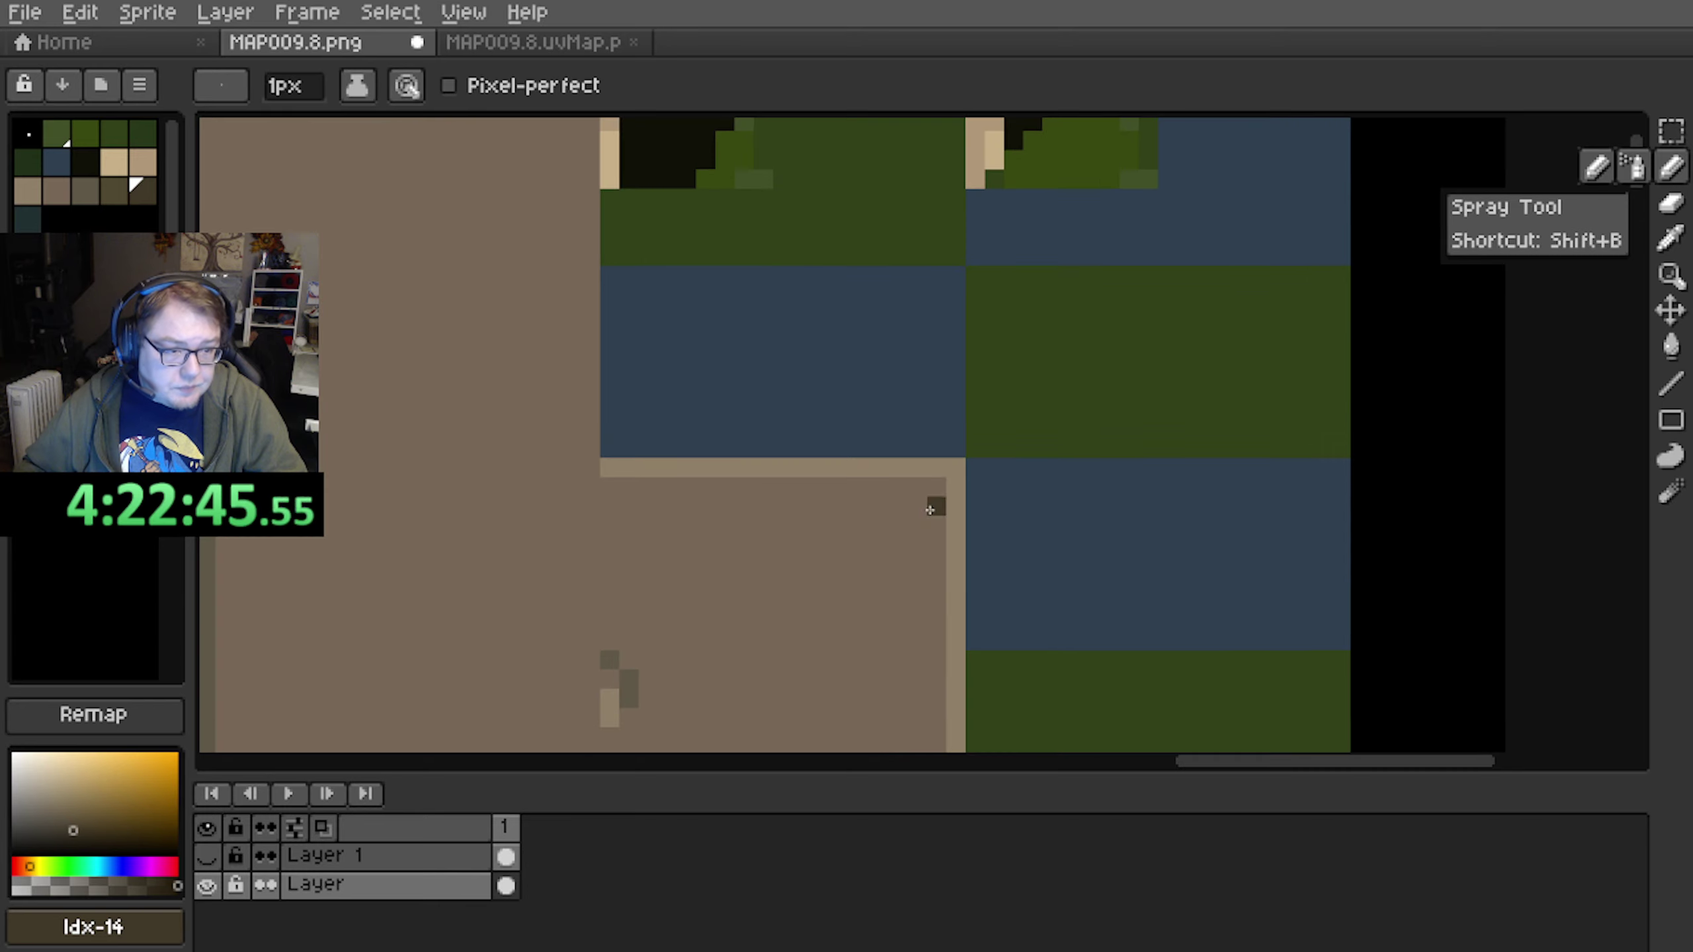
pyautogui.moveTo(938, 502); pyautogui.dragTo(937, 407, button='middle')
pyautogui.keyDown('alt'); pyautogui.click(958, 379); pyautogui.keyUp('alt')
pyautogui.scroll(-1, 805, 391)
pyautogui.moveTo(563, 293); pyautogui.dragTo(973, 387, button='middle')
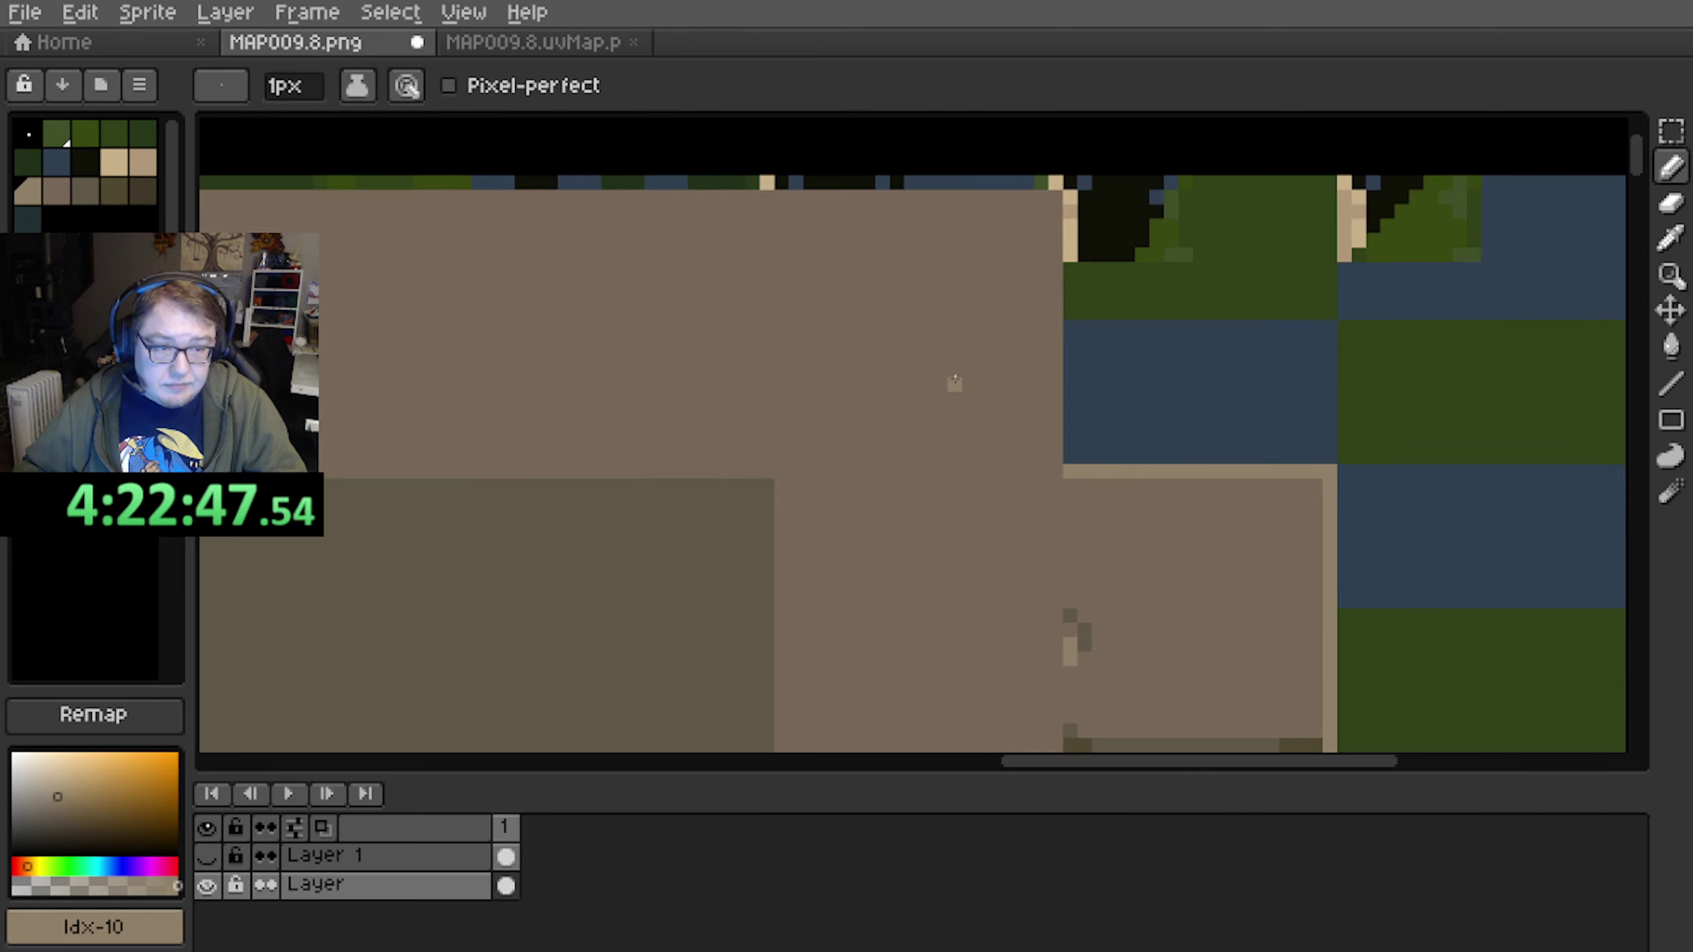
pyautogui.click(1029, 211)
pyautogui.scroll(-3, 986, 230)
pyautogui.moveTo(593, 360); pyautogui.dragTo(1300, 353, button='middle')
pyautogui.moveTo(690, 354); pyautogui.dragTo(774, 399, button='middle')
pyautogui.scroll(3, 760, 383)
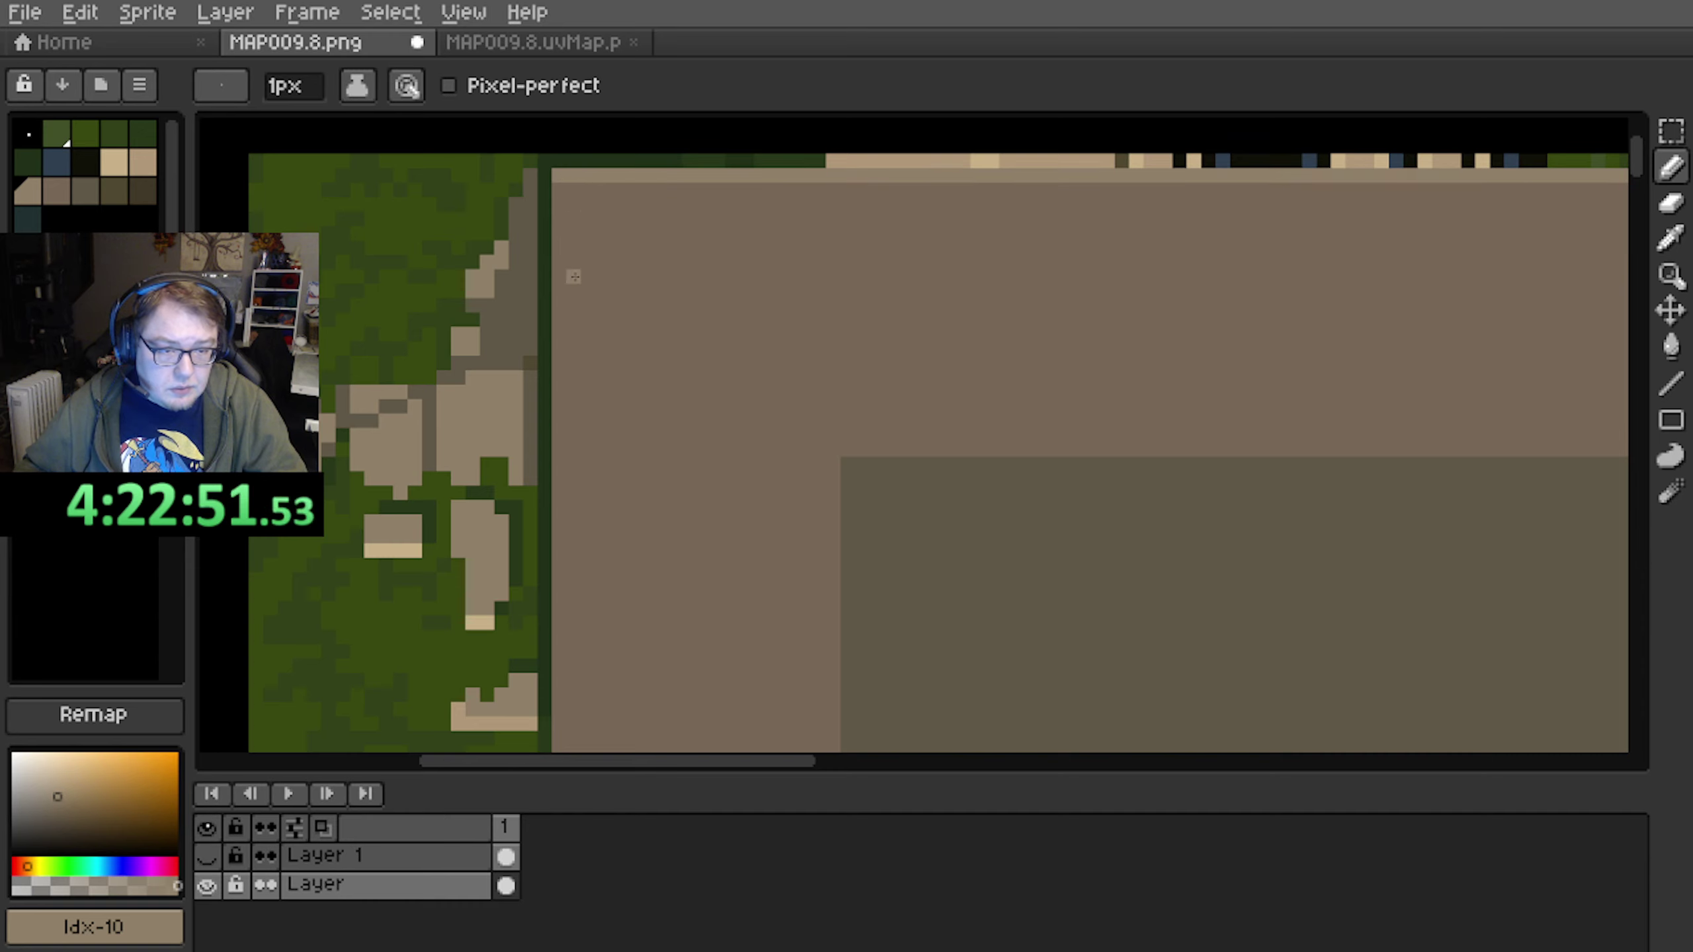
# Continue the 1 px outline in colour index 10 down the floor's left edge and along its lower edge
pyautogui.scroll(-3, 623, 413)
pyautogui.moveTo(623, 586); pyautogui.dragTo(589, 200, button='middle')
pyautogui.moveTo(596, 499); pyautogui.dragTo(612, 265, button='middle')
pyautogui.moveTo(633, 587); pyautogui.dragTo(612, 268, button='middle')
pyautogui.scroll(2, 617, 435)
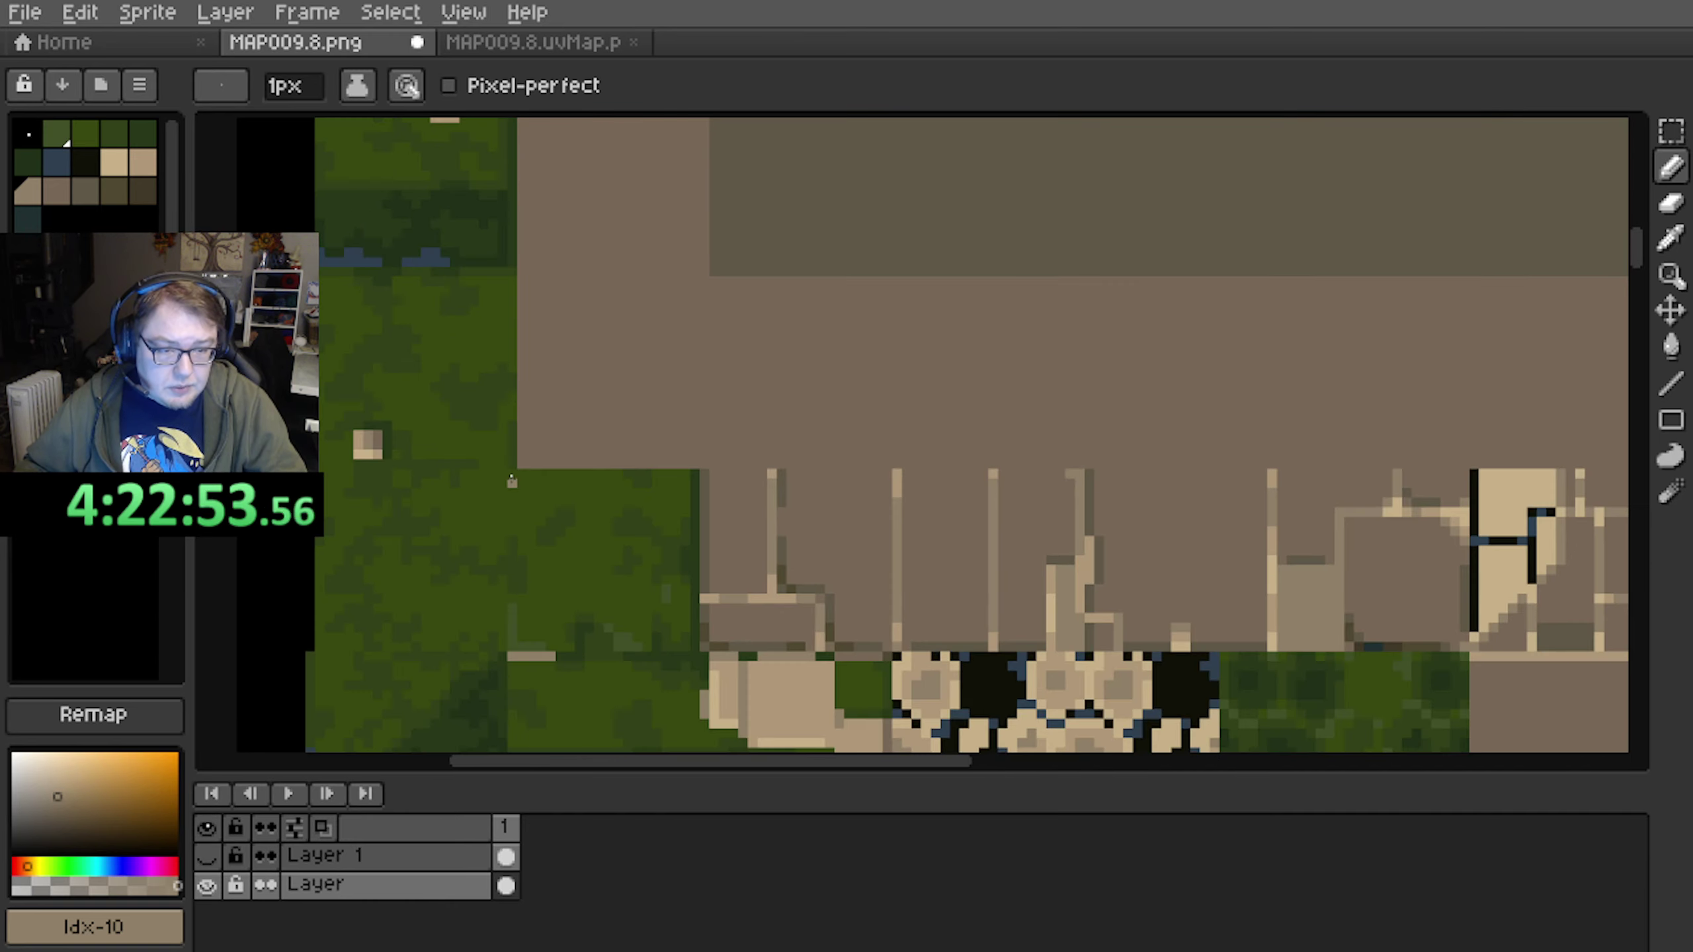
pyautogui.scroll(1, 512, 481)
pyautogui.scroll(-1, 913, 489)
pyautogui.moveTo(1172, 443); pyautogui.dragTo(661, 485, button='middle')
pyautogui.scroll(1, 973, 472)
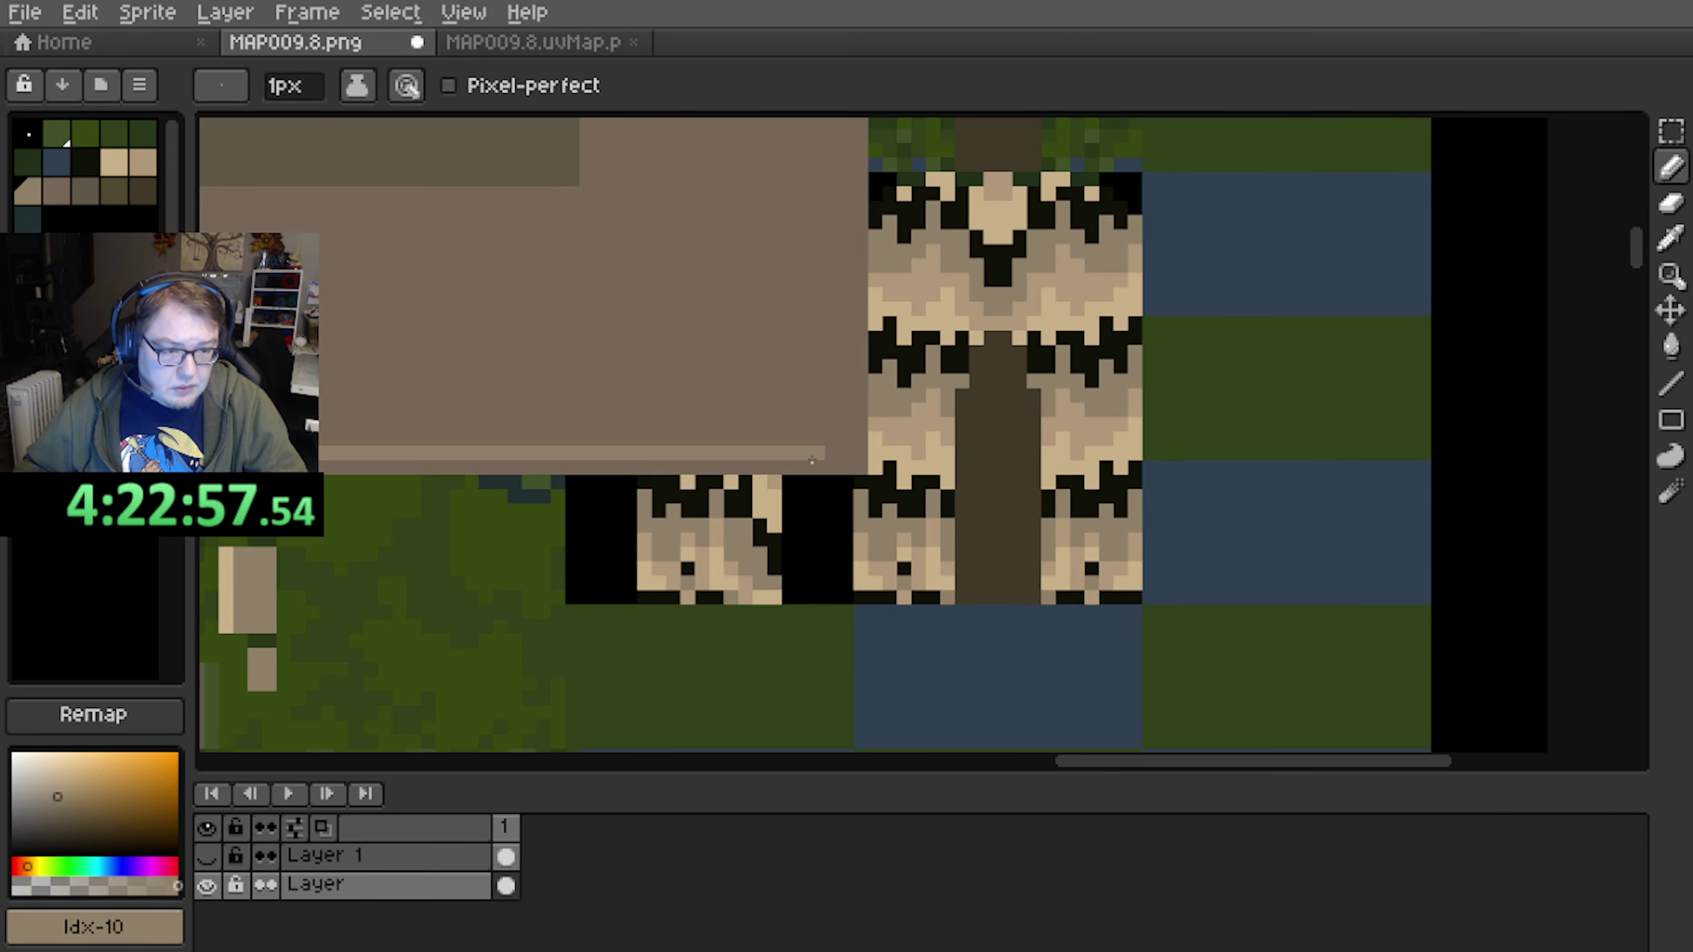
# Study the brick outlines, highlights and window shading on the stone wall tiles of the lower texture page
pyautogui.scroll(-2, 856, 470)
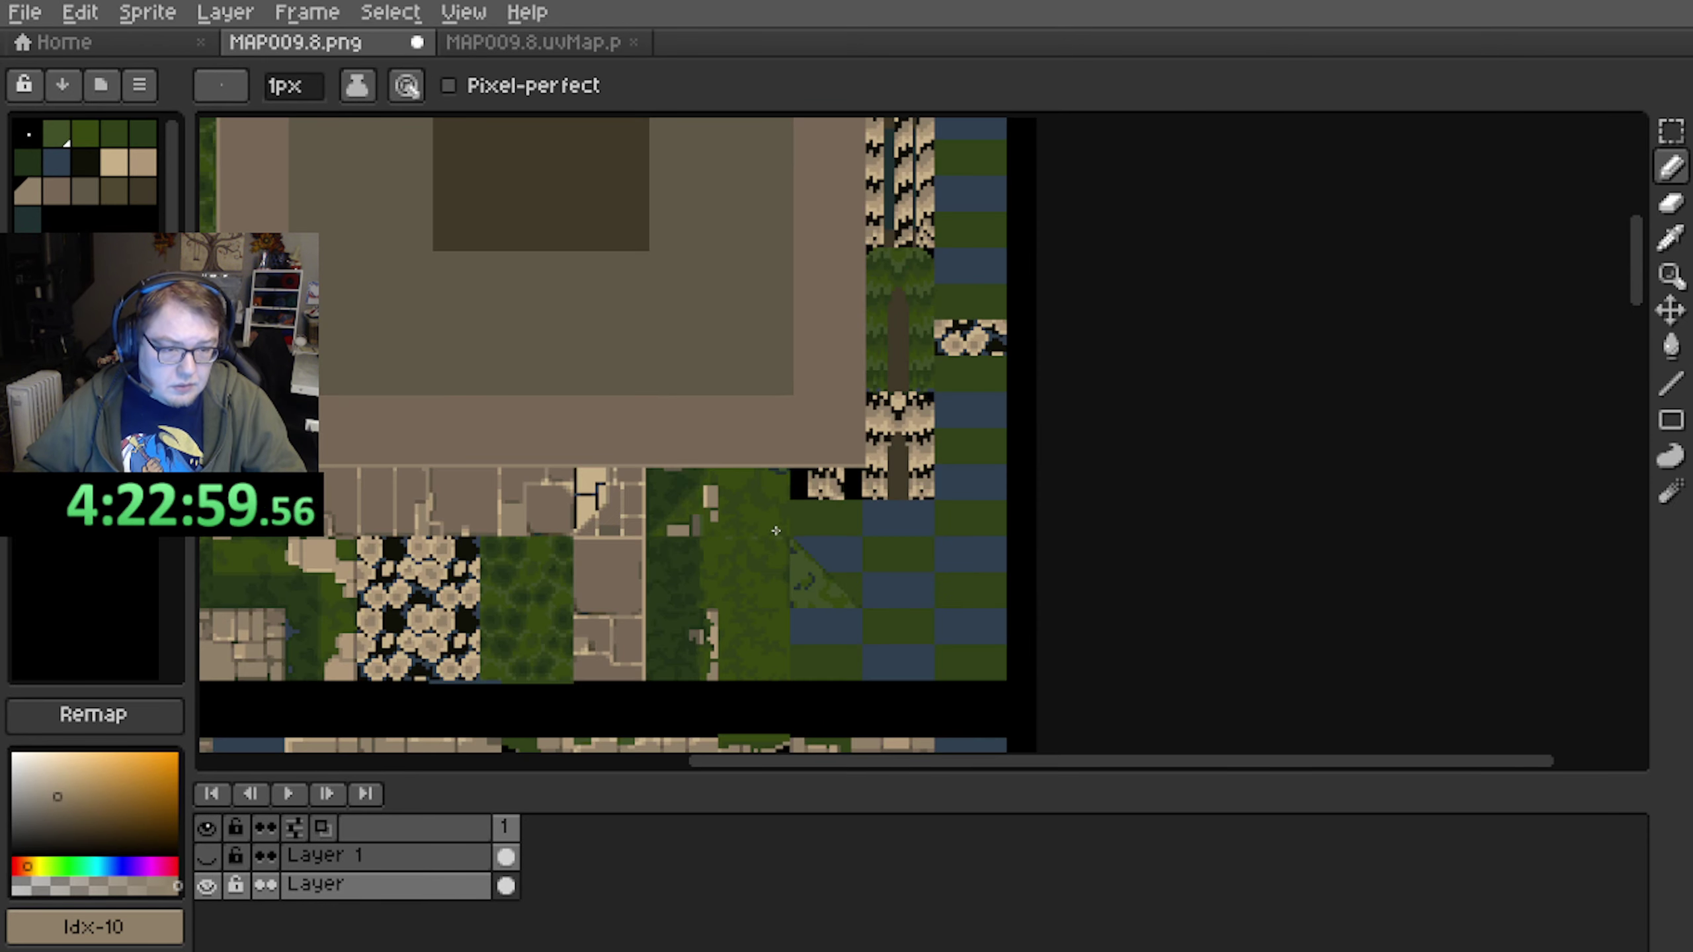
pyautogui.moveTo(820, 351)
pyautogui.mouseDown(button='middle')
pyautogui.moveTo(846, 295)
pyautogui.moveTo(798, 340)
pyautogui.mouseUp(button='middle')
pyautogui.scroll(4, 798, 340)
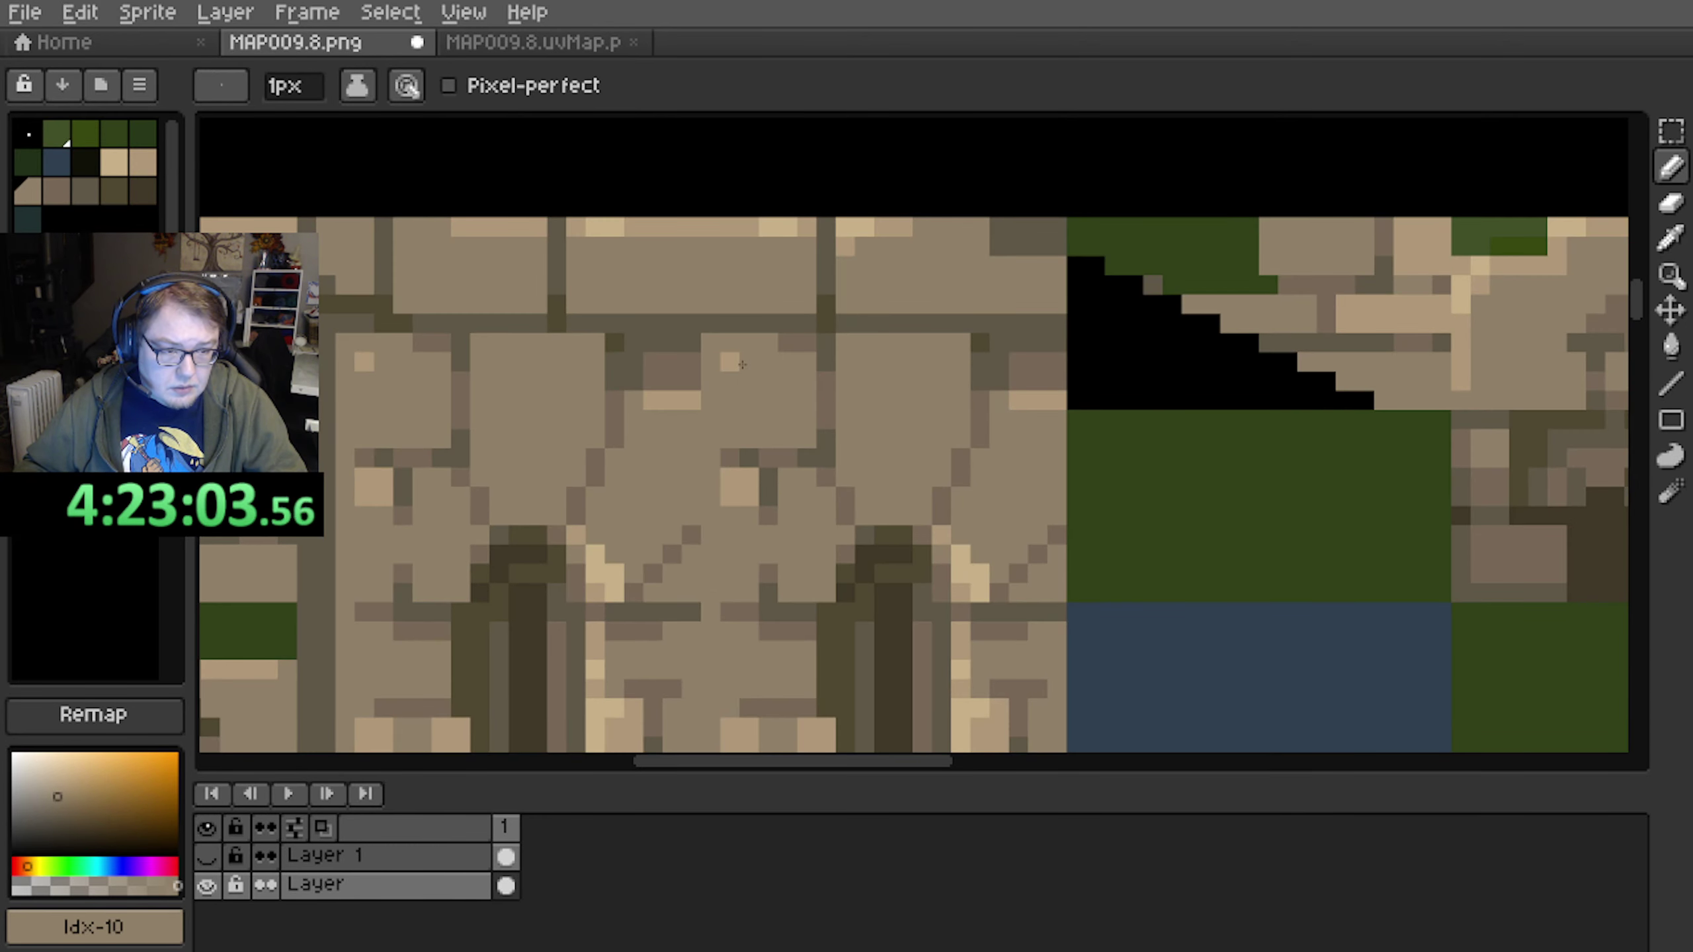
pyautogui.scroll(-2, 827, 381)
pyautogui.scroll(4, 745, 400)
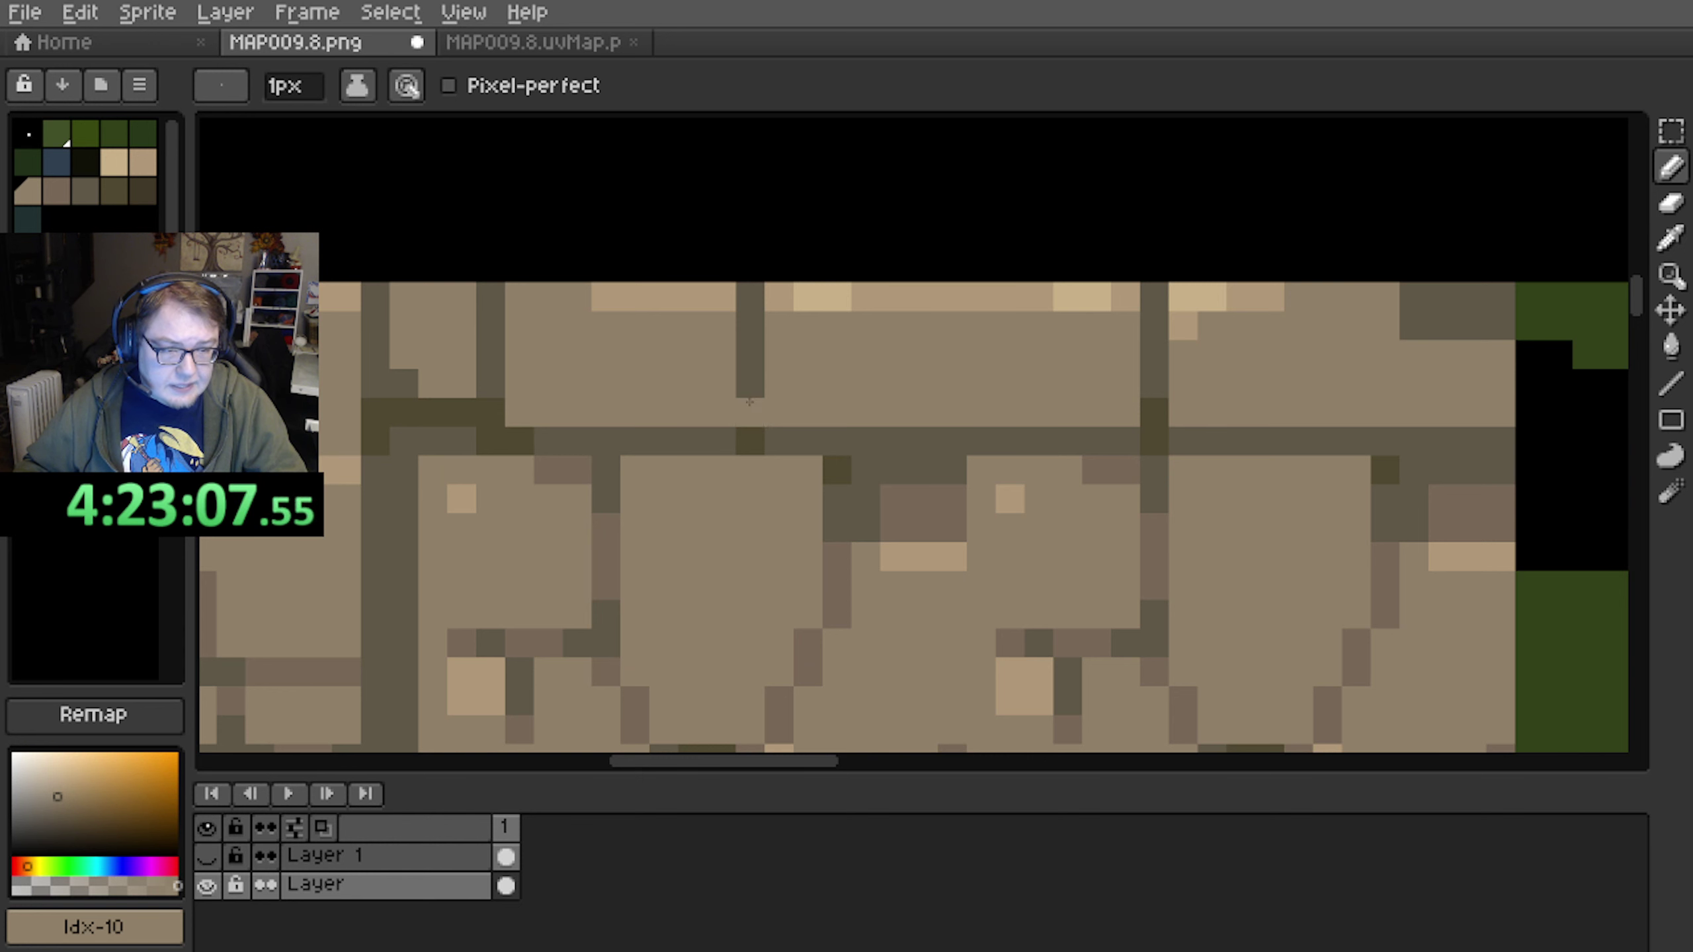
pyautogui.scroll(-3, 770, 409)
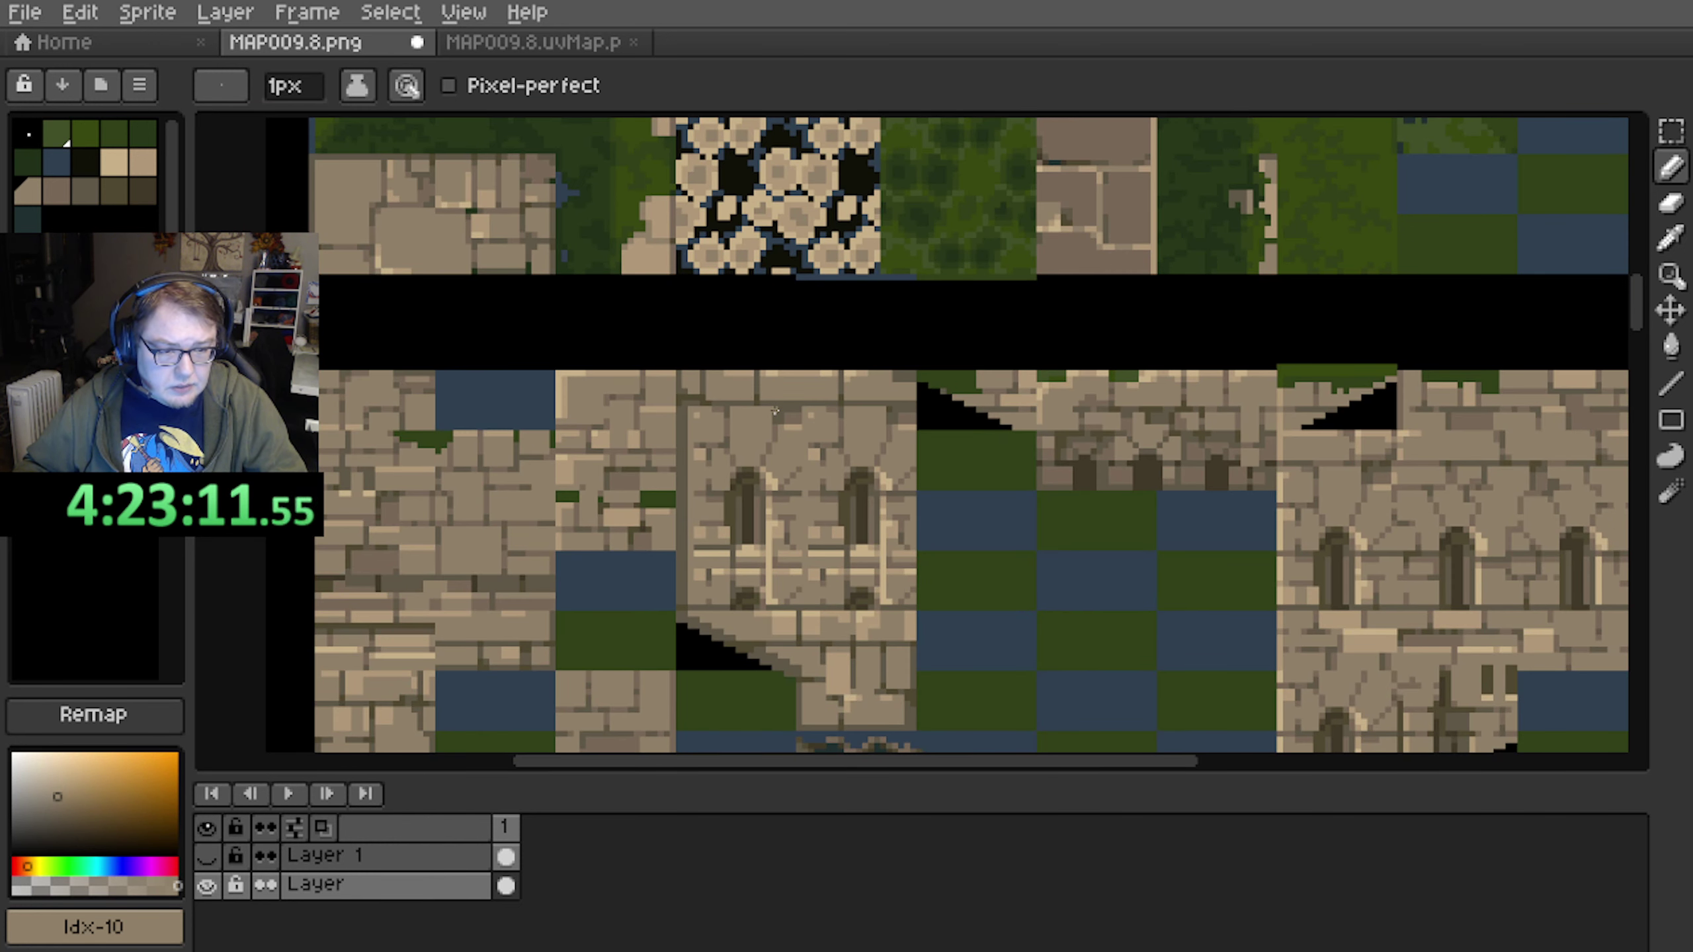
pyautogui.scroll(2, 774, 412)
pyautogui.scroll(-2, 740, 410)
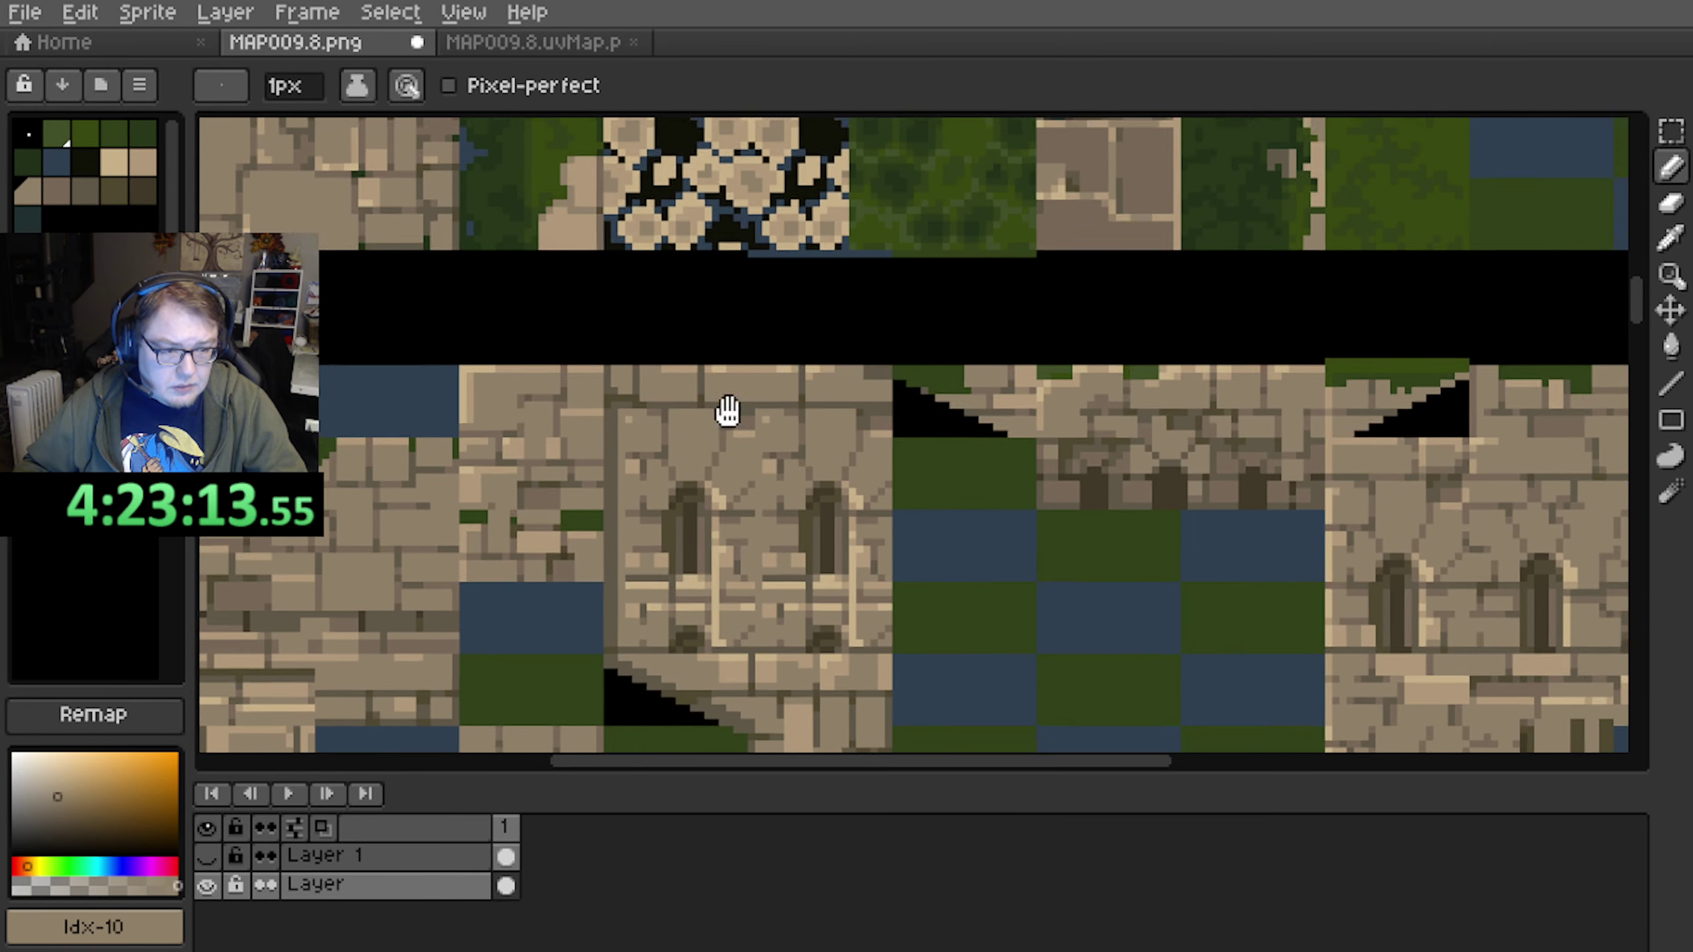
pyautogui.scroll(3, 730, 408)
pyautogui.scroll(2, 825, 551)
pyautogui.scroll(-2, 818, 542)
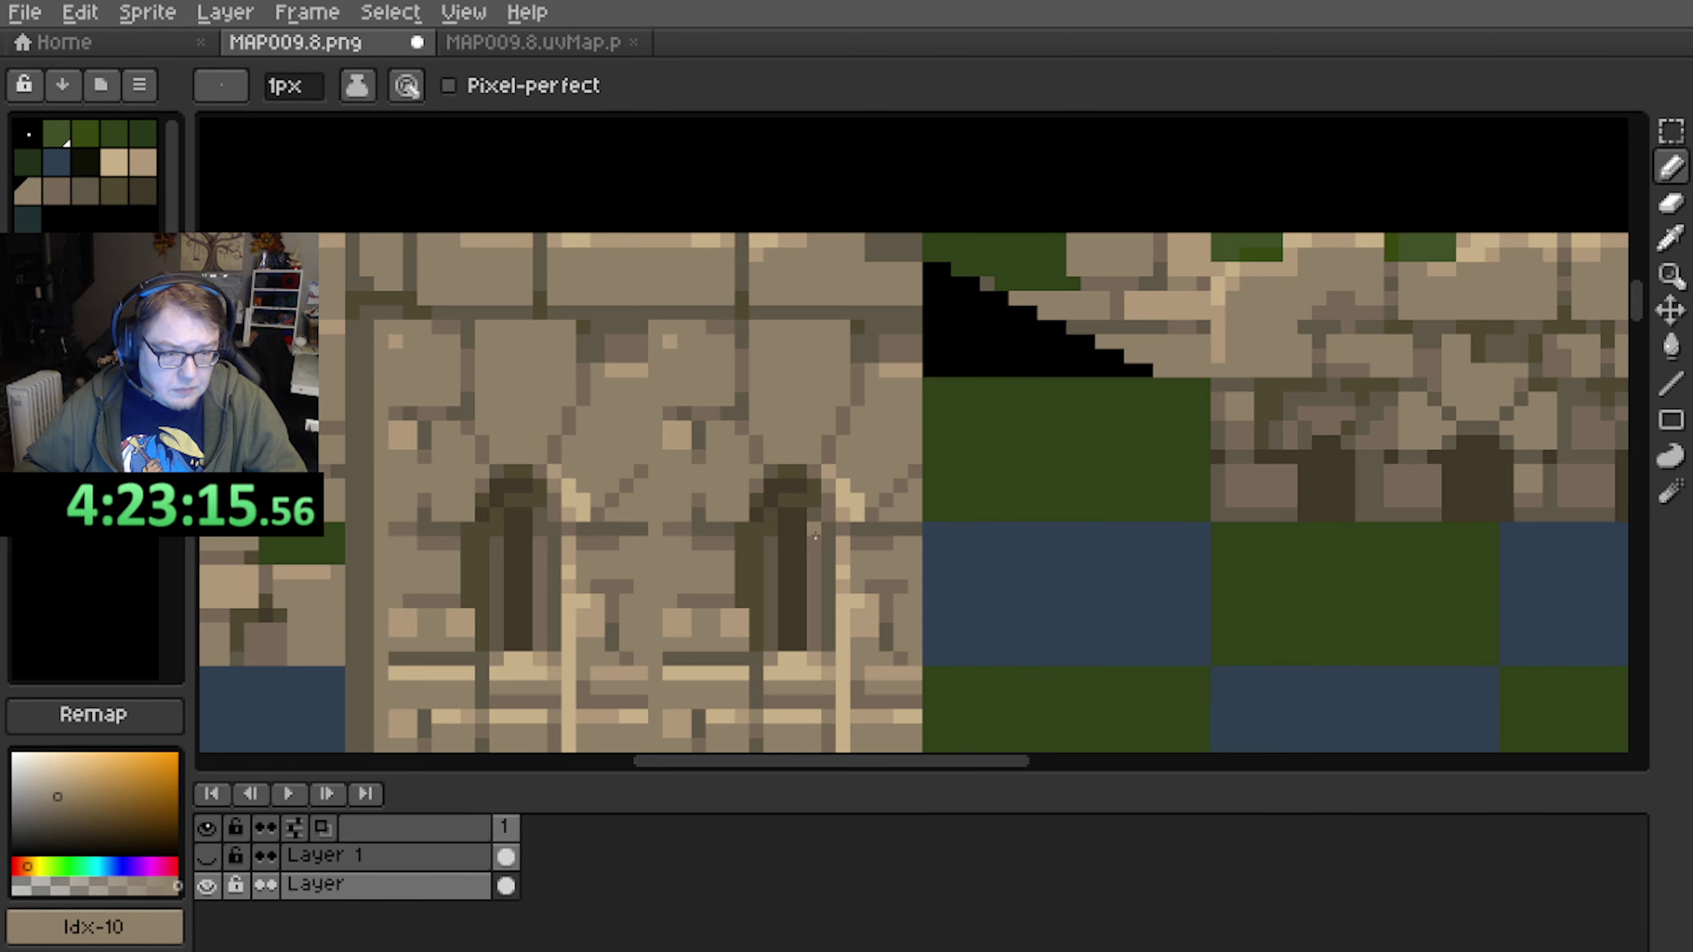
pyautogui.scroll(-2, 816, 538)
pyautogui.scroll(3, 660, 435)
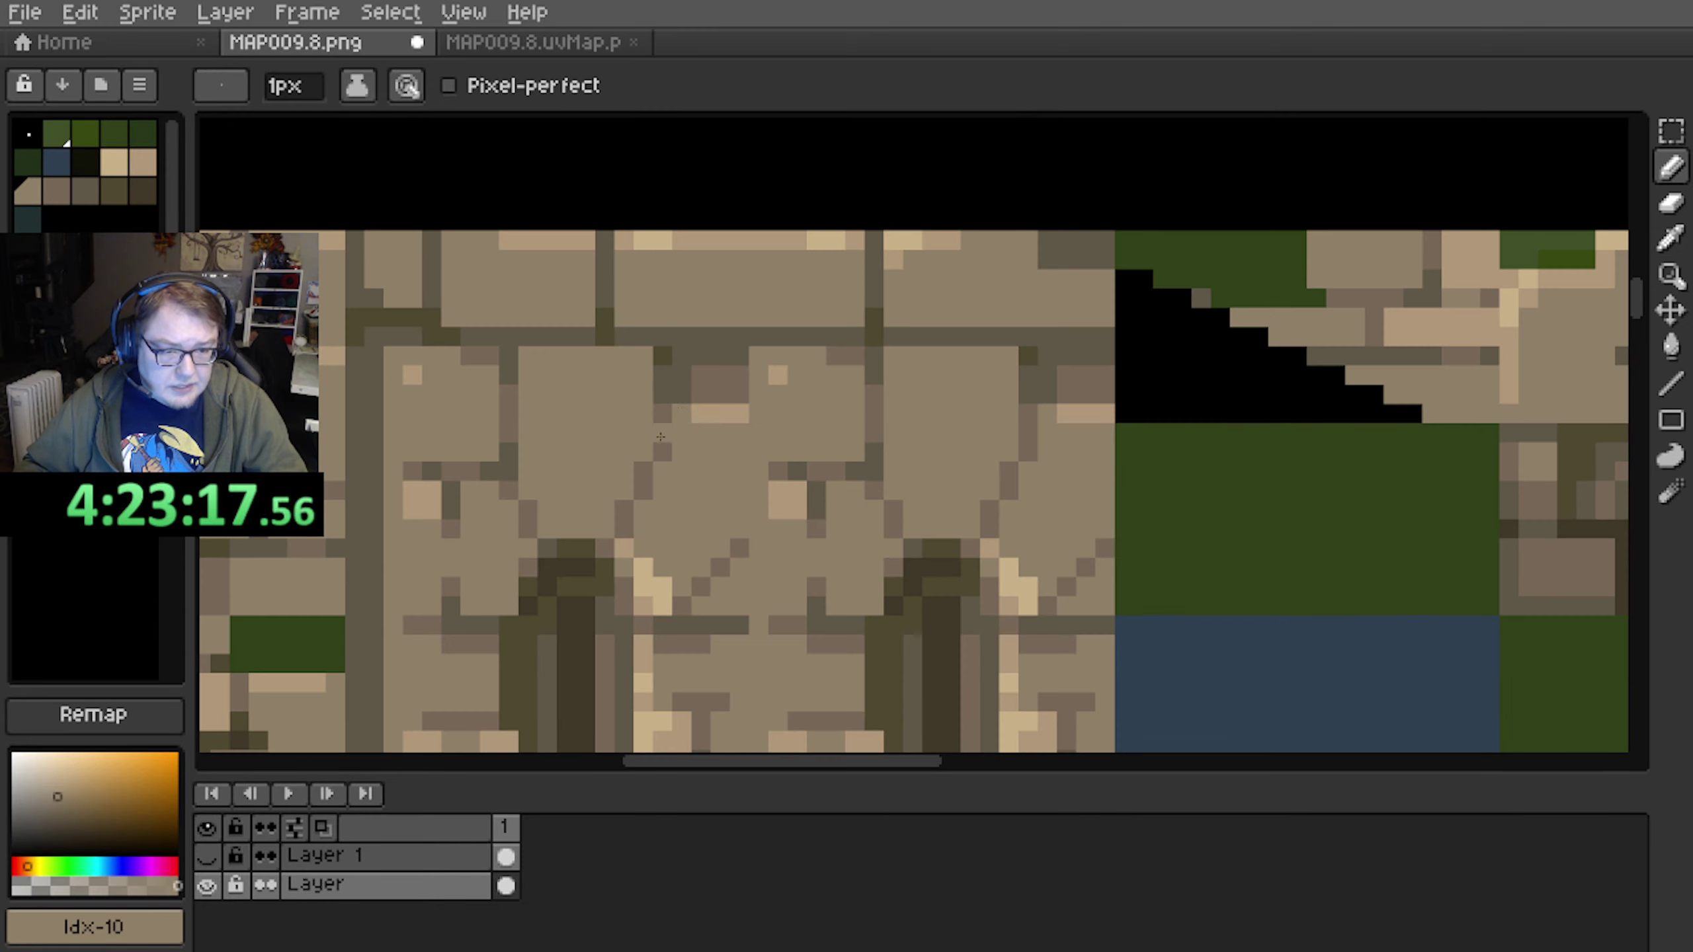
pyautogui.scroll(-3, 605, 537)
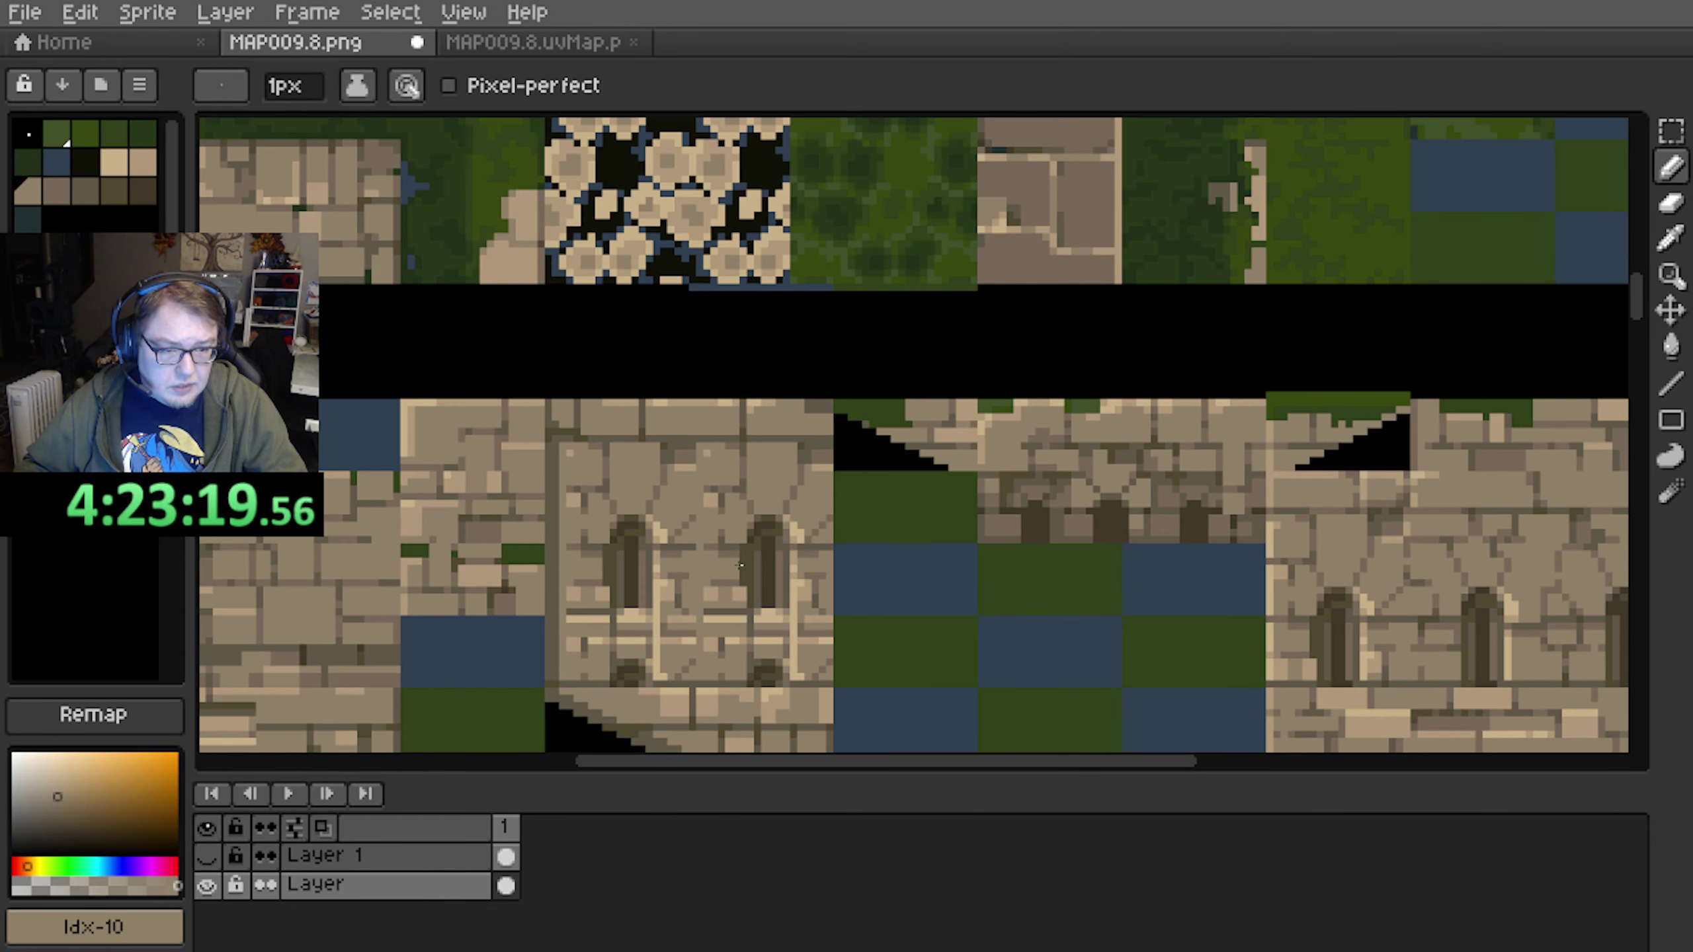
pyautogui.scroll(-1, 814, 526)
pyautogui.scroll(1, 794, 490)
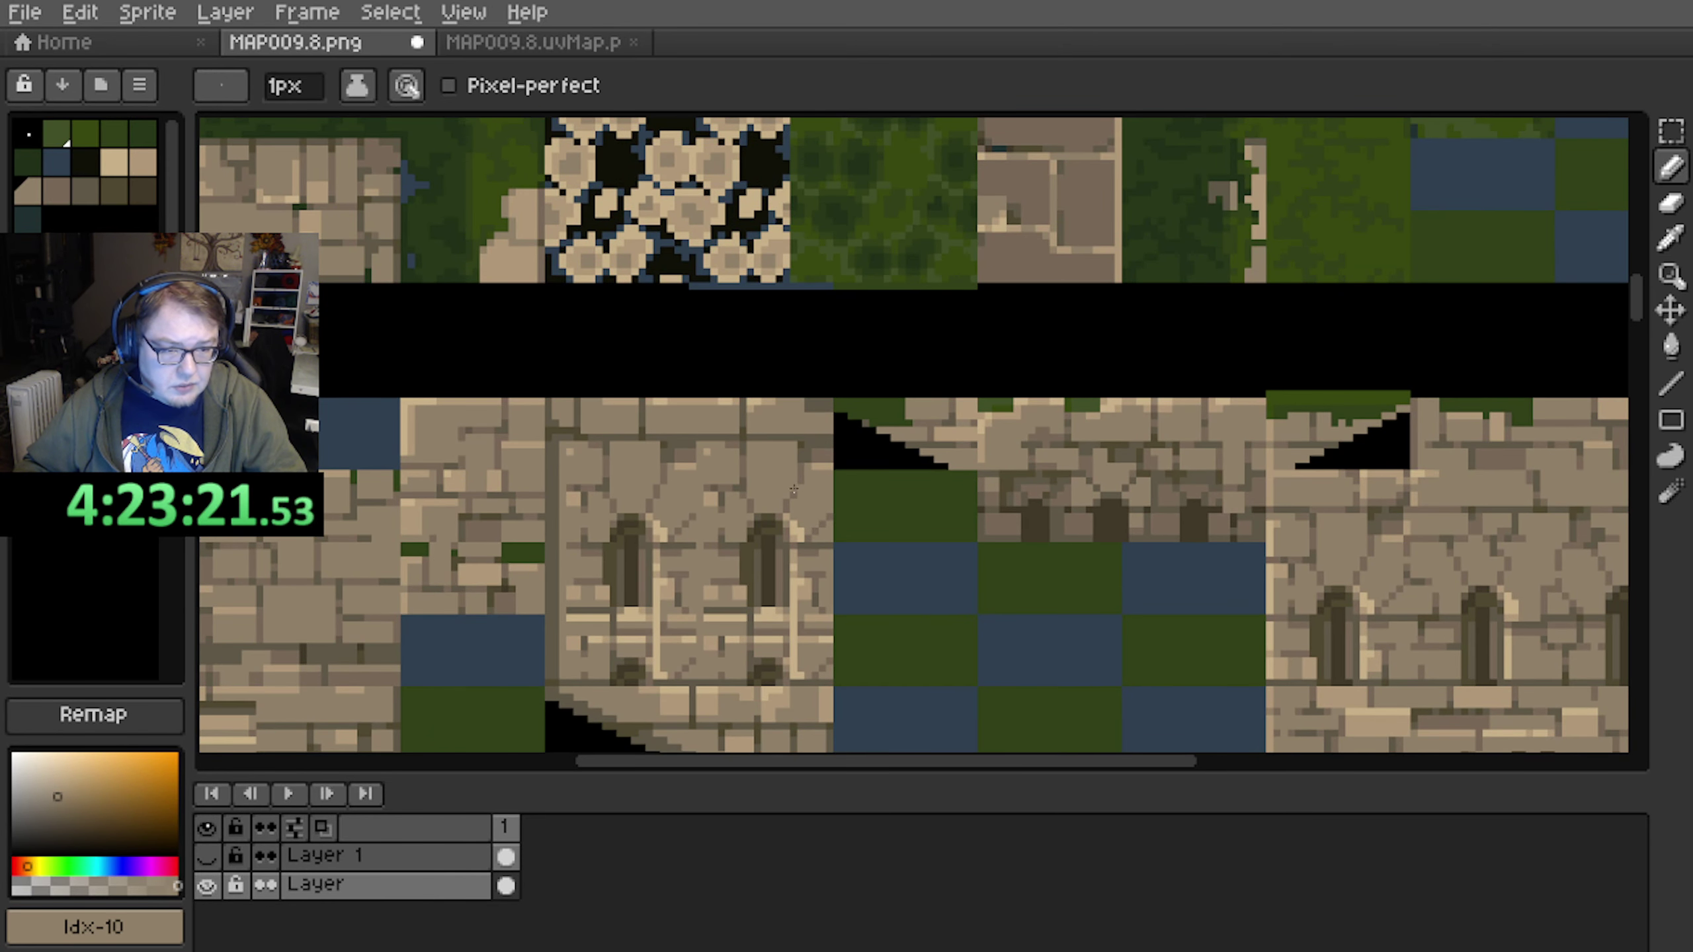
pyautogui.moveTo(662, 588); pyautogui.dragTo(633, 408, button='middle')
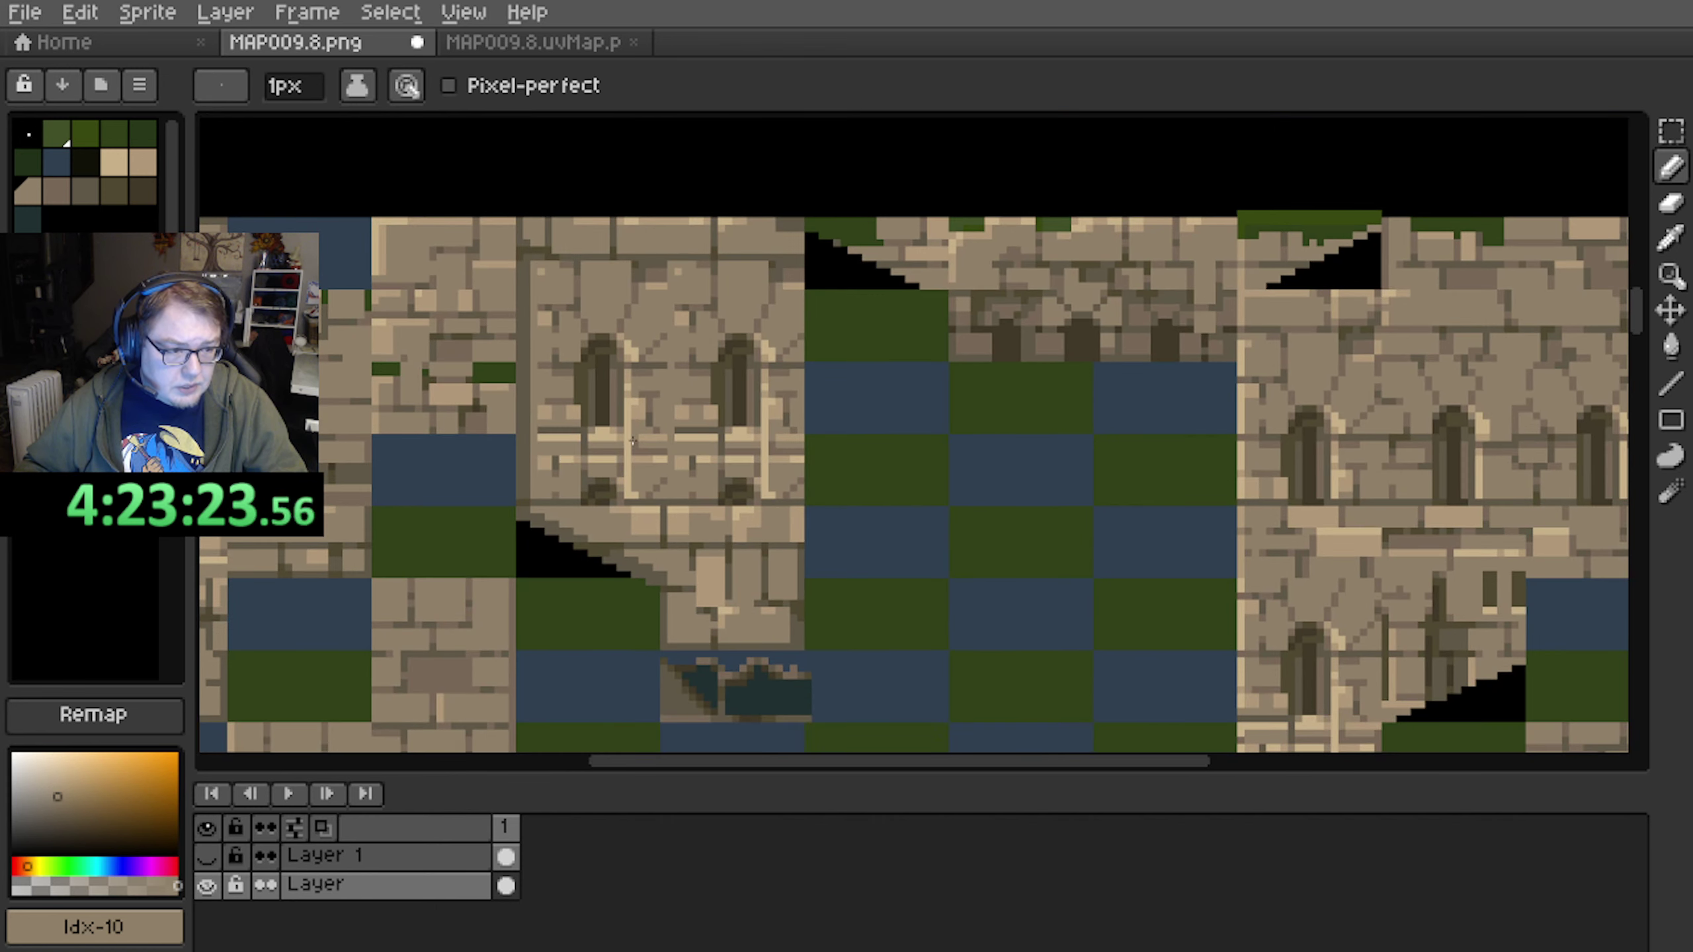
pyautogui.scroll(4, 632, 440)
pyautogui.moveTo(429, 570); pyautogui.dragTo(484, 576, button='middle')
pyautogui.press('alt')
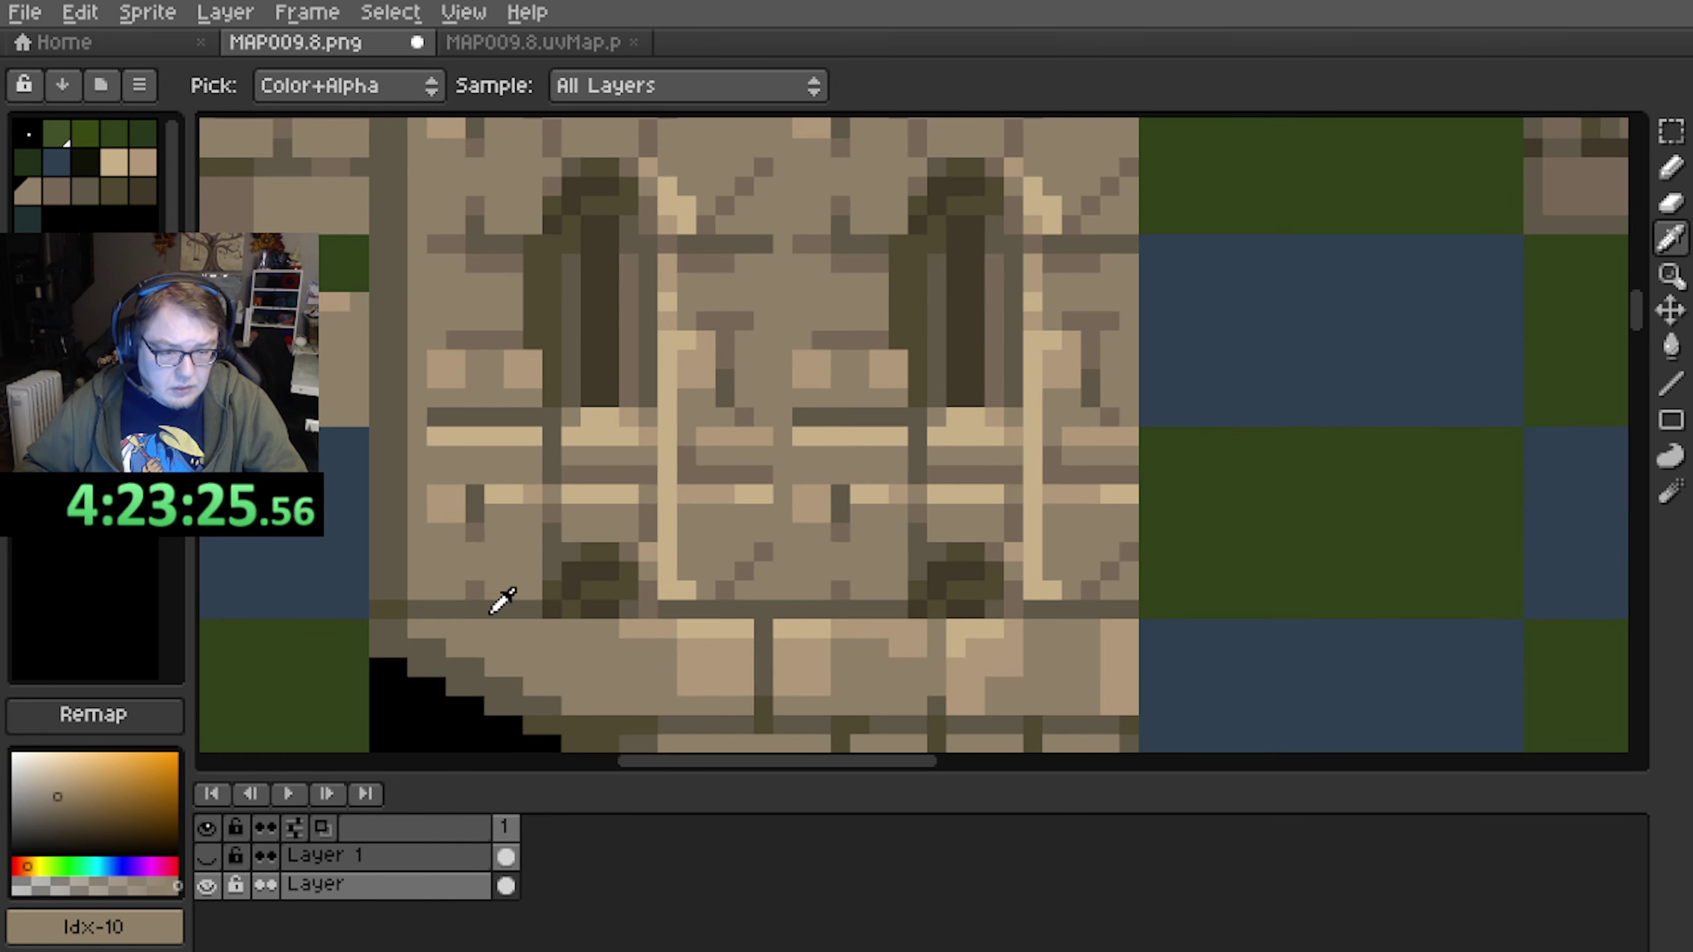
pyautogui.scroll(-3, 506, 543)
pyautogui.moveTo(438, 499)
pyautogui.mouseDown(button='middle')
pyautogui.moveTo(813, 519)
pyautogui.moveTo(916, 559)
pyautogui.mouseUp(button='middle')
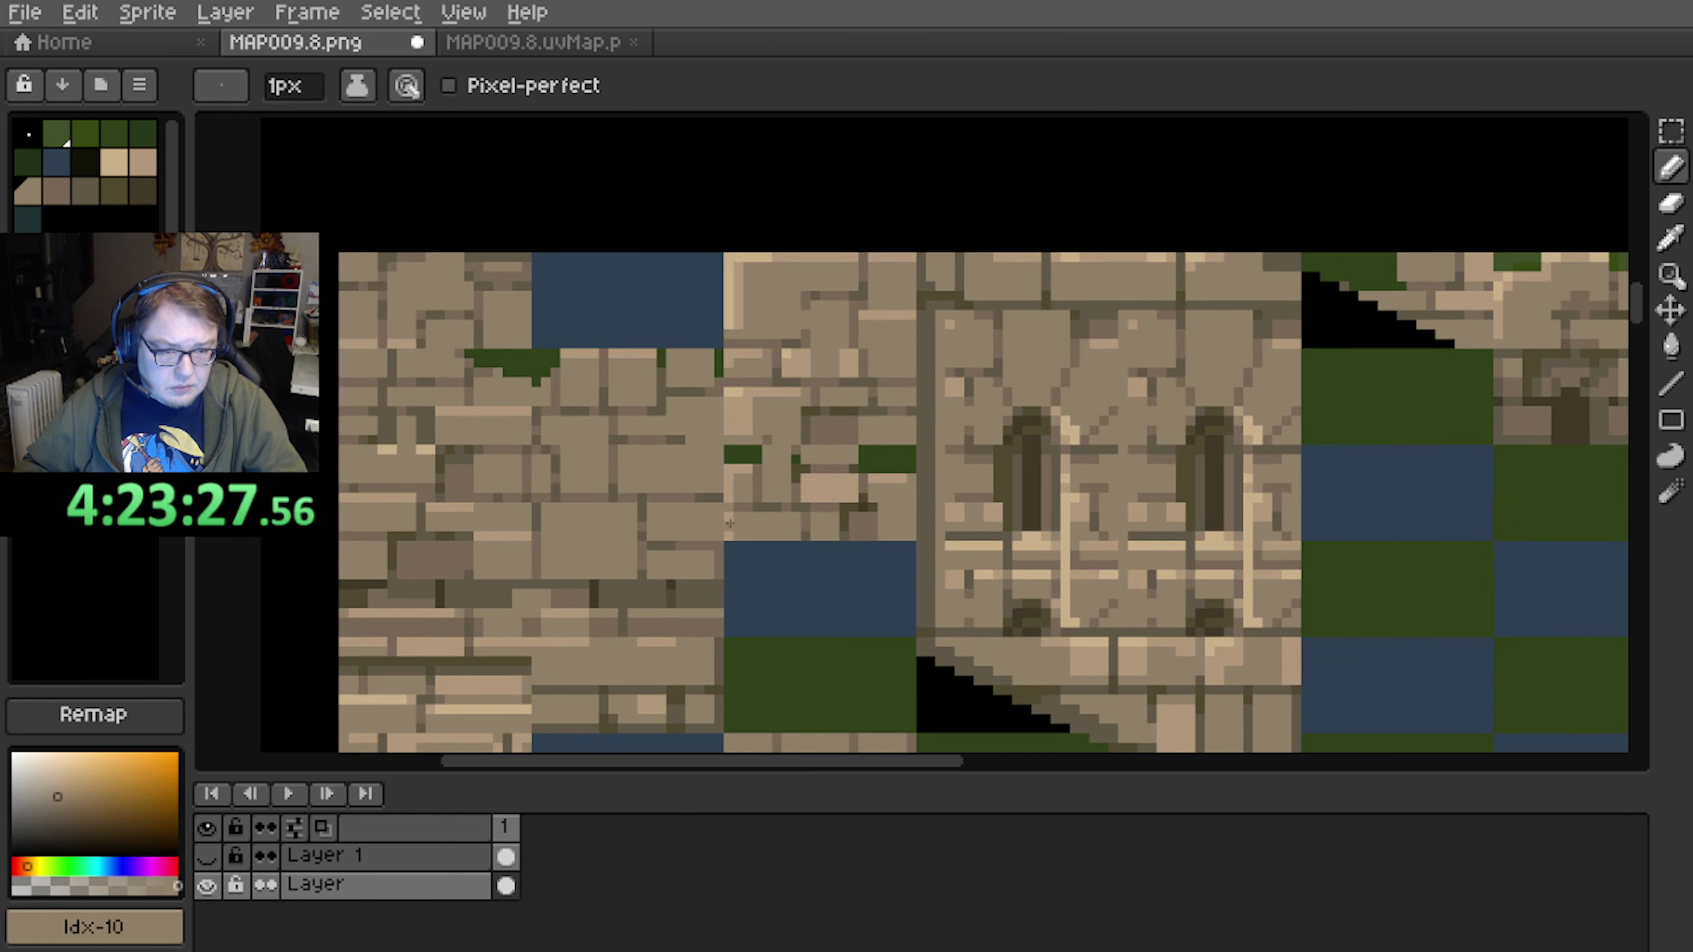
# Sample colour index 11 from the stone wall tiles and check the outlined lower left corner of the floor
pyautogui.scroll(1, 753, 532)
pyautogui.keyDown('alt'); pyautogui.click(605, 393); pyautogui.keyUp('alt')
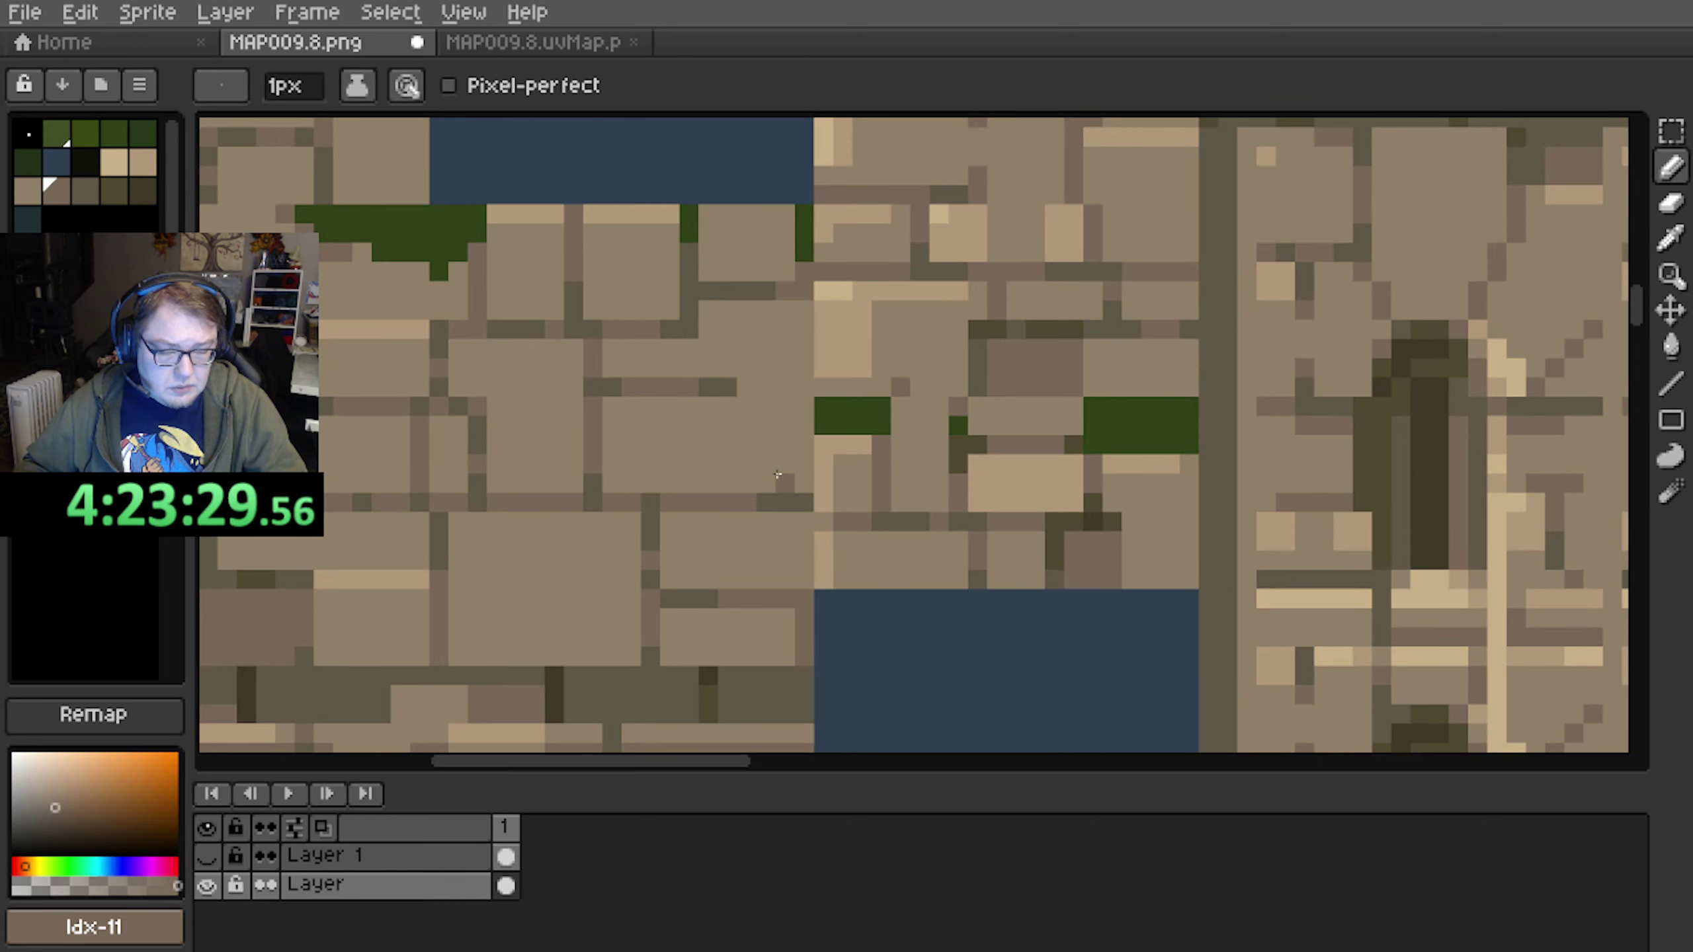
pyautogui.scroll(-5, 777, 474)
pyautogui.moveTo(901, 288); pyautogui.dragTo(737, 672, button='middle')
pyautogui.moveTo(582, 365); pyautogui.dragTo(576, 463, button='middle')
pyautogui.scroll(4, 573, 461)
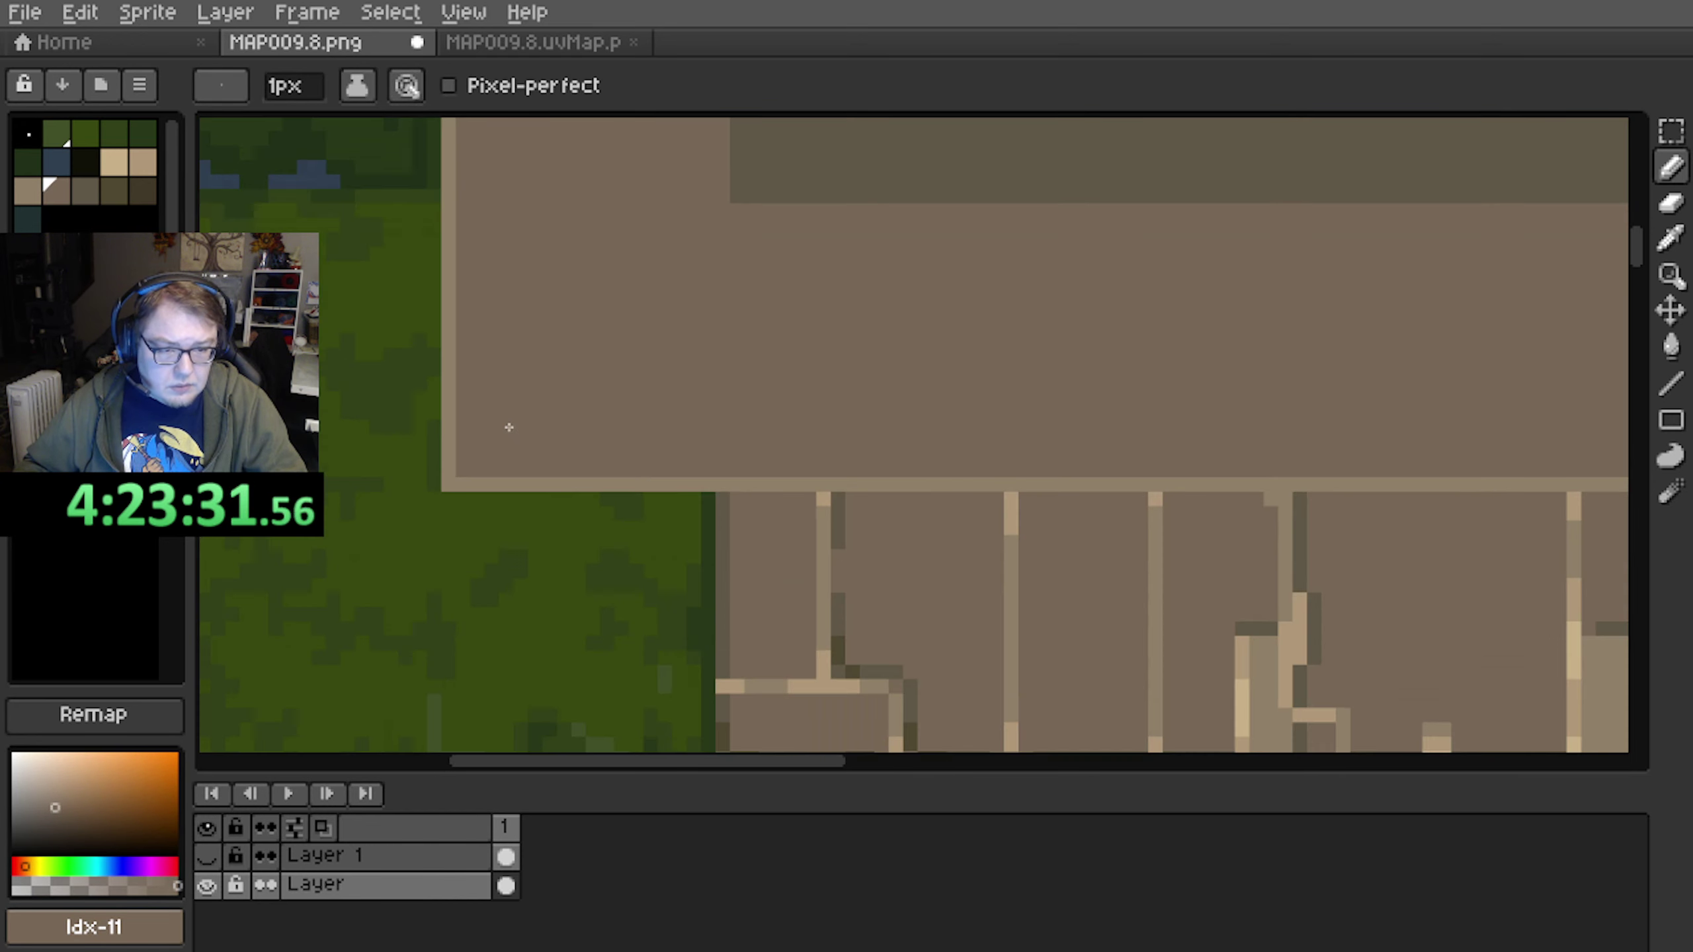
pyautogui.scroll(1, 509, 427)
pyautogui.scroll(-3, 591, 444)
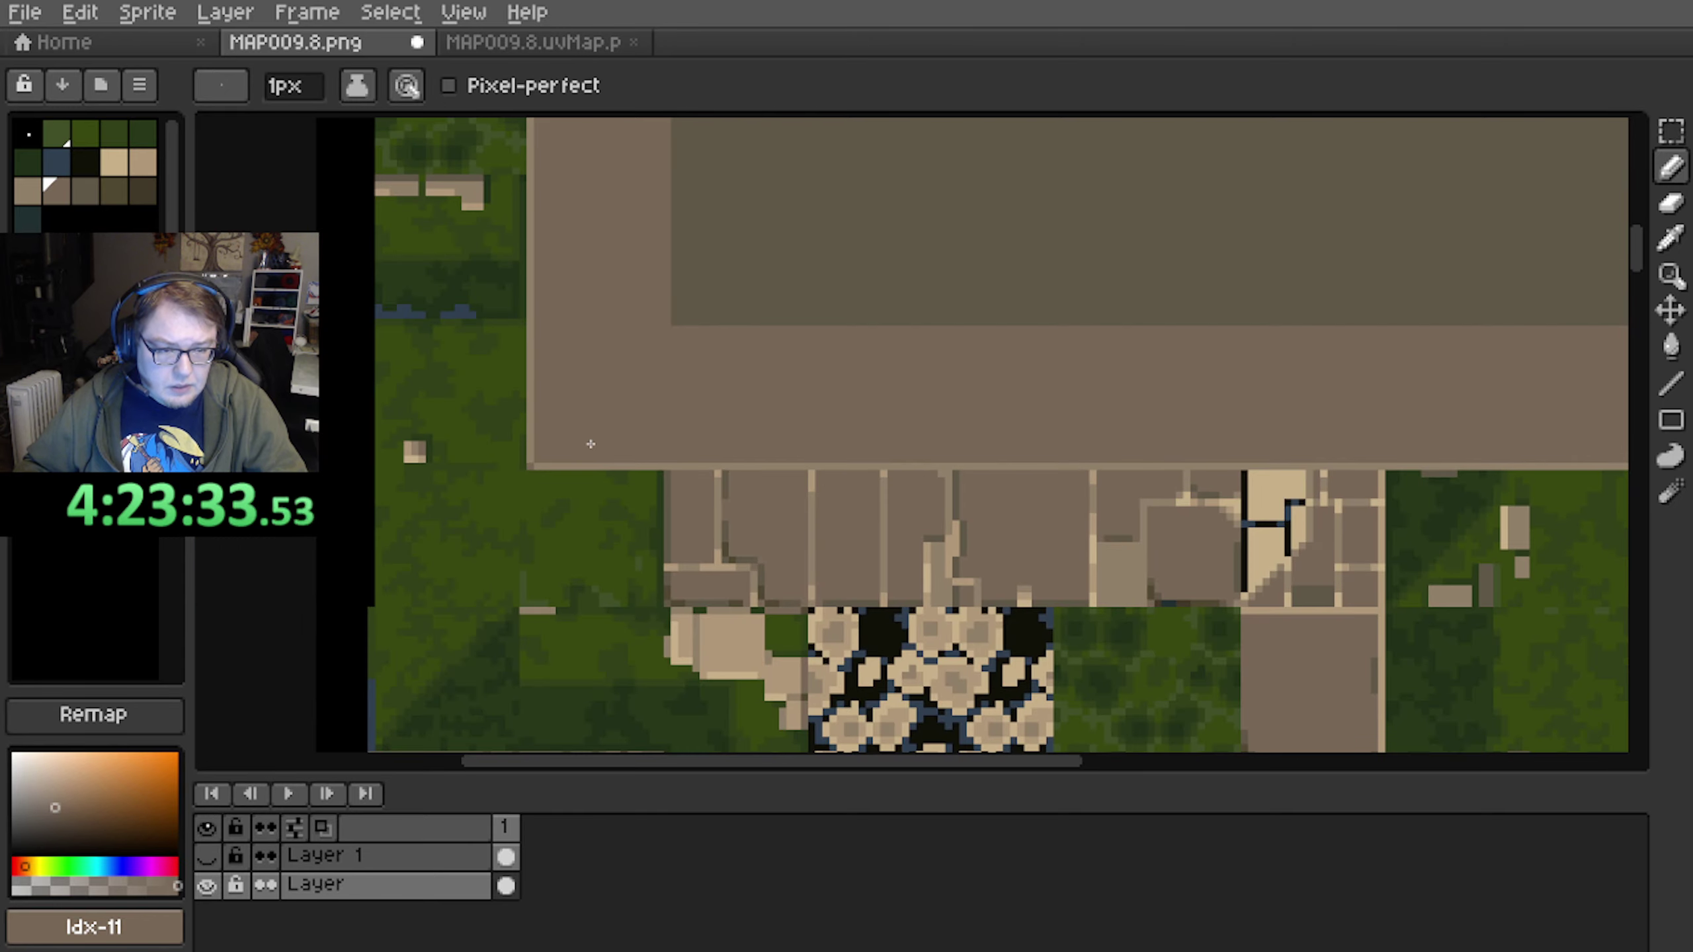
pyautogui.scroll(2, 589, 496)
pyautogui.scroll(1, 518, 541)
pyautogui.scroll(-1, 533, 510)
pyautogui.scroll(-4, 546, 517)
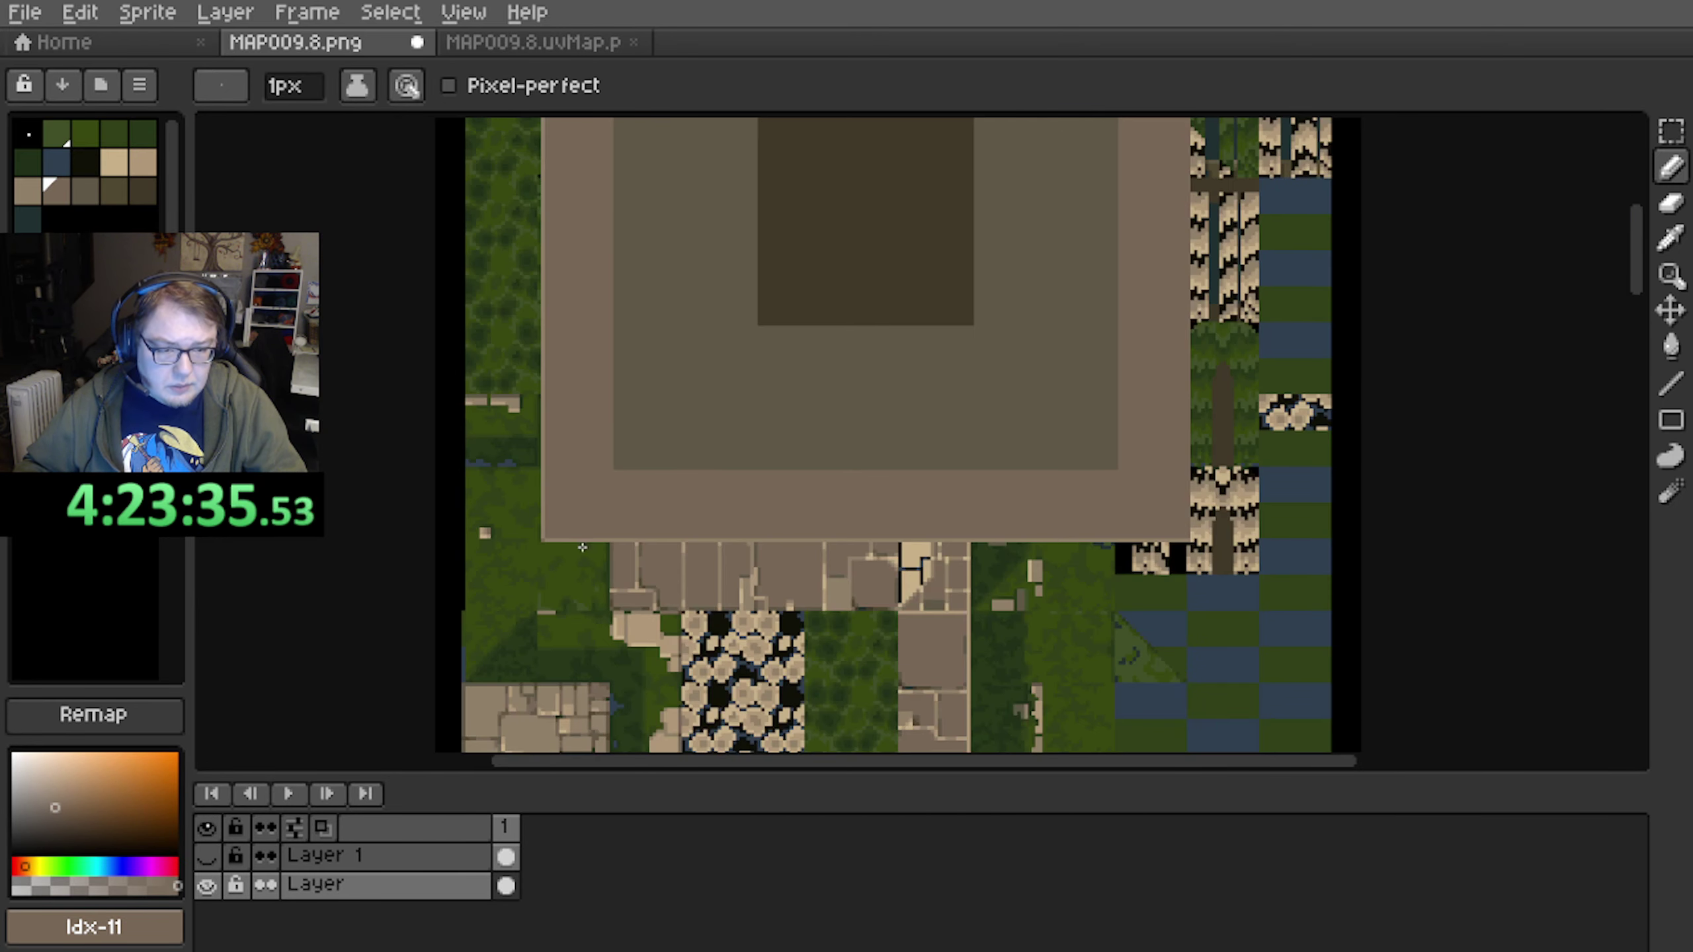
# Sample colour index 10 from the stone wall tiles, fill the floor's outer ring with it through a Magic Wand selection, and deselect
pyautogui.moveTo(567, 527); pyautogui.dragTo(586, 243, button='middle')
pyautogui.moveTo(640, 639); pyautogui.dragTo(680, 441, button='middle')
pyautogui.scroll(4, 680, 441)
pyautogui.press('alt')
pyautogui.click(612, 341)
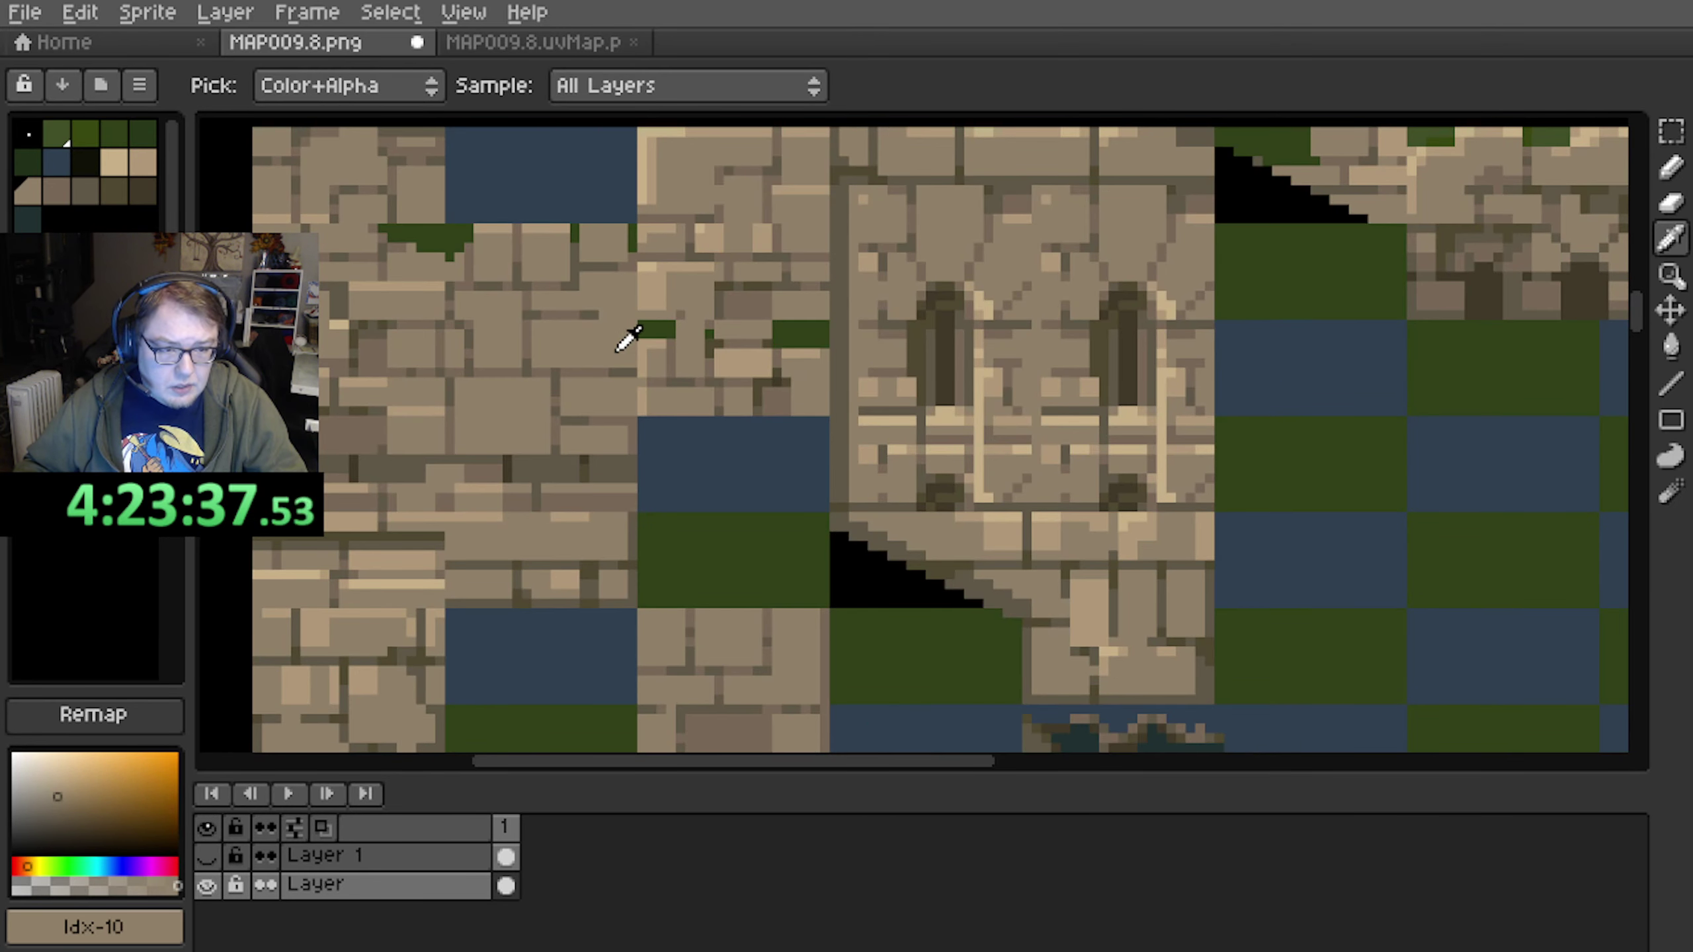
pyautogui.press('b')
pyautogui.scroll(-4, 647, 467)
pyautogui.scroll(2, 651, 387)
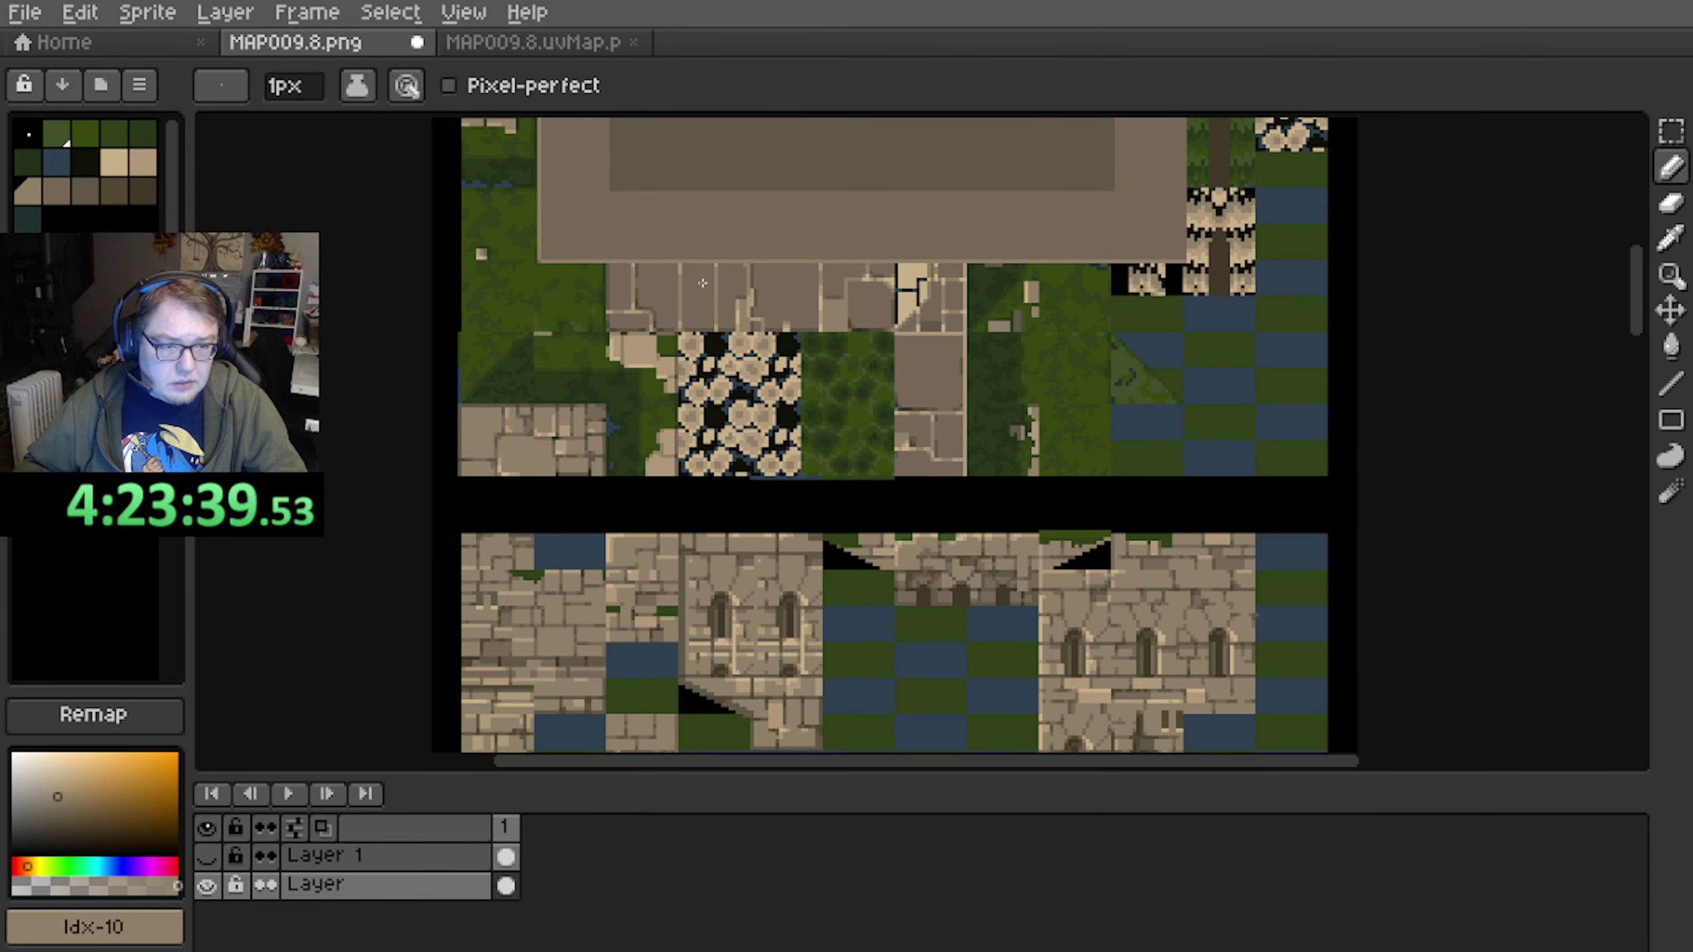
pyautogui.click(1671, 132)
pyautogui.click(1633, 134)
pyautogui.scroll(2, 733, 433)
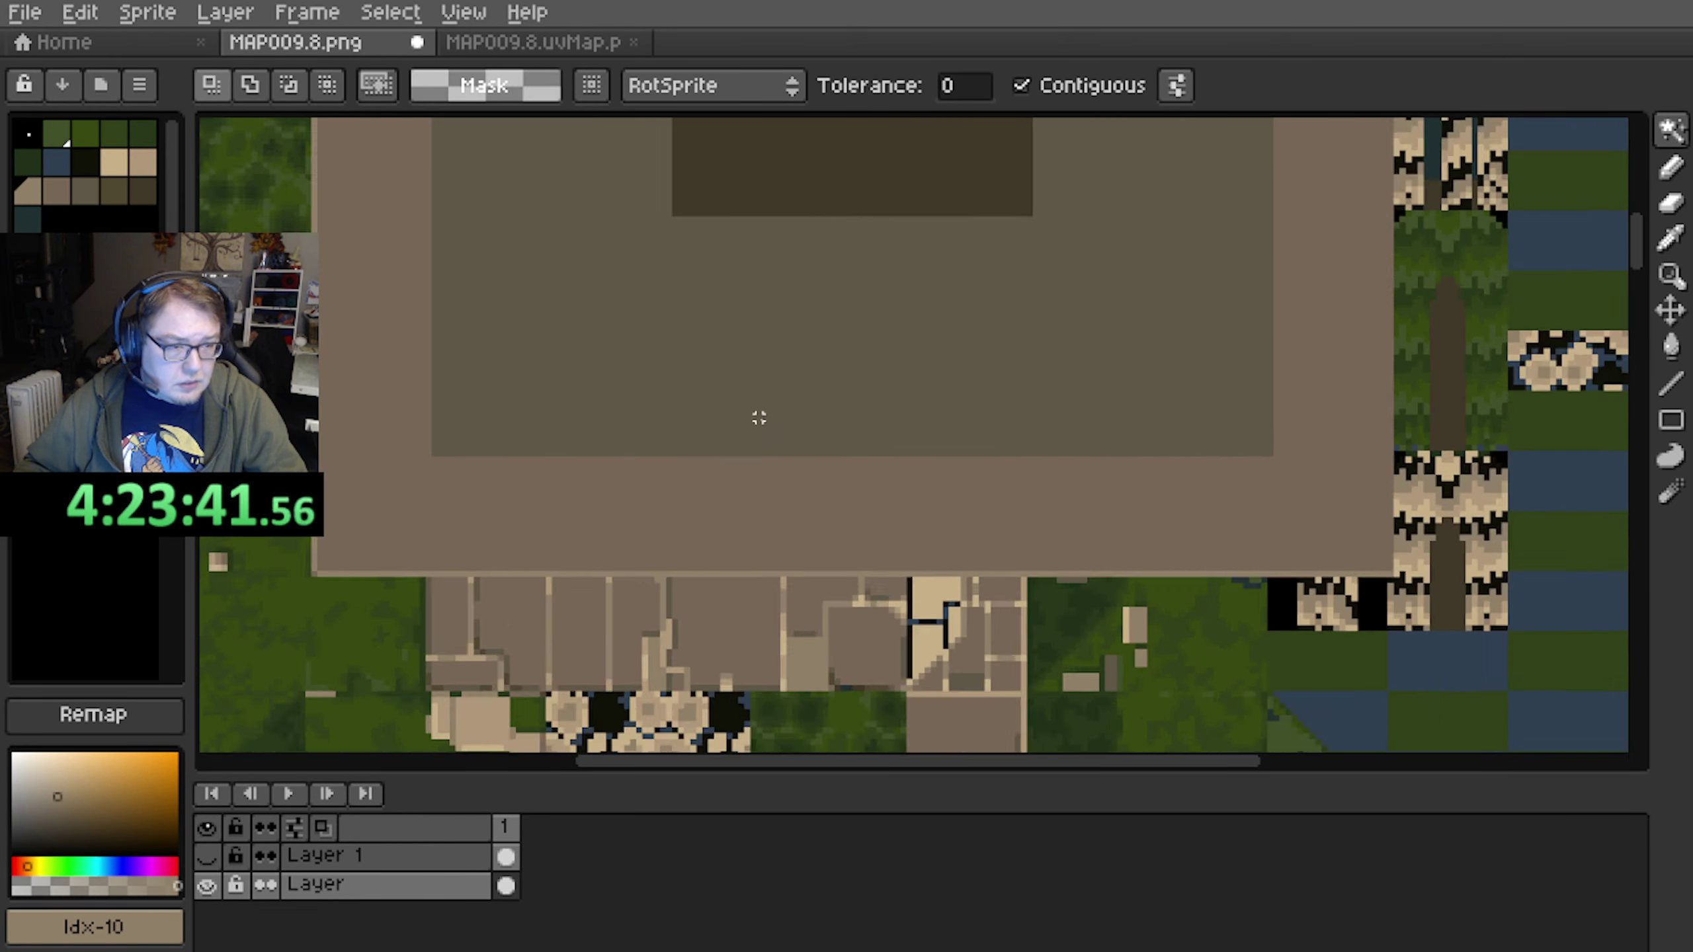
pyautogui.click(696, 544)
pyautogui.scroll(-1, 693, 518)
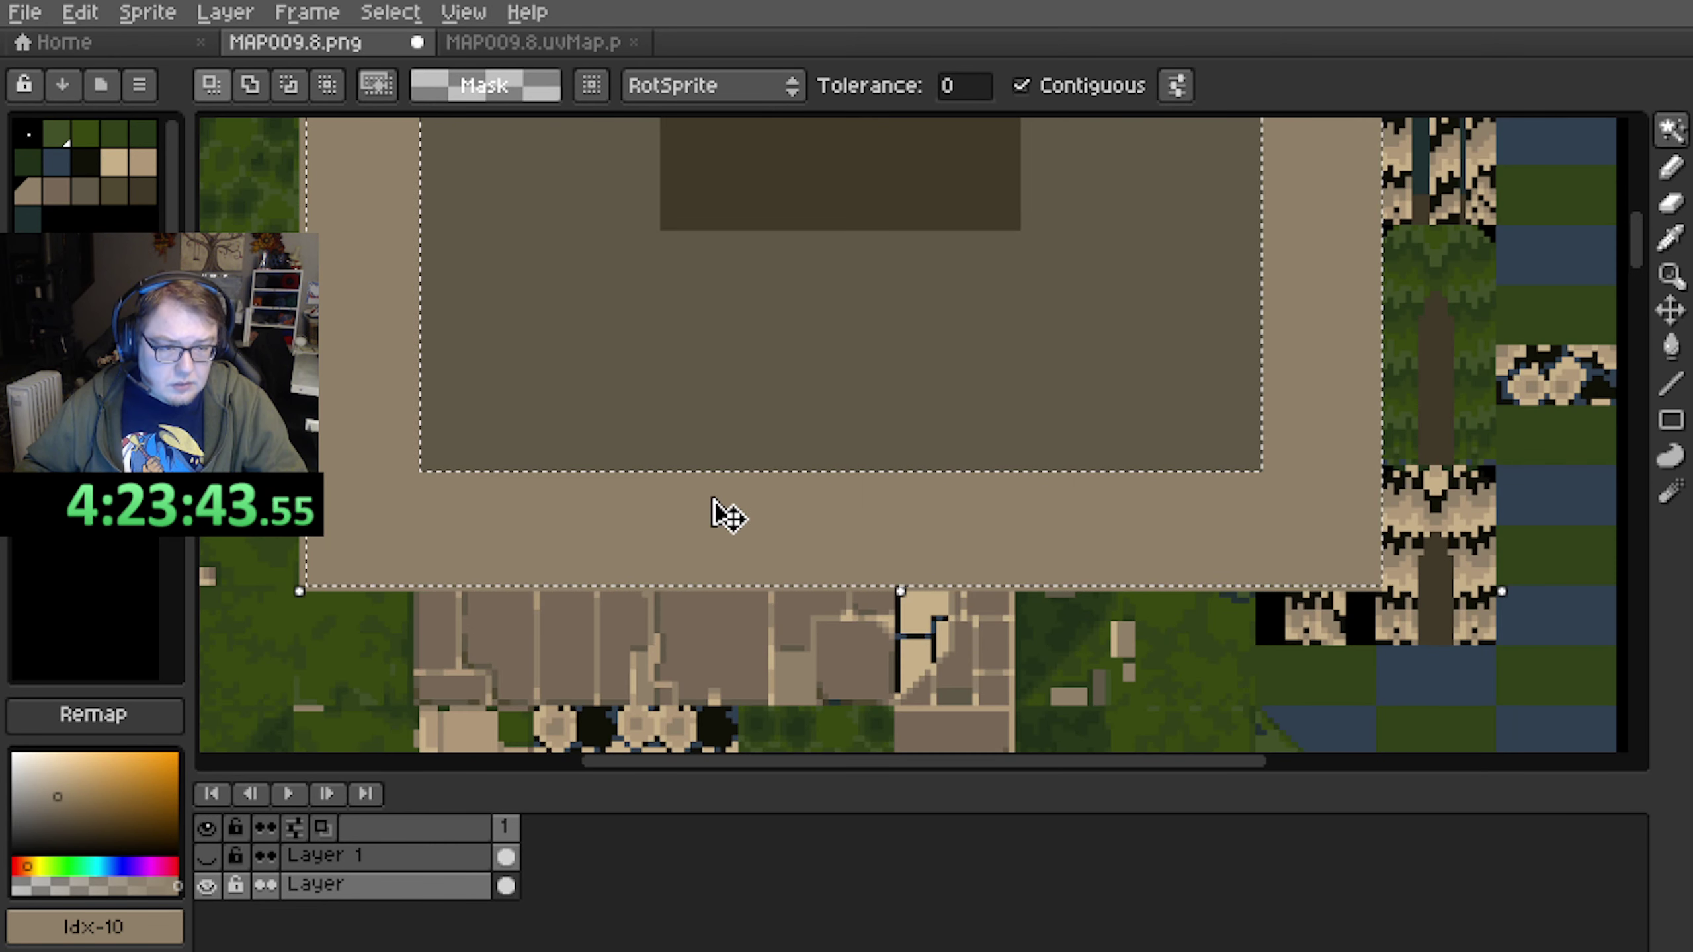
pyautogui.hotkey('ctrl', 'd')
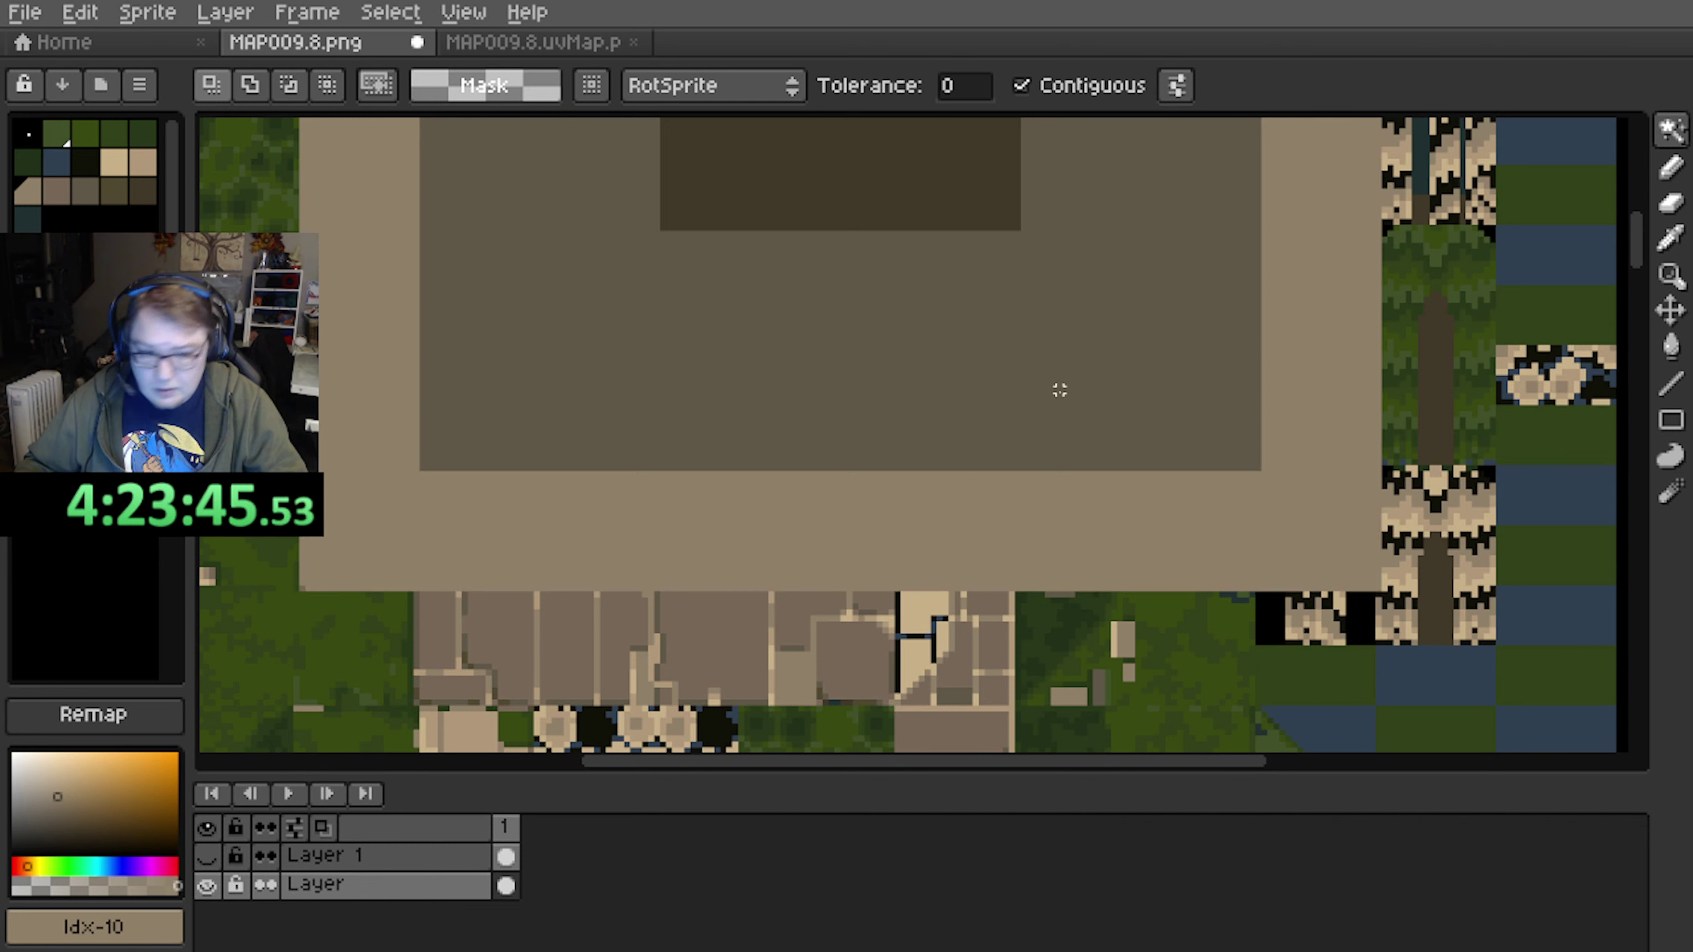
# Sample colour index 11 from the floor's lower left corner pixel and draw a 1 px Pencil line up its left edge
pyautogui.moveTo(819, 473); pyautogui.dragTo(990, 405, button='middle')
pyautogui.click(1672, 169)
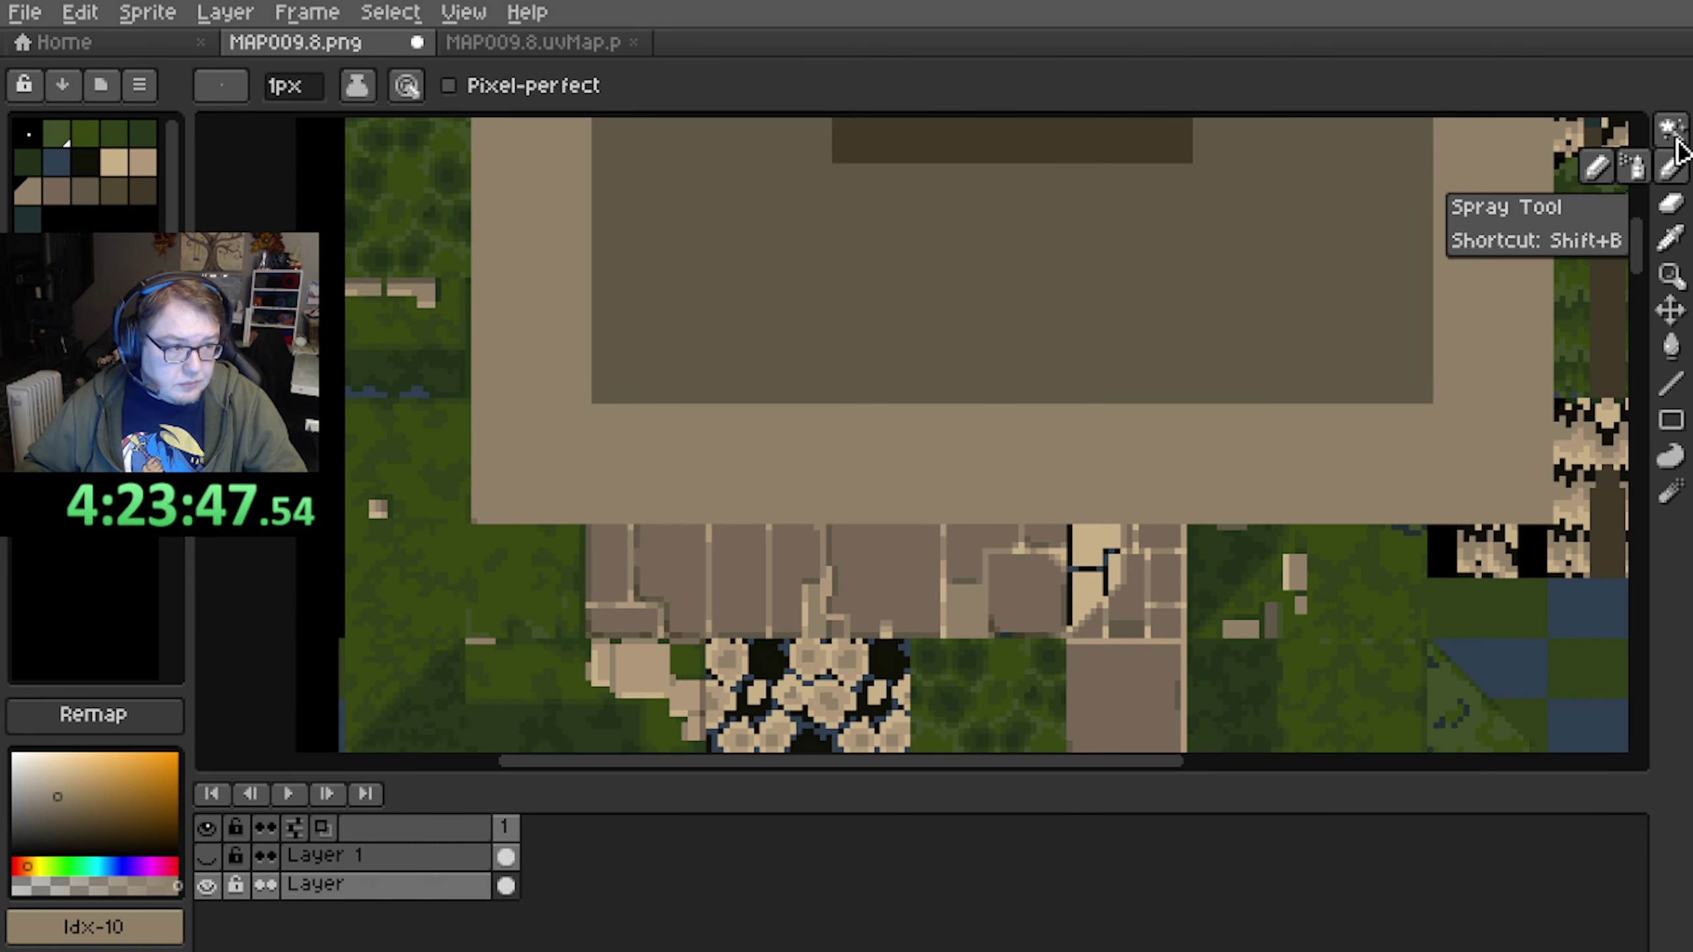
pyautogui.scroll(3, 660, 437)
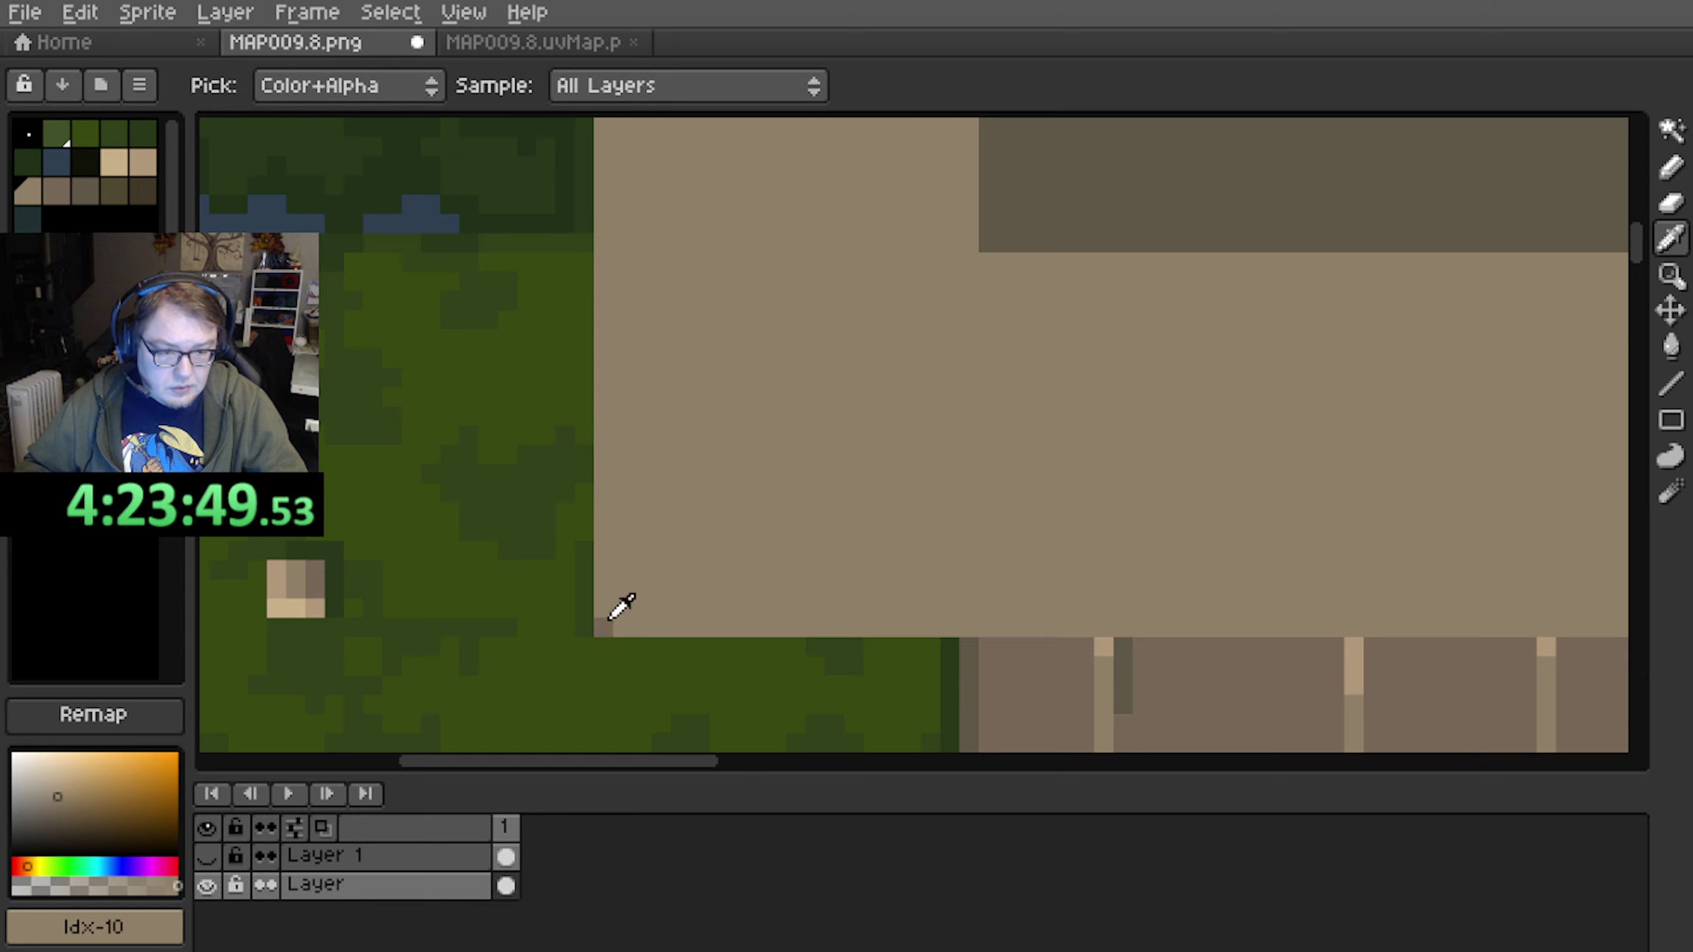
pyautogui.keyDown('alt'); pyautogui.click(607, 617); pyautogui.keyUp('alt')
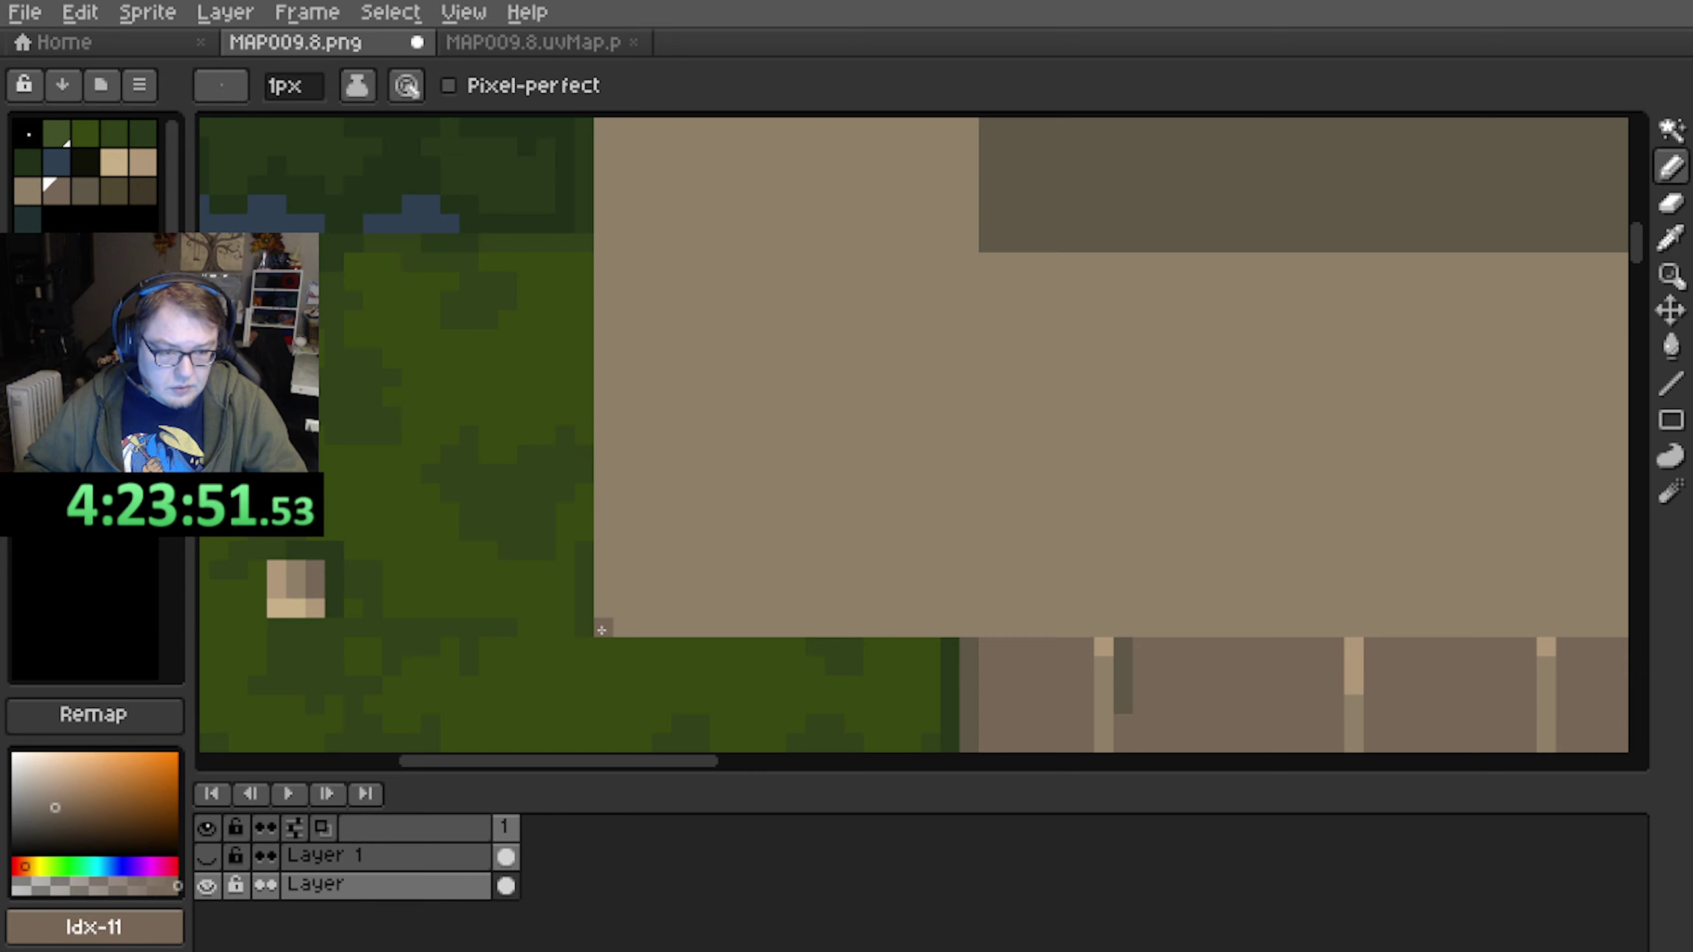
pyautogui.scroll(-4, 678, 560)
pyautogui.moveTo(713, 332); pyautogui.dragTo(715, 527, button='middle')
pyautogui.scroll(4, 677, 484)
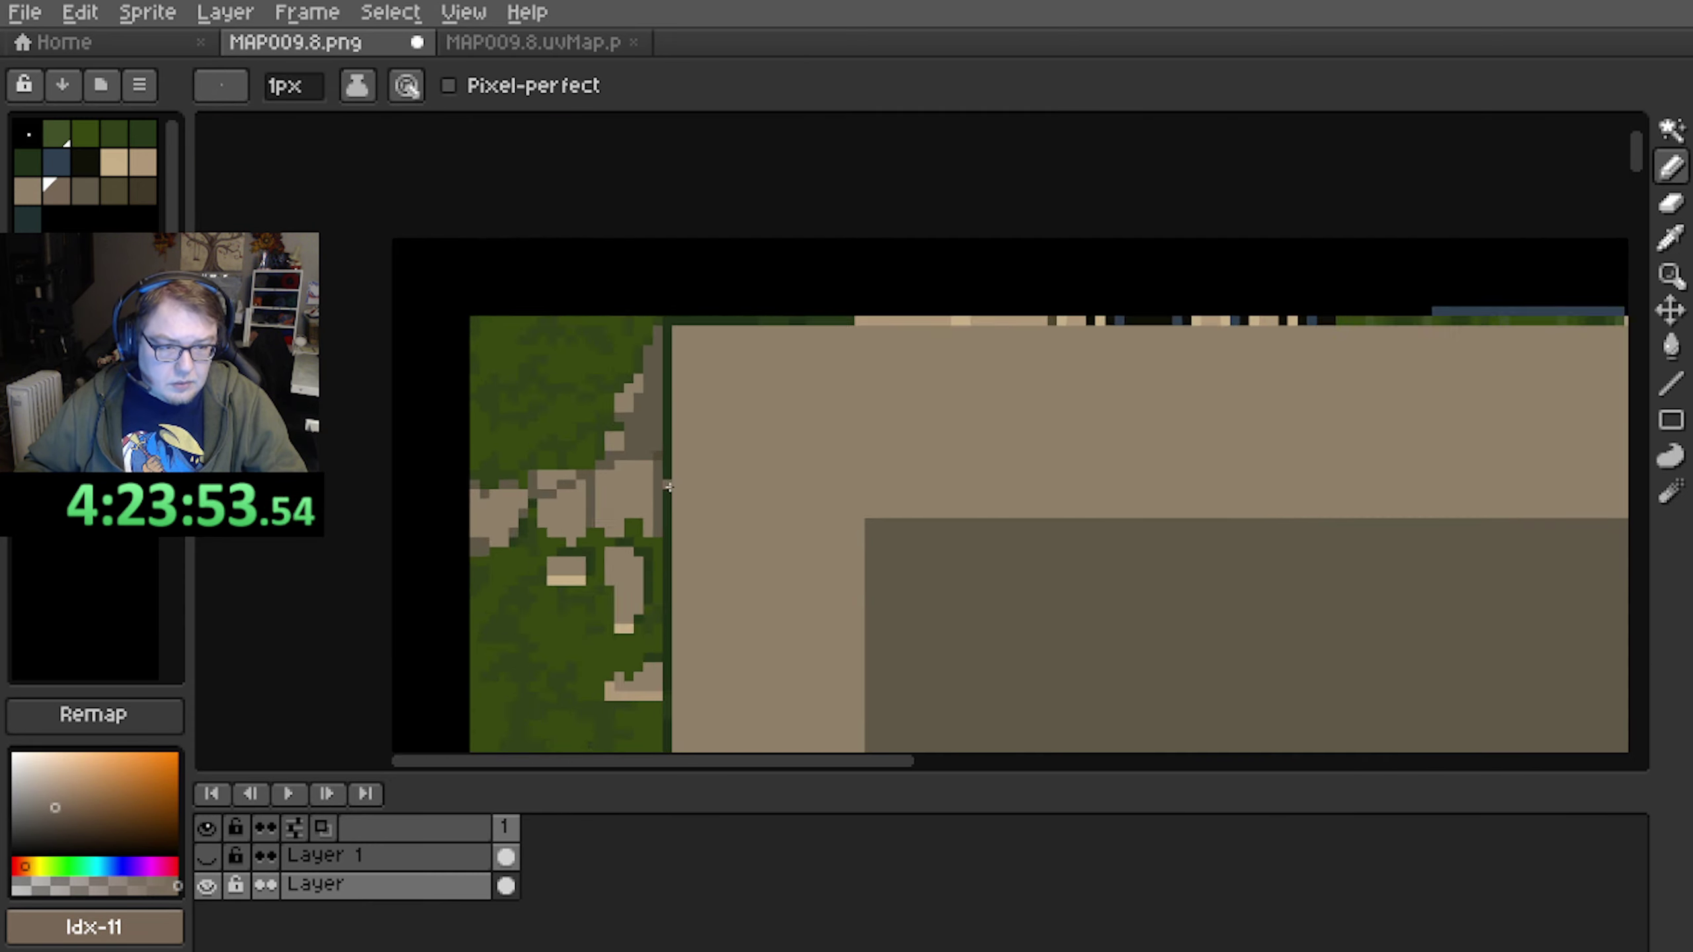
pyautogui.keyDown('shift'); pyautogui.click(662, 232); pyautogui.keyUp('shift')
# Continue the 1 px outline in colour index 11 along the floor's upper edge and down its right edge
pyautogui.scroll(-4, 707, 262)
pyautogui.moveTo(1189, 368)
pyautogui.mouseDown(button='middle')
pyautogui.moveTo(673, 412)
pyautogui.moveTo(246, 486)
pyautogui.mouseUp(button='middle')
pyautogui.scroll(2, 807, 449)
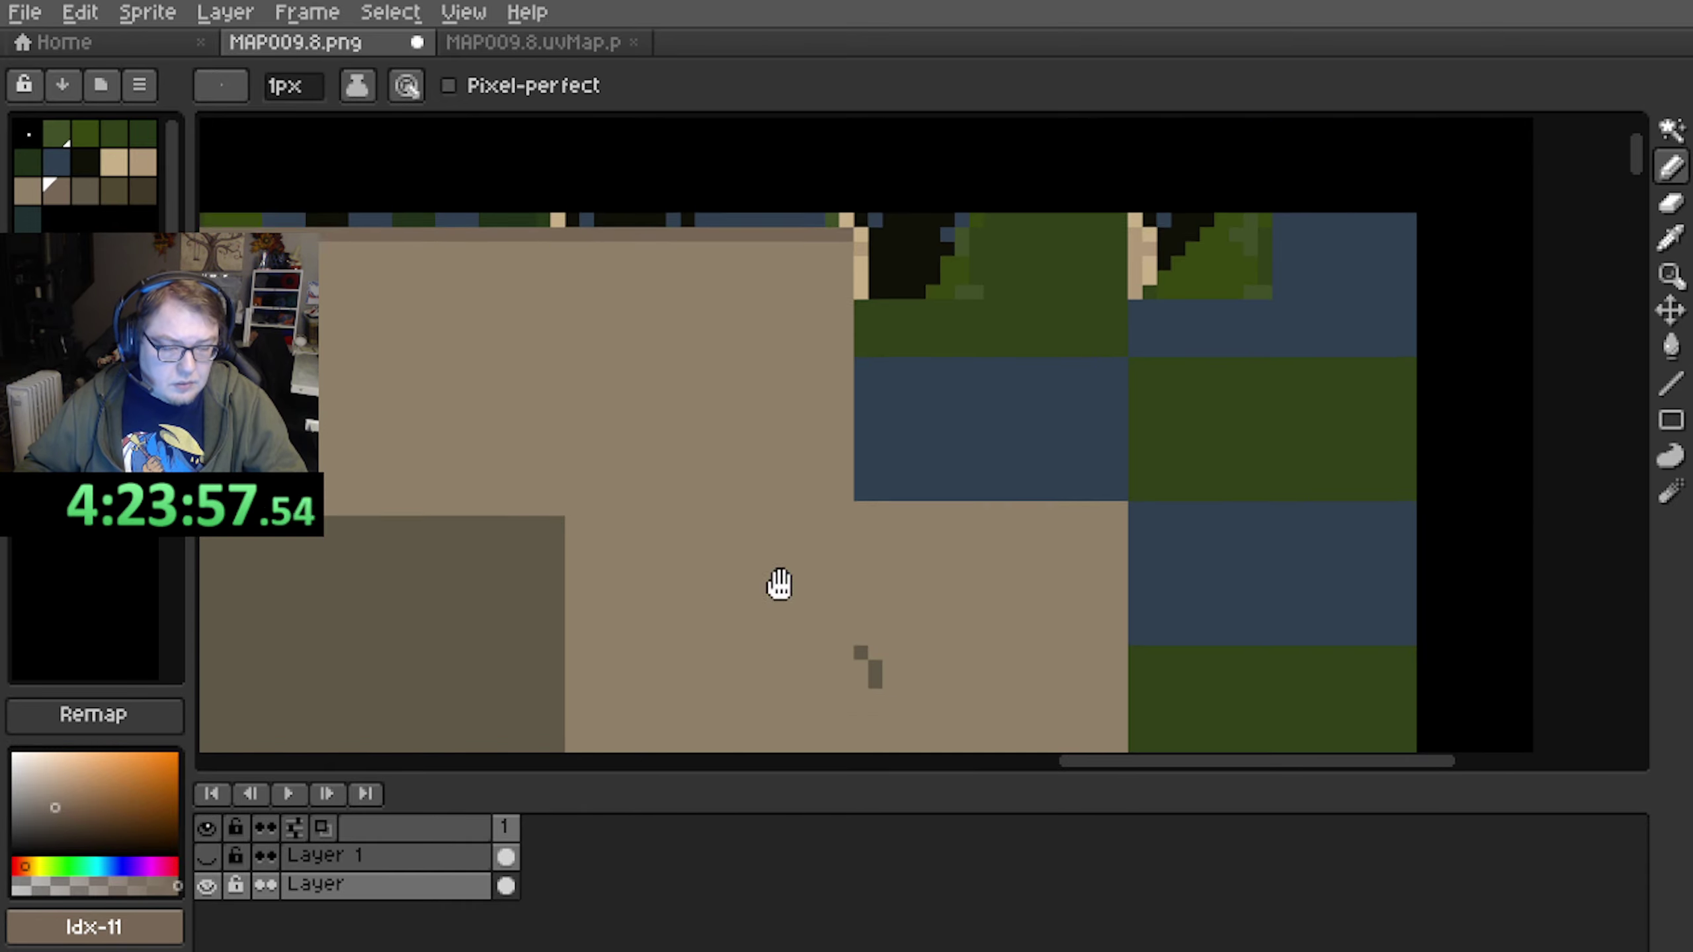
pyautogui.moveTo(780, 621); pyautogui.dragTo(770, 433, button='middle')
pyautogui.scroll(-3, 770, 433)
pyautogui.moveTo(734, 740); pyautogui.dragTo(713, 267, button='middle')
pyautogui.moveTo(703, 733); pyautogui.dragTo(693, 410, button='middle')
pyautogui.scroll(3, 715, 435)
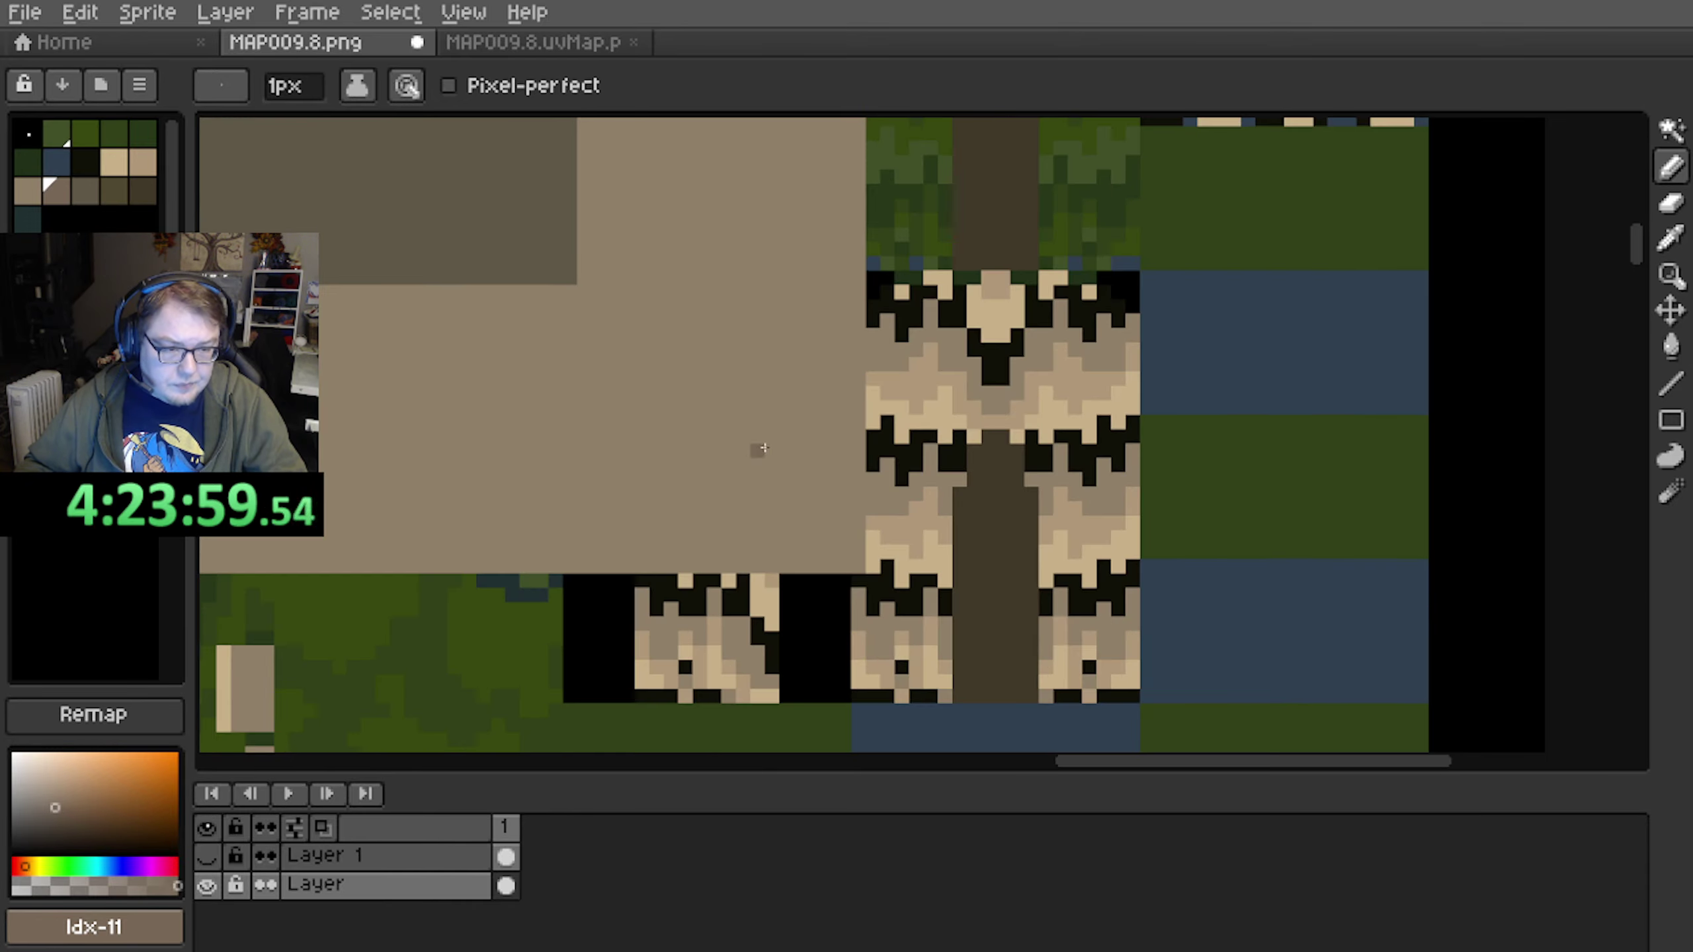
pyautogui.scroll(2, 817, 470)
pyautogui.keyDown('shift'); pyautogui.click(894, 667); pyautogui.keyUp('shift')
# Close the 1 px colour index 11 outline along the floor's lower edge, back to the lower left corner
pyautogui.scroll(-3, 606, 606)
pyautogui.moveTo(606, 606); pyautogui.dragTo(1164, 531, button='middle')
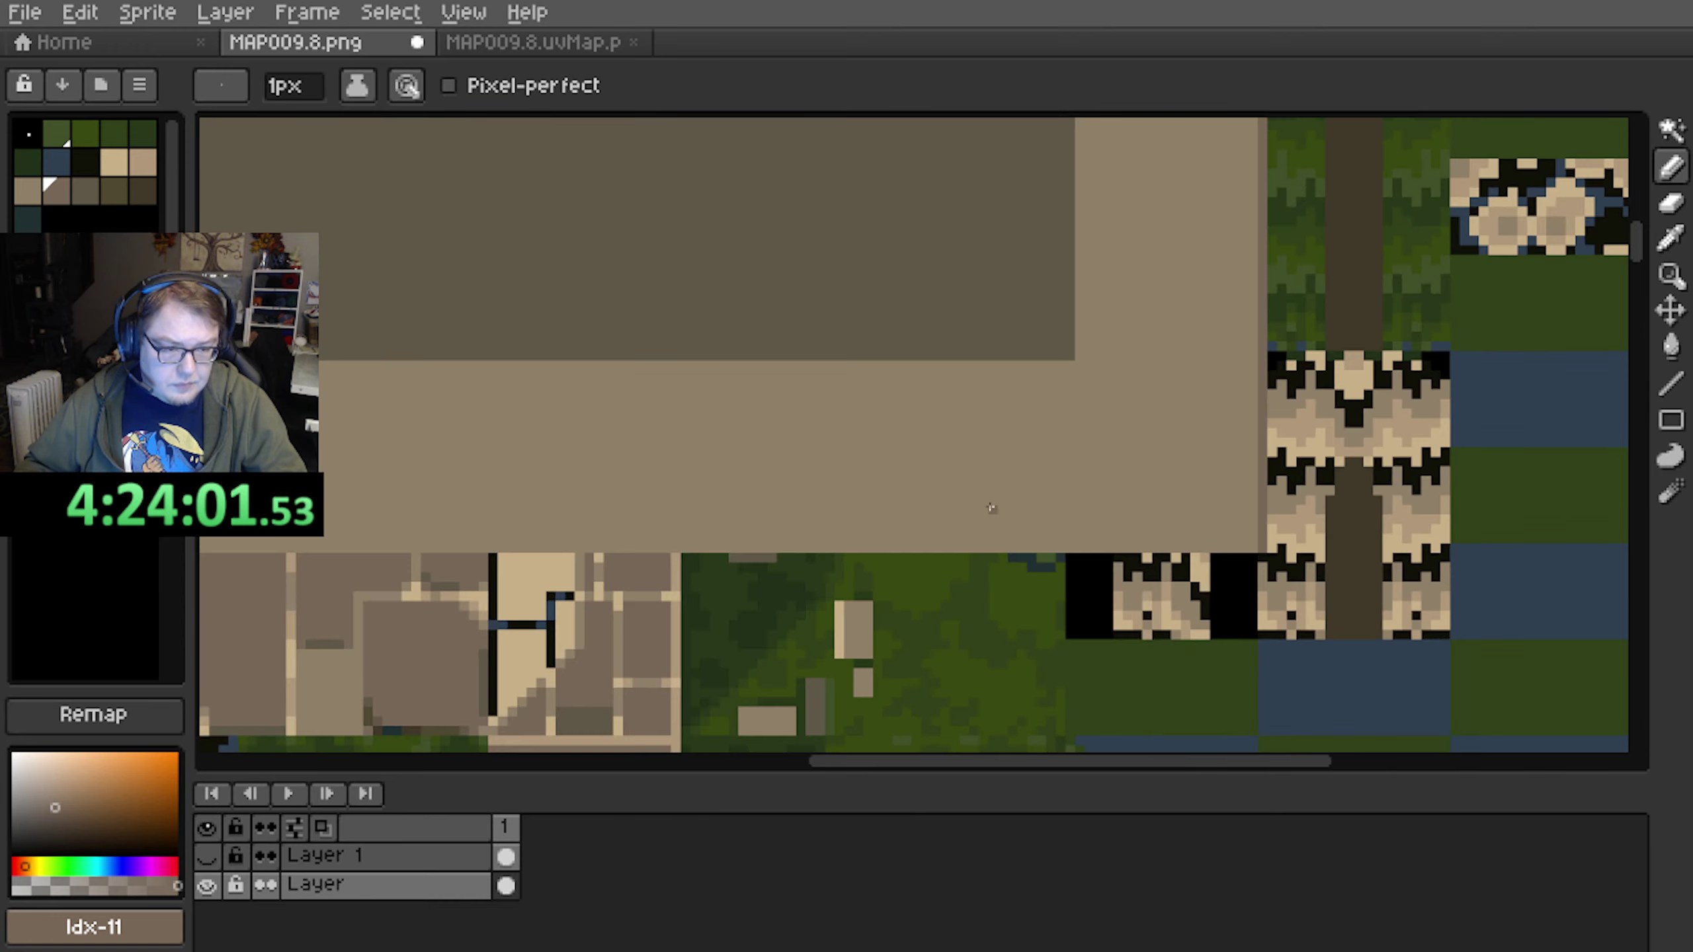
pyautogui.moveTo(533, 522); pyautogui.dragTo(1131, 451, button='middle')
pyautogui.scroll(1, 763, 471)
pyautogui.scroll(2, 762, 471)
pyautogui.keyDown('shift'); pyautogui.click(601, 506); pyautogui.keyUp('shift')
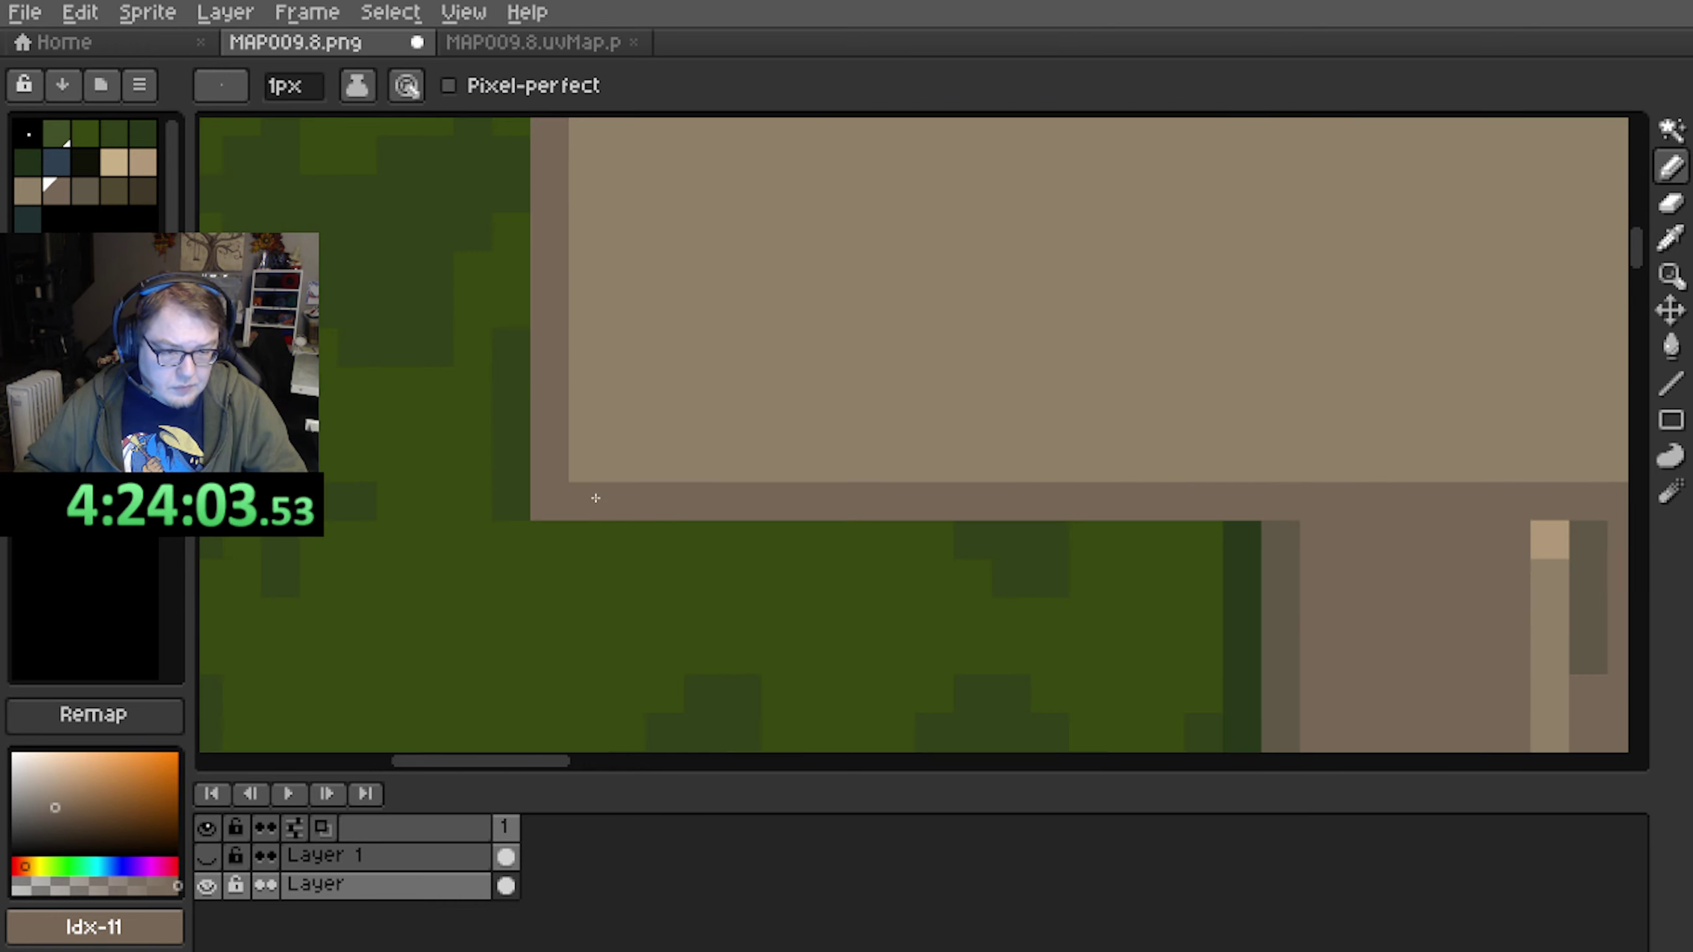
# Study the brick joints, arched windows and shading on the stone wall tiles of the lower texture page
pyautogui.scroll(-7, 633, 461)
pyautogui.moveTo(714, 323); pyautogui.dragTo(623, 525, button='middle')
pyautogui.moveTo(641, 432); pyautogui.dragTo(582, 590, button='middle')
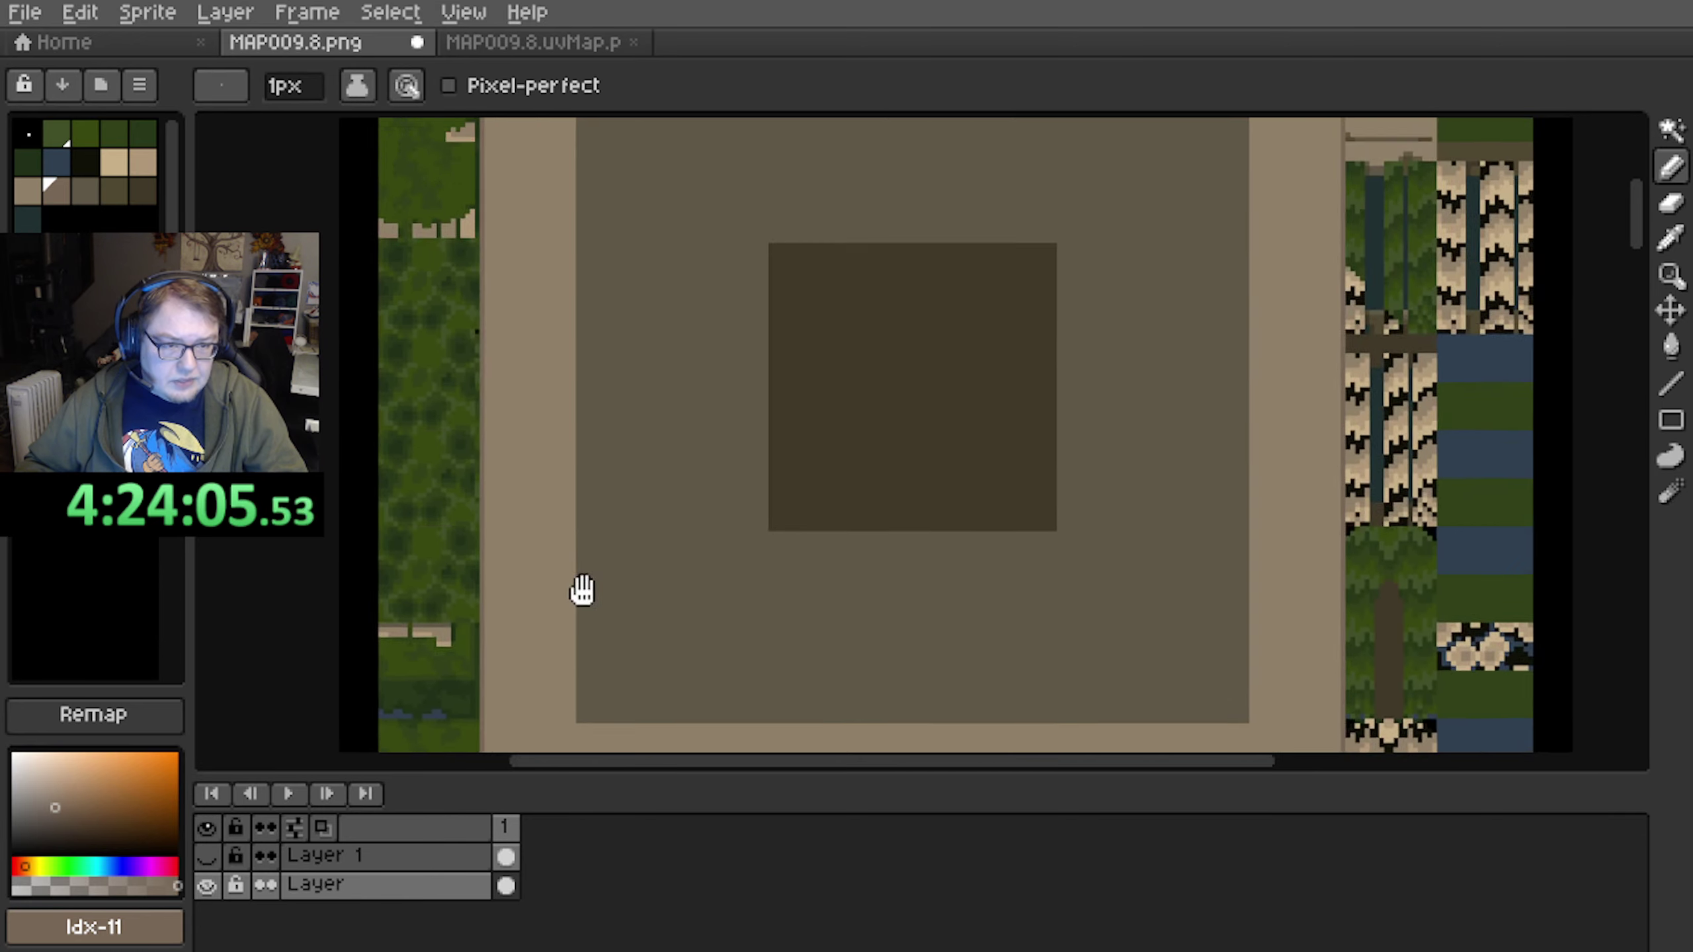
pyautogui.scroll(-2, 582, 595)
pyautogui.scroll(2, 658, 415)
pyautogui.moveTo(578, 728); pyautogui.dragTo(637, 267, button='middle')
pyautogui.moveTo(603, 694); pyautogui.dragTo(652, 279, button='middle')
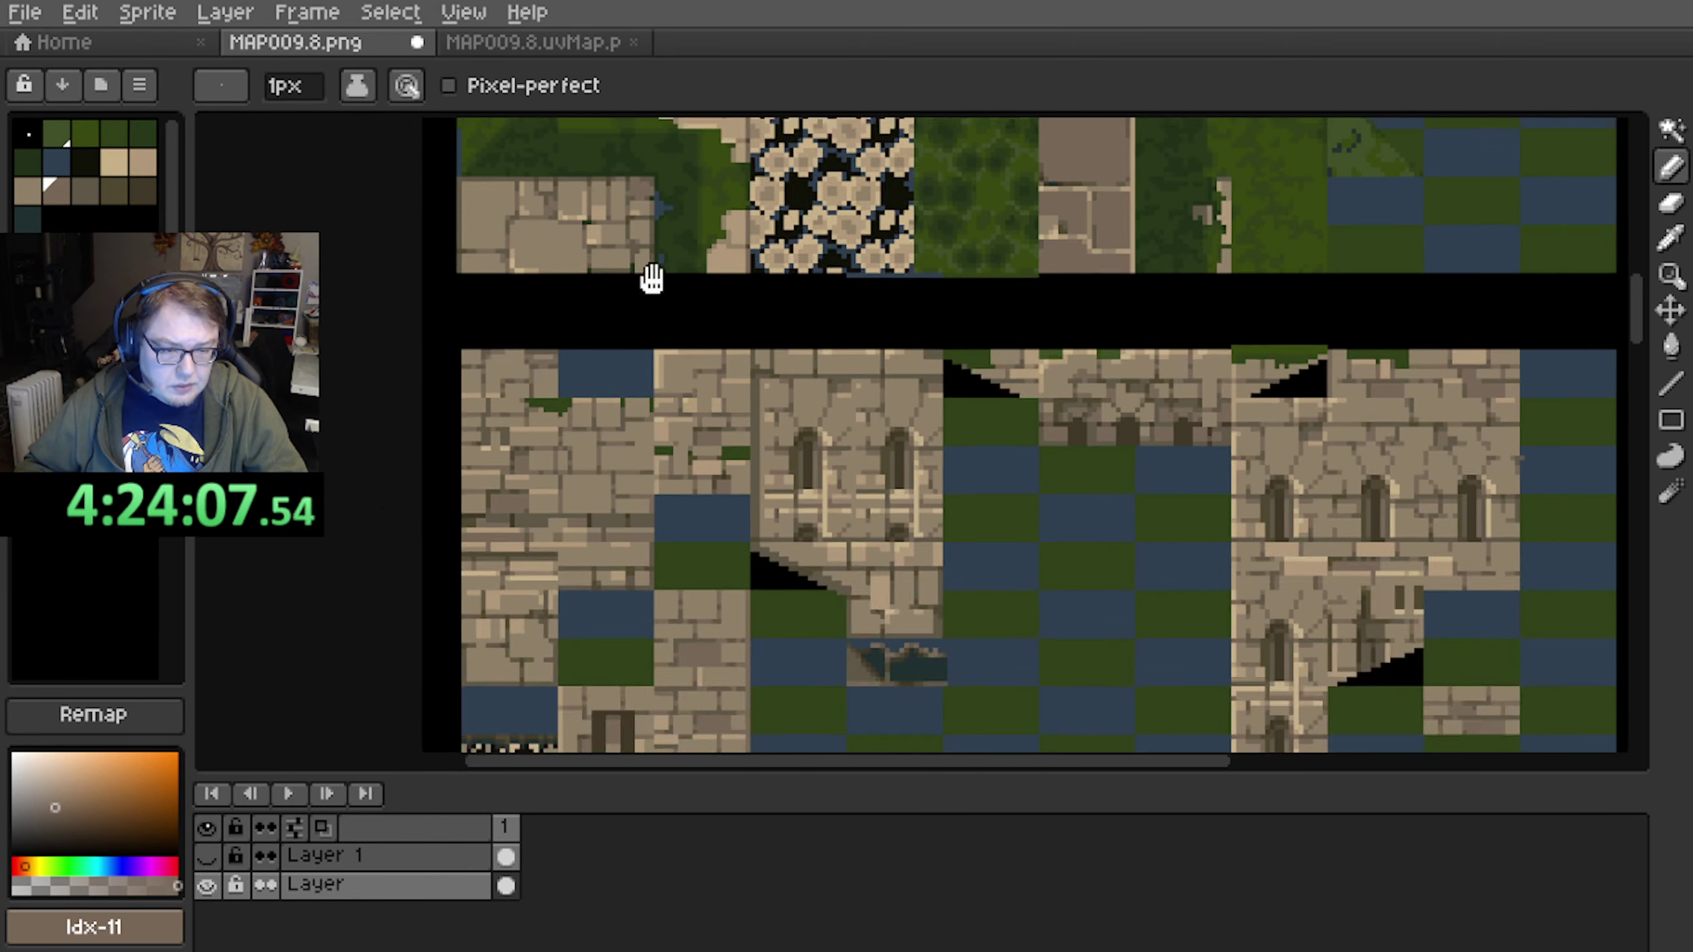
pyautogui.scroll(1, 673, 308)
pyautogui.scroll(-1, 689, 423)
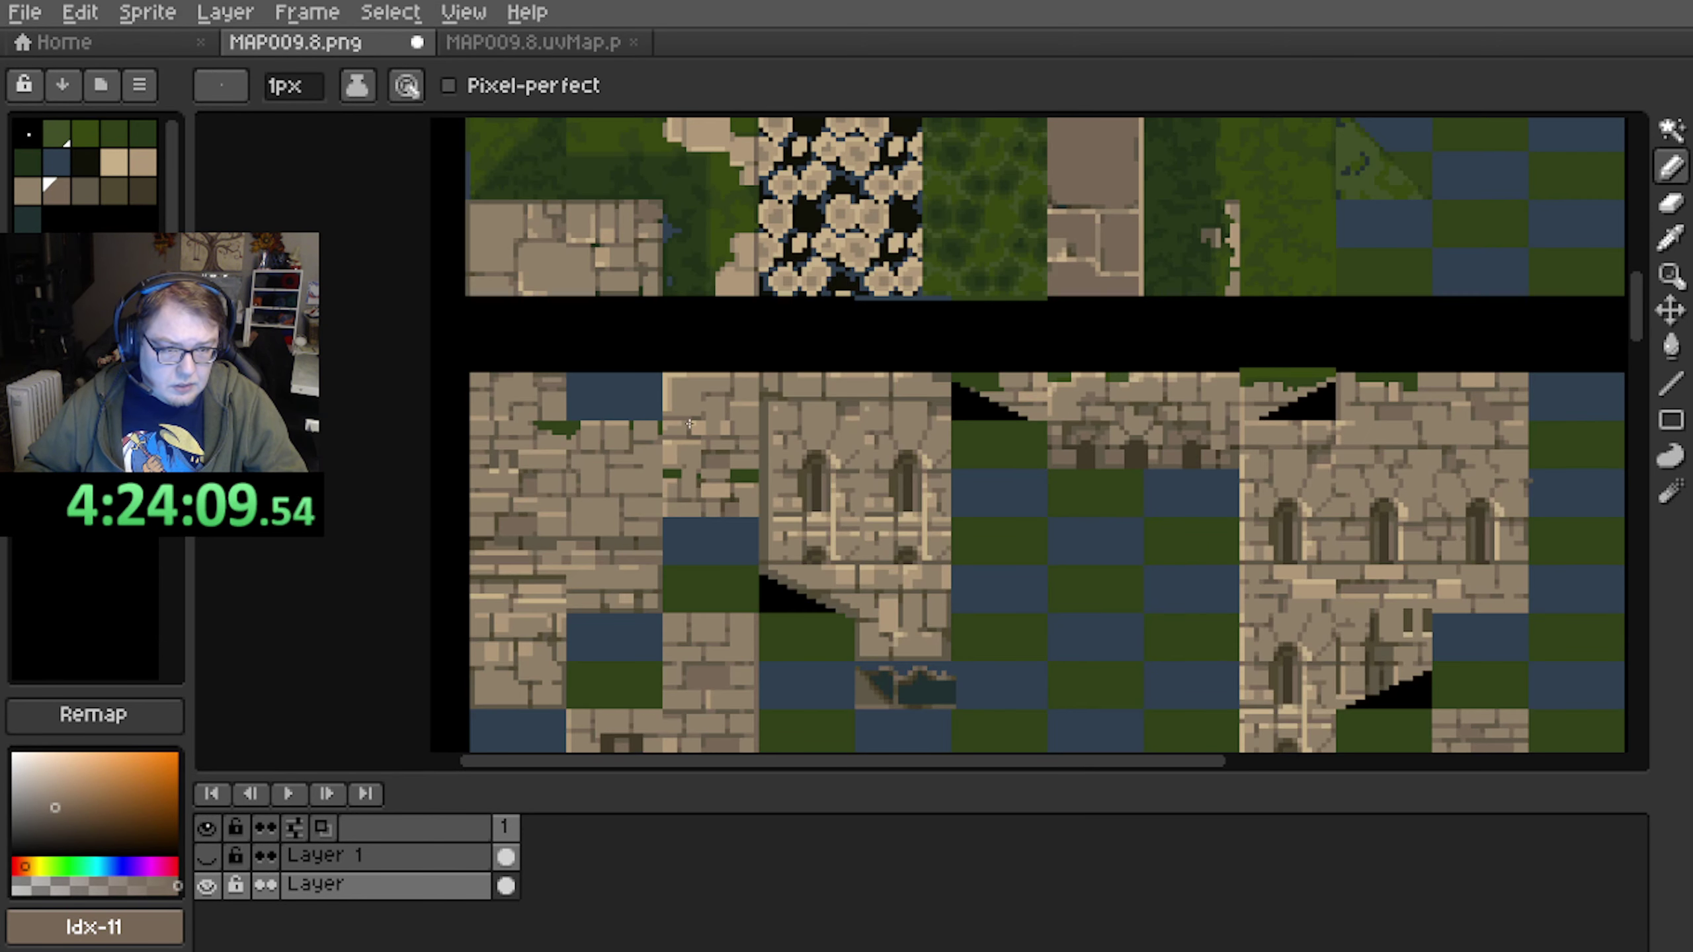
pyautogui.moveTo(642, 311); pyautogui.dragTo(646, 478, button='middle')
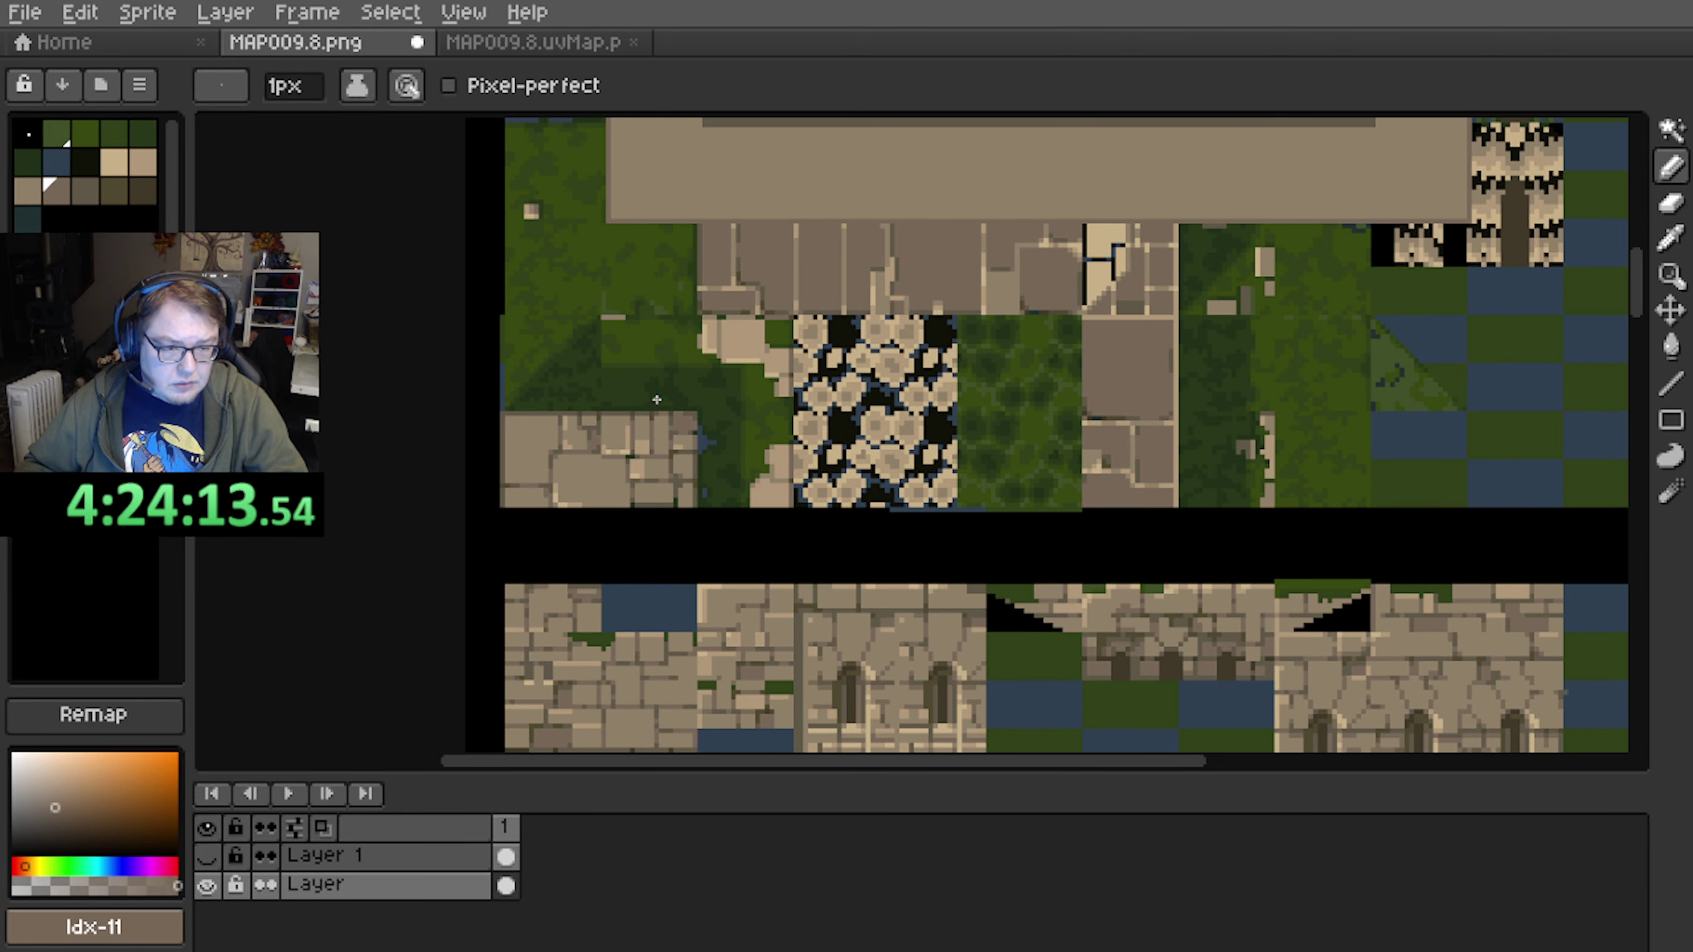
pyautogui.scroll(-1, 657, 399)
pyautogui.moveTo(695, 596); pyautogui.dragTo(659, 375, button='middle')
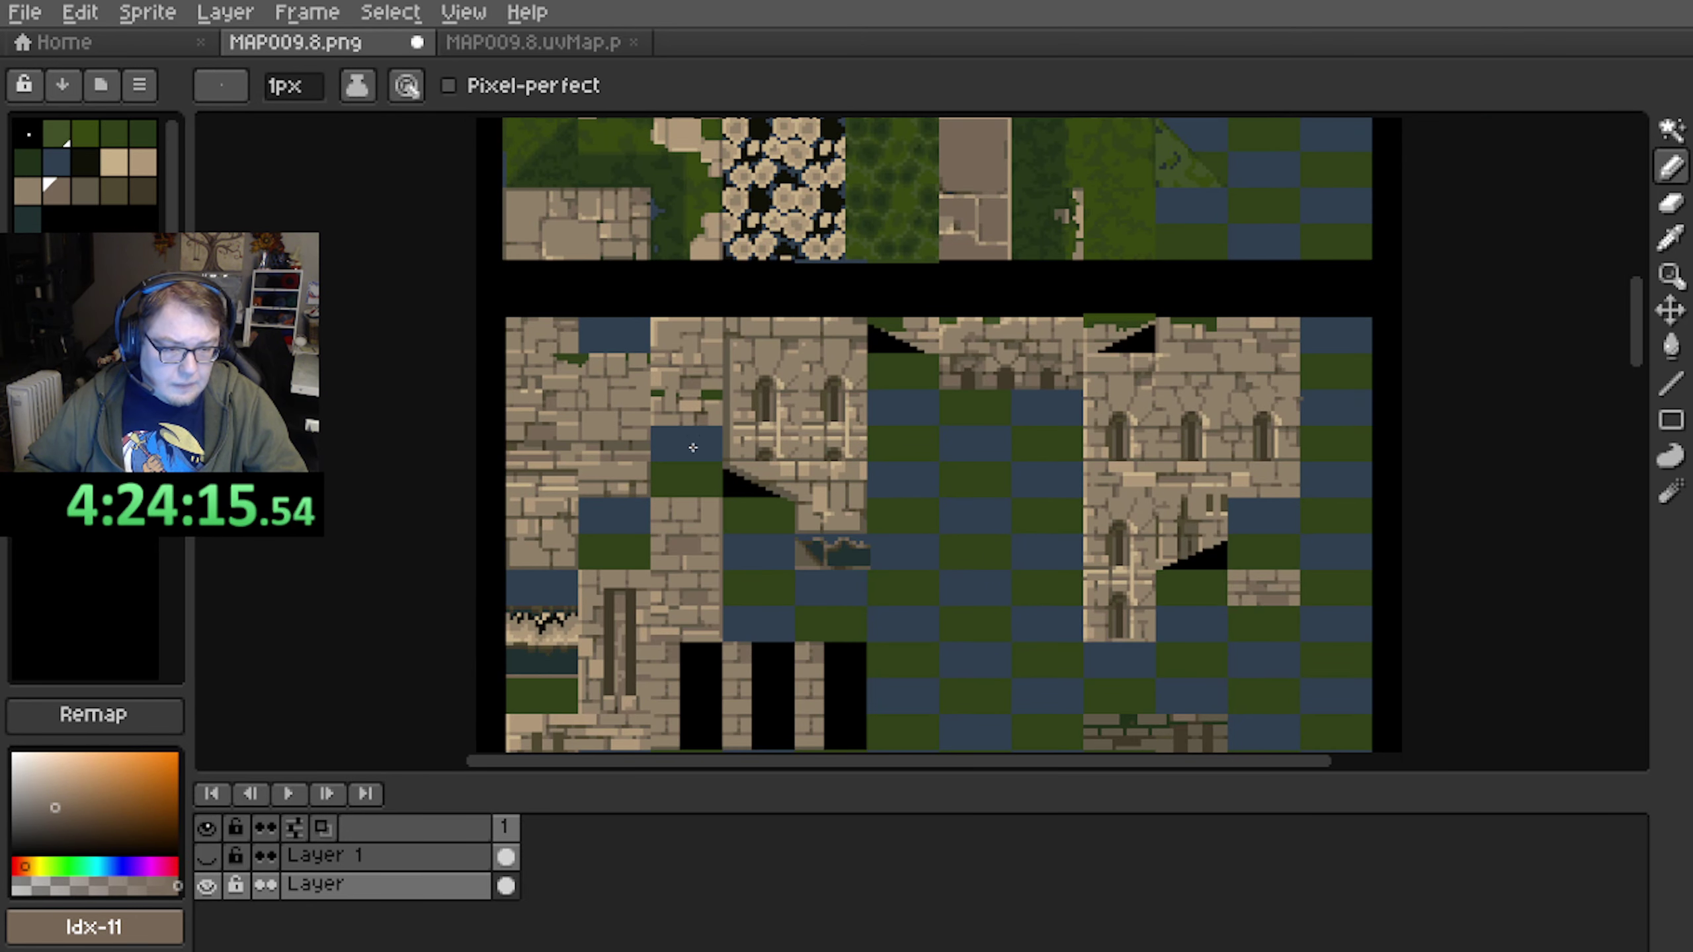
pyautogui.scroll(-1, 693, 439)
pyautogui.moveTo(668, 581); pyautogui.dragTo(682, 459, button='middle')
pyautogui.scroll(2, 681, 459)
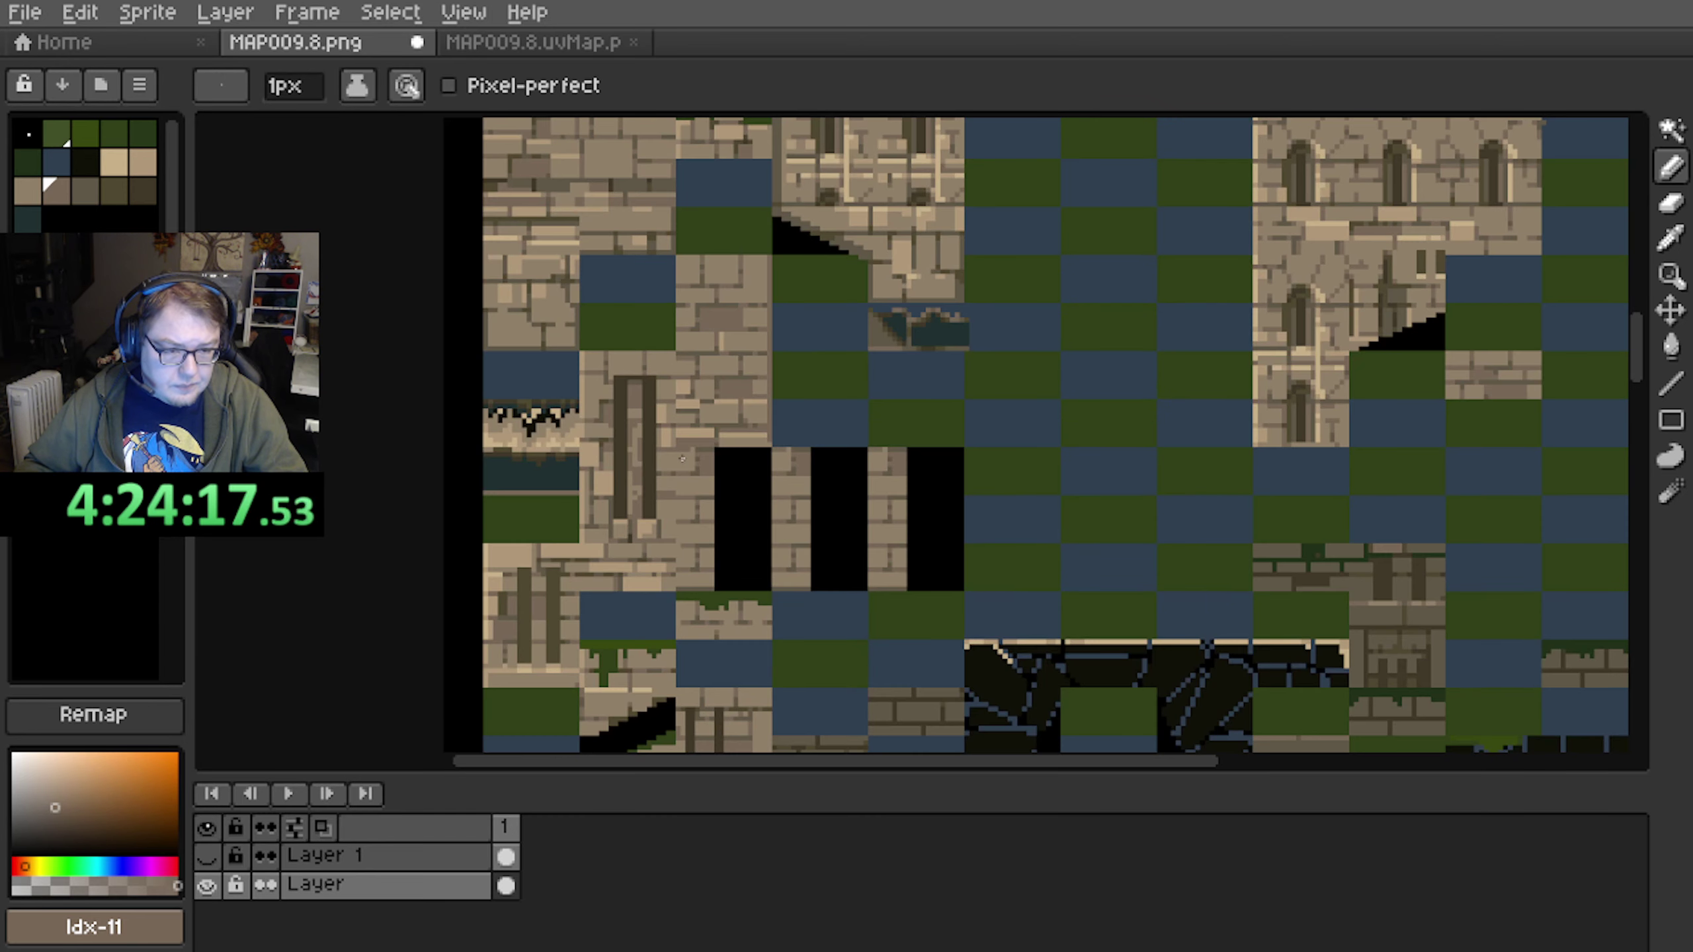
pyautogui.scroll(-1, 697, 442)
pyautogui.scroll(3, 729, 429)
pyautogui.moveTo(748, 271); pyautogui.dragTo(722, 447, button='middle')
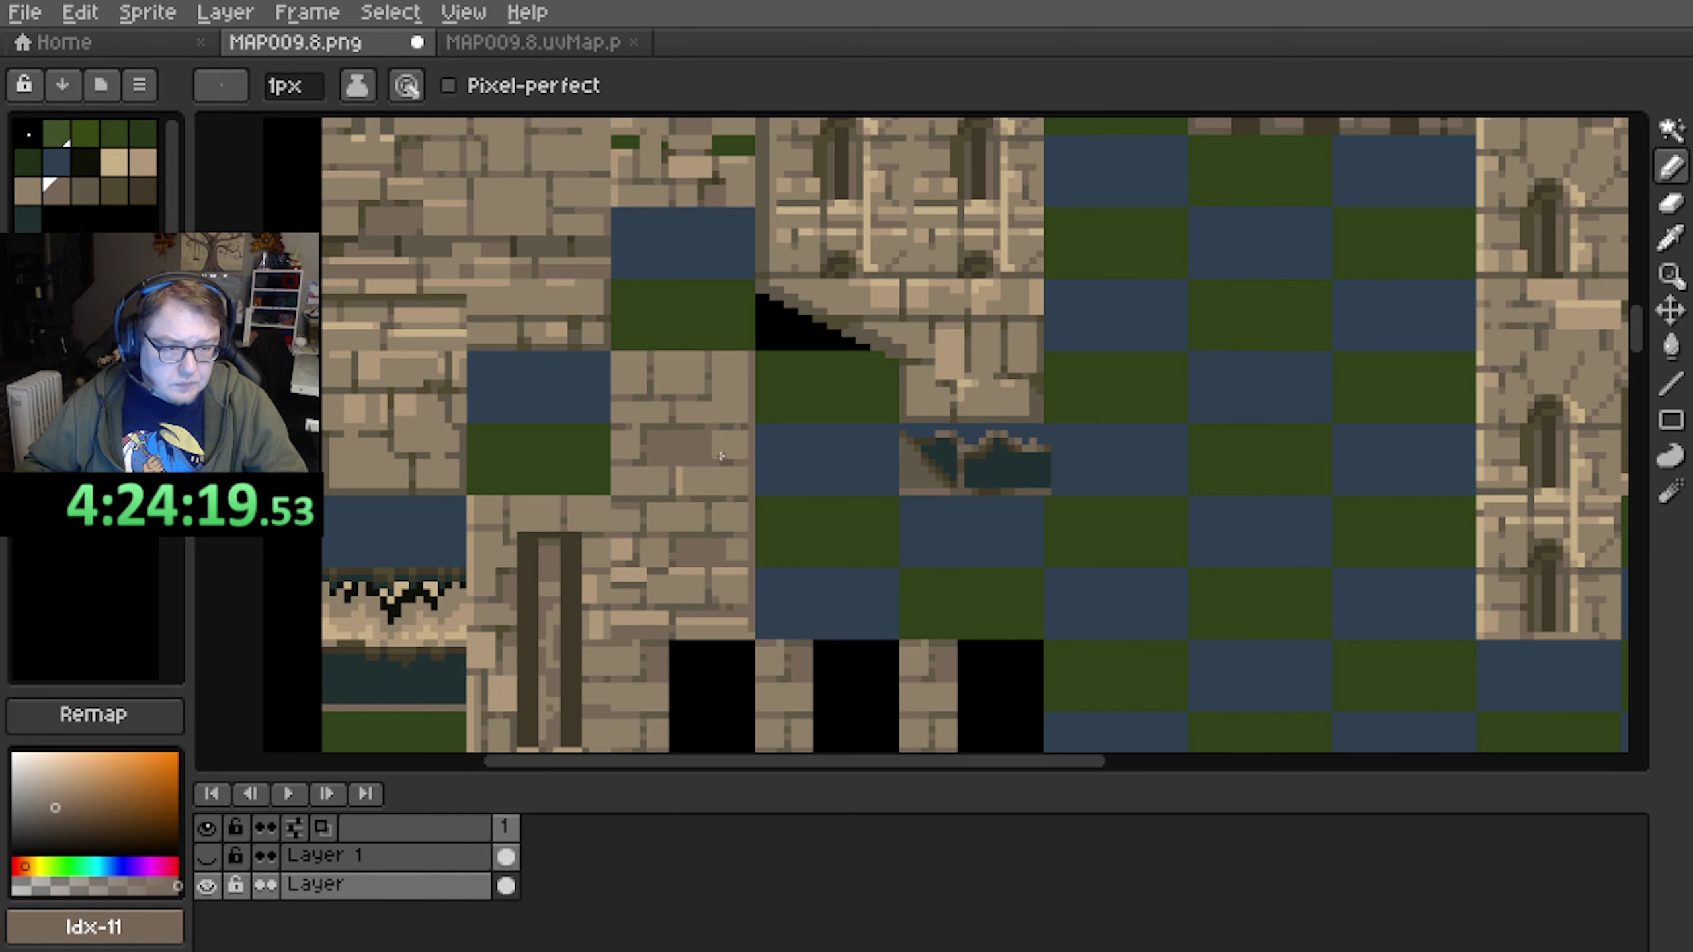
pyautogui.scroll(2, 722, 447)
pyautogui.scroll(-1, 712, 360)
pyautogui.scroll(-2, 843, 321)
pyautogui.moveTo(843, 320); pyautogui.dragTo(684, 596, button='middle')
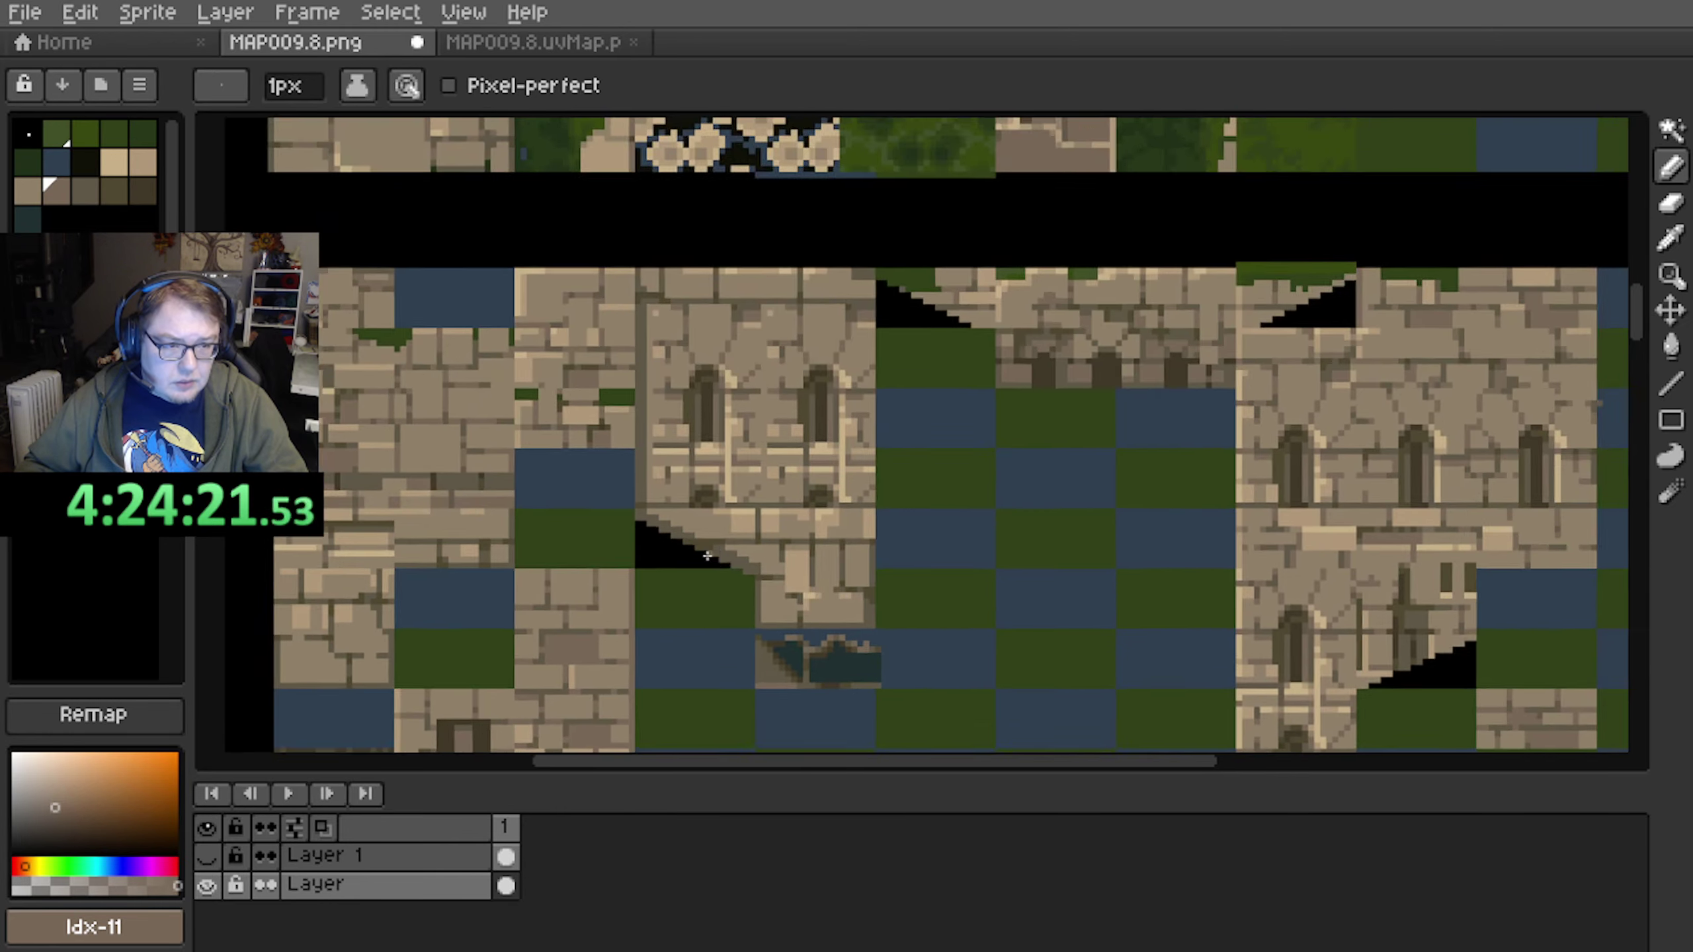
pyautogui.scroll(-1, 715, 483)
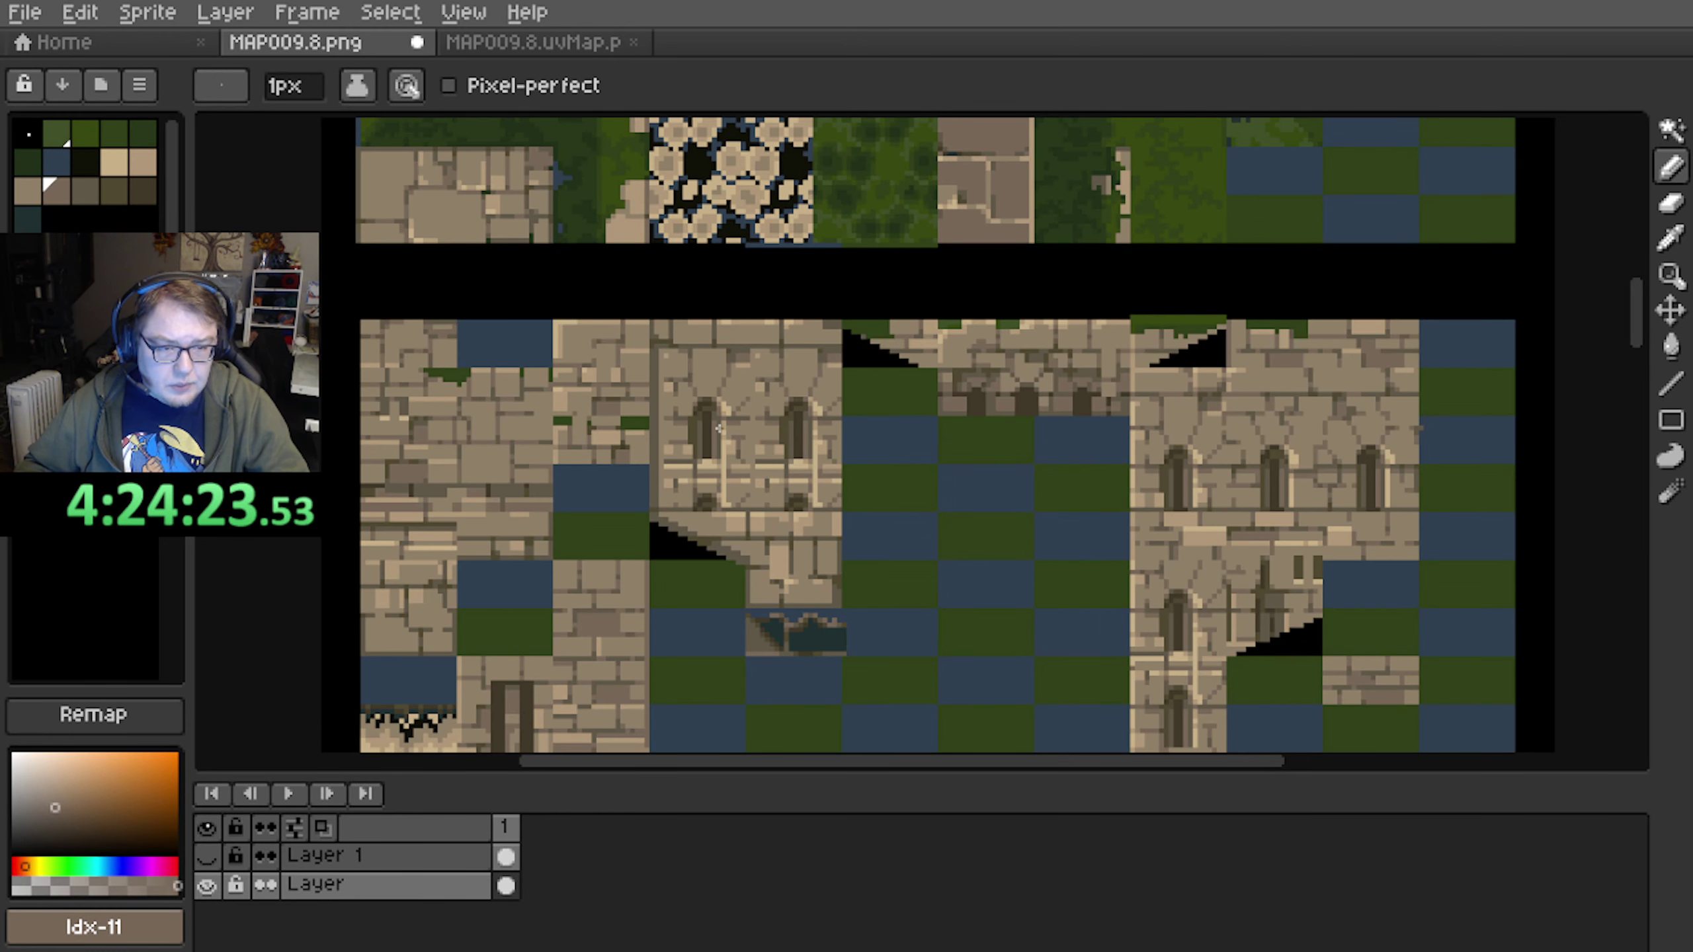
# Examine the paved stone tile below the grass up close, including its joint shades and stone highlights
pyautogui.scroll(1, 593, 276)
pyautogui.moveTo(593, 276); pyautogui.dragTo(800, 497, button='middle')
pyautogui.scroll(1, 506, 400)
pyautogui.scroll(1, 498, 401)
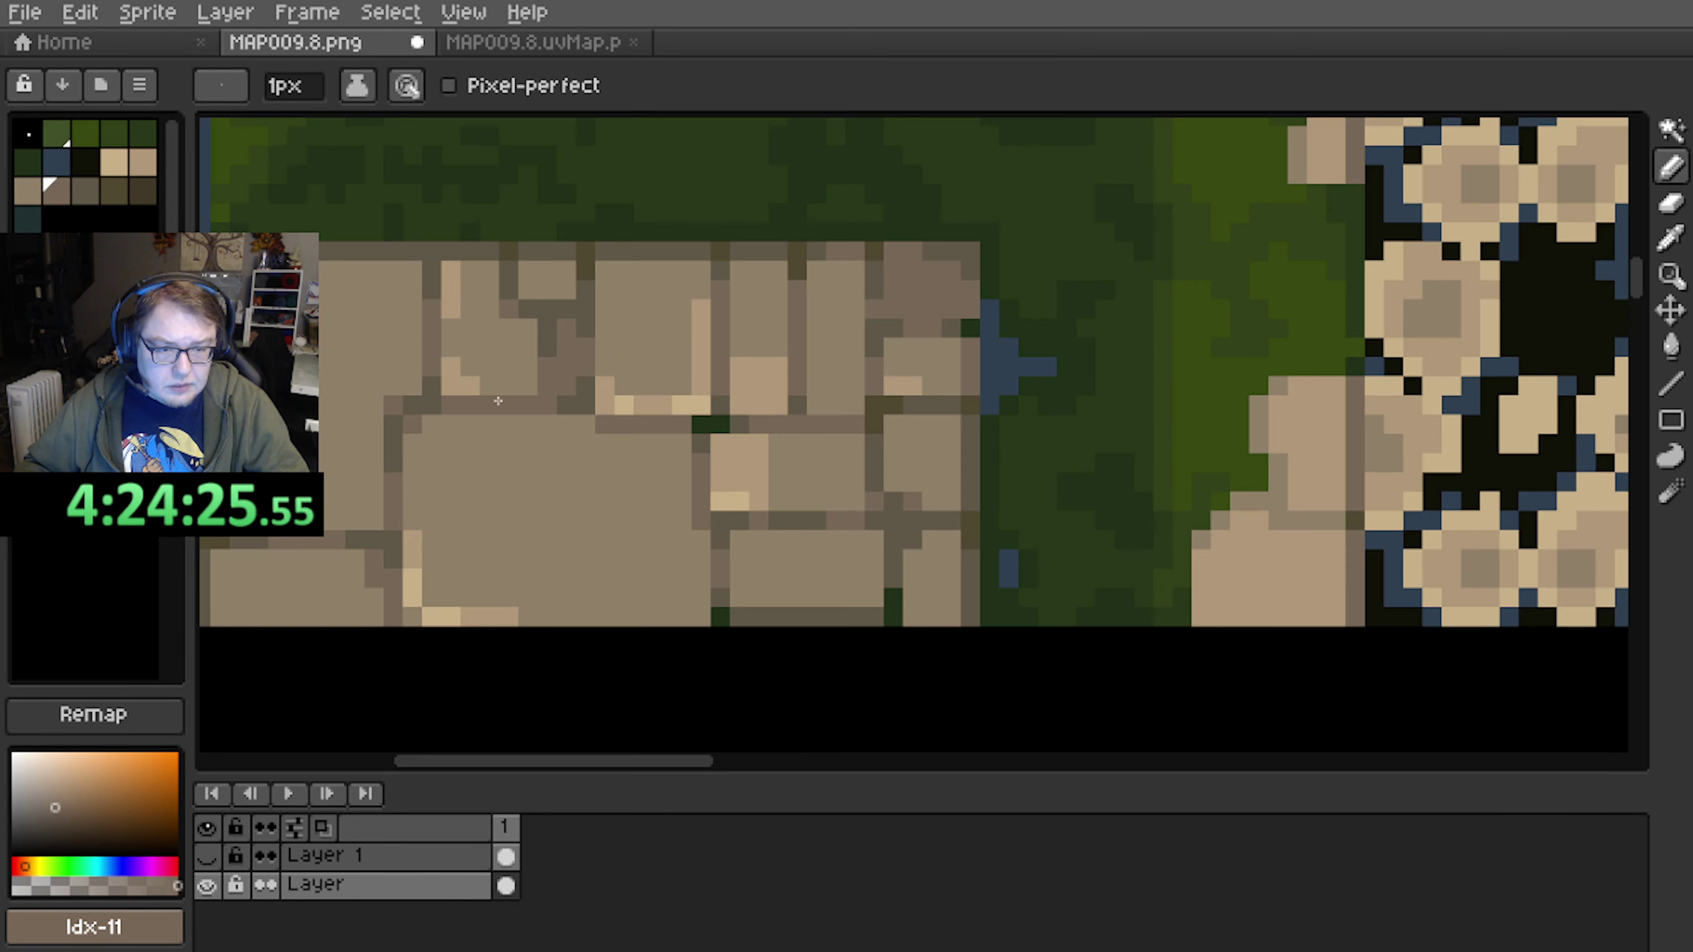
pyautogui.moveTo(465, 400); pyautogui.dragTo(507, 434, button='middle')
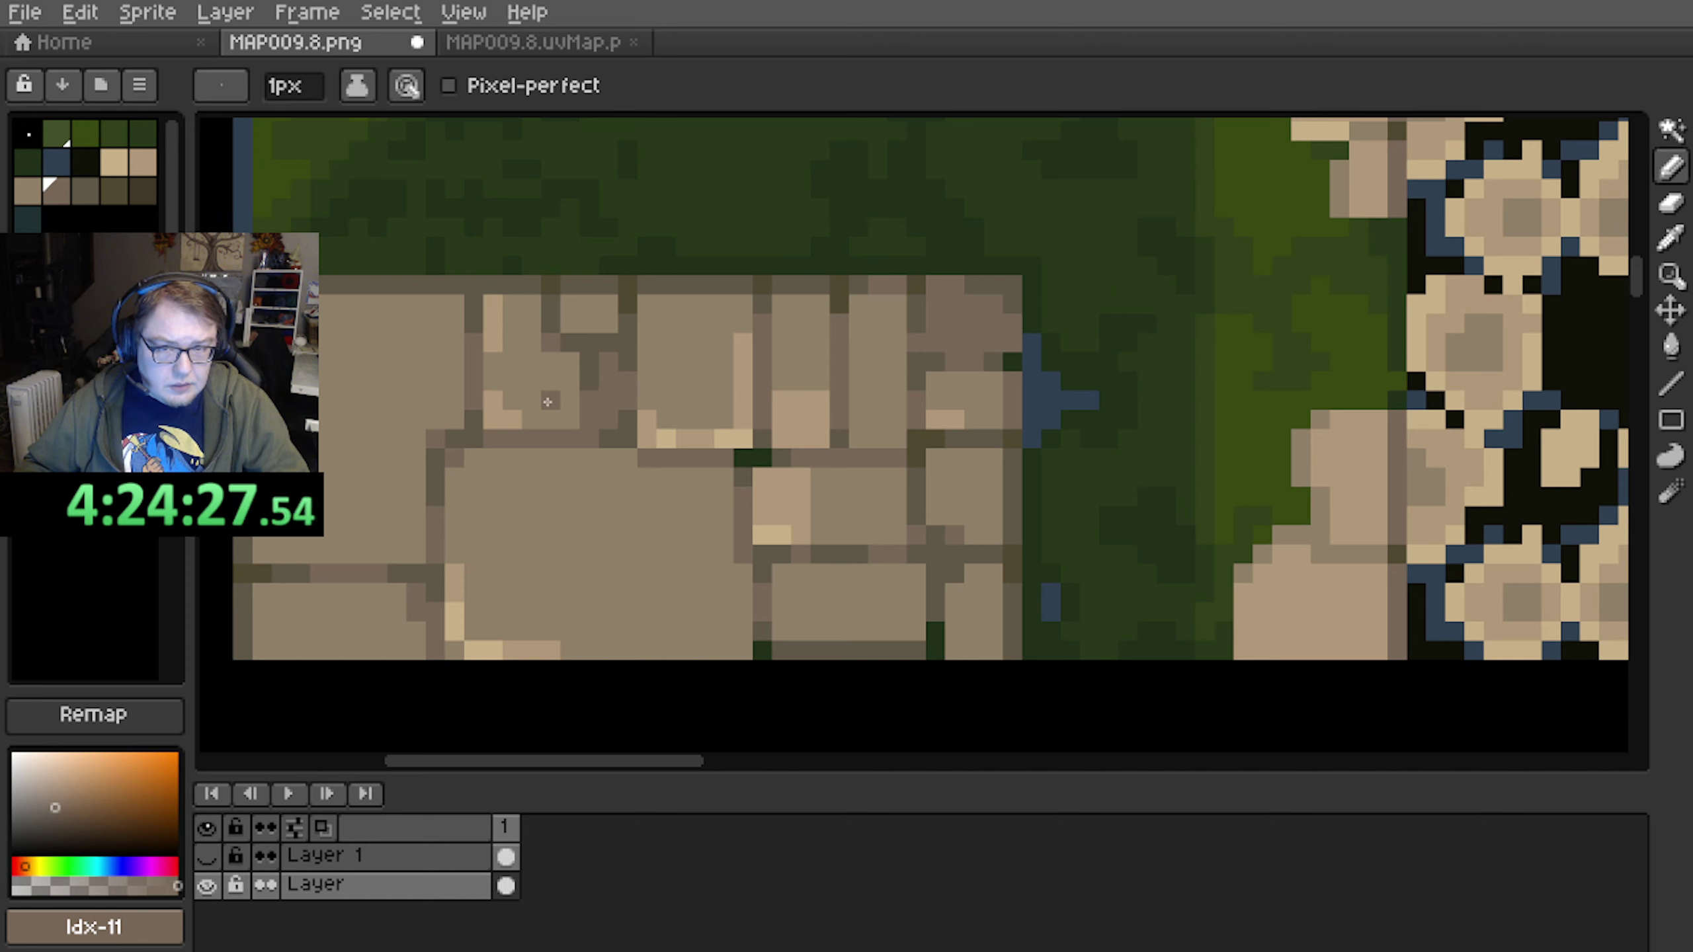
pyautogui.scroll(1, 547, 402)
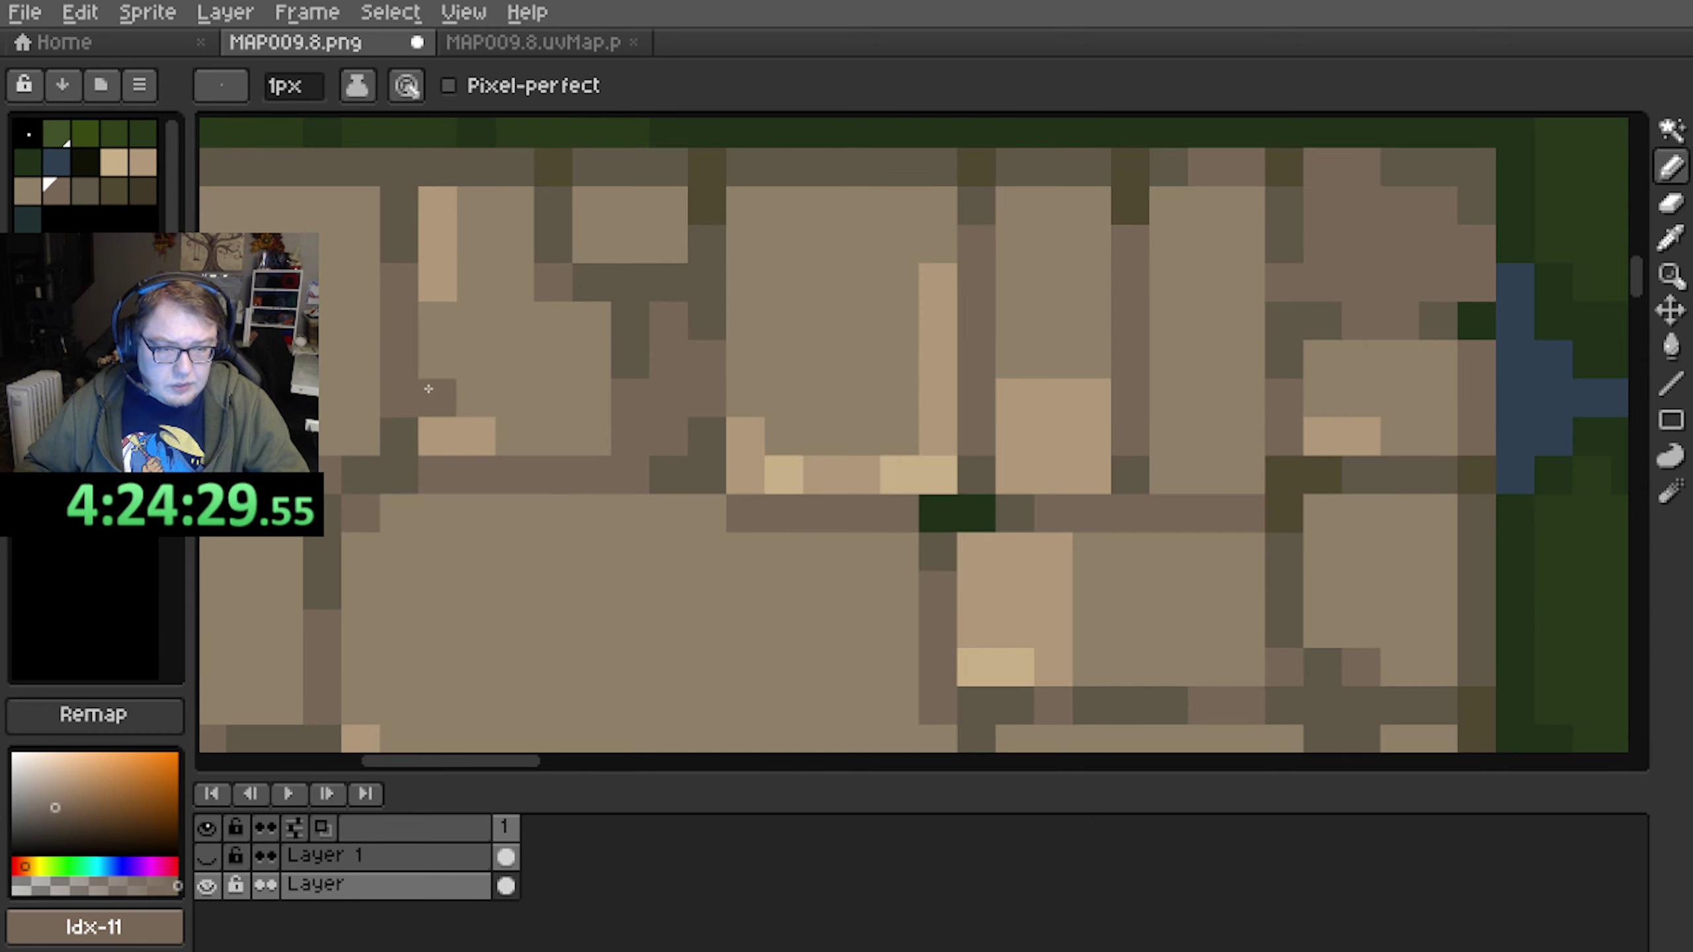
pyautogui.press('i')
pyautogui.press('b')
pyautogui.scroll(-1, 620, 245)
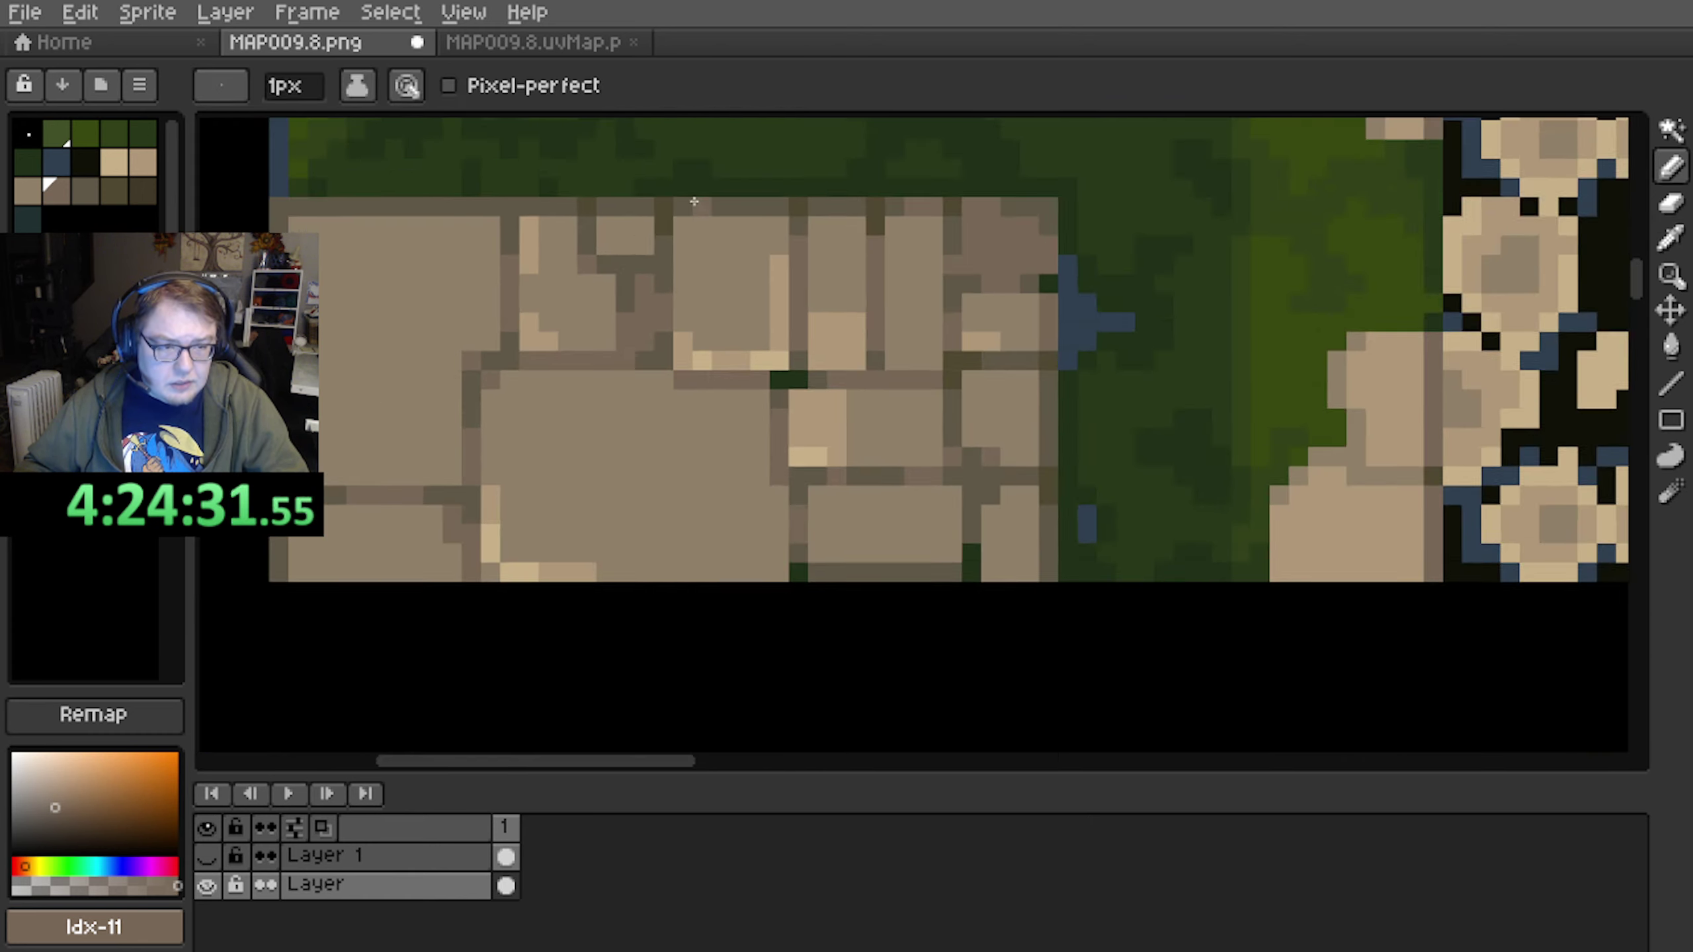
# Compare the floor's outlined edges and nested shades with the paved stone tiles of the upper texture page
pyautogui.moveTo(1000, 227); pyautogui.dragTo(1087, 524, button='middle')
pyautogui.moveTo(824, 252); pyautogui.dragTo(684, 522, button='middle')
pyautogui.moveTo(1032, 372)
pyautogui.mouseDown(button='middle')
pyautogui.moveTo(896, 526)
pyautogui.moveTo(820, 537)
pyautogui.mouseUp(button='middle')
pyautogui.moveTo(696, 244); pyautogui.dragTo(778, 619, button='middle')
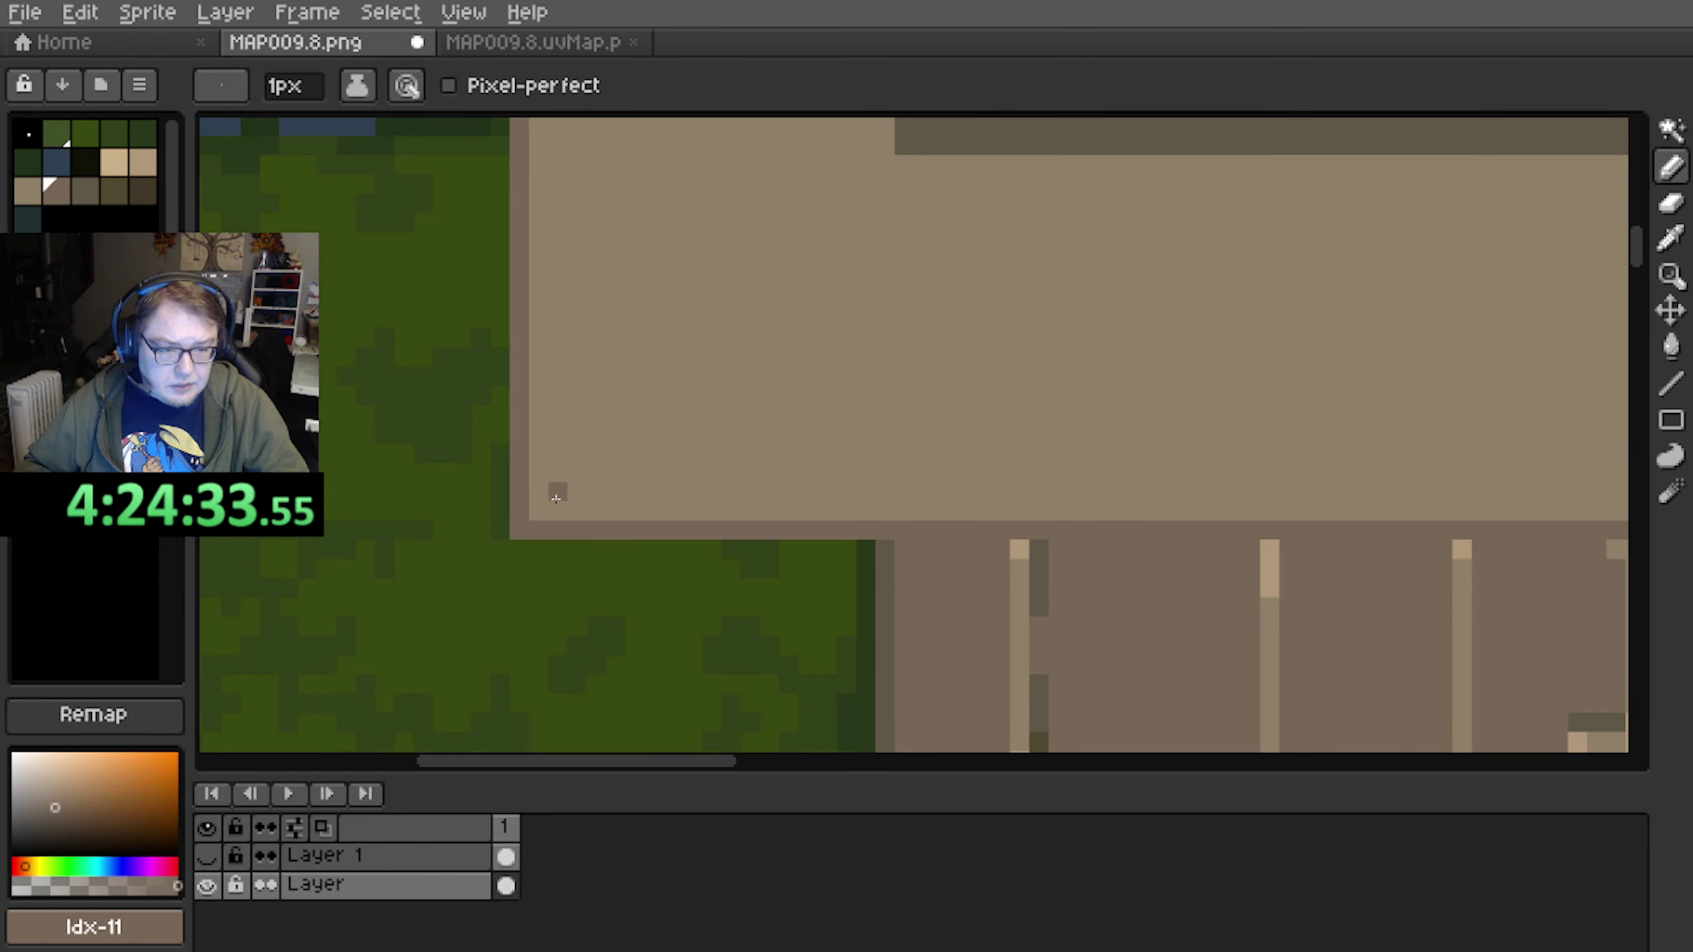
pyautogui.scroll(-3, 556, 498)
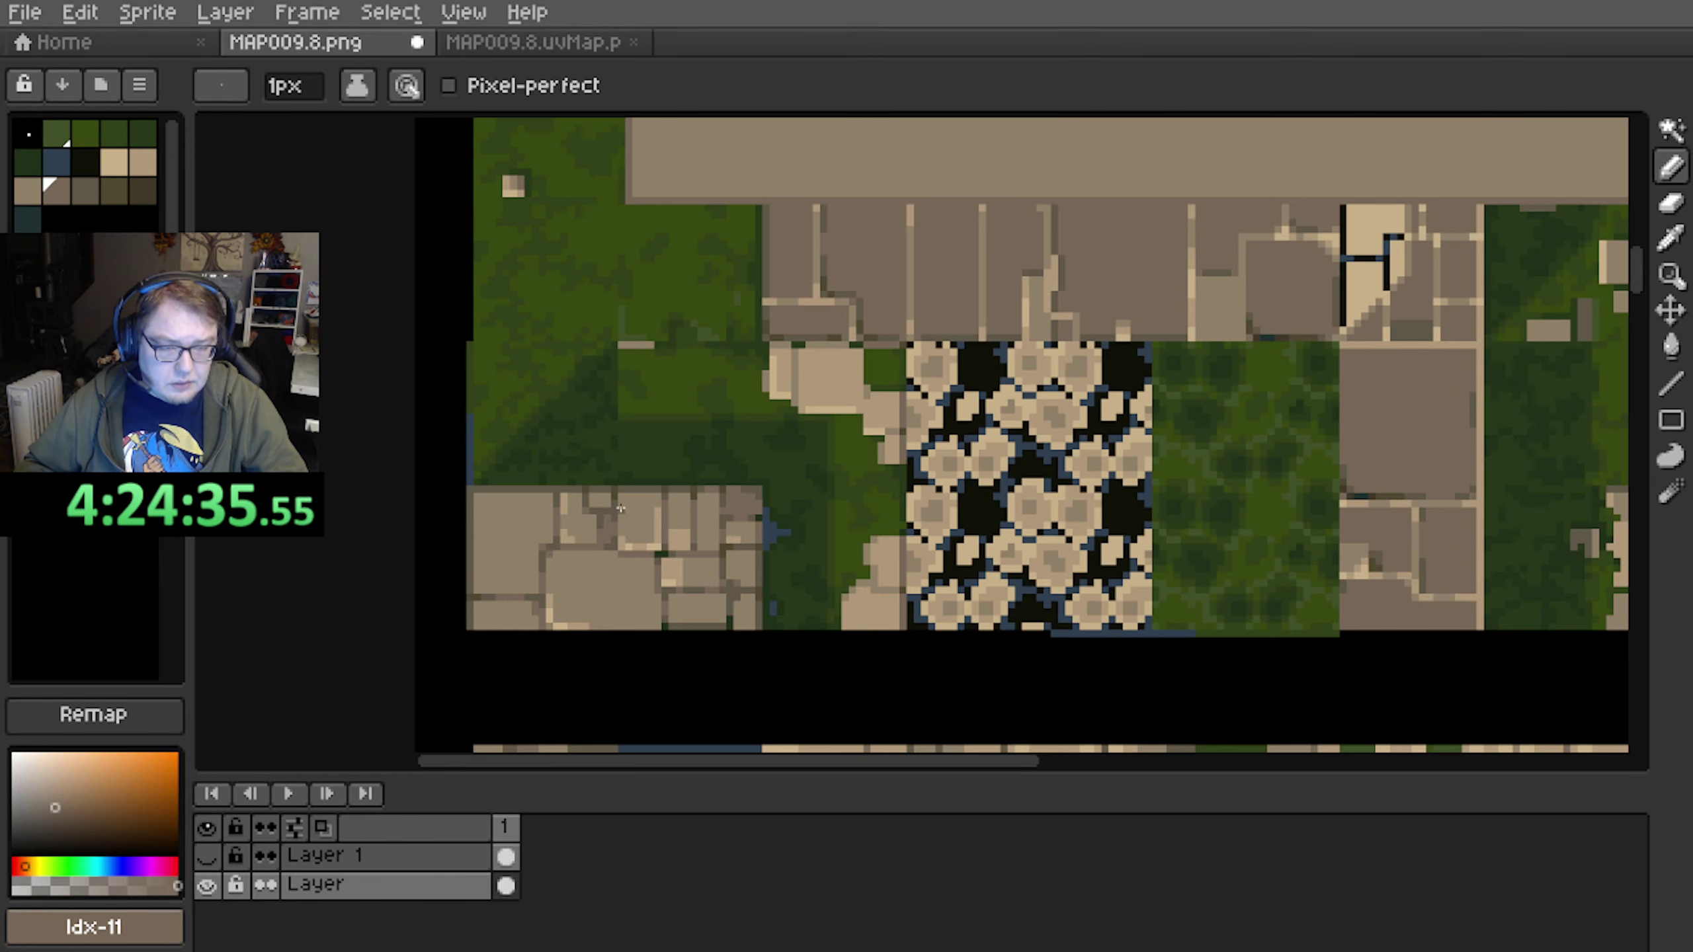
pyautogui.scroll(-2, 620, 508)
pyautogui.scroll(4, 604, 403)
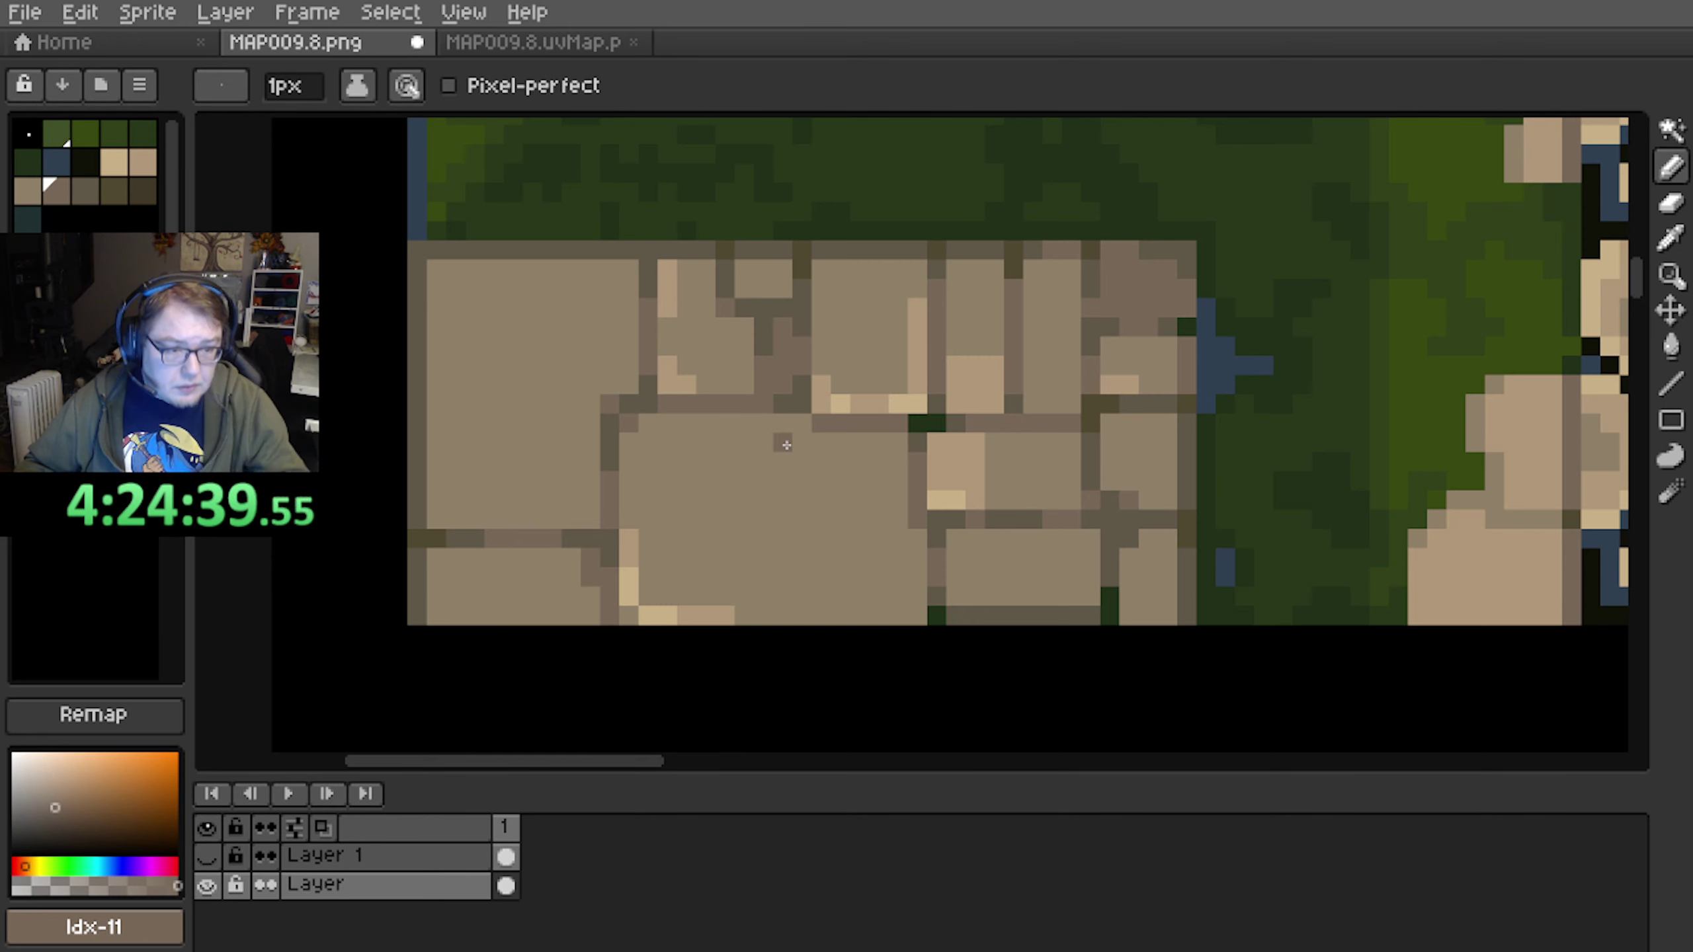
pyautogui.scroll(-4, 787, 445)
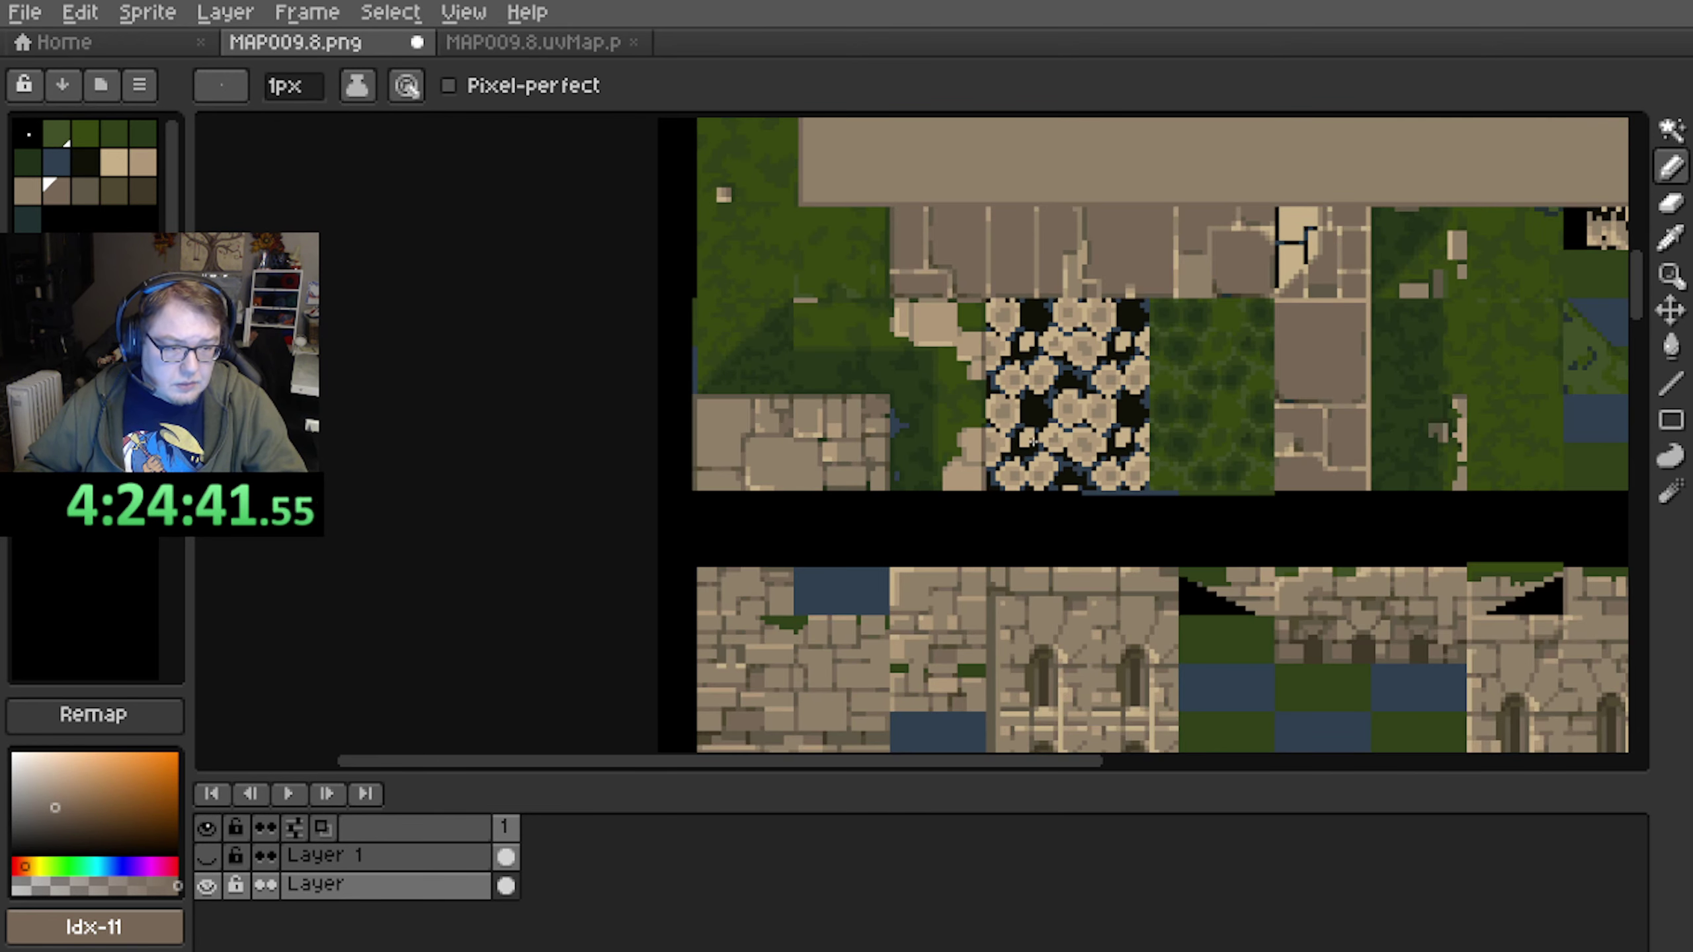
pyautogui.moveTo(885, 579); pyautogui.dragTo(844, 382, button='middle')
pyautogui.moveTo(903, 291); pyautogui.dragTo(718, 593, button='middle')
pyautogui.moveTo(953, 481); pyautogui.dragTo(818, 512, button='middle')
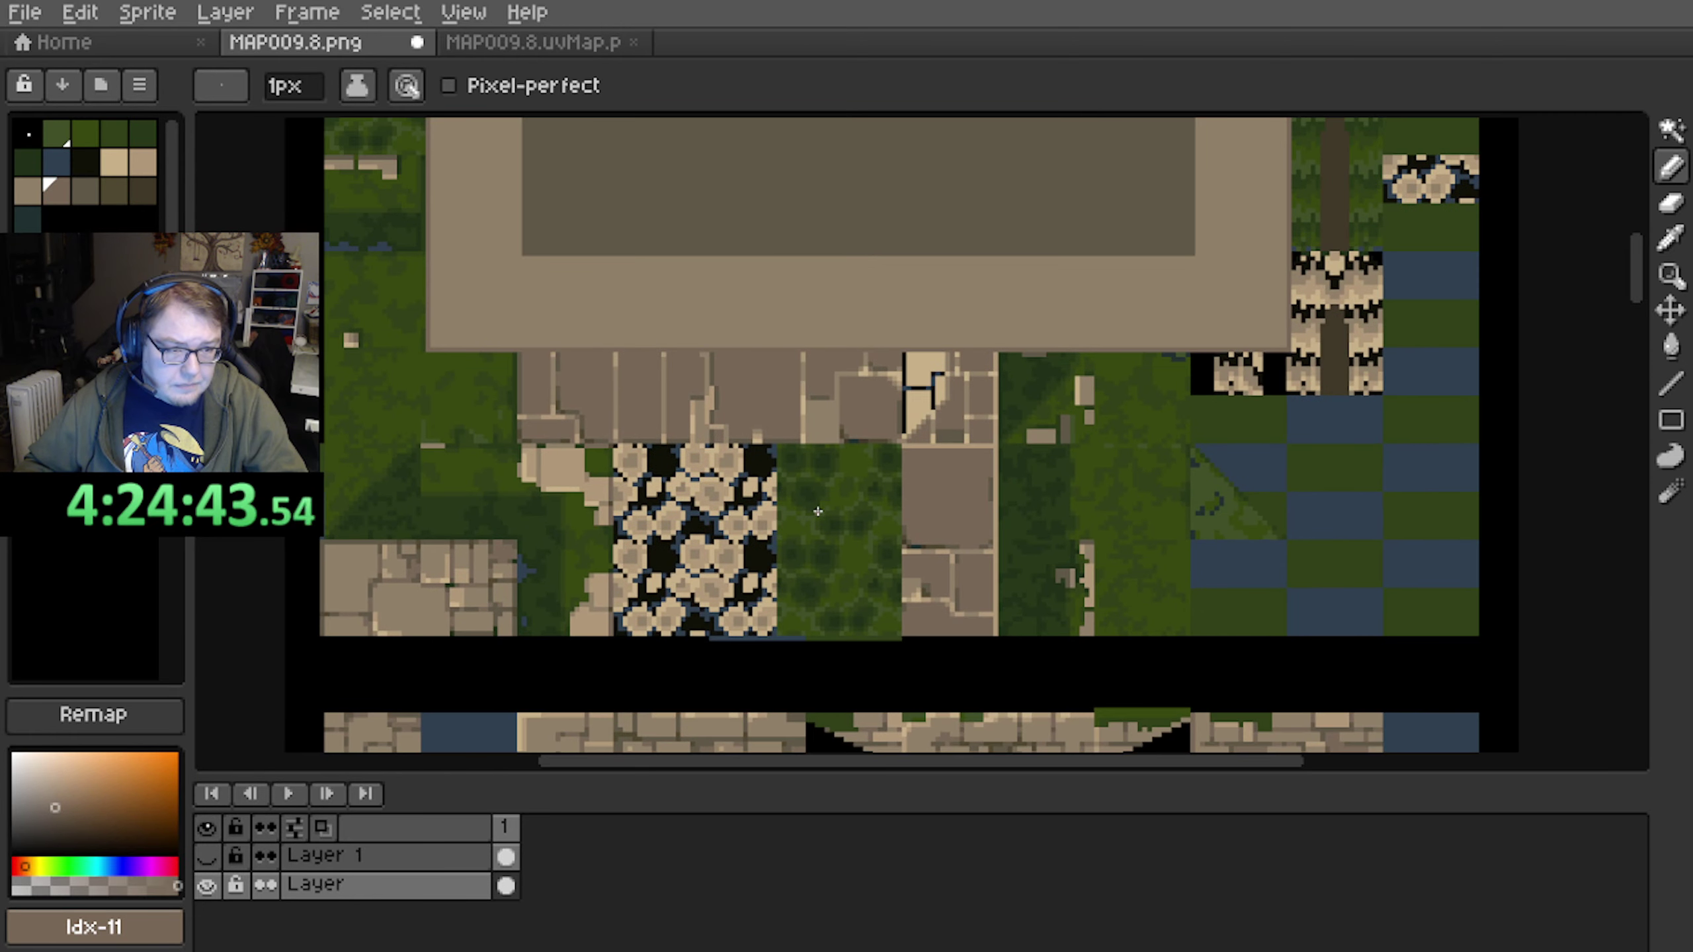
pyautogui.hscroll(6, 815, 435)
pyautogui.scroll(3, 806, 420)
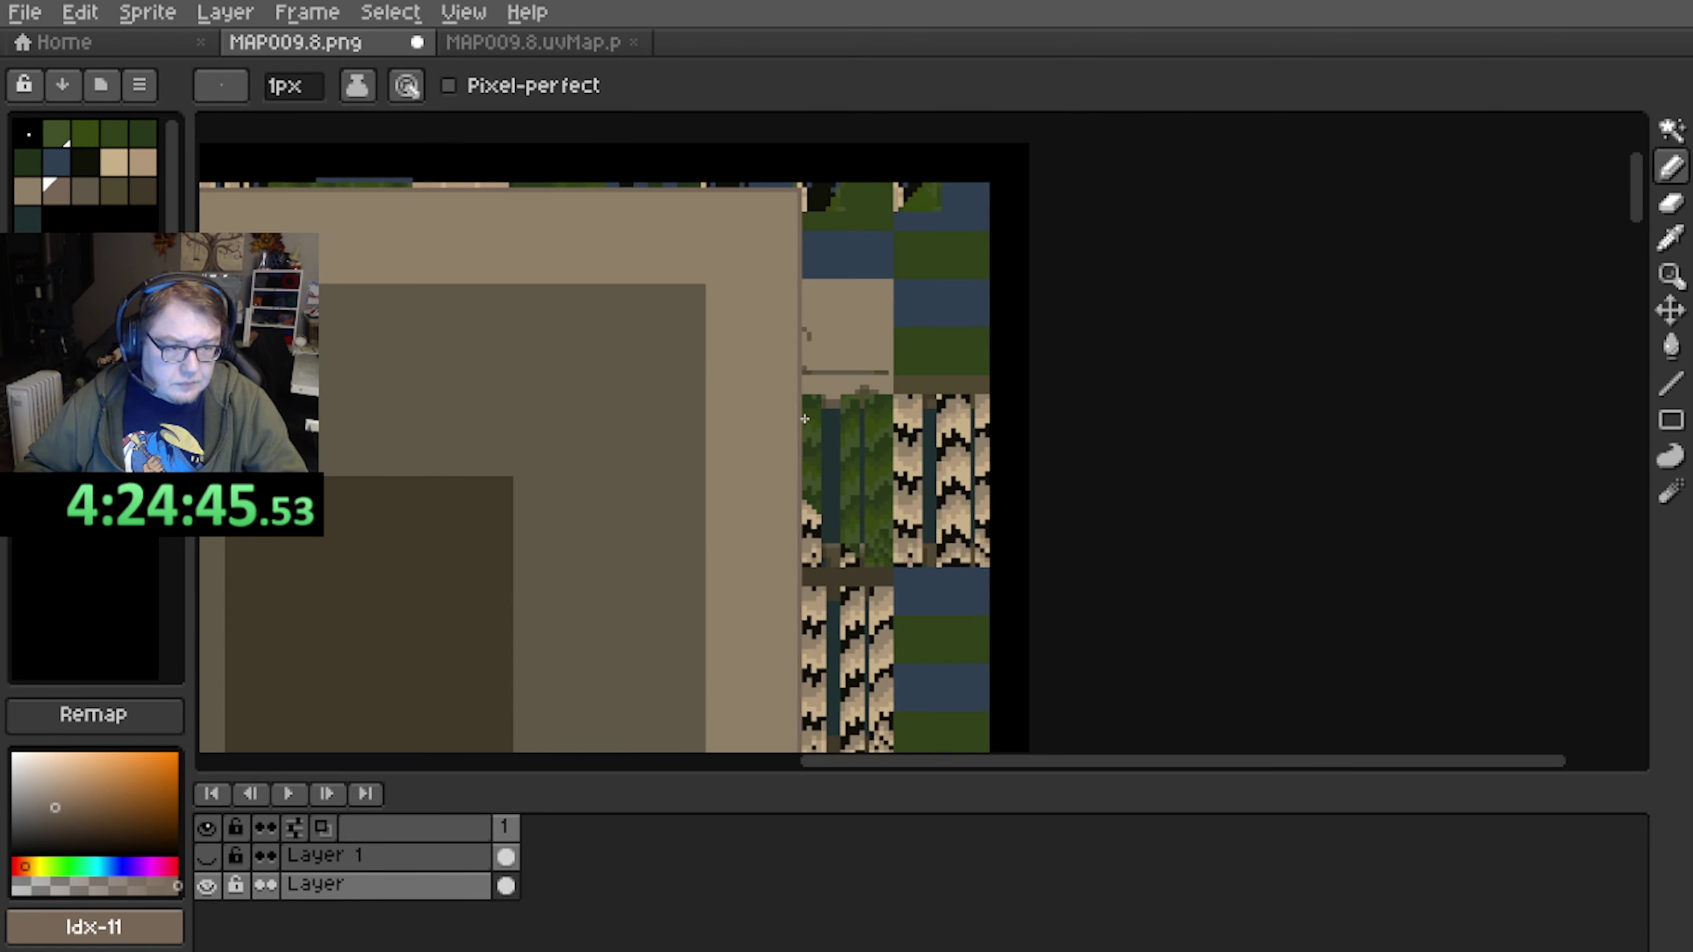
pyautogui.hscroll(-5, 734, 475)
pyautogui.scroll(-3, 733, 476)
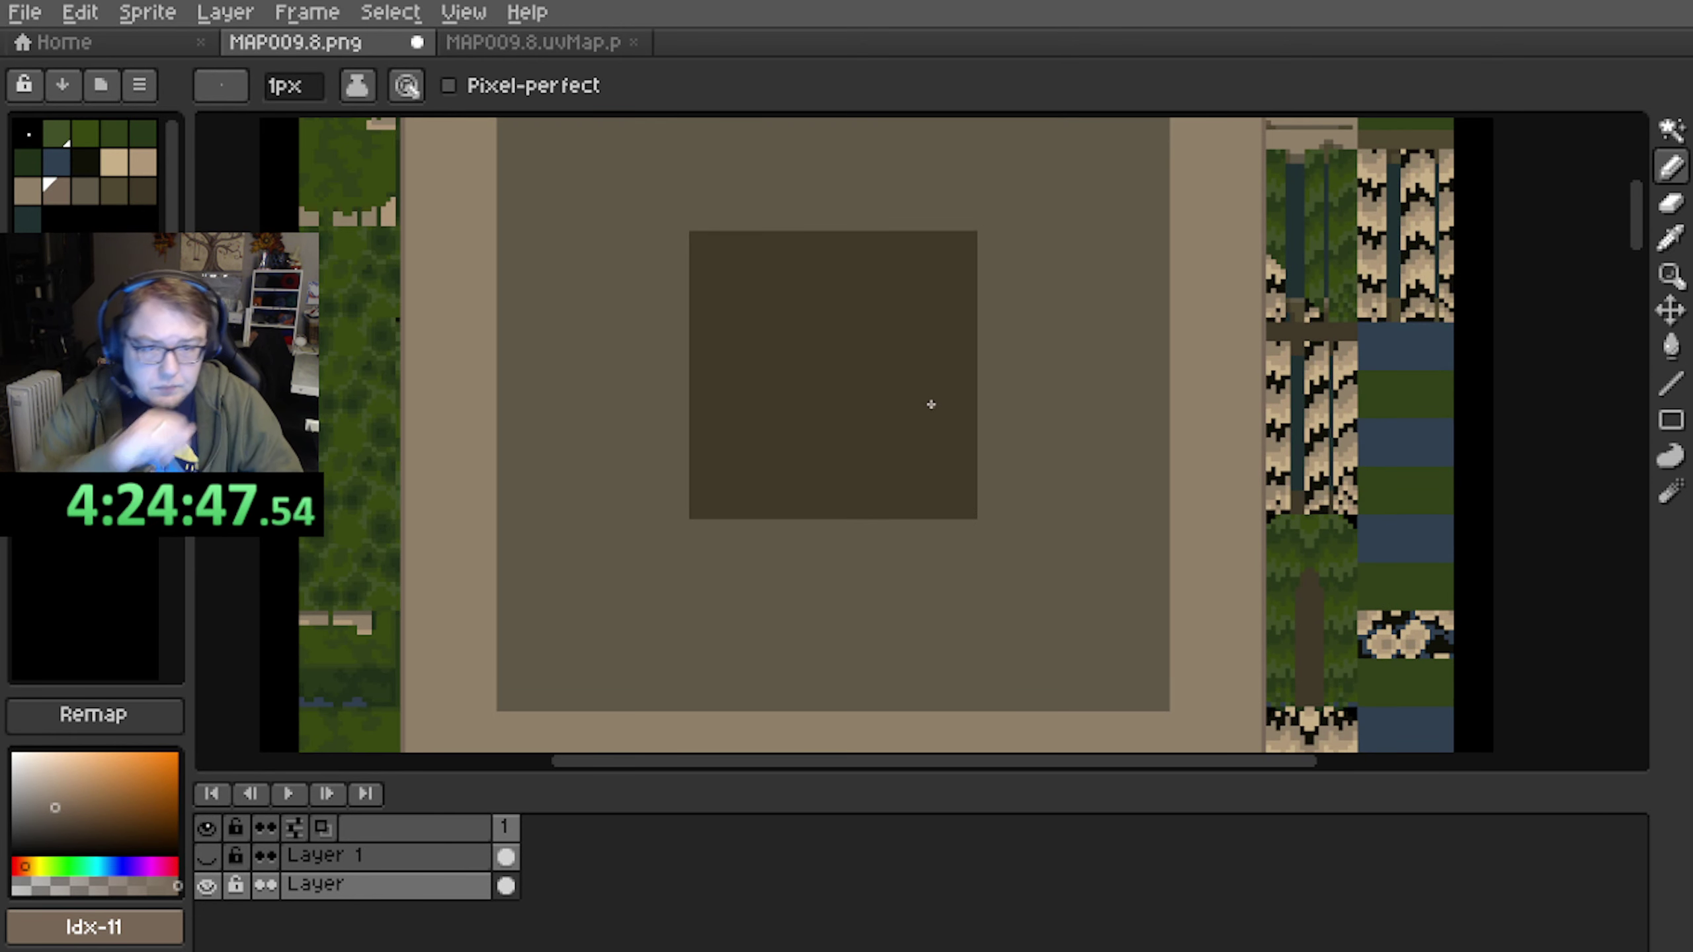
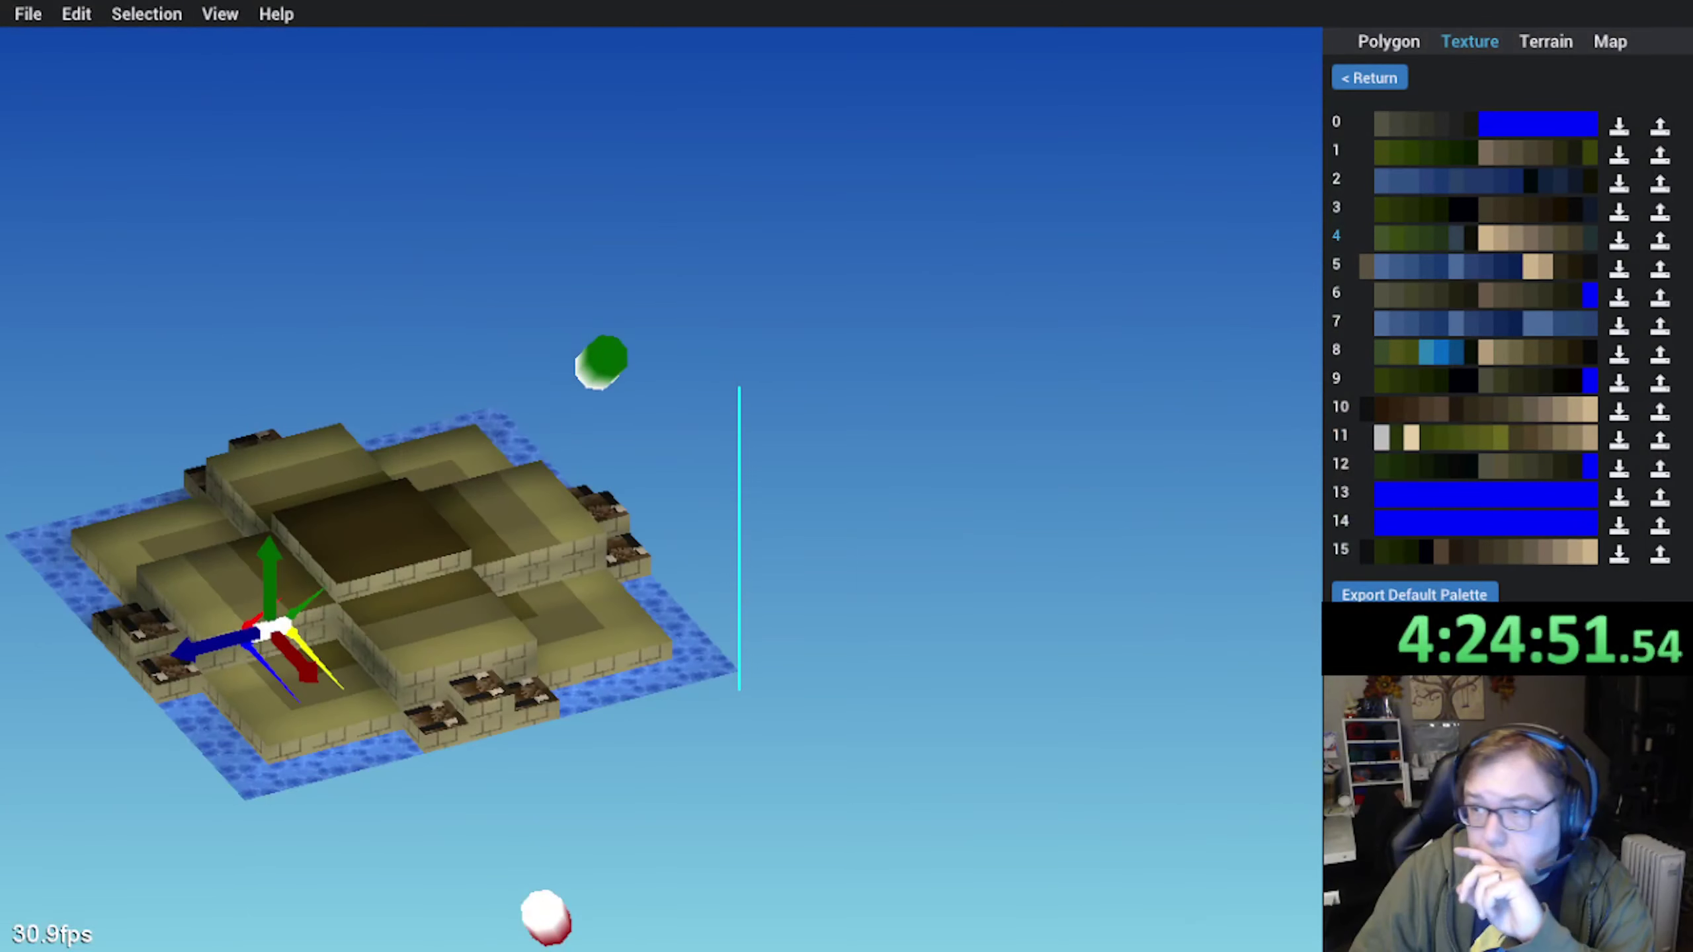
# Switch to the 3D map editor, return to the UV properties, select a side polygon on the platform's front edge and set its texture page to 0
pyautogui.click(1375, 78)
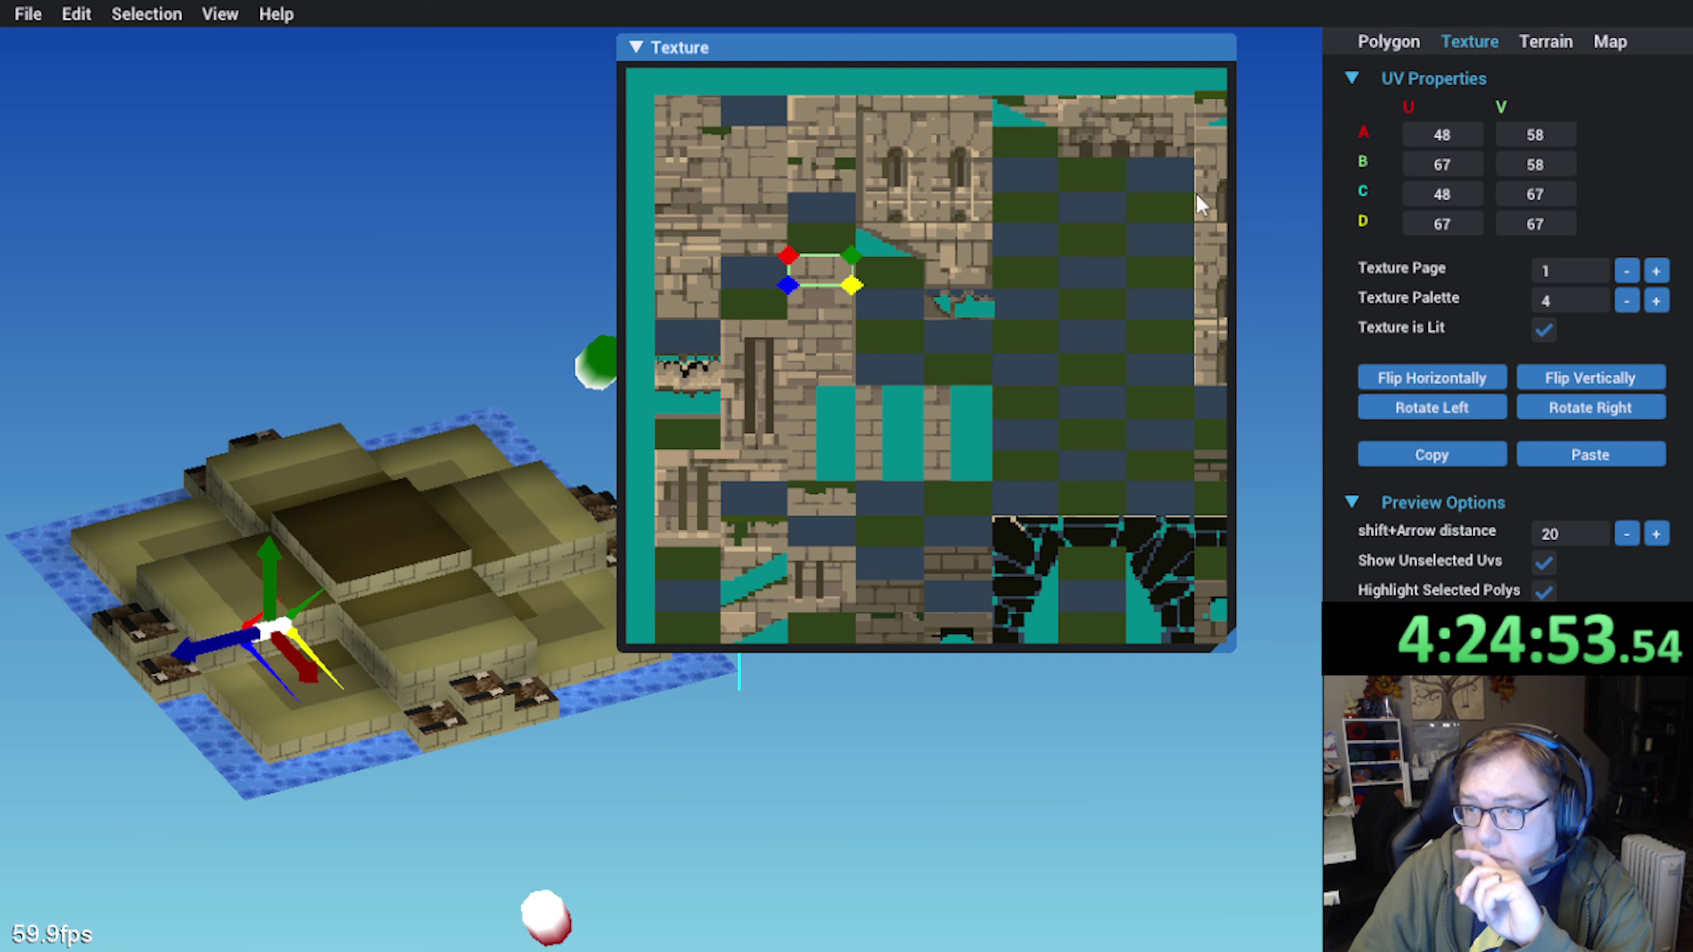
pyautogui.click(455, 720)
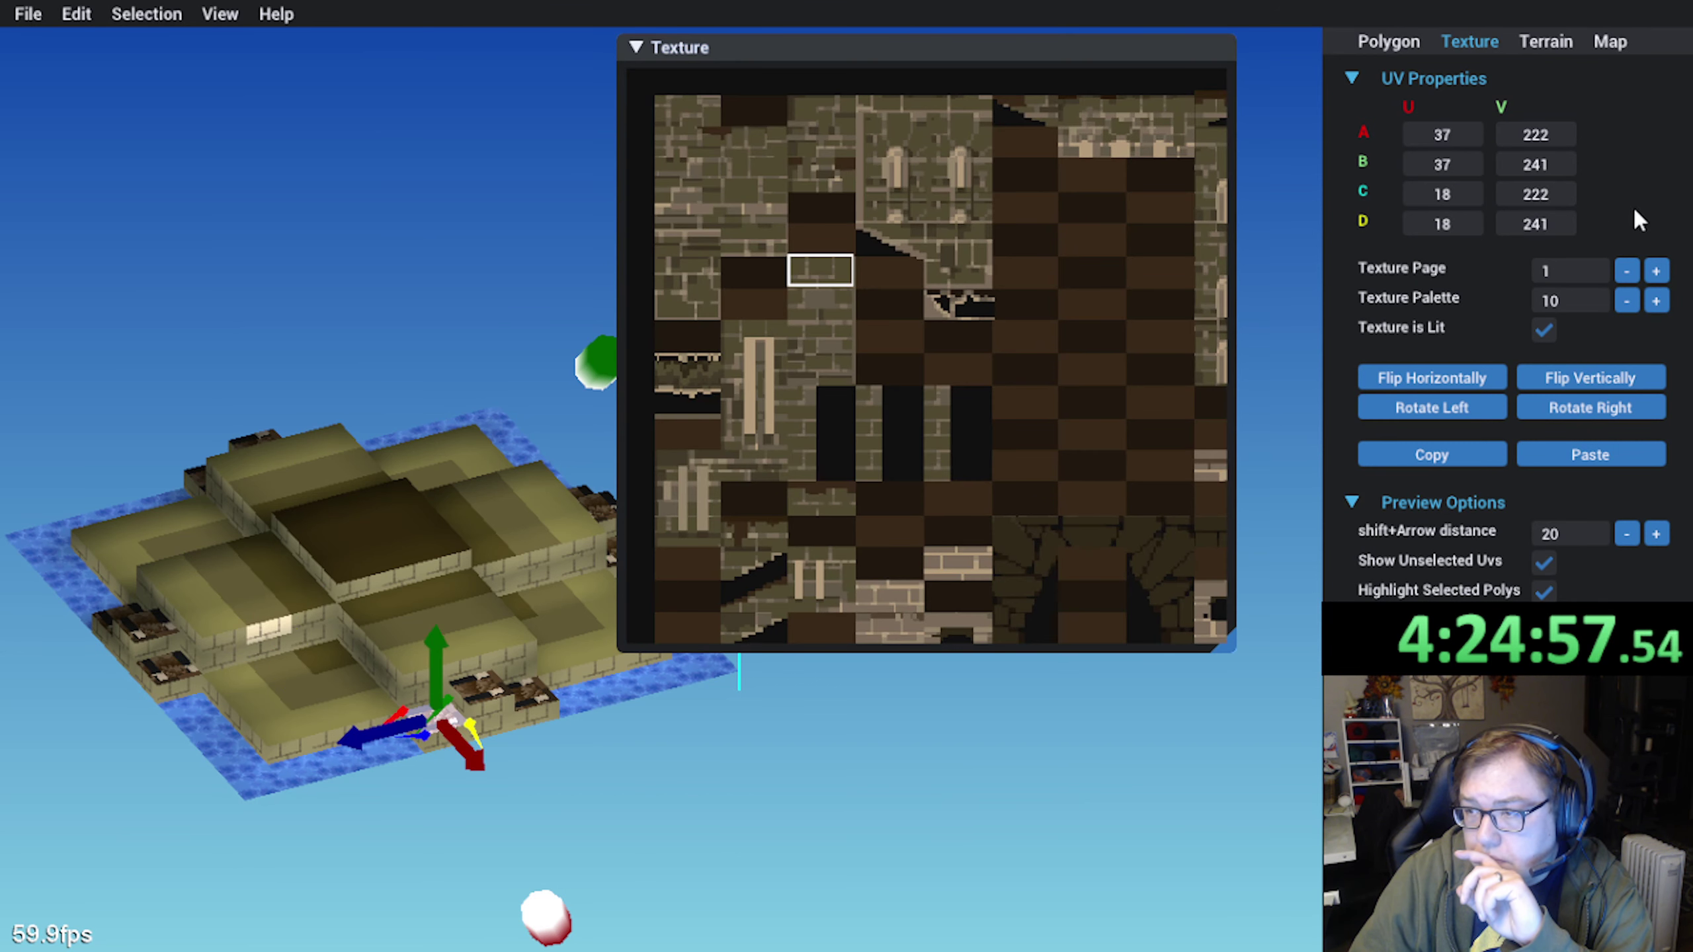
pyautogui.click(1630, 271)
pyautogui.moveTo(1001, 395); pyautogui.dragTo(739, 396, button='middle')
pyautogui.scroll(2, 1126, 333)
pyautogui.moveTo(890, 399); pyautogui.dragTo(760, 525, button='middle')
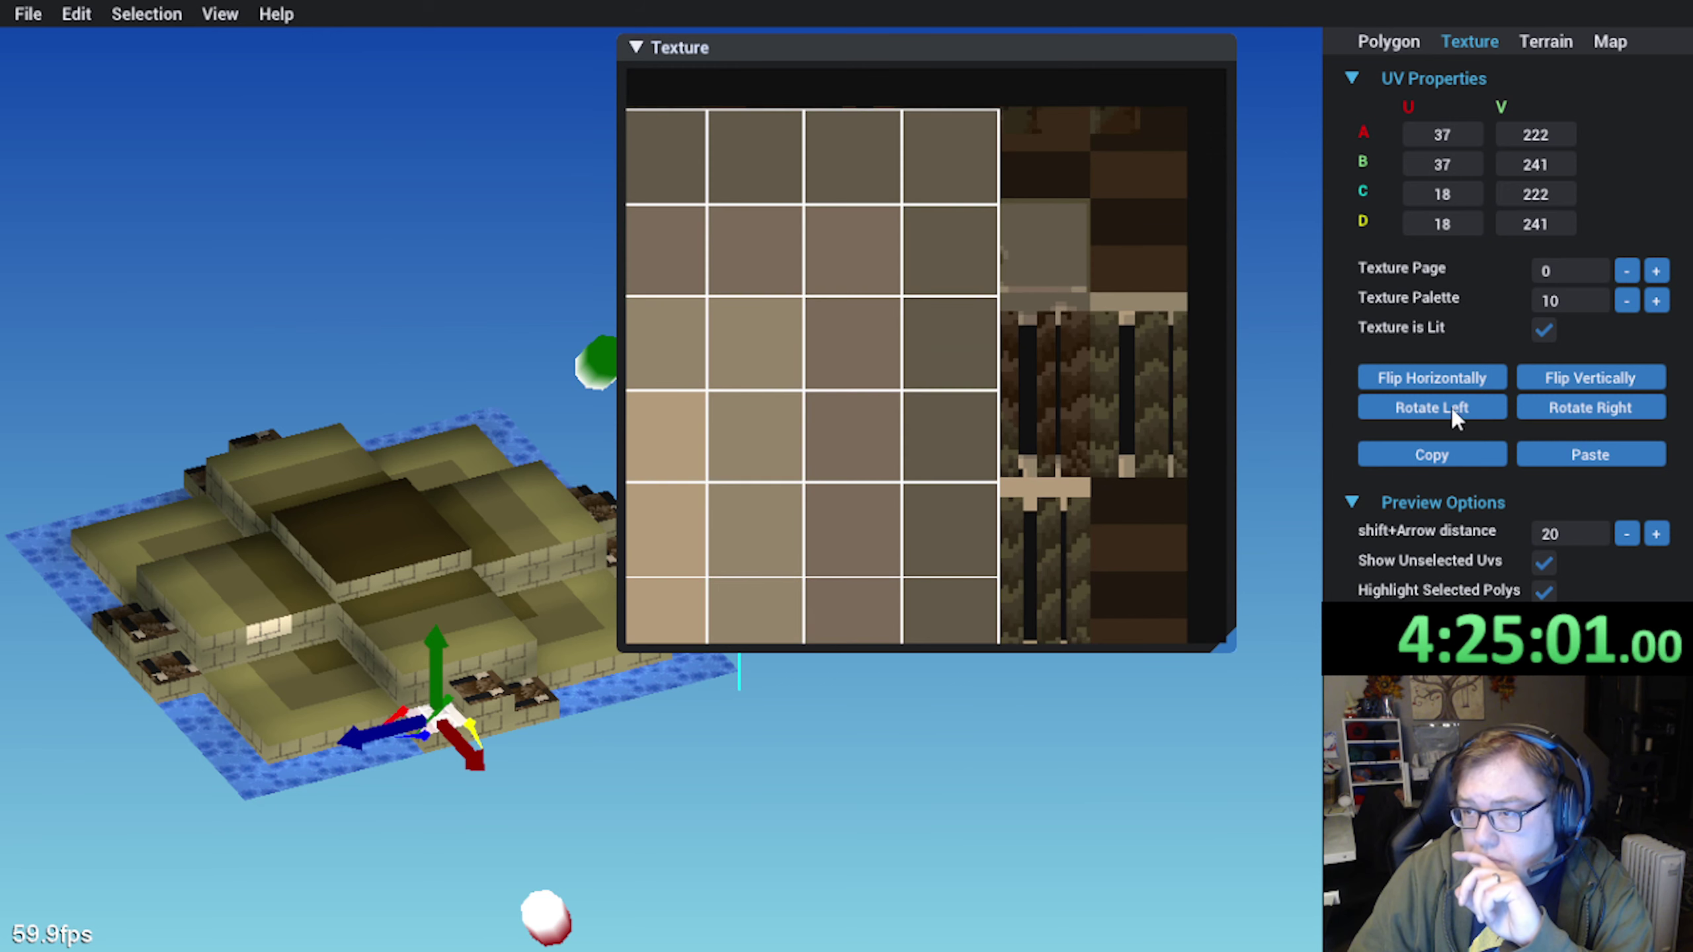
# Lower the selected polygon's texture palette one at a time to 1, previewing the floor texture in each palette
pyautogui.click(1628, 301)
pyautogui.click(1628, 301)
pyautogui.click(1628, 301)
pyautogui.click(1628, 301)
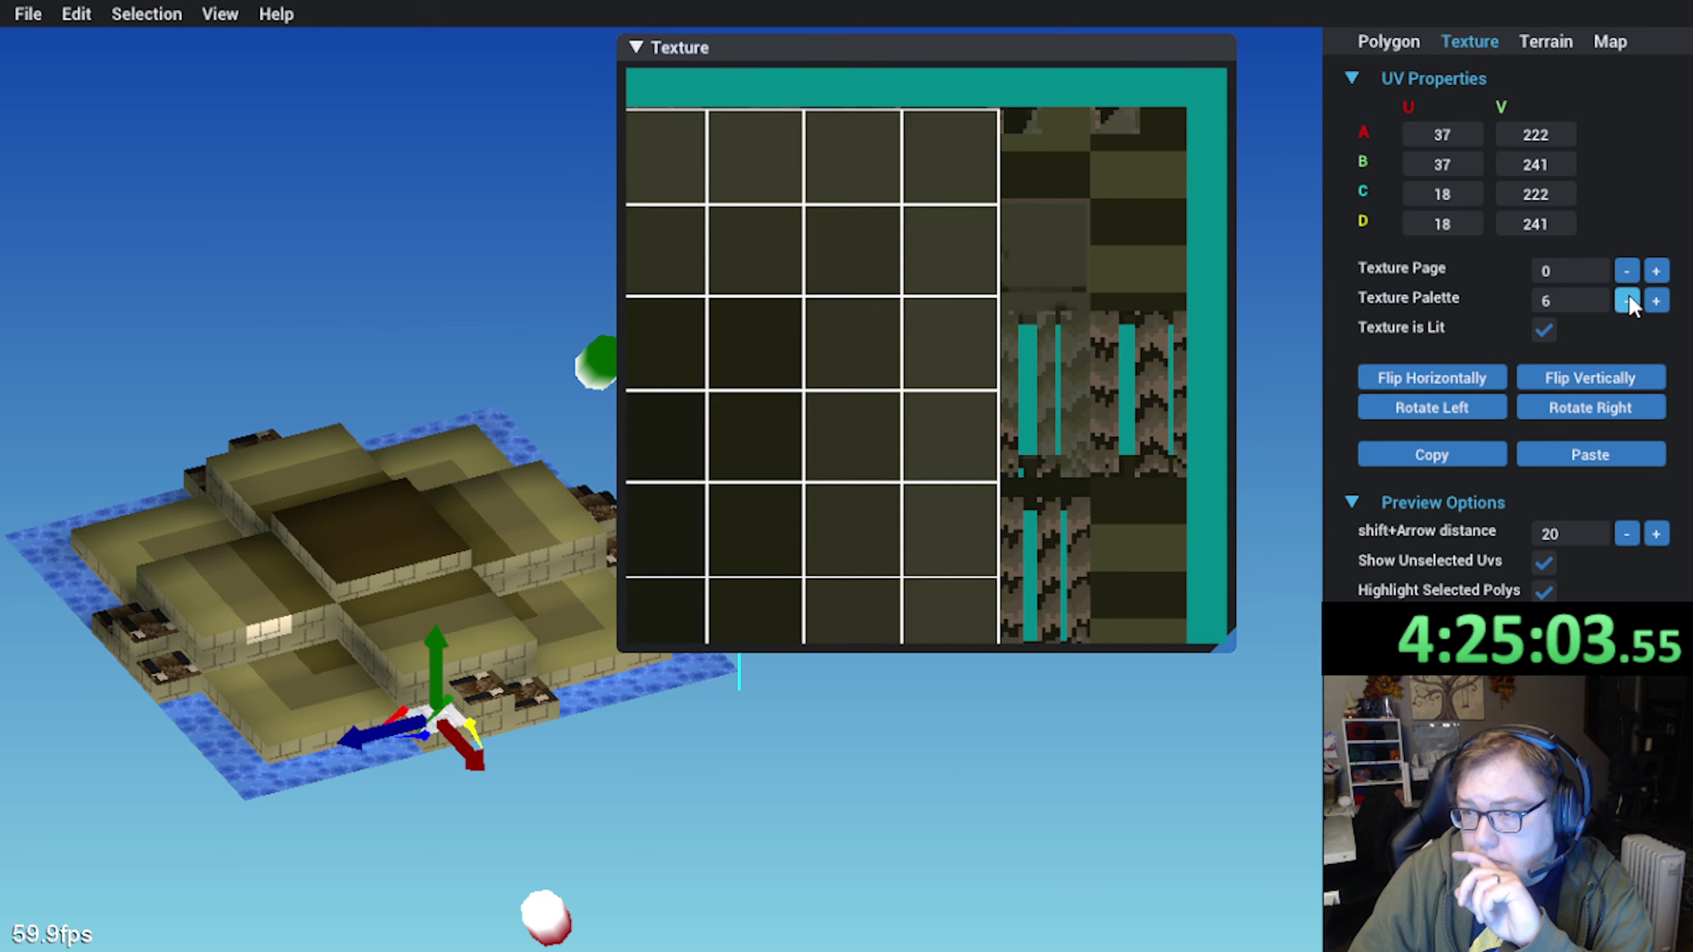
pyautogui.click(1628, 301)
pyautogui.click(1627, 301)
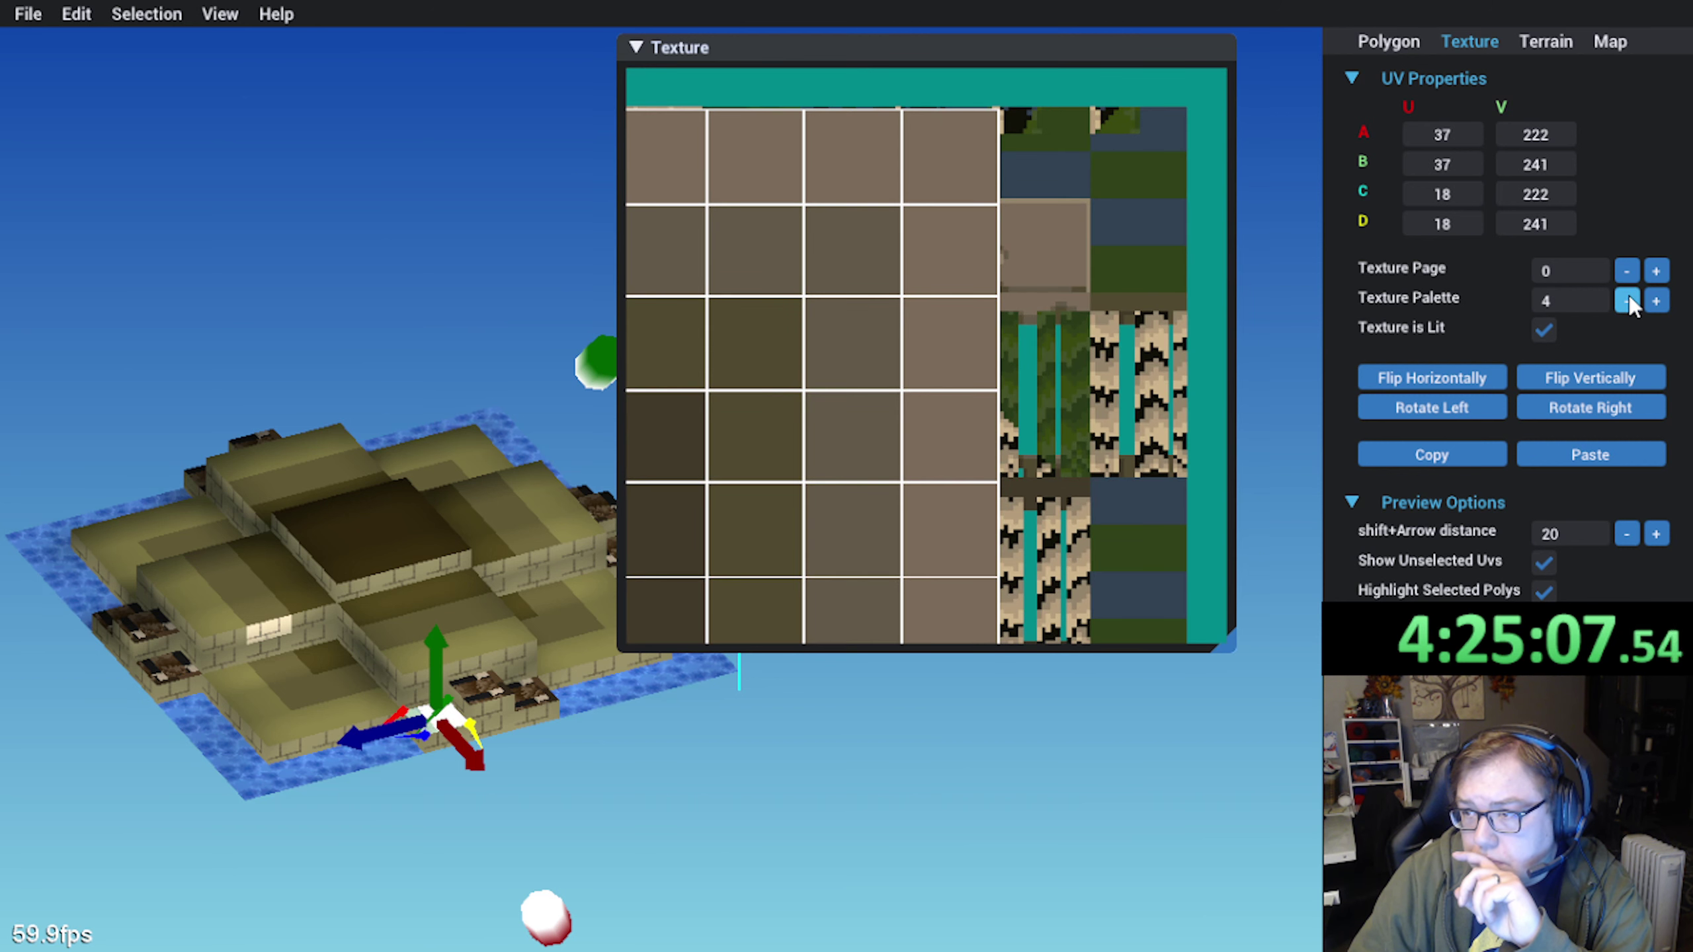
pyautogui.click(1627, 301)
pyautogui.click(1627, 301)
pyautogui.click(1627, 301)
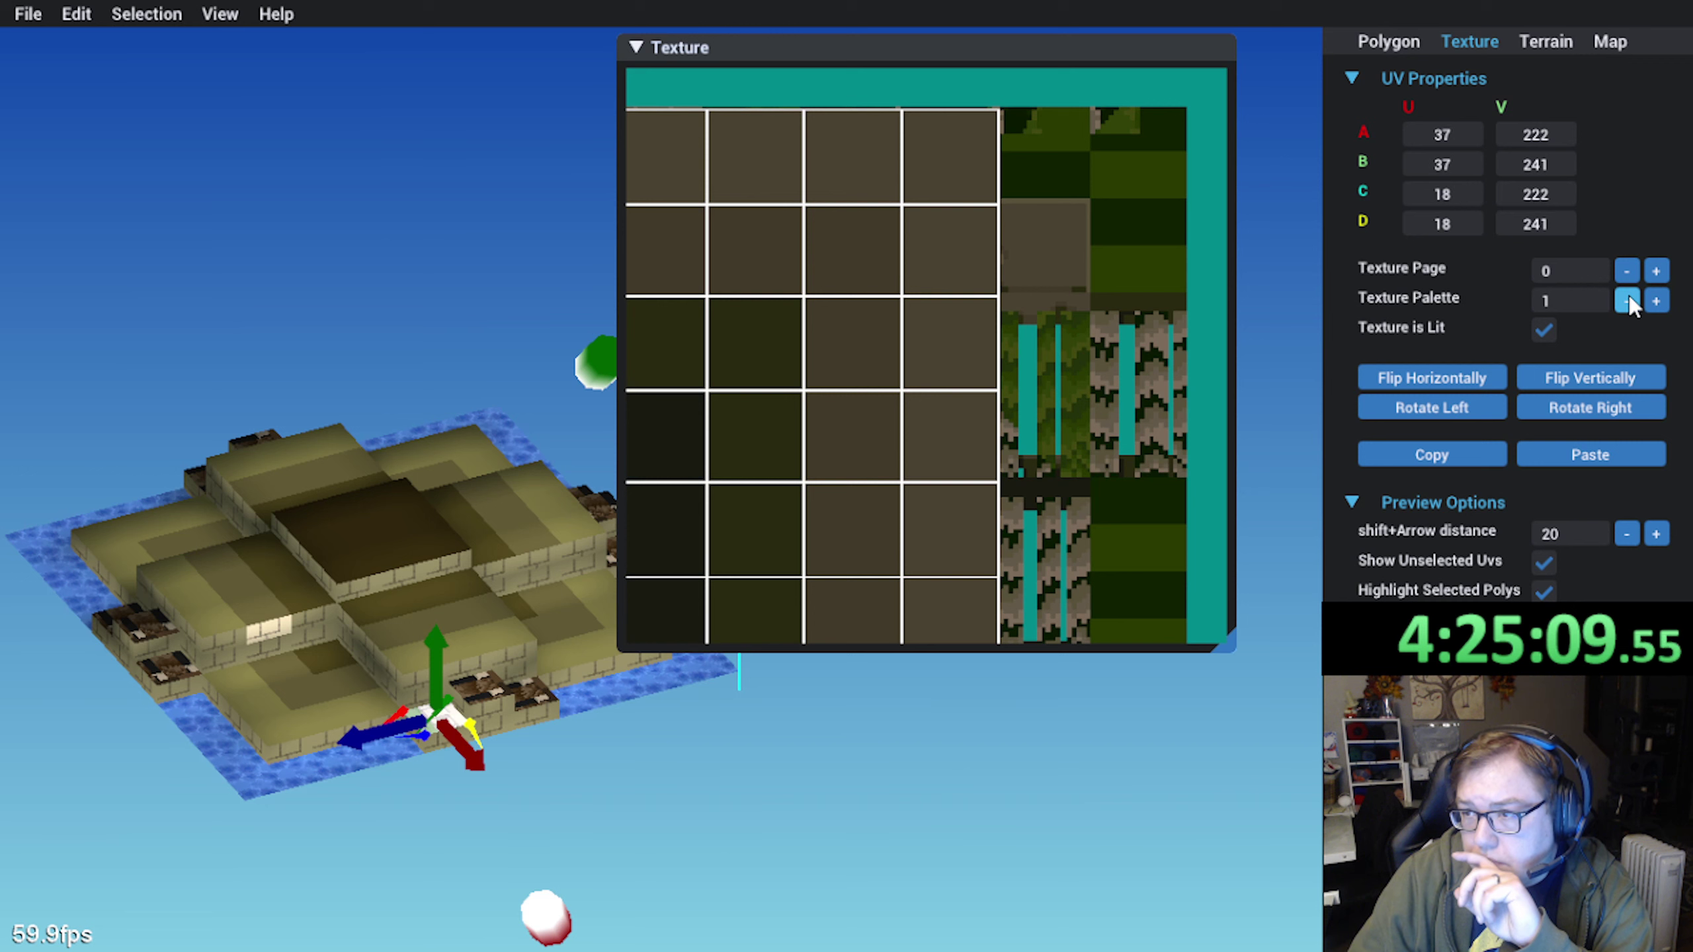
# Preview the floor texture in palette 0, then raise the selected polygon's texture palette one at a time to 8
pyautogui.click(1627, 301)
pyautogui.click(1654, 304)
pyautogui.click(1654, 304)
pyautogui.click(1656, 301)
pyautogui.click(1657, 301)
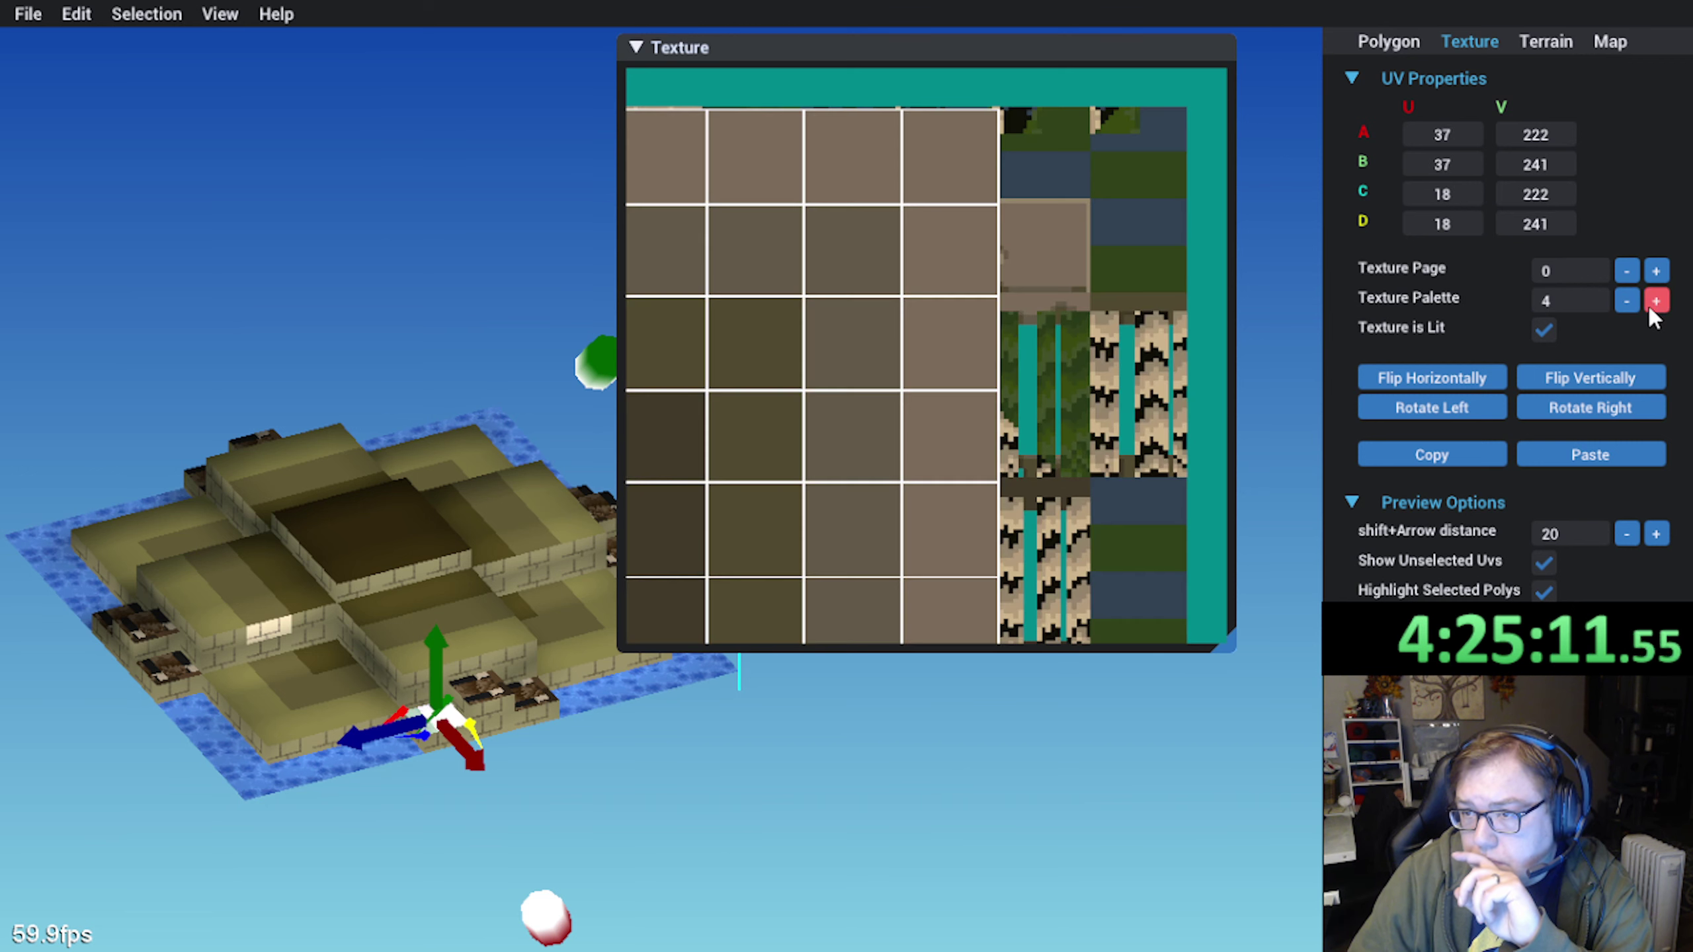
pyautogui.click(1656, 301)
pyautogui.click(1656, 301)
pyautogui.click(1656, 300)
pyautogui.click(1656, 301)
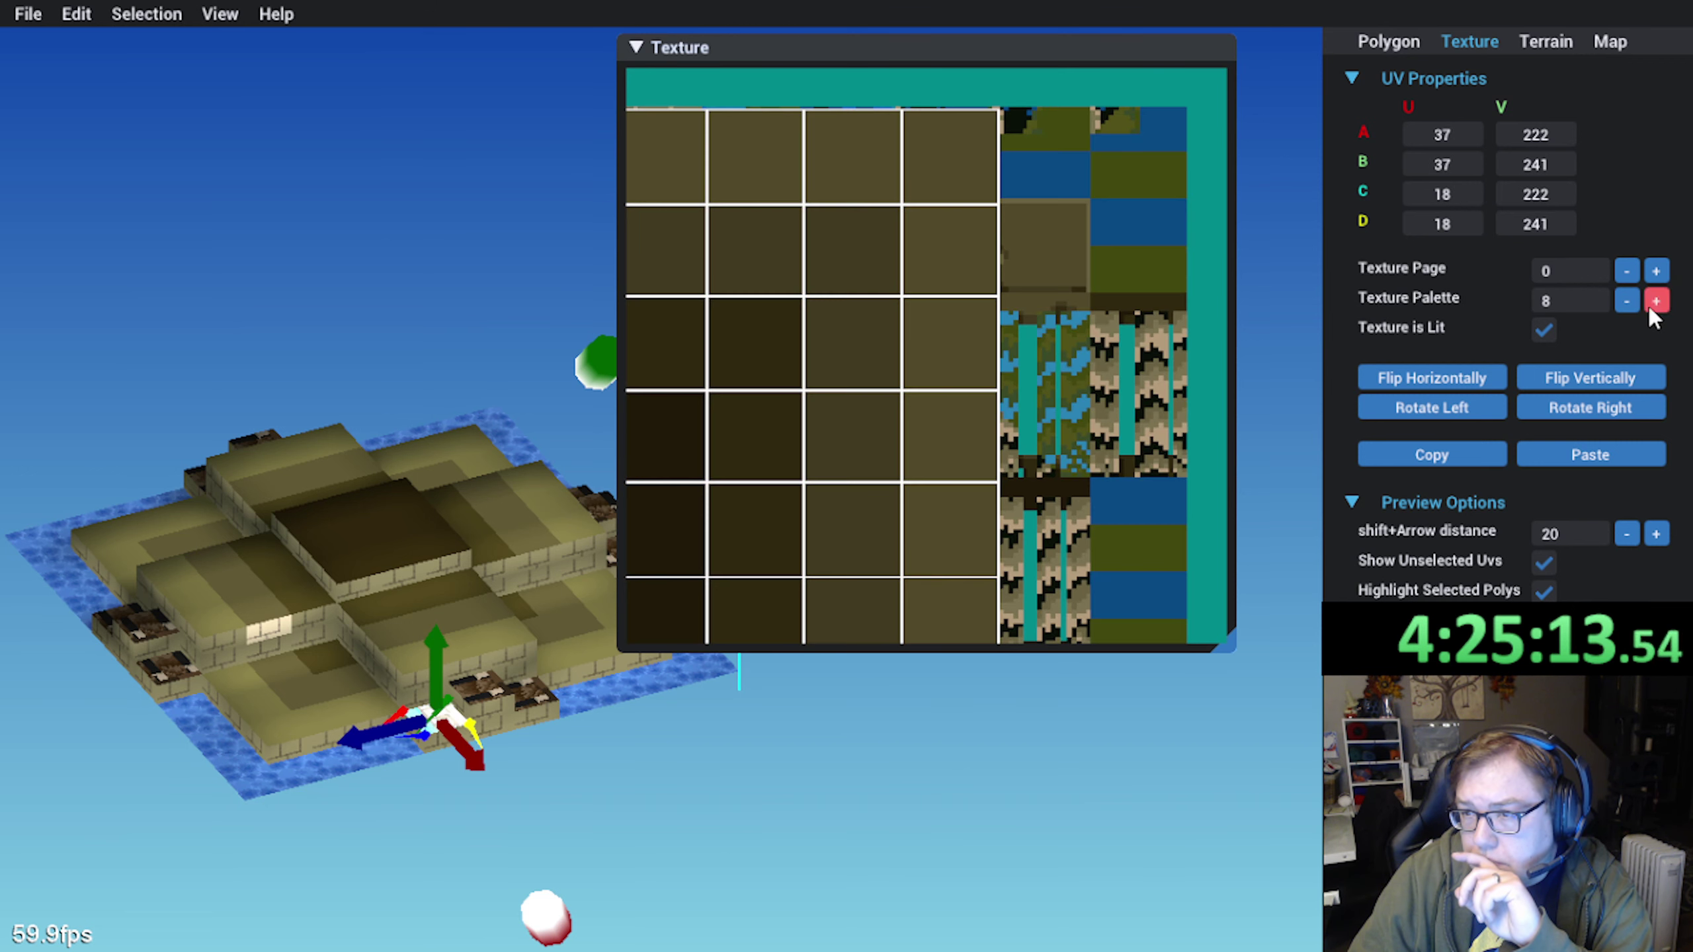
# Continue previewing the floor texture in the higher palettes, raising the polygon's texture palette one at a time to 15
pyautogui.click(1656, 301)
pyautogui.click(1656, 301)
pyautogui.click(1657, 301)
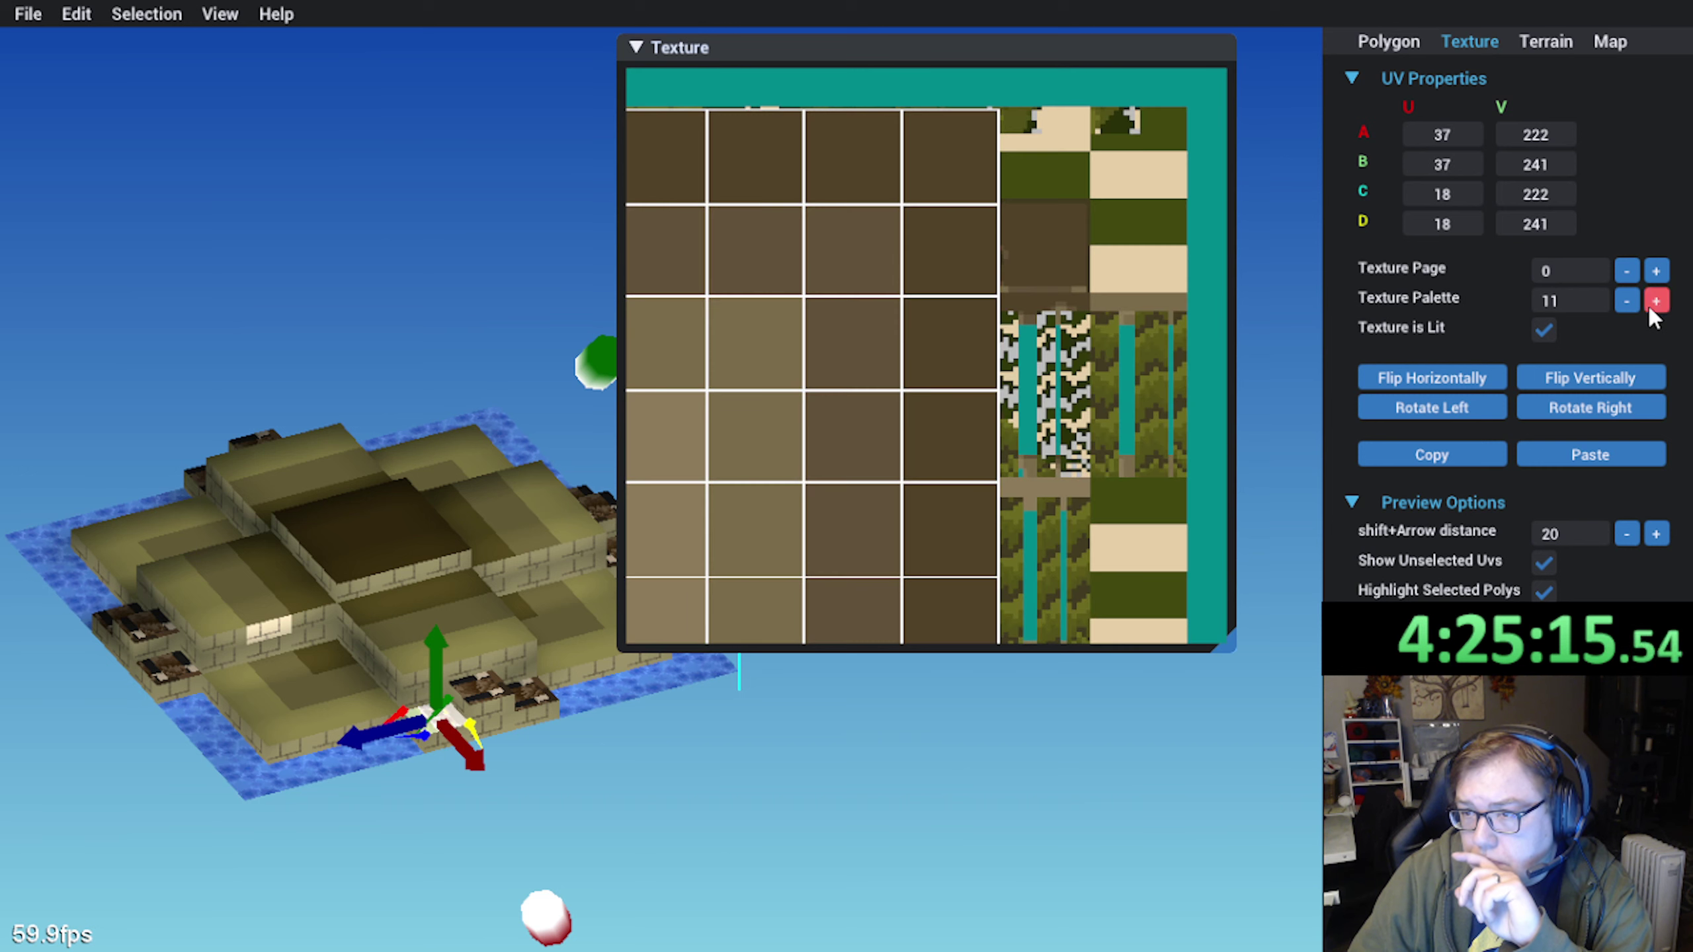
pyautogui.click(1651, 308)
pyautogui.click(1651, 307)
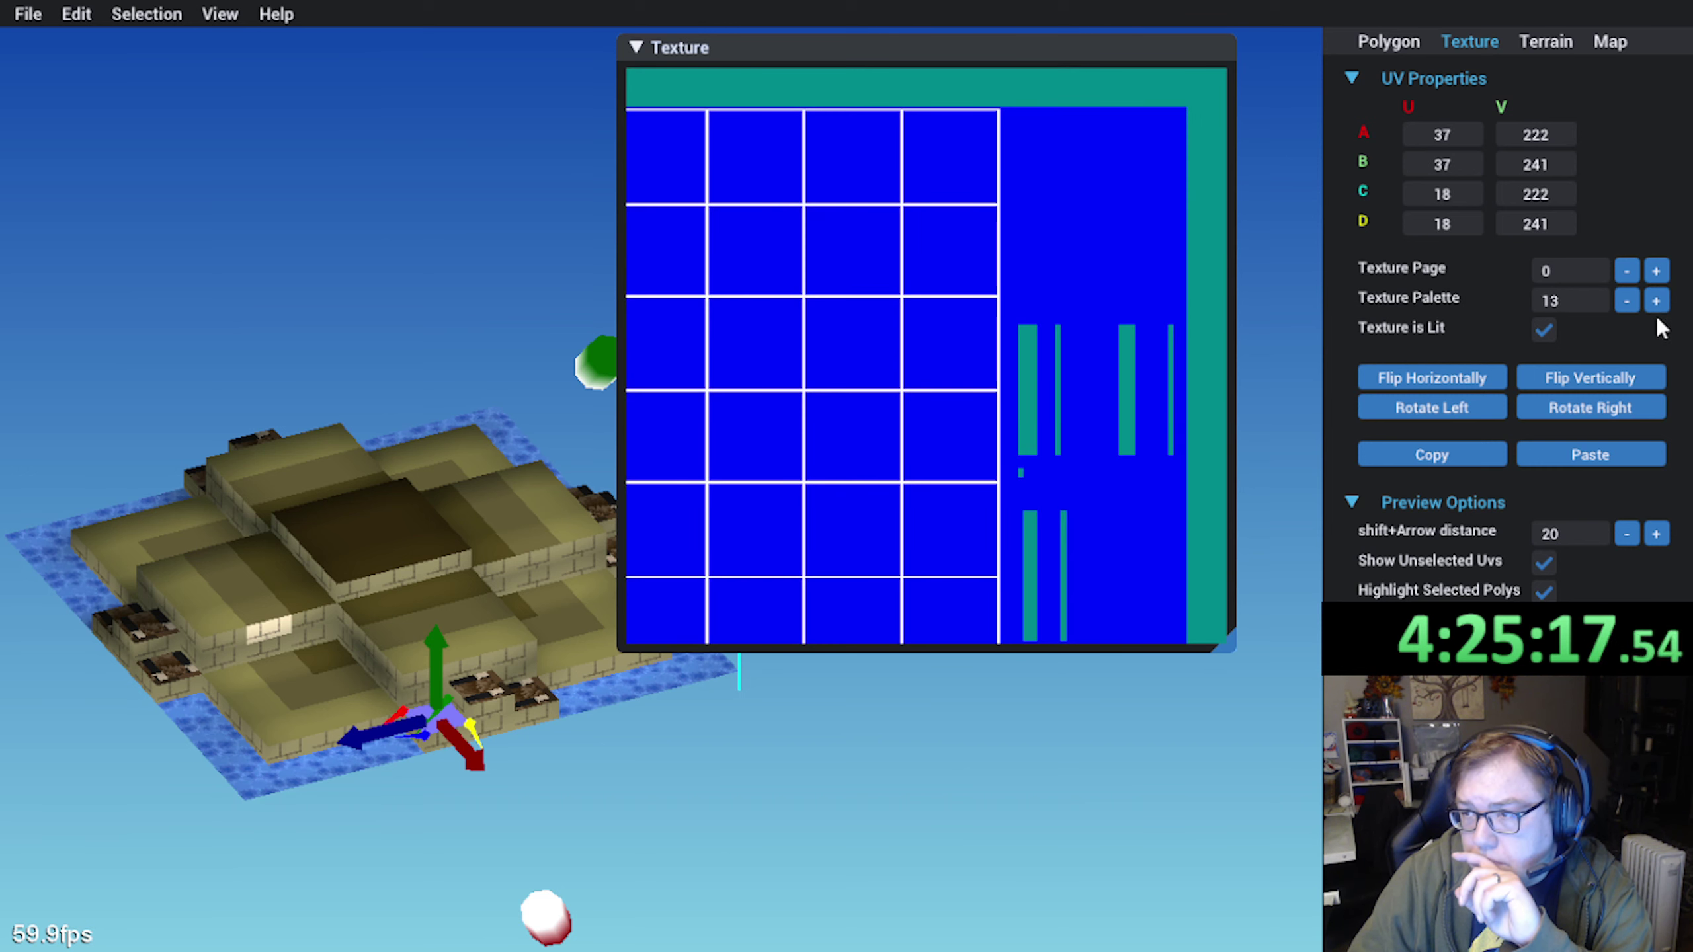
pyautogui.click(1657, 306)
pyautogui.click(1659, 306)
# Step the polygon's texture palette back down to 7, then set it to 8
pyautogui.click(1628, 303)
pyautogui.click(1628, 303)
pyautogui.click(1628, 303)
pyautogui.click(1628, 303)
pyautogui.click(1628, 303)
pyautogui.click(1628, 303)
pyautogui.click(1628, 303)
pyautogui.click(1628, 303)
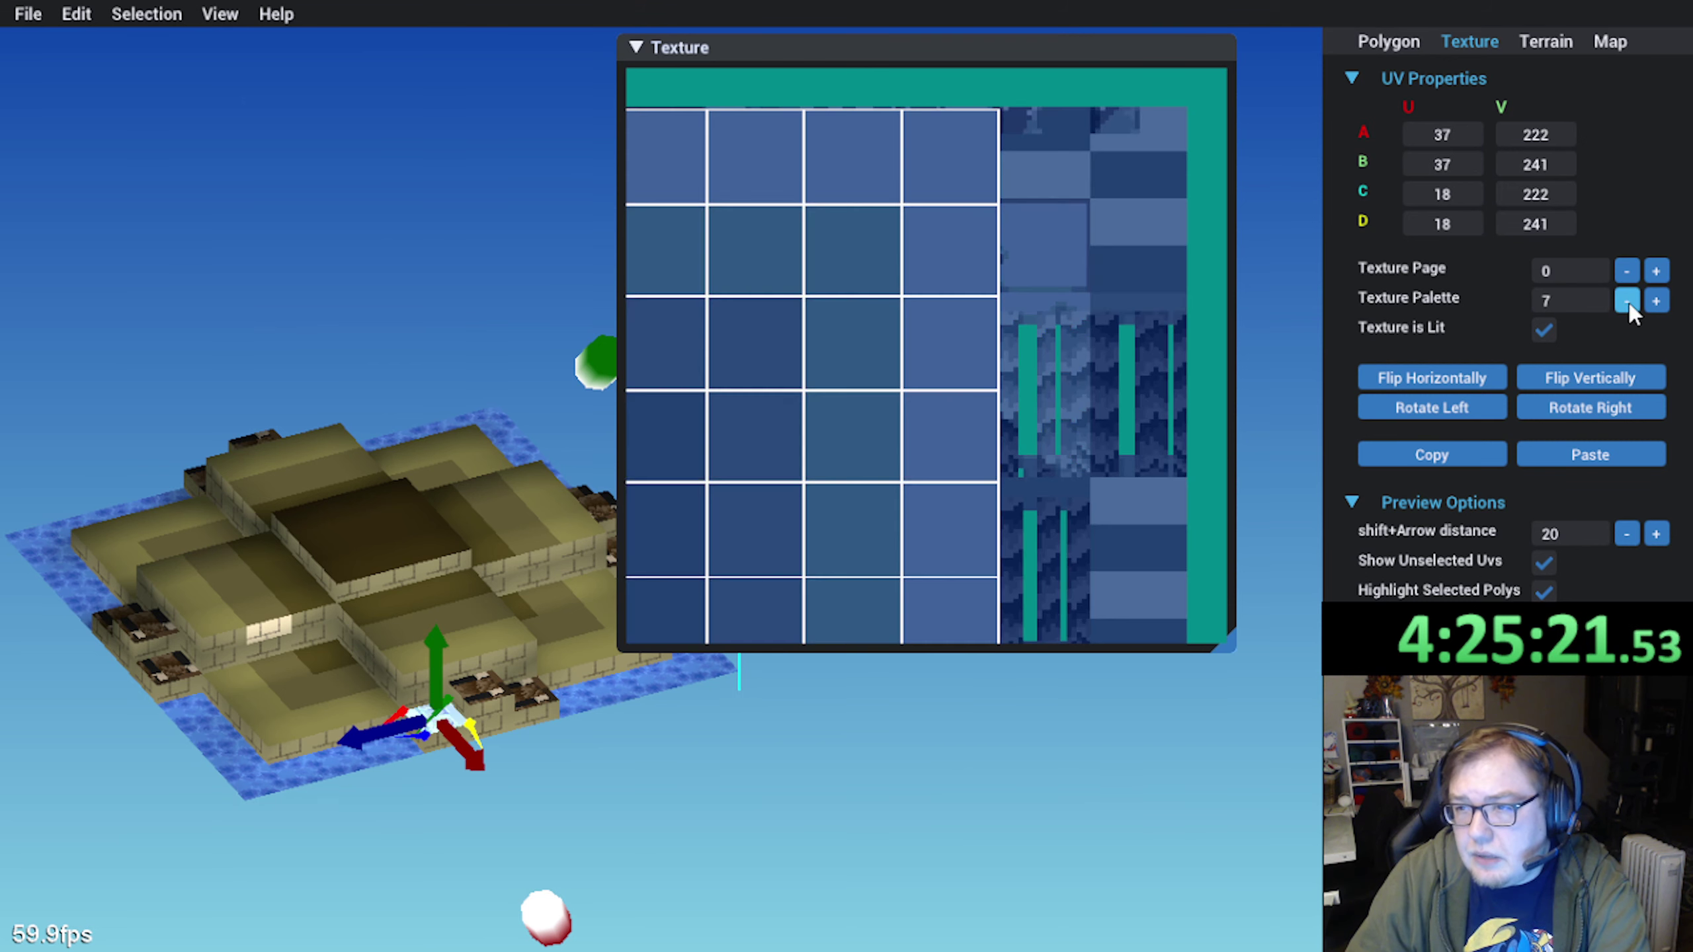
pyautogui.click(1657, 301)
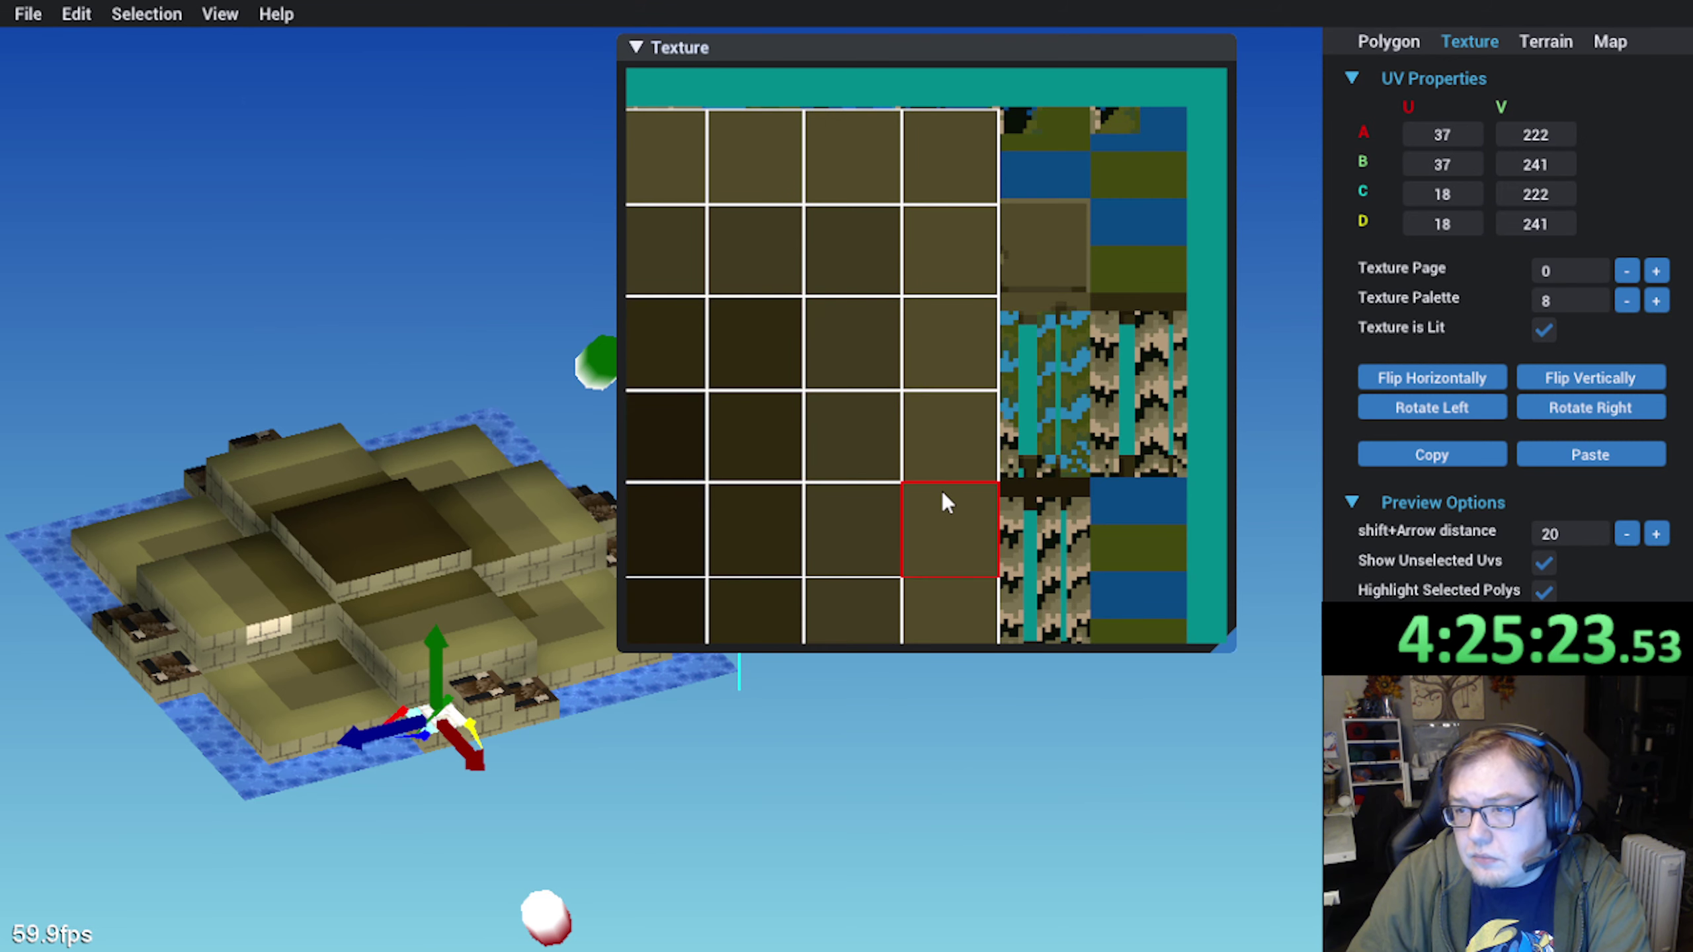
# Compare the floor shades with the stone tiles beneath them on the texture page, lowering the palette one at a time to 0
pyautogui.moveTo(942, 491); pyautogui.dragTo(1093, 196, button='middle')
pyautogui.moveTo(952, 549); pyautogui.dragTo(1036, 318, button='middle')
pyautogui.moveTo(871, 292); pyautogui.dragTo(1100, 284, button='middle')
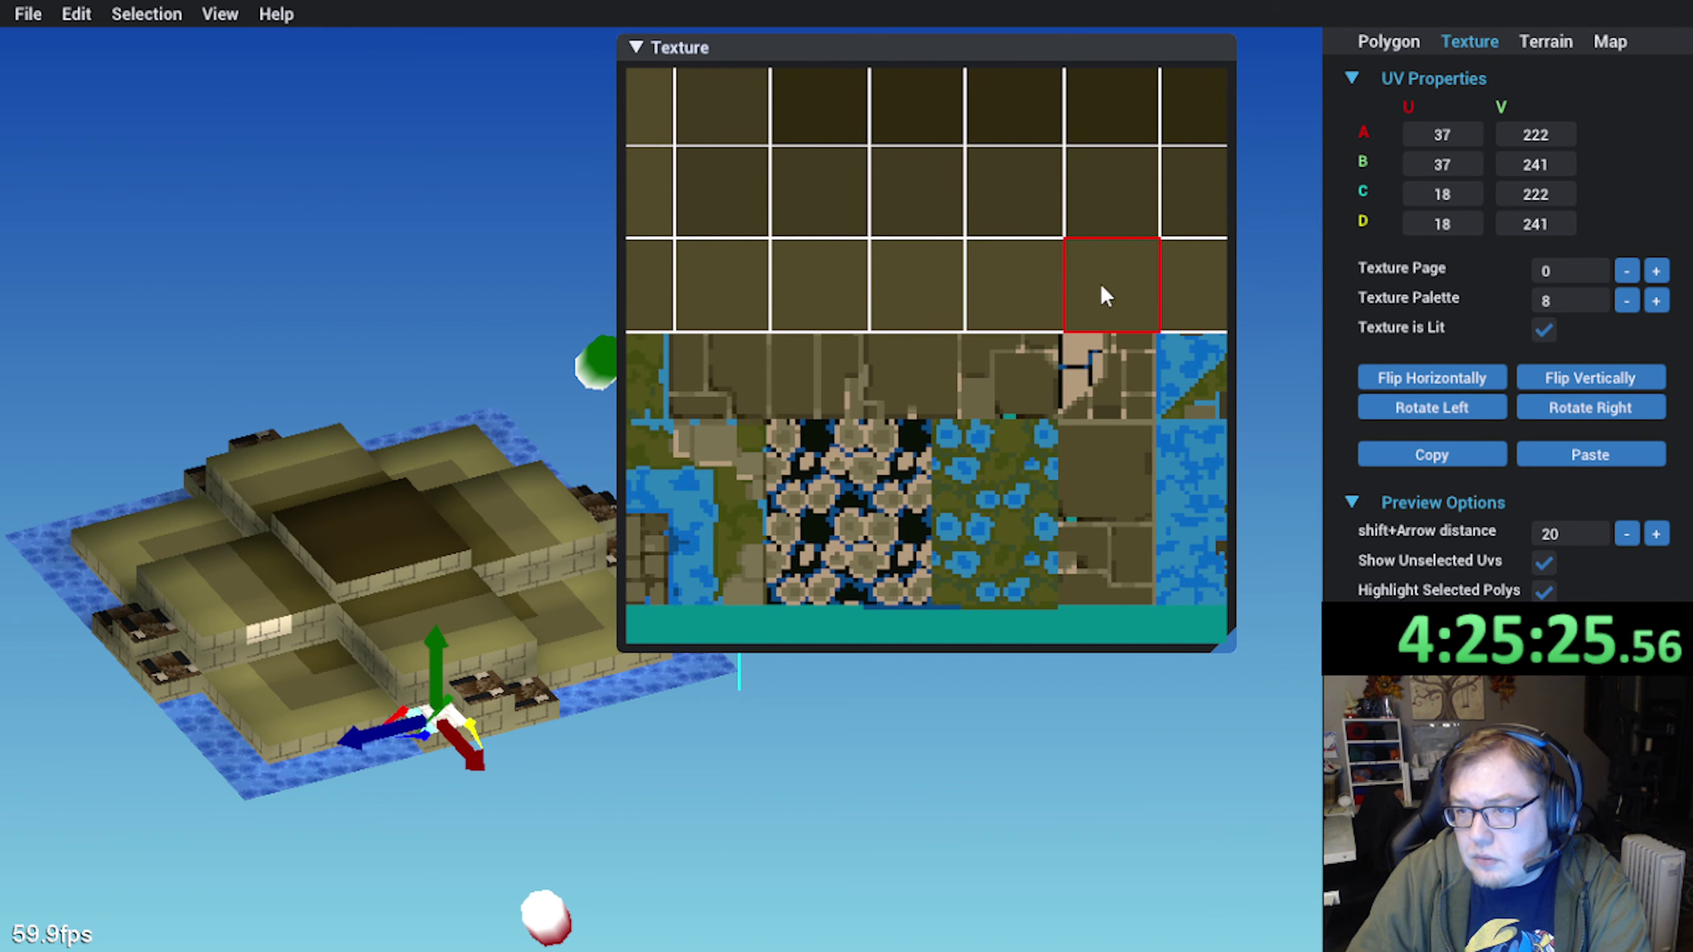
pyautogui.click(1626, 302)
pyautogui.click(1626, 301)
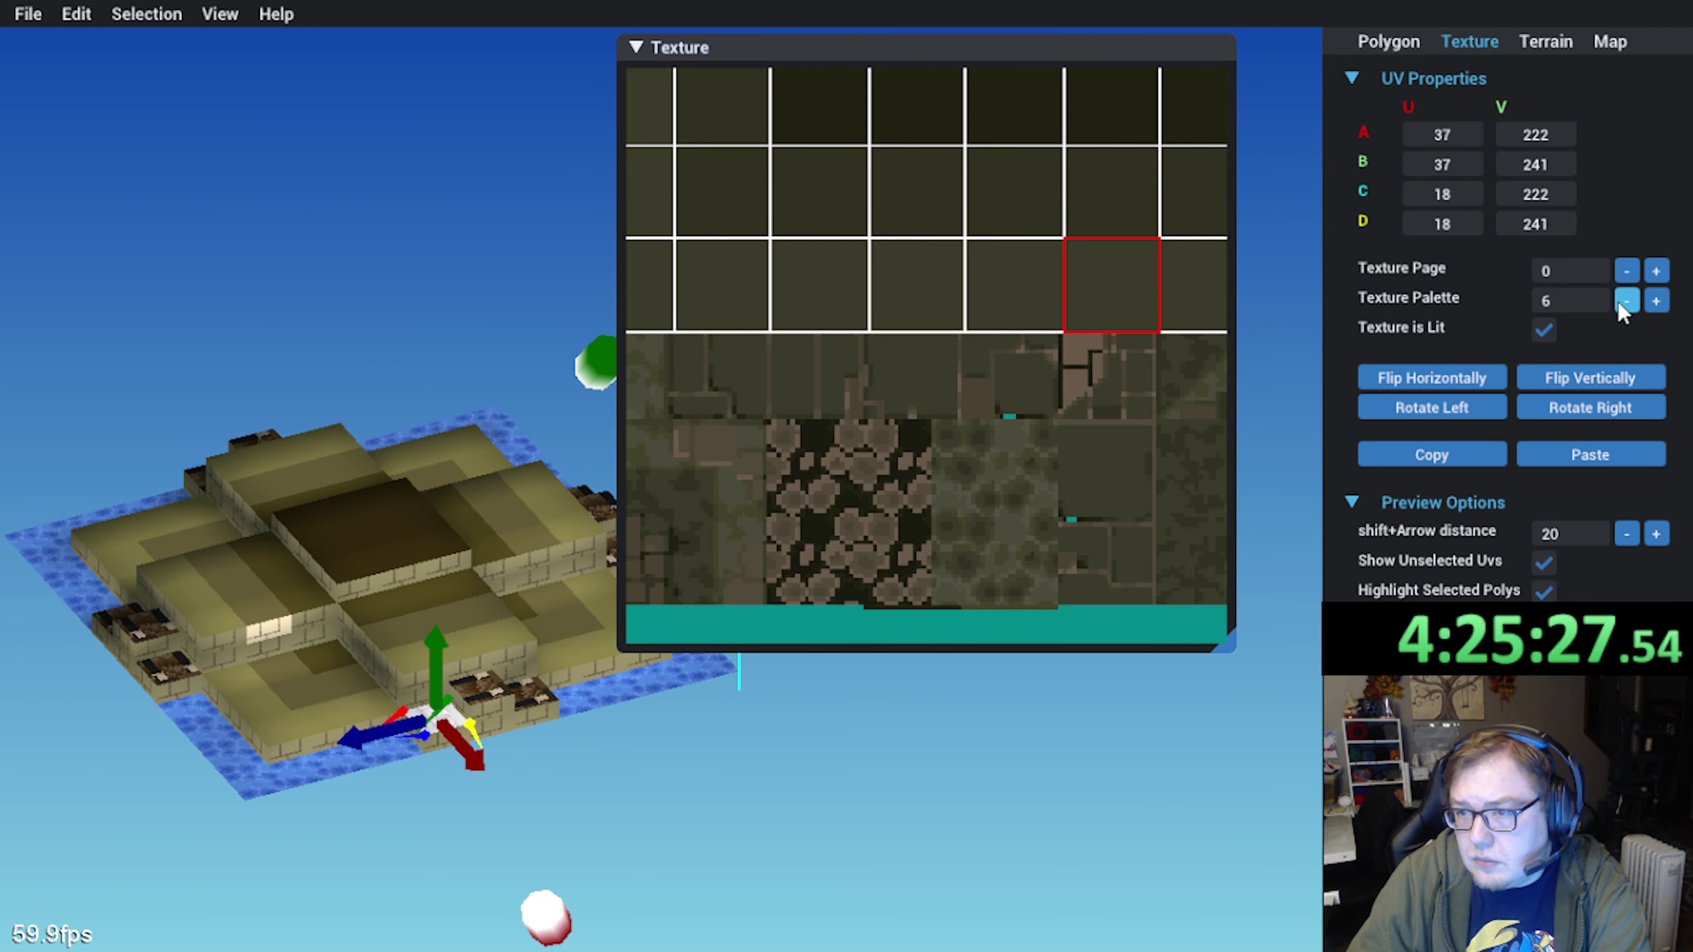
pyautogui.click(1626, 301)
pyautogui.click(1627, 302)
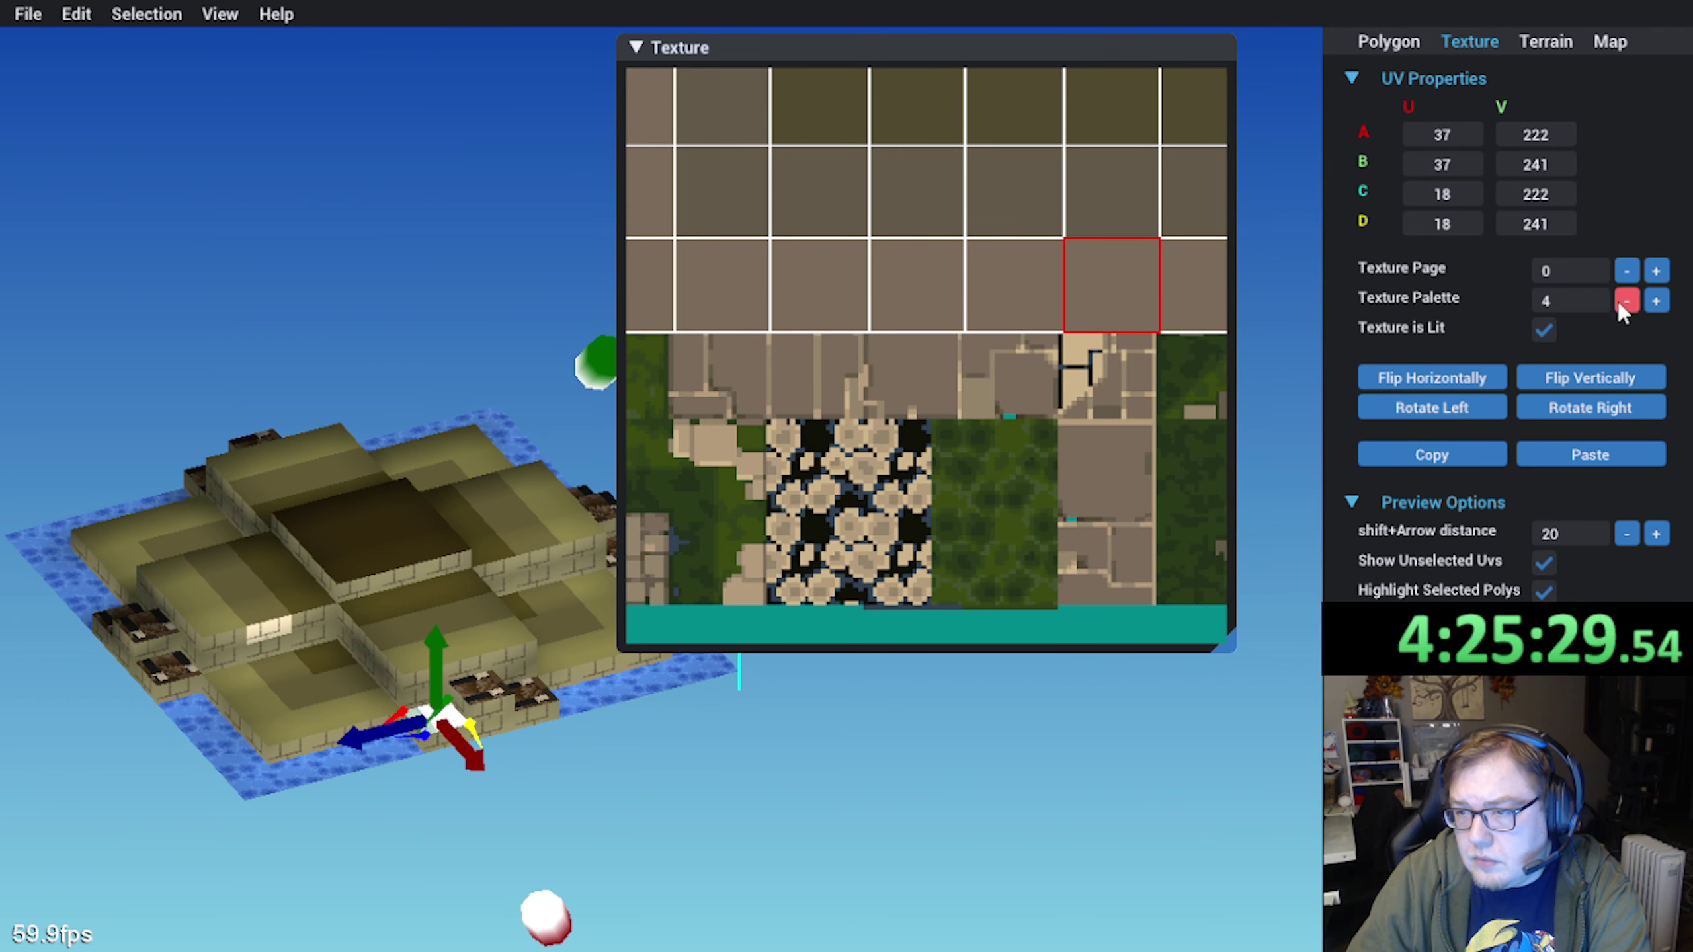
pyautogui.click(1627, 302)
pyautogui.click(1626, 301)
pyautogui.click(1627, 302)
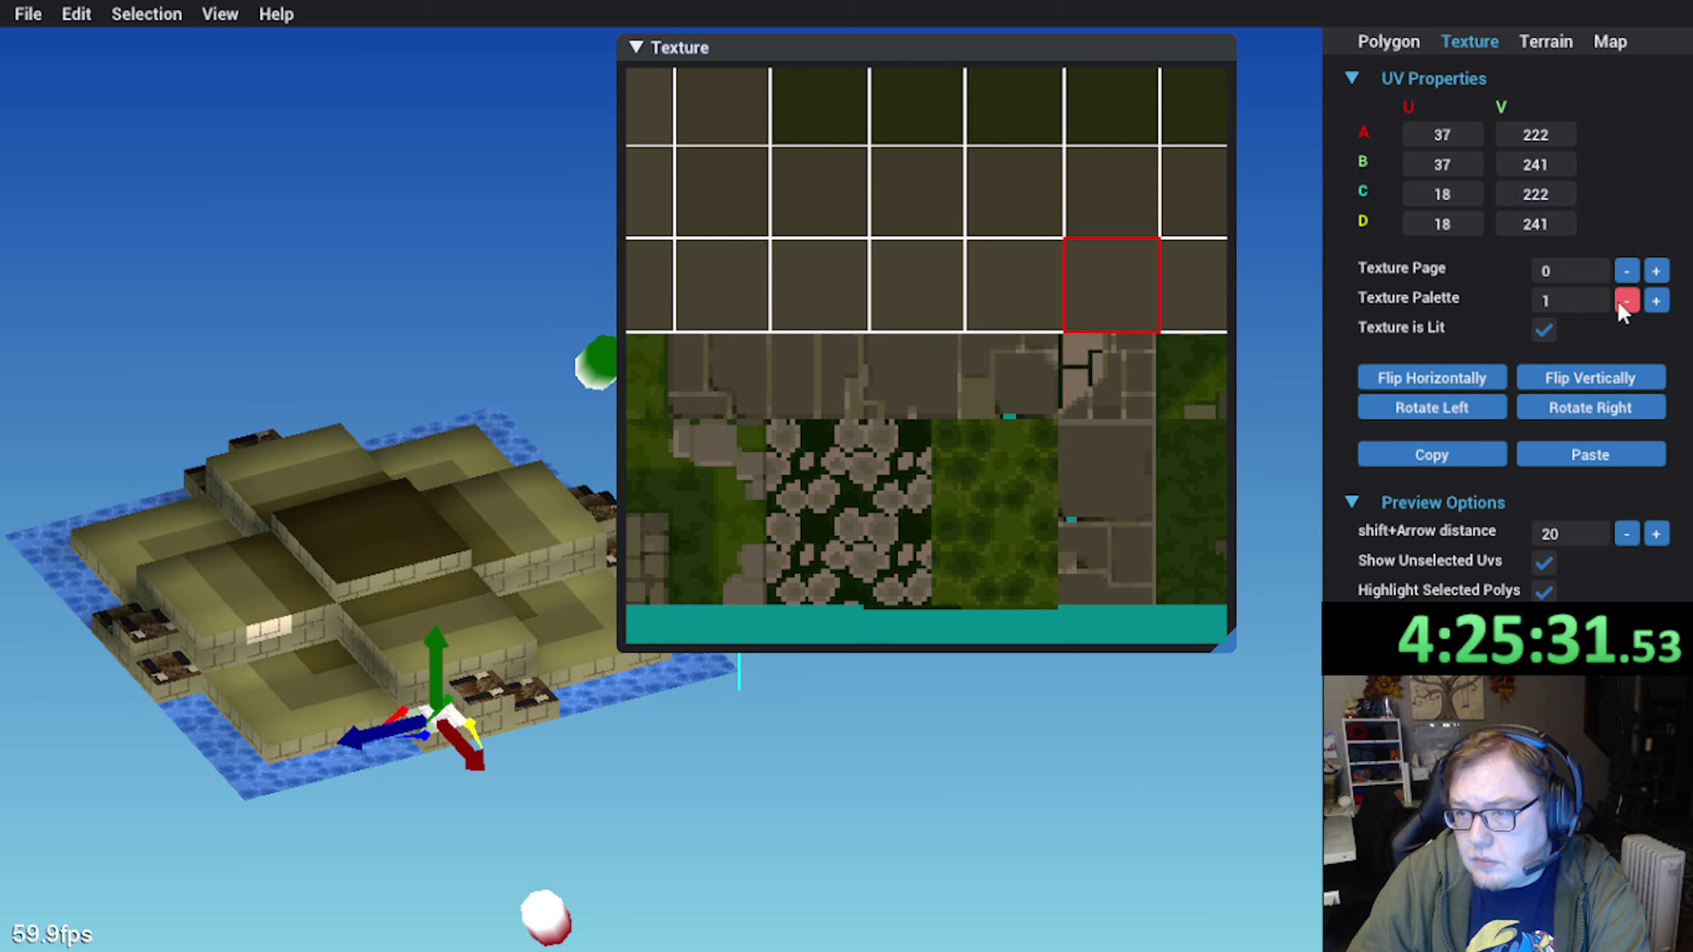
pyautogui.click(1626, 302)
# Compare the floor and stone tile shades while raising the texture palette from 0 to 10, rechecking palette 4 along the way
pyautogui.click(1656, 301)
pyautogui.click(1657, 302)
pyautogui.click(1656, 301)
pyautogui.click(1657, 302)
pyautogui.click(1657, 301)
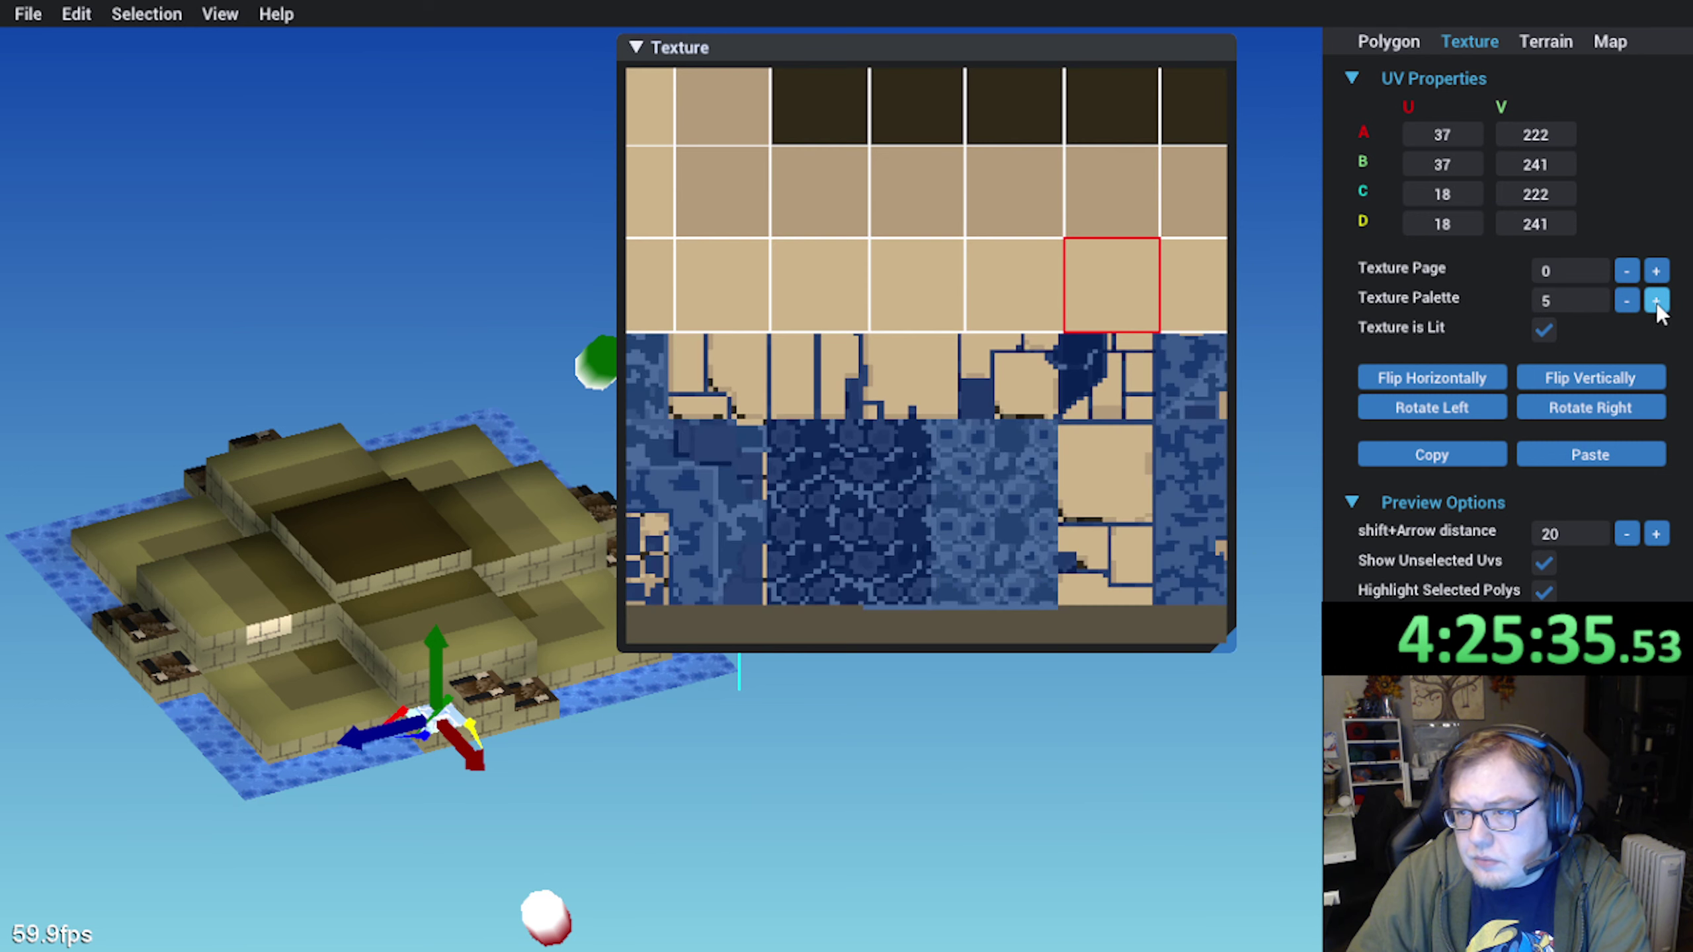
pyautogui.click(1627, 302)
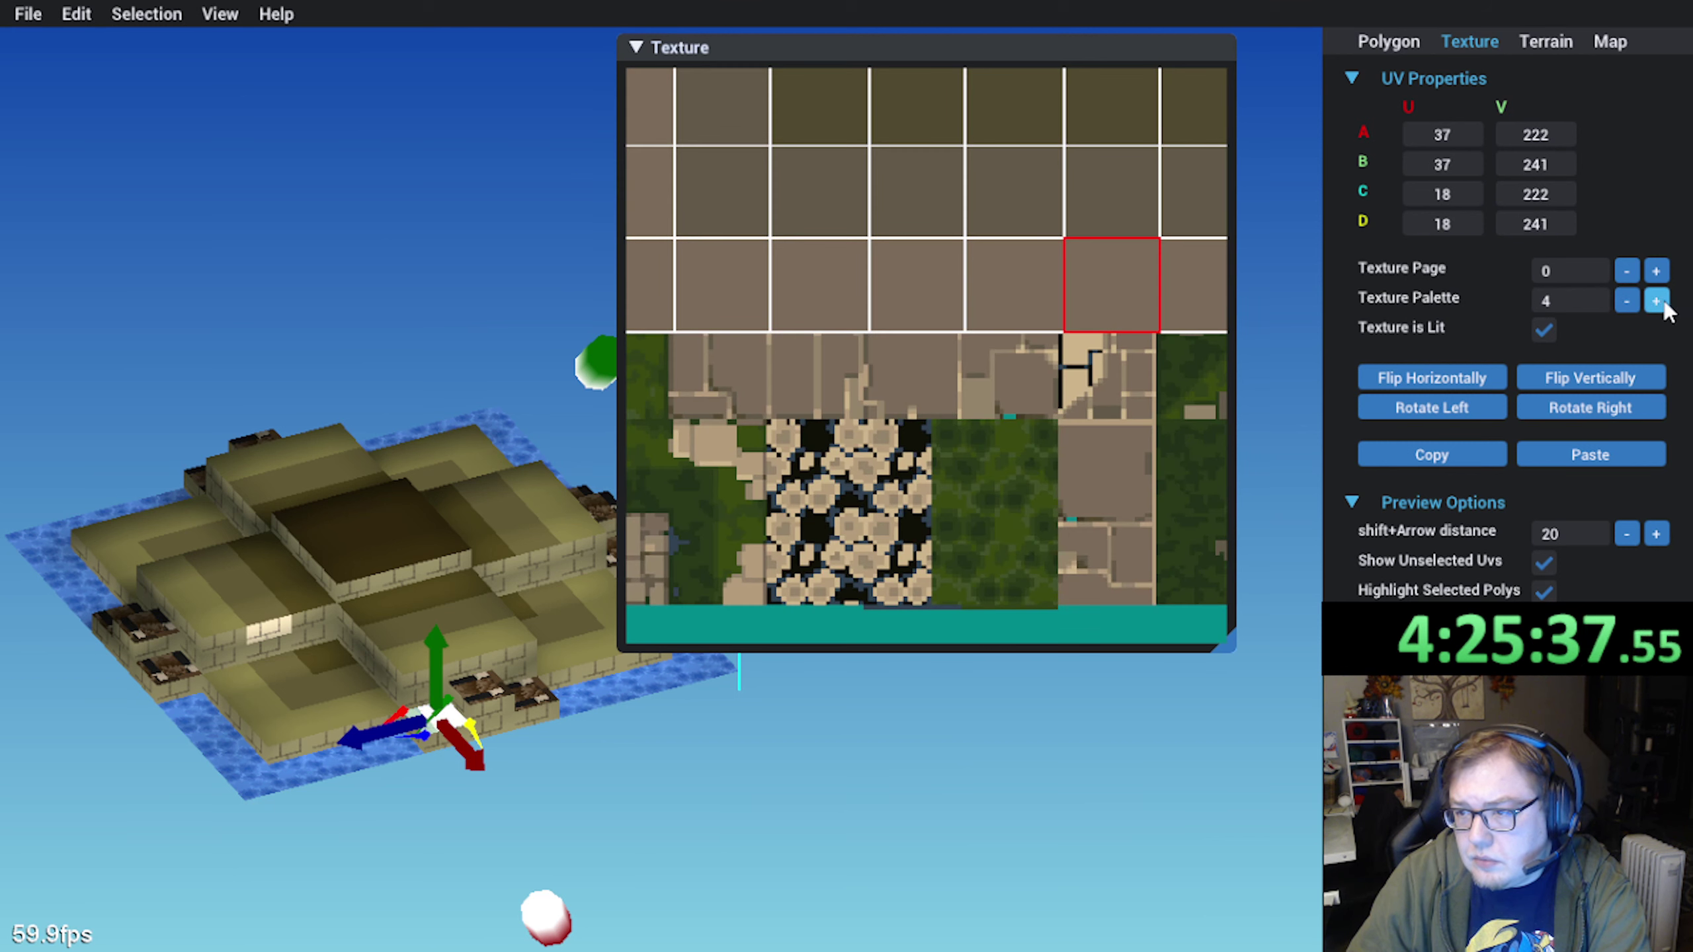
pyautogui.click(1664, 305)
pyautogui.click(1664, 305)
pyautogui.click(1664, 305)
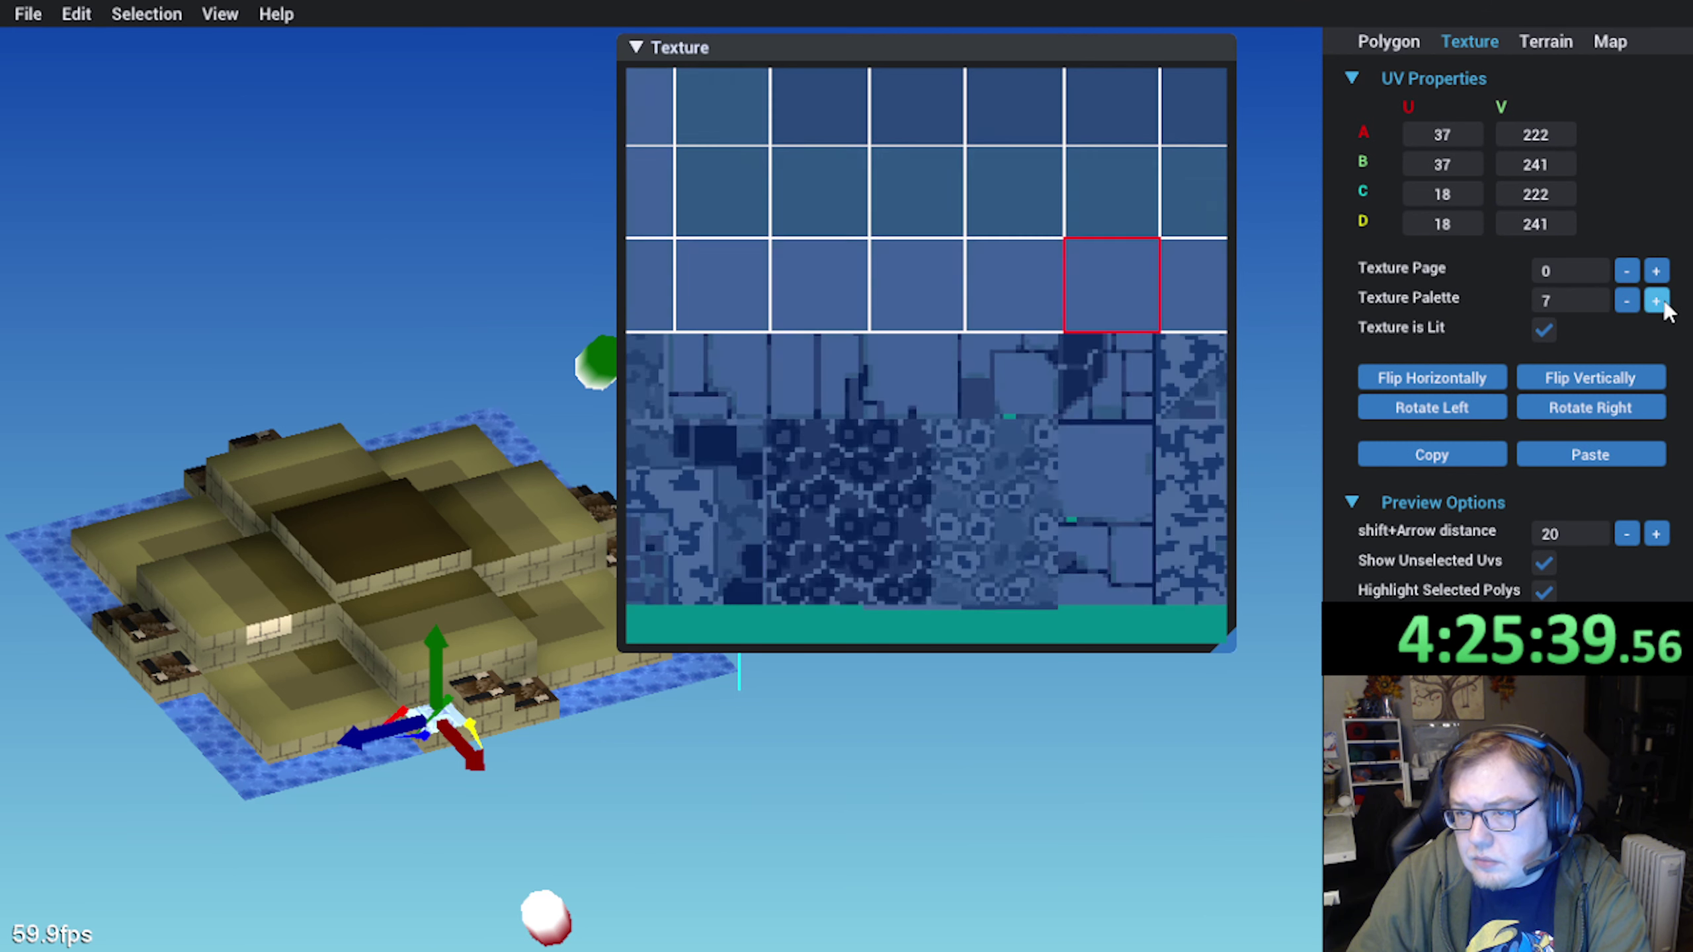
pyautogui.click(1664, 305)
pyautogui.click(1658, 302)
pyautogui.click(1658, 302)
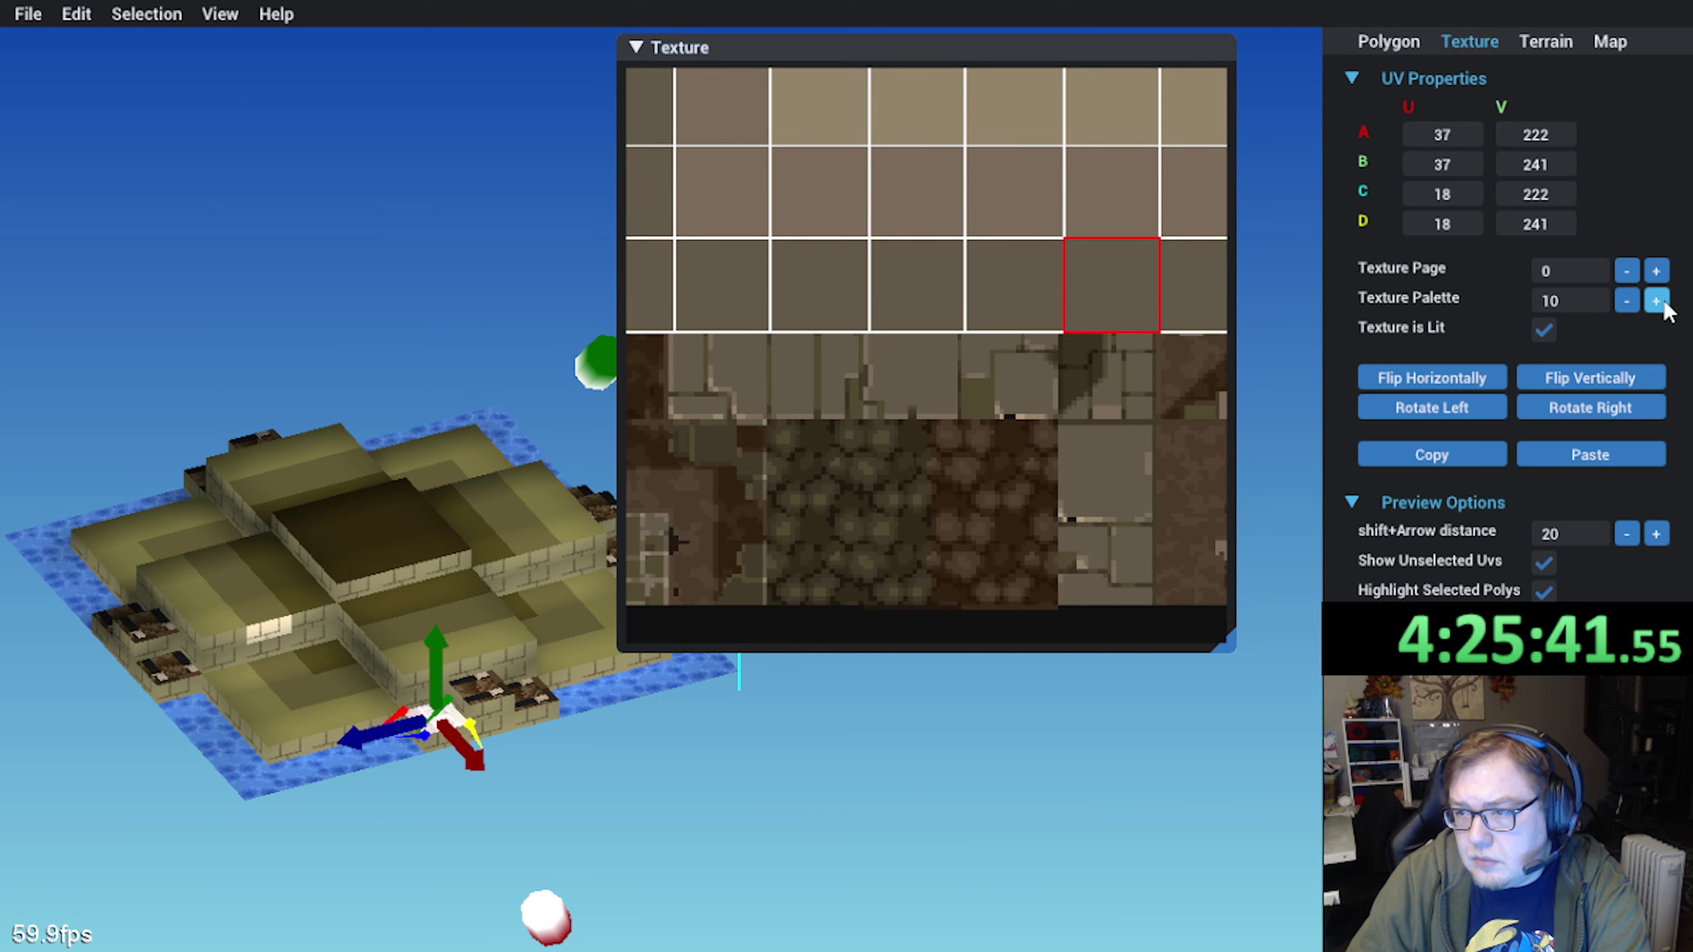
# Examine the stone tile shades up close in palette 10, then raise the polygon's texture palette to 14
pyautogui.scroll(5, 1085, 519)
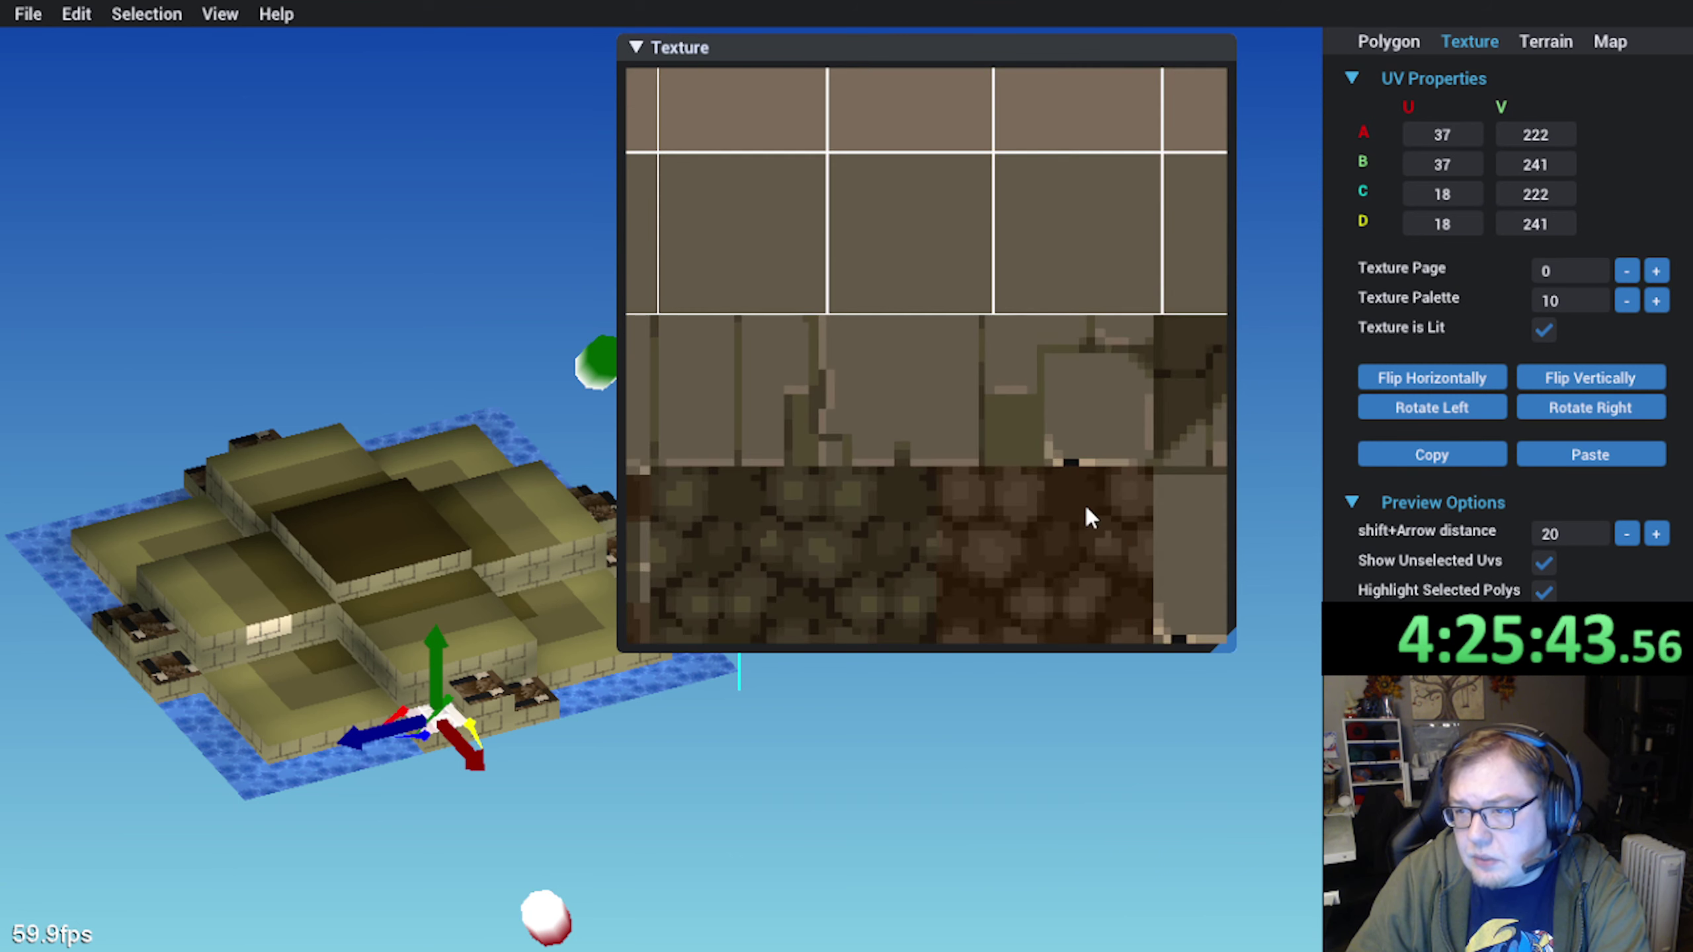
pyautogui.scroll(-5, 756, 461)
pyautogui.moveTo(757, 461); pyautogui.dragTo(1200, 309, button='middle')
pyautogui.scroll(-4, 1067, 429)
pyautogui.scroll(2, 1066, 430)
pyautogui.click(1656, 302)
pyautogui.click(1656, 302)
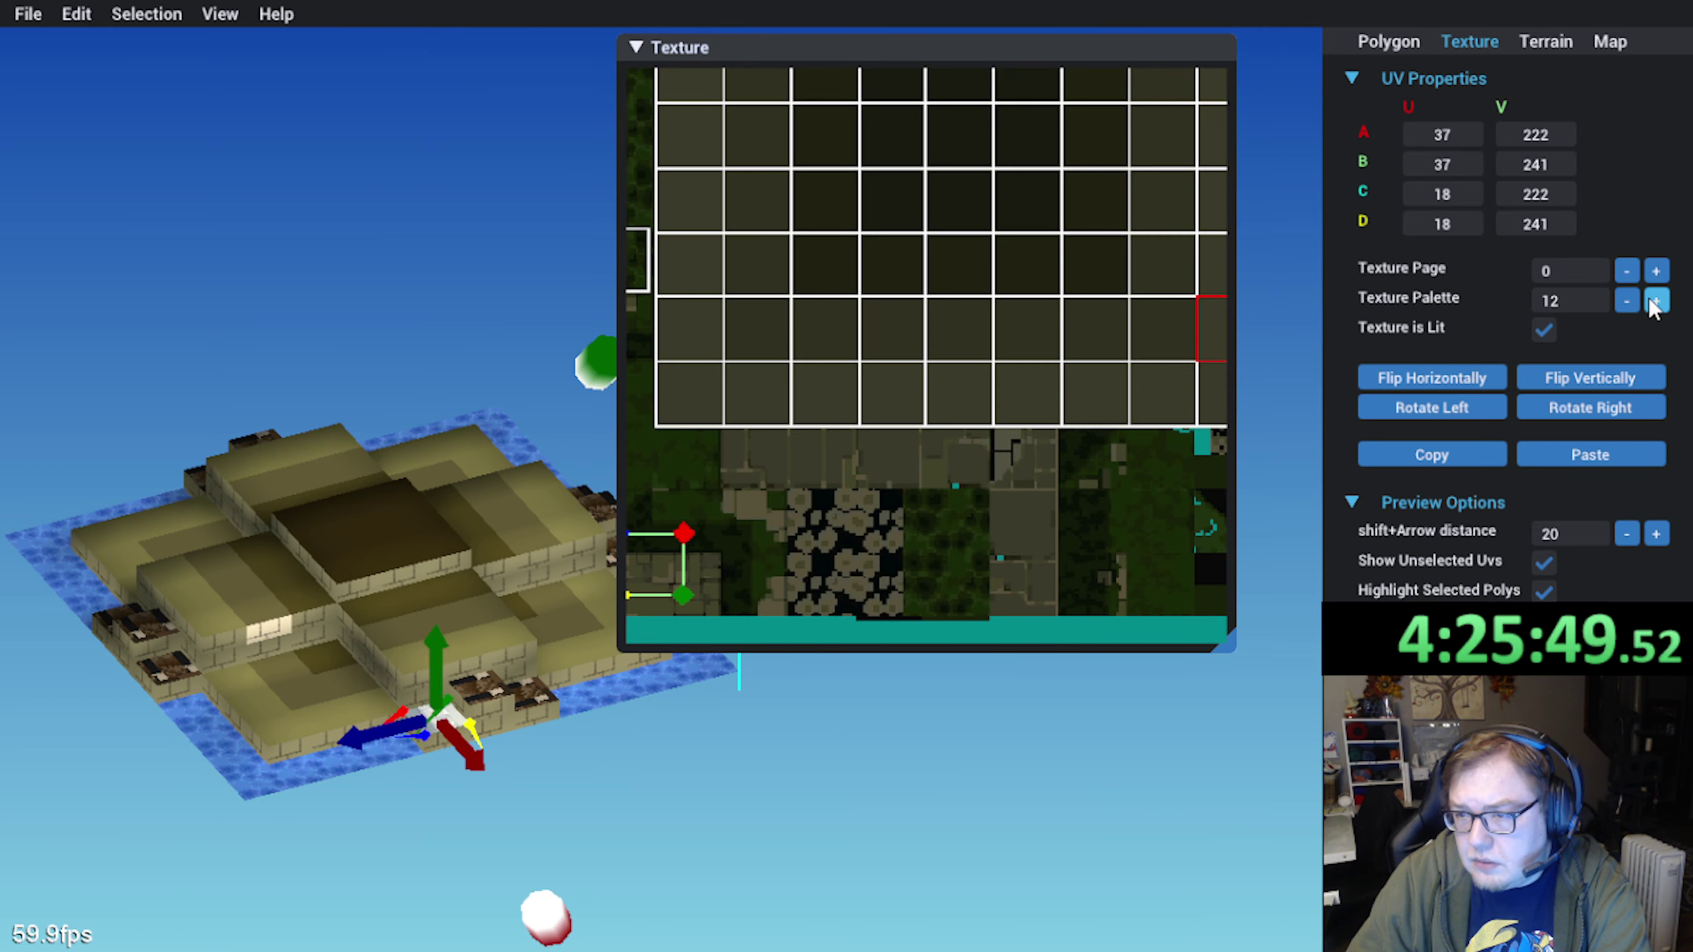
pyautogui.click(1655, 302)
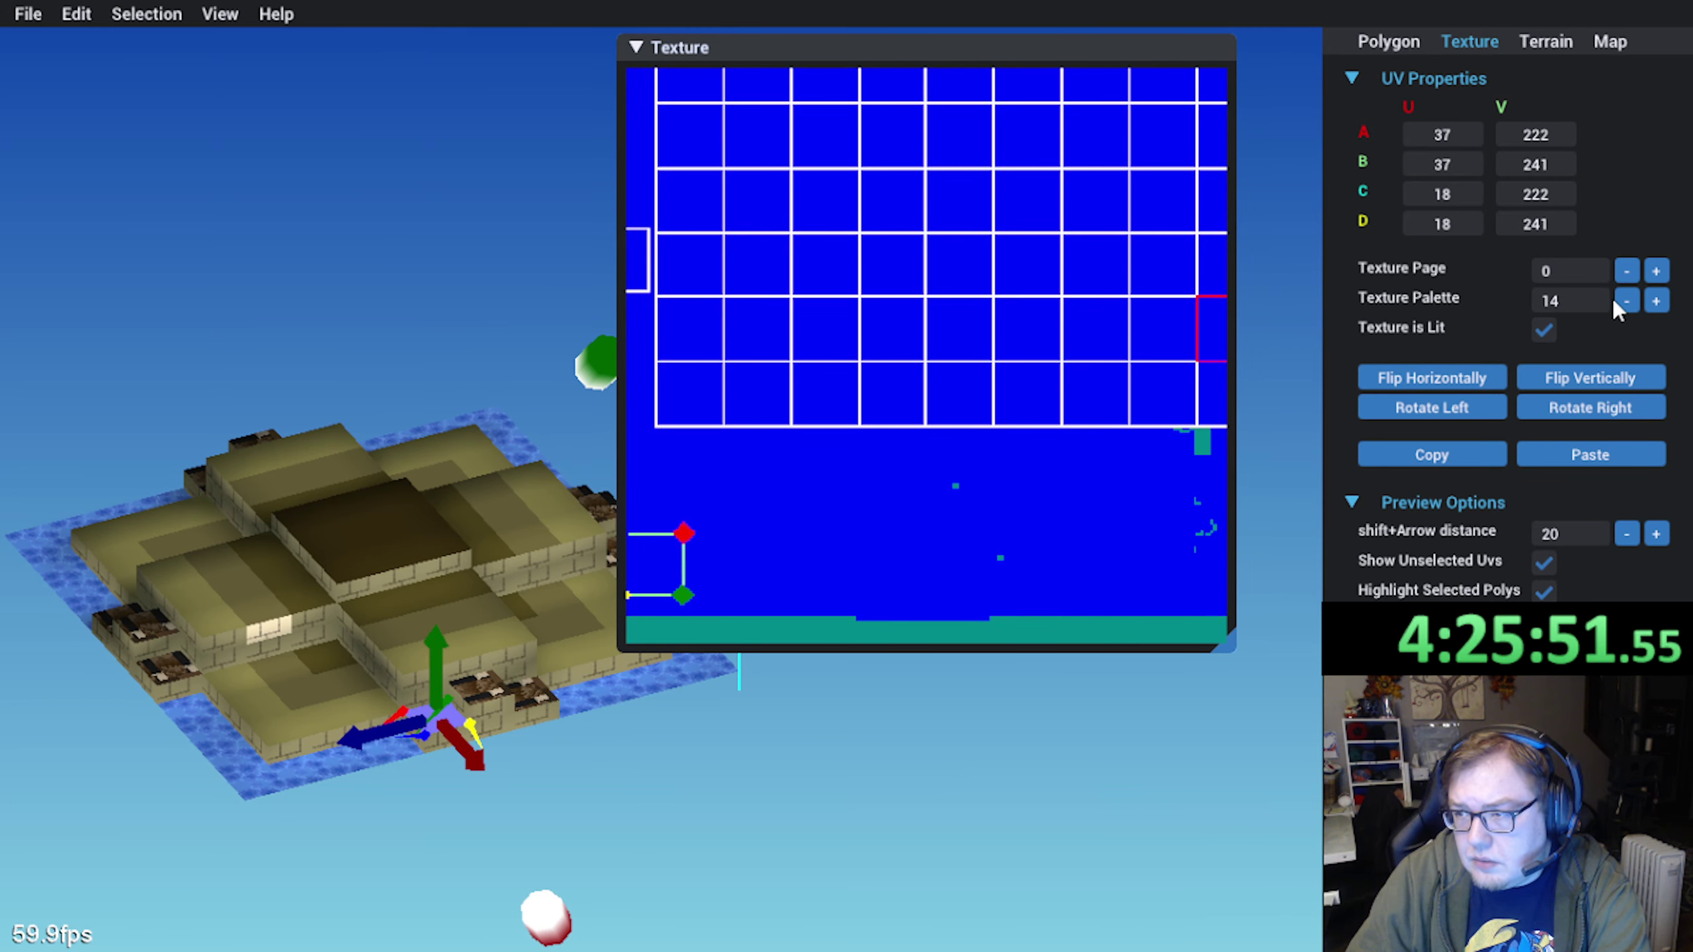
# Save the current map and open the original MAP009.GNS from the Desktop test folder
pyautogui.click(30, 13)
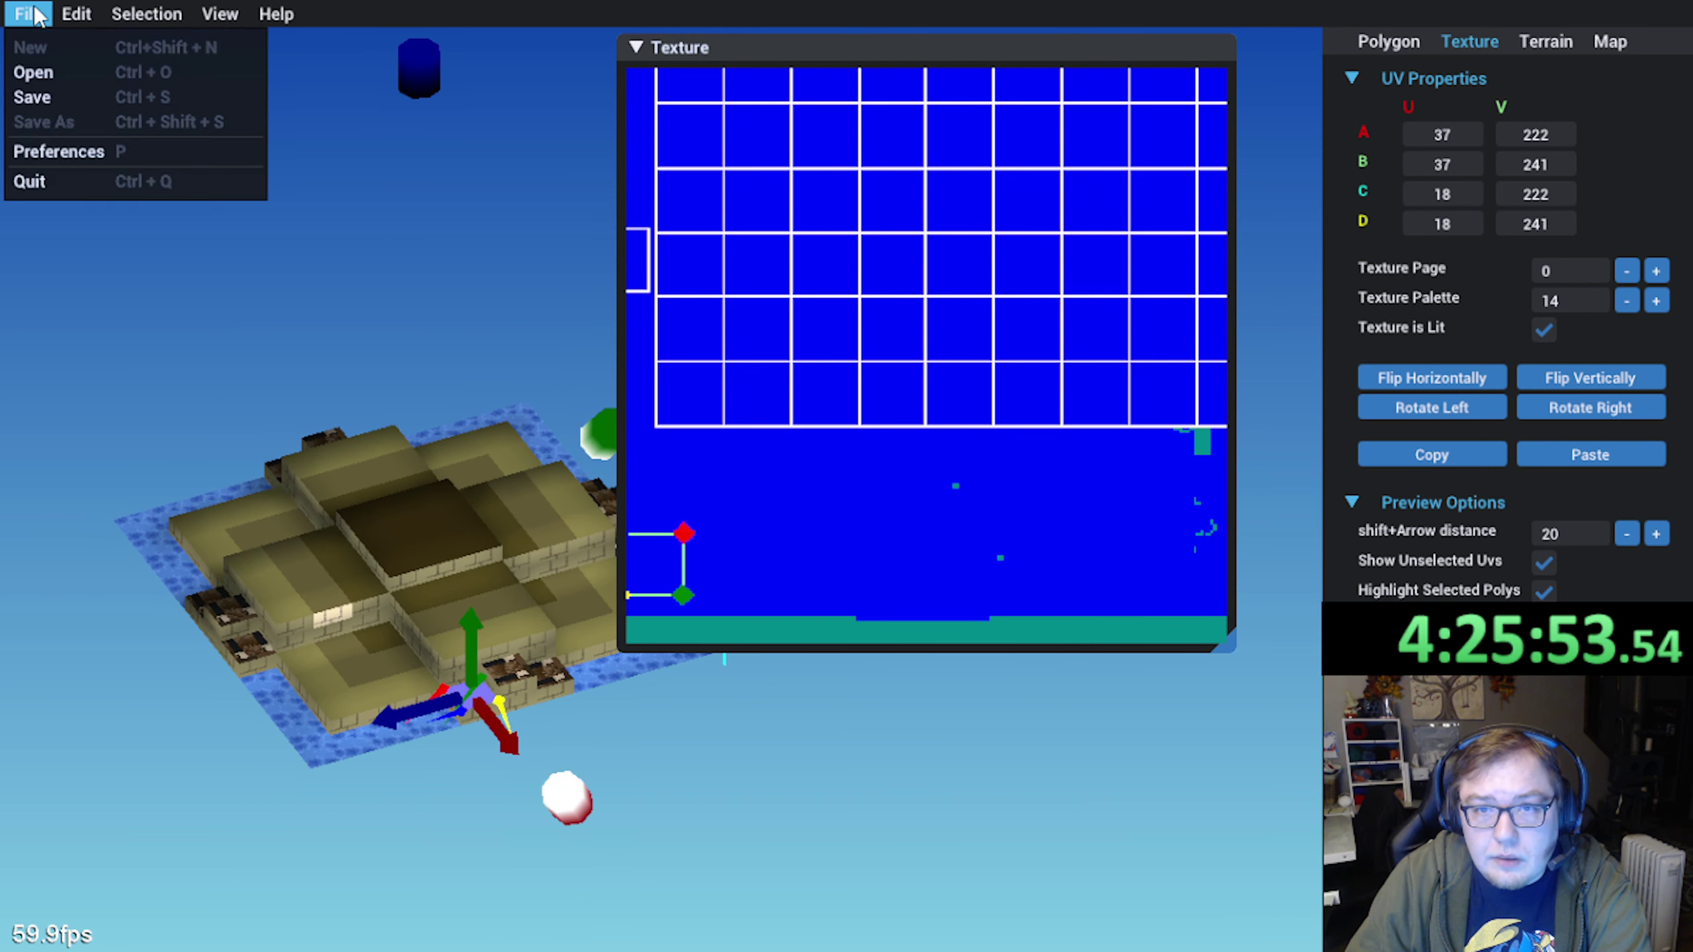
pyautogui.click(47, 98)
pyautogui.click(20, 20)
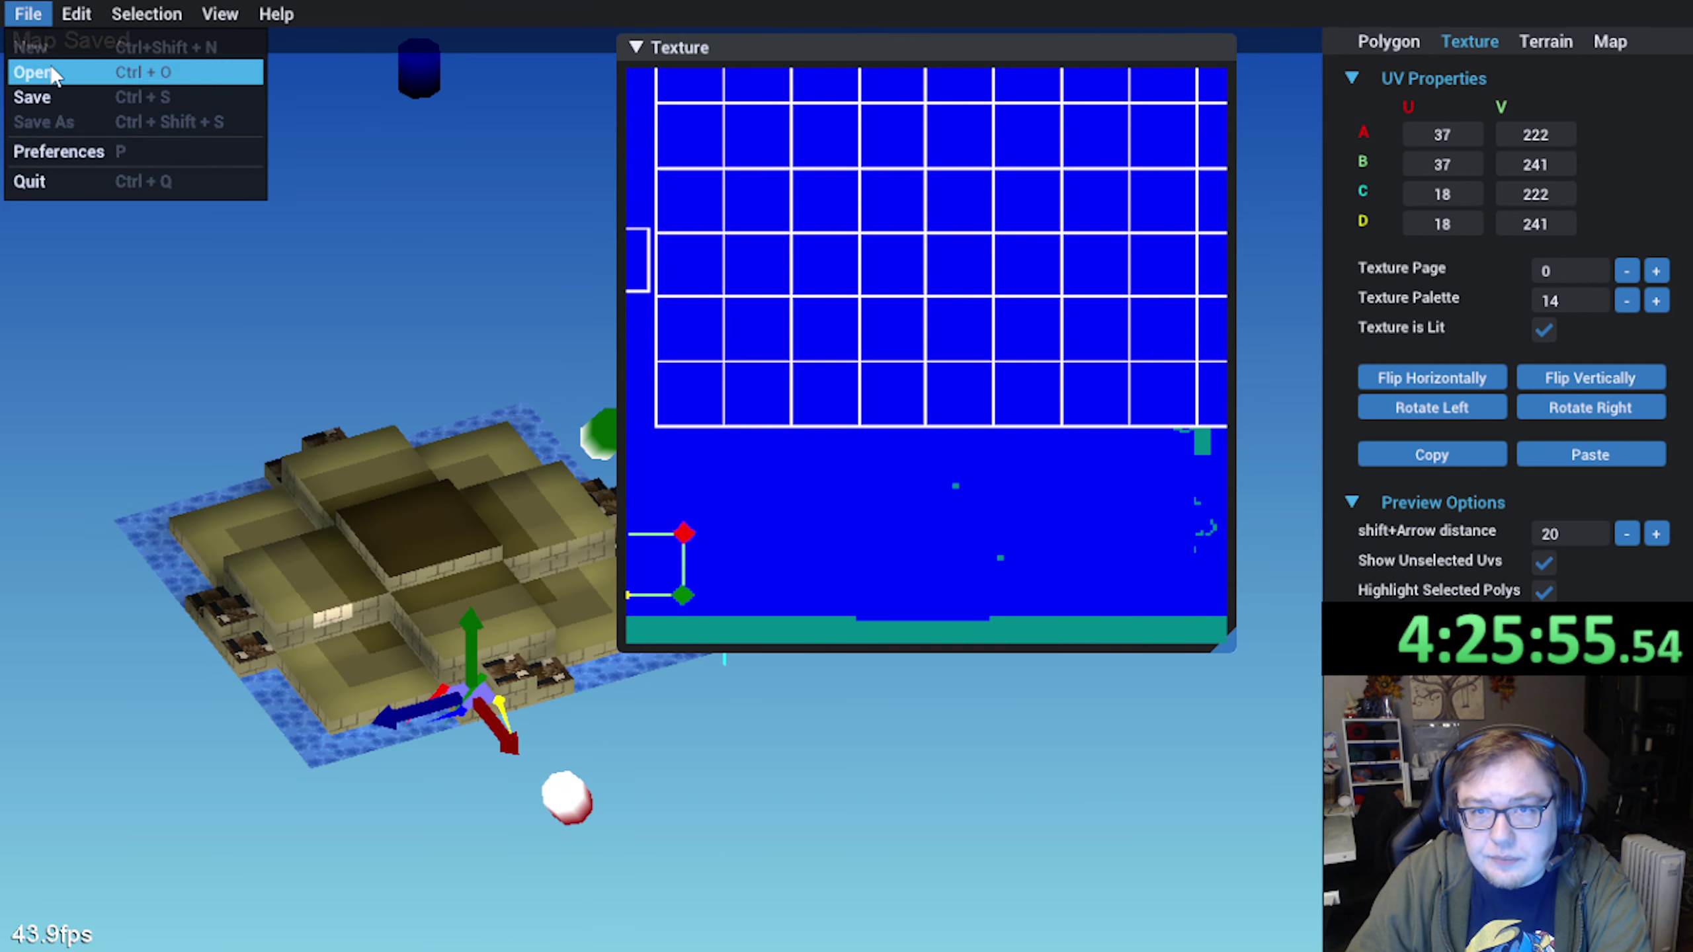
pyautogui.click(55, 75)
pyautogui.click(636, 48)
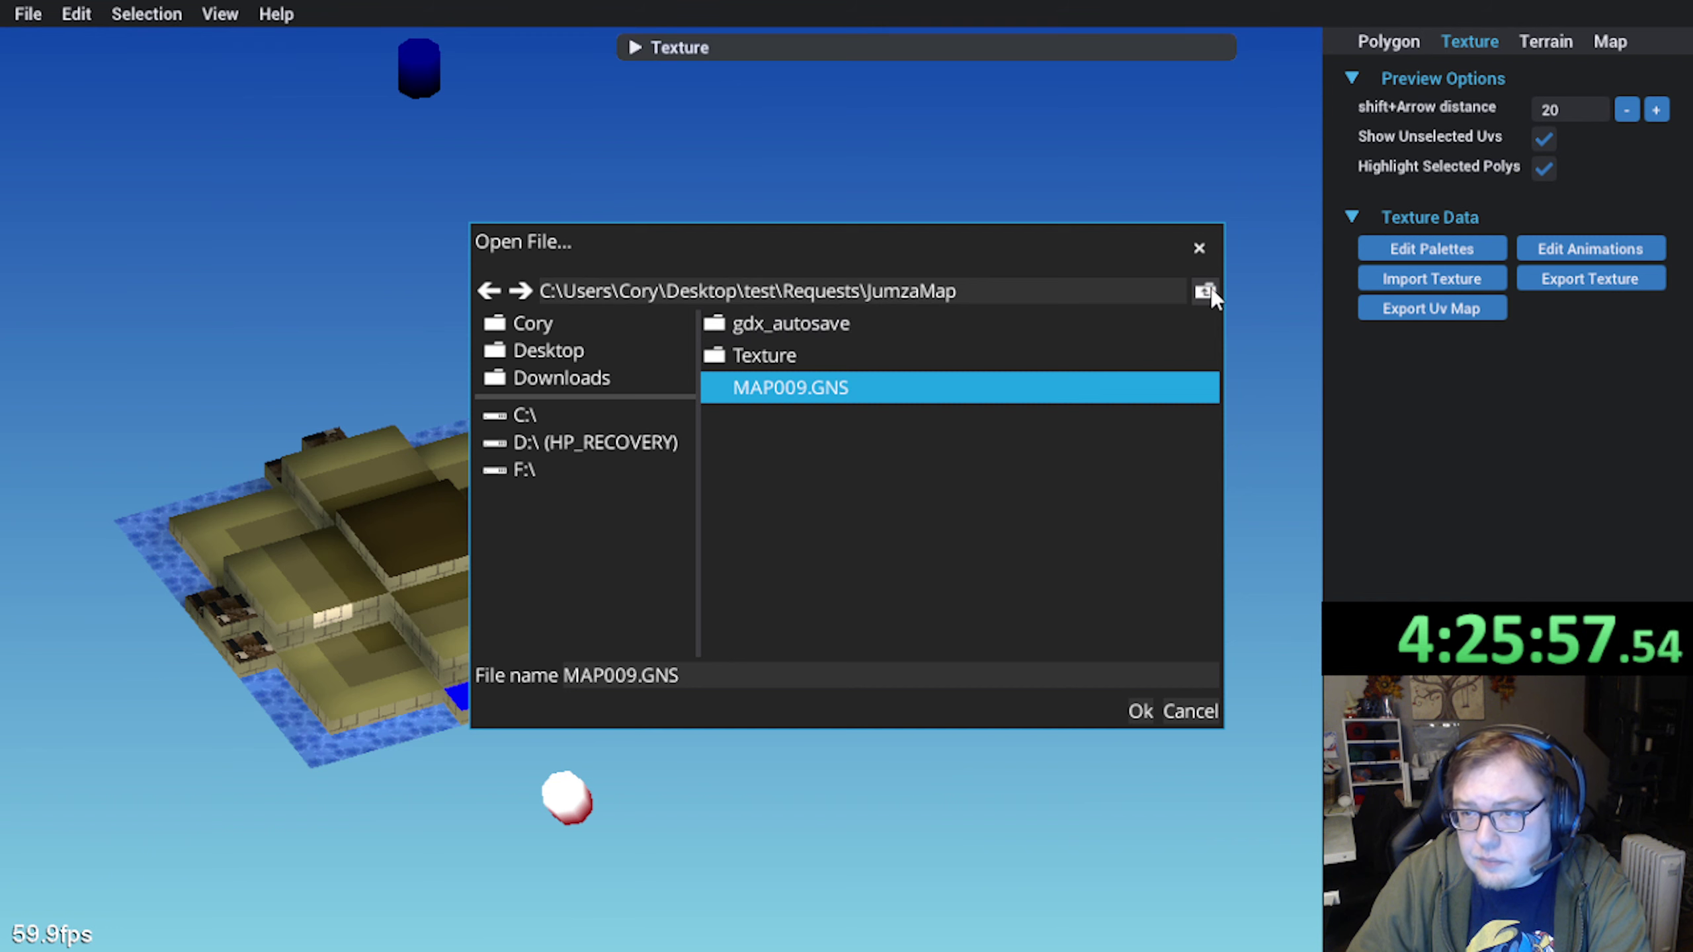
pyautogui.click(1208, 293)
pyautogui.click(1208, 294)
pyautogui.scroll(-5, 803, 429)
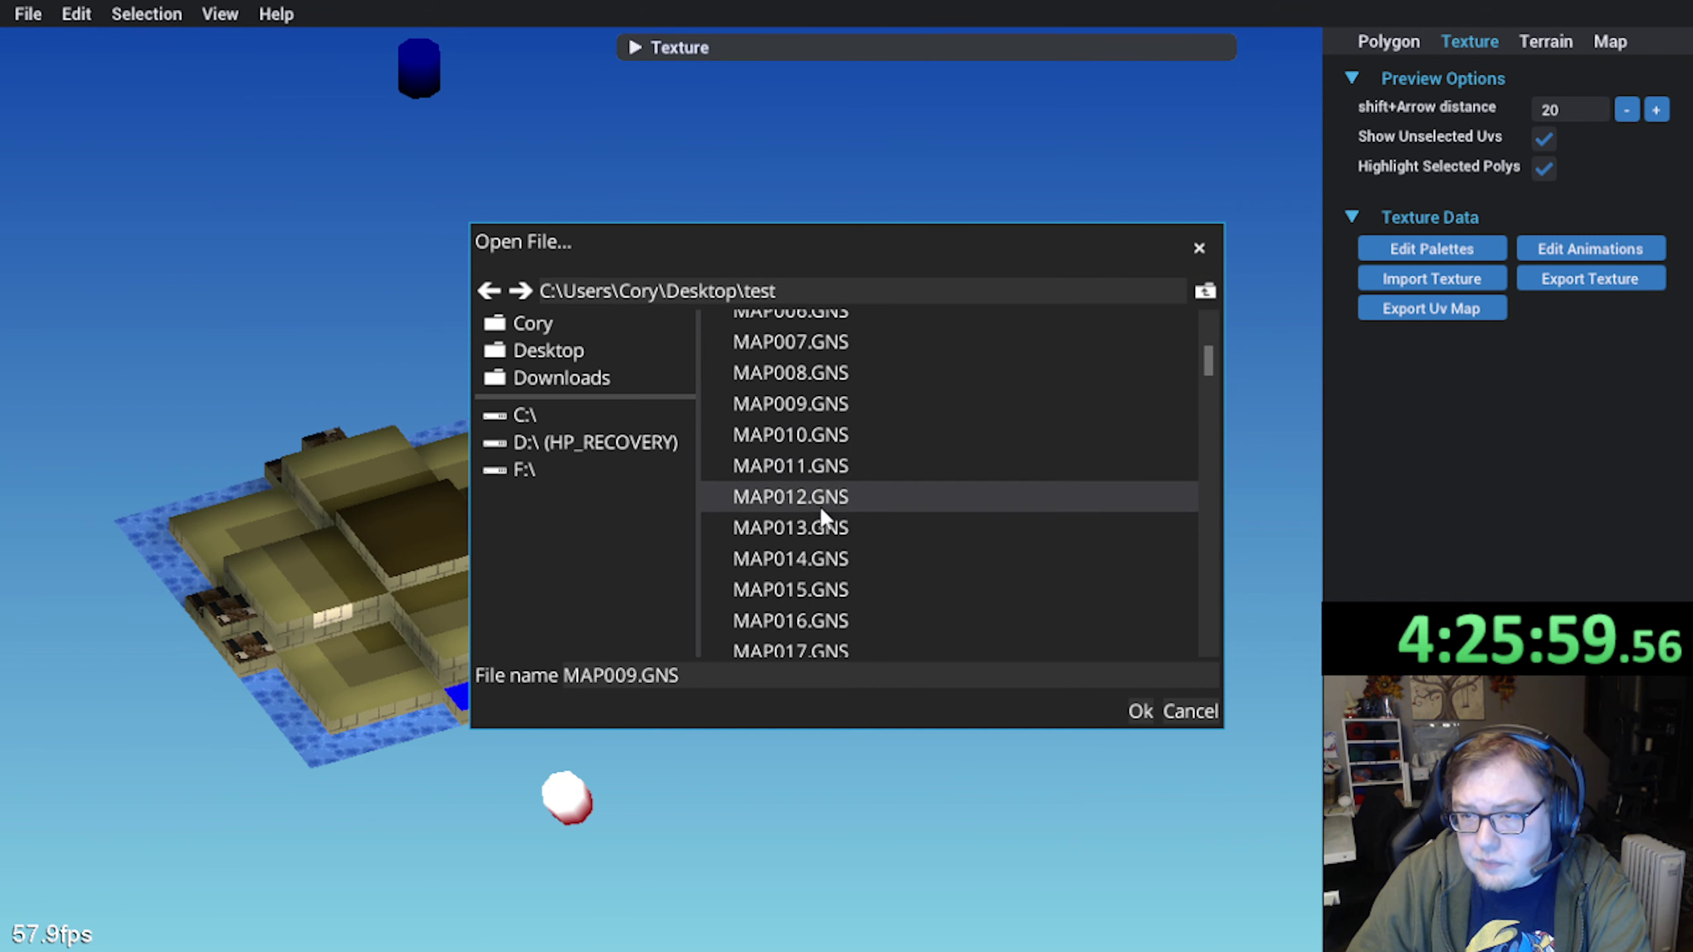
pyautogui.click(821, 405)
pyautogui.click(1139, 711)
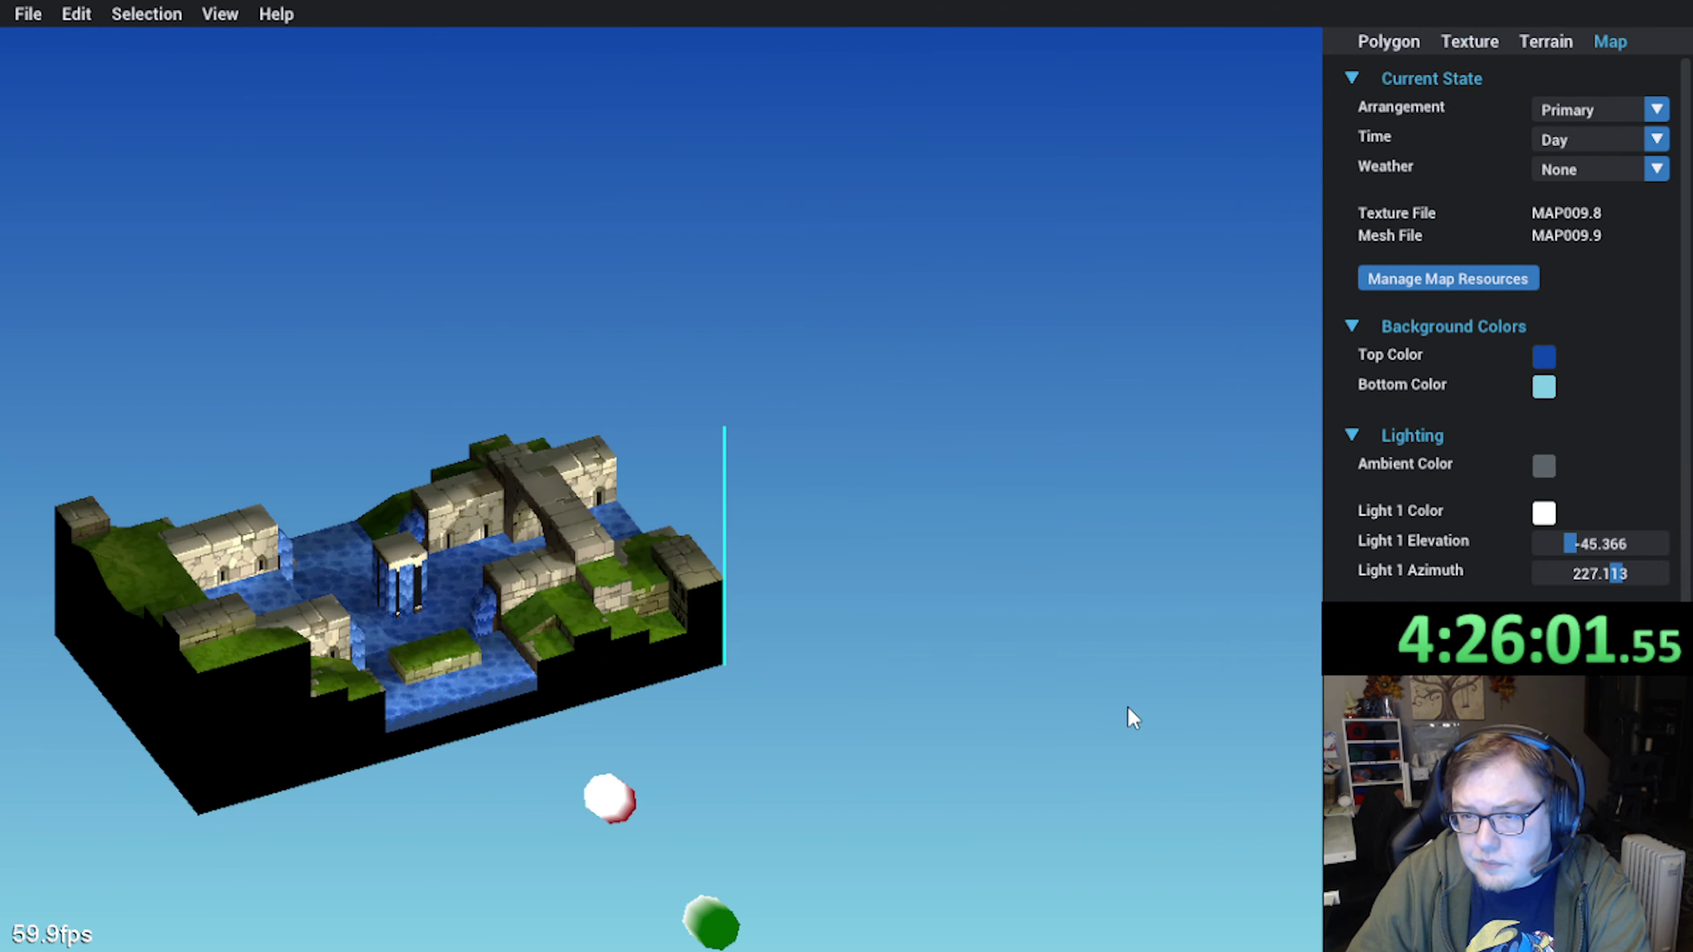
# Select a stone polygon on top of the wall beside the water and show its UV properties
pyautogui.moveTo(727, 593); pyautogui.dragTo(613, 641, button='middle')
pyautogui.scroll(5, 613, 642)
pyautogui.moveTo(437, 564); pyautogui.dragTo(526, 661, button='middle')
pyautogui.scroll(5, 529, 672)
pyautogui.click(400, 366)
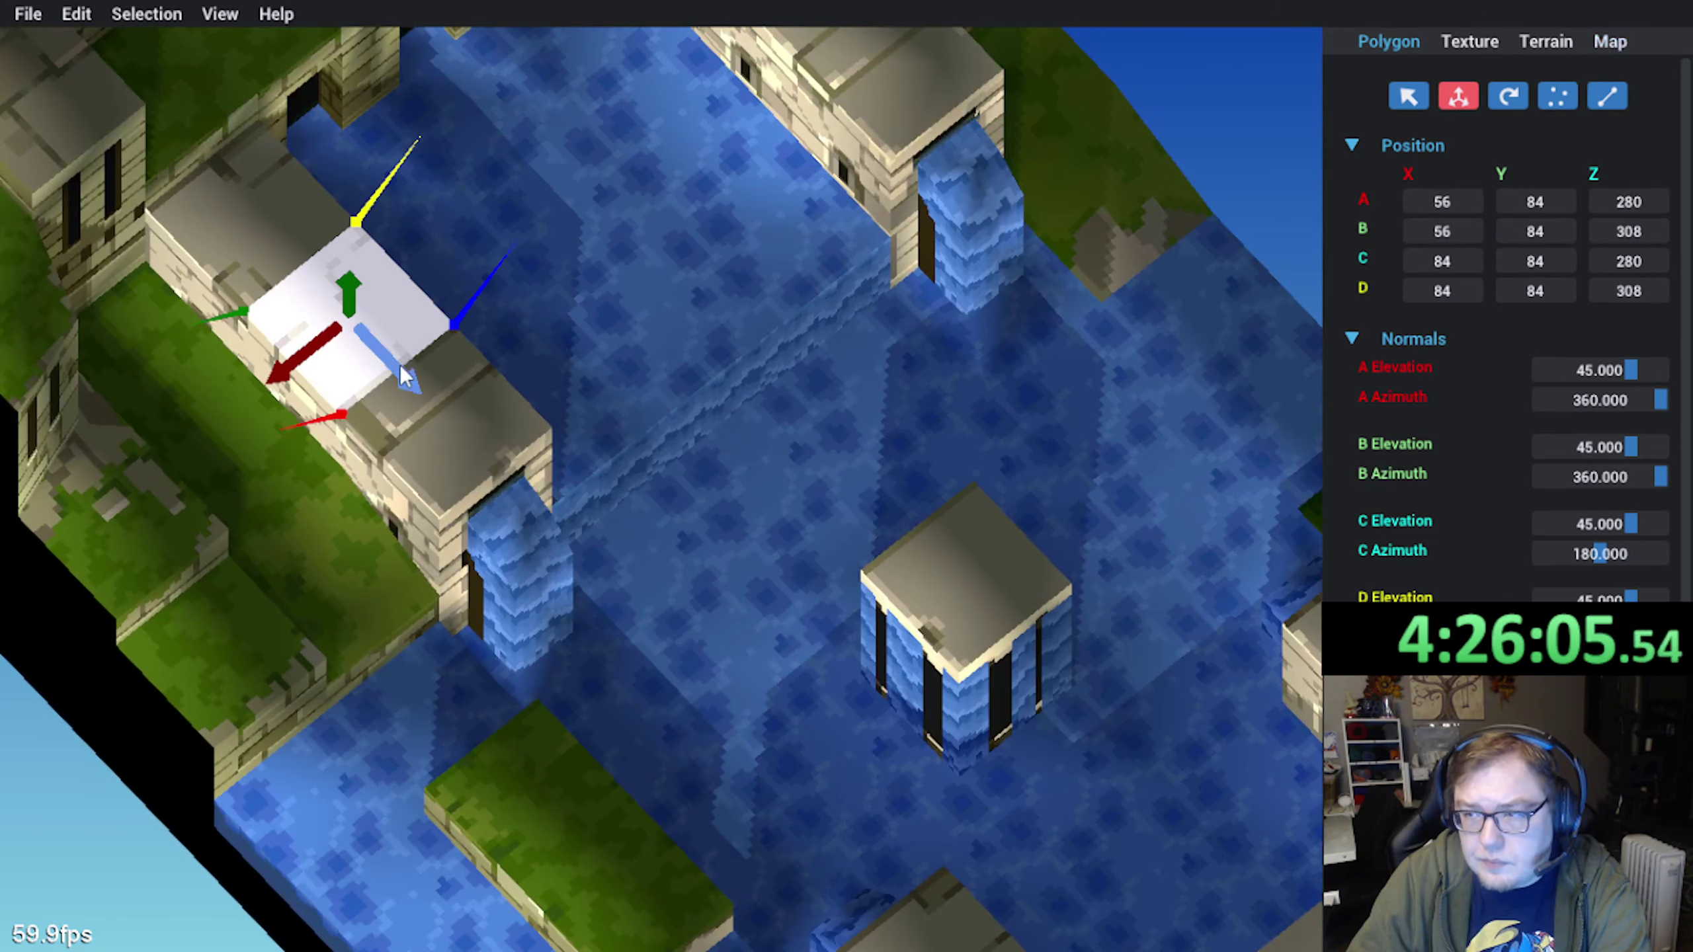
pyautogui.click(1484, 45)
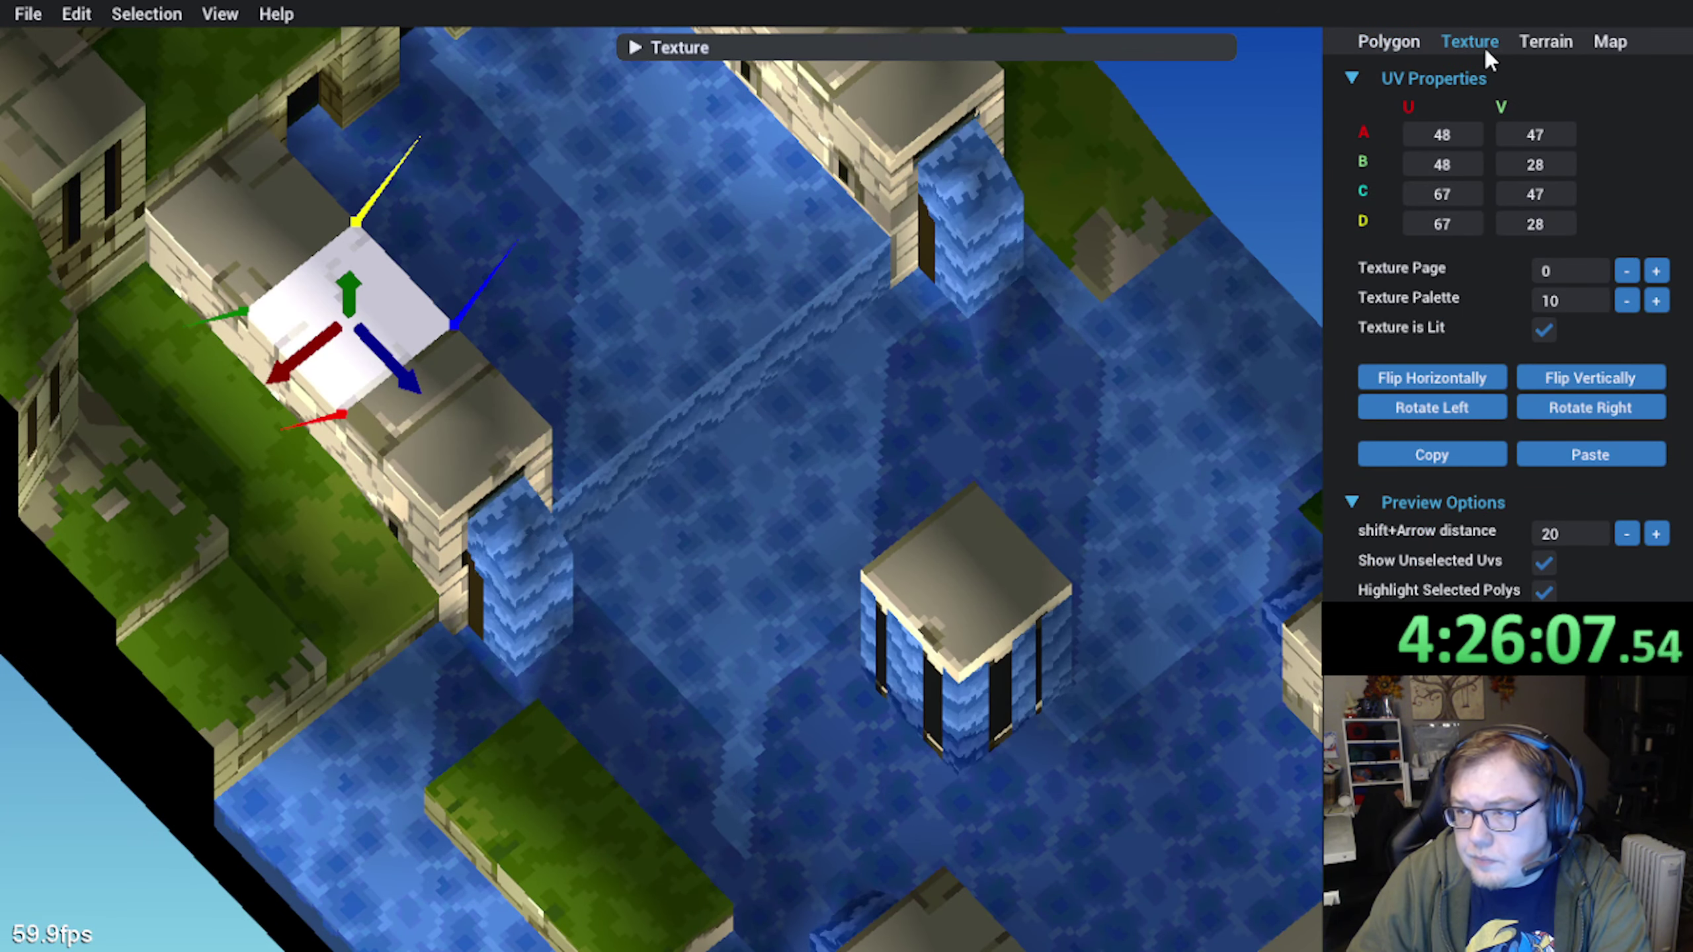
# Check the texture palettes used by the stone wall tops and the upper tower roof, then clear the selection
pyautogui.scroll(-10, 586, 467)
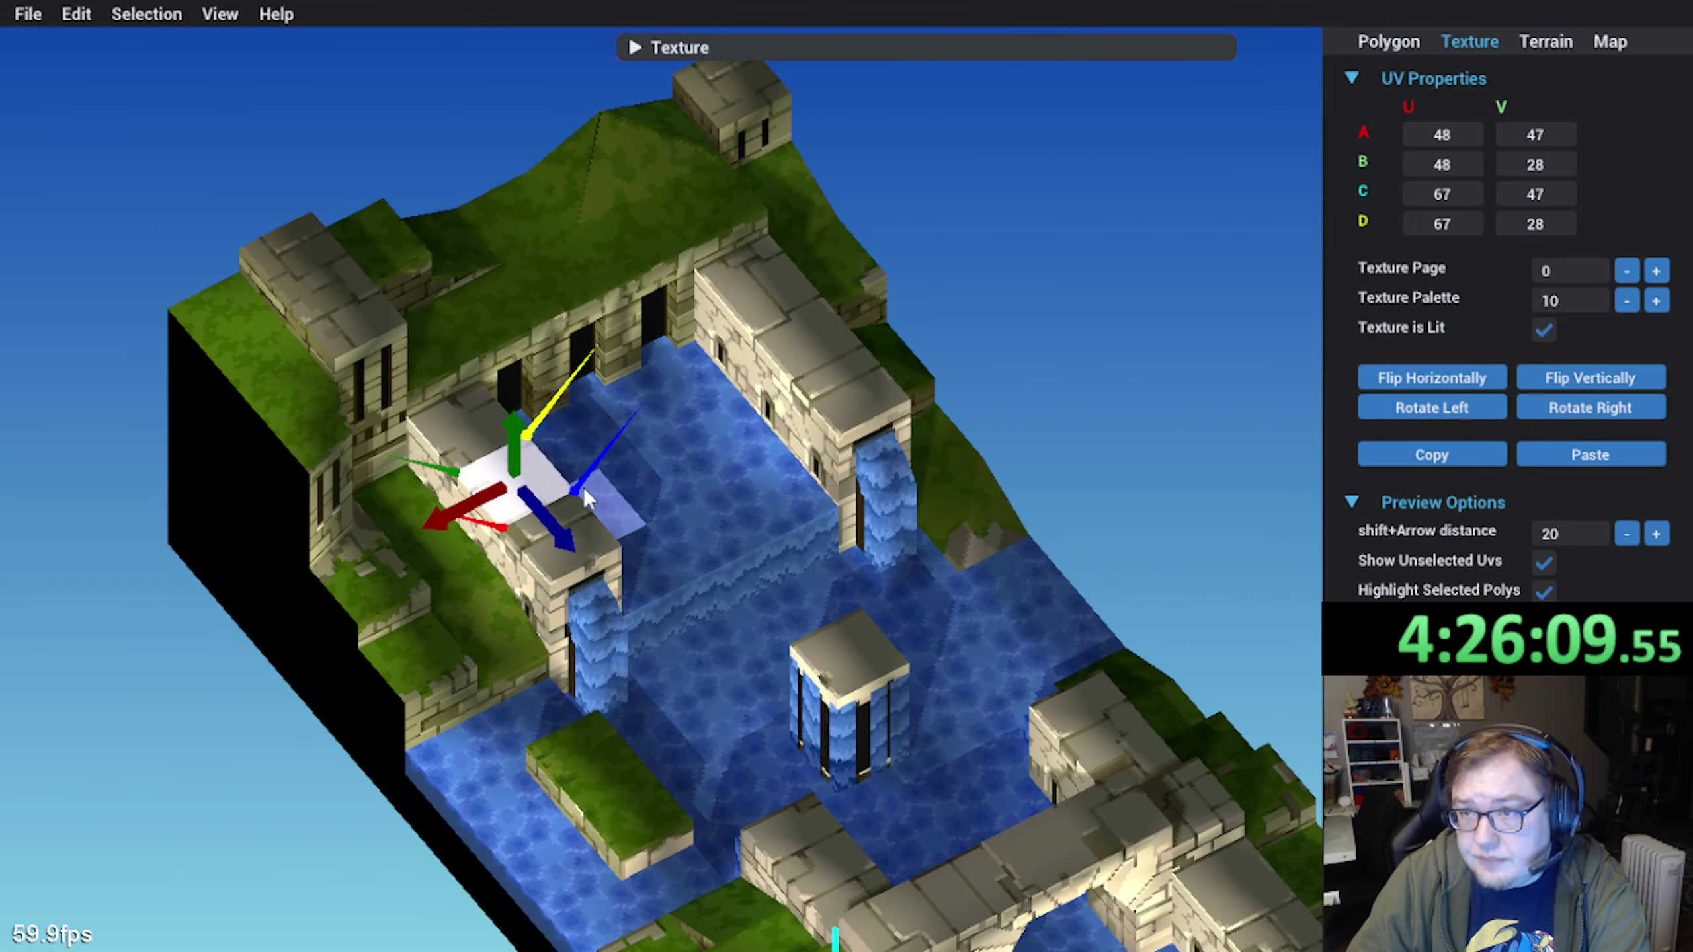
pyautogui.scroll(3, 584, 487)
pyautogui.click(808, 217)
pyautogui.click(706, 113)
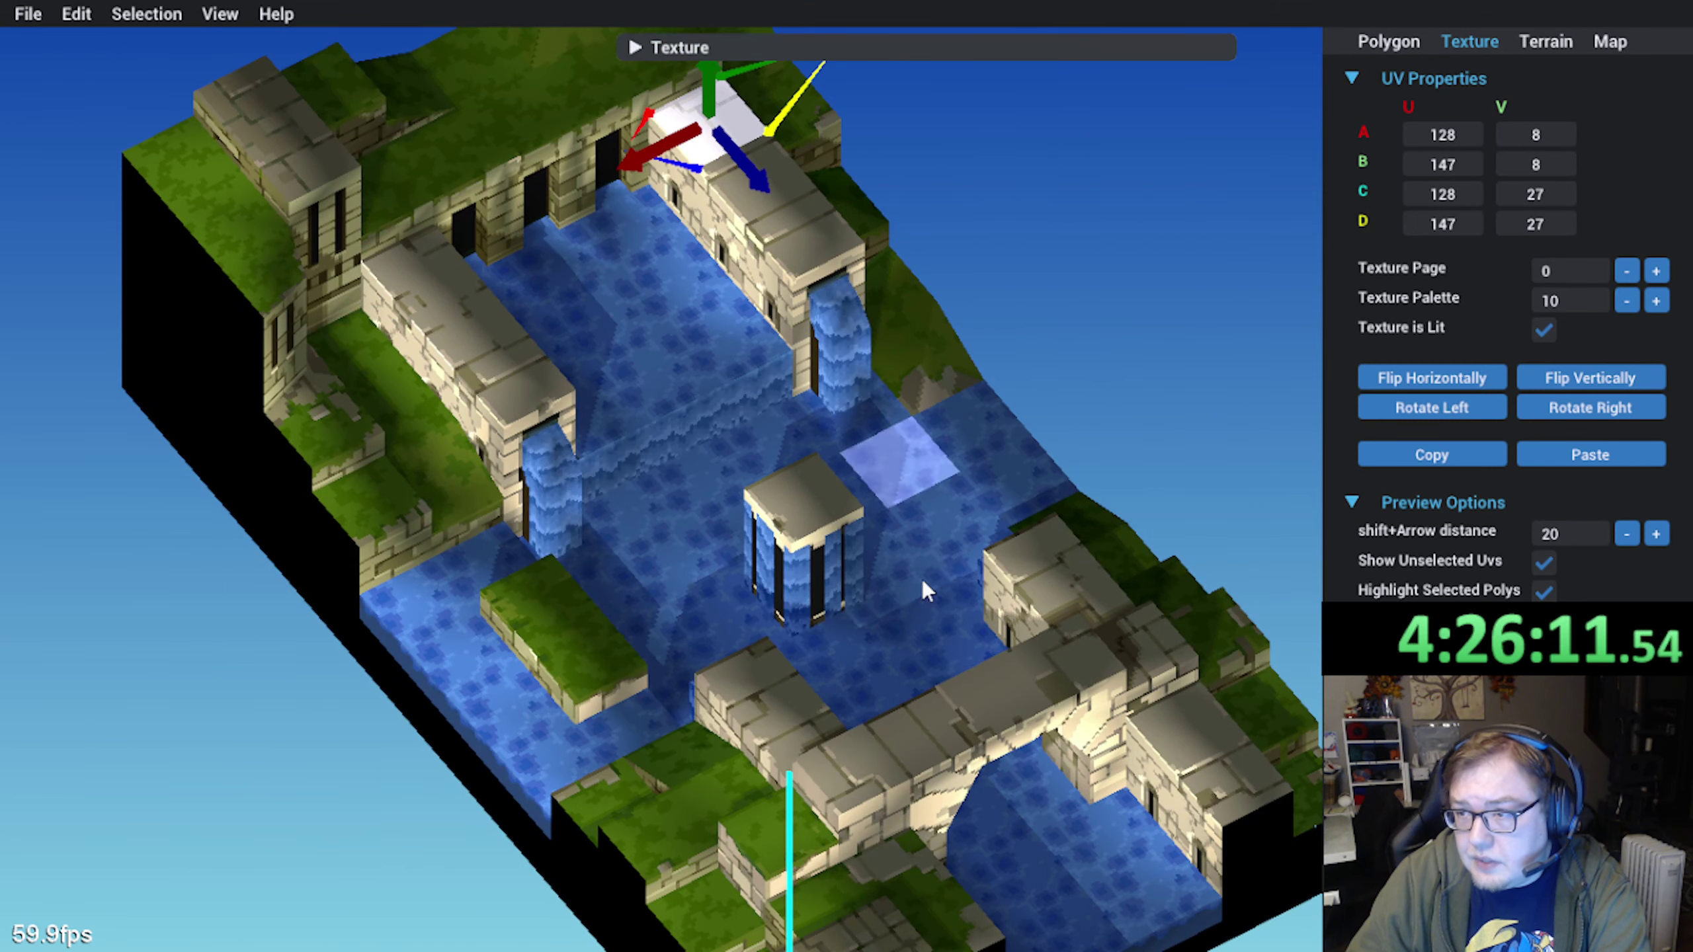
pyautogui.click(1077, 666)
pyautogui.click(926, 723)
pyautogui.moveTo(842, 771); pyautogui.dragTo(881, 708, button='right')
pyautogui.click(150, 284)
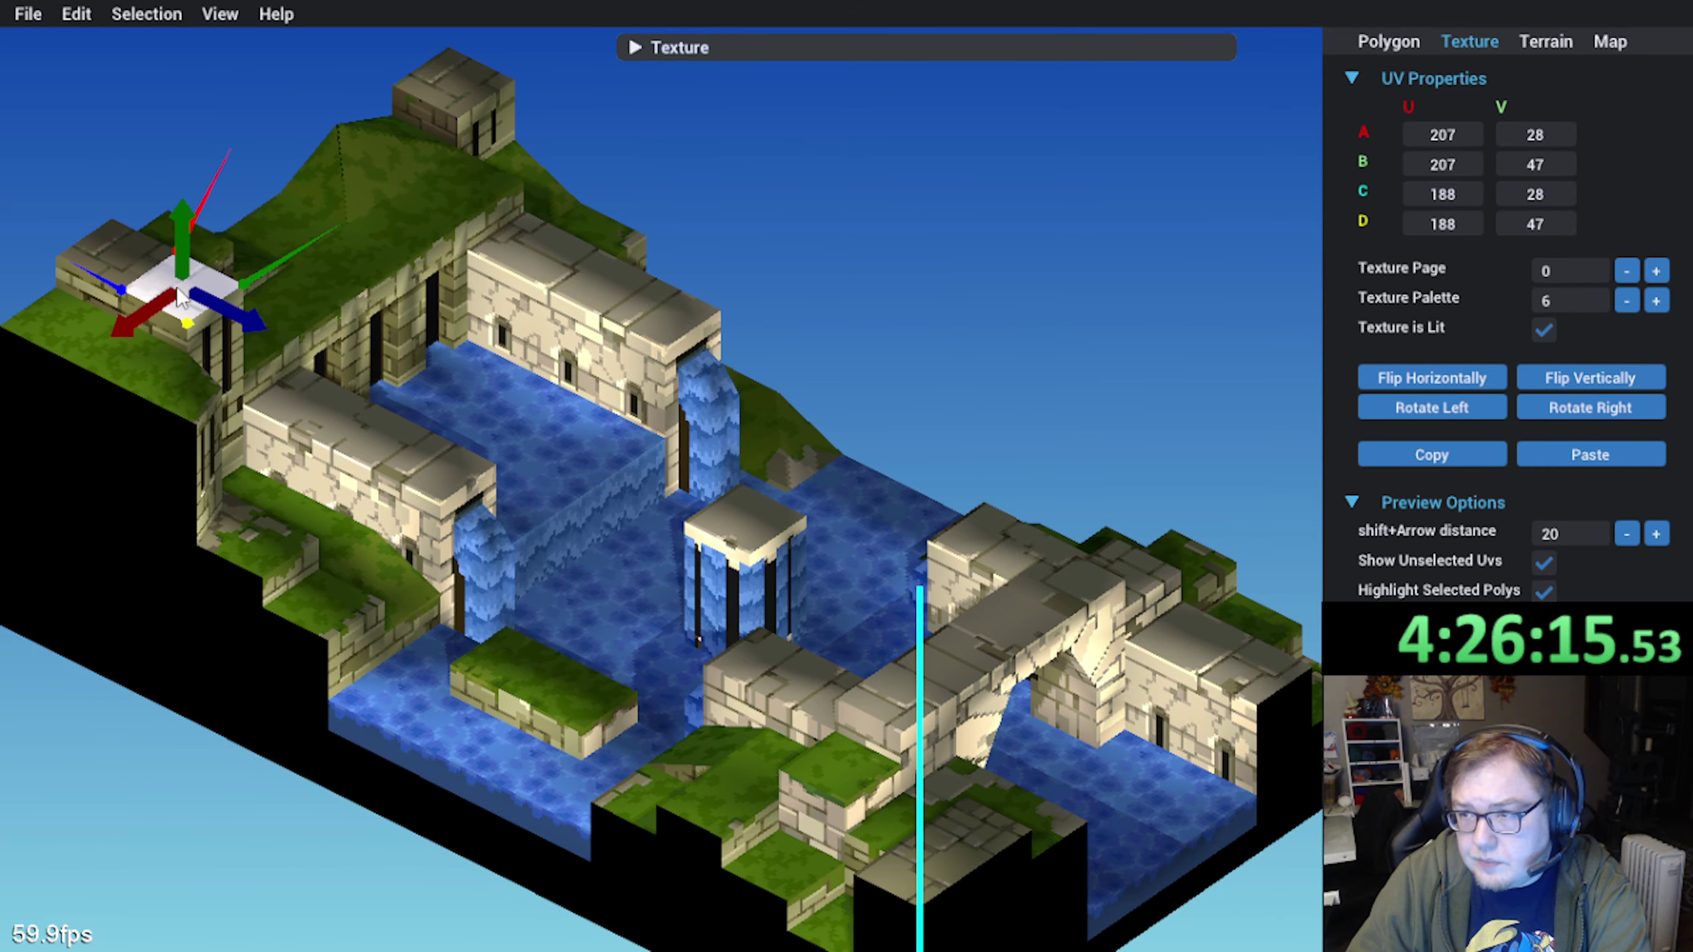
pyautogui.click(127, 277)
pyautogui.moveTo(304, 440); pyautogui.dragTo(444, 535, button='middle')
pyautogui.click(897, 275)
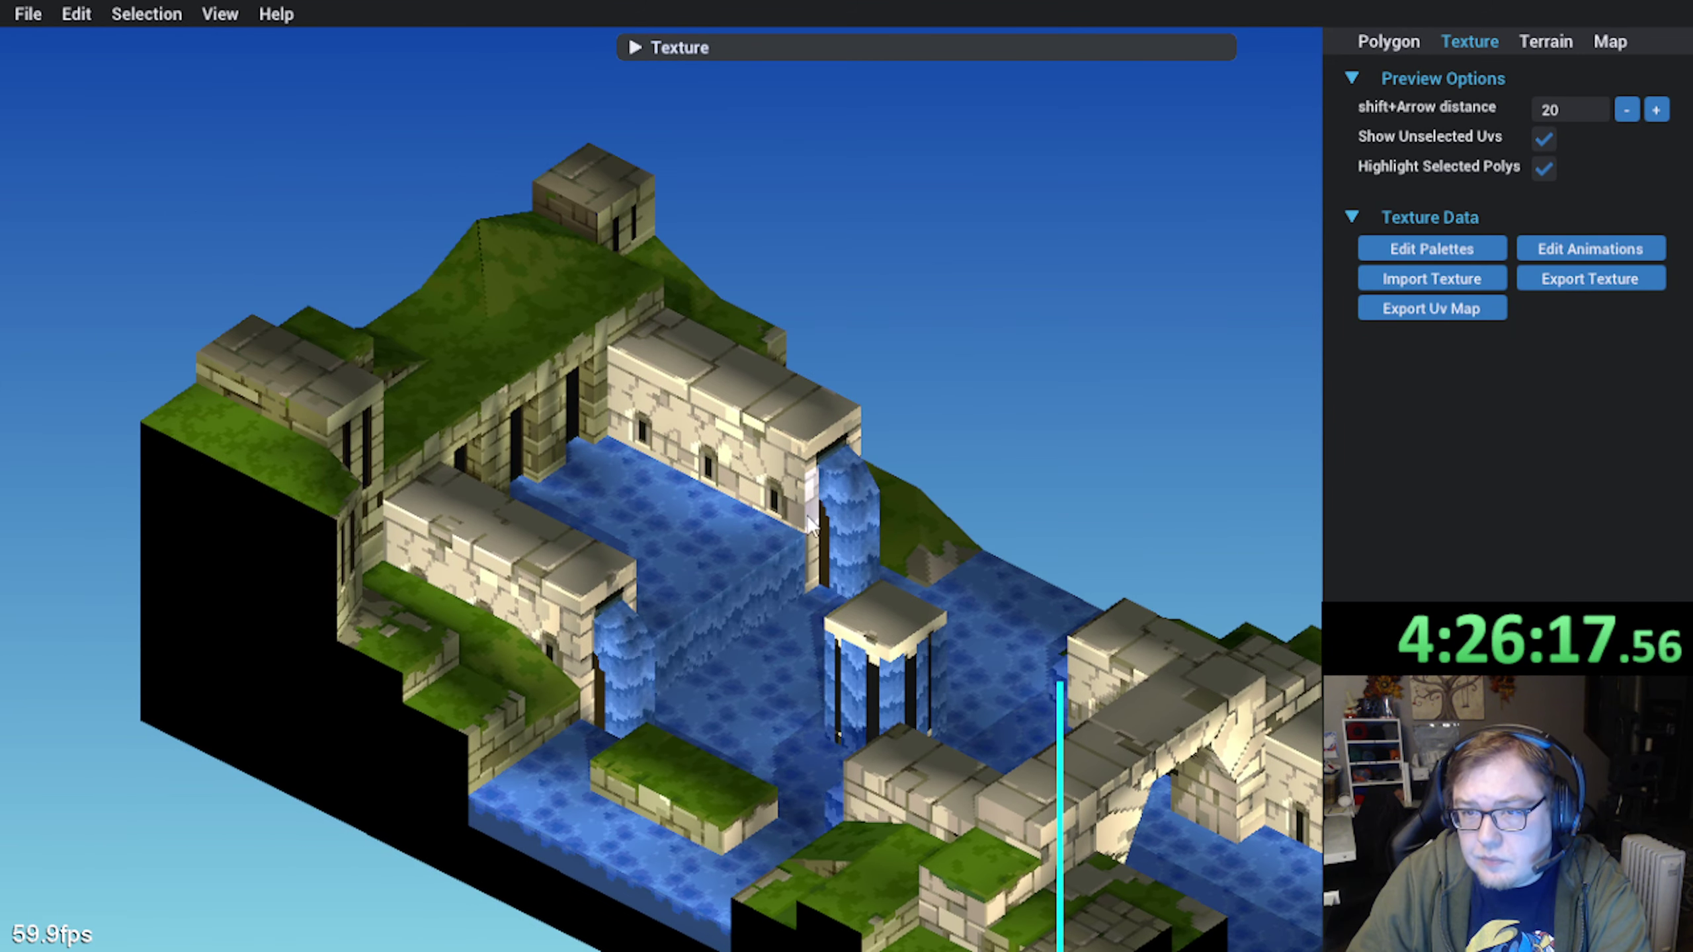
# Inspect the stonework from the opposite side, checking the texture palettes of the low corner ledge and the upper tower roof
pyautogui.moveTo(833, 683); pyautogui.dragTo(669, 640, button='right')
pyautogui.moveTo(983, 673); pyautogui.dragTo(446, 618, button='right')
pyautogui.click(301, 591)
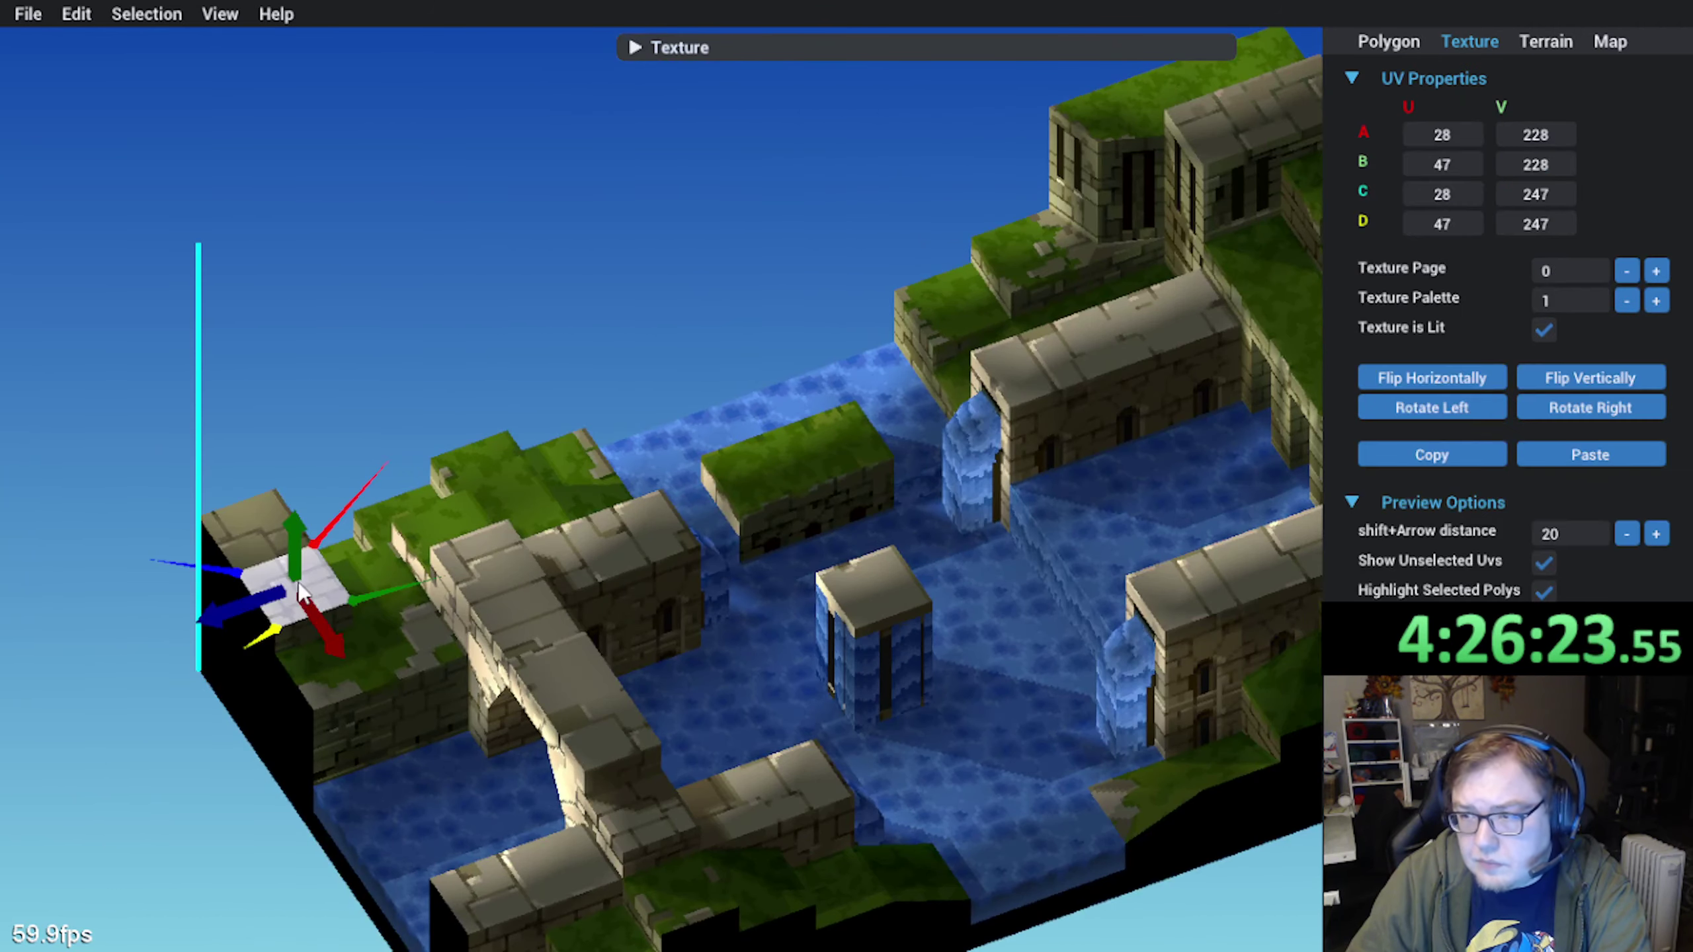
pyautogui.click(271, 524)
pyautogui.click(425, 362)
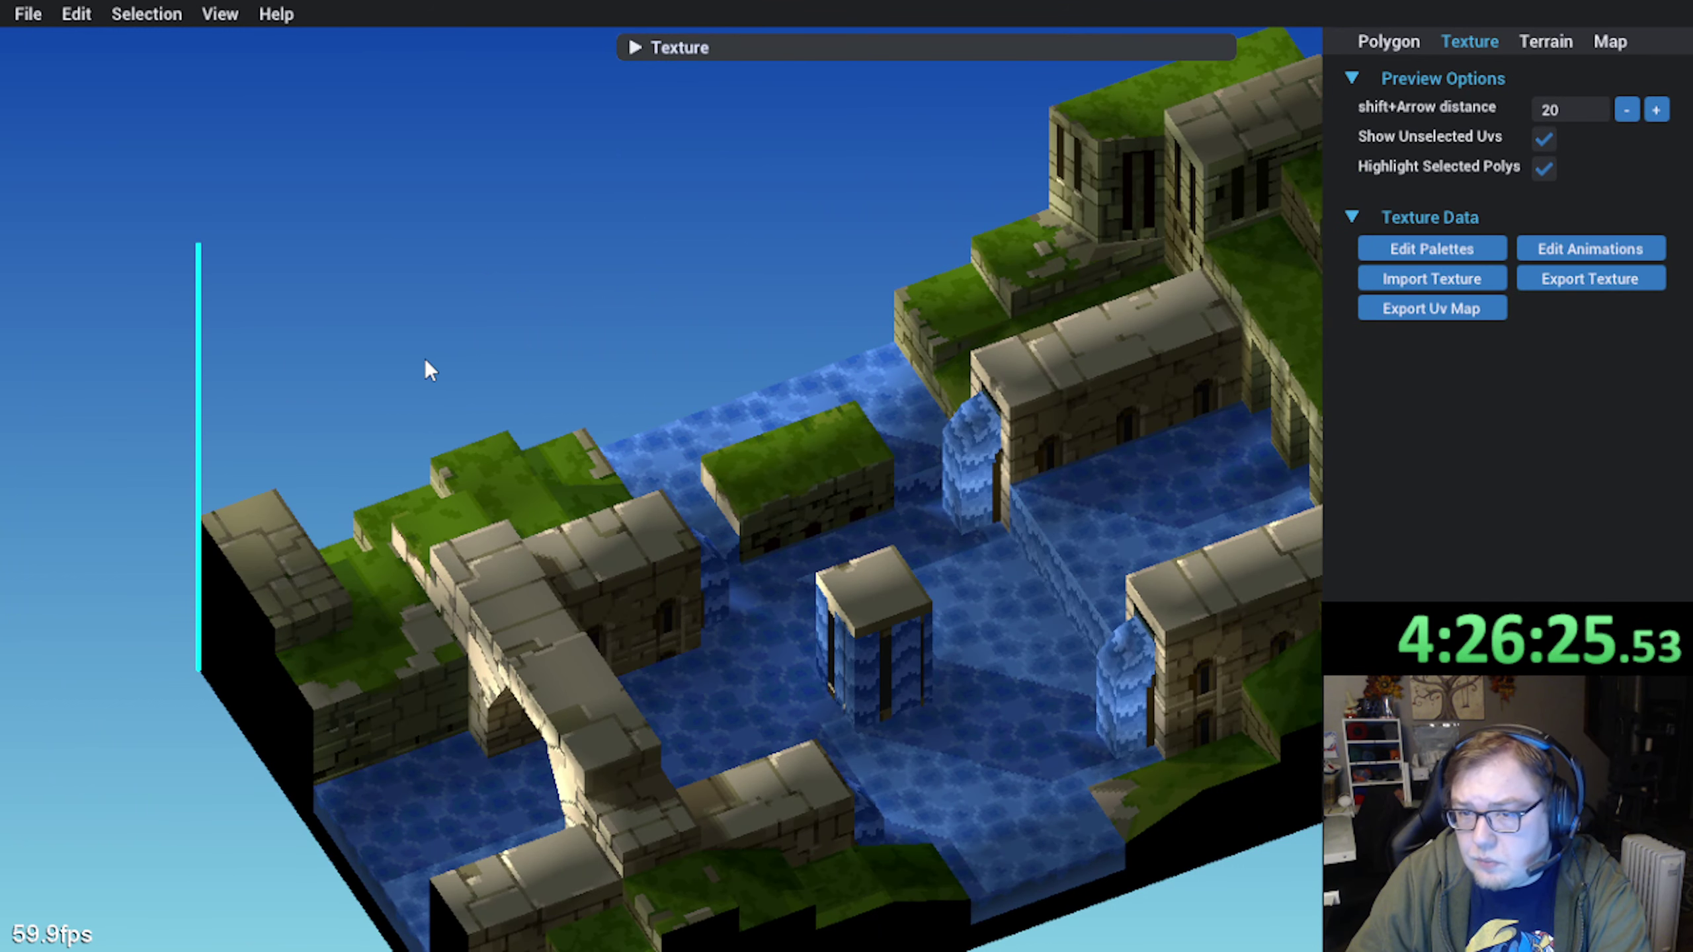
pyautogui.moveTo(865, 556); pyautogui.dragTo(377, 638, button='middle')
pyautogui.click(804, 167)
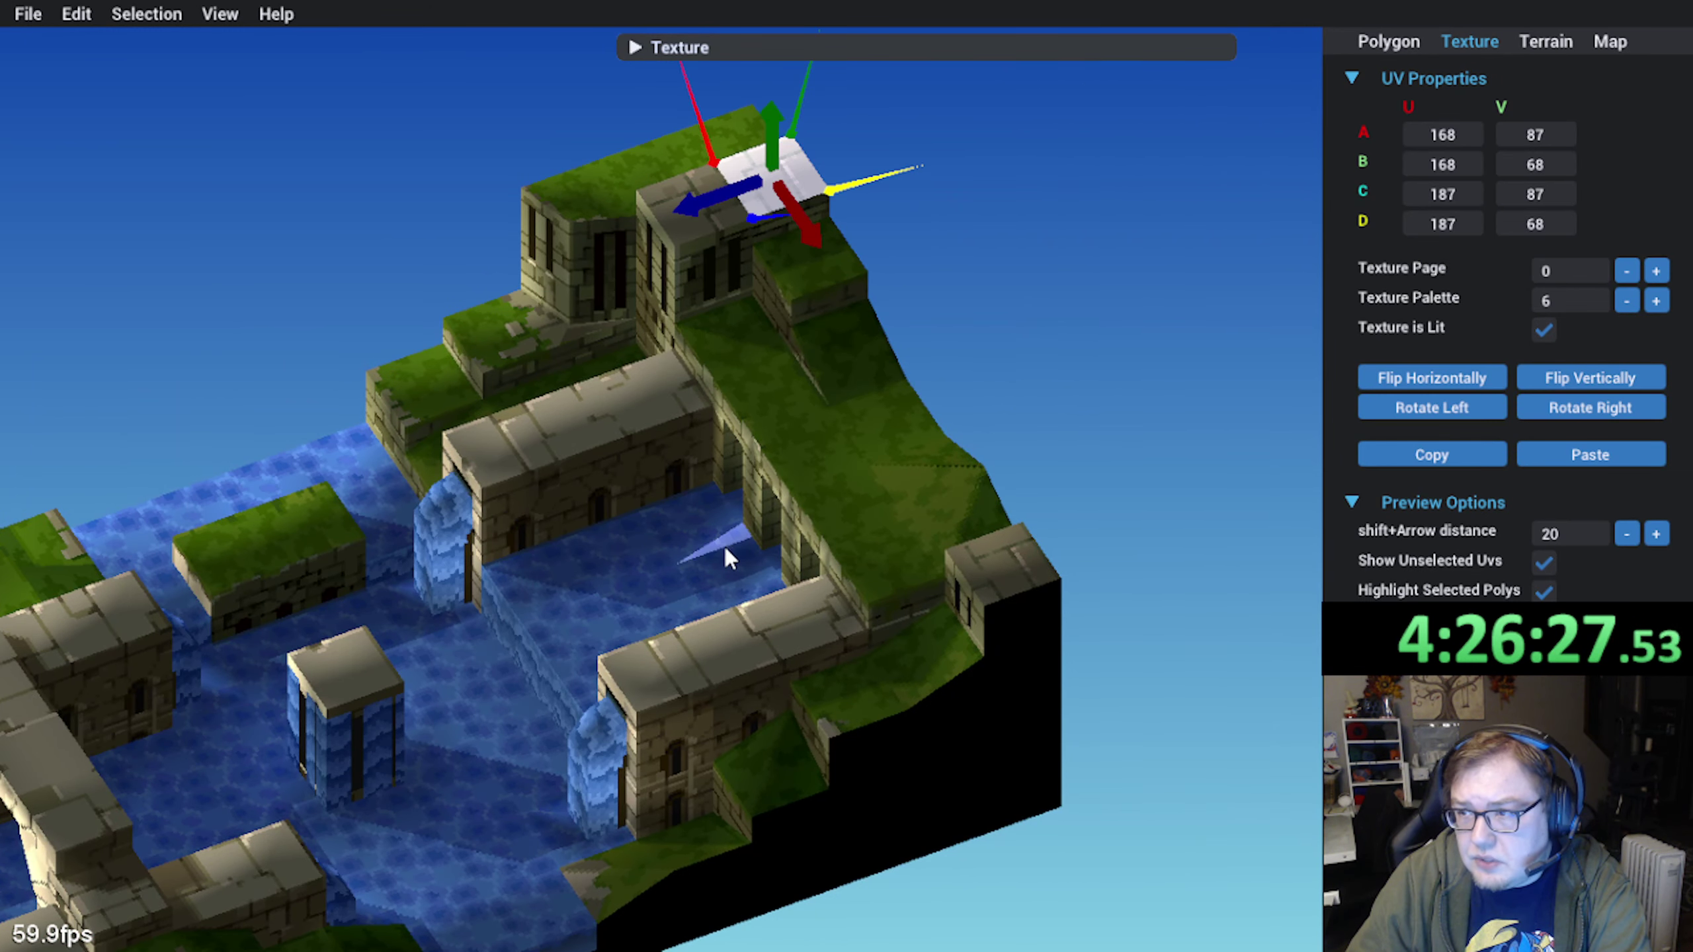
pyautogui.moveTo(724, 544); pyautogui.dragTo(667, 492, button='right')
pyautogui.moveTo(520, 502); pyautogui.dragTo(607, 475, button='right')
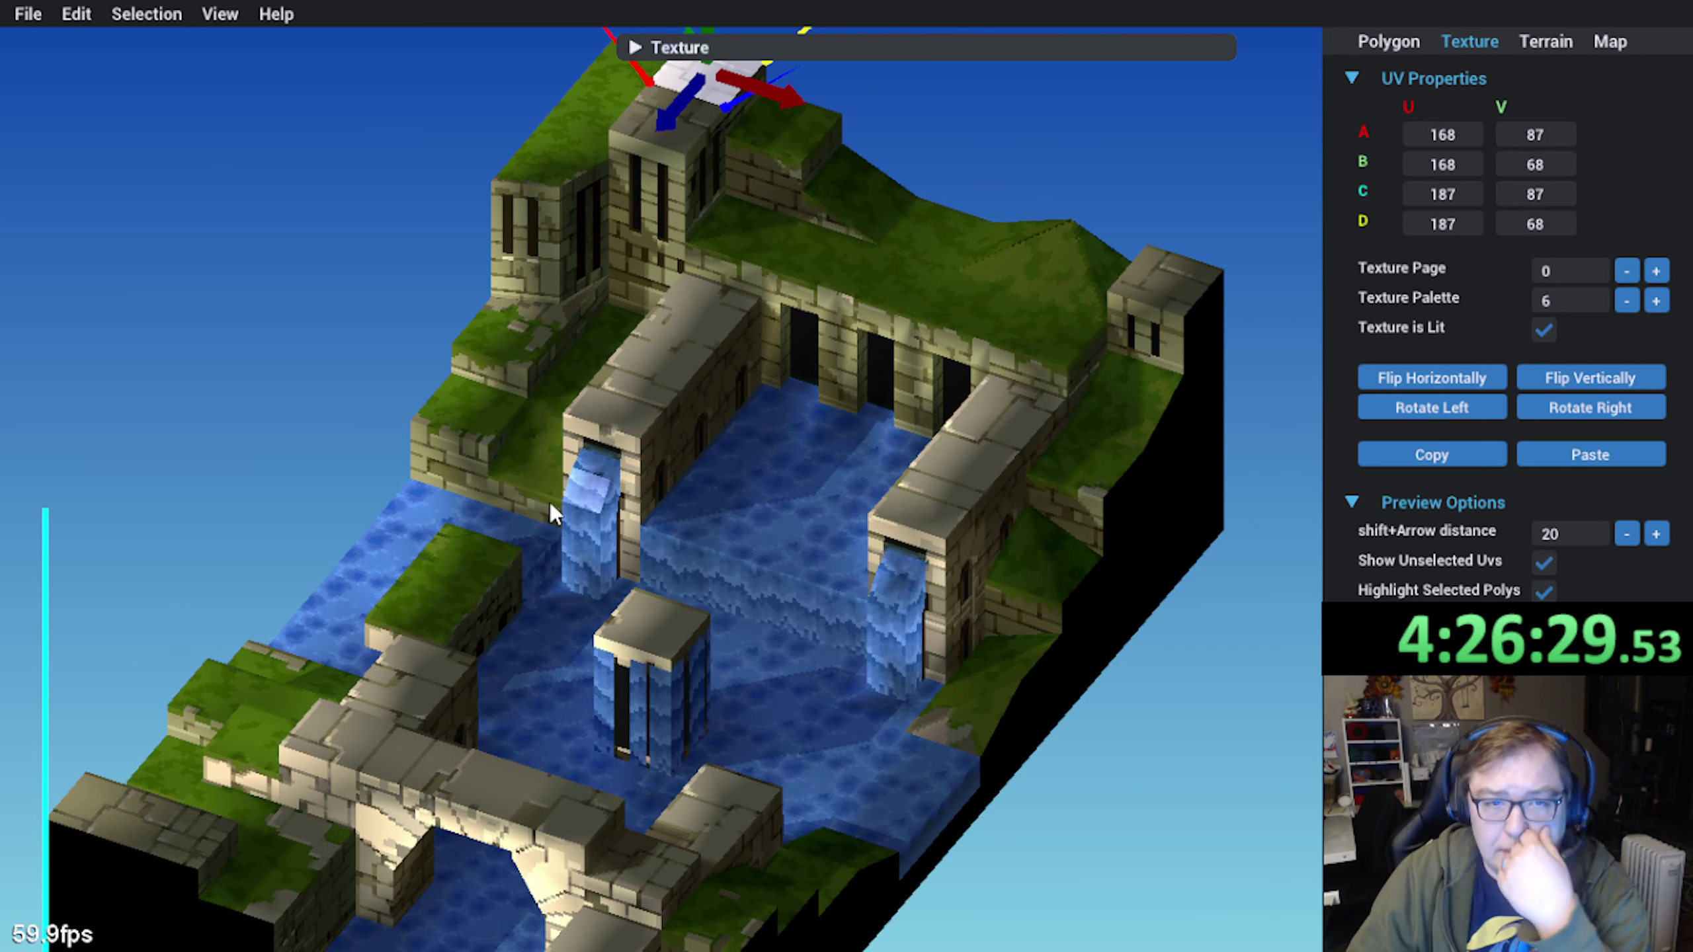
# Open MAP009.GNS from the test\Requests\JumzaMap folder
pyautogui.click(27, 13)
pyautogui.click(33, 72)
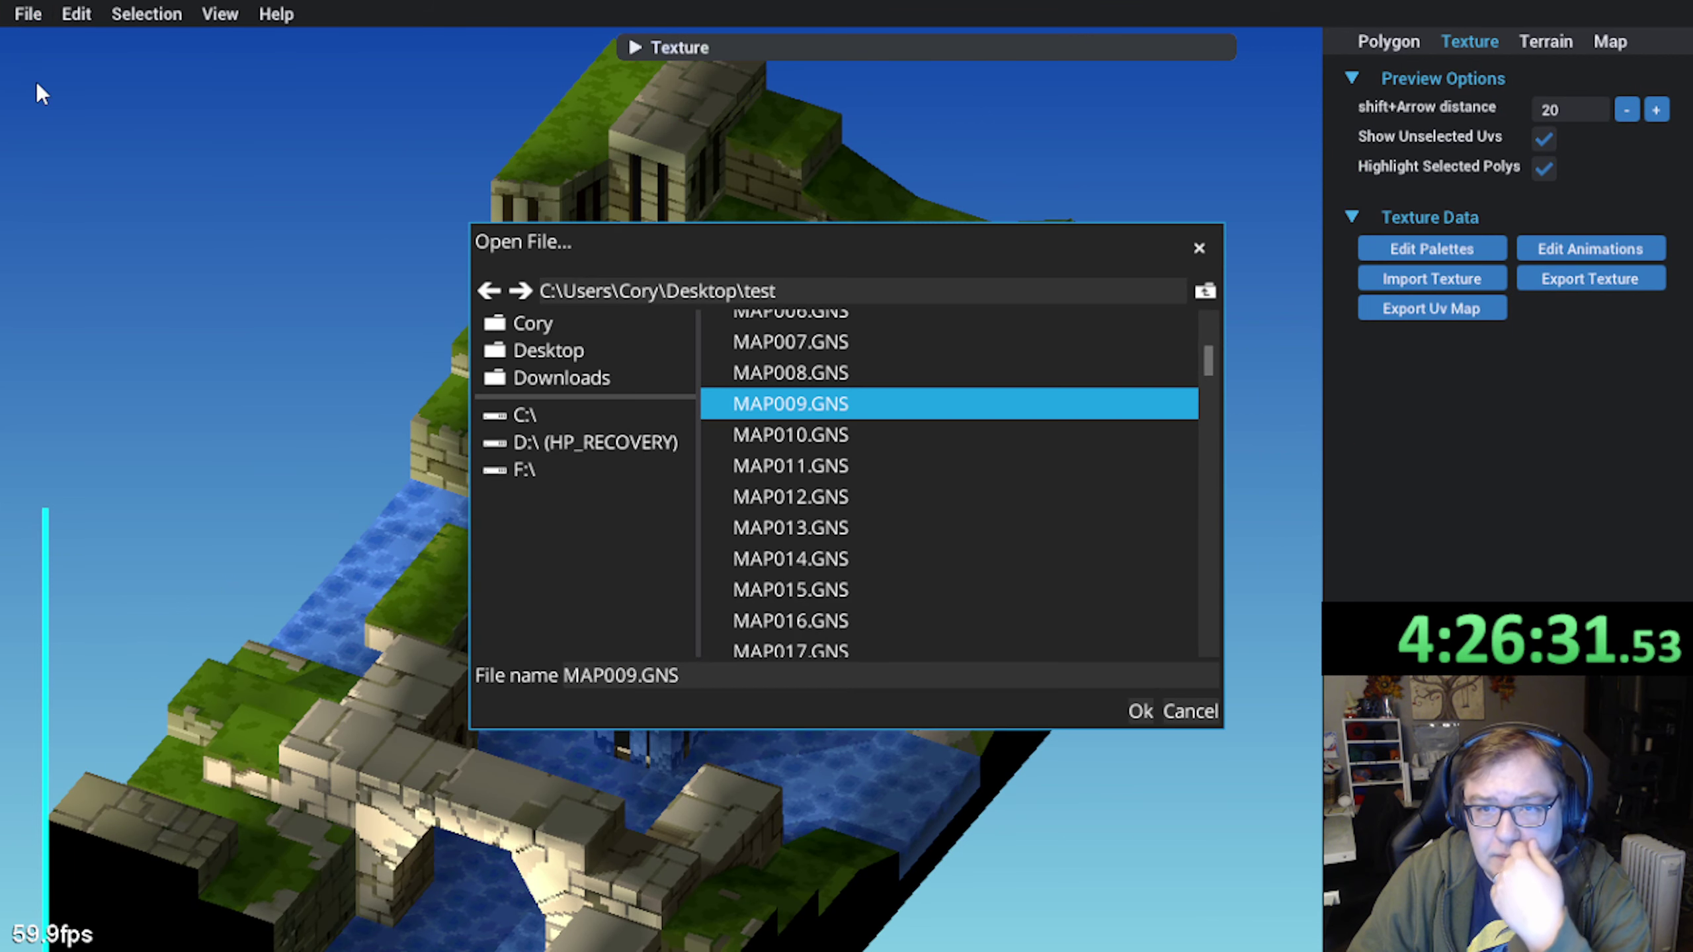
pyautogui.scroll(5, 1005, 393)
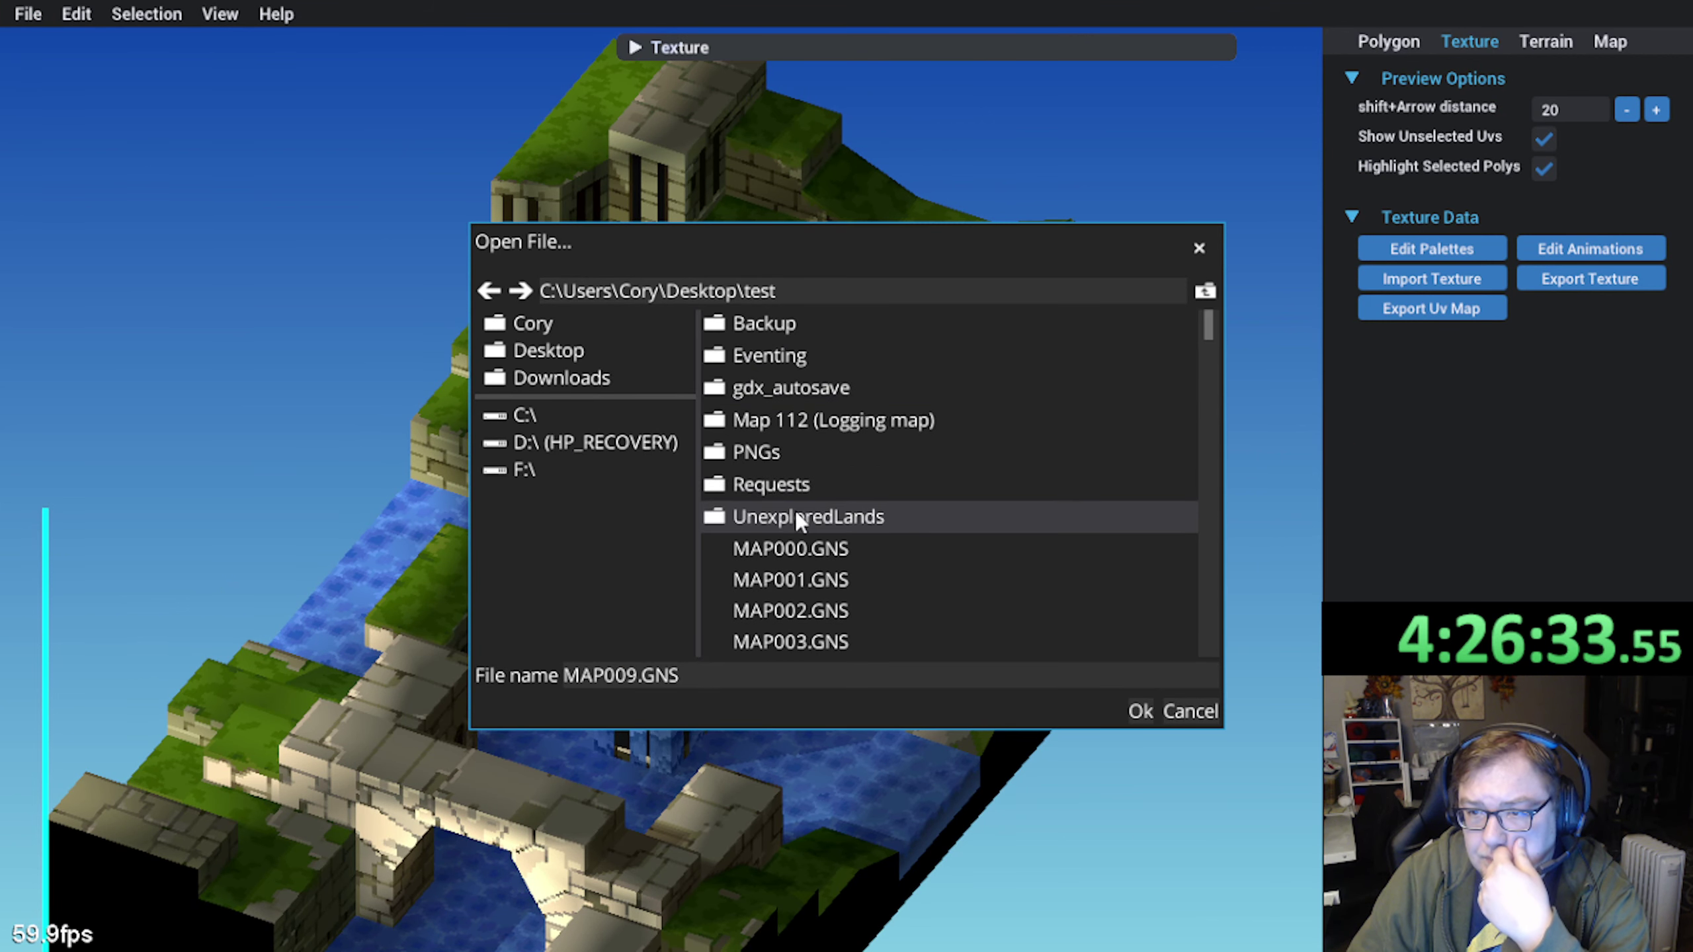
pyautogui.doubleClick(791, 485)
pyautogui.doubleClick(791, 389)
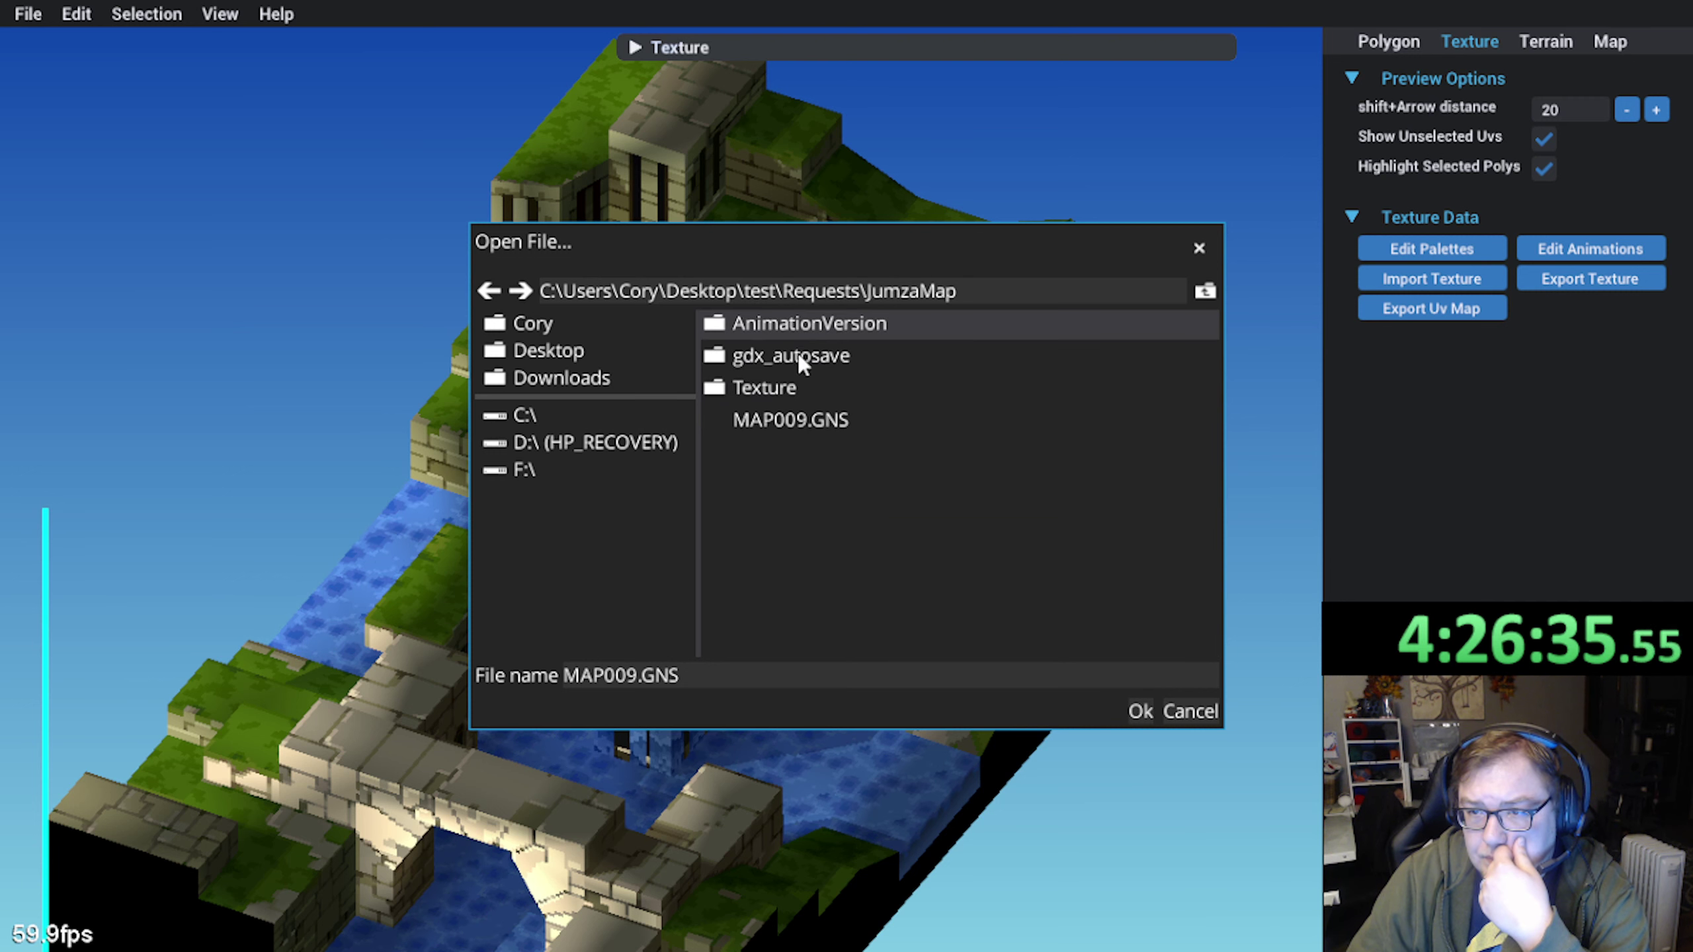
pyautogui.doubleClick(793, 419)
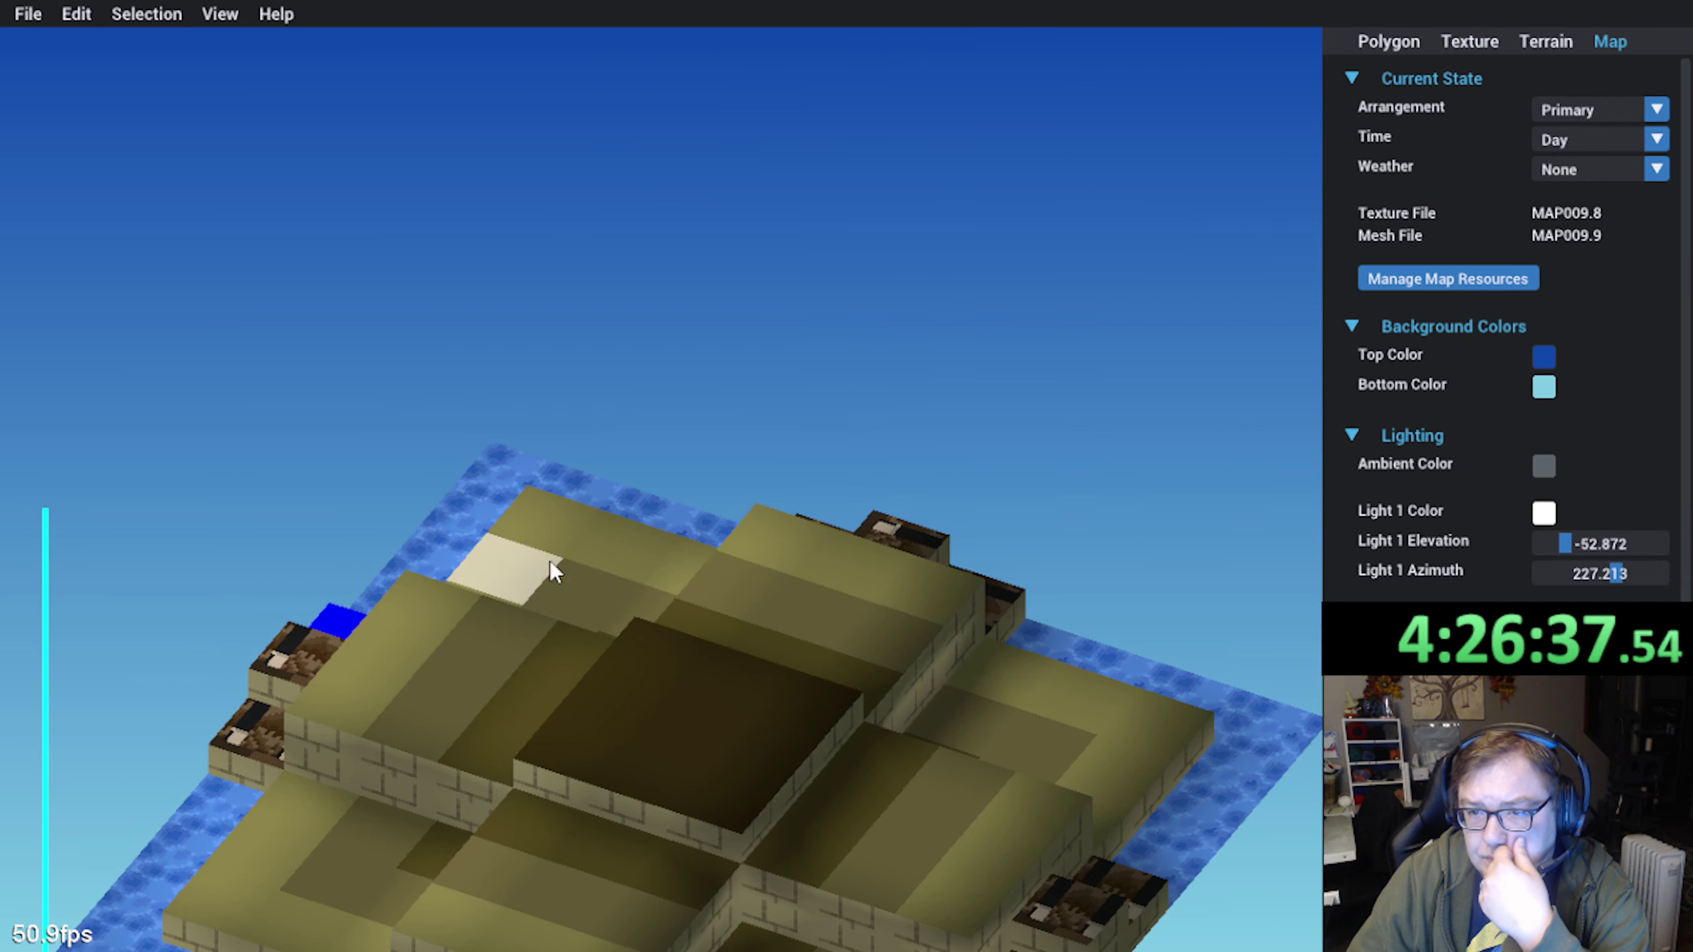
# Select the middle top polygon of the stone blocks at the platform's near edge and set its texture page to 0
pyautogui.moveTo(498, 612); pyautogui.dragTo(563, 452, button='middle')
pyautogui.moveTo(571, 638); pyautogui.dragTo(583, 476, button='middle')
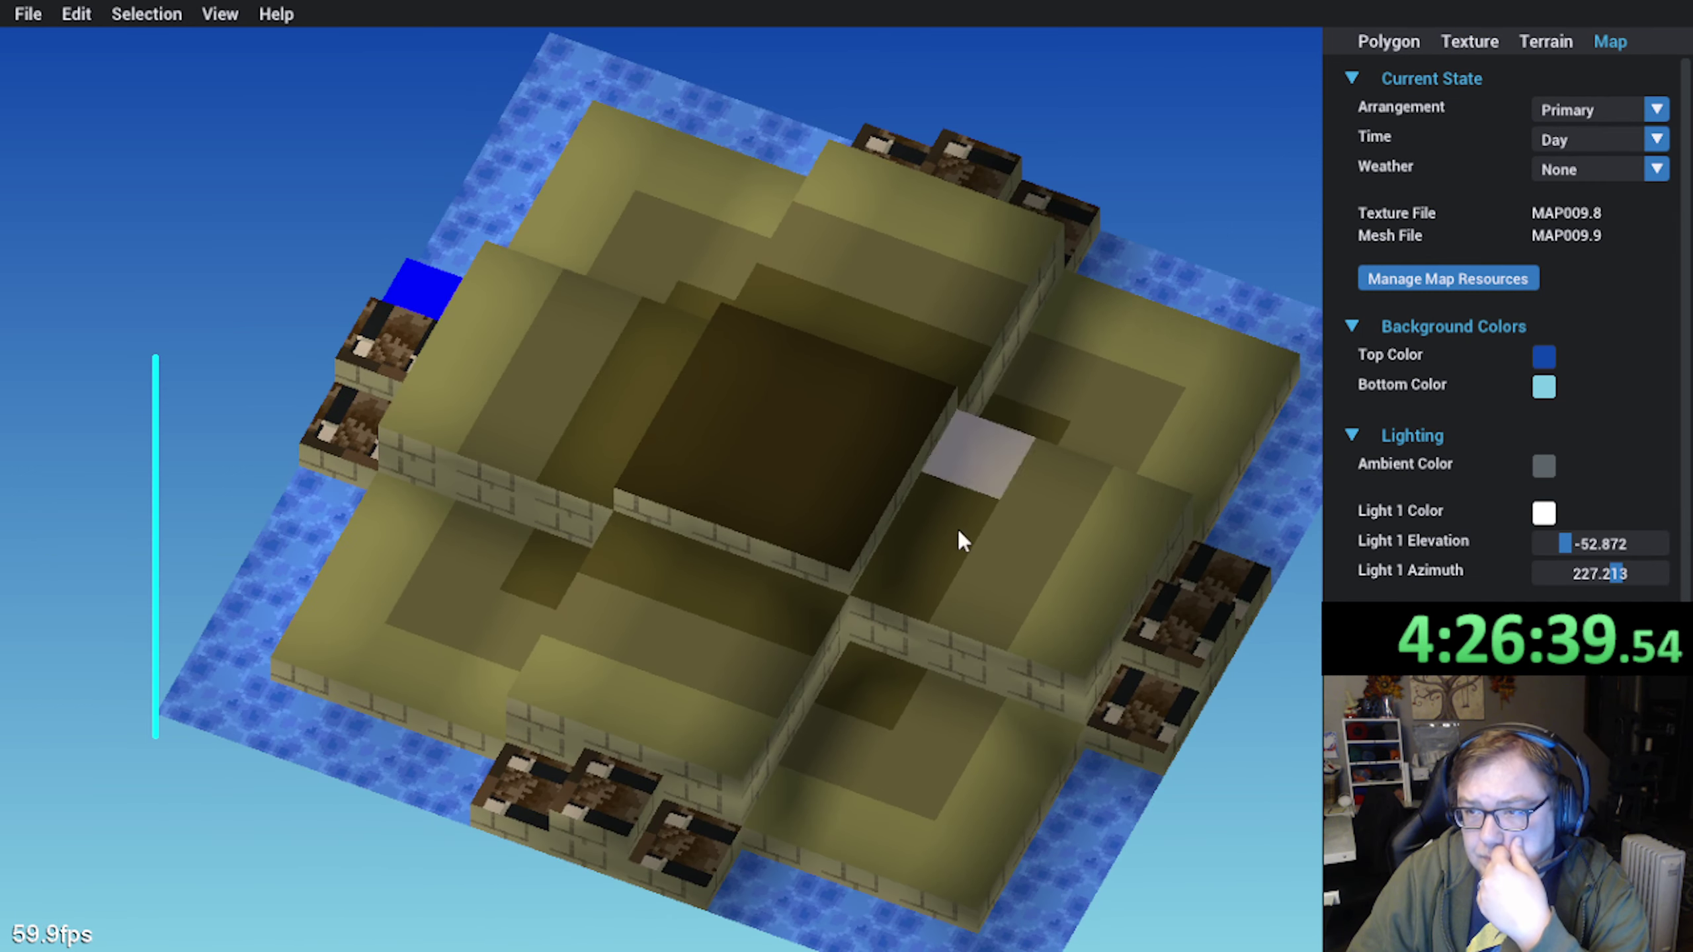
pyautogui.click(611, 818)
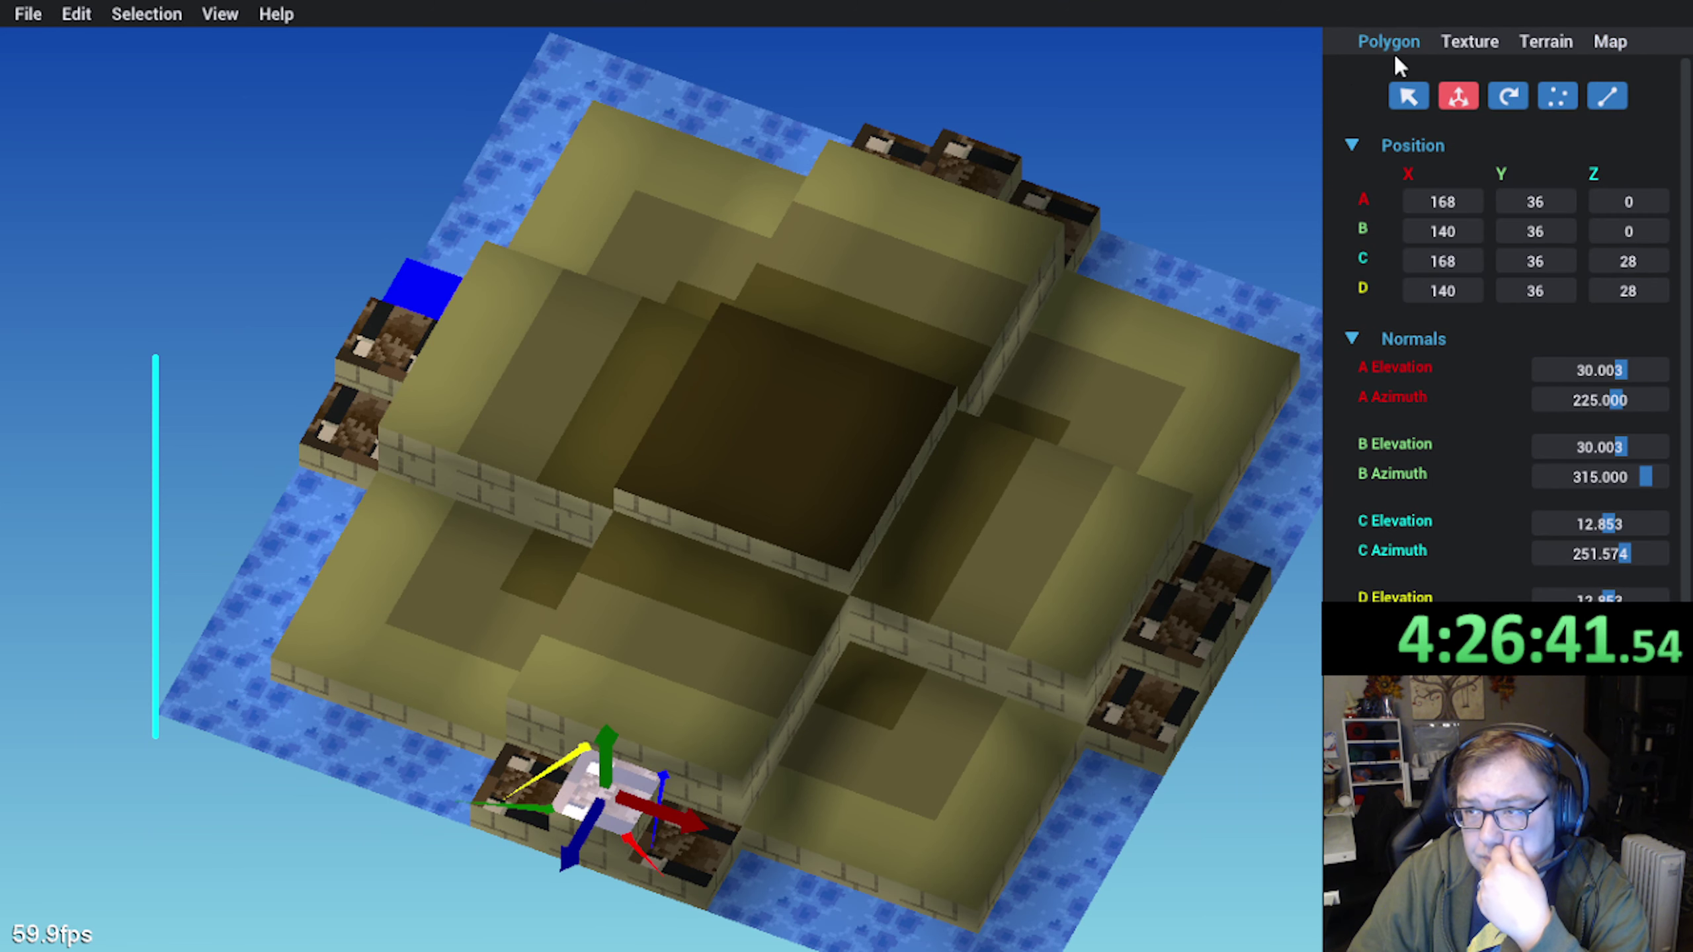
pyautogui.click(1469, 43)
pyautogui.click(637, 47)
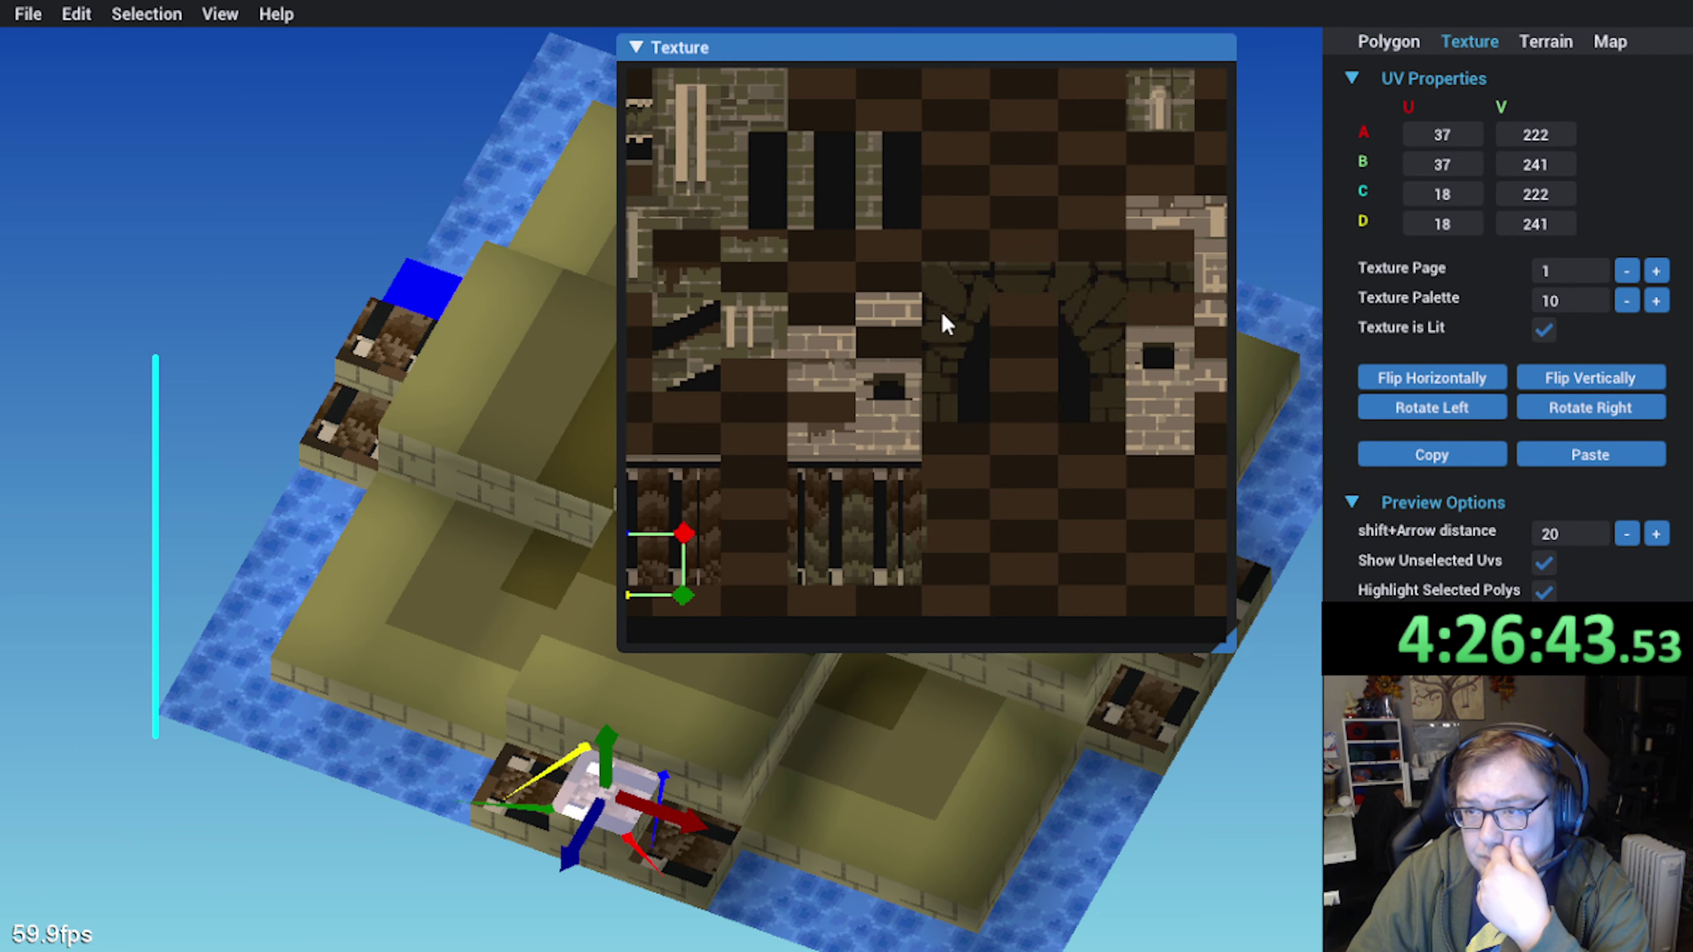
pyautogui.click(1630, 270)
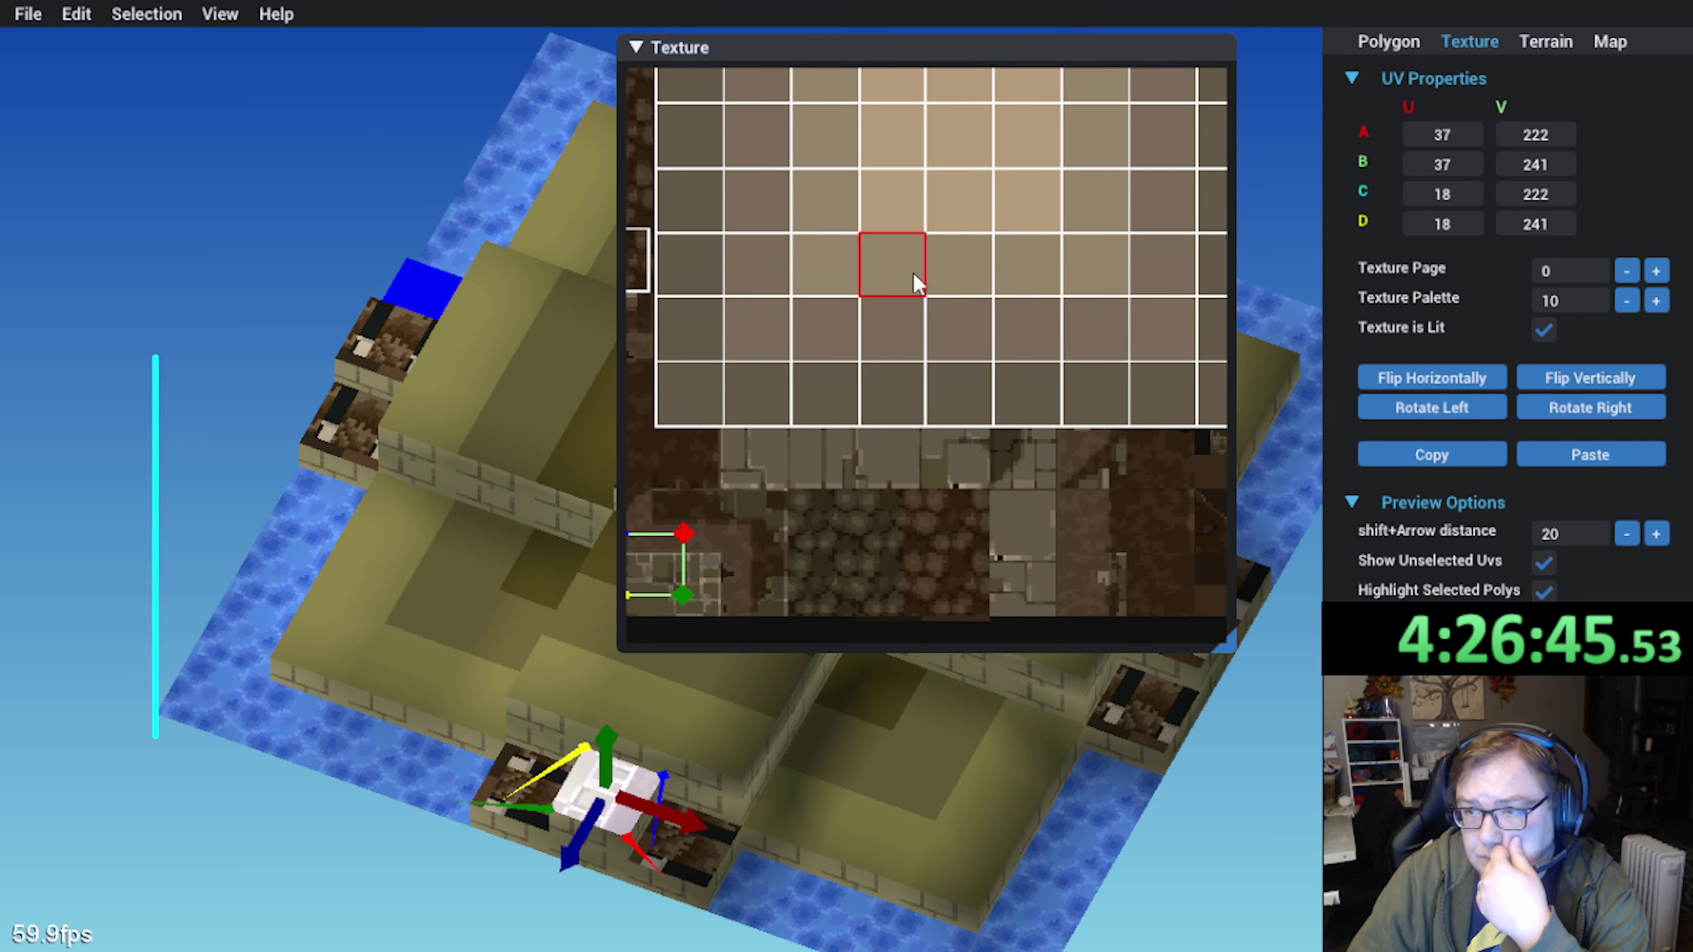
pyautogui.moveTo(807, 508); pyautogui.dragTo(890, 502, button='middle')
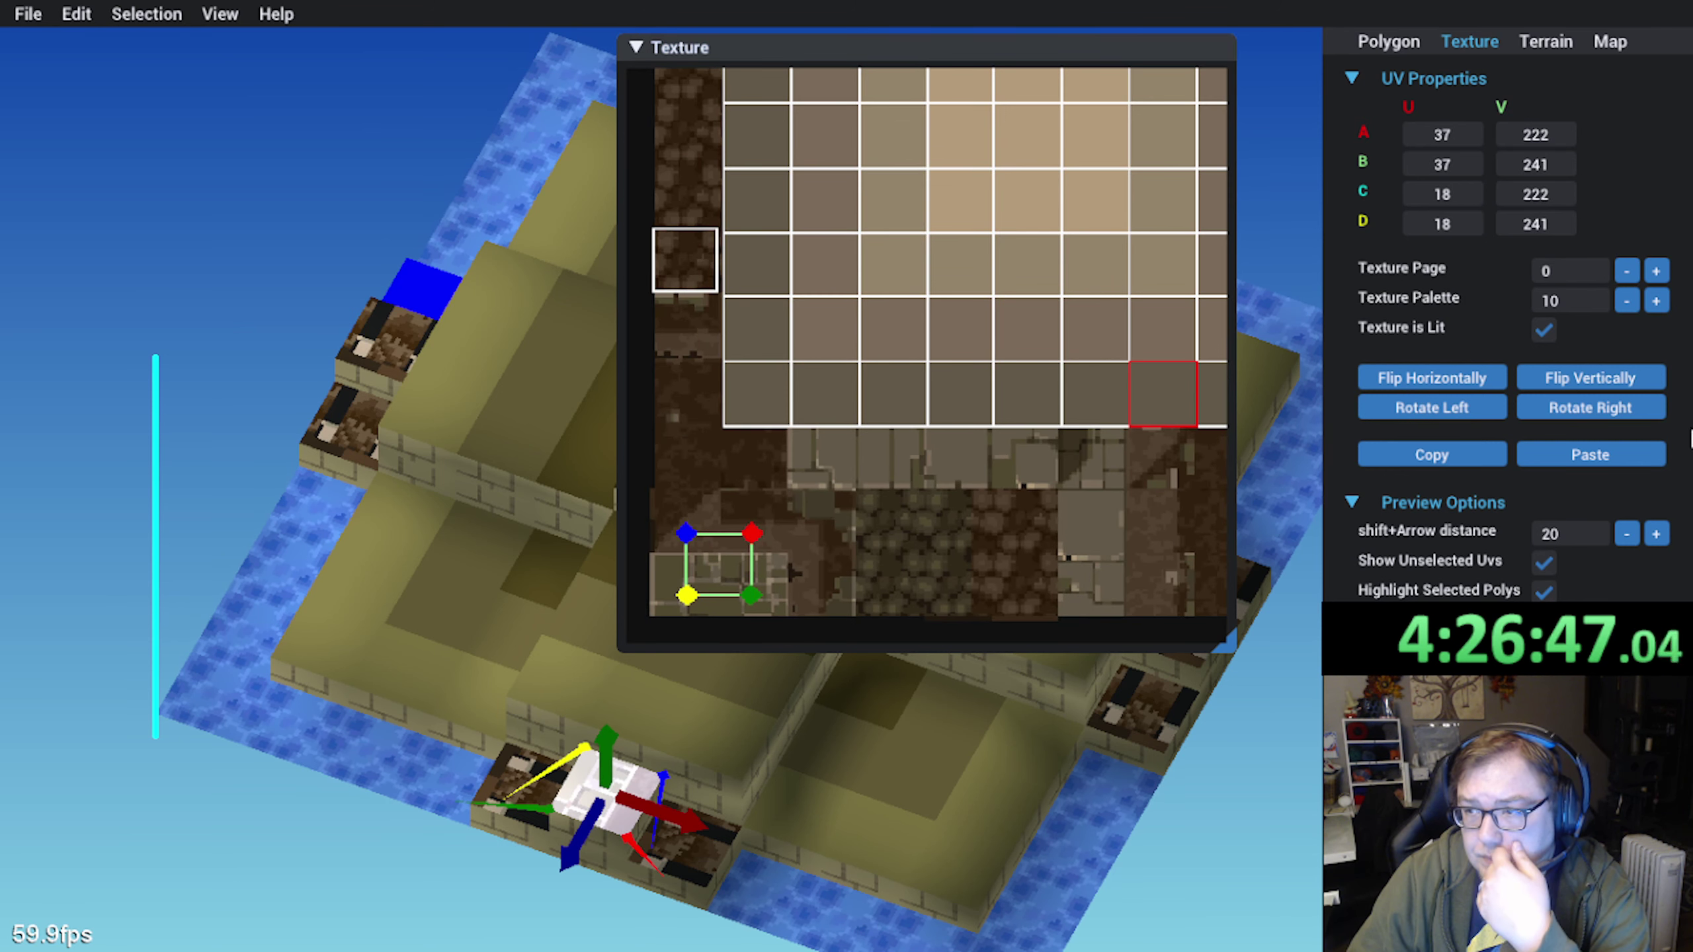
# Preview the selected polygon with texture palette 1 and examine the stone tiles on its texture page
pyautogui.click(1635, 294)
pyautogui.click(1635, 294)
pyautogui.doubleClick(1635, 294)
pyautogui.click(1635, 294)
pyautogui.click(1635, 294)
pyautogui.click(1635, 294)
pyautogui.click(1635, 294)
pyautogui.click(1635, 295)
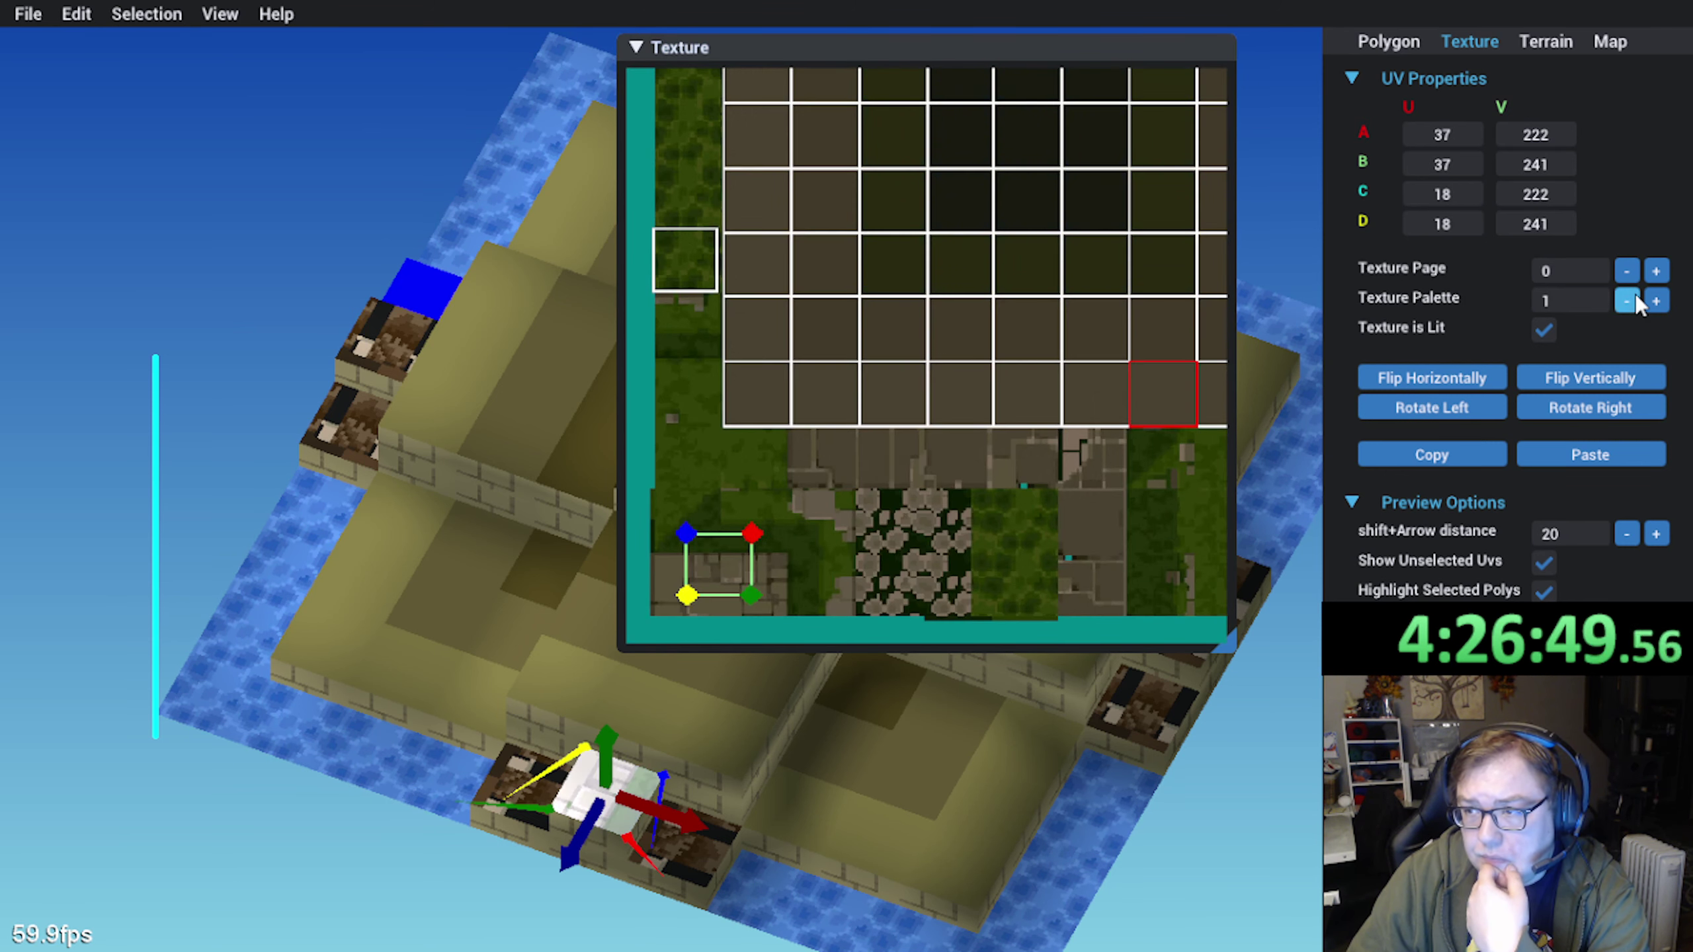
pyautogui.scroll(4, 918, 464)
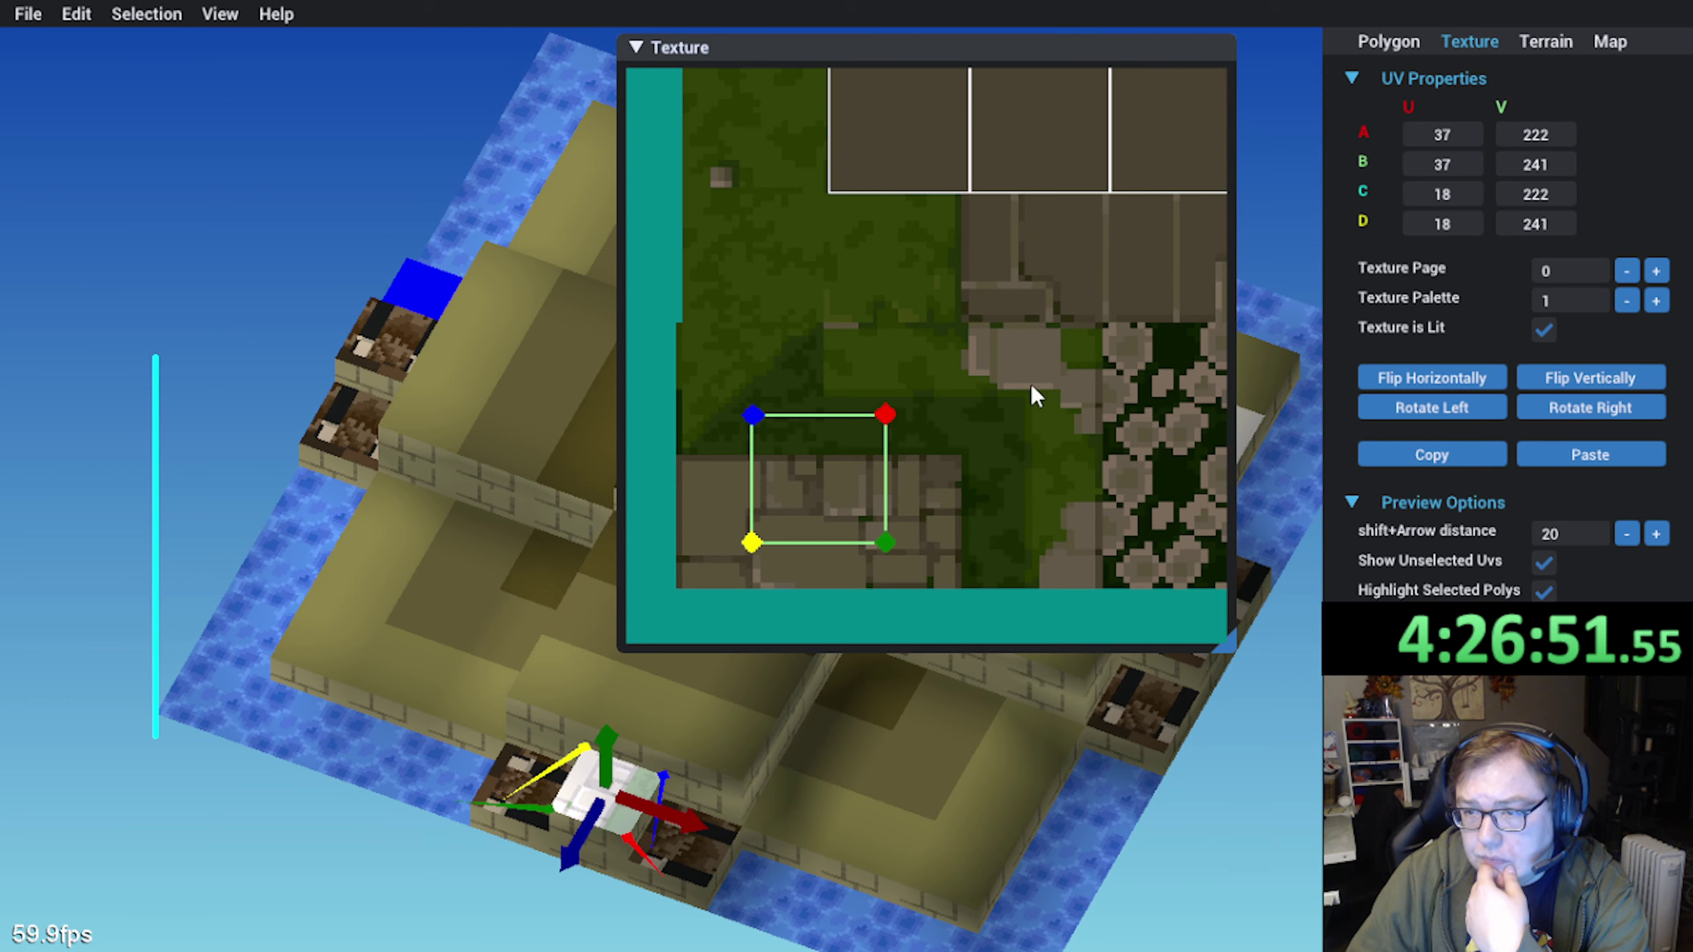
pyautogui.moveTo(869, 556); pyautogui.dragTo(941, 454, button='middle')
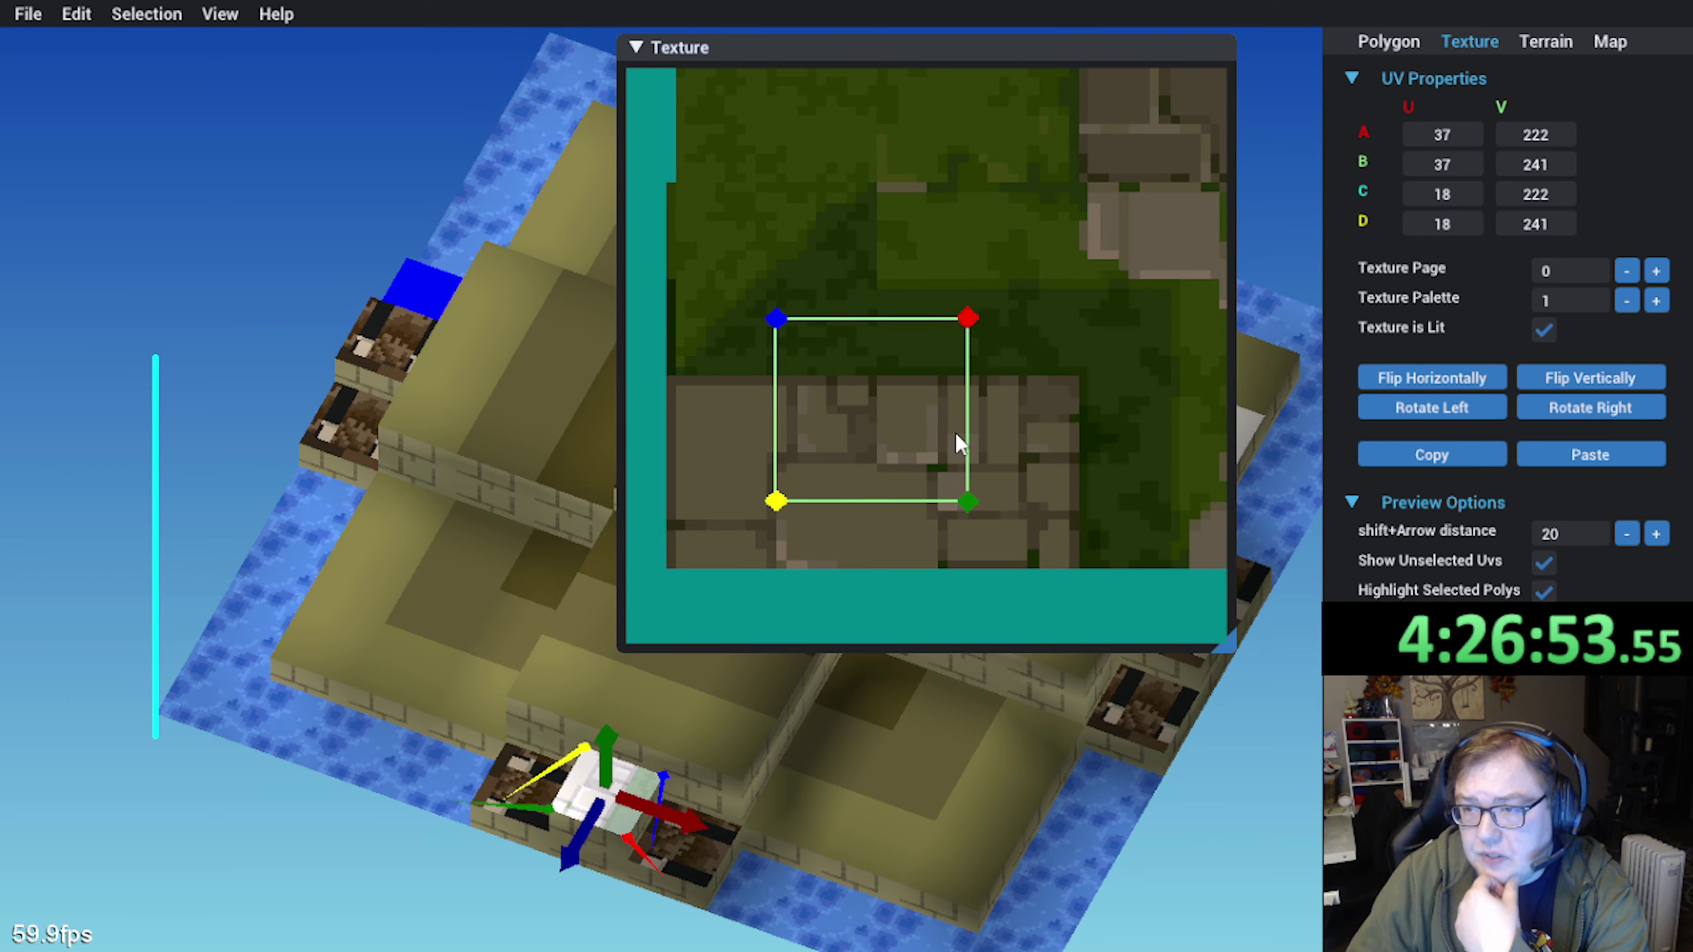
pyautogui.scroll(-2, 1210, 400)
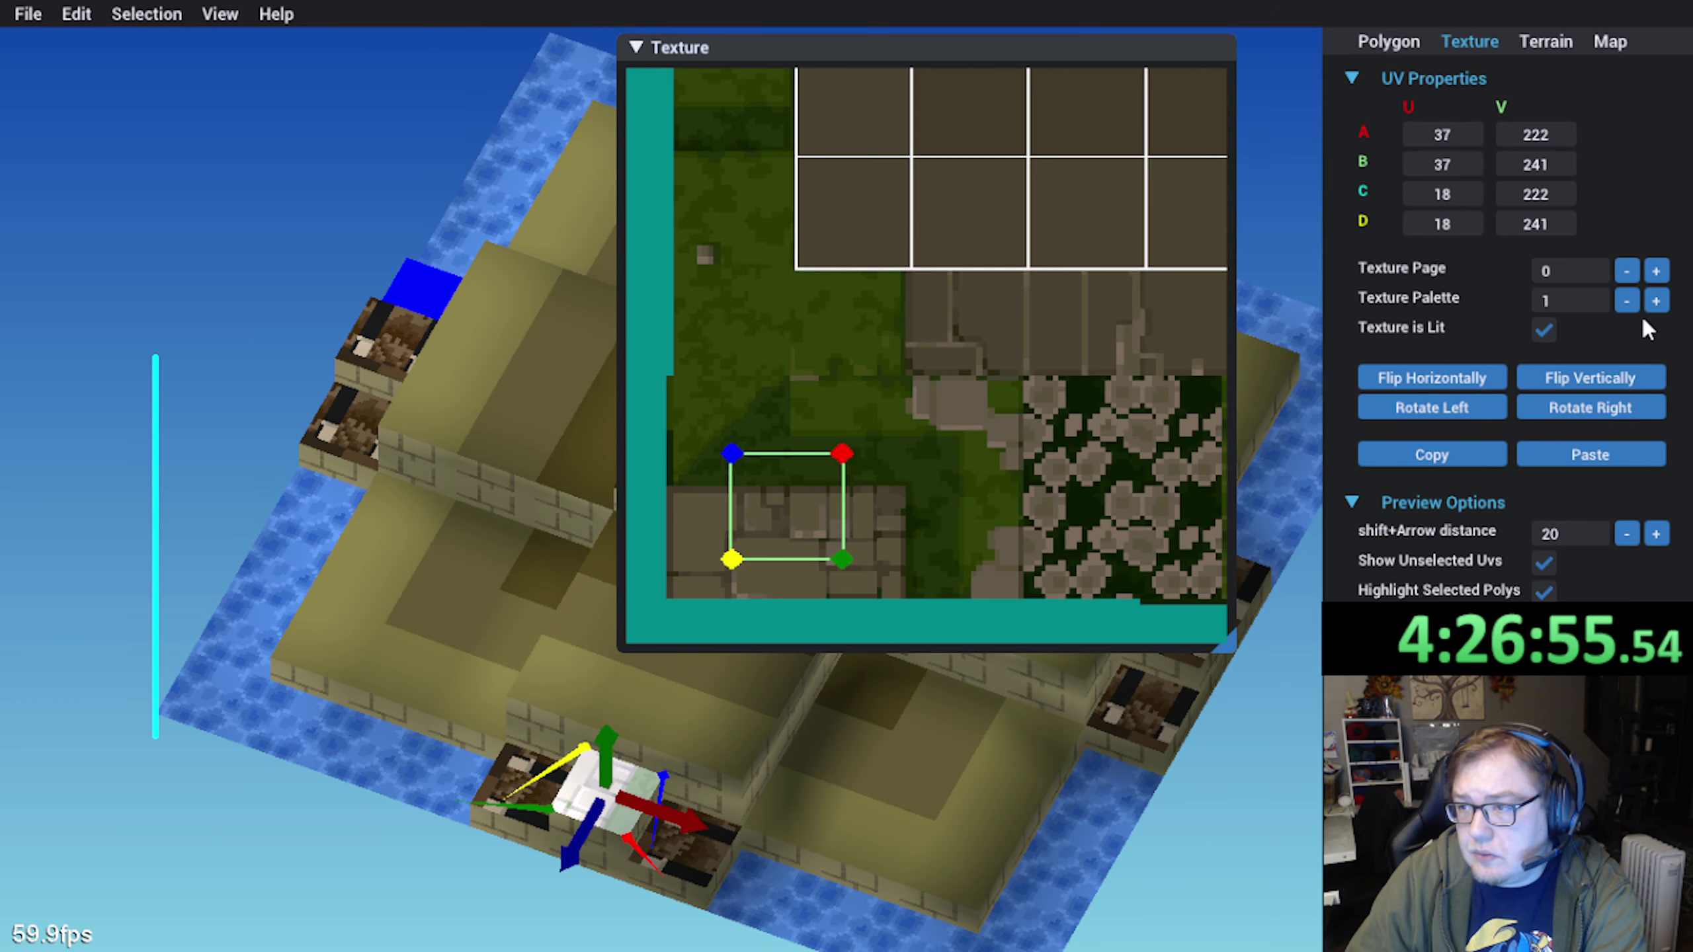
# Preview the polygon with texture palette 6 and examine the tiles around the floor grid on texture page 0
pyautogui.click(1659, 302)
pyautogui.click(1658, 302)
pyautogui.click(1658, 301)
pyautogui.click(1658, 302)
pyautogui.click(1657, 302)
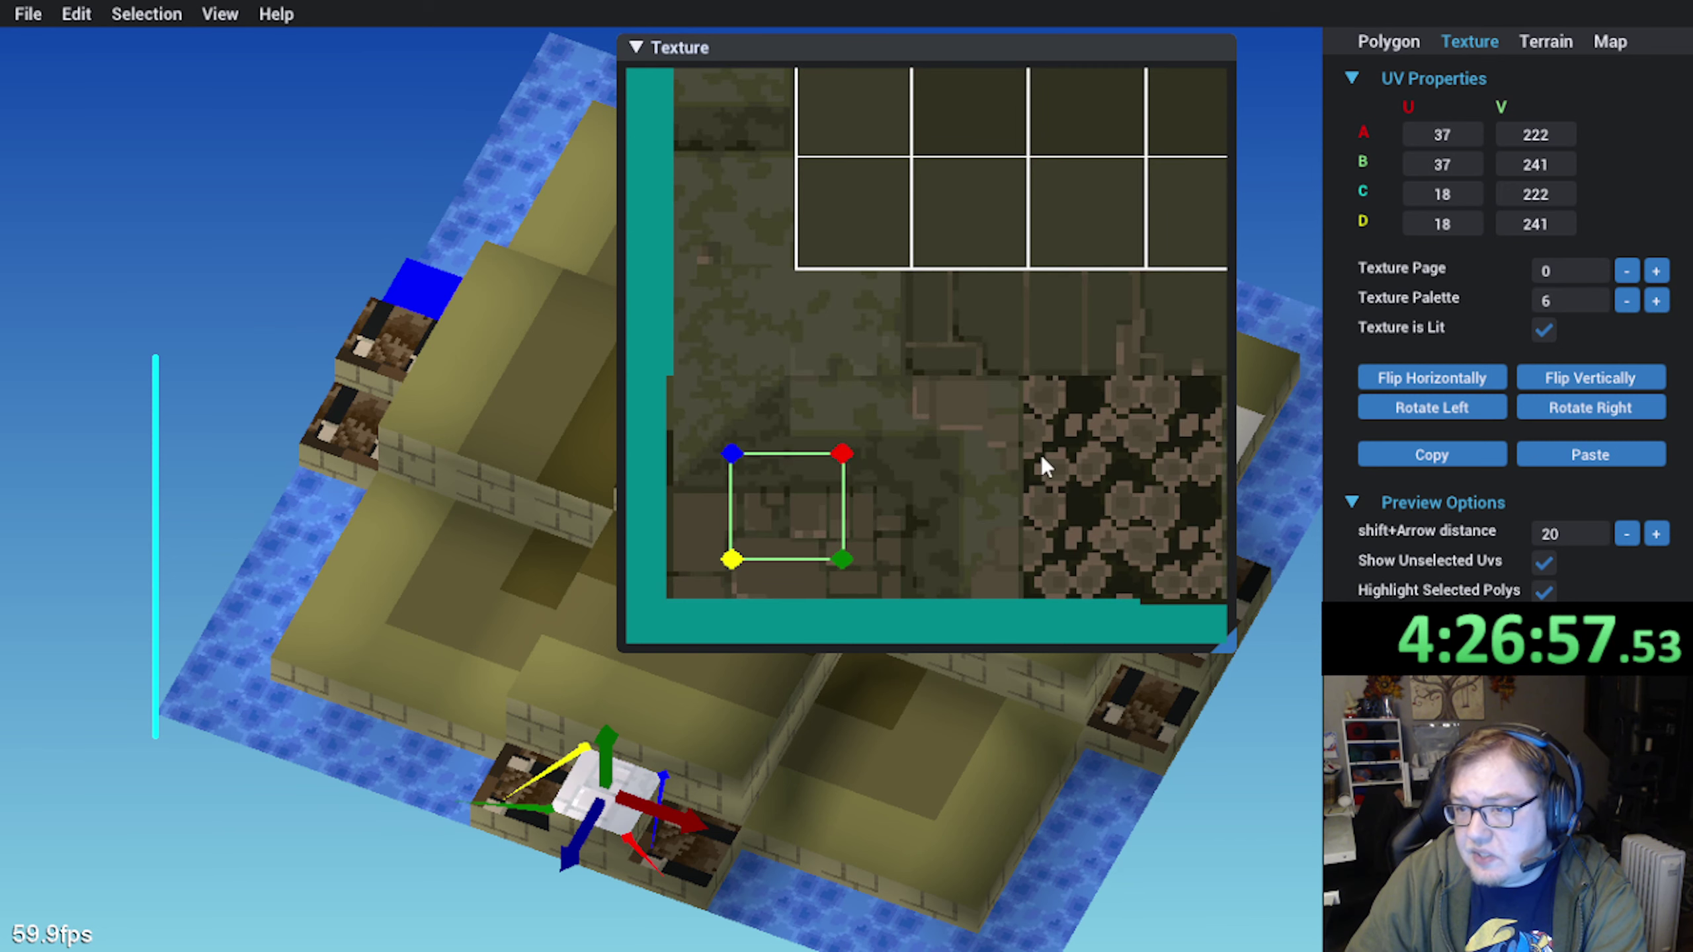
pyautogui.moveTo(1041, 456); pyautogui.dragTo(899, 504, button='middle')
pyautogui.scroll(-3, 900, 504)
pyautogui.moveTo(1039, 479); pyautogui.dragTo(882, 537, button='middle')
pyautogui.moveTo(1113, 327); pyautogui.dragTo(866, 507, button='middle')
pyautogui.moveTo(1085, 382); pyautogui.dragTo(893, 534, button='middle')
pyautogui.moveTo(892, 451); pyautogui.dragTo(976, 240, button='middle')
pyautogui.moveTo(911, 560); pyautogui.dragTo(914, 355, button='middle')
# Check texture pages 1 and 2 under palette 6, returning the polygon to texture page 0
pyautogui.click(1666, 271)
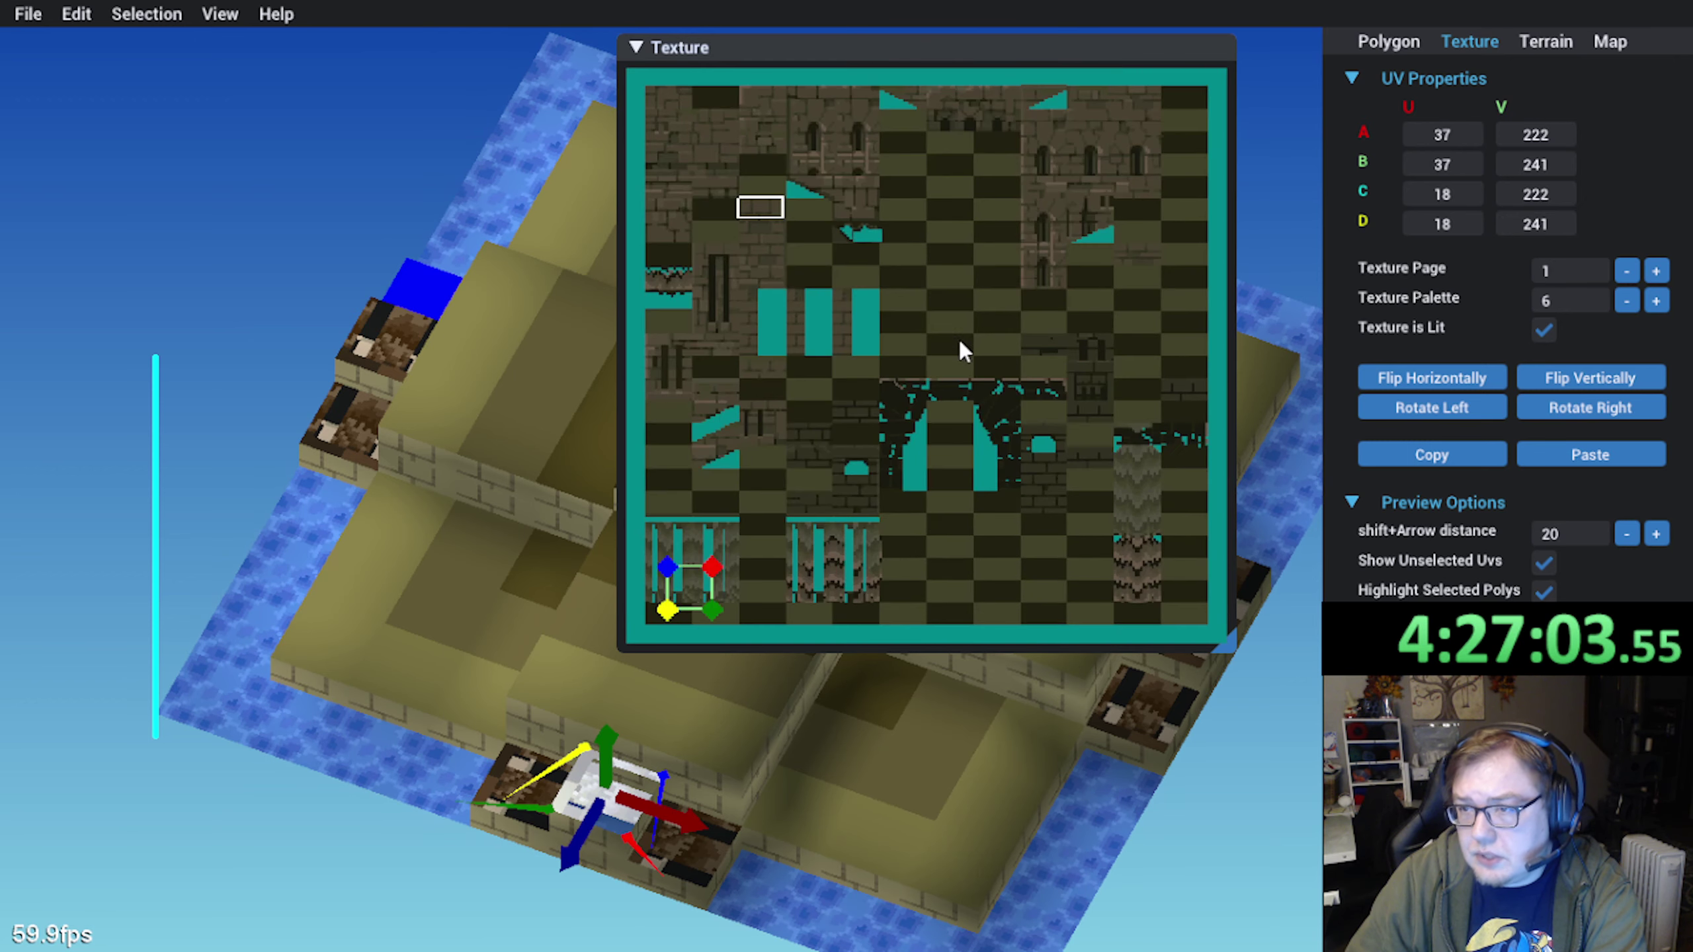
pyautogui.click(1658, 271)
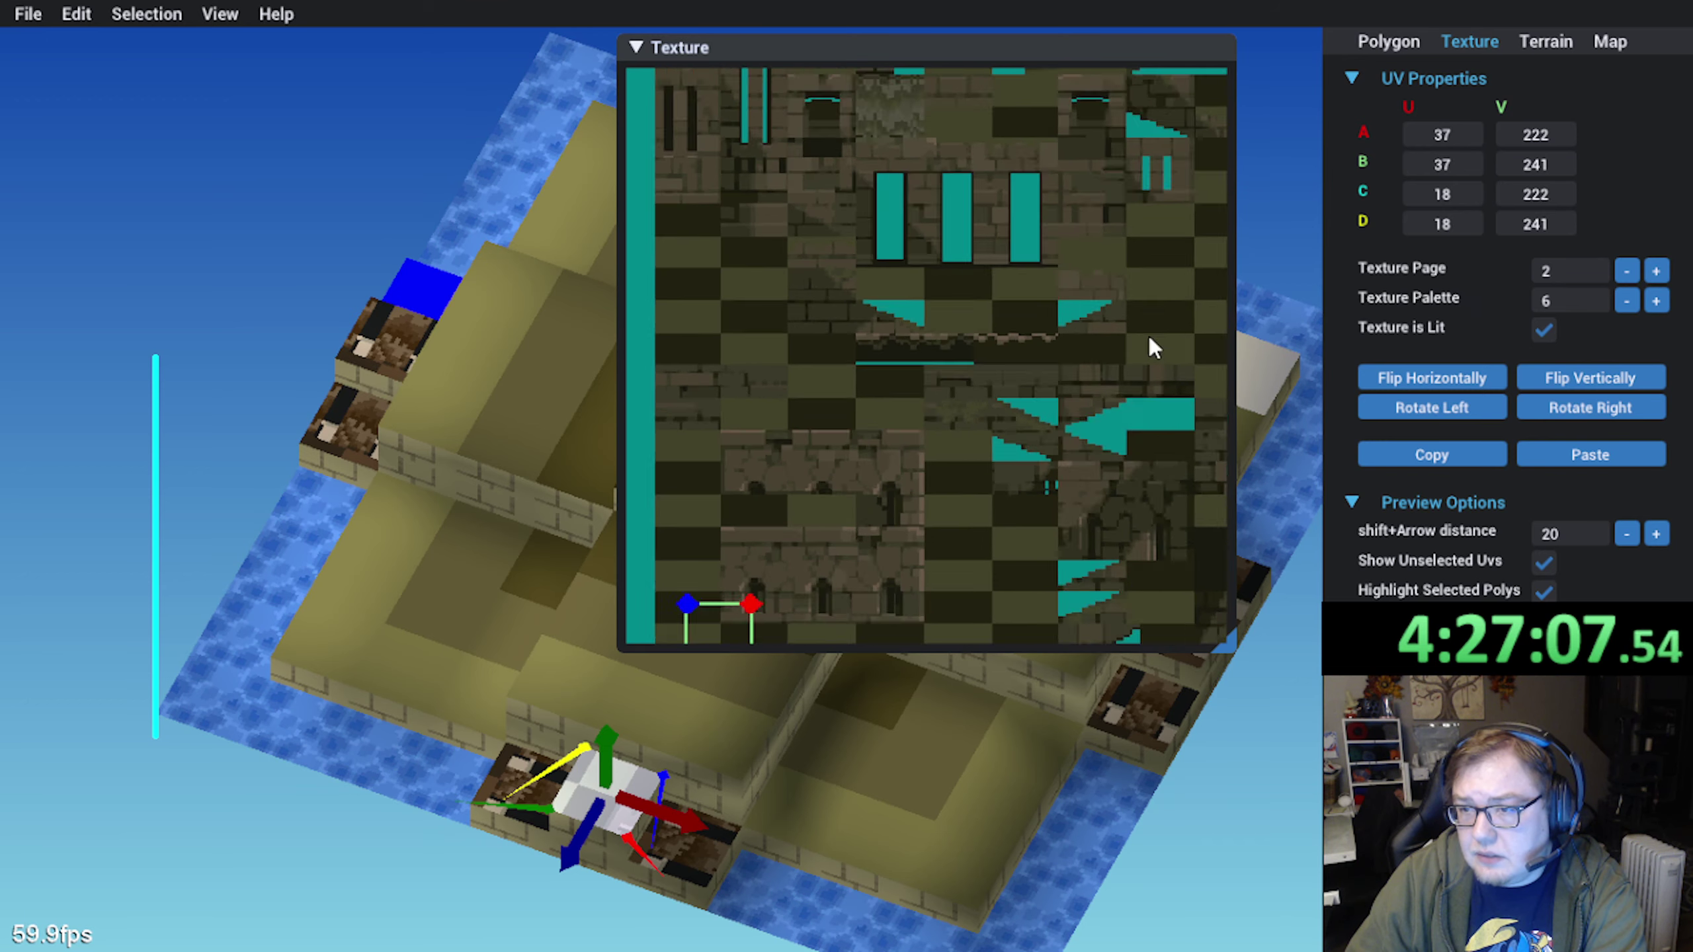
pyautogui.click(1626, 272)
pyautogui.click(1626, 272)
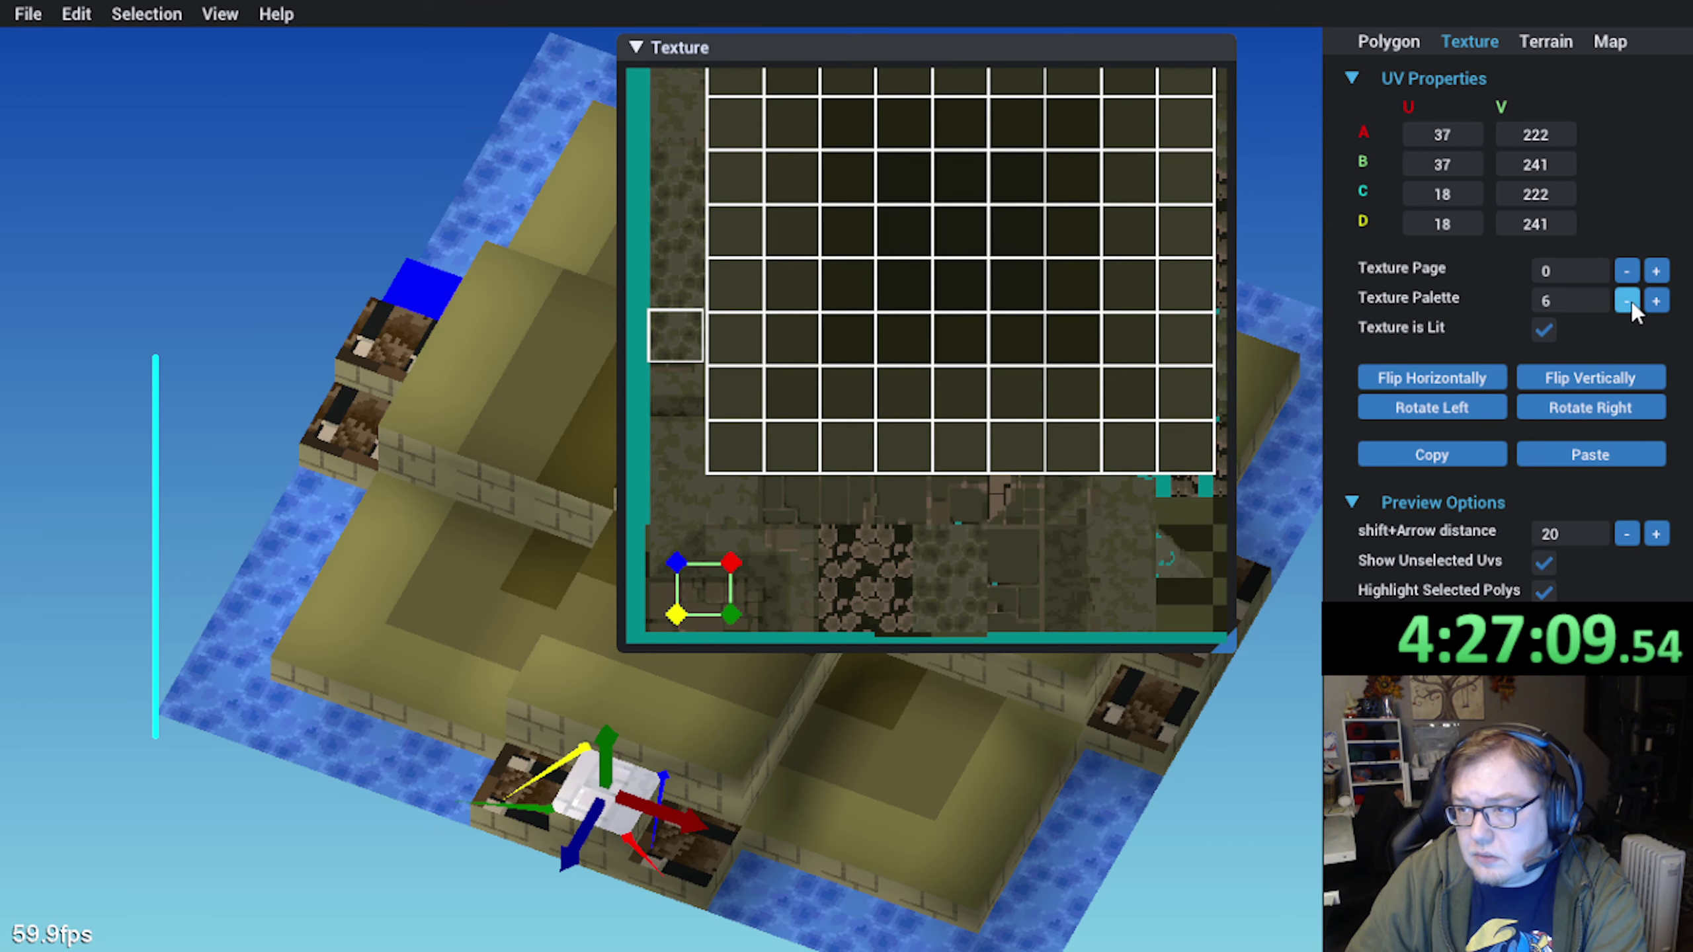
# Set the polygon's texture palette to 10 and compare the floor grid shades with the stone tiles below it
pyautogui.click(1631, 302)
pyautogui.click(1660, 299)
pyautogui.click(1659, 298)
pyautogui.click(1660, 297)
pyautogui.click(1660, 296)
pyautogui.click(1658, 301)
pyautogui.scroll(3, 835, 487)
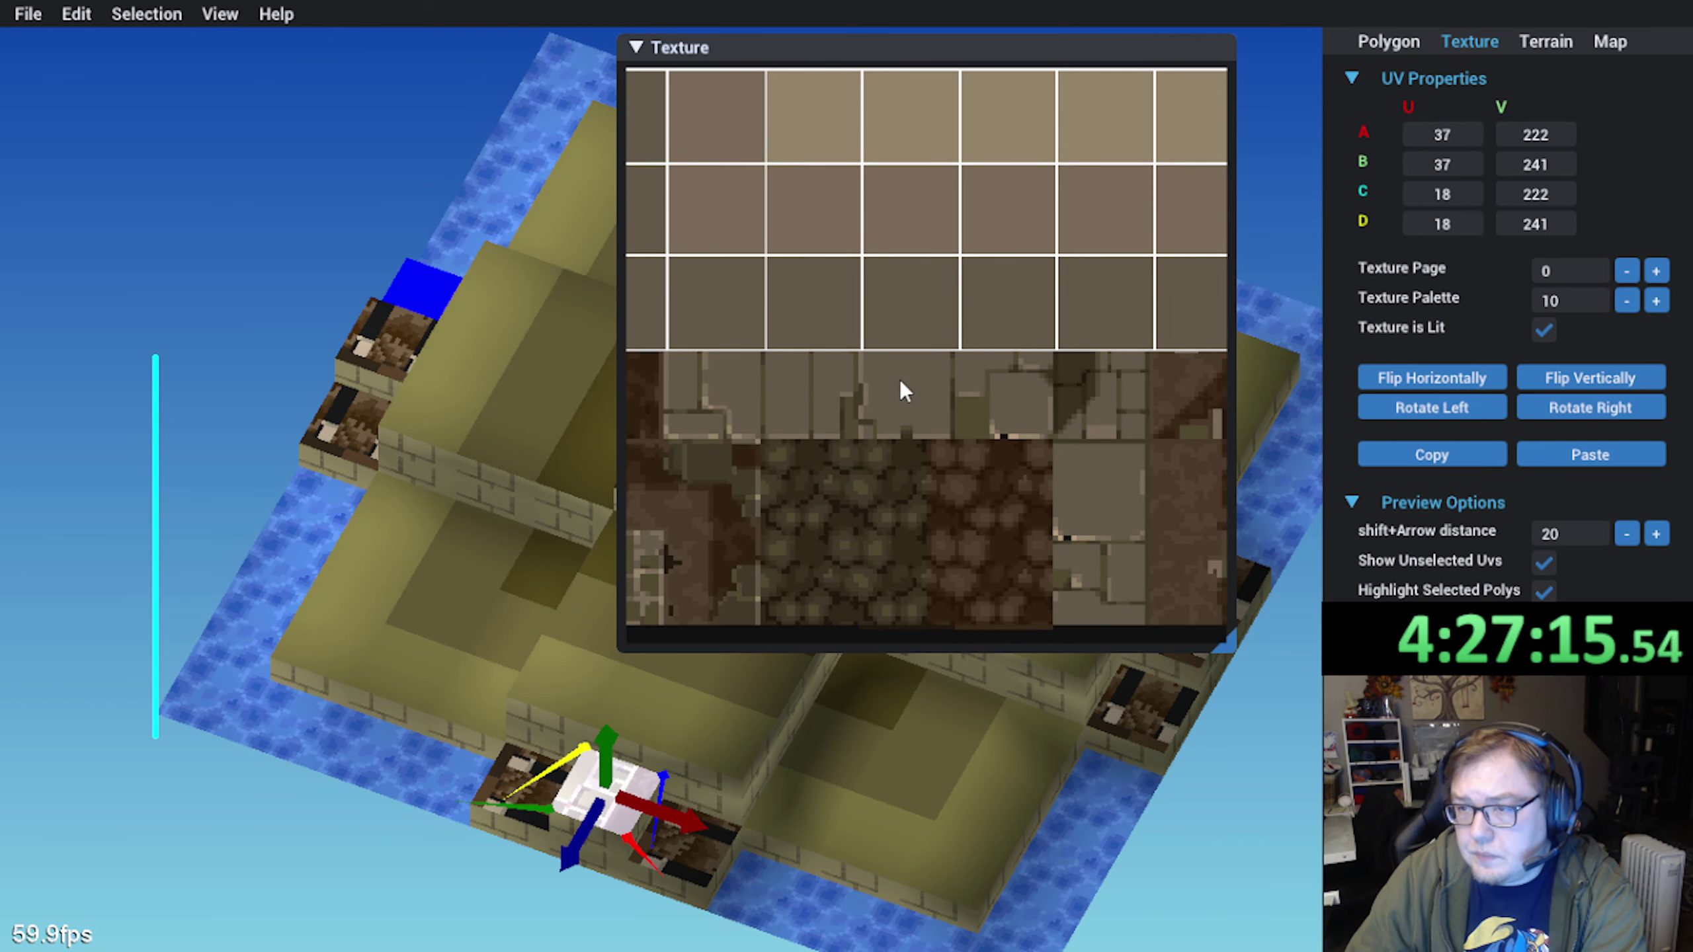
pyautogui.scroll(3, 901, 381)
pyautogui.scroll(-3, 901, 381)
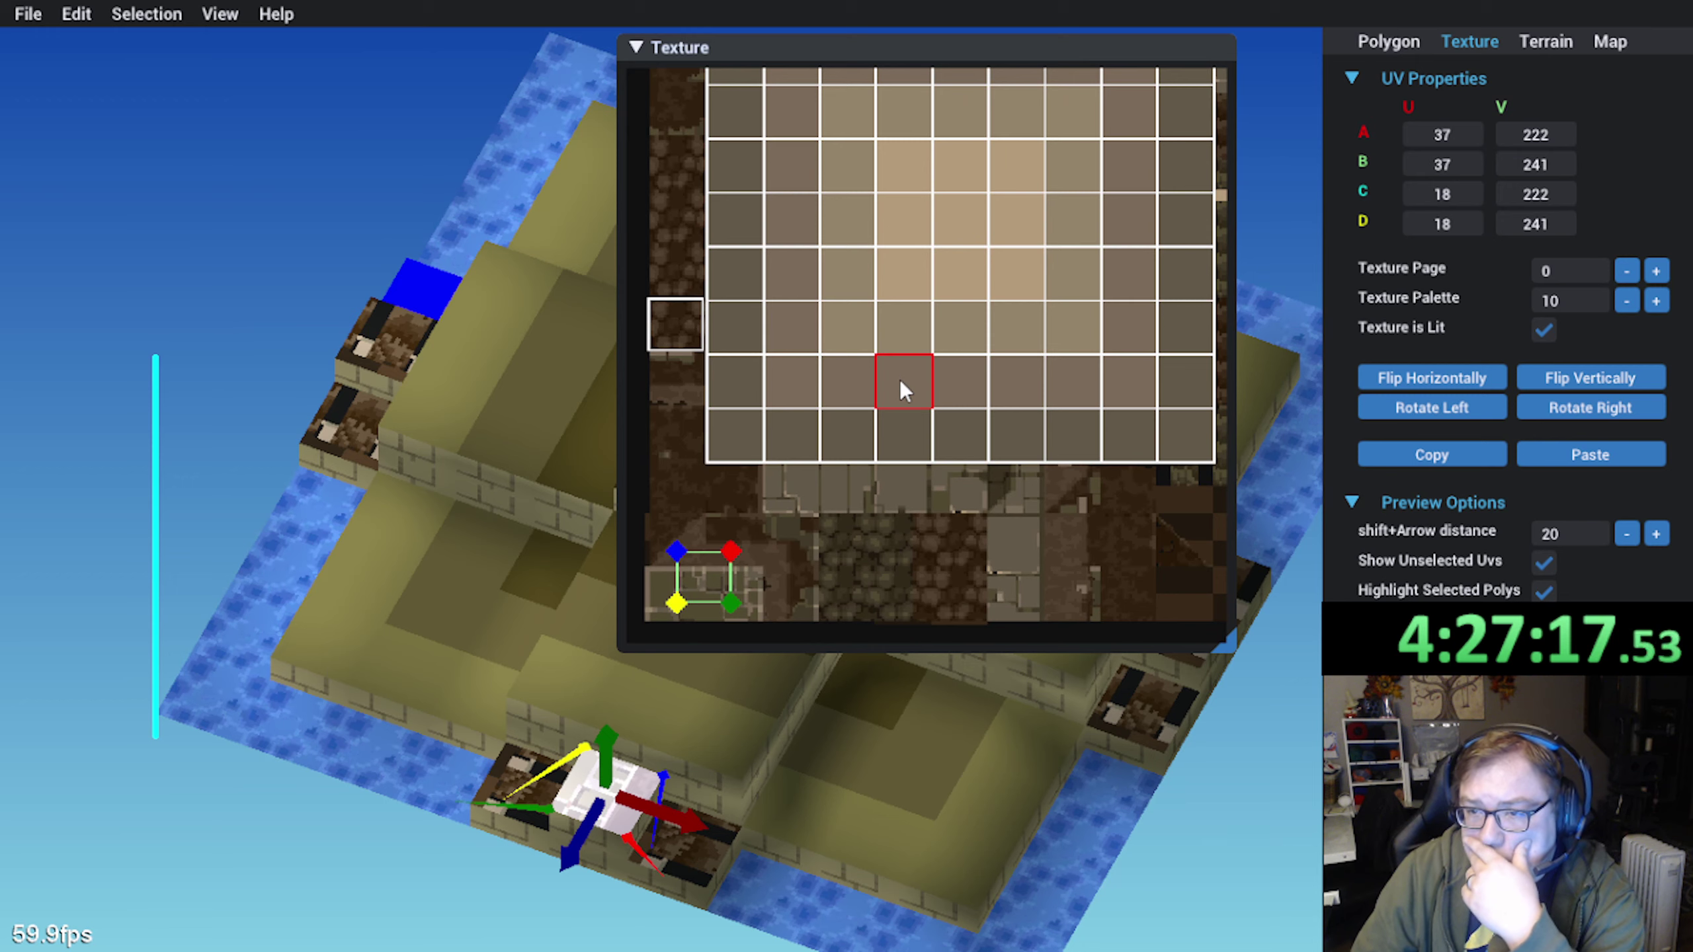
pyautogui.moveTo(899, 379); pyautogui.dragTo(857, 344, button='middle')
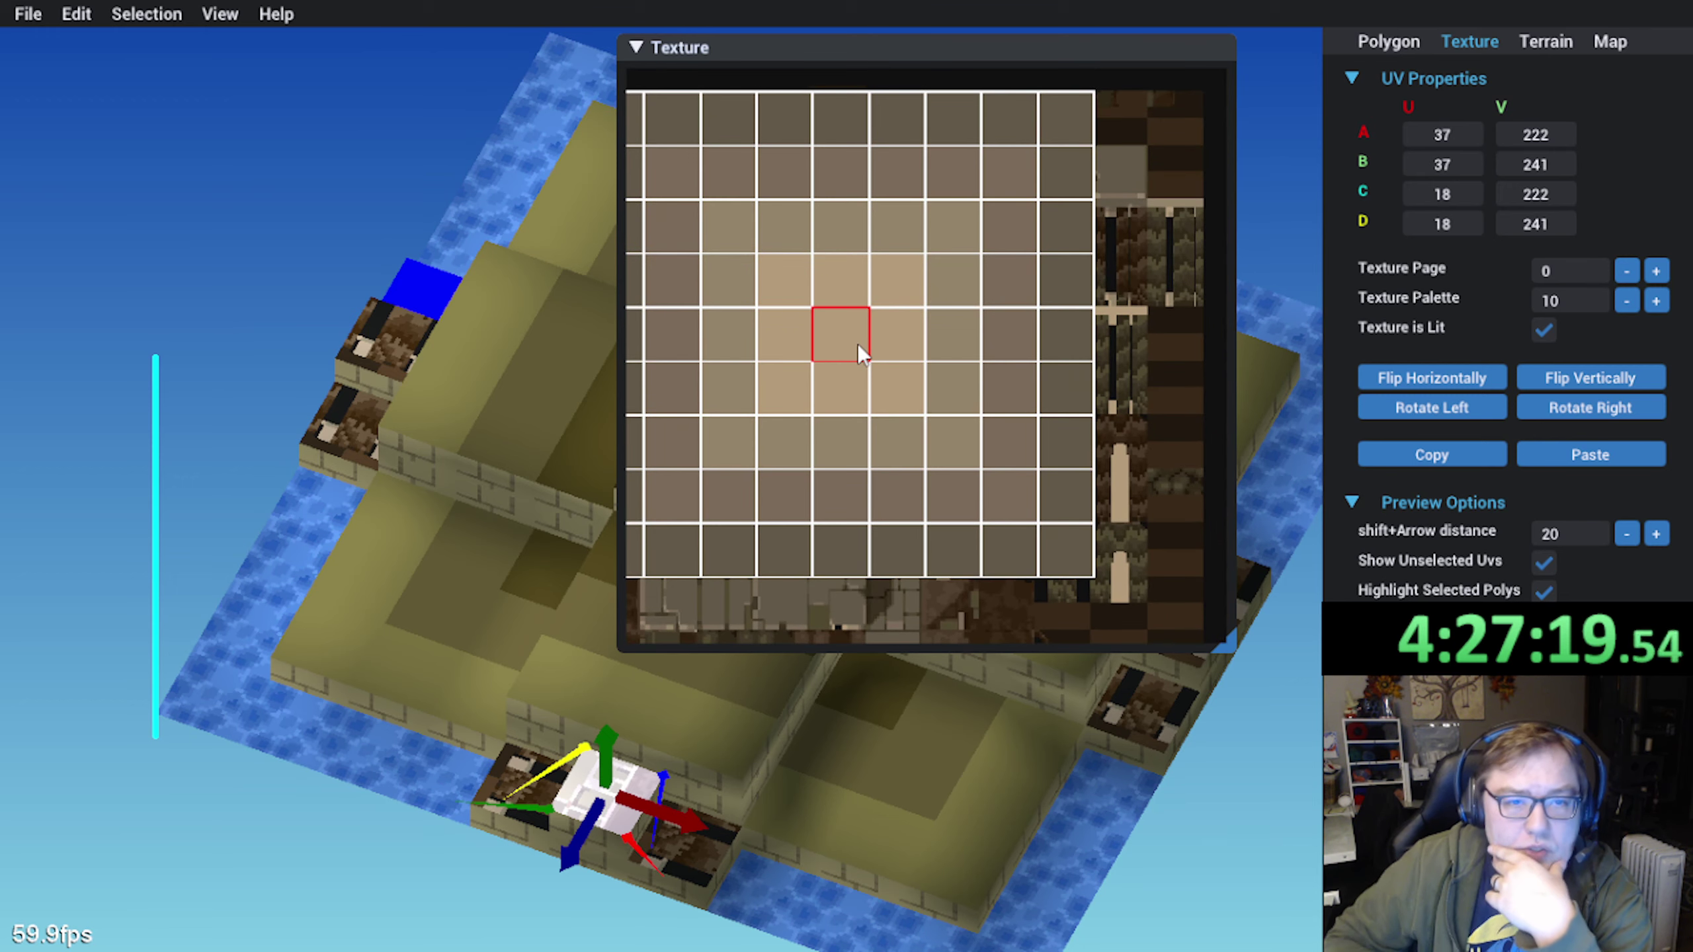
pyautogui.moveTo(833, 332); pyautogui.dragTo(977, 287, button='middle')
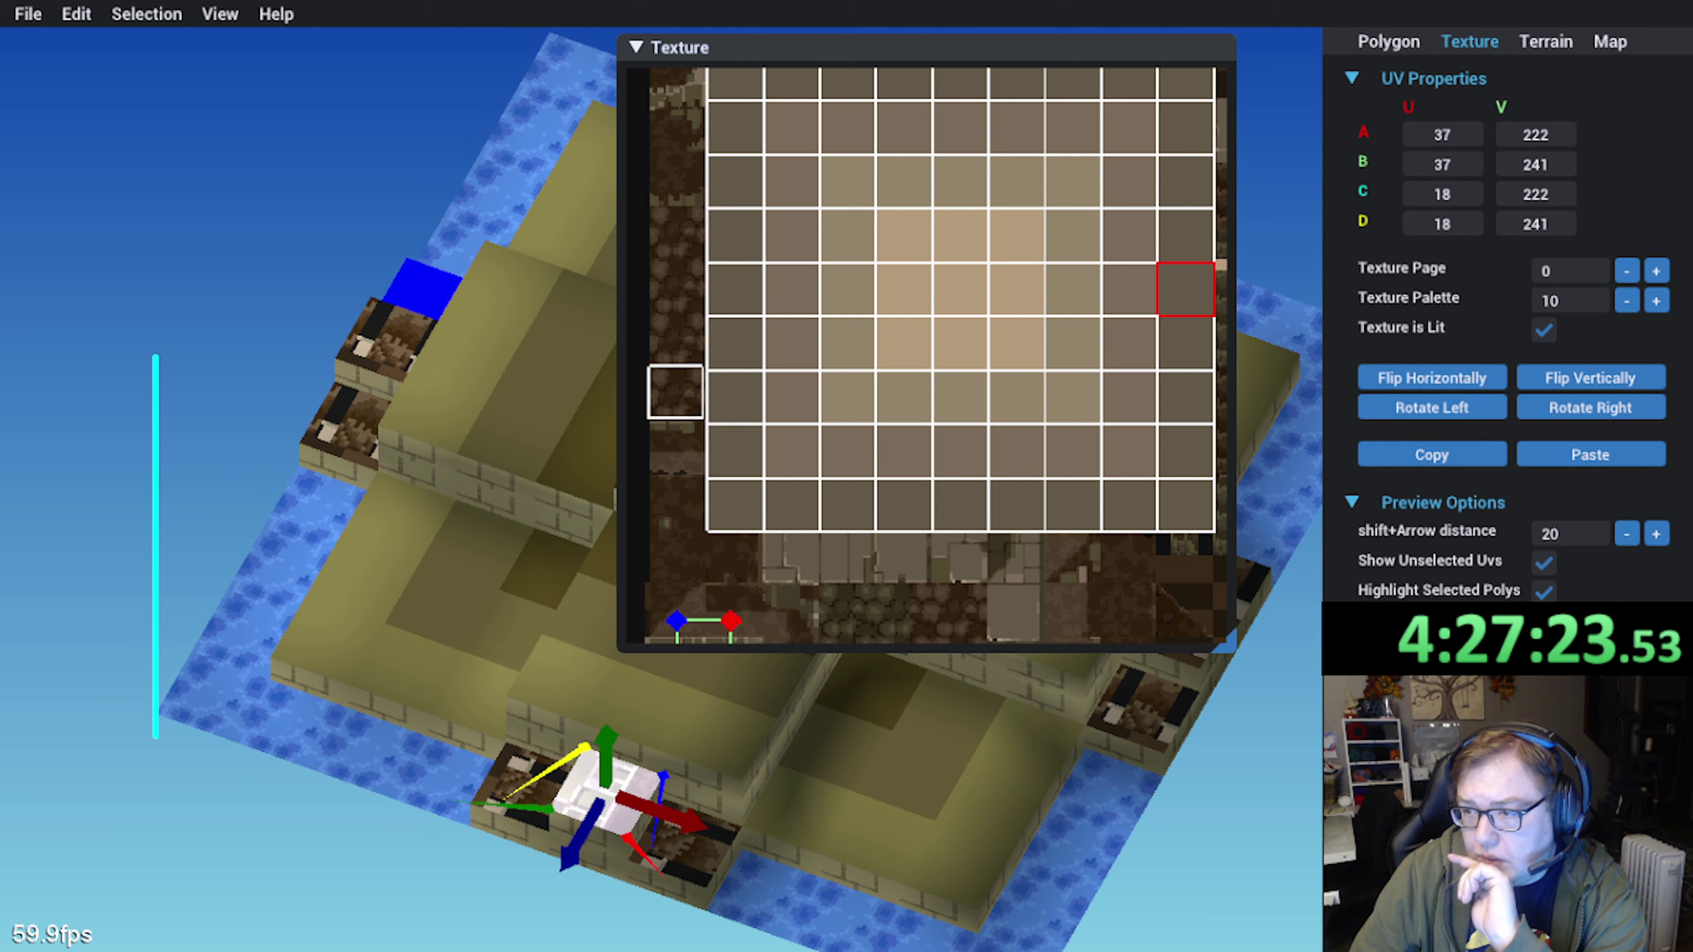
# Export palette 10 as MAP009.PlatformTop2.act into the JumzaMap Texture folder
pyautogui.click(1432, 713)
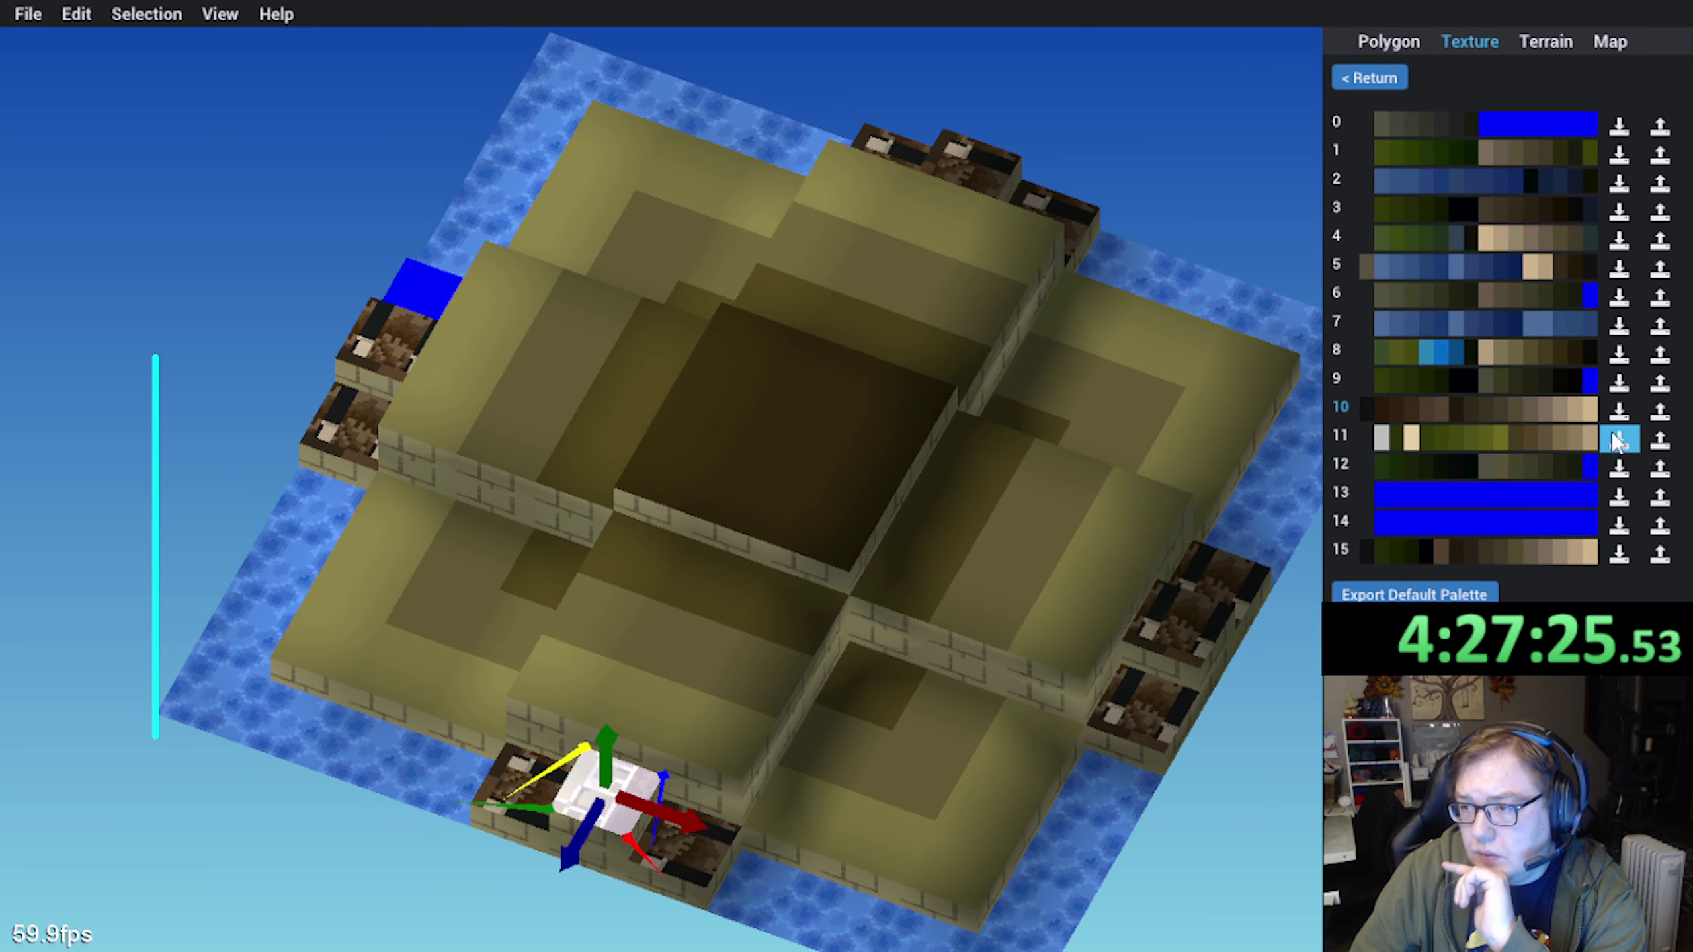
pyautogui.click(1662, 412)
pyautogui.click(806, 360)
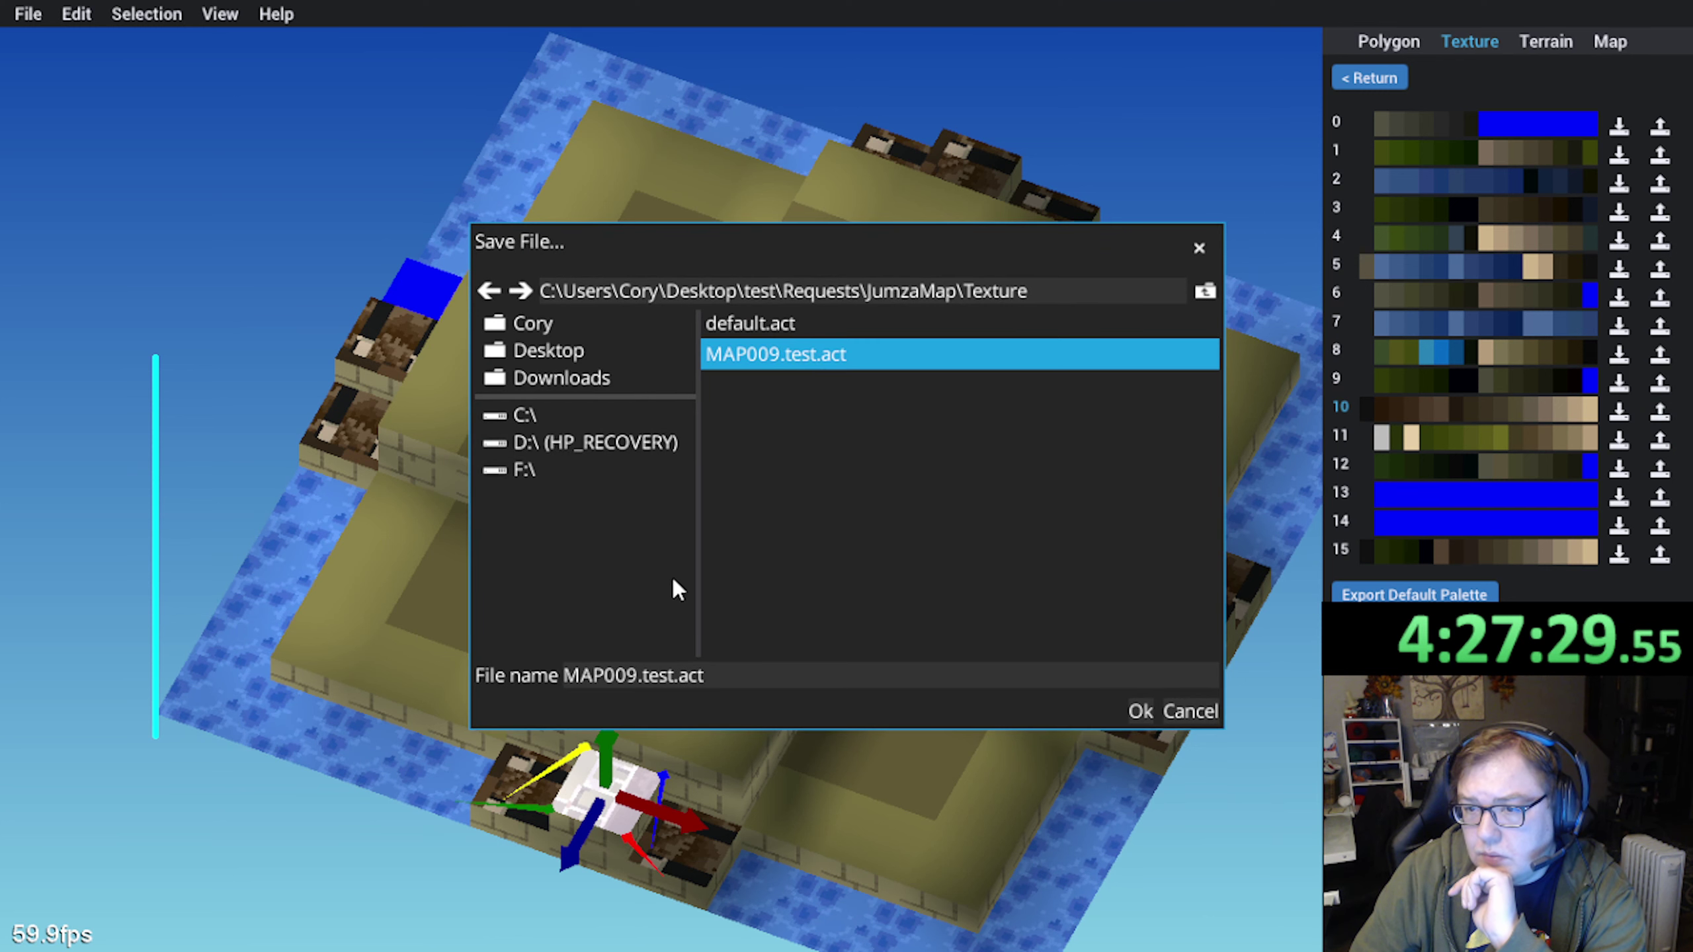
pyautogui.click(1205, 292)
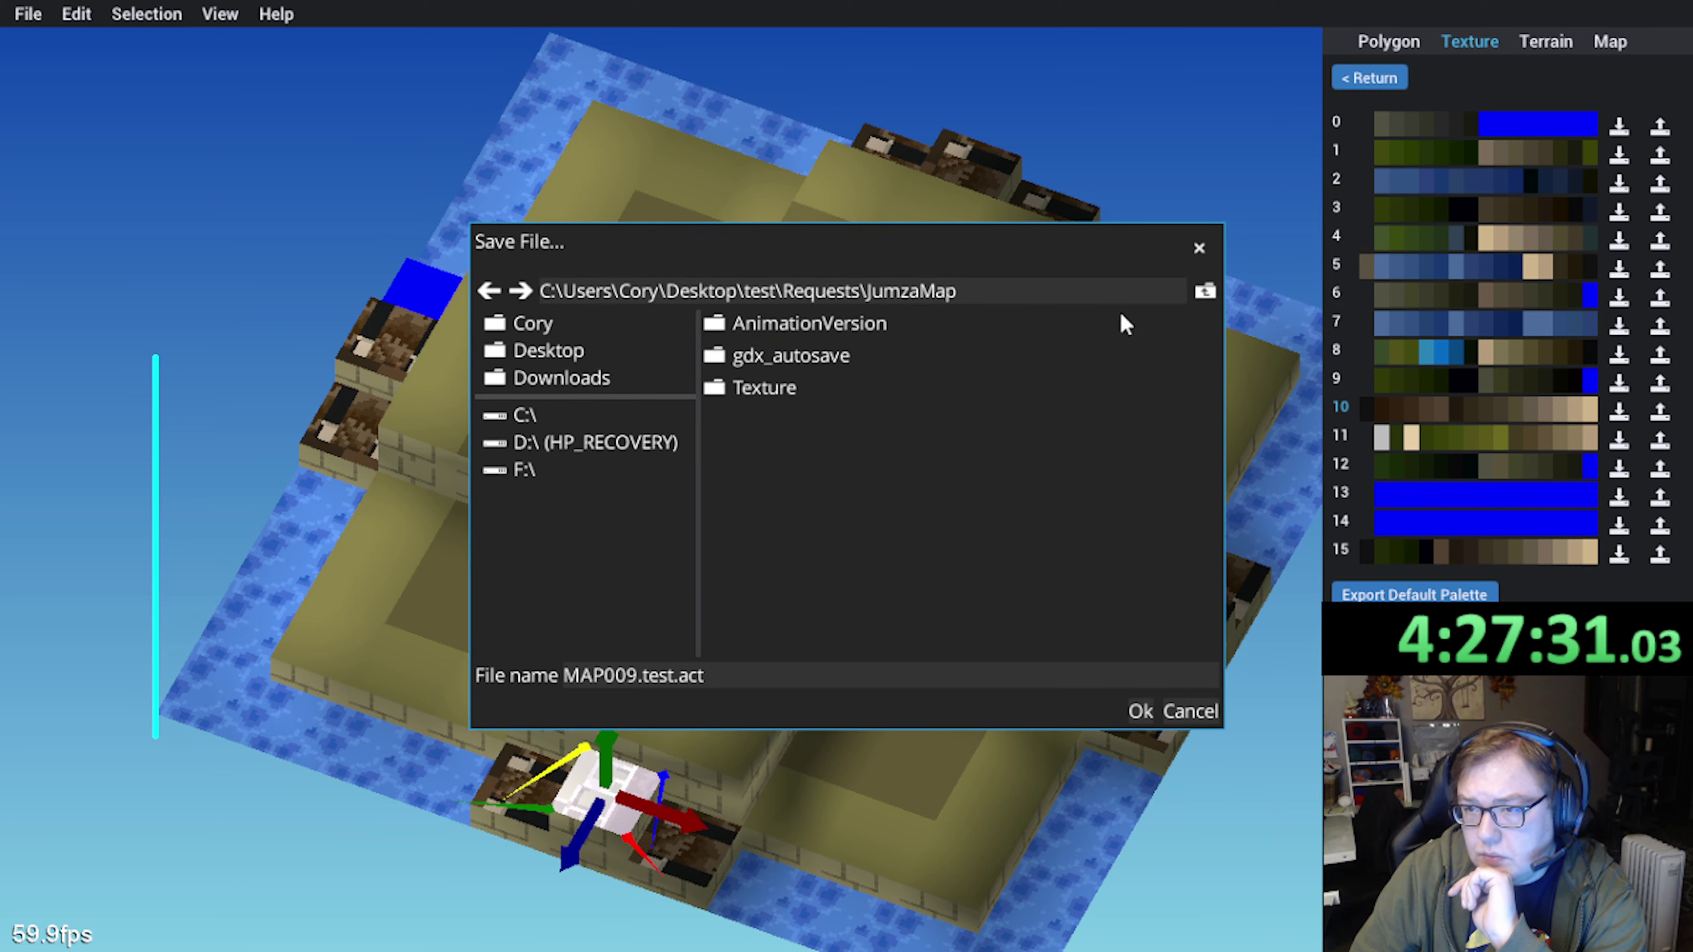
pyautogui.doubleClick(768, 379)
pyautogui.click(839, 361)
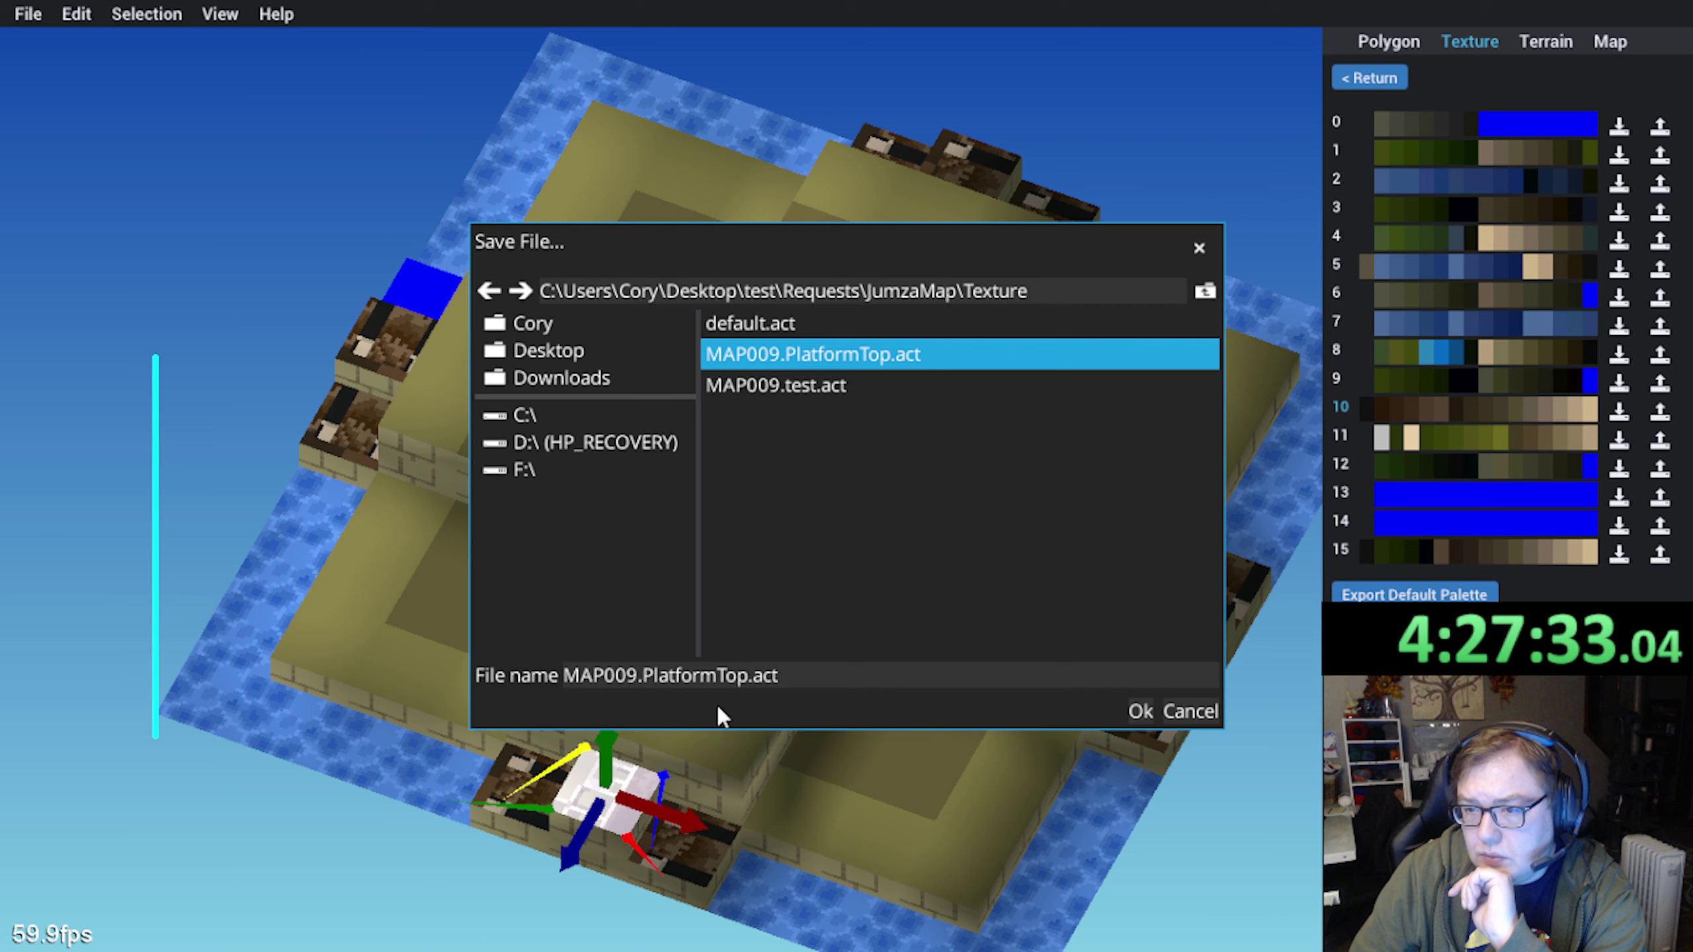
pyautogui.click(745, 677)
pyautogui.write('2')
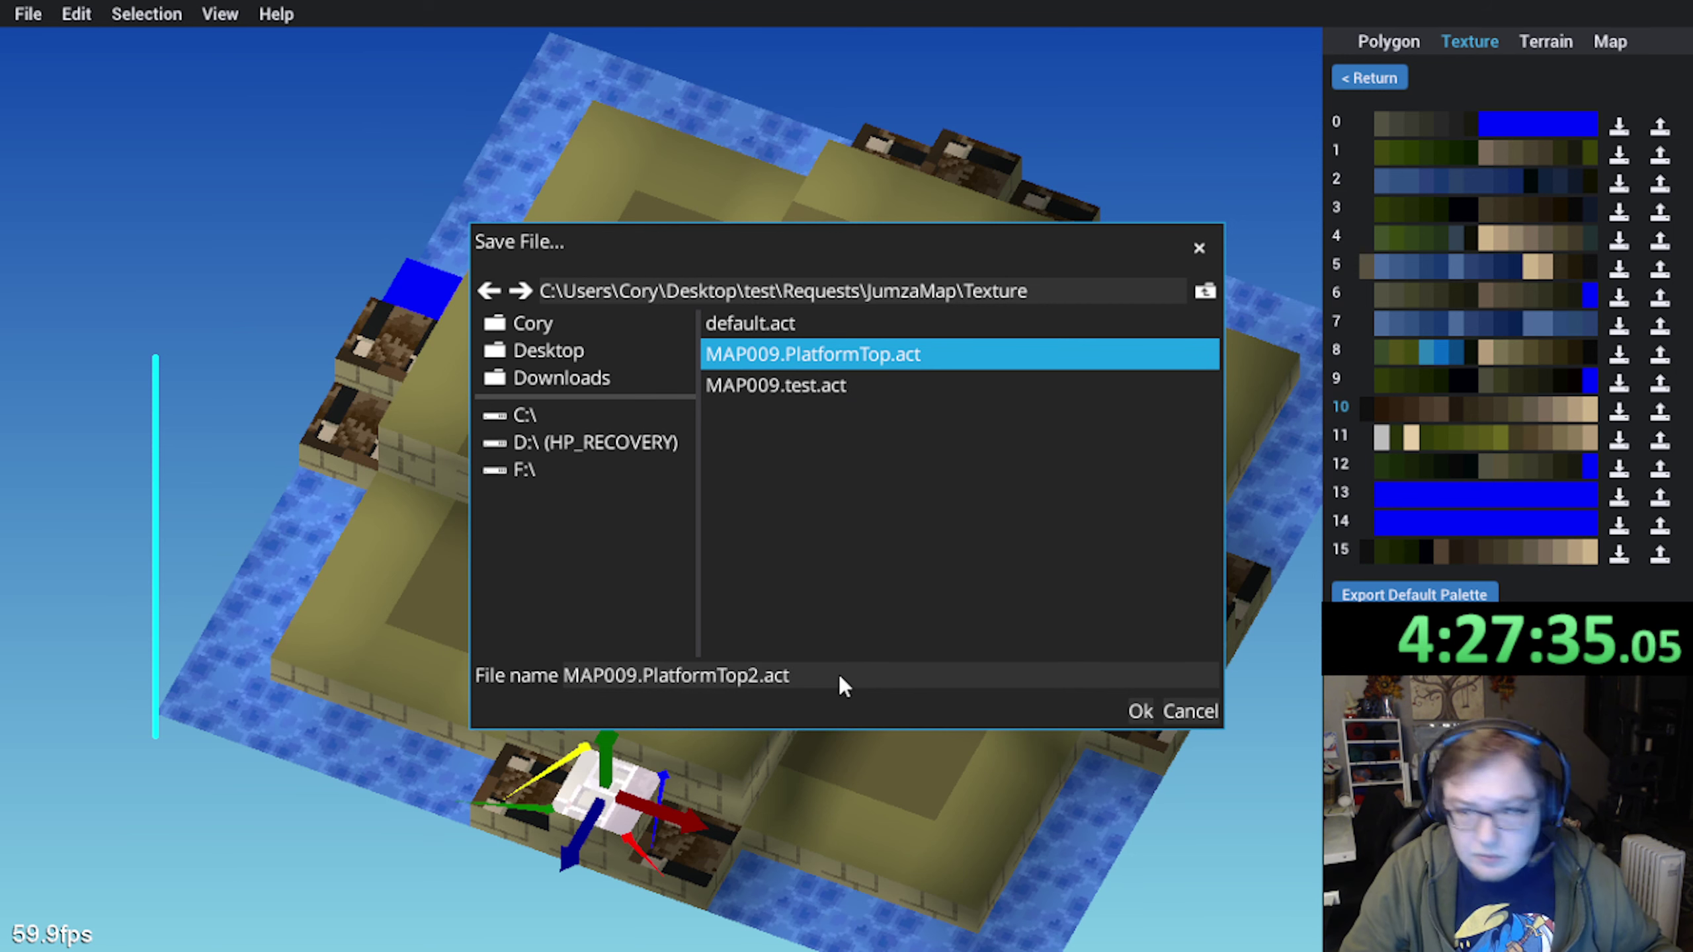
pyautogui.click(1139, 710)
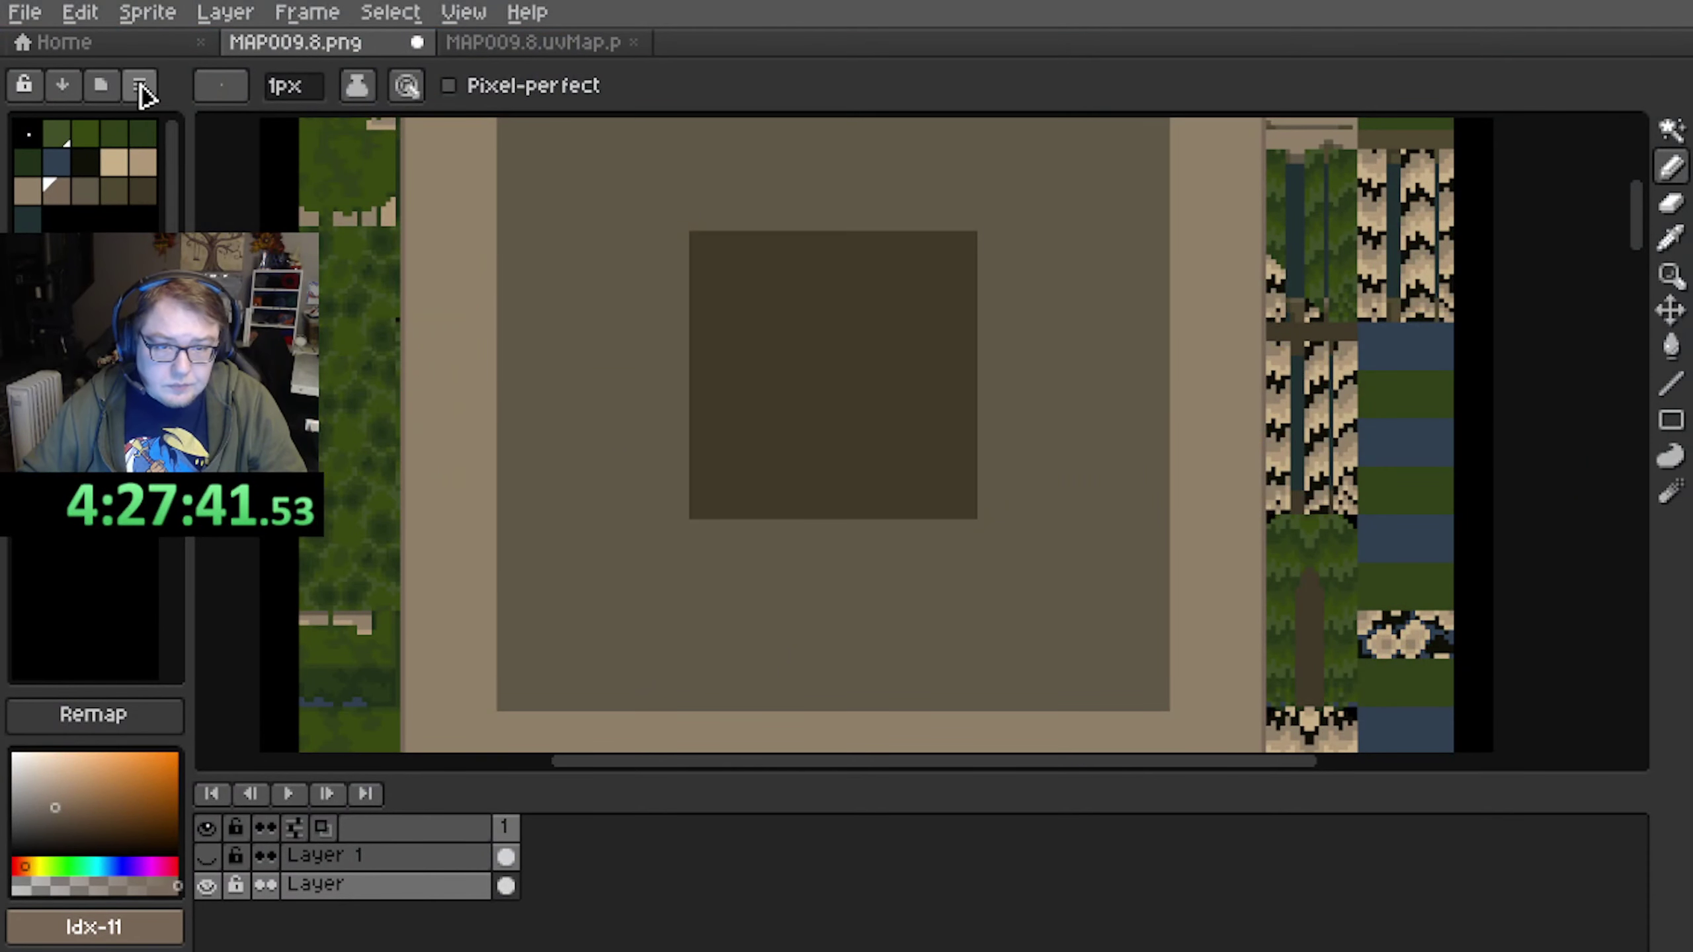
# Switch to Aseprite and load the exported platform-top palette into the MAP009.8.png sprite
pyautogui.click(144, 93)
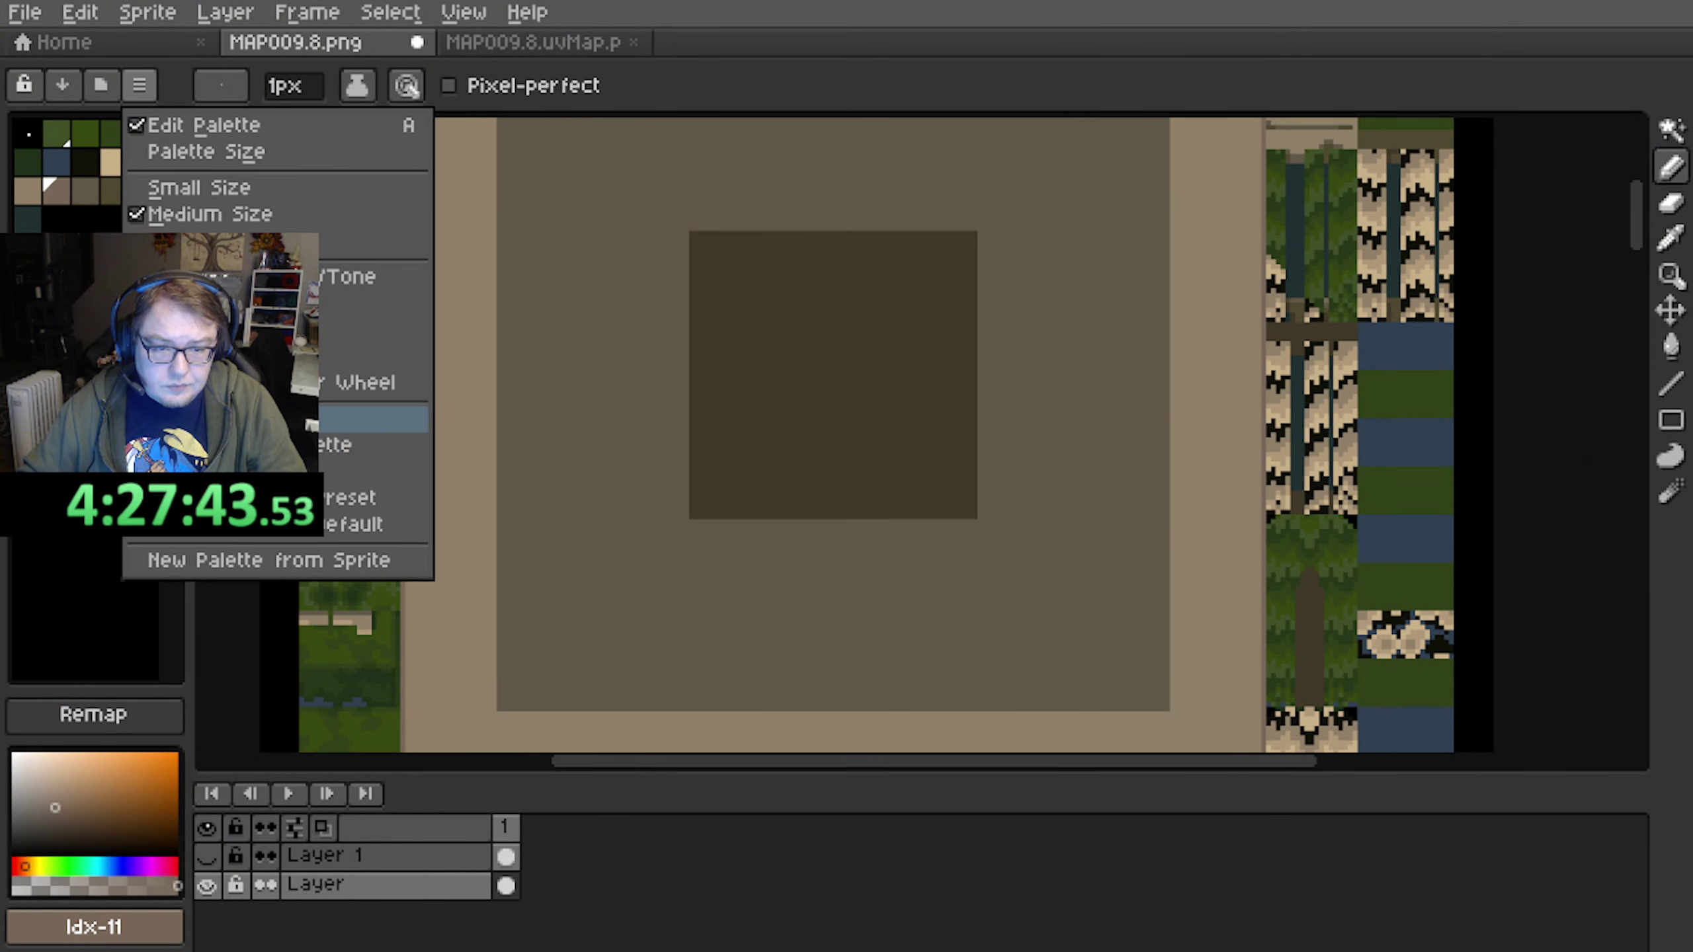
pyautogui.click(373, 419)
pyautogui.click(434, 276)
pyautogui.click(1330, 938)
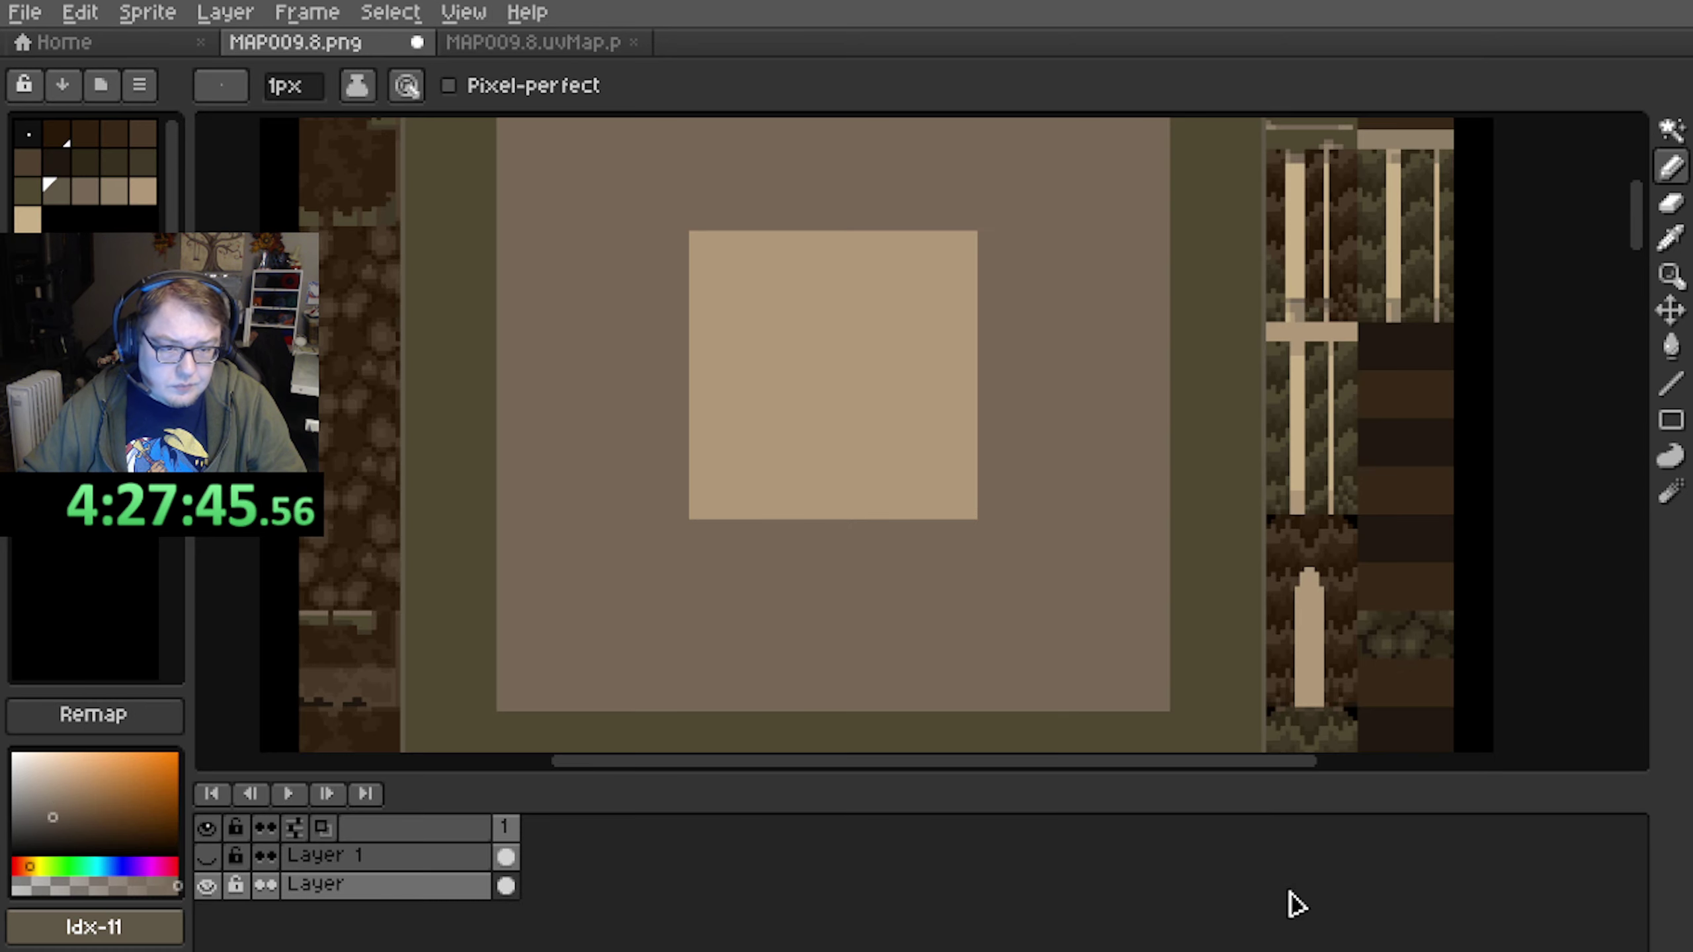
# Examine the floor texture's colour bands and the stone tiles beneath it with the loaded palette
pyautogui.moveTo(700, 390); pyautogui.dragTo(619, 487, button='middle')
pyautogui.moveTo(773, 437); pyautogui.dragTo(699, 495, button='middle')
pyautogui.scroll(-1, 645, 455)
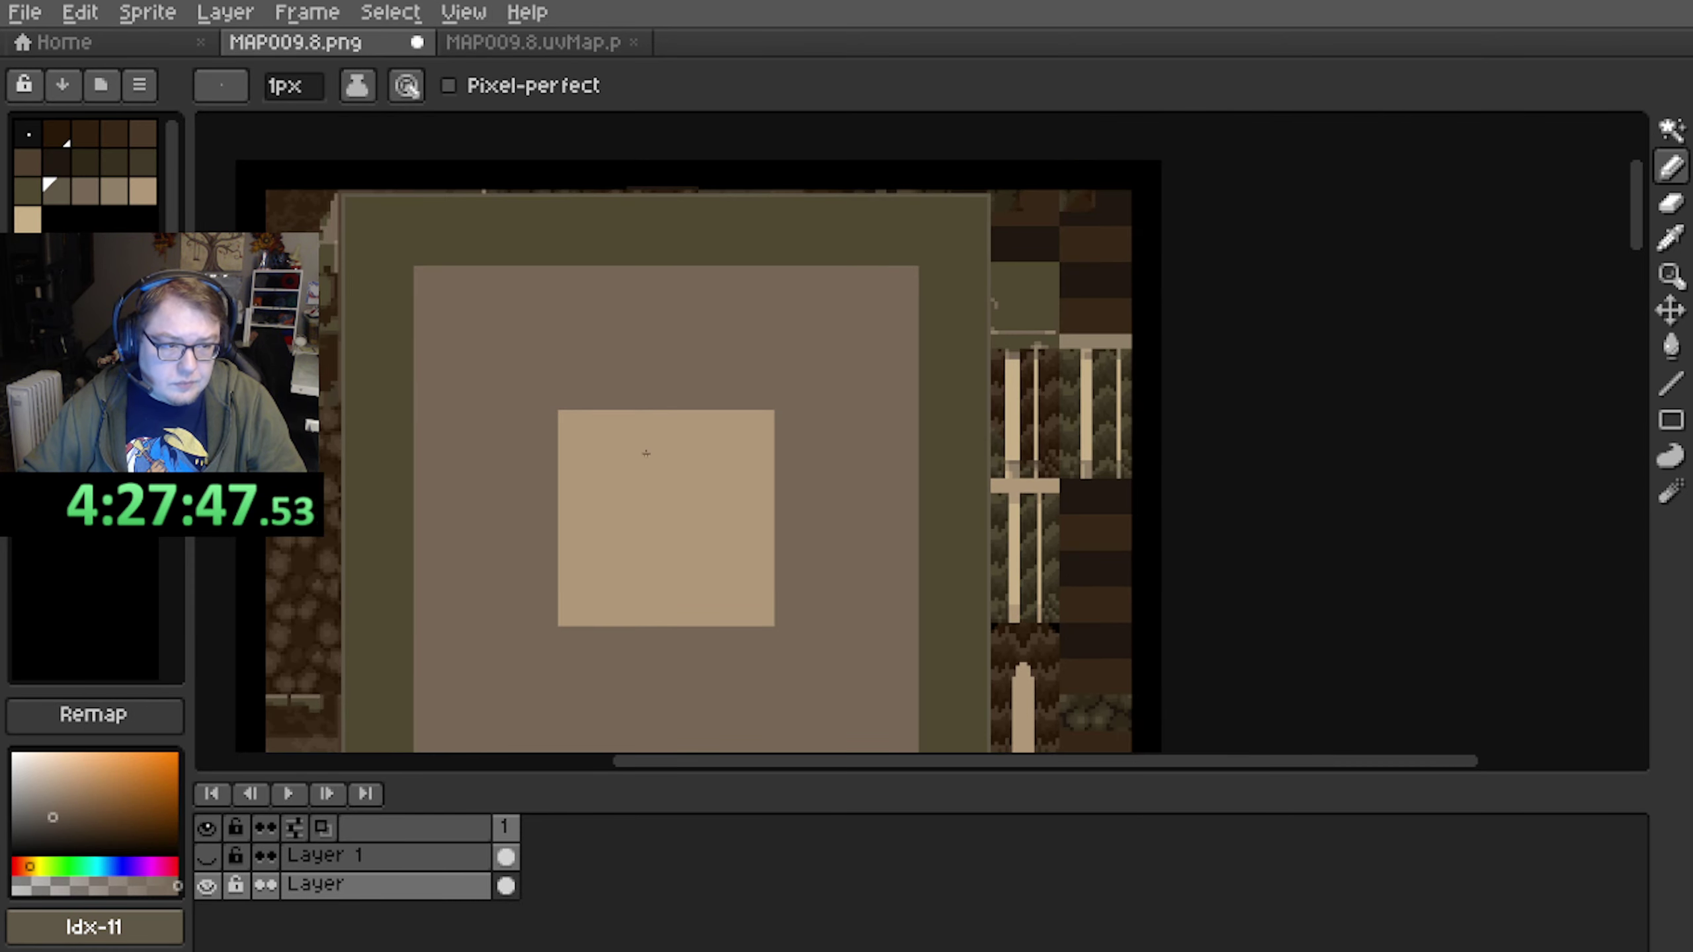
pyautogui.scroll(1, 569, 507)
pyautogui.moveTo(568, 507); pyautogui.dragTo(611, 175, button='middle')
pyautogui.moveTo(469, 591); pyautogui.dragTo(669, 463, button='middle')
pyautogui.scroll(3, 469, 403)
pyautogui.scroll(-1, 469, 403)
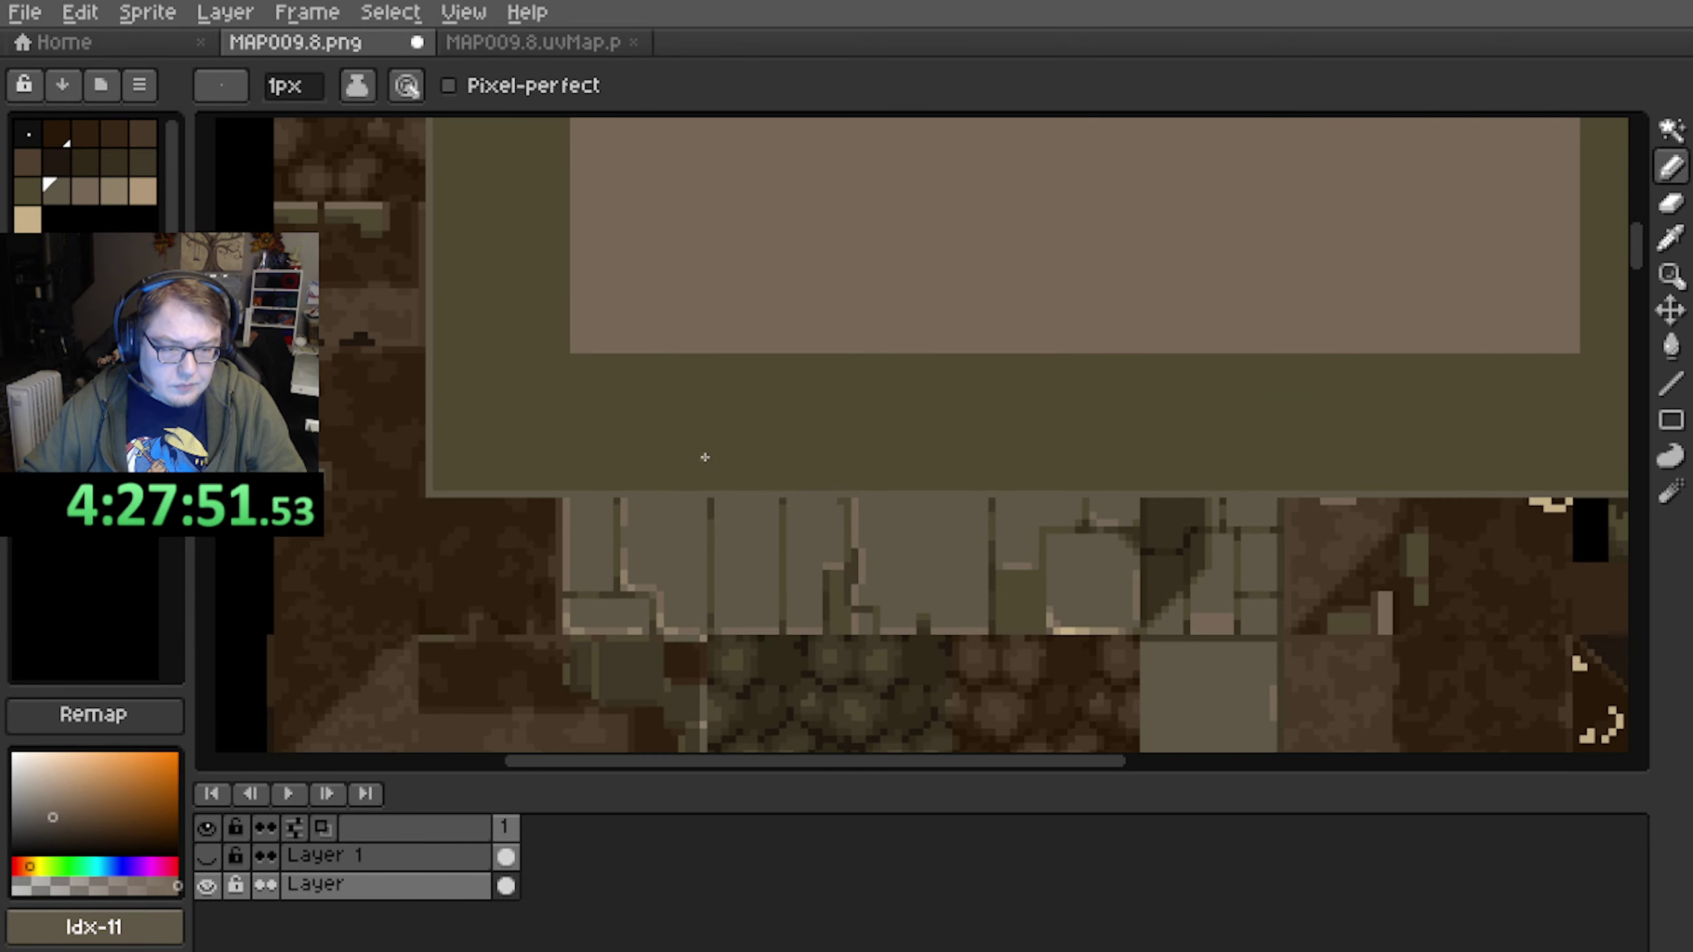
# Select the floor texture's outer band with the Magic Wand and fill it with the stone tiles' Idx-11 colour
pyautogui.scroll(1, 675, 519)
pyautogui.press('i')
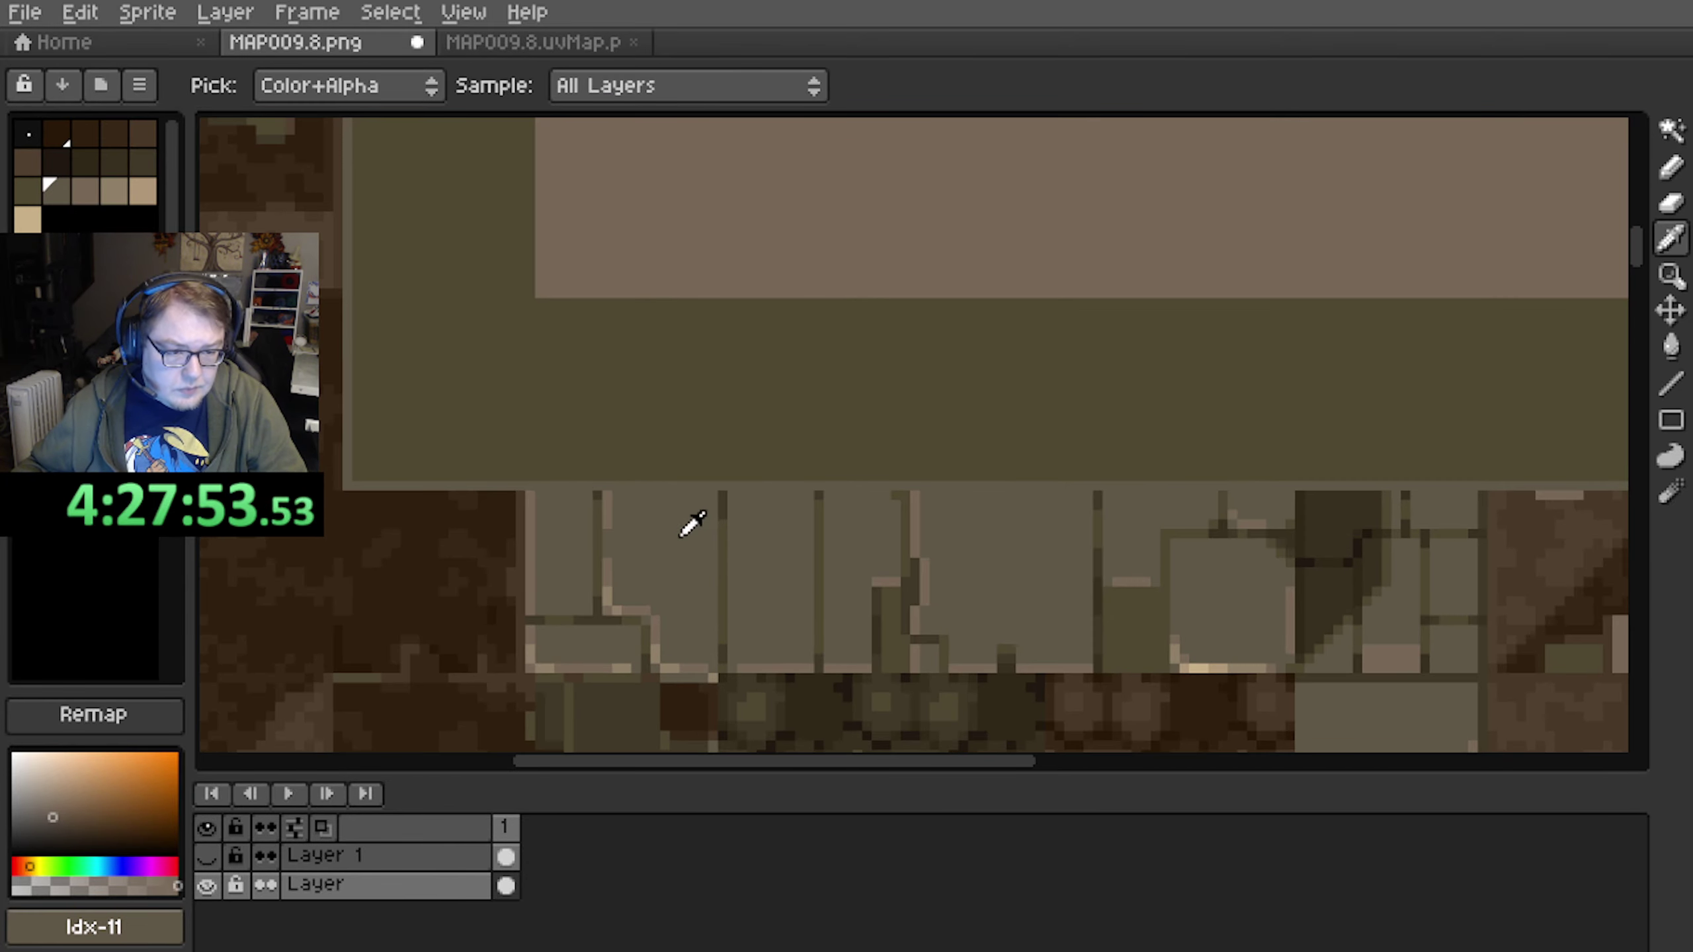
pyautogui.press('b')
pyautogui.scroll(-2, 524, 468)
pyautogui.moveTo(899, 498)
pyautogui.mouseDown(button='middle')
pyautogui.moveTo(524, 469)
pyautogui.moveTo(669, 365)
pyautogui.mouseUp(button='middle')
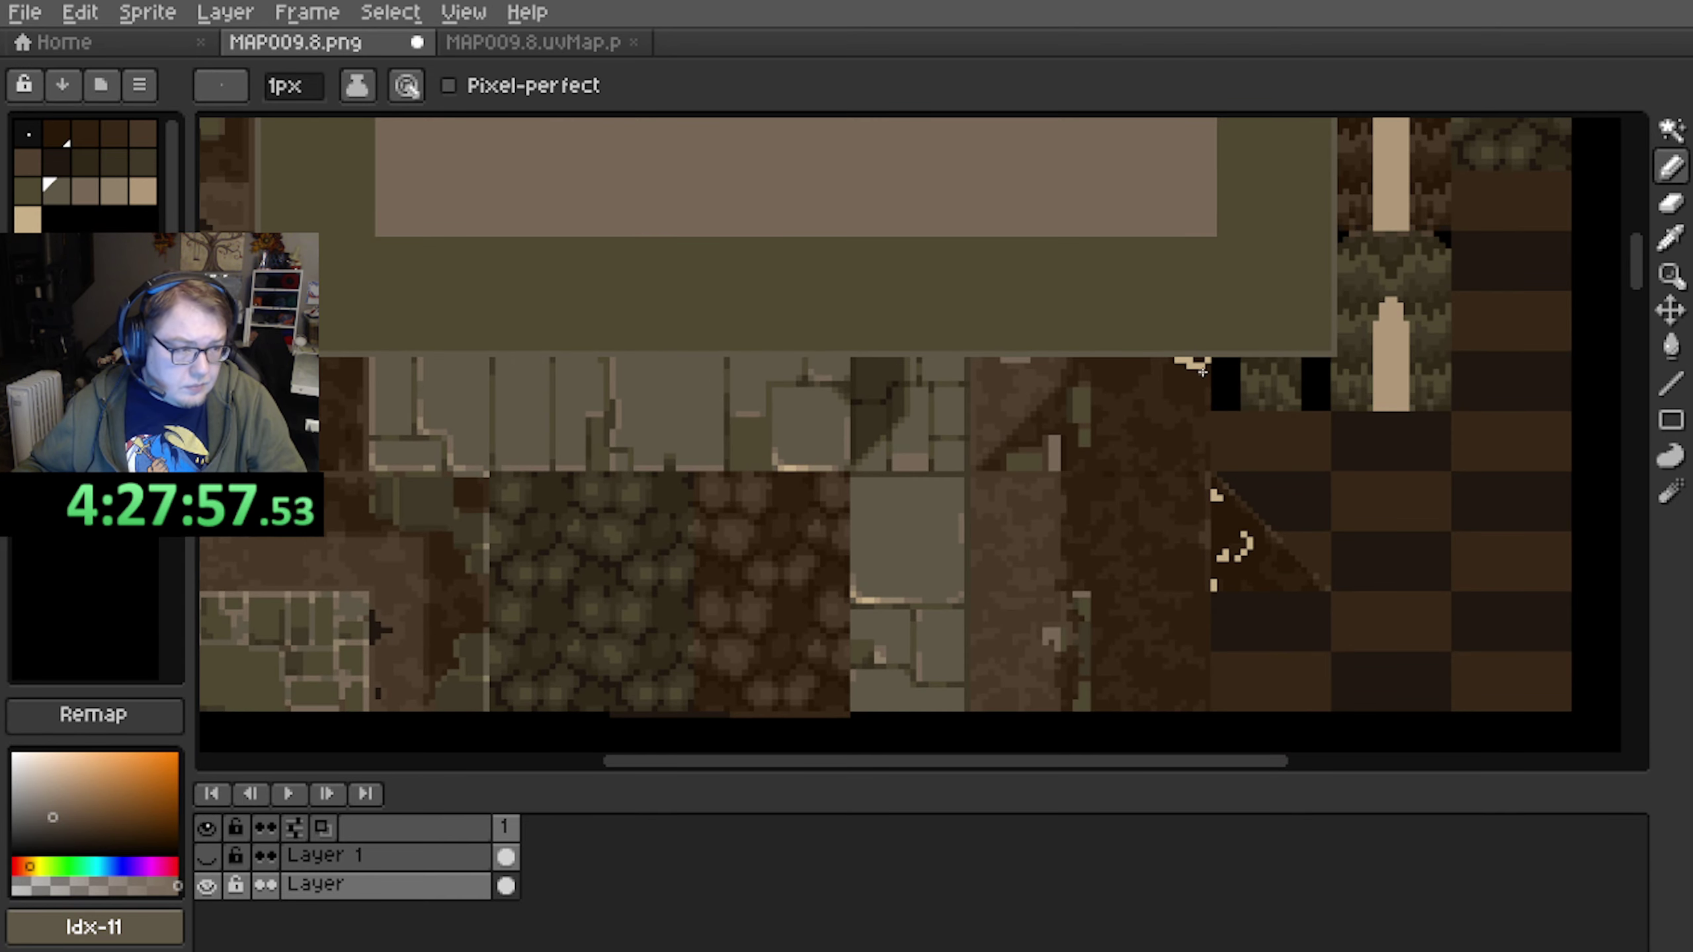
pyautogui.click(1671, 131)
pyautogui.click(620, 317)
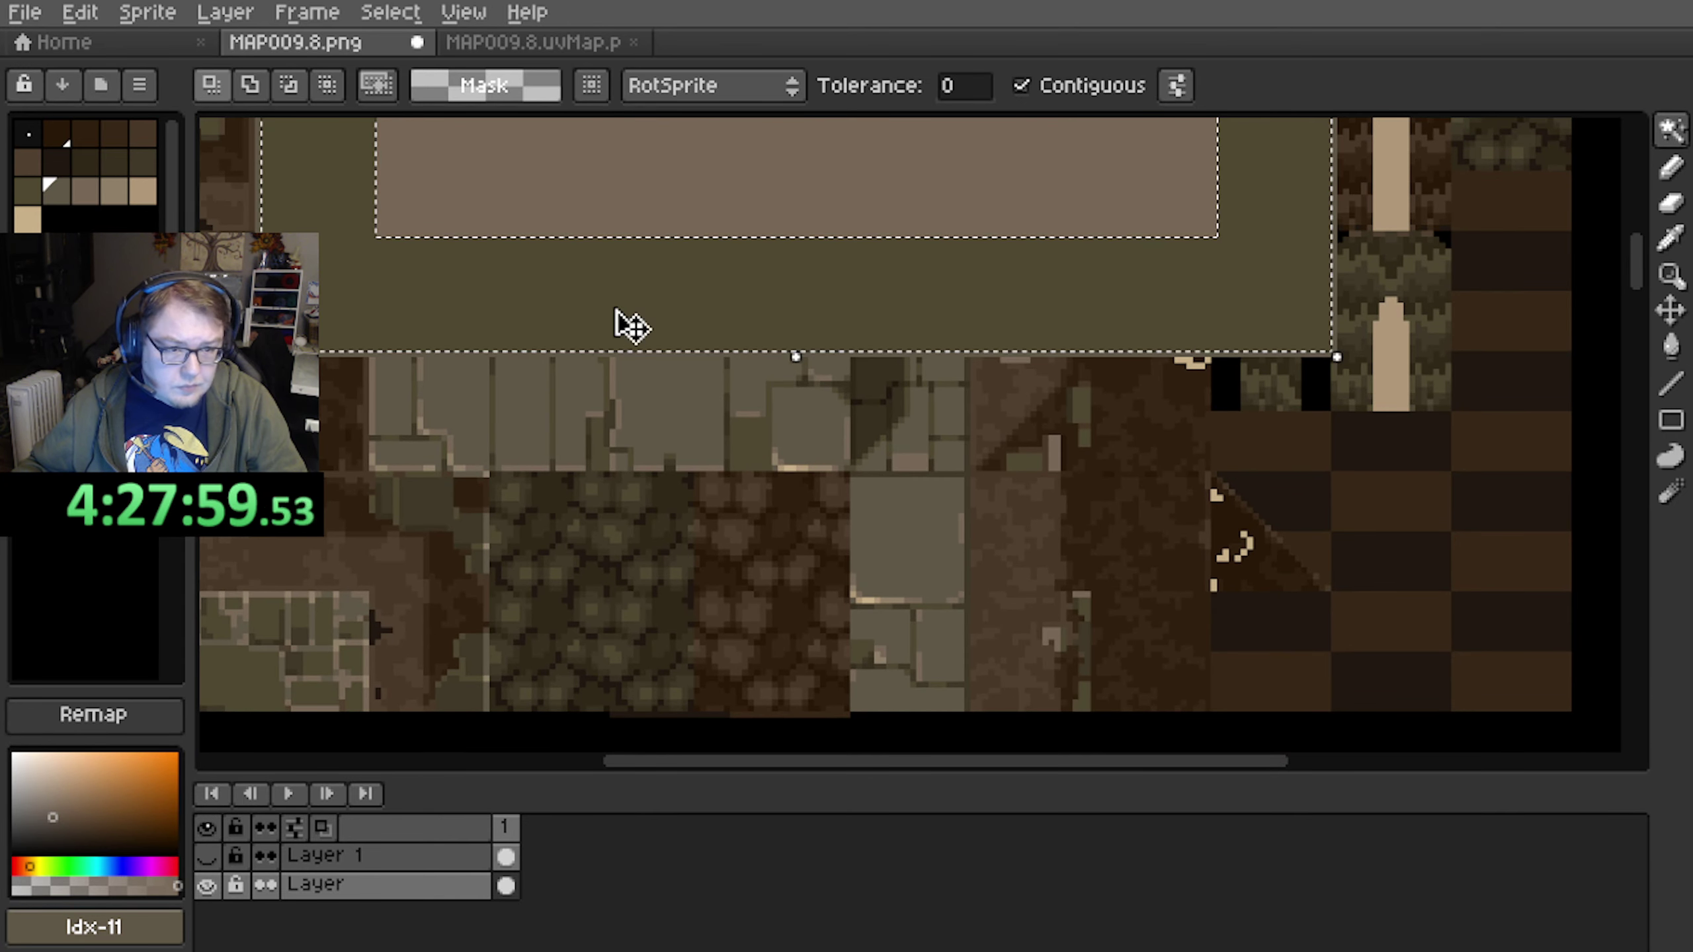
pyautogui.press('f')
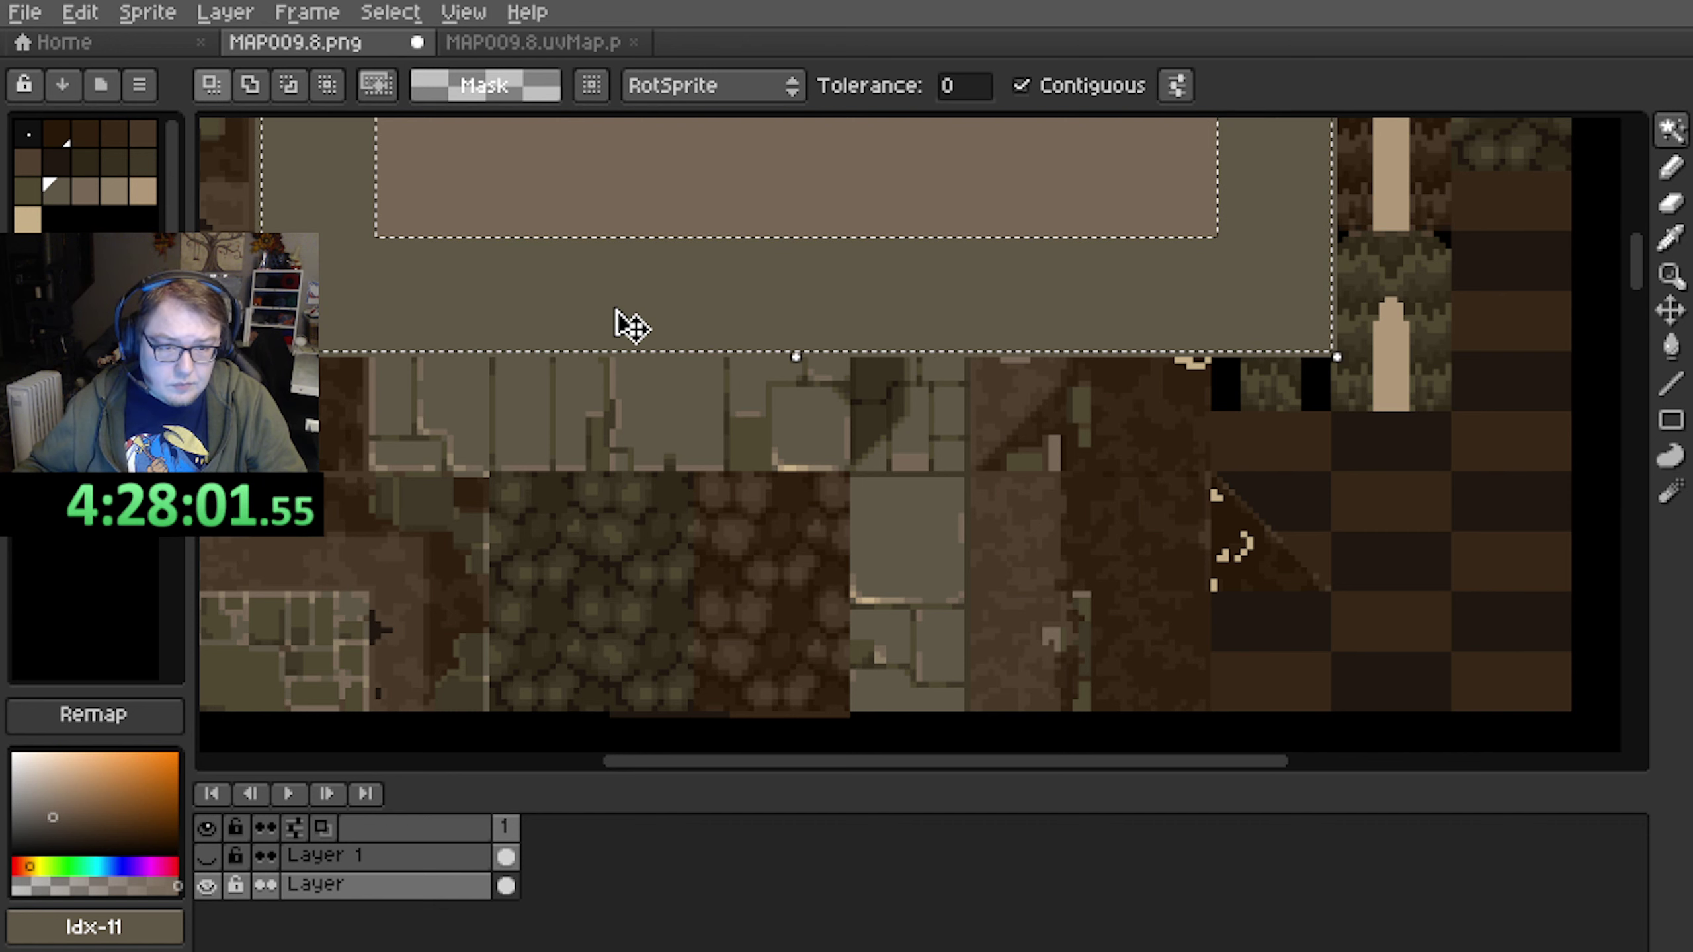
# Deselect the filled outer band and sample the stone tiles' Idx-10 joint colour for drawing with the Pencil
pyautogui.scroll(3, 747, 353)
pyautogui.scroll(1, 752, 350)
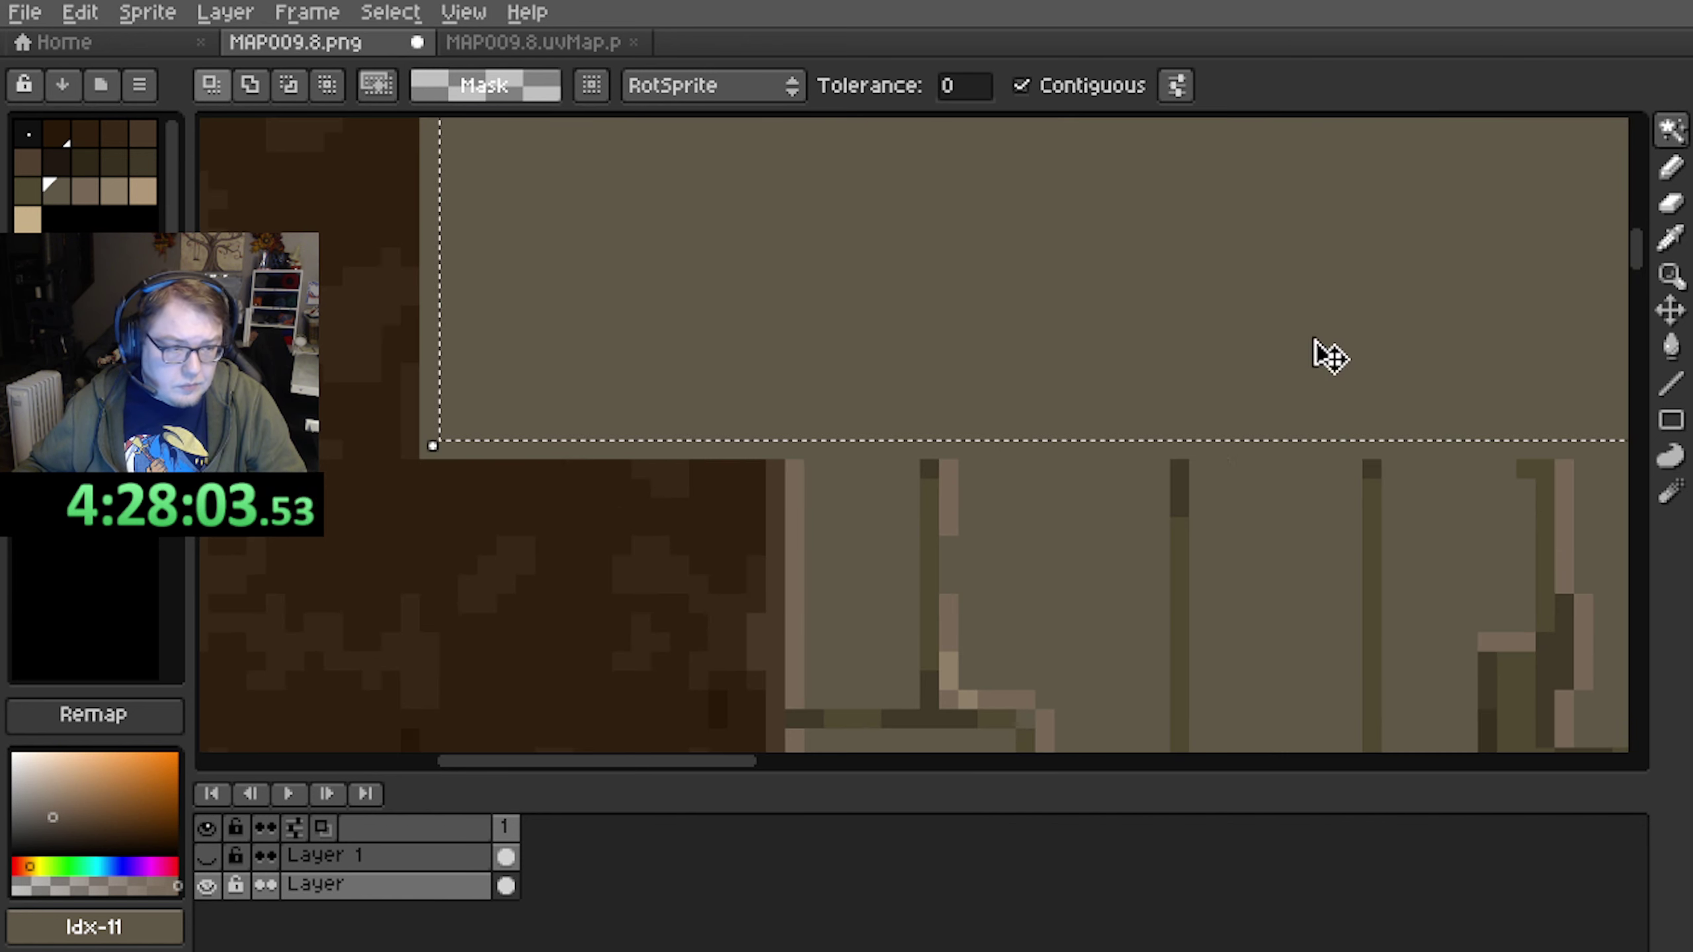
pyautogui.moveTo(1315, 340); pyautogui.dragTo(1015, 326, button='middle')
pyautogui.hotkey('ctrl', 'd')
pyautogui.moveTo(977, 495); pyautogui.dragTo(898, 389, button='middle')
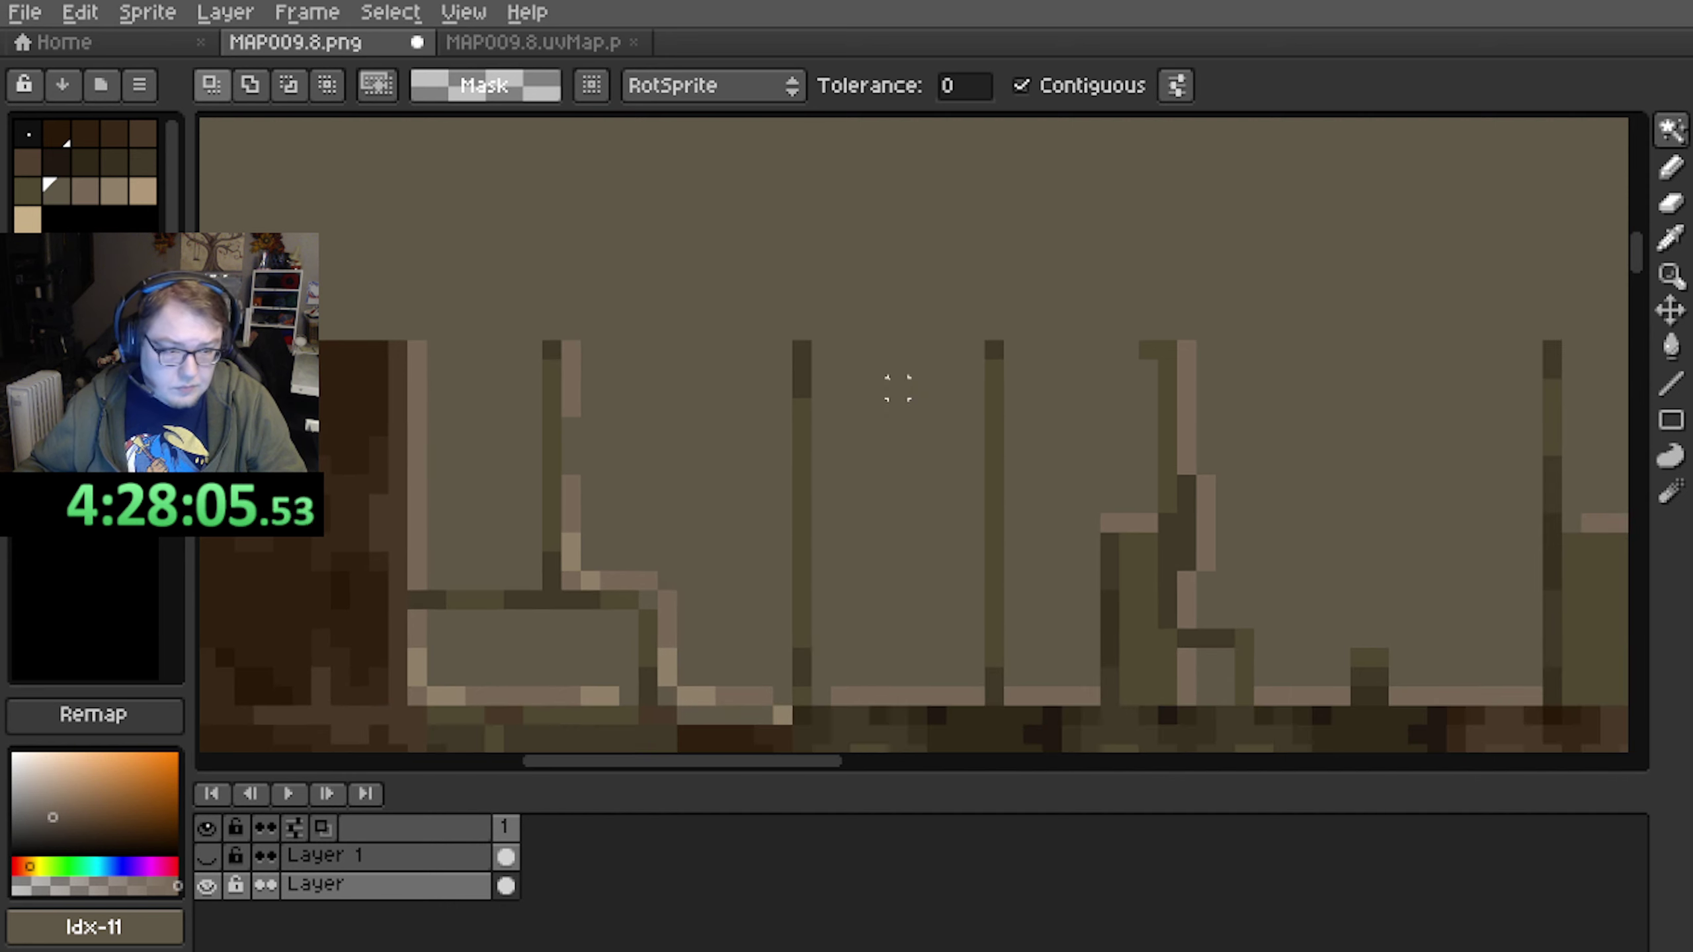
pyautogui.click(1672, 167)
pyautogui.press('i')
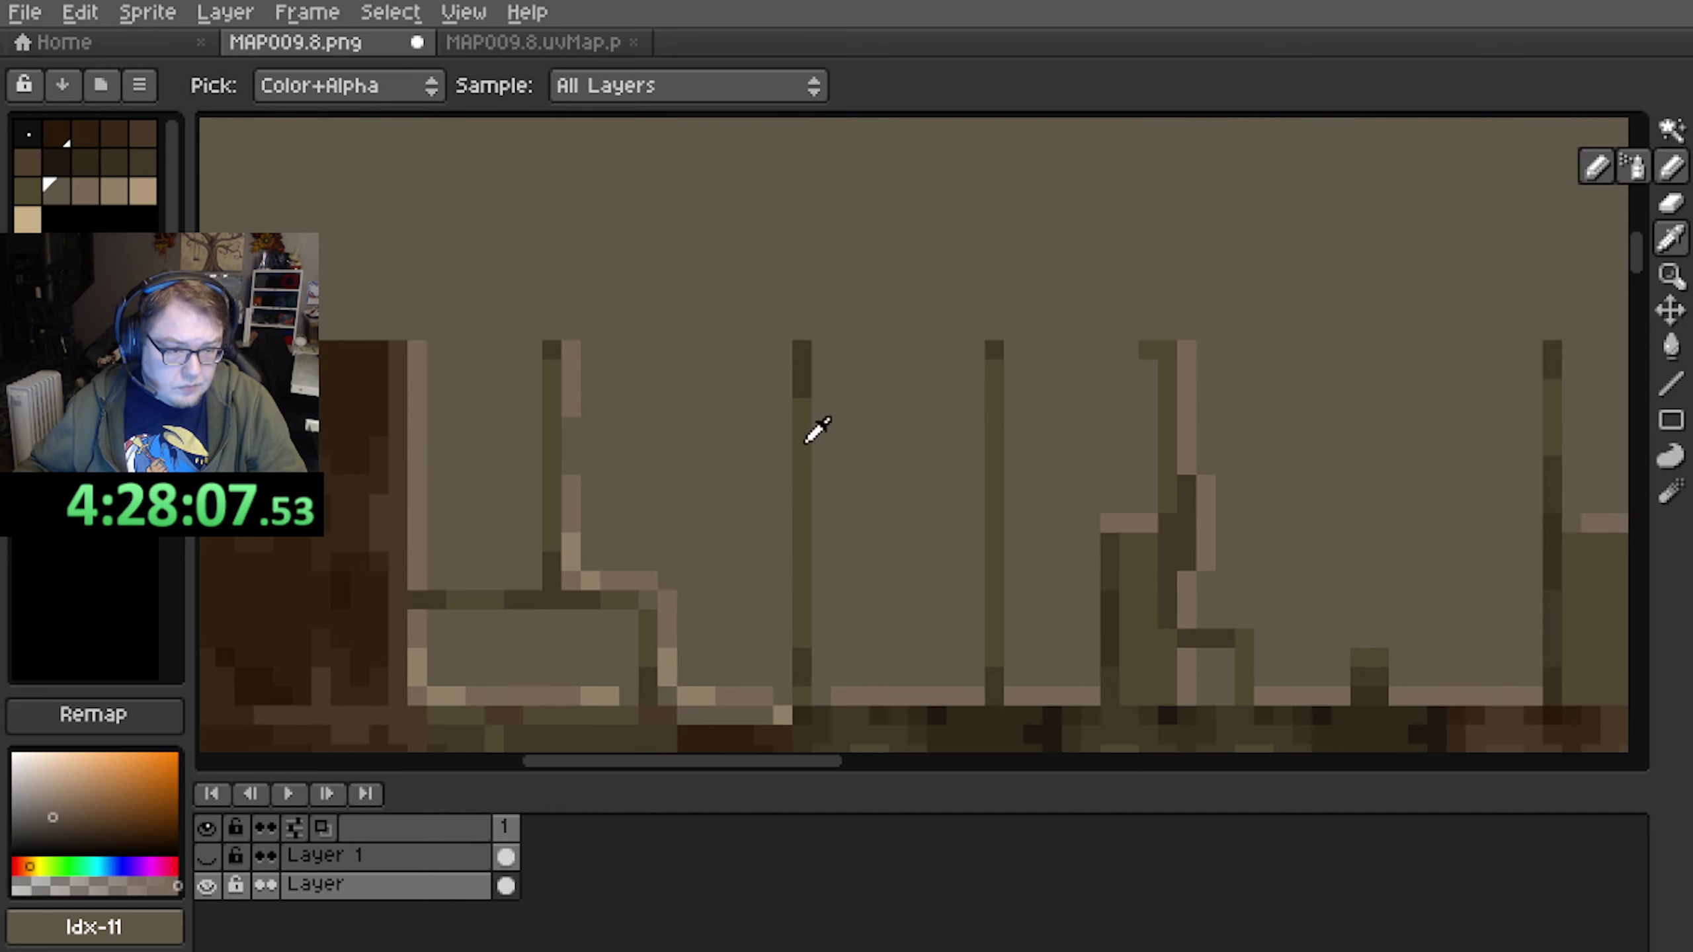
pyautogui.keyDown('alt'); pyautogui.click(807, 442); pyautogui.keyUp('alt')
# Draw a 1 px Idx-10 line along the floor texture's bottom edge, starting at its lower-left corner
pyautogui.moveTo(435, 457); pyautogui.dragTo(688, 510, button='middle')
pyautogui.scroll(1, 768, 499)
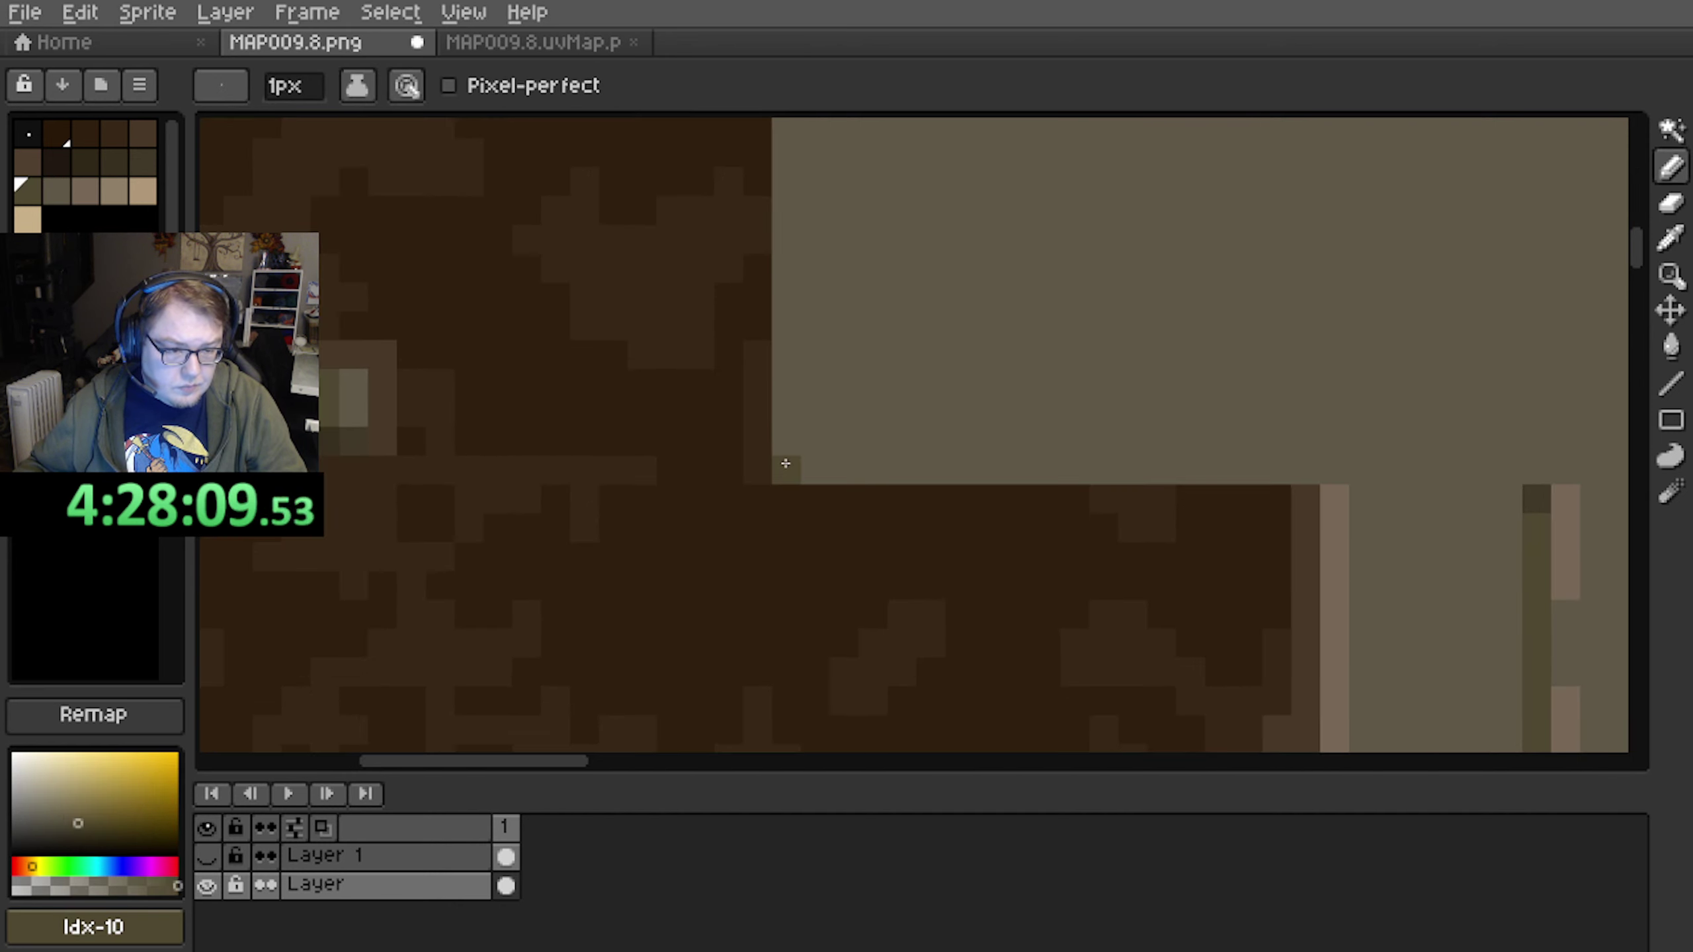
pyautogui.scroll(-6, 875, 451)
pyautogui.moveTo(1259, 476); pyautogui.dragTo(820, 485, button='middle')
pyautogui.moveTo(1141, 480); pyautogui.dragTo(740, 479, button='middle')
pyautogui.scroll(1, 1136, 470)
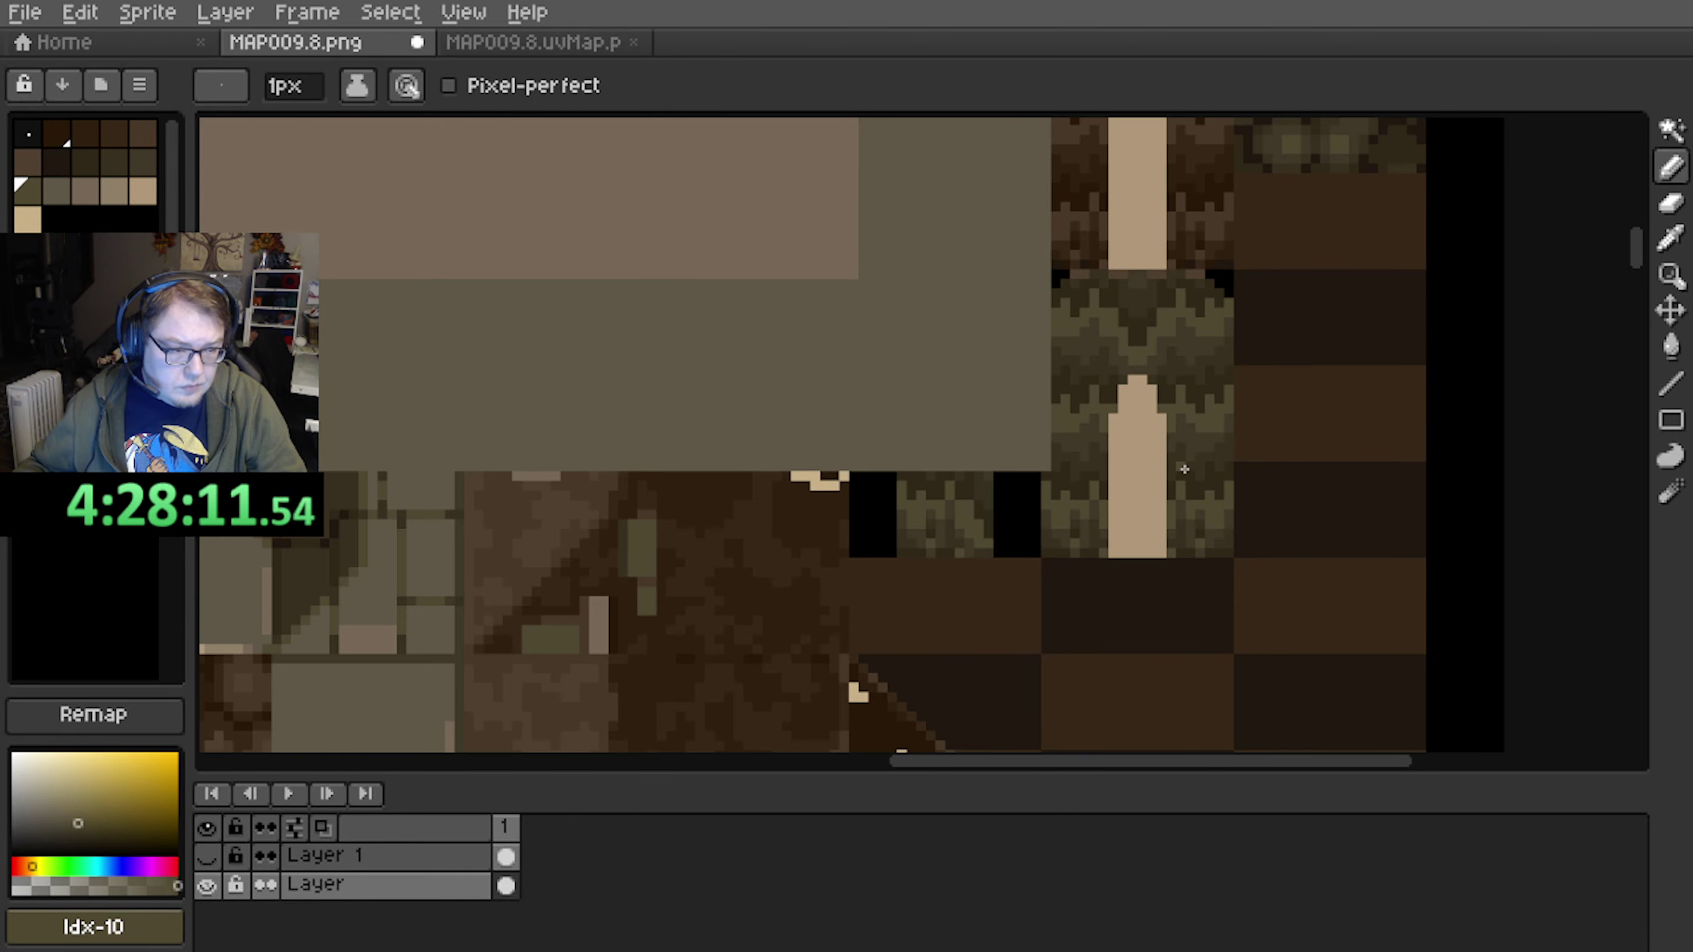
# Extend the 1 px Idx-10 border up the floor texture's right edge
pyautogui.moveTo(1040, 385); pyautogui.dragTo(917, 621, button='middle')
pyautogui.moveTo(950, 187); pyautogui.dragTo(927, 507, button='middle')
pyautogui.scroll(-1, 893, 224)
pyautogui.moveTo(892, 223); pyautogui.dragTo(857, 551, button='middle')
pyautogui.moveTo(851, 242); pyautogui.dragTo(829, 492, button='middle')
pyautogui.moveTo(833, 243); pyautogui.dragTo(825, 429, button='middle')
pyautogui.scroll(1, 827, 430)
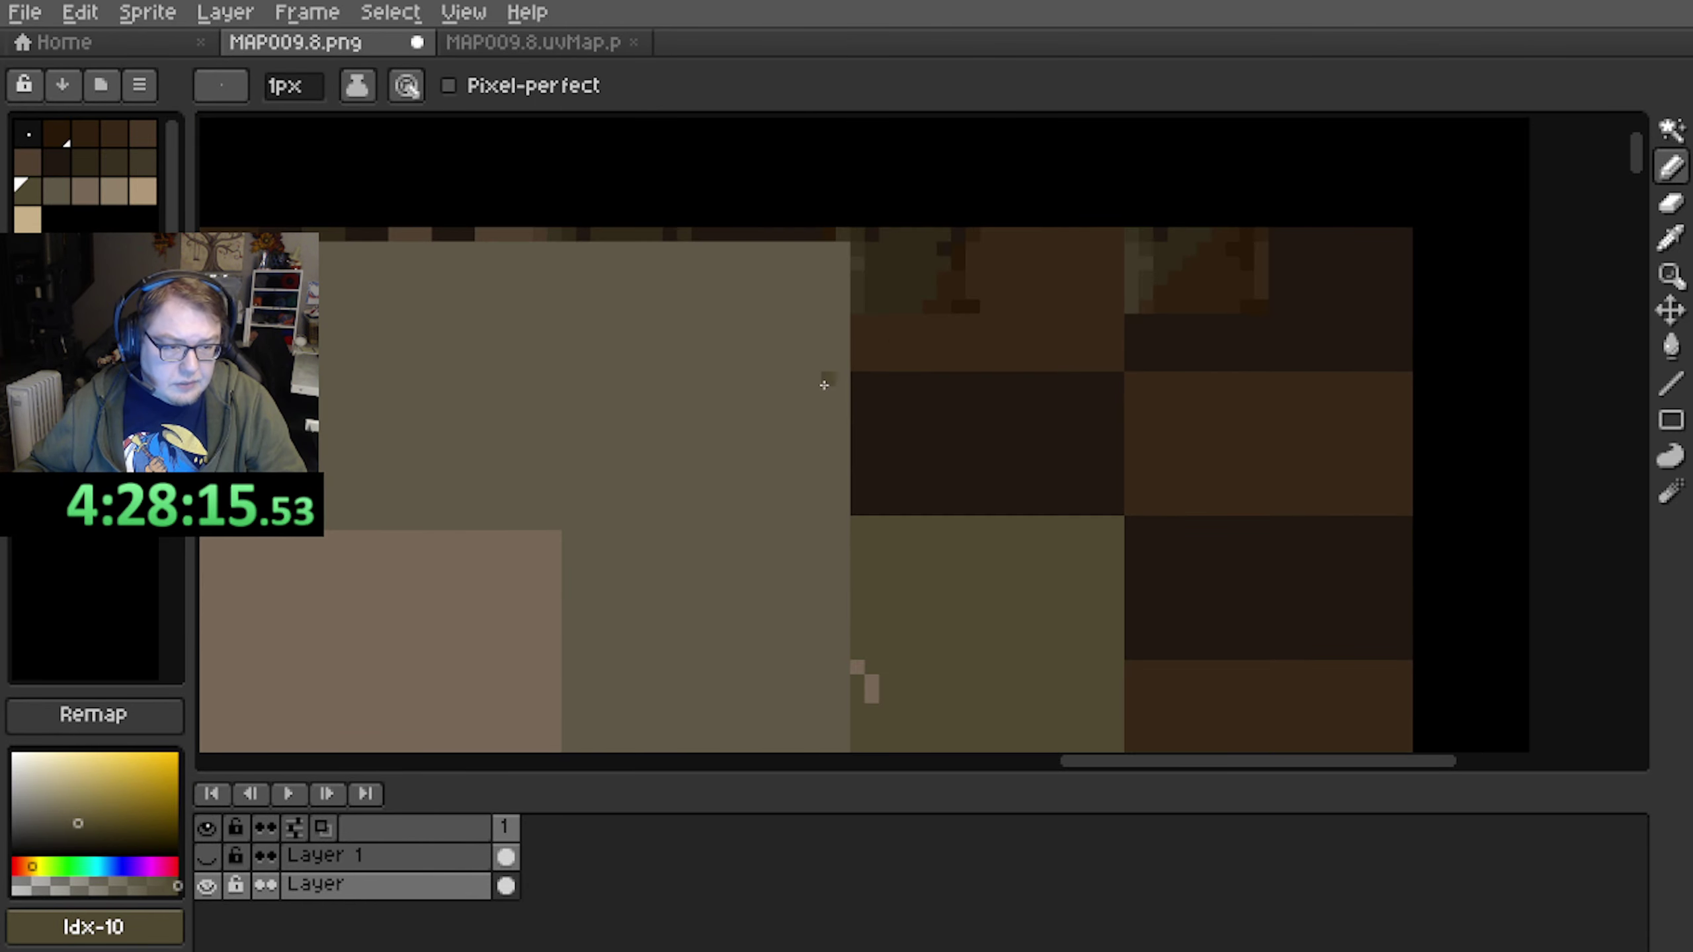
# Continue the 1 px Idx-10 border along the floor texture's top edge to the upper-left corner
pyautogui.moveTo(639, 308); pyautogui.dragTo(1133, 322, button='middle')
pyautogui.moveTo(436, 393); pyautogui.dragTo(1100, 400, button='middle')
pyautogui.moveTo(472, 438); pyautogui.dragTo(1100, 447, button='middle')
pyautogui.moveTo(349, 451); pyautogui.dragTo(1096, 482, button='middle')
pyautogui.scroll(1, 693, 411)
pyautogui.keyDown('shift'); pyautogui.click(818, 283); pyautogui.keyUp('shift')
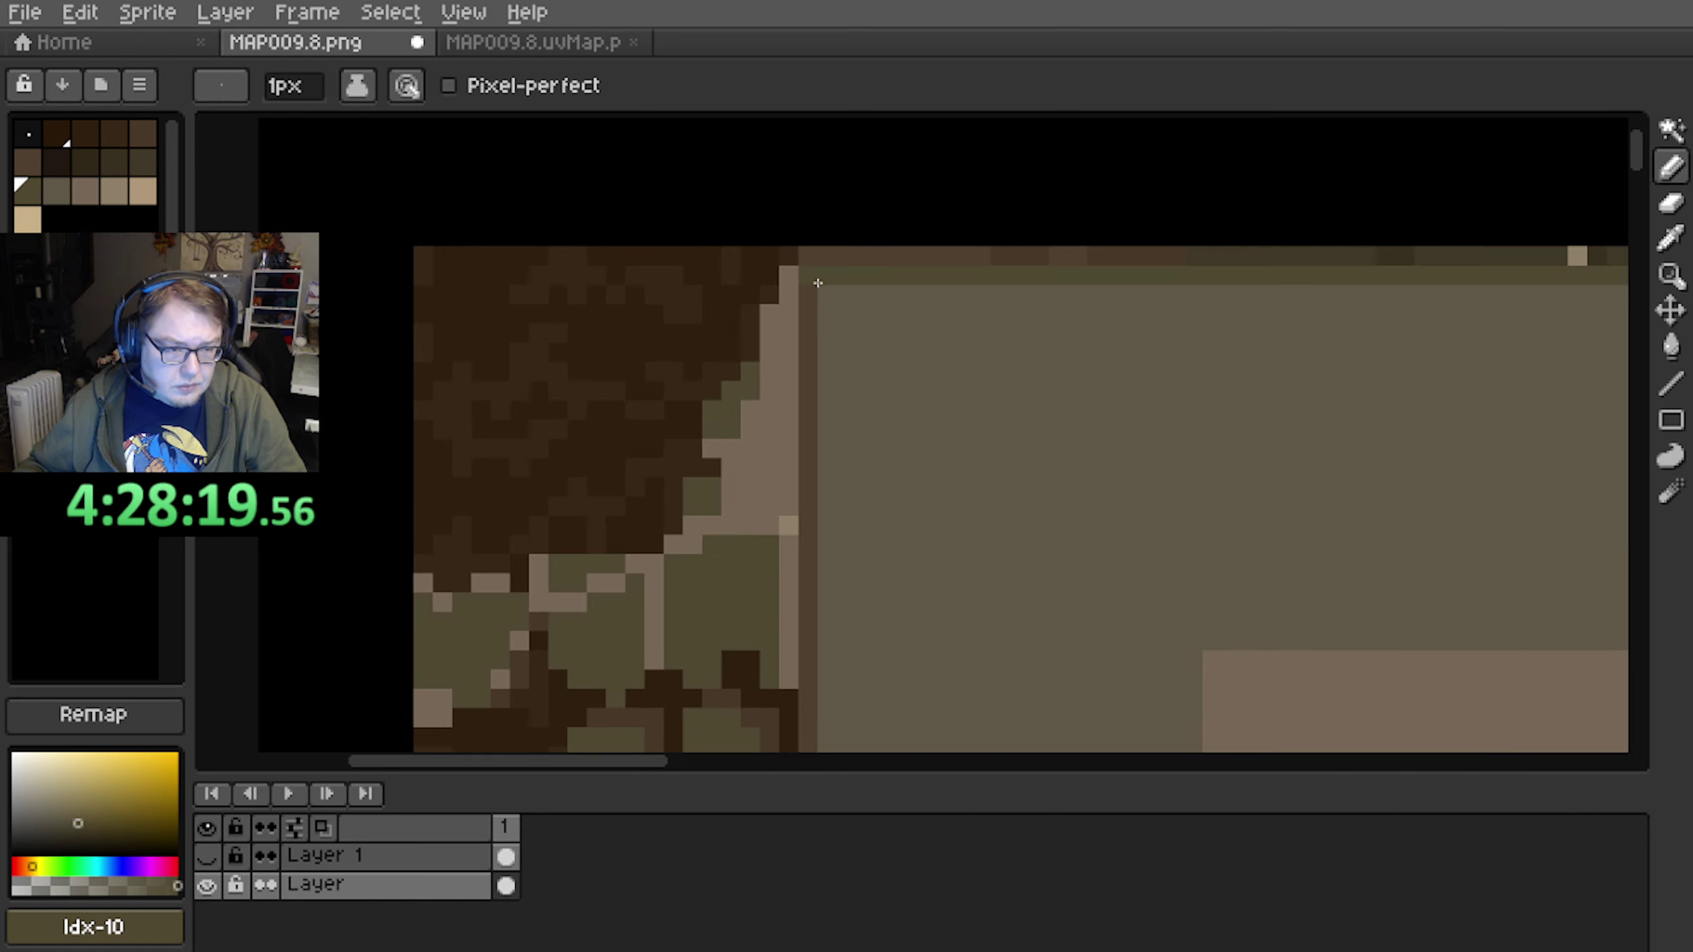
# Close the 1 px Idx-10 border down the floor texture's left edge to the lower-left corner
pyautogui.scroll(-4, 792, 494)
pyautogui.moveTo(790, 617); pyautogui.dragTo(709, 151, button='middle')
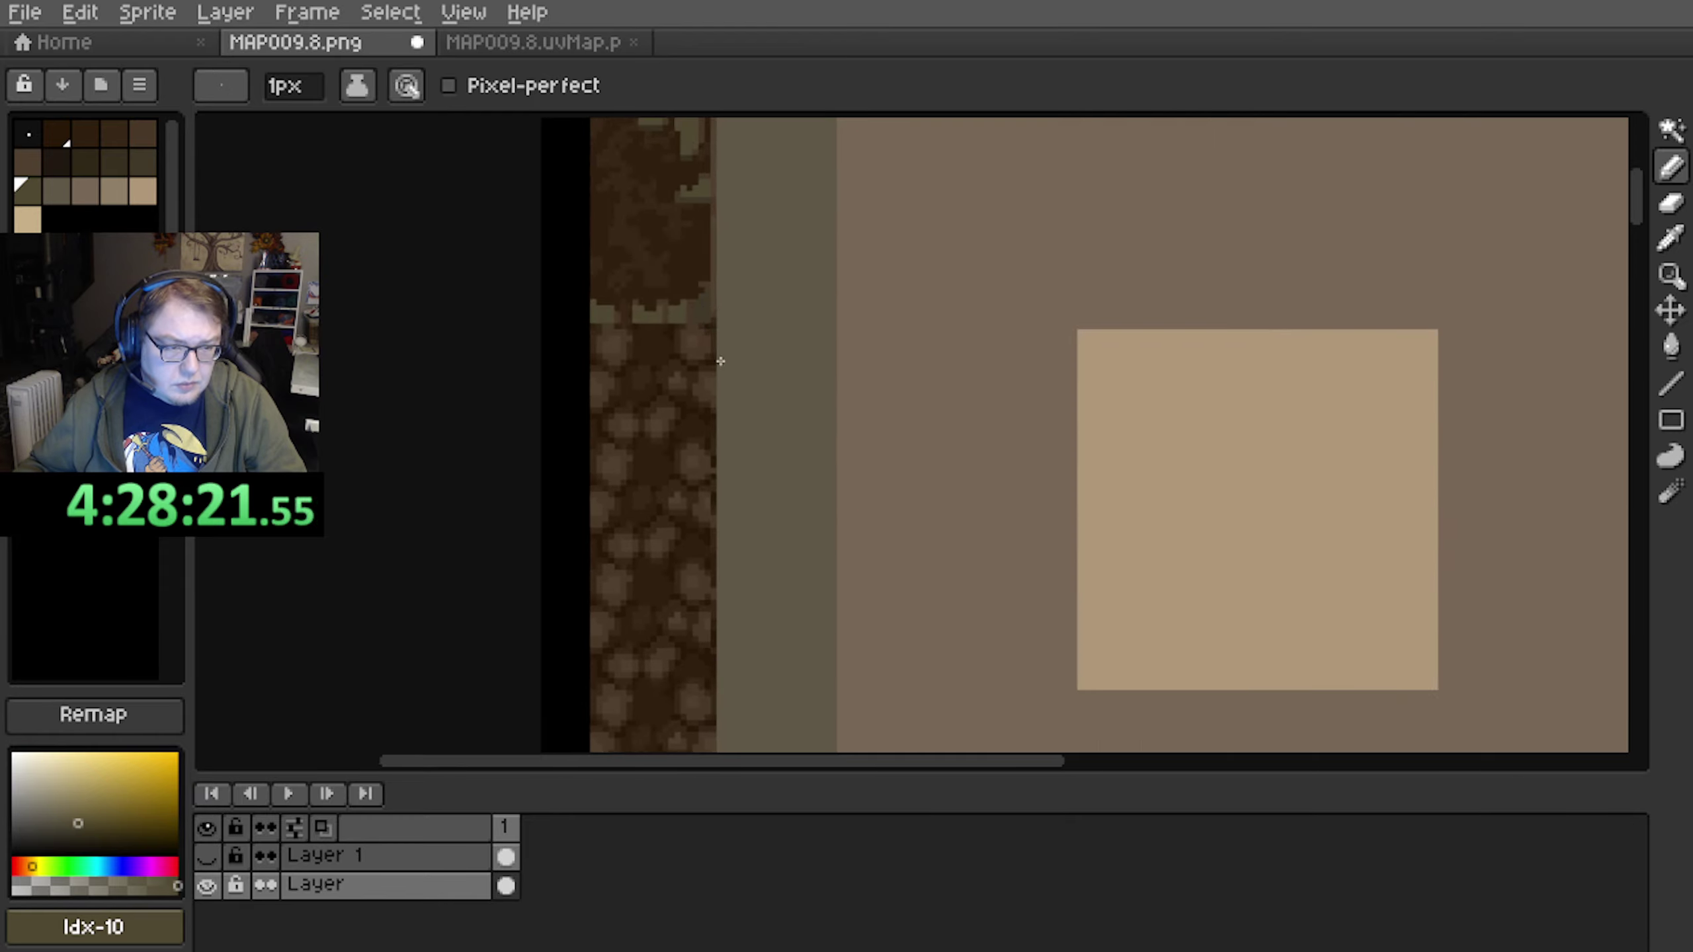
pyautogui.moveTo(673, 601); pyautogui.dragTo(693, 267, button='middle')
pyautogui.moveTo(685, 483); pyautogui.dragTo(697, 270, button='middle')
pyautogui.scroll(3, 710, 471)
pyautogui.scroll(1, 839, 492)
pyautogui.keyDown('shift'); pyautogui.click(795, 564); pyautogui.keyUp('shift')
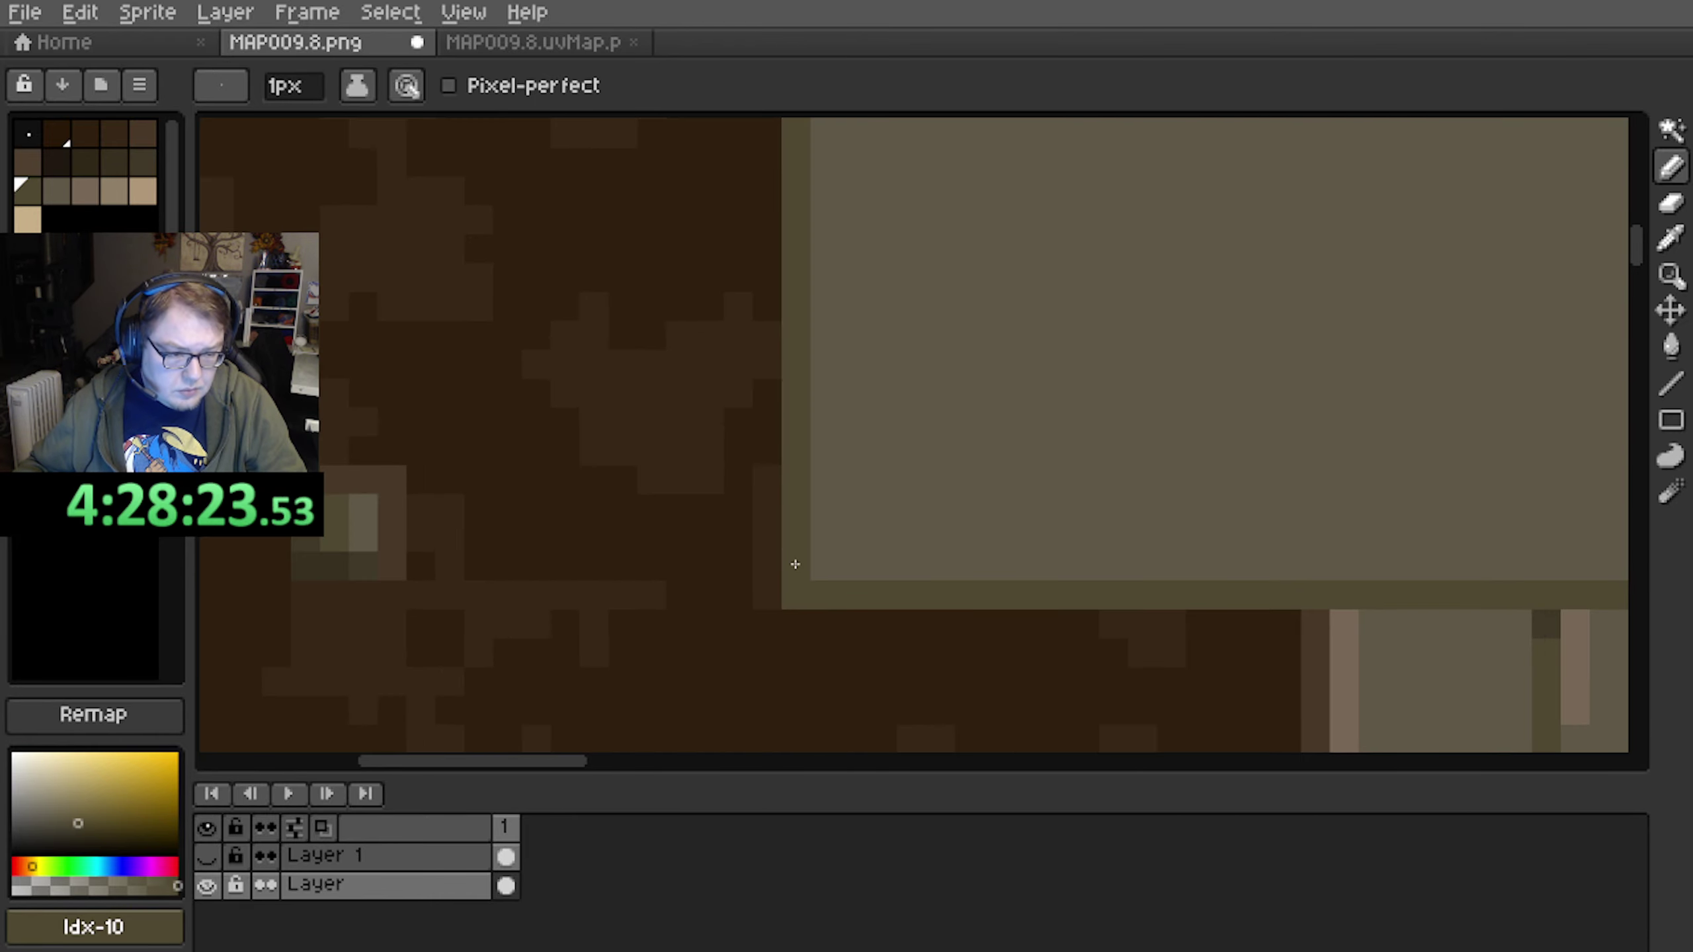
# Examine the floor texture's border lines and bands against the stone tiles beneath it at several magnifications
pyautogui.scroll(-6, 908, 498)
pyautogui.moveTo(1017, 457); pyautogui.dragTo(739, 490, button='middle')
pyautogui.moveTo(801, 516); pyautogui.dragTo(696, 410, button='middle')
pyautogui.scroll(1, 707, 433)
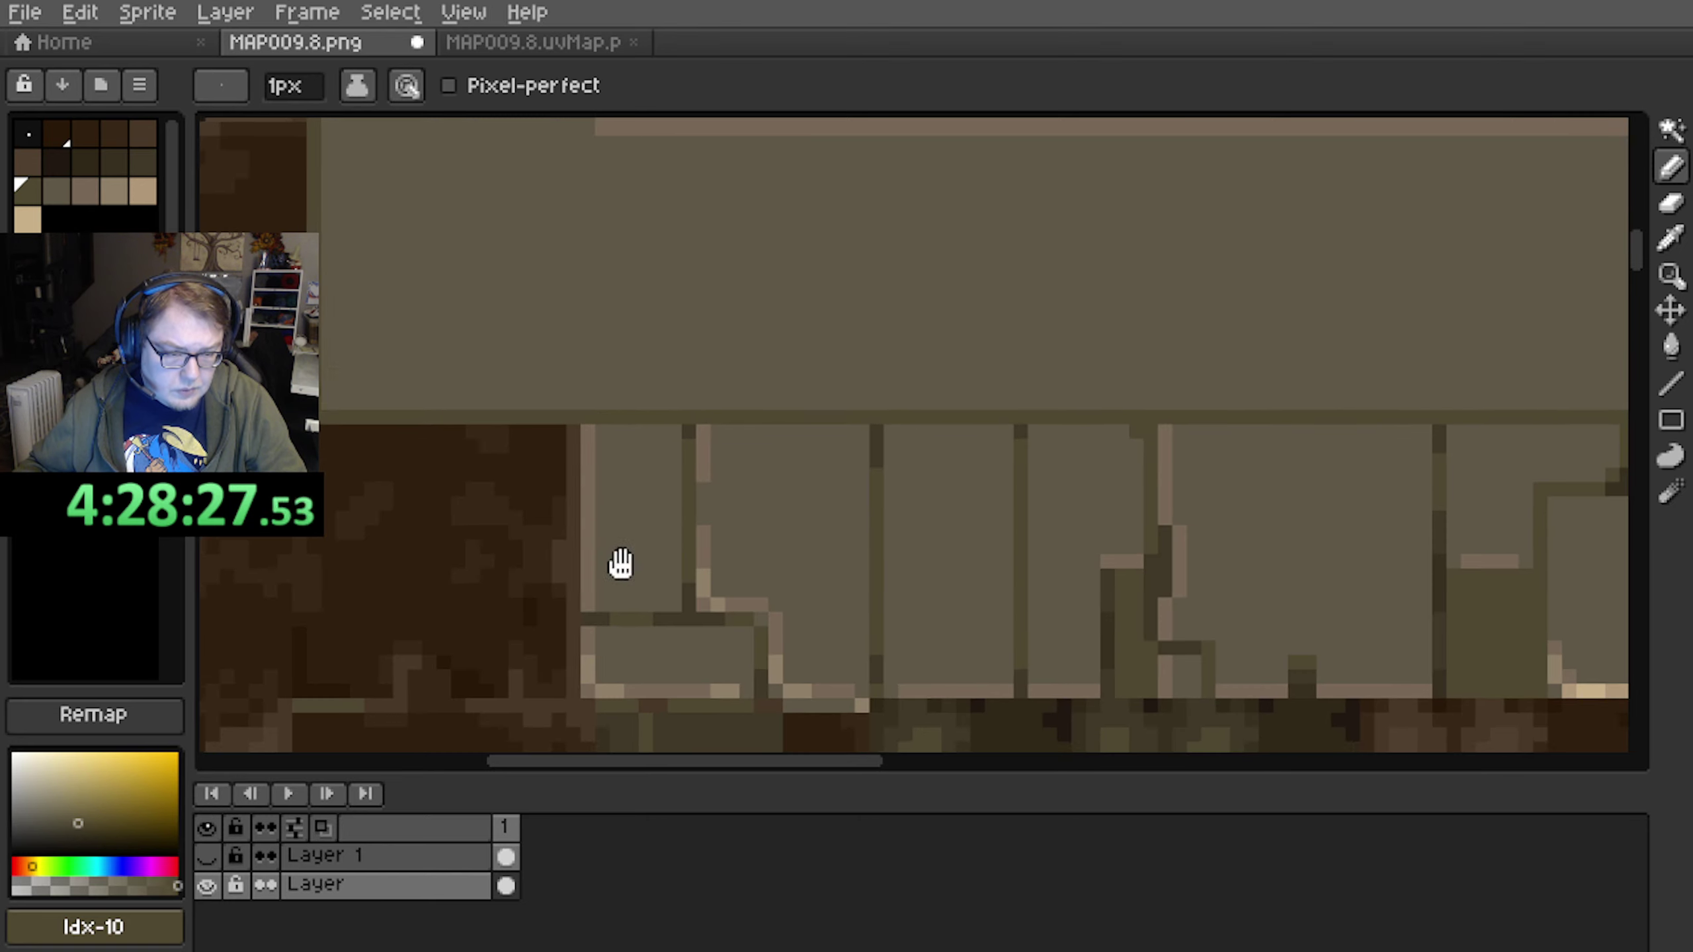
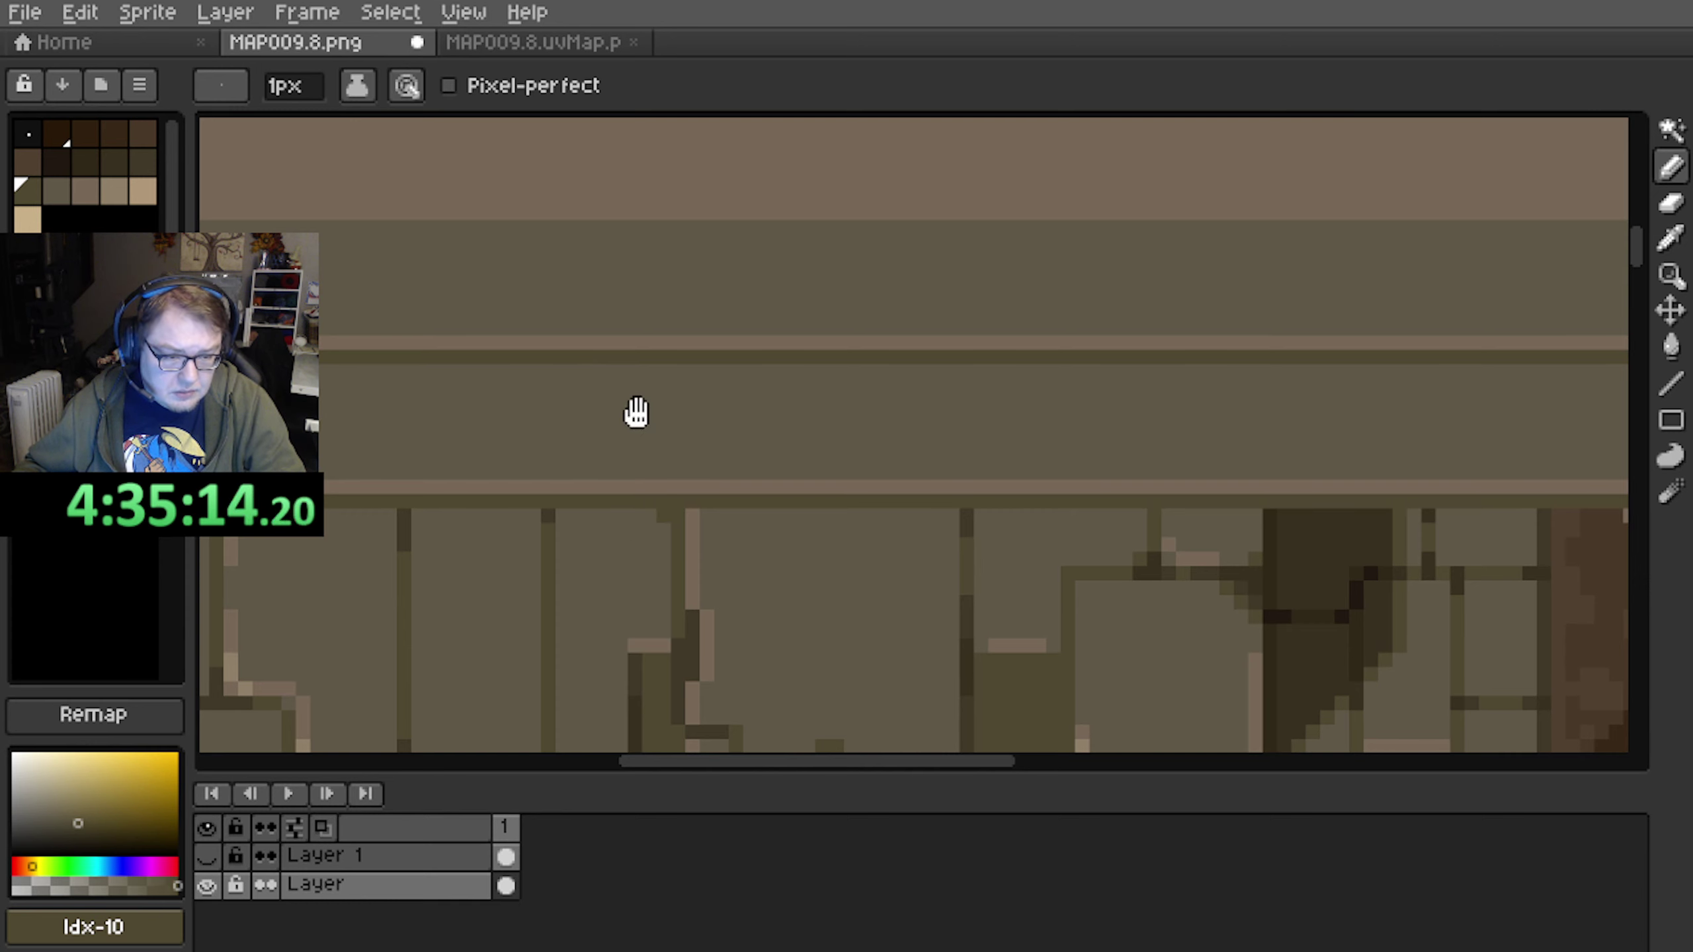
pyautogui.moveTo(637, 412); pyautogui.dragTo(637, 439, button='middle')
pyautogui.moveTo(675, 574); pyautogui.dragTo(617, 363, button='middle')
pyautogui.moveTo(1041, 529); pyautogui.dragTo(824, 536, button='middle')
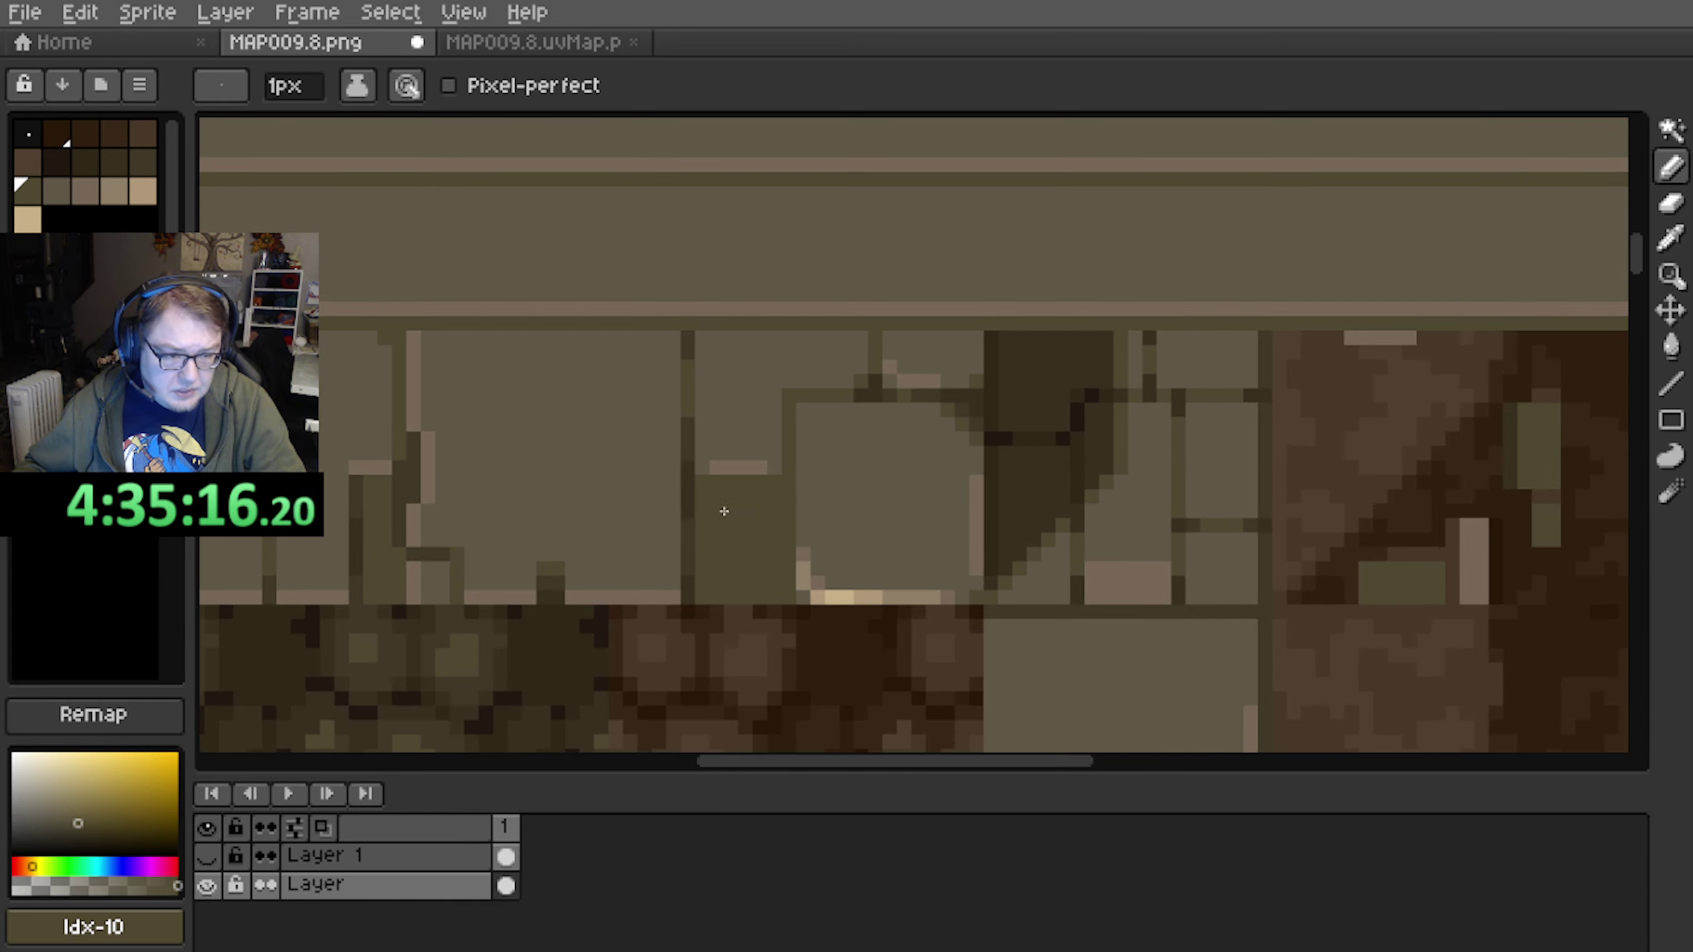
pyautogui.scroll(-2, 736, 440)
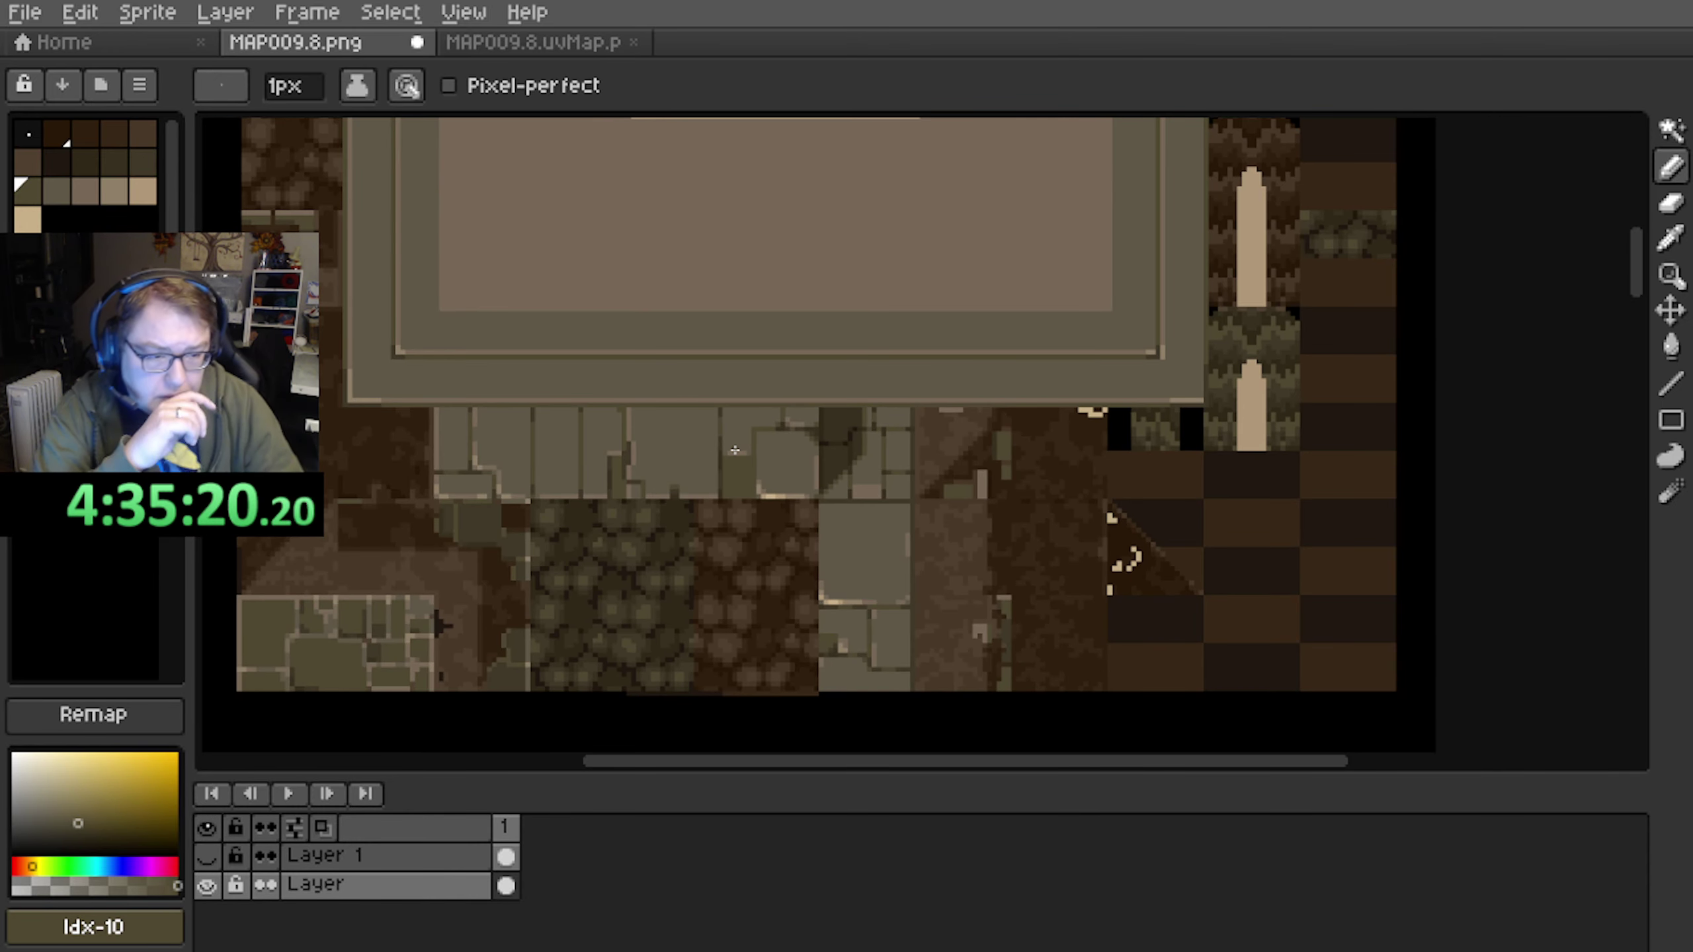
pyautogui.scroll(-1, 751, 450)
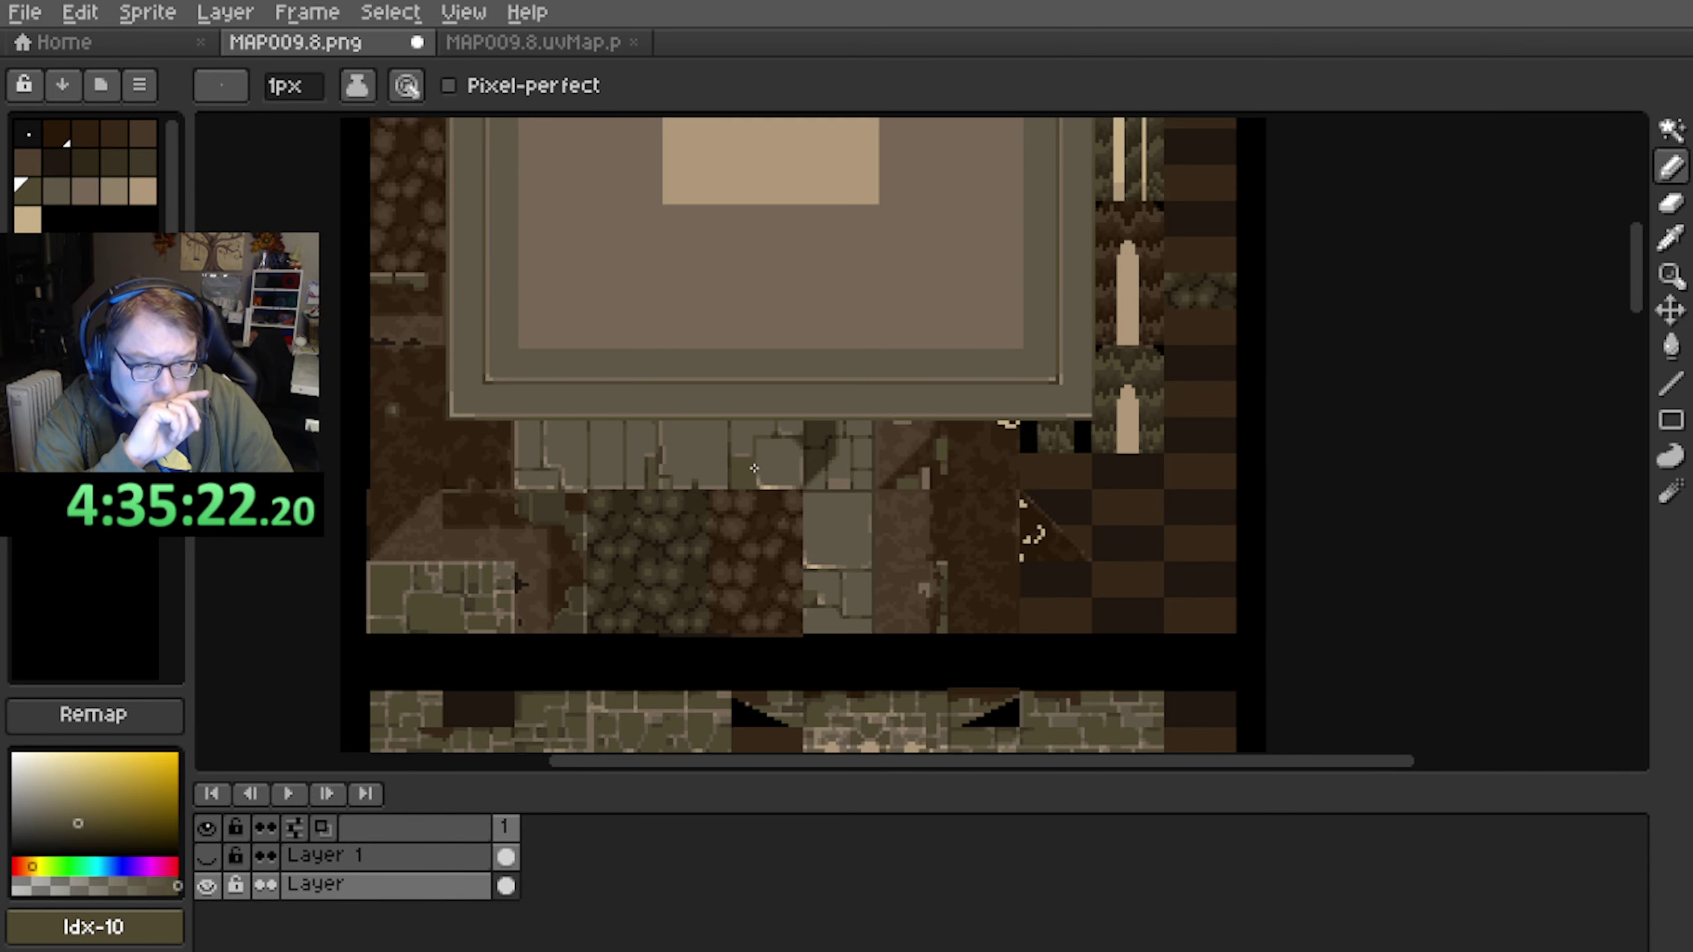
pyautogui.moveTo(641, 407); pyautogui.dragTo(575, 501, button='middle')
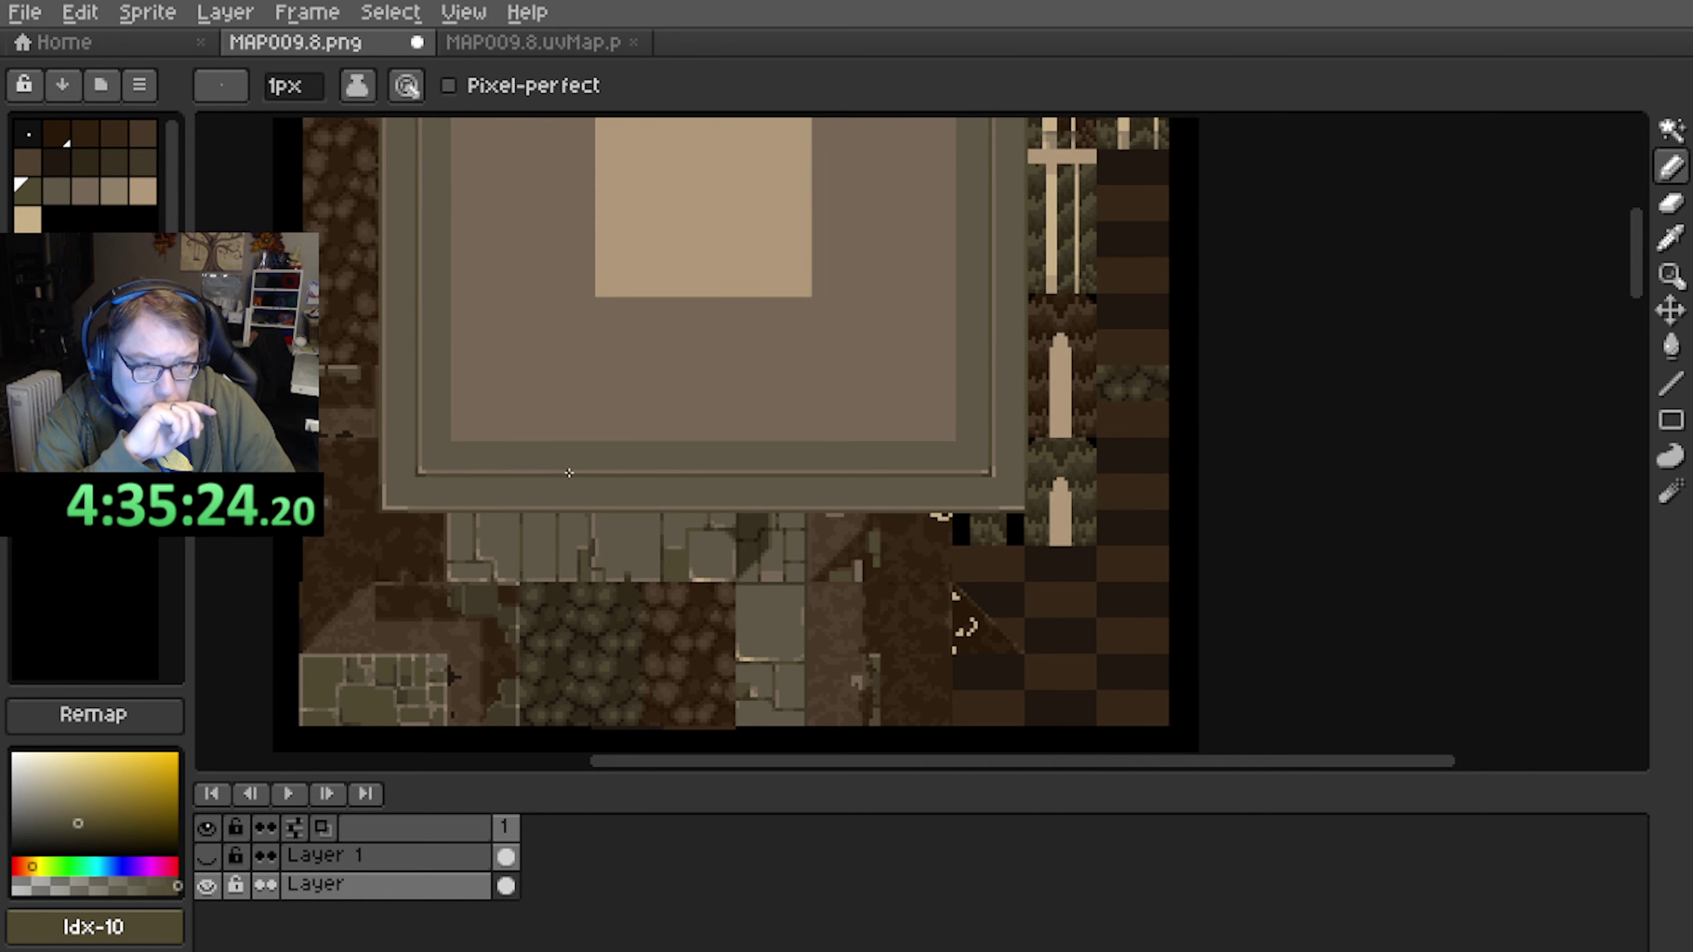
pyautogui.scroll(-1, 569, 473)
pyautogui.moveTo(504, 383); pyautogui.dragTo(488, 449, button='middle')
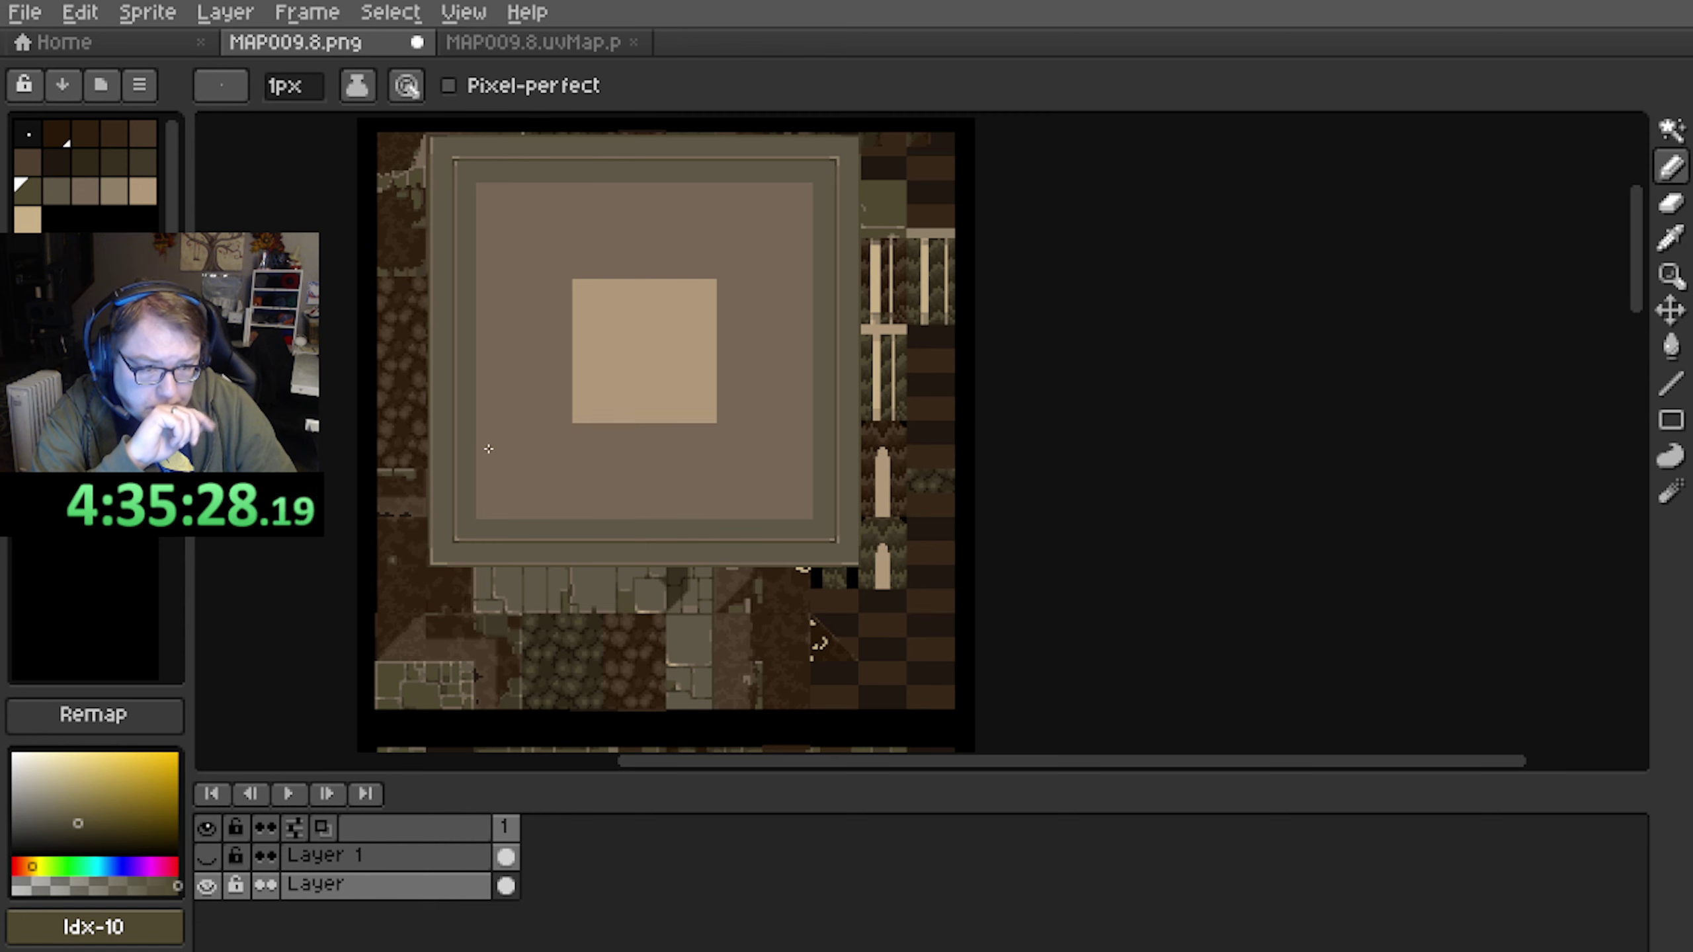
pyautogui.scroll(2, 488, 449)
pyautogui.moveTo(537, 588); pyautogui.dragTo(516, 476, button='middle')
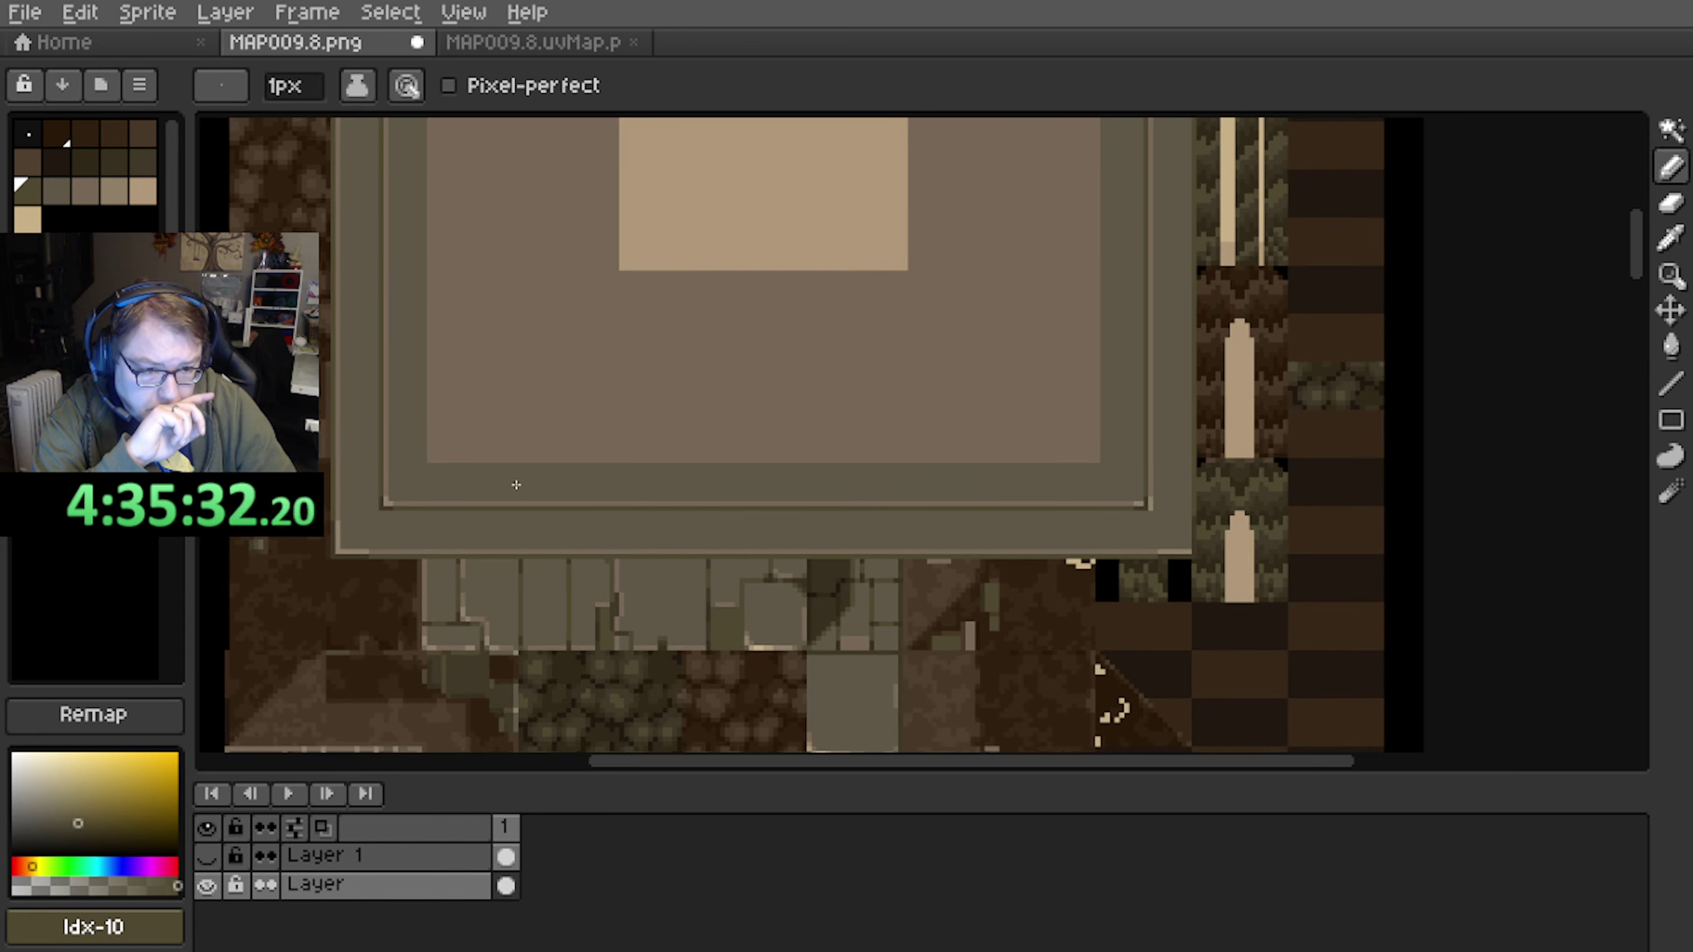
pyautogui.scroll(1, 516, 485)
pyautogui.moveTo(369, 534); pyautogui.dragTo(427, 457, button='middle')
pyautogui.scroll(1, 428, 458)
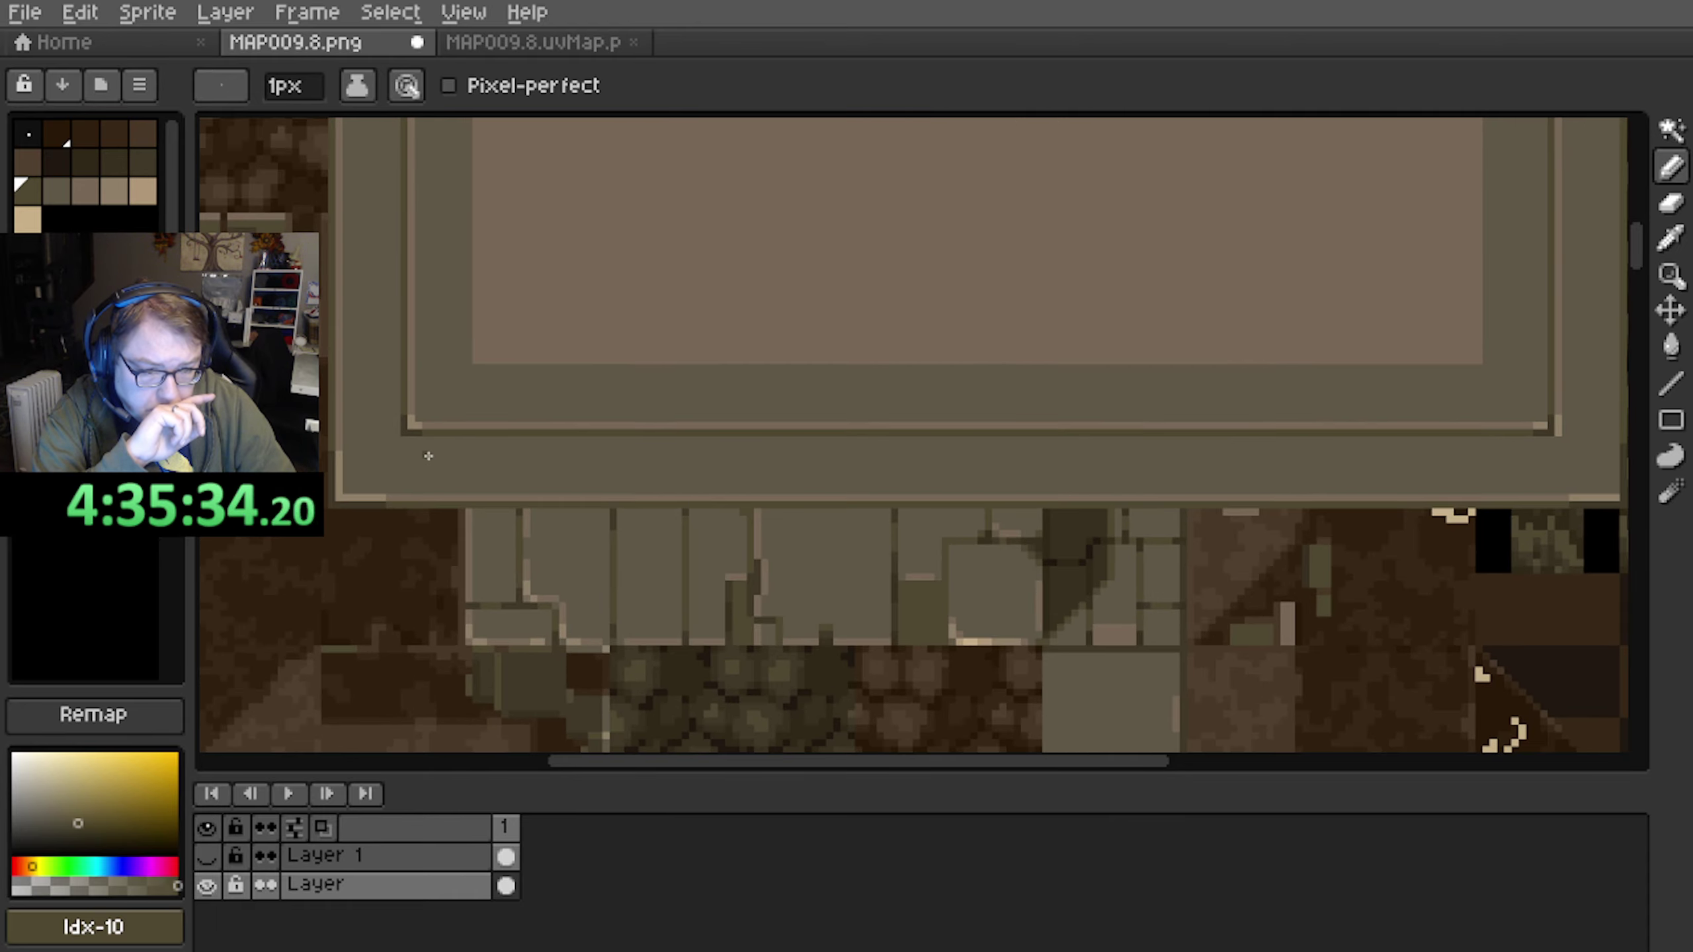
pyautogui.scroll(1, 531, 627)
pyautogui.scroll(2, 530, 627)
pyautogui.scroll(-2, 530, 628)
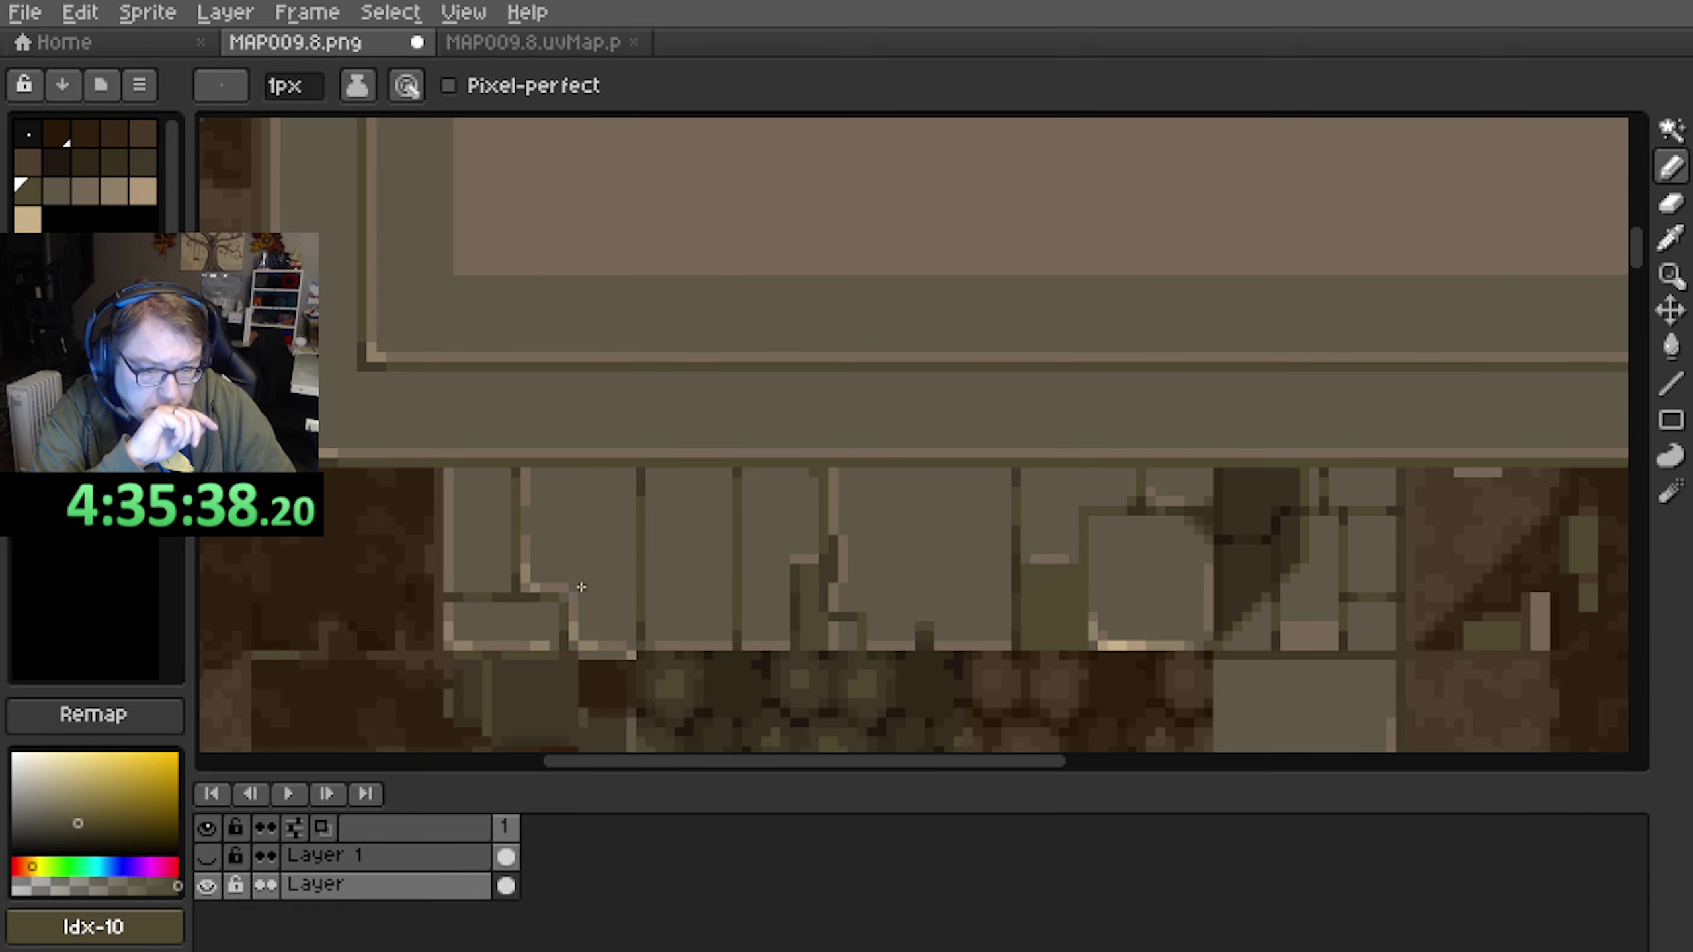
pyautogui.moveTo(746, 608); pyautogui.dragTo(510, 563, button='middle')
pyautogui.moveTo(806, 554); pyautogui.dragTo(624, 559, button='middle')
pyautogui.scroll(1, 658, 560)
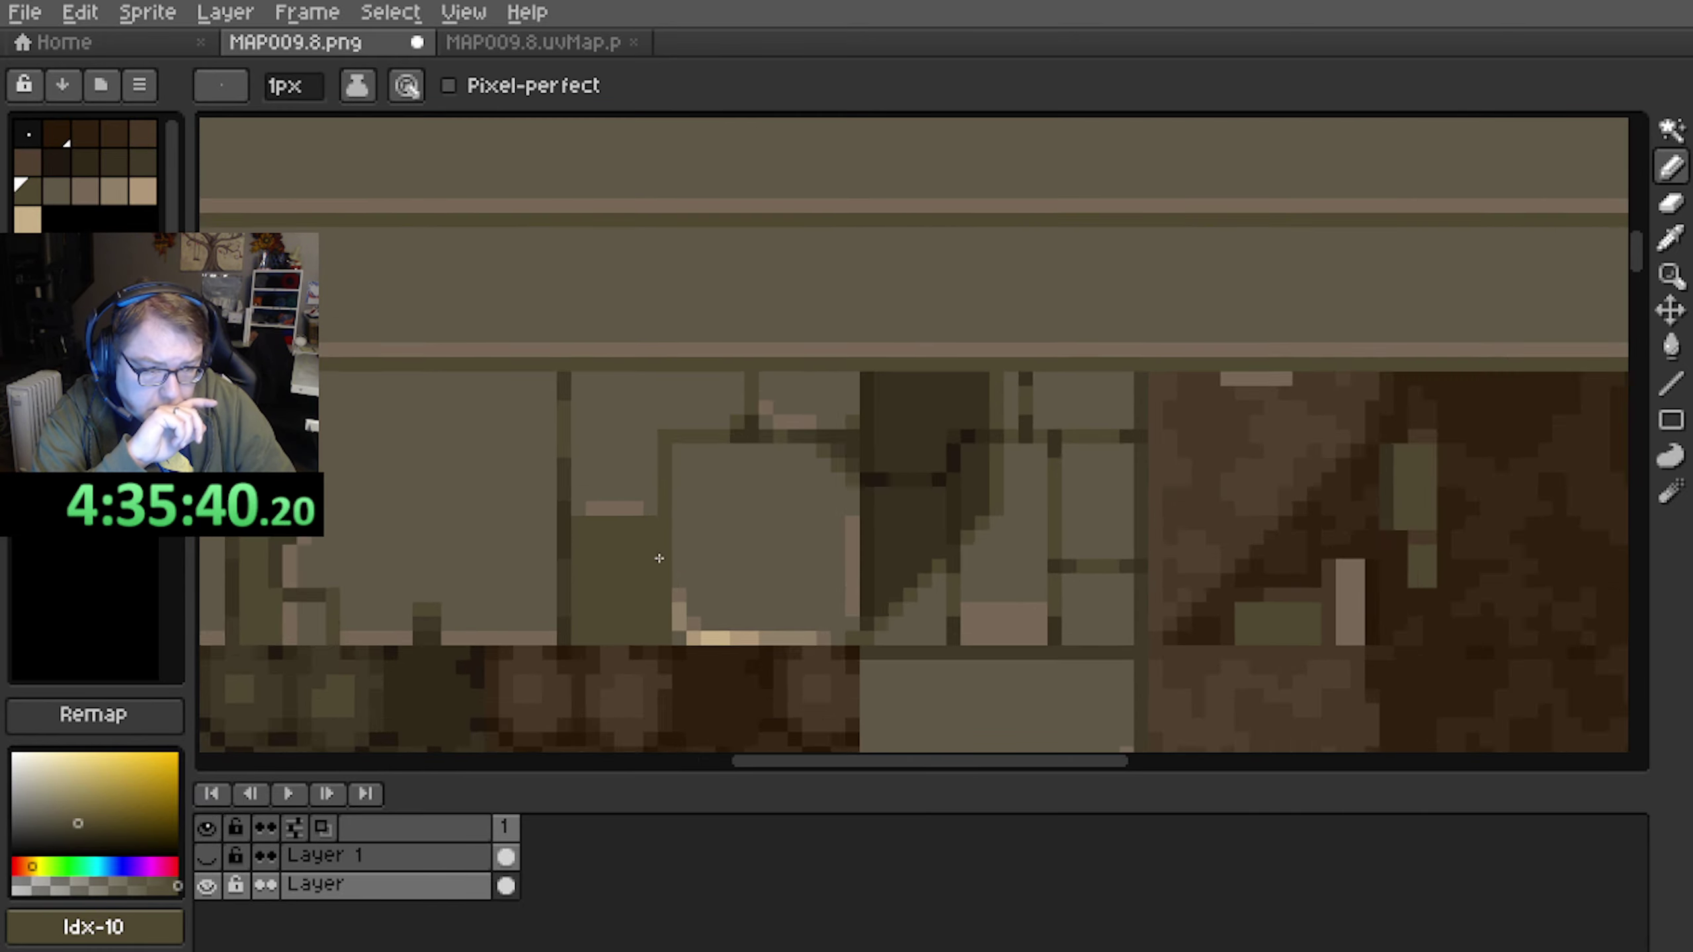
pyautogui.scroll(1, 681, 527)
pyautogui.scroll(-1, 680, 527)
pyautogui.scroll(-2, 680, 527)
pyautogui.moveTo(768, 567); pyautogui.dragTo(559, 573, button='middle')
pyautogui.scroll(2, 560, 572)
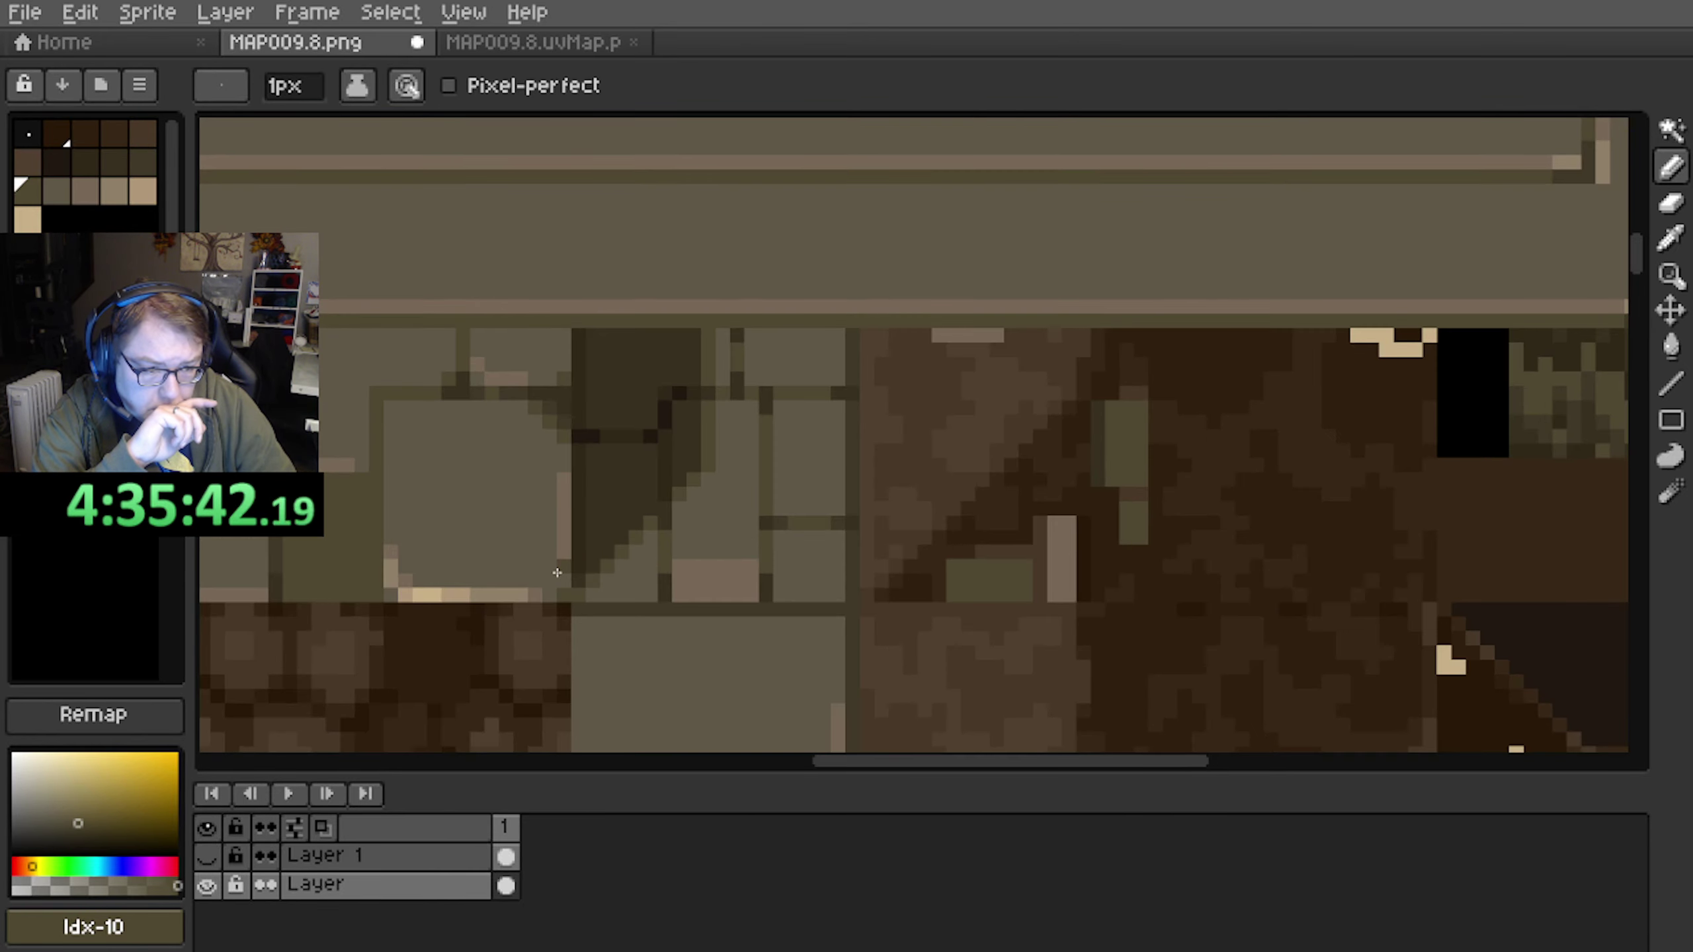
pyautogui.scroll(-2, 560, 573)
pyautogui.moveTo(447, 568); pyautogui.dragTo(766, 551, button='middle')
pyautogui.scroll(-1, 766, 551)
pyautogui.moveTo(563, 533); pyautogui.dragTo(545, 612, button='middle')
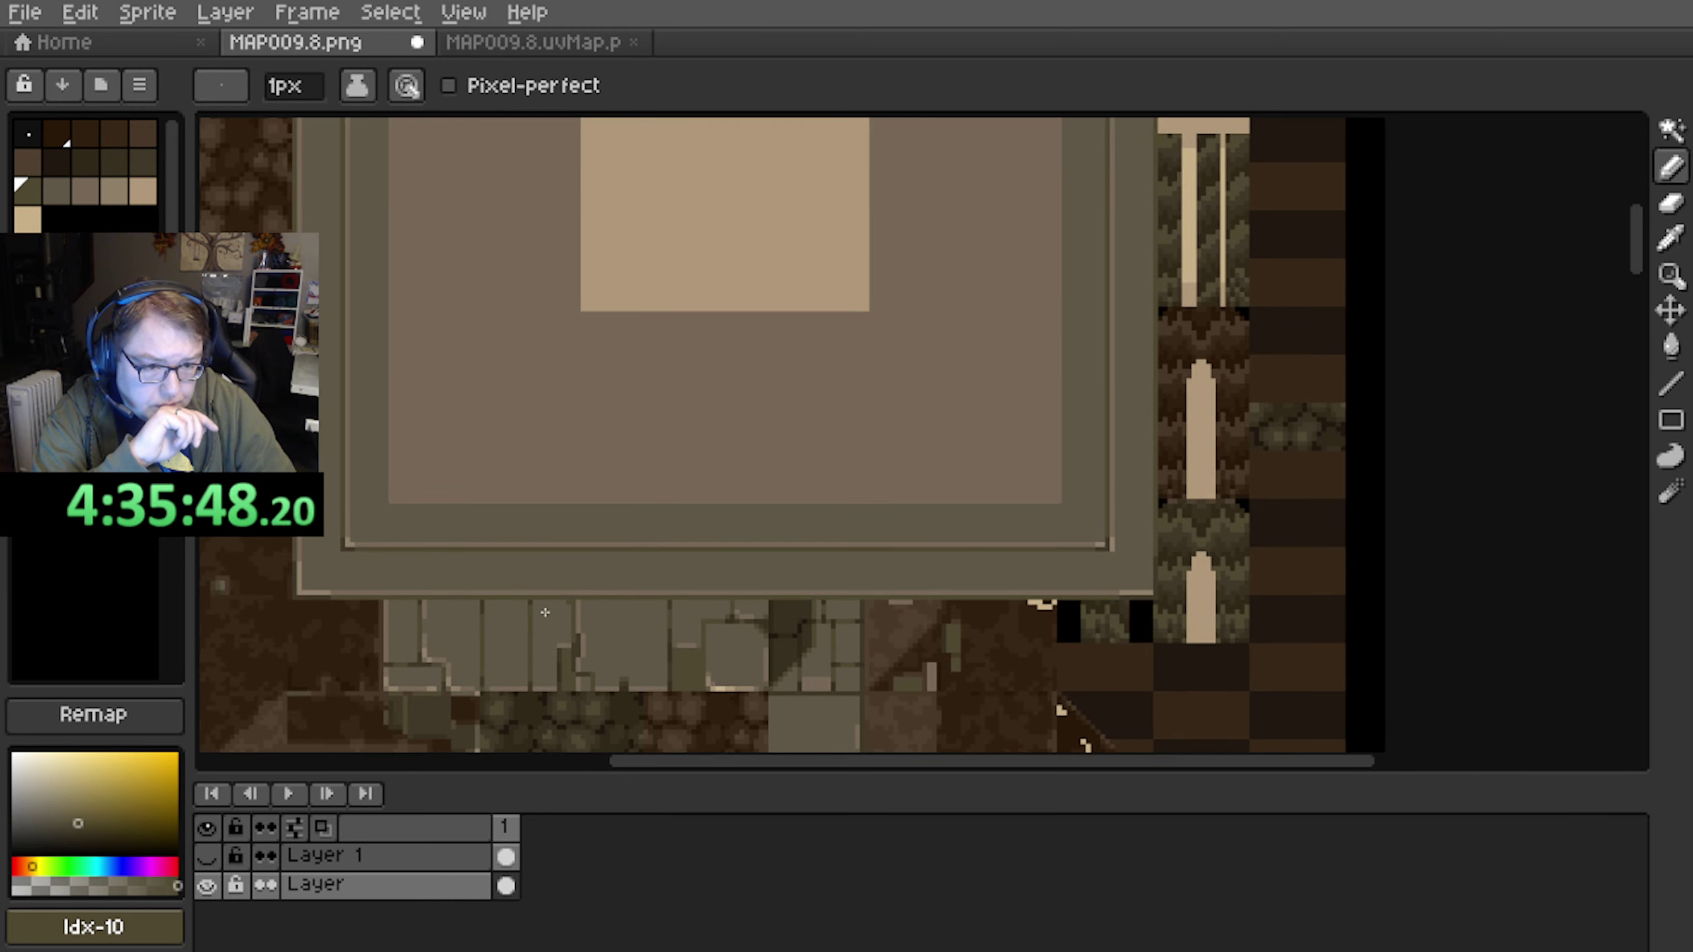
pyautogui.scroll(-2, 558, 575)
pyautogui.moveTo(560, 511); pyautogui.dragTo(560, 566, button='middle')
pyautogui.scroll(2, 560, 567)
pyautogui.scroll(-1, 559, 568)
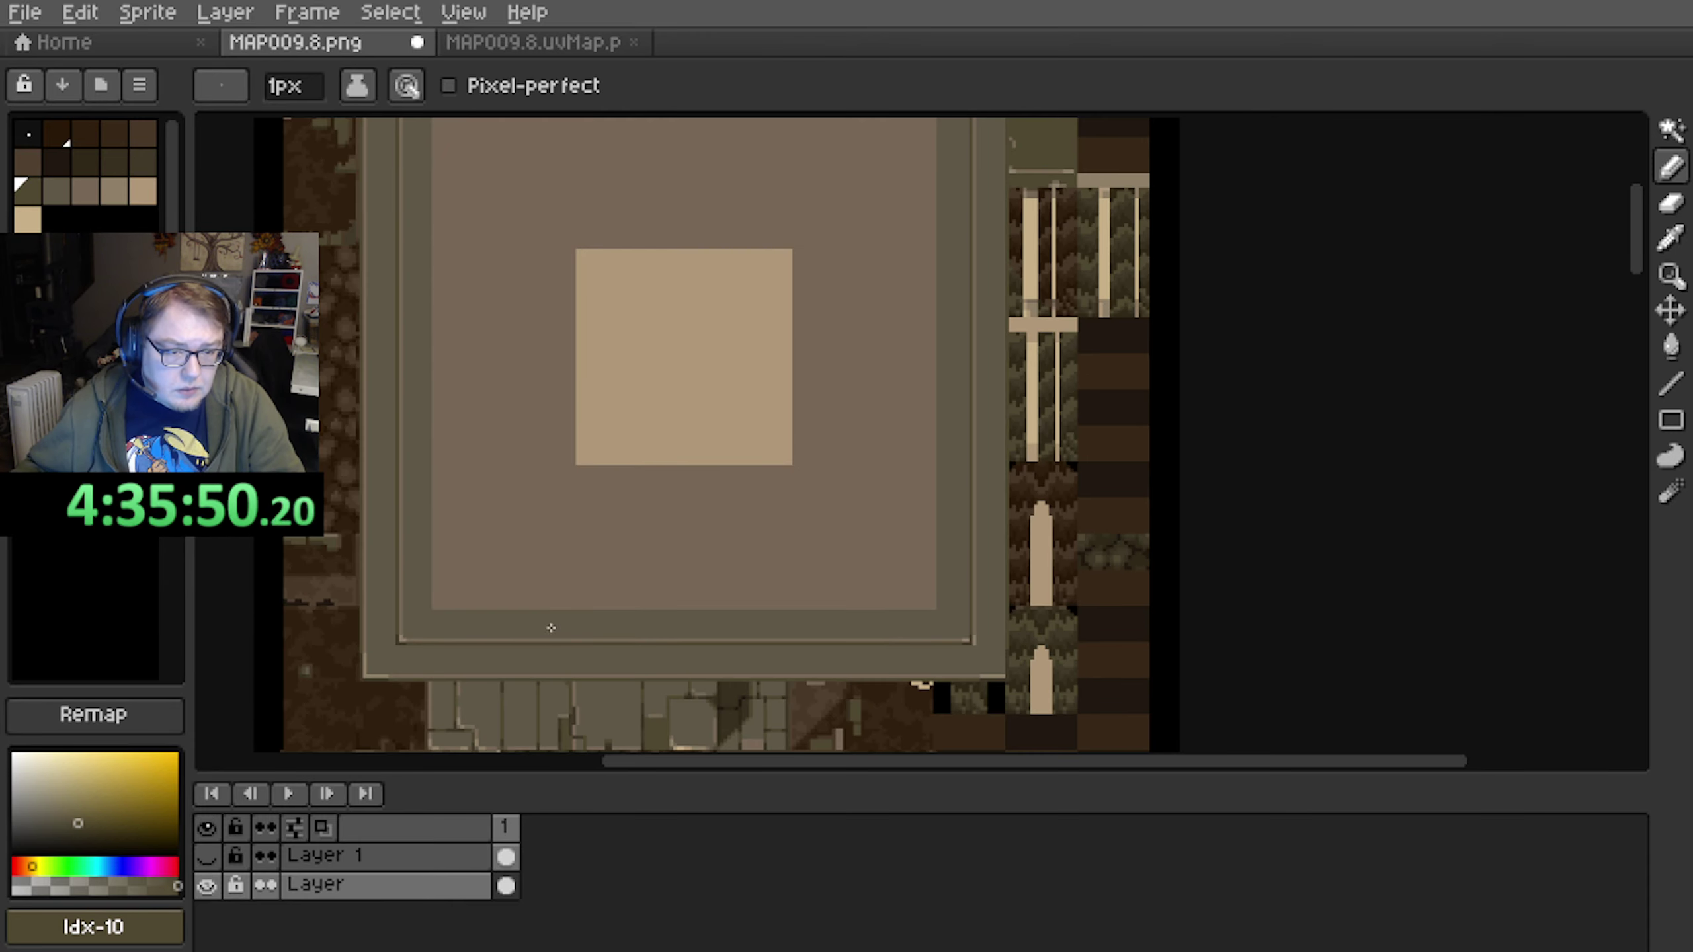
# Select the brown band around the centre square with the Magic Wand, fill it with the stone tiles' Idx-11 colour and deselect
pyautogui.scroll(1, 551, 627)
pyautogui.scroll(1, 600, 587)
pyautogui.keyDown('alt'); pyautogui.click(635, 540); pyautogui.keyUp('alt')
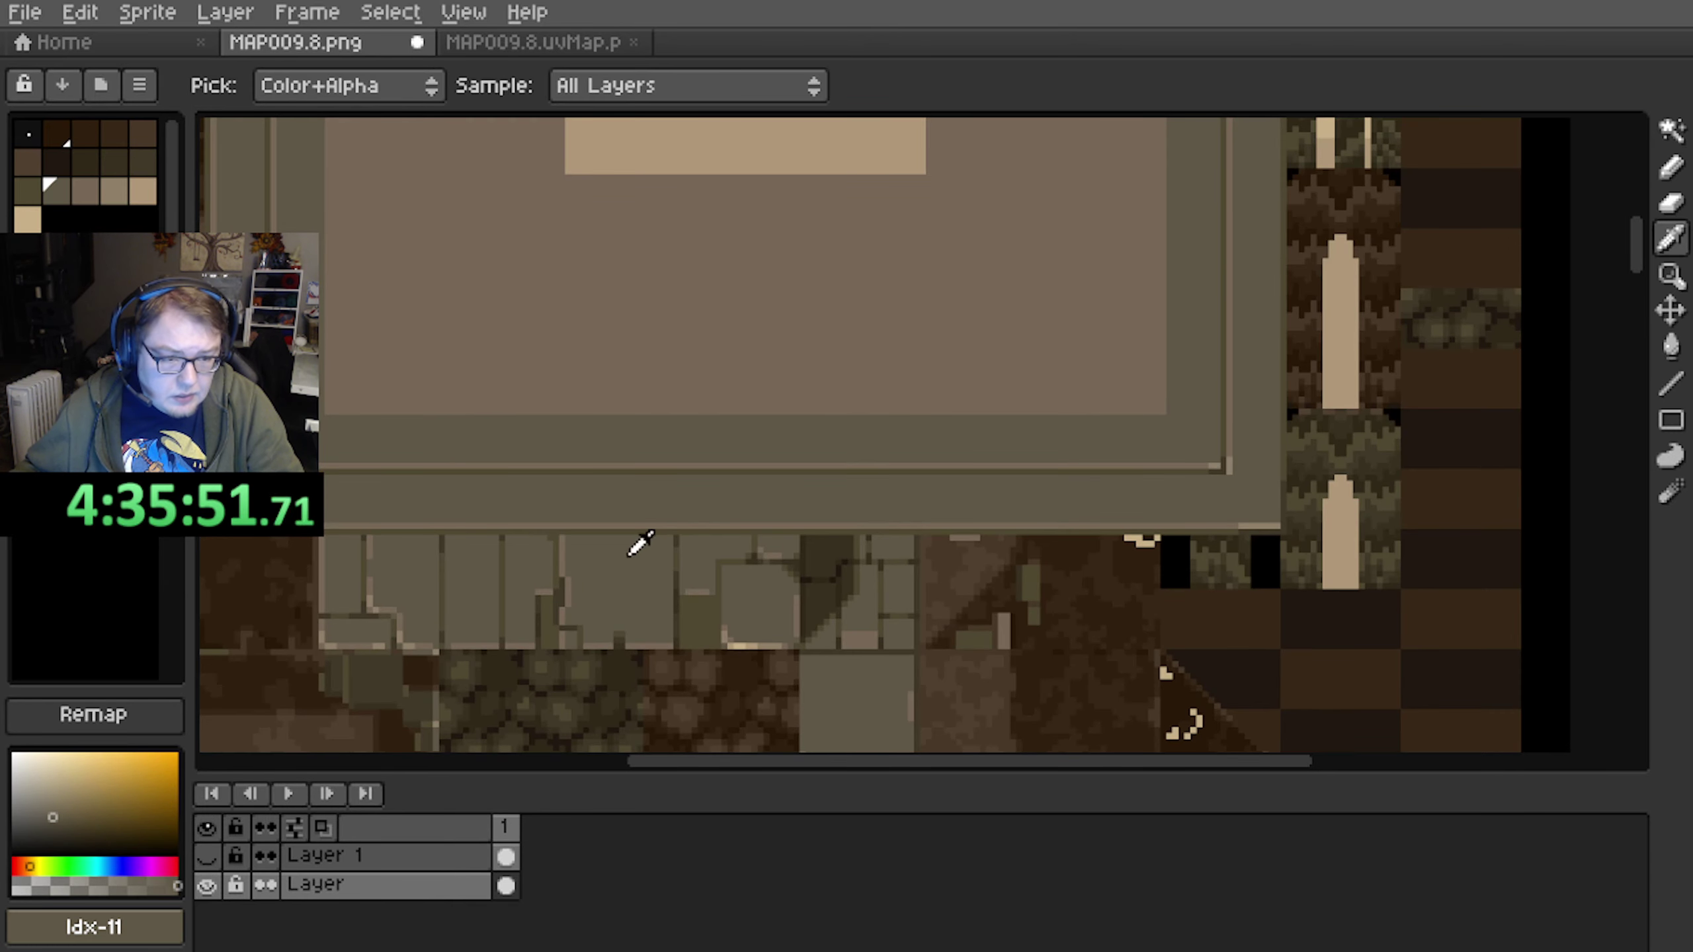
pyautogui.click(1670, 133)
pyautogui.moveTo(1041, 301); pyautogui.dragTo(1002, 446, button='middle')
pyautogui.click(987, 454)
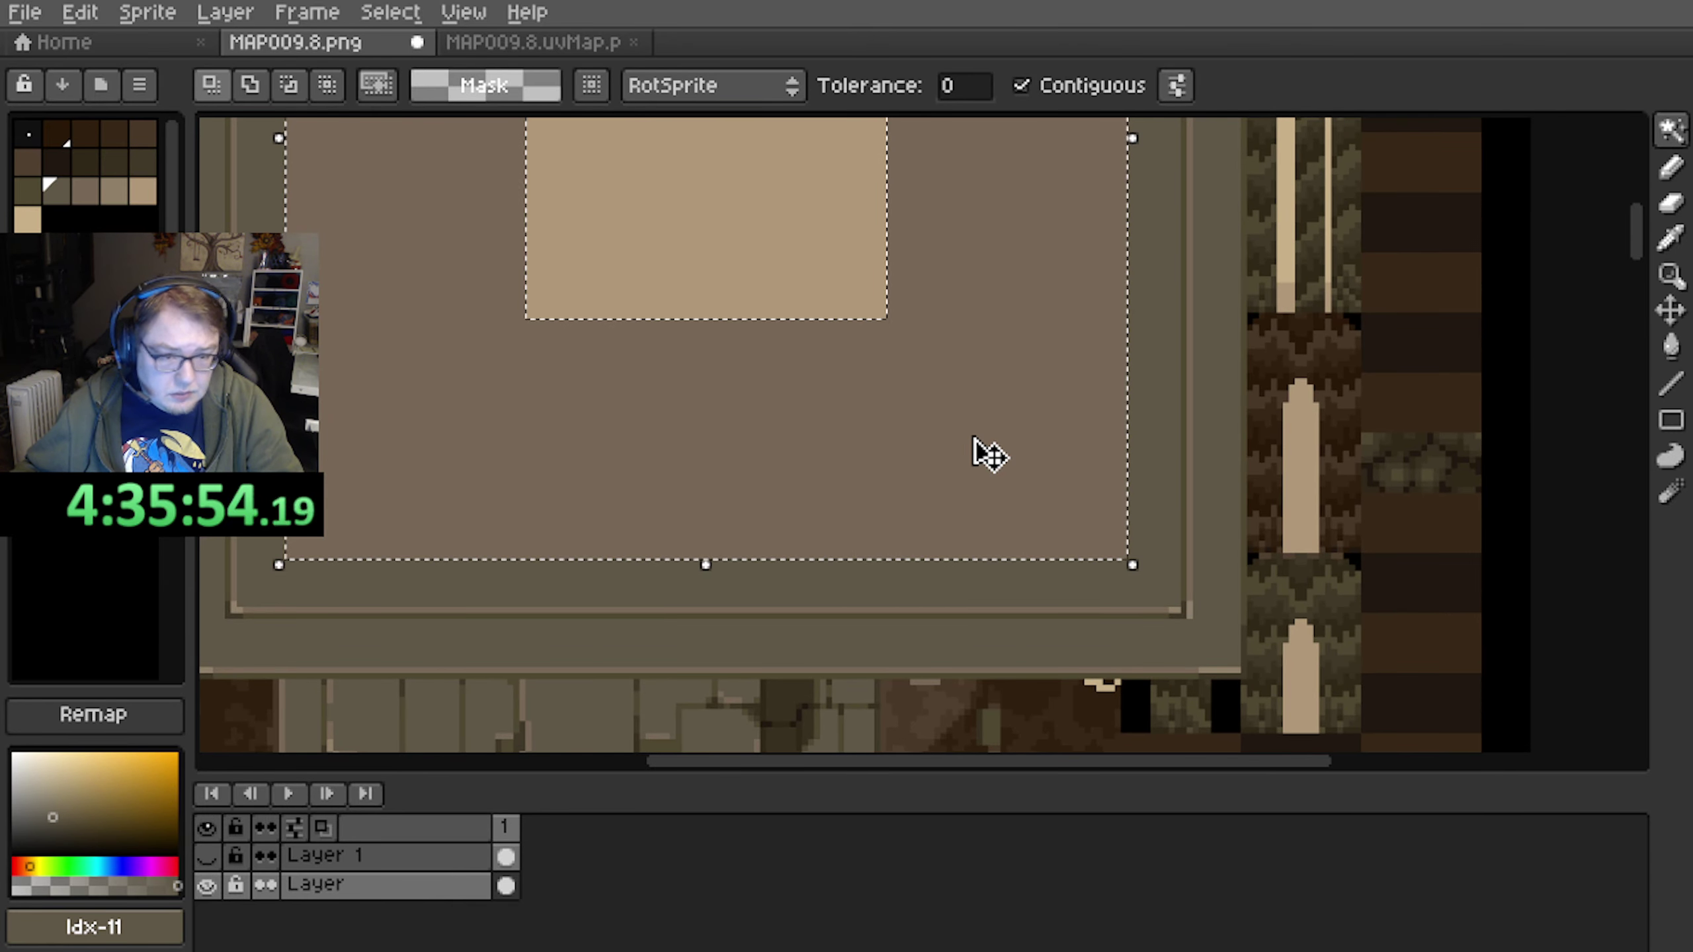
pyautogui.press('f')
pyautogui.hotkey('ctrl', 'd')
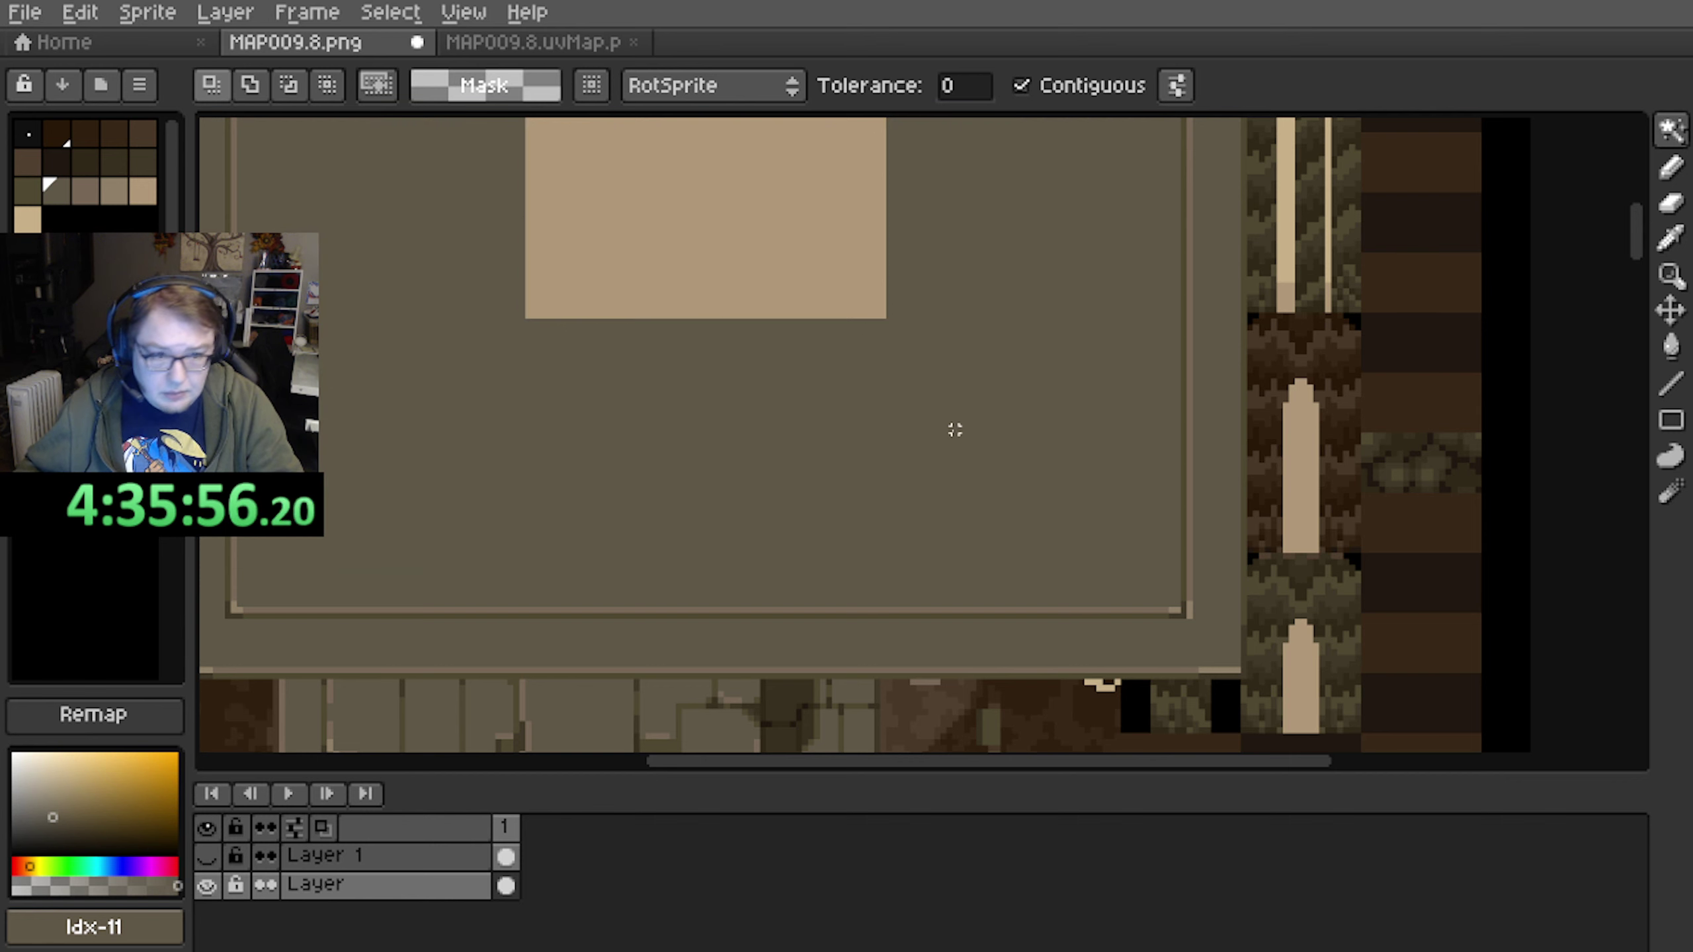
# Save MAP009.8.png with the greyscale palette loaded, and undo the palette change to bring back the brown palette
pyautogui.scroll(-1, 955, 430)
pyautogui.moveTo(911, 438); pyautogui.dragTo(697, 536, button='middle')
pyautogui.scroll(-1, 752, 525)
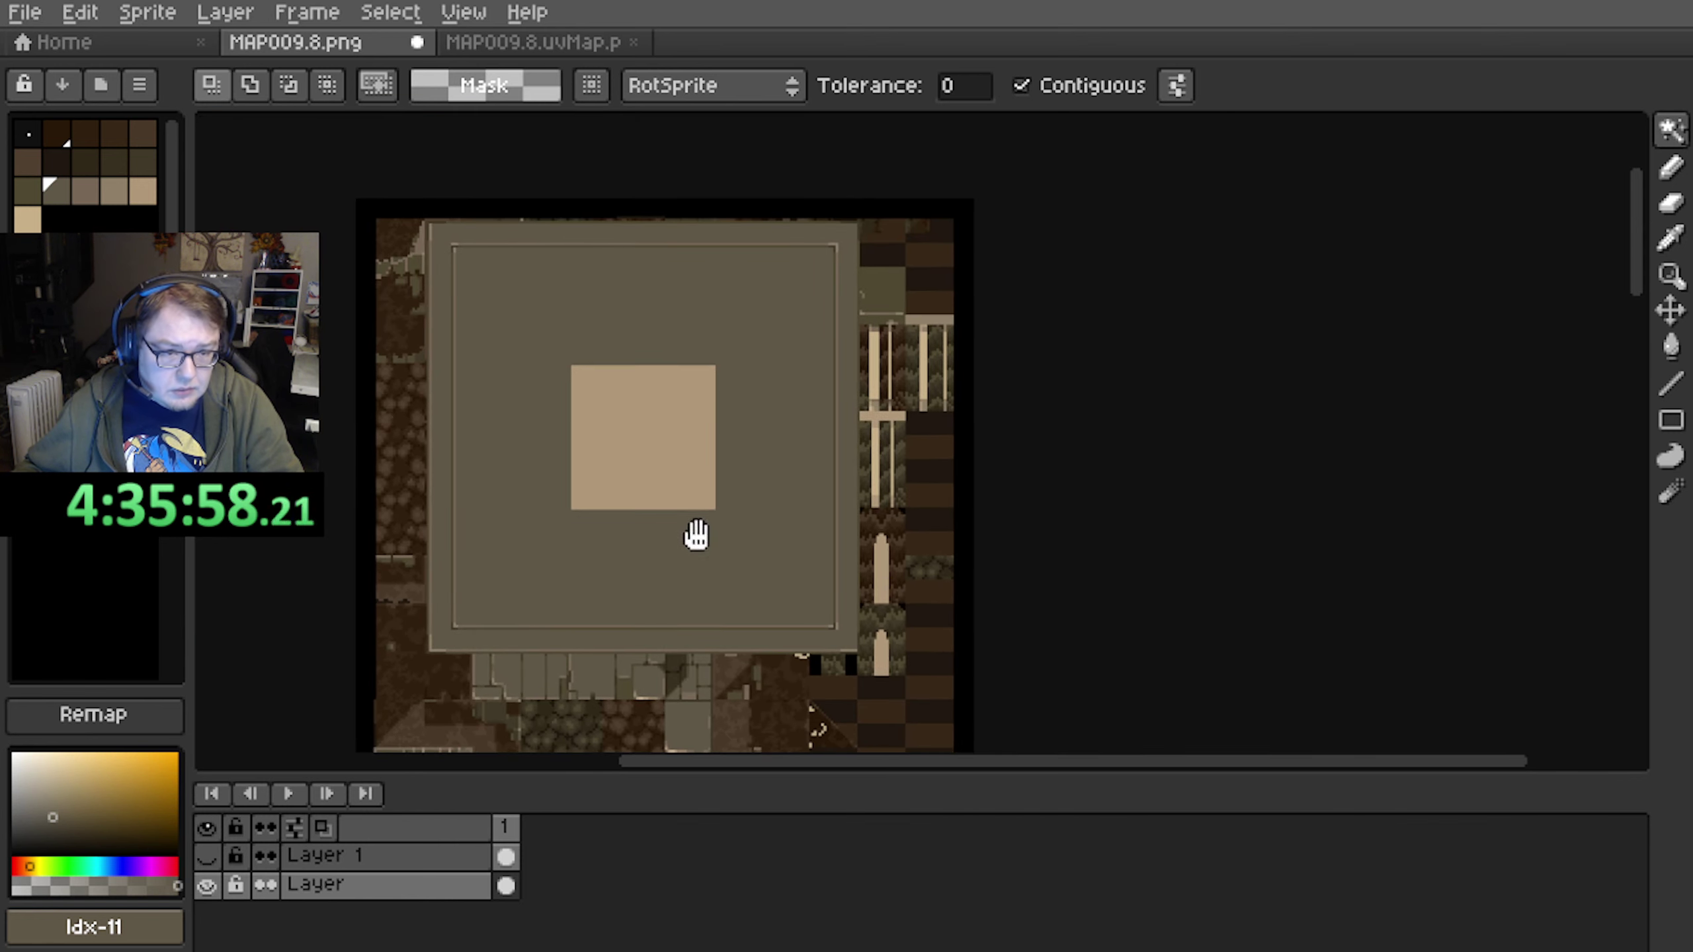
pyautogui.click(140, 84)
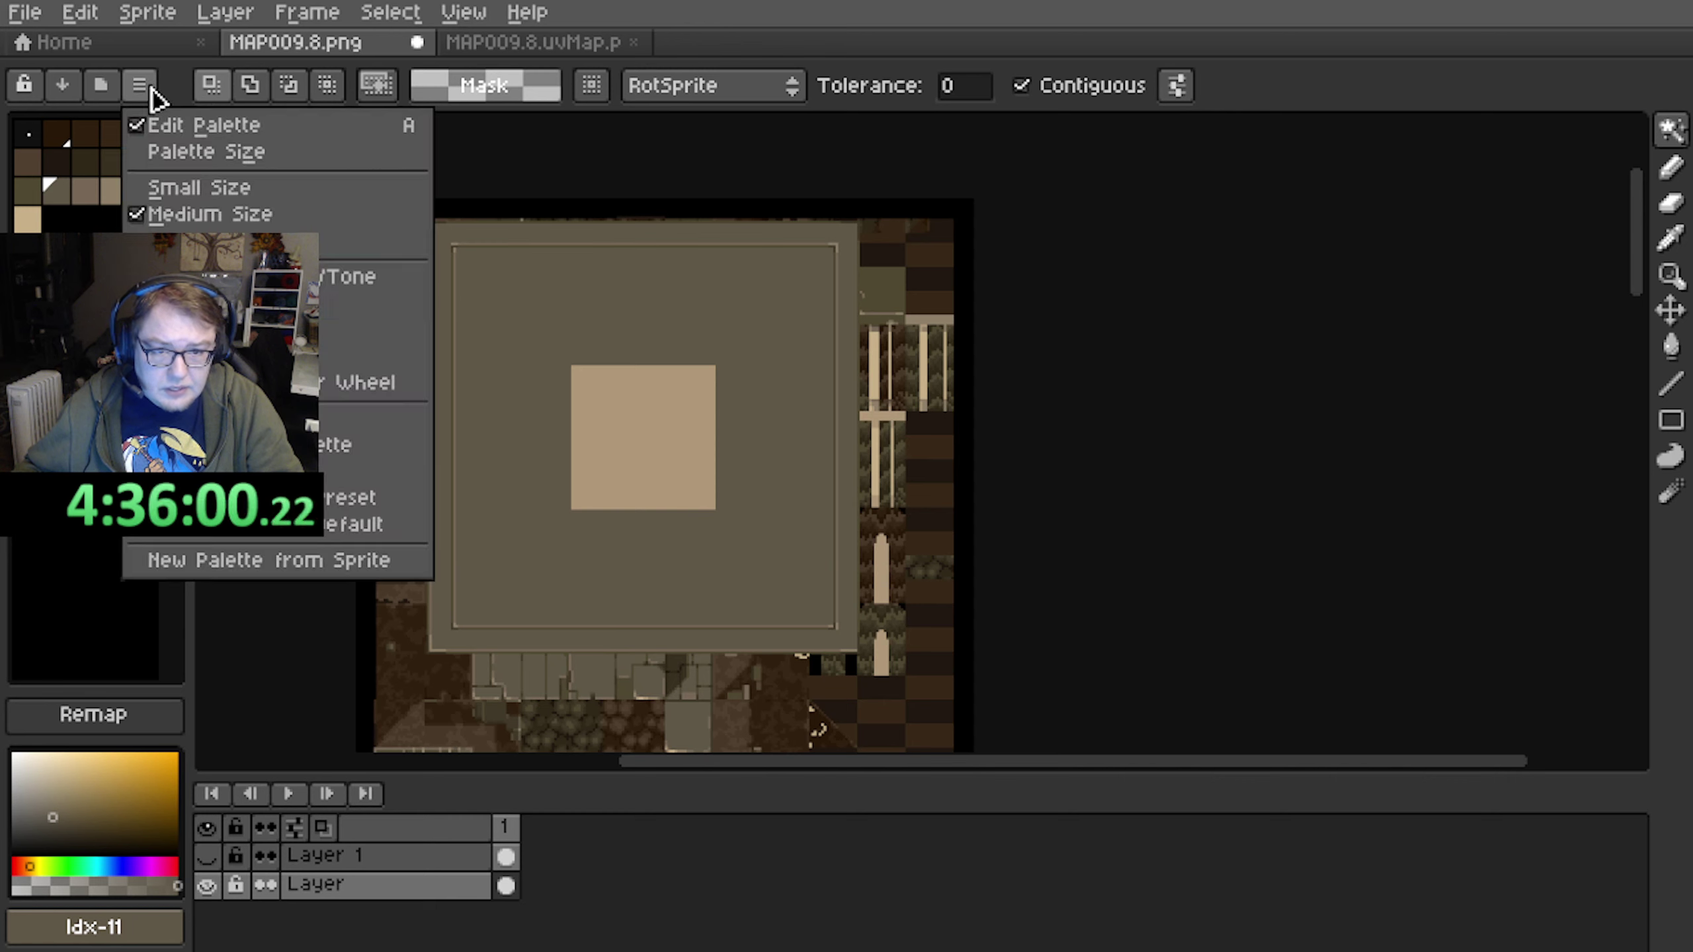
pyautogui.click(360, 446)
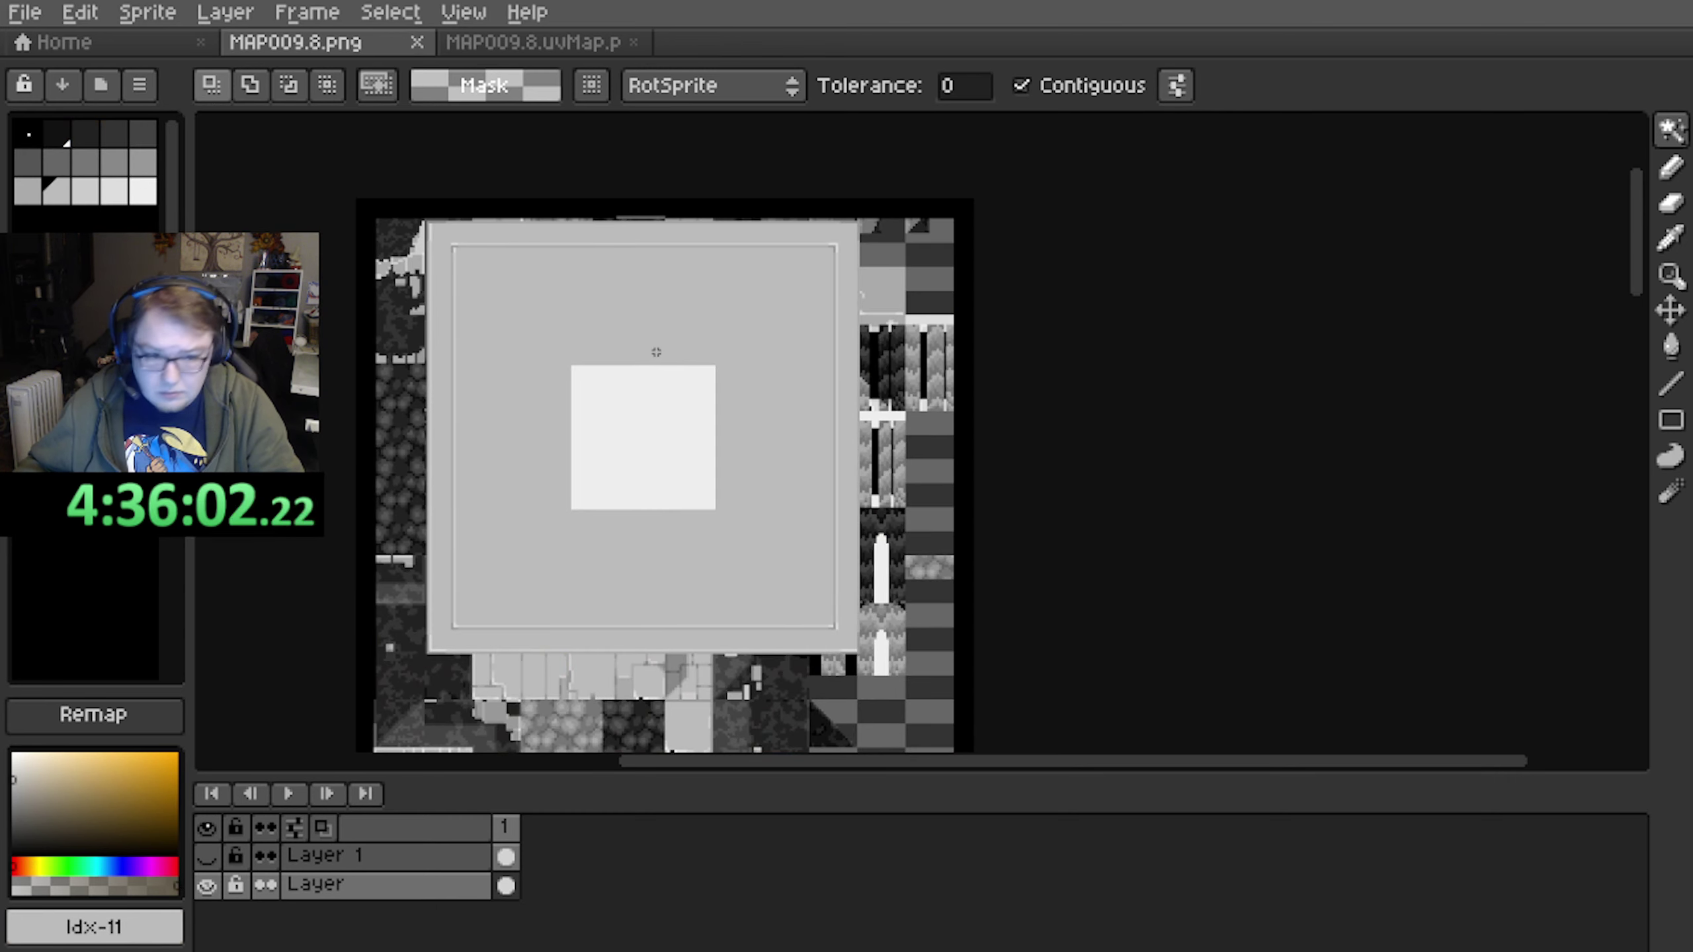
pyautogui.hotkey('ctrl', 'z')
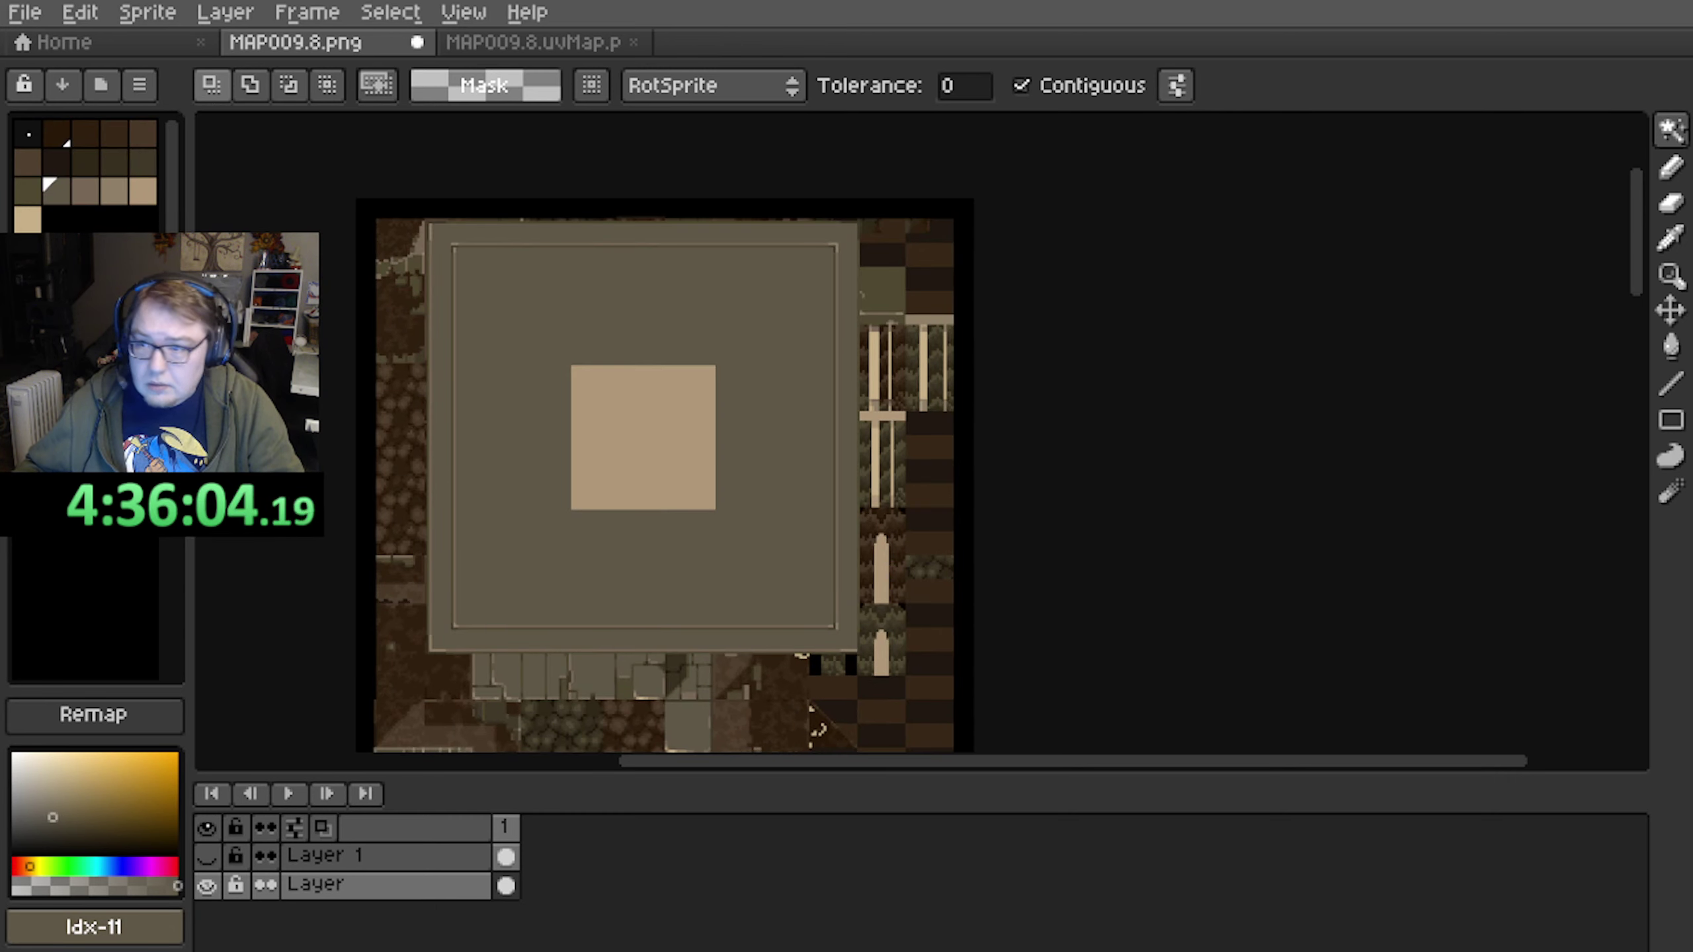
# Switch to the map editor and import the saved texture into the map
pyautogui.hotkey('alt', 'Tab')
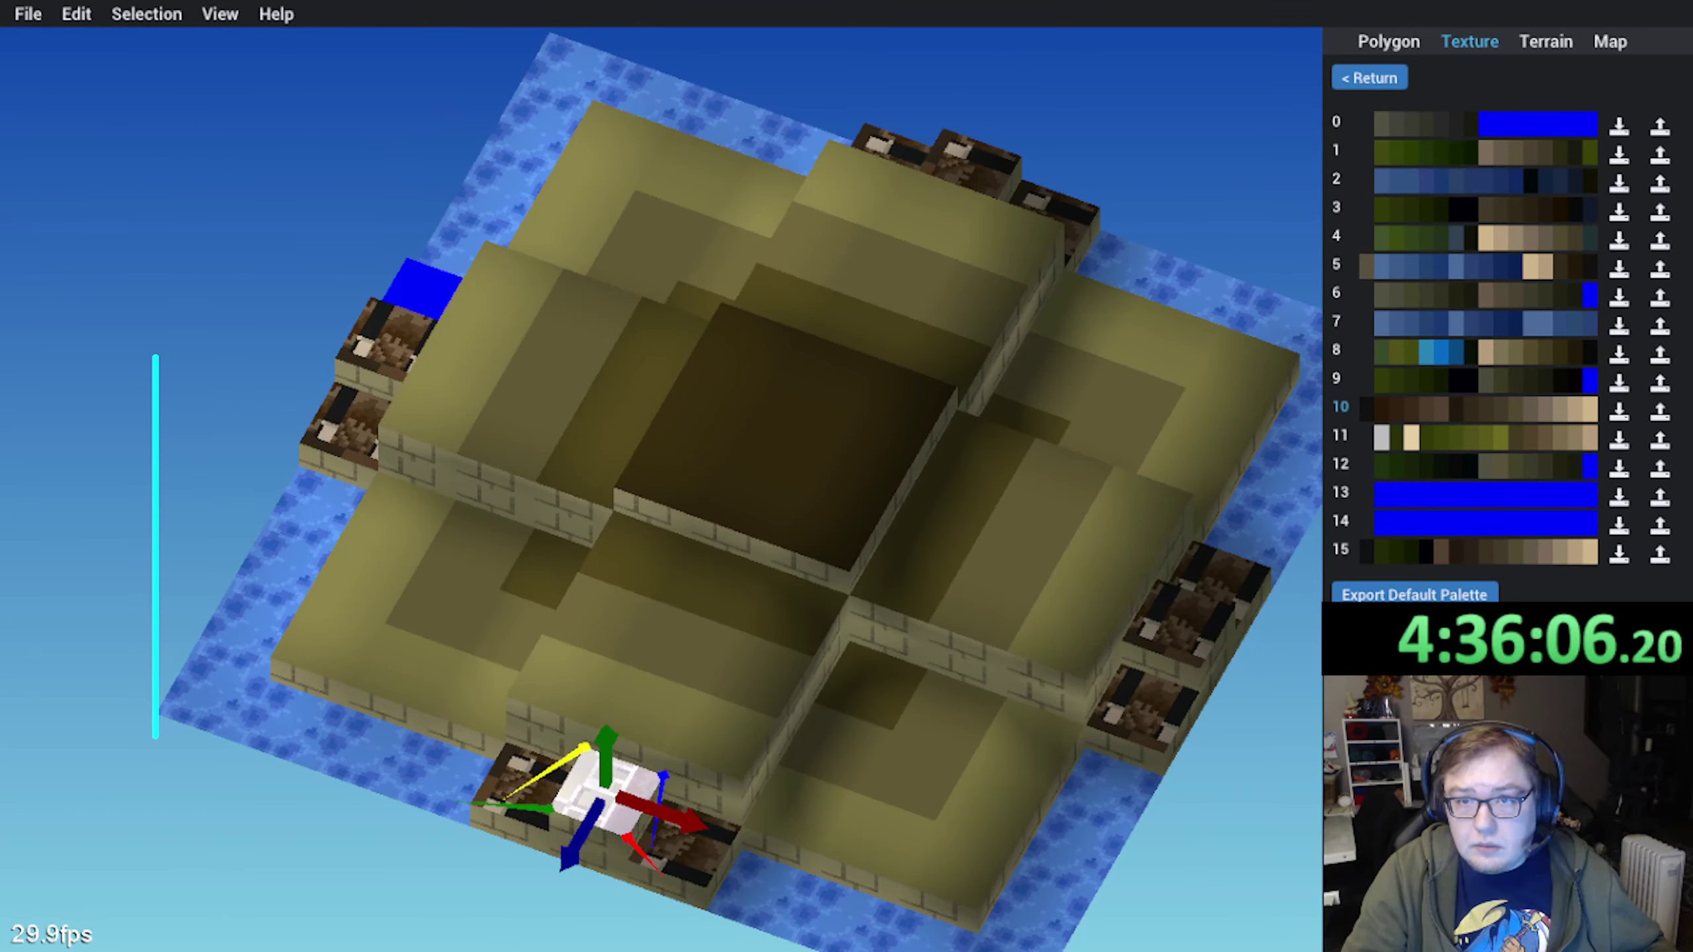
pyautogui.click(77, 14)
pyautogui.click(125, 177)
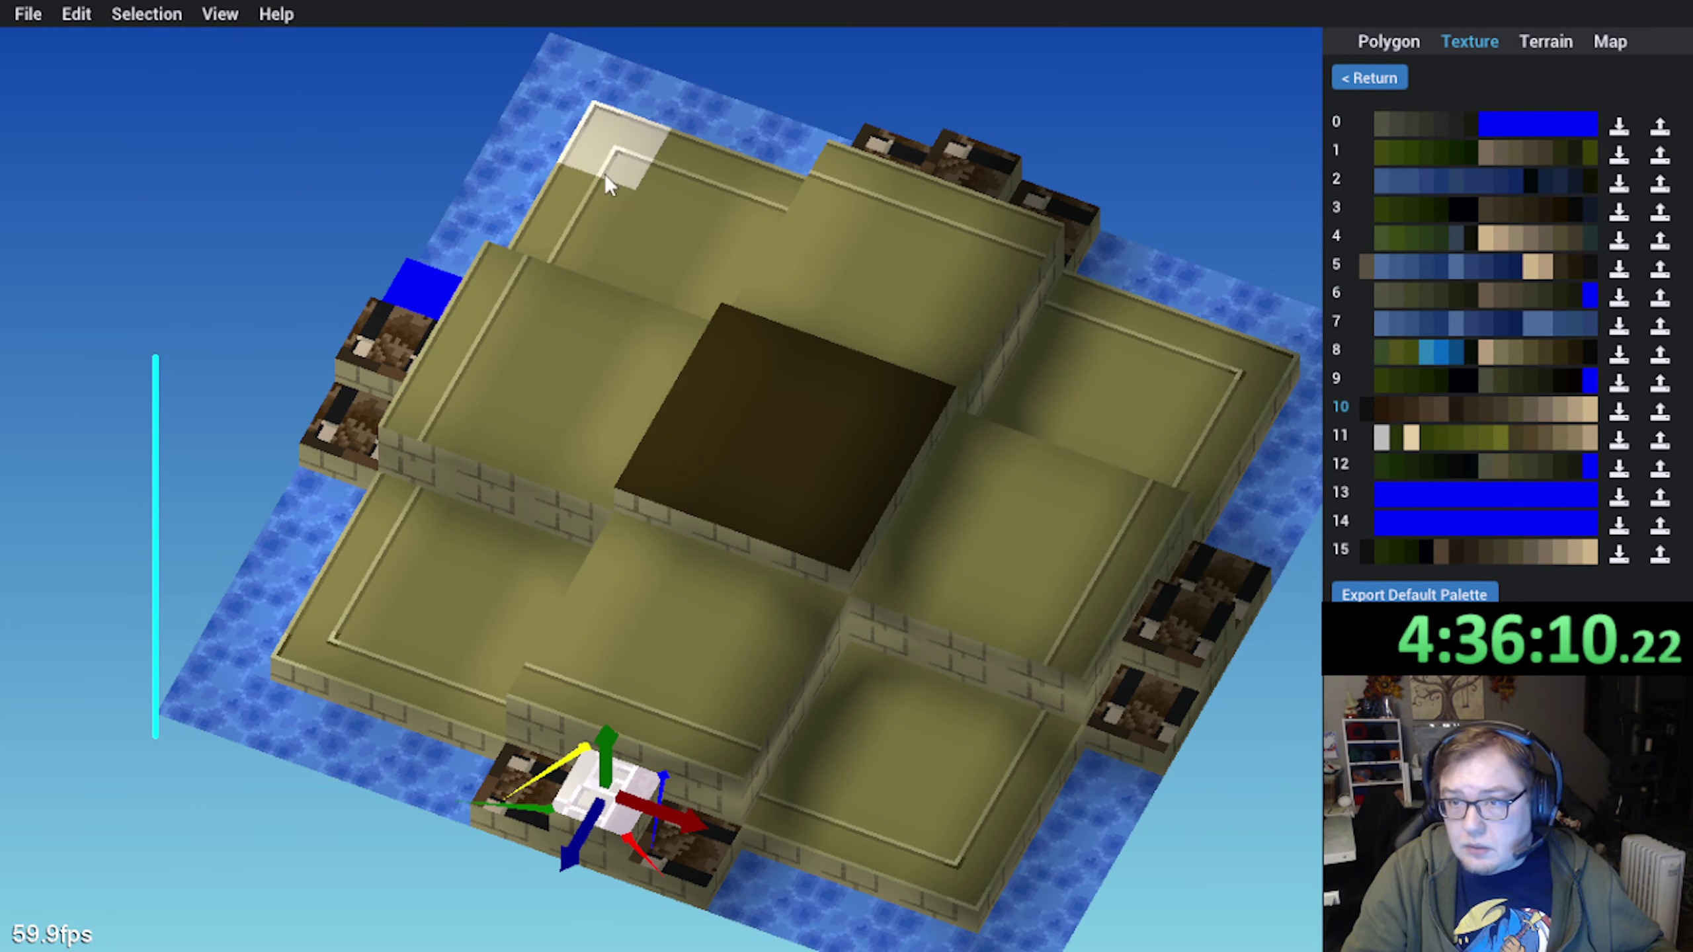
# Select the outermost row of top polygons along the far edge of the three back platforms
pyautogui.click(623, 184)
pyautogui.moveTo(625, 184); pyautogui.dragTo(670, 215, button='middle')
pyautogui.keyDown('shift'); pyautogui.click(640, 172); pyautogui.keyUp('shift')
pyautogui.keyDown('shift'); pyautogui.click(728, 175); pyautogui.keyUp('shift')
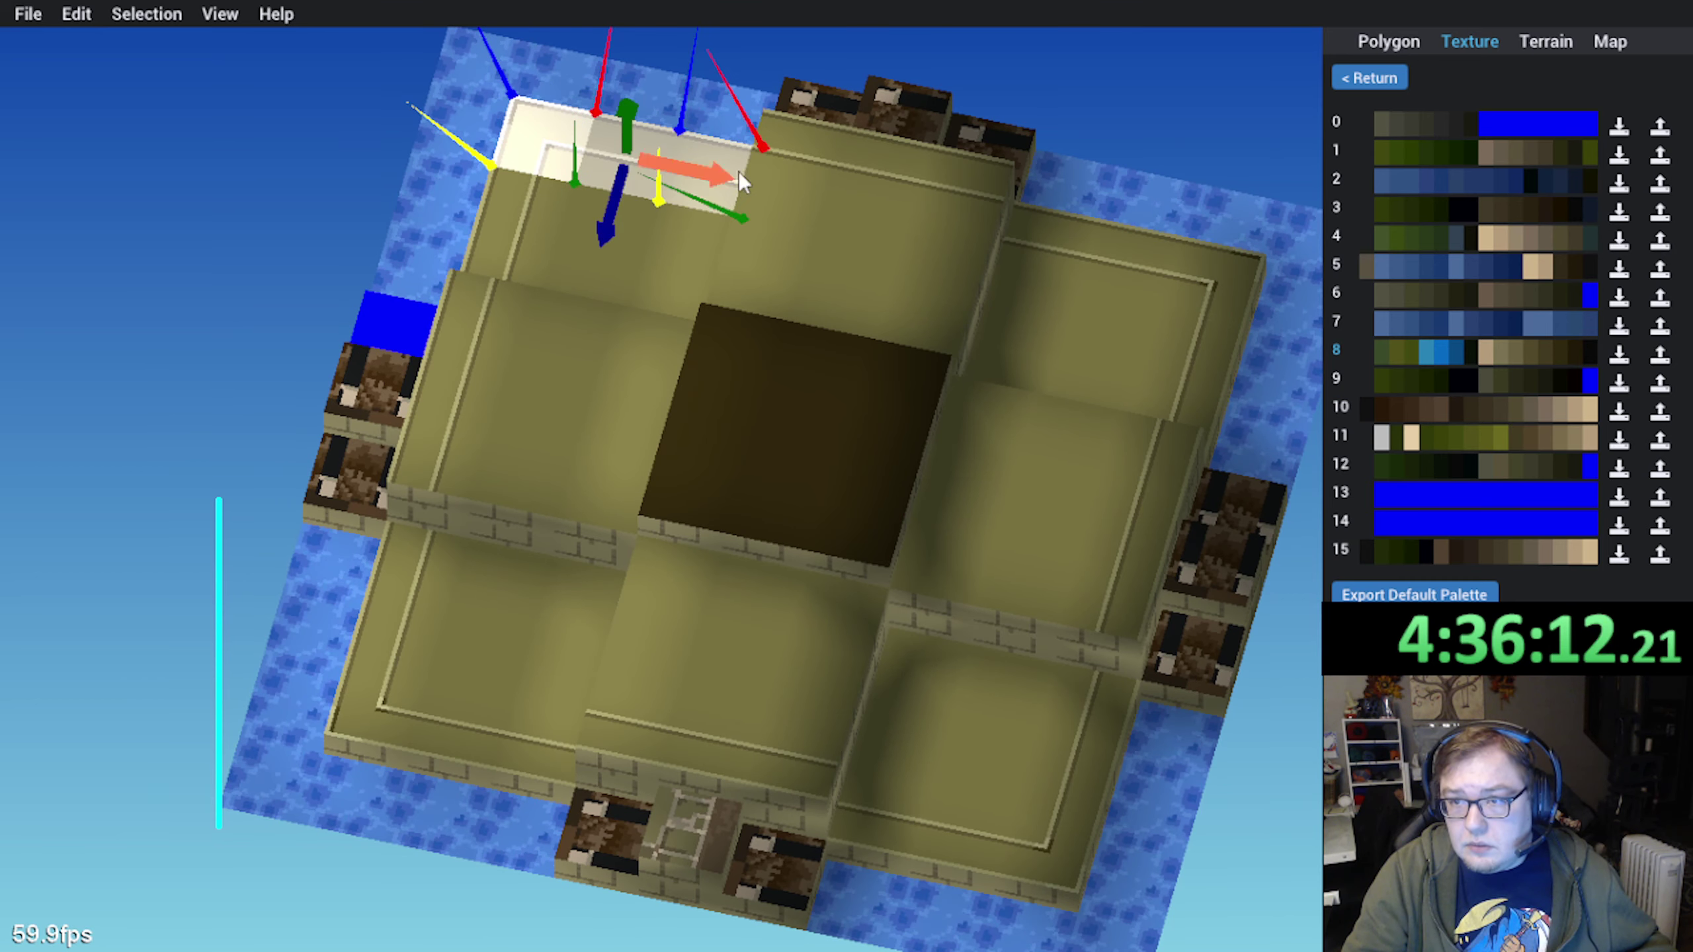
pyautogui.keyDown('shift'); pyautogui.click(822, 166); pyautogui.keyUp('shift')
pyautogui.keyDown('shift'); pyautogui.click(926, 177); pyautogui.keyUp('shift')
pyautogui.keyDown('shift'); pyautogui.click(1024, 237); pyautogui.keyUp('shift')
pyautogui.keyDown('shift'); pyautogui.click(1096, 262); pyautogui.keyUp('shift')
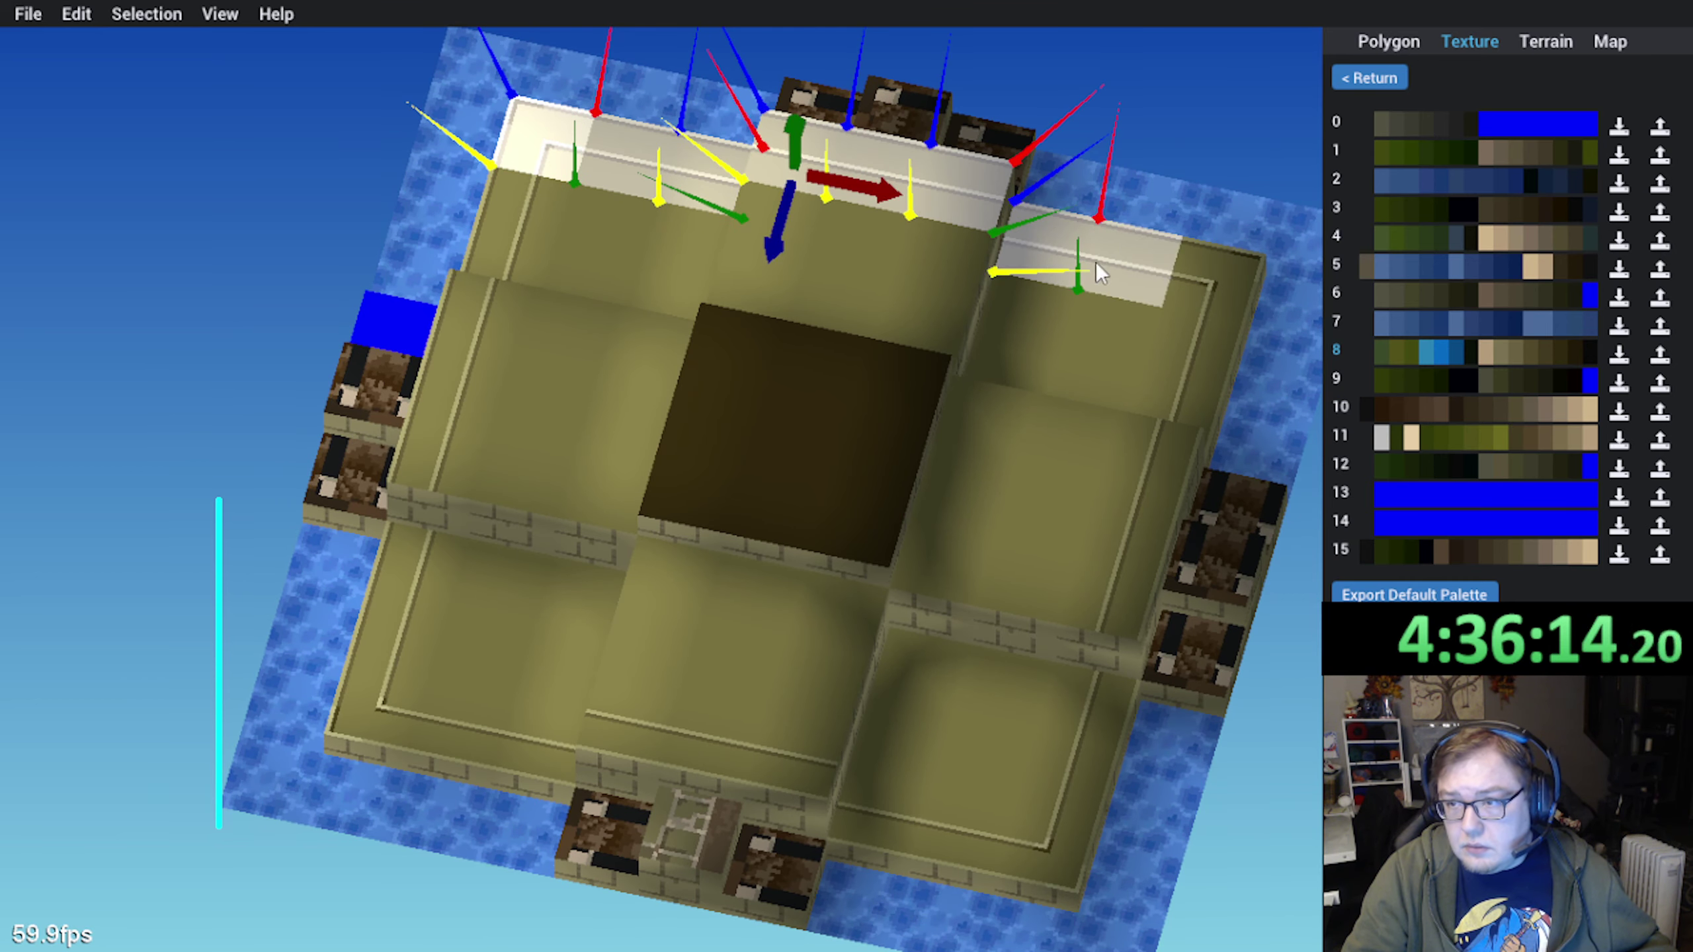
pyautogui.keyDown('shift'); pyautogui.click(1200, 284); pyautogui.keyUp('shift')
# Add the second row of top polygons across the three back platforms to the selection
pyautogui.keyDown('shift'); pyautogui.click(1207, 332); pyautogui.keyUp('shift')
pyautogui.keyDown('shift'); pyautogui.click(1127, 332); pyautogui.keyUp('shift')
pyautogui.keyDown('shift'); pyautogui.click(1008, 315); pyautogui.keyUp('shift')
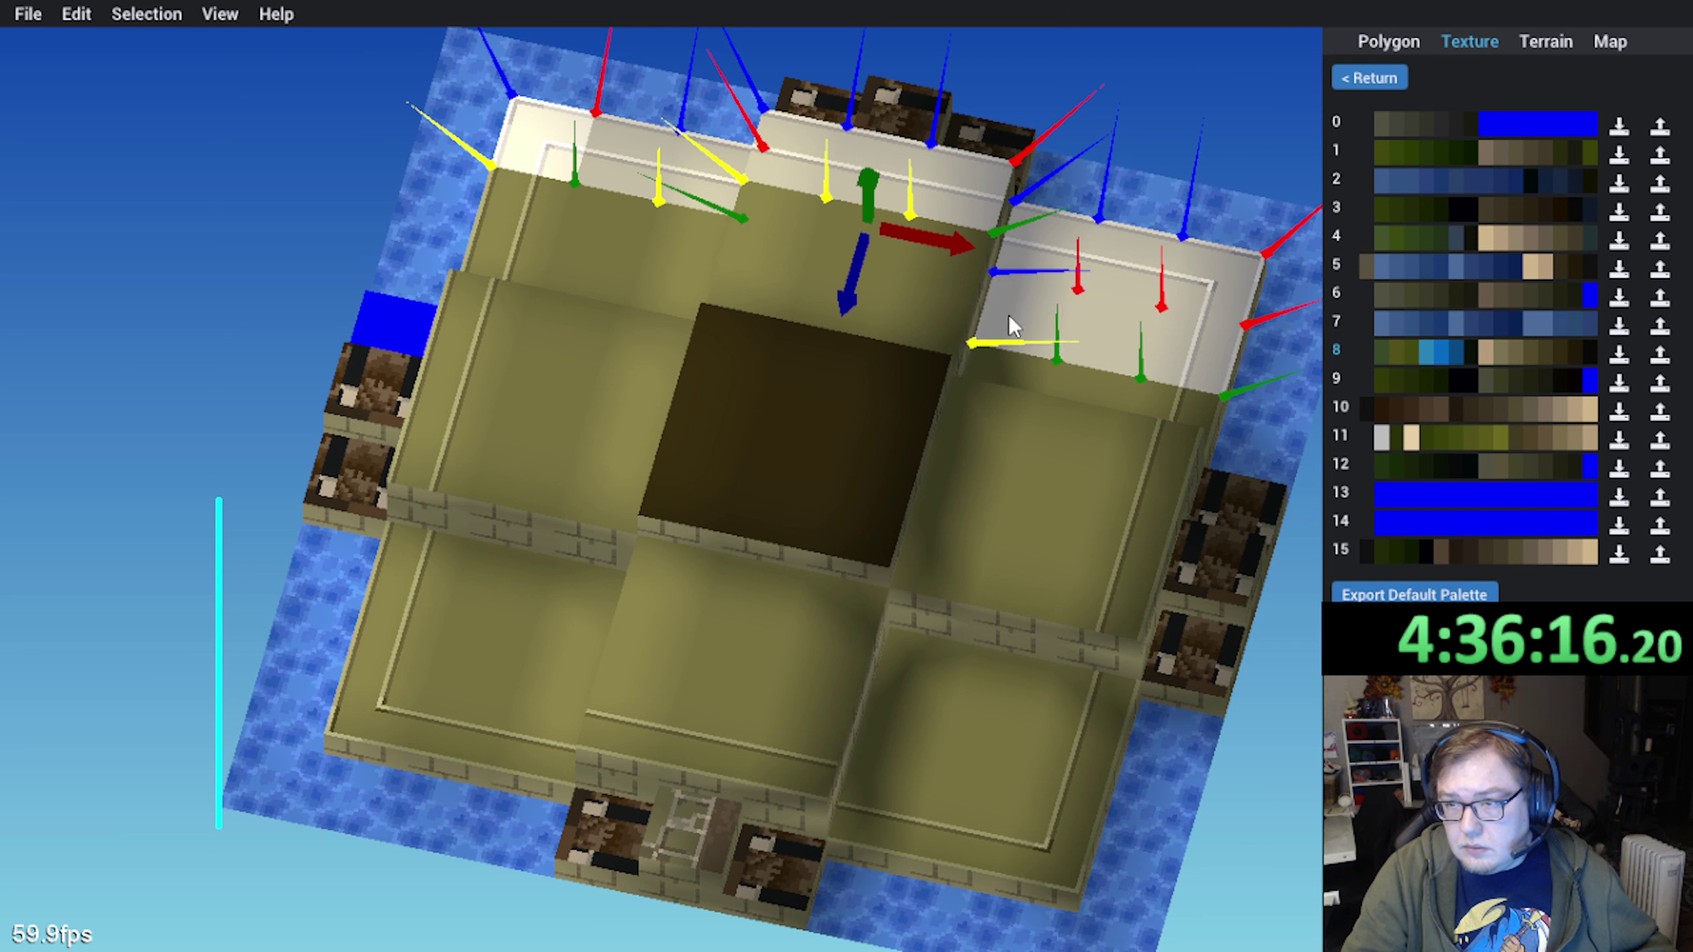
pyautogui.keyDown('shift'); pyautogui.click(915, 272); pyautogui.keyUp('shift')
pyautogui.keyDown('shift'); pyautogui.click(876, 261); pyautogui.keyUp('shift')
pyautogui.keyDown('shift'); pyautogui.click(627, 246); pyautogui.keyUp('shift')
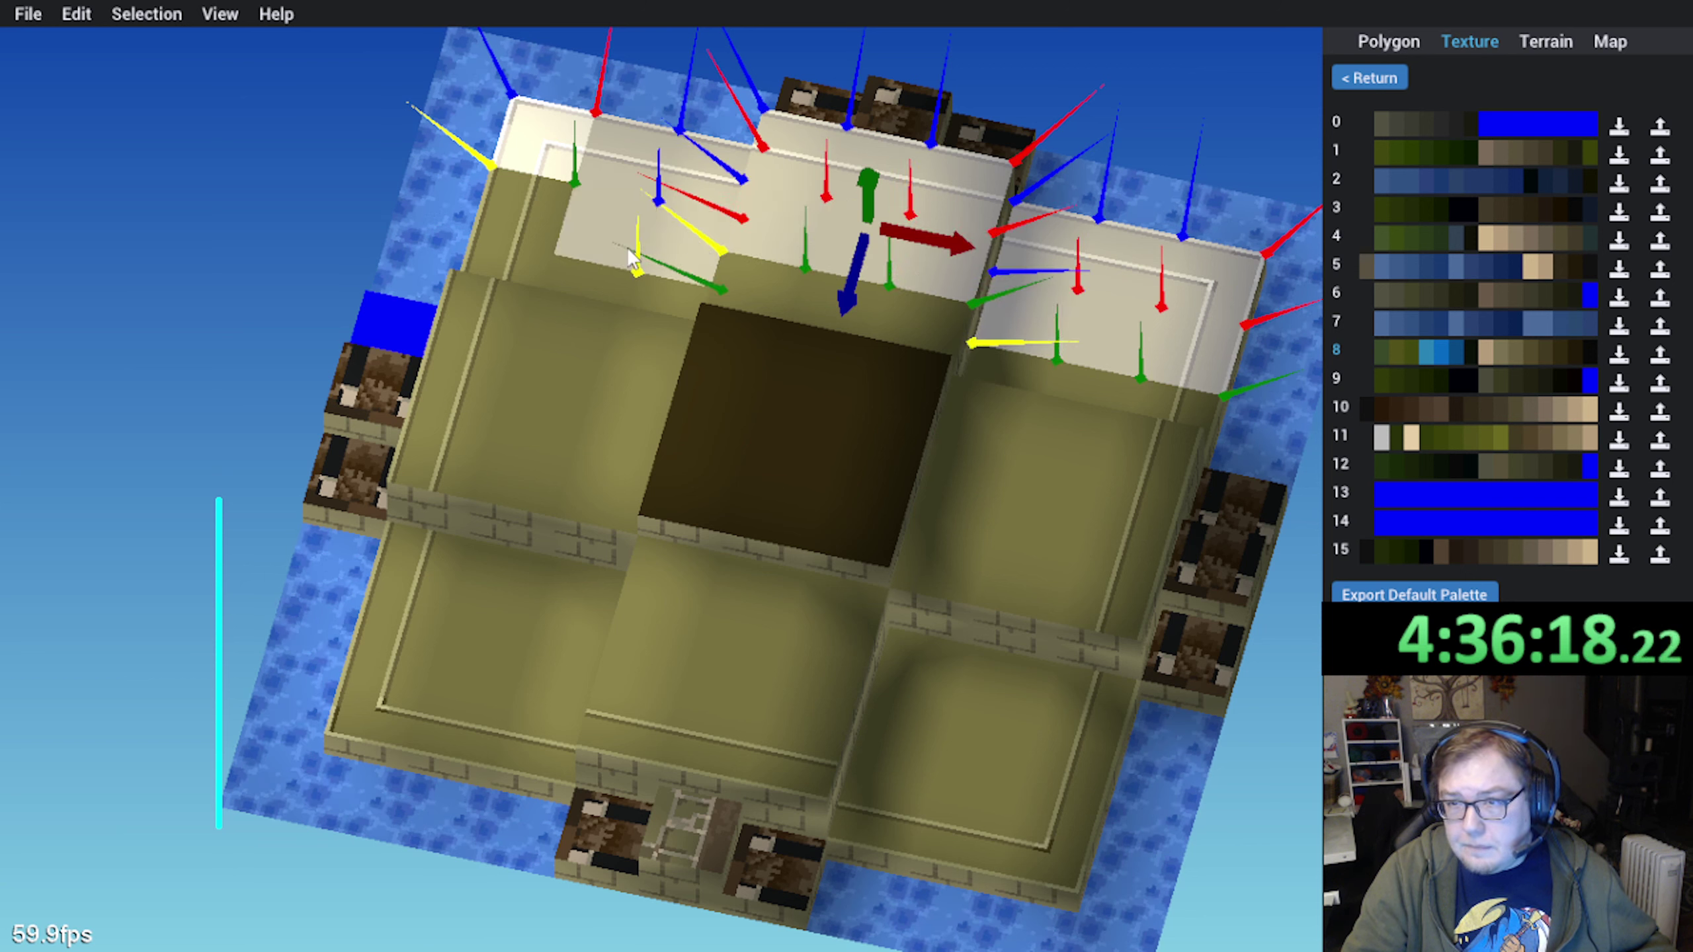
pyautogui.keyDown('shift'); pyautogui.click(521, 267); pyautogui.keyUp('shift')
# Add the top polygons of the raised platform on the left side of the brown centre square to the selection
pyautogui.keyDown('shift'); pyautogui.click(495, 322); pyautogui.keyUp('shift')
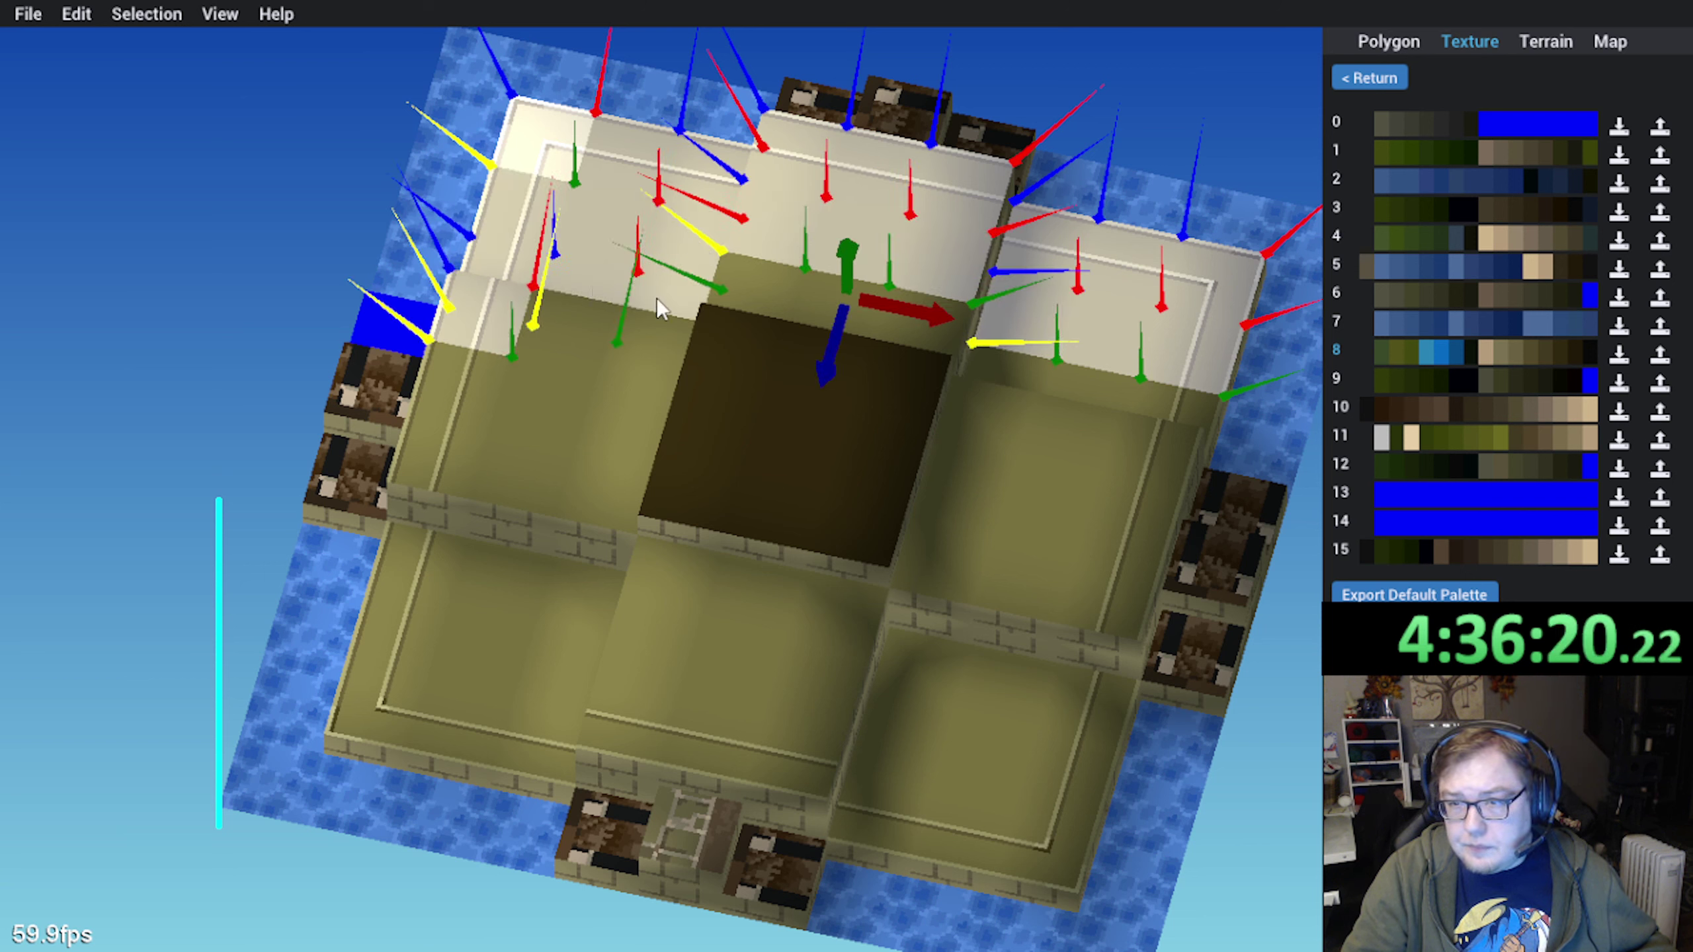
pyautogui.keyDown('shift'); pyautogui.click(647, 342); pyautogui.keyUp('shift')
pyautogui.keyDown('shift'); pyautogui.click(569, 334); pyautogui.keyUp('shift')
pyautogui.keyDown('shift'); pyautogui.click(453, 387); pyautogui.keyUp('shift')
pyautogui.keyDown('shift'); pyautogui.click(543, 406); pyautogui.keyUp('shift')
pyautogui.keyDown('shift'); pyautogui.click(623, 418); pyautogui.keyUp('shift')
pyautogui.keyDown('shift'); pyautogui.click(590, 476); pyautogui.keyUp('shift')
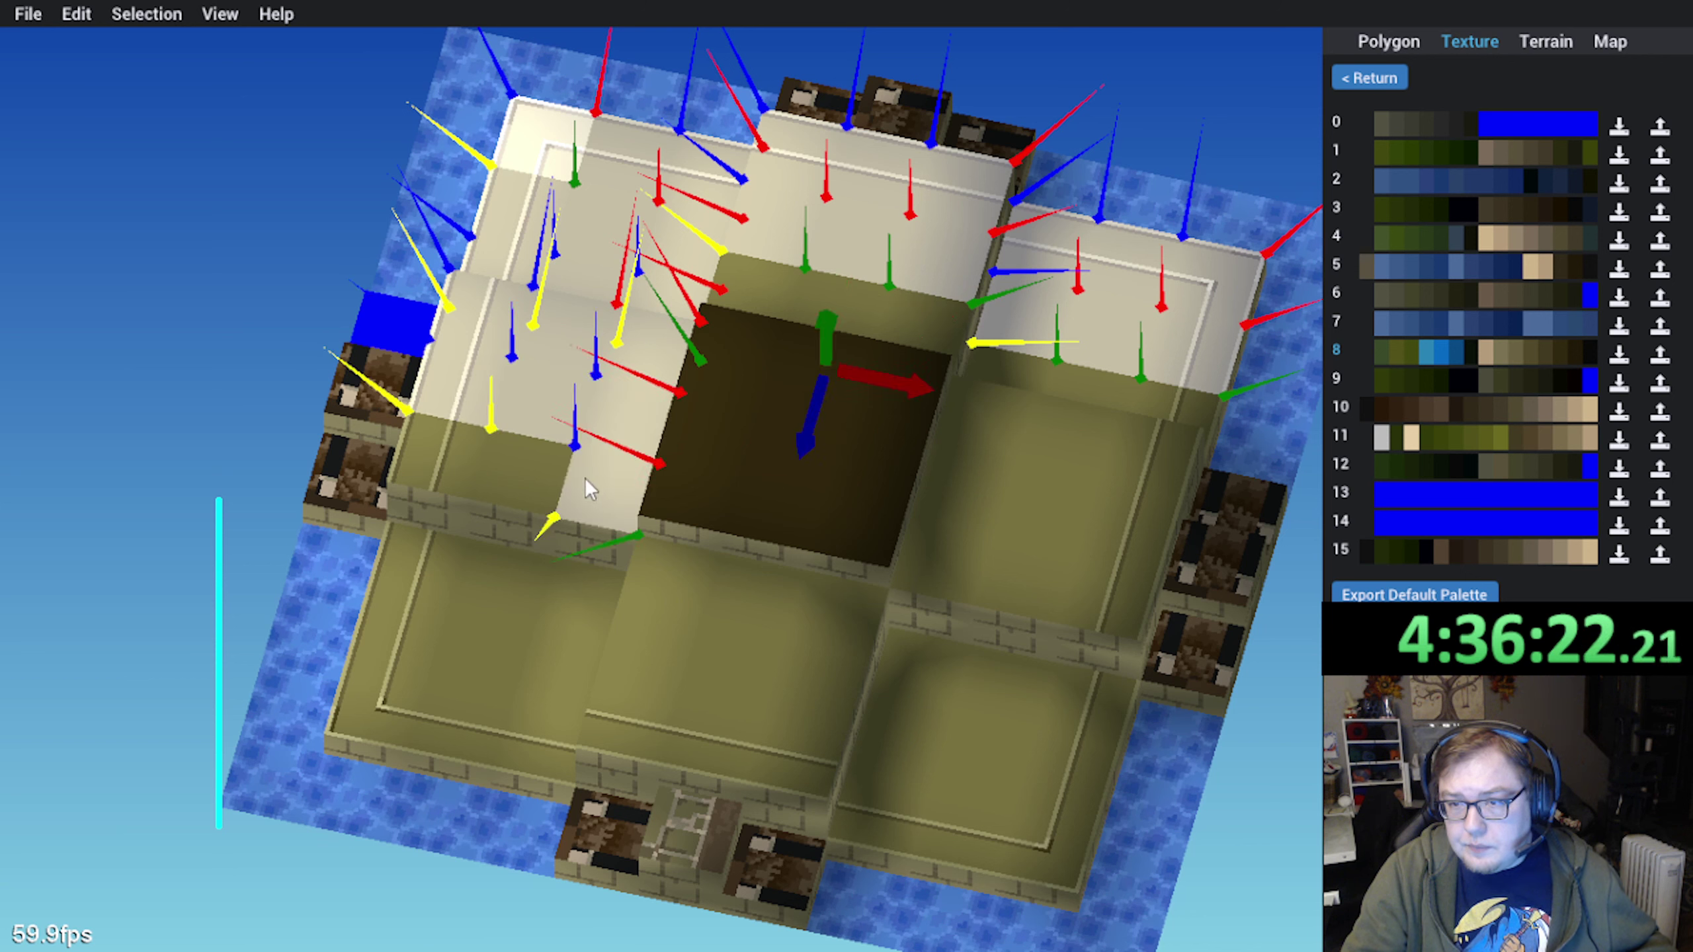
pyautogui.keyDown('shift'); pyautogui.click(460, 482); pyautogui.keyUp('shift')
# Add the top polygons of the front-left corner platform to the selection
pyautogui.keyDown('shift'); pyautogui.click(507, 590); pyautogui.keyUp('shift')
pyautogui.keyDown('shift'); pyautogui.click(501, 686); pyautogui.keyUp('shift')
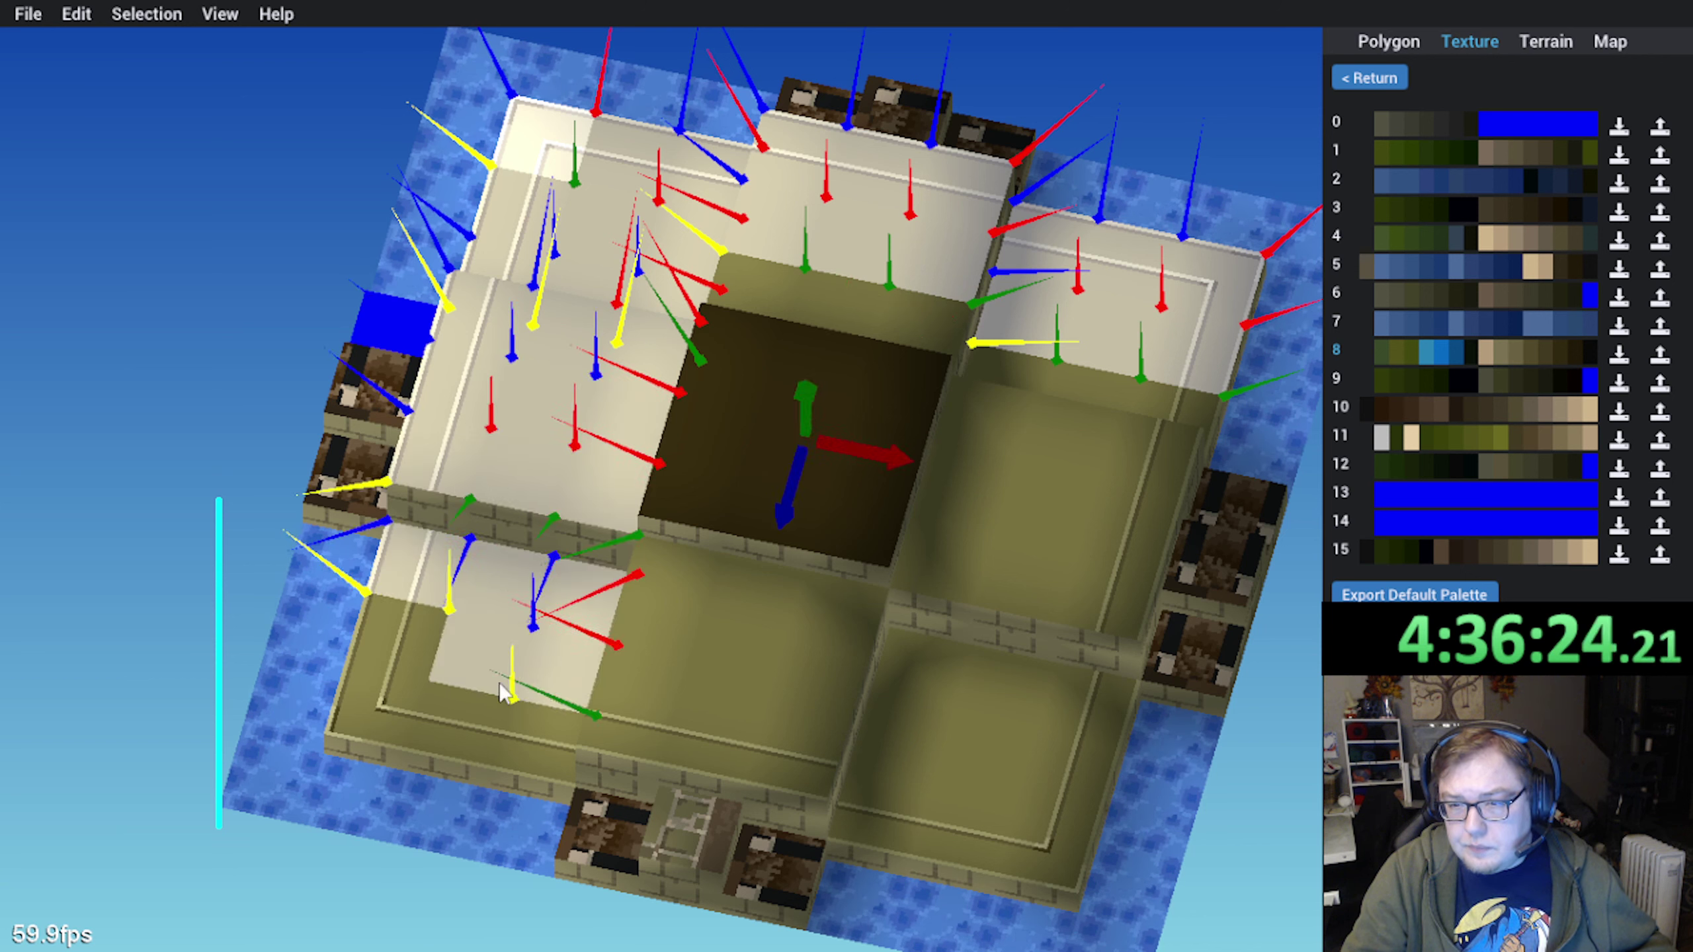
pyautogui.keyDown('shift'); pyautogui.click(405, 675); pyautogui.keyUp('shift')
# Add the front-edge tiles of the front-middle platform and all top polygons of the front-right corner platform to the selection
pyautogui.keyDown('shift'); pyautogui.click(606, 737); pyautogui.keyUp('shift')
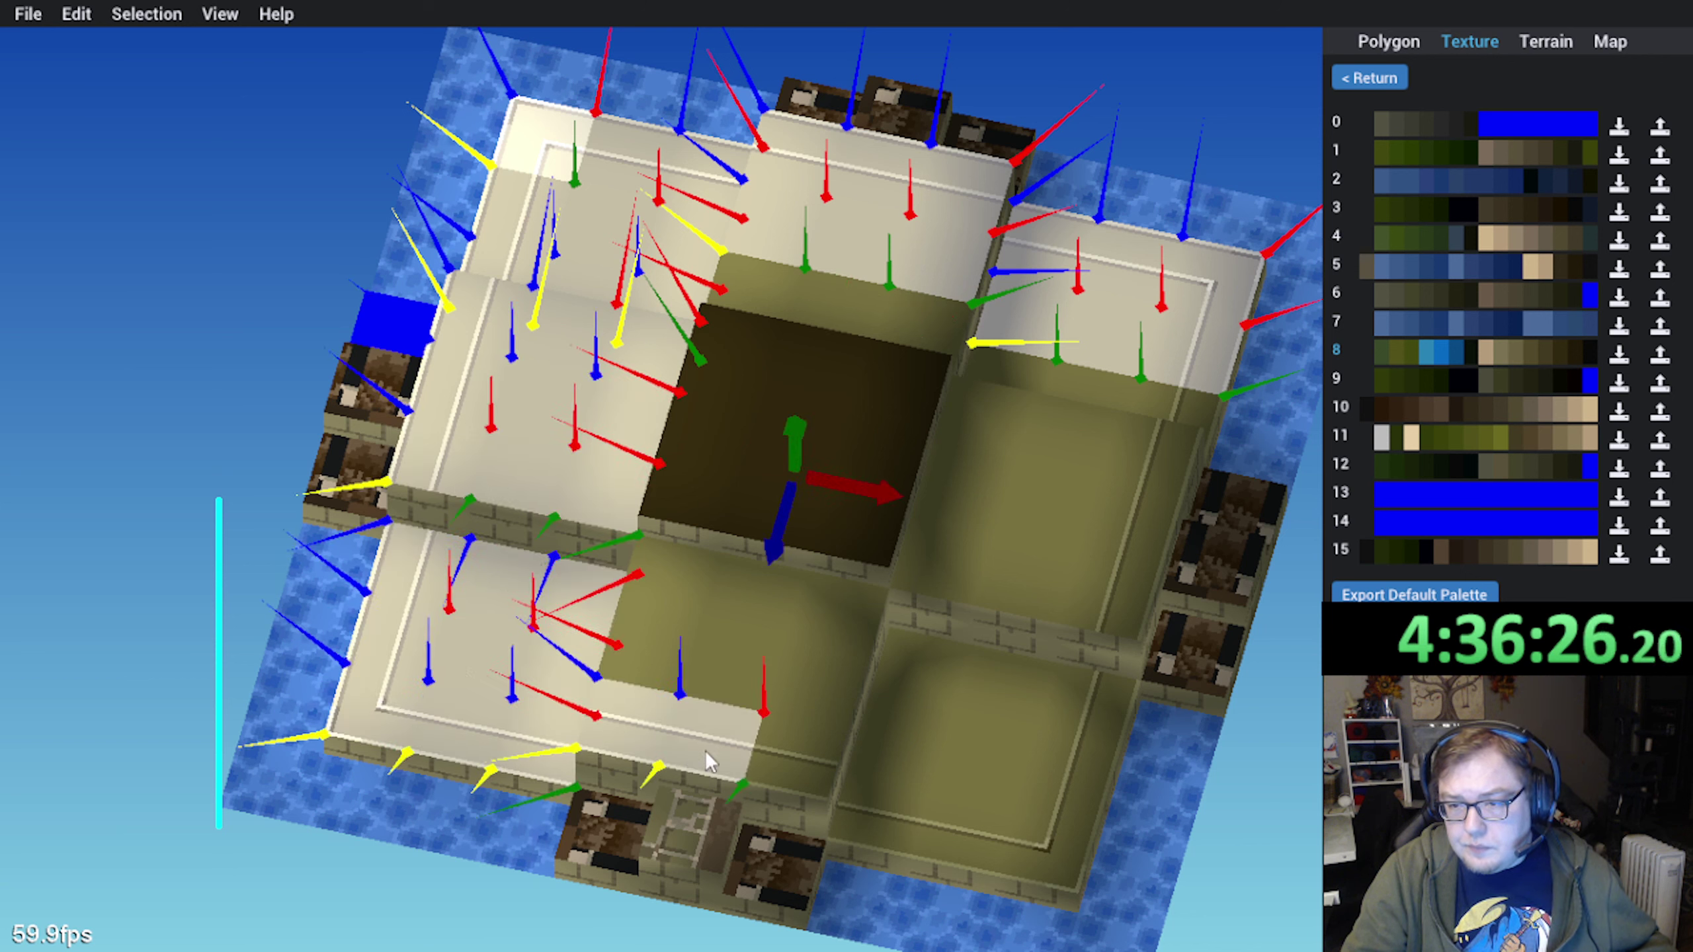
pyautogui.keyDown('shift'); pyautogui.click(799, 761); pyautogui.keyUp('shift')
pyautogui.keyDown('shift'); pyautogui.click(885, 793); pyautogui.keyUp('shift')
pyautogui.keyDown('shift'); pyautogui.click(1069, 792); pyautogui.keyUp('shift')
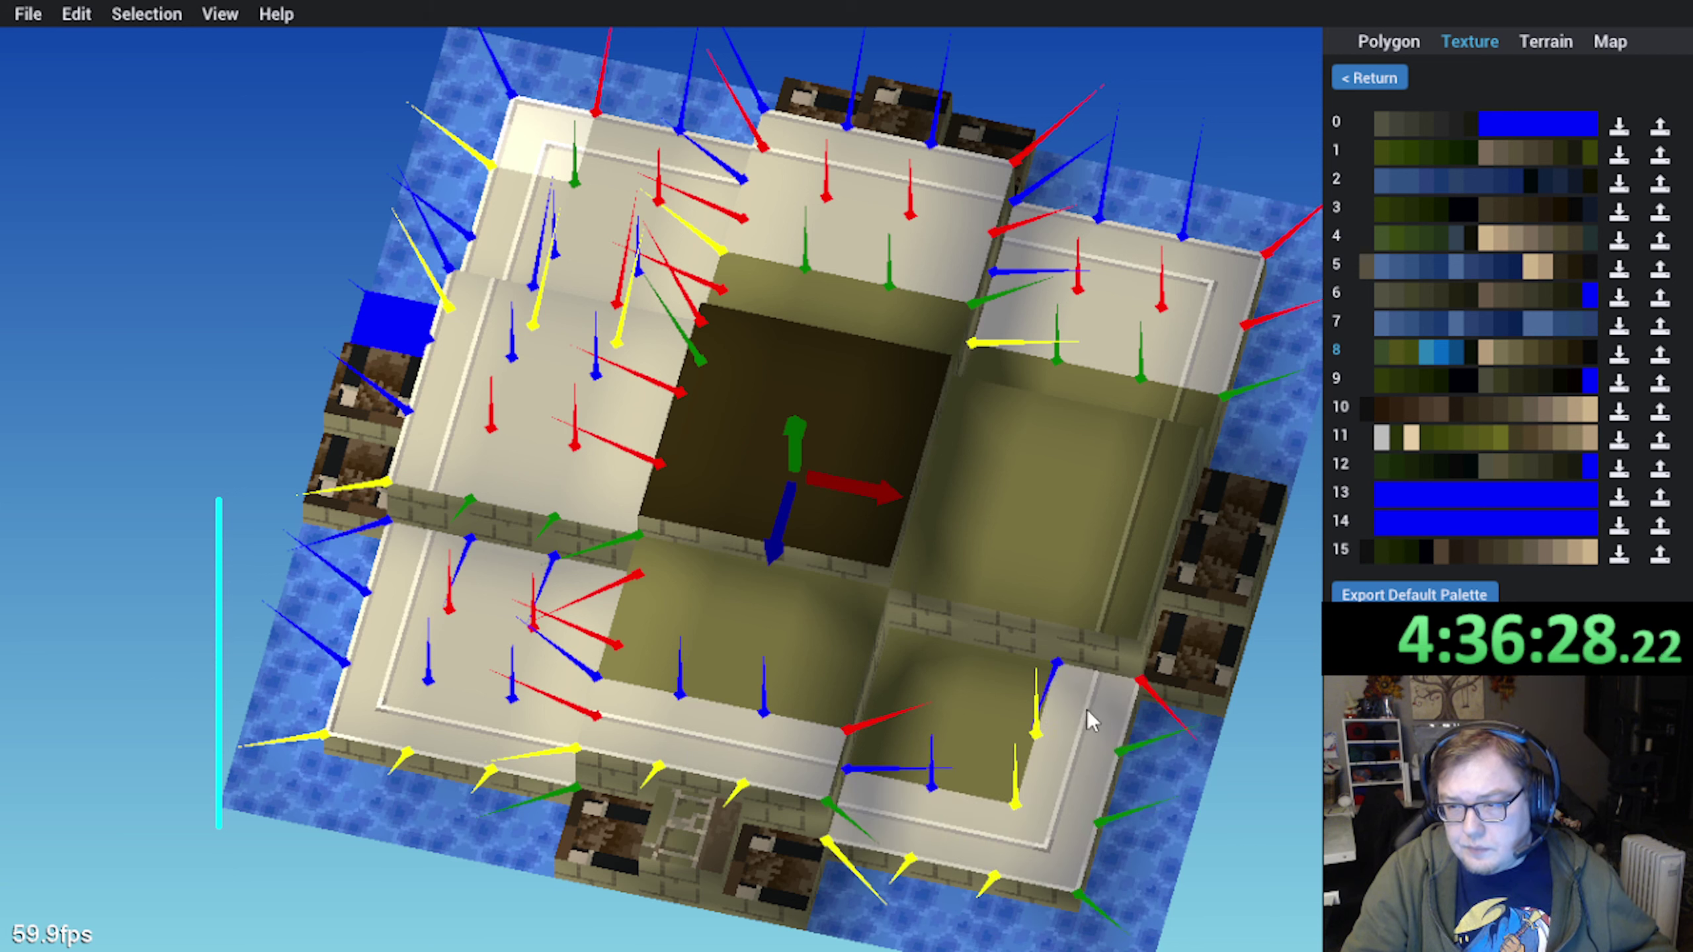
pyautogui.keyDown('shift'); pyautogui.click(1087, 710); pyautogui.keyUp('shift')
pyautogui.keyDown('shift'); pyautogui.click(1012, 704); pyautogui.keyUp('shift')
pyautogui.keyDown('shift'); pyautogui.click(931, 697); pyautogui.keyUp('shift')
pyautogui.keyDown('shift'); pyautogui.click(930, 732); pyautogui.keyUp('shift')
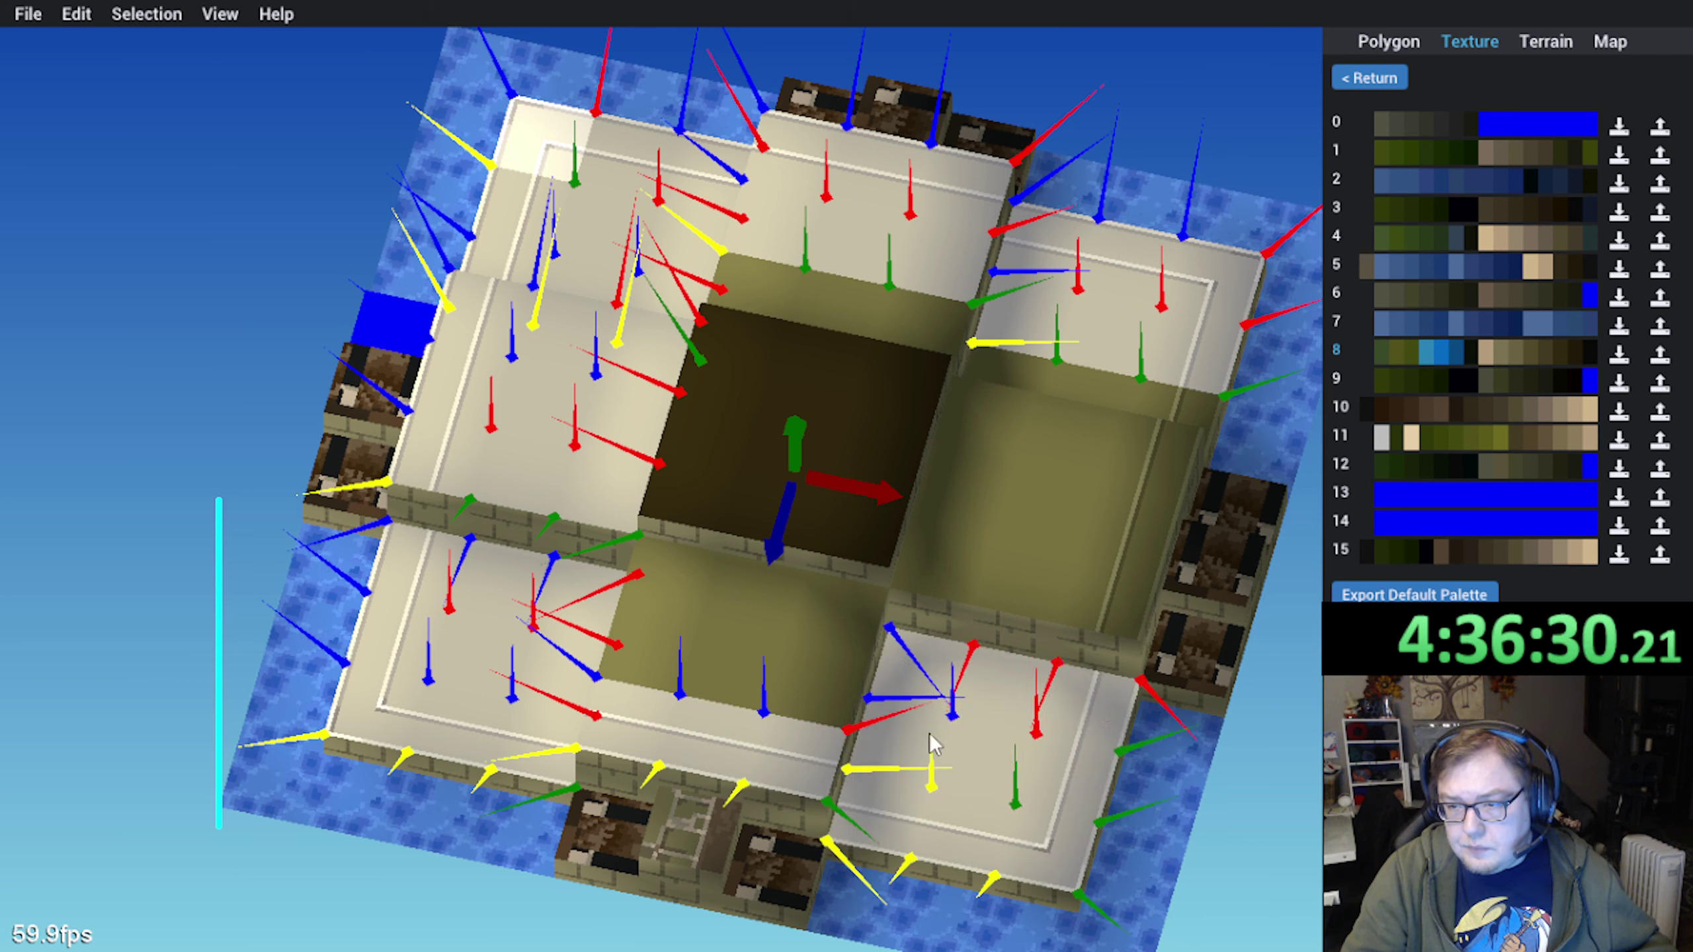
# Add the remaining top polygons of the front-middle platform, up to the brown centre square, to the selection
pyautogui.keyDown('shift'); pyautogui.click(716, 669); pyautogui.keyUp('shift')
pyautogui.keyDown('shift'); pyautogui.click(660, 645); pyautogui.keyUp('shift')
pyautogui.keyDown('shift'); pyautogui.click(677, 587); pyautogui.keyUp('shift')
pyautogui.keyDown('shift'); pyautogui.click(750, 608); pyautogui.keyUp('shift')
pyautogui.keyDown('shift'); pyautogui.click(831, 617); pyautogui.keyUp('shift')
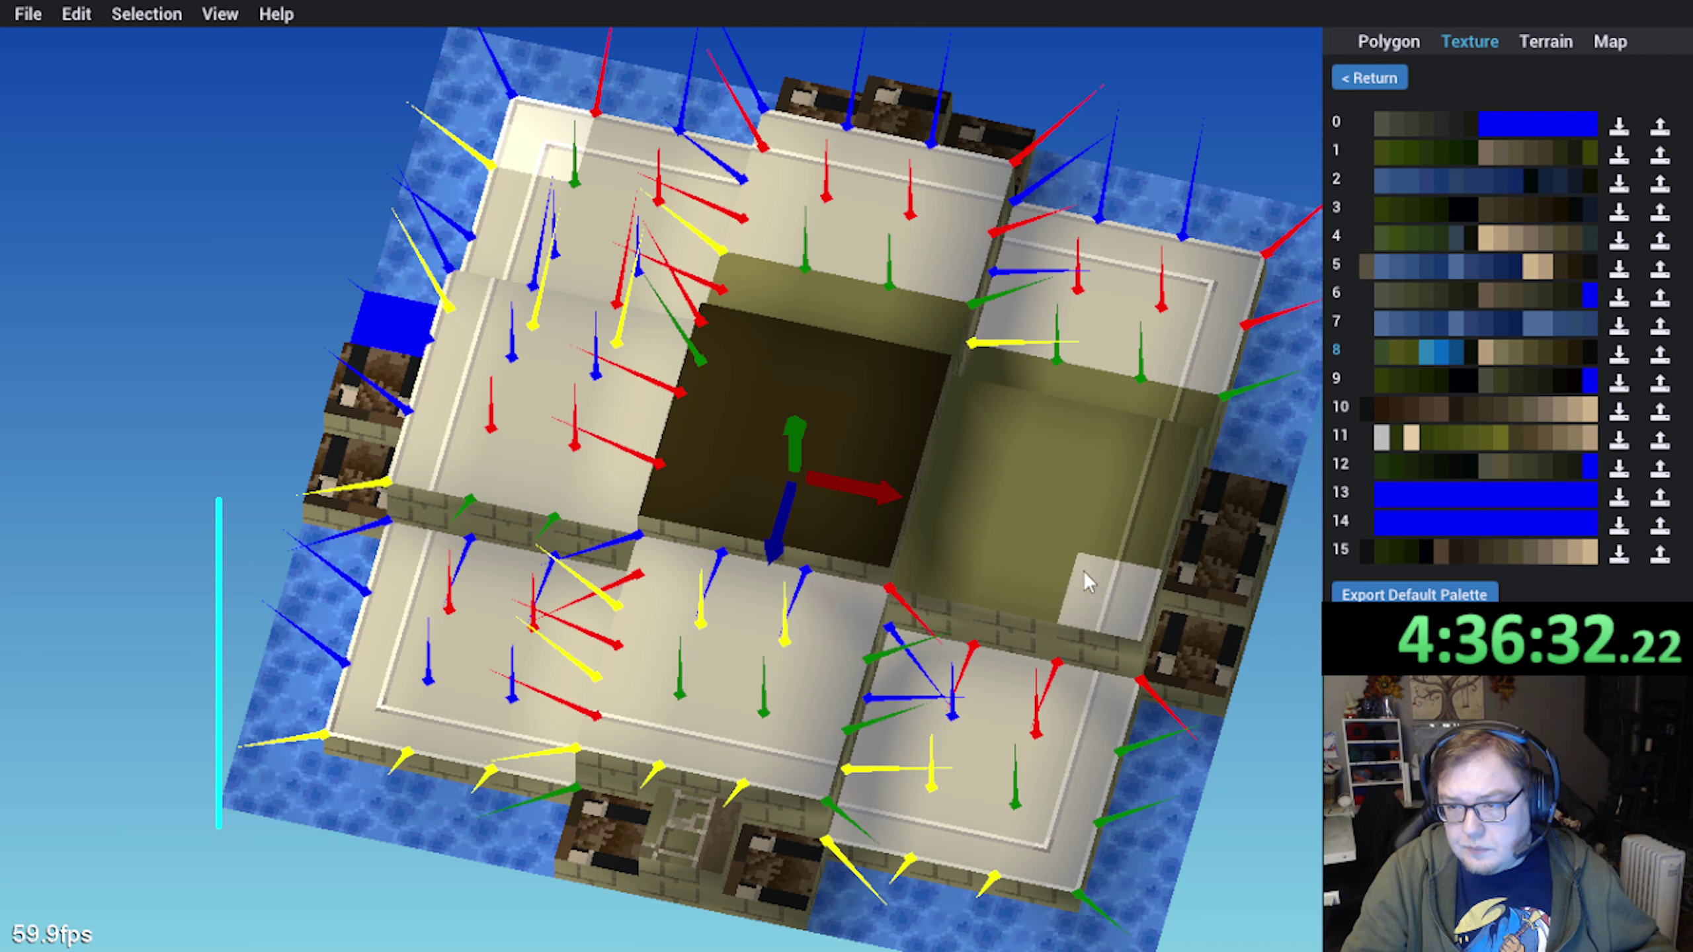
# Add the top polygons of the raised platform on the right side of the brown centre square to the selection
pyautogui.keyDown('shift'); pyautogui.click(968, 572); pyautogui.keyUp('shift')
pyautogui.click(1034, 512)
pyautogui.click(1141, 521)
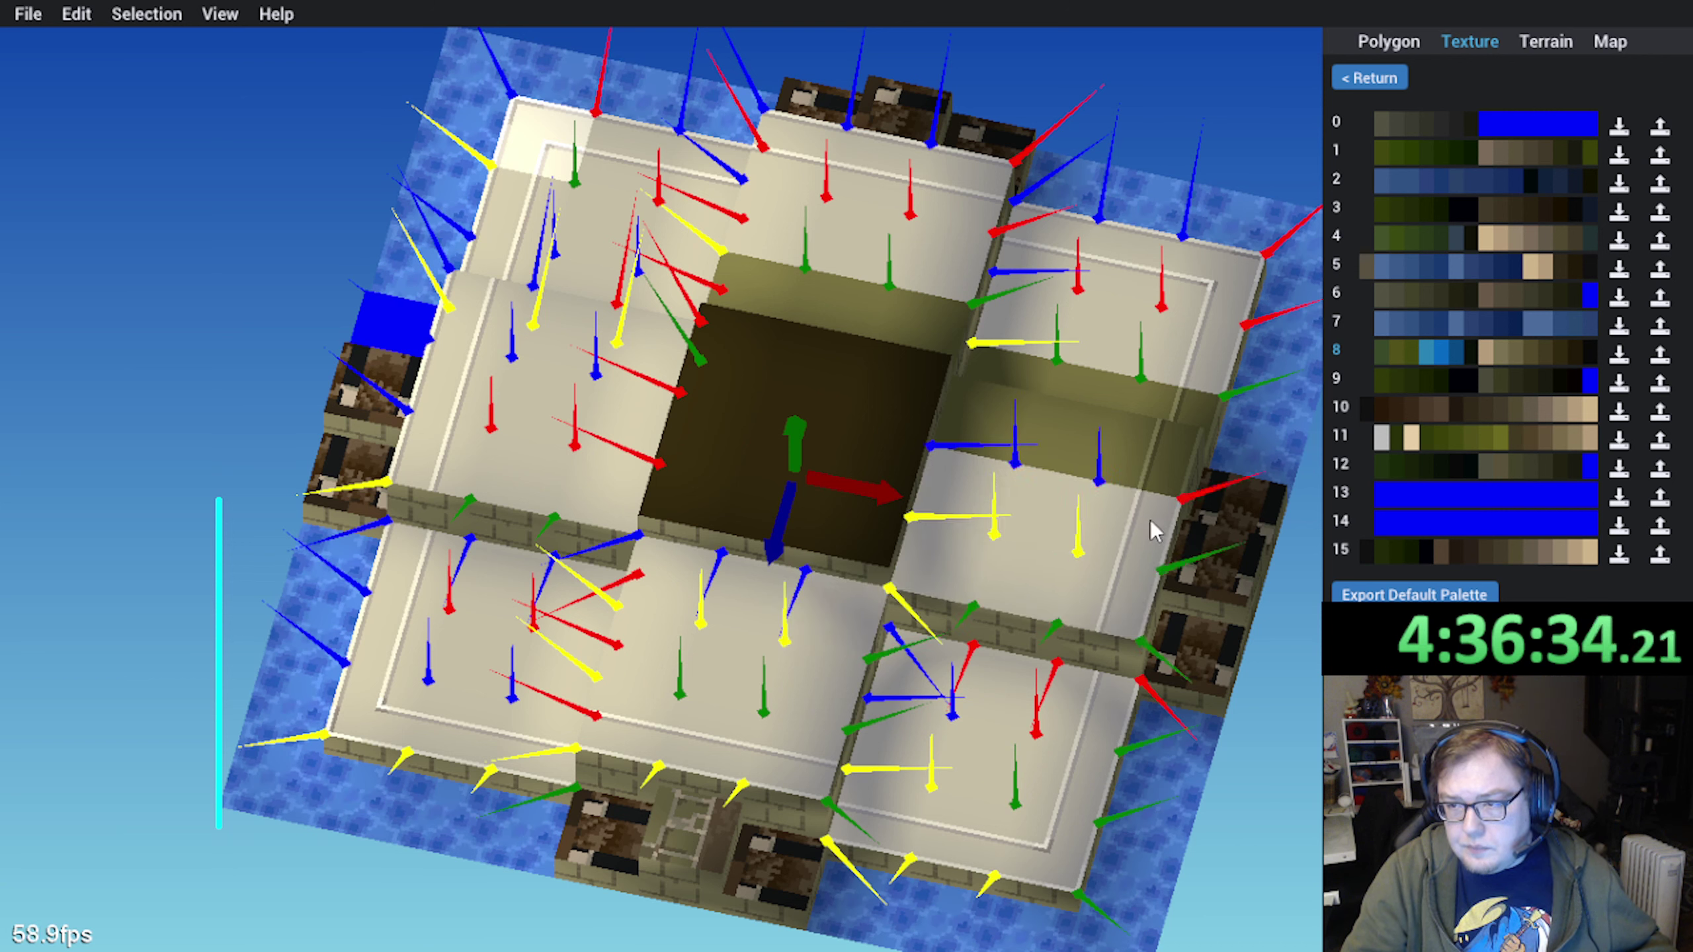
# Add the remaining stone floor tiles around the dark central square to the selection and set their texture palette to 10
pyautogui.click(1143, 464)
pyautogui.click(1054, 443)
pyautogui.click(1000, 425)
pyautogui.click(998, 378)
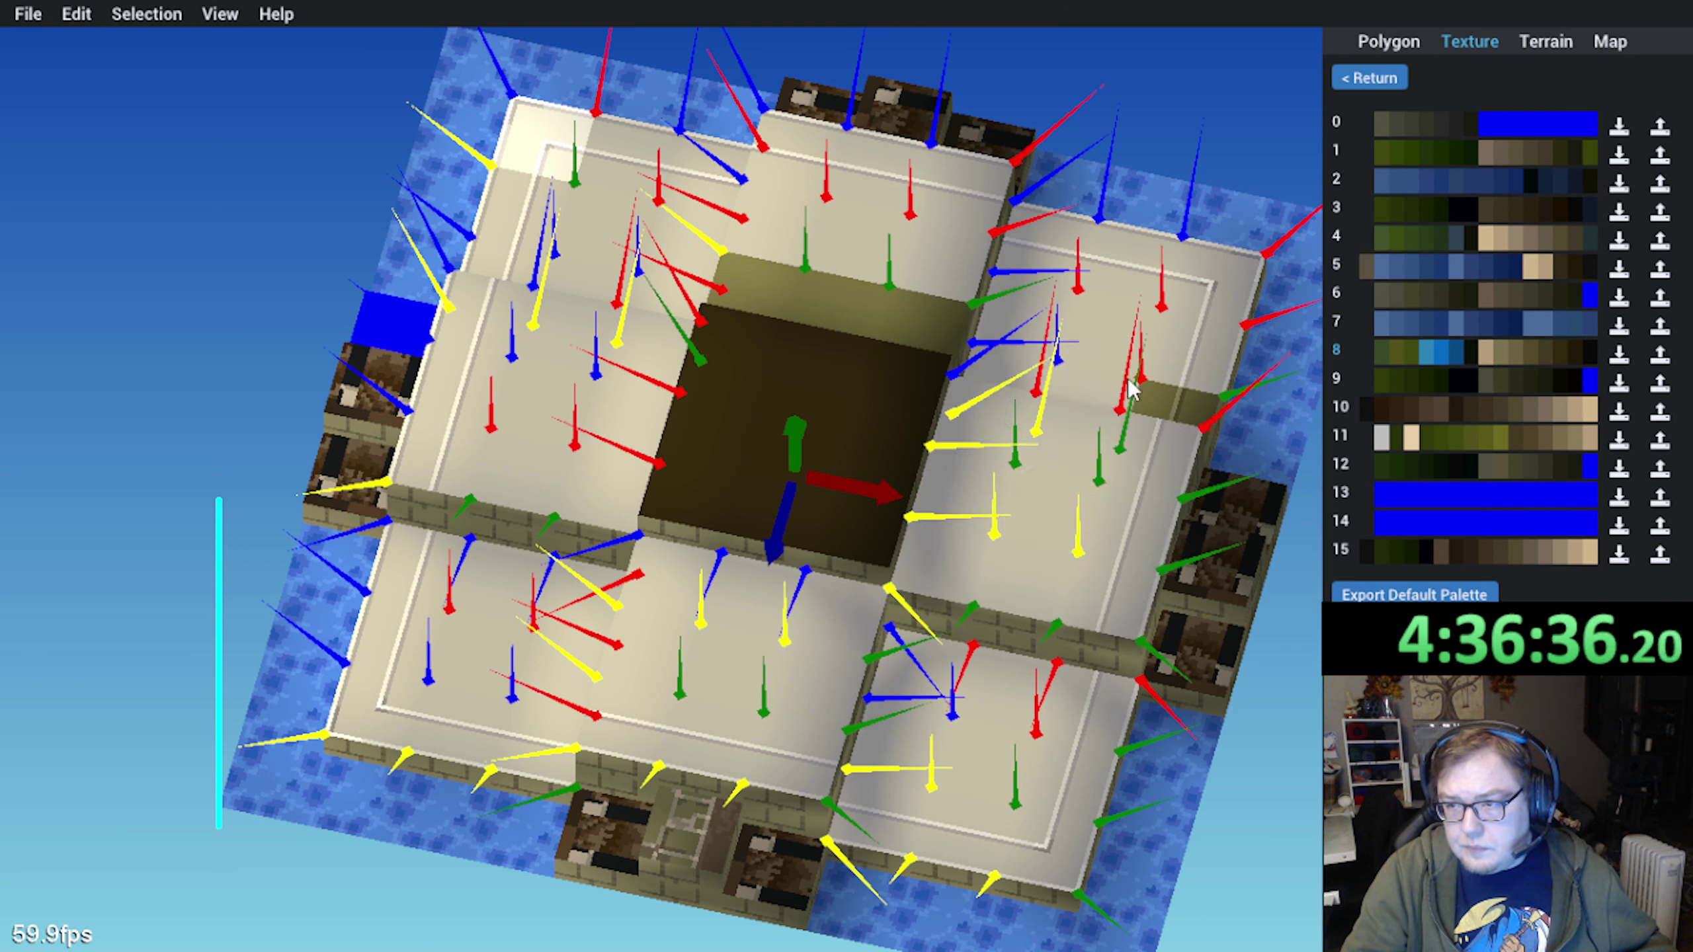
pyautogui.keyDown('shift'); pyautogui.click(1153, 400); pyautogui.keyUp('shift')
pyautogui.keyDown('shift'); pyautogui.click(930, 350); pyautogui.keyUp('shift')
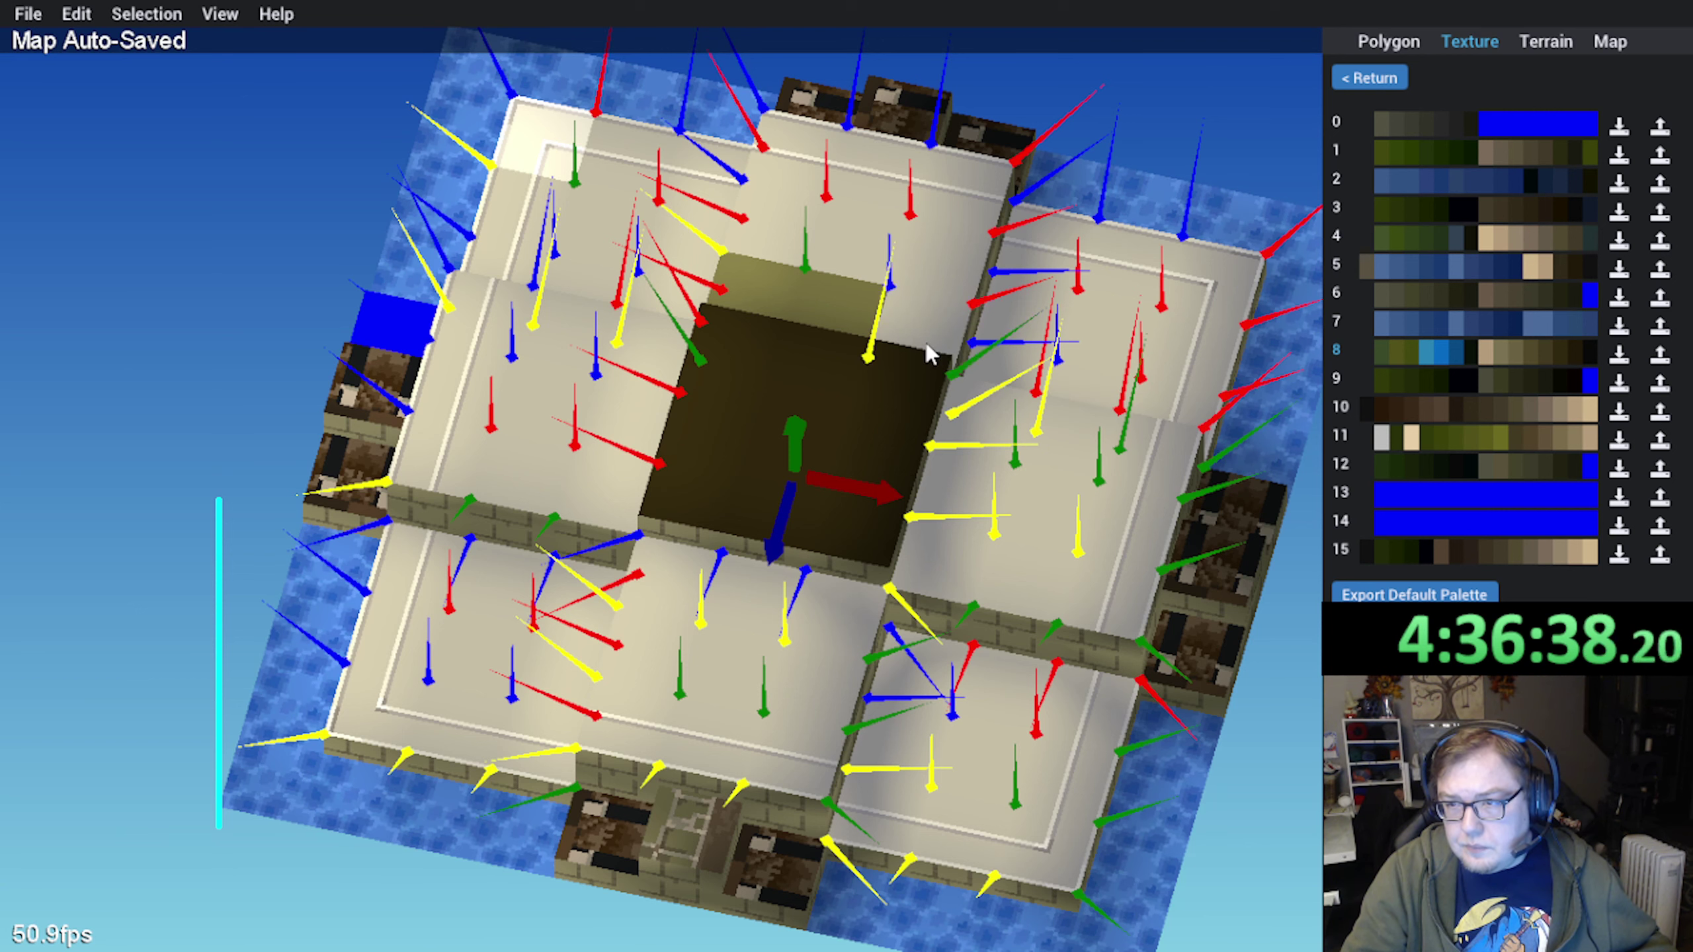
pyautogui.click(1370, 79)
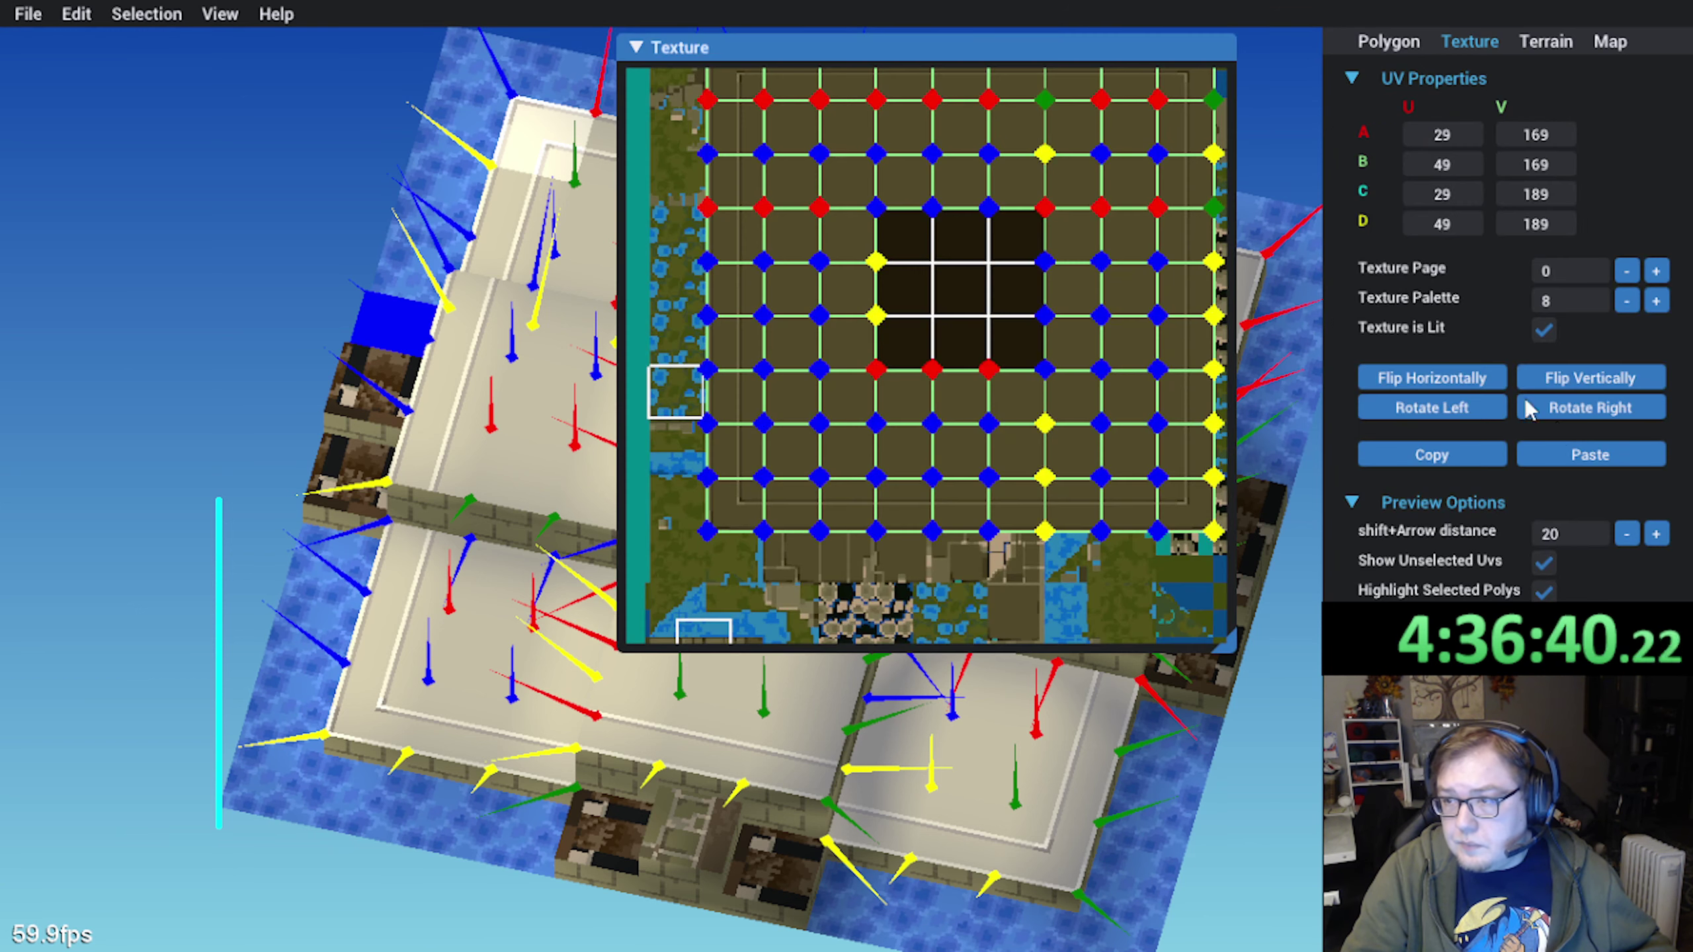
pyautogui.click(1656, 301)
pyautogui.click(1656, 301)
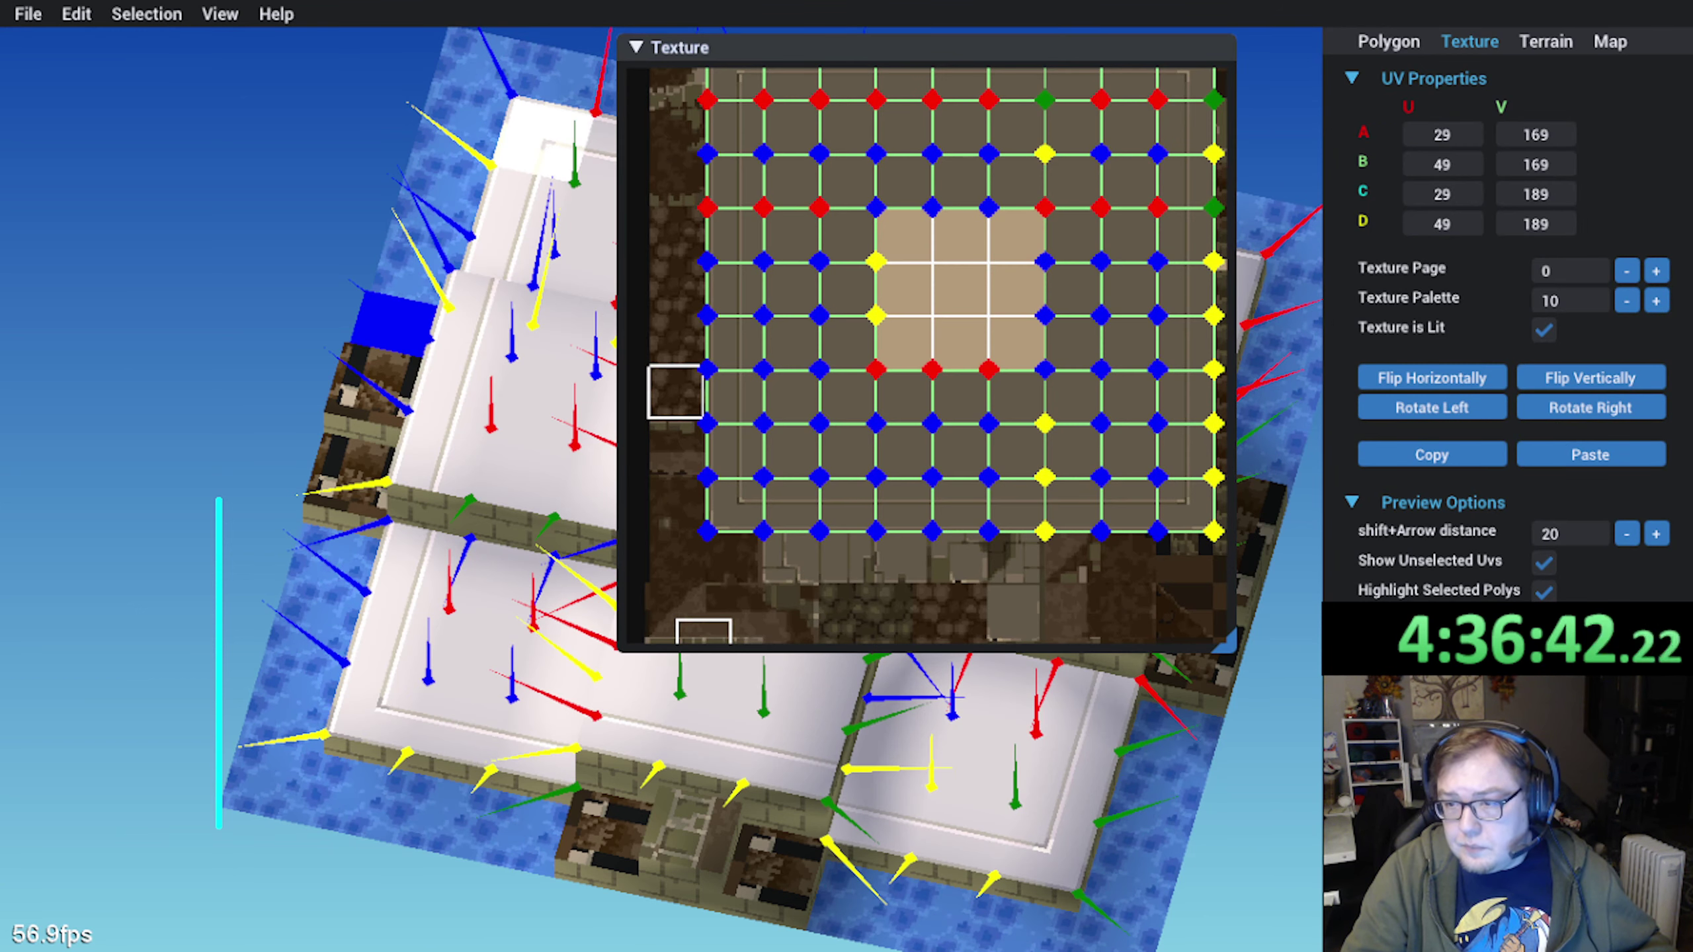
pyautogui.click(1222, 855)
# Collapse the texture preview and examine the recoloured stone platforms' shading and seams from overhead and angled views
pyautogui.moveTo(1222, 855); pyautogui.dragTo(1056, 649, button='middle')
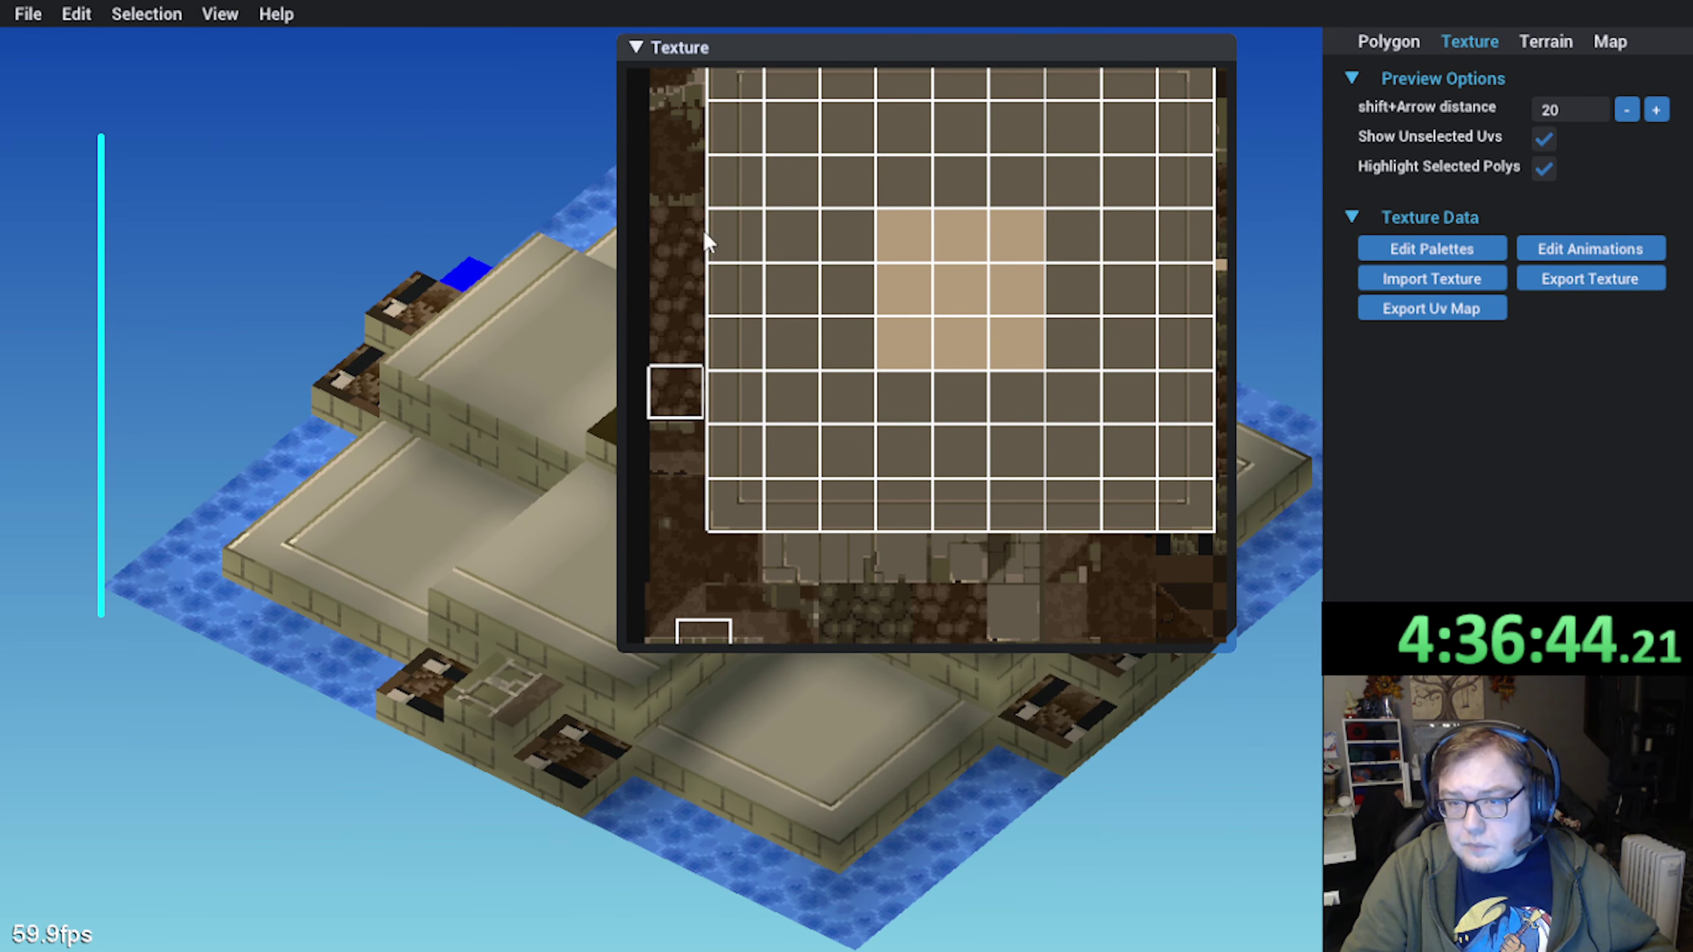
pyautogui.click(635, 47)
pyautogui.moveTo(1026, 493)
pyautogui.mouseDown(button='middle')
pyautogui.moveTo(743, 554)
pyautogui.moveTo(738, 654)
pyautogui.moveTo(643, 664)
pyautogui.moveTo(807, 667)
pyautogui.moveTo(807, 690)
pyautogui.moveTo(640, 664)
pyautogui.moveTo(809, 641)
pyautogui.moveTo(663, 832)
pyautogui.moveTo(728, 702)
pyautogui.moveTo(778, 717)
pyautogui.moveTo(794, 646)
pyautogui.moveTo(863, 656)
pyautogui.moveTo(1106, 834)
pyautogui.mouseUp(button='middle')
pyautogui.moveTo(902, 796); pyautogui.dragTo(569, 765, button='middle')
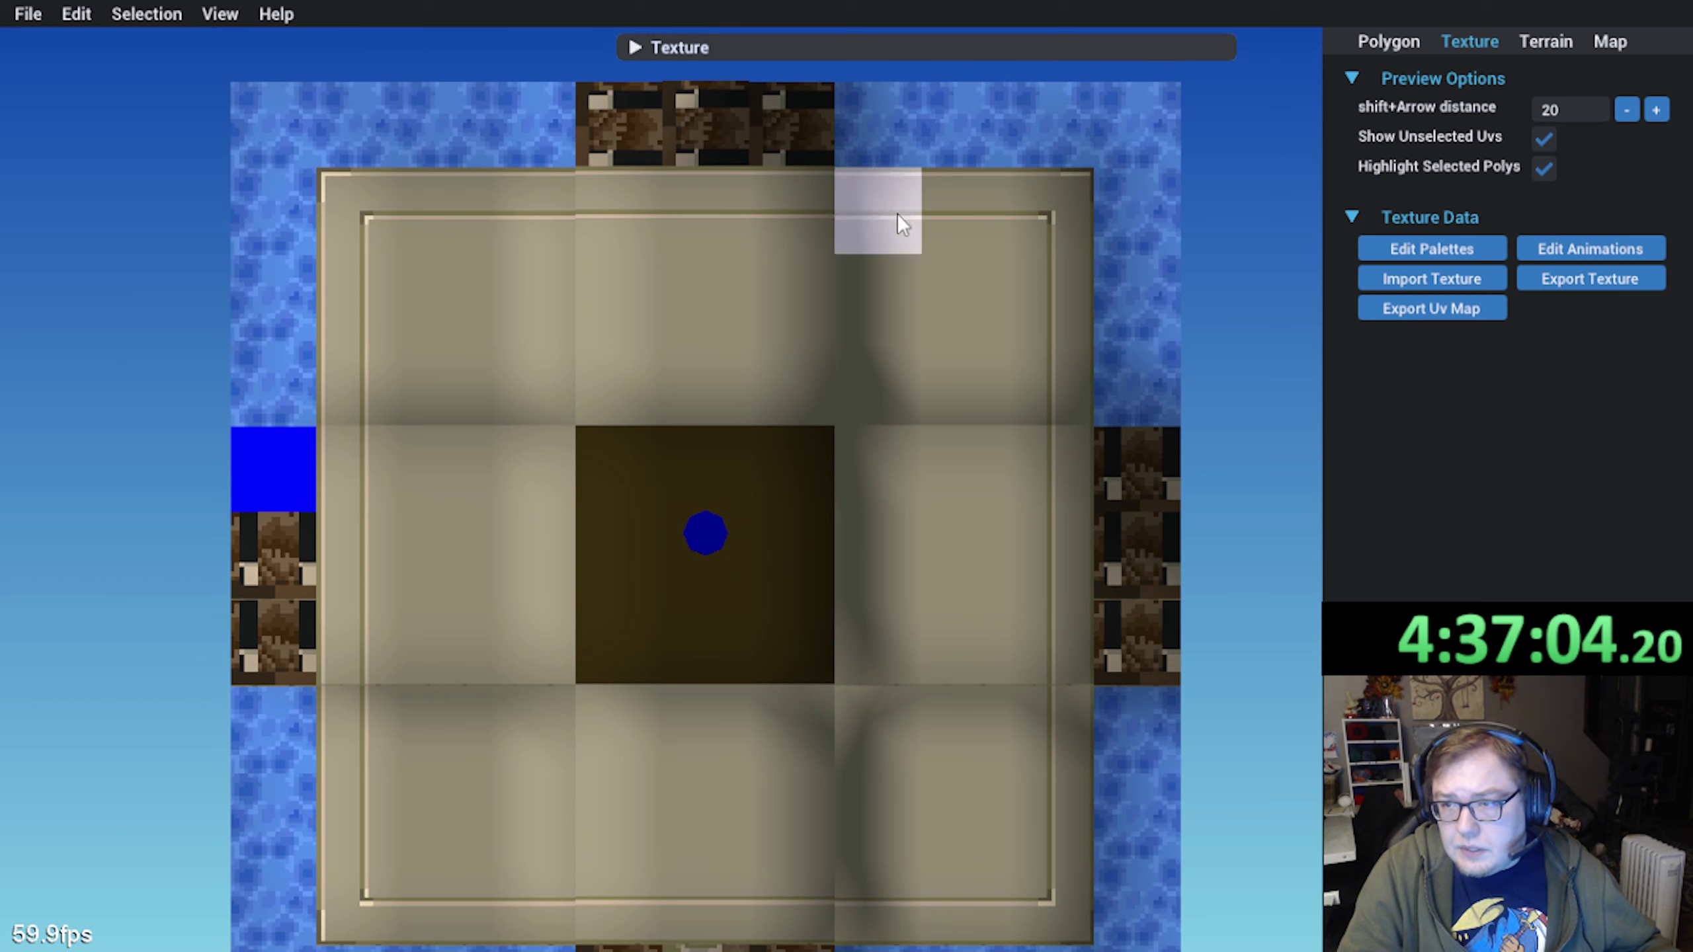
pyautogui.moveTo(1016, 688); pyautogui.dragTo(1016, 604, button='middle')
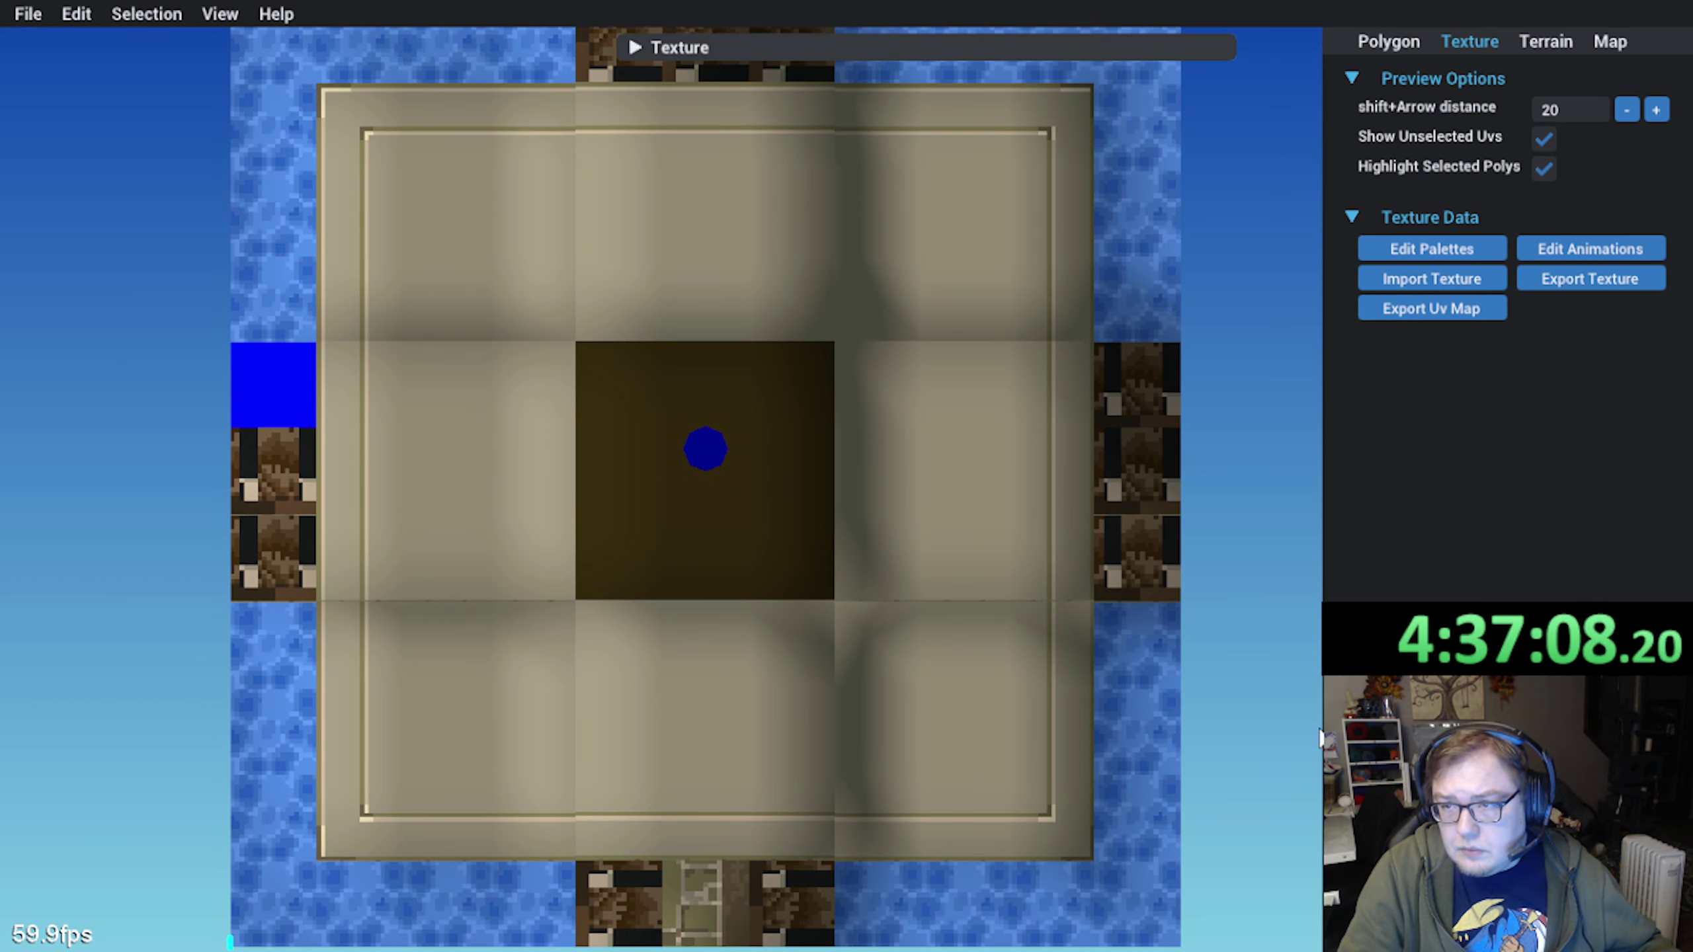
pyautogui.scroll(-3, 1204, 637)
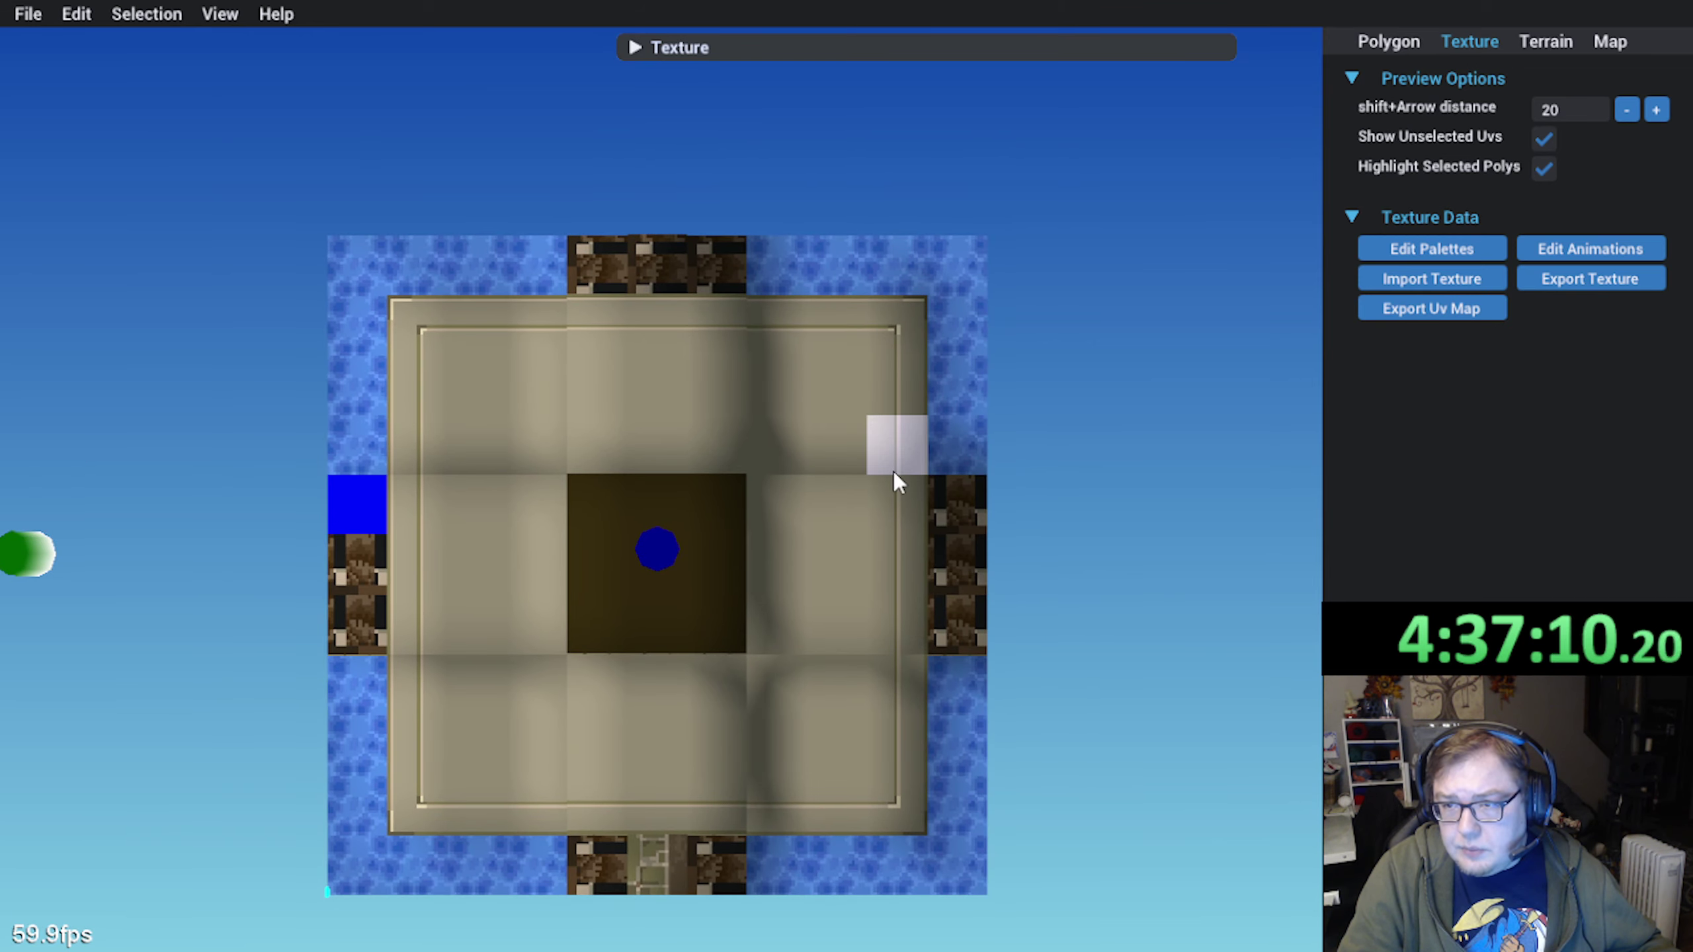
pyautogui.scroll(2, 894, 471)
pyautogui.scroll(-2, 1133, 597)
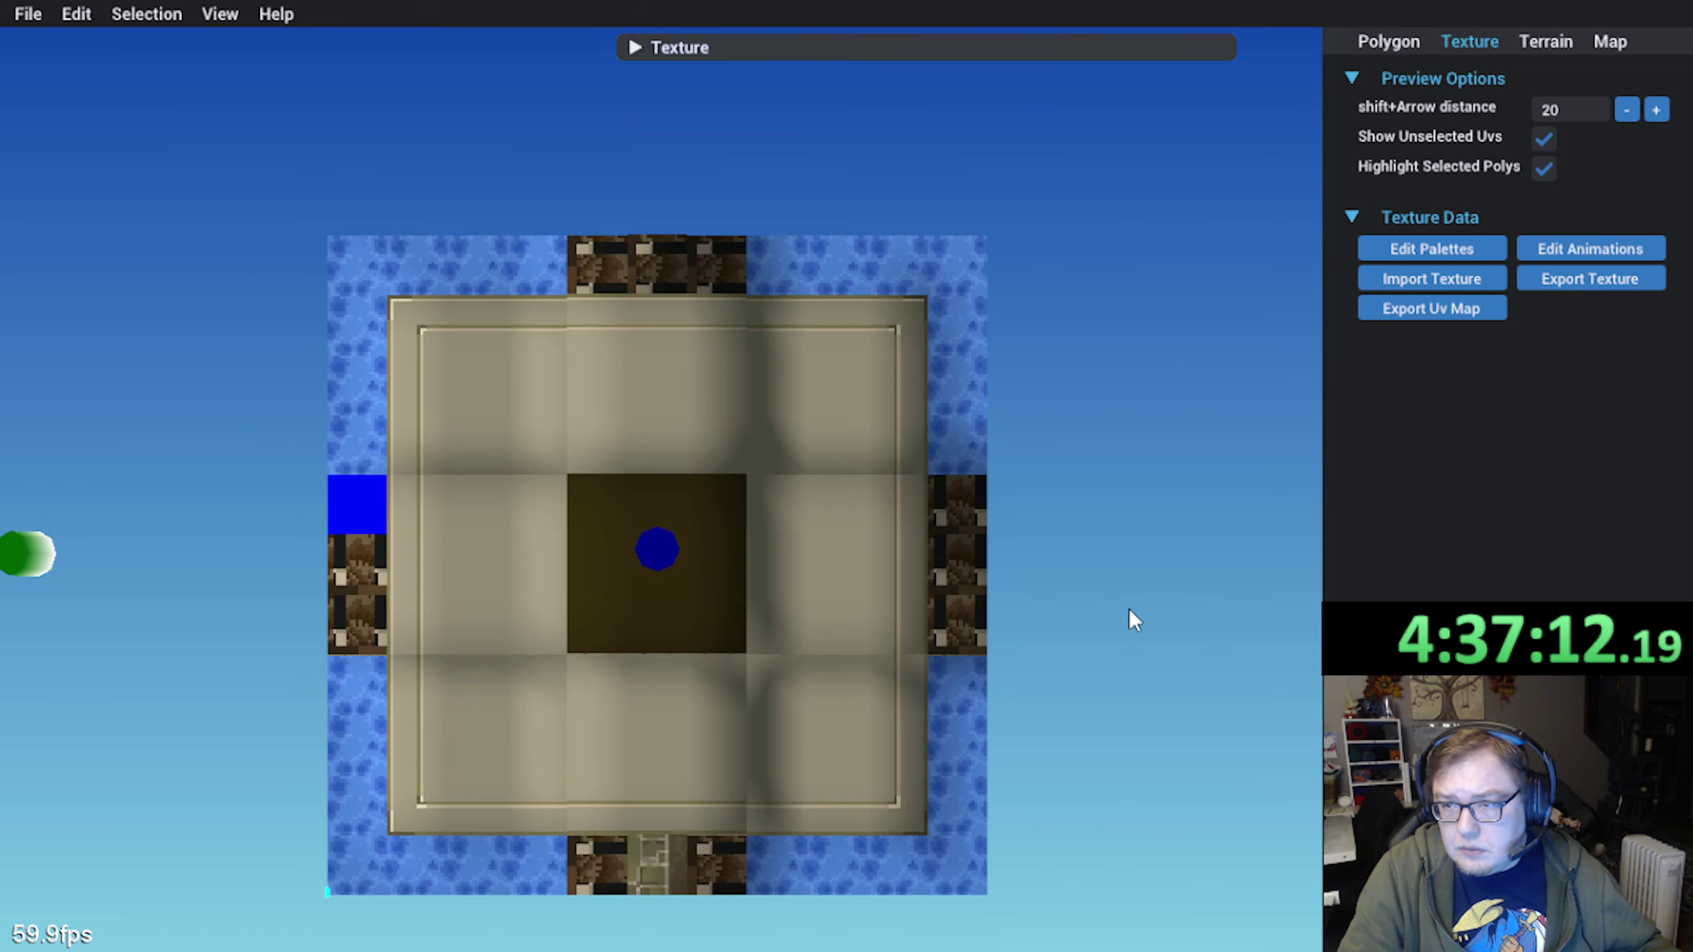
pyautogui.scroll(6, 918, 607)
pyautogui.scroll(-1, 804, 651)
pyautogui.scroll(-4, 804, 651)
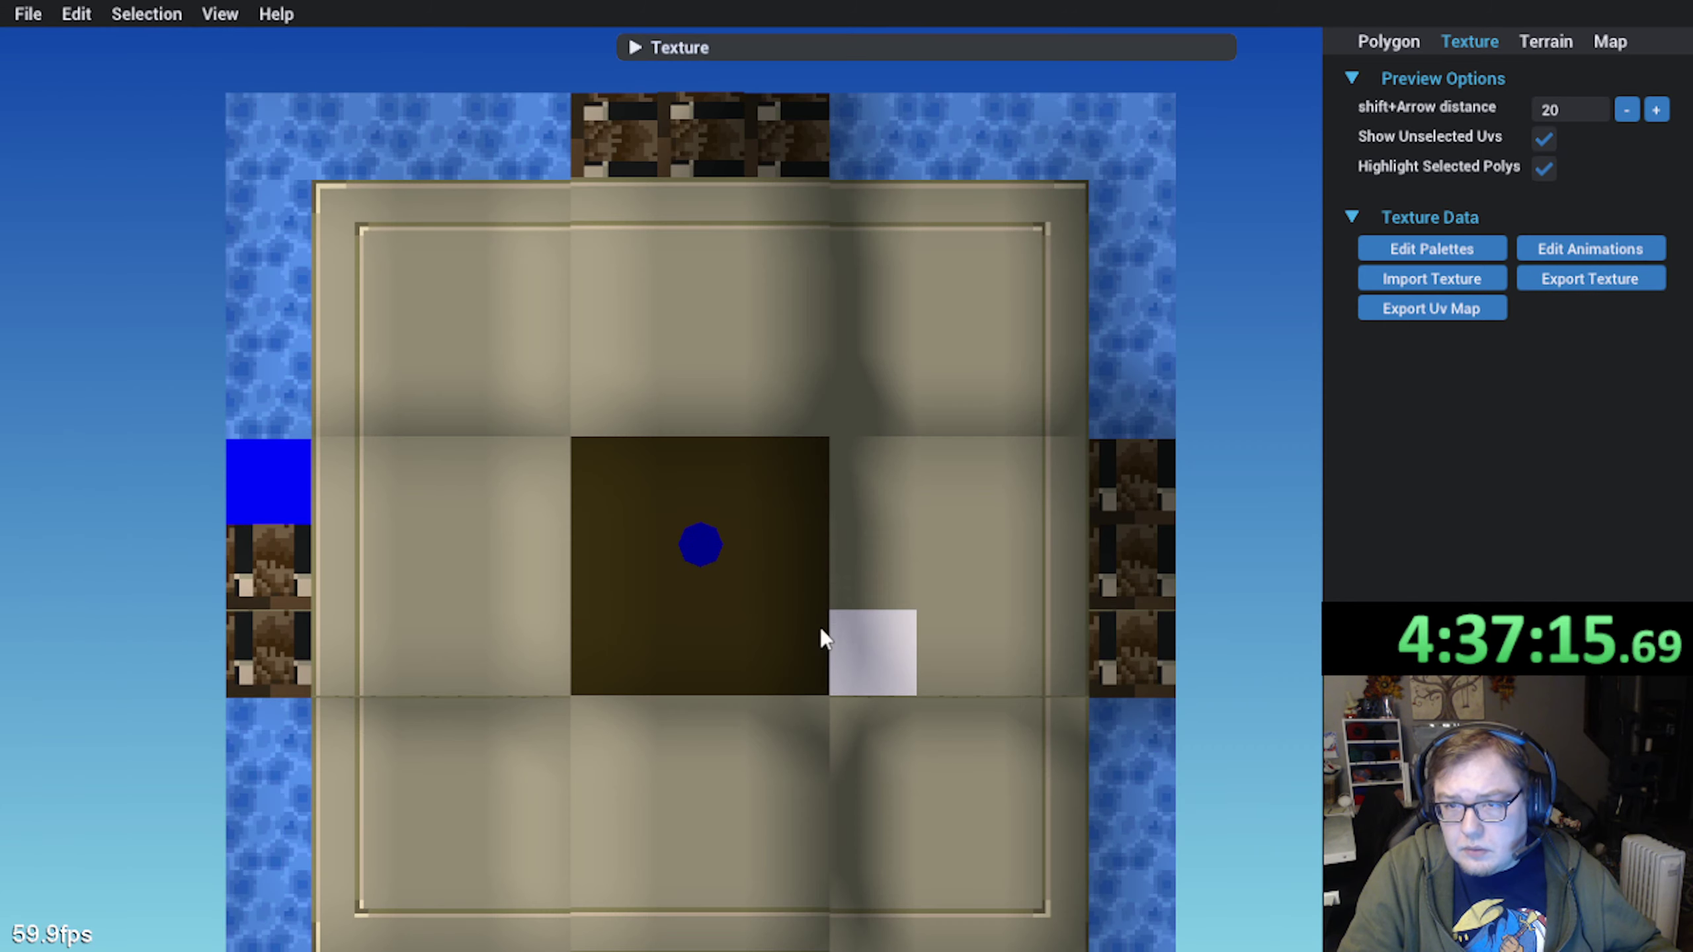
pyautogui.moveTo(797, 649); pyautogui.dragTo(778, 540, button='middle')
pyautogui.moveTo(778, 540); pyautogui.dragTo(709, 475, button='right')
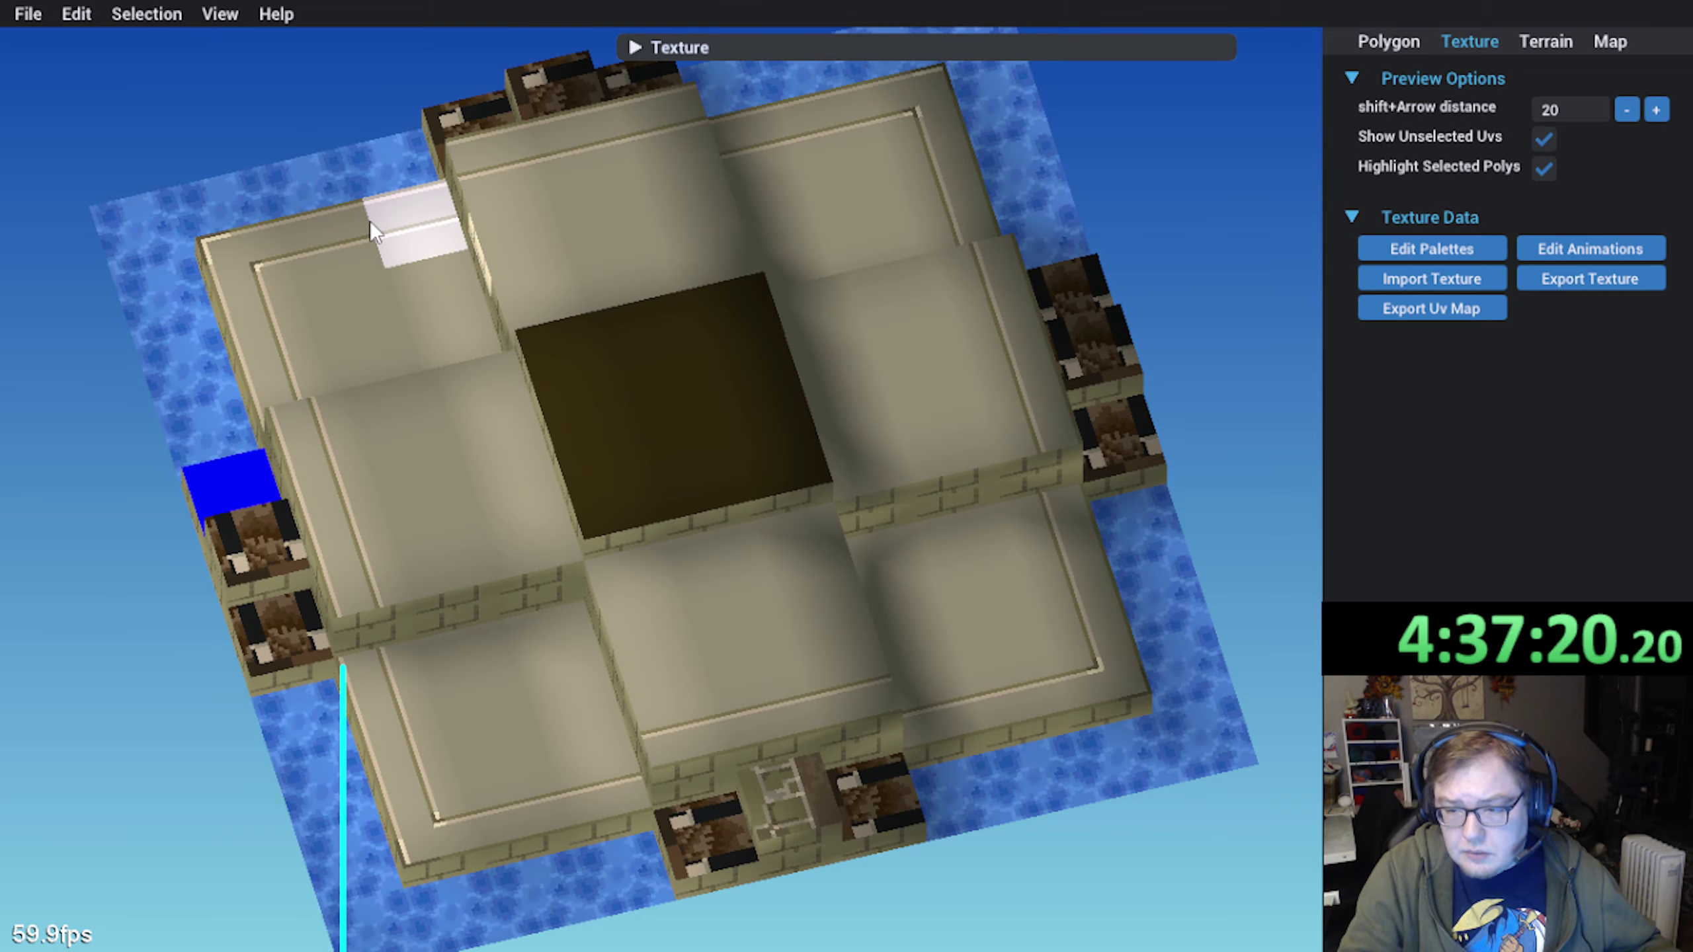
pyautogui.moveTo(371, 220); pyautogui.dragTo(730, 337, button='right')
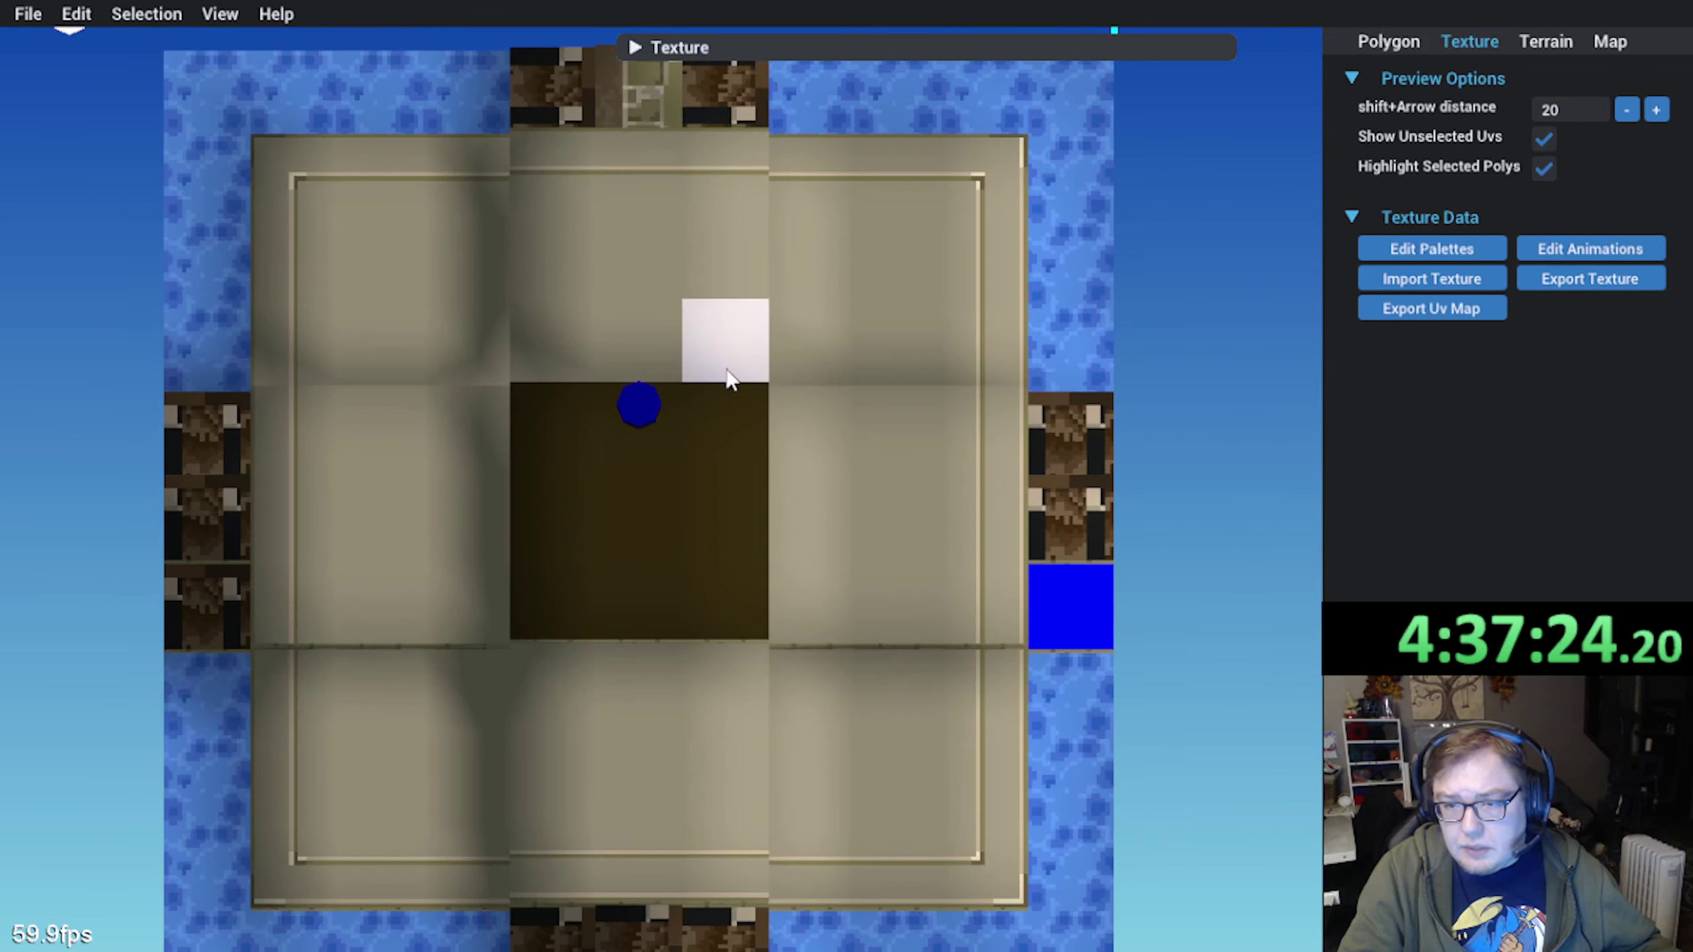
# Inspect the texture mapping of a corner stone floor tile and a water tile in the texture preview
pyautogui.click(327, 839)
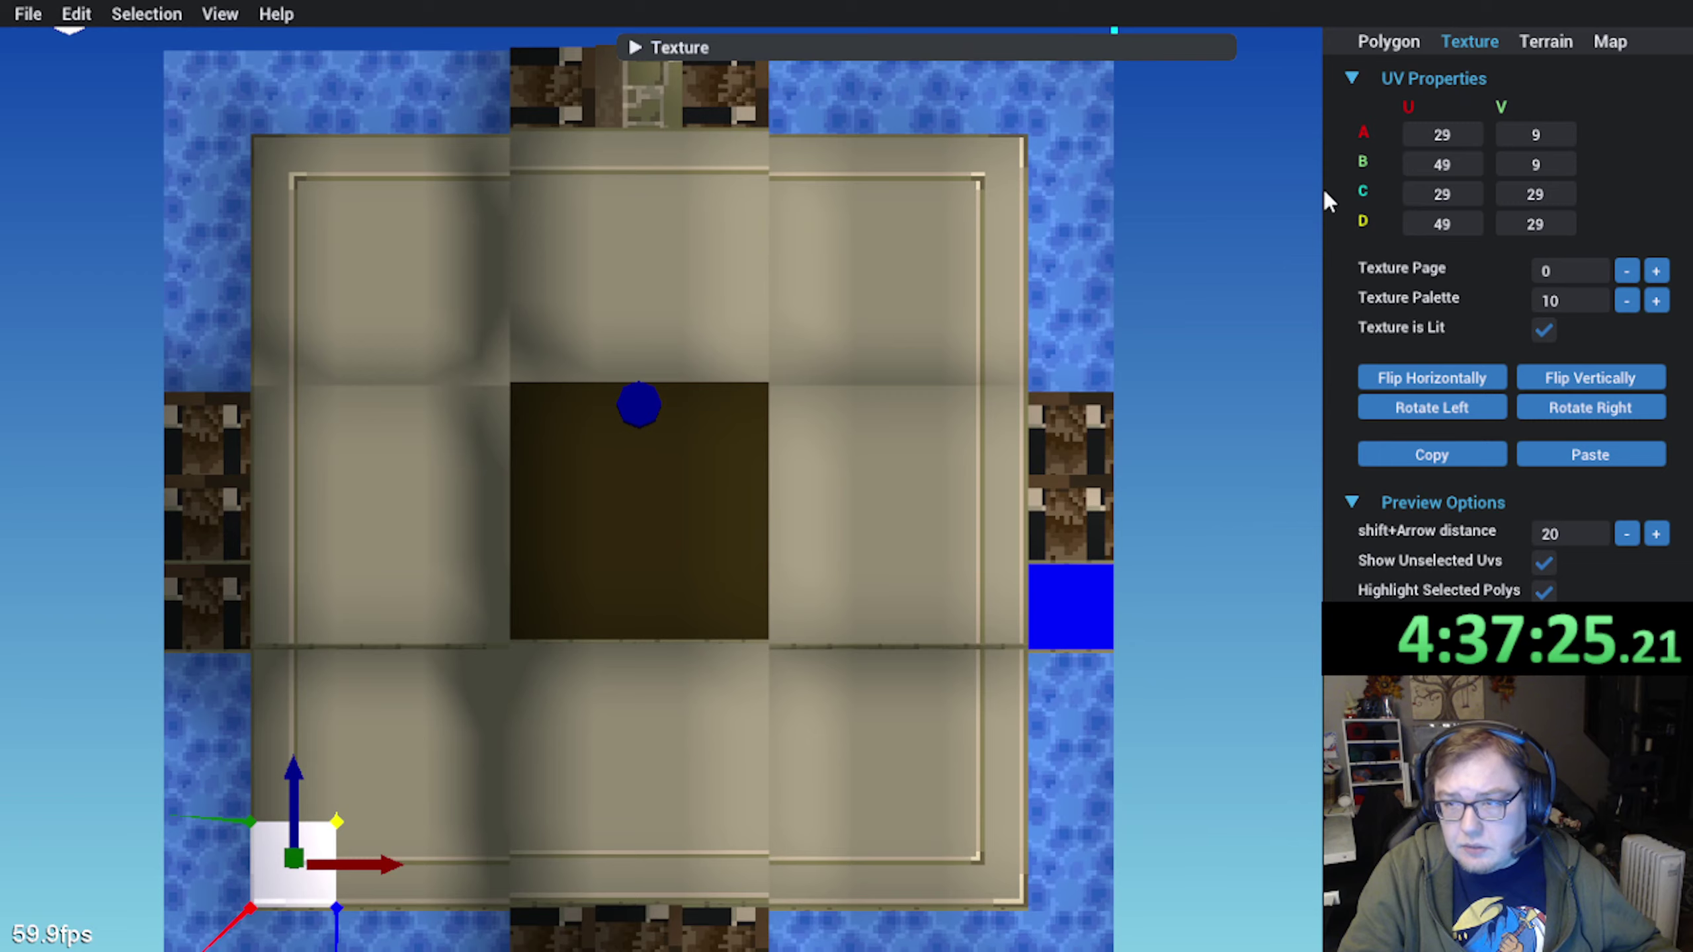
pyautogui.click(626, 49)
pyautogui.moveTo(430, 593); pyautogui.dragTo(128, 491, button='right')
pyautogui.moveTo(331, 871); pyautogui.dragTo(357, 826, button='right')
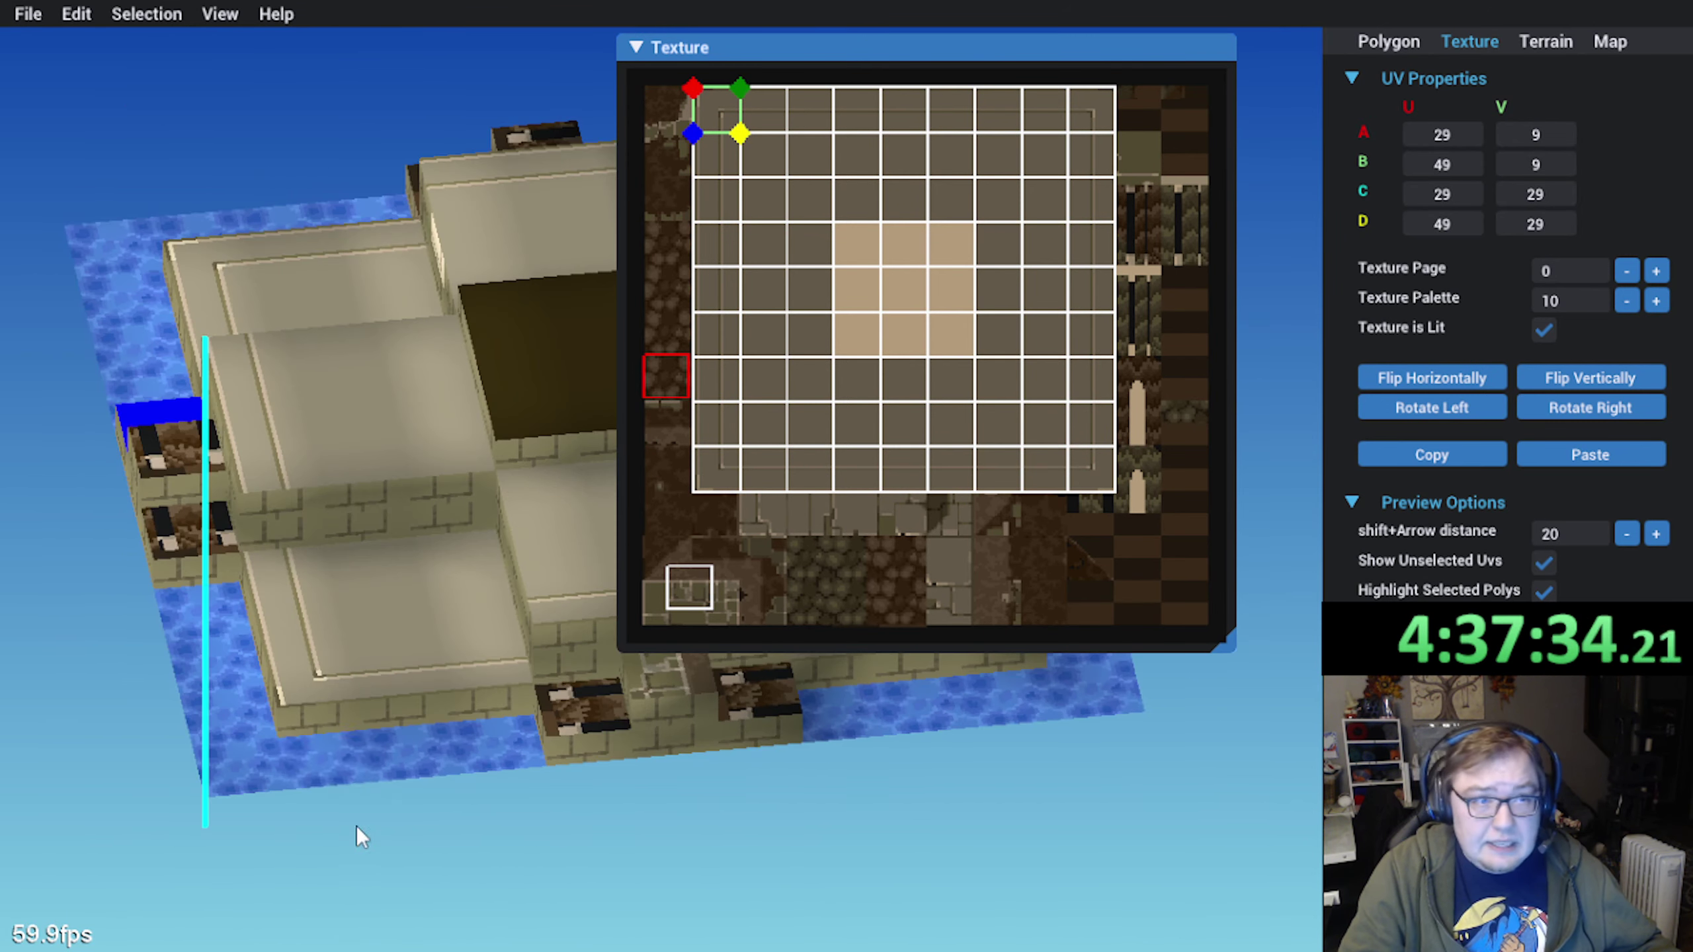
pyautogui.moveTo(318, 767); pyautogui.dragTo(492, 845, button='right')
pyautogui.click(1020, 813)
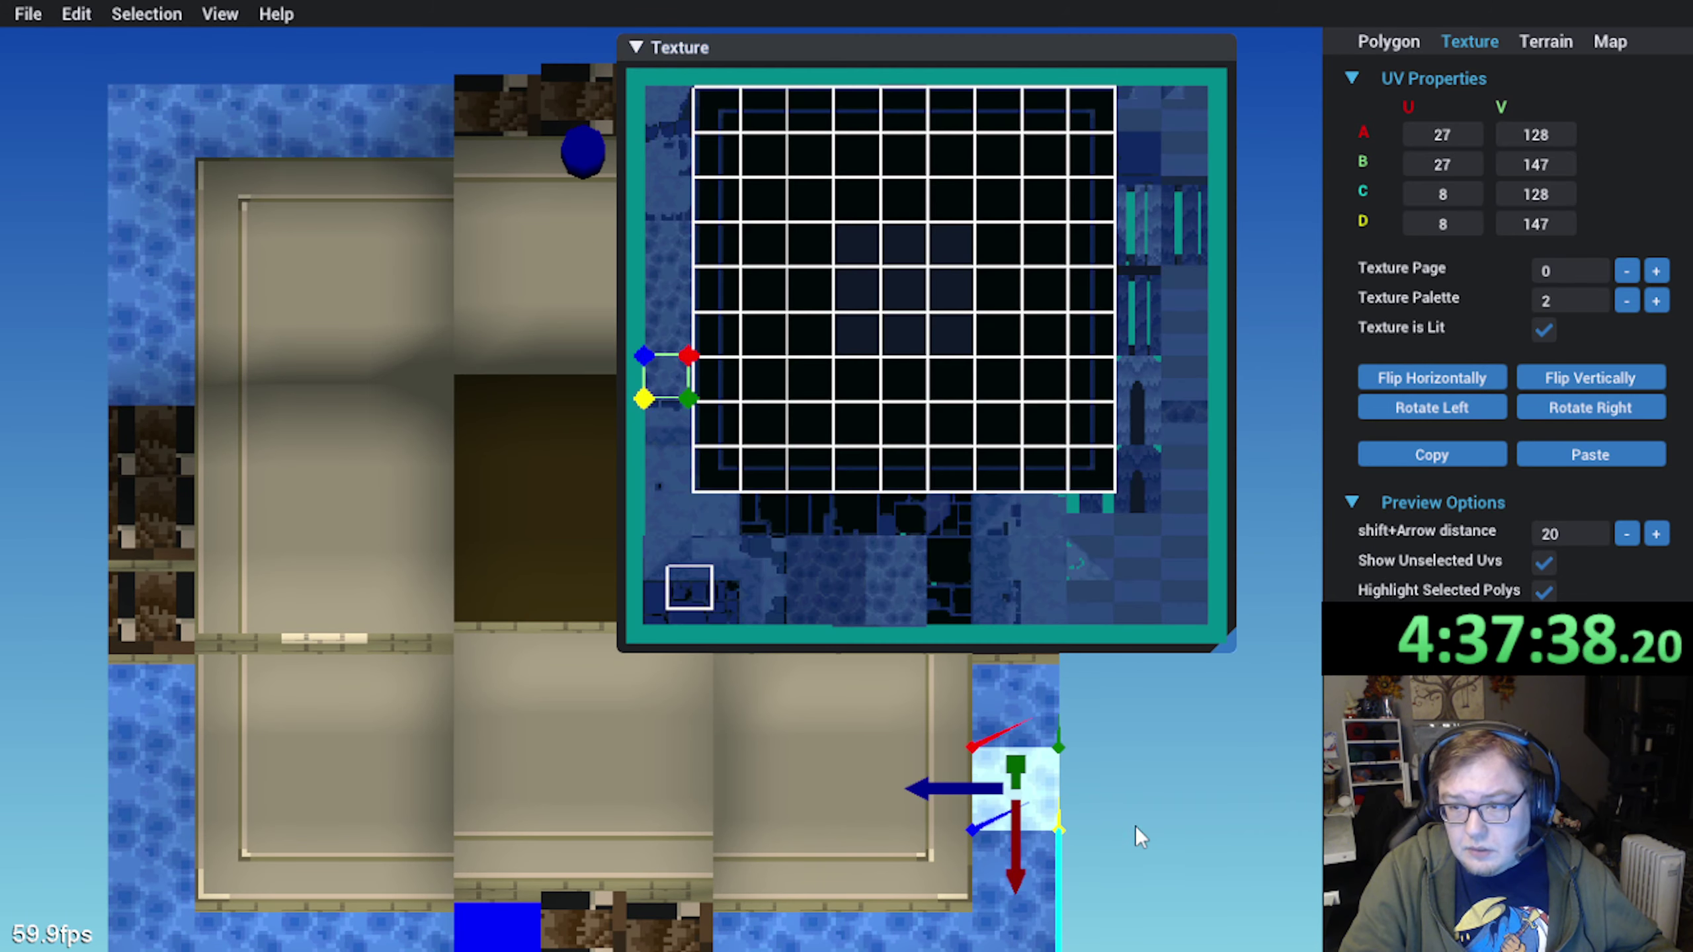
pyautogui.click(1160, 846)
pyautogui.moveTo(1185, 862); pyautogui.dragTo(1063, 817, button='right')
pyautogui.click(637, 48)
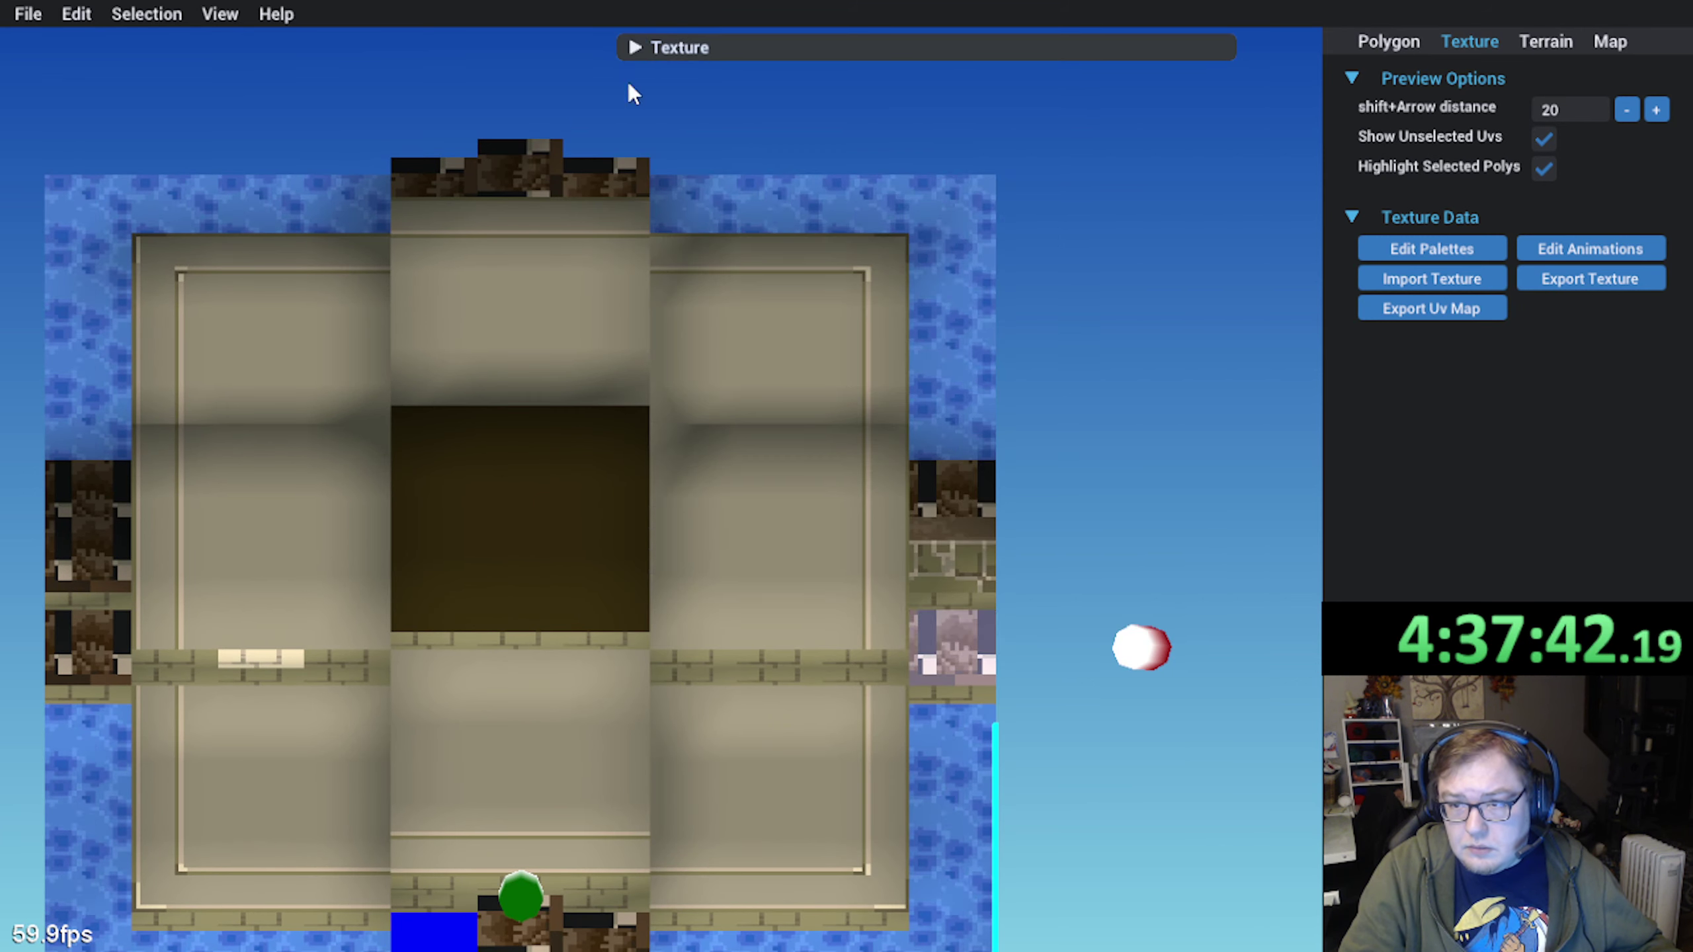
# Set the elevation of Light 1 to -67.732 in the map's lighting settings
pyautogui.moveTo(673, 527); pyautogui.dragTo(656, 437, button='right')
pyautogui.scroll(-3, 722, 484)
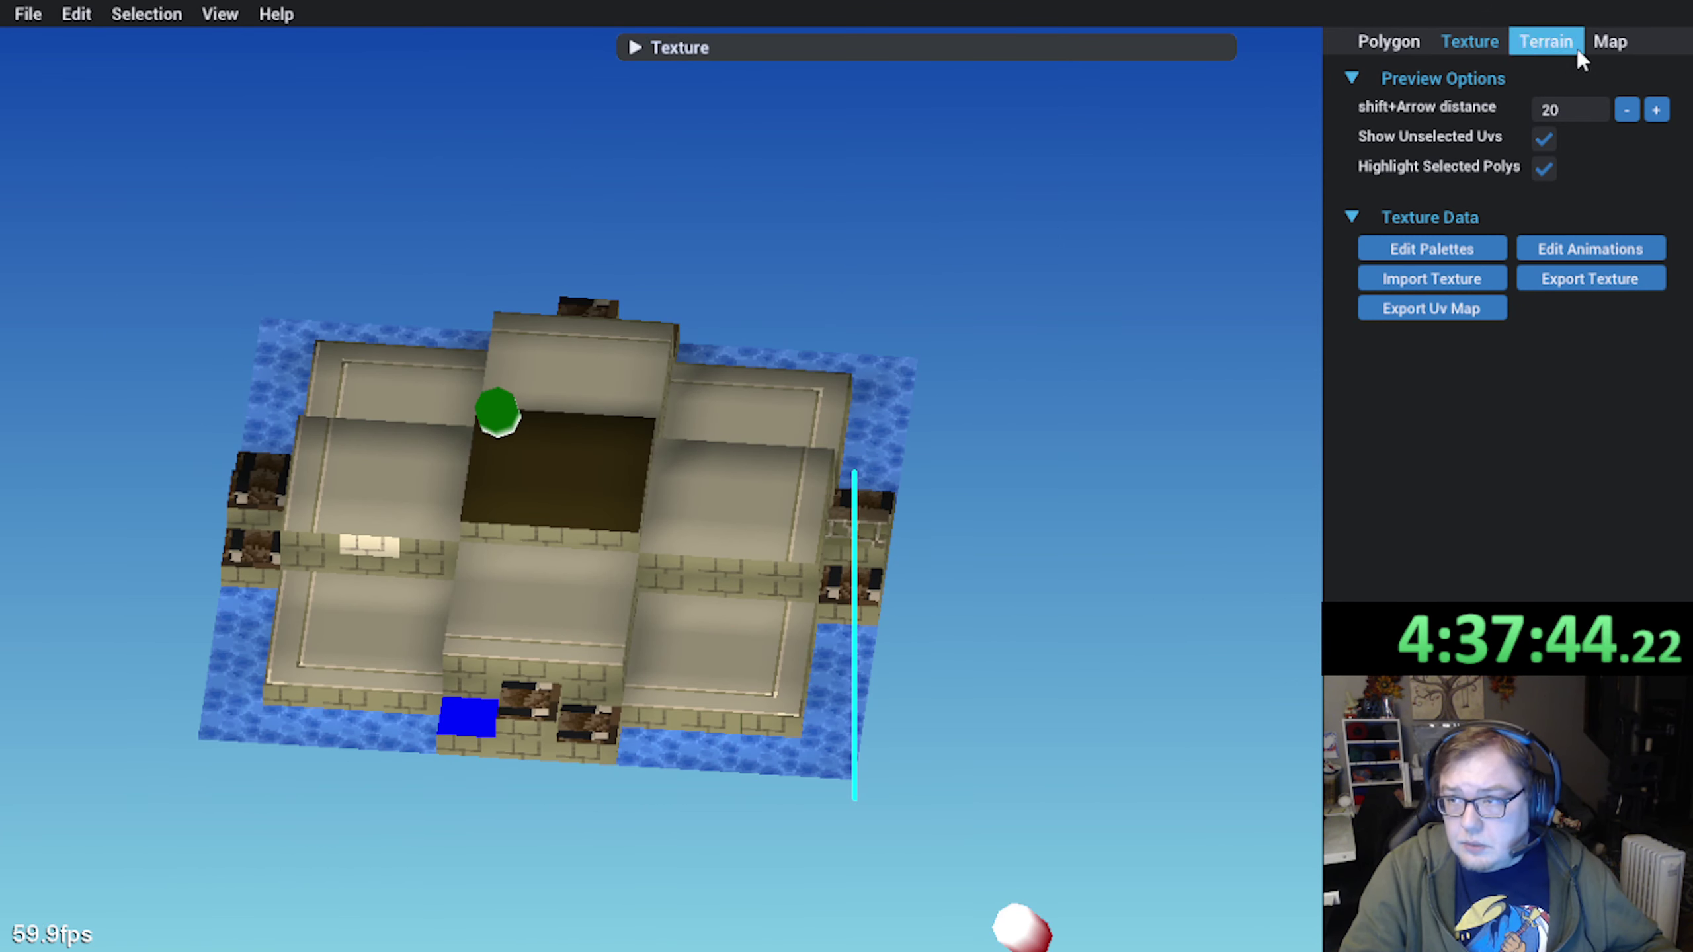
pyautogui.click(1597, 45)
pyautogui.moveTo(1579, 544)
pyautogui.mouseDown()
pyautogui.moveTo(1615, 532)
pyautogui.moveTo(1556, 544)
pyautogui.mouseUp()
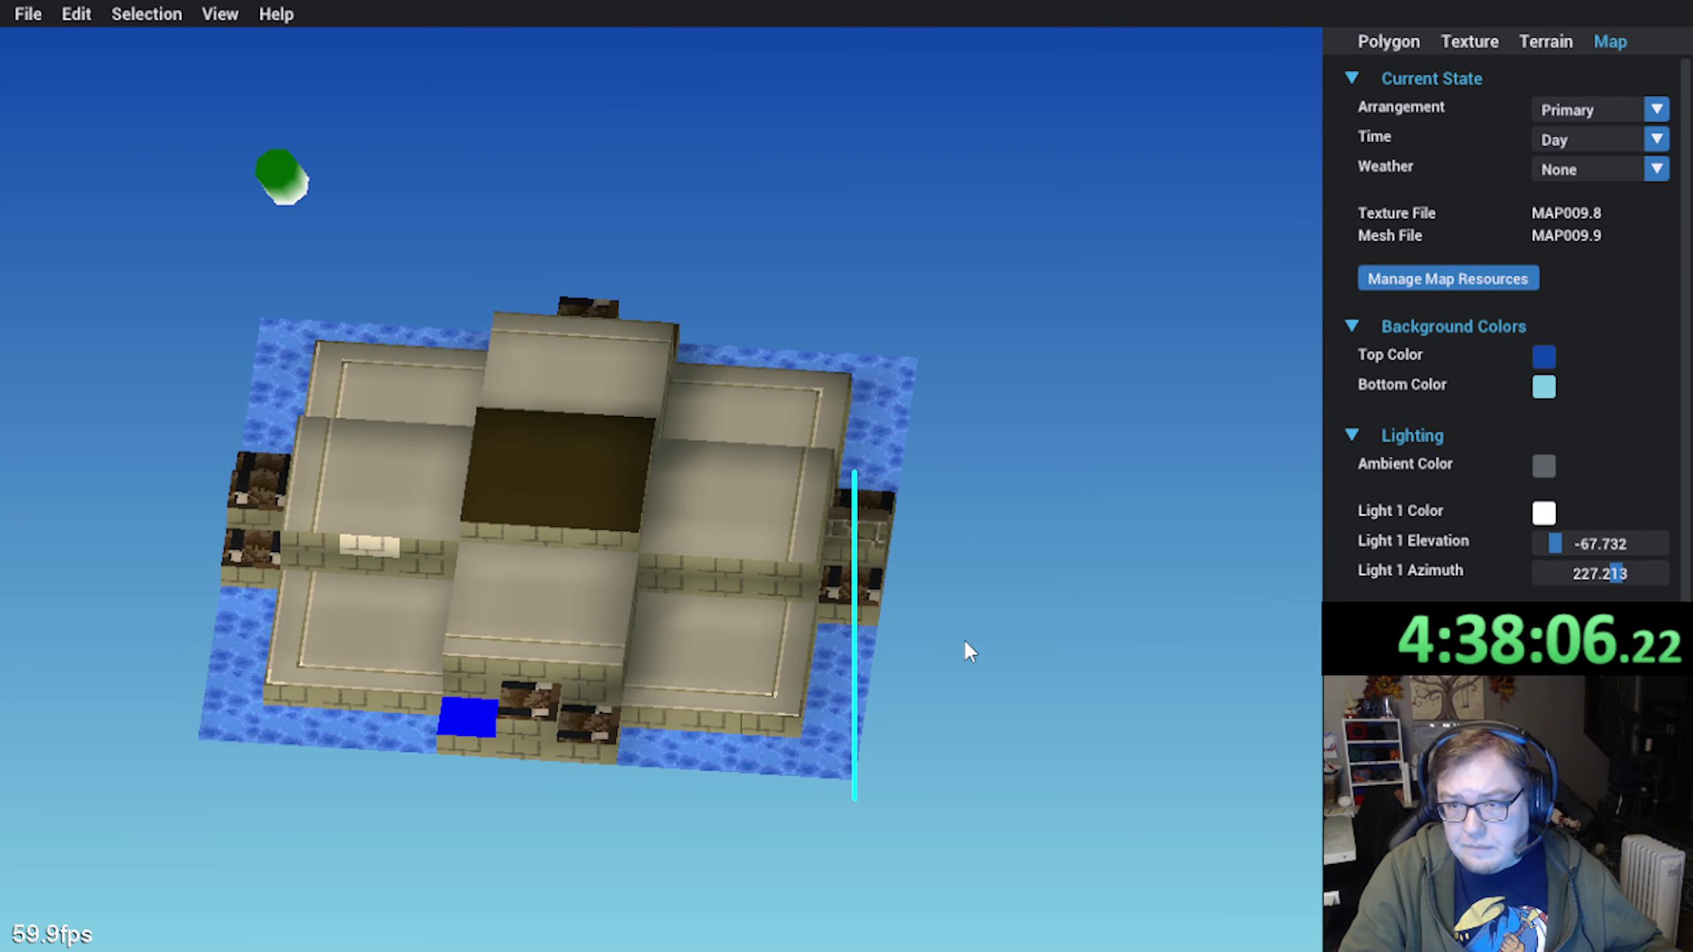
# Examine the lighting on the stepped platforms from several low angles and from directly overhead
pyautogui.moveTo(964, 640); pyautogui.dragTo(928, 681, button='middle')
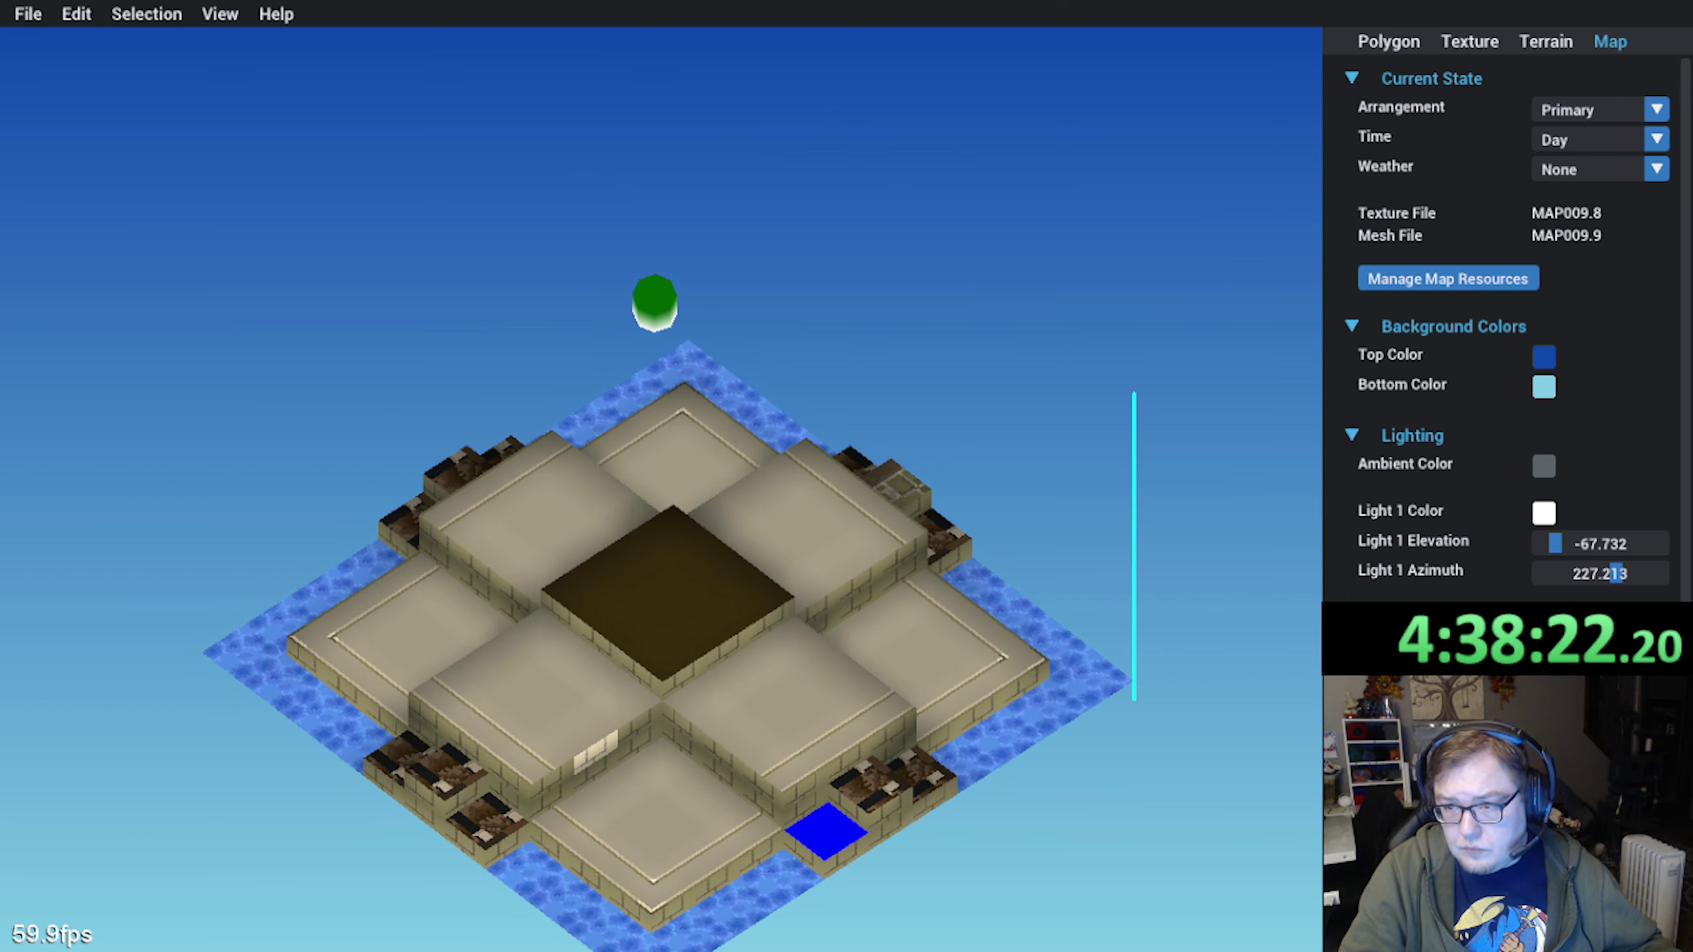
pyautogui.moveTo(1118, 784); pyautogui.dragTo(611, 710, button='middle')
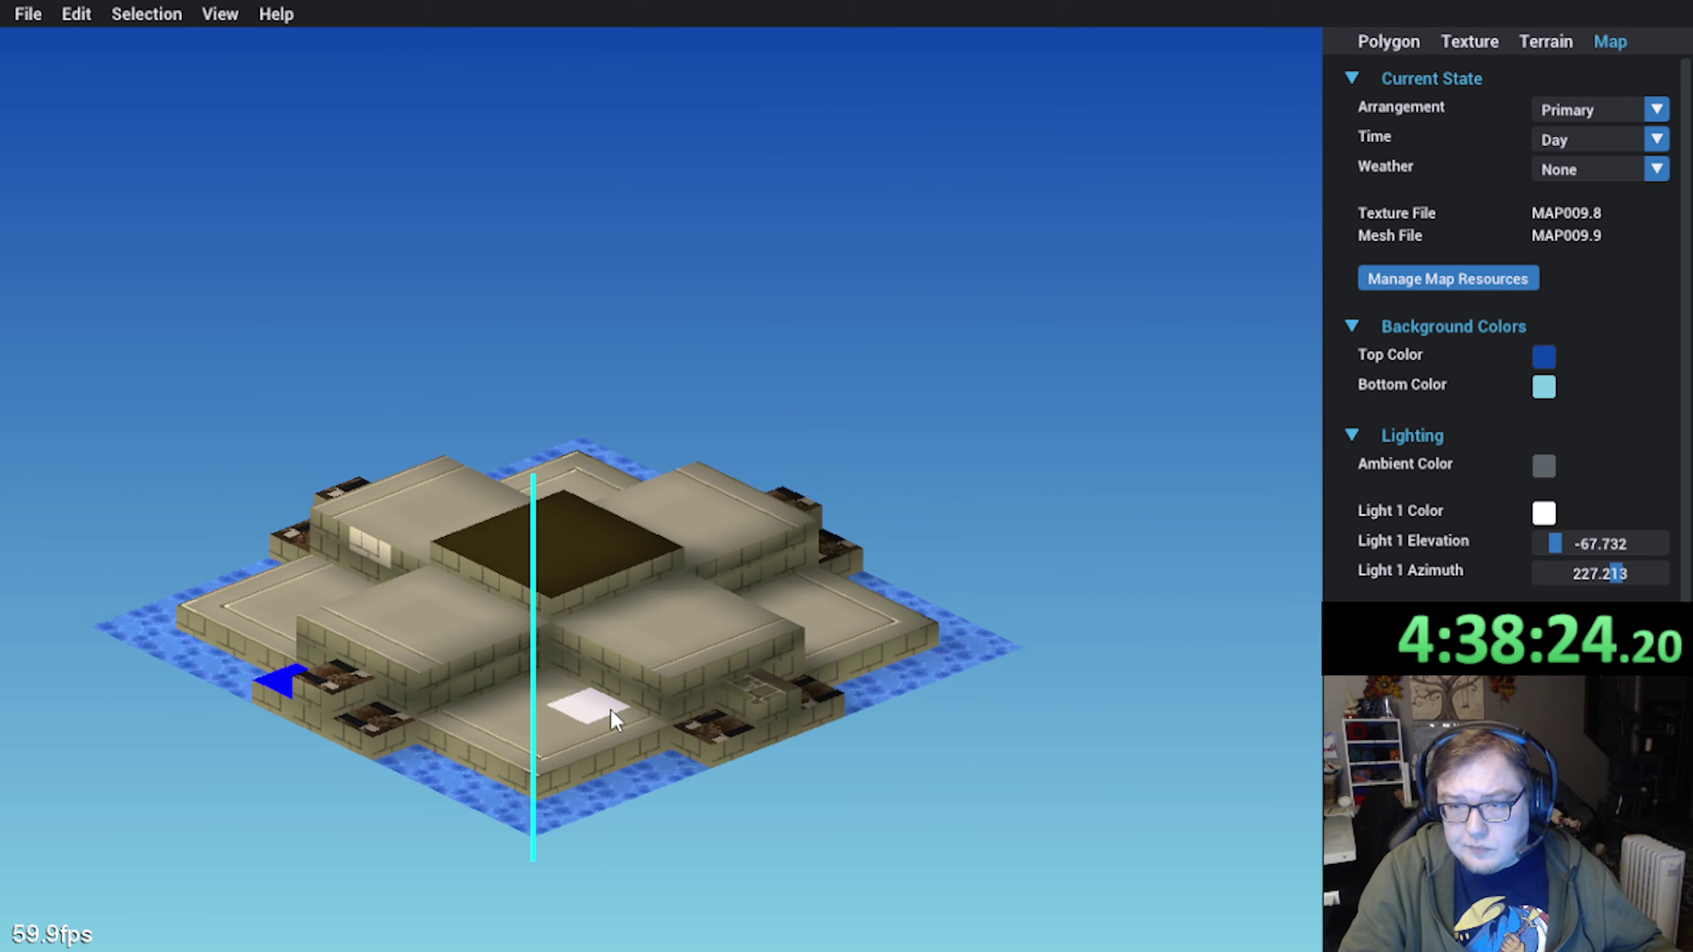
pyautogui.scroll(3, 633, 703)
pyautogui.moveTo(635, 702); pyautogui.dragTo(839, 574, button='right')
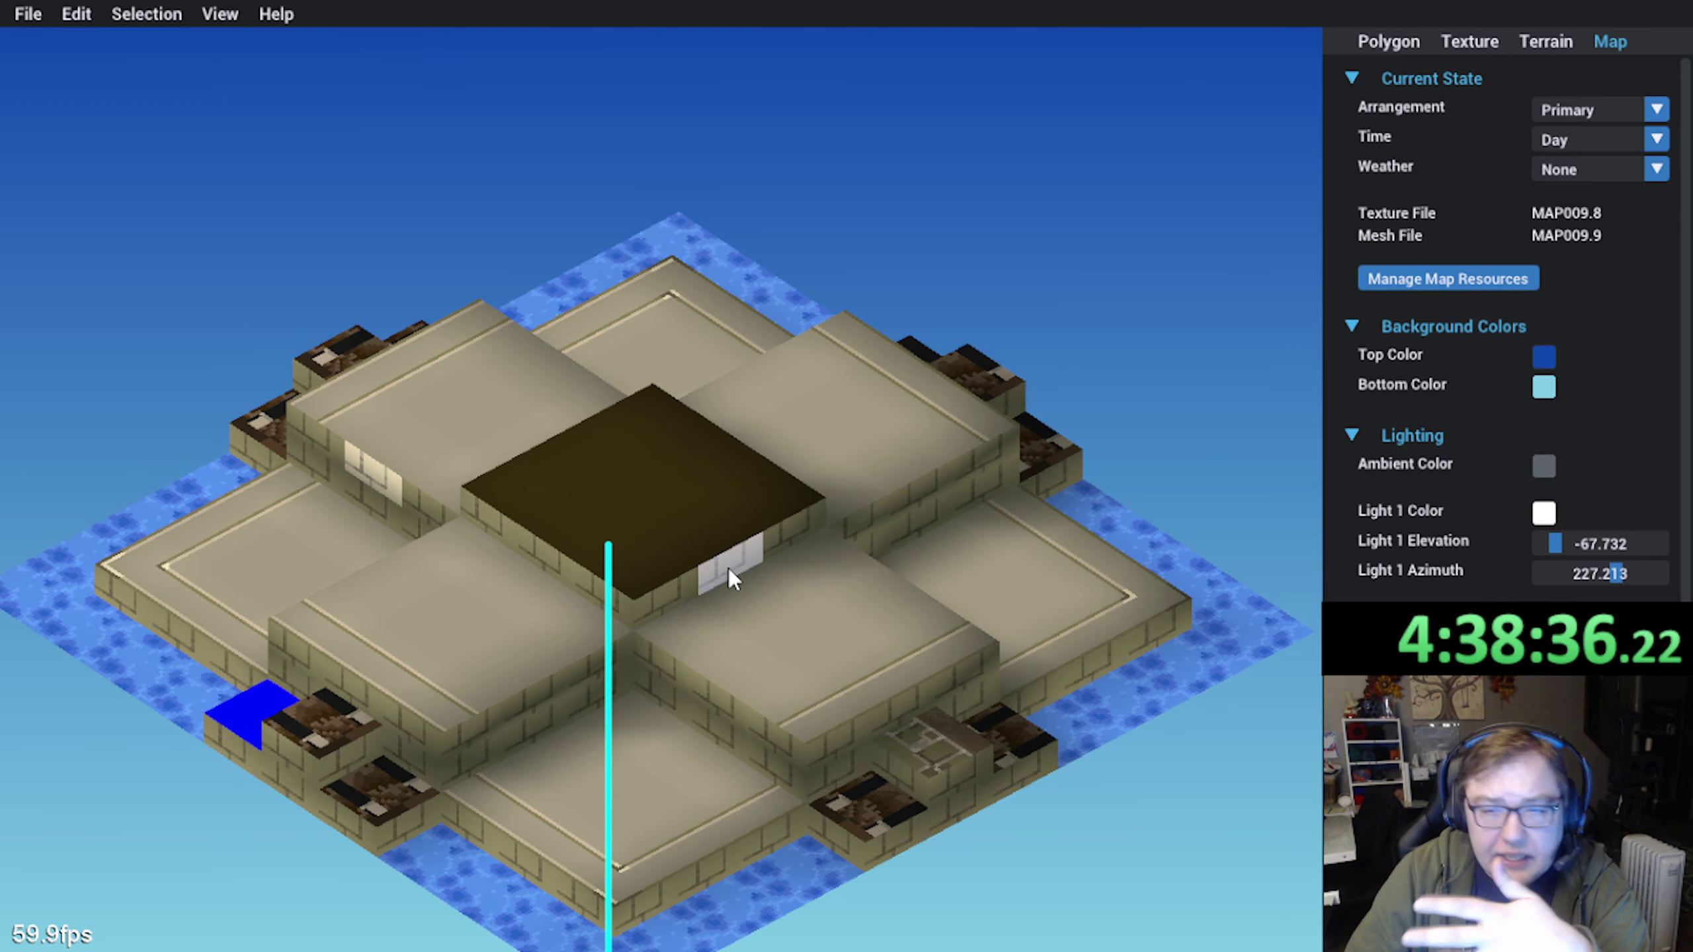
pyautogui.moveTo(562, 650); pyautogui.dragTo(467, 628, button='middle')
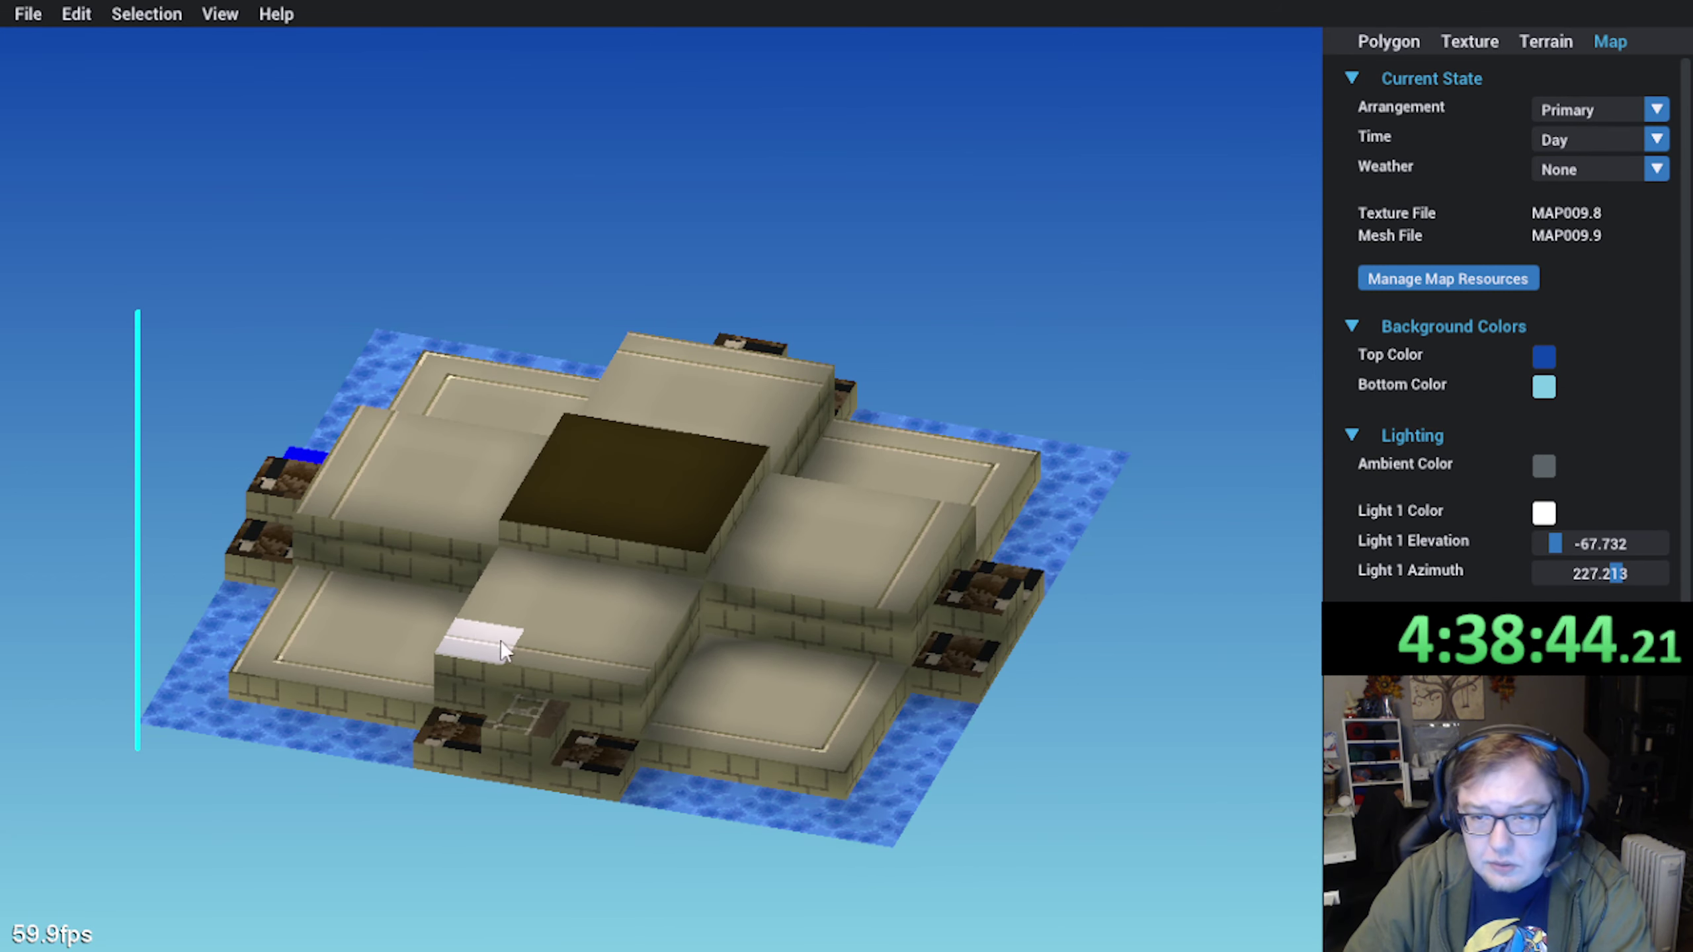
pyautogui.moveTo(500, 640); pyautogui.dragTo(557, 606, button='middle')
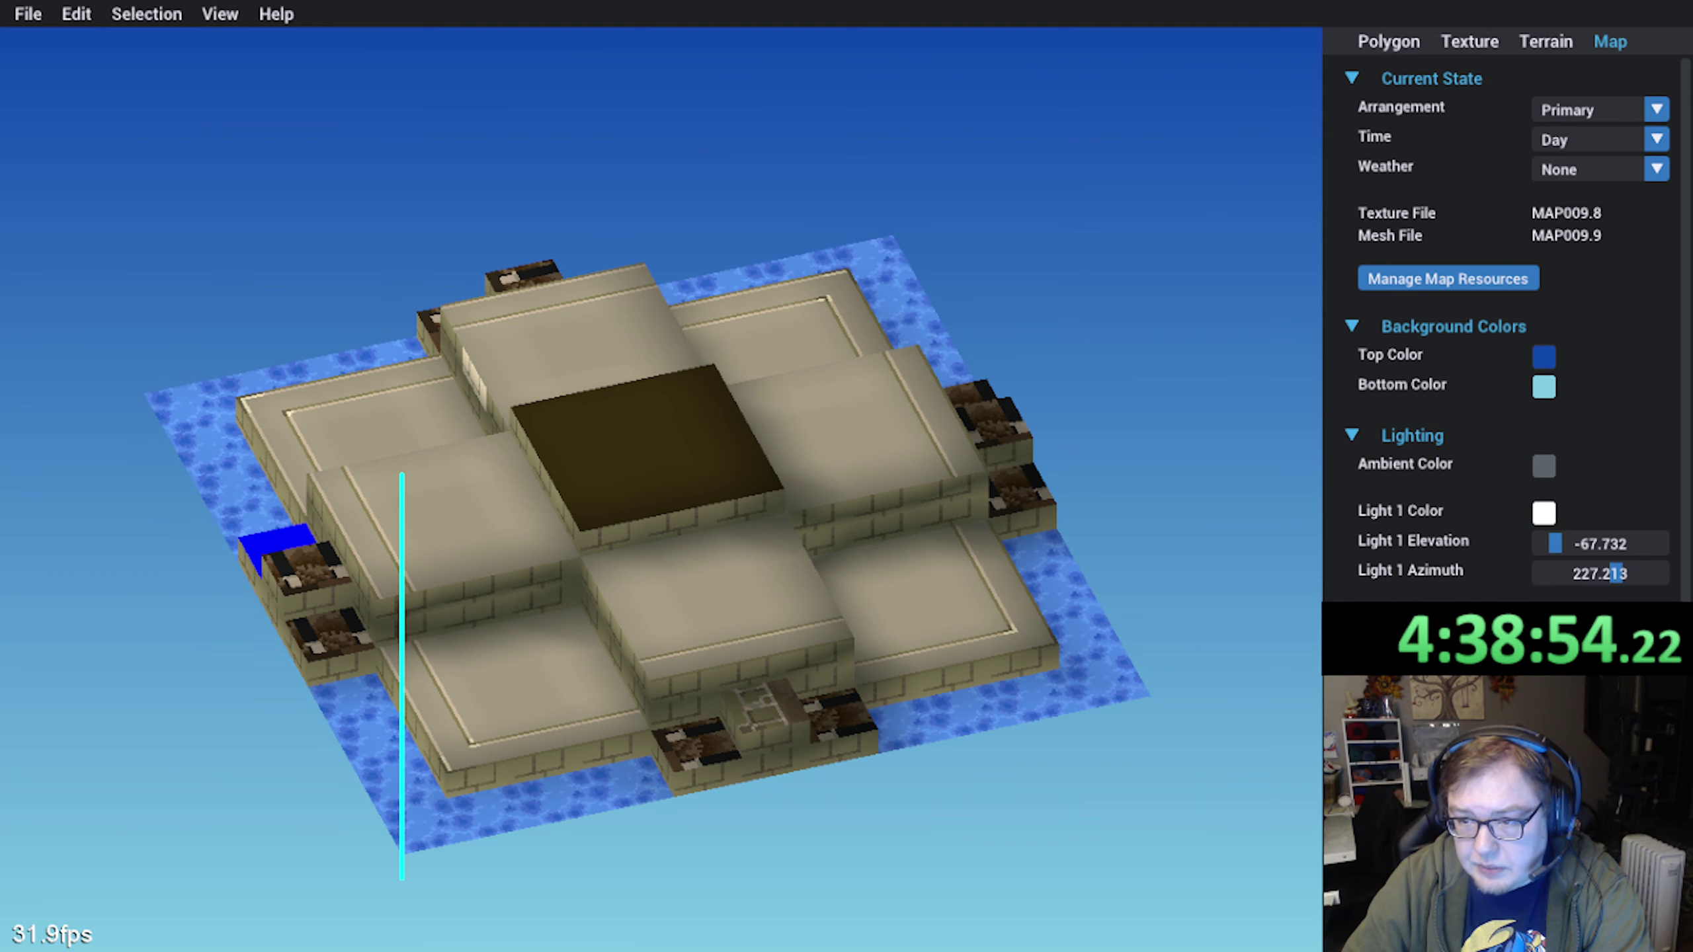
pyautogui.moveTo(477, 515); pyautogui.dragTo(608, 503, button='middle')
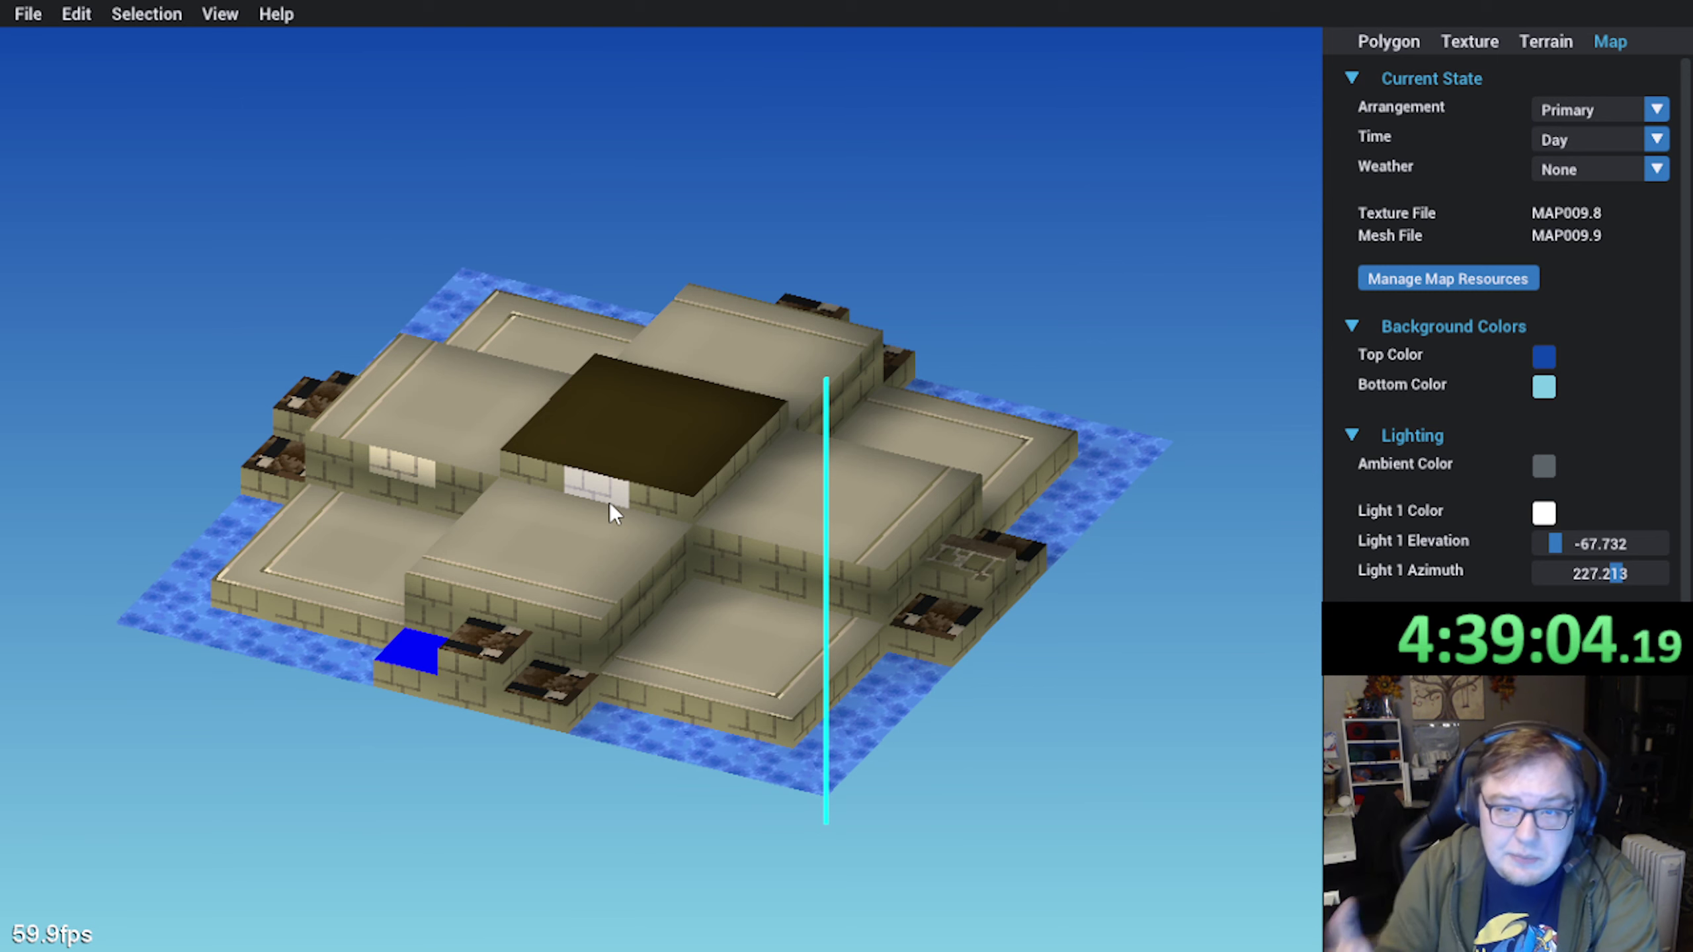
pyautogui.moveTo(604, 497); pyautogui.dragTo(485, 779, button='right')
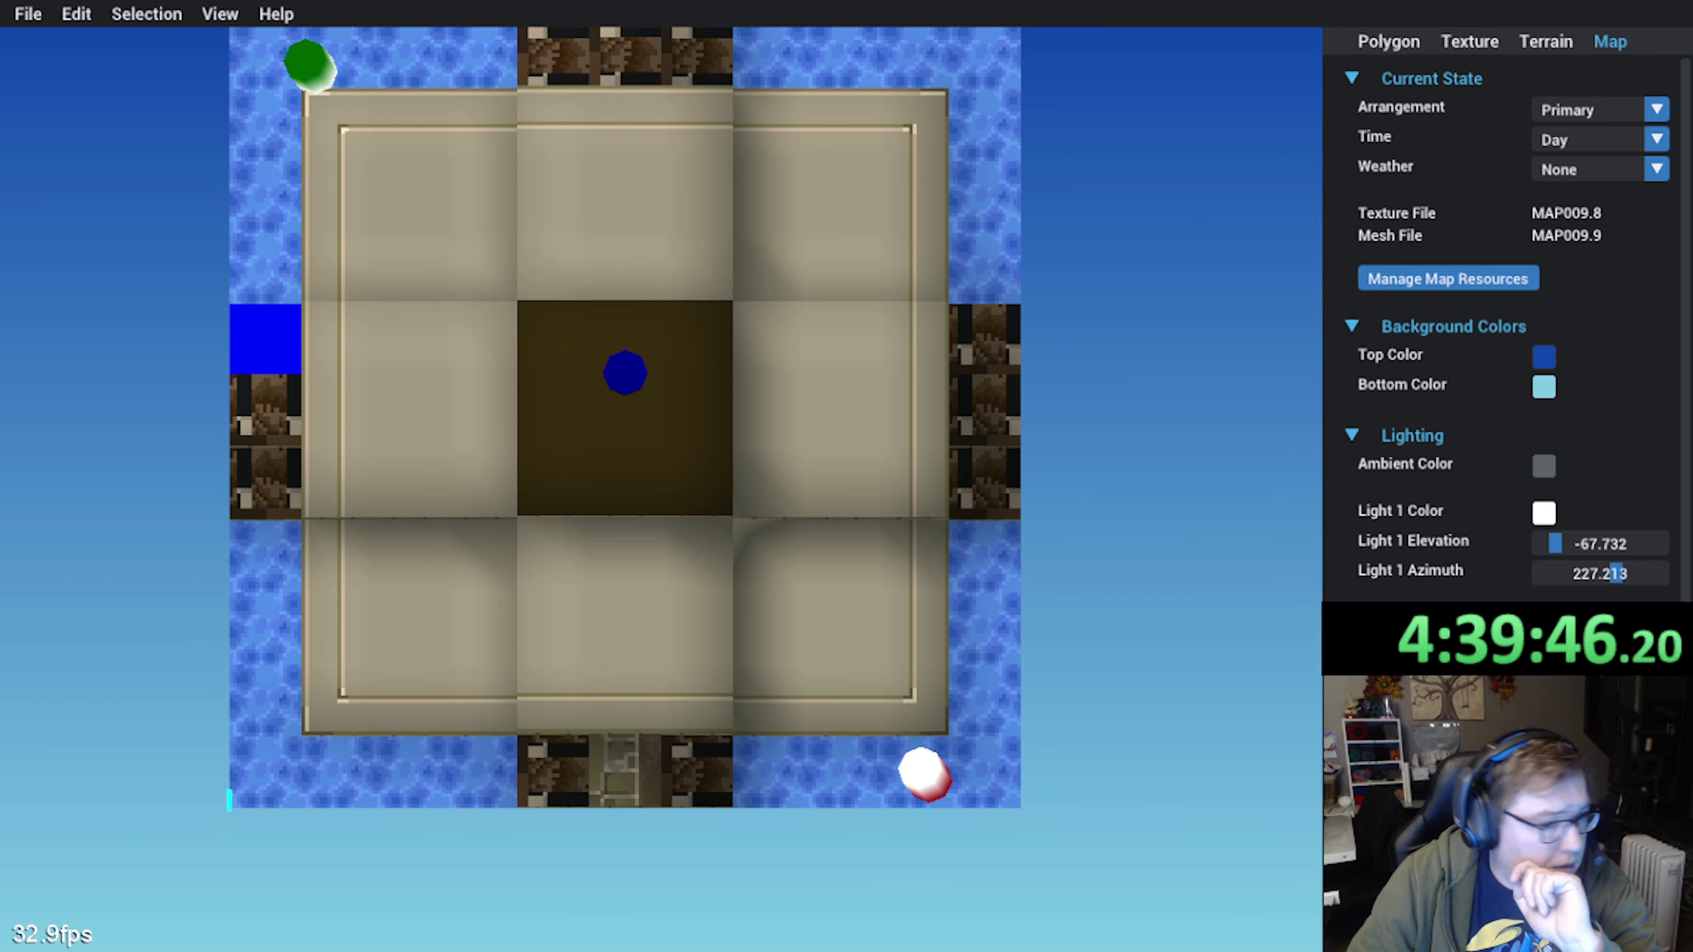
# Switch to the image viewer, examine the artwork of the two teal serpents, and return to the map editor
pyautogui.hotkey('alt', 'Tab')
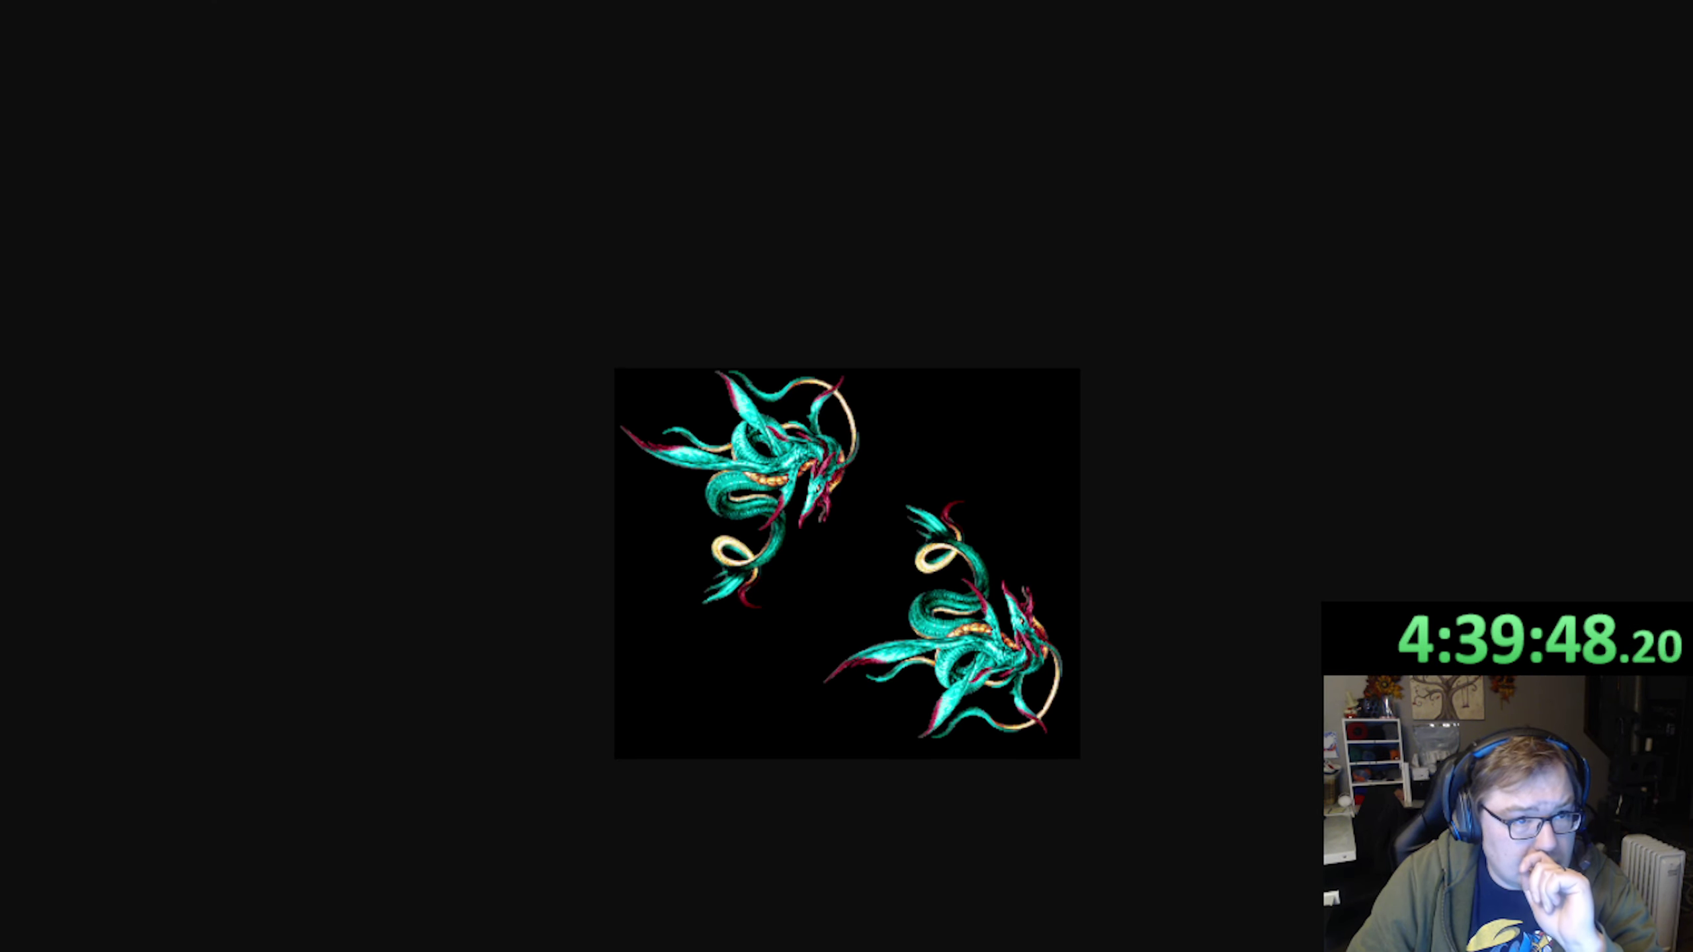
pyautogui.keyDown('ctrl'); pyautogui.scroll(9, 846, 564); pyautogui.keyUp('ctrl')
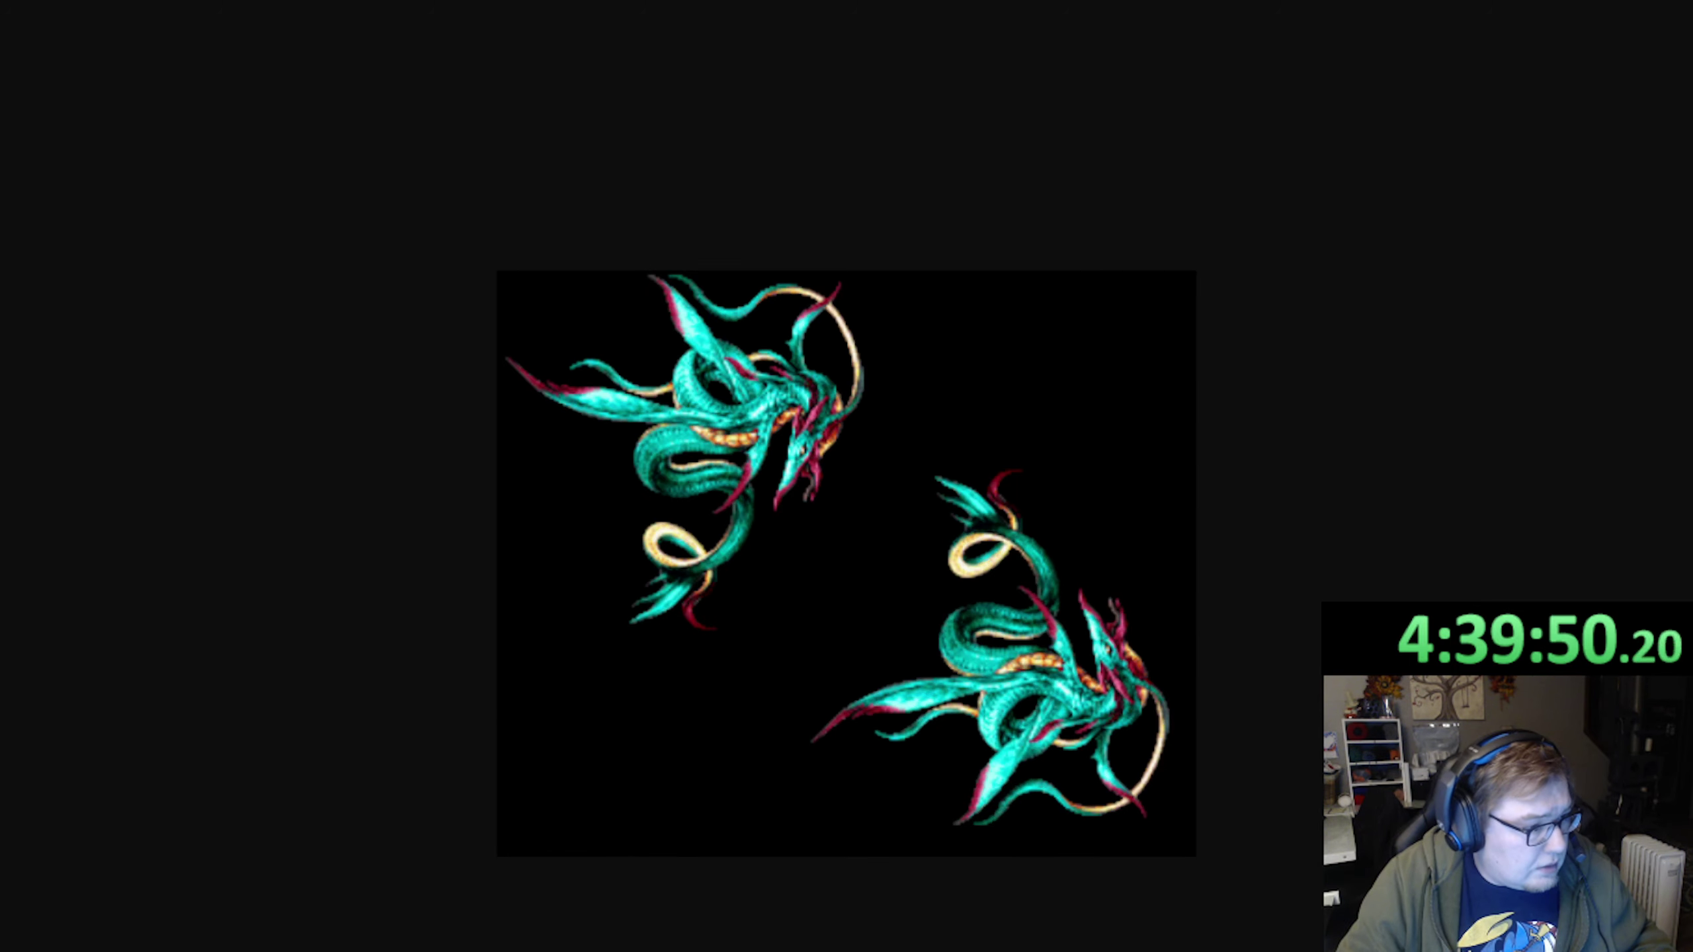
pyautogui.scroll(-2, 771, 483)
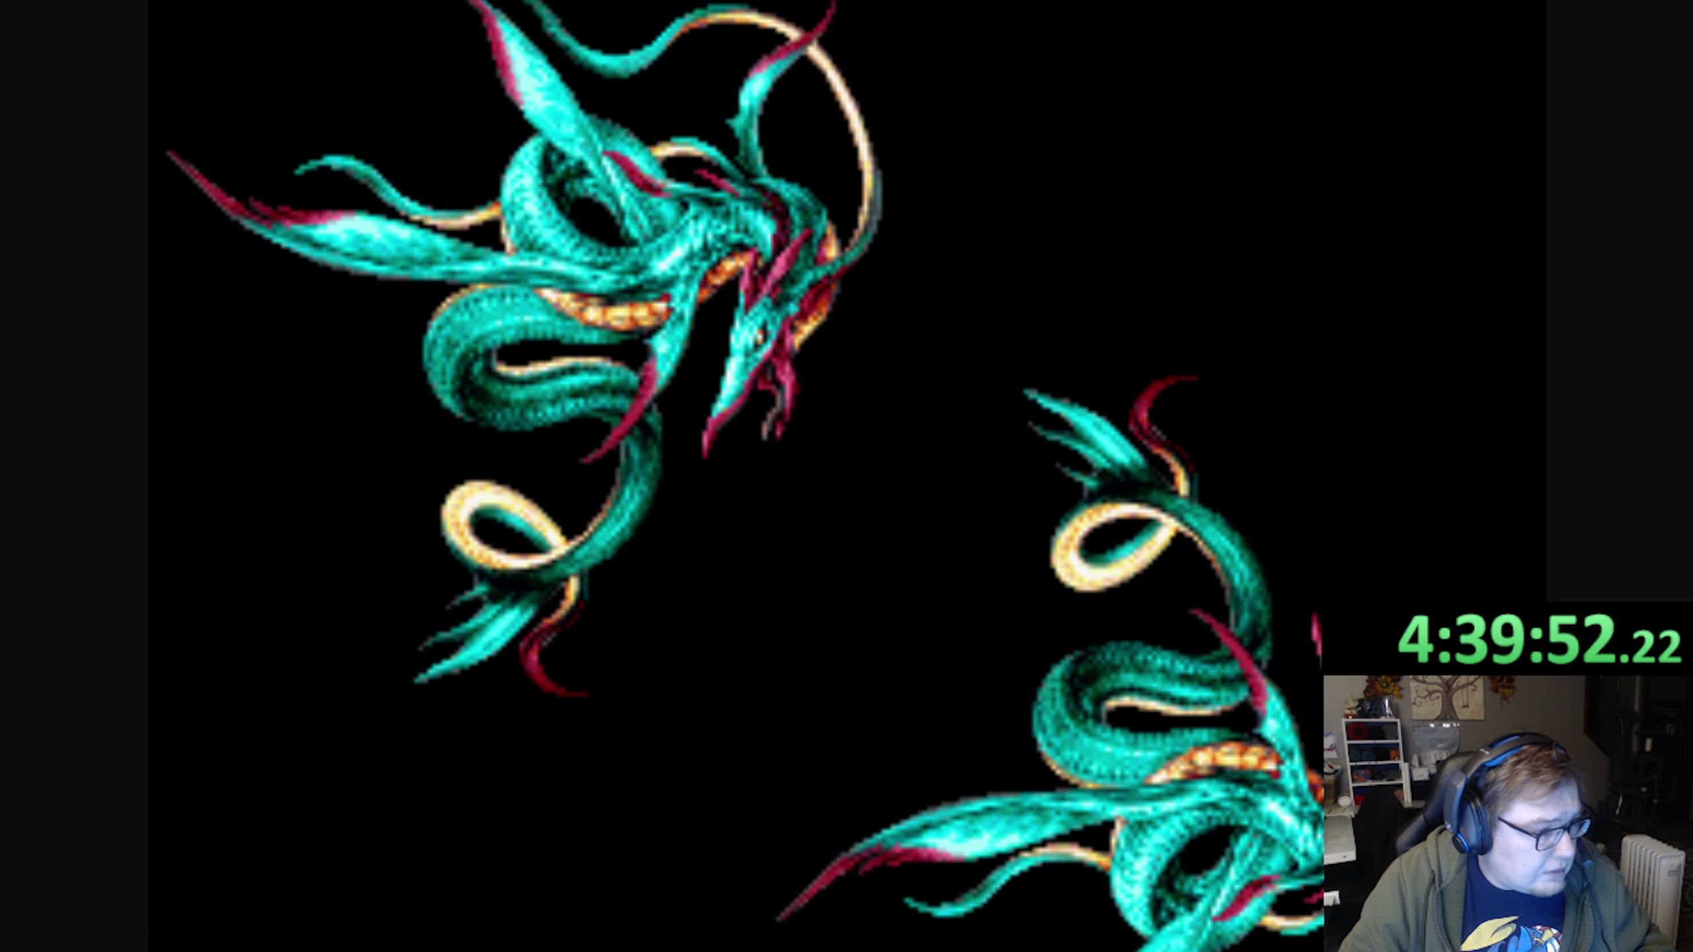
pyautogui.scroll(1, 847, 476)
pyautogui.scroll(-3, 847, 476)
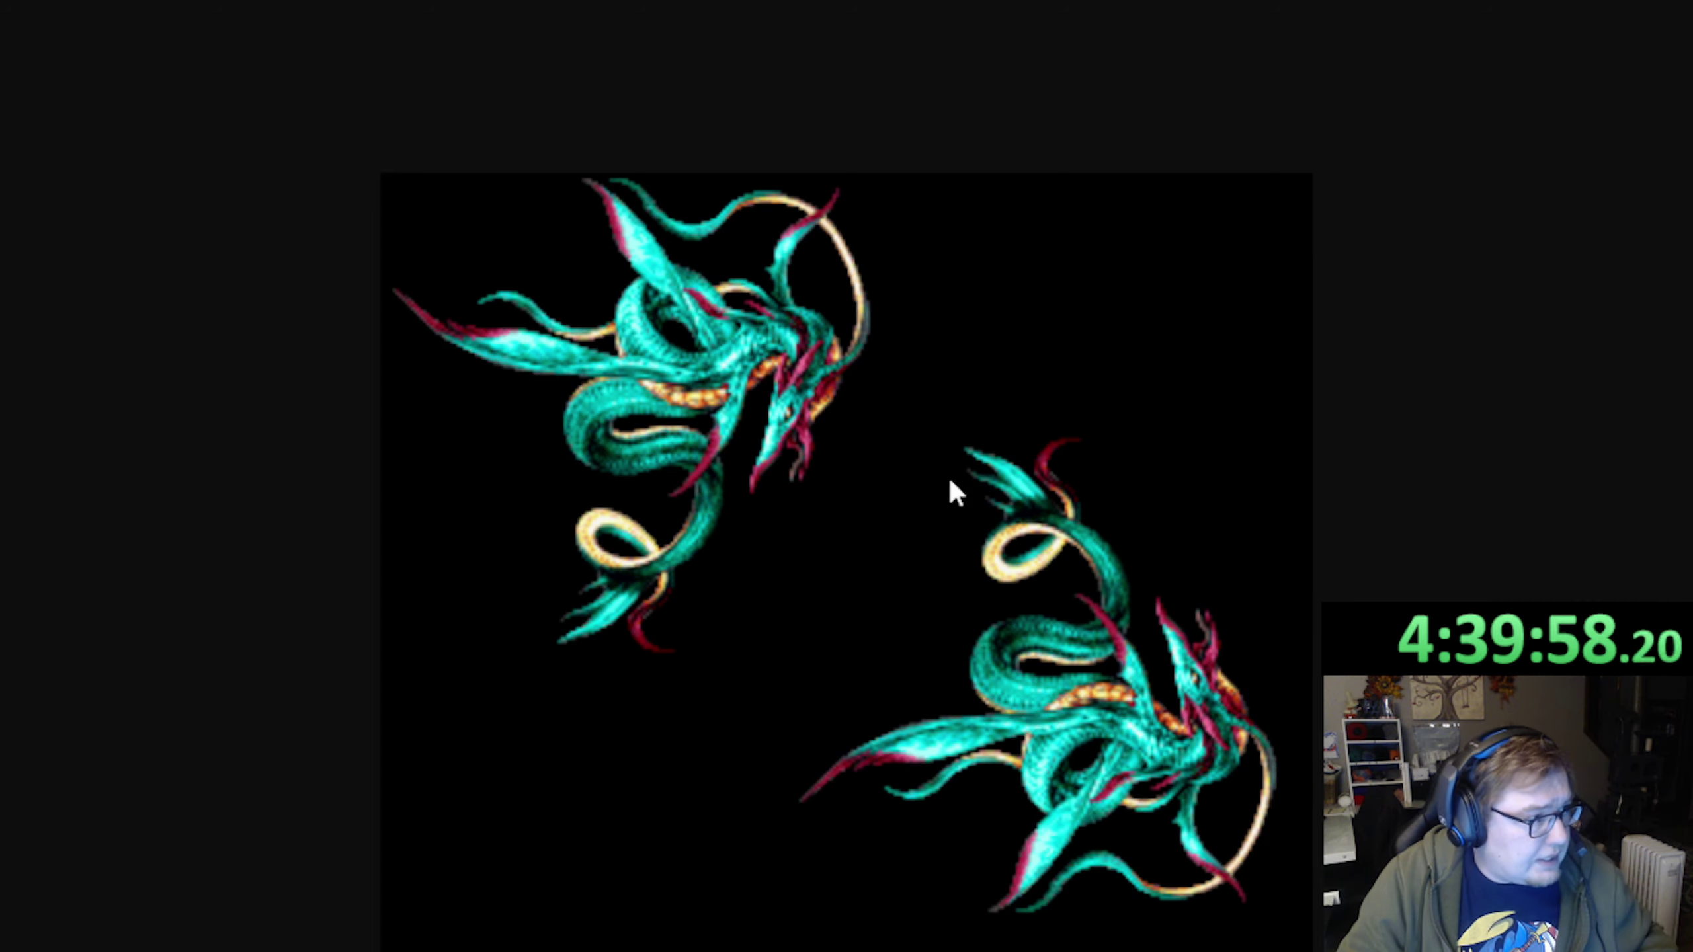
pyautogui.scroll(-3, 951, 482)
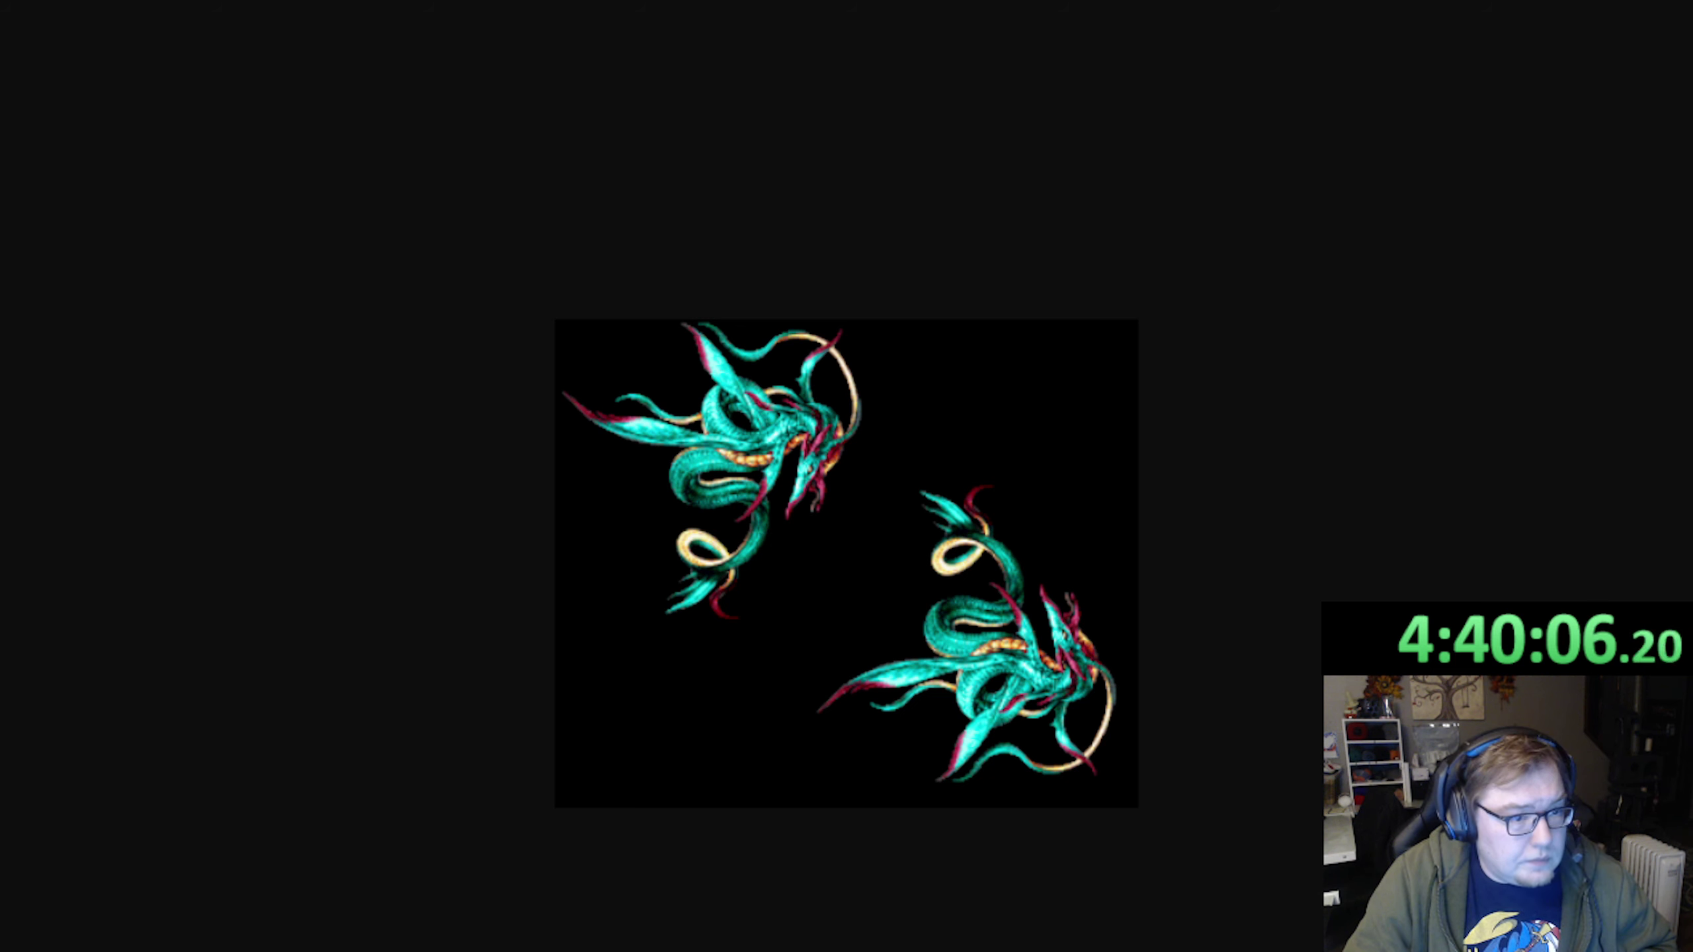
pyautogui.hotkey('alt', 'Tab')
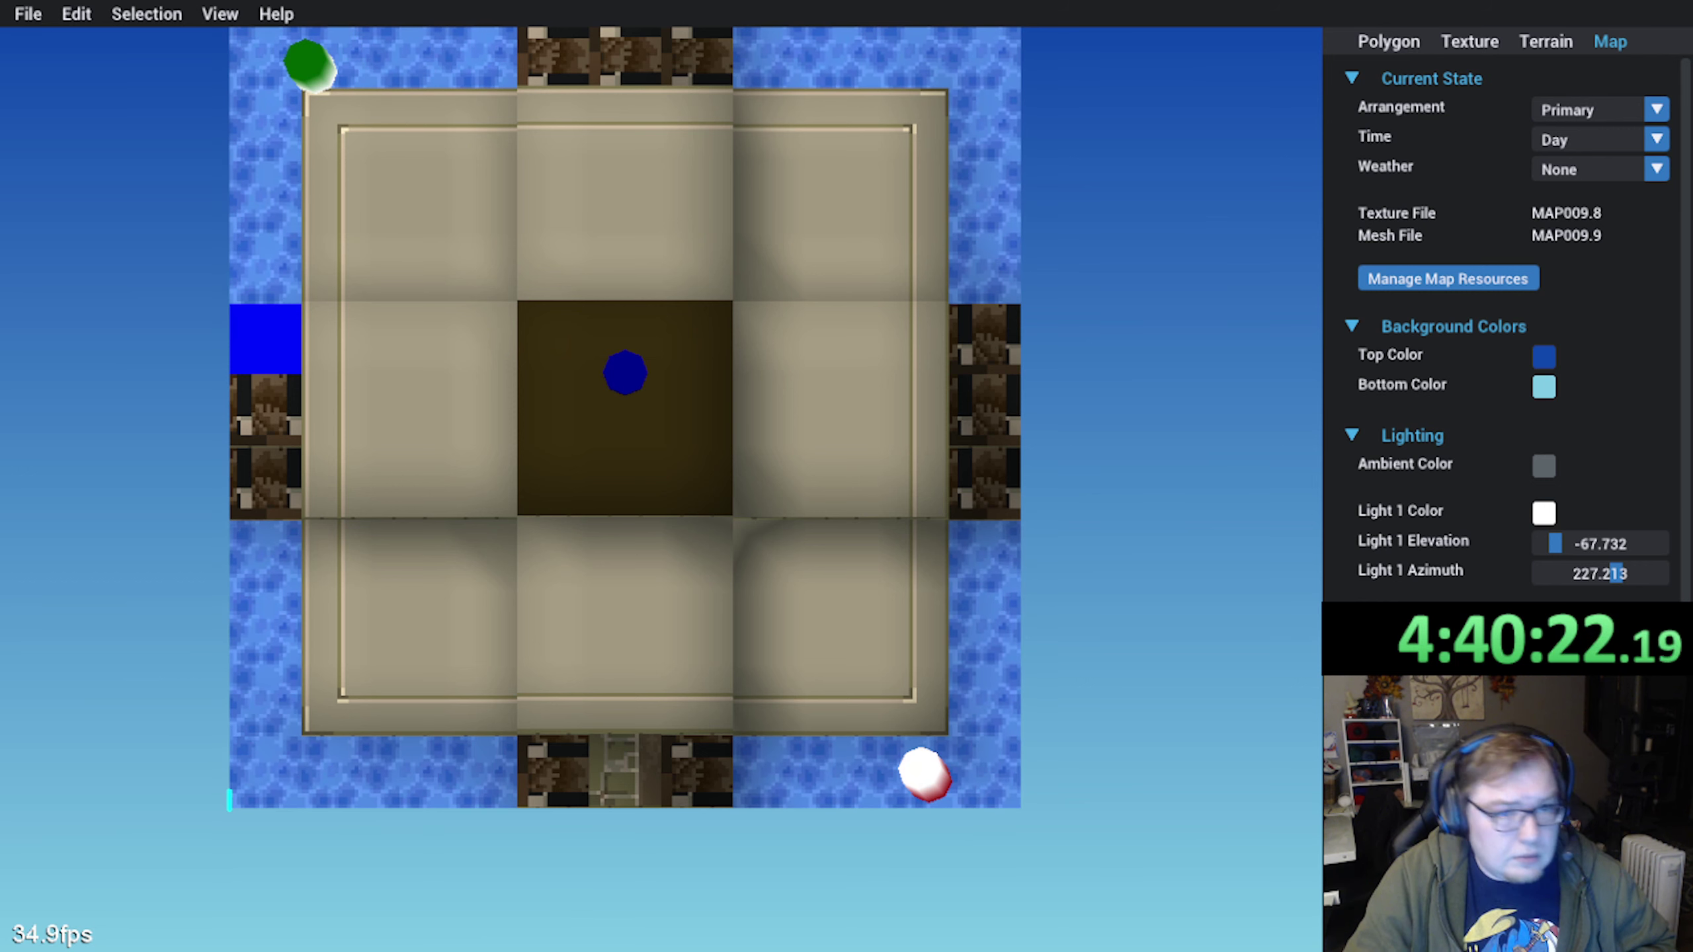
# Examine the dark central square and the surrounding stone floor from overhead, close up and in full
pyautogui.moveTo(542, 573); pyautogui.dragTo(463, 508, button='right')
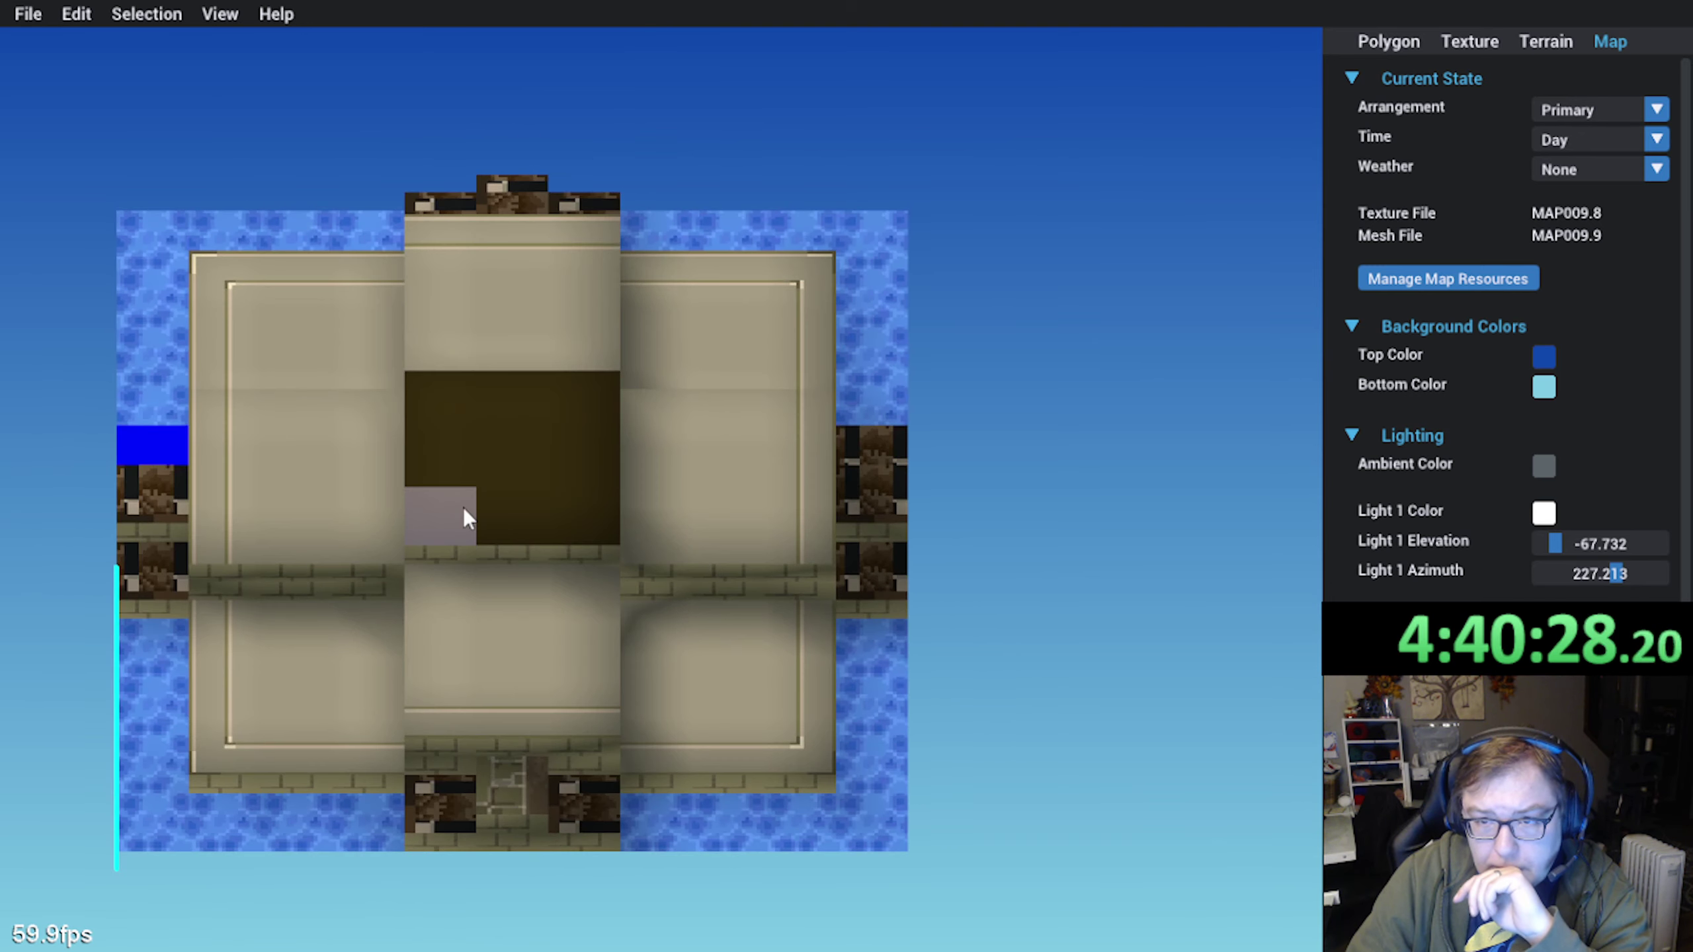
pyautogui.moveTo(463, 508); pyautogui.dragTo(497, 567, button='middle')
pyautogui.scroll(2, 484, 518)
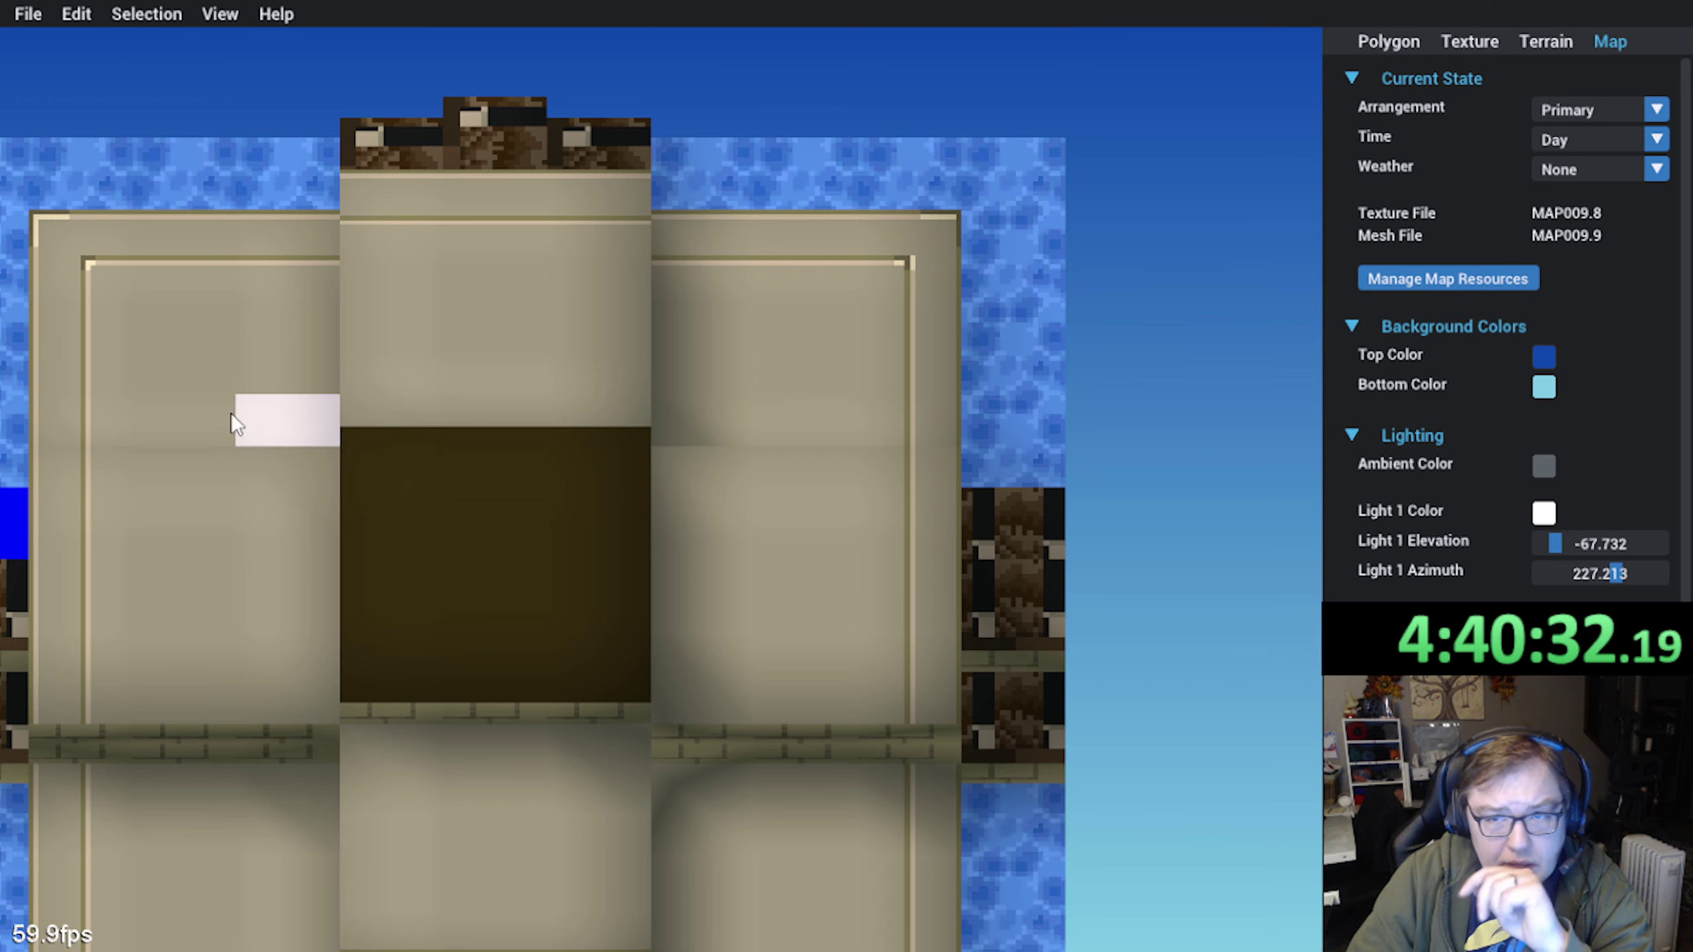
pyautogui.moveTo(493, 657); pyautogui.dragTo(486, 711, button='right')
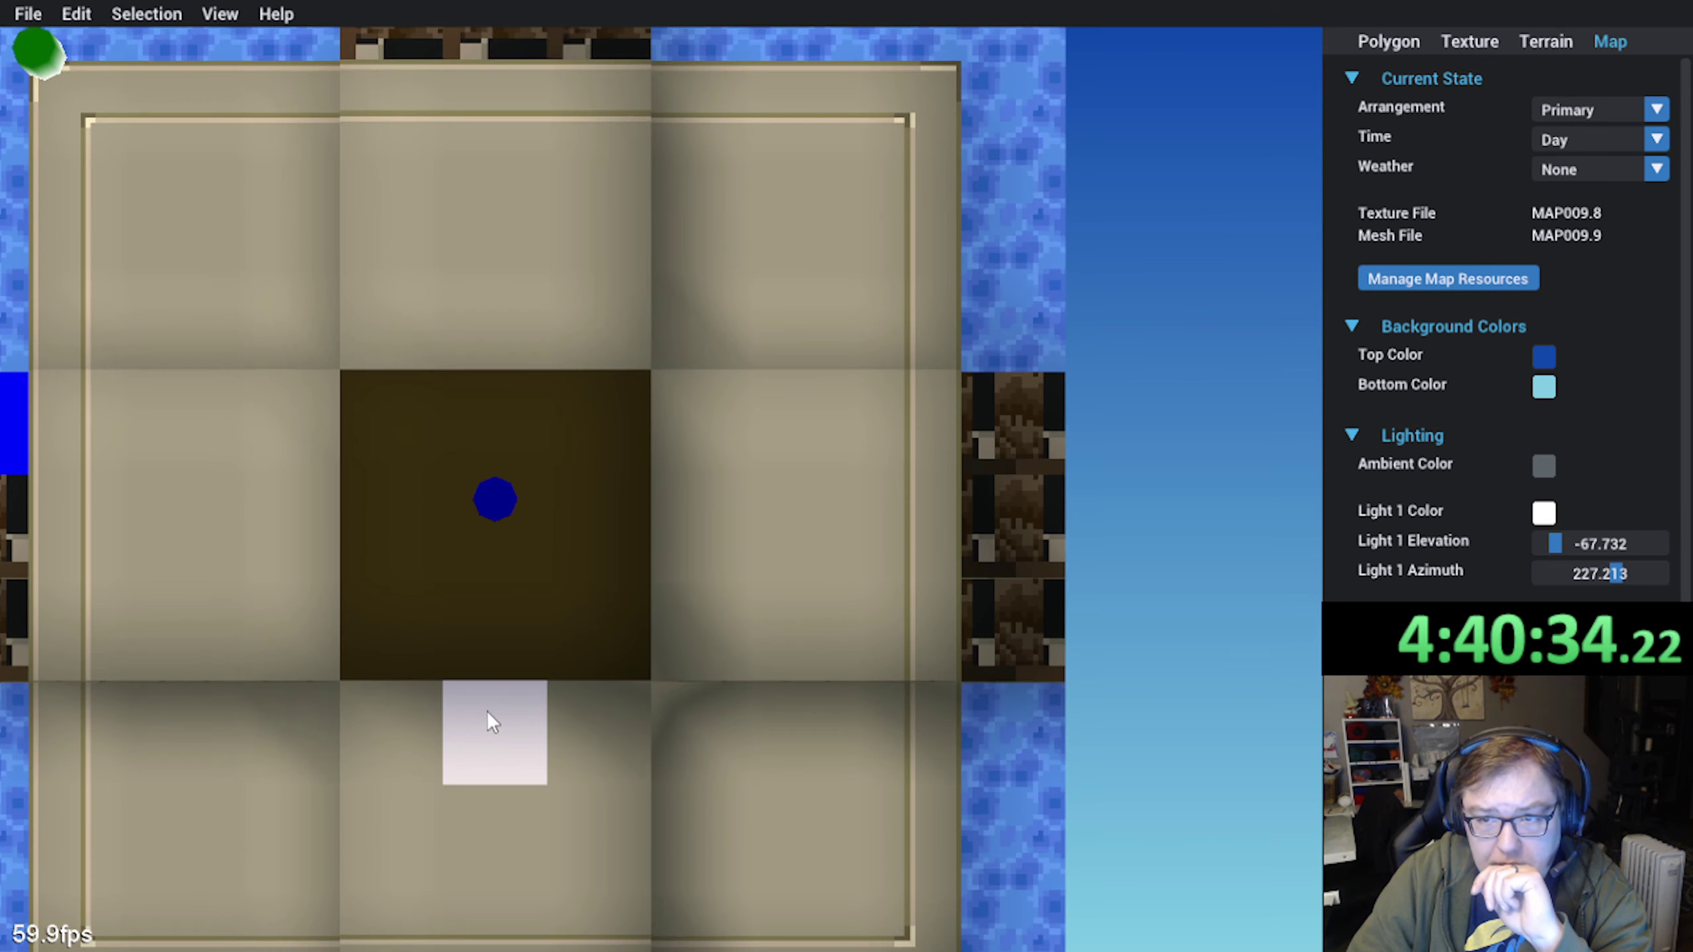
pyautogui.scroll(-3, 488, 685)
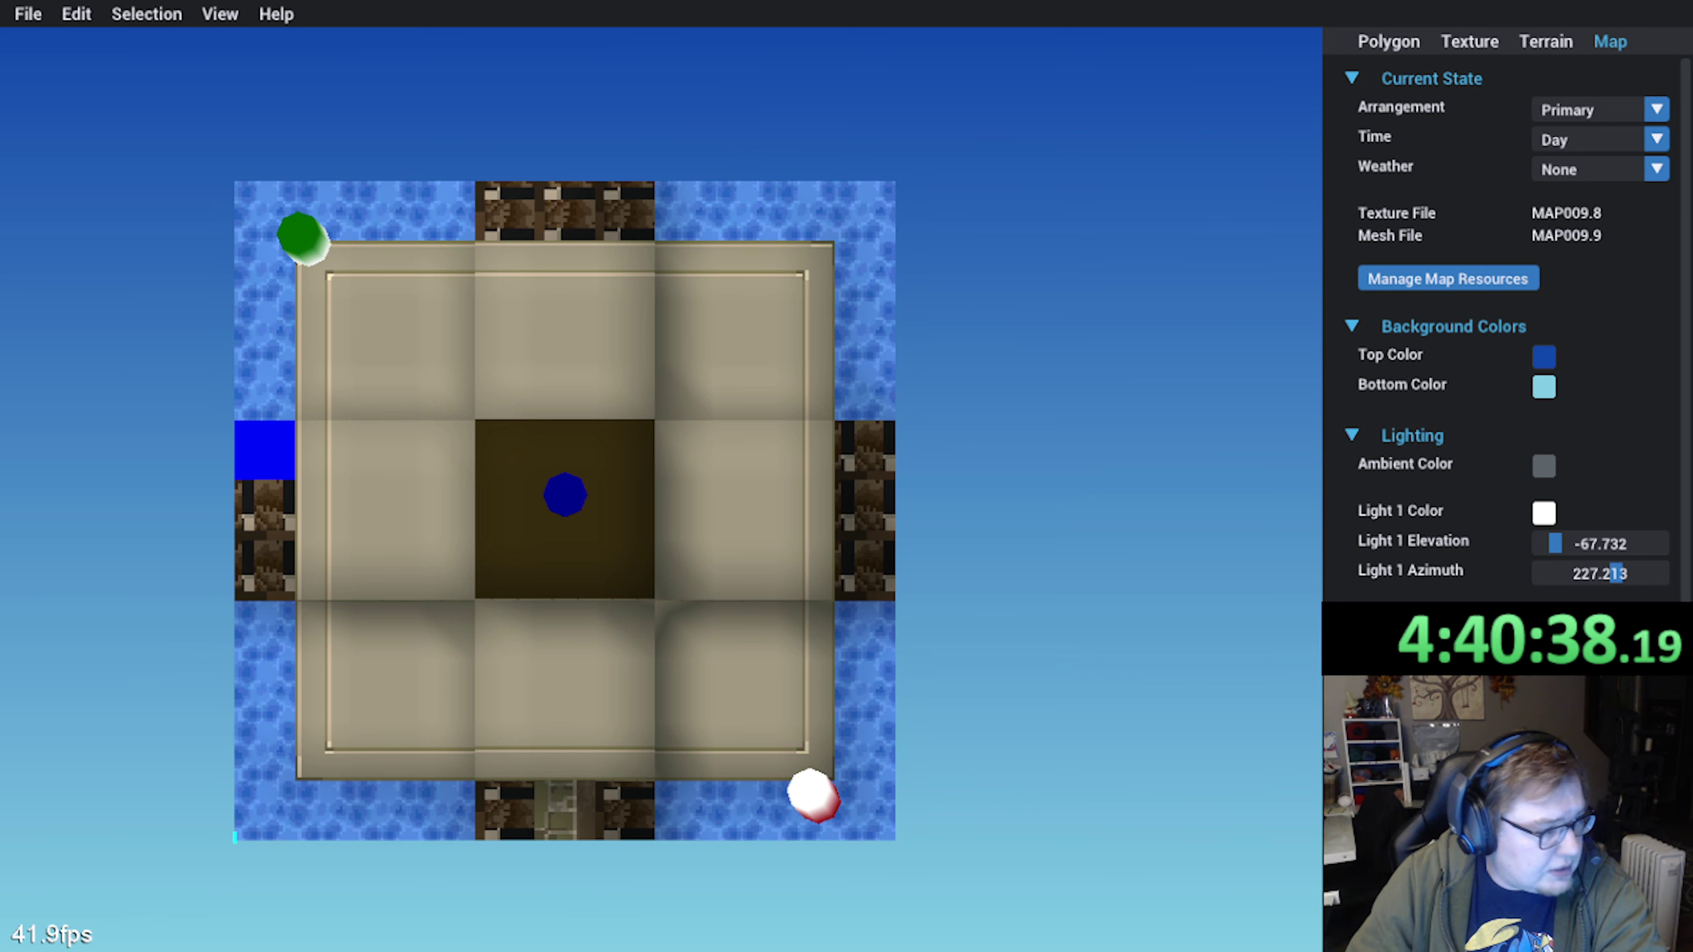
# Inspect the positions and vertex normals of the stone floor's four corner tiles and neighbouring edge tiles from overhead, ending with nothing selected
pyautogui.moveTo(532, 434); pyautogui.dragTo(436, 506, button='middle')
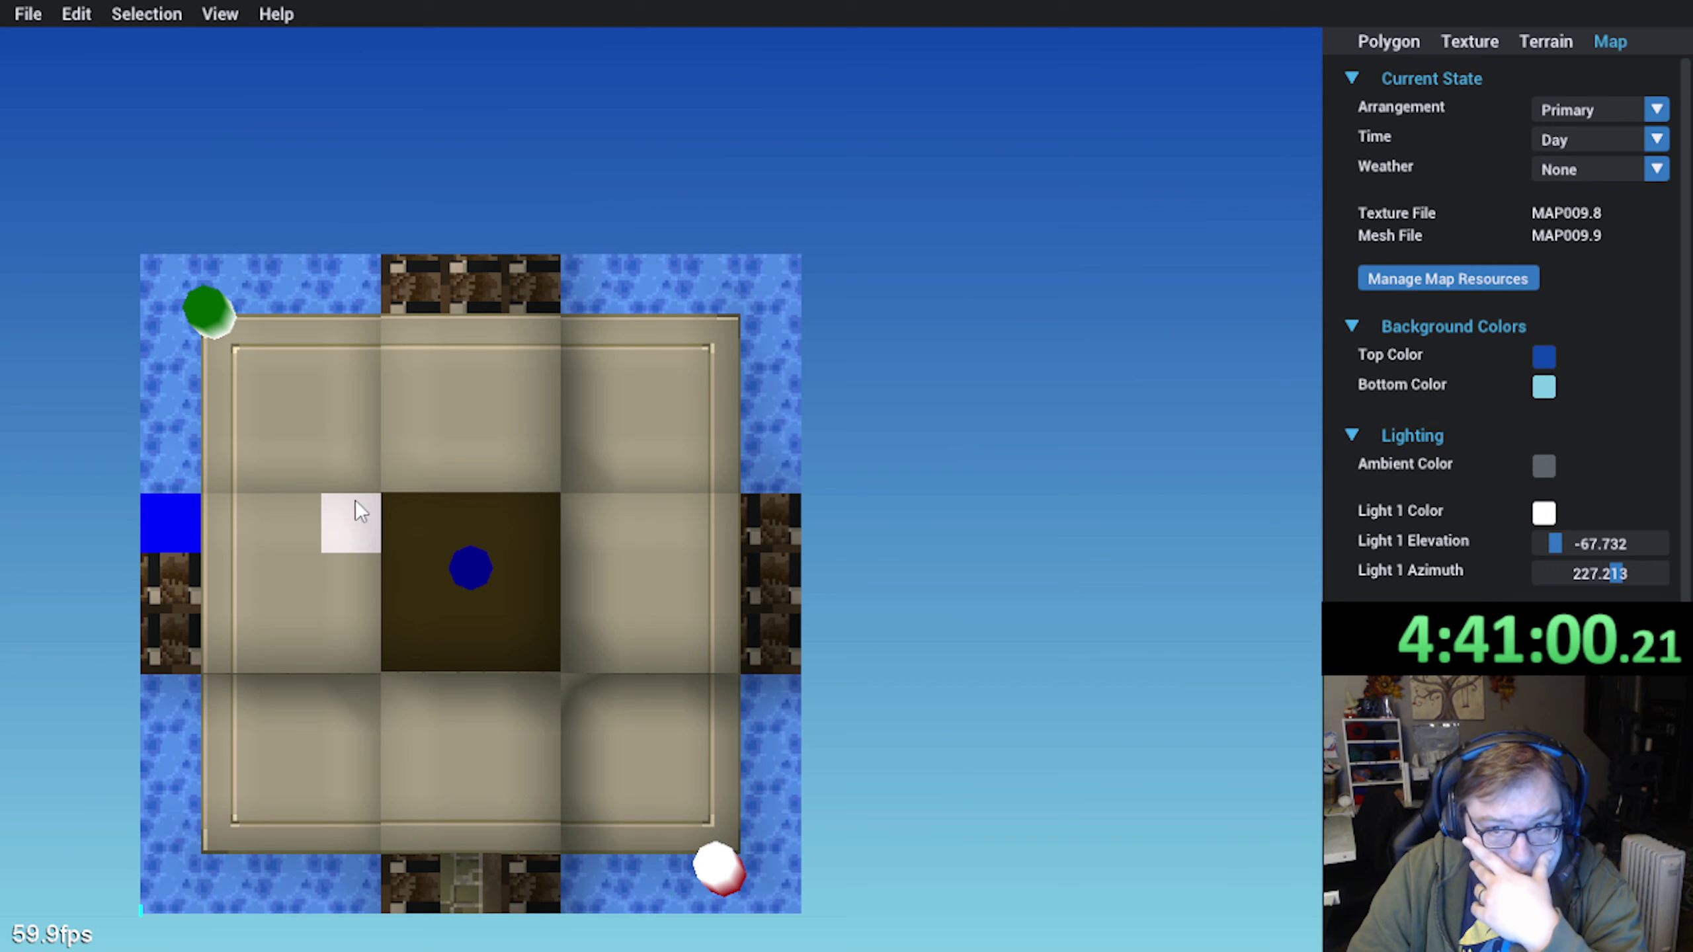
pyautogui.click(227, 366)
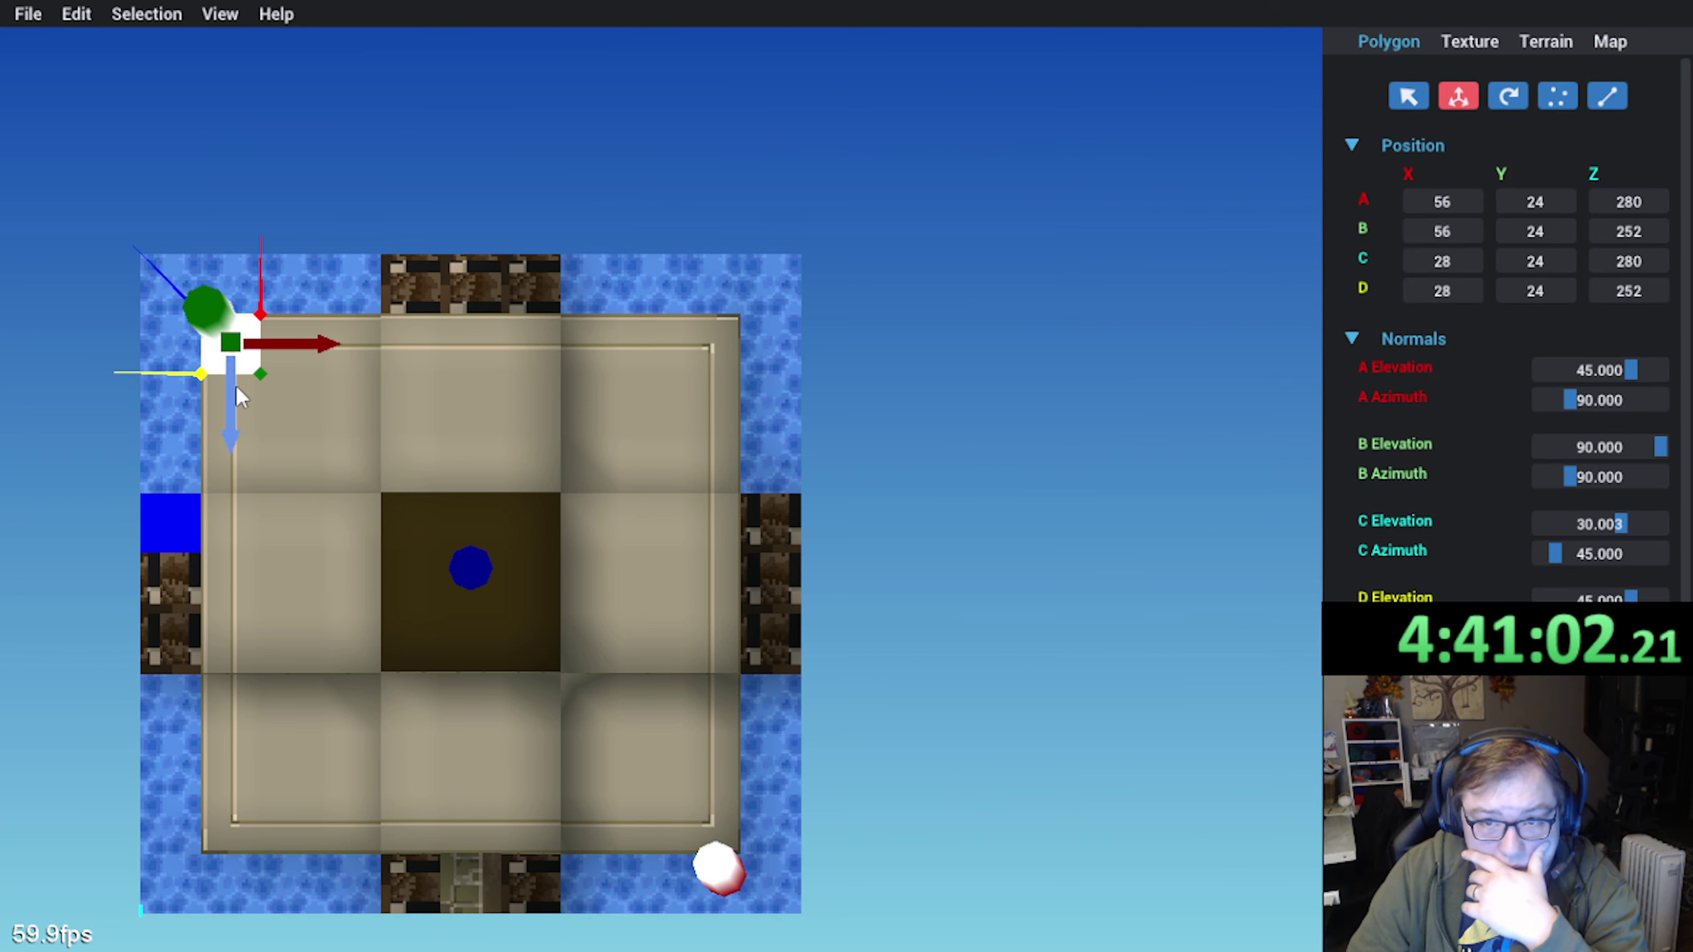
pyautogui.click(251, 394)
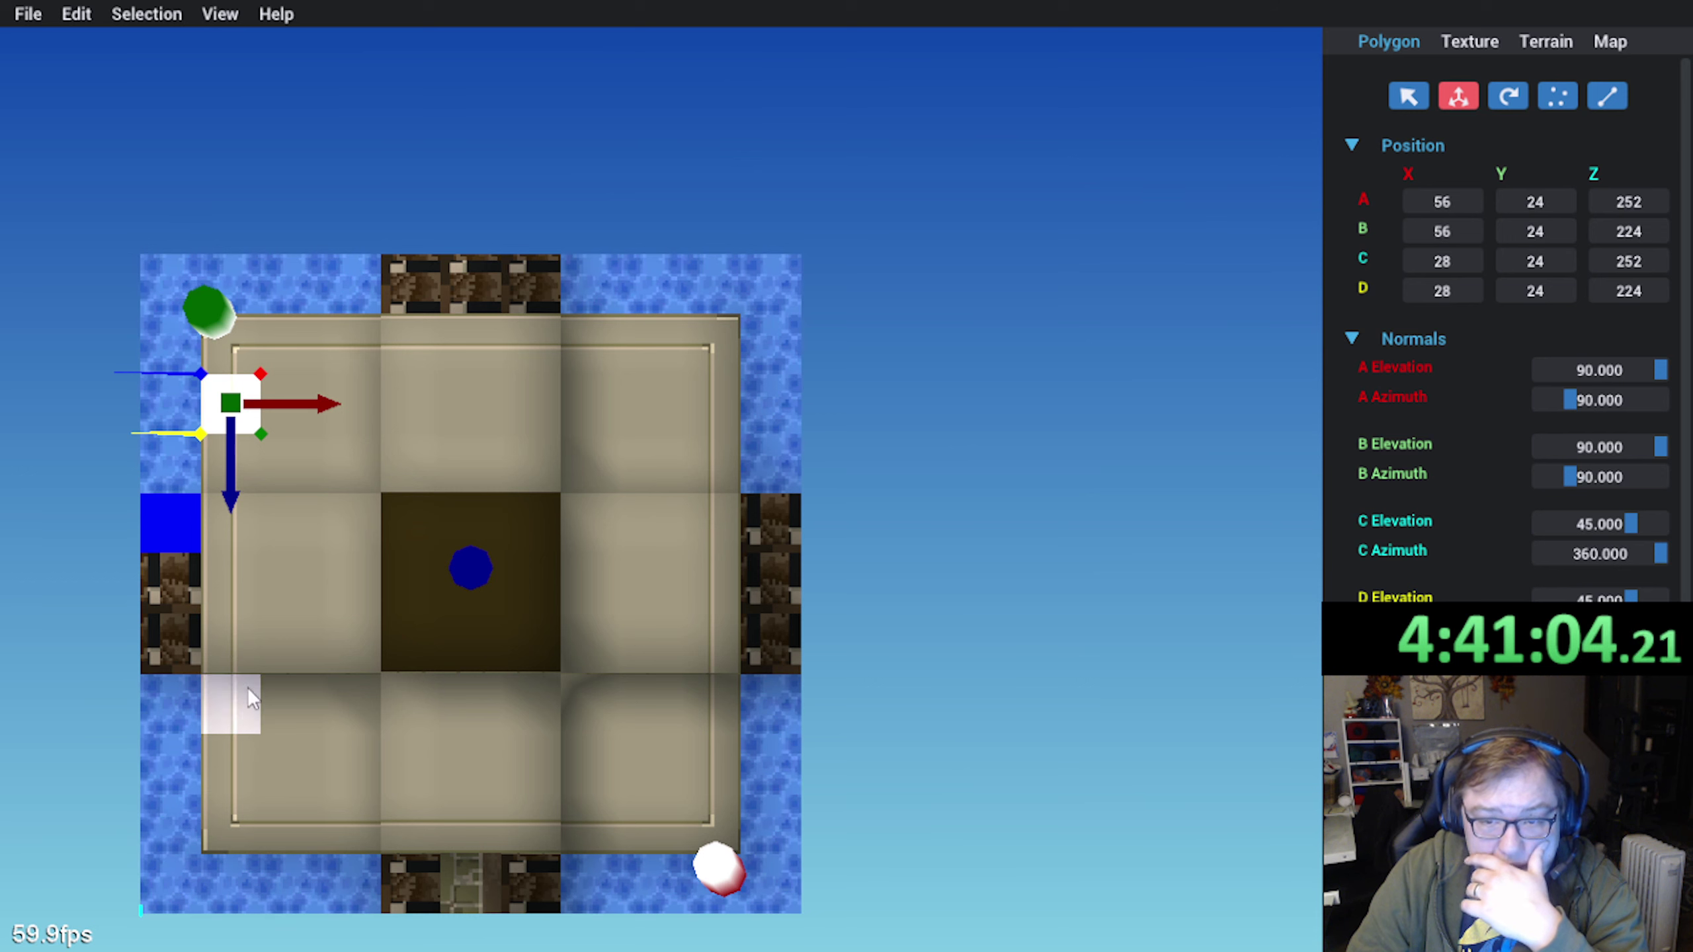
pyautogui.click(225, 825)
pyautogui.click(232, 349)
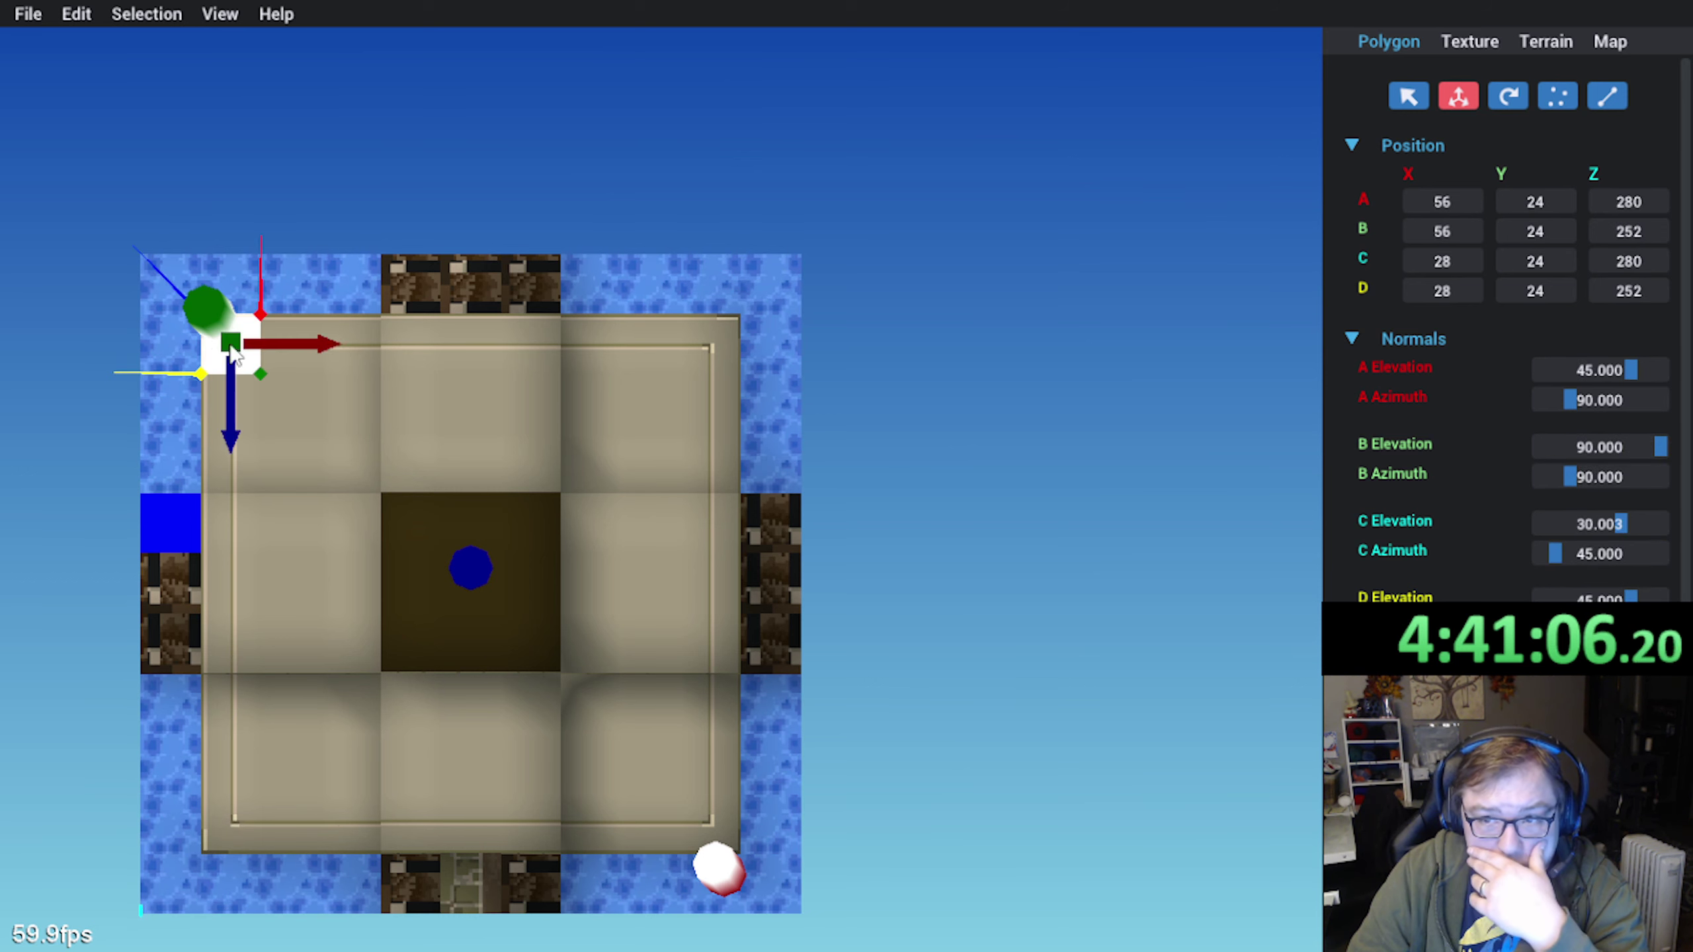
pyautogui.click(694, 346)
pyautogui.click(230, 347)
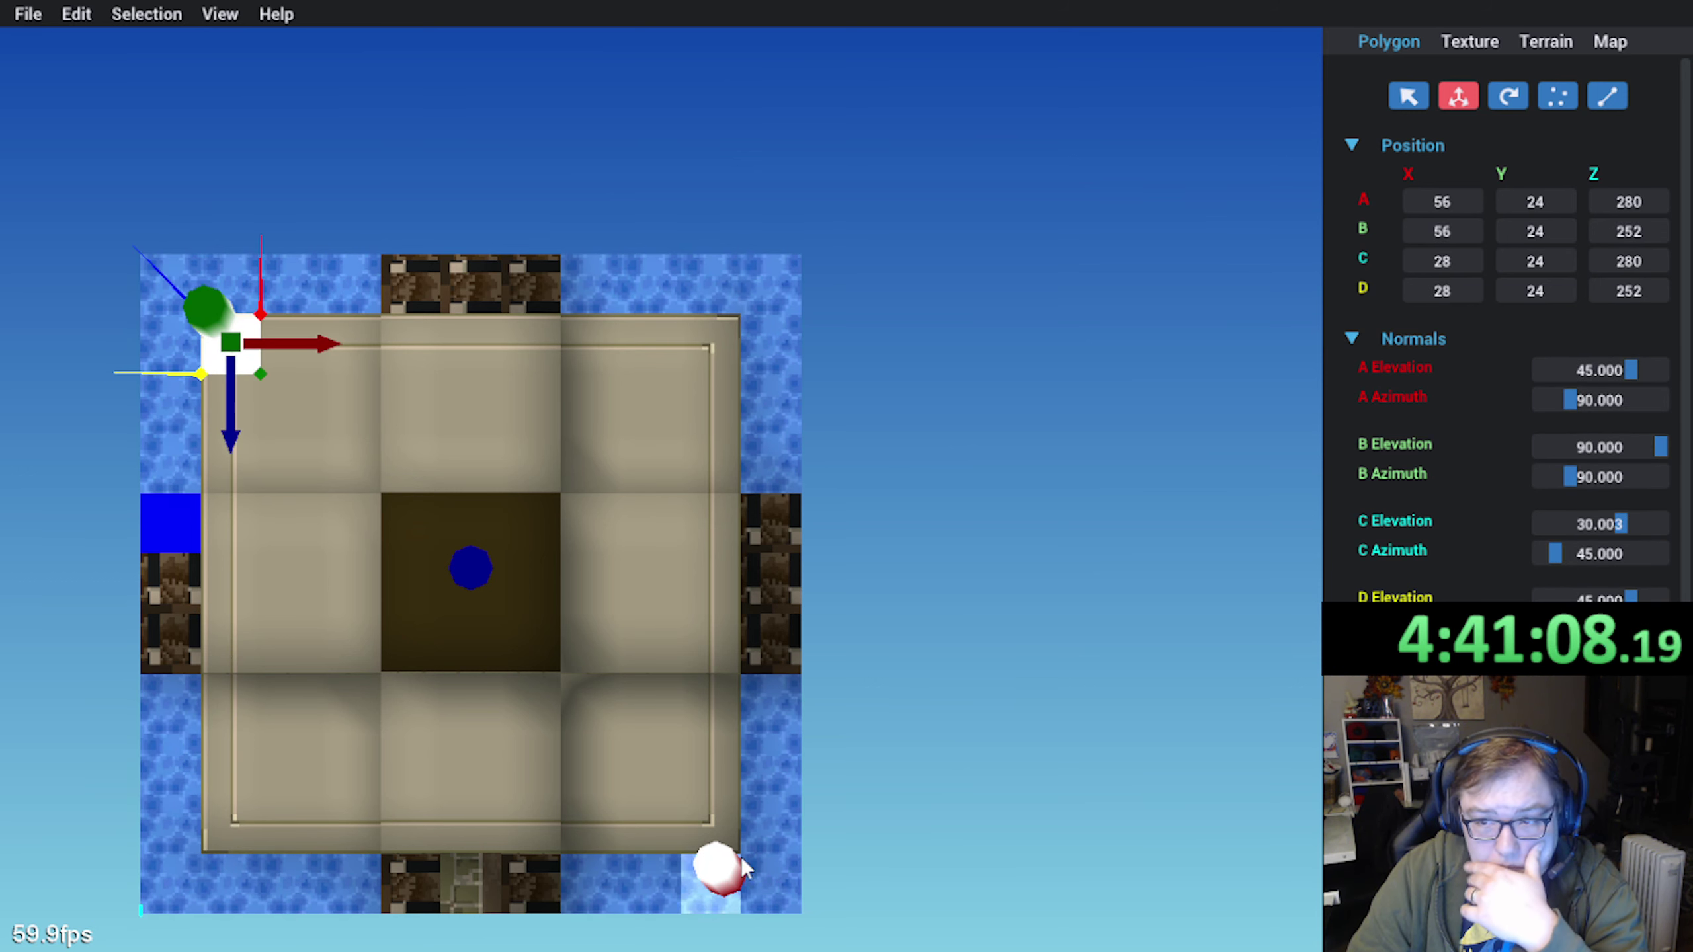
pyautogui.click(698, 812)
pyautogui.click(203, 818)
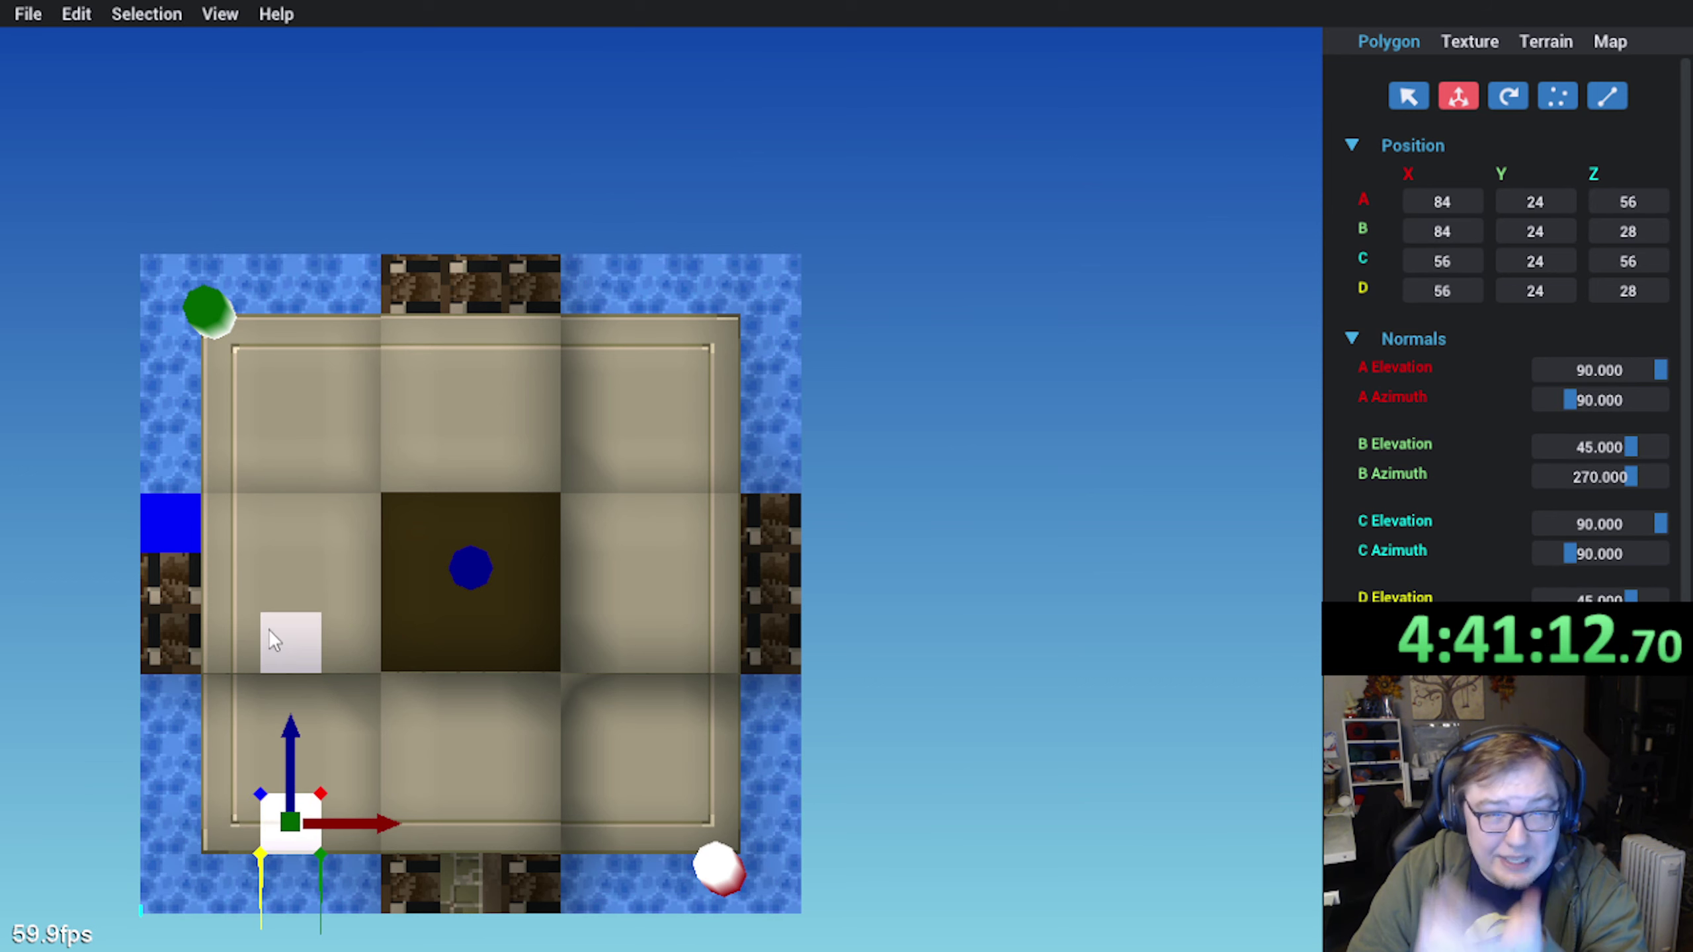
pyautogui.click(247, 819)
pyautogui.click(250, 345)
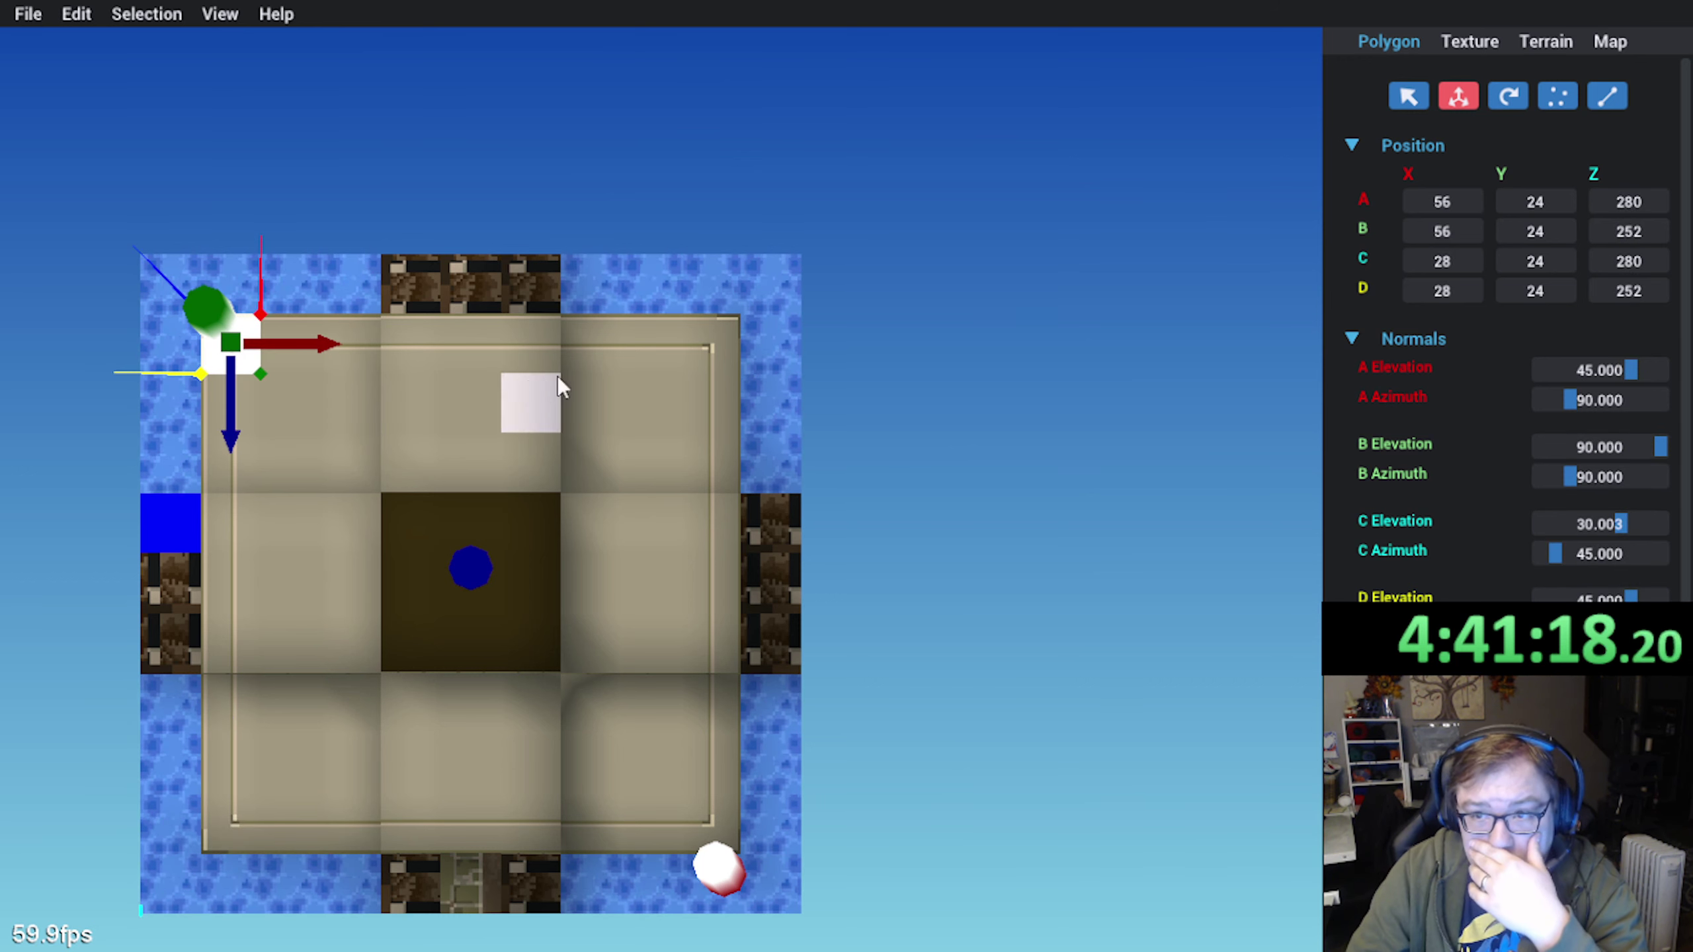
pyautogui.click(710, 343)
pyautogui.click(710, 830)
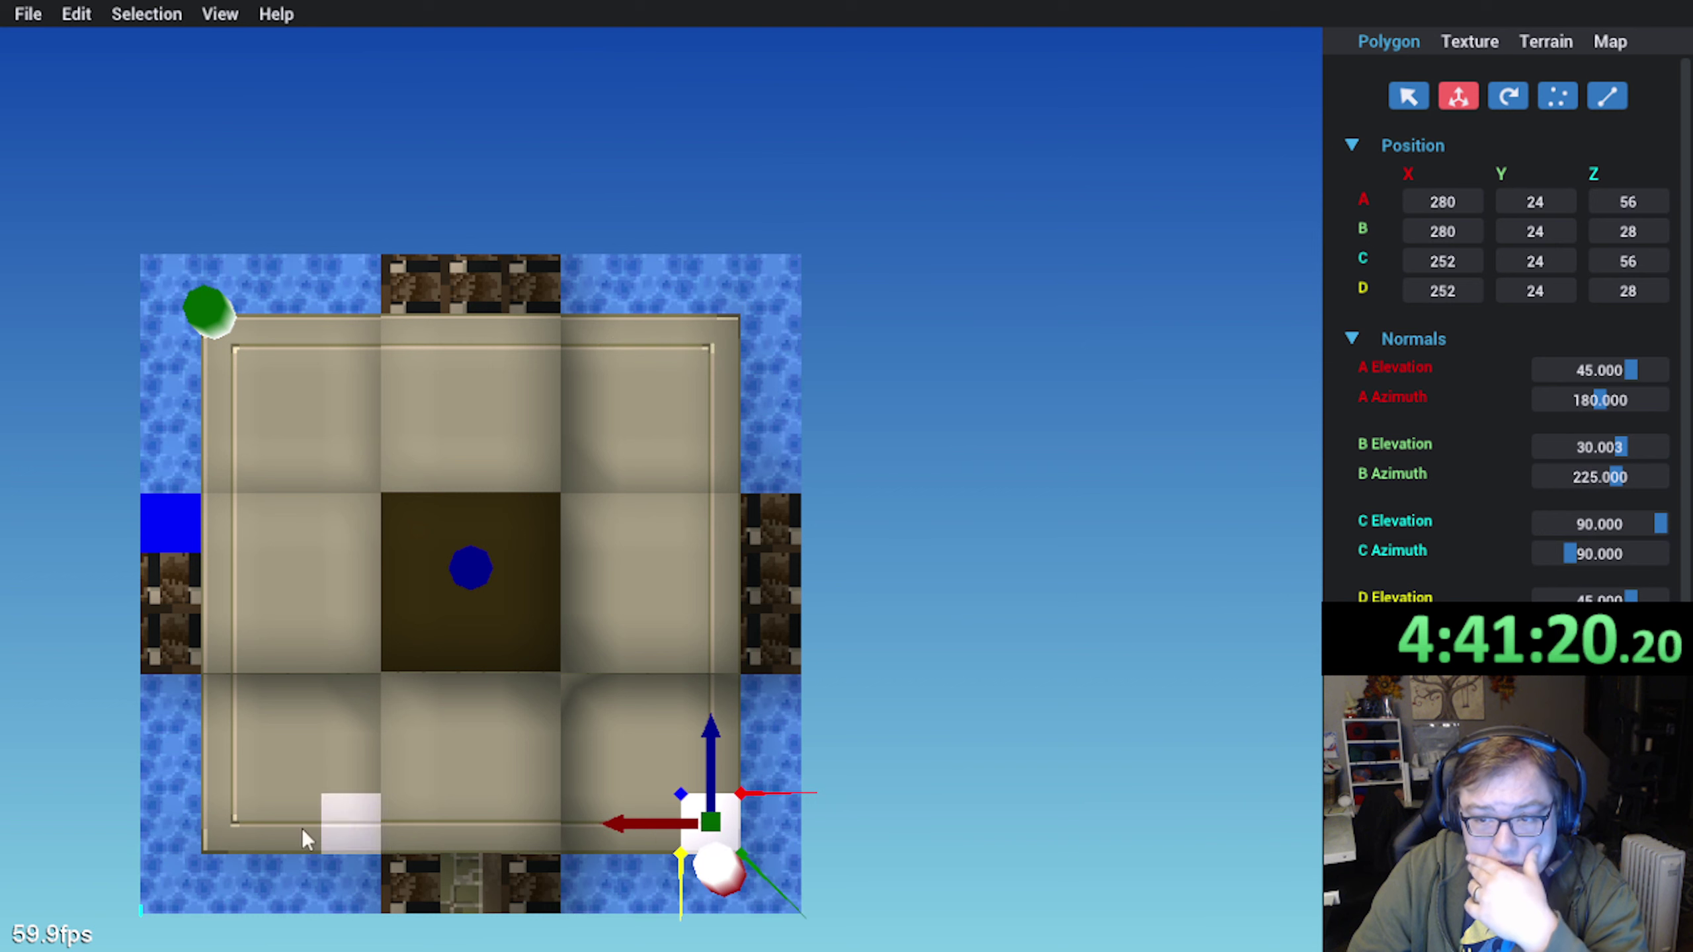
pyautogui.click(234, 827)
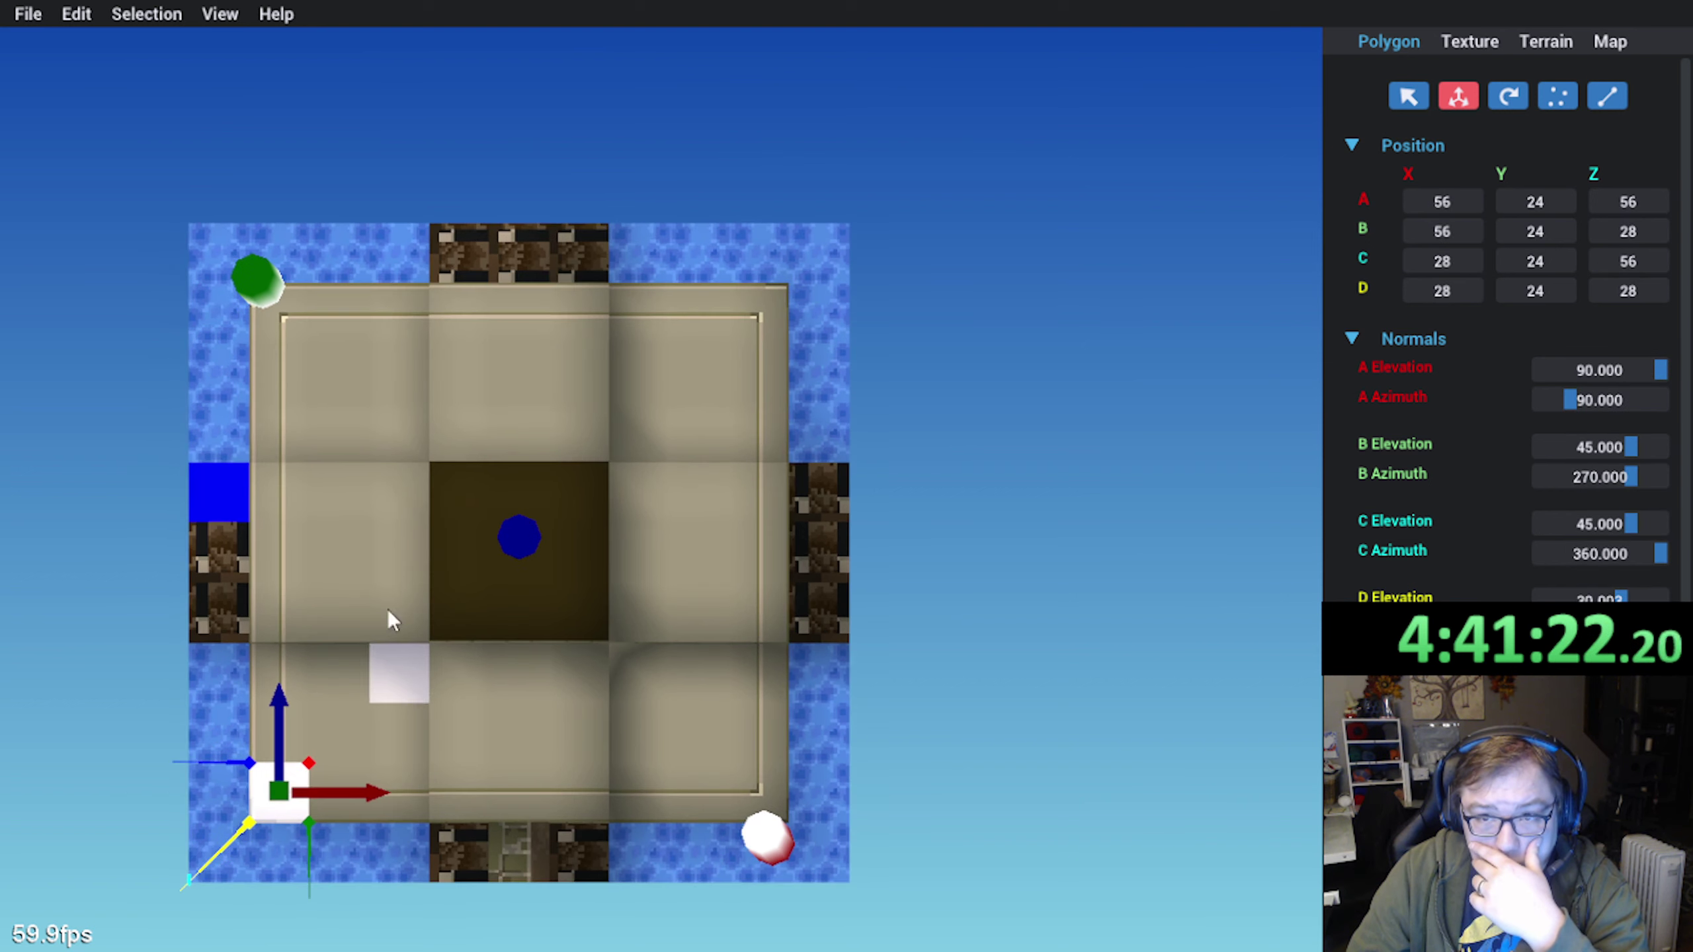
pyautogui.click(277, 300)
pyautogui.click(753, 313)
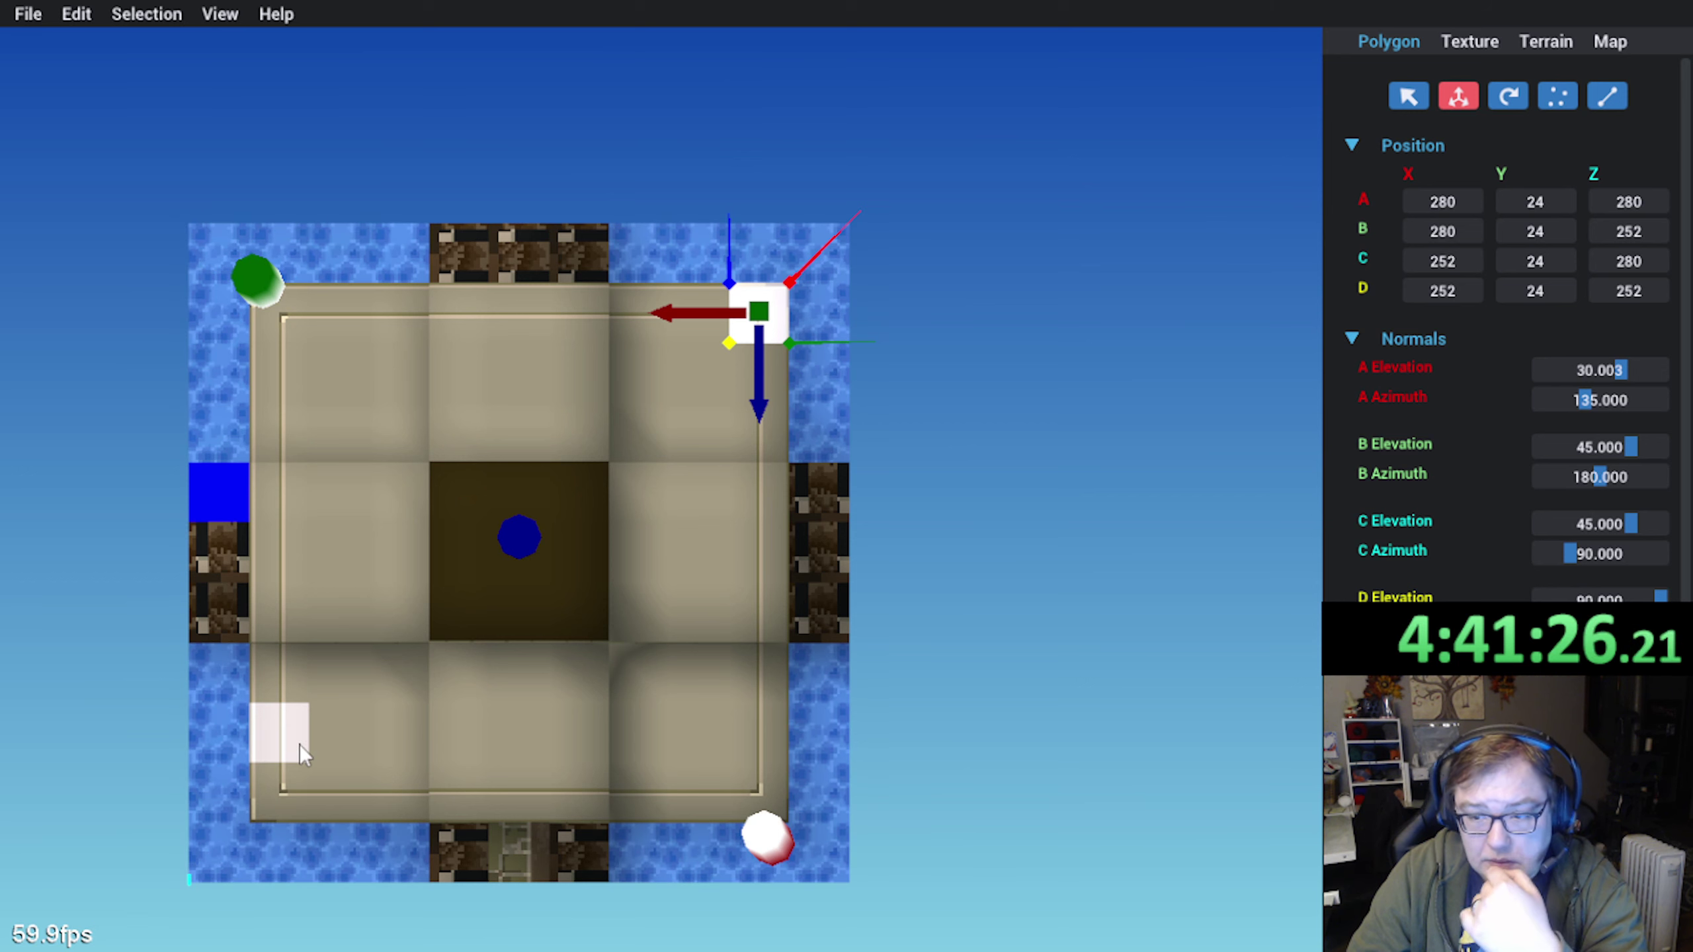
pyautogui.scroll(1, 343, 738)
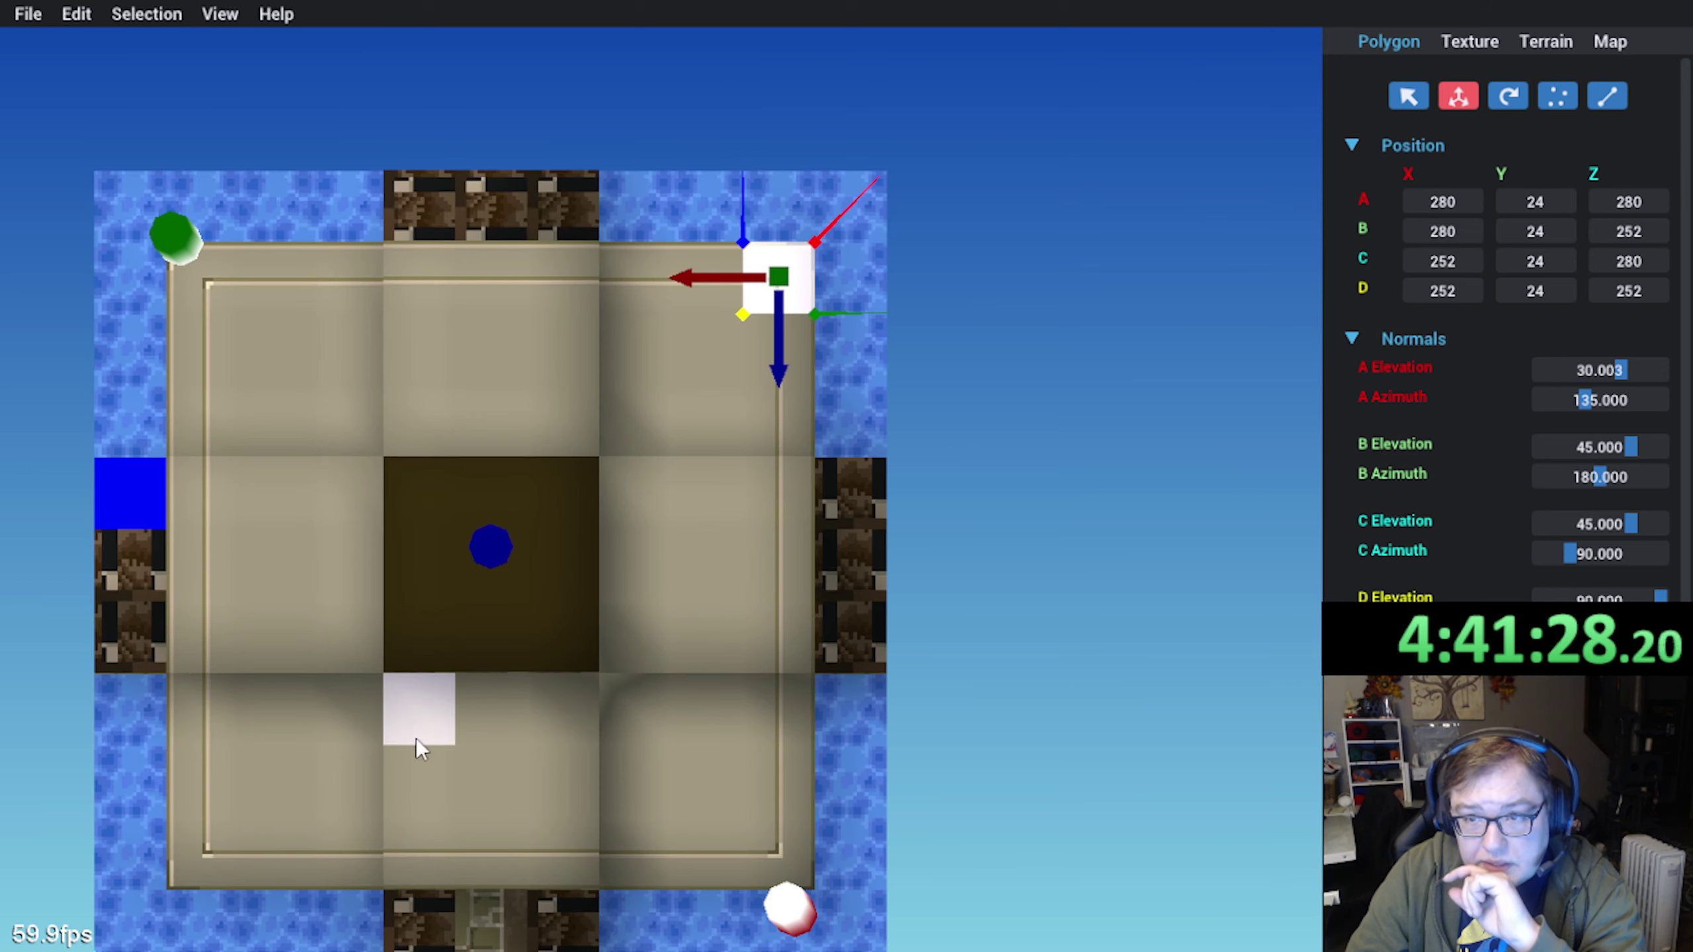
pyautogui.click(1065, 598)
pyautogui.moveTo(863, 616); pyautogui.dragTo(897, 586, button='middle')
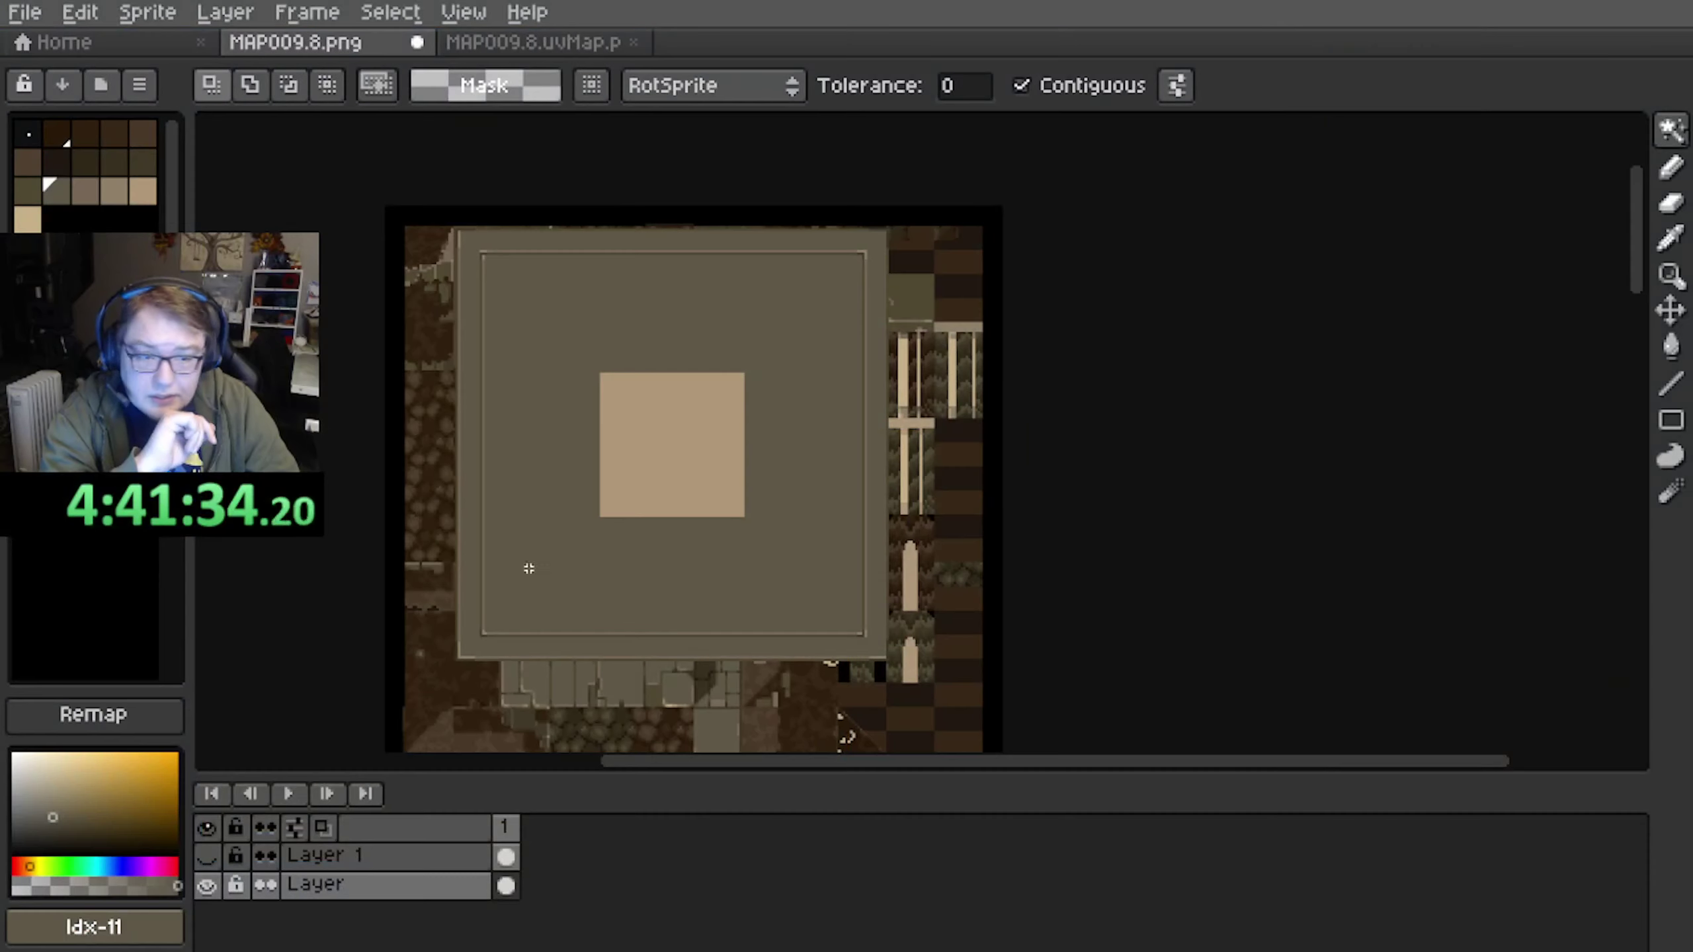
# Switch to MAP009.8.png in Aseprite and pencil the Idx-13 corner highlight along the start of the slab's upper outer edge
pyautogui.scroll(3, 476, 340)
pyautogui.moveTo(530, 219); pyautogui.dragTo(579, 325, button='middle')
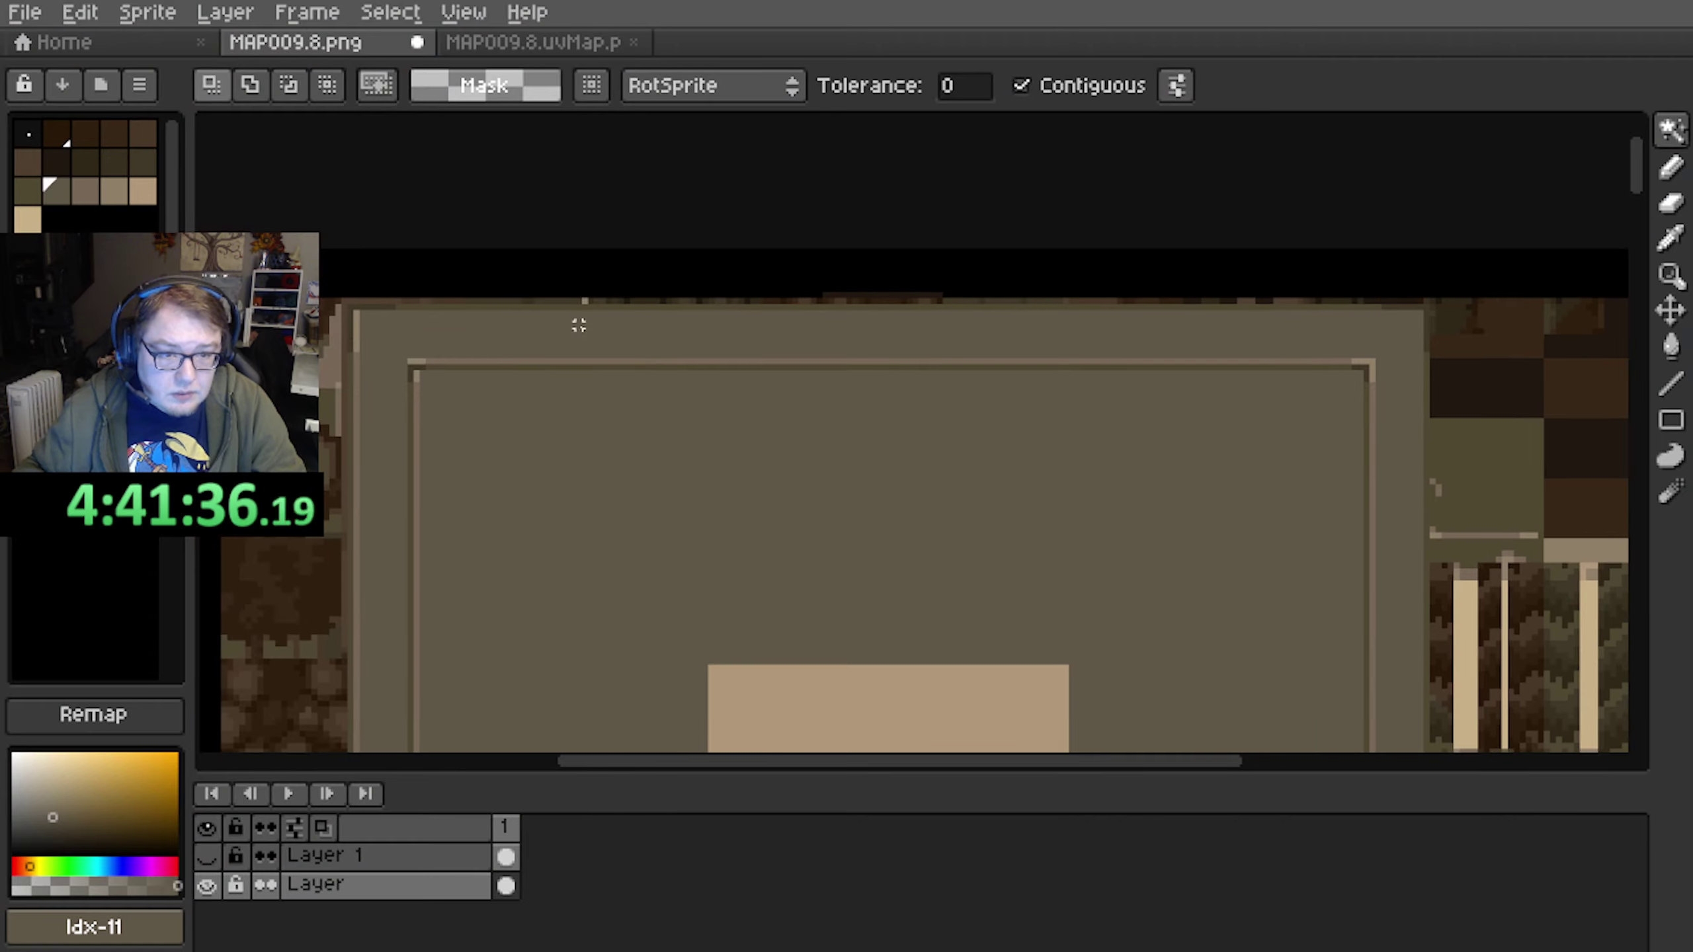
pyautogui.scroll(1, 602, 318)
pyautogui.click(1670, 166)
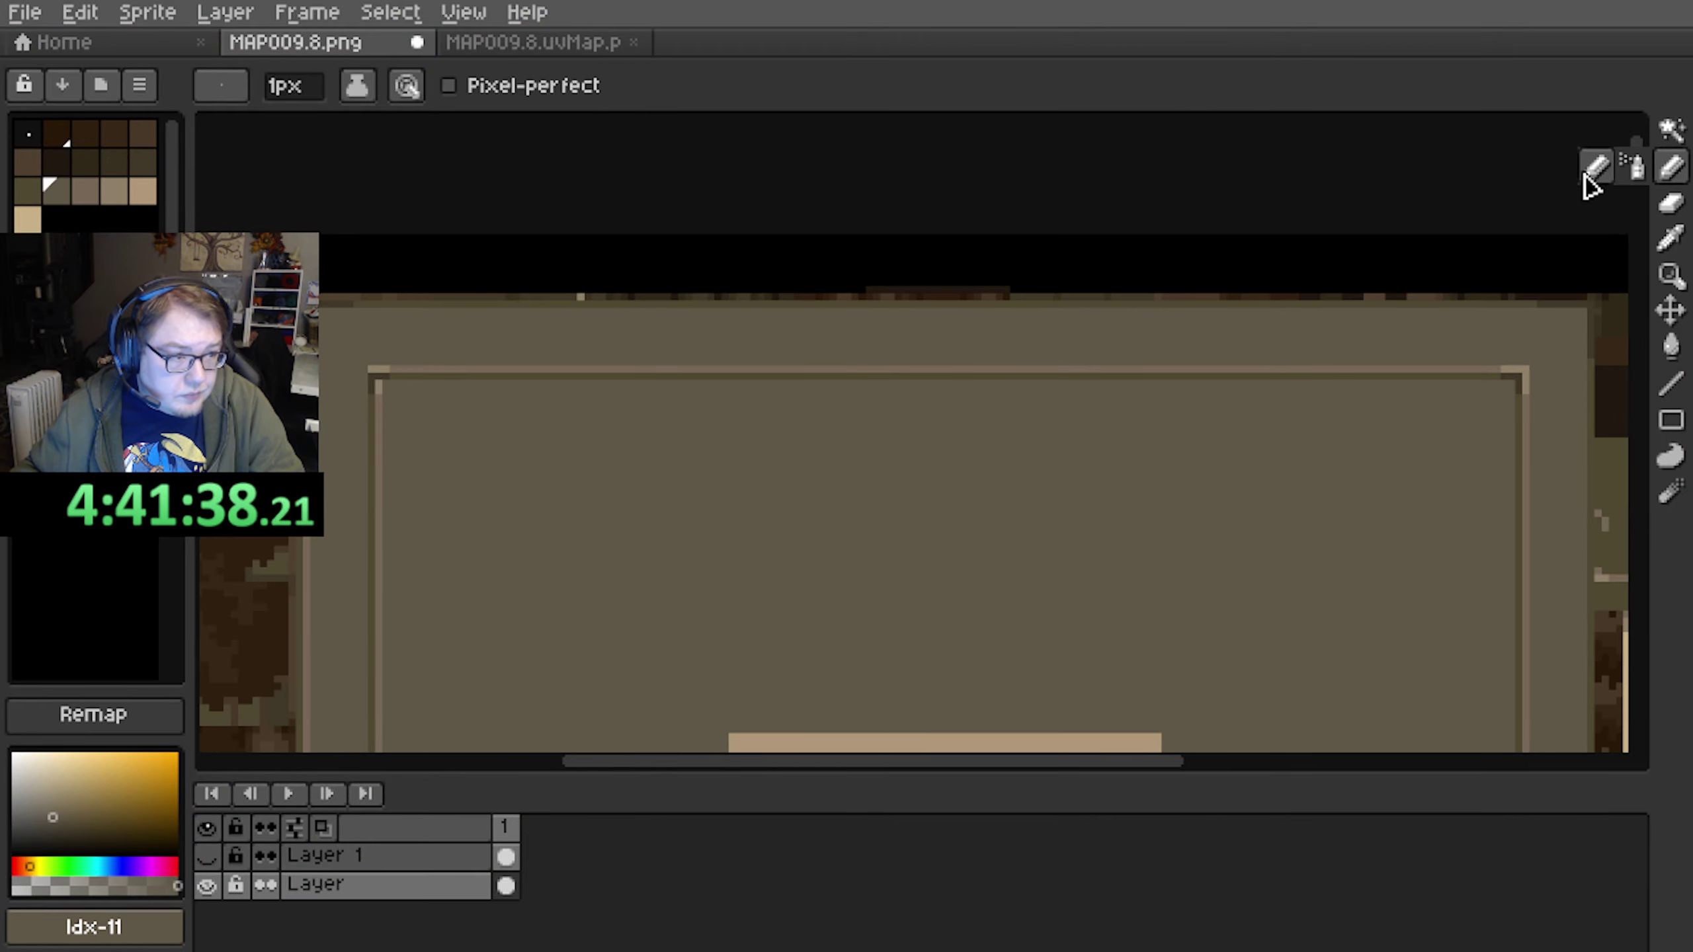
pyautogui.scroll(4, 975, 339)
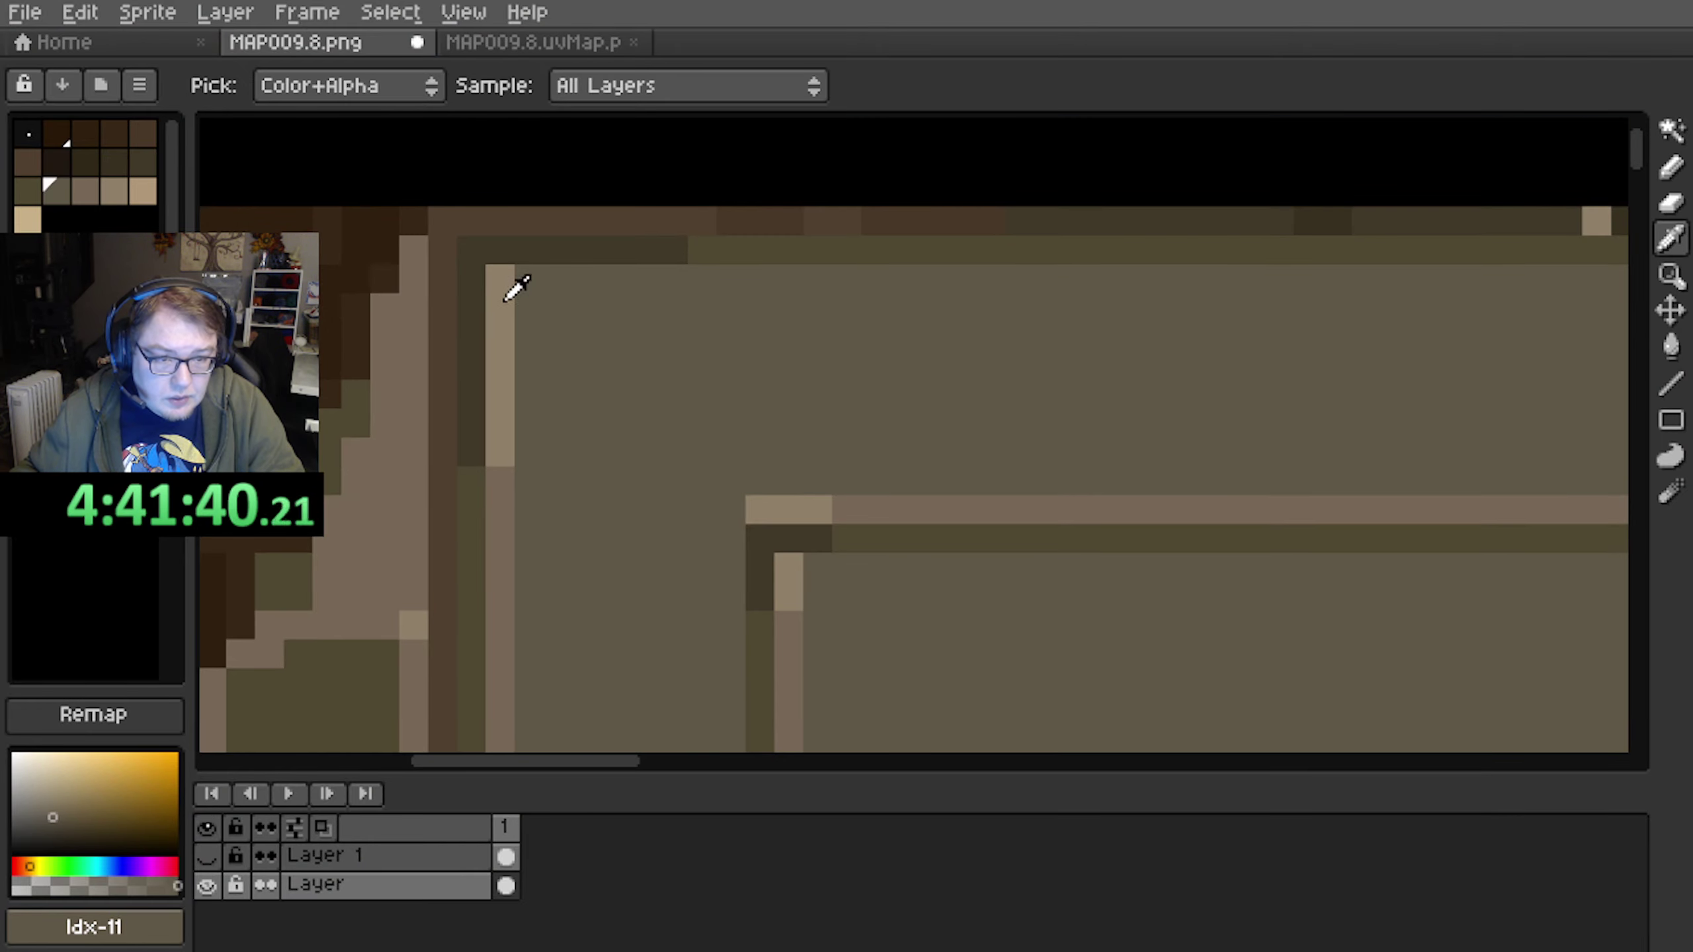
pyautogui.keyDown('alt'); pyautogui.click(507, 299); pyautogui.keyUp('alt')
pyautogui.click(529, 281)
pyautogui.hotkey('ctrl', 's')
pyautogui.moveTo(672, 280); pyautogui.dragTo(554, 281)
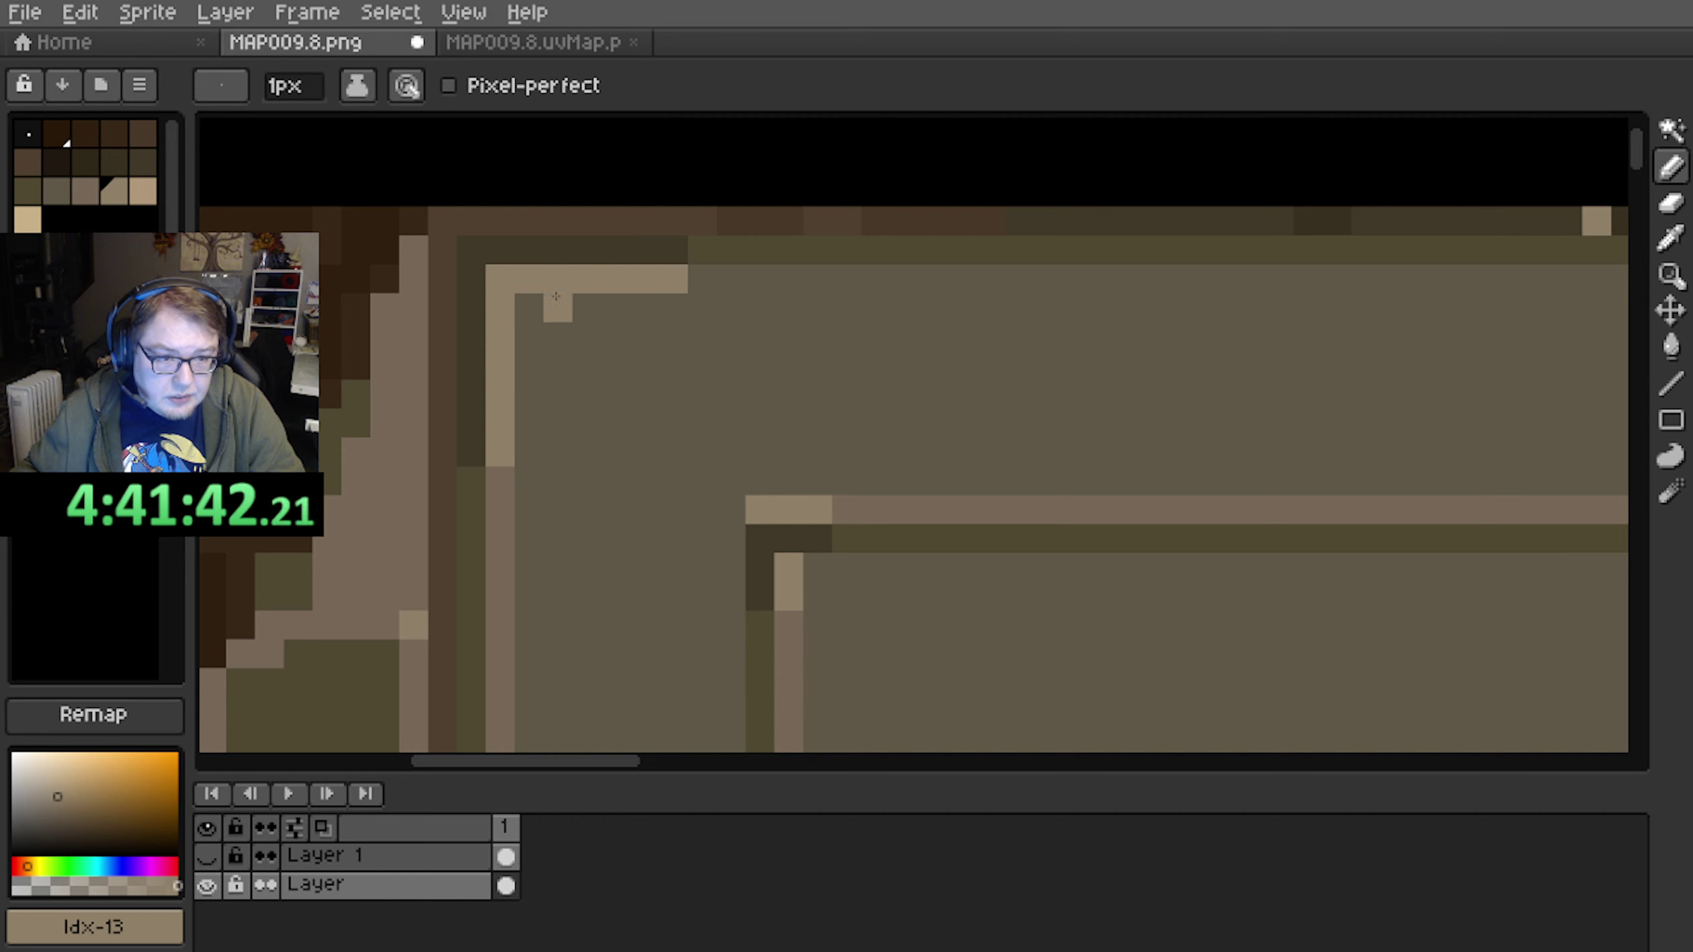
# Draw a straight one-pixel Idx-12 highlight along the slab's upper outer edge, ending just before the upper-right corner
pyautogui.keyDown('alt'); pyautogui.click(499, 497); pyautogui.keyUp('alt')
pyautogui.click(702, 280)
pyautogui.scroll(-4, 846, 317)
pyautogui.moveTo(1060, 370); pyautogui.dragTo(458, 389, button='middle')
pyautogui.moveTo(1505, 385); pyautogui.dragTo(532, 373, button='middle')
pyautogui.scroll(4, 858, 355)
pyautogui.keyDown('shift'); pyautogui.click(686, 217); pyautogui.keyUp('shift')
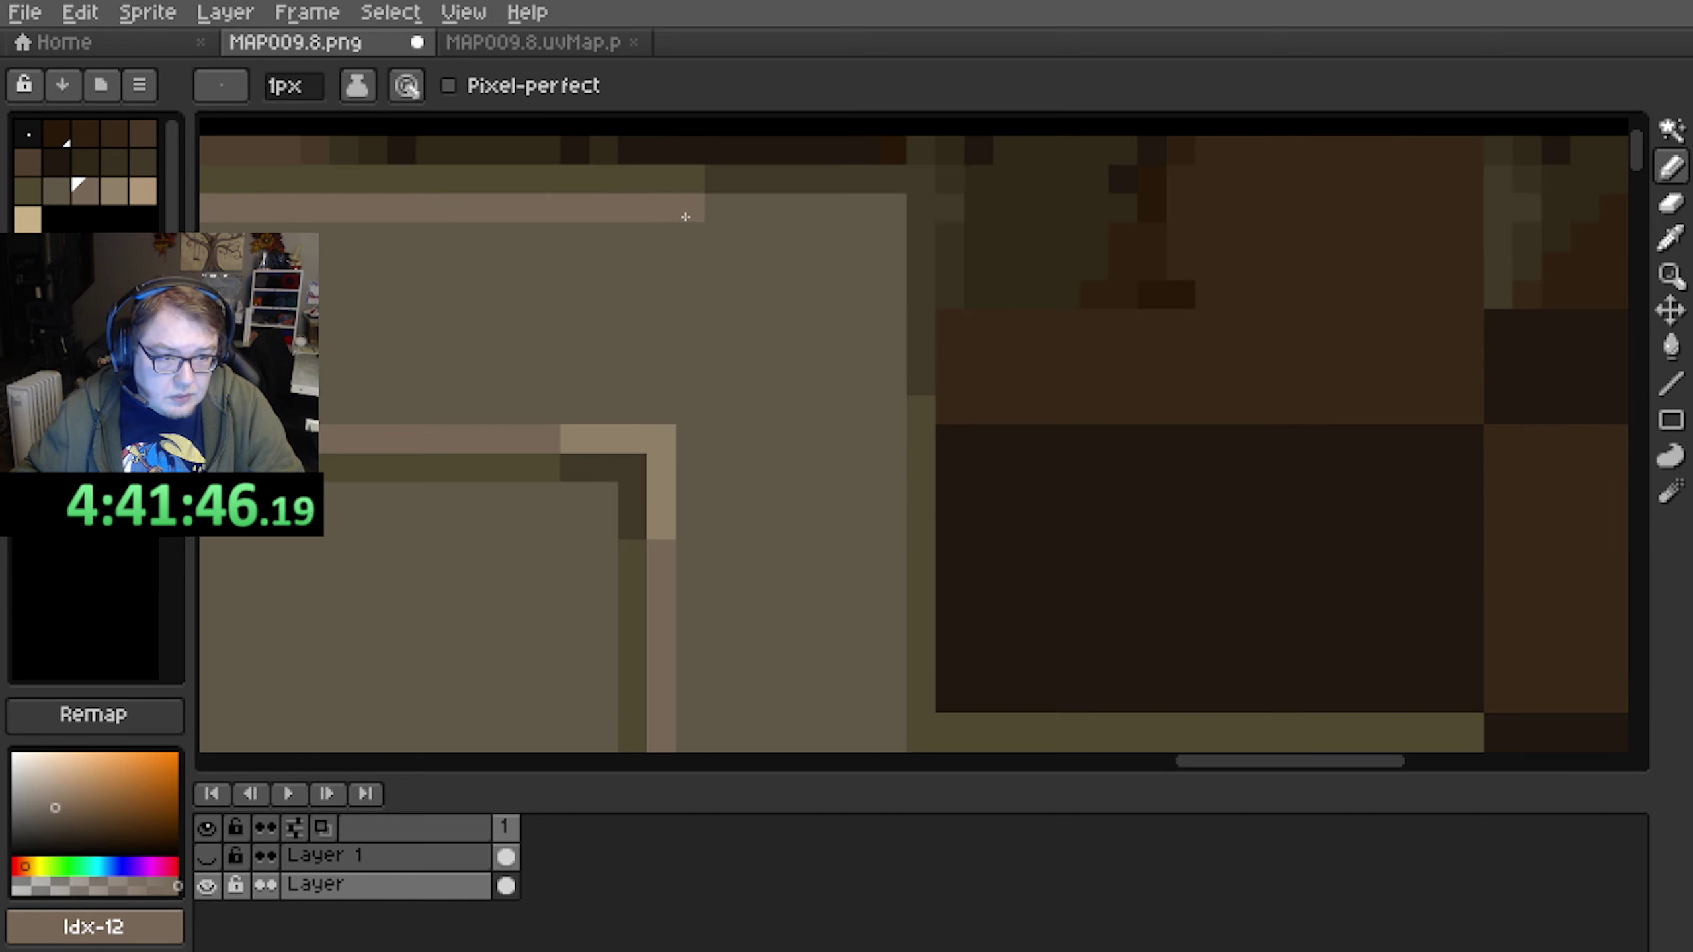
# Run the Idx-12 highlight down the slab's right outer edge and paint its lower-right corner segment in Idx-13
pyautogui.scroll(-3, 766, 593)
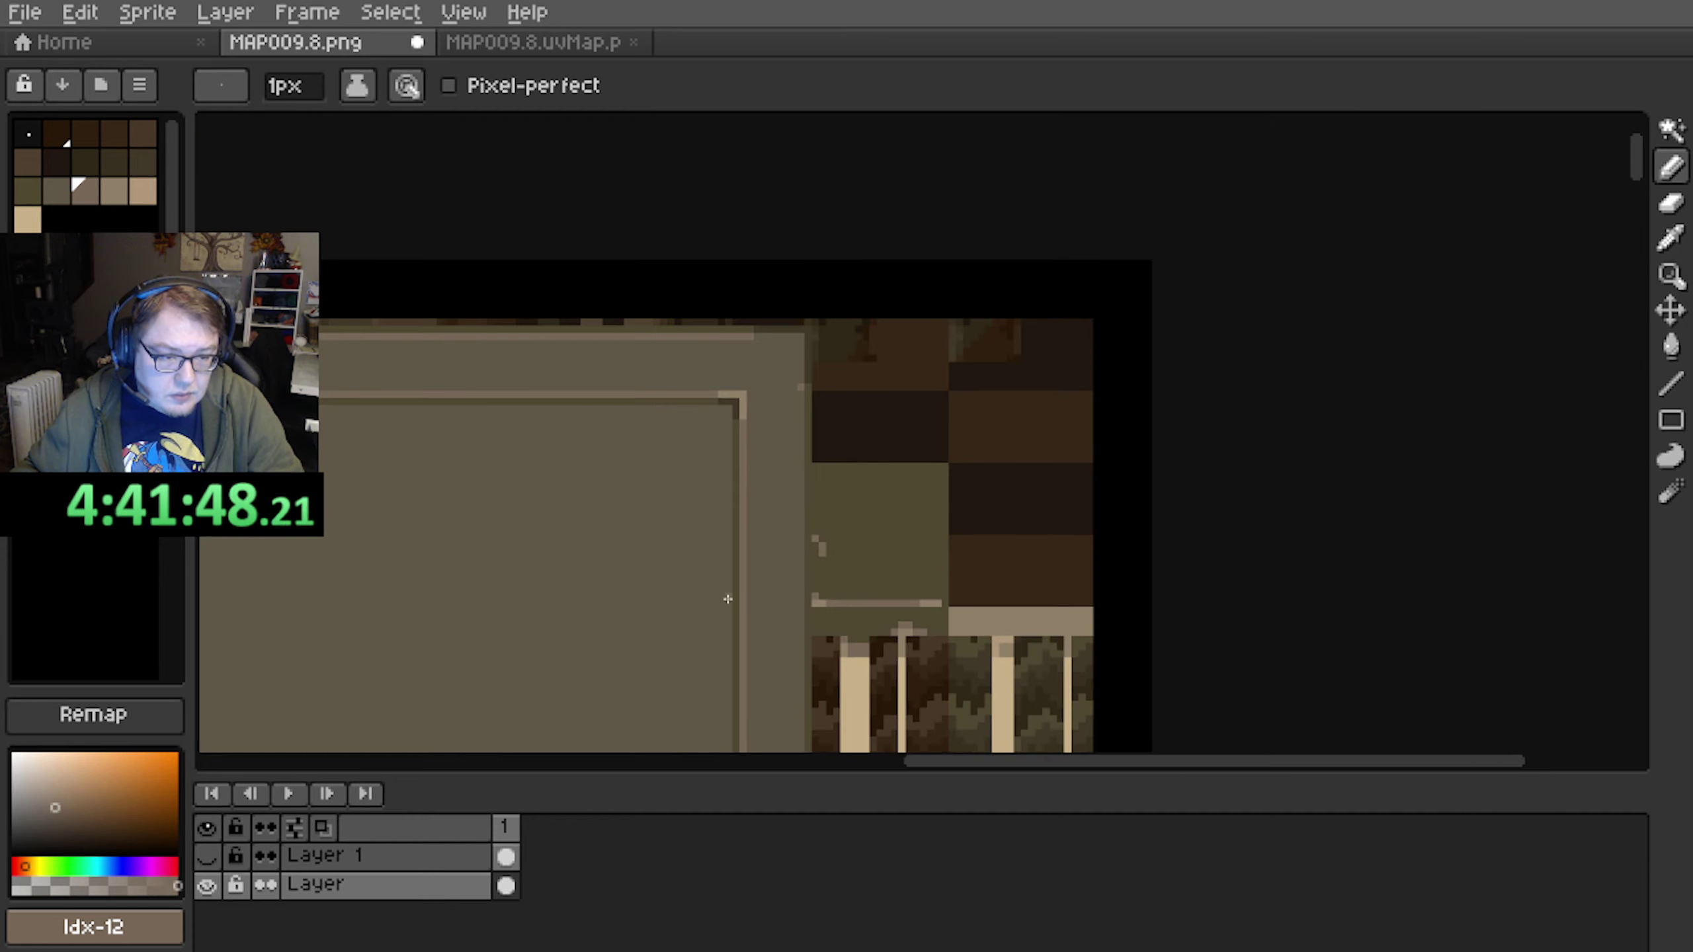
pyautogui.scroll(3, 674, 273)
pyautogui.moveTo(684, 744); pyautogui.dragTo(631, 105, button='middle')
pyautogui.scroll(4, 657, 370)
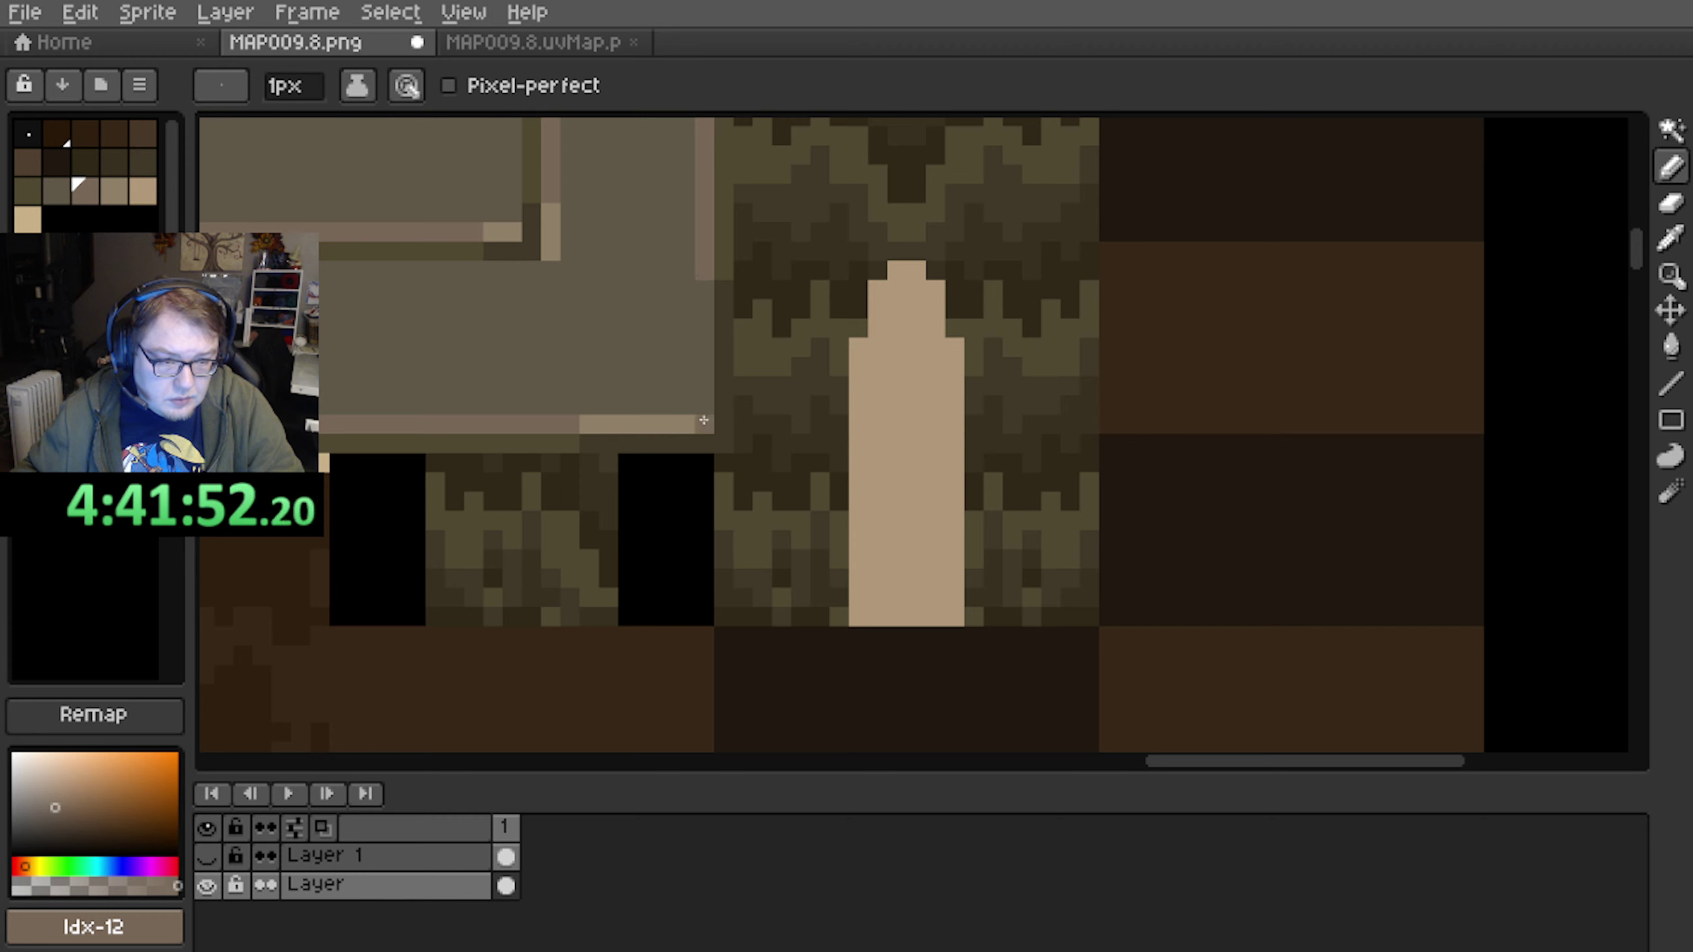
pyautogui.keyDown('alt'); pyautogui.click(703, 420); pyautogui.keyUp('alt')
pyautogui.click(696, 401)
pyautogui.moveTo(708, 292); pyautogui.dragTo(578, 399, button='middle')
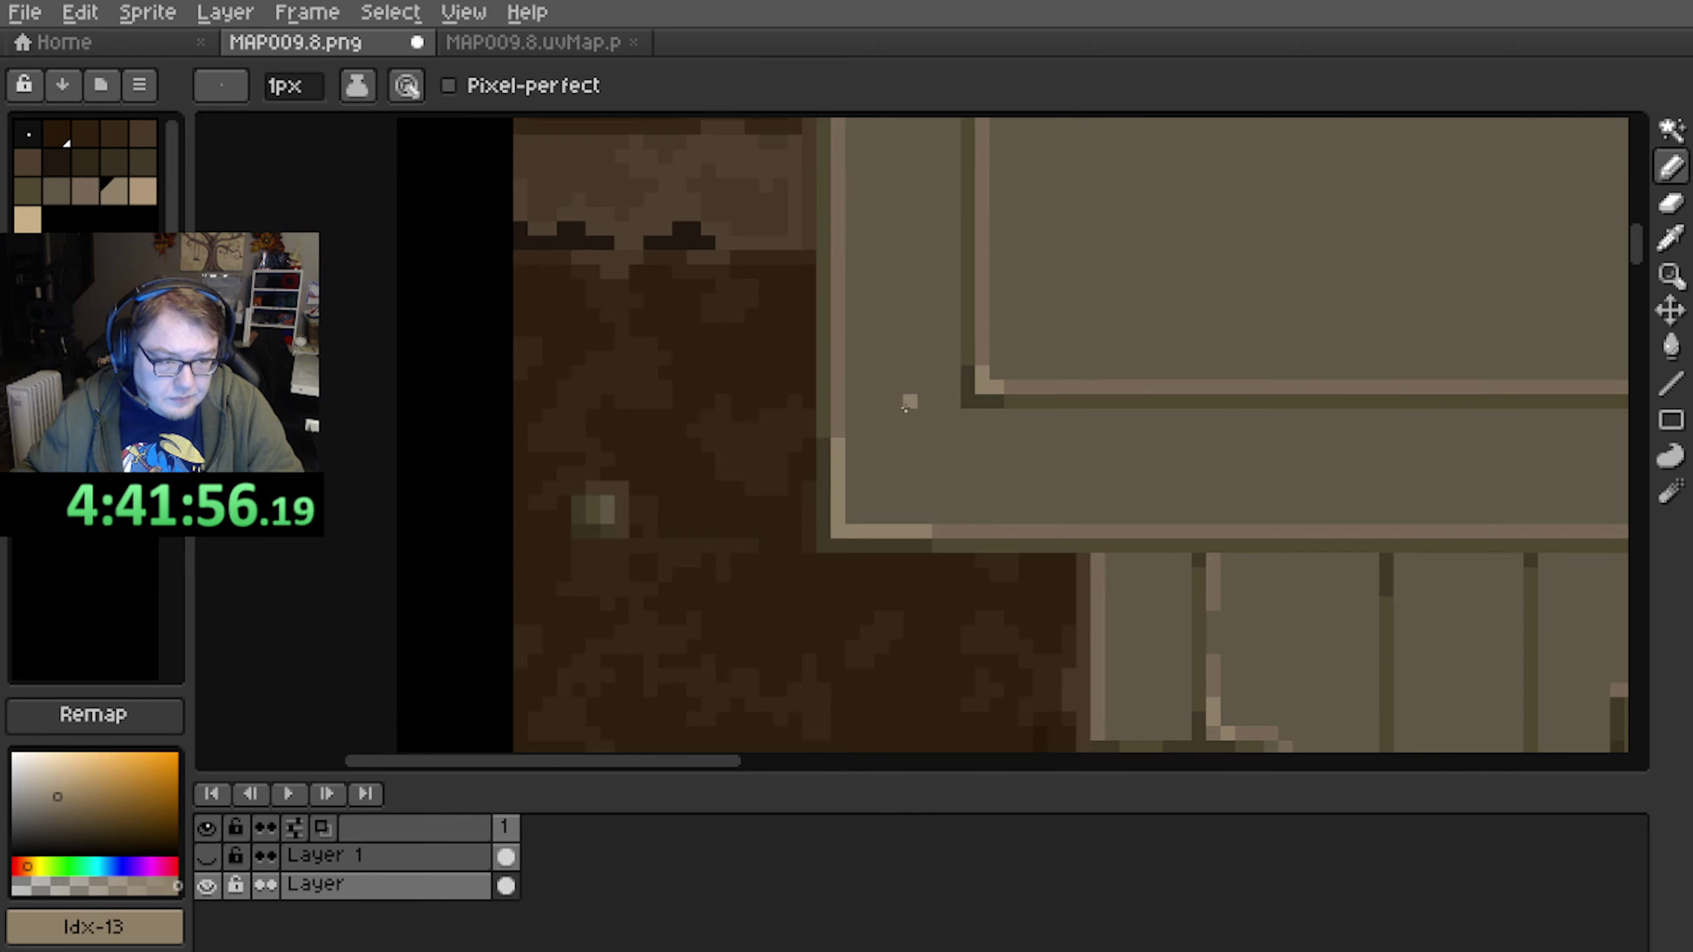
# Paint over the light highlights outside the inner frame's upper and right grooves with the base stone colour Idx-11
pyautogui.moveTo(906, 407); pyautogui.dragTo(638, 405, button='middle')
pyautogui.moveTo(526, 434); pyautogui.dragTo(417, 708, button='middle')
pyautogui.scroll(2, 482, 402)
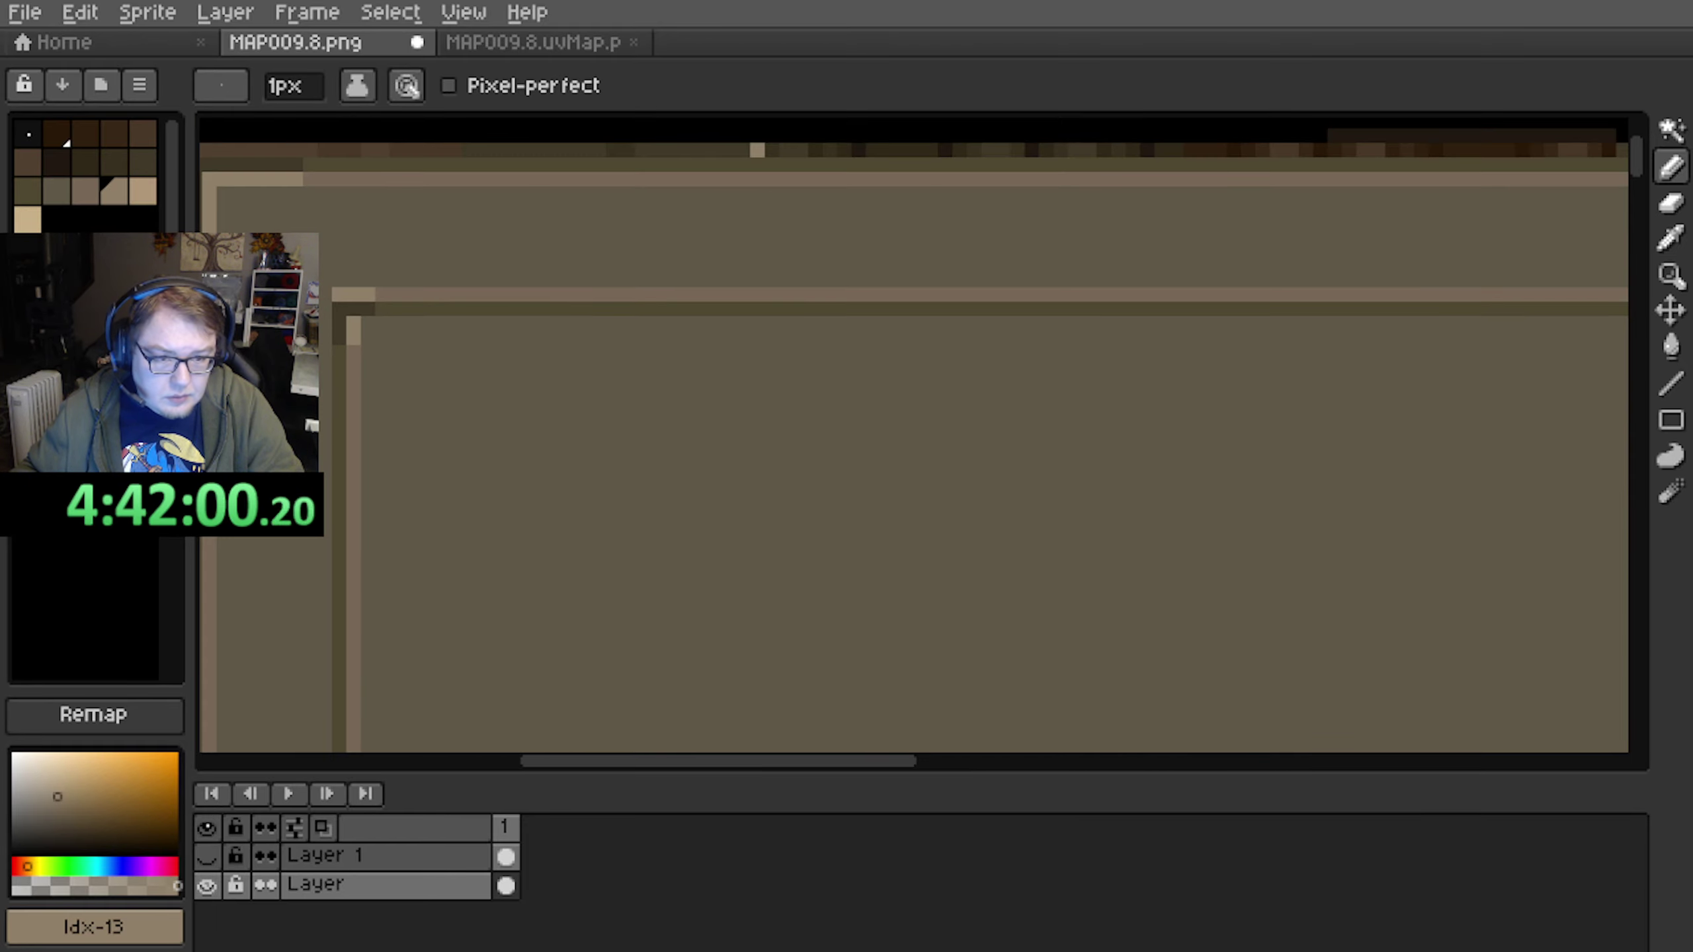
pyautogui.keyDown('alt'); pyautogui.click(316, 293); pyautogui.keyUp('alt')
pyautogui.moveTo(338, 301); pyautogui.dragTo(938, 369, button='middle')
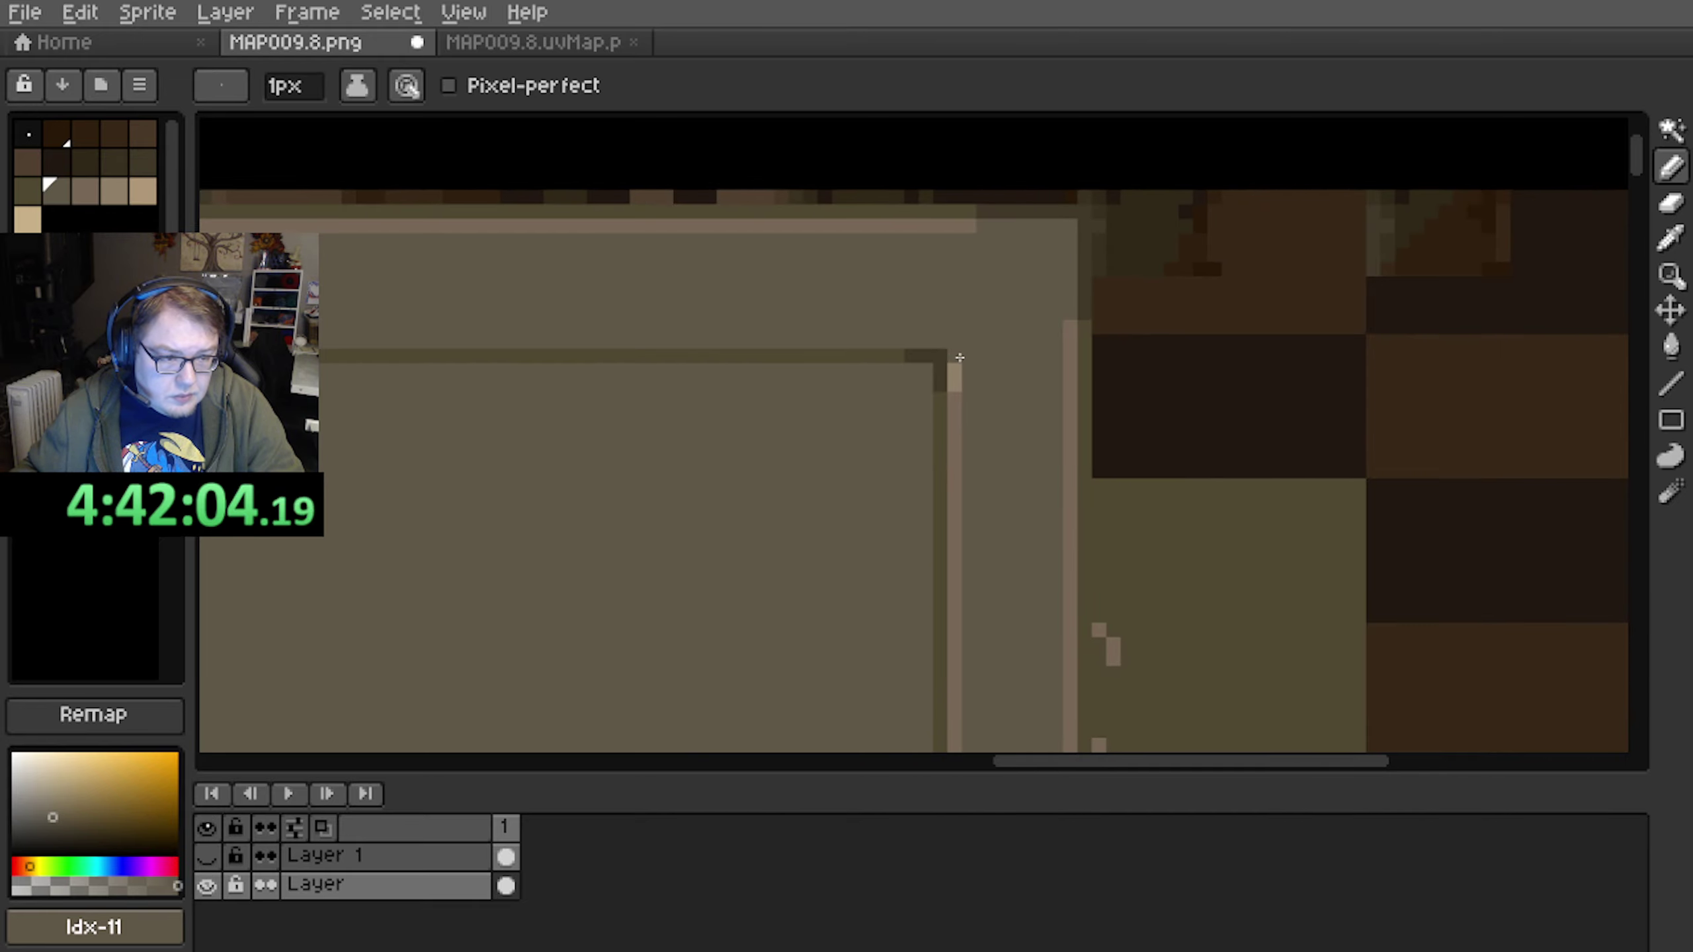
pyautogui.moveTo(987, 549)
pyautogui.mouseDown(button='middle')
pyautogui.moveTo(900, 257)
pyautogui.moveTo(865, 212)
pyautogui.moveTo(908, 288)
pyautogui.moveTo(853, 503)
pyautogui.moveTo(836, 322)
pyautogui.mouseUp(button='middle')
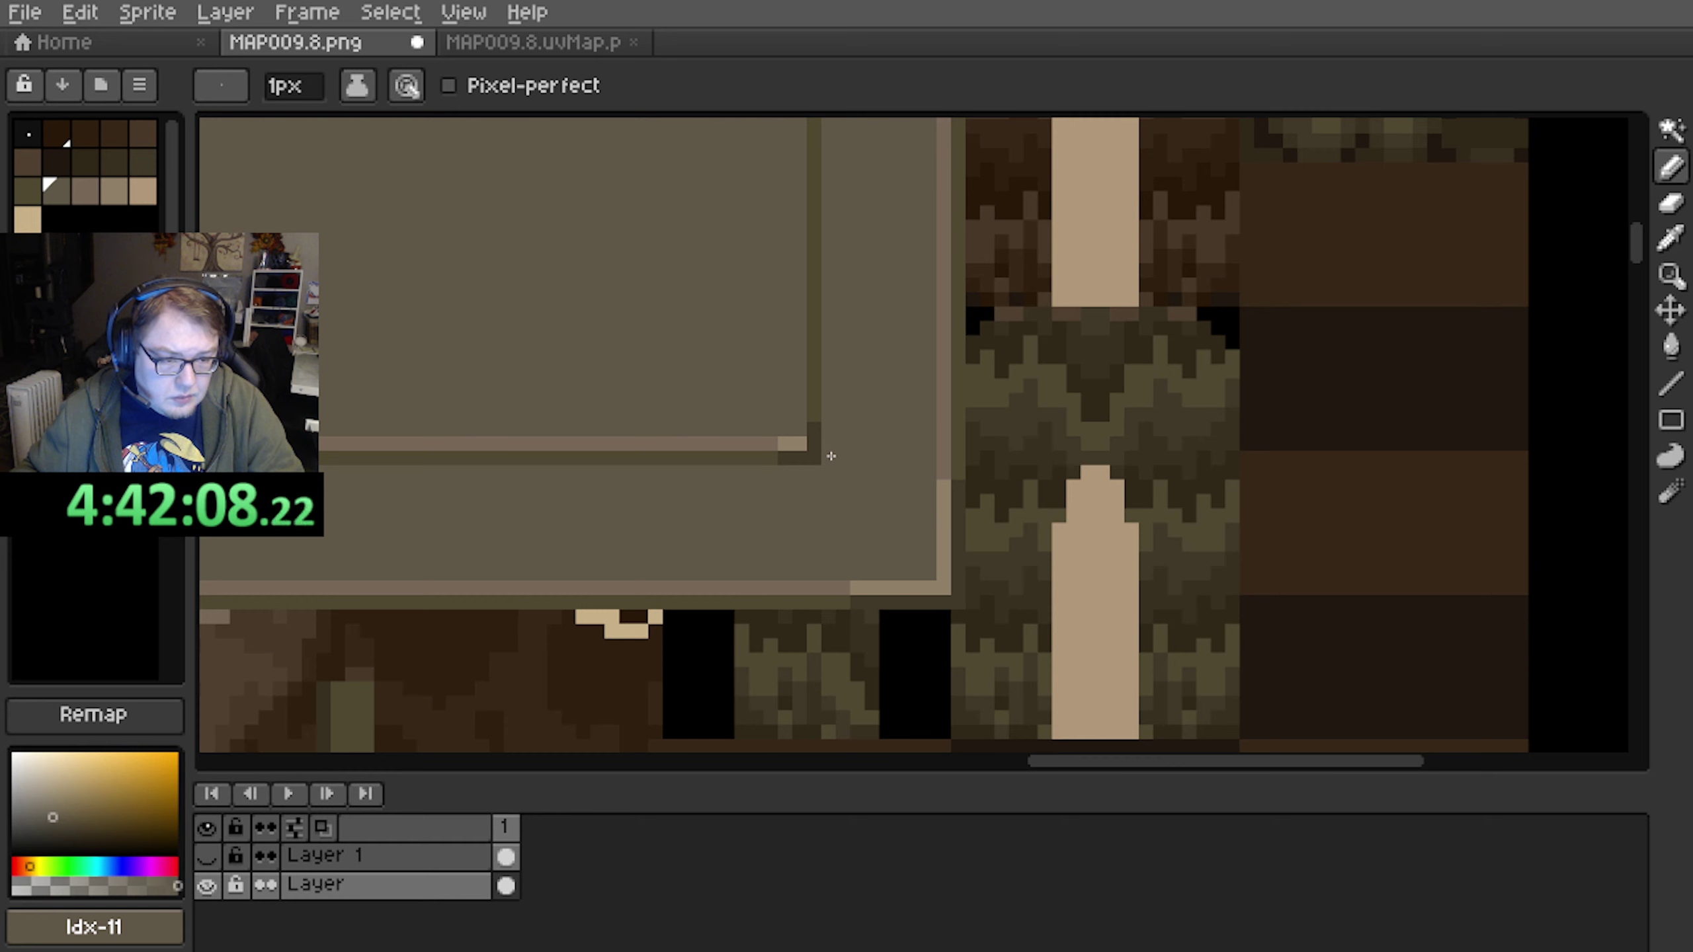
pyautogui.scroll(-2, 830, 456)
pyautogui.scroll(-1, 693, 377)
pyautogui.moveTo(626, 372); pyautogui.dragTo(955, 399, button='middle')
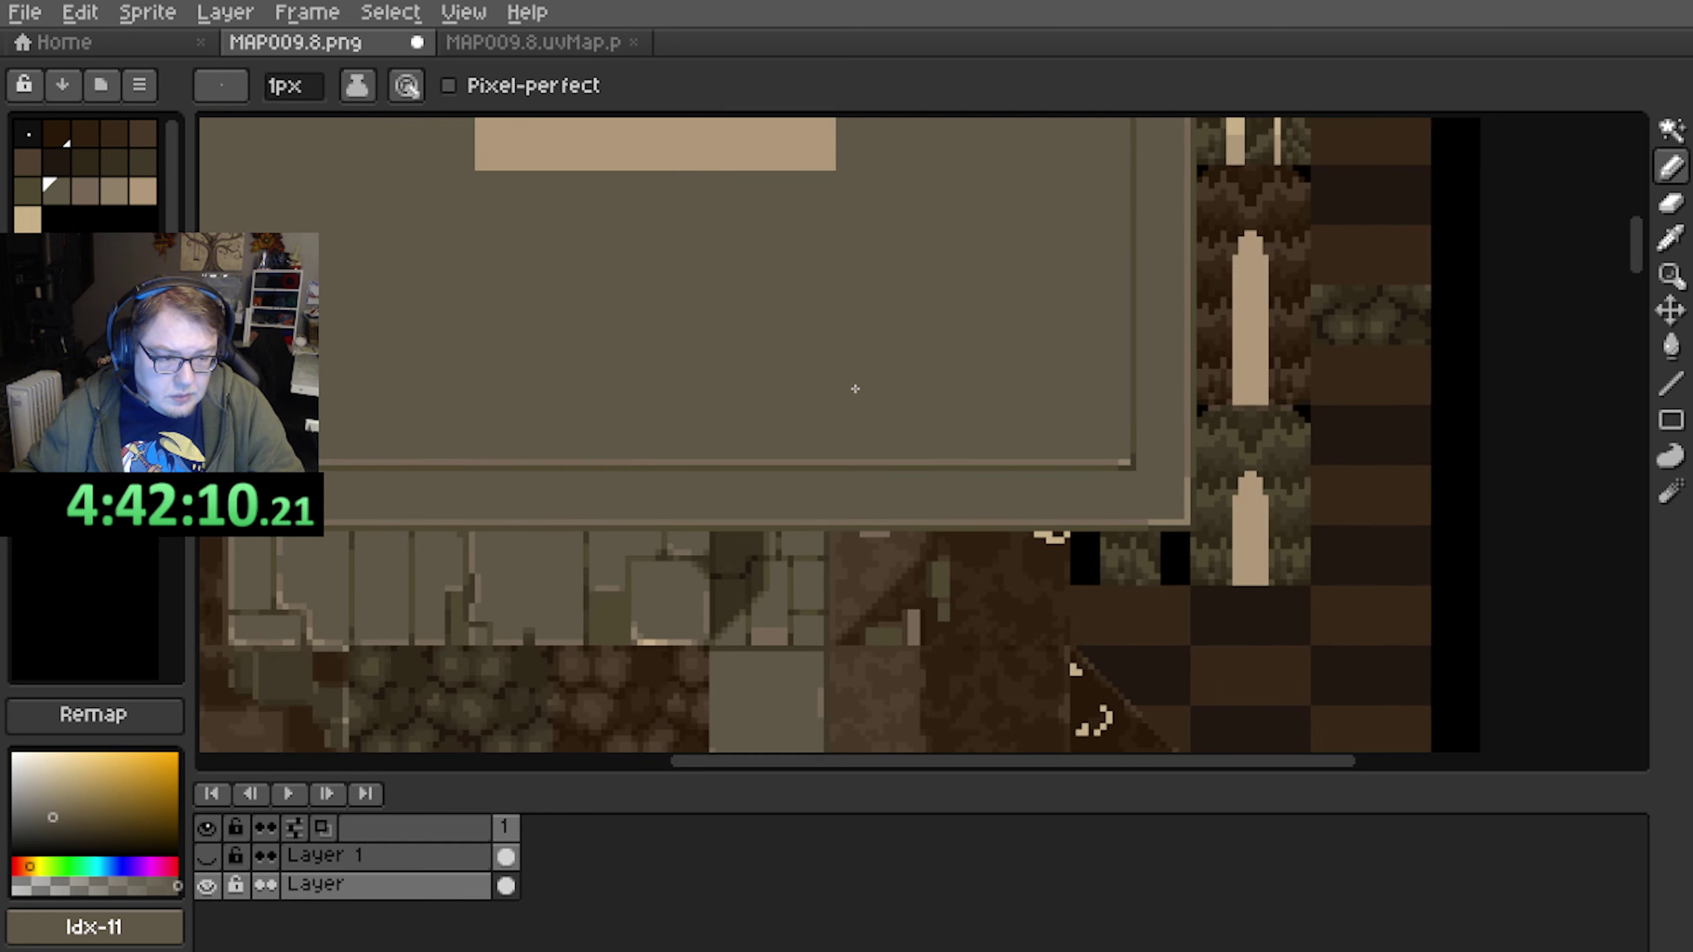
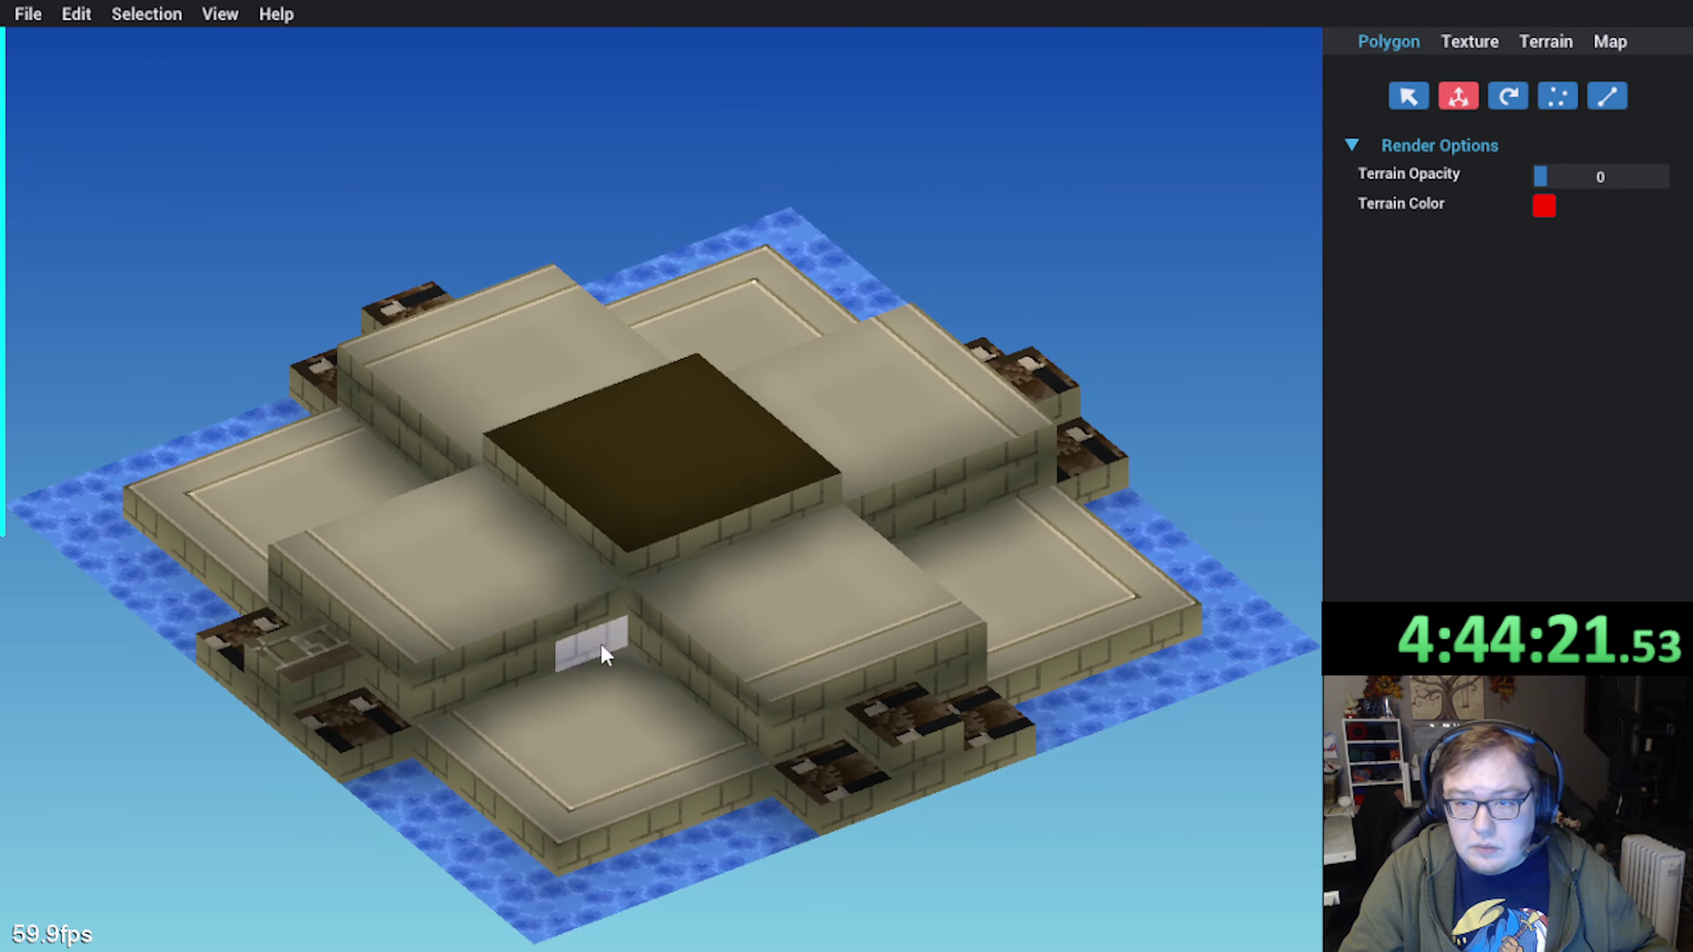
# Return to the map editor and examine the retextured stone platforms from overhead and from oblique angles
pyautogui.scroll(-2, 535, 603)
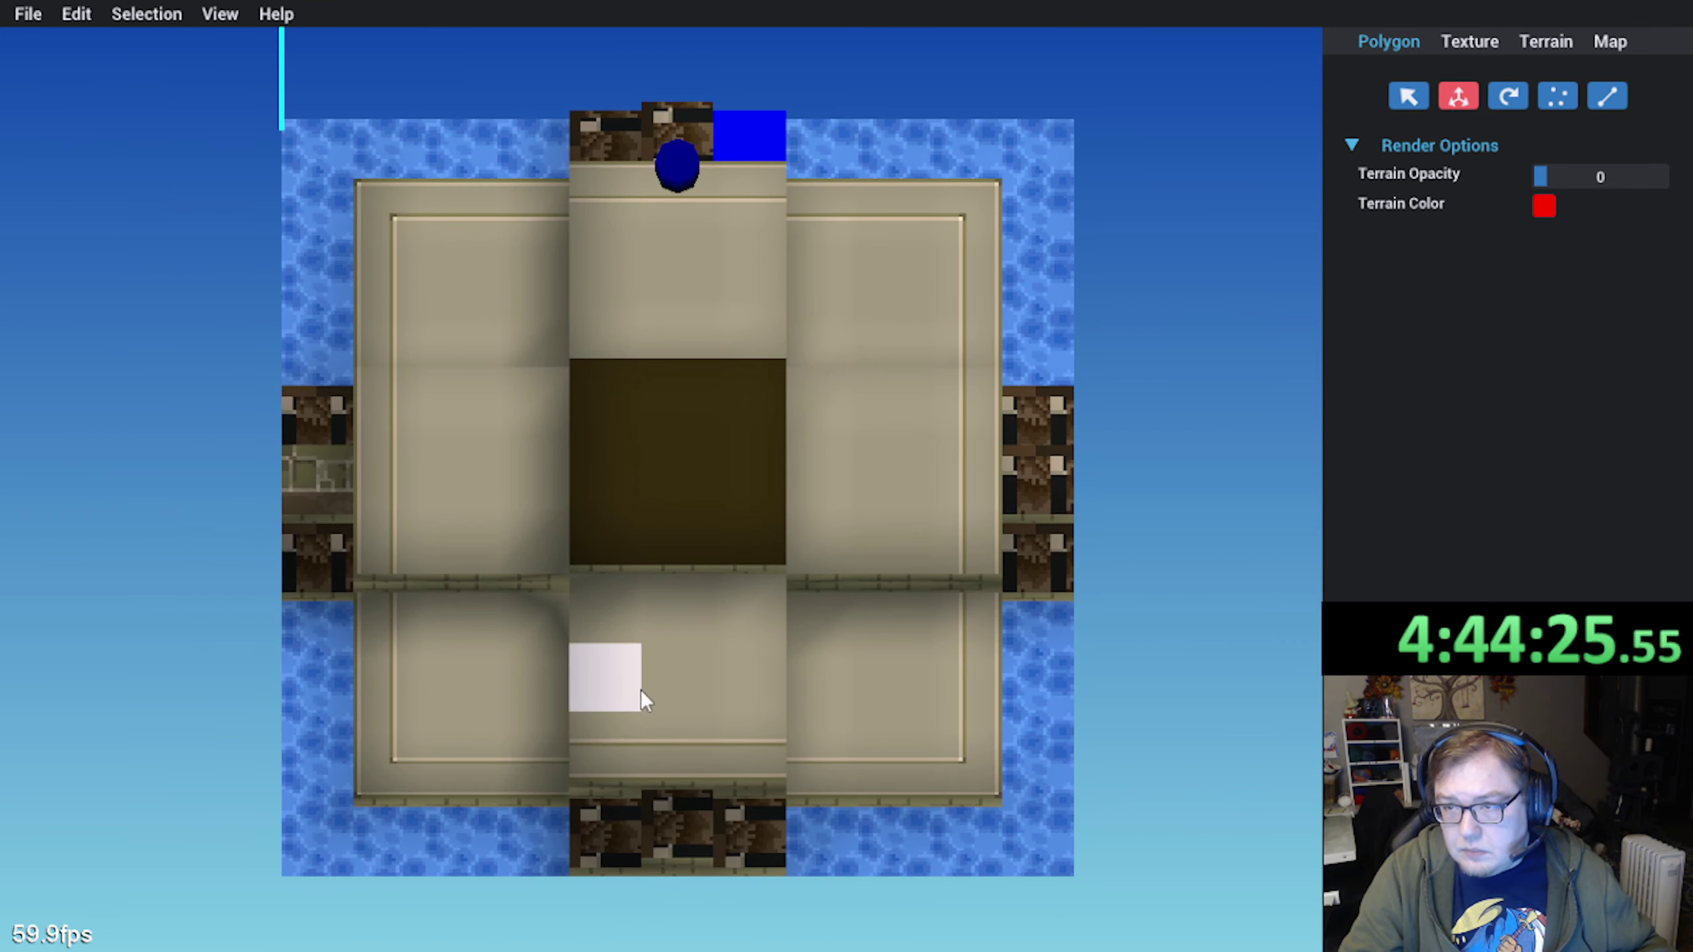
pyautogui.moveTo(544, 663); pyautogui.dragTo(638, 582, button='middle')
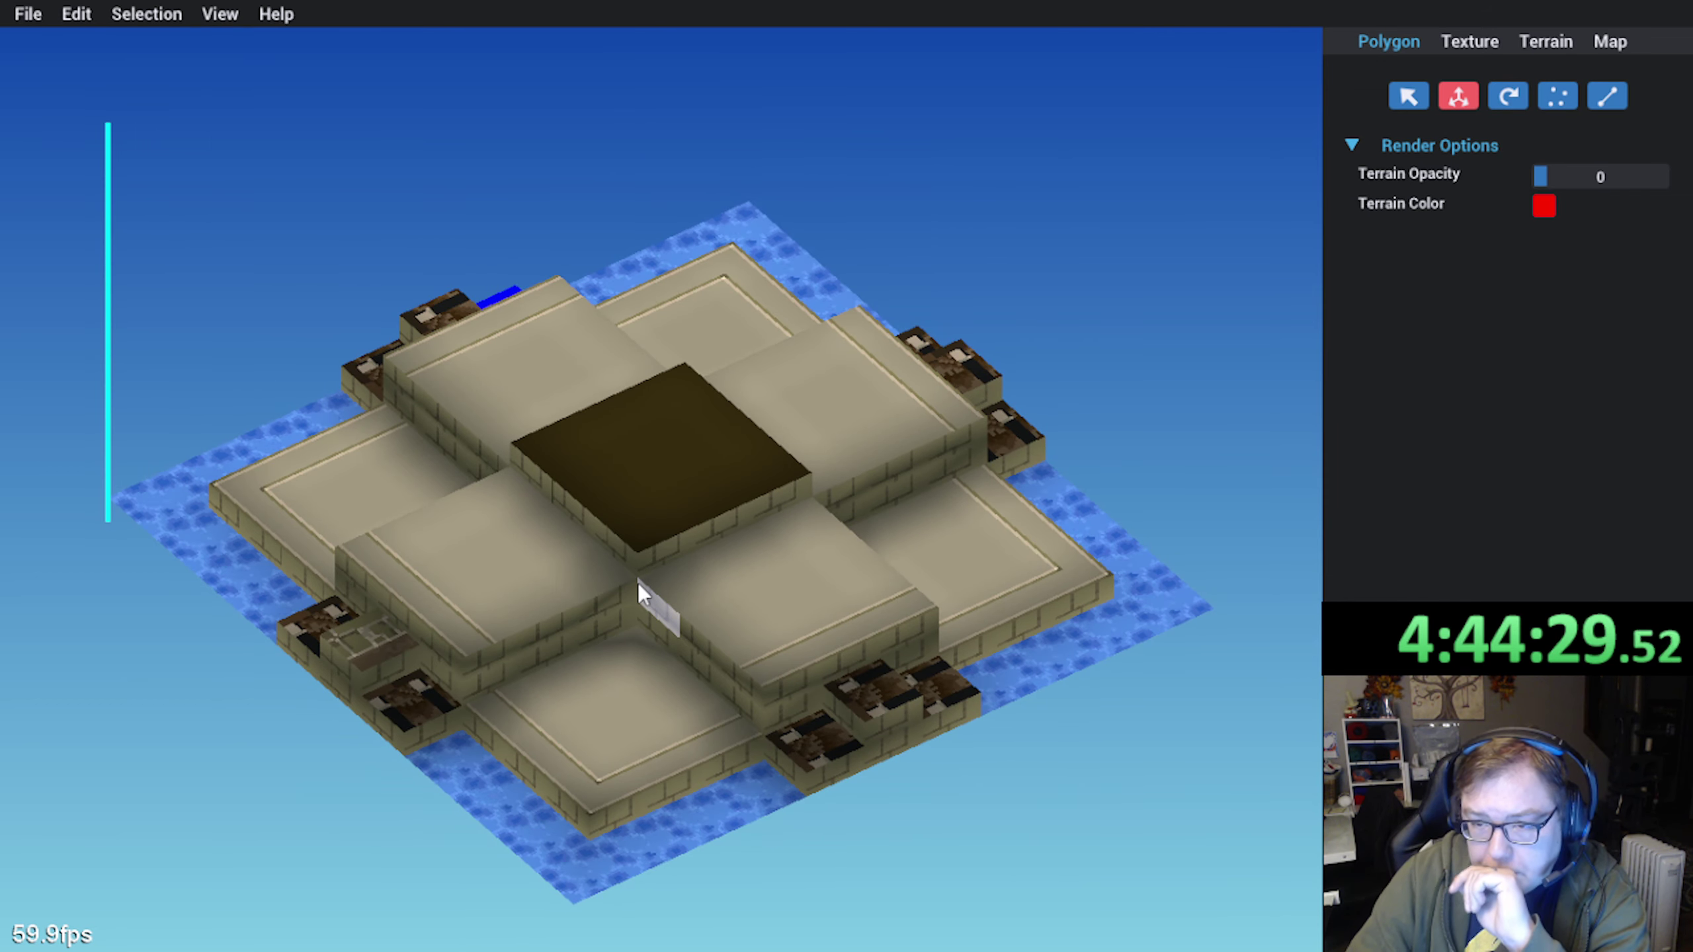
pyautogui.moveTo(471, 578); pyautogui.dragTo(425, 664, button='middle')
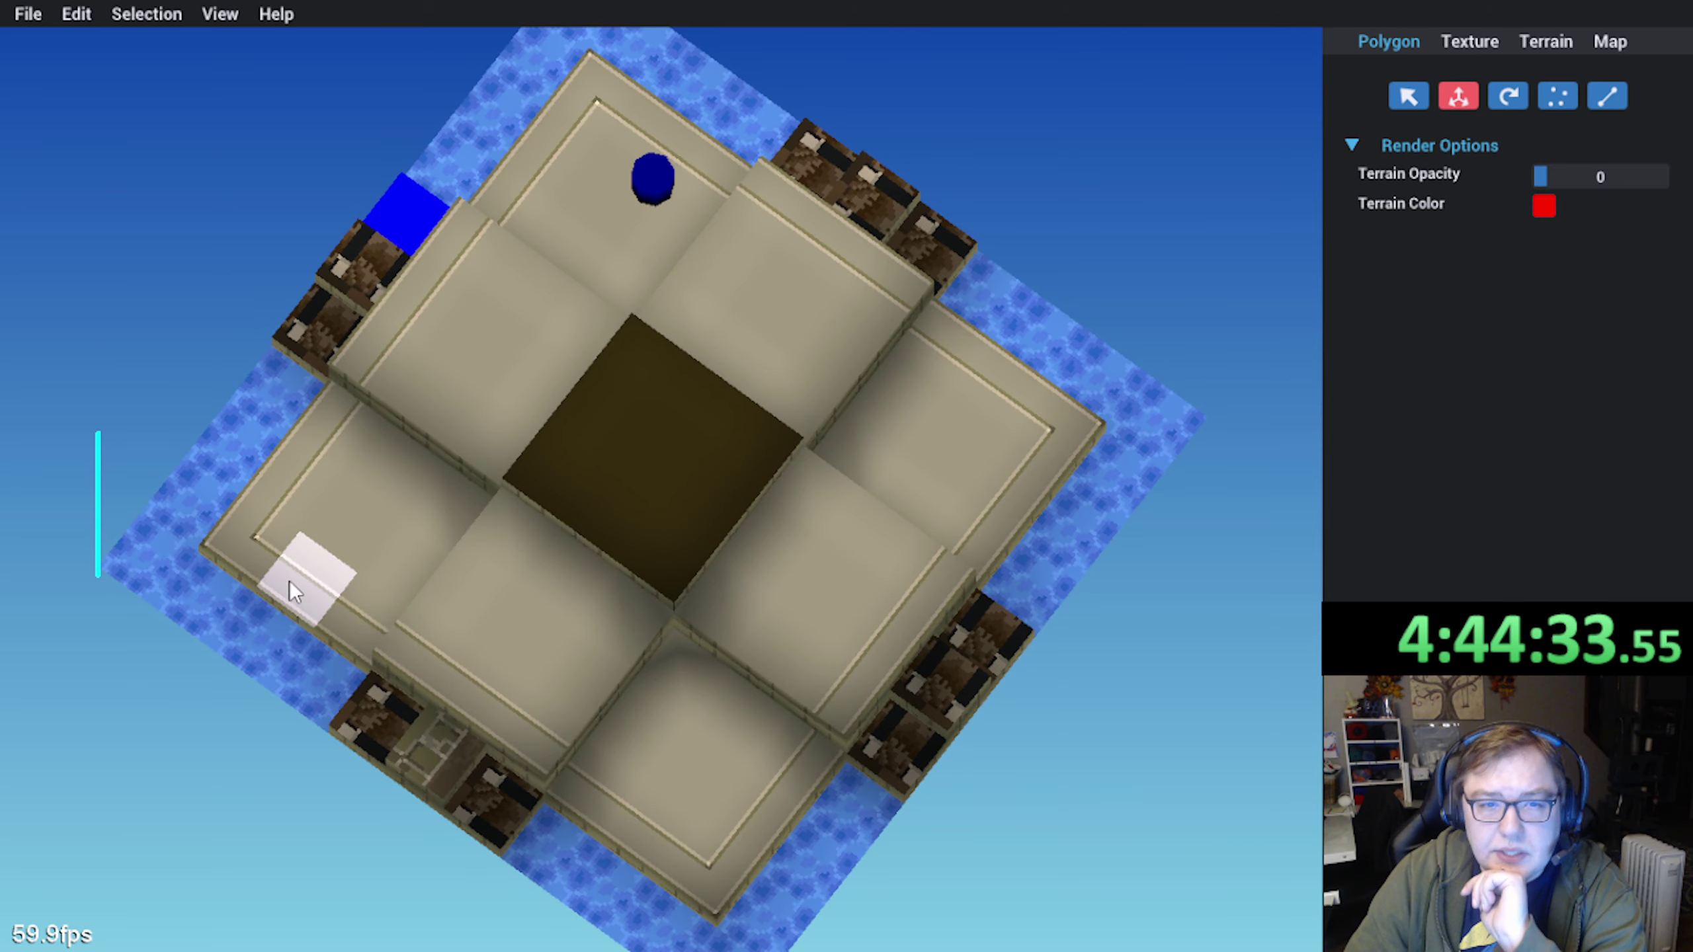
pyautogui.moveTo(528, 703); pyautogui.dragTo(500, 728, button='middle')
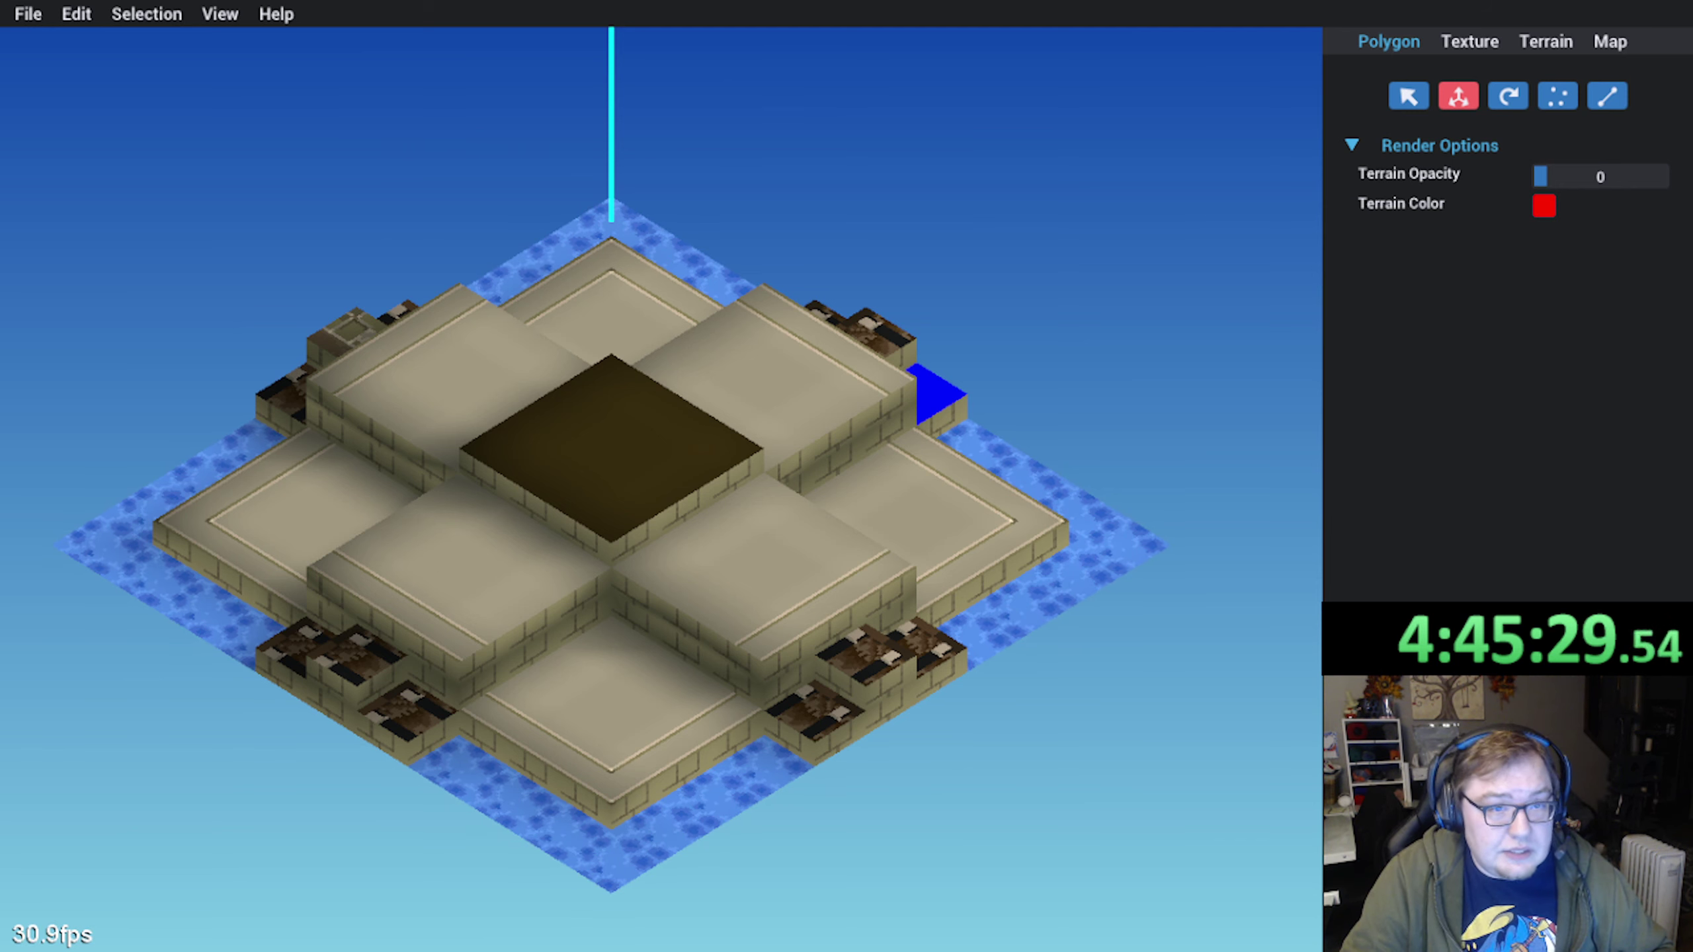
# Switch to the image search results, browse the Leviathan artwork, and preview the Final Fantasy IV Leviathan (NES demake) image before closing it
pyautogui.hotkey('alt', 'Tab')
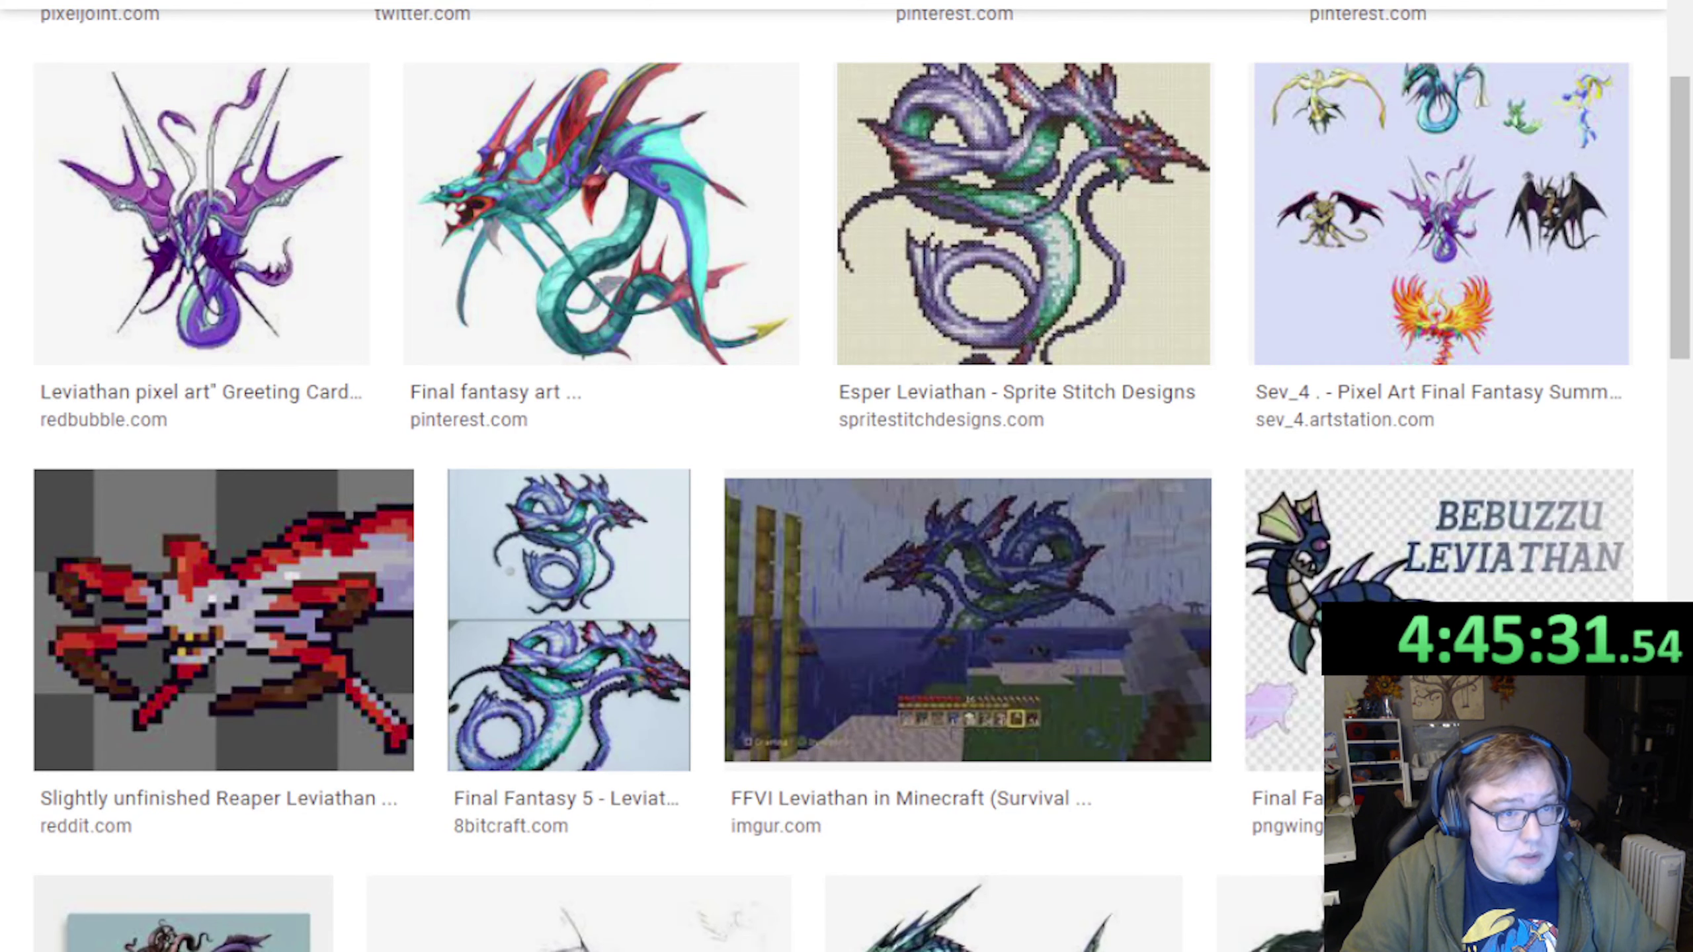
pyautogui.scroll(4, 567, 600)
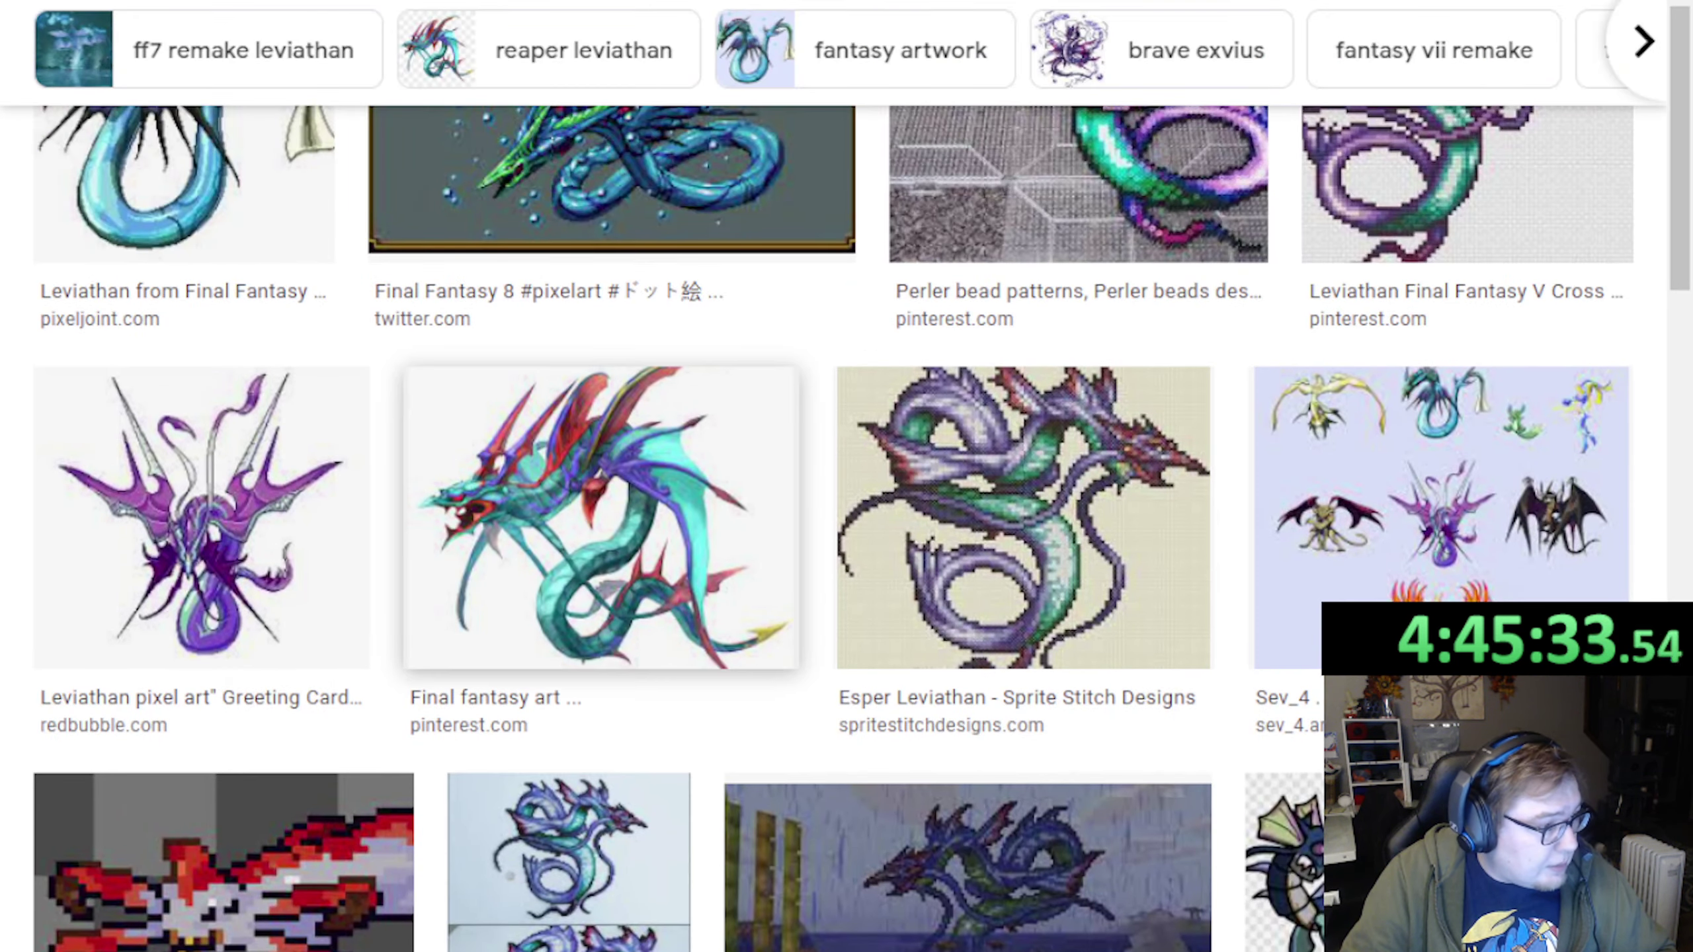
pyautogui.scroll(3, 566, 601)
pyautogui.scroll(-5, 567, 600)
pyautogui.scroll(5, 567, 601)
pyautogui.scroll(-5, 567, 601)
pyautogui.scroll(-10, 567, 507)
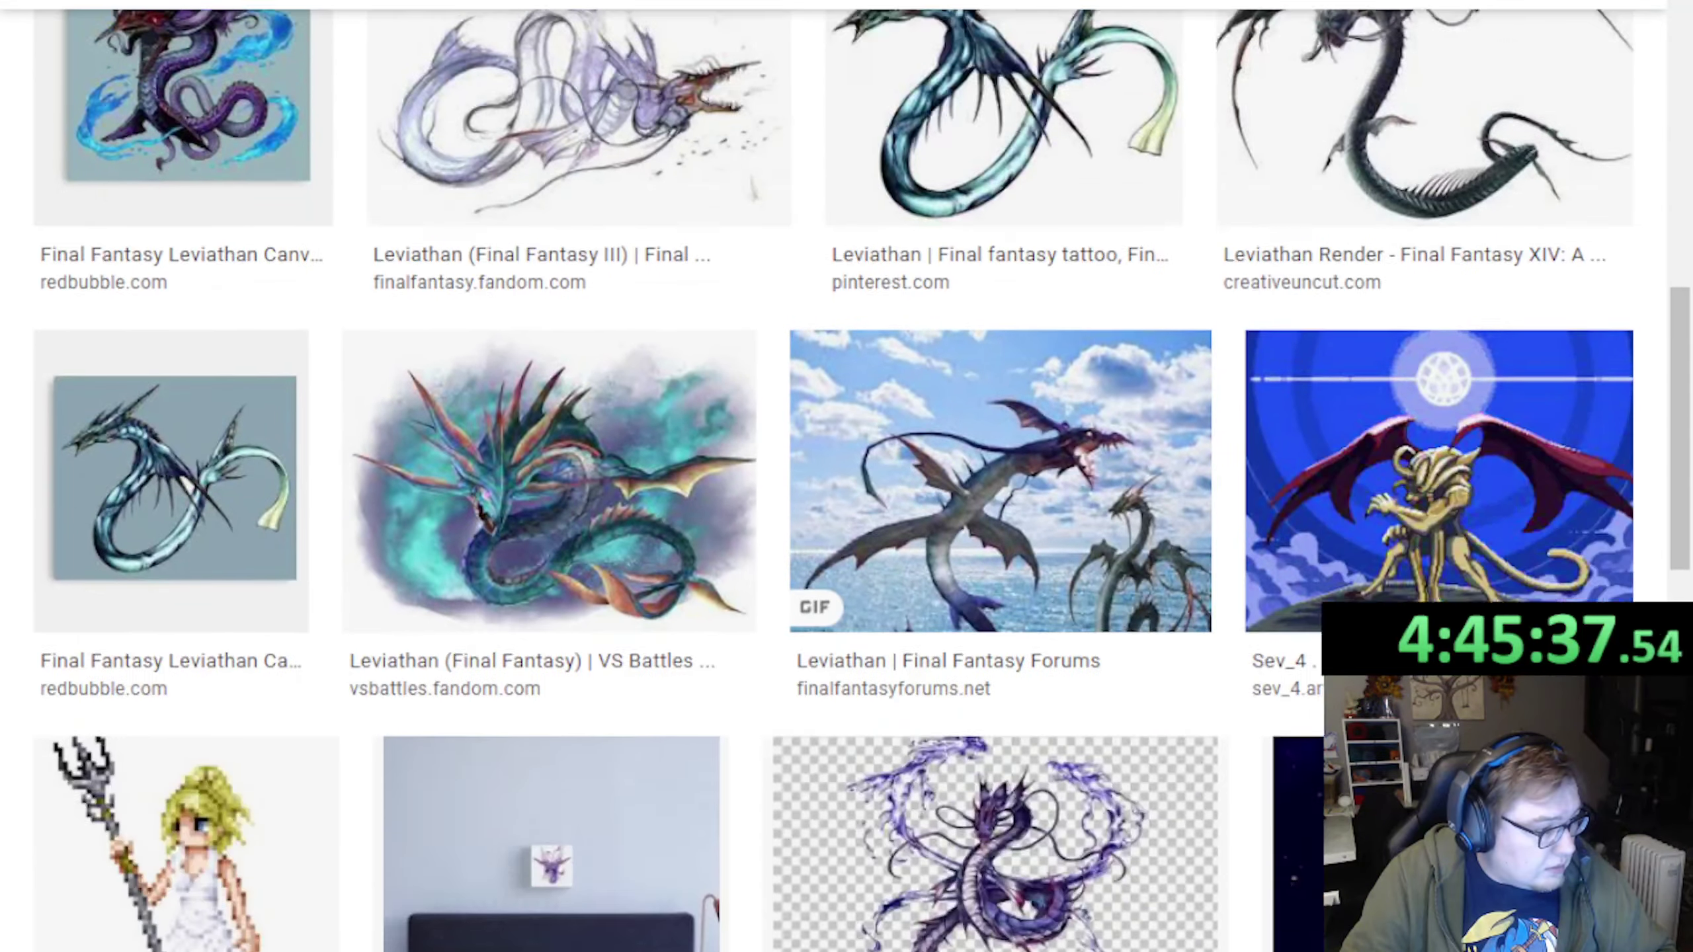
pyautogui.scroll(-7, 846, 476)
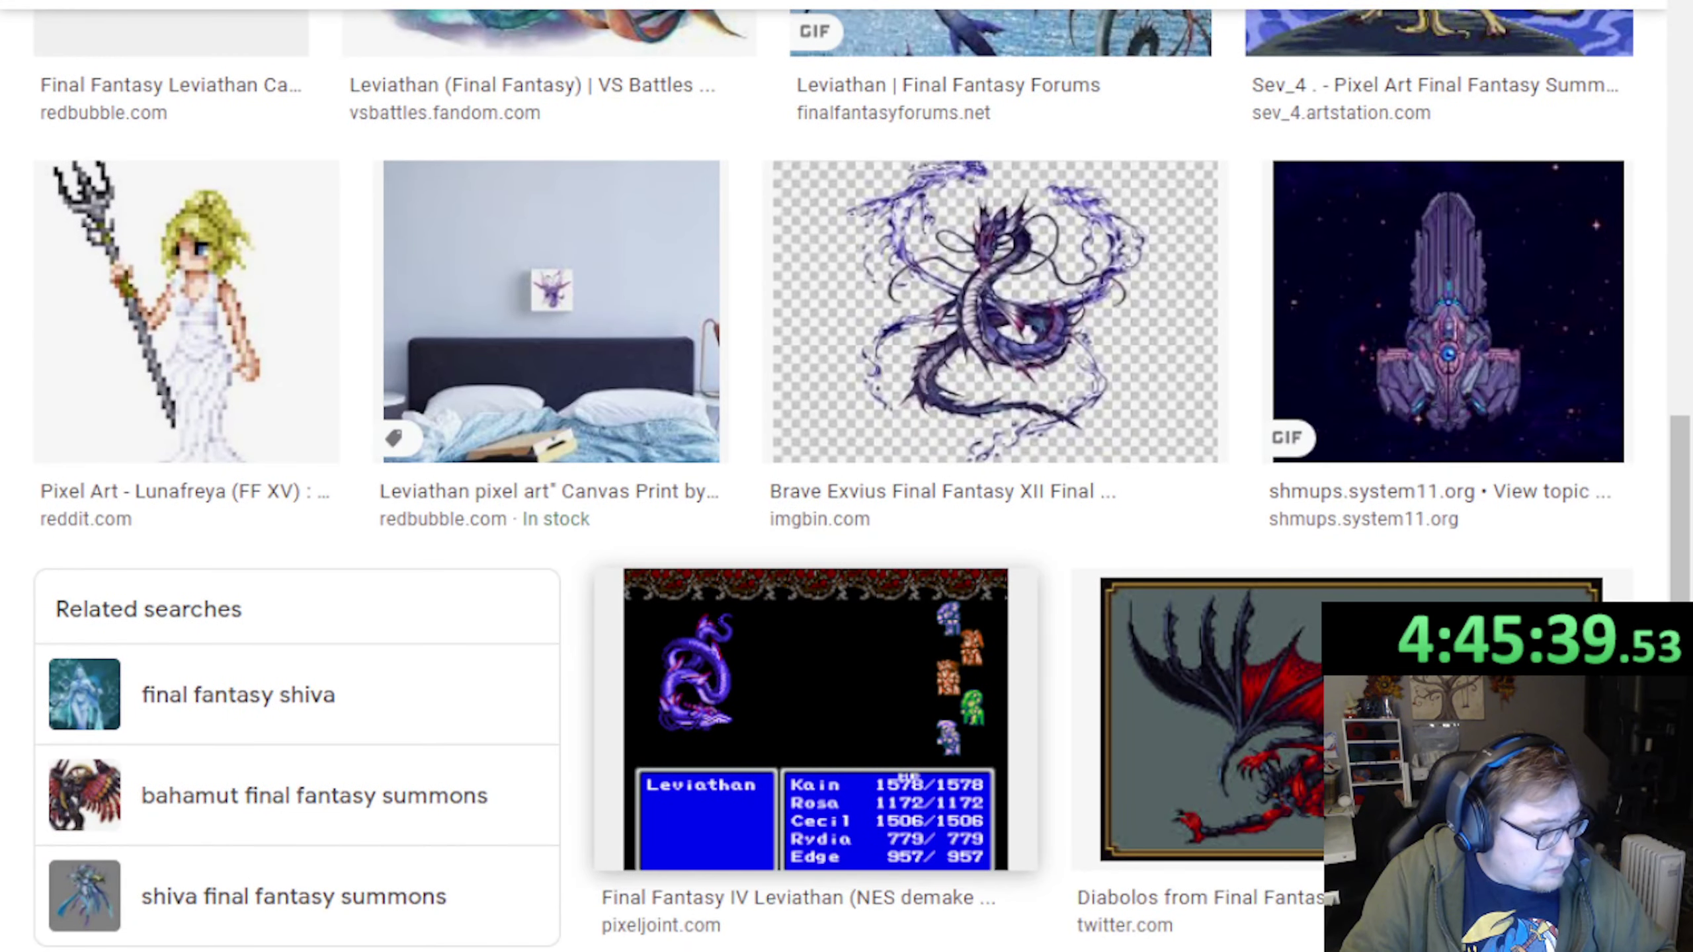
pyautogui.click(839, 719)
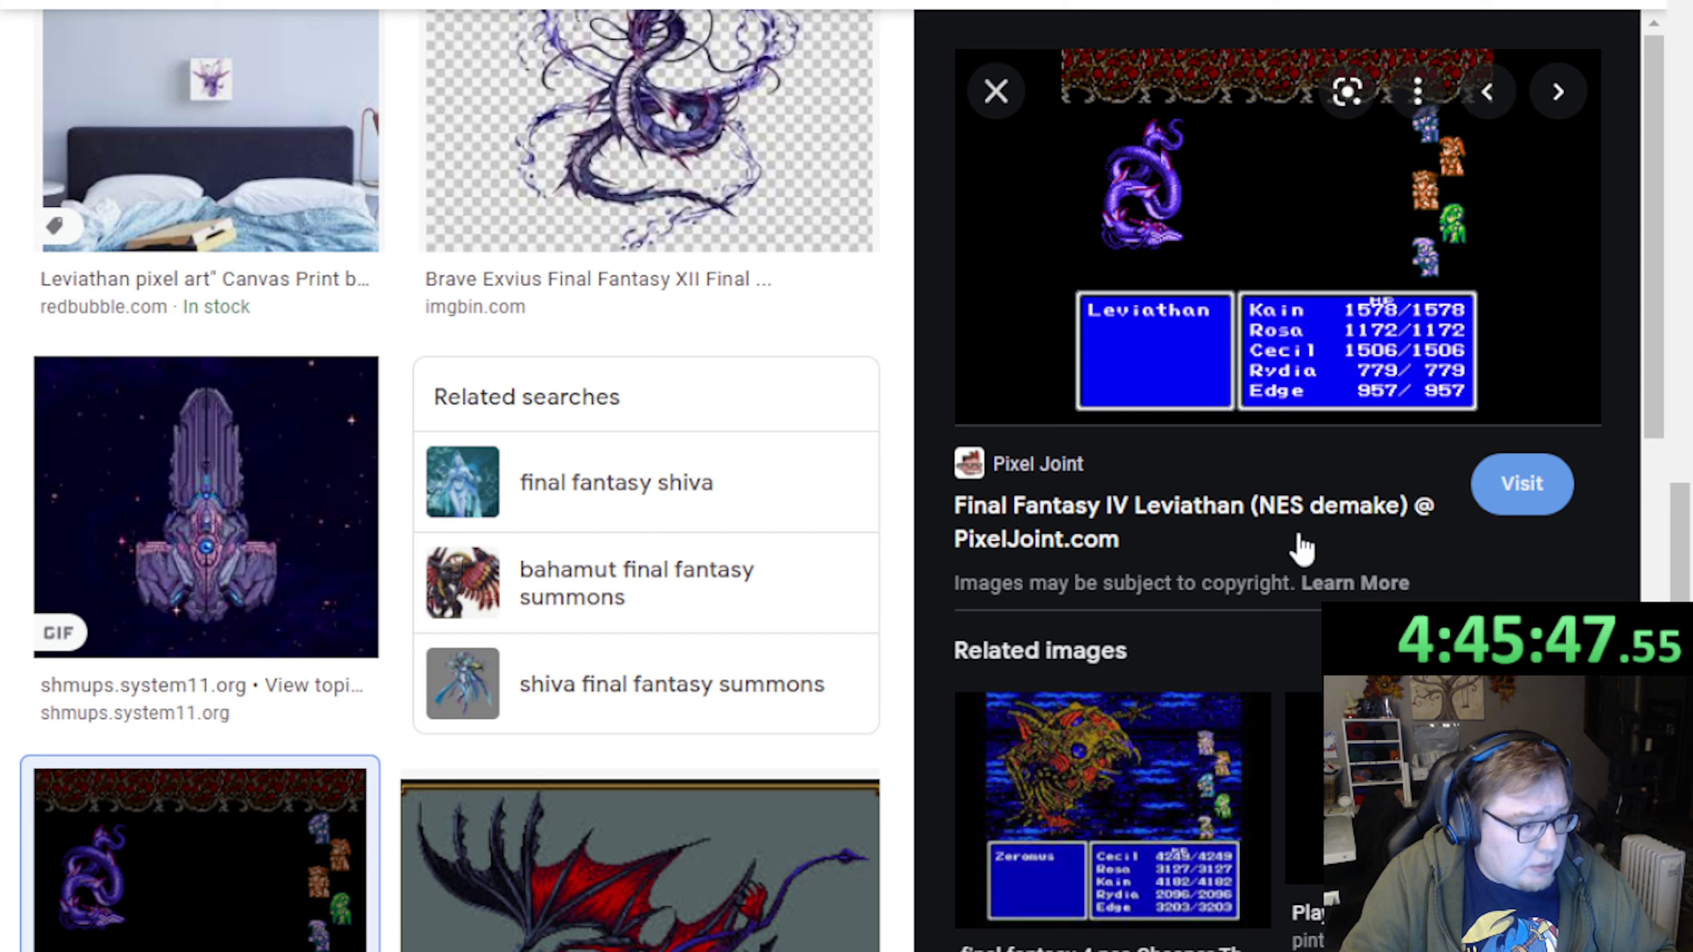
pyautogui.click(998, 90)
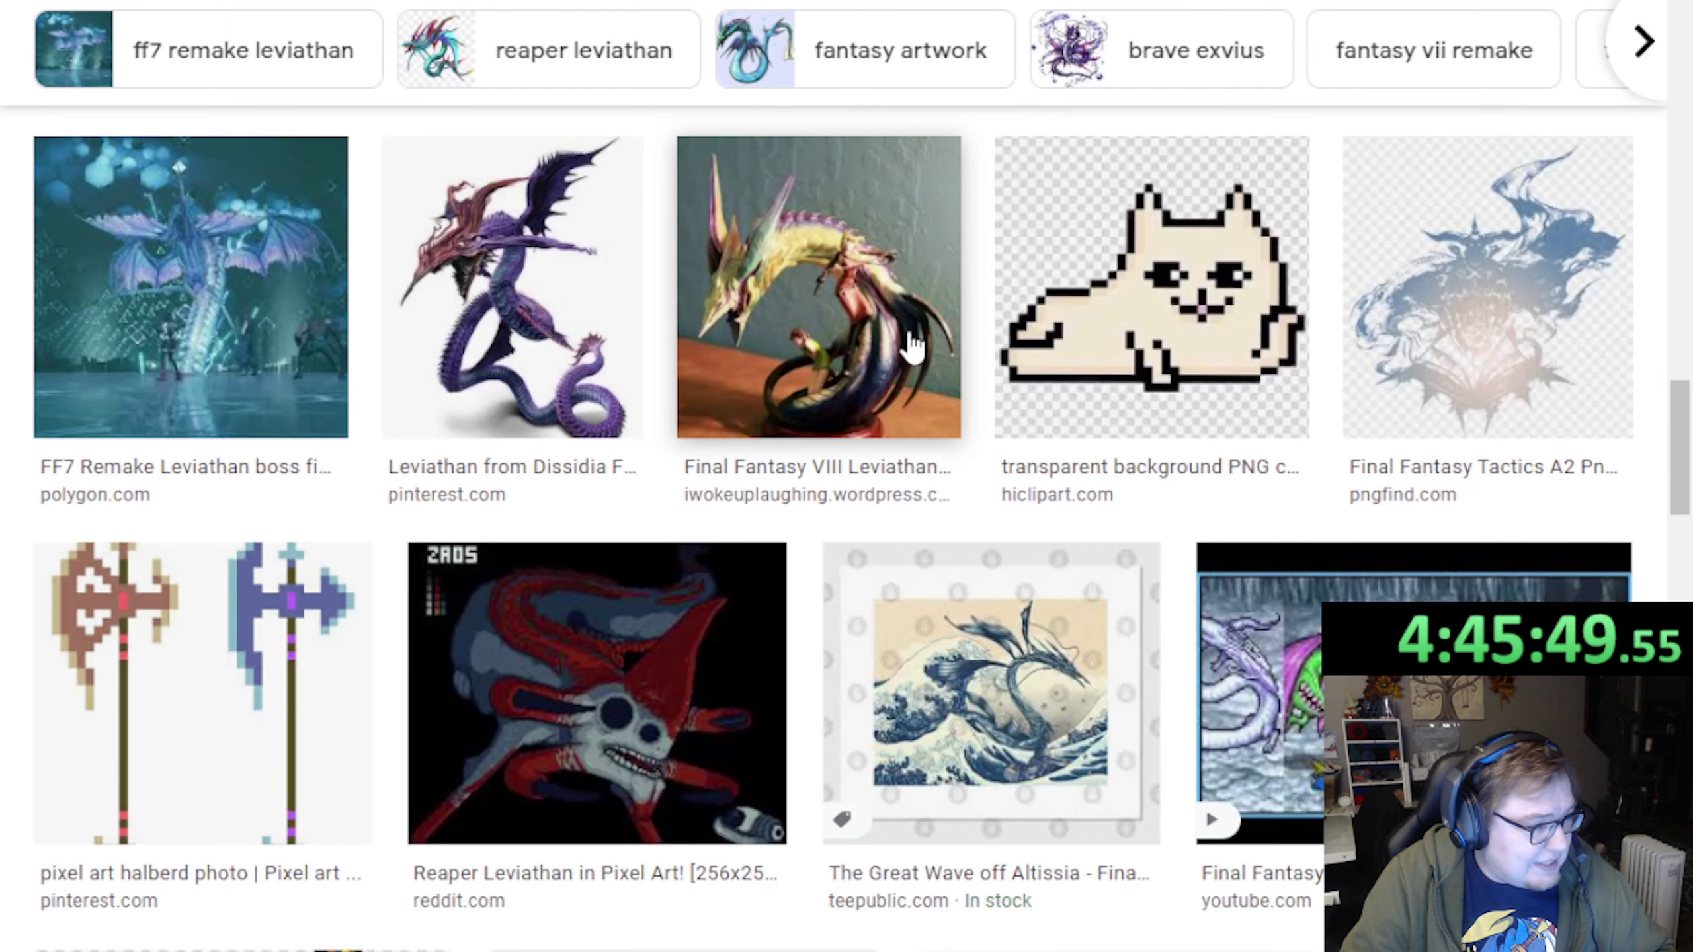
# Look through the Leviathan image search results for usable sea serpent artwork and pixel art references
pyautogui.scroll(-5, 913, 433)
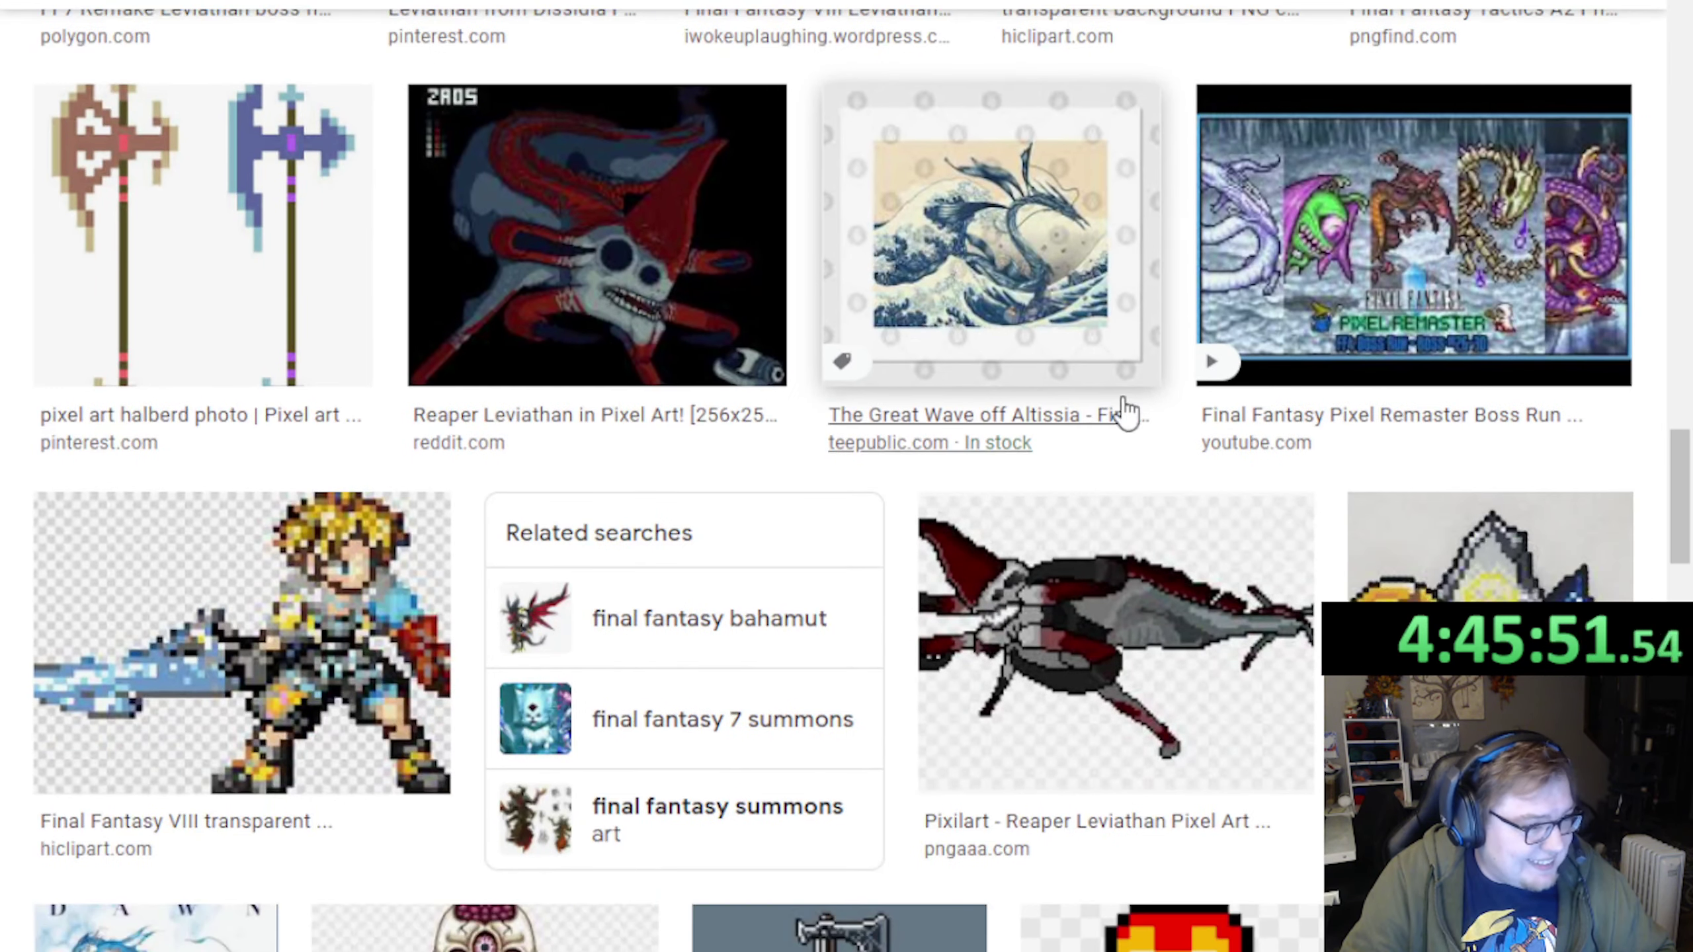
pyautogui.scroll(2, 1126, 408)
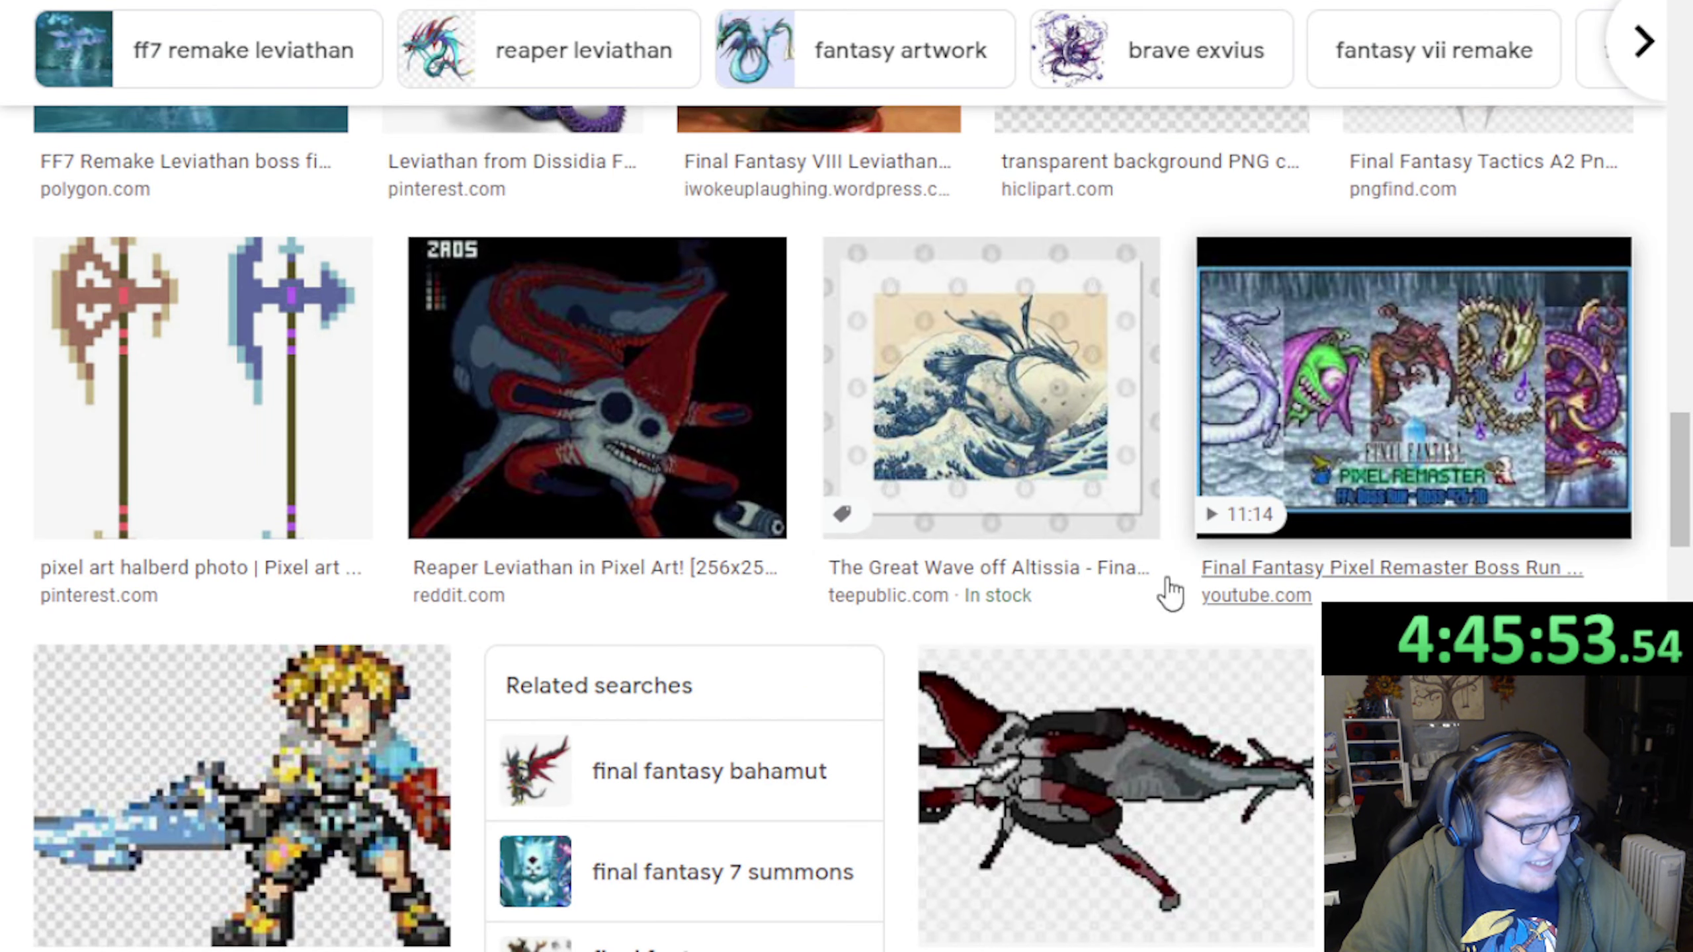
pyautogui.scroll(-8, 1000, 574)
pyautogui.scroll(-15, 958, 567)
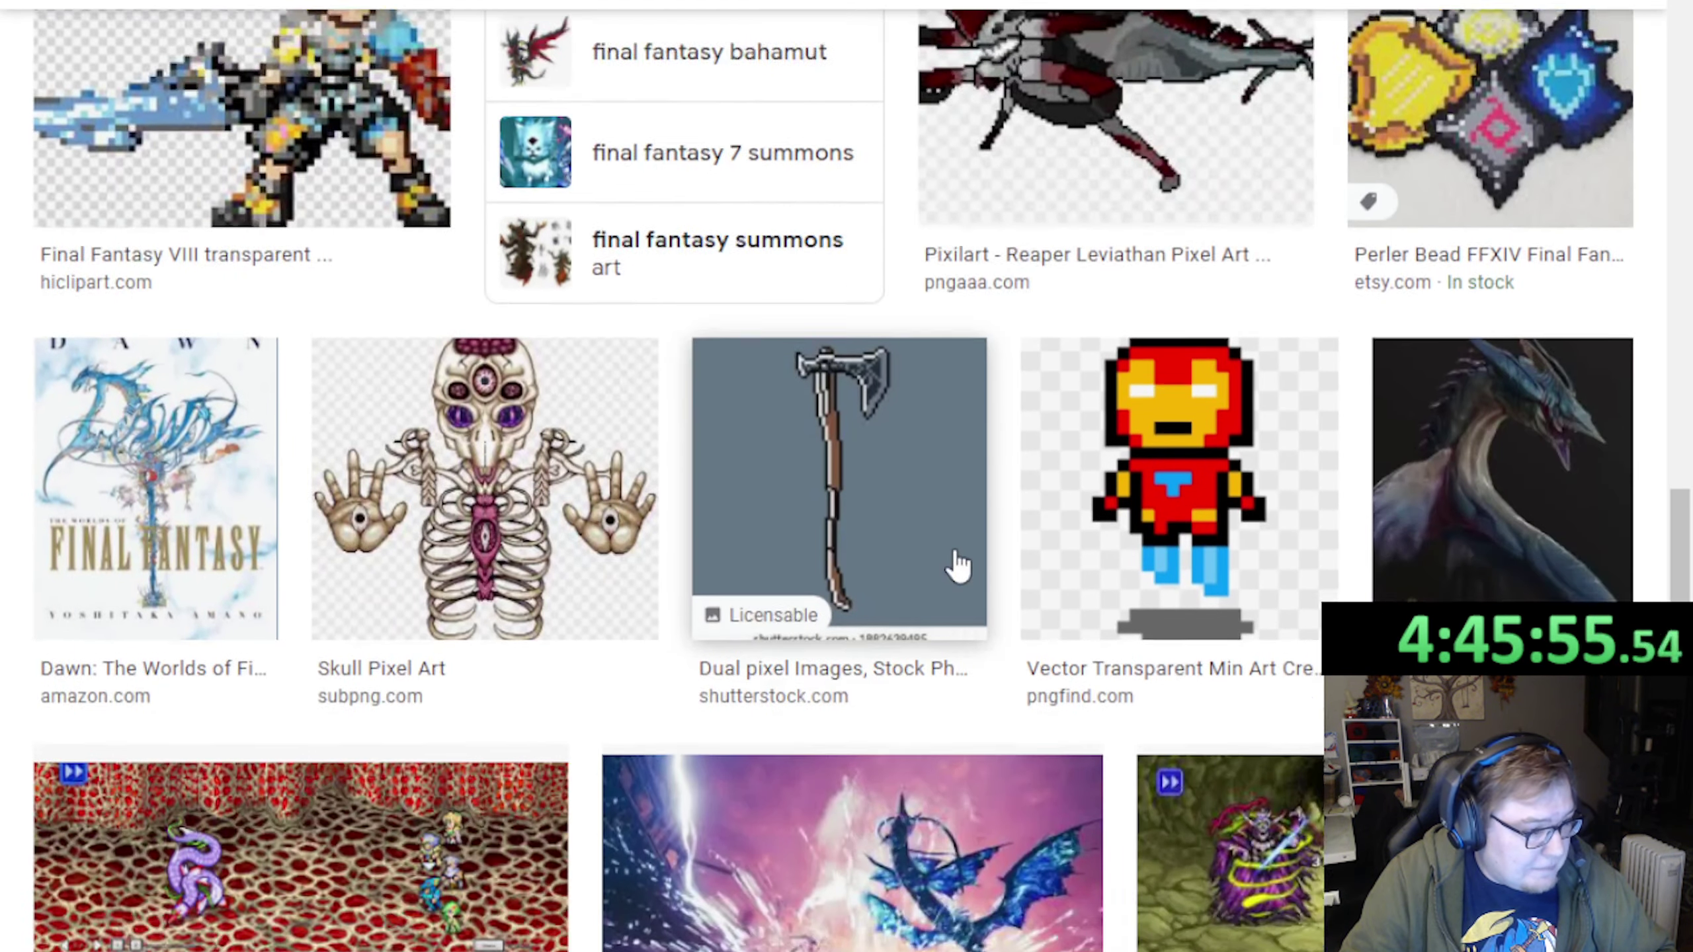
pyautogui.scroll(-5, 958, 566)
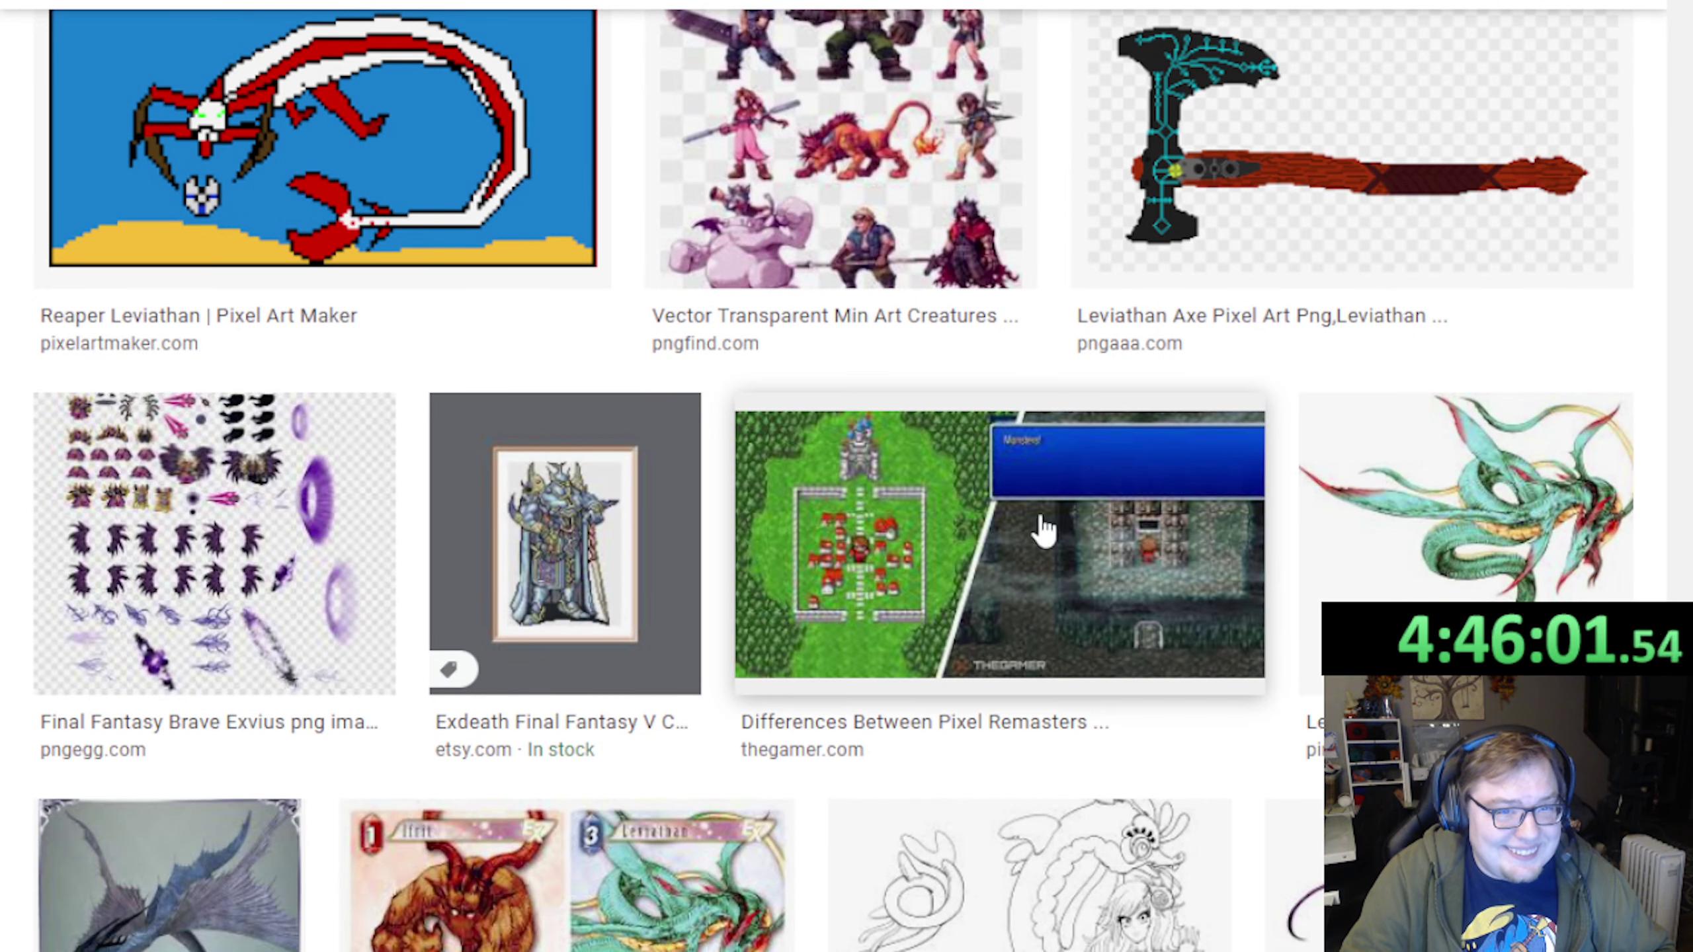
pyautogui.scroll(-2, 1041, 530)
pyautogui.scroll(1, 1563, 433)
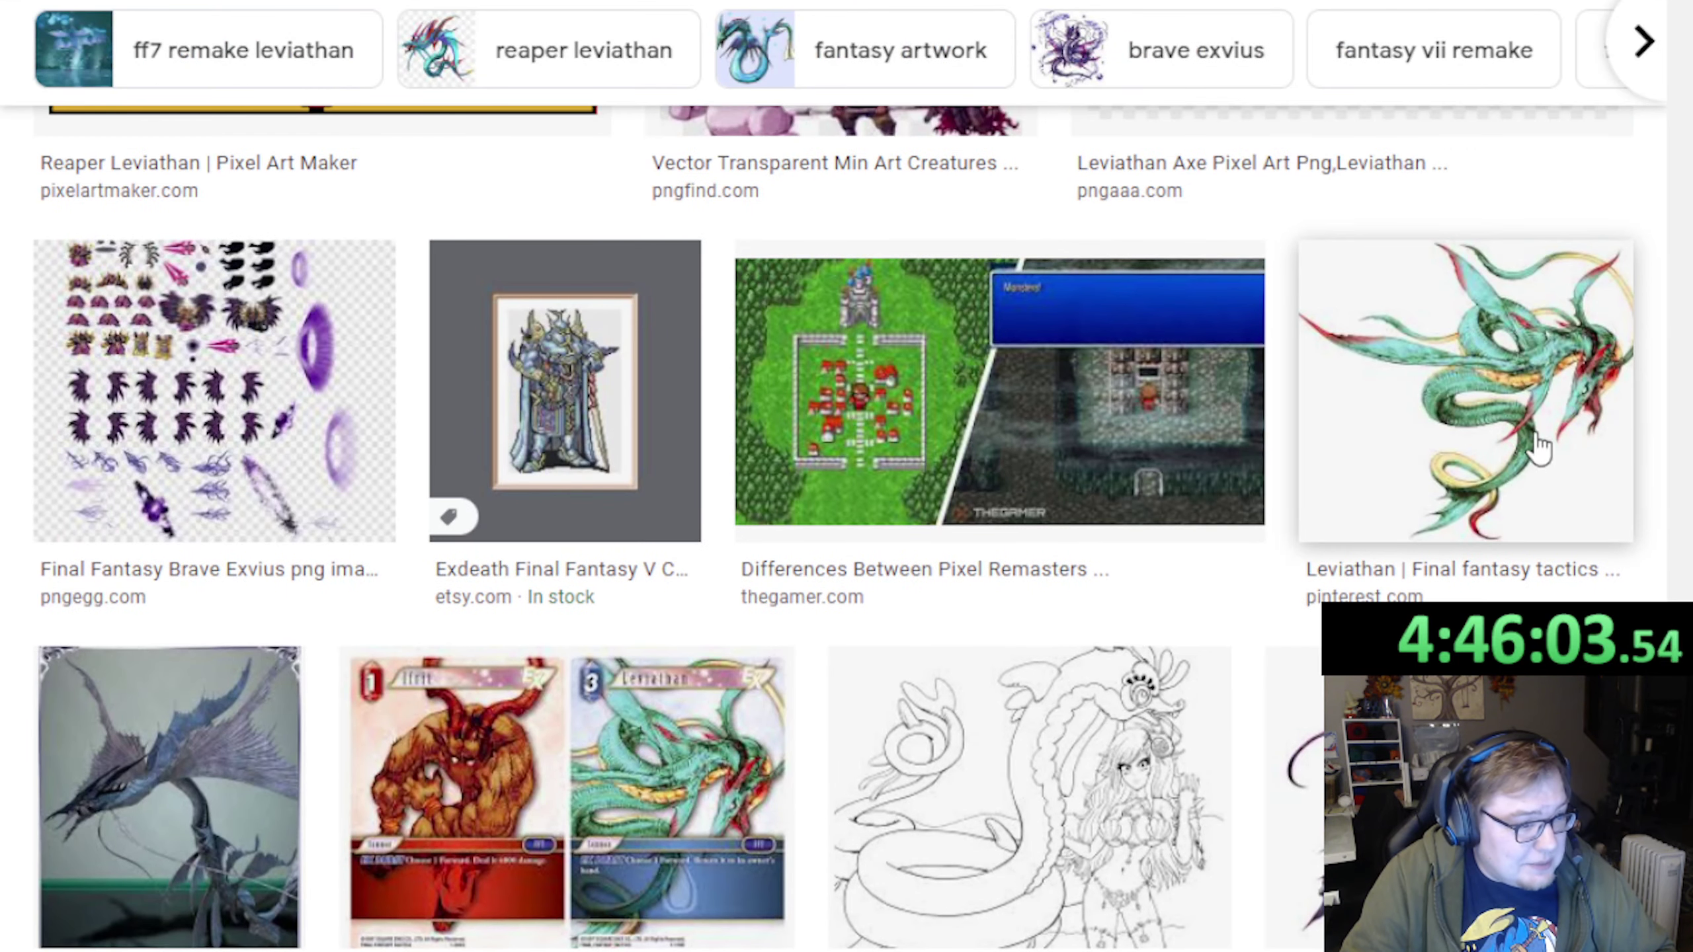
pyautogui.scroll(-2, 1407, 378)
pyautogui.scroll(2, 1556, 460)
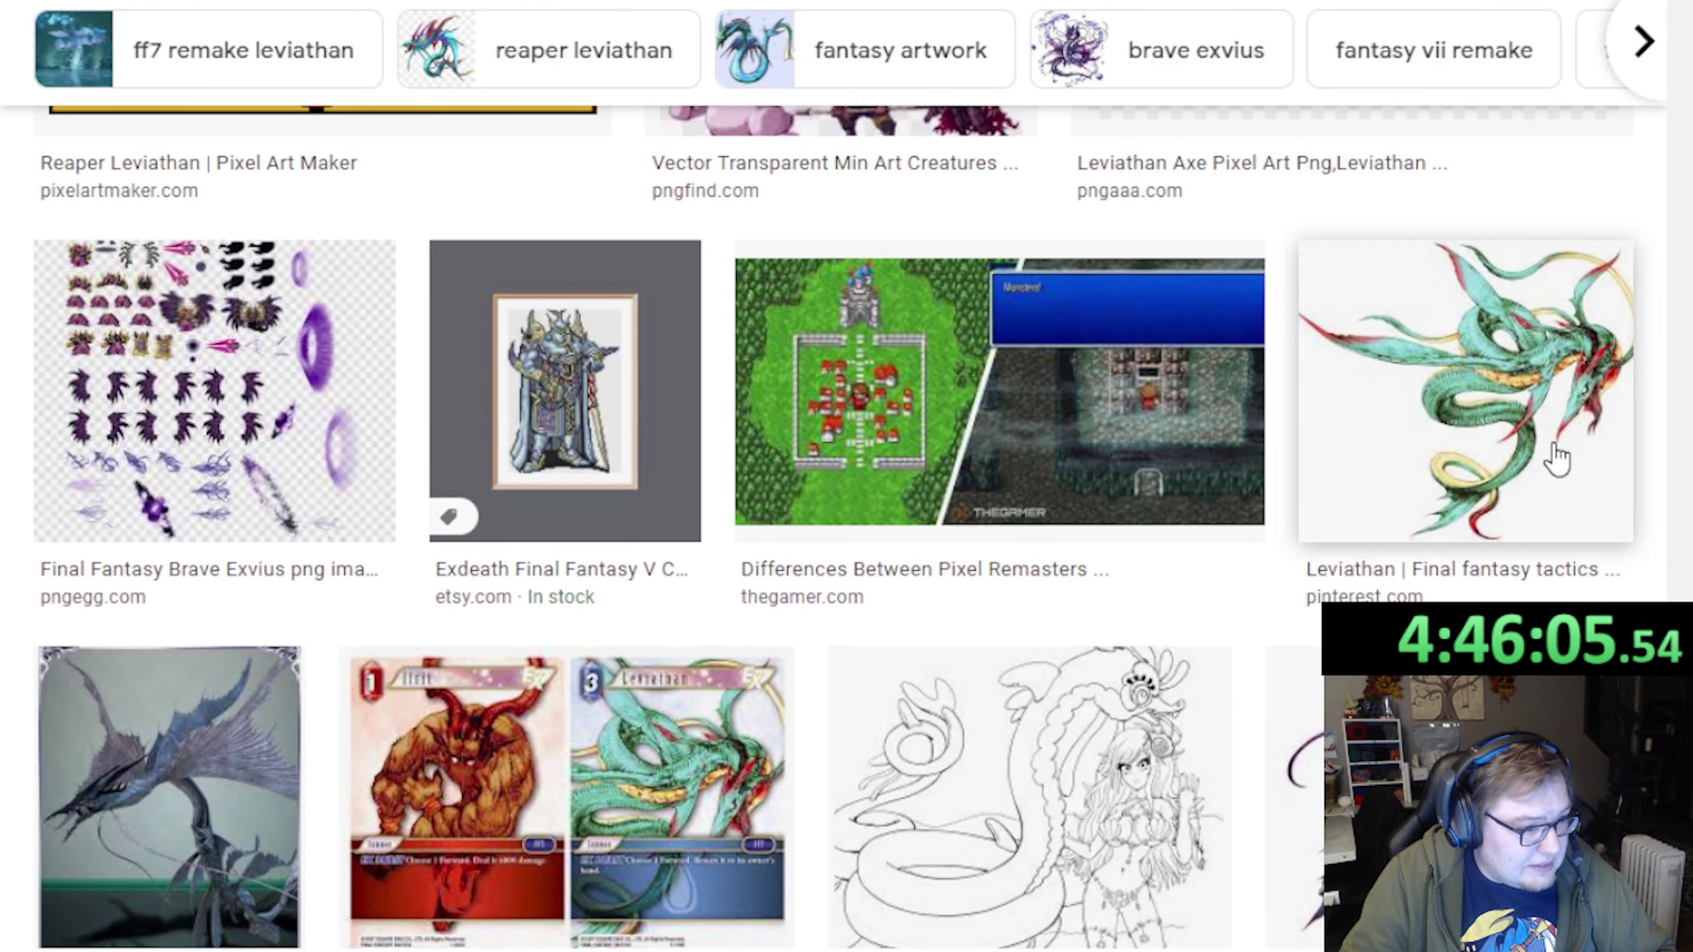
pyautogui.scroll(-6, 786, 591)
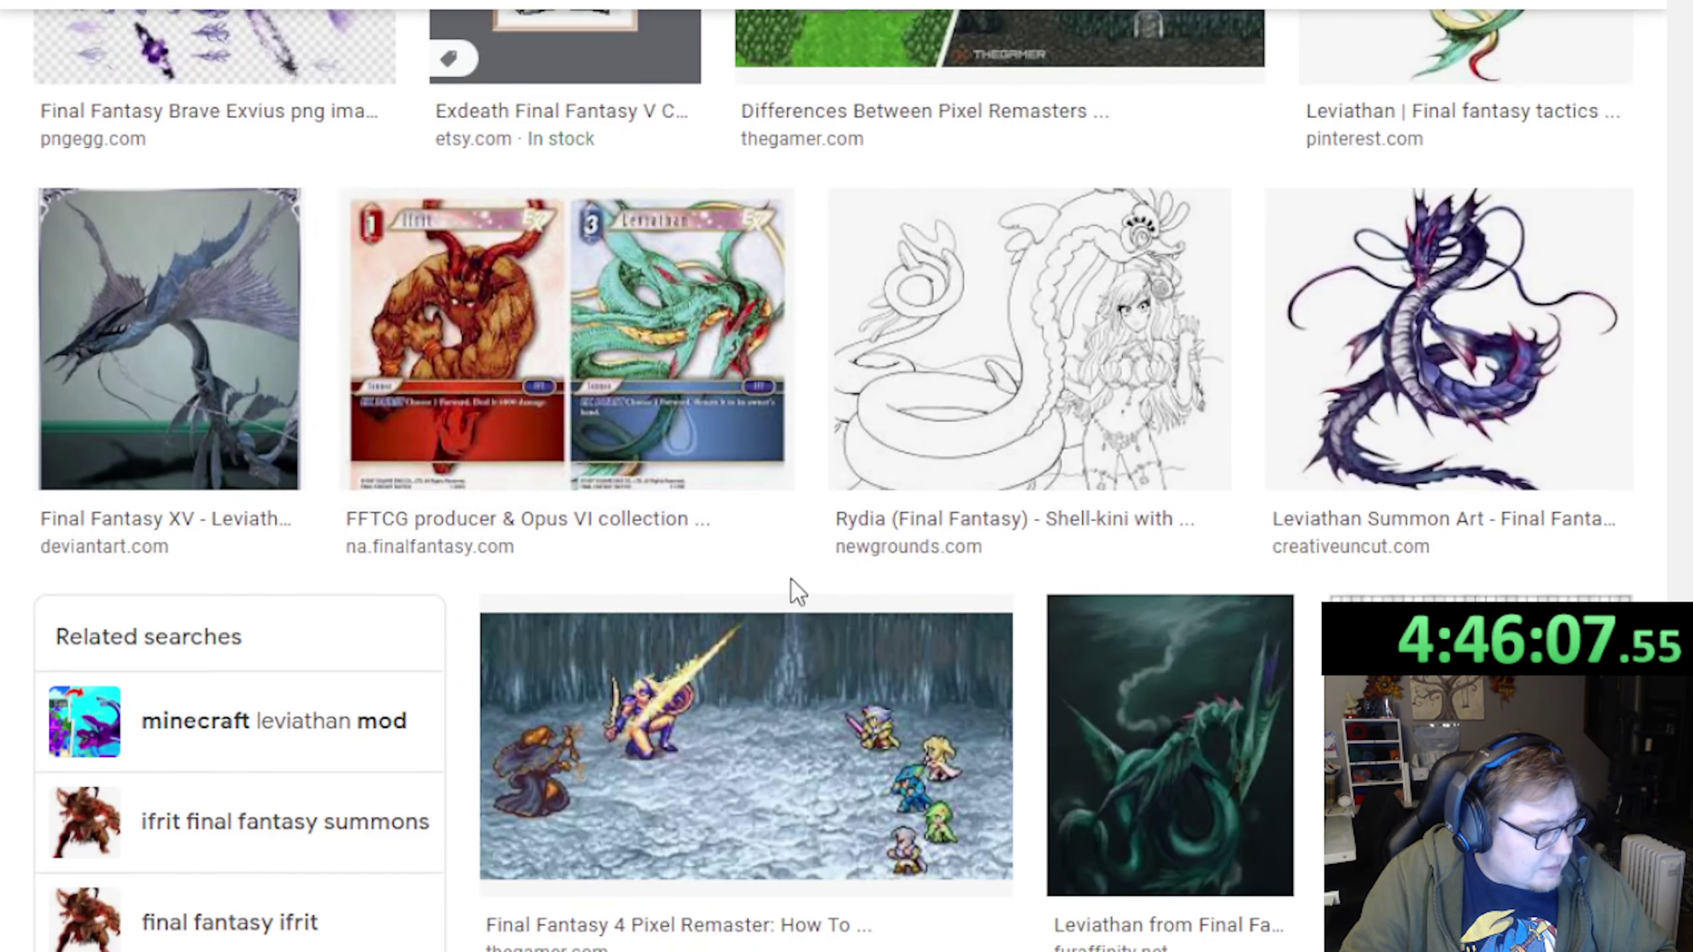
pyautogui.scroll(-10, 793, 592)
pyautogui.scroll(6, 873, 606)
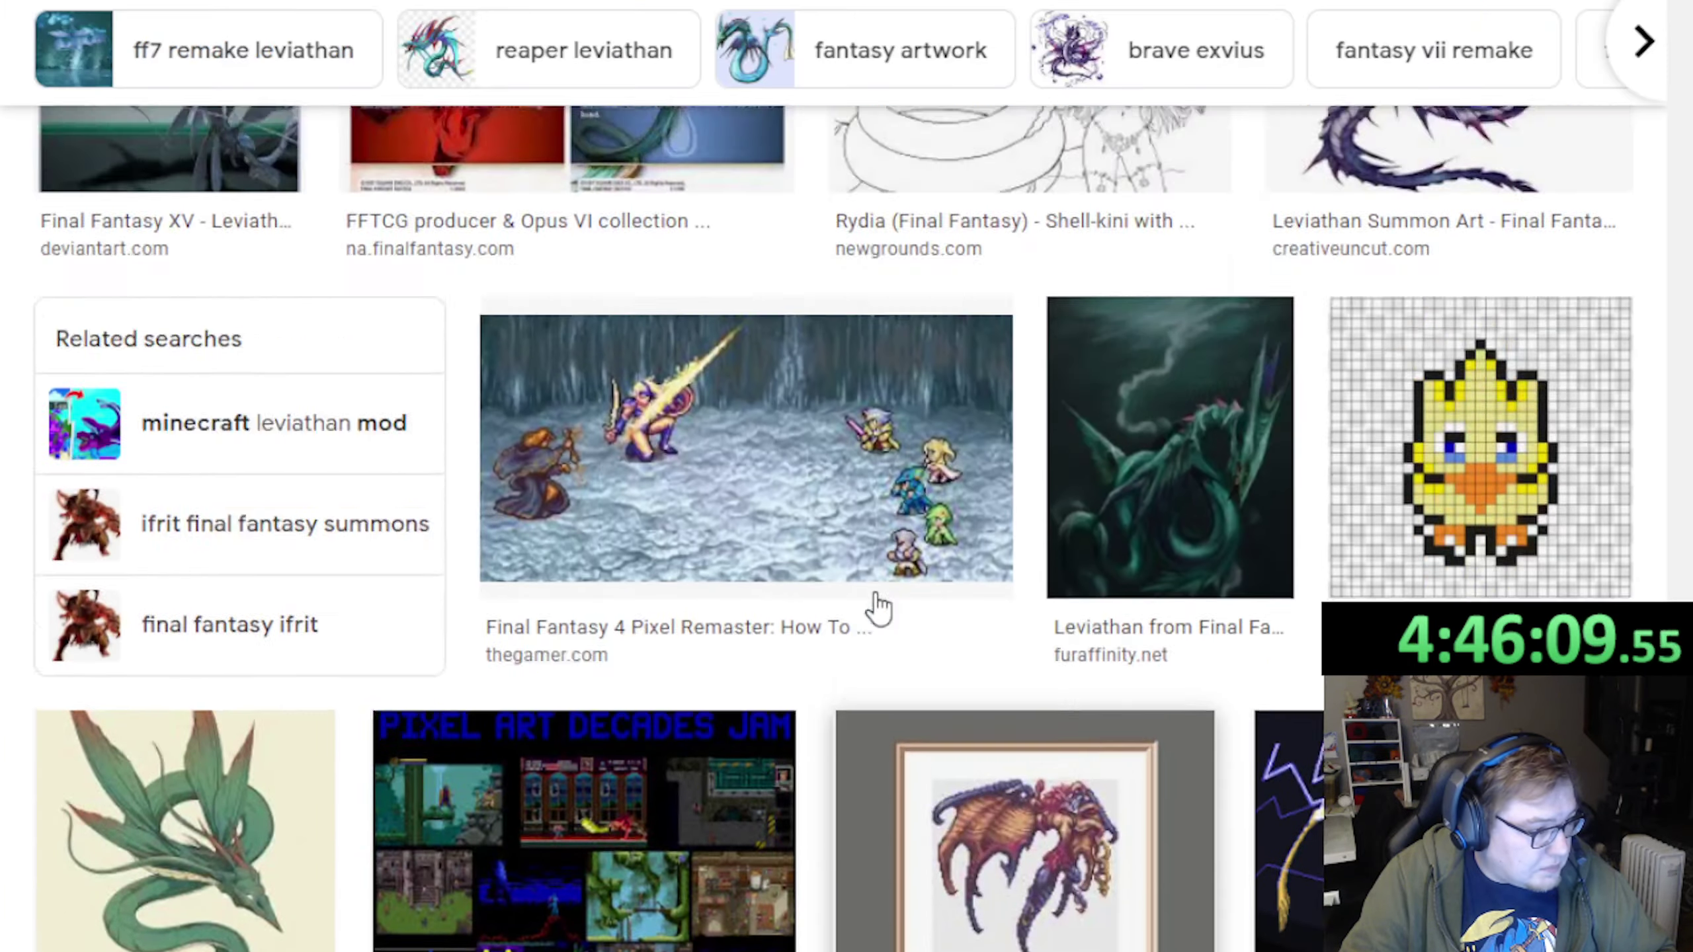
pyautogui.scroll(-10, 878, 608)
pyautogui.scroll(5, 793, 611)
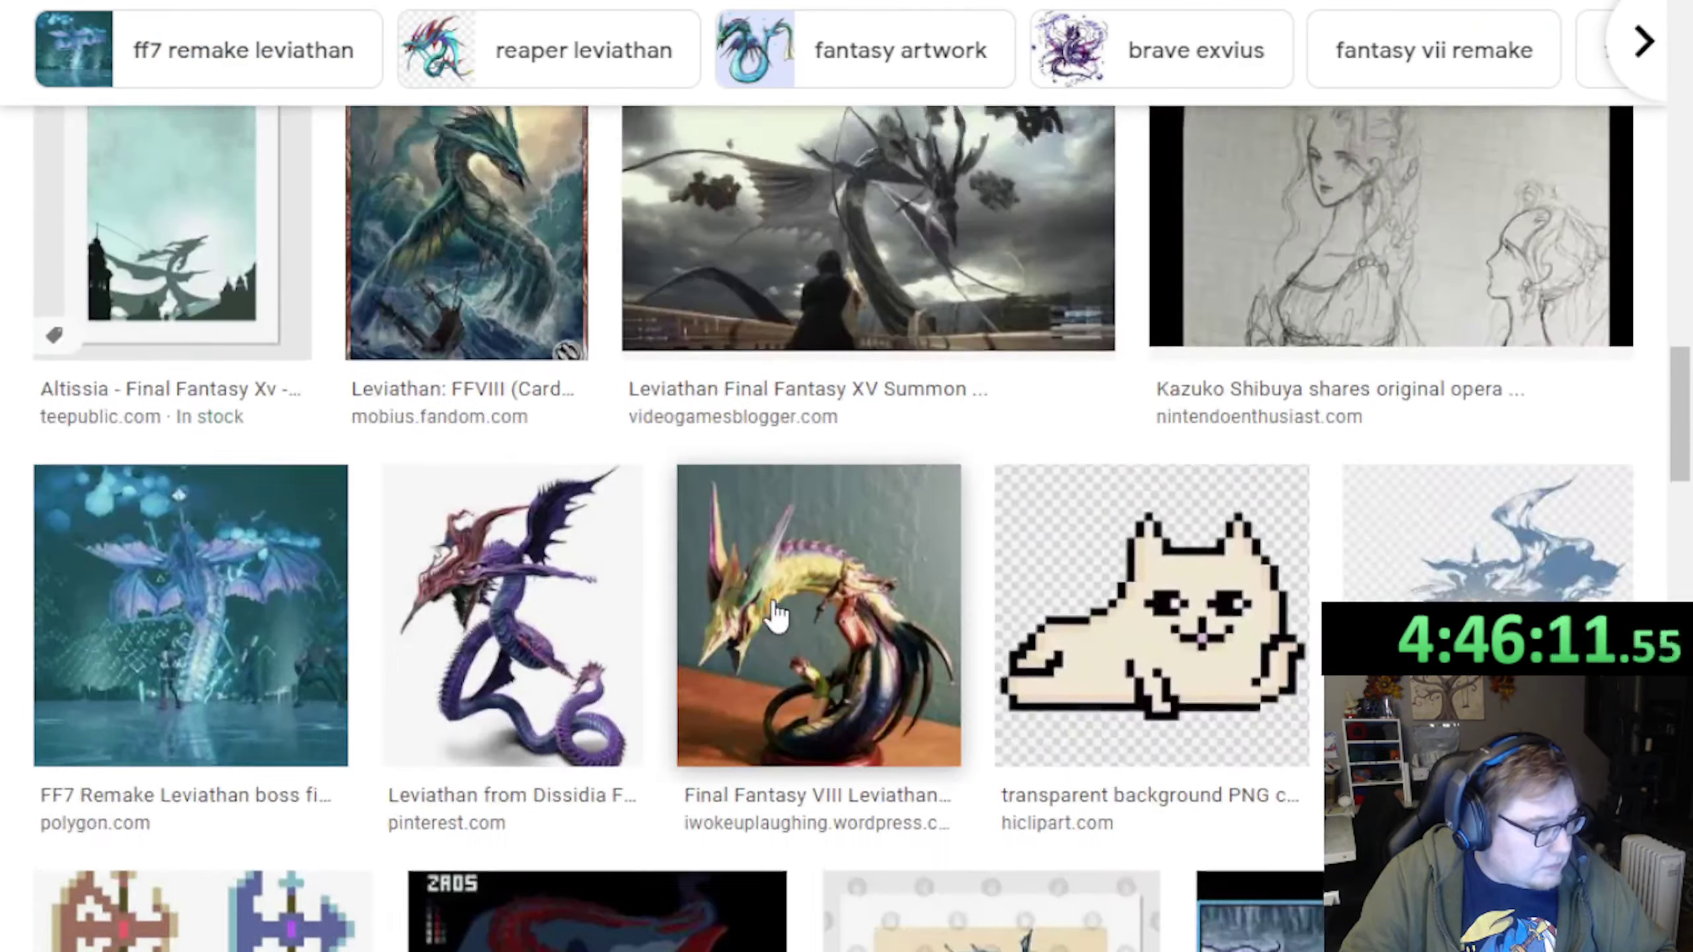
pyautogui.scroll(20, 777, 612)
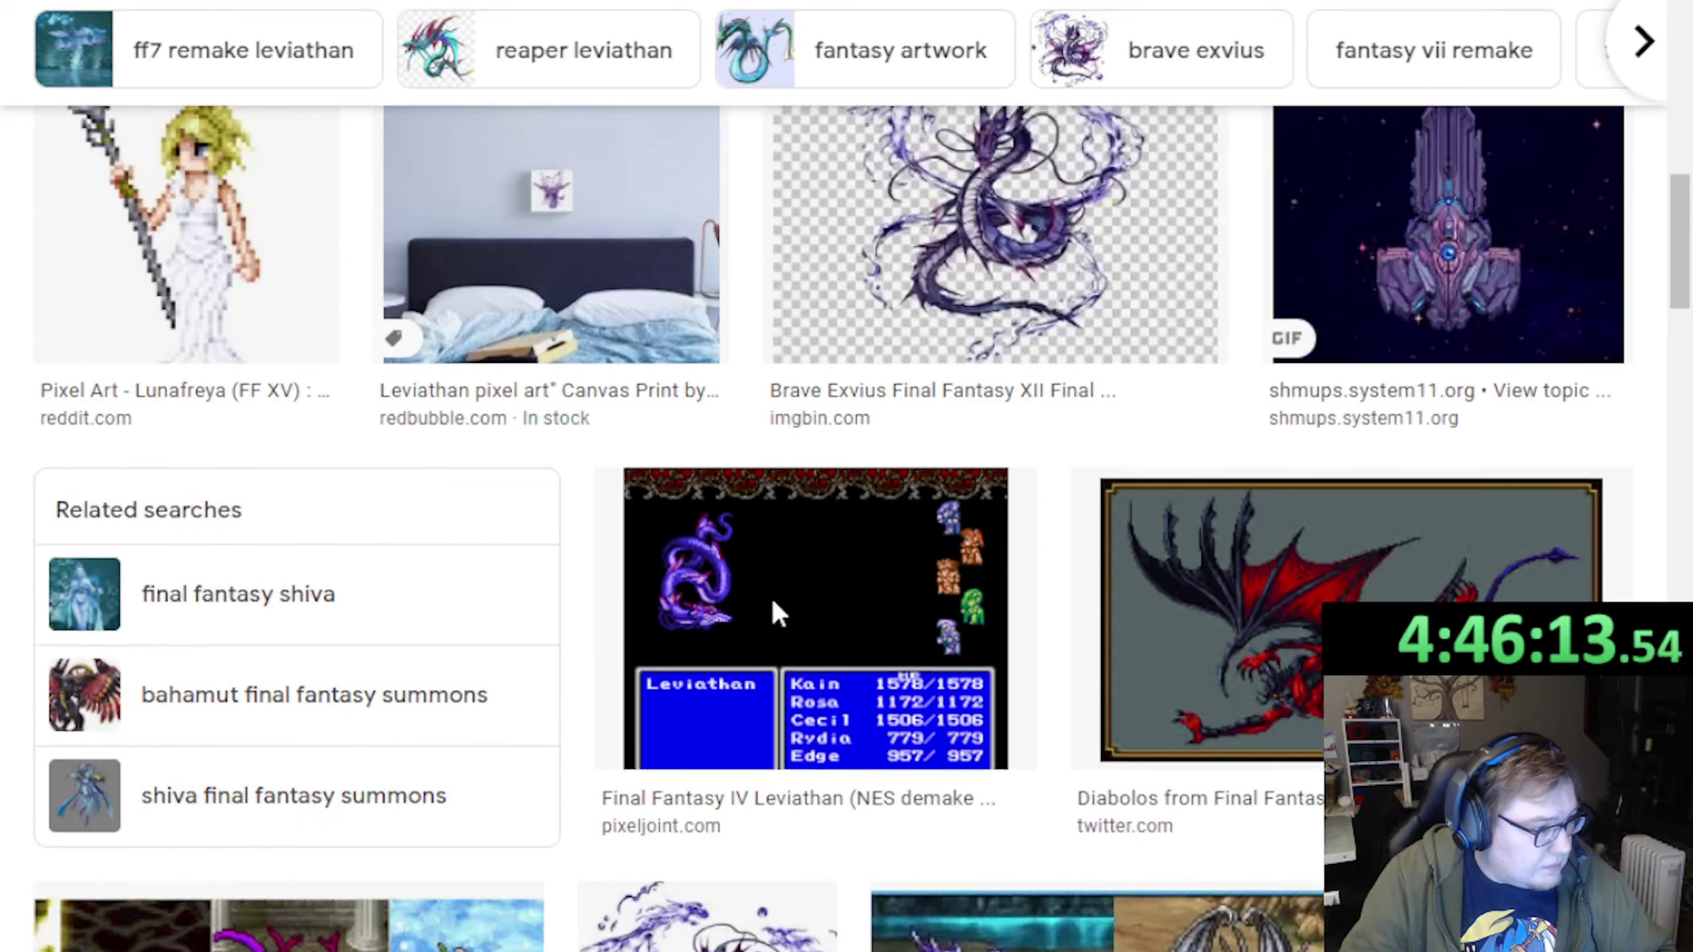
pyautogui.scroll(15, 776, 612)
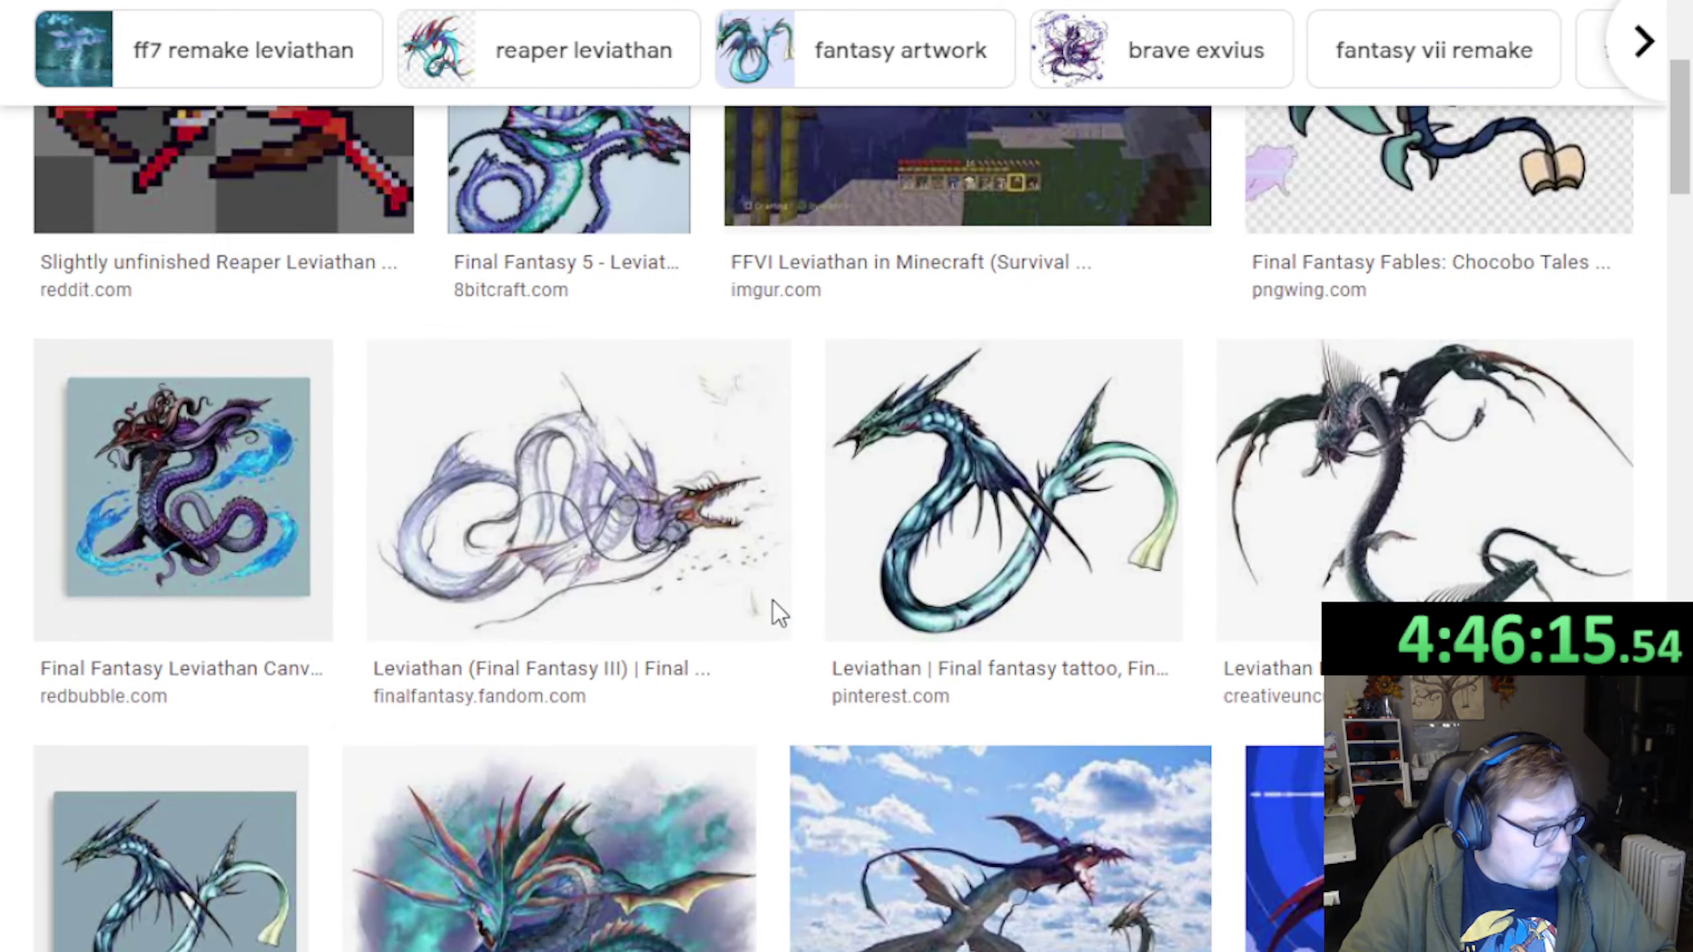
pyautogui.scroll(15, 776, 612)
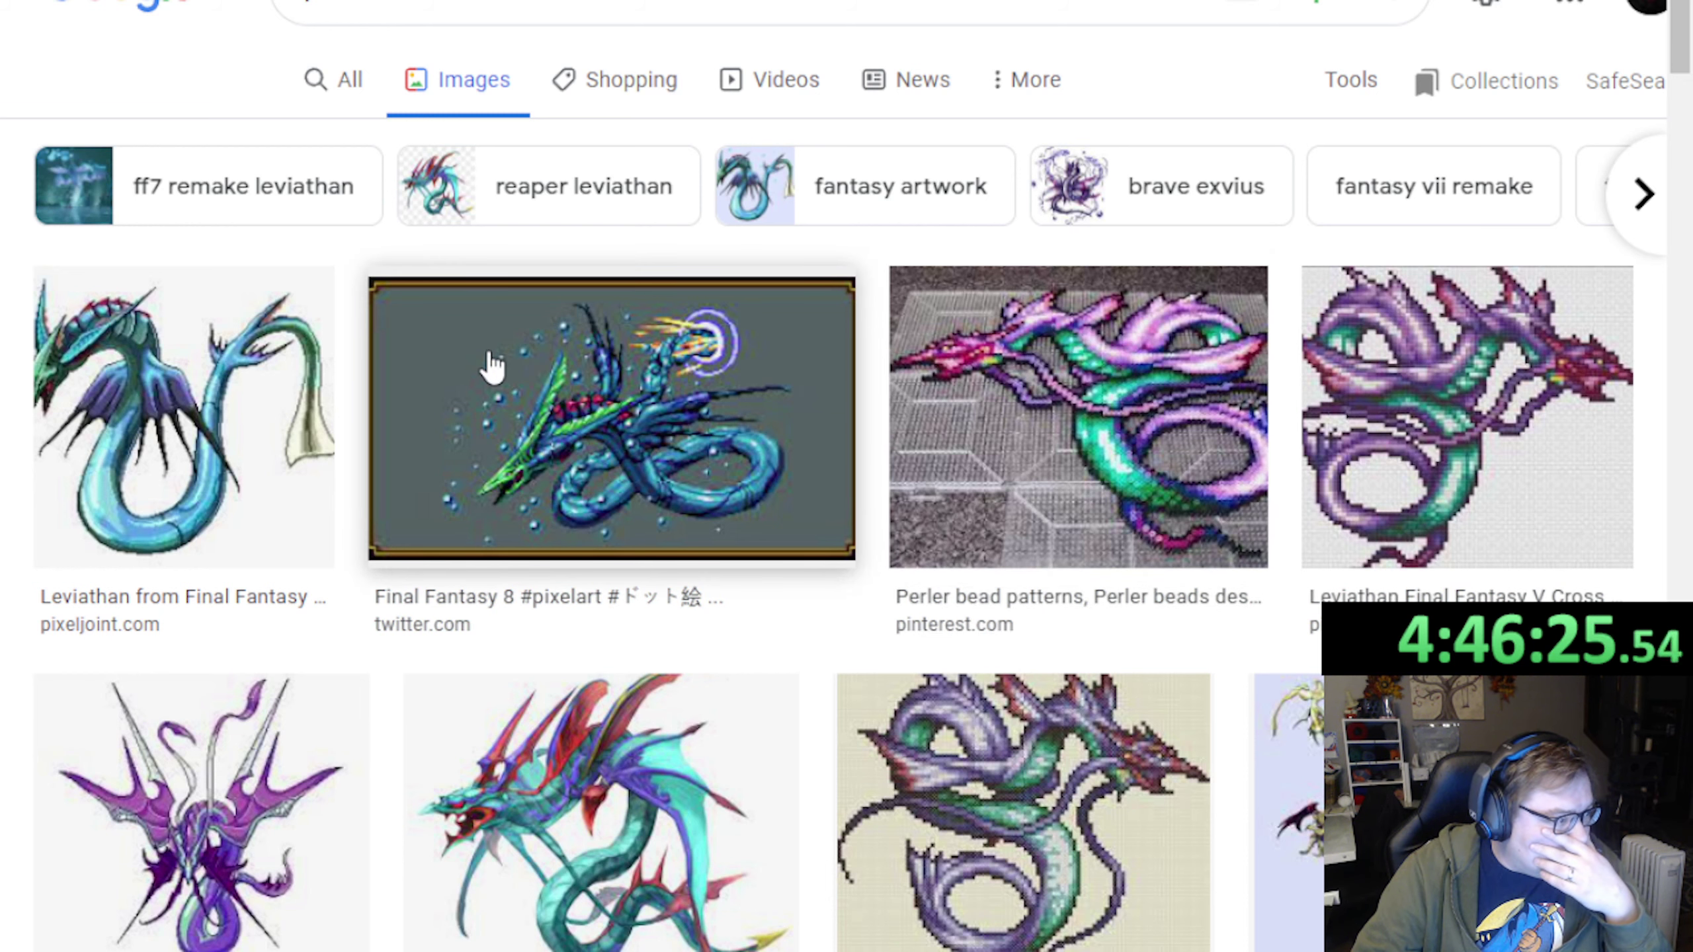
# Go to The Spriters Resource site and browse the Turn-Based RPG games filed under F
pyautogui.press('Return')
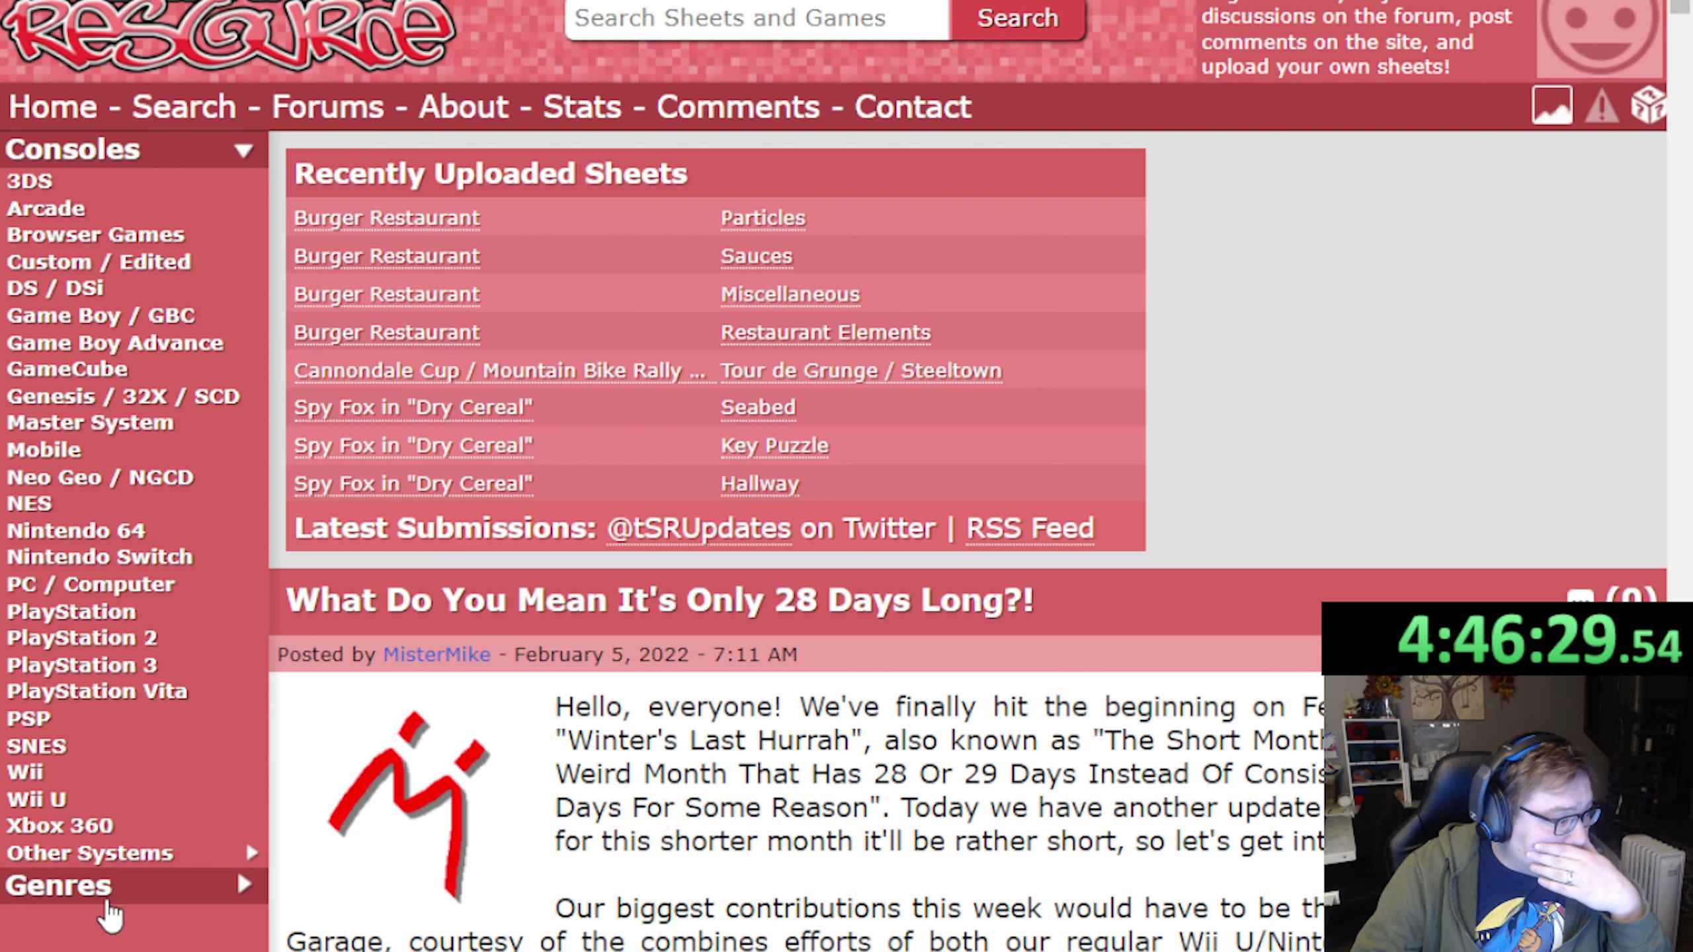
pyautogui.click(108, 897)
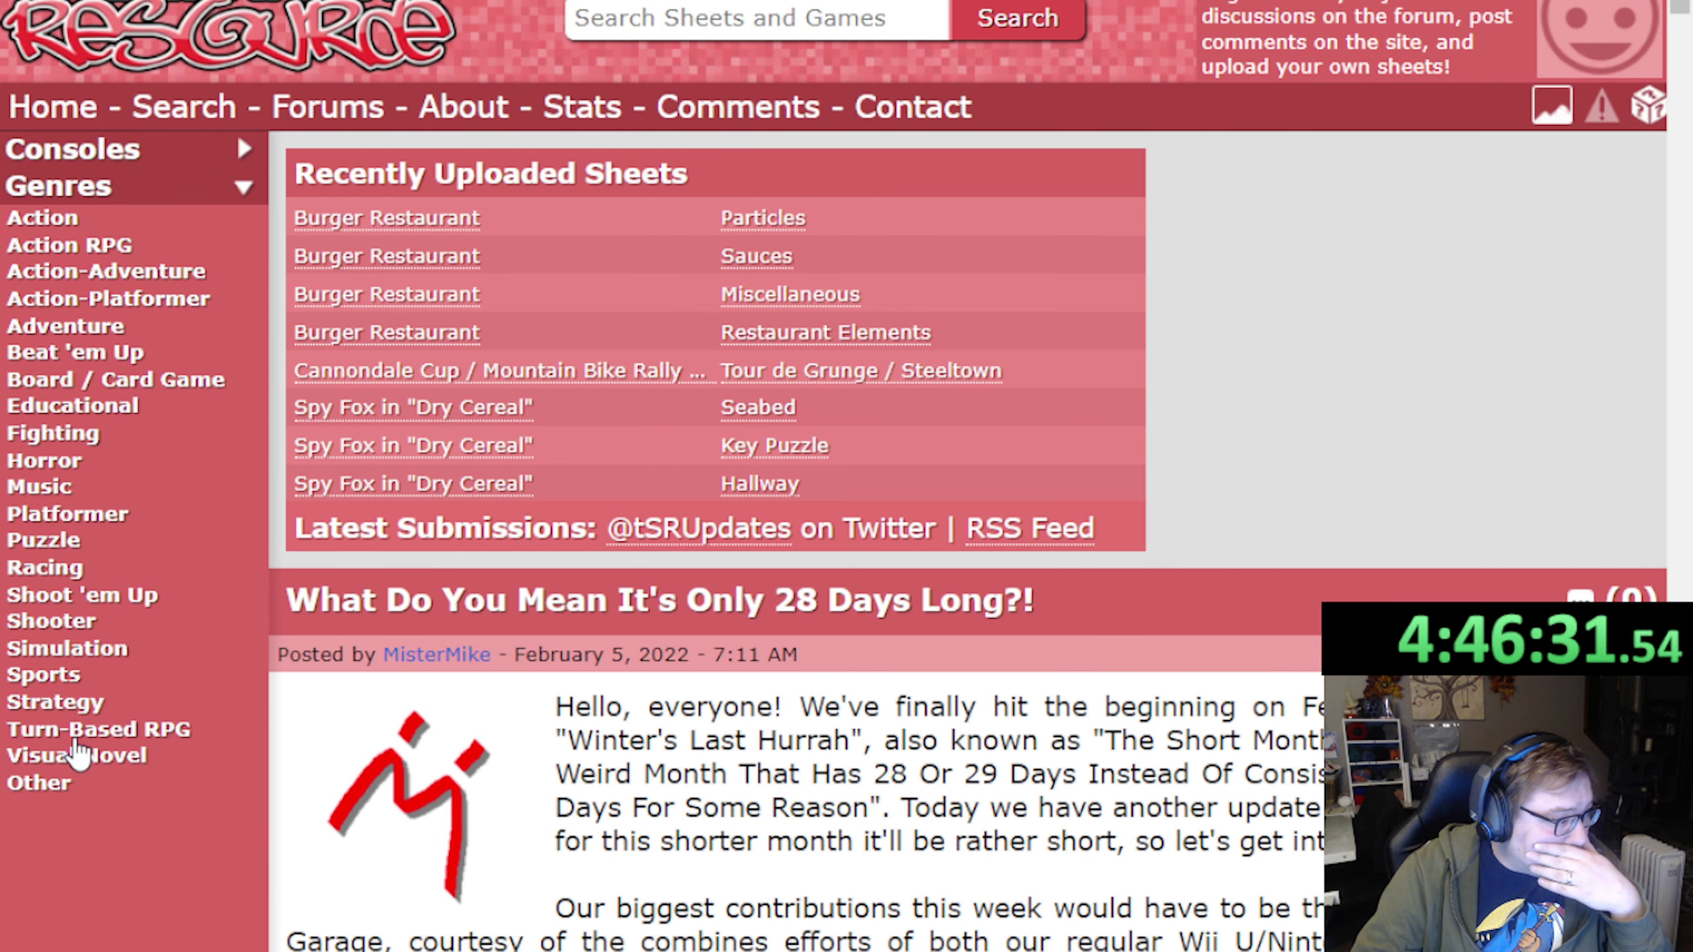
pyautogui.click(72, 729)
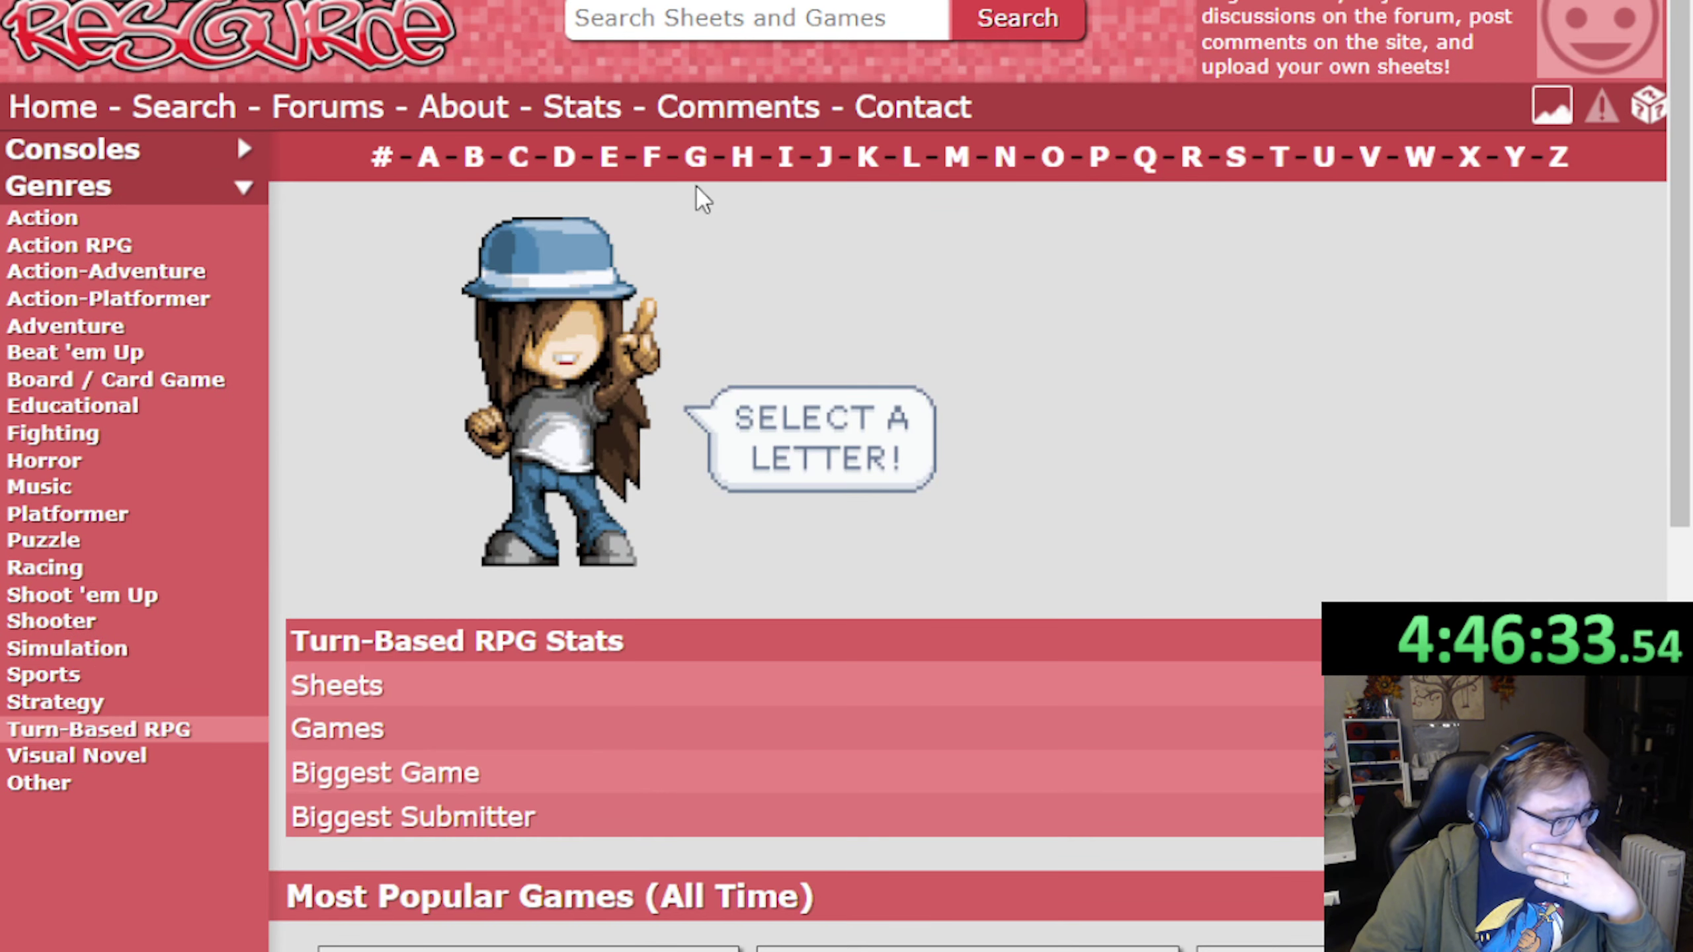
pyautogui.click(650, 160)
pyautogui.scroll(-5, 813, 344)
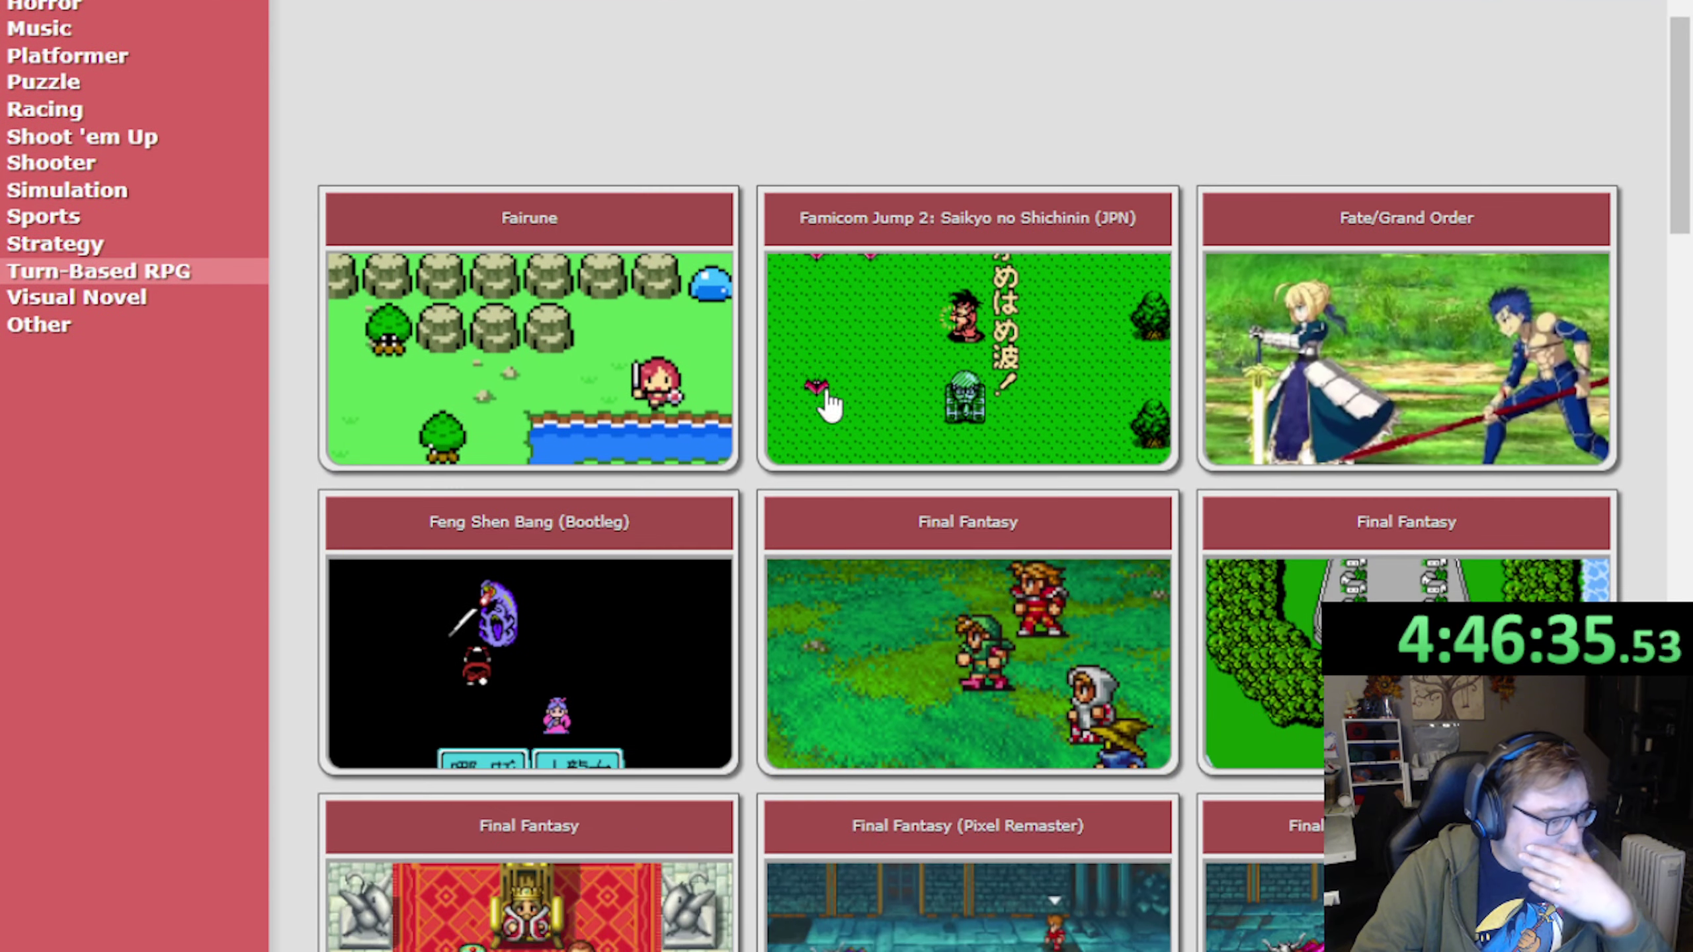
pyautogui.scroll(-4, 833, 420)
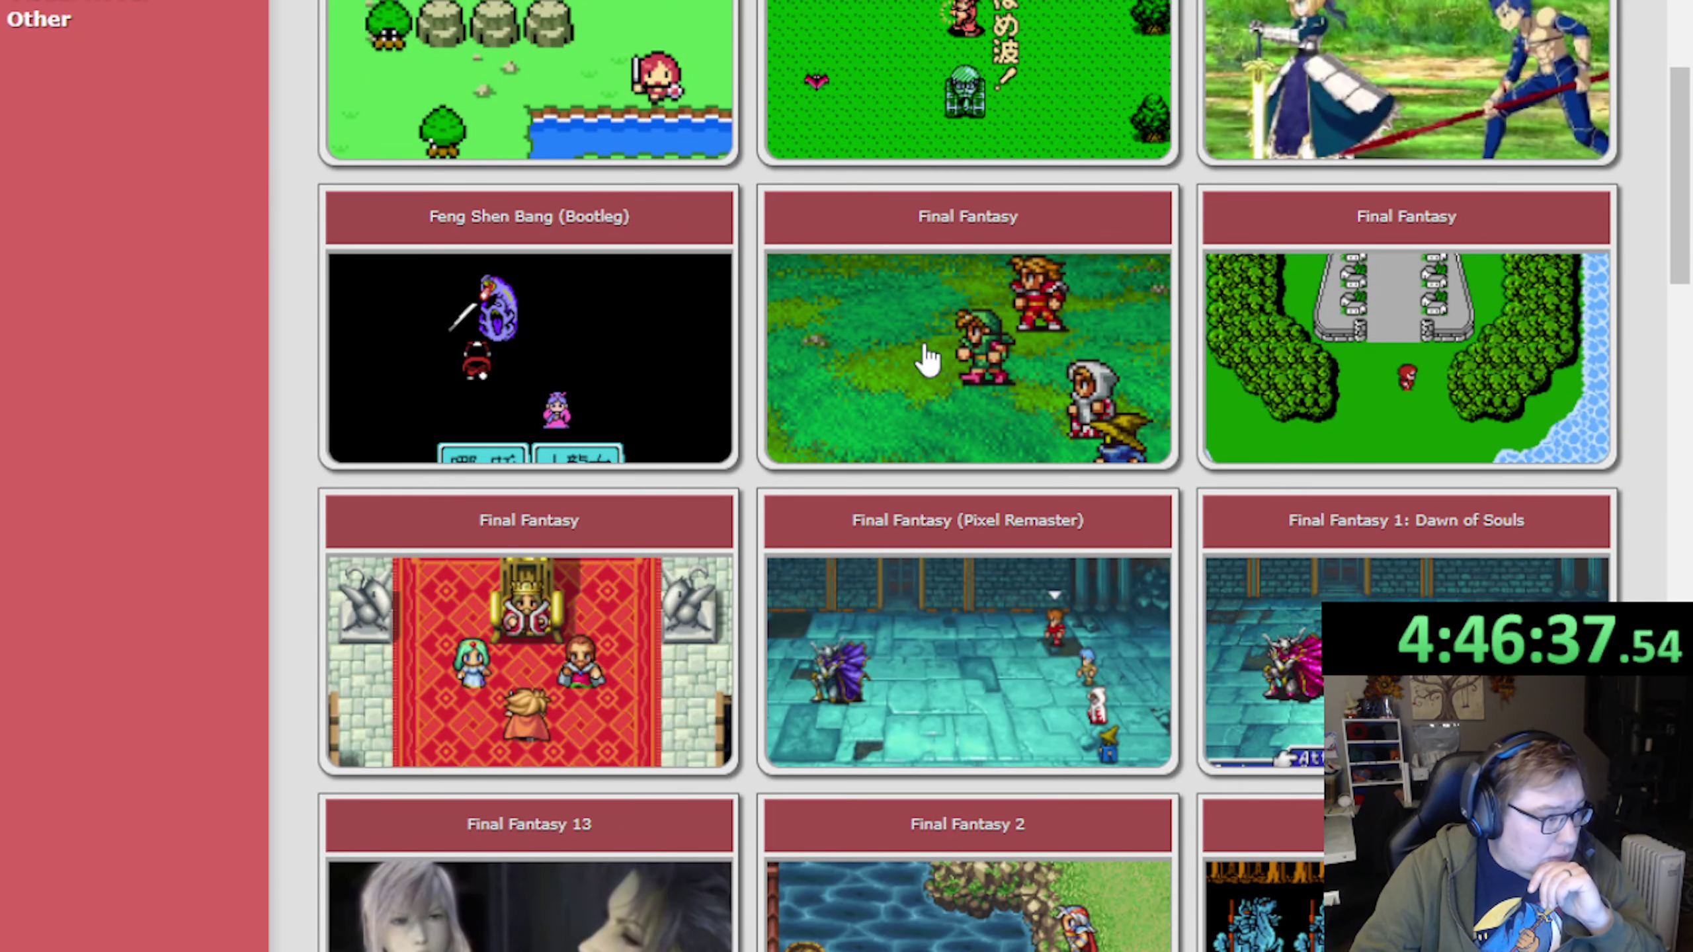
# Check the sprite sheets offered for the WonderSwan version of Final Fantasy, and return to the game list
pyautogui.click(921, 318)
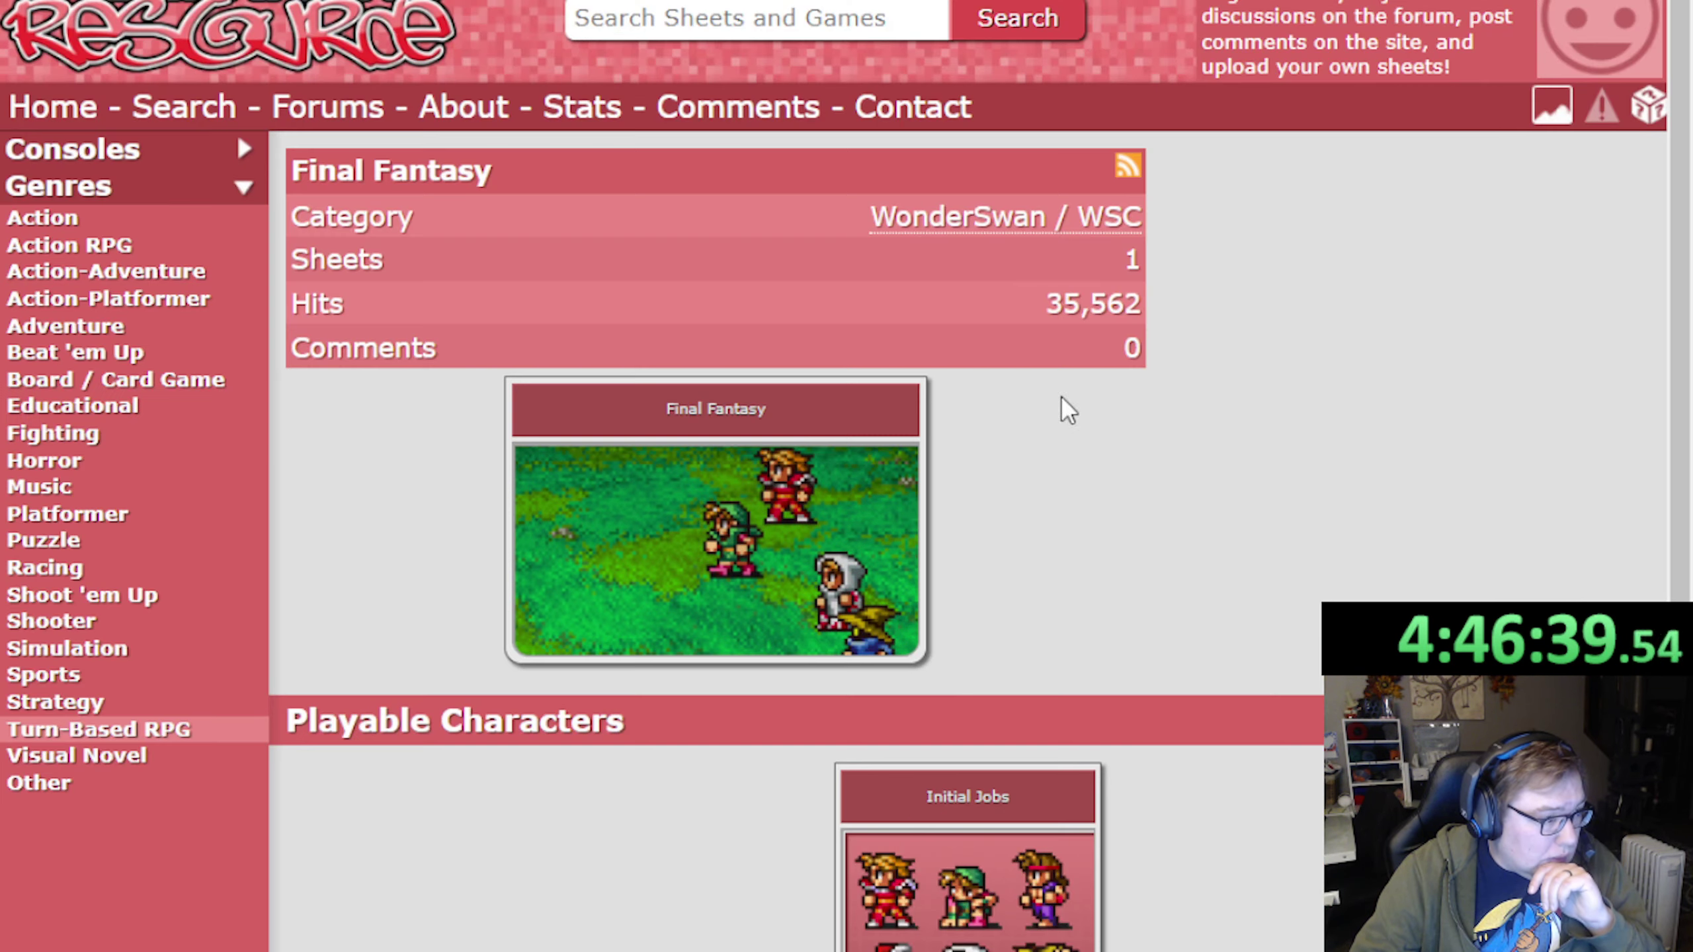
pyautogui.scroll(-5, 964, 412)
pyautogui.scroll(2, 722, 398)
pyautogui.hotkey('alt', 'Left')
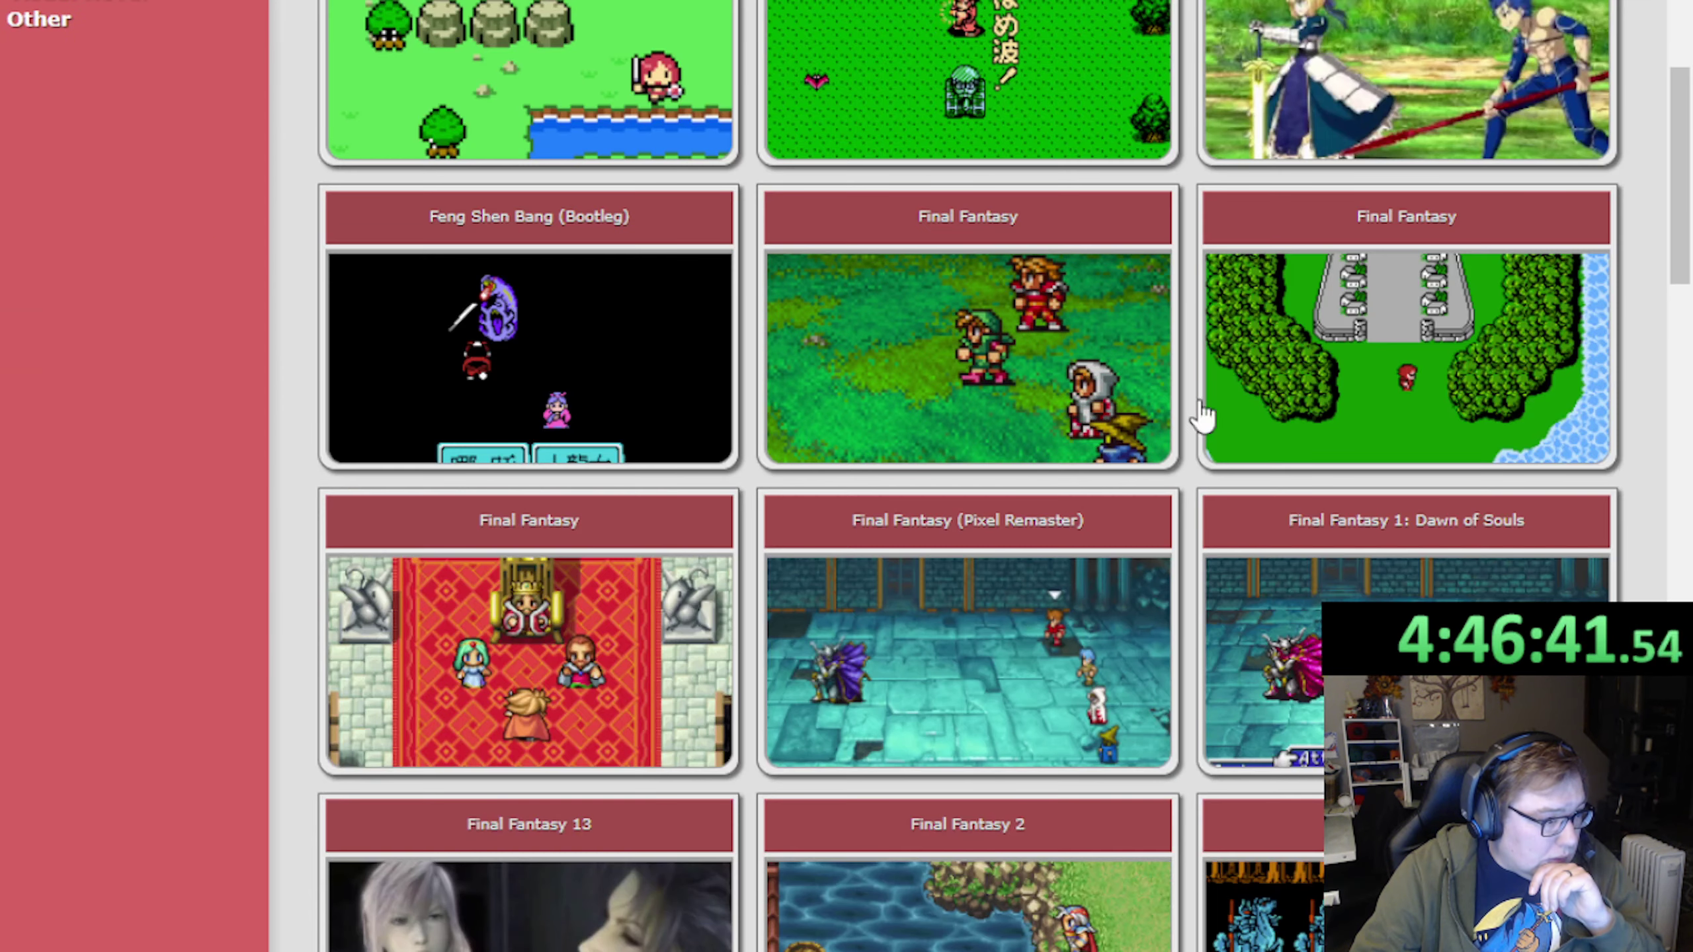
# Open the Enemies & Bosses sprite sheet of the NES version of Final Fantasy
pyautogui.click(1406, 342)
pyautogui.scroll(-12, 894, 420)
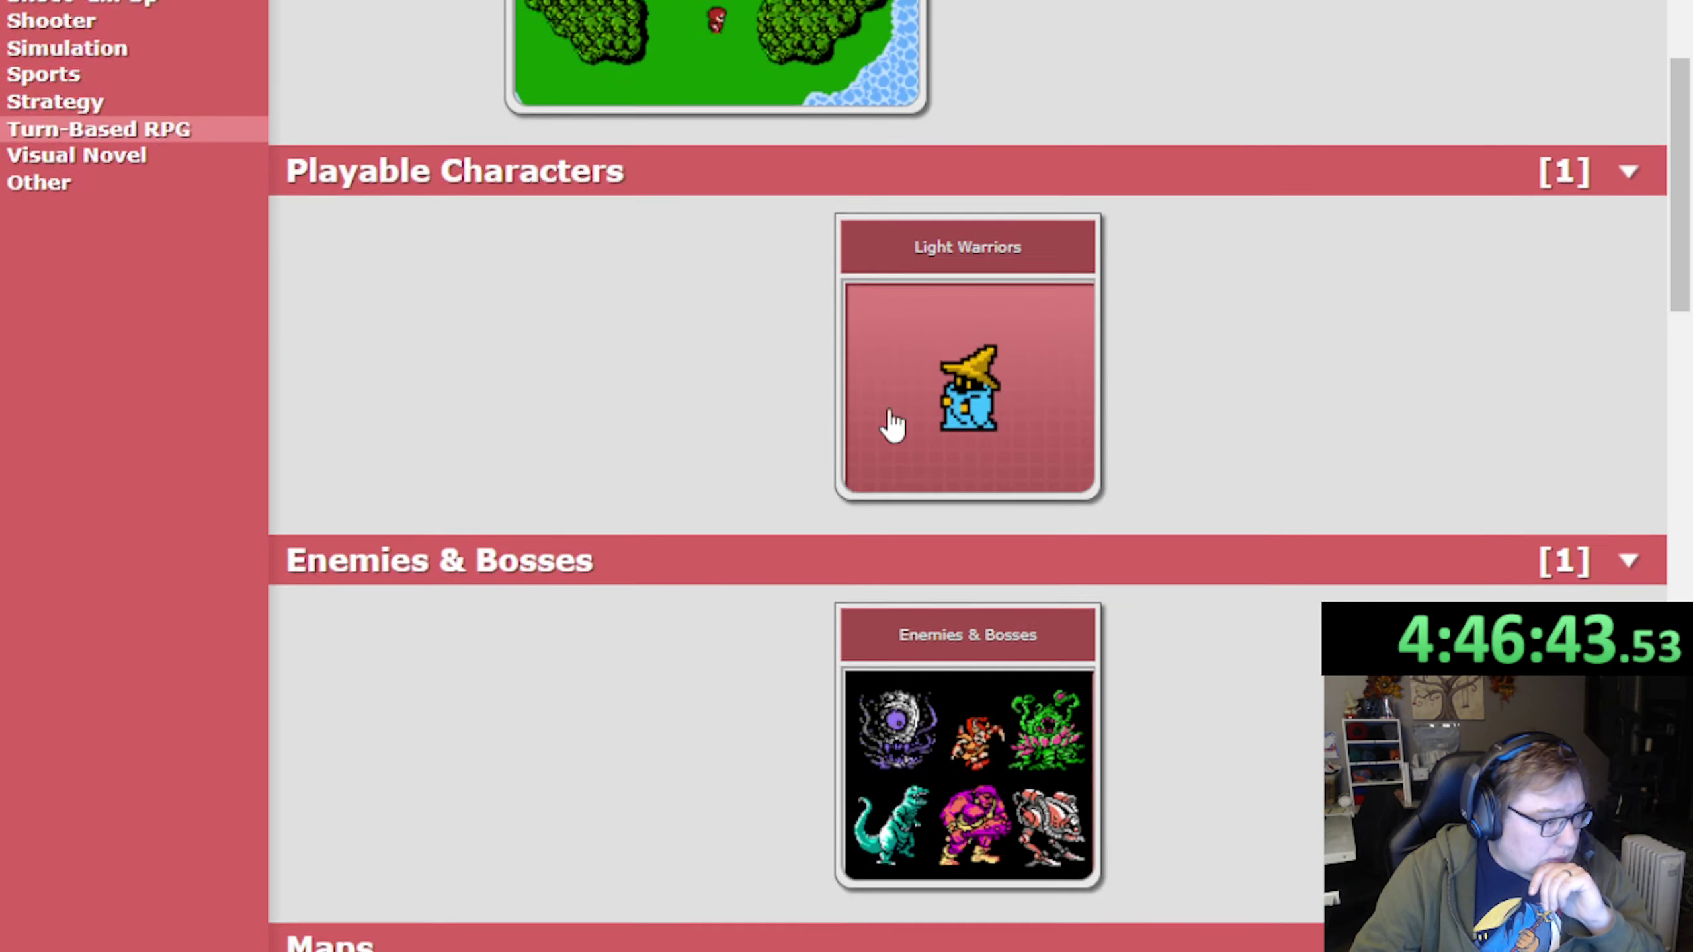
pyautogui.scroll(2, 722, 441)
pyautogui.click(870, 454)
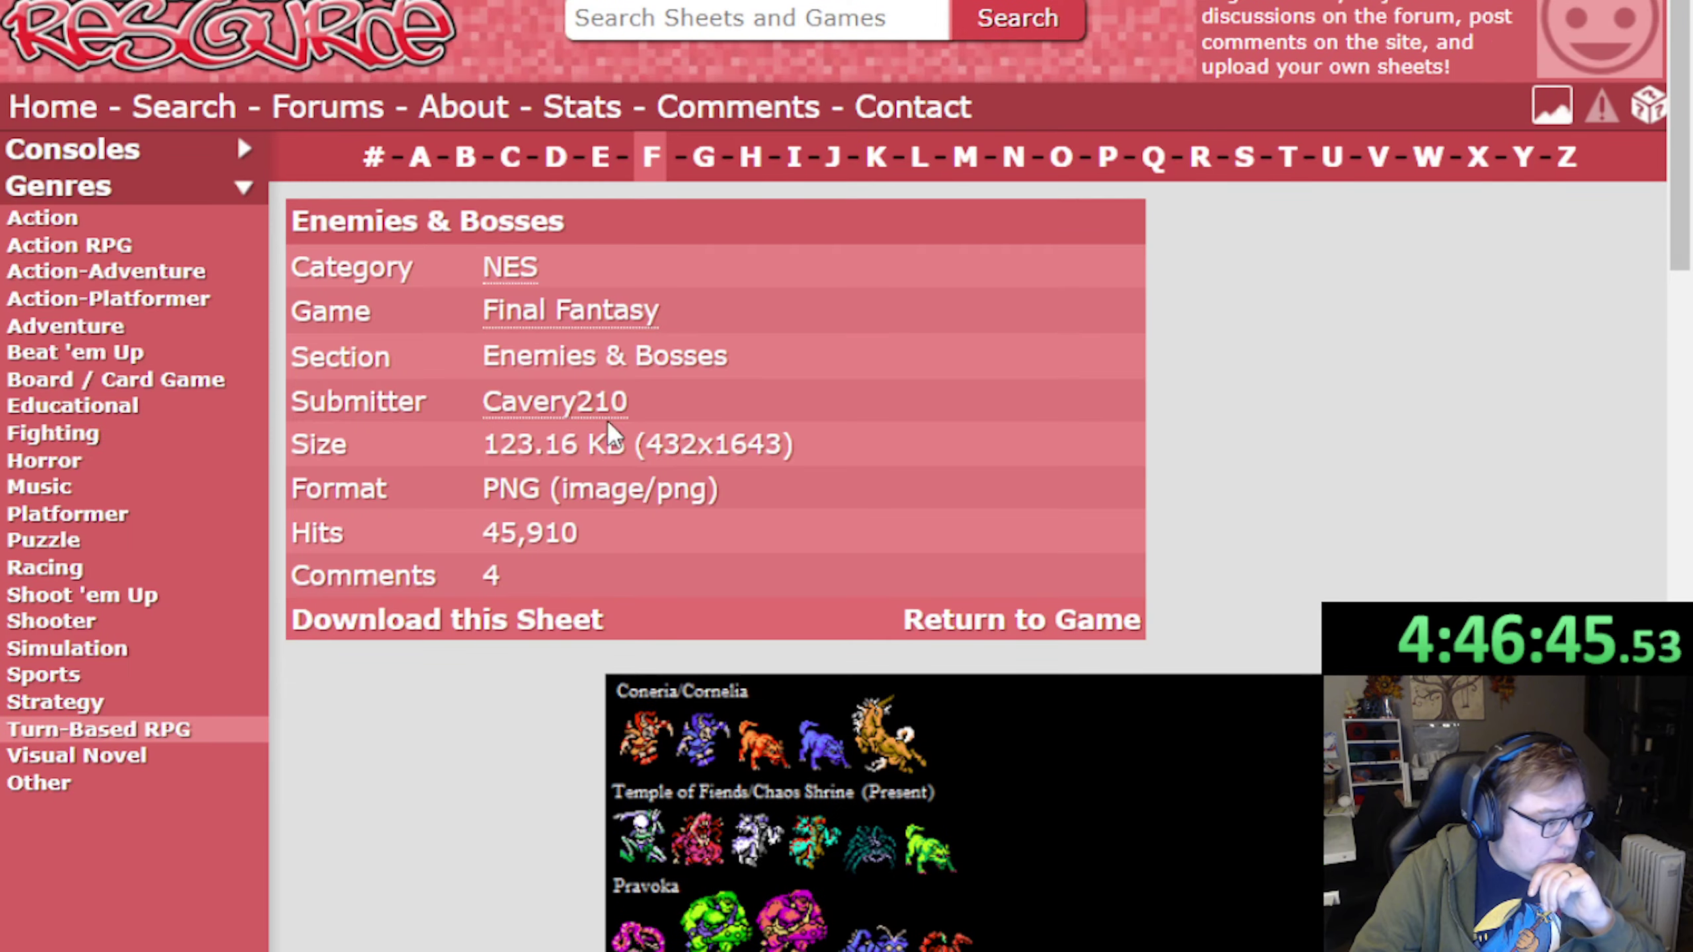
# Examine the NES enemy and boss sprites area by area for serpent-like creatures, and go back to the game list
pyautogui.scroll(-6, 397, 451)
pyautogui.scroll(-10, 398, 451)
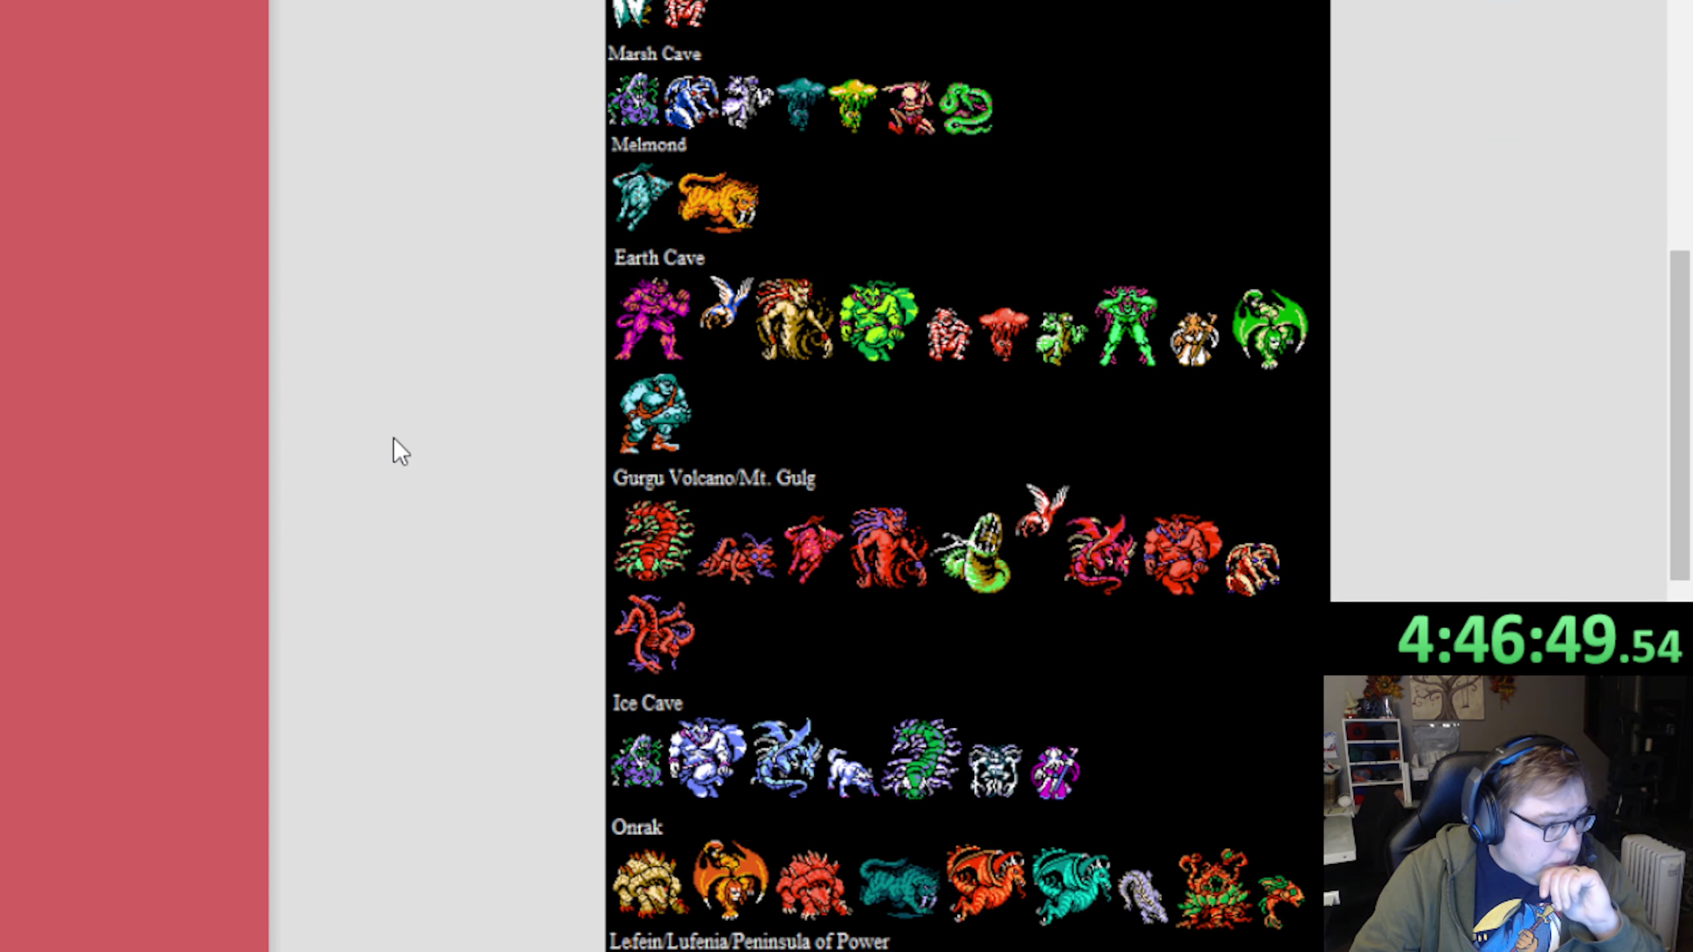
pyautogui.scroll(-2, 399, 451)
pyautogui.scroll(-4, 399, 451)
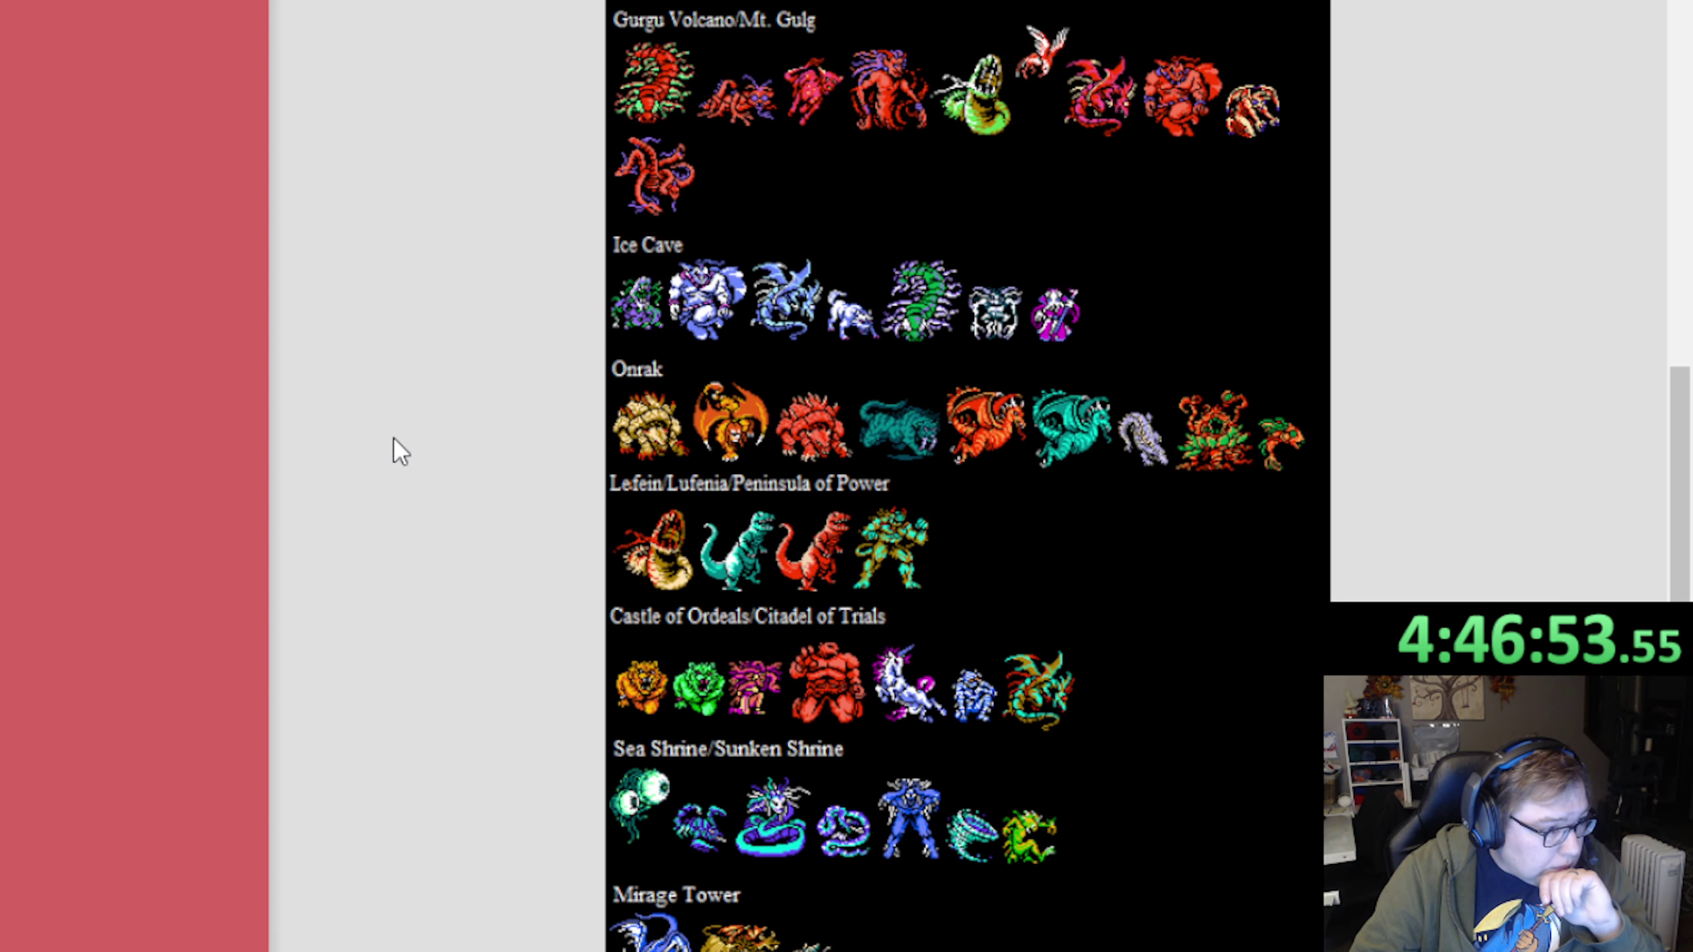
pyautogui.scroll(-6, 399, 451)
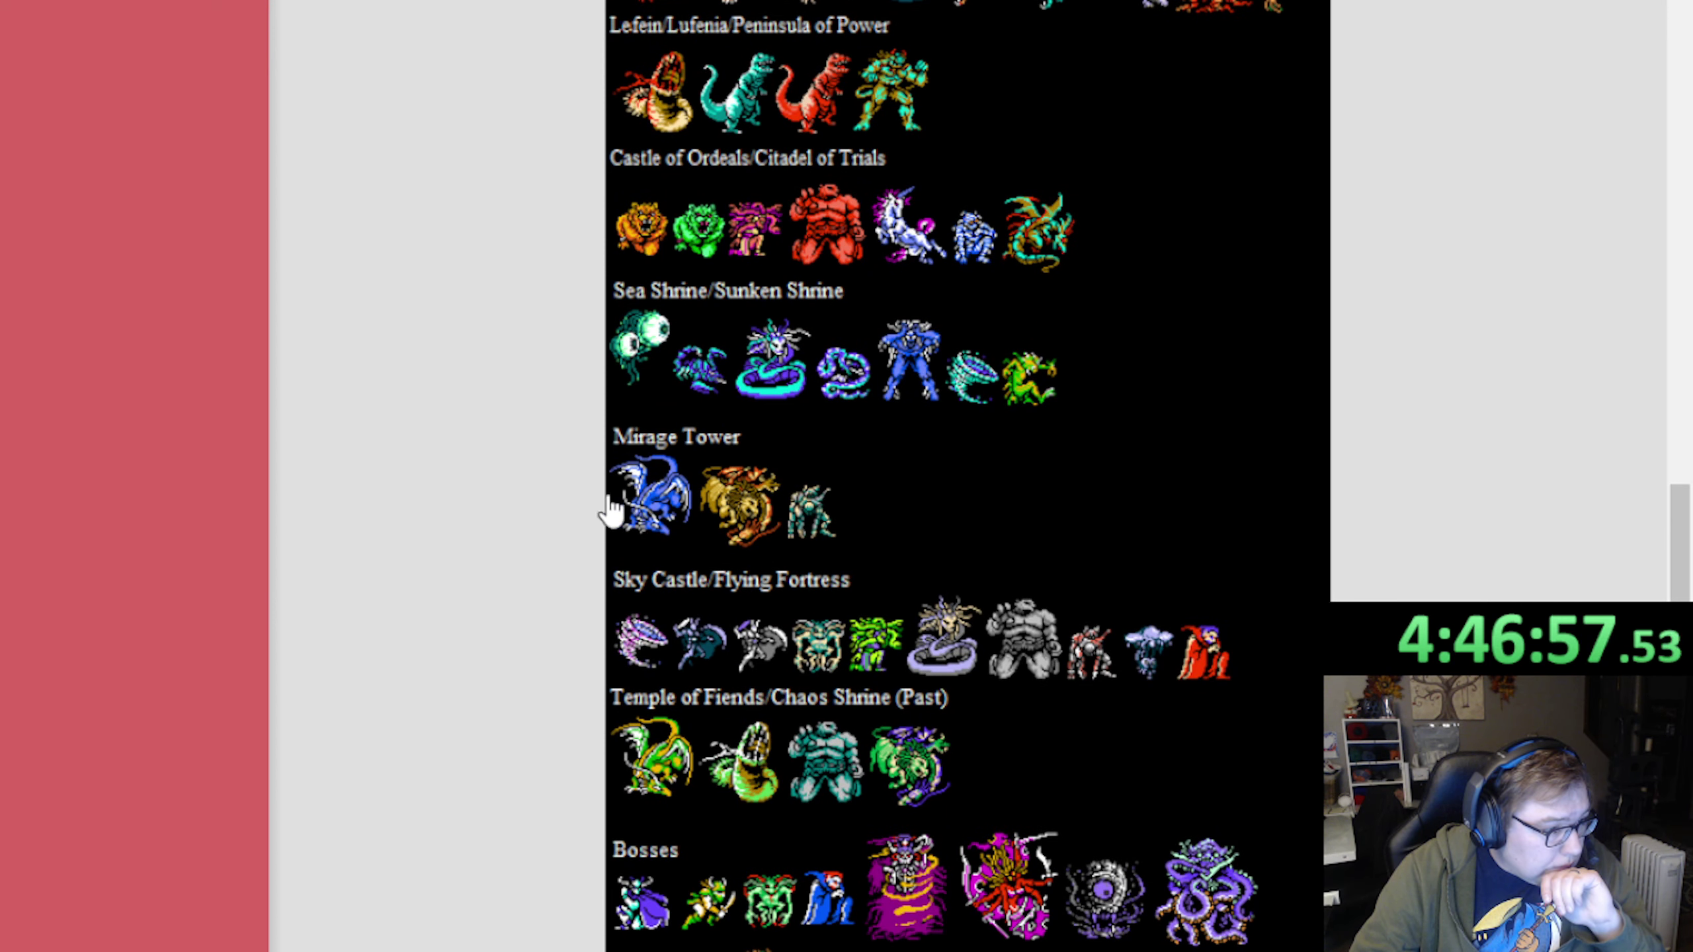
pyautogui.scroll(-2, 586, 496)
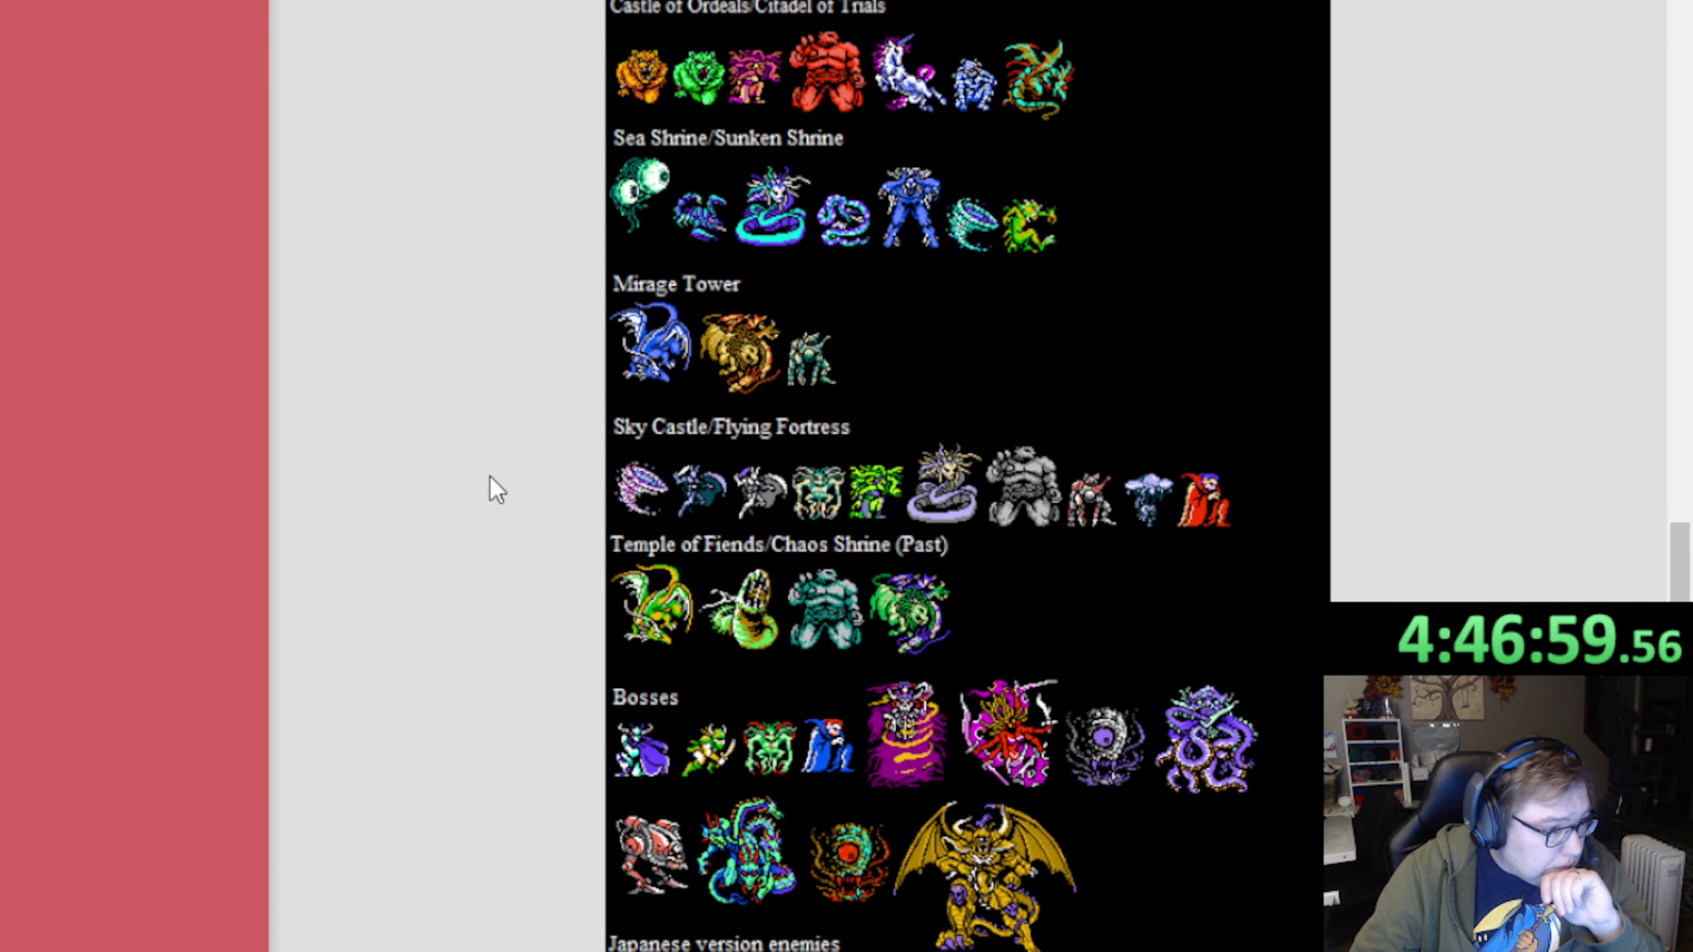
pyautogui.scroll(-1, 1426, 544)
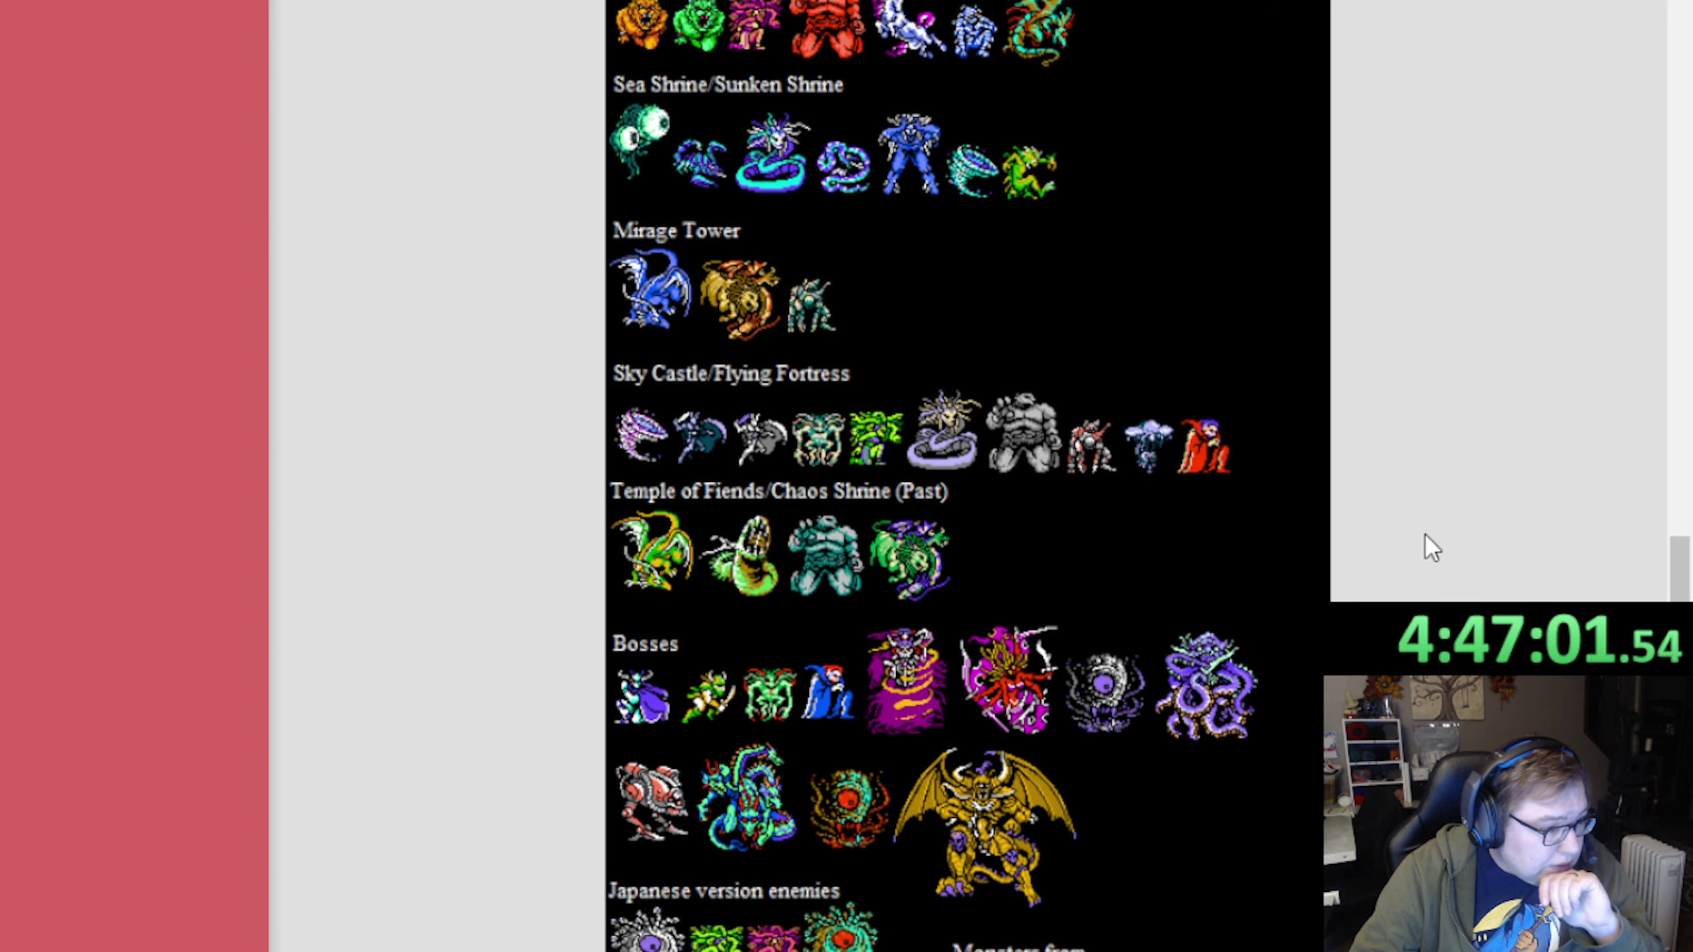
pyautogui.scroll(-1, 1429, 547)
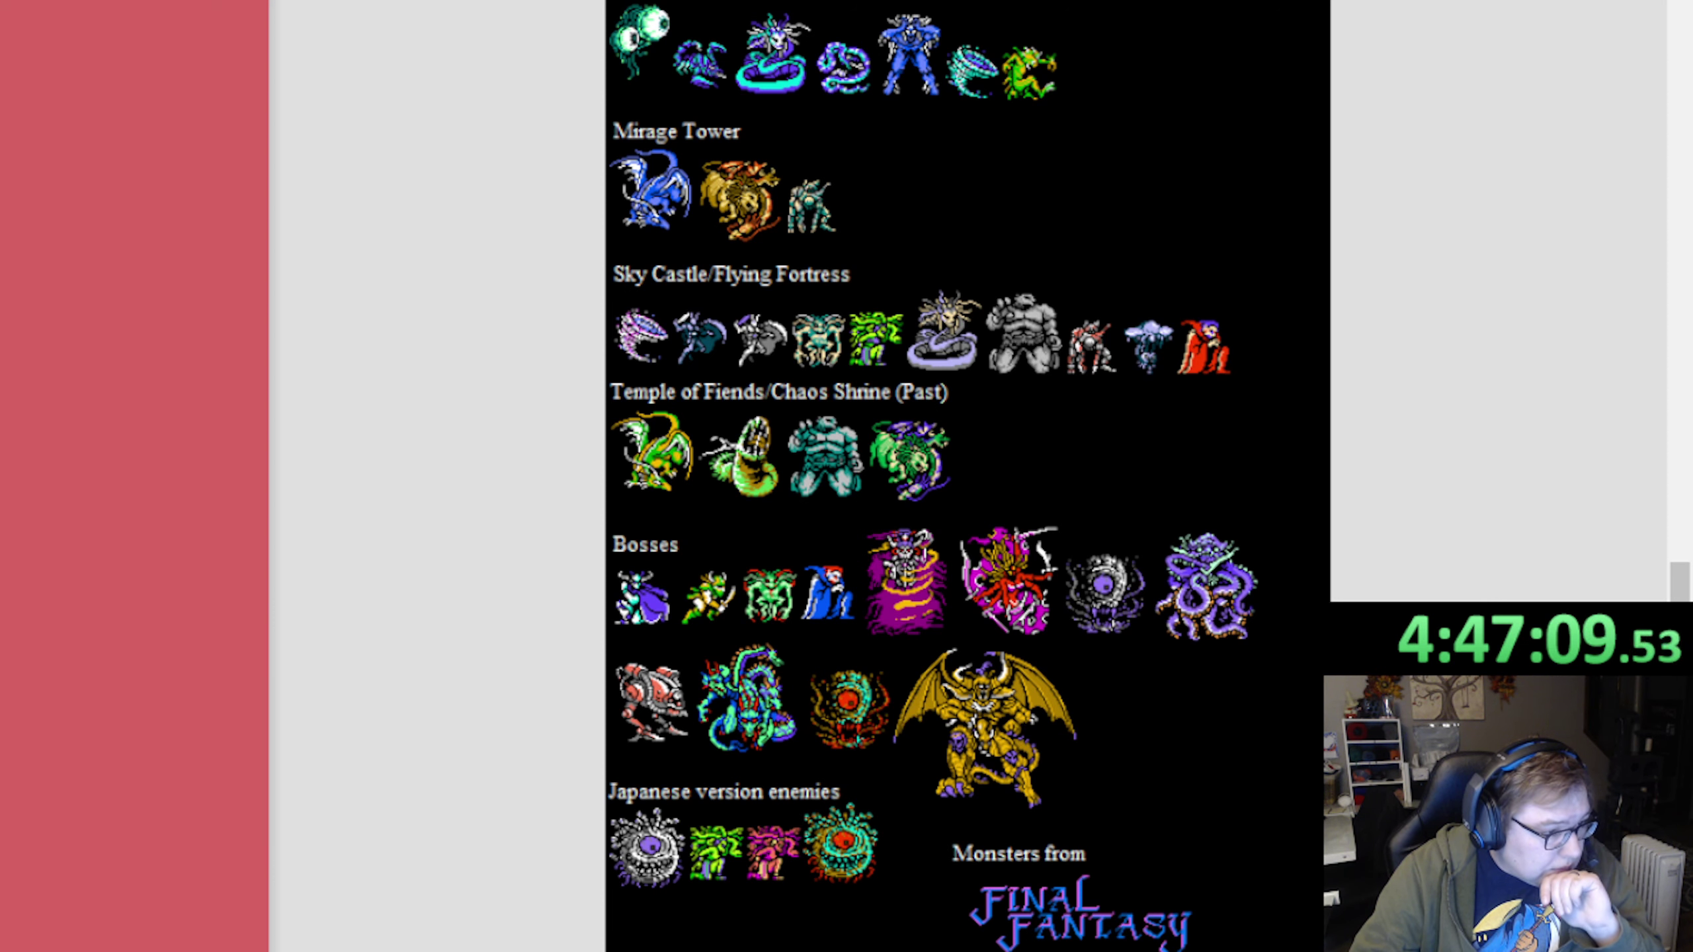
pyautogui.scroll(5, 1306, 733)
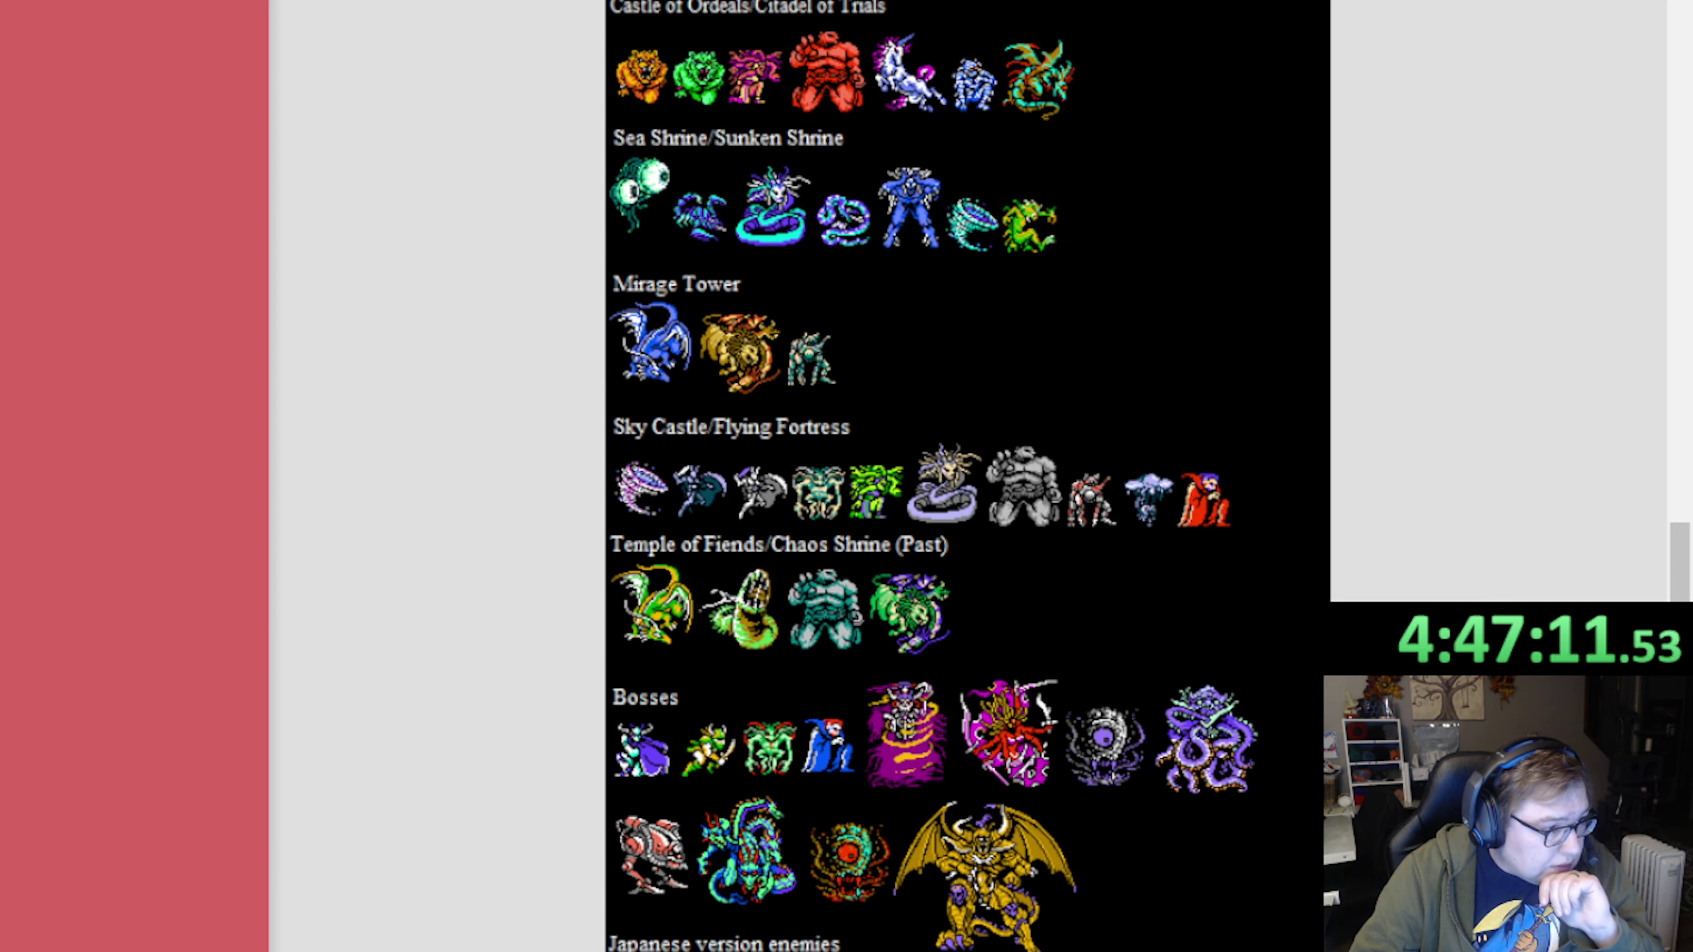
pyautogui.scroll(3, 1307, 734)
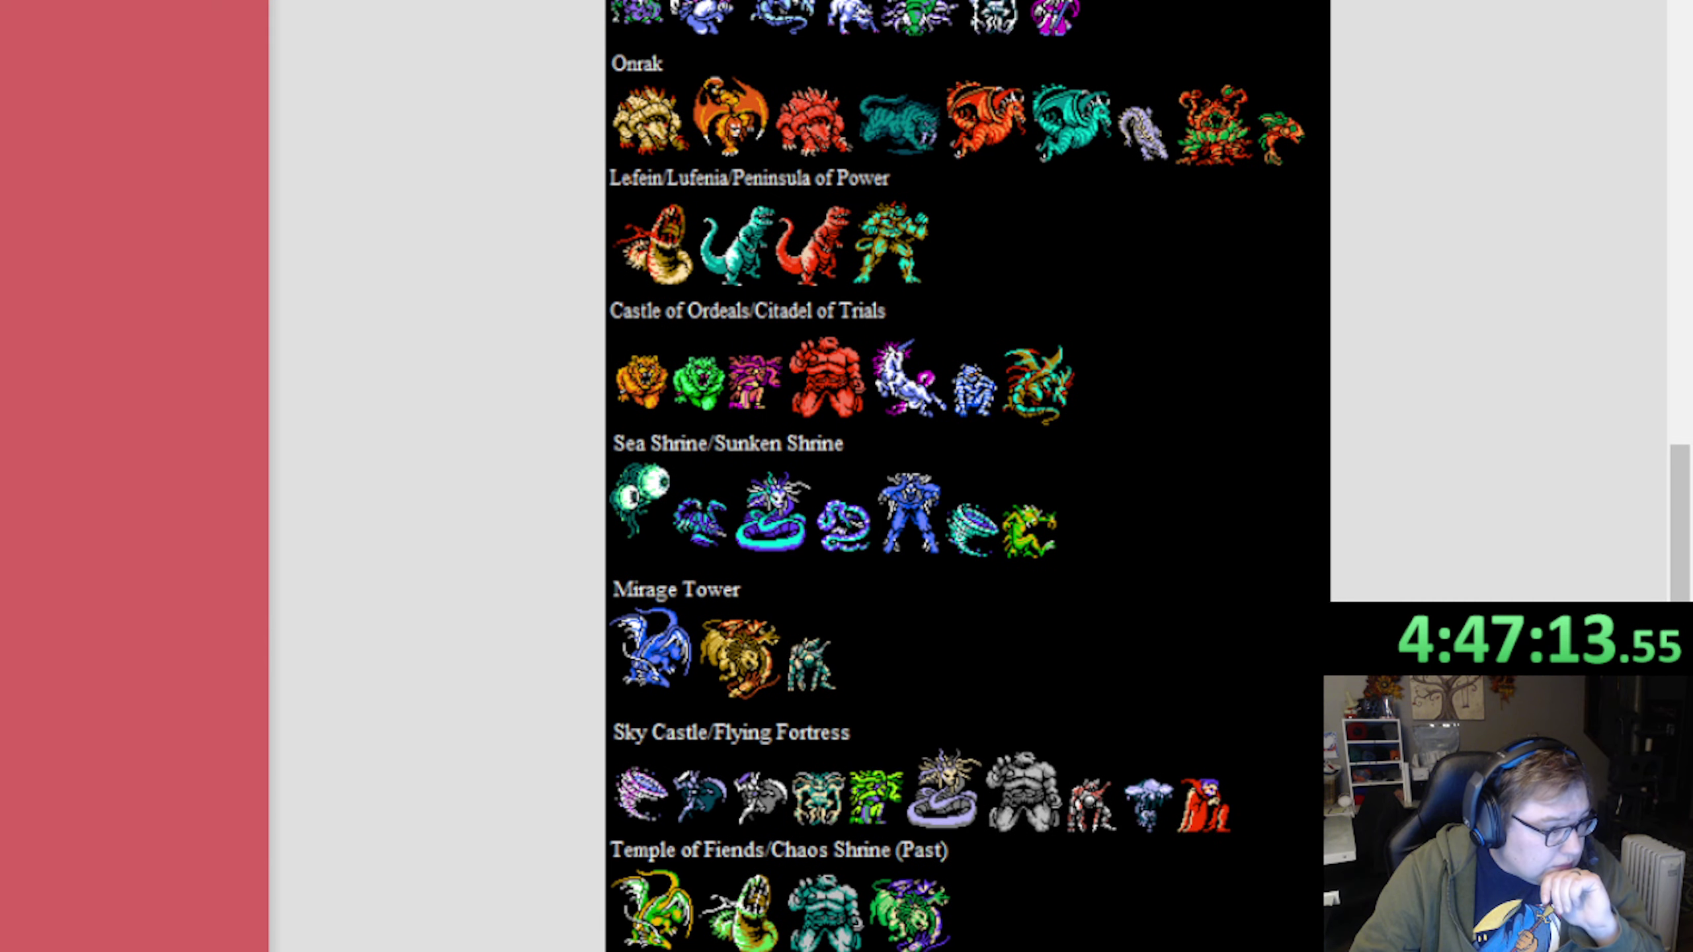
pyautogui.scroll(8, 1306, 734)
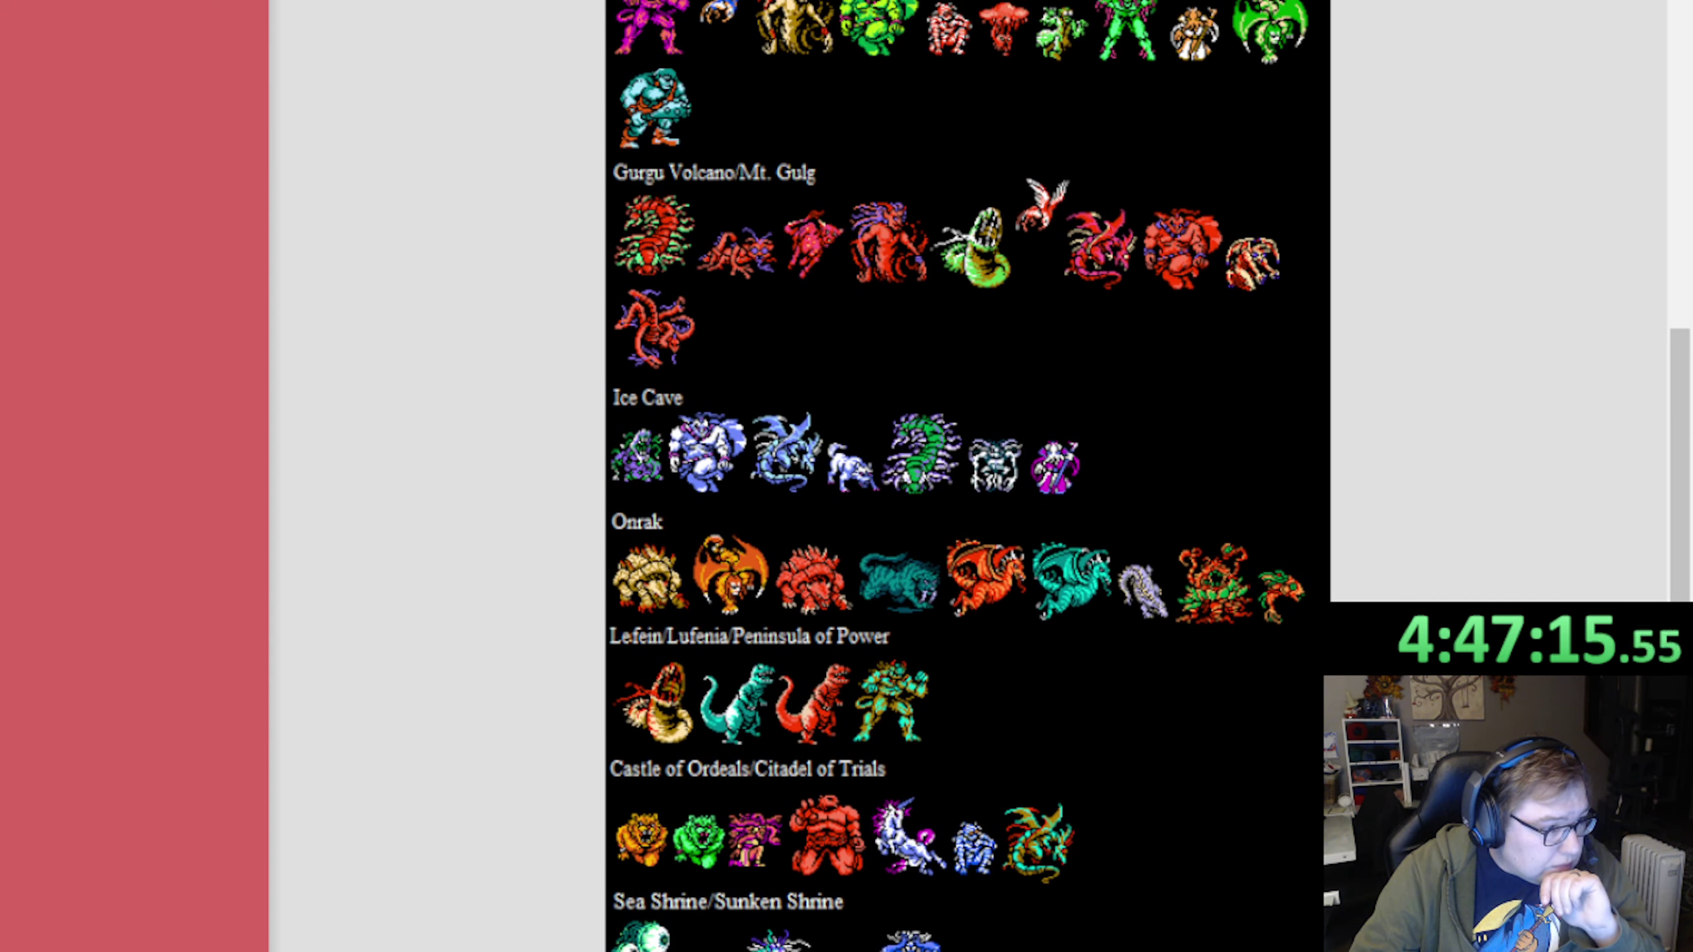
pyautogui.scroll(10, 1307, 734)
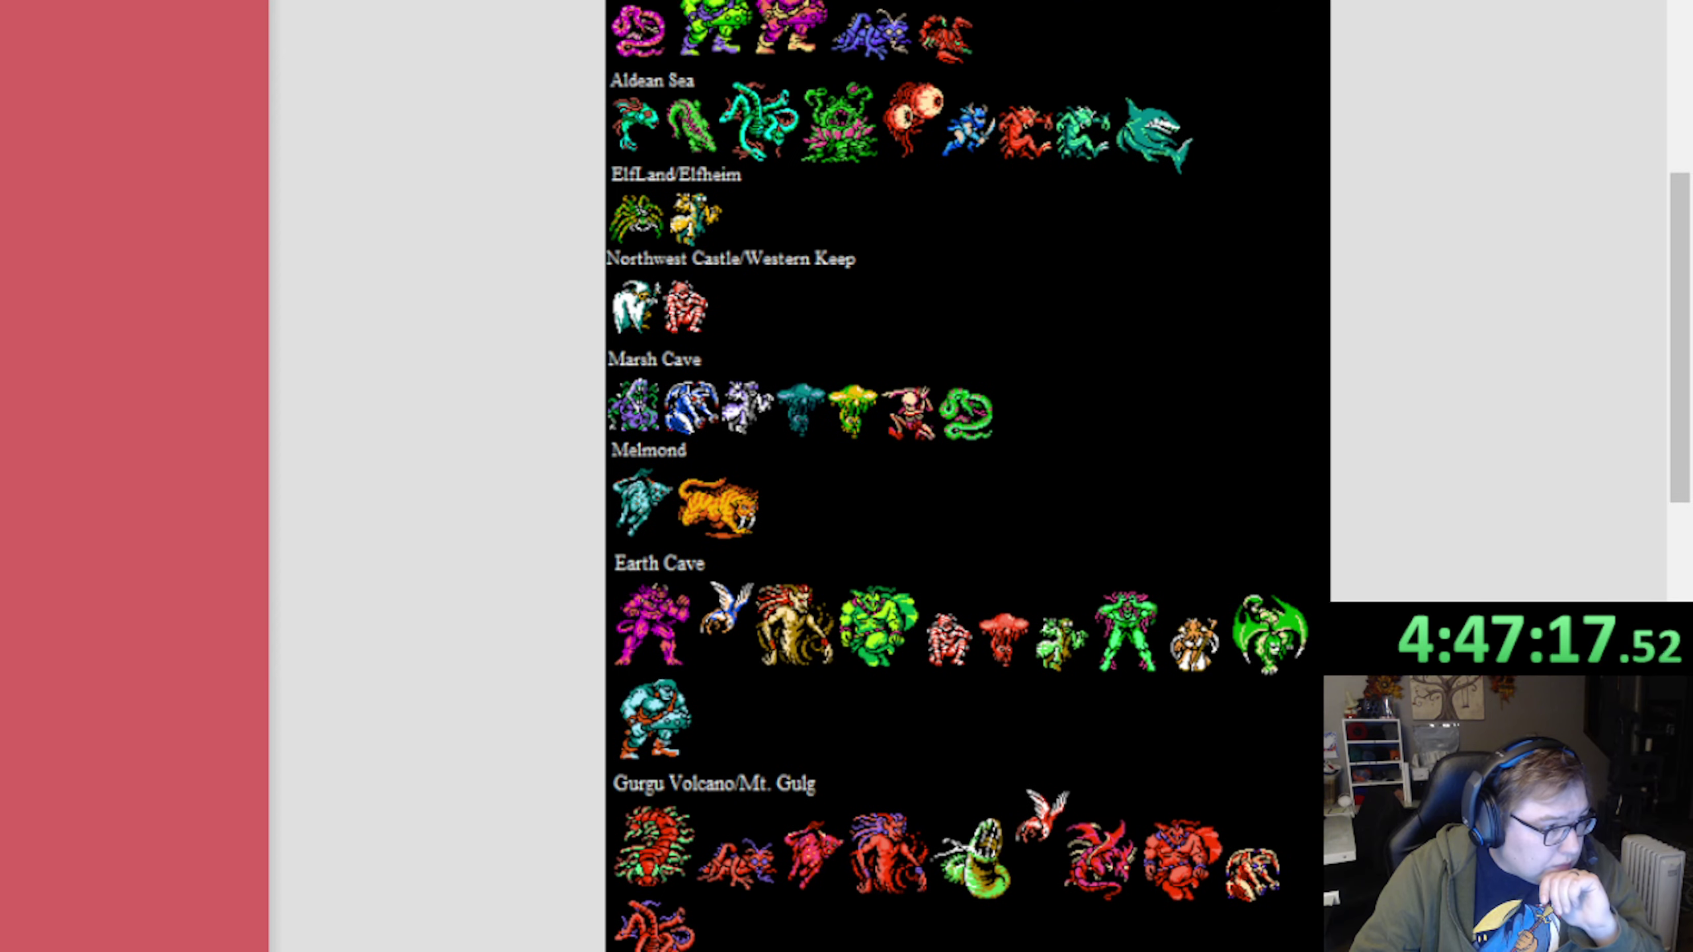
pyautogui.hotkey('alt', 'Left')
pyautogui.hotkey('alt', 'Left')
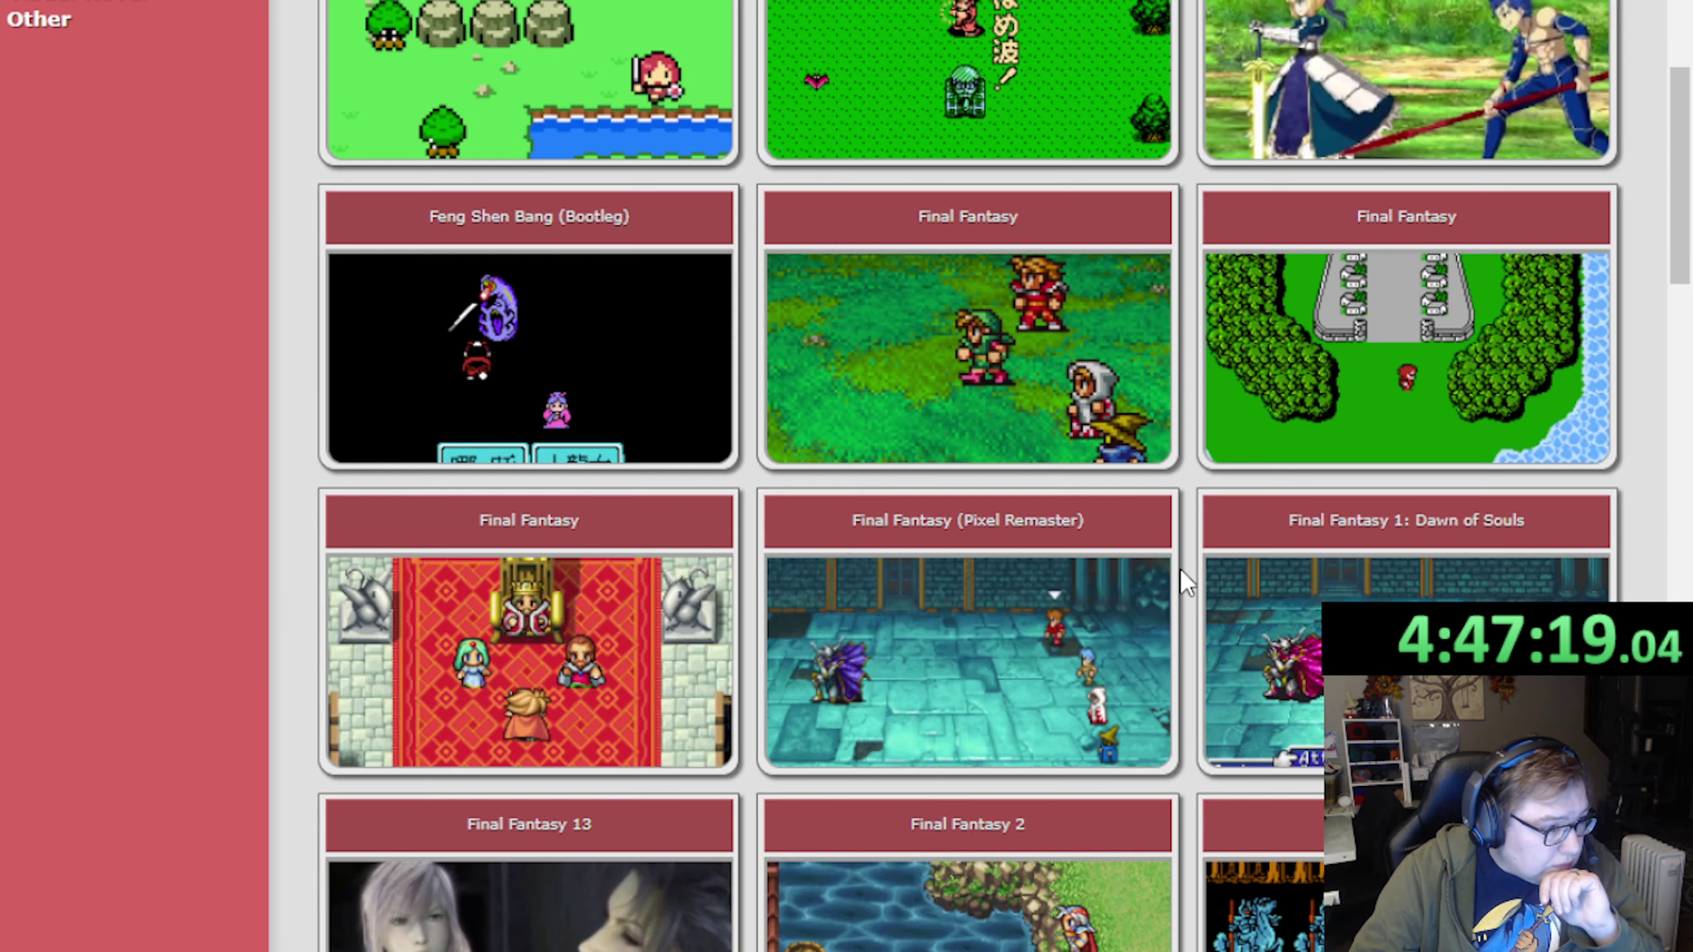
# Open the Enemies & Bosses sheet of Final Fantasy (Pixel Remaster) and look over its enemy sprites
pyautogui.click(946, 637)
pyautogui.scroll(-10, 1195, 572)
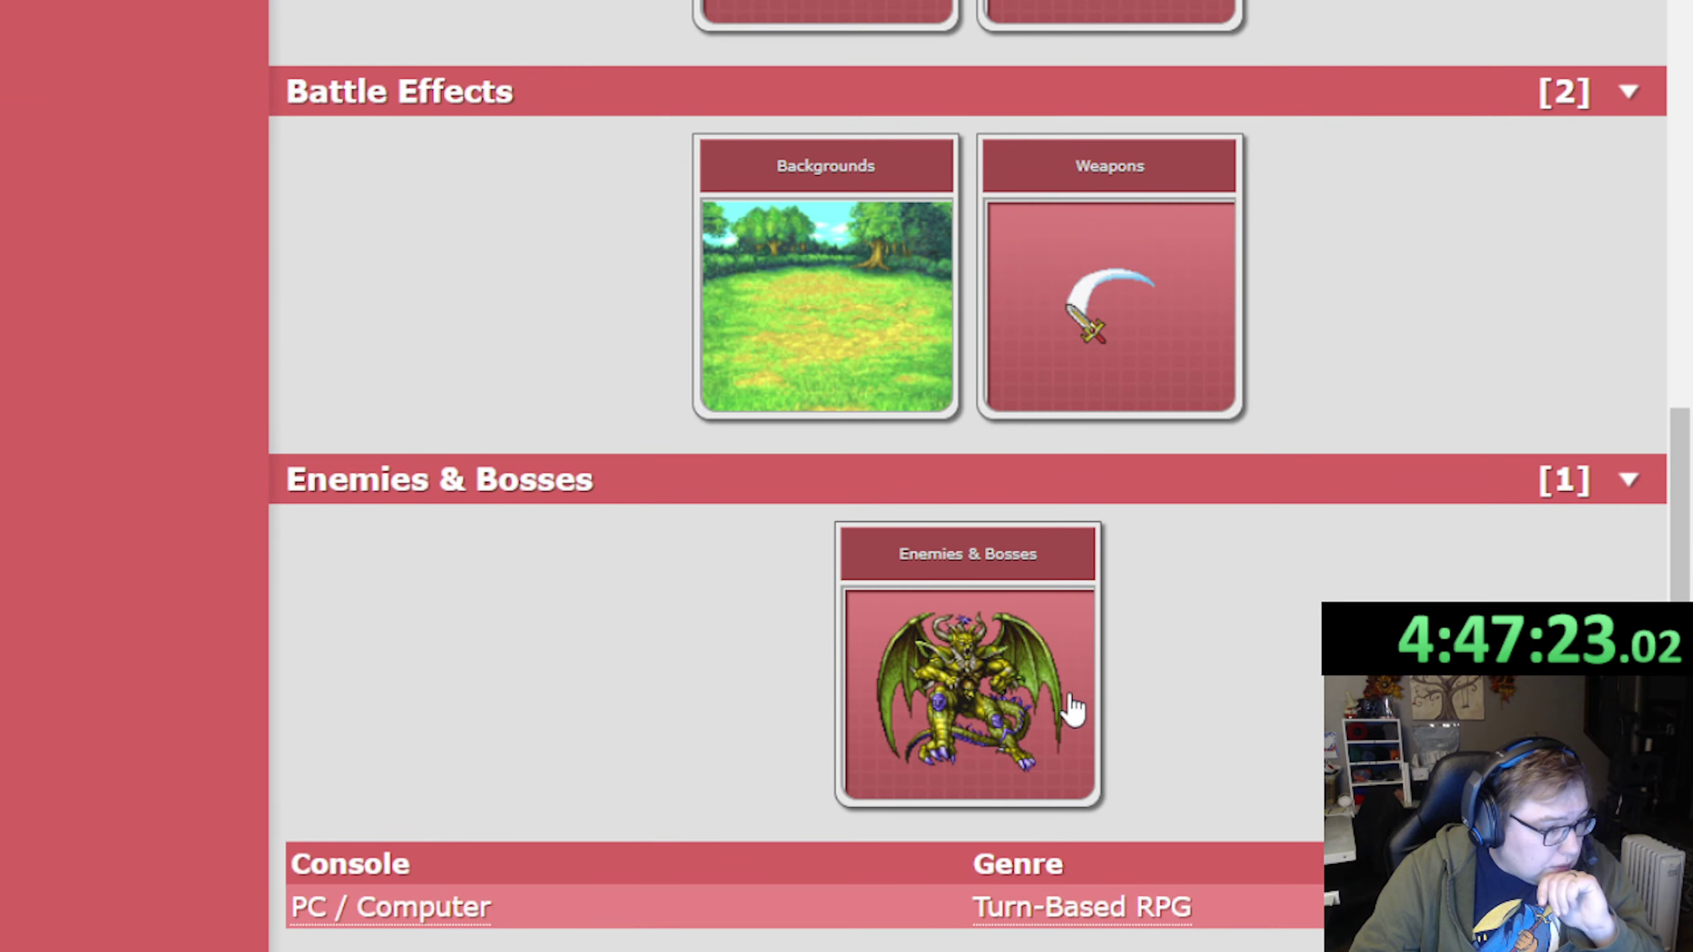
pyautogui.click(1069, 706)
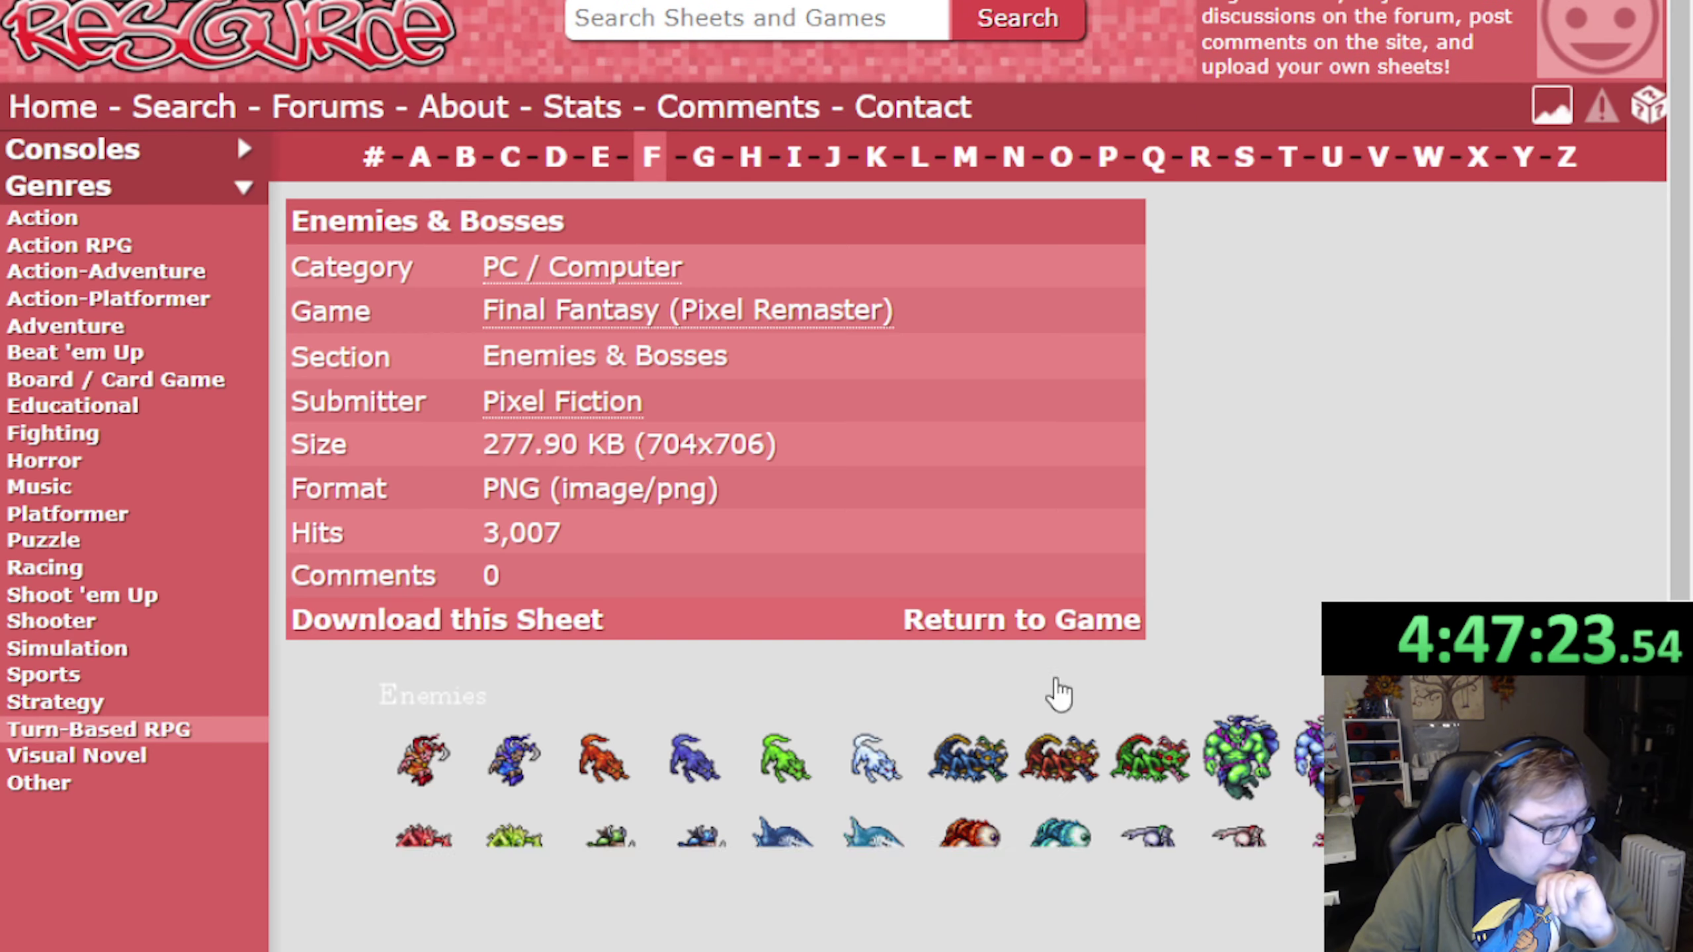
pyautogui.scroll(-8, 1172, 633)
pyautogui.scroll(-2, 1020, 636)
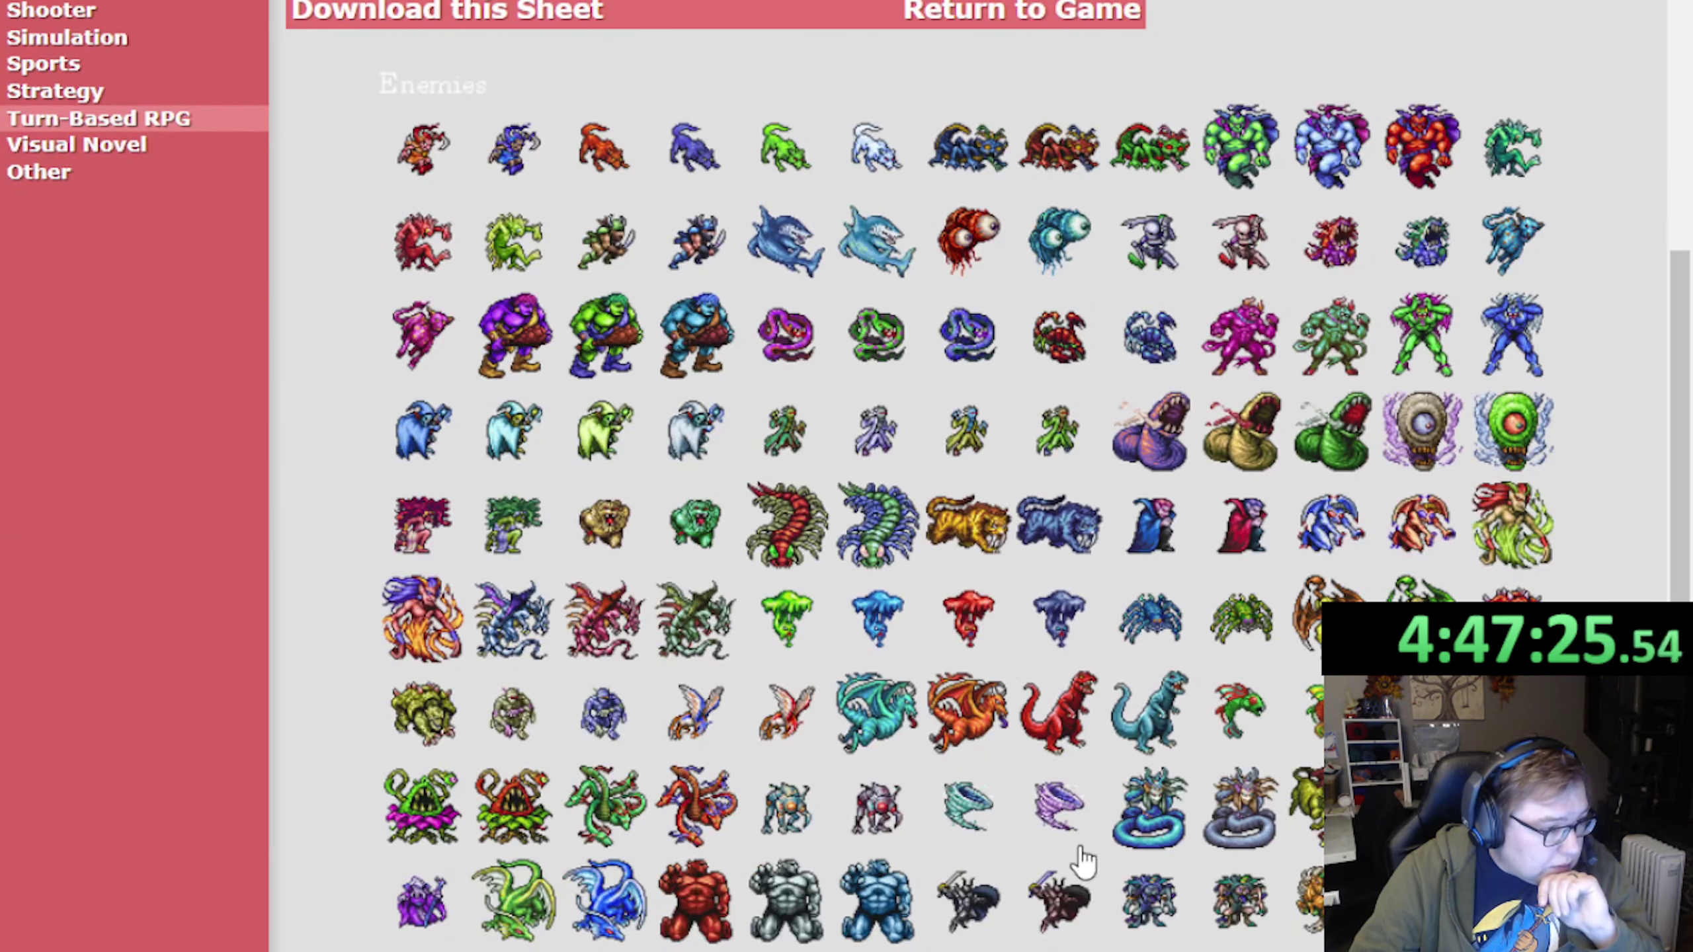
# Look over the remaining Pixel Remaster enemies and the bosses below them, and return to the game list
pyautogui.scroll(-2, 1133, 862)
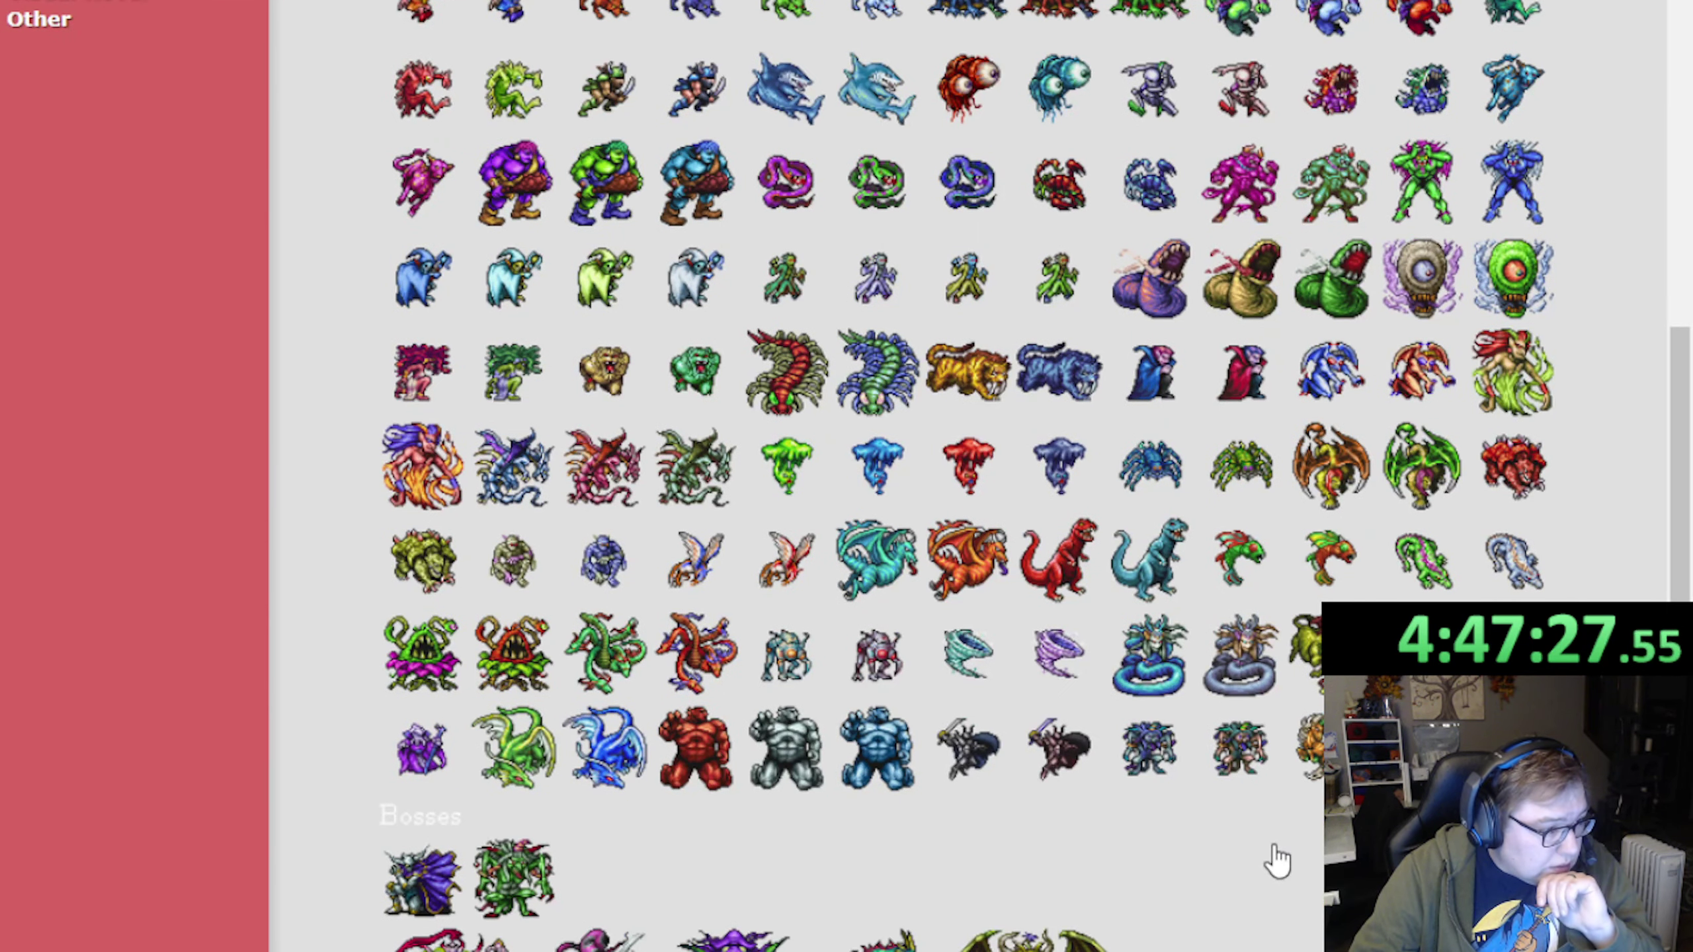
pyautogui.scroll(-2, 1300, 863)
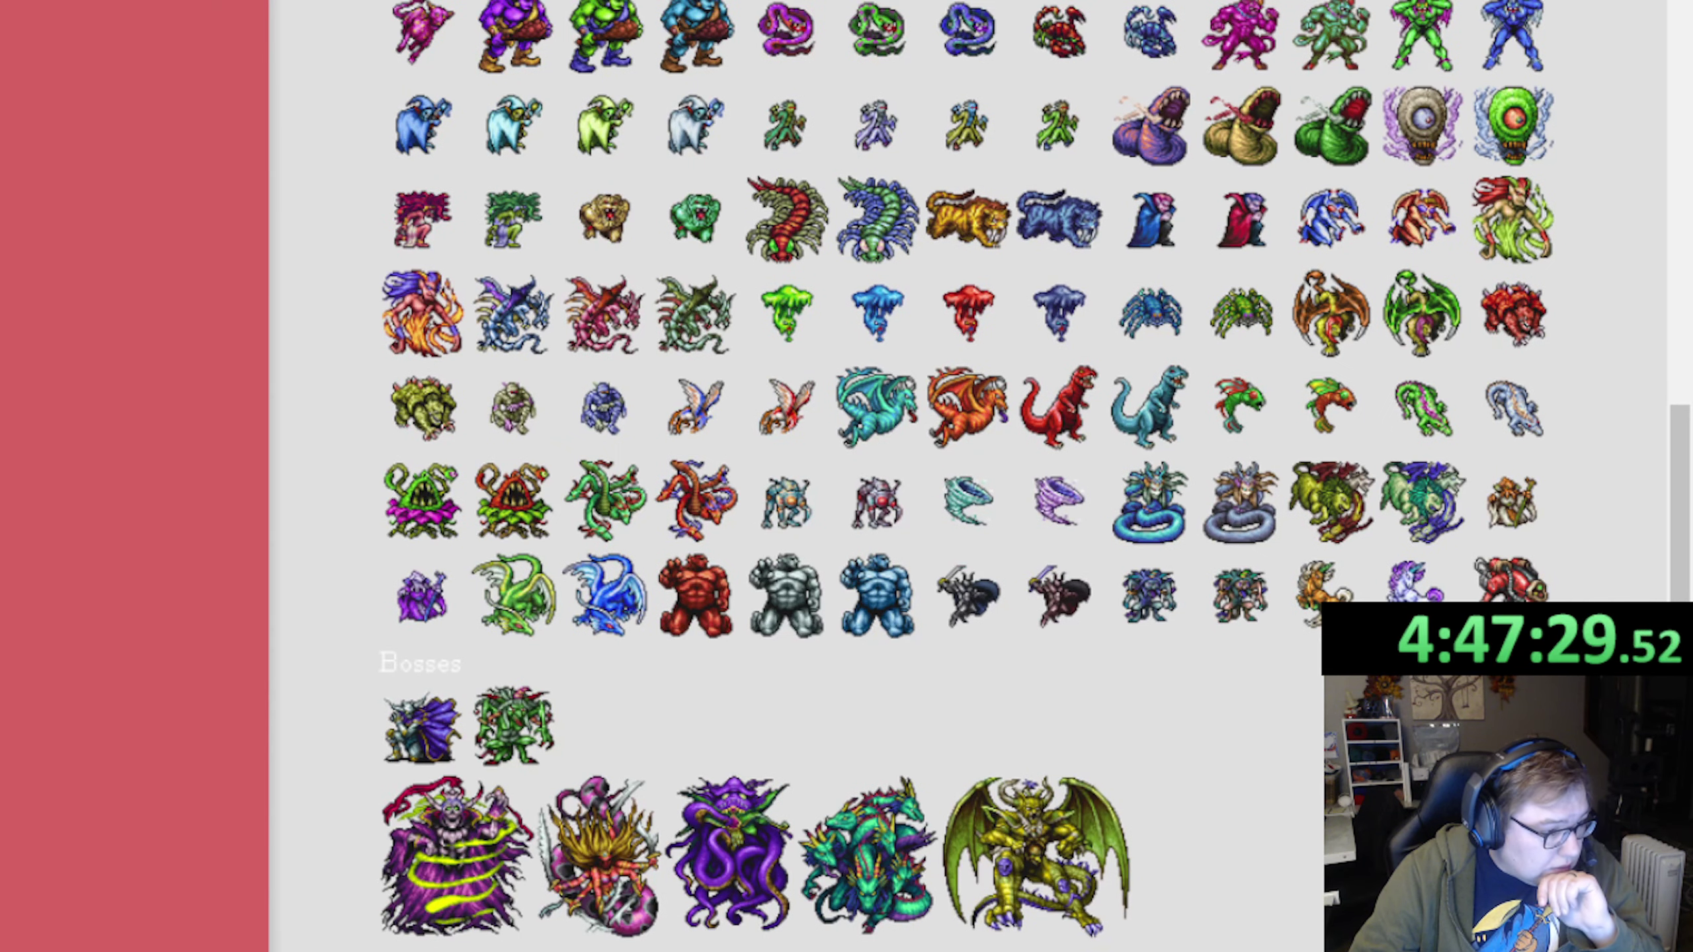
pyautogui.hotkey('alt', 'Left')
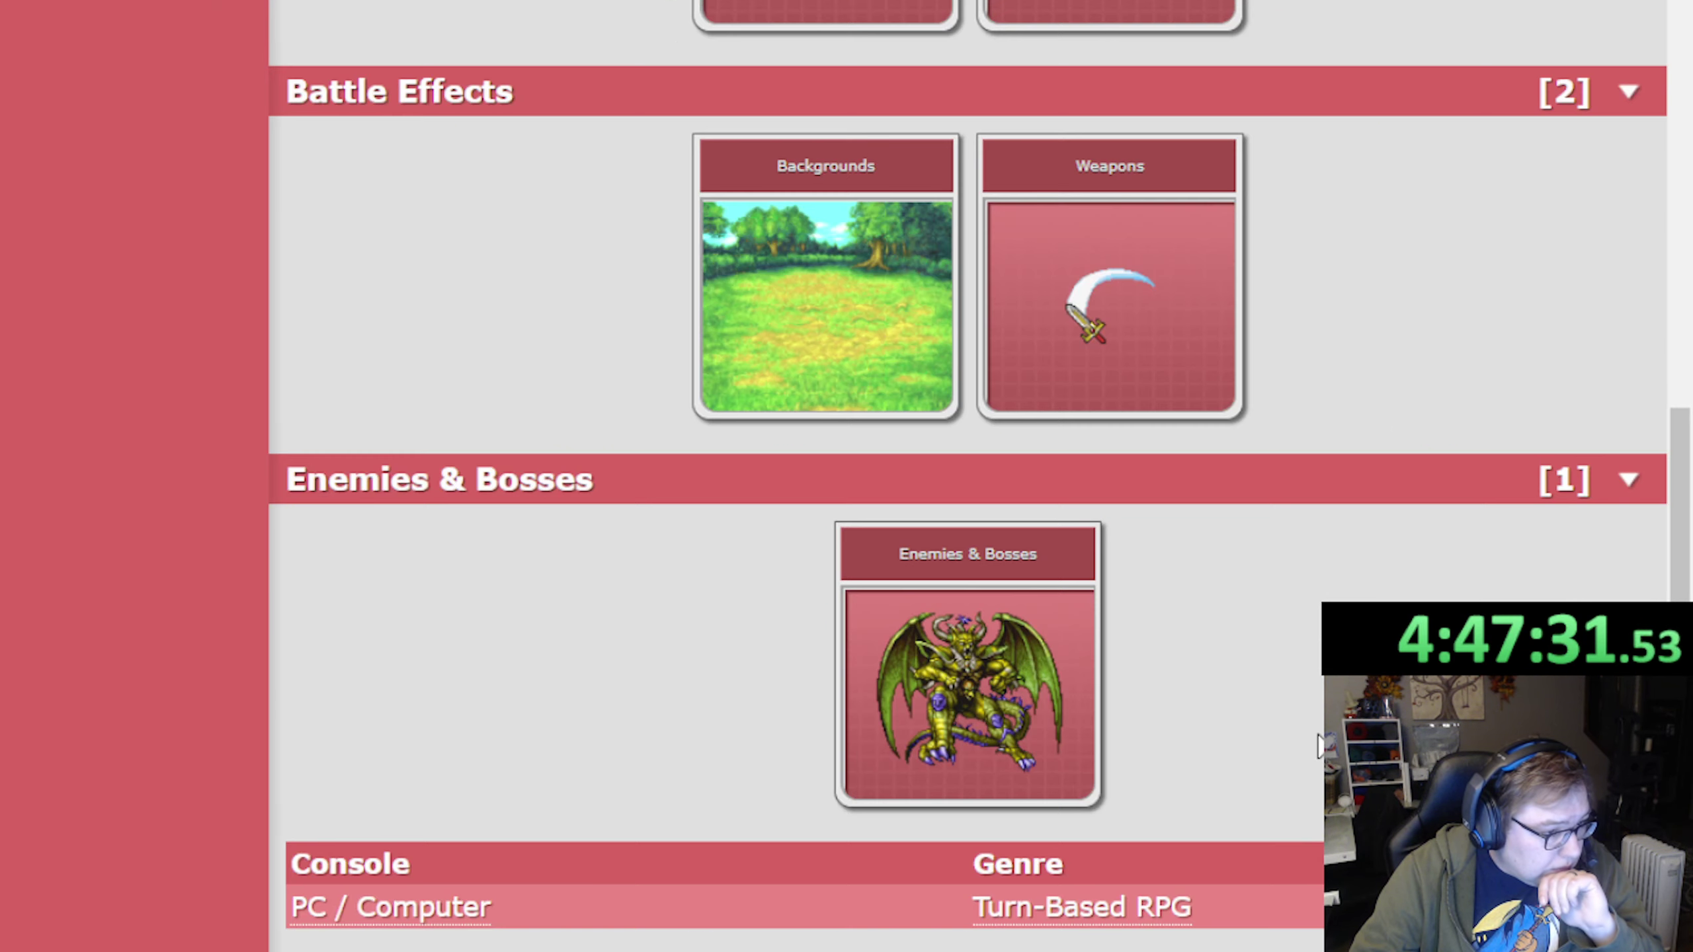
pyautogui.hotkey('alt', 'Left')
# Open the Enemies & Bosses sprite sheet of Final Fantasy 1: Dawn of Souls
pyautogui.scroll(-2, 1367, 520)
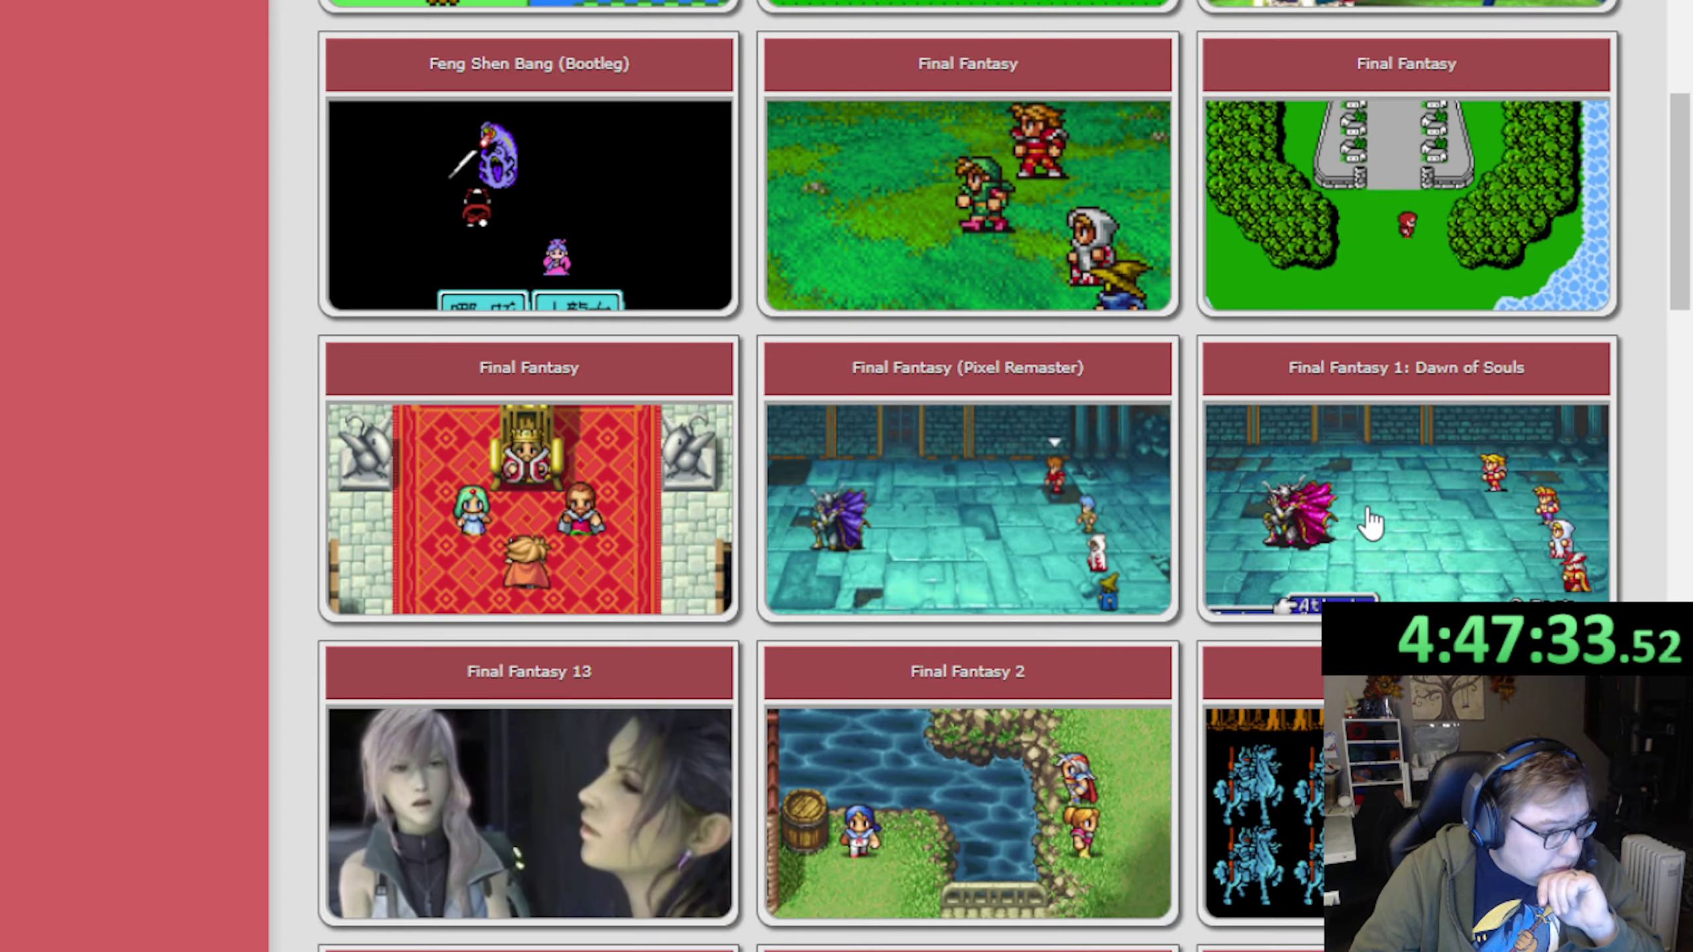
pyautogui.click(1371, 519)
pyautogui.scroll(-15, 1070, 567)
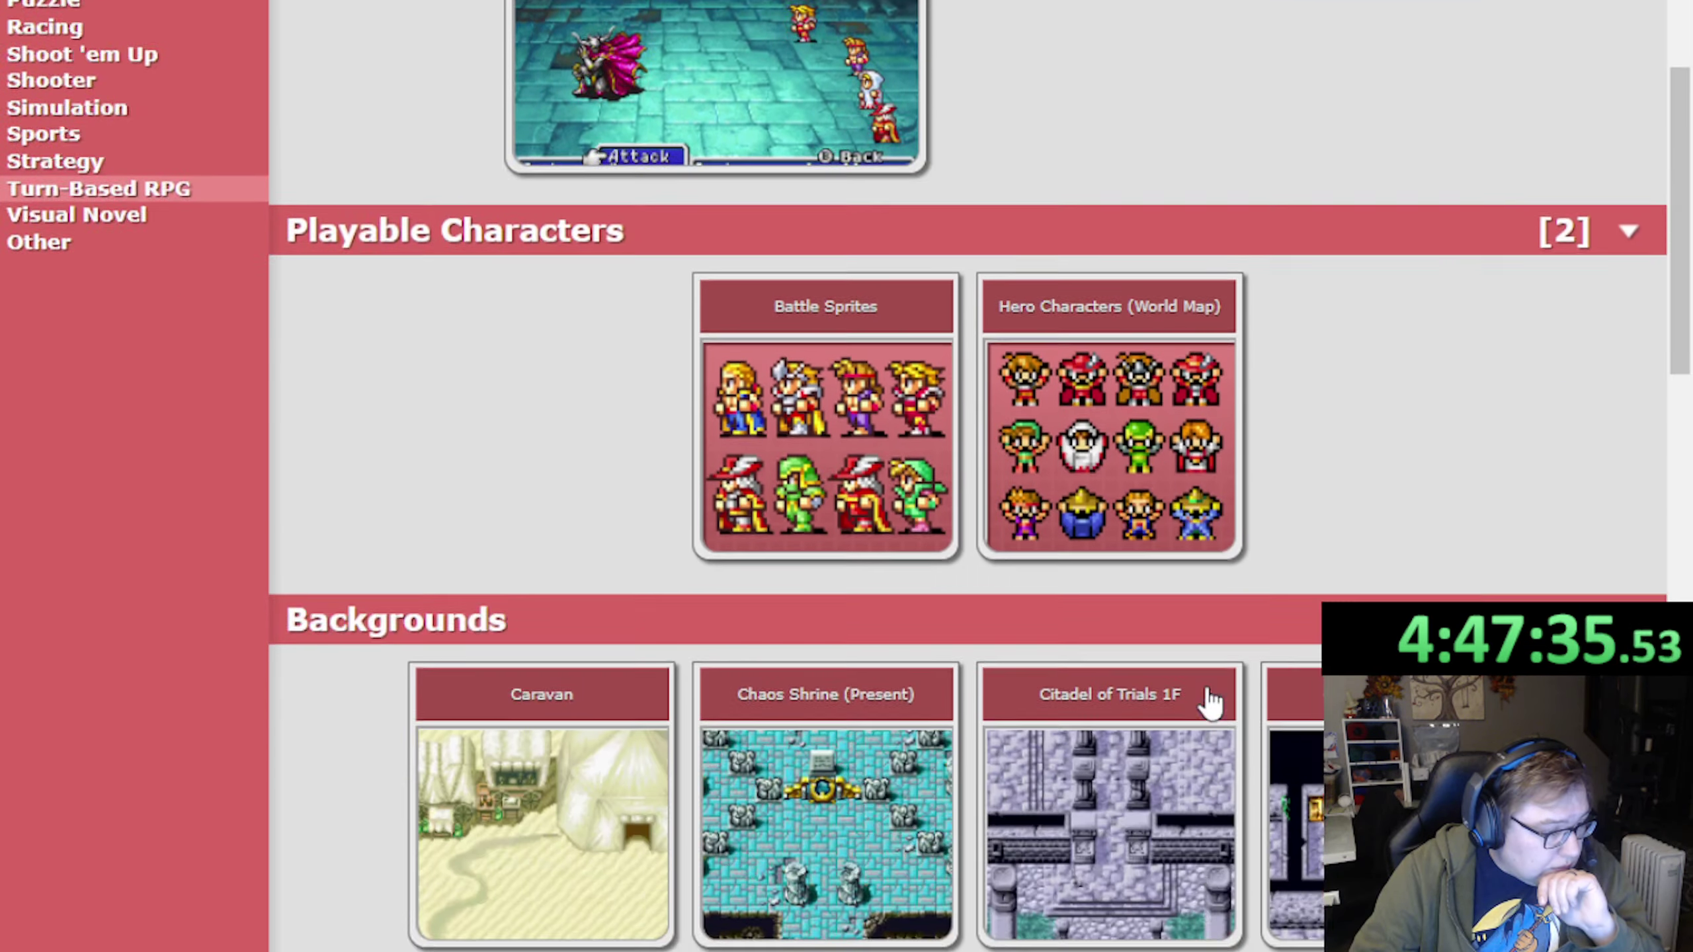
pyautogui.scroll(-15, 1209, 701)
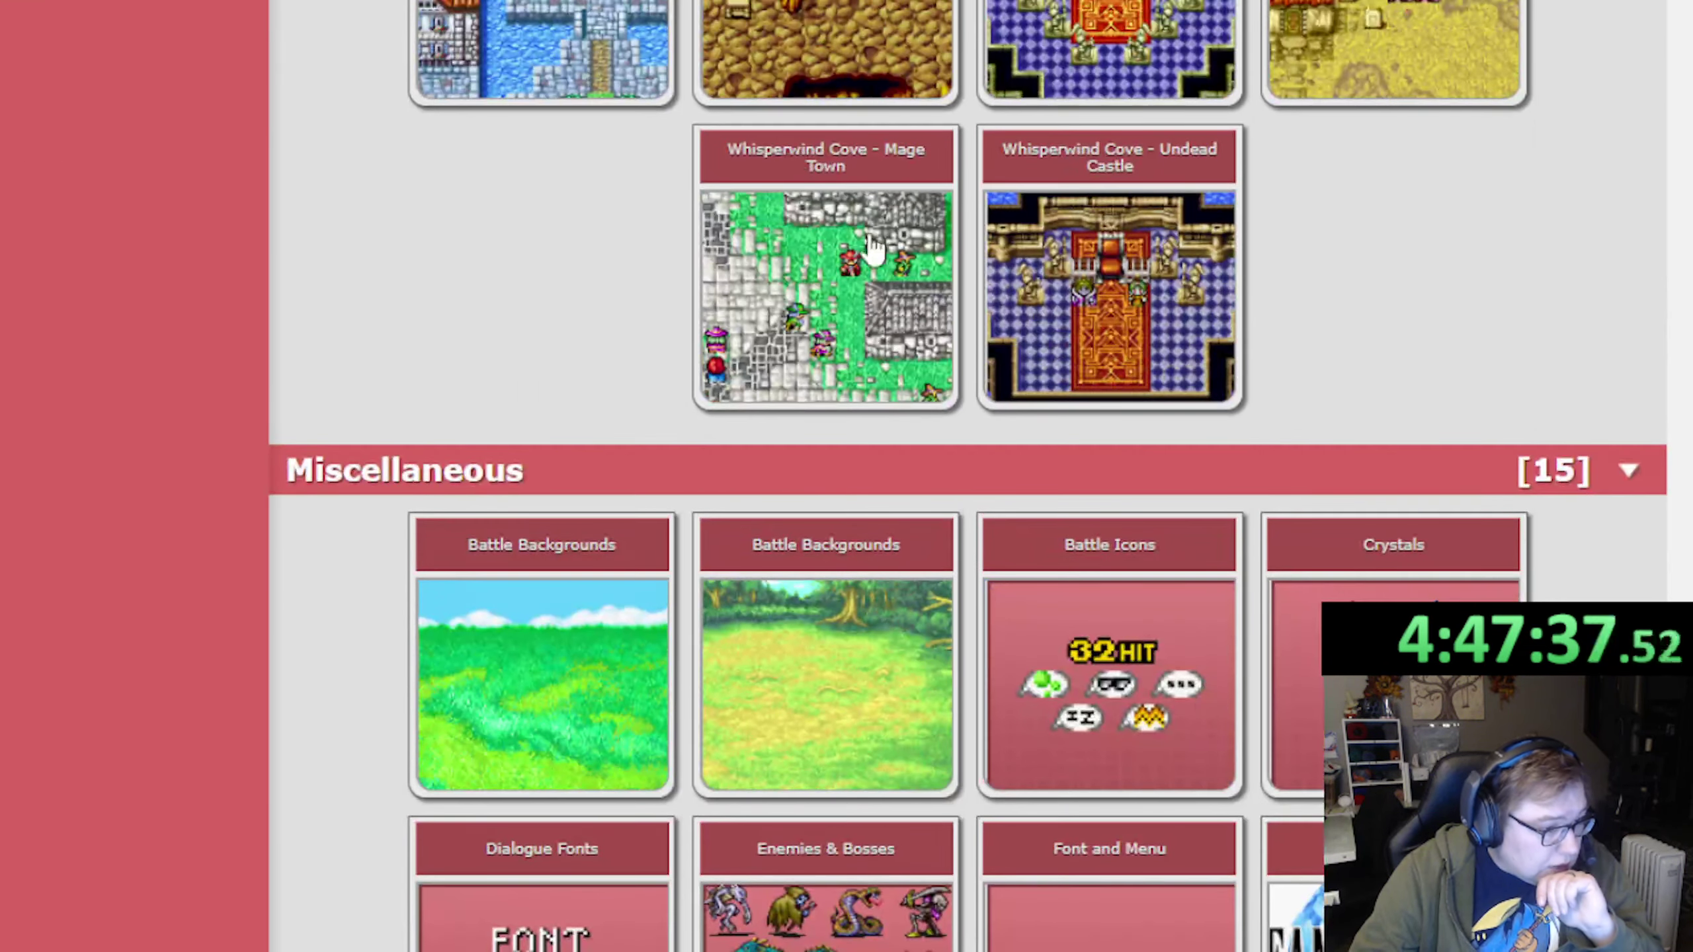
pyautogui.scroll(-5, 843, 387)
pyautogui.click(770, 374)
# Examine the Dawn of Souls enemy and boss sprites row by row for sea serpent creatures, and go back to the game list
pyautogui.scroll(-8, 1172, 580)
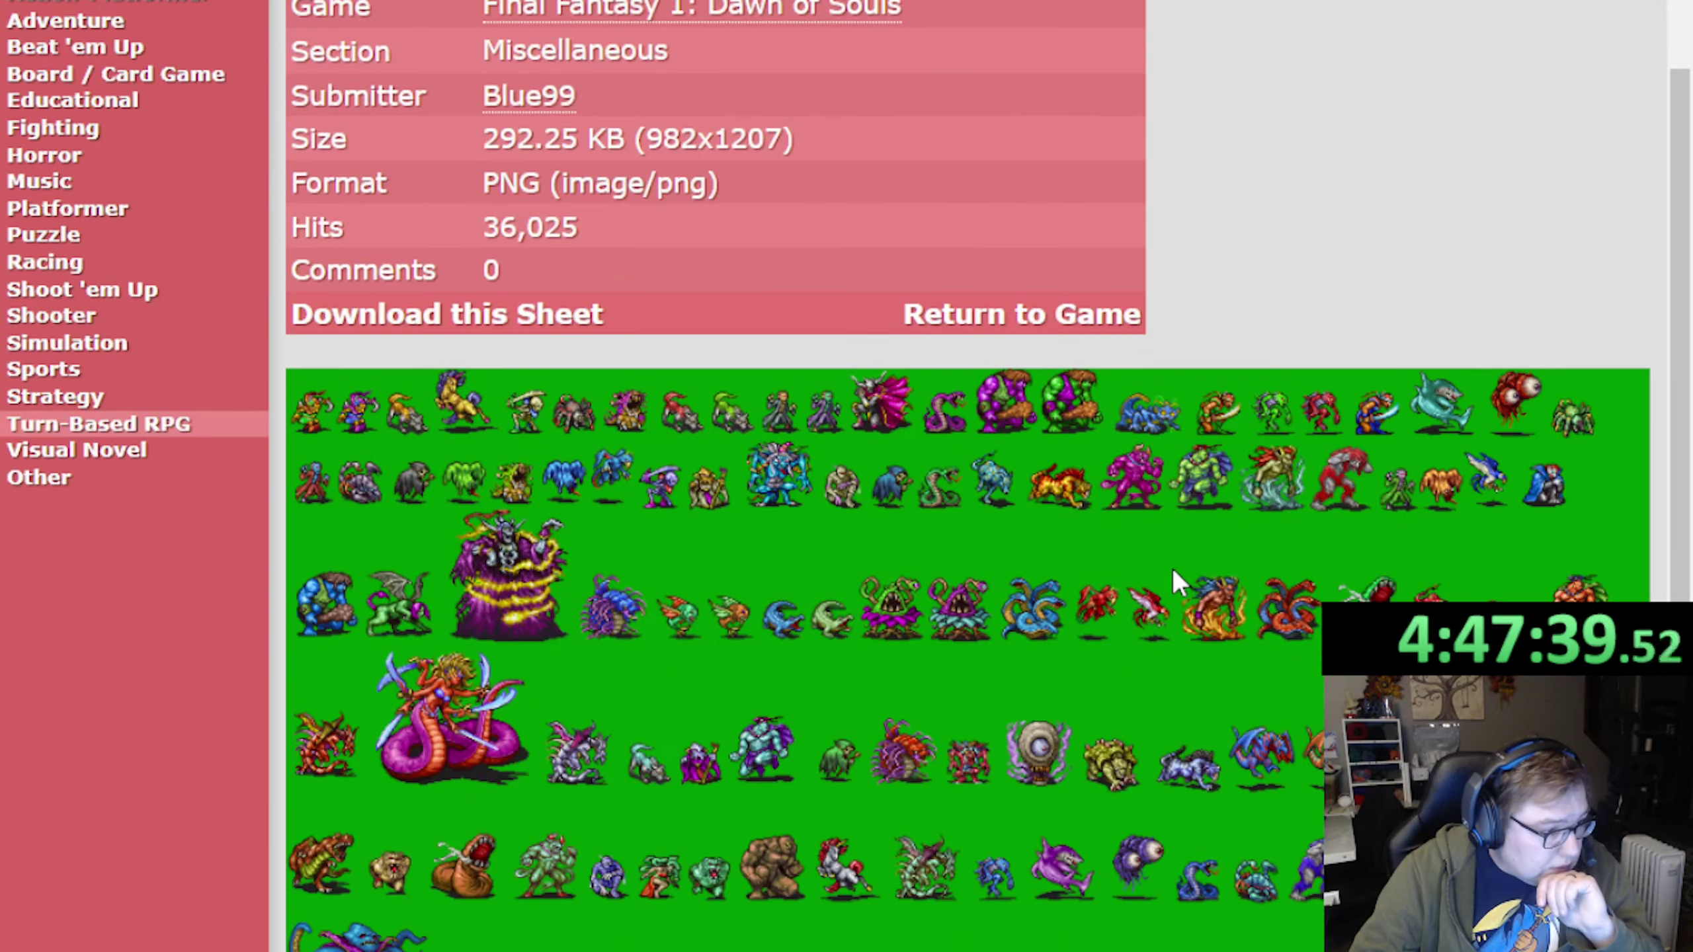
pyautogui.scroll(-1, 1074, 707)
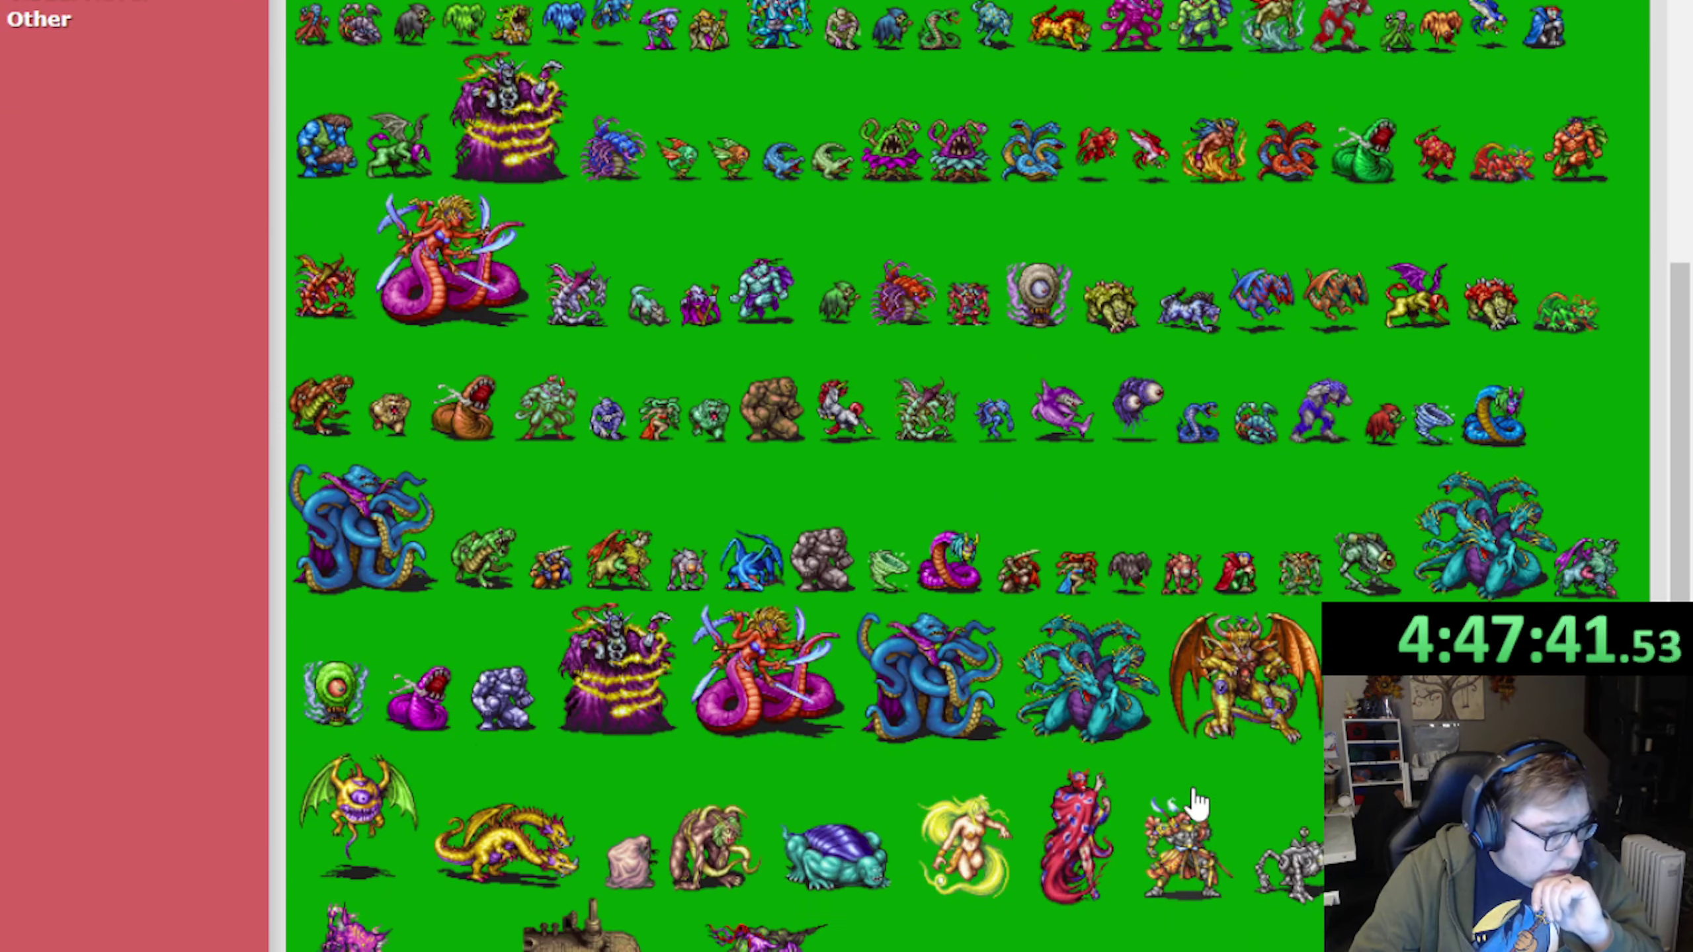
pyautogui.scroll(-3, 1192, 800)
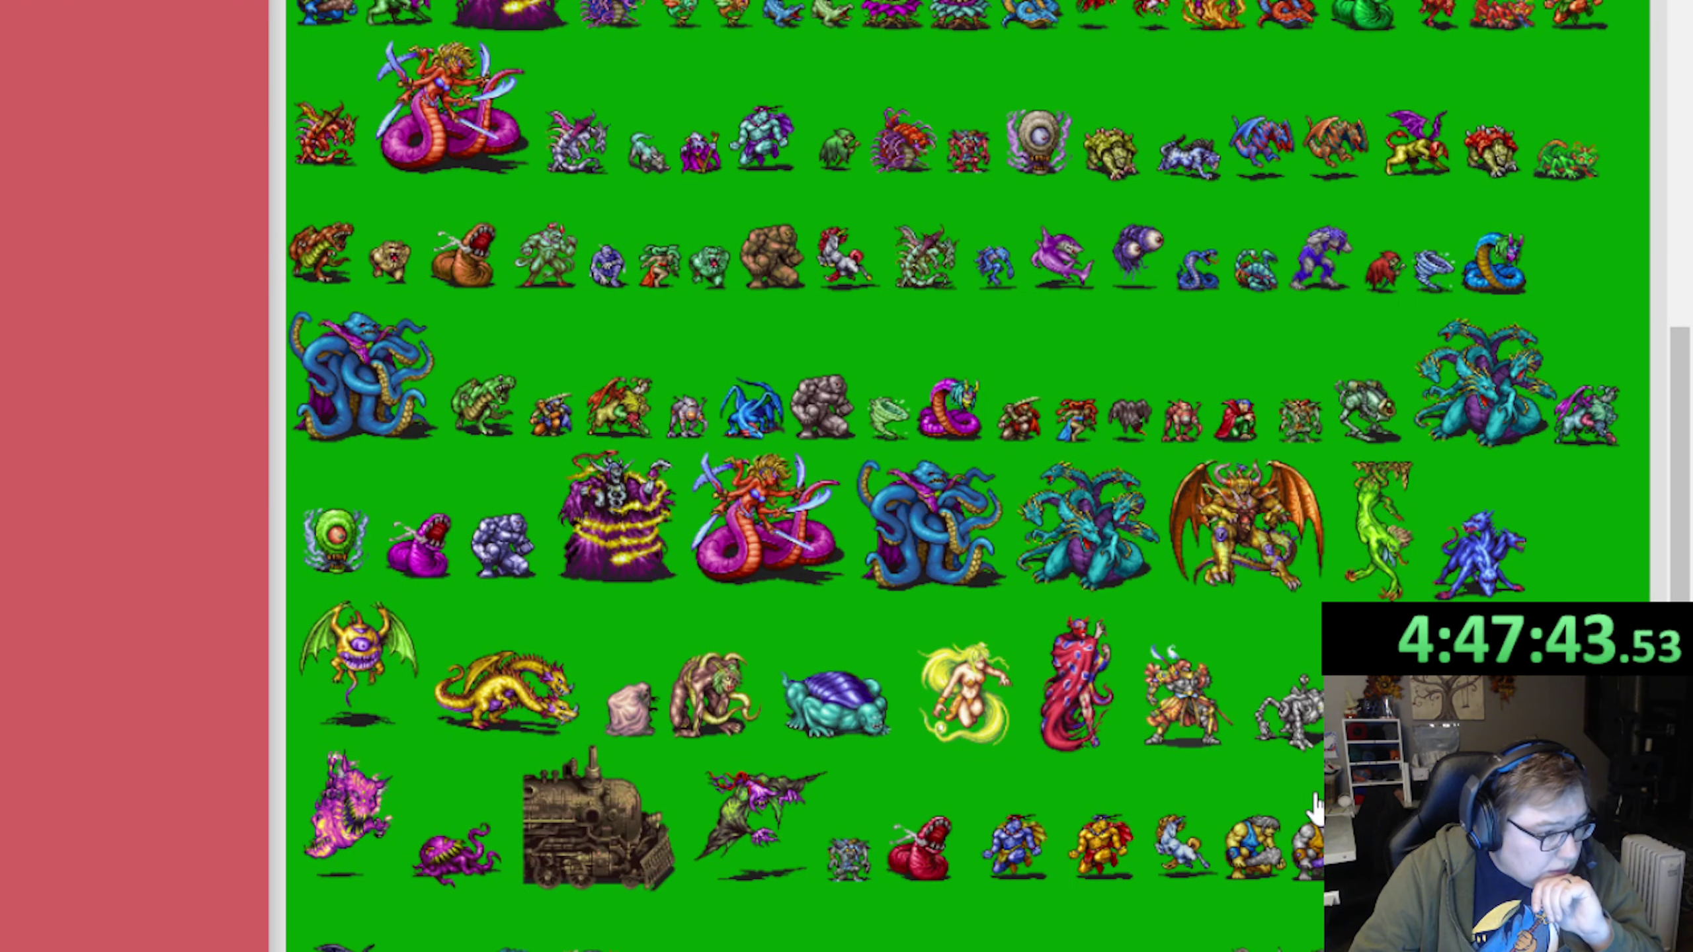
pyautogui.scroll(-3, 1317, 810)
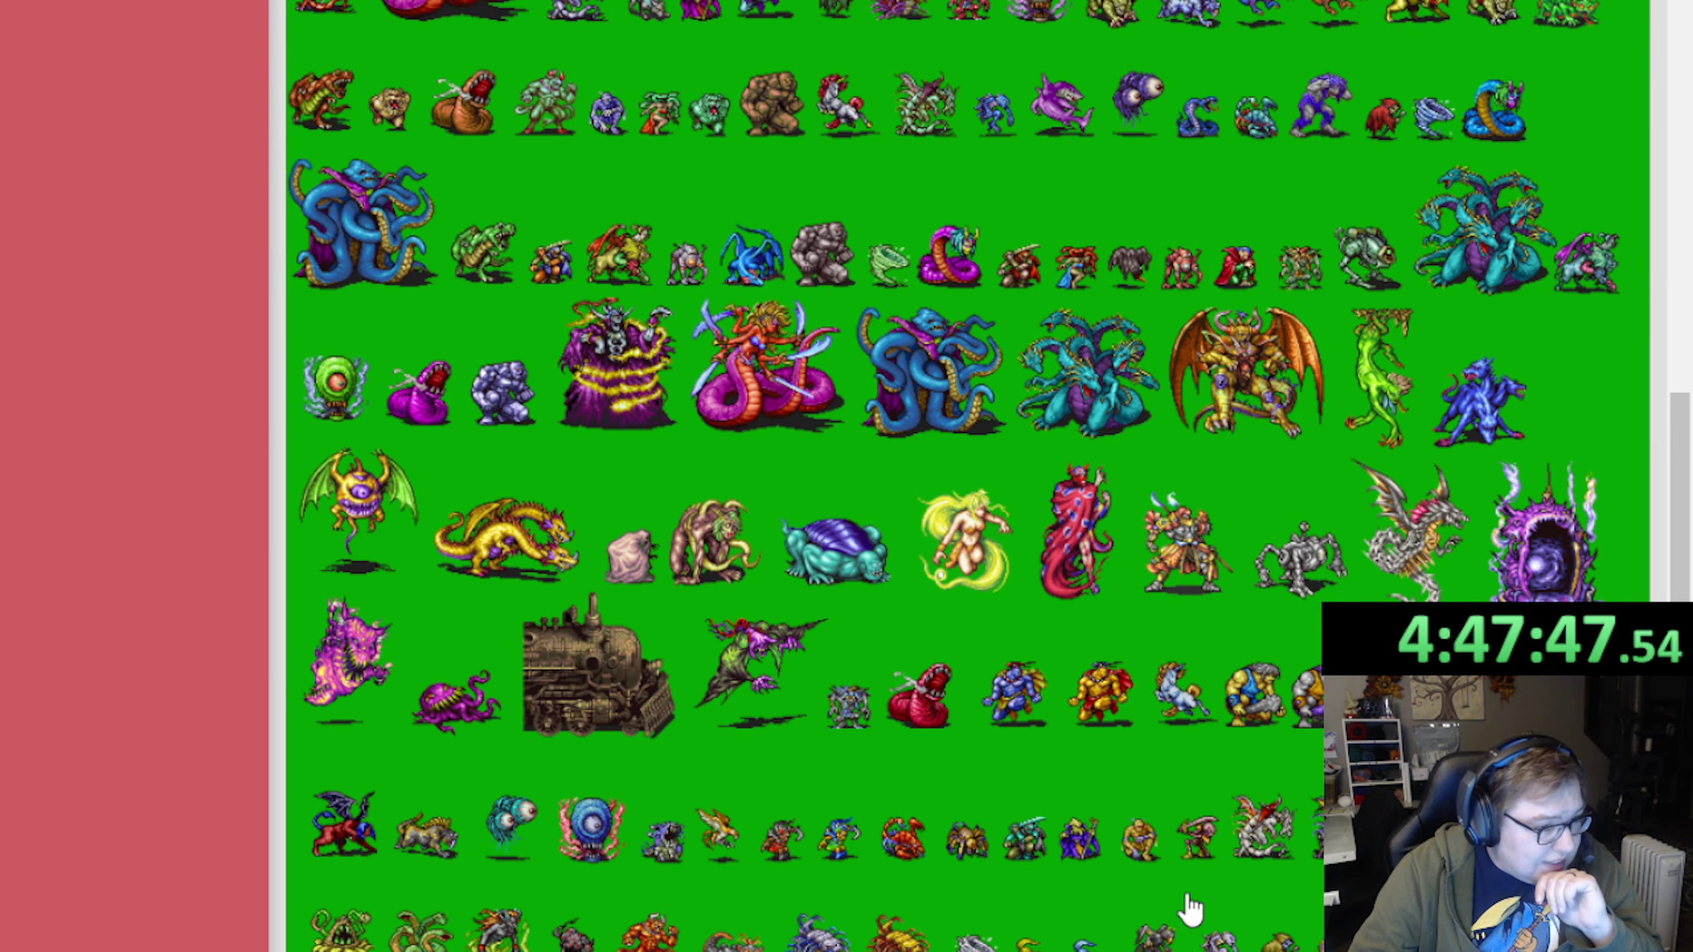
pyautogui.scroll(-3, 1199, 904)
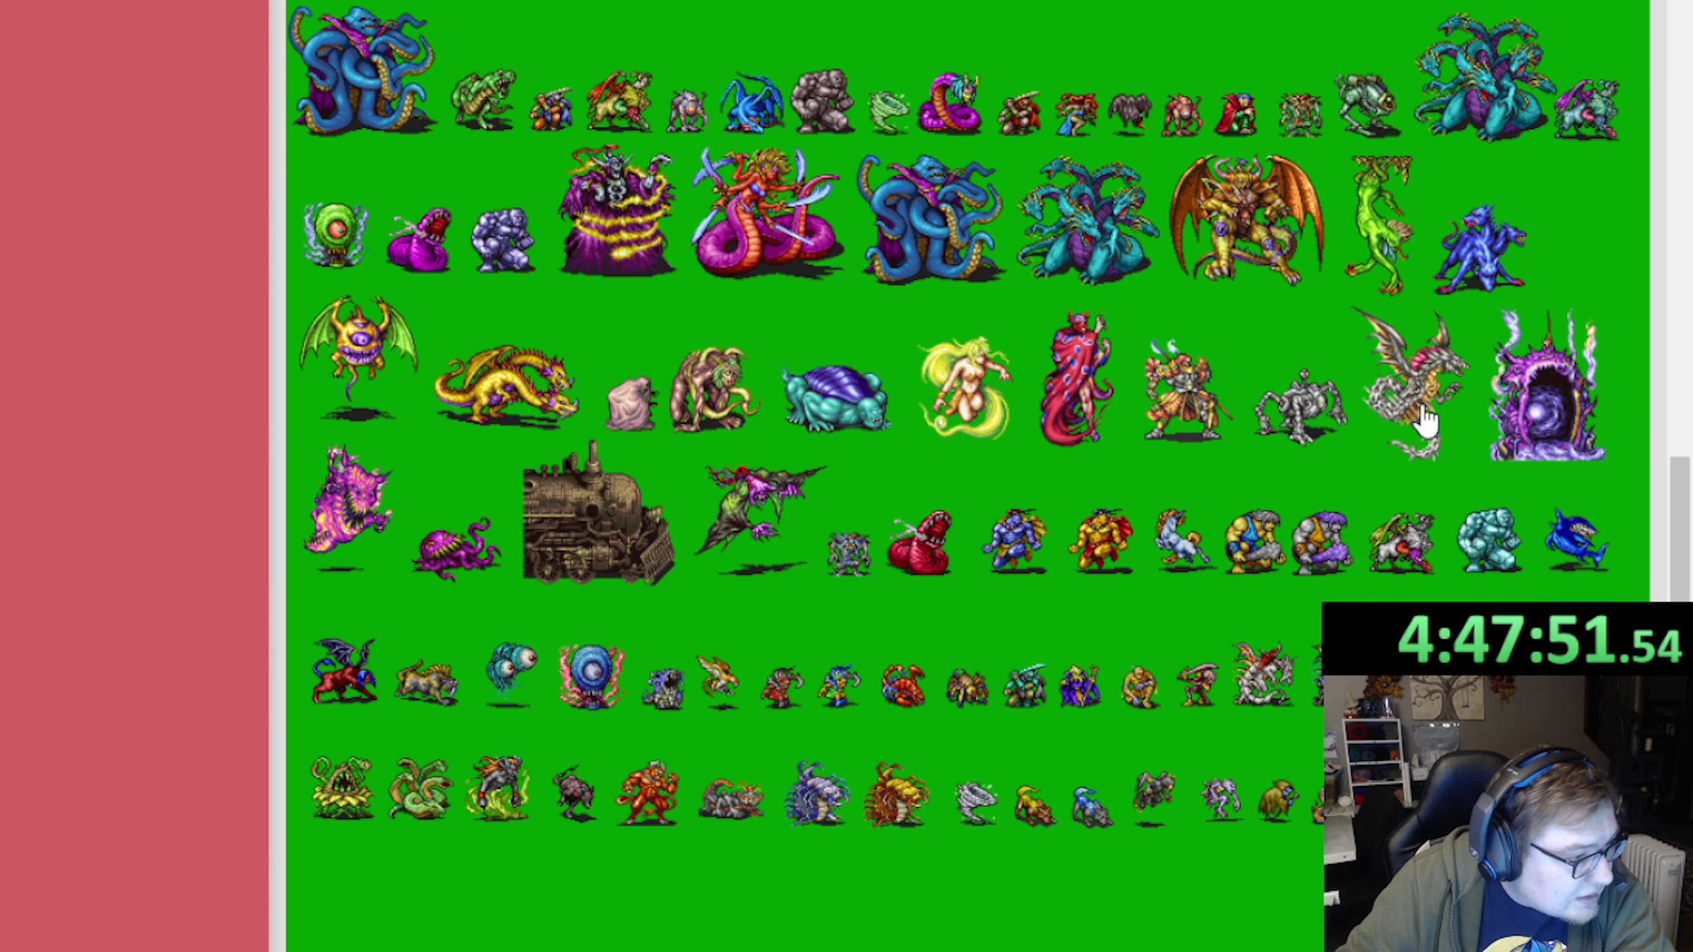
pyautogui.scroll(3, 927, 524)
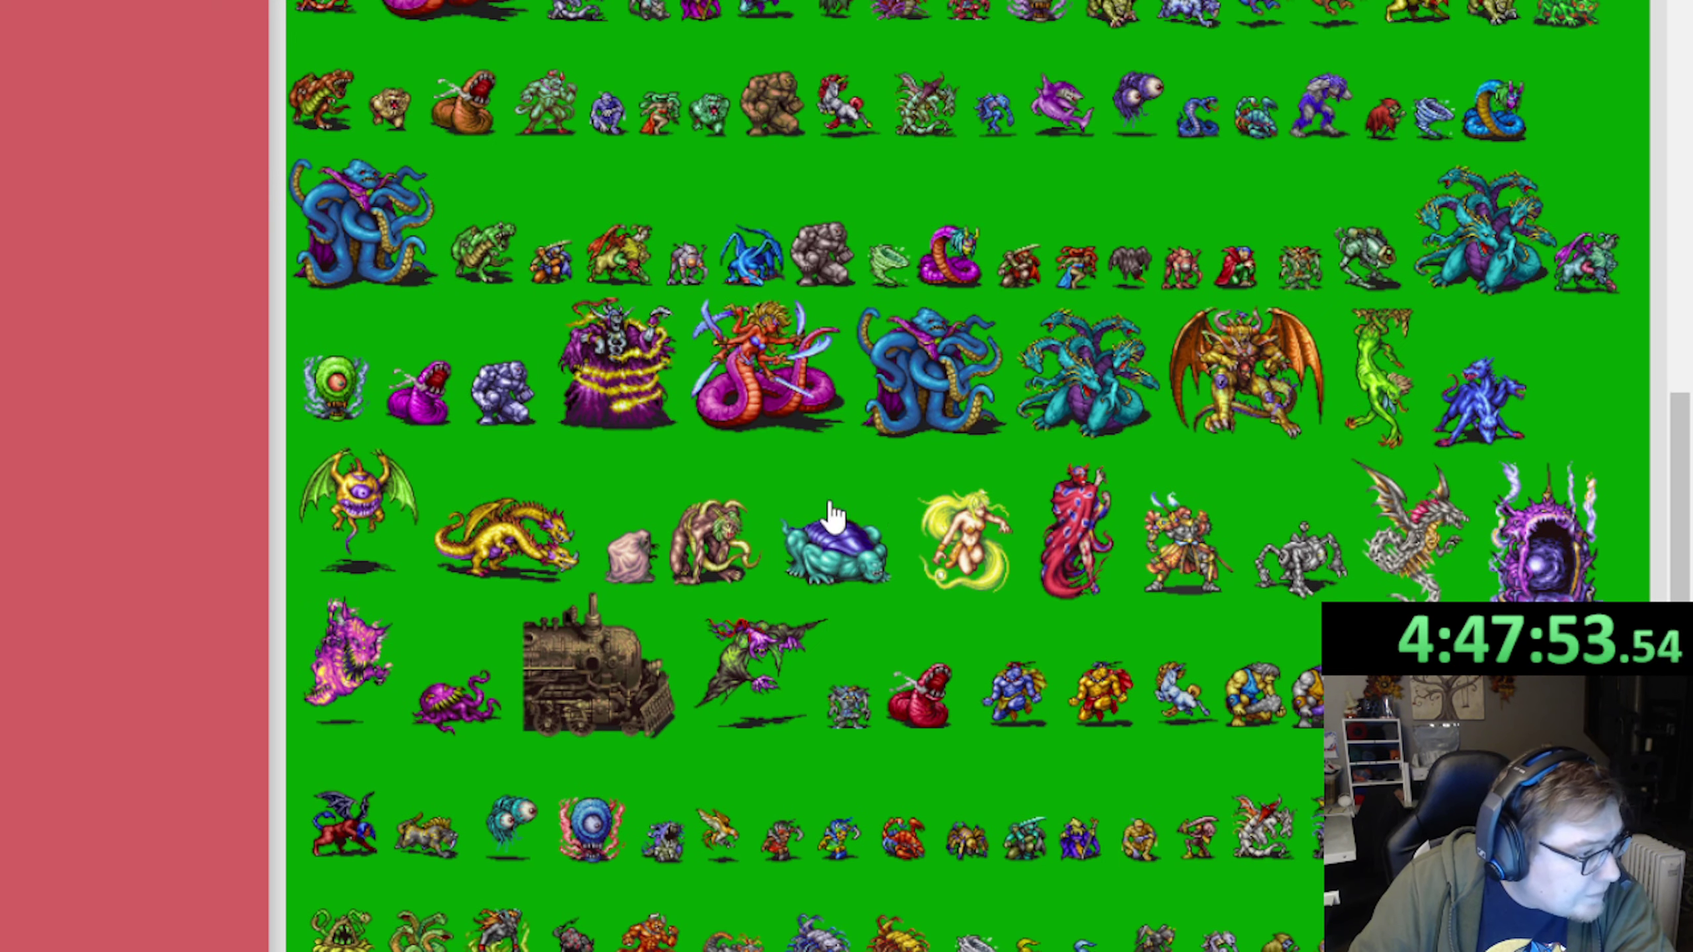
pyautogui.scroll(9, 821, 513)
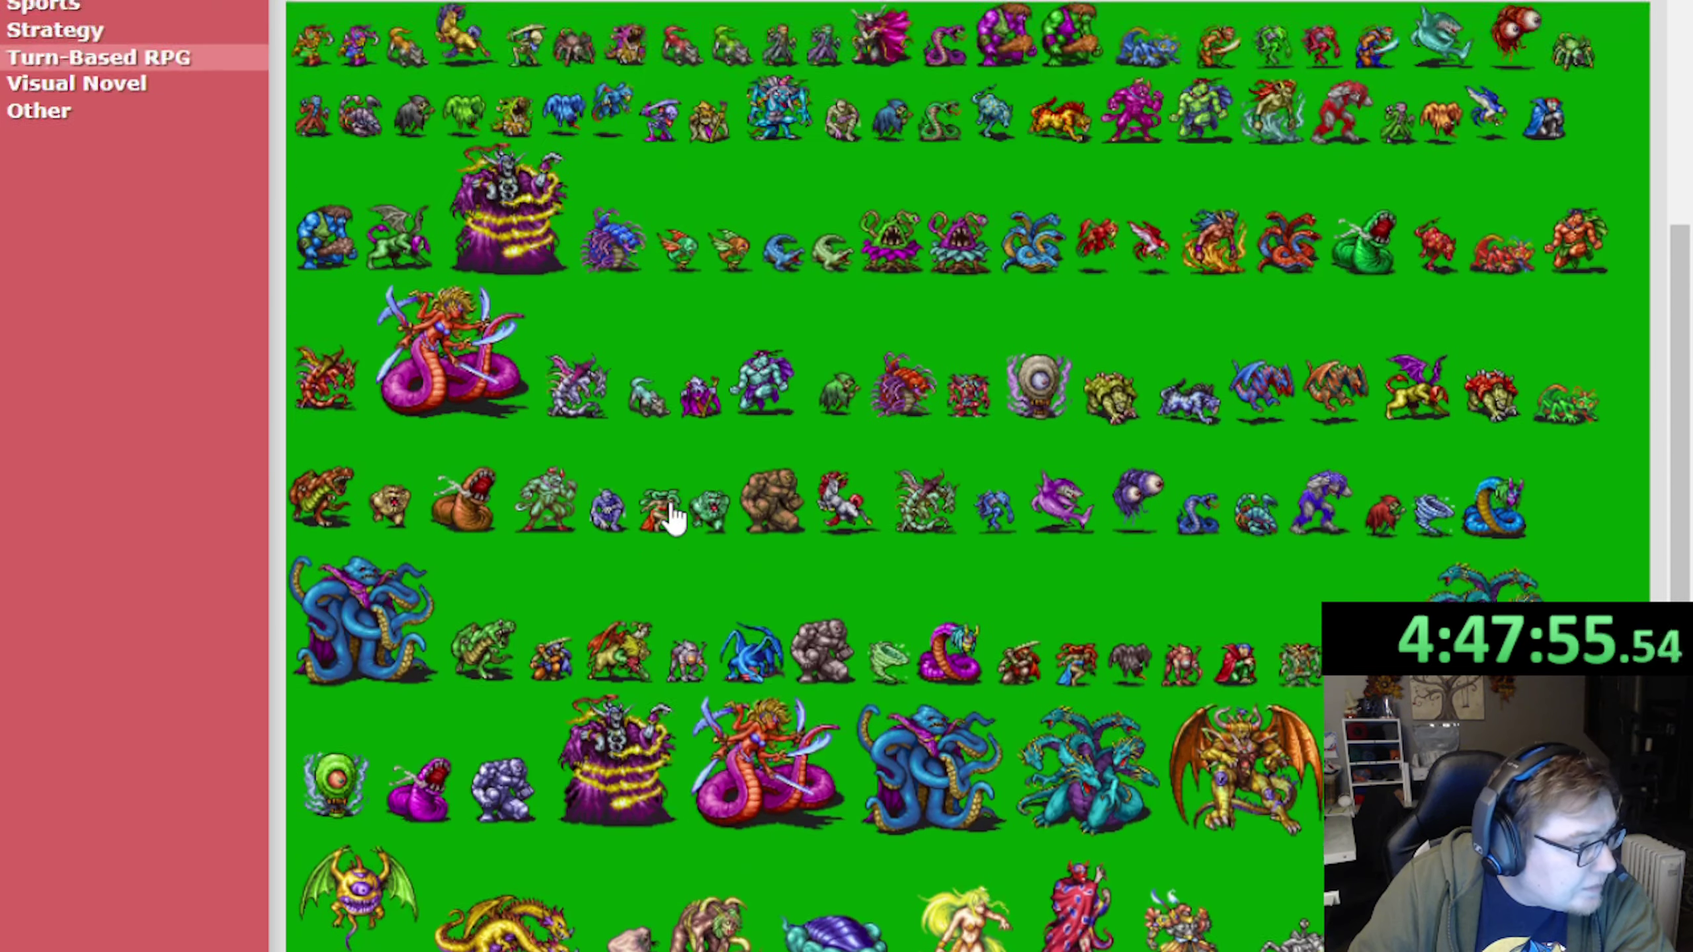
pyautogui.hotkey('alt', 'Left')
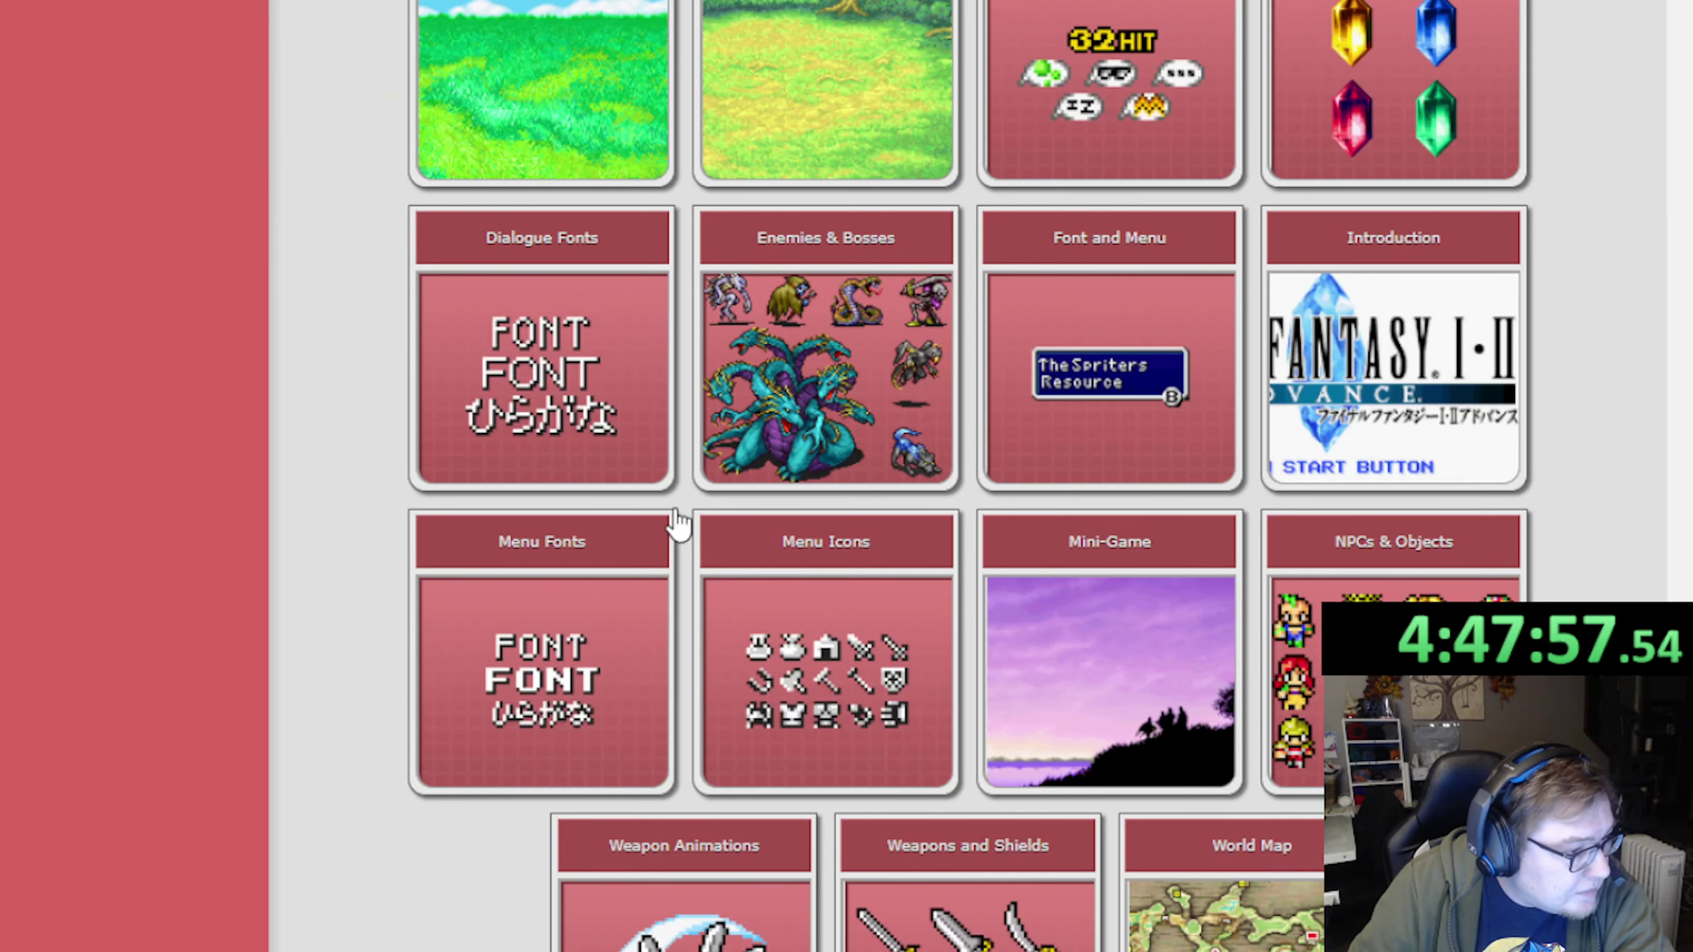
pyautogui.hotkey('alt', 'Left')
# Check the Bestiary entry under Enemies & Bosses of Final Fantasy 2, and return to the game list
pyautogui.scroll(-3, 734, 566)
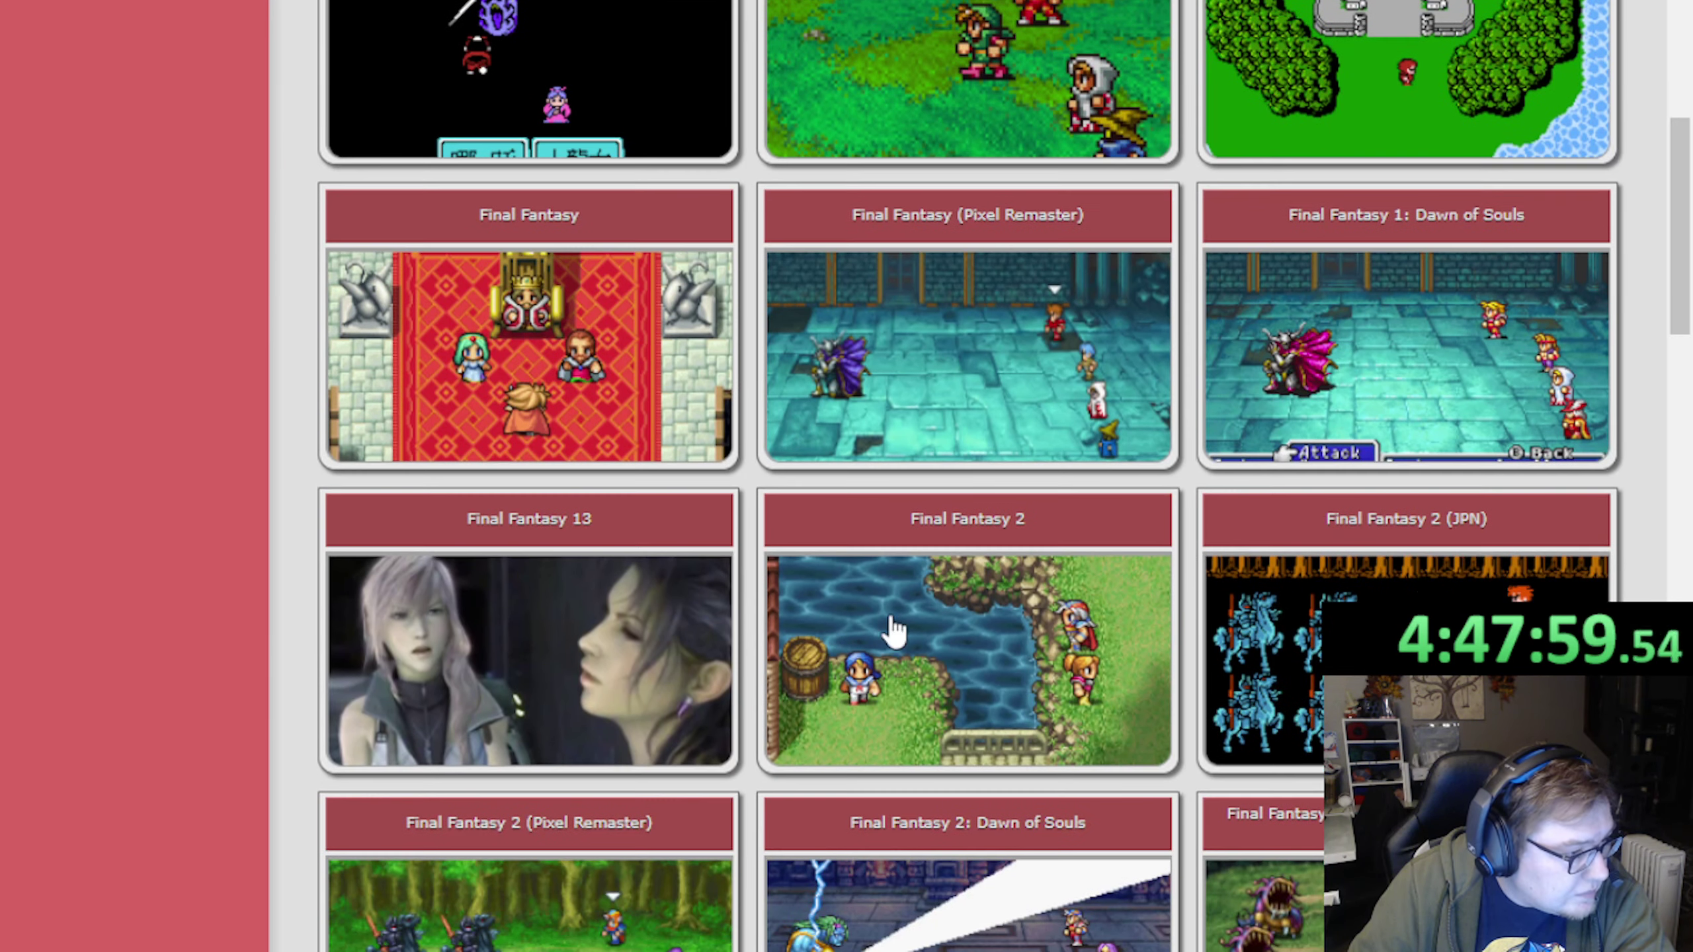
pyautogui.click(891, 622)
pyautogui.scroll(-12, 894, 617)
pyautogui.scroll(-10, 783, 613)
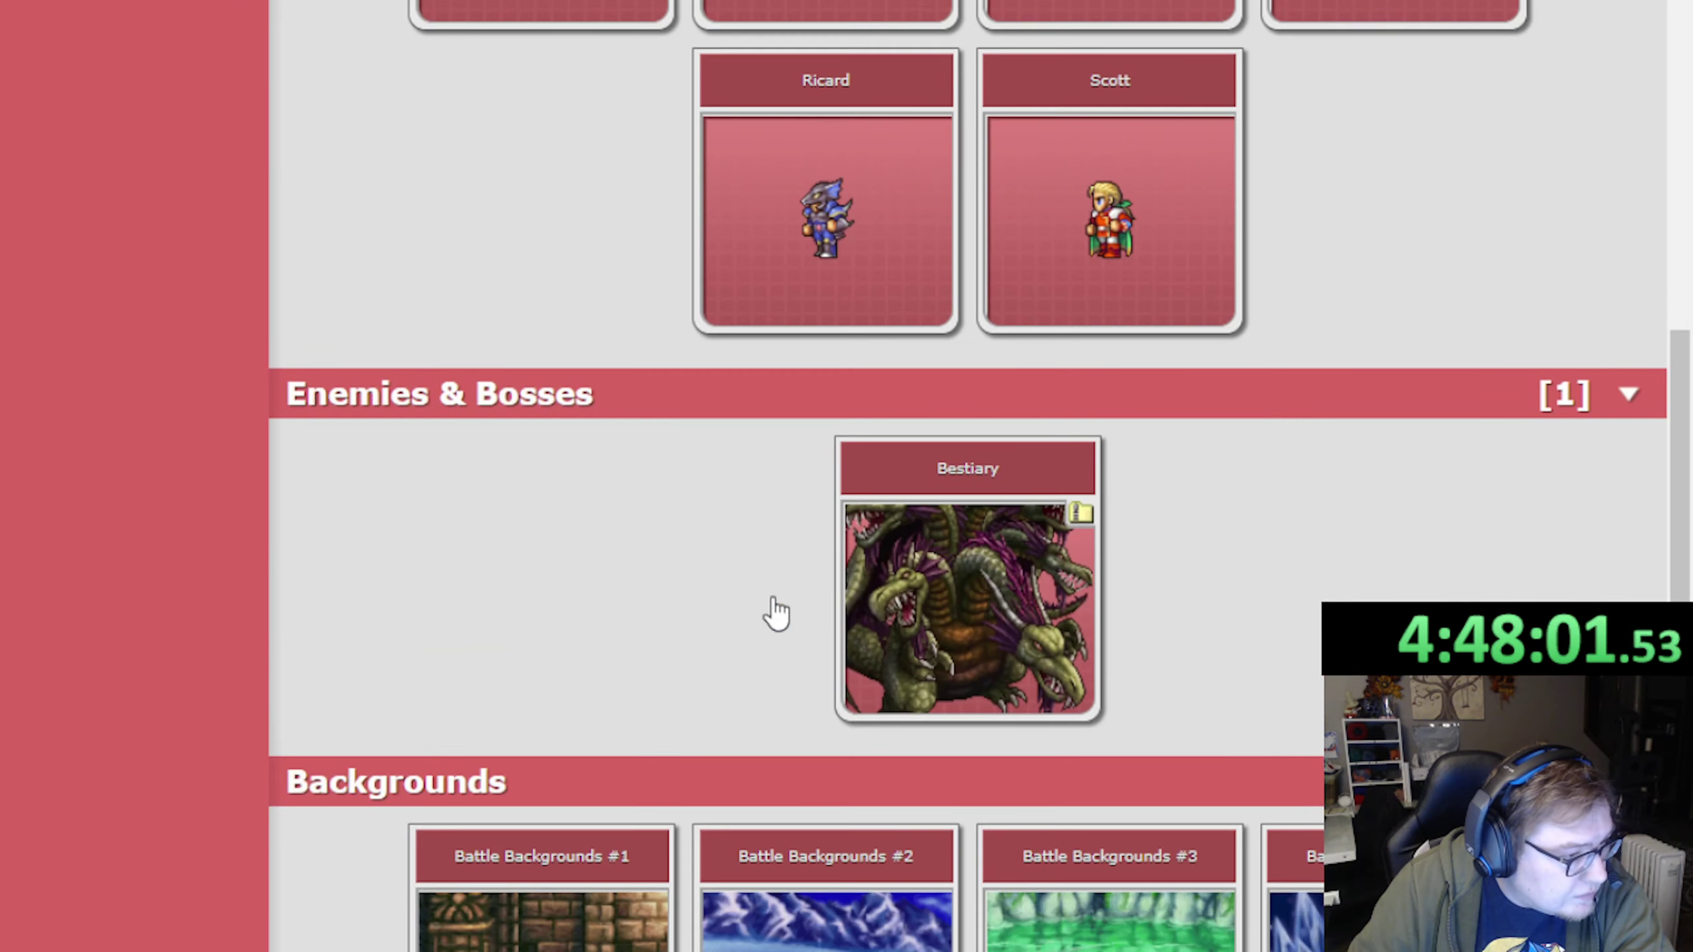
pyautogui.click(926, 623)
pyautogui.scroll(-5, 716, 604)
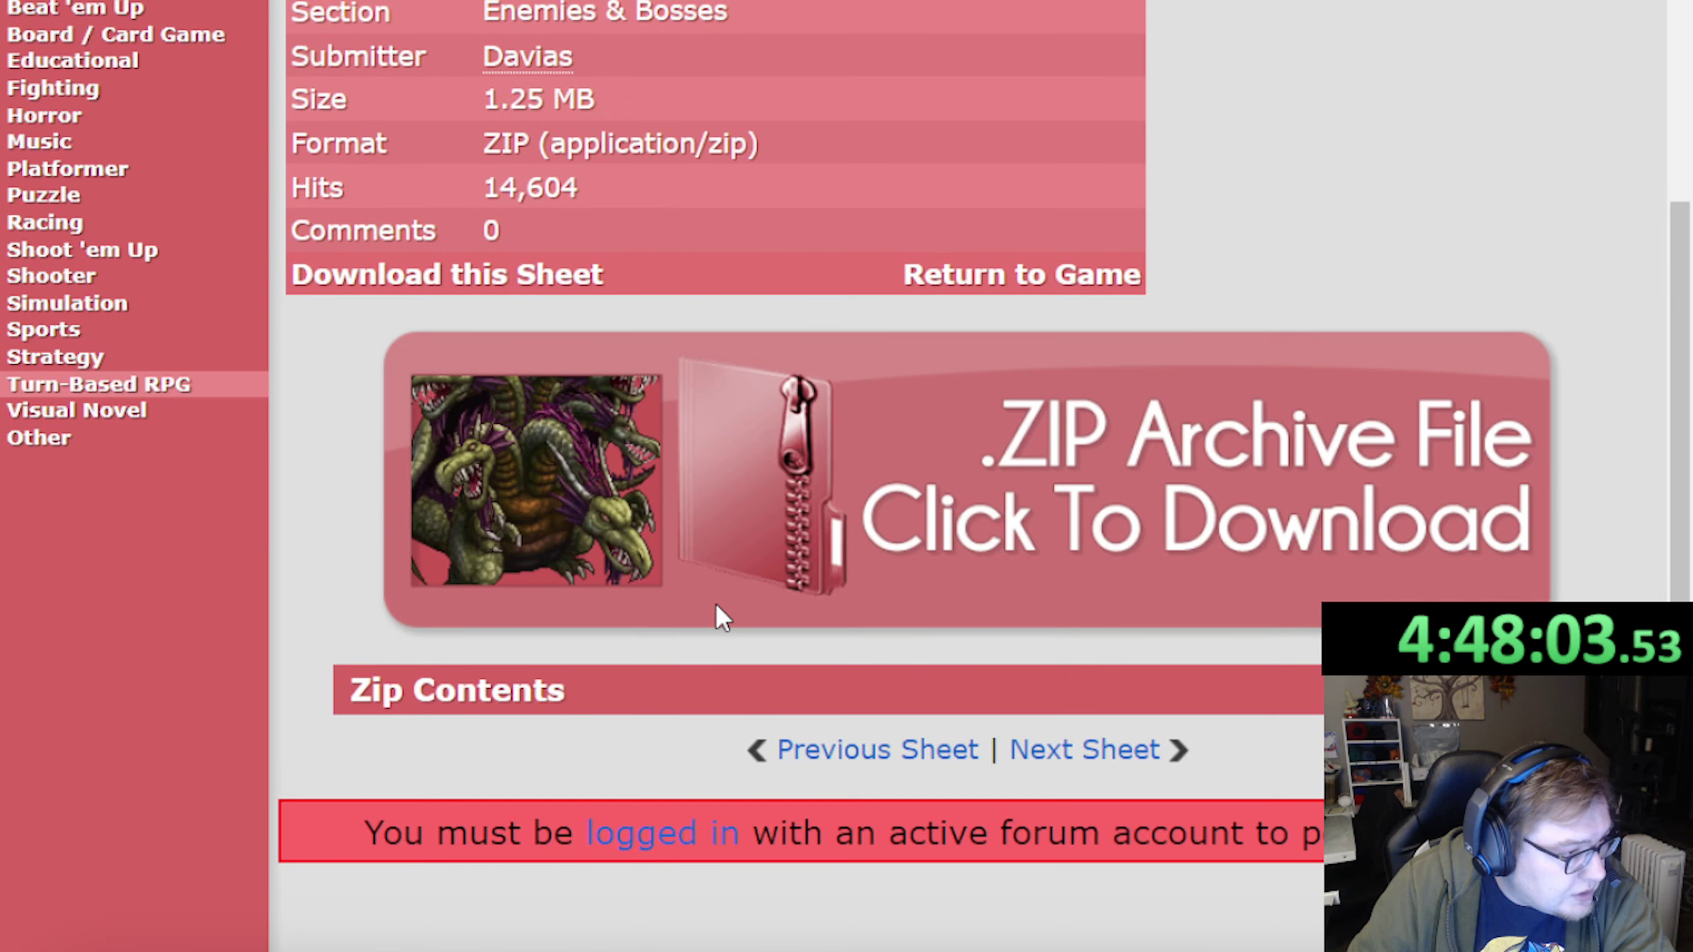
pyautogui.scroll(2, 716, 604)
pyautogui.hotkey('alt', 'Left')
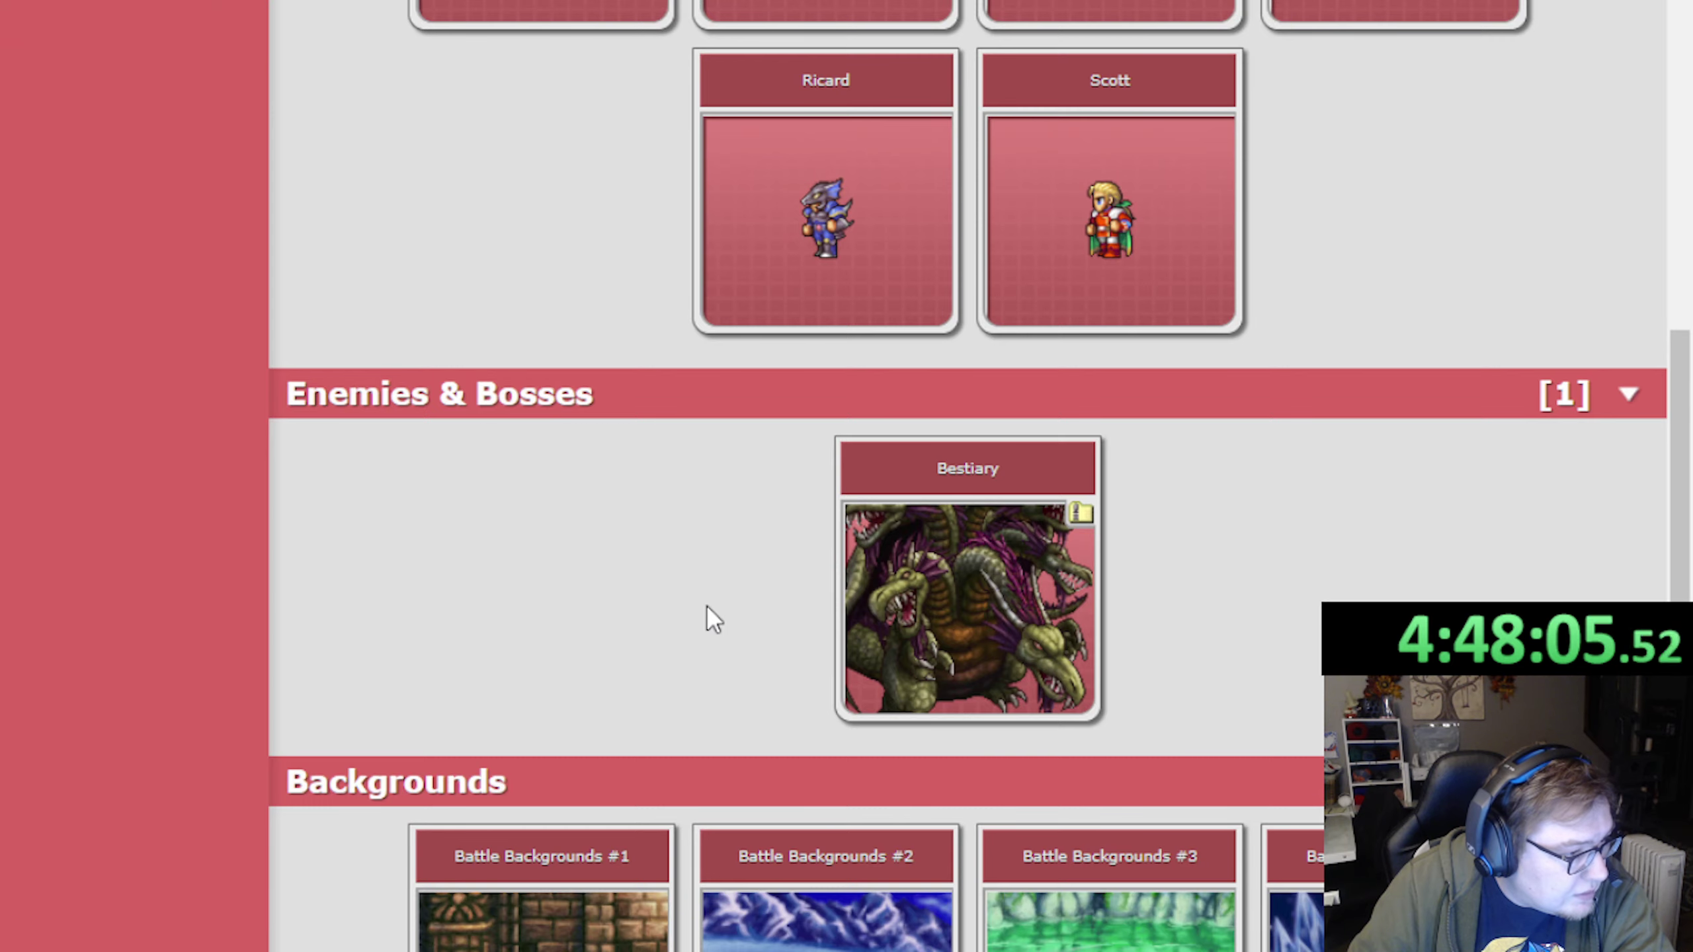
pyautogui.hotkey('alt', 'Left')
# Check the sheets offered for Final Fantasy 2 (Pixel Remaster), and return to the game list
pyautogui.scroll(-5, 1013, 662)
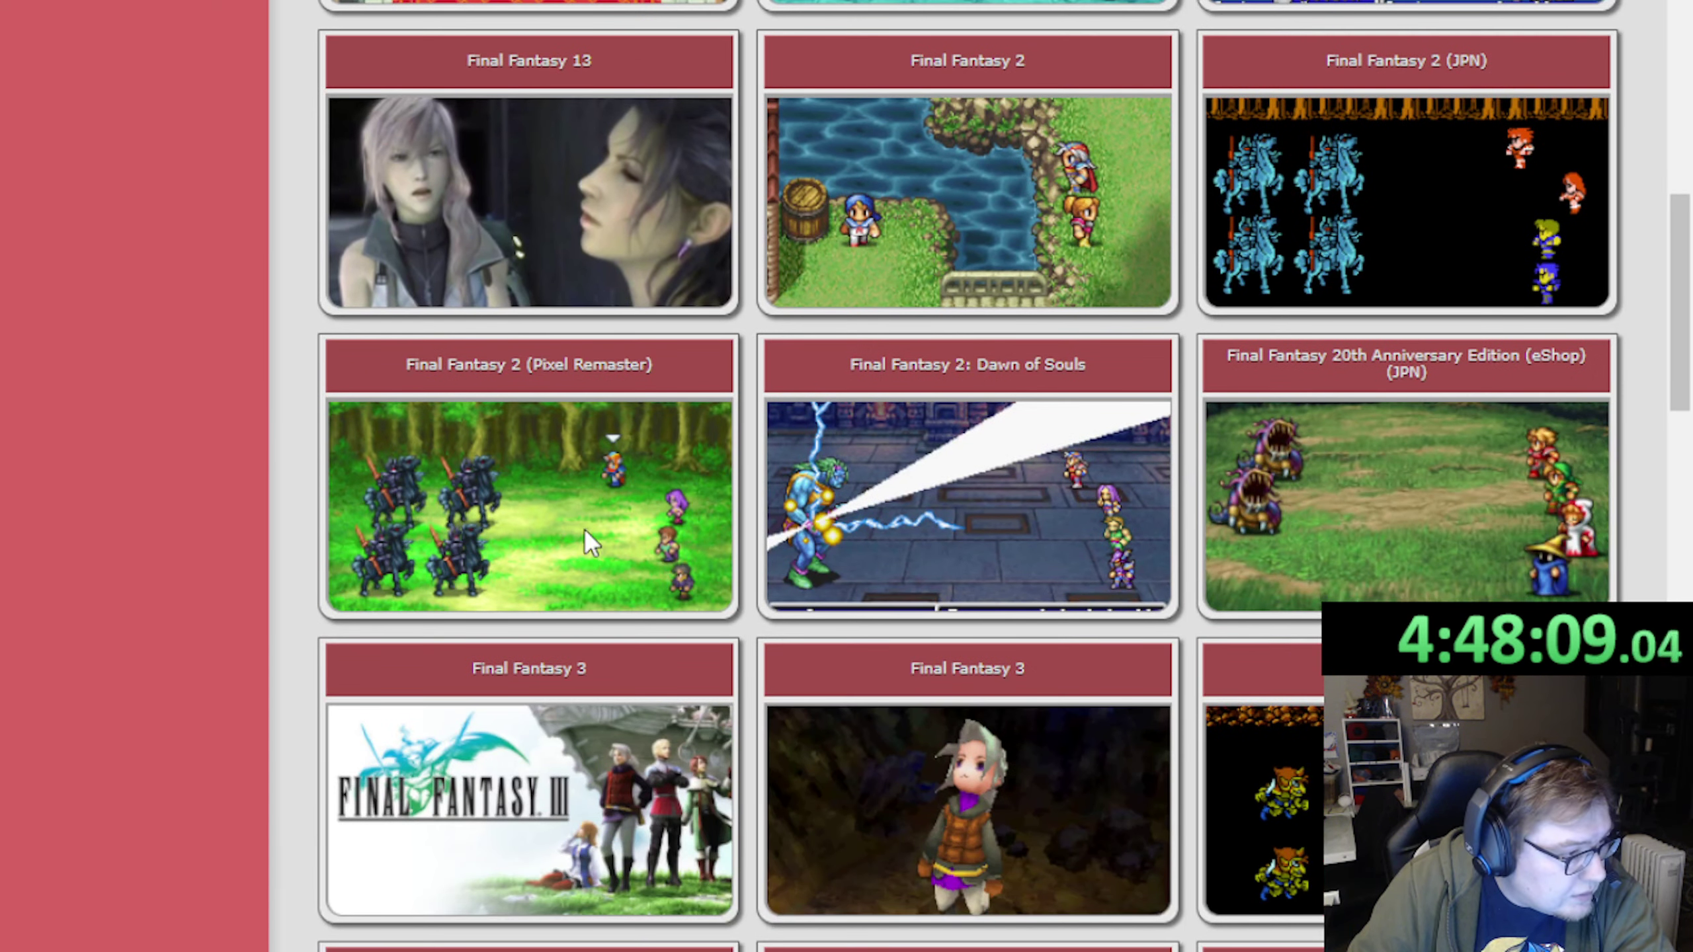
pyautogui.click(585, 528)
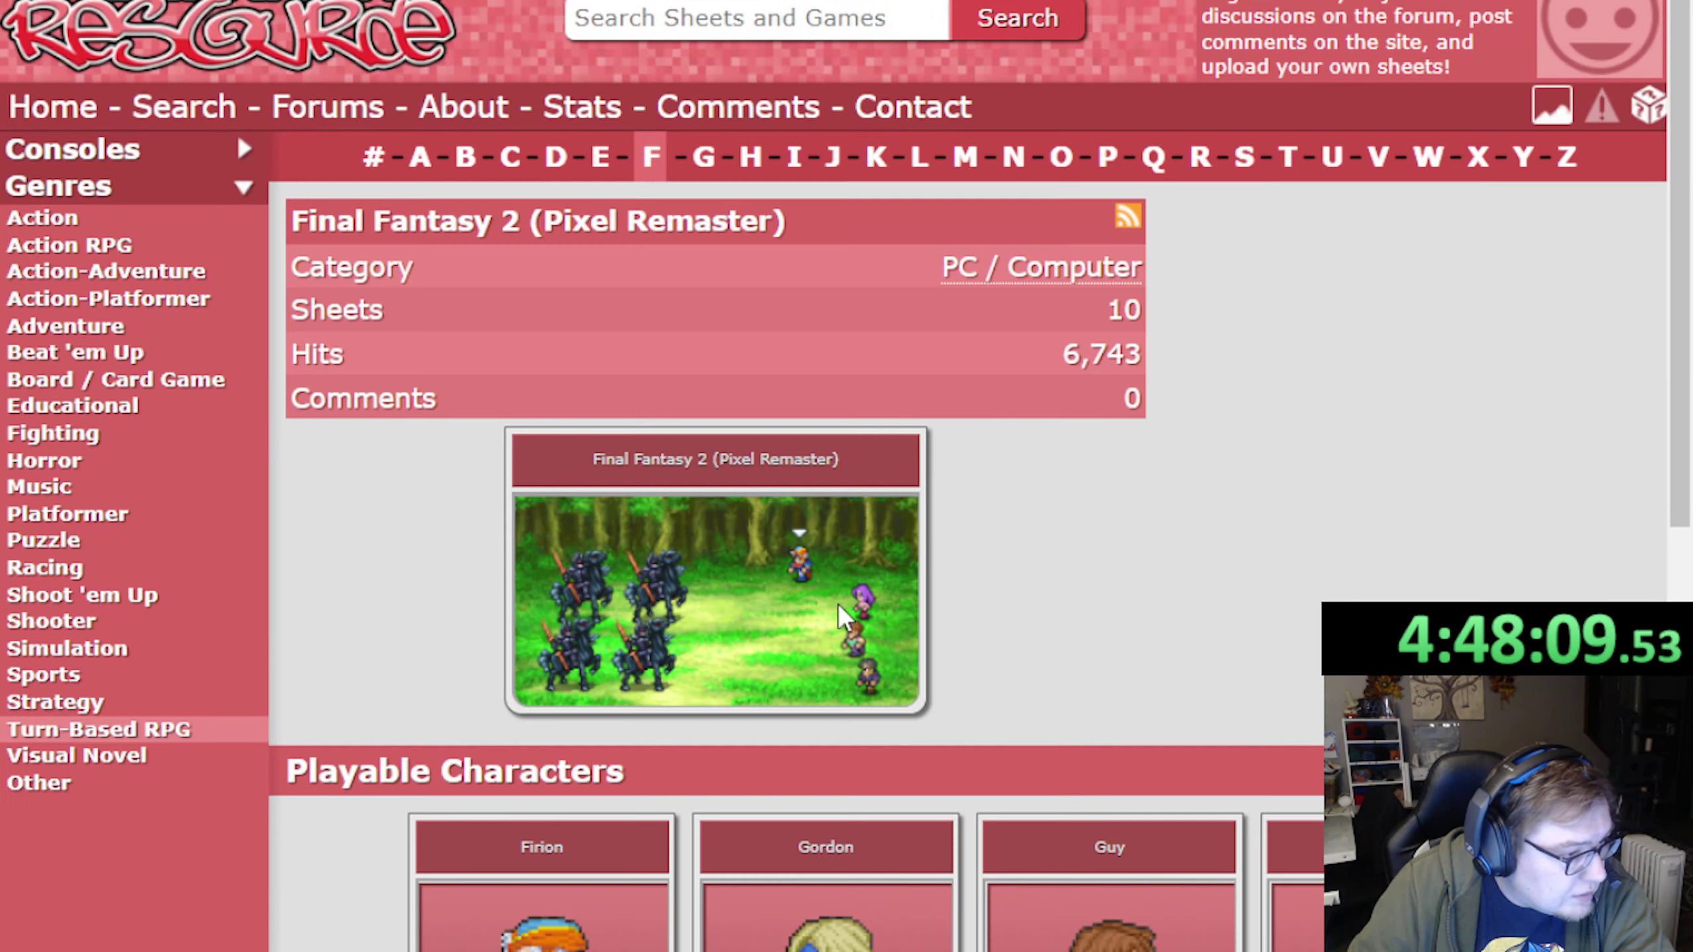
pyautogui.scroll(-15, 833, 604)
pyautogui.hotkey('alt', 'Left')
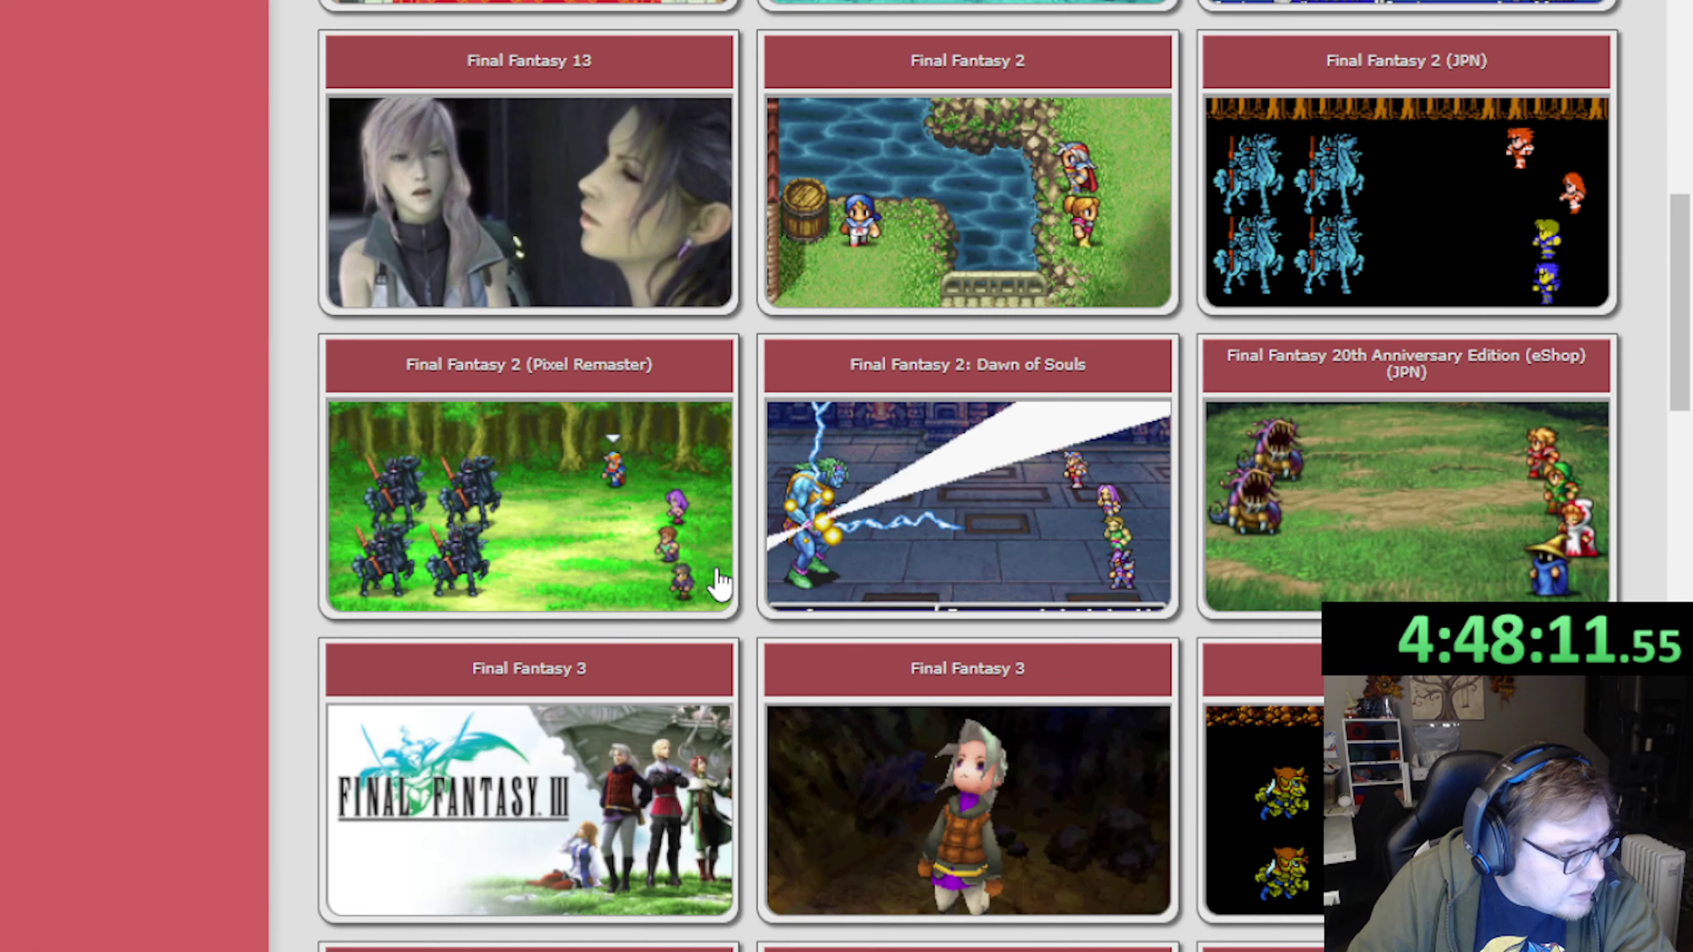
# Open the Monsters 1 sprite sheet of Final Fantasy 3 (JPN)
pyautogui.scroll(-2, 1312, 630)
pyautogui.click(1312, 630)
pyautogui.scroll(-8, 820, 599)
pyautogui.scroll(-6, 669, 585)
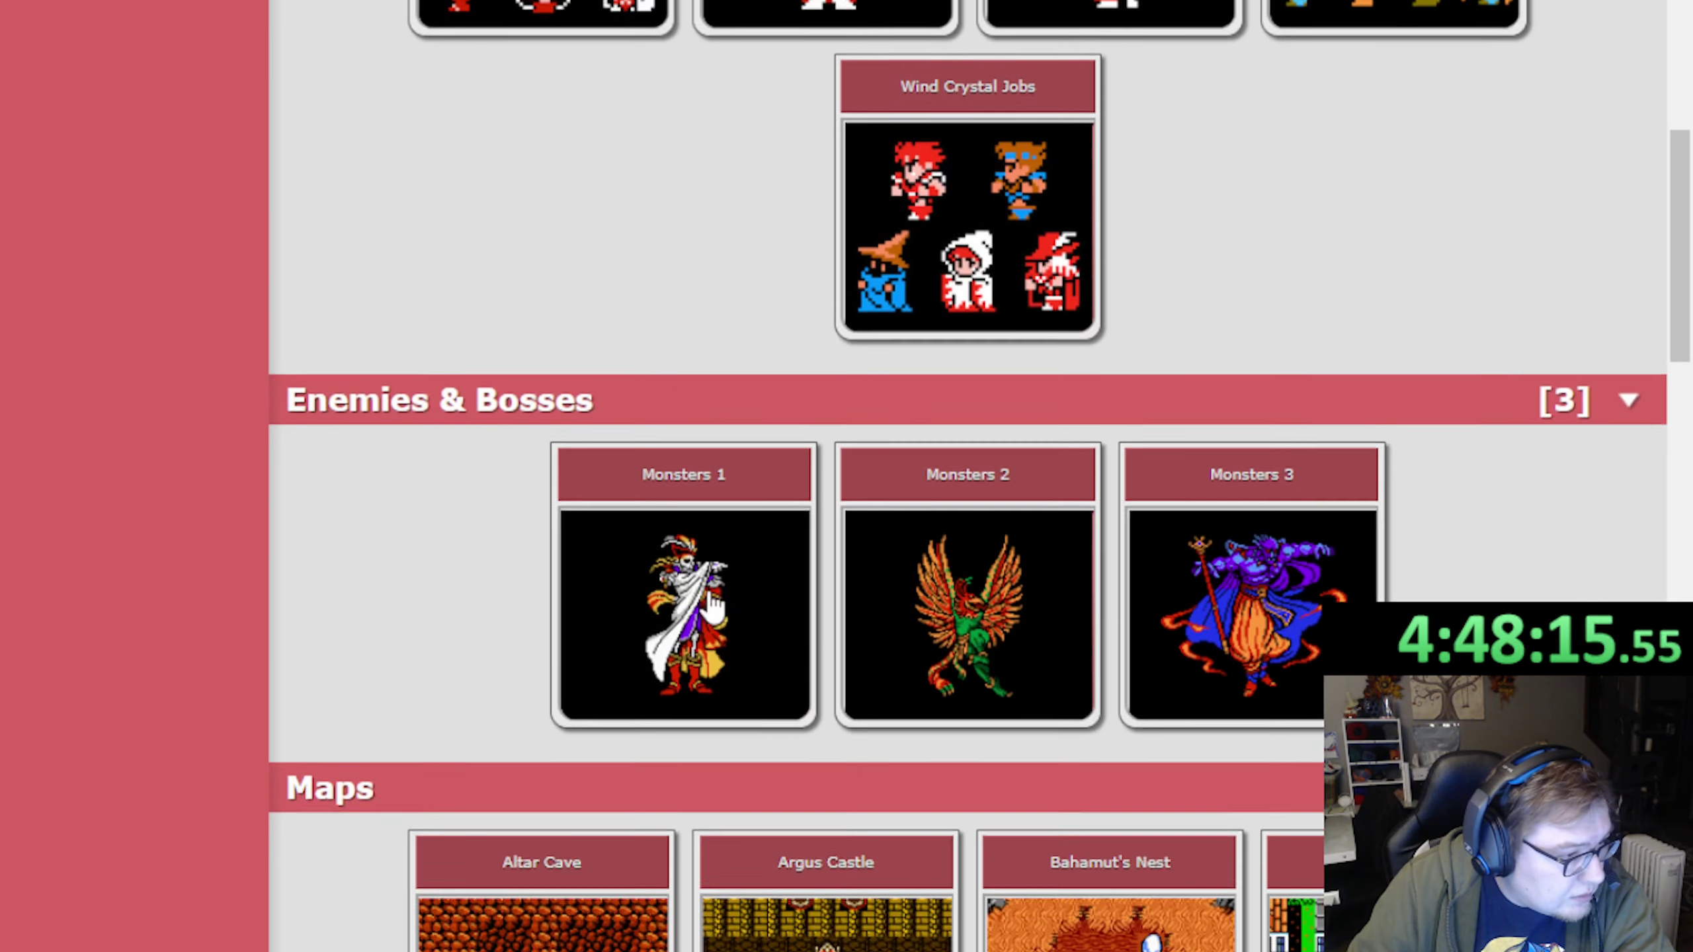
pyautogui.click(653, 647)
# Look through the Monsters 1 sprites for serpent-like creatures, and return to the game's sheet overview
pyautogui.scroll(-4, 643, 629)
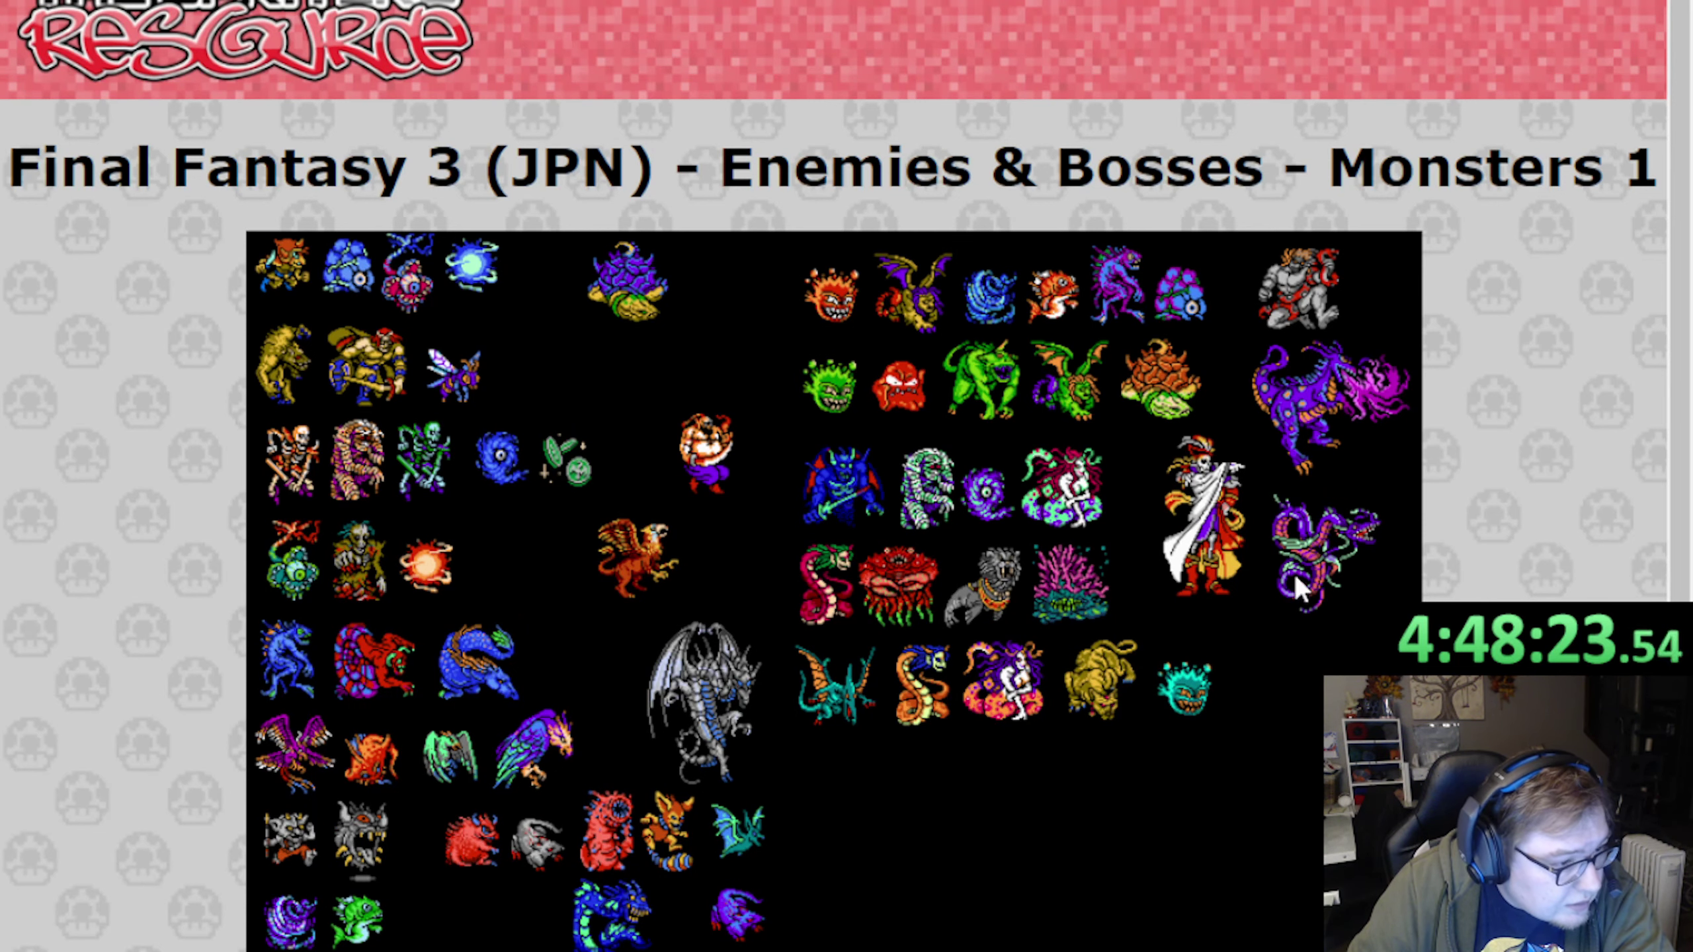
pyautogui.scroll(-2, 1163, 597)
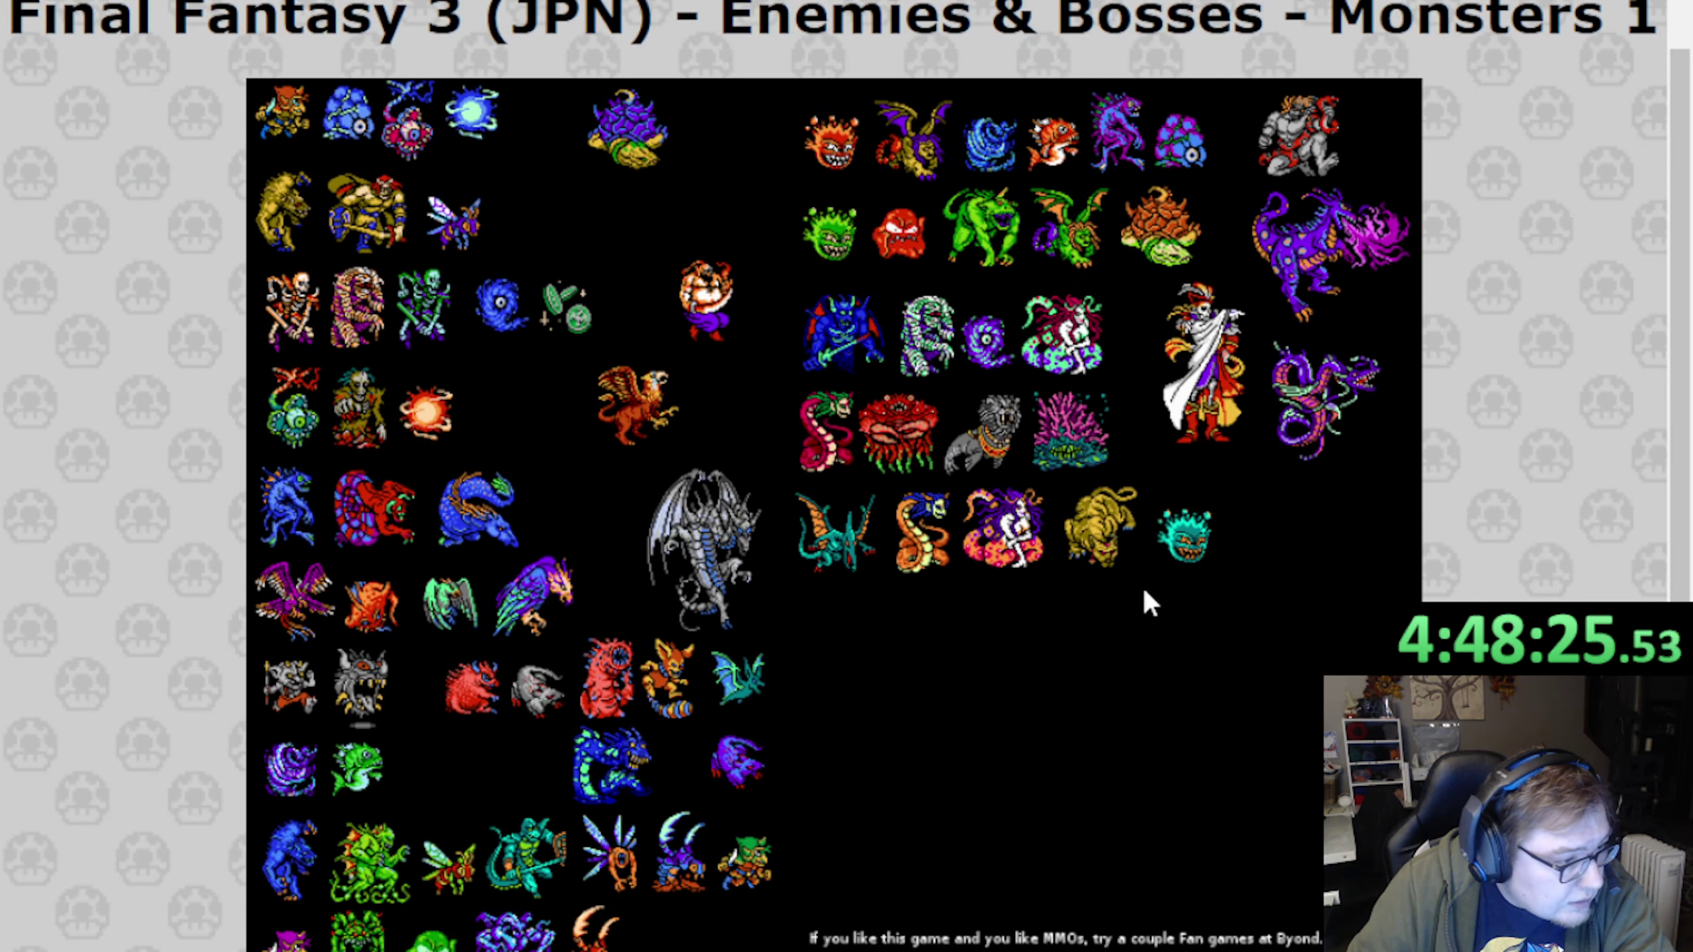
pyautogui.hotkey('alt', 'Left')
pyautogui.hotkey('alt', 'Left')
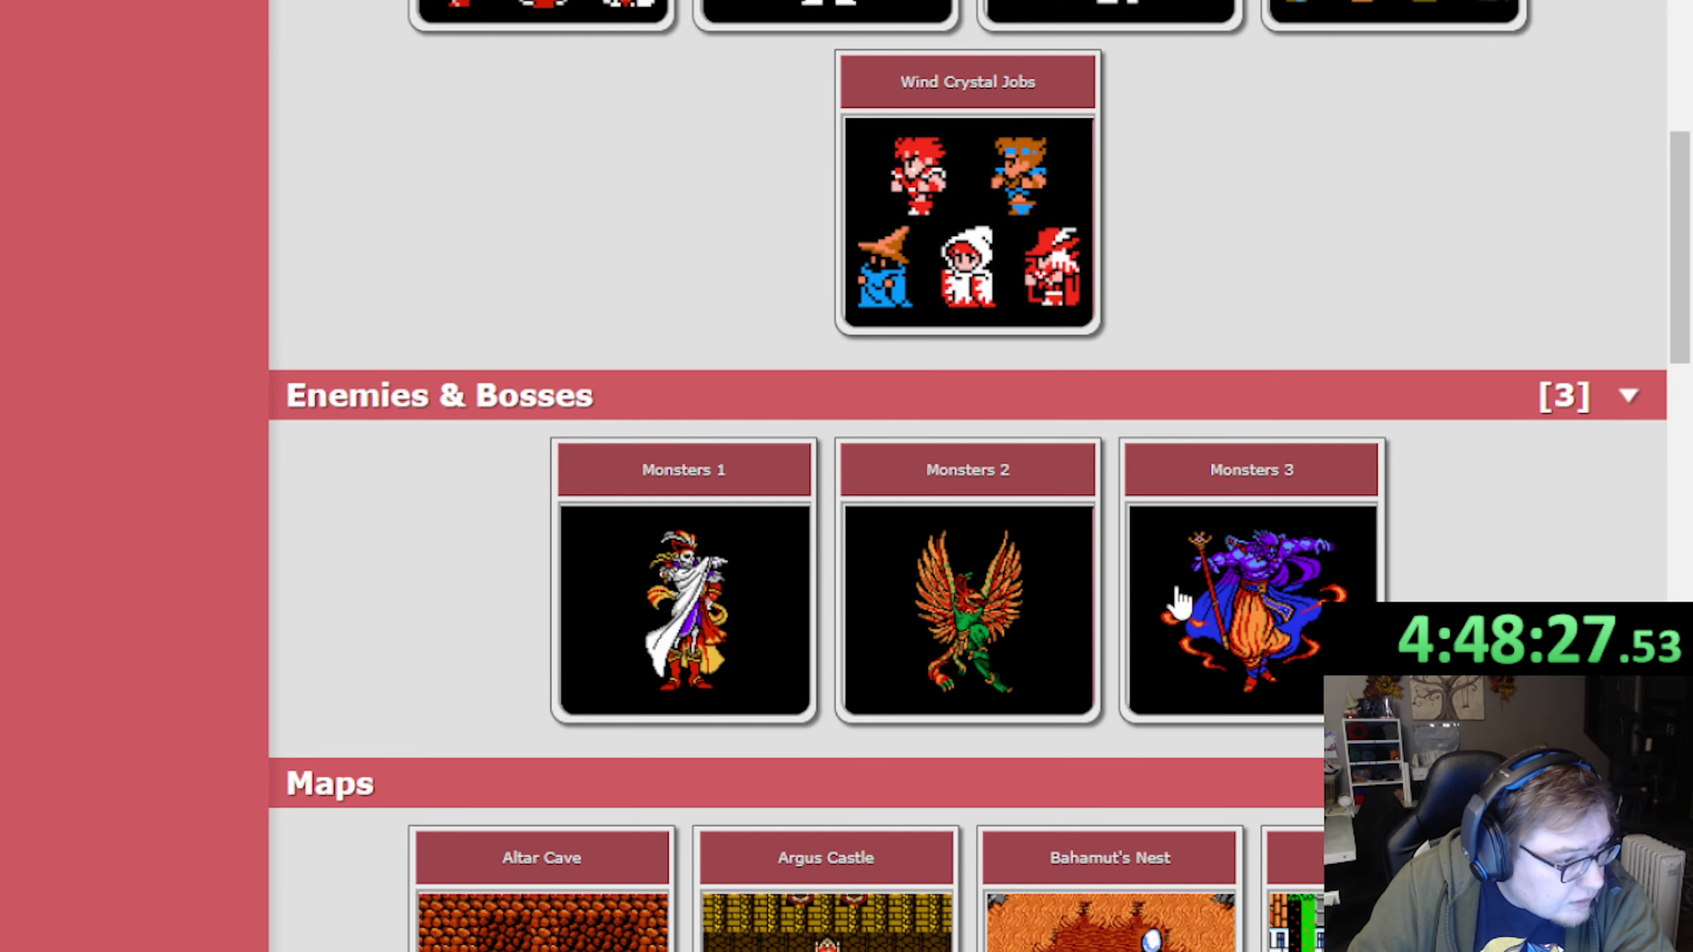
# Open the Monsters 3 sheet, examine its large boss and serpent sprites, and return to the sheet overview
pyautogui.click(1262, 600)
pyautogui.scroll(-8, 1147, 606)
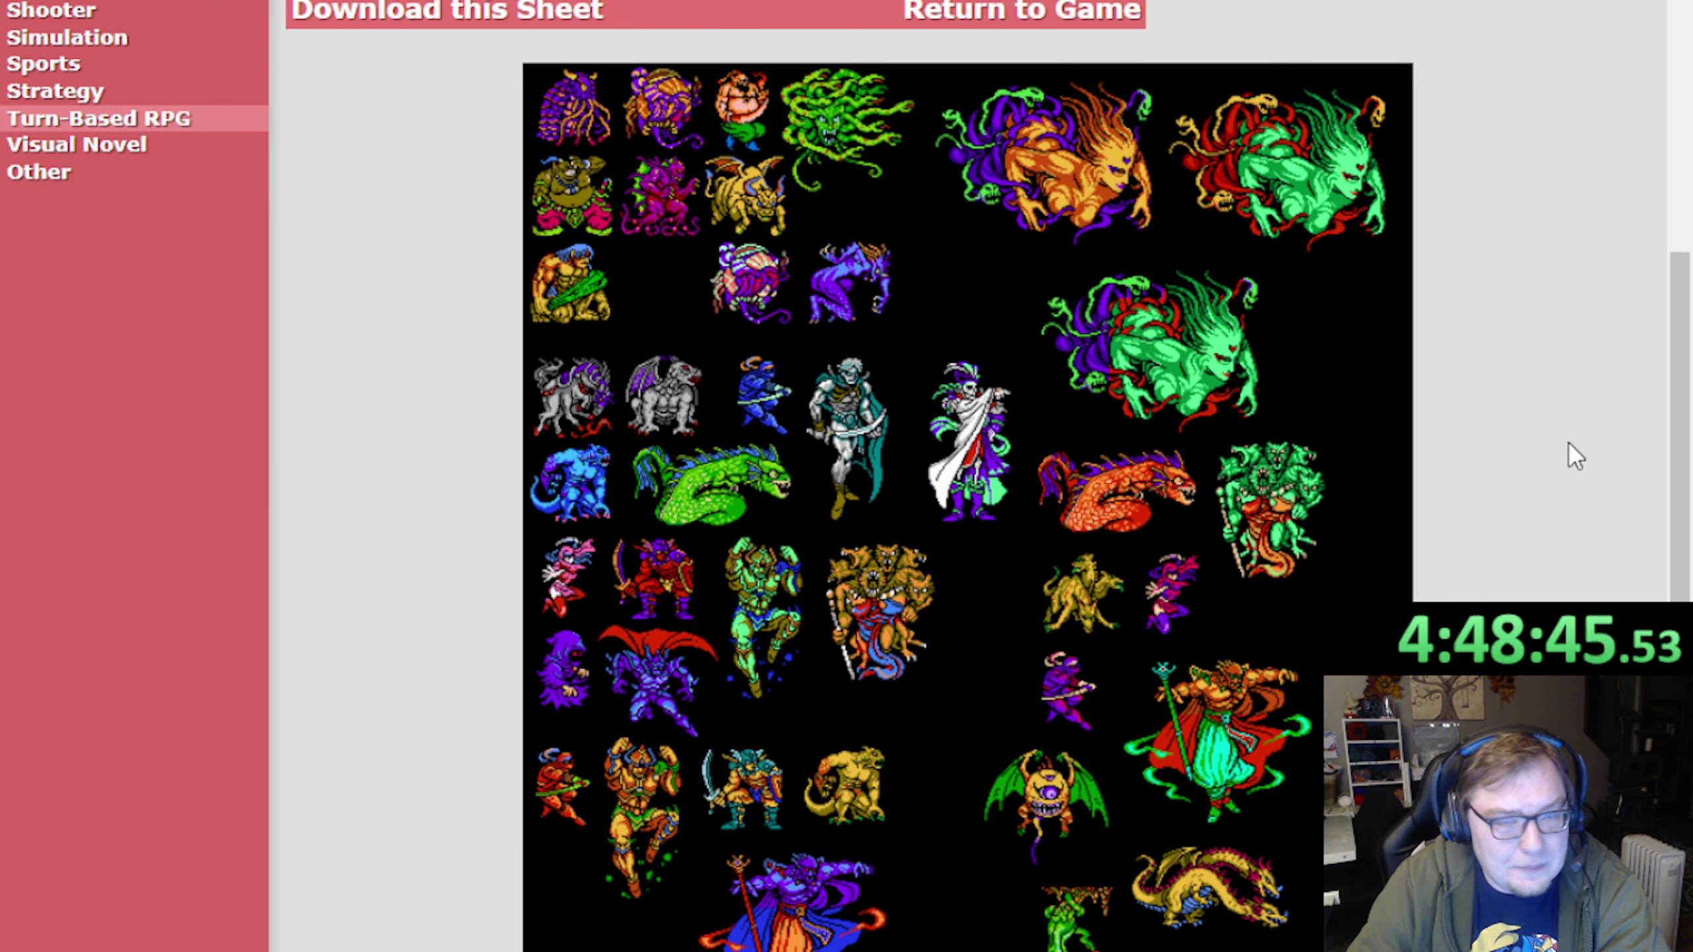
pyautogui.scroll(-2, 1490, 405)
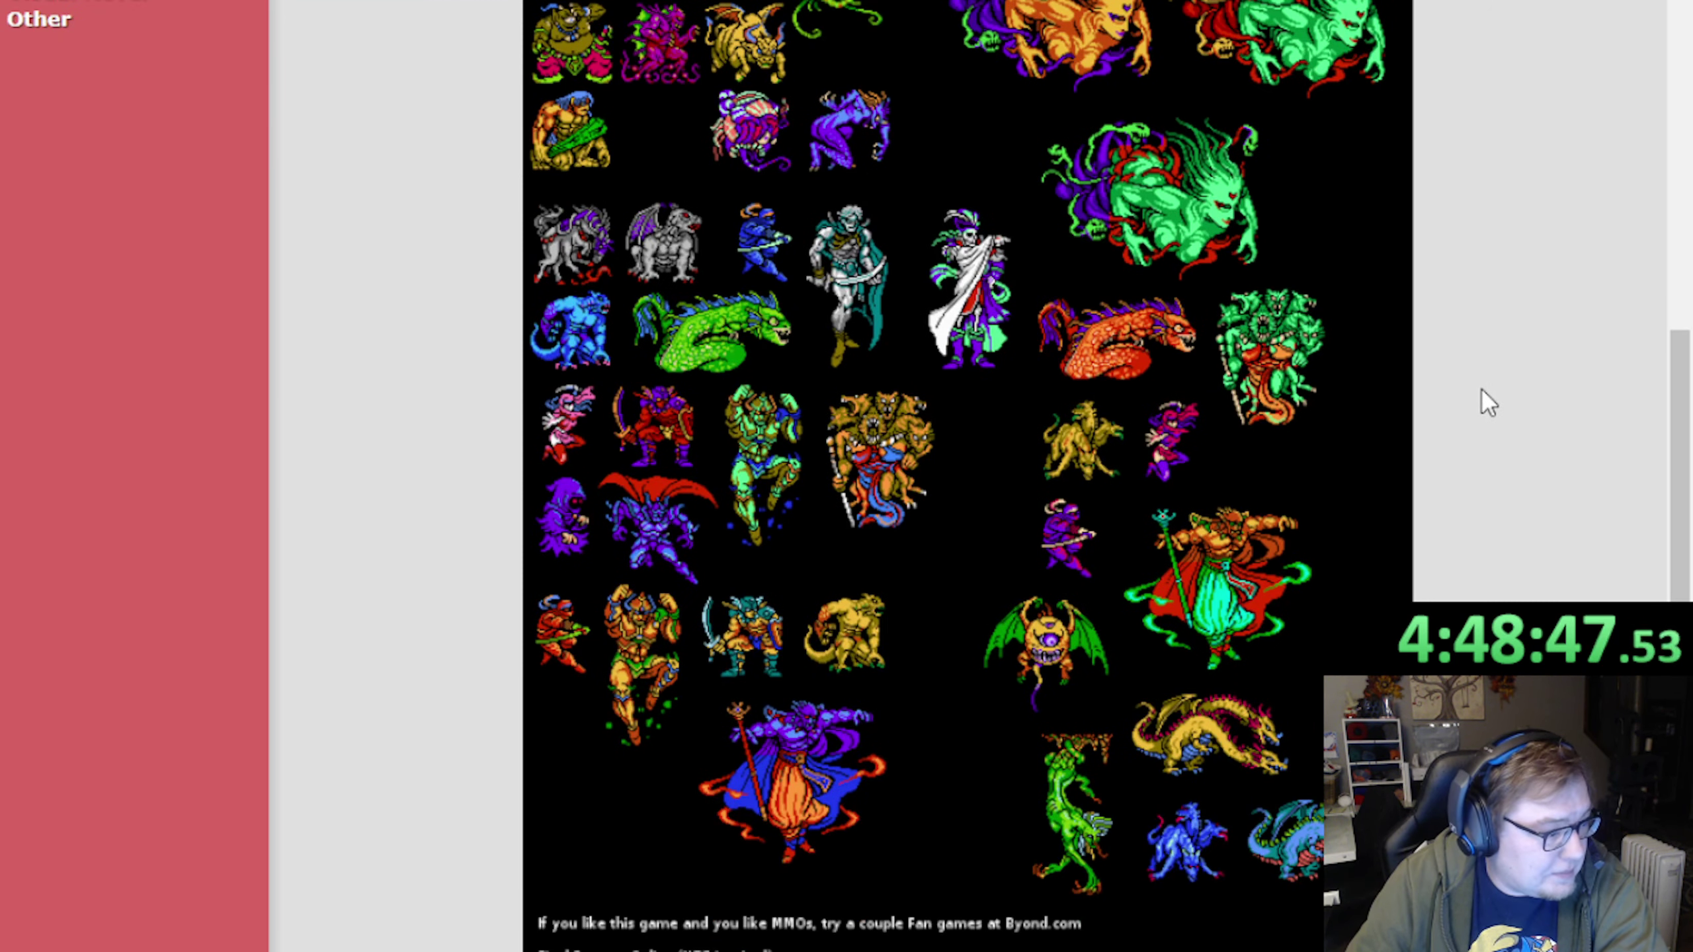
pyautogui.scroll(2, 1488, 403)
pyautogui.hotkey('alt', 'Left')
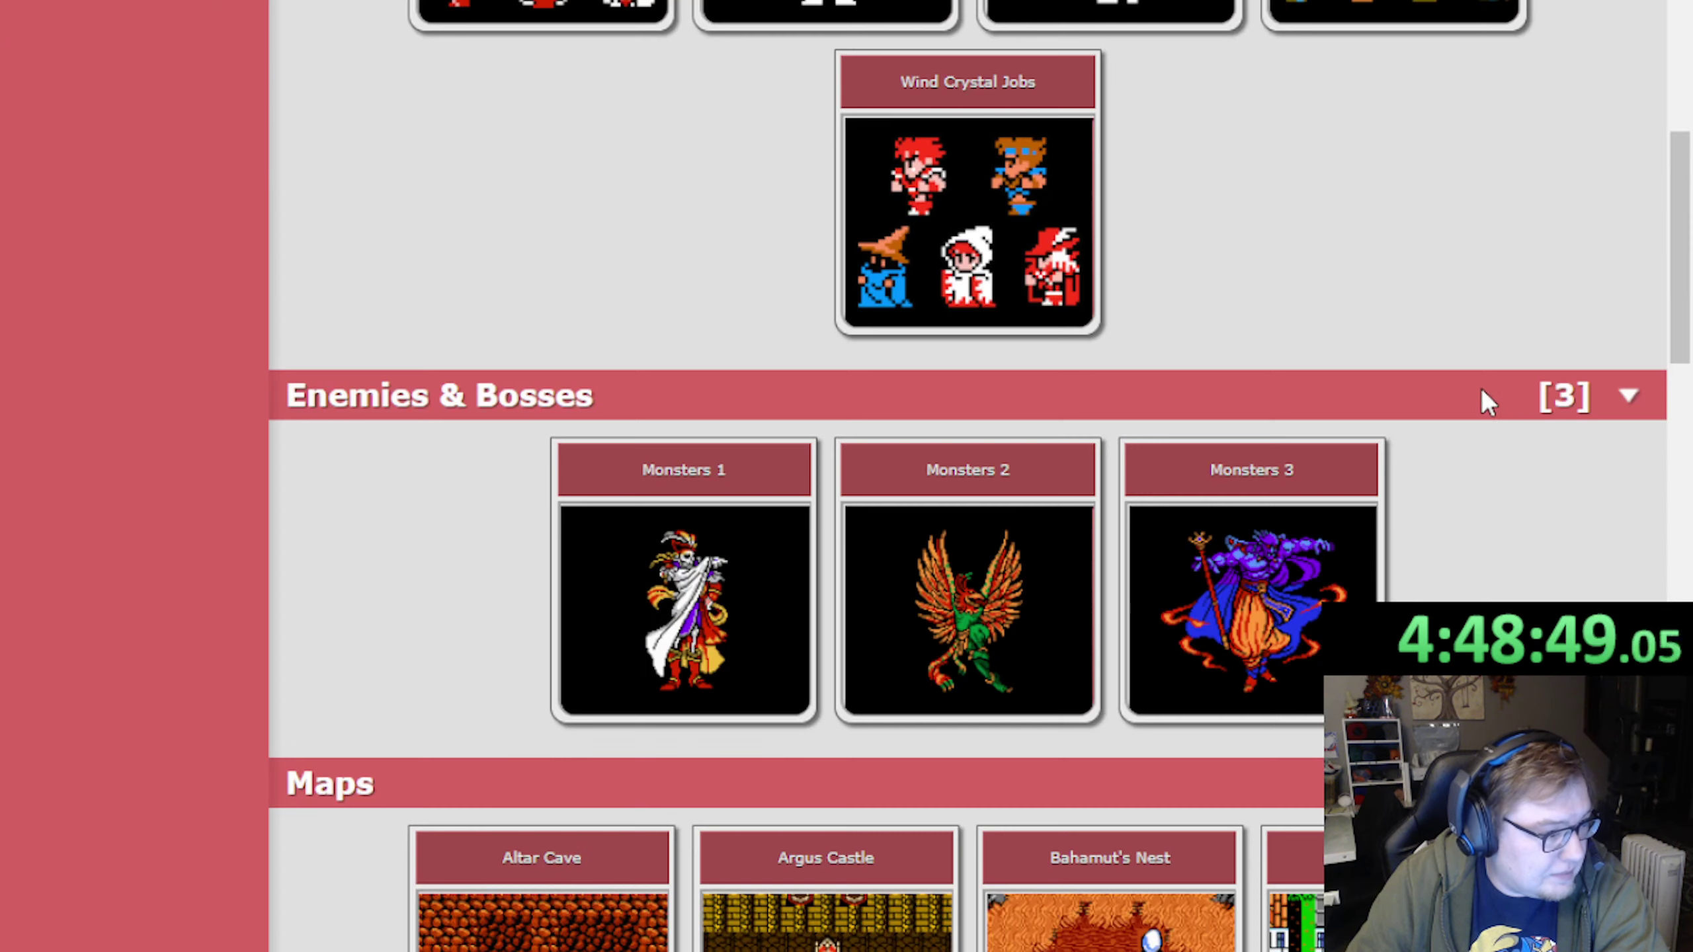
# Open the Monsters 2 sheet, inspect its monster sprites for sea creatures, and go back to the game list
pyautogui.click(1008, 607)
pyautogui.scroll(-1, 1273, 421)
pyautogui.scroll(-5, 1266, 426)
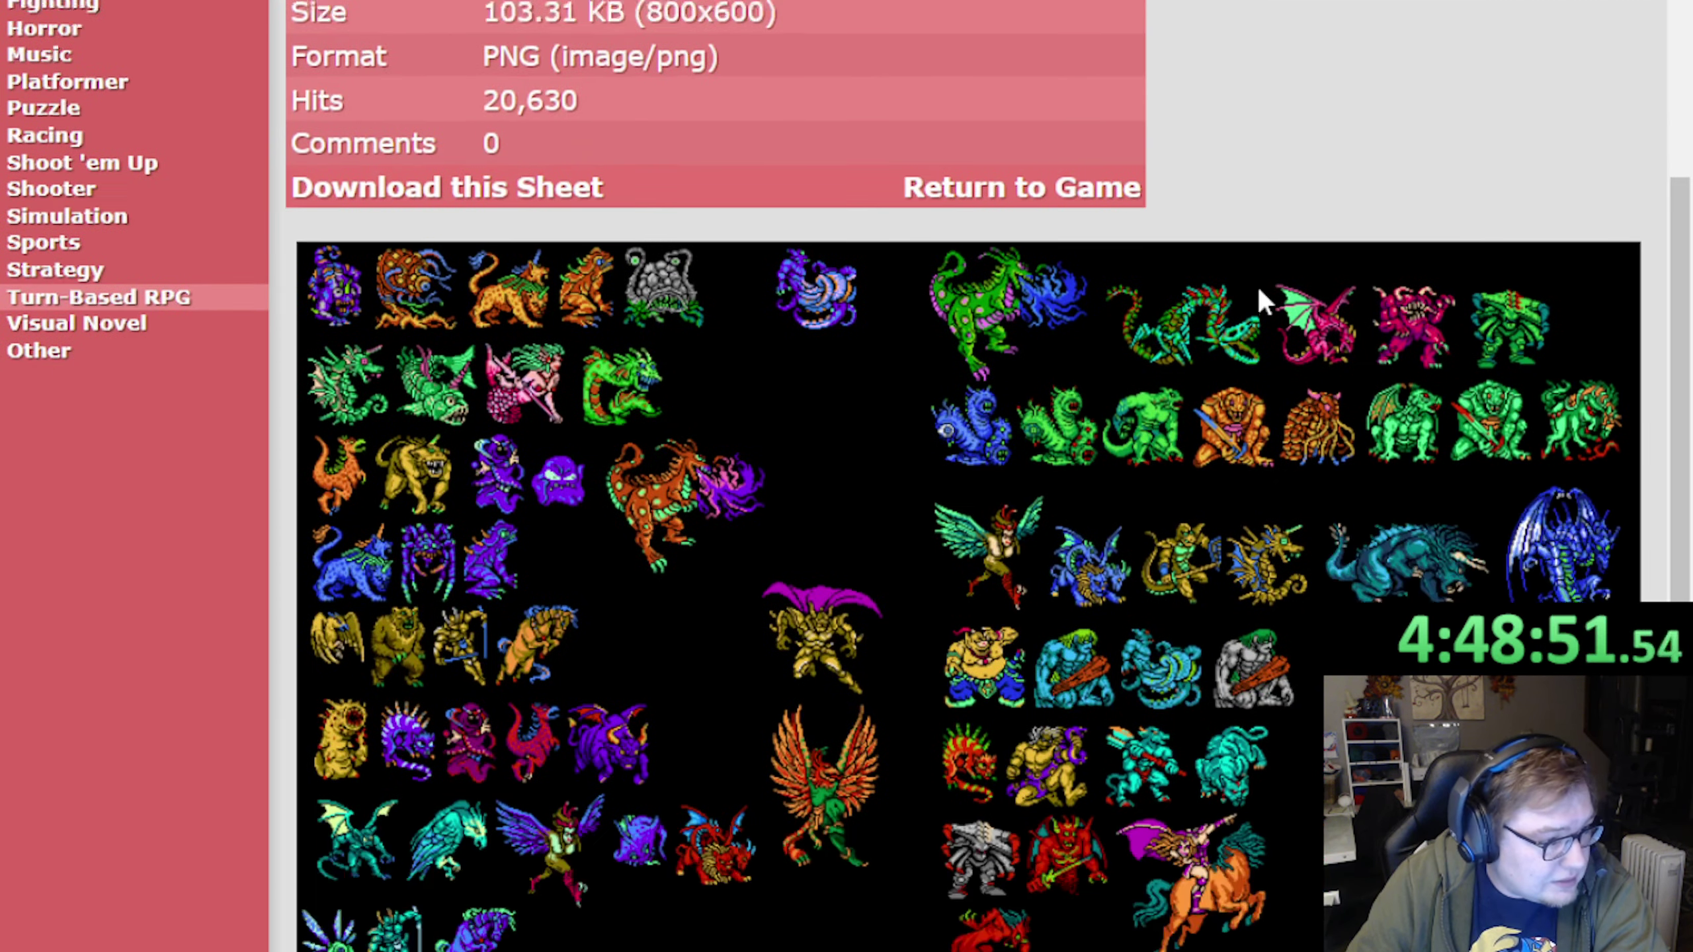
pyautogui.scroll(-2, 1431, 493)
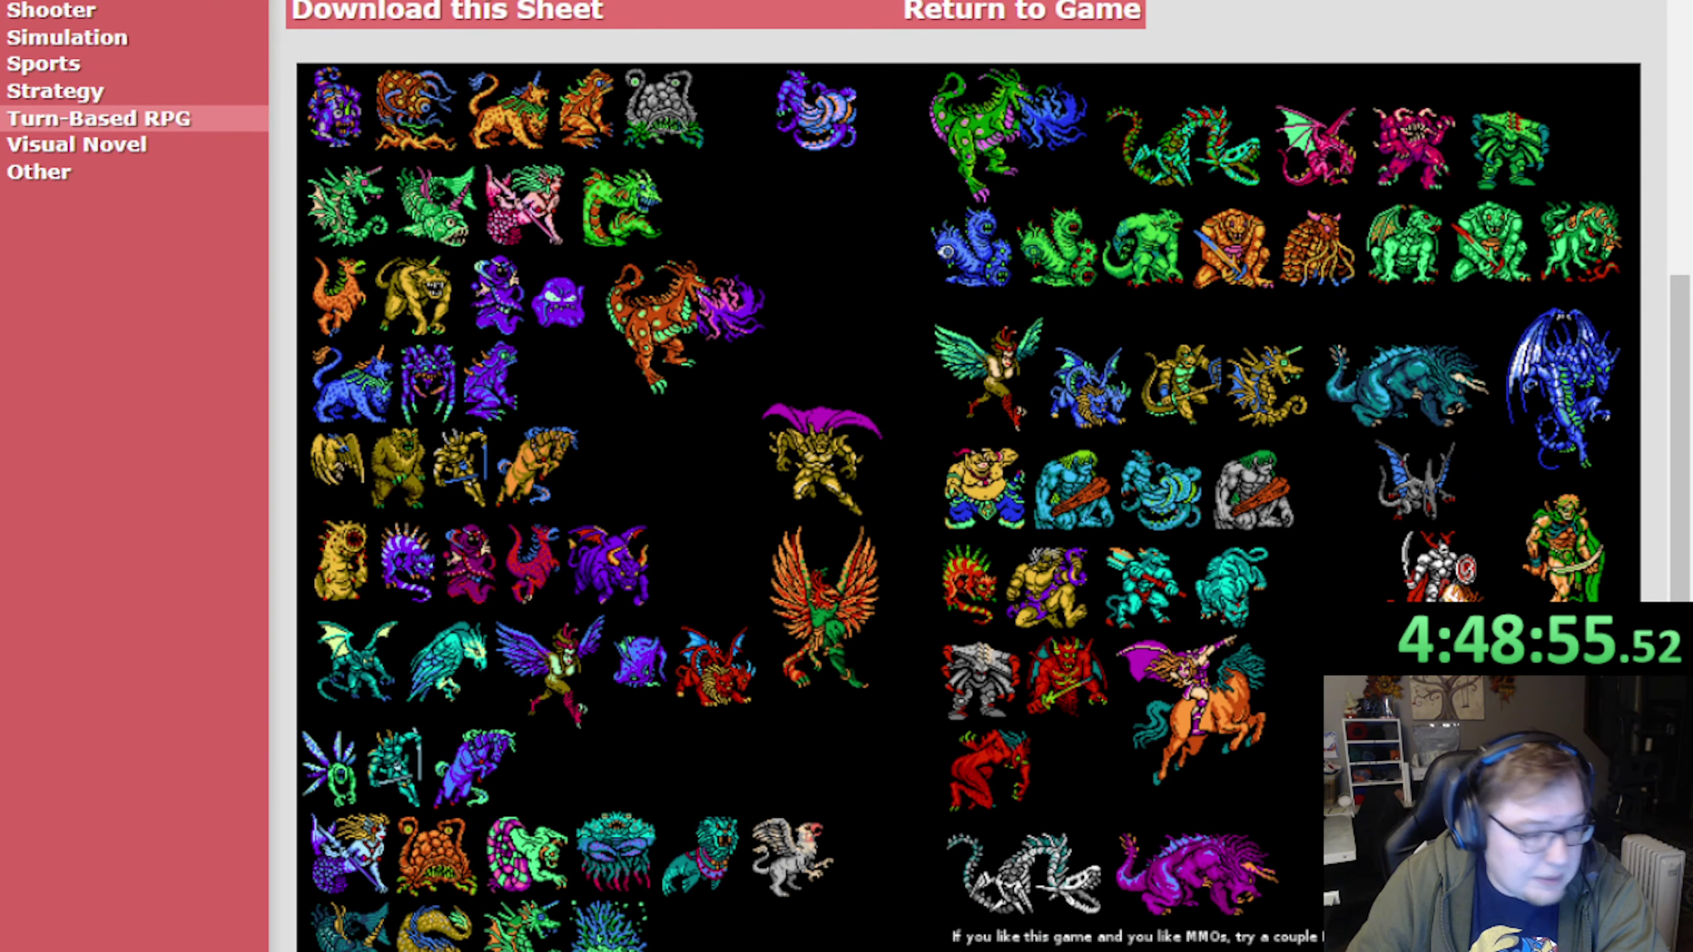
pyautogui.scroll(-2, 966, 467)
pyautogui.scroll(2, 966, 467)
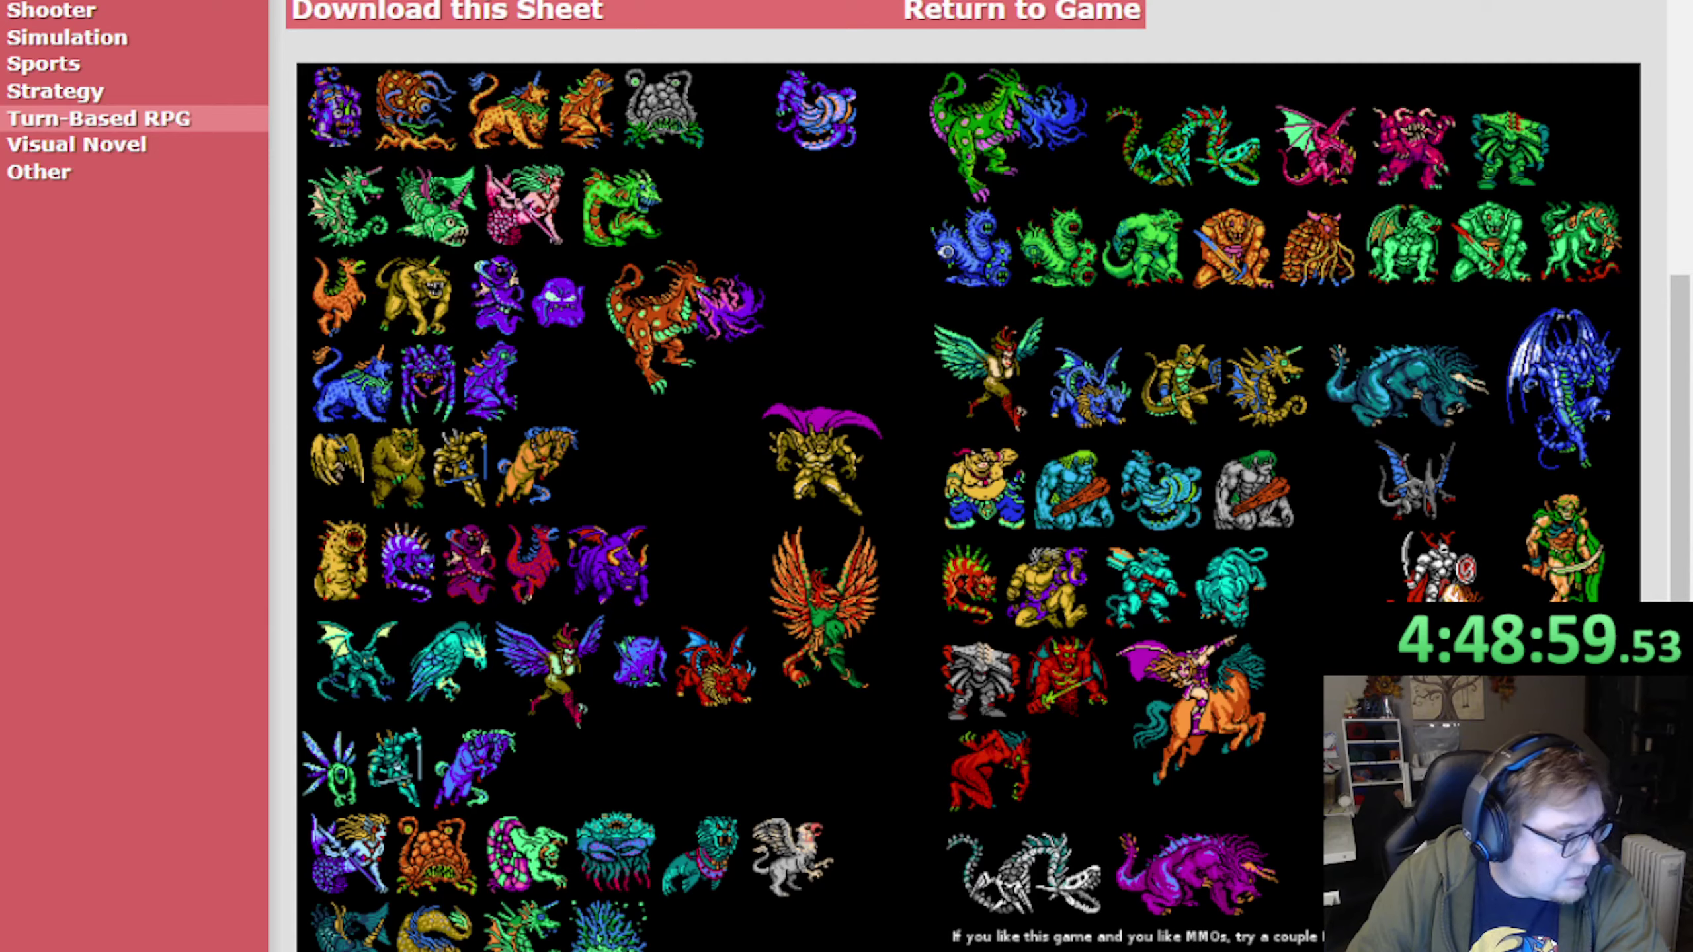
pyautogui.hotkey('alt', 'Left')
pyautogui.hotkey('alt', 'Left')
# Look through the Final Fantasy titles in the turn-based RPG list for a game with sea-serpent sprites
pyautogui.scroll(-10, 1226, 737)
pyautogui.scroll(-2, 1174, 643)
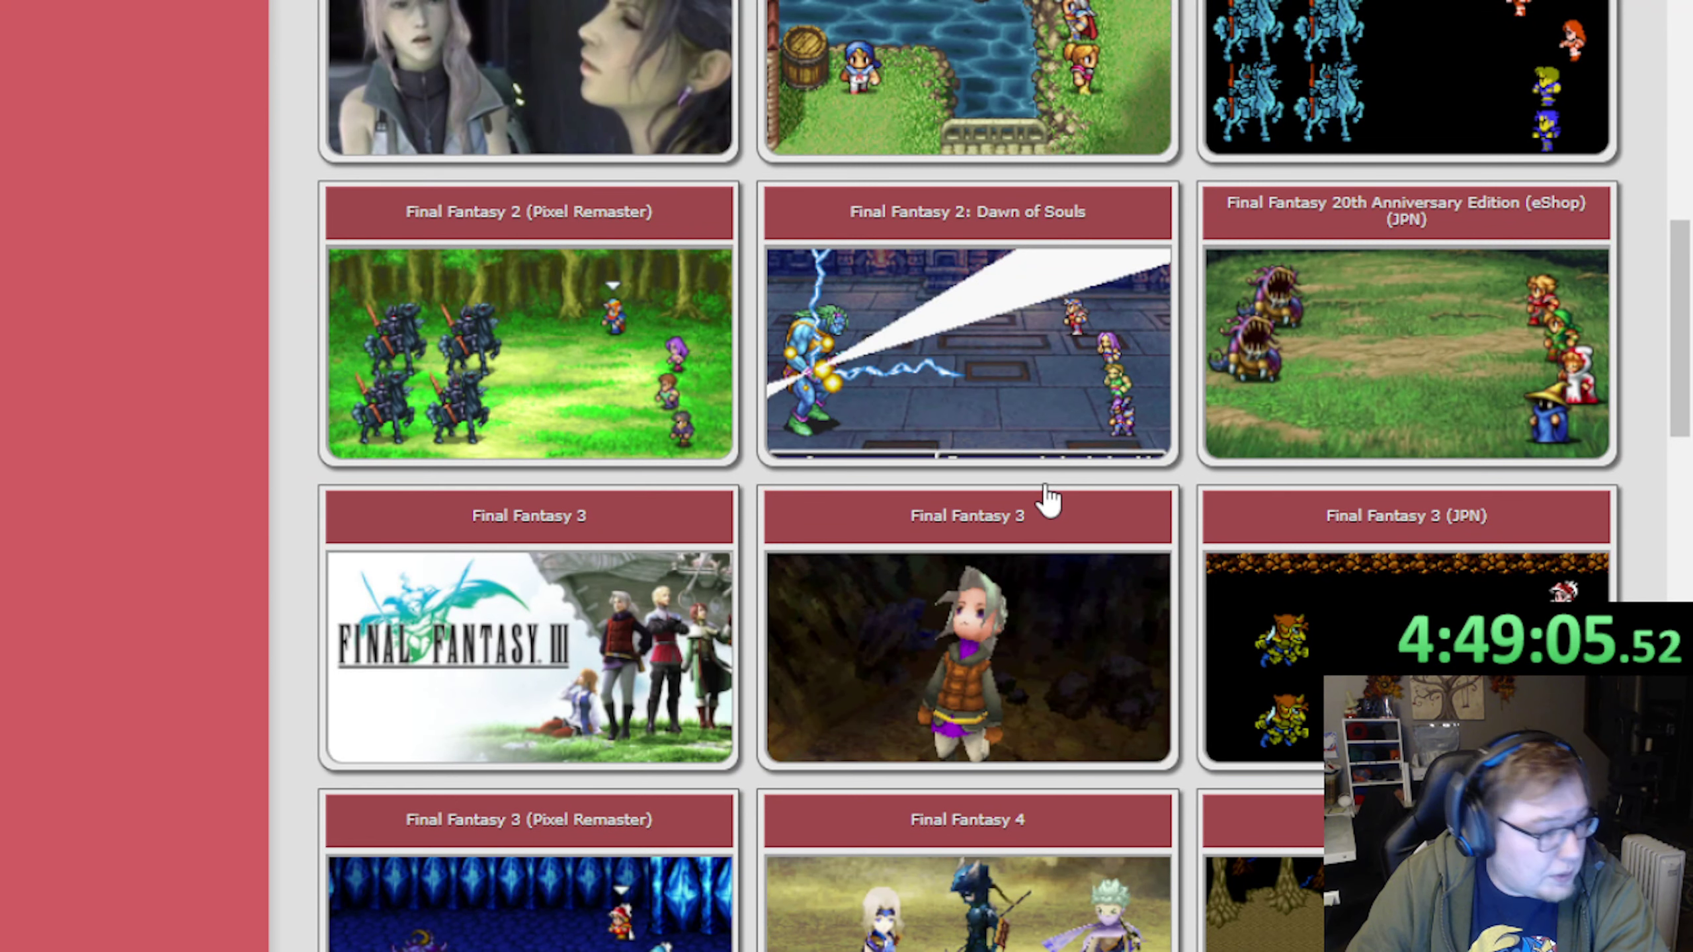
pyautogui.scroll(-9, 1126, 654)
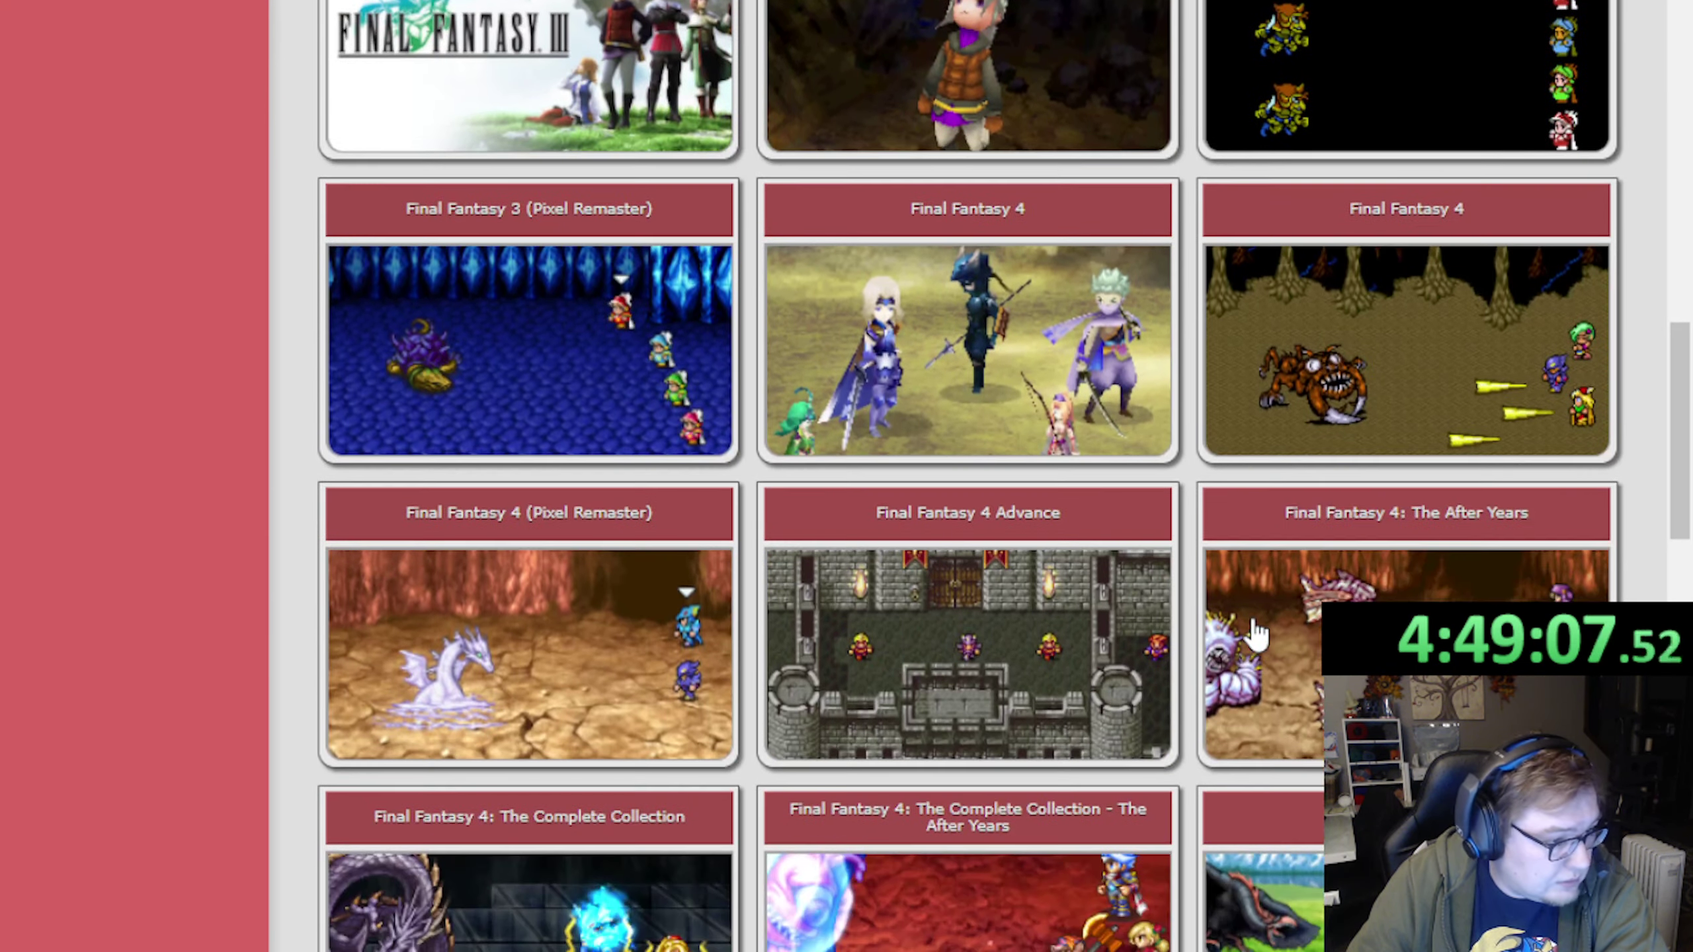
pyautogui.scroll(-20, 1255, 632)
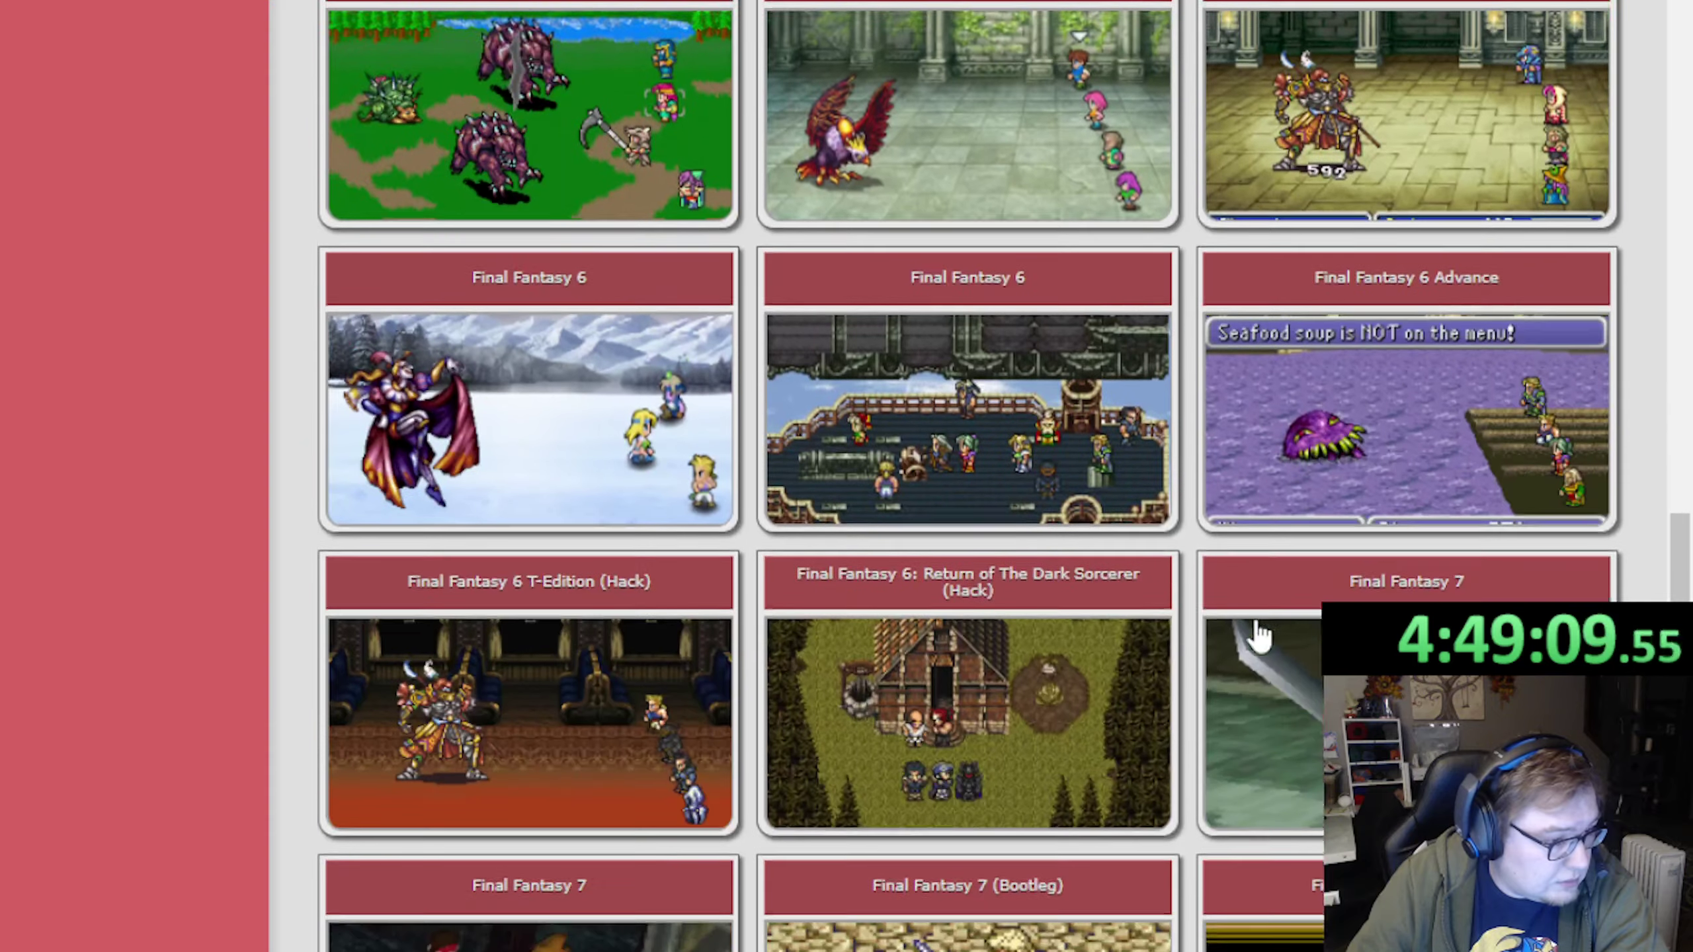
pyautogui.scroll(-15, 1256, 637)
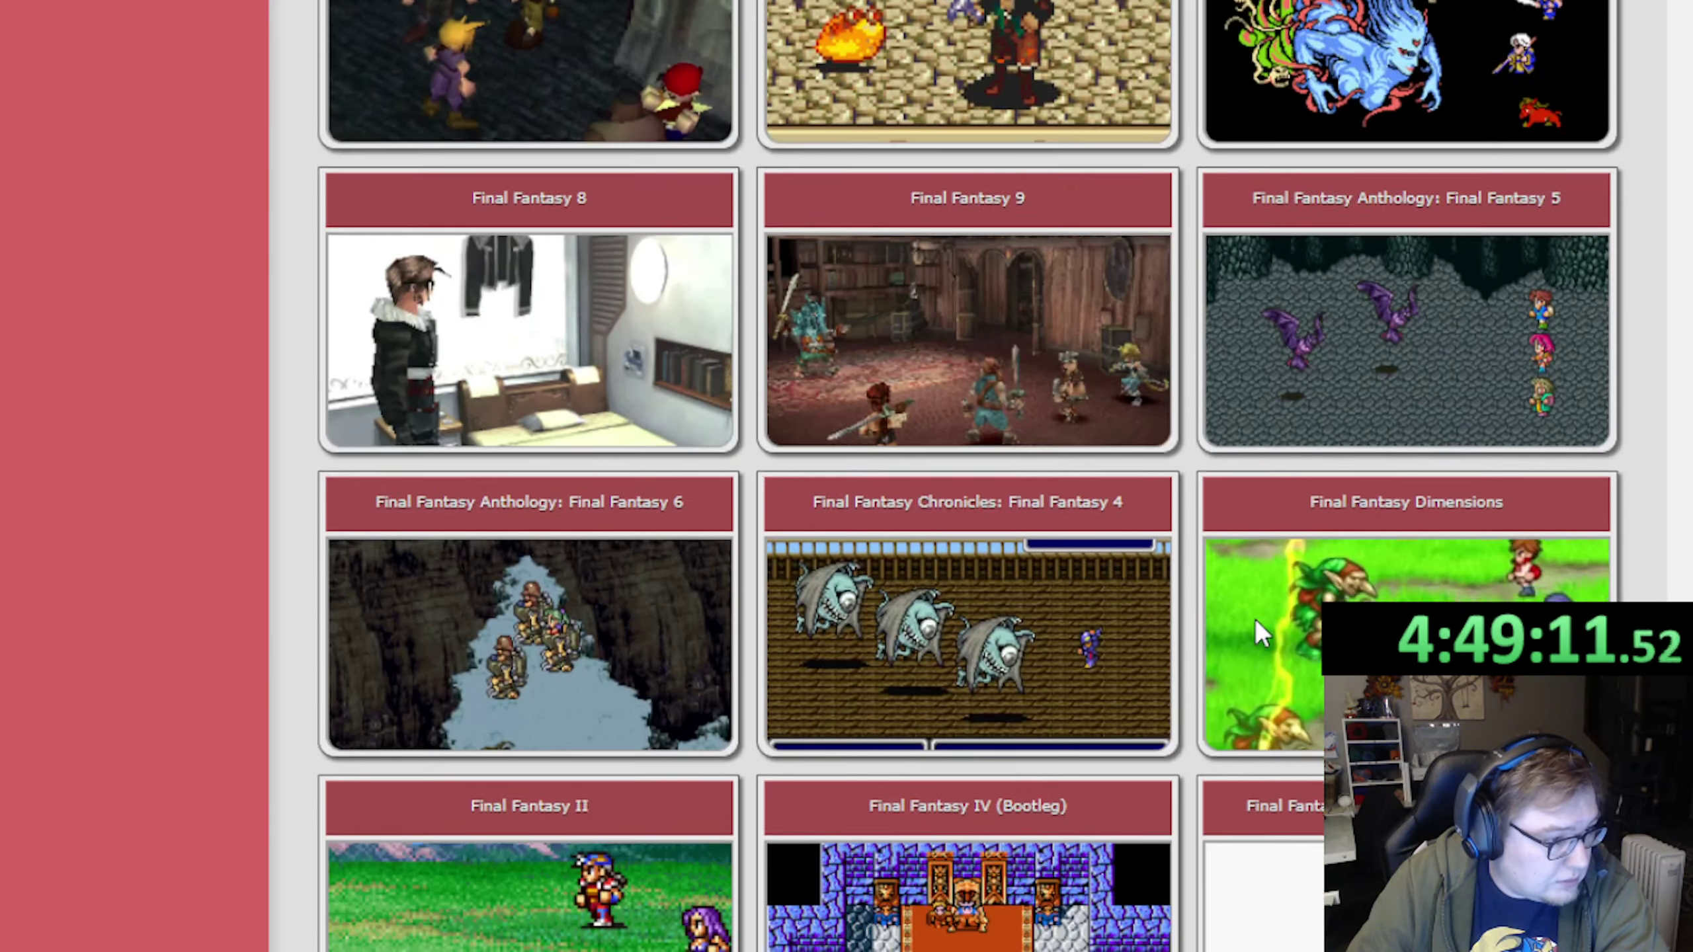
pyautogui.scroll(-5, 1258, 623)
pyautogui.scroll(-5, 1257, 632)
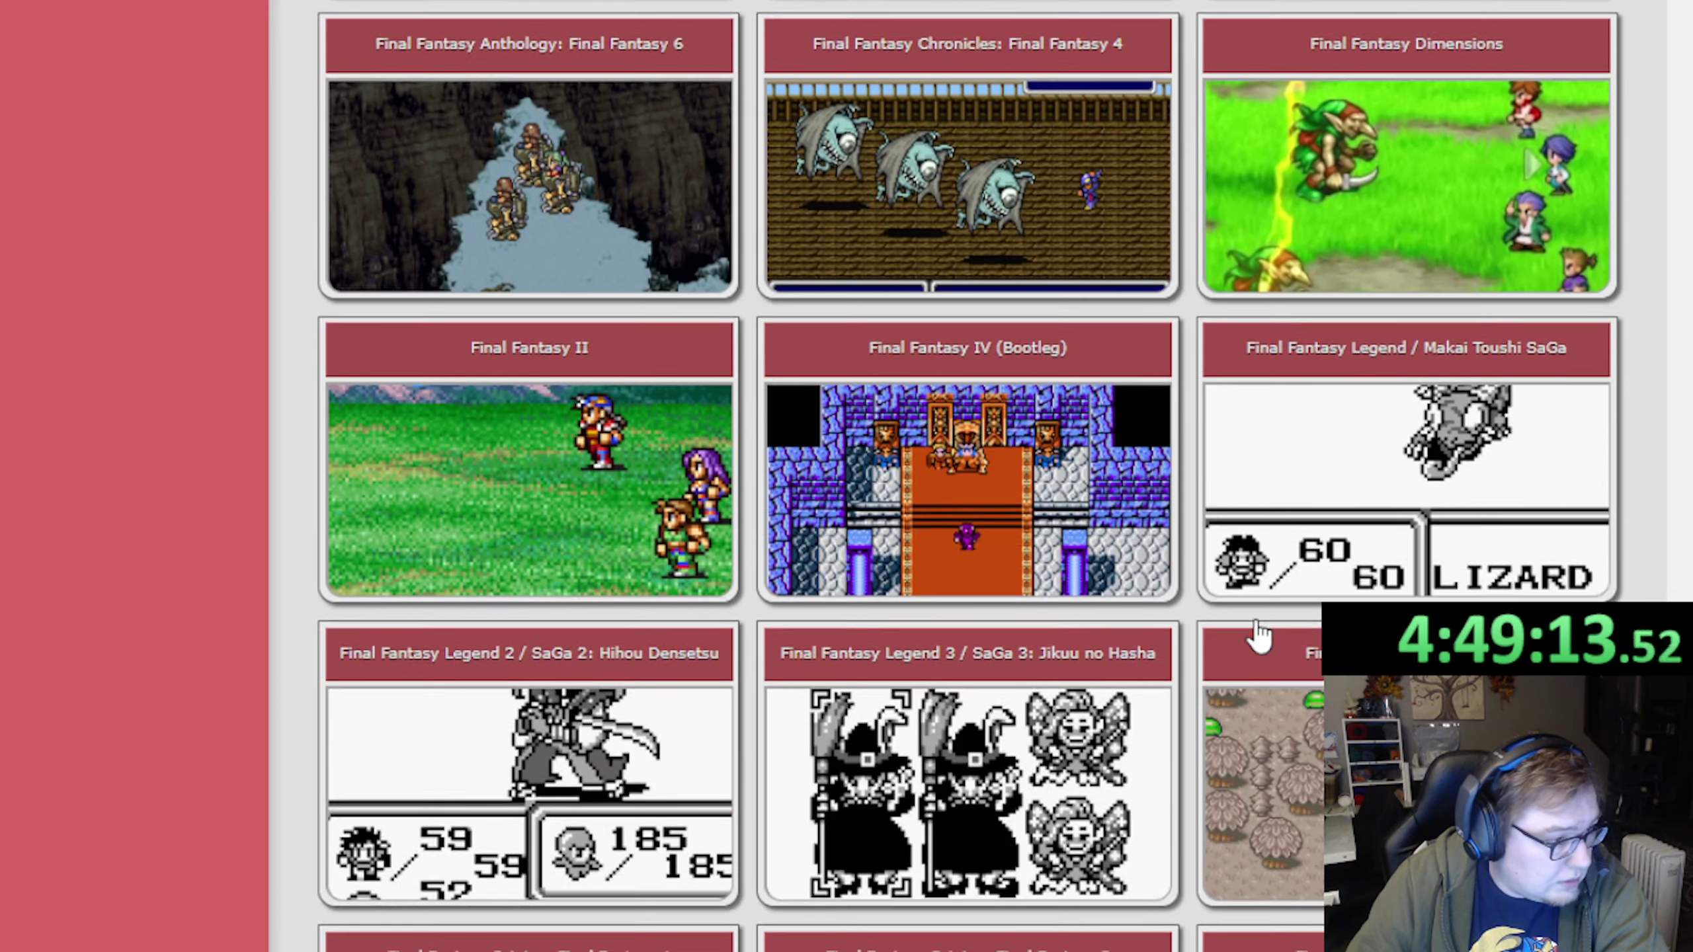
pyautogui.scroll(-5, 1259, 637)
pyautogui.scroll(-5, 1259, 637)
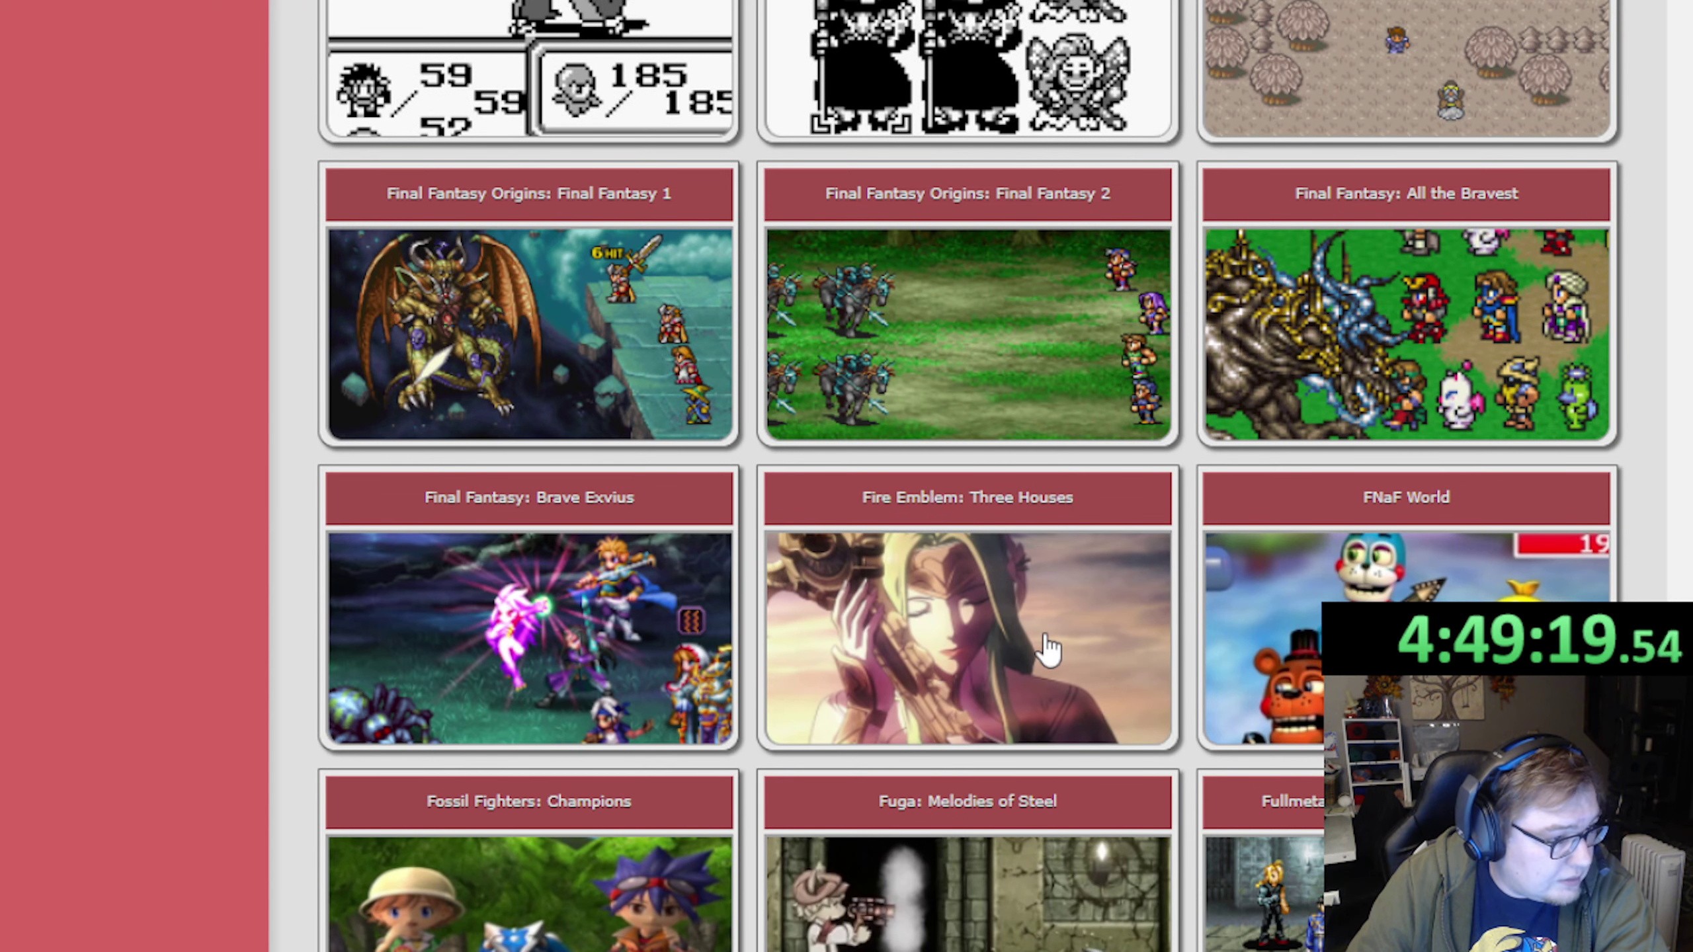
pyautogui.scroll(-5, 1047, 647)
# Go back up the turn-based RPG list and re-examine the entries from Final Fantasy Origins to Final Fantasy 4
pyautogui.scroll(10, 1048, 647)
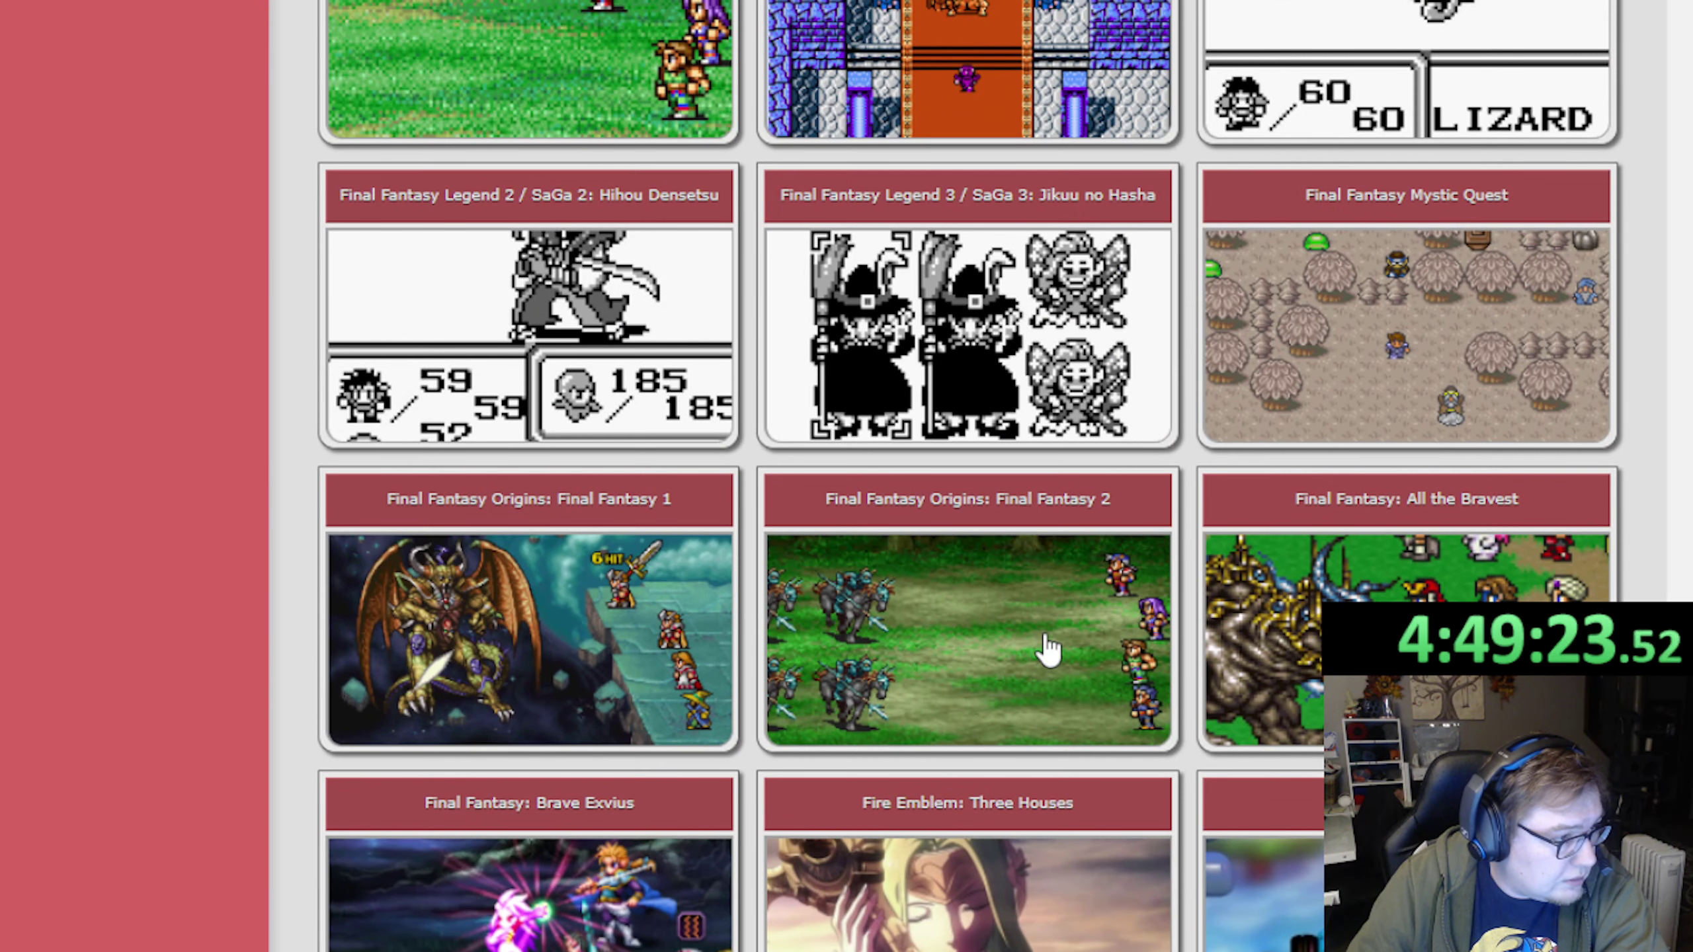
pyautogui.scroll(3, 1048, 647)
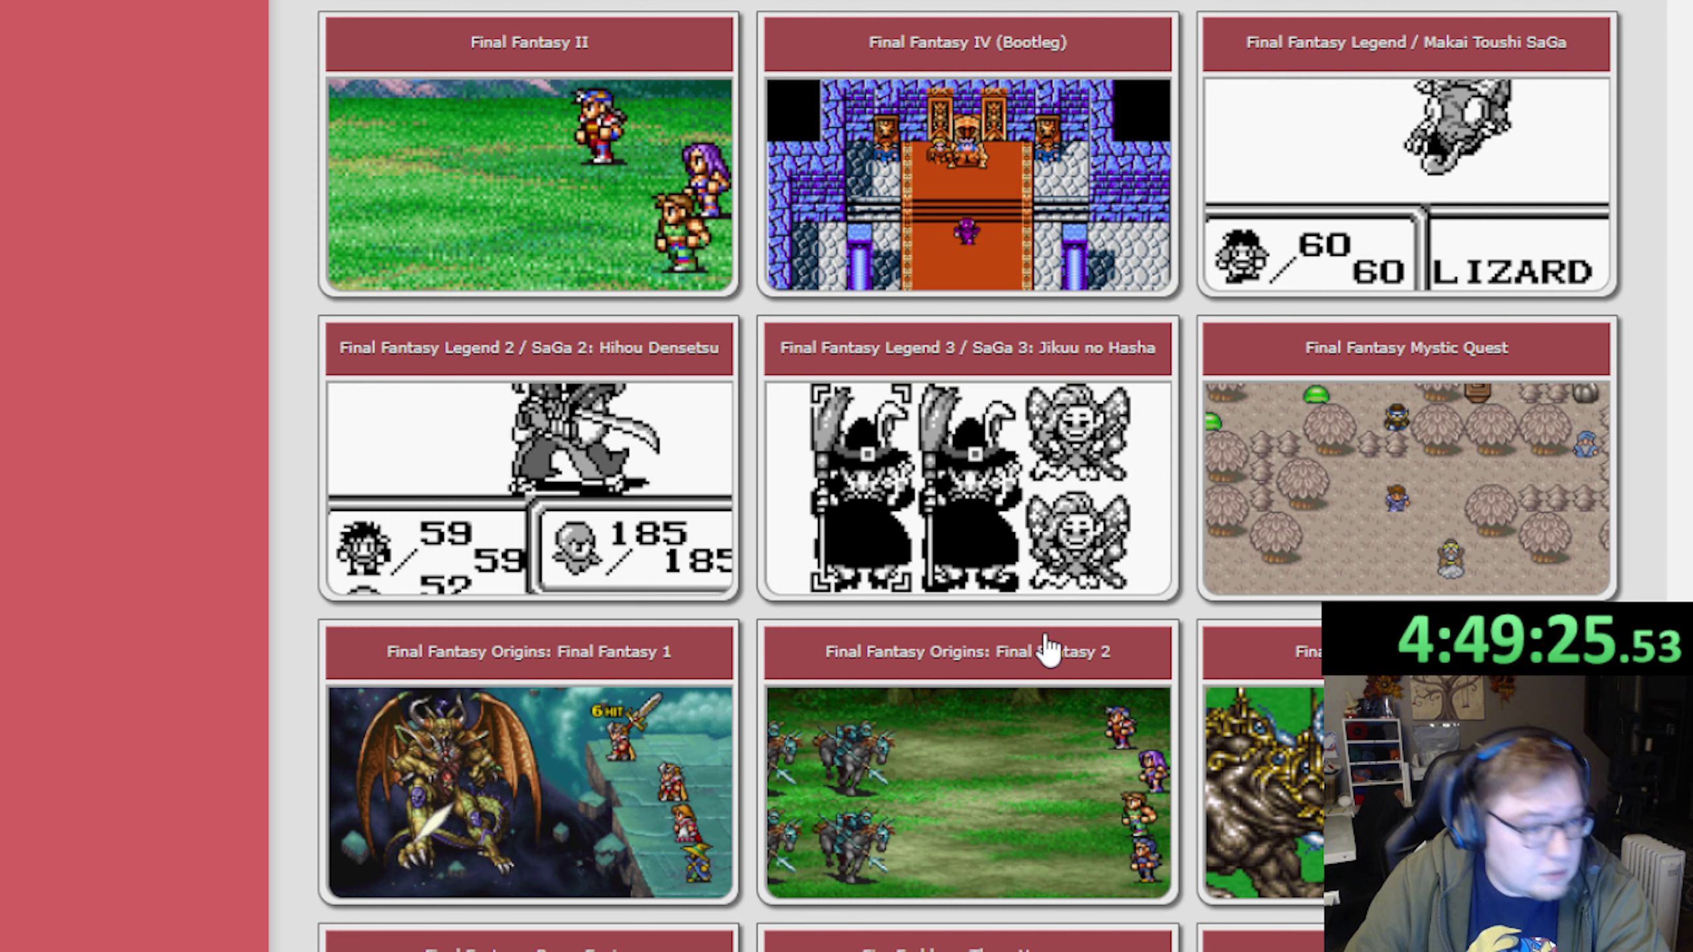
pyautogui.scroll(5, 1047, 647)
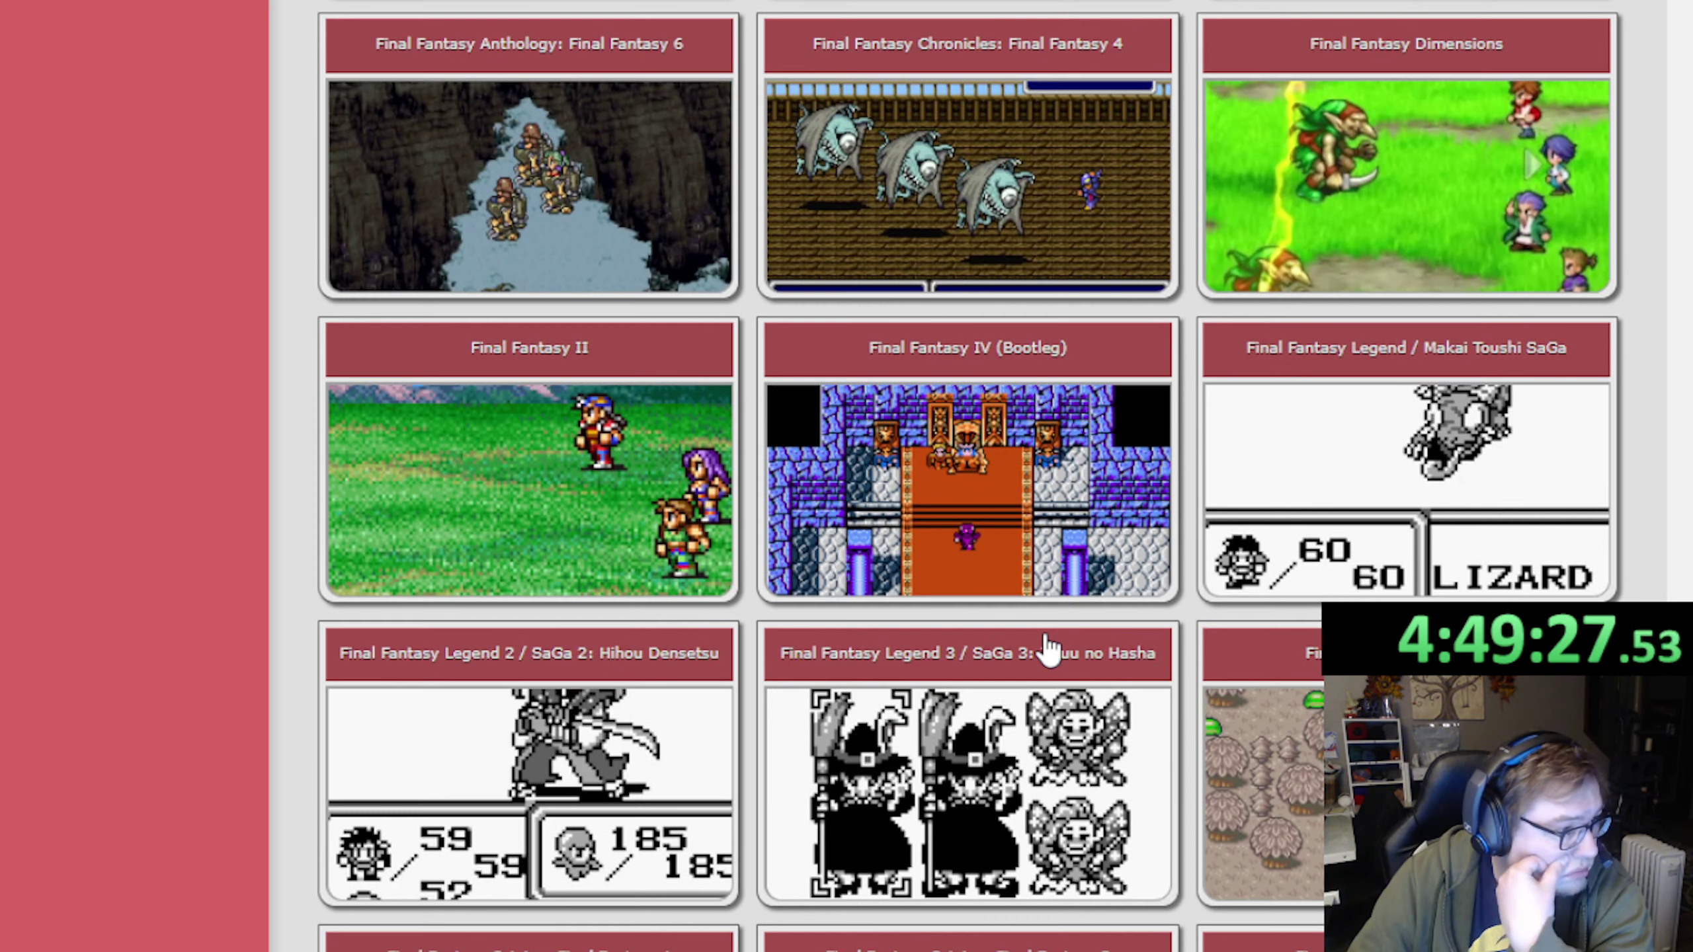
pyautogui.scroll(5, 1048, 647)
pyautogui.scroll(5, 1048, 646)
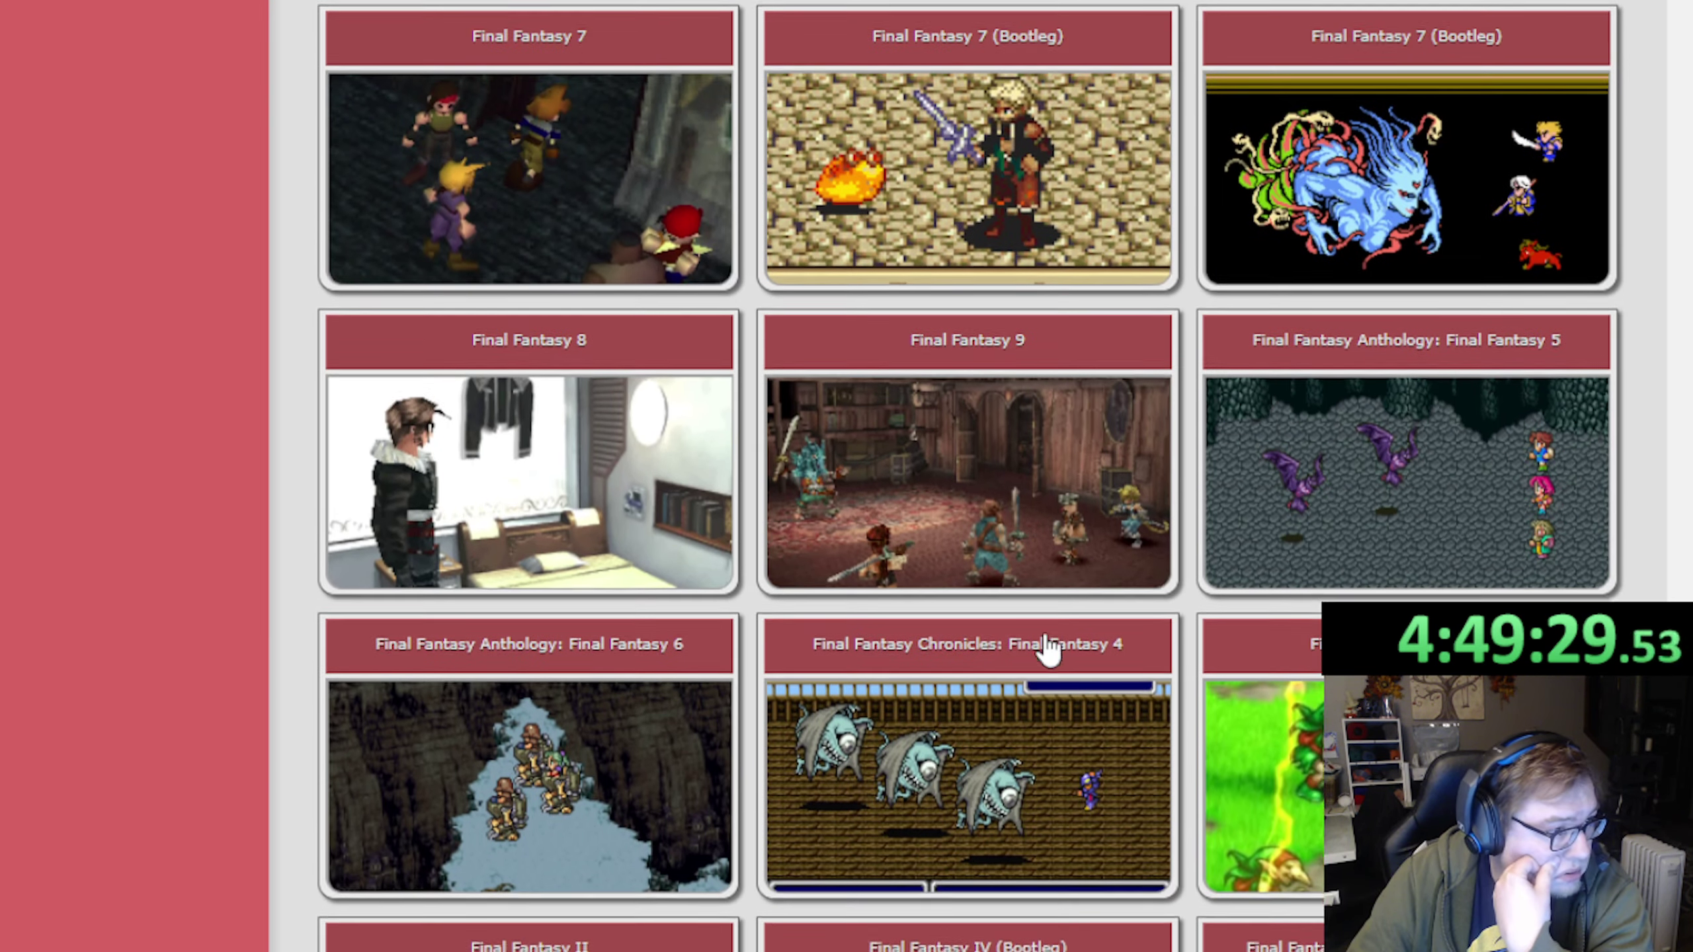
pyautogui.scroll(5, 1047, 647)
pyautogui.scroll(7, 1048, 647)
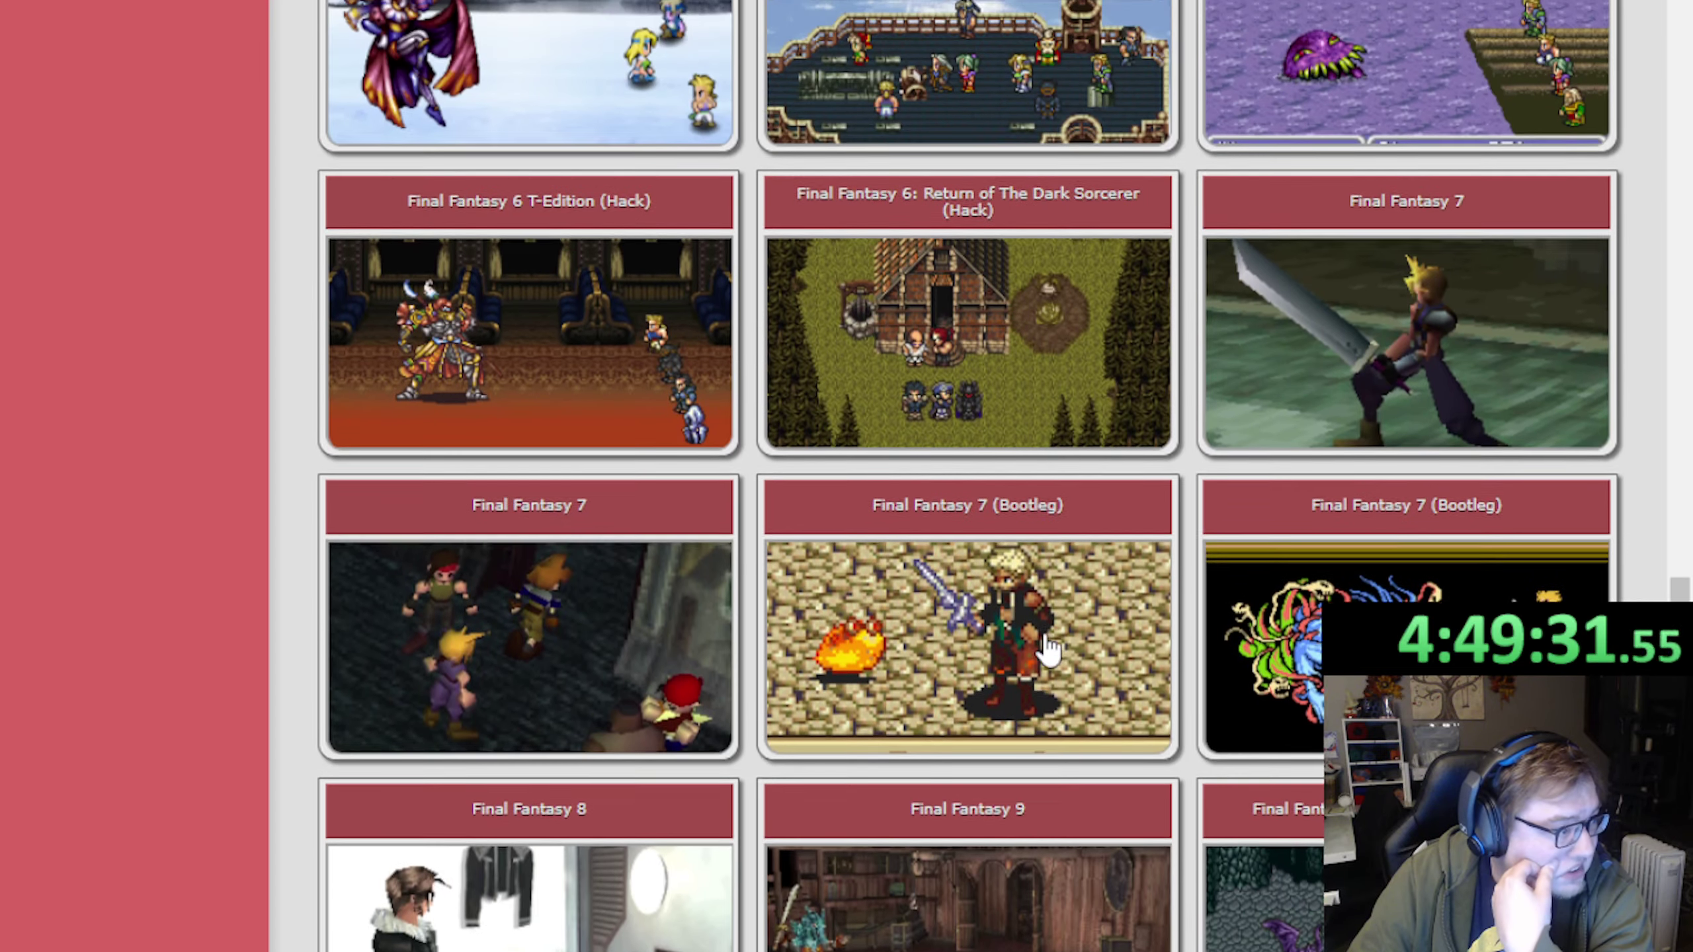
pyautogui.scroll(10, 1048, 647)
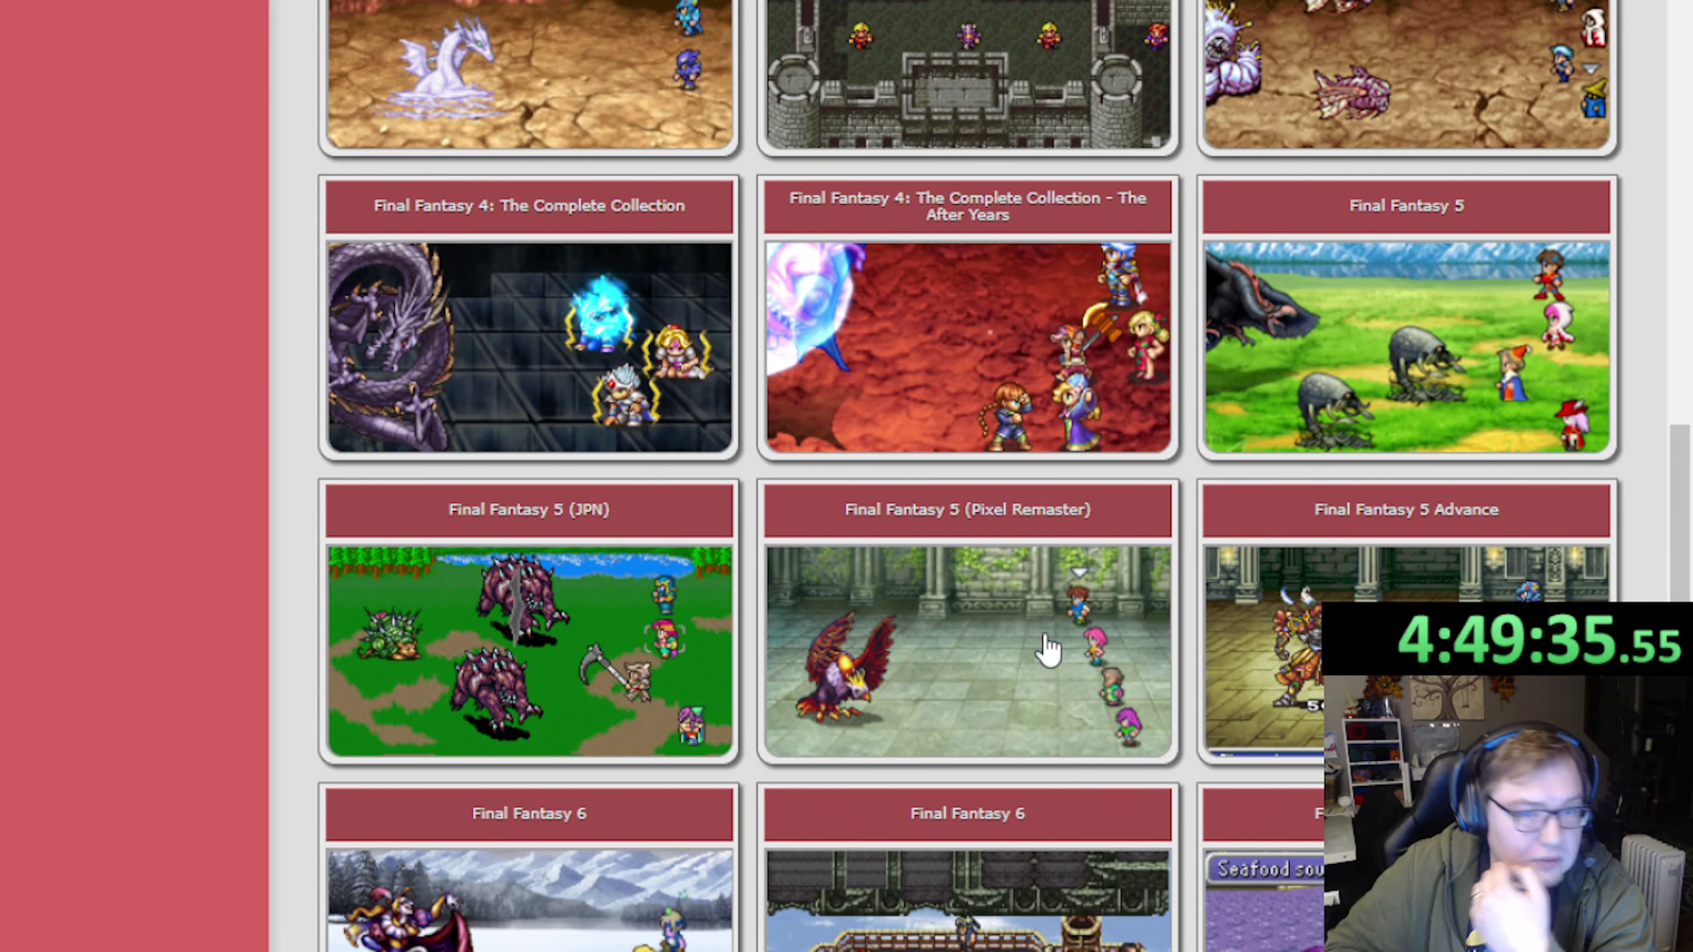
pyautogui.scroll(5, 1047, 647)
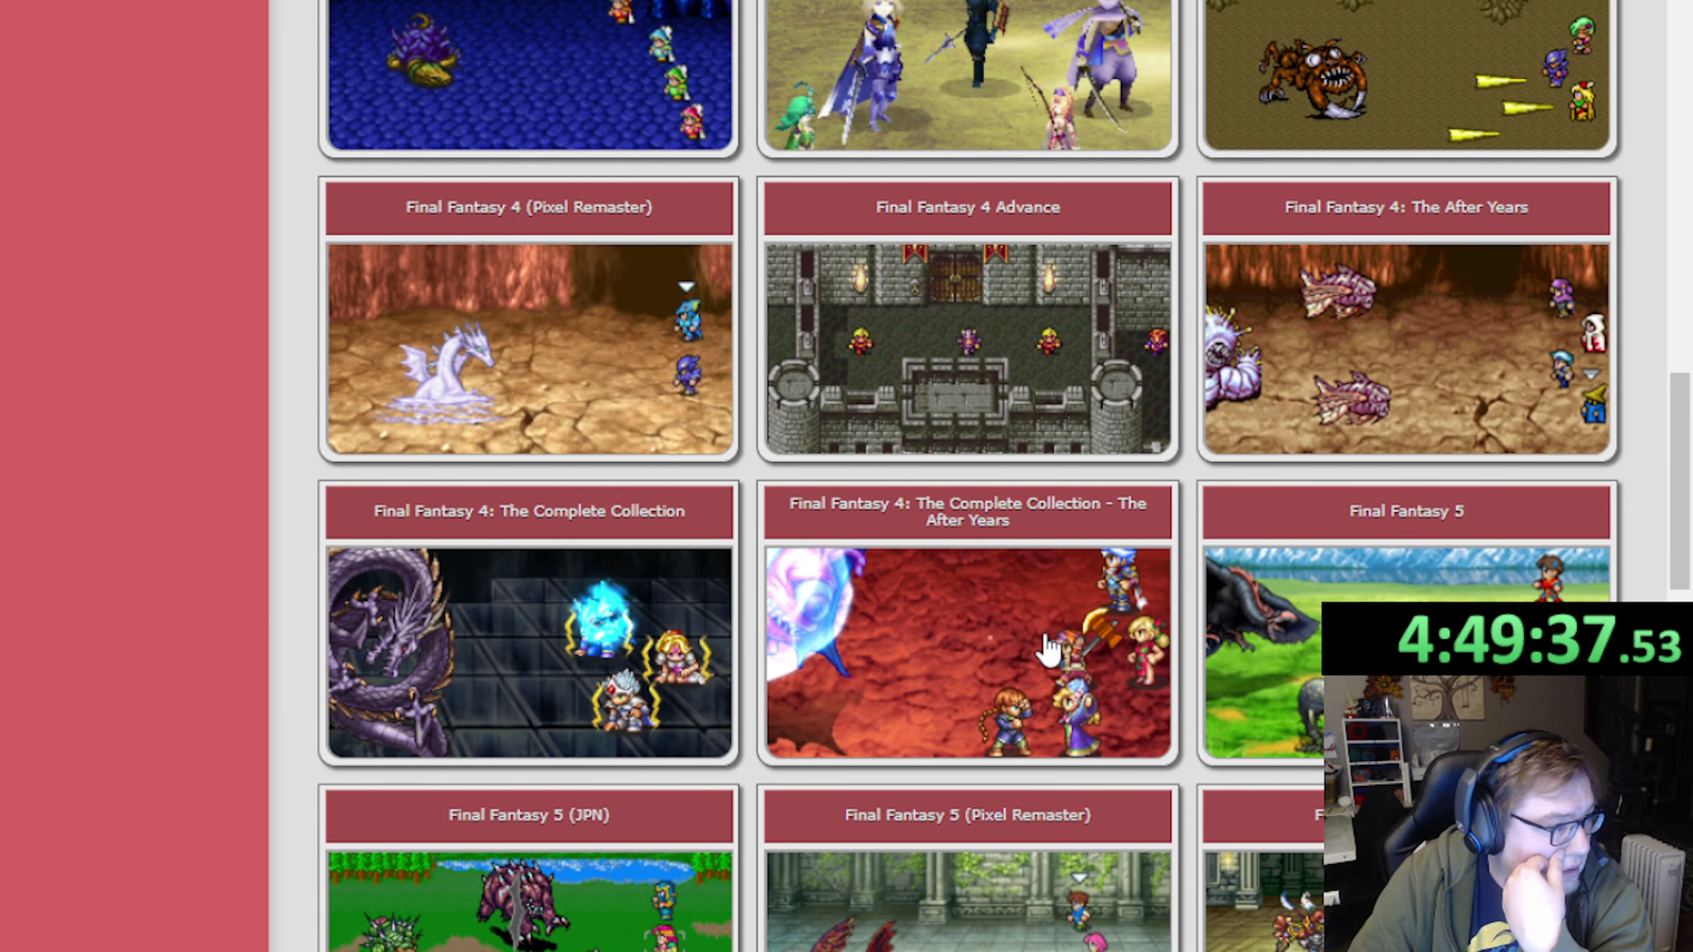
# Check the teal sea serpent reference image in the other browser tab, and return to the game list
pyautogui.hotkey('ctrl', 'Tab')
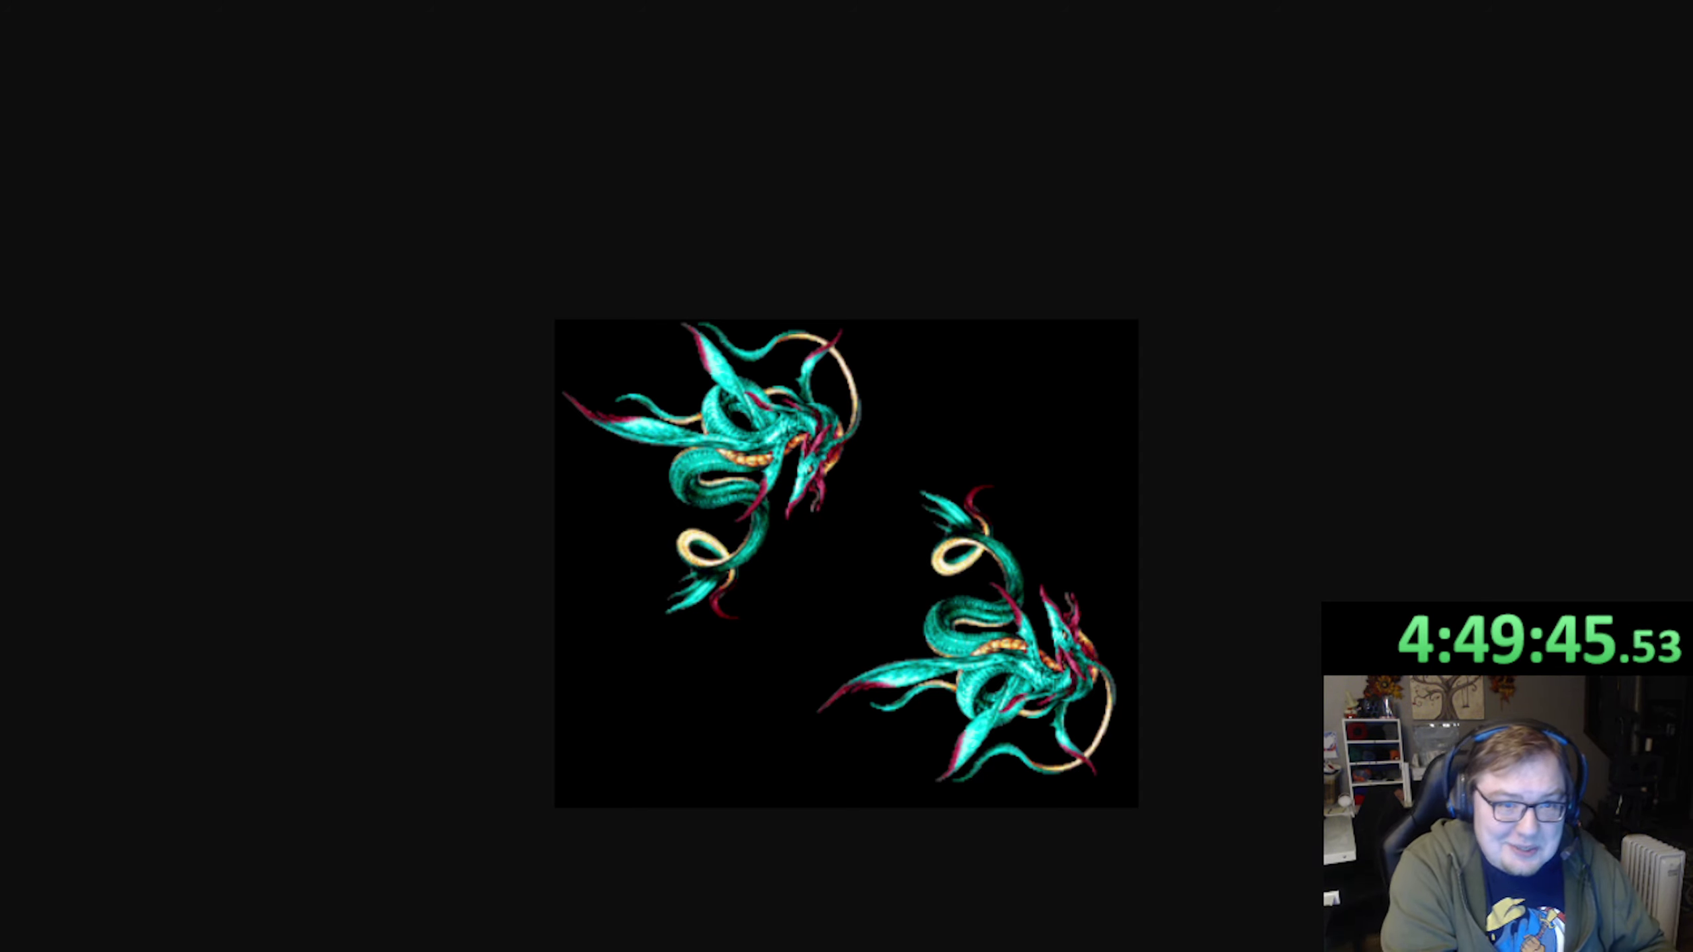
pyautogui.write('r')
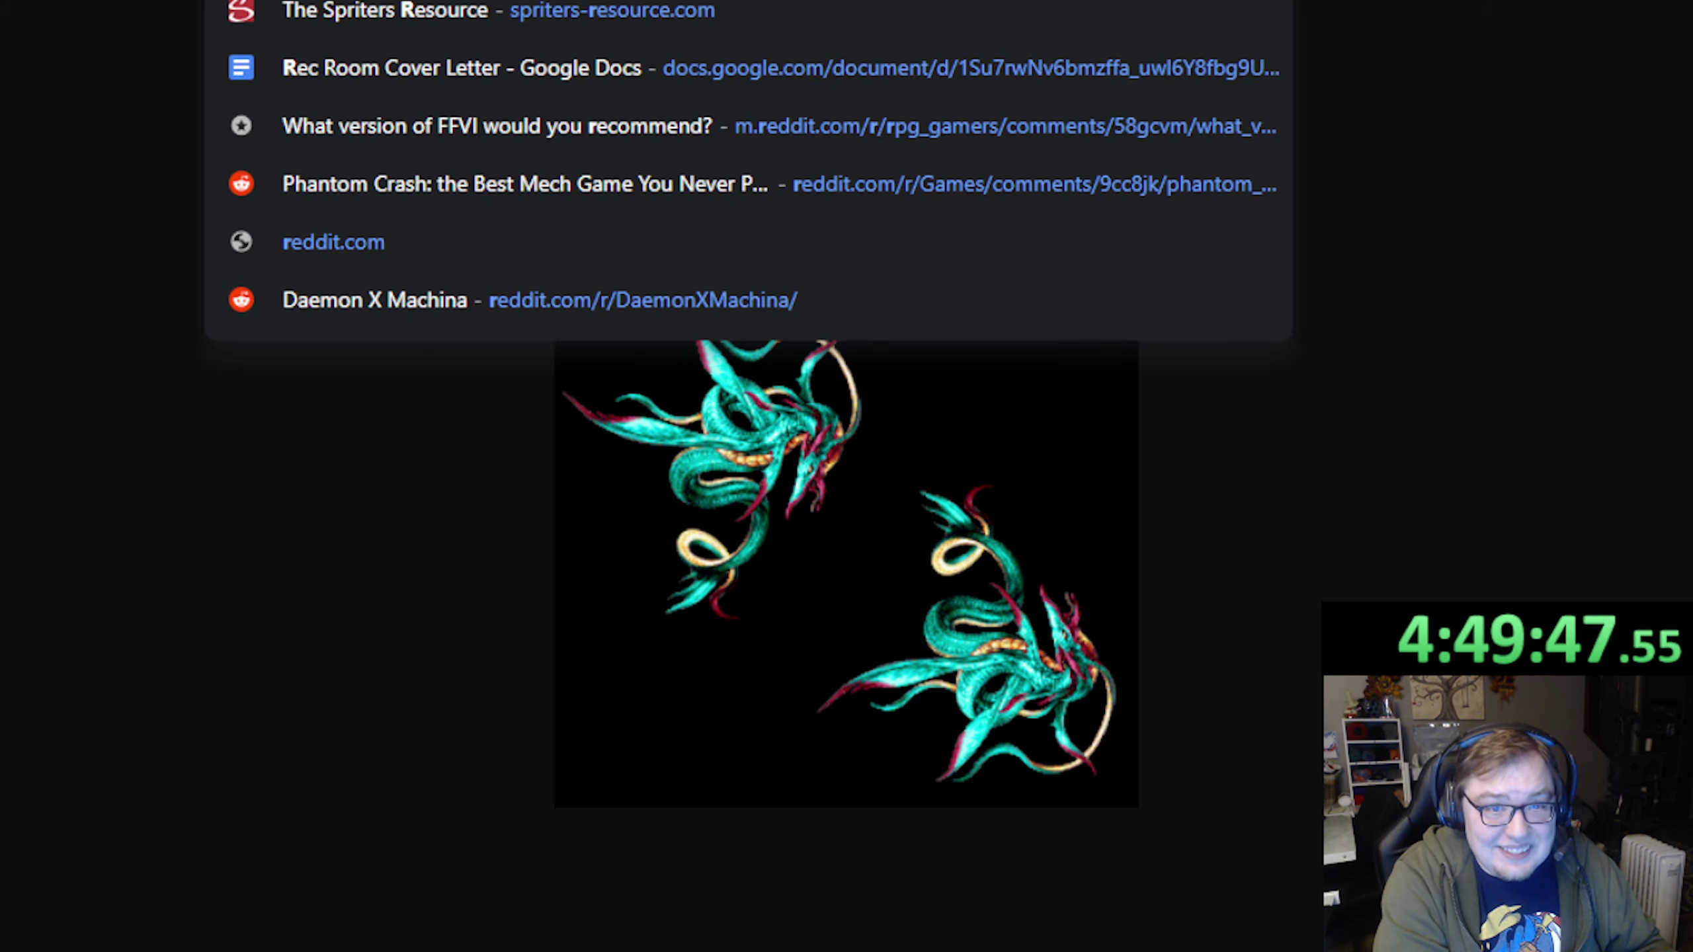
pyautogui.hotkey('ctrl', 'Tab')
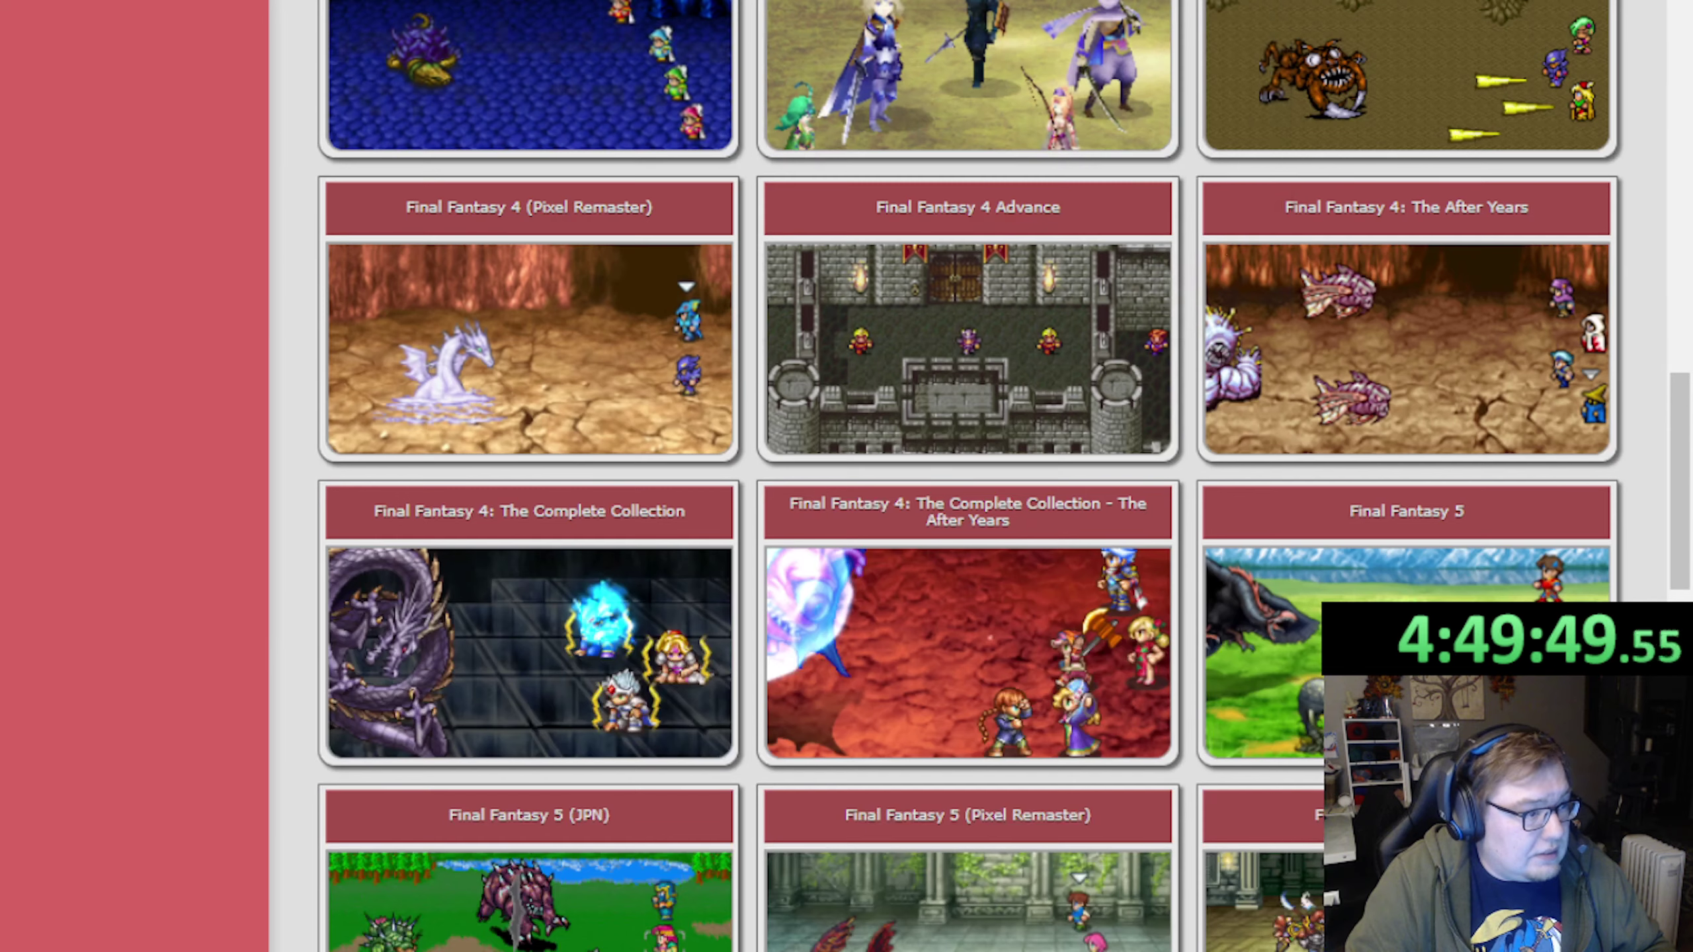
# Open the turn-based RPG games starting with R and look through their titles for useful sprites
pyautogui.scroll(3, 1144, 223)
pyautogui.scroll(9, 1043, 230)
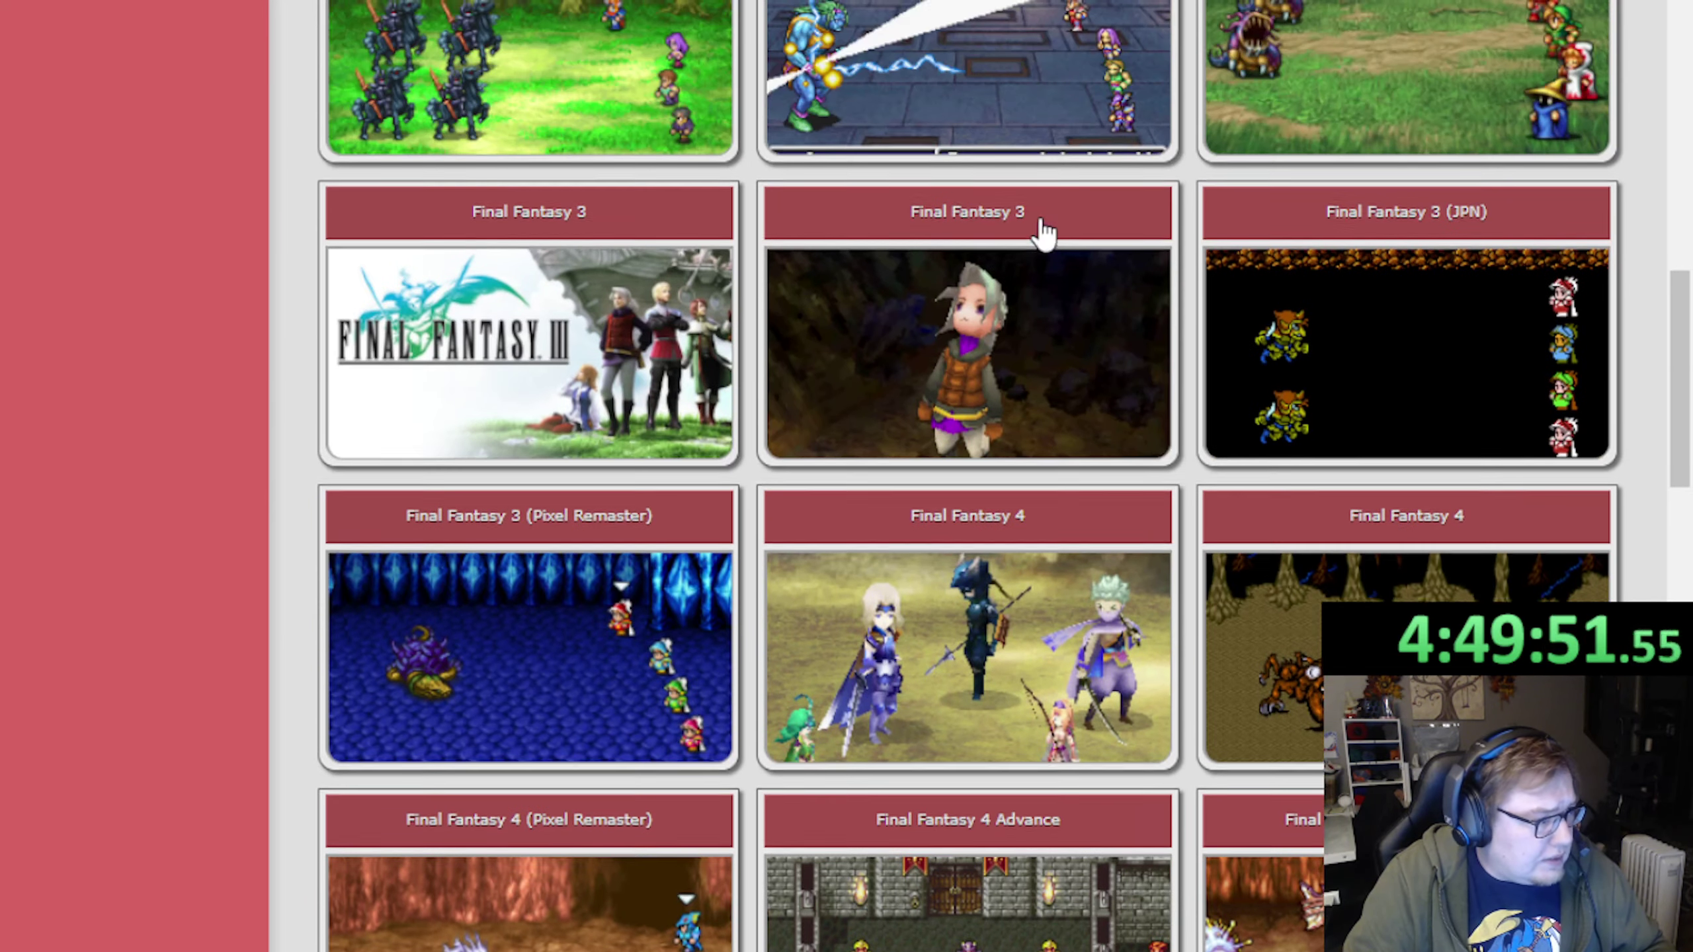
pyautogui.scroll(13, 1094, 257)
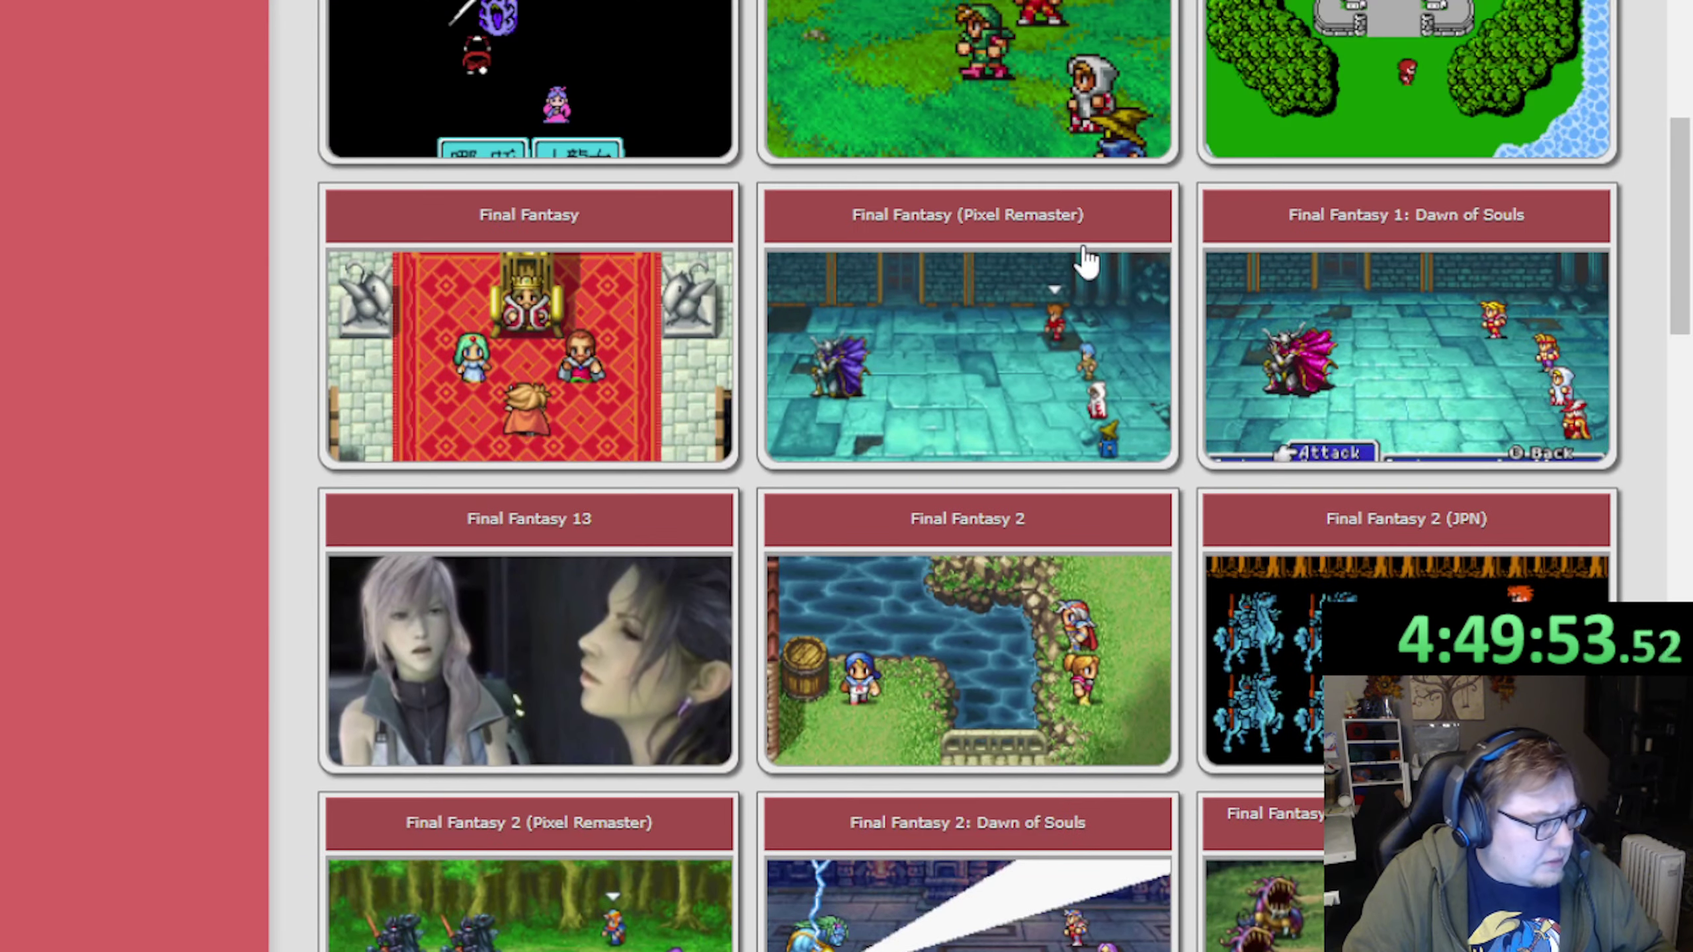
pyautogui.scroll(4, 1065, 244)
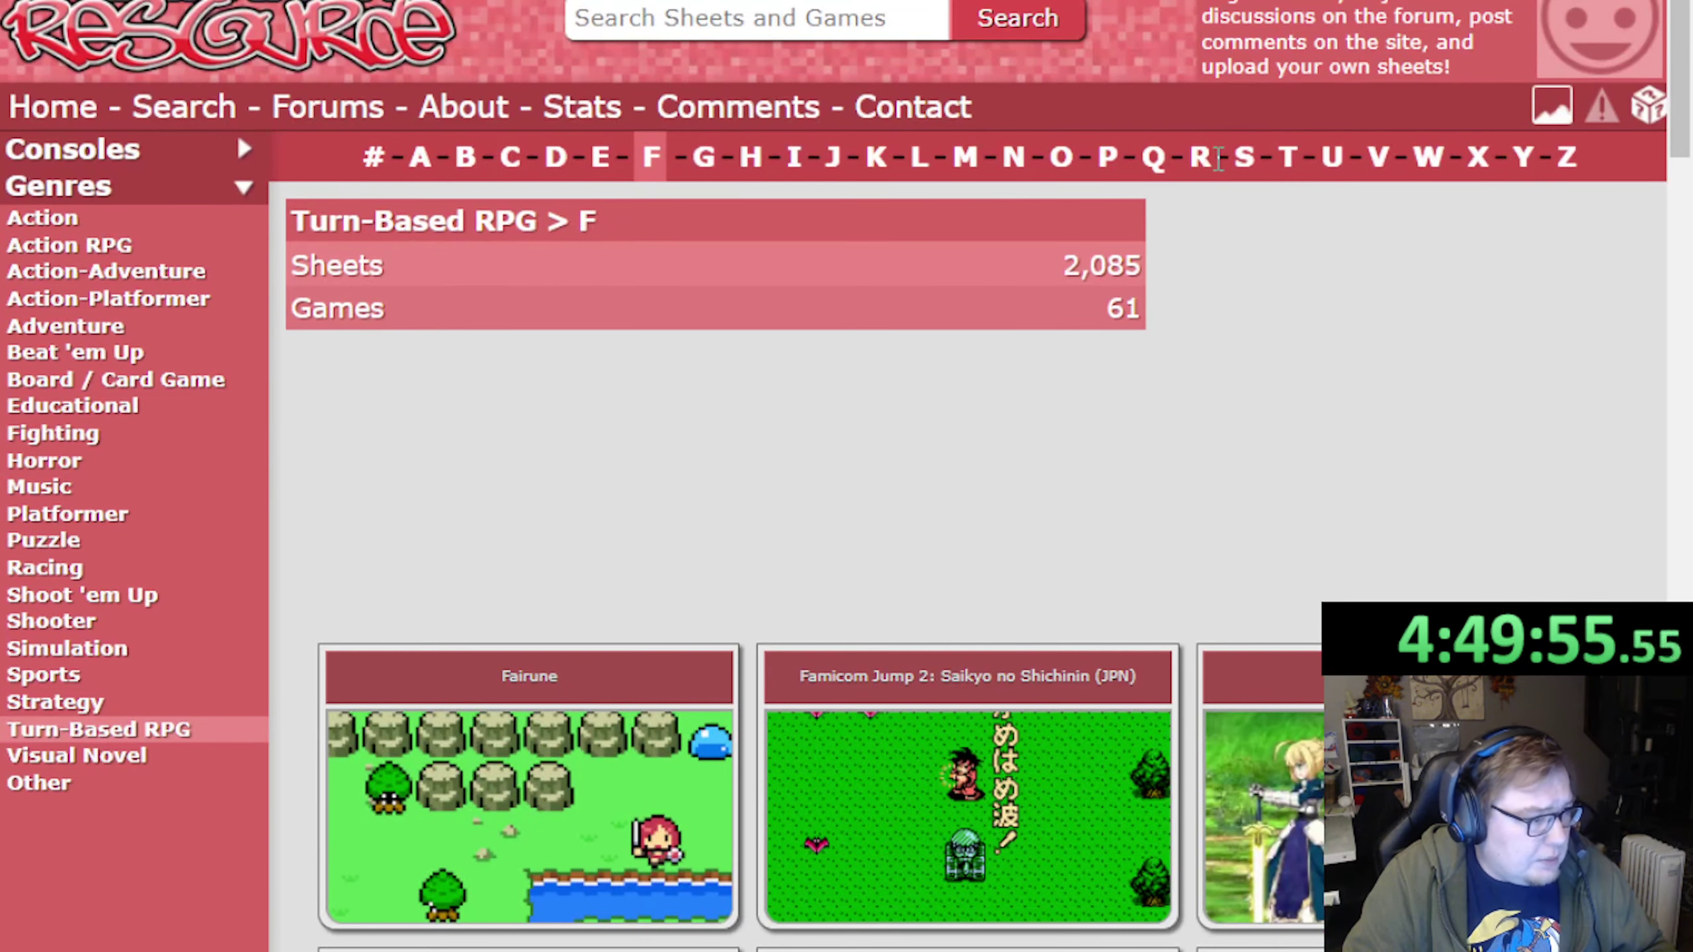
pyautogui.click(1202, 160)
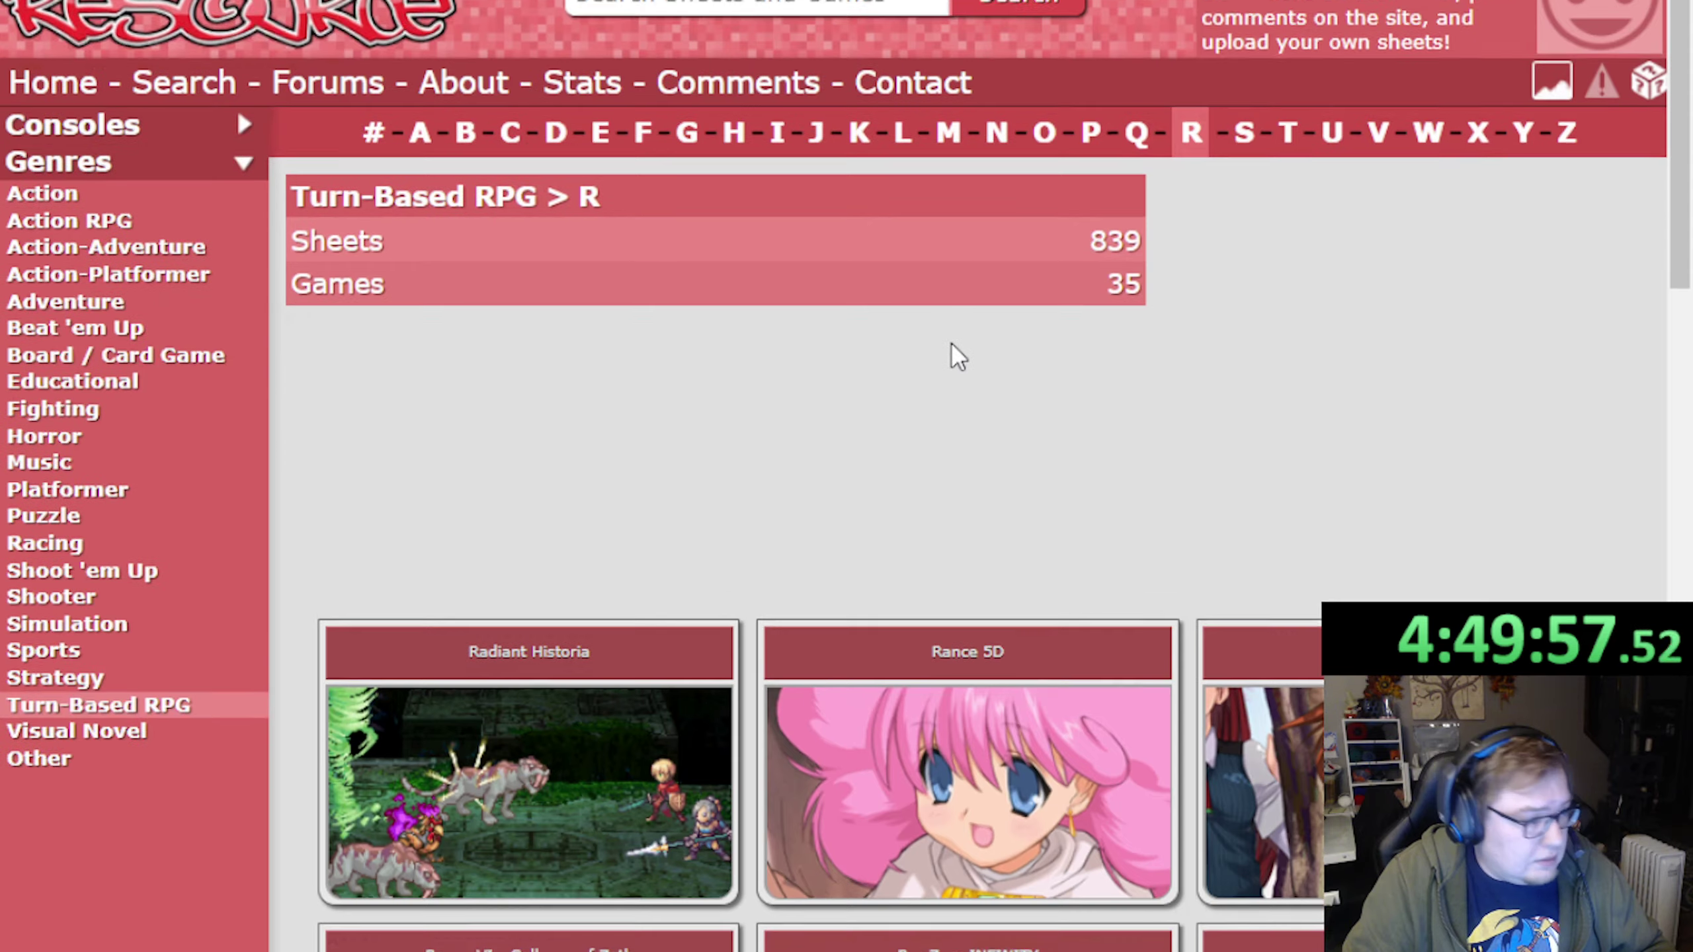
pyautogui.scroll(-10, 952, 343)
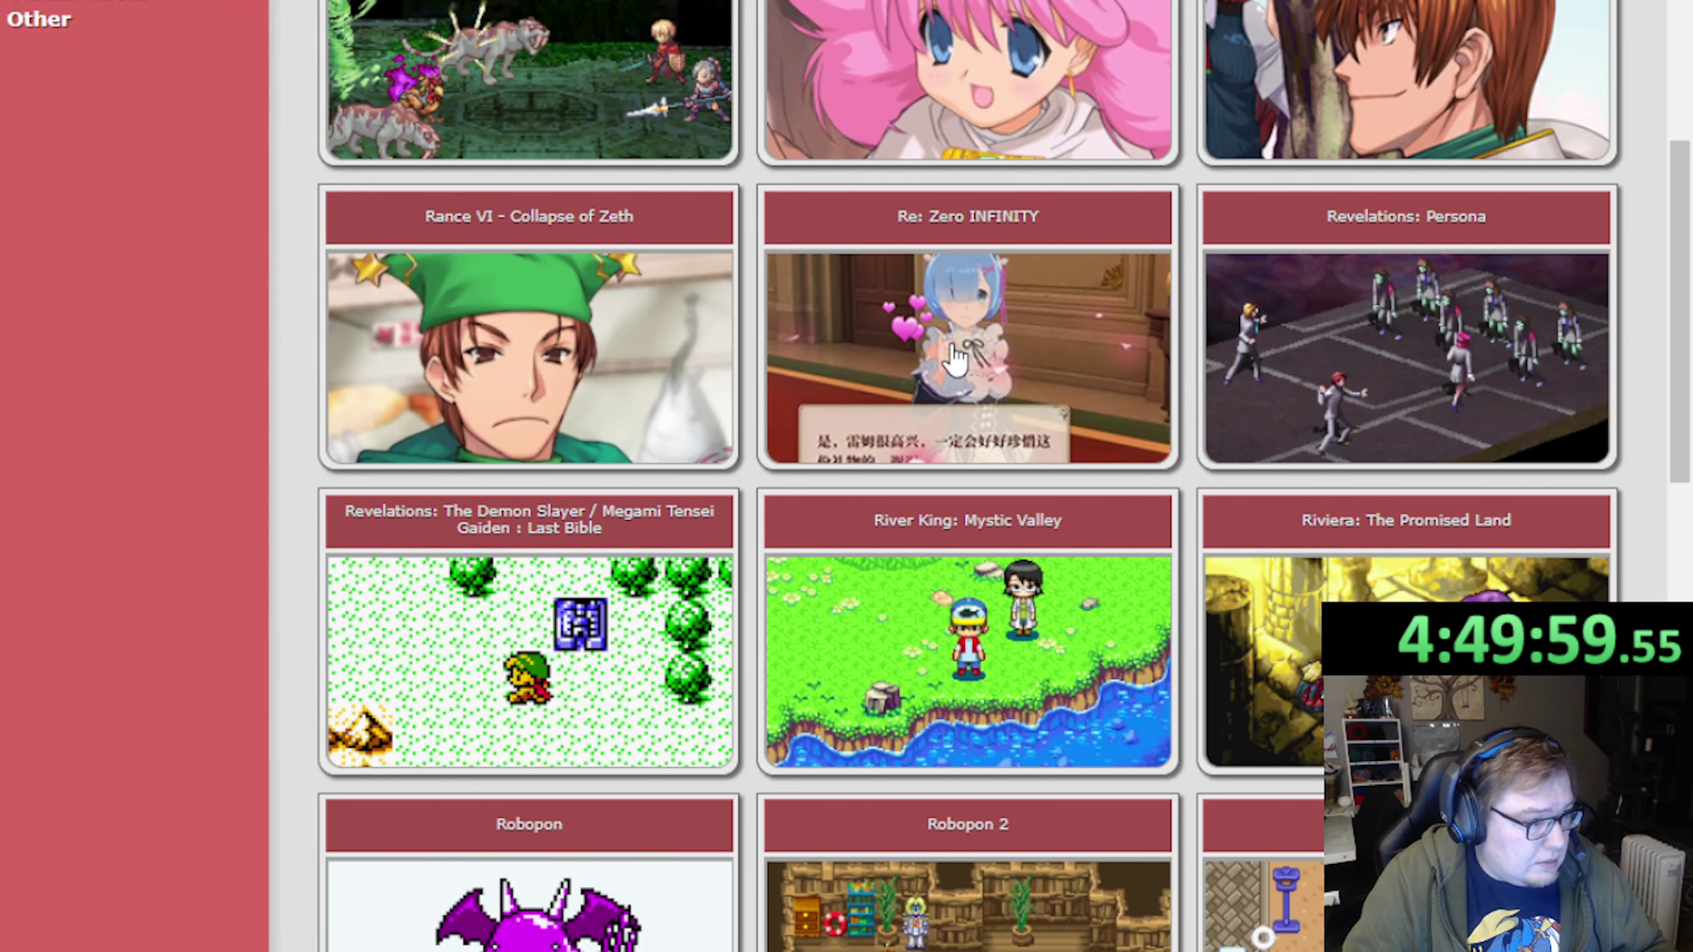
pyautogui.scroll(-2, 955, 361)
pyautogui.scroll(-4, 751, 363)
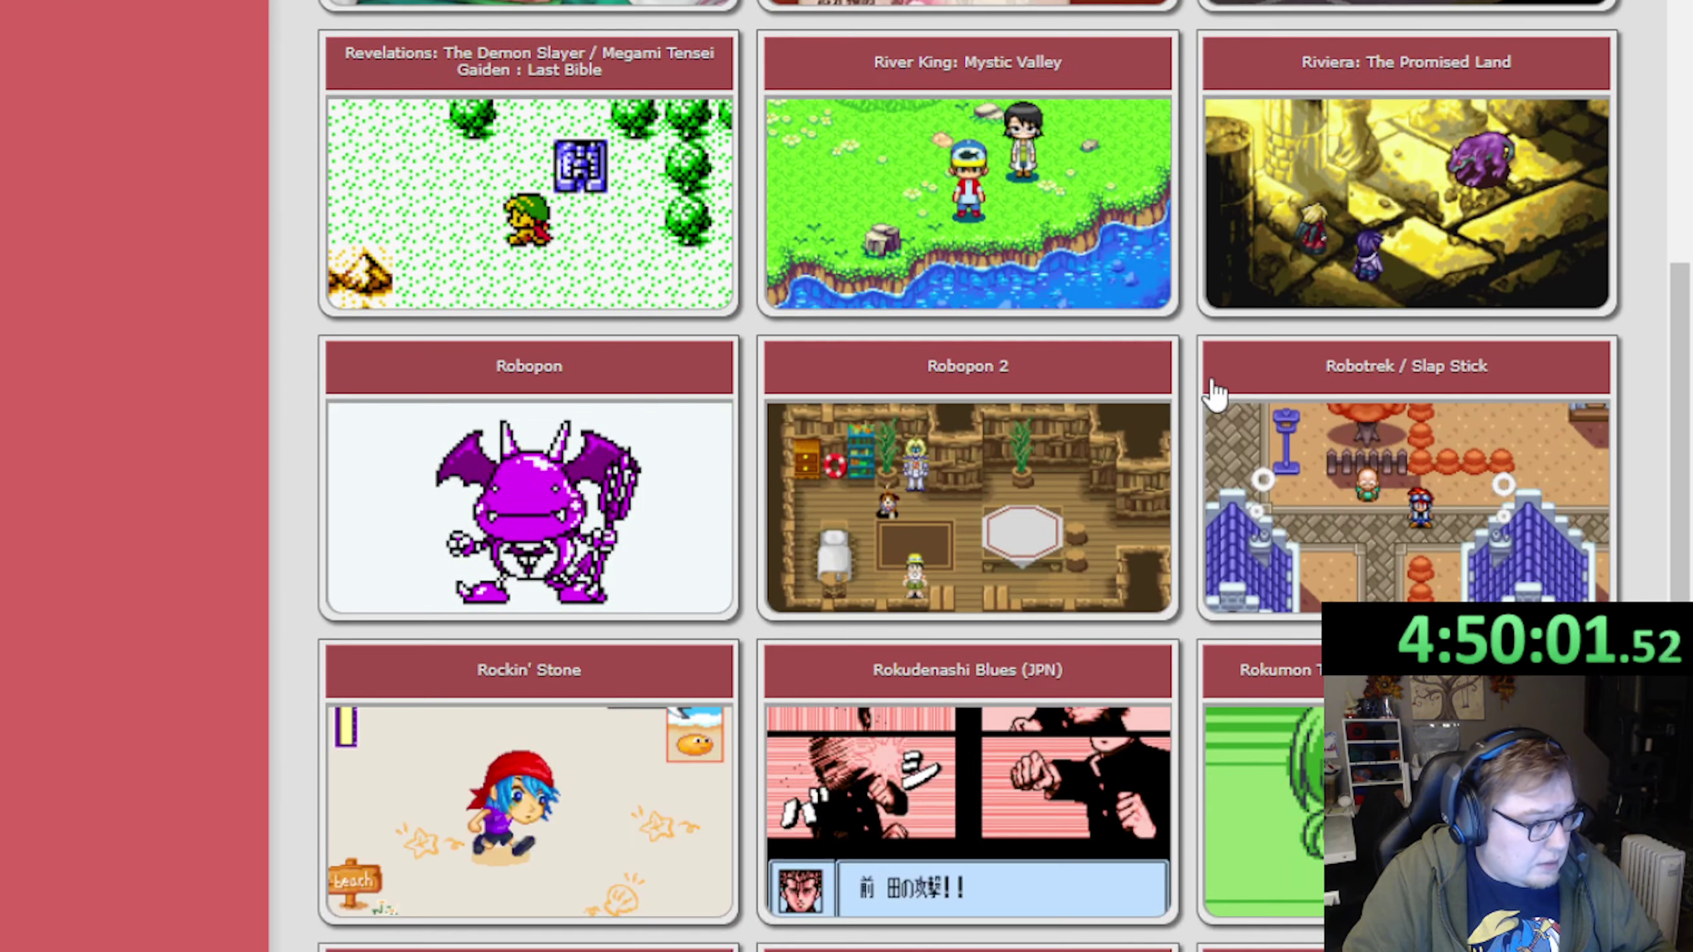
pyautogui.scroll(16, 1012, 319)
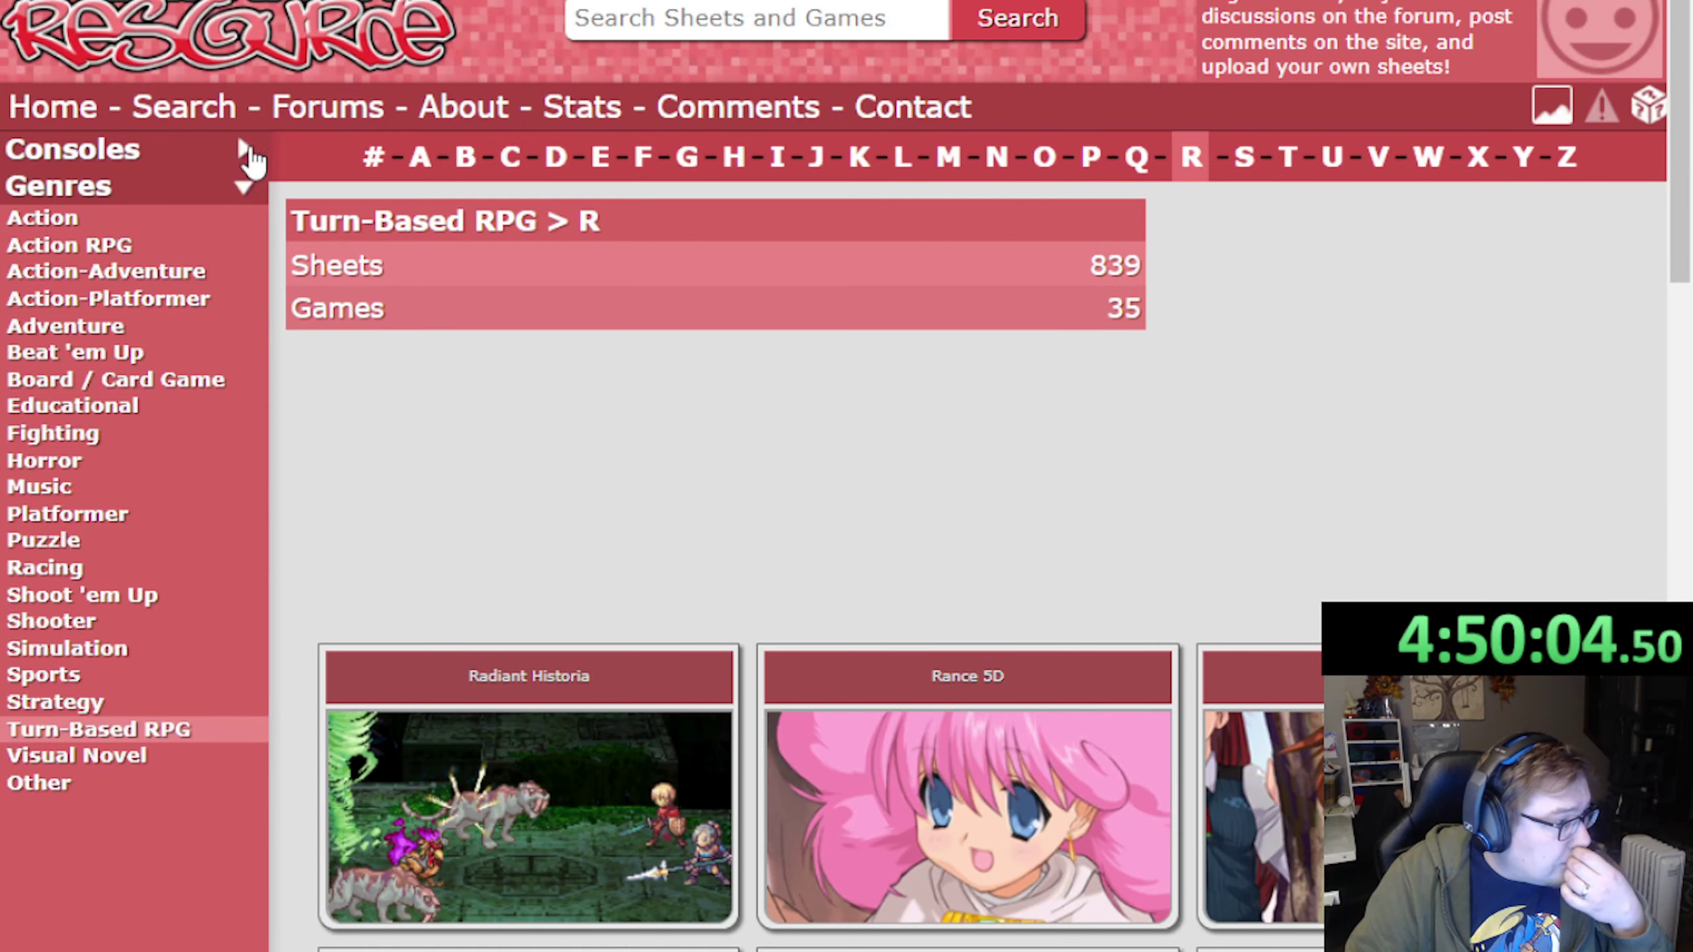
# List the DS / DSi games starting with F and open Final Fantasy 12: Revenant Wings
pyautogui.click(246, 149)
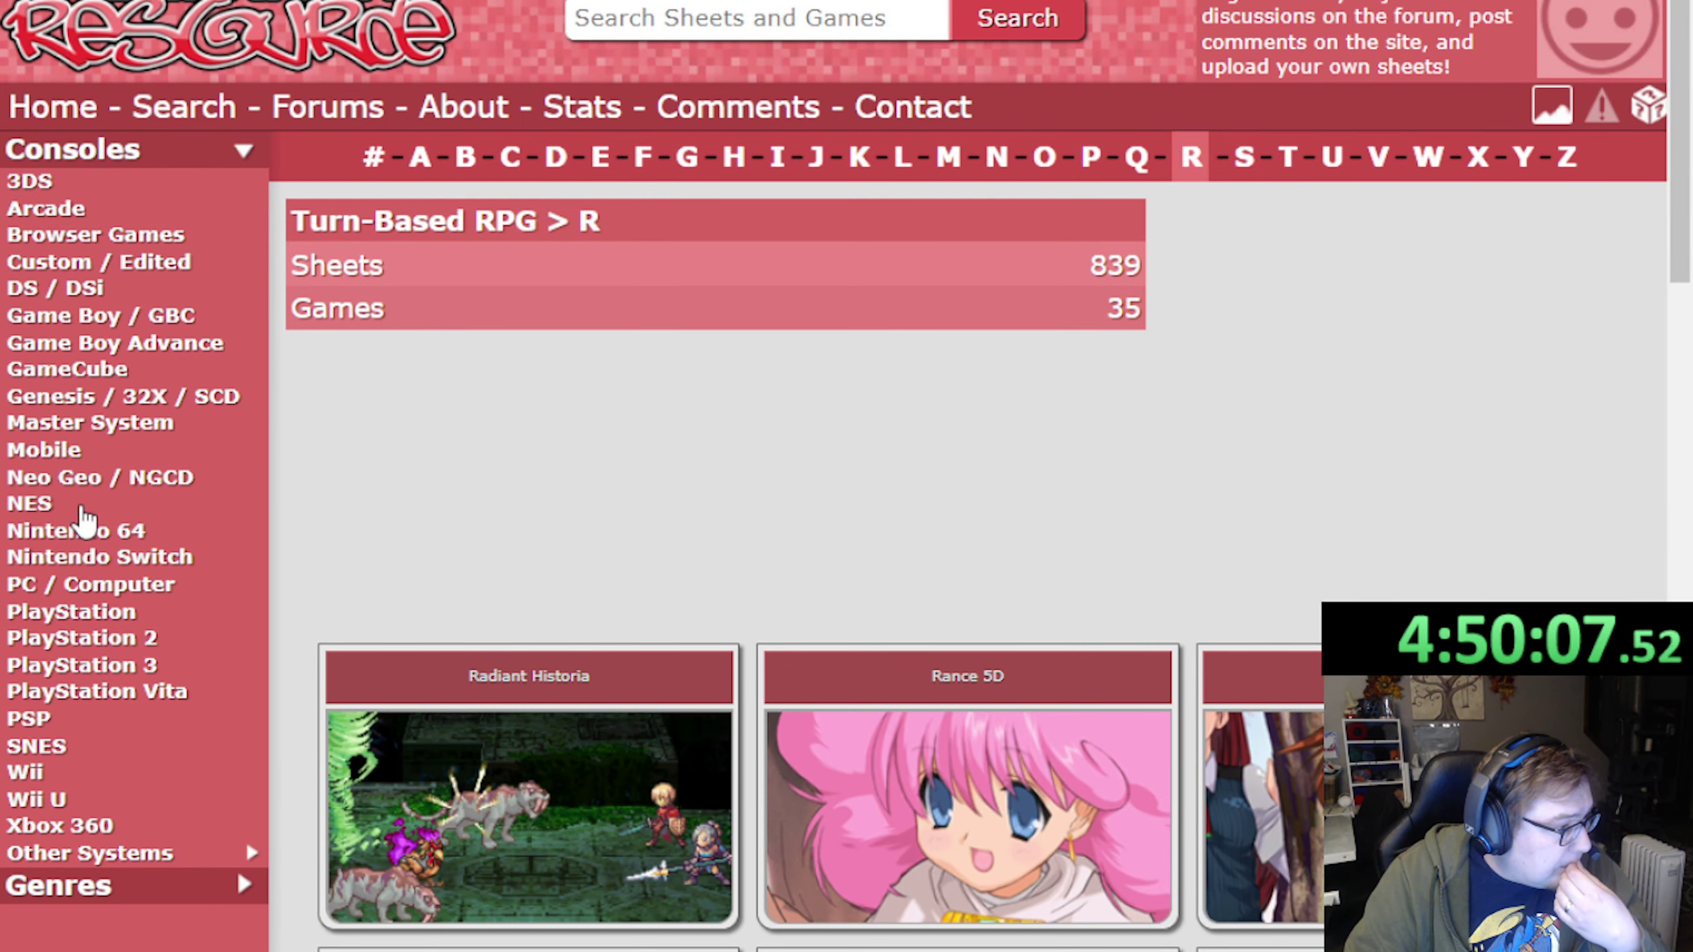
pyautogui.click(38, 288)
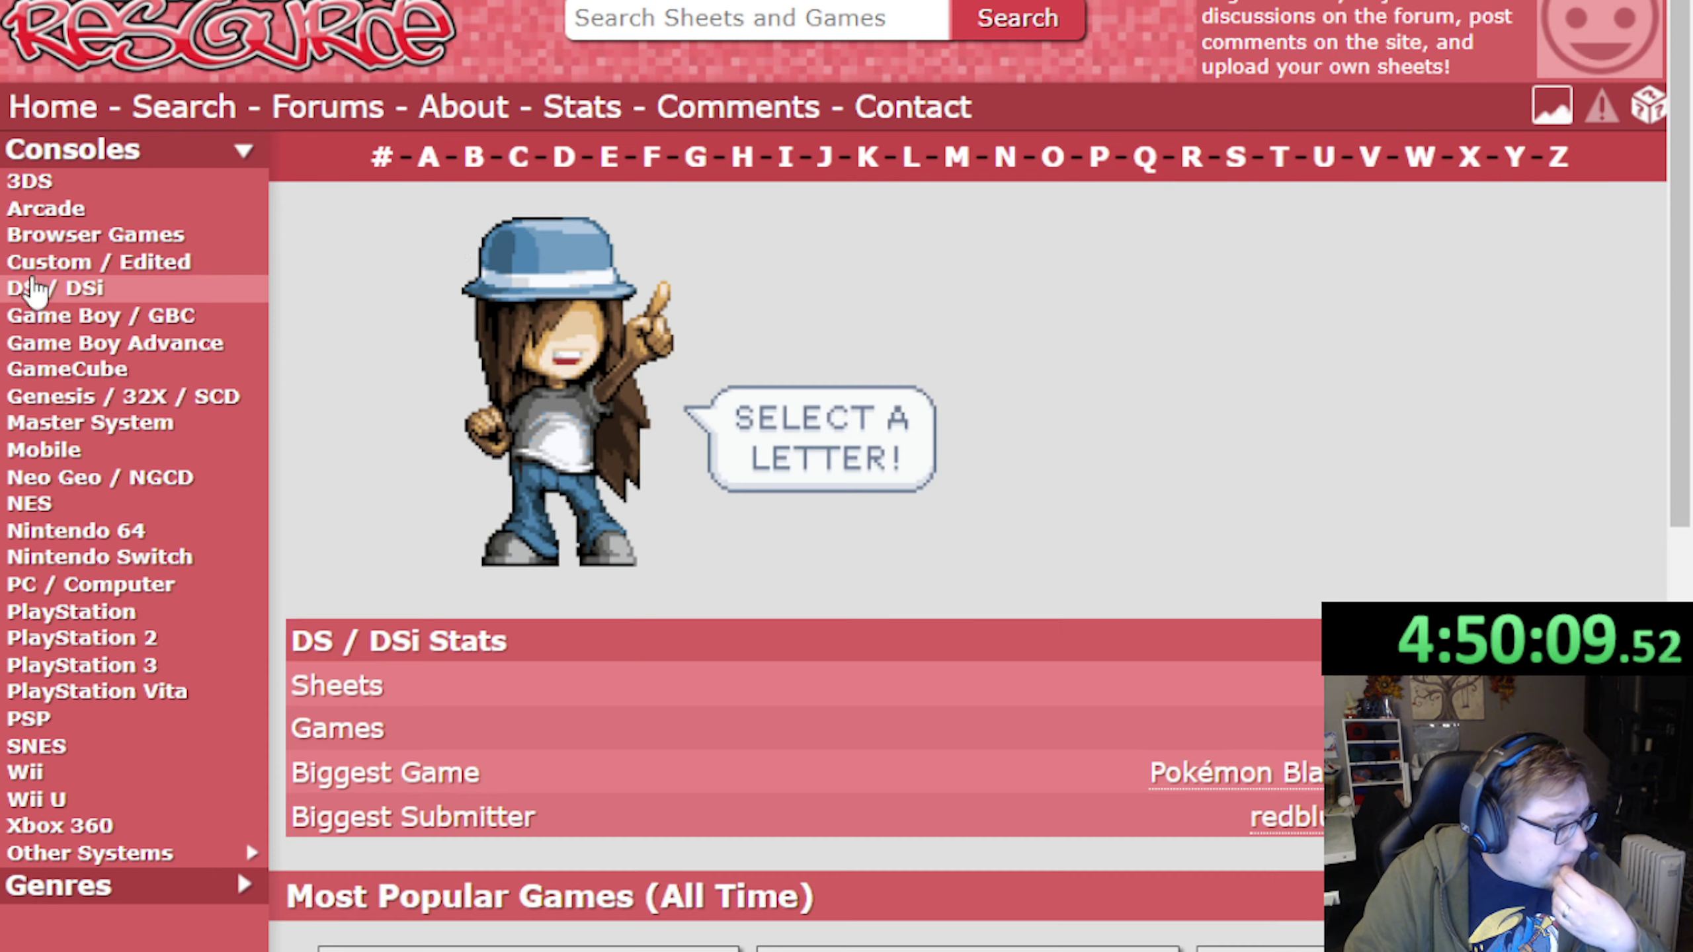
pyautogui.click(656, 158)
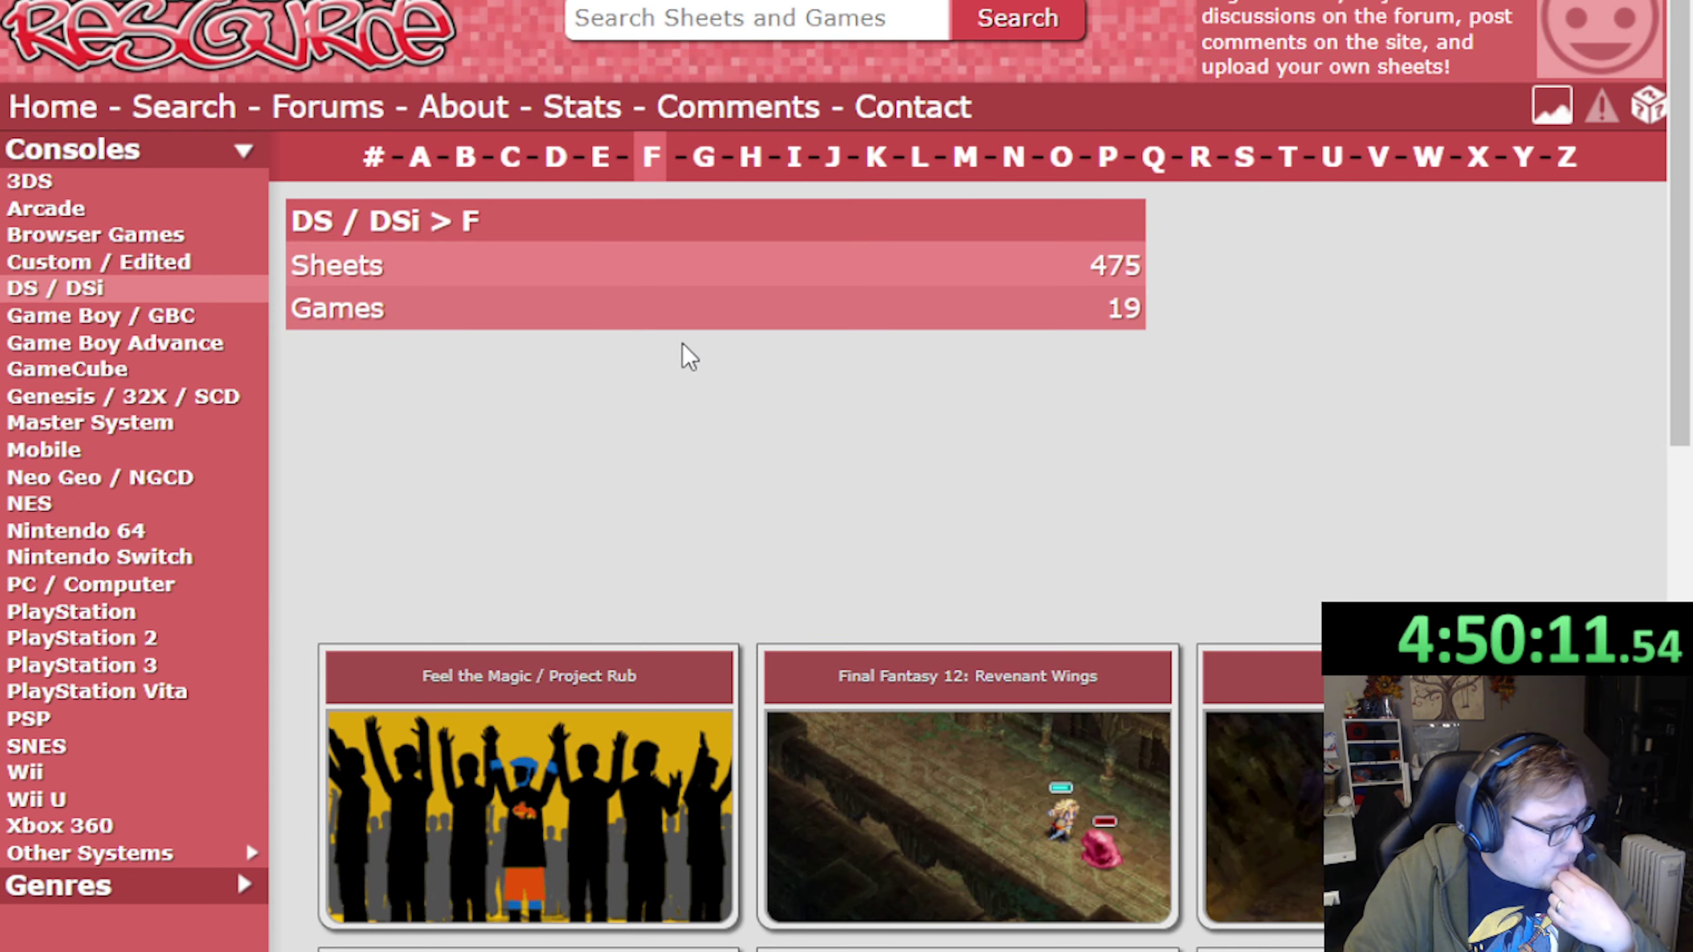
pyautogui.scroll(-2, 580, 358)
pyautogui.click(984, 547)
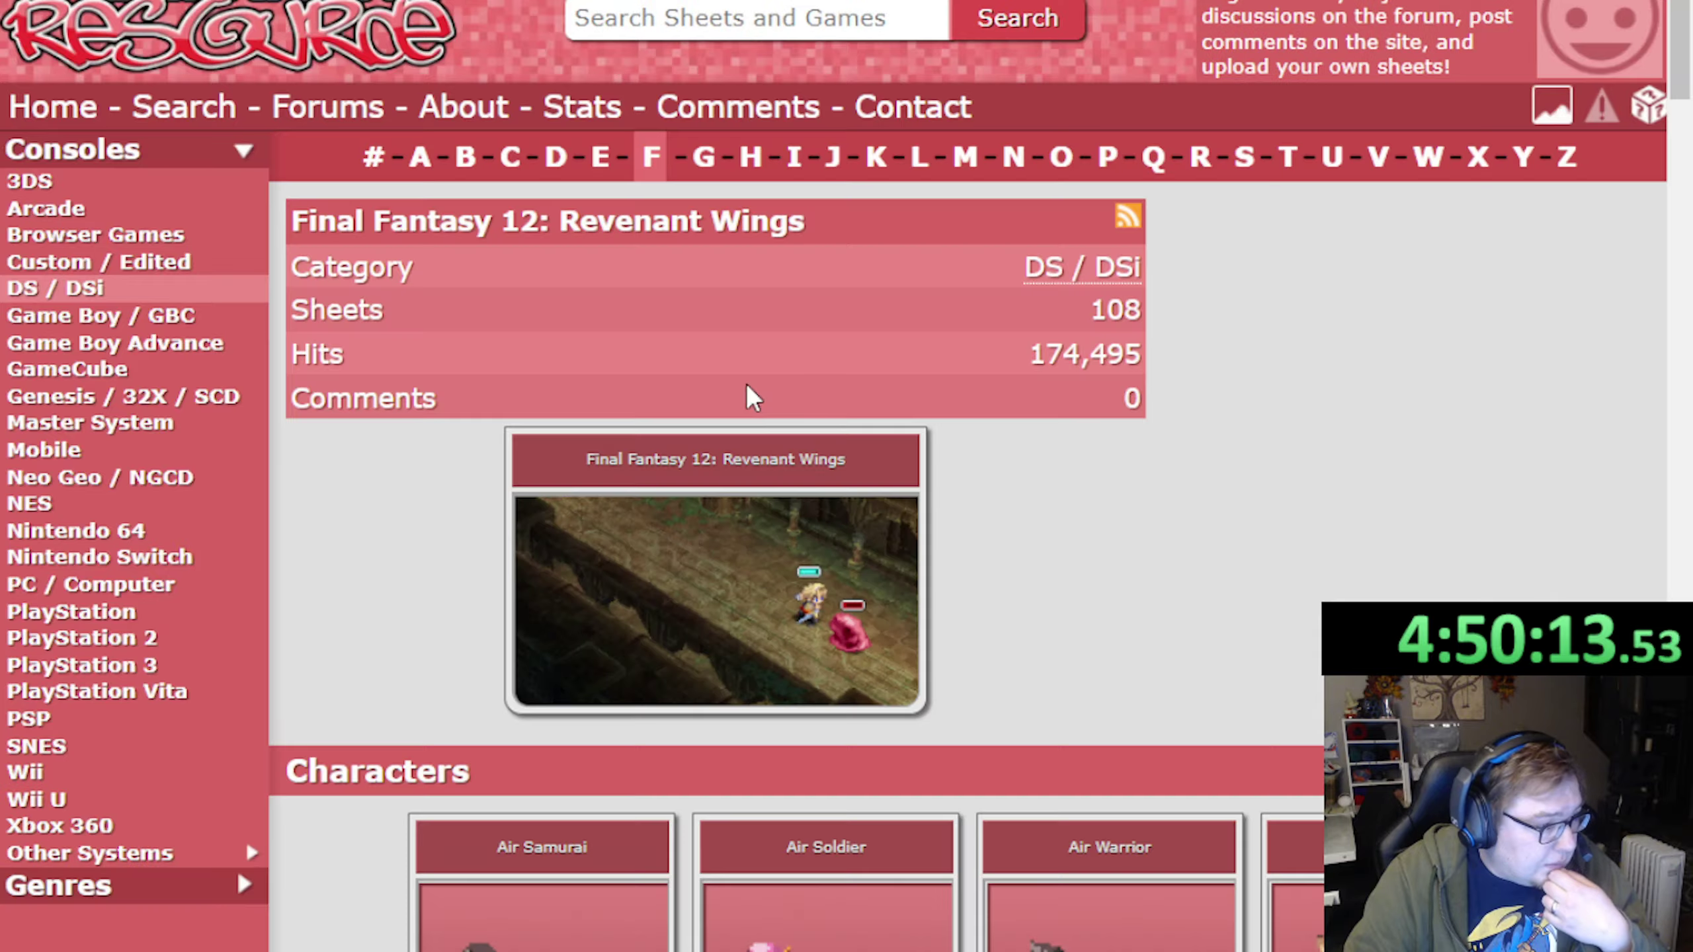
# Search the Revenant Wings characters and monsters for Leviathan, open its sprite sheet, and examine the poses
pyautogui.scroll(-6, 901, 310)
pyautogui.scroll(-4, 581, 228)
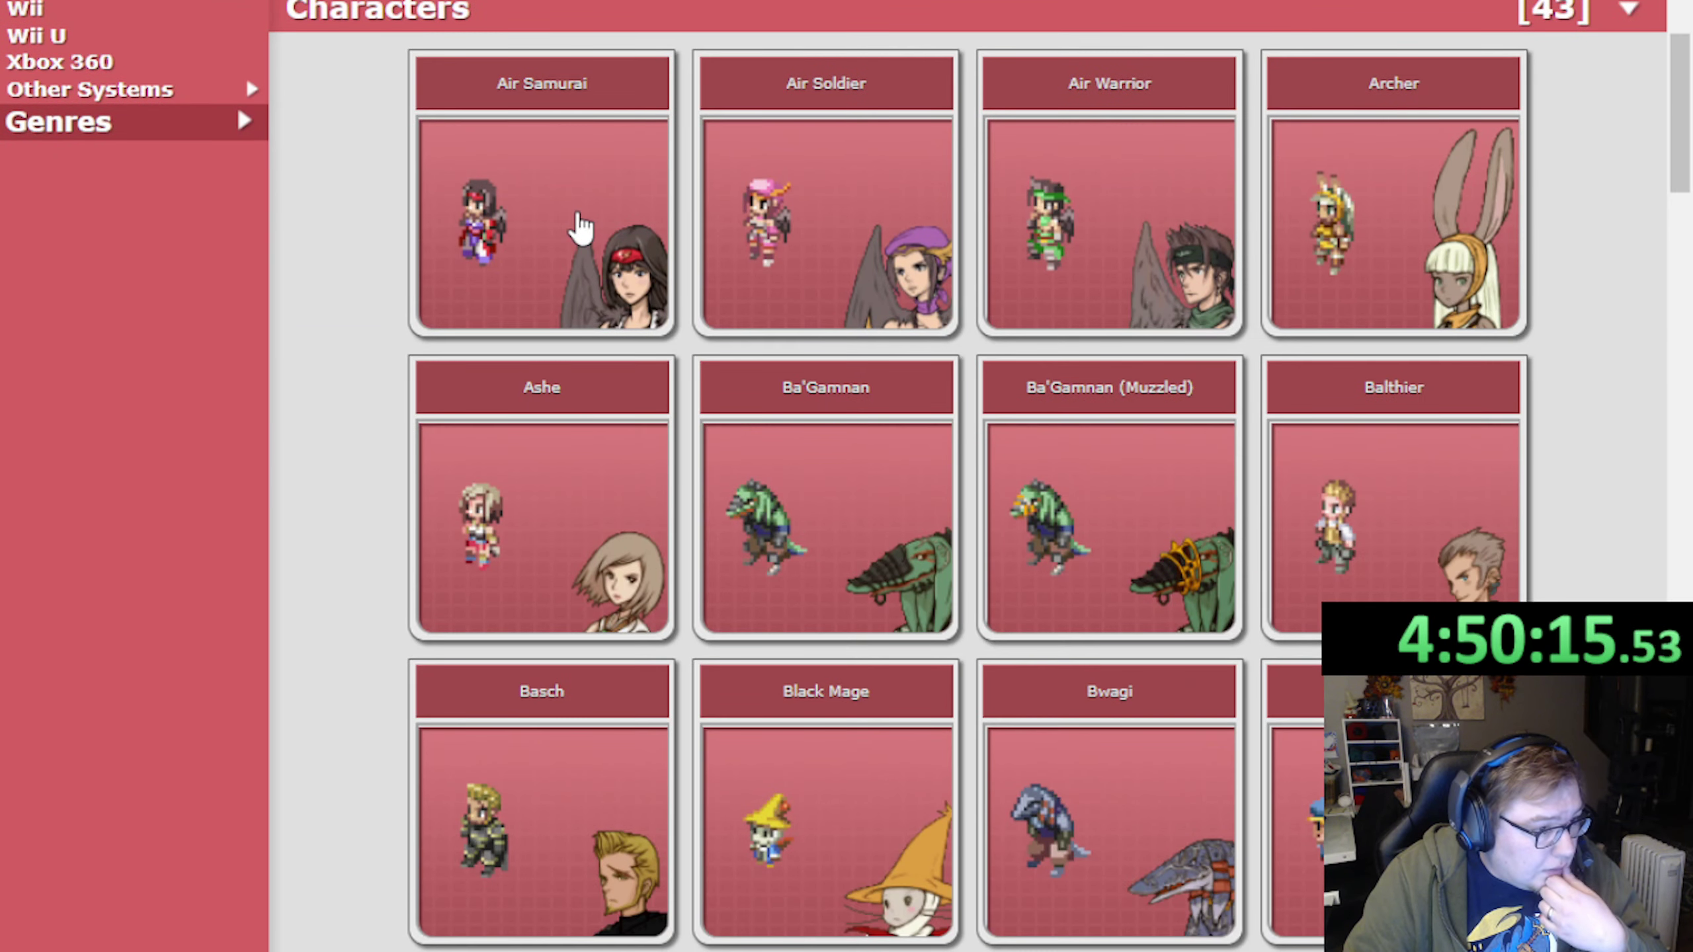
pyautogui.scroll(-20, 581, 228)
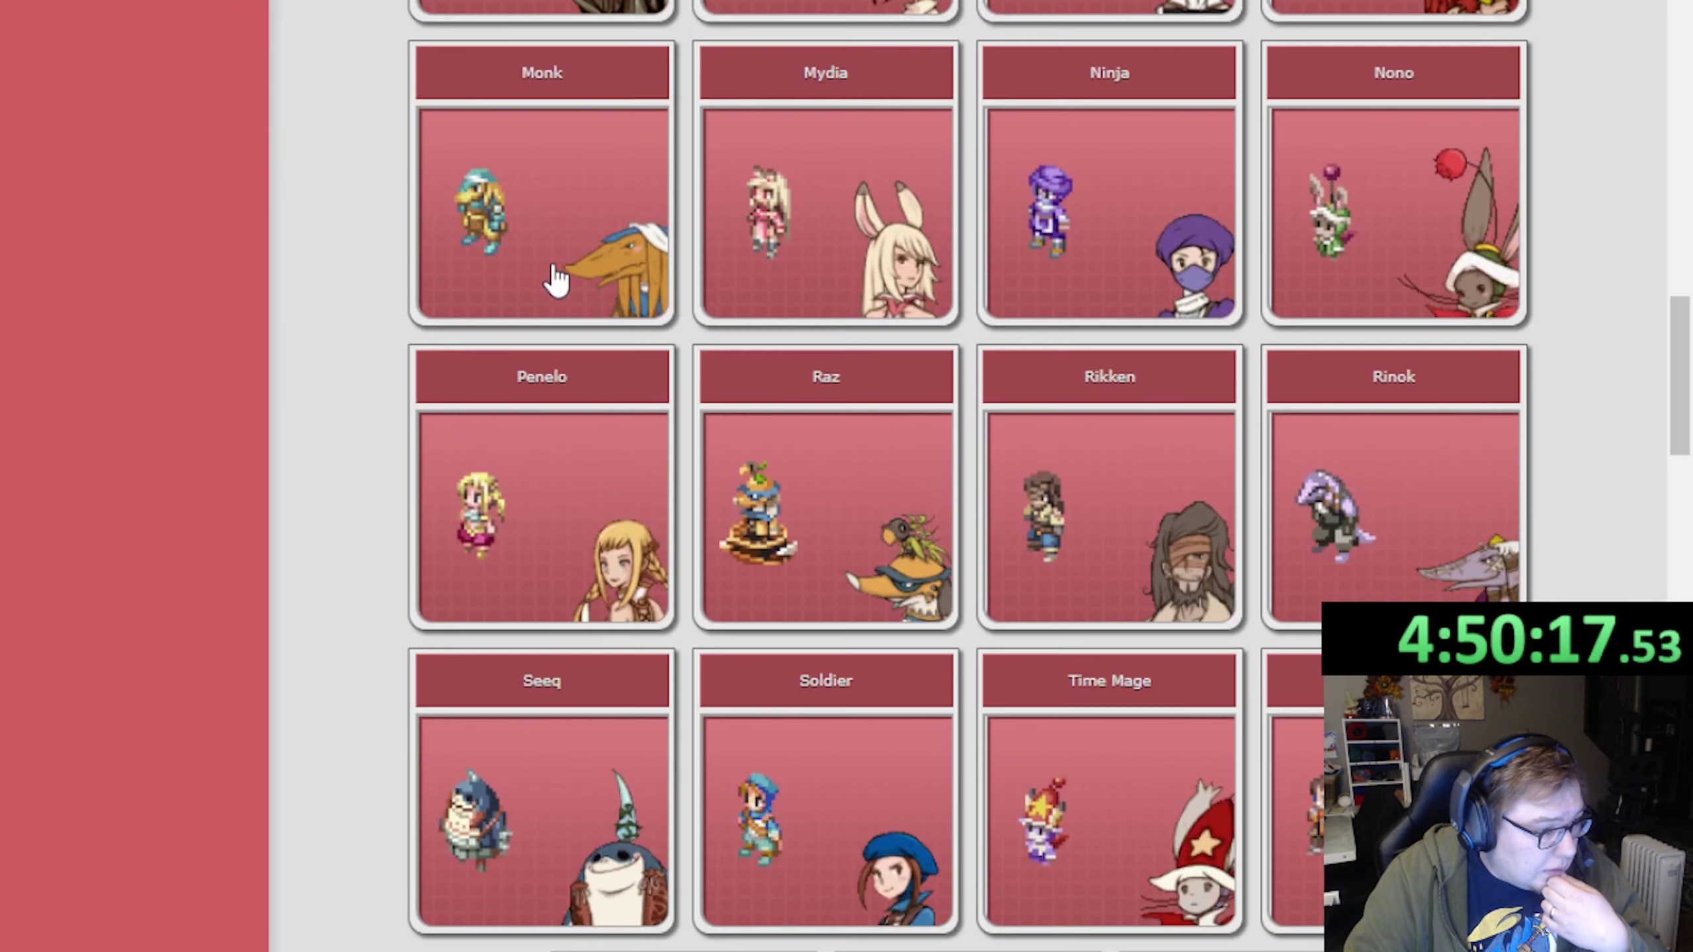
pyautogui.scroll(-16, 556, 281)
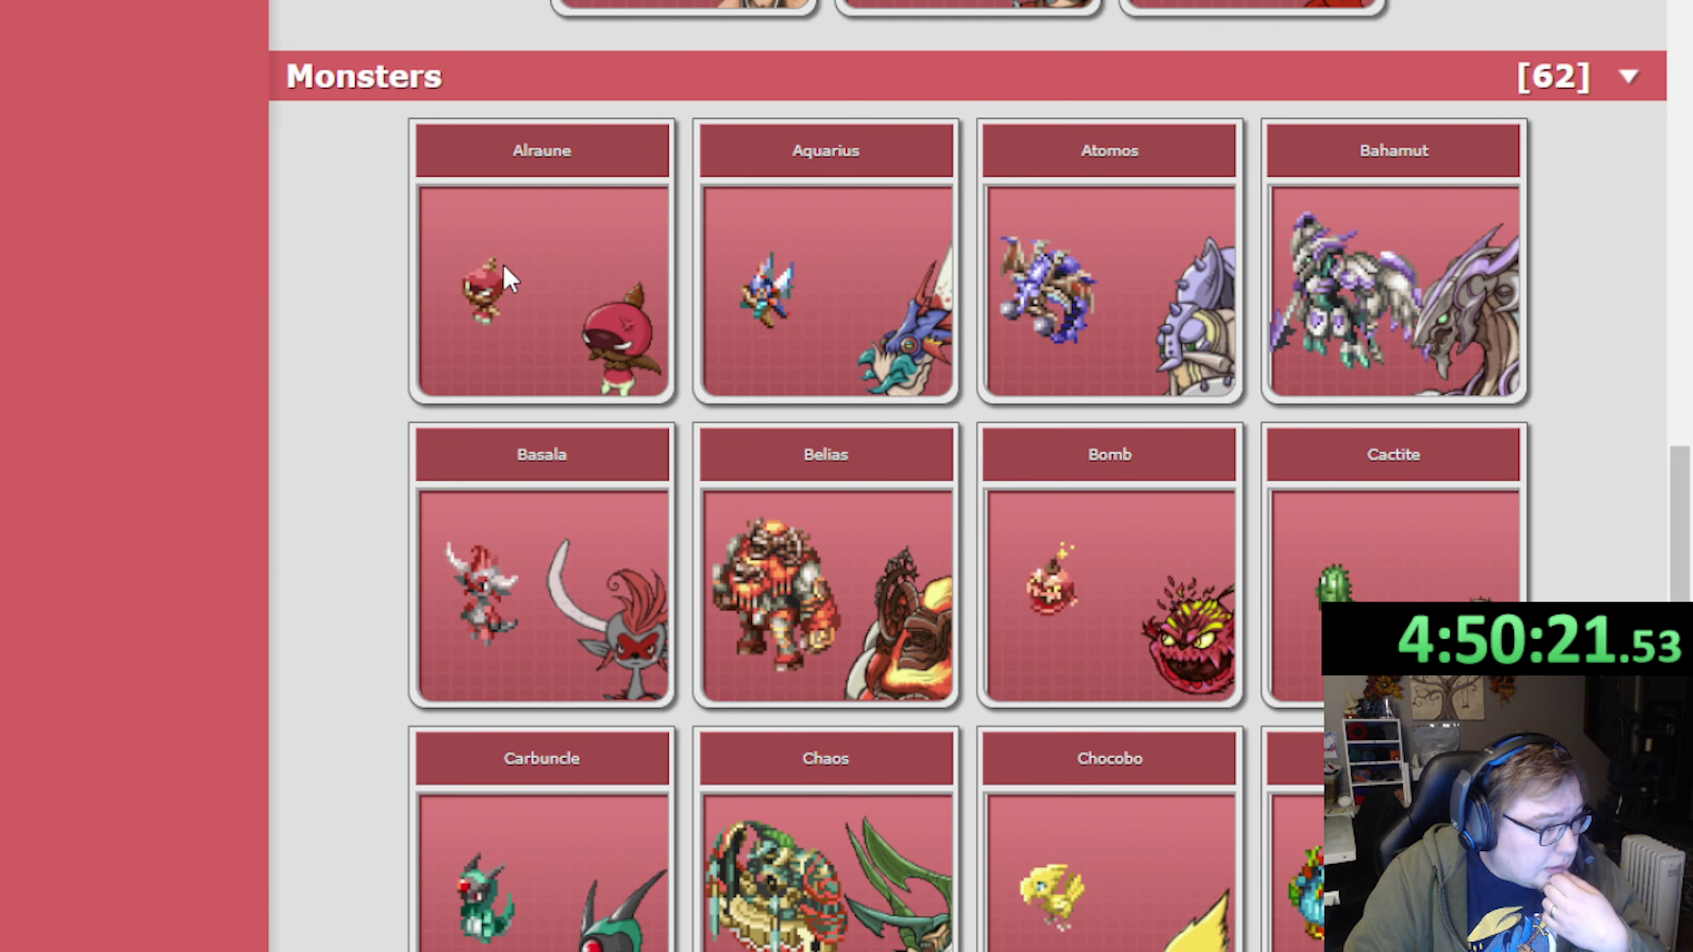
pyautogui.scroll(-4, 503, 264)
pyautogui.scroll(-6, 444, 267)
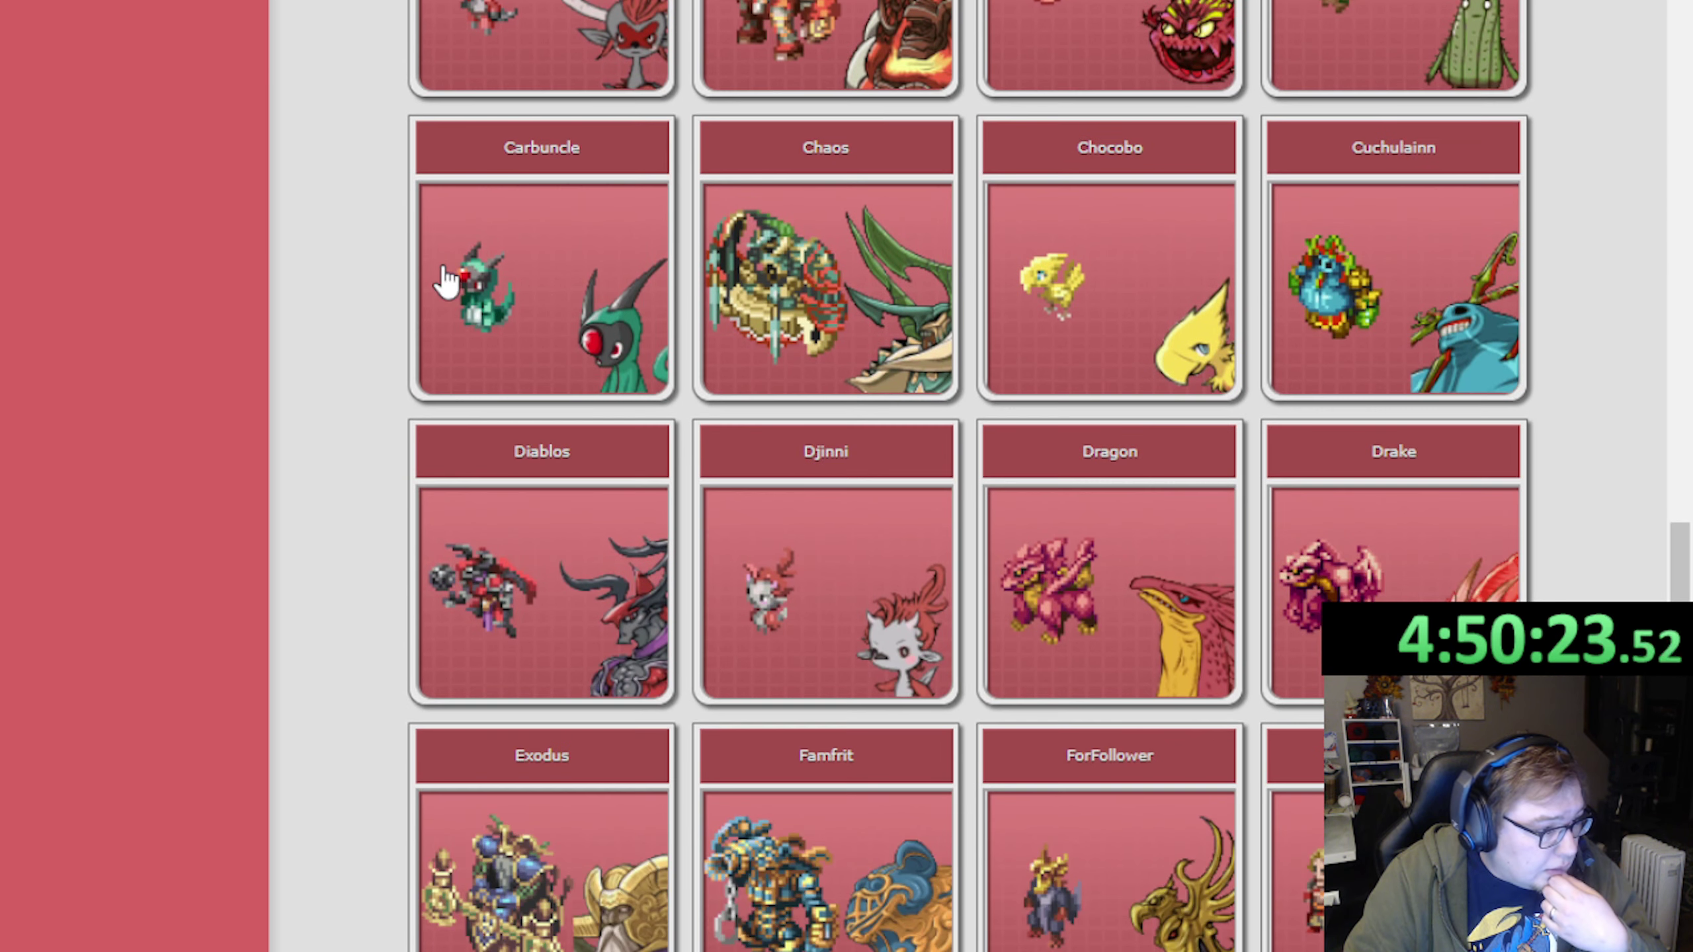
pyautogui.scroll(-4, 443, 276)
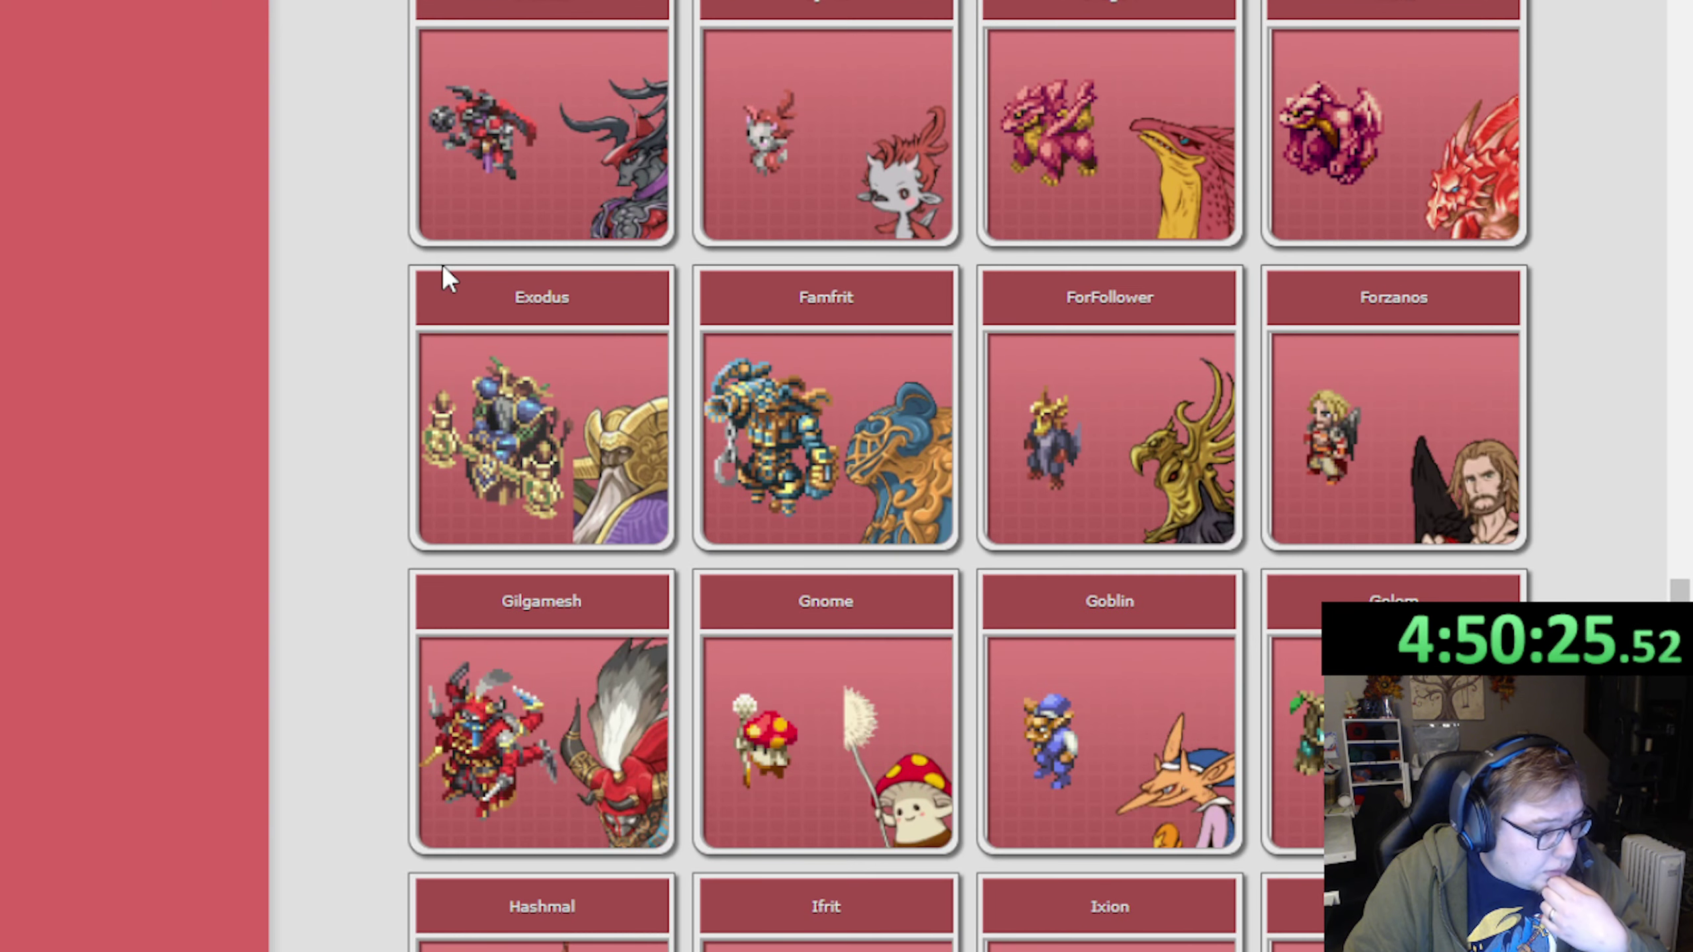
pyautogui.scroll(-2, 443, 276)
pyautogui.scroll(-6, 443, 276)
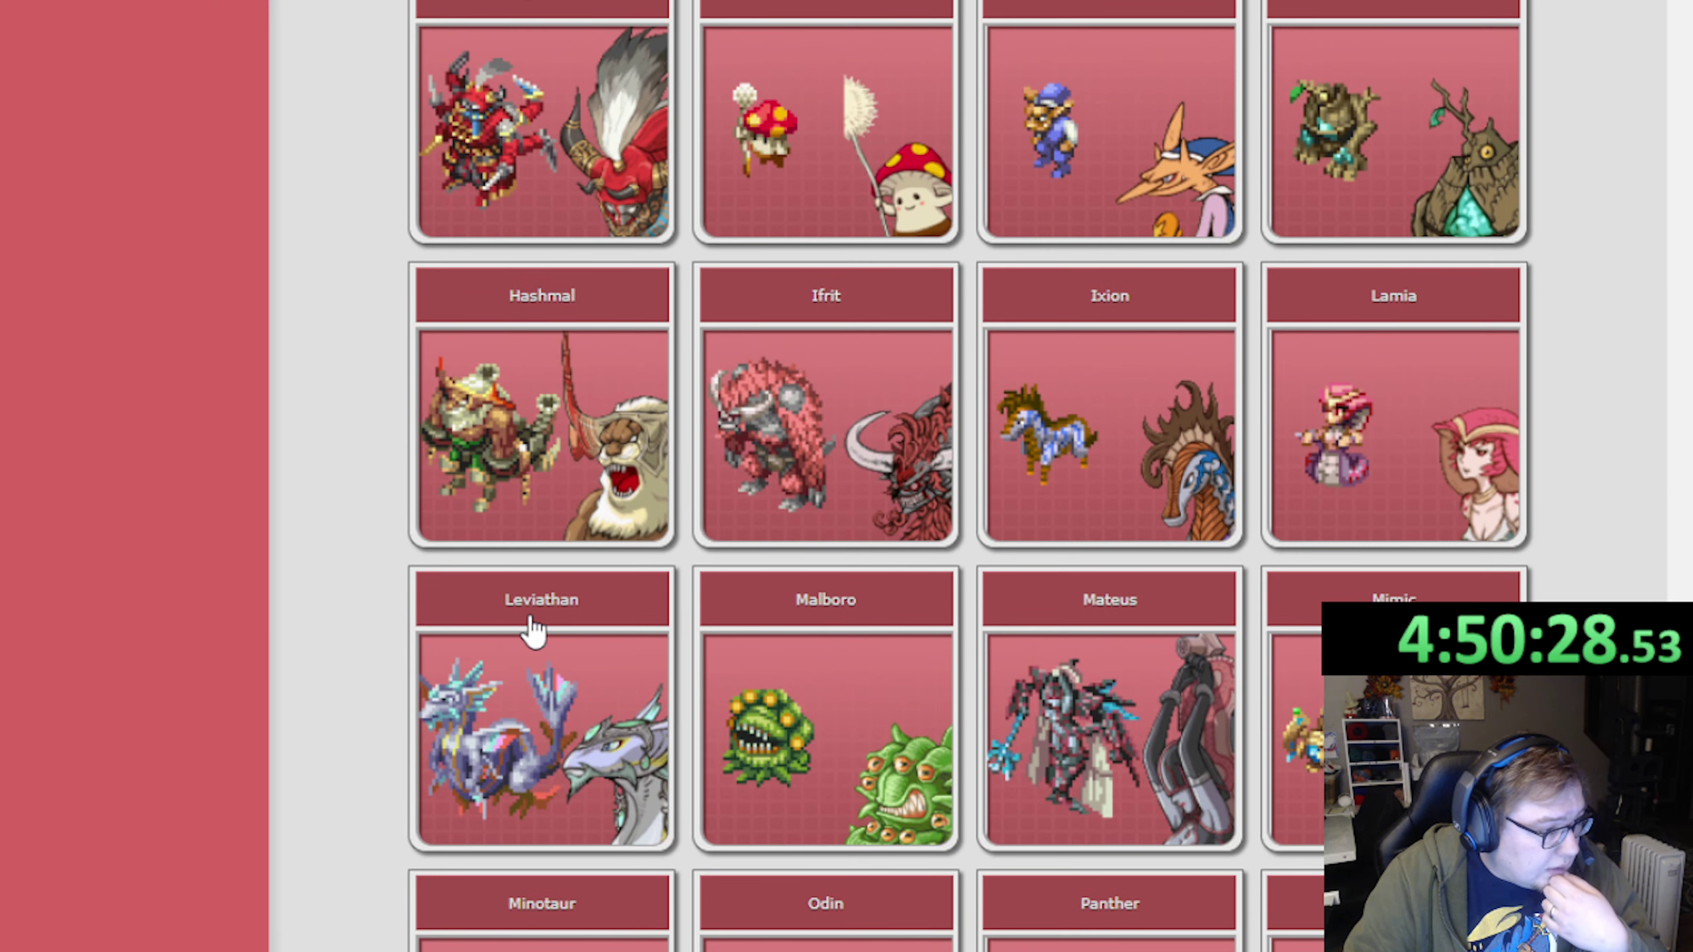
pyautogui.click(533, 631)
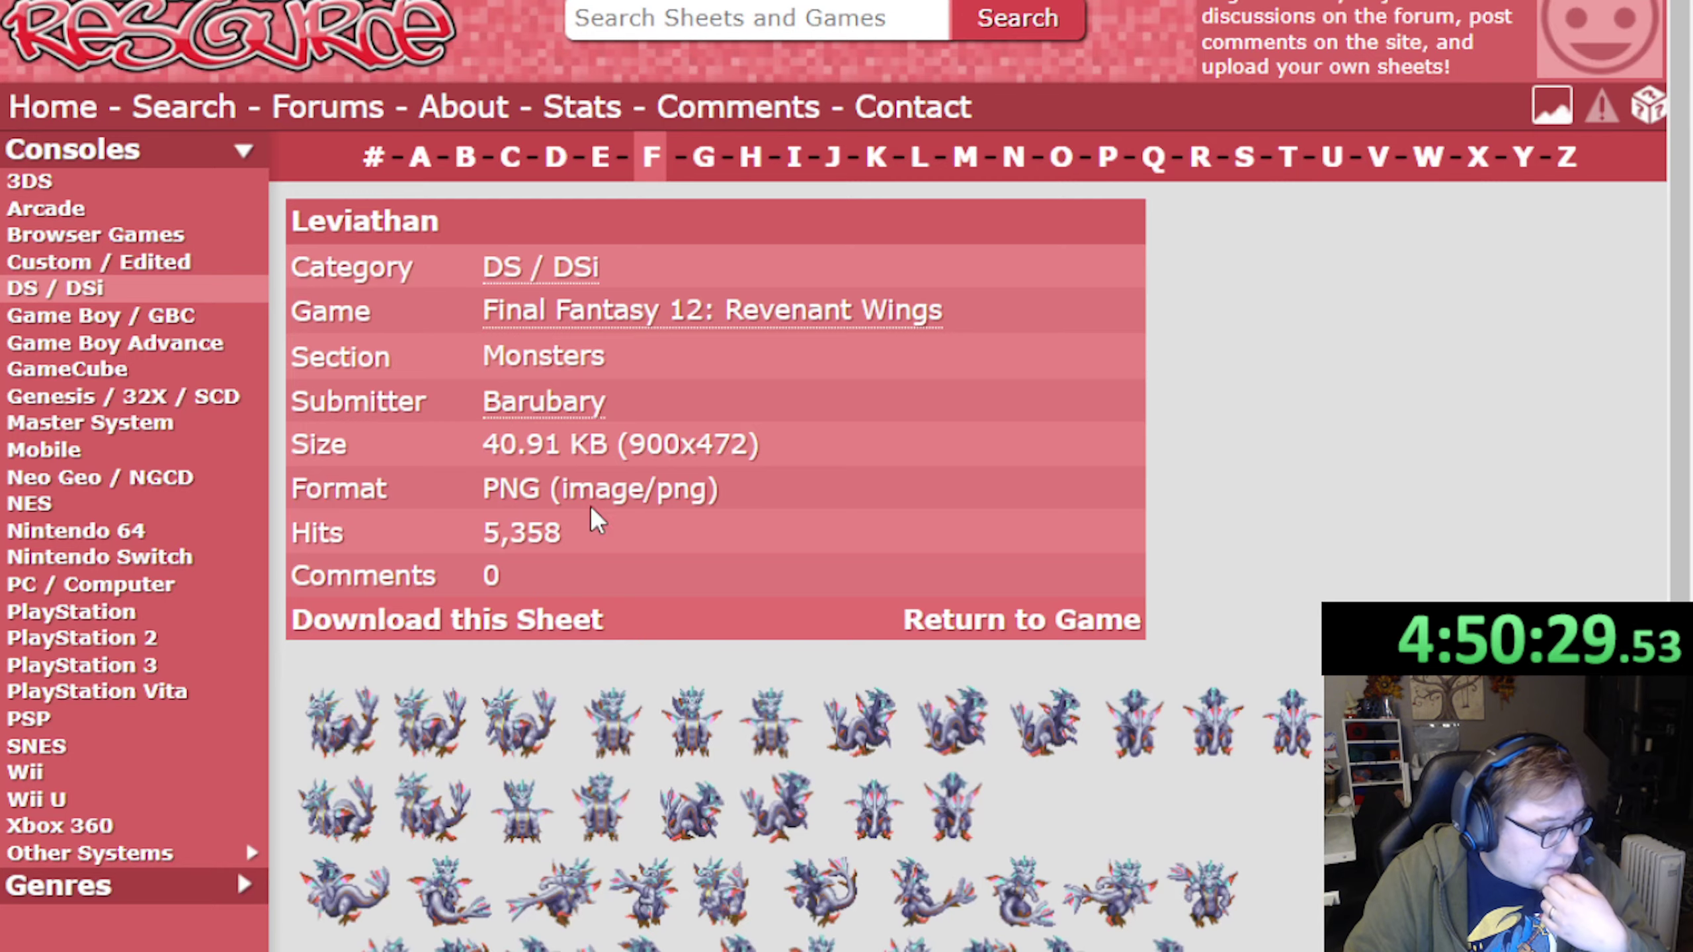
pyautogui.scroll(-5, 1089, 462)
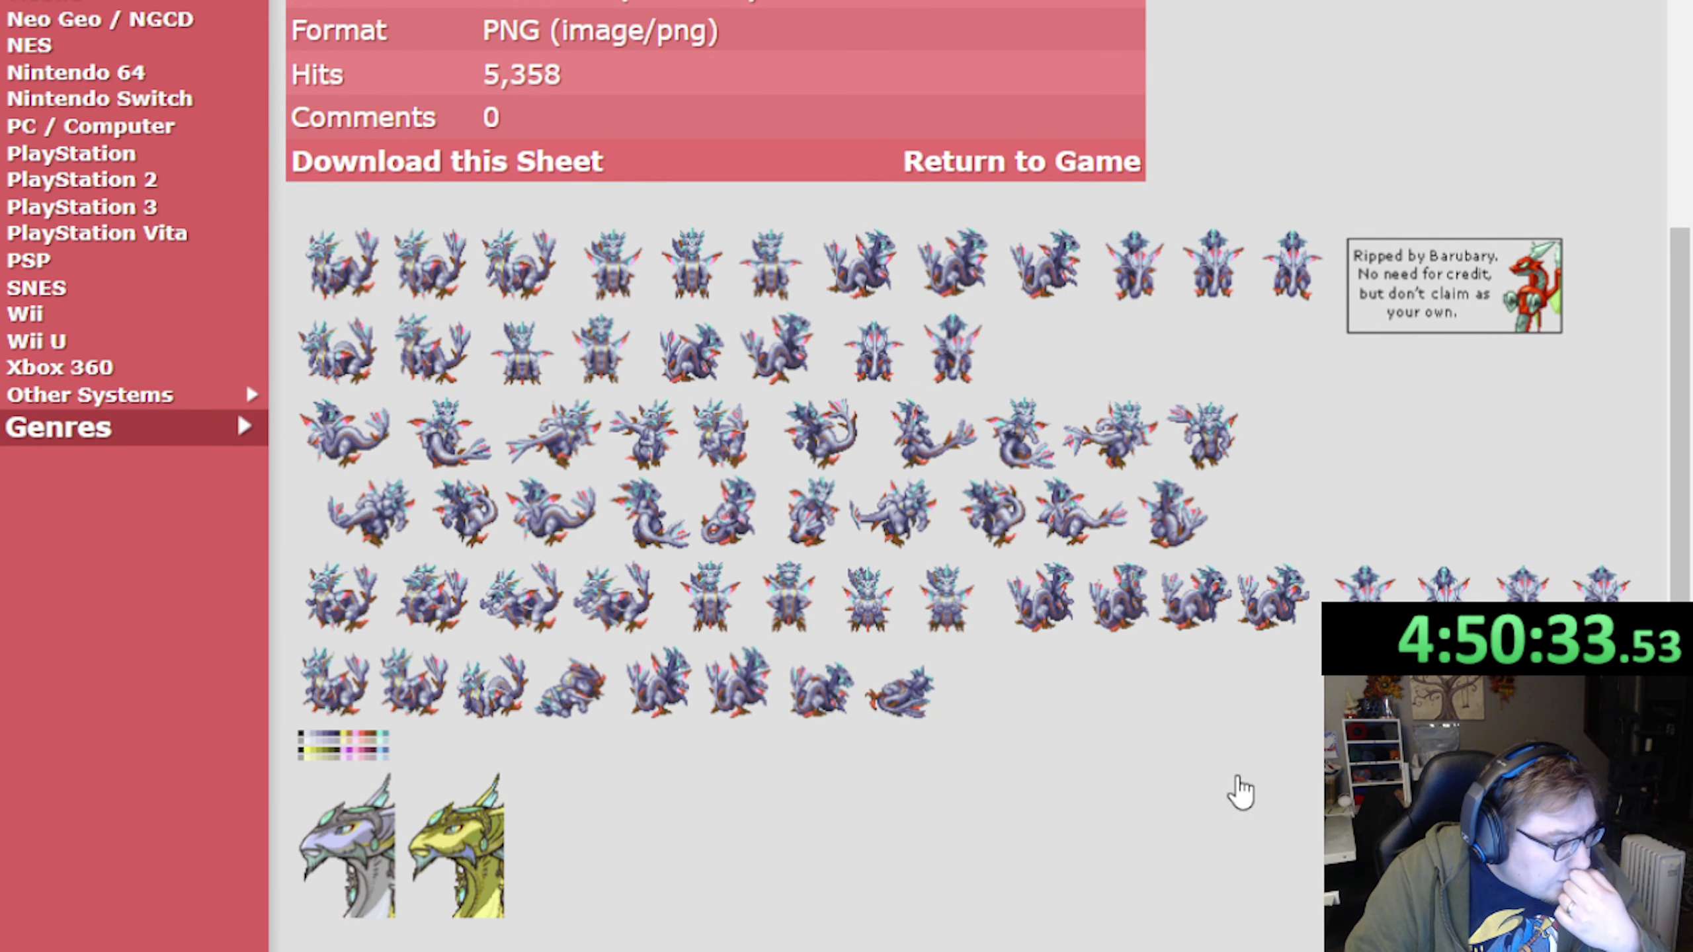
# Open the Leviathan sprite sheet as a full-size image and look over its poses
pyautogui.click(1241, 792)
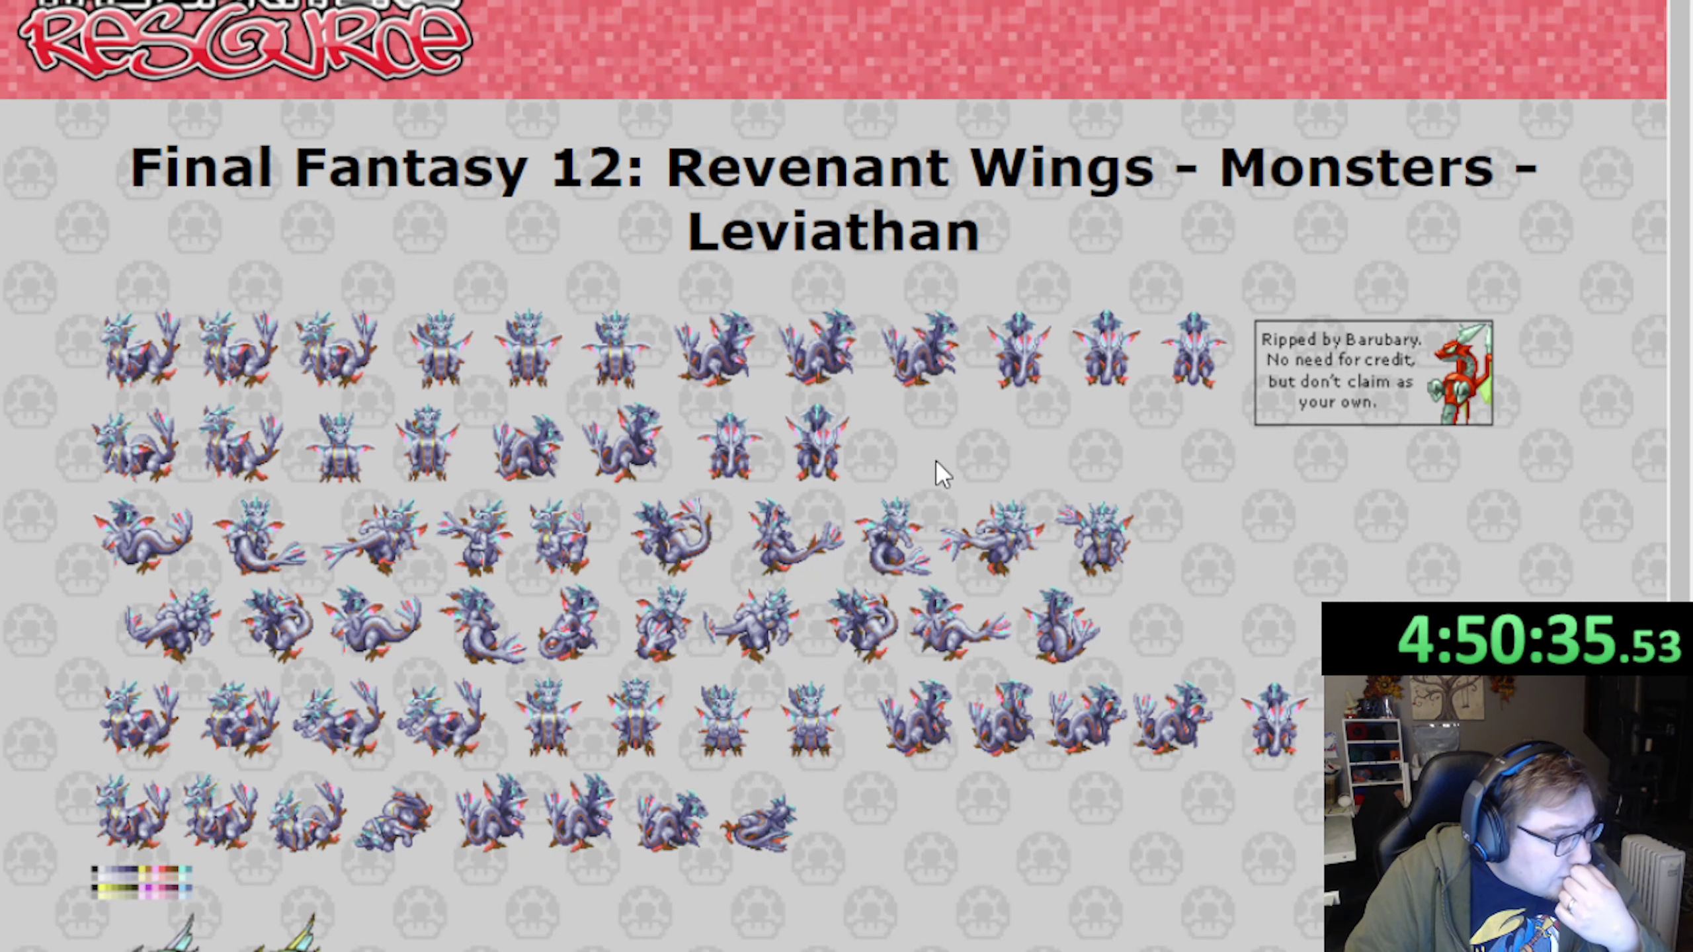
pyautogui.scroll(-2, 935, 460)
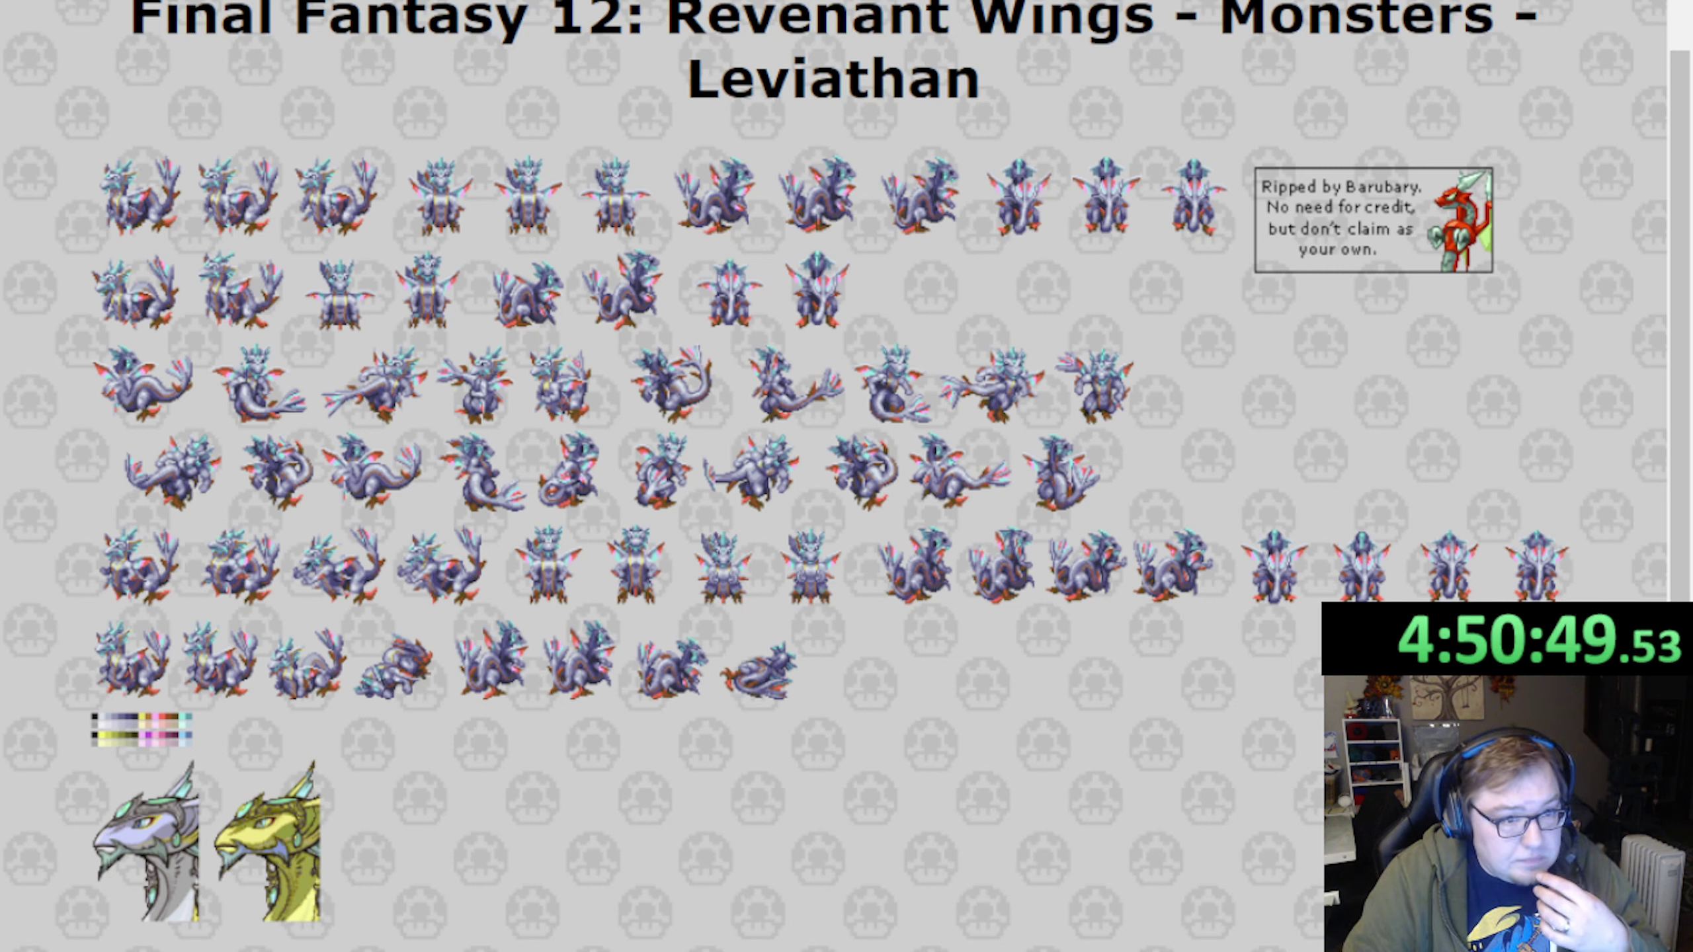
# Switch to Aseprite and open the Leviathan sprite sheet 361.png from the Texture folder
pyautogui.hotkey('alt', 'Tab')
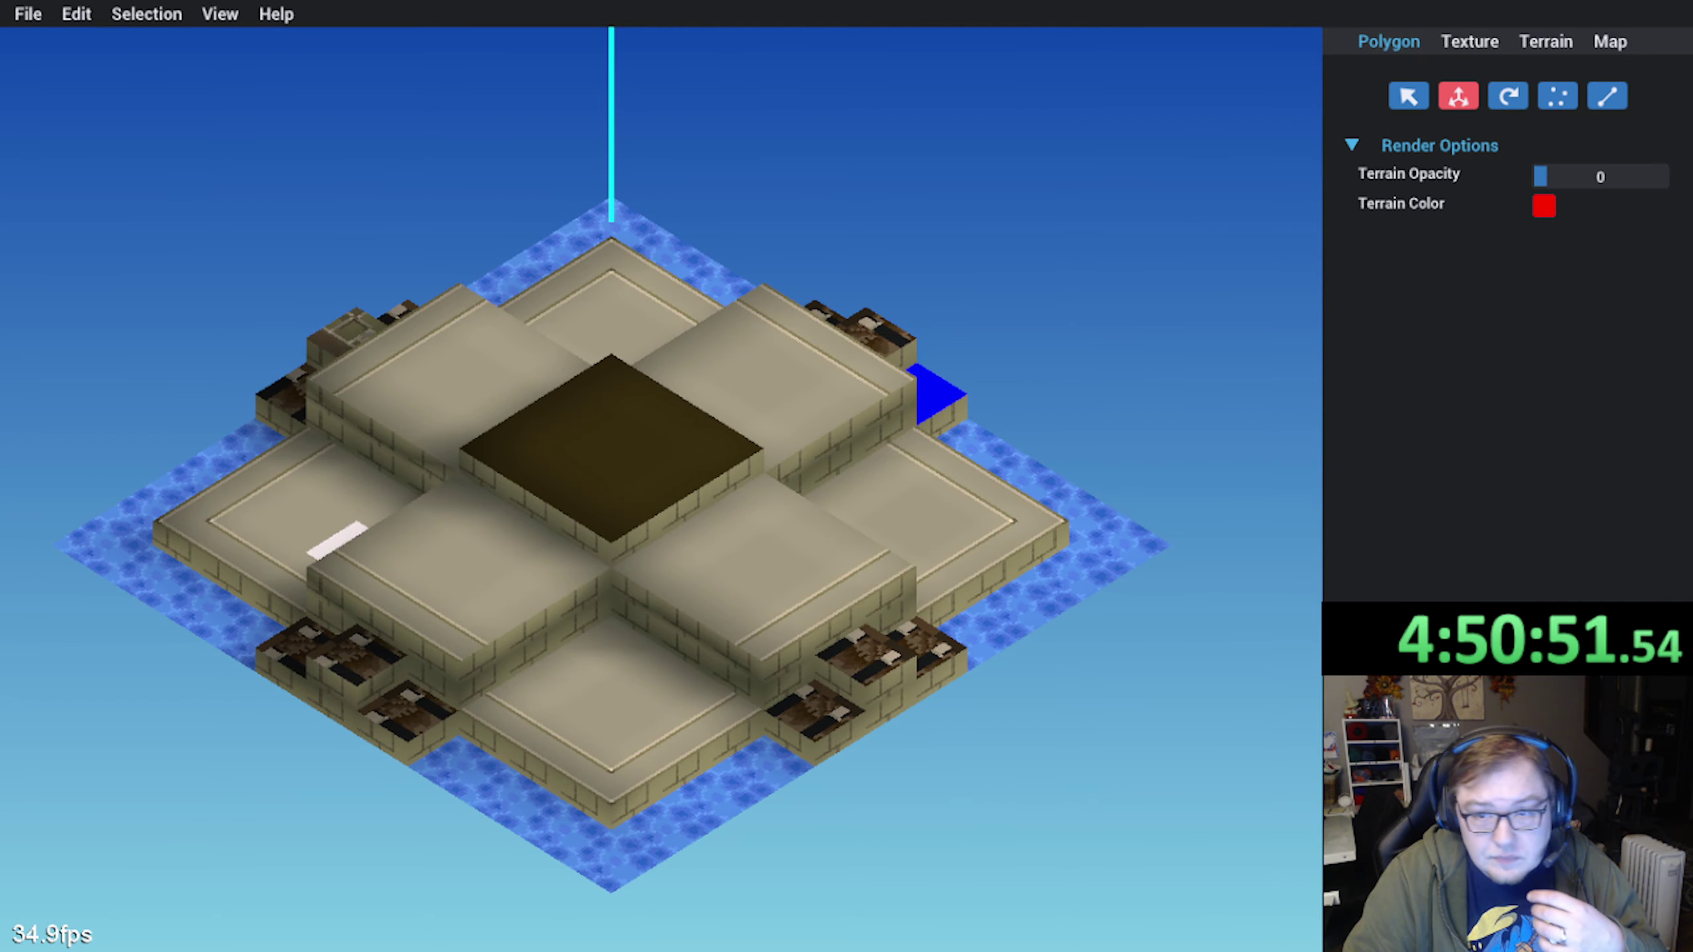
pyautogui.hotkey('alt', 'Tab')
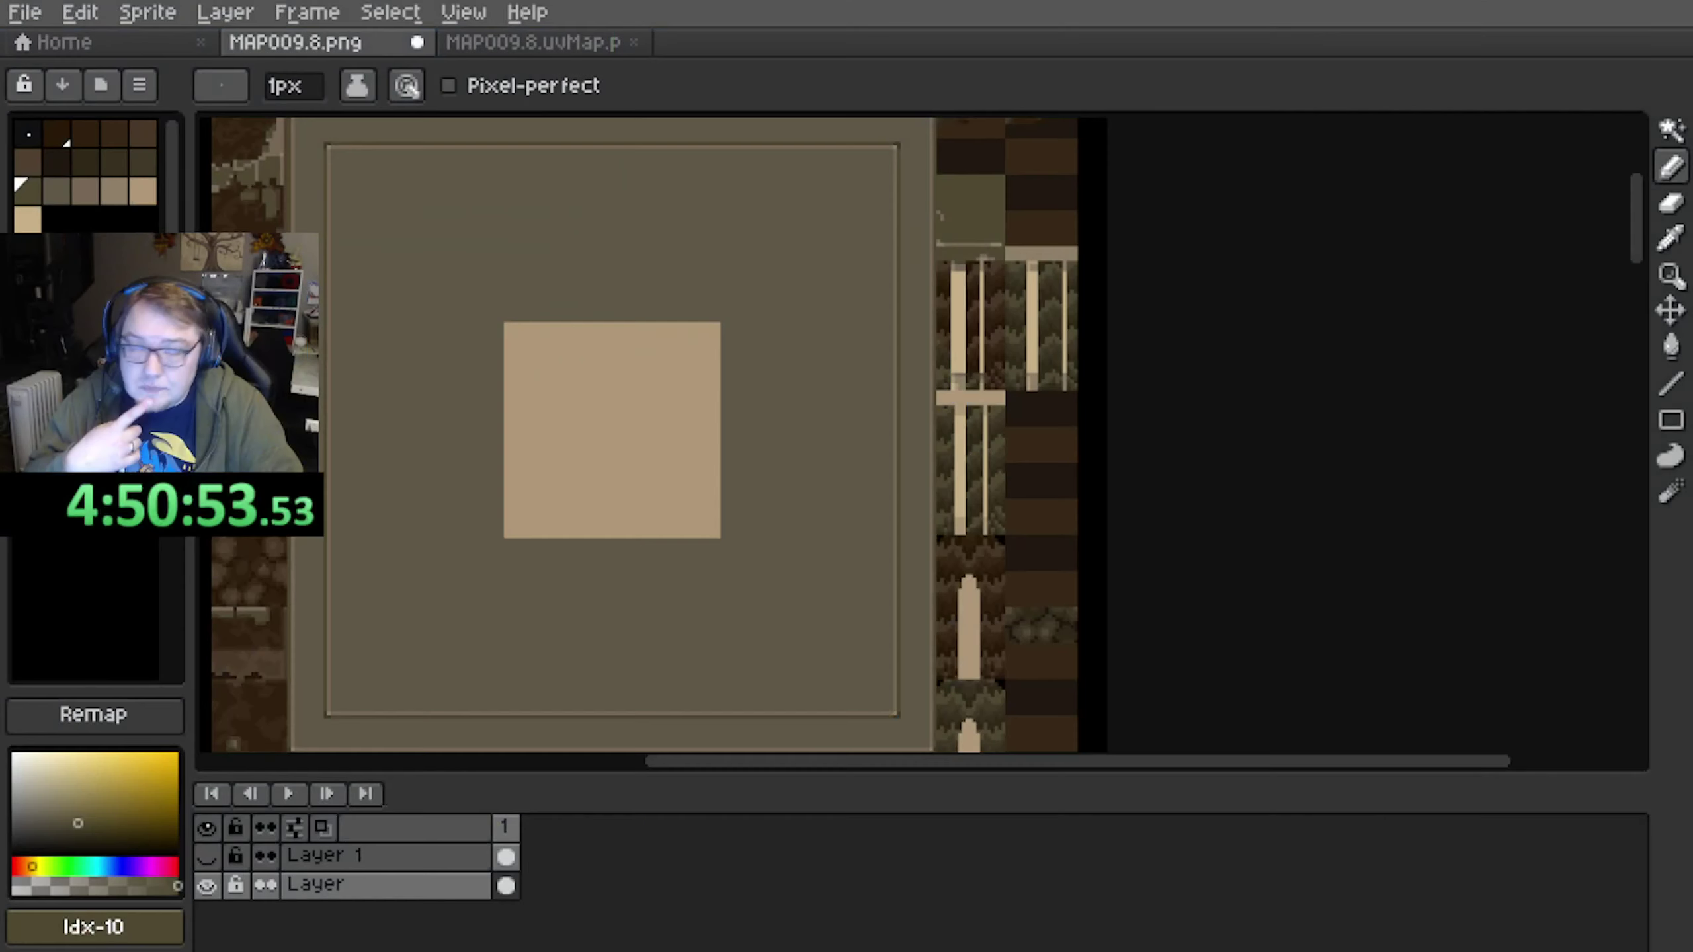
pyautogui.click(80, 12)
pyautogui.click(24, 12)
pyautogui.click(60, 72)
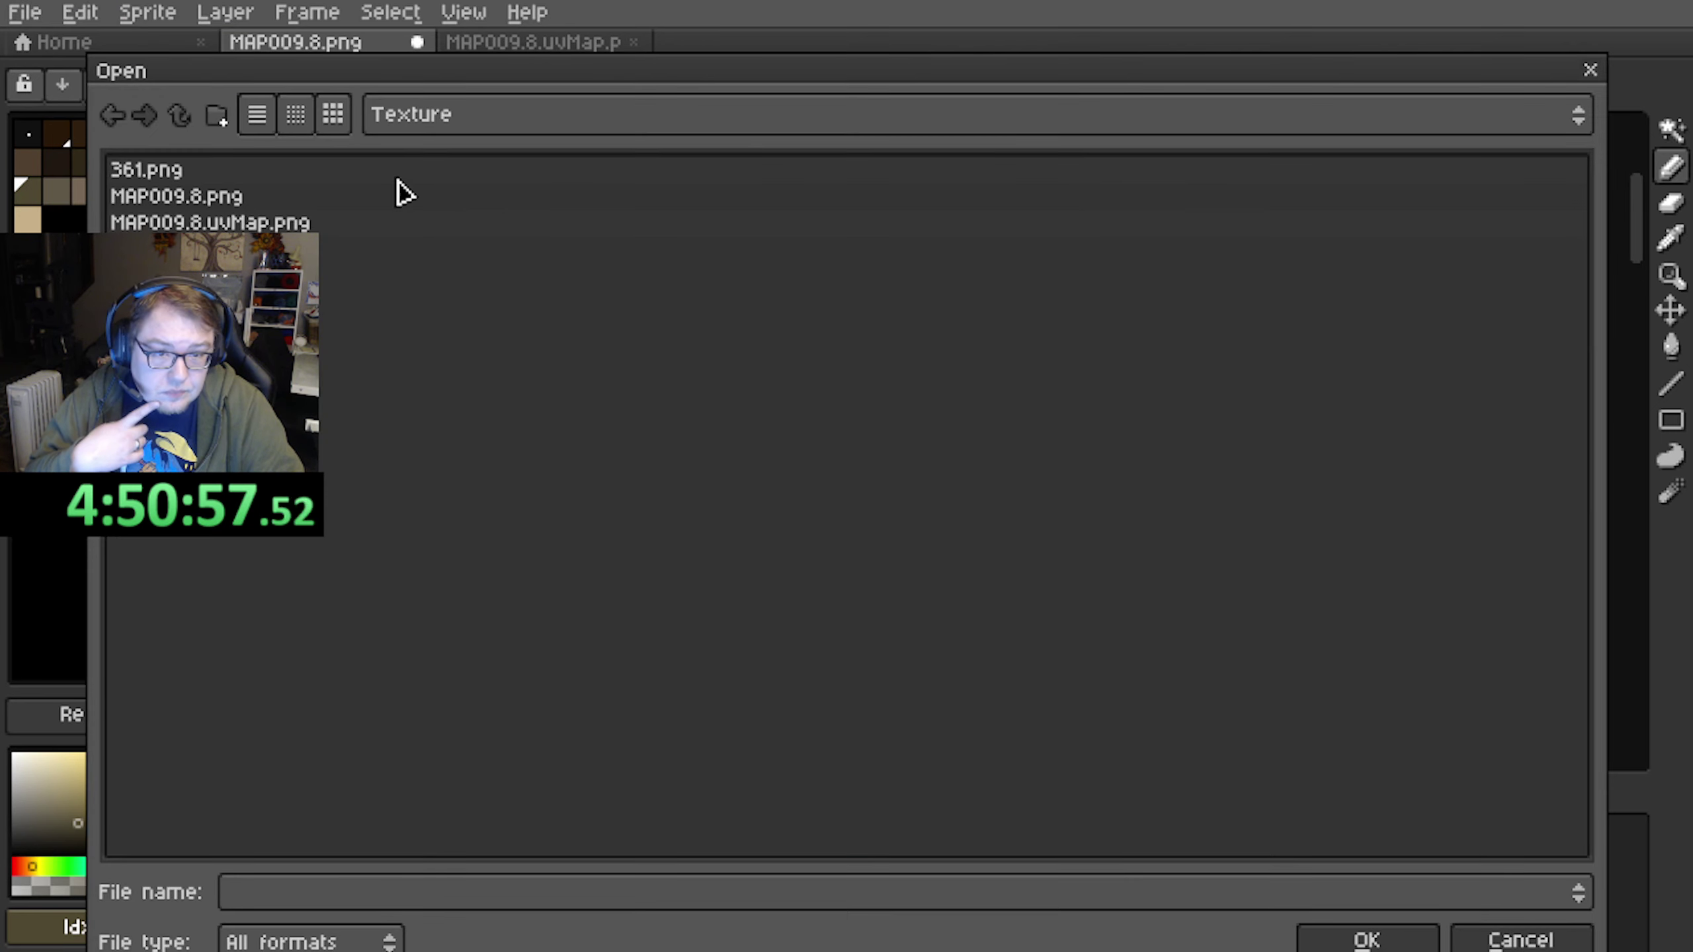
pyautogui.click(190, 121)
pyautogui.doubleClick(206, 222)
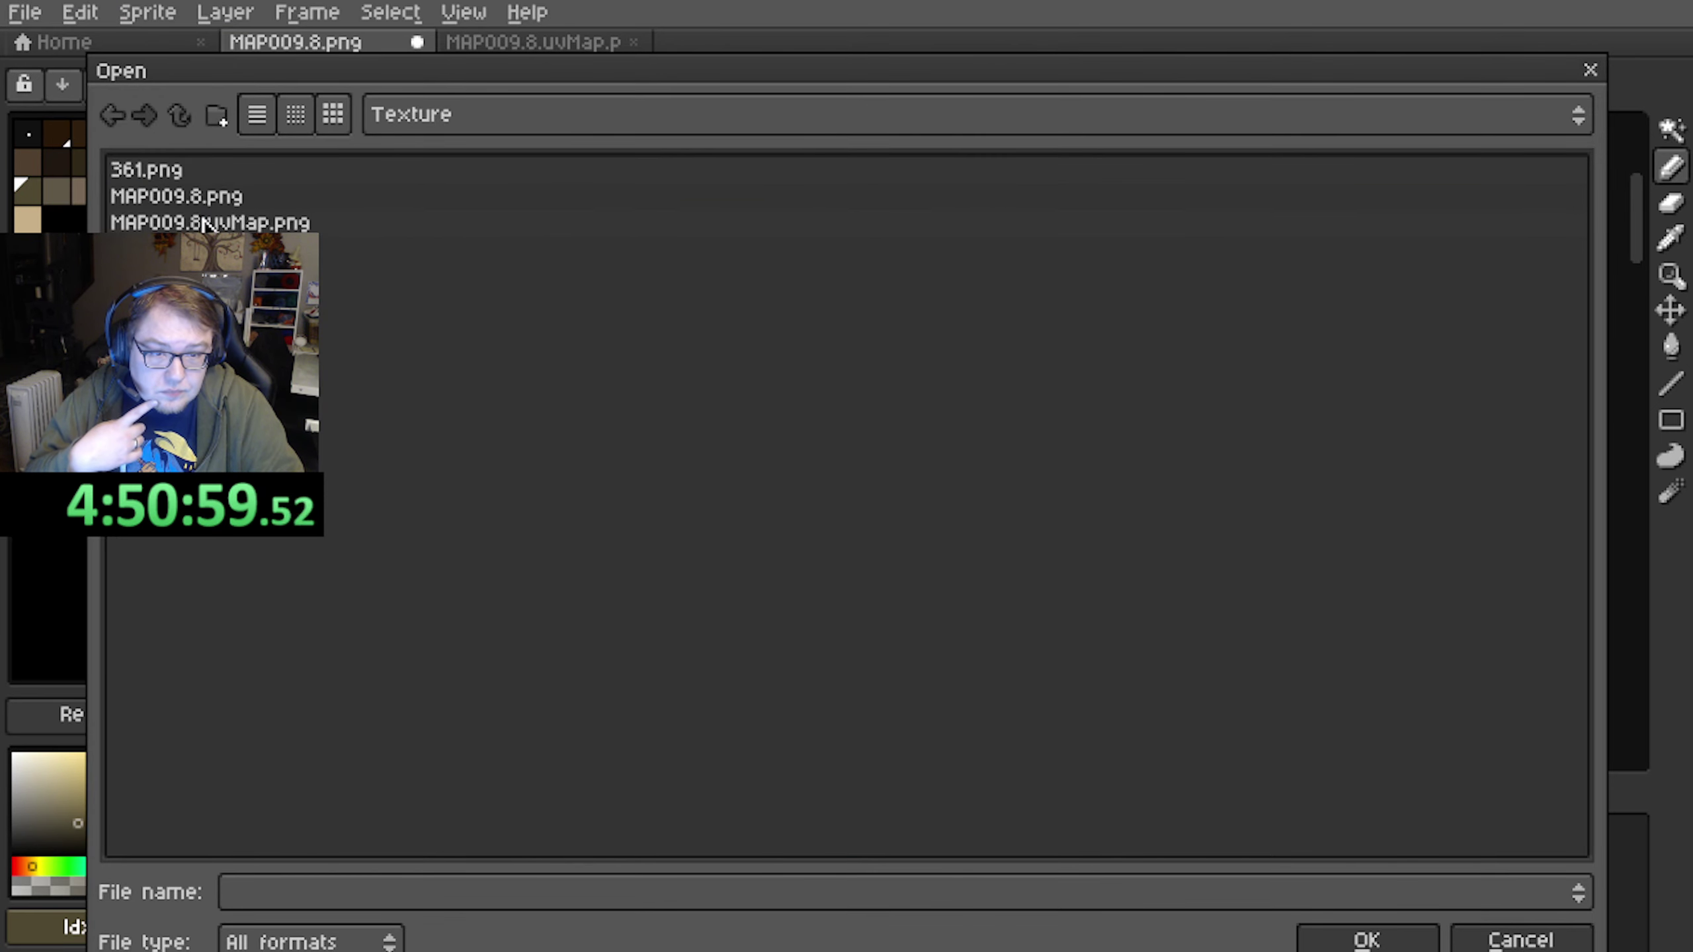
pyautogui.click(1367, 941)
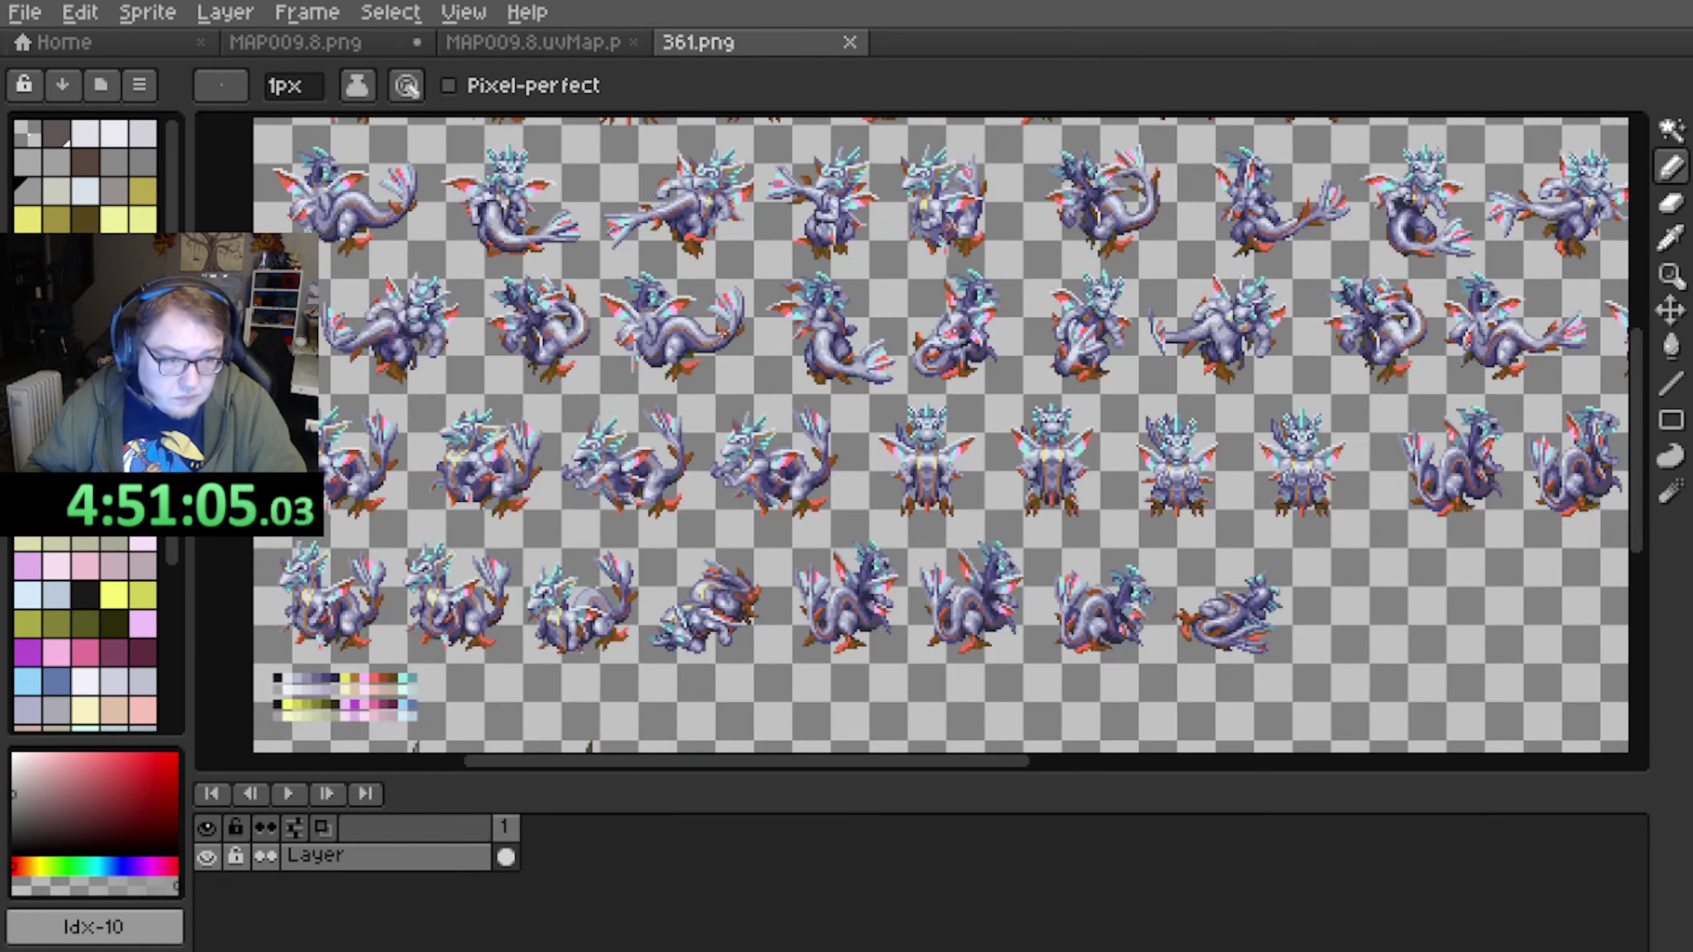
# Examine every row of Leviathan poses on the sheet for one that suits the platform texture
pyautogui.moveTo(713, 427); pyautogui.dragTo(638, 311, button='middle')
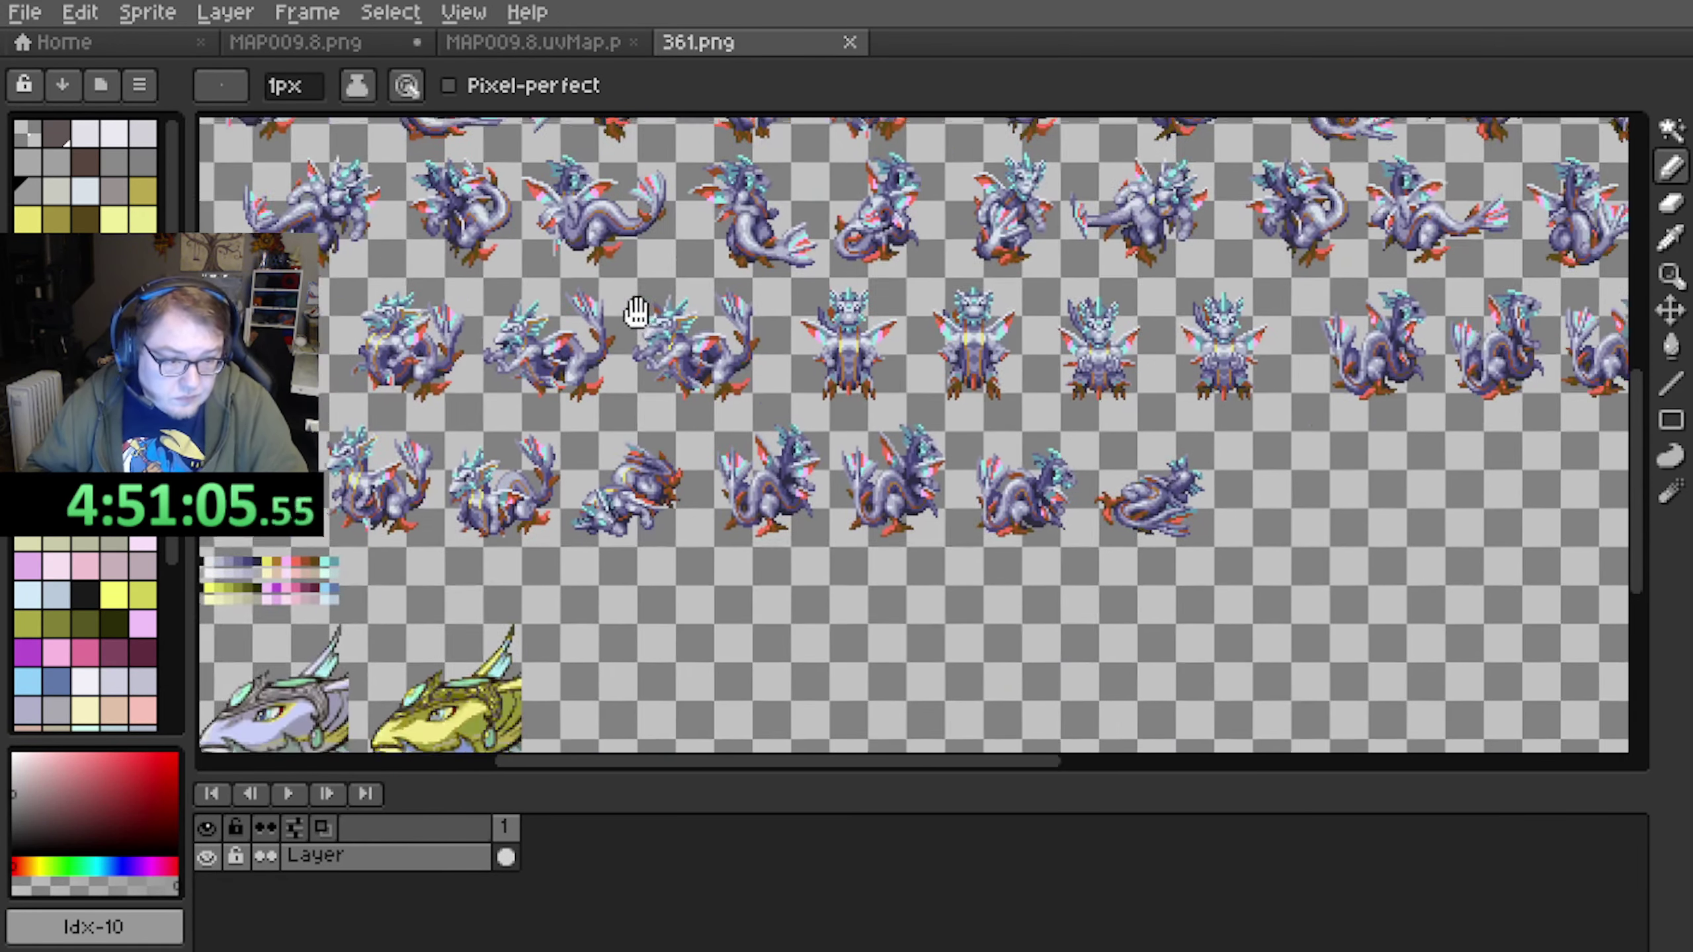
pyautogui.moveTo(737, 377); pyautogui.dragTo(756, 286, button='middle')
pyautogui.moveTo(672, 370); pyautogui.dragTo(640, 481, button='middle')
pyautogui.moveTo(834, 250)
pyautogui.mouseDown(button='middle')
pyautogui.moveTo(797, 371)
pyautogui.moveTo(561, 494)
pyautogui.mouseUp(button='middle')
pyautogui.moveTo(940, 343); pyautogui.dragTo(704, 462, button='middle')
pyautogui.moveTo(684, 351); pyautogui.dragTo(603, 438, button='middle')
pyautogui.scroll(1, 808, 340)
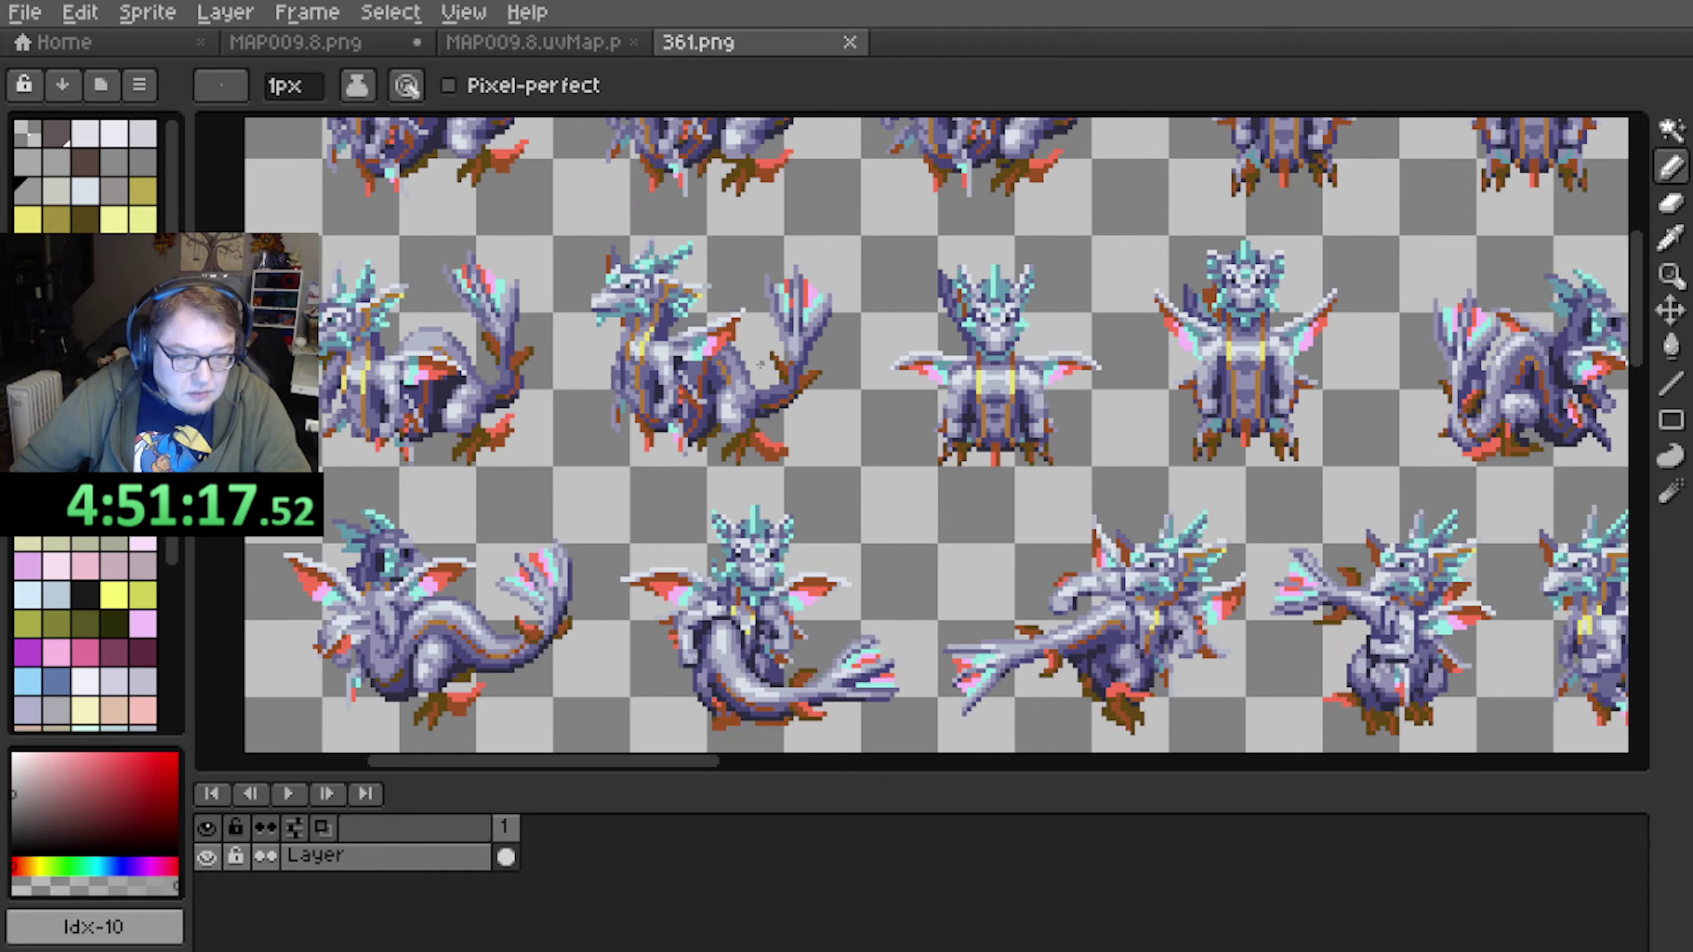
pyautogui.scroll(2, 699, 377)
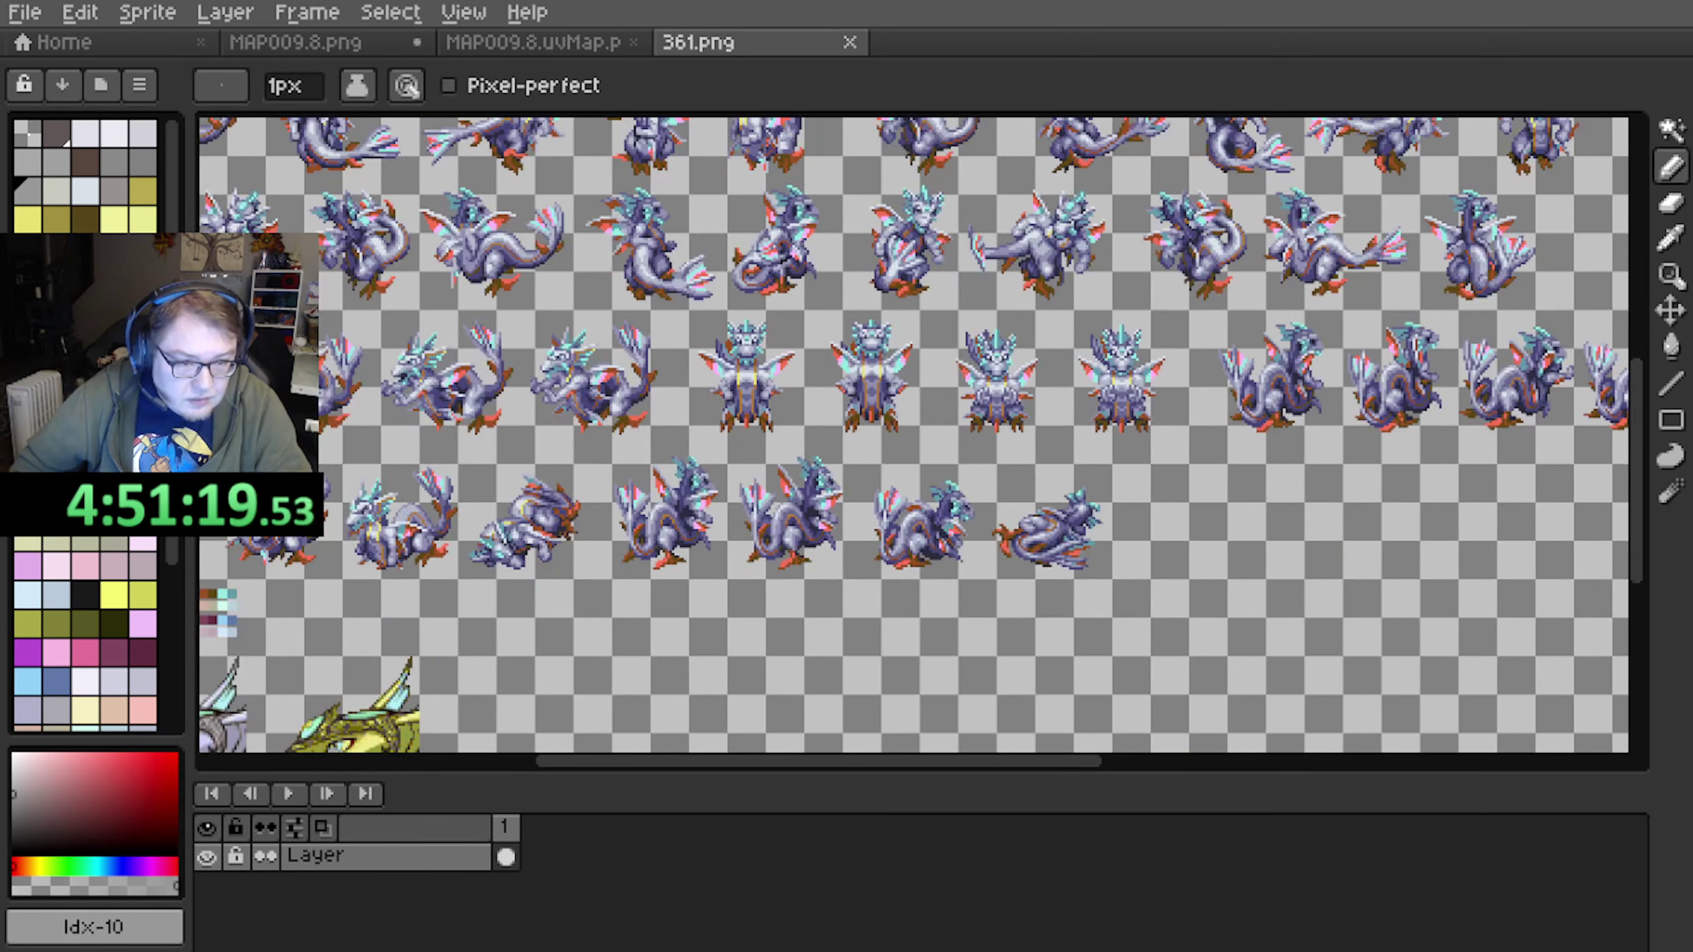
pyautogui.moveTo(546, 379); pyautogui.dragTo(769, 328, button='middle')
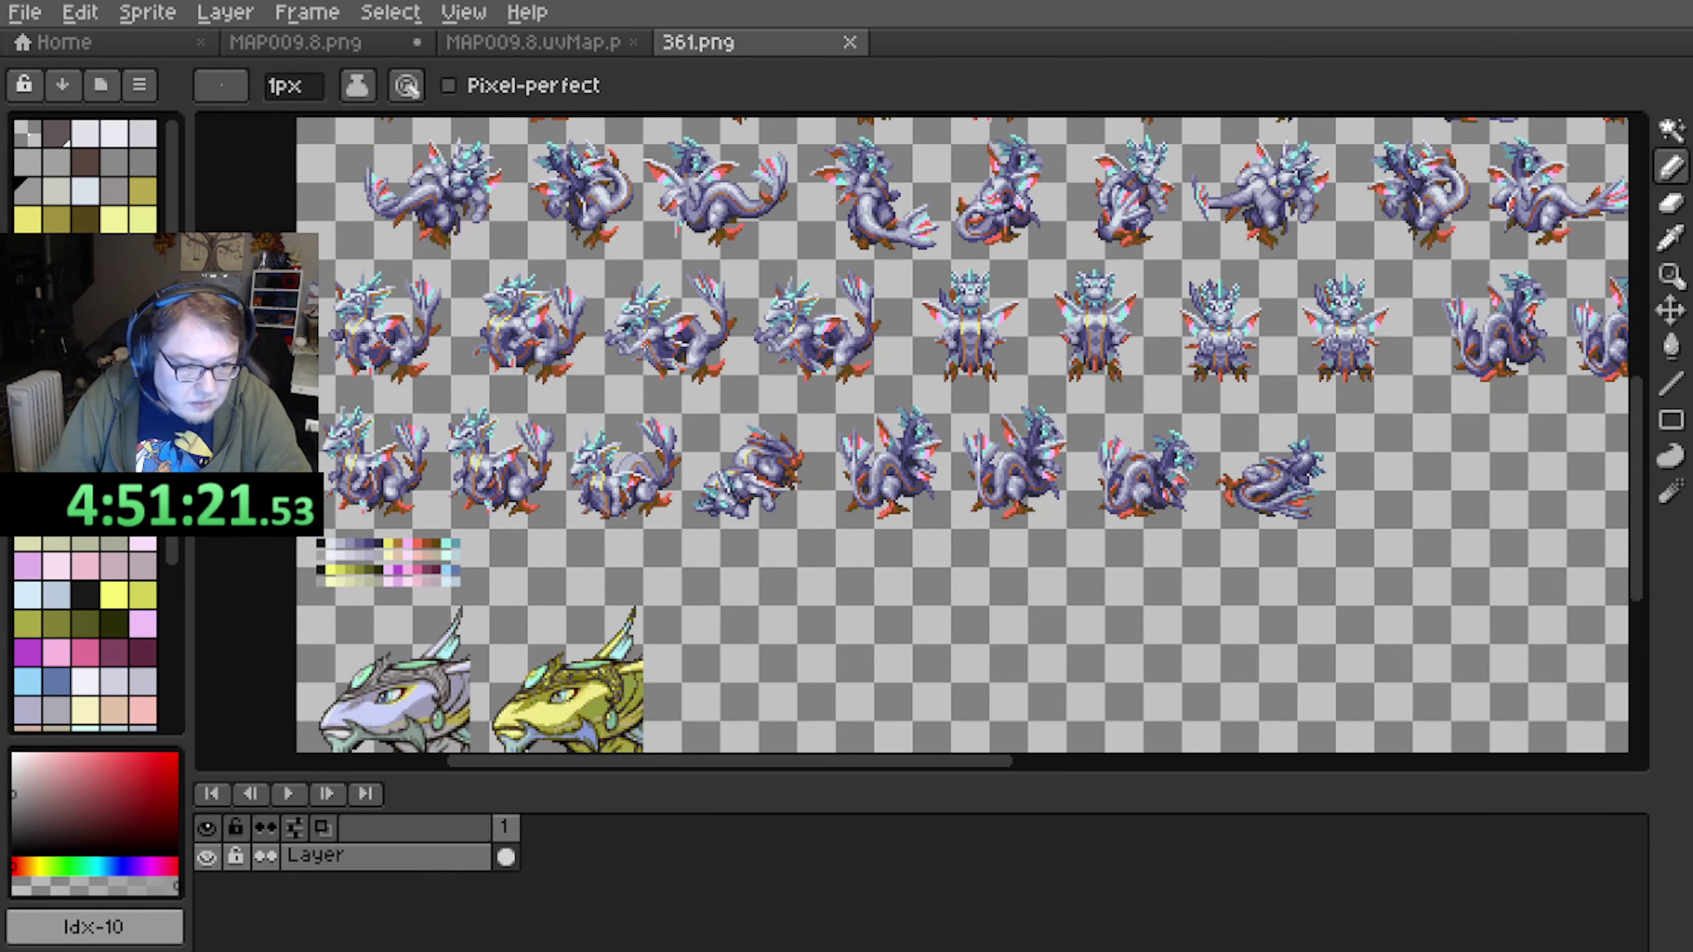
pyautogui.scroll(1, 723, 519)
pyautogui.scroll(1, 648, 397)
pyautogui.hscroll(6, 748, 418)
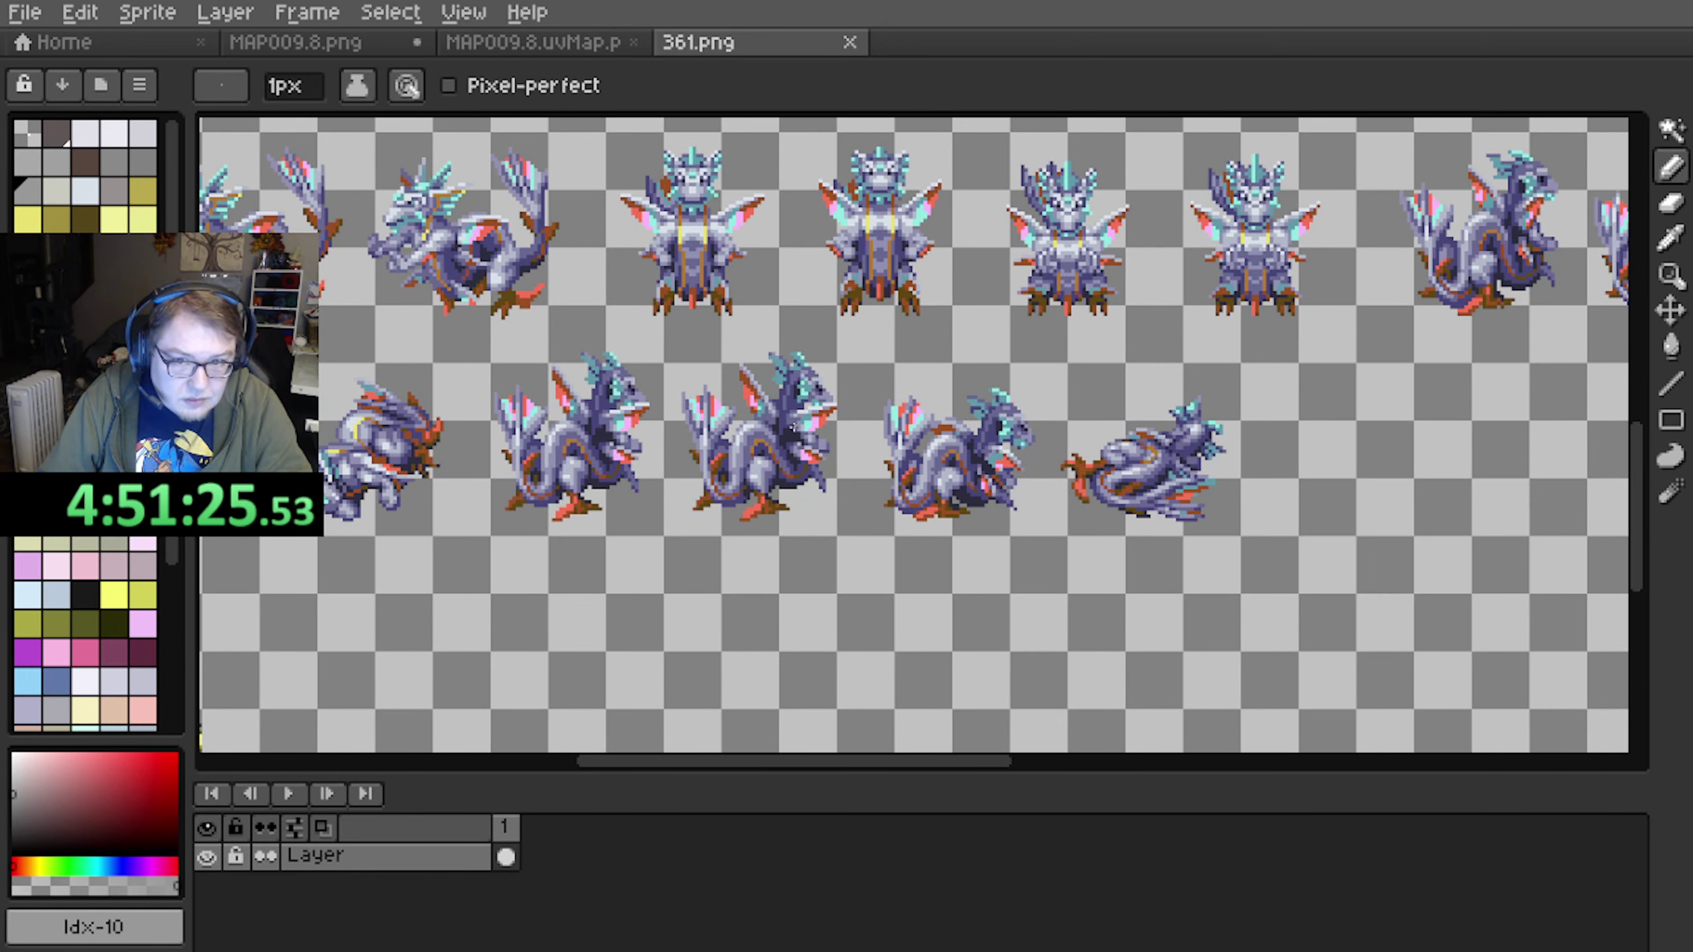
pyautogui.hscroll(8, 793, 424)
pyautogui.hscroll(-9, 895, 445)
pyautogui.scroll(4, 895, 445)
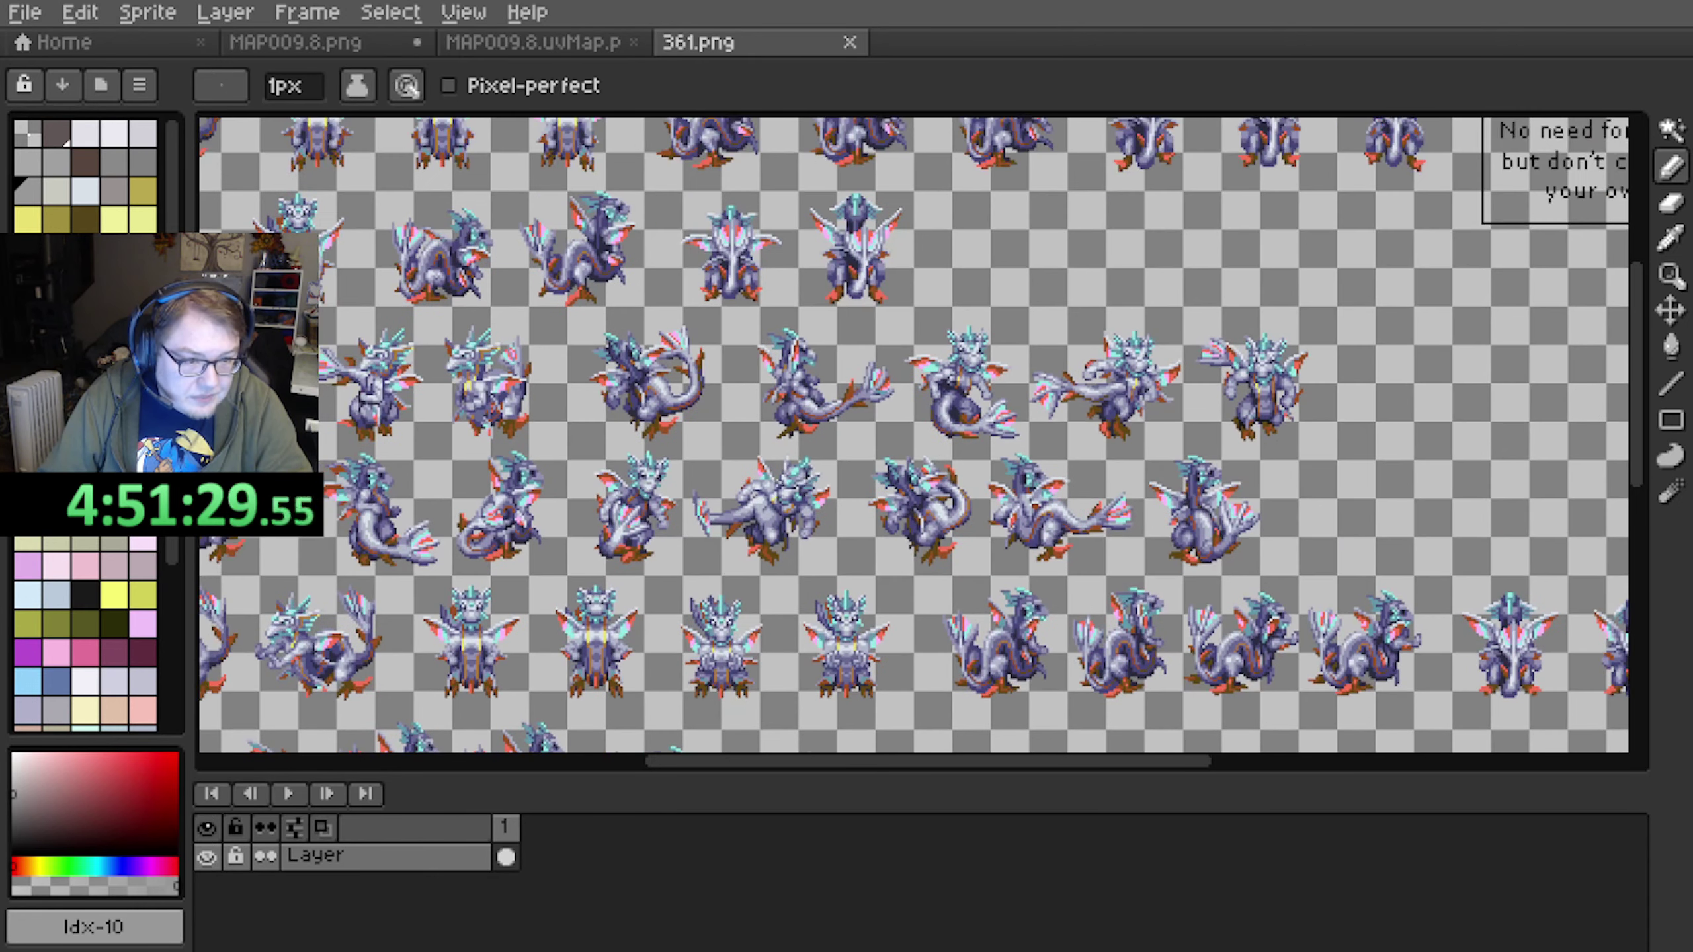
pyautogui.hscroll(-5, 583, 387)
pyautogui.scroll(-1, 583, 387)
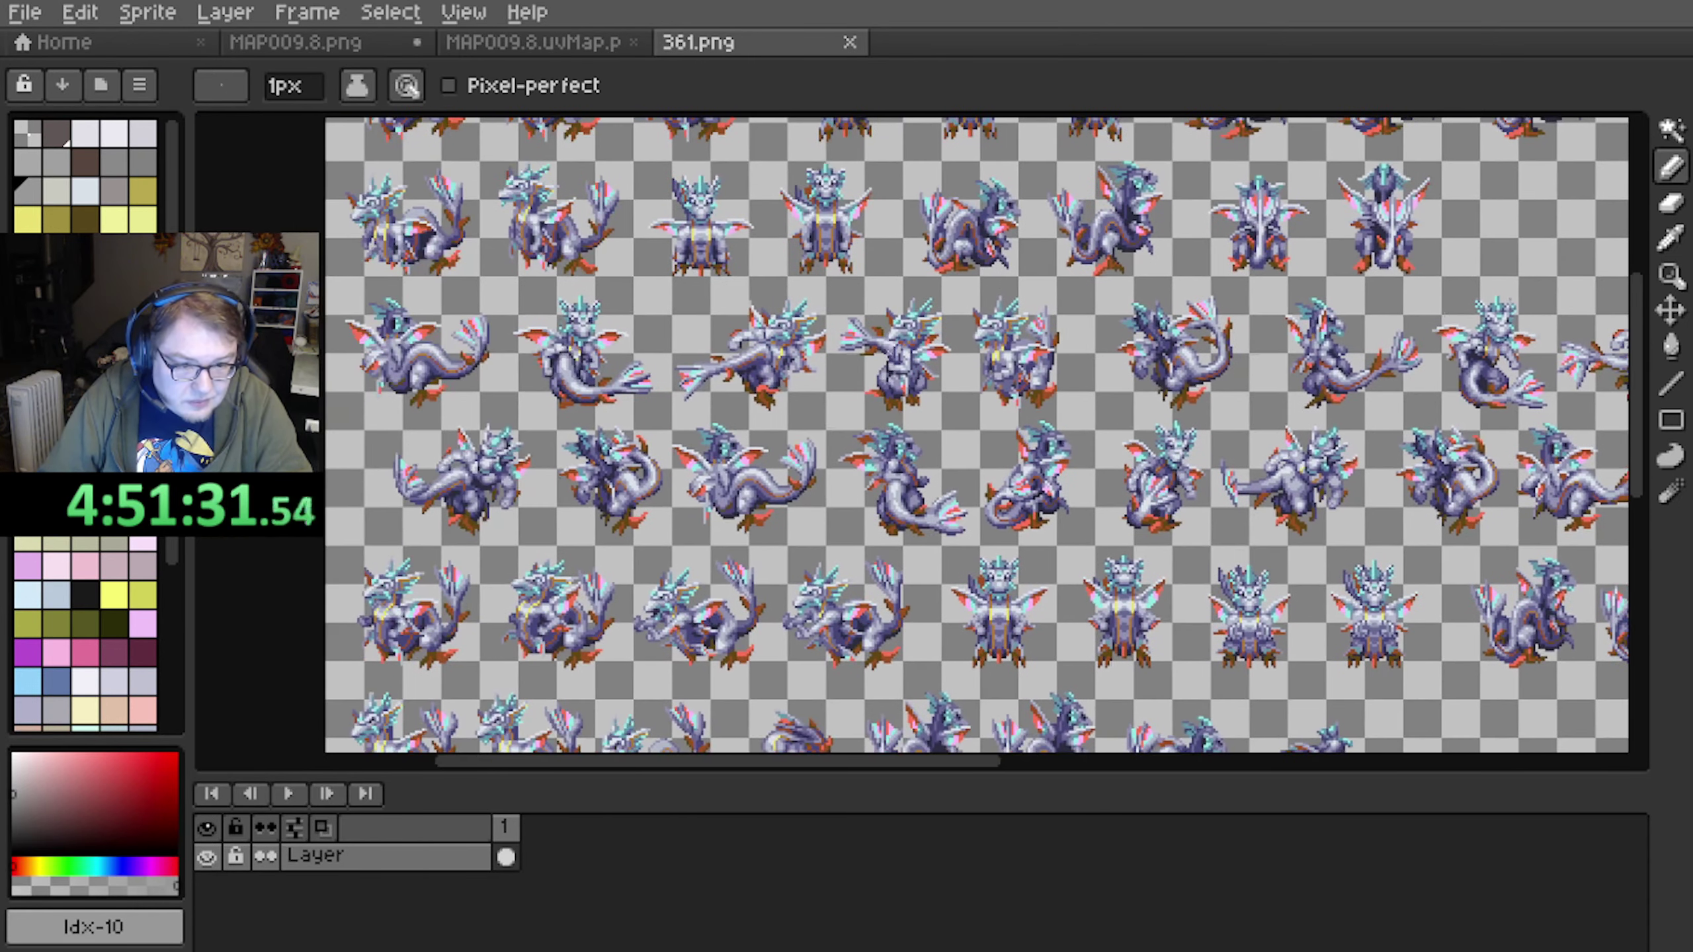
pyautogui.scroll(4, 979, 419)
pyautogui.hscroll(1, 867, 476)
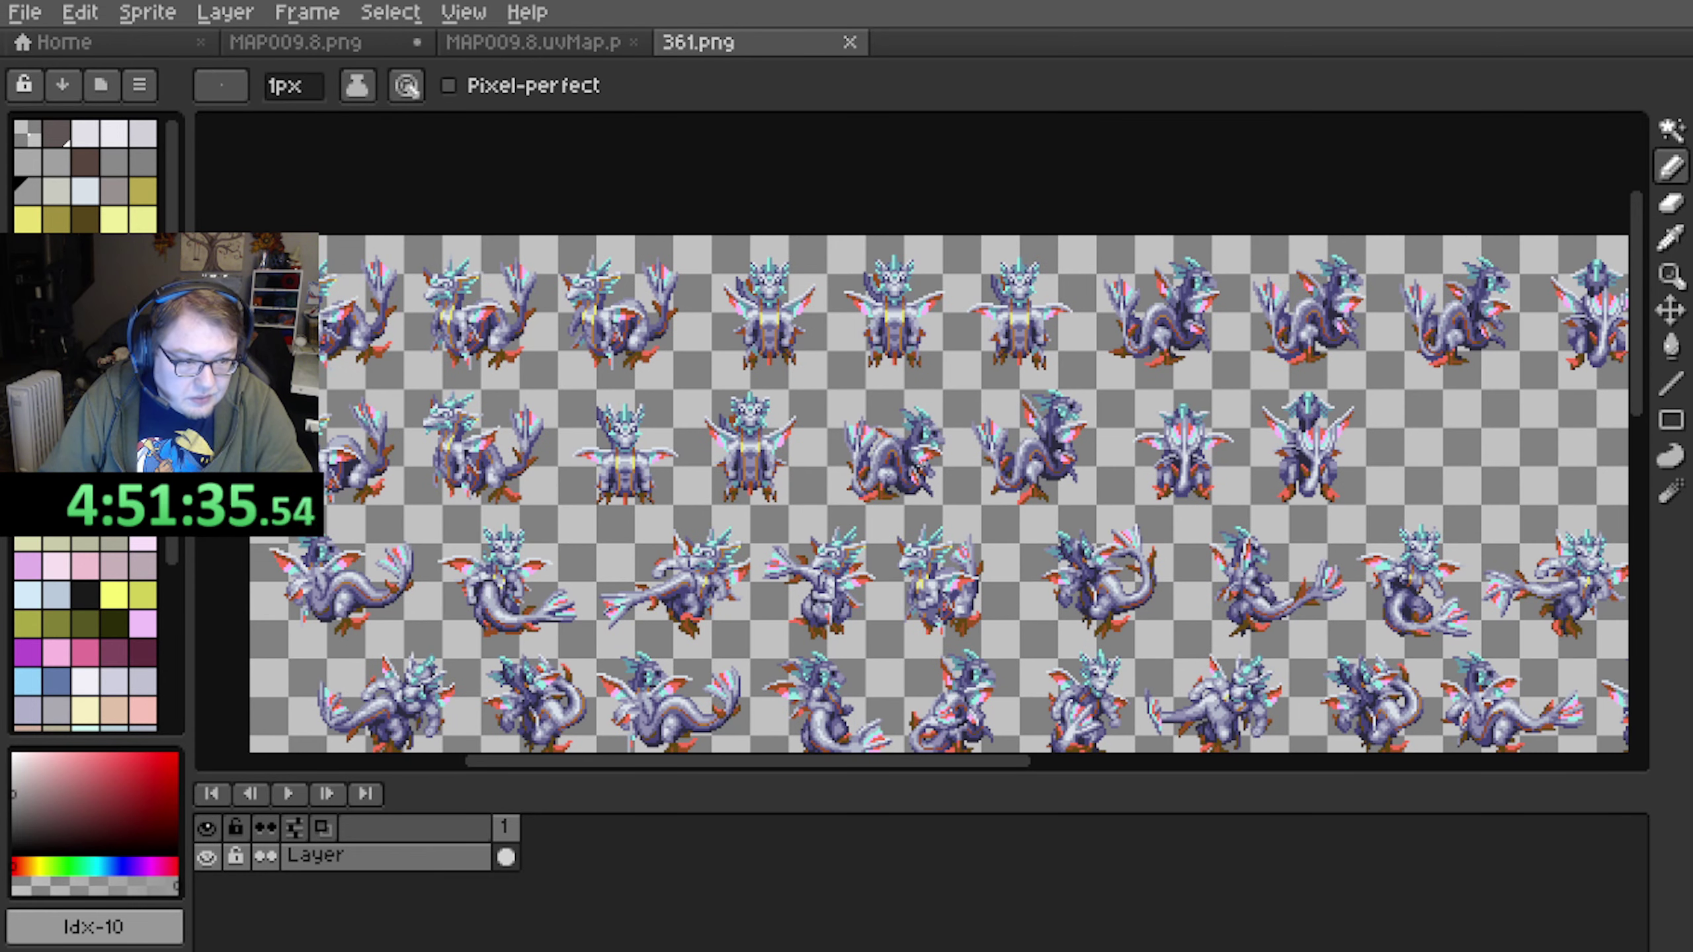
pyautogui.hscroll(-3, 785, 482)
pyautogui.scroll(1, 784, 482)
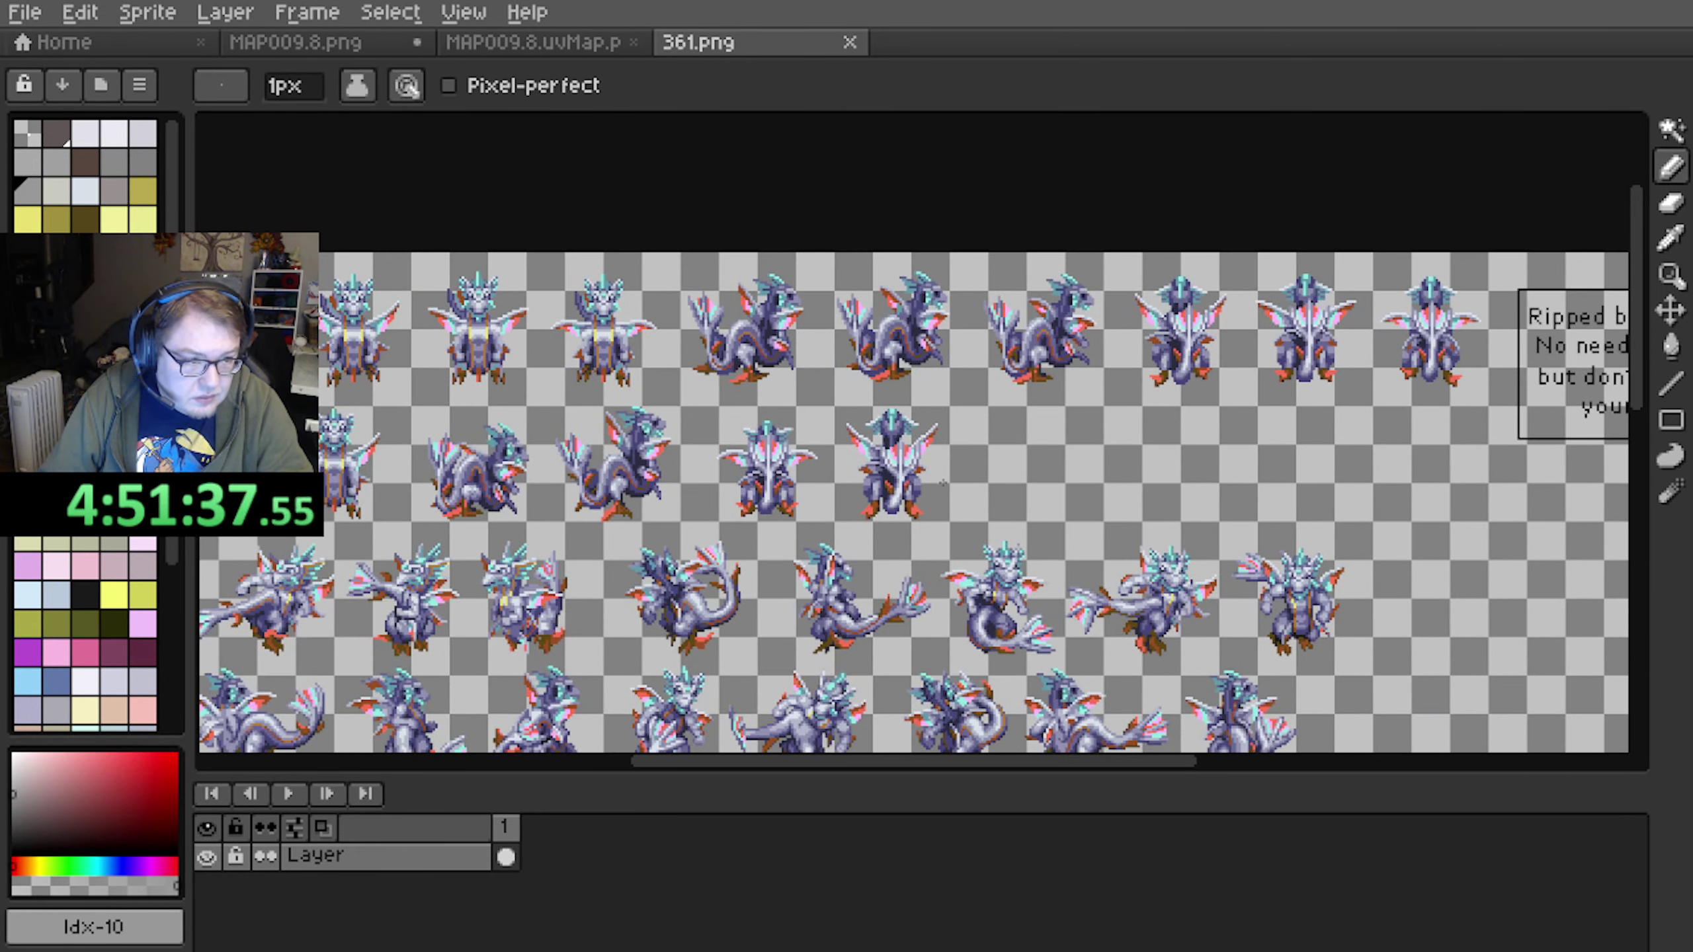
pyautogui.hscroll(10, 460, 532)
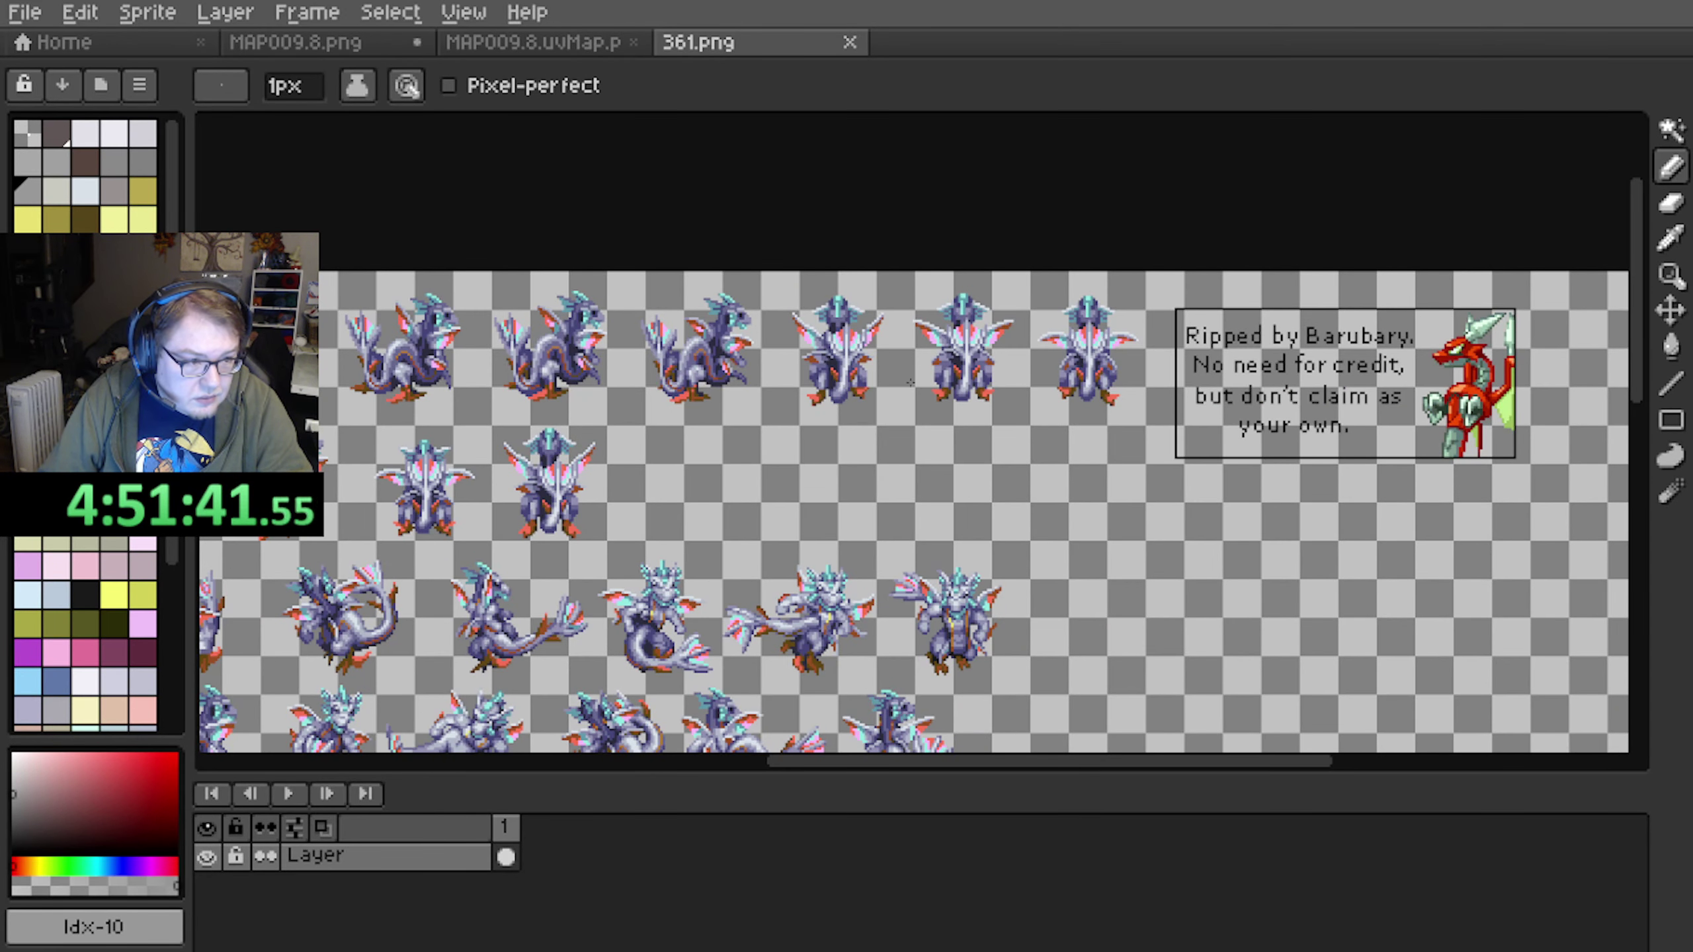
pyautogui.hscroll(-10, 650, 446)
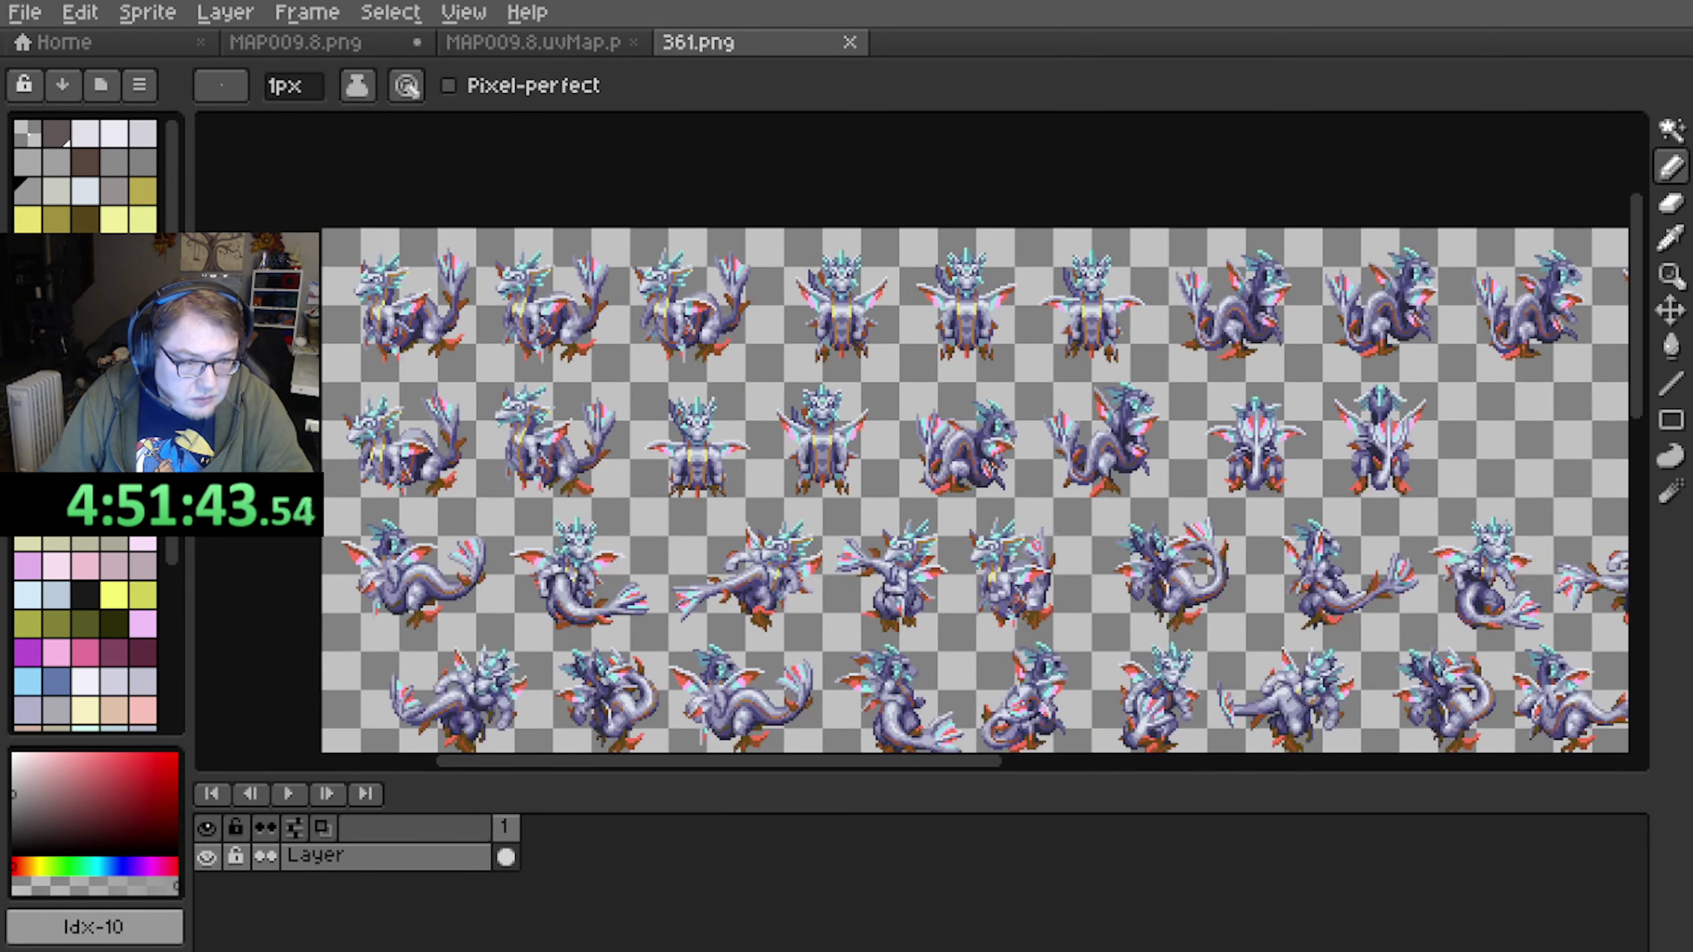
pyautogui.hscroll(-3, 835, 442)
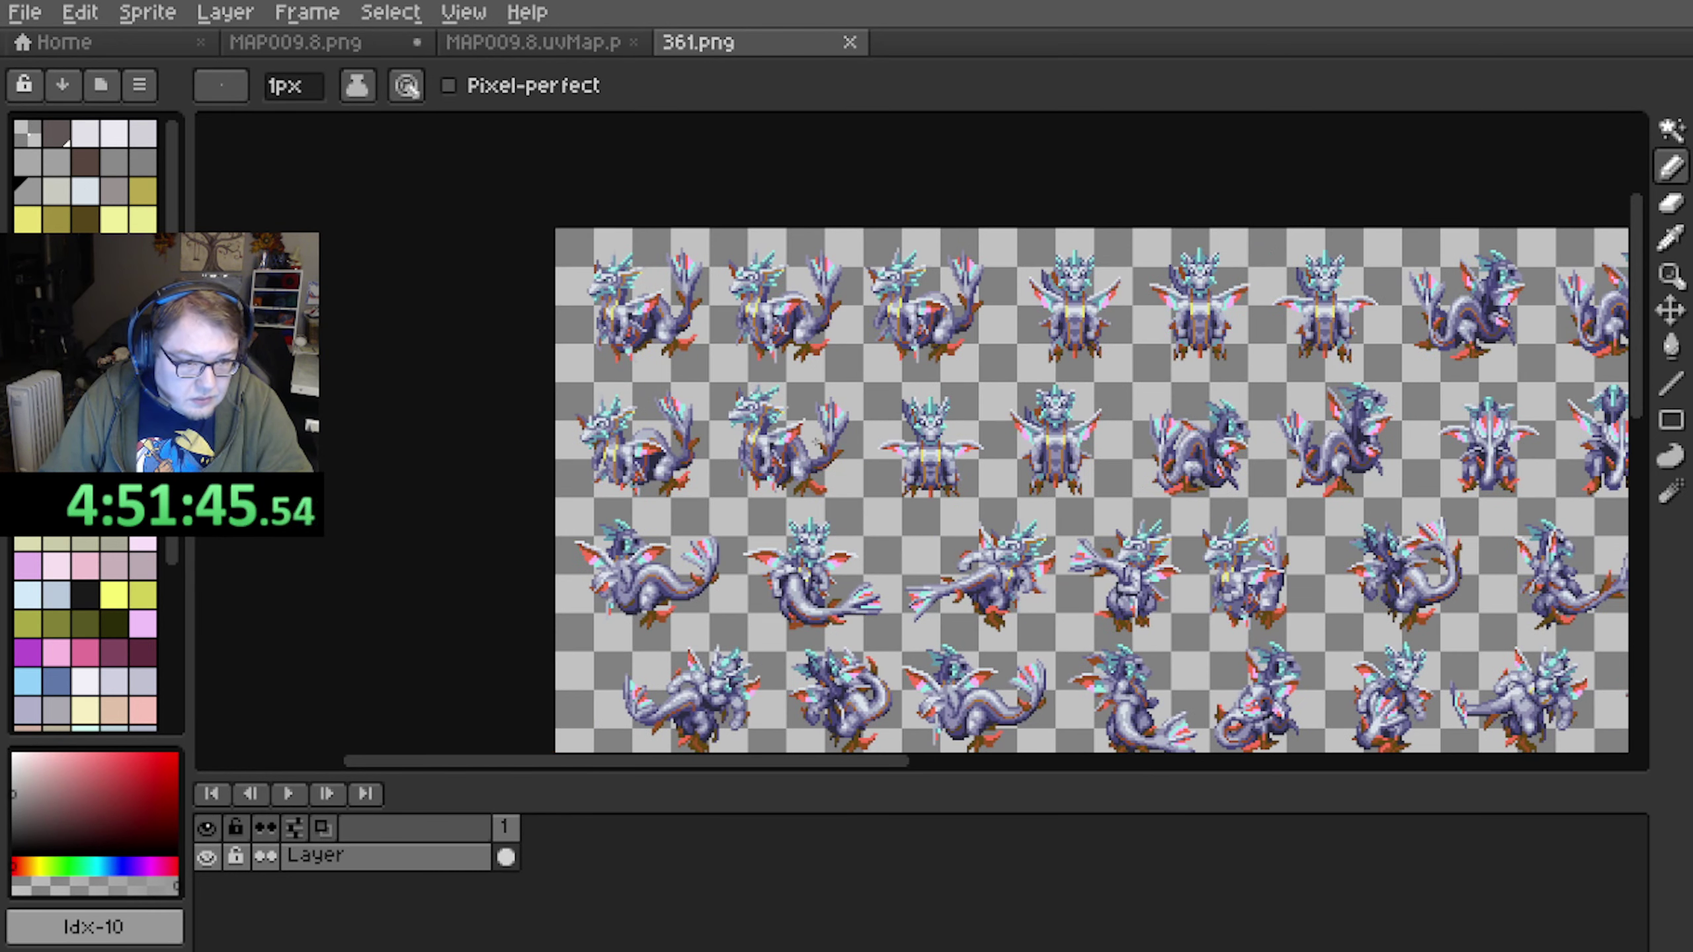
# Select the first Leviathan sprite in the second row with a rectangular marquee enclosing its horns, tail and feet
pyautogui.scroll(1, 834, 442)
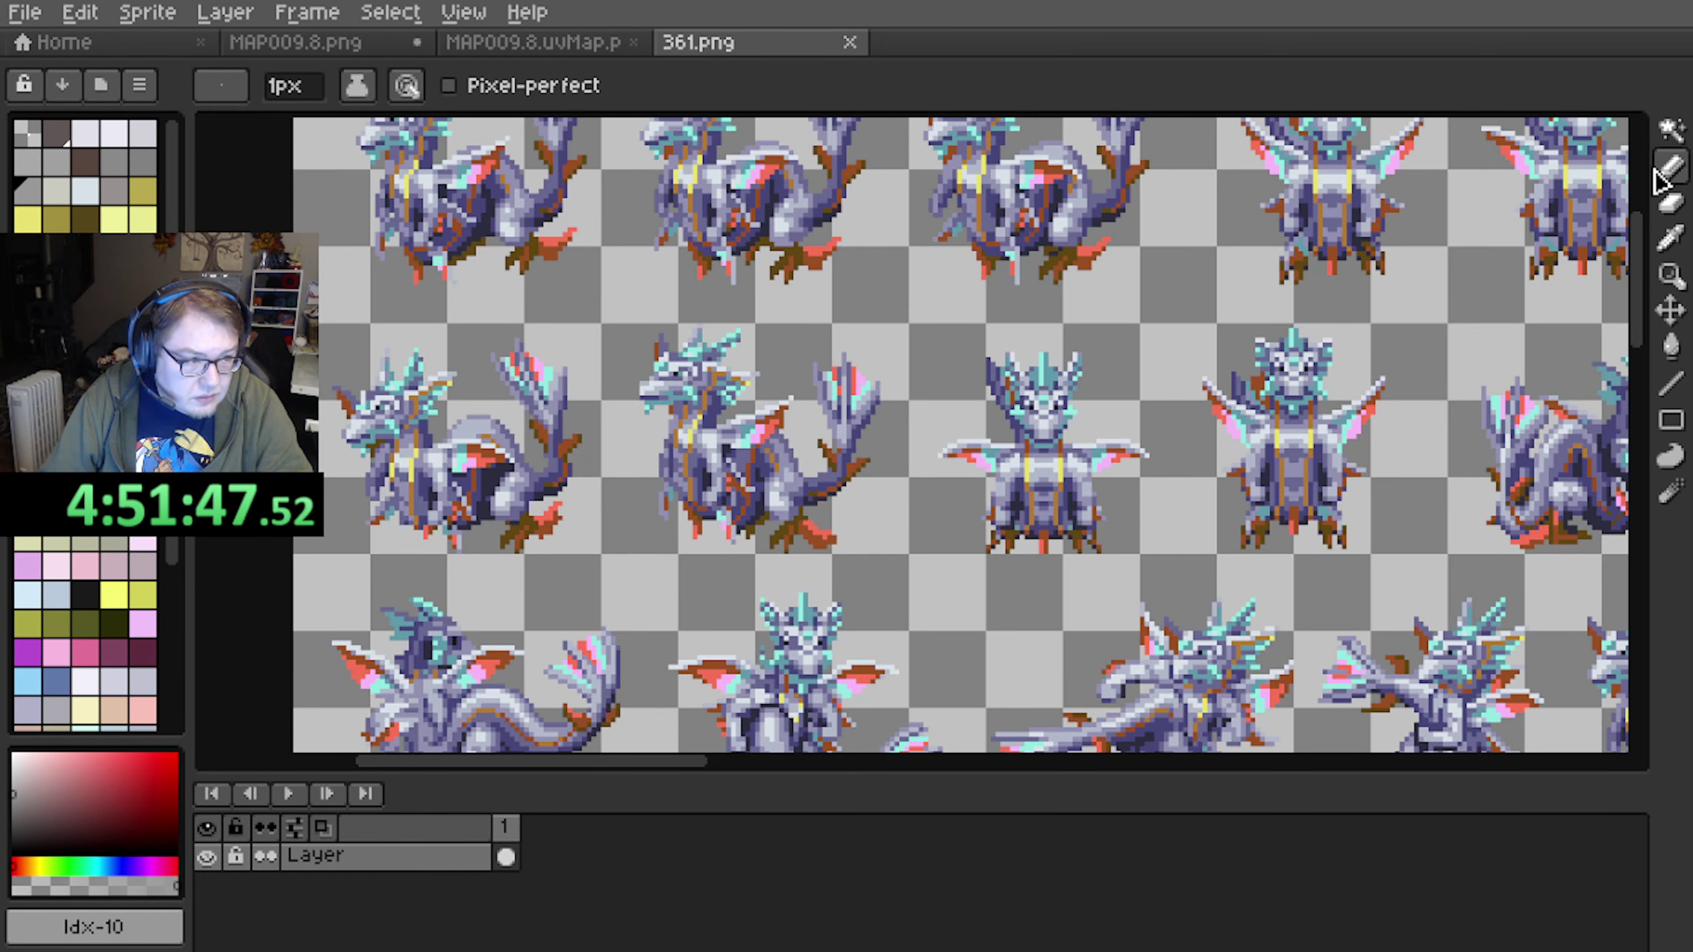
pyautogui.click(1671, 131)
pyautogui.click(1494, 132)
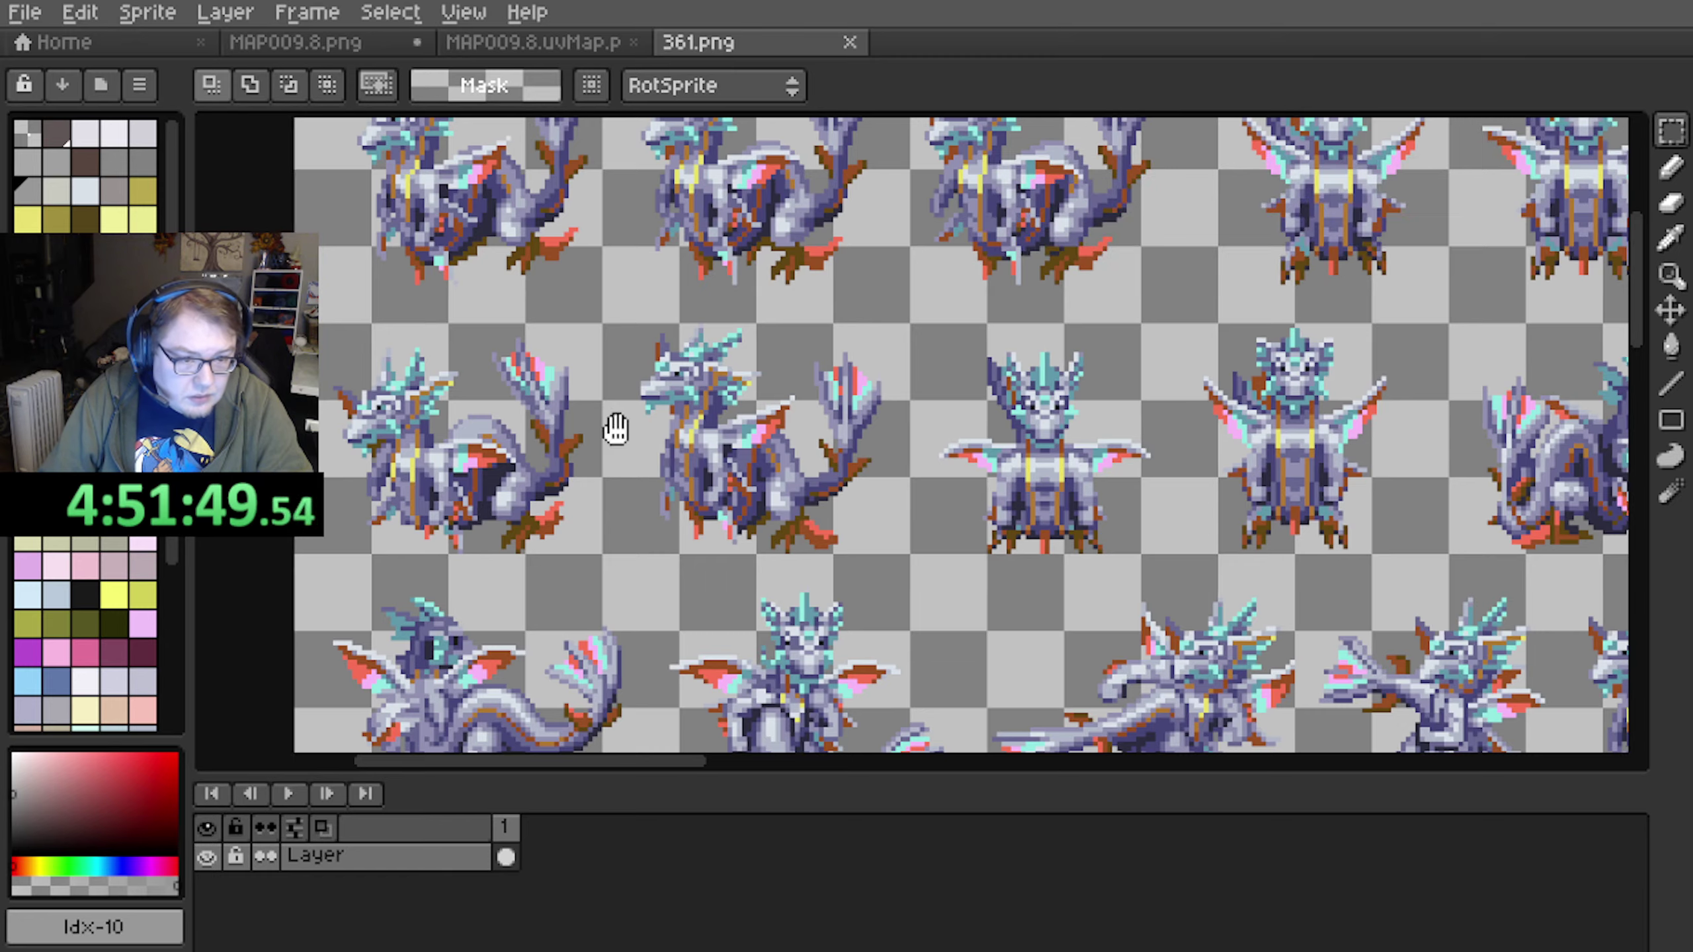
pyautogui.moveTo(616, 429); pyautogui.dragTo(896, 348, button='middle')
pyautogui.scroll(1, 818, 353)
pyautogui.moveTo(737, 310); pyautogui.dragTo(756, 371, button='middle')
pyautogui.scroll(1, 662, 372)
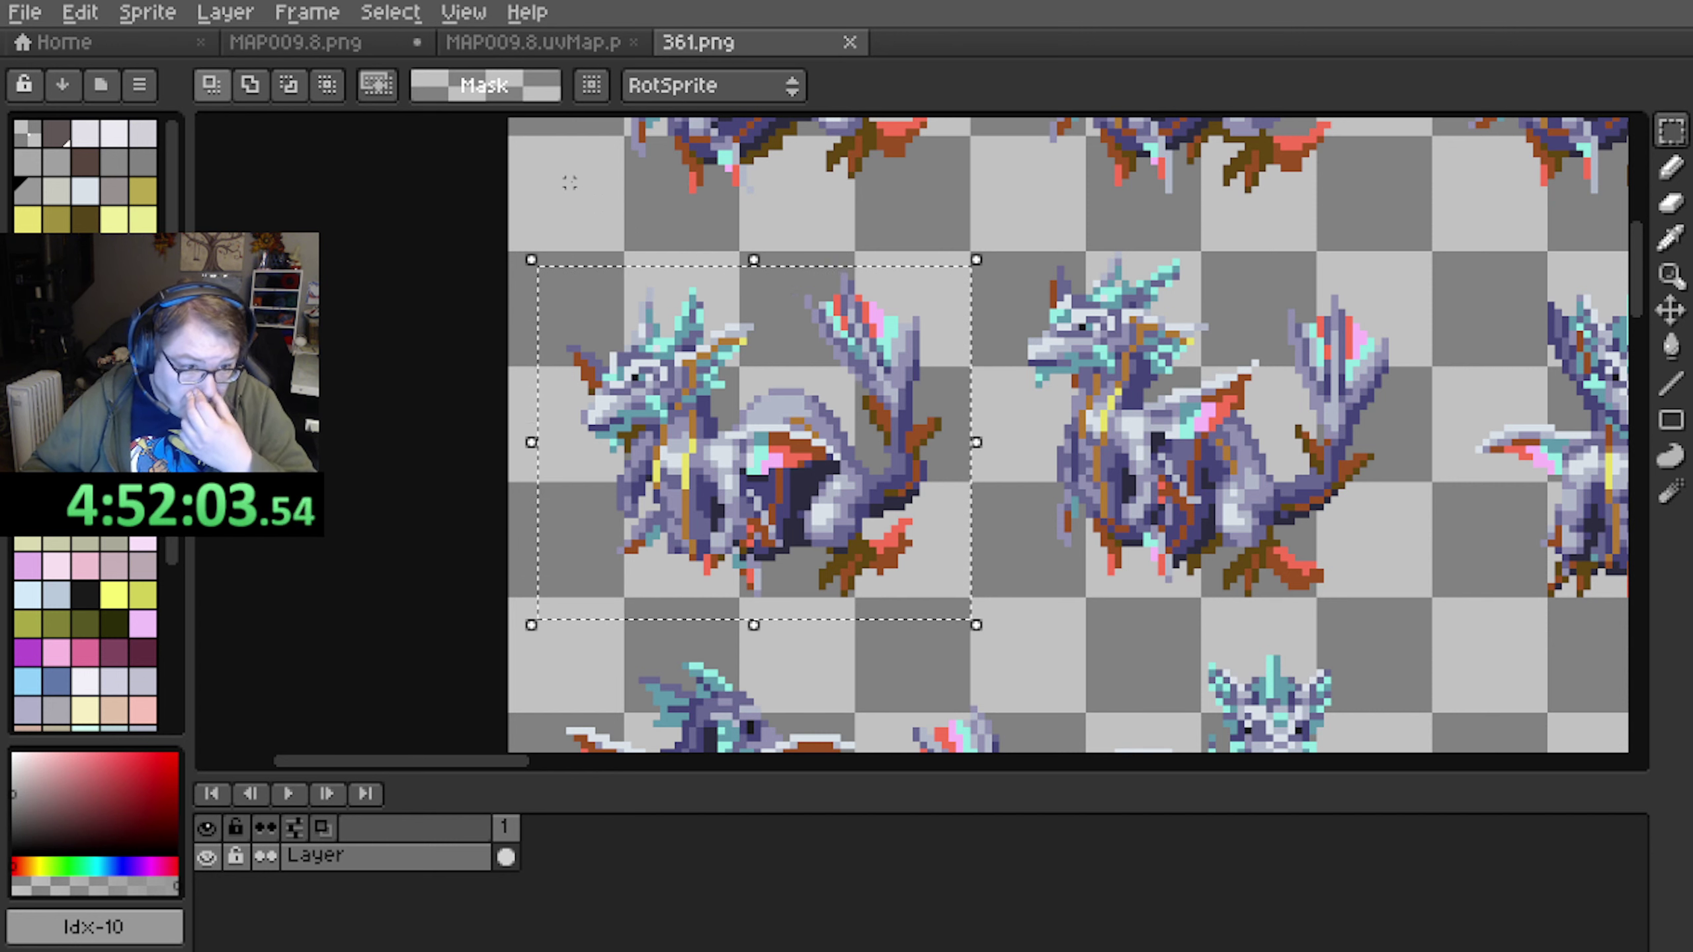
# Create a new sprite fitted to the copied Leviathan and paste the creature into it
pyautogui.click(26, 12)
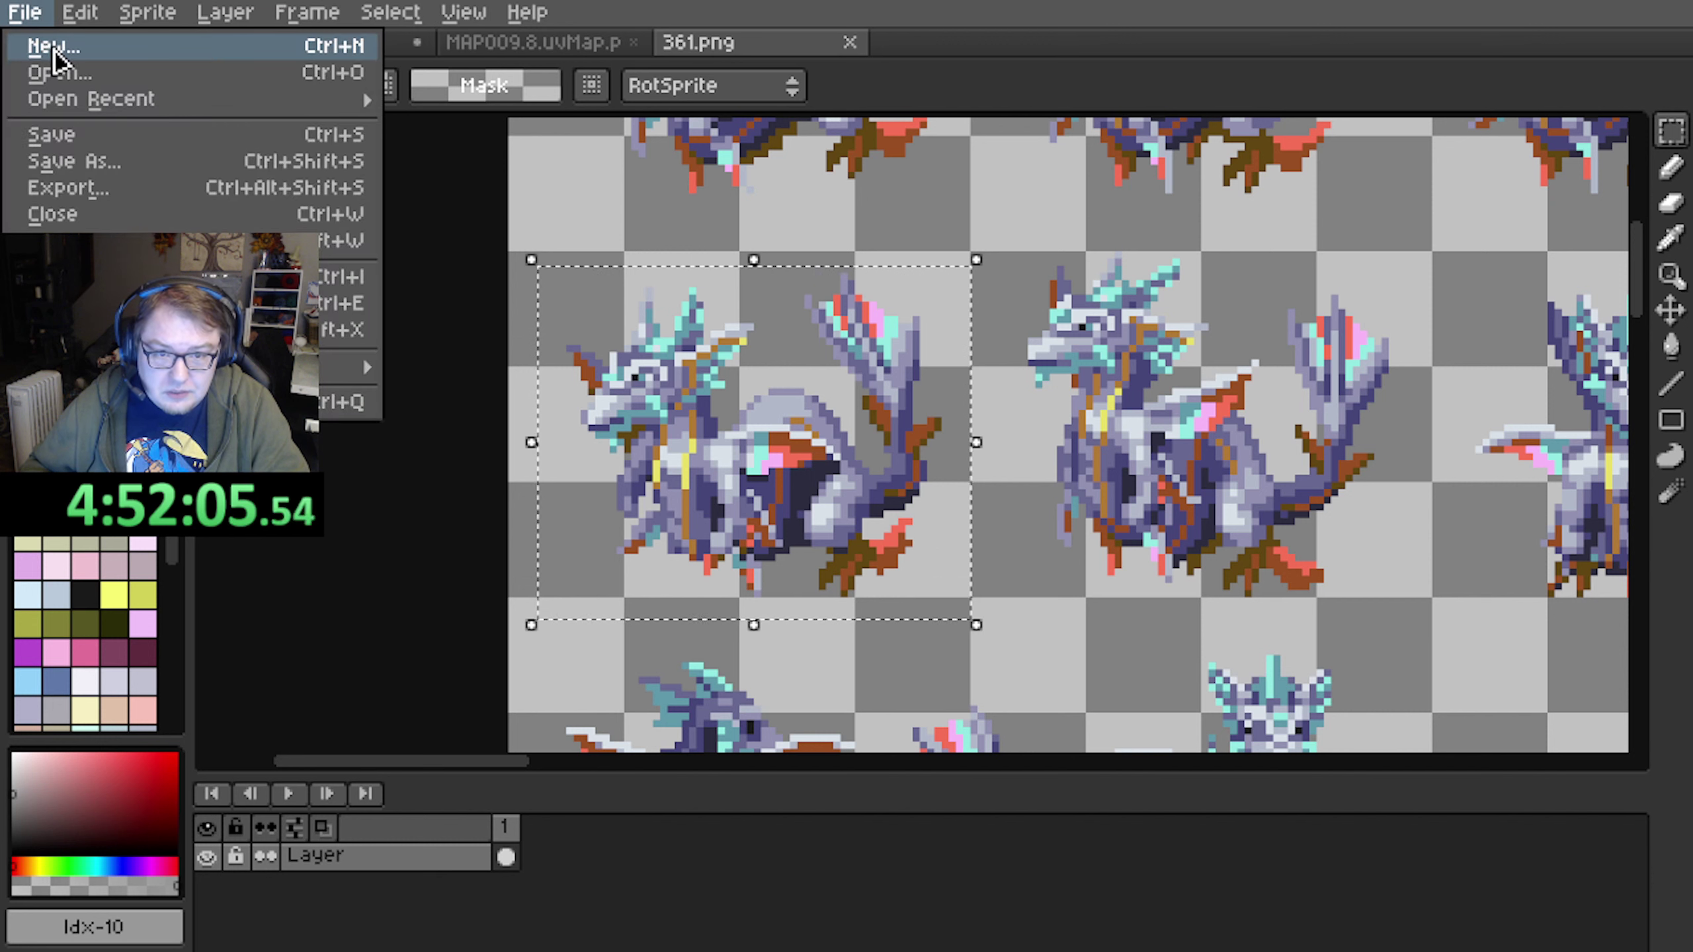
pyautogui.click(54, 46)
pyautogui.click(757, 737)
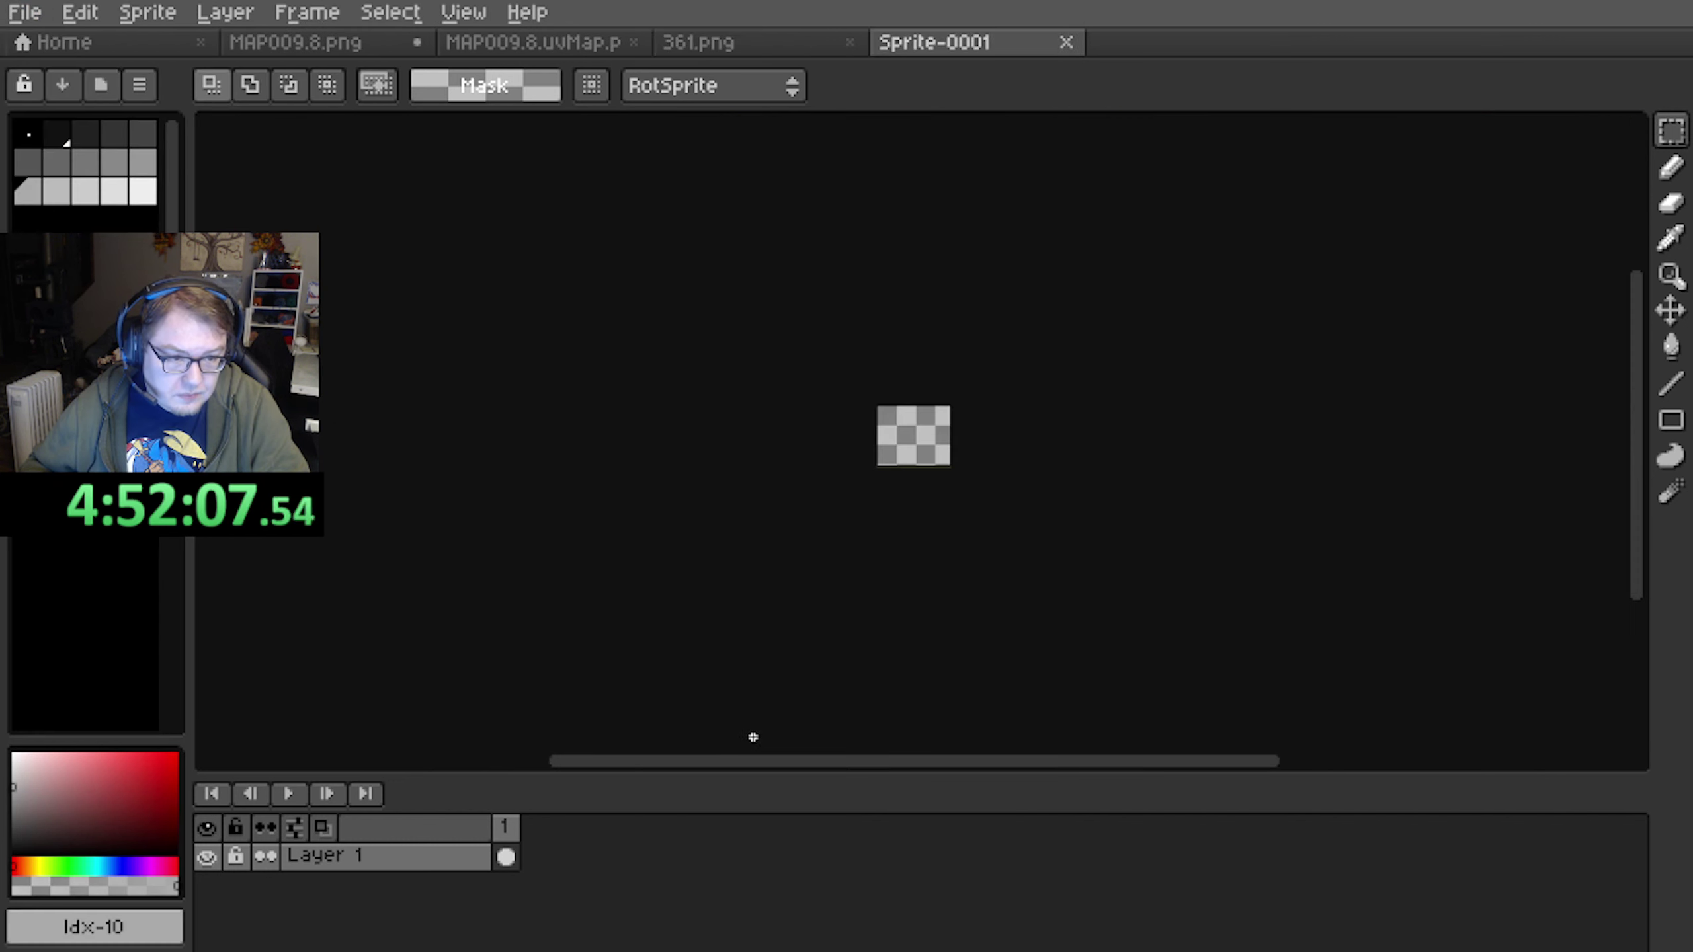
pyautogui.hotkey('ctrl', 'v')
pyautogui.scroll(2, 942, 477)
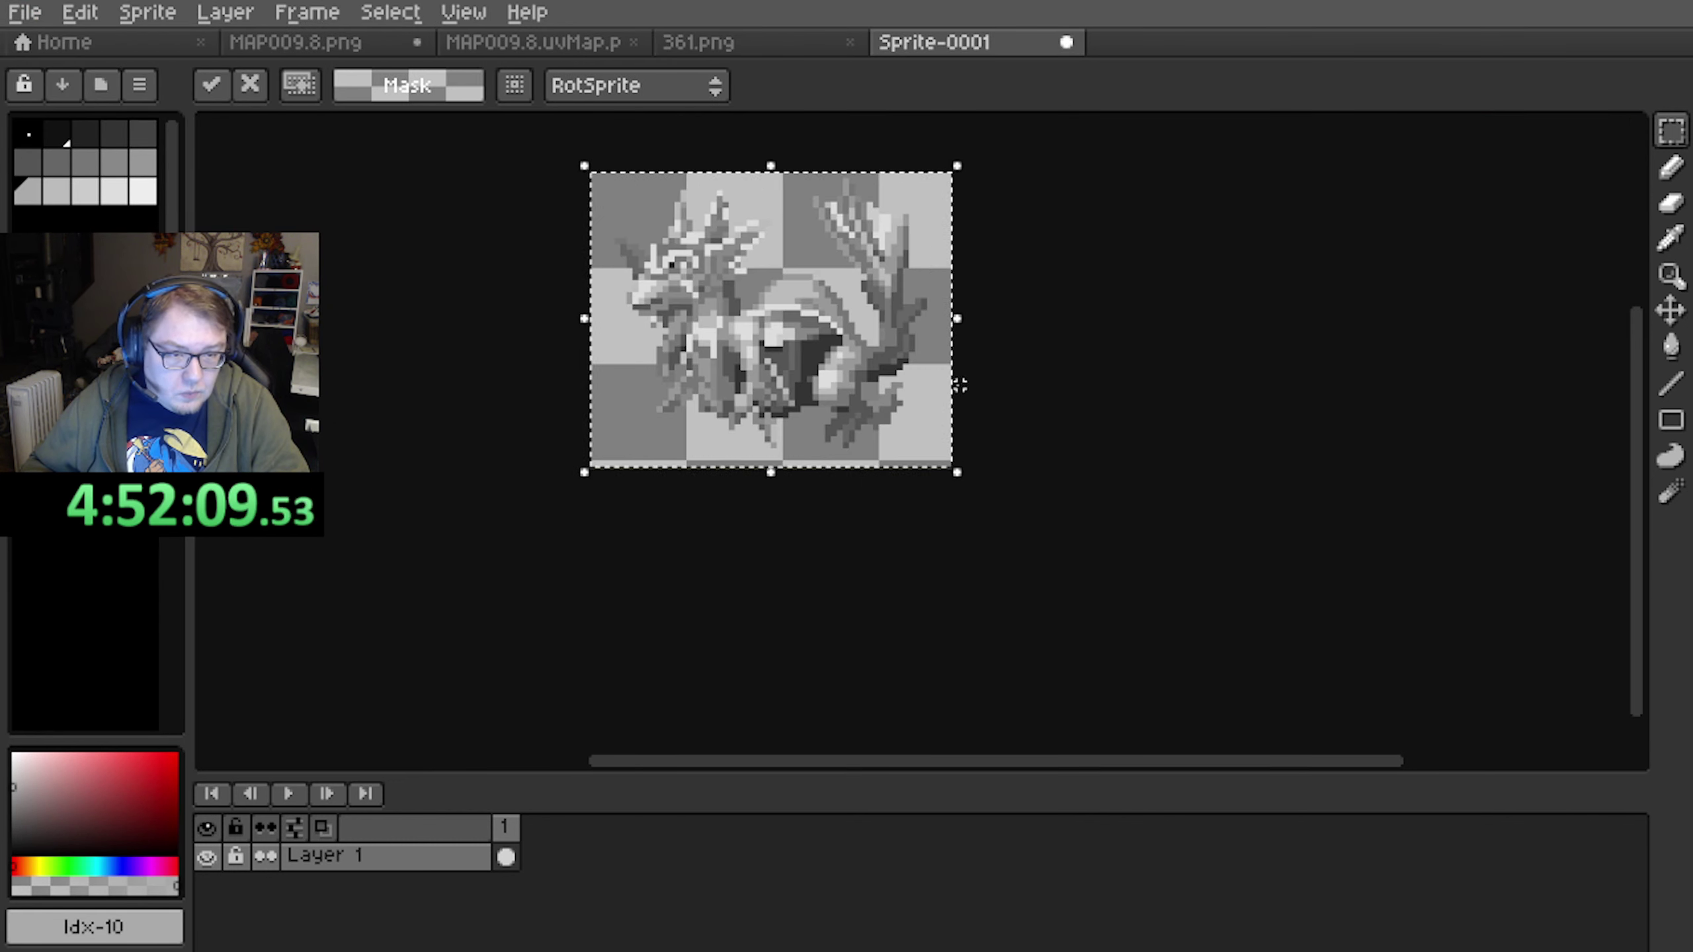
pyautogui.moveTo(931, 324); pyautogui.dragTo(949, 365, button='middle')
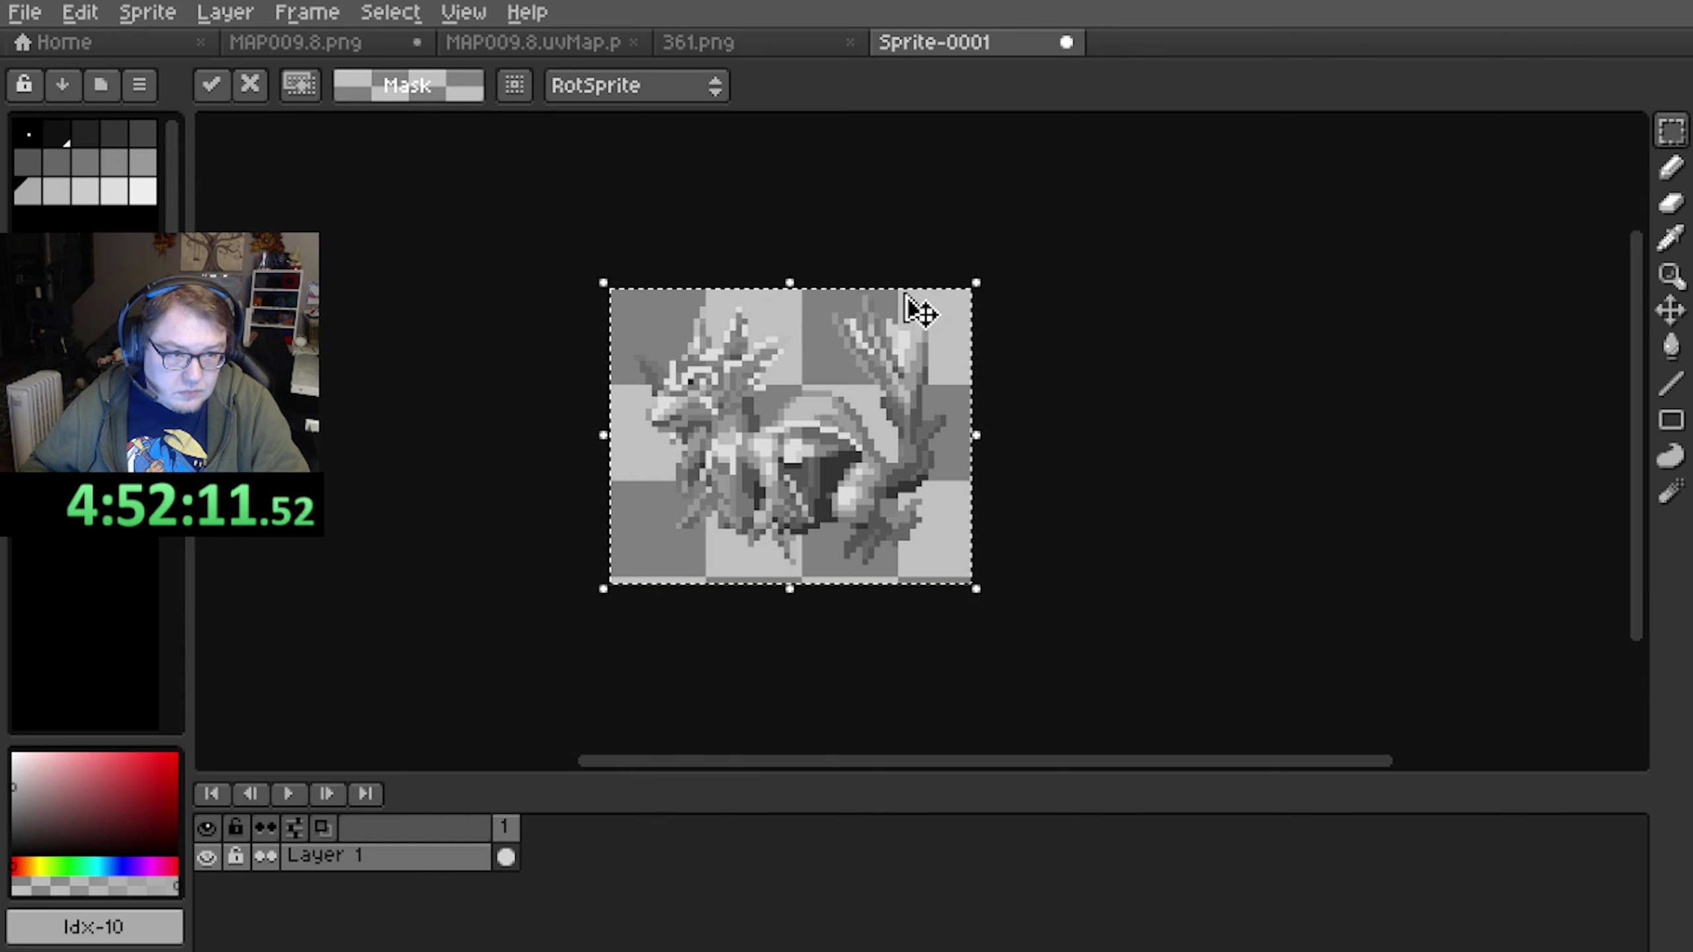
# Load the map texture's brown stone .act palette into the new sprite to recolour the pasted Leviathan
pyautogui.click(146, 11)
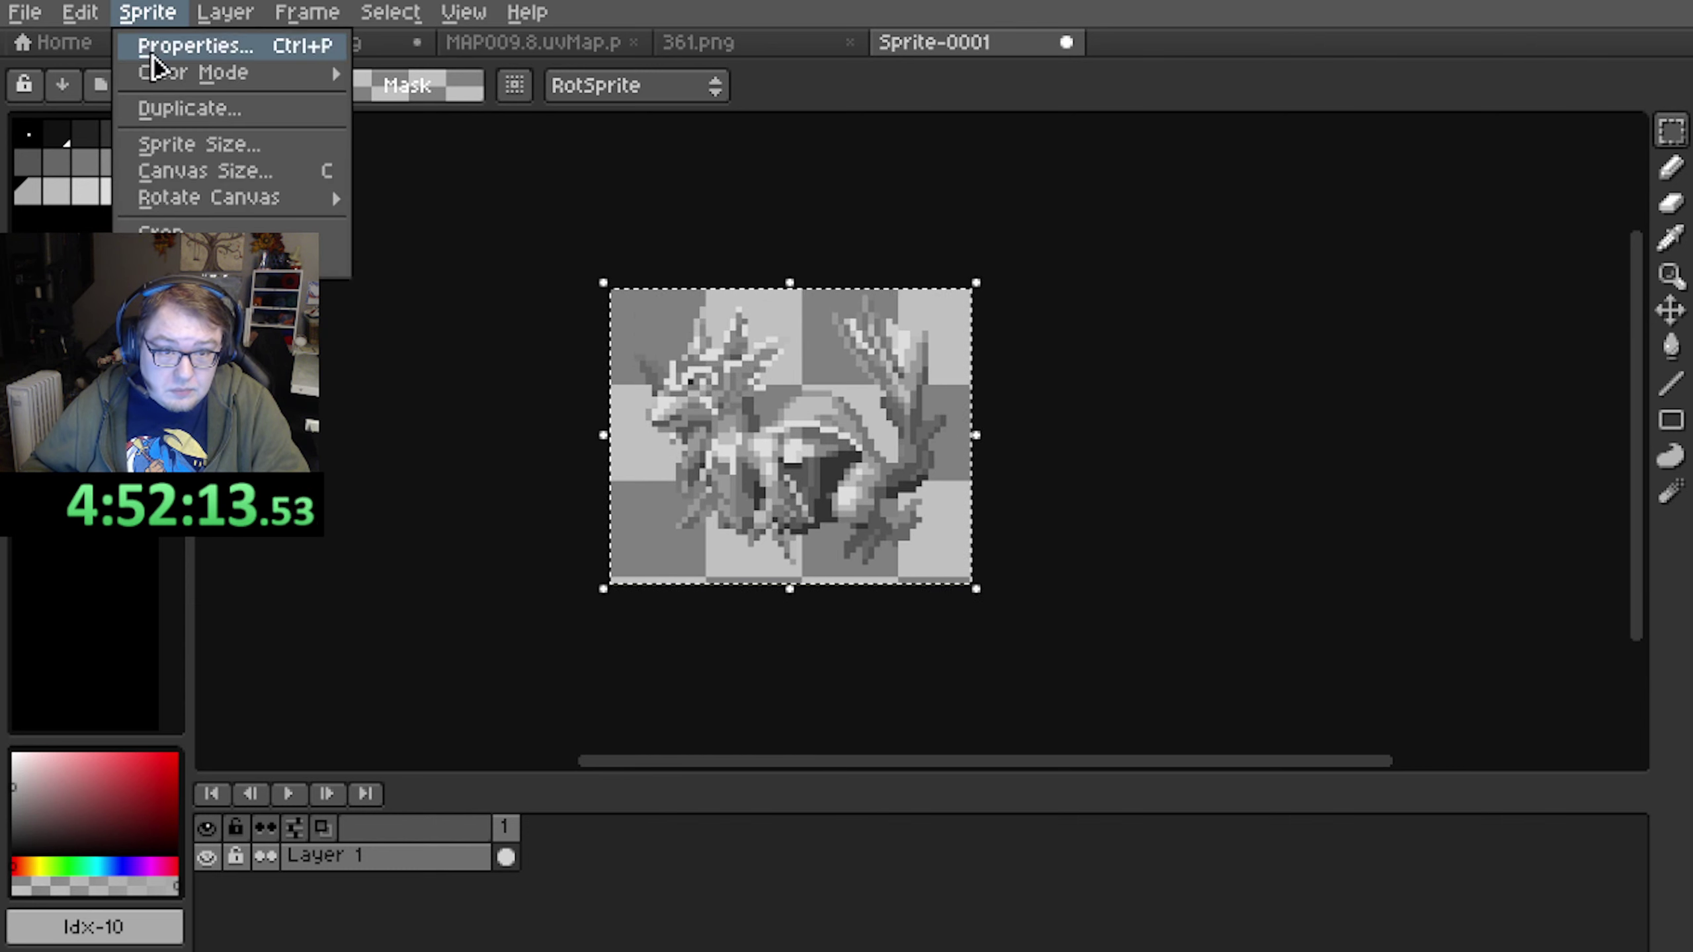
pyautogui.click(147, 12)
pyautogui.click(140, 85)
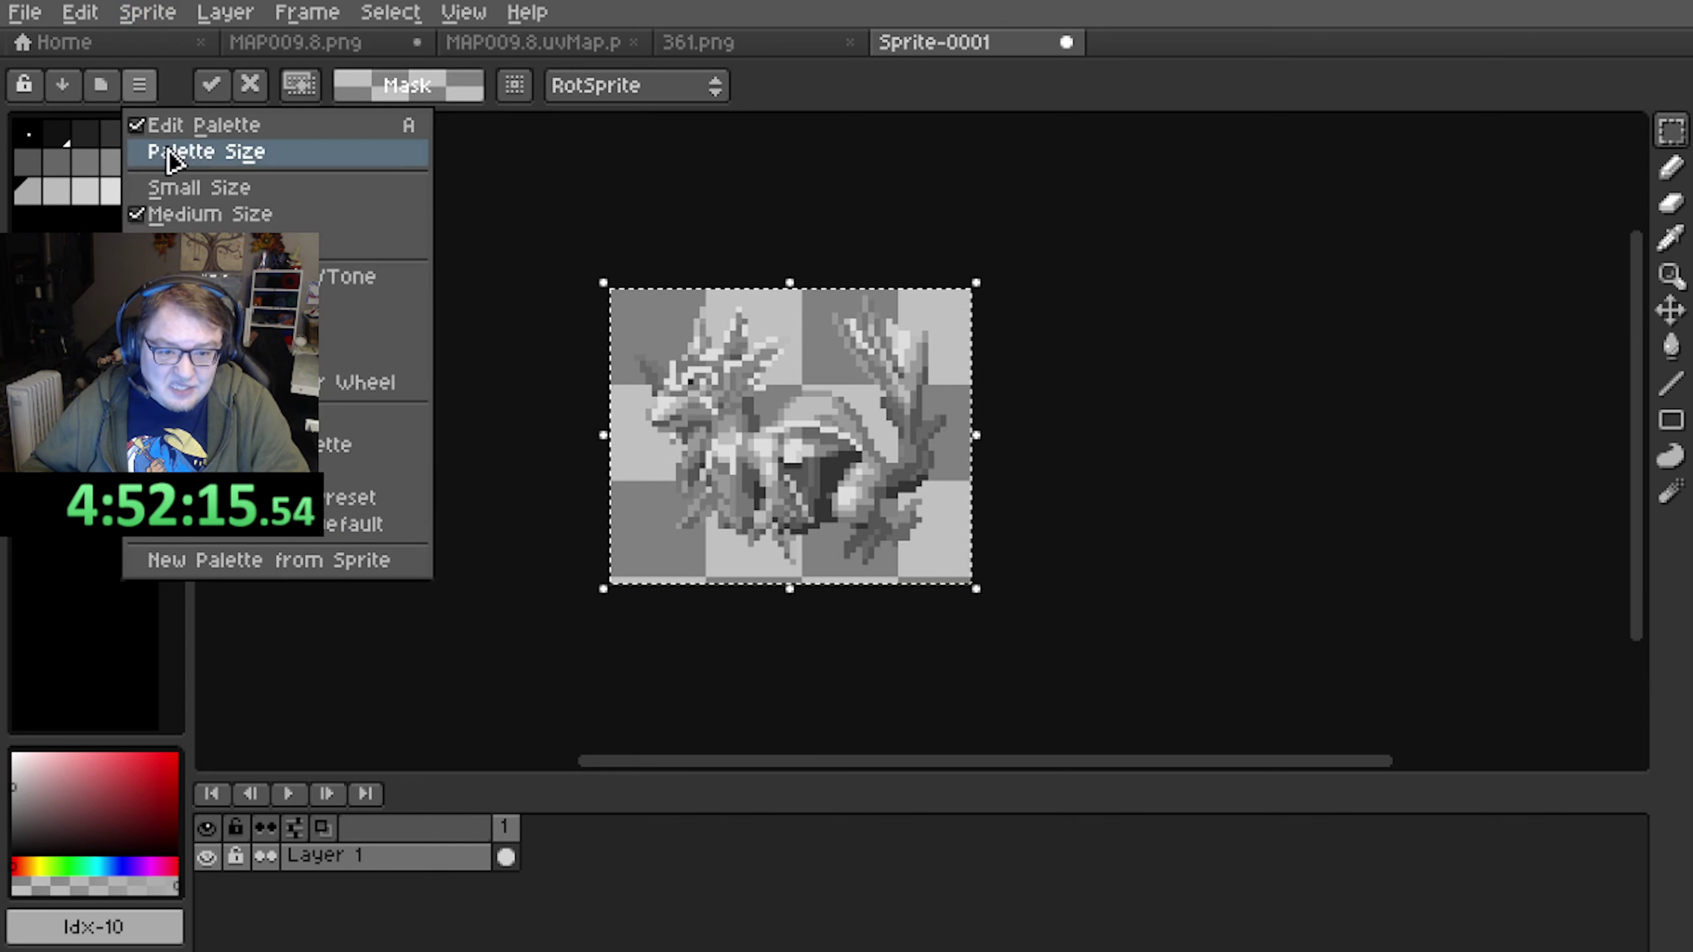
pyautogui.click(200, 418)
pyautogui.click(200, 275)
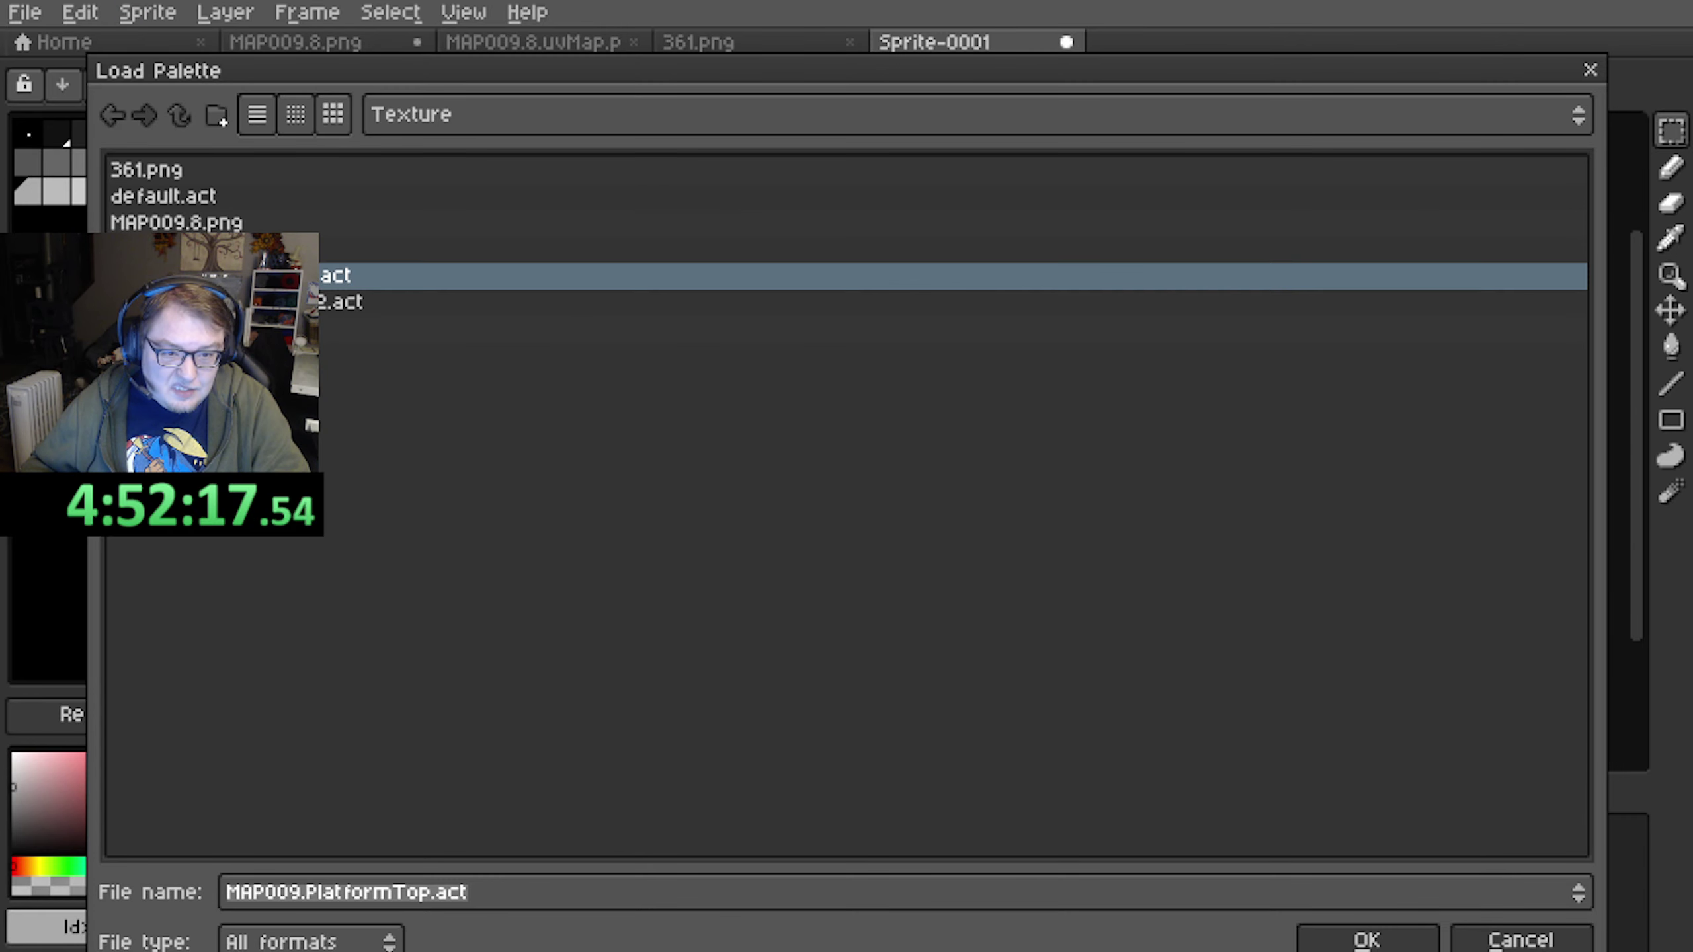
pyautogui.click(206, 302)
pyautogui.click(1370, 940)
pyautogui.scroll(3, 710, 530)
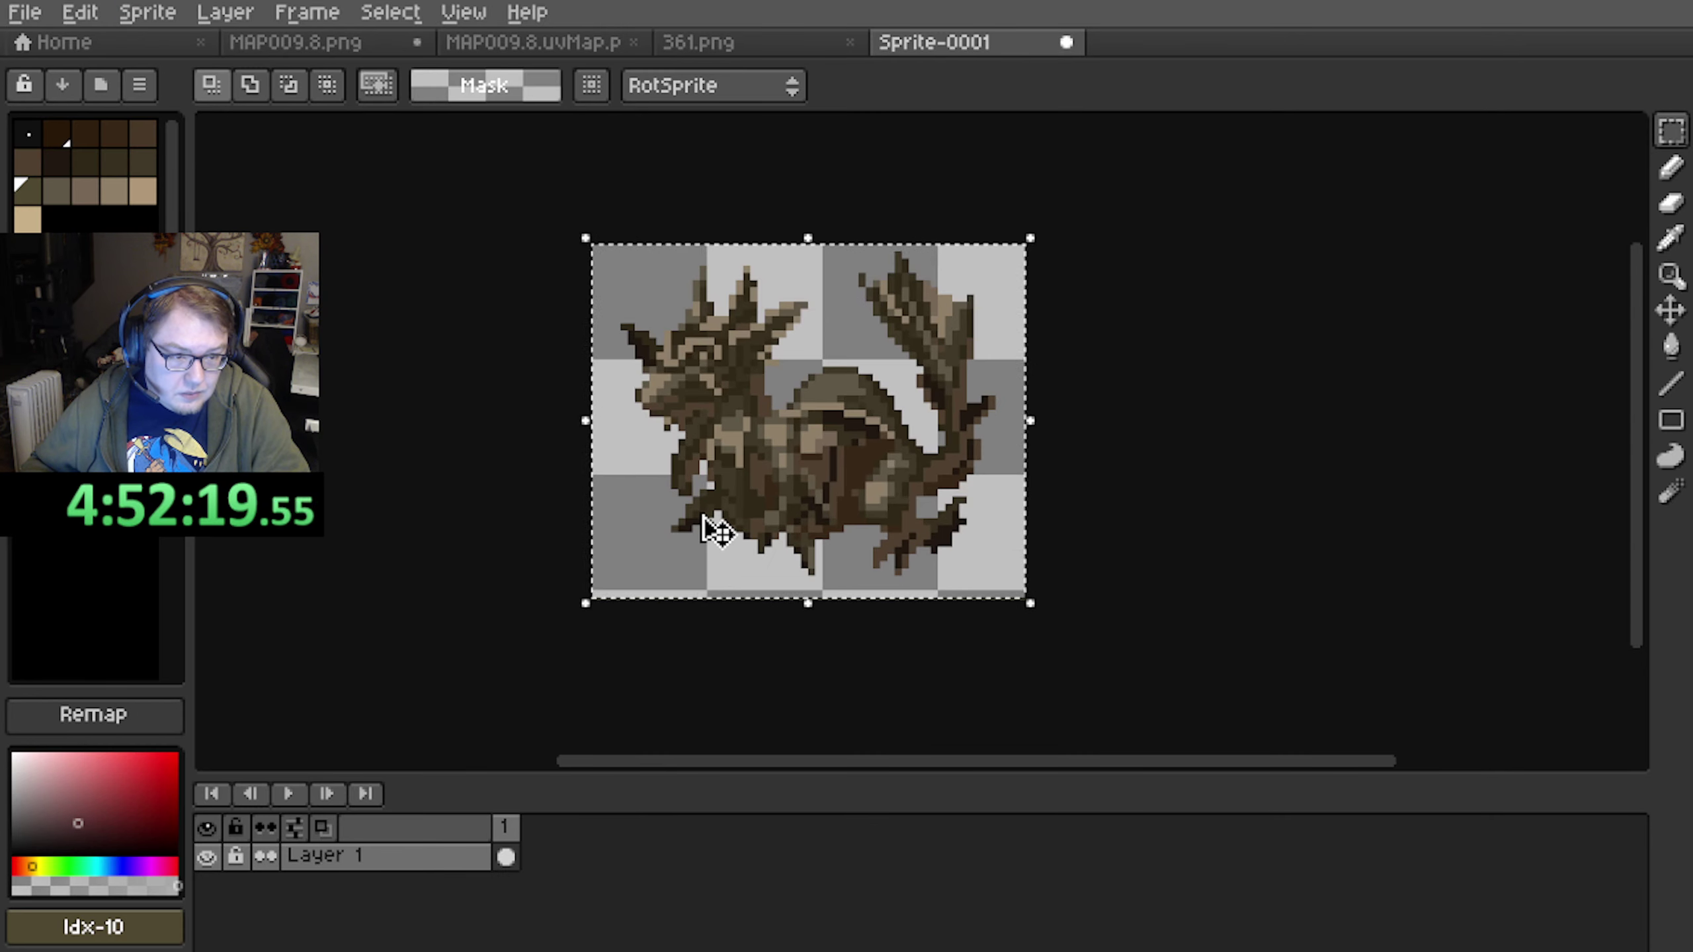
pyautogui.moveTo(707, 513); pyautogui.dragTo(657, 533, button='middle')
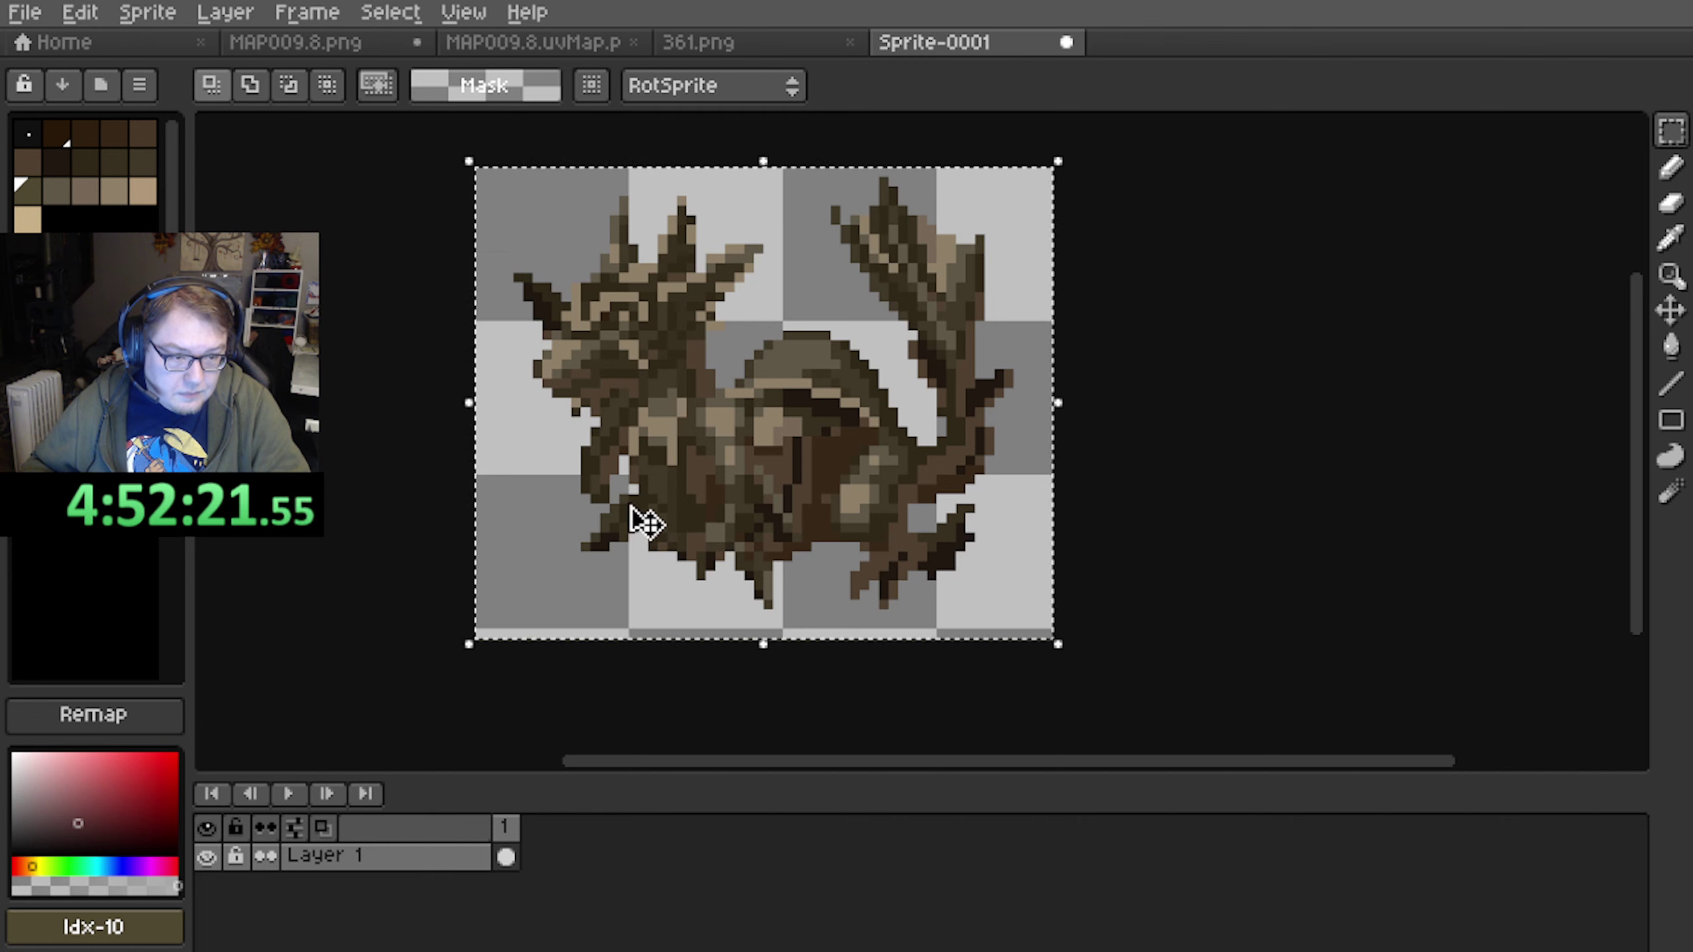
pyautogui.scroll(-1, 655, 528)
pyautogui.scroll(-1, 654, 527)
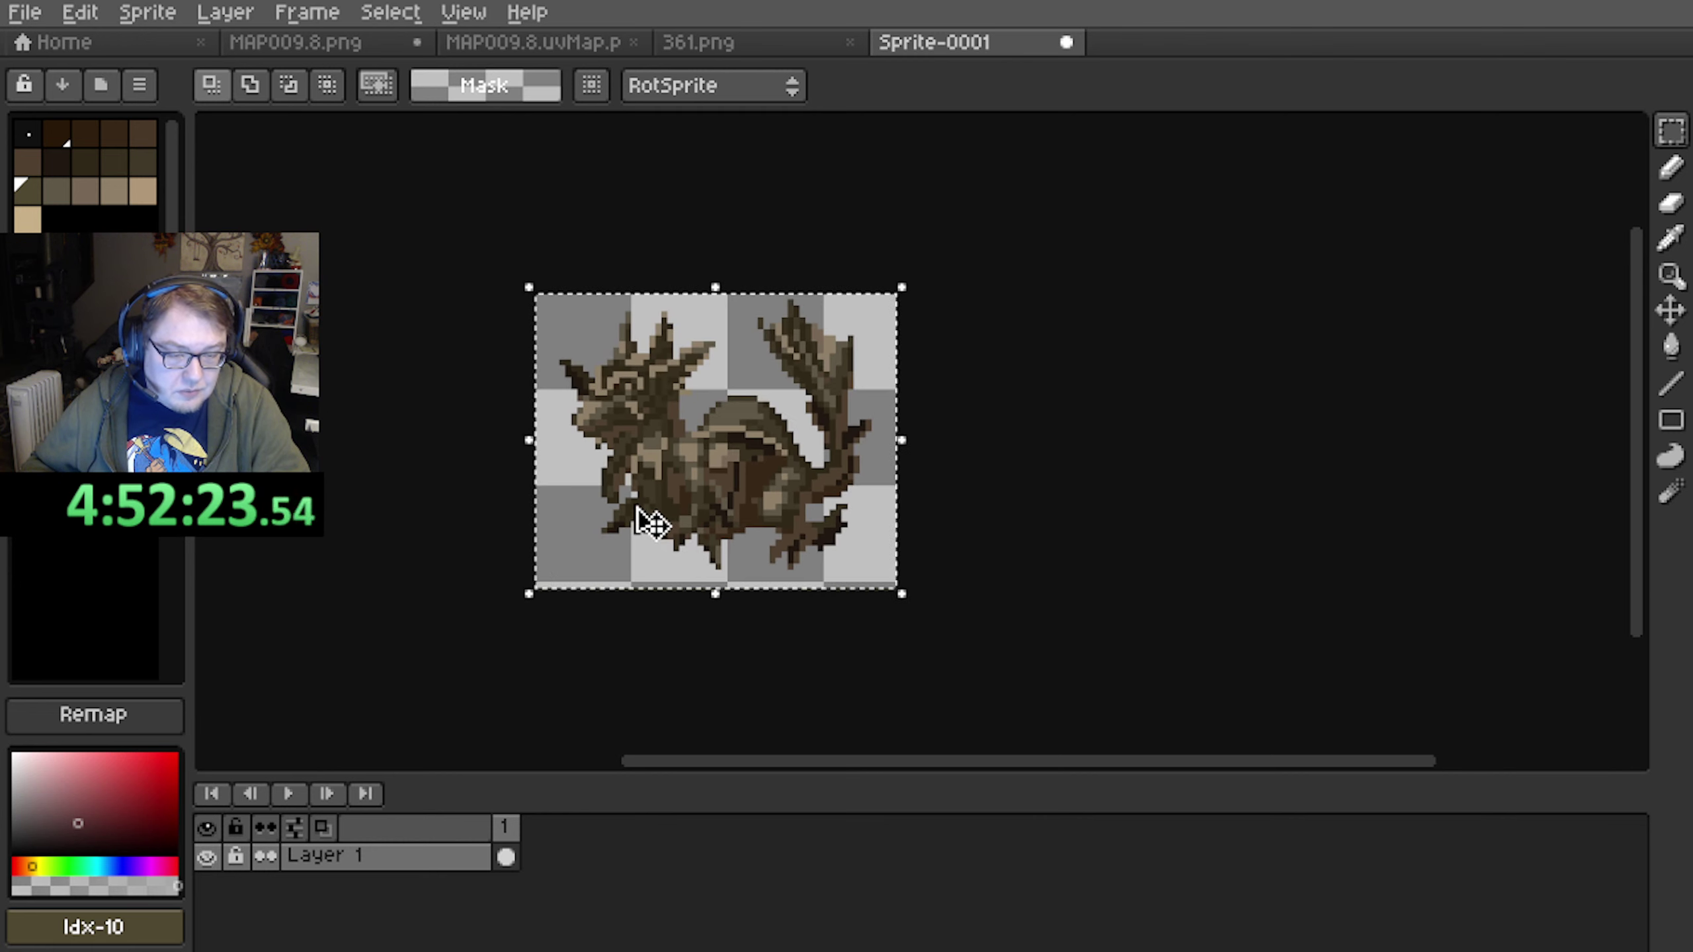
# Compare the recoloured Leviathan with the square platform top in MAP009.8.png, and return to the new sprite
pyautogui.click(541, 44)
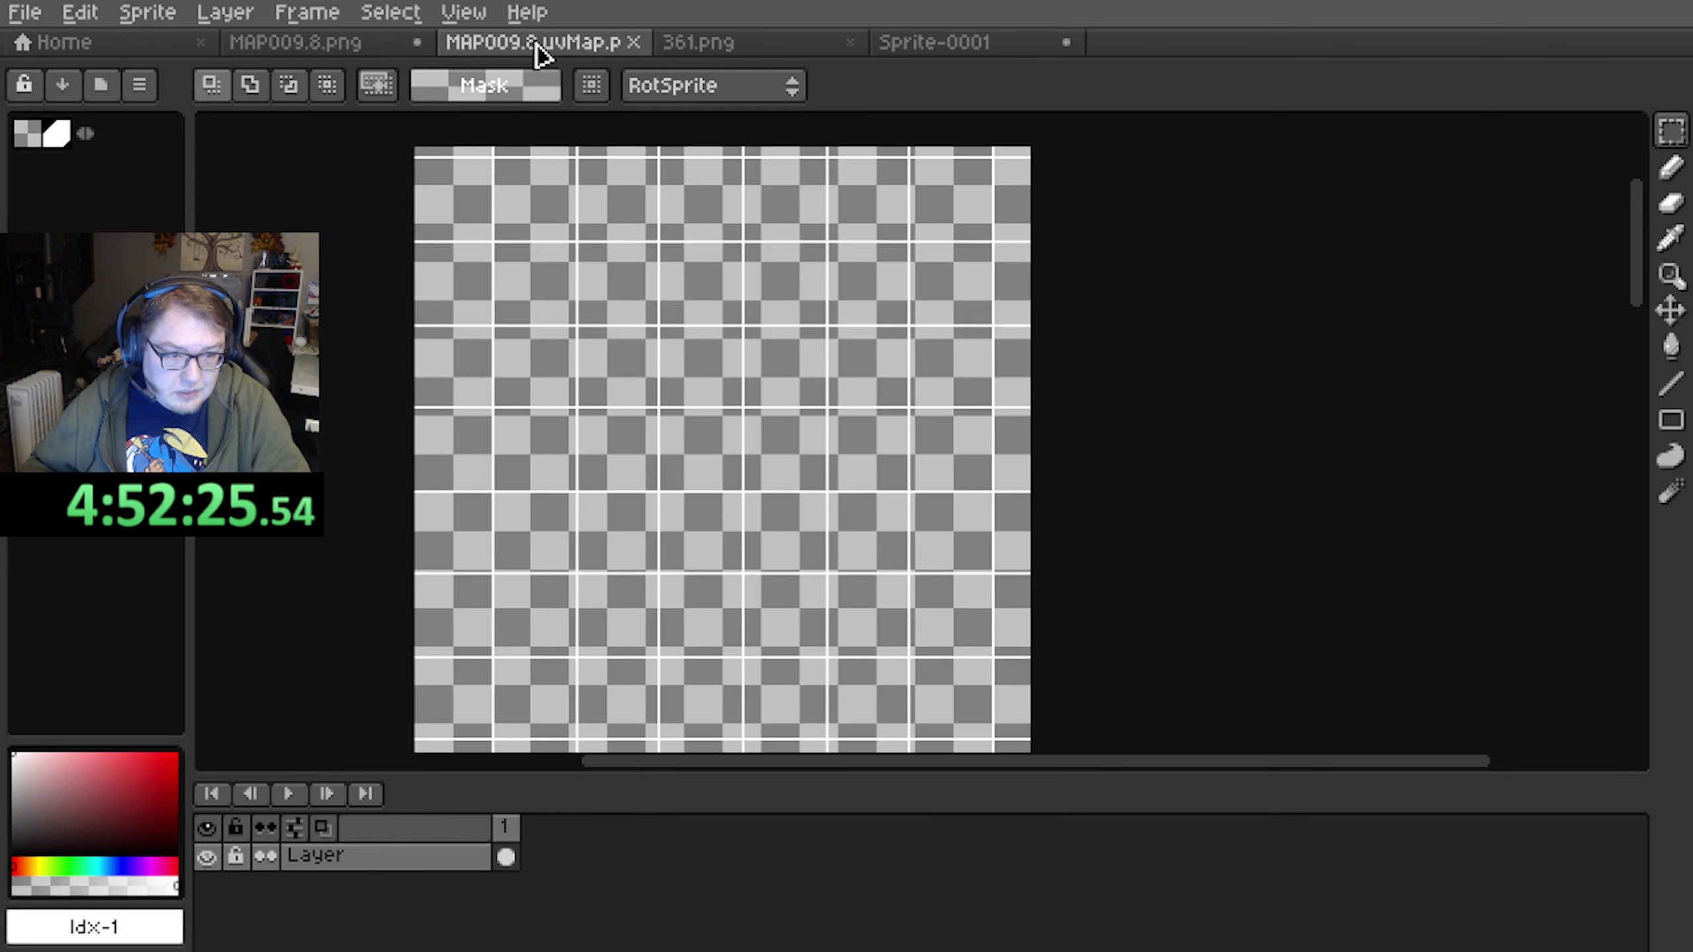
pyautogui.click(364, 44)
pyautogui.scroll(-1, 545, 354)
pyautogui.scroll(1, 545, 355)
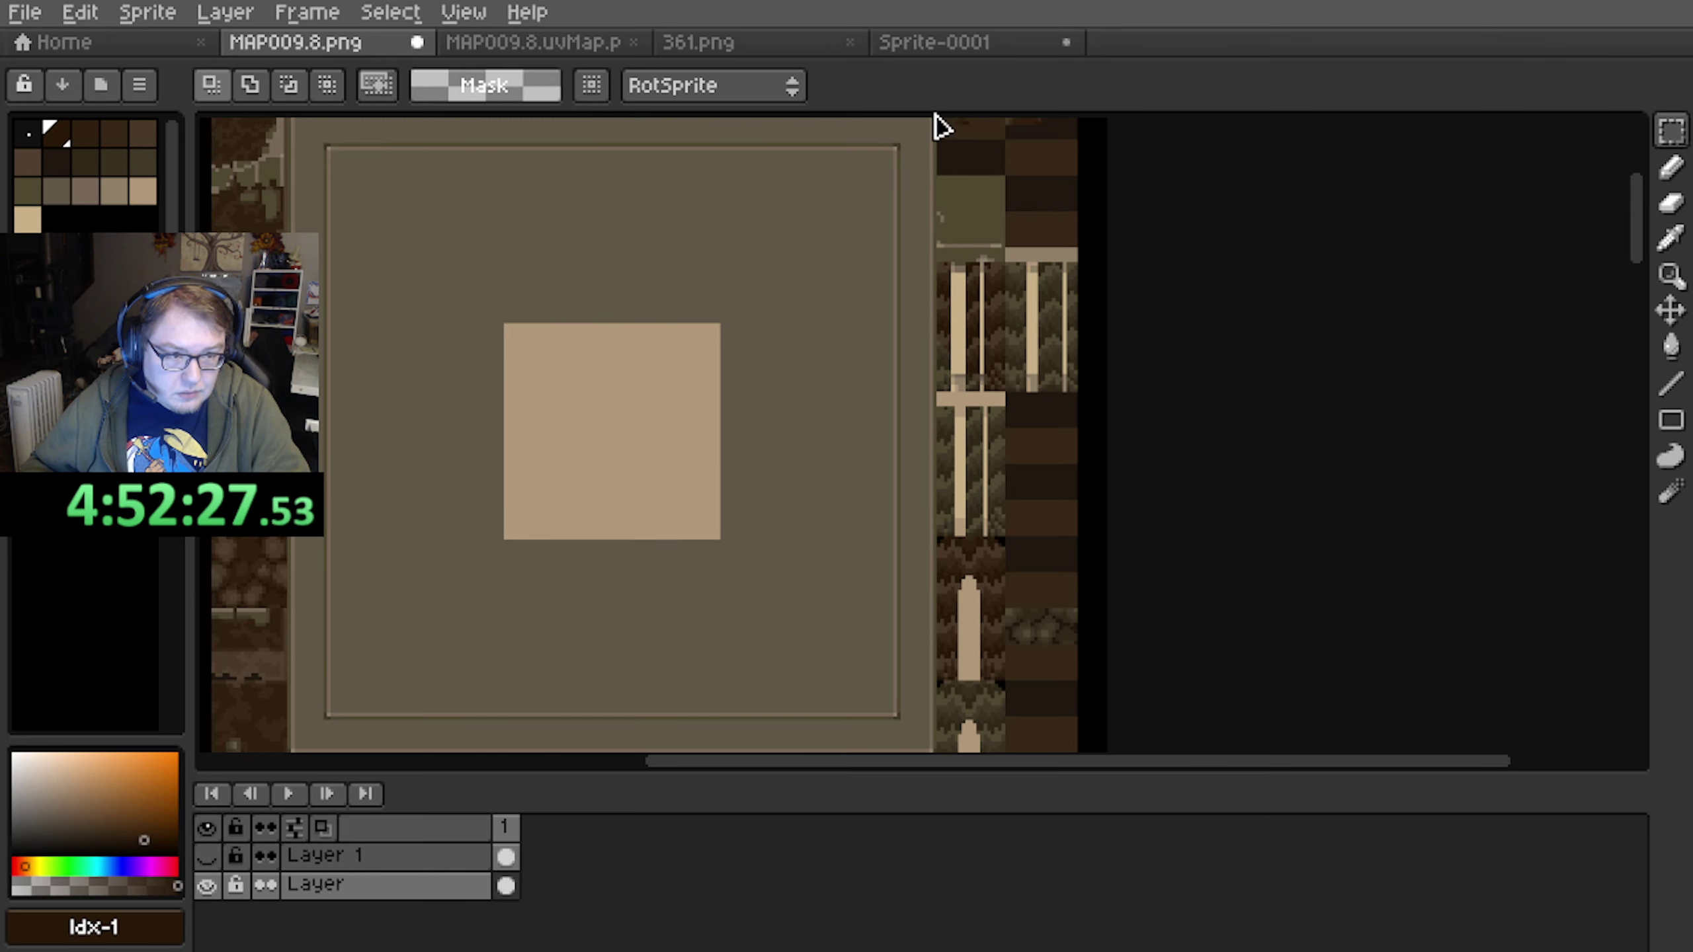
pyautogui.click(986, 47)
pyautogui.scroll(1, 734, 356)
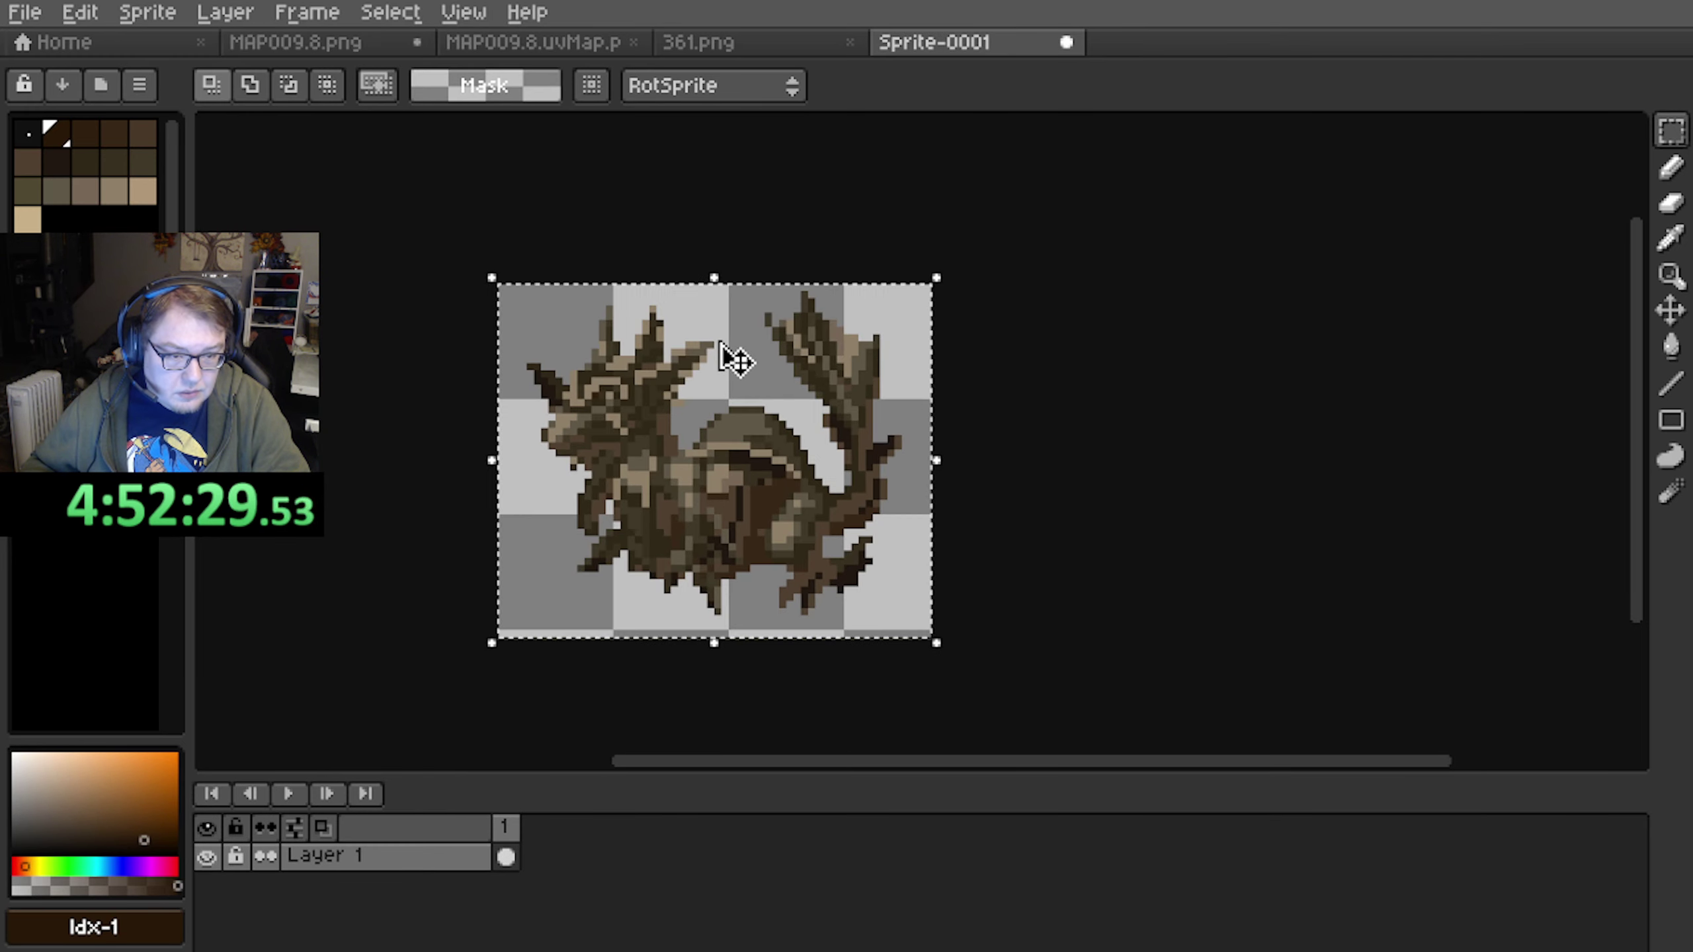
# Compare the recoloured Leviathan with the original creature in 361.png, and return to the new sprite
pyautogui.click(793, 47)
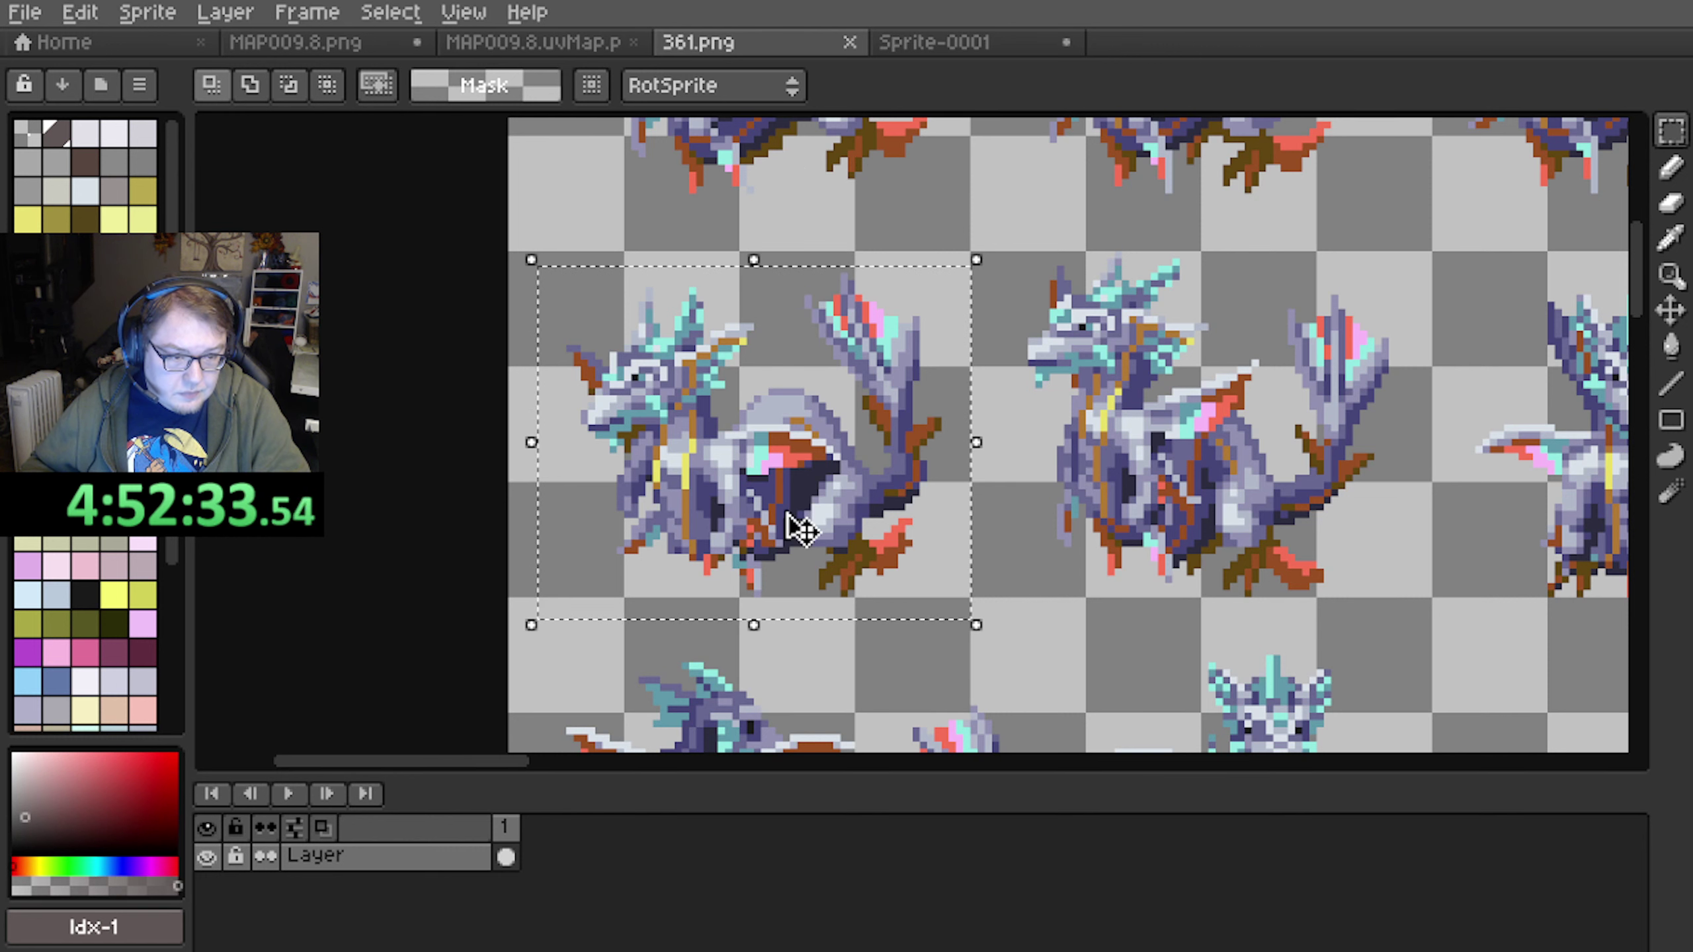
pyautogui.scroll(-1, 793, 475)
pyautogui.scroll(-2, 793, 474)
pyautogui.scroll(3, 793, 475)
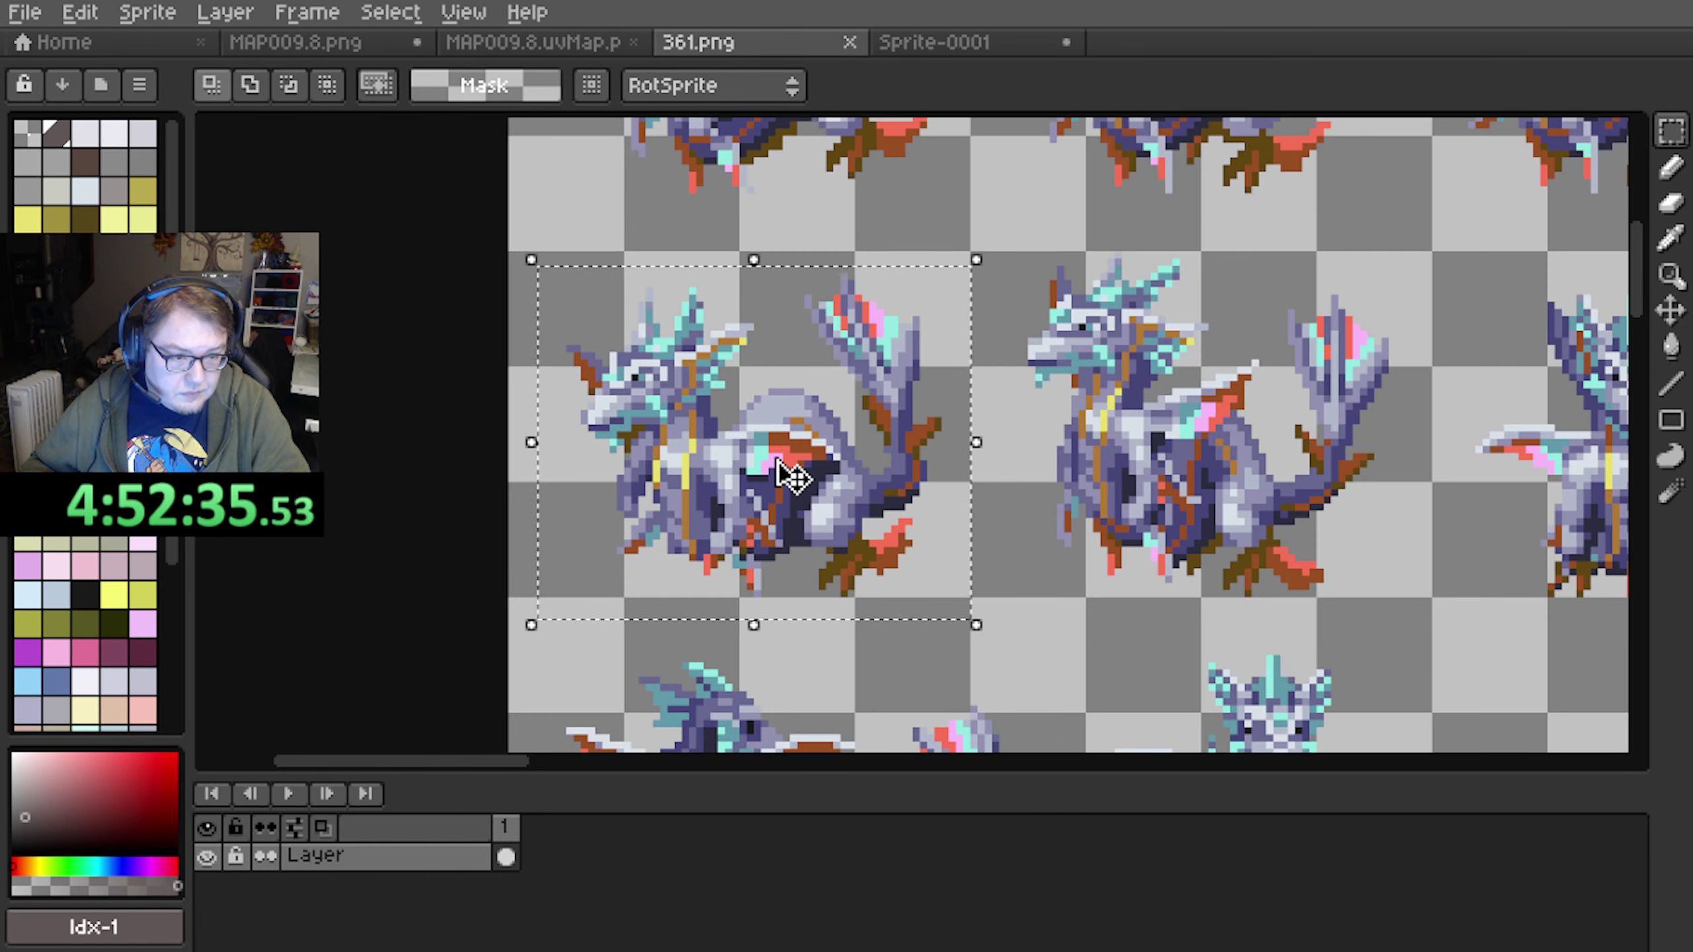
pyautogui.scroll(-2, 793, 475)
pyautogui.click(938, 41)
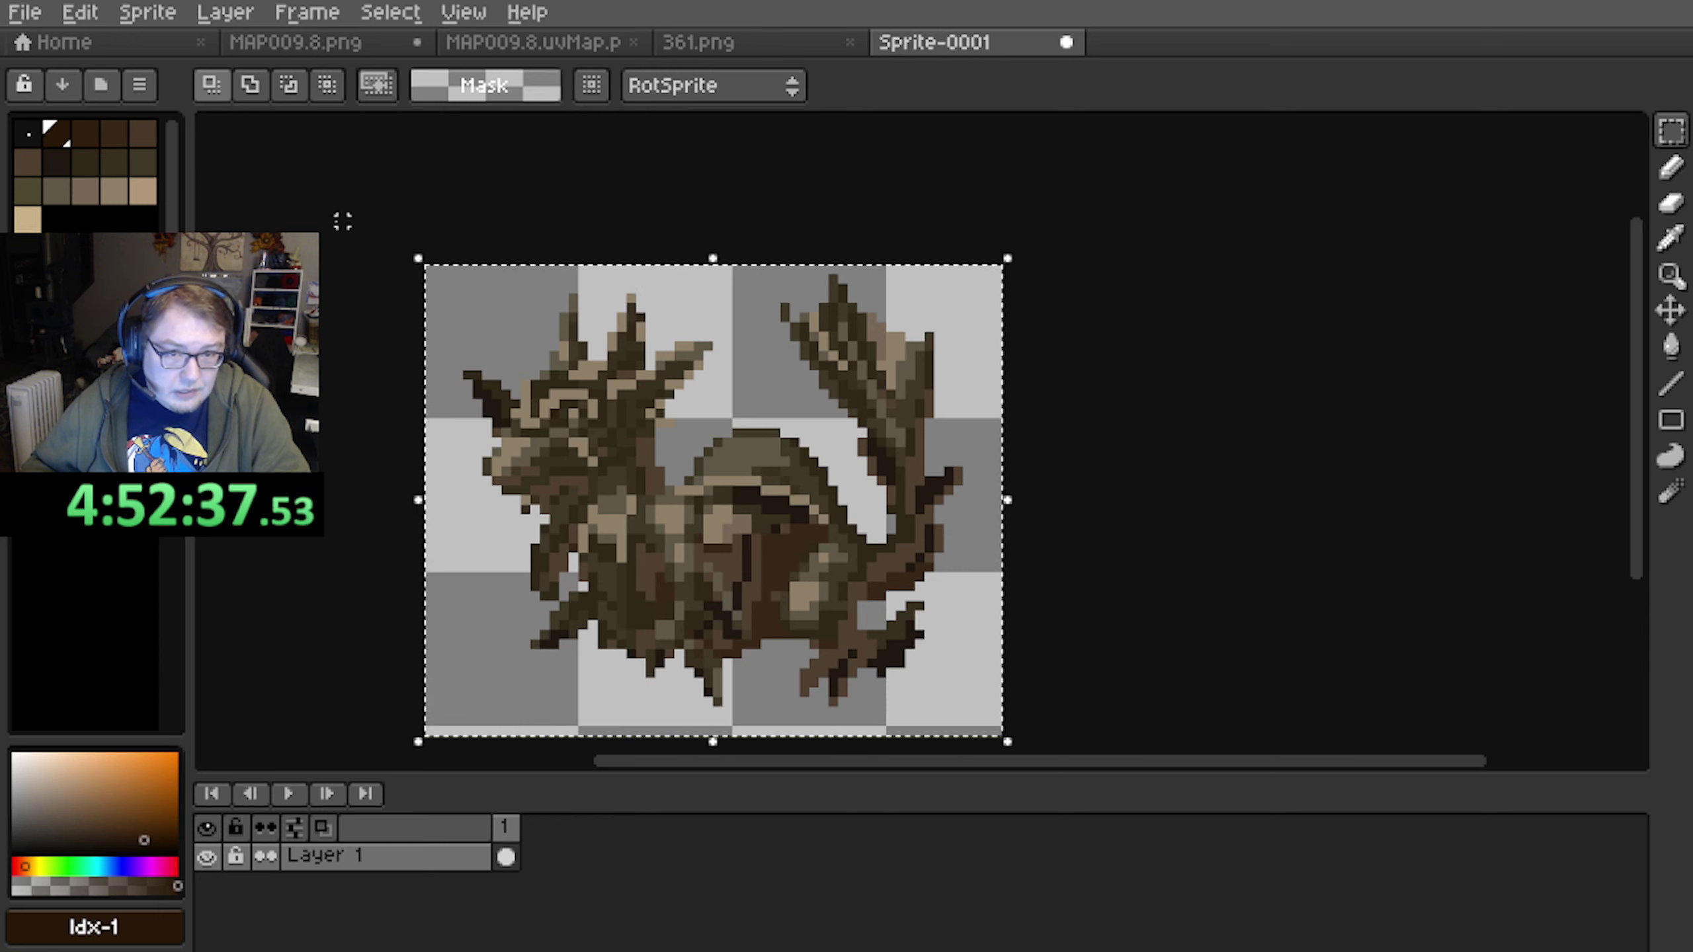
# Undo the brown palette load on the new Leviathan sprite
pyautogui.hotkey('ctrl', 'z')
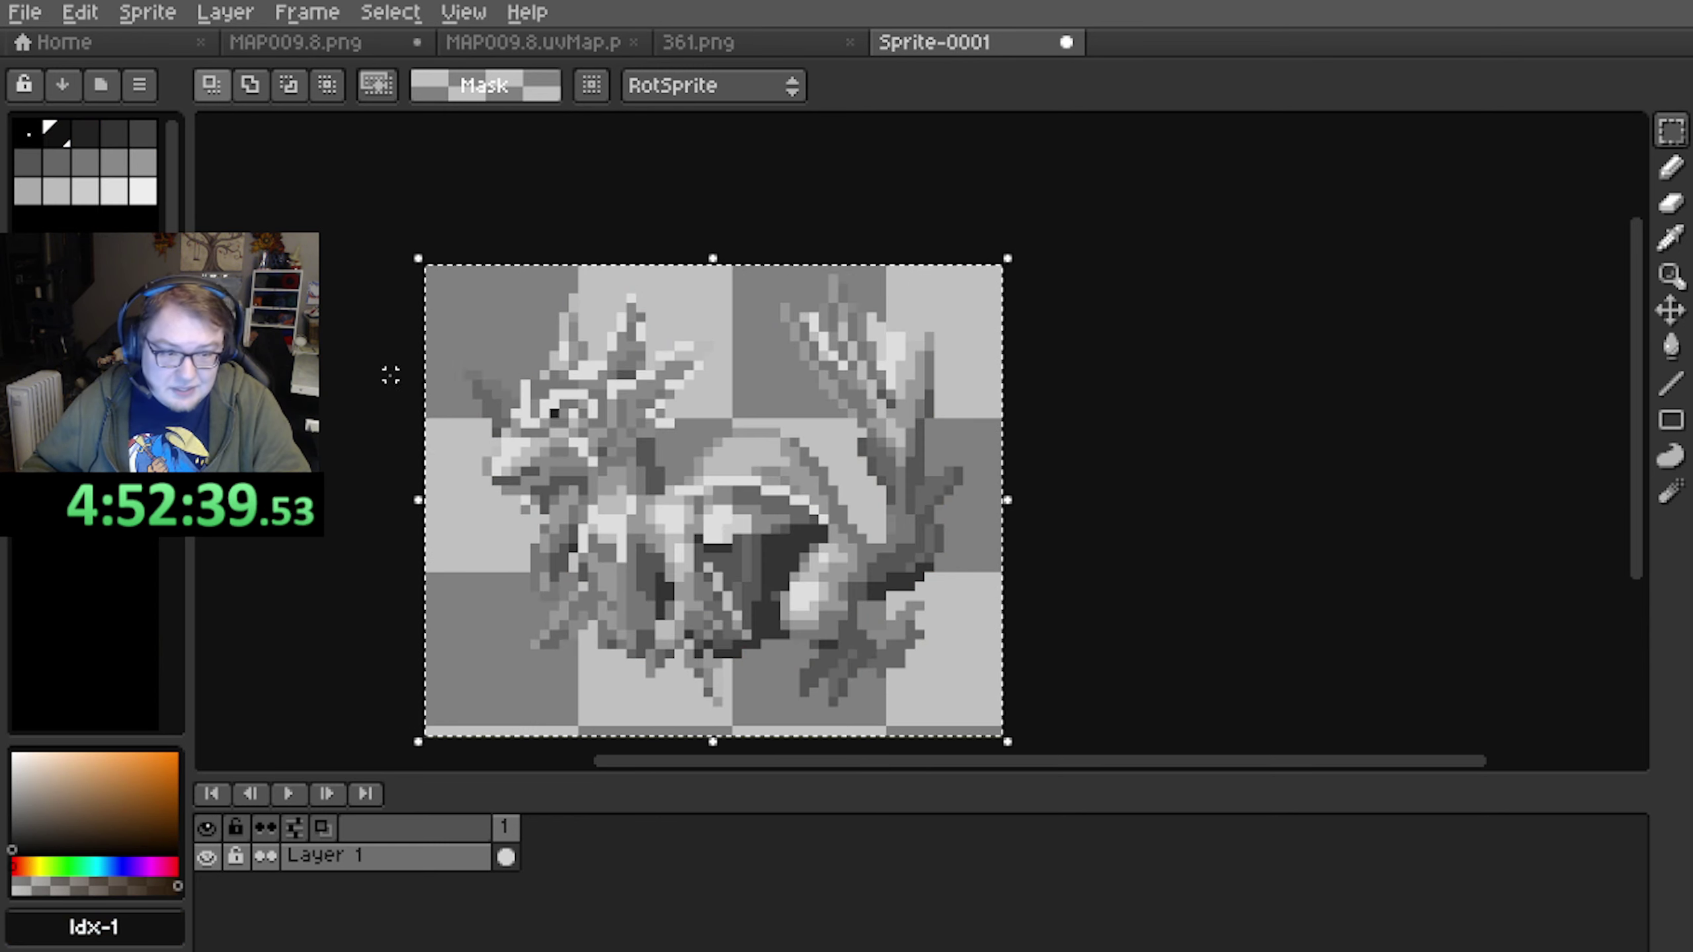
pyautogui.scroll(-1, 511, 347)
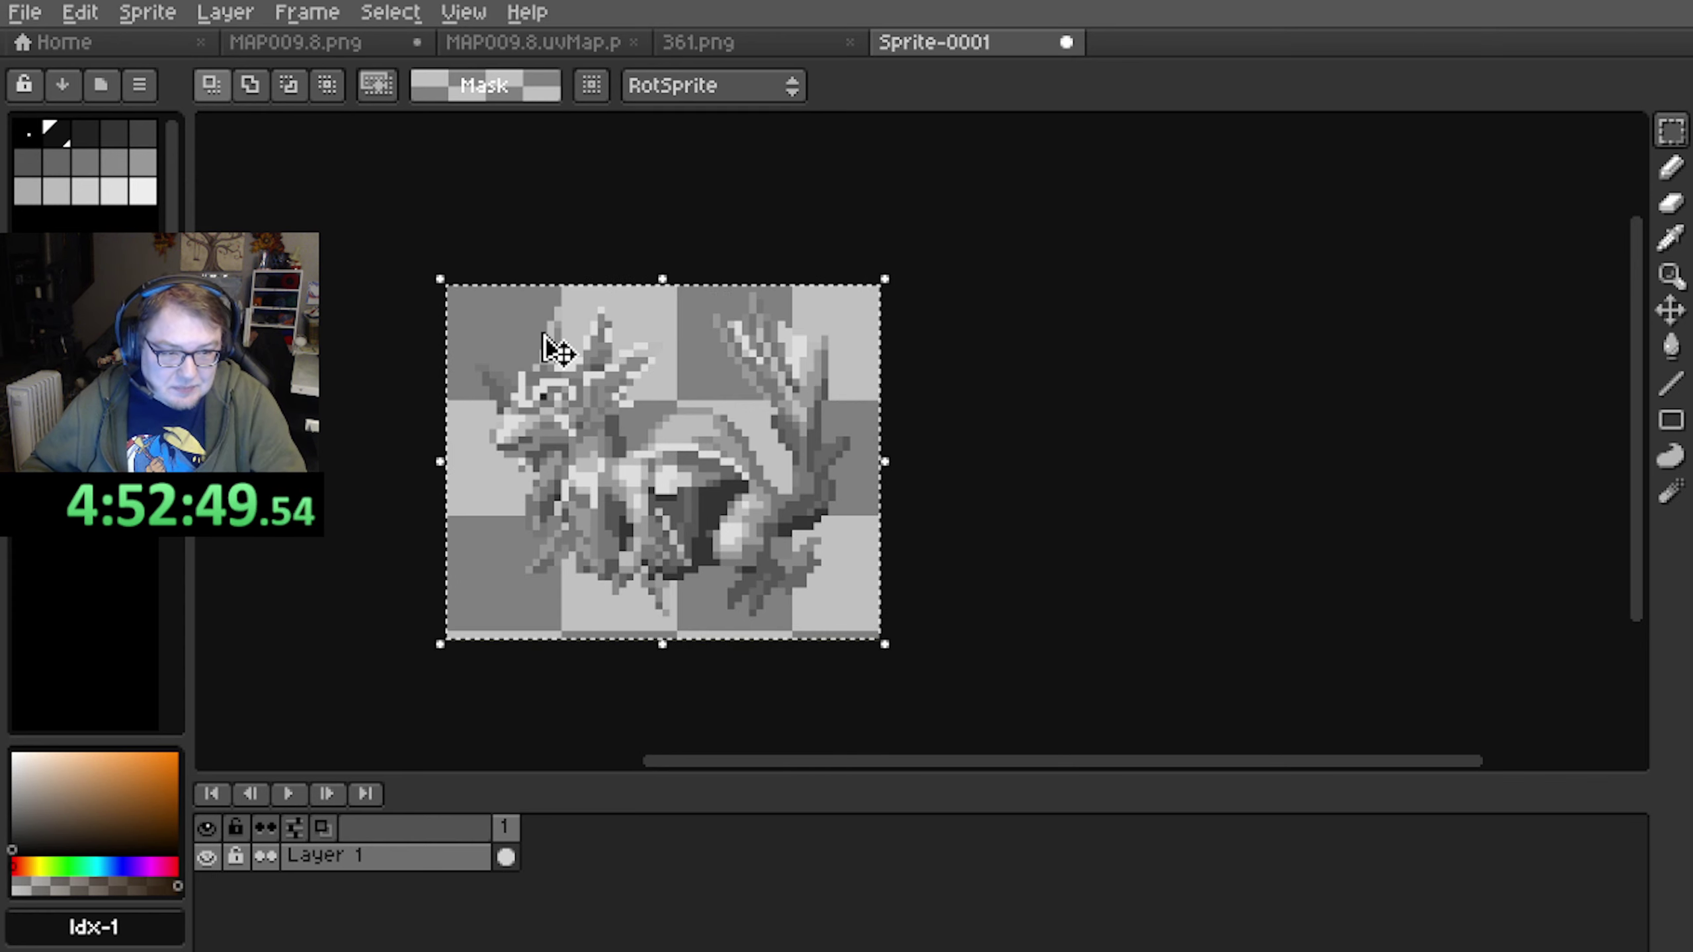
pyautogui.scroll(-1, 553, 347)
pyautogui.moveTo(805, 374); pyautogui.dragTo(922, 365, button='middle')
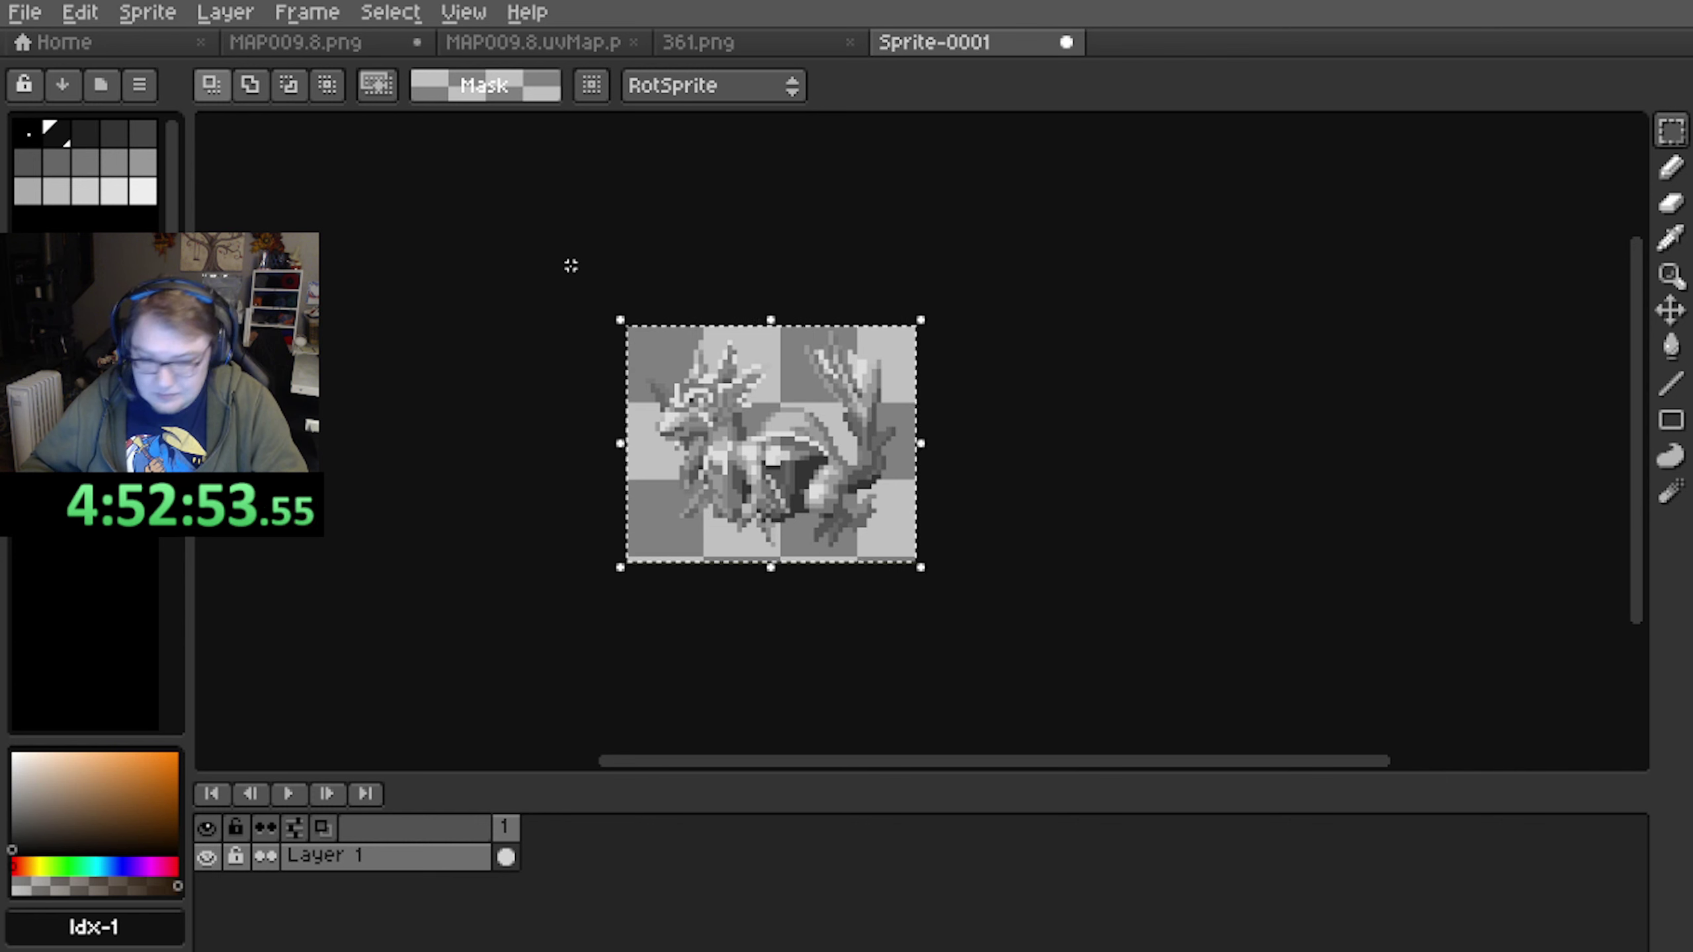
# Paste the Leviathan into MAP009.8.png and place it centred on the tan square in the middle of the platform top
pyautogui.click(280, 45)
pyautogui.scroll(1, 601, 423)
pyautogui.hotkey('ctrl', 'v')
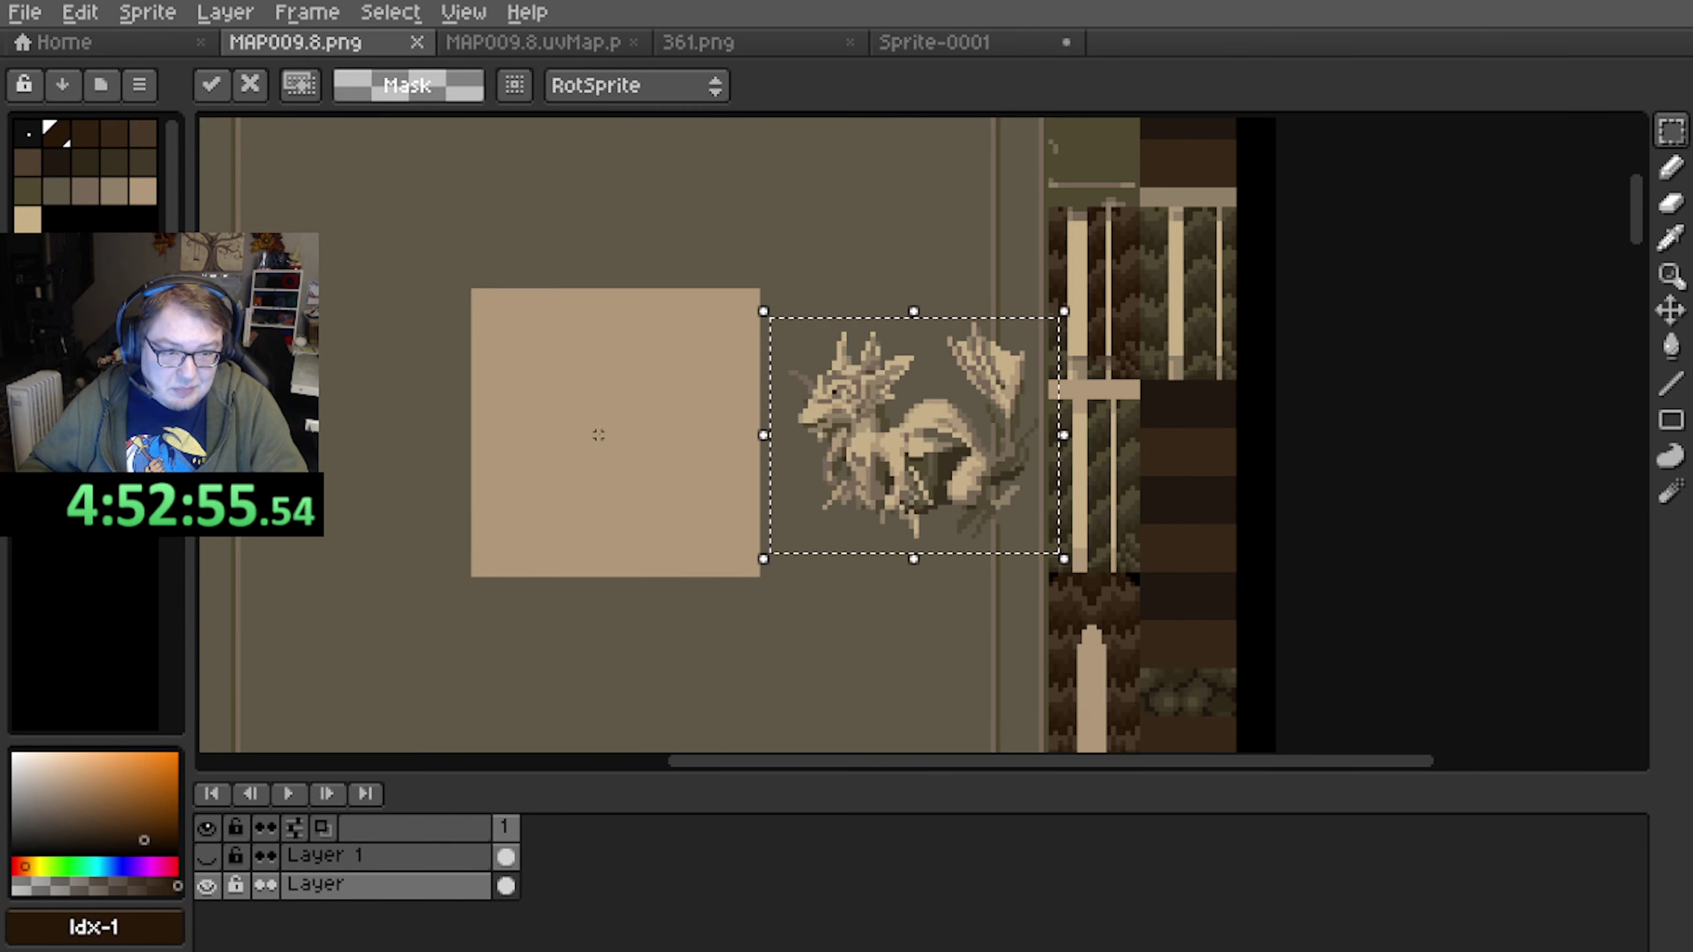
pyautogui.moveTo(924, 470); pyautogui.dragTo(642, 472)
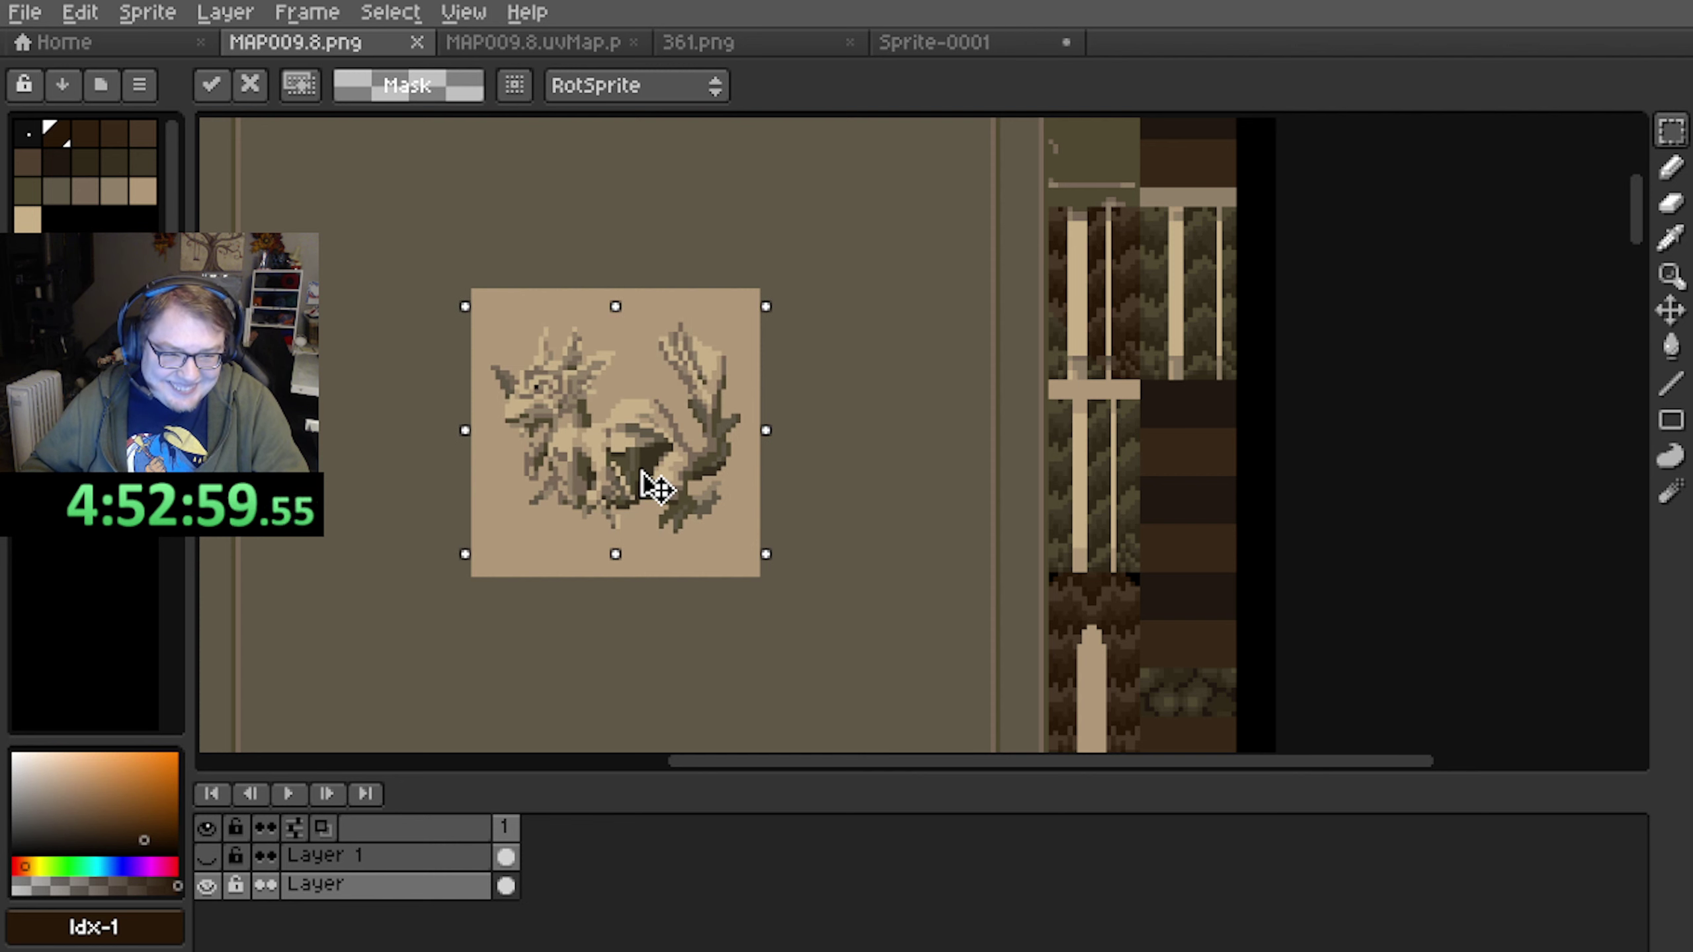
pyautogui.scroll(2, 657, 486)
pyautogui.scroll(-2, 656, 487)
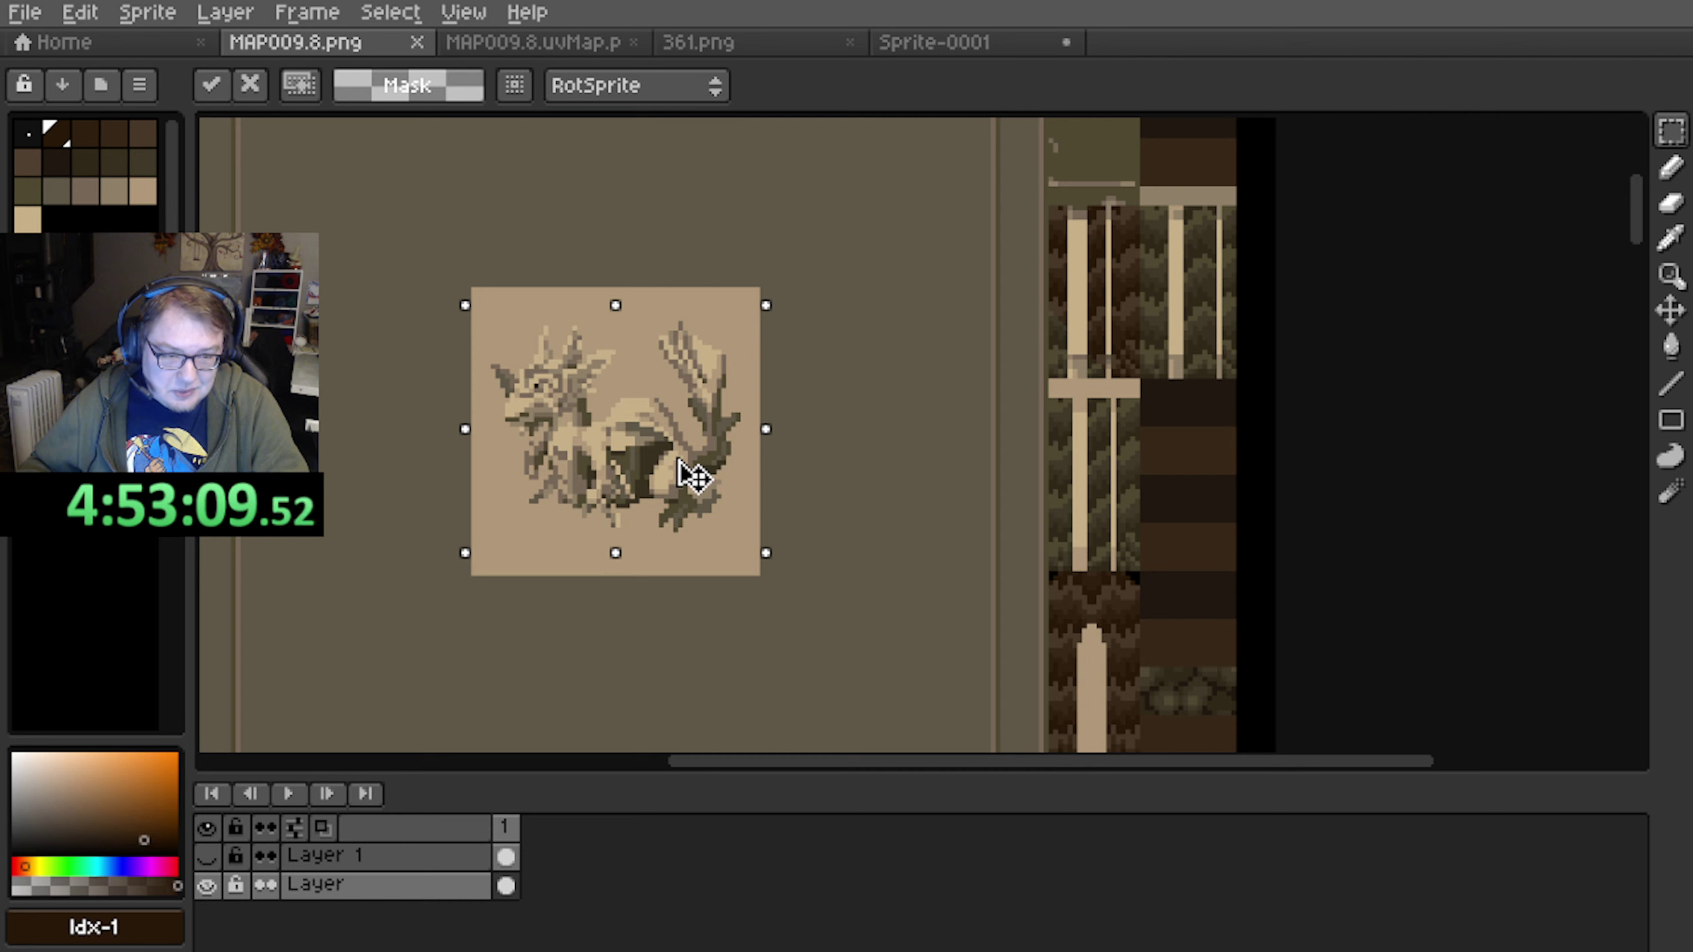
pyautogui.press('Left')
pyautogui.moveTo(677, 461); pyautogui.dragTo(680, 462)
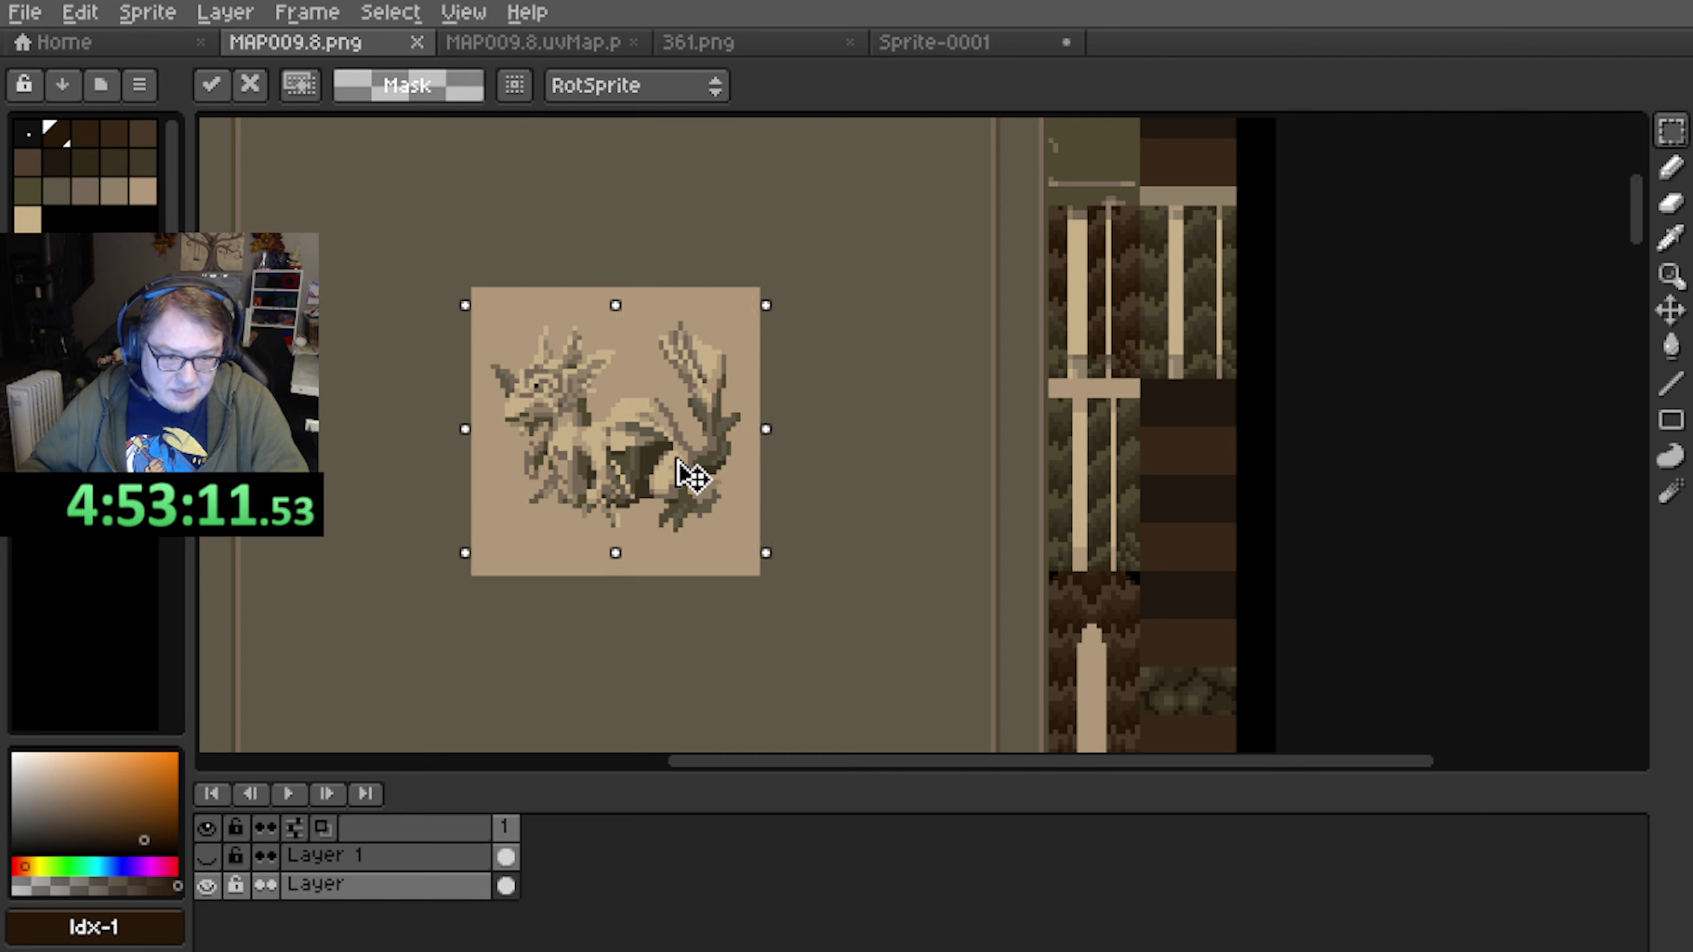
pyautogui.click(858, 506)
# Select a circle spanning the full width and height of the tan square with the Elliptical Marquee
pyautogui.scroll(-3, 858, 506)
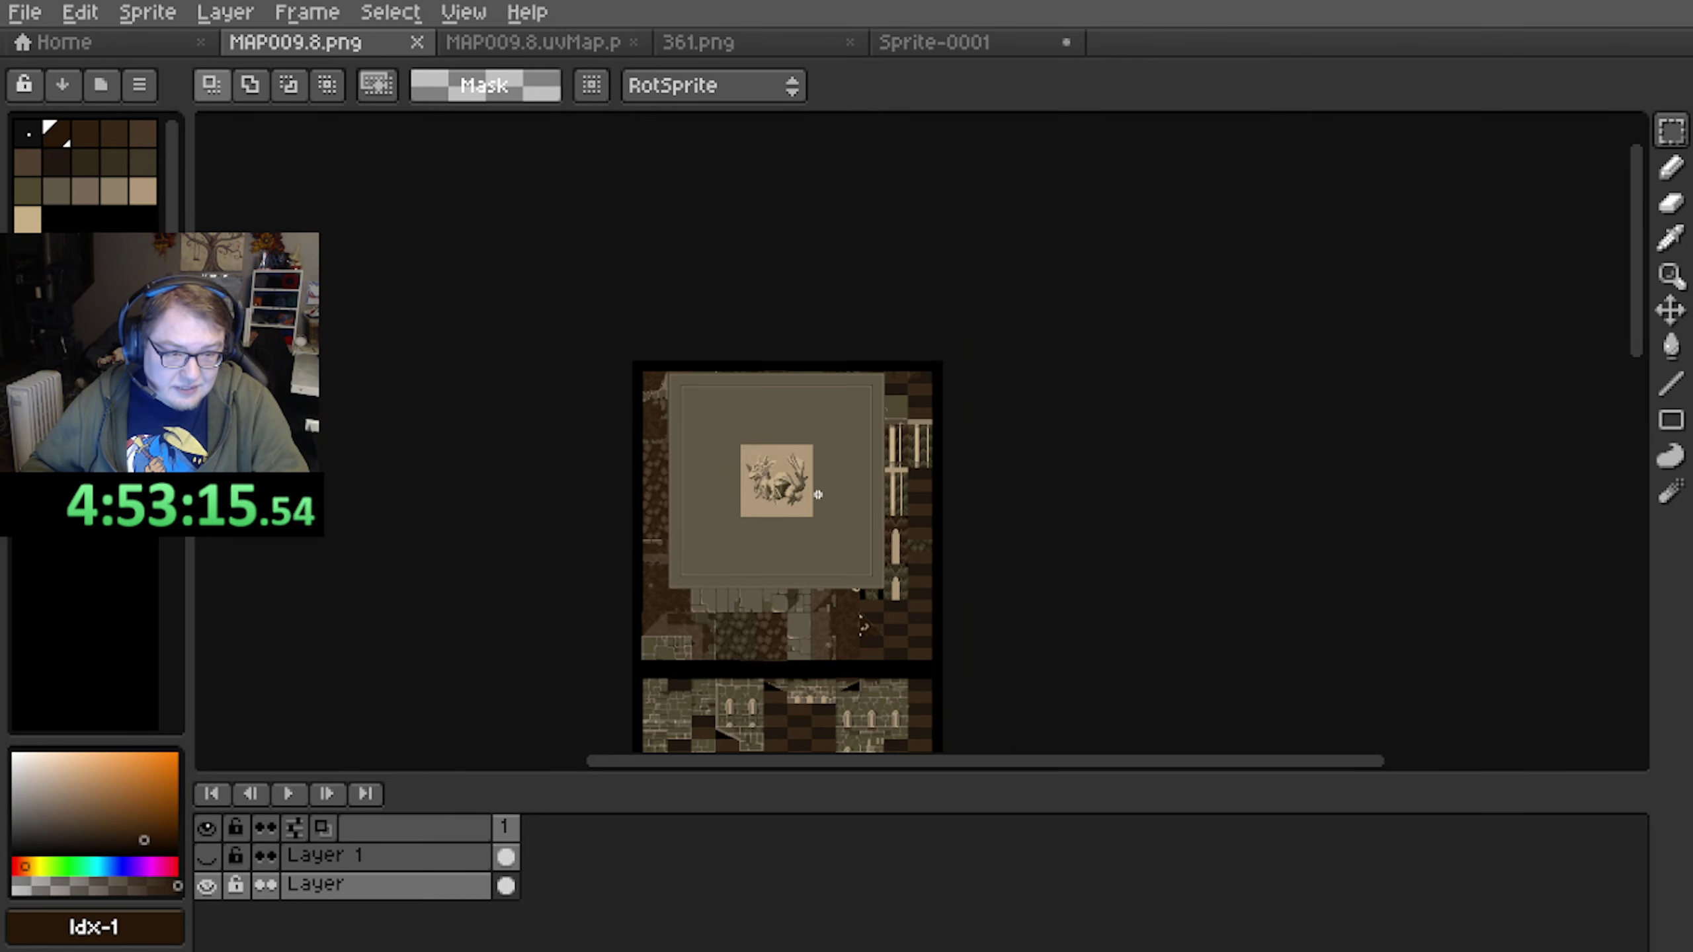
pyautogui.scroll(3, 825, 499)
pyautogui.moveTo(714, 473); pyautogui.dragTo(777, 473, button='middle')
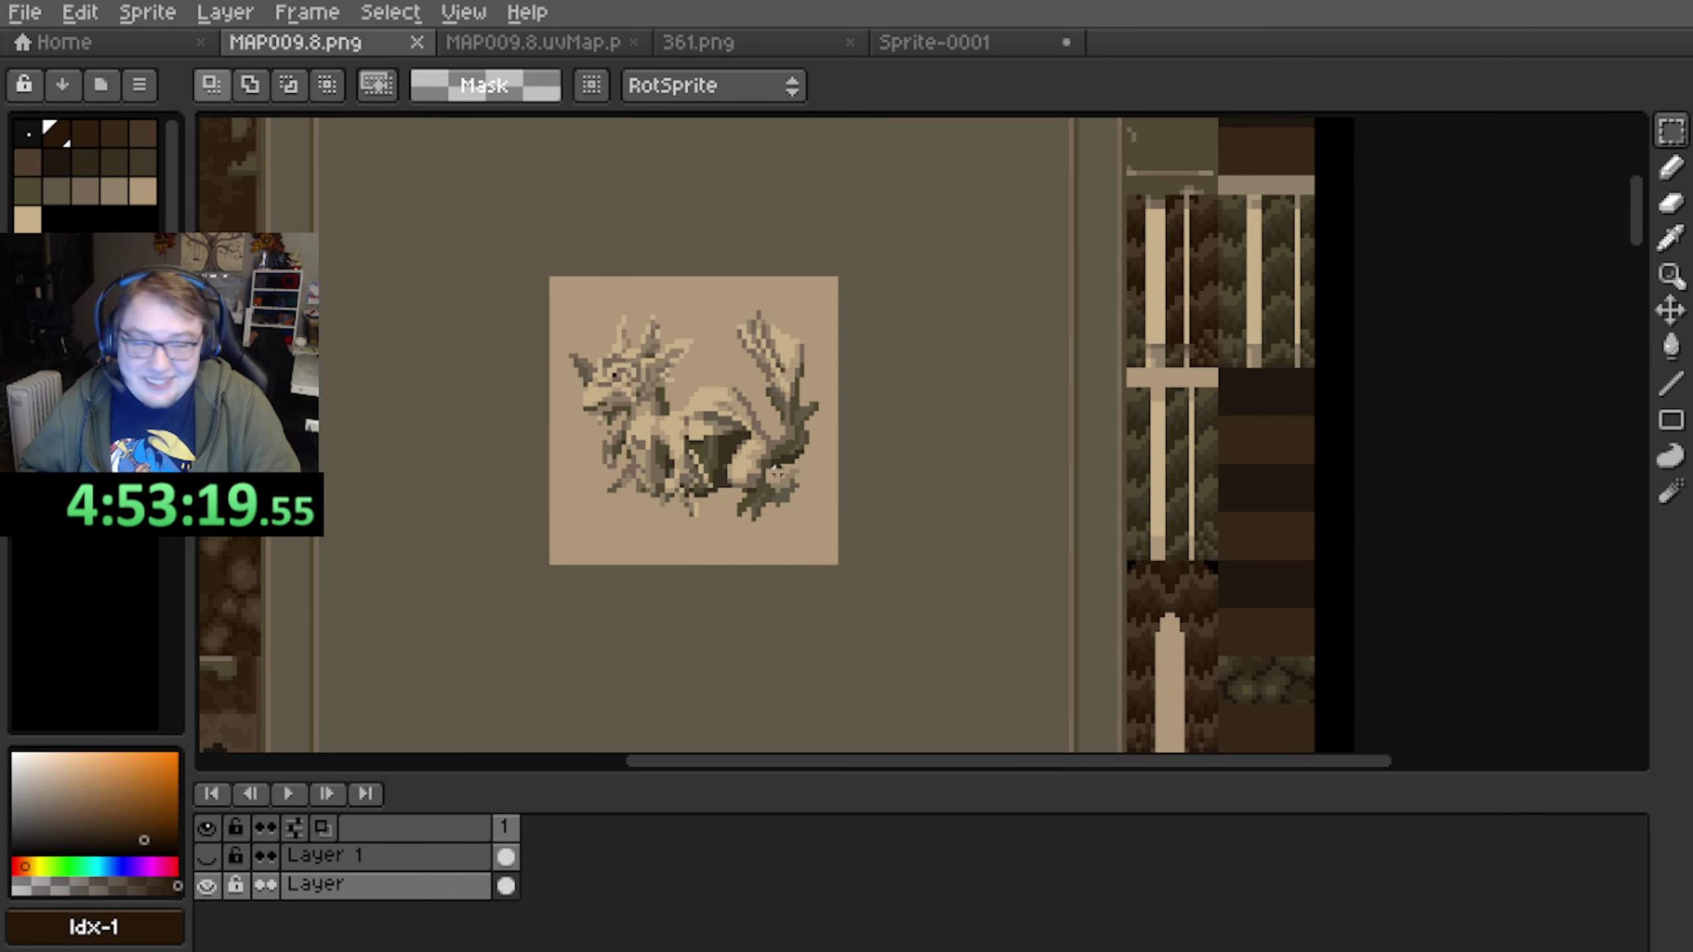
pyautogui.scroll(-1, 740, 434)
pyautogui.hscroll(2, 516, 328)
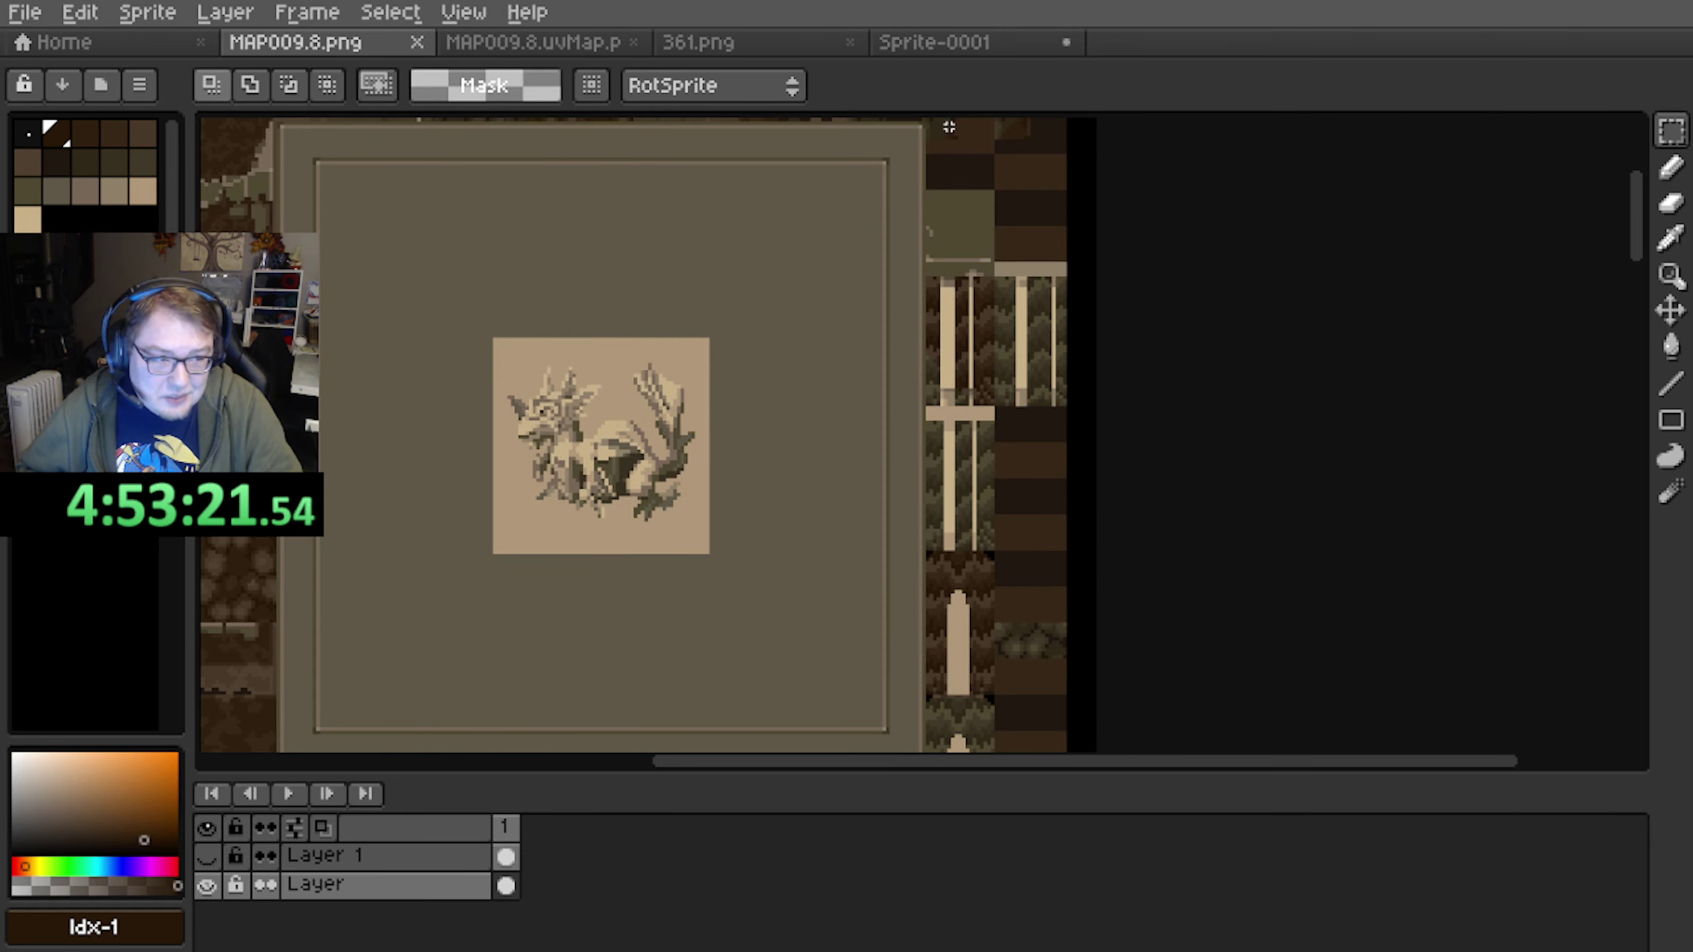
pyautogui.click(1662, 143)
pyautogui.click(1523, 132)
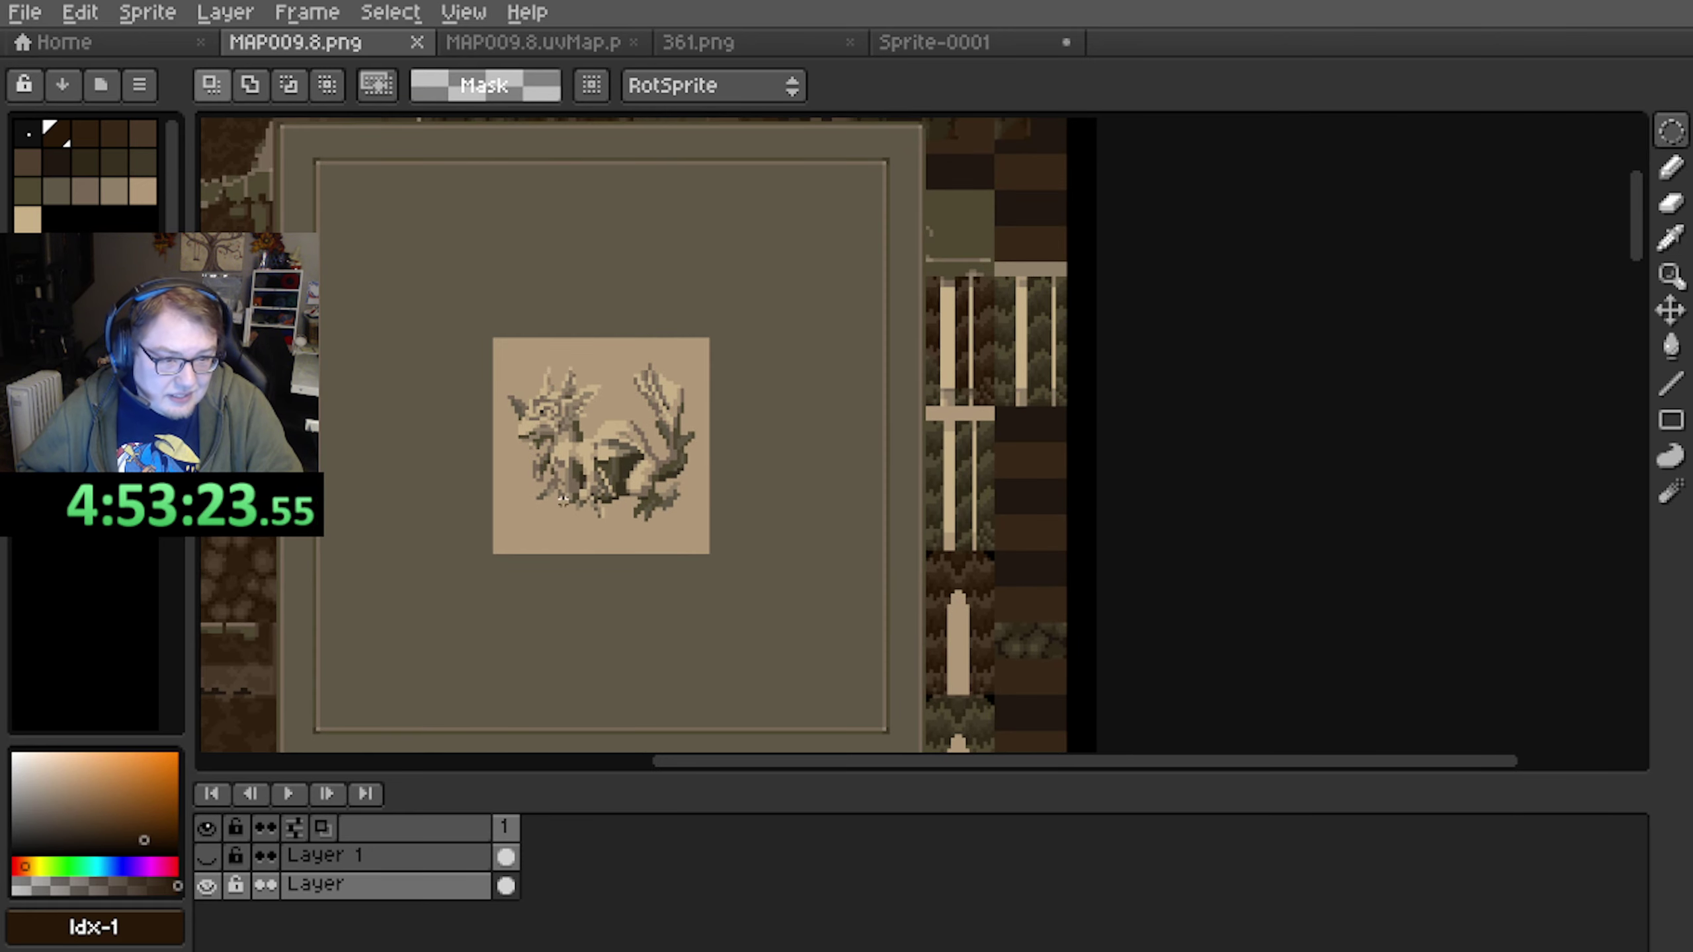
pyautogui.scroll(2, 509, 554)
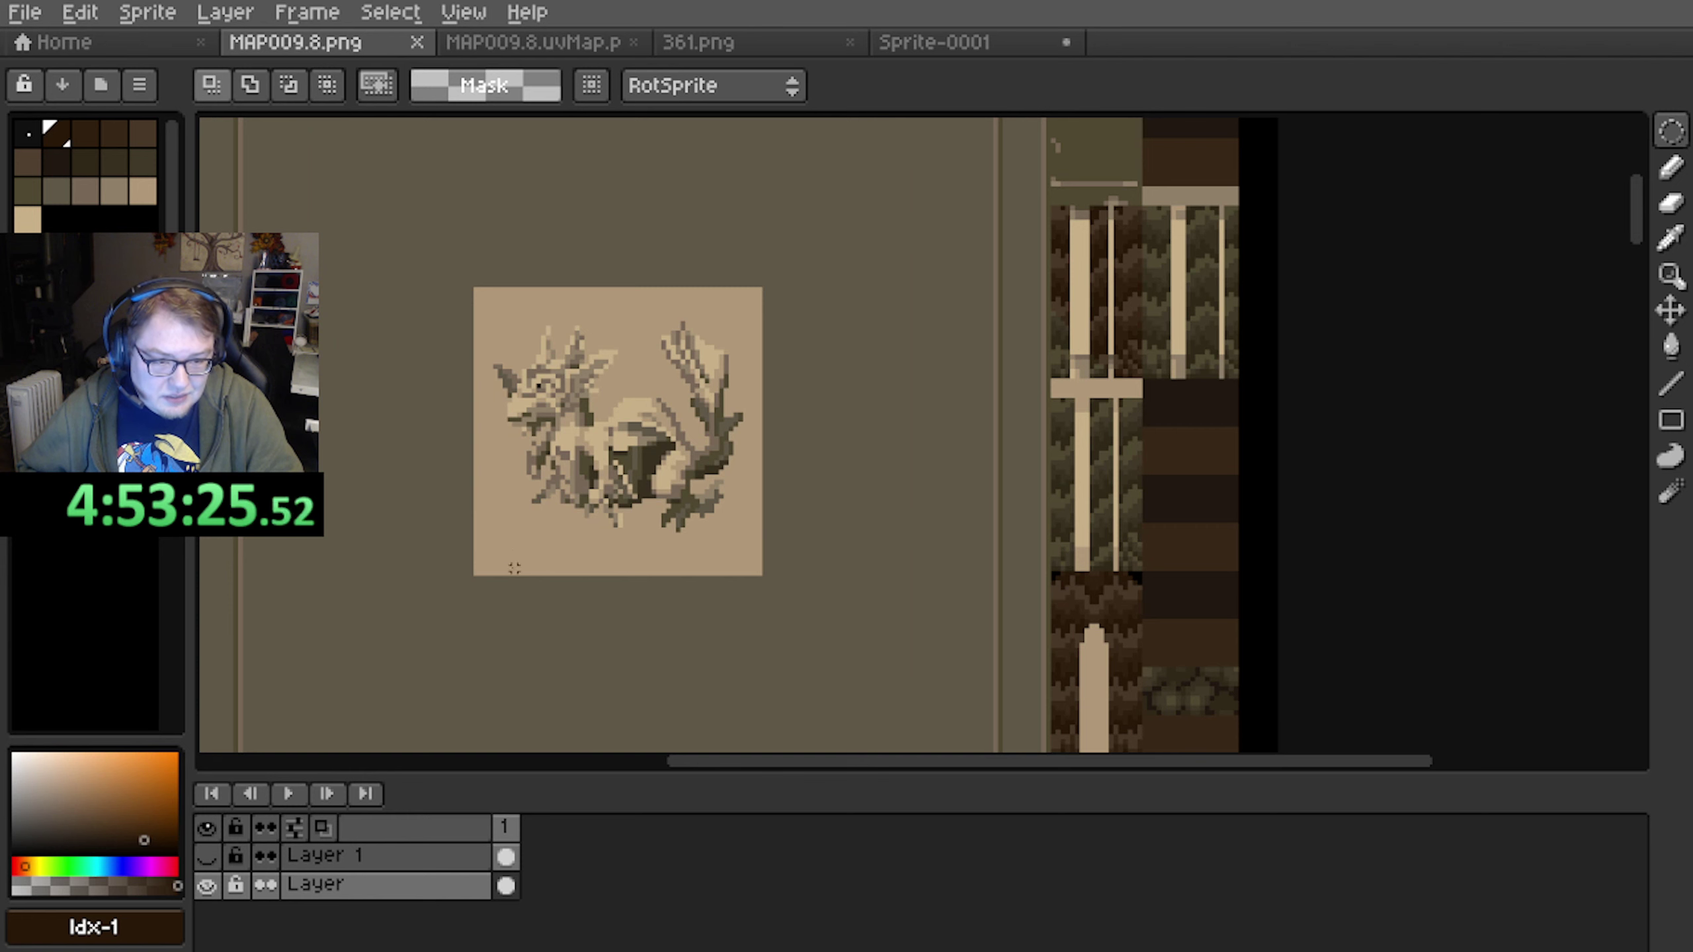
pyautogui.scroll(1, 514, 568)
pyautogui.scroll(1, 473, 224)
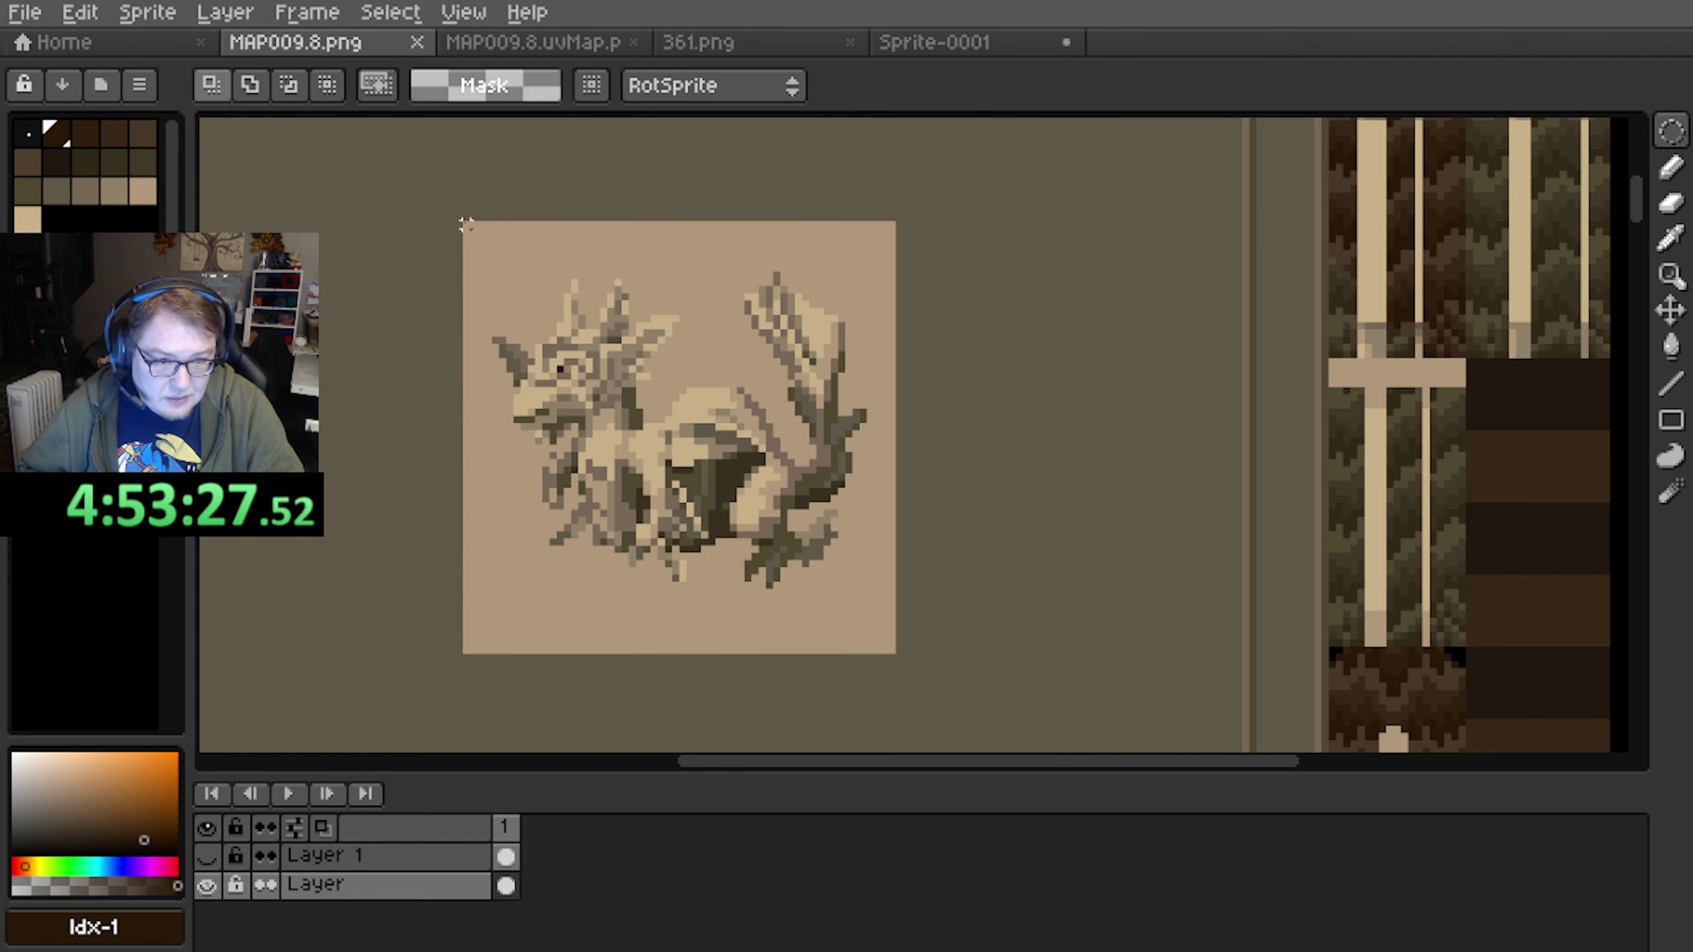
pyautogui.moveTo(465, 222); pyautogui.dragTo(893, 651)
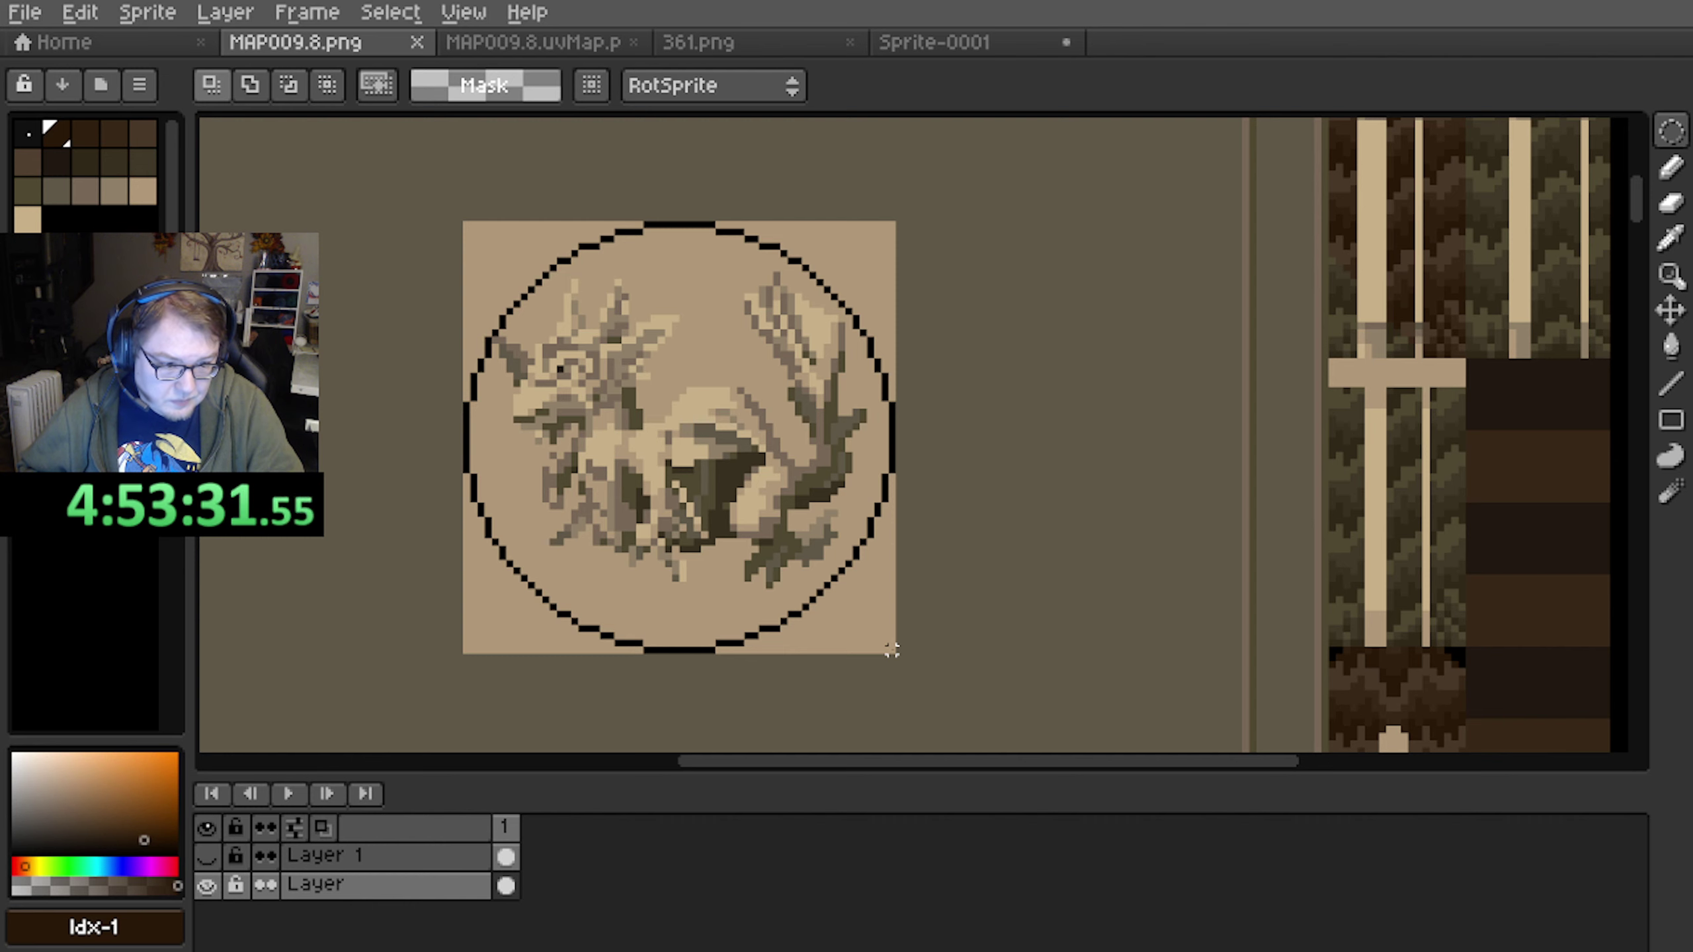
pyautogui.moveTo(892, 650); pyautogui.dragTo(893, 650)
pyautogui.scroll(1, 935, 614)
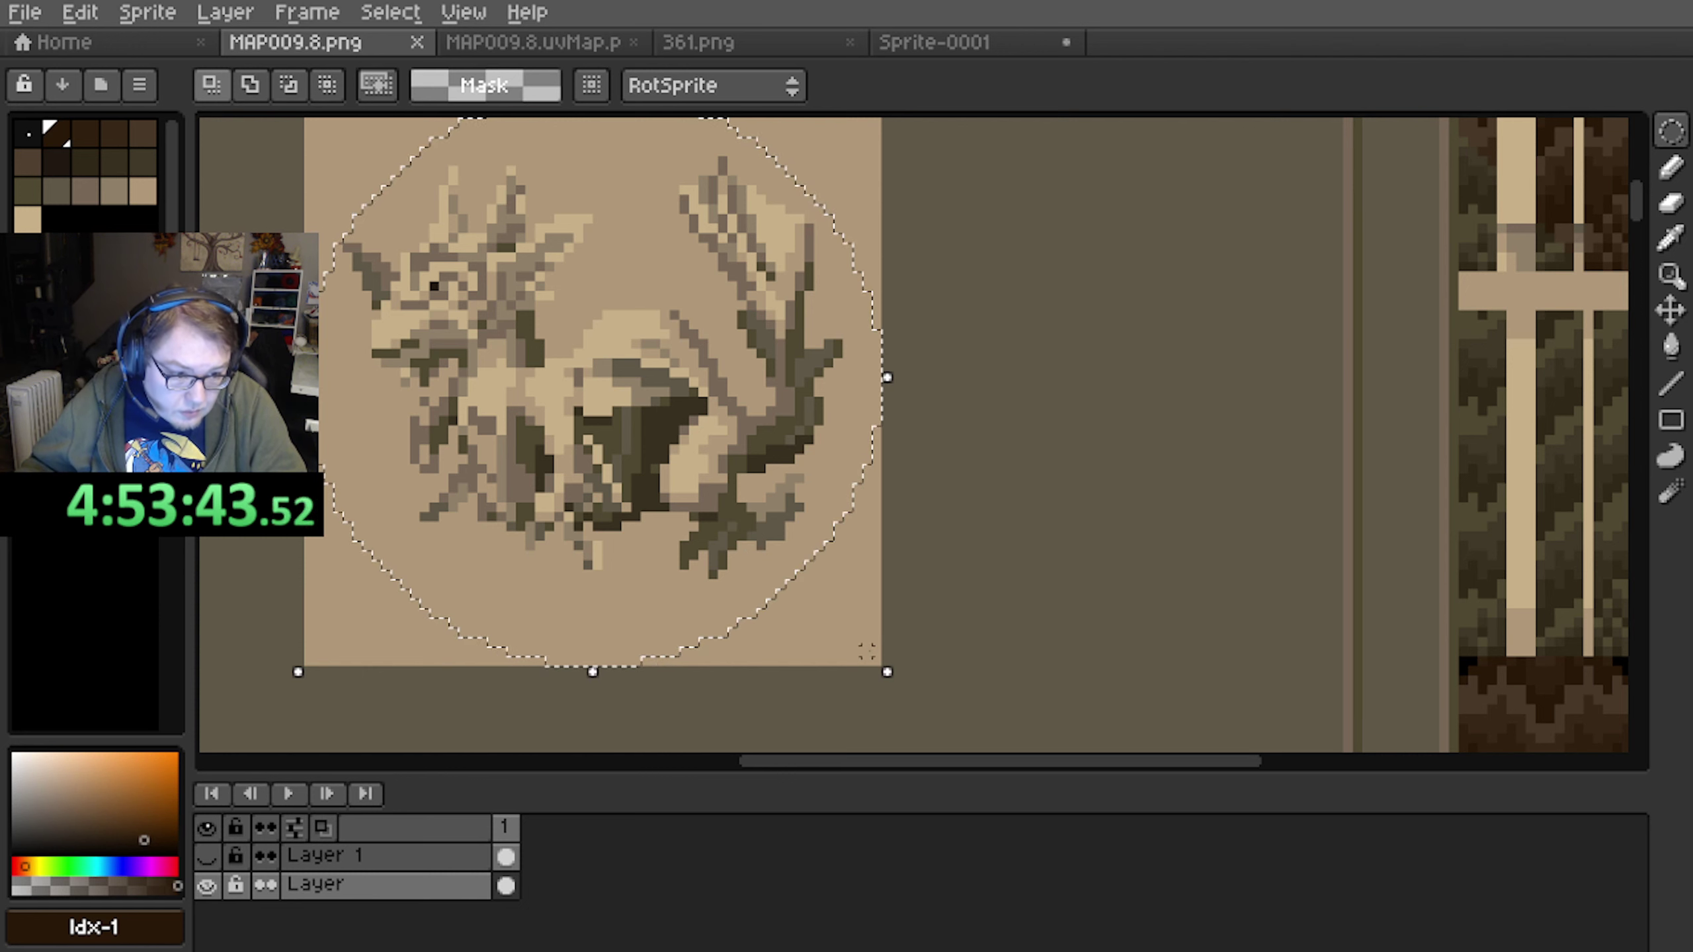
# Subtract a slightly smaller concentric circle from the circular selection, leaving a thin ring around the Leviathan
pyautogui.press('shift')
pyautogui.keyDown('shift'); pyautogui.moveTo(772, 532); pyautogui.dragTo(318, 193); pyautogui.keyUp('shift')
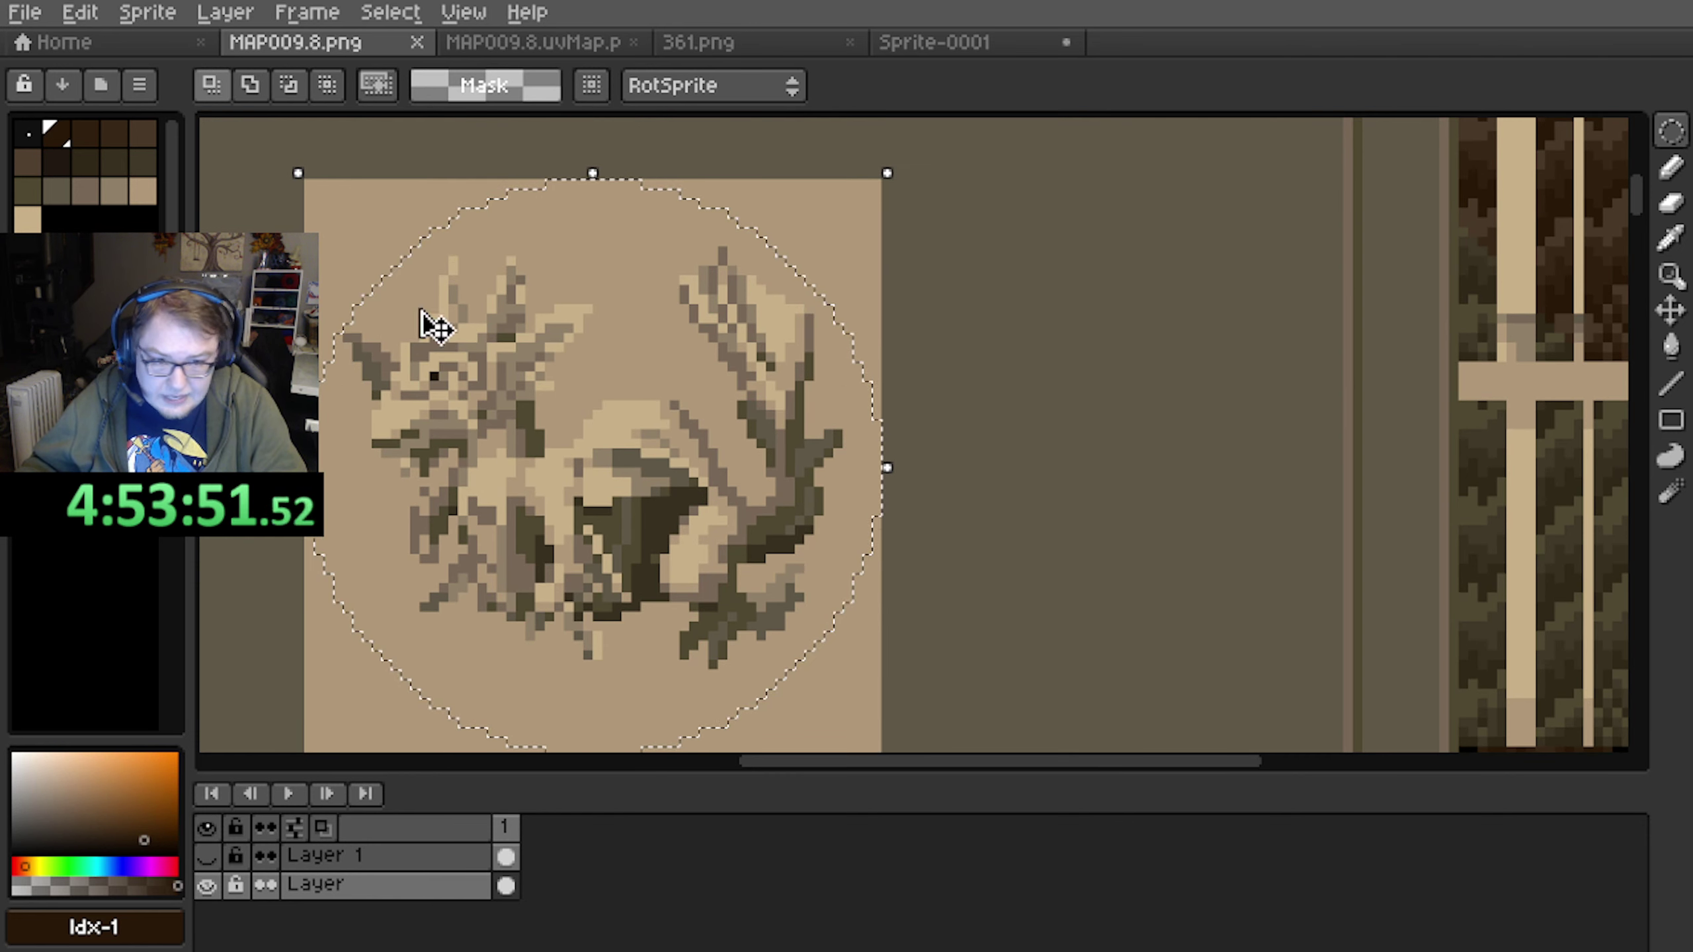
pyautogui.scroll(-2, 683, 570)
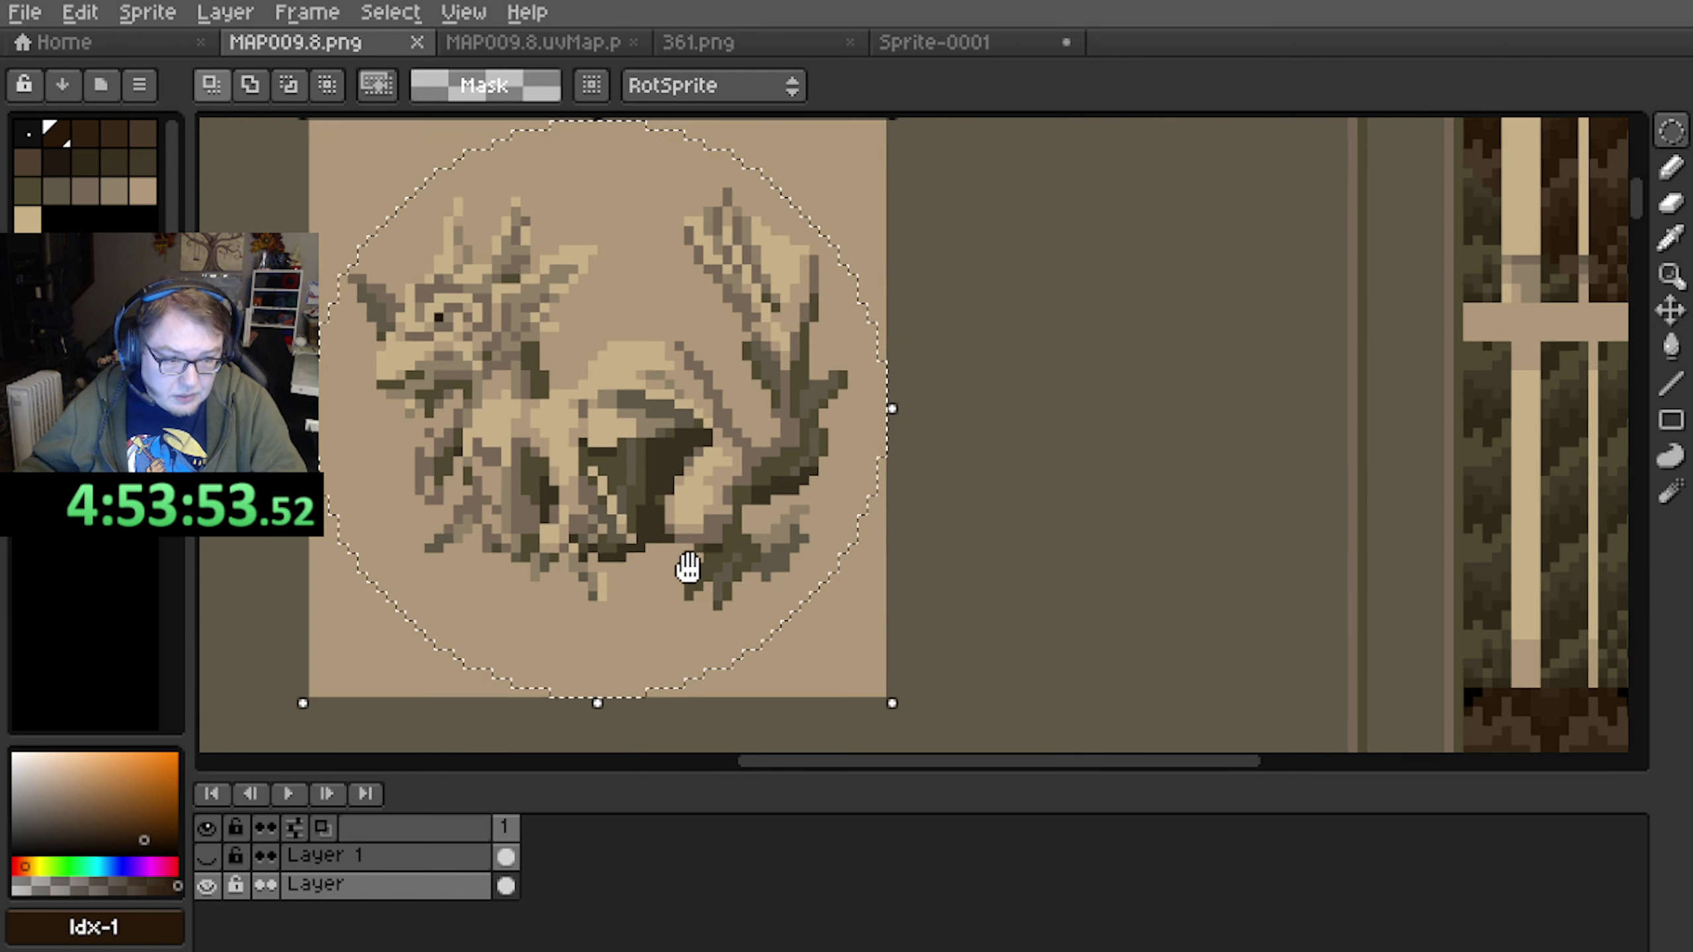
pyautogui.moveTo(878, 696)
pyautogui.mouseDown()
pyautogui.moveTo(718, 494)
pyautogui.moveTo(330, 147)
pyautogui.mouseUp()
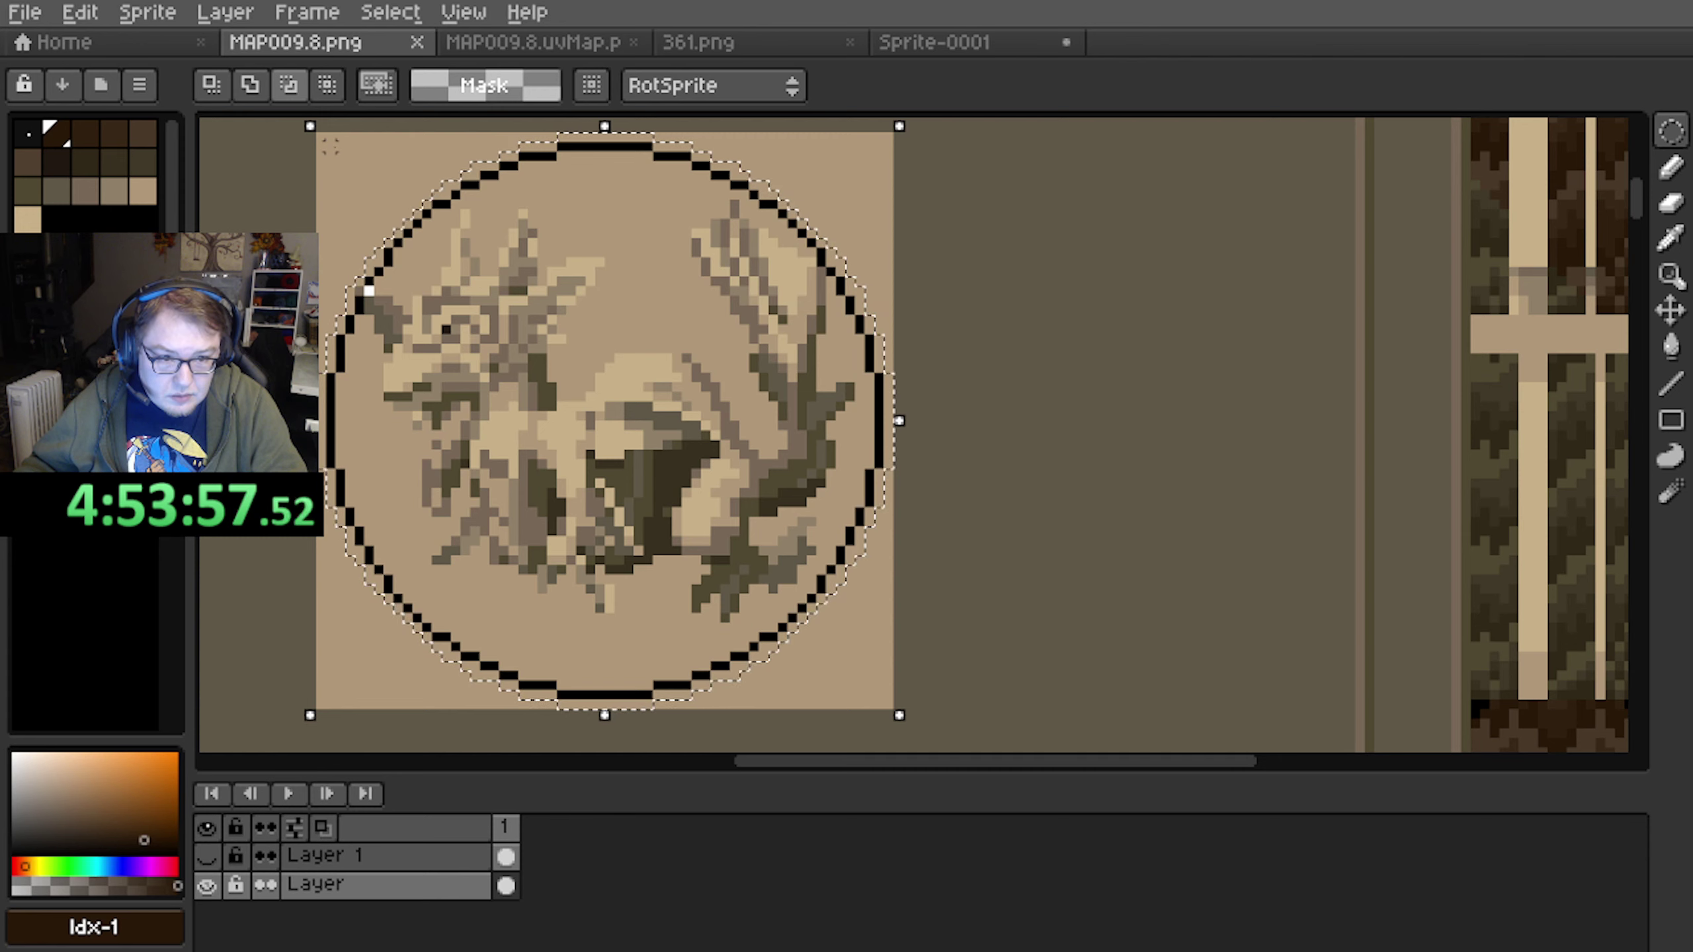
pyautogui.hotkey('ctrl', 'z')
pyautogui.moveTo(525, 315); pyautogui.dragTo(551, 354, button='middle')
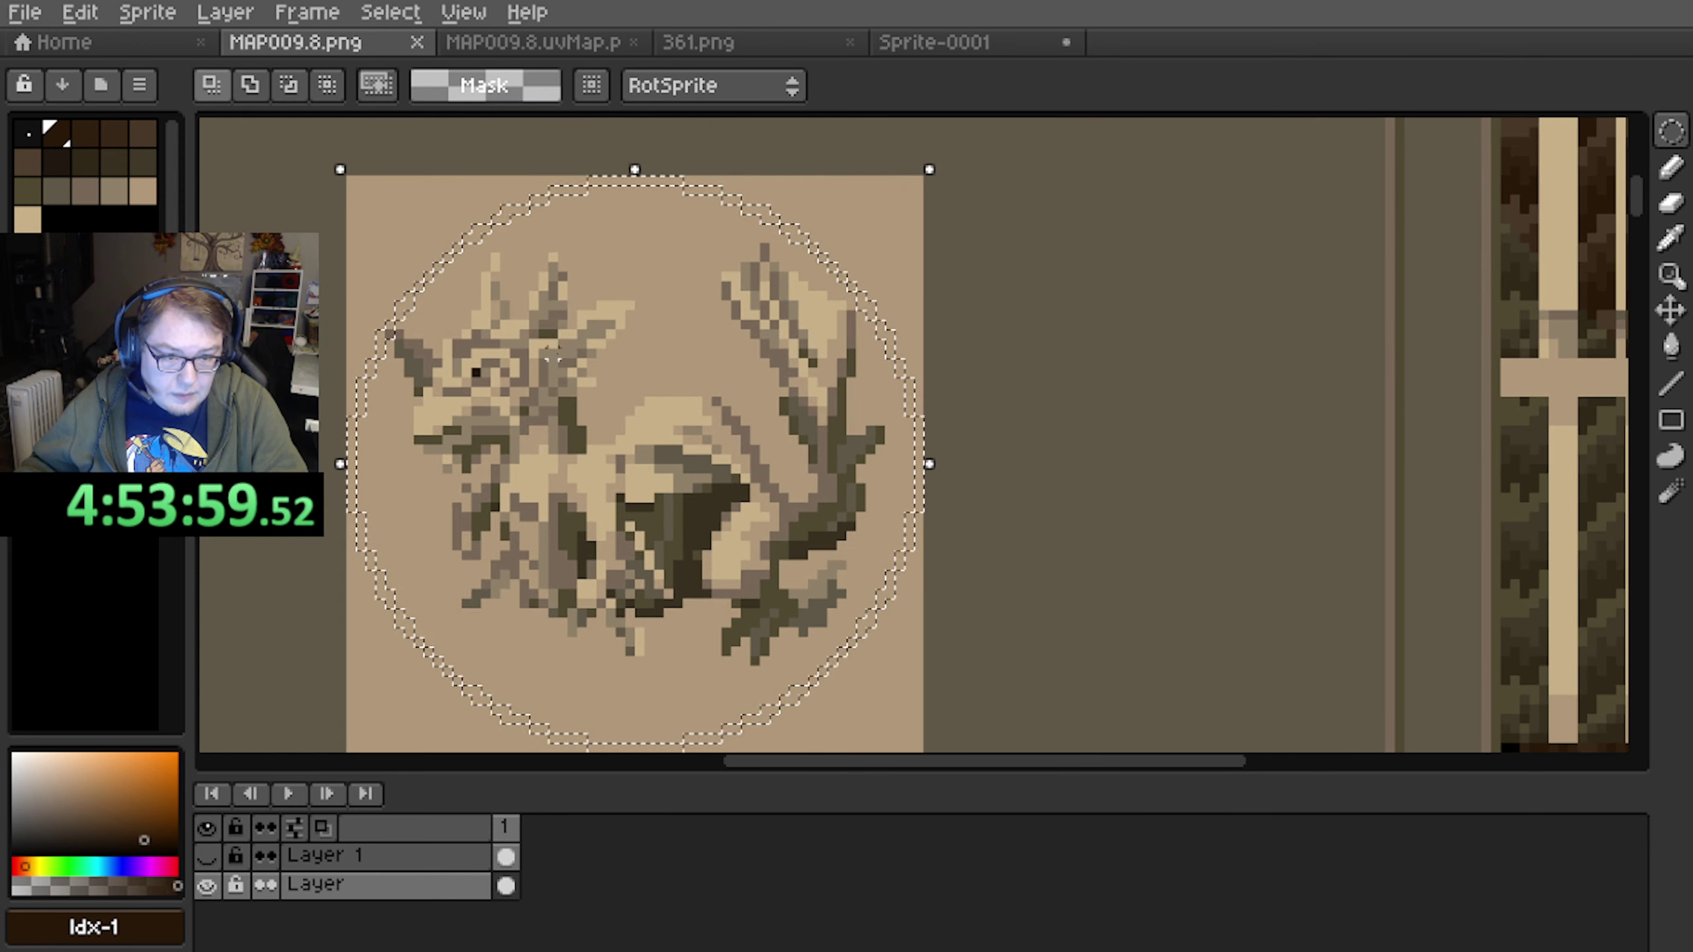
# Sample the dark olive of the engraved border line near the platform top's upper corner as the foreground colour
pyautogui.scroll(-1, 582, 443)
pyautogui.scroll(1, 1061, 518)
pyautogui.moveTo(1060, 518); pyautogui.dragTo(617, 492, button='middle')
pyautogui.scroll(2, 872, 488)
pyautogui.scroll(-4, 856, 475)
pyautogui.scroll(-1, 793, 451)
pyautogui.moveTo(780, 246); pyautogui.dragTo(752, 513, button='middle')
pyautogui.scroll(2, 768, 515)
pyautogui.moveTo(834, 393); pyautogui.dragTo(791, 552, button='middle')
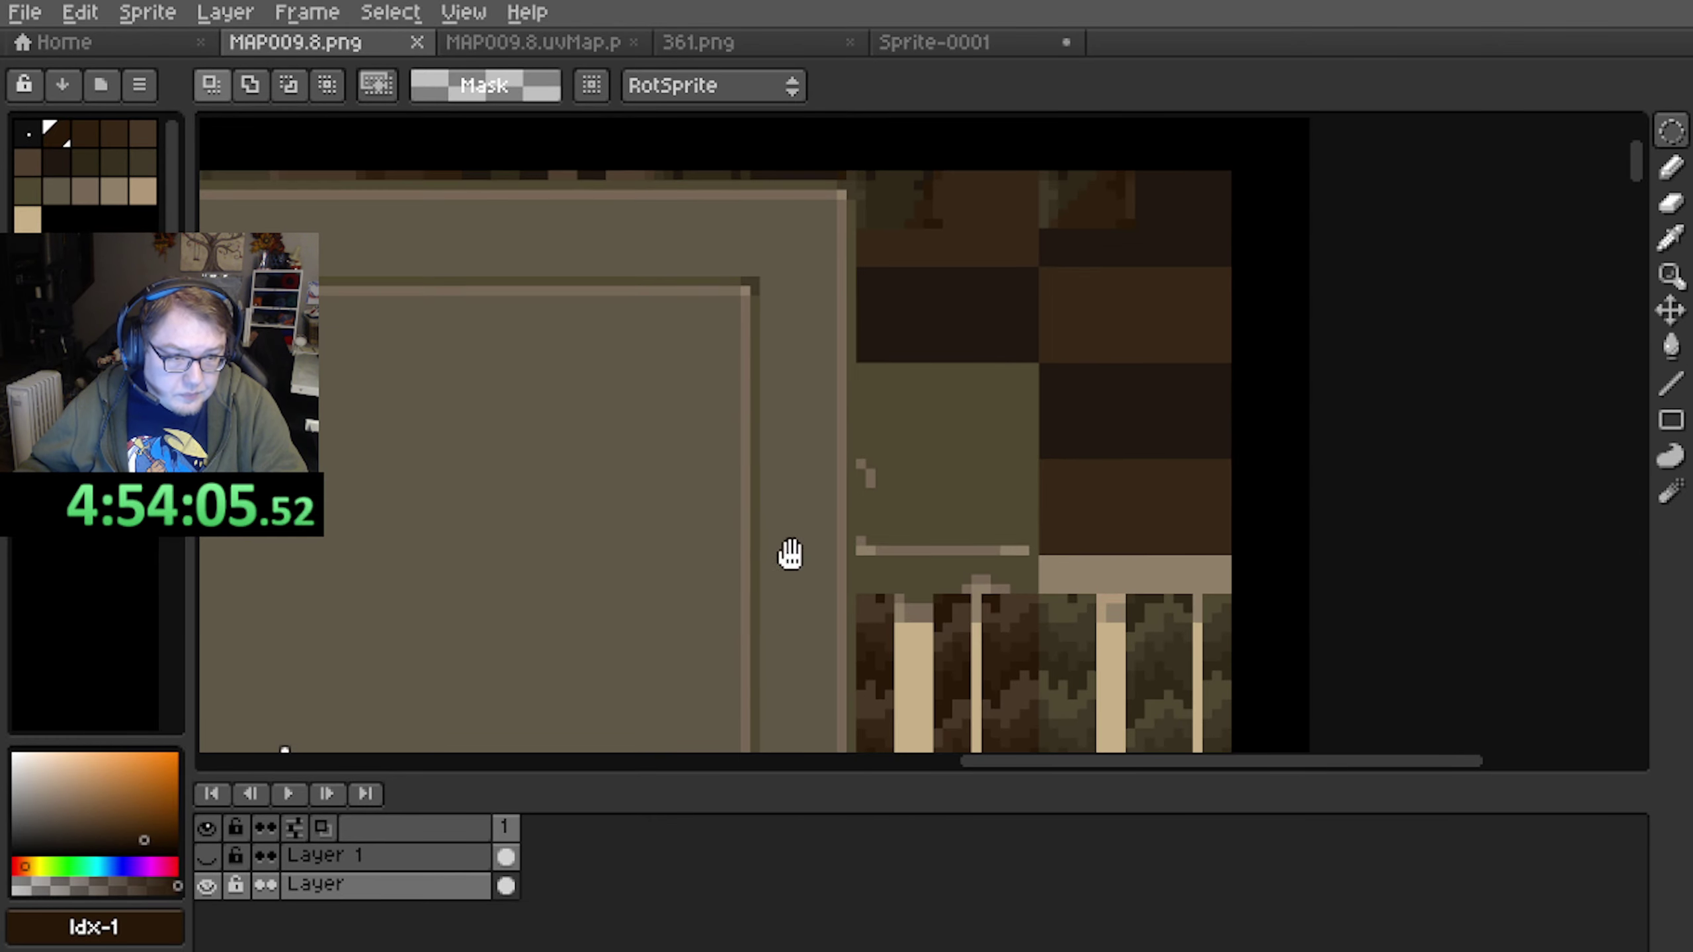
pyautogui.keyDown('ctrl'); pyautogui.scroll(1, 788, 534); pyautogui.keyUp('ctrl')
pyautogui.press('i')
pyautogui.keyDown('alt'); pyautogui.click(742, 291); pyautogui.keyUp('alt')
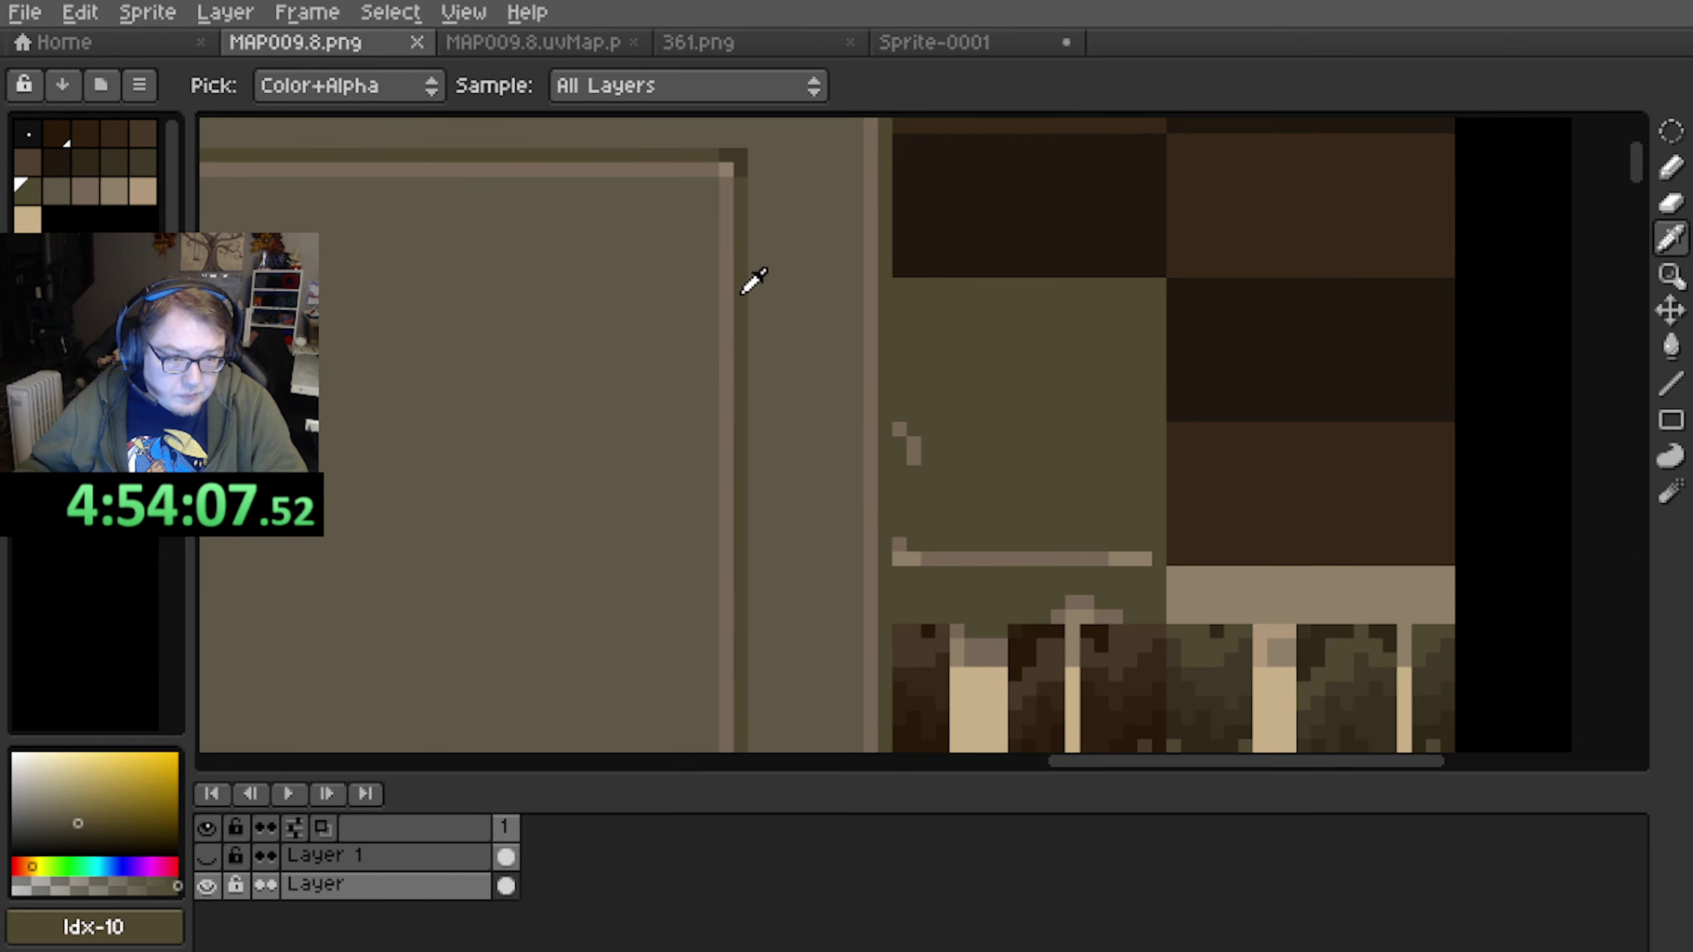
# Fill the ring selection around the Leviathan with the sampled dark olive, and clear the selection
pyautogui.moveTo(454, 522); pyautogui.dragTo(907, 378, button='middle')
pyautogui.moveTo(573, 573); pyautogui.dragTo(944, 354, button='middle')
pyautogui.moveTo(688, 548); pyautogui.dragTo(893, 309, button='middle')
pyautogui.scroll(-1, 574, 491)
pyautogui.moveTo(574, 490); pyautogui.dragTo(693, 309, button='middle')
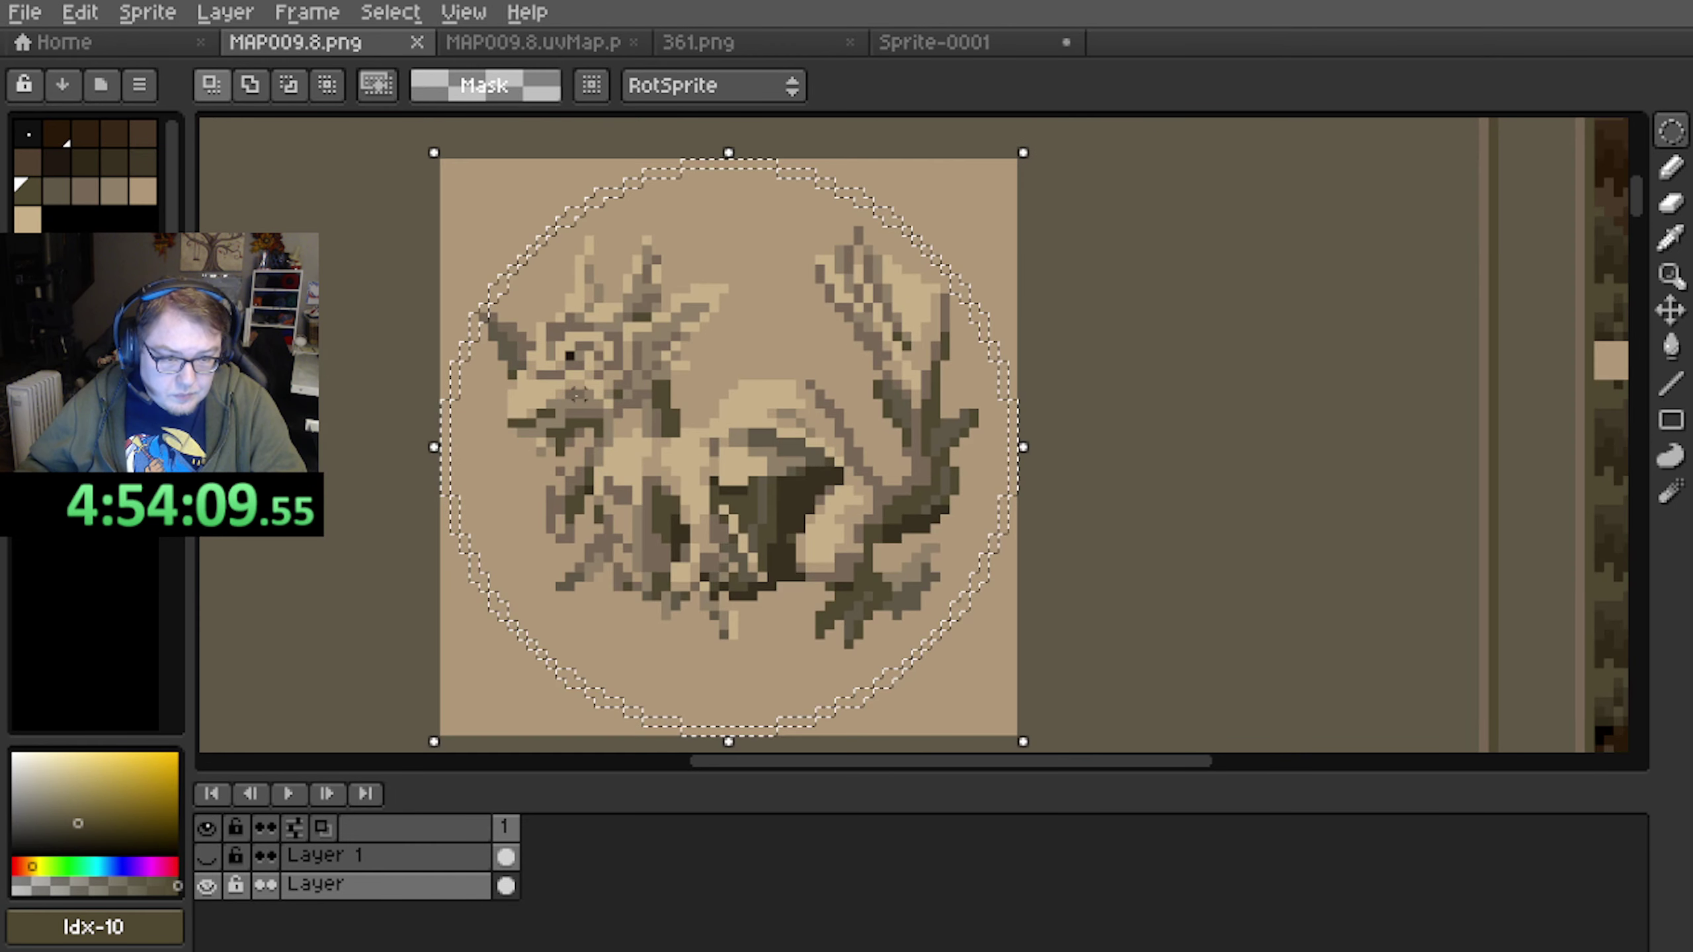
pyautogui.press('f')
pyautogui.keyDown('ctrl'); pyautogui.scroll(2, 560, 419); pyautogui.keyUp('ctrl')
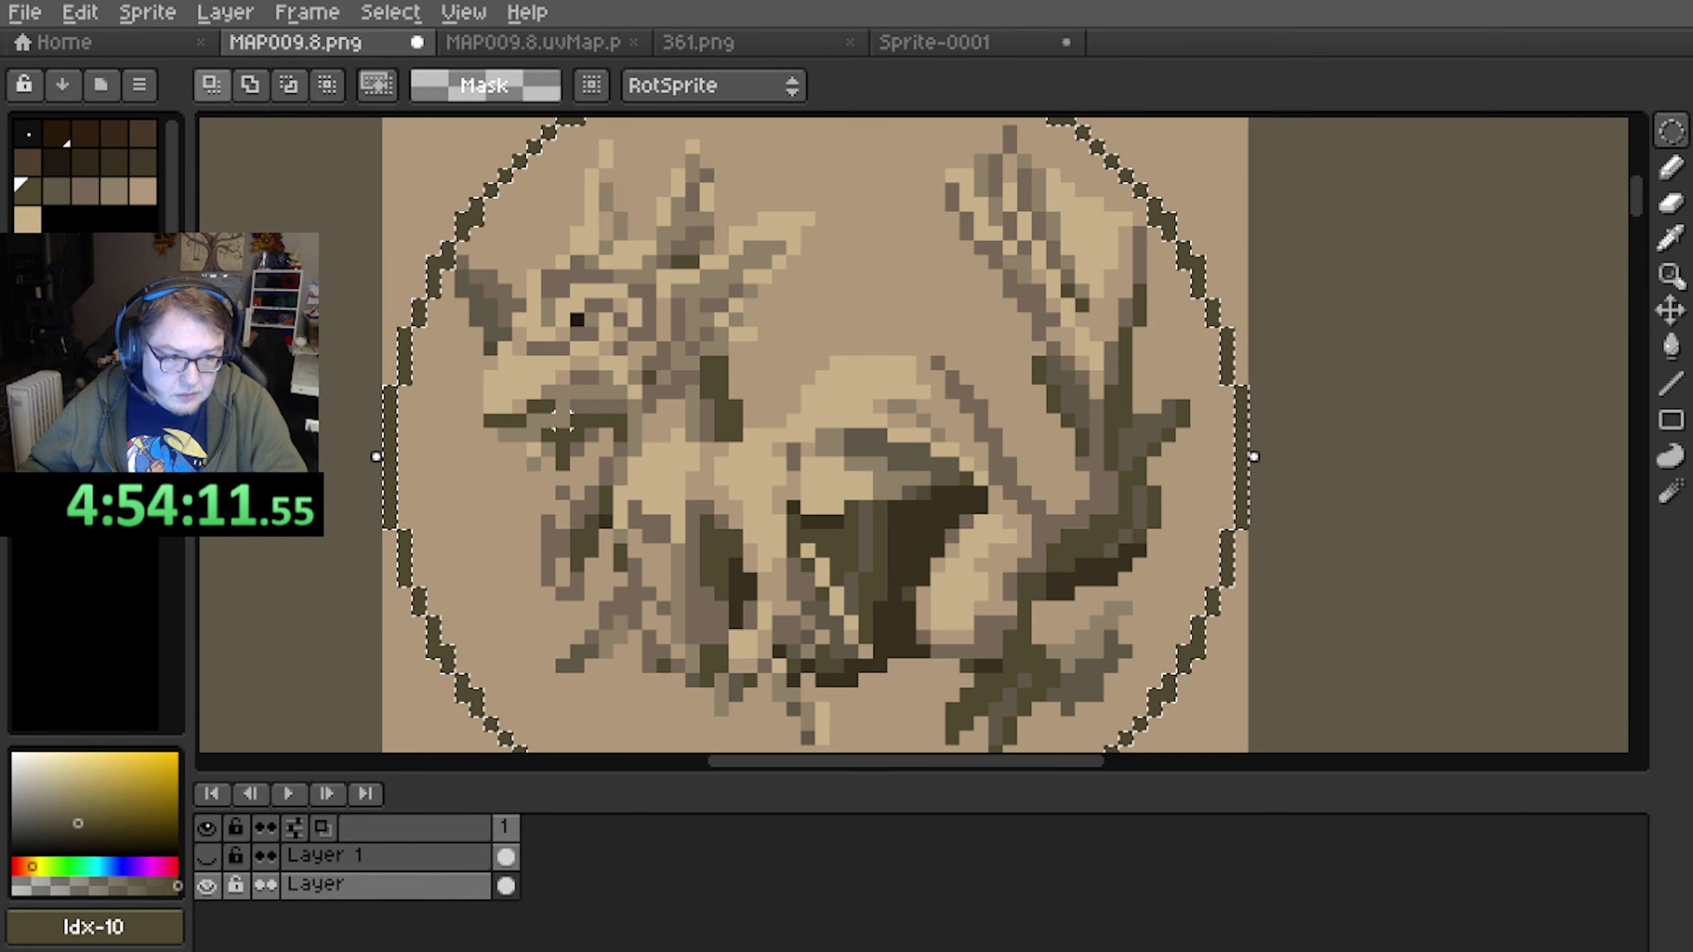
pyautogui.keyDown('ctrl'); pyautogui.scroll(-4, 560, 419); pyautogui.keyUp('ctrl')
pyautogui.keyDown('ctrl'); pyautogui.scroll(1, 560, 418); pyautogui.keyUp('ctrl')
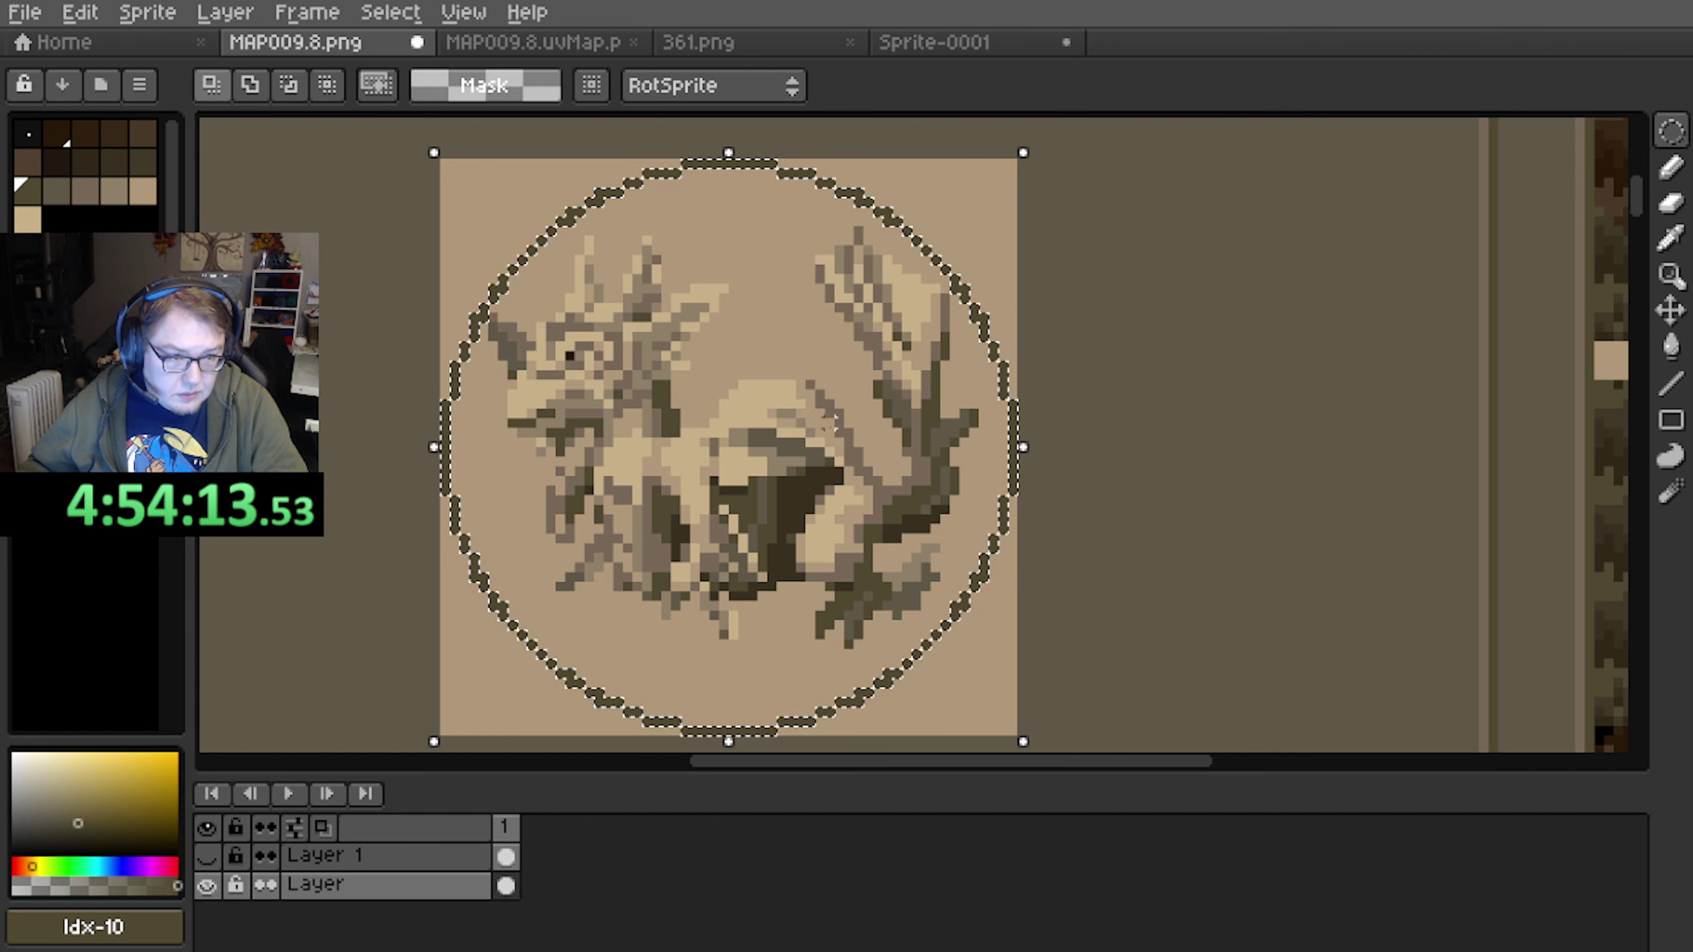
pyautogui.click(1118, 384)
pyautogui.scroll(-1, 916, 461)
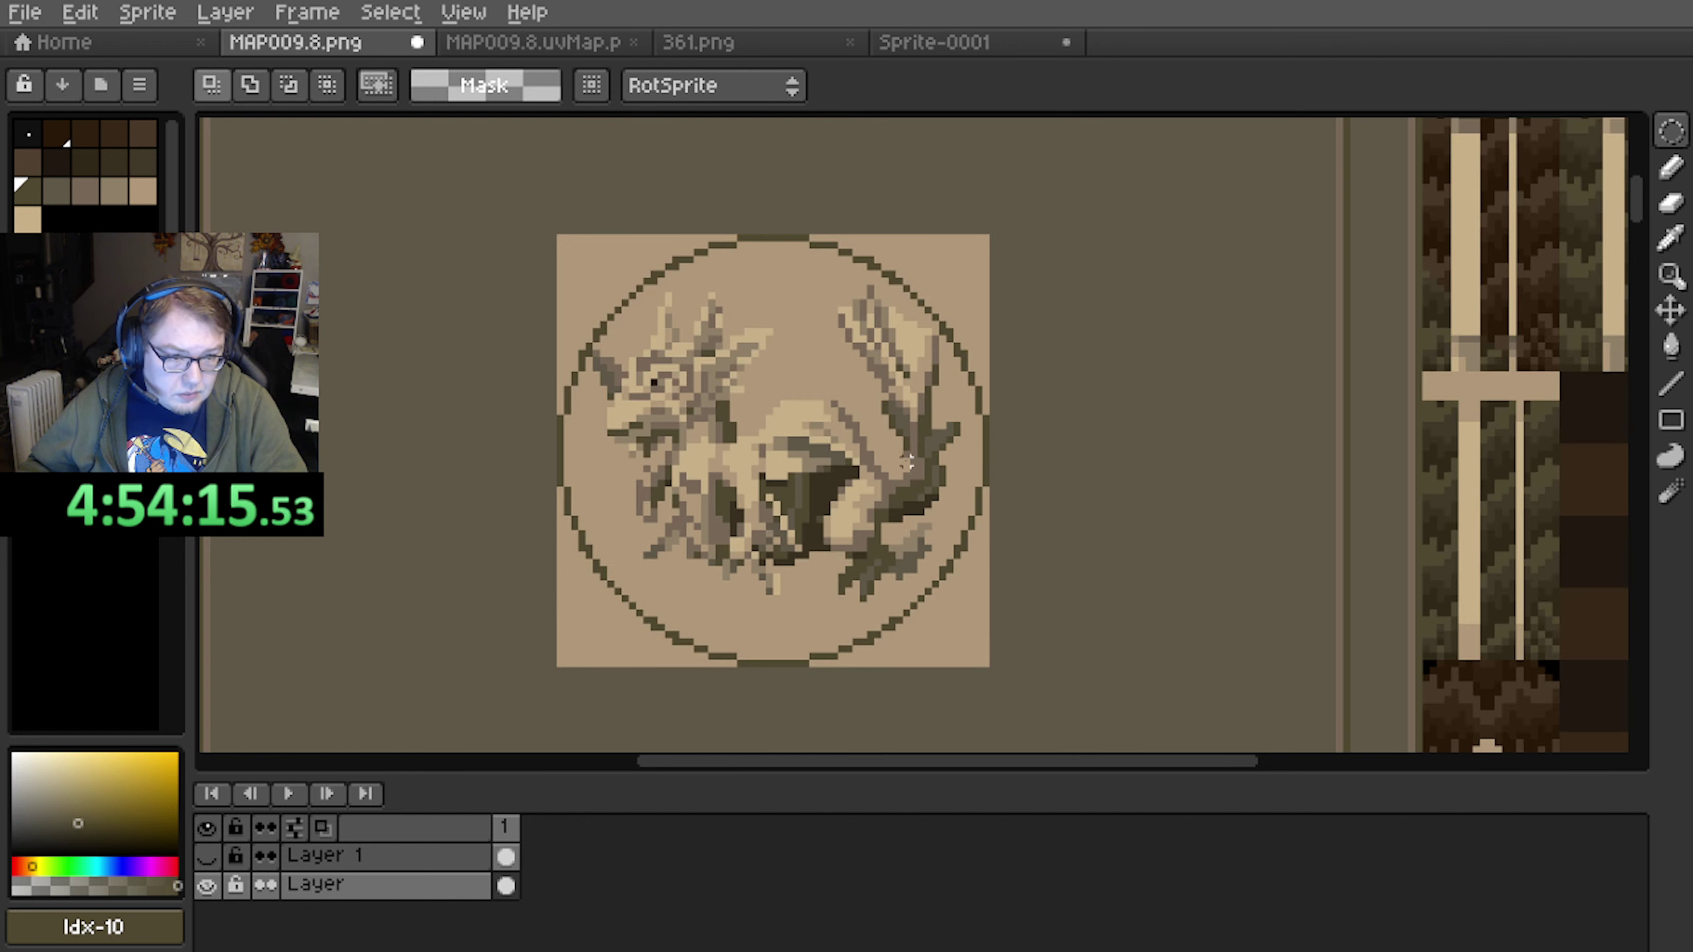
pyautogui.moveTo(896, 458); pyautogui.dragTo(843, 438, button='middle')
pyautogui.scroll(1, 759, 433)
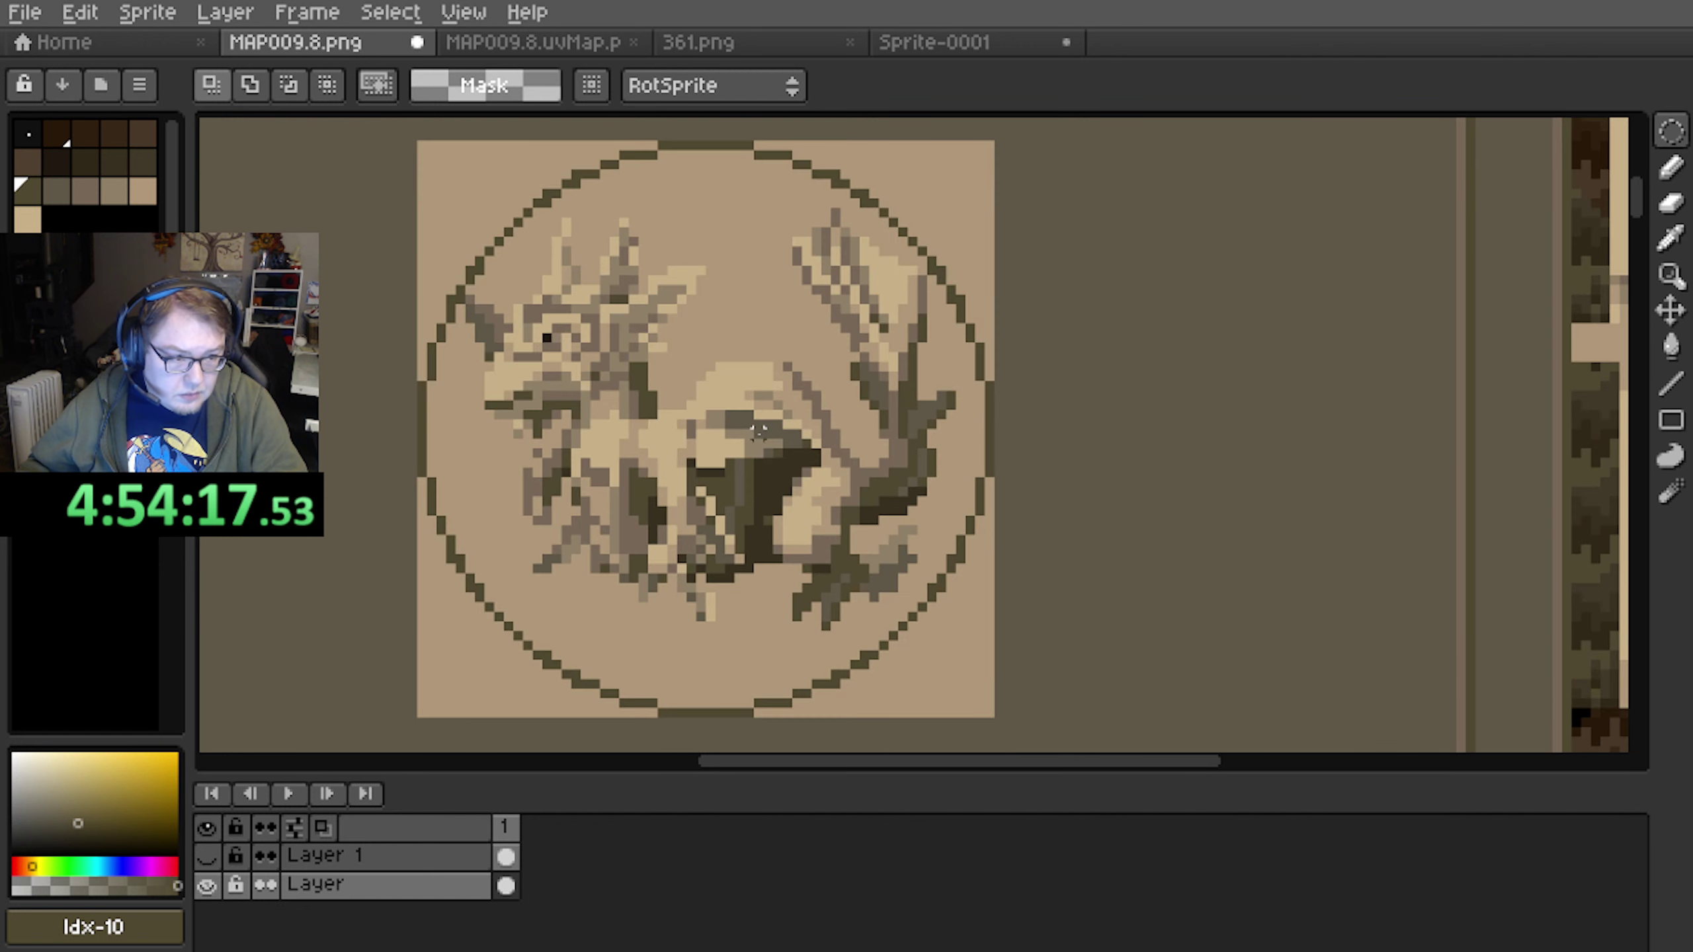
pyautogui.keyDown('ctrl'); pyautogui.scroll(-1, 759, 430); pyautogui.keyUp('ctrl')
pyautogui.keyDown('ctrl'); pyautogui.scroll(1, 726, 442); pyautogui.keyUp('ctrl')
pyautogui.scroll(-1, 786, 493)
pyautogui.keyDown('shift'); pyautogui.hscroll(1, 787, 494); pyautogui.keyUp('shift')
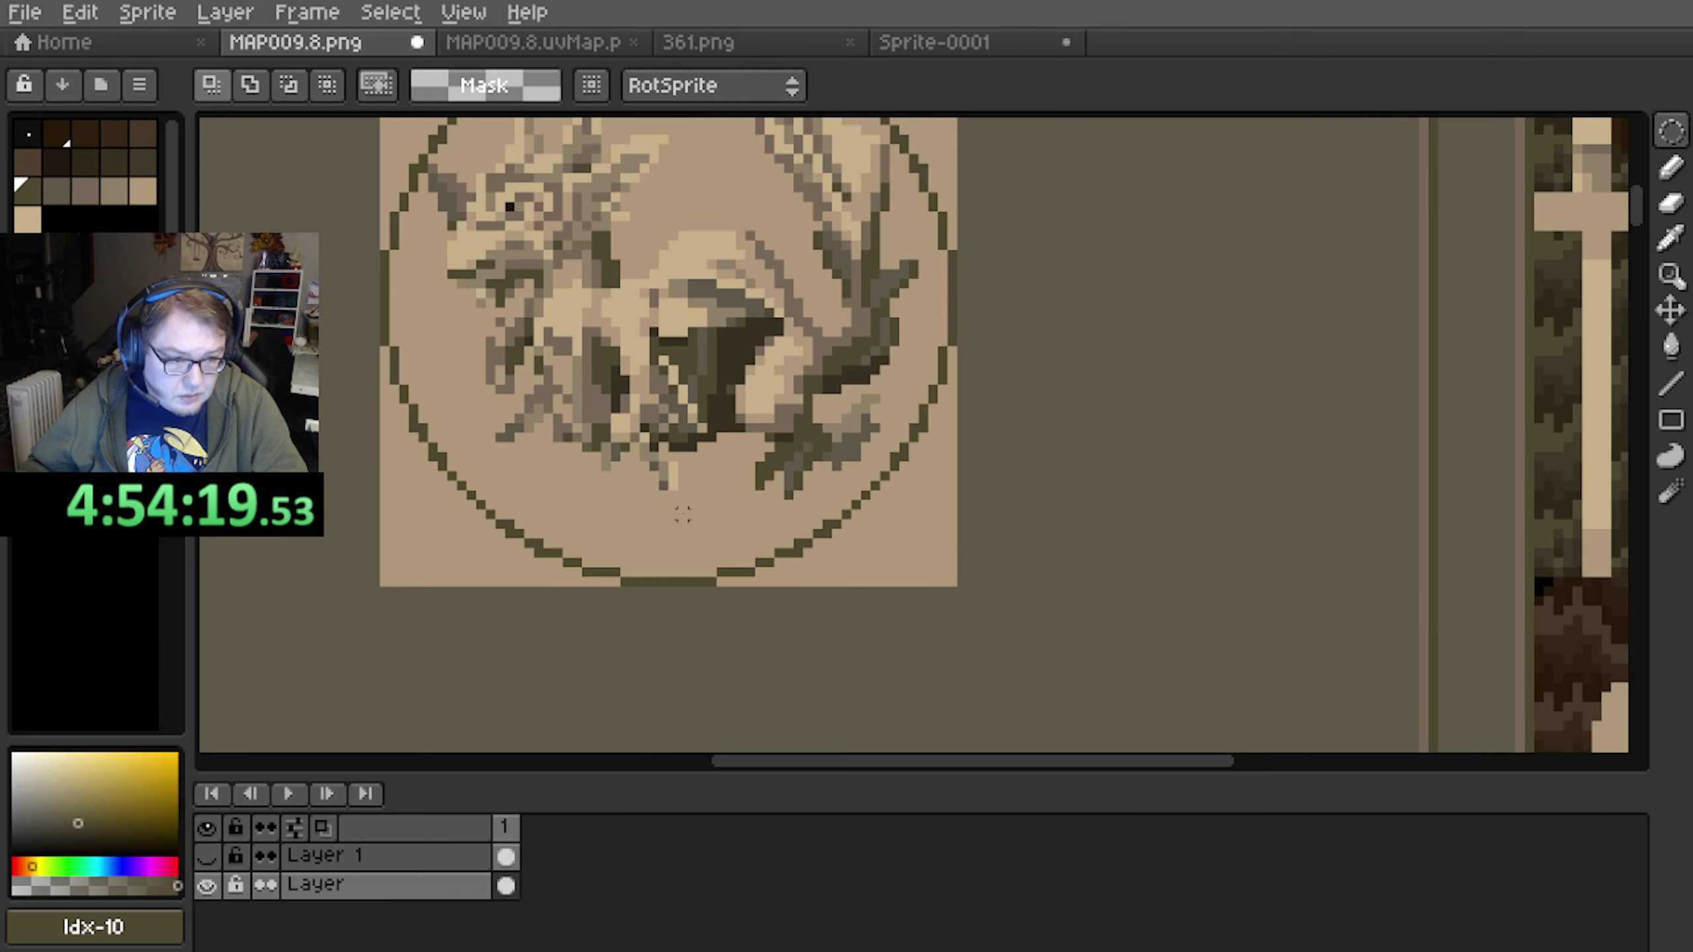
pyautogui.keyDown('ctrl'); pyautogui.scroll(2, 846, 550); pyautogui.keyUp('ctrl')
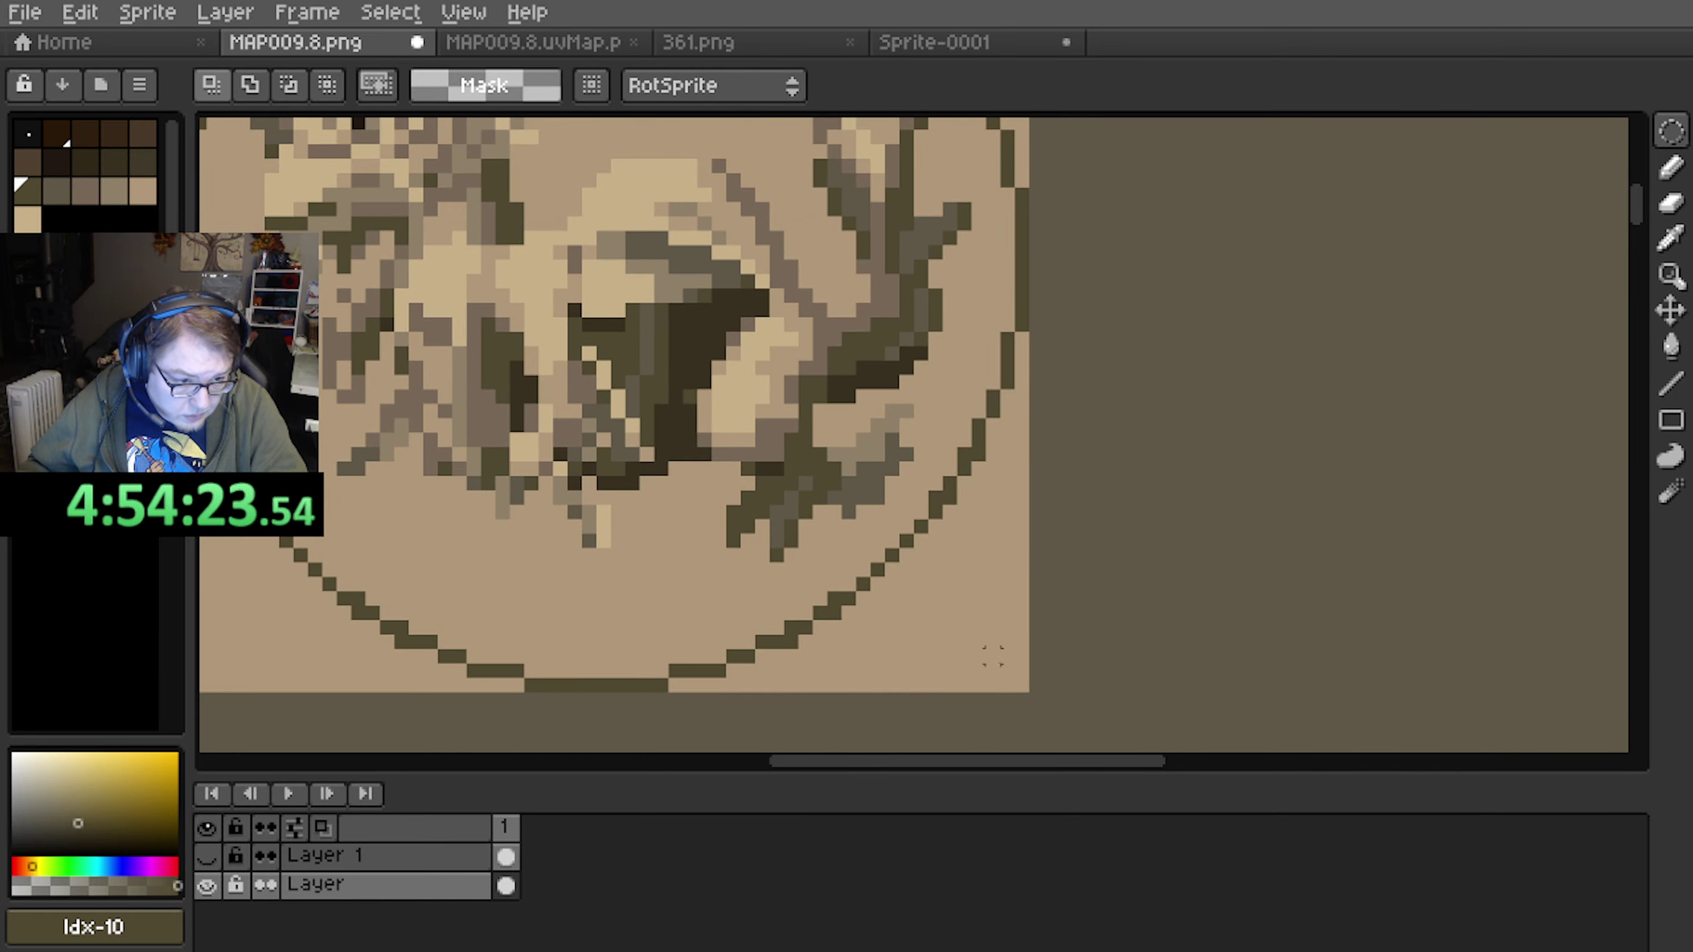
pyautogui.moveTo(993, 655); pyautogui.dragTo(330, 212)
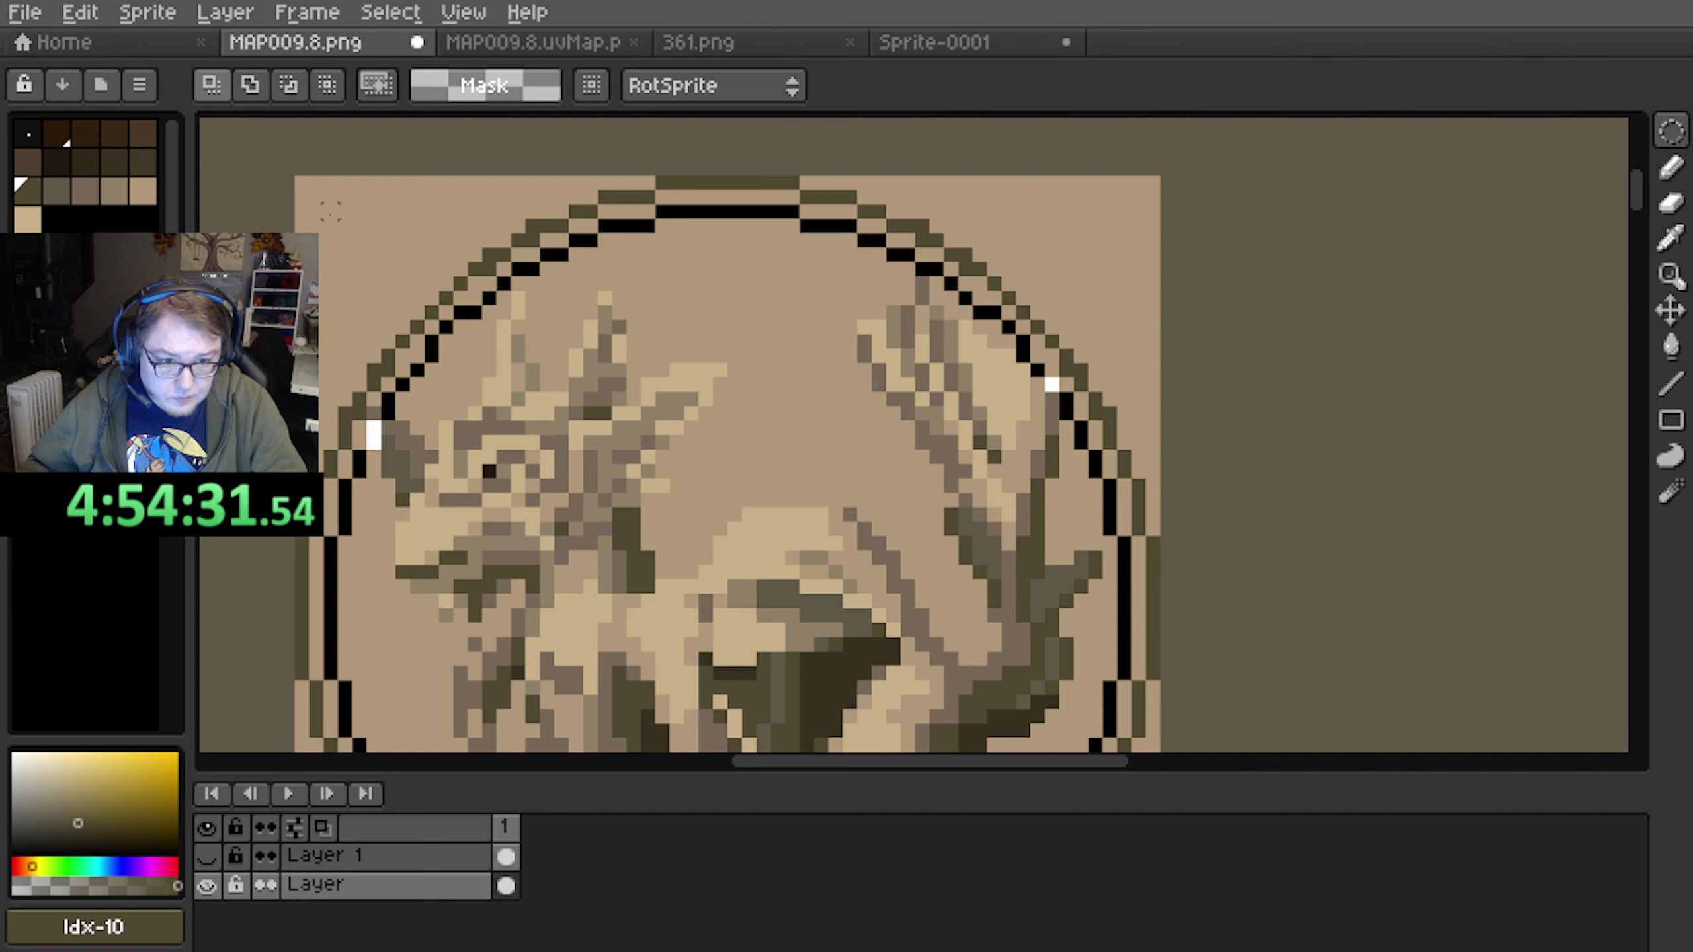
pyautogui.moveTo(330, 212); pyautogui.dragTo(330, 212)
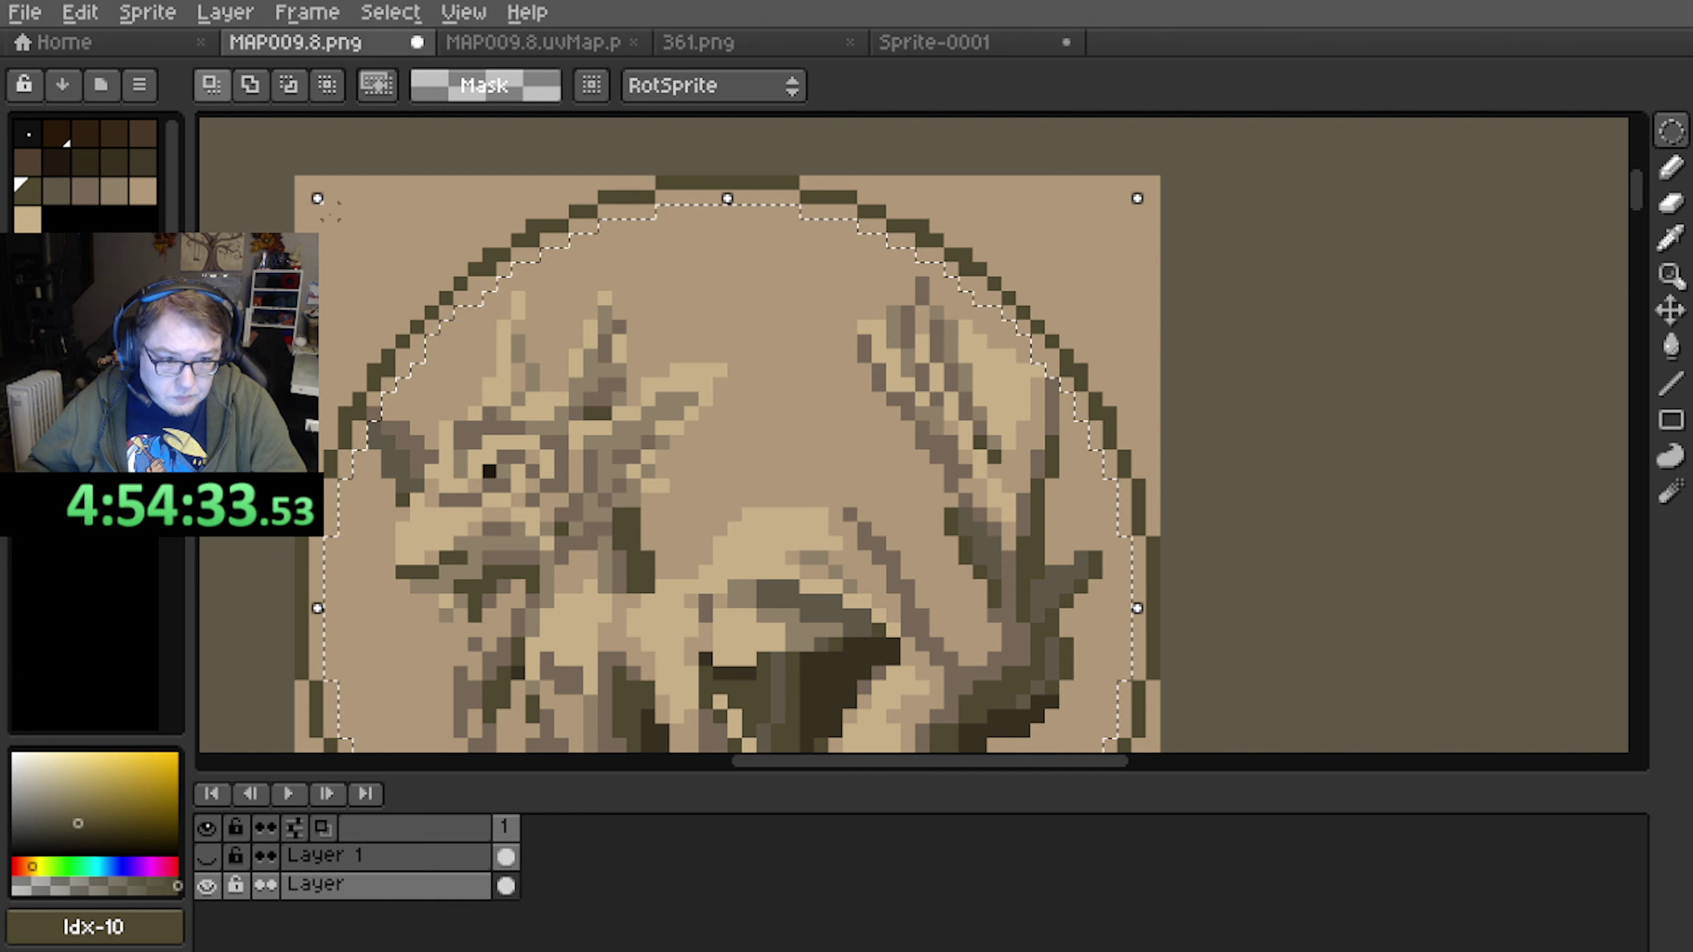
pyautogui.hotkey('ctrl', 'd')
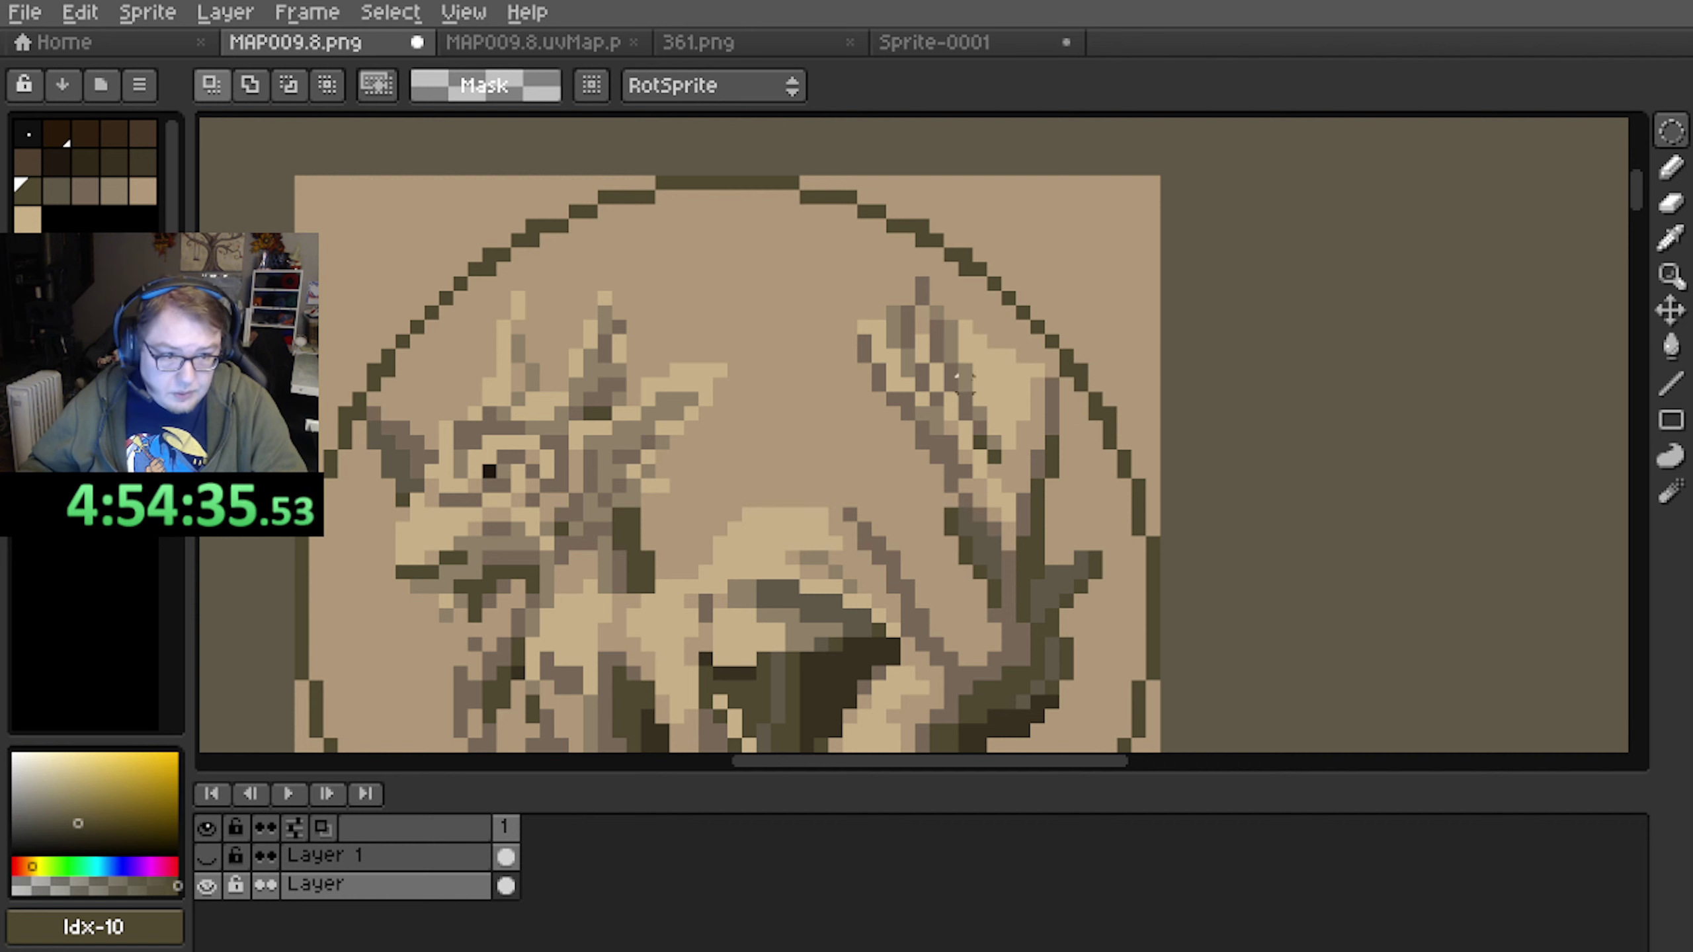
# With the Pencil, sample the taupe highlight beside the platform's engraved border line as the foreground colour
pyautogui.scroll(-1, 577, 384)
pyautogui.moveTo(1037, 418); pyautogui.dragTo(710, 503, button='middle')
pyautogui.click(1672, 167)
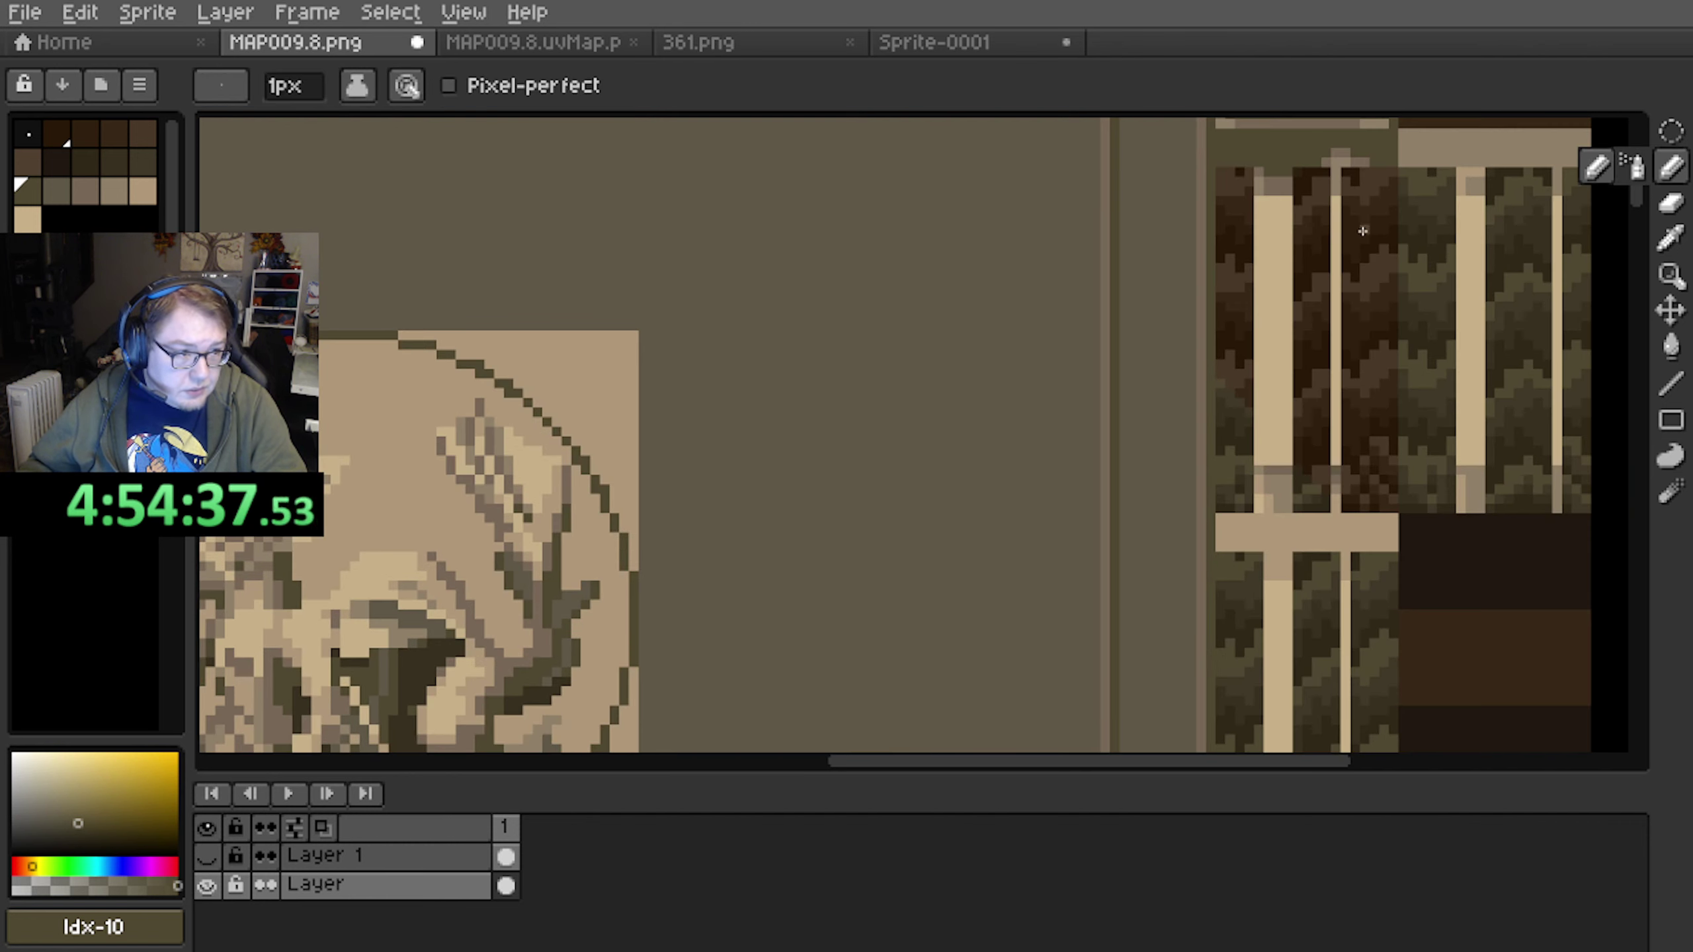
pyautogui.scroll(3, 1107, 363)
pyautogui.keyDown('alt'); pyautogui.click(1020, 268); pyautogui.keyUp('alt')
pyautogui.scroll(-2, 762, 451)
pyautogui.moveTo(532, 534); pyautogui.dragTo(1225, 462, button='middle')
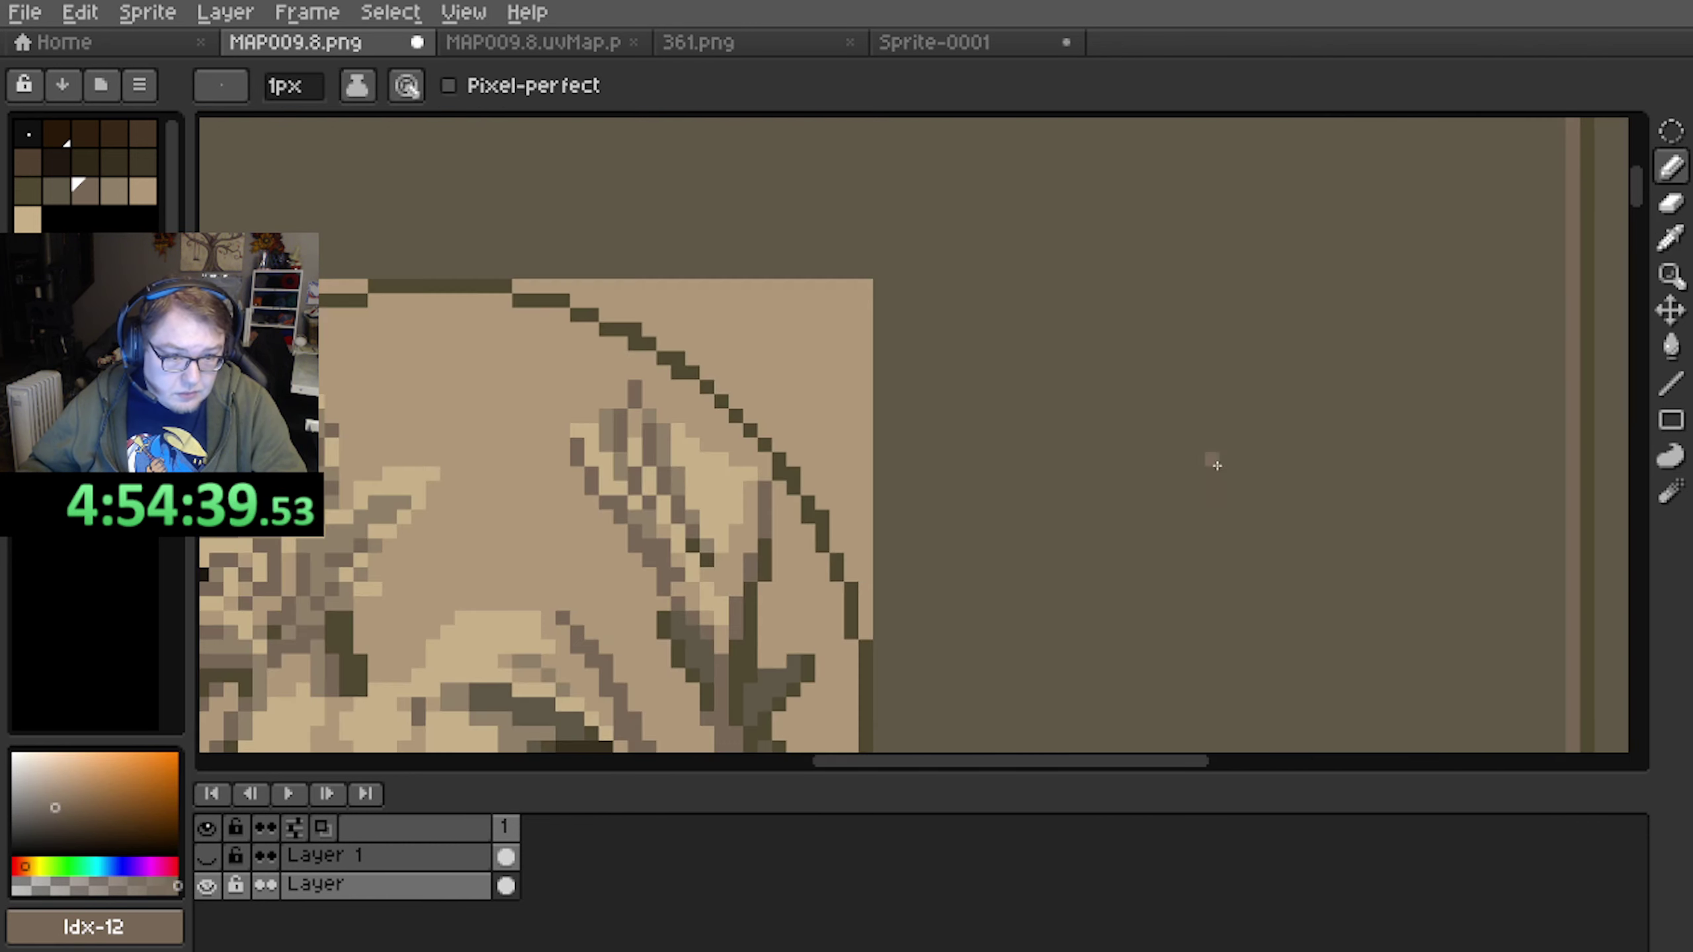
# Draw a one-pixel taupe highlight along the inner edge of the dark ring's flat top and the adjoining segment
pyautogui.moveTo(490, 414); pyautogui.dragTo(831, 460, button='middle')
pyautogui.scroll(3, 832, 460)
pyautogui.moveTo(488, 240); pyautogui.dragTo(552, 346, button='middle')
pyautogui.click(575, 274)
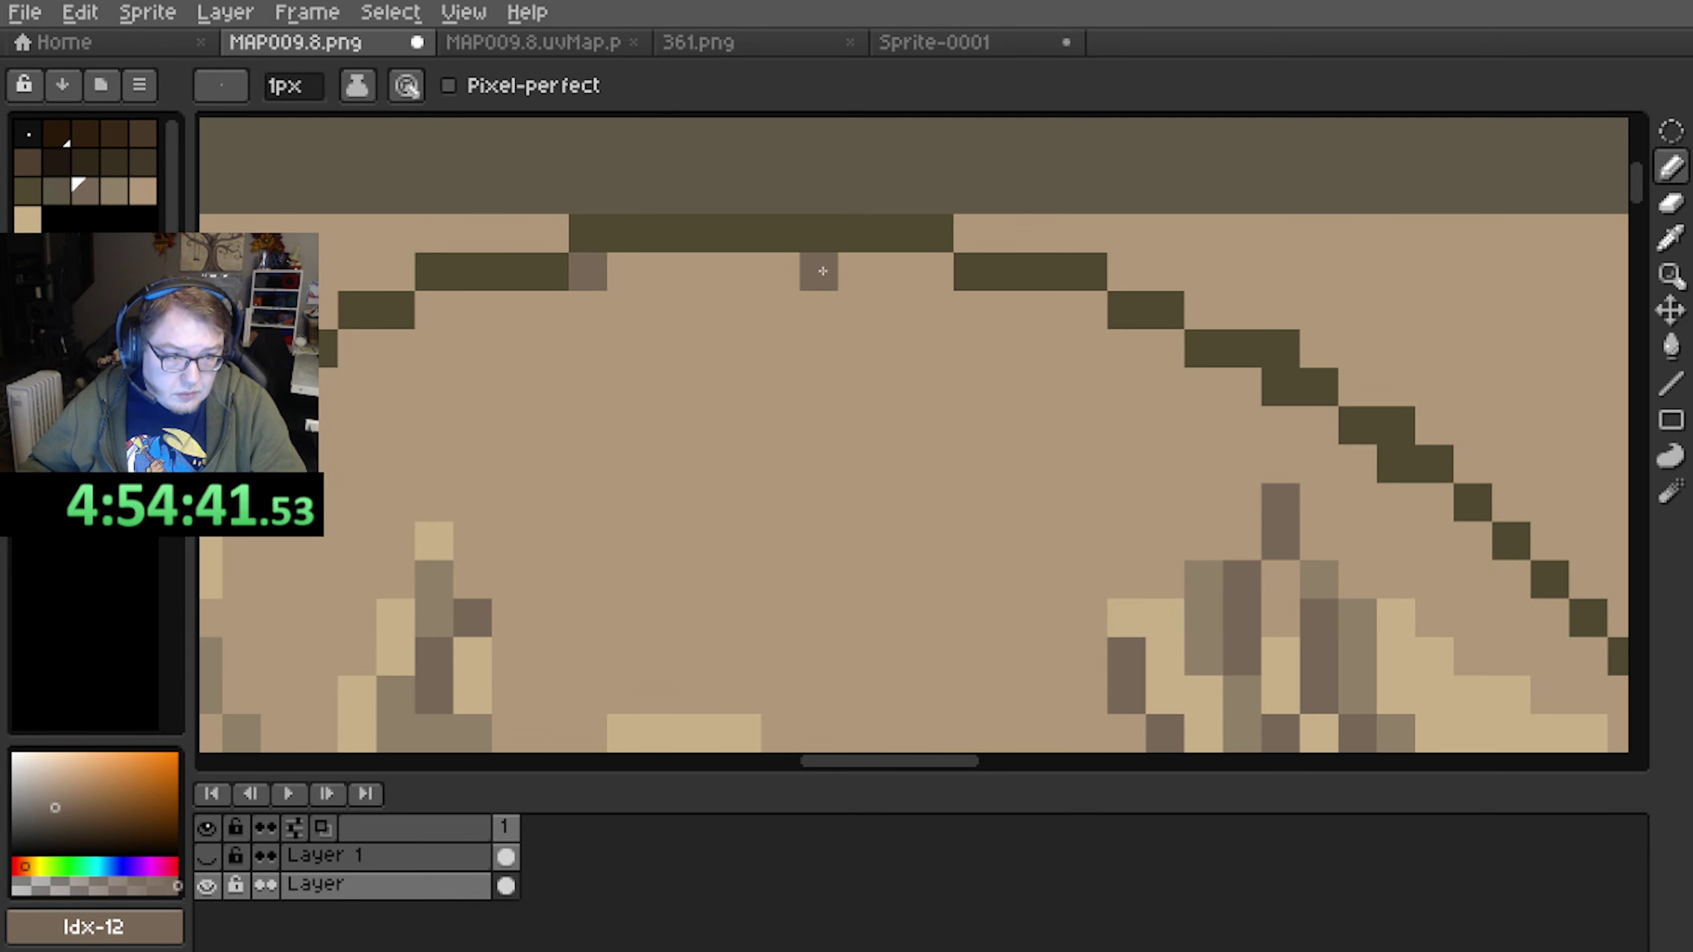
pyautogui.click(977, 316)
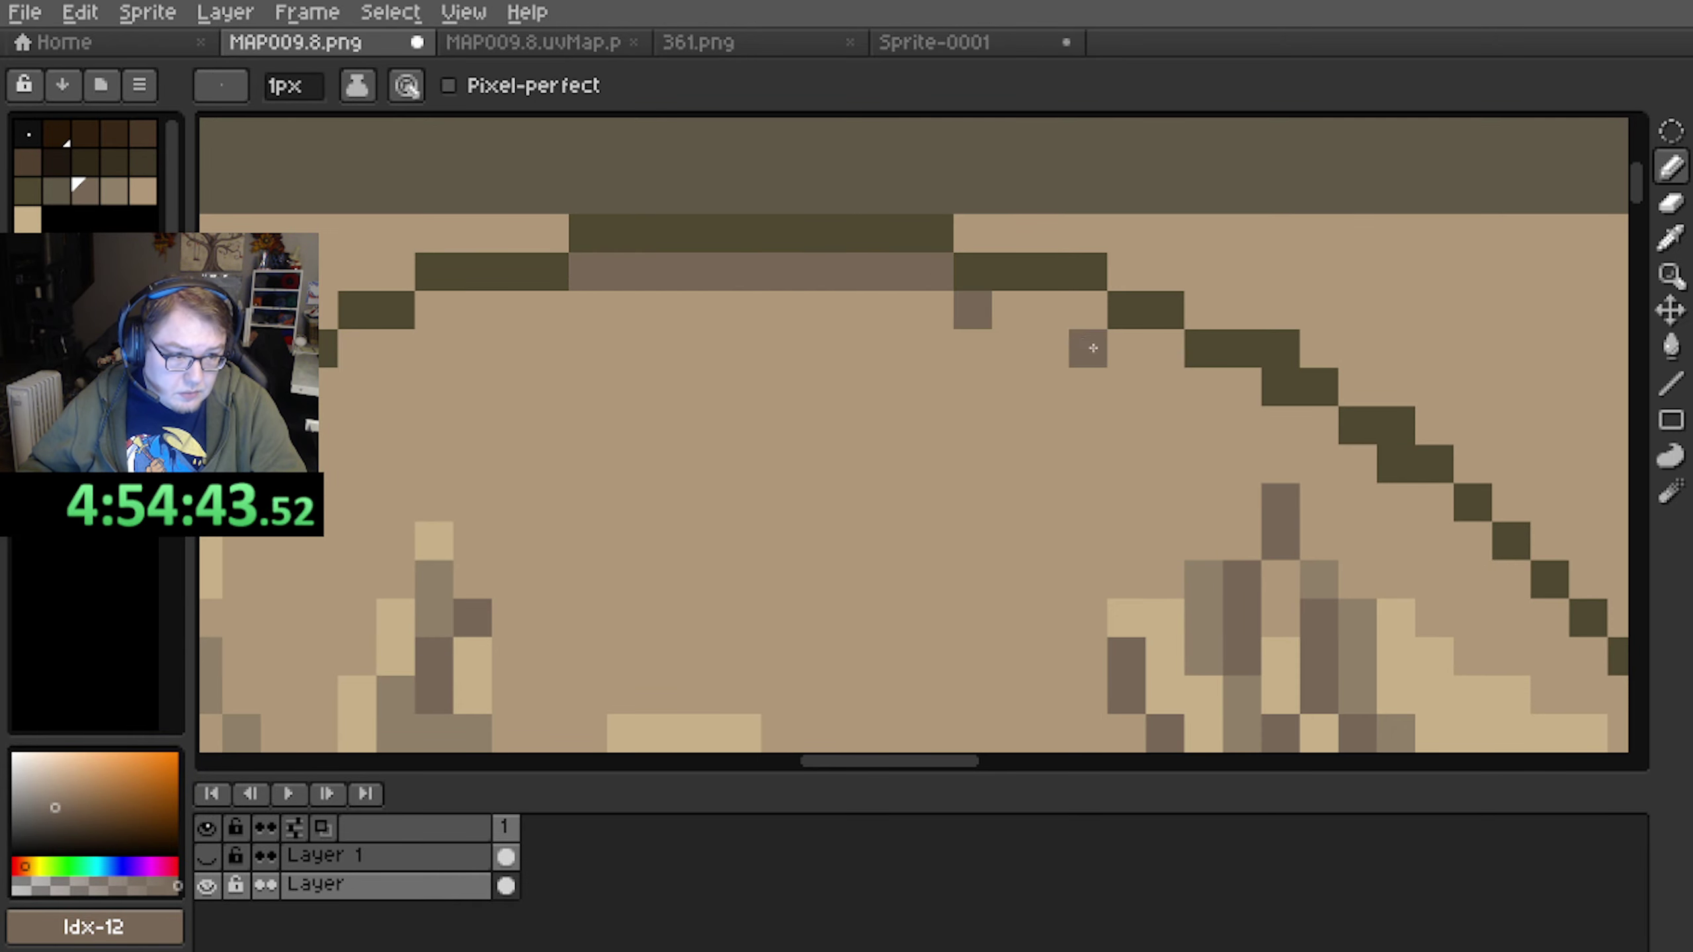
pyautogui.keyDown('shift'); pyautogui.click(1088, 318); pyautogui.keyUp('shift')
# Continue the taupe highlight along the inside of the ring's upper-right arc, following each pixel step
pyautogui.moveTo(1253, 391); pyautogui.dragTo(839, 329, button='middle')
pyautogui.click(840, 329)
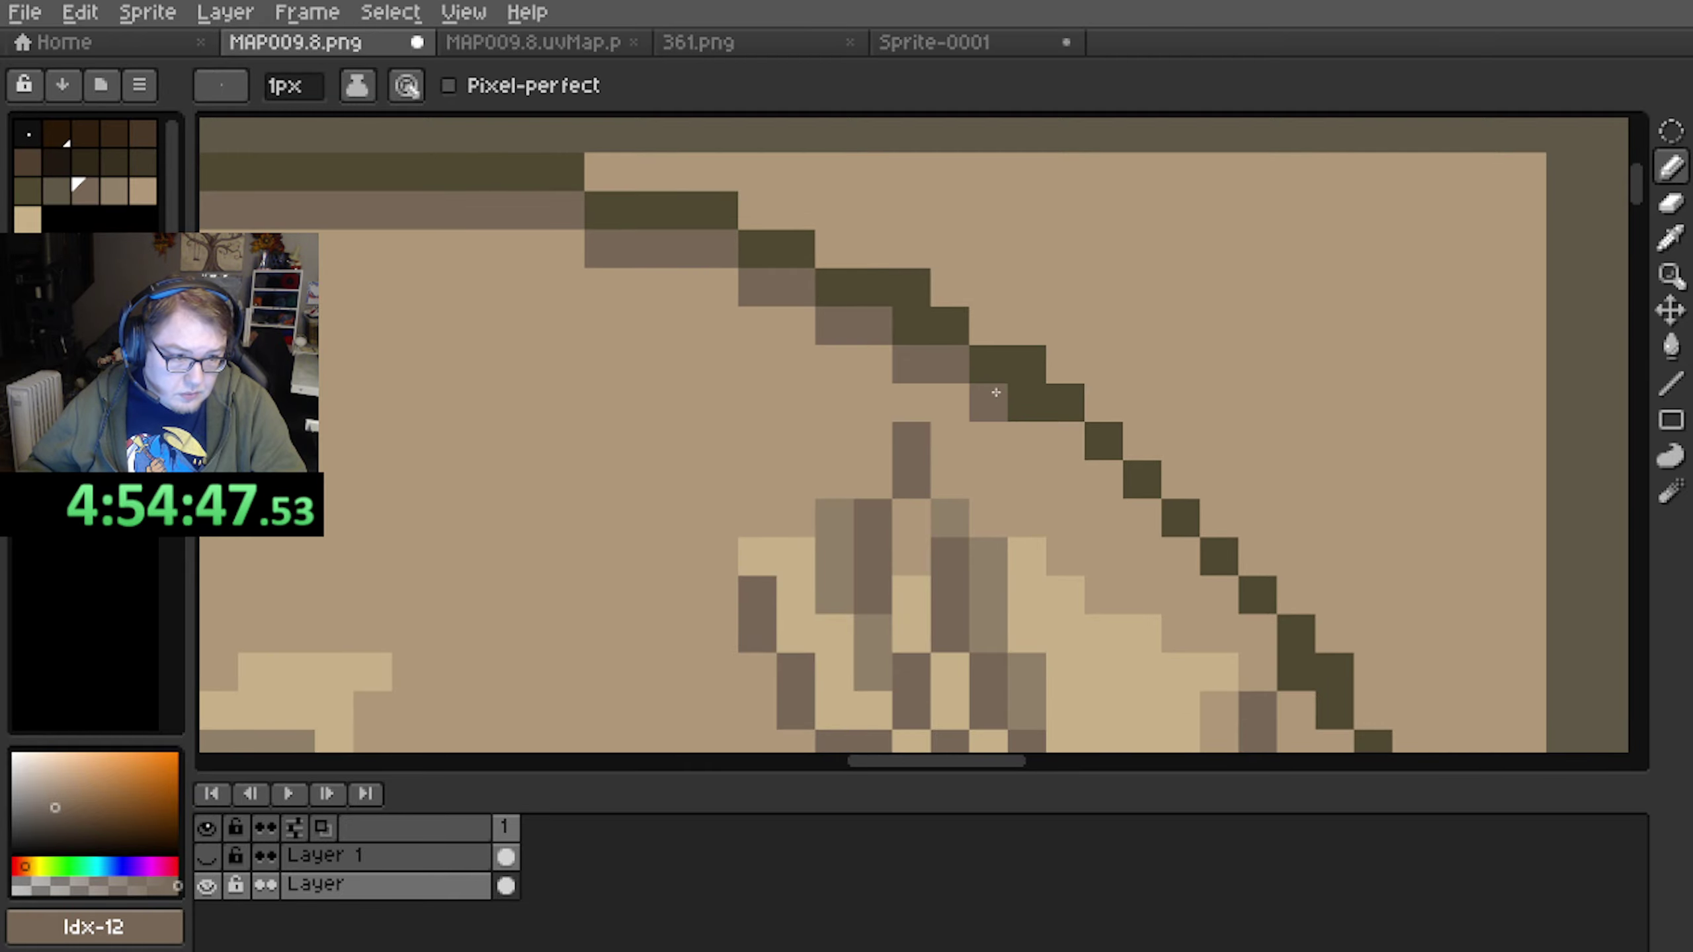
pyautogui.moveTo(1097, 480); pyautogui.dragTo(917, 351, button='middle')
pyautogui.click(918, 352)
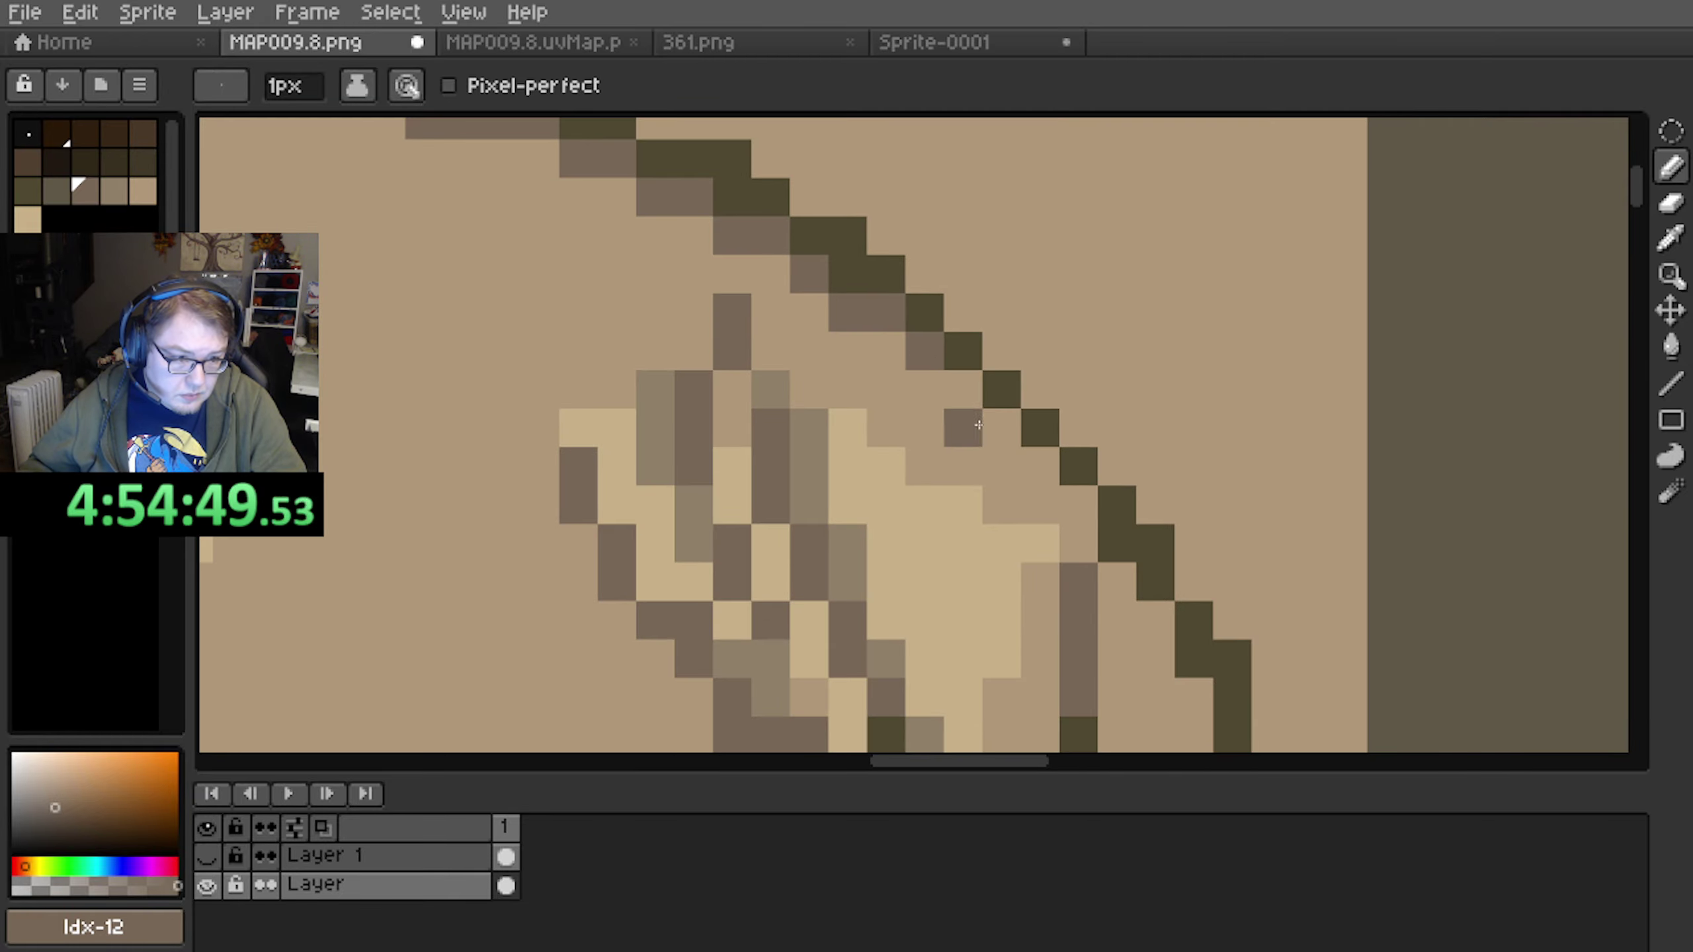
pyautogui.keyDown('shift'); pyautogui.click(1091, 510); pyautogui.keyUp('shift')
pyautogui.click(1121, 584)
# Extend the taupe inner highlight down the ring's right side, including its vertical segment
pyautogui.moveTo(1114, 633); pyautogui.dragTo(797, 336, button='middle')
pyautogui.click(843, 319)
pyautogui.moveTo(880, 397); pyautogui.dragTo(926, 474)
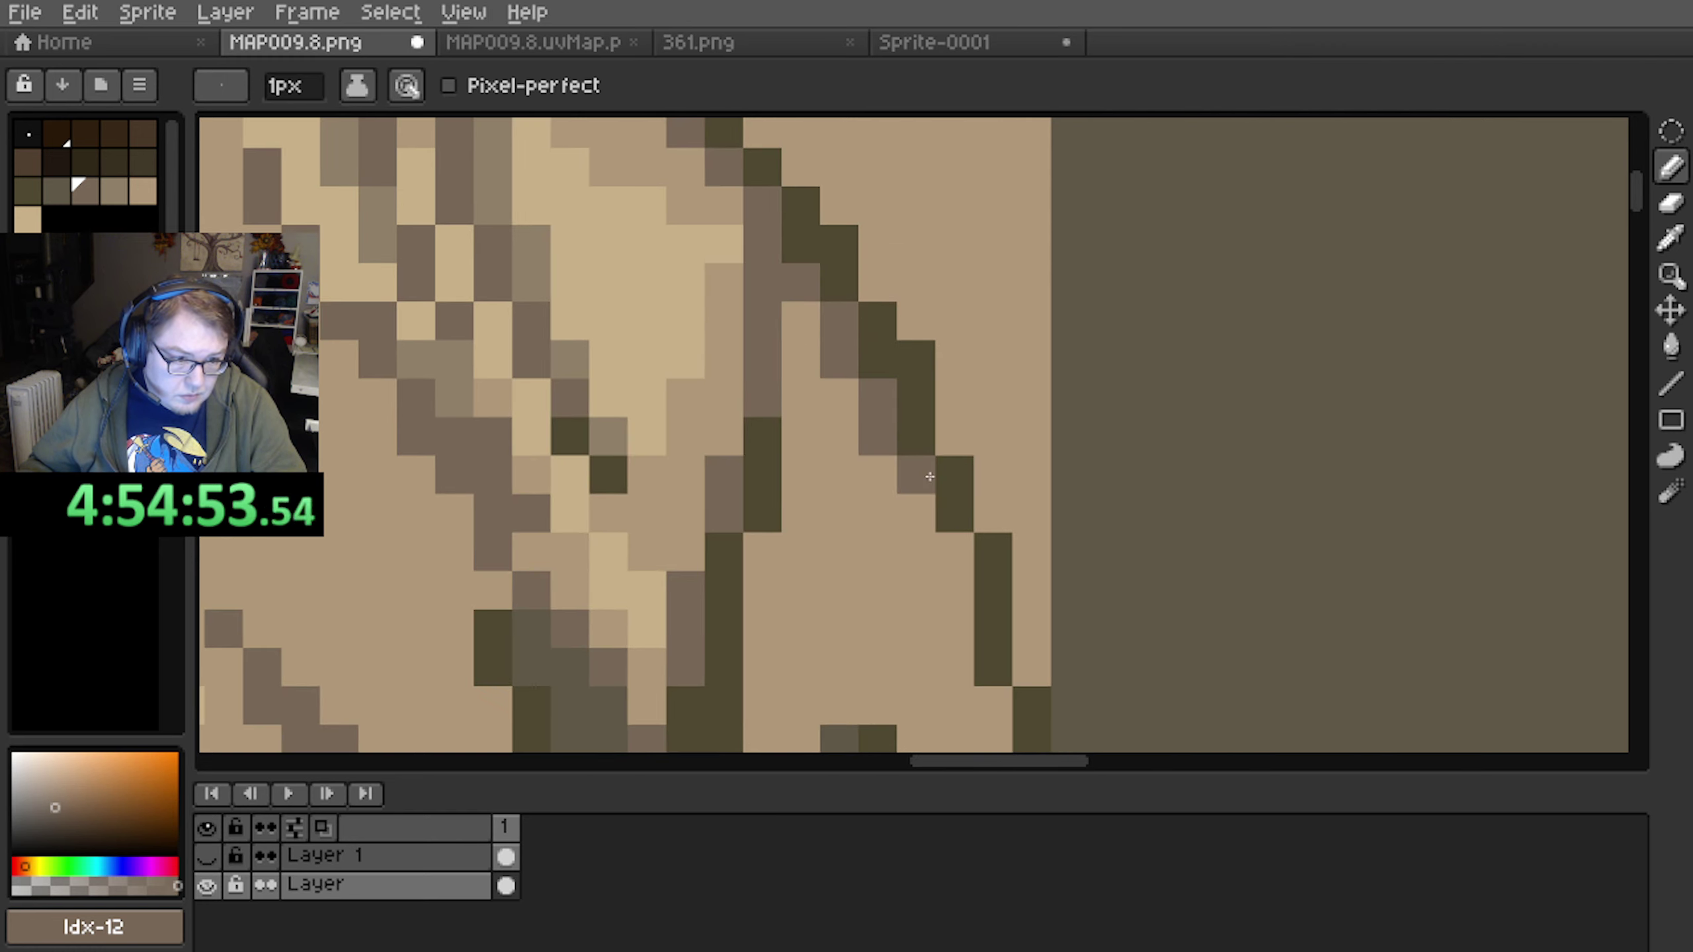
pyautogui.click(947, 545)
pyautogui.moveTo(947, 546); pyautogui.dragTo(860, 293, button='middle')
pyautogui.moveTo(866, 300); pyautogui.dragTo(886, 420)
pyautogui.click(905, 460)
pyautogui.moveTo(867, 640); pyautogui.dragTo(863, 387, button='middle')
pyautogui.scroll(-1, 854, 407)
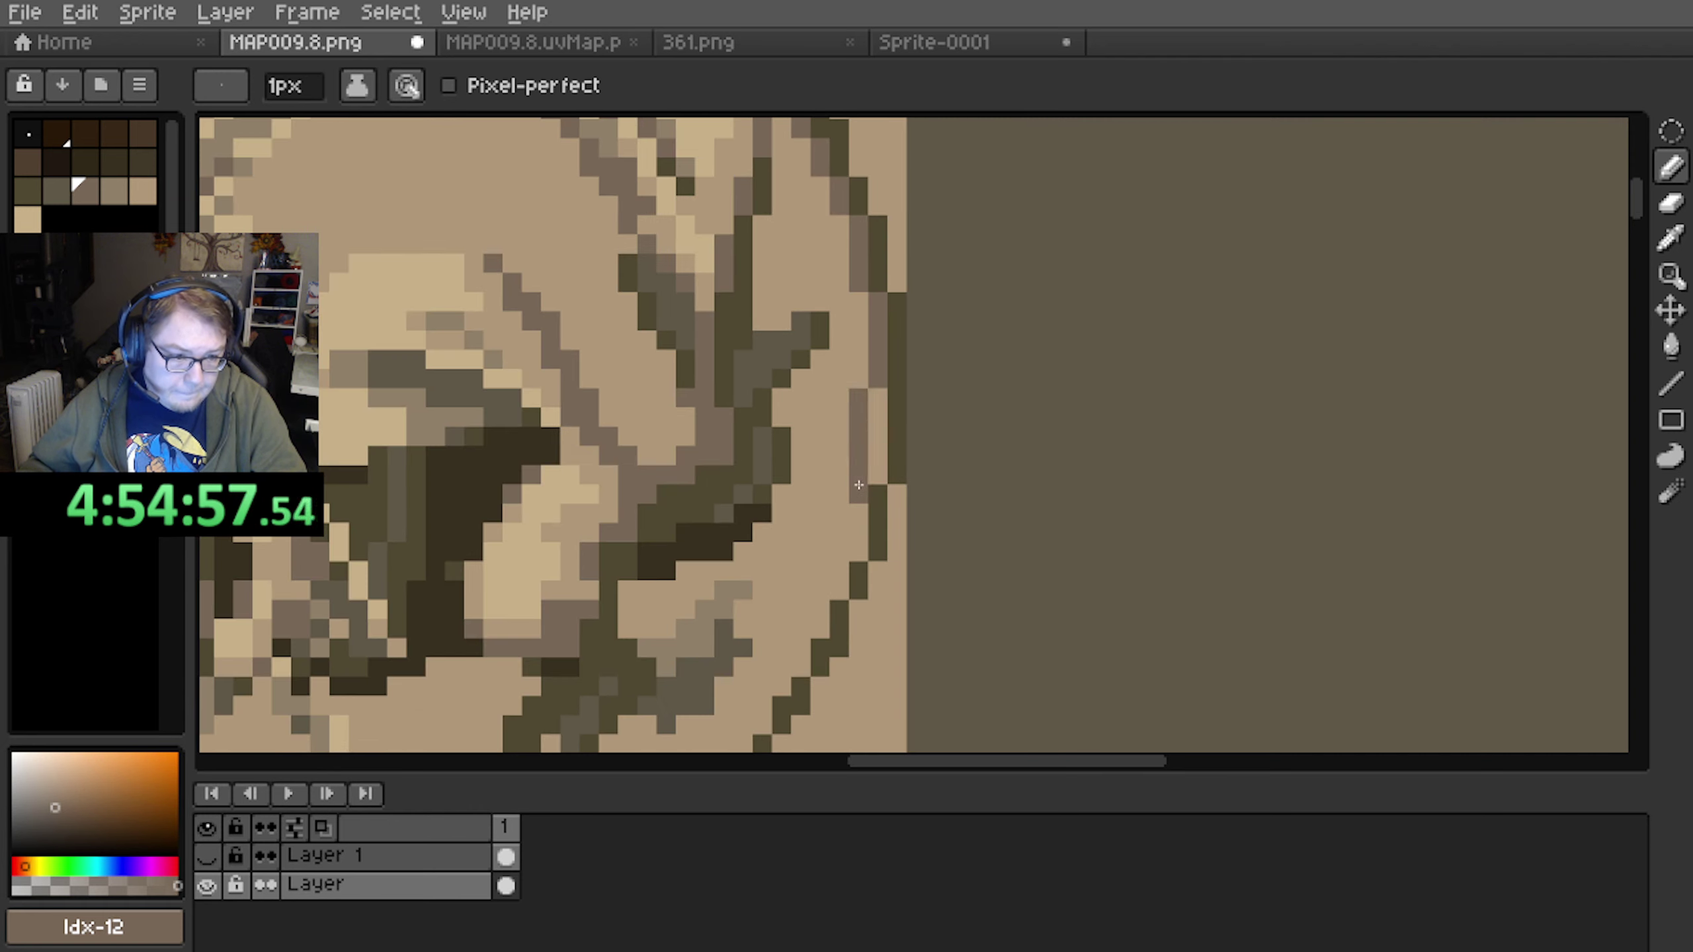
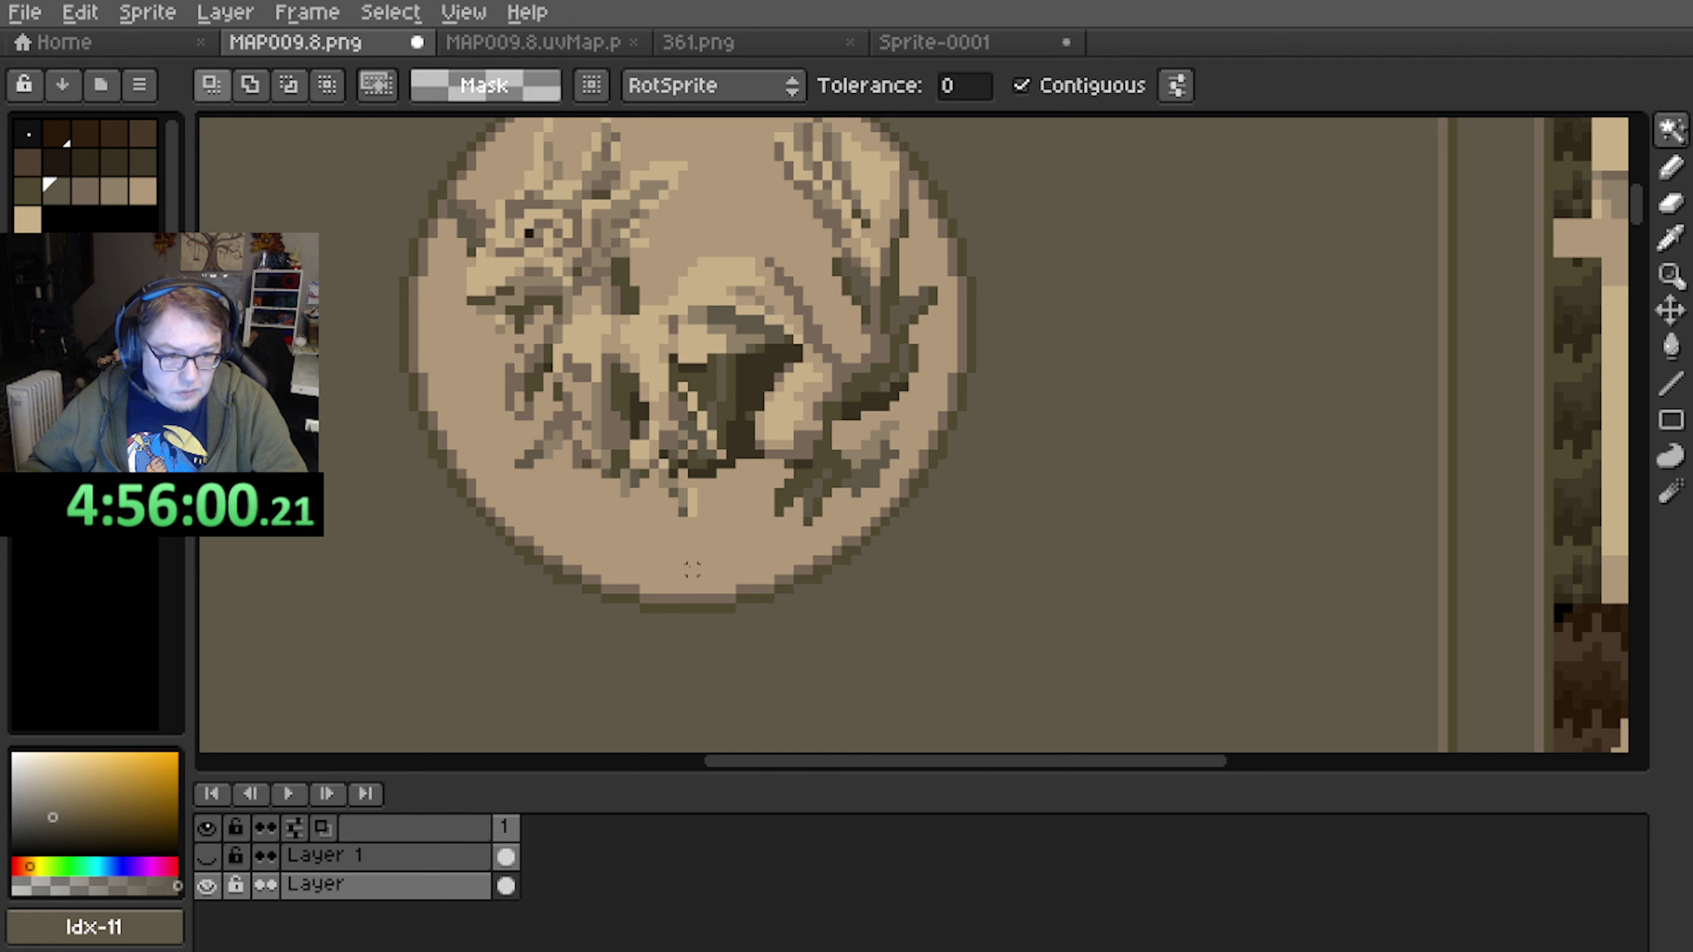
# Fill the tan areas below and above the Leviathan inside the ring with the Idx-11 stone colour using Magic Wand selections, and clear the selection
pyautogui.click(692, 569)
pyautogui.scroll(2, 688, 559)
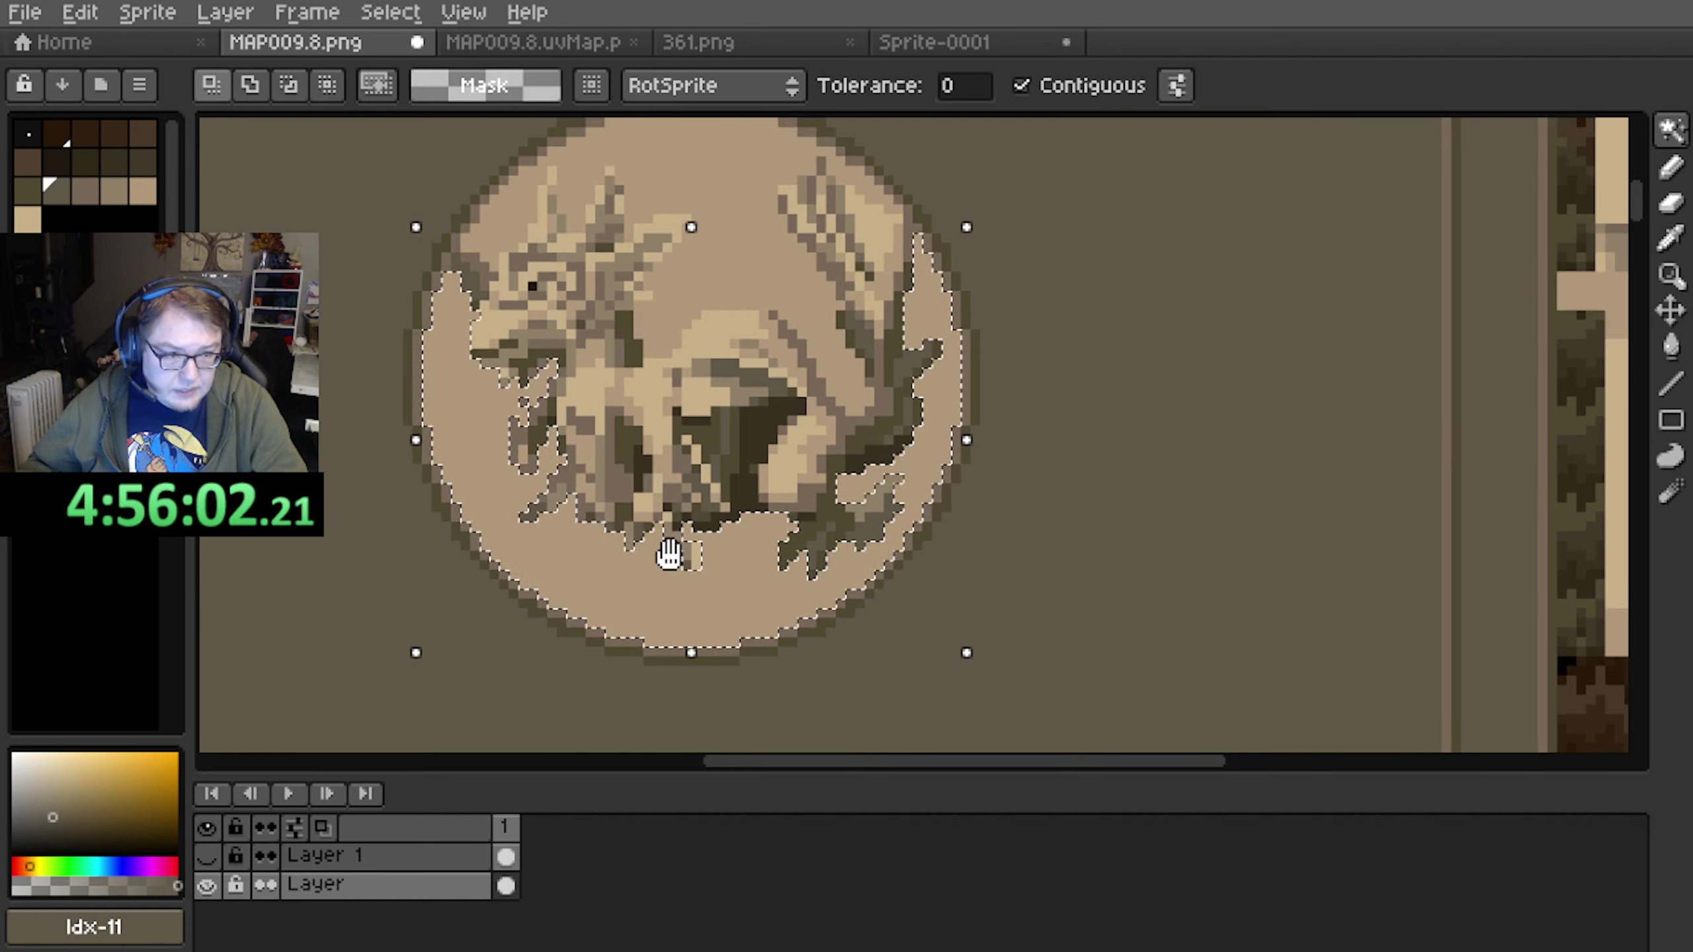
pyautogui.scroll(5, 684, 570)
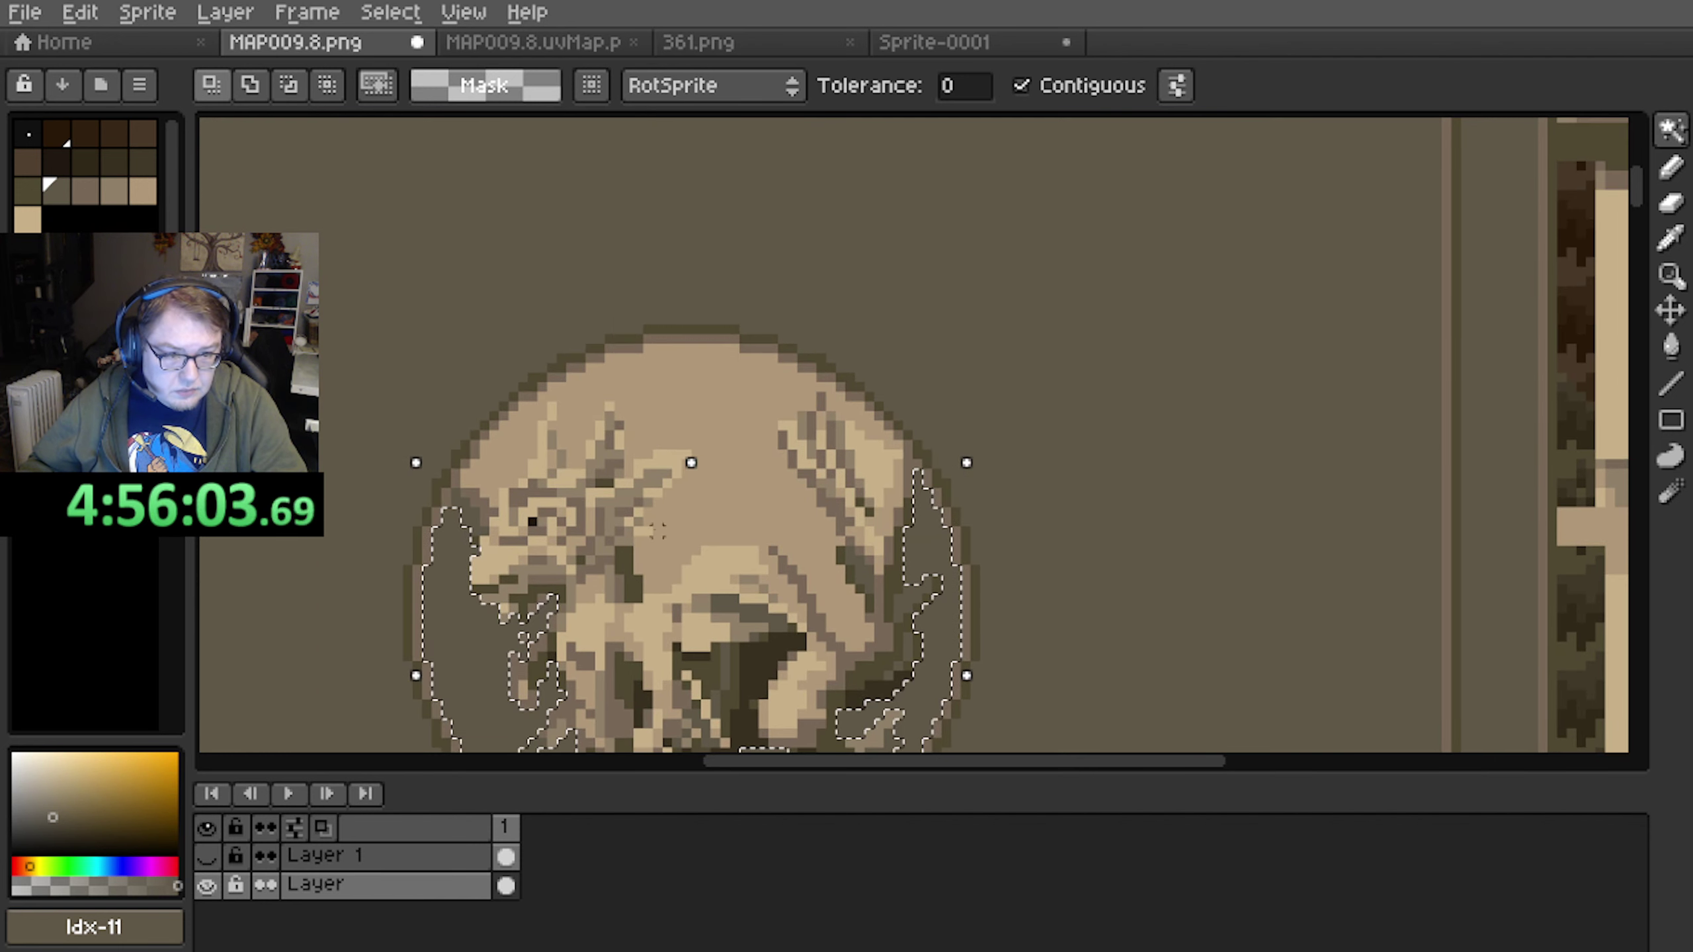
pyautogui.click(740, 496)
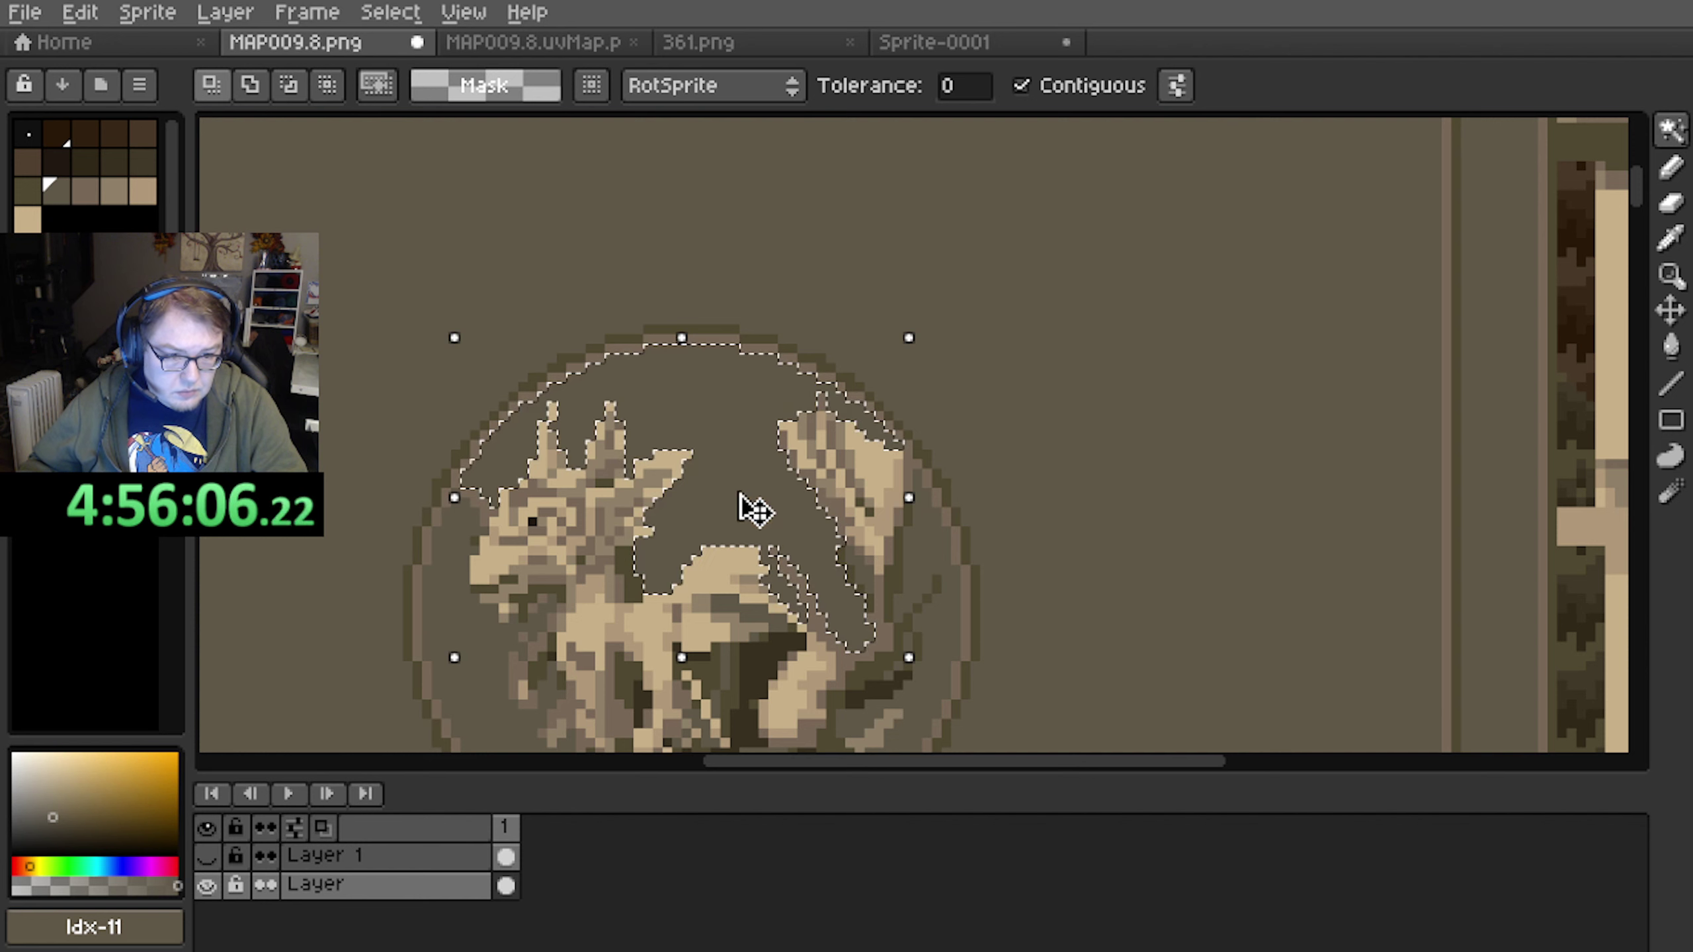
pyautogui.hotkey('ctrl', 'd')
# Examine how the Leviathan emblem and its engraved ring look at the centre of the whole platform top
pyautogui.scroll(-2, 968, 588)
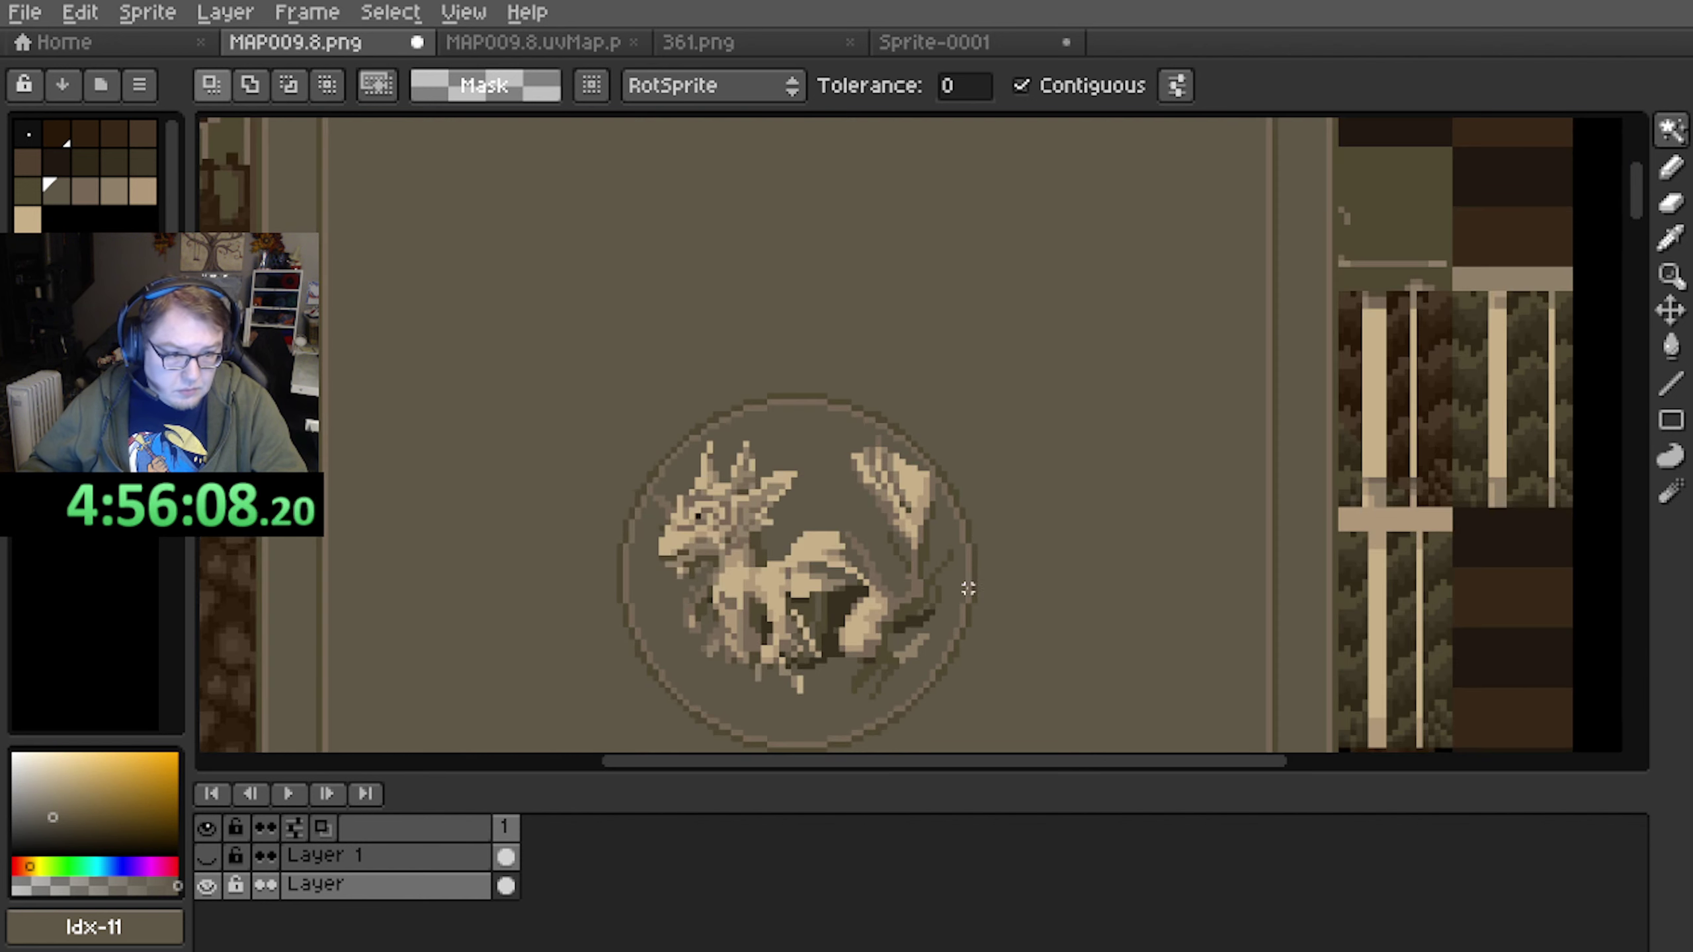
pyautogui.scroll(-1, 968, 589)
pyautogui.moveTo(968, 633); pyautogui.dragTo(908, 496, button='middle')
pyautogui.scroll(-2, 909, 496)
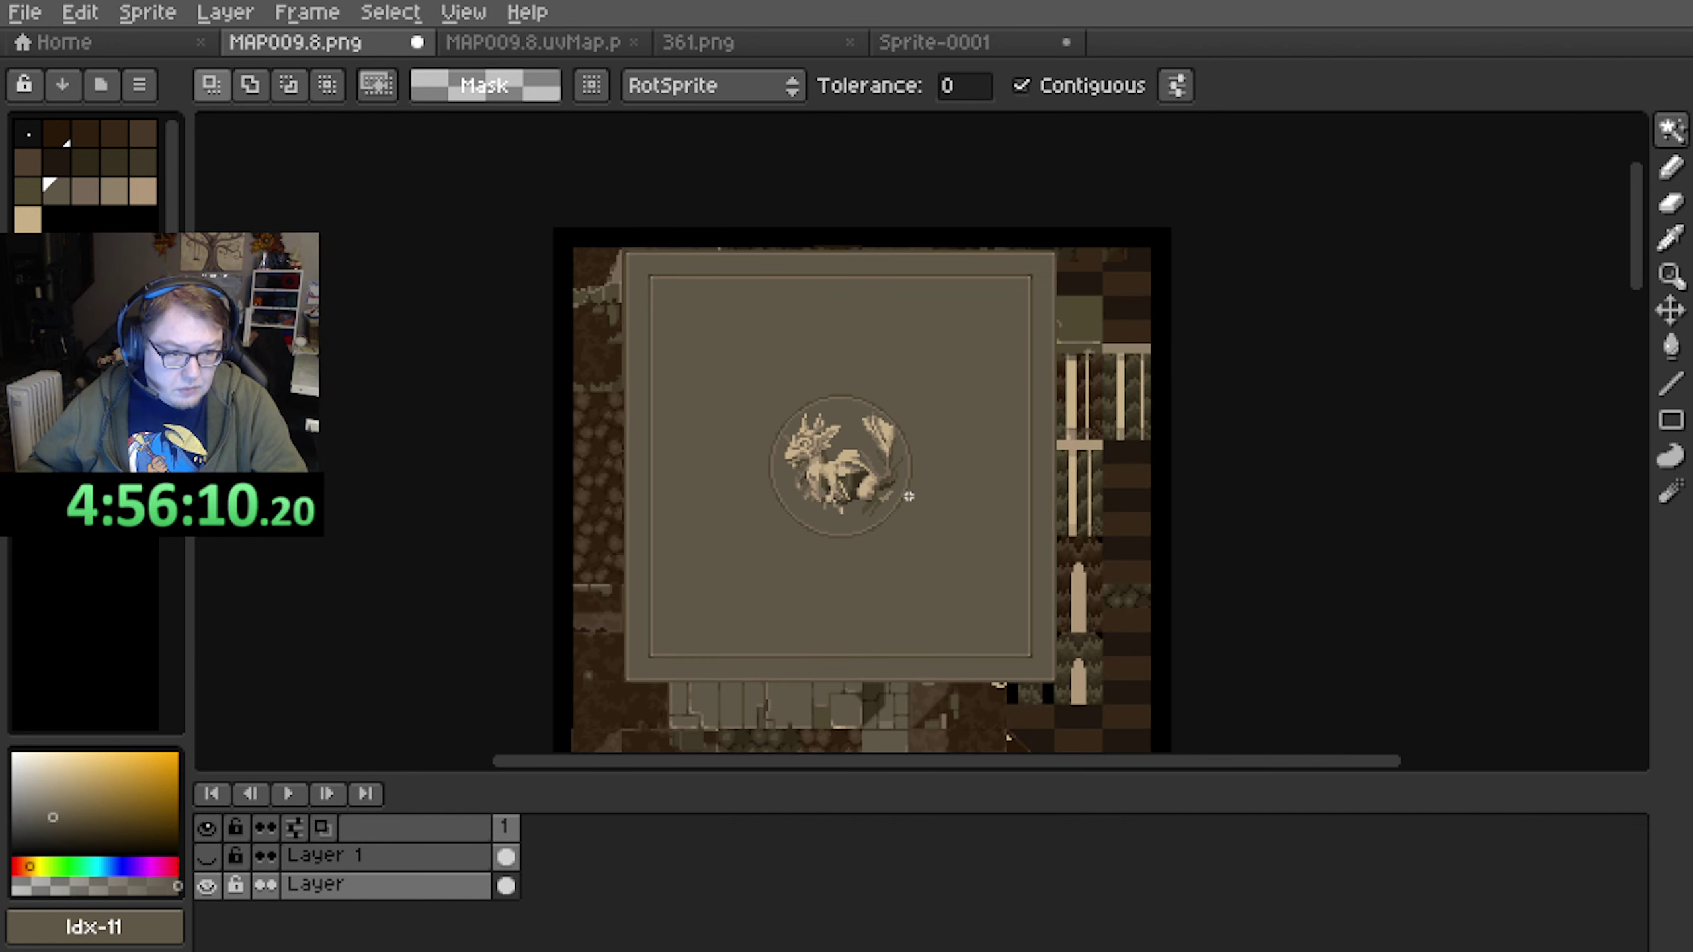
pyautogui.scroll(1, 909, 496)
pyautogui.scroll(1, 890, 475)
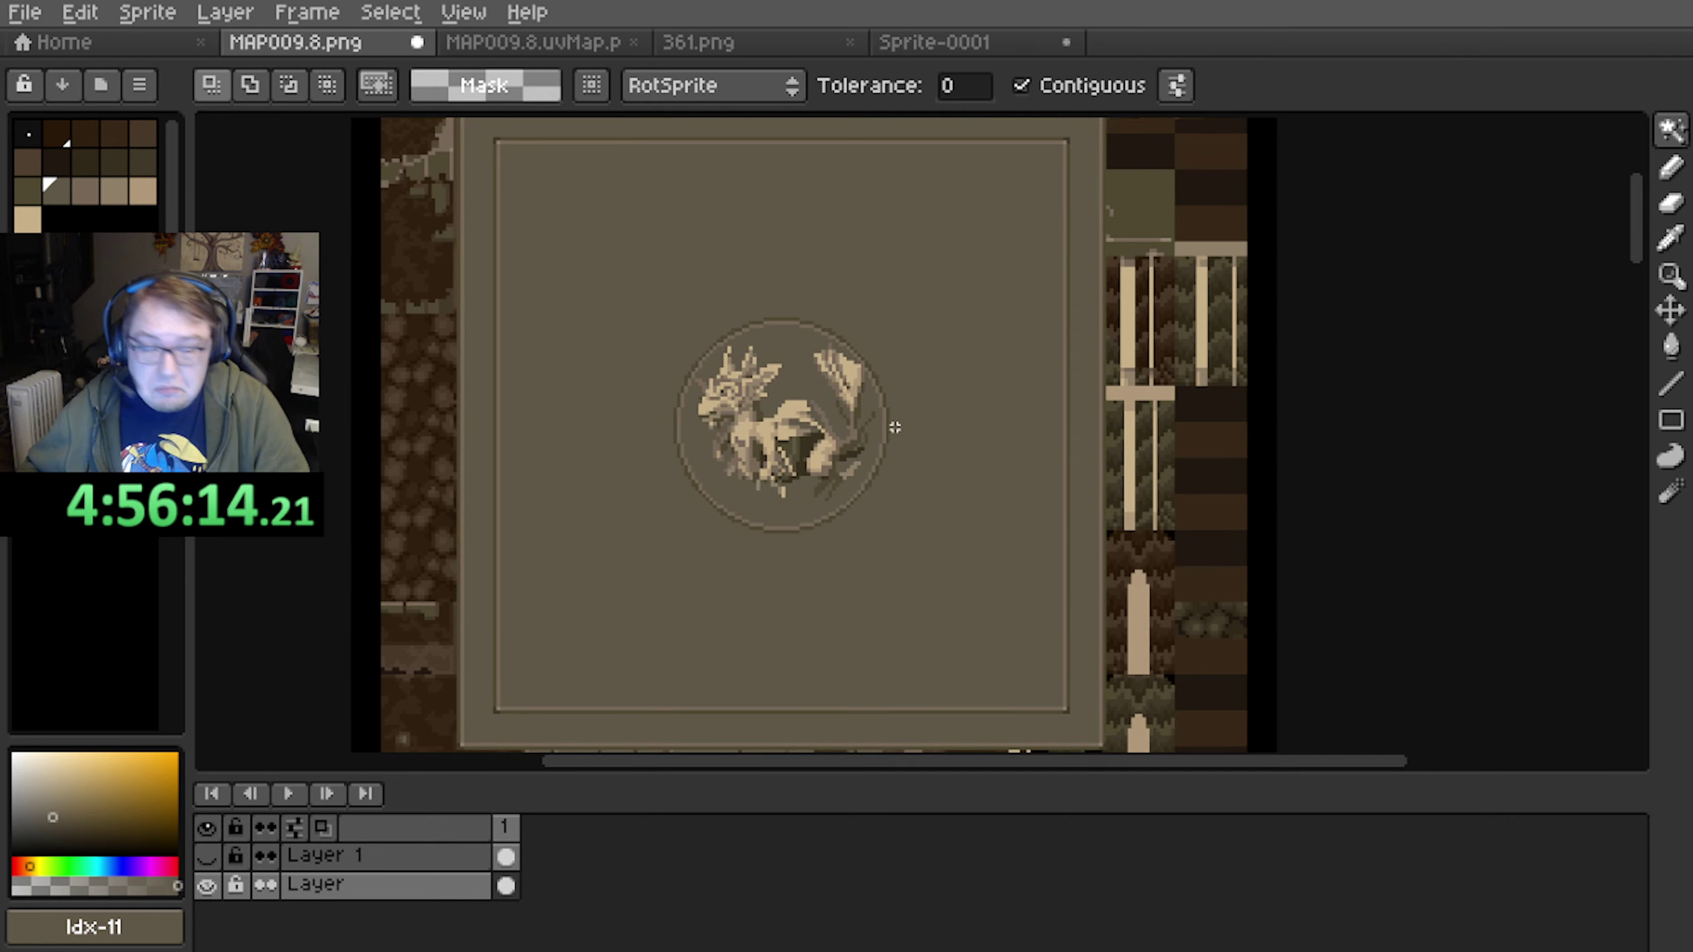
pyautogui.moveTo(896, 427); pyautogui.dragTo(871, 493, button='middle')
pyautogui.scroll(1, 884, 448)
pyautogui.scroll(-2, 891, 464)
pyautogui.scroll(1, 888, 459)
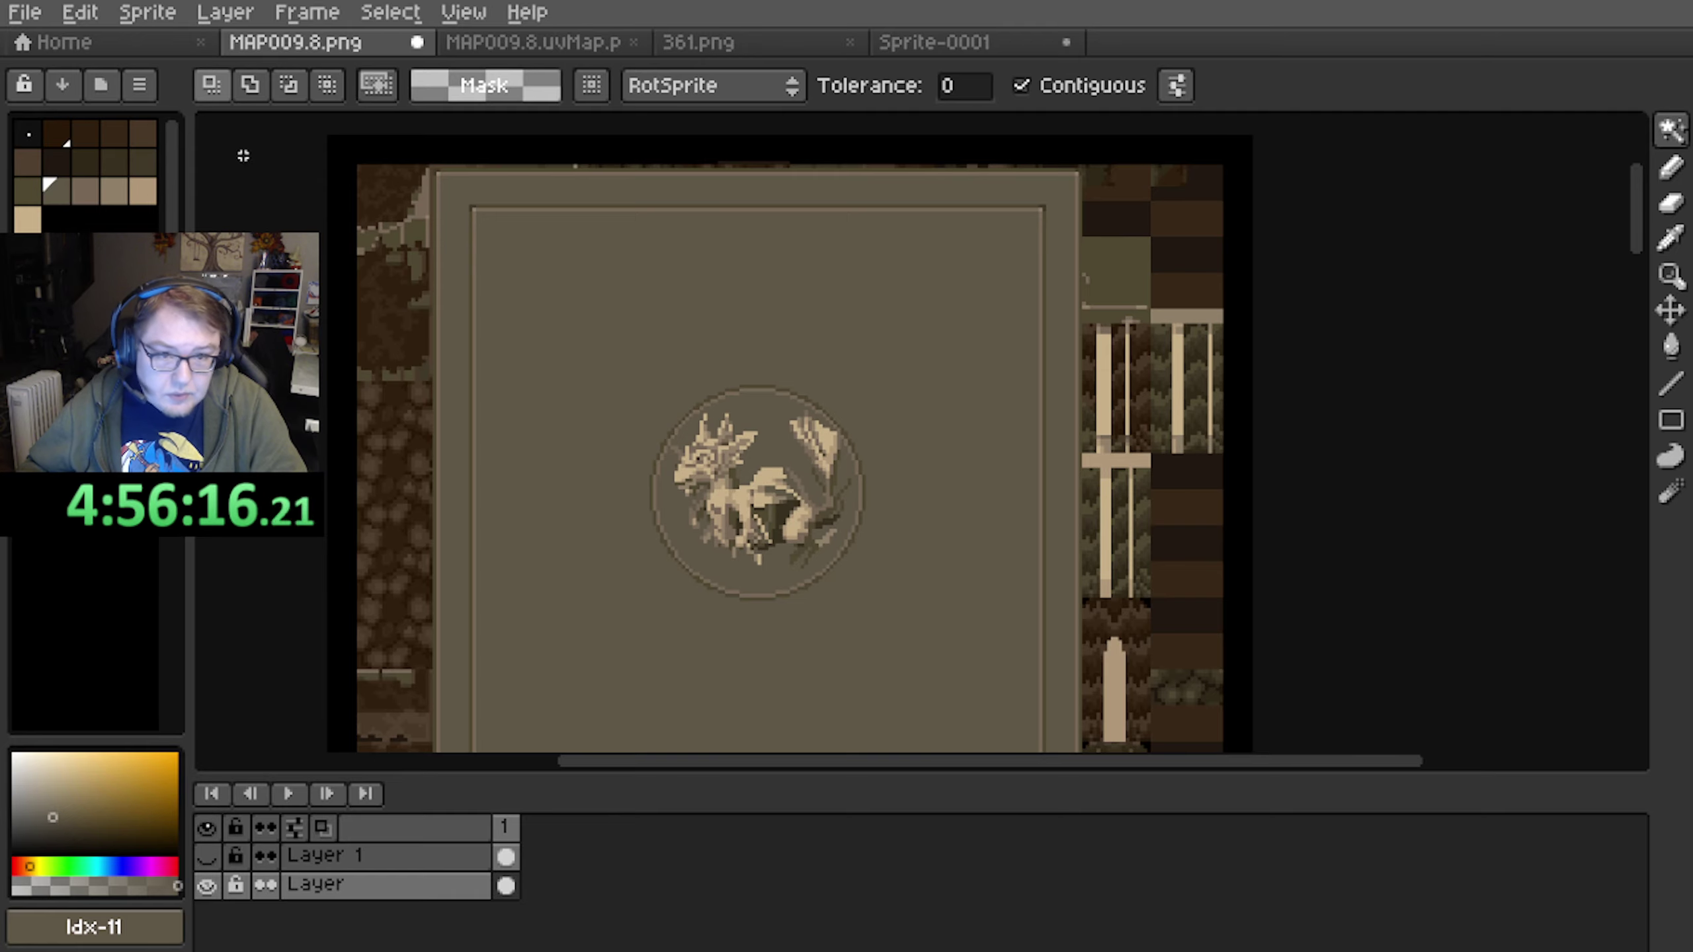
# Load the default greyscale palette for MAP009.8.png, and re-import the texture in the map editor
pyautogui.click(140, 85)
pyautogui.click(360, 445)
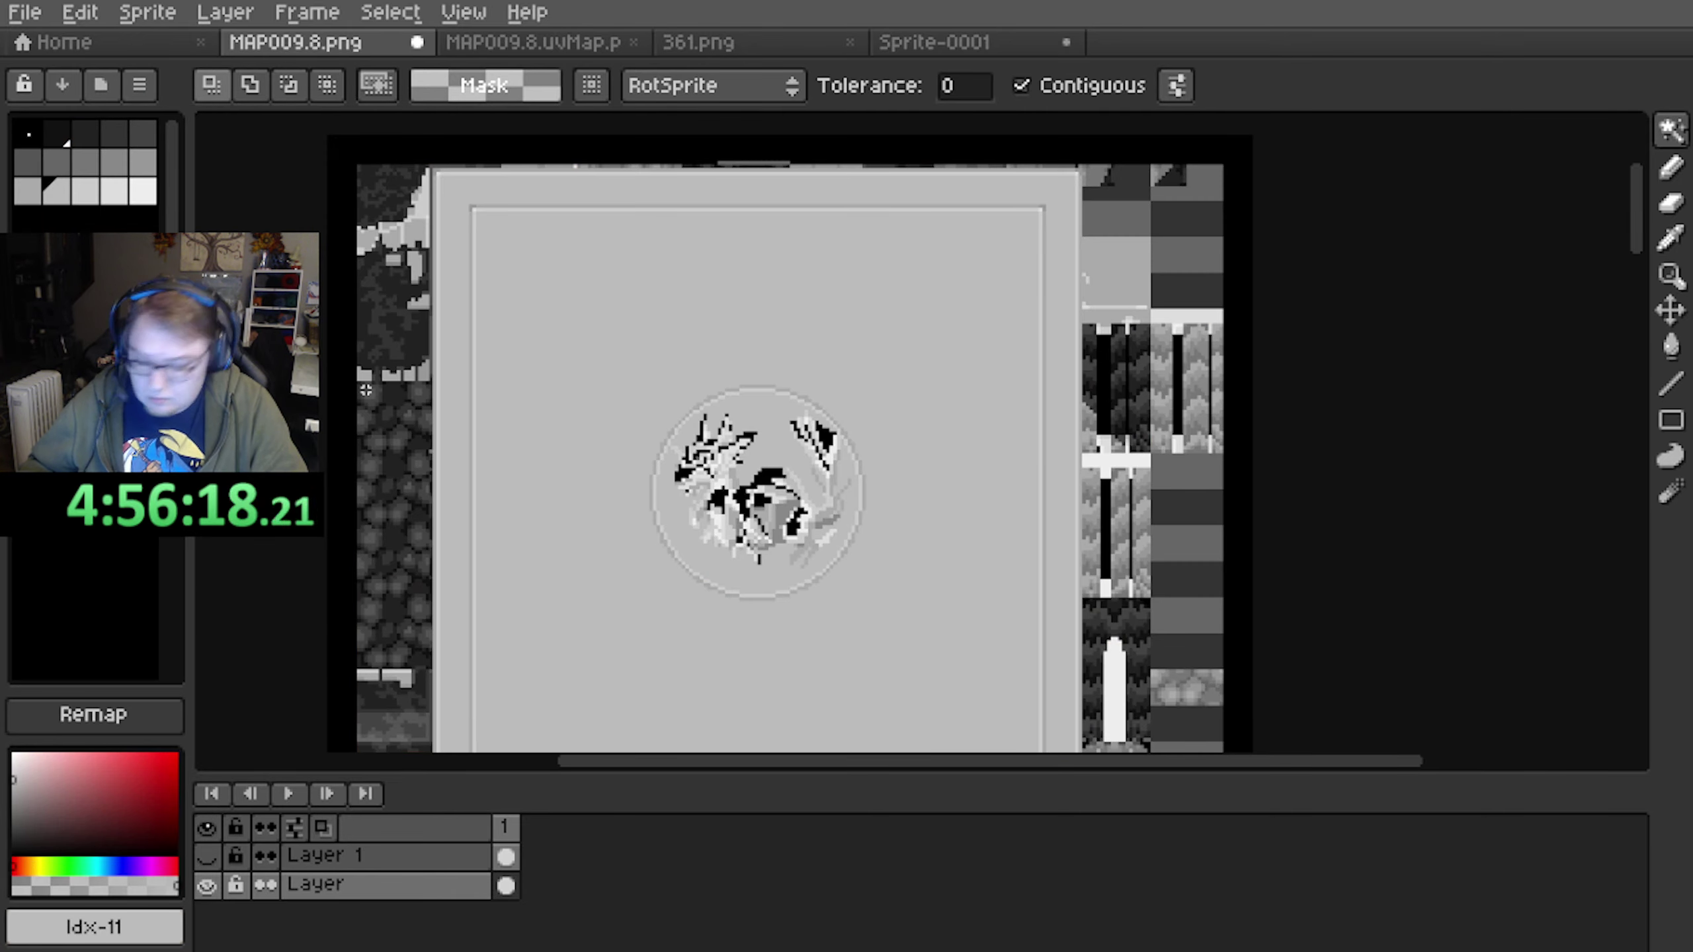
pyautogui.hotkey('alt', 'Tab')
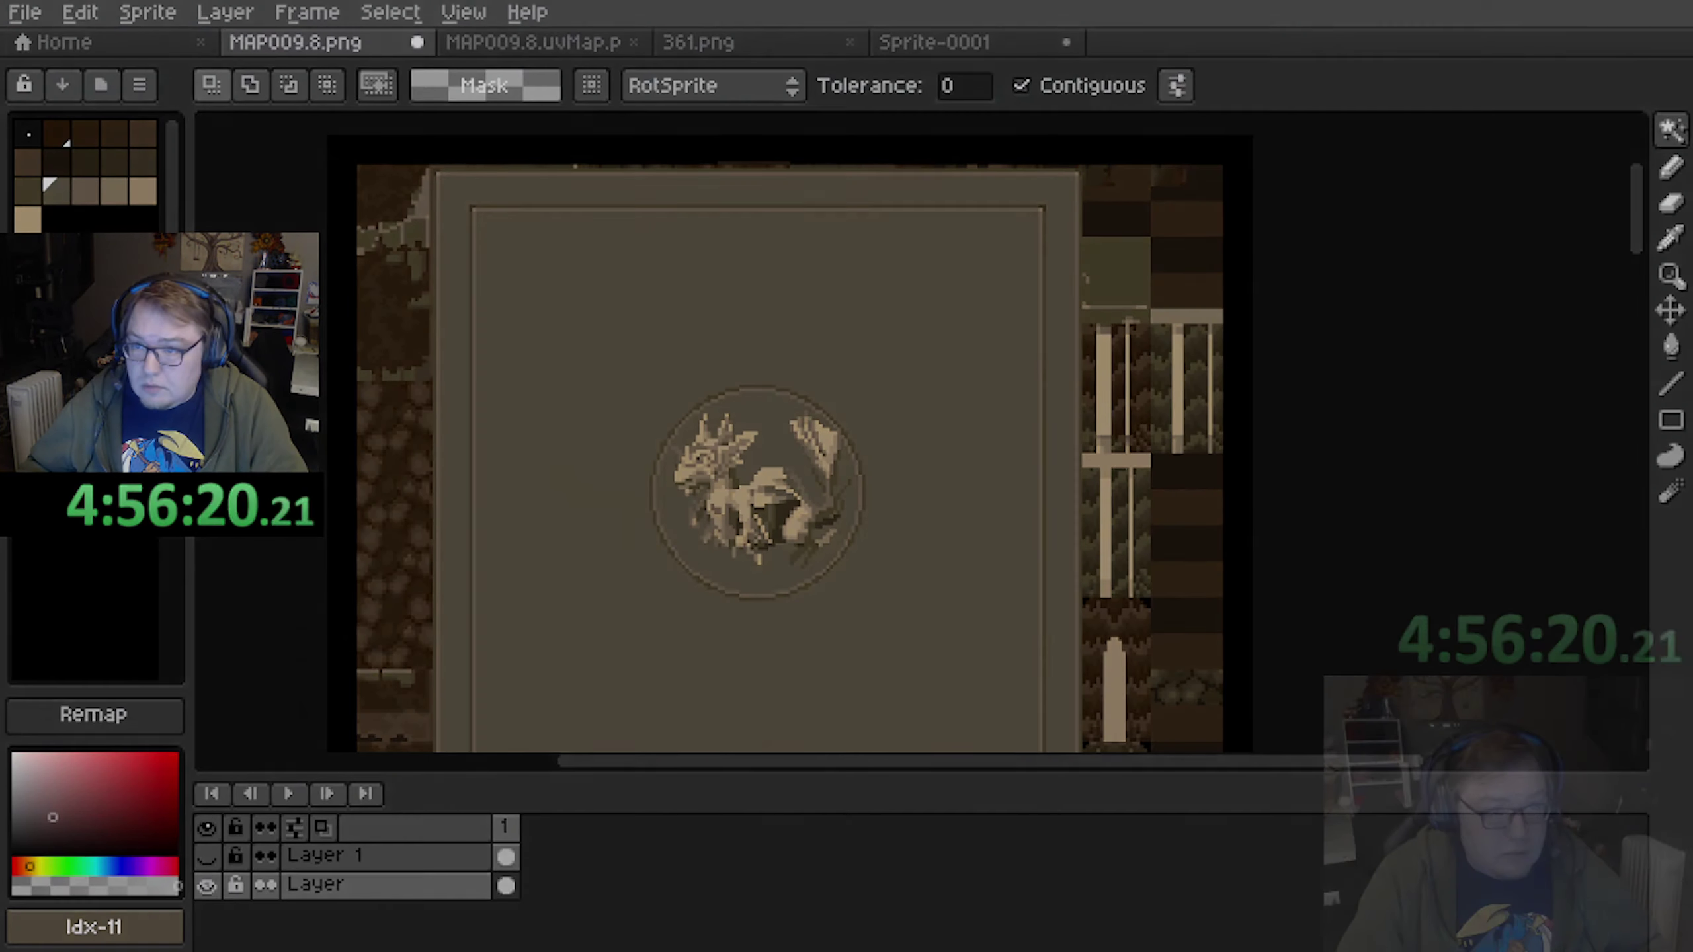
pyautogui.click(75, 15)
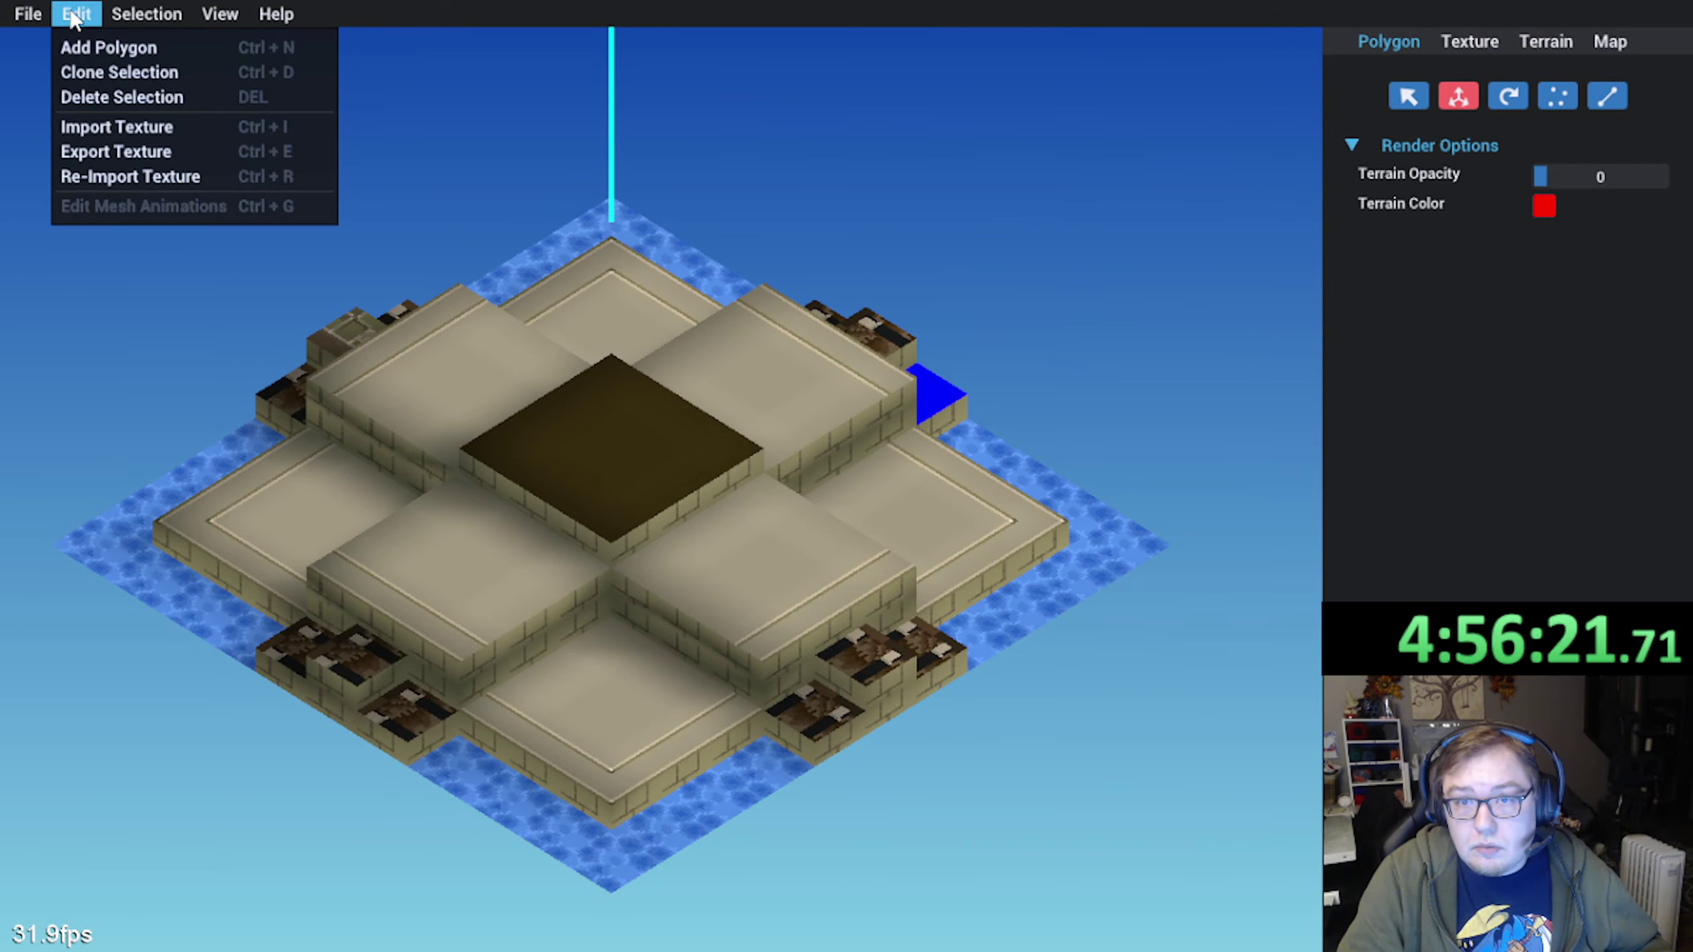
pyautogui.click(114, 168)
# Select all nine polygons that make up the top of the central platform with the Leviathan emblem
pyautogui.moveTo(416, 428); pyautogui.dragTo(571, 509, button='right')
pyautogui.scroll(2, 538, 445)
pyautogui.click(681, 421)
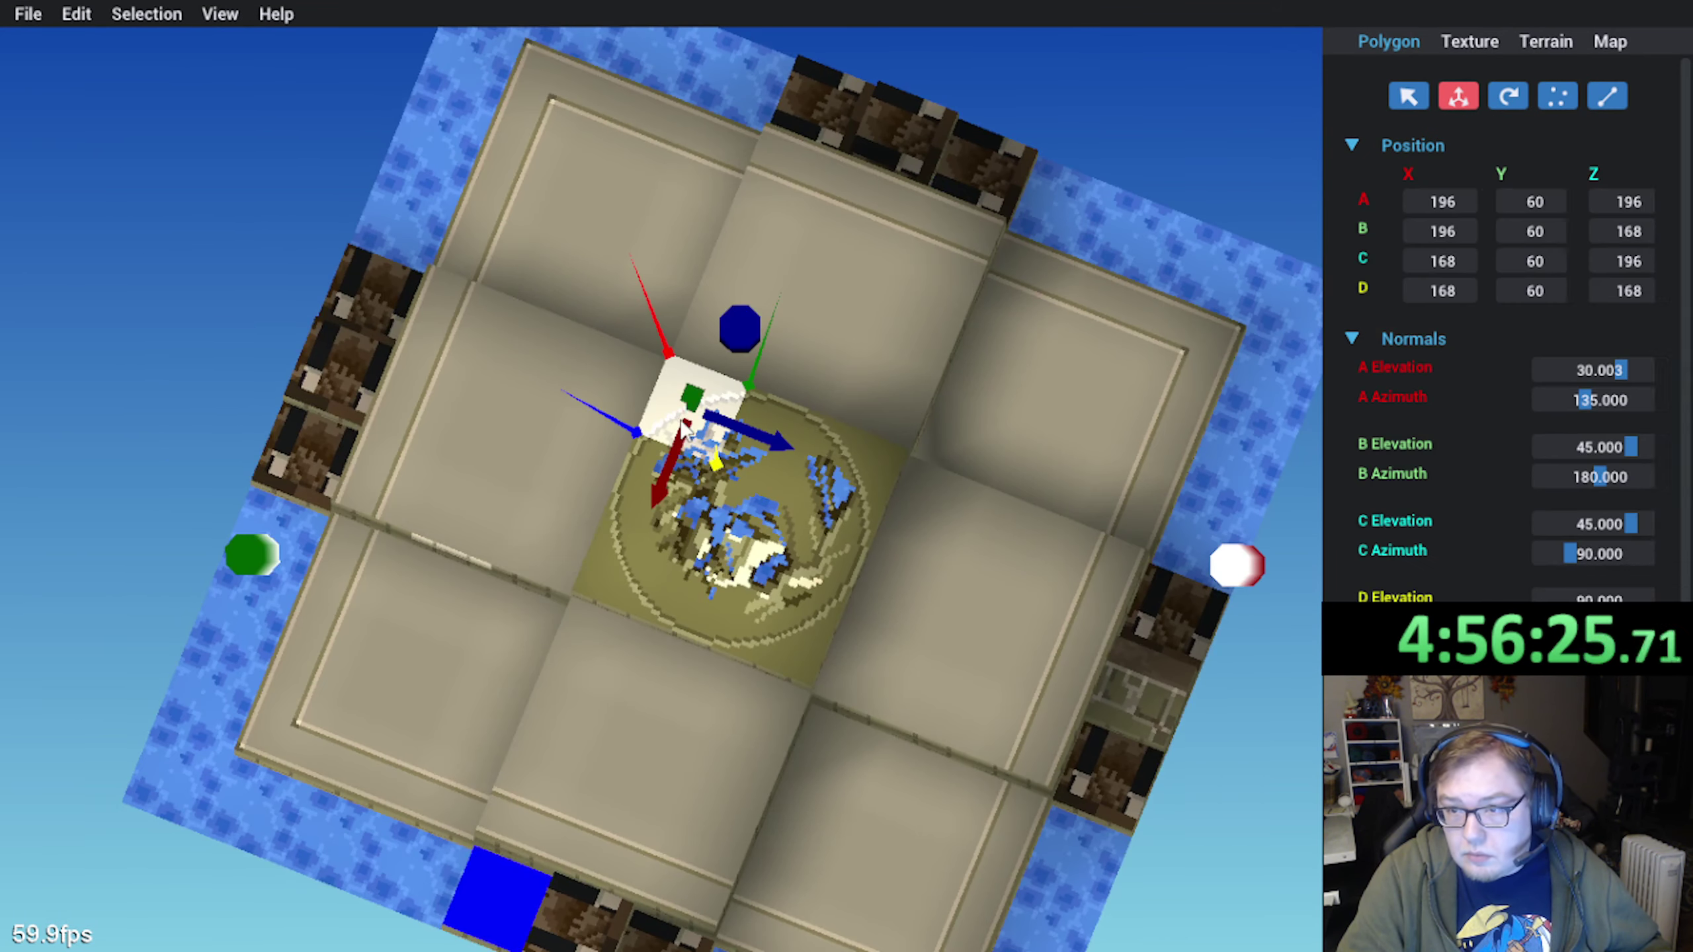
pyautogui.keyDown('shift'); pyautogui.click(651, 487); pyautogui.keyUp('shift')
pyautogui.keyDown('shift'); pyautogui.click(629, 577); pyautogui.keyUp('shift')
pyautogui.keyDown('shift'); pyautogui.click(686, 593); pyautogui.keyUp('shift')
pyautogui.keyDown('shift'); pyautogui.click(745, 559); pyautogui.keyUp('shift')
pyautogui.keyDown('shift'); pyautogui.click(770, 446); pyautogui.keyUp('shift')
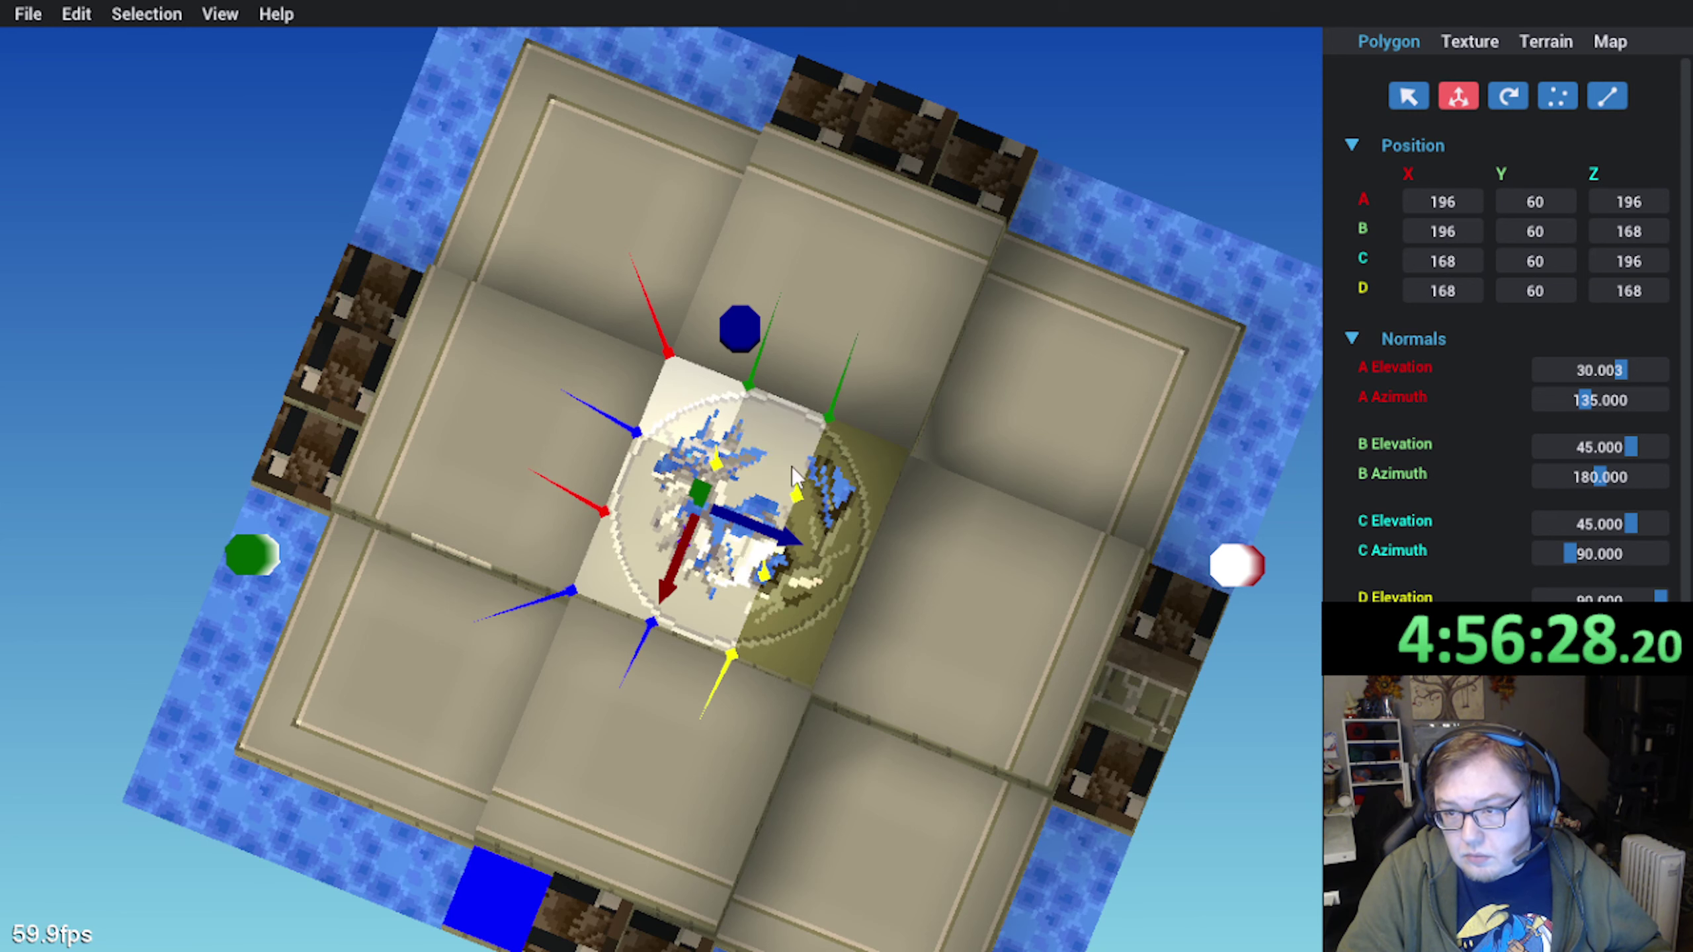
pyautogui.keyDown('shift'); pyautogui.click(845, 475); pyautogui.keyUp('shift')
pyautogui.keyDown('shift'); pyautogui.click(822, 549); pyautogui.keyUp('shift')
pyautogui.keyDown('shift'); pyautogui.click(798, 619); pyautogui.keyUp('shift')
# Set the palette of the nine selected platform-top polygons to 10, and clear the selection
pyautogui.click(1469, 42)
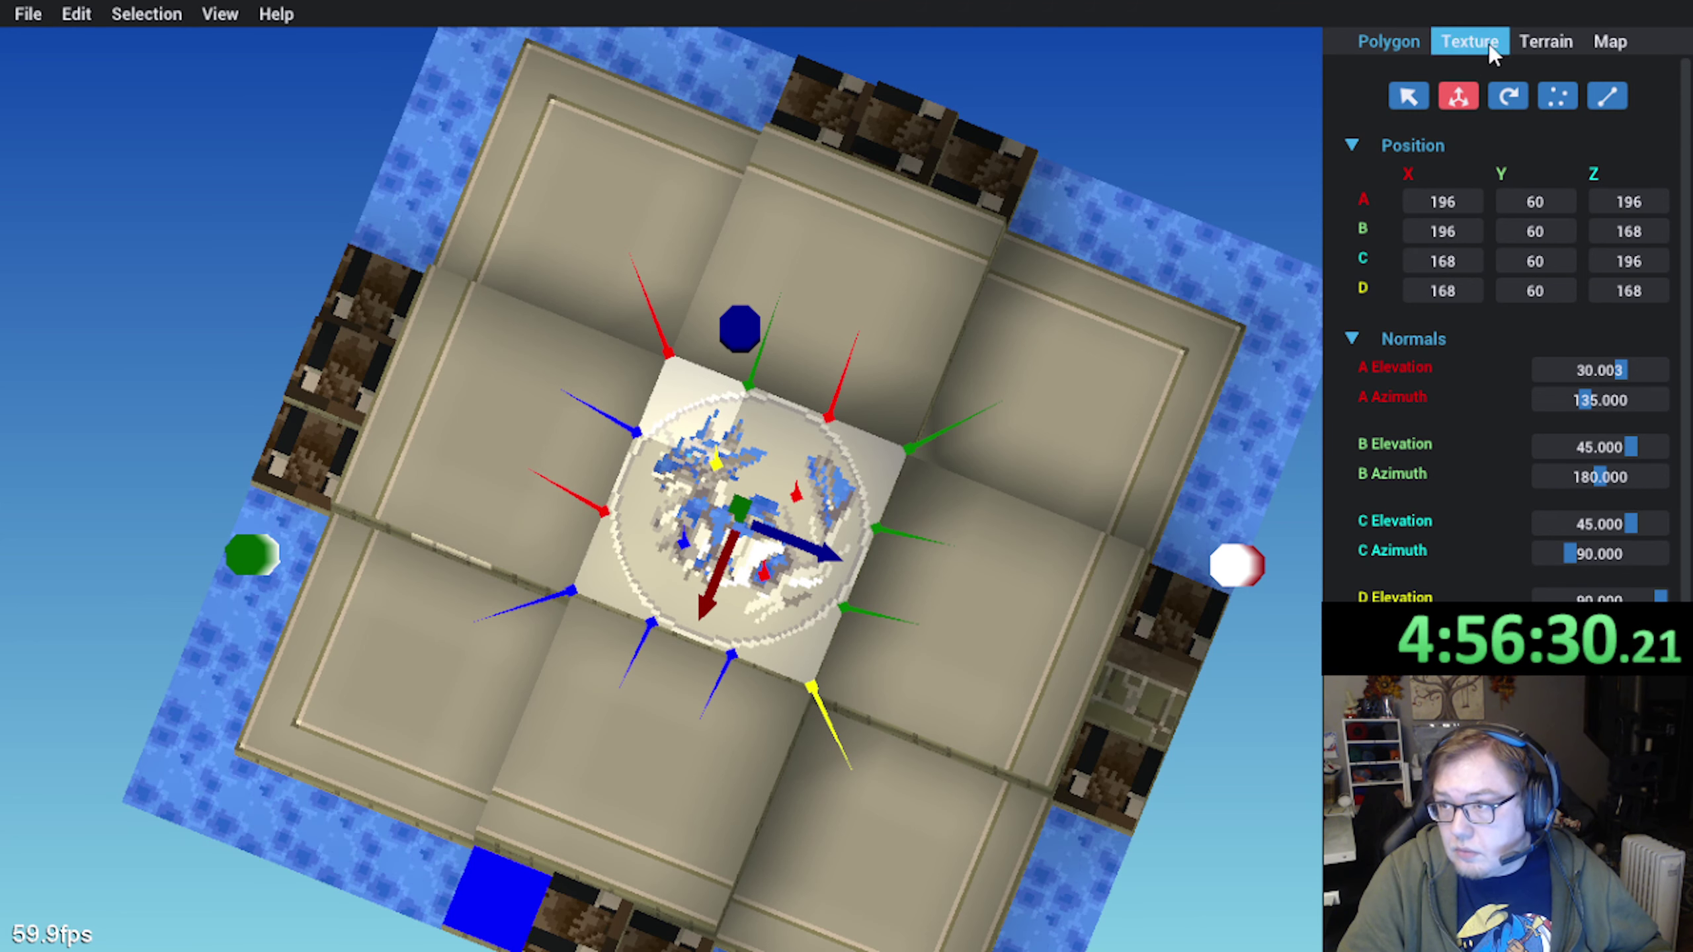
pyautogui.click(1654, 301)
pyautogui.click(1653, 301)
pyautogui.press('Escape')
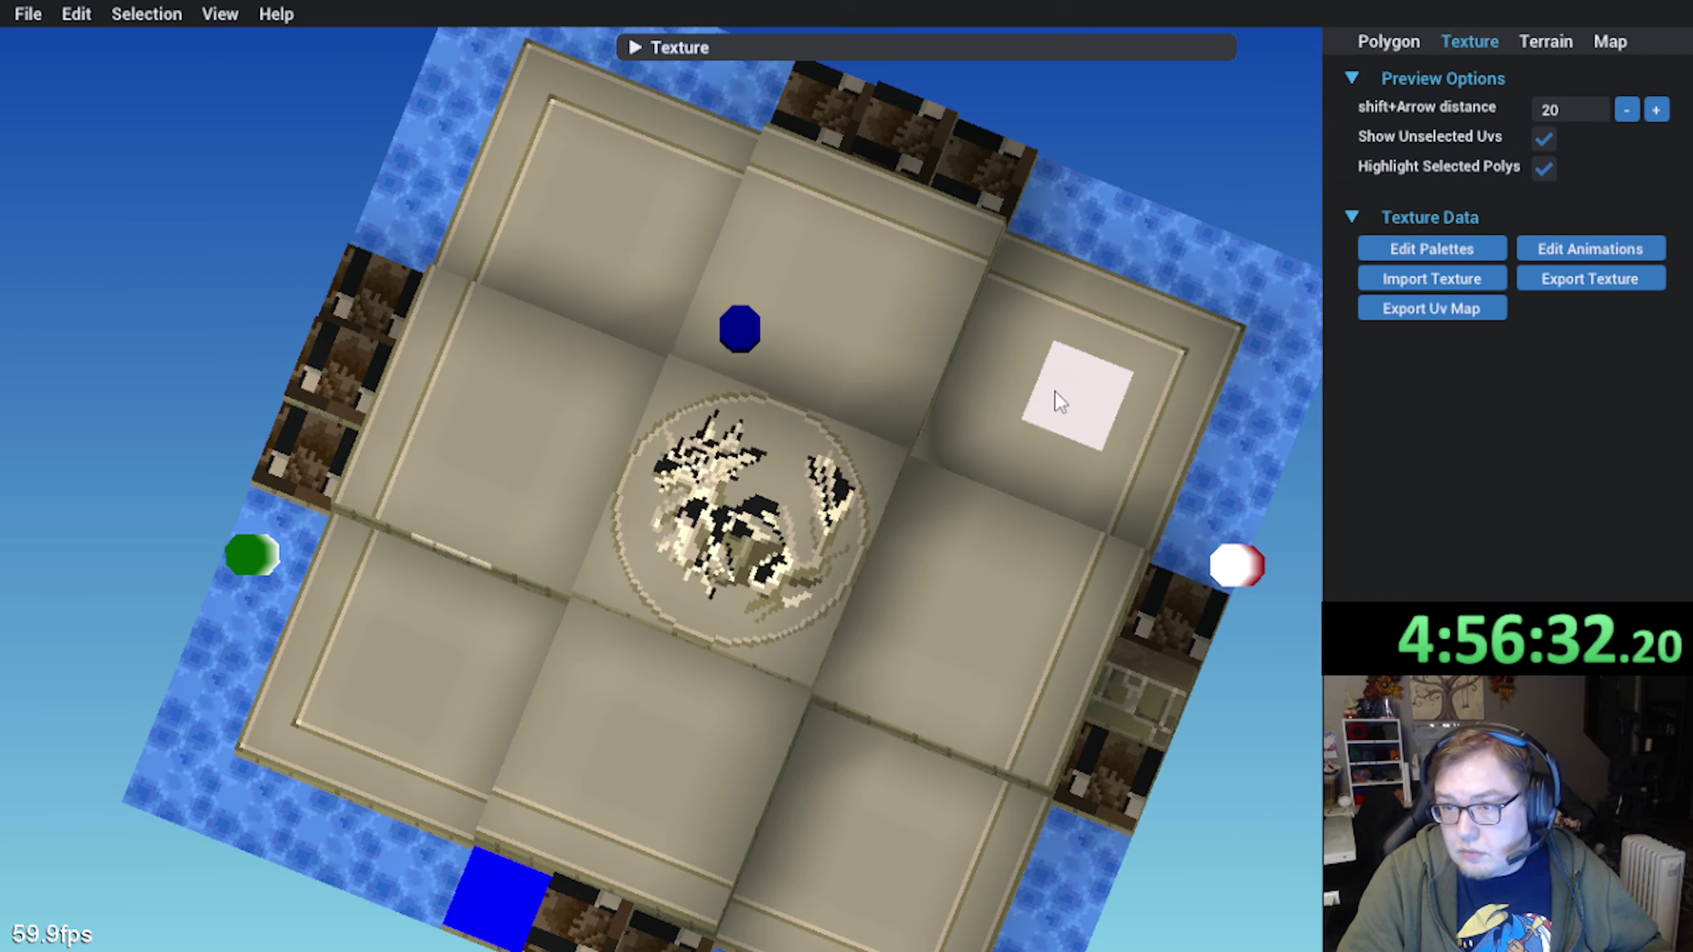
# Inspect the Leviathan emblem's colours on the central platform from several angles and distances
pyautogui.moveTo(1056, 390); pyautogui.dragTo(1093, 339, button='right')
pyautogui.moveTo(876, 360); pyautogui.dragTo(891, 347, button='right')
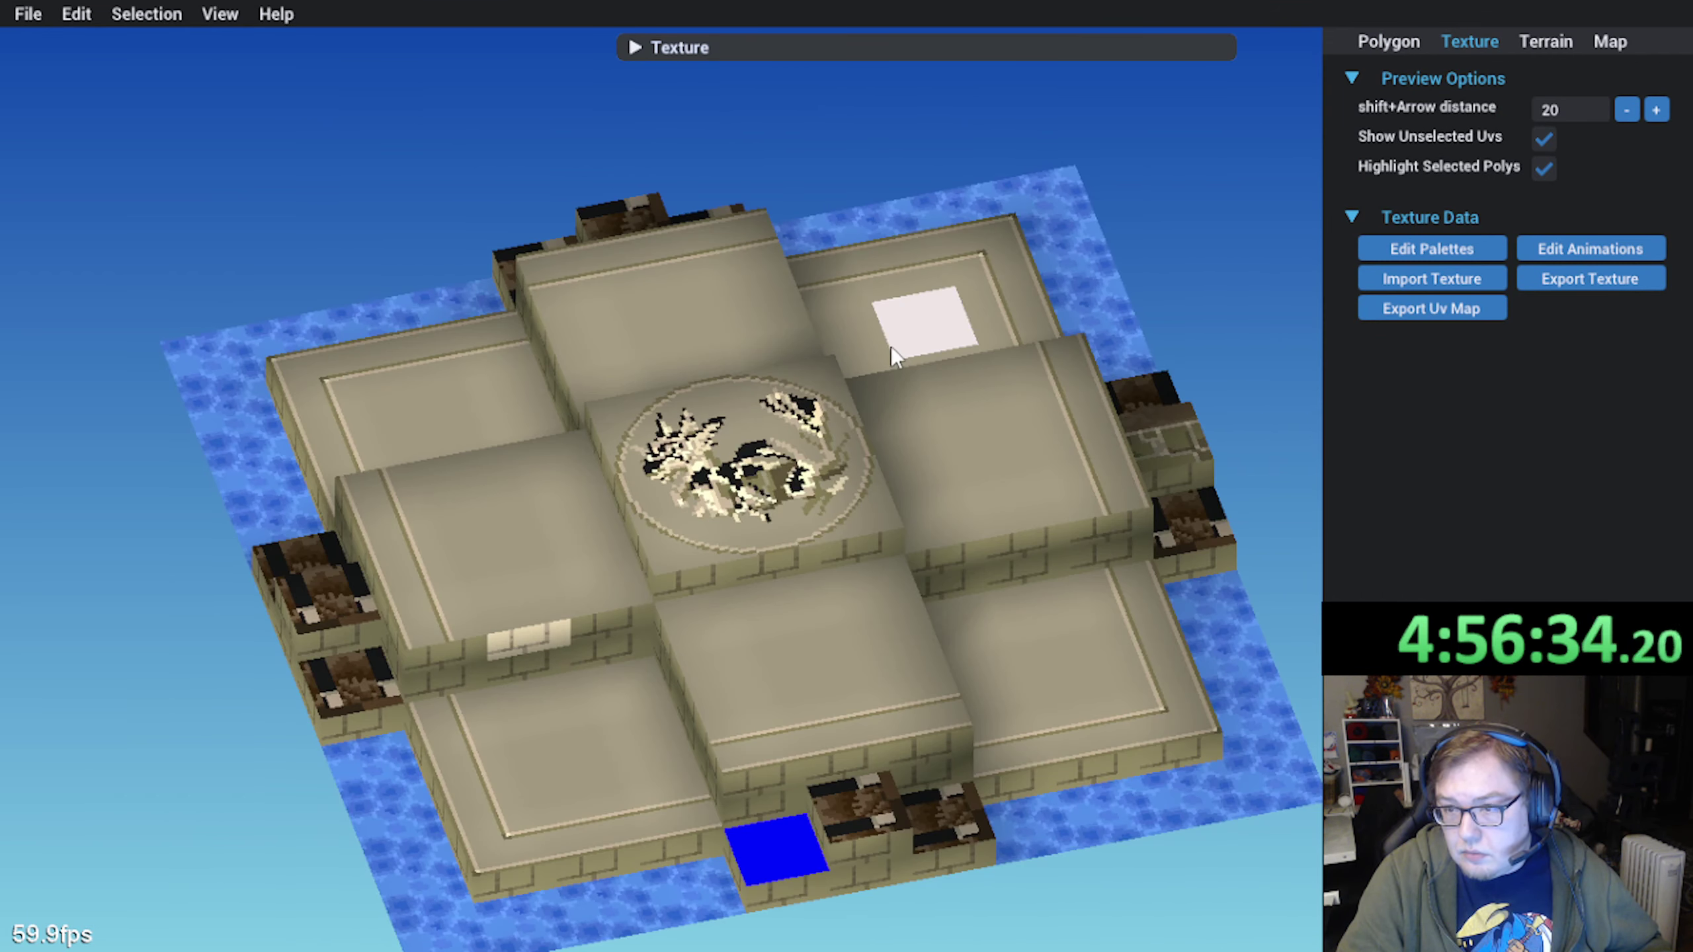
pyautogui.moveTo(891, 347); pyautogui.dragTo(736, 422, button='middle')
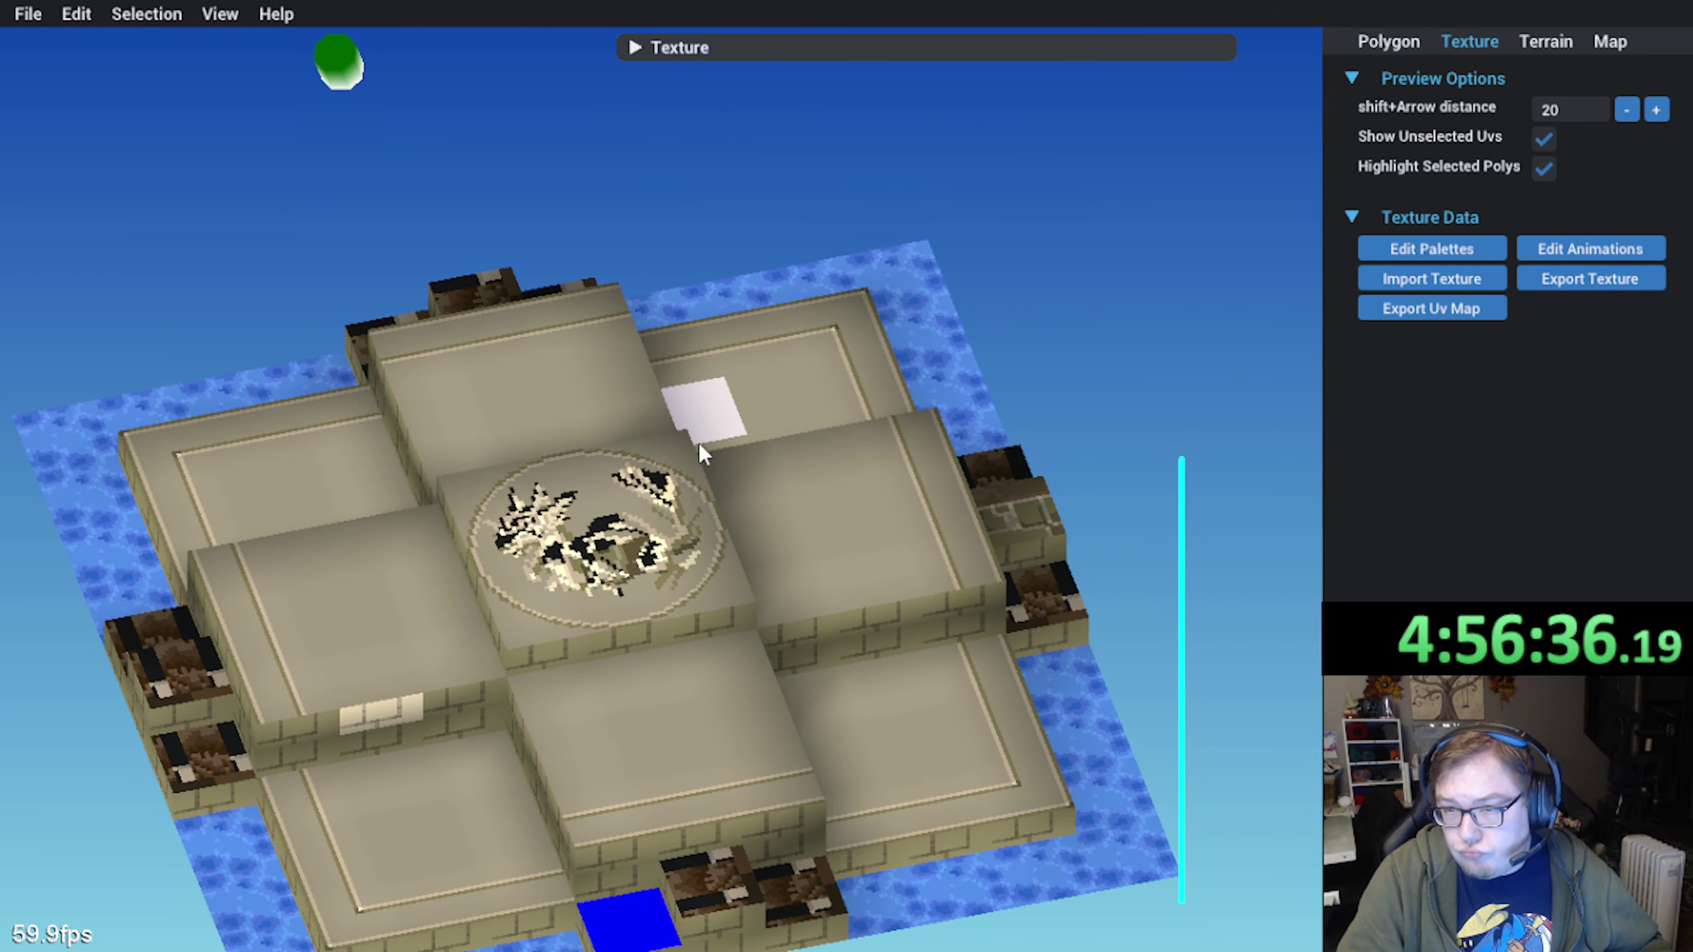
pyautogui.moveTo(946, 343); pyautogui.dragTo(918, 425, button='right')
pyautogui.scroll(2, 590, 452)
pyautogui.scroll(1, 591, 452)
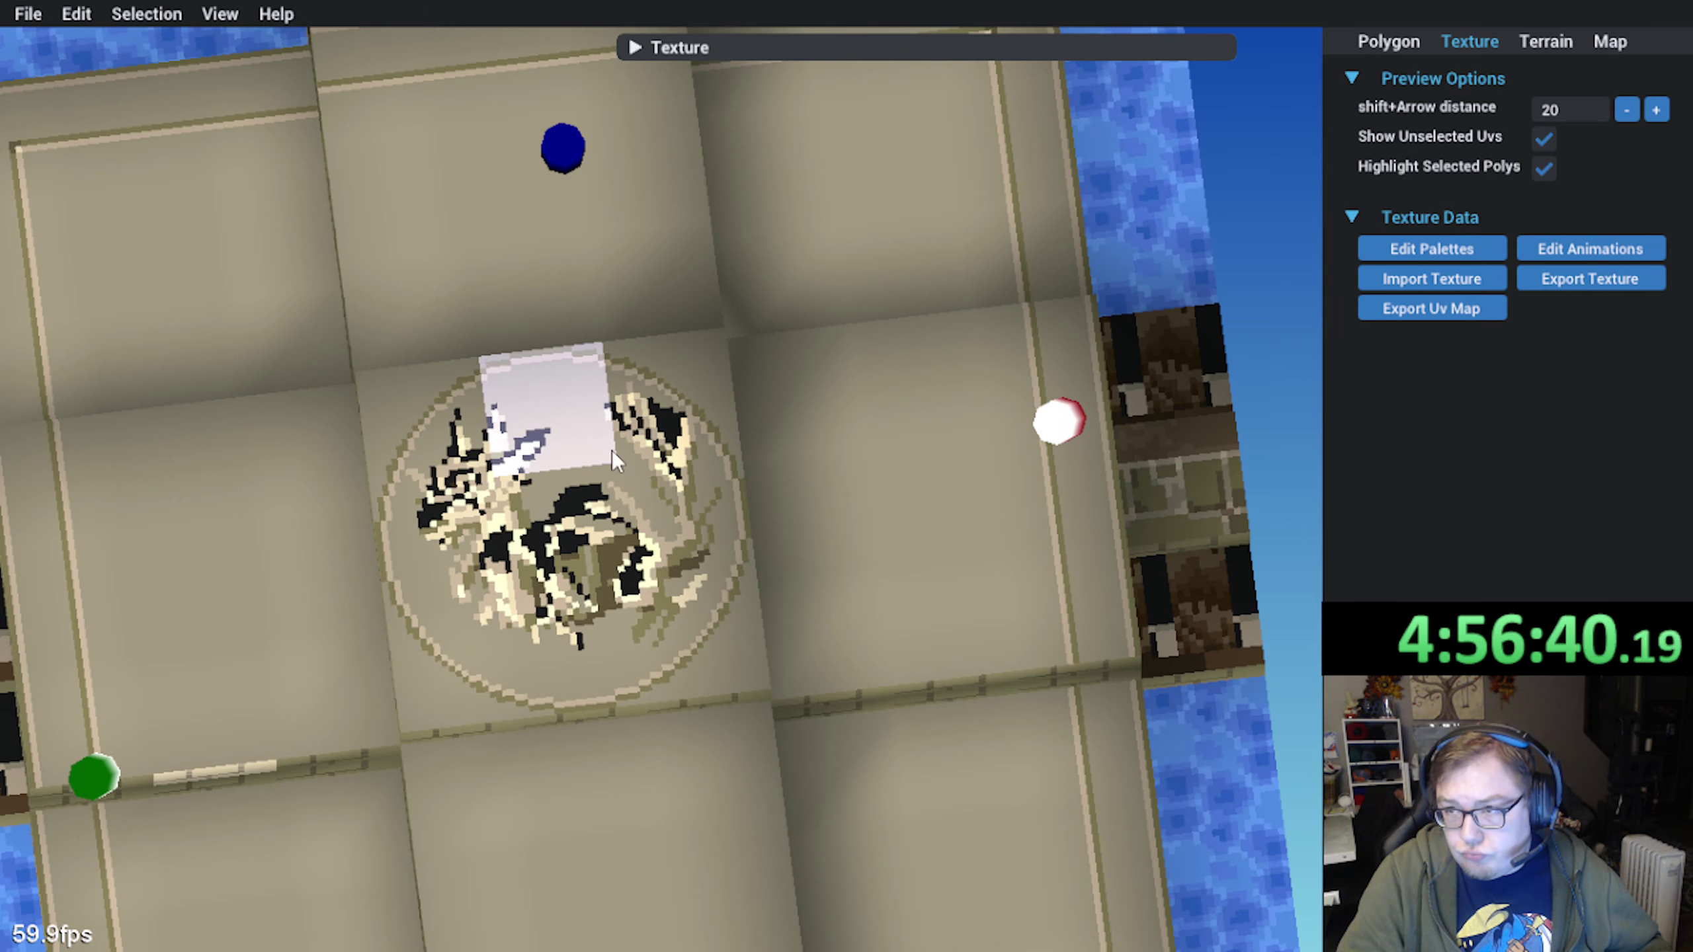
pyautogui.scroll(-1, 611, 451)
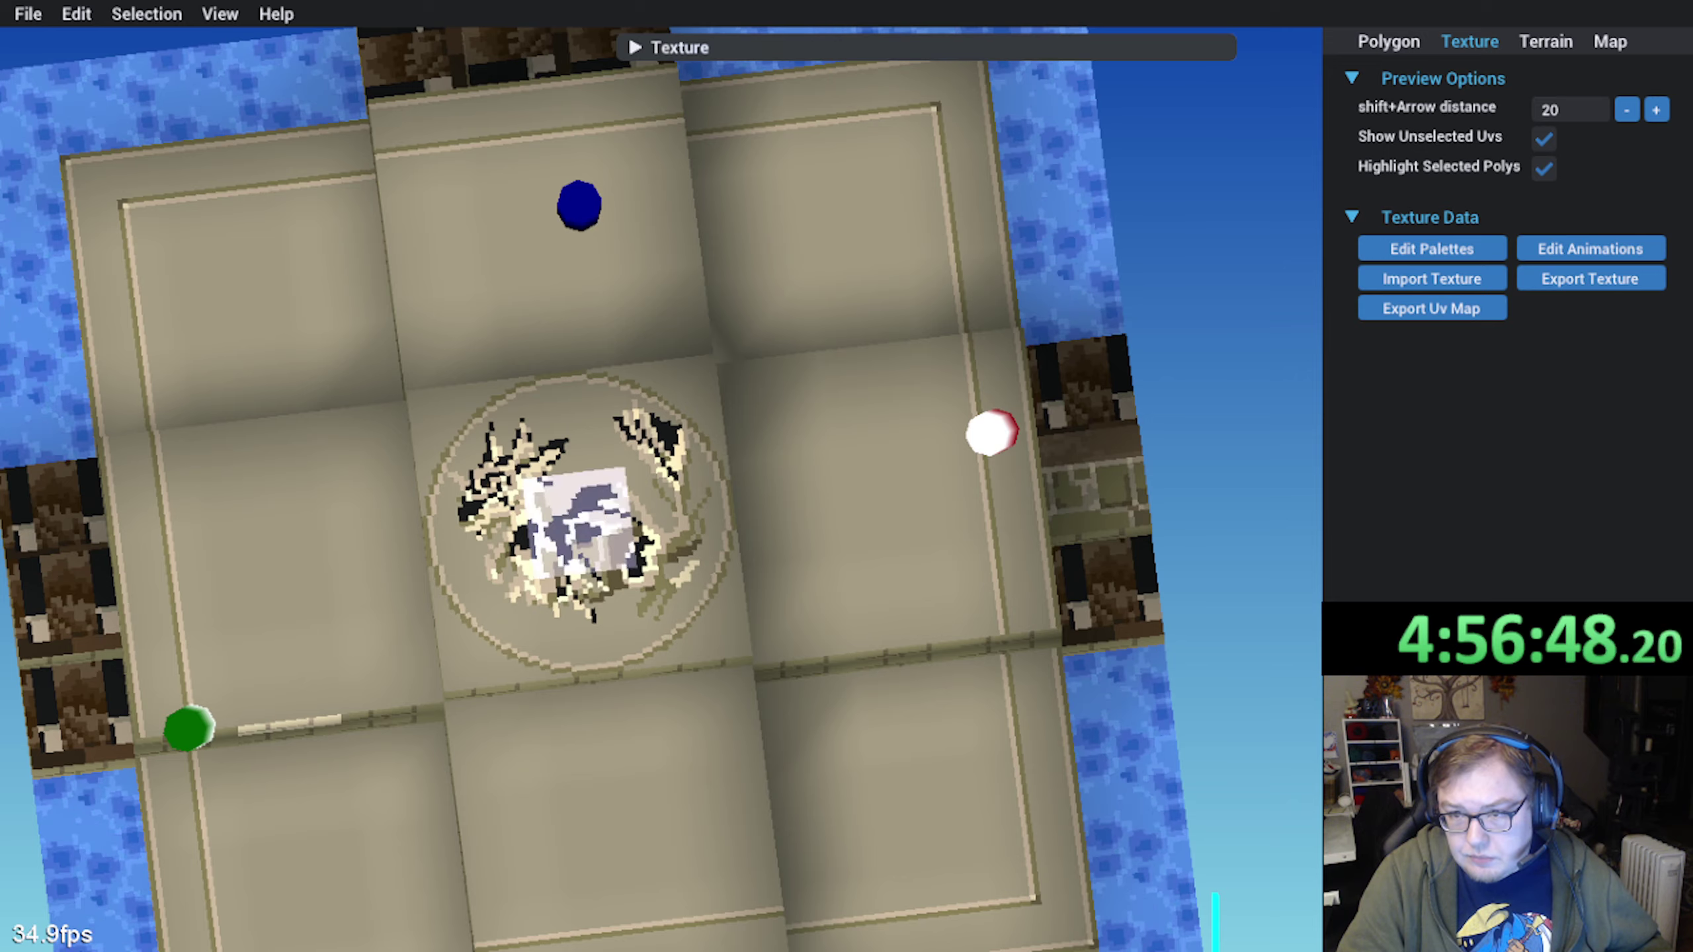
pyautogui.moveTo(549, 411); pyautogui.dragTo(567, 376, button='right')
pyautogui.moveTo(555, 540); pyautogui.dragTo(629, 463, button='middle')
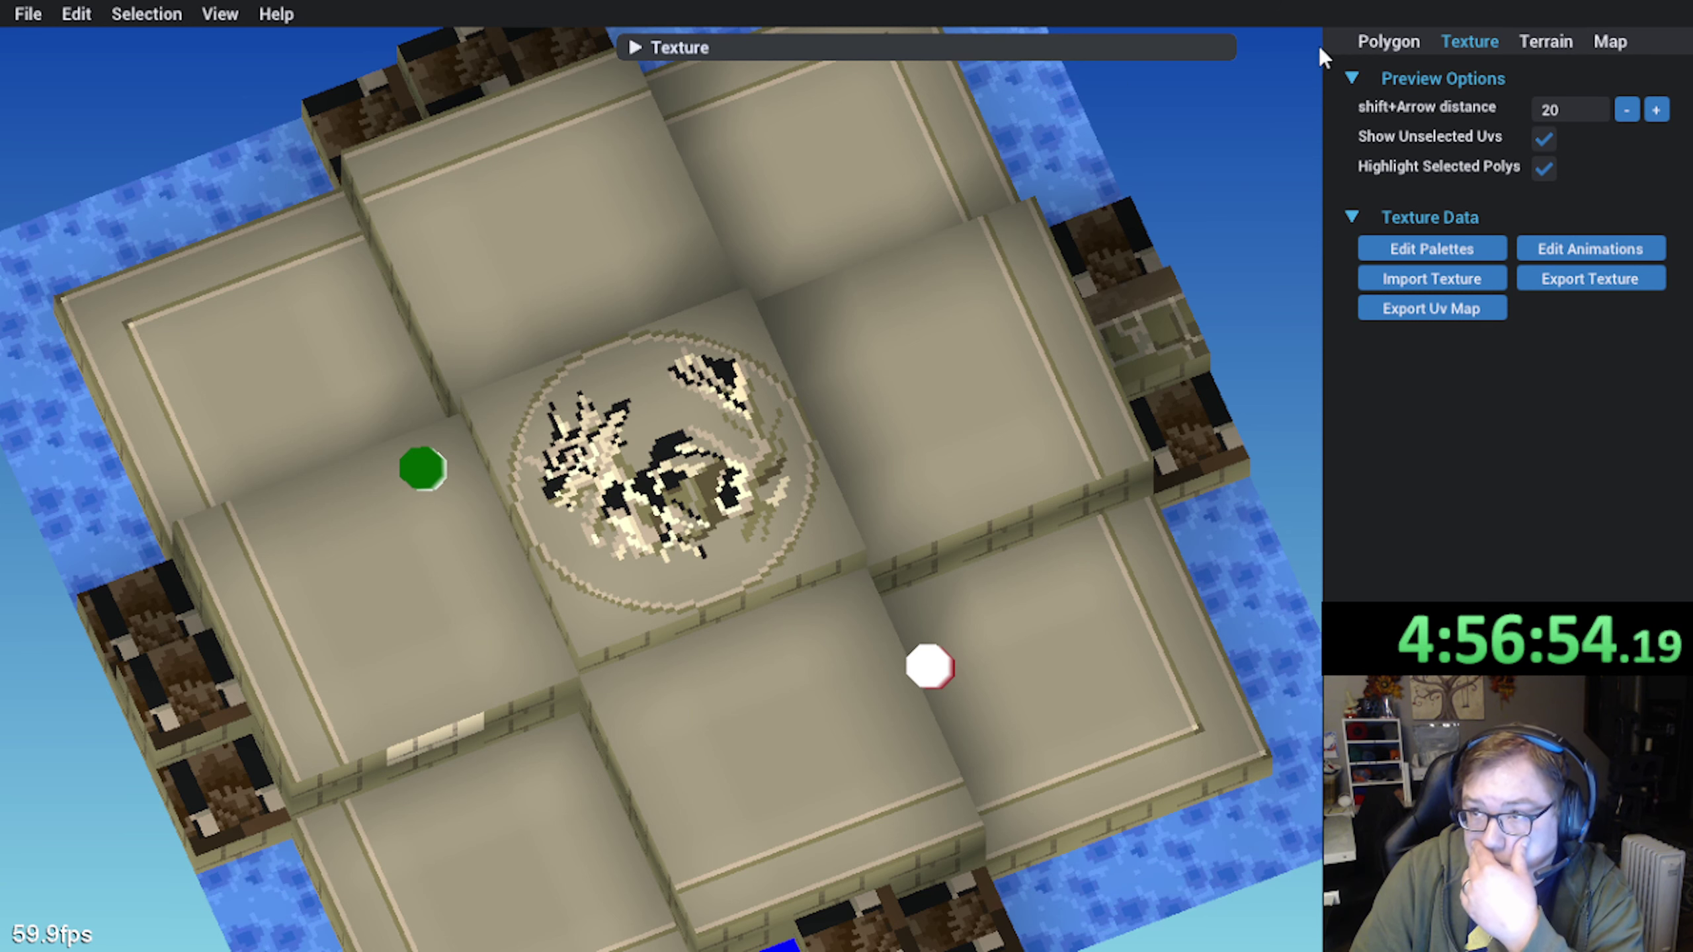
# Open the palette list and select a polygon at the emblem's centre to check which palette it uses
pyautogui.click(1457, 249)
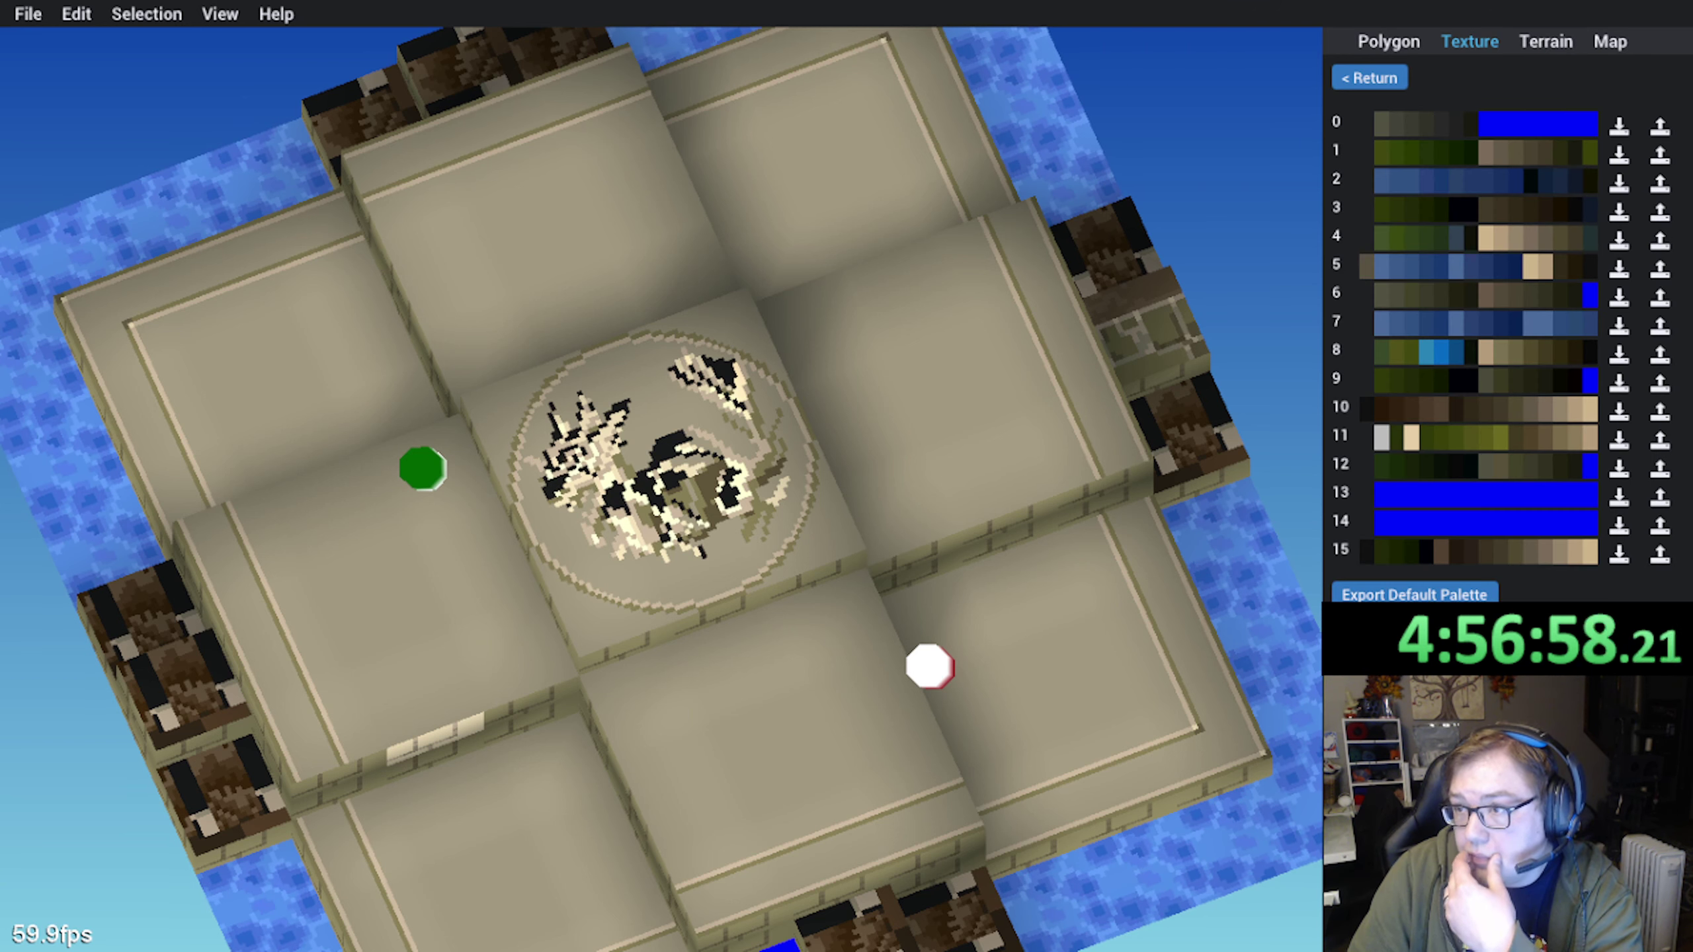
pyautogui.click(693, 496)
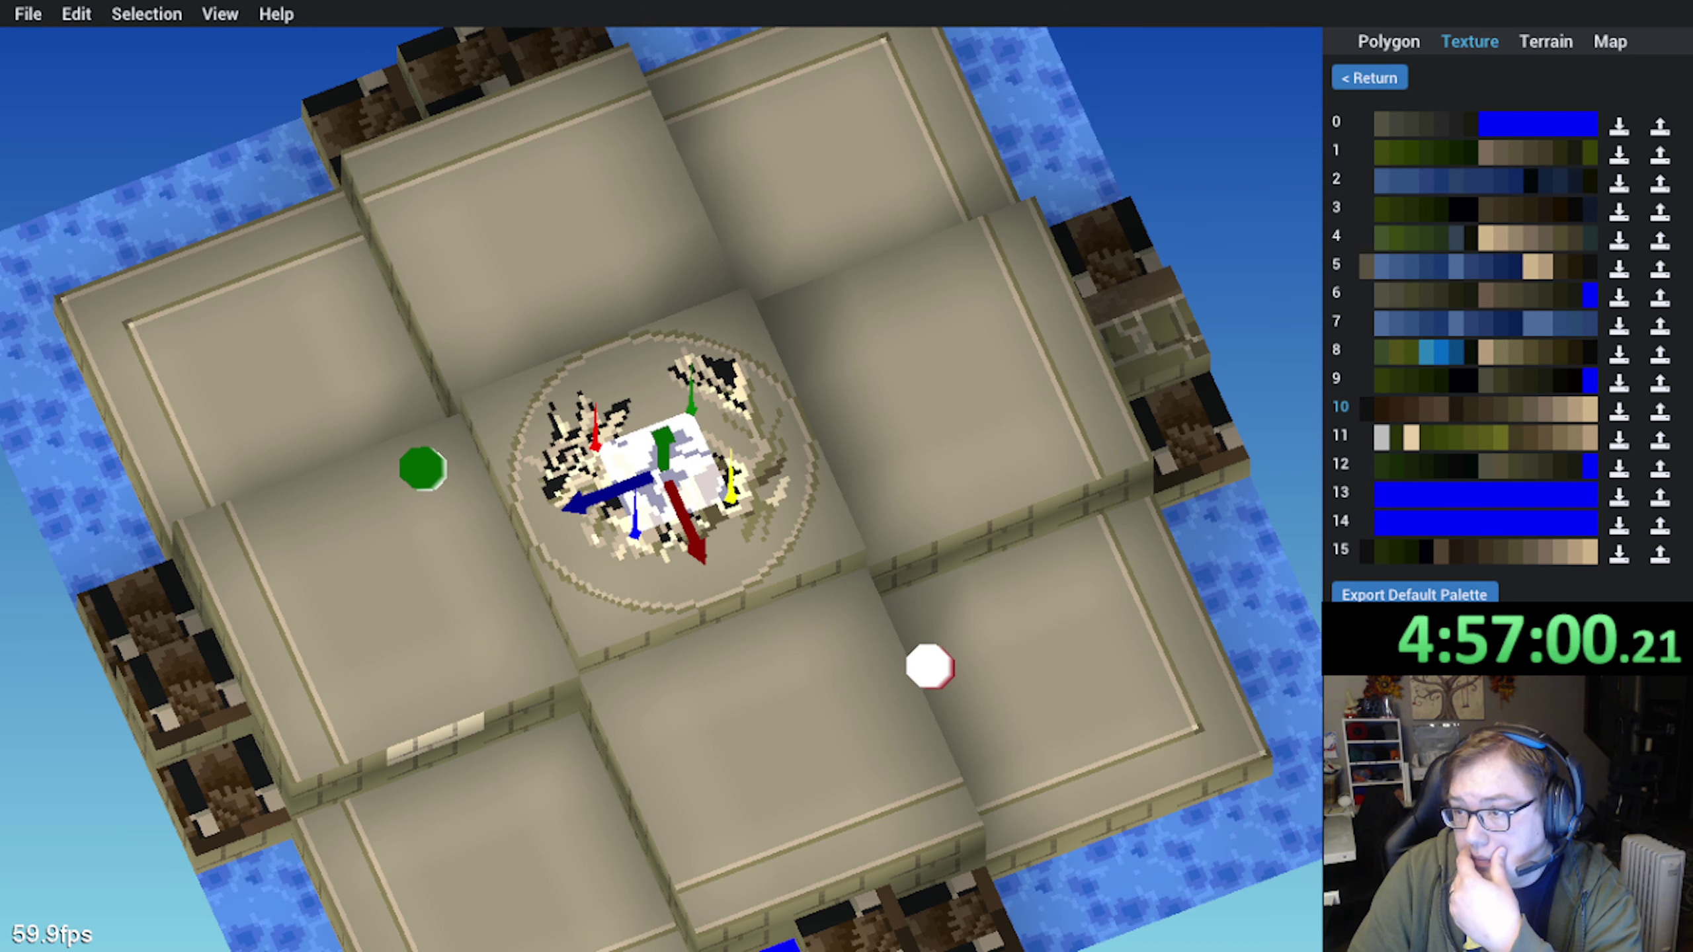
pyautogui.moveTo(936, 858); pyautogui.dragTo(868, 813, button='middle')
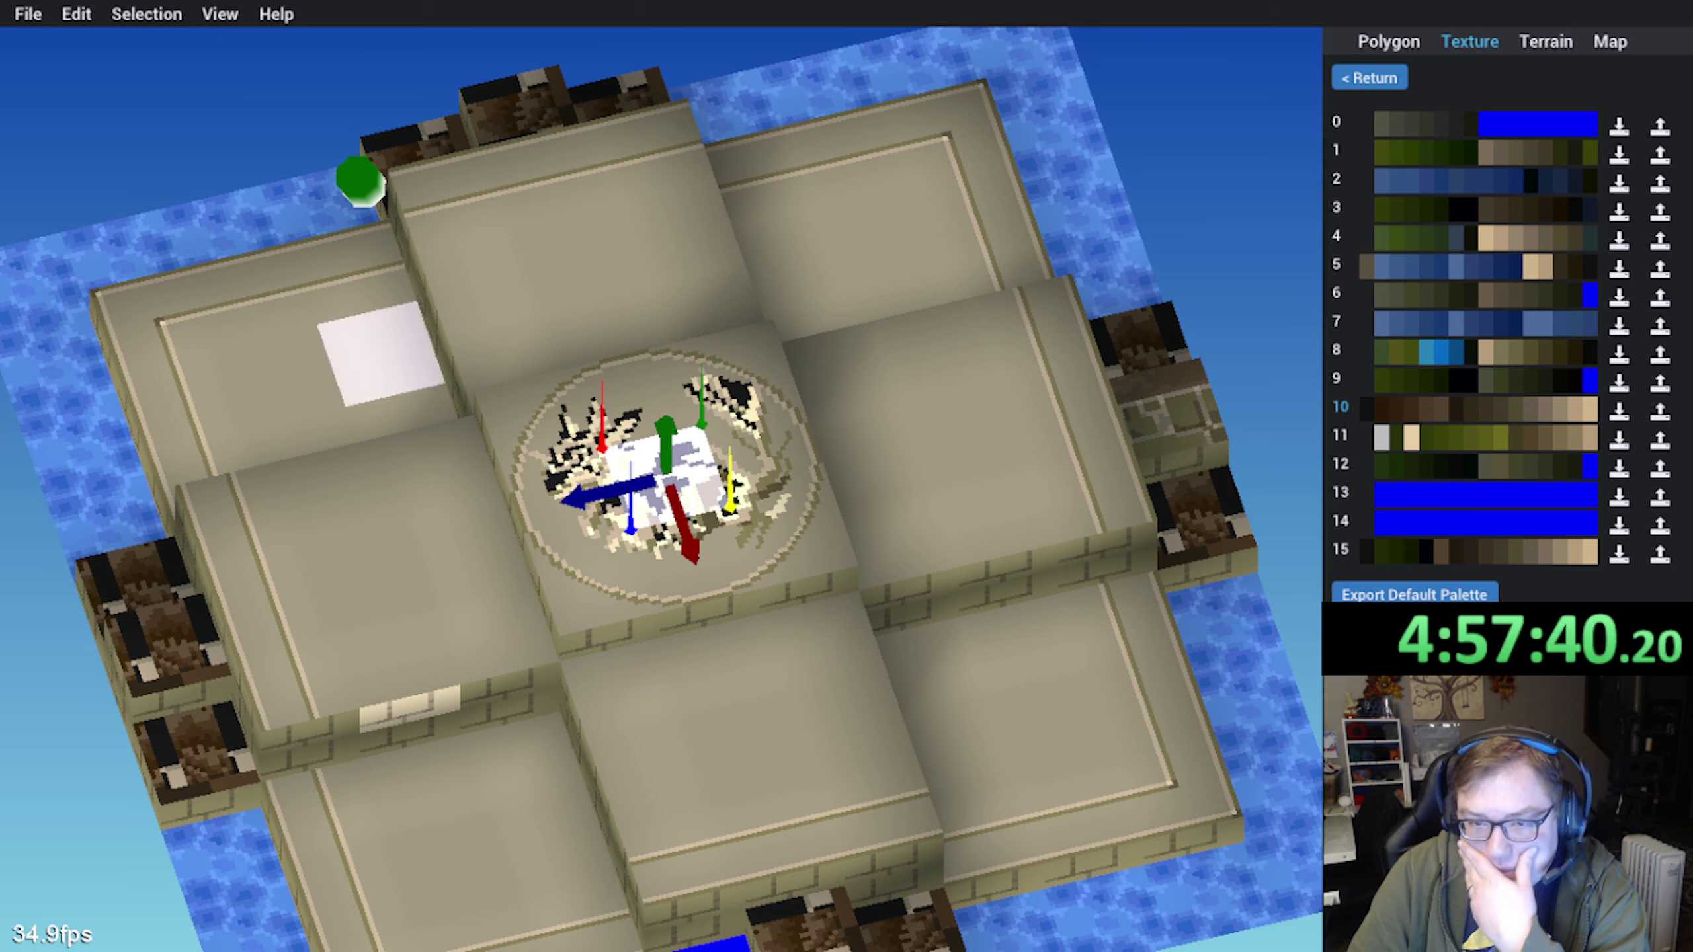
# Switch back to Aseprite and load the default greyscale palette for MAP009.8.png
pyautogui.hotkey('alt', 'Tab')
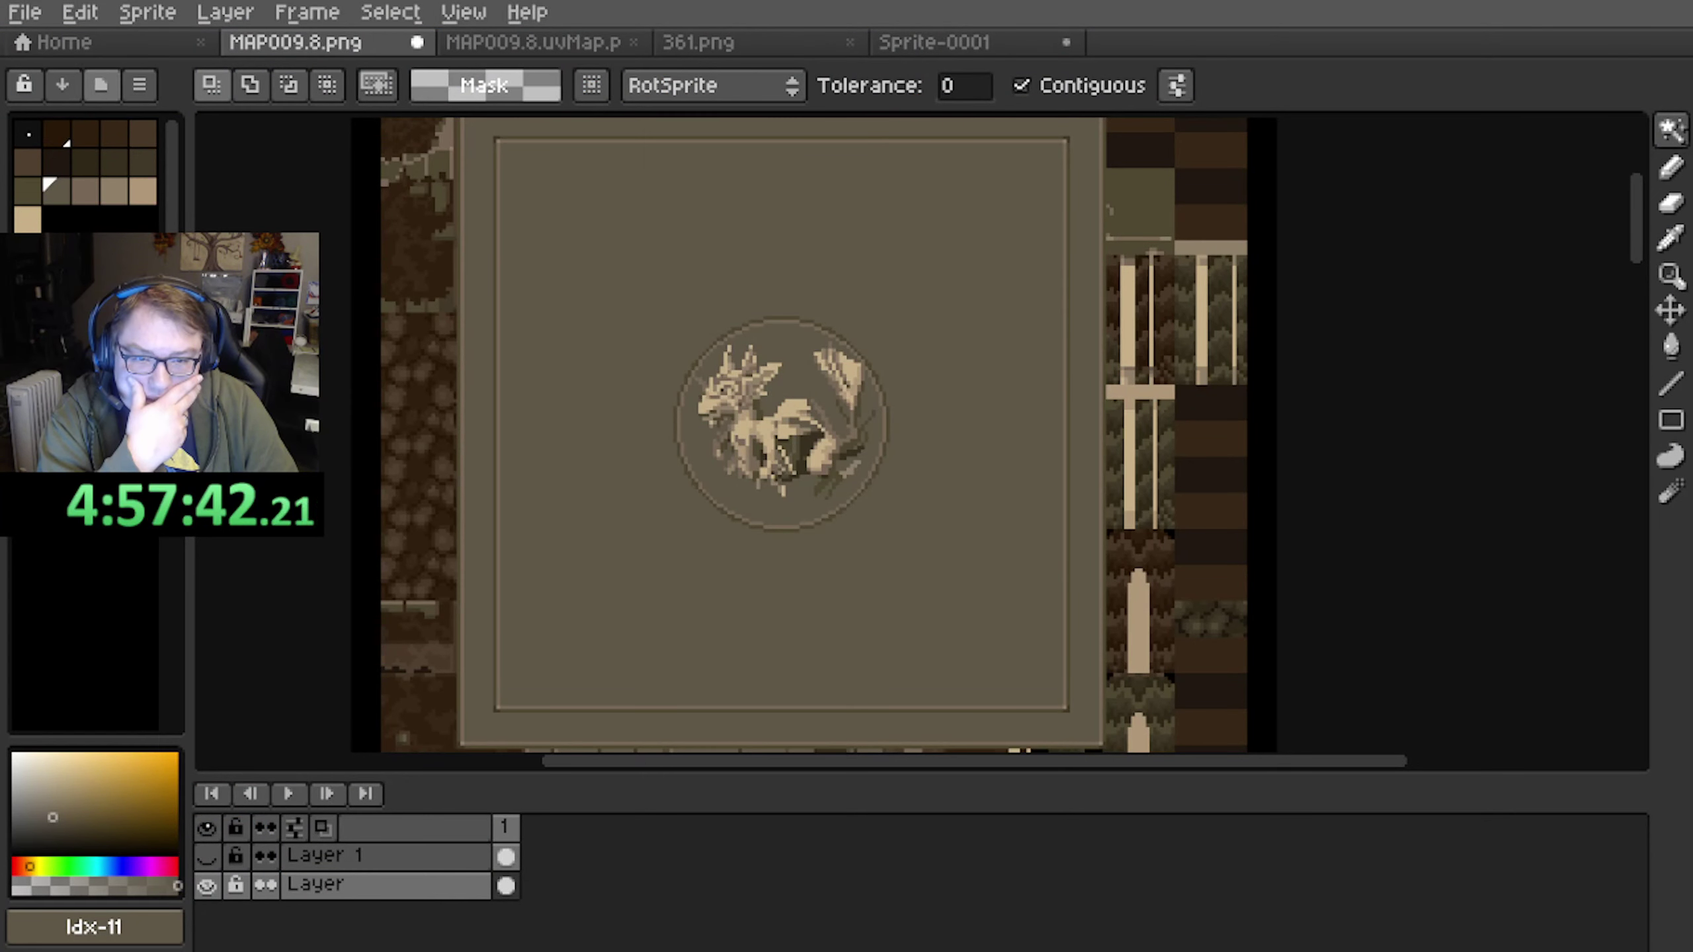
pyautogui.click(139, 85)
pyautogui.click(373, 447)
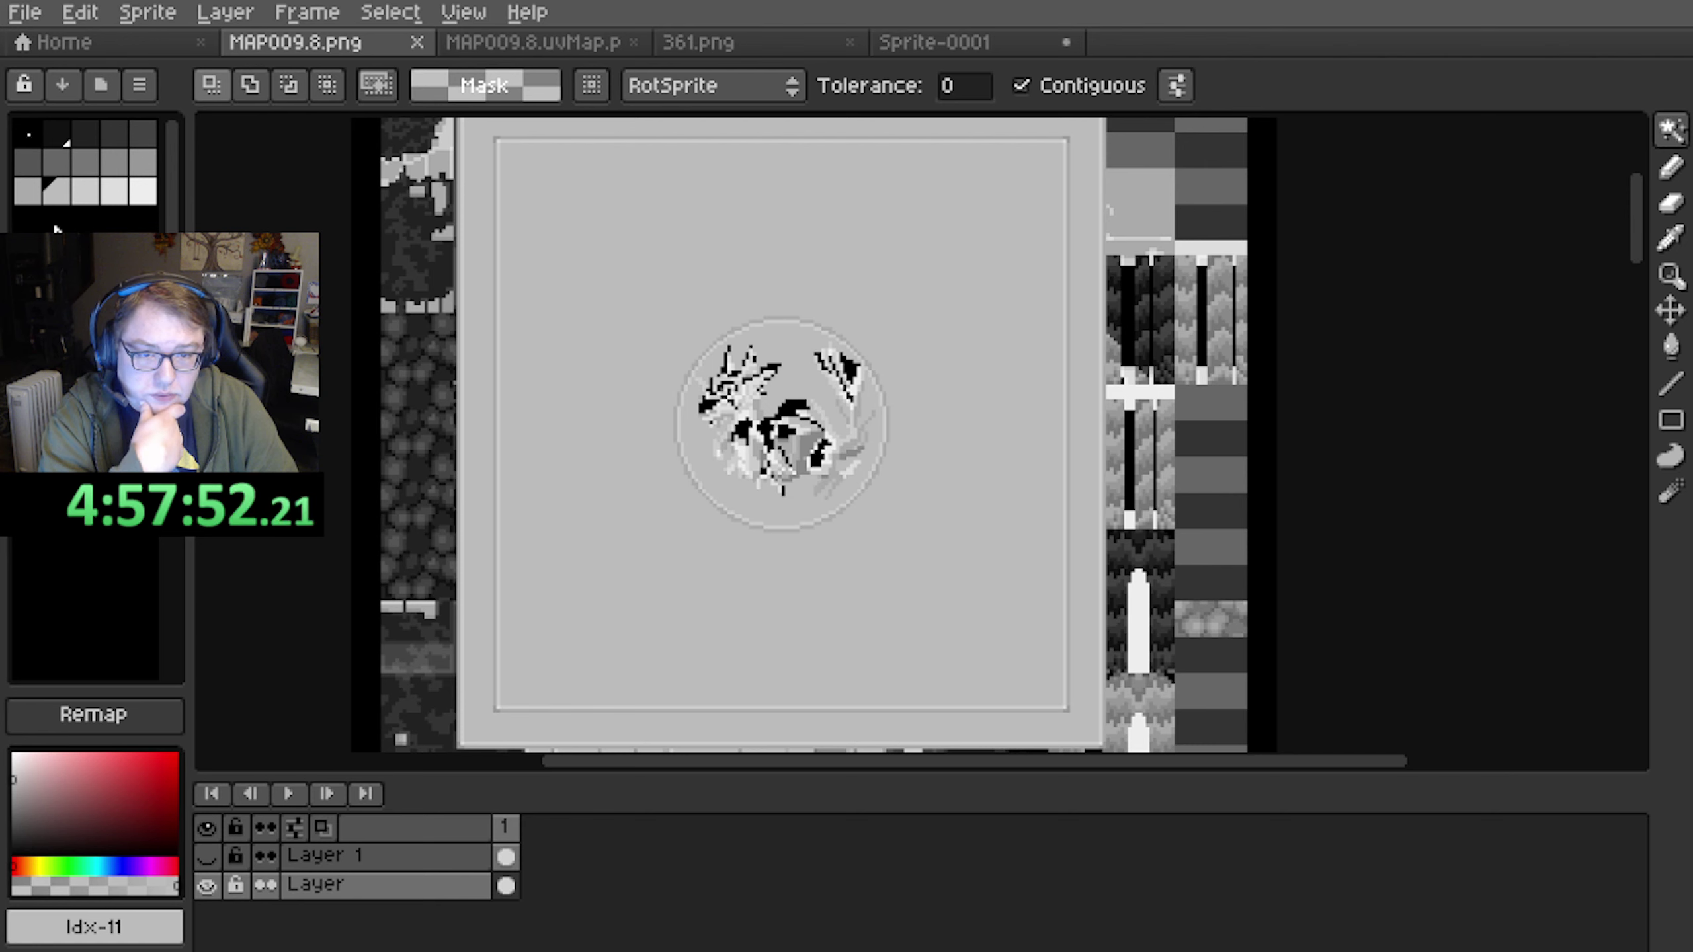
# Dismiss the palette options and undo the greyscale palette change
pyautogui.click(140, 85)
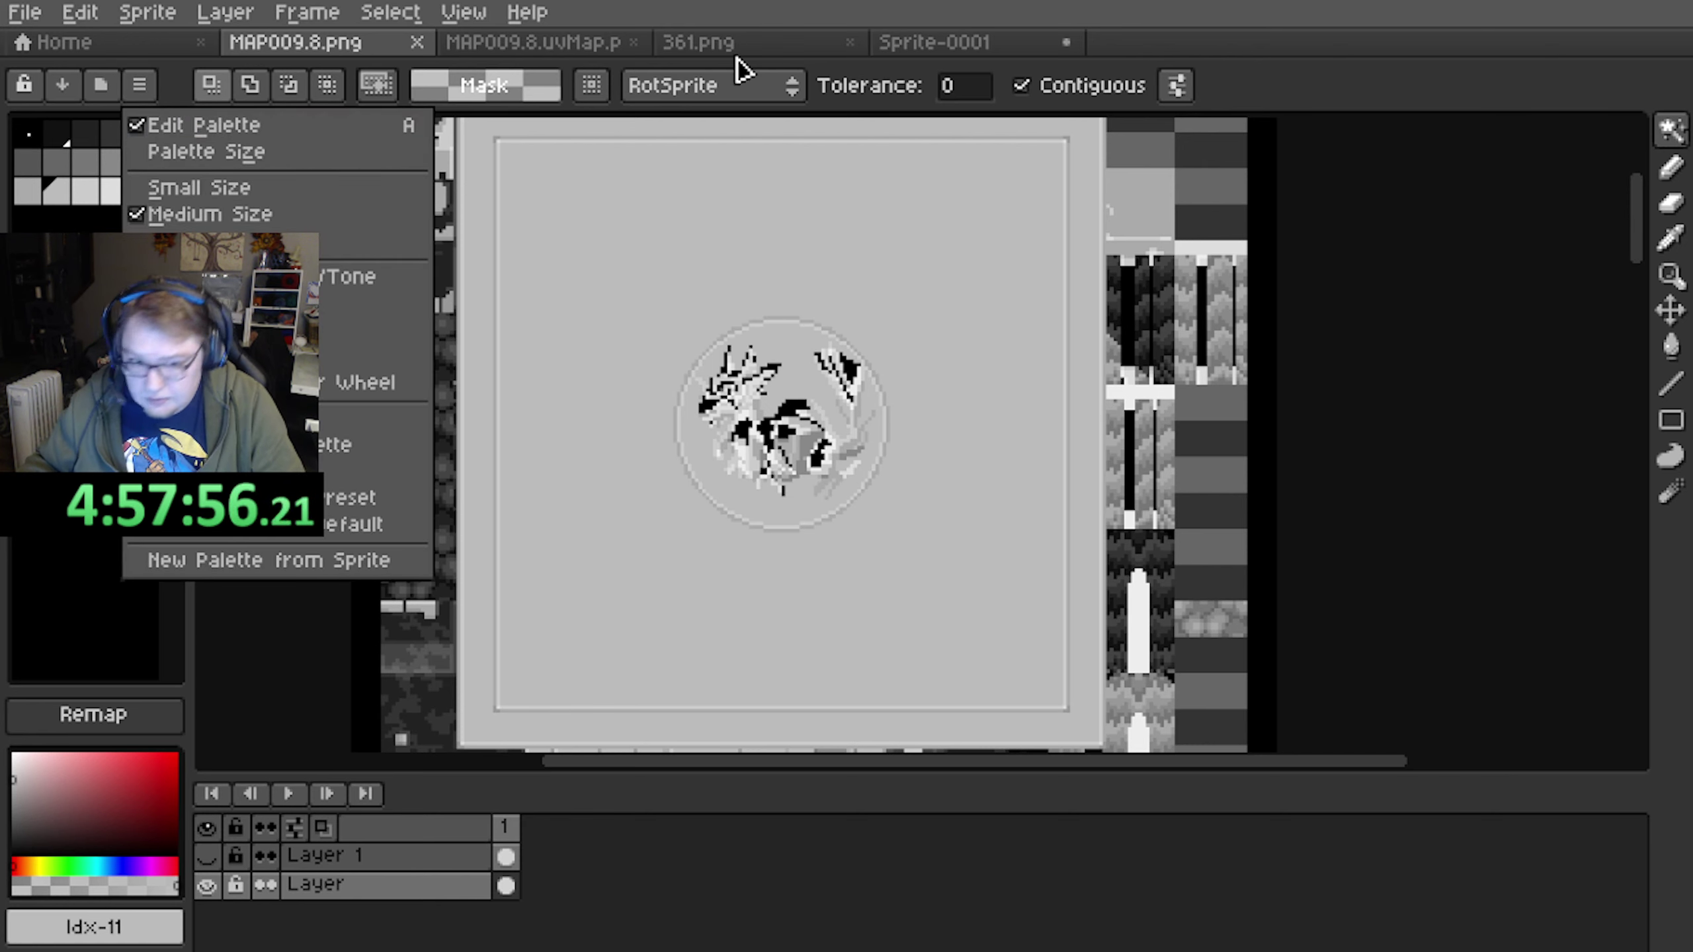
pyautogui.click(1320, 34)
pyautogui.hotkey('ctrl', 'z')
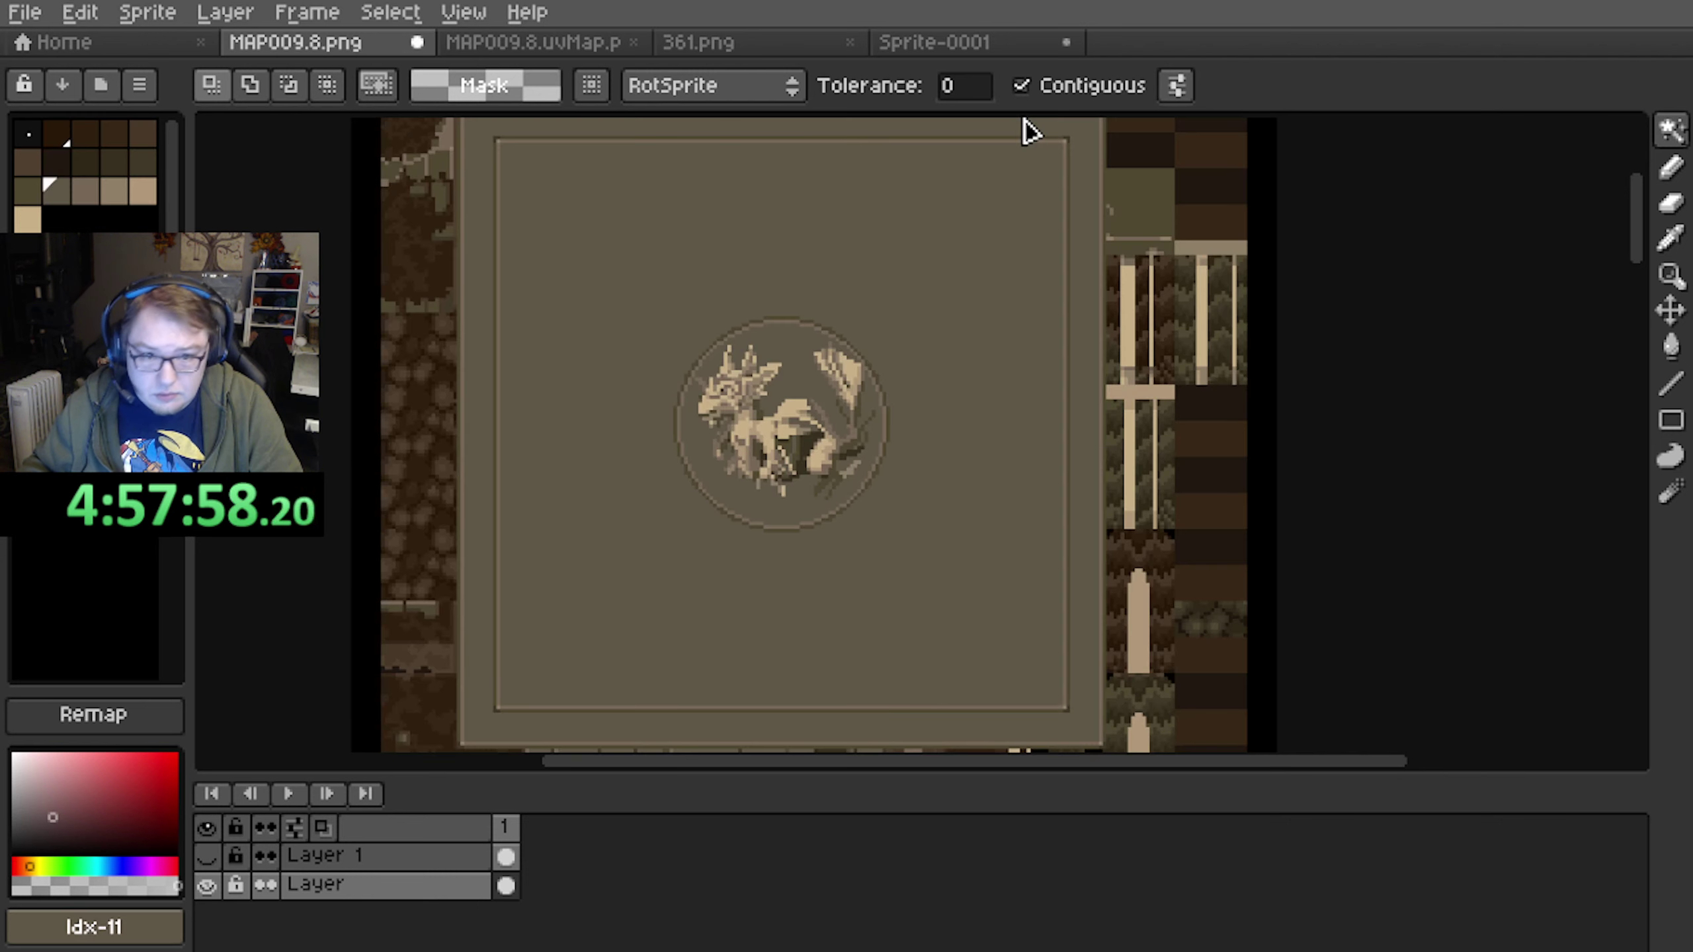
# Examine the Leviathan emblem and its ring in the brown stone palette at several magnifications
pyautogui.moveTo(488, 271); pyautogui.dragTo(390, 270, button='middle')
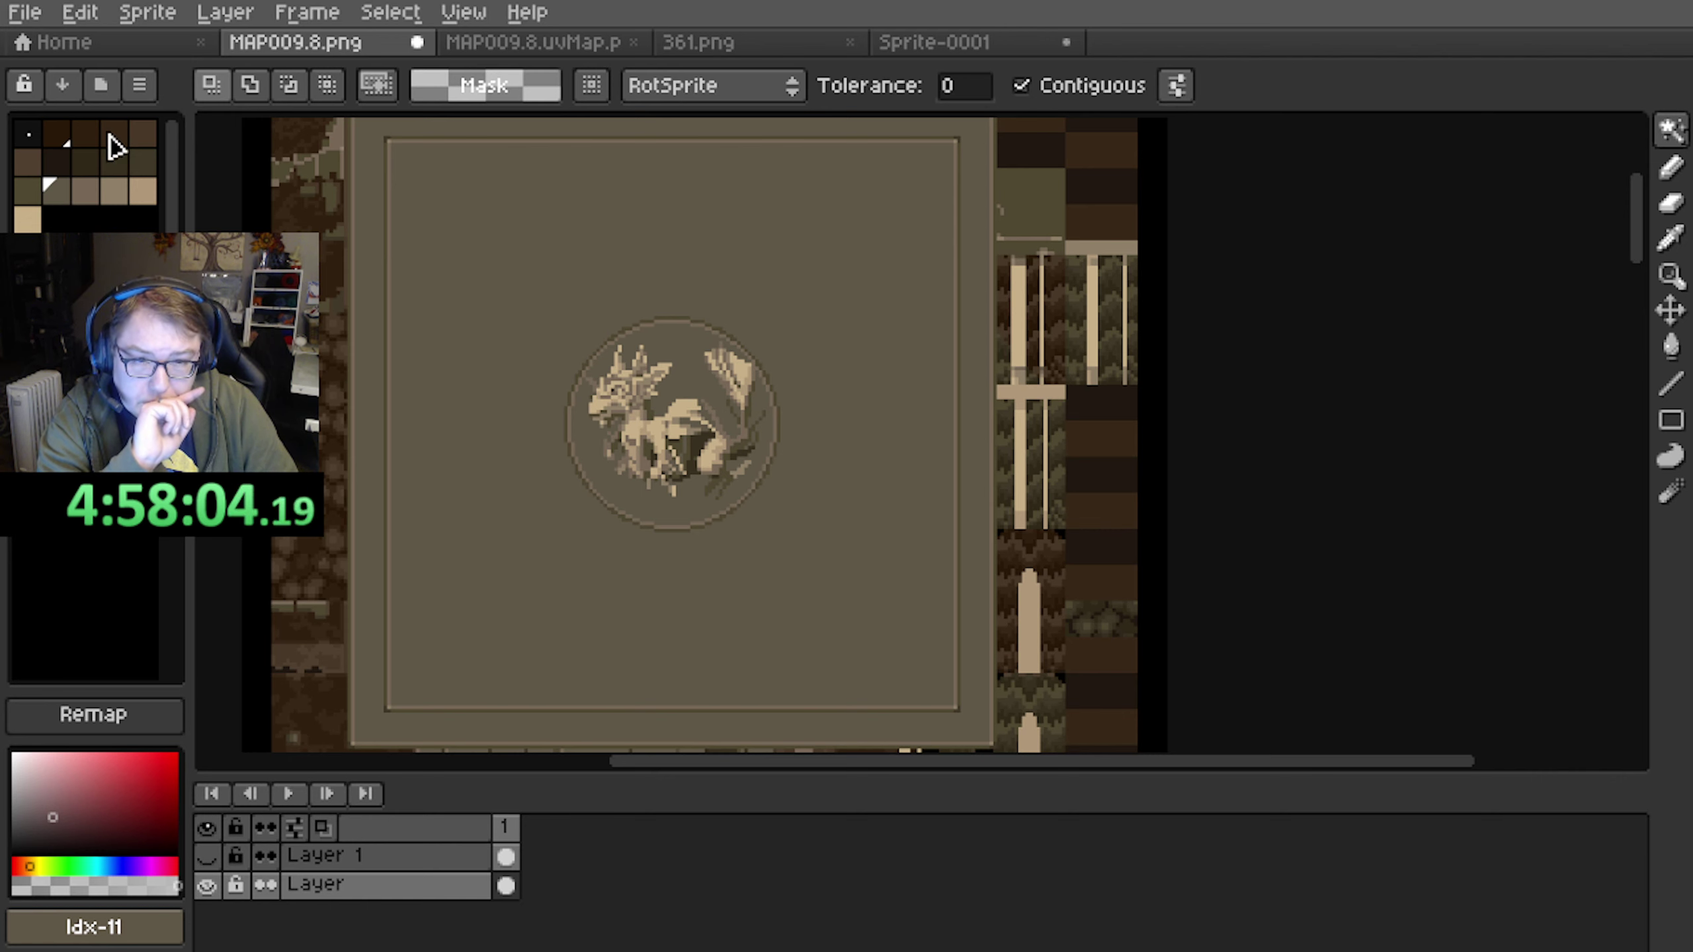
pyautogui.moveTo(406, 427)
pyautogui.mouseDown(button='middle')
pyautogui.moveTo(408, 447)
pyautogui.moveTo(408, 405)
pyautogui.mouseUp(button='middle')
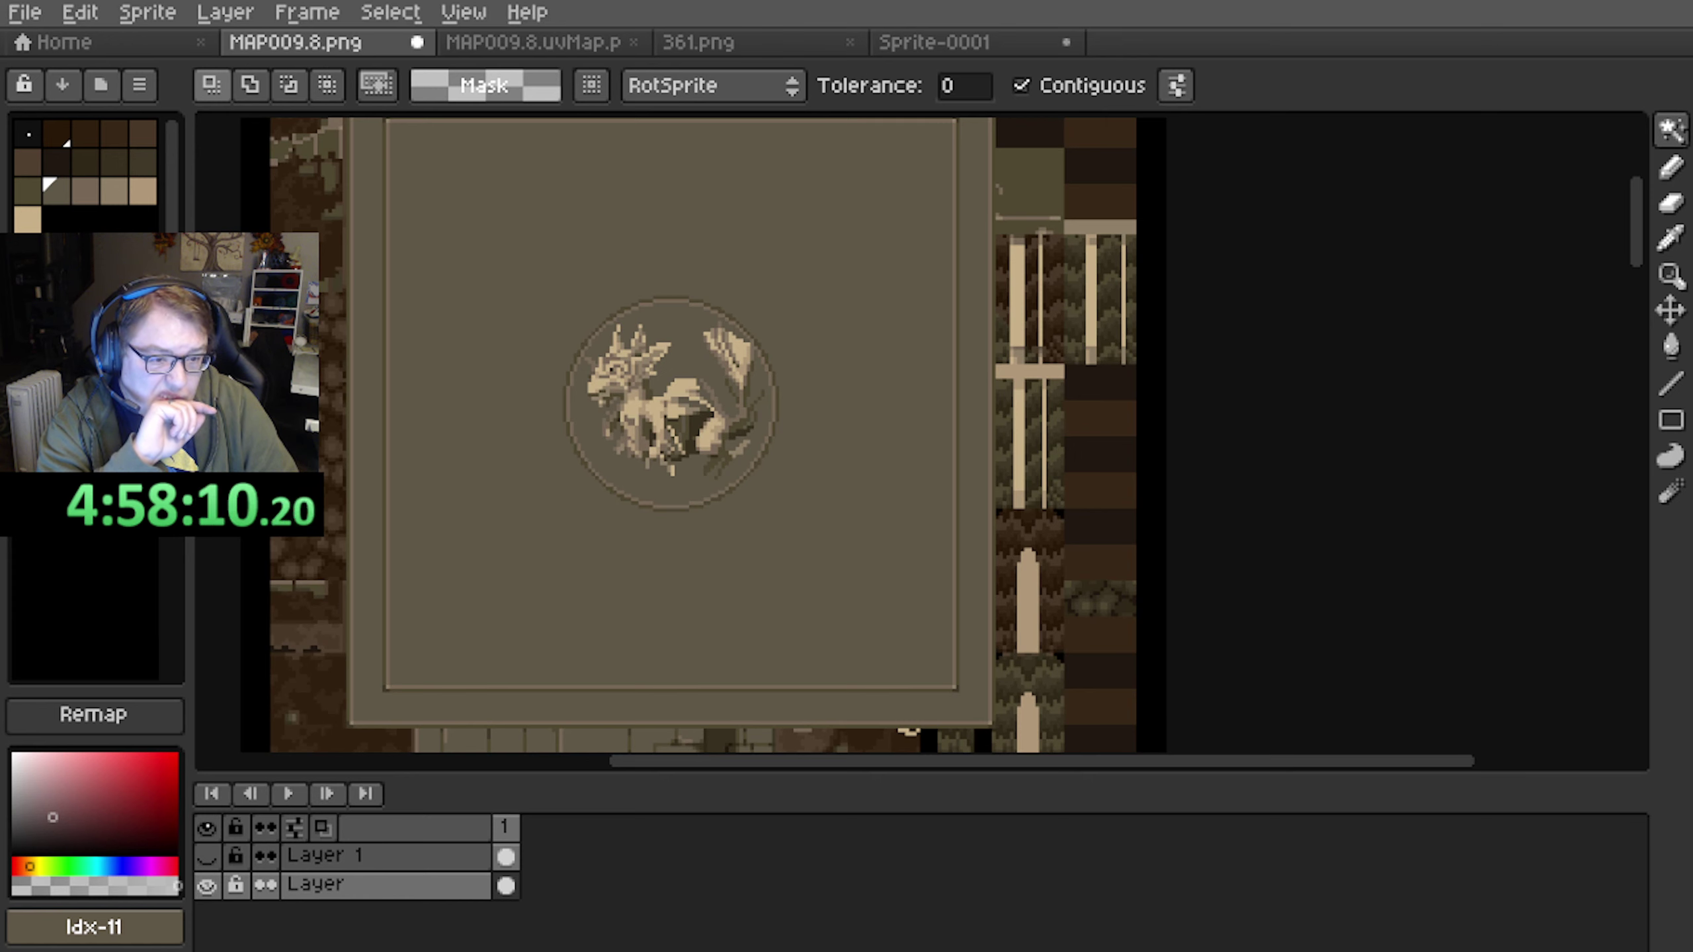
pyautogui.scroll(2, 318, 405)
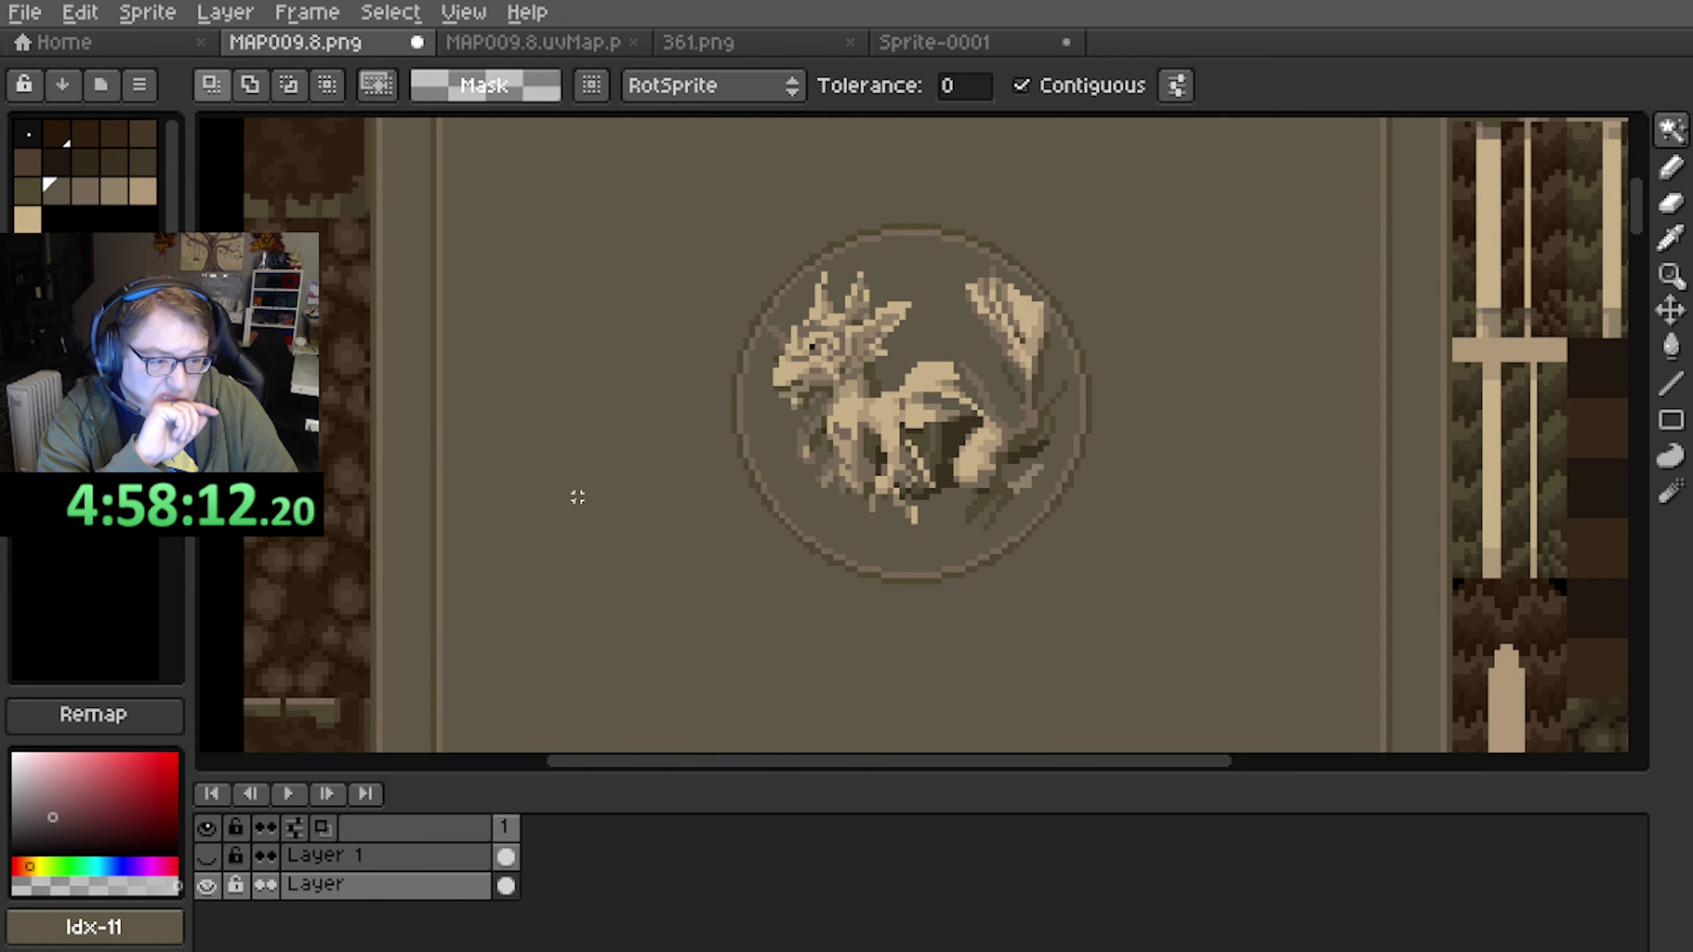
pyautogui.scroll(-1, 577, 496)
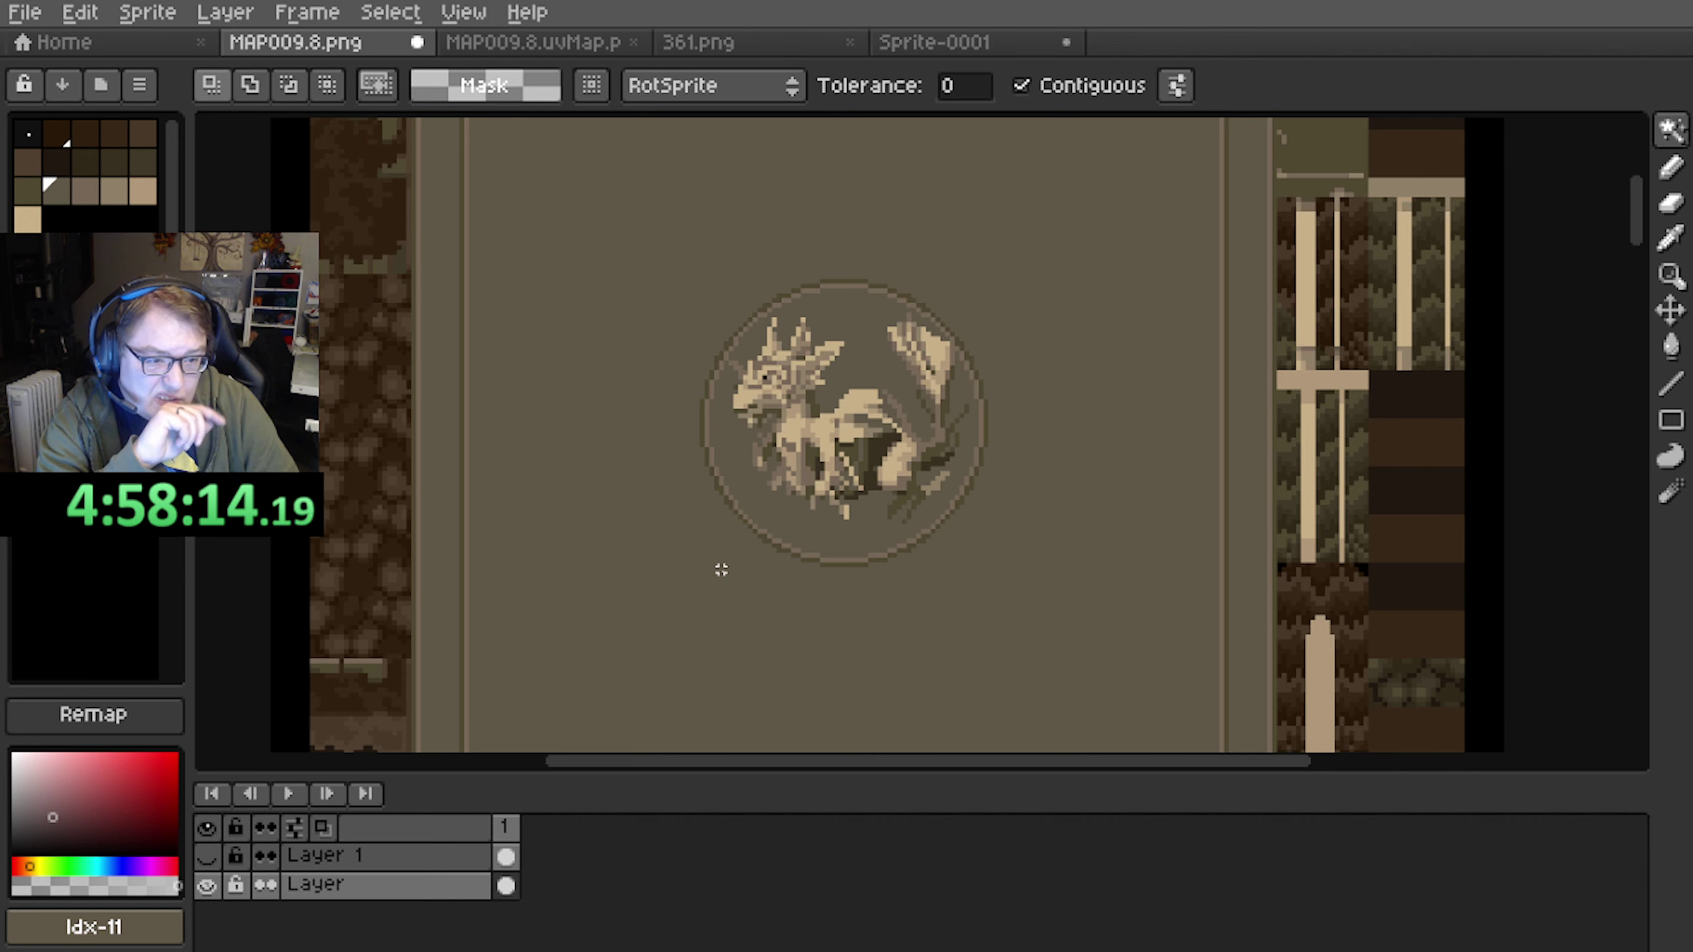
pyautogui.scroll(-1, 722, 570)
pyautogui.moveTo(731, 580); pyautogui.dragTo(641, 467, button='middle')
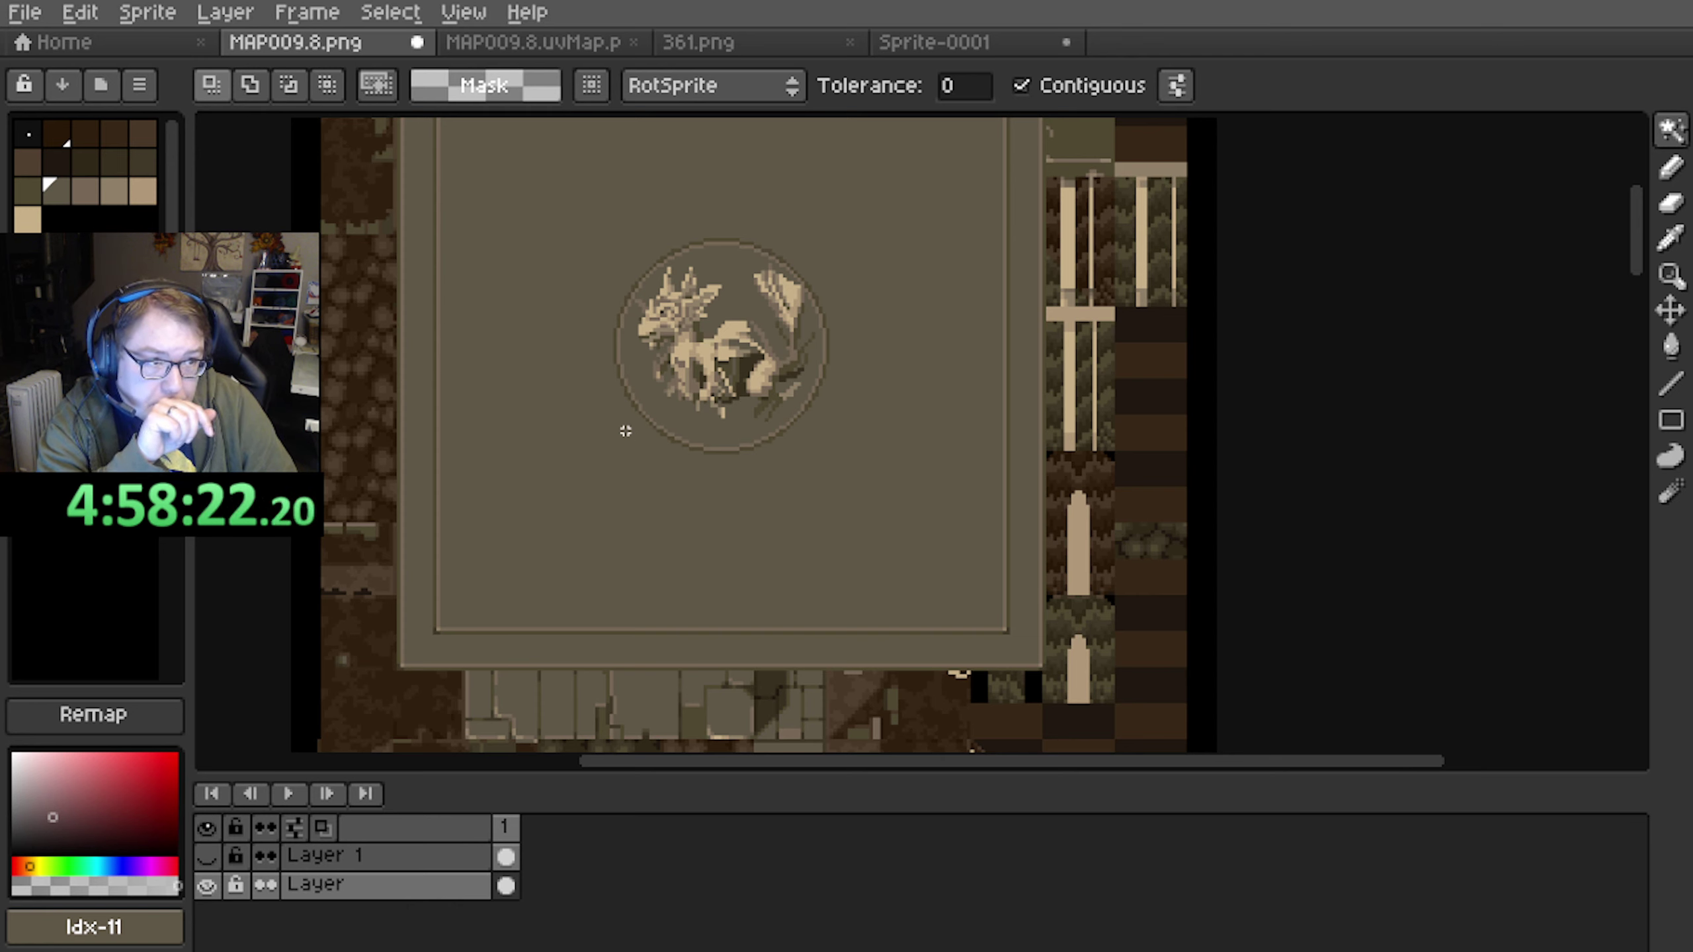
pyautogui.moveTo(626, 430); pyautogui.dragTo(609, 481, button='middle')
pyautogui.scroll(-1, 642, 495)
pyautogui.scroll(1, 609, 480)
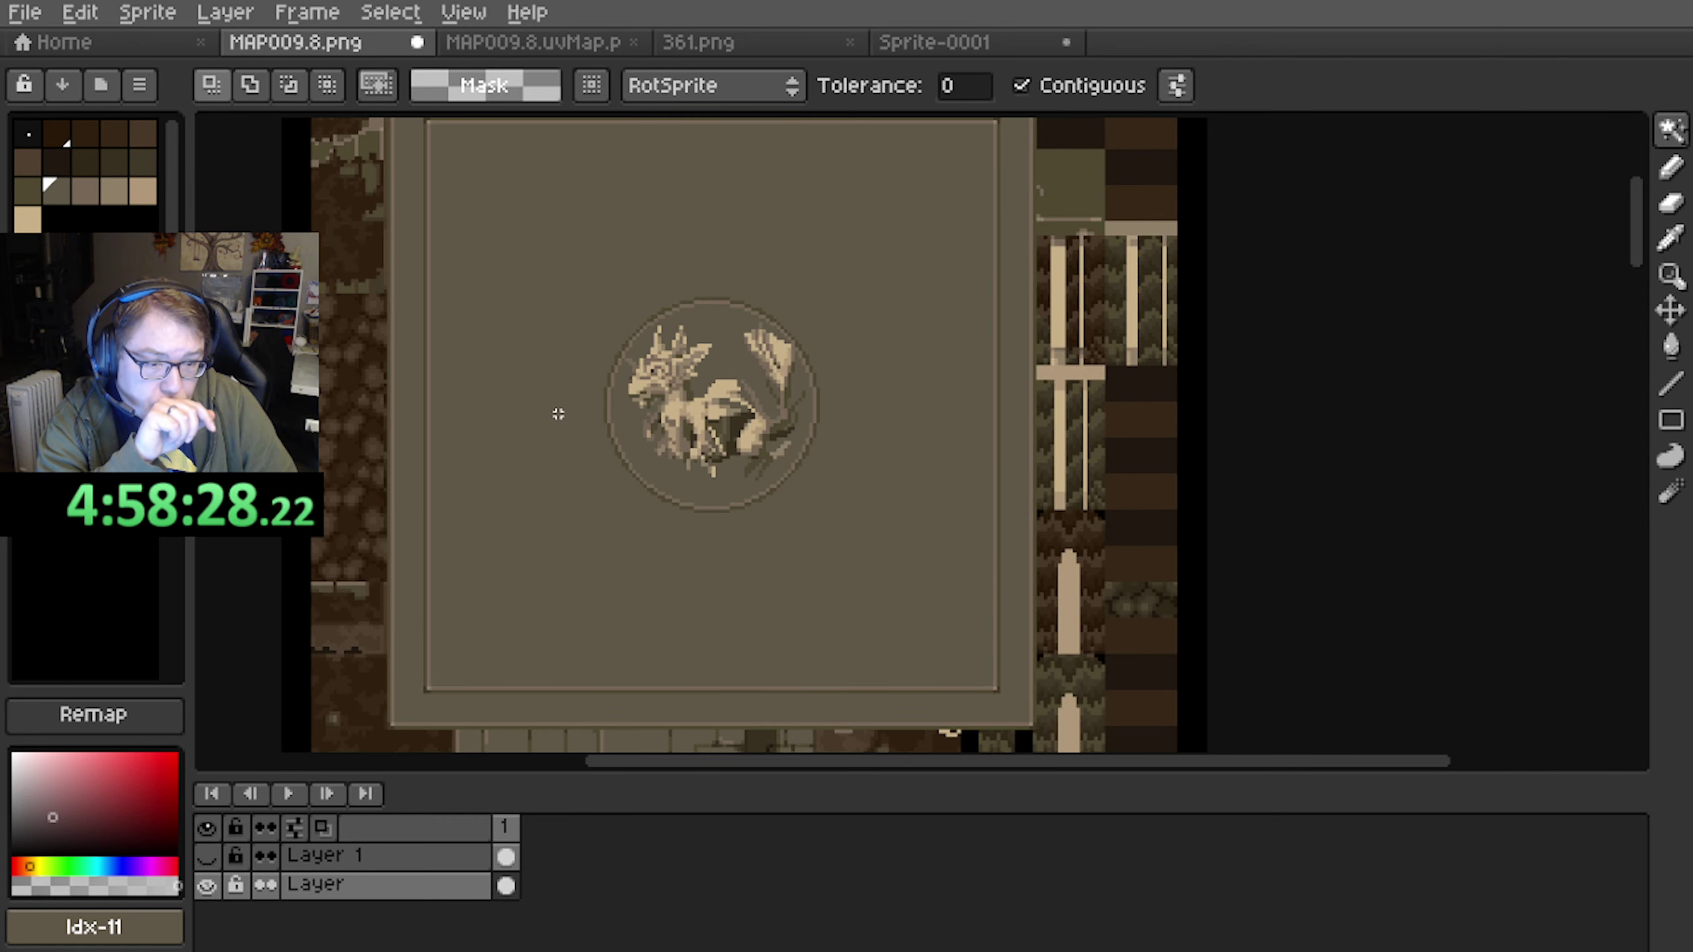
# Load the default.act palette for MAP009.8.png
pyautogui.click(140, 83)
pyautogui.click(267, 419)
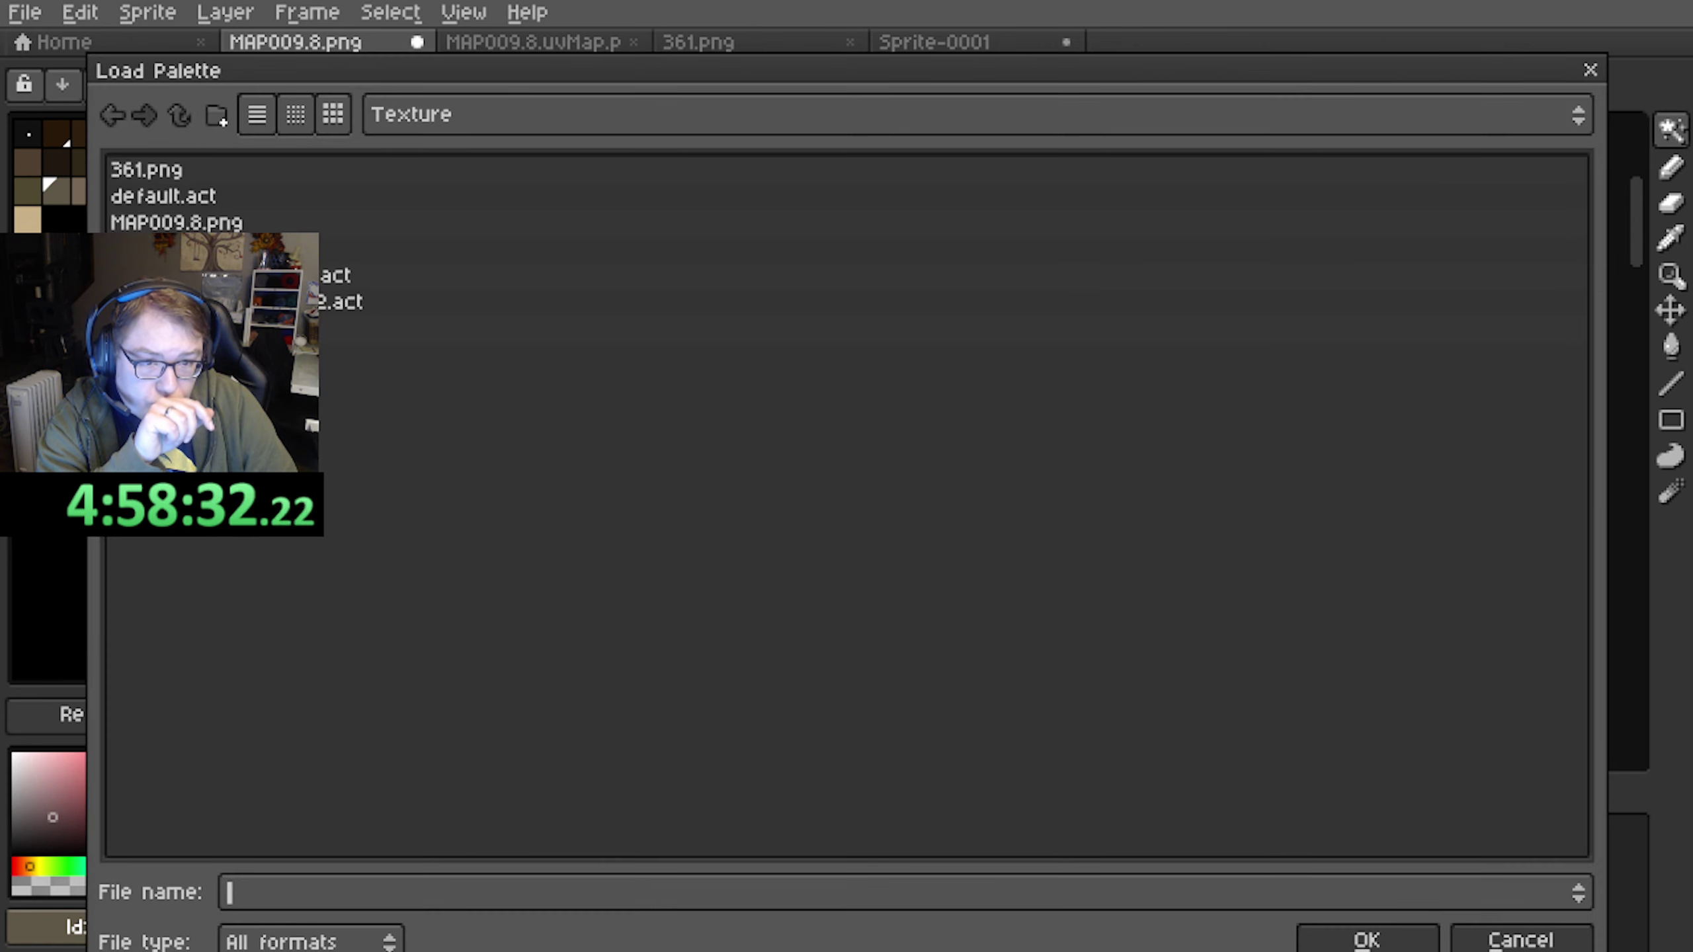
pyautogui.click(200, 190)
pyautogui.click(1342, 938)
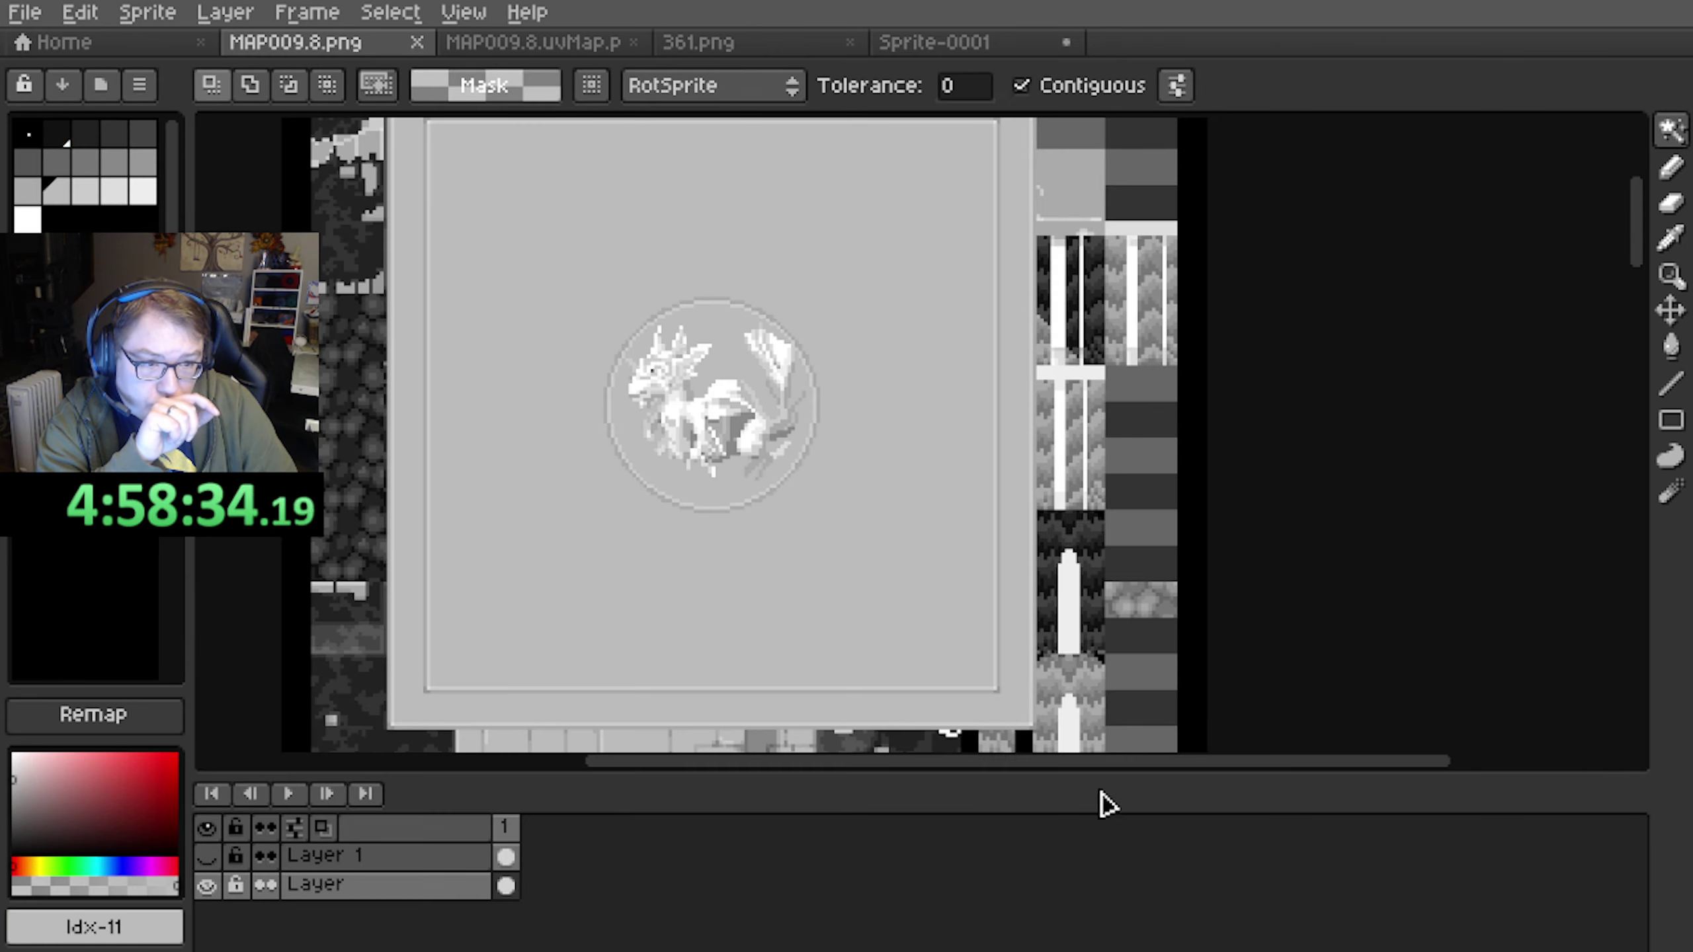
pyautogui.moveTo(570, 510); pyautogui.dragTo(589, 544, button='middle')
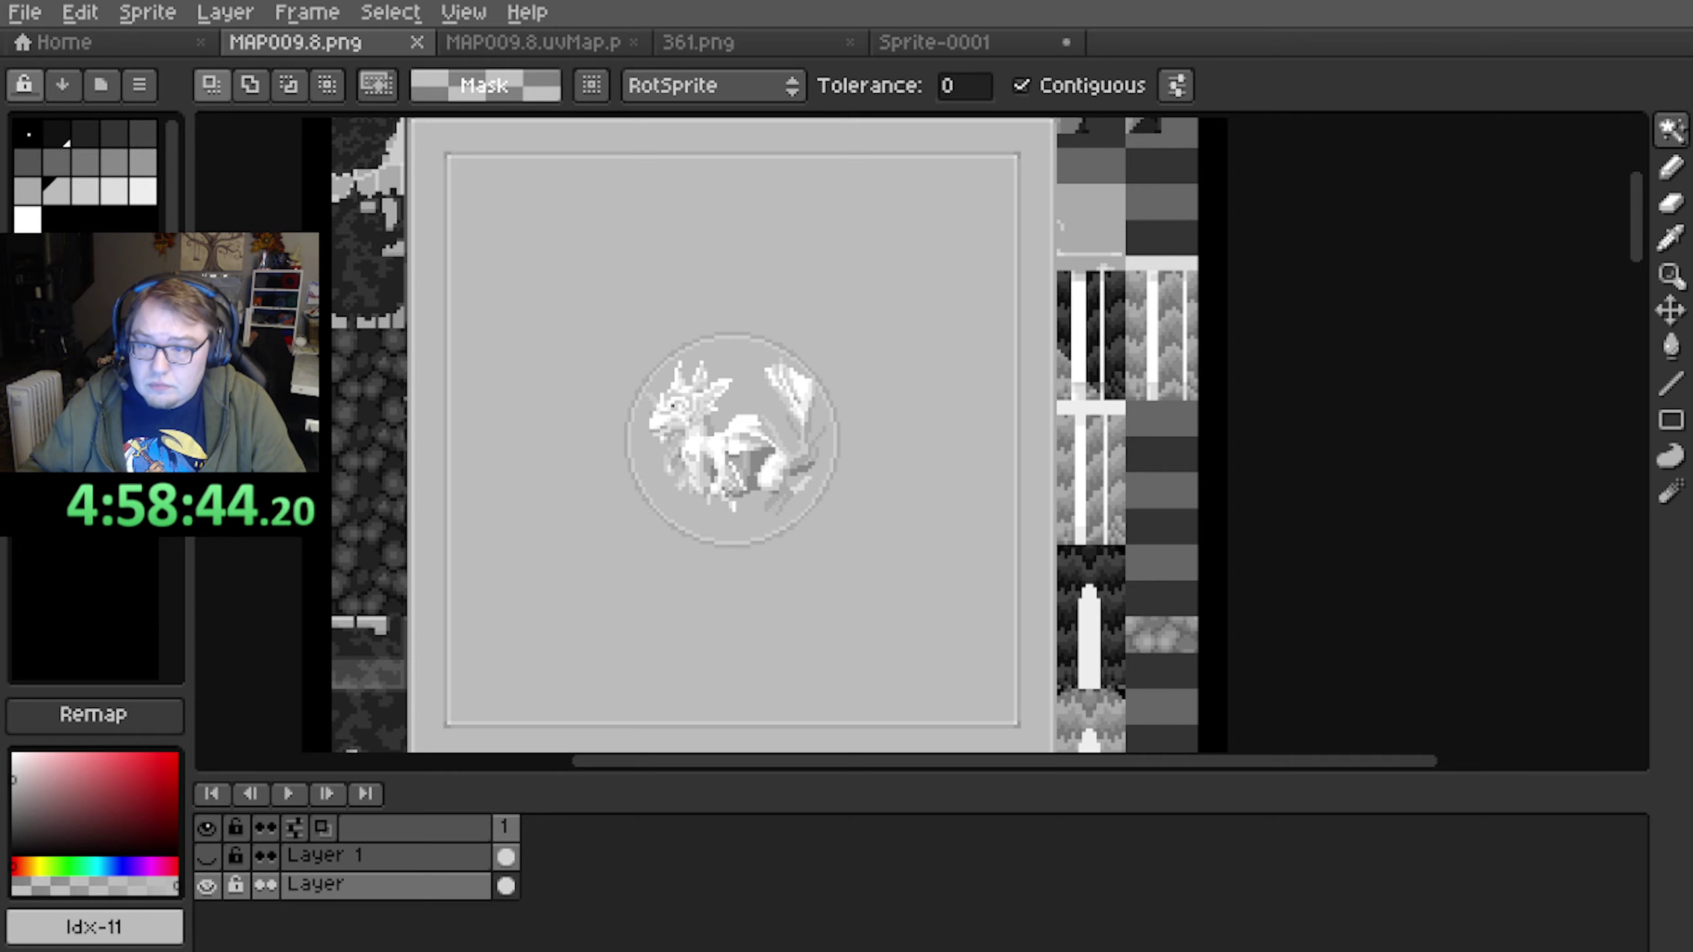
# Switch to the 3D map editor and inspect the Leviathan emblem on the central platform from several angles
pyautogui.hotkey('alt', 'Tab')
pyautogui.moveTo(627, 681); pyautogui.dragTo(556, 656, button='middle')
pyautogui.scroll(-2, 525, 618)
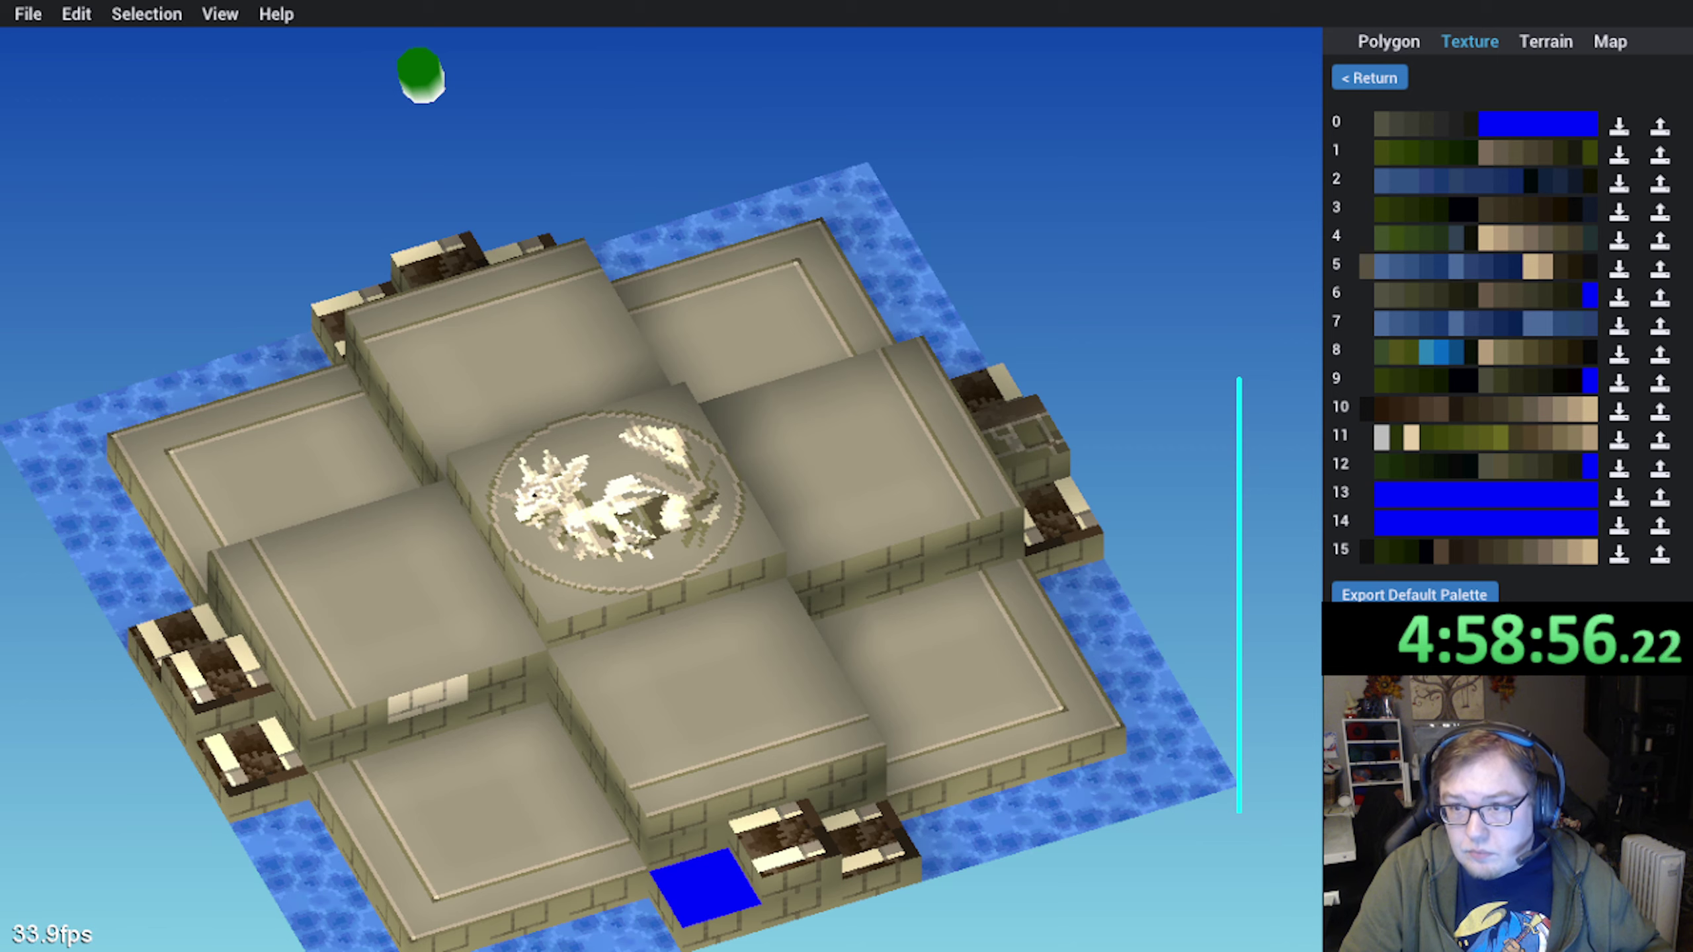
pyautogui.moveTo(657, 526); pyautogui.dragTo(727, 512, button='middle')
pyautogui.moveTo(950, 566); pyautogui.dragTo(582, 628, button='middle')
pyautogui.scroll(-1, 836, 670)
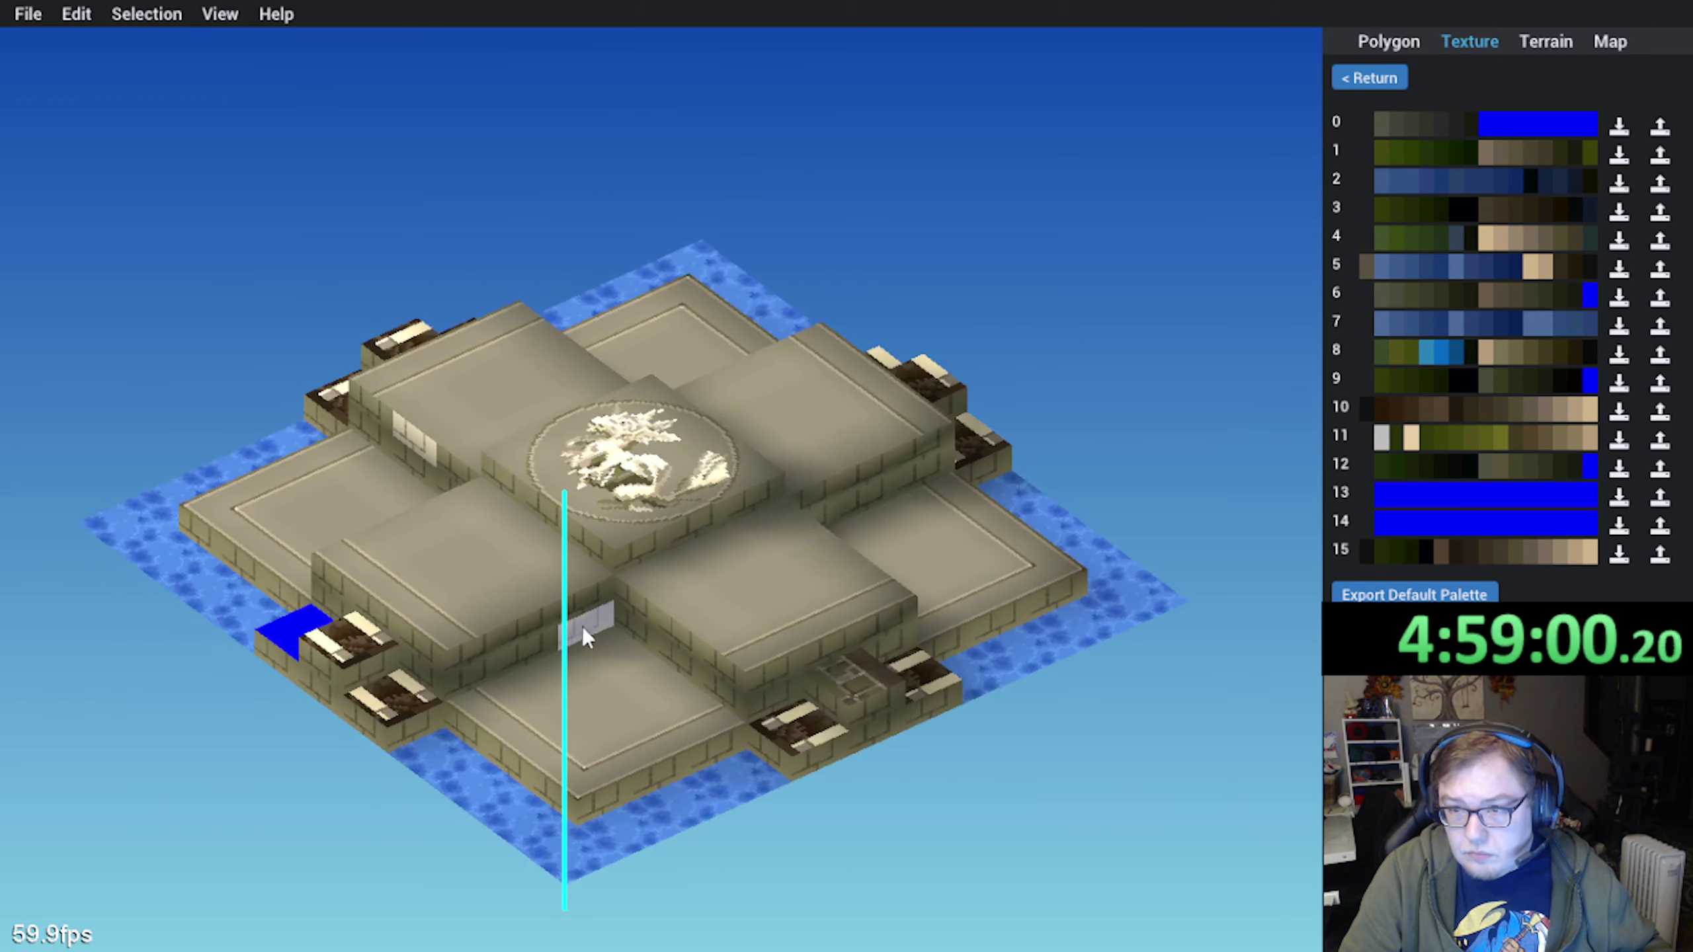
pyautogui.scroll(2, 572, 630)
pyautogui.moveTo(463, 633); pyautogui.dragTo(612, 610, button='middle')
pyautogui.scroll(-1, 608, 617)
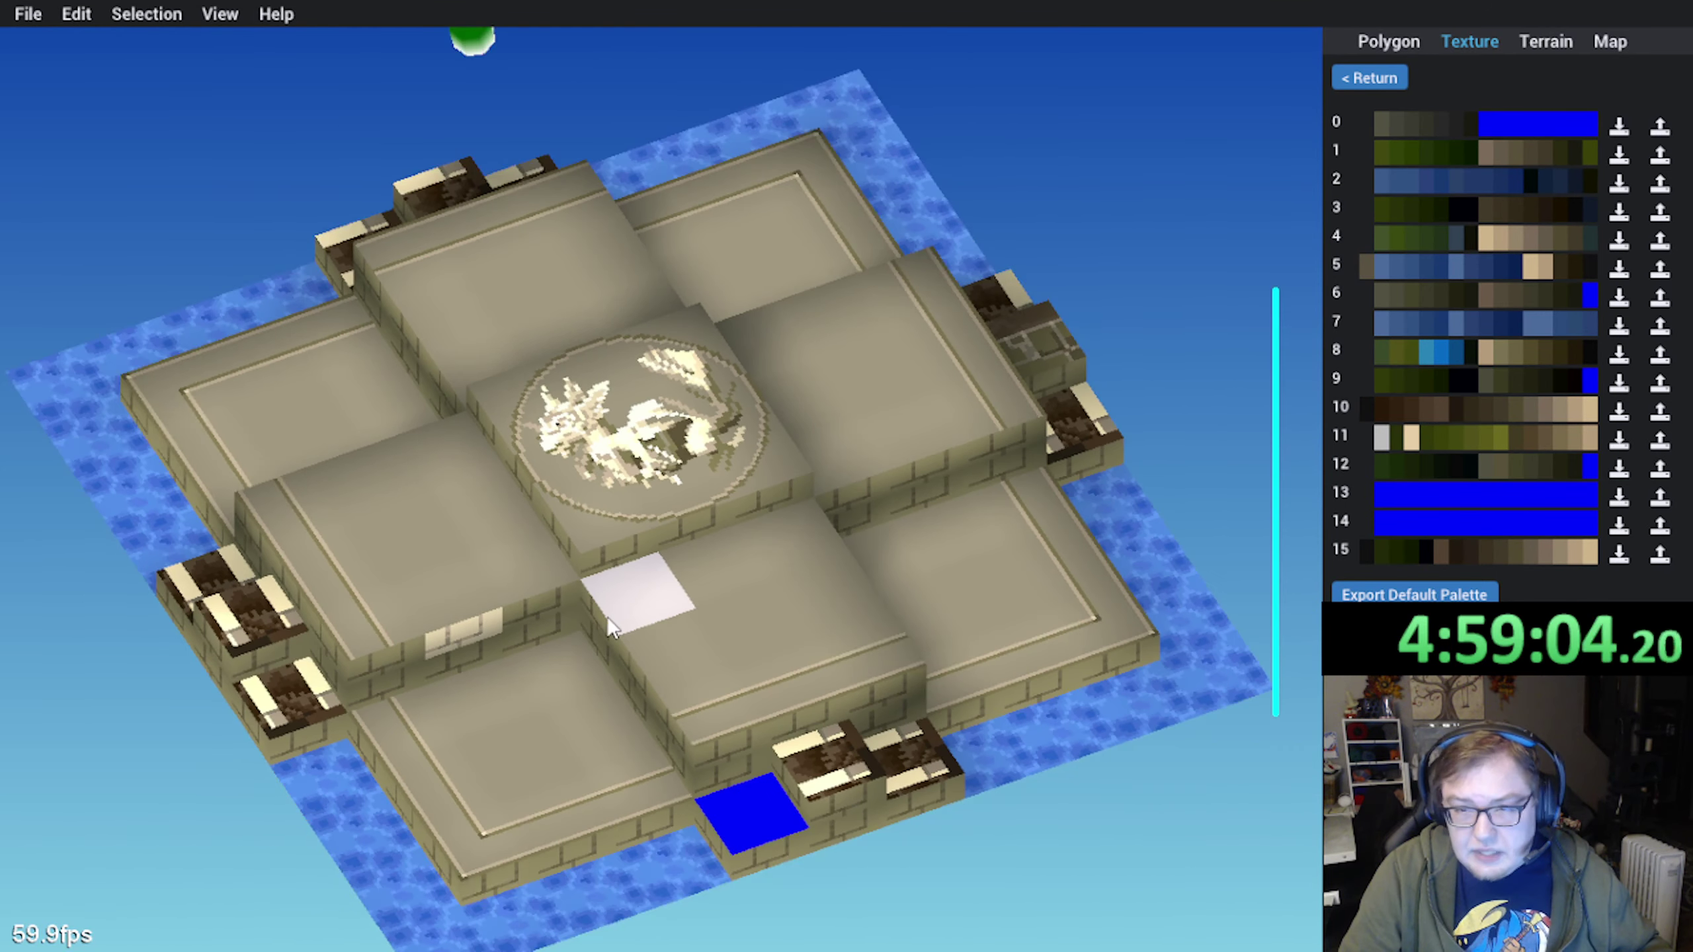
pyautogui.scroll(-3, 1039, 377)
pyautogui.scroll(2, 852, 399)
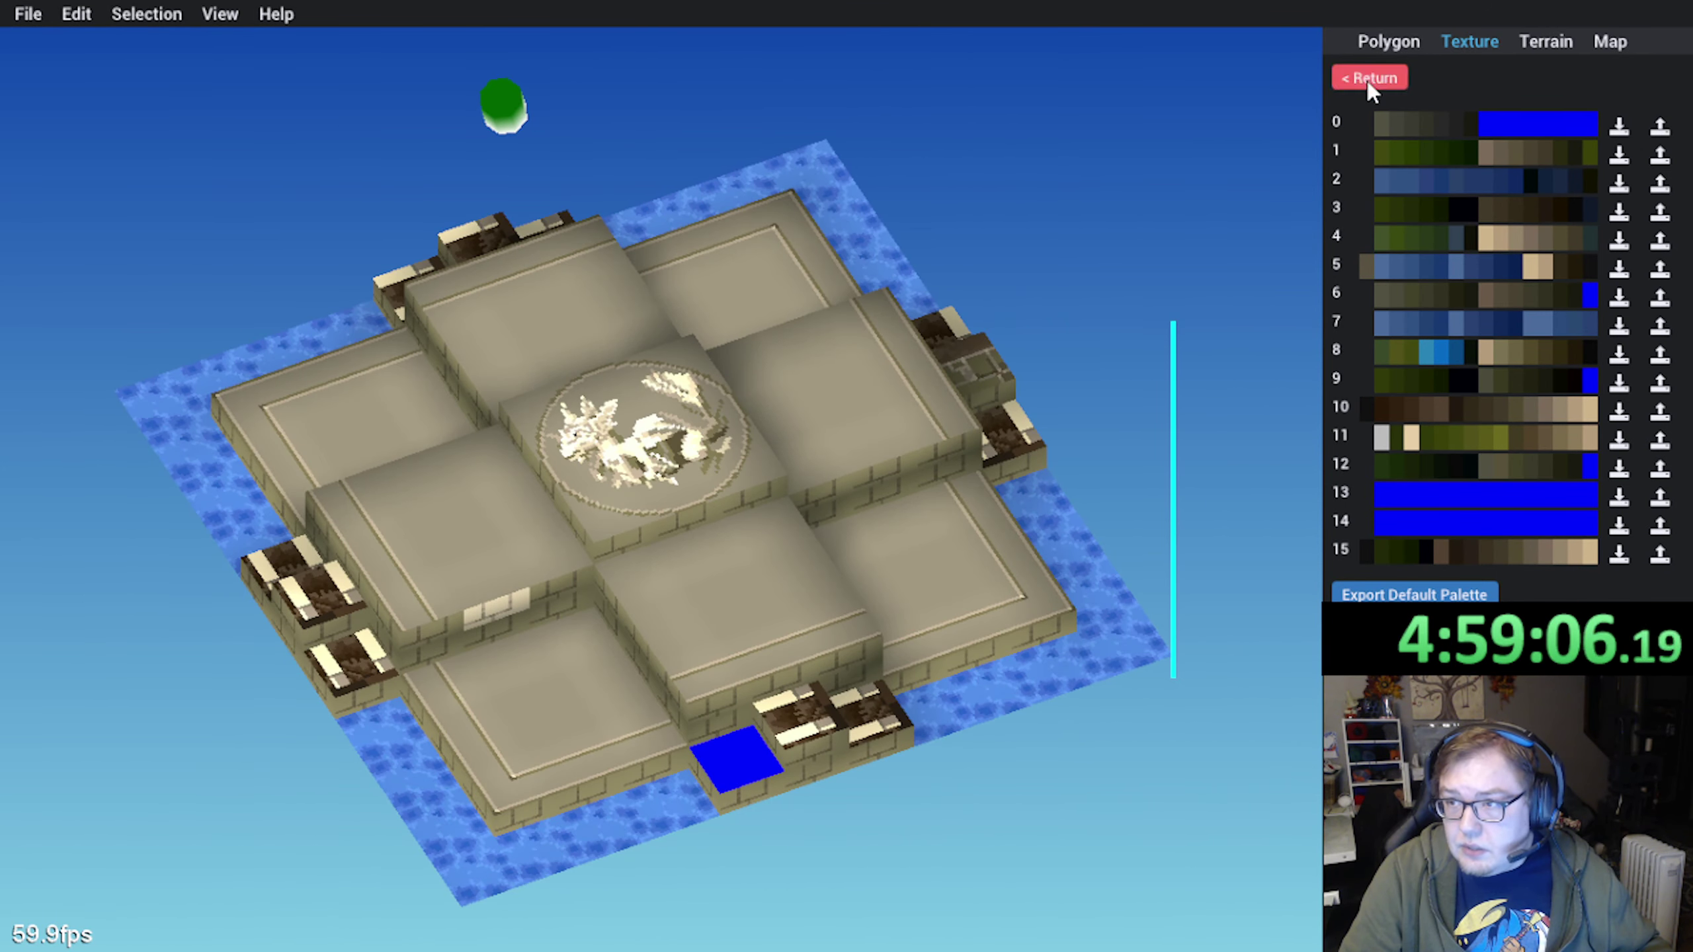
# Leave the palette list and, in the map's lighting settings, set the Light 2 colour to a muted grey with RGB 189, 189, 183
pyautogui.click(1368, 78)
pyautogui.click(1601, 44)
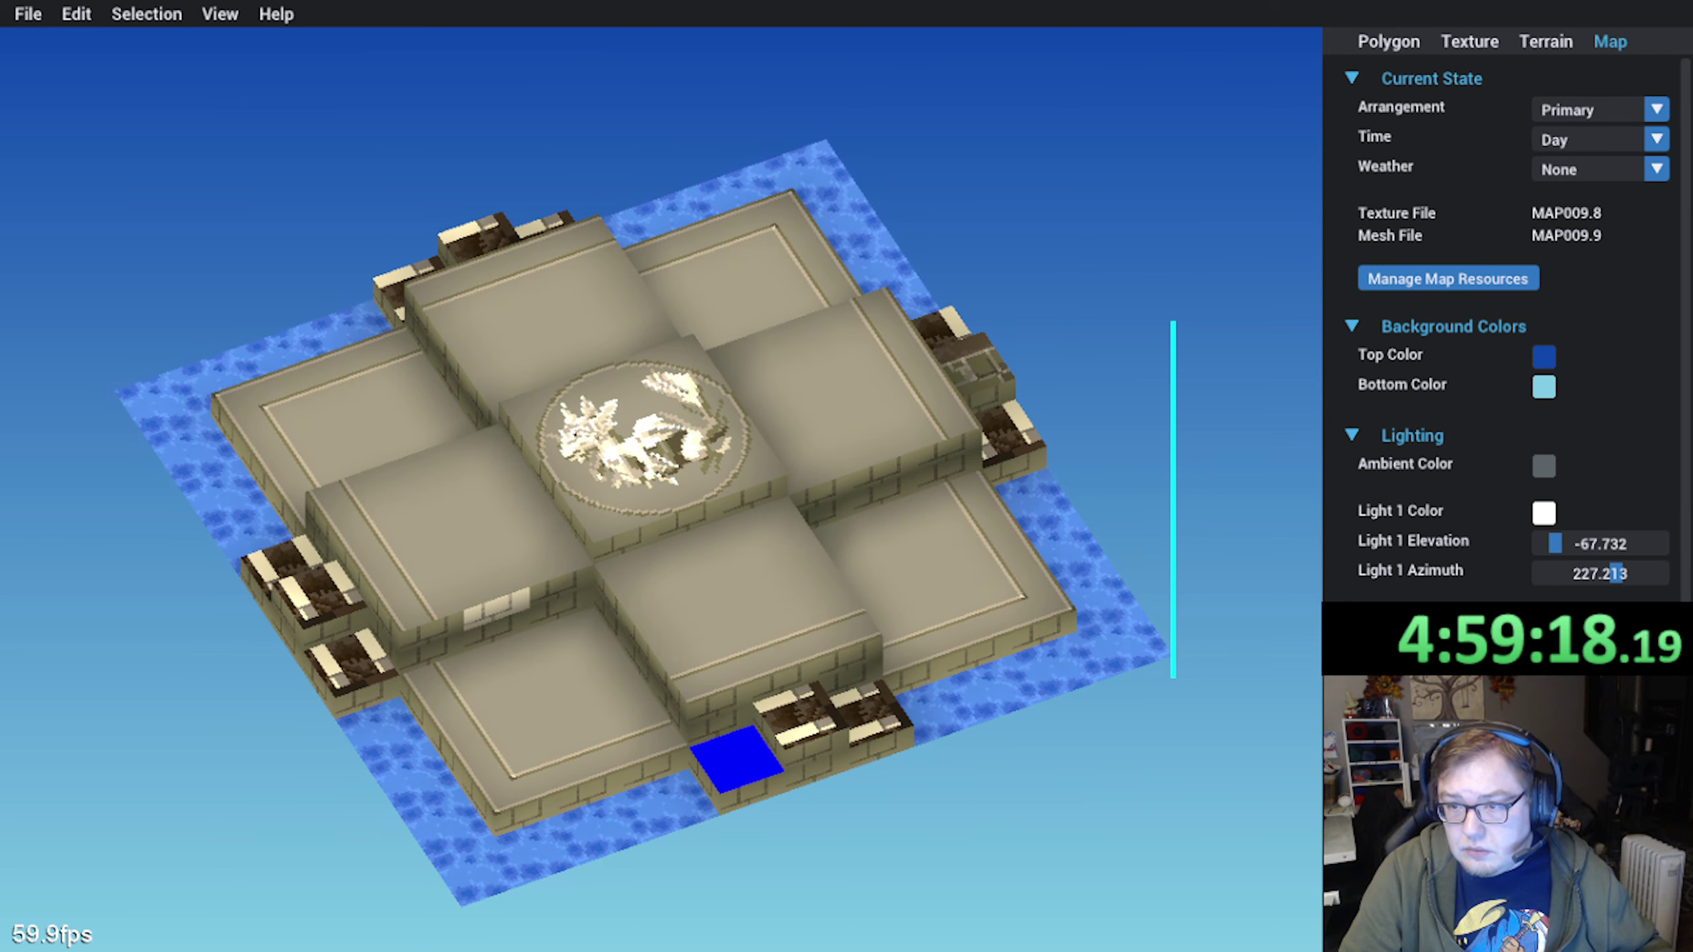
pyautogui.moveTo(1100, 715); pyautogui.dragTo(694, 681, button='middle')
pyautogui.moveTo(695, 688); pyautogui.dragTo(719, 598, button='right')
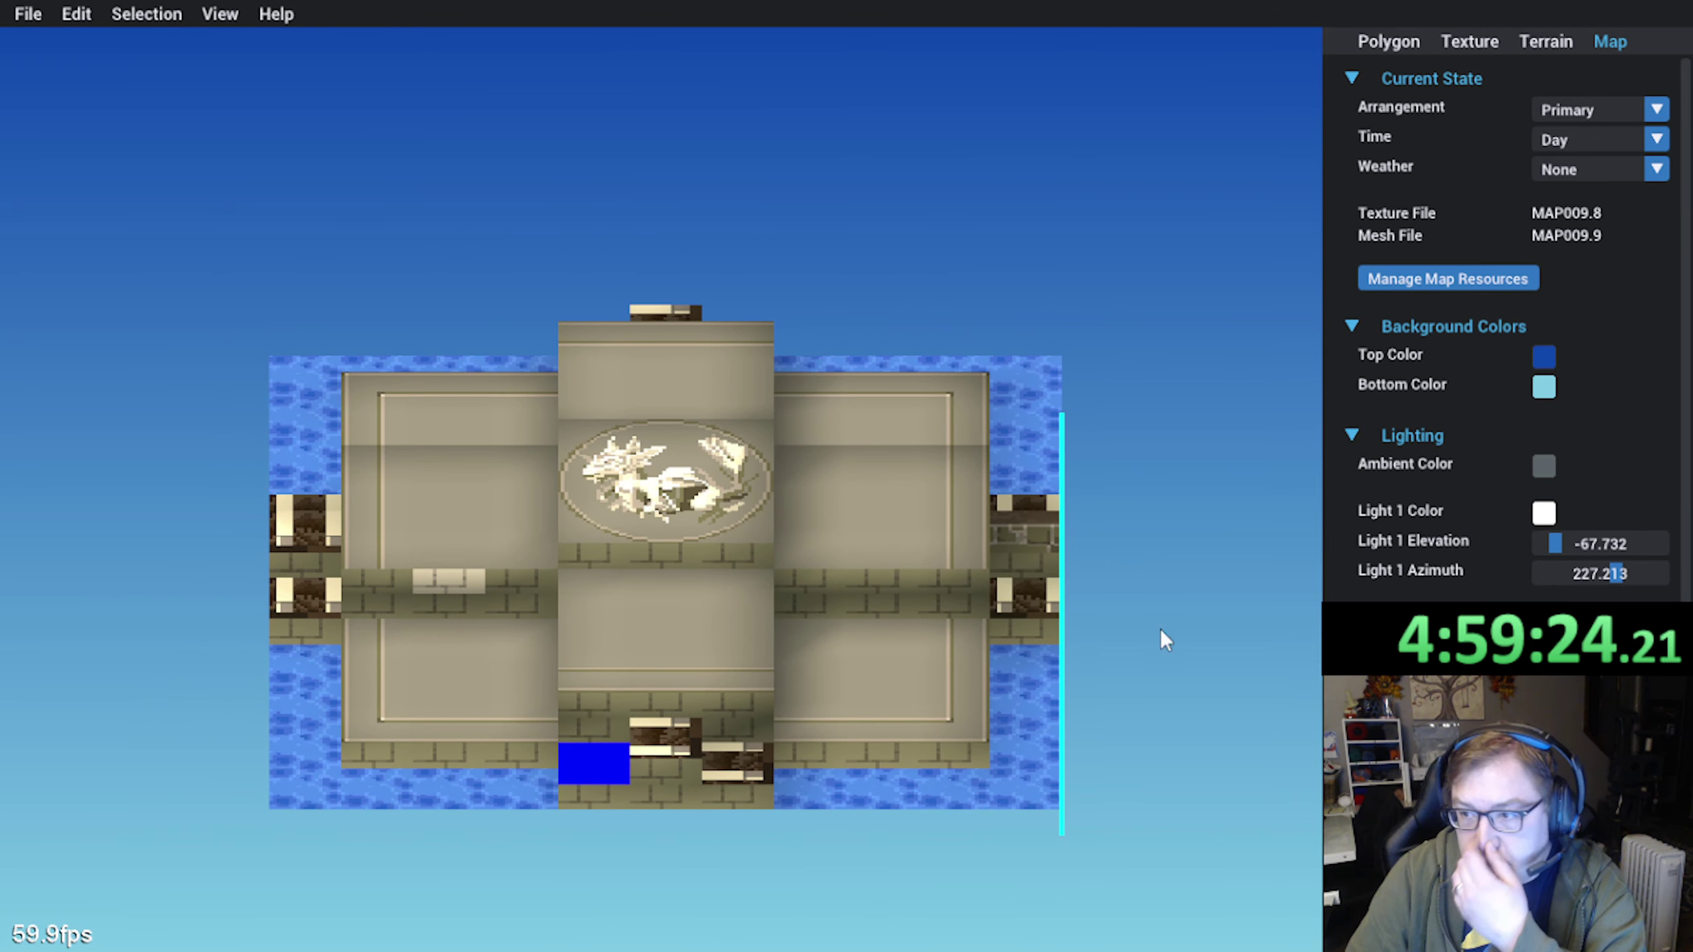
pyautogui.click(1543, 621)
pyautogui.moveTo(1307, 326); pyautogui.dragTo(1338, 296)
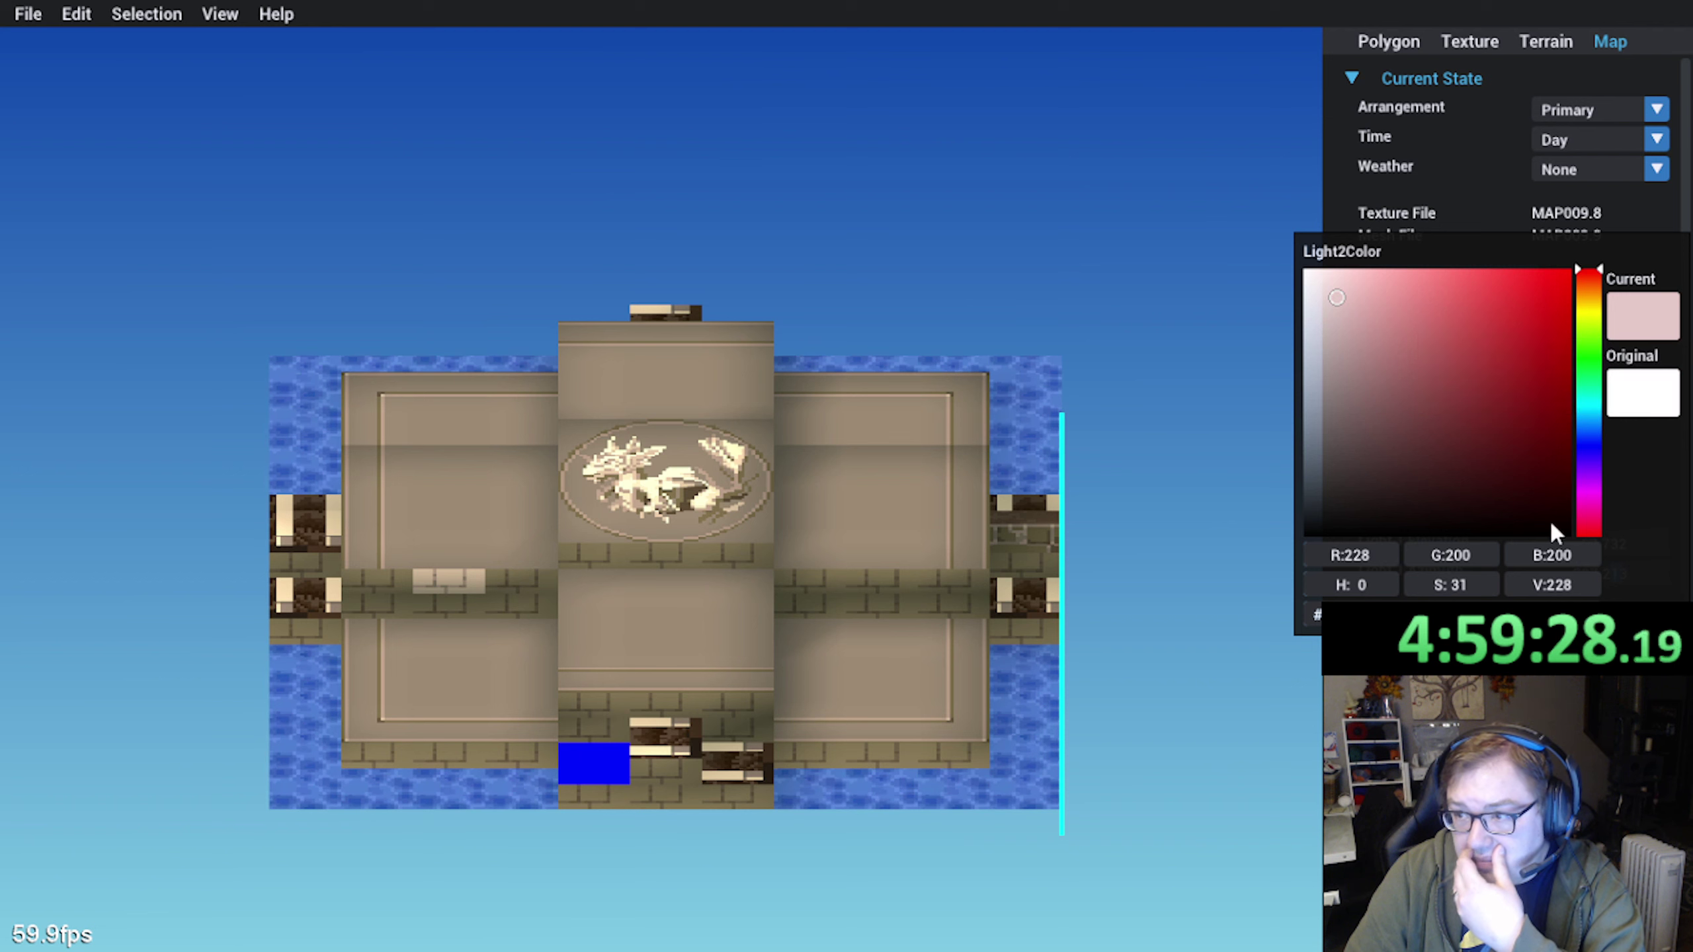
pyautogui.click(1589, 303)
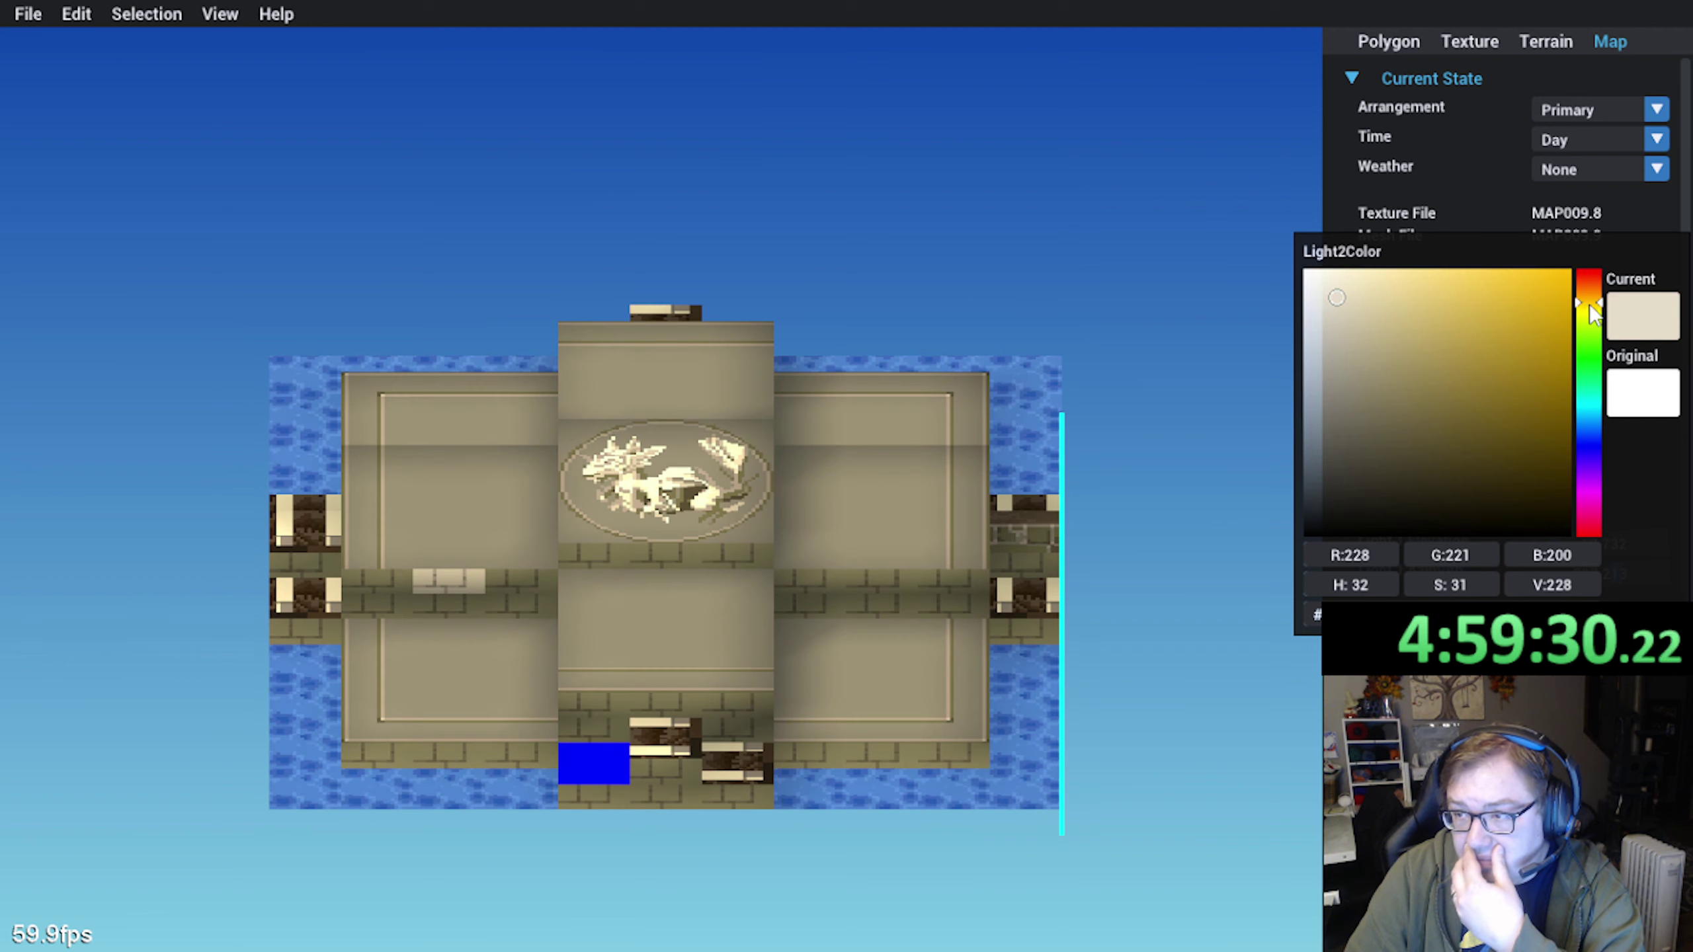
pyautogui.click(1593, 308)
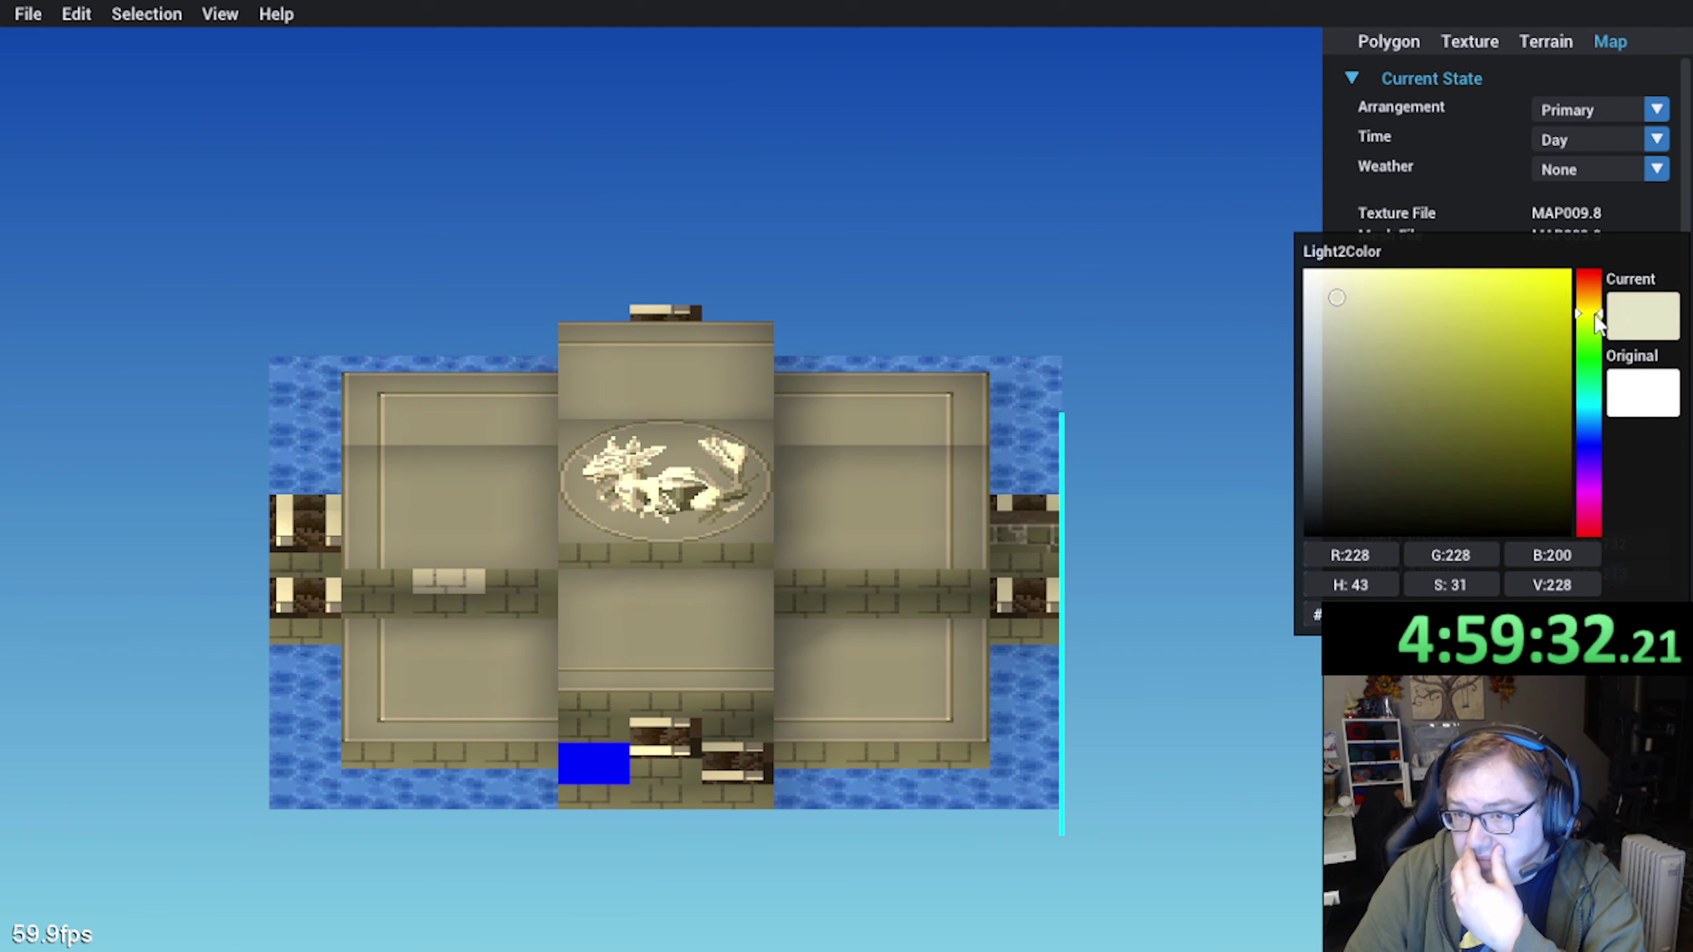
pyautogui.click(1593, 309)
pyautogui.moveTo(1322, 308); pyautogui.dragTo(1312, 339)
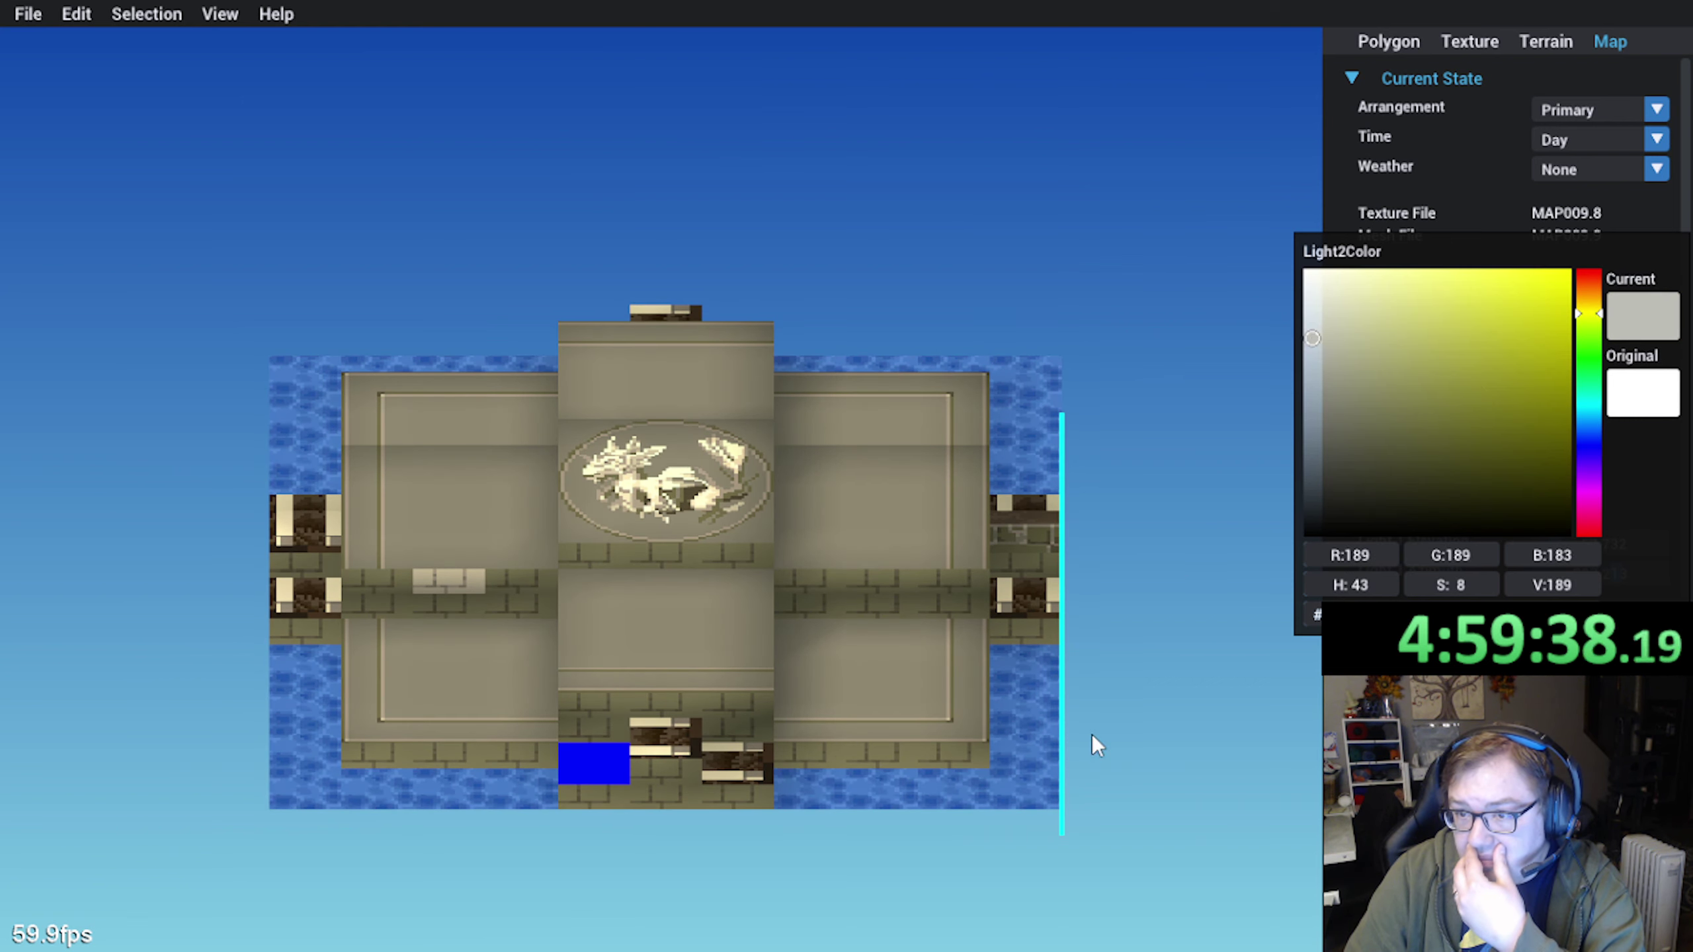
pyautogui.click(1093, 734)
# Inspect the lighting on the stepped platform from directly above and from several oblique angles
pyautogui.moveTo(1071, 693)
pyautogui.mouseDown(button='middle')
pyautogui.moveTo(1062, 658)
pyautogui.moveTo(1083, 681)
pyautogui.moveTo(1074, 700)
pyautogui.mouseUp(button='middle')
pyautogui.moveTo(1074, 699); pyautogui.dragTo(820, 774, button='right')
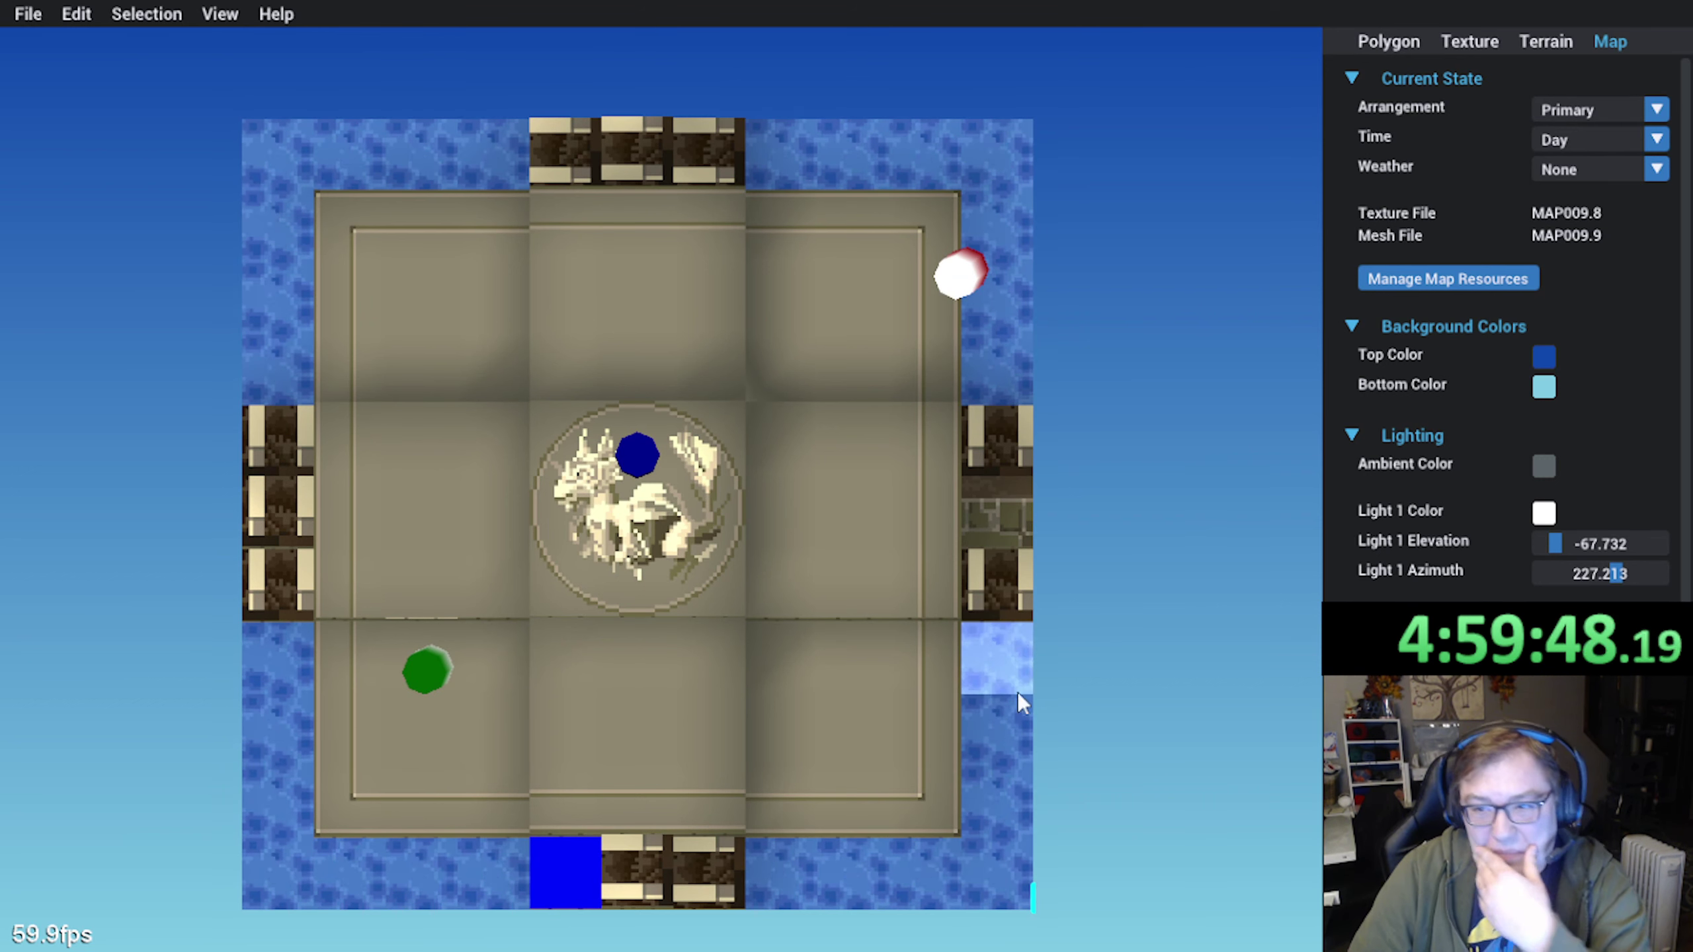
pyautogui.moveTo(886, 837)
pyautogui.mouseDown(button='right')
pyautogui.moveTo(971, 762)
pyautogui.moveTo(1003, 684)
pyautogui.moveTo(922, 728)
pyautogui.moveTo(817, 705)
pyautogui.moveTo(779, 707)
pyautogui.moveTo(779, 728)
pyautogui.mouseUp(button='right')
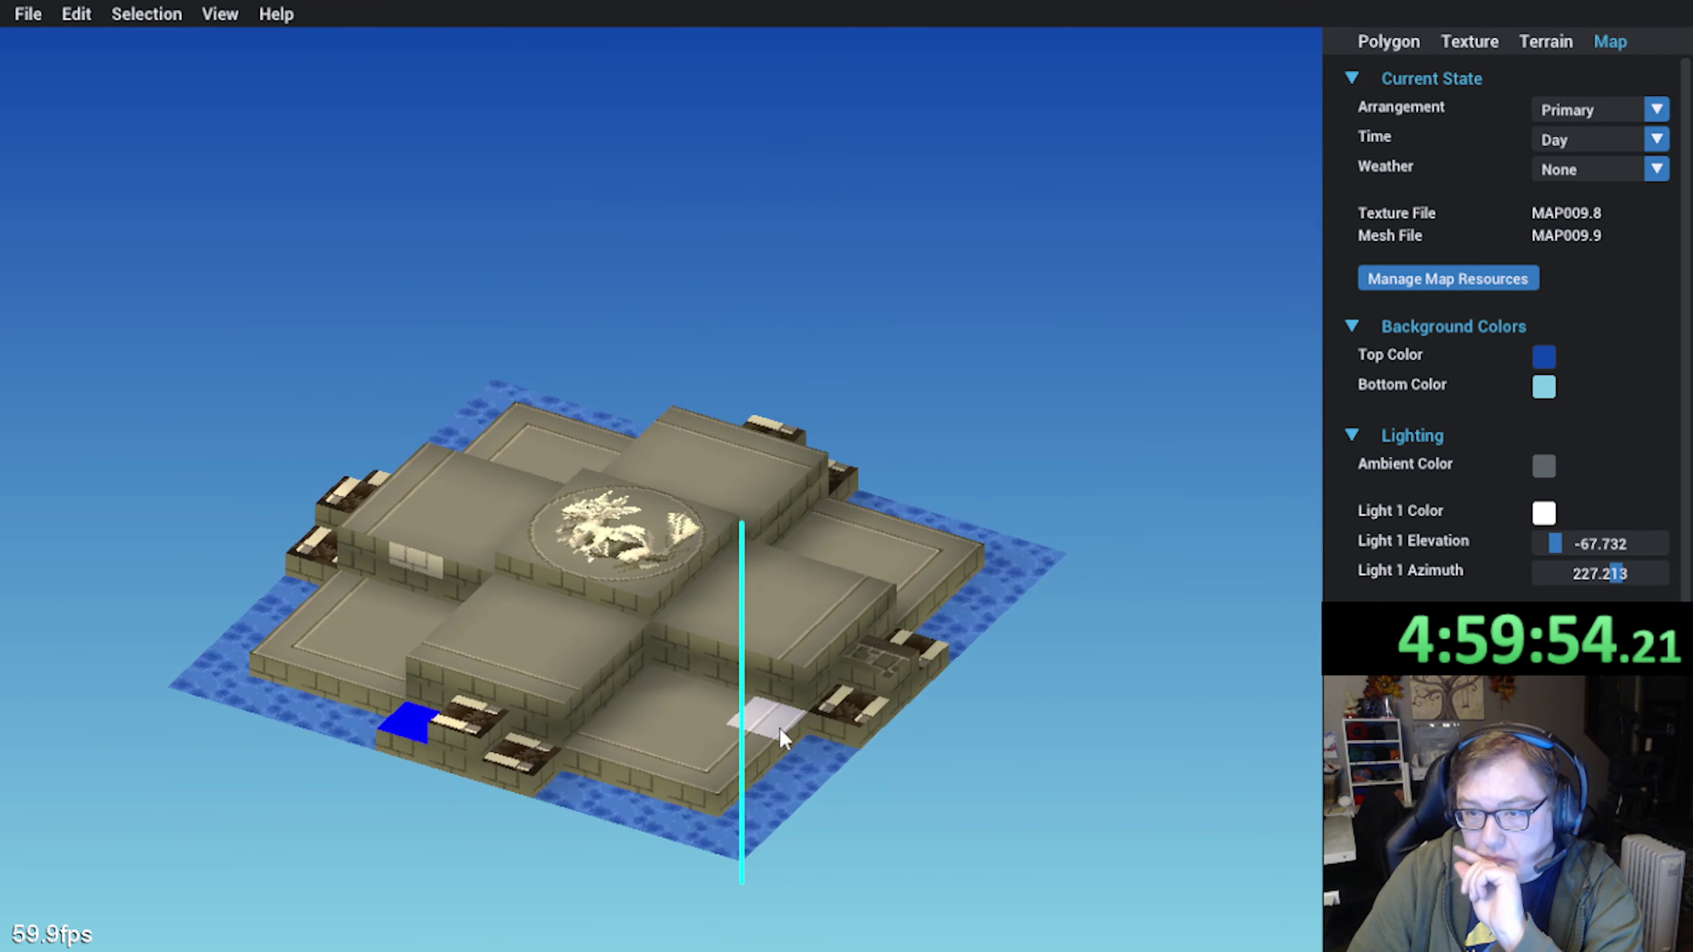
pyautogui.moveTo(1076, 694); pyautogui.dragTo(1135, 795, button='right')
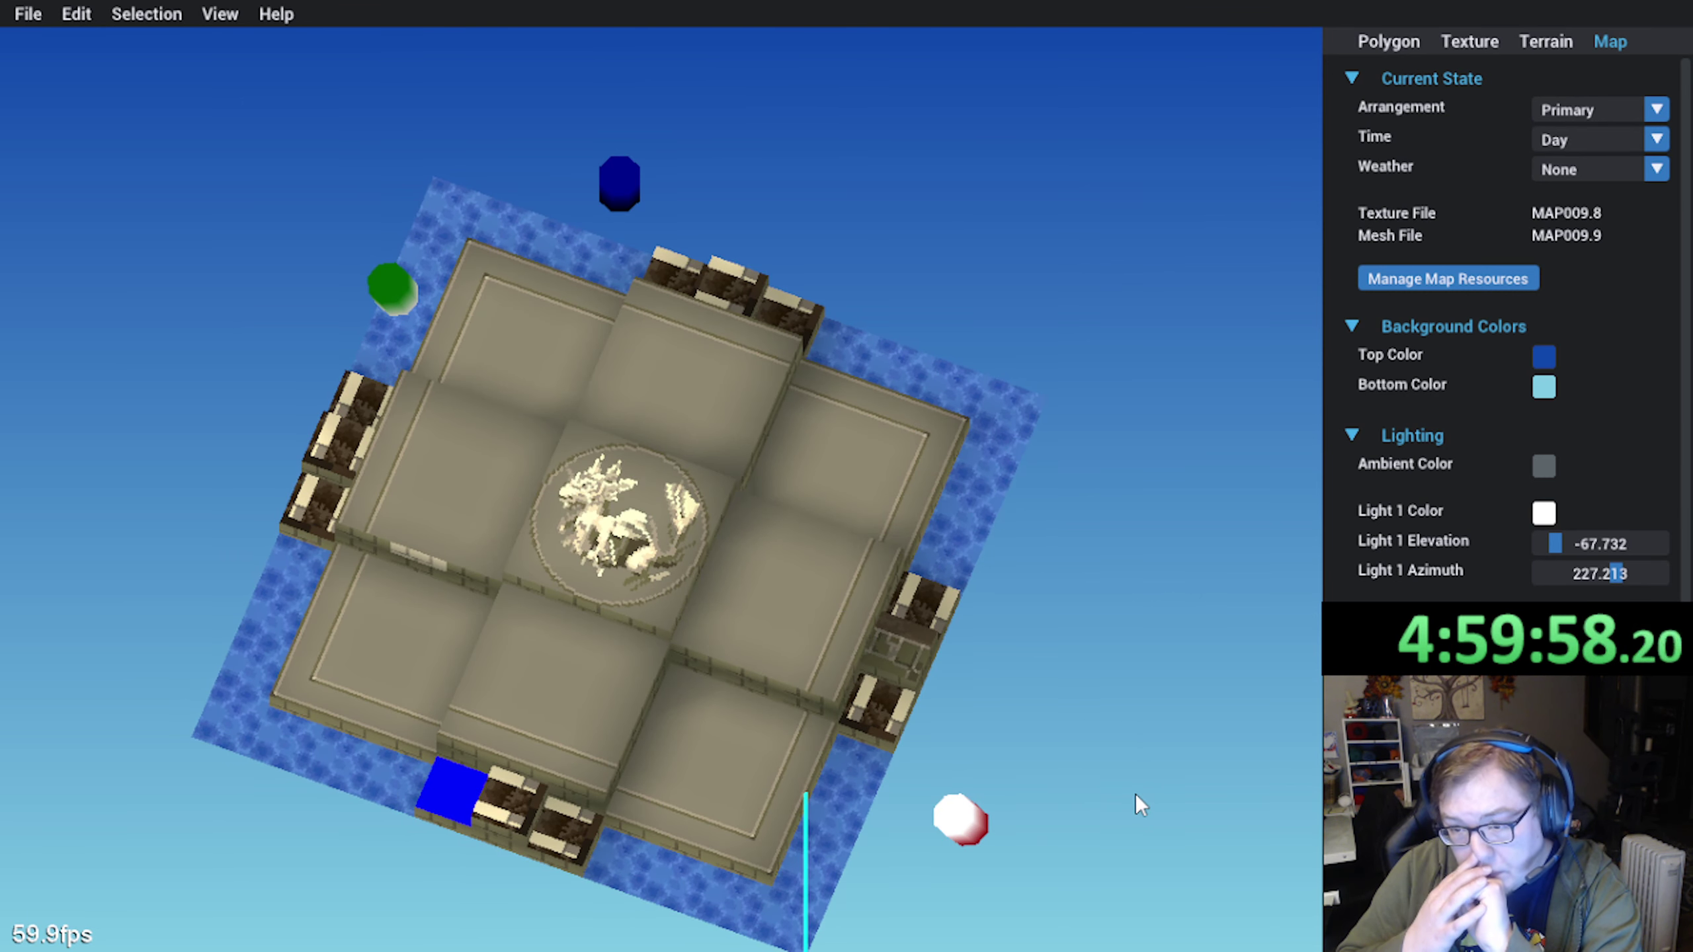
pyautogui.moveTo(1135, 794); pyautogui.dragTo(566, 760, button='right')
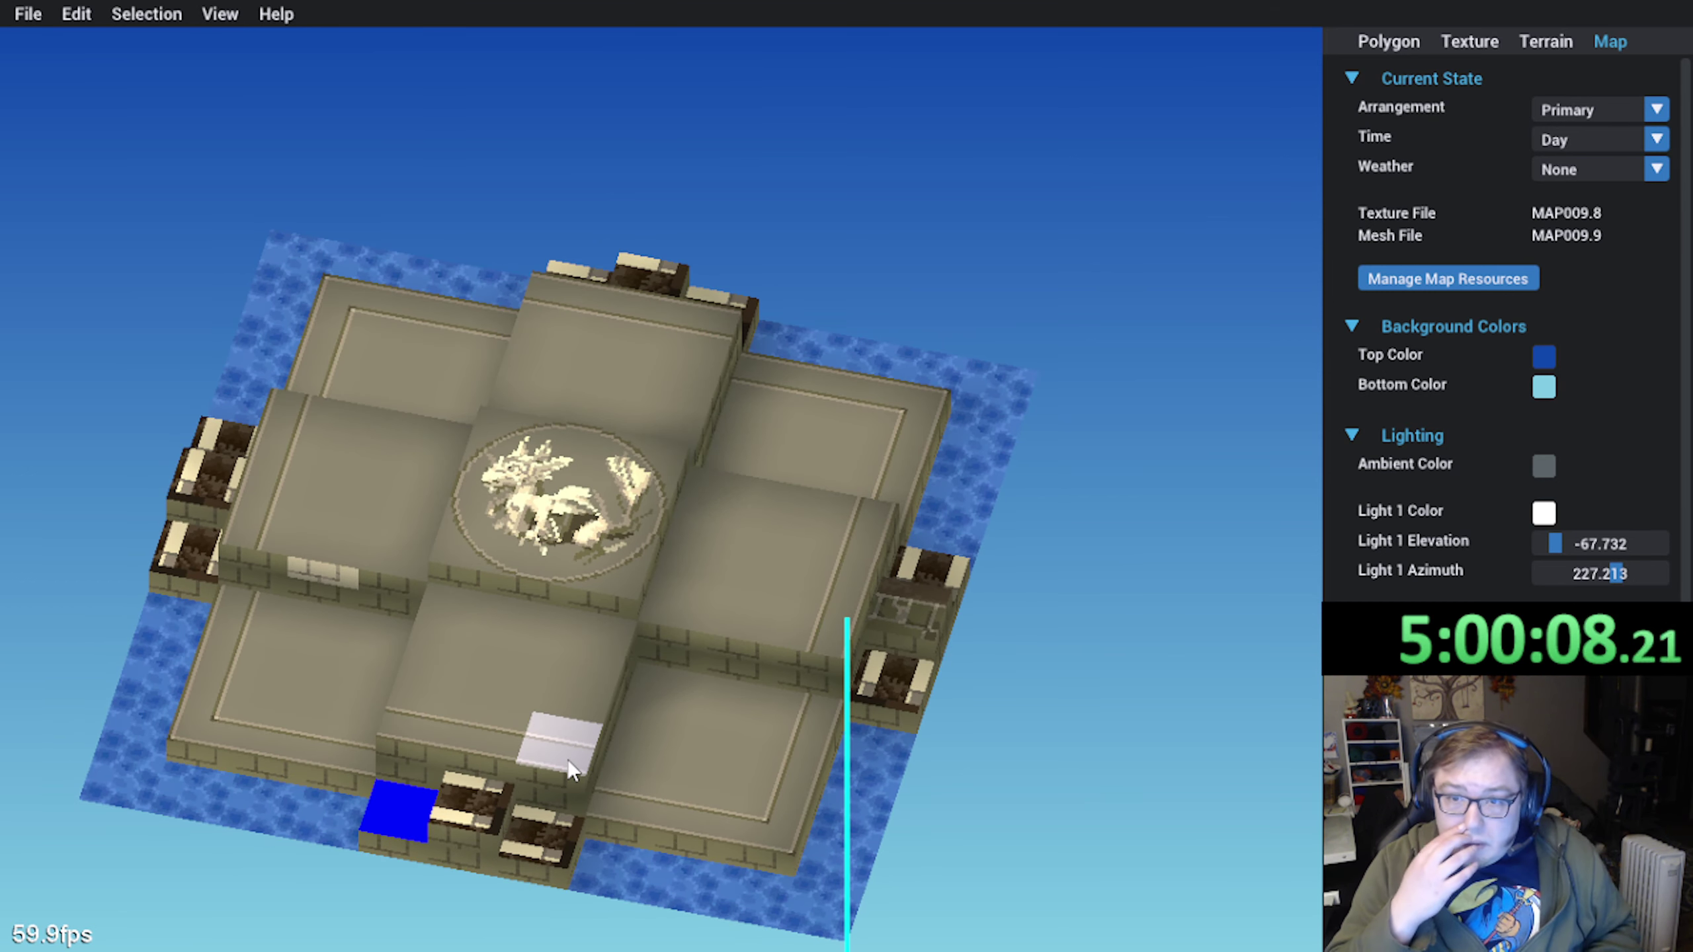
pyautogui.moveTo(605, 743); pyautogui.dragTo(556, 705, button='right')
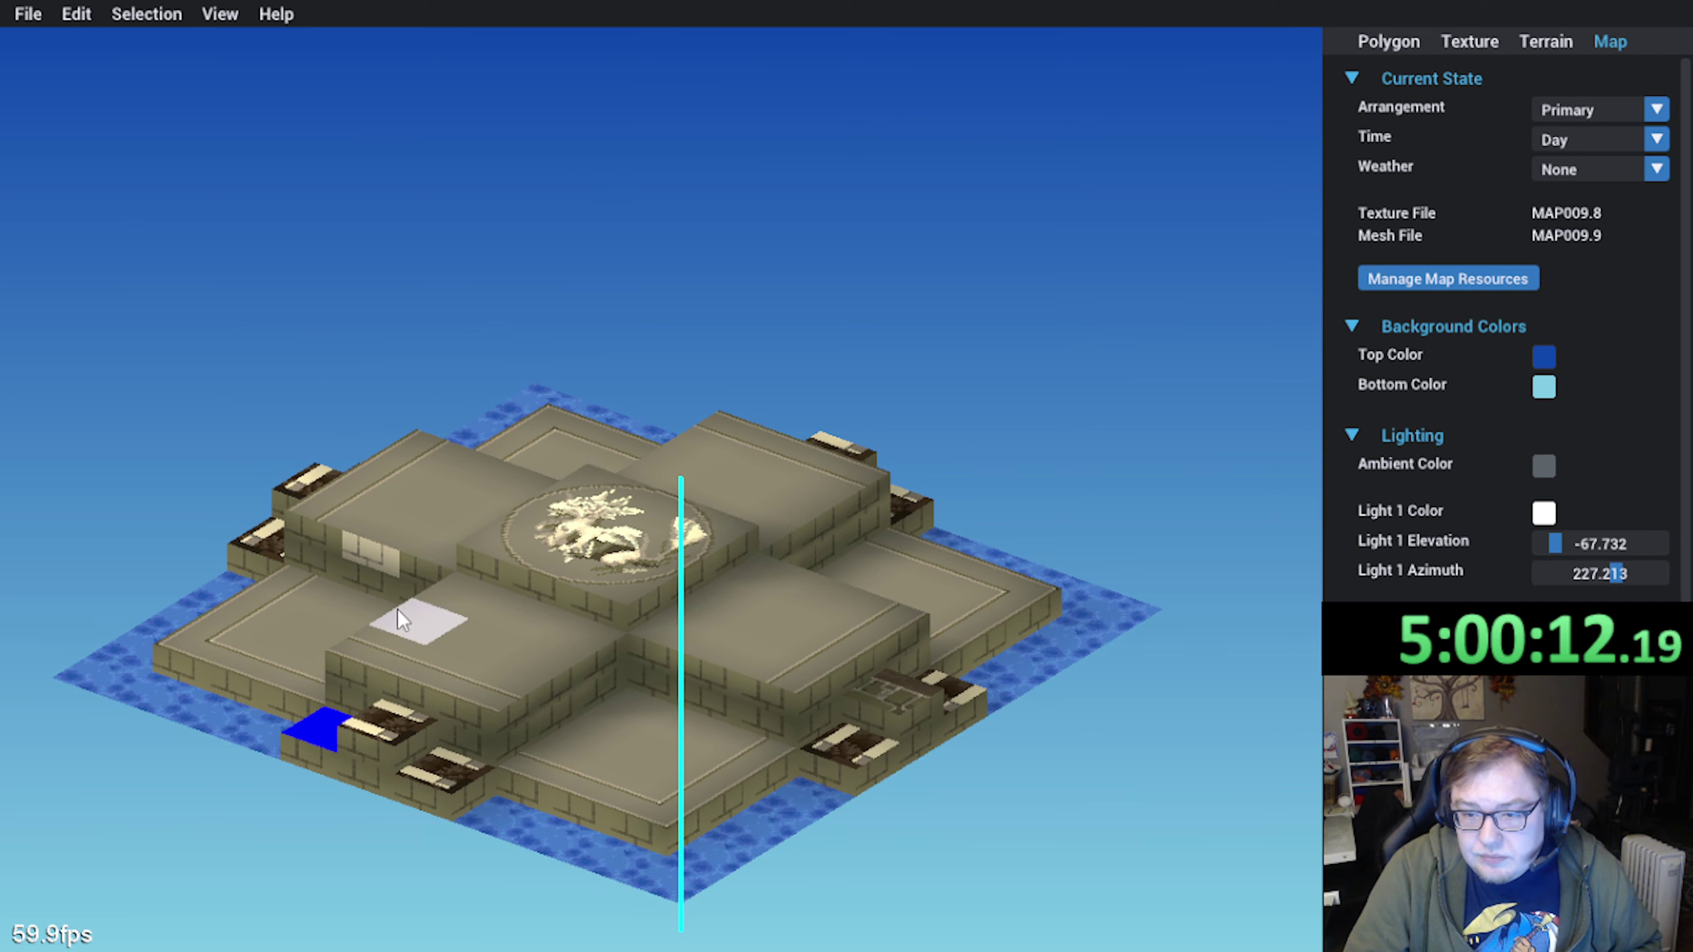
# Retexture the top polygon of one outer ledge with texture page 0, placing its UVs on the pale stone blocks at U 47–66, V 190–209
pyautogui.click(321, 481)
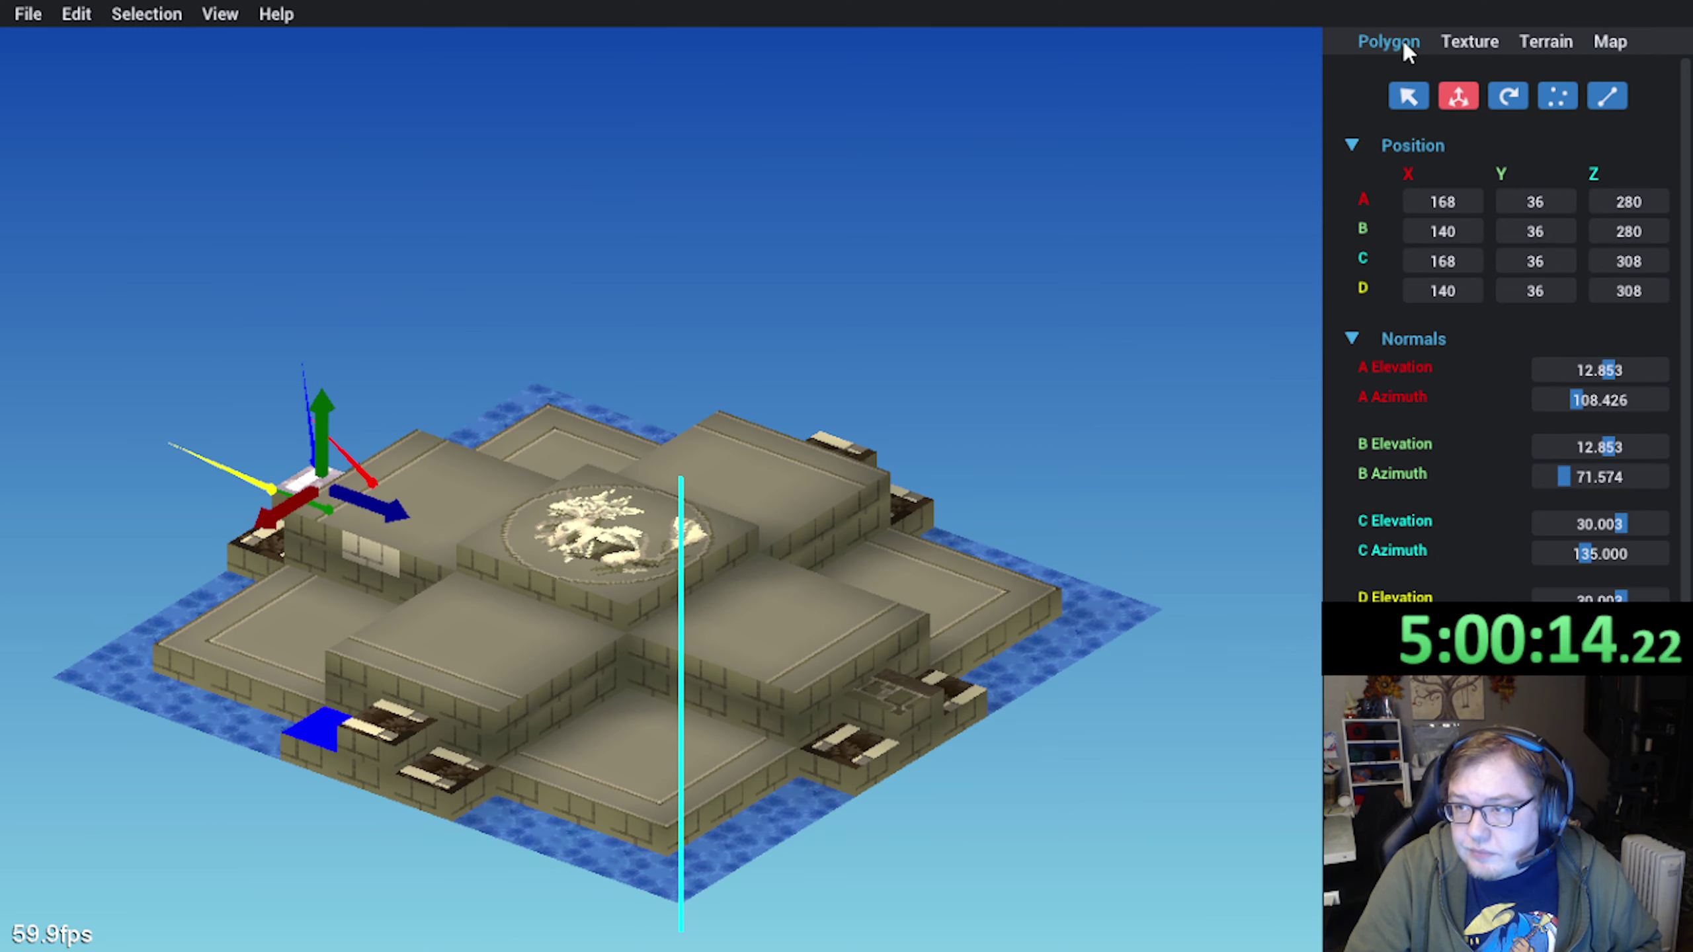
pyautogui.click(1467, 44)
pyautogui.click(651, 47)
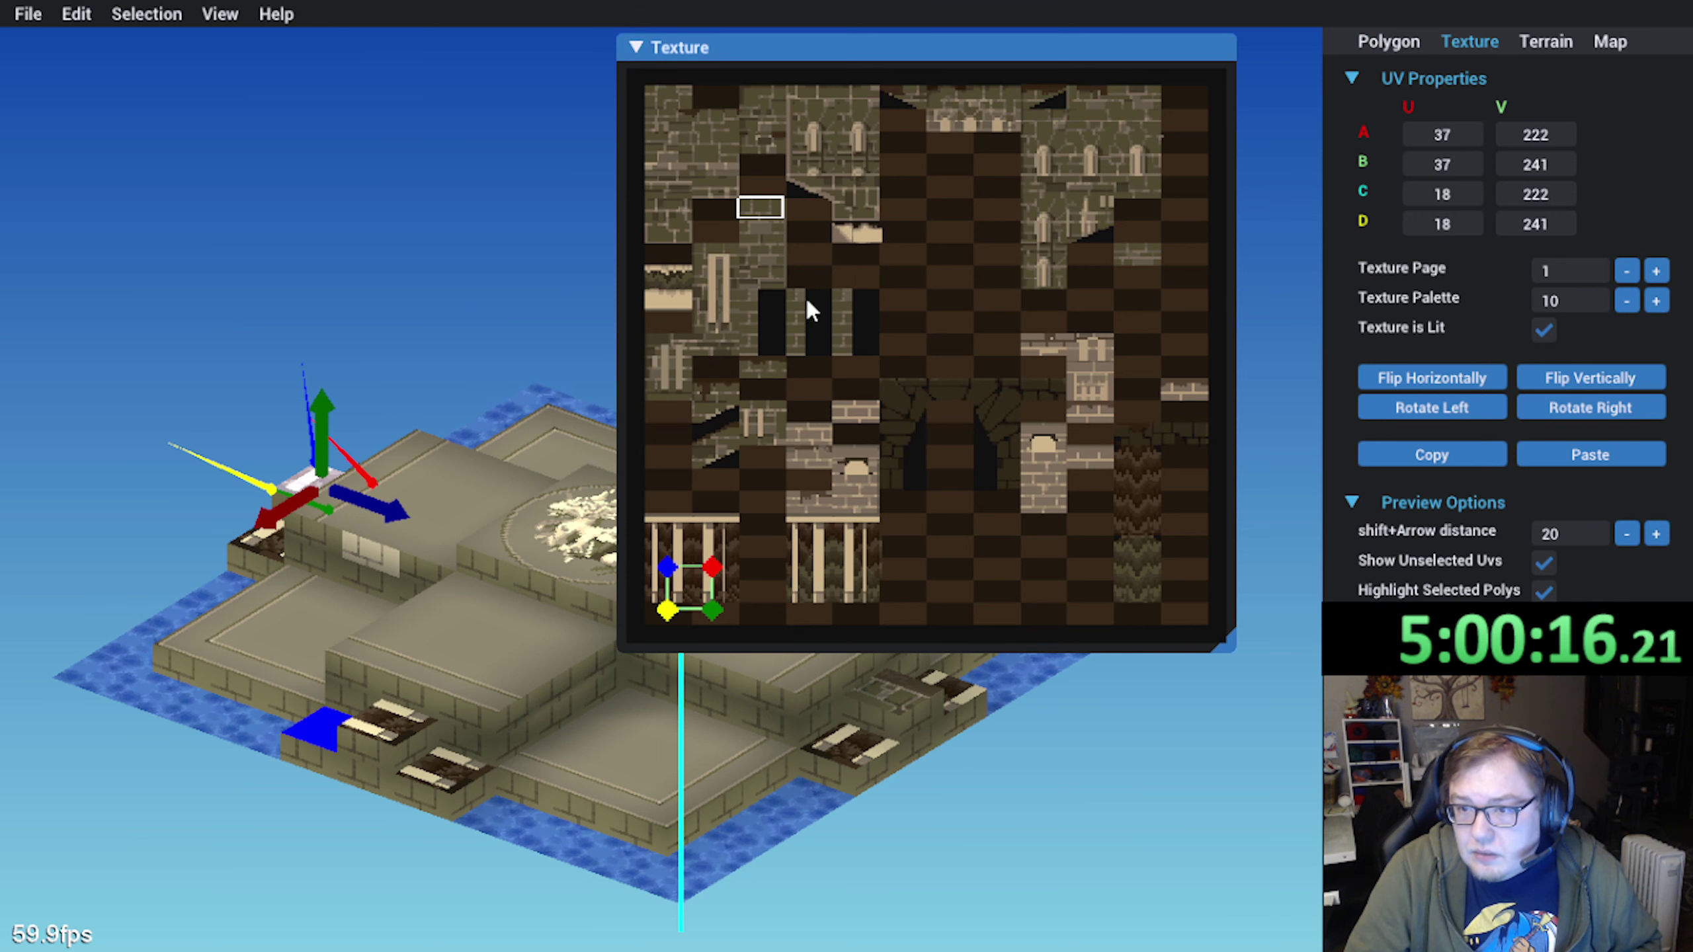
pyautogui.click(1628, 271)
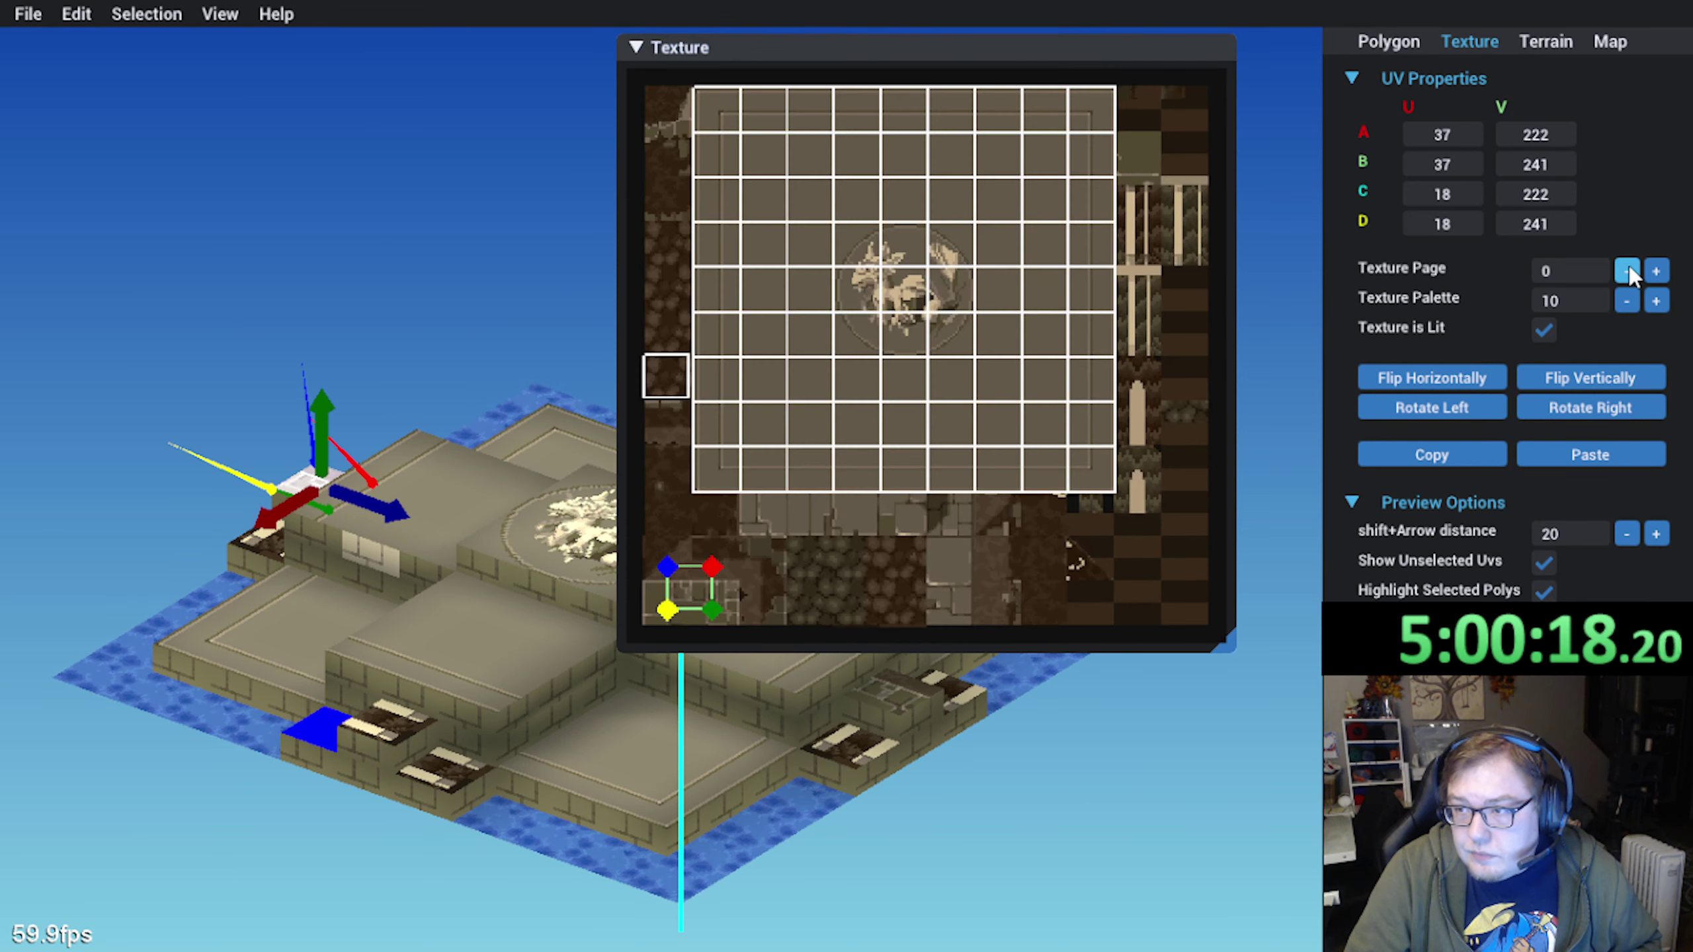
pyautogui.scroll(3, 824, 510)
pyautogui.scroll(-1, 846, 423)
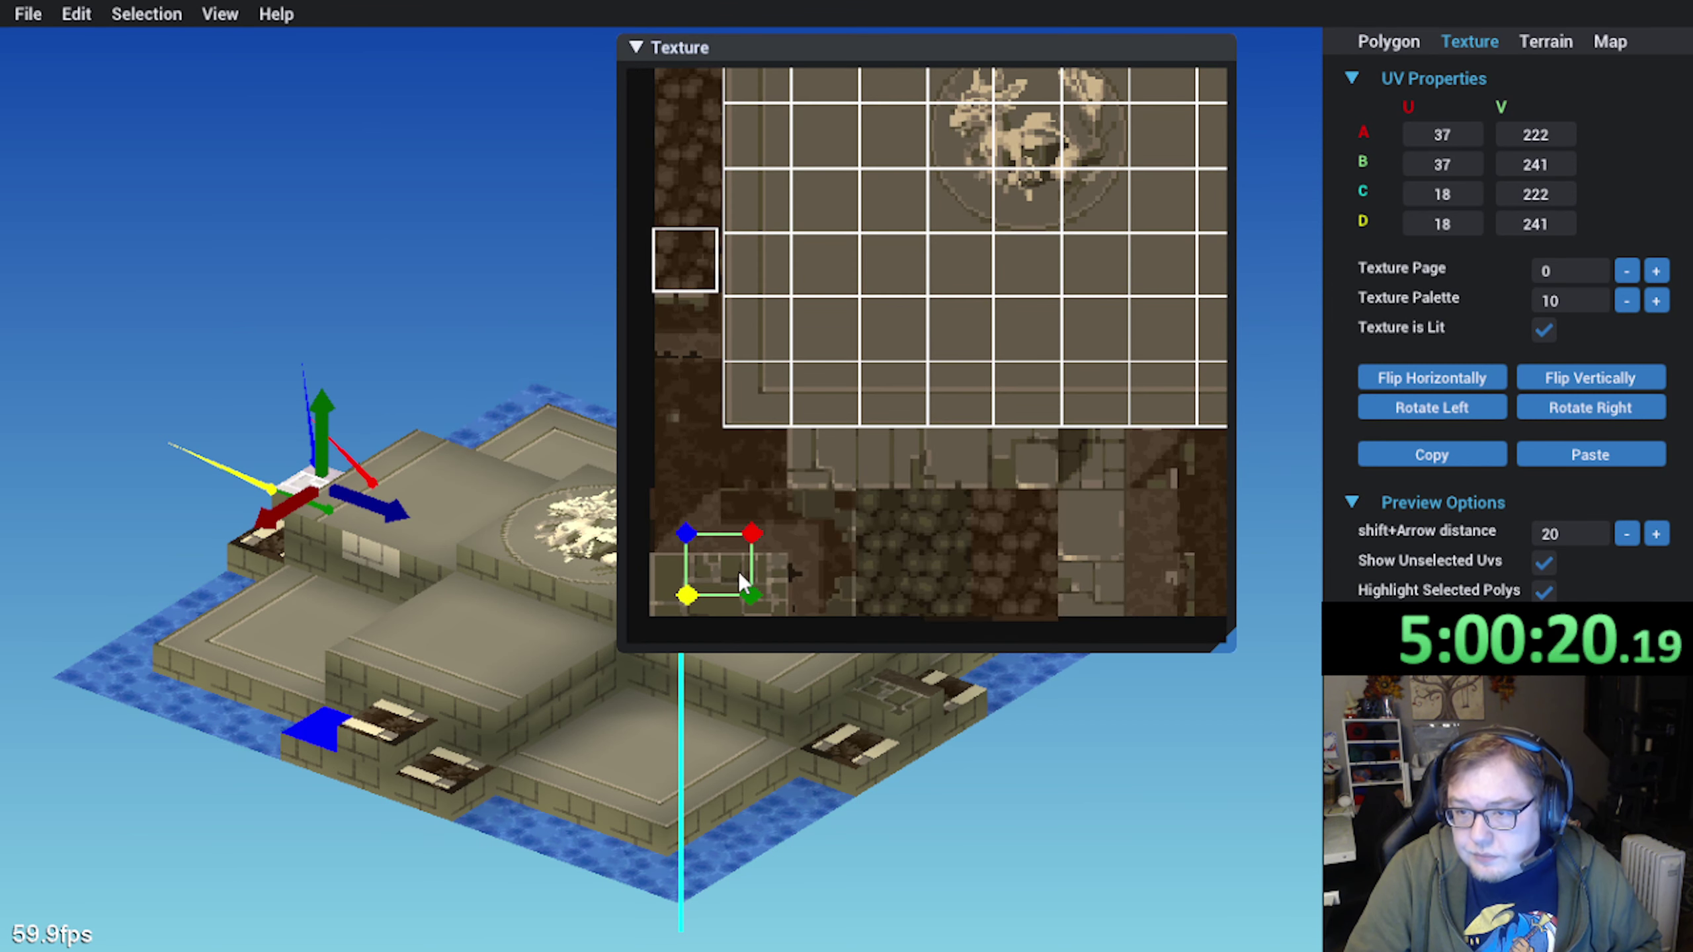
pyautogui.moveTo(738, 572); pyautogui.dragTo(854, 477)
pyautogui.scroll(4, 855, 478)
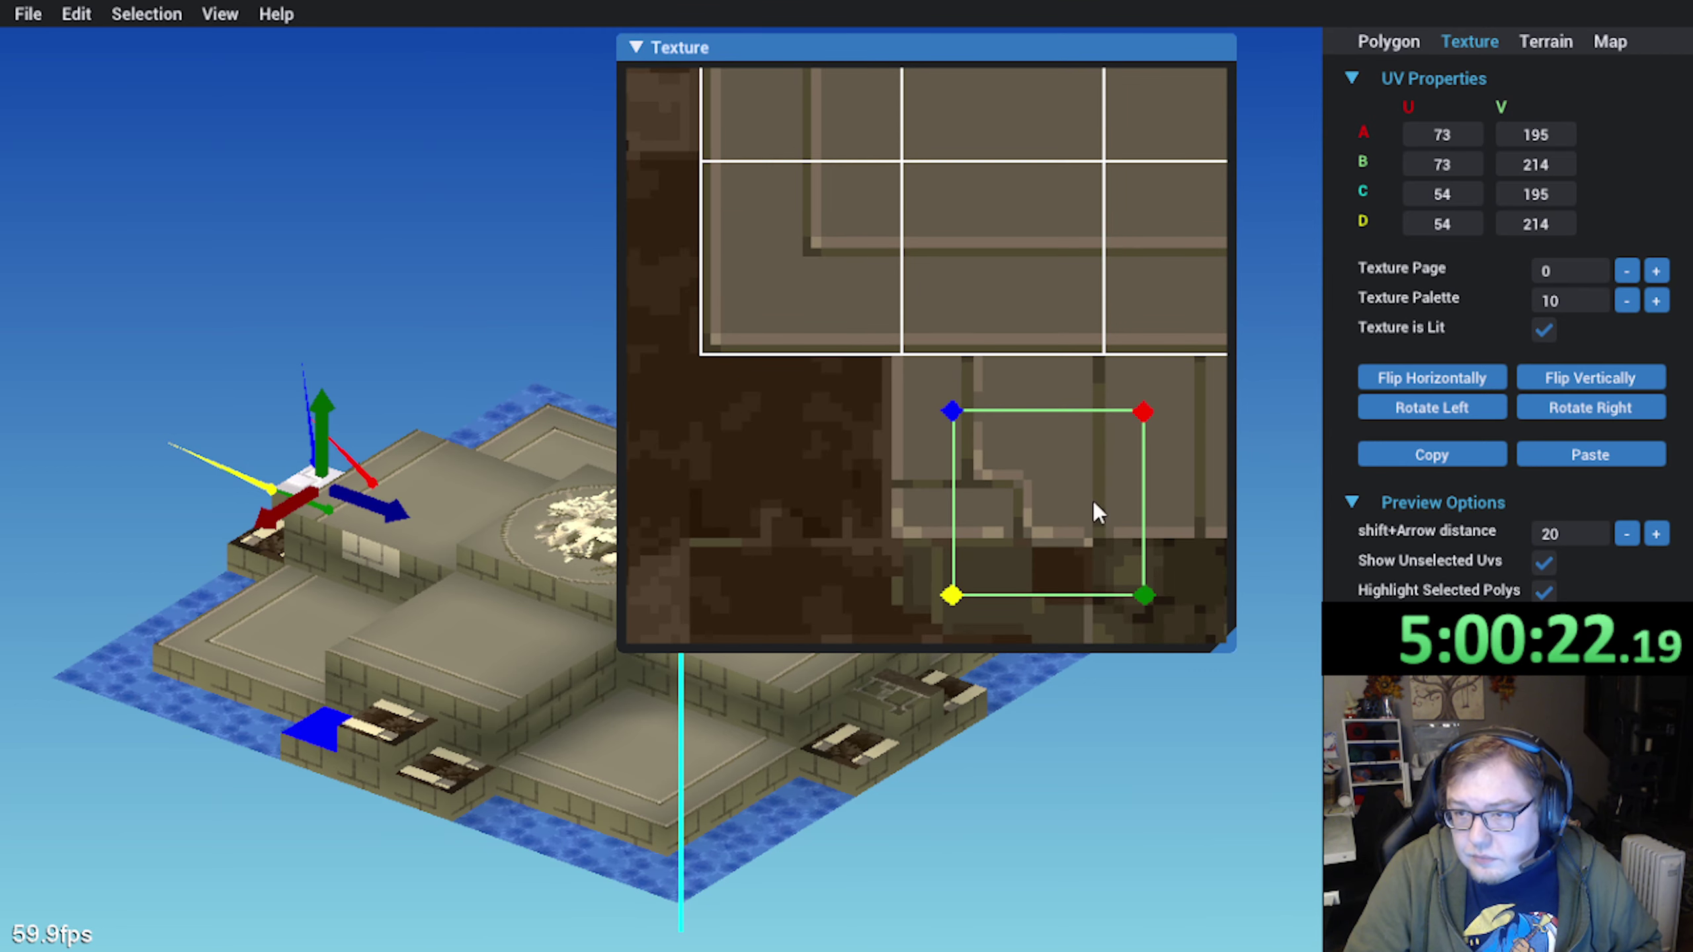
pyautogui.moveTo(1092, 500); pyautogui.dragTo(1021, 461)
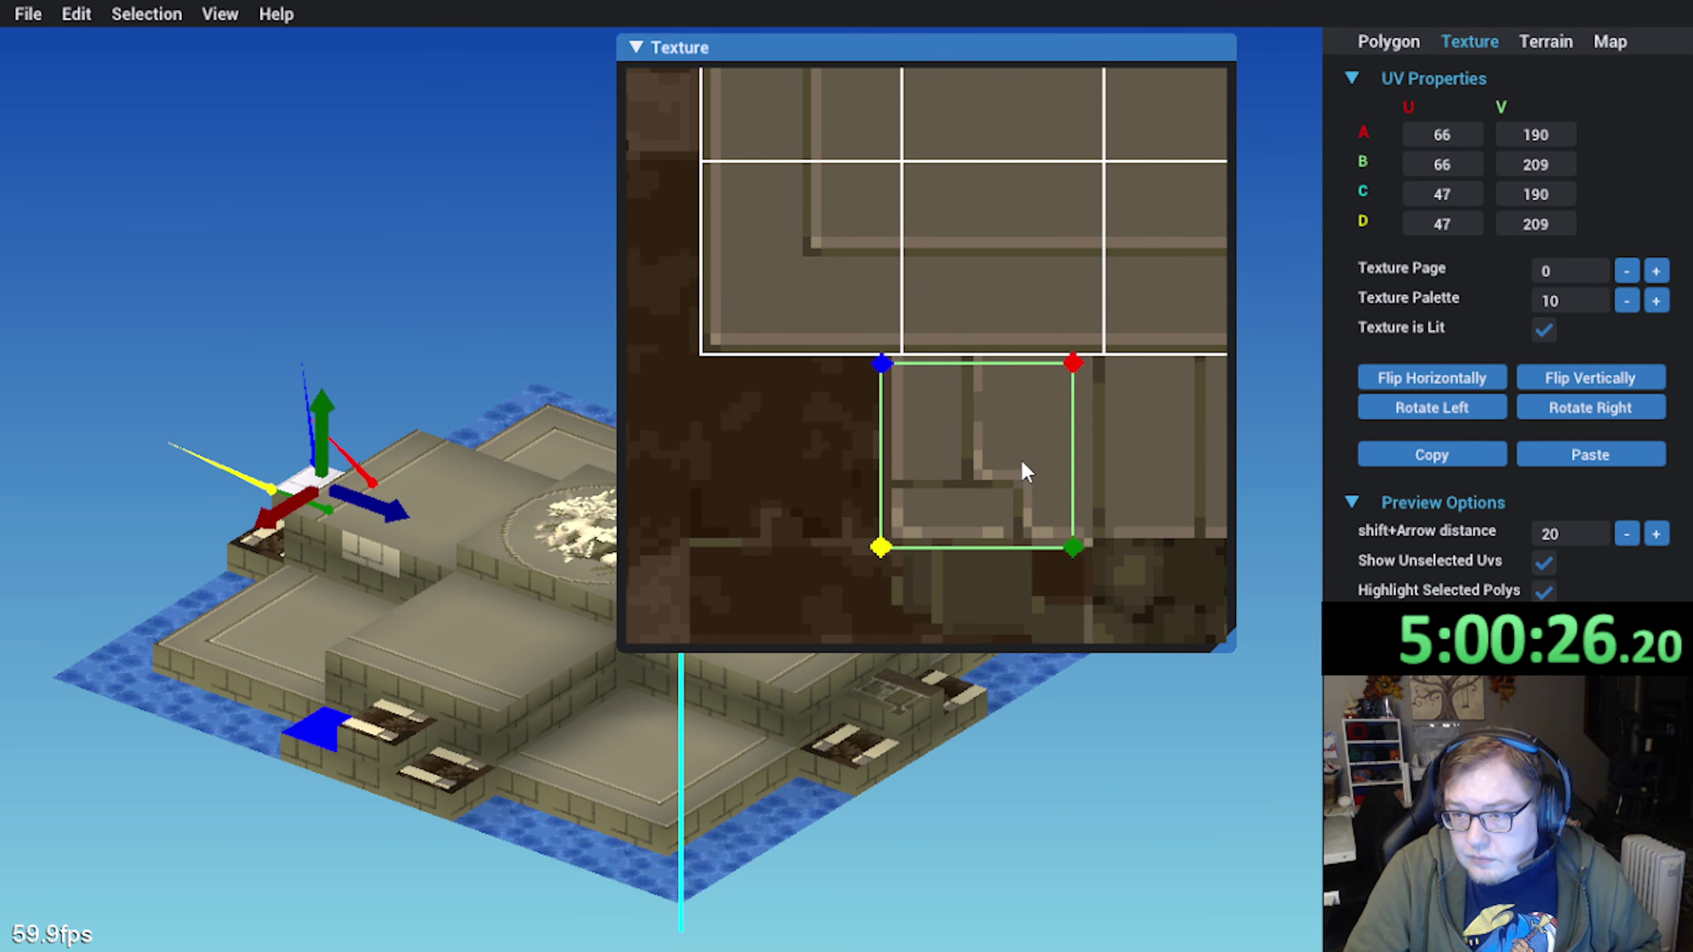
# Select two ledge-top polygons on another side and map them to texture page 0's pale stone blocks at U 68–87, V 190–209
pyautogui.moveTo(258, 629); pyautogui.dragTo(376, 689, button='right')
pyautogui.click(160, 443)
pyautogui.moveTo(160, 442); pyautogui.dragTo(333, 647, button='right')
pyautogui.click(409, 711)
pyautogui.scroll(-3, 935, 450)
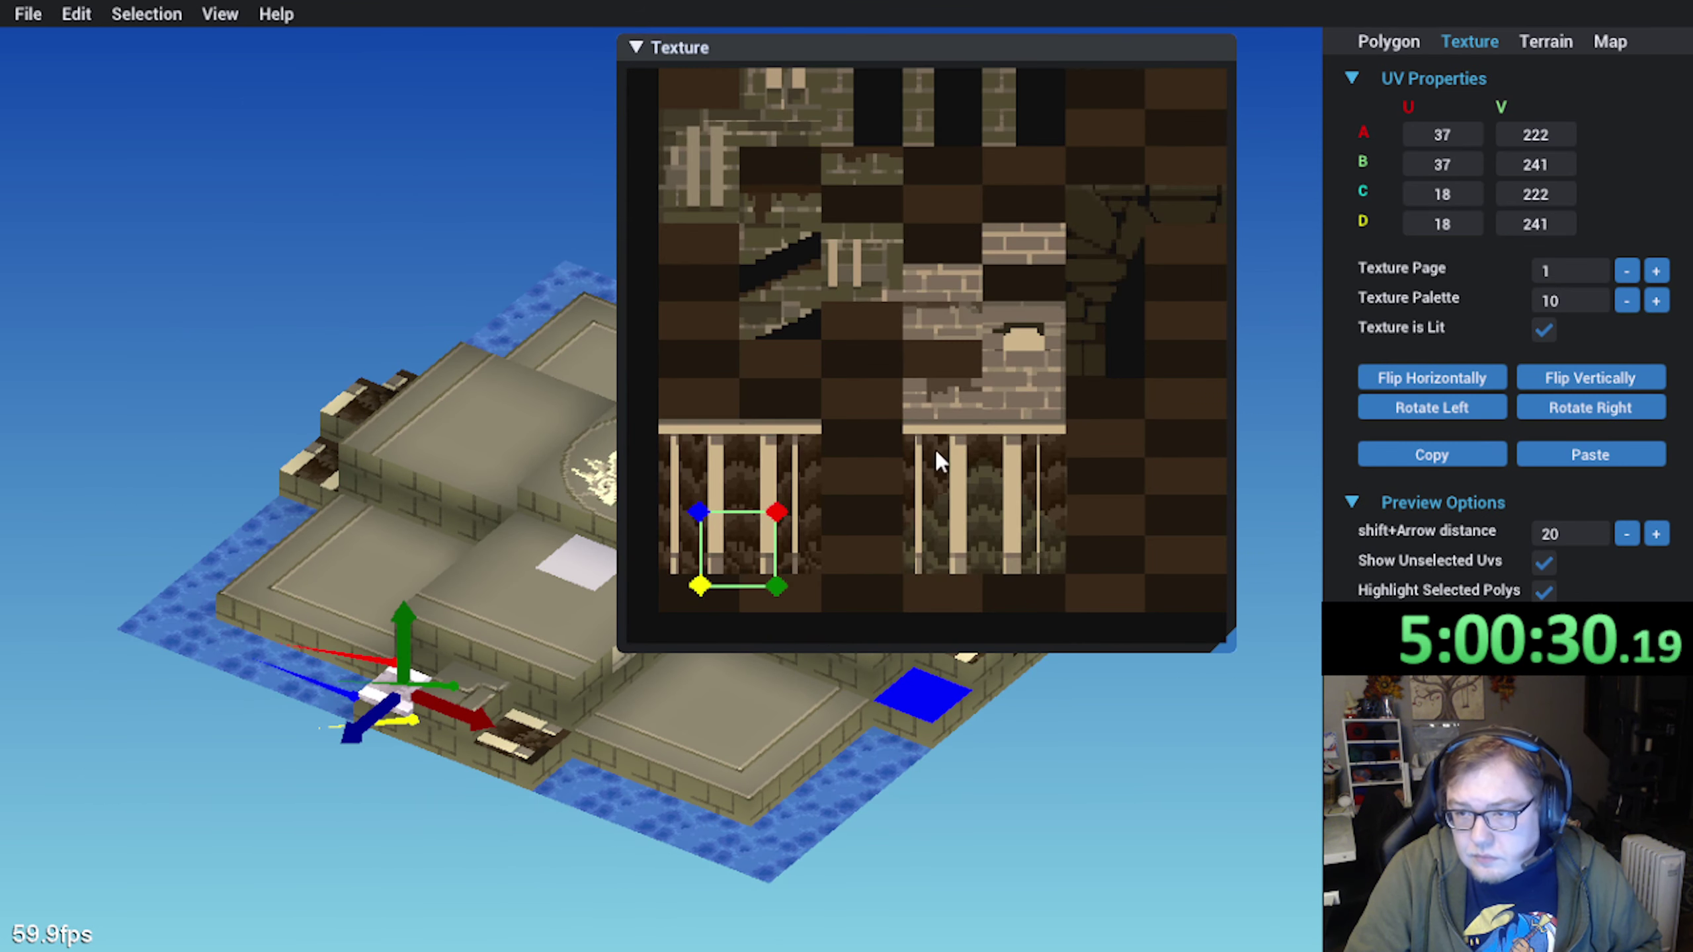
pyautogui.keyDown('shift'); pyautogui.click(523, 740); pyautogui.keyUp('shift')
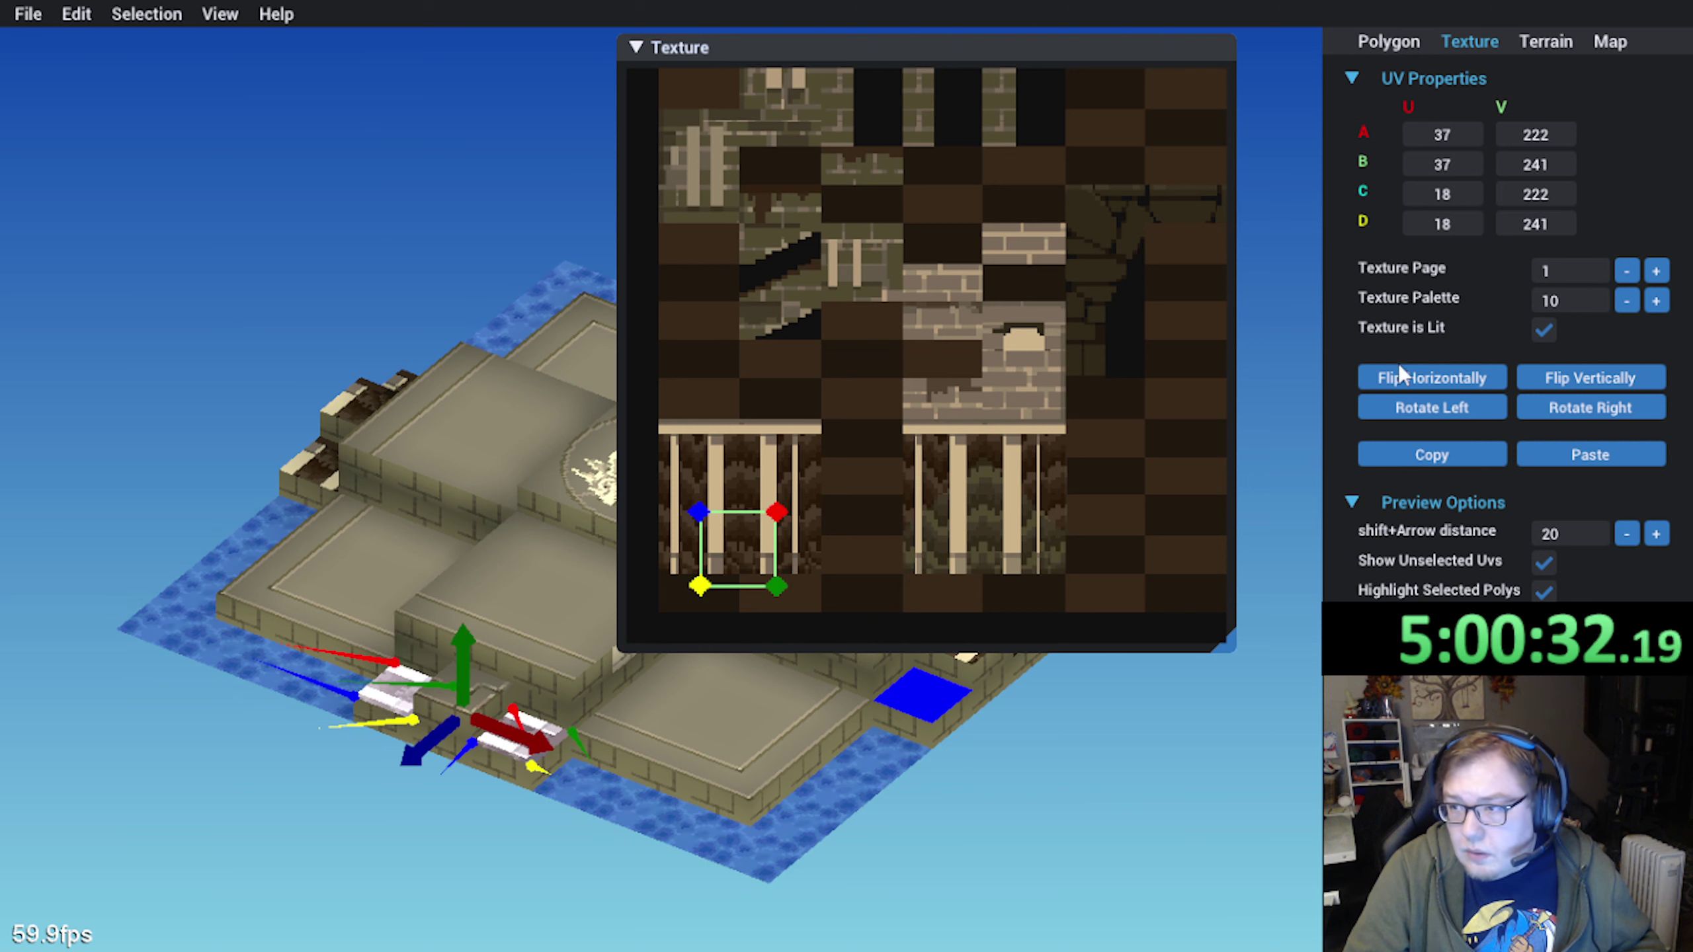
pyautogui.click(1627, 270)
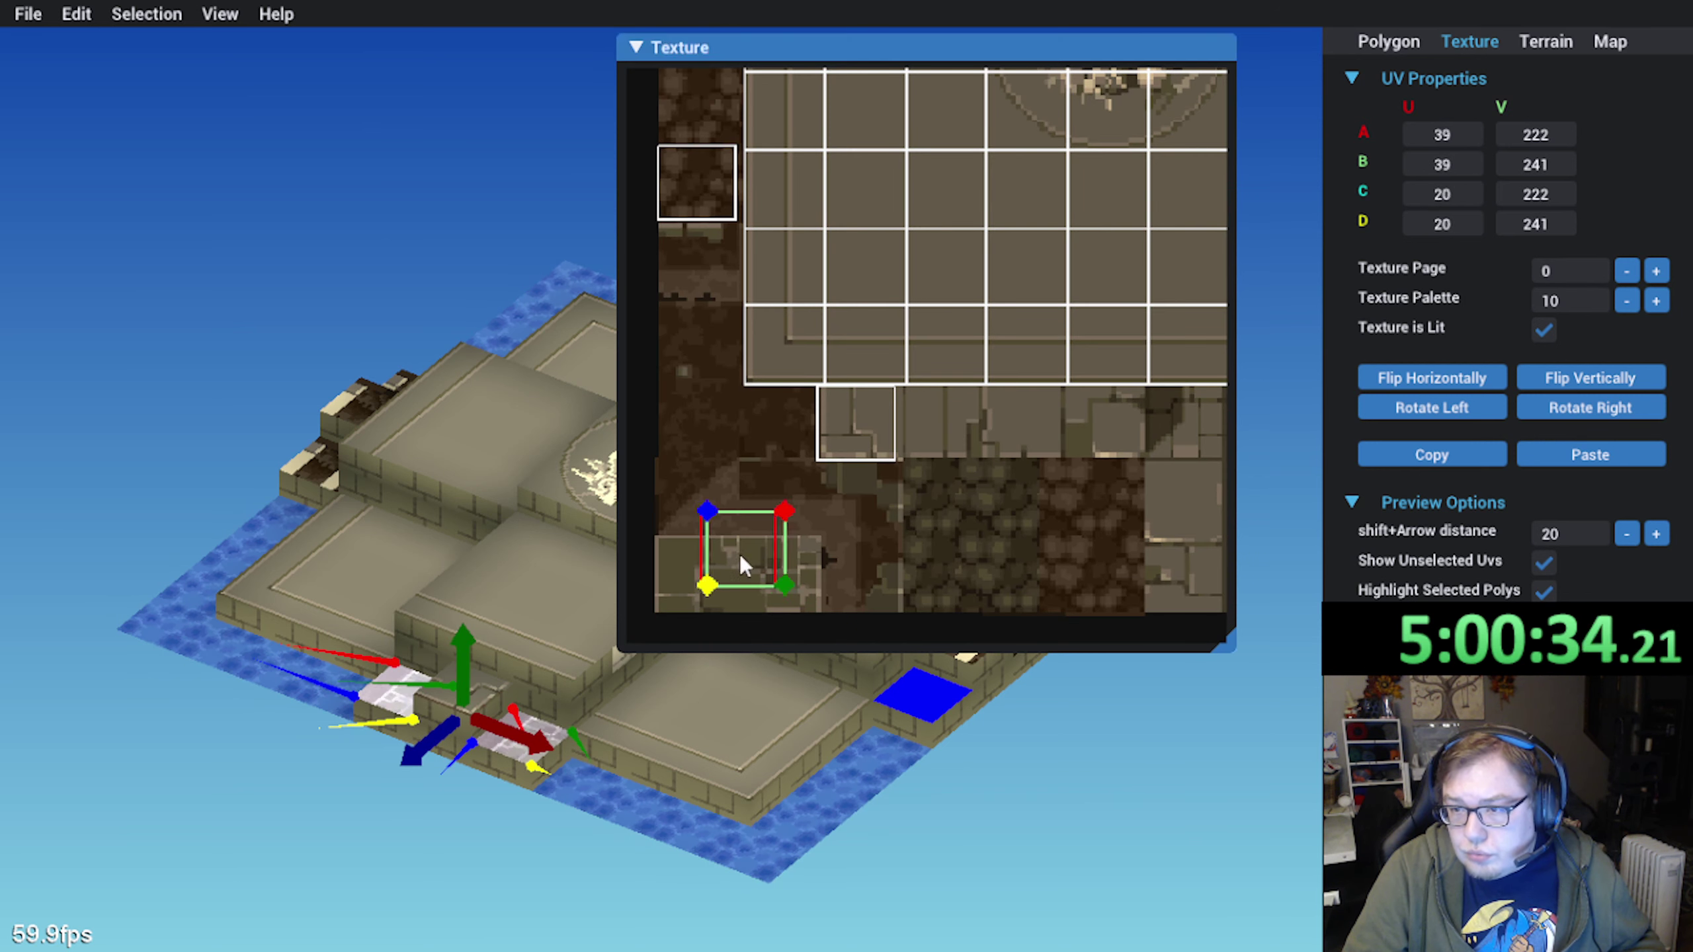
pyautogui.moveTo(740, 553); pyautogui.dragTo(918, 437)
pyautogui.scroll(5, 918, 437)
pyautogui.moveTo(764, 416); pyautogui.dragTo(839, 473, button='middle')
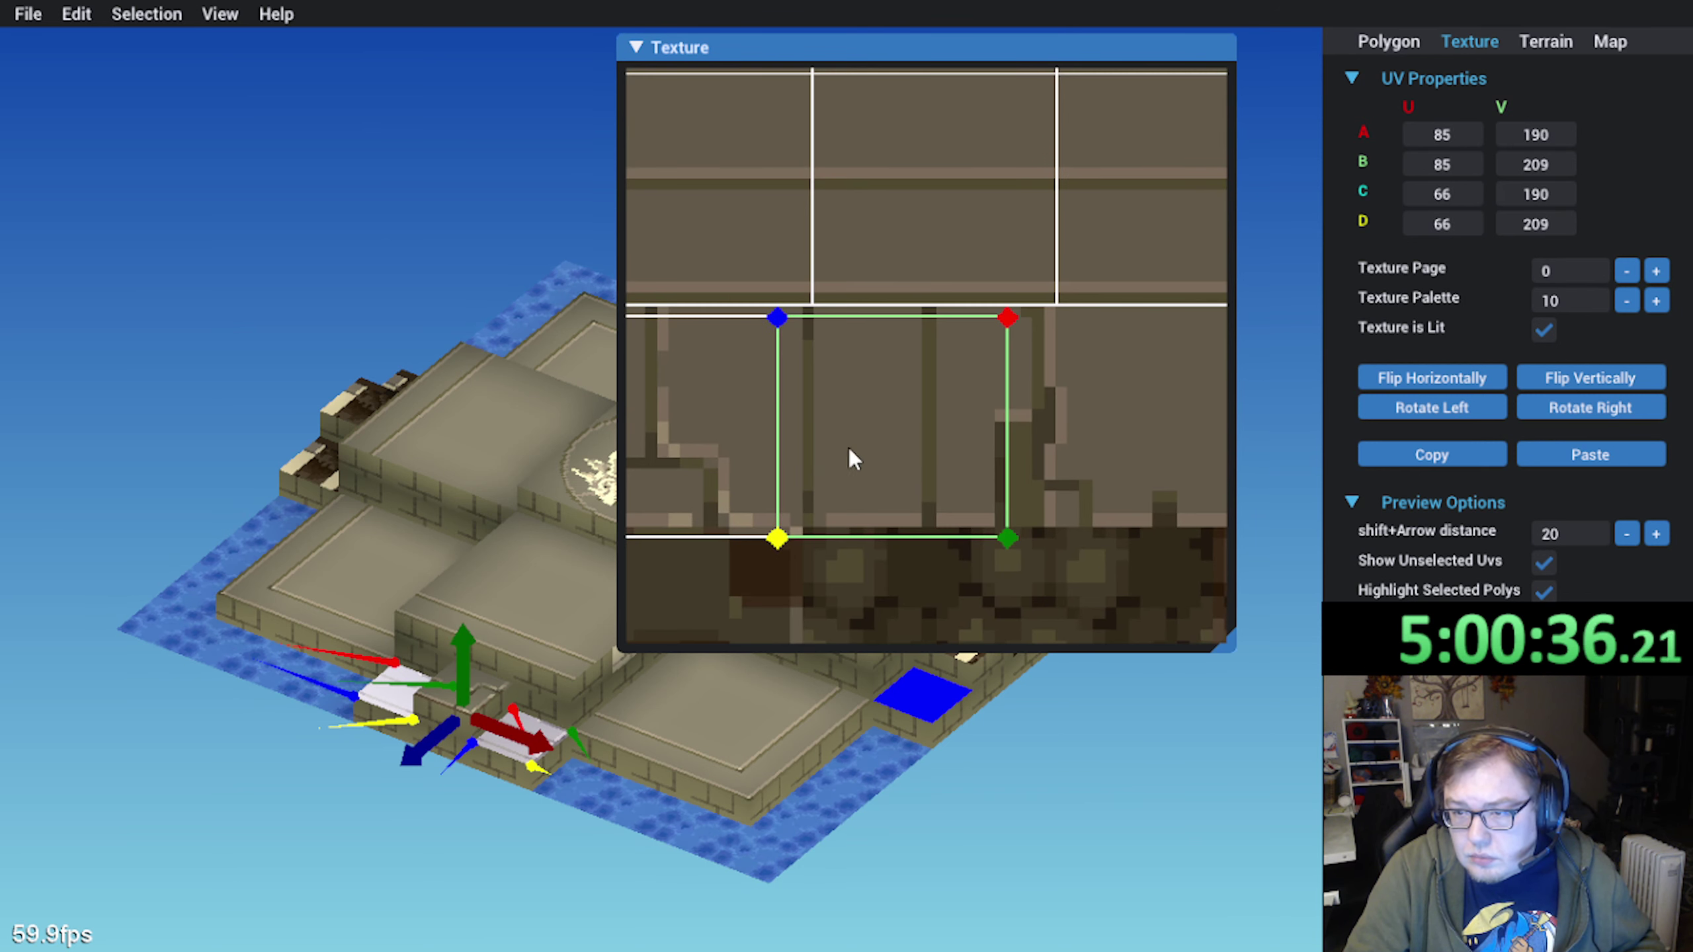
pyautogui.moveTo(849, 448)
pyautogui.mouseDown()
pyautogui.moveTo(929, 446)
pyautogui.moveTo(867, 450)
pyautogui.mouseUp()
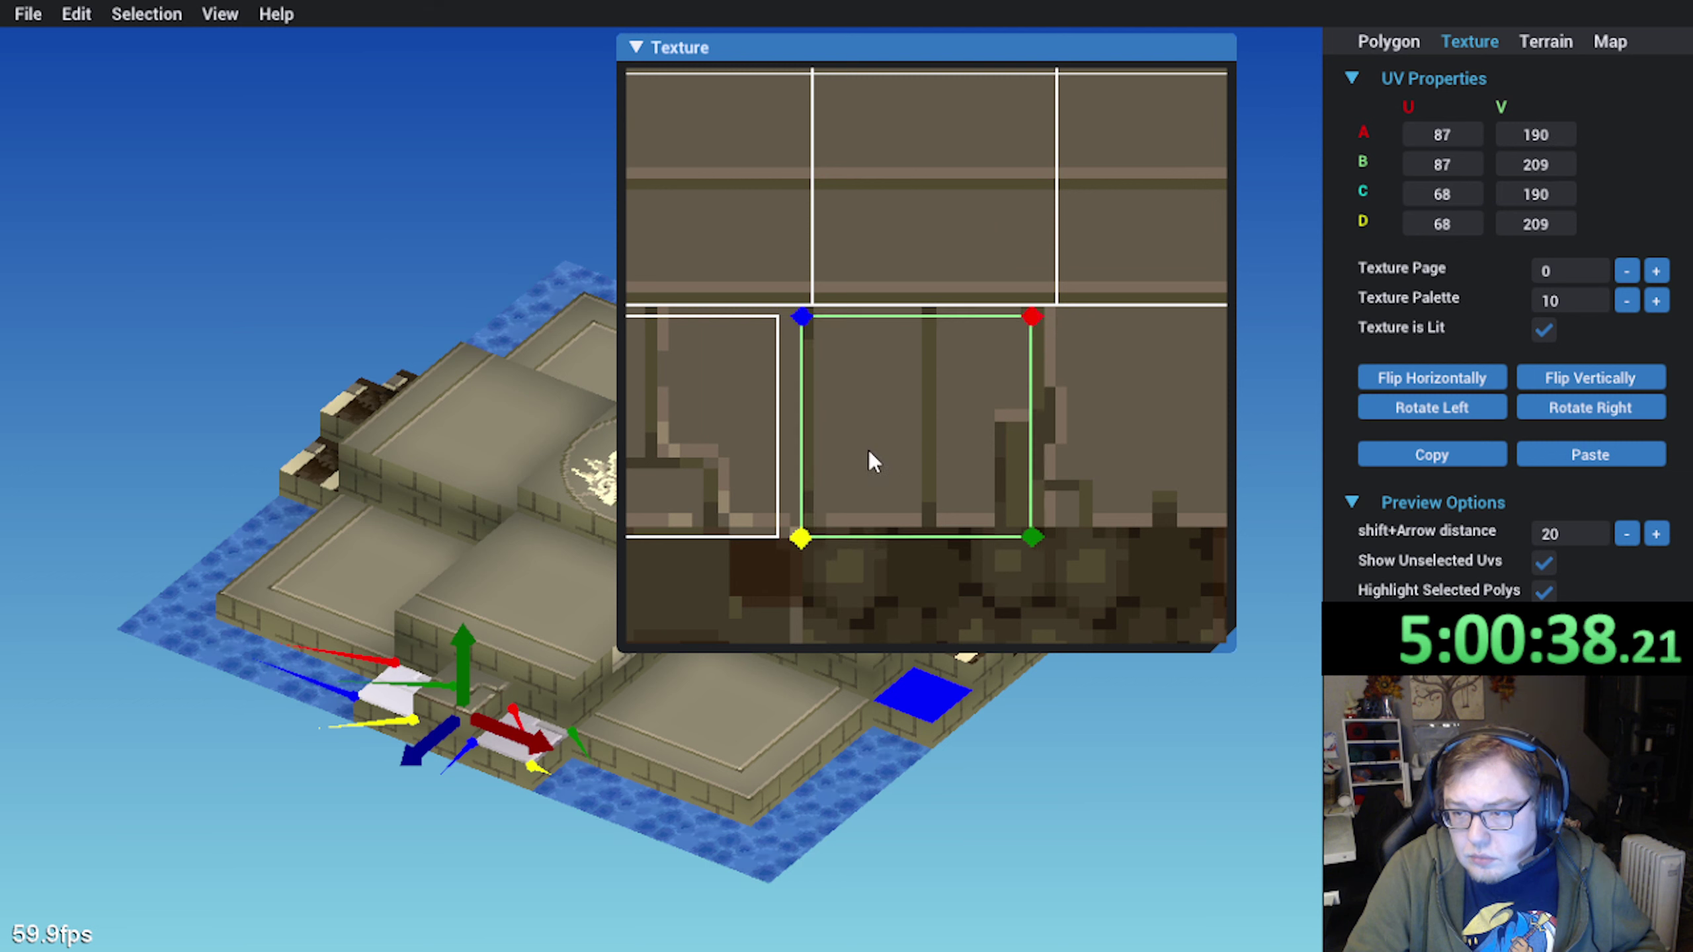
# Select only the second polygon of the ledge pair and move its UVs to the adjoining stone blocks at U 88–107, V 190–209
pyautogui.click(460, 860)
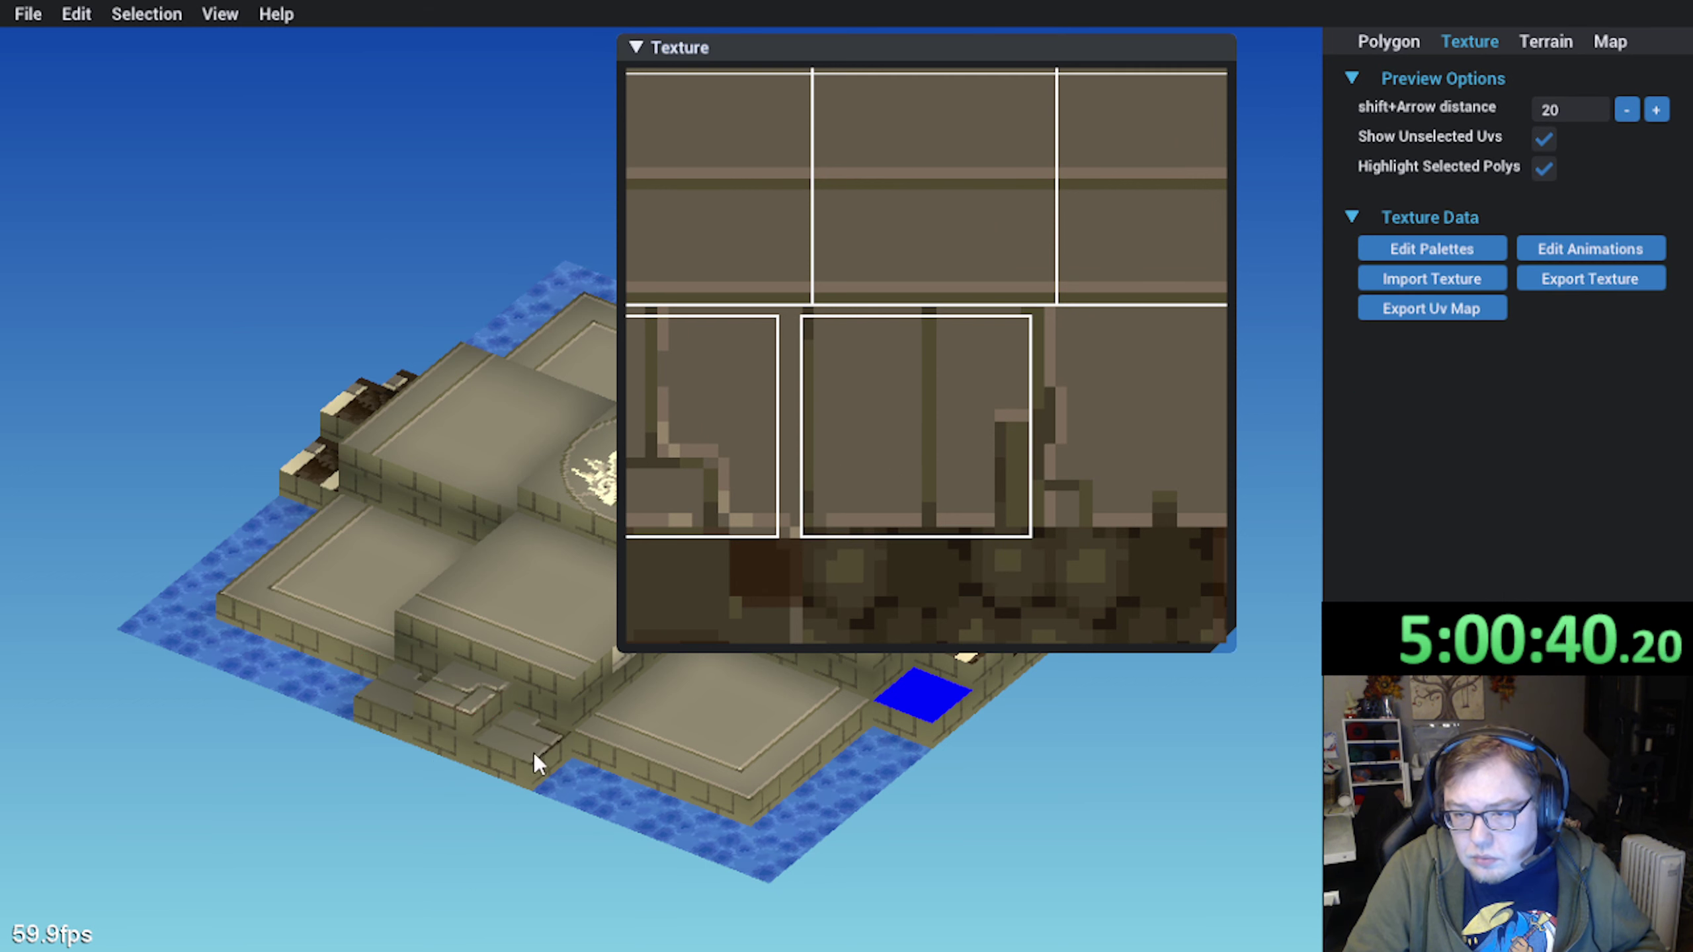
pyautogui.click(492, 772)
pyautogui.moveTo(919, 432)
pyautogui.mouseDown()
pyautogui.moveTo(1160, 435)
pyautogui.moveTo(911, 431)
pyautogui.mouseUp()
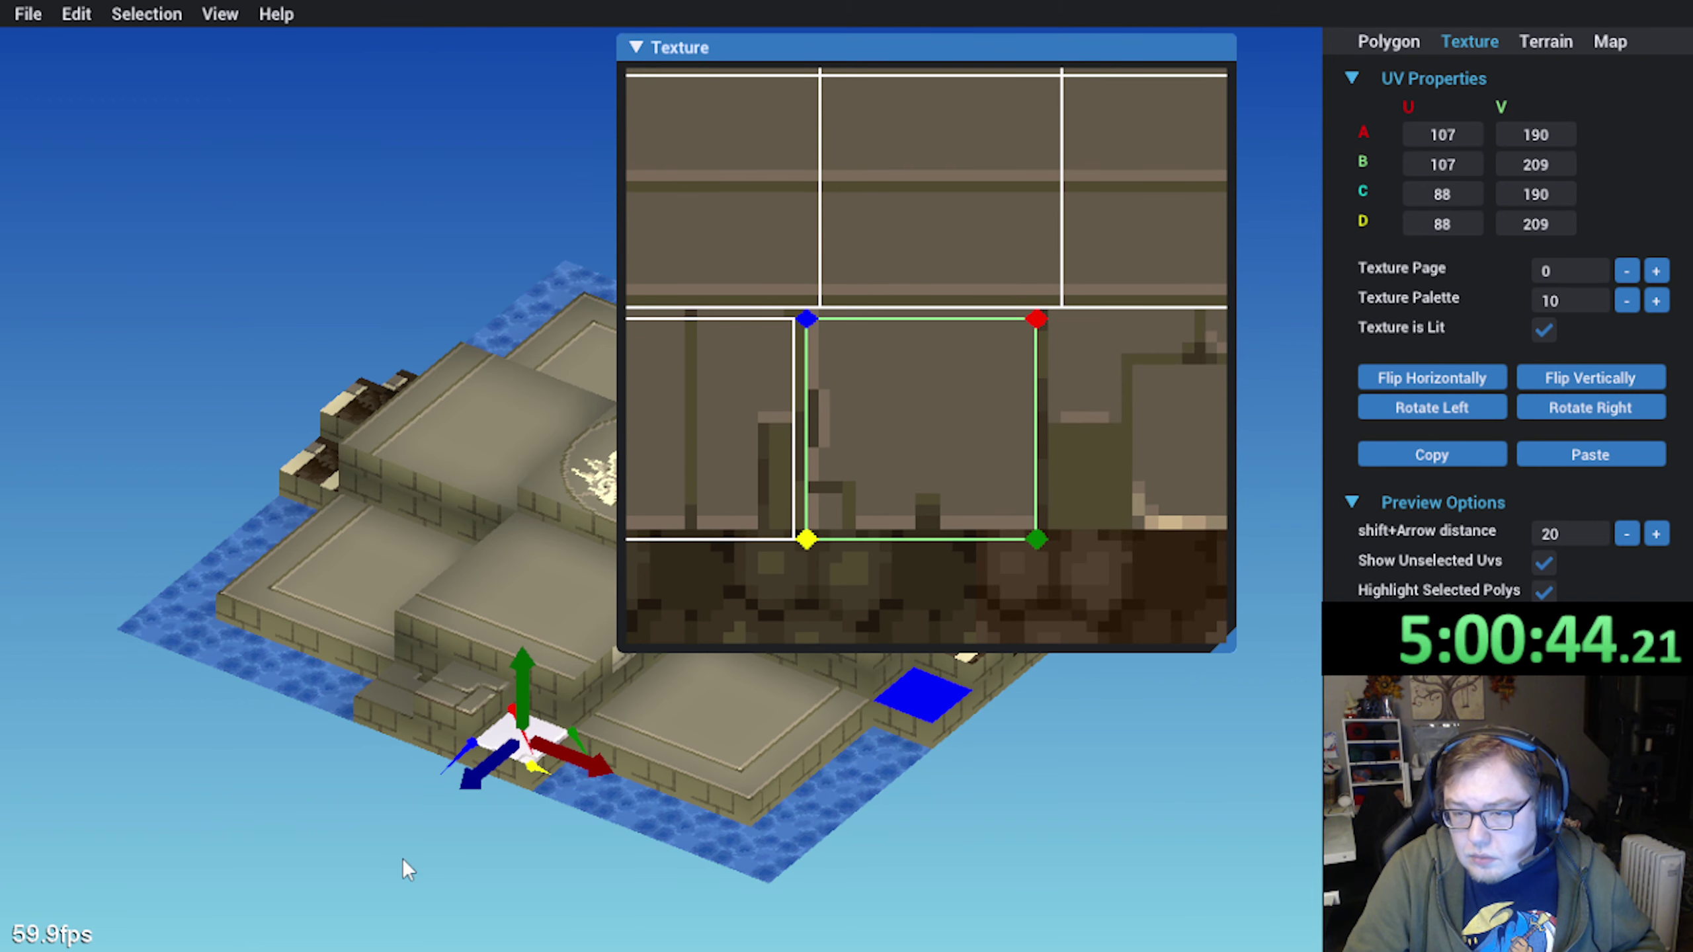
pyautogui.click(441, 854)
# Copy the finished ledge's middle-tile UVs (U 47–66, V 190–209, page 0) and paste them onto the middle tile of the ledge beside the blue tile
pyautogui.moveTo(441, 853)
pyautogui.mouseDown(button='right')
pyautogui.moveTo(555, 887)
pyautogui.moveTo(434, 846)
pyautogui.moveTo(325, 777)
pyautogui.moveTo(373, 834)
pyautogui.moveTo(427, 861)
pyautogui.moveTo(427, 837)
pyautogui.mouseUp(button='right')
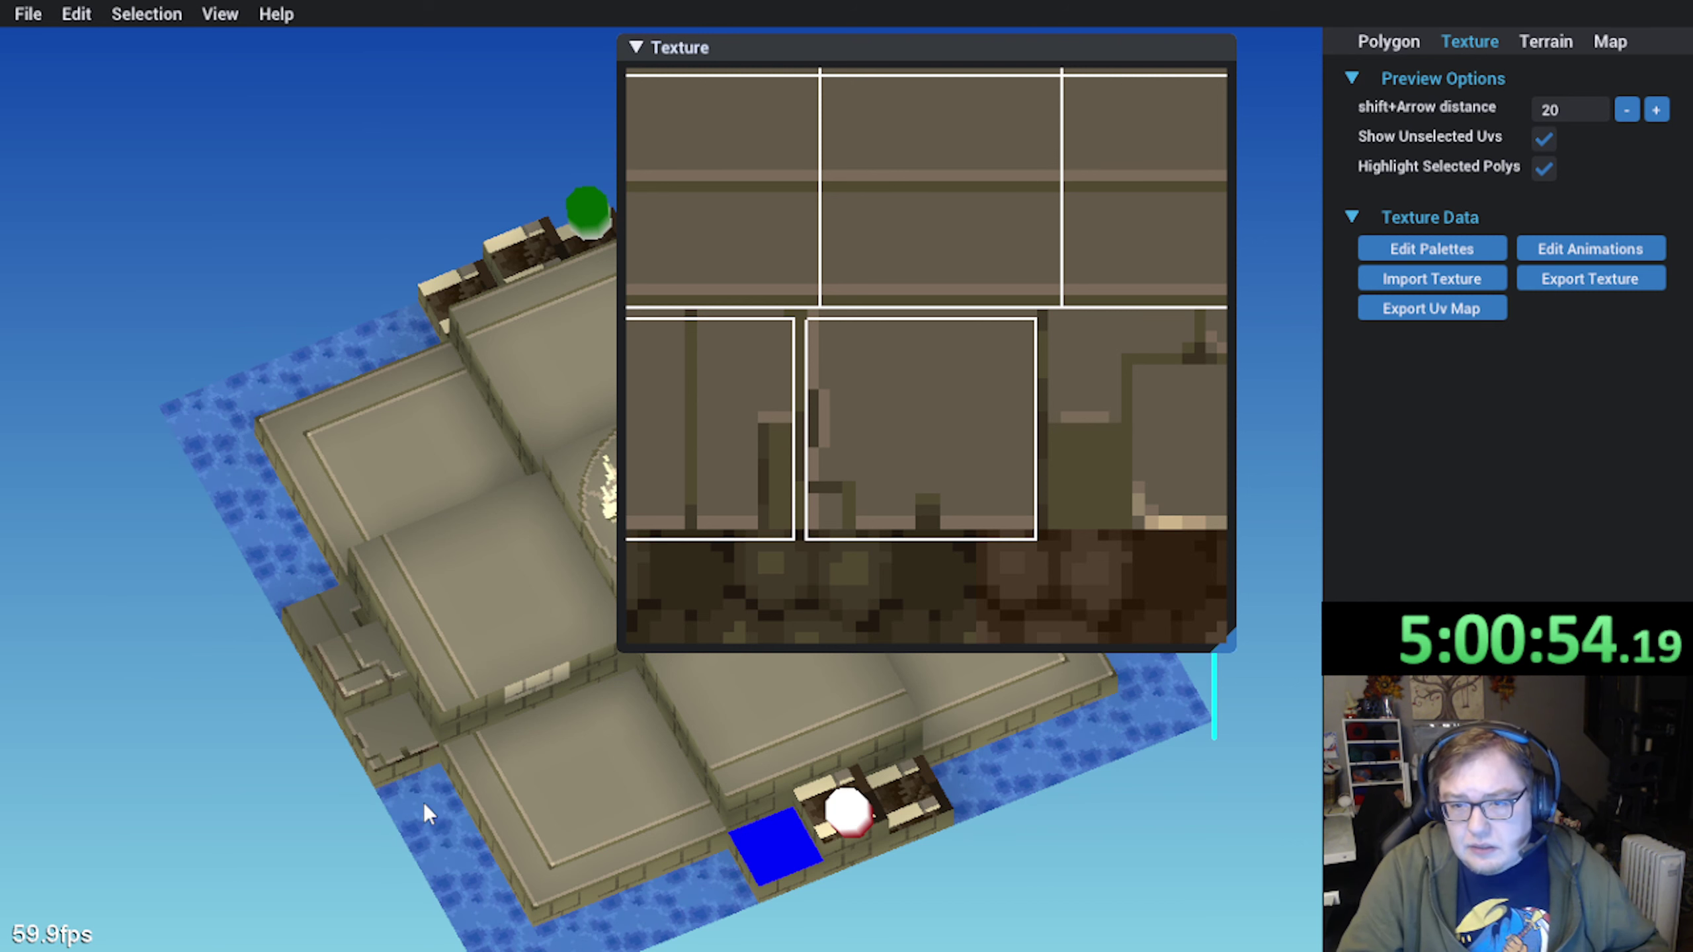
pyautogui.moveTo(611, 844); pyautogui.dragTo(553, 717, button='middle')
pyautogui.moveTo(553, 717); pyautogui.dragTo(465, 720, button='right')
pyautogui.moveTo(464, 720); pyautogui.dragTo(341, 768, button='middle')
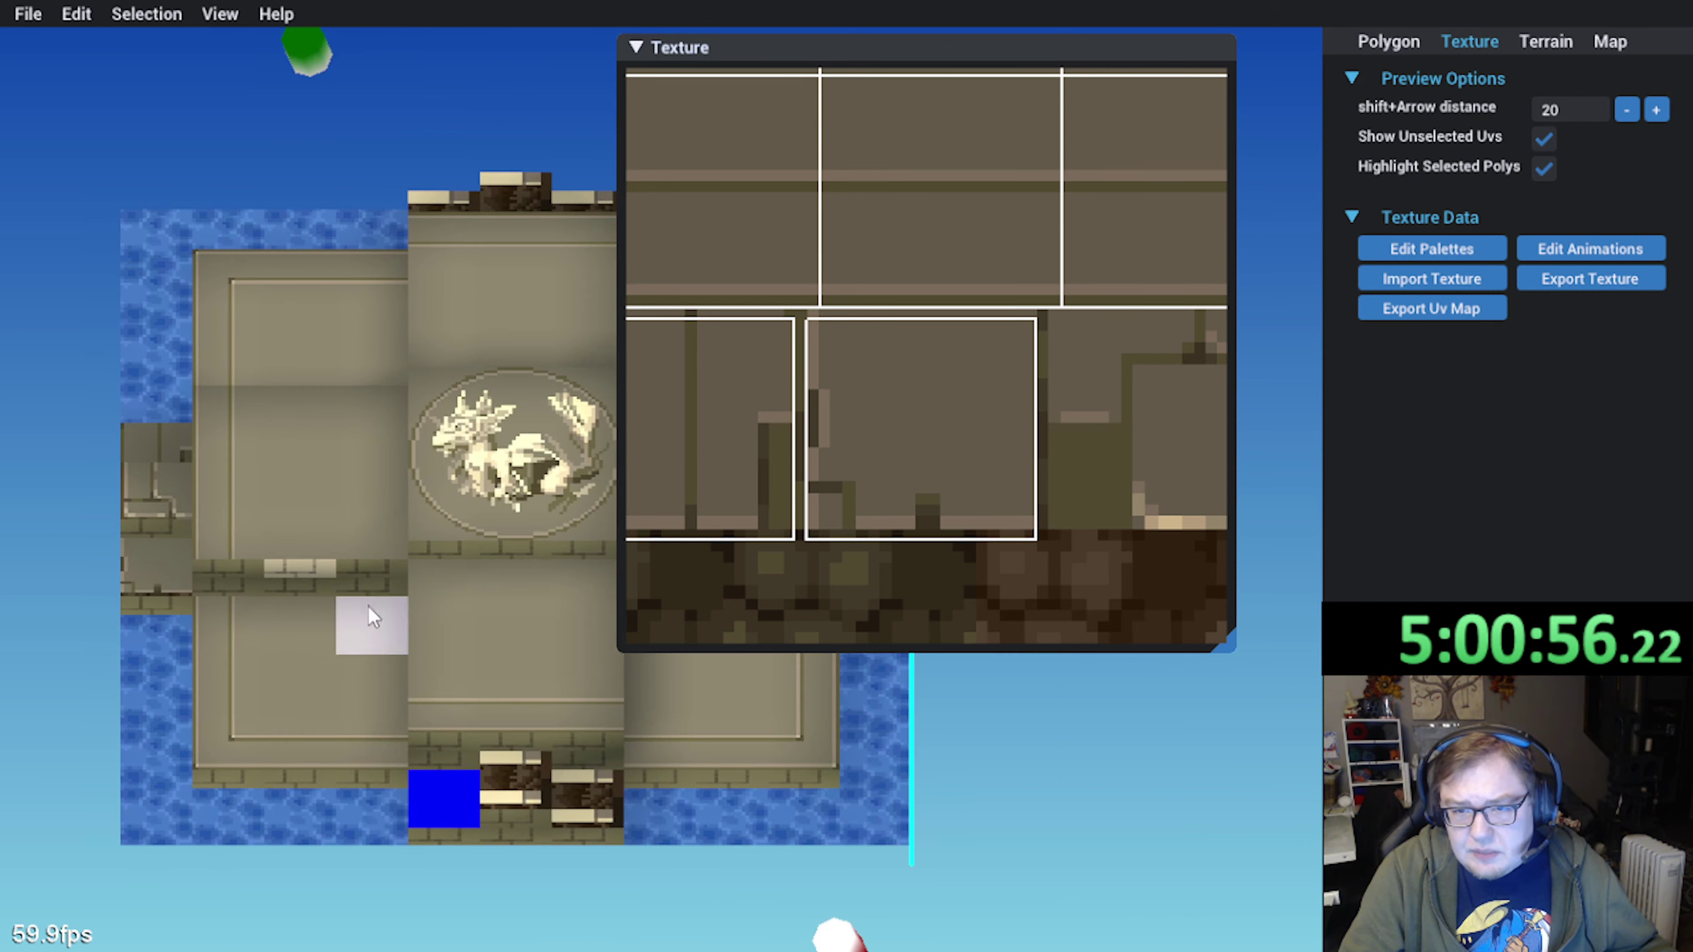
pyautogui.click(163, 489)
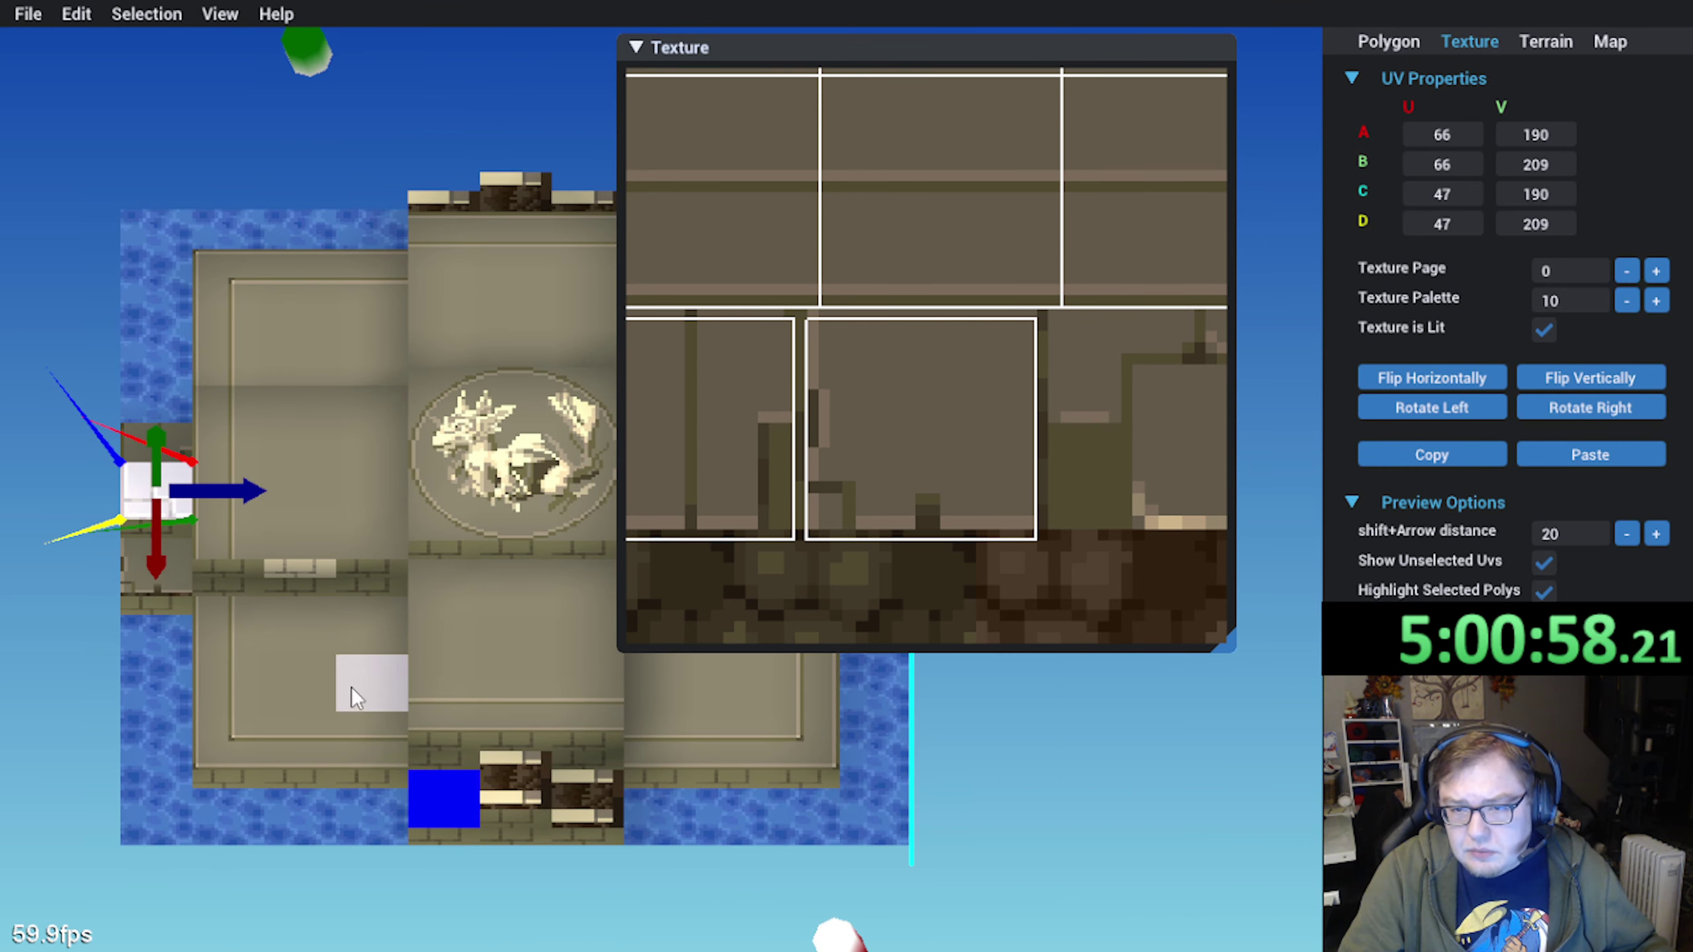
pyautogui.click(1407, 455)
pyautogui.click(517, 781)
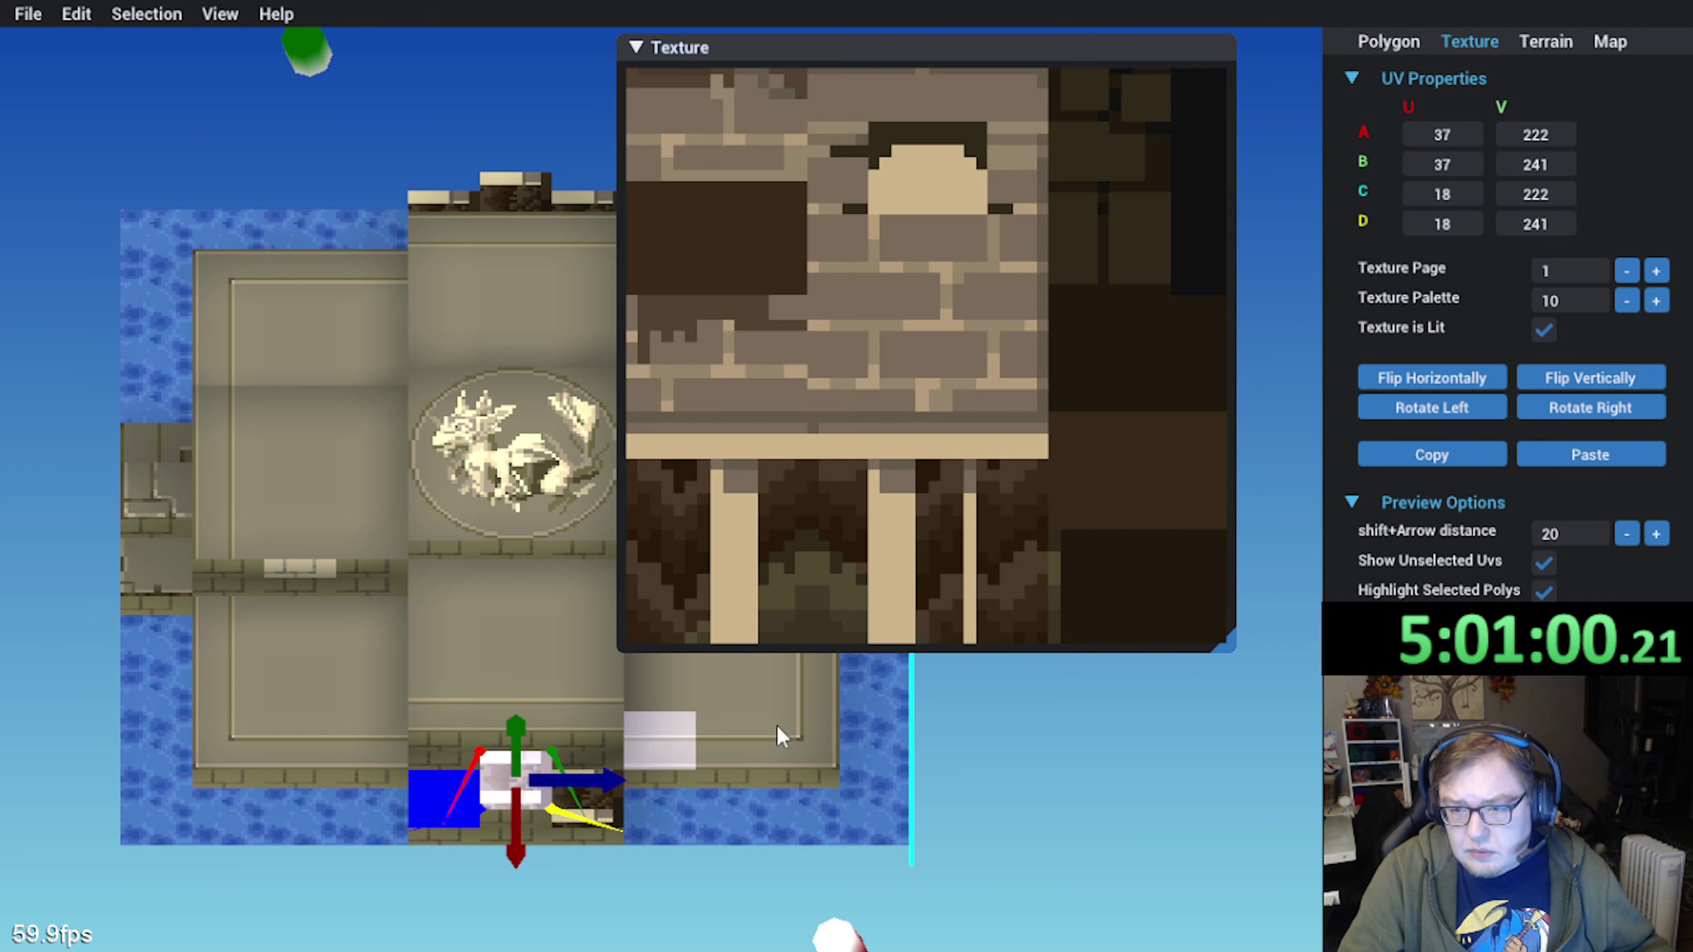
pyautogui.click(1608, 459)
# Copy the finished ledge's end-tile mapping at U 88–107, V 190–209 and paste it onto the dark end tile of the second ledge
pyautogui.click(157, 565)
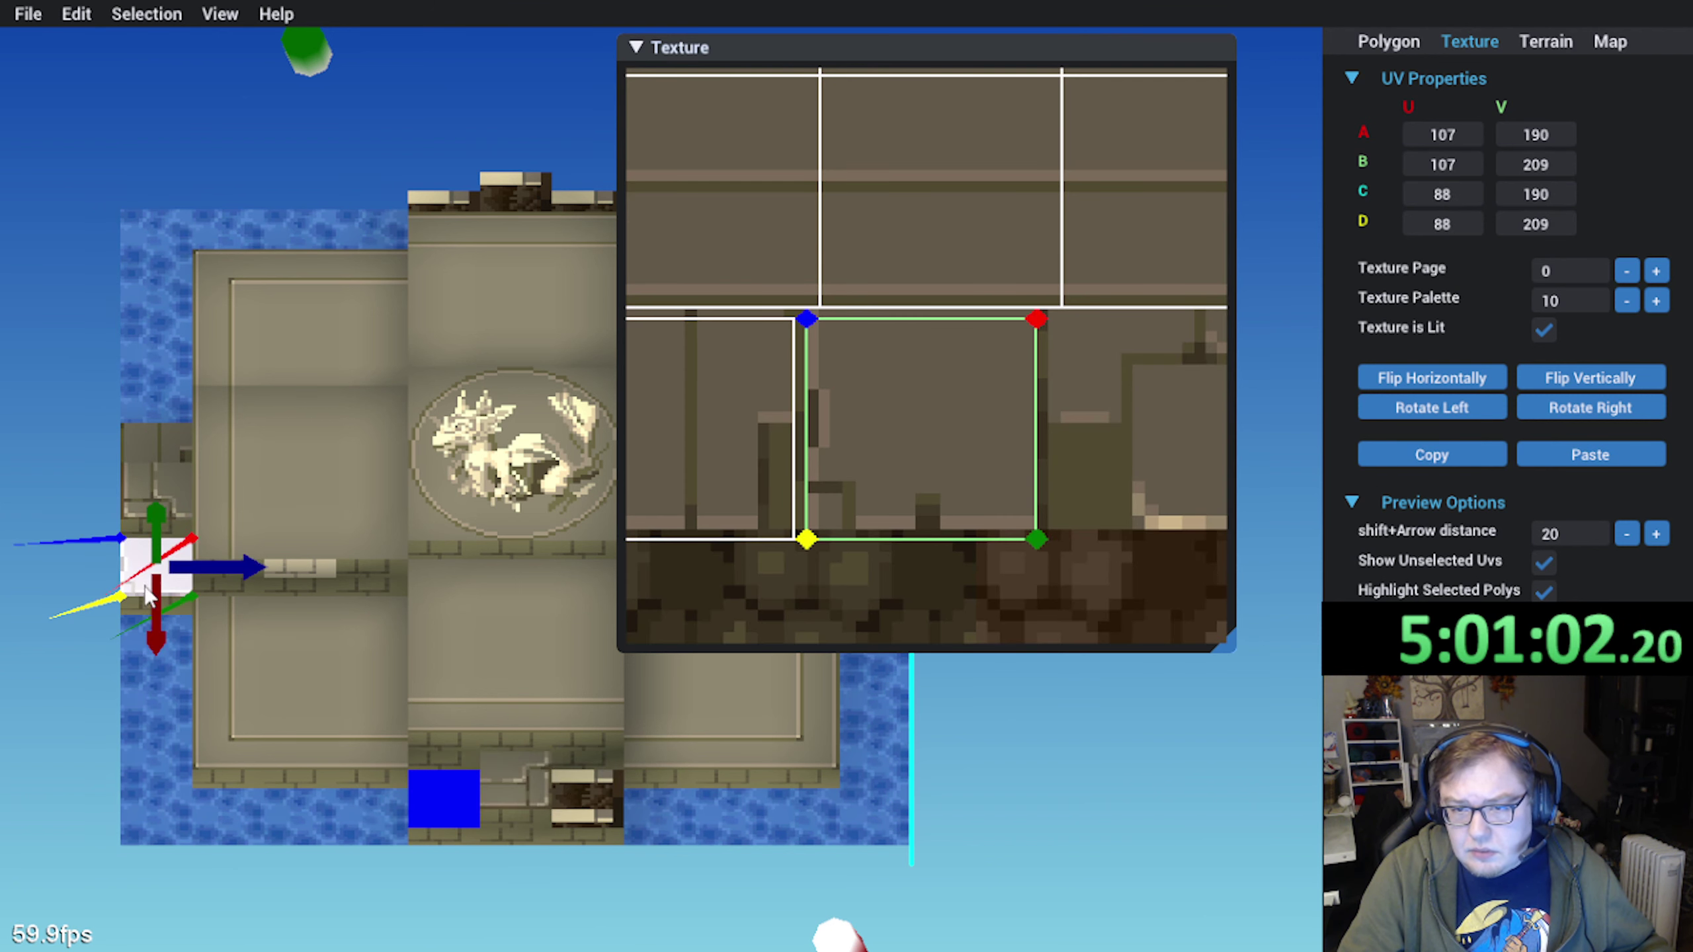
pyautogui.click(1420, 459)
pyautogui.click(596, 826)
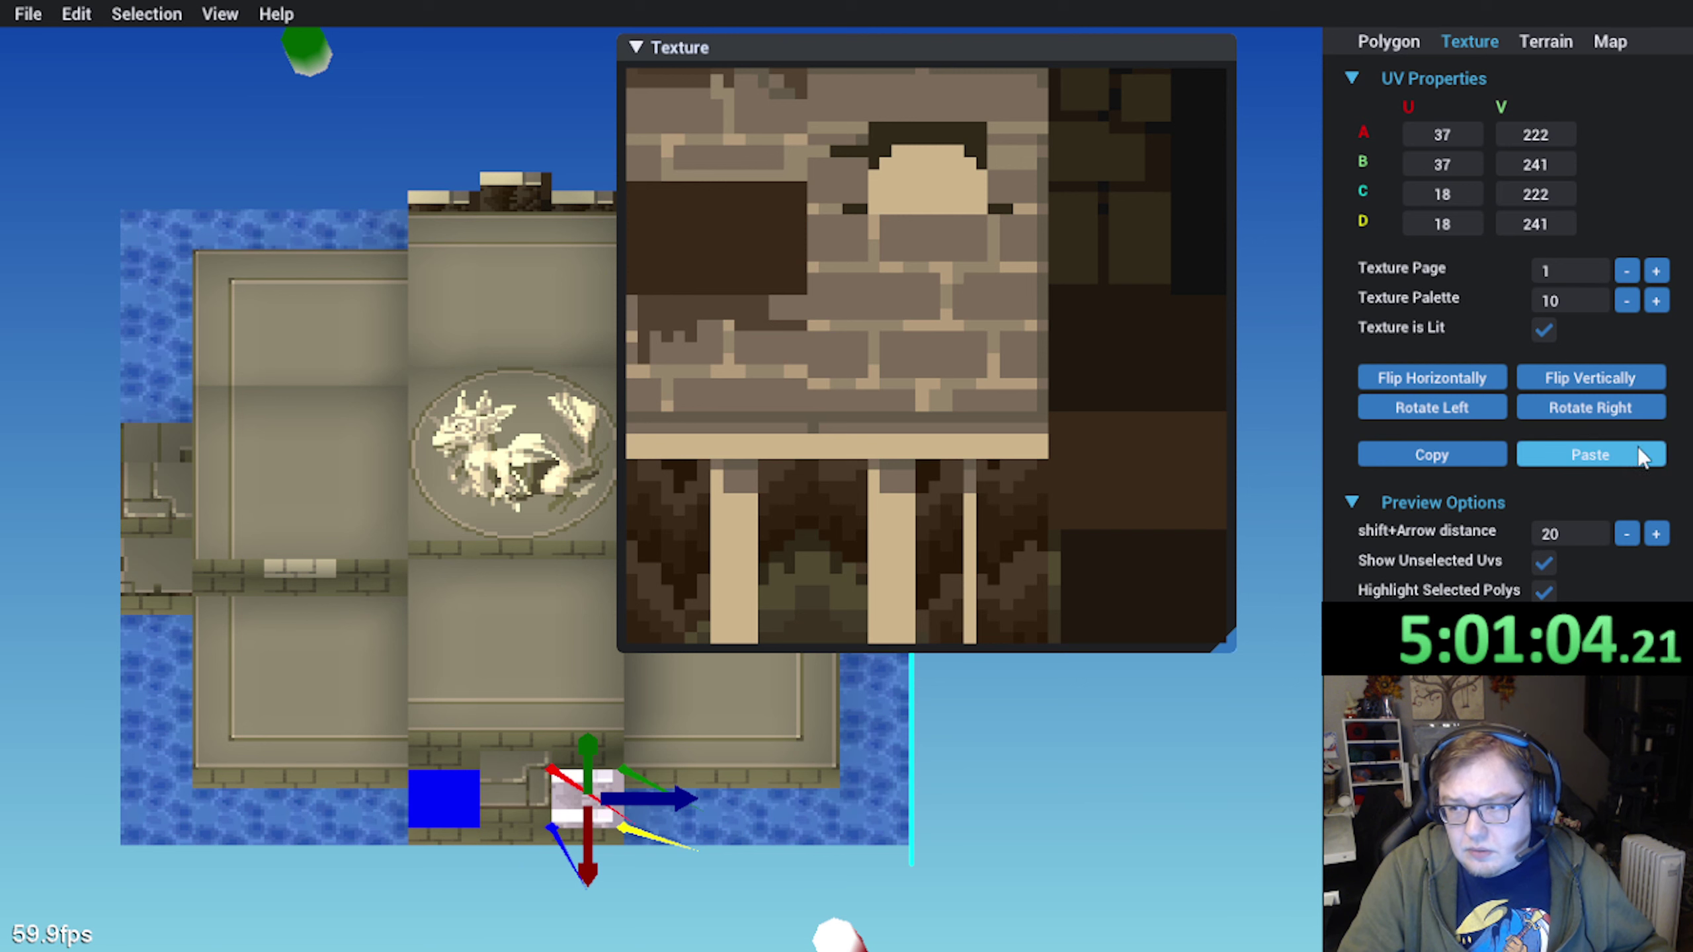
pyautogui.click(1590, 455)
# Copy the finished ledge's other end-tile mapping at U 68–87, V 190–209 and paste it onto the blue tile
pyautogui.click(157, 444)
pyautogui.click(1408, 455)
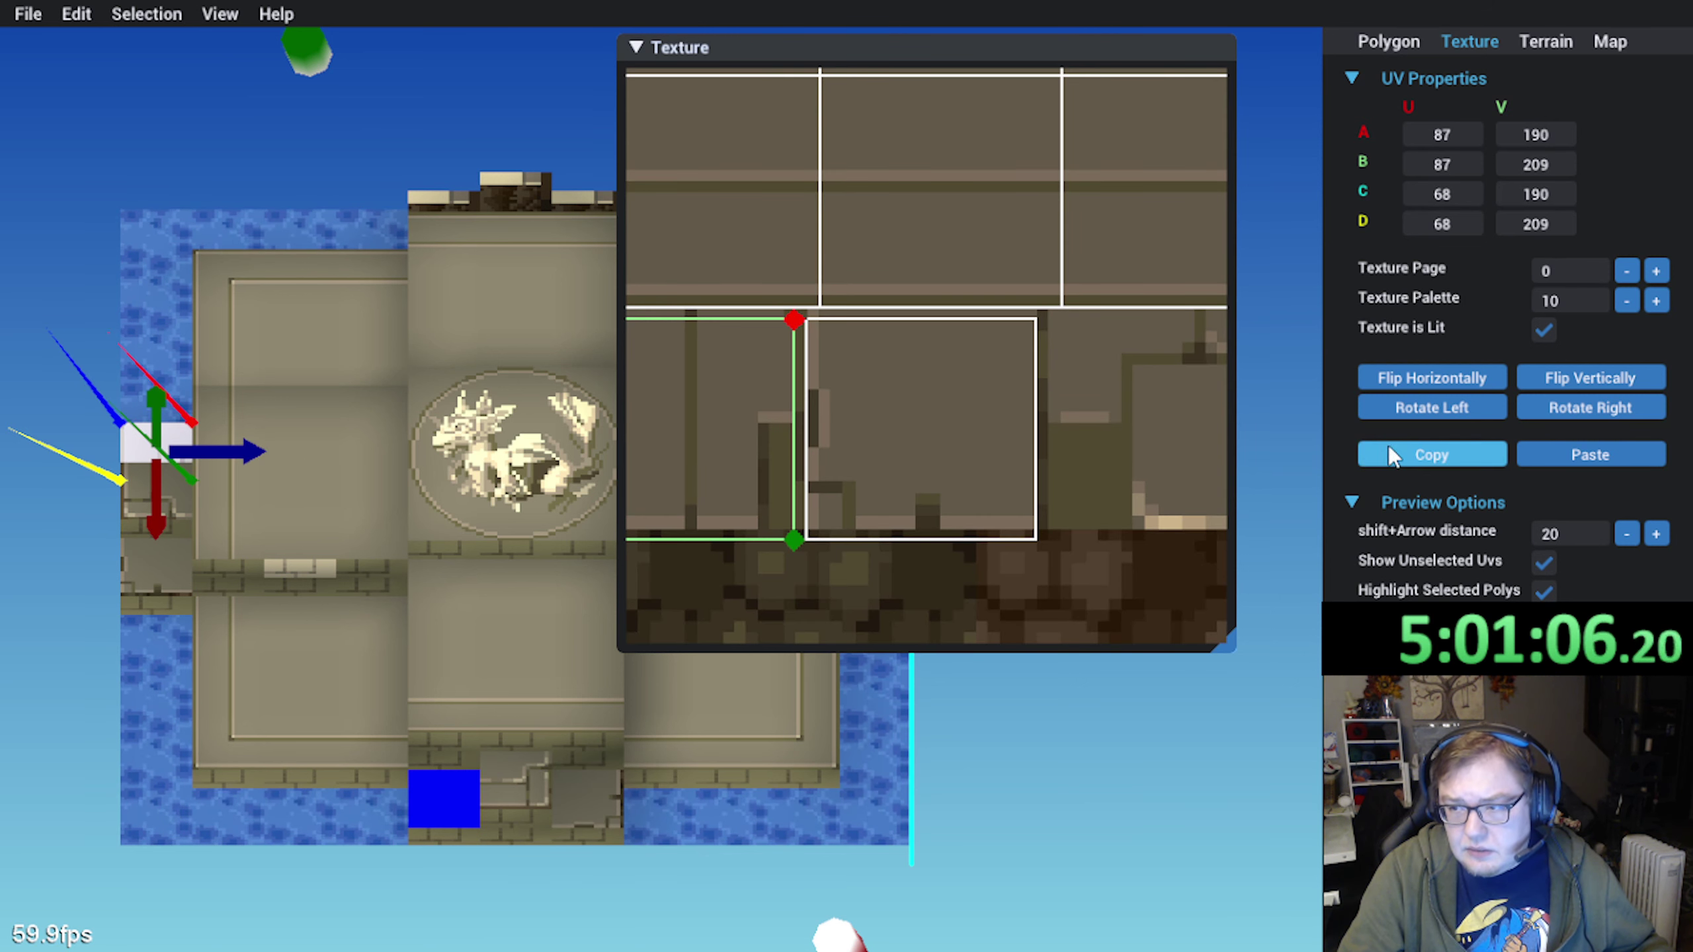
pyautogui.click(441, 793)
pyautogui.click(1639, 460)
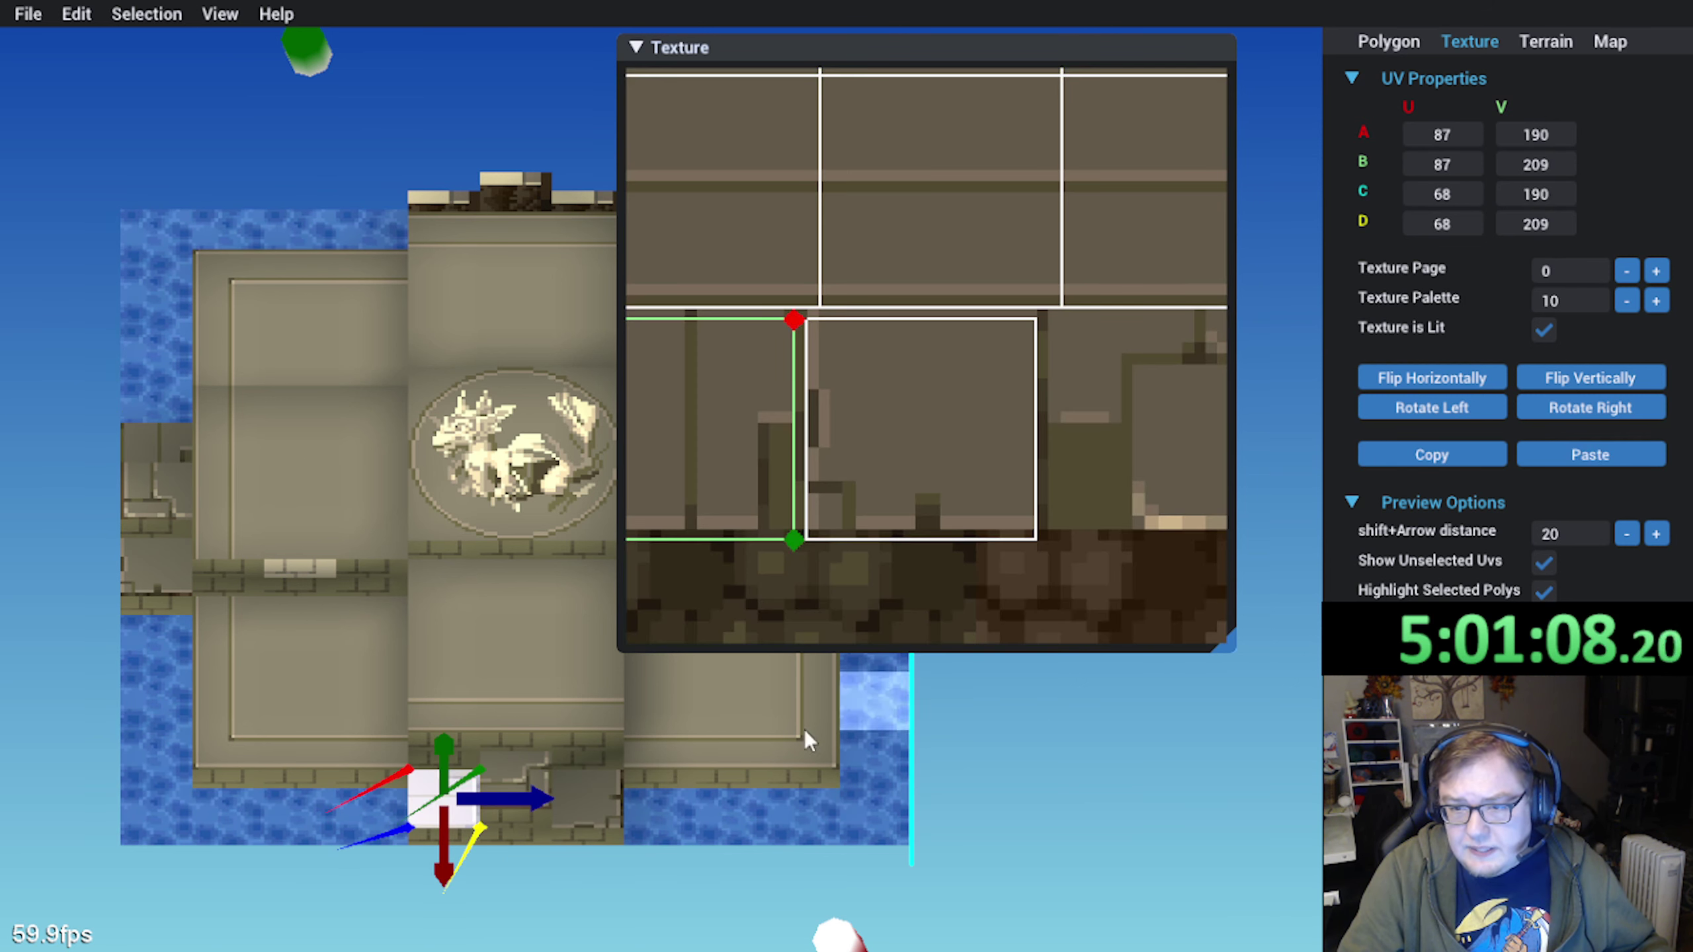
# Examine the two retextured ledges on the platform and the position of their UVs on the texture page
pyautogui.moveTo(804, 729); pyautogui.dragTo(374, 627, button='middle')
pyautogui.click(865, 829)
pyautogui.click(67, 564)
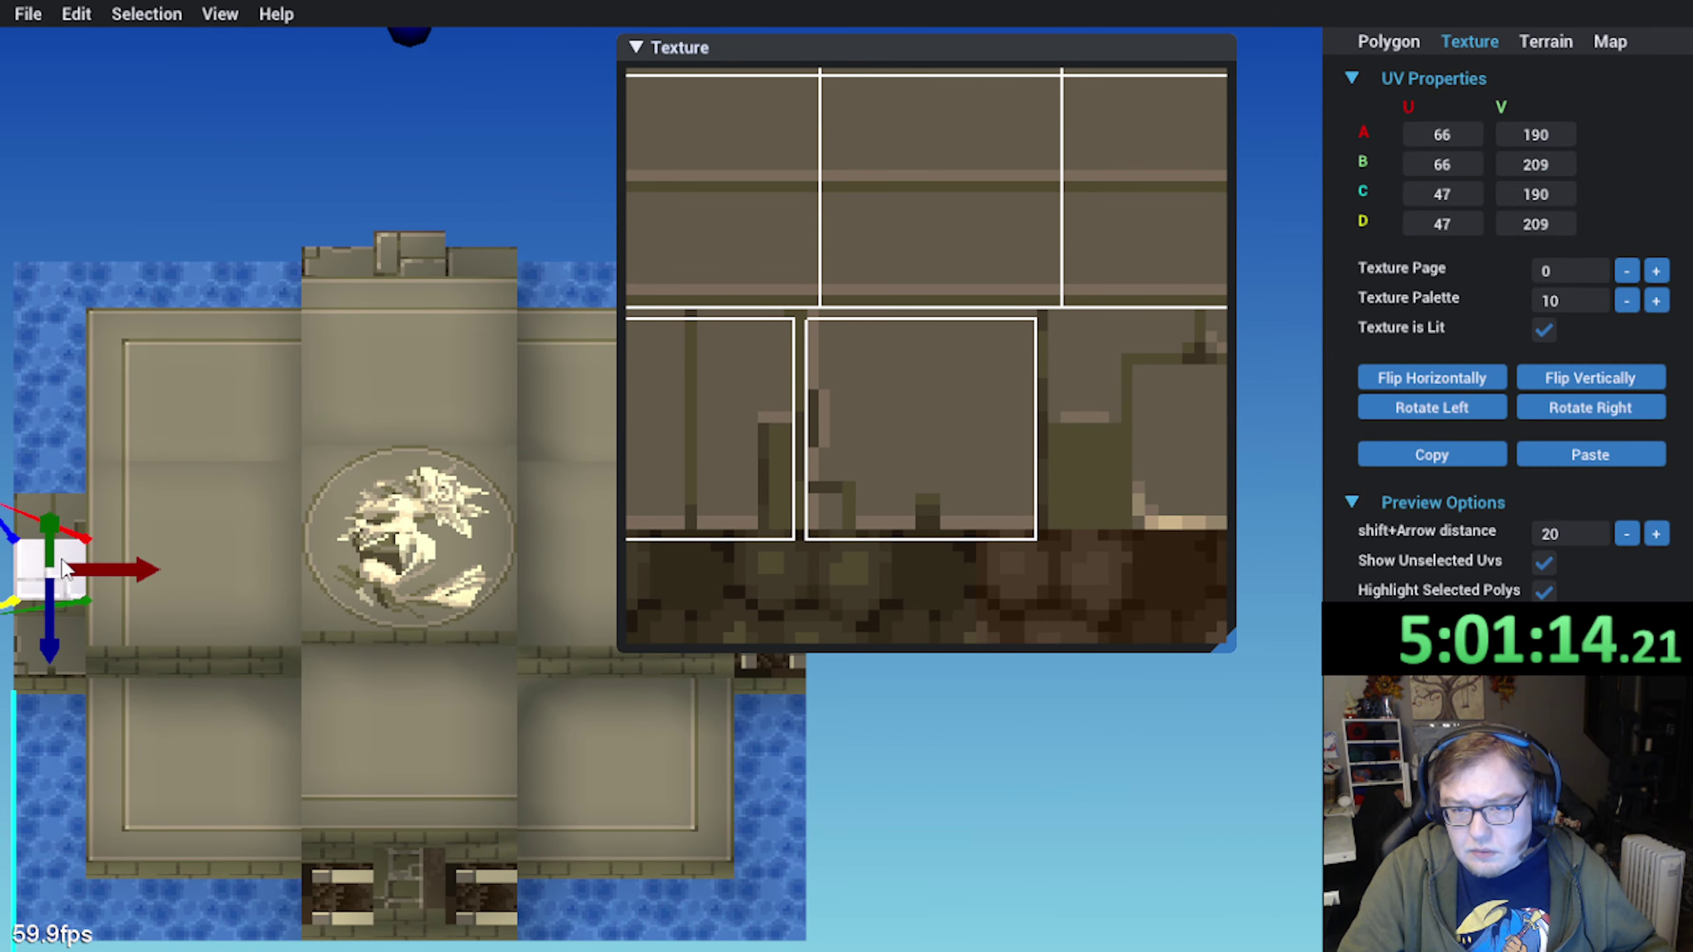
pyautogui.scroll(-8, 797, 473)
pyautogui.moveTo(802, 473); pyautogui.dragTo(926, 487, button='middle')
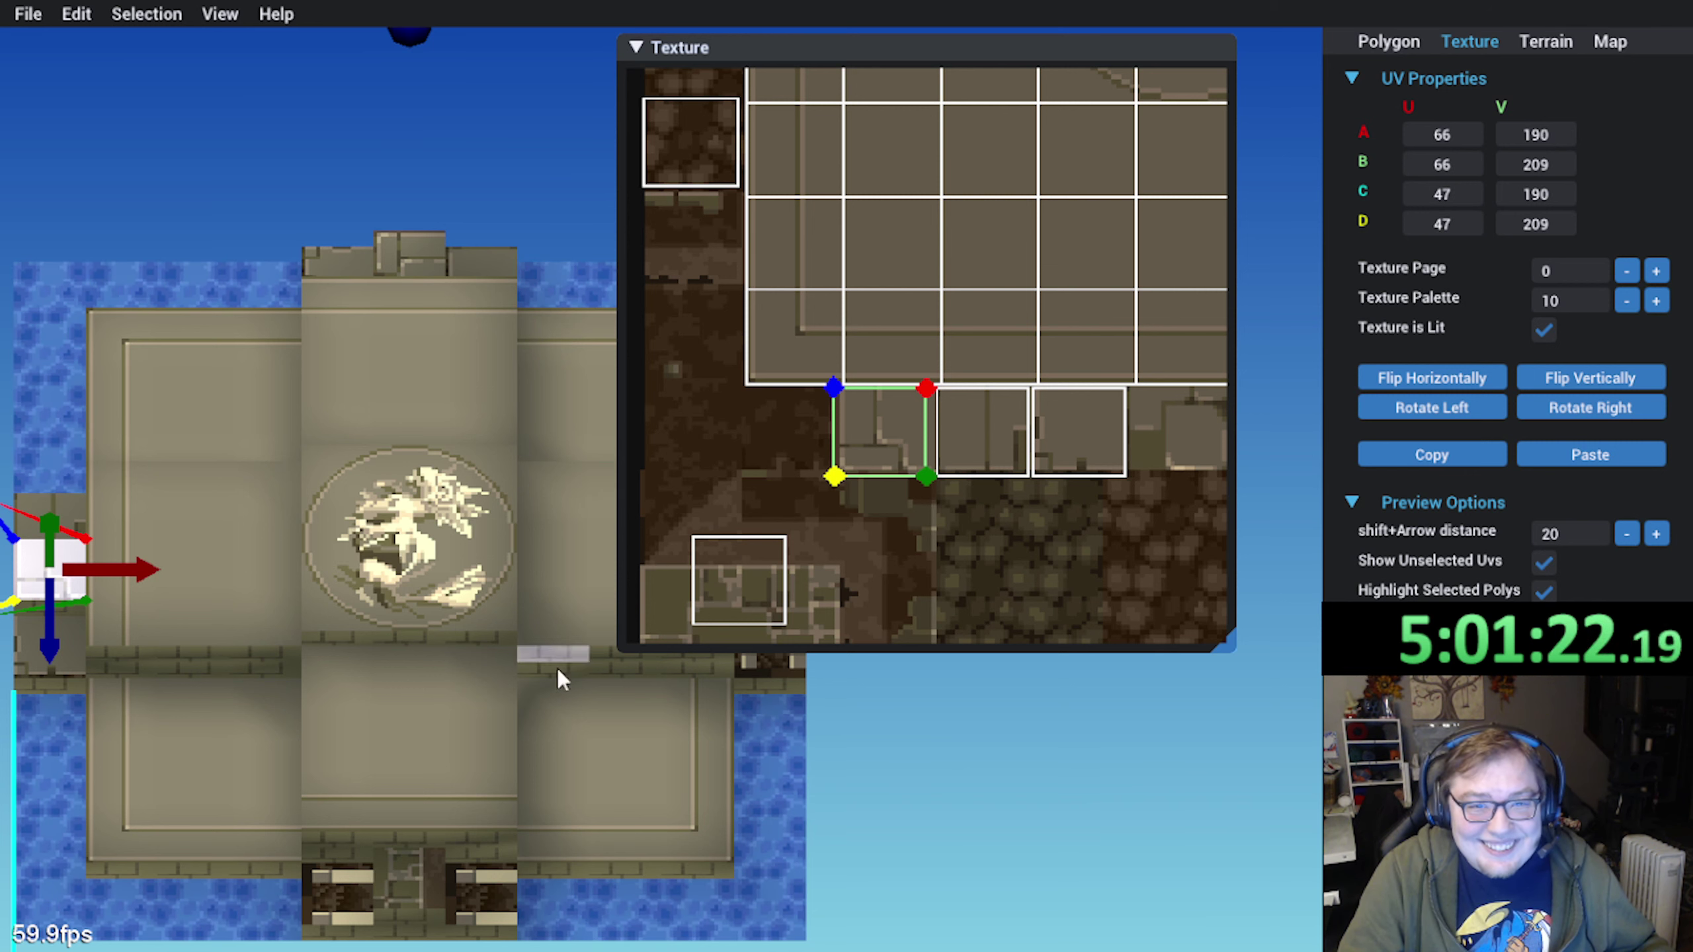
pyautogui.moveTo(522, 758); pyautogui.dragTo(385, 762, button='middle')
pyautogui.moveTo(385, 762); pyautogui.dragTo(488, 746, button='right')
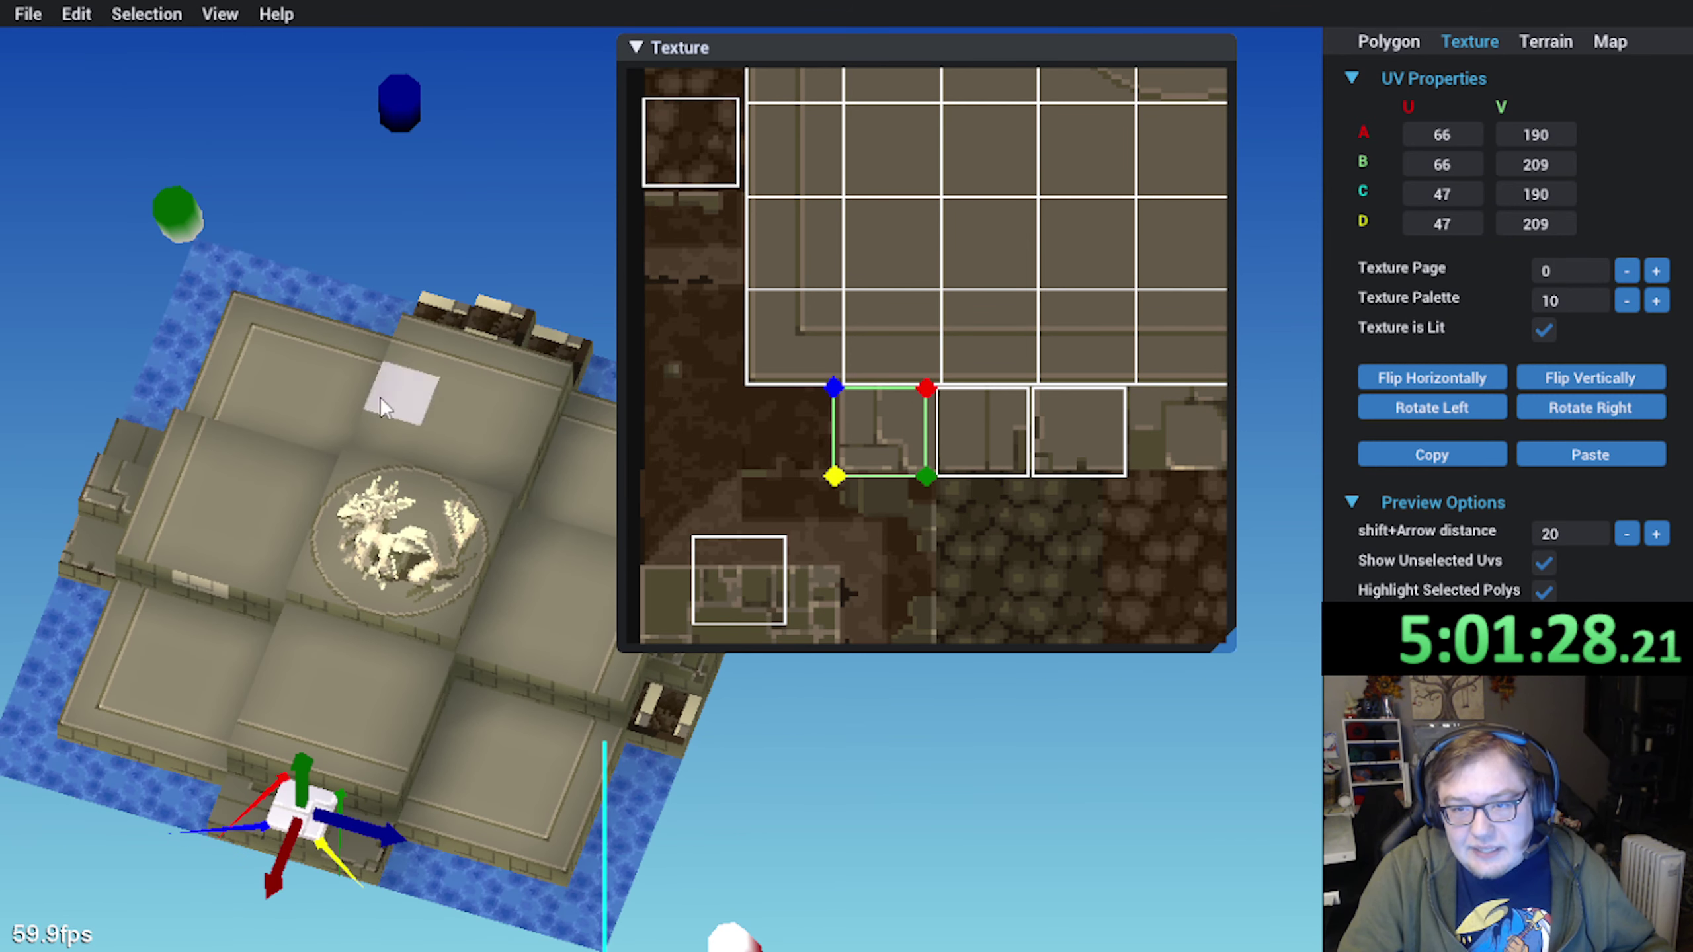
pyautogui.moveTo(442, 679); pyautogui.dragTo(440, 575, button='right')
pyautogui.click(372, 588)
pyautogui.click(881, 741)
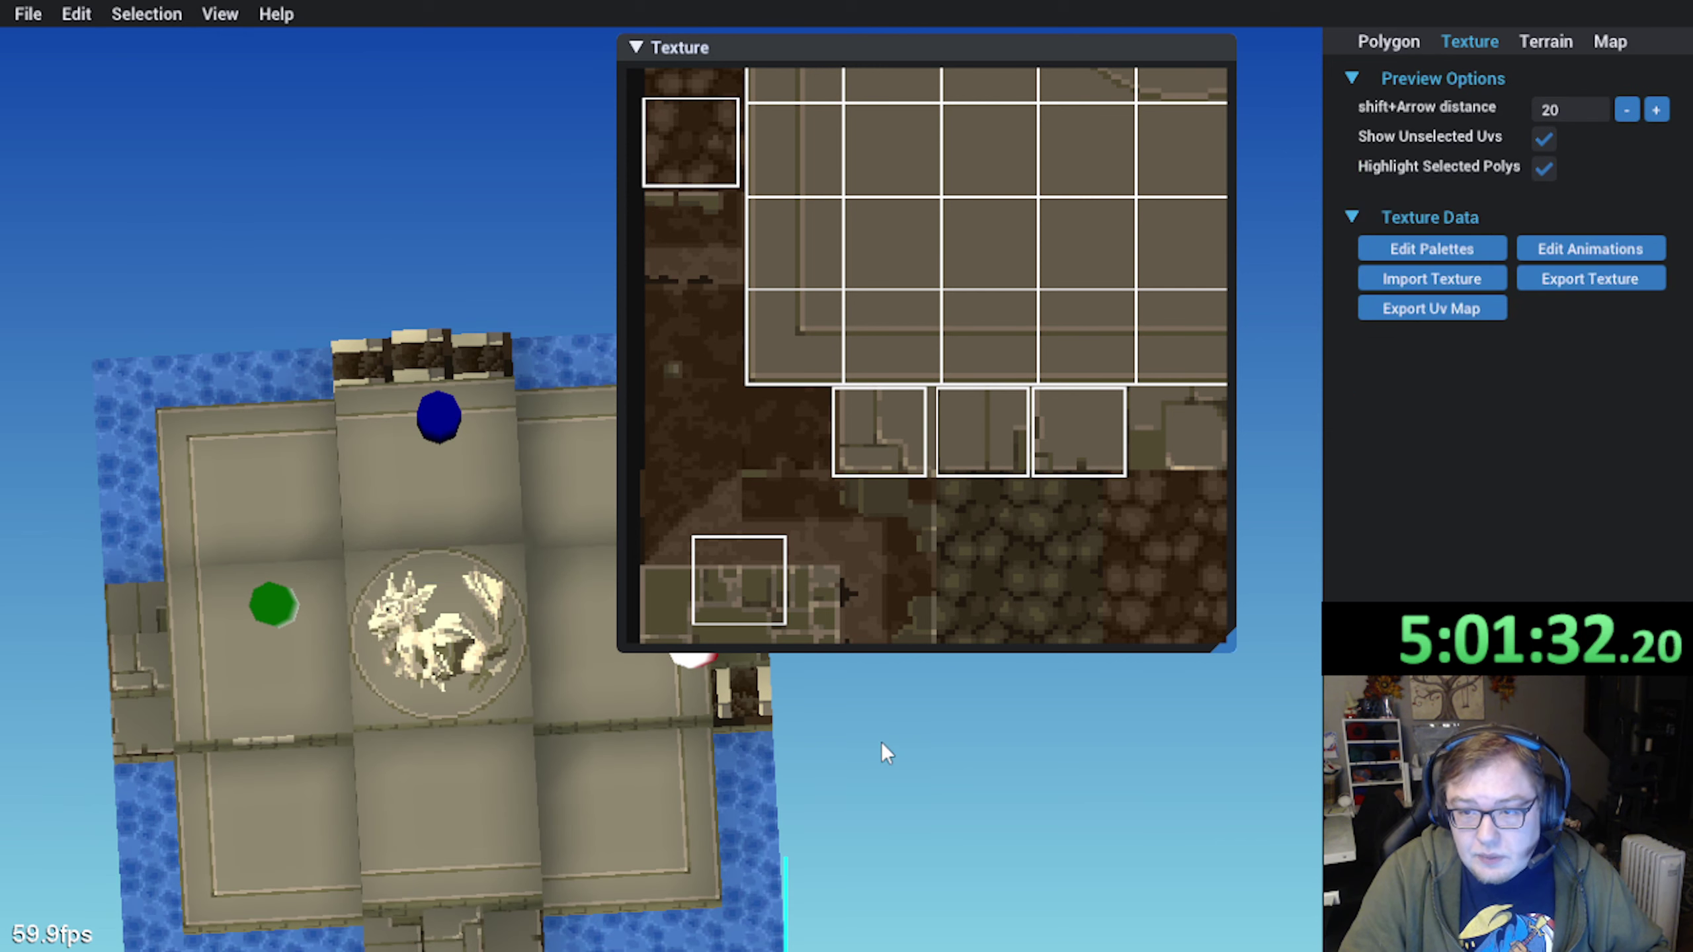
# Examine the whole platform and its unfinished ledges from directly above and from several oblique angles
pyautogui.moveTo(881, 741); pyautogui.dragTo(397, 730, button='right')
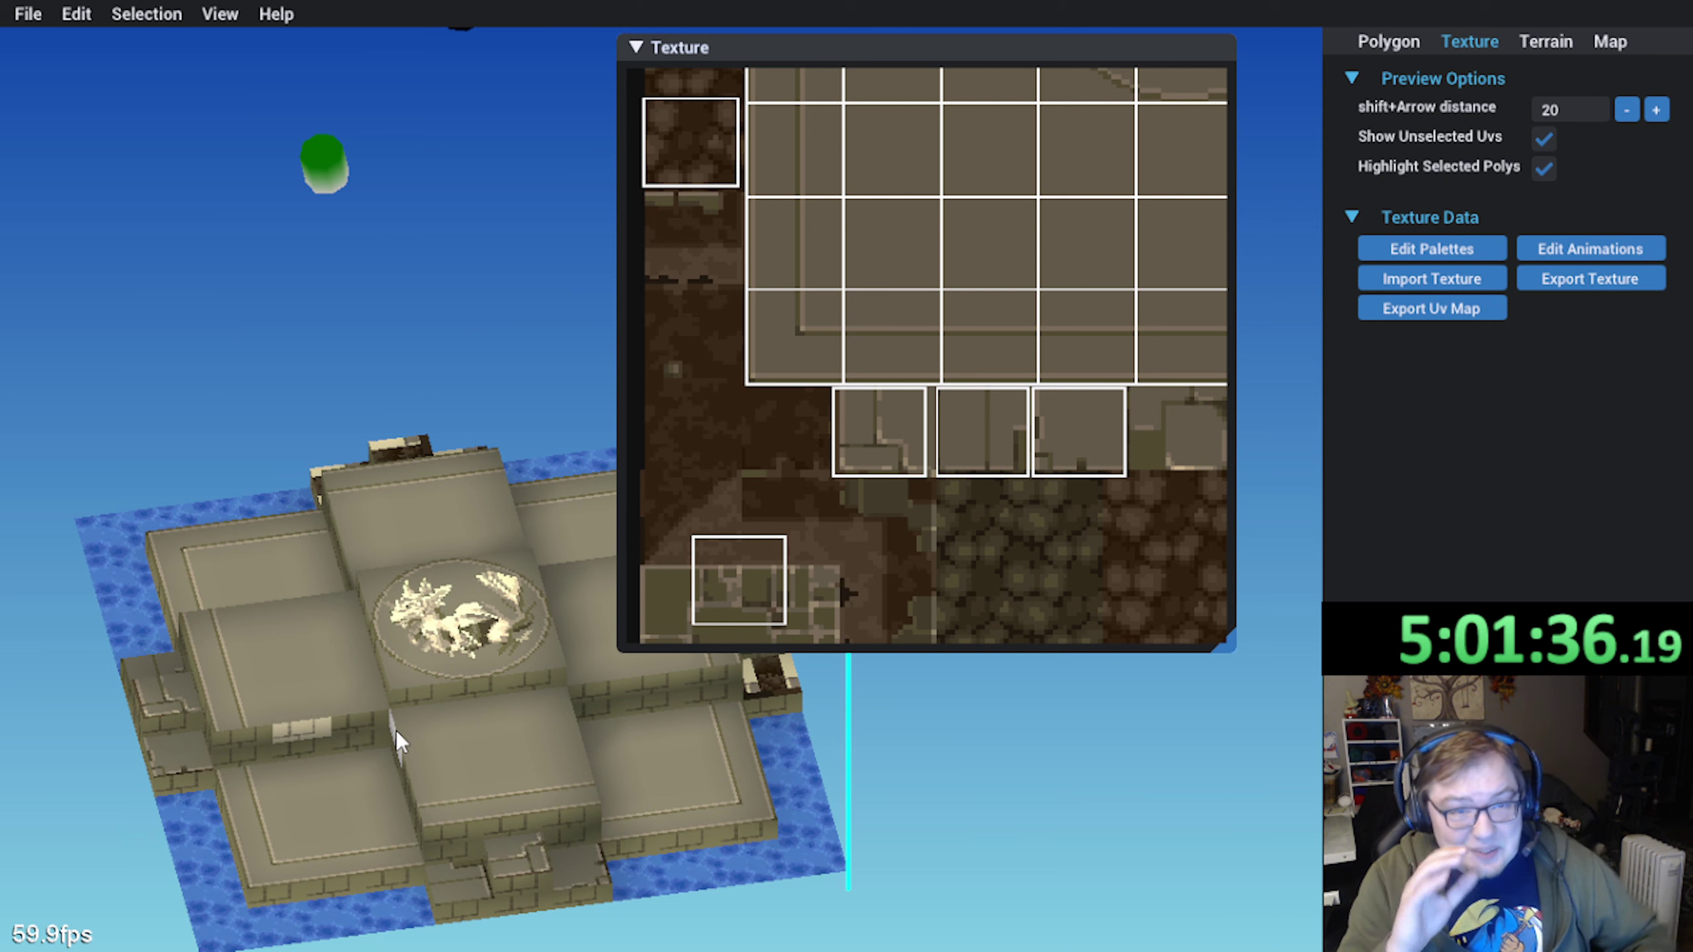
pyautogui.moveTo(397, 730); pyautogui.dragTo(409, 517, button='right')
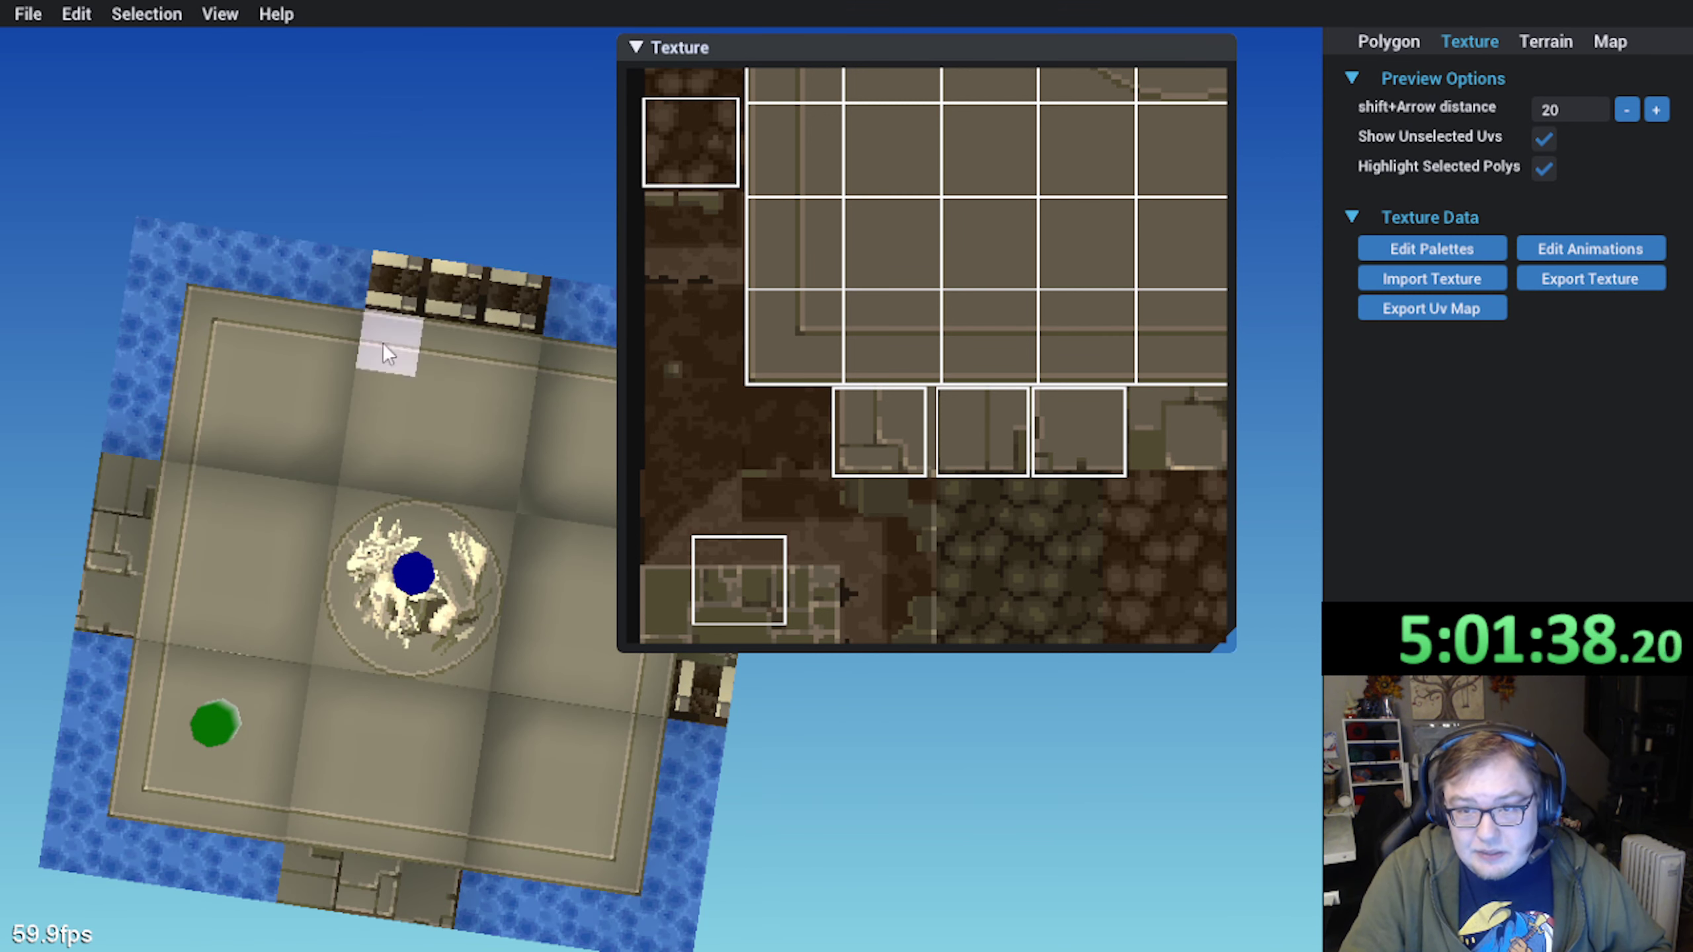
pyautogui.moveTo(443, 543); pyautogui.dragTo(263, 522, button='middle')
pyautogui.moveTo(263, 522); pyautogui.dragTo(175, 482, button='right')
pyautogui.moveTo(215, 563); pyautogui.dragTo(380, 525, button='middle')
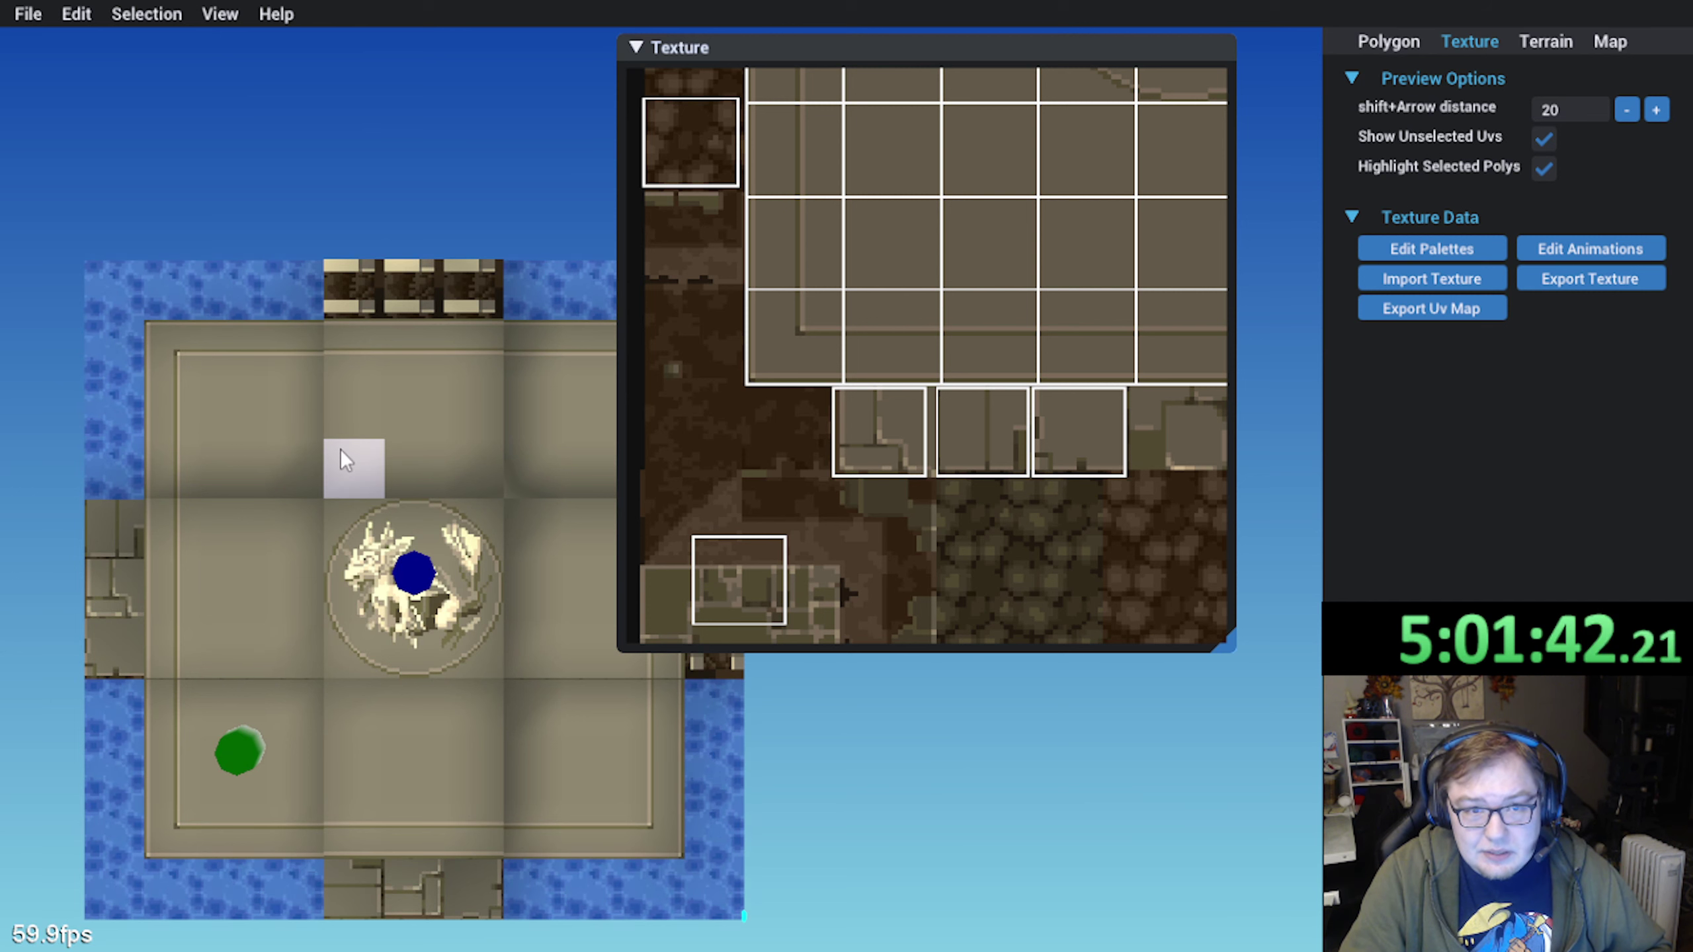
pyautogui.moveTo(444, 500); pyautogui.dragTo(379, 478, button='middle')
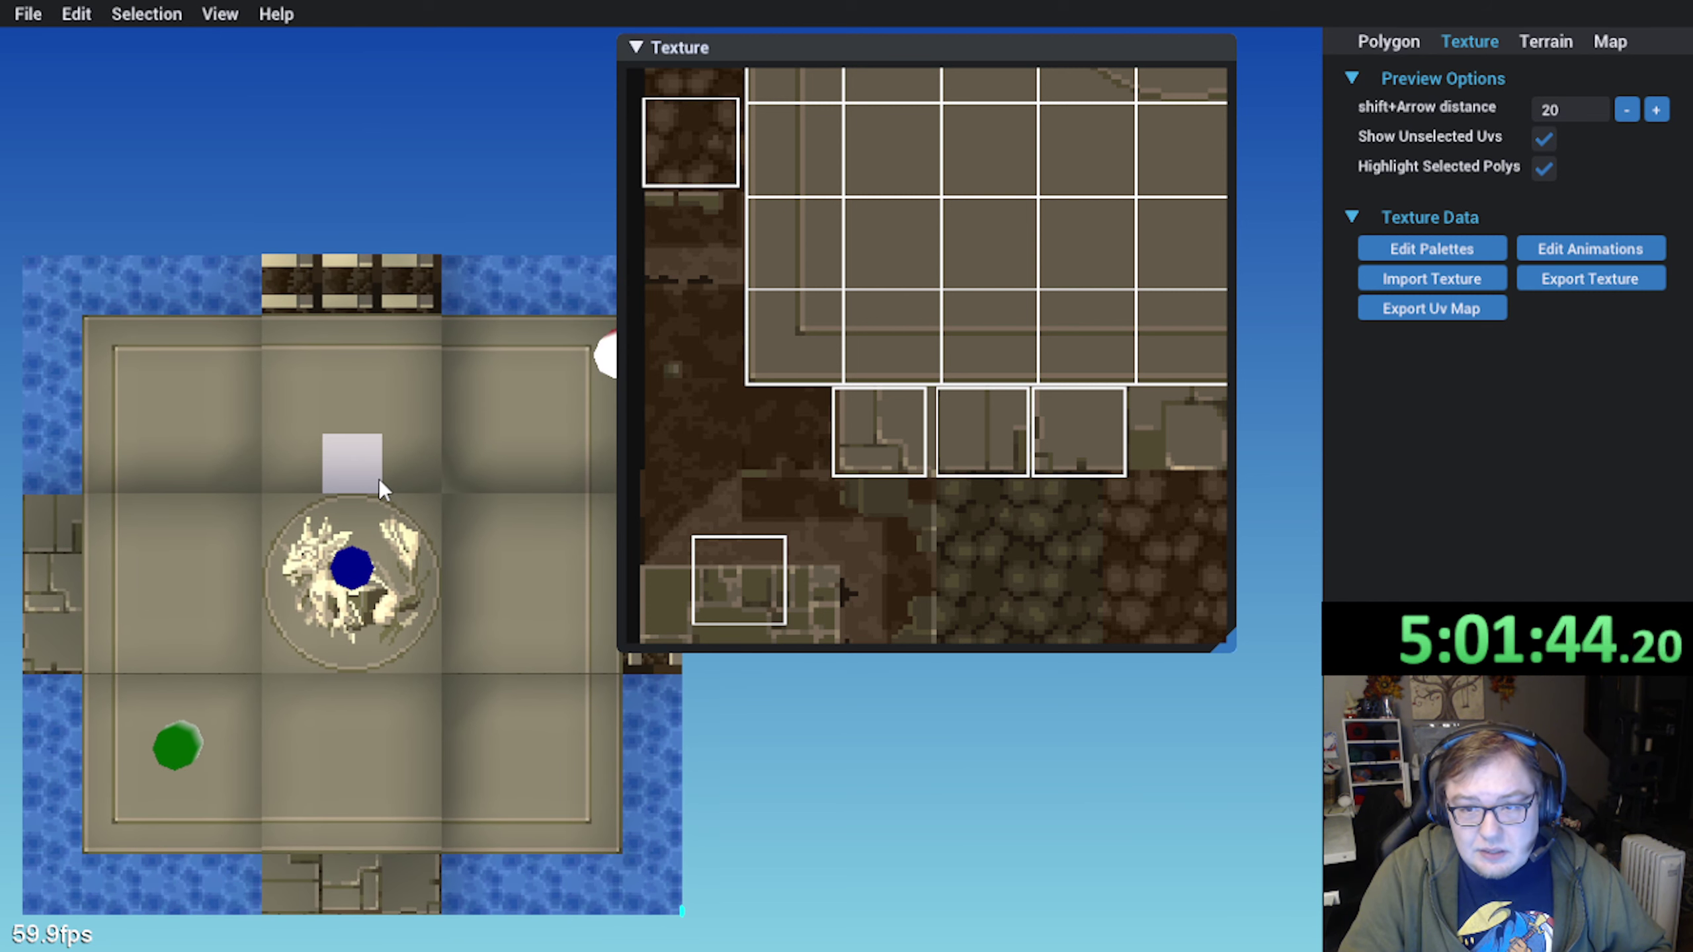
pyautogui.click(124, 347)
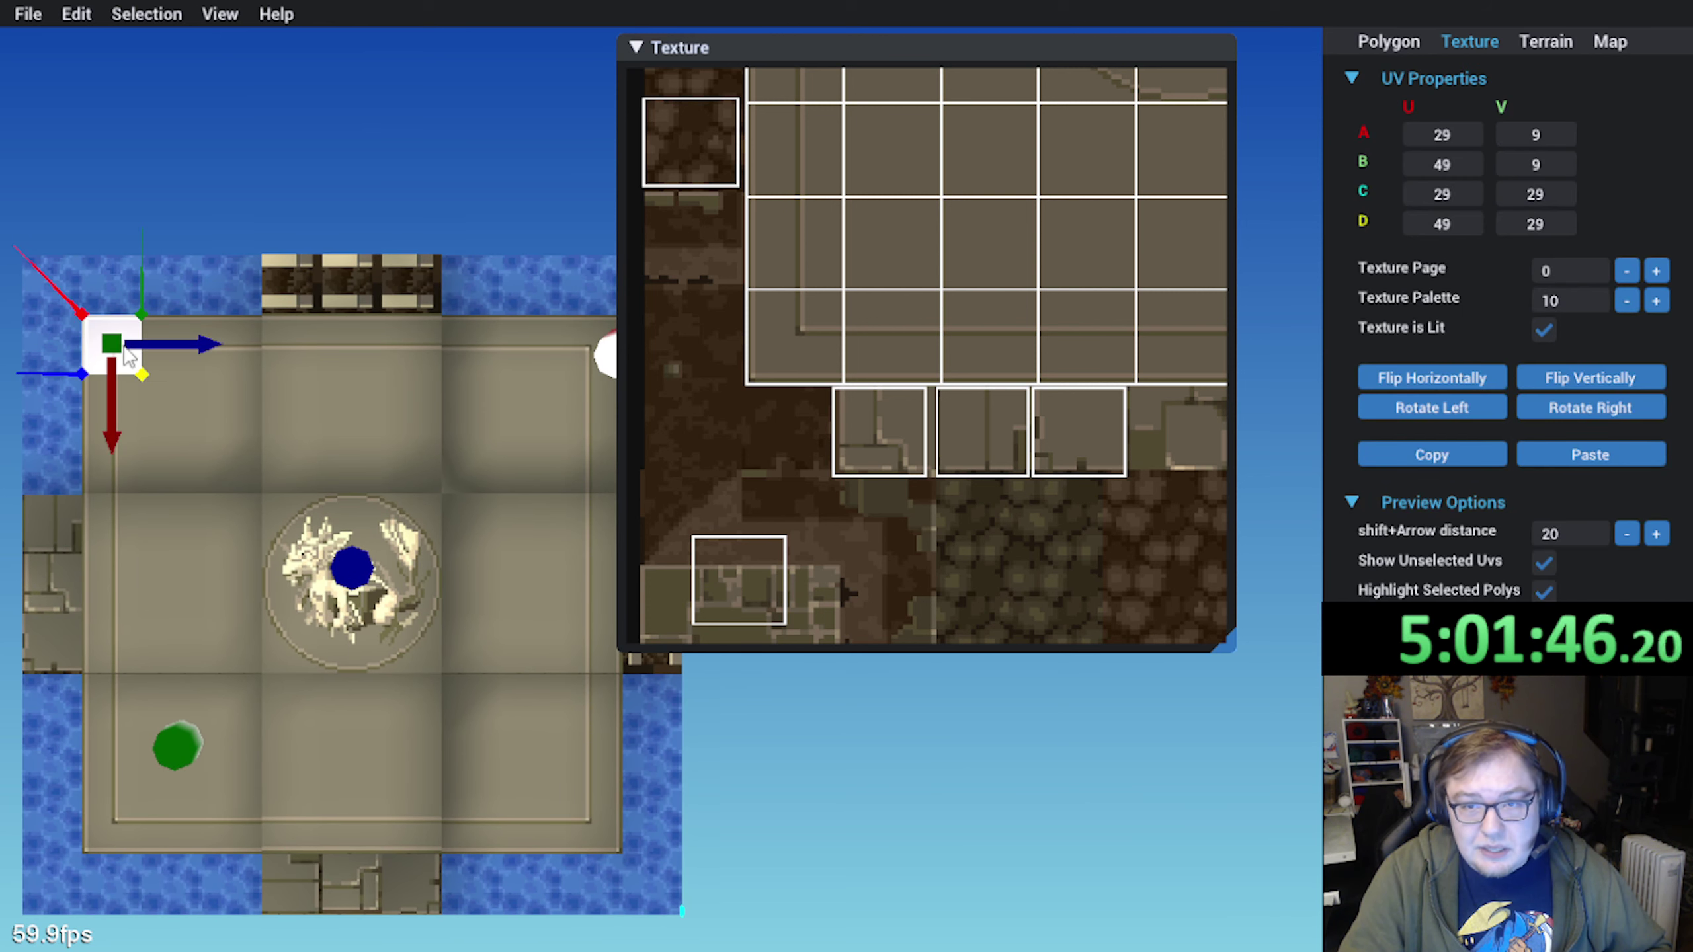
pyautogui.moveTo(144, 505); pyautogui.dragTo(265, 445, button='middle')
pyautogui.click(161, 535)
pyautogui.moveTo(160, 534); pyautogui.dragTo(248, 670, button='right')
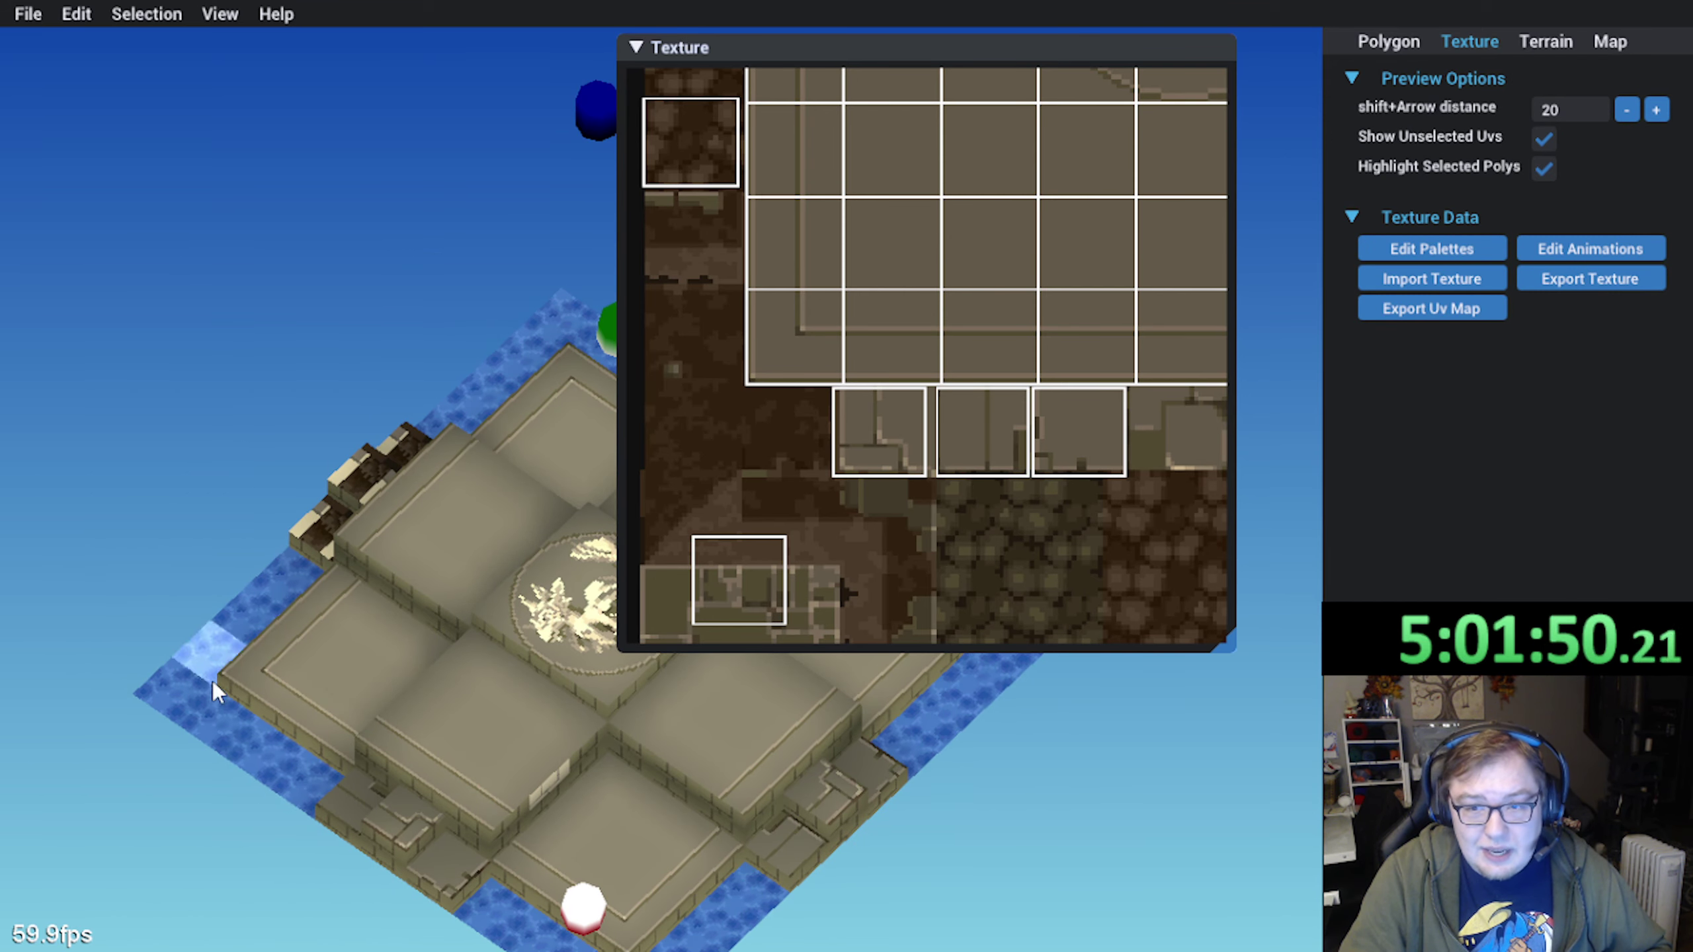
pyautogui.moveTo(490, 772); pyautogui.dragTo(318, 643, button='right')
pyautogui.moveTo(693, 691); pyautogui.dragTo(538, 631, button='right')
pyautogui.moveTo(538, 630); pyautogui.dragTo(486, 692, button='middle')
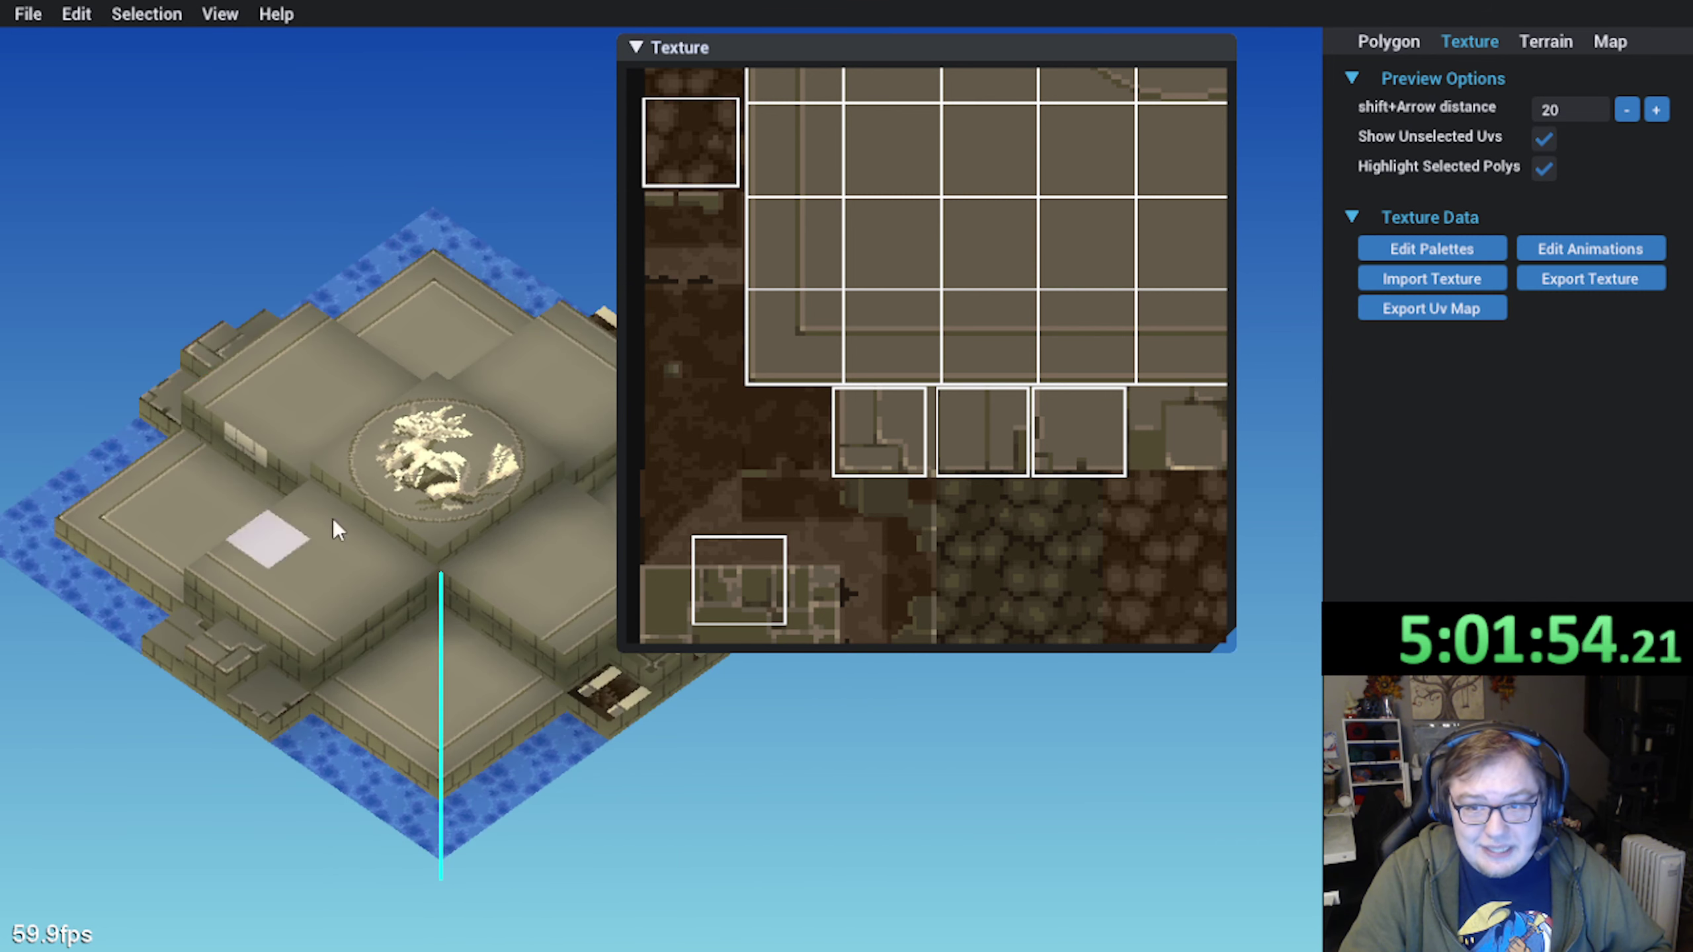
pyautogui.moveTo(551, 395); pyautogui.dragTo(440, 433, button='middle')
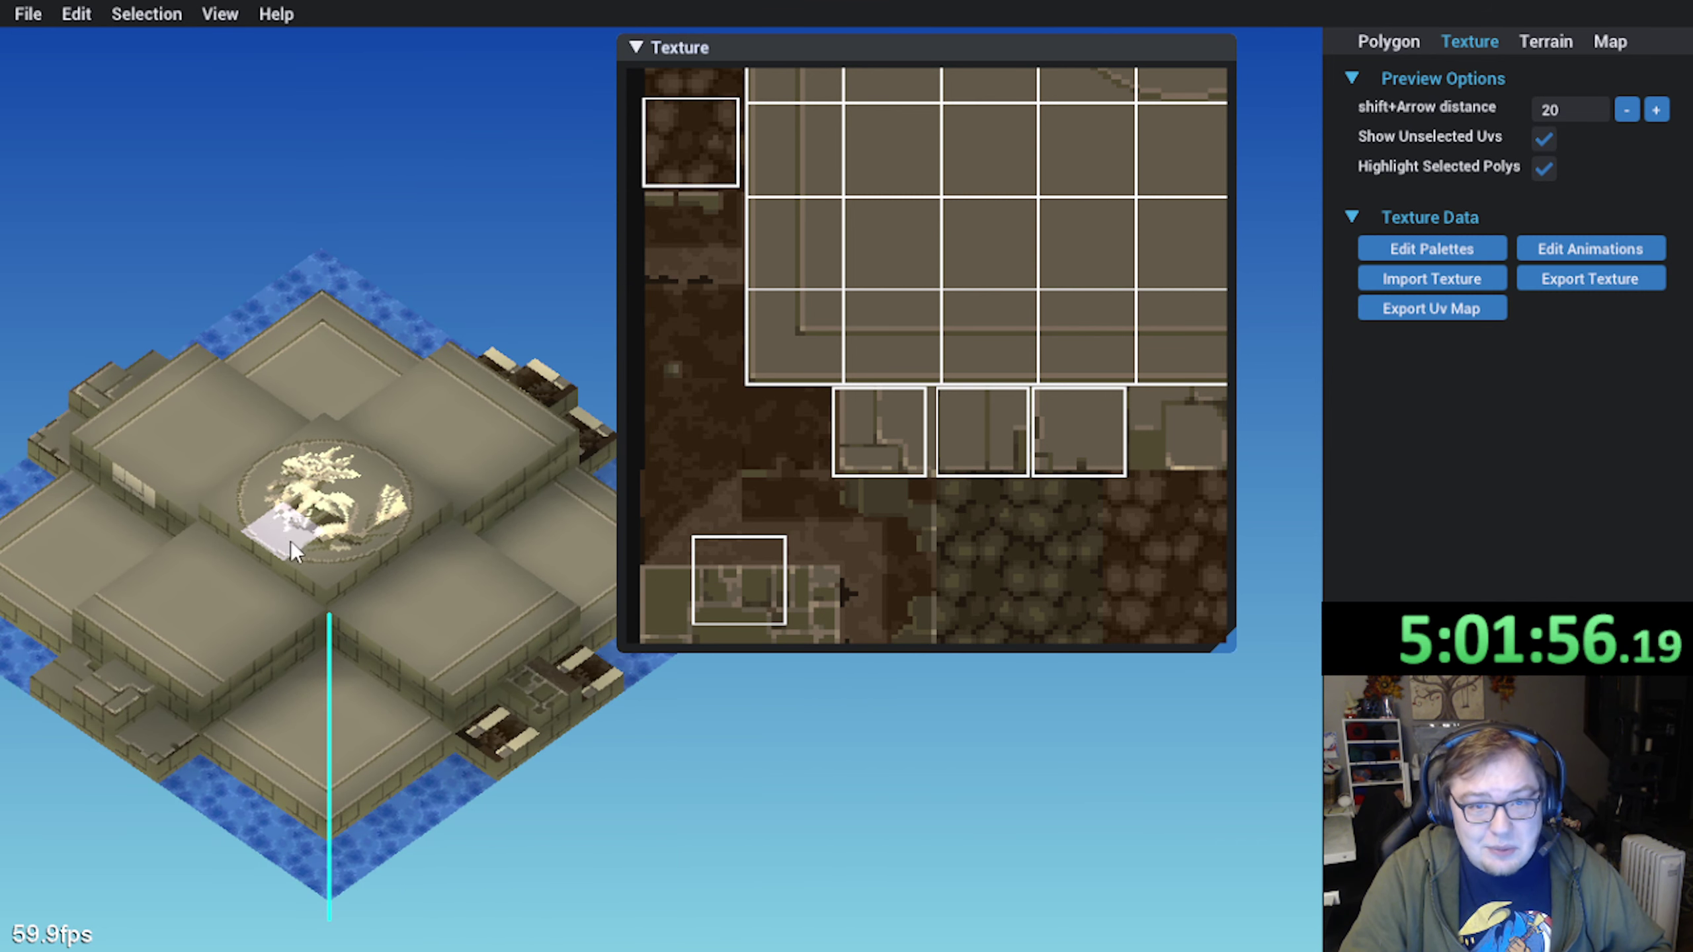
pyautogui.moveTo(291, 540); pyautogui.dragTo(377, 544, button='right')
pyautogui.moveTo(276, 683)
pyautogui.mouseDown(button='right')
pyautogui.moveTo(322, 676)
pyautogui.moveTo(317, 711)
pyautogui.moveTo(338, 681)
pyautogui.moveTo(360, 701)
pyautogui.moveTo(339, 702)
pyautogui.moveTo(508, 745)
pyautogui.moveTo(478, 741)
pyautogui.moveTo(423, 680)
pyautogui.moveTo(349, 755)
pyautogui.moveTo(331, 722)
pyautogui.moveTo(364, 678)
pyautogui.moveTo(257, 565)
pyautogui.mouseUp(button='right')
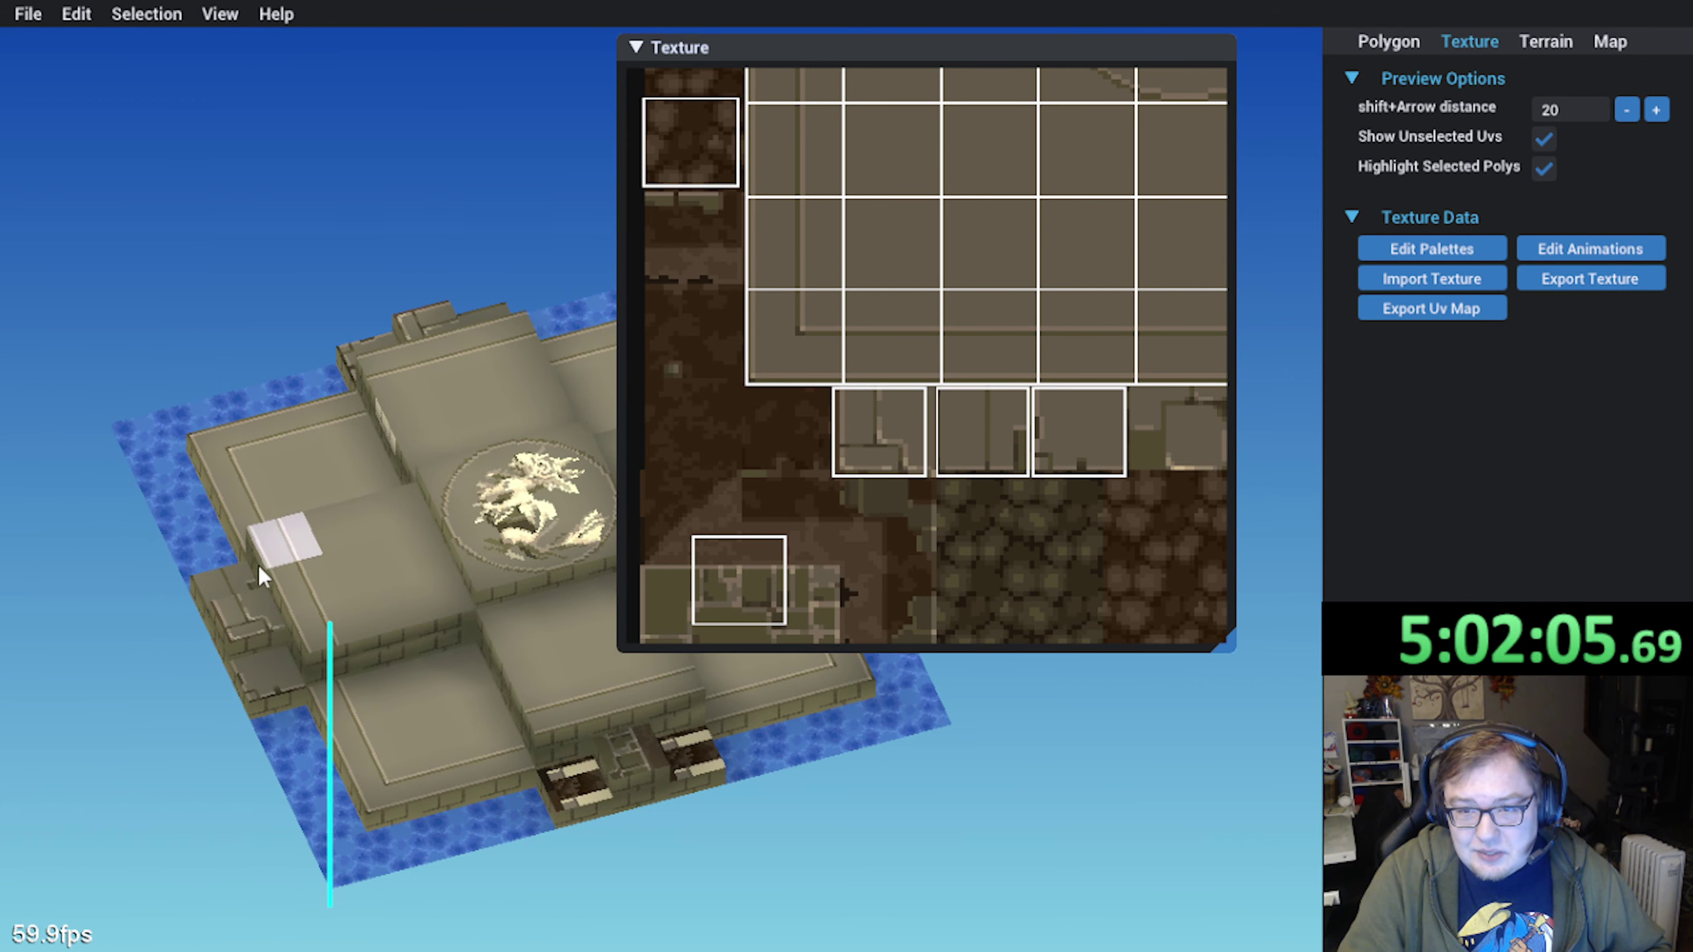
# Copy the U 47–66, V 190–209 mapping from a finished ledge's middle tile and paste it onto the middle tiles of both unfinished ledges
pyautogui.click(257, 631)
pyautogui.click(1432, 455)
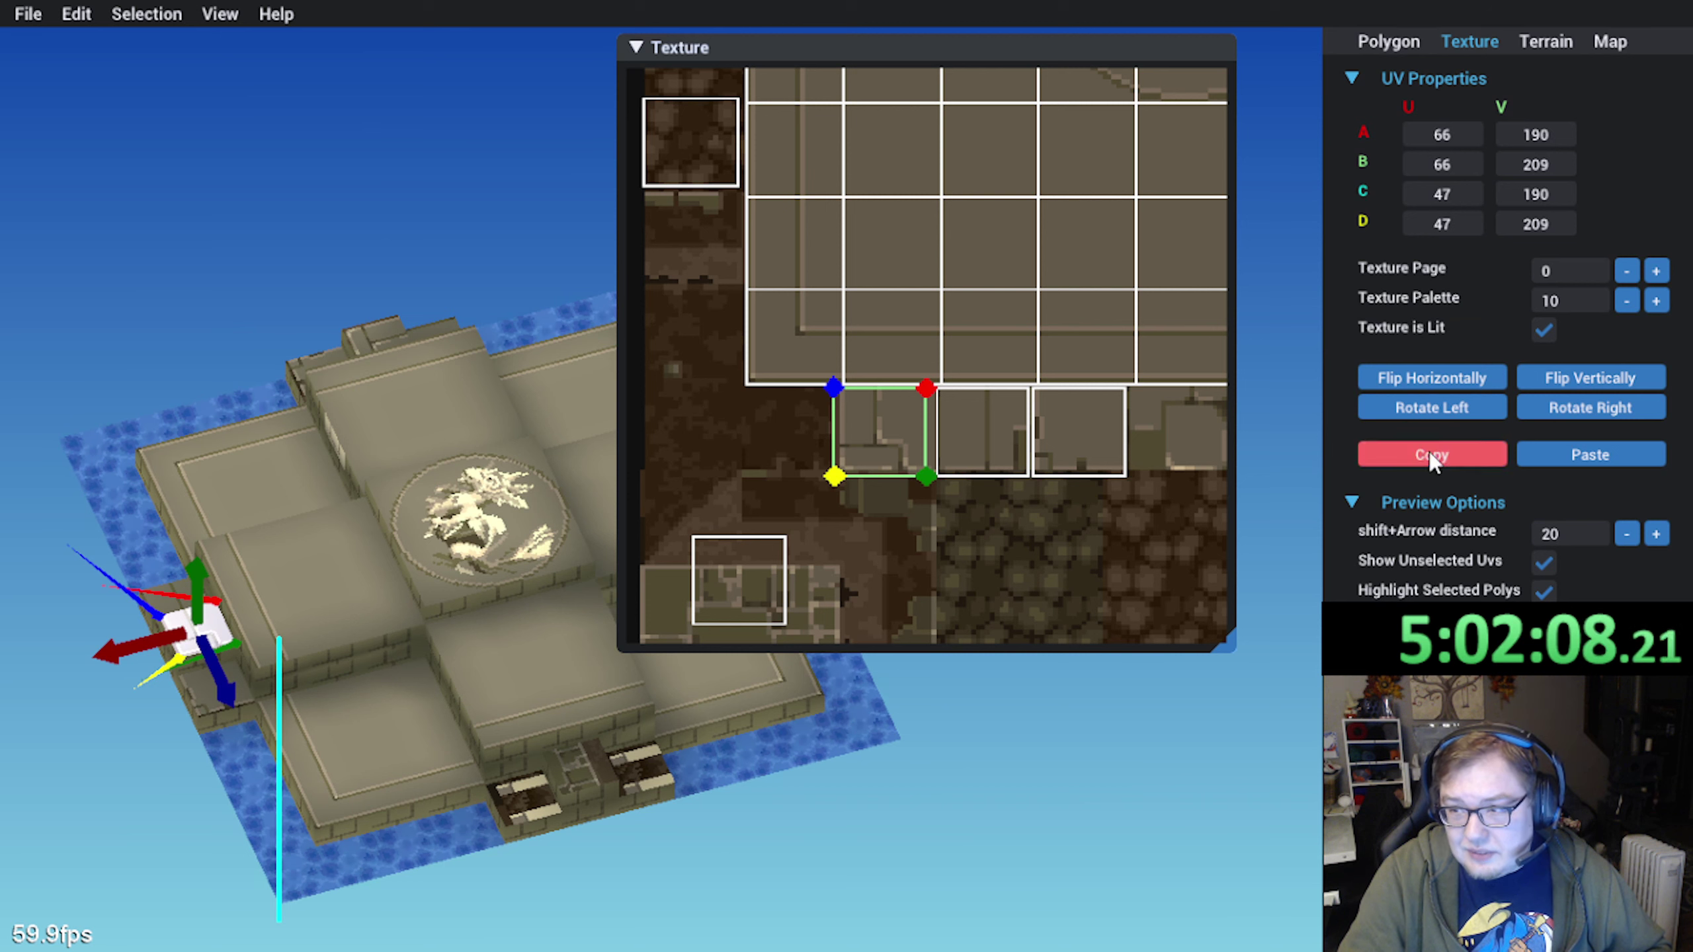
pyautogui.click(589, 763)
pyautogui.moveTo(831, 774); pyautogui.dragTo(565, 566, button='right')
pyautogui.keyDown('shift'); pyautogui.click(566, 565); pyautogui.keyUp('shift')
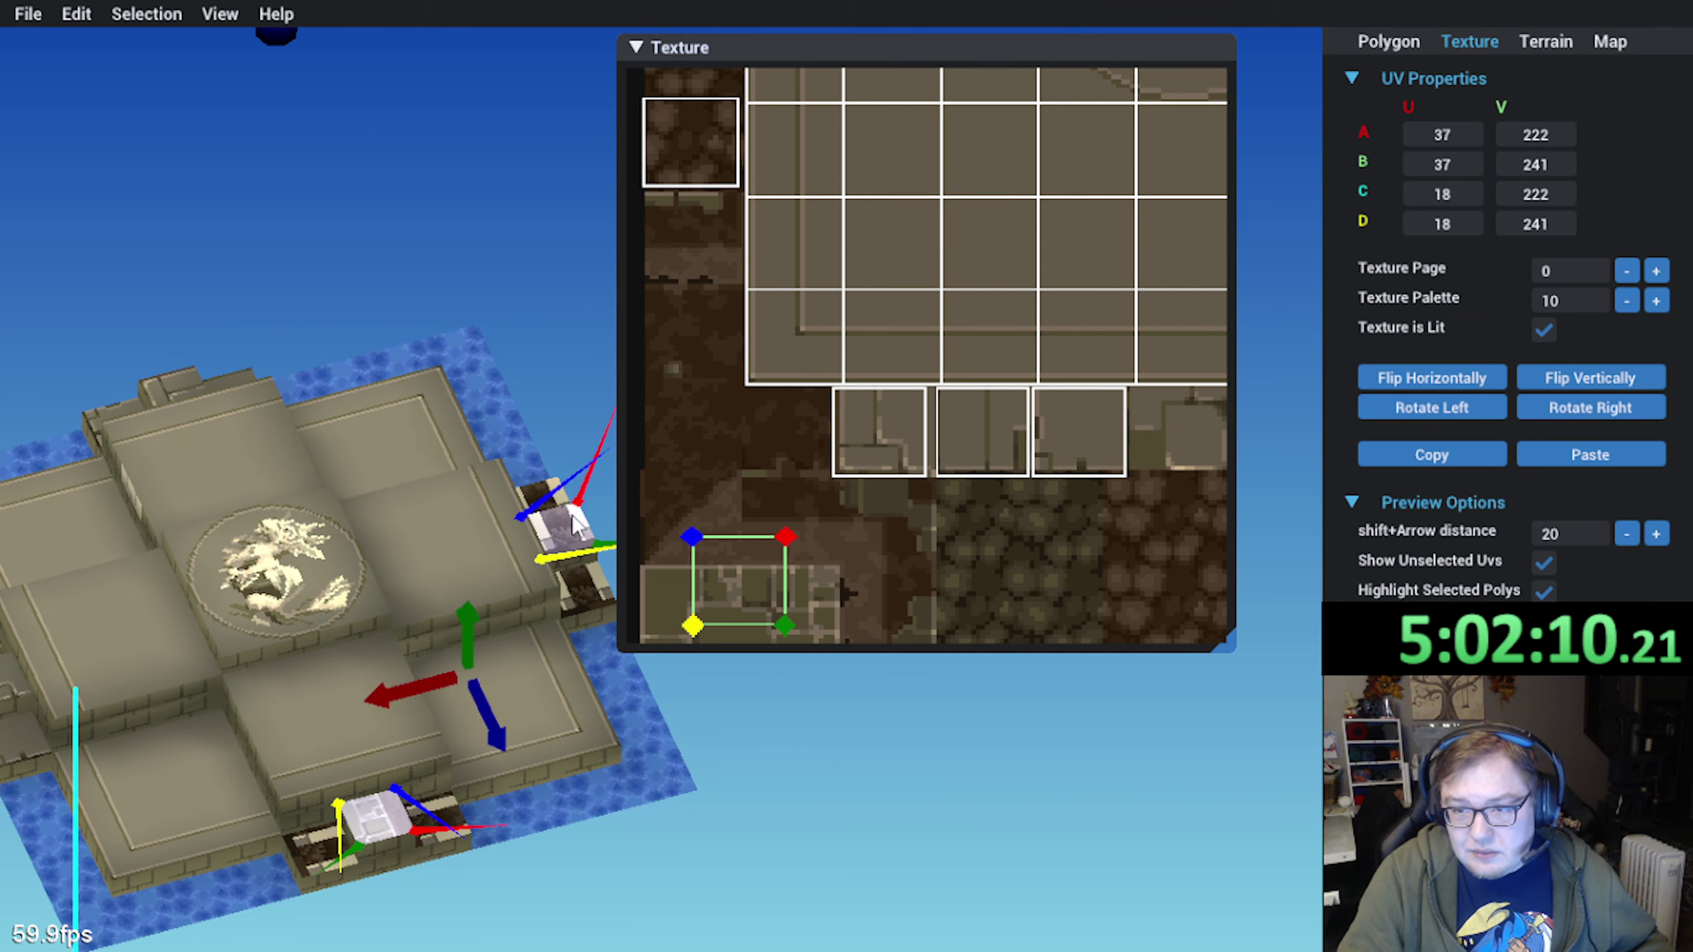
pyautogui.click(1547, 457)
# Copy the U 88–107, V 190–209 mapping from a finished ledge's end tile and paste it onto one dark end tile of each unfinished ledge
pyautogui.moveTo(425, 629); pyautogui.dragTo(142, 758, button='right')
pyautogui.click(141, 757)
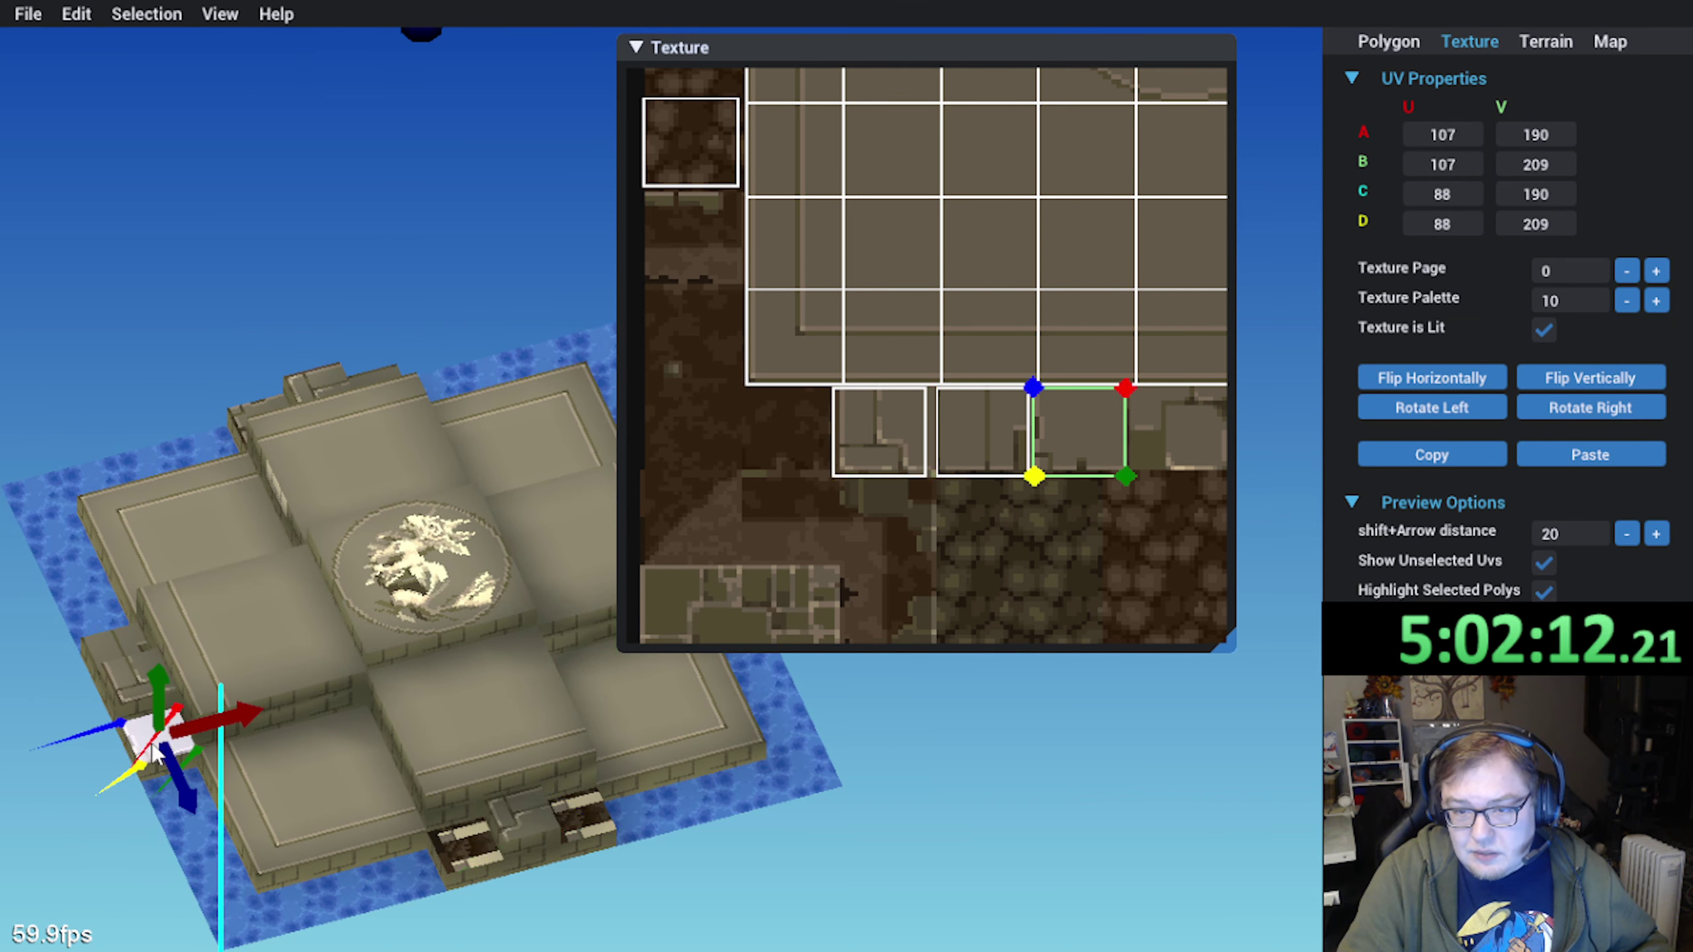
pyautogui.keyDown('shift'); pyautogui.click(232, 797); pyautogui.keyUp('shift')
pyautogui.click(154, 731)
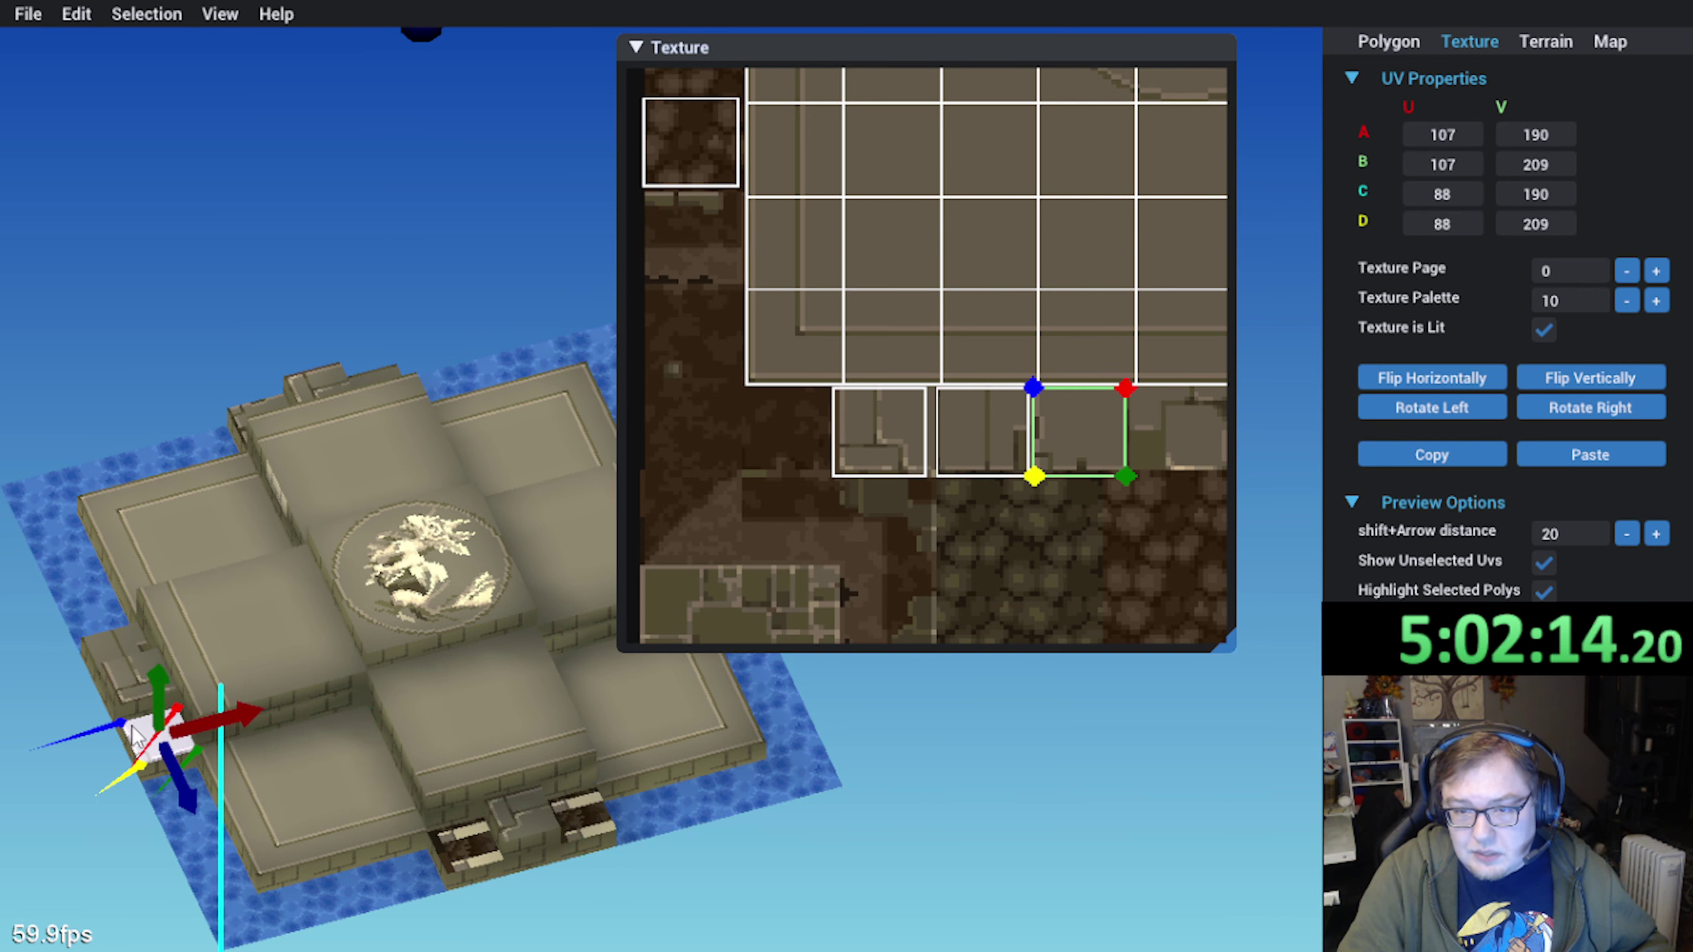
pyautogui.click(1403, 463)
pyautogui.moveTo(859, 724); pyautogui.dragTo(618, 786, button='right')
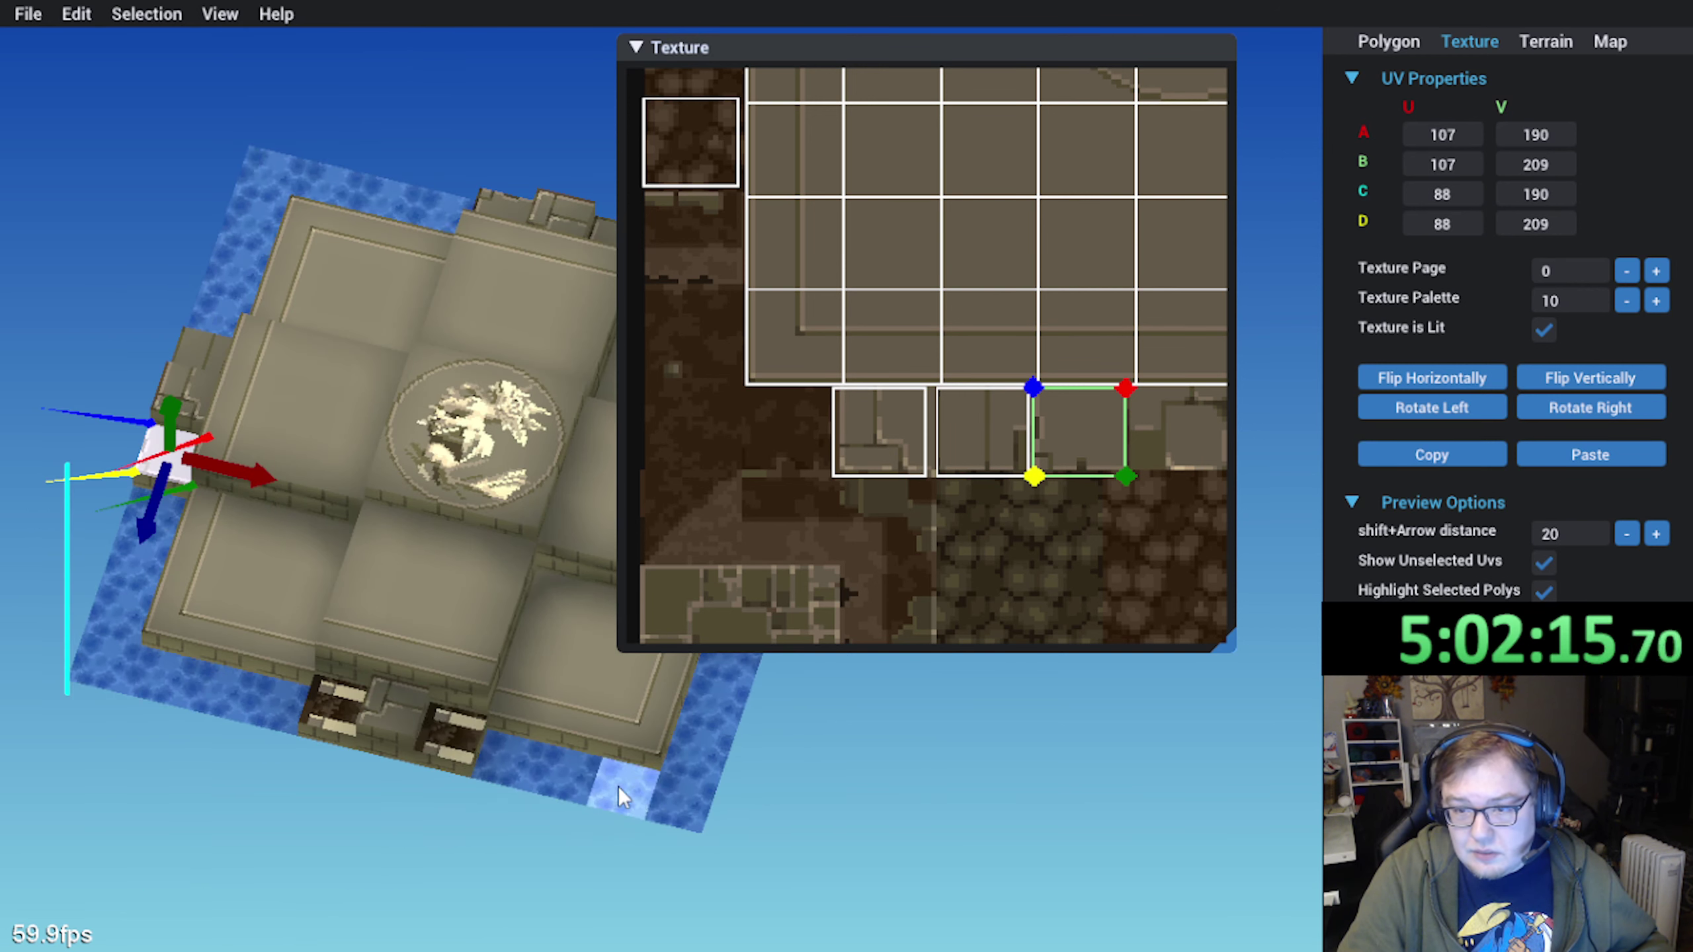
pyautogui.click(453, 728)
pyautogui.moveTo(873, 720); pyautogui.dragTo(538, 754, button='right')
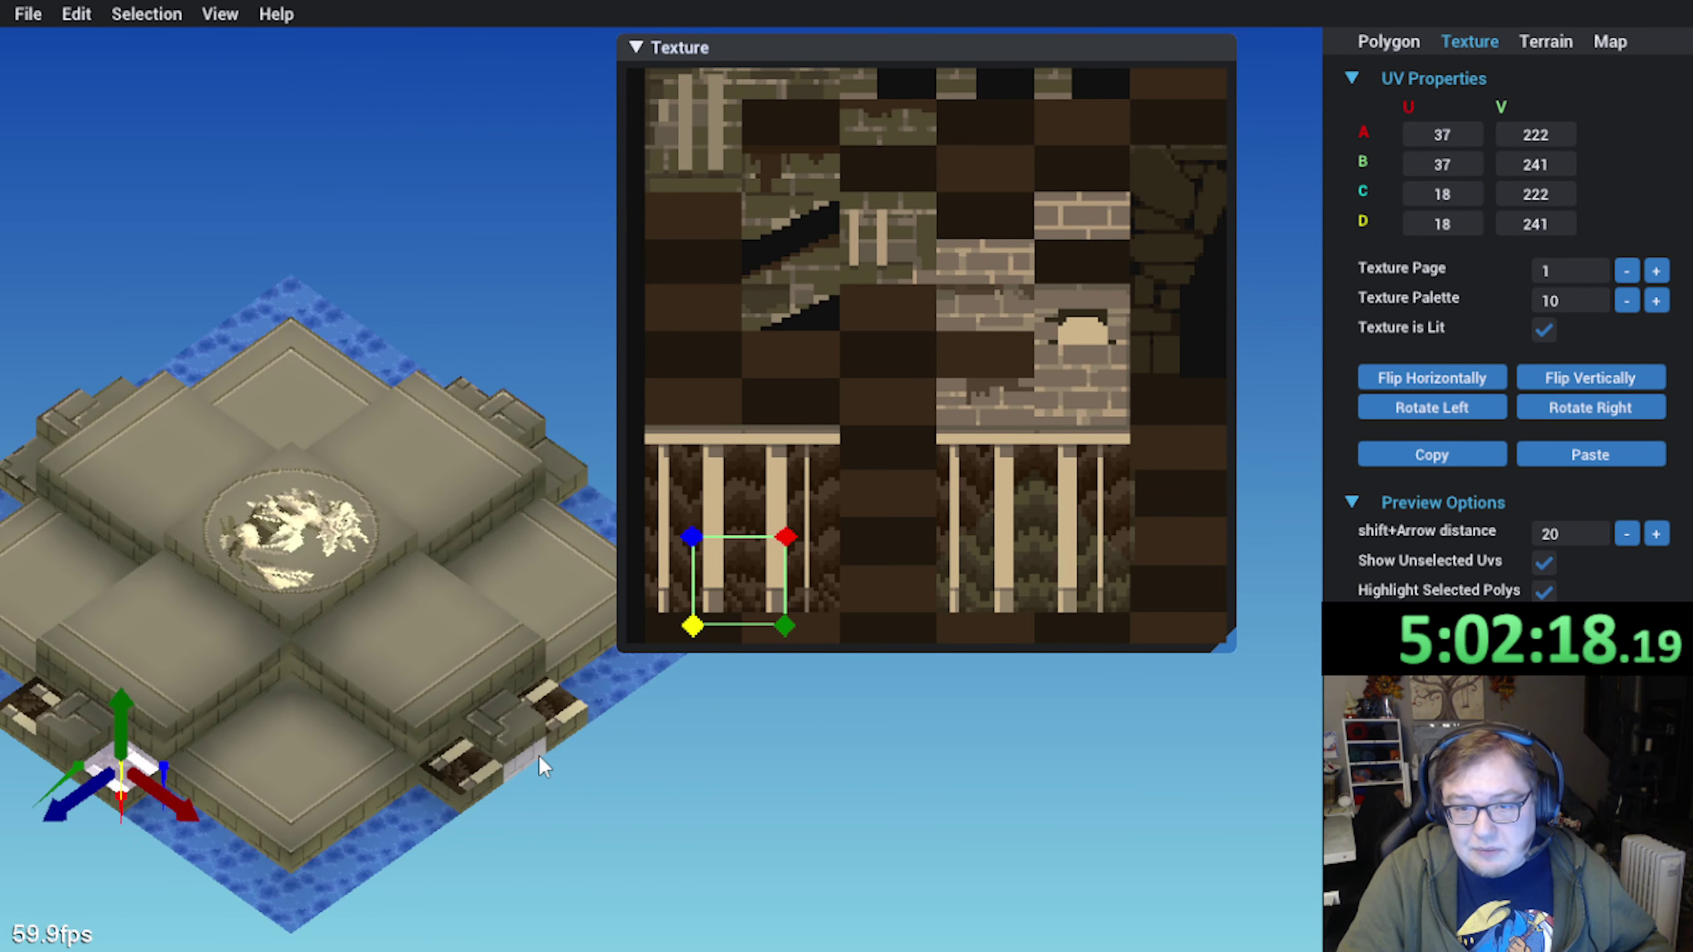
pyautogui.keyDown('shift'); pyautogui.click(586, 725); pyautogui.keyUp('shift')
pyautogui.click(1641, 453)
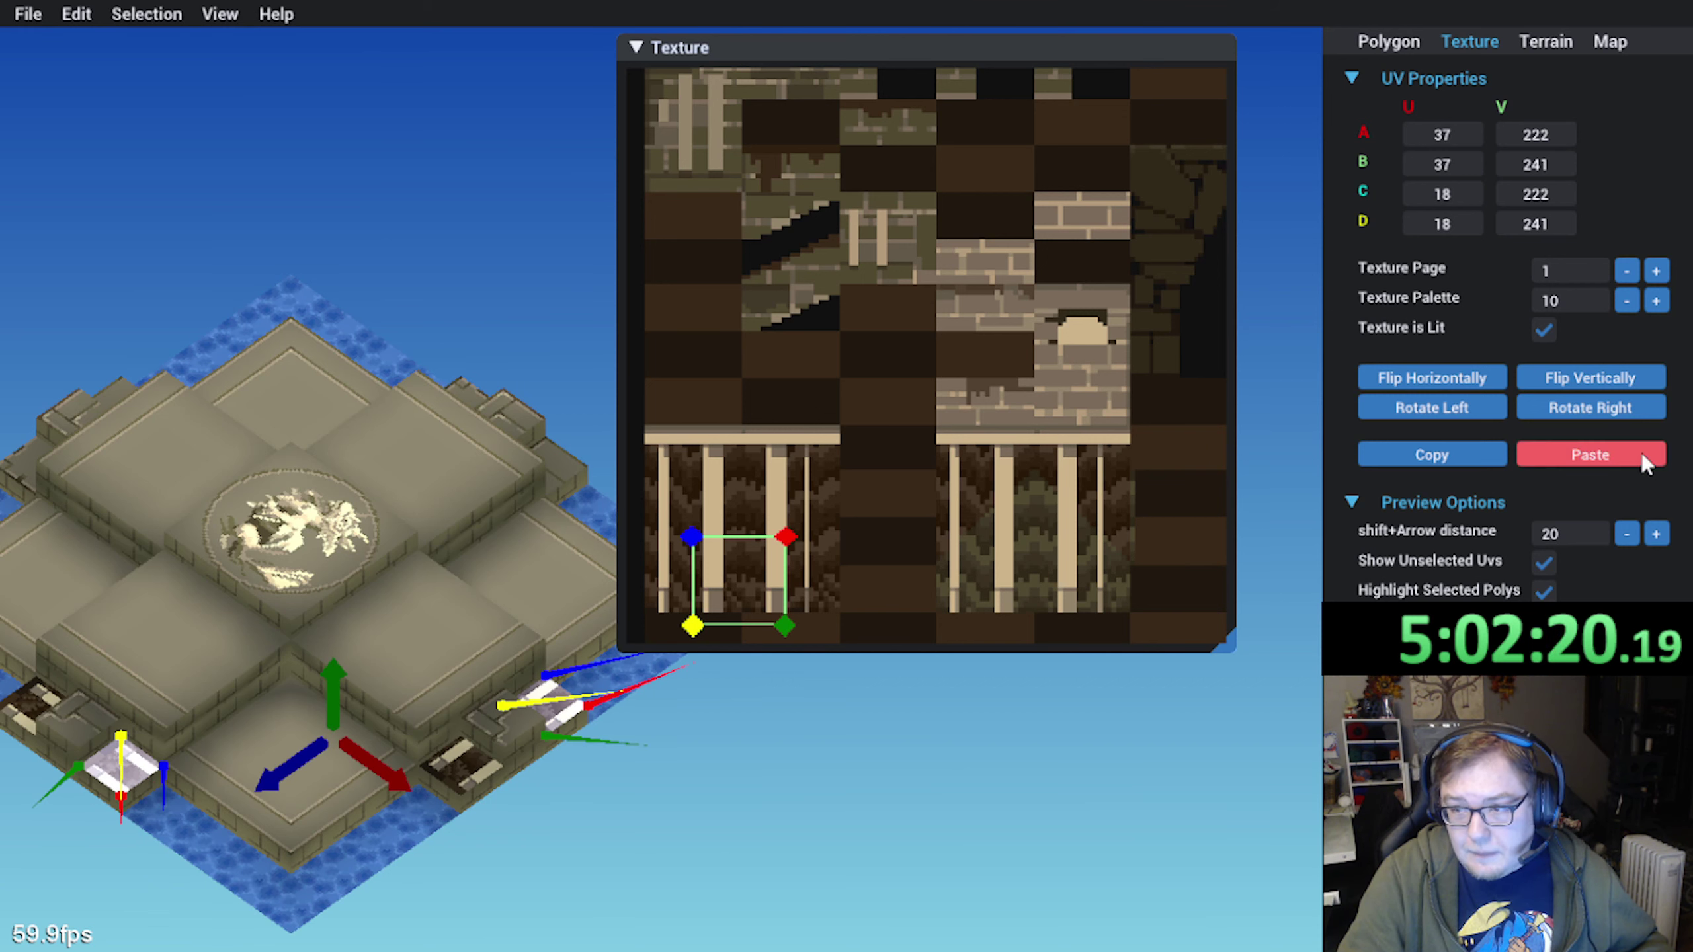
# Copy the remaining stone-block mapping from a finished ledge and paste it onto the last dark tile of each of the two unfinished ledges
pyautogui.moveTo(592, 839); pyautogui.dragTo(528, 792, button='right')
pyautogui.click(356, 705)
pyautogui.click(1432, 455)
pyautogui.click(499, 694)
pyautogui.click(595, 755)
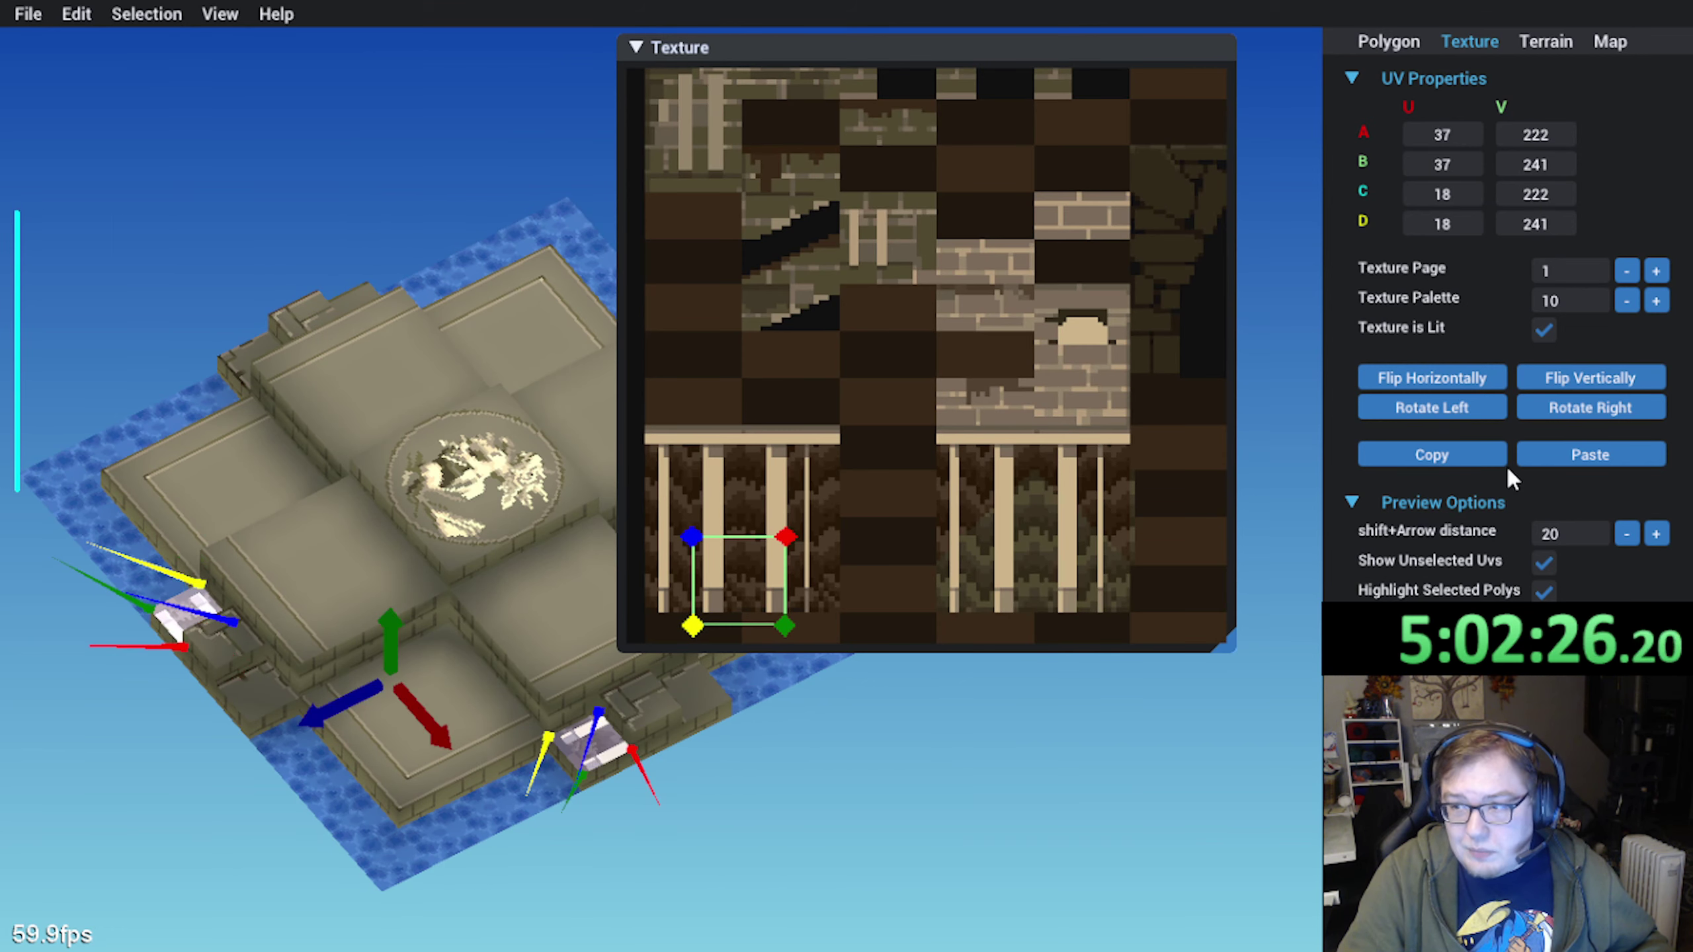
pyautogui.click(1593, 457)
pyautogui.click(807, 778)
# Check all four ledges from directly above and review the full UV layout on the texture page
pyautogui.moveTo(807, 778)
pyautogui.mouseDown(button='right')
pyautogui.moveTo(682, 817)
pyautogui.moveTo(624, 779)
pyautogui.moveTo(614, 666)
pyautogui.moveTo(581, 706)
pyautogui.moveTo(603, 754)
pyautogui.moveTo(329, 623)
pyautogui.moveTo(483, 774)
pyautogui.moveTo(370, 696)
pyautogui.moveTo(364, 666)
pyautogui.mouseUp(button='right')
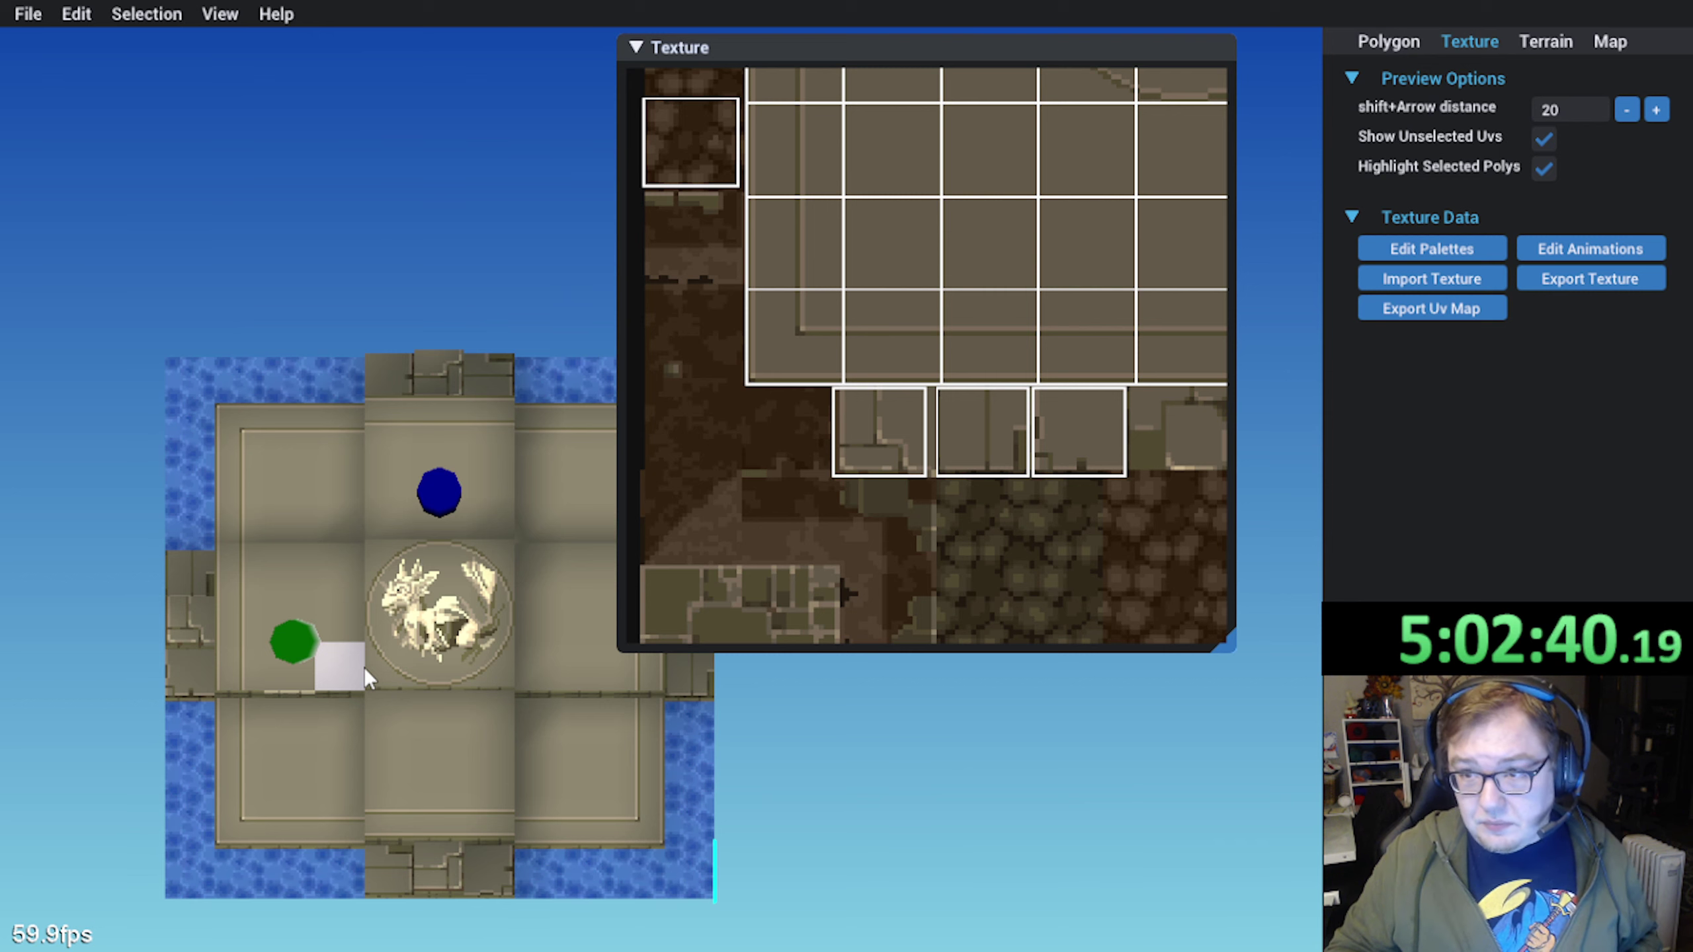
pyautogui.click(364, 667)
pyautogui.scroll(-2, 1050, 364)
pyautogui.moveTo(1046, 353); pyautogui.dragTo(1010, 416, button='middle')
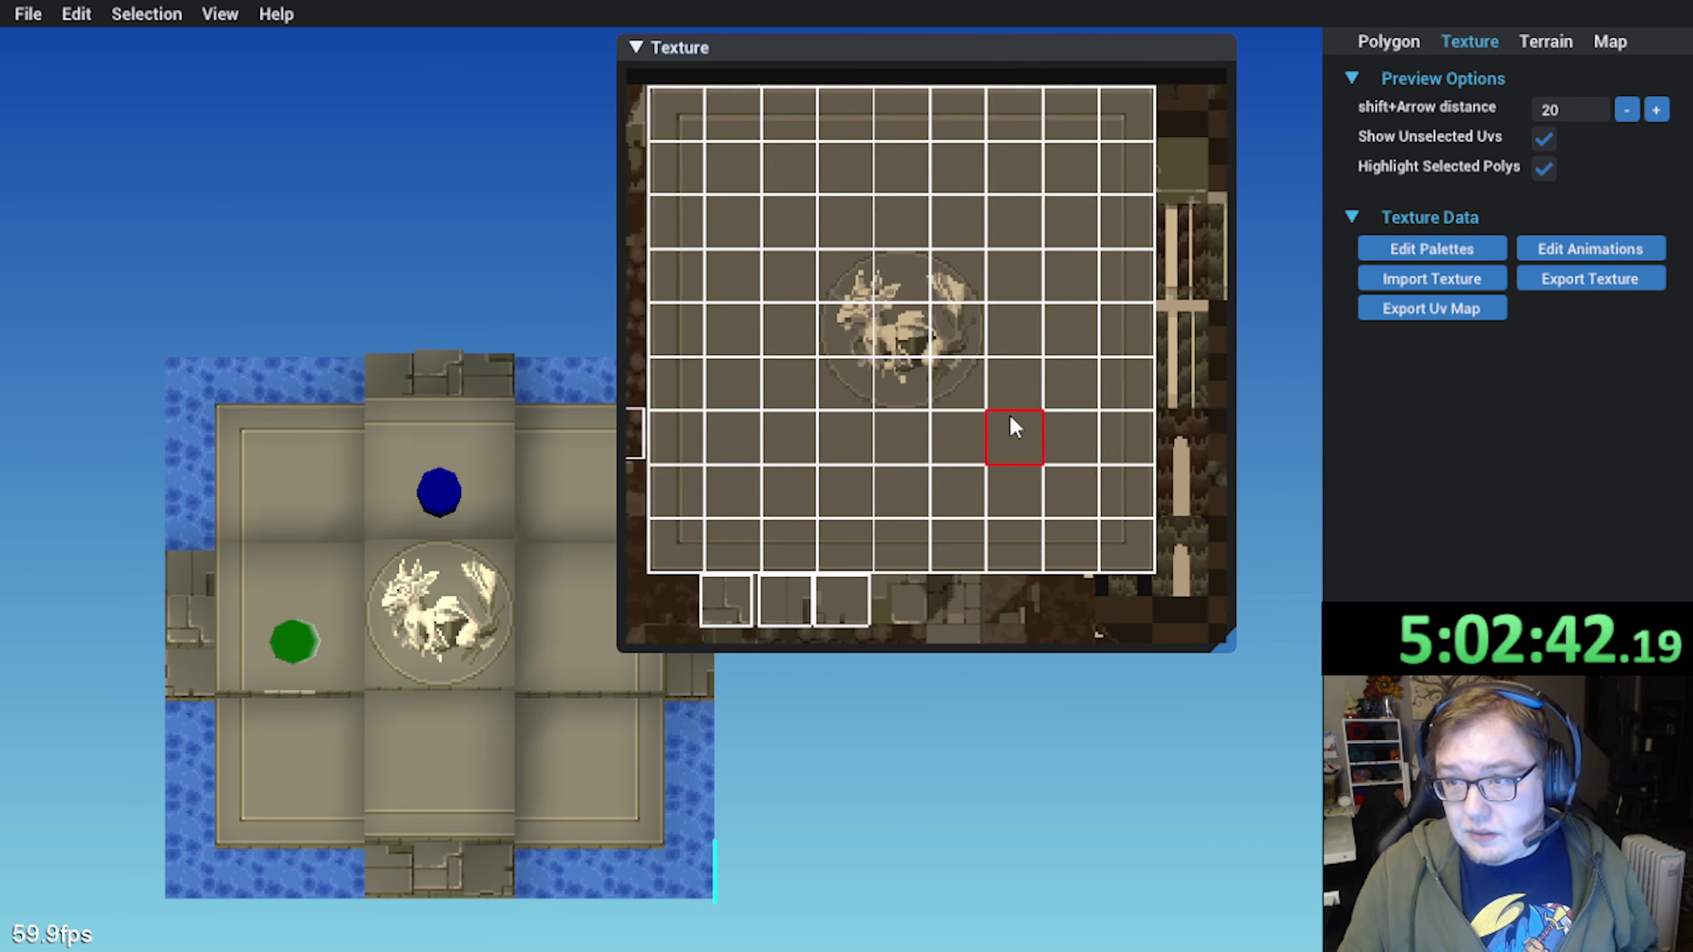
pyautogui.scroll(-1, 1010, 416)
pyautogui.scroll(1, 1010, 416)
pyautogui.scroll(-1, 1010, 416)
pyautogui.moveTo(1010, 416); pyautogui.dragTo(803, 386)
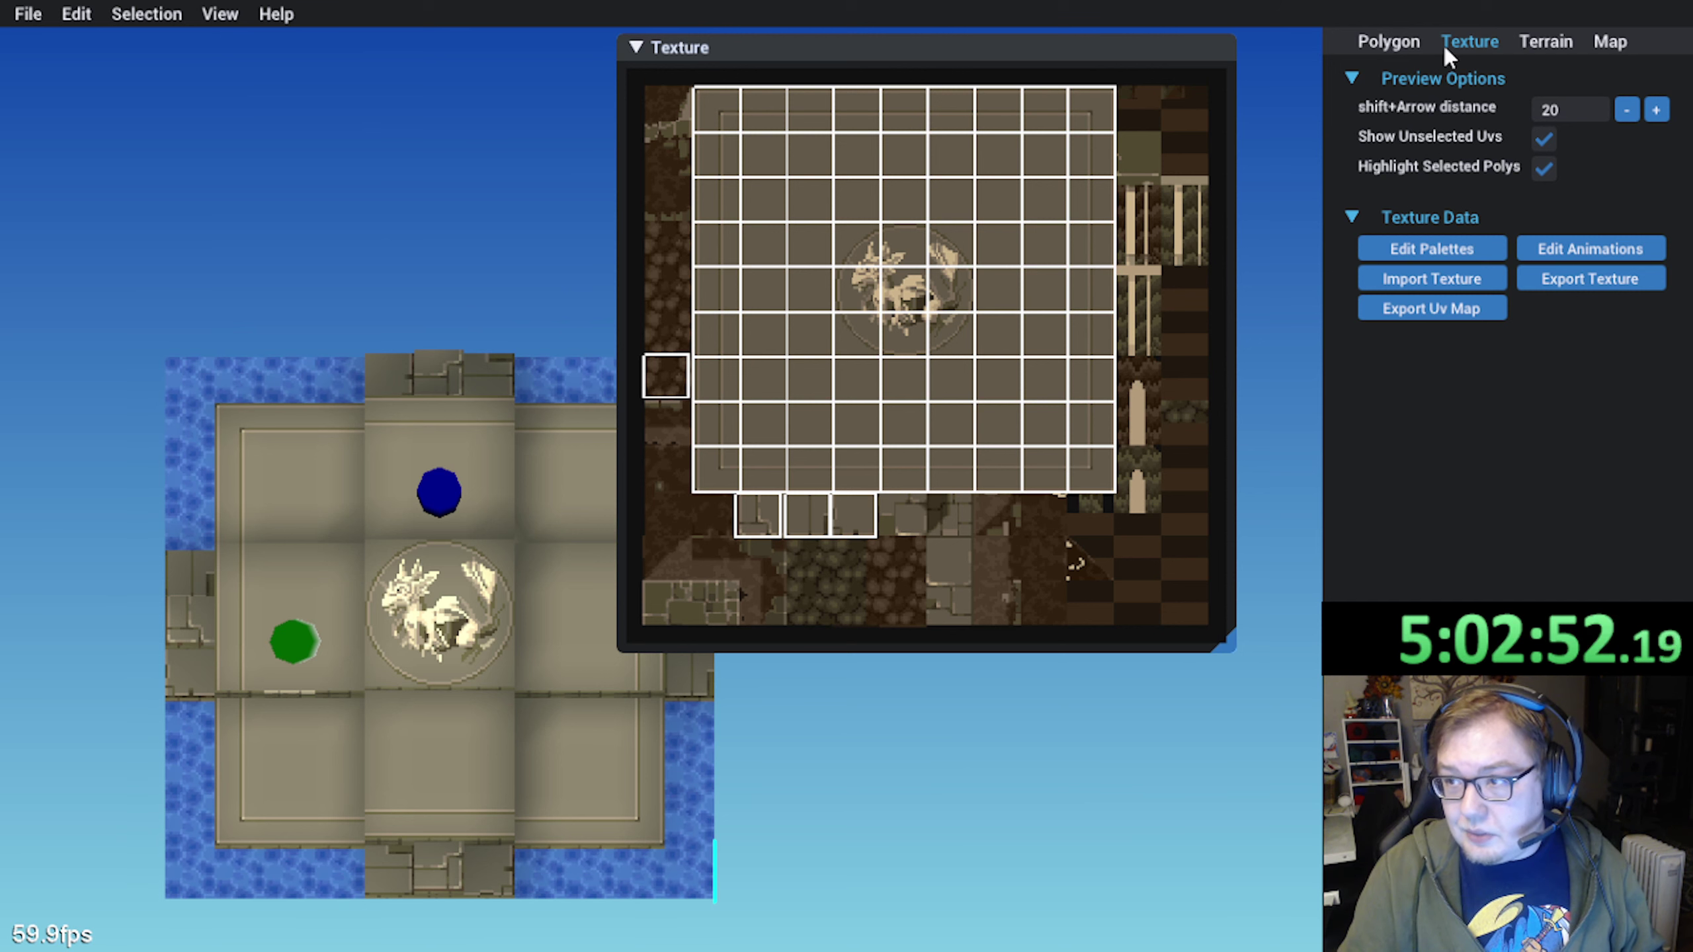
# Change the animation mode of UV animation 3 to Forward Looping and leave the animation settings
pyautogui.click(1596, 254)
pyautogui.click(1649, 223)
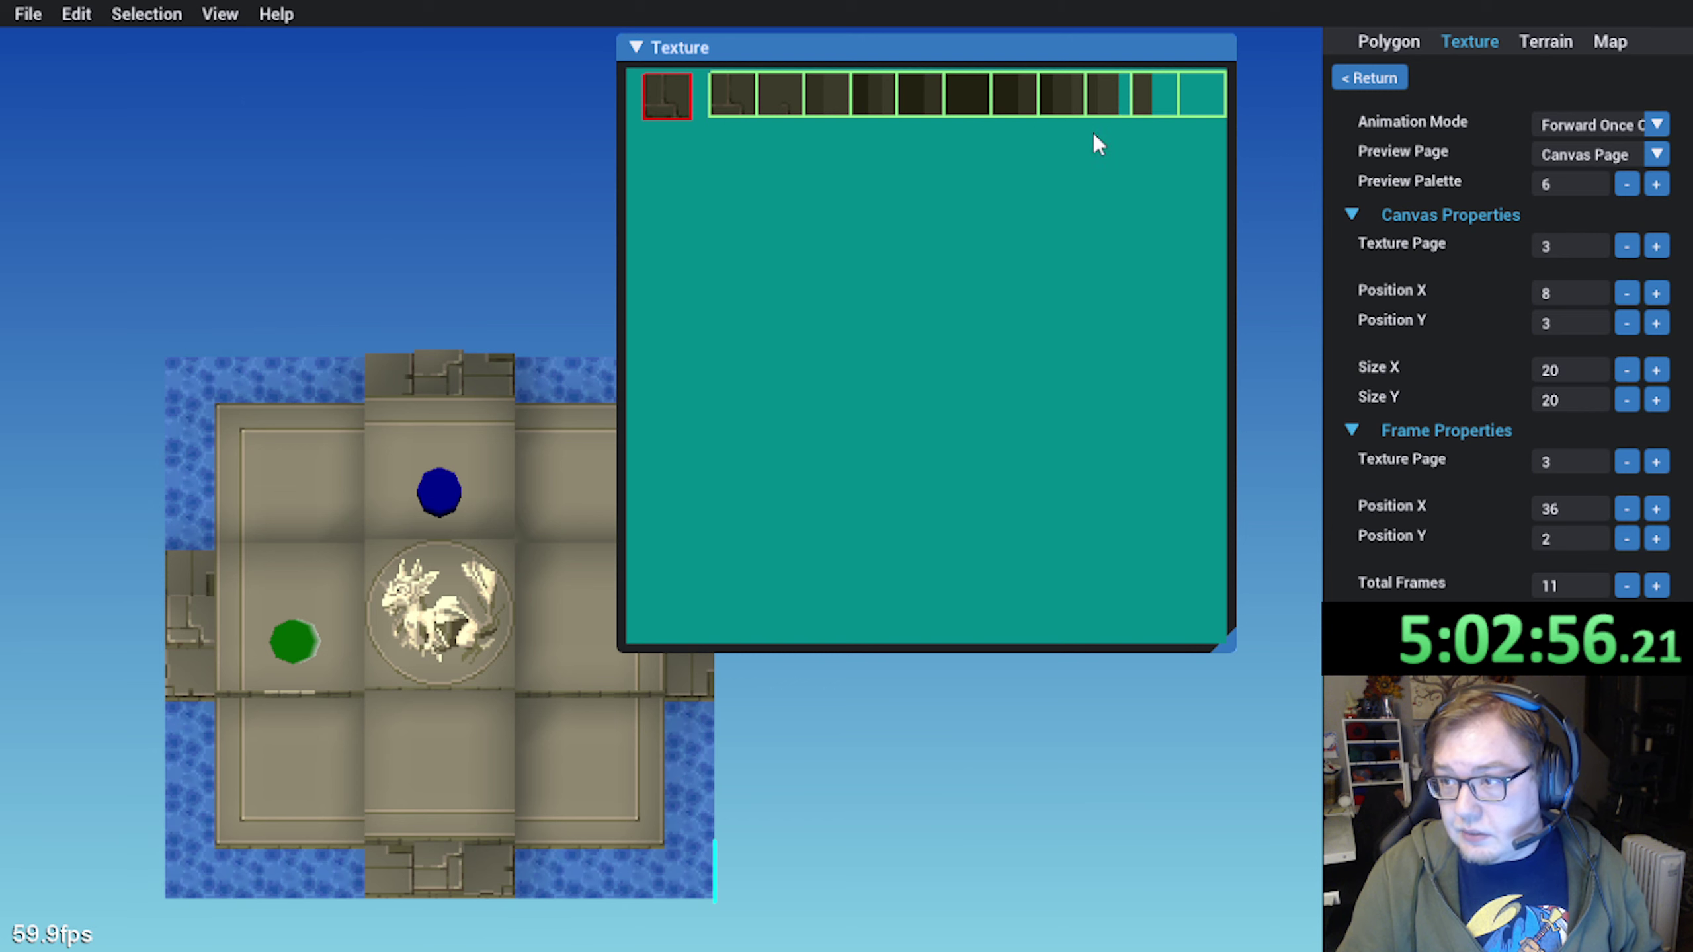
pyautogui.click(1620, 123)
pyautogui.click(1590, 147)
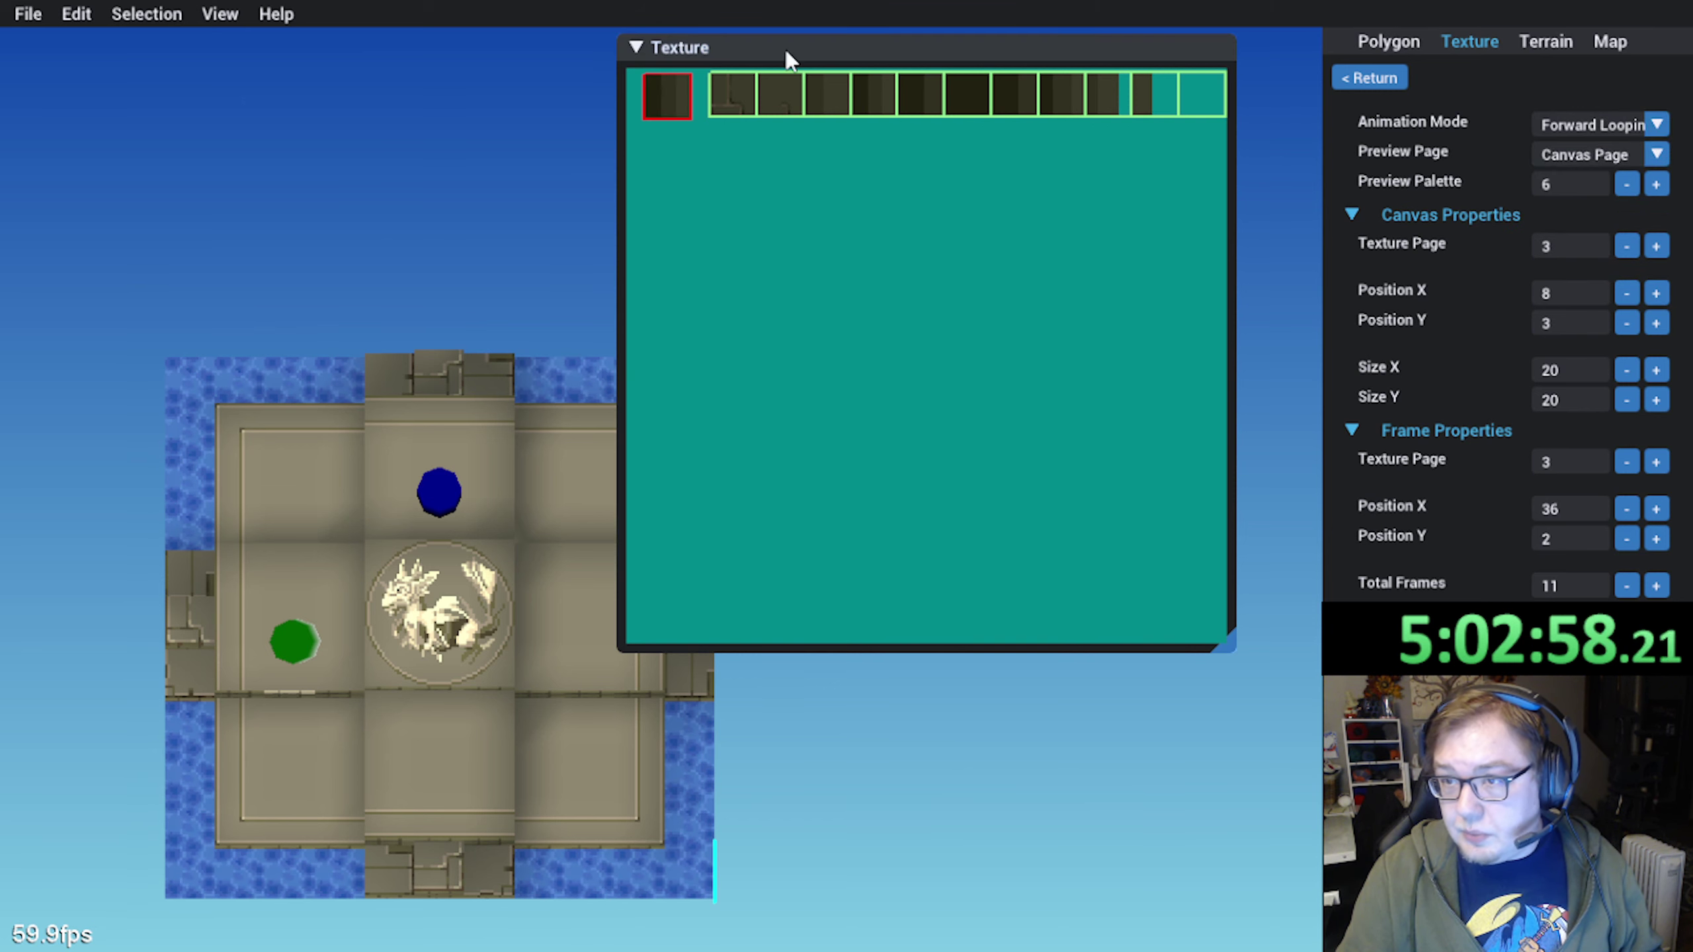
pyautogui.click(1368, 77)
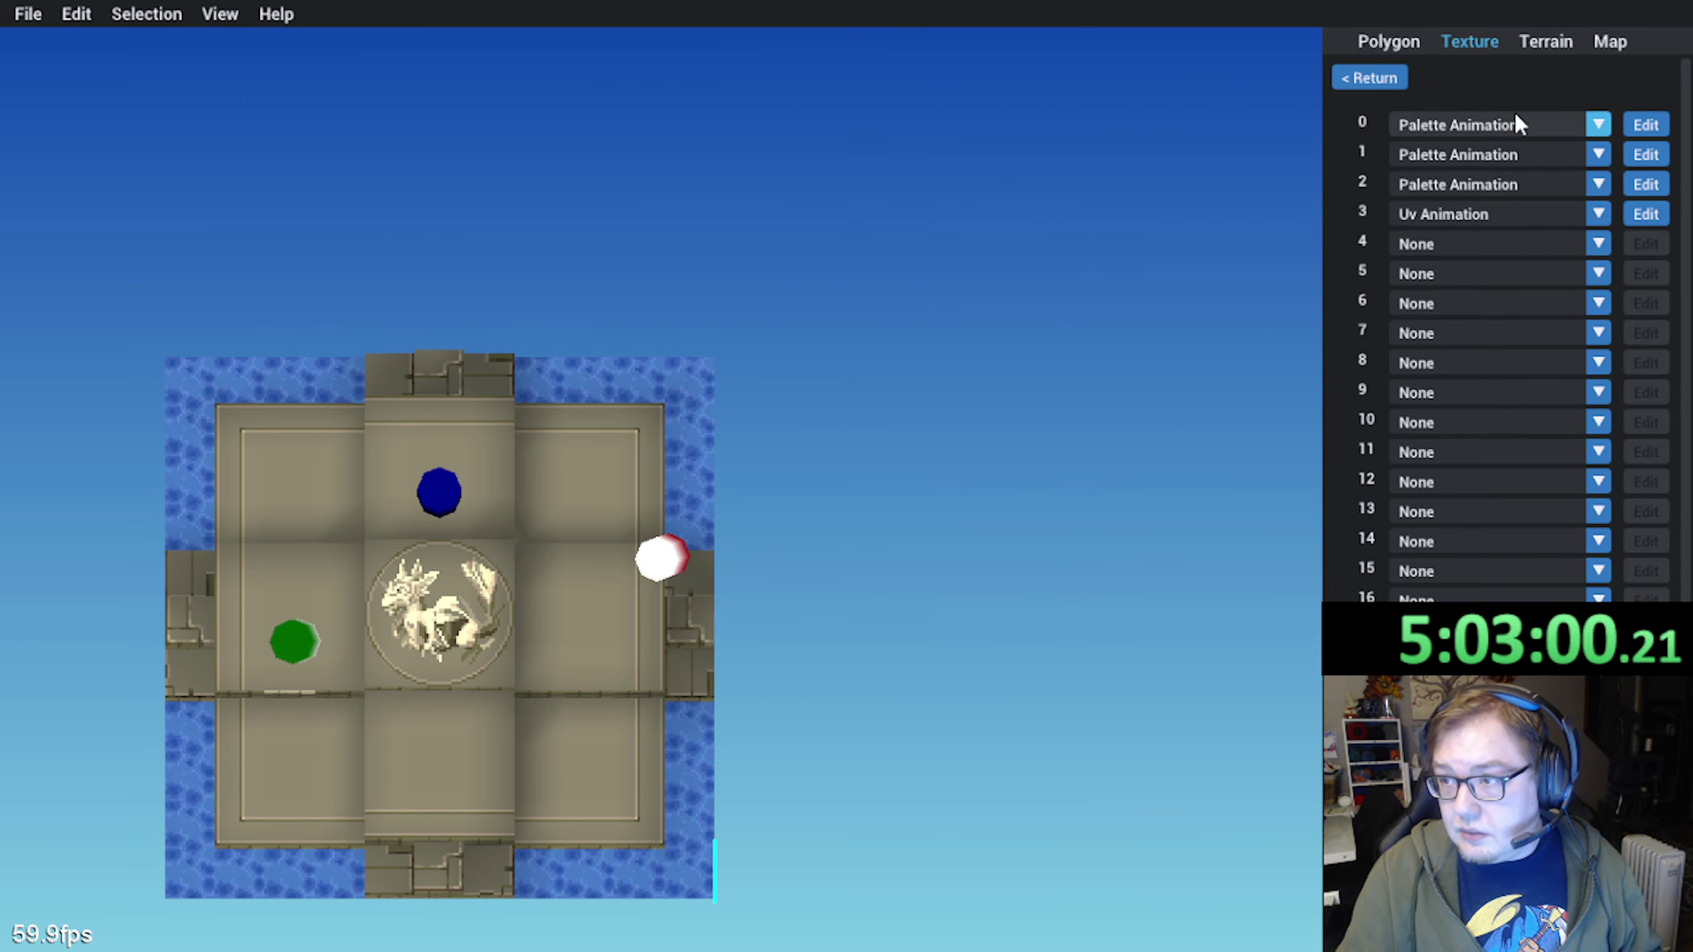
pyautogui.click(1340, 80)
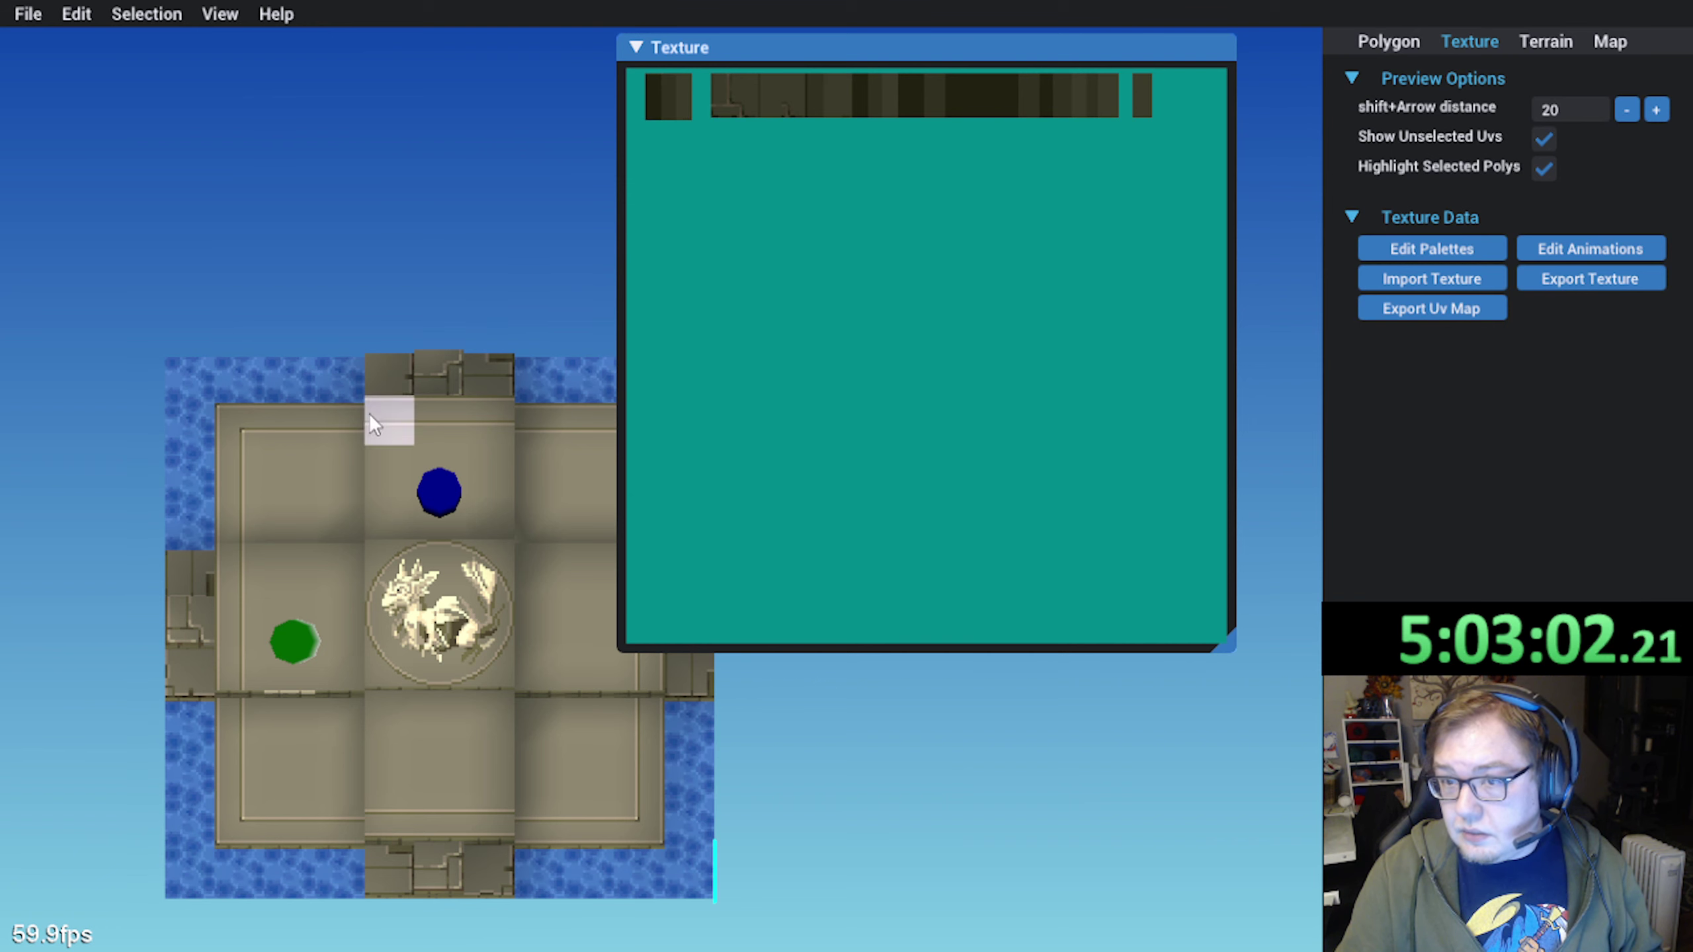
# Assign texture page 3 to the platform's upper-left corner tile and move its UVs onto the animation canvas at U 8–28, V 3–23
pyautogui.click(264, 432)
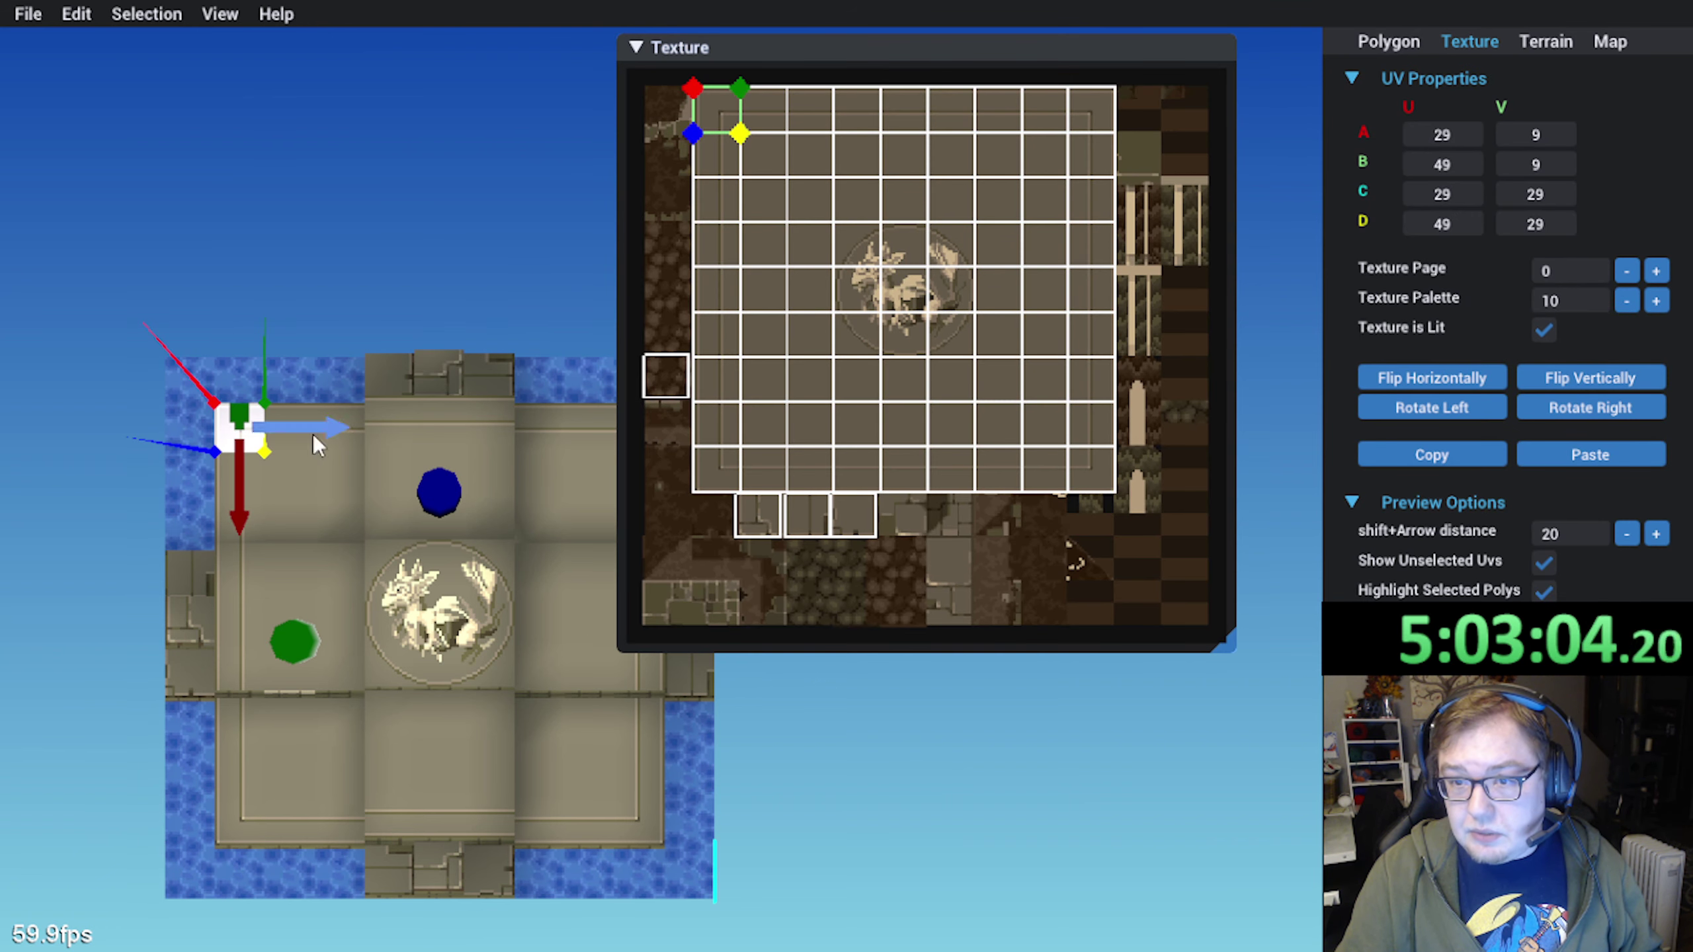
pyautogui.click(1667, 271)
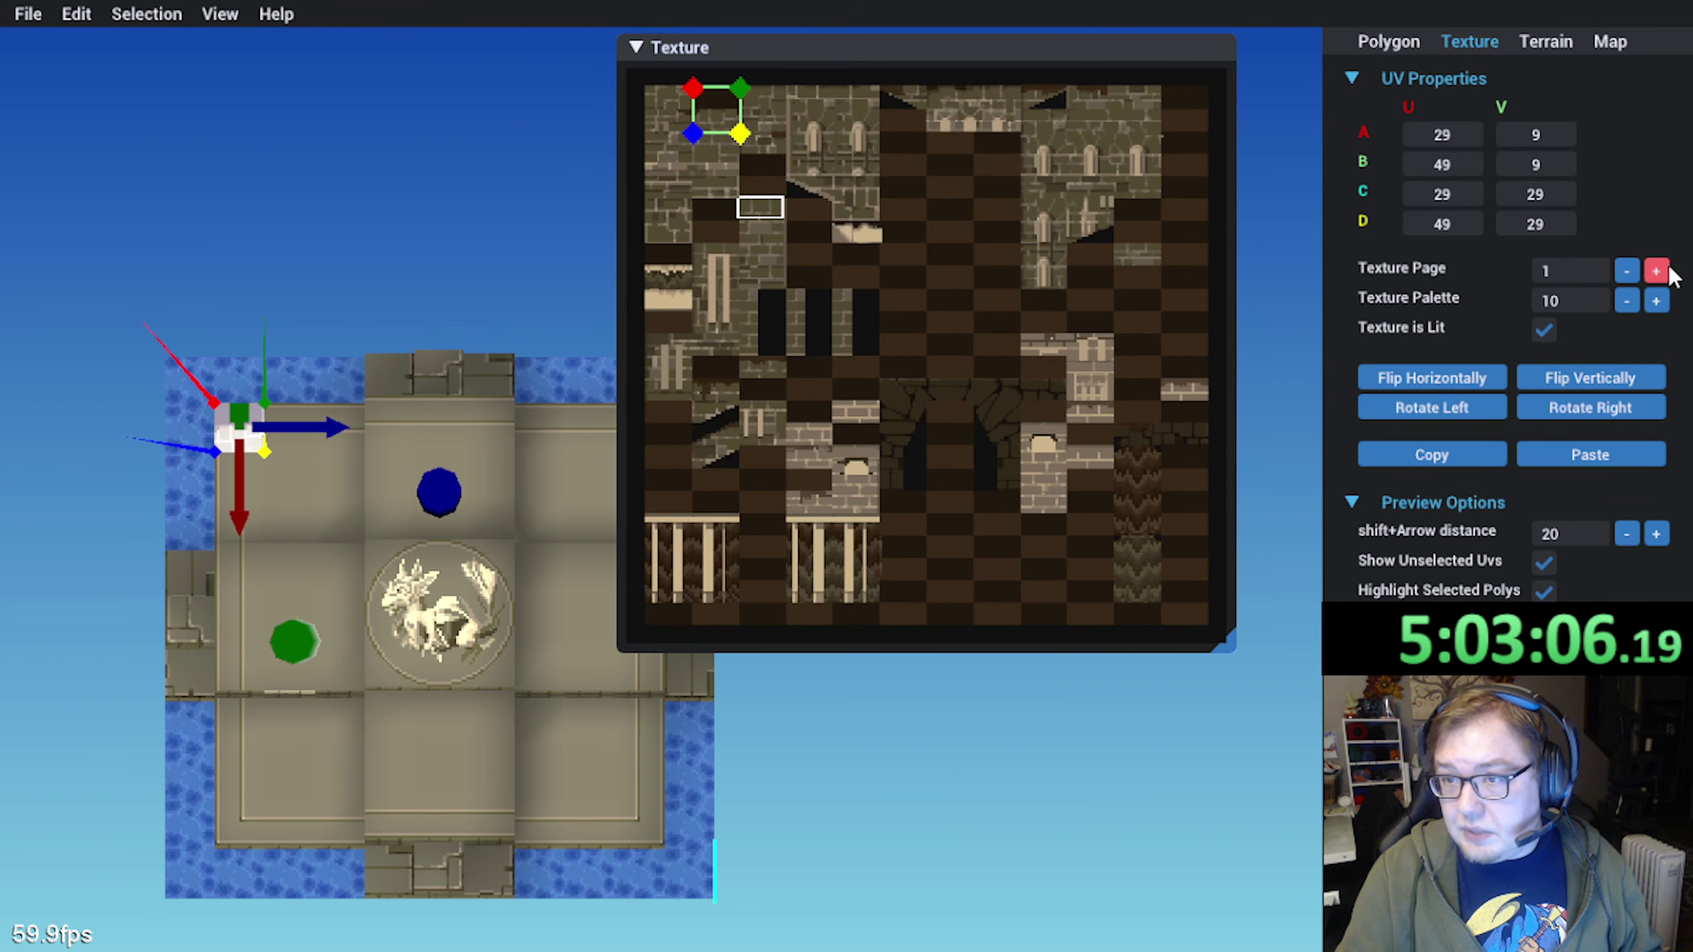
pyautogui.click(1668, 271)
pyautogui.click(1667, 271)
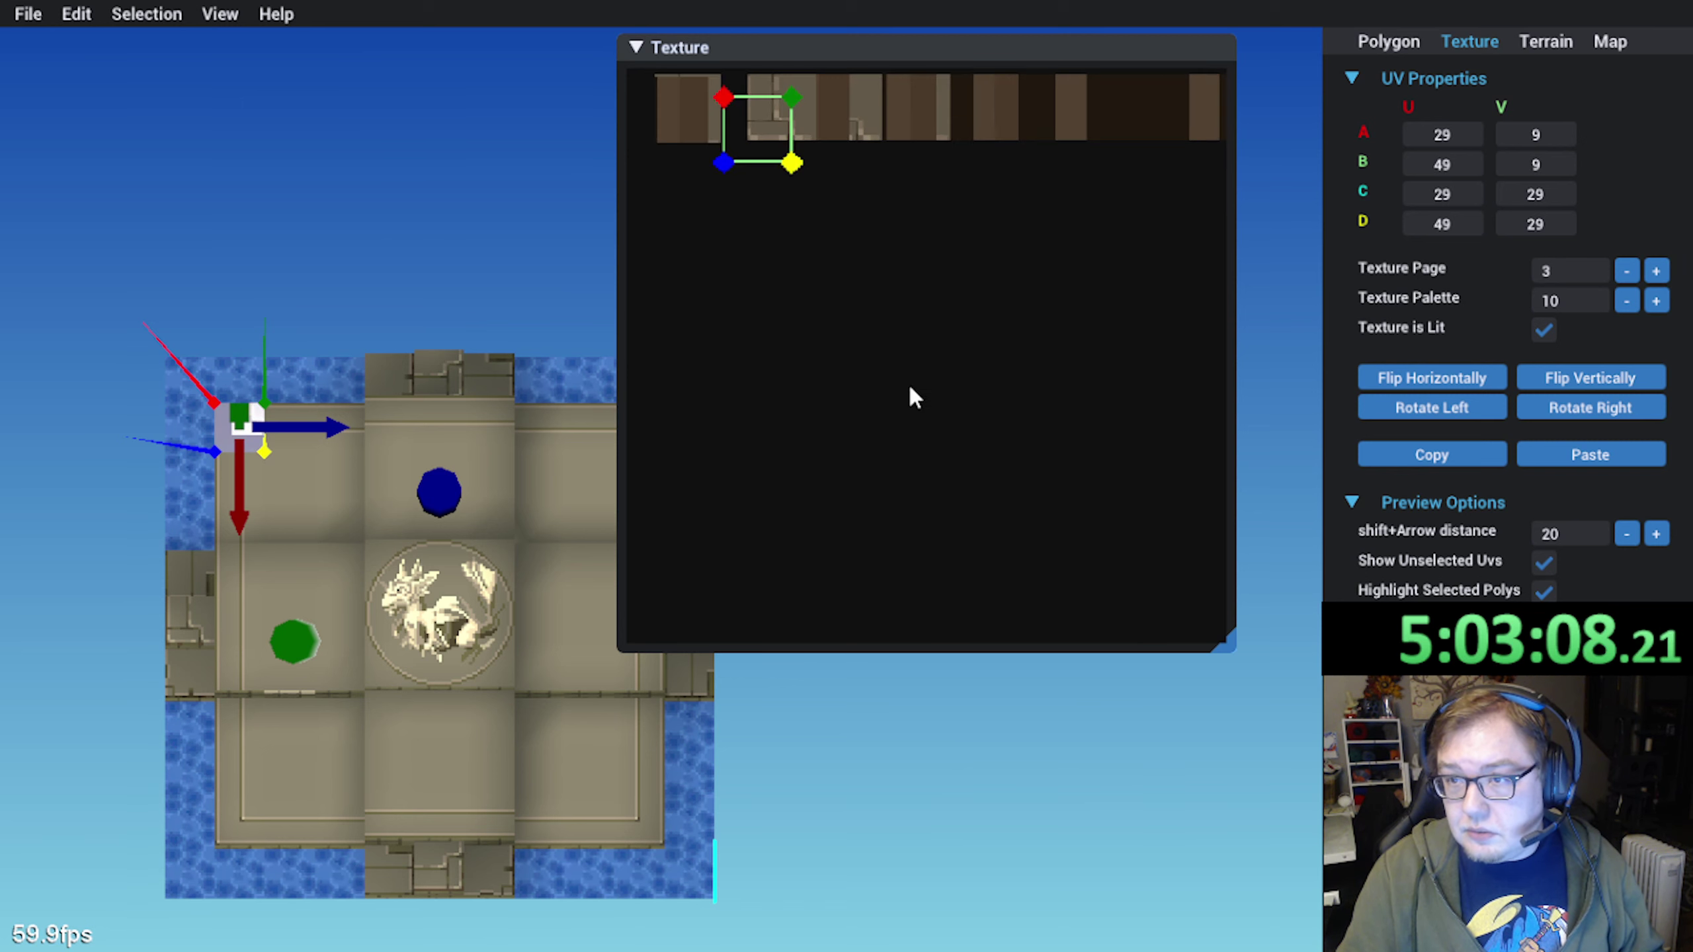
pyautogui.moveTo(816, 148); pyautogui.dragTo(730, 123)
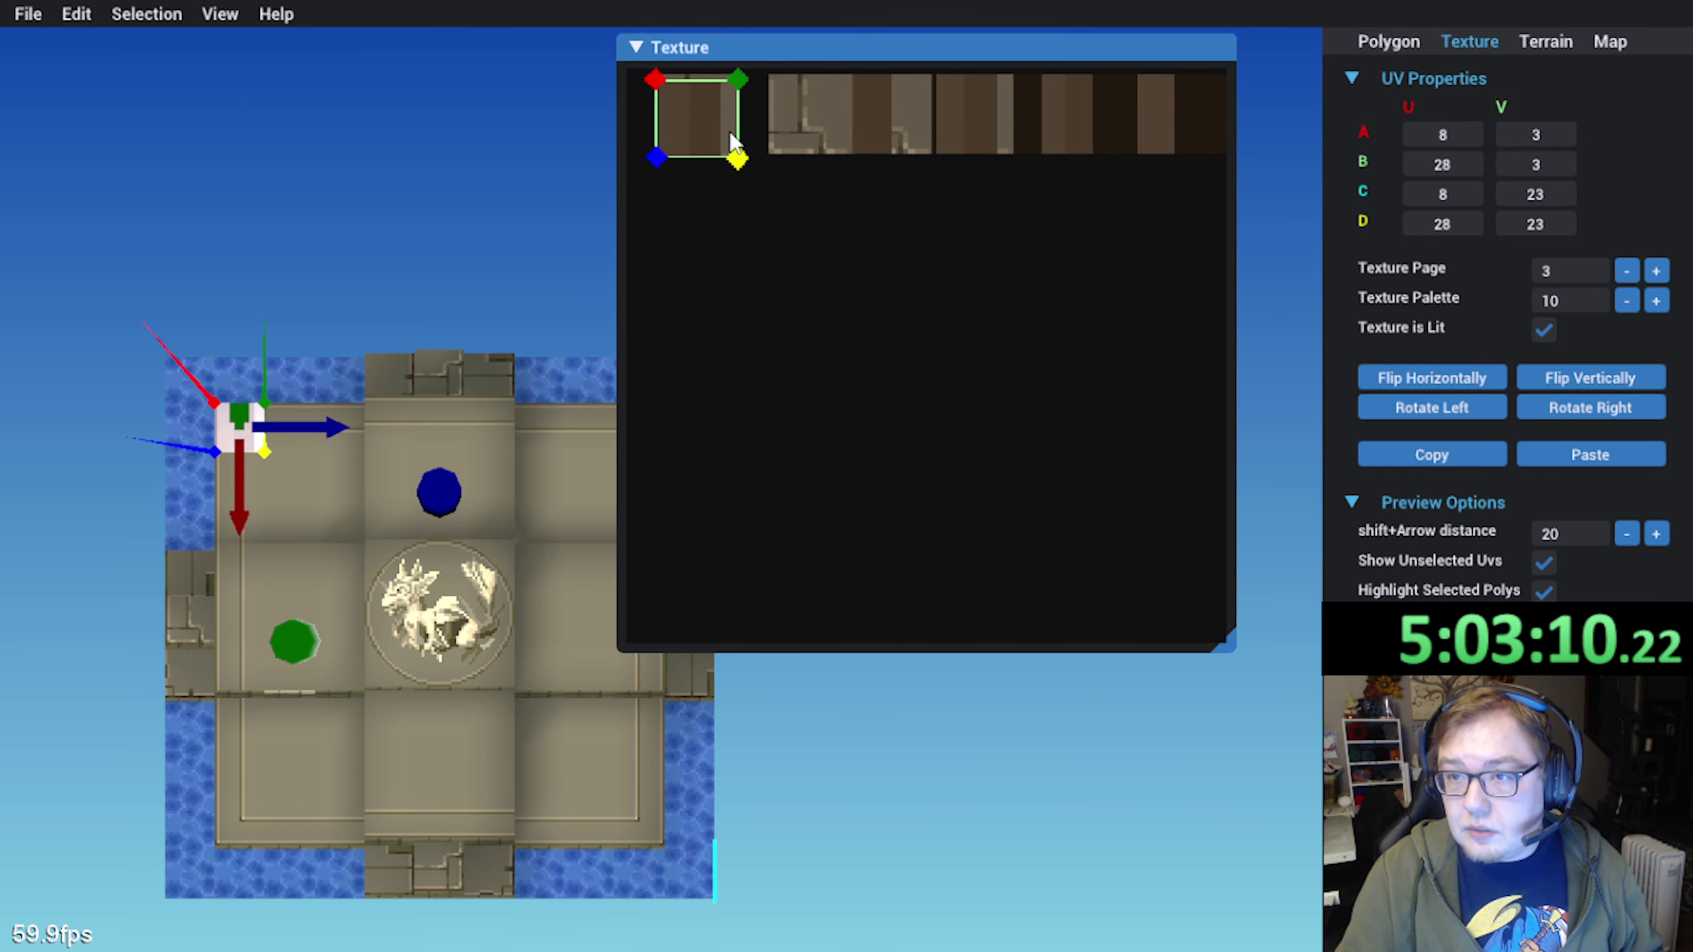
pyautogui.moveTo(730, 115); pyautogui.dragTo(921, 430, button='middle')
pyautogui.scroll(1, 869, 223)
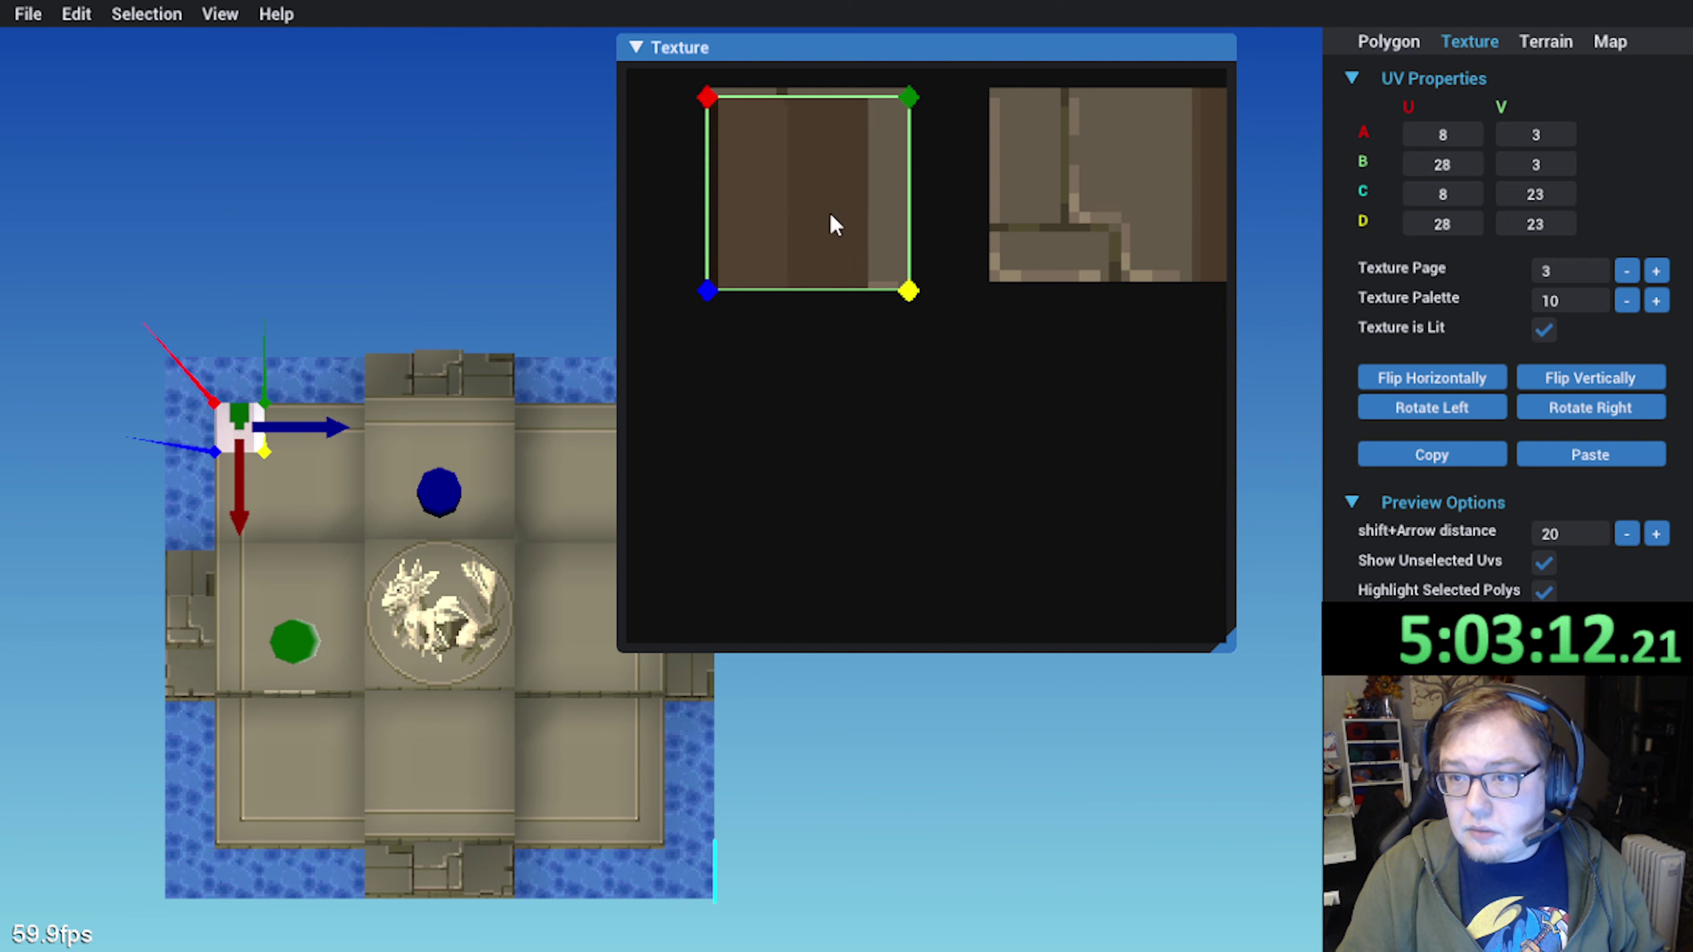
pyautogui.moveTo(828, 213); pyautogui.dragTo(829, 221)
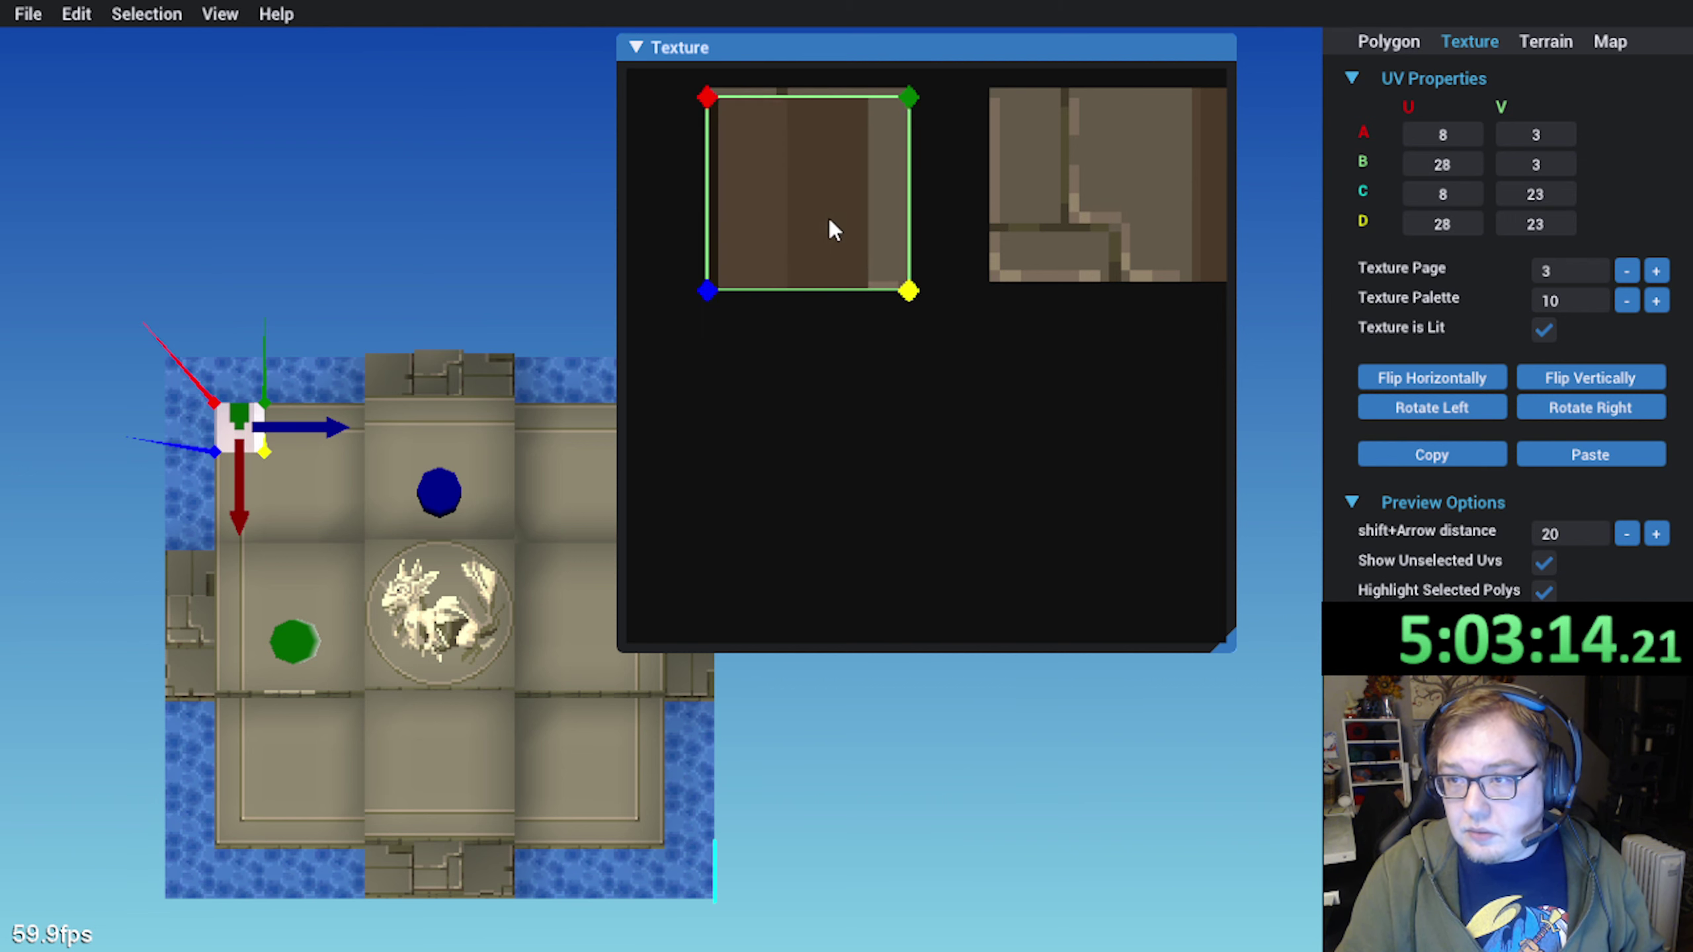